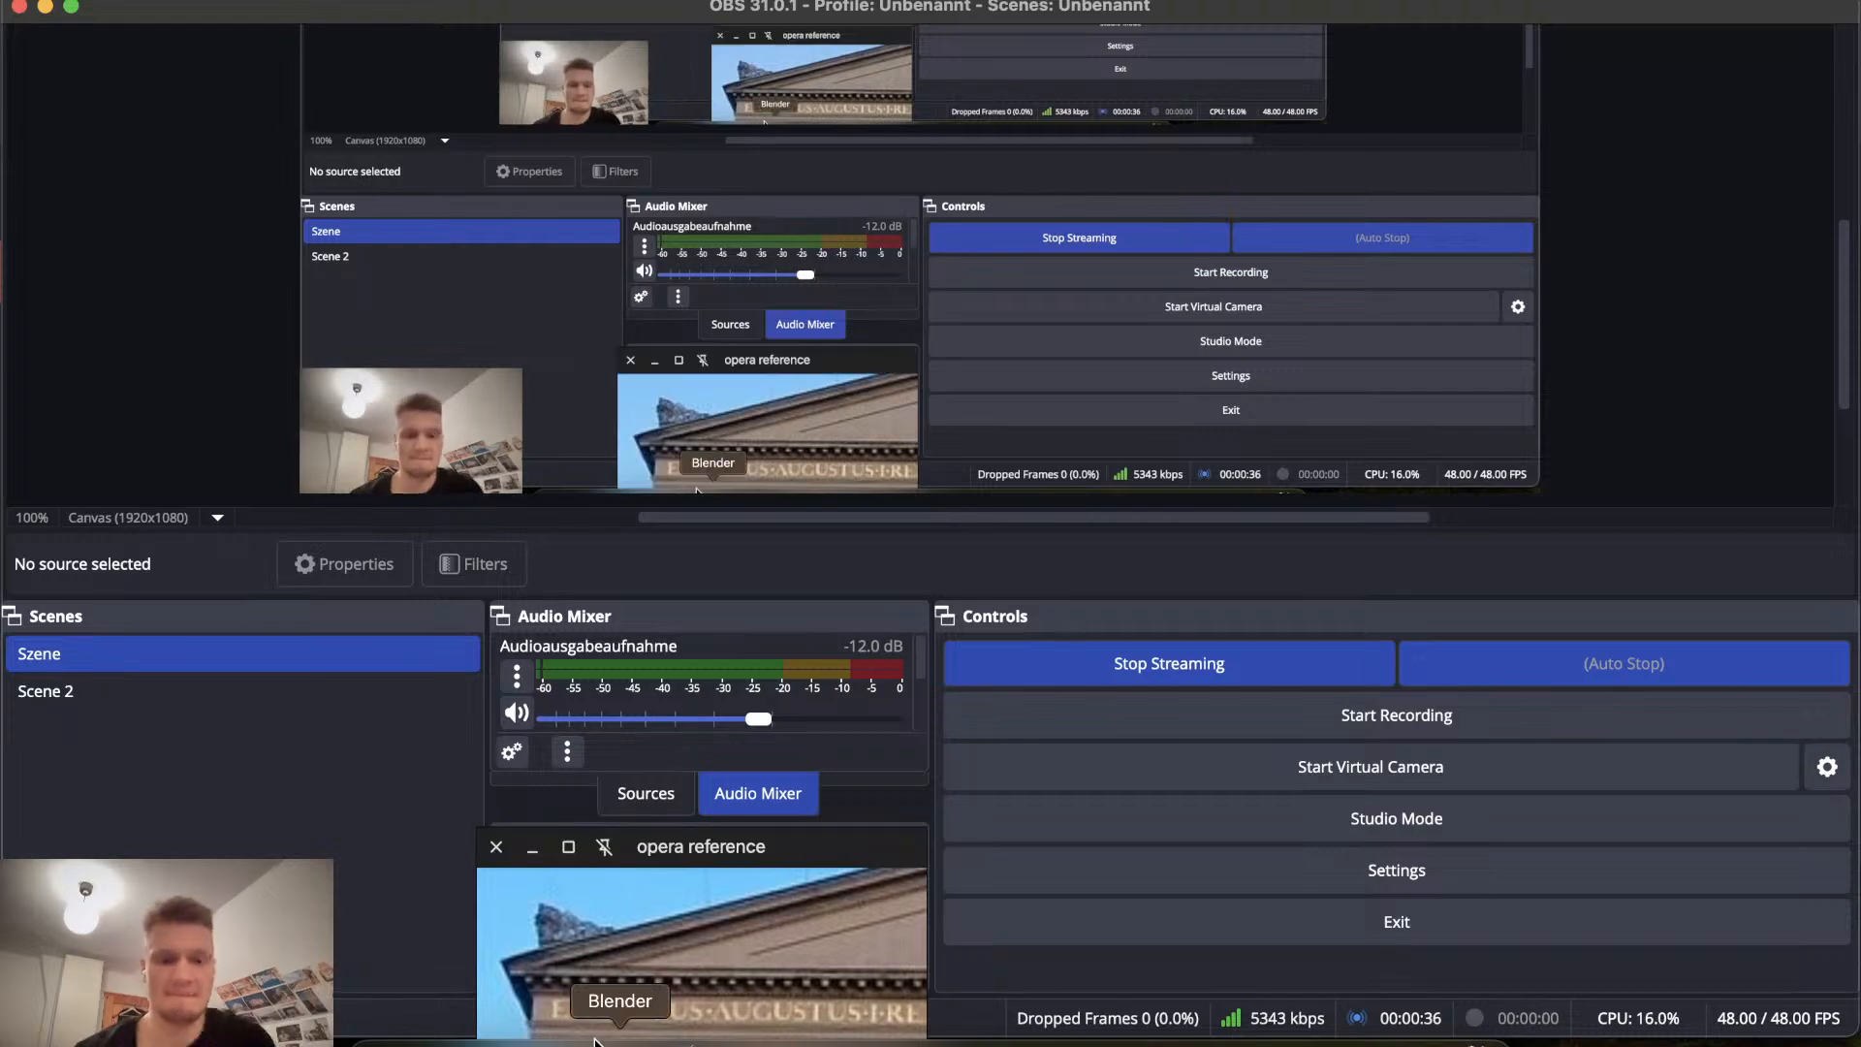
Switch from the streaming software to the Blender OPERA project.
click(560, 1042)
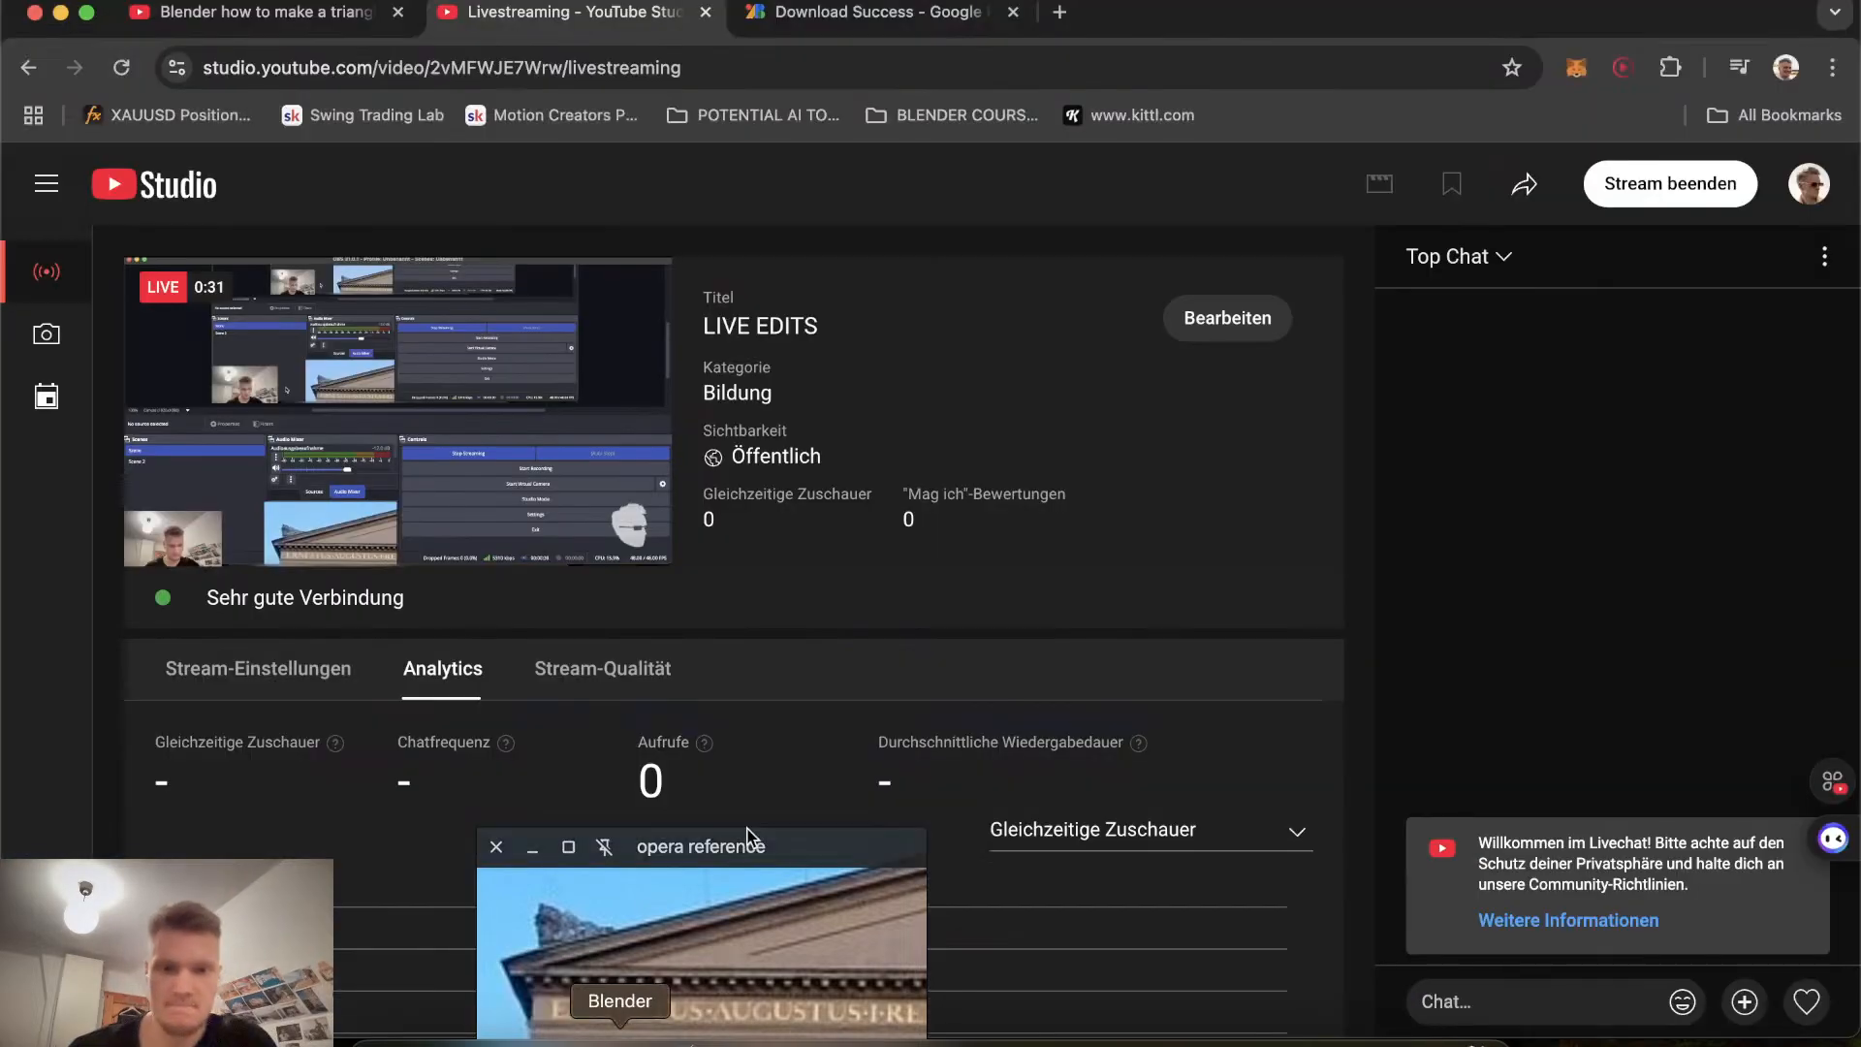
click(620, 1042)
scroll(868, 487, down, 10)
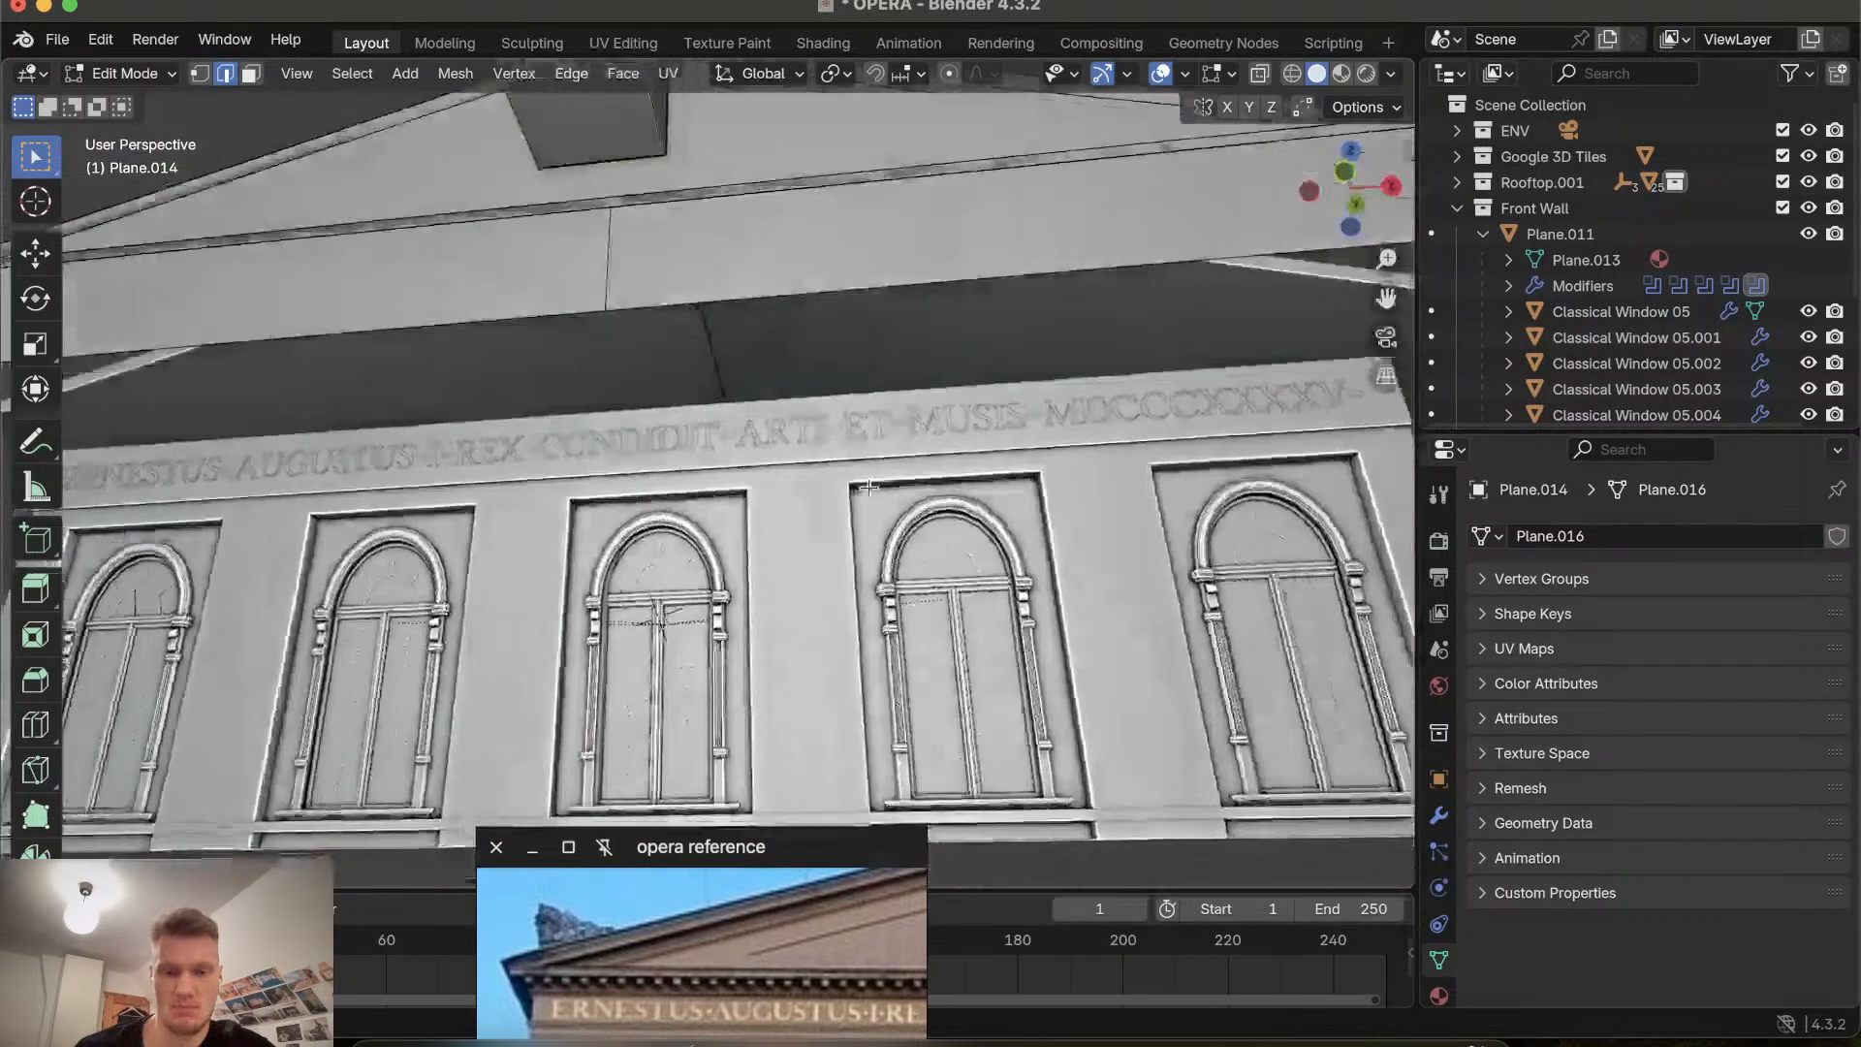
Merge the selected vertices of the block on the gable using Collapse.
scroll(869, 488, up, 10)
scroll(869, 487, right, 1)
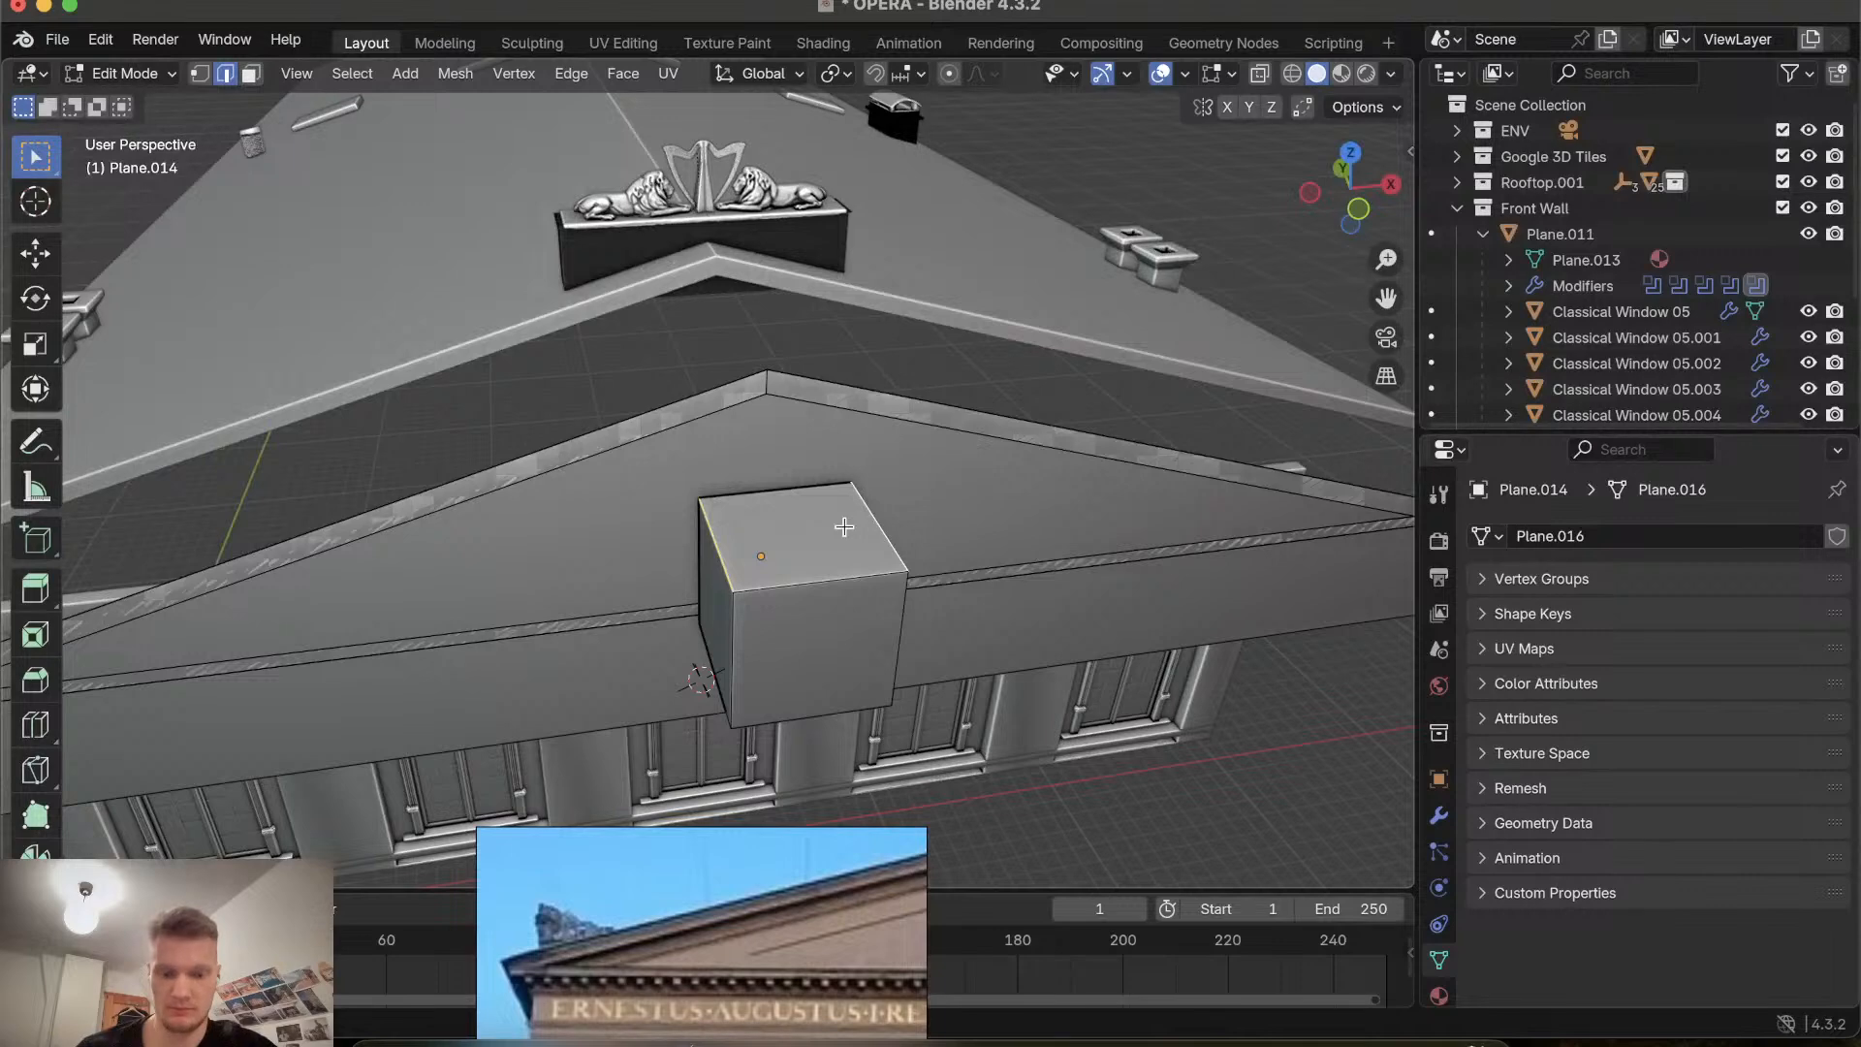
key(m)
click(801, 595)
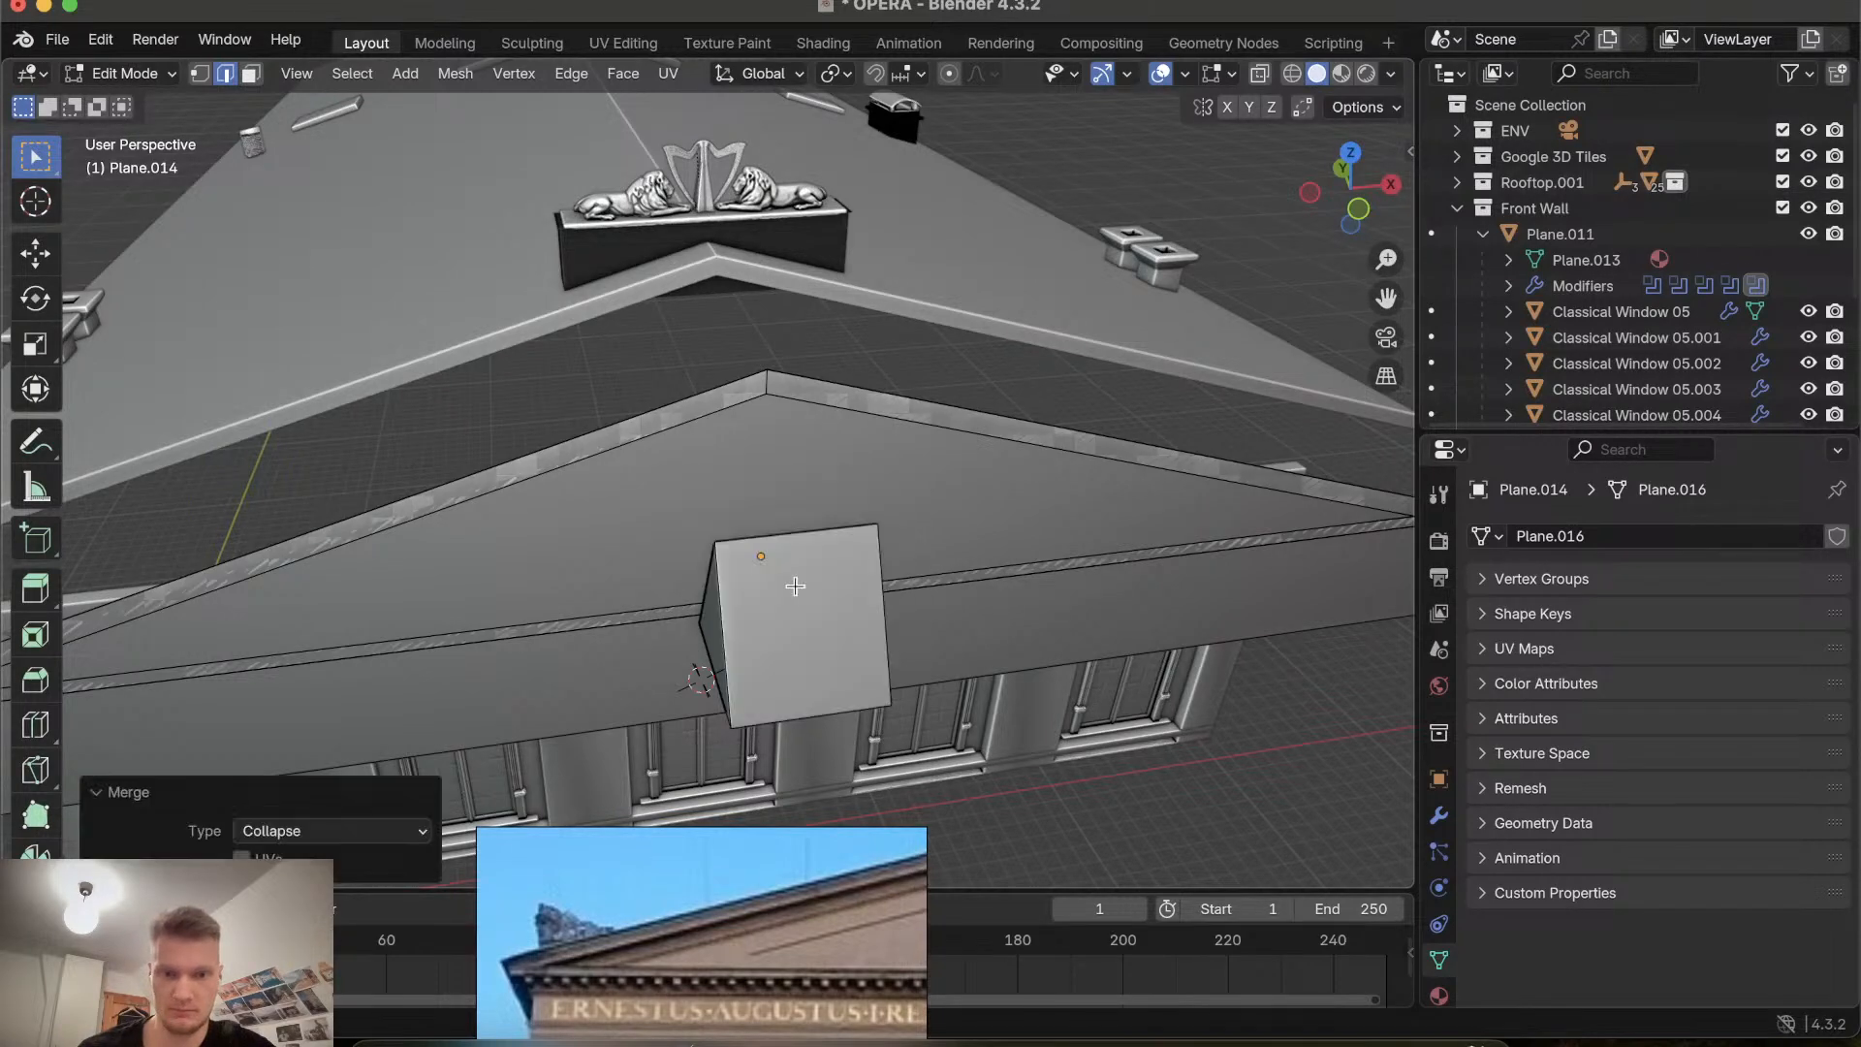
scroll(823, 622, up, 5)
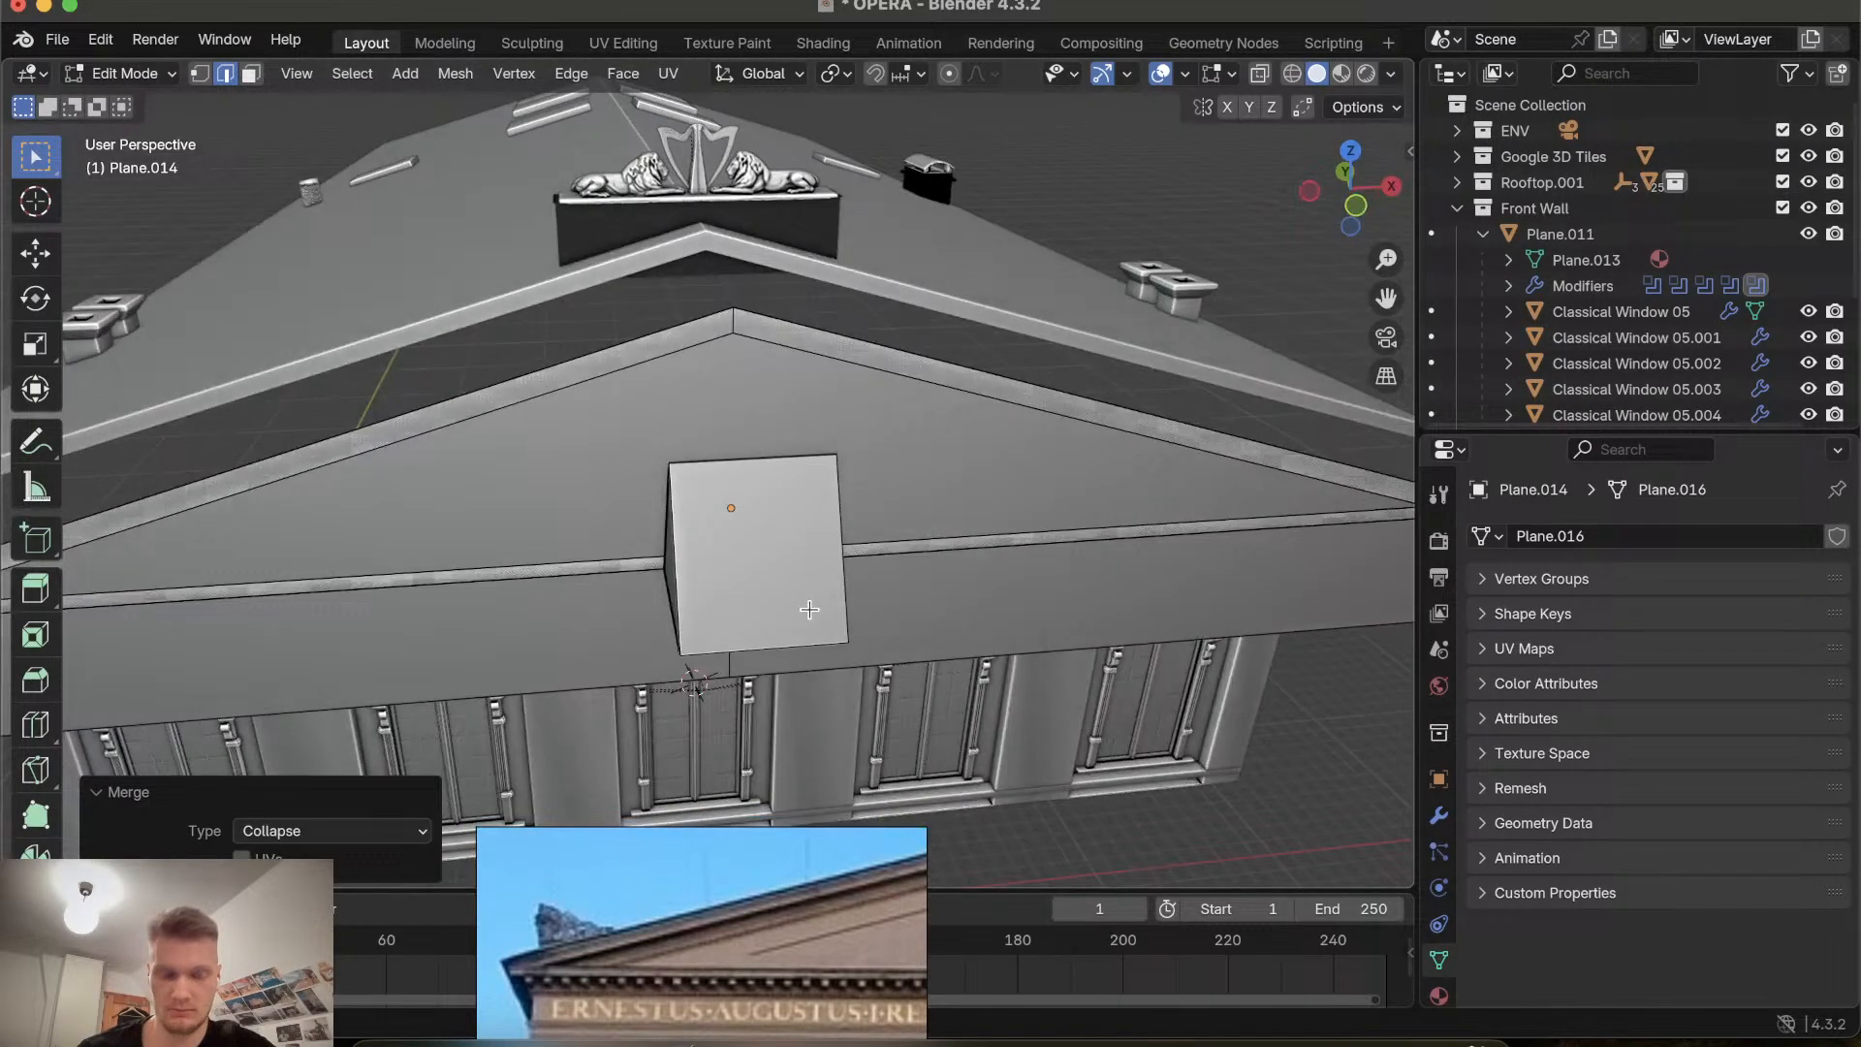
Return to Object Mode and inspect the gable plane and its wedge from several angles.
key(Tab)
scroll(736, 578, down, 5)
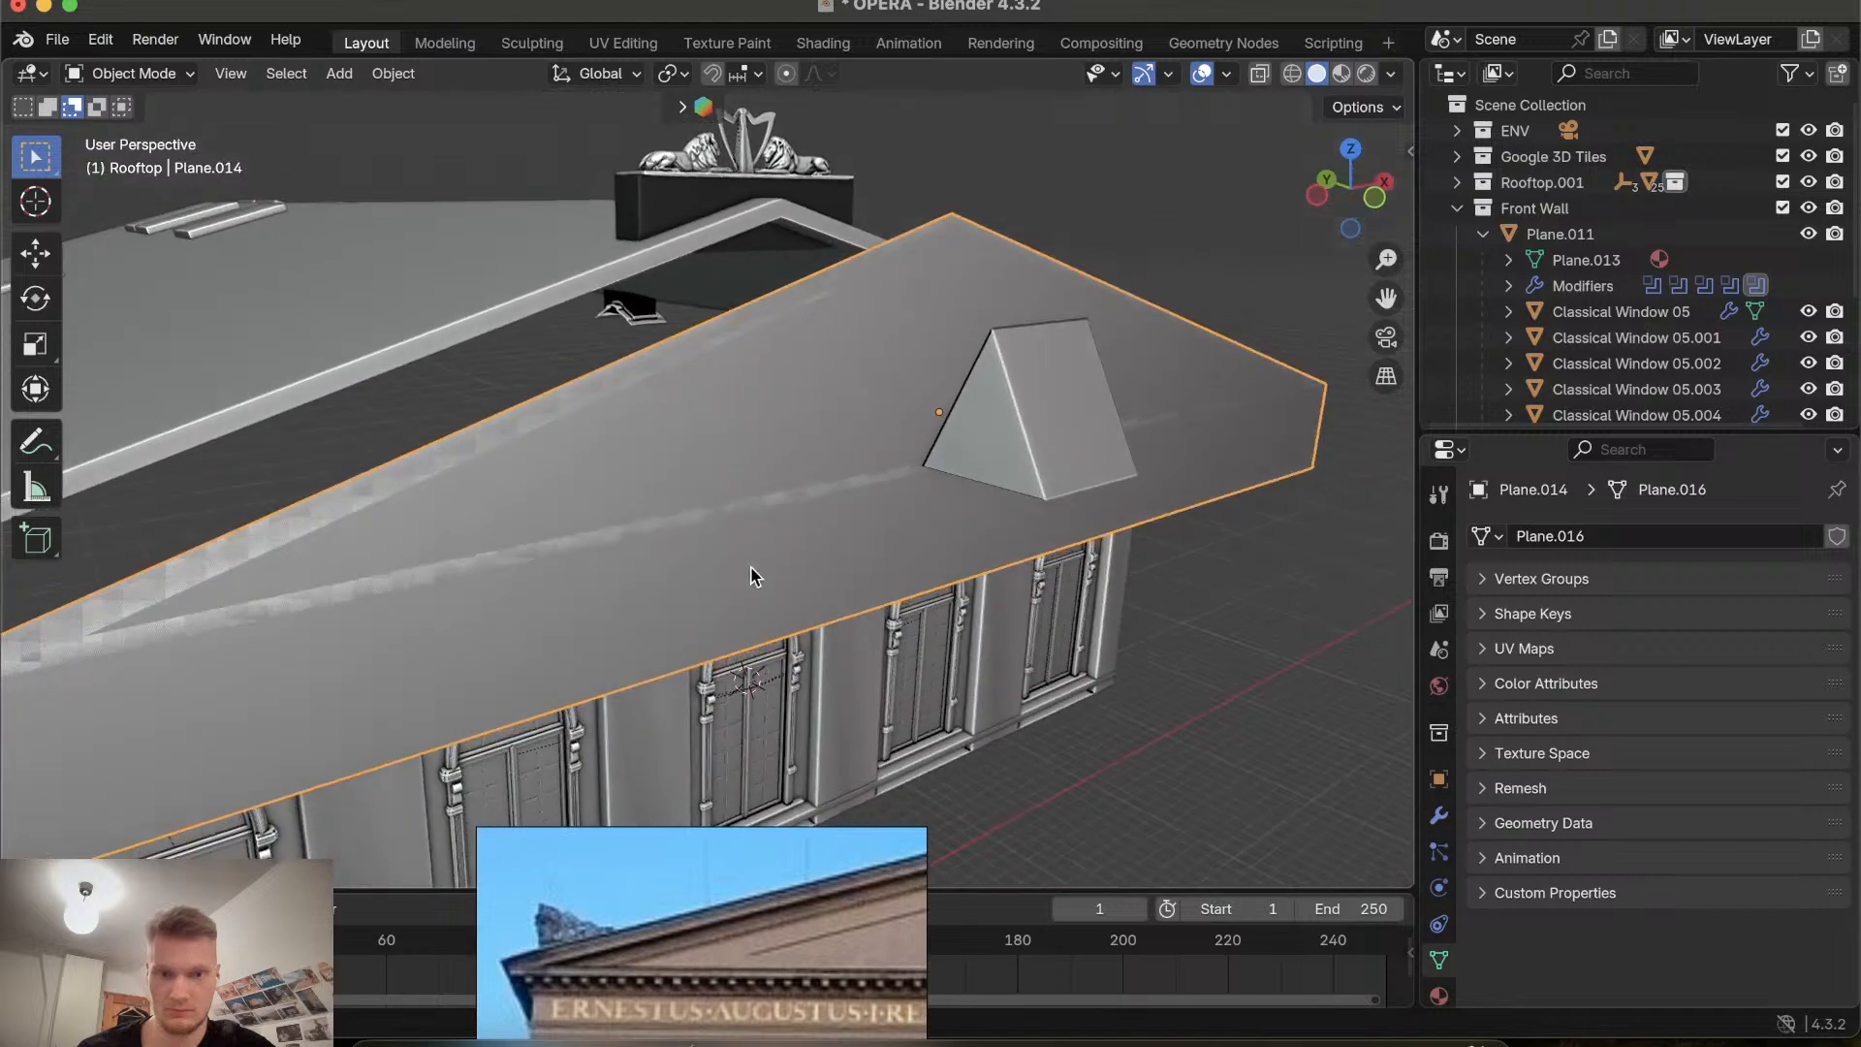
scroll(1002, 454, right, 5)
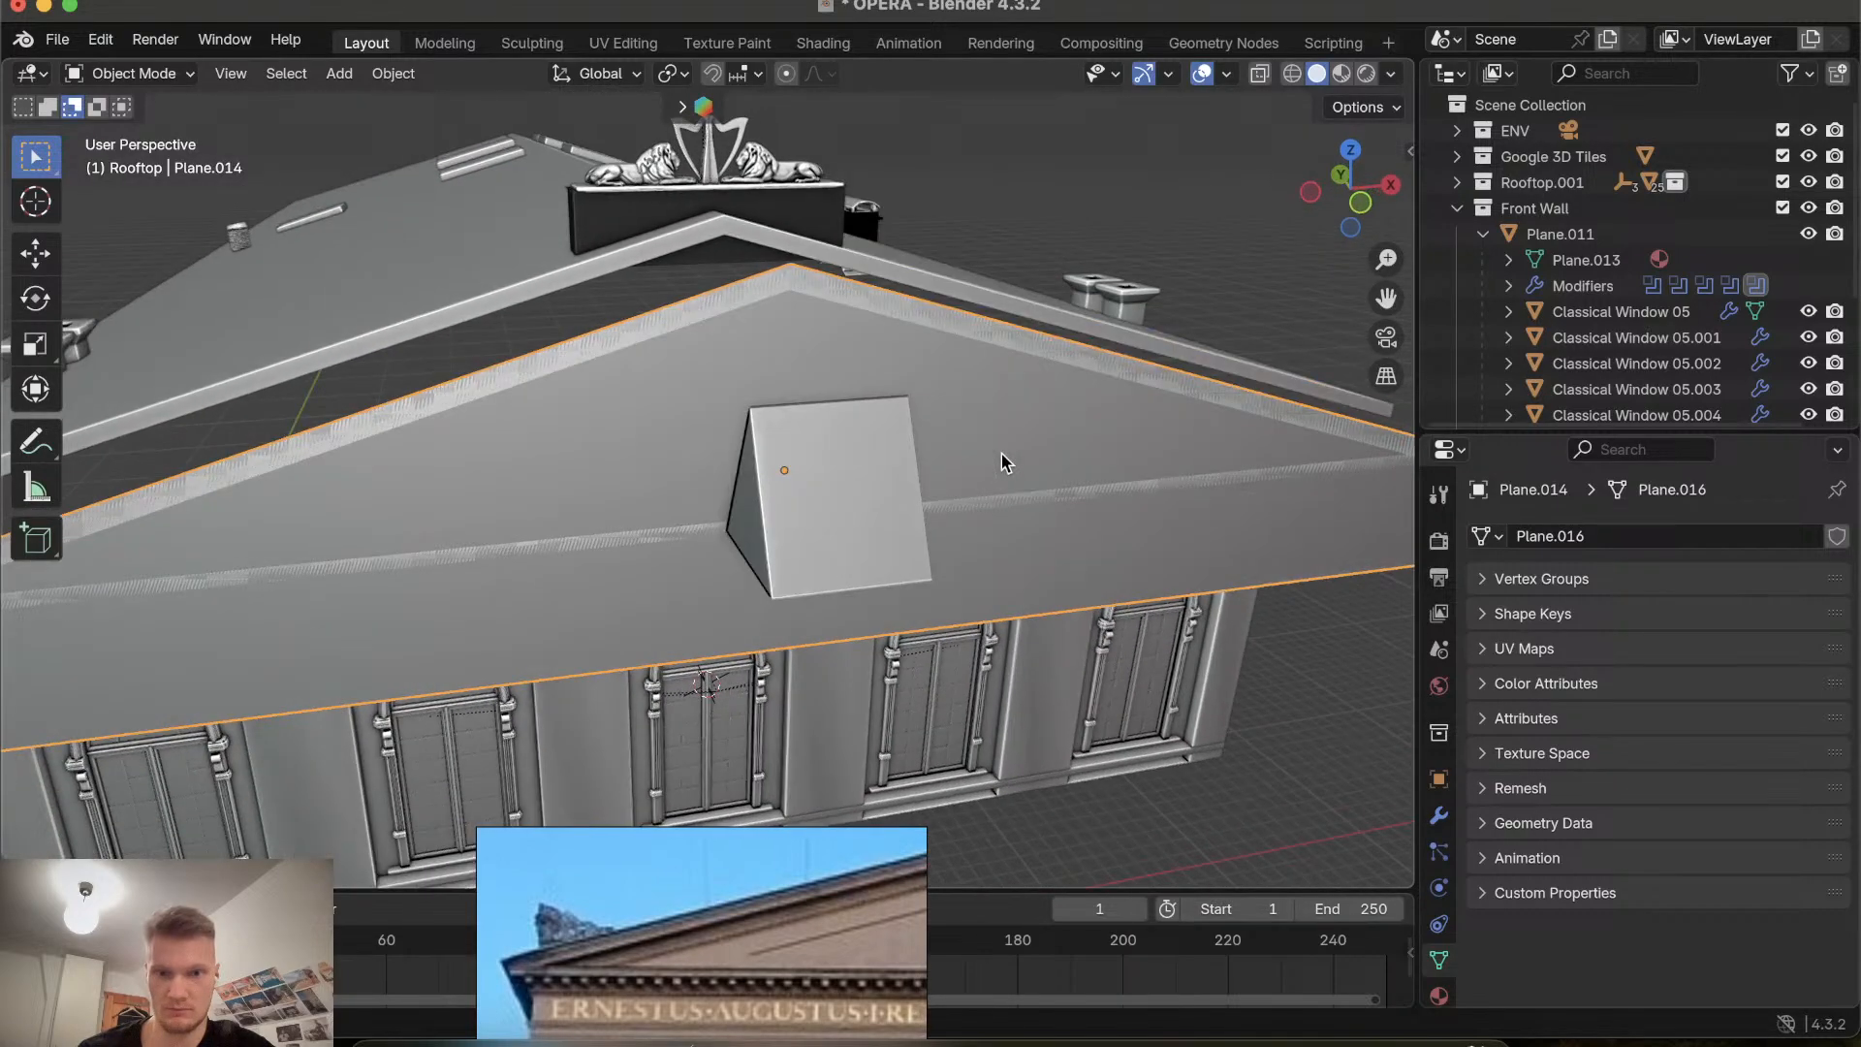
click(650, 267)
click(847, 504)
scroll(775, 580, right, 5)
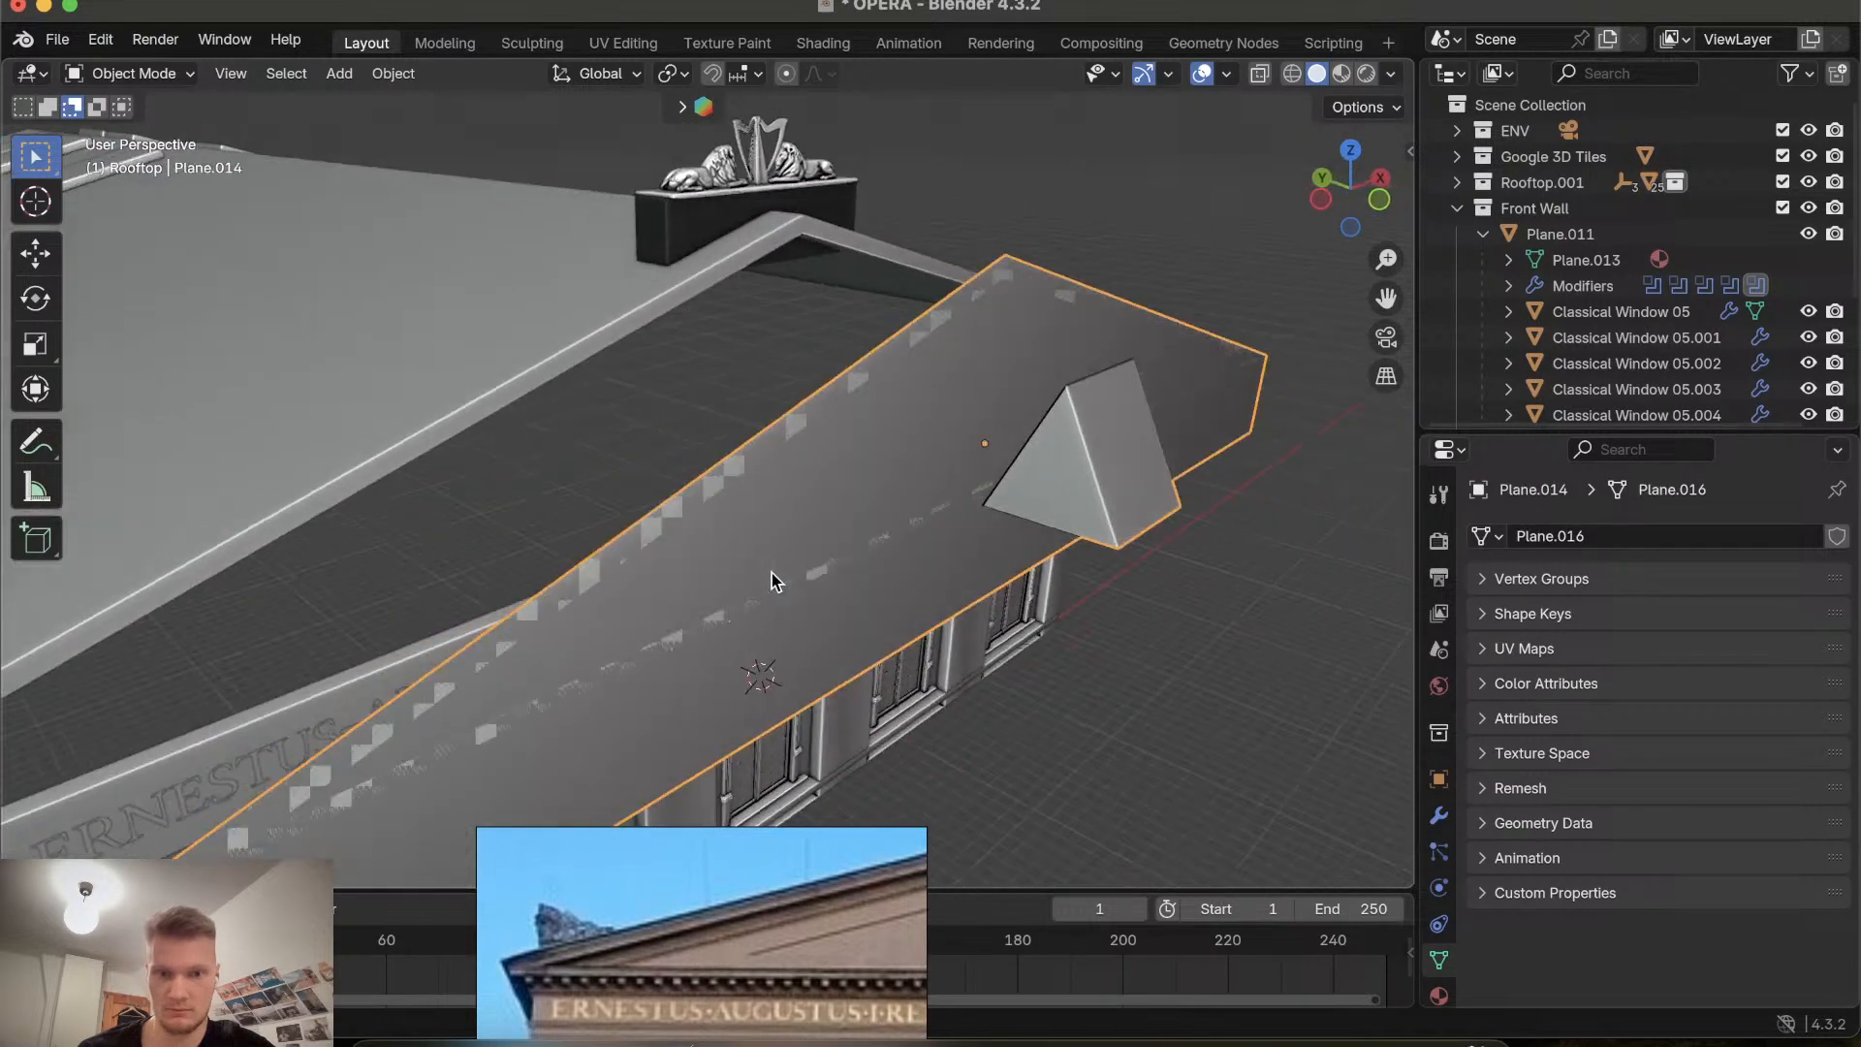
scroll(1098, 500, left, 3)
scroll(1136, 466, left, 10)
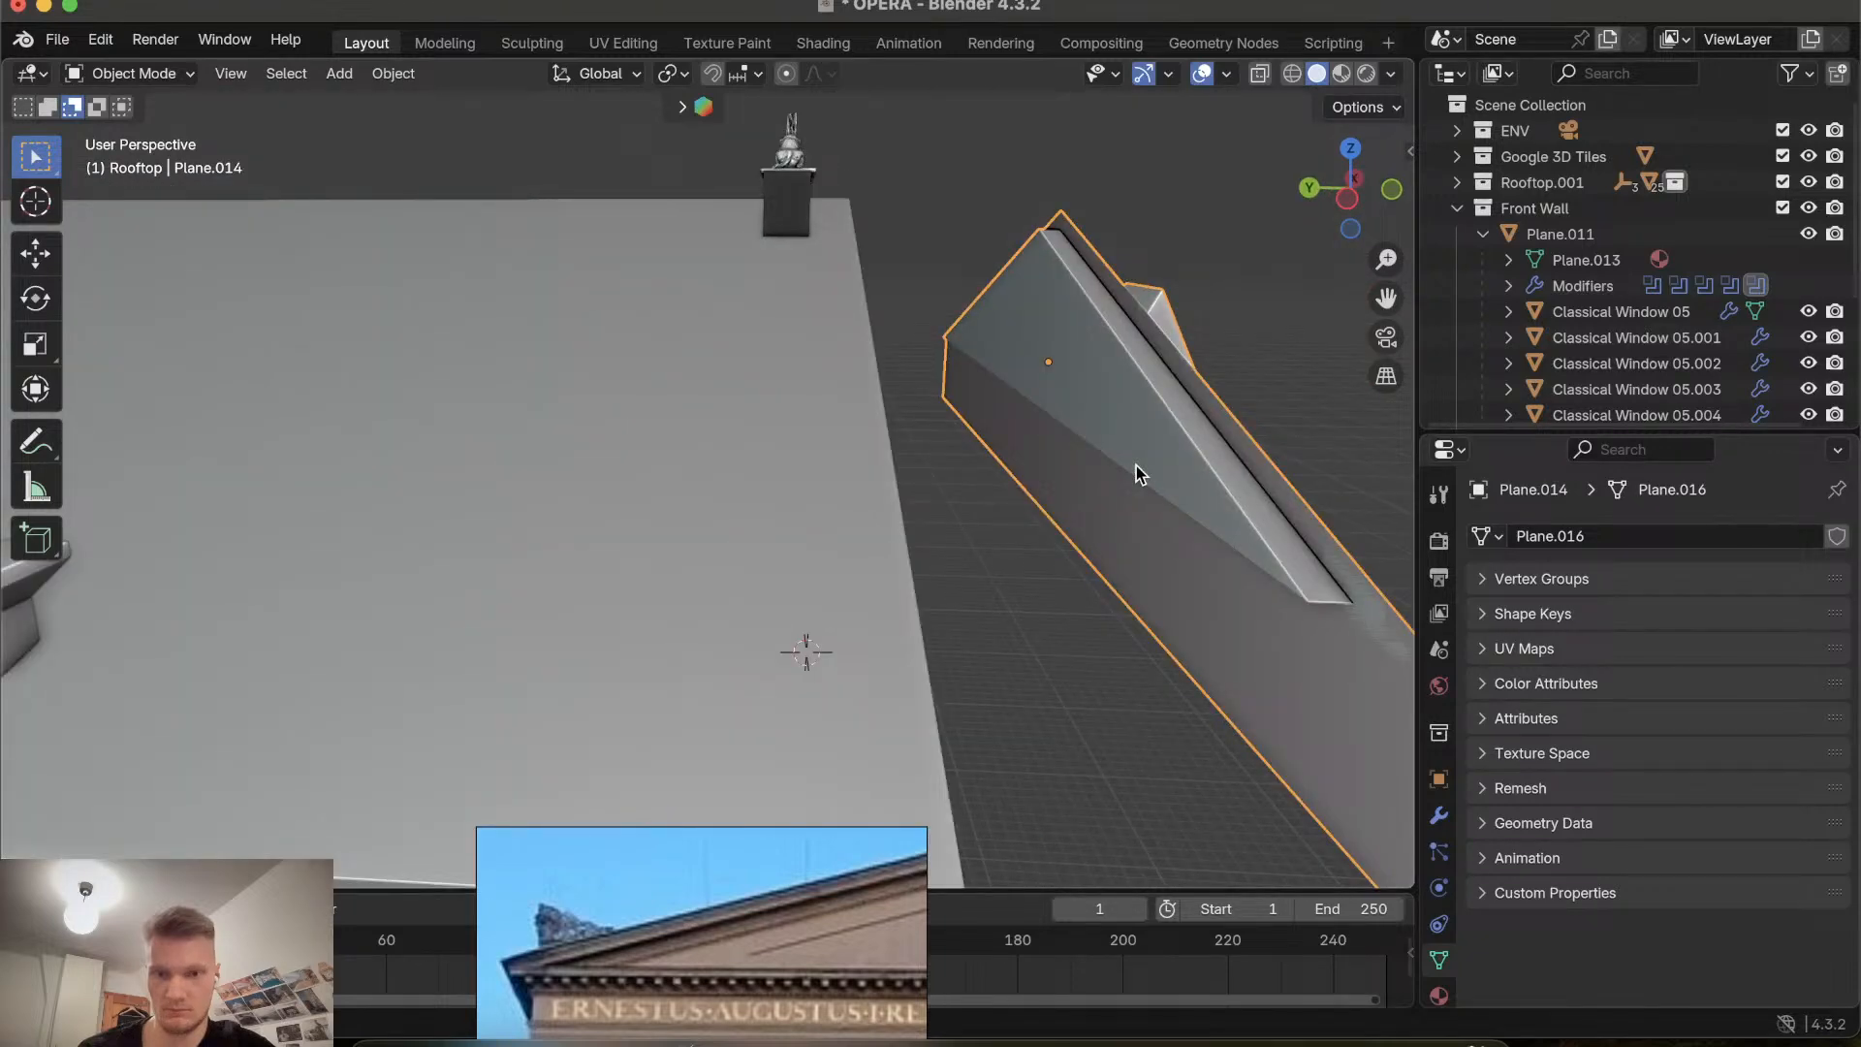
scroll(1136, 465, right, 8)
scroll(1112, 473, right, 3)
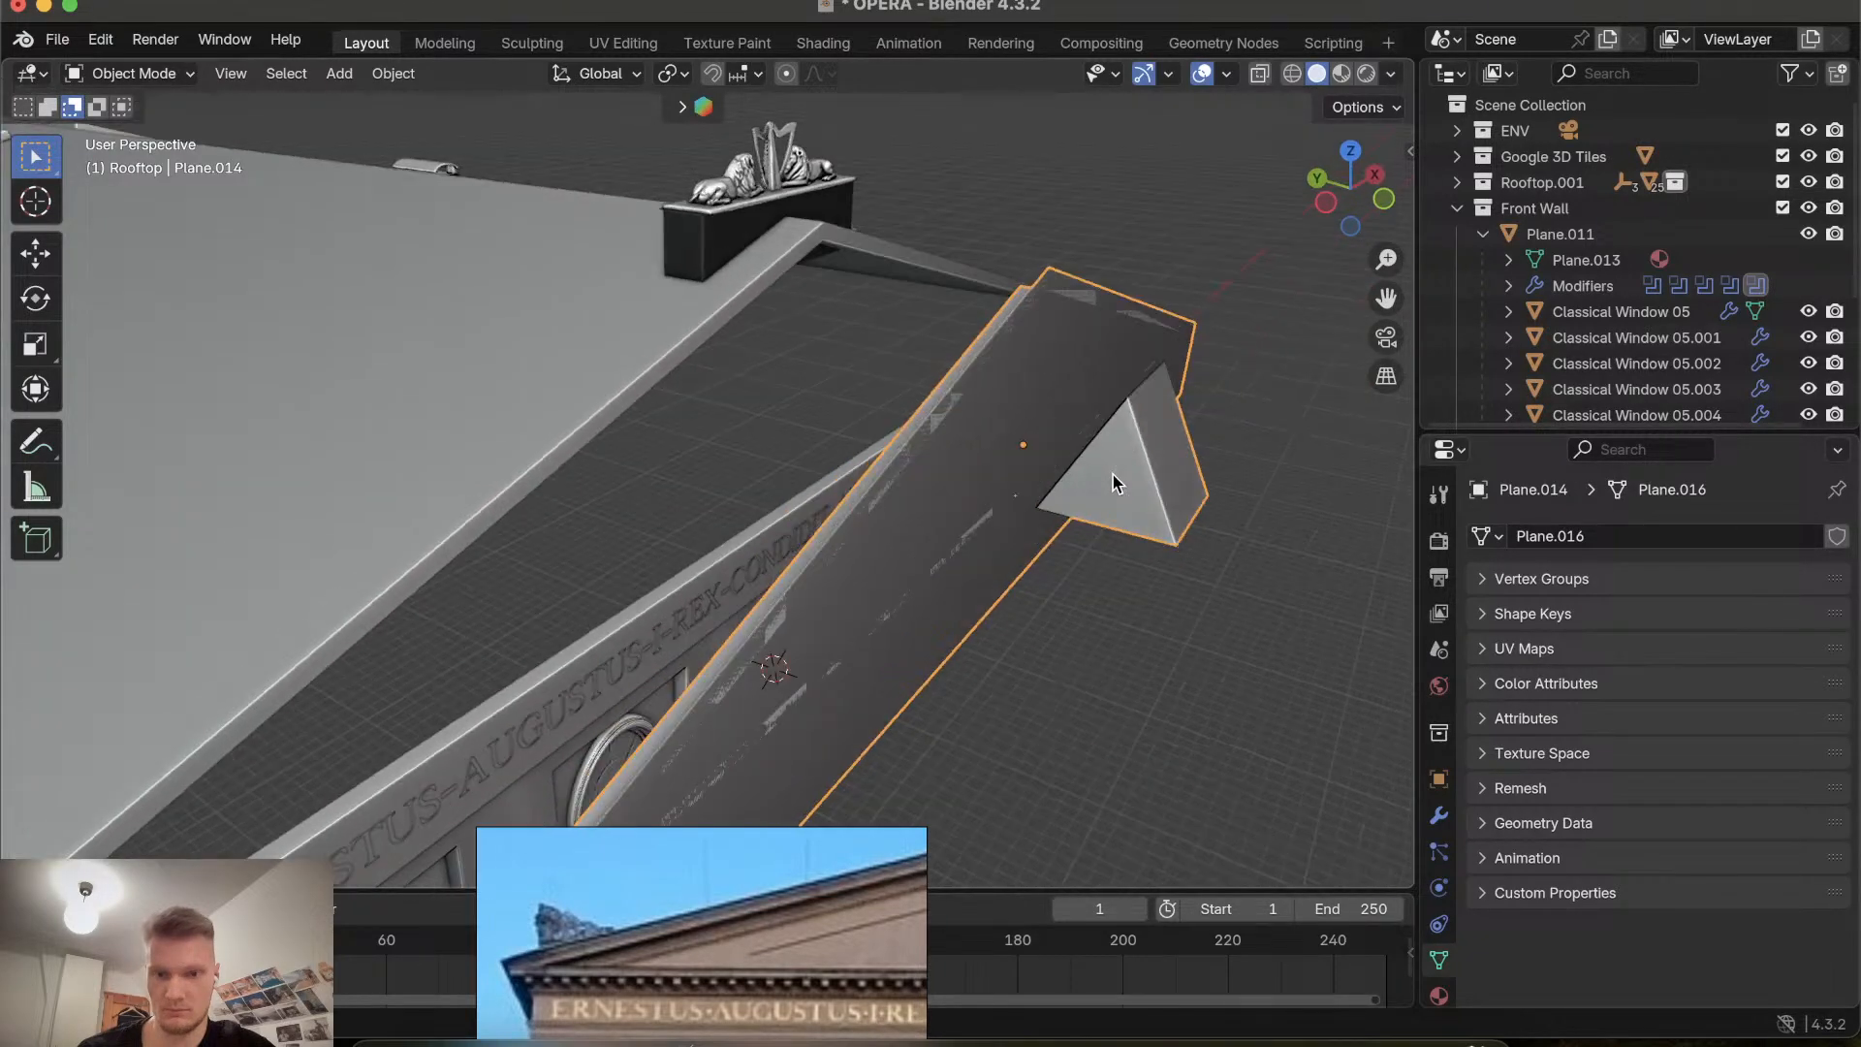
scroll(1115, 482, down, 3)
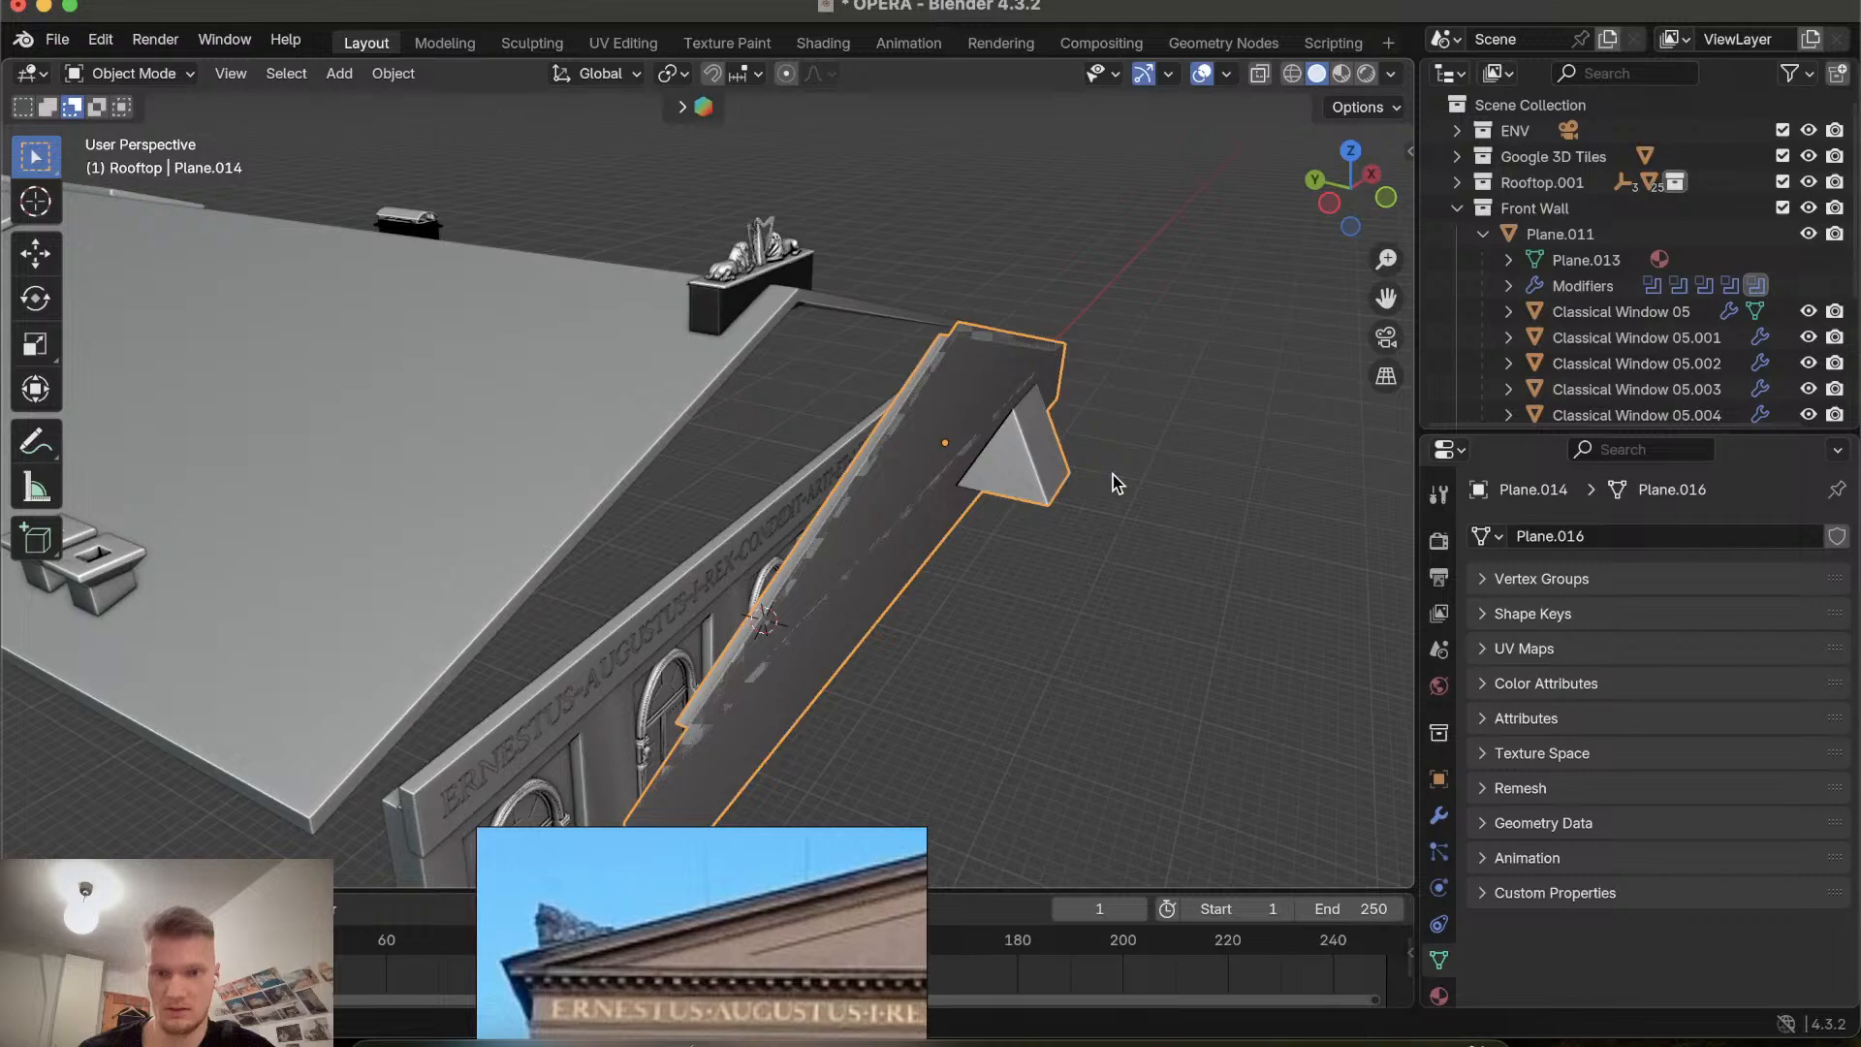
scroll(1115, 482, up, 10)
Select the gable roof plane and move it up along the Z axis about 1.9 m.
click(775, 580)
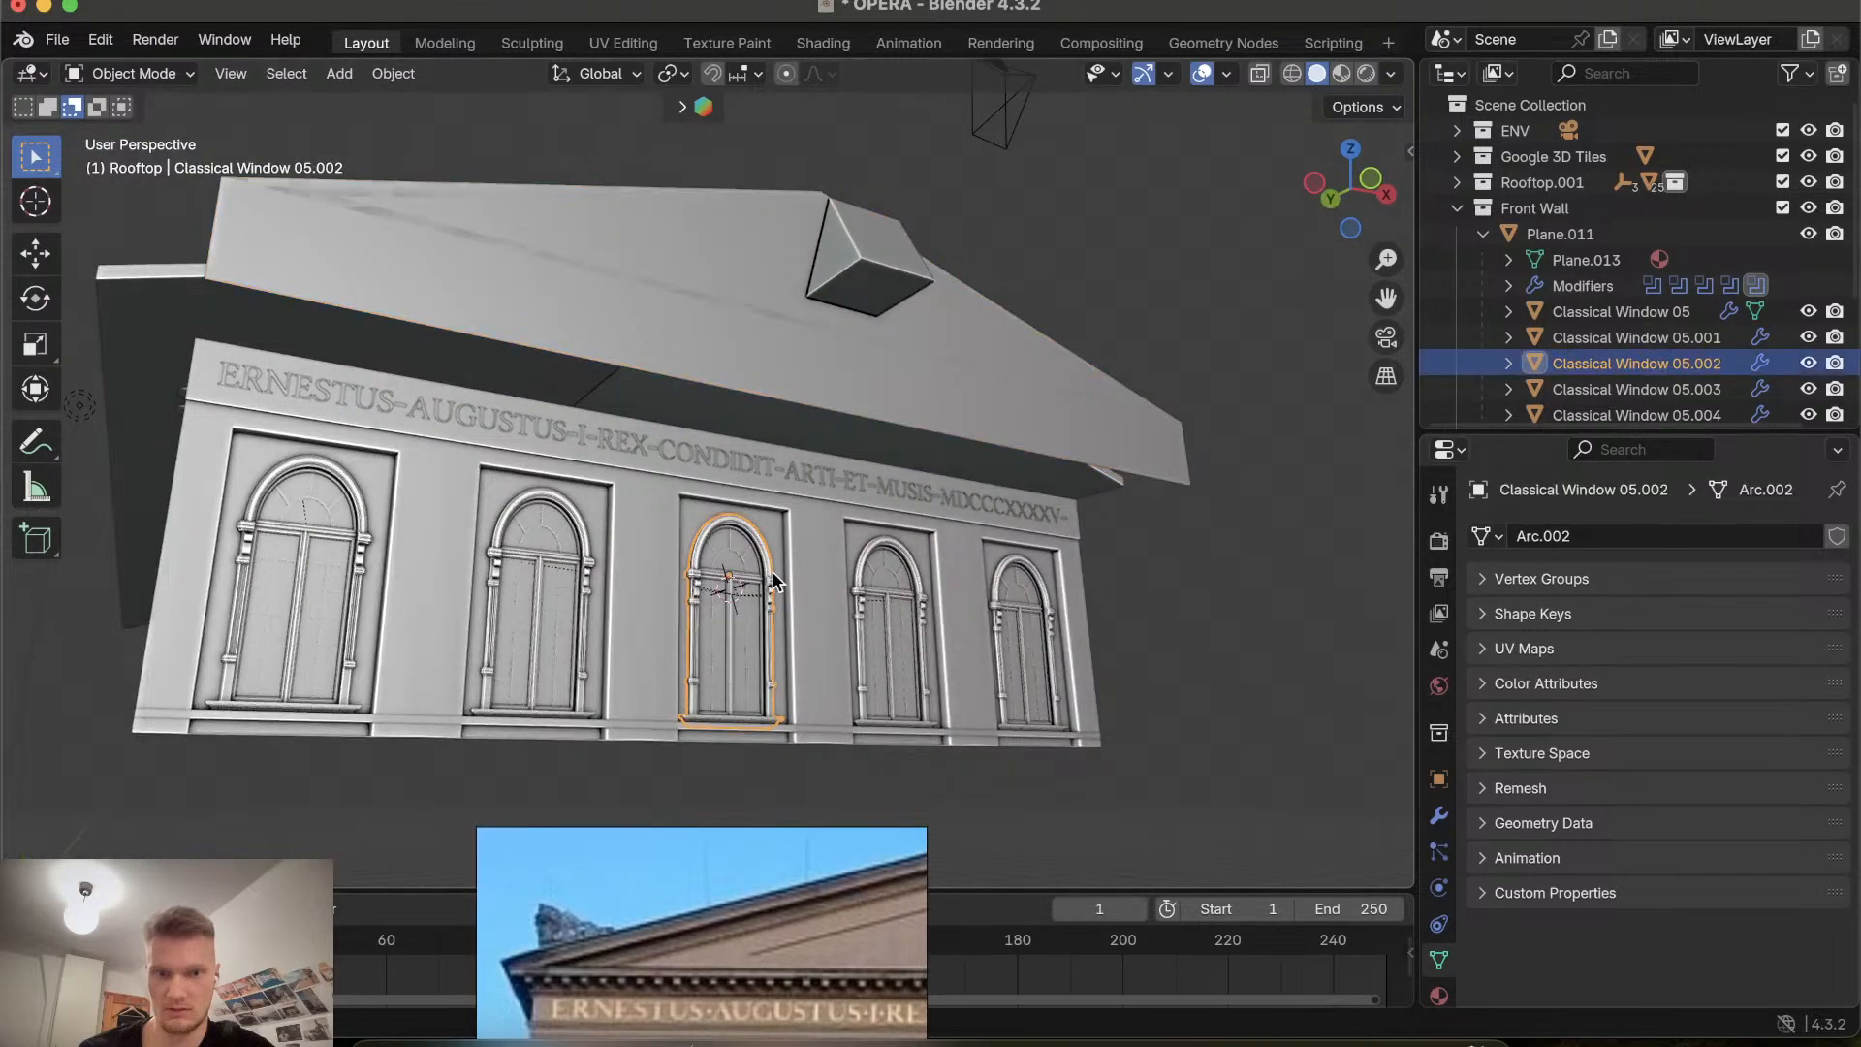
scroll(804, 567, left, 5)
click(802, 383)
scroll(803, 383, down, 8)
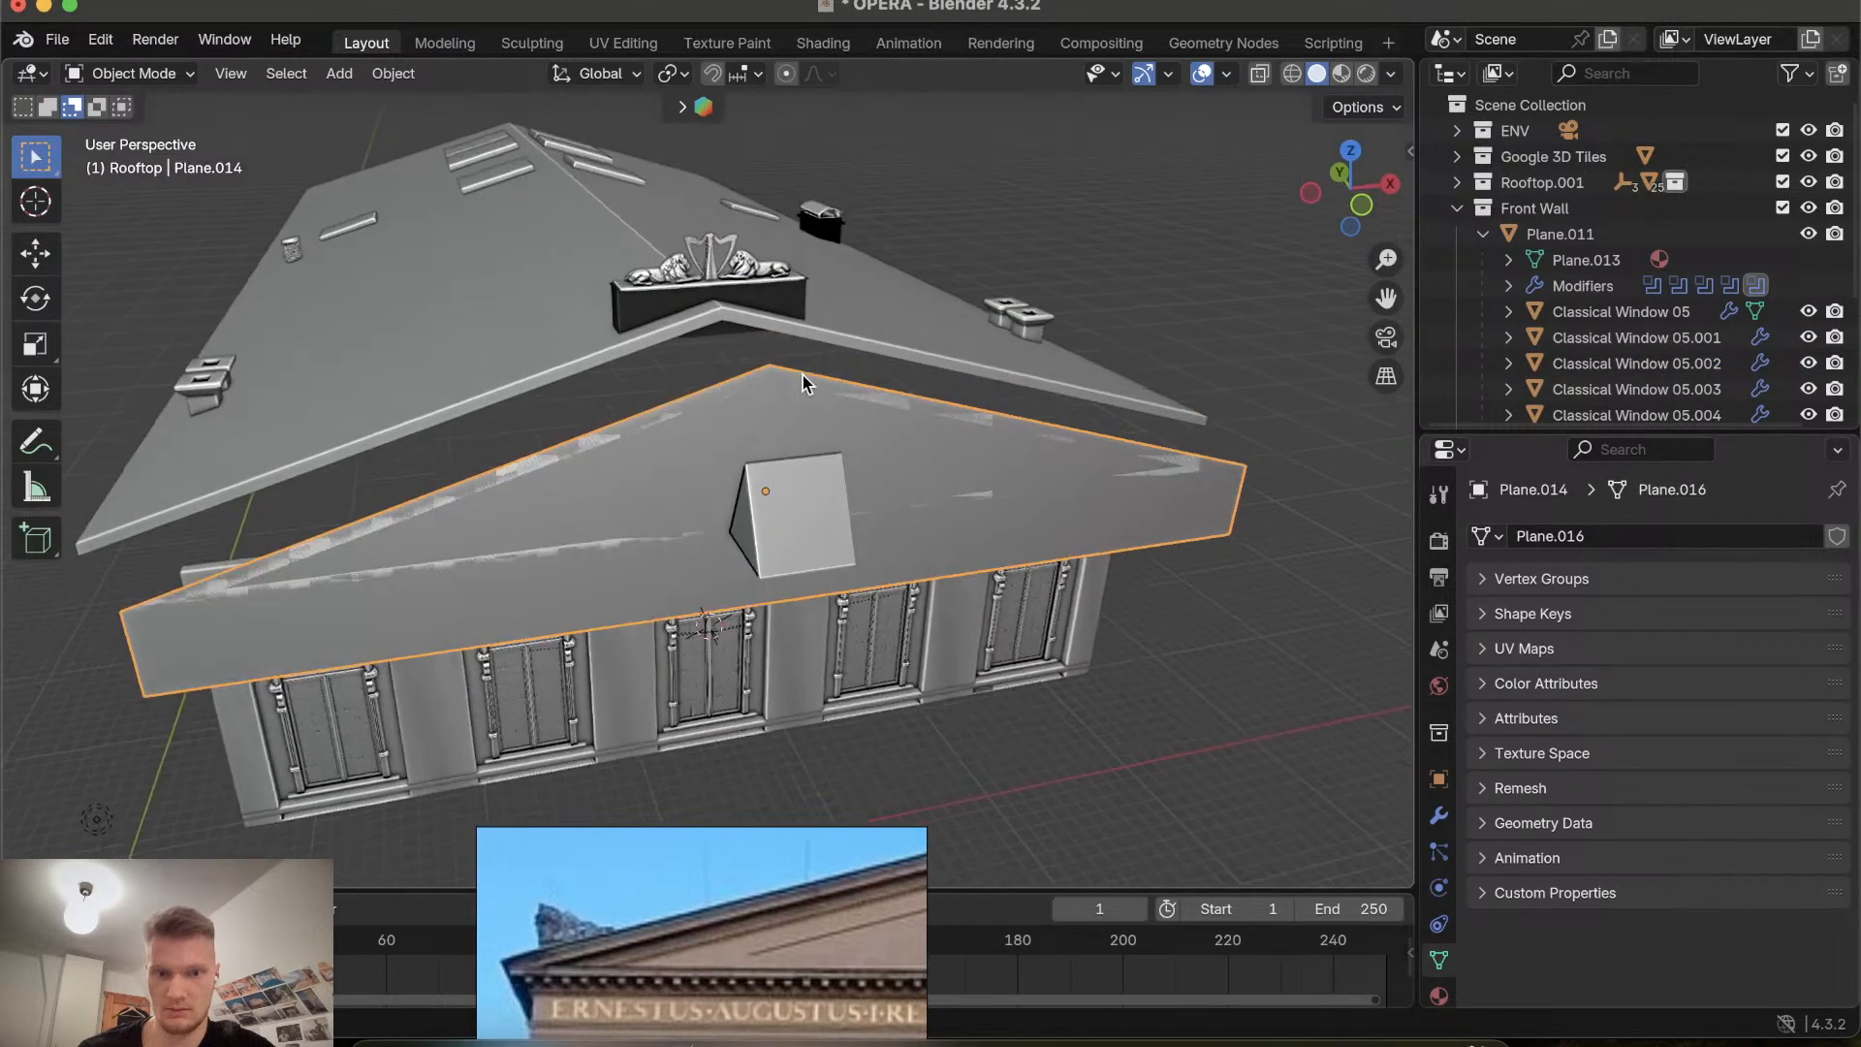
key(g)
key(z)
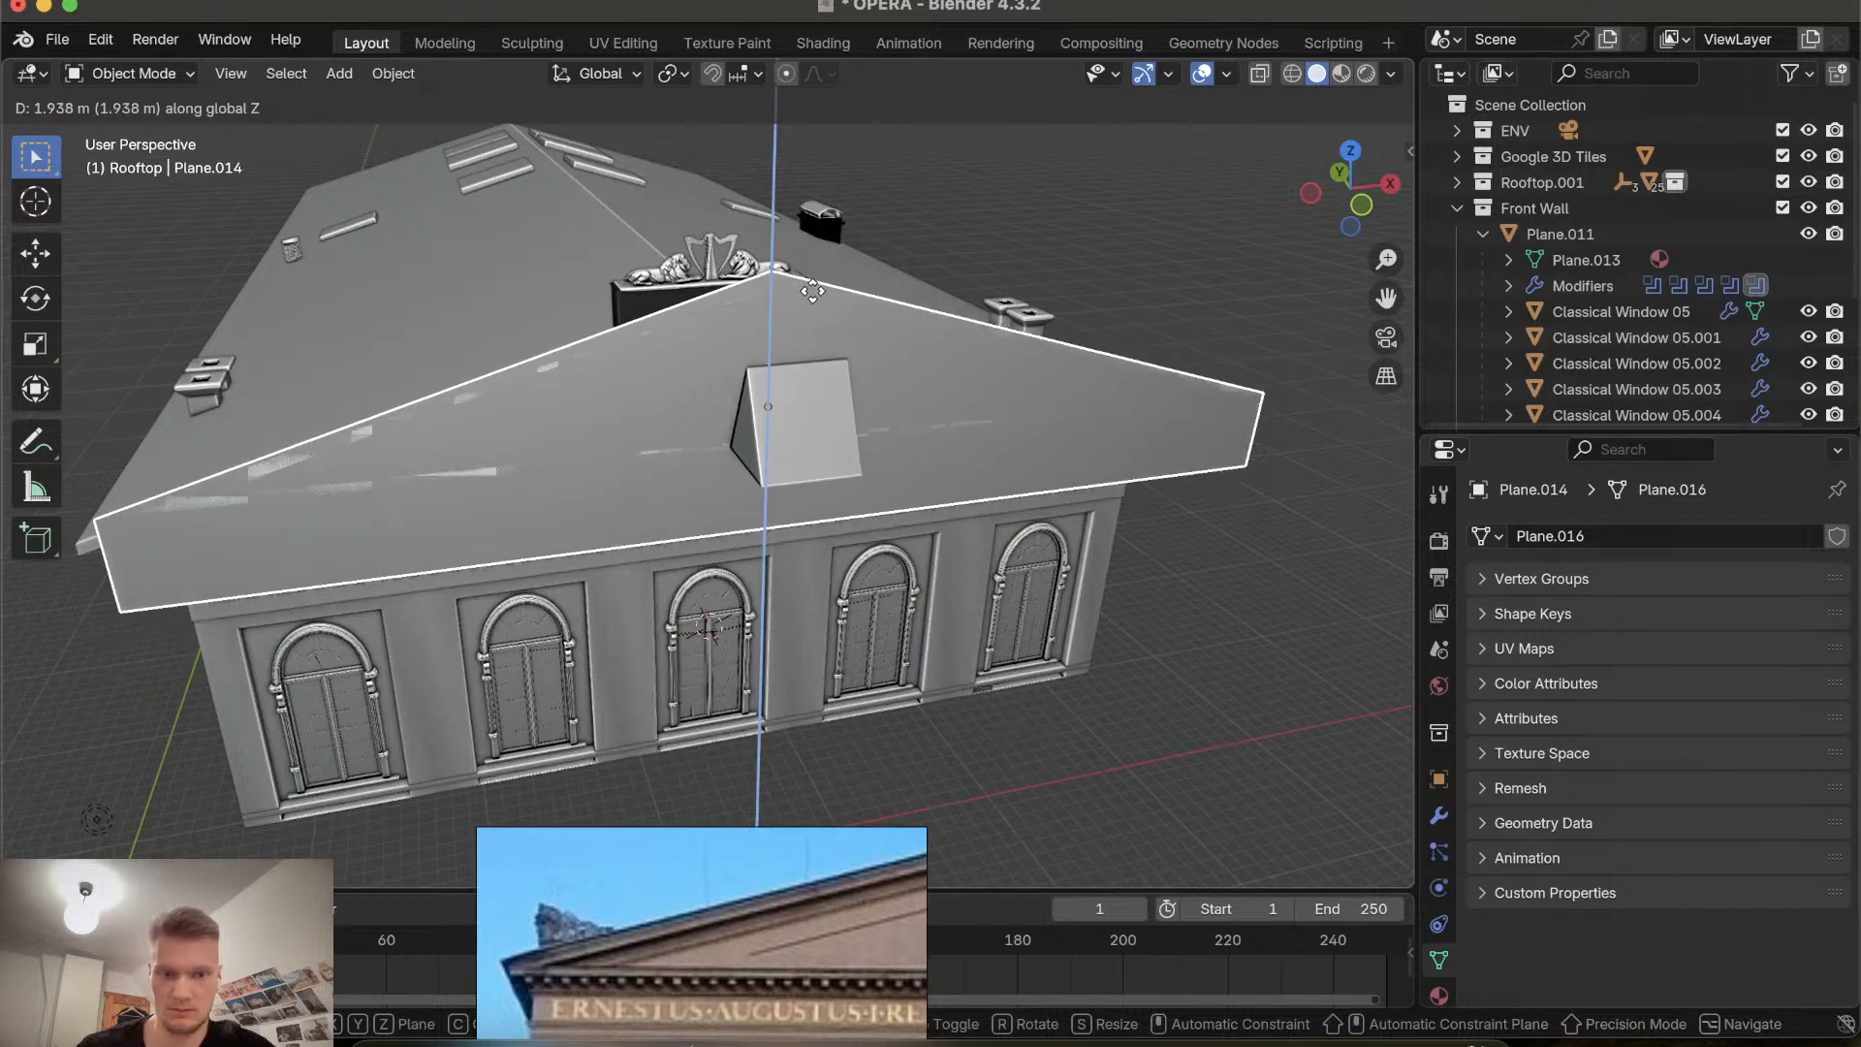
click(793, 368)
Undo the last two changes to the gable plane.
scroll(756, 508, left, 10)
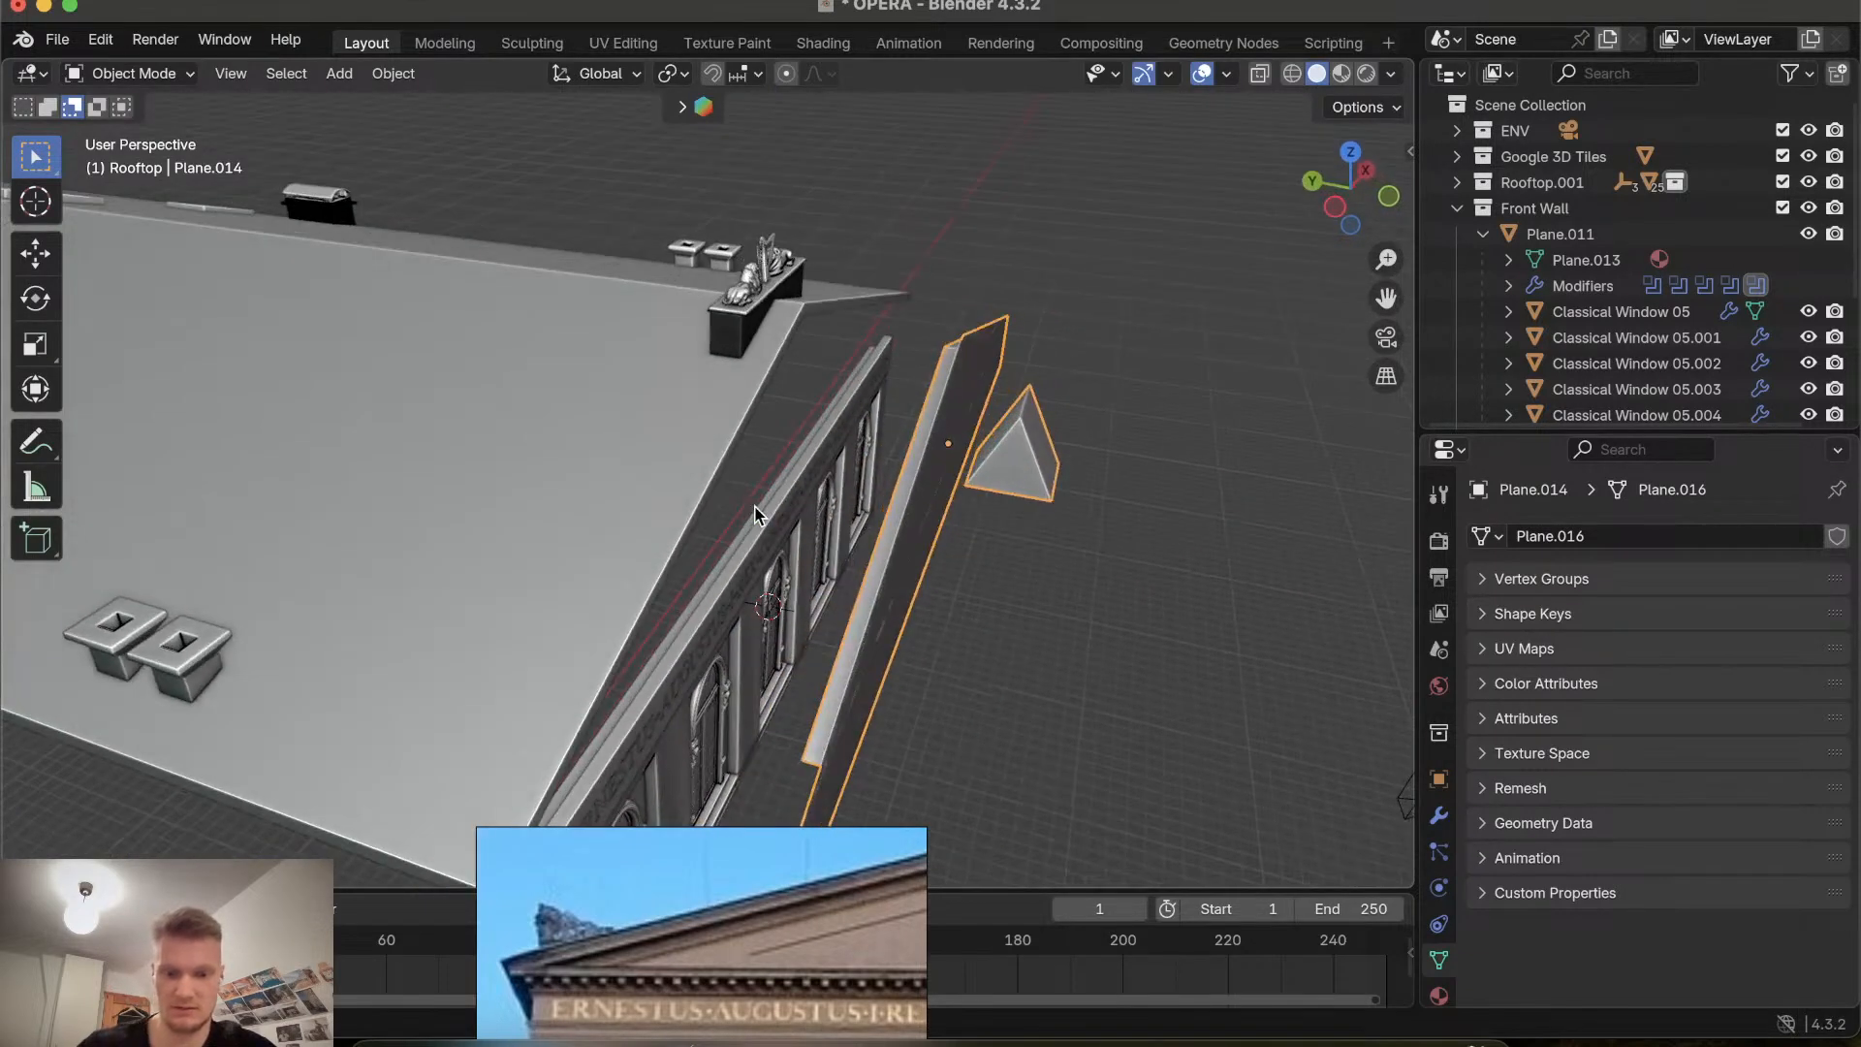
click(756, 513)
key(ctrl+z)
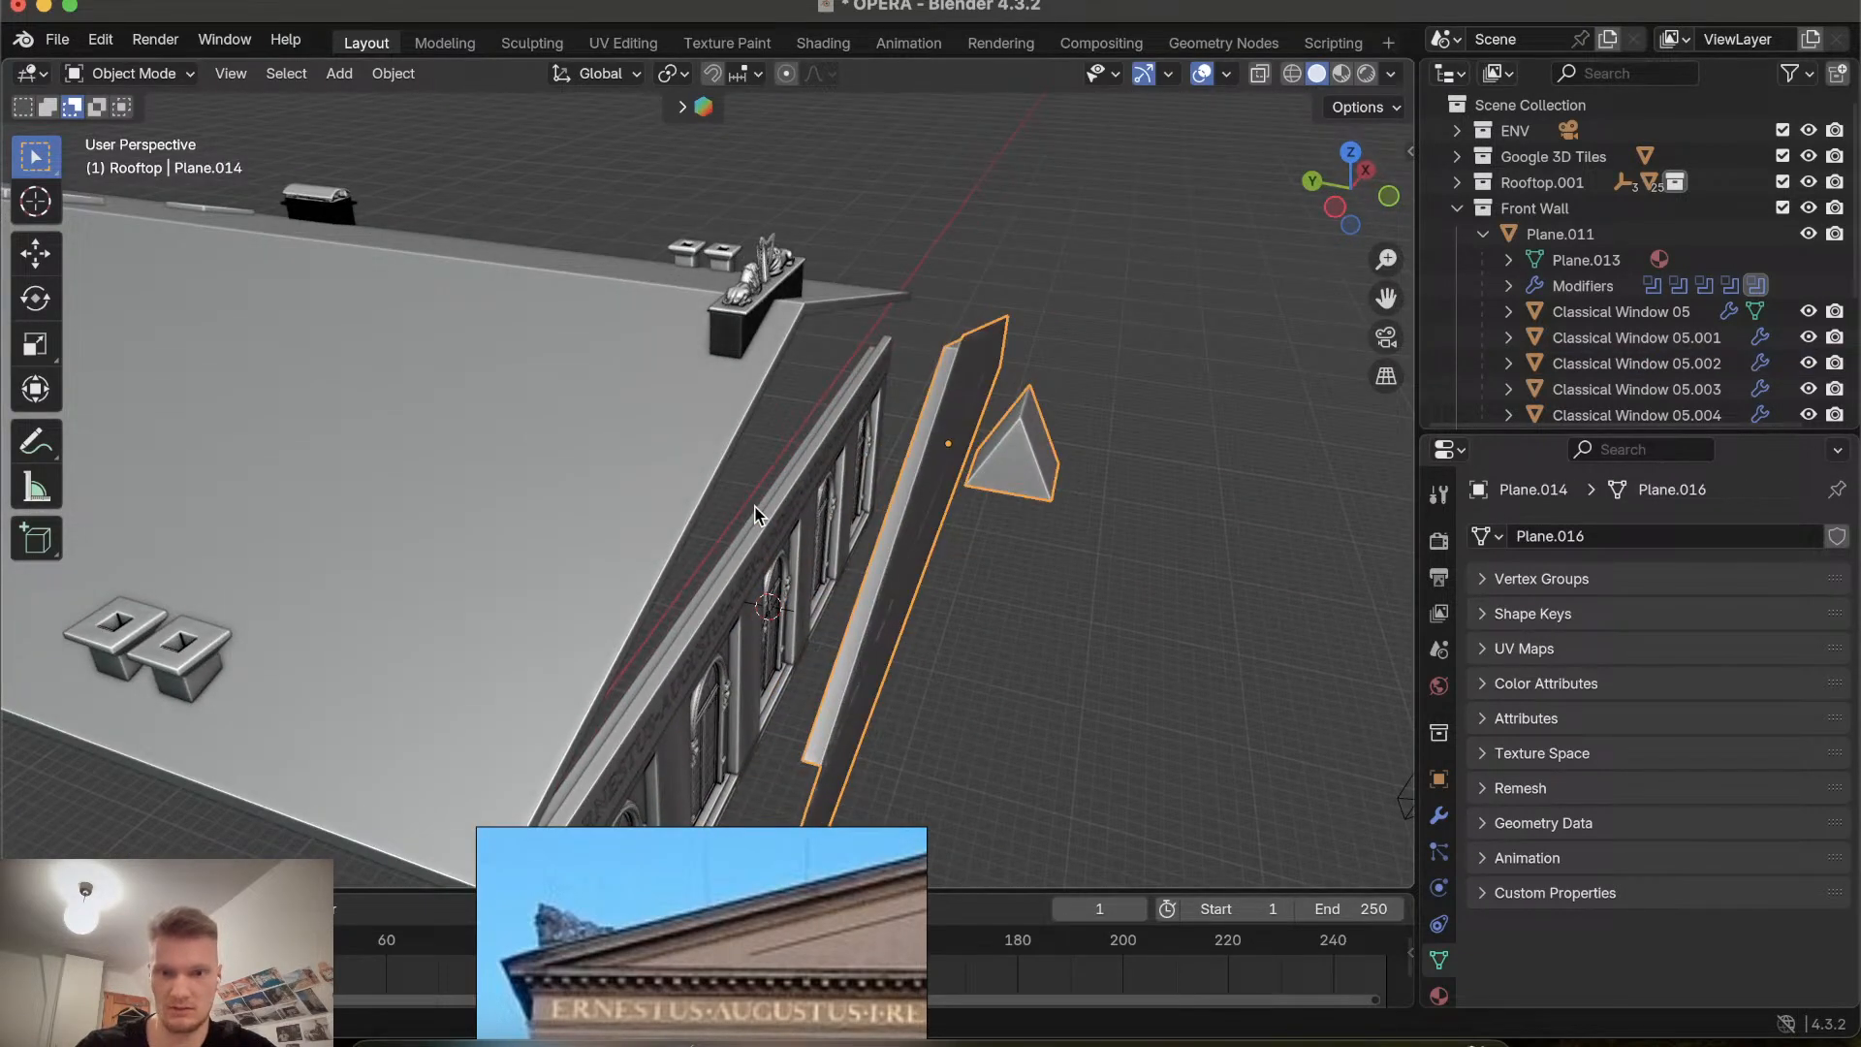
click(756, 514)
key(ctrl+z)
Toggle in and out of Edit Mode to select the block's geometry in face select mode.
key(Tab)
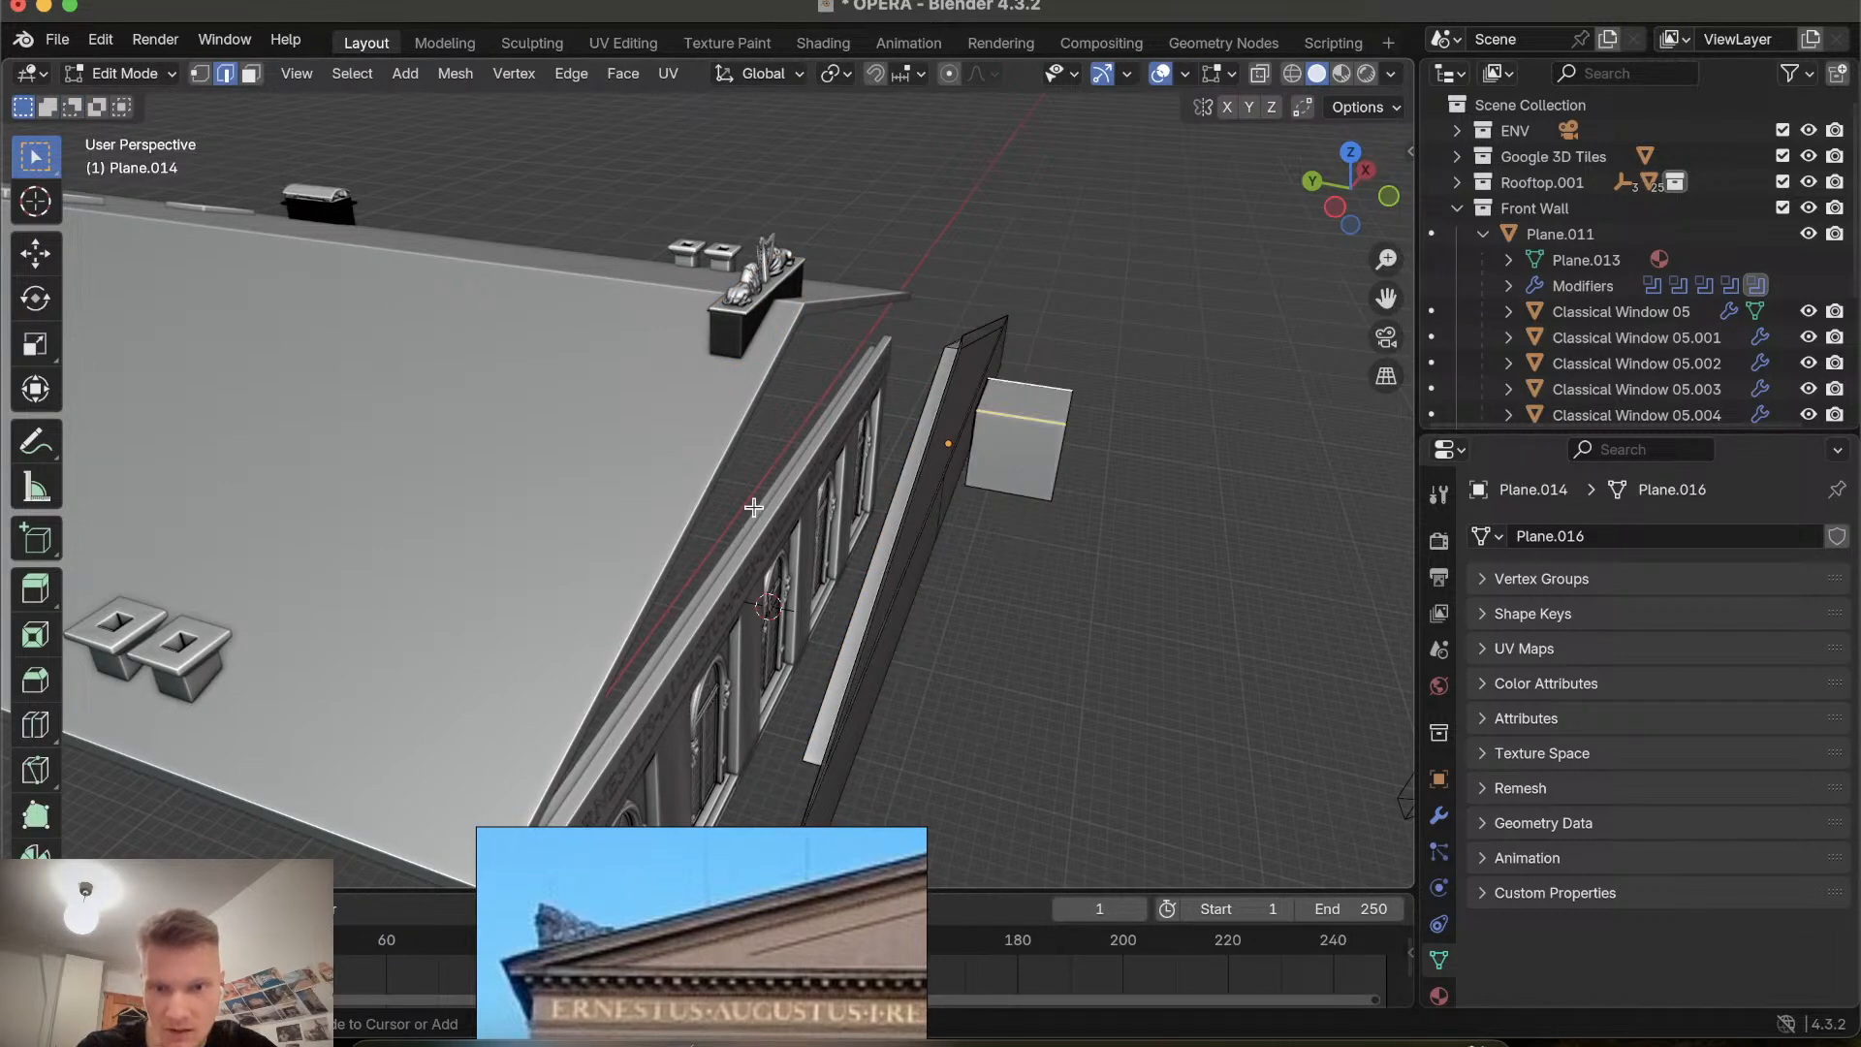
middle_drag(867, 452, 822, 620)
key(Tab)
scroll(822, 619, up, 3)
middle_drag(986, 500, 1013, 500)
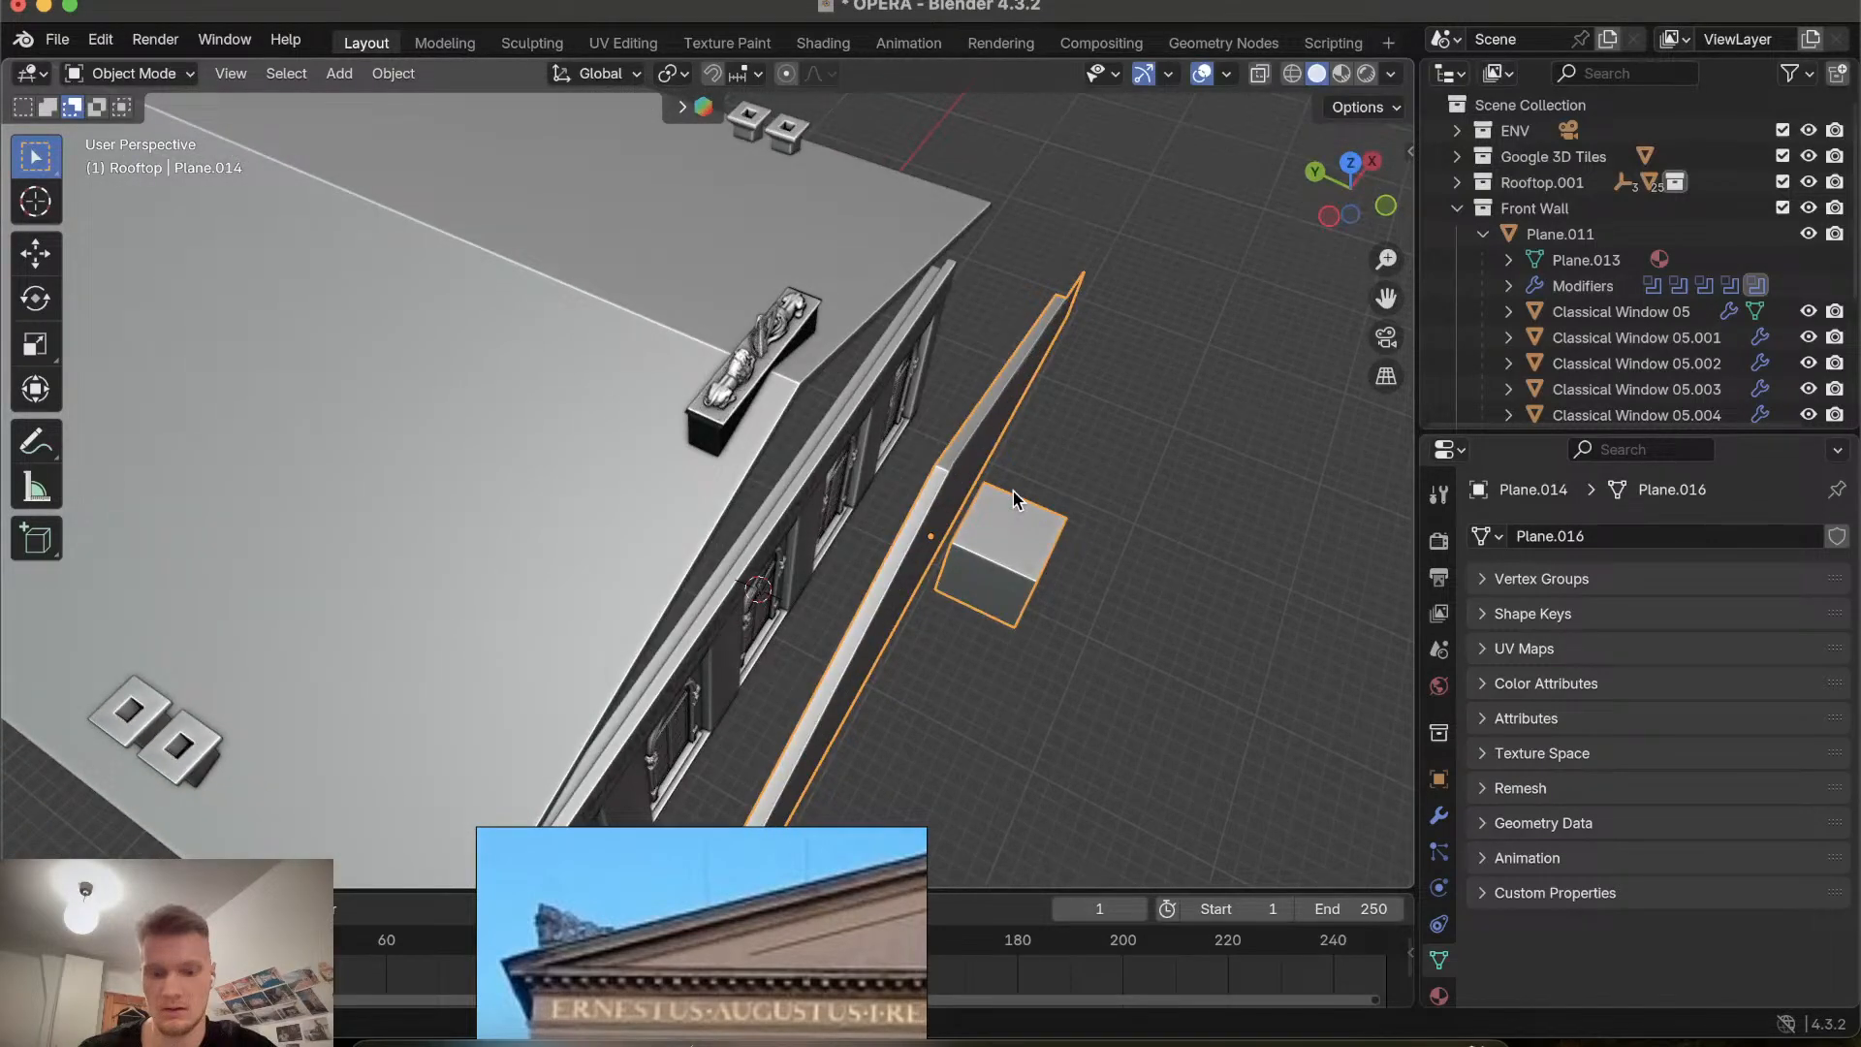
key(Tab)
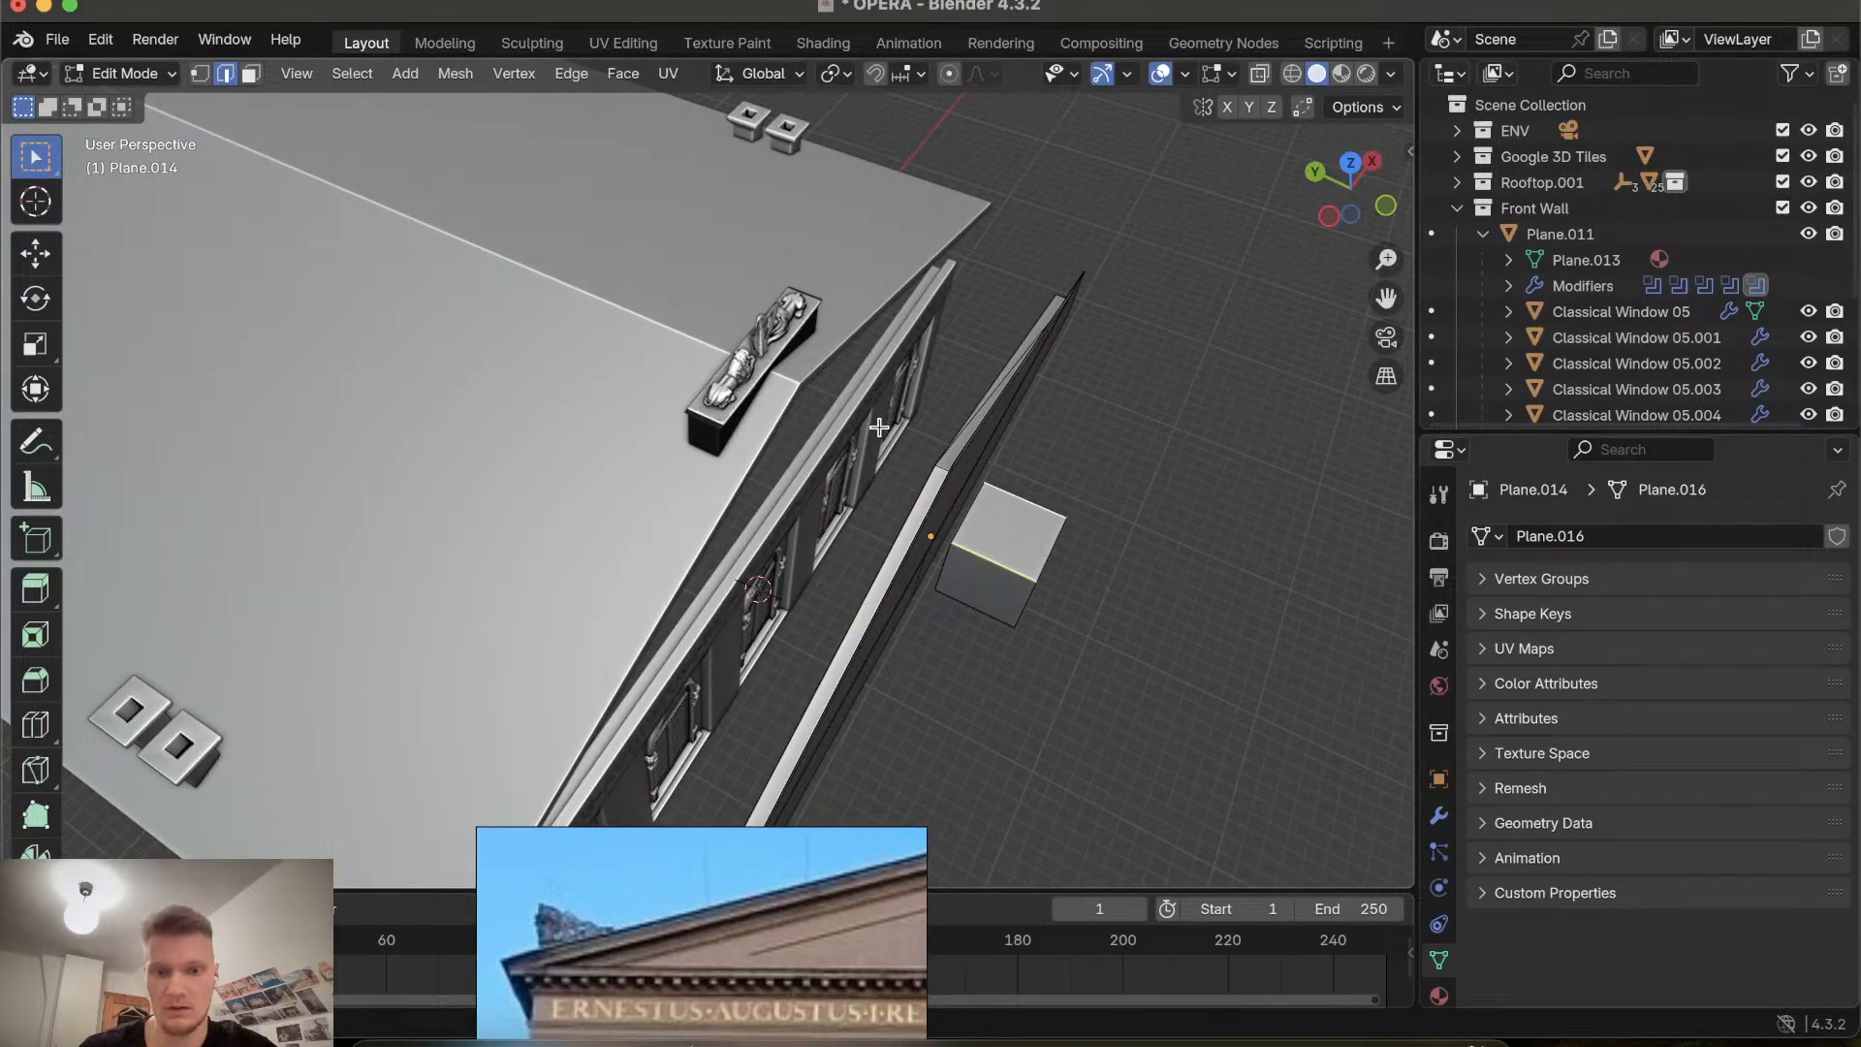
key(Tab)
middle_drag(1020, 444, 1025, 452)
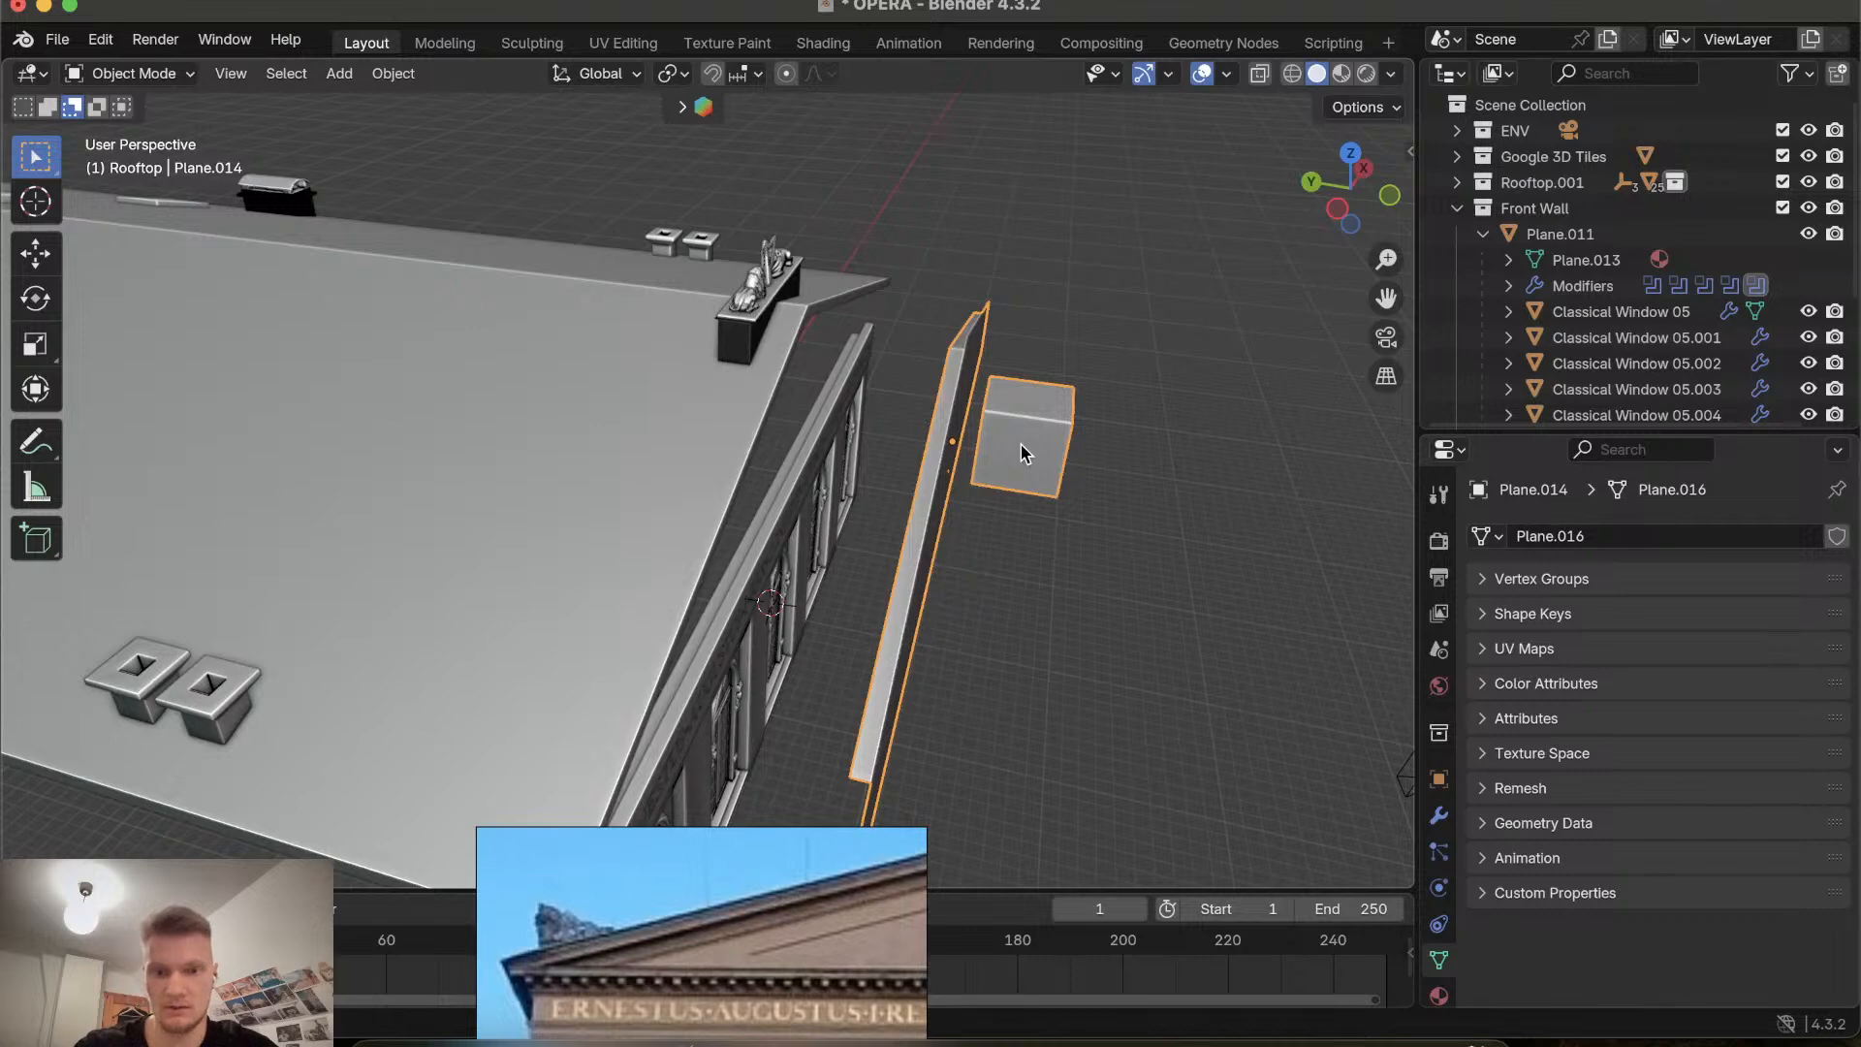
key(Tab)
key(3)
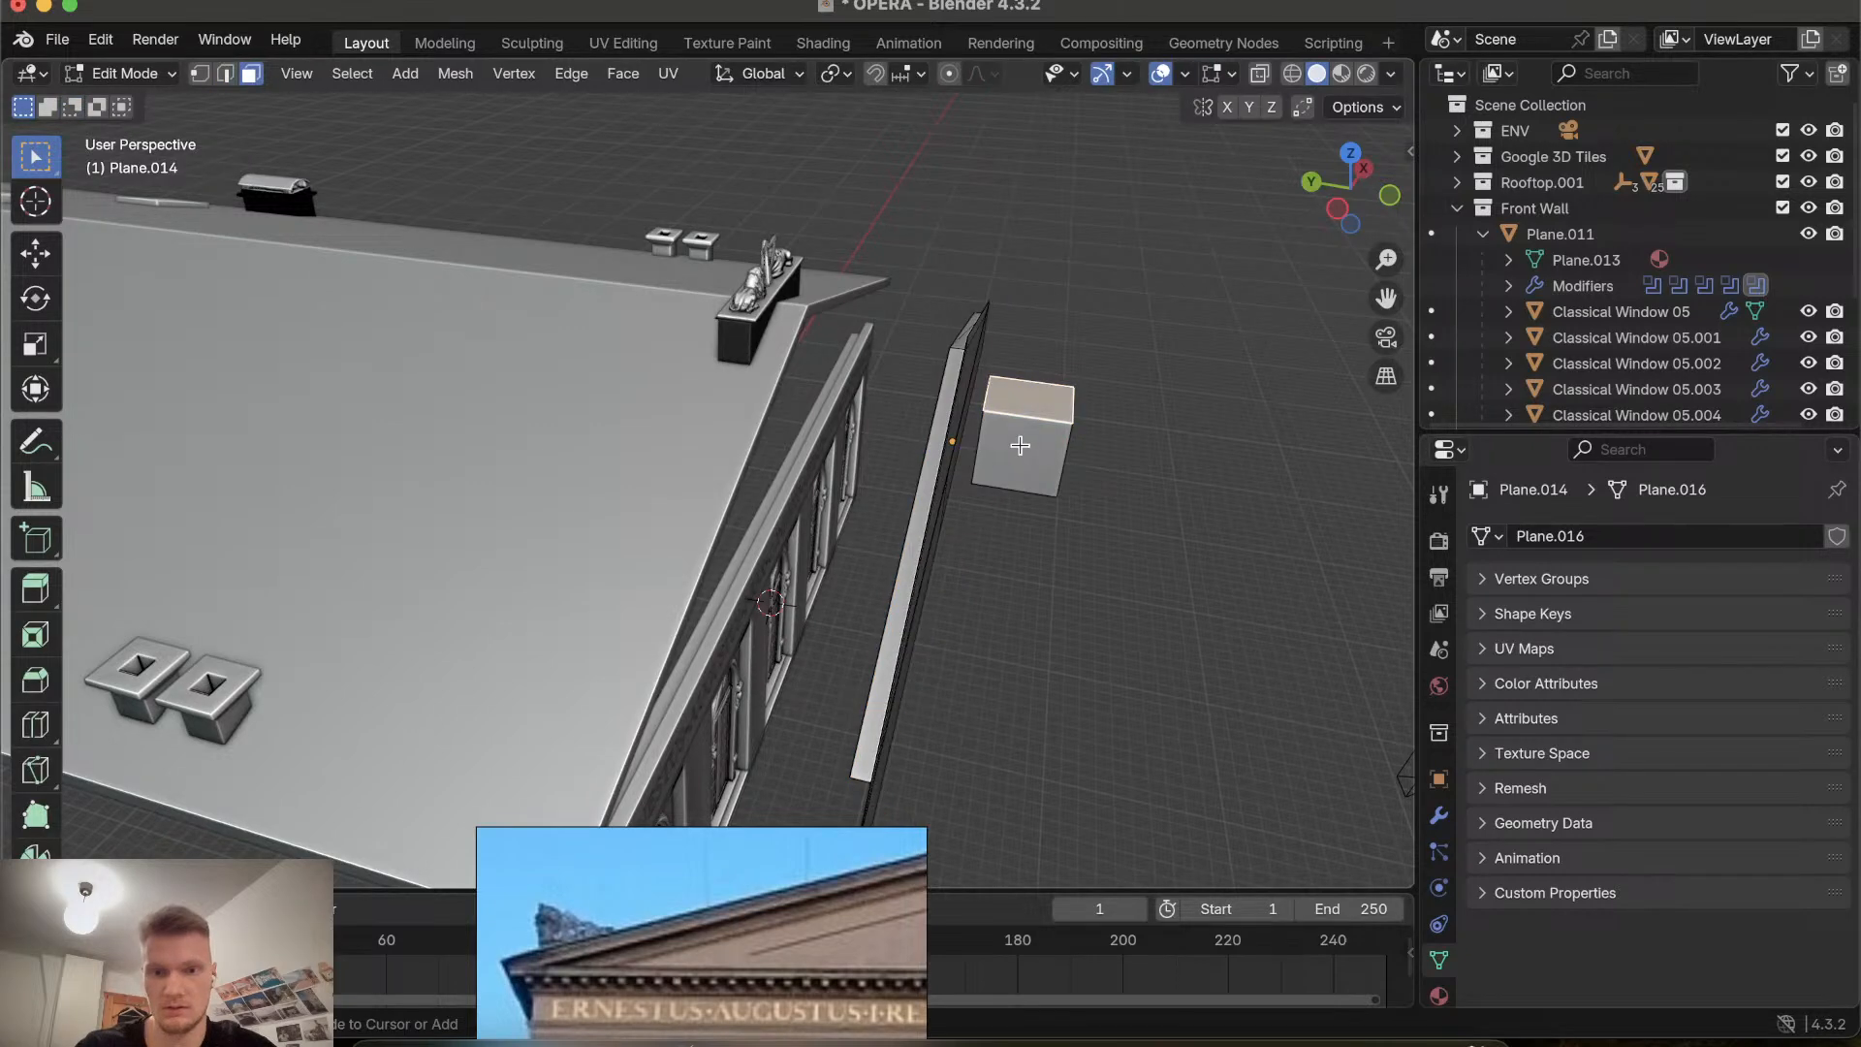
key(Tab)
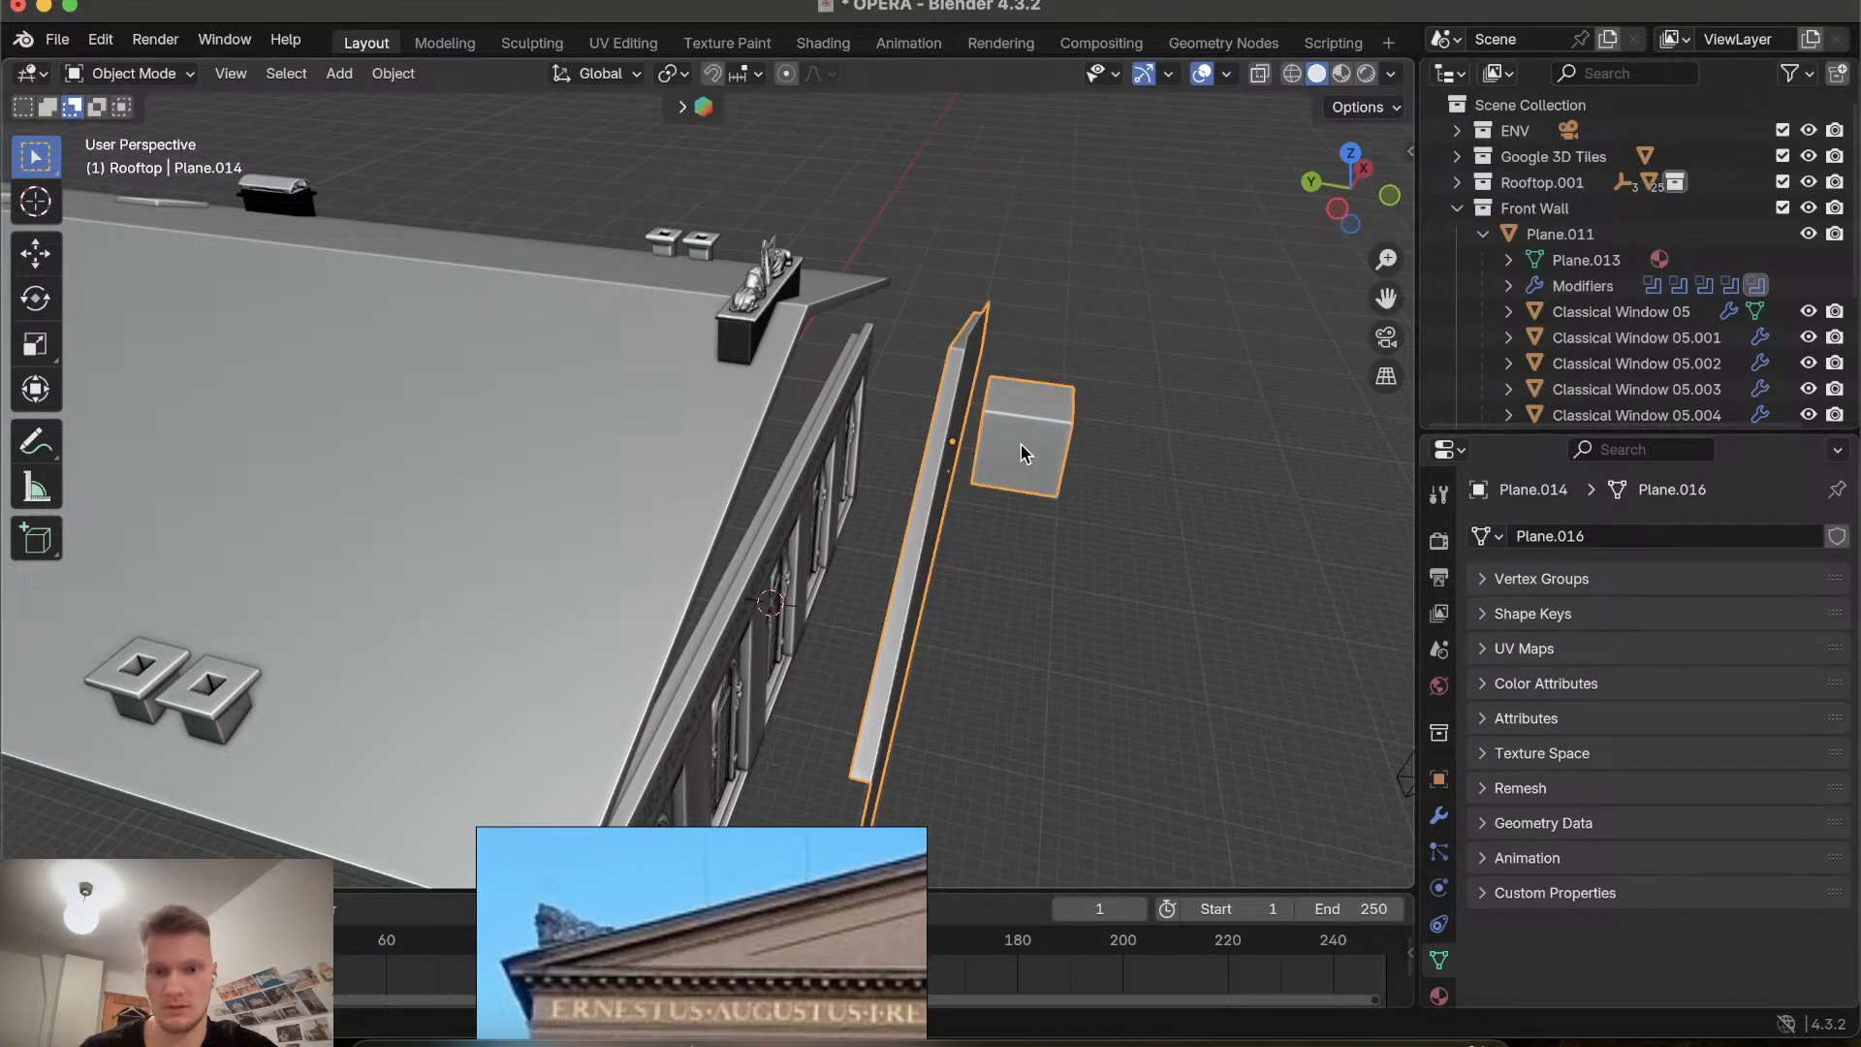
Undo the last two changes to the block on the roof.
key(ctrl+z)
key(ctrl+z)
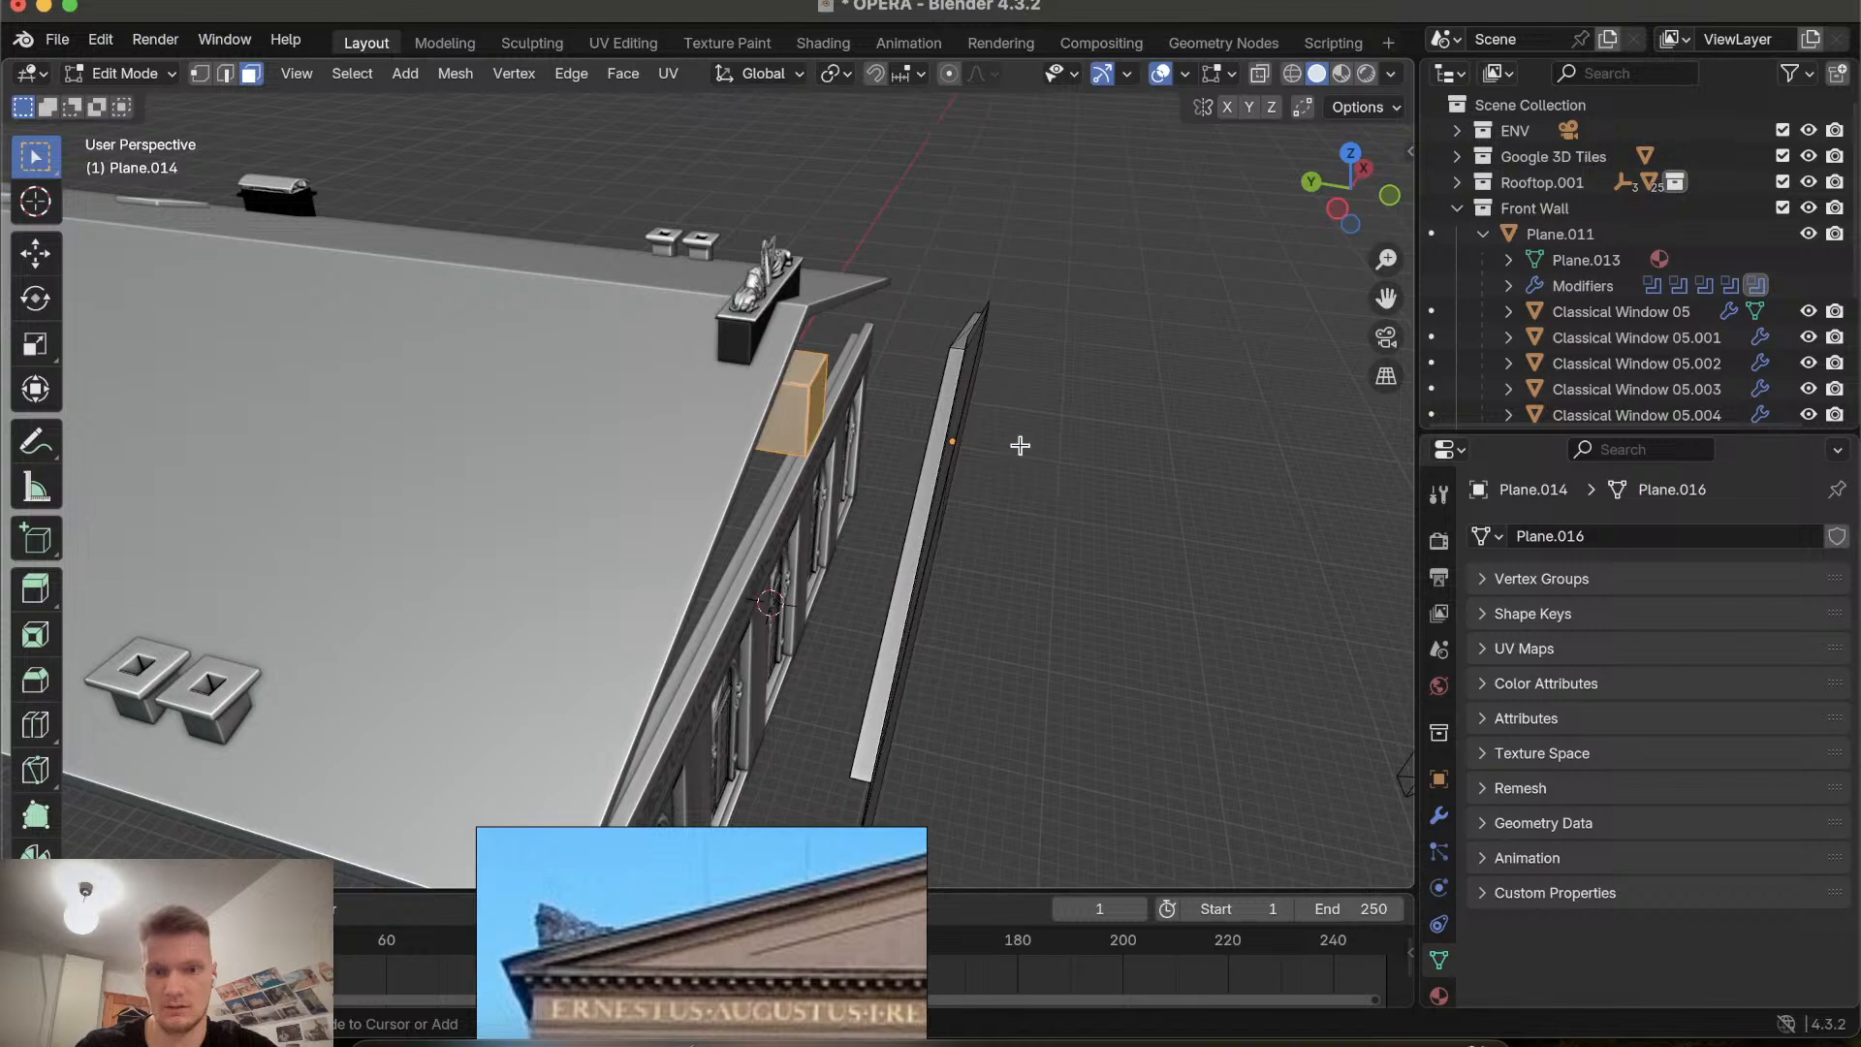
scroll(1022, 447, right, 10)
click(1142, 548)
scroll(1142, 547, left, 6)
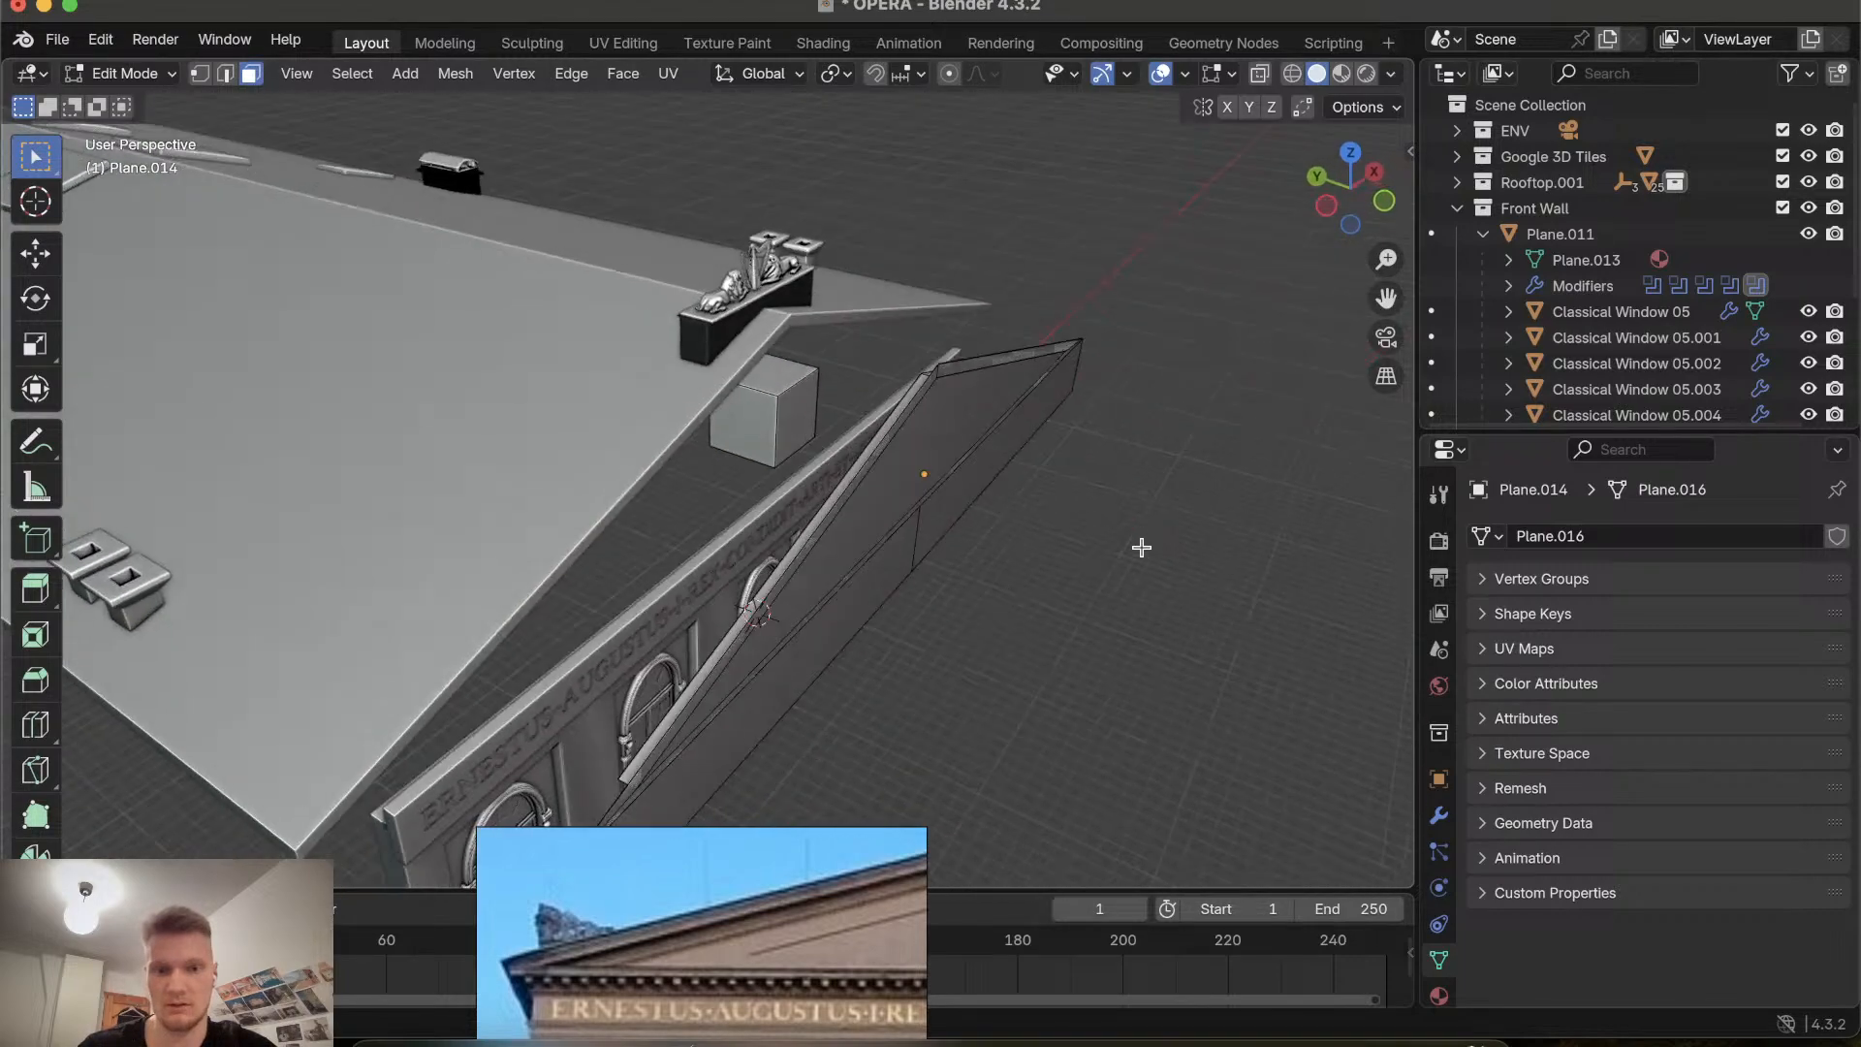
Return to Object Mode, select the block and clear its parent while keeping its transformation.
key(Tab)
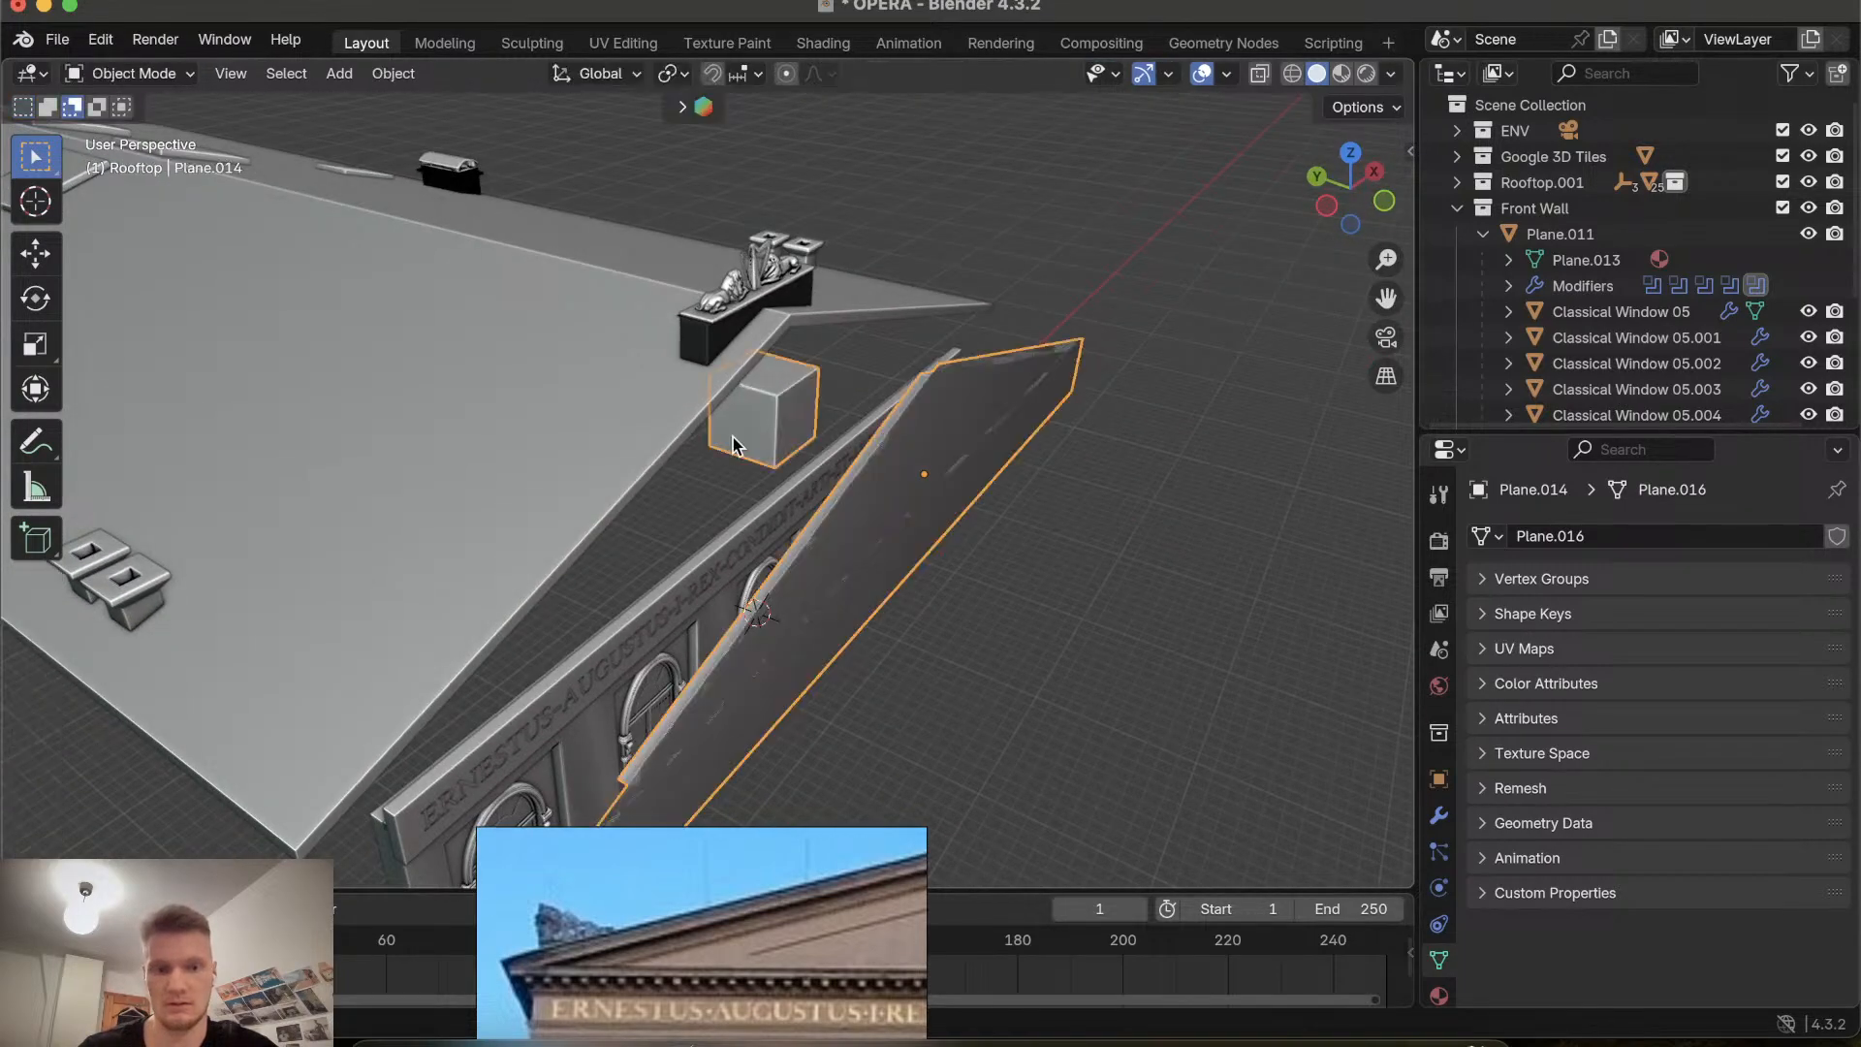
scroll(761, 436, right, 10)
click(1105, 759)
scroll(1105, 759, left, 10)
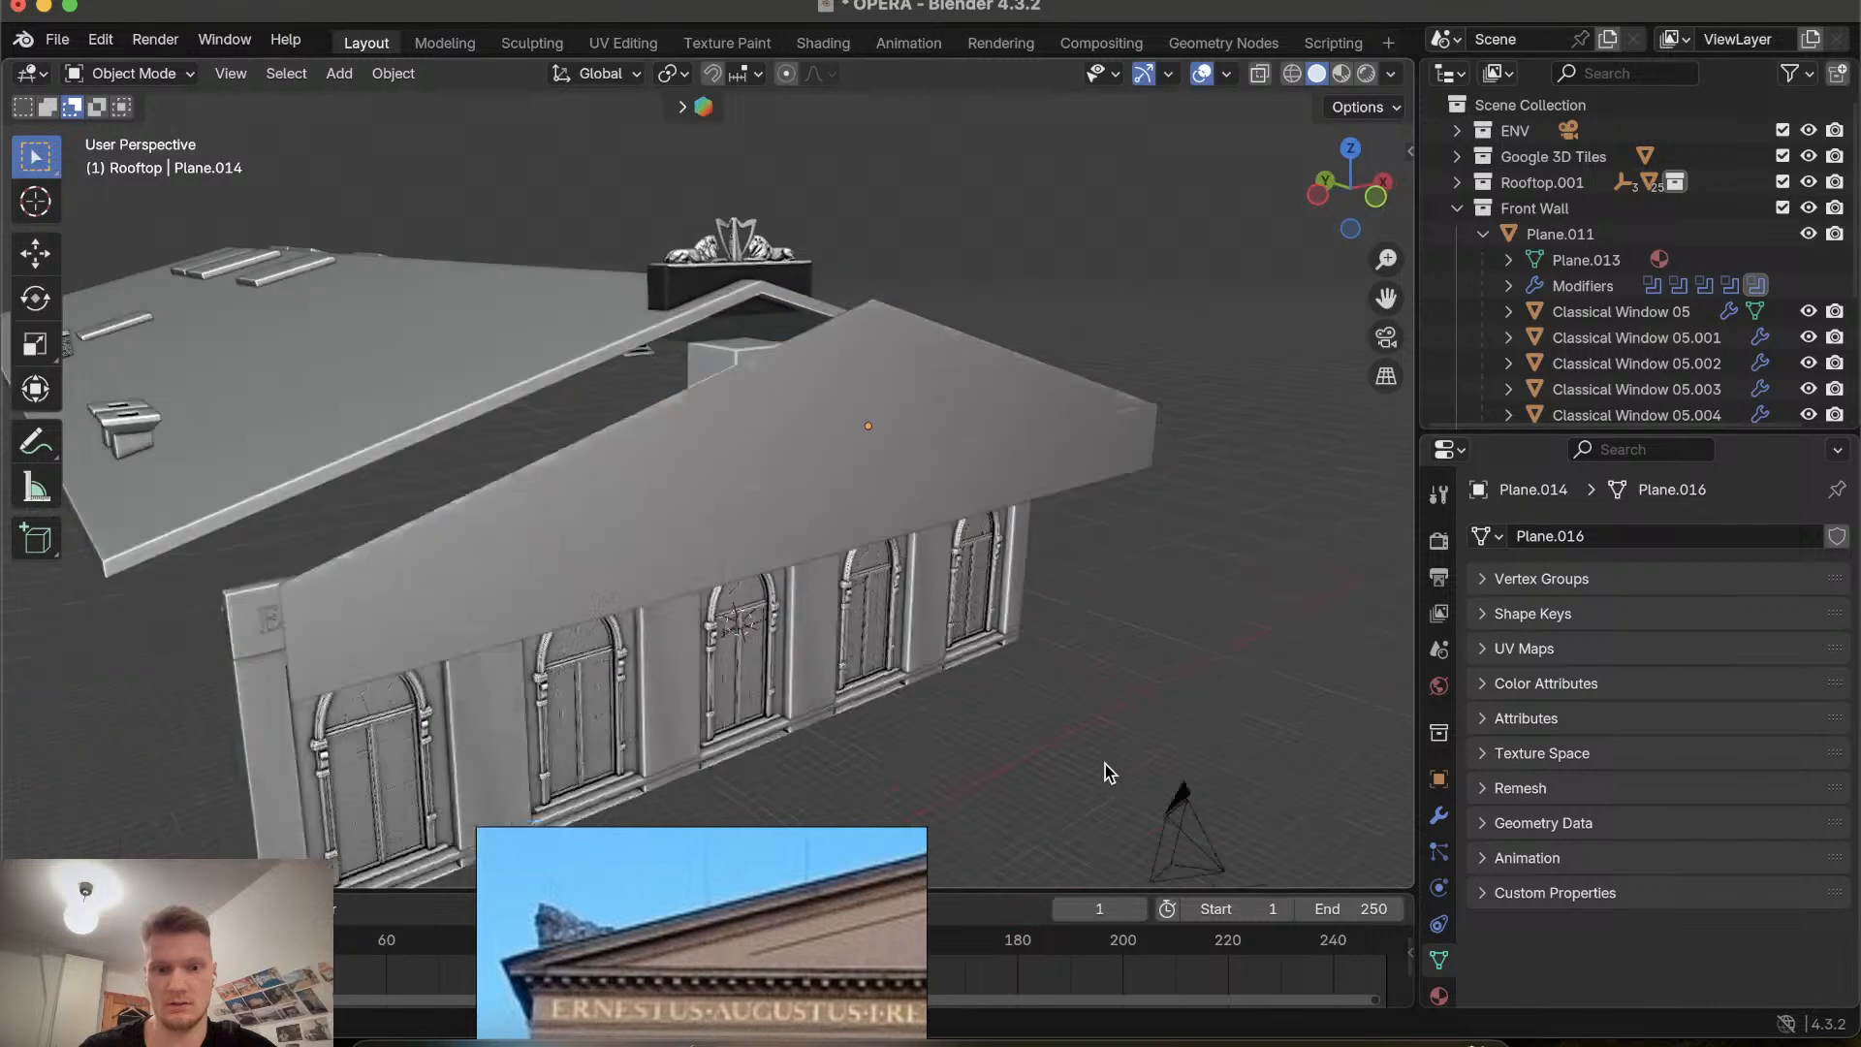
click(763, 388)
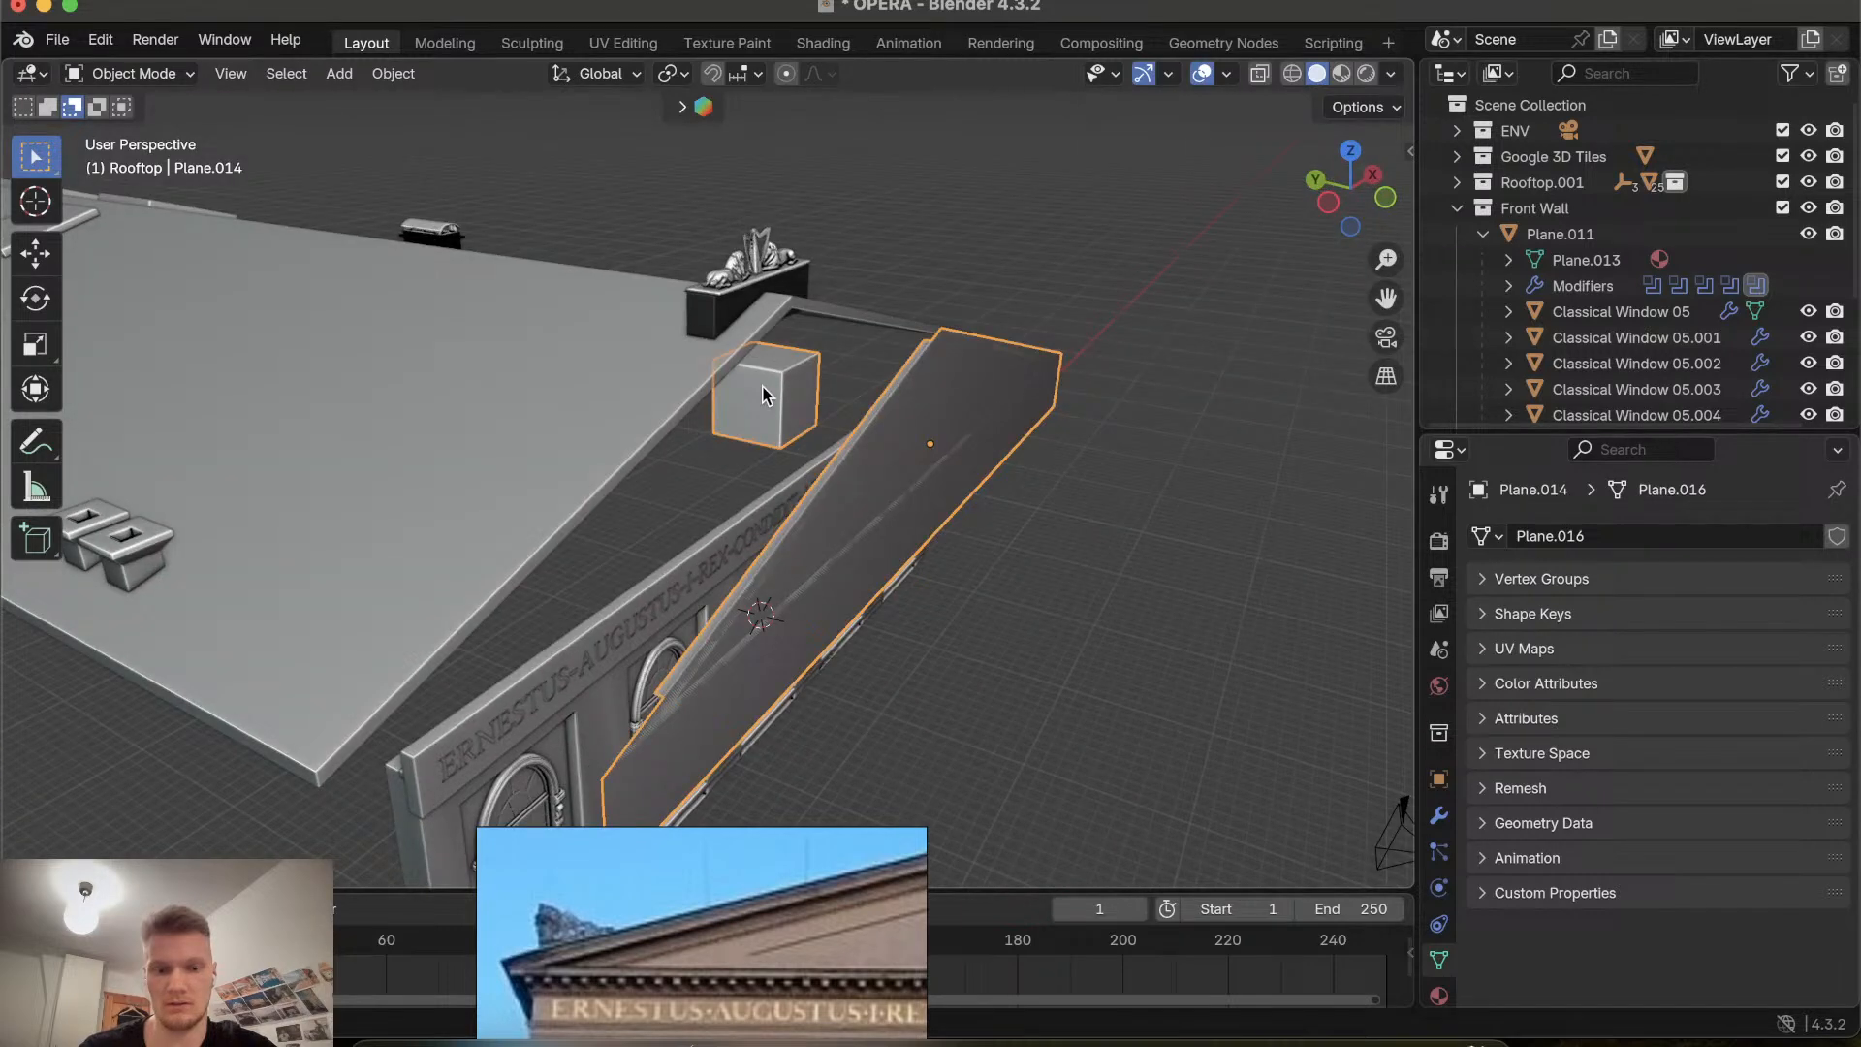
right_click(761, 386)
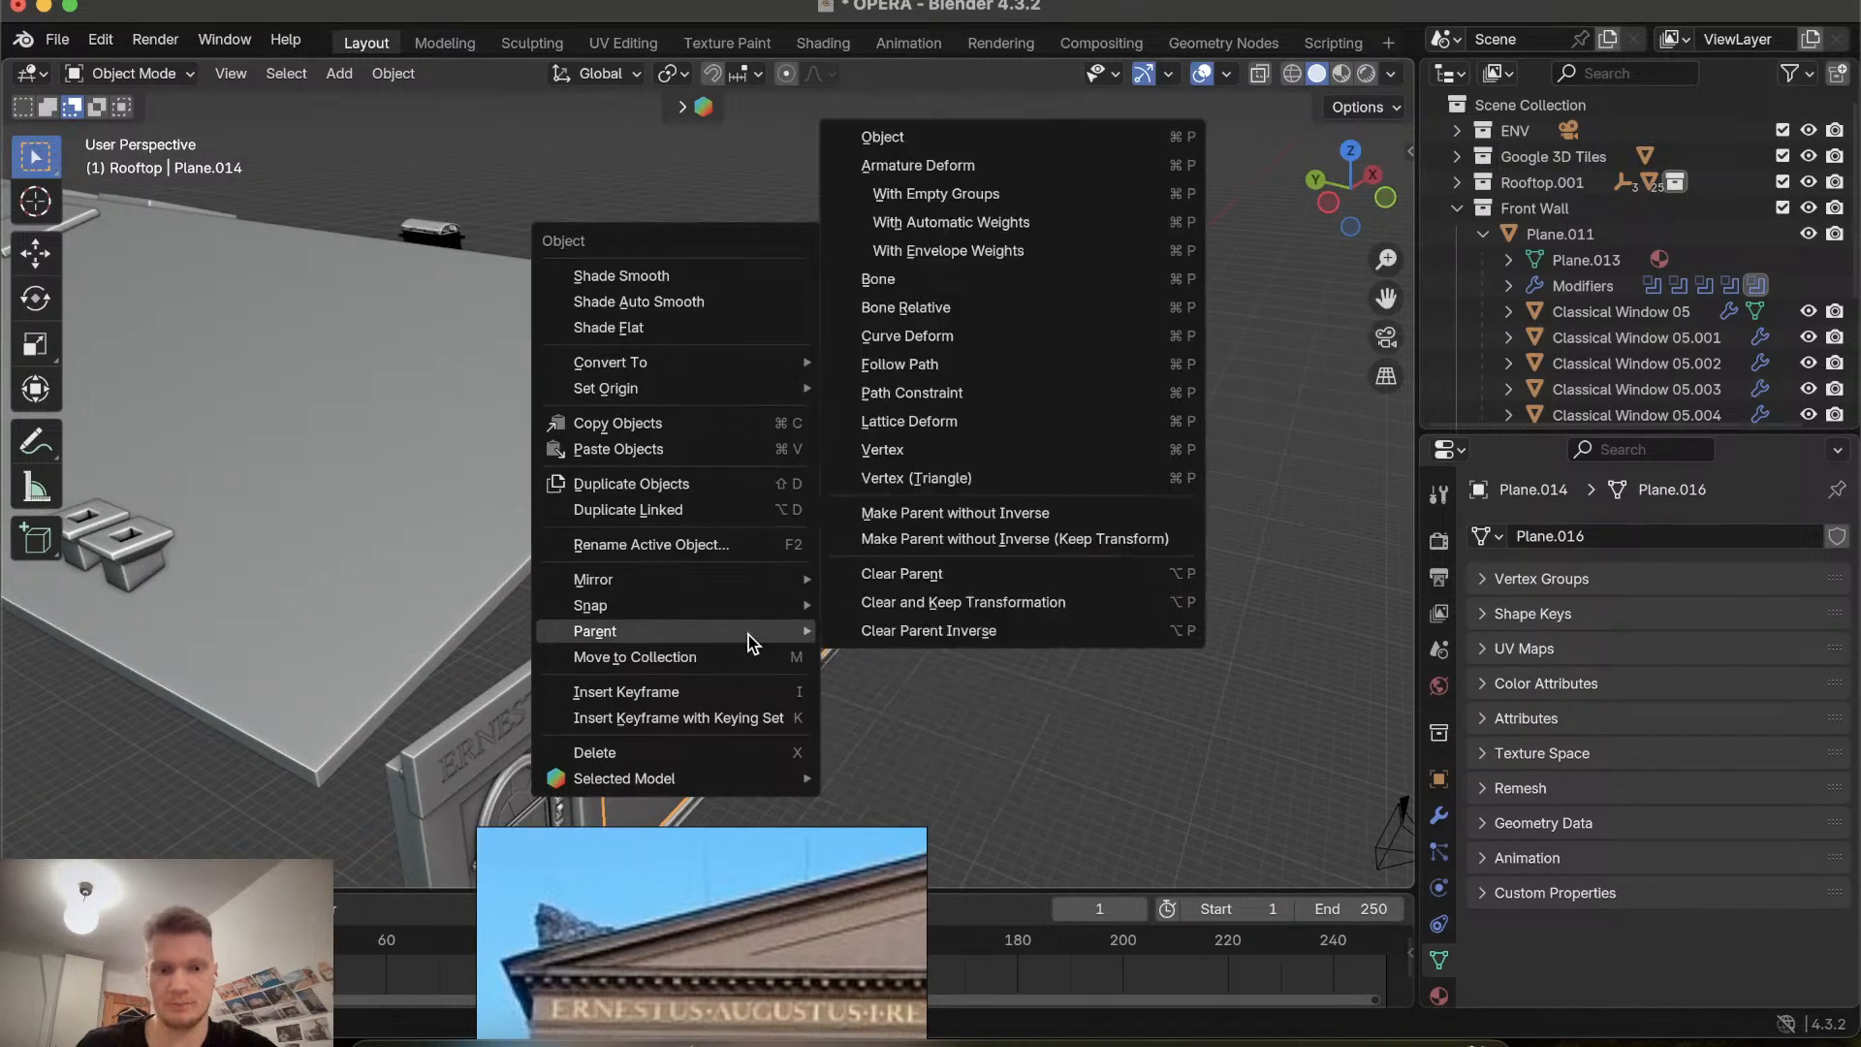
click(944, 732)
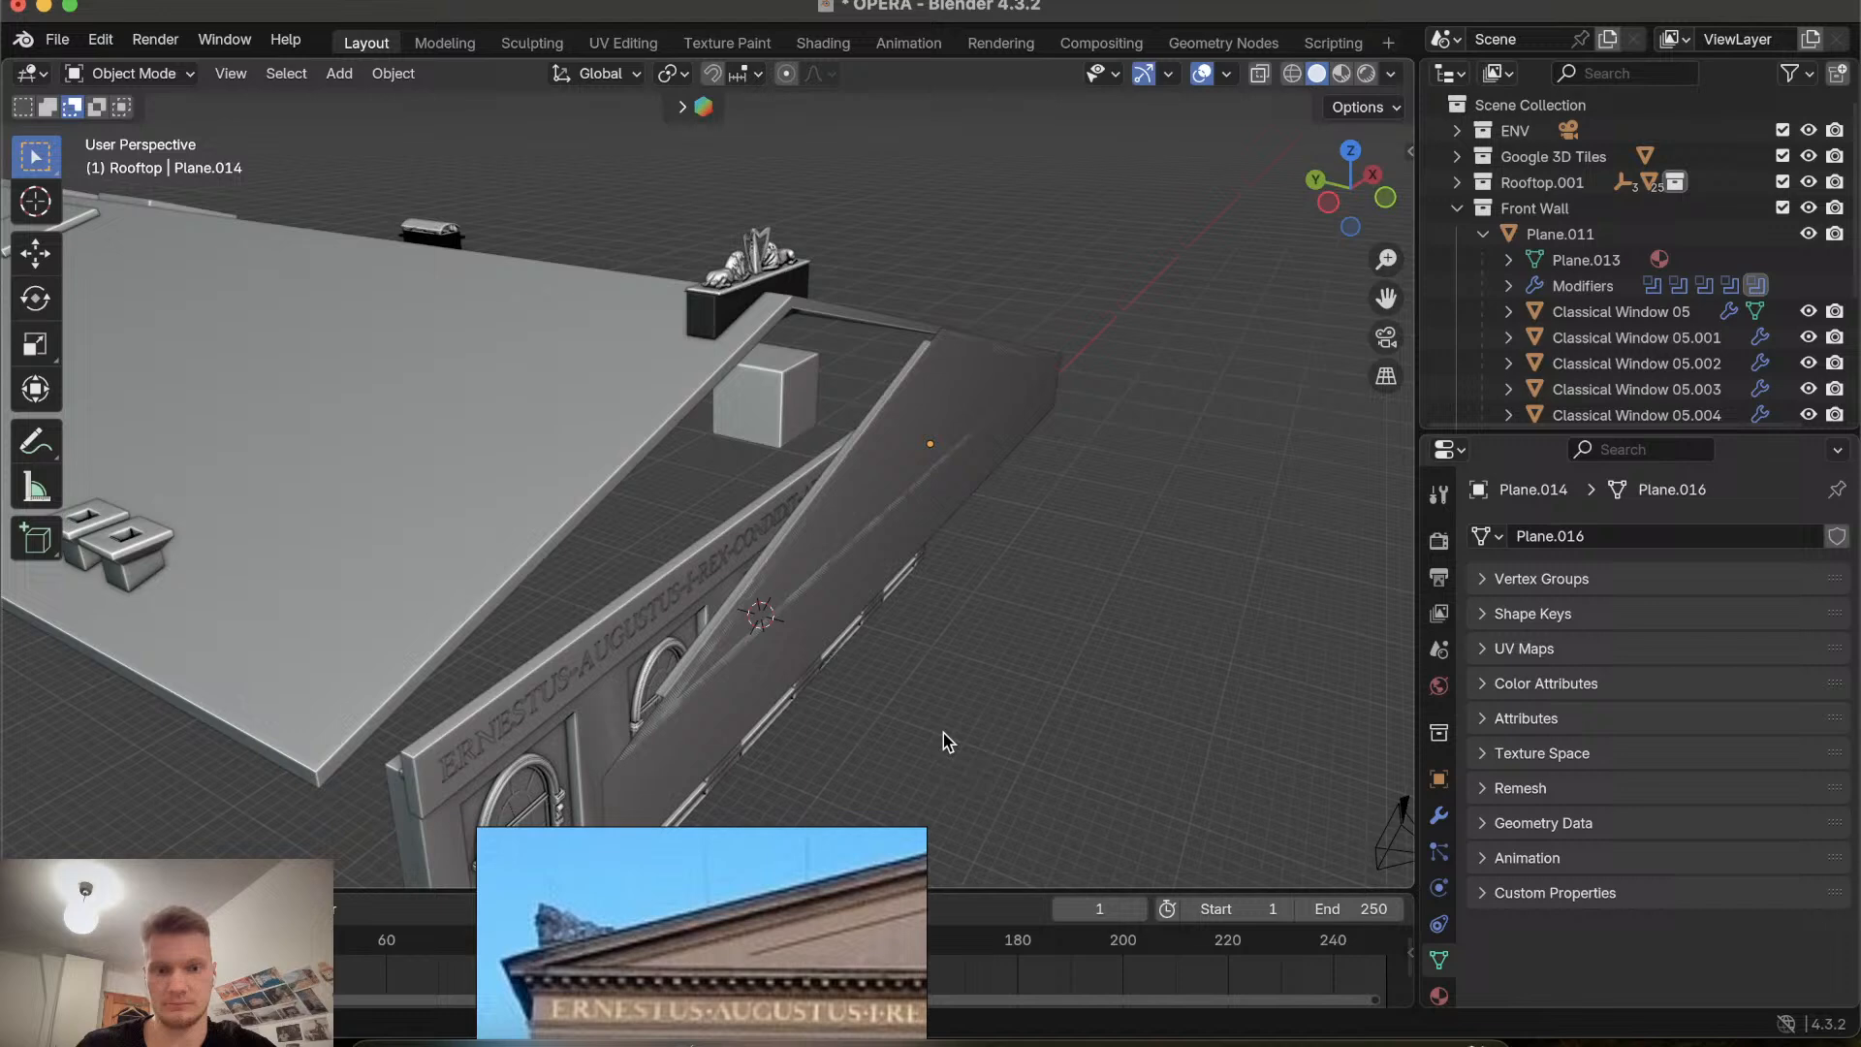
click(781, 386)
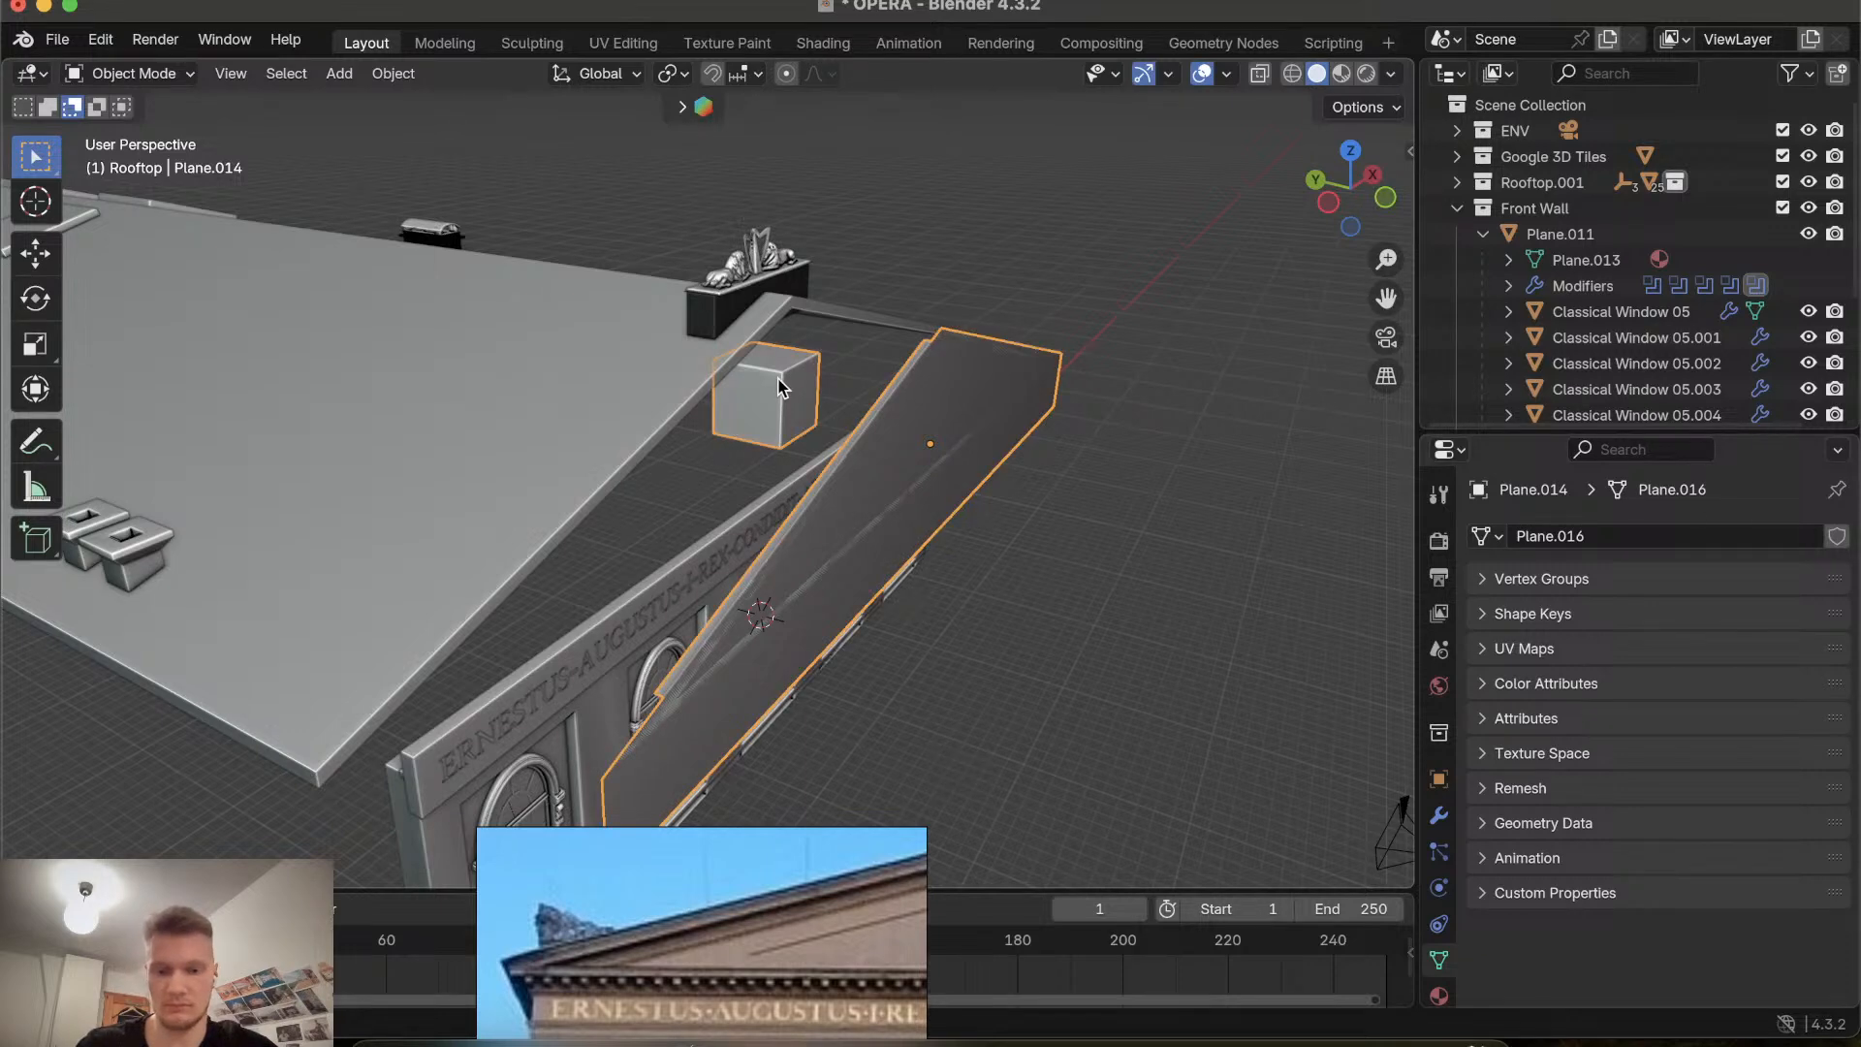
key(alt+p)
click(778, 407)
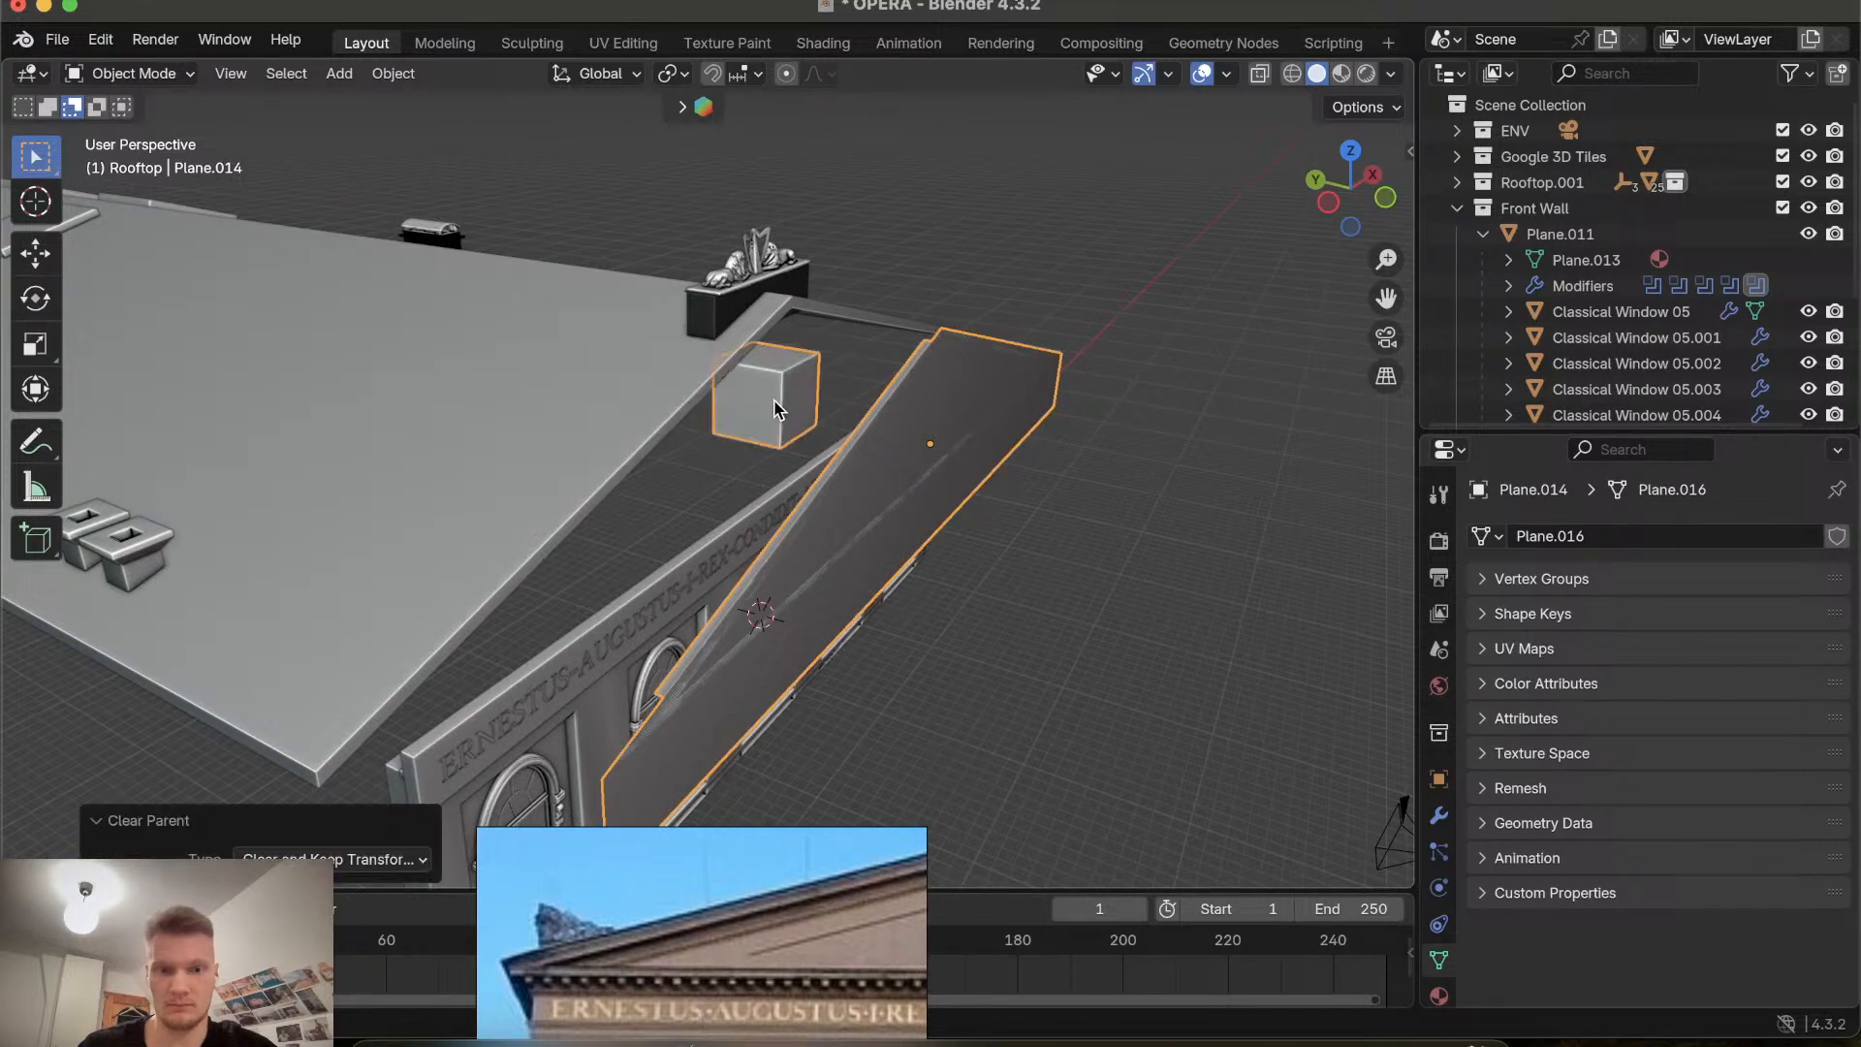
Clear the parent inverse on the selected block.
click(1065, 580)
click(817, 404)
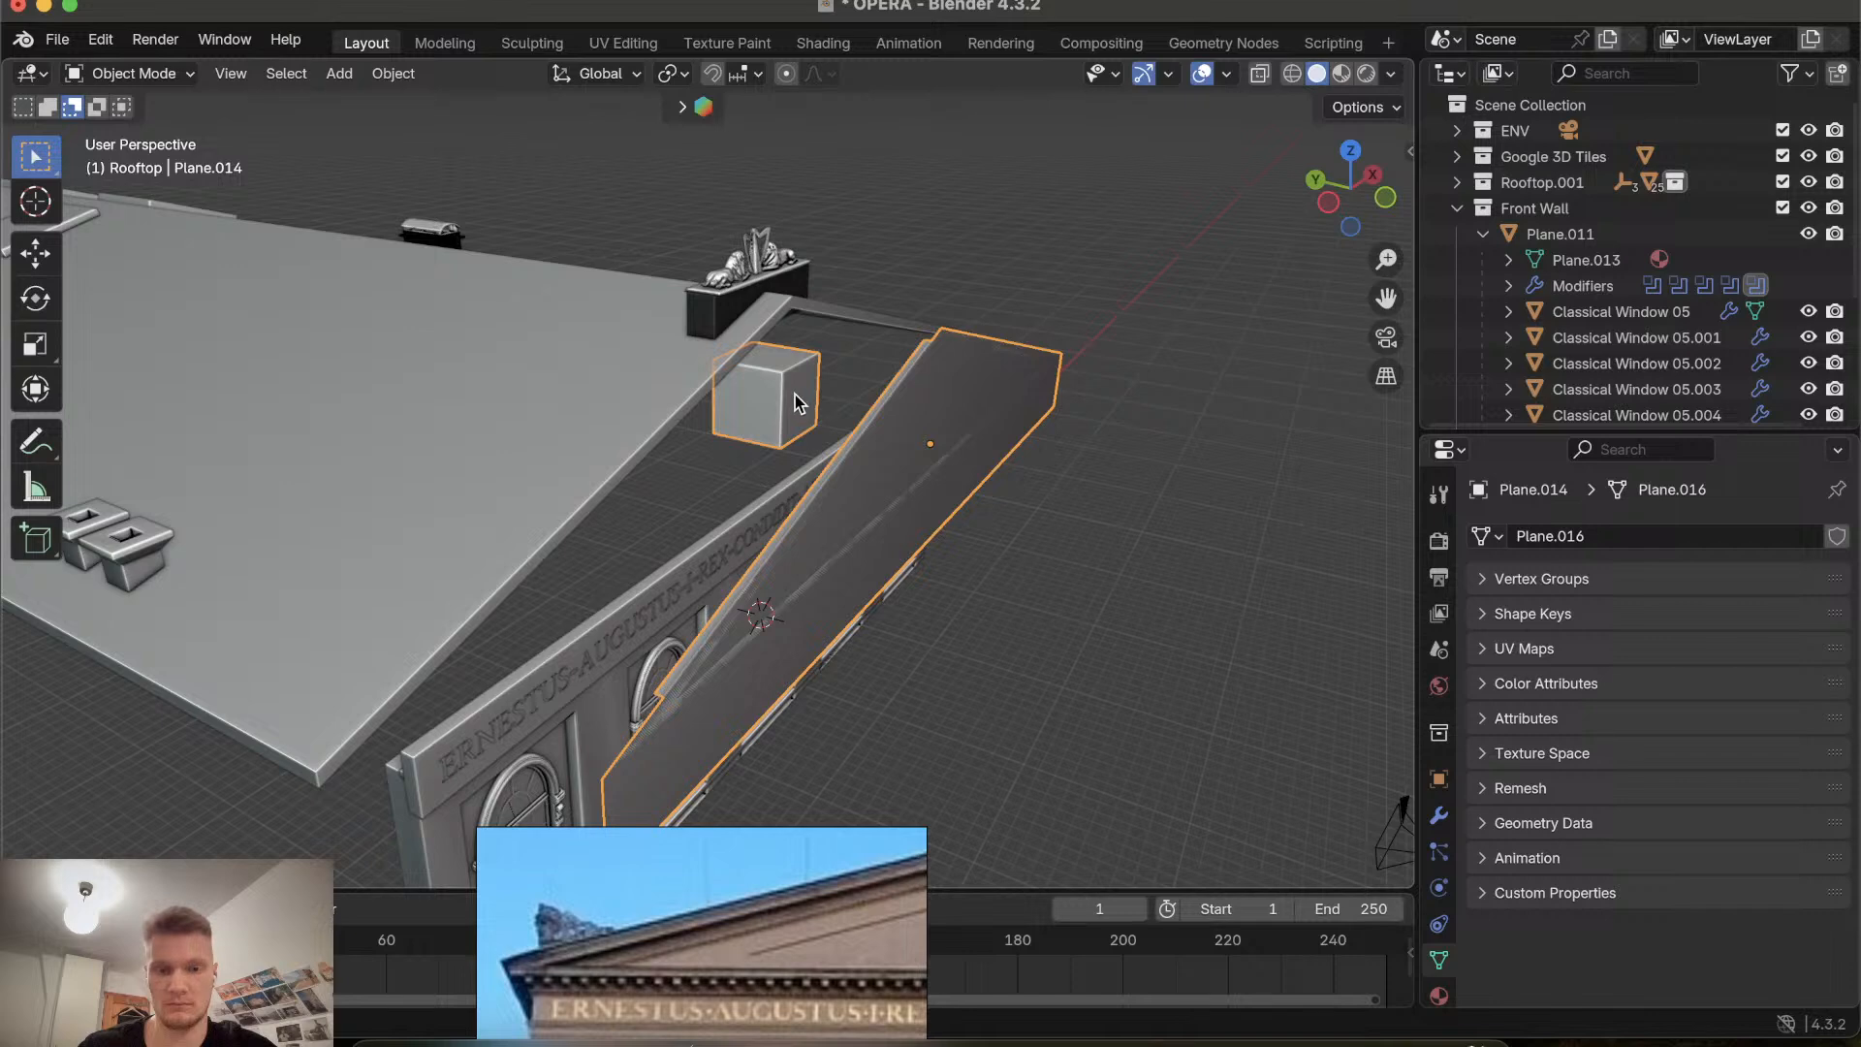
key(alt+p)
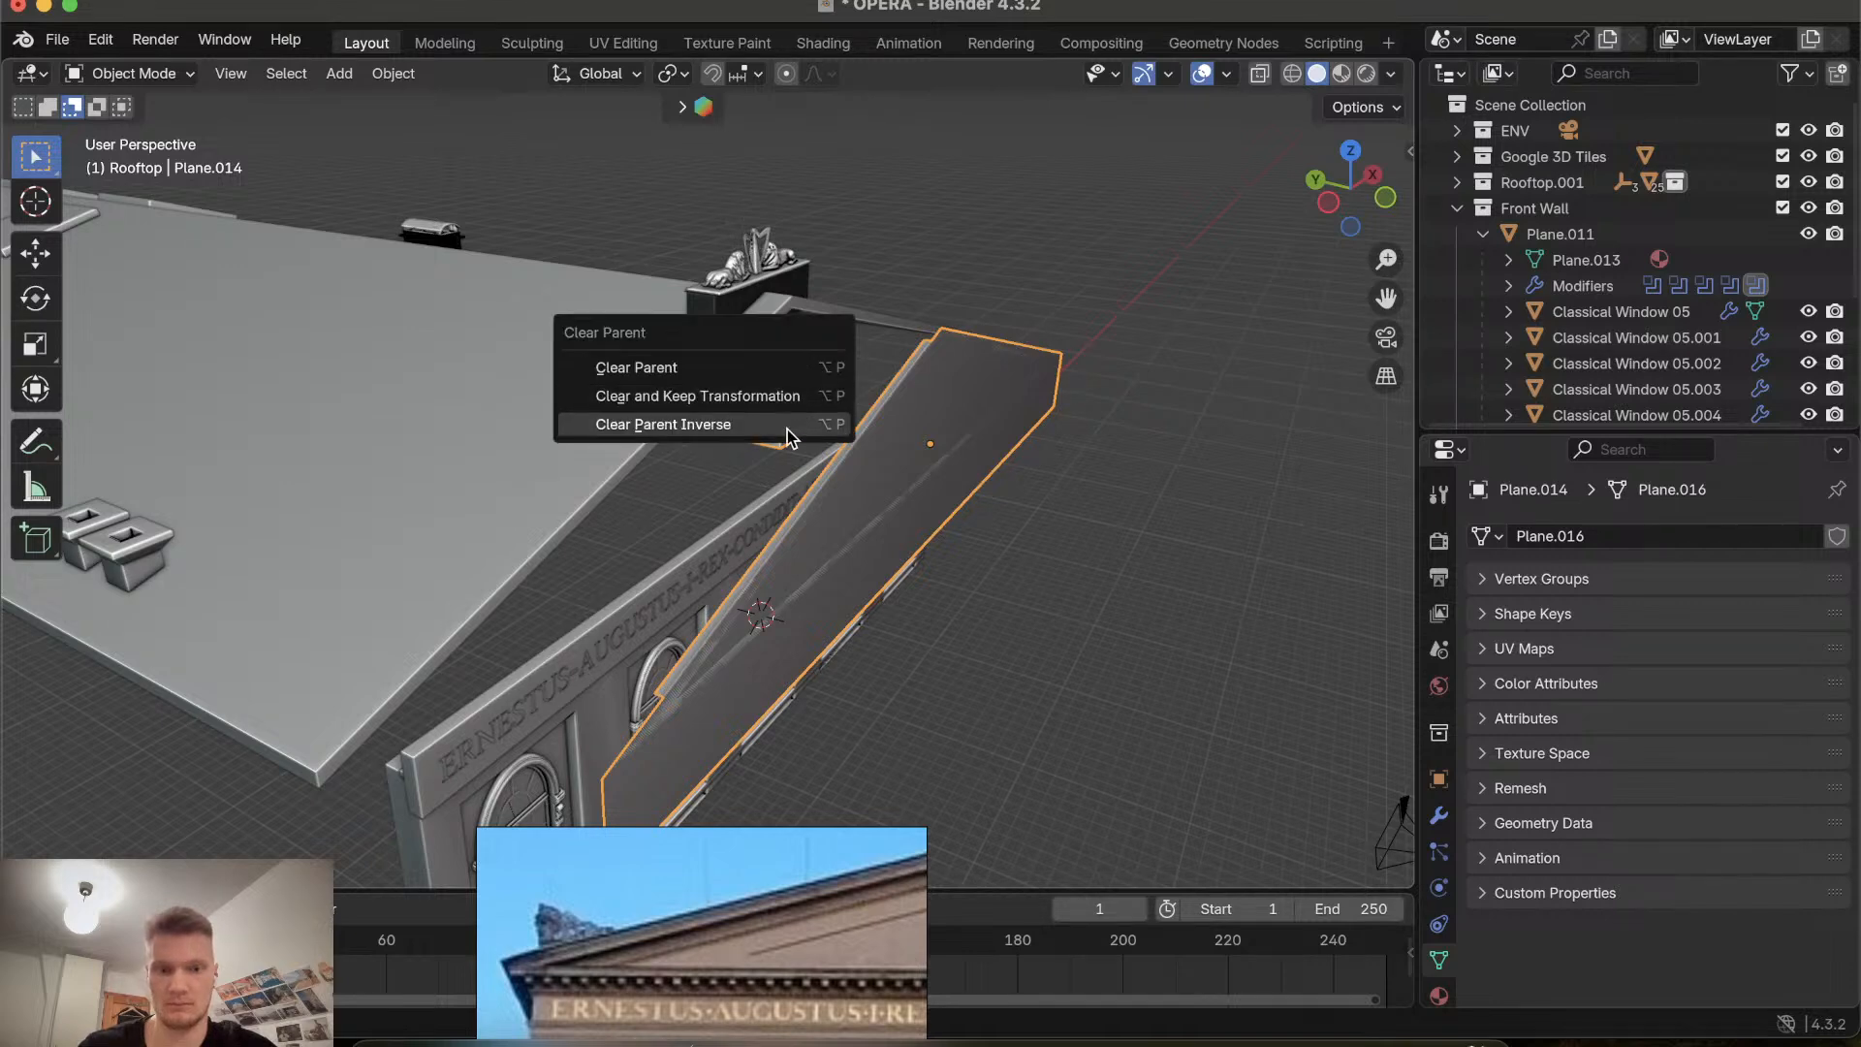
click(787, 427)
Delete the selected pediment plane and block, and undo the deletion.
scroll(963, 397, up, 5)
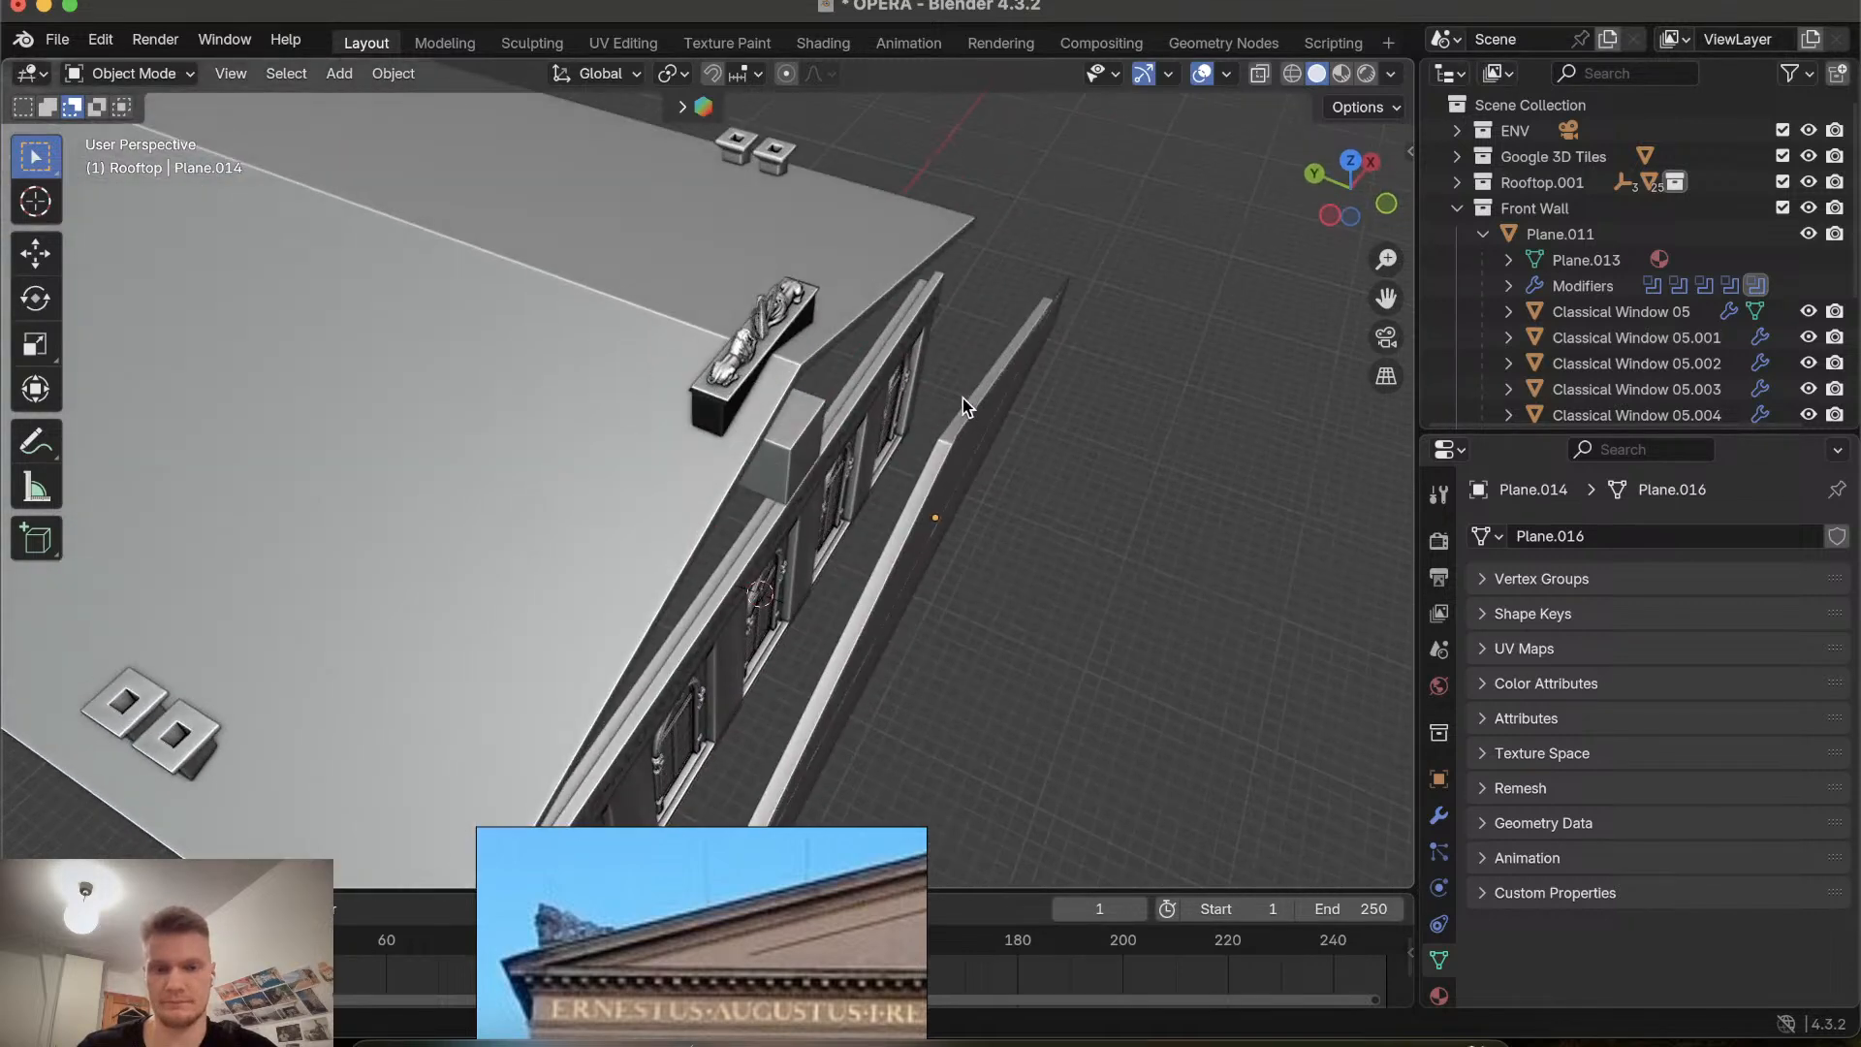
scroll(885, 418, right, 5)
click(759, 414)
key(x)
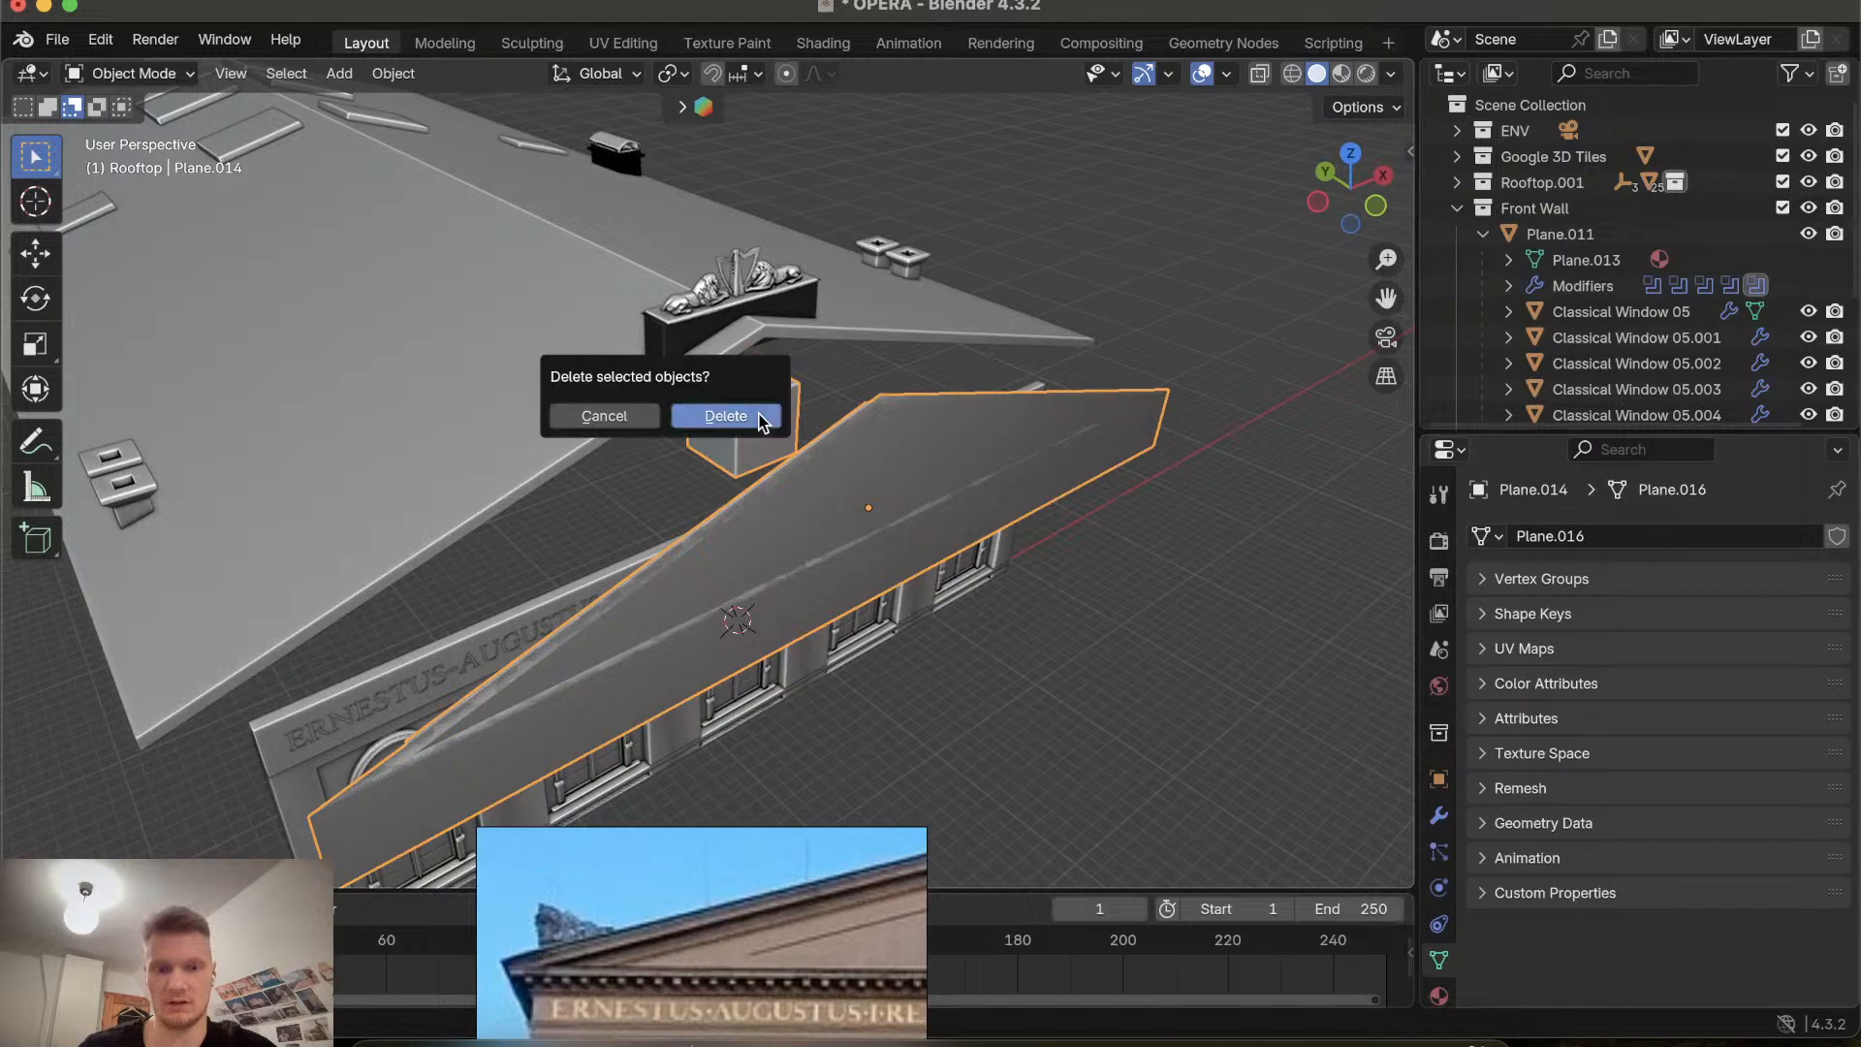
click(758, 422)
key(super+z)
scroll(759, 414, right, 5)
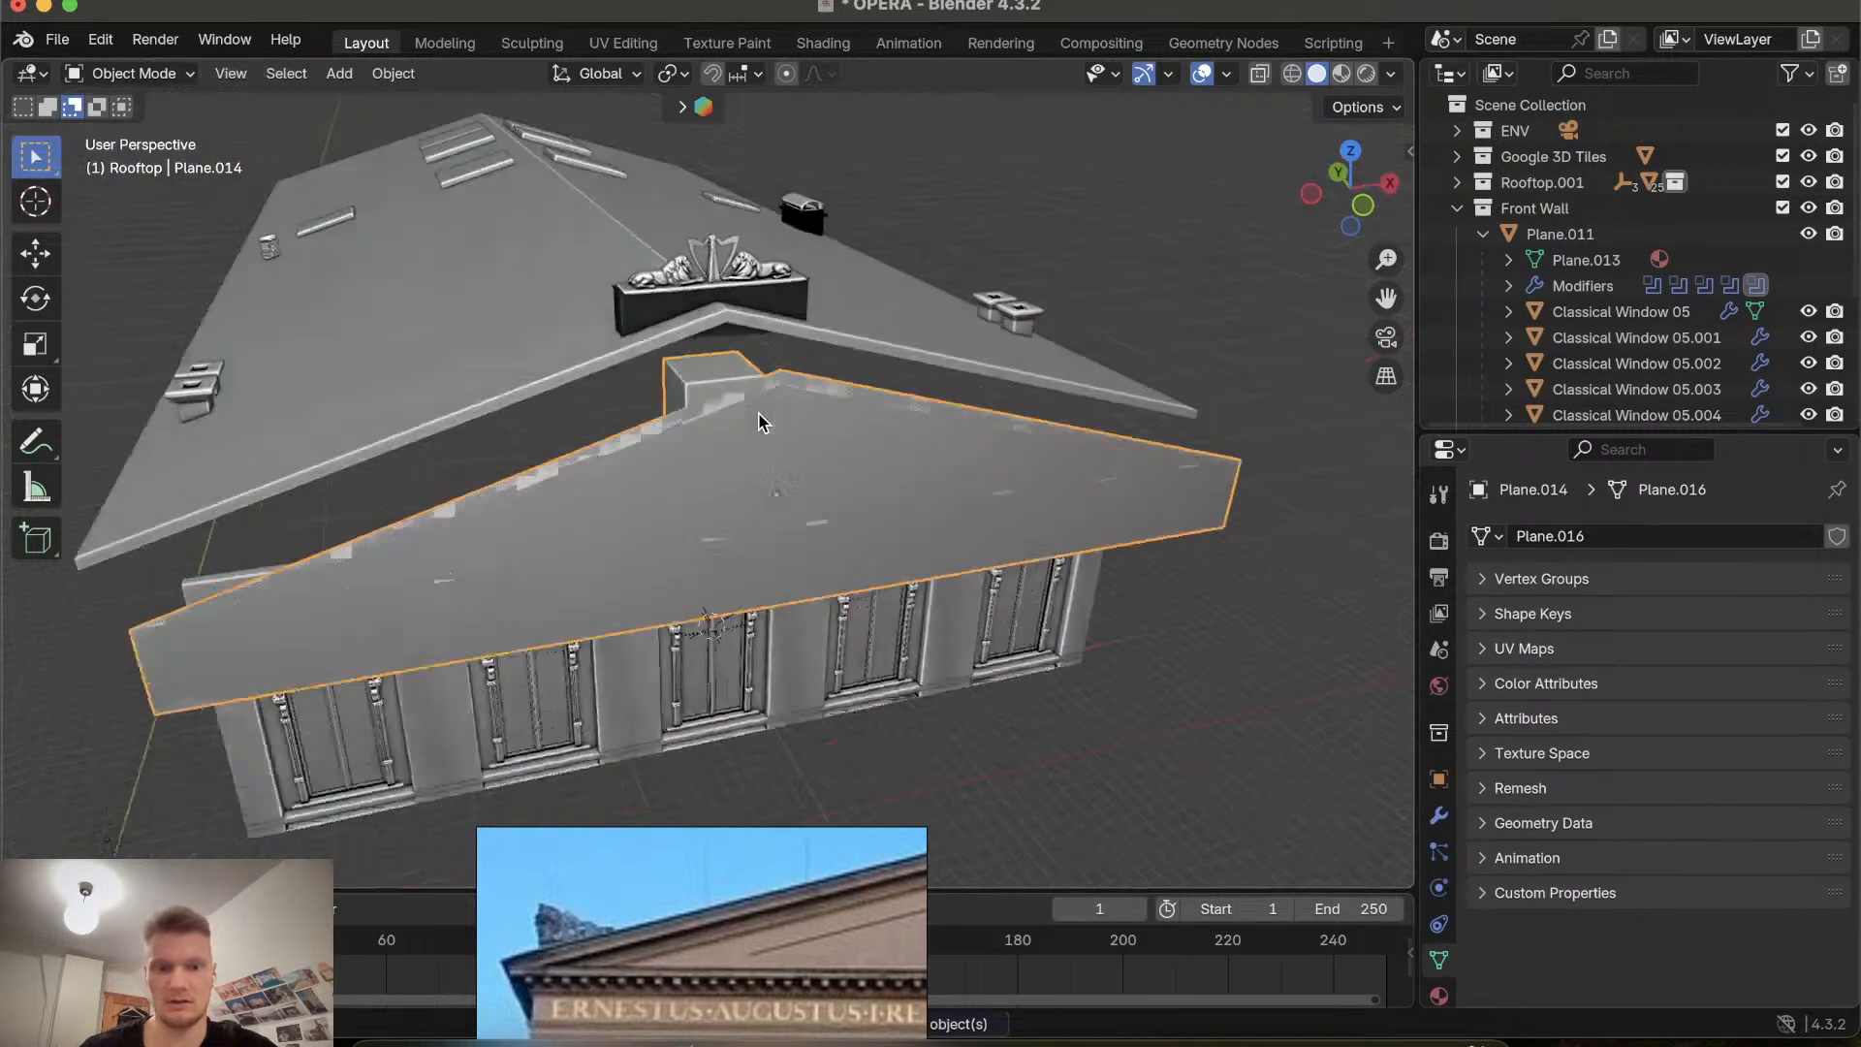
scroll(759, 414, left, 10)
scroll(759, 414, right, 5)
scroll(759, 414, right, 5)
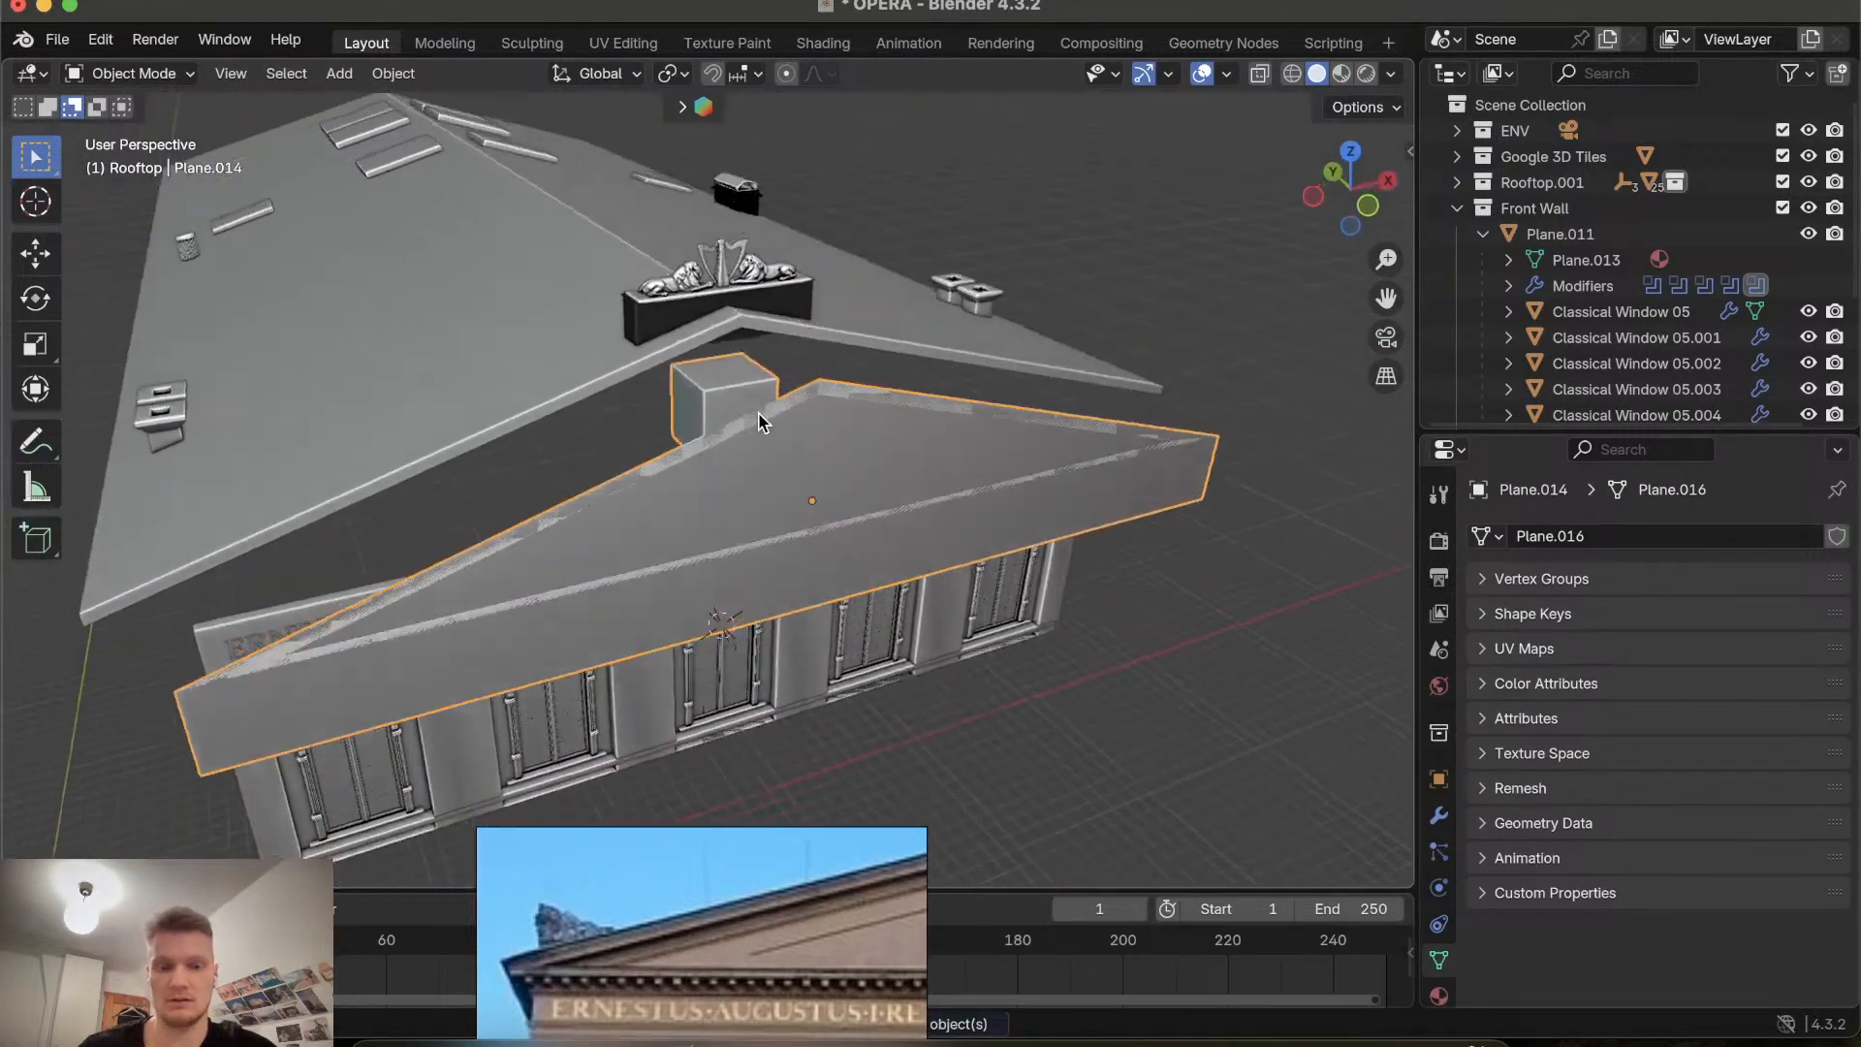
scroll(759, 414, left, 10)
scroll(759, 414, right, 10)
scroll(757, 421, right, 5)
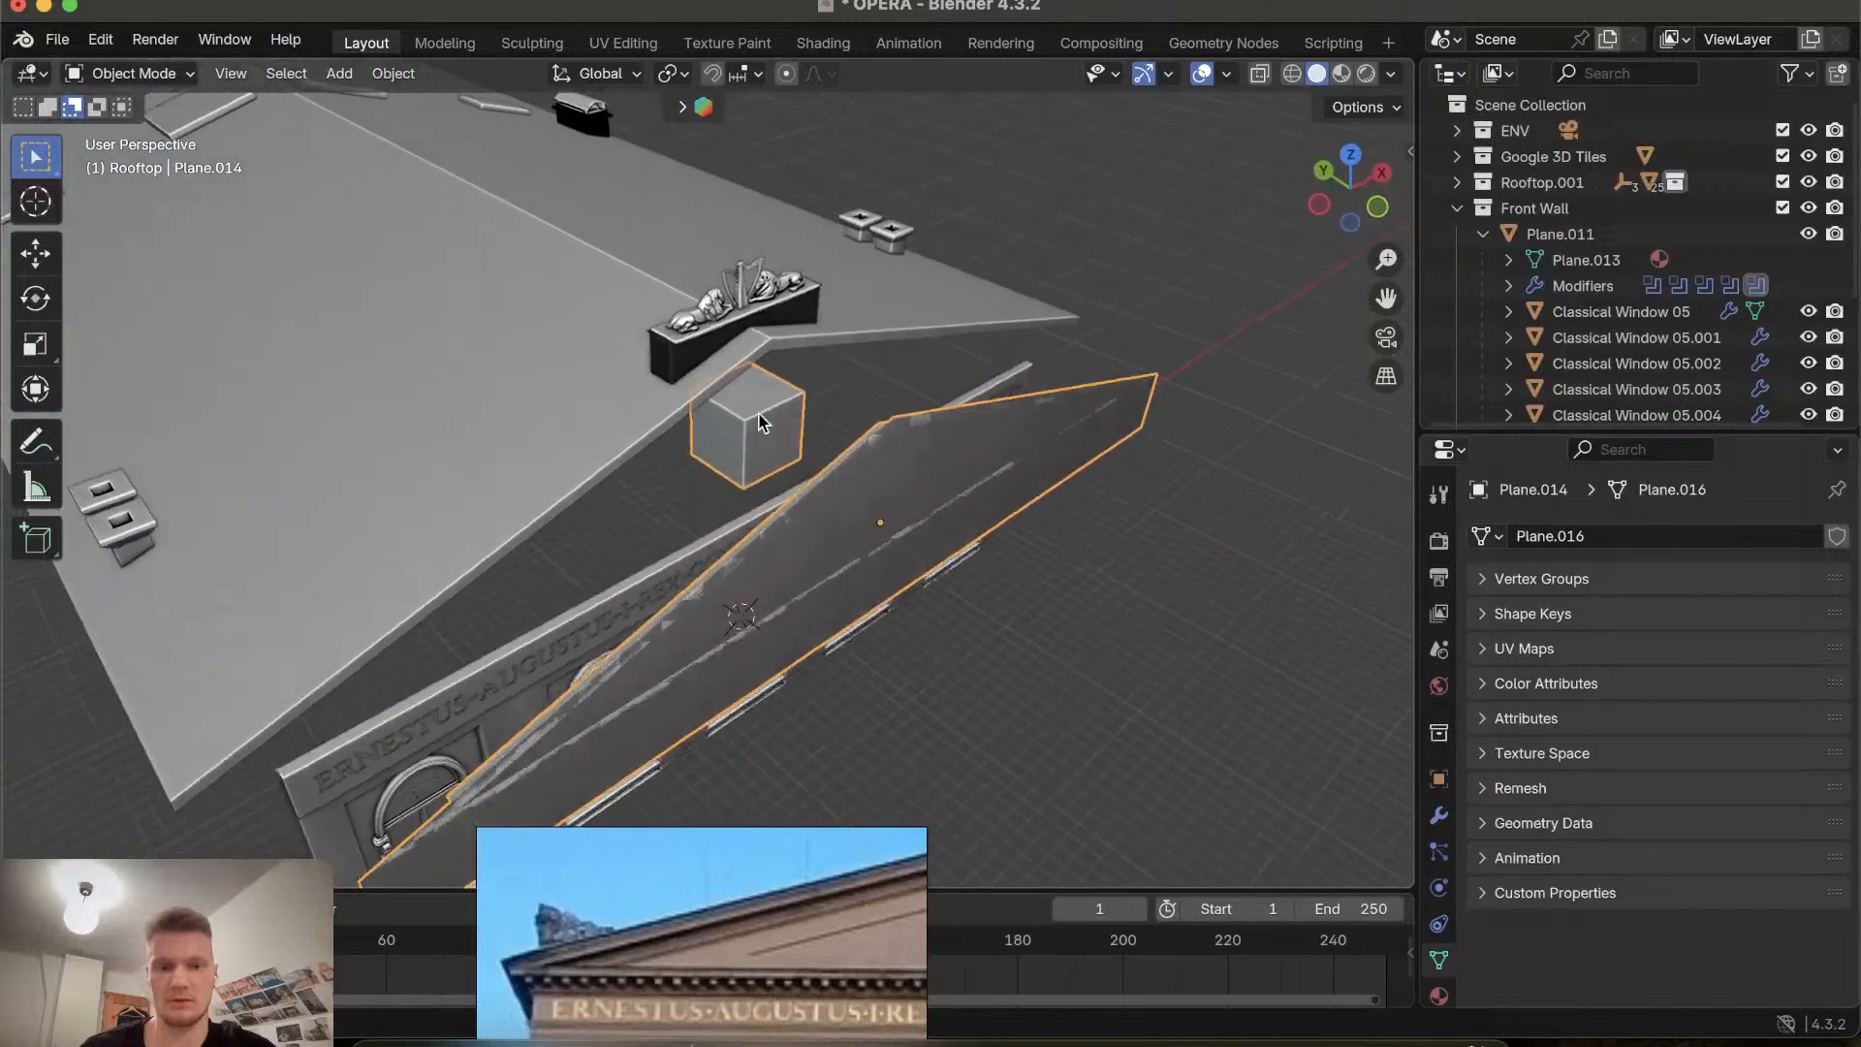
key(g)
key(x)
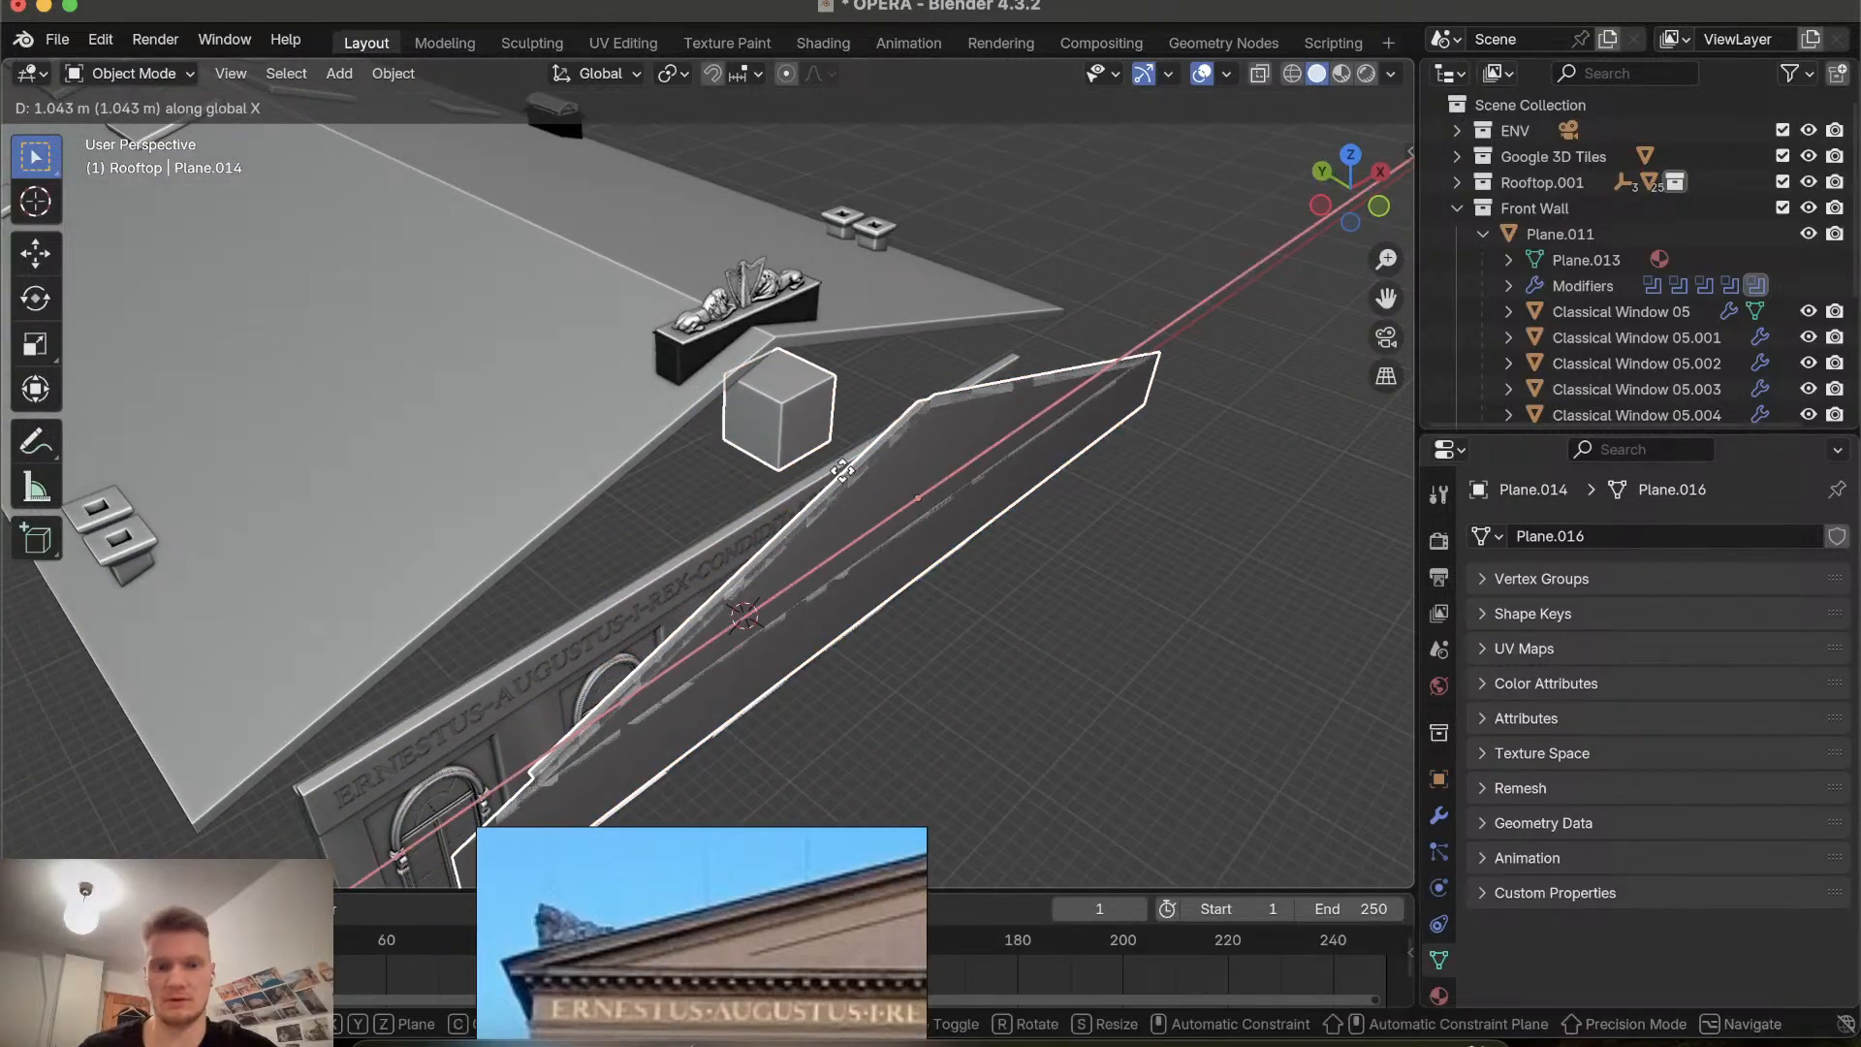
key(Escape)
Delete the pediment plane together with the block attached to it.
scroll(760, 569, left, 8)
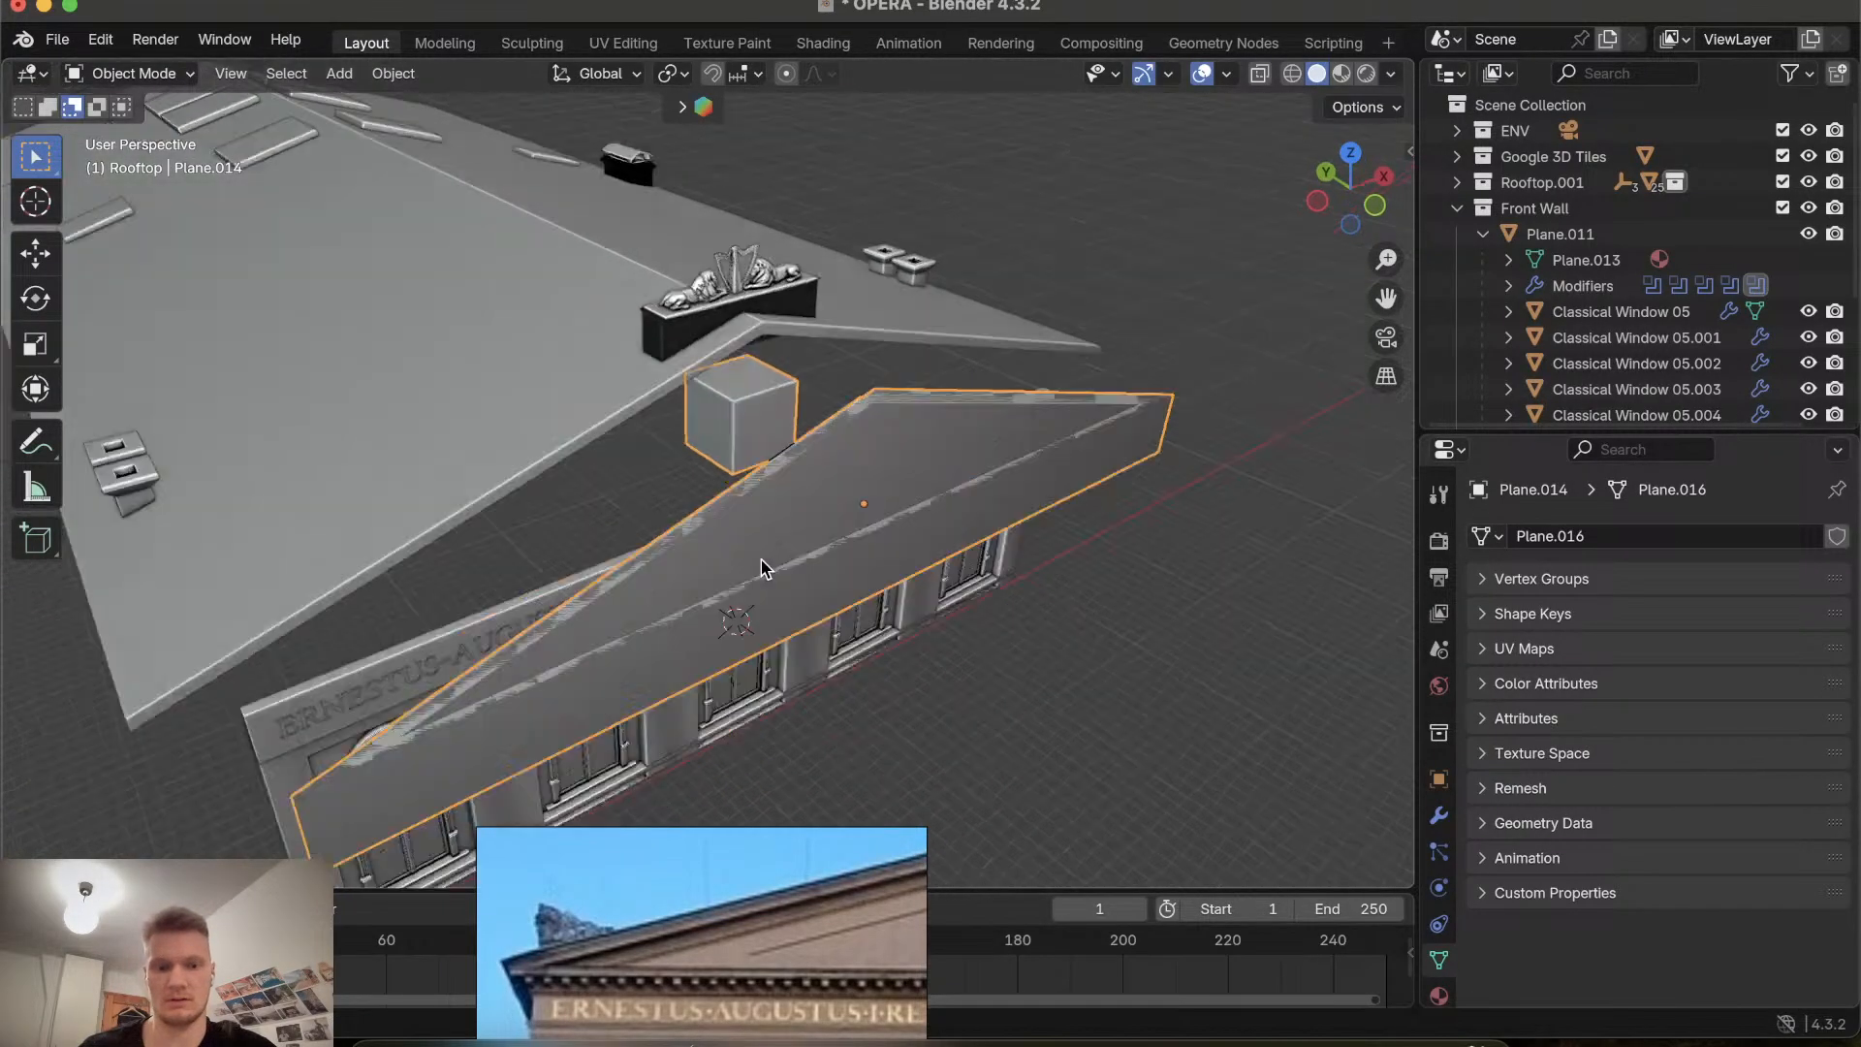
scroll(761, 569, right, 5)
scroll(760, 569, down, 5)
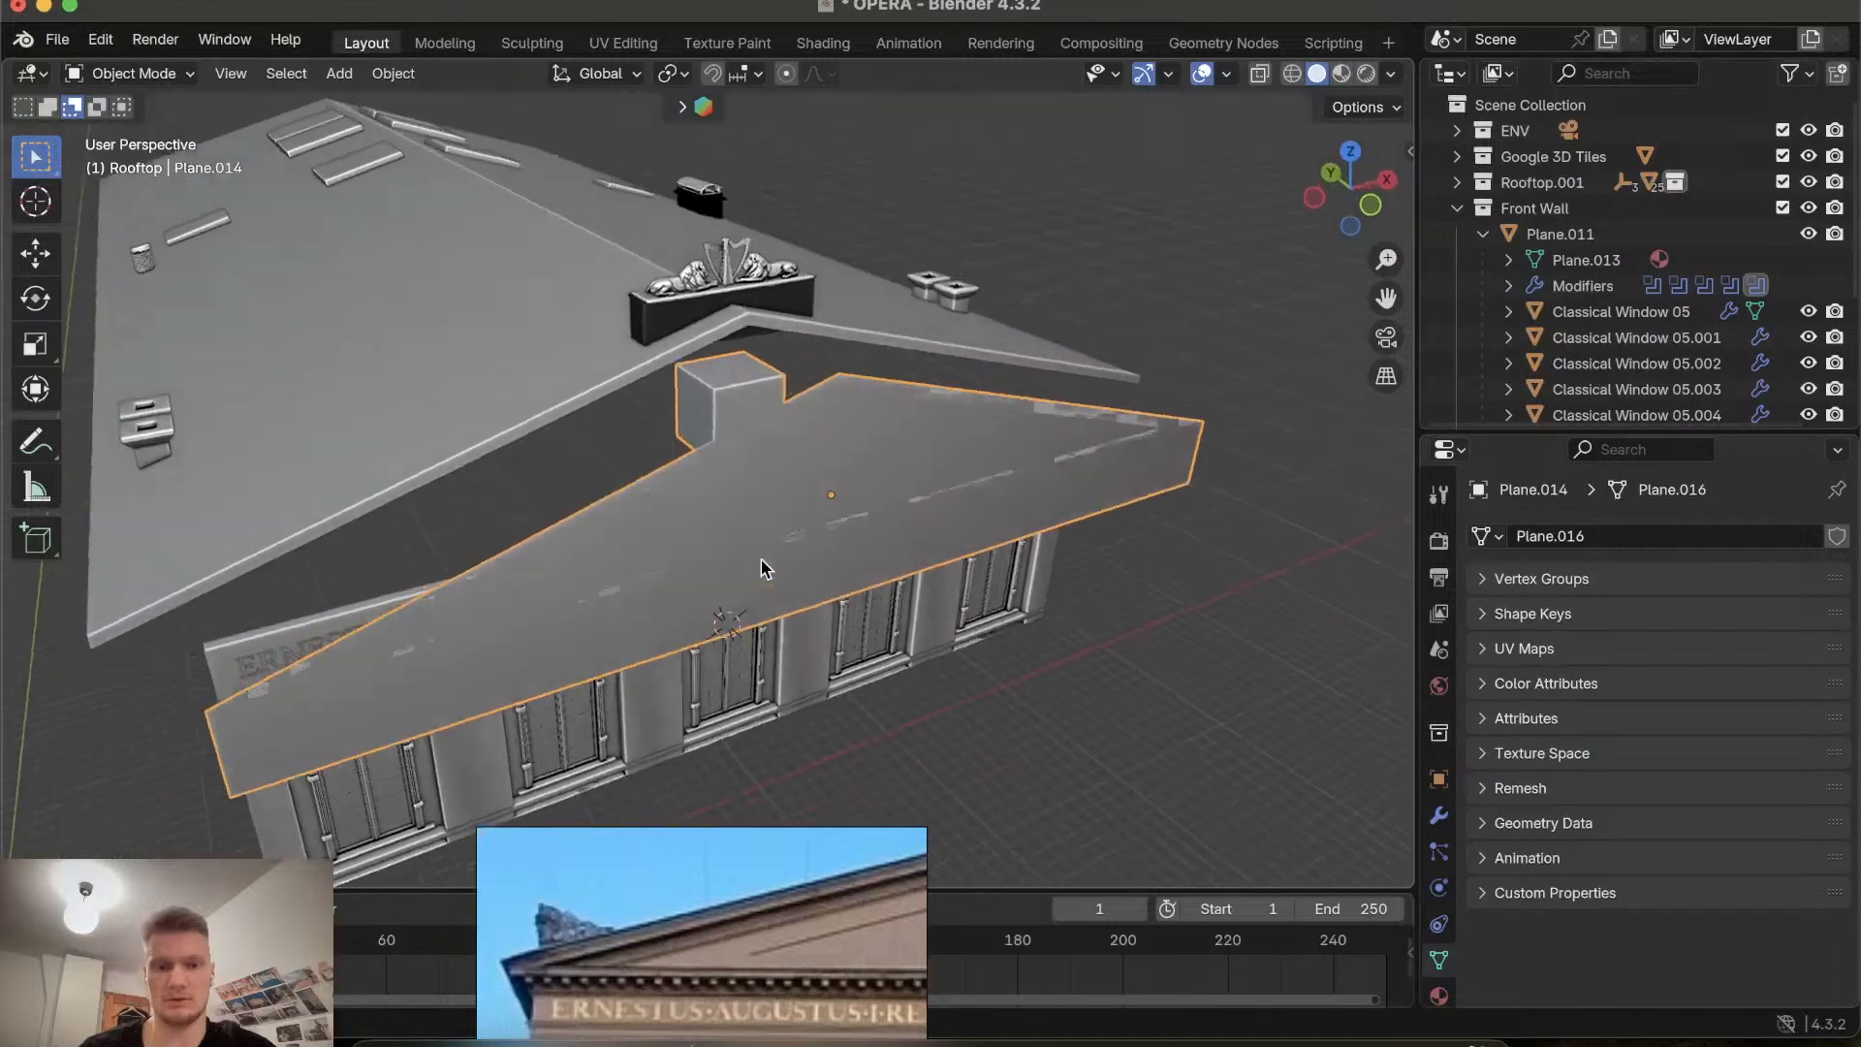
key(x)
click(761, 569)
scroll(761, 569, up, 8)
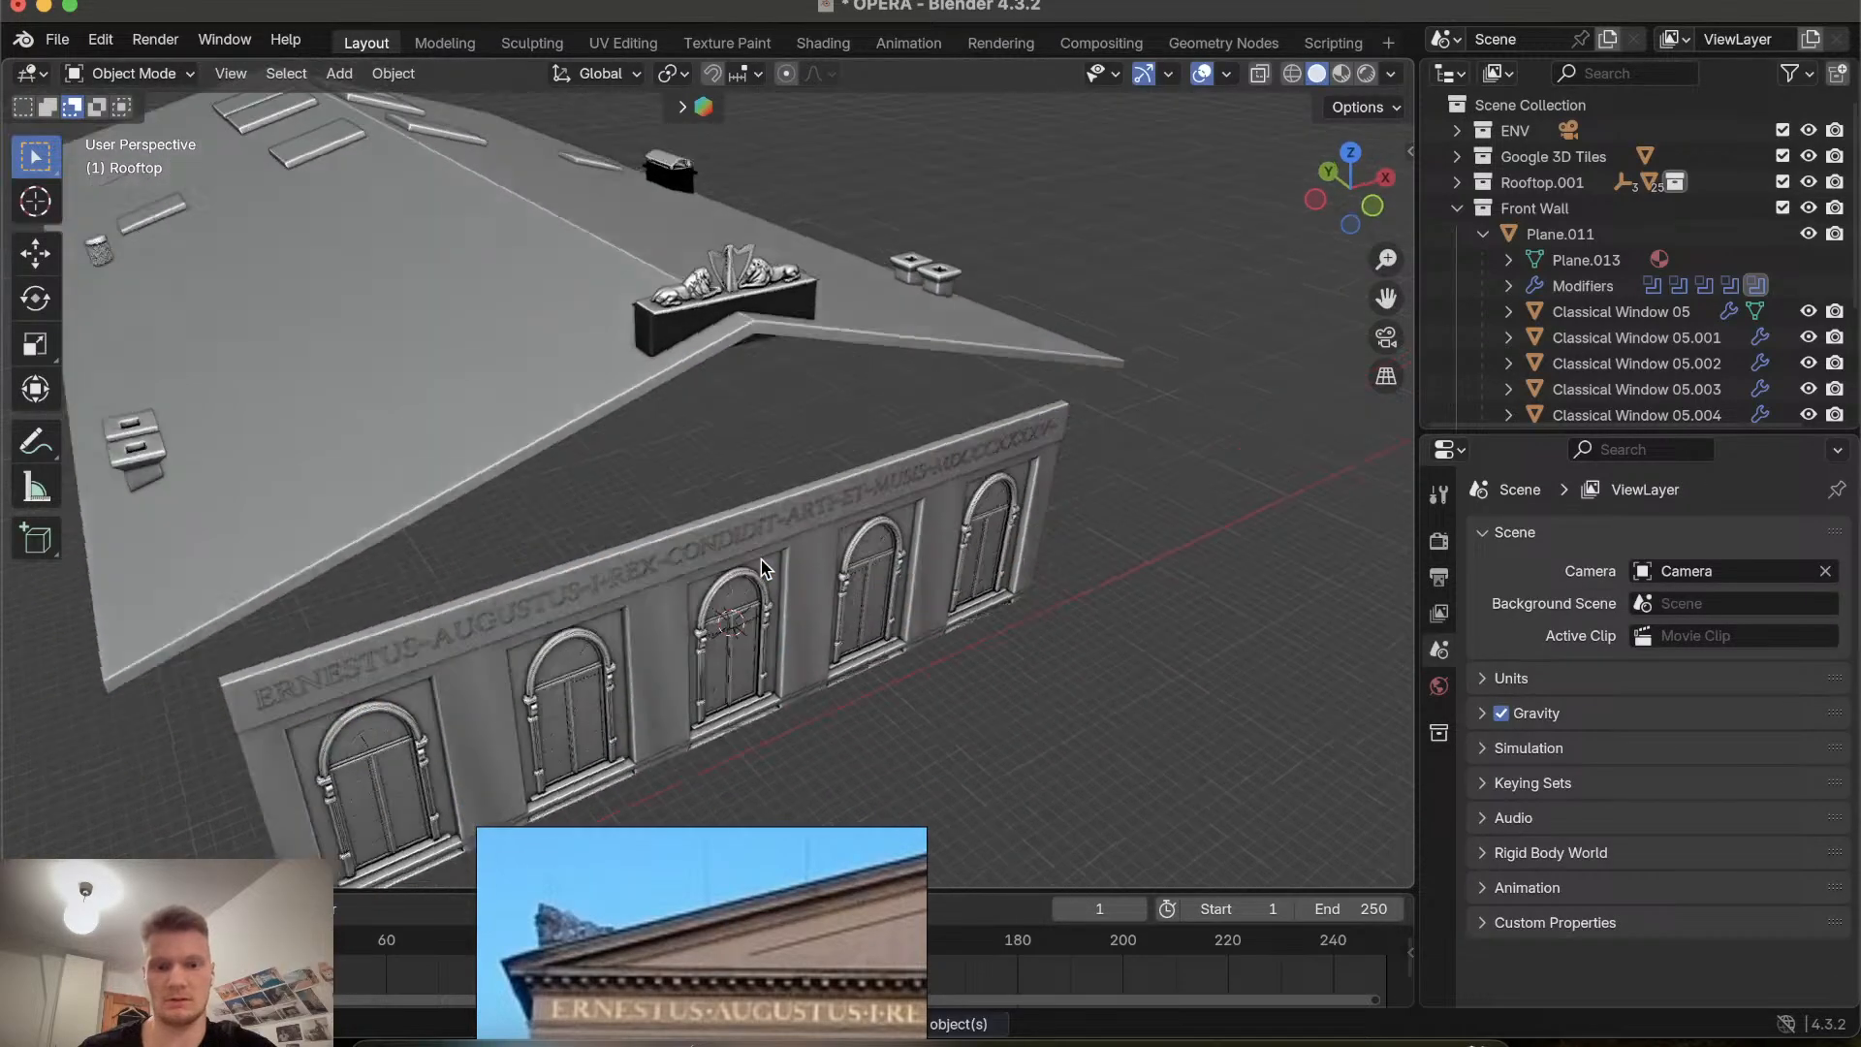
key(shift+a)
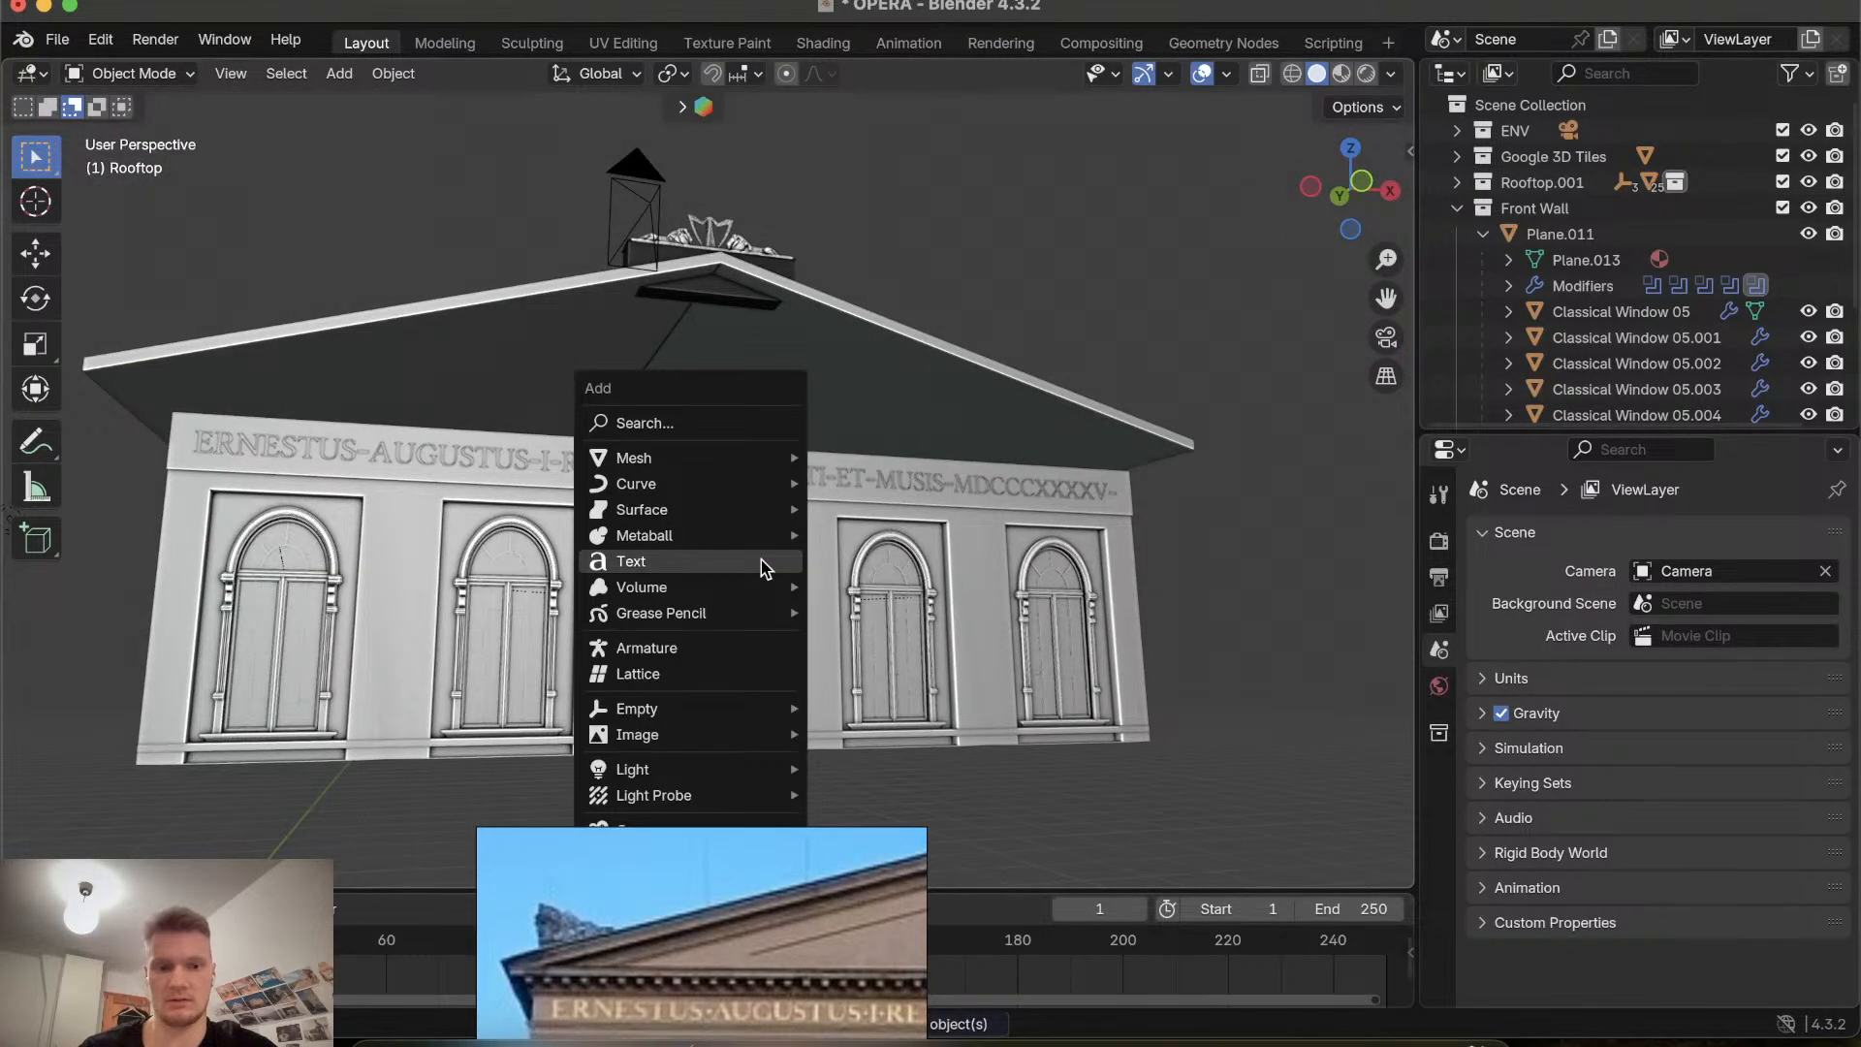
mouse_move(772, 463)
click(913, 461)
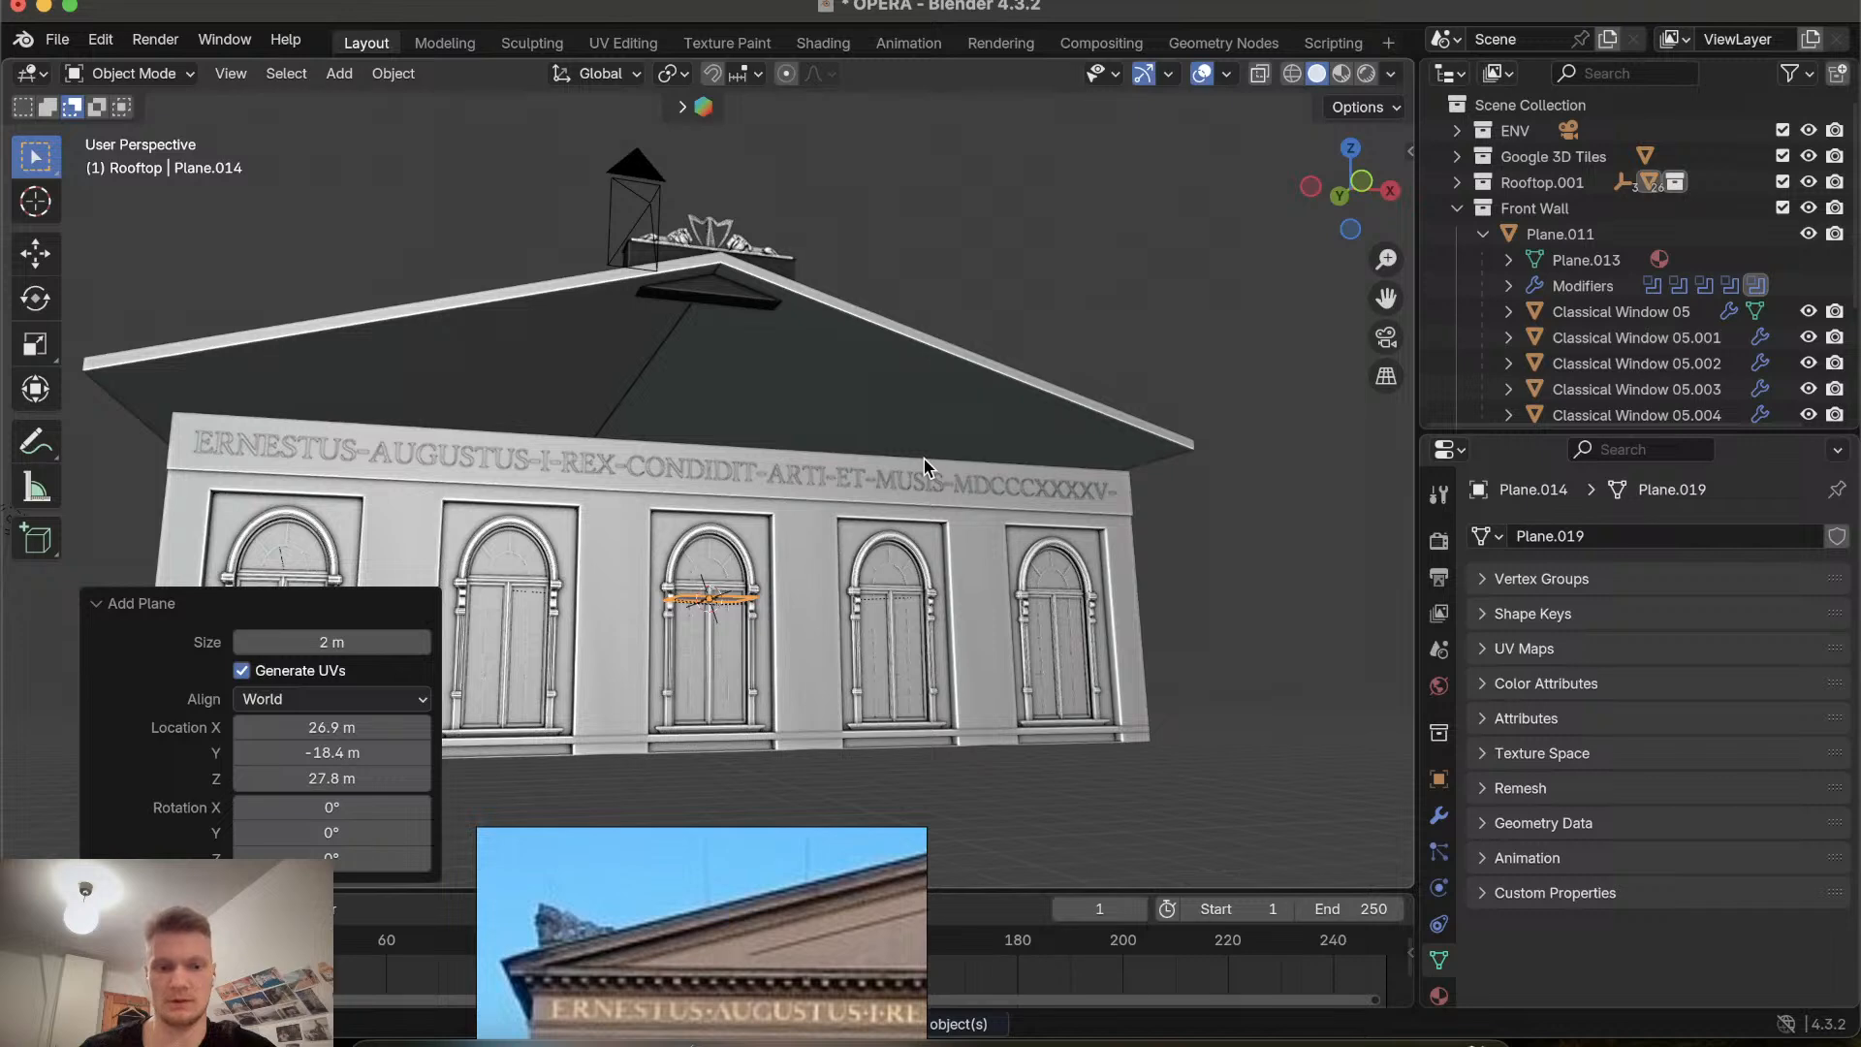
key(x)
click(923, 466)
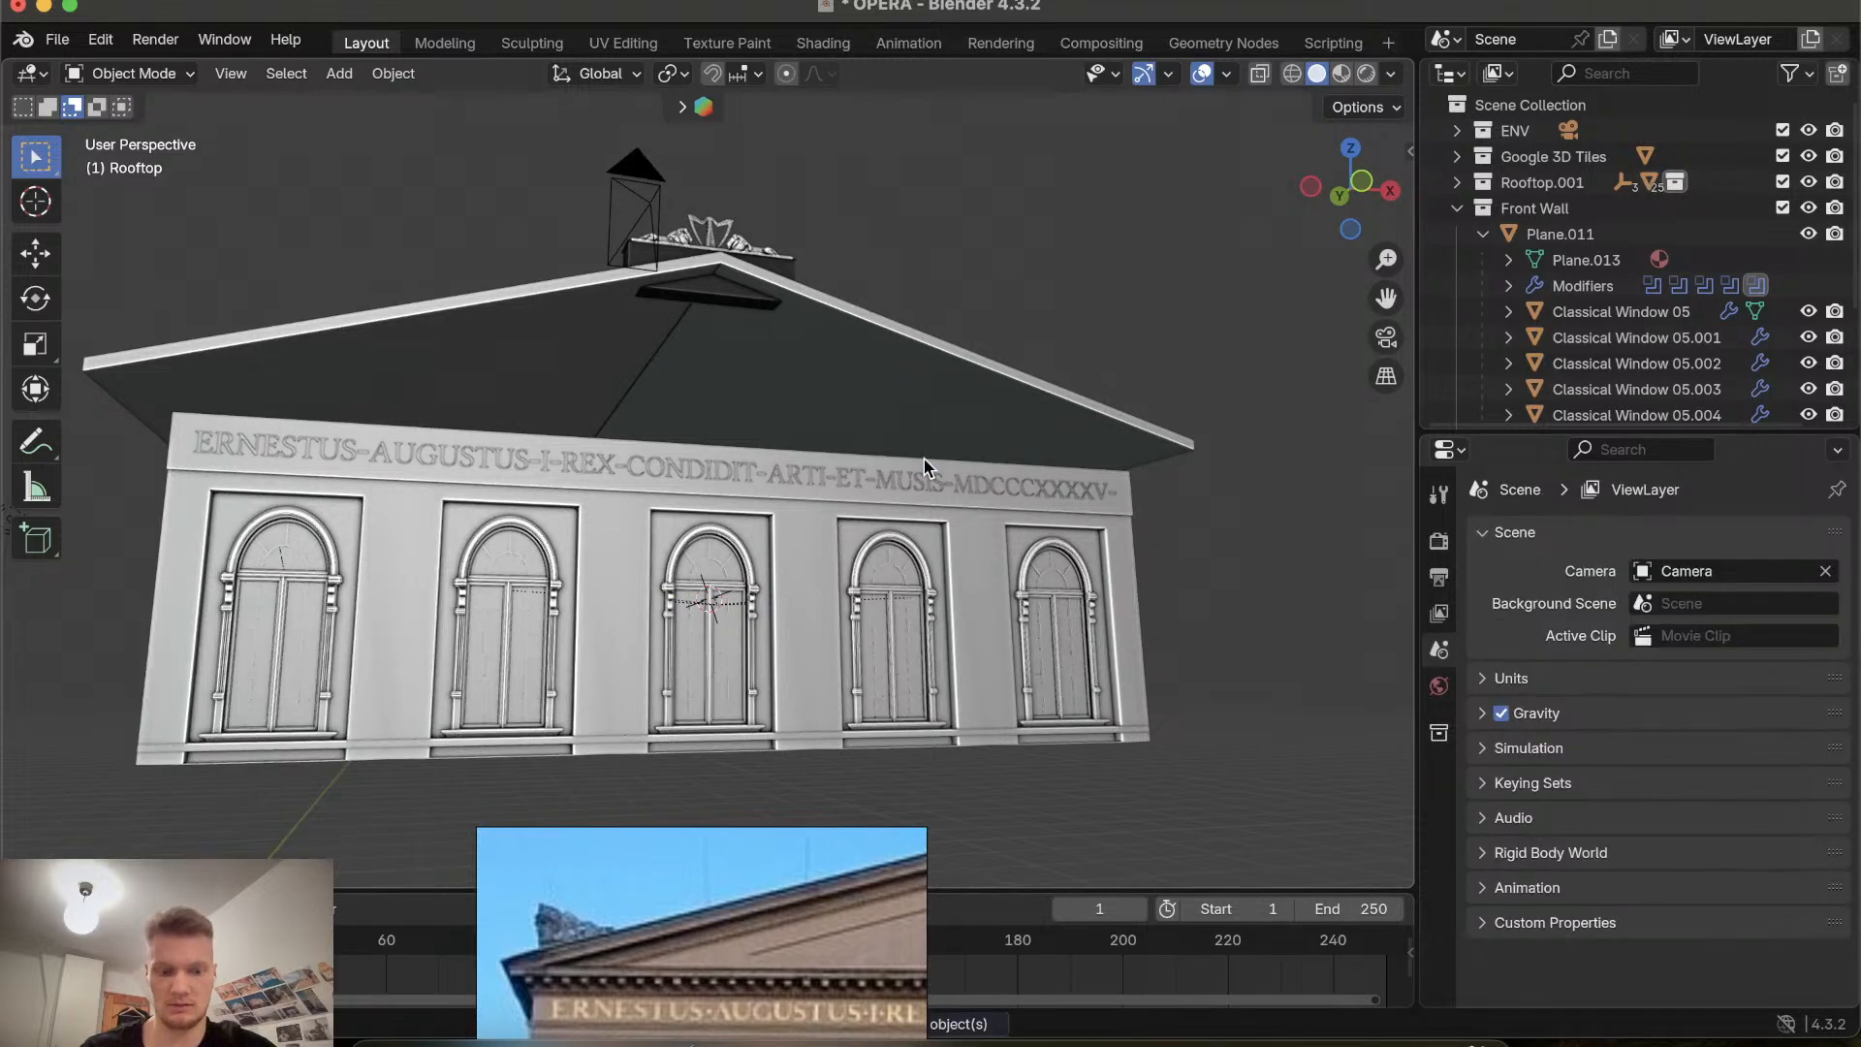
Add a cube mesh at the 3D cursor in front of the facade.
key(shift+a)
mouse_move(926, 461)
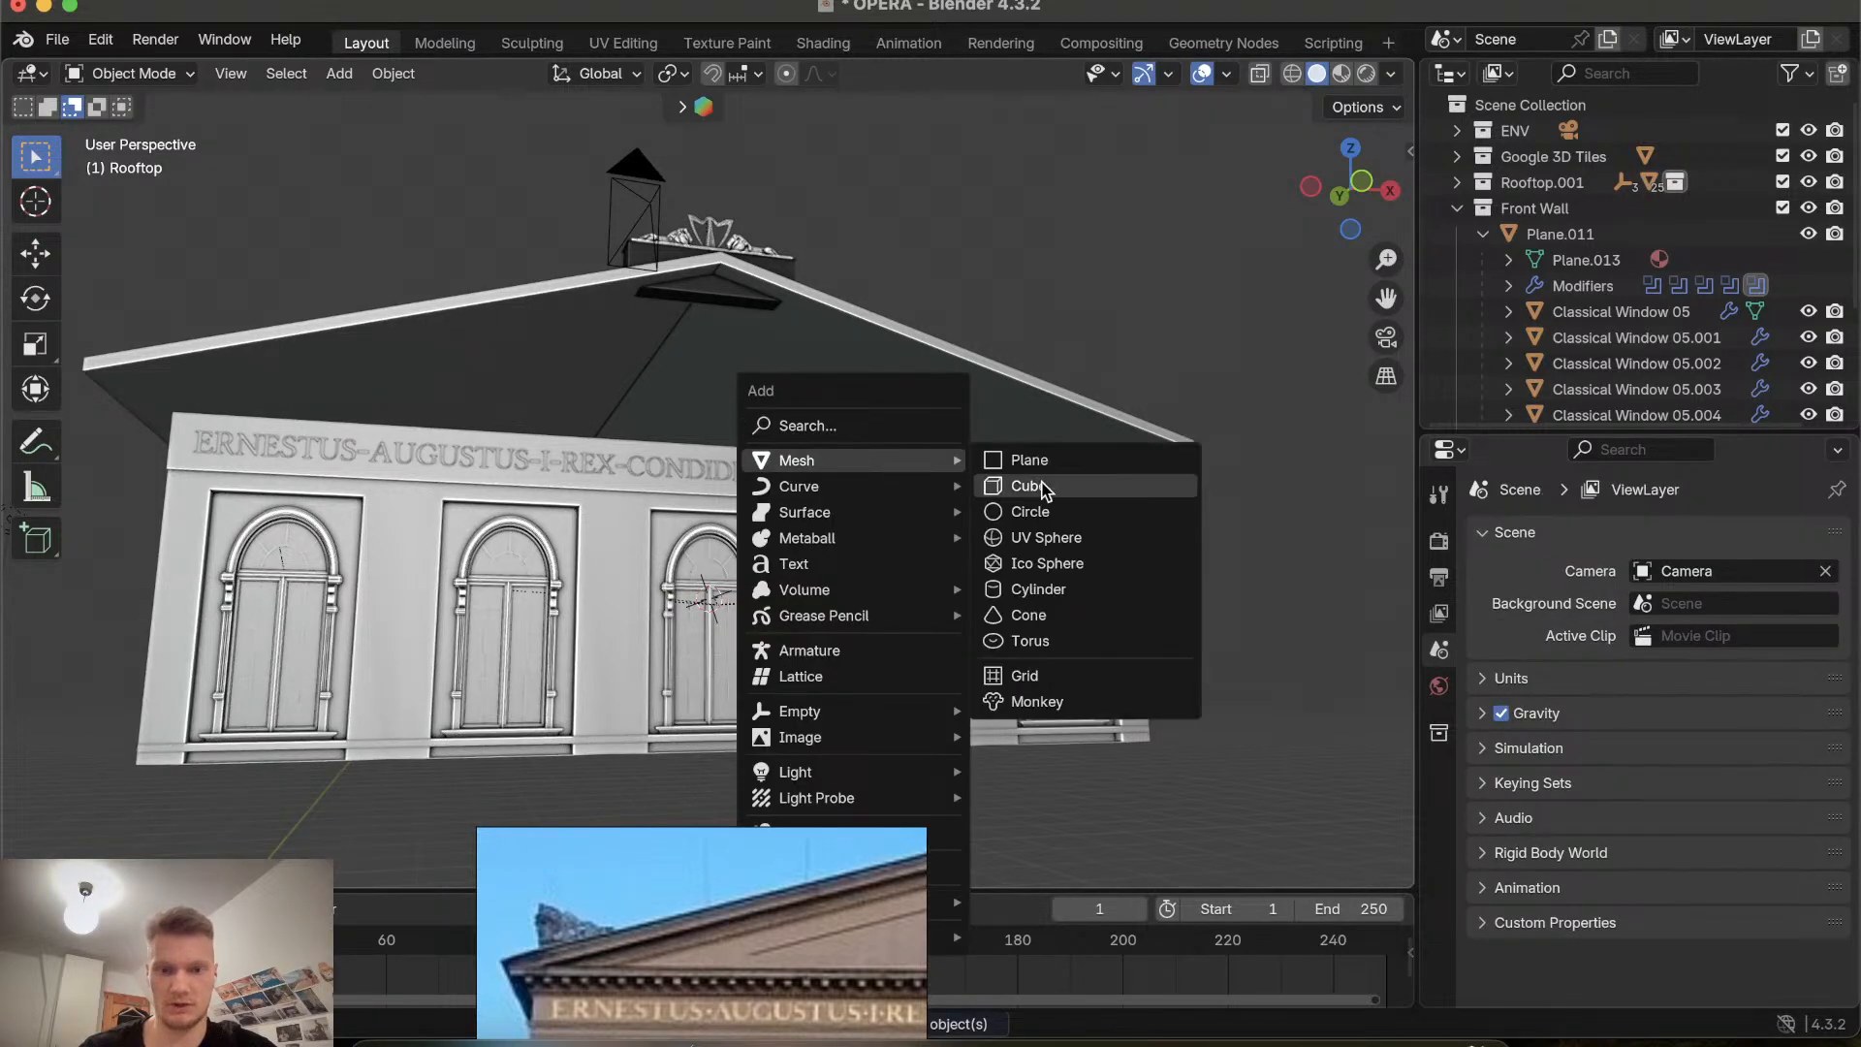
click(1042, 491)
scroll(832, 618, up, 5)
scroll(831, 619, right, 5)
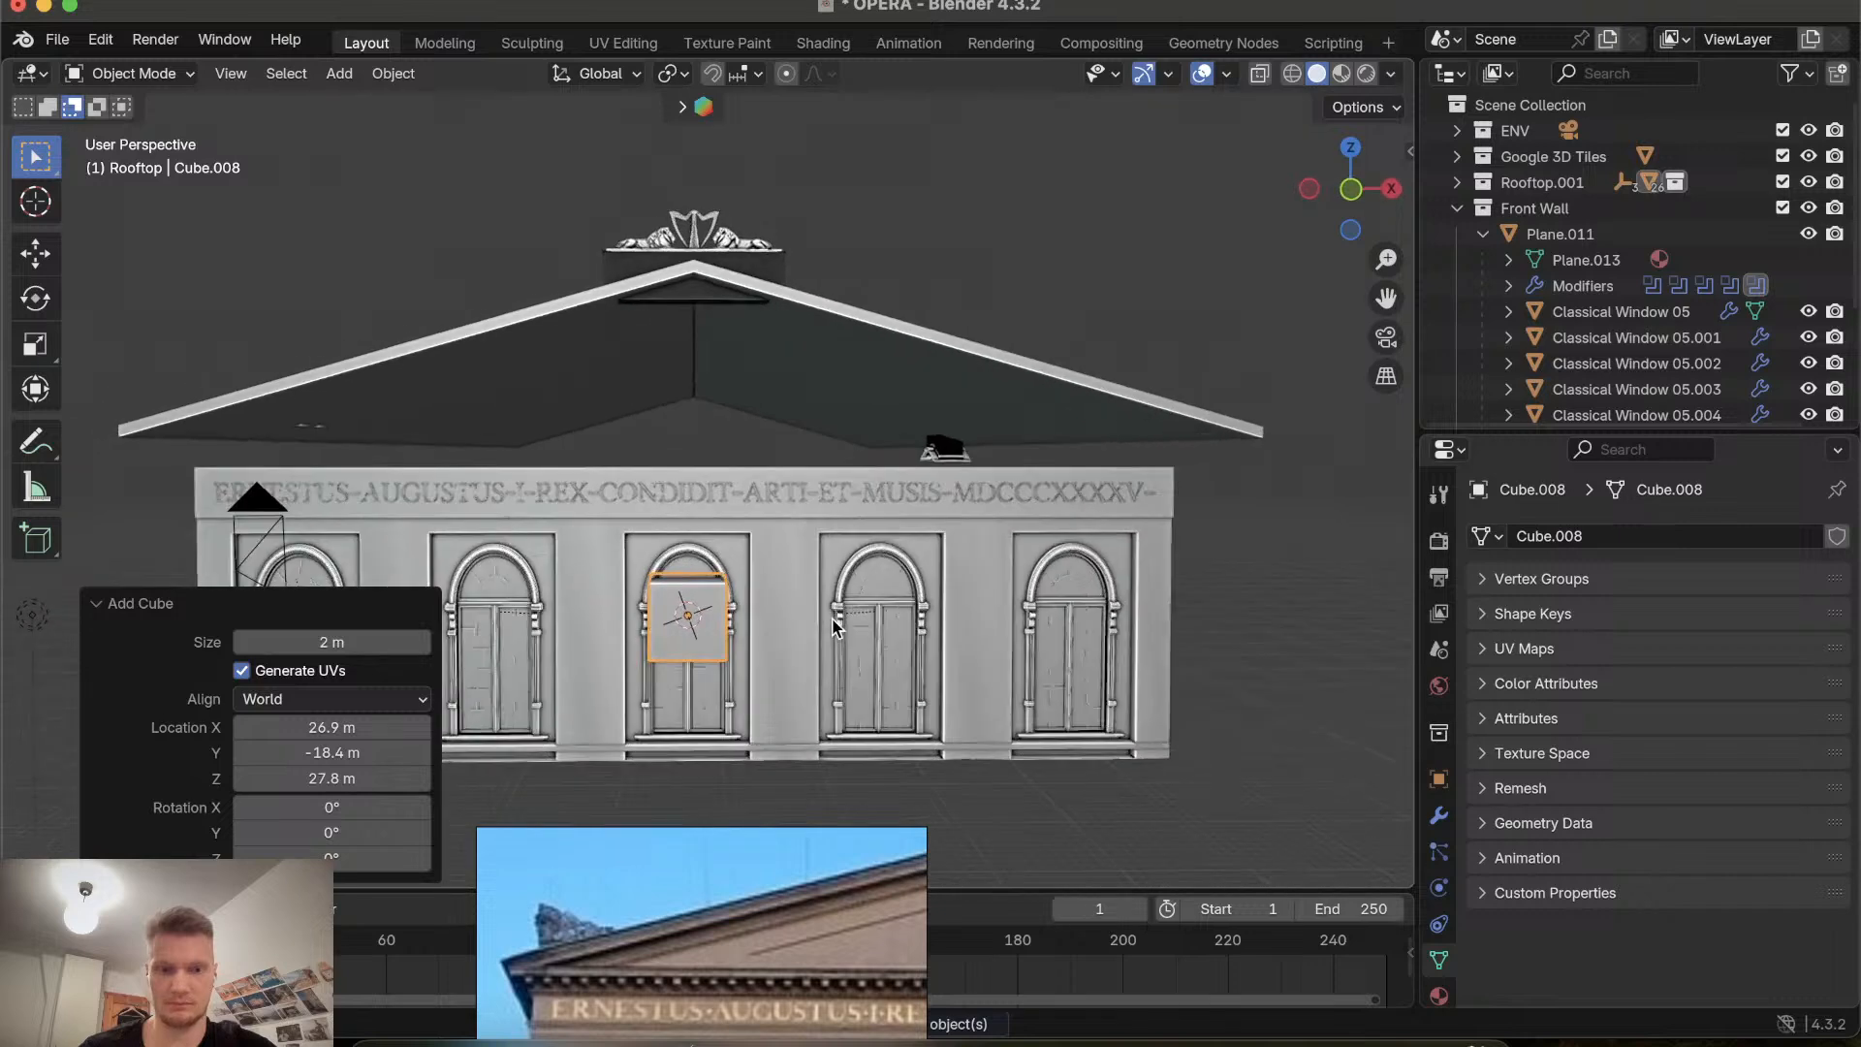
scroll(831, 619, down, 3)
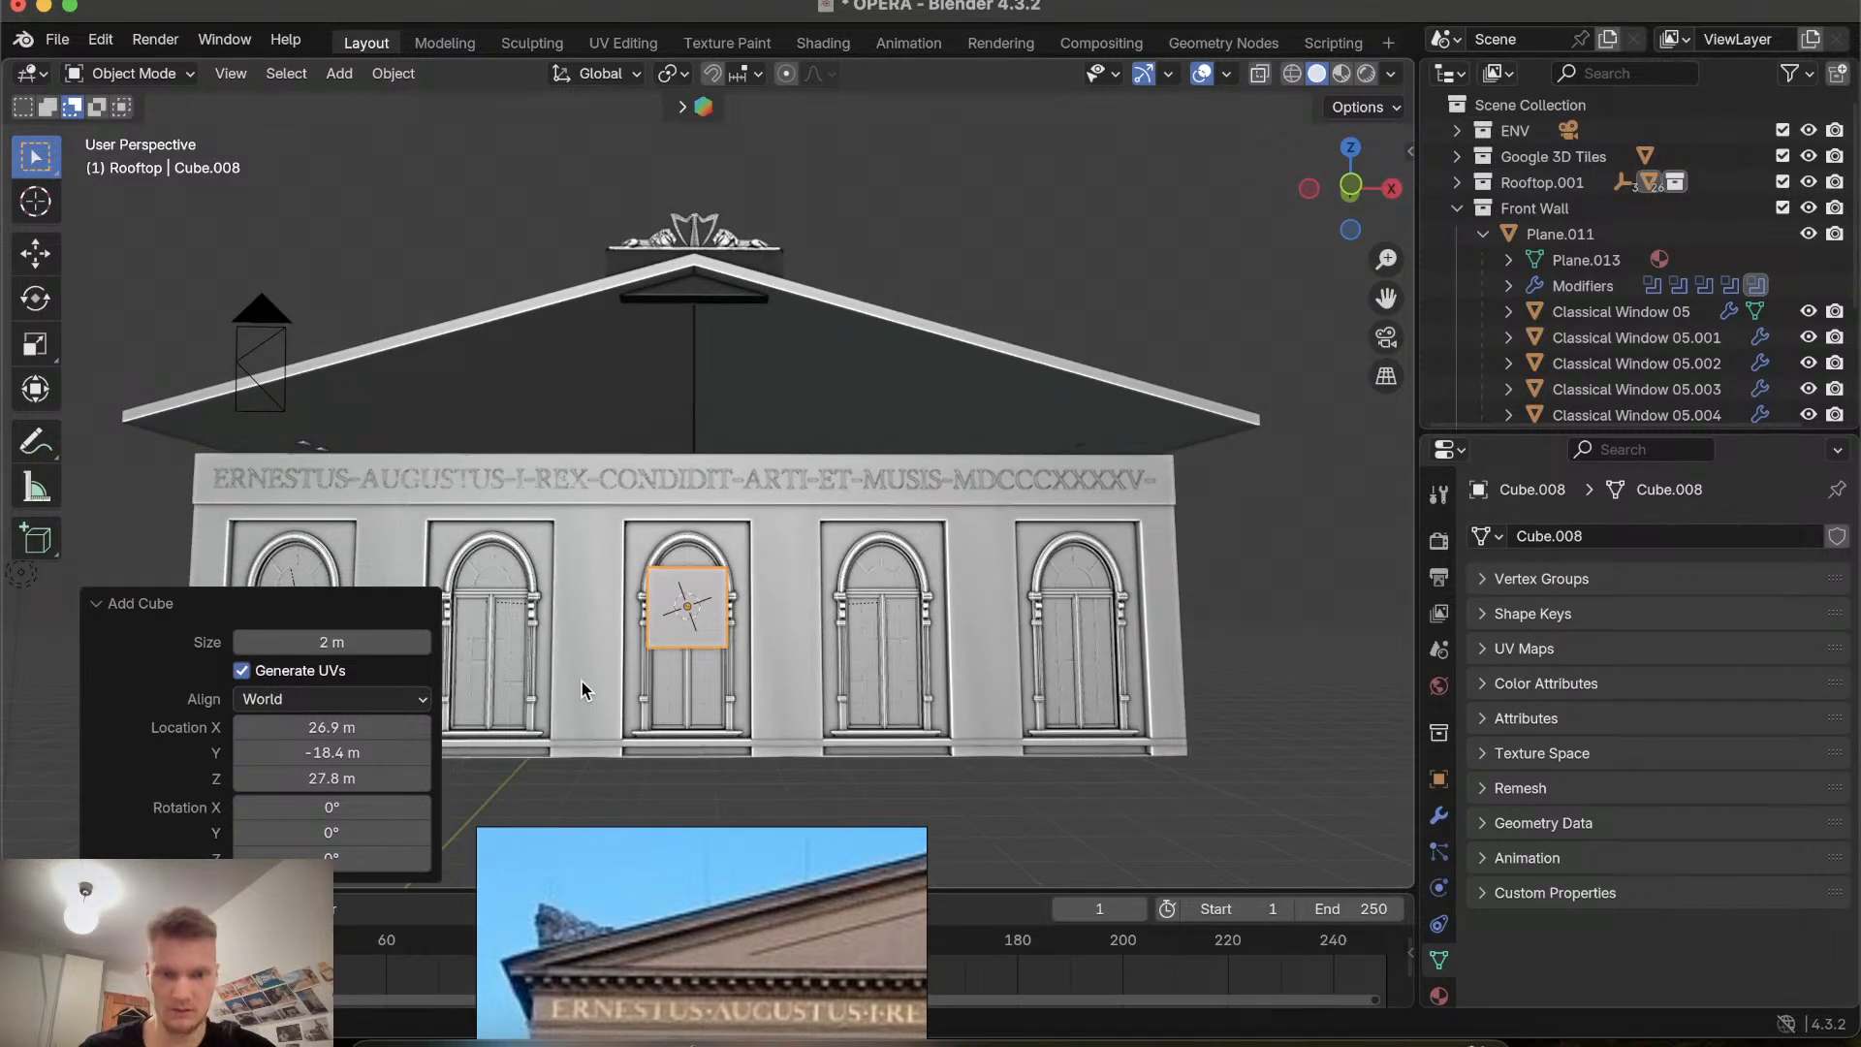
key(s)
key(x)
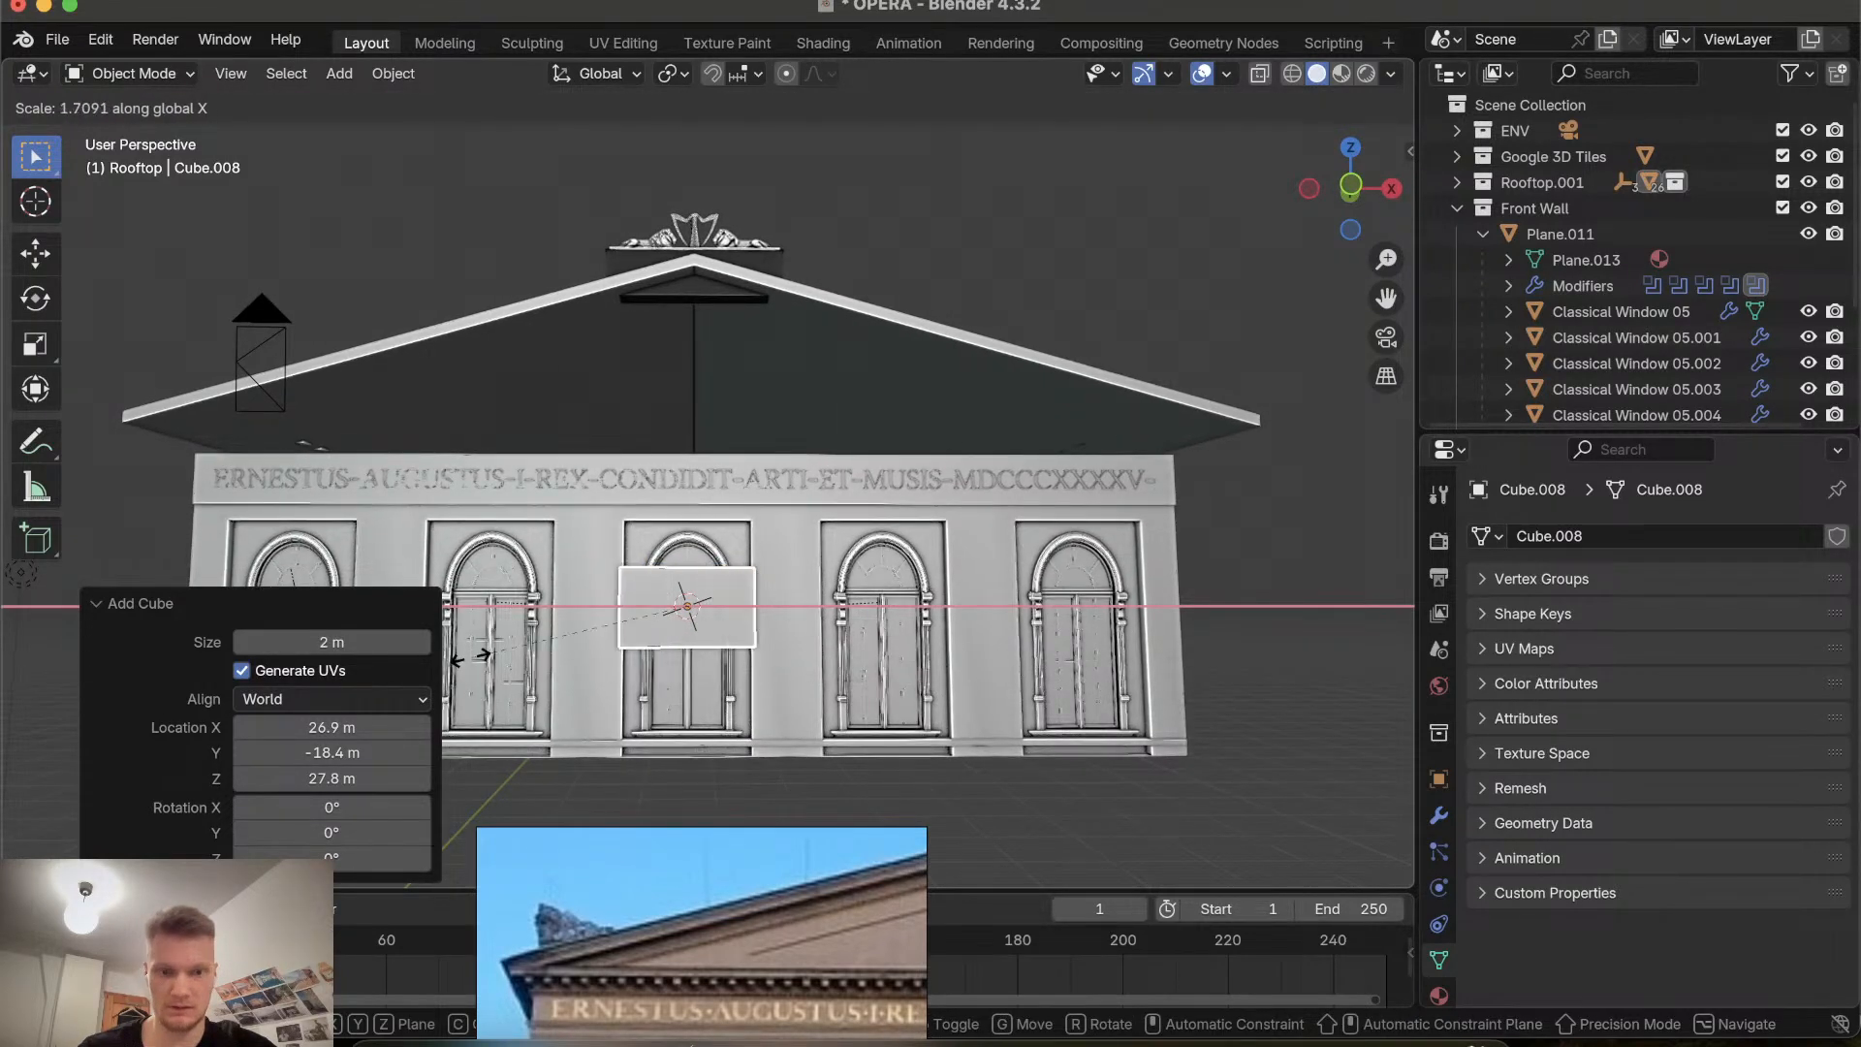
right_click(1297, 656)
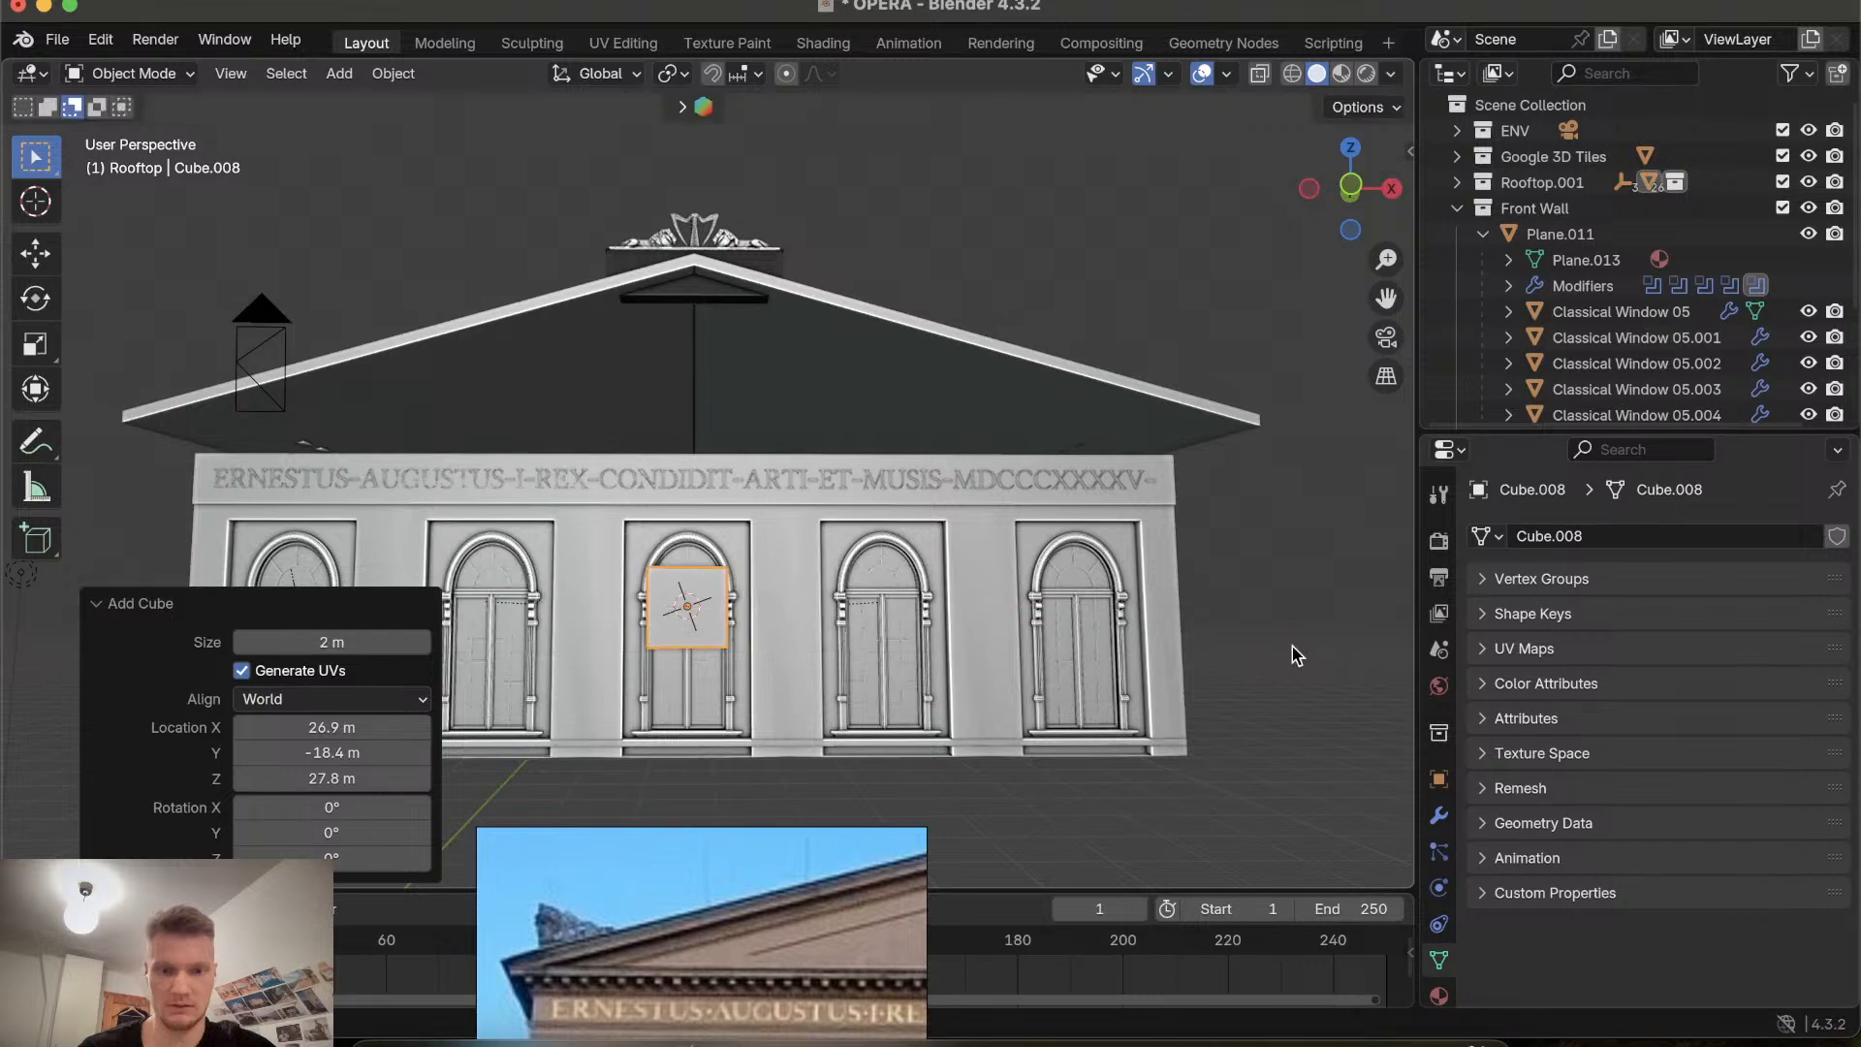
Scale the cube uniformly by about 2.84, then stretch it along X by about 4.12.
key(s)
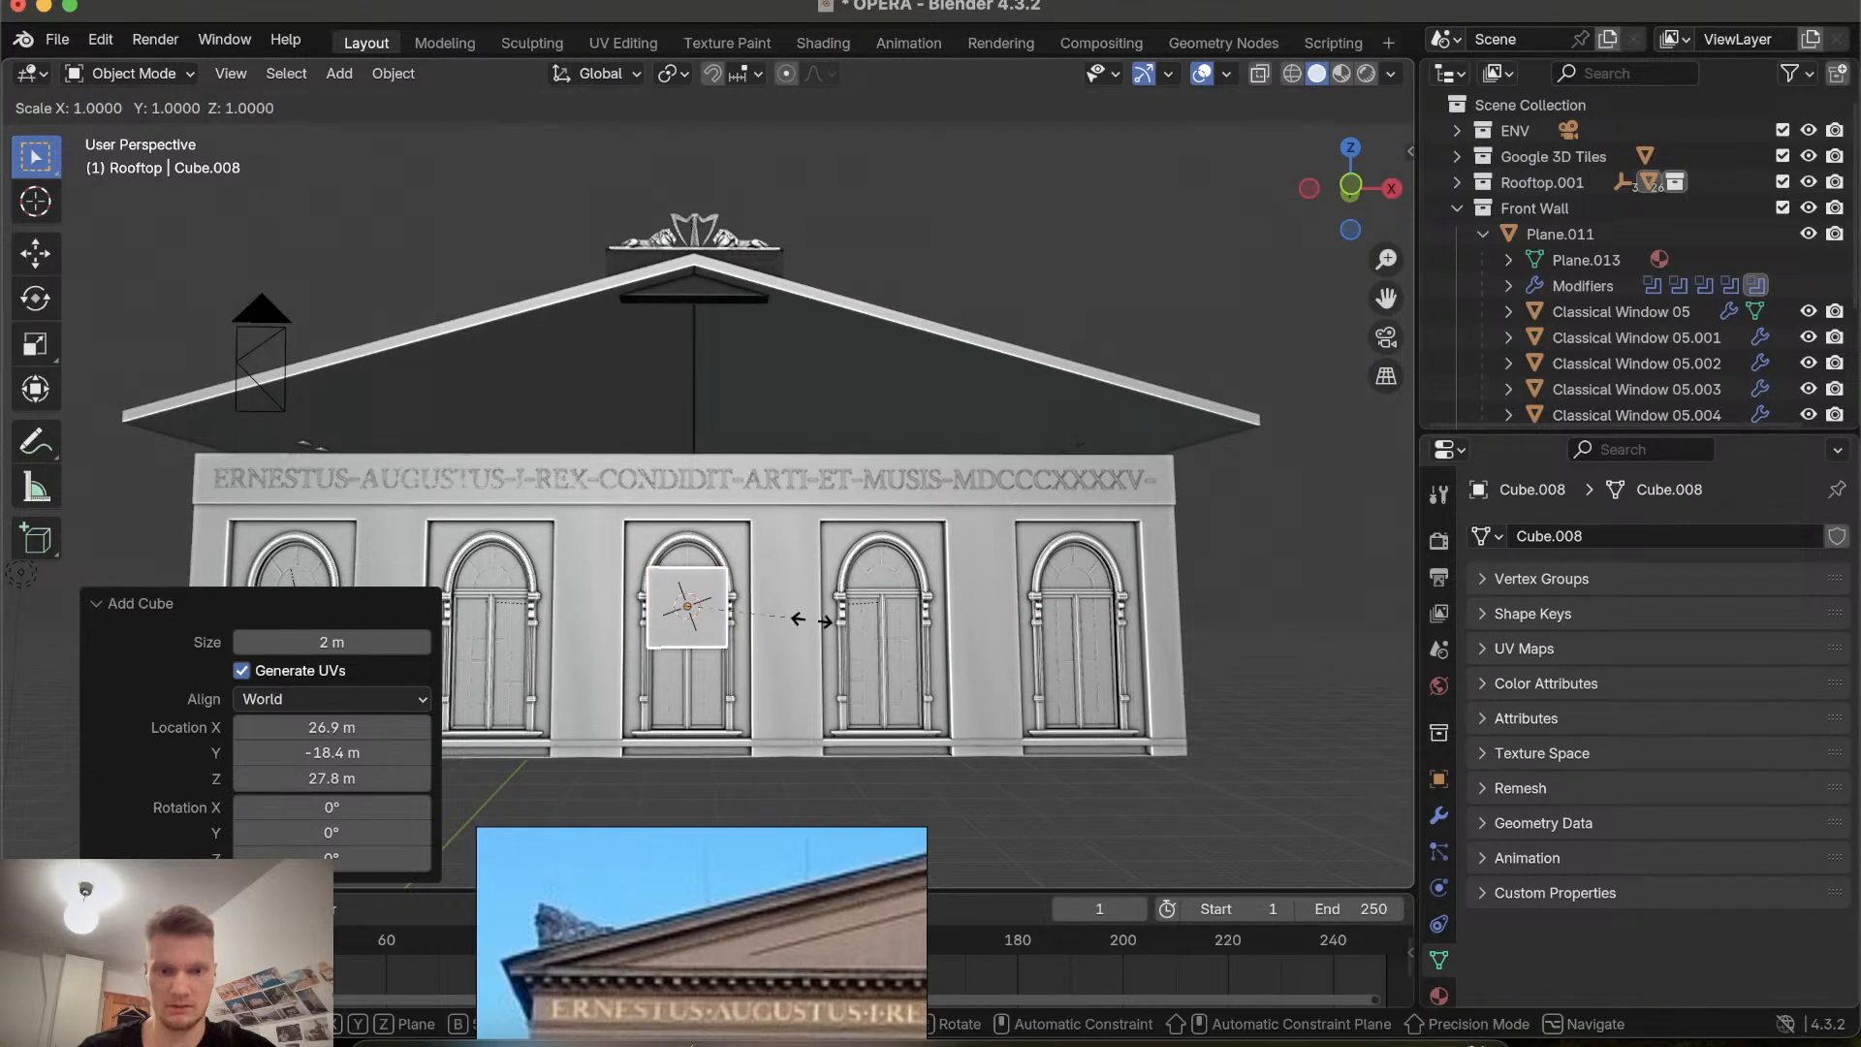
click(1020, 572)
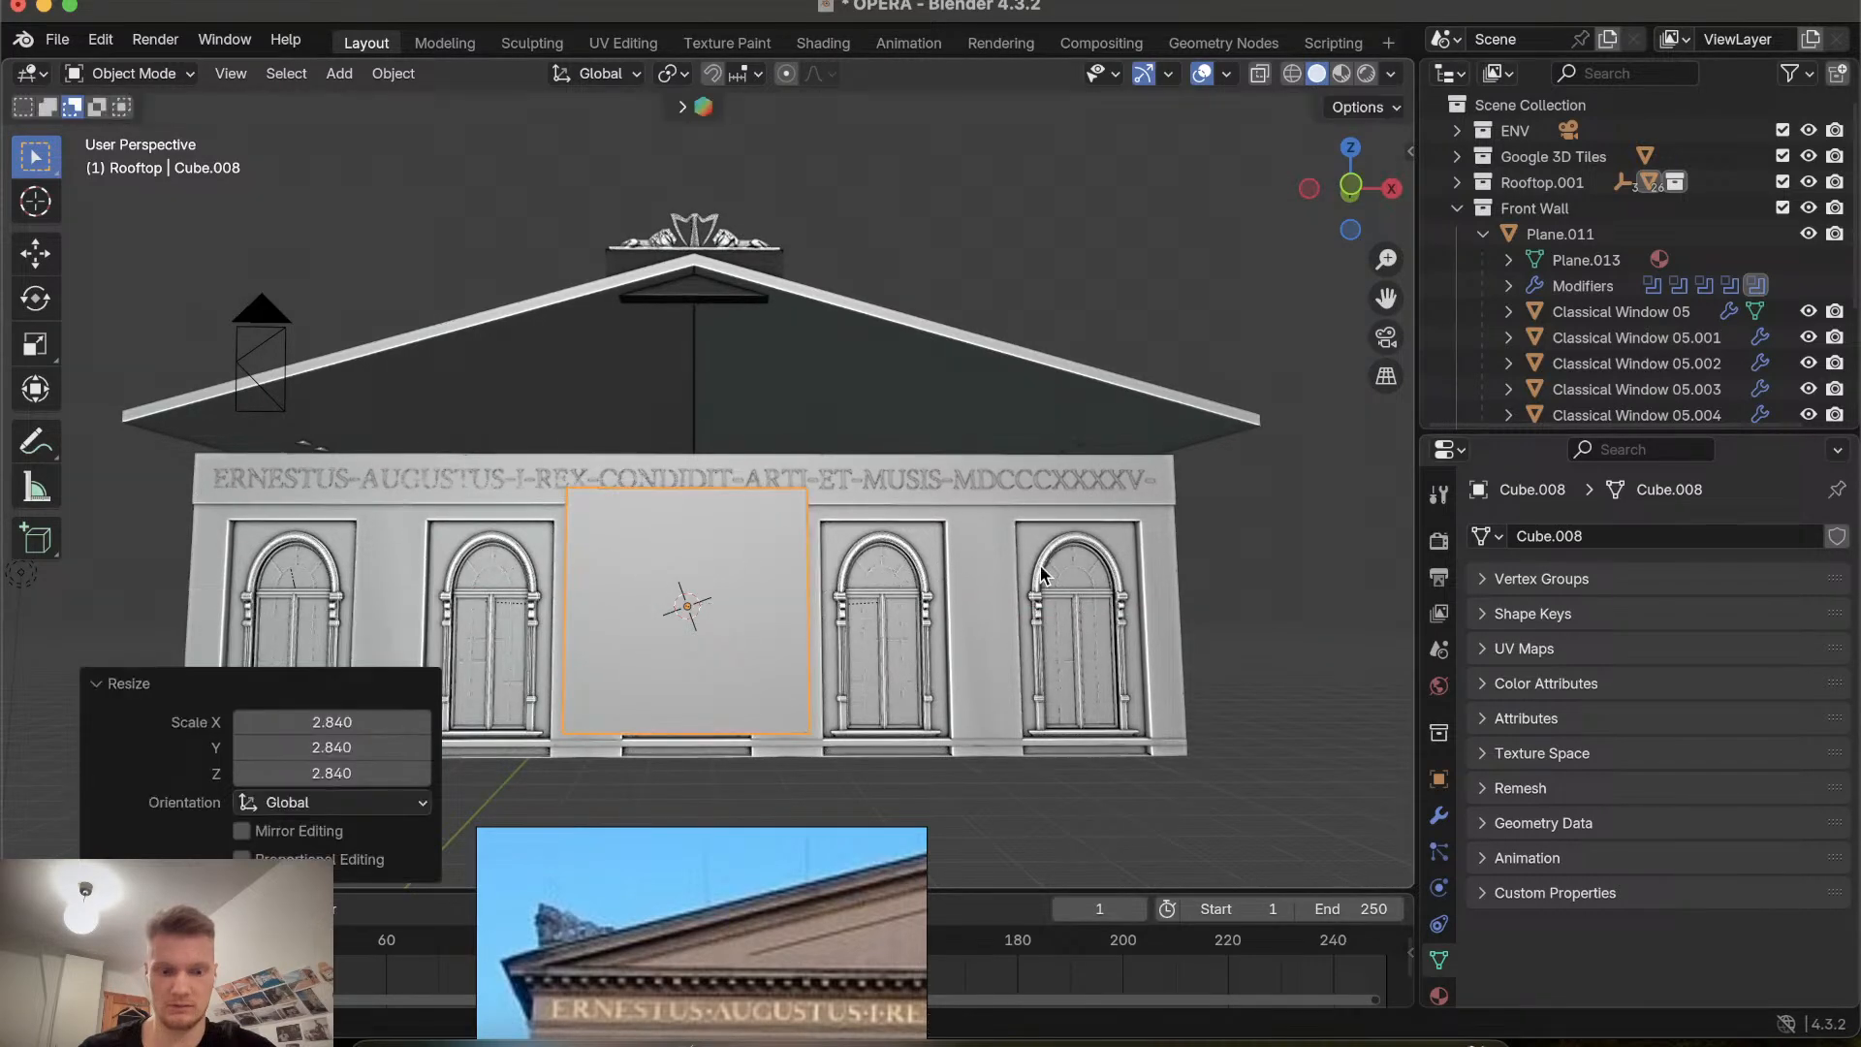
key(s)
key(x)
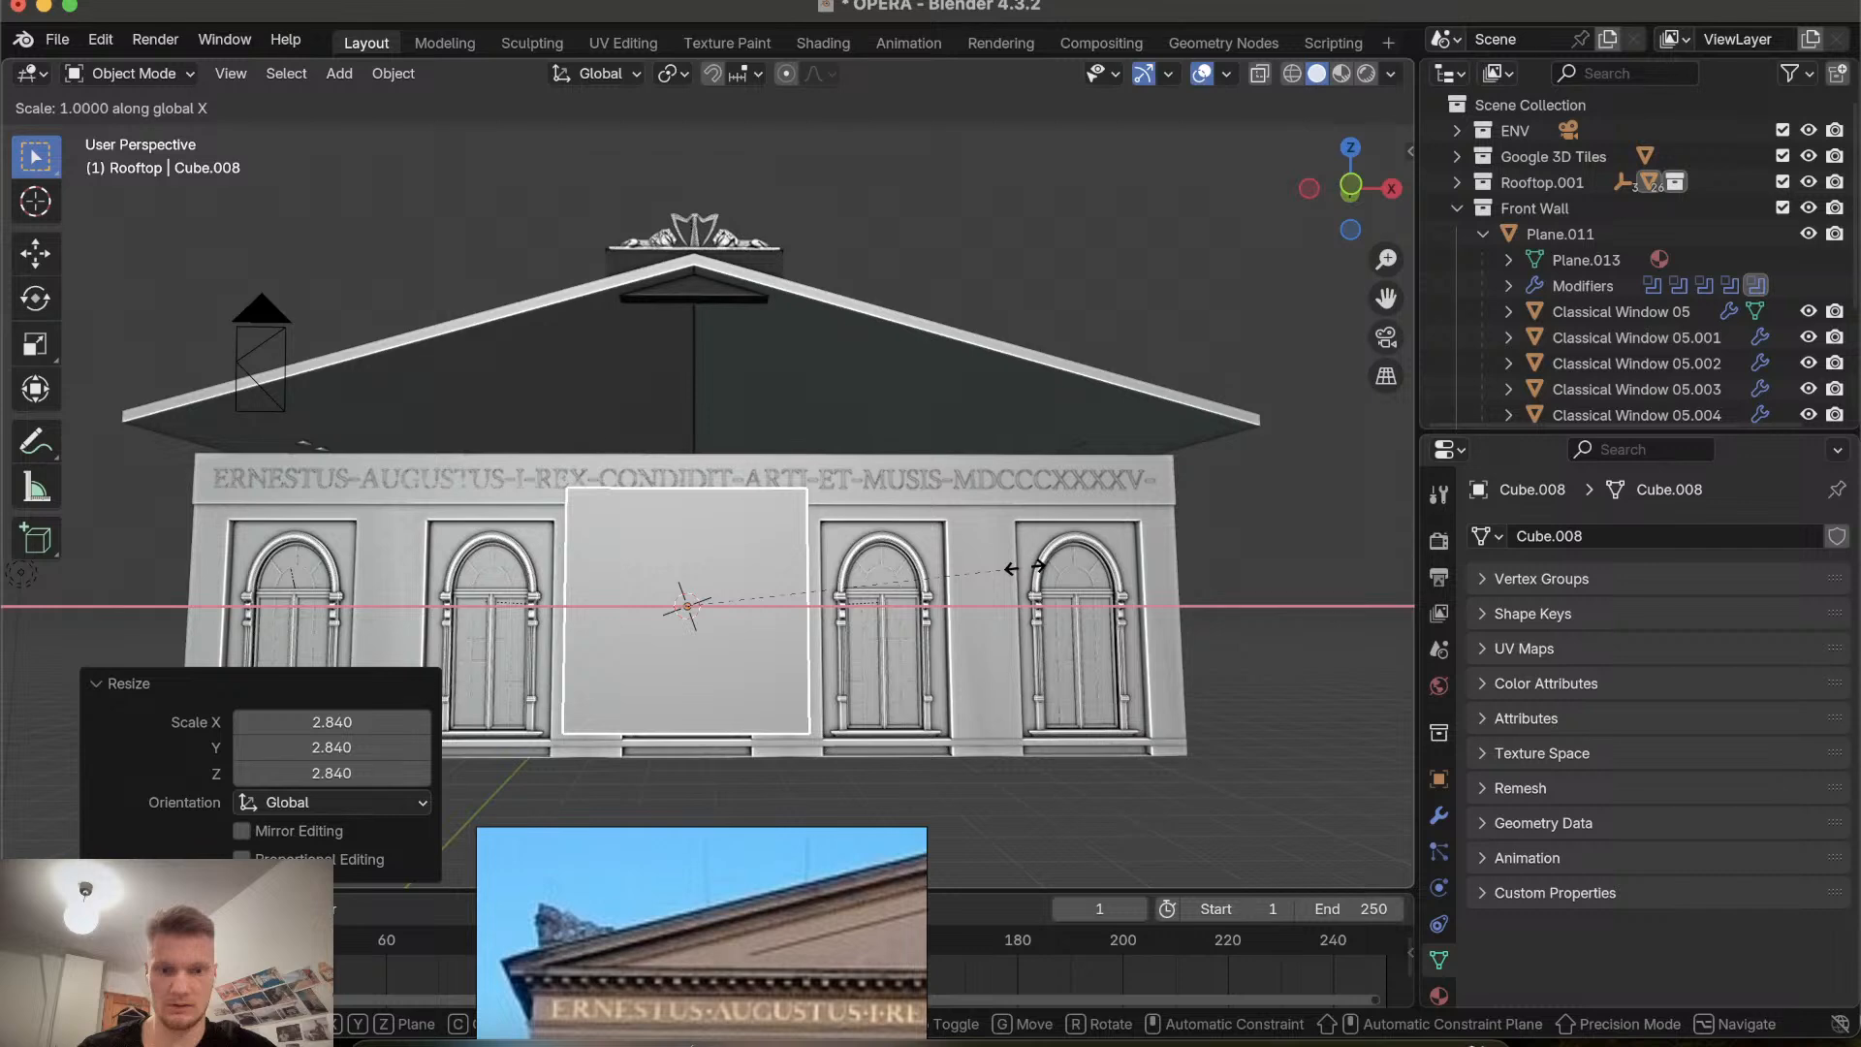
click(682, 550)
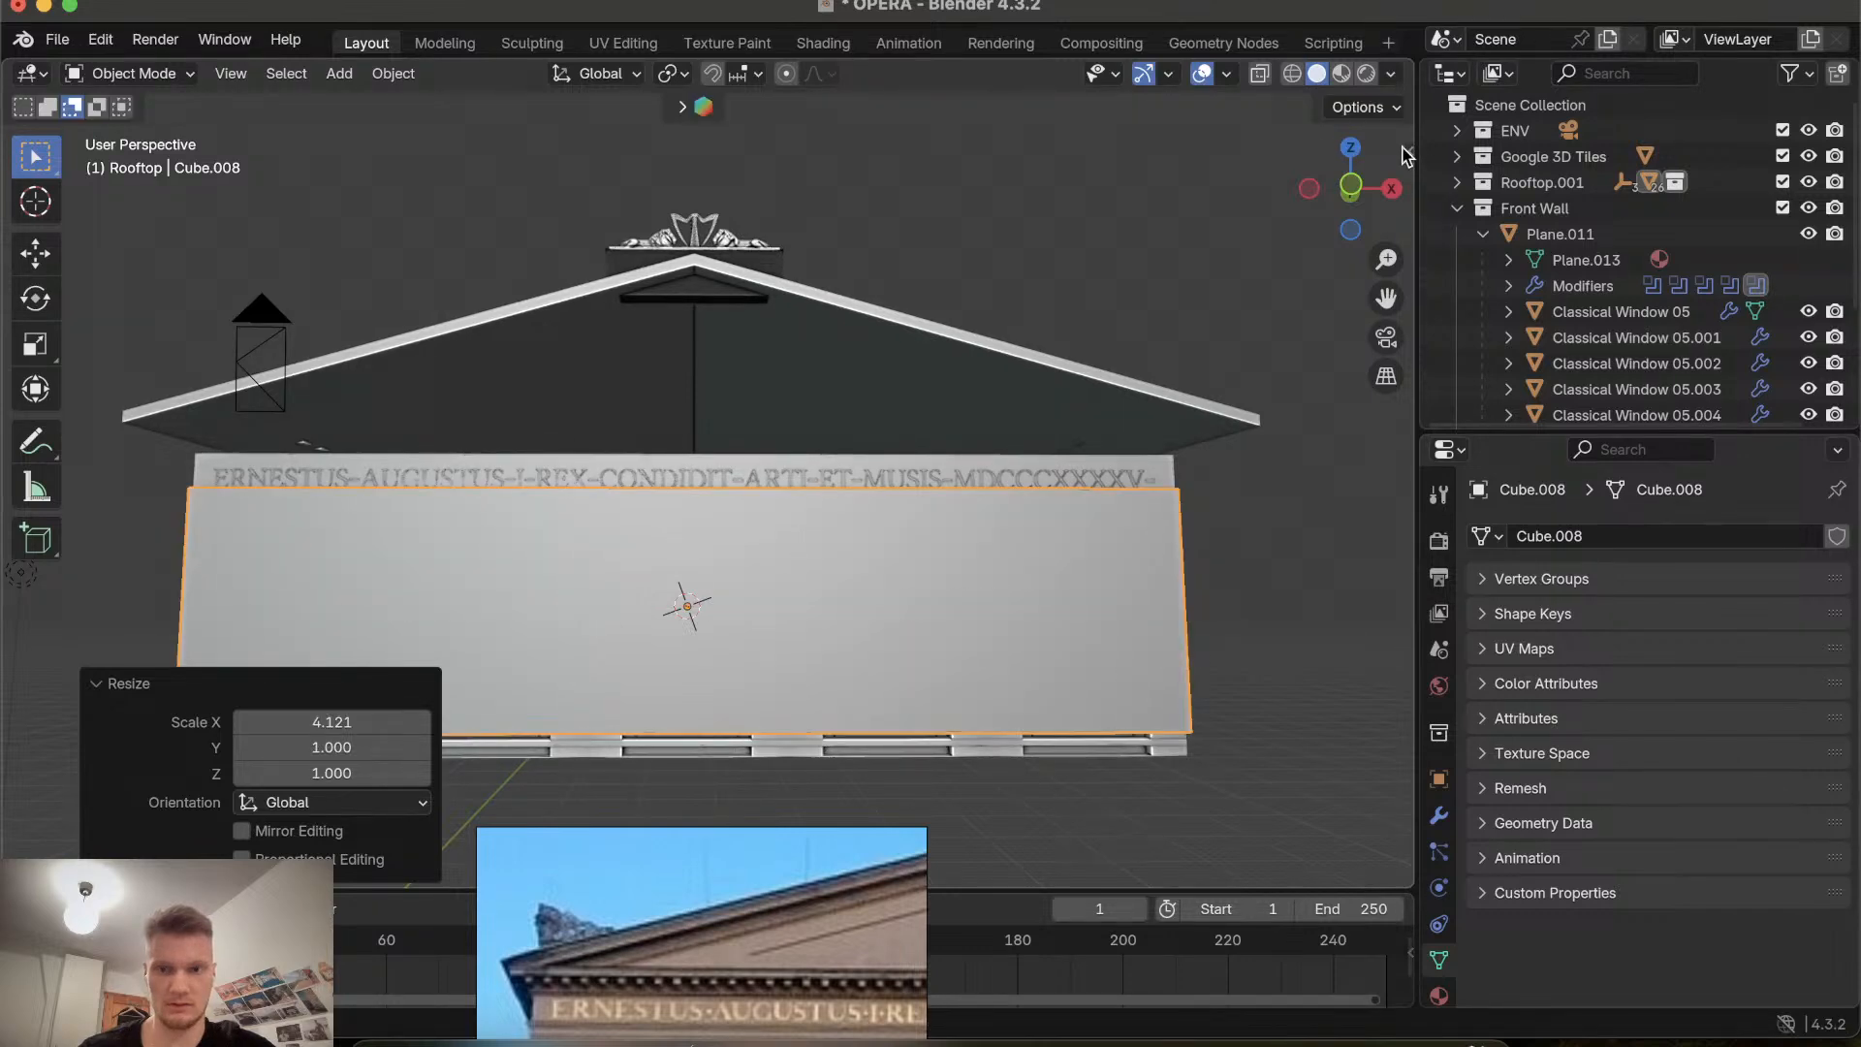
click(1350, 187)
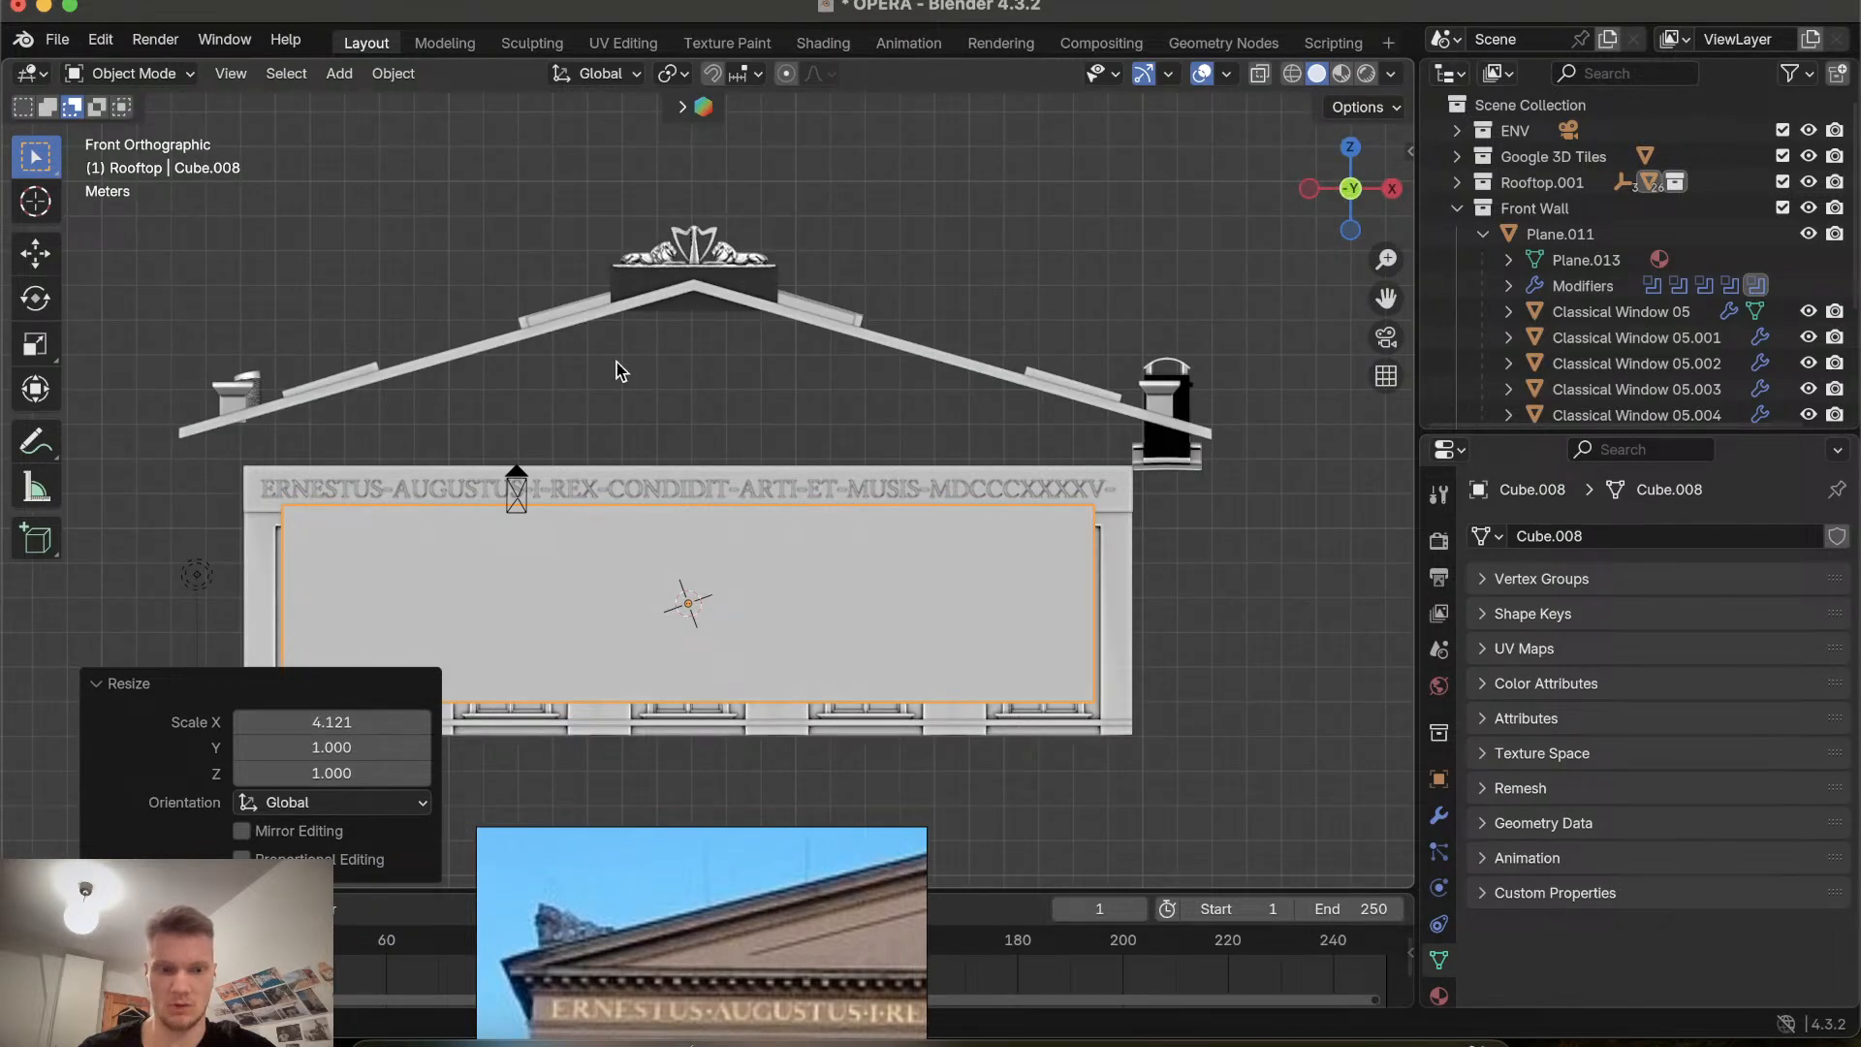
click(581, 1033)
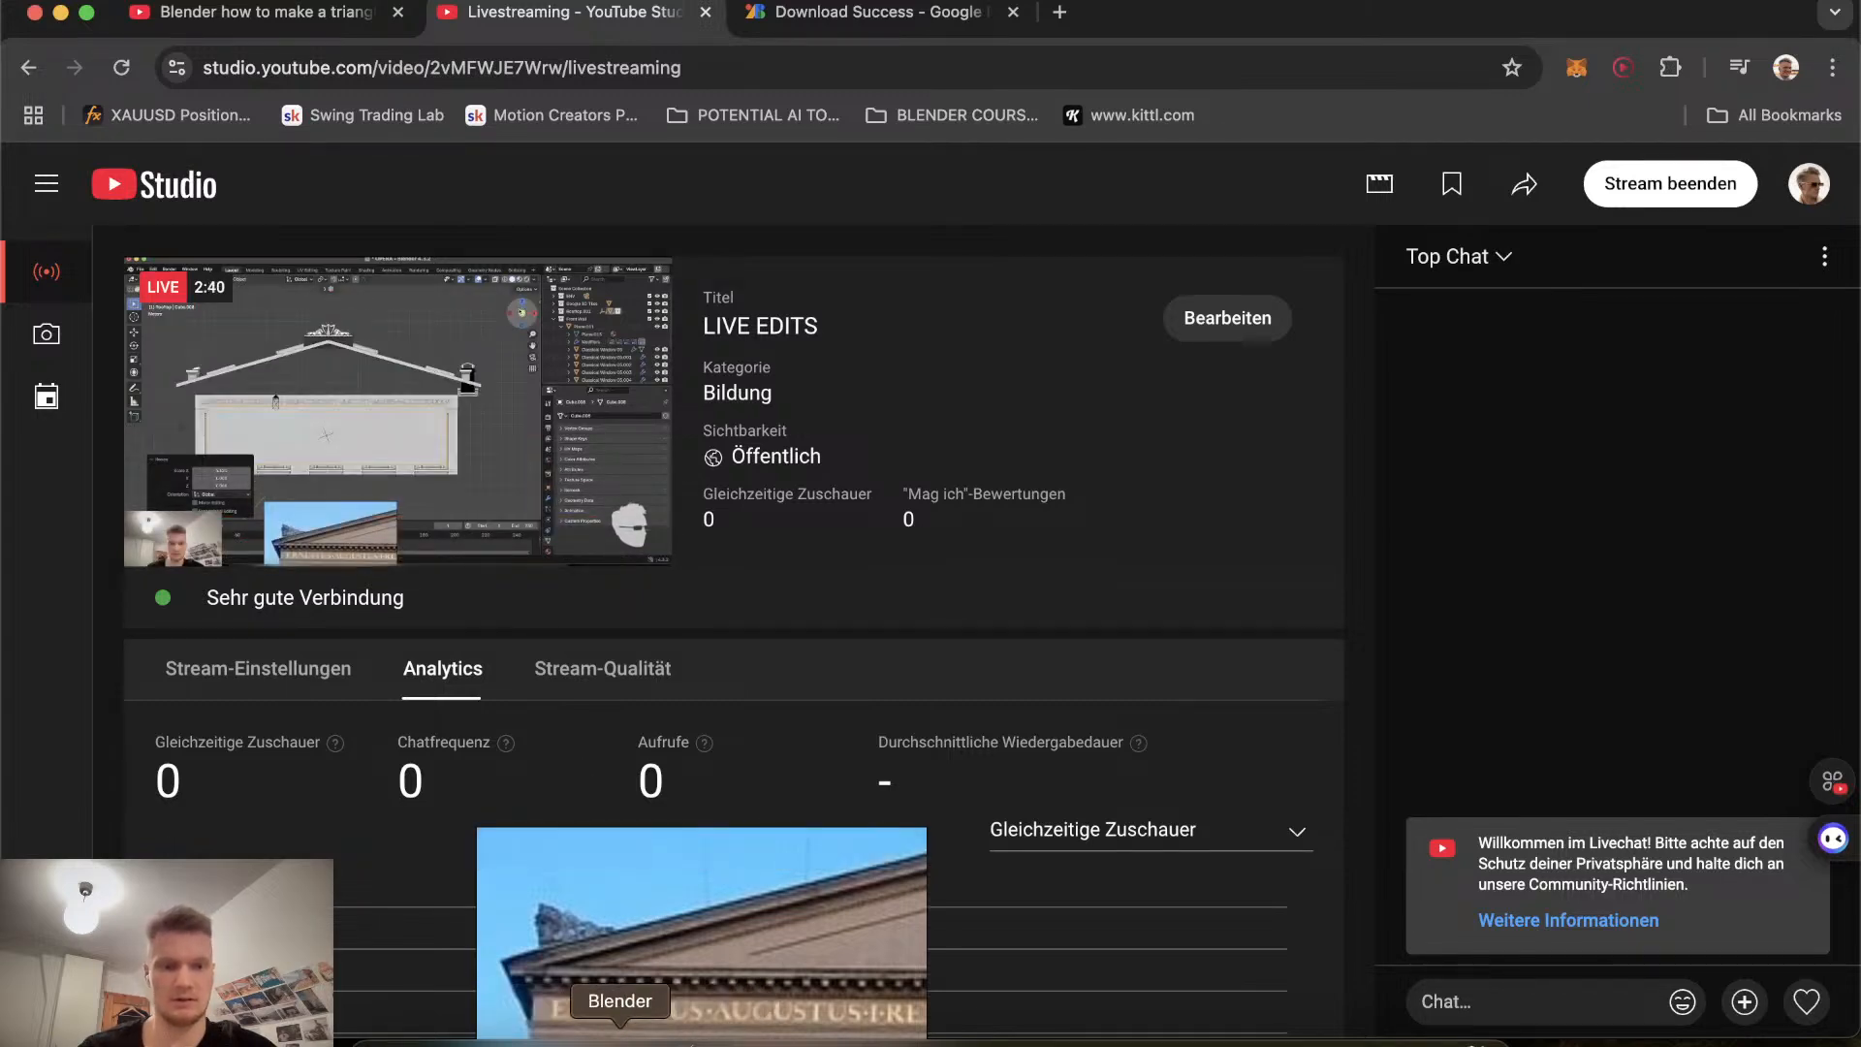
click(620, 1037)
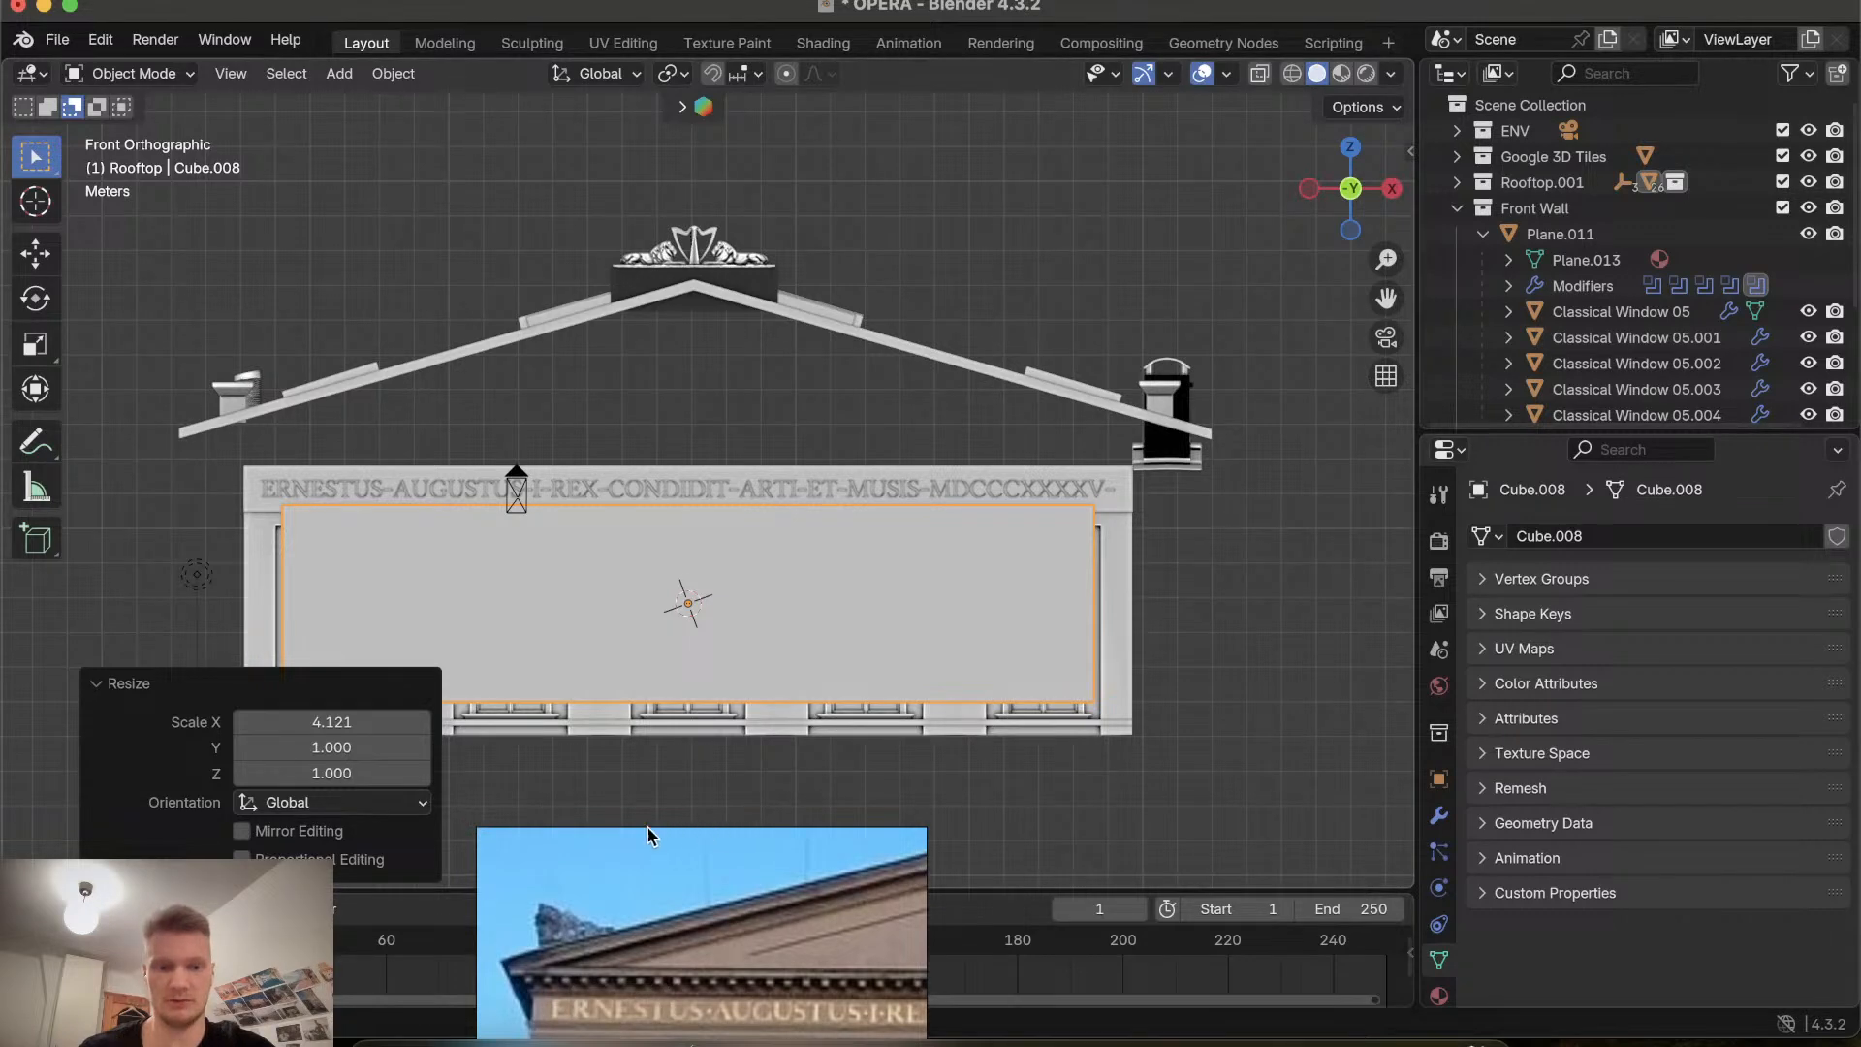
mouse_move(656, 851)
drag(663, 847, 1595, 740)
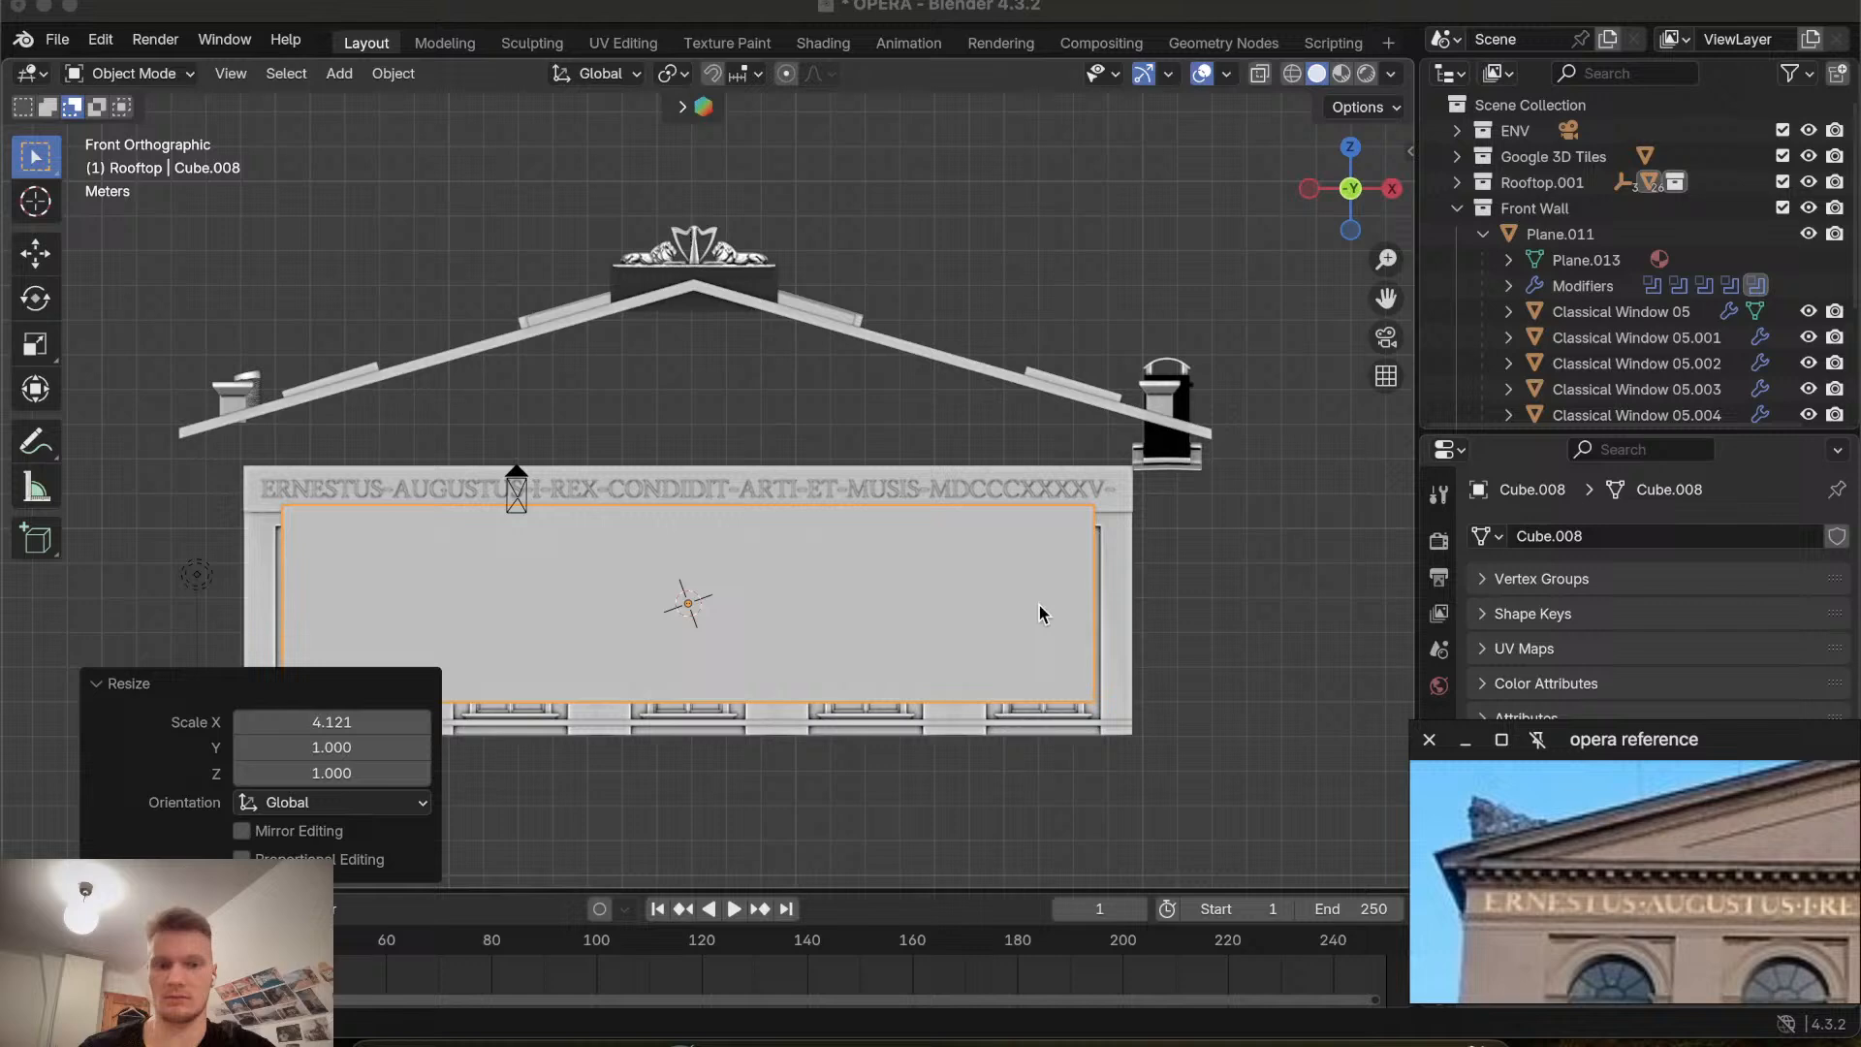
Scale the cube along X by about 1.09 to match the facade's width.
click(649, 568)
key(s)
key(x)
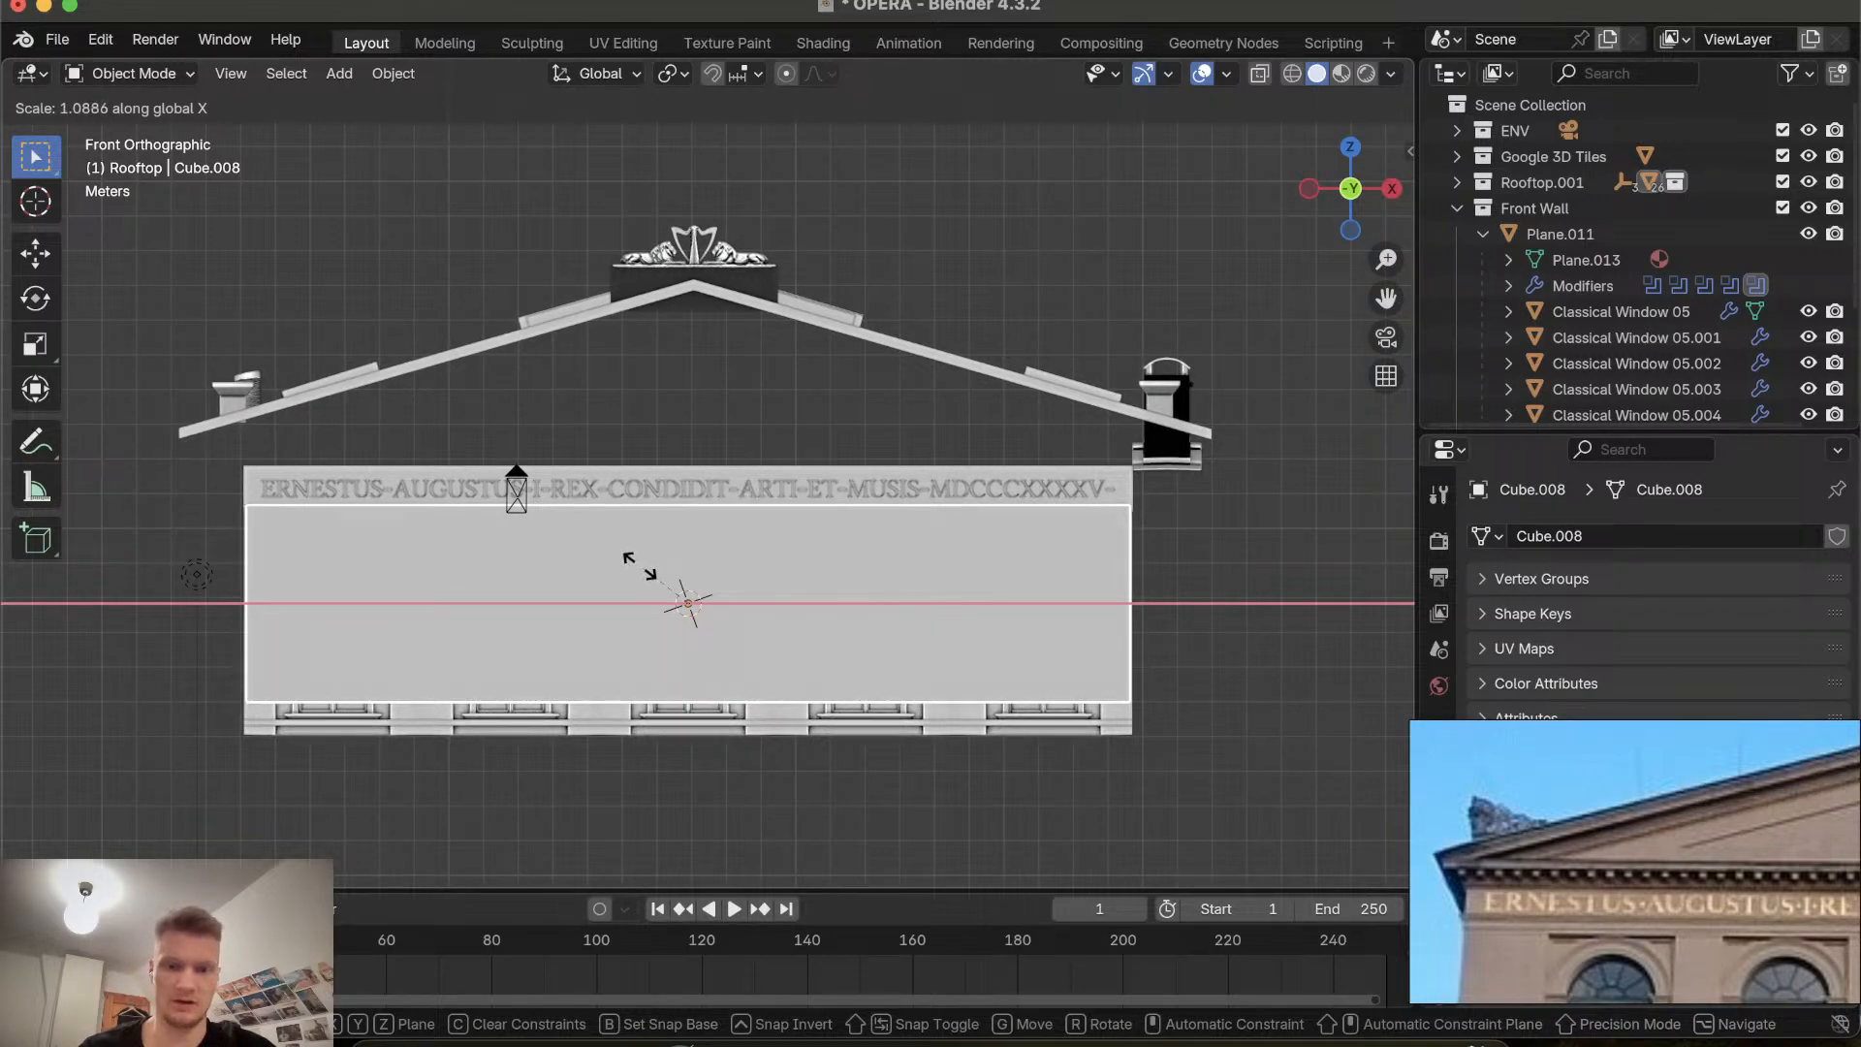
click(637, 565)
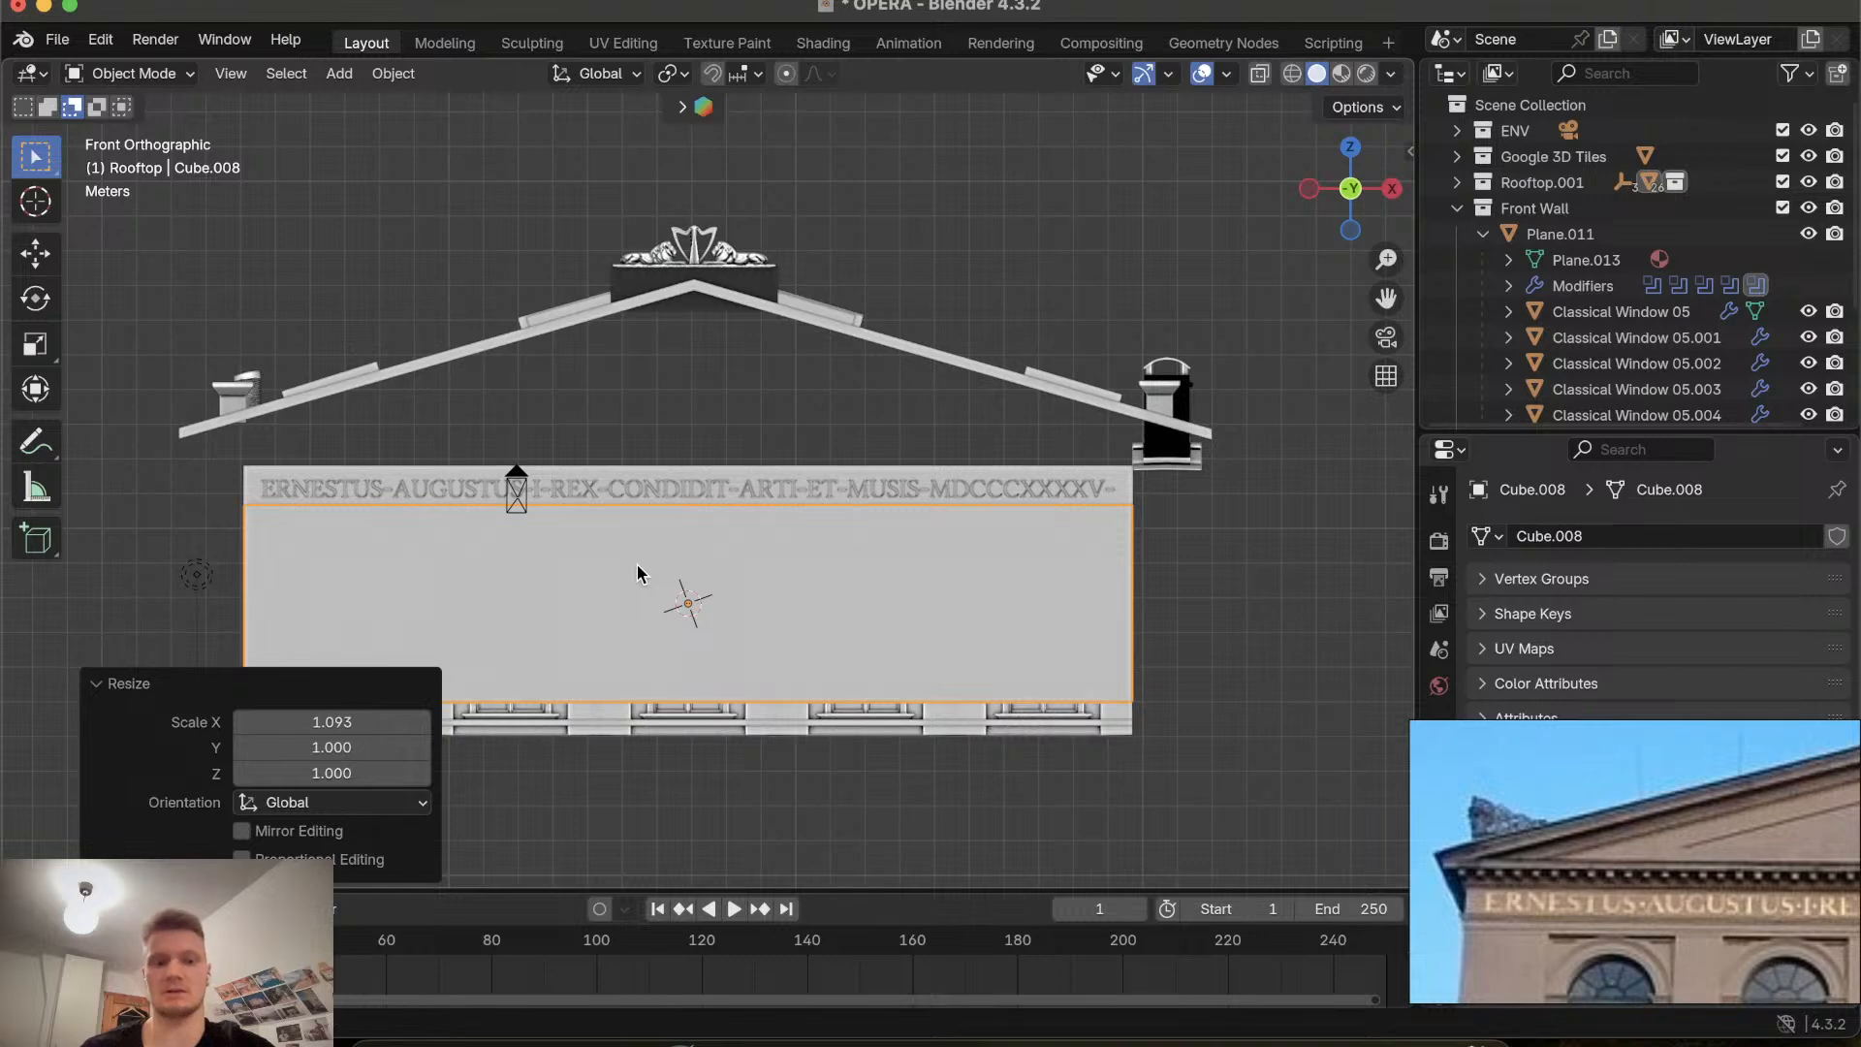
Move the cube up about 1.08 m along Z.
key(g)
key(z)
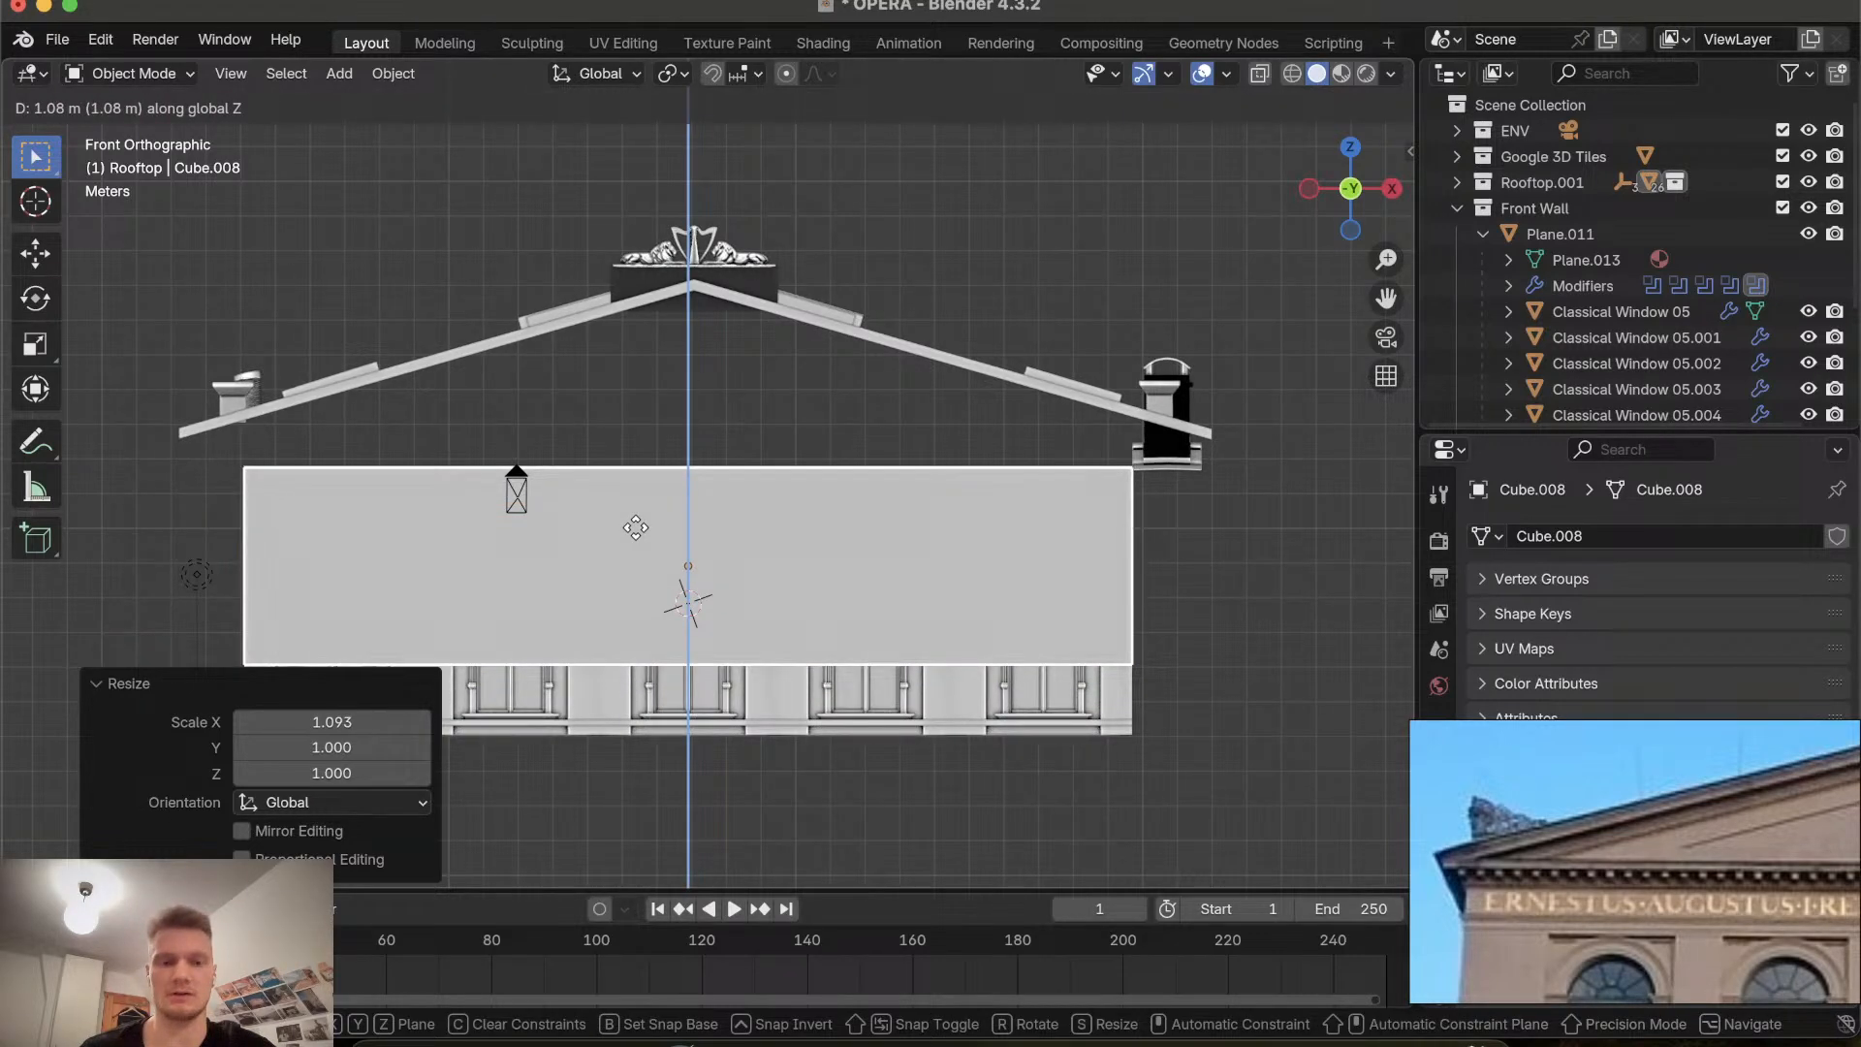
click(636, 528)
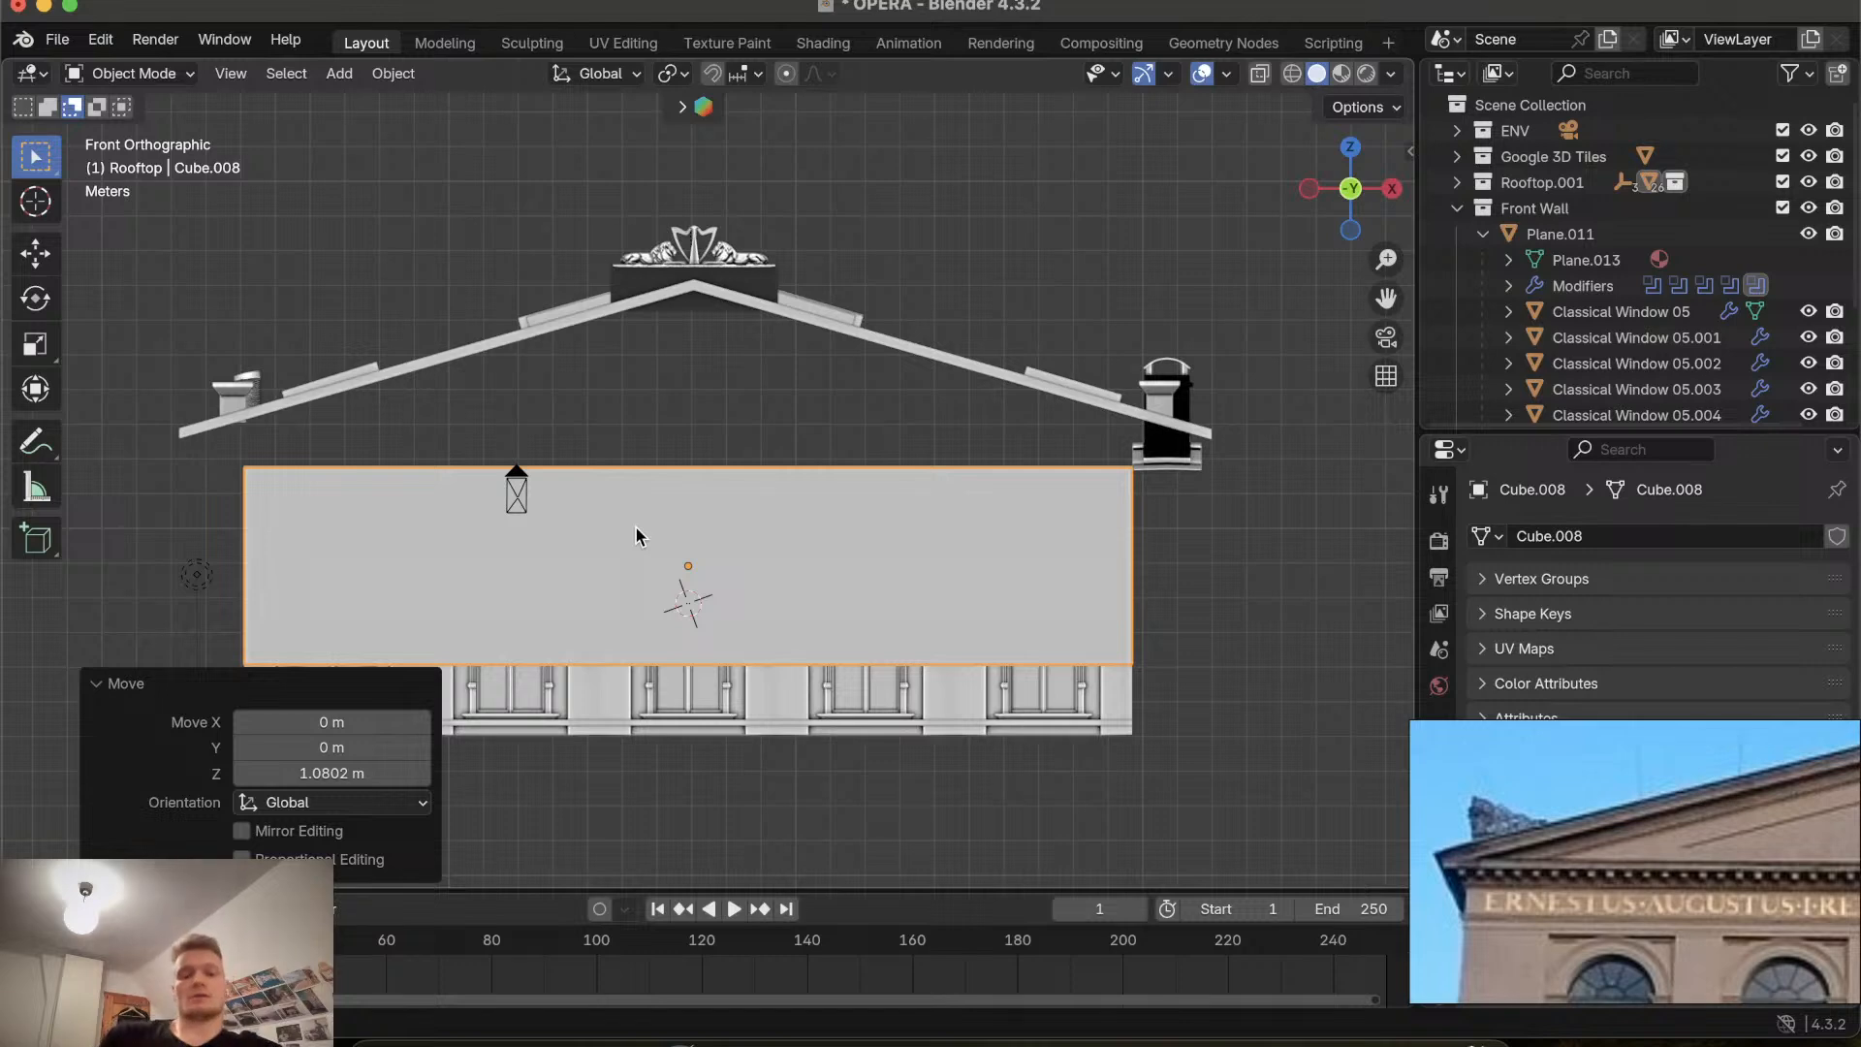
key(s)
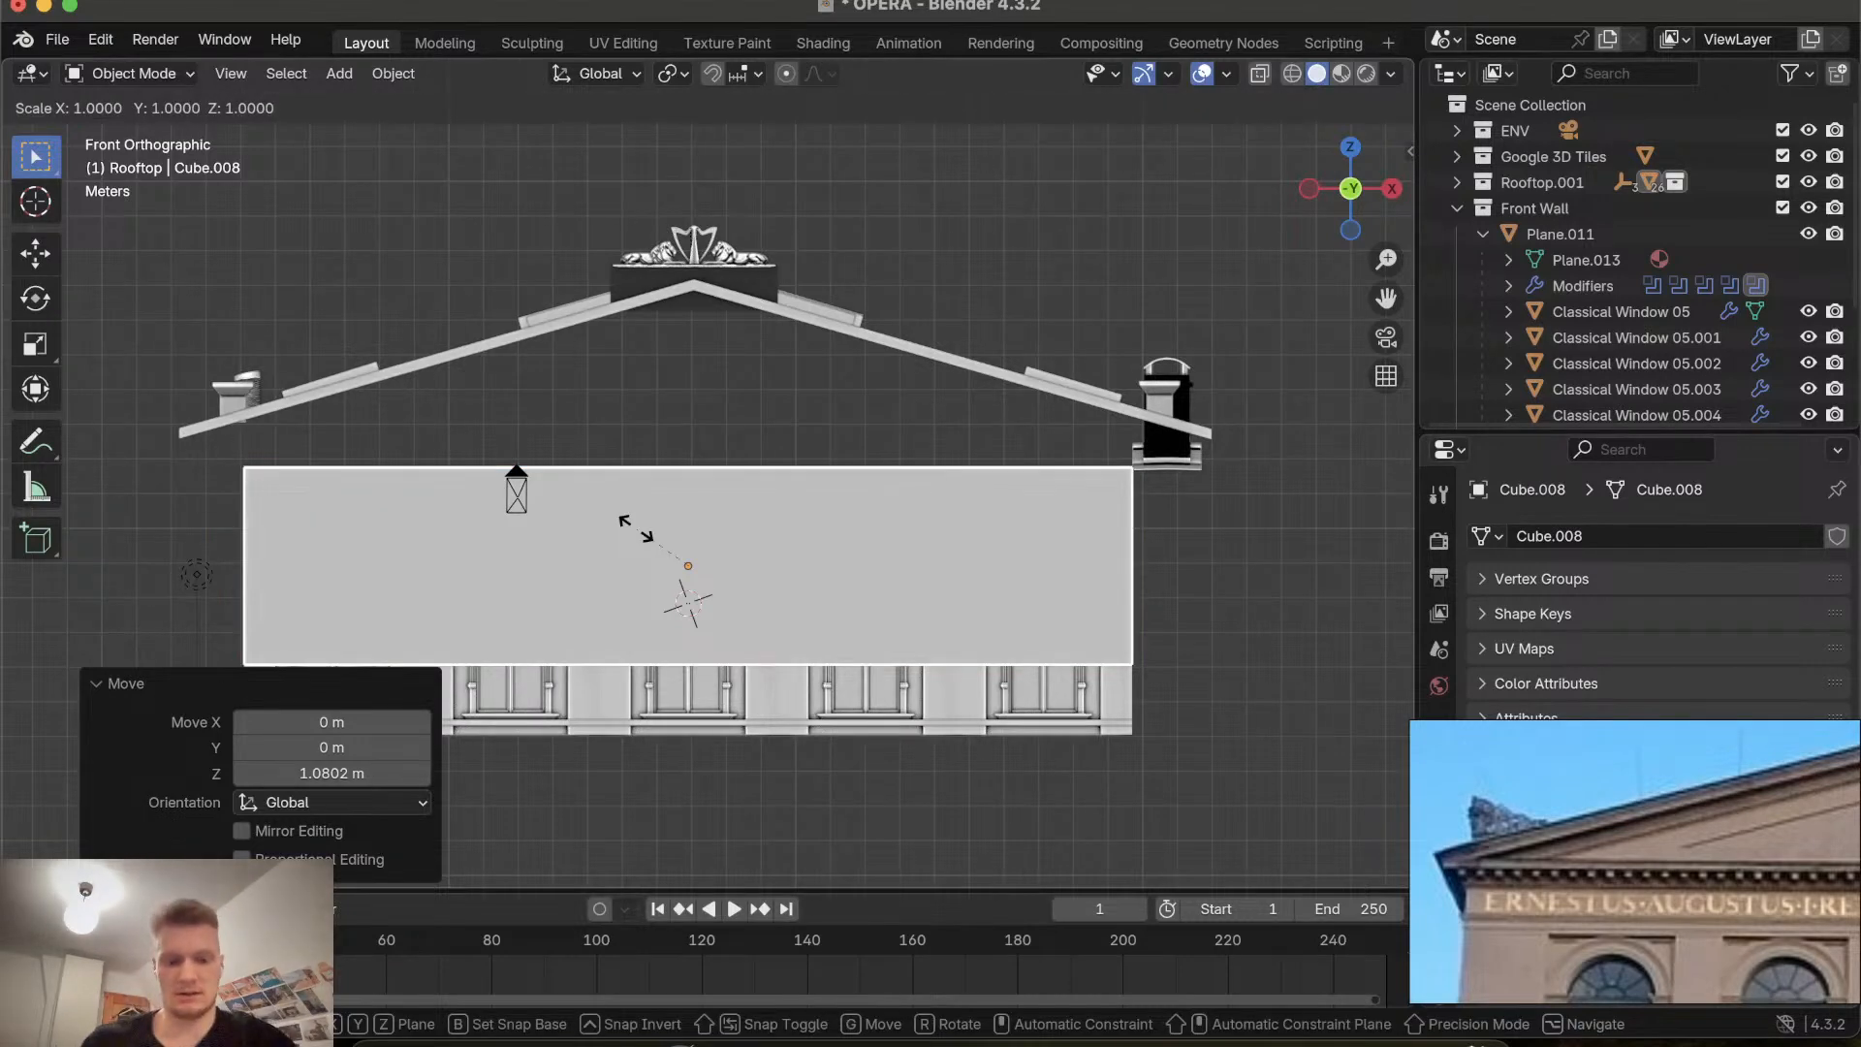
key(Escape)
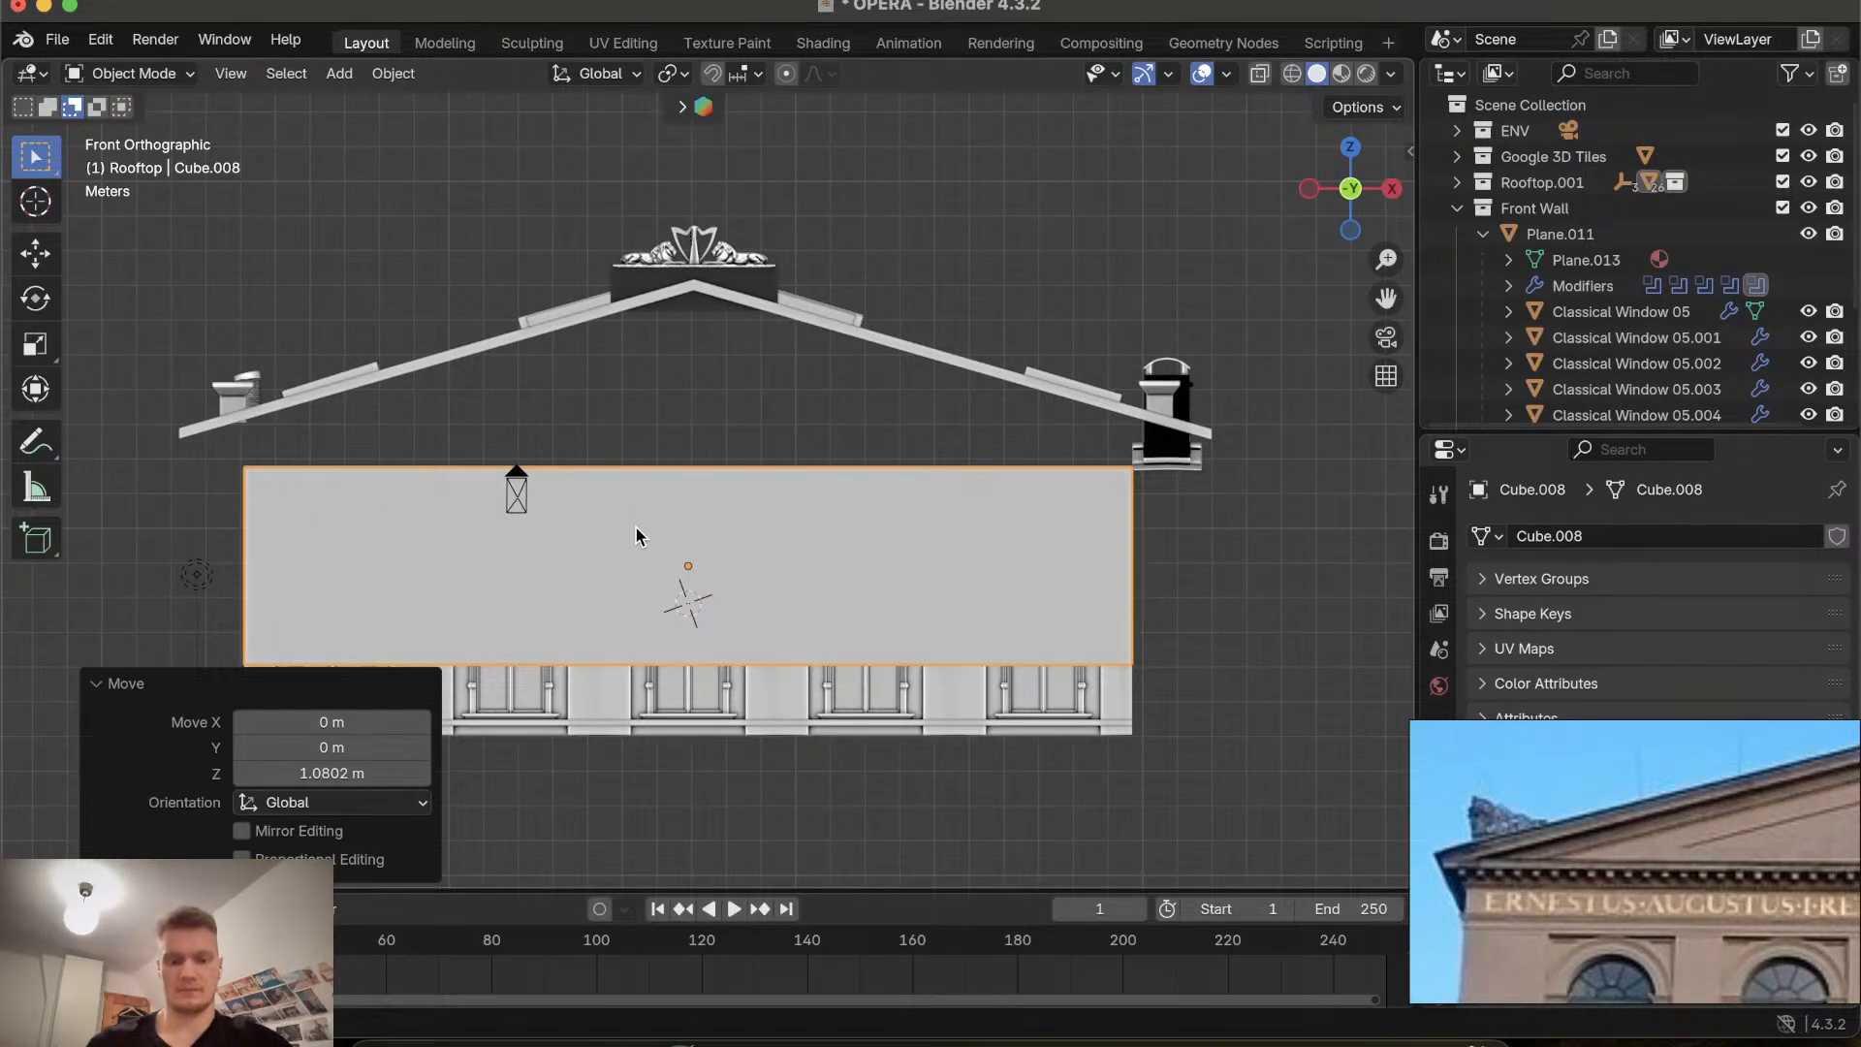
Raise the cube a further 5.1 m along Z so it sits above the facade.
key(g)
key(z)
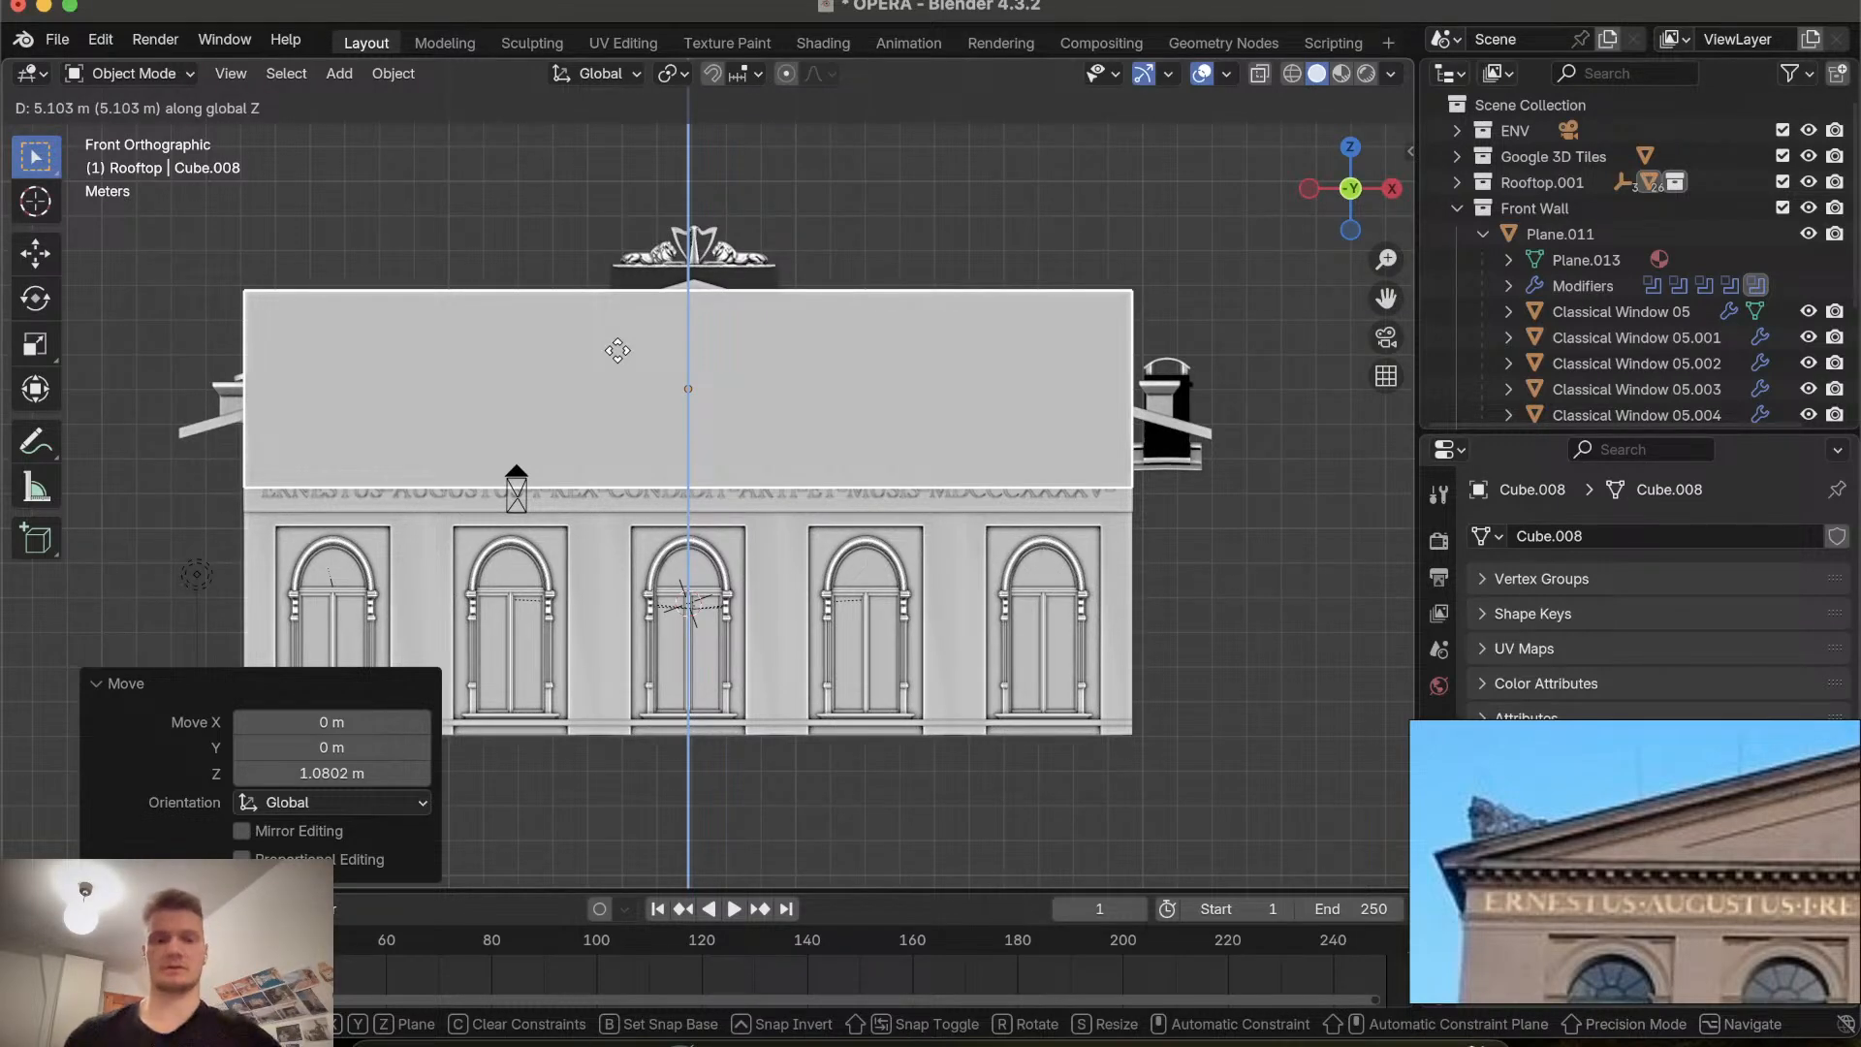
click(617, 350)
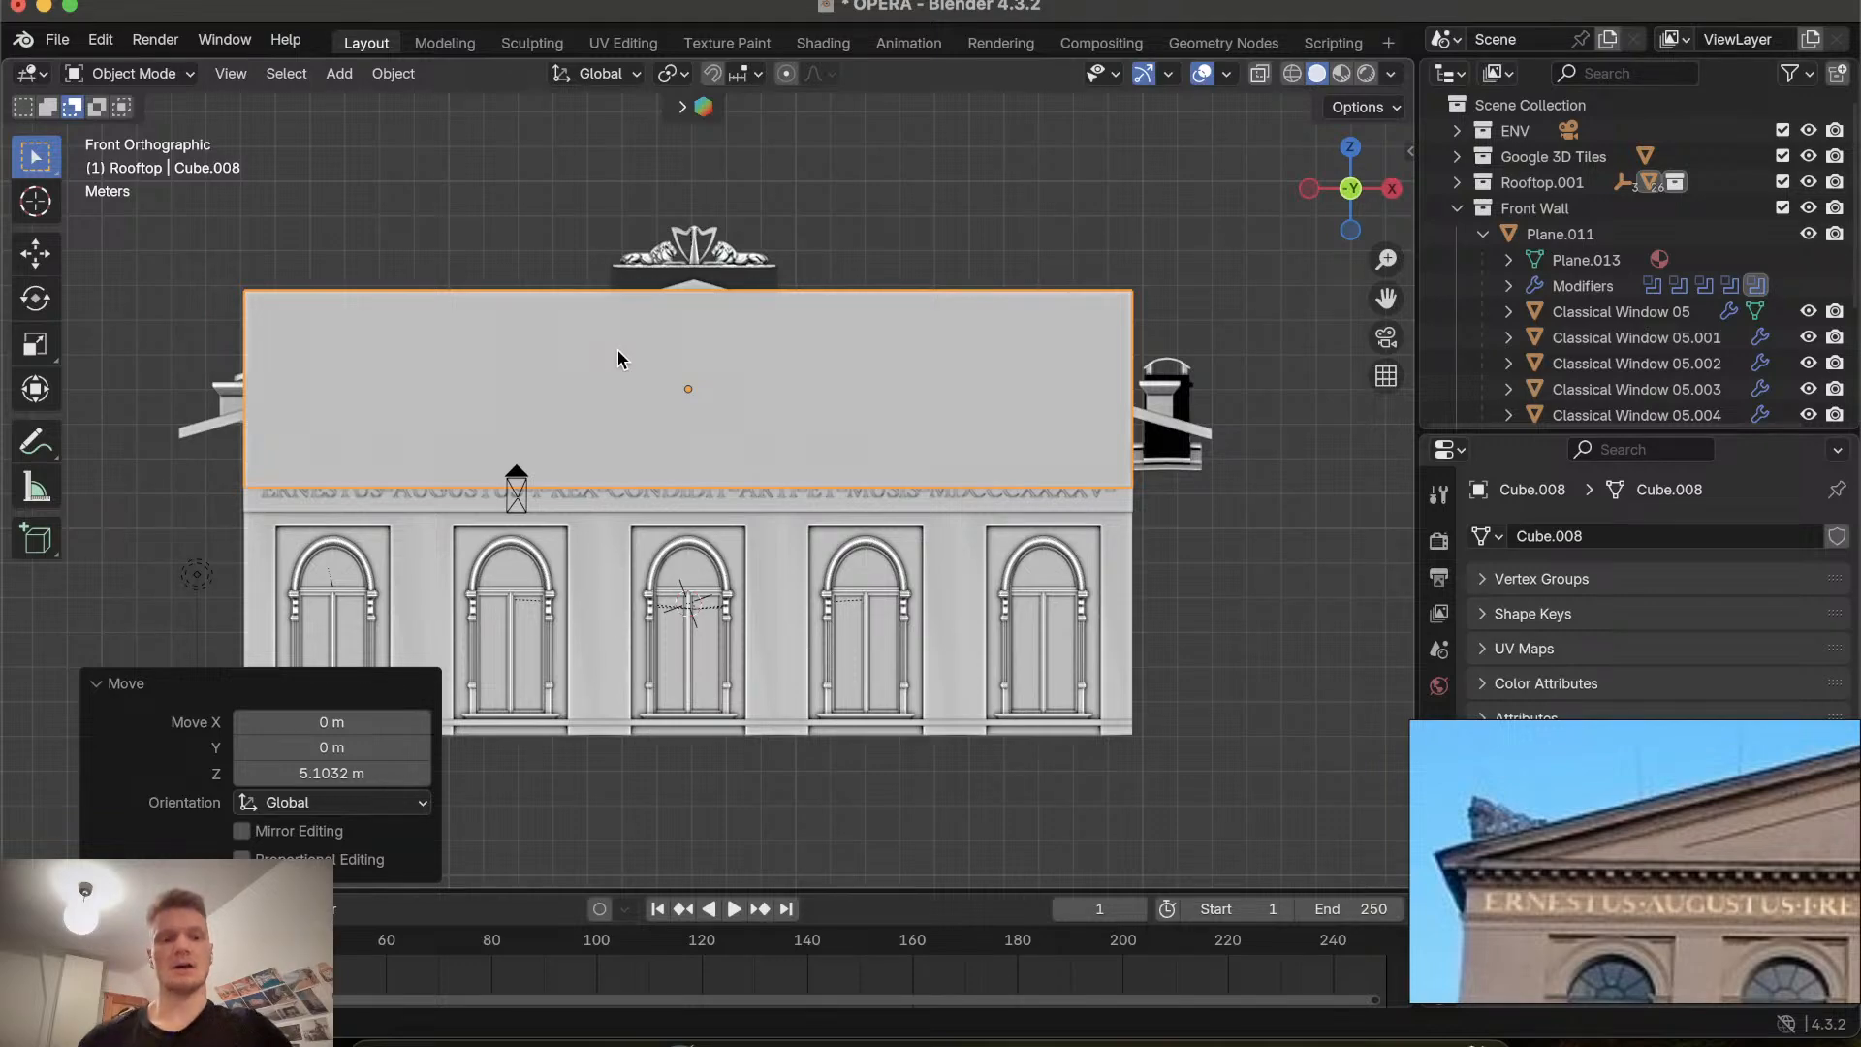
scroll(618, 359, left, 10)
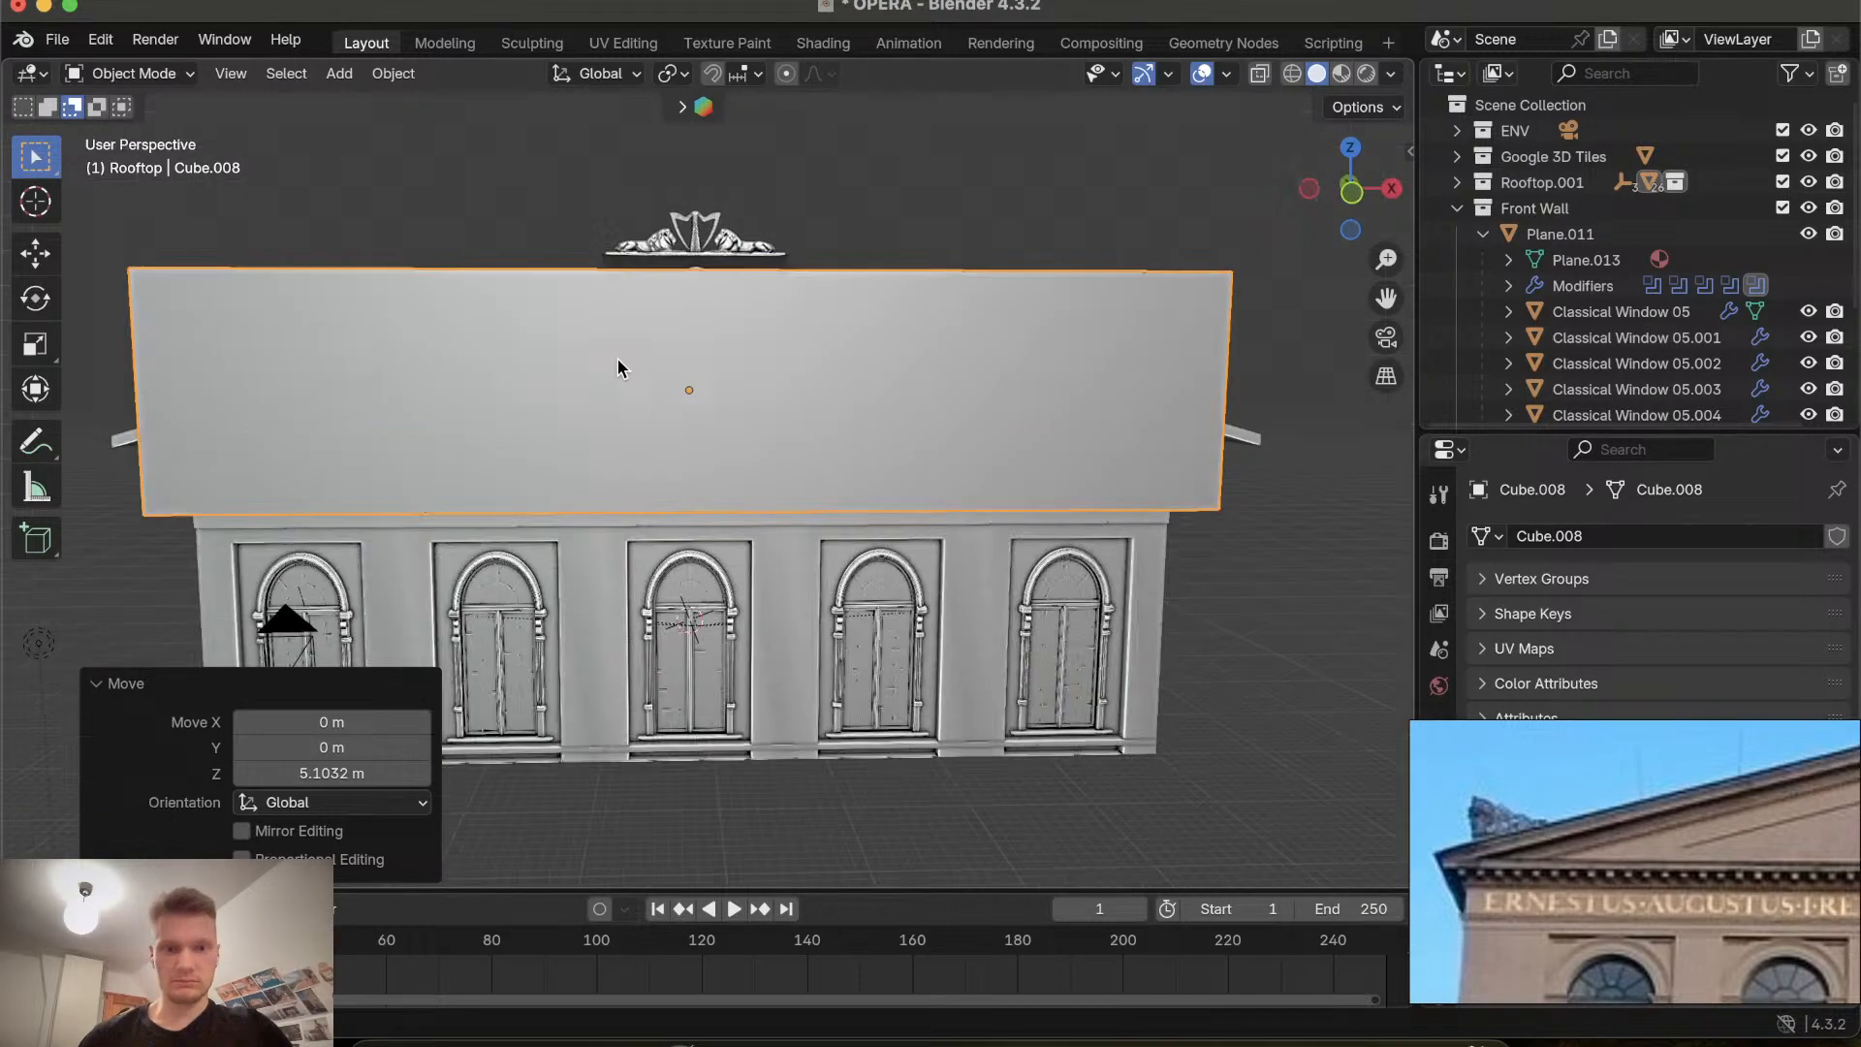
scroll(618, 359, right, 7)
scroll(618, 360, up, 5)
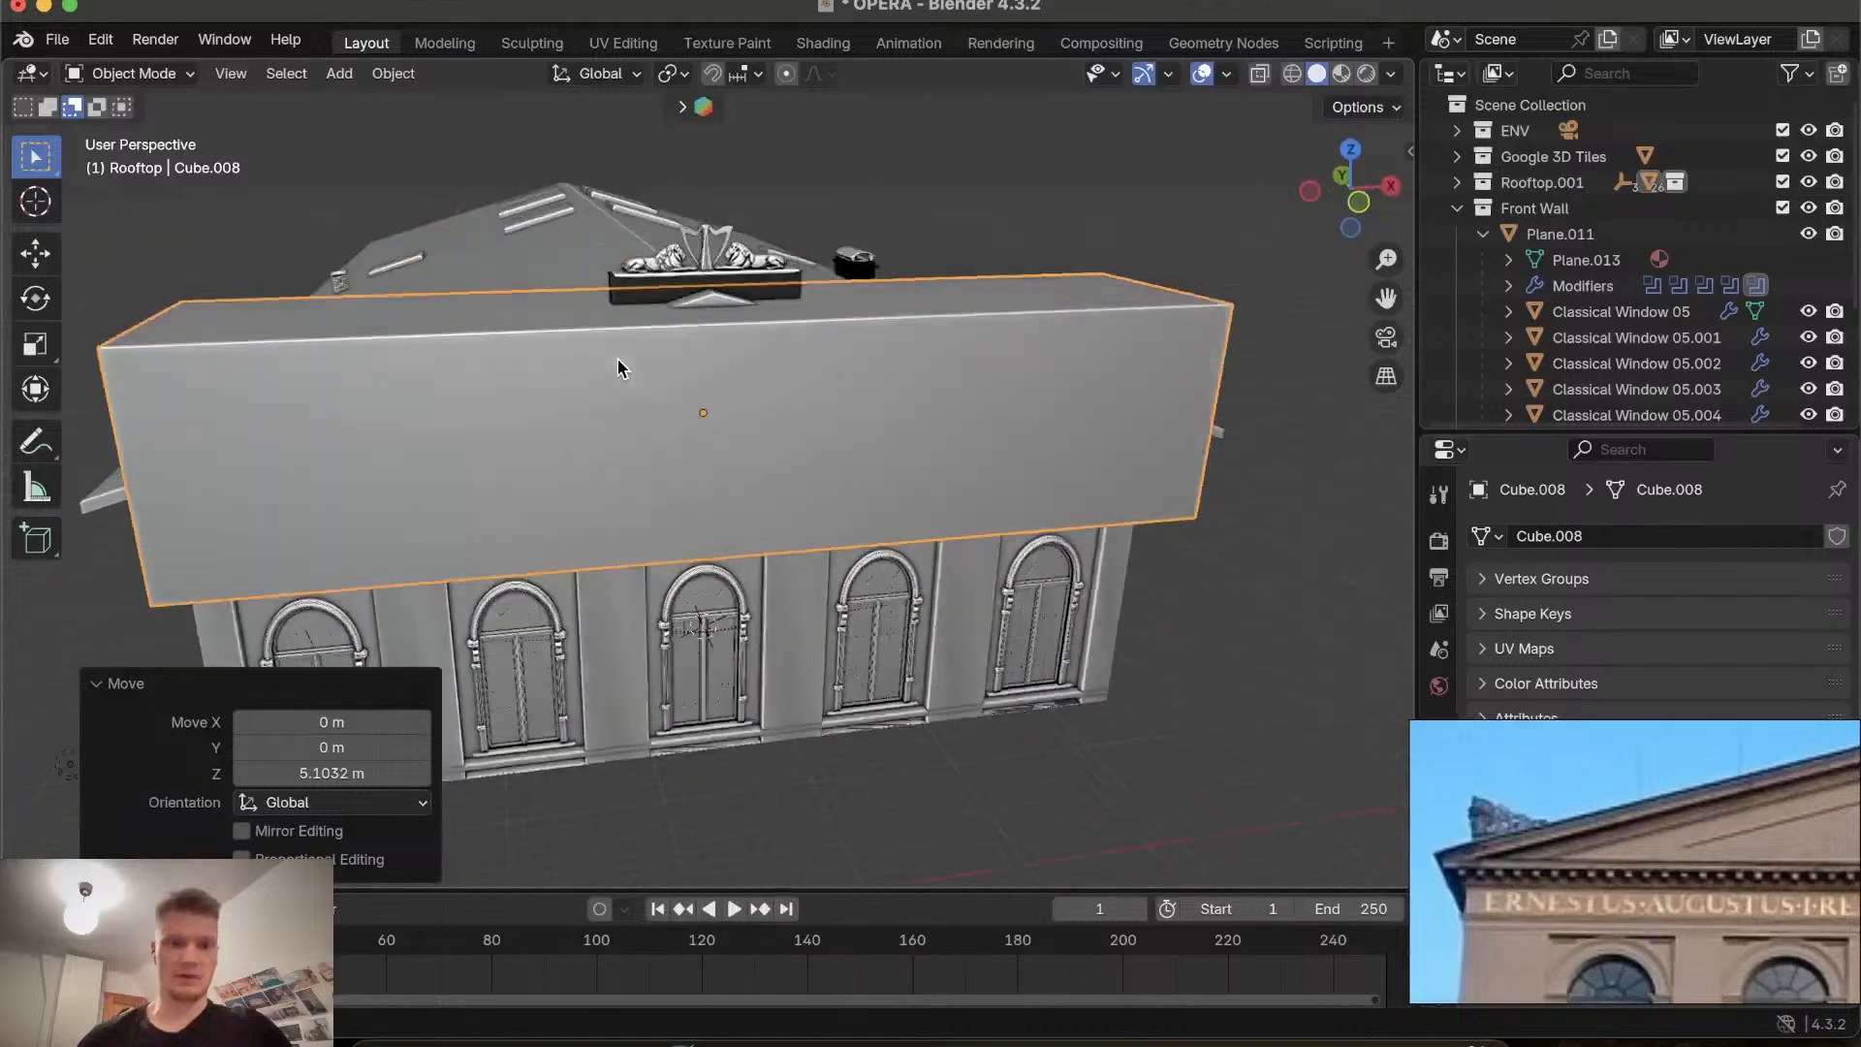
Enter Edit Mode on the cube, select its two short top edges, and try merging them by distance.
scroll(618, 359, left, 10)
key(Tab)
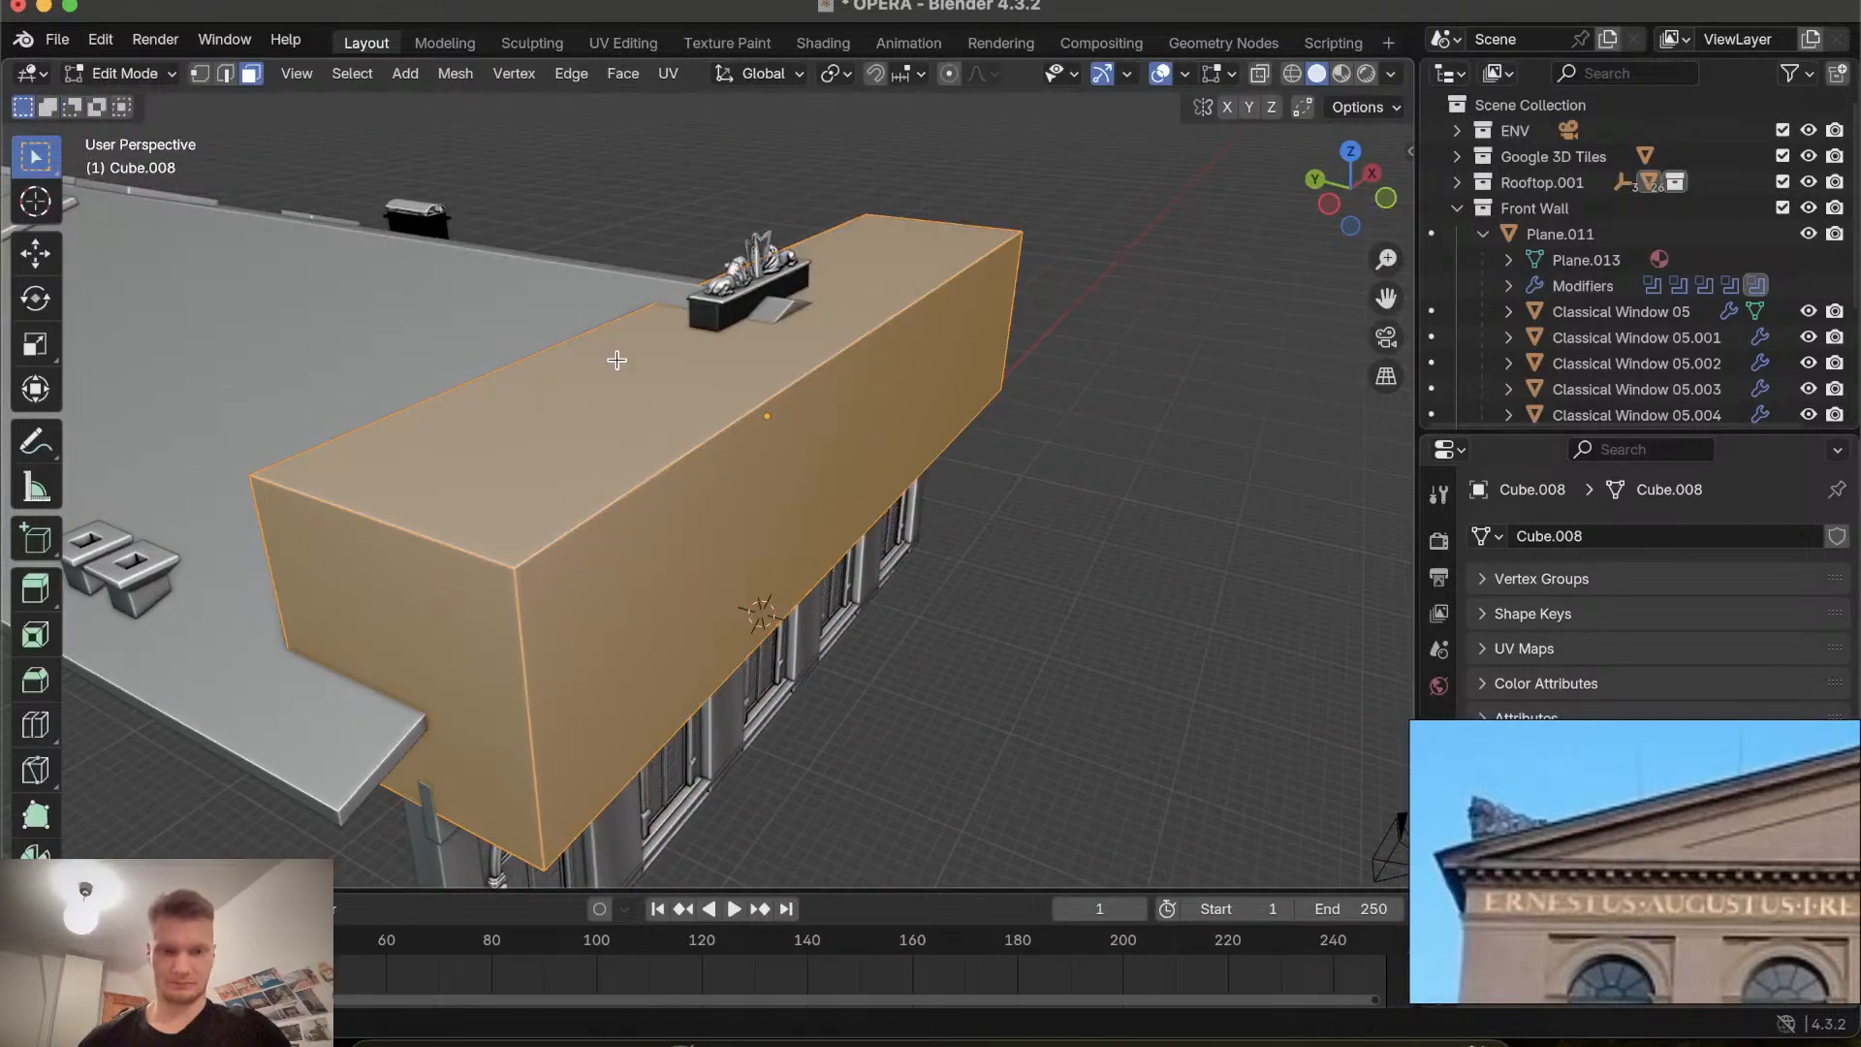
click(431, 540)
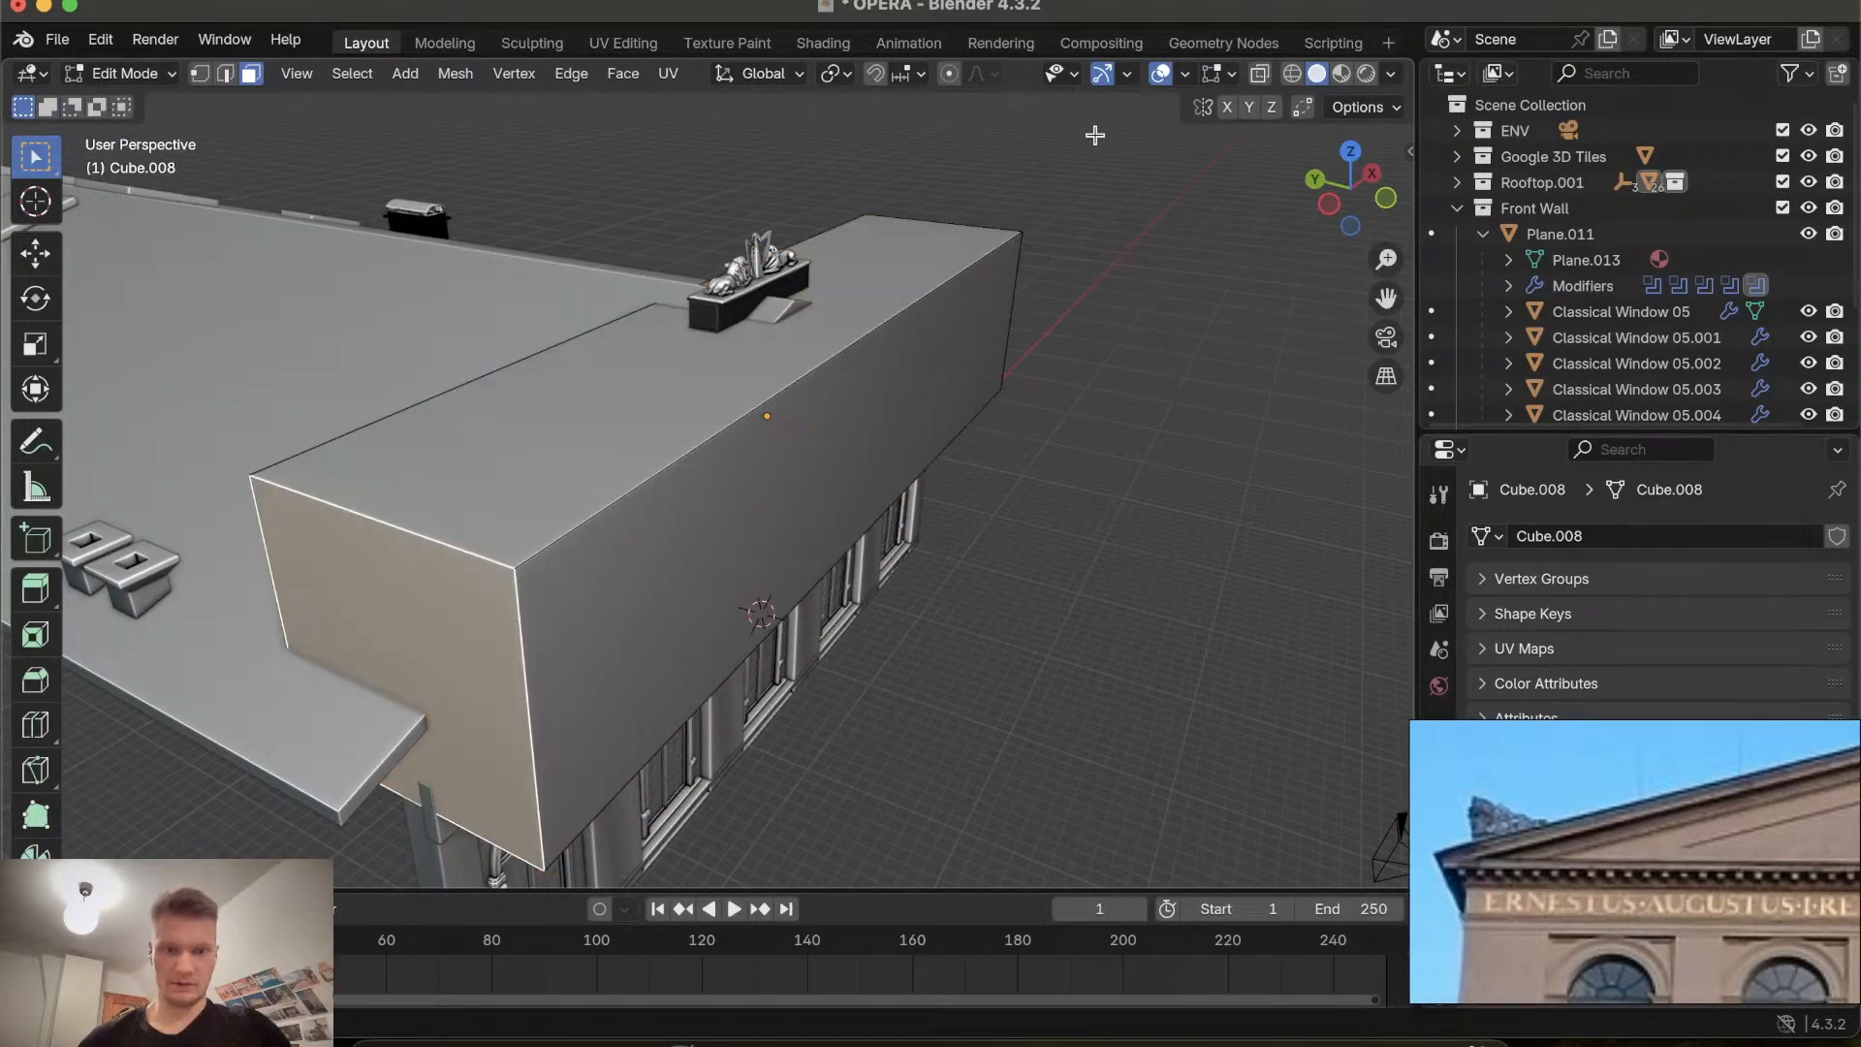
shift+click(954, 236)
scroll(954, 236, up, 5)
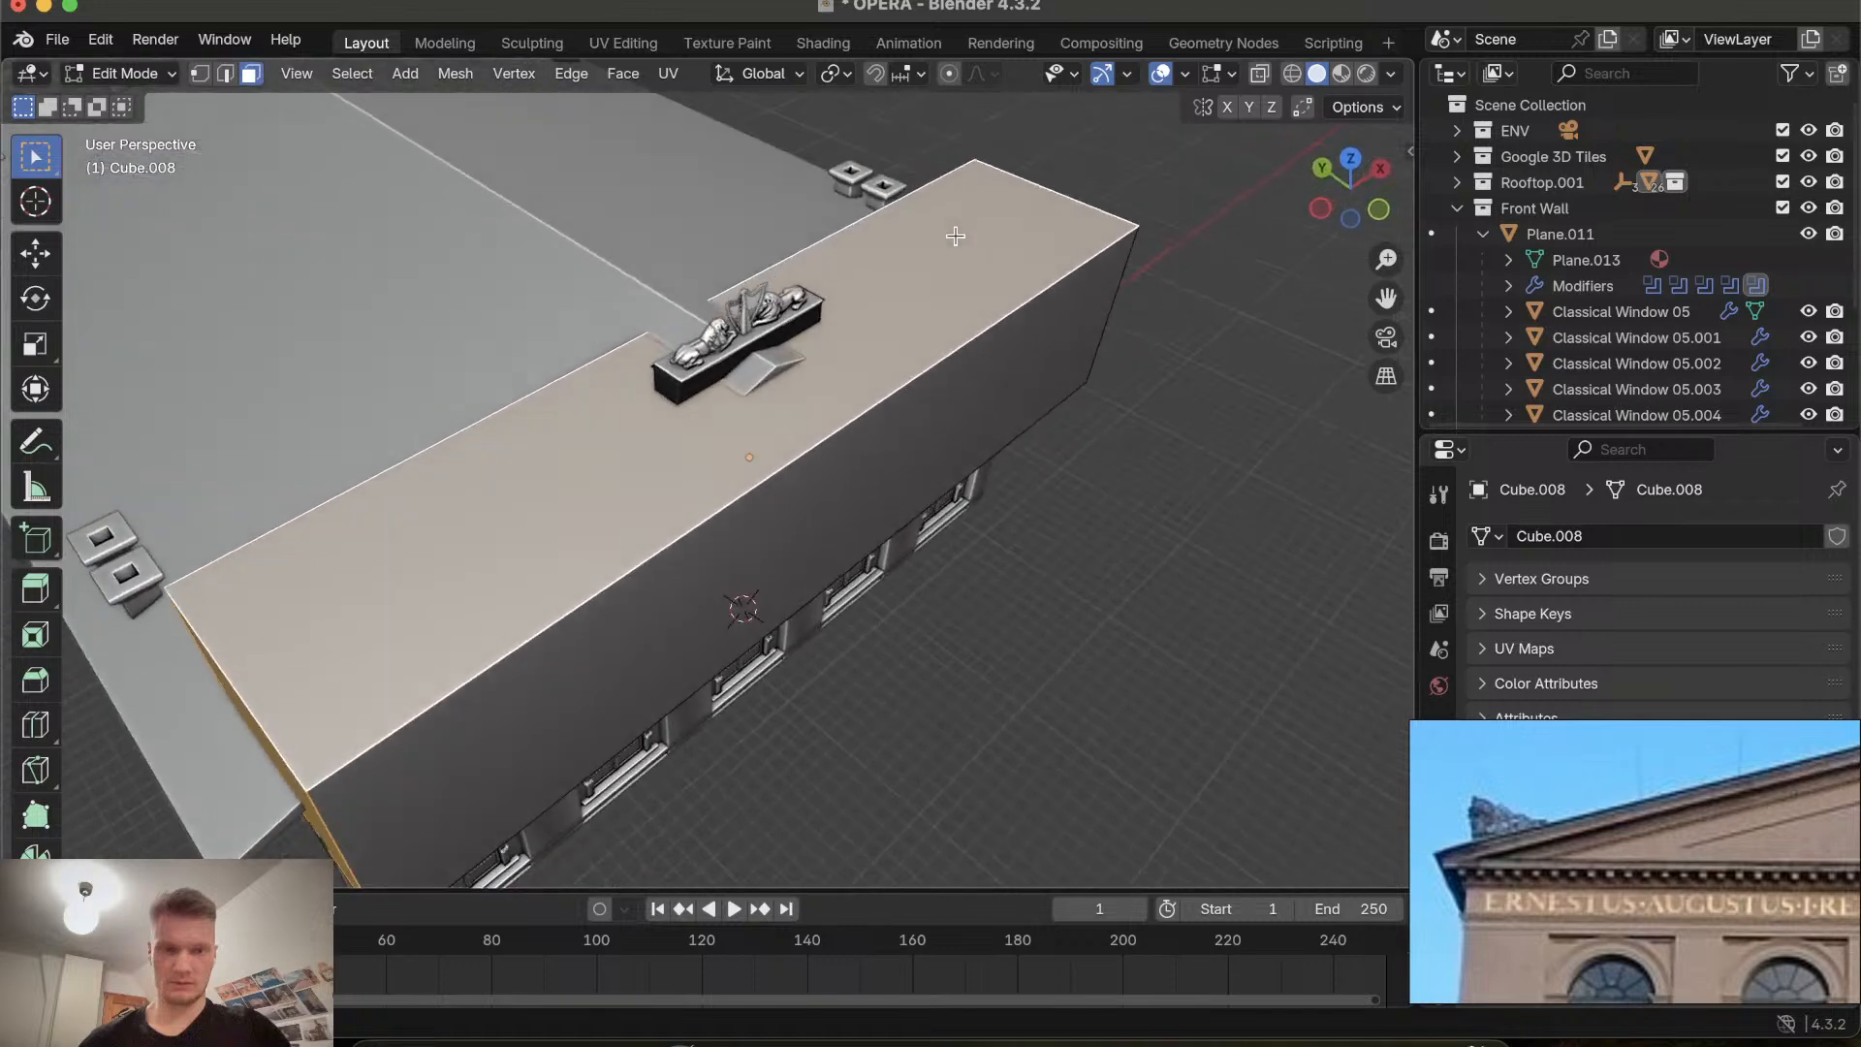
click(225, 74)
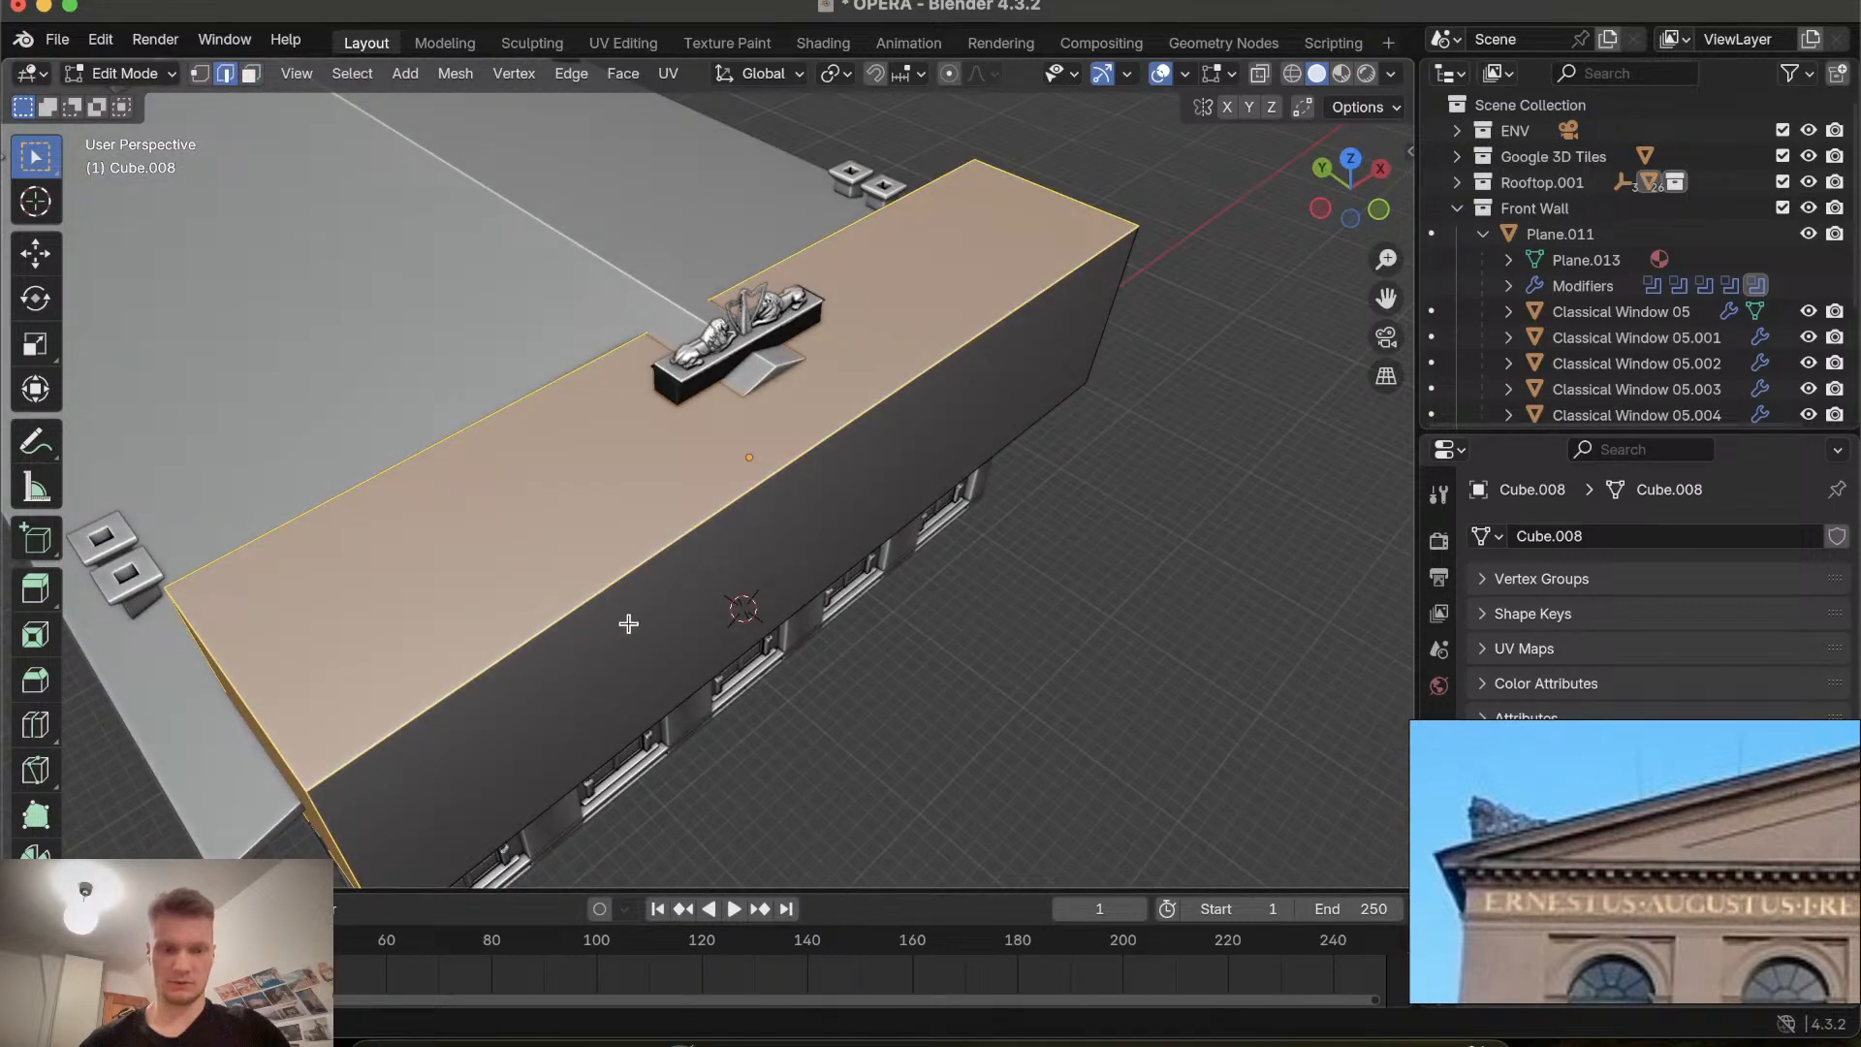
click(606, 568)
scroll(606, 568, down, 5)
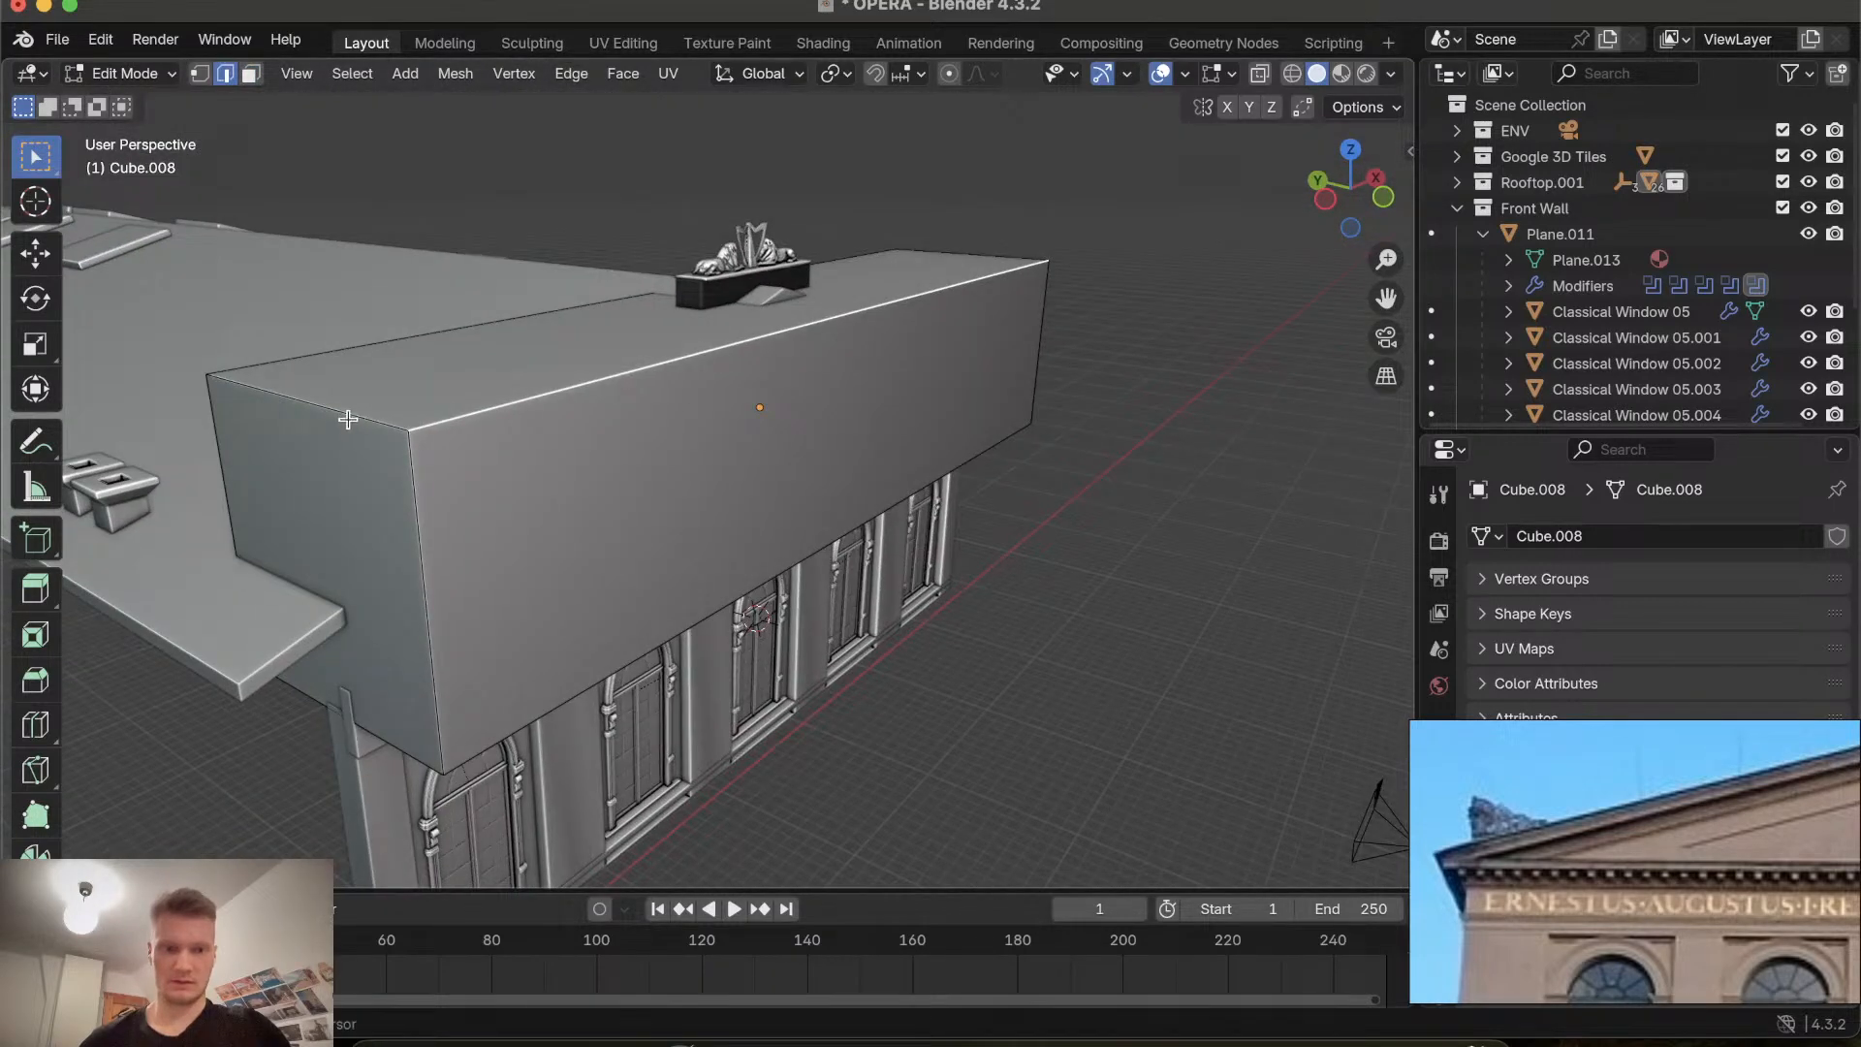
click(341, 411)
middle_drag(757, 352, 1112, 188)
shift+click(1089, 238)
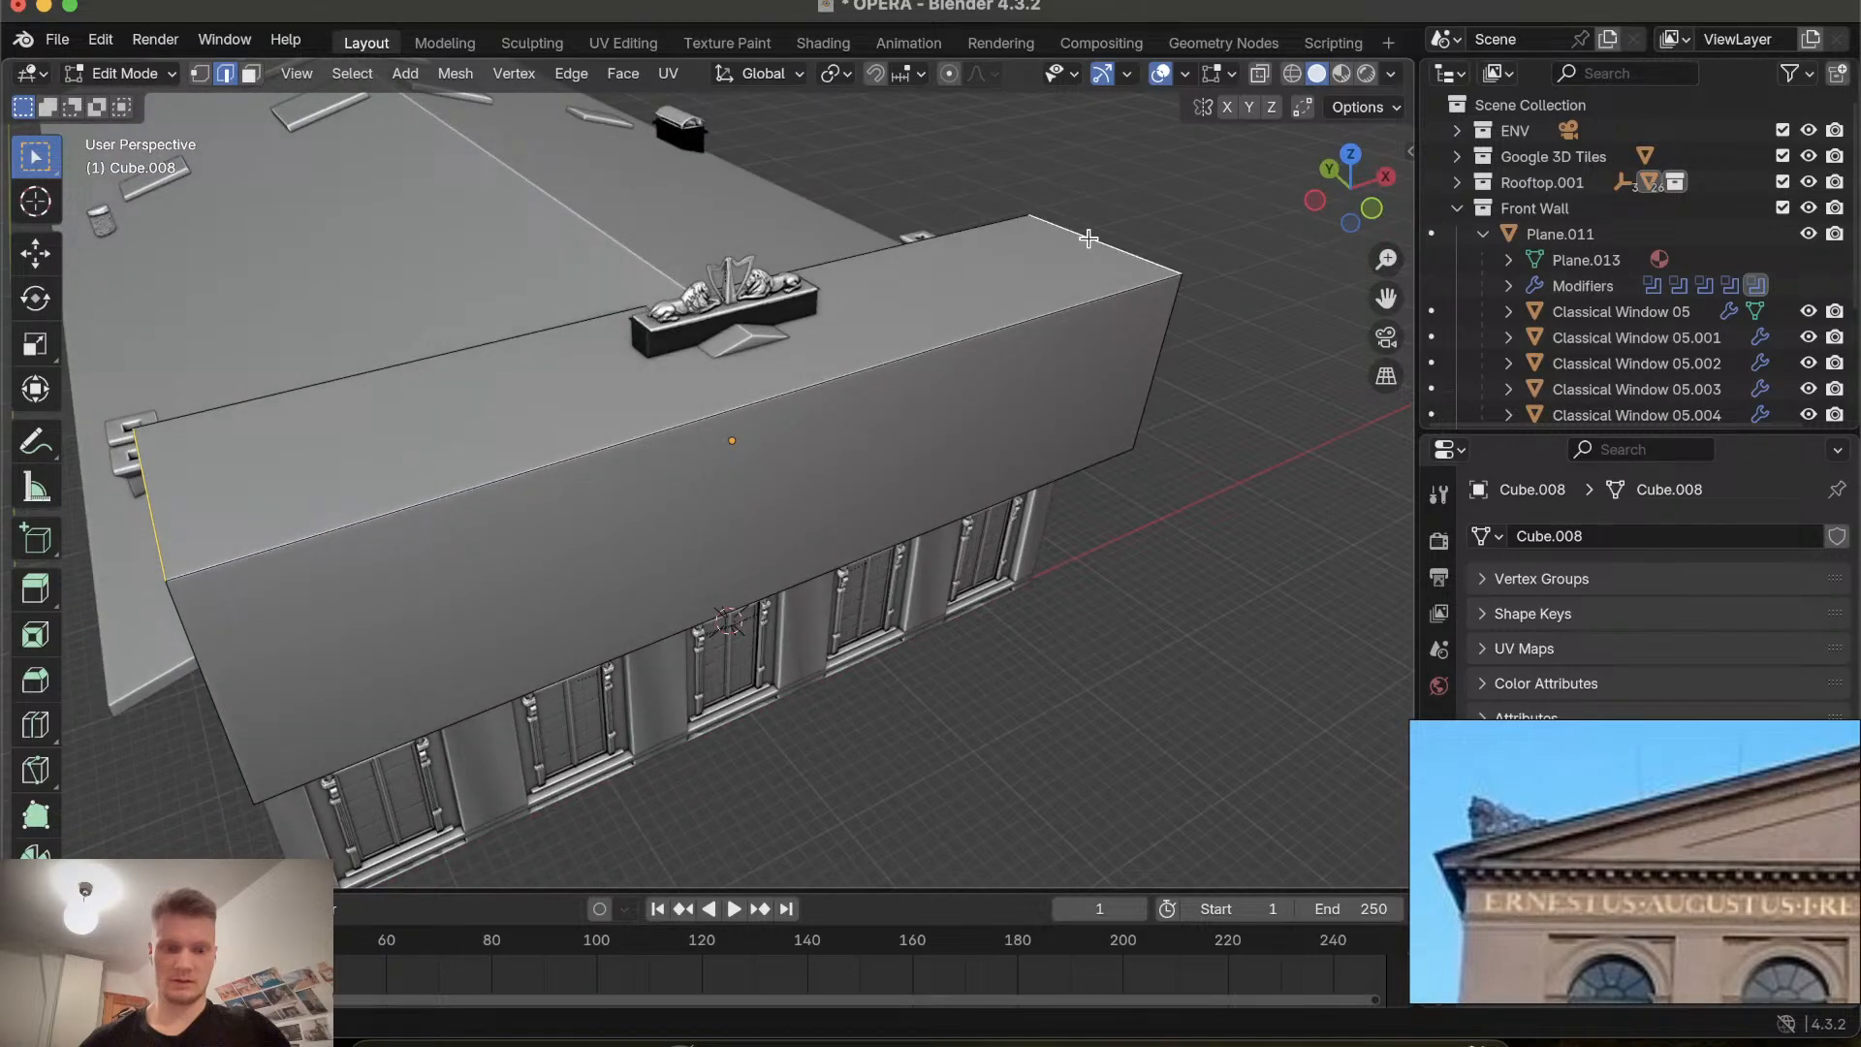
key(m)
click(1067, 271)
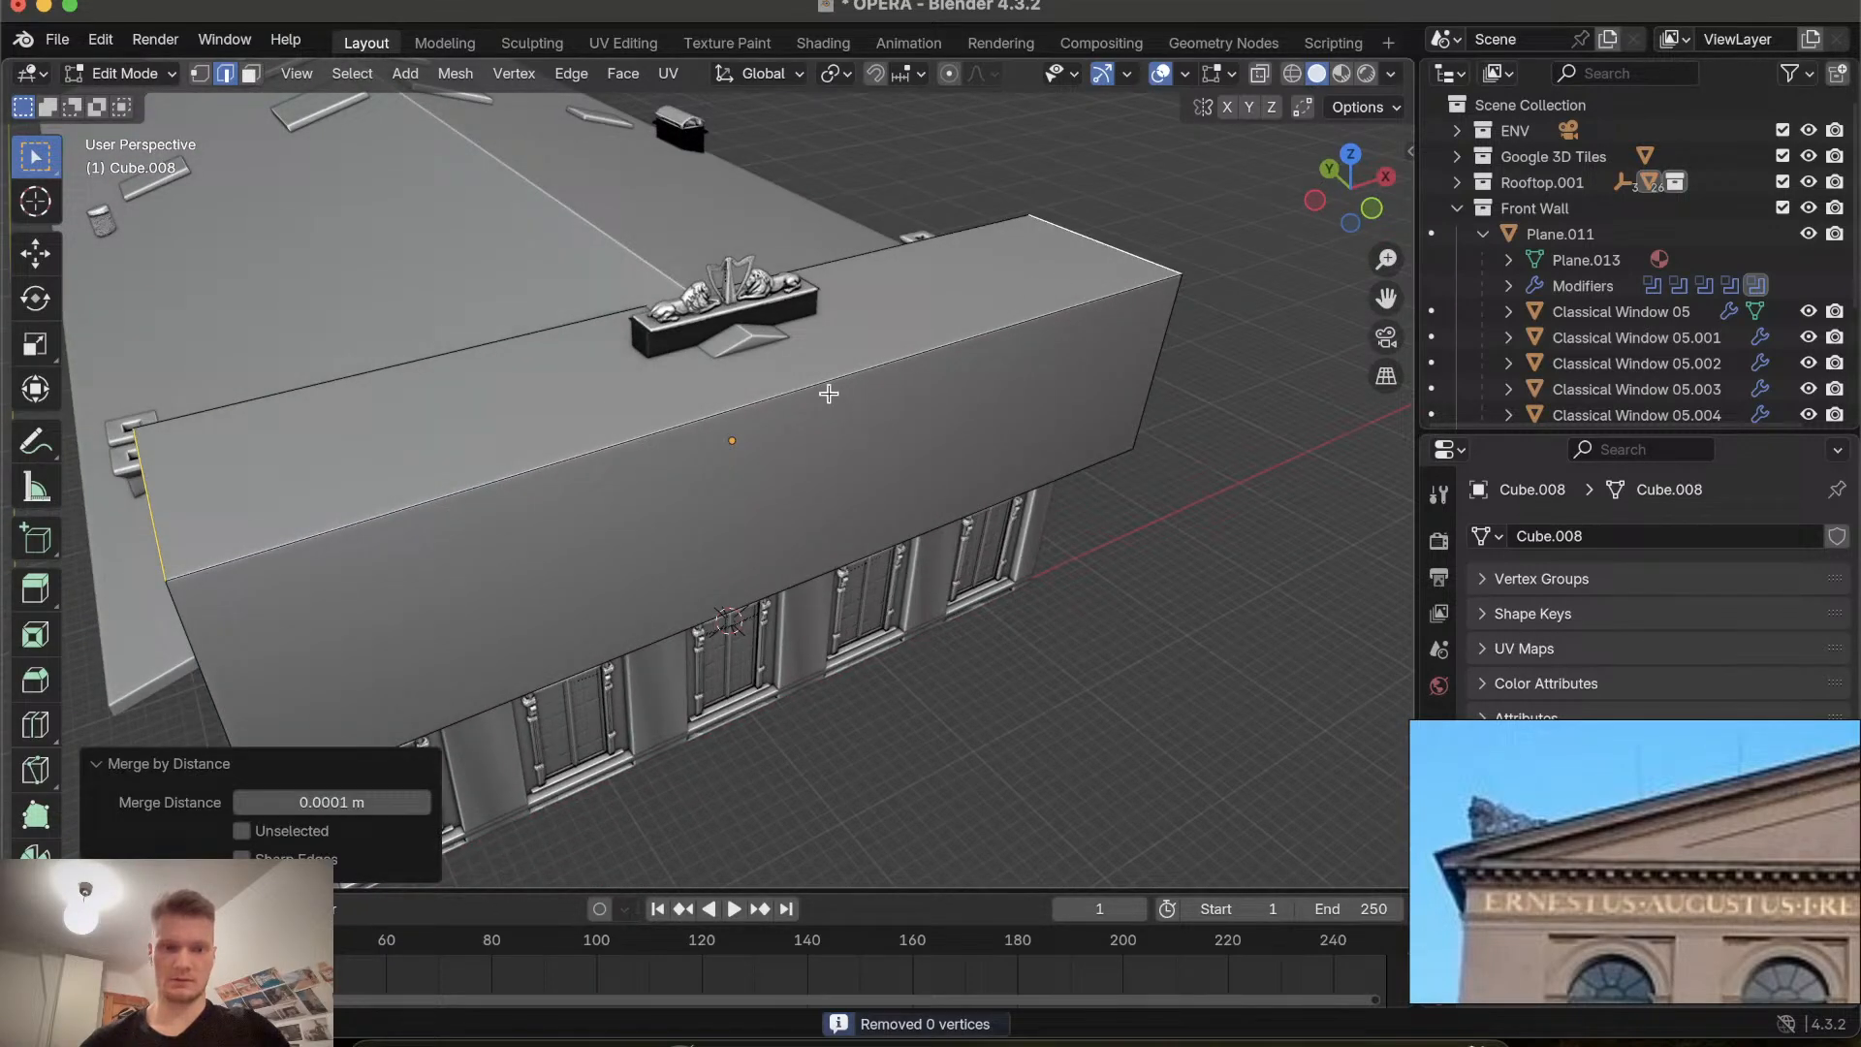
Collapse the selected top edges into a single ridge, turning the block into a triangular prism, and return to Object Mode.
key(m)
click(834, 227)
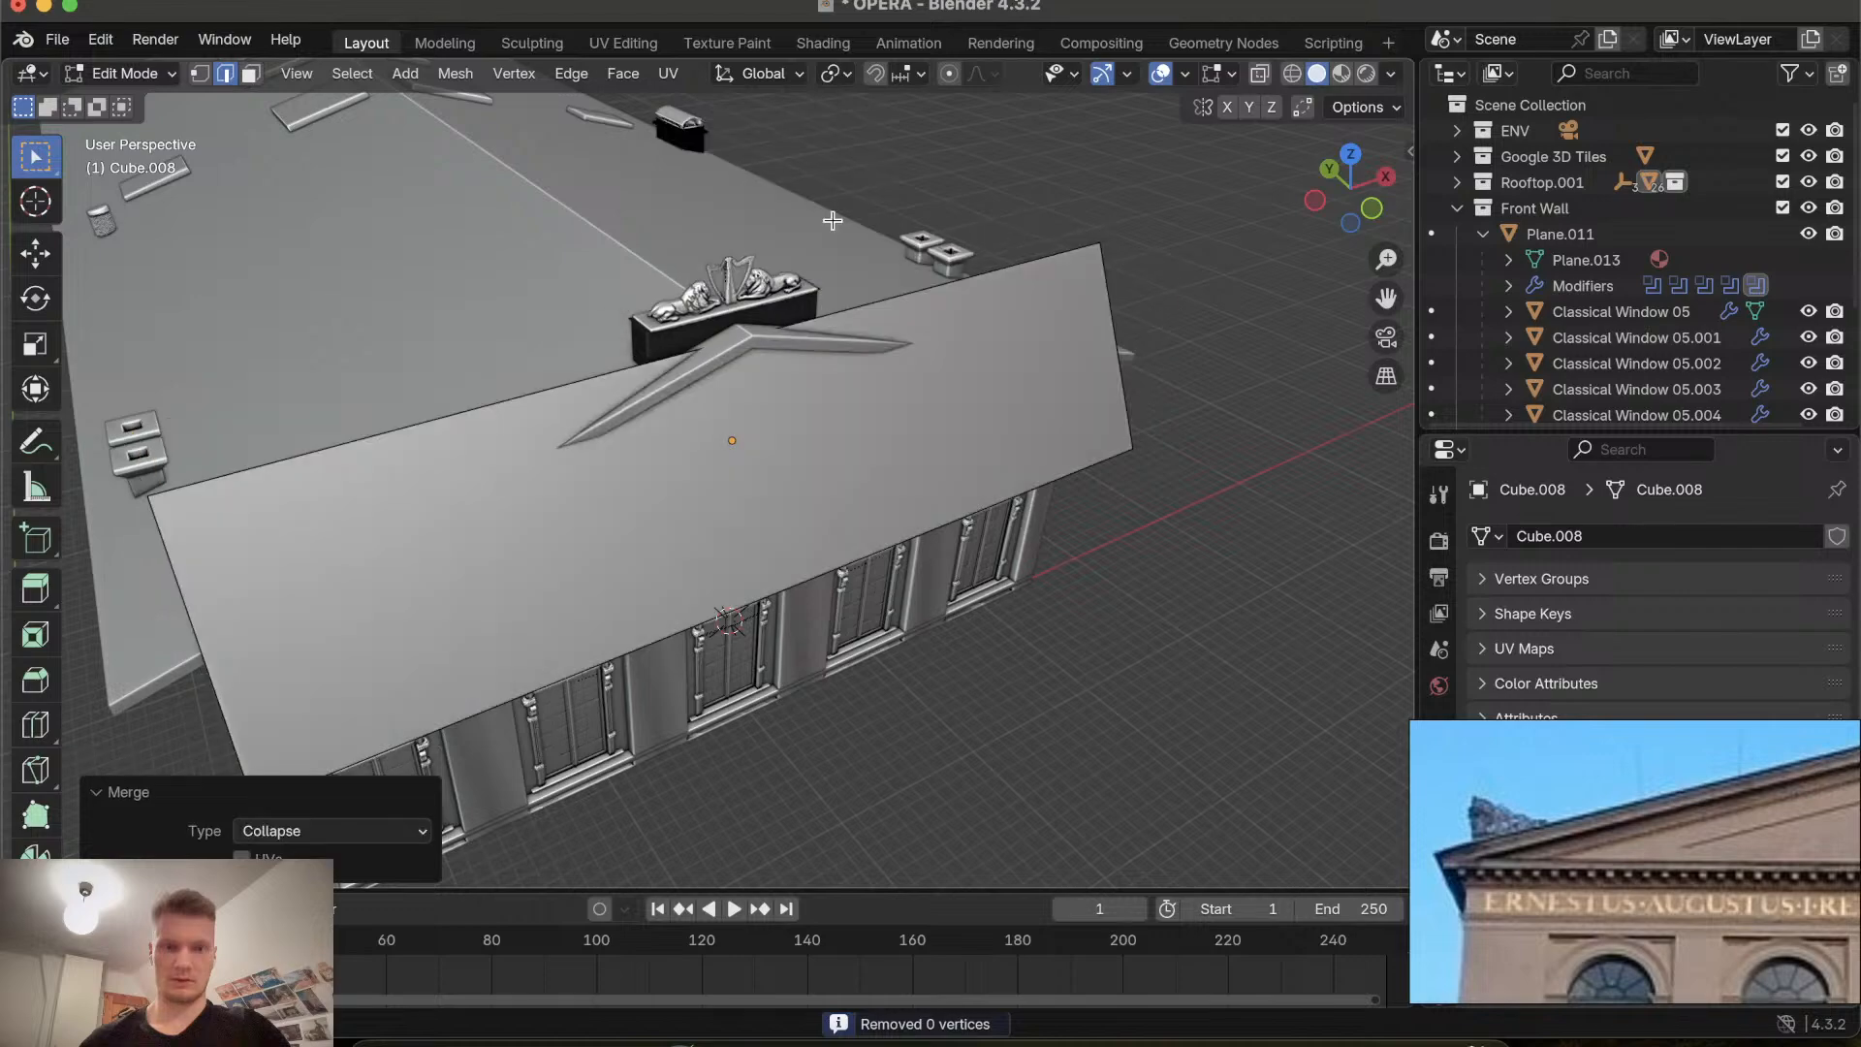
middle_drag(760, 432, 705, 435)
key(Tab)
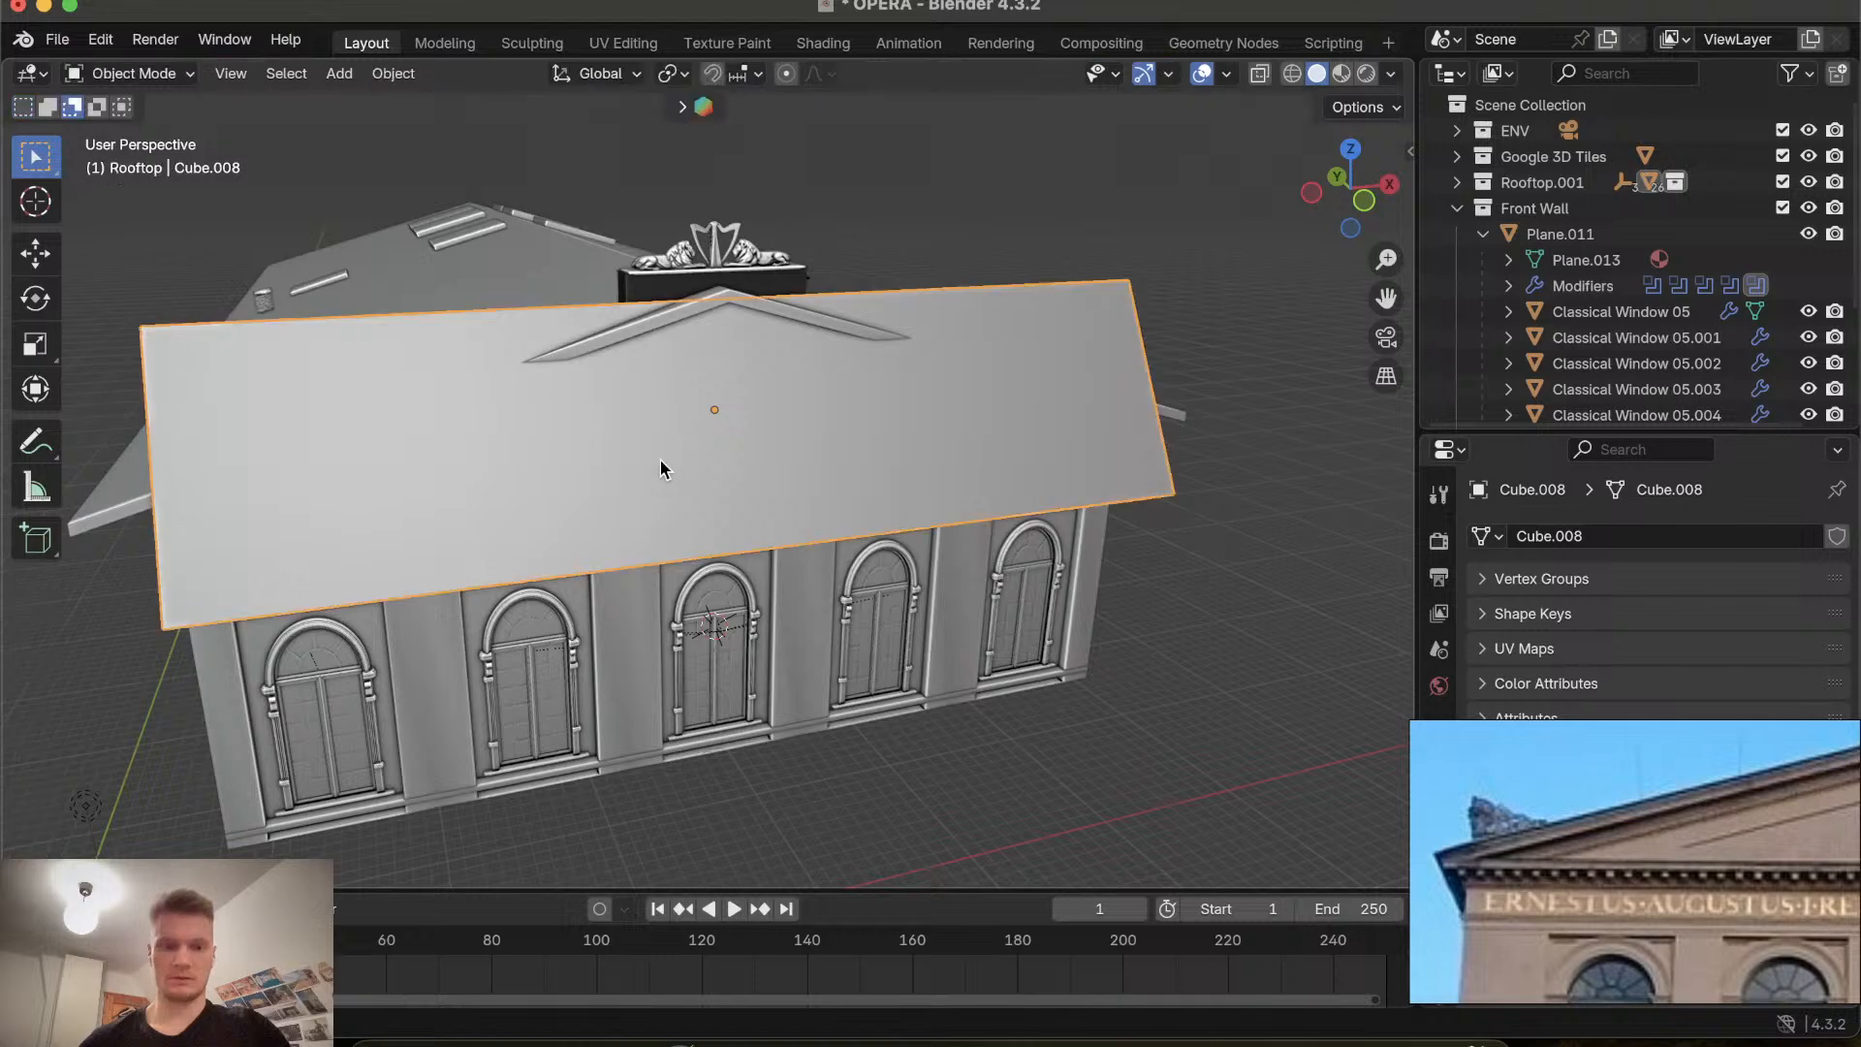
Rotate the prism 90° around the Z axis so its gable faces the front.
text(rz)
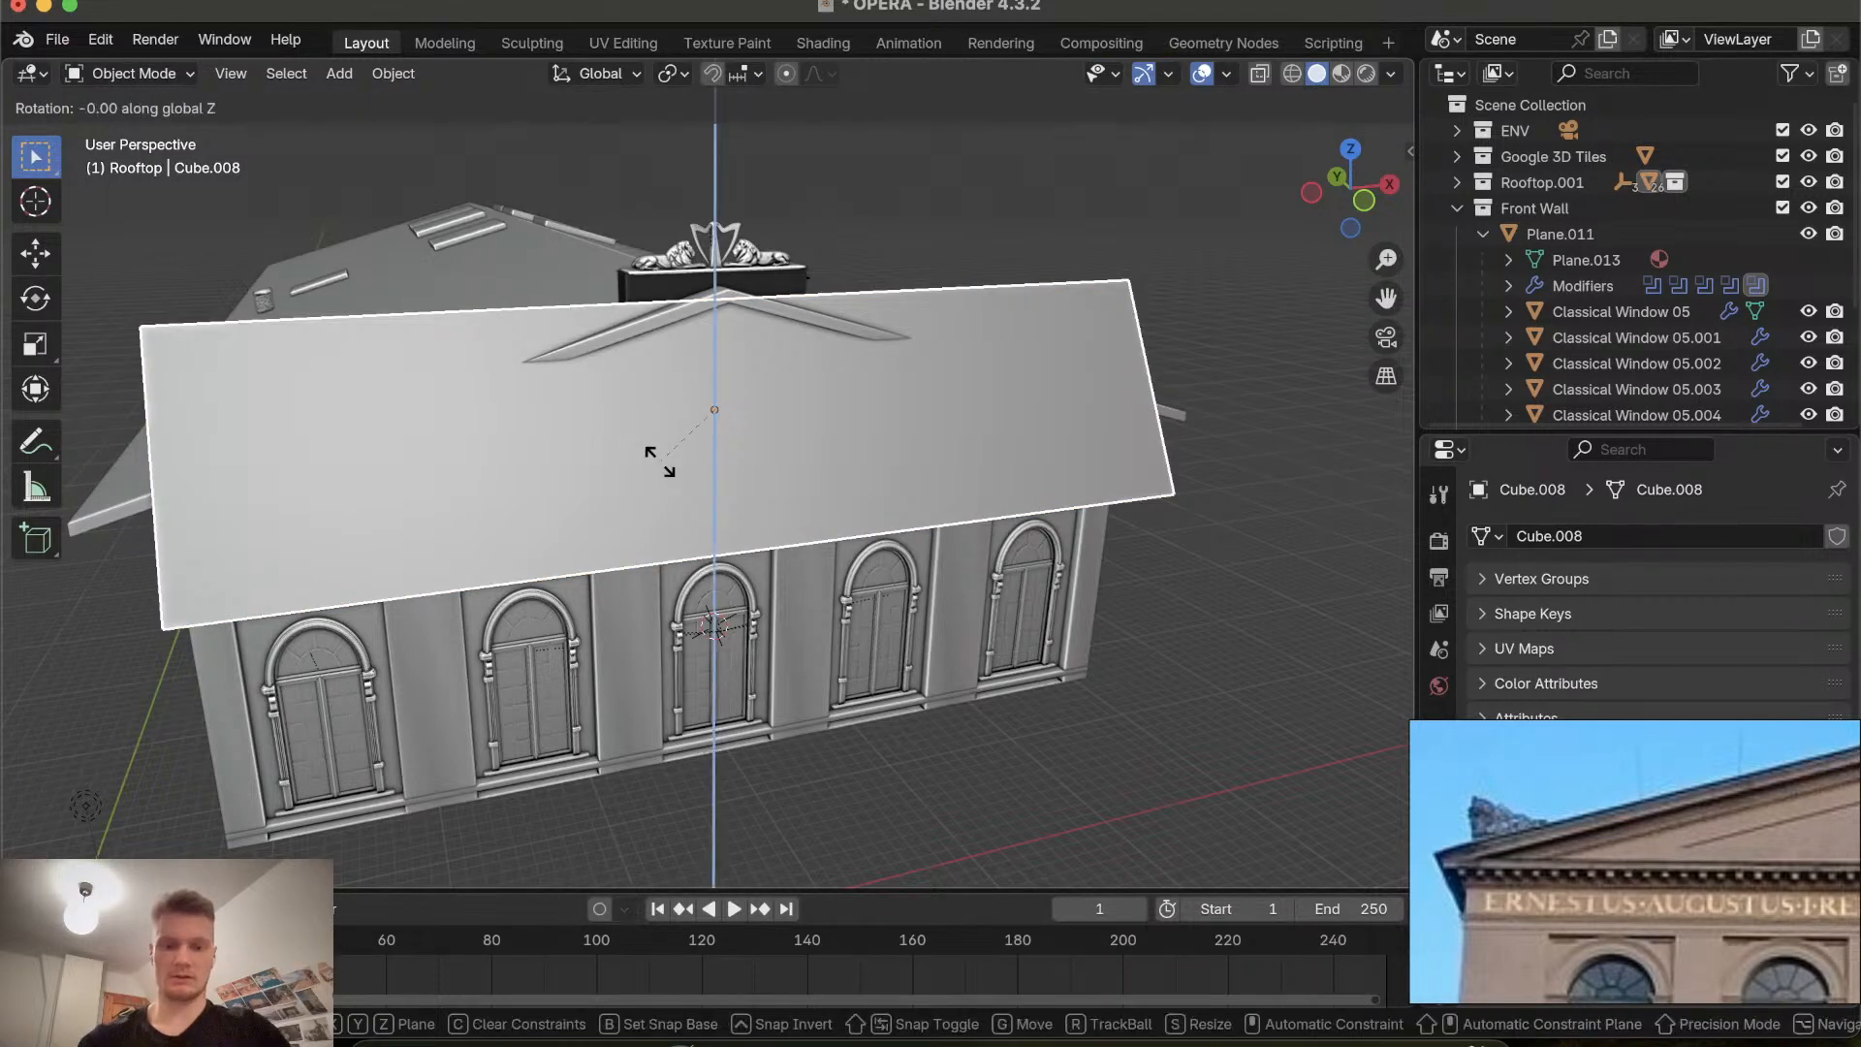
text(90)
key(Return)
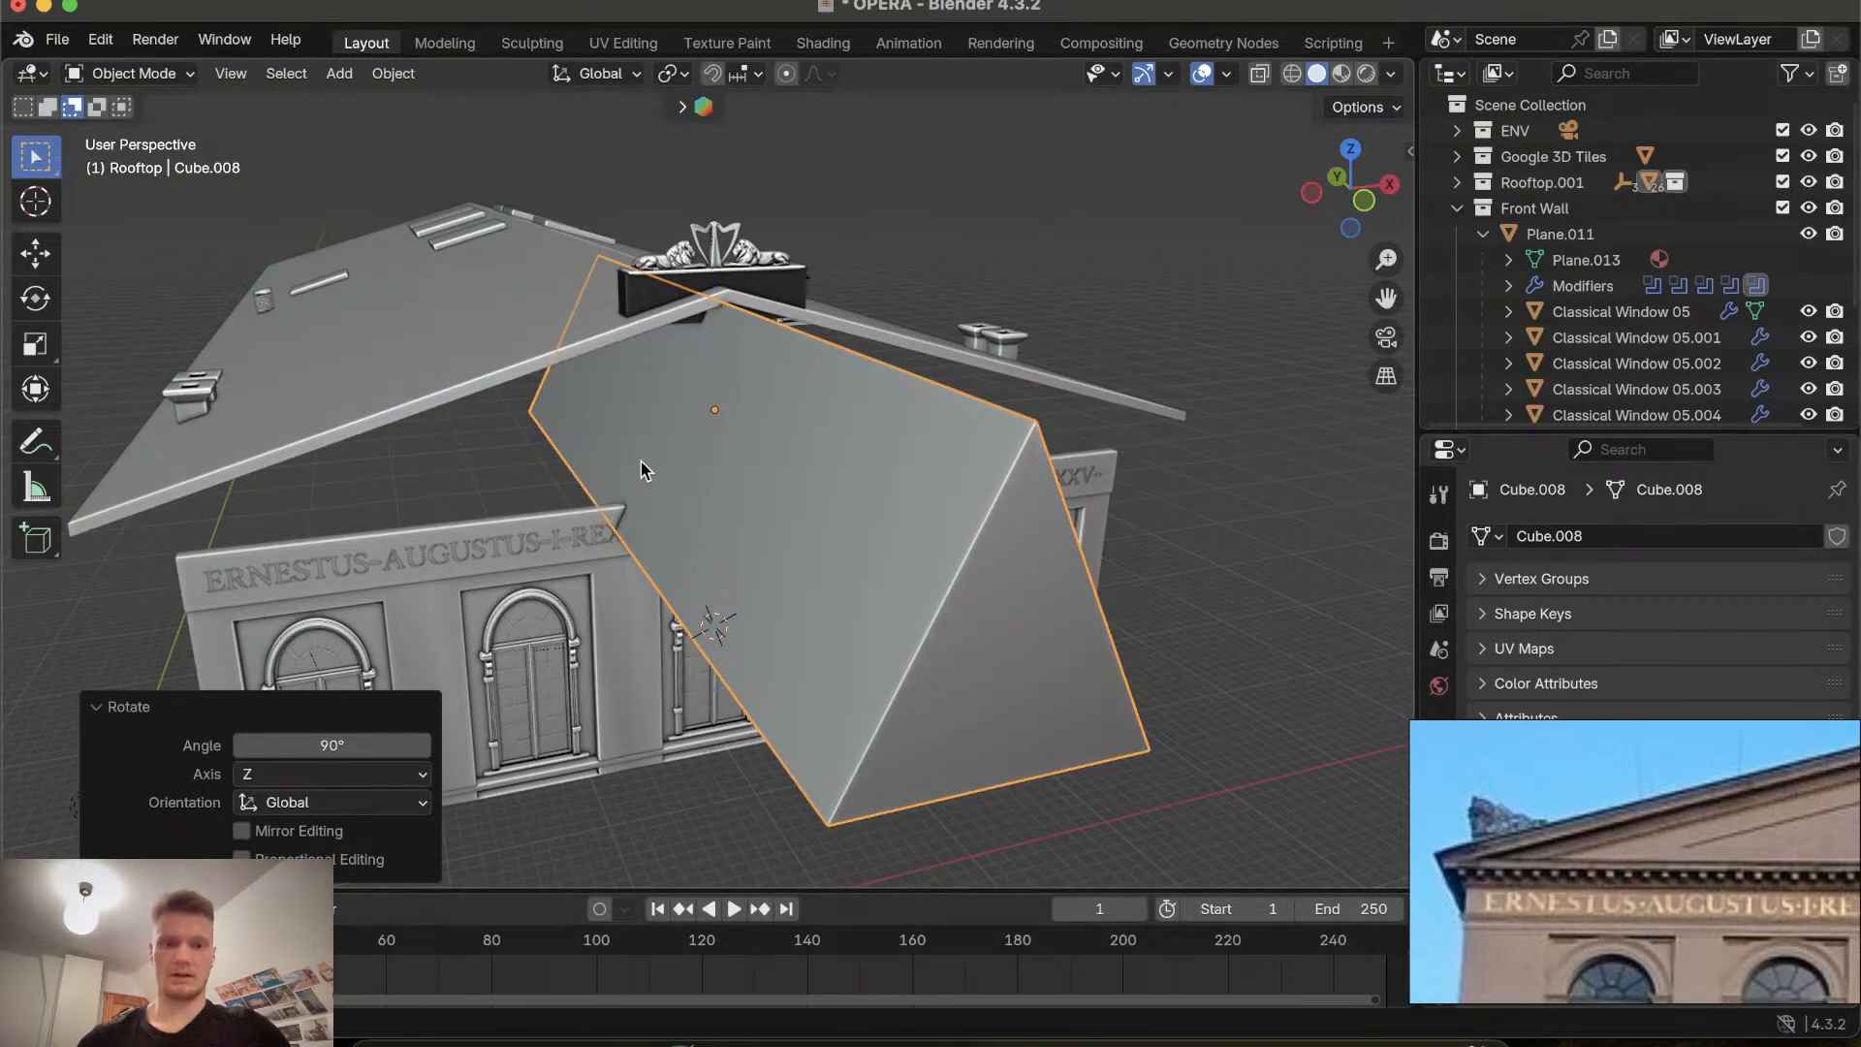
In front view, enter Edit Mode and scale the prism's bottom edges along X by about 4.548 toward the facade width.
scroll(642, 461, right, 5)
scroll(642, 461, down, 5)
scroll(642, 461, down, 5)
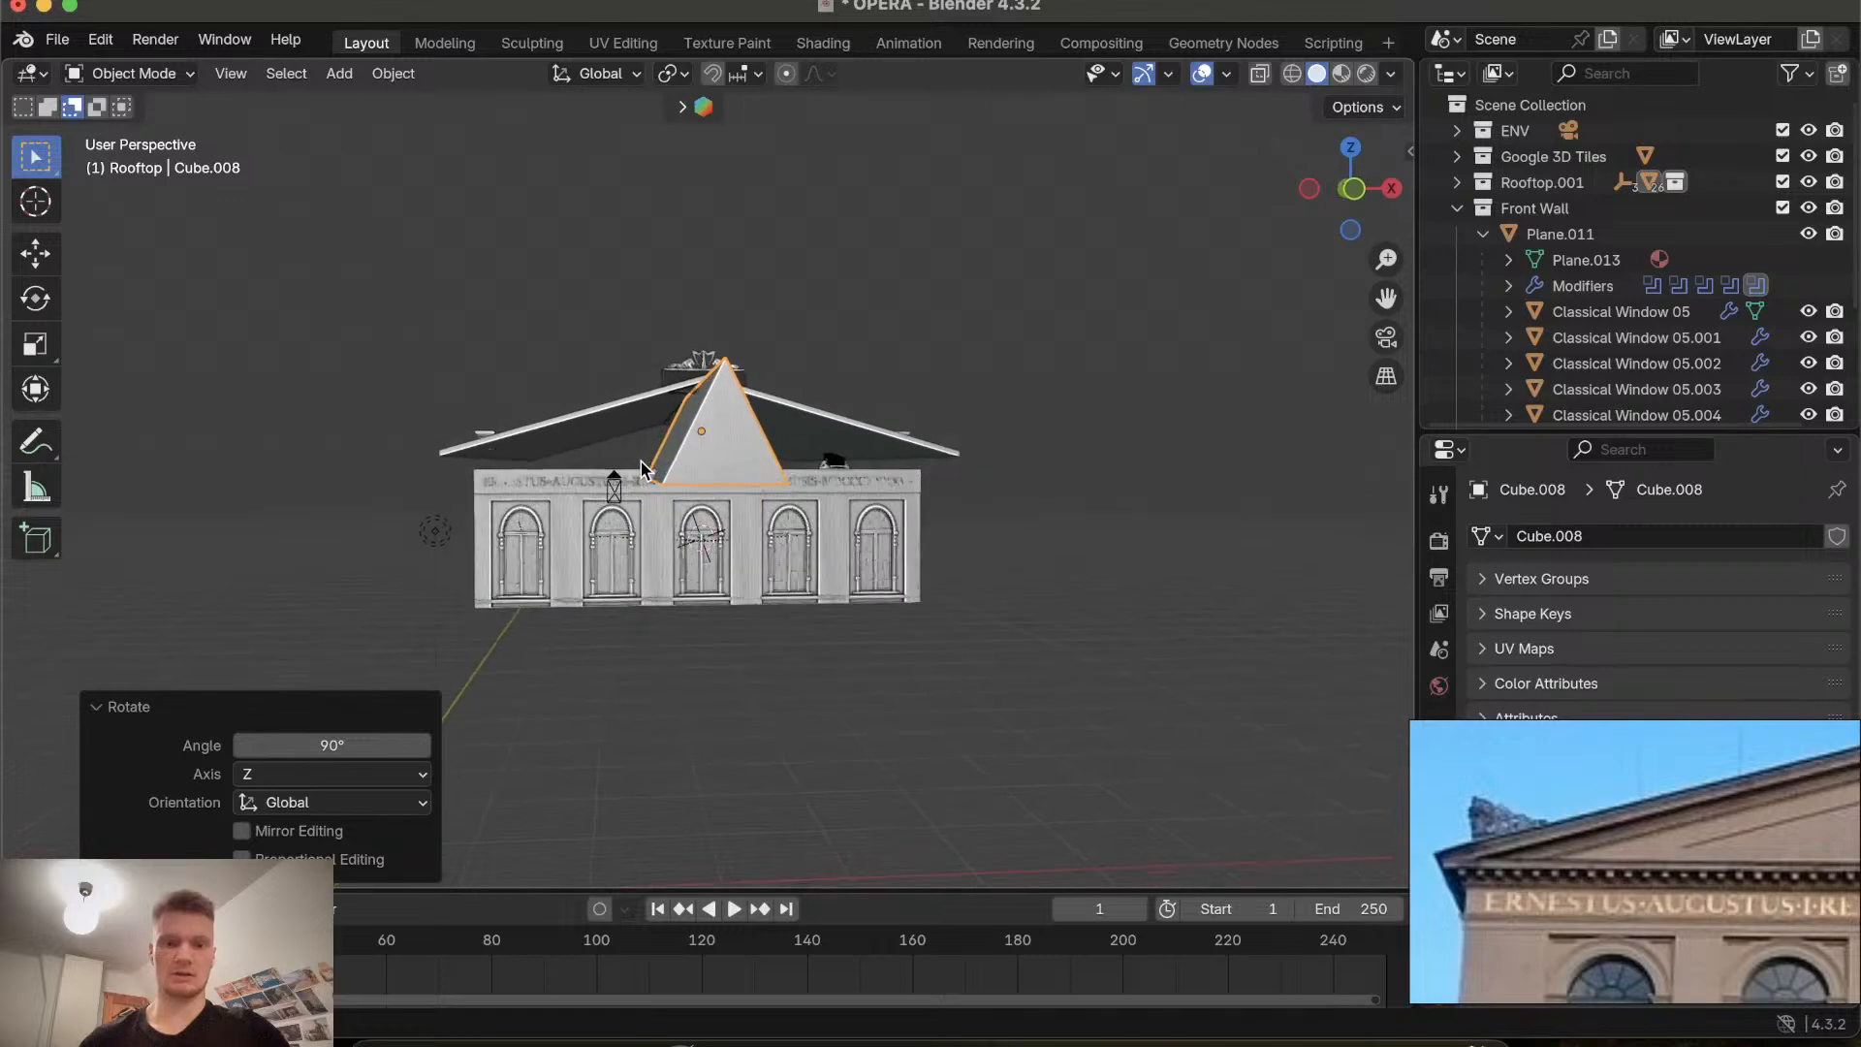
click(1355, 190)
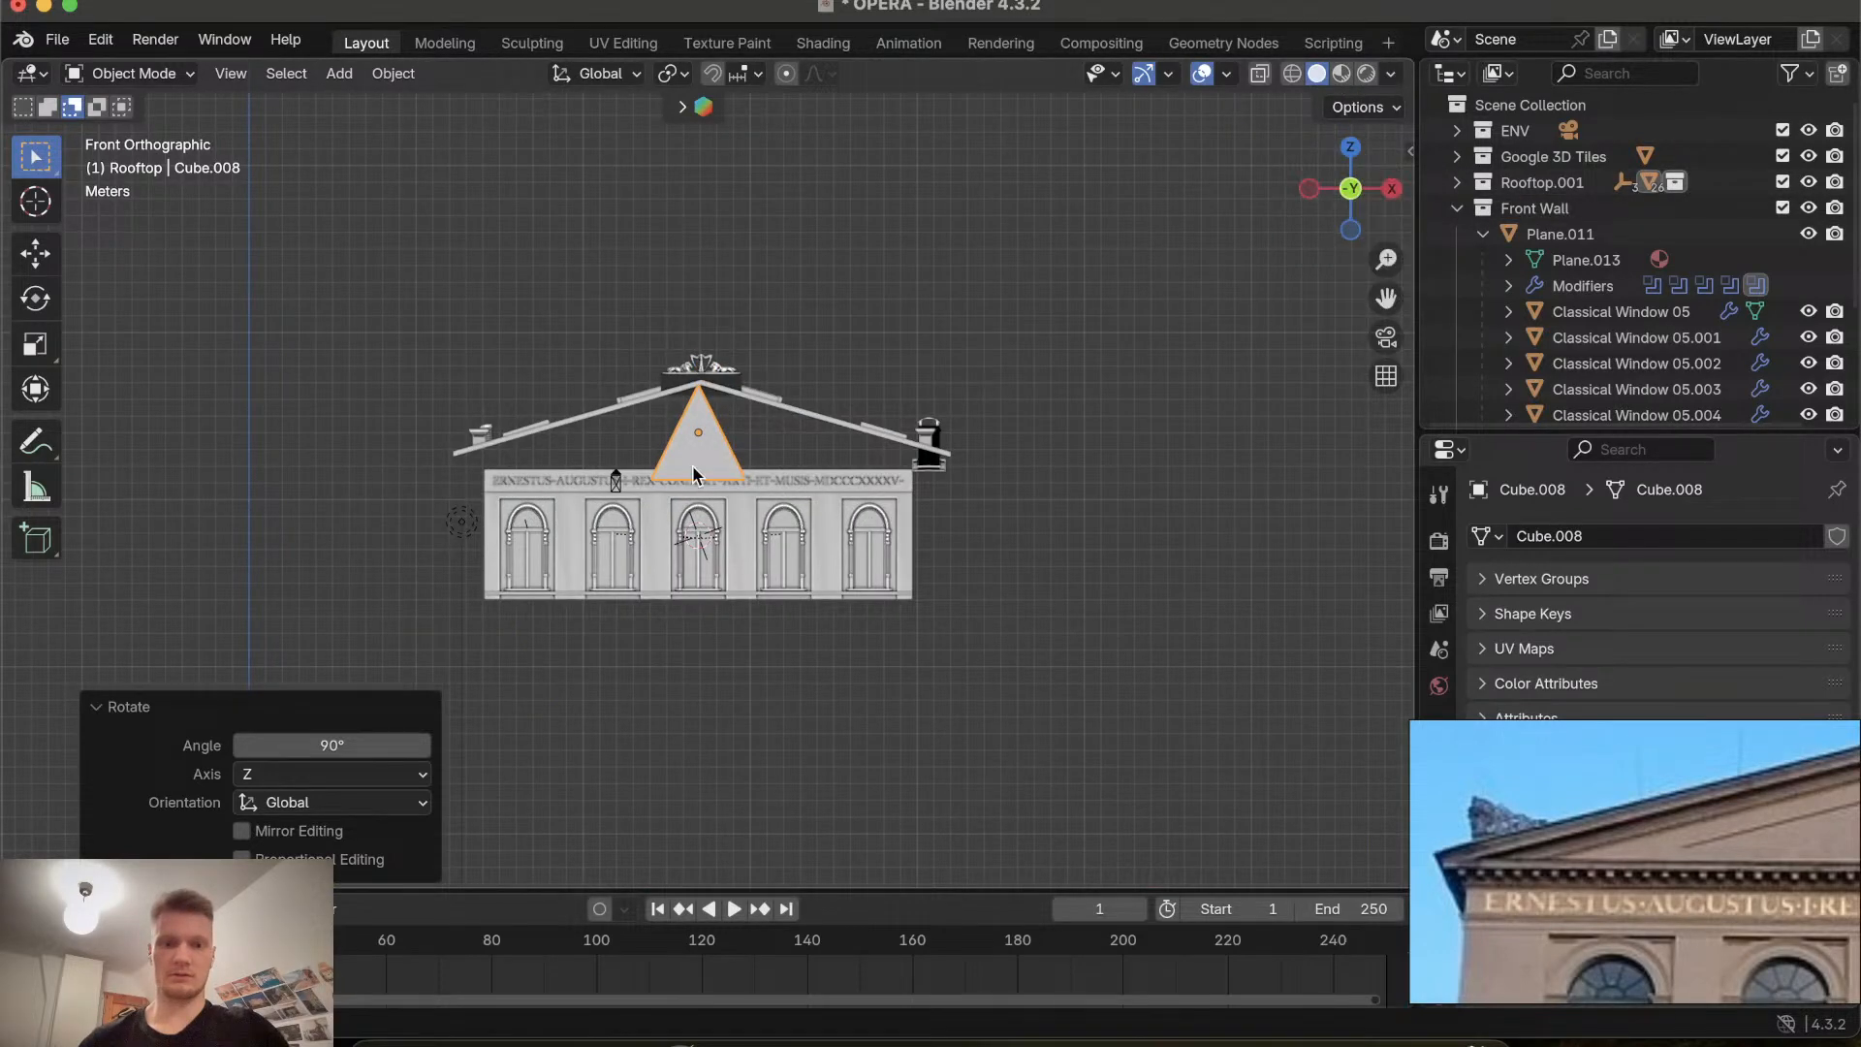
click(167, 74)
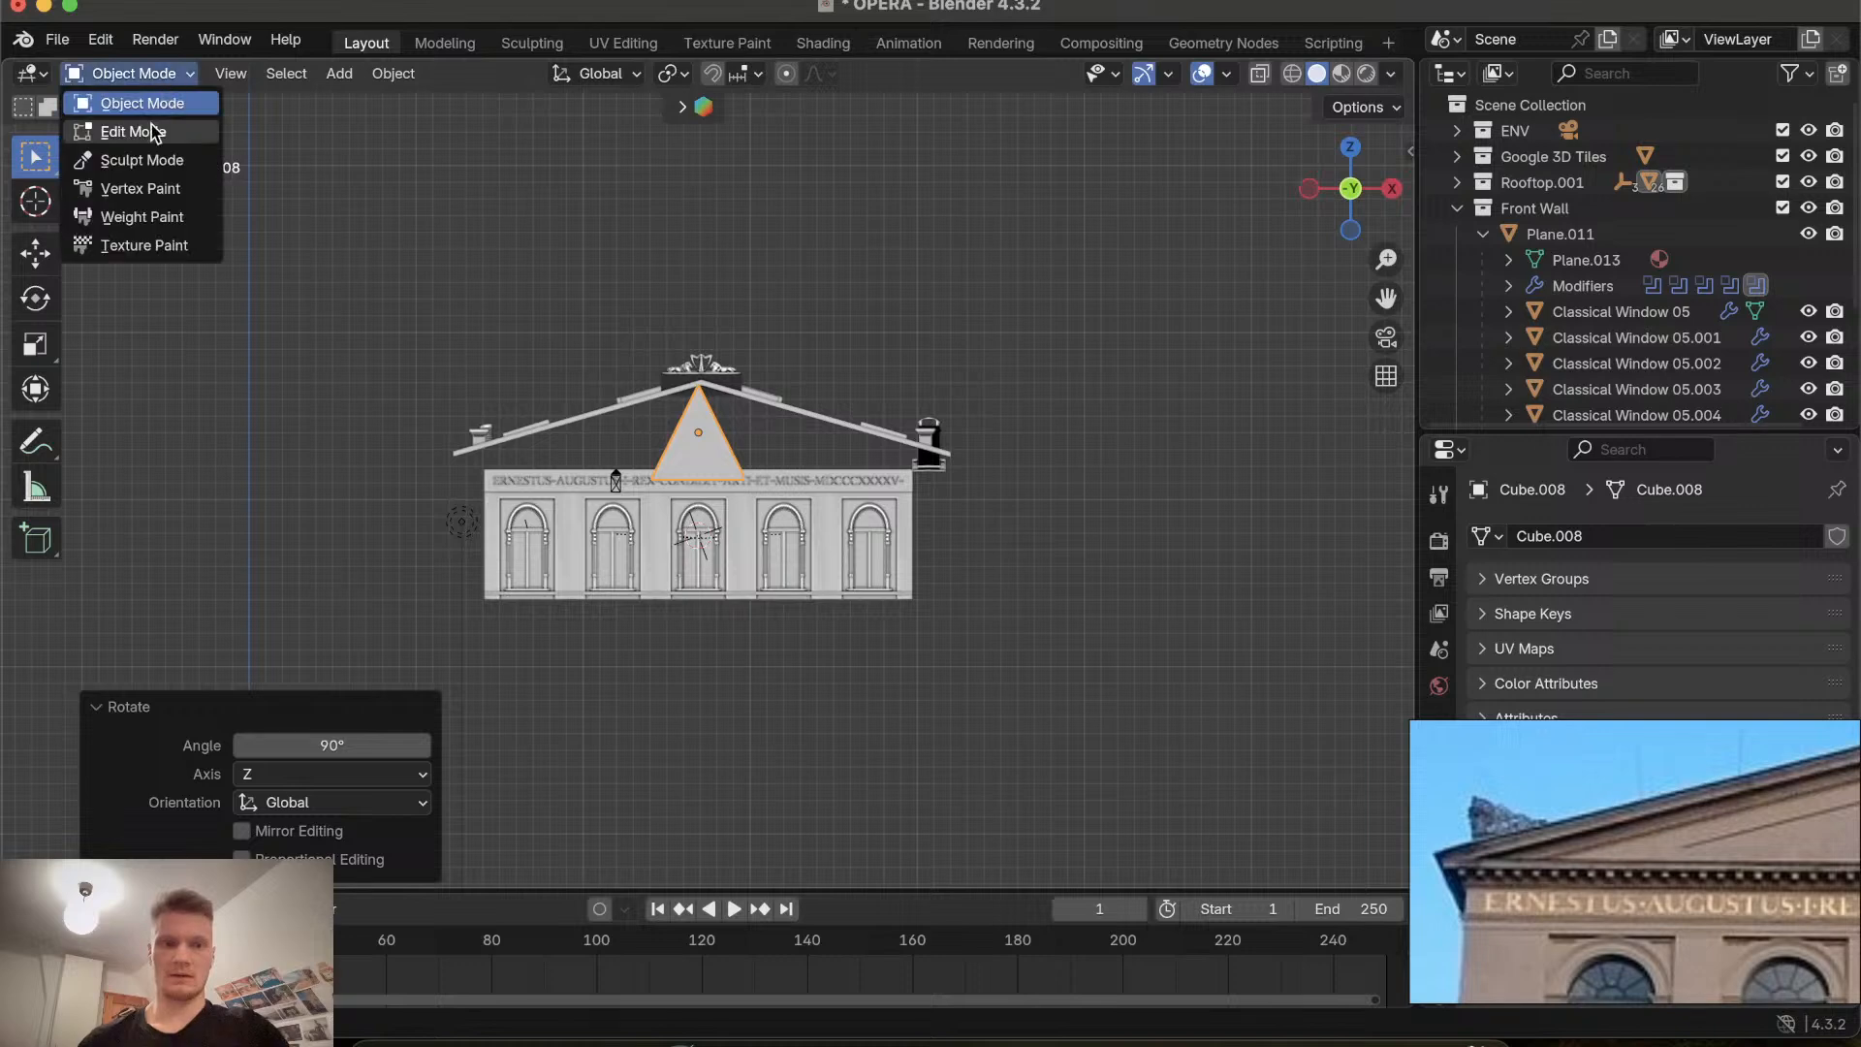
click(150, 129)
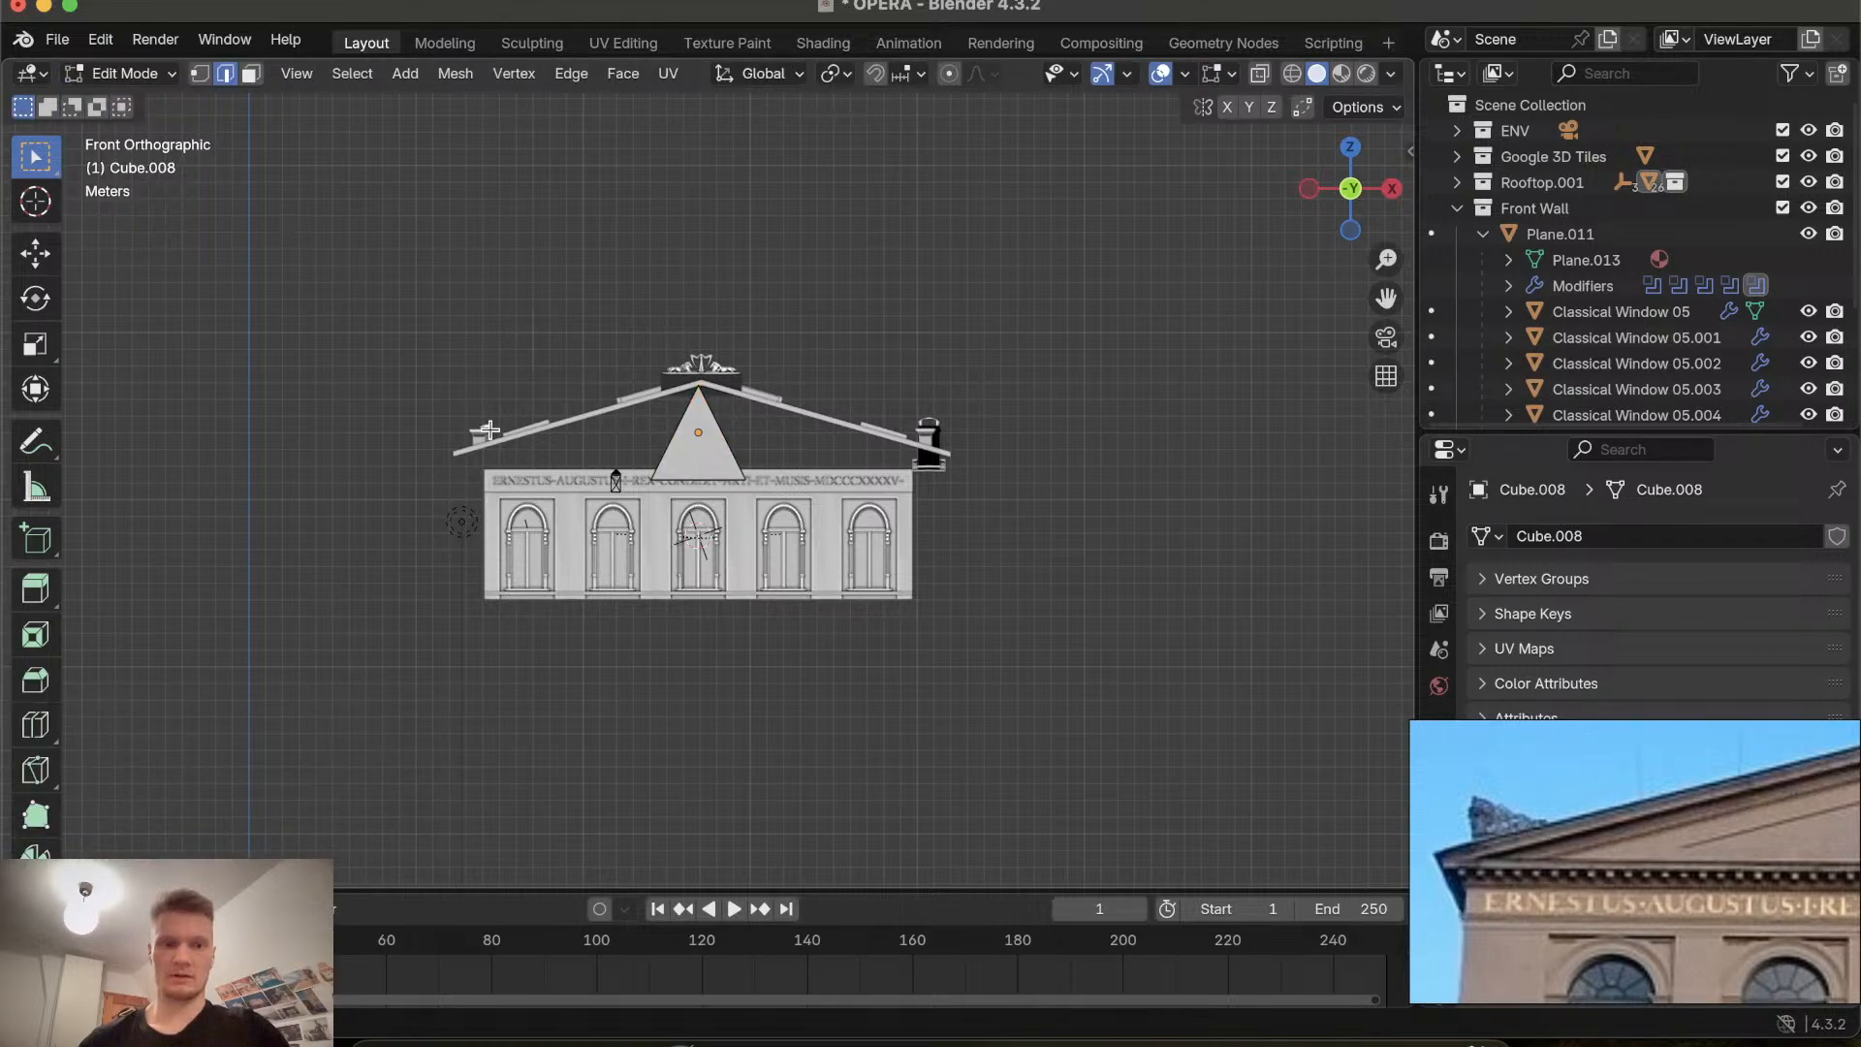
click(627, 473)
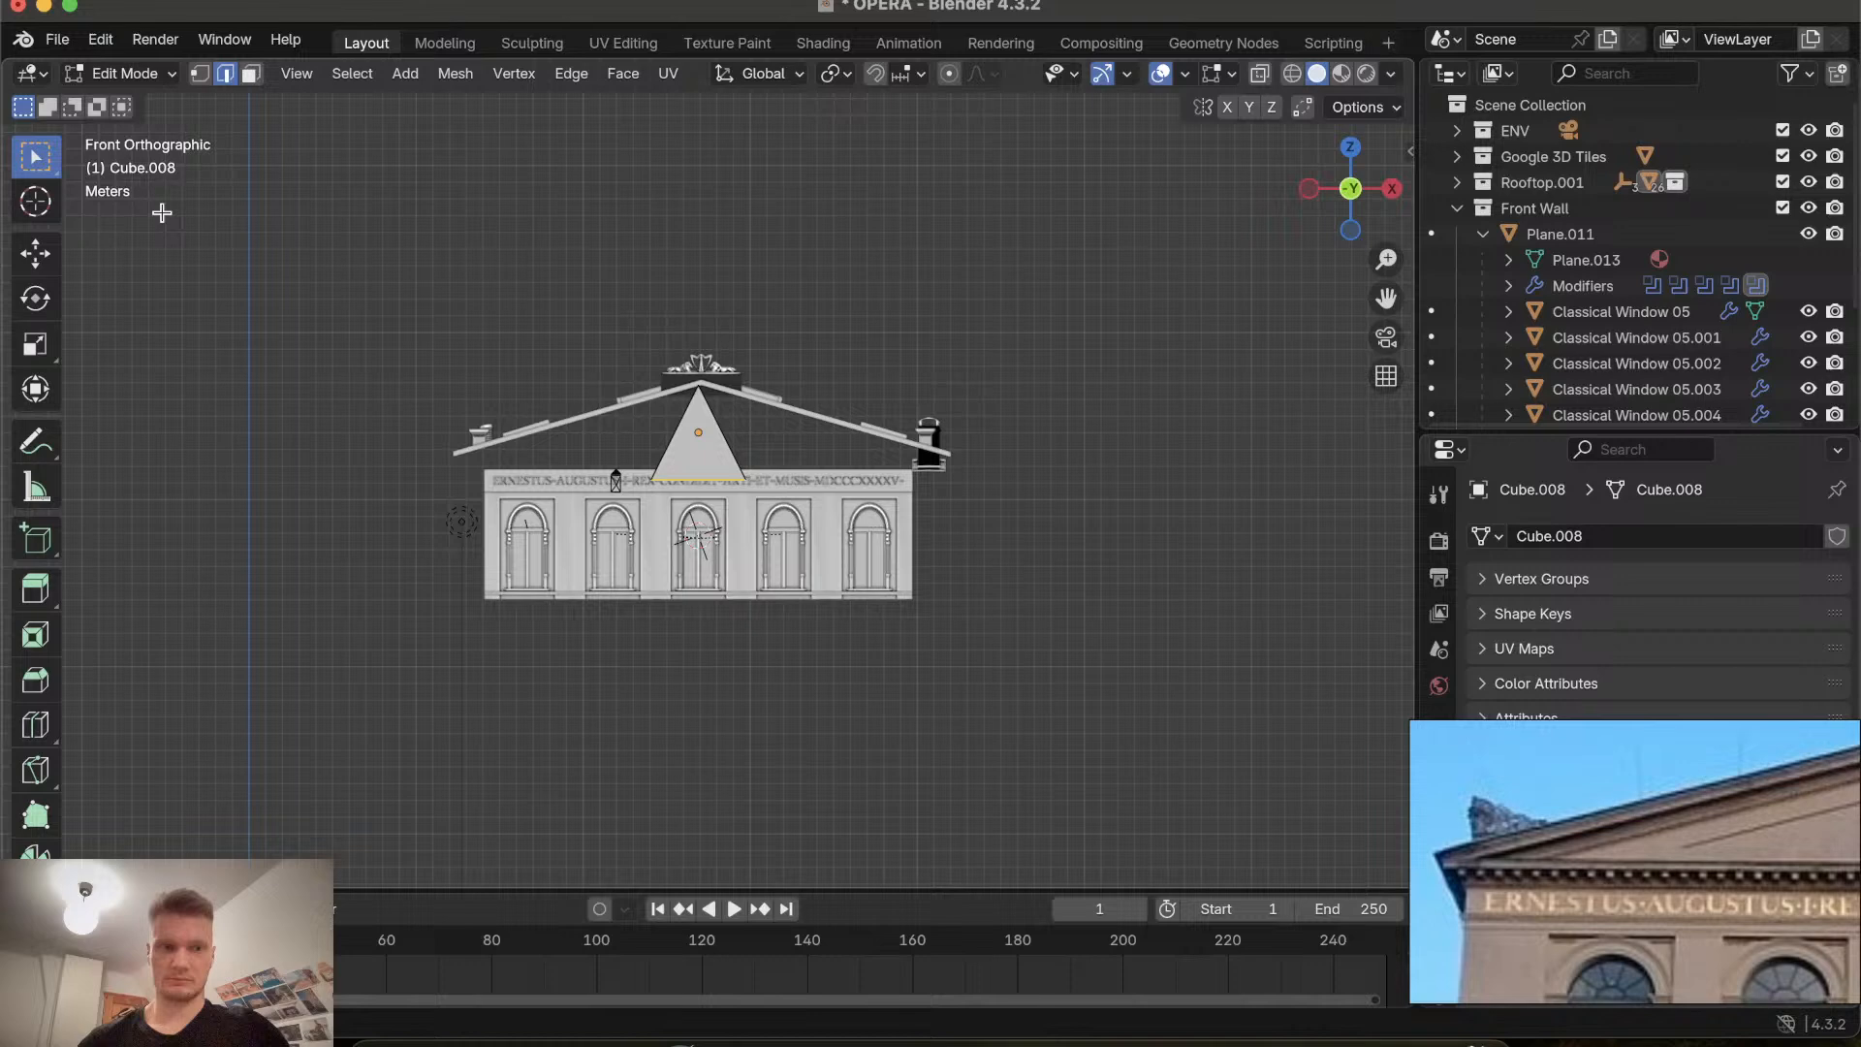
key(1)
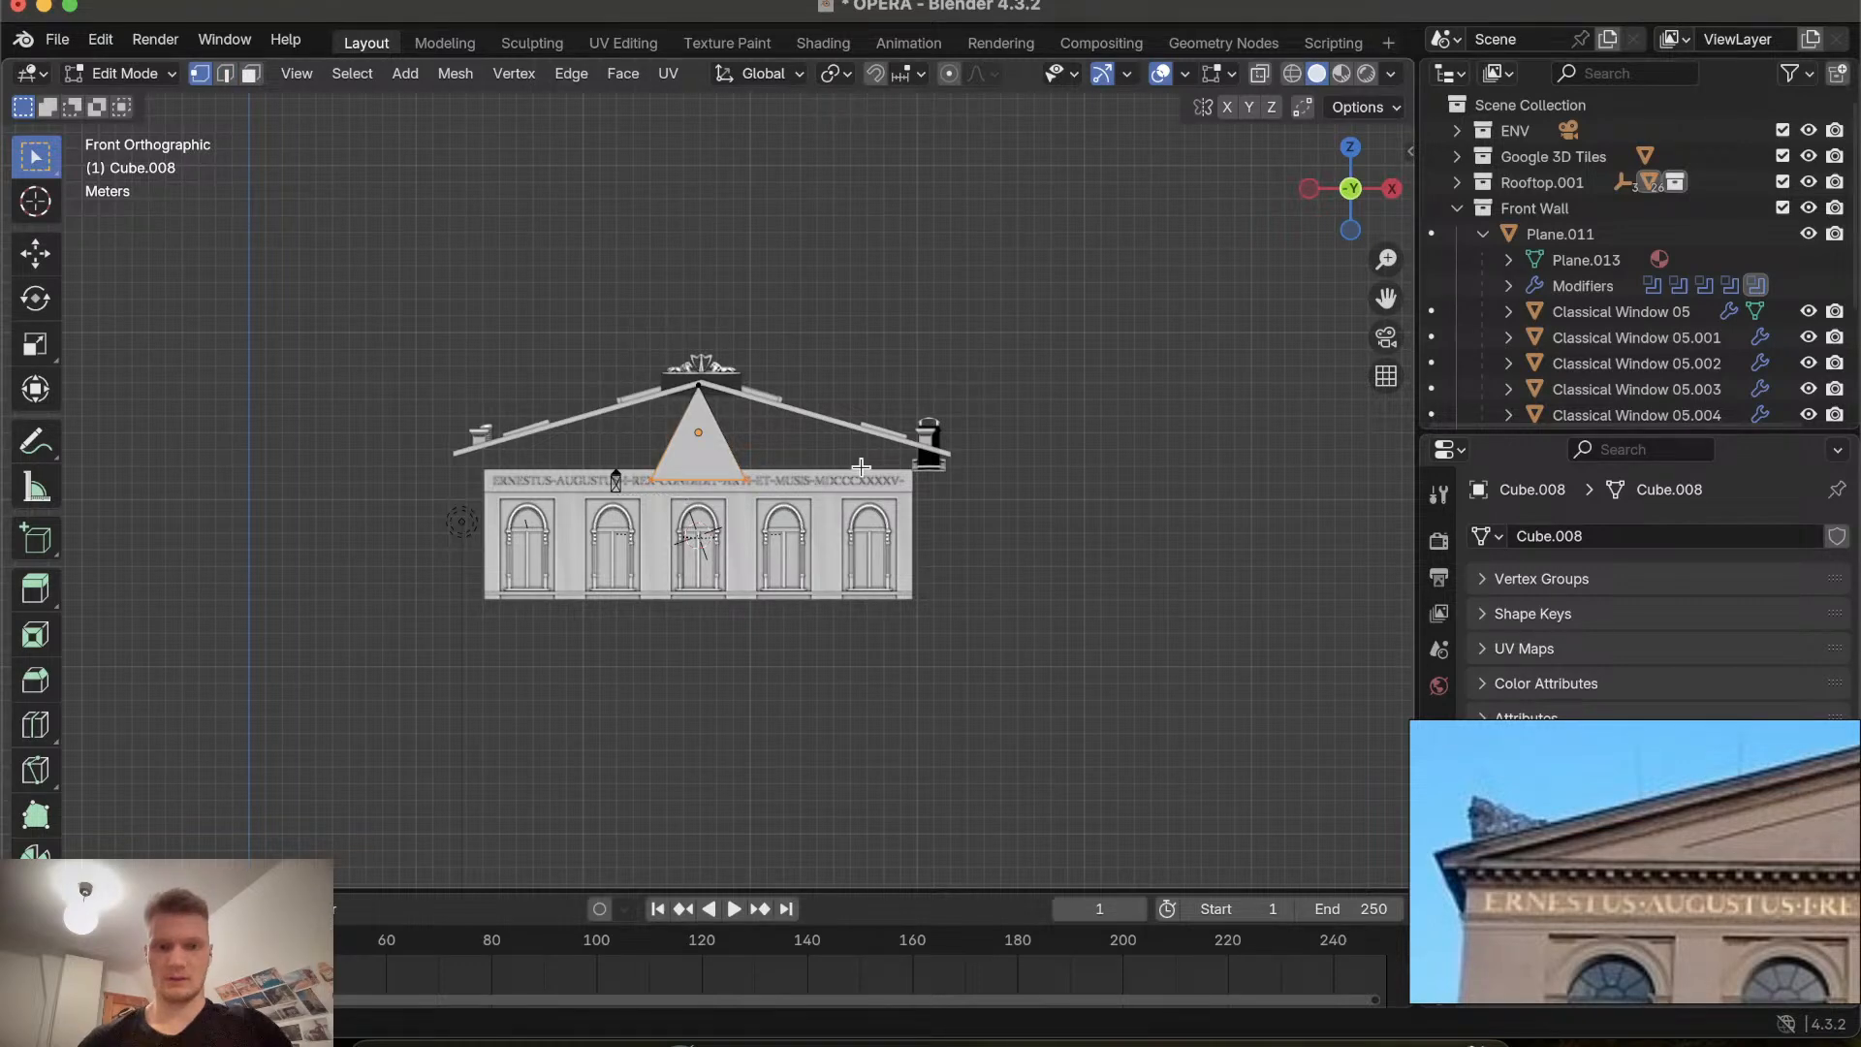
key(s)
key(x)
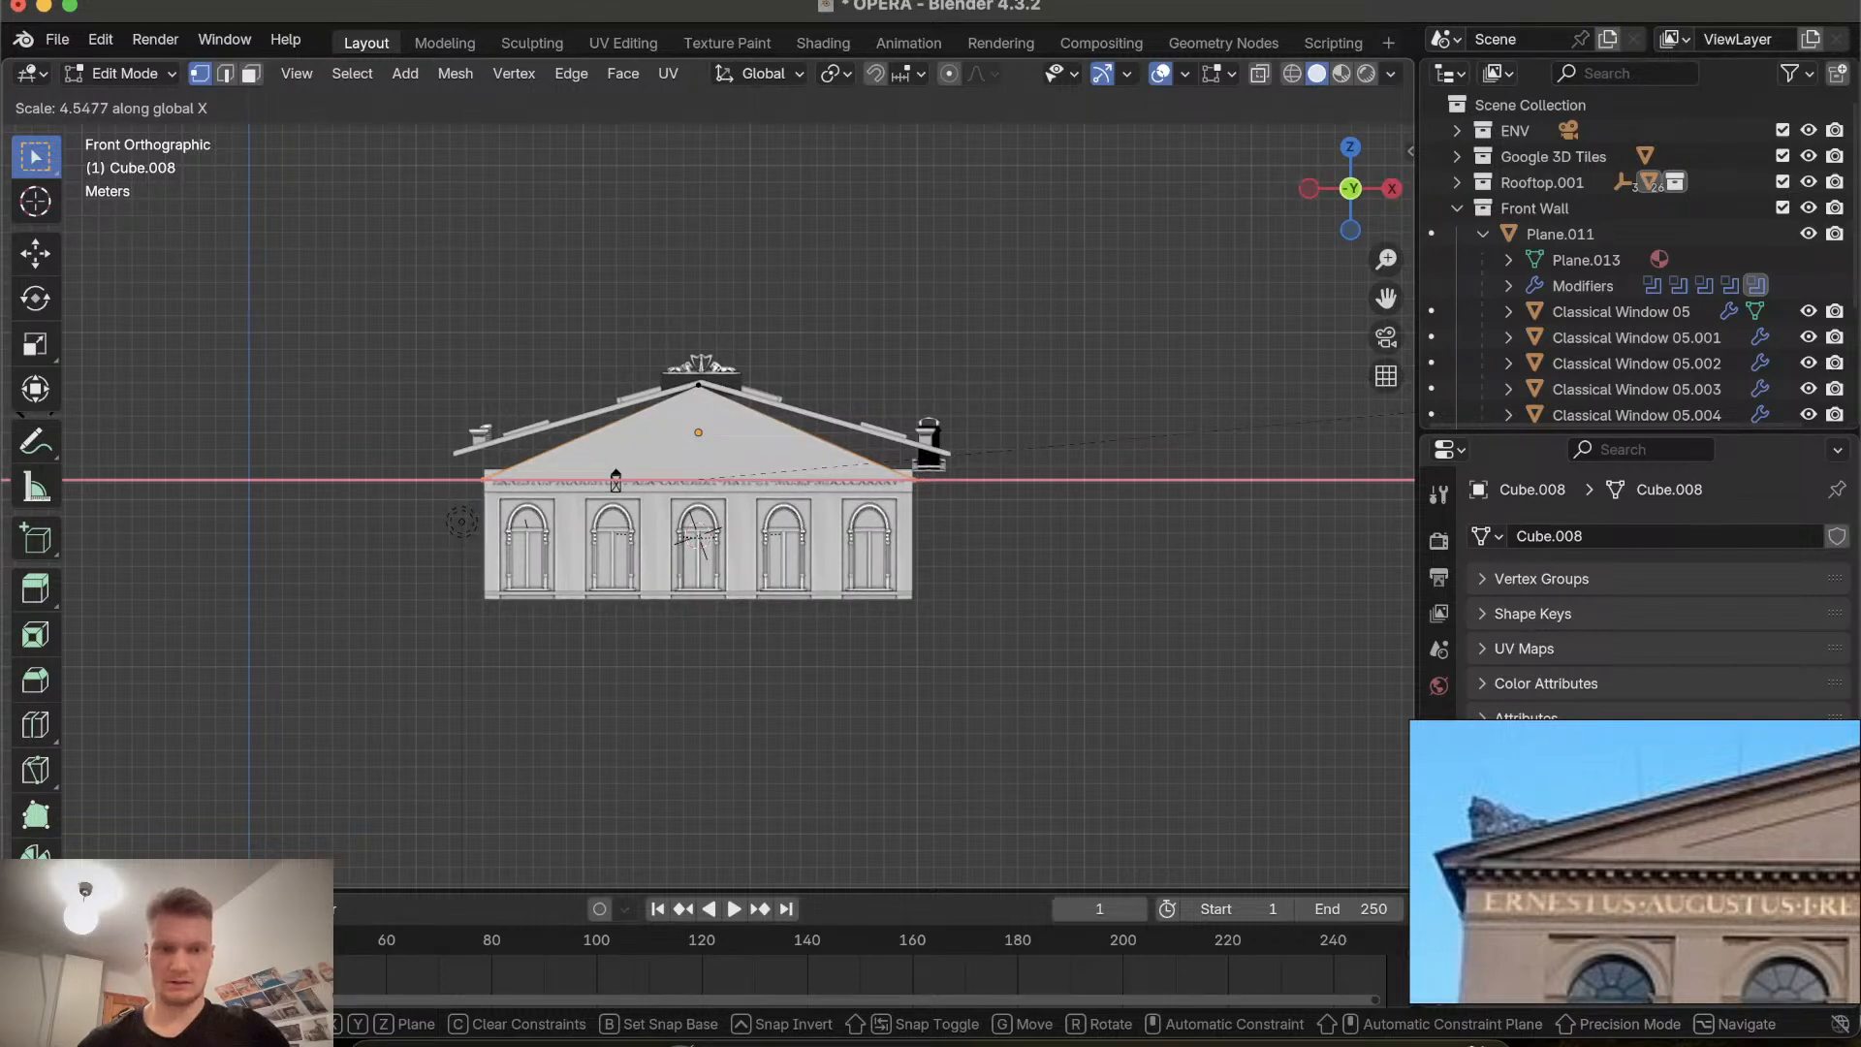
click(4, 469)
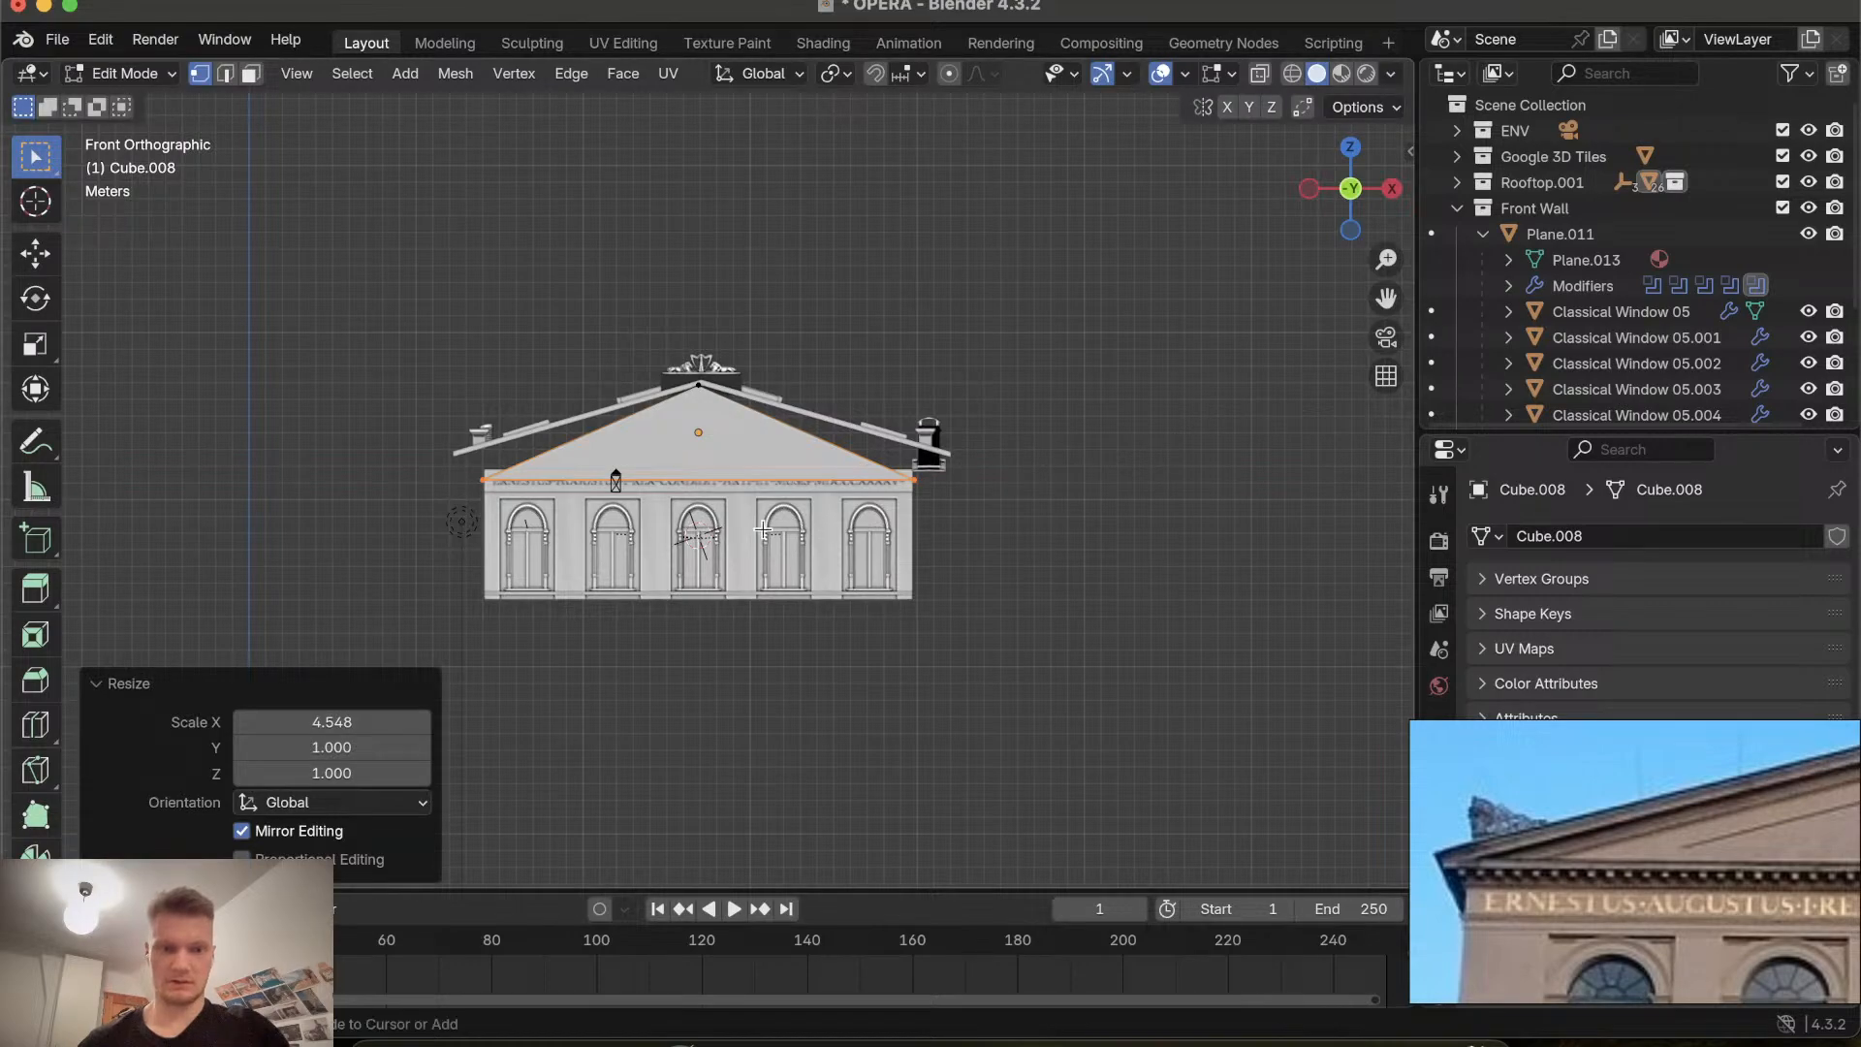
Examine the gable against the facade and roof from side and front views.
ctrl+scroll(762, 529, up, 8)
scroll(762, 529, left, 10)
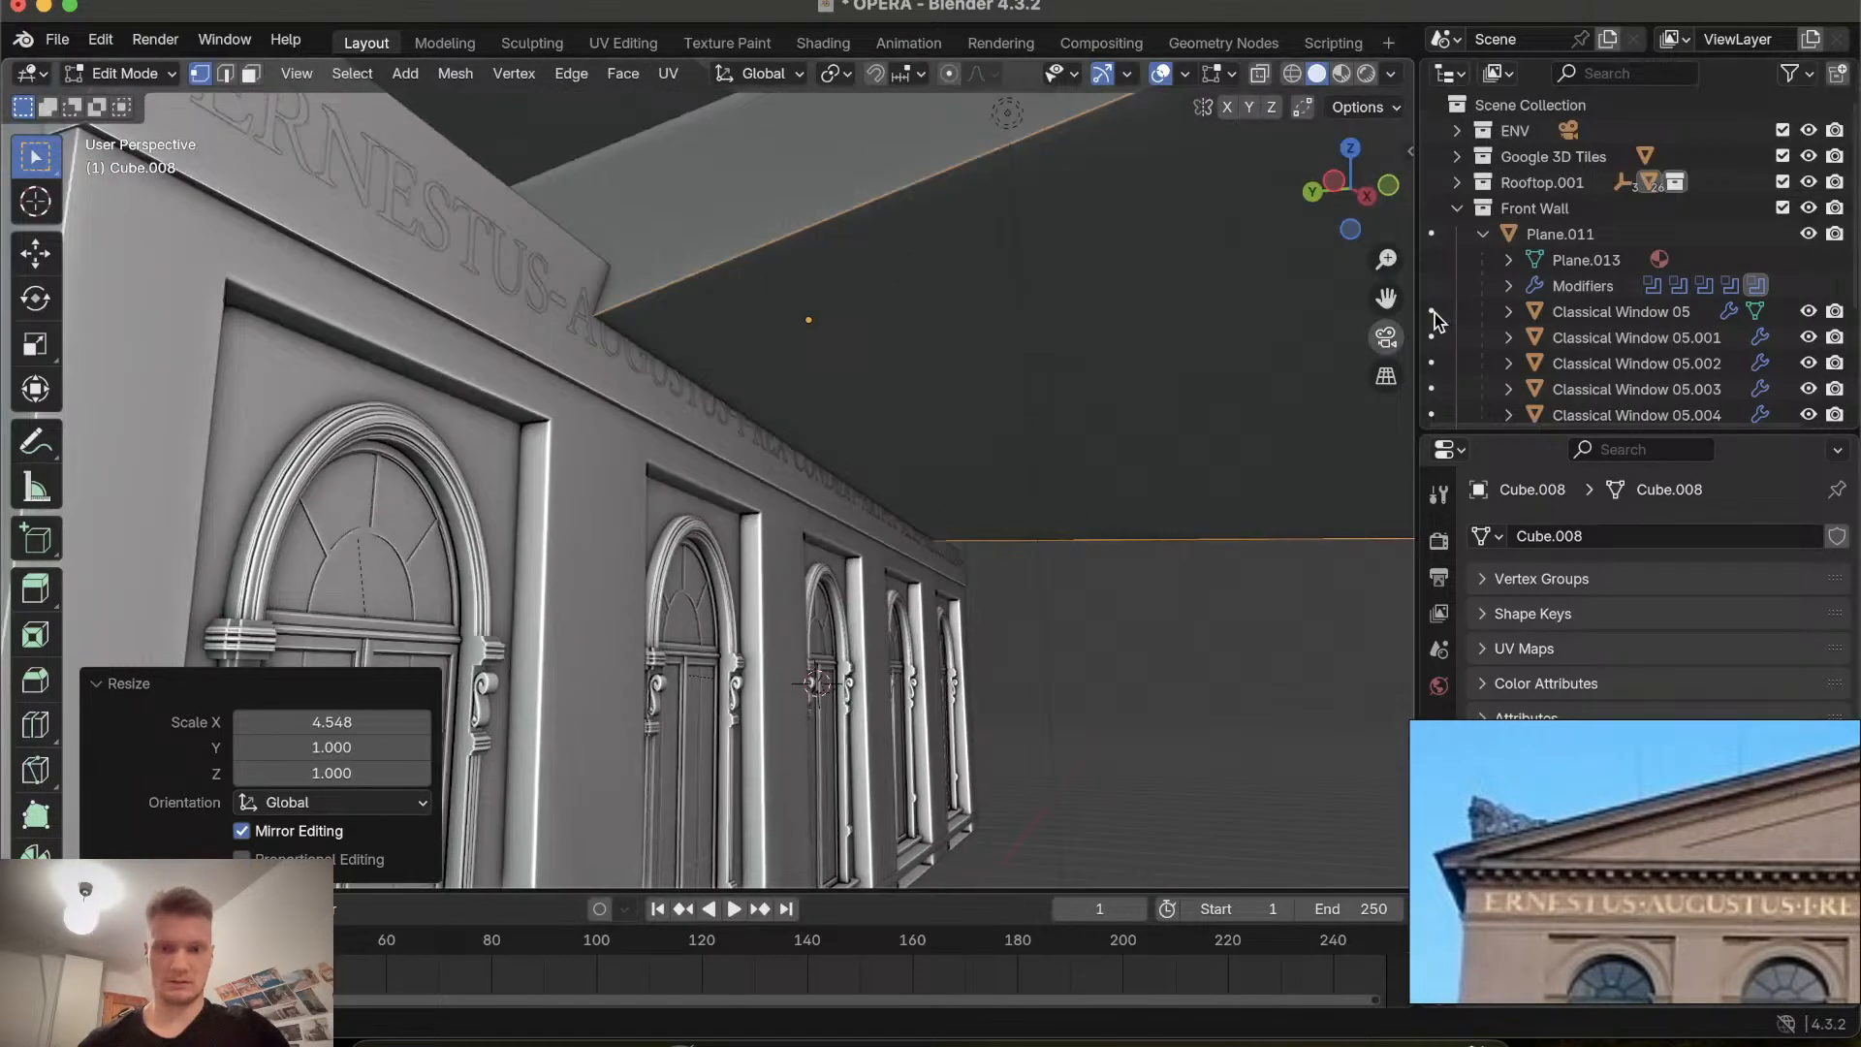
click(1363, 191)
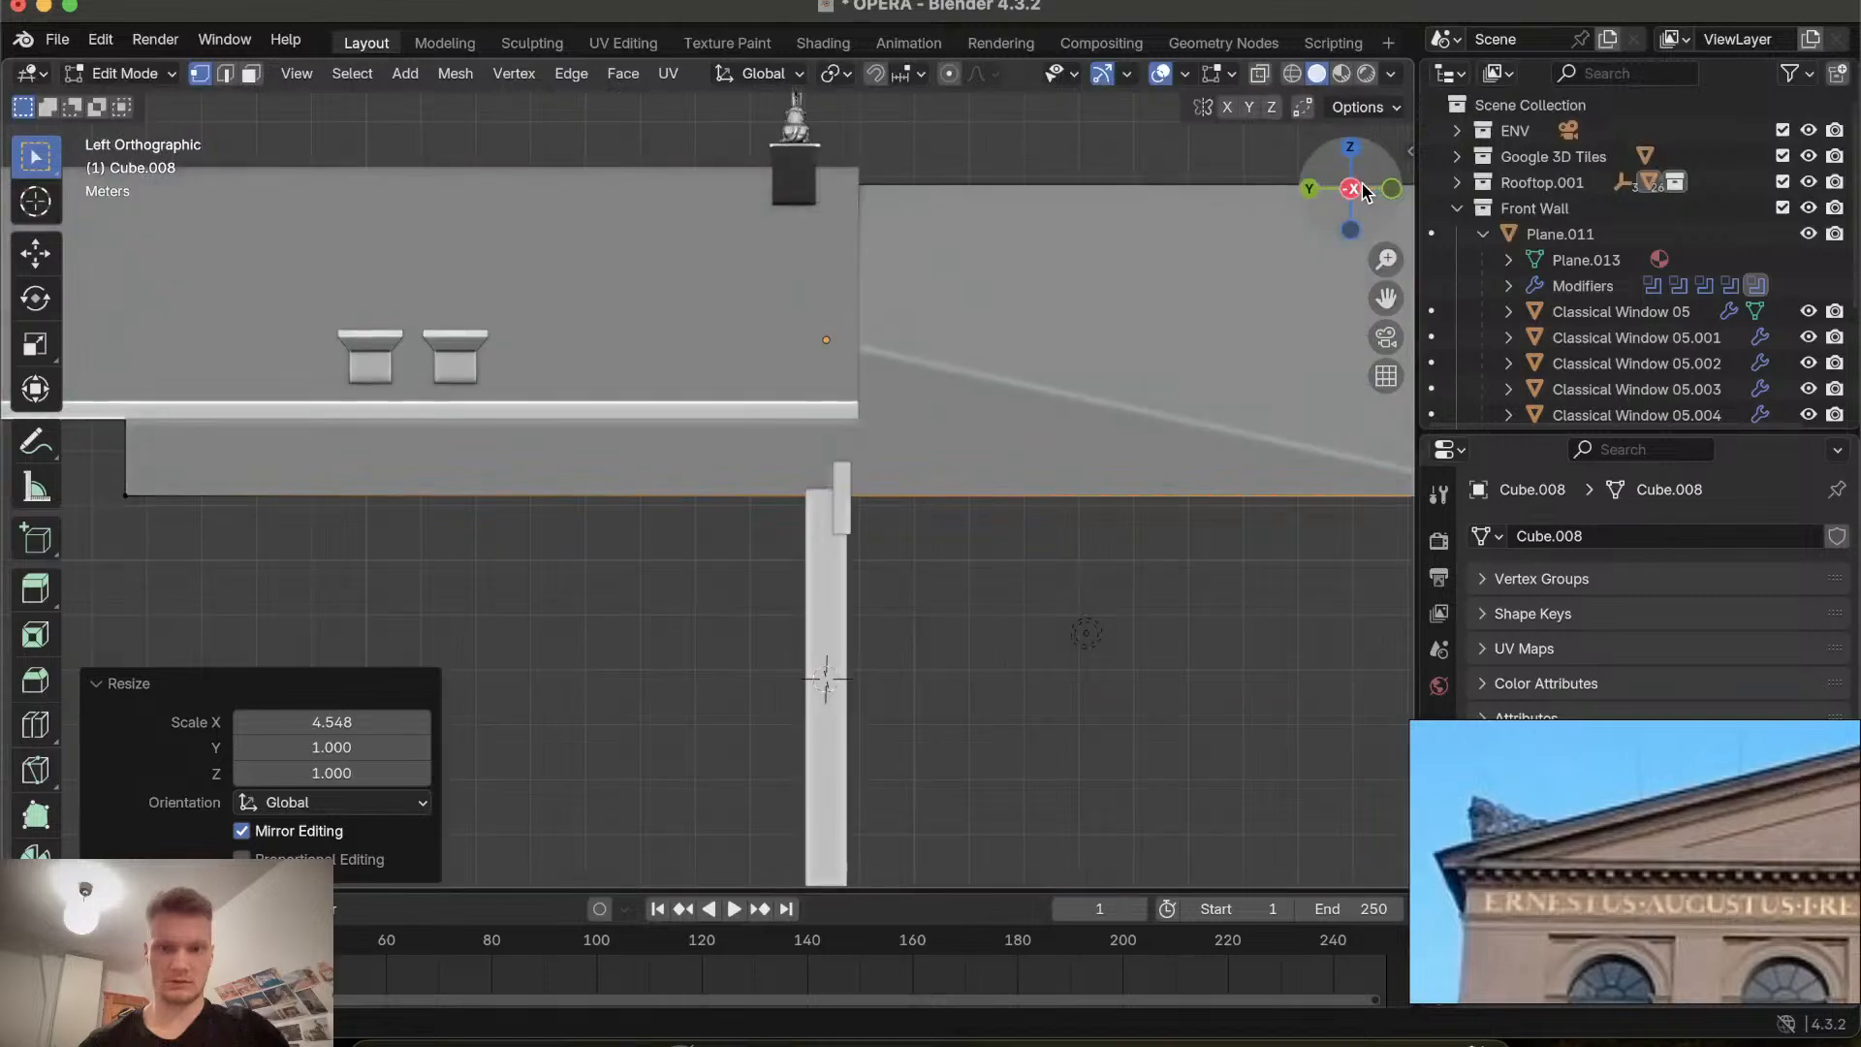
click(1391, 189)
drag(1364, 194, 1356, 193)
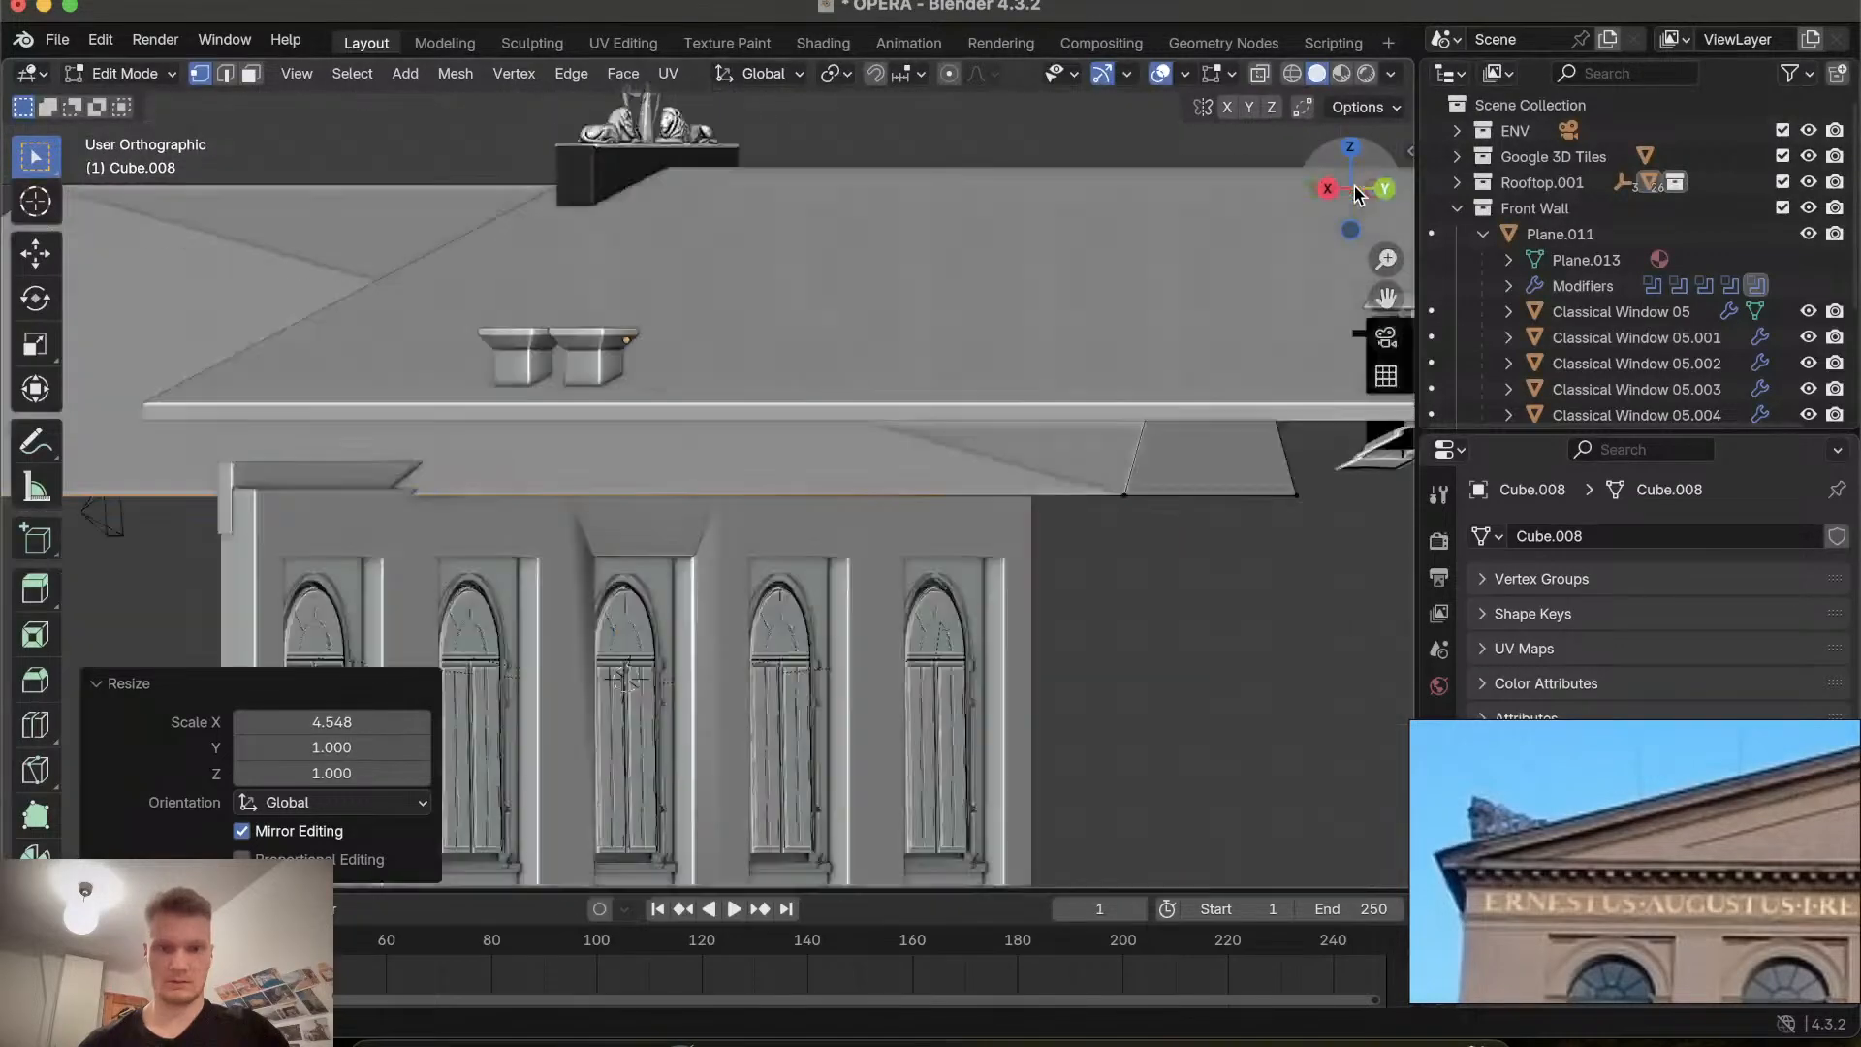
click(1356, 193)
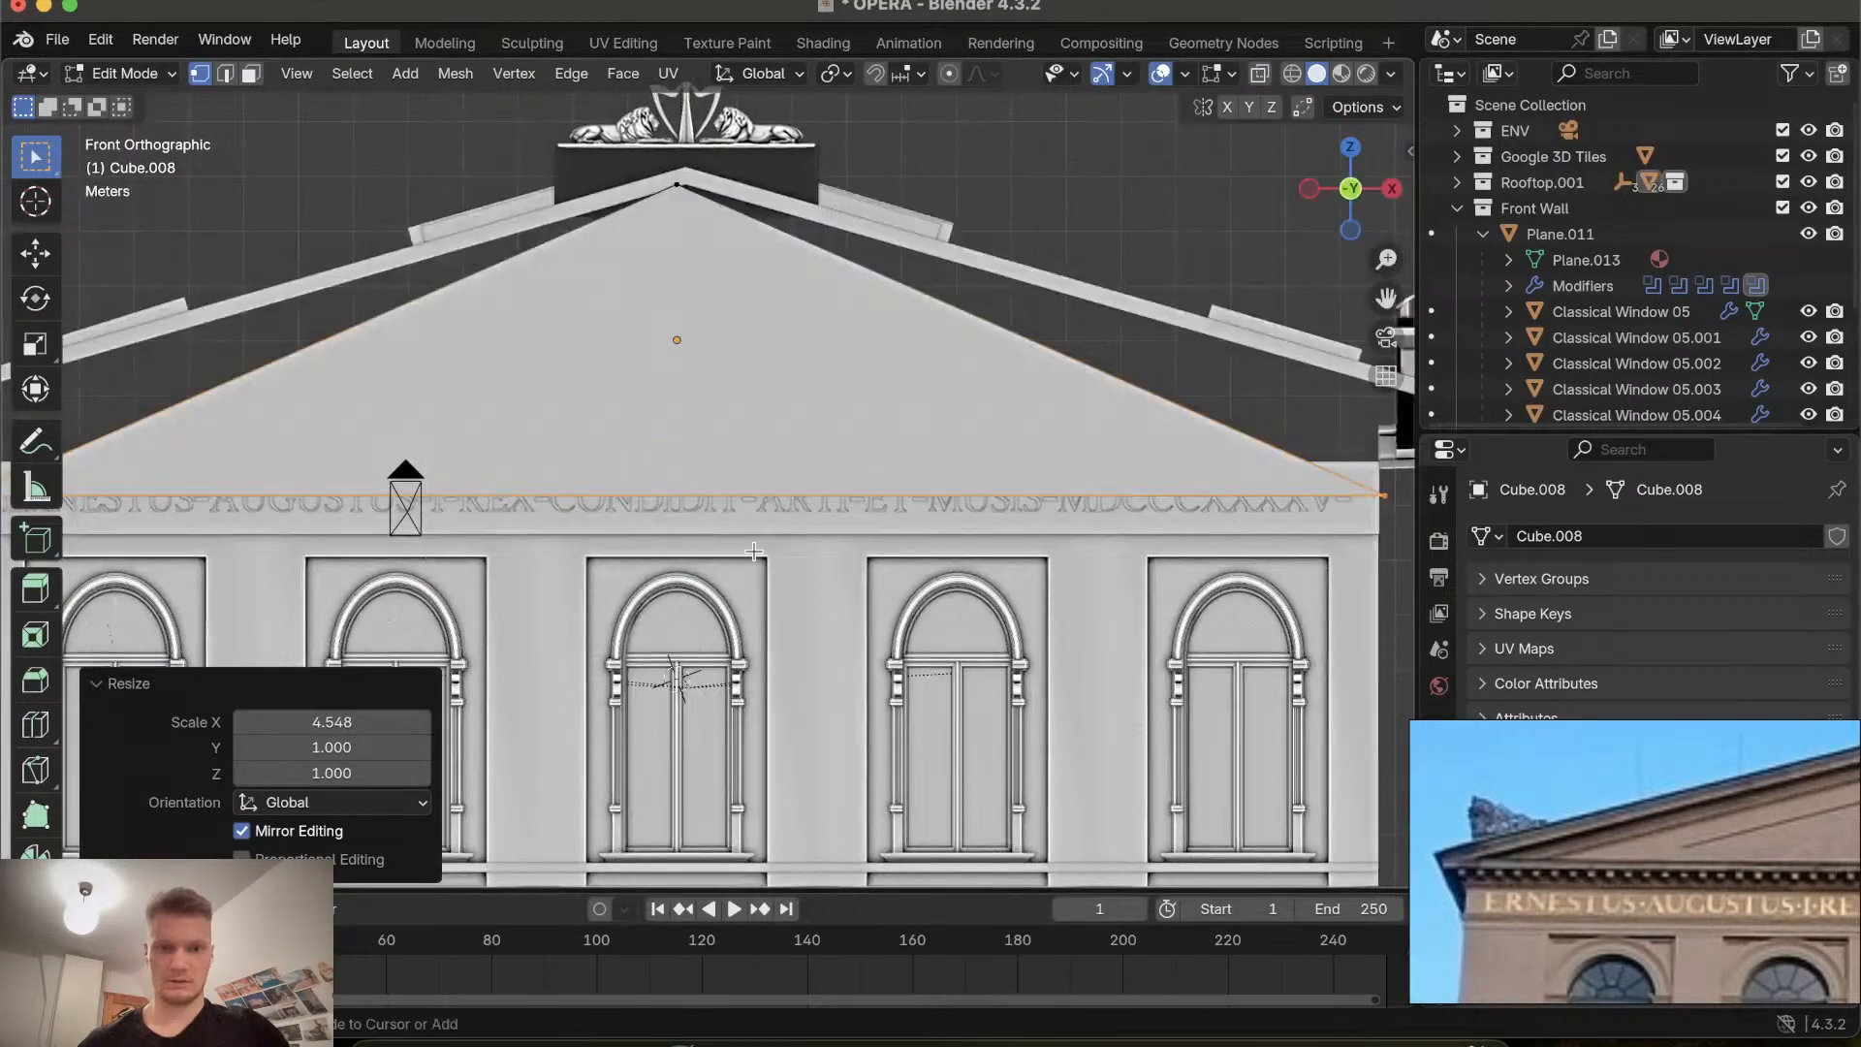
scroll(754, 552, down, 3)
scroll(754, 551, up, 3)
scroll(754, 551, down, 1)
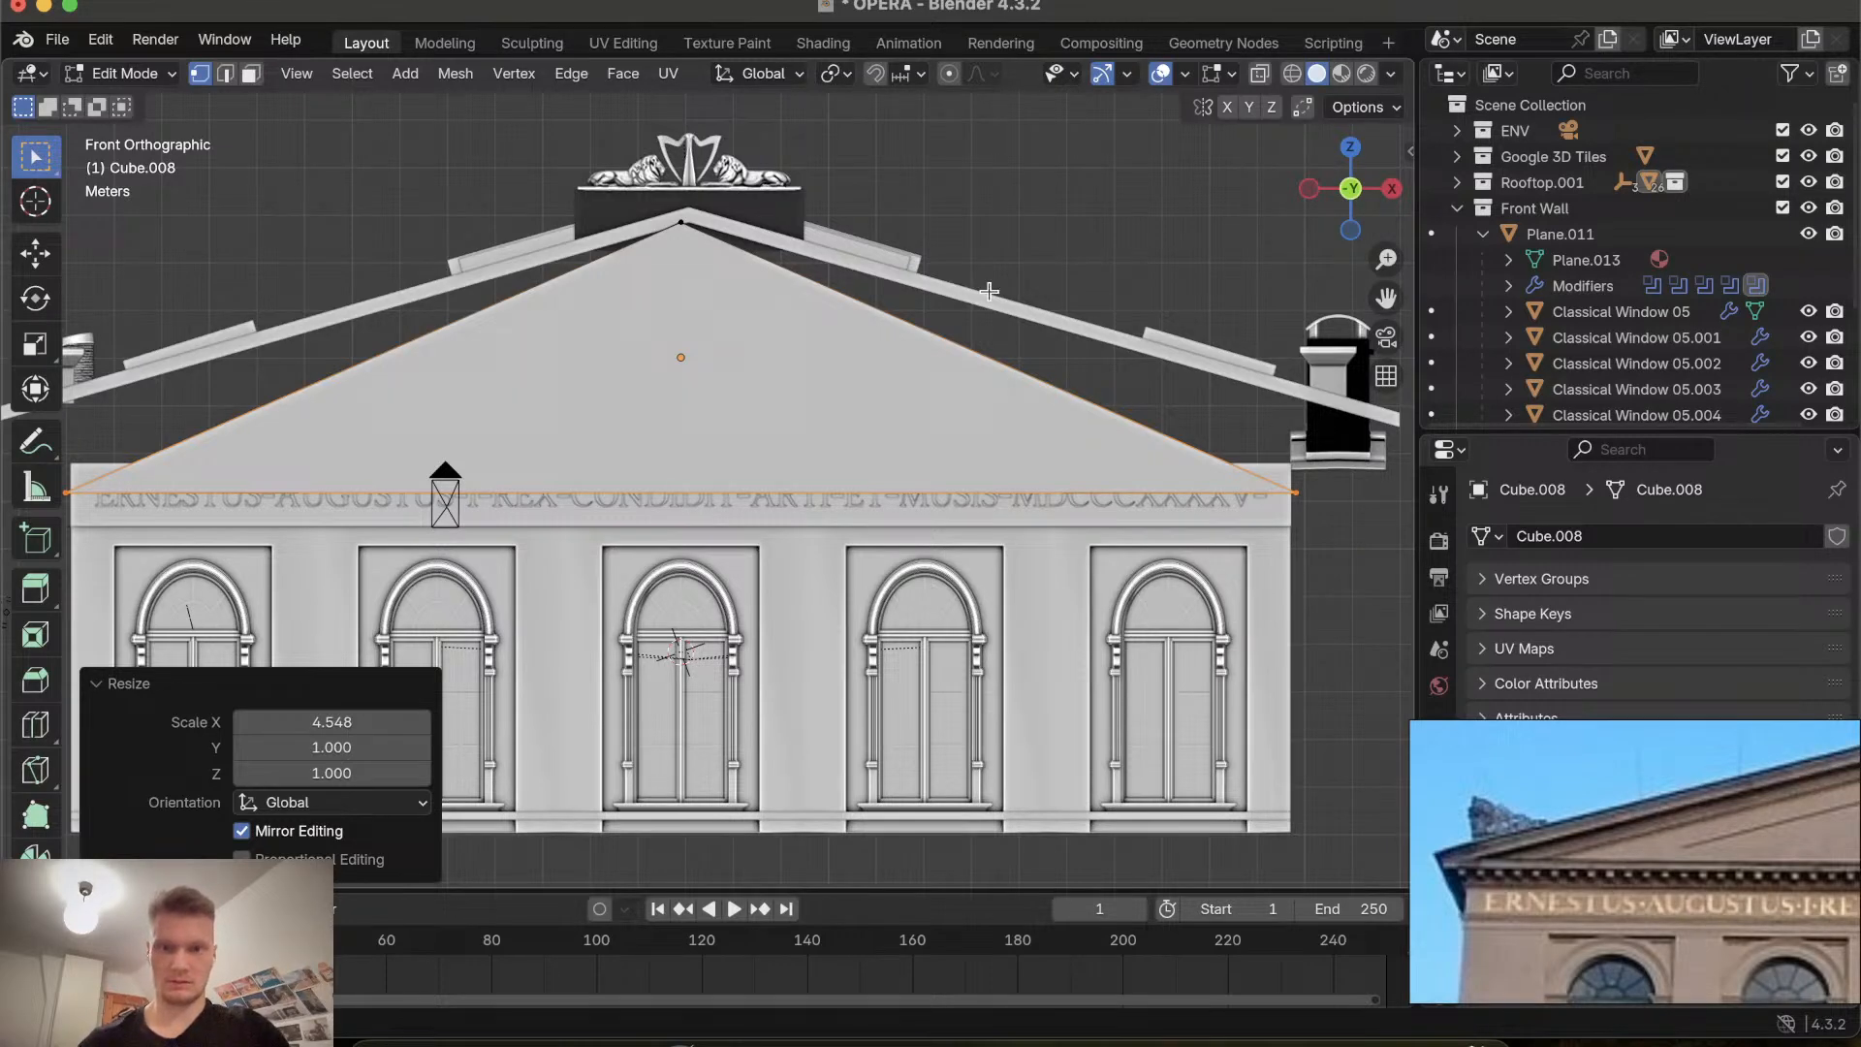
Turn on X-ray, box-select the gable's bottom vertices, and undo back to the unscaled base.
click(1260, 74)
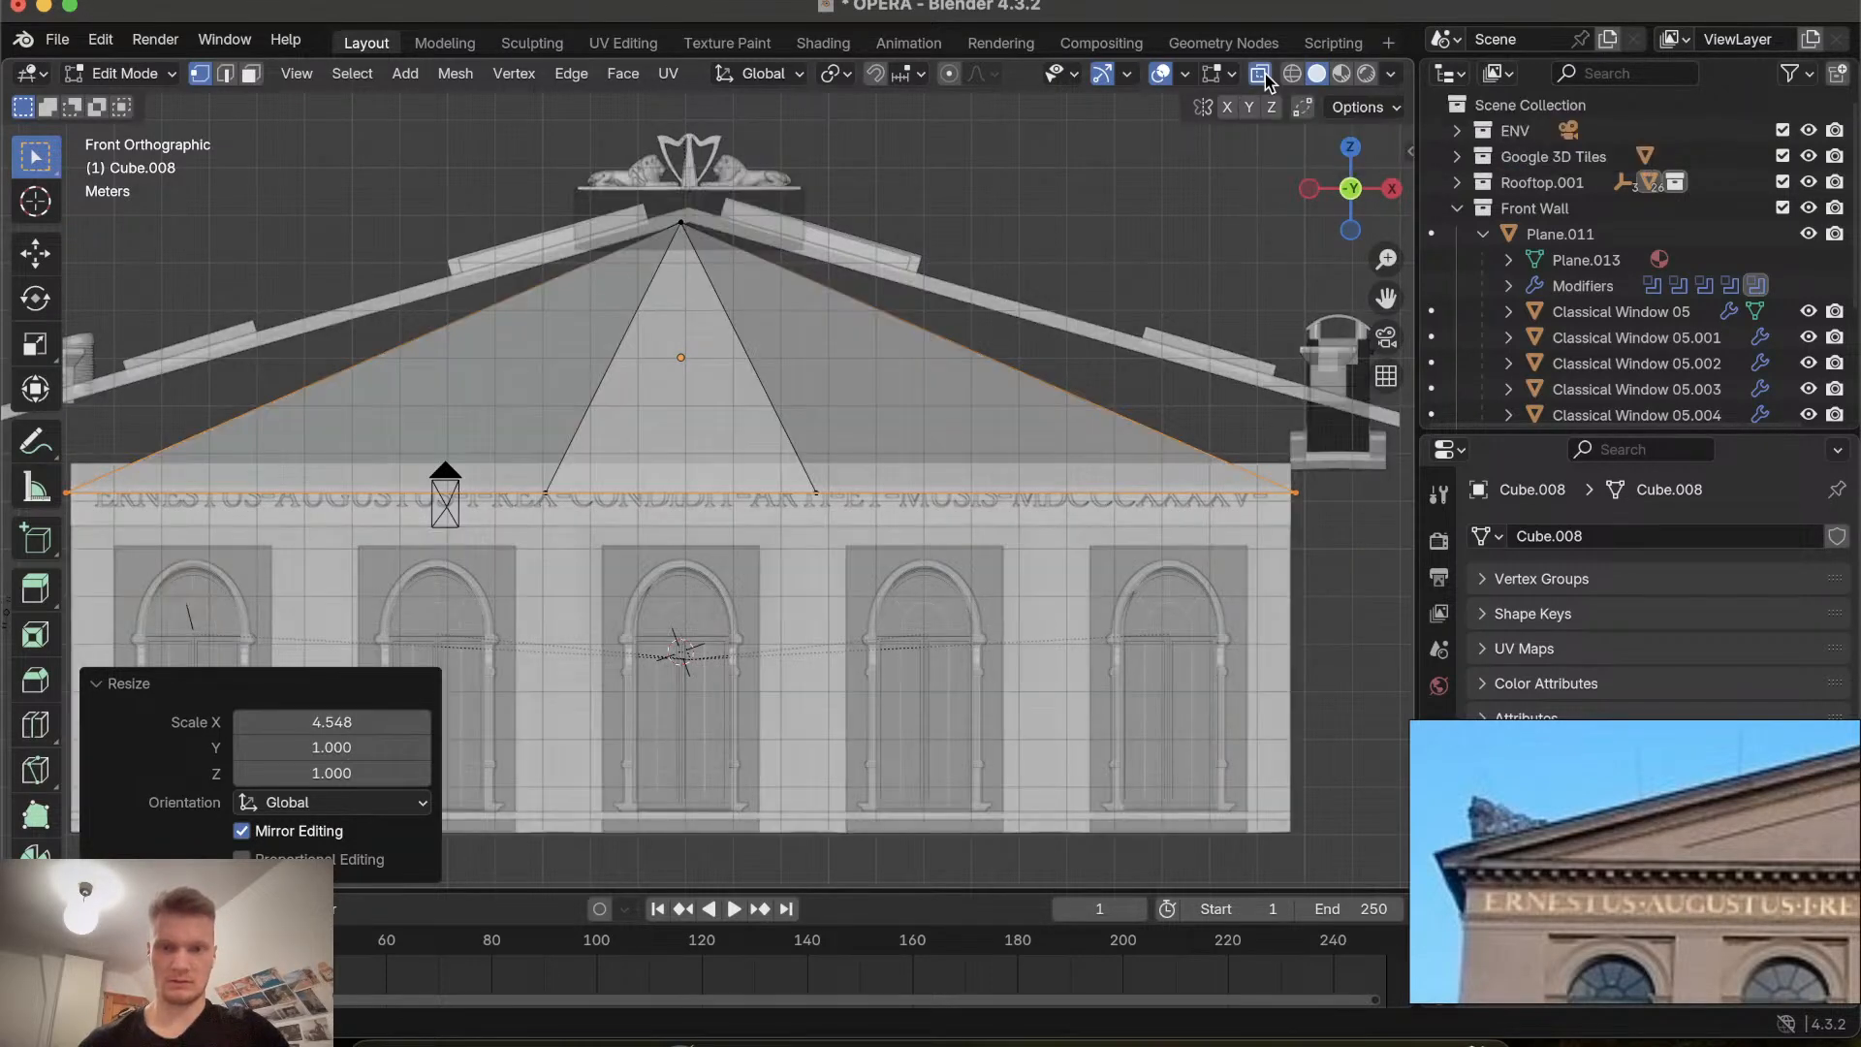
scroll(1294, 513, down, 2)
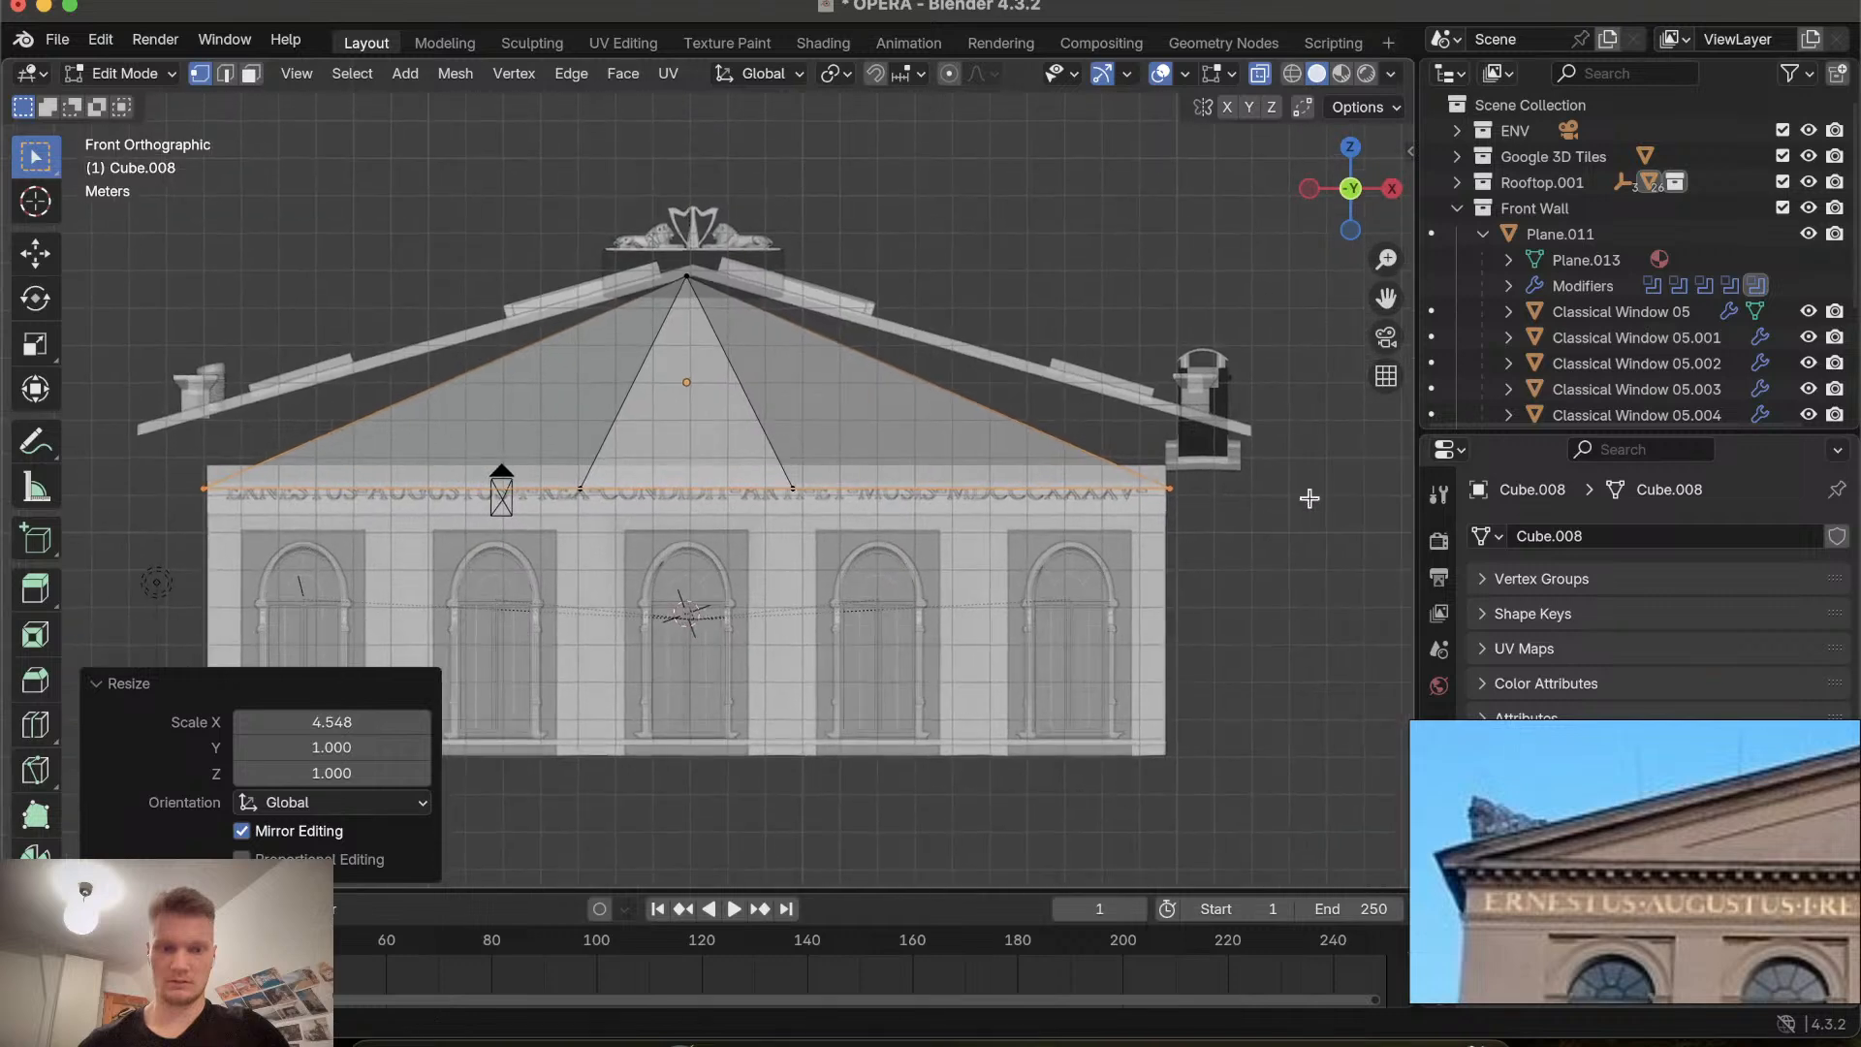
click(95, 472)
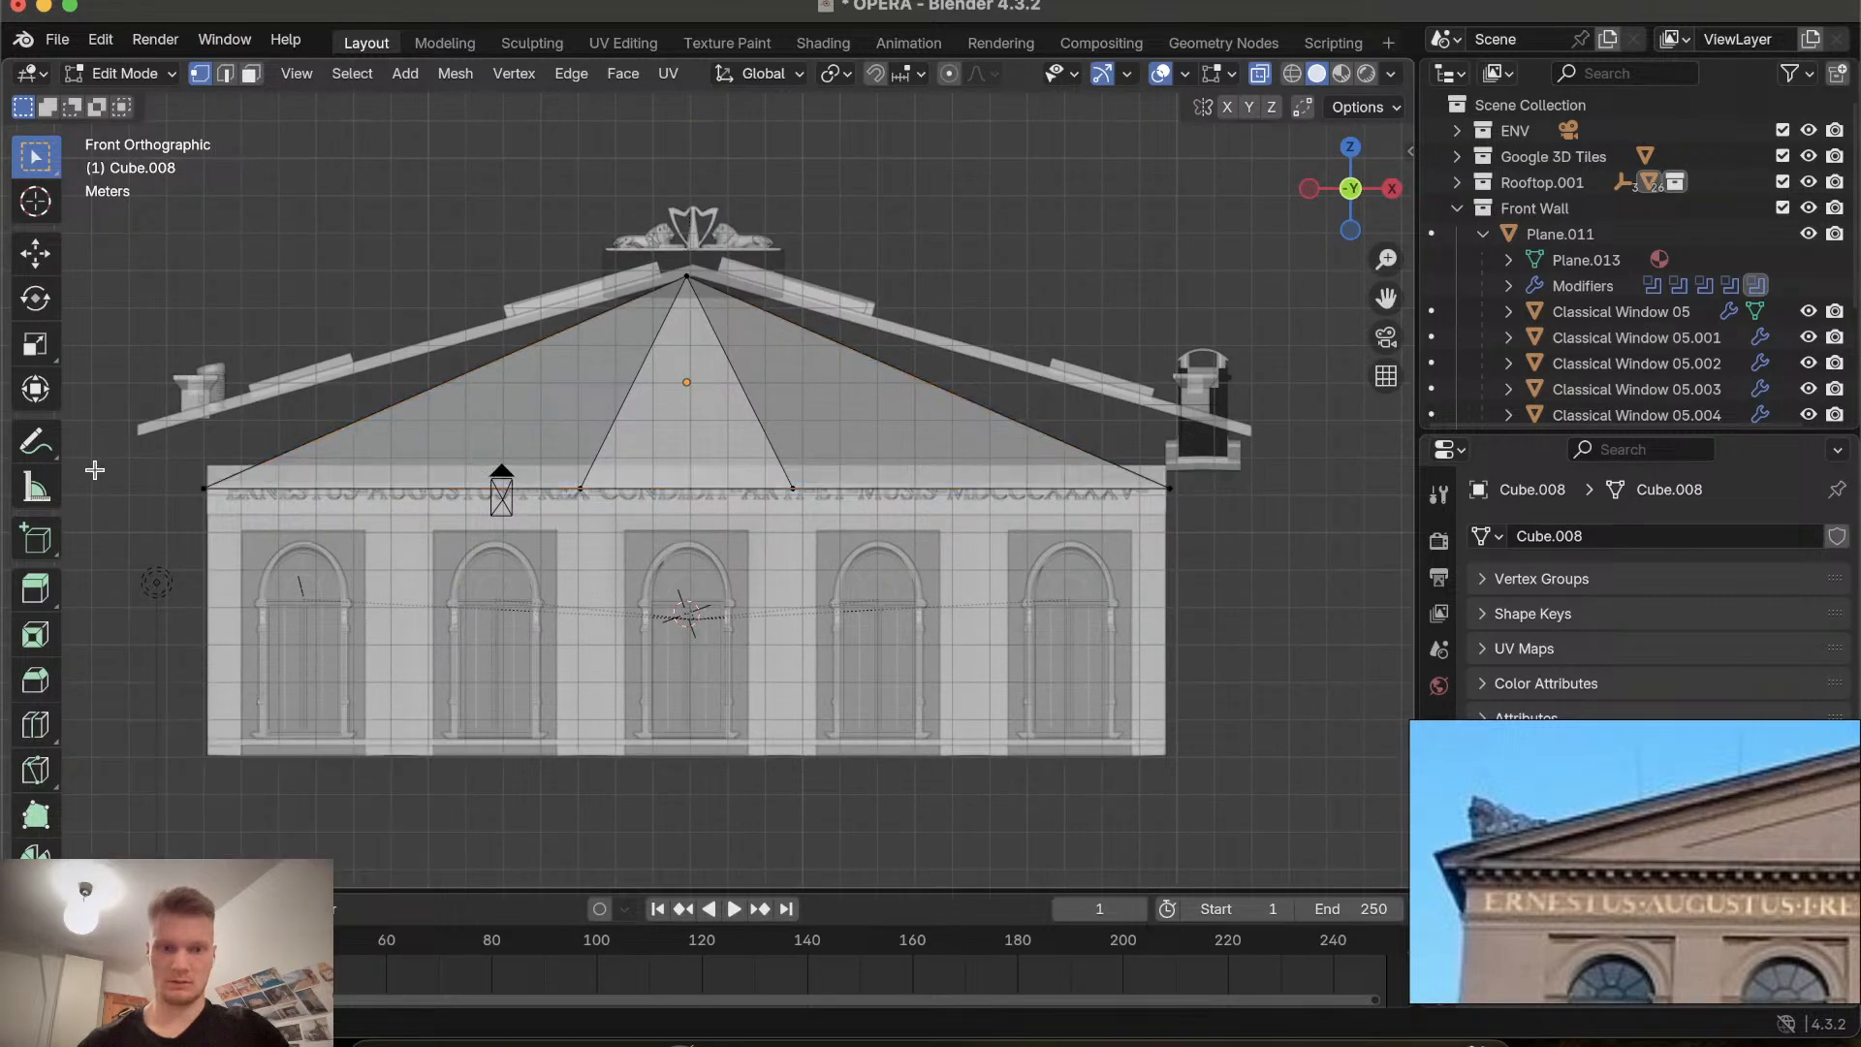
drag(95, 472, 1349, 521)
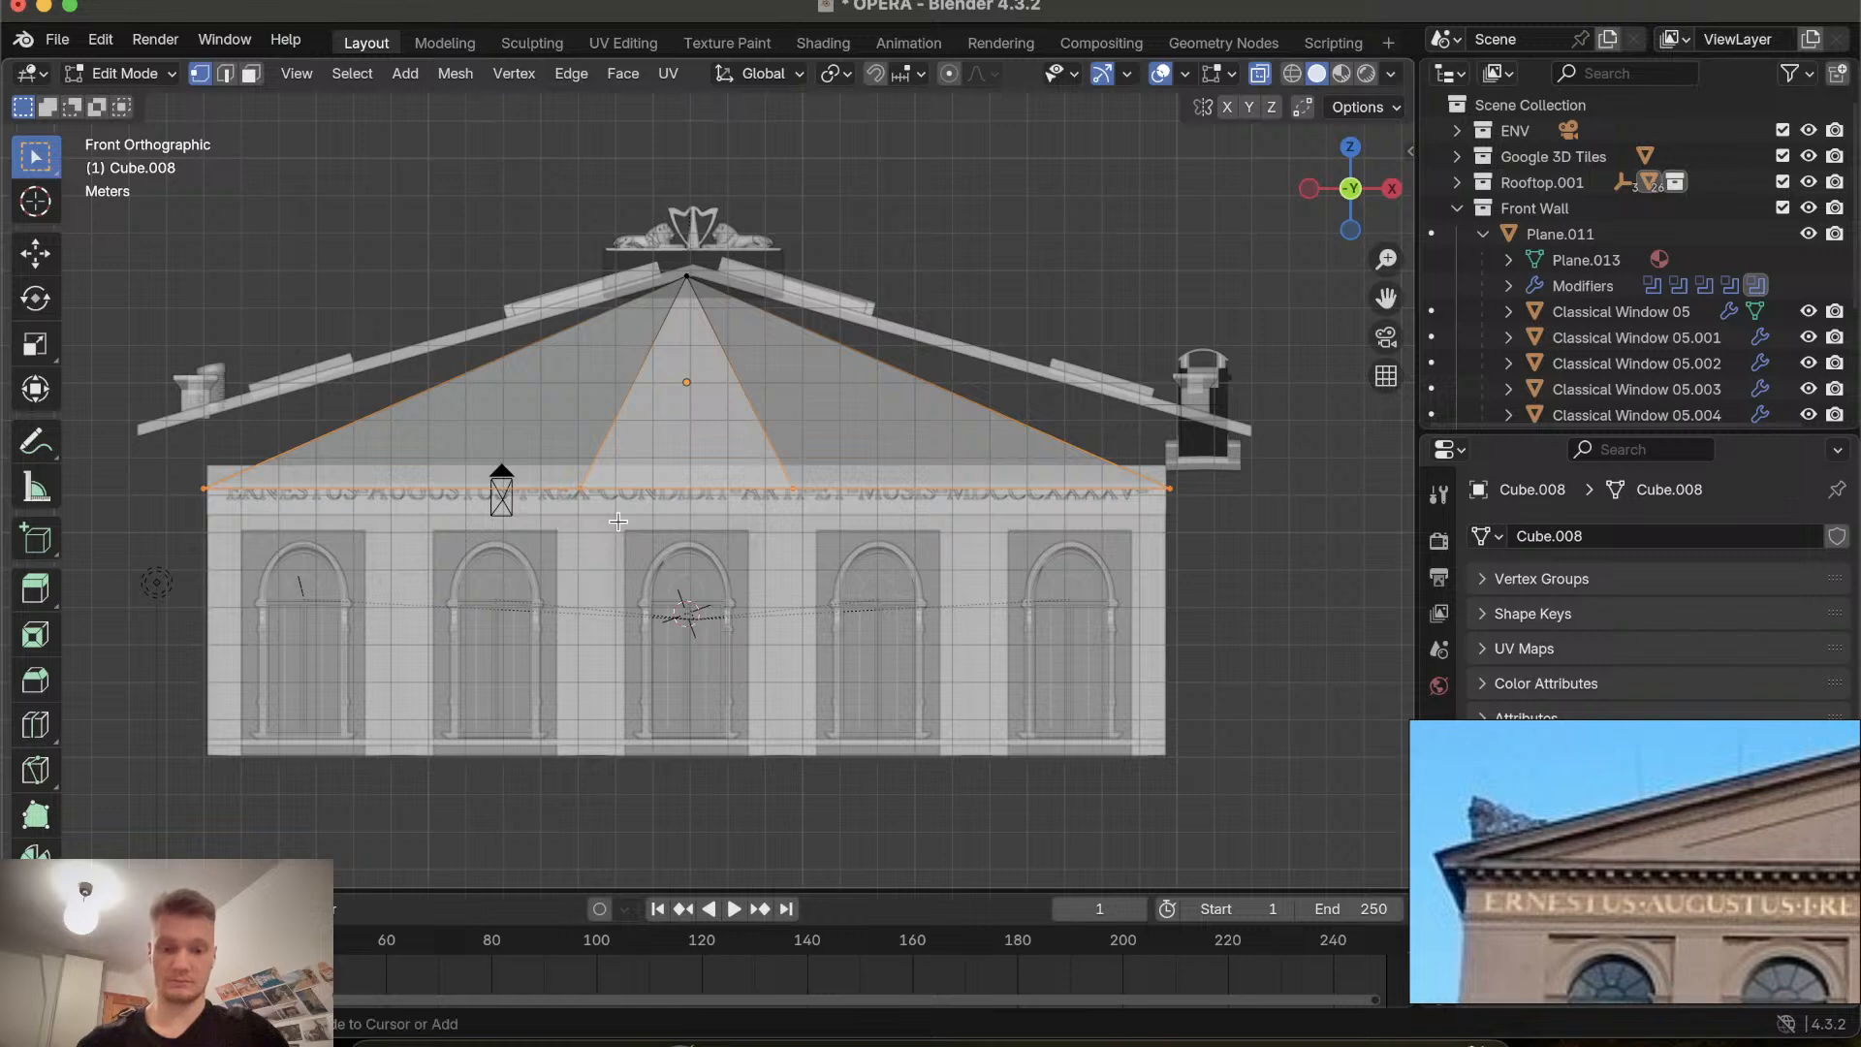
key(super+z)
key(super+z)
key(super+z)
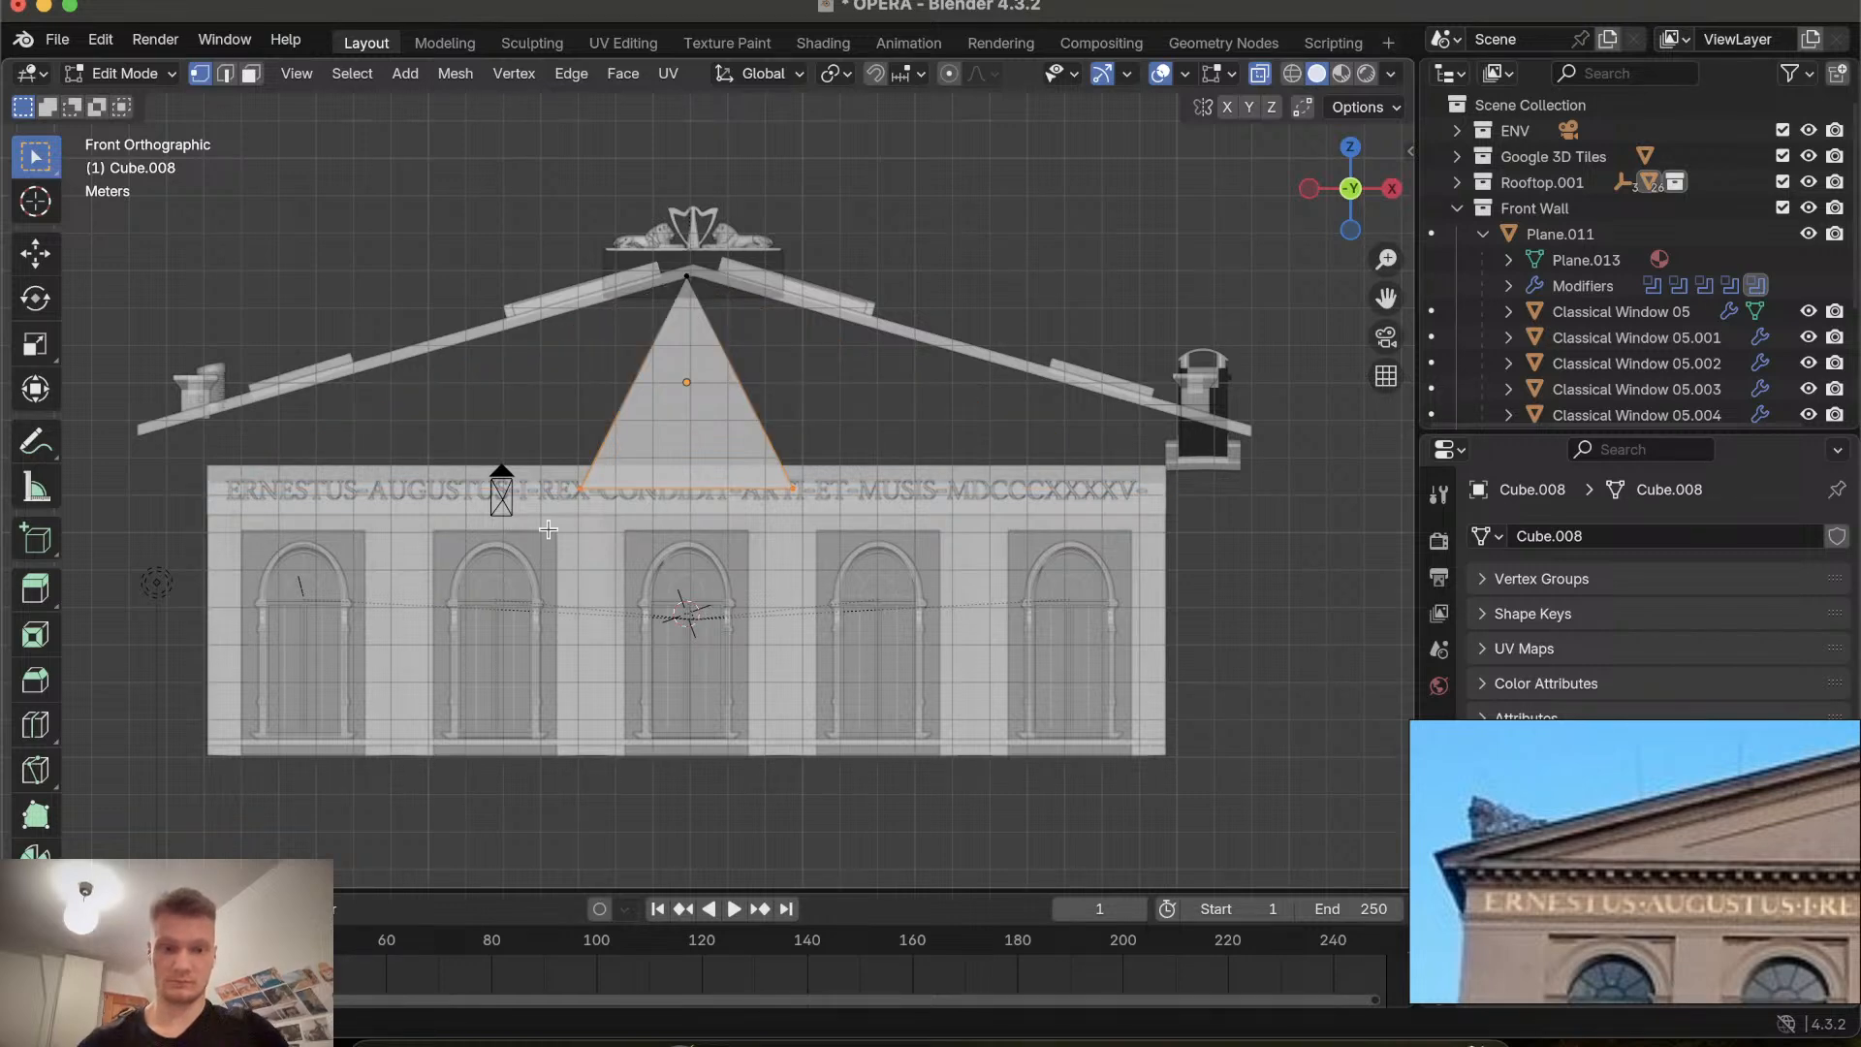
Select the prism's bottom vertices and scale them along X by about 4.507 to match the facade width.
drag(785, 463, 855, 455)
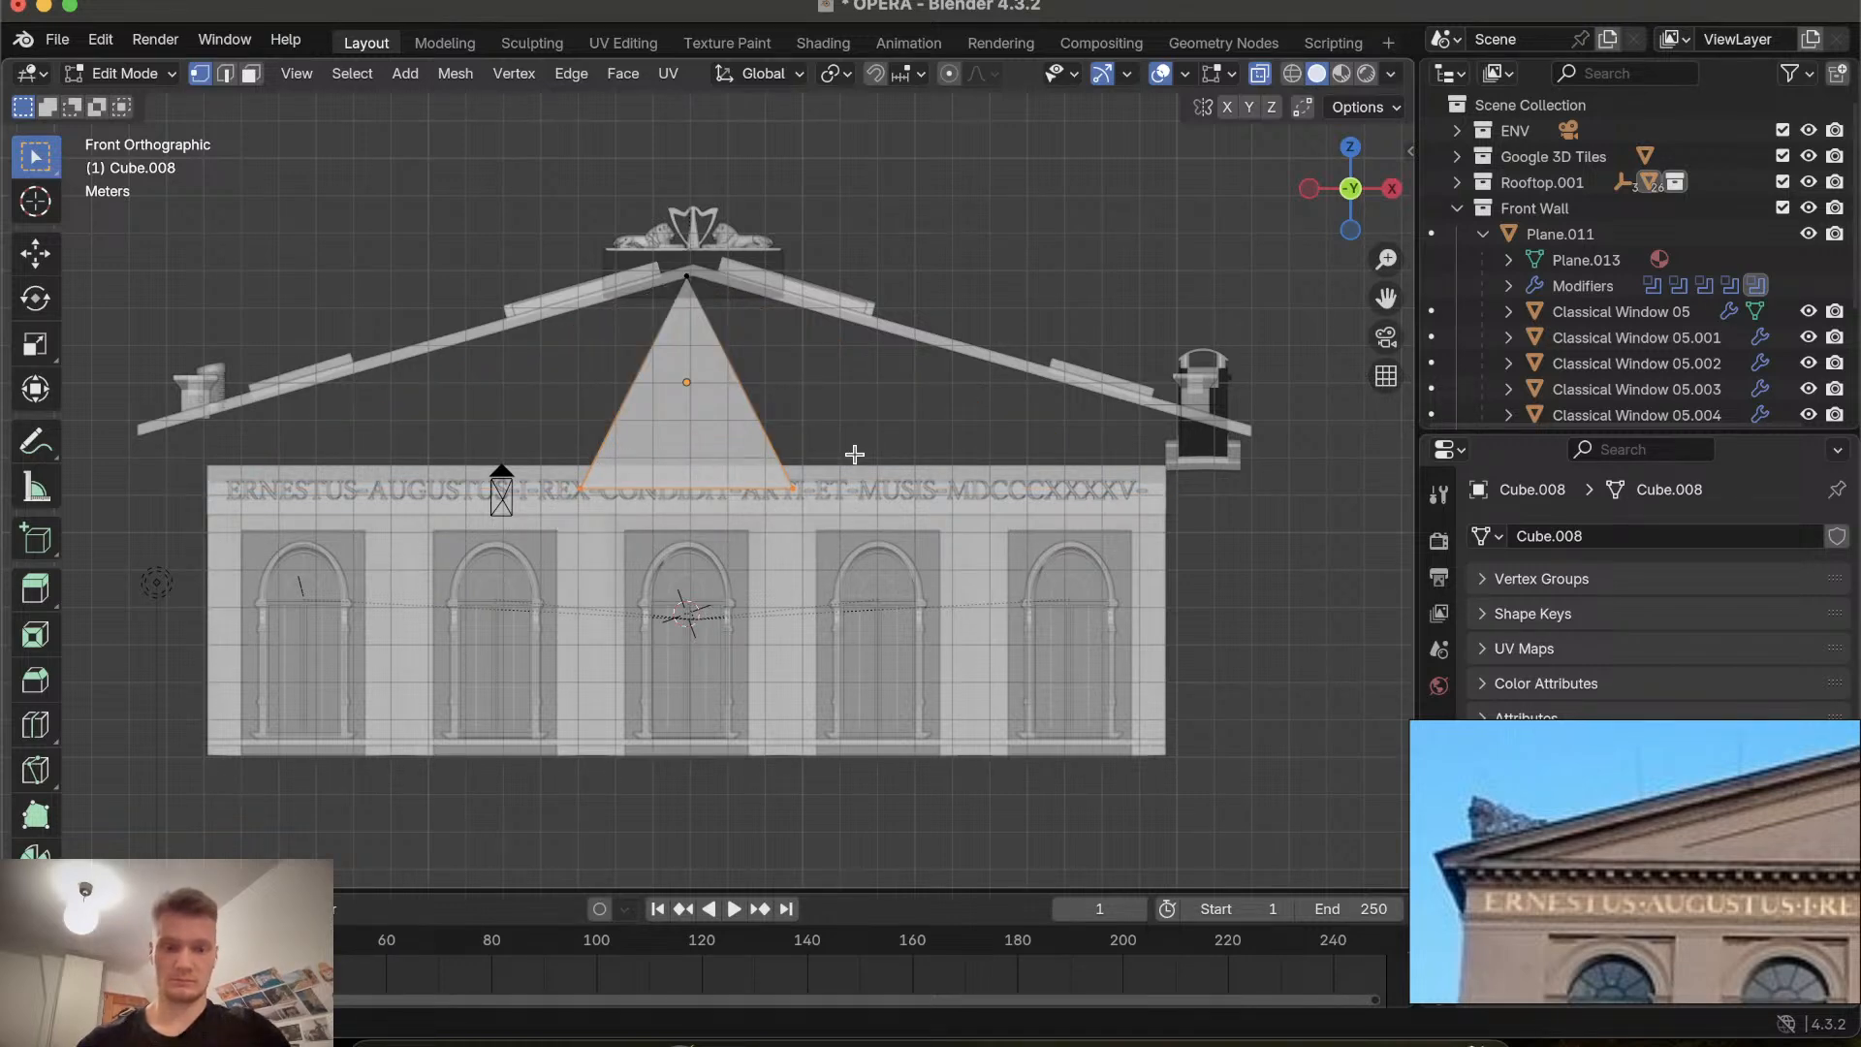
key(s)
key(x)
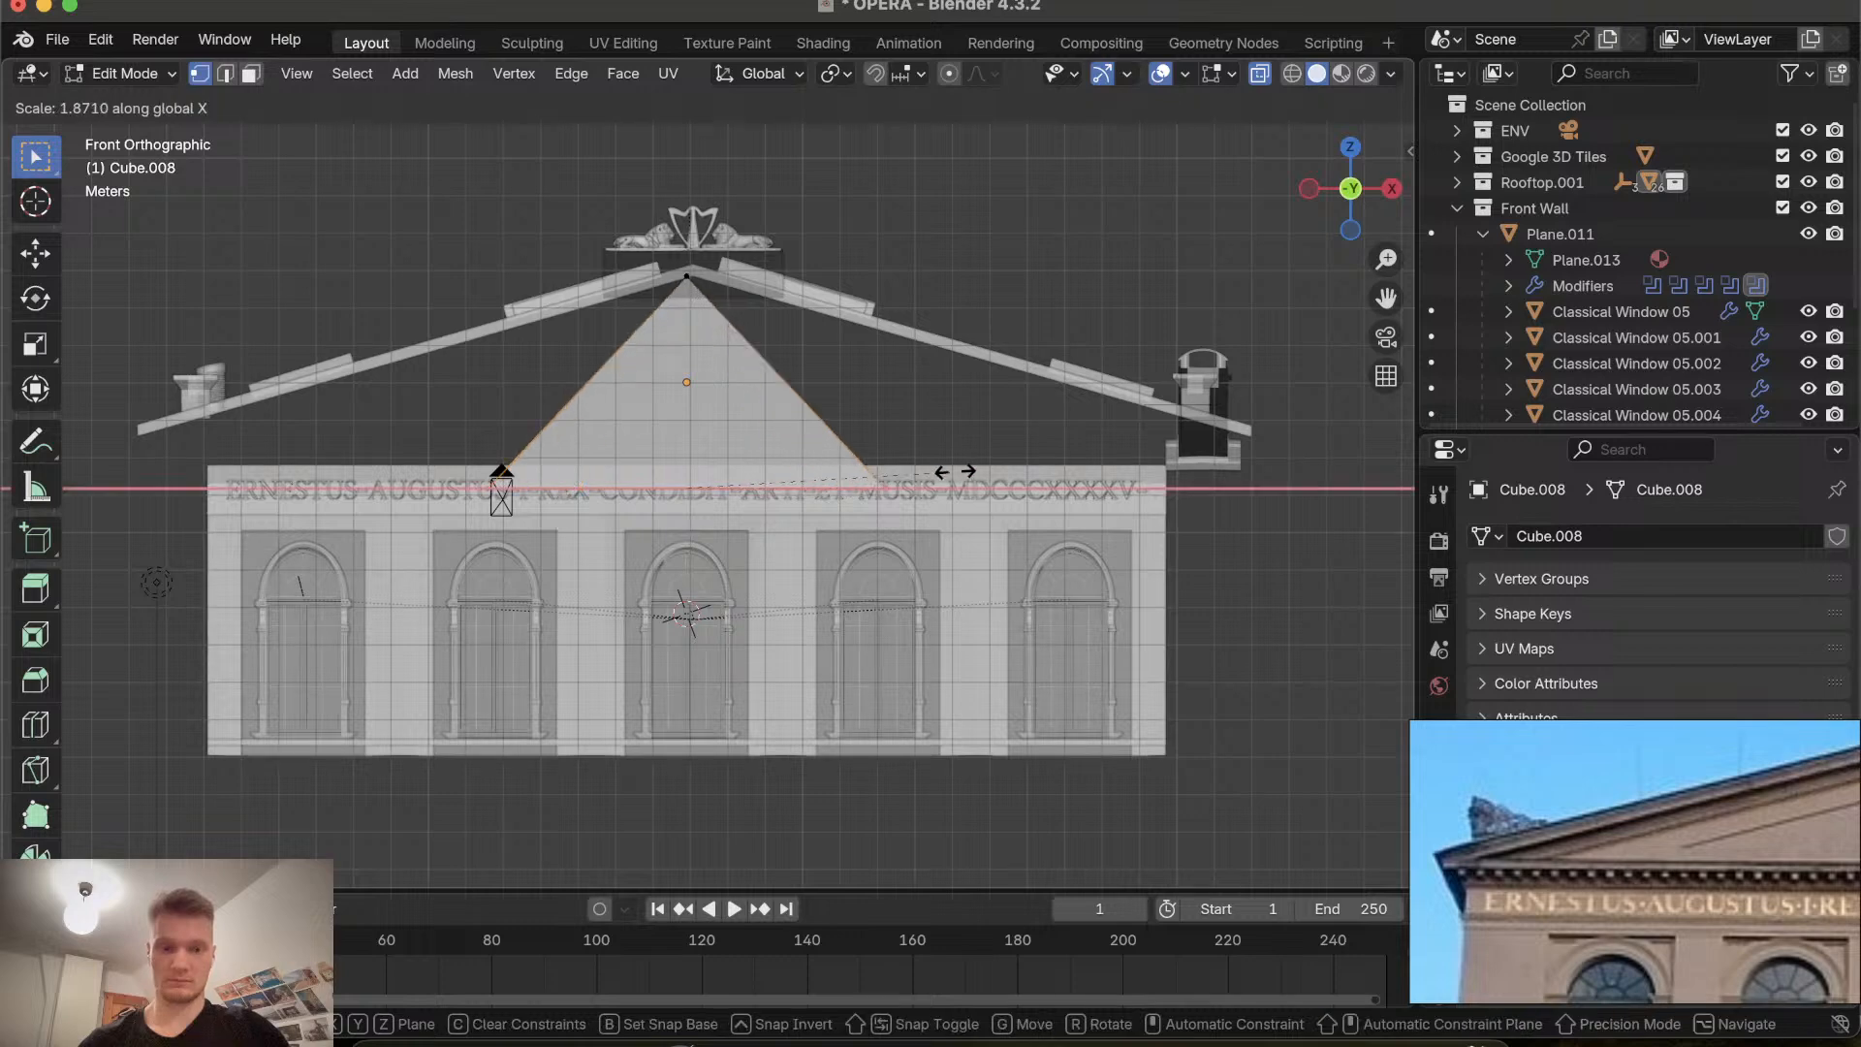
click(1328, 444)
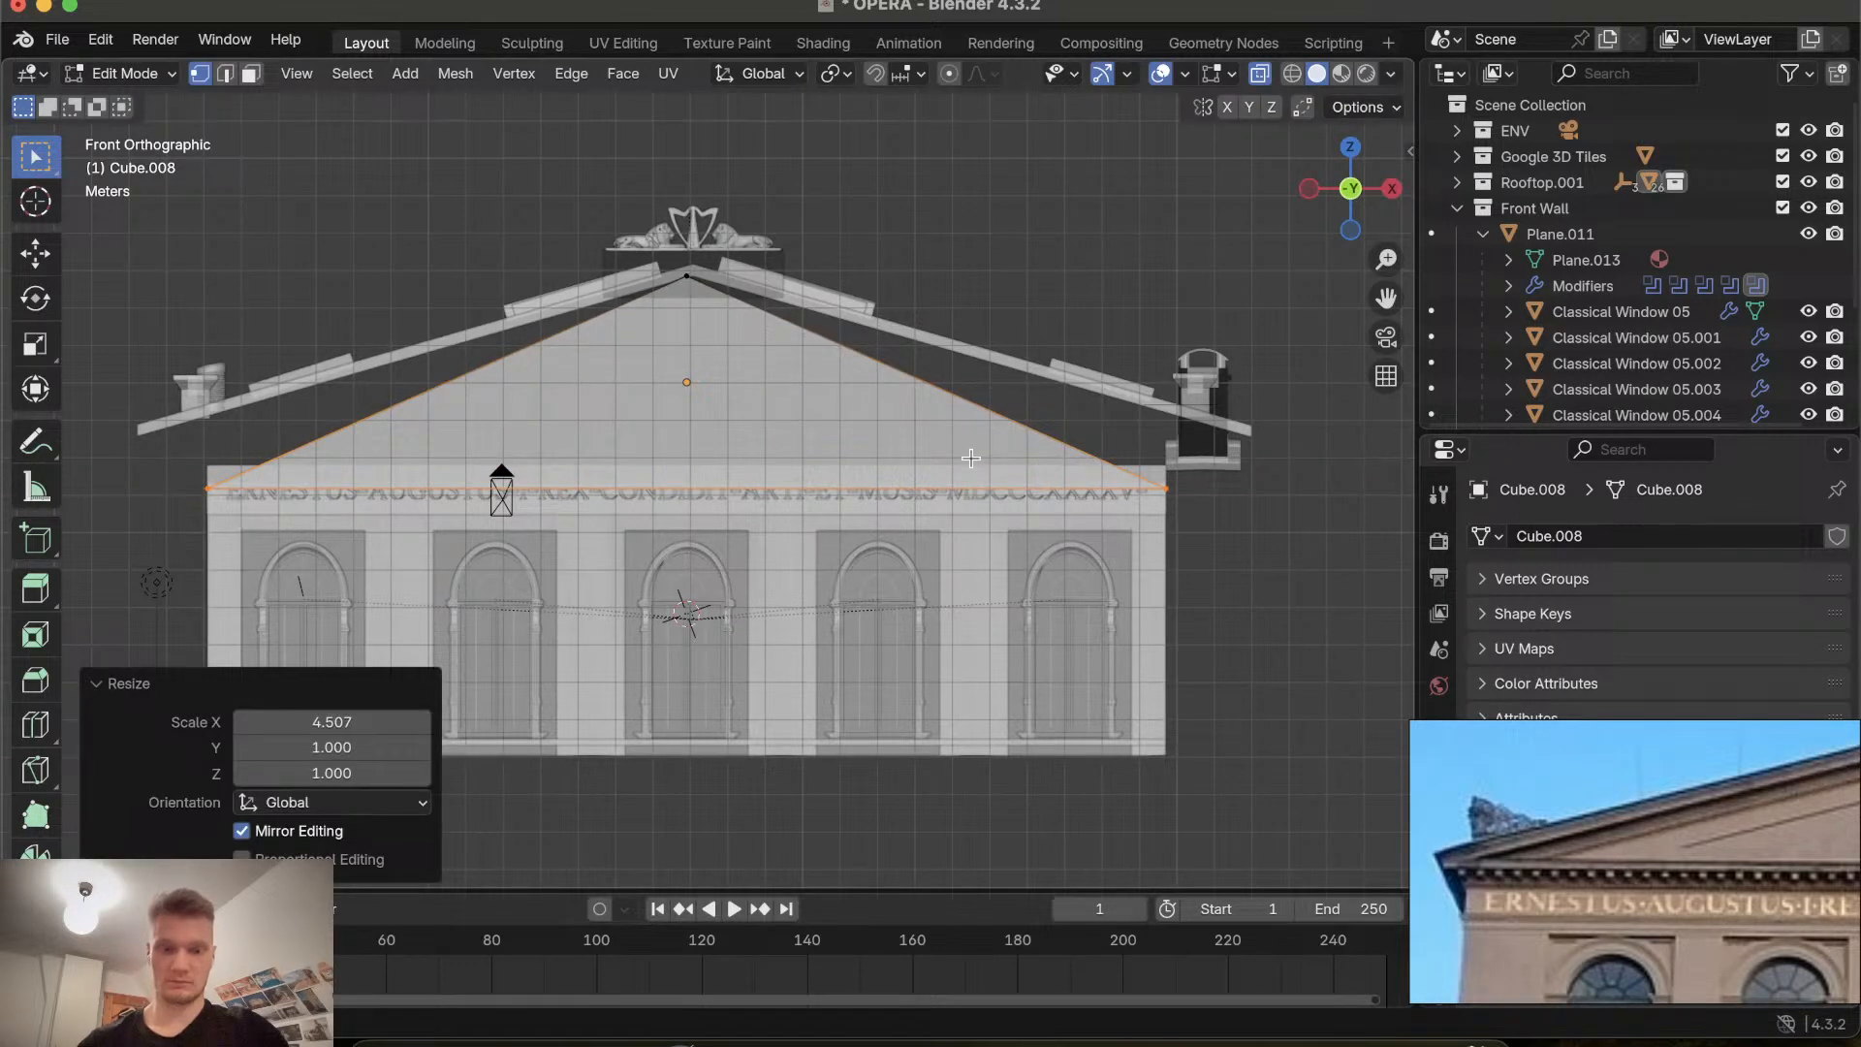
Raise the selected bottom vertices about 0.62 m along Z.
key(g)
key(z)
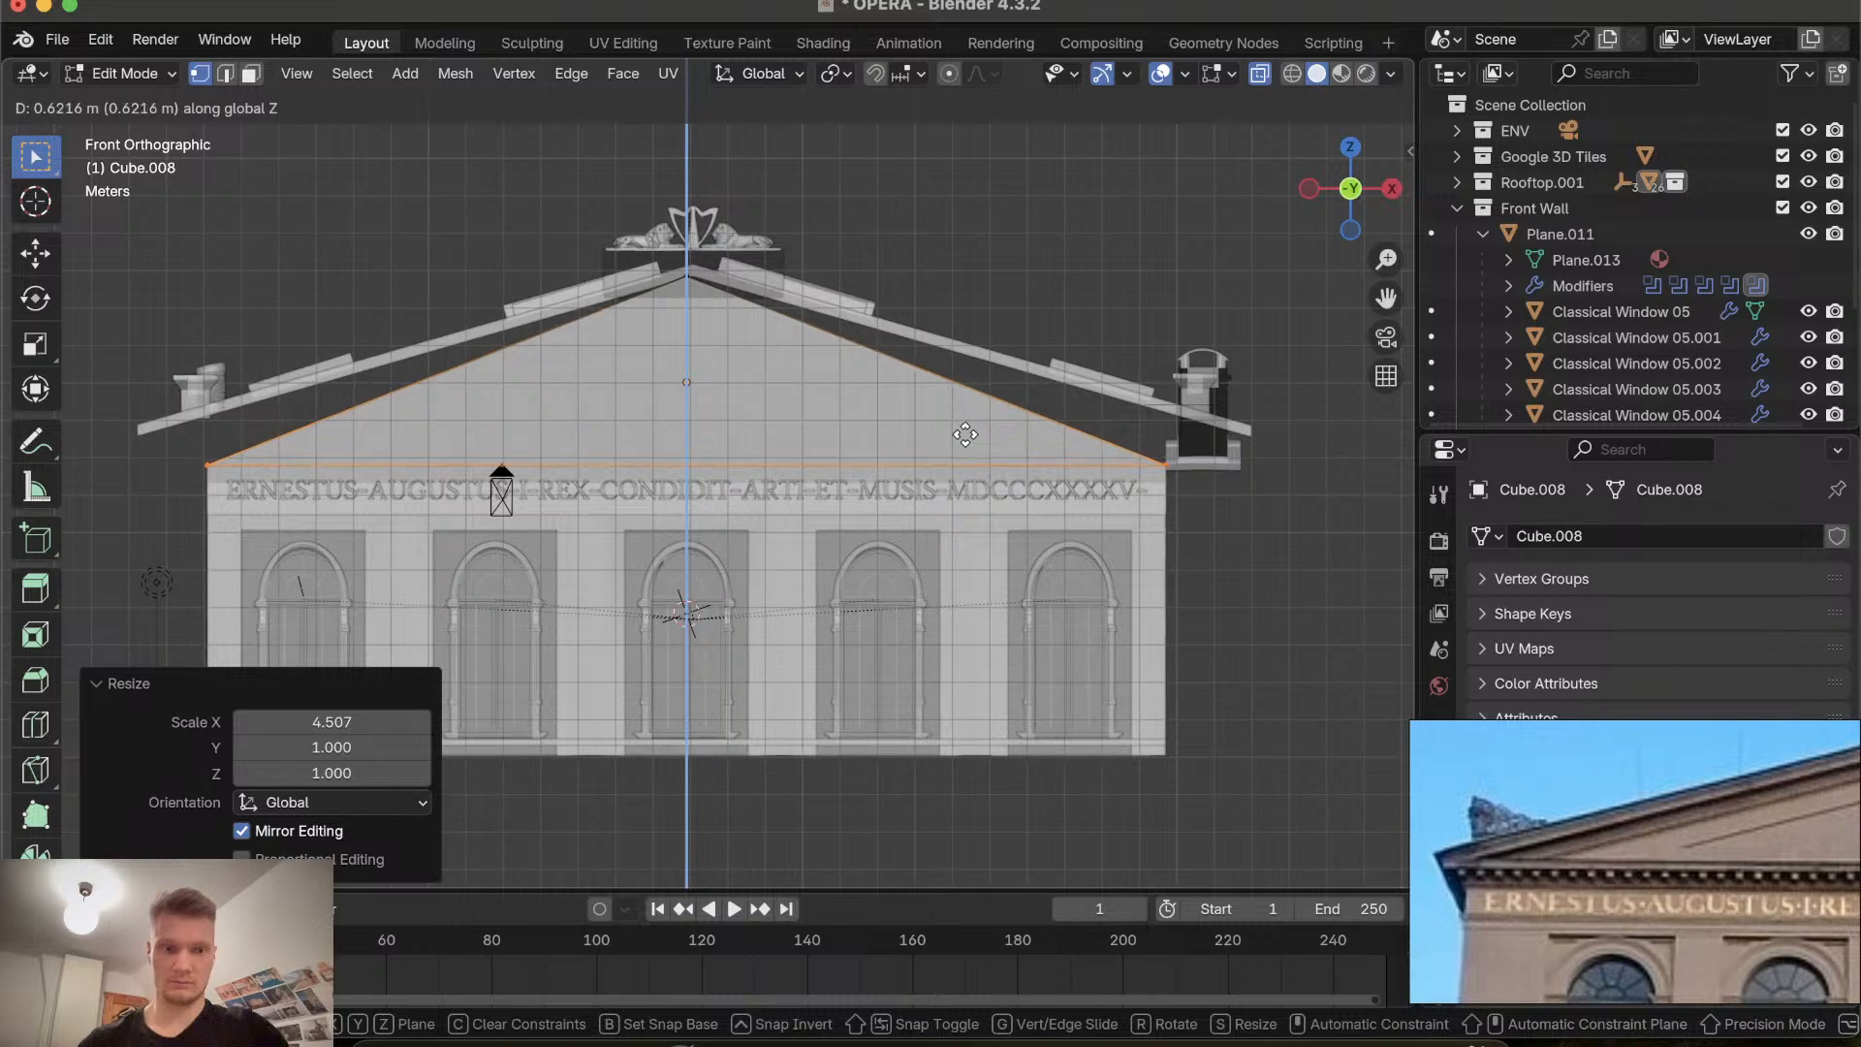
click(964, 434)
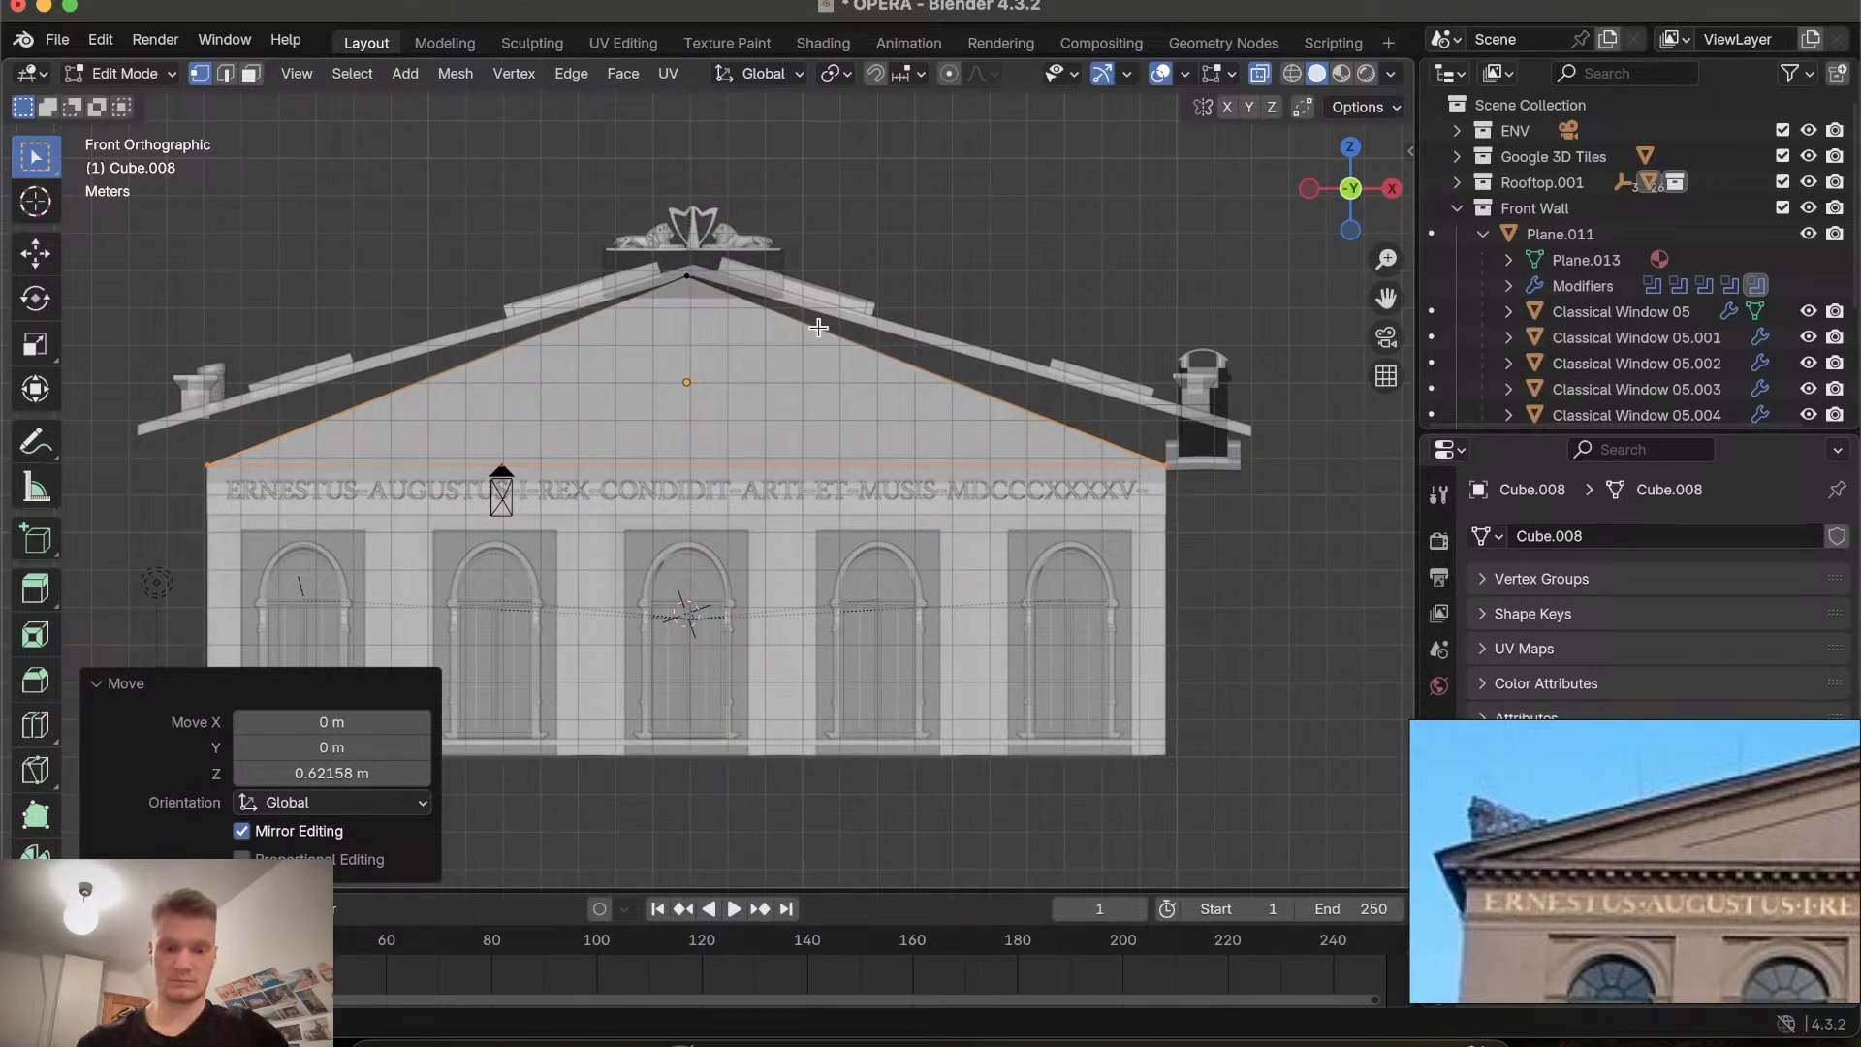
Raise the selected bottom vertices a further 1.17 m along Z to meet the roof's base.
key(g)
key(z)
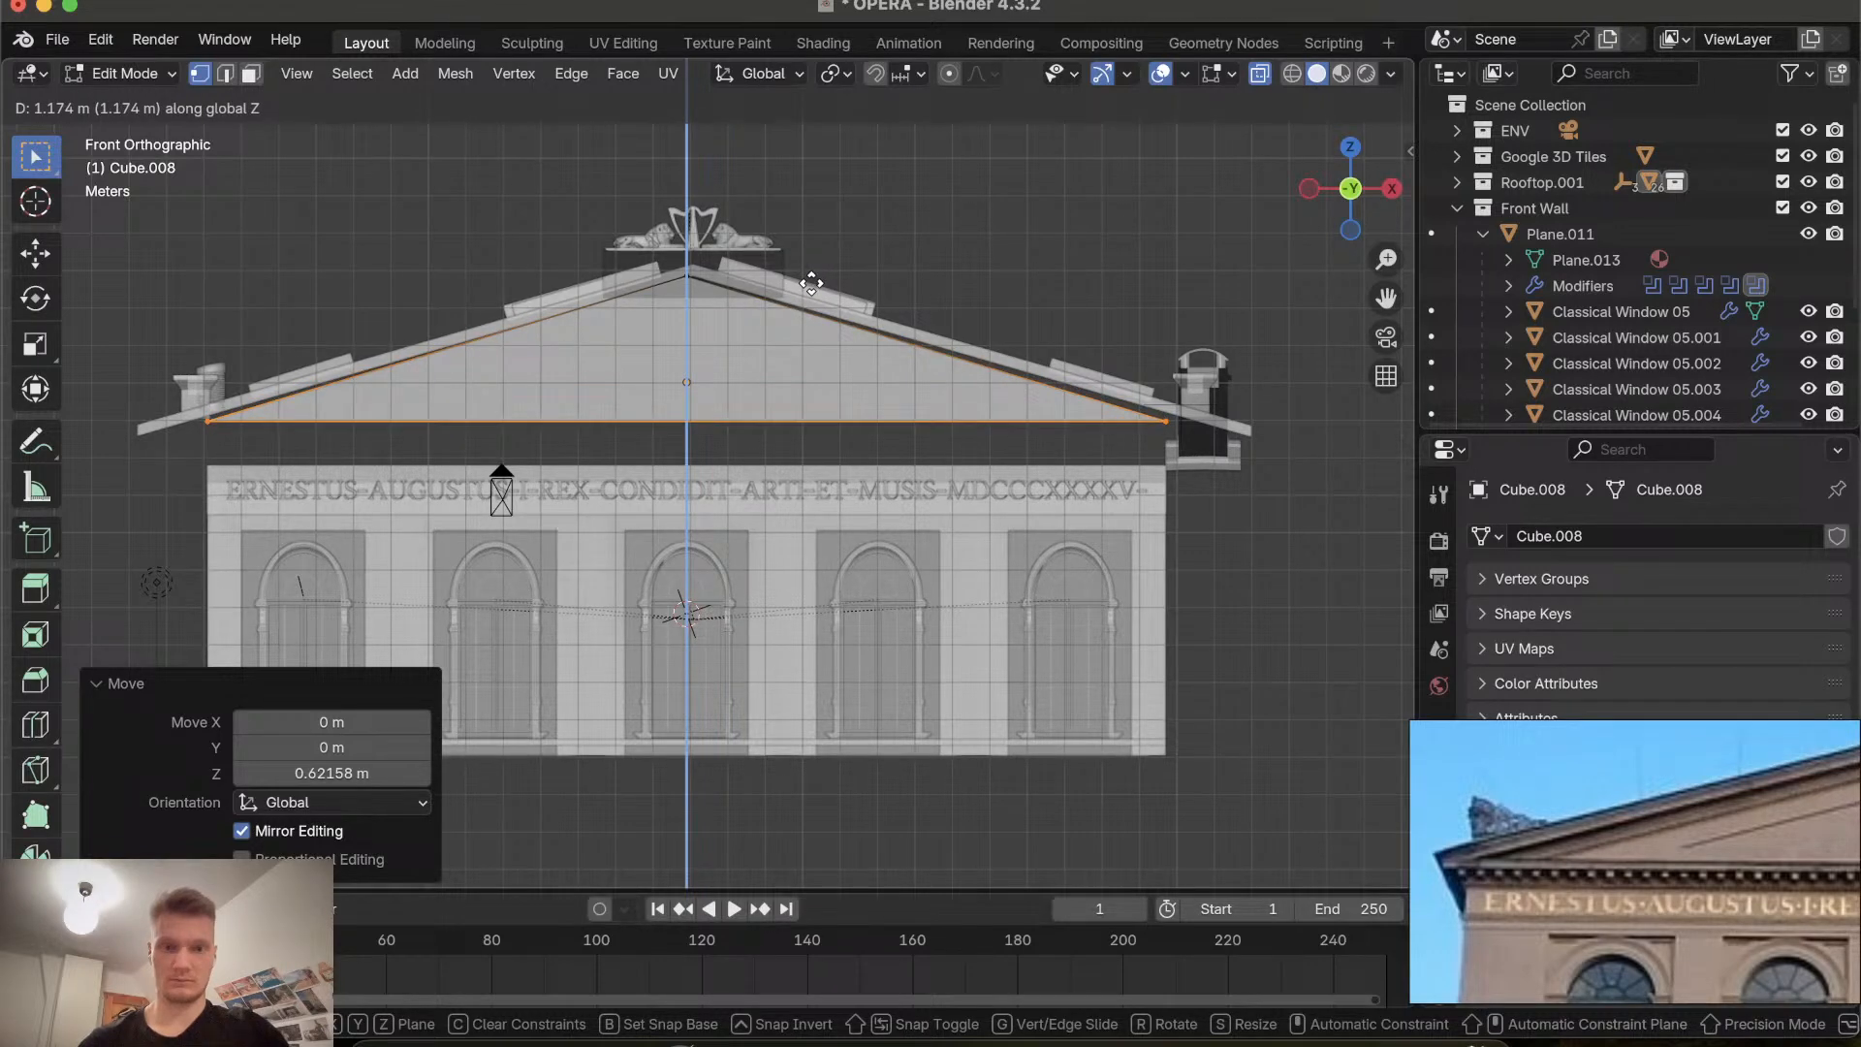
click(811, 283)
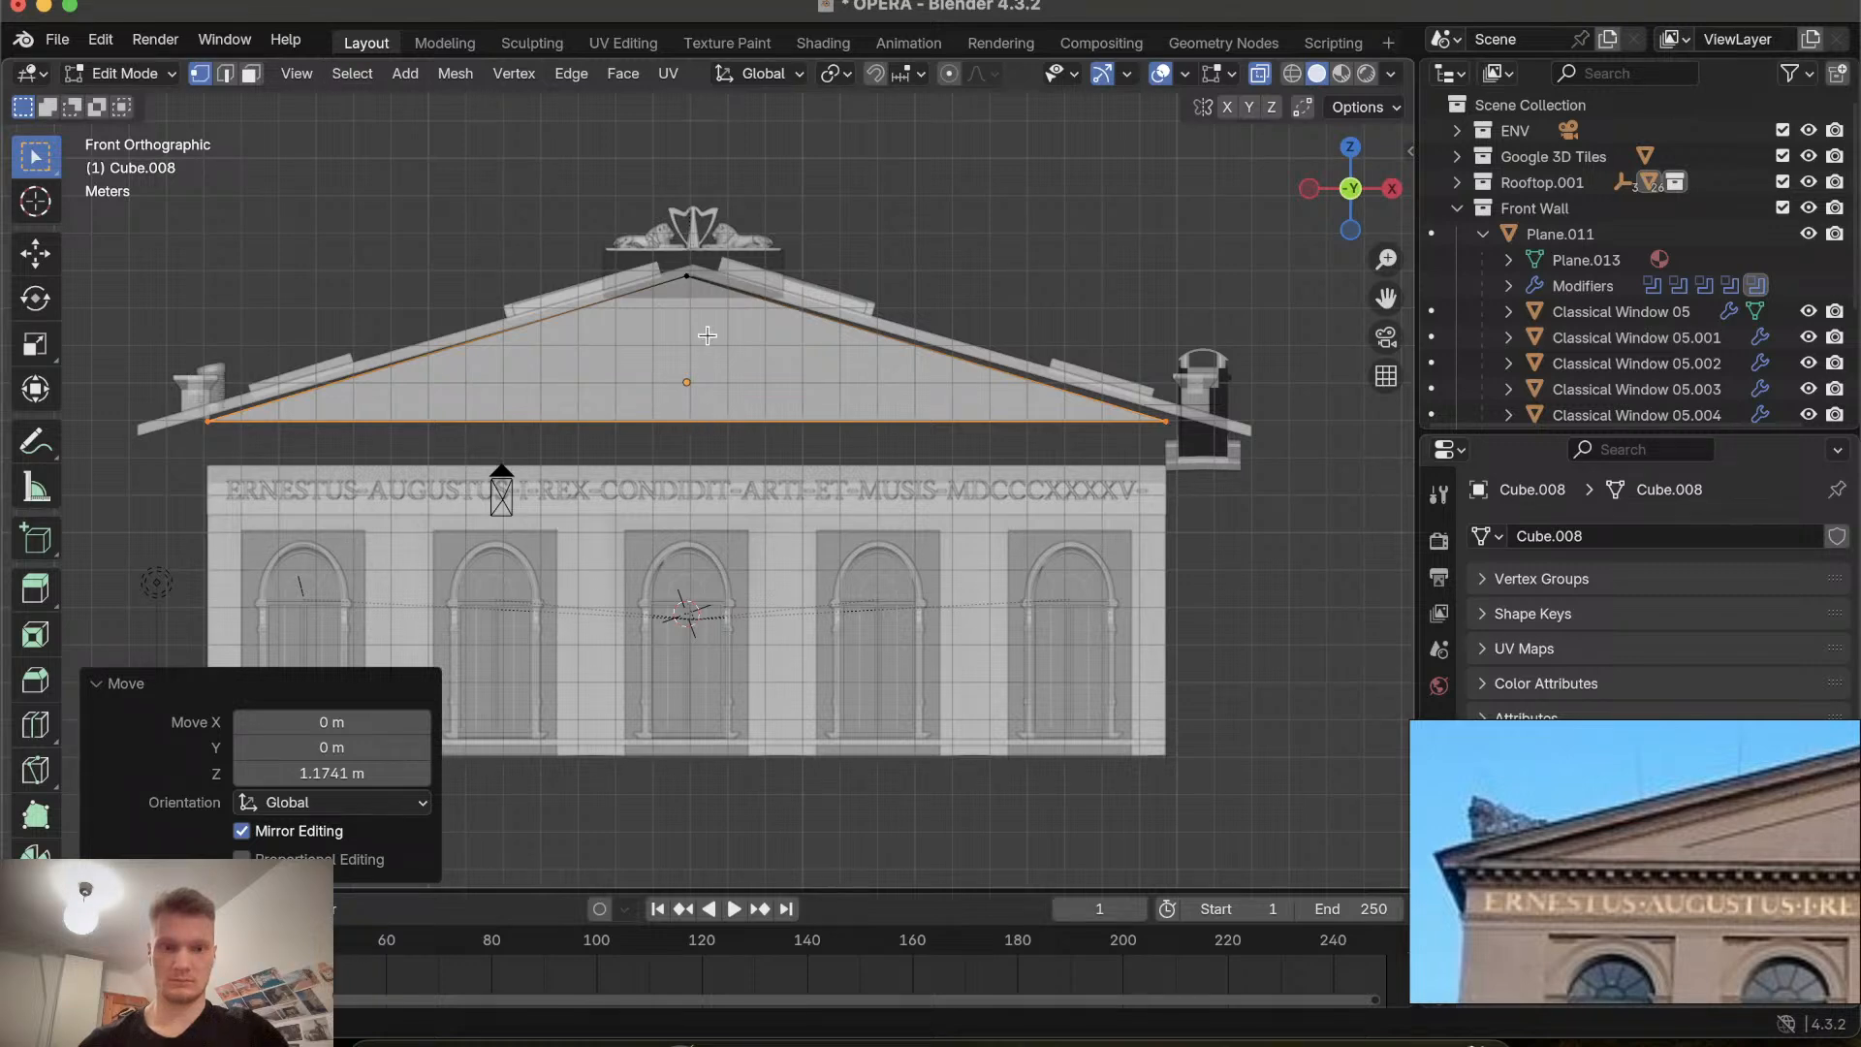
Deselect all, box-select the prism's end-face vertices, and move them about -23.8 m along Y to thin the gable.
key(alt+a)
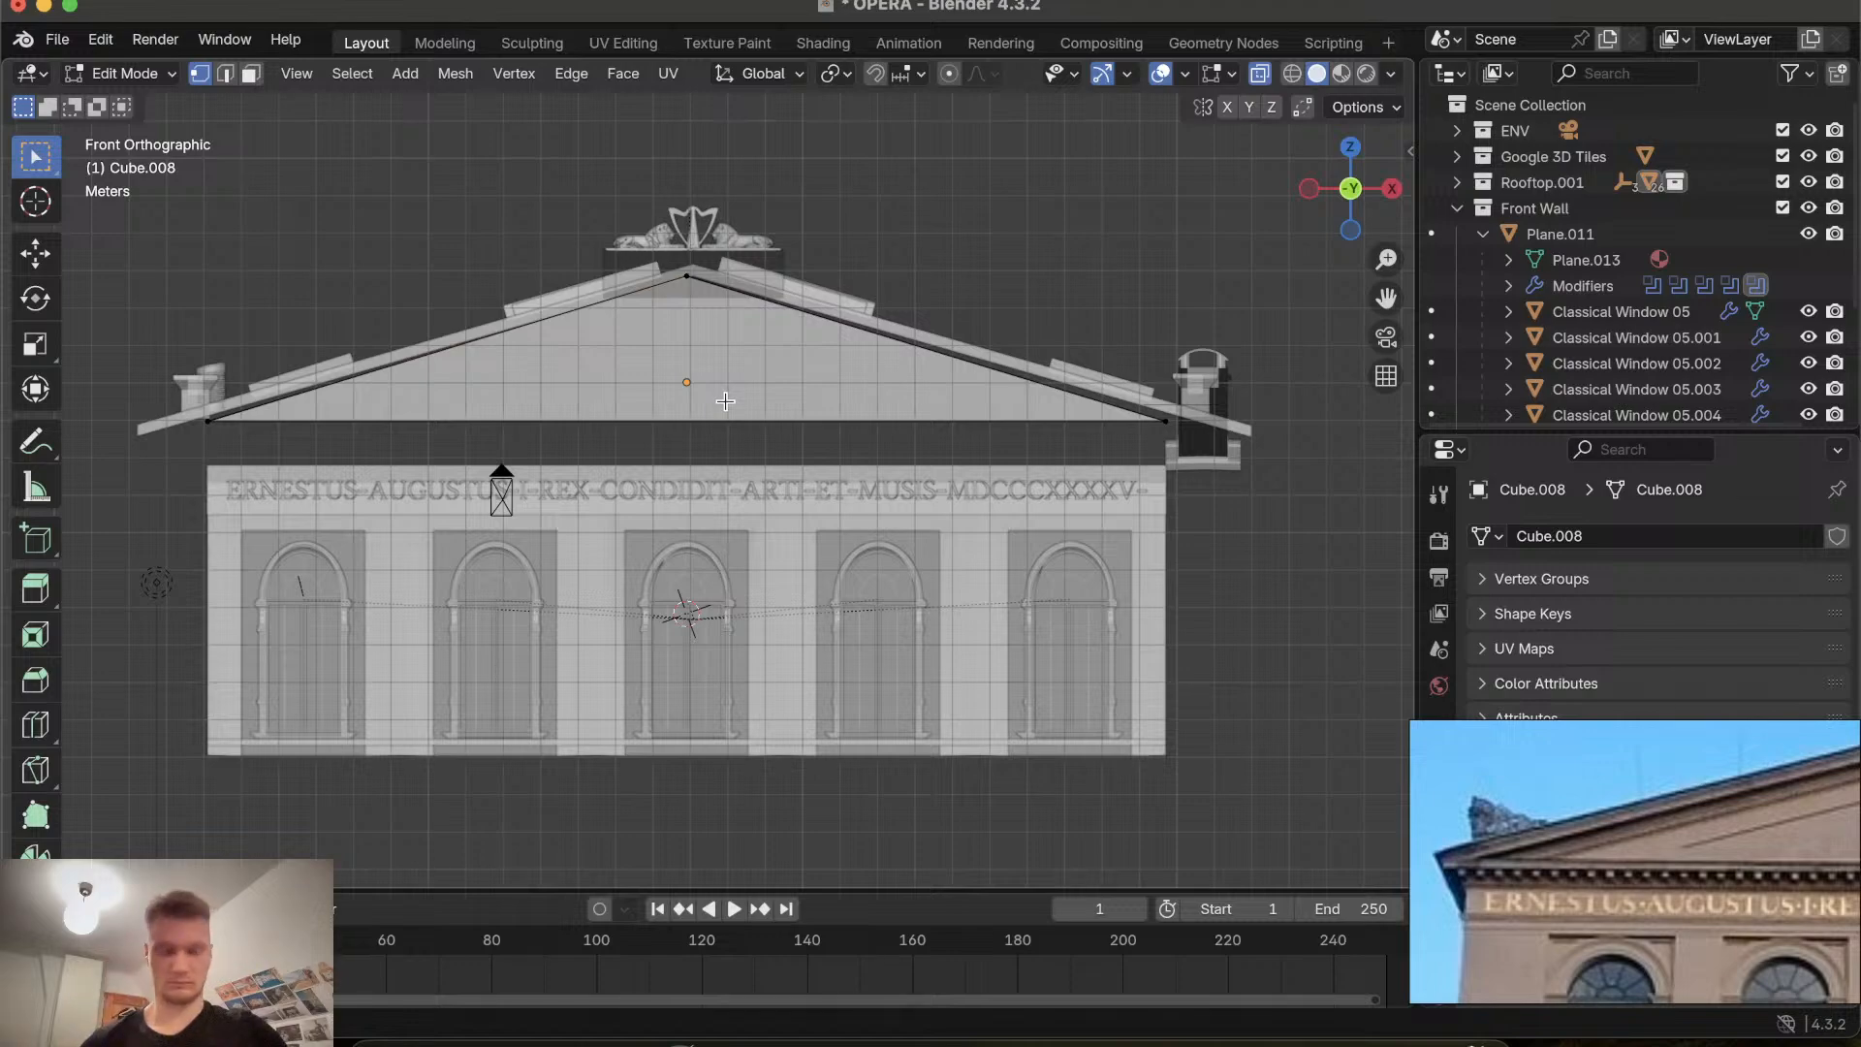
mouse_move(577, 390)
middle_down()
mouse_move(717, 436)
mouse_move(577, 390)
middle_up()
scroll(577, 389, down, 5)
scroll(577, 389, left, 10)
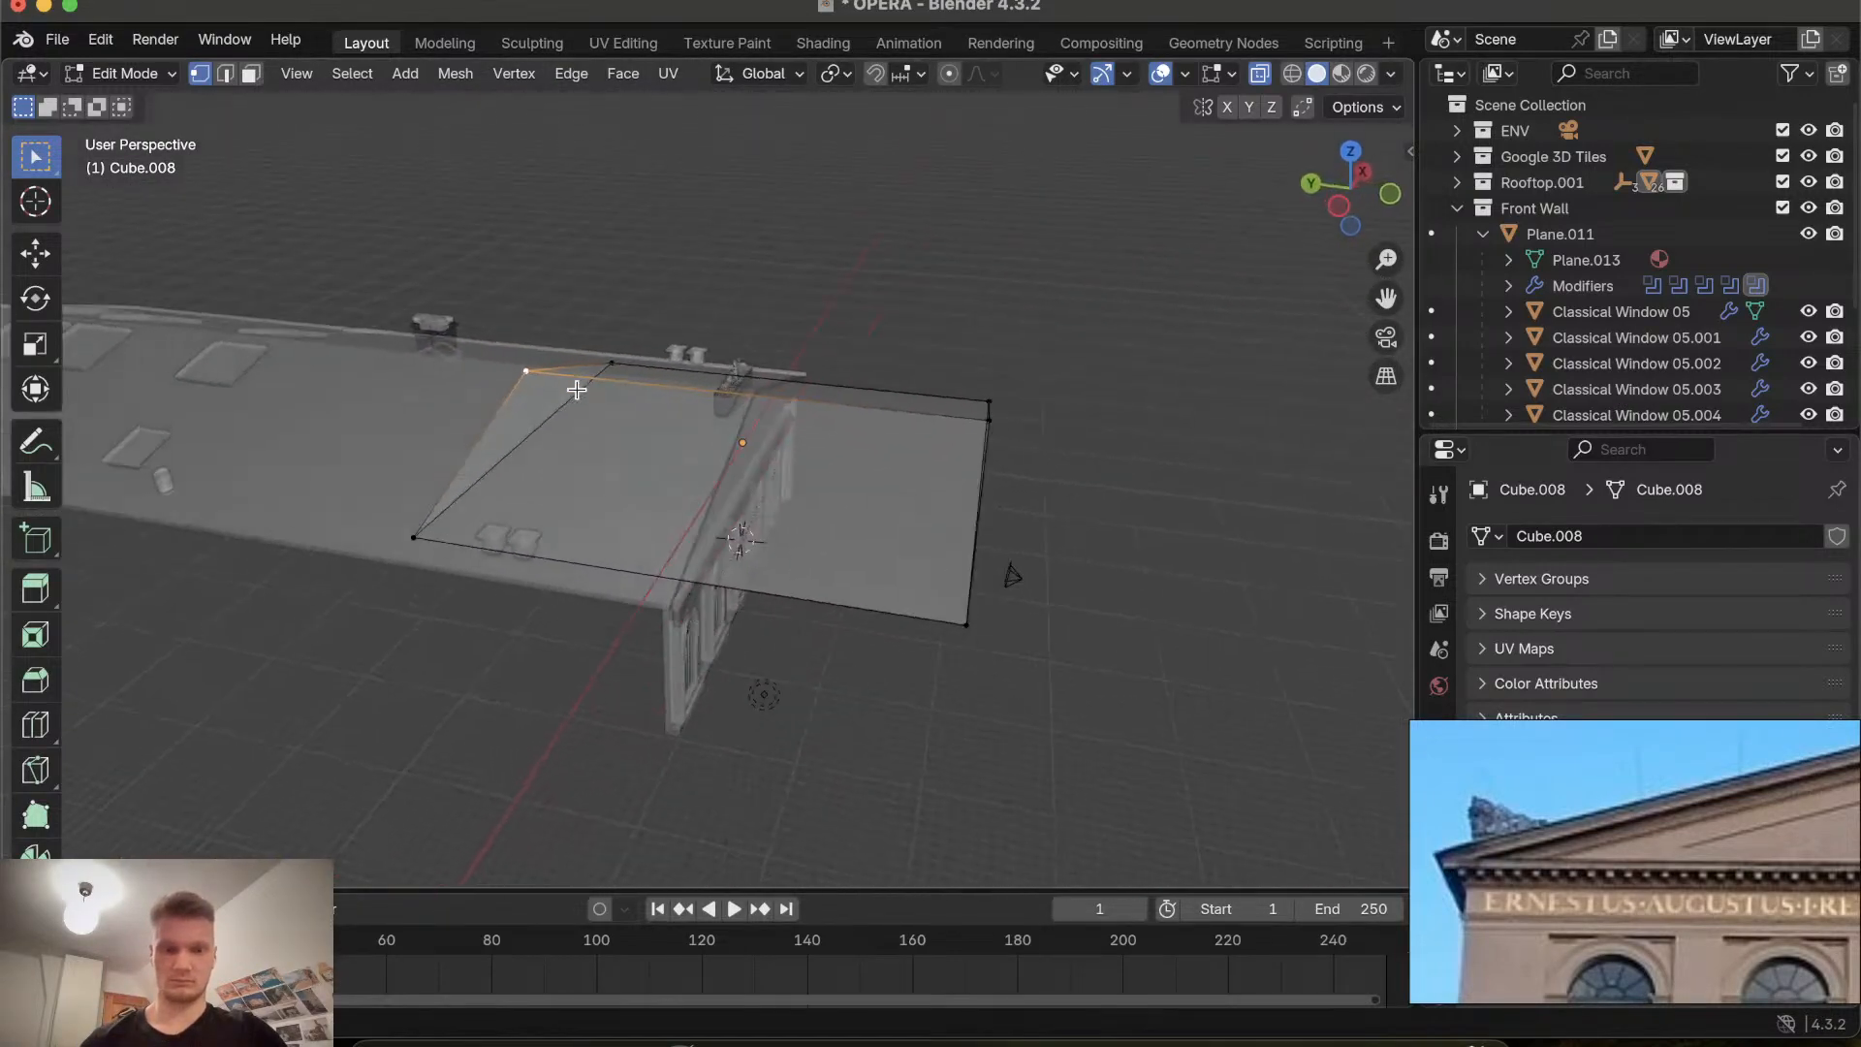
scroll(576, 390, left, 3)
drag(501, 273, 597, 827)
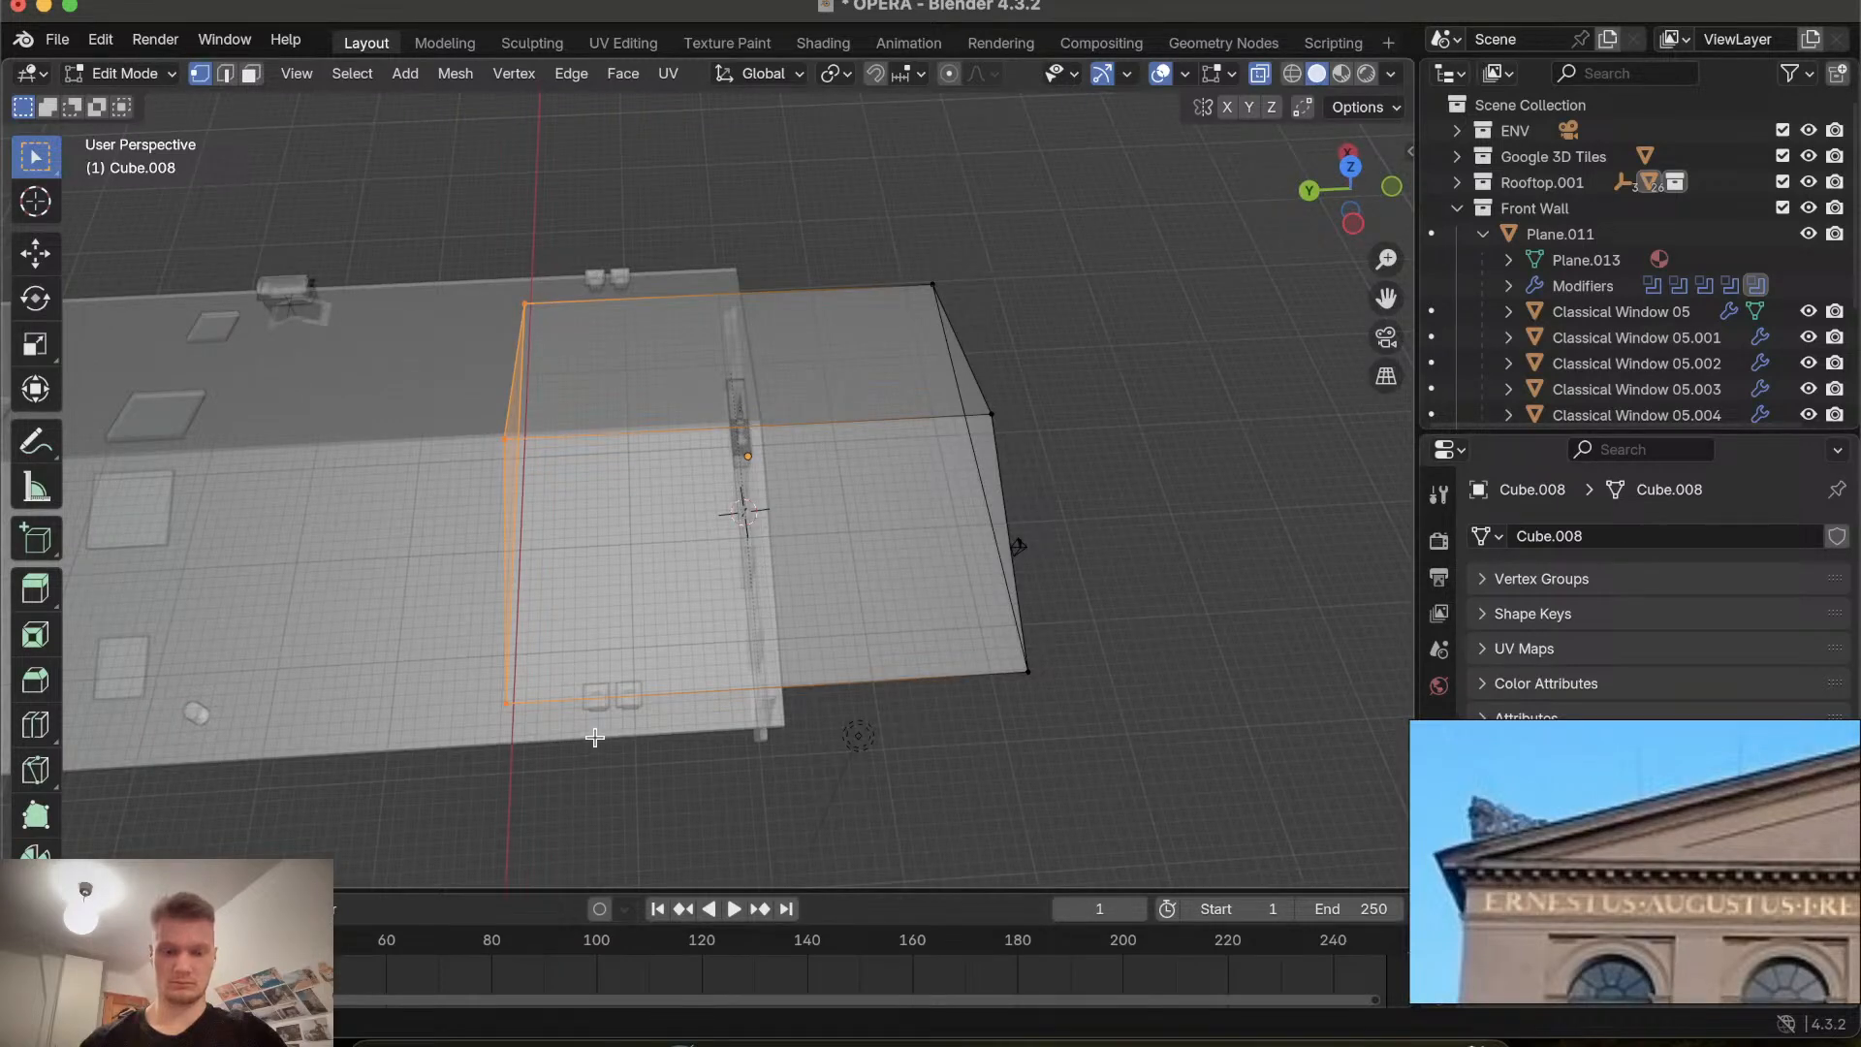
key(g)
key(y)
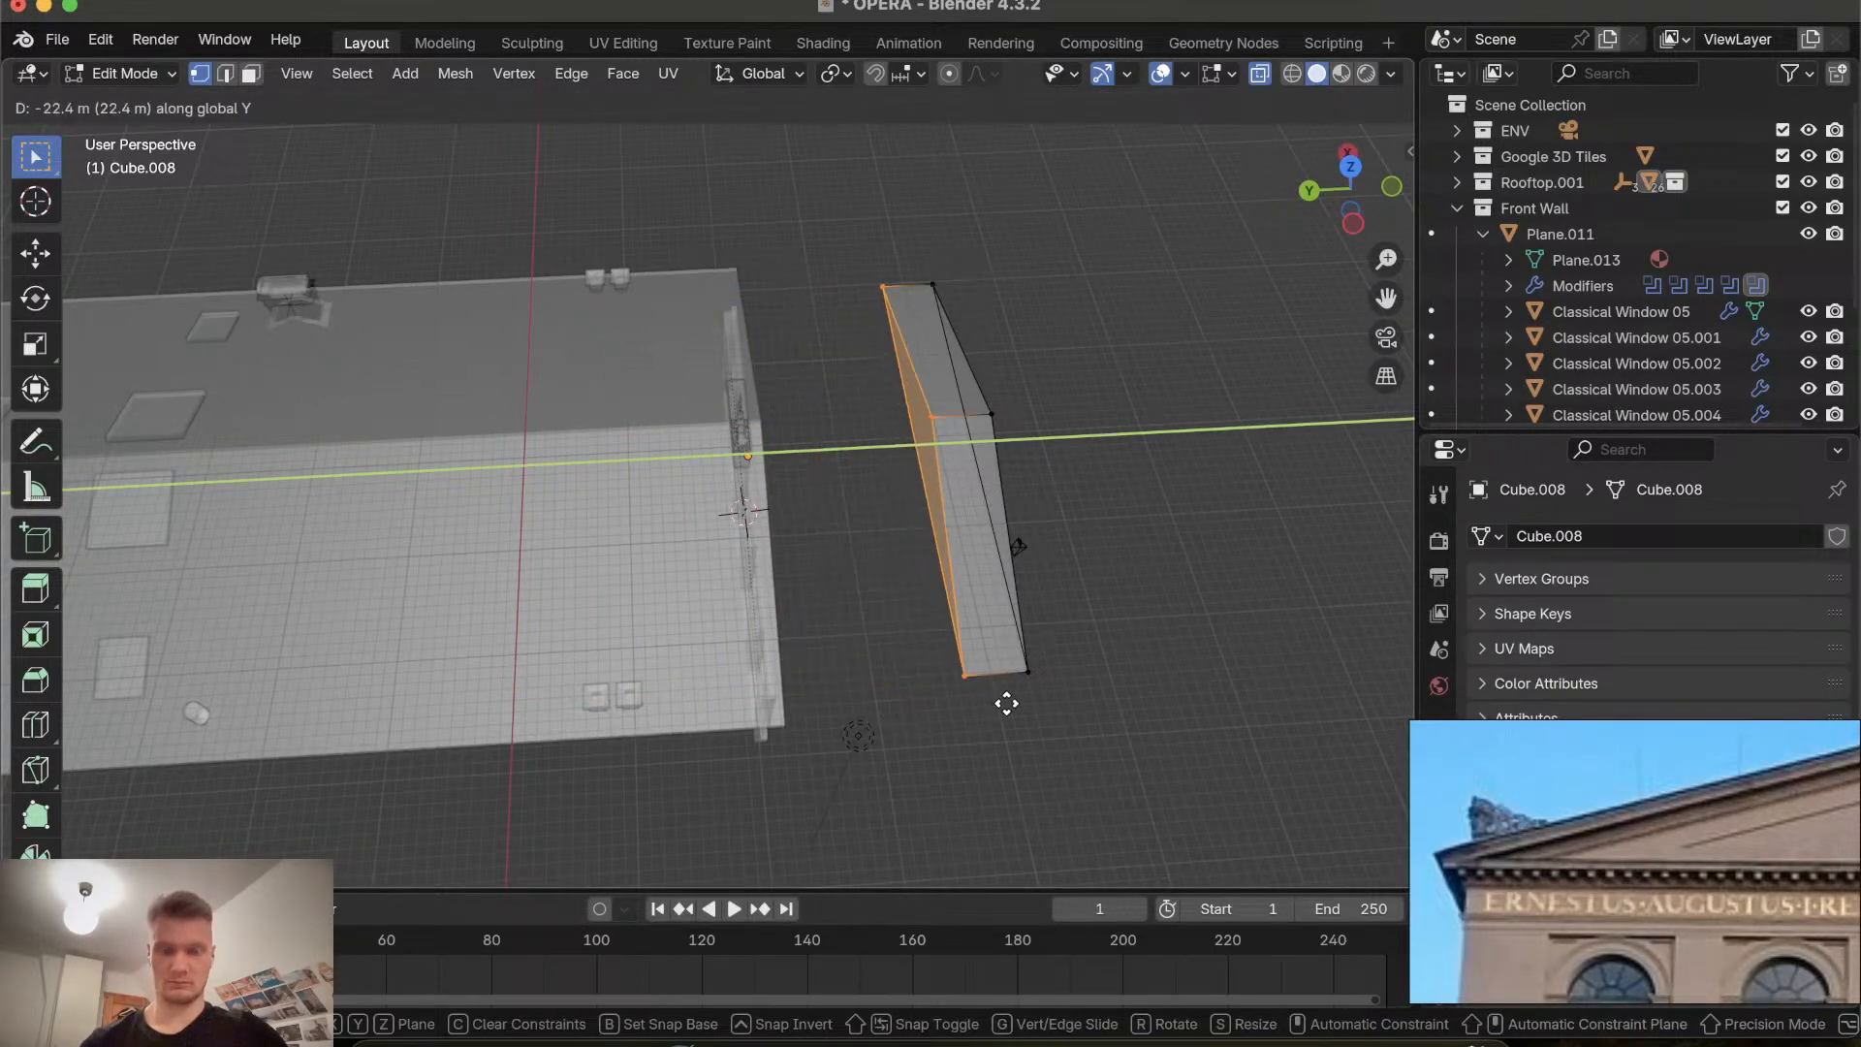
click(1031, 707)
Return to Object Mode, reselect the gable, and move it about 11.2 m along Y onto the facade.
scroll(1030, 707, right, 10)
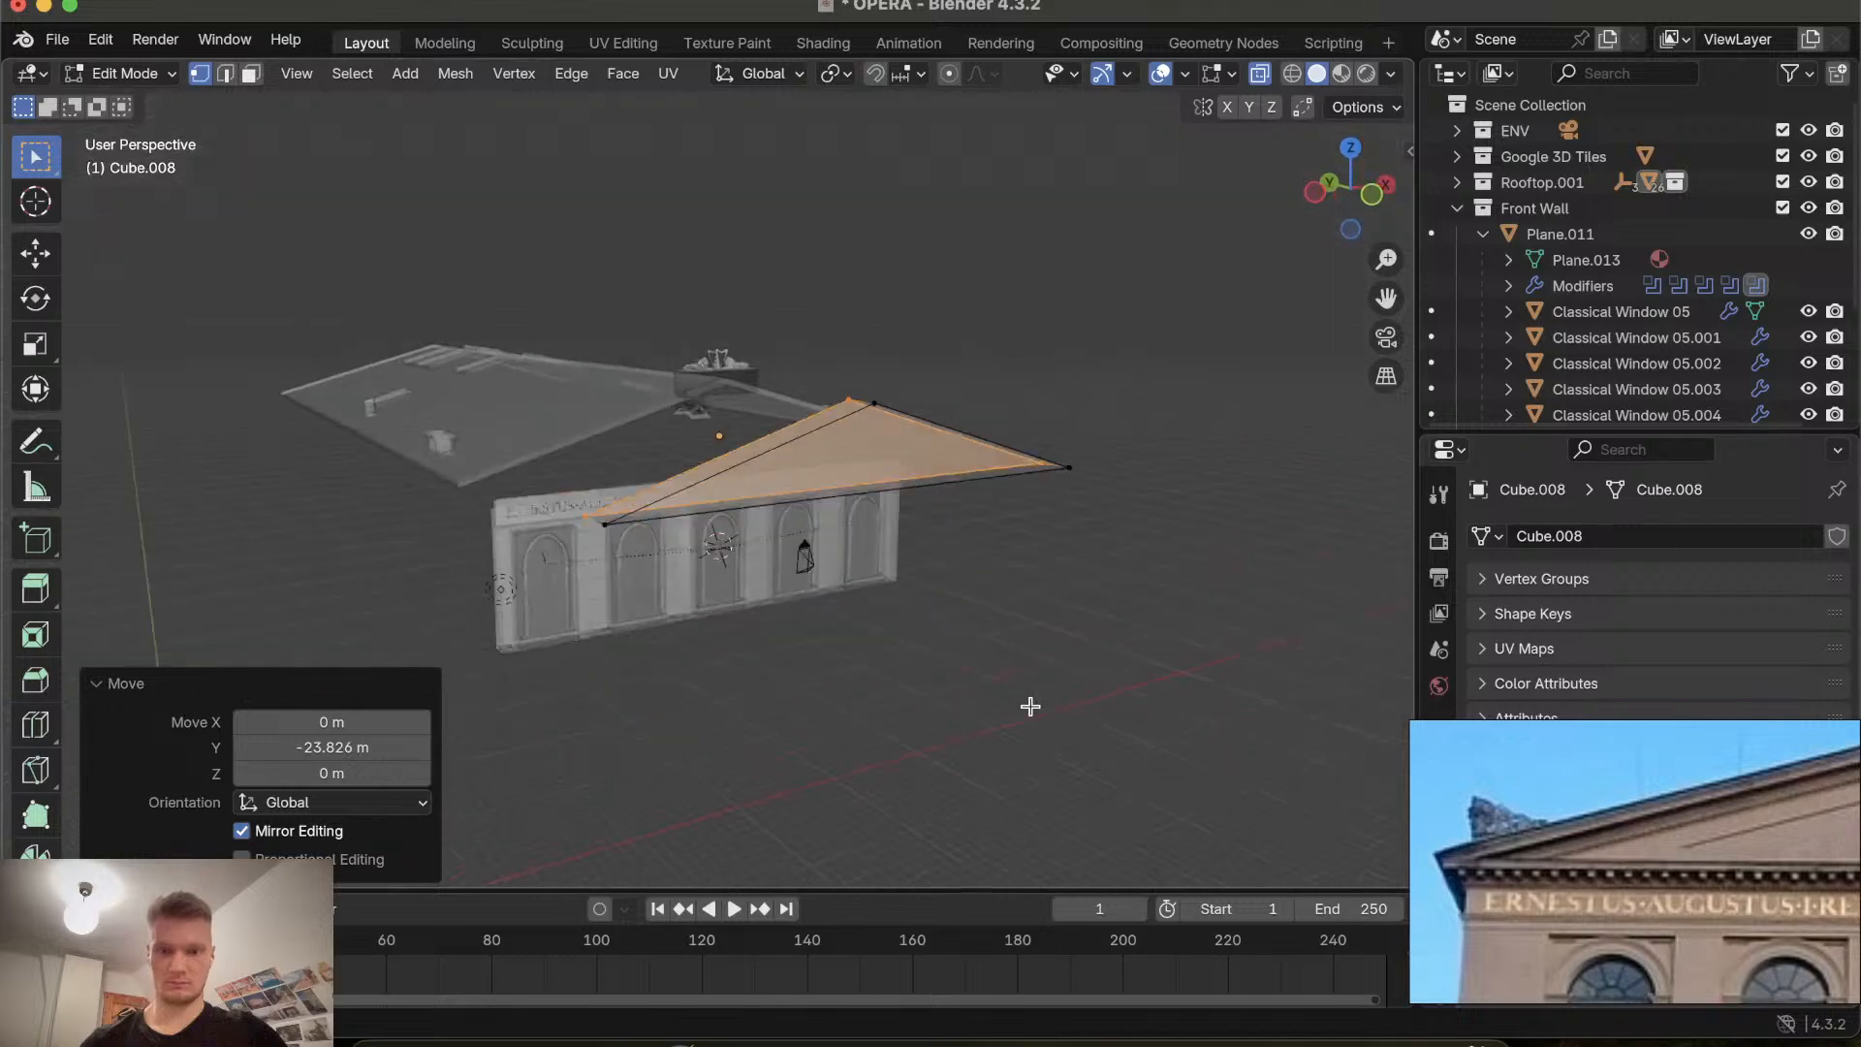
scroll(1030, 706, right, 5)
key(Tab)
scroll(810, 530, left, 10)
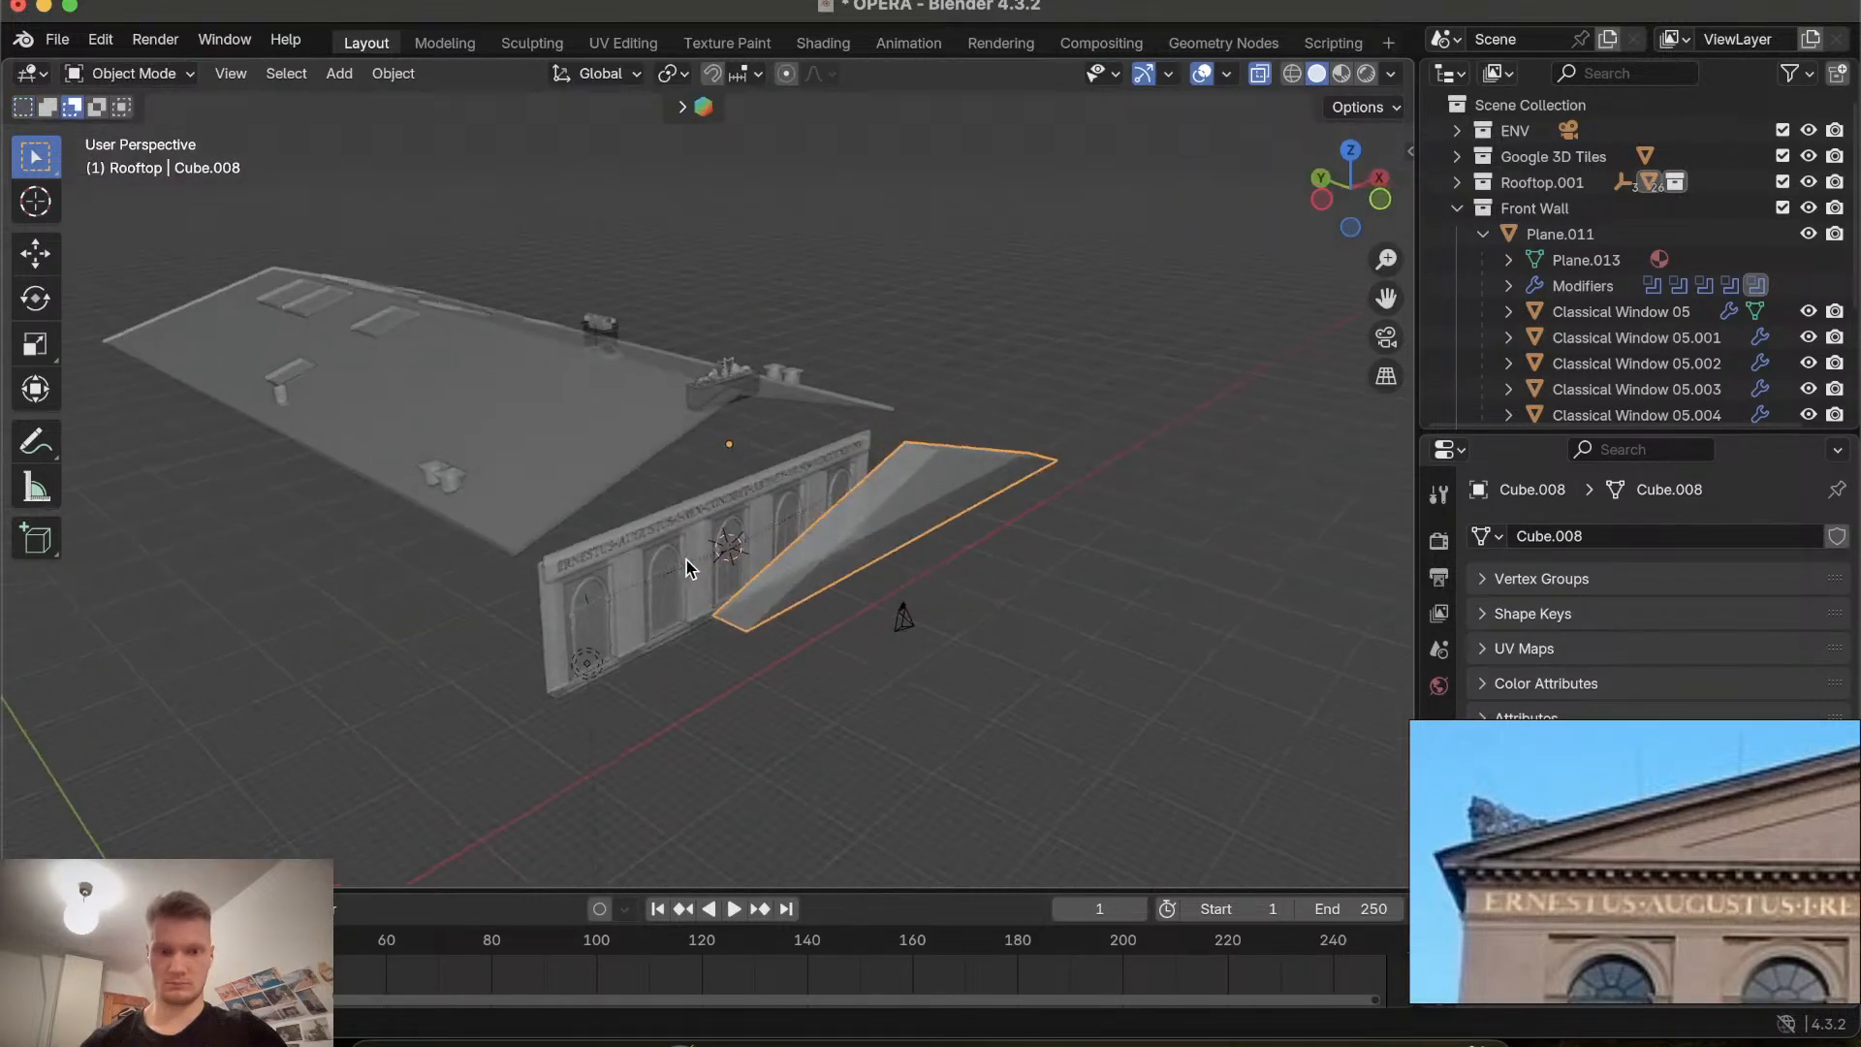
scroll(810, 531, left, 8)
click(877, 515)
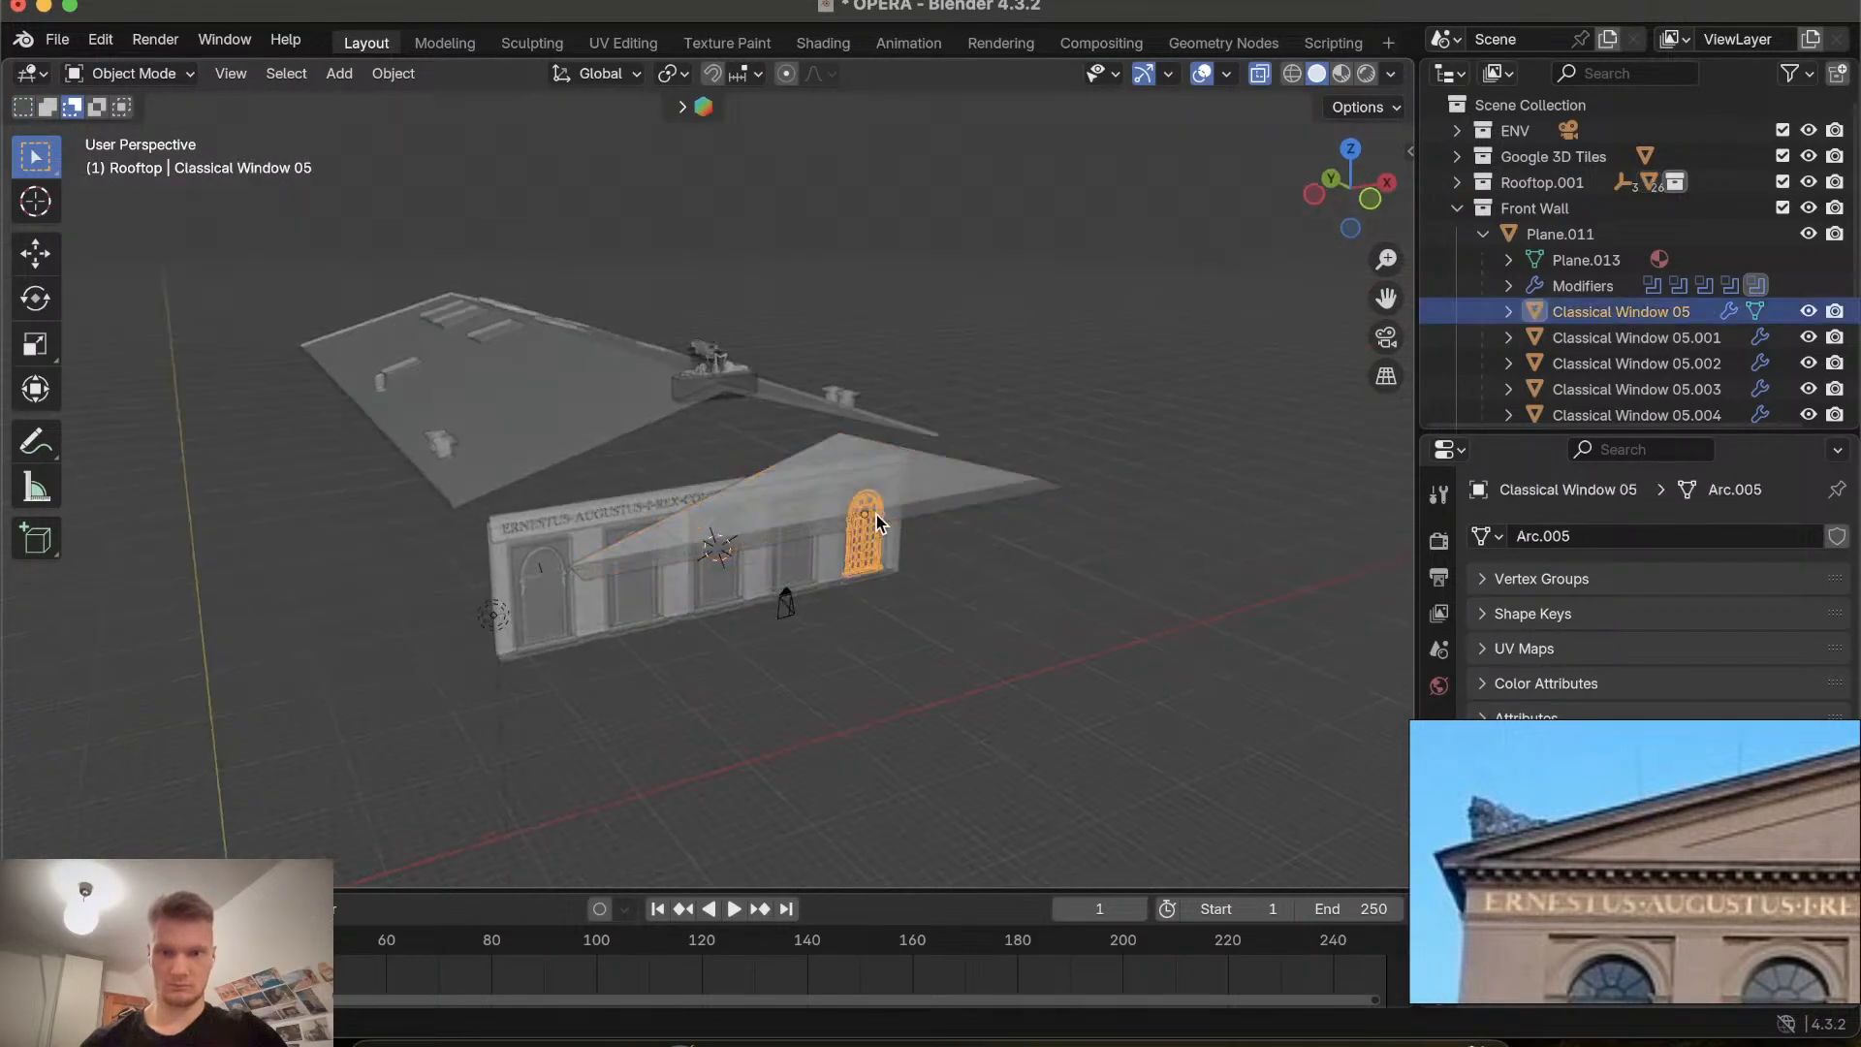
click(817, 529)
scroll(817, 529, left, 5)
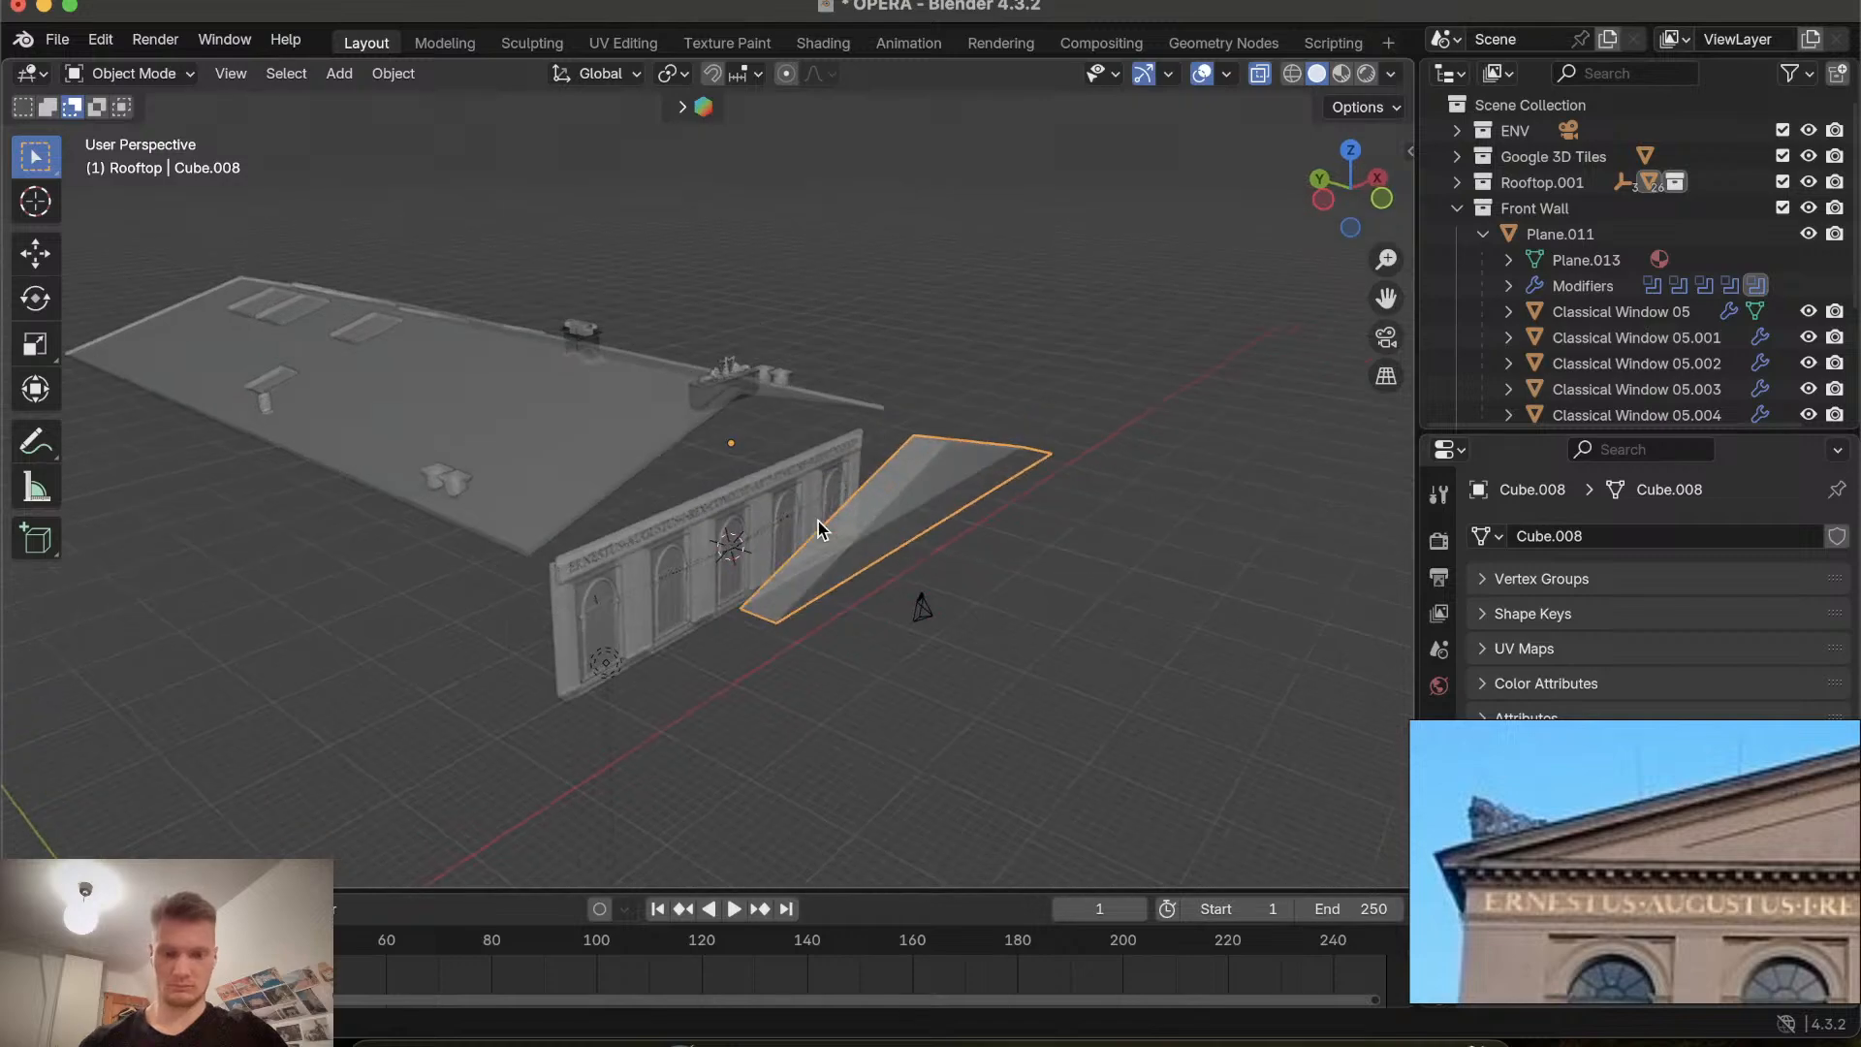
key(g)
key(y)
click(692, 423)
Set the viewport shading lighting to MatCap after trying Flat.
scroll(692, 426, left, 10)
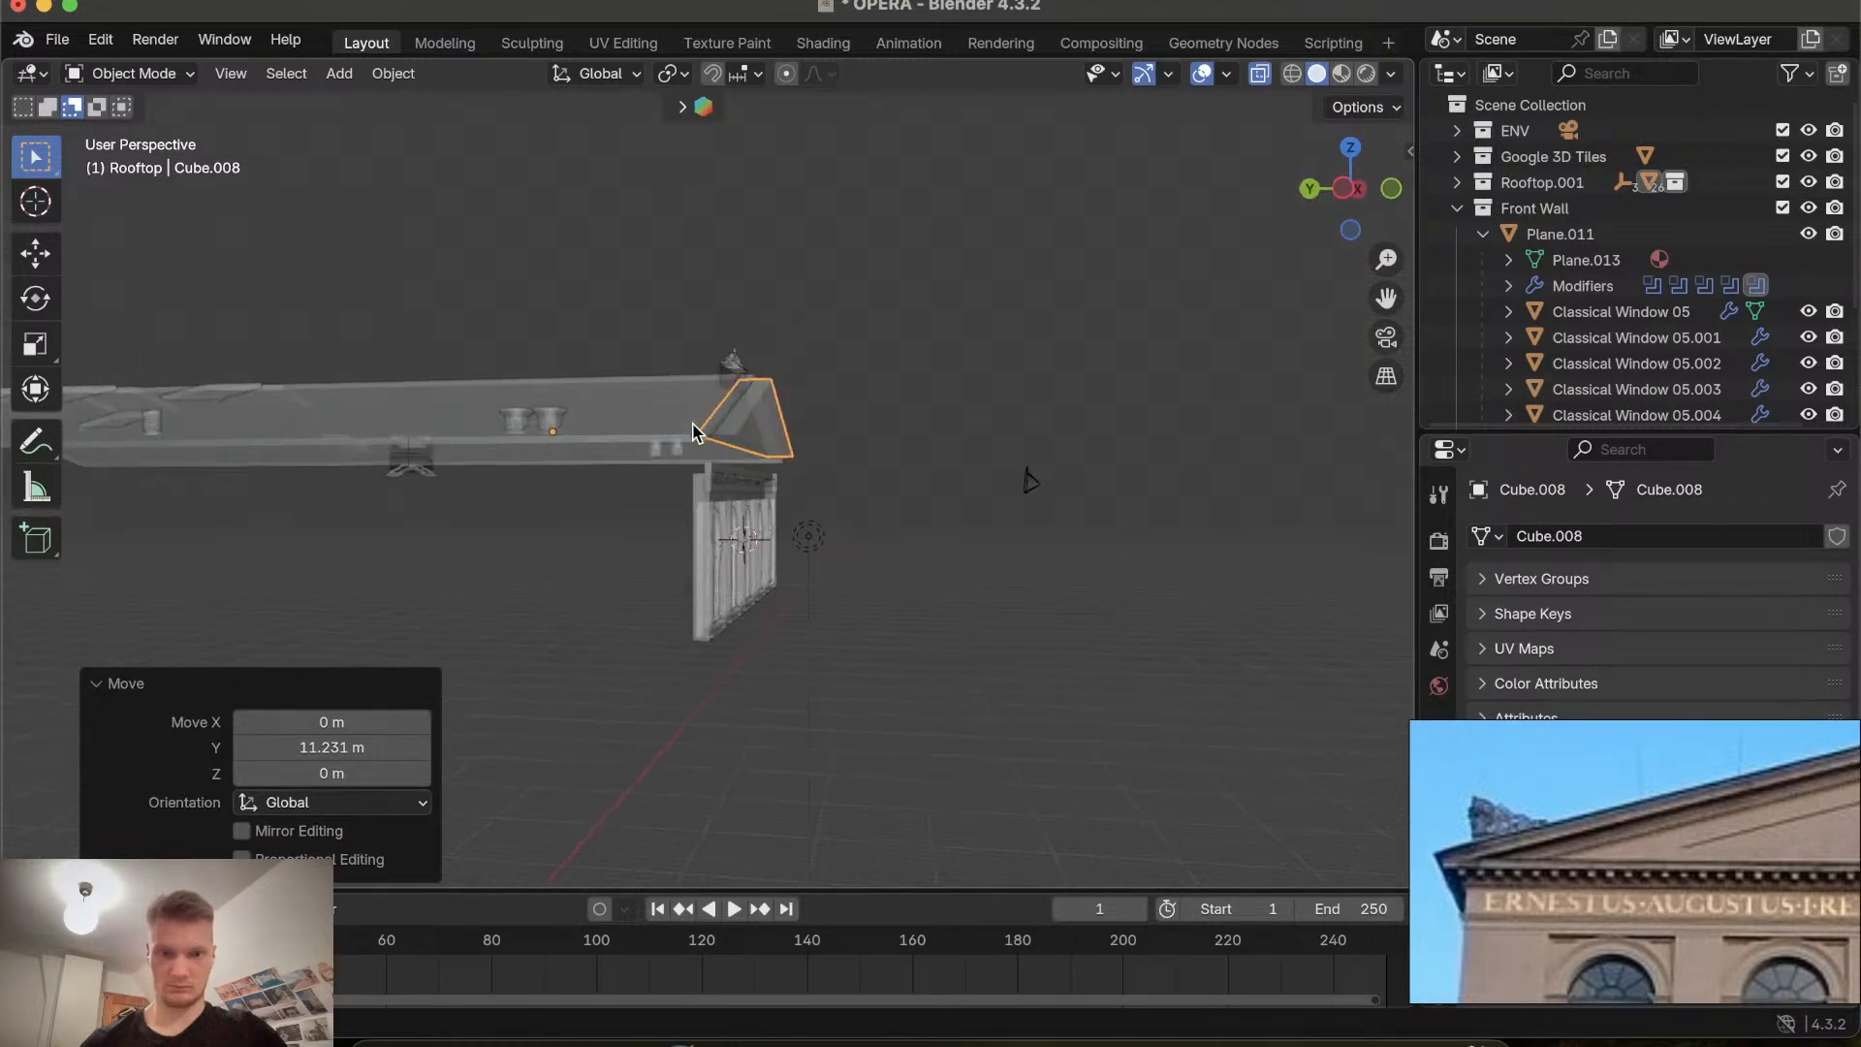
scroll(692, 432, up, 3)
scroll(692, 433, up, 8)
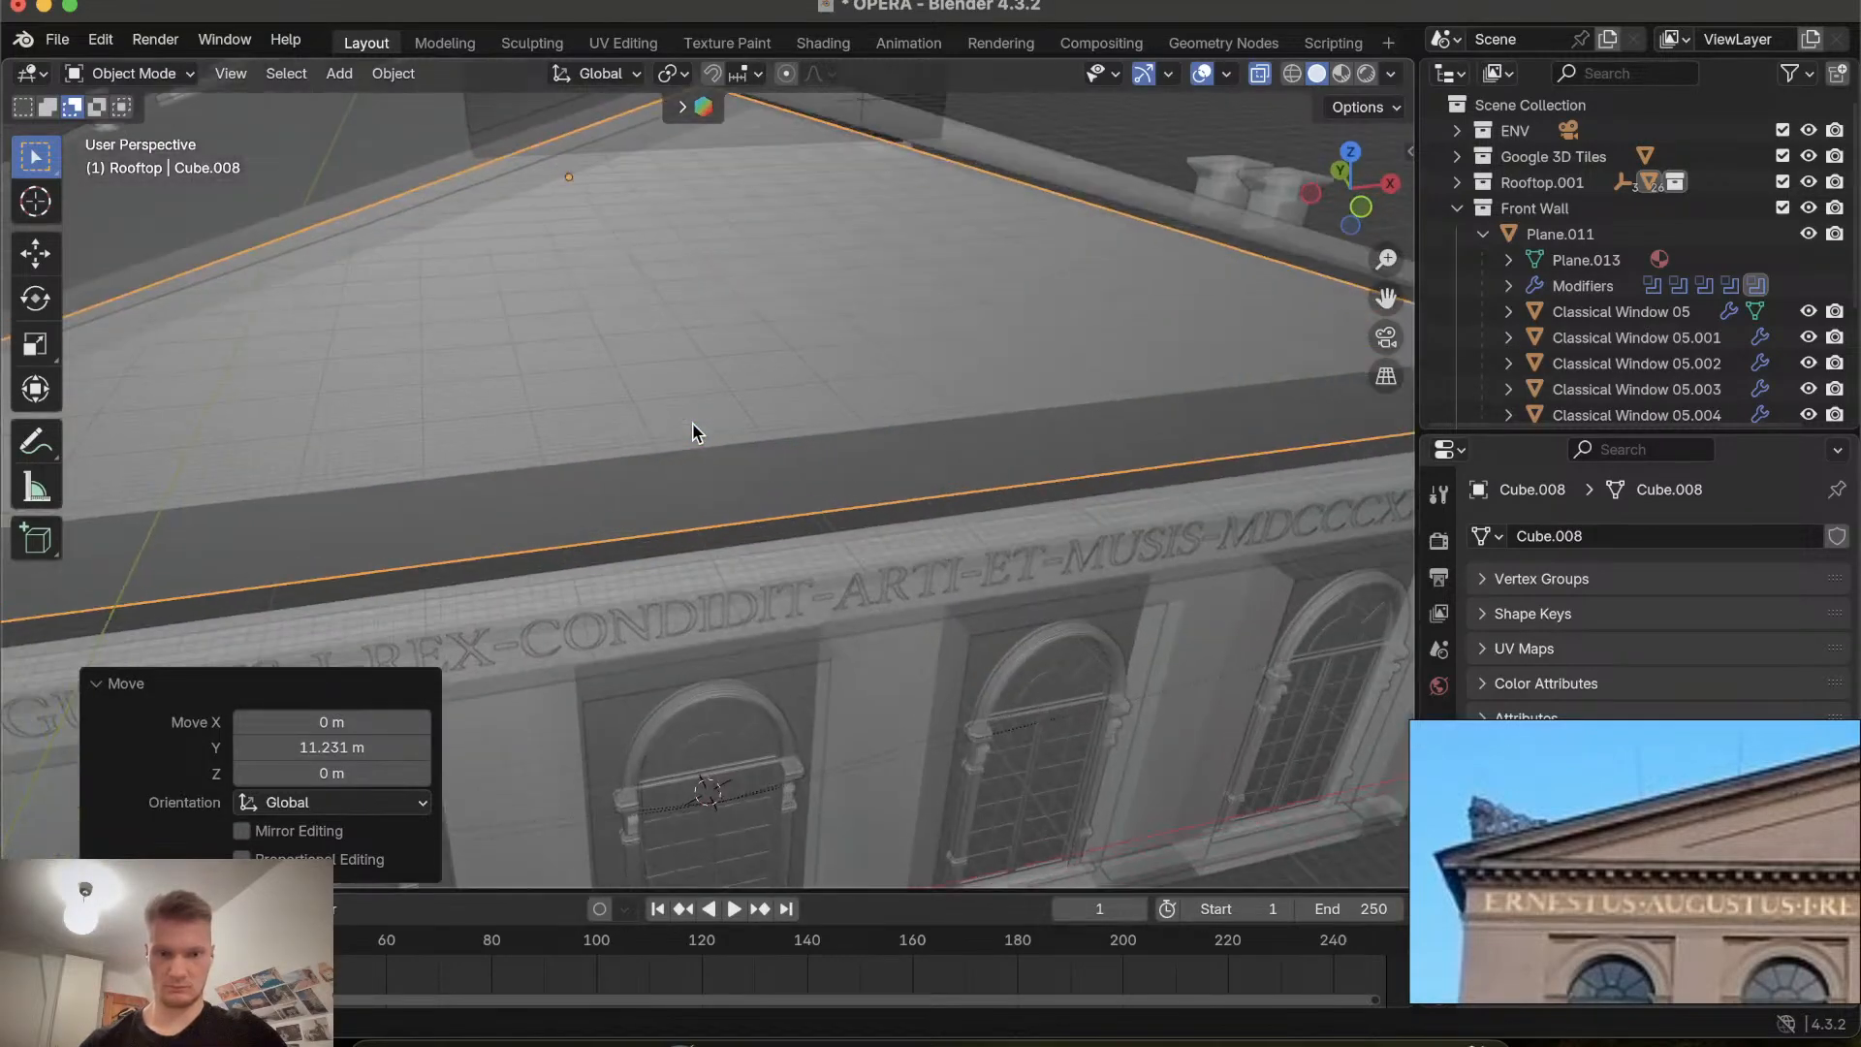
scroll(692, 432, right, 6)
scroll(692, 432, down, 6)
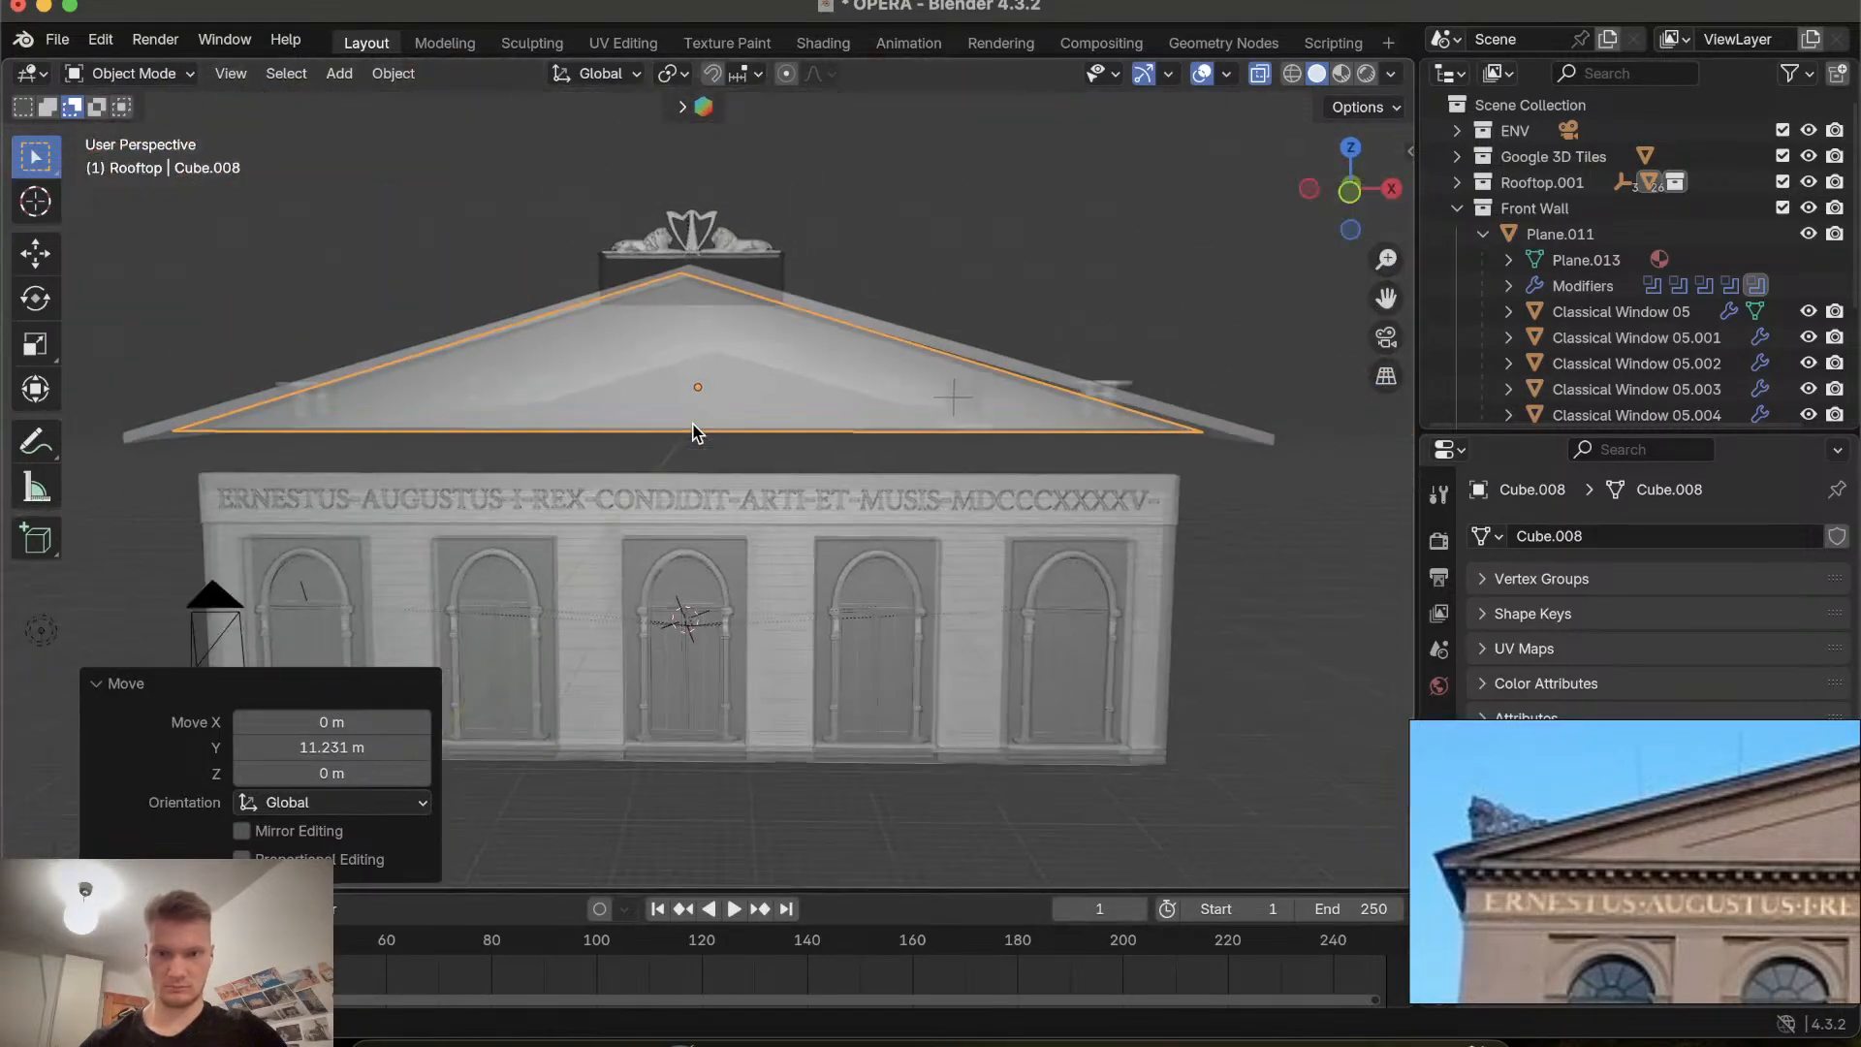
click(1392, 74)
click(1465, 200)
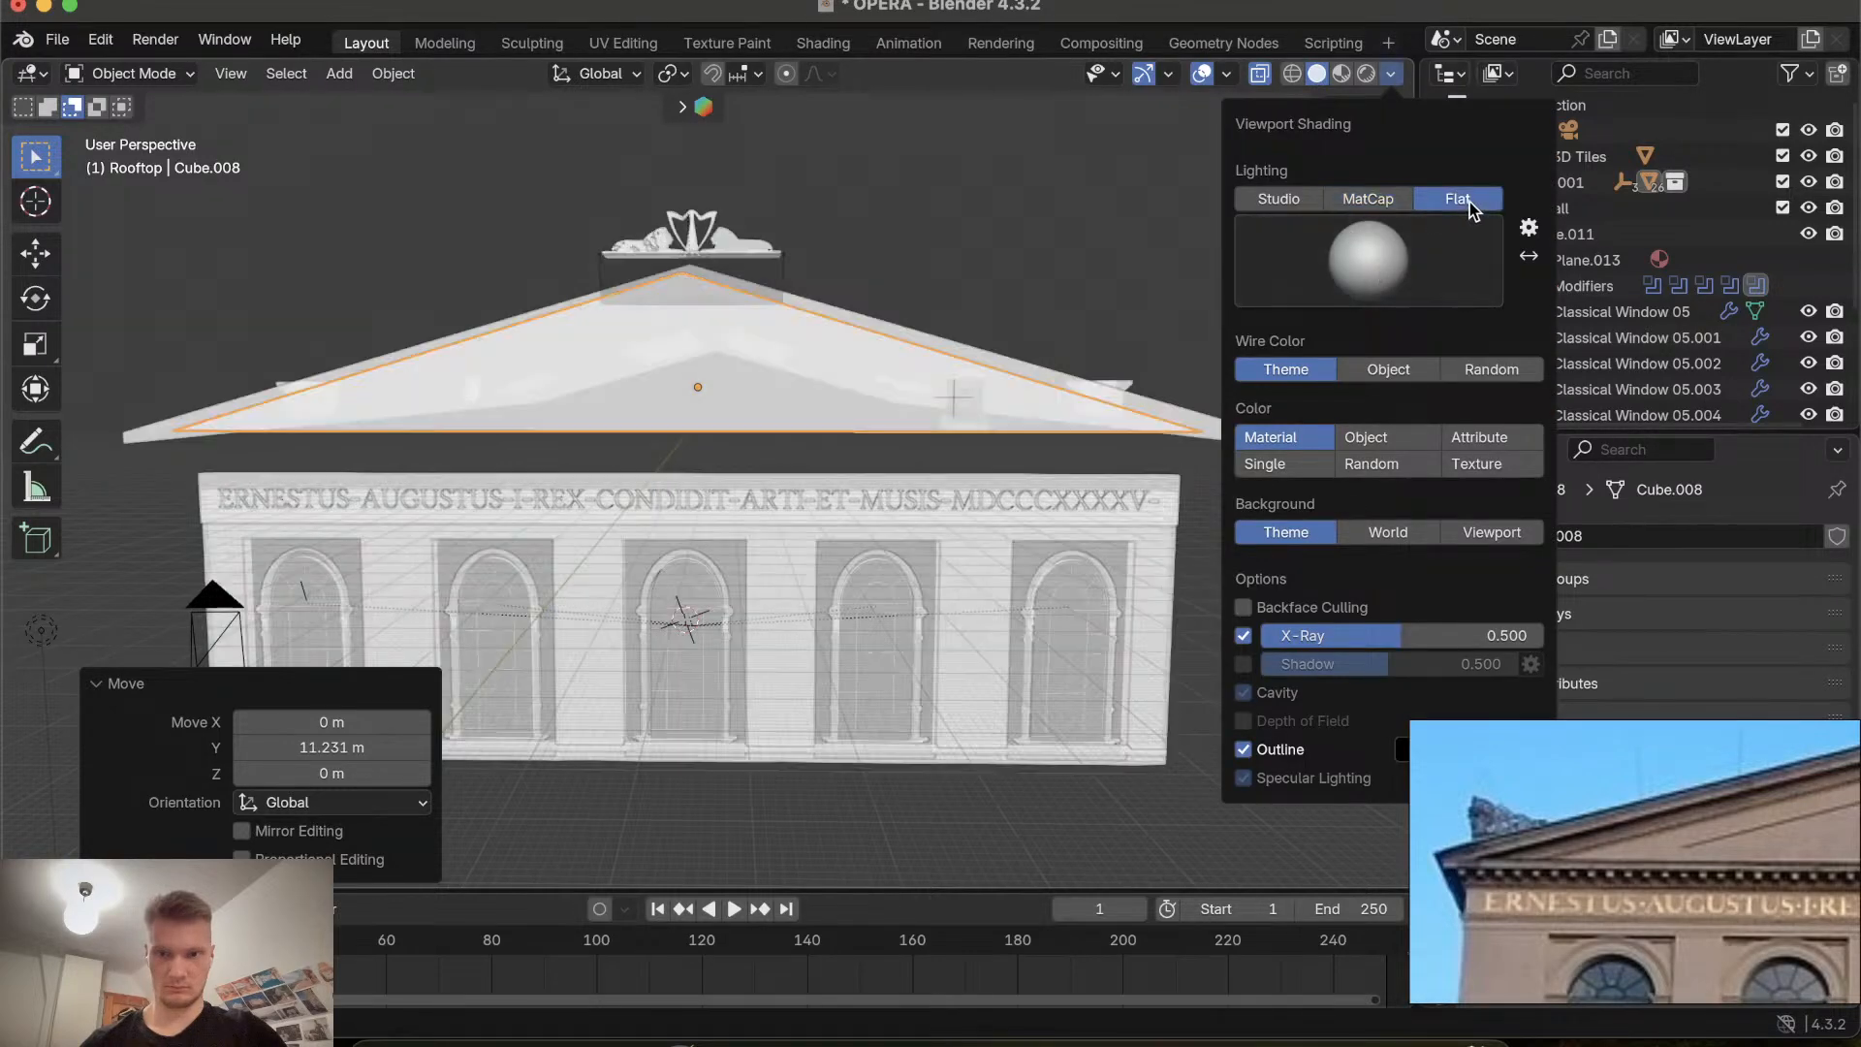
click(1375, 194)
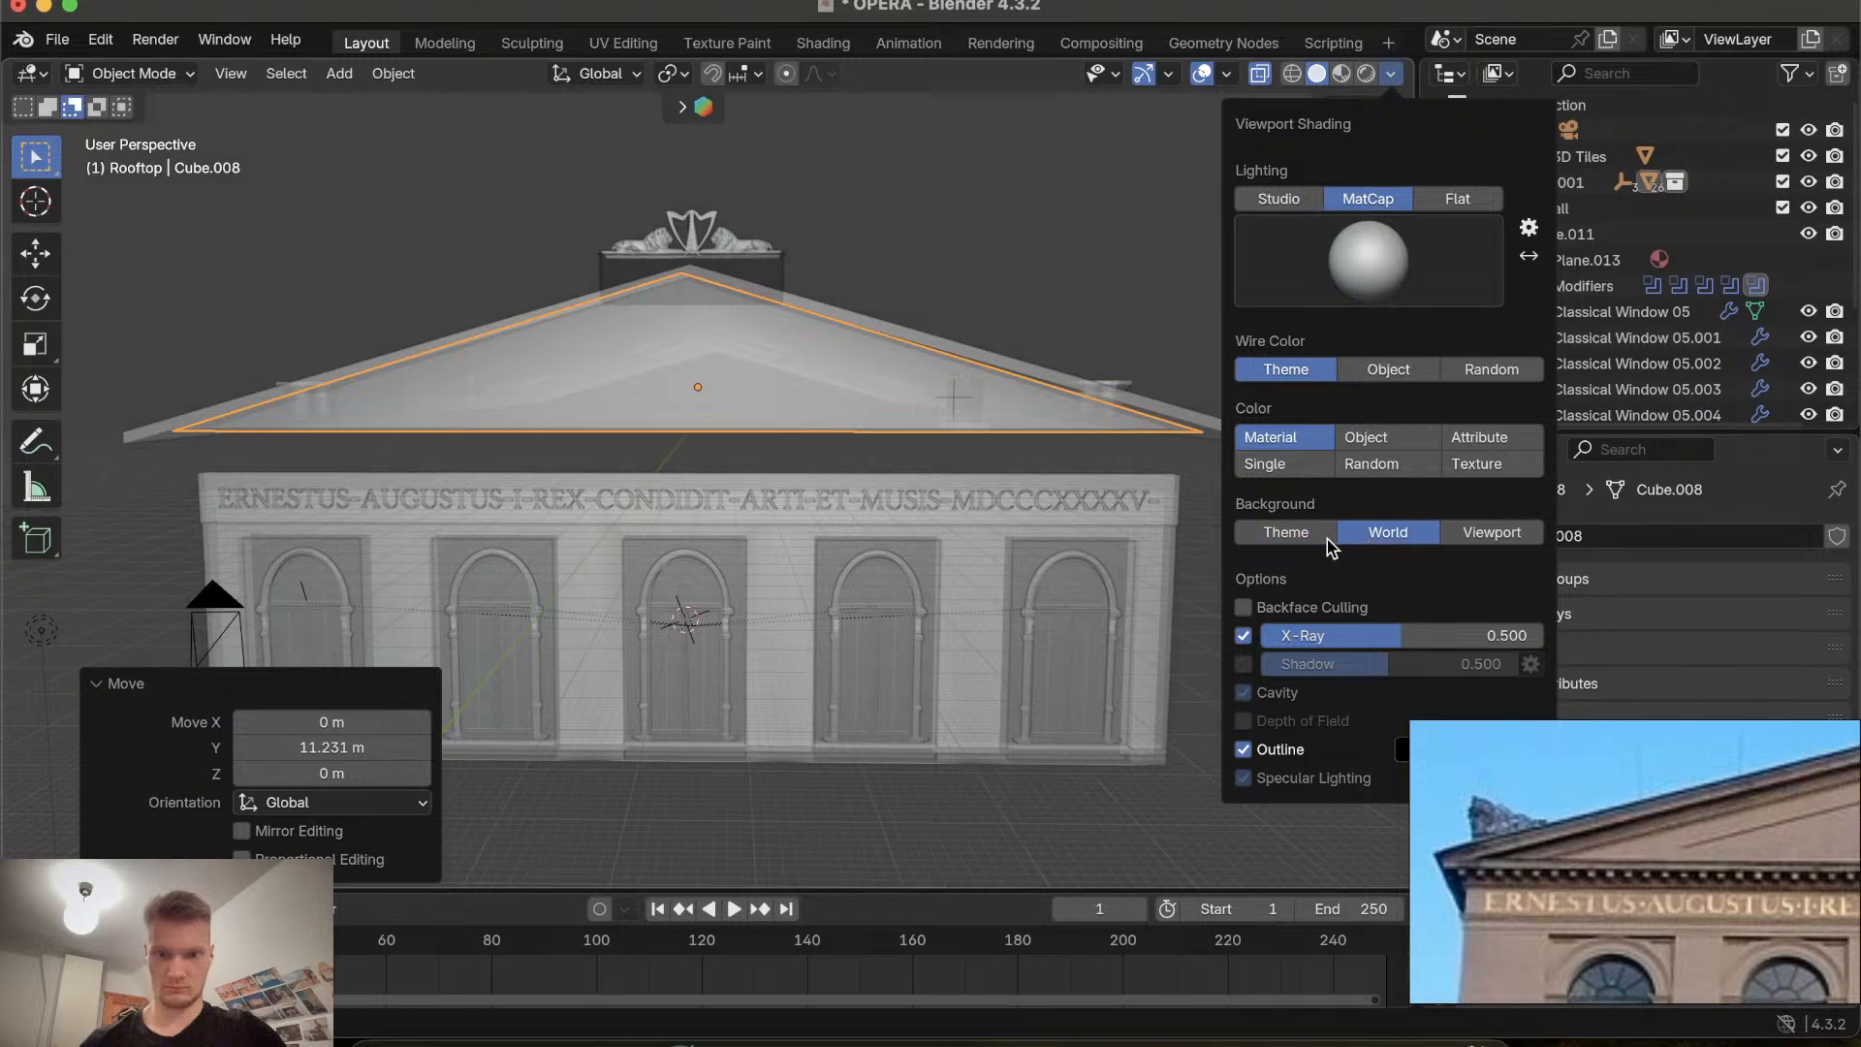
Try the Object, Random, Texture and Attribute colour modes and wire colours, and pick a glossy grey MatCap.
click(1366, 437)
click(1292, 439)
click(1365, 437)
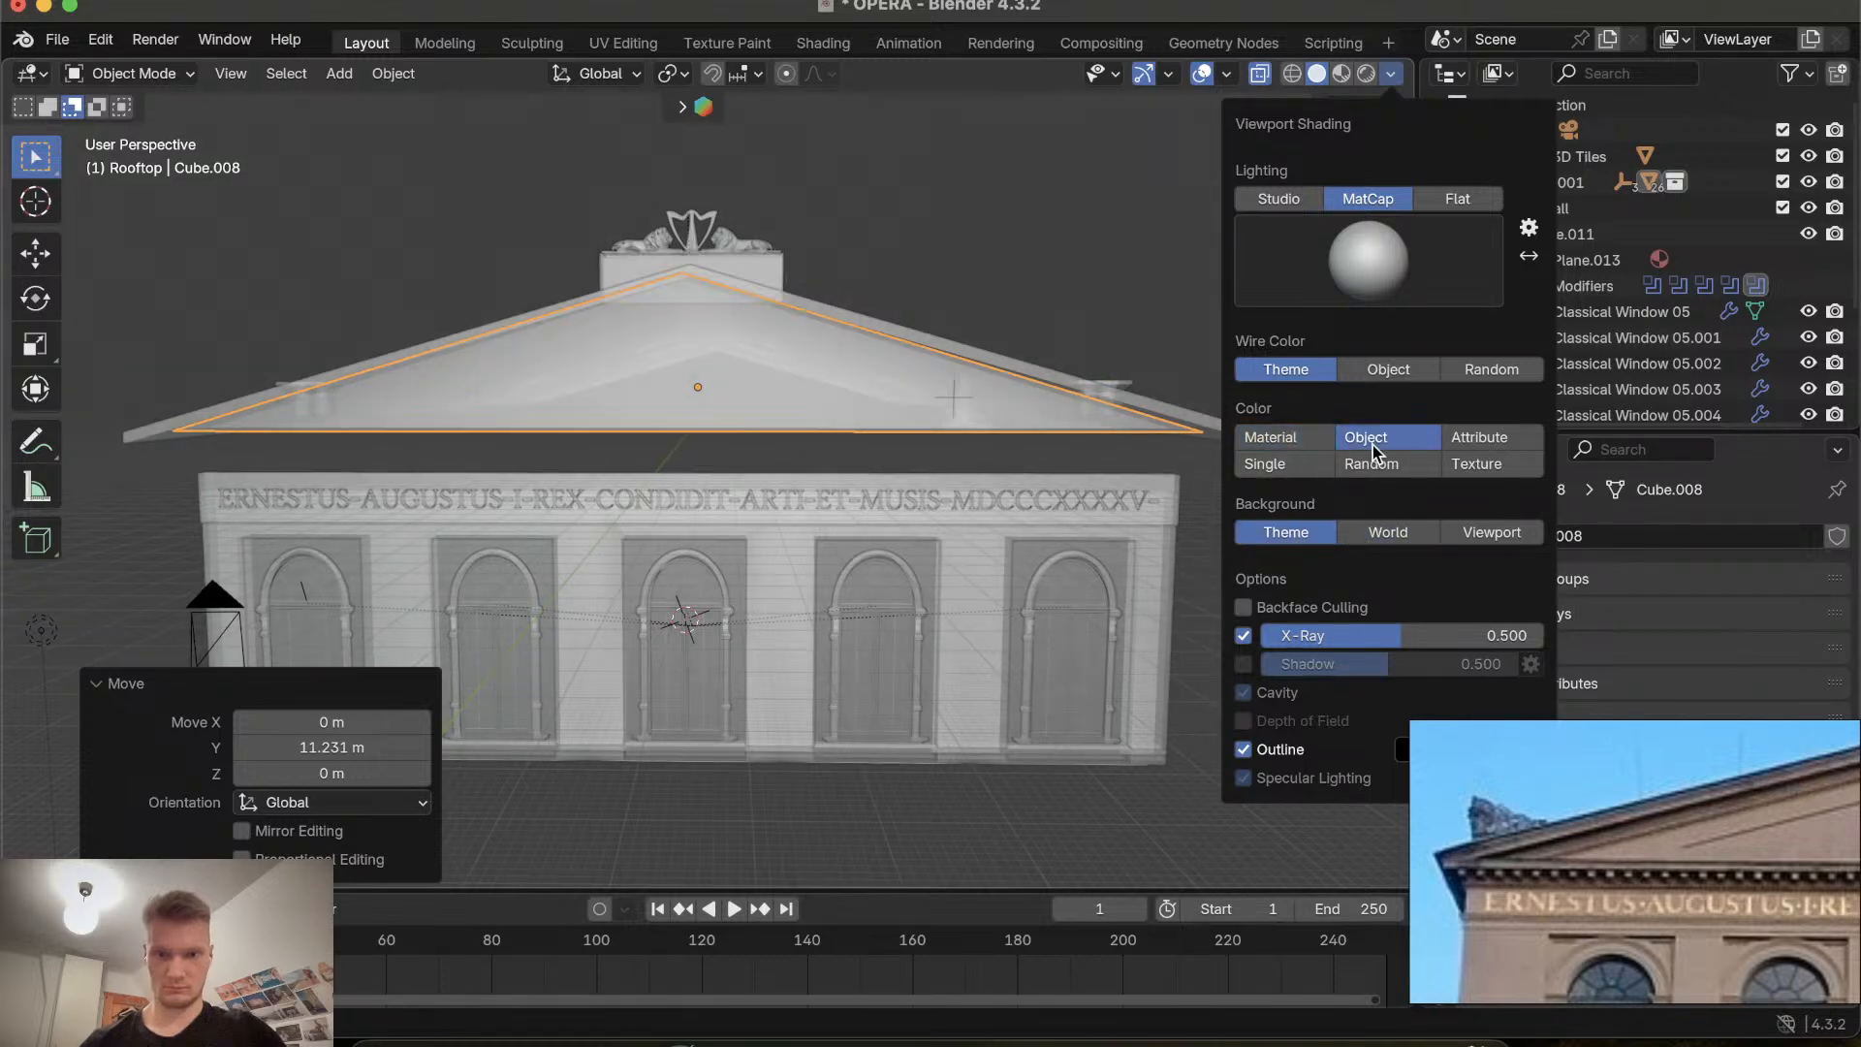
click(1371, 463)
click(1491, 468)
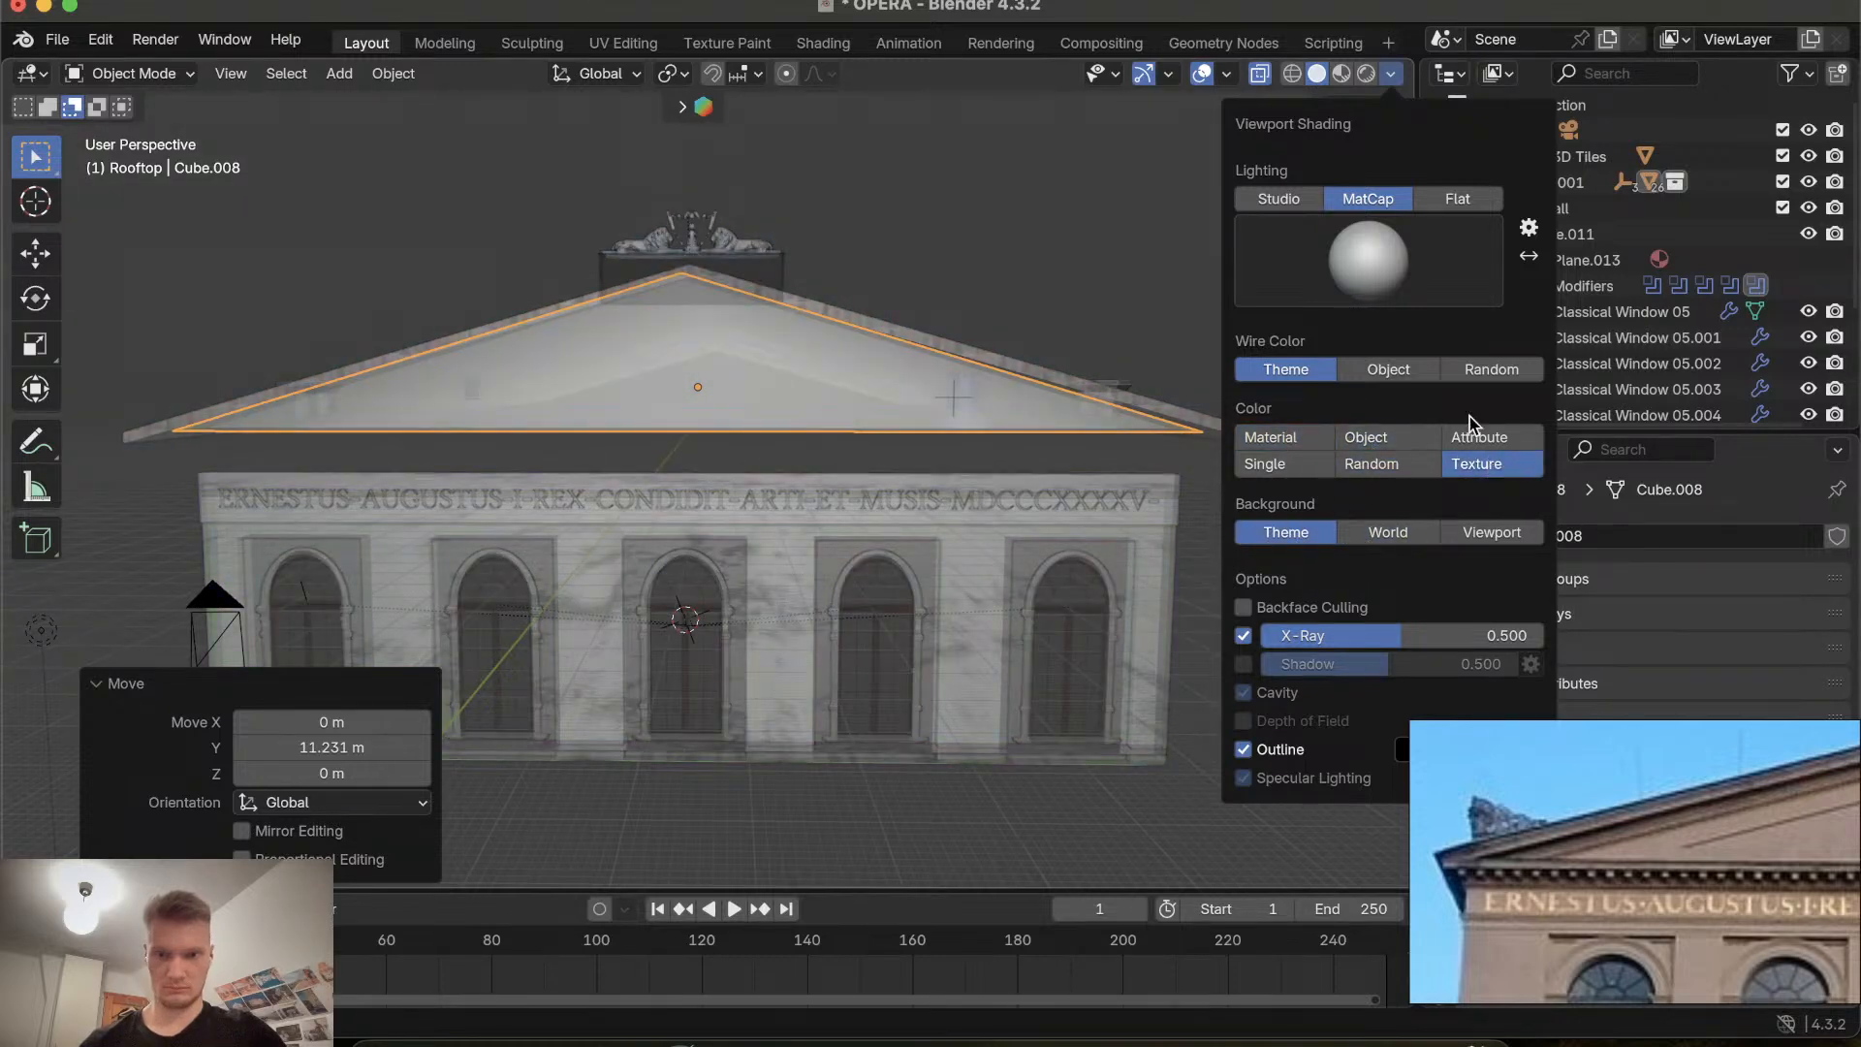
click(1475, 431)
click(1417, 434)
click(1292, 441)
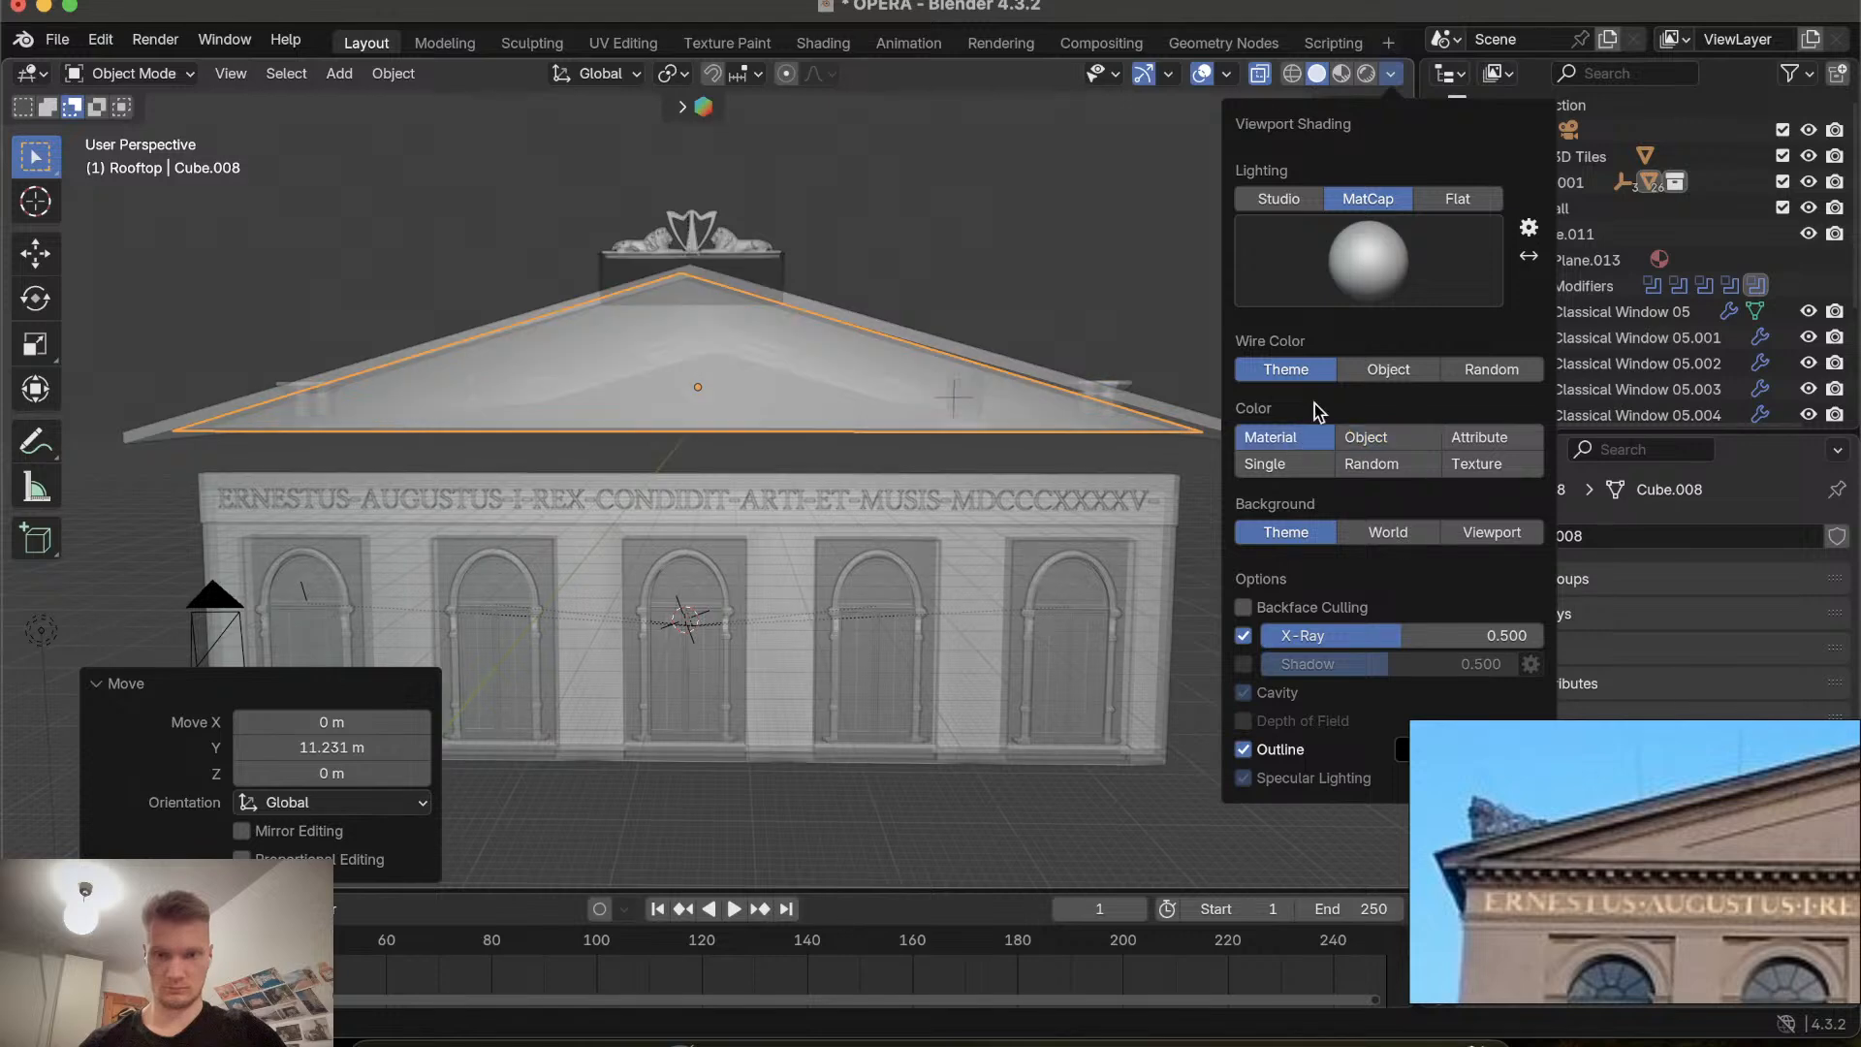
click(1387, 369)
click(1492, 370)
click(1378, 378)
click(1286, 370)
click(1368, 260)
click(1224, 357)
click(1386, 302)
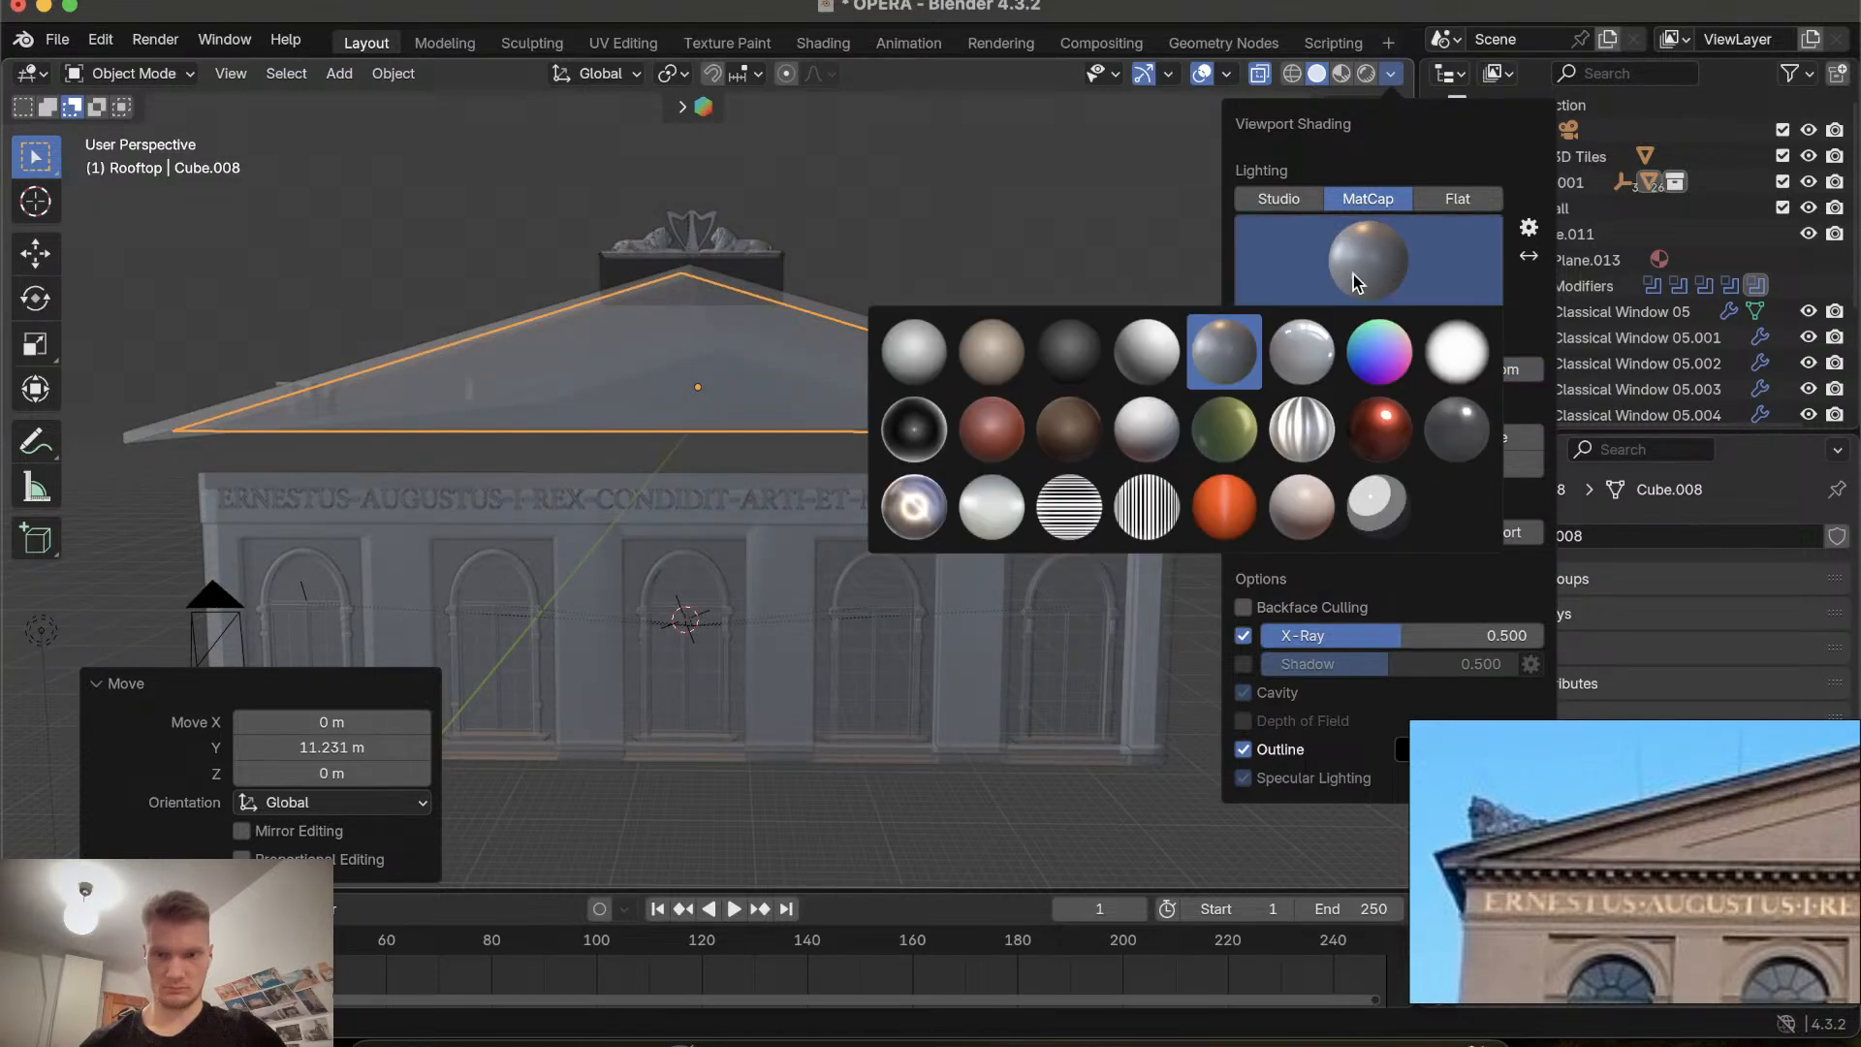
click(1148, 349)
Try wireframe shading, Studio lighting and Backface Culling, returning to solid MatCap shading.
click(1292, 74)
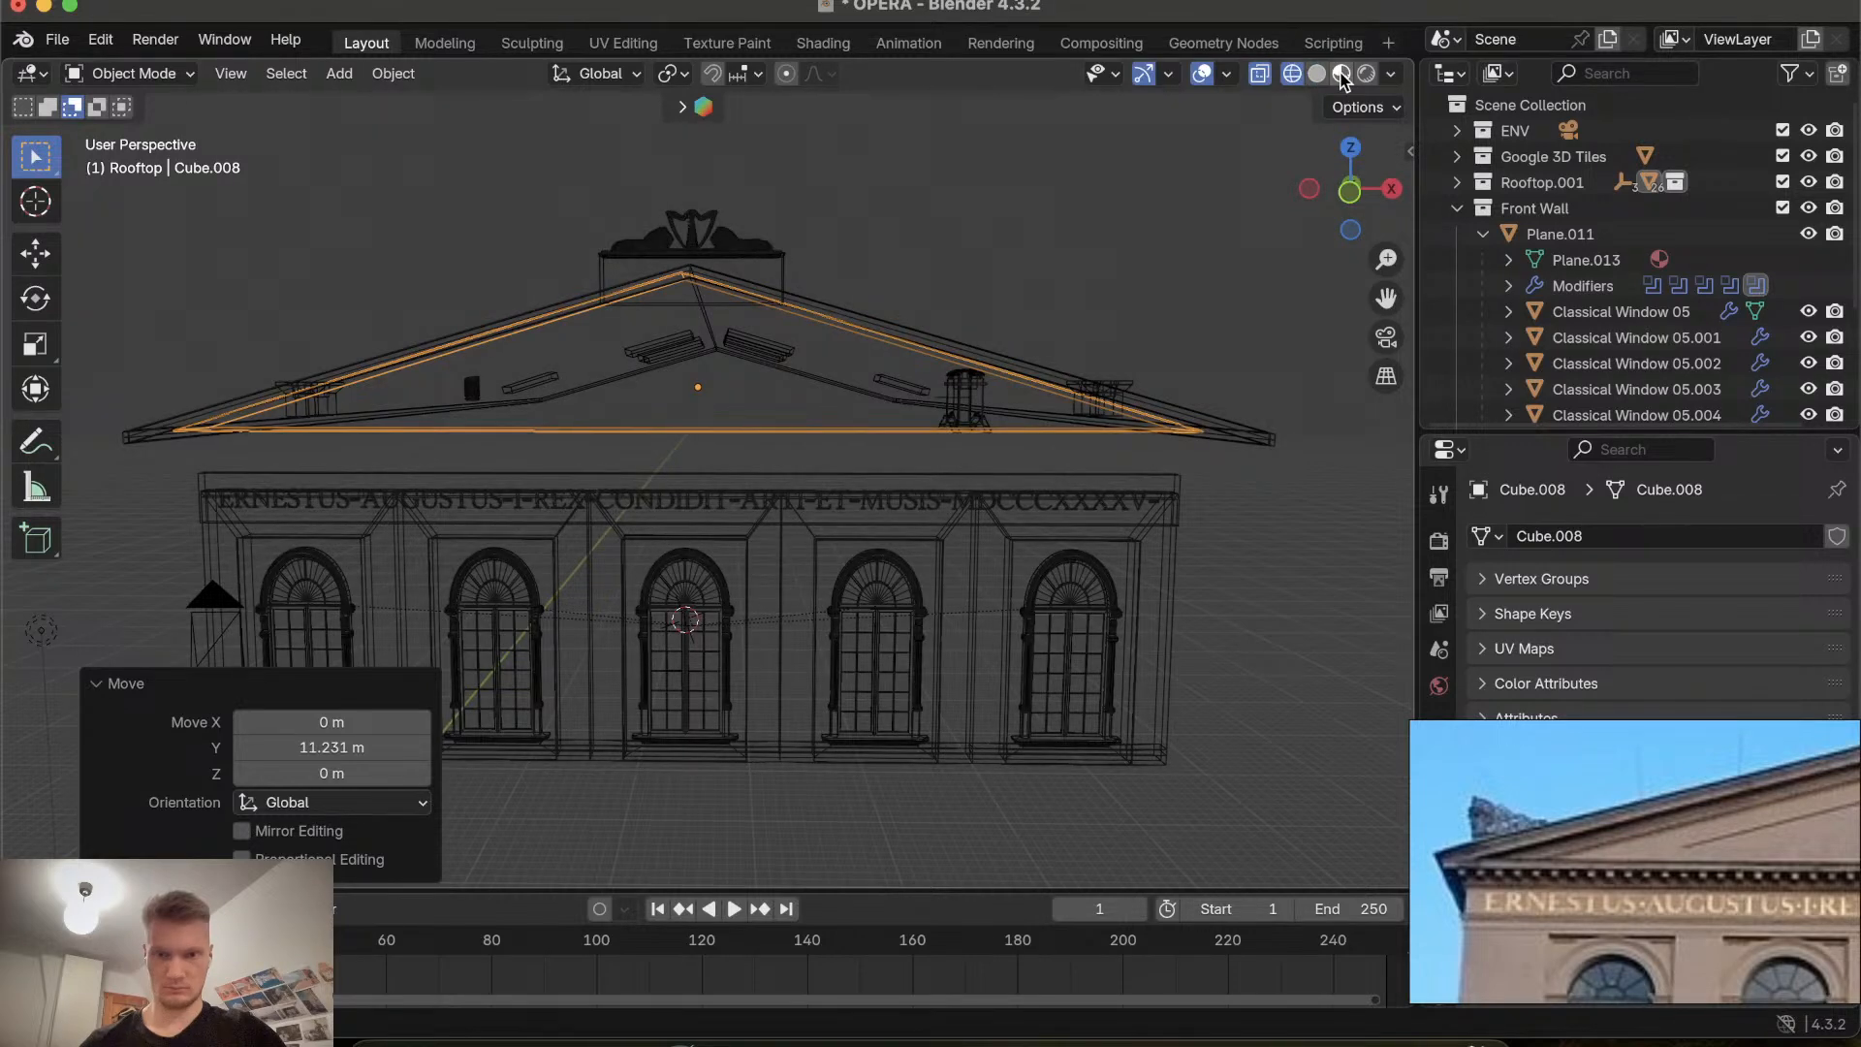
click(1320, 74)
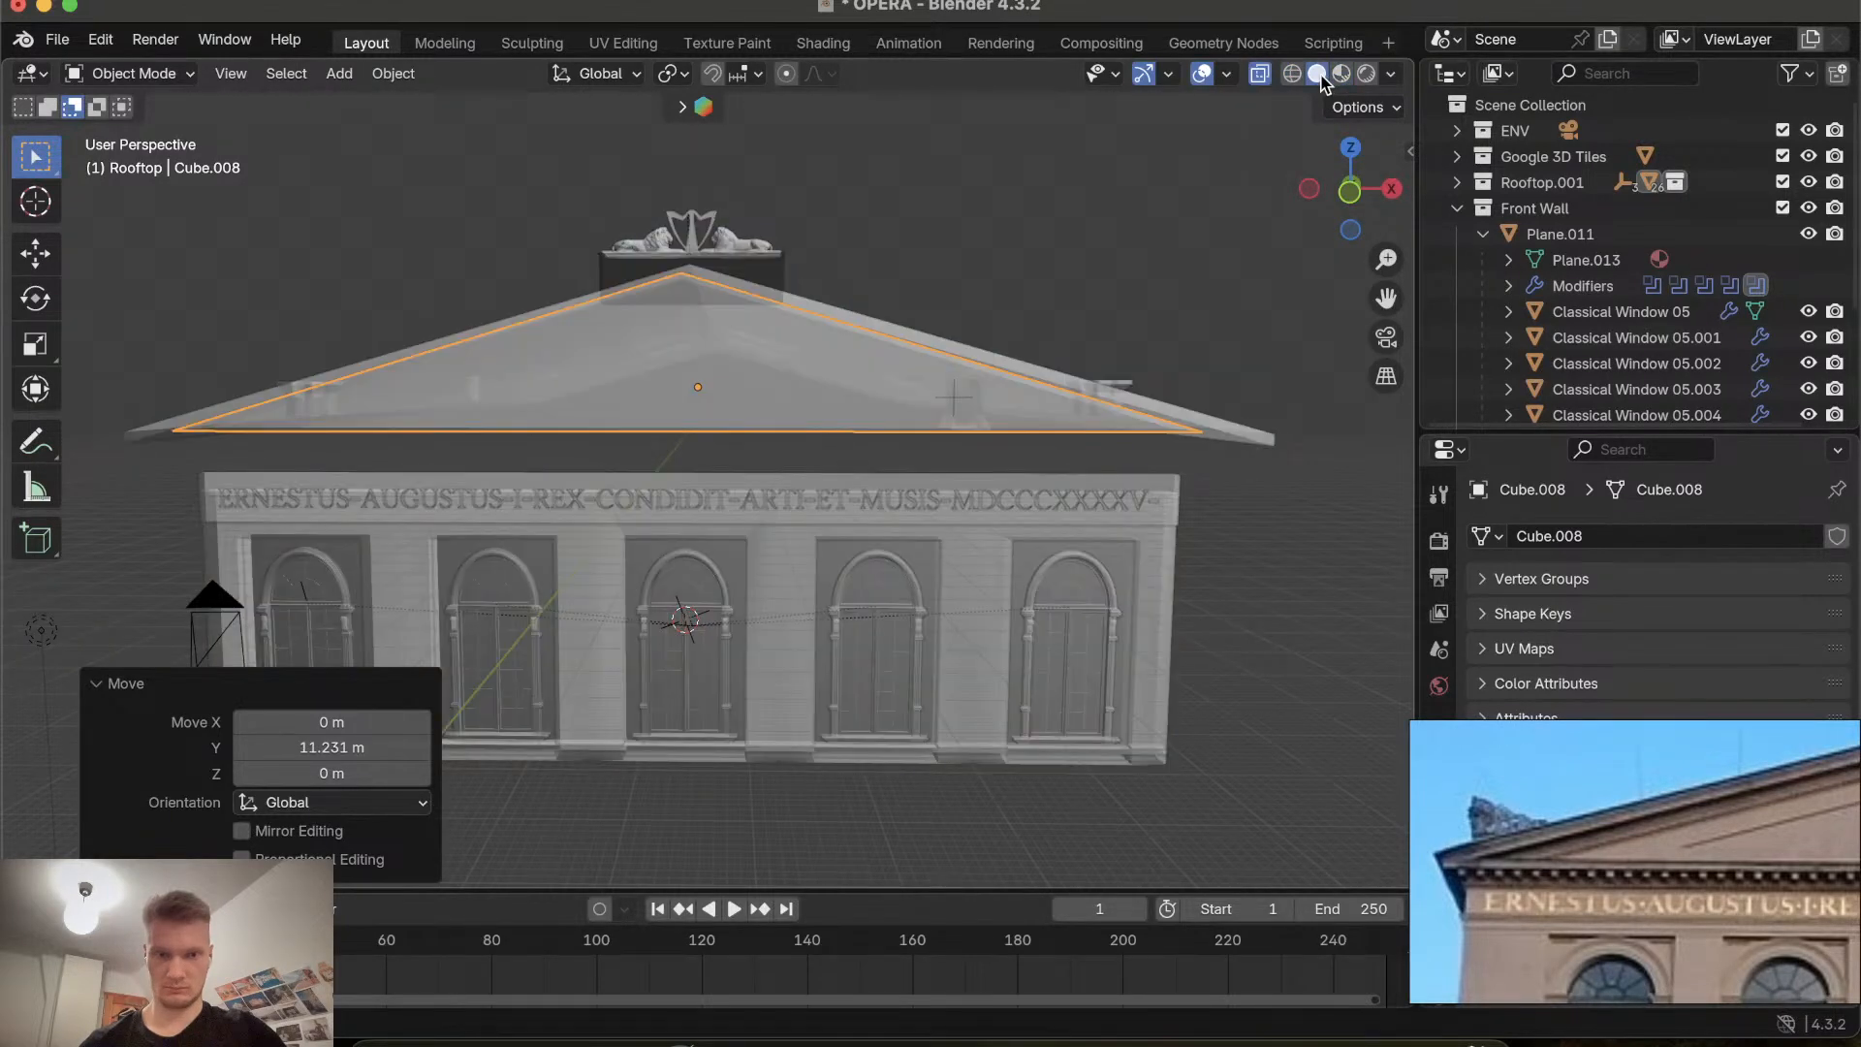
click(1393, 75)
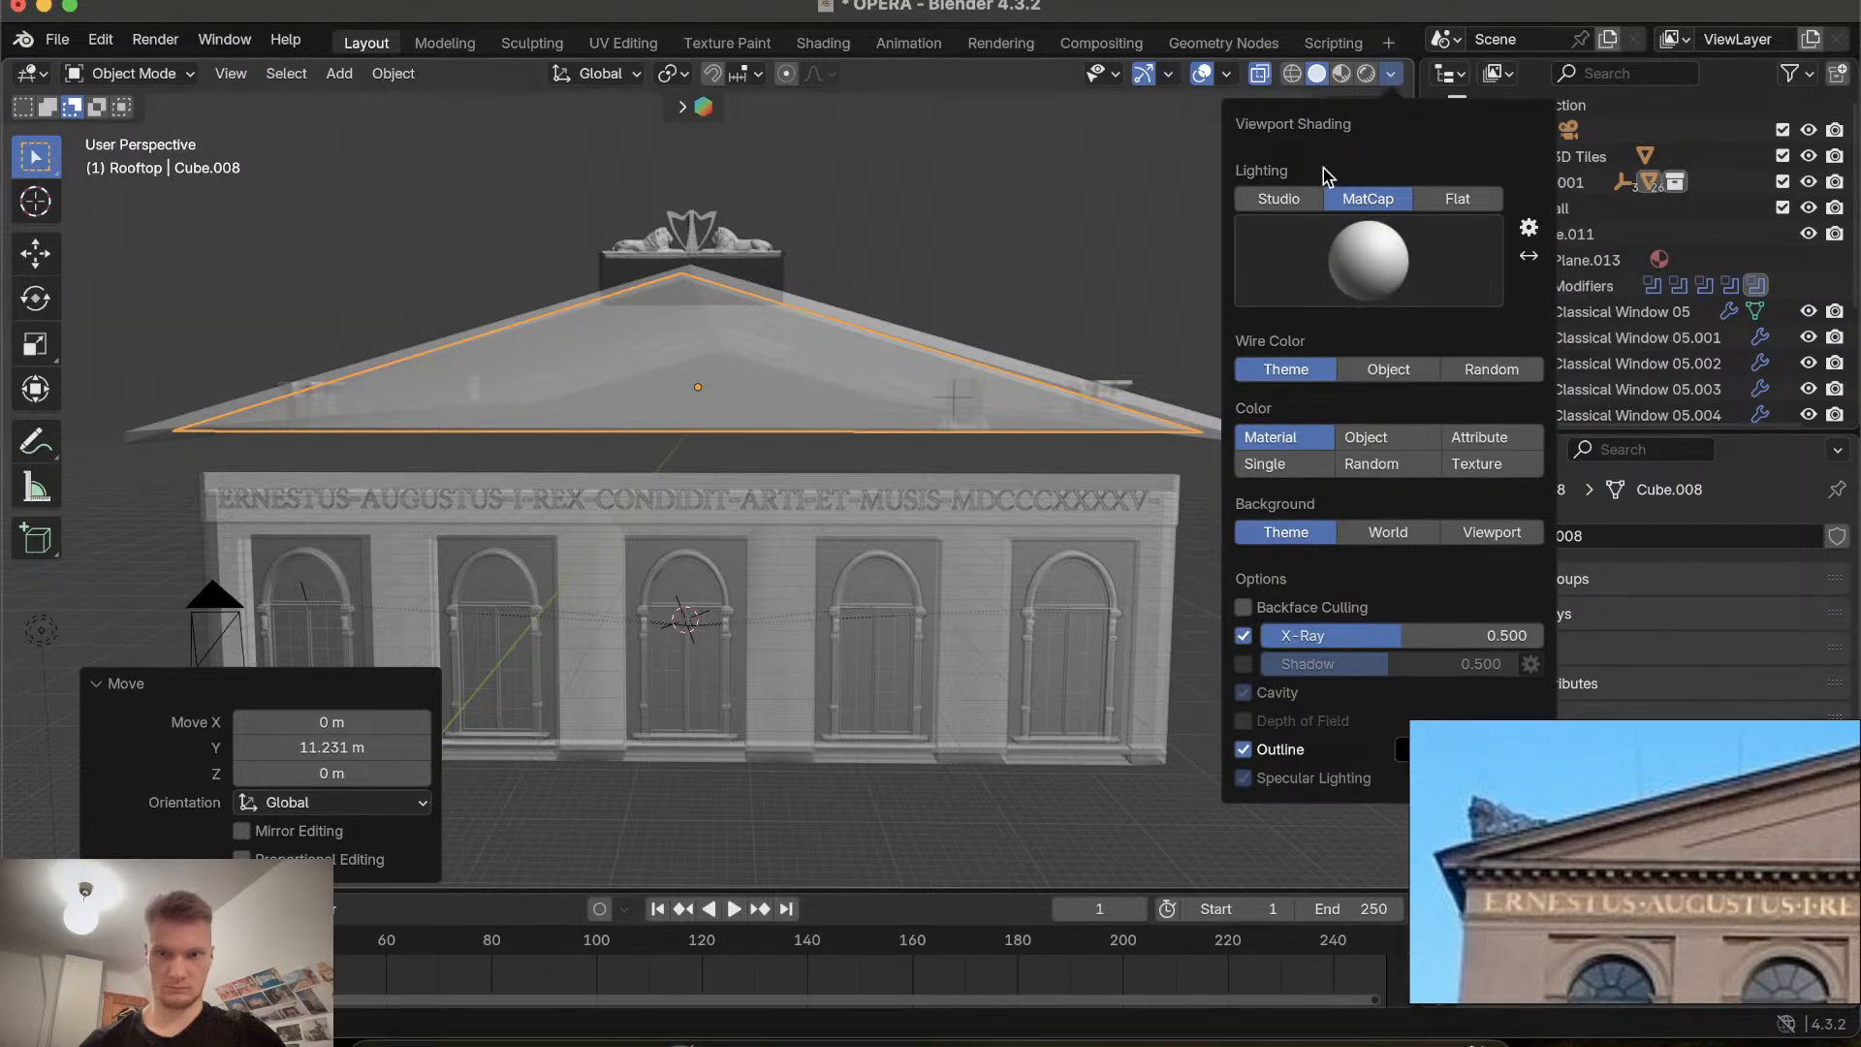
click(1281, 197)
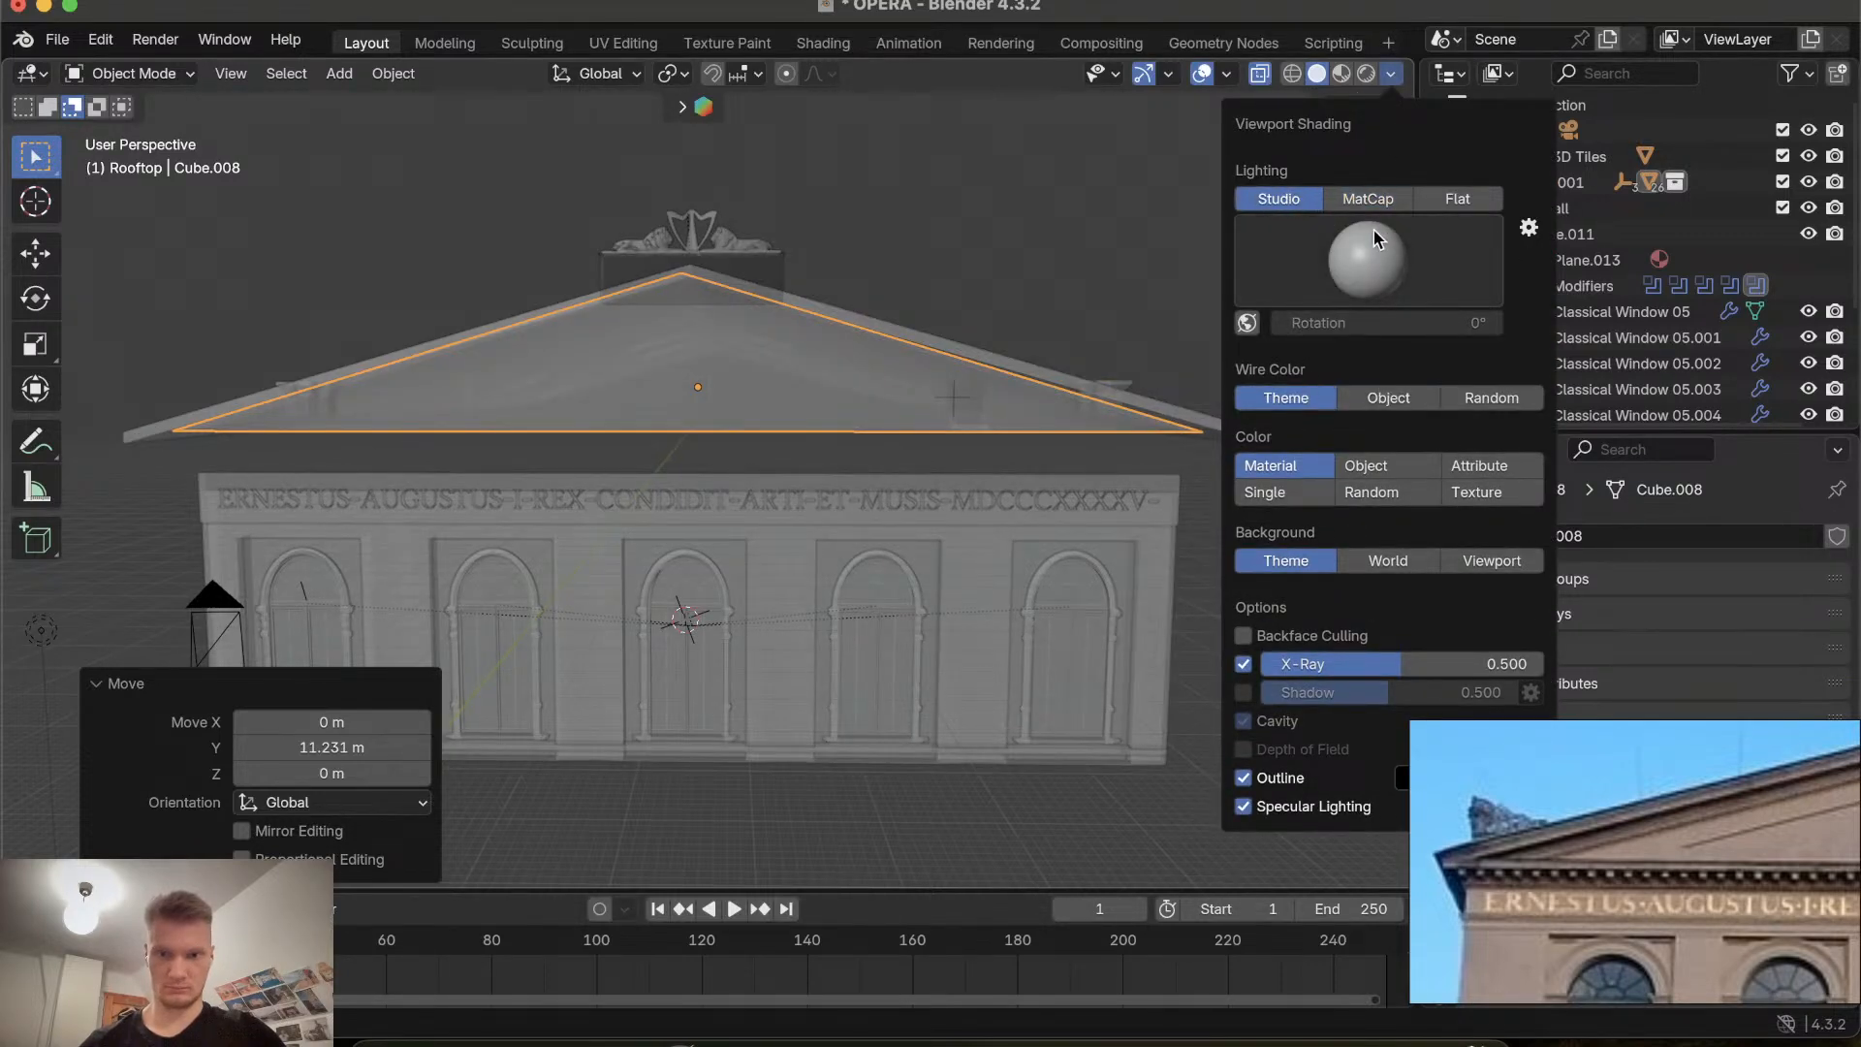
click(1362, 197)
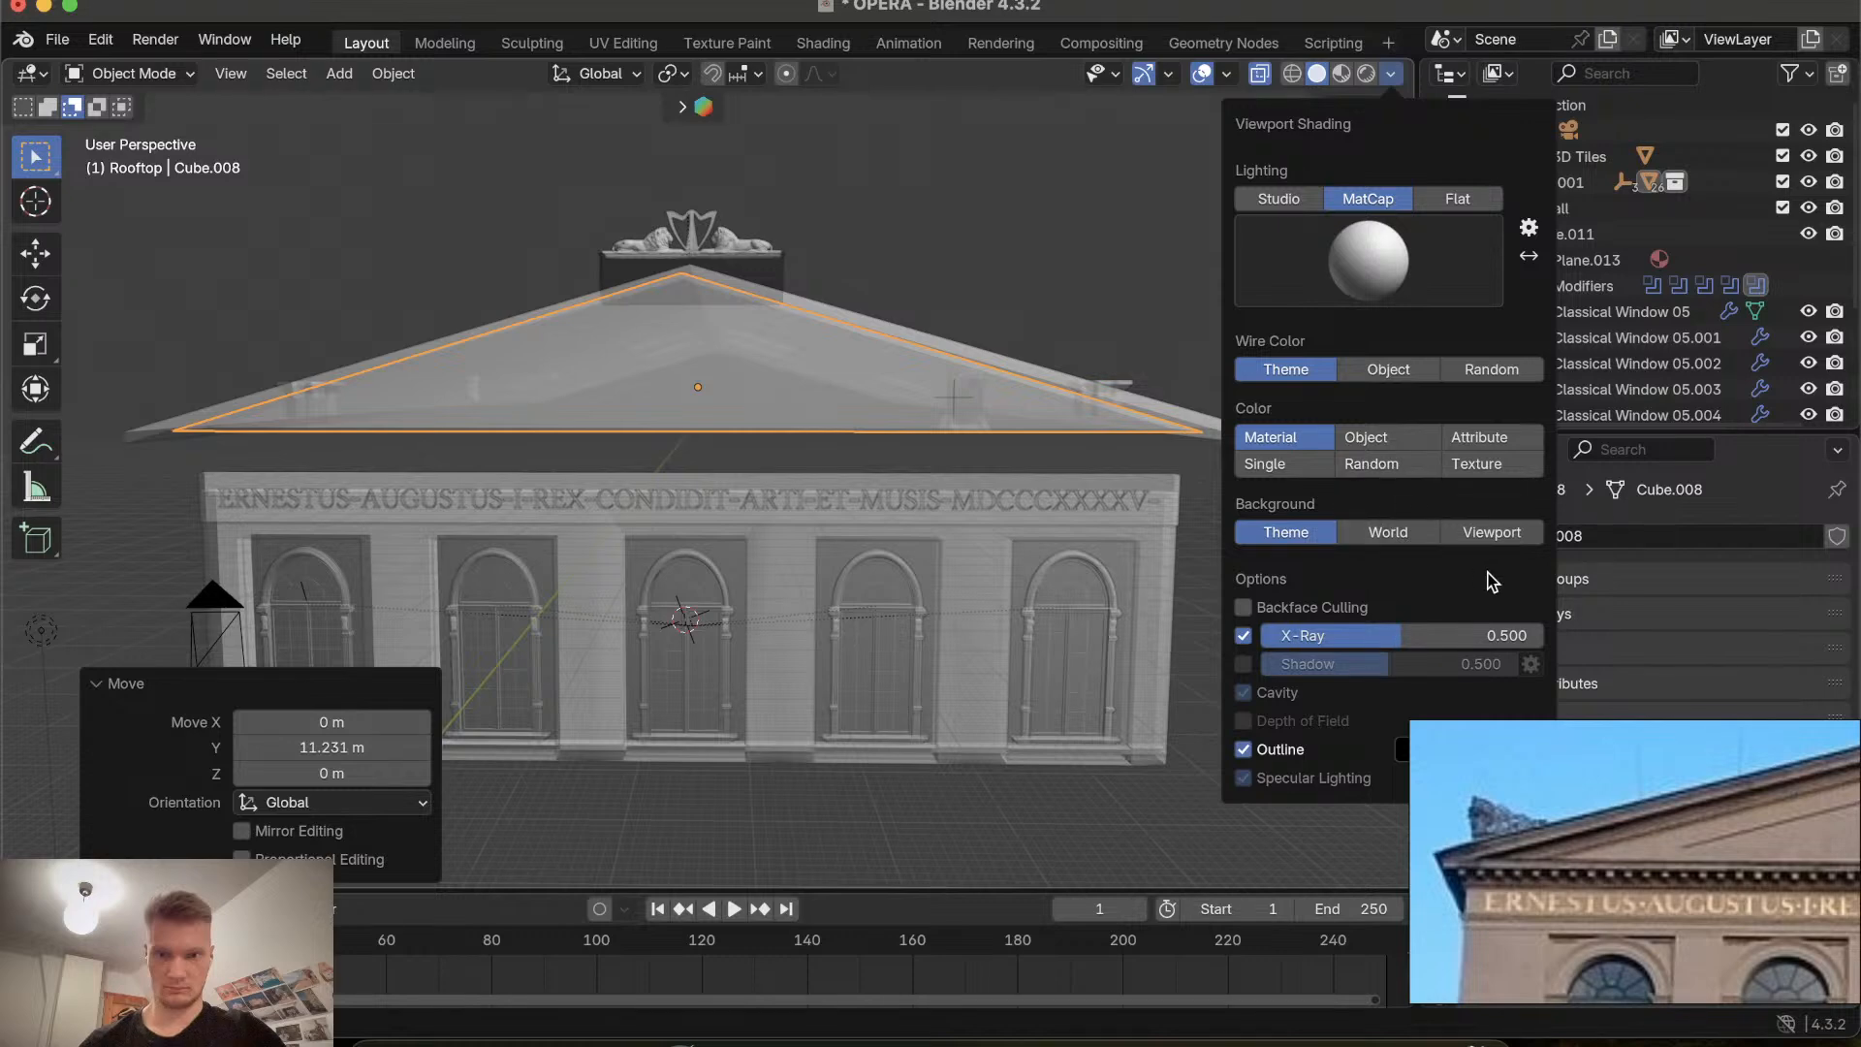
click(1244, 608)
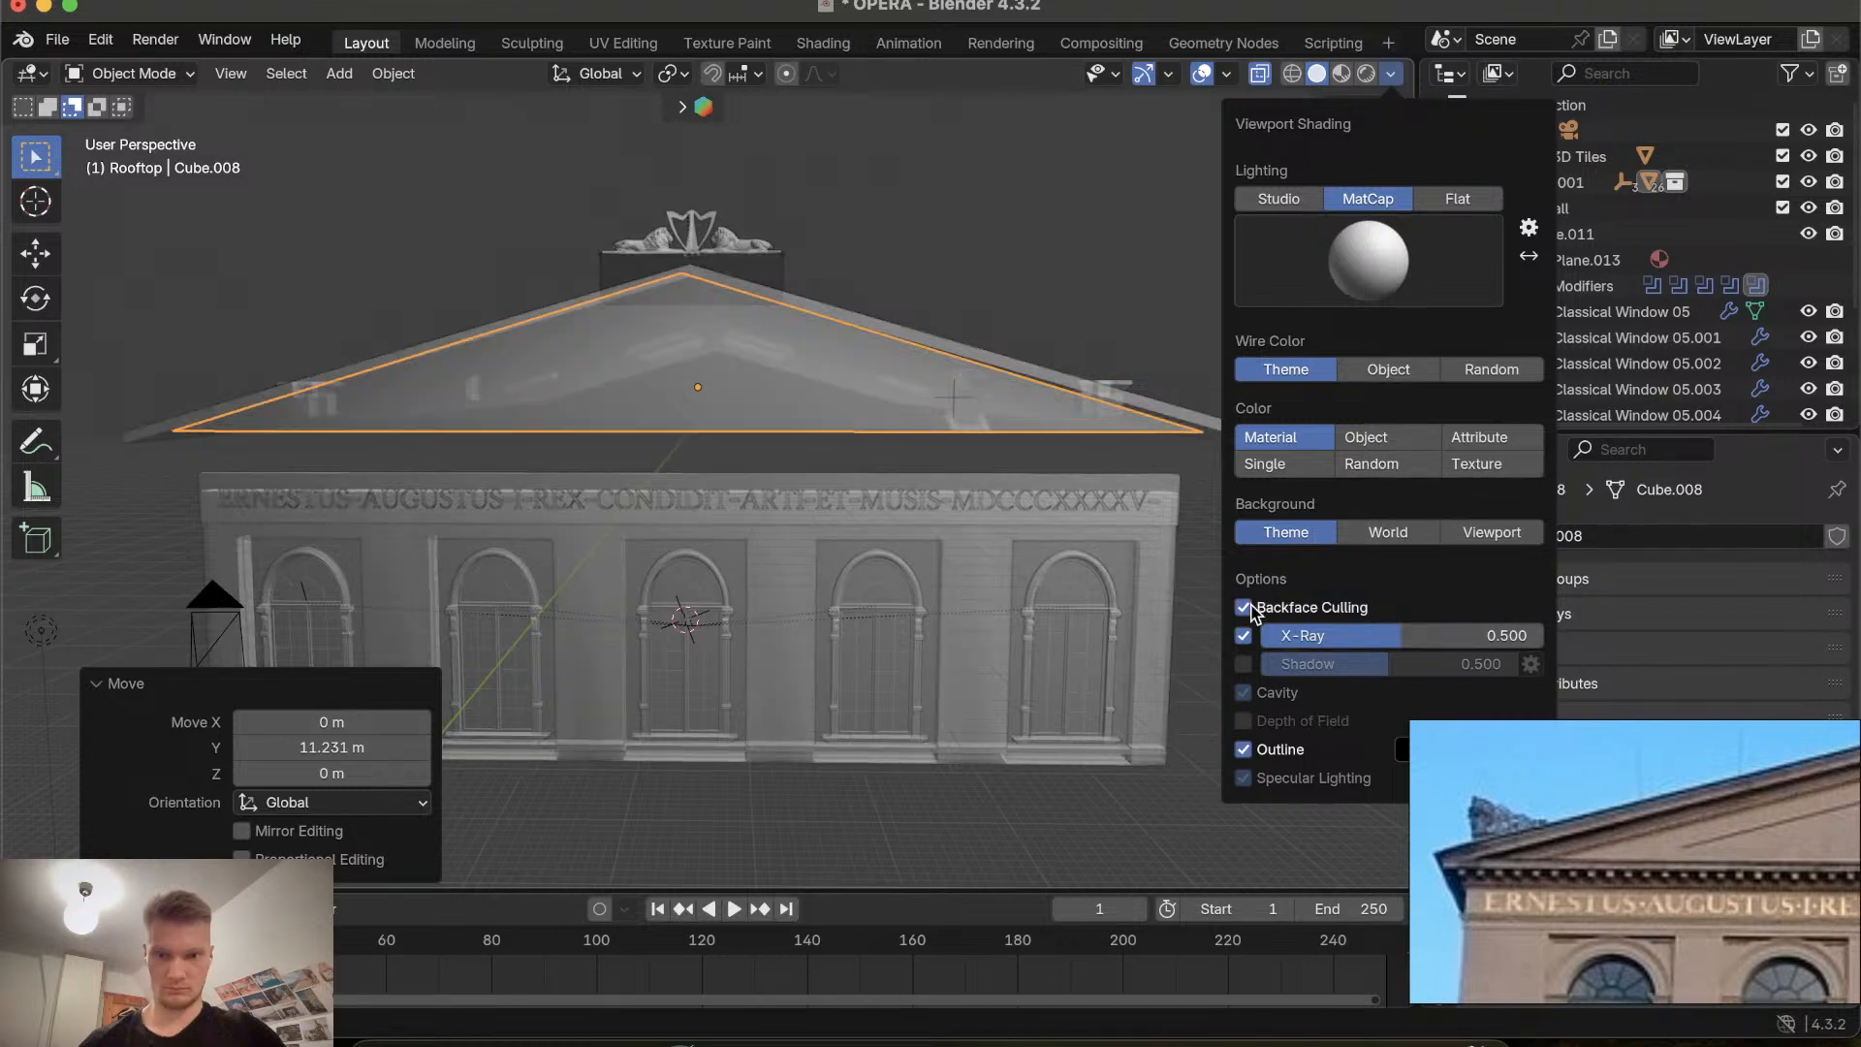
click(1244, 608)
click(1245, 608)
click(1245, 608)
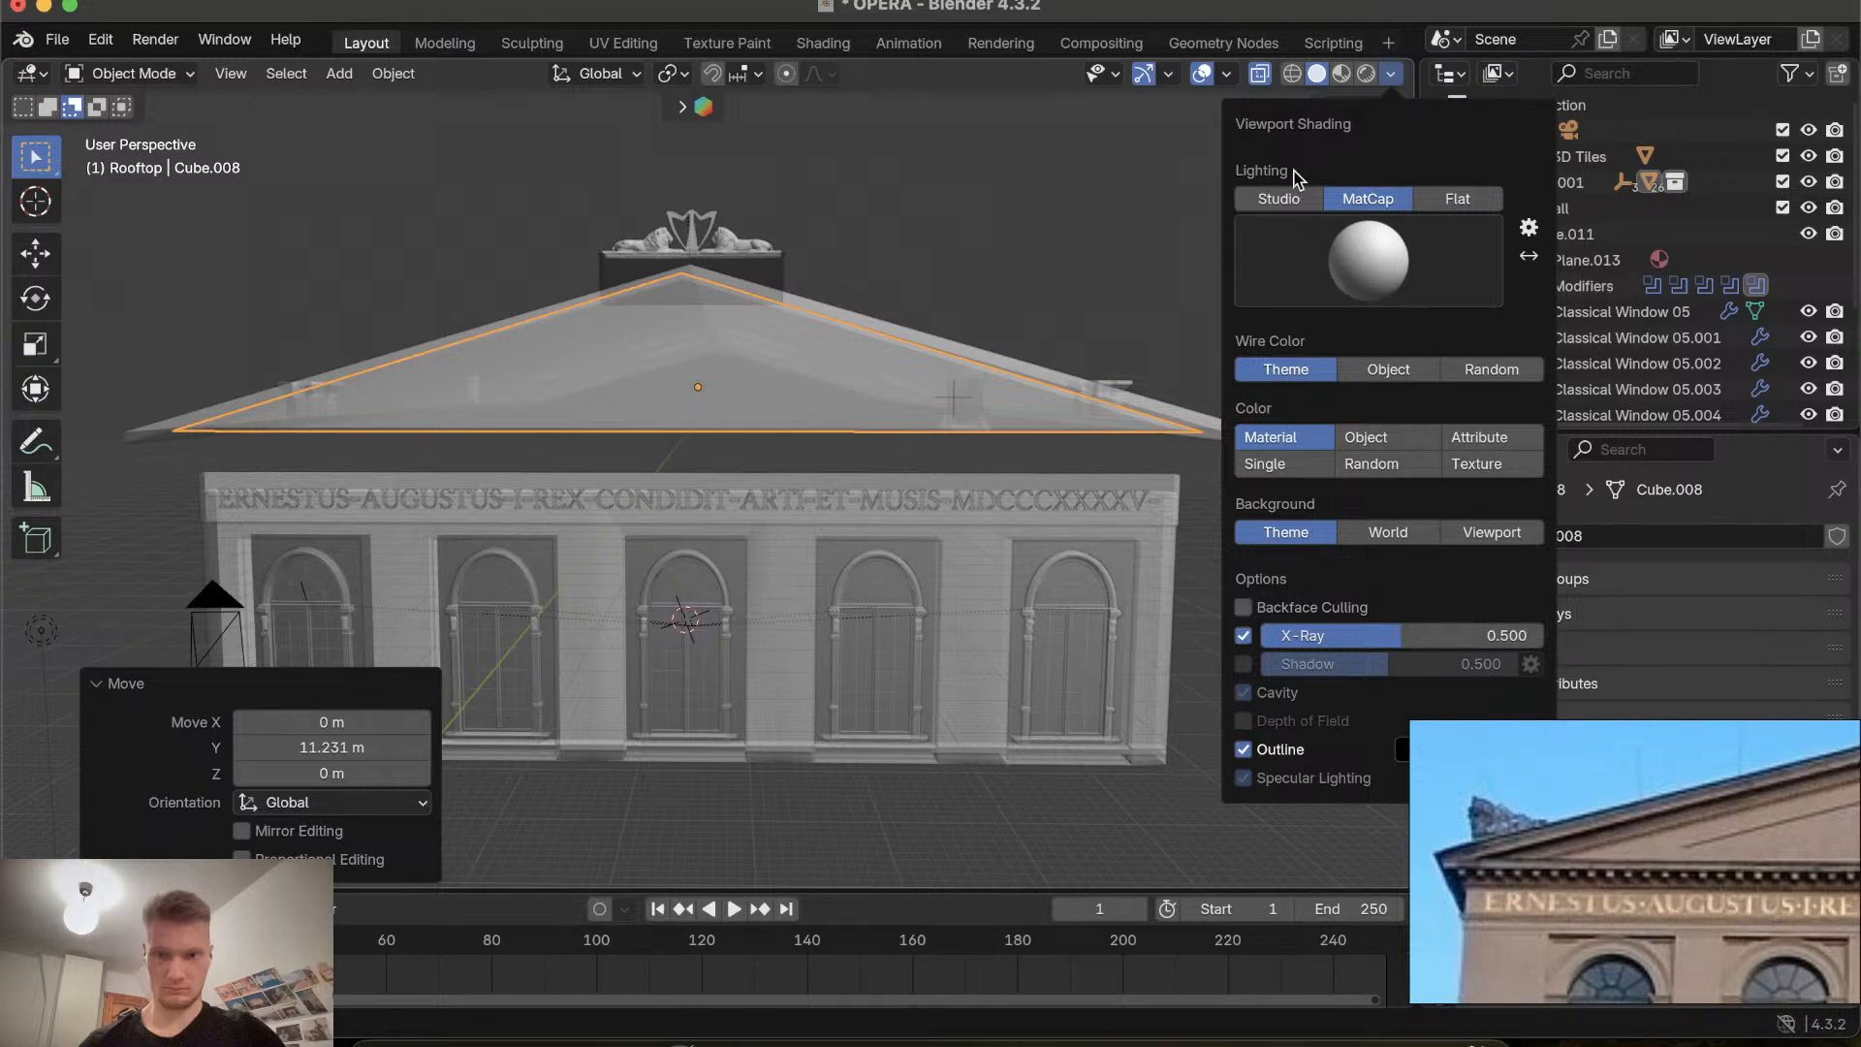
Choose a shiny white MatCap sphere for the viewport lighting.
click(1279, 199)
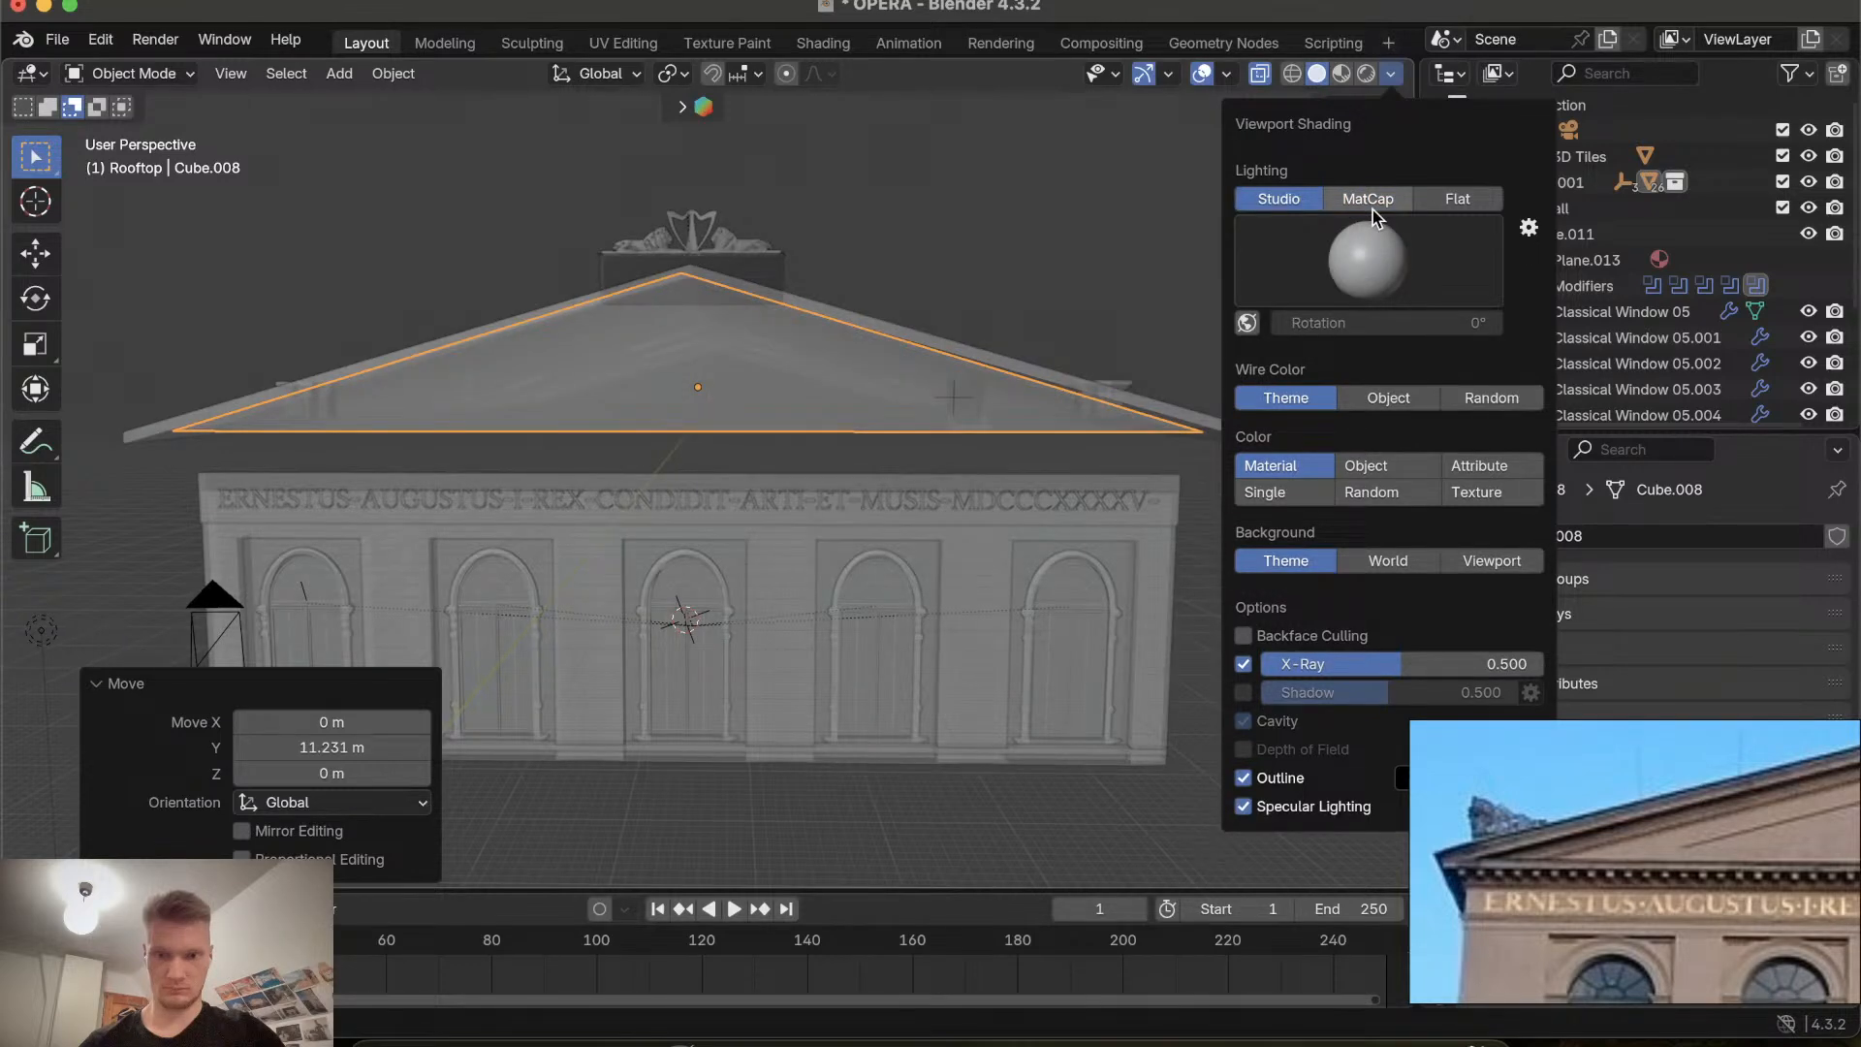
click(1373, 205)
click(1369, 260)
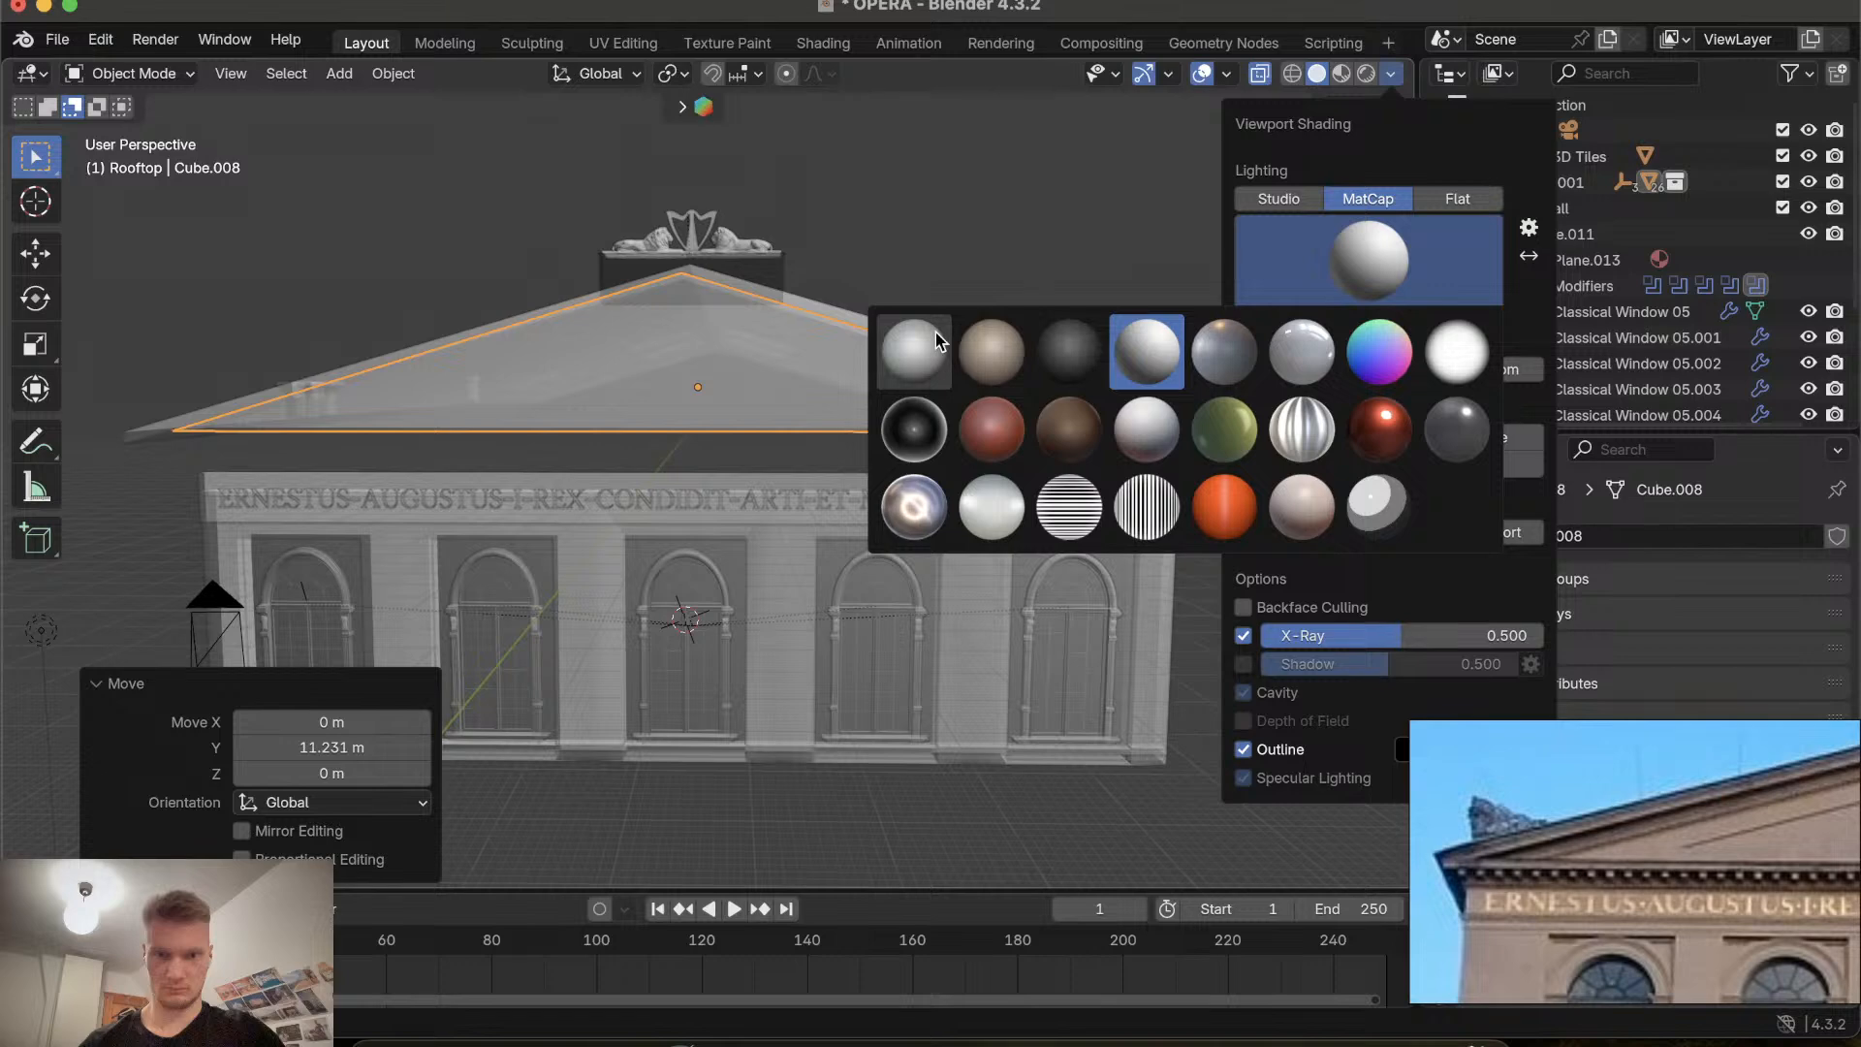
click(903, 510)
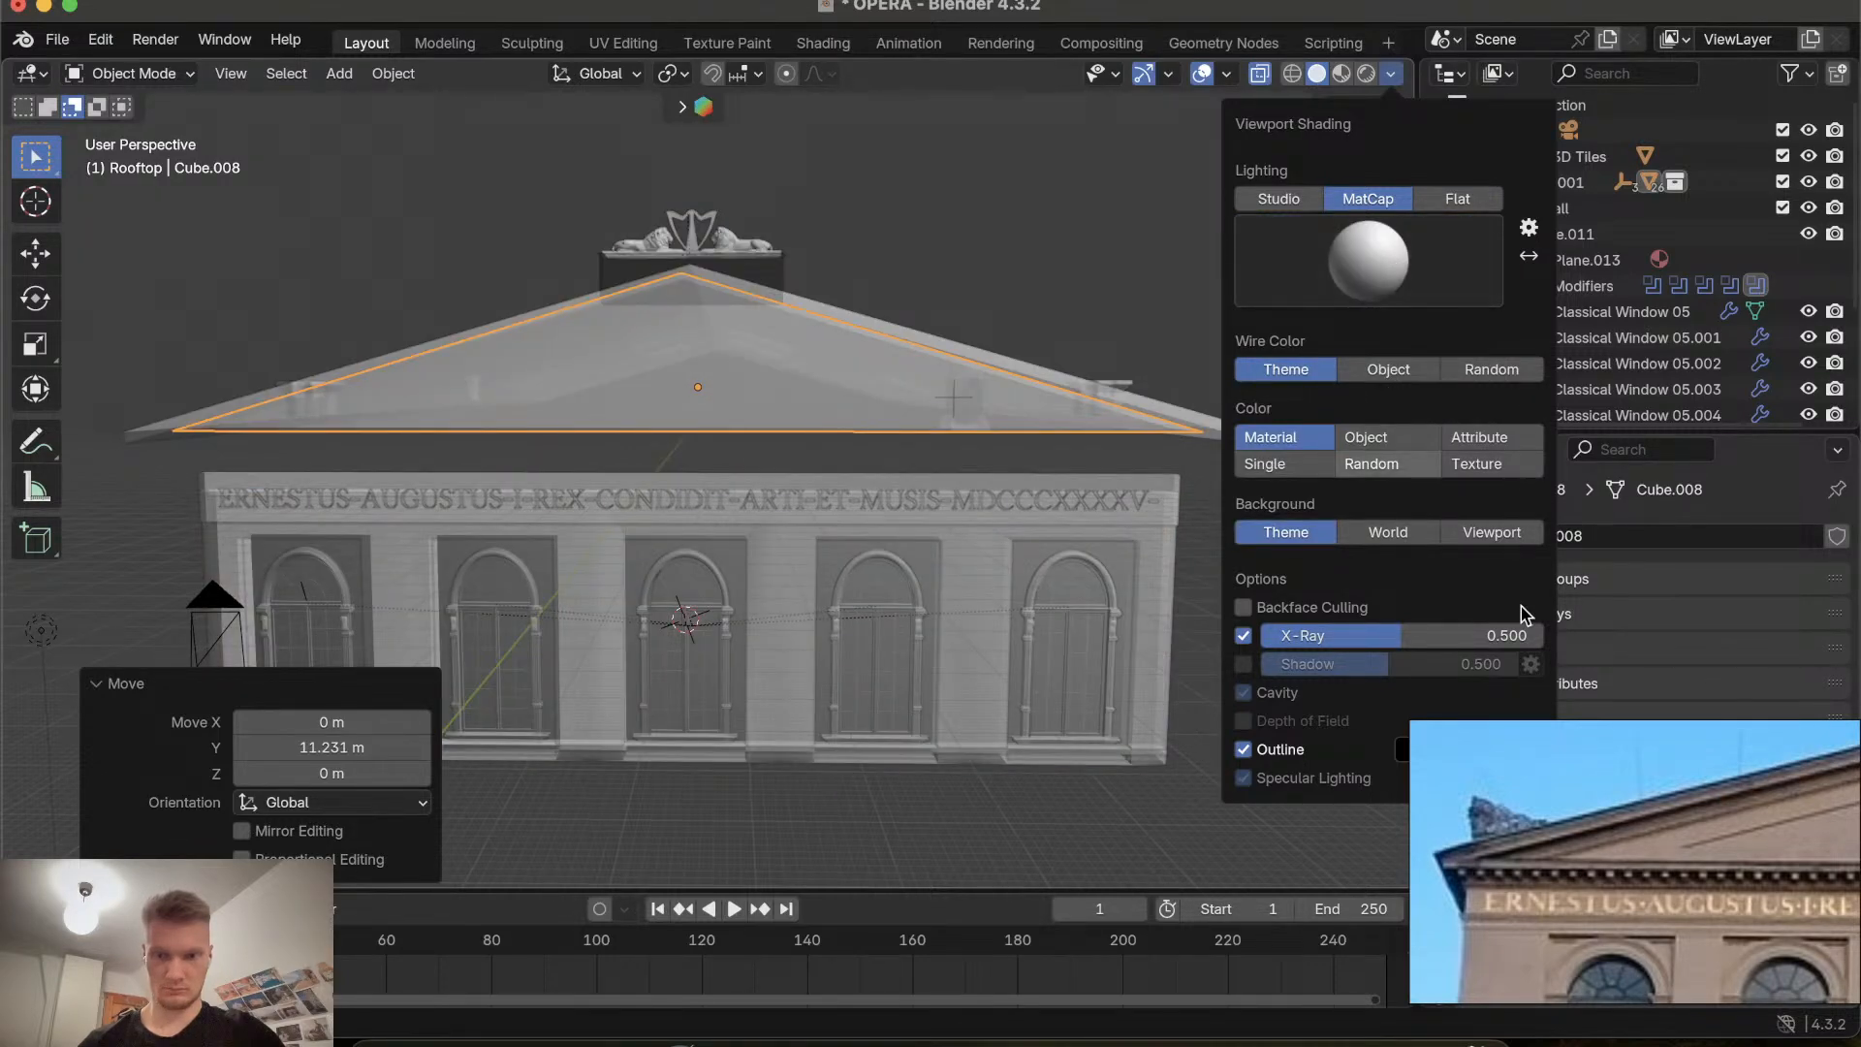
Set the viewport object colour to Single after trying the background and other colour options.
drag(1602, 725, 1769, 727)
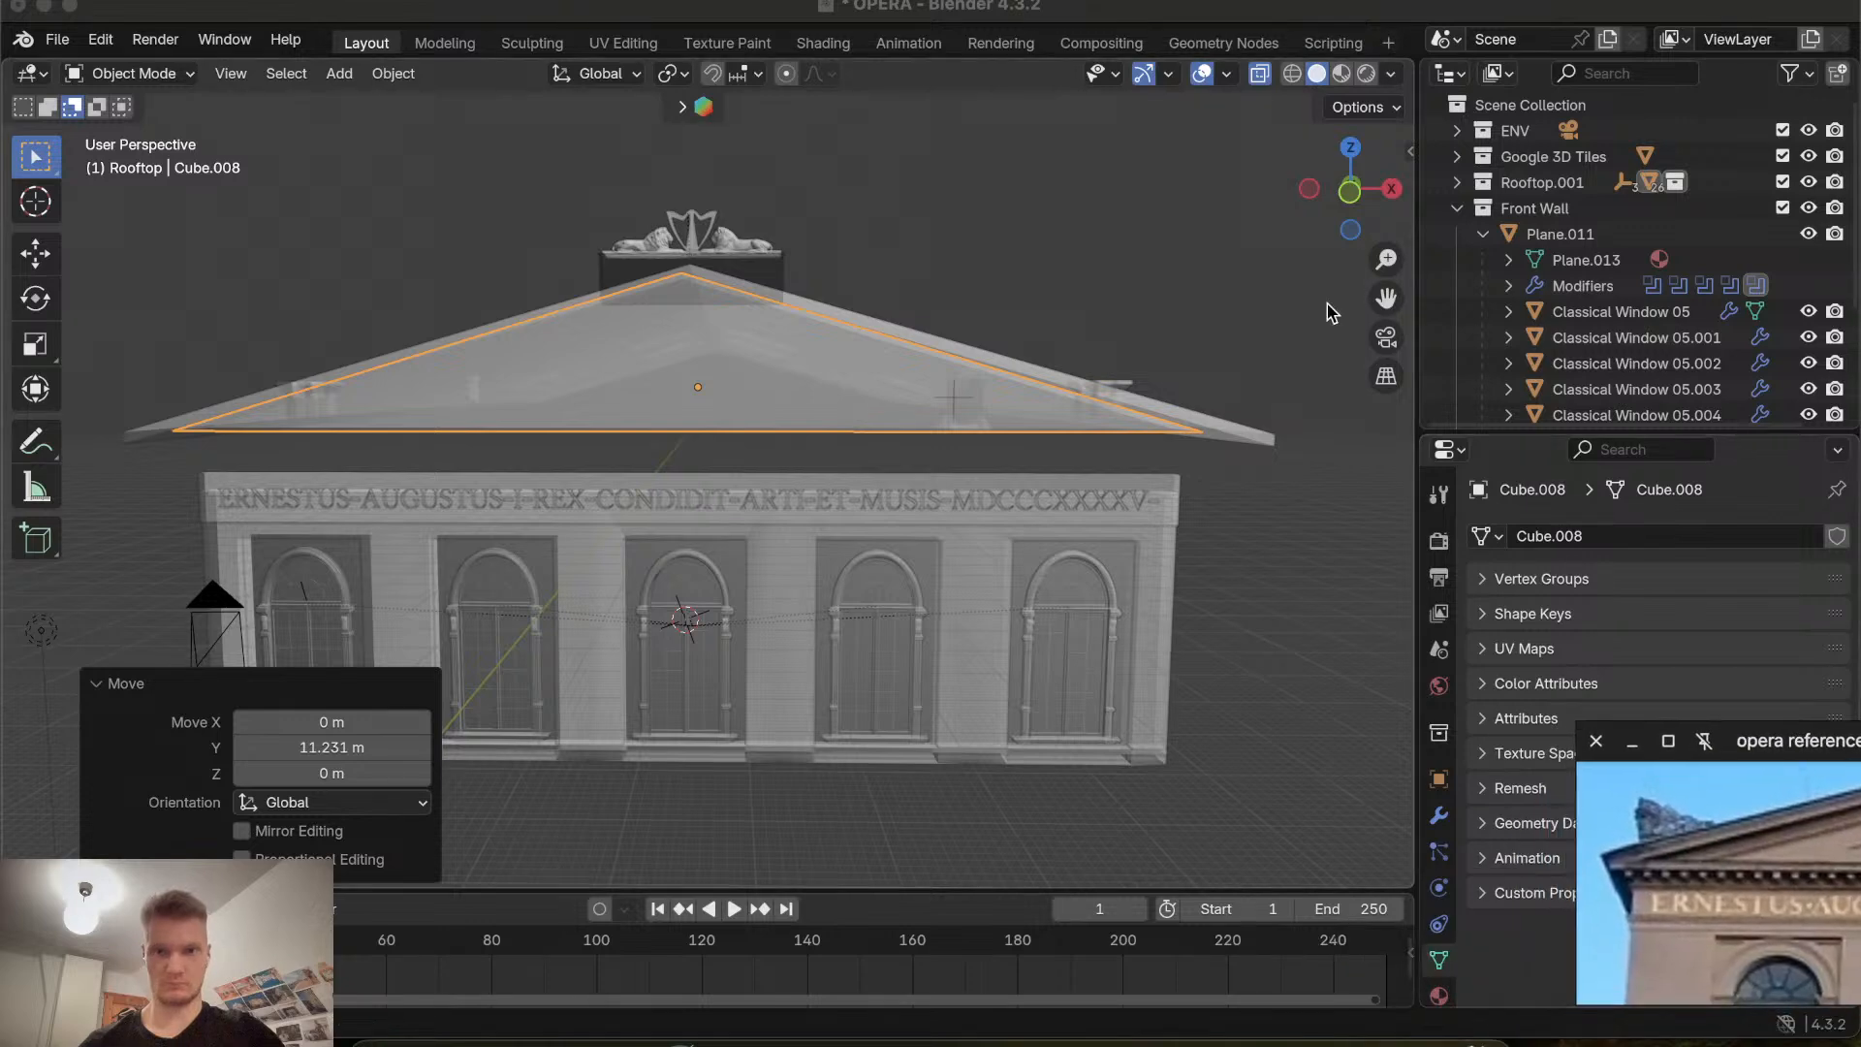
click(1391, 74)
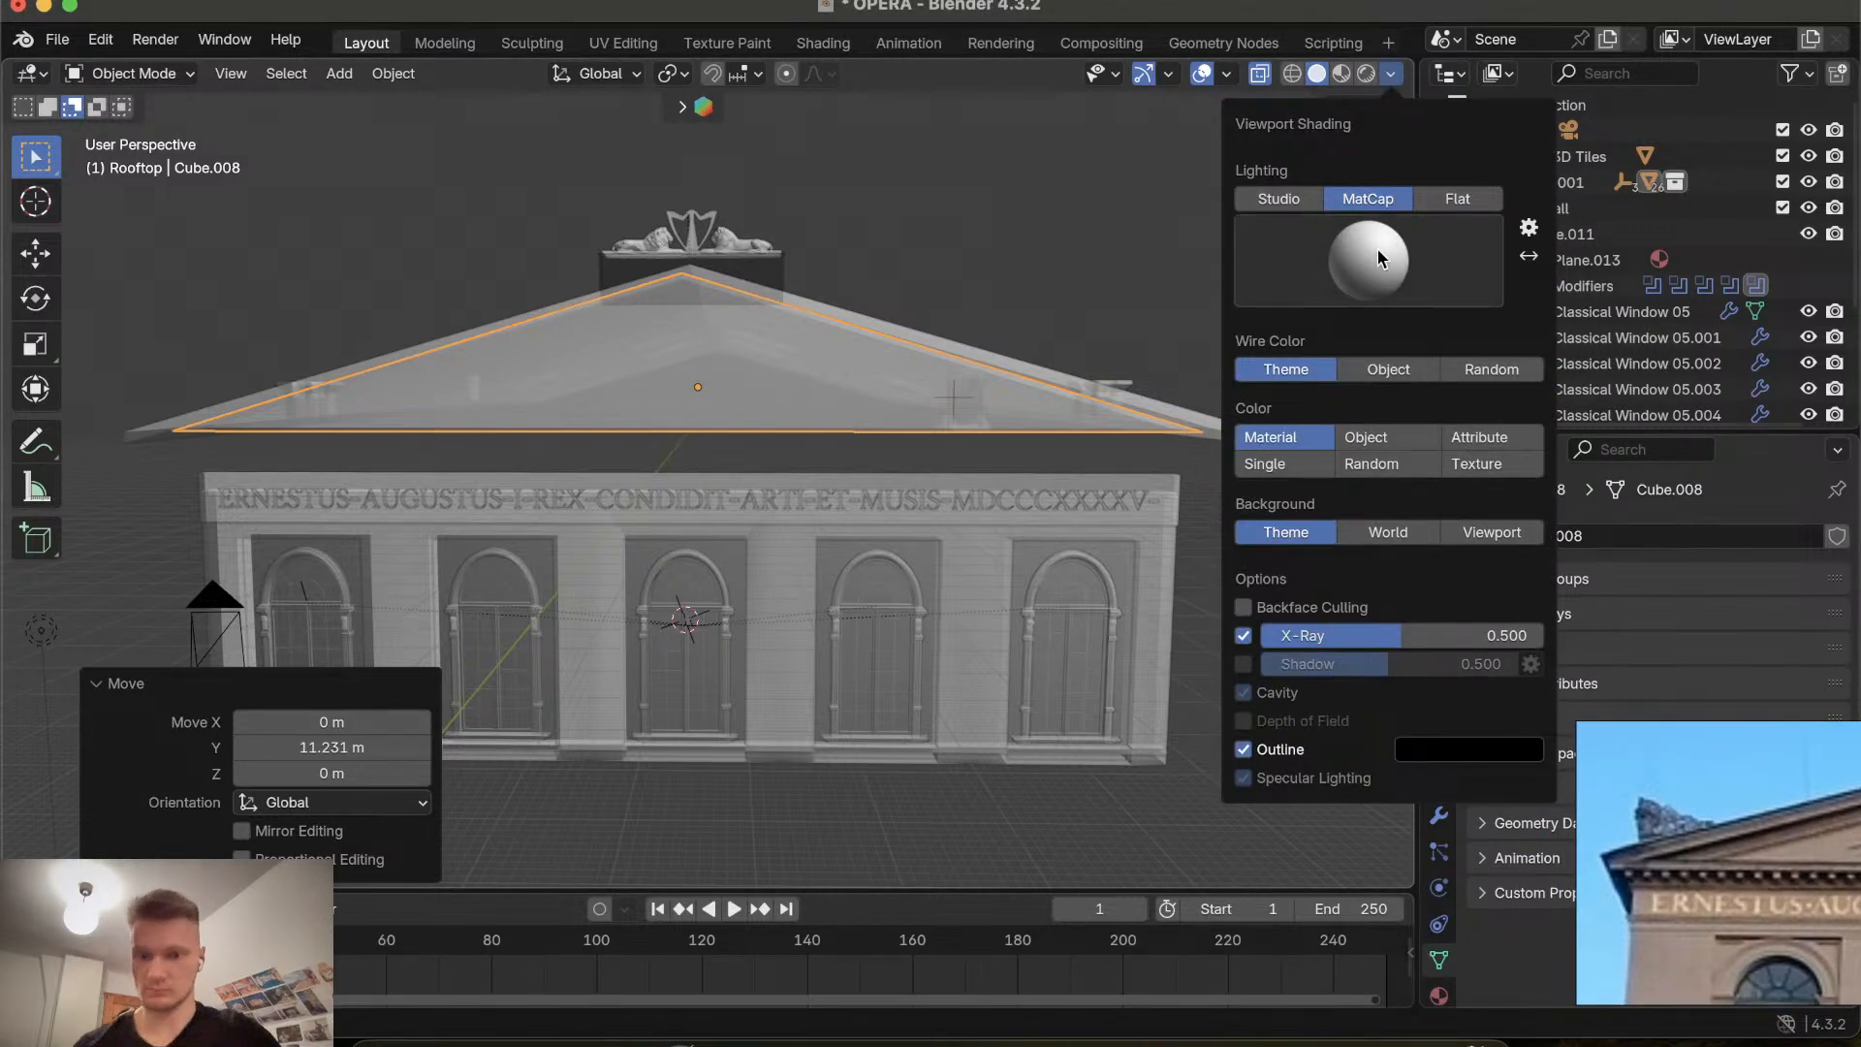
click(1492, 532)
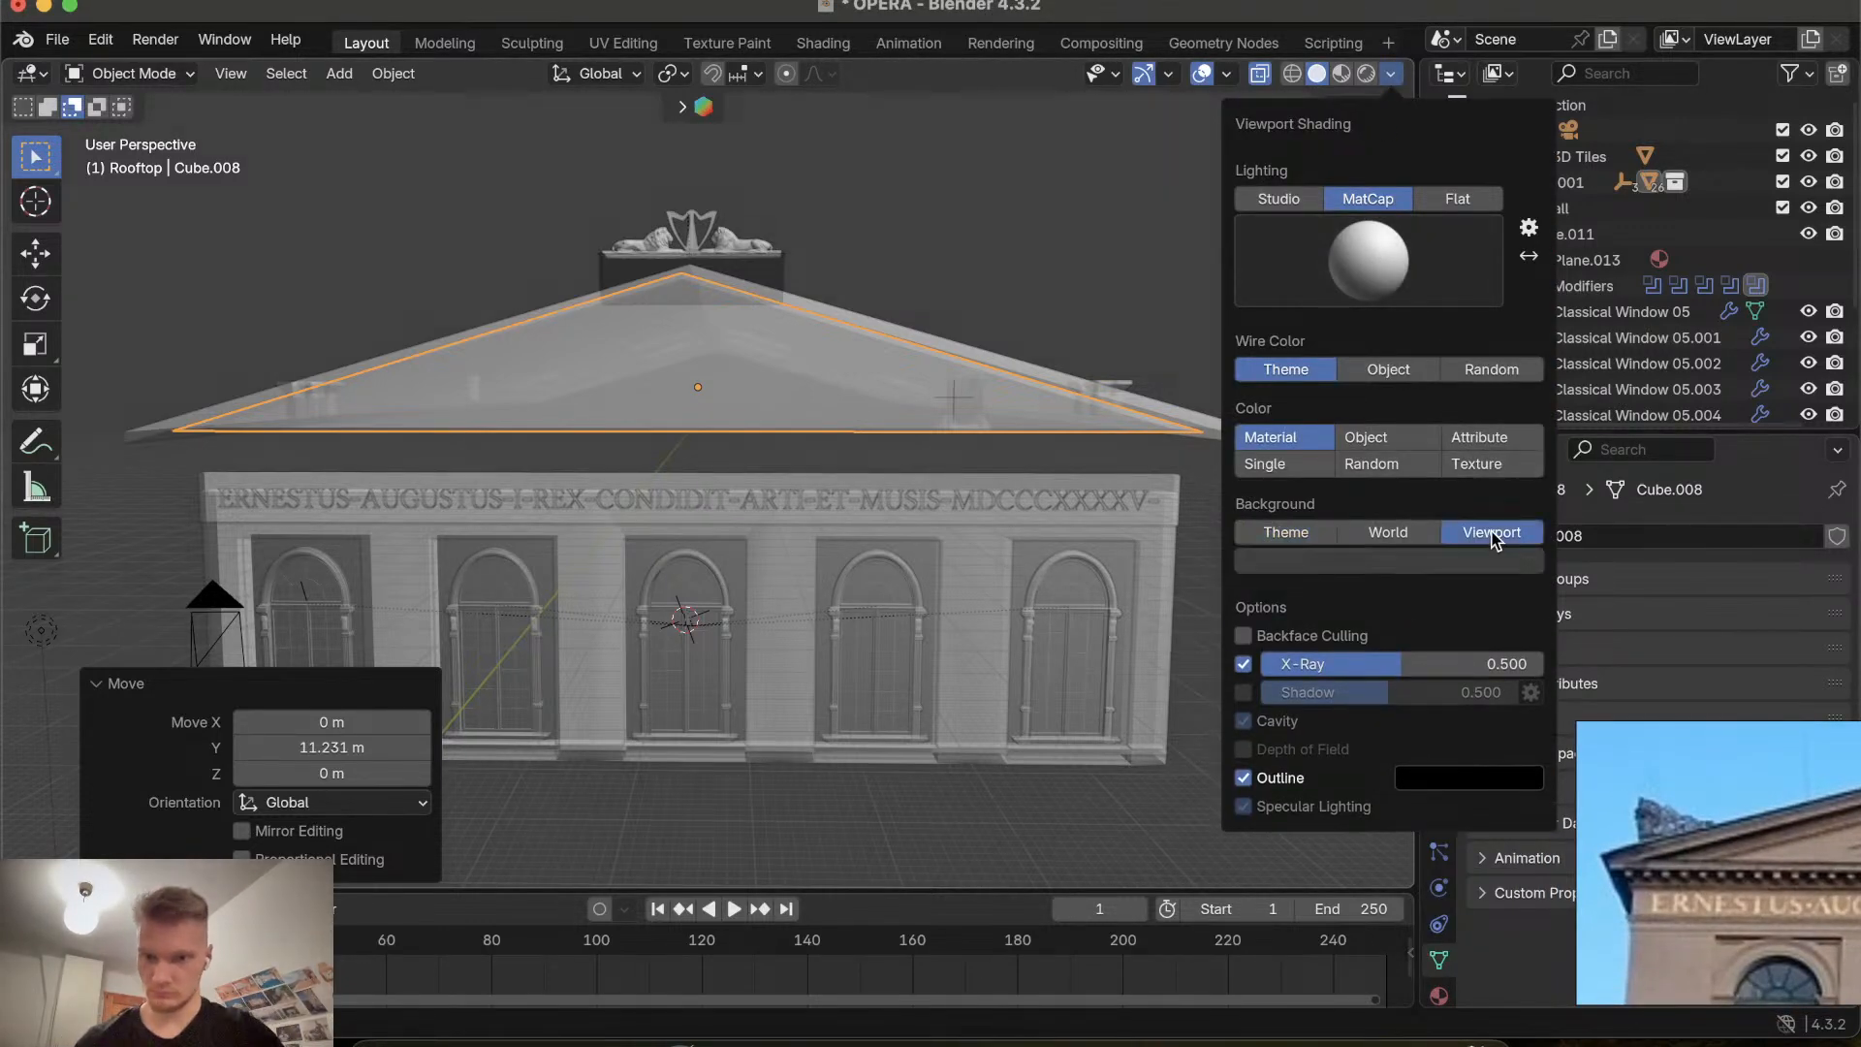
click(1301, 531)
click(1357, 532)
click(1323, 532)
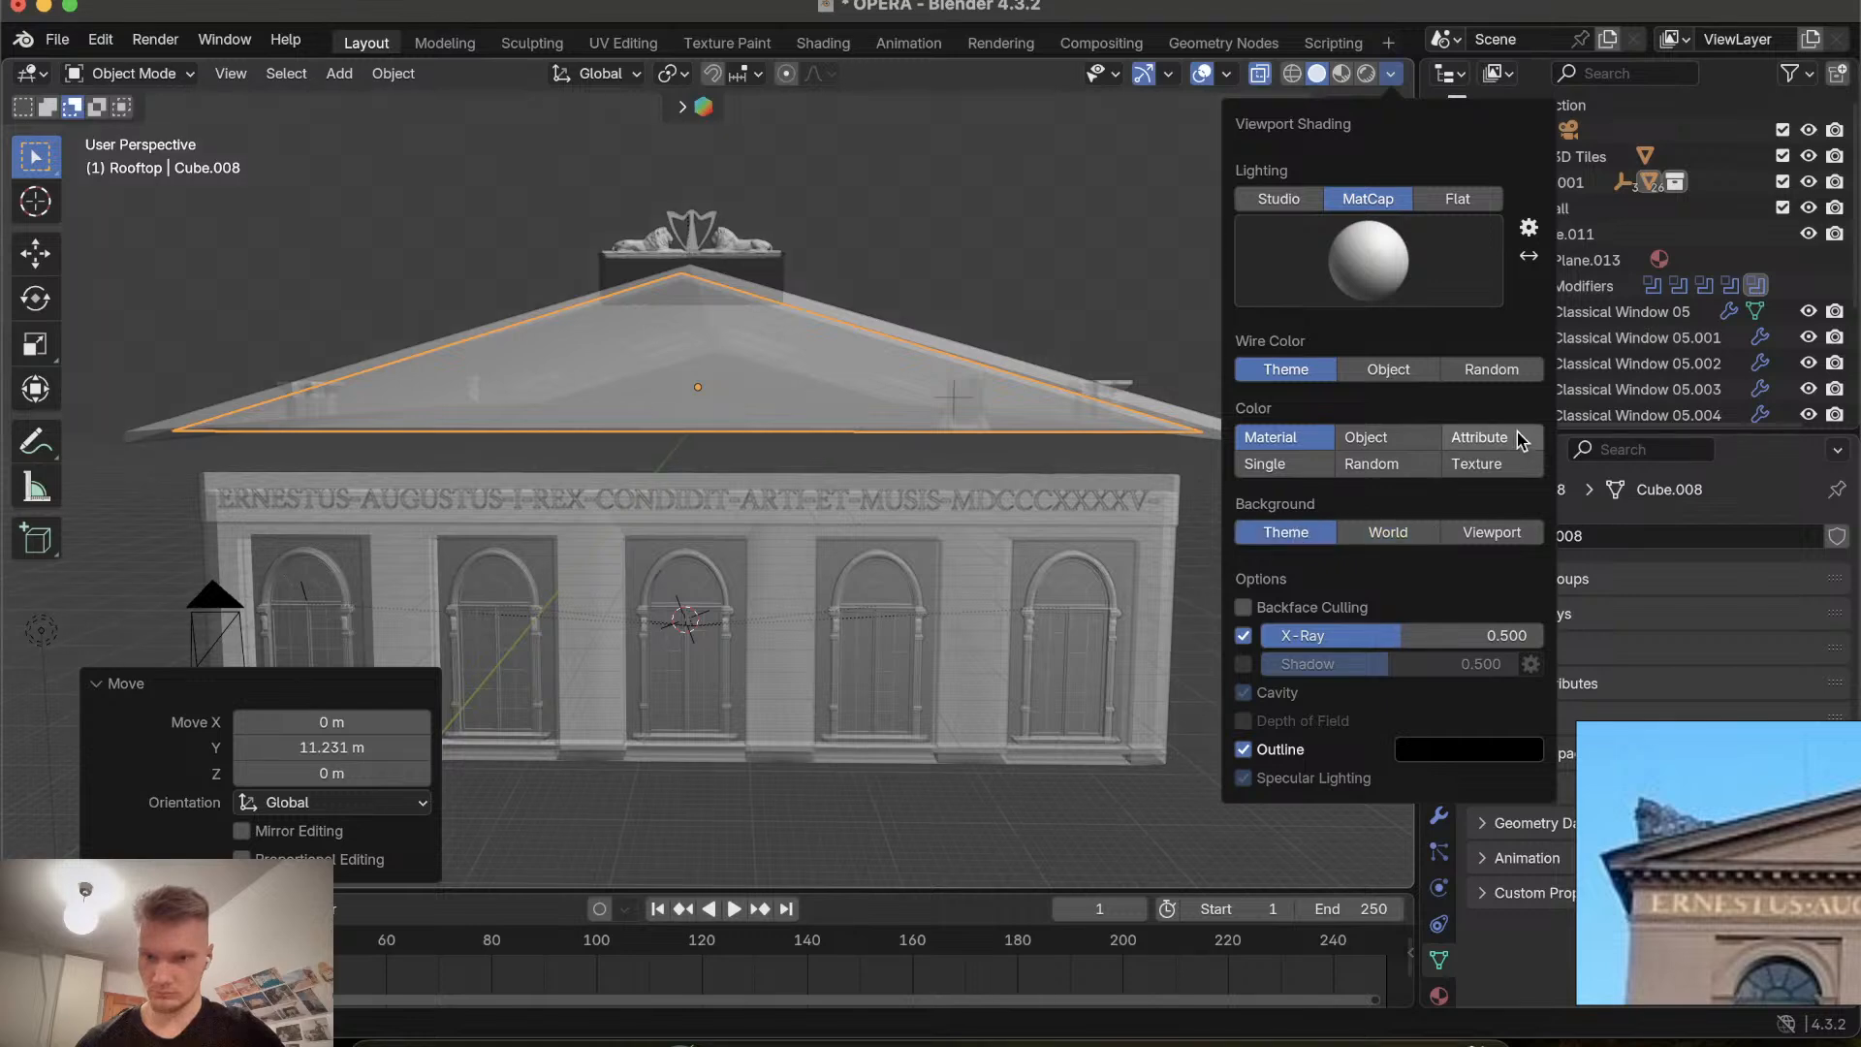
click(1502, 456)
click(1478, 433)
click(1406, 433)
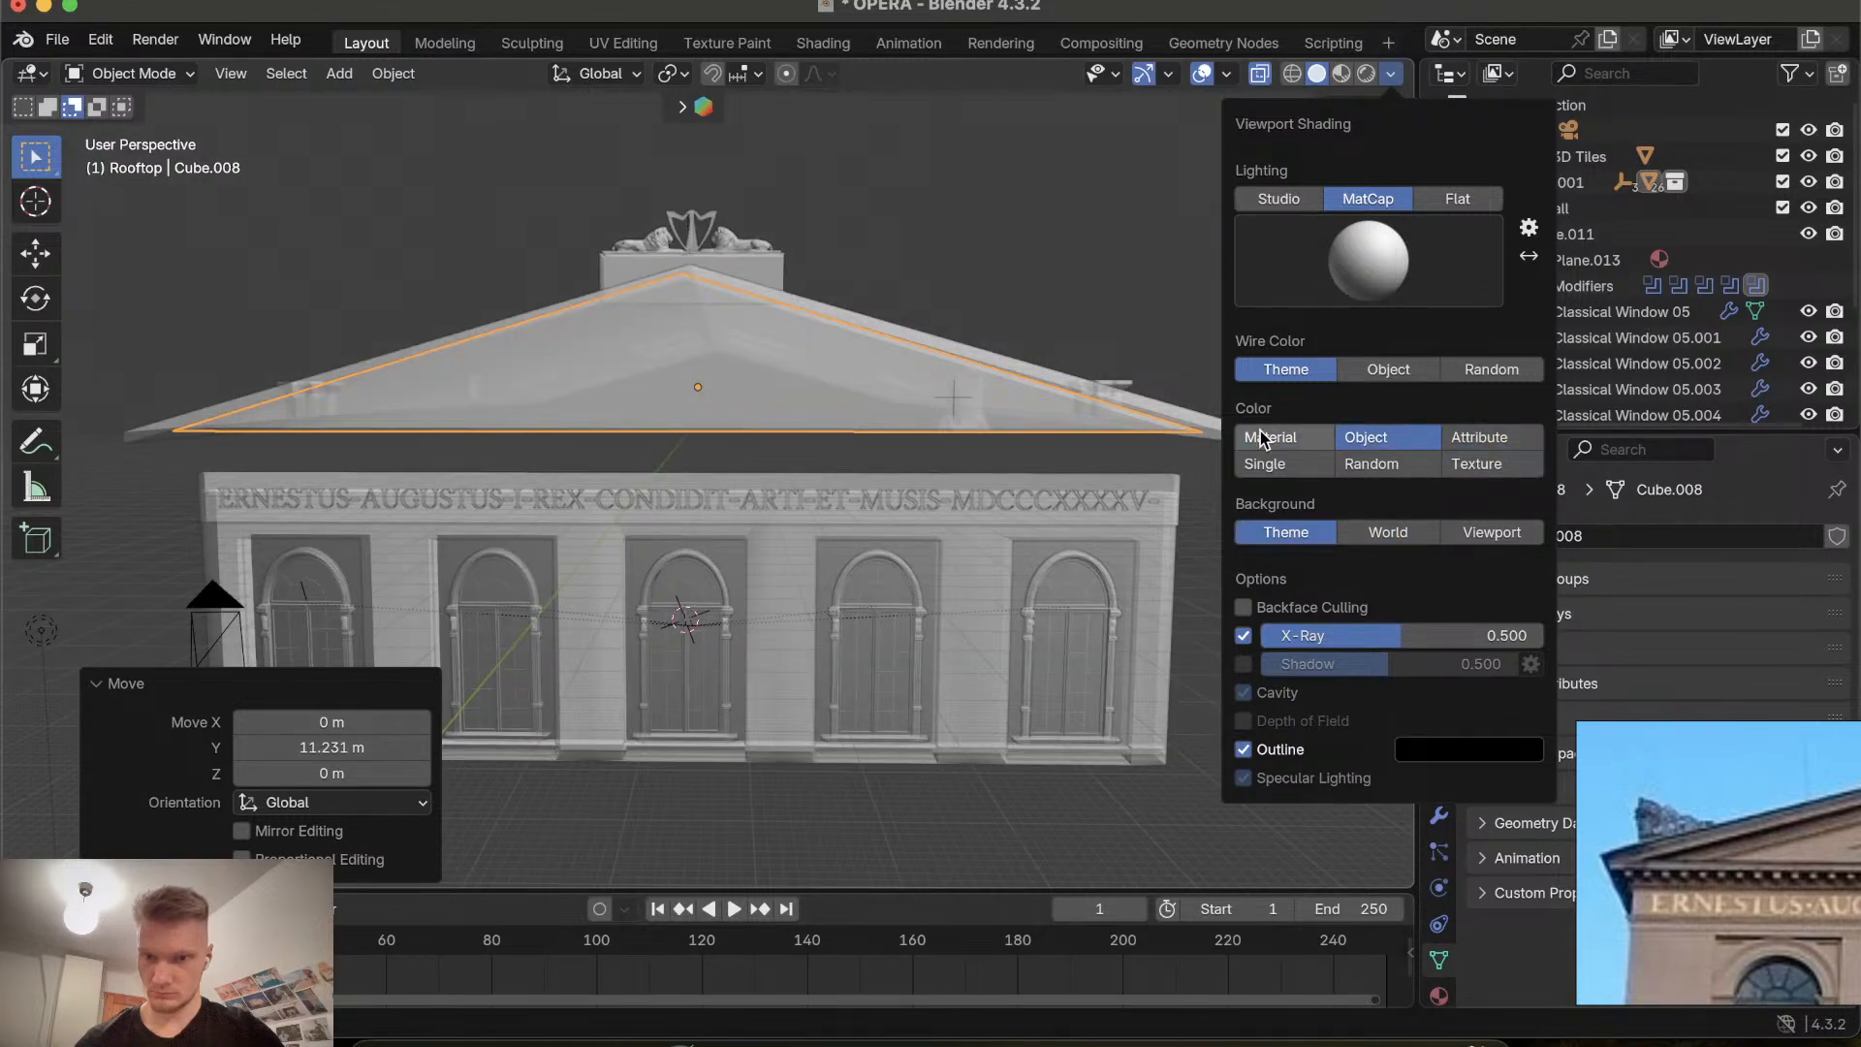
click(1262, 435)
click(1277, 472)
click(1366, 464)
click(1295, 462)
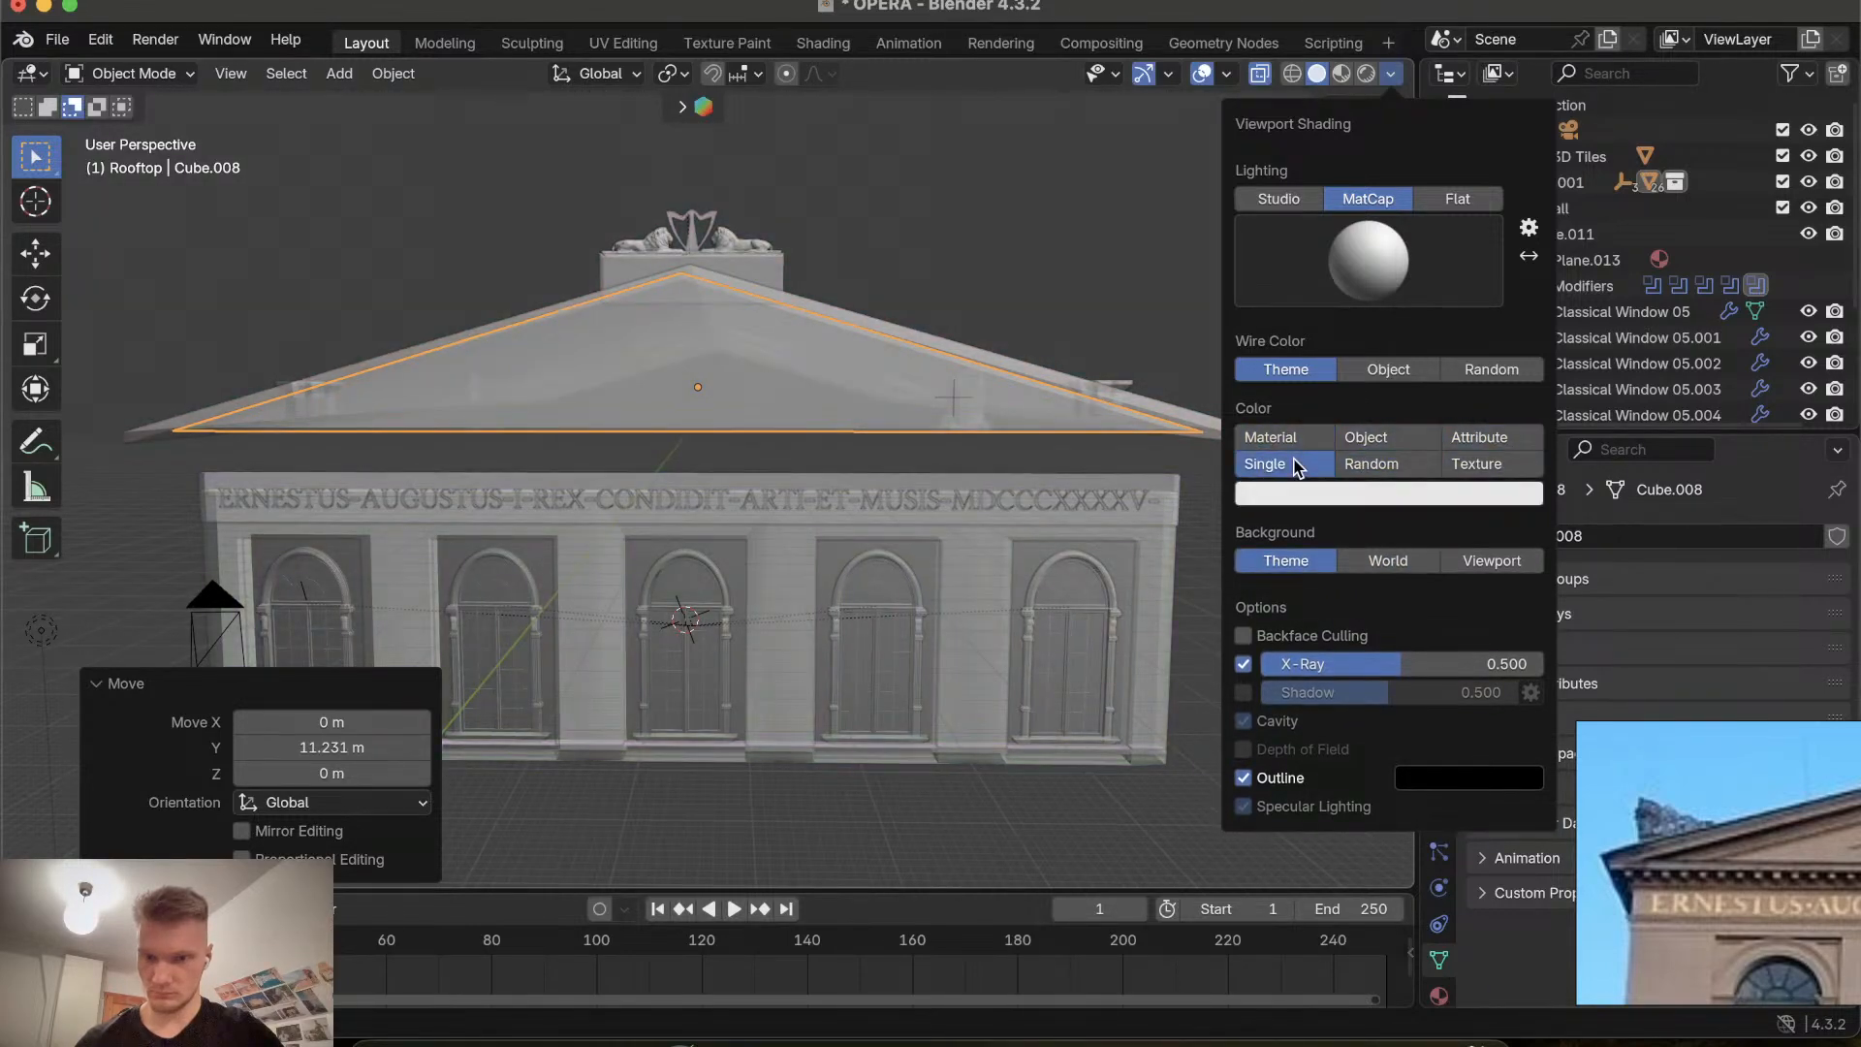
Set the viewport colour back to Material, try other wire colours and Studio and Flat lighting, returning to MatCap.
click(1289, 431)
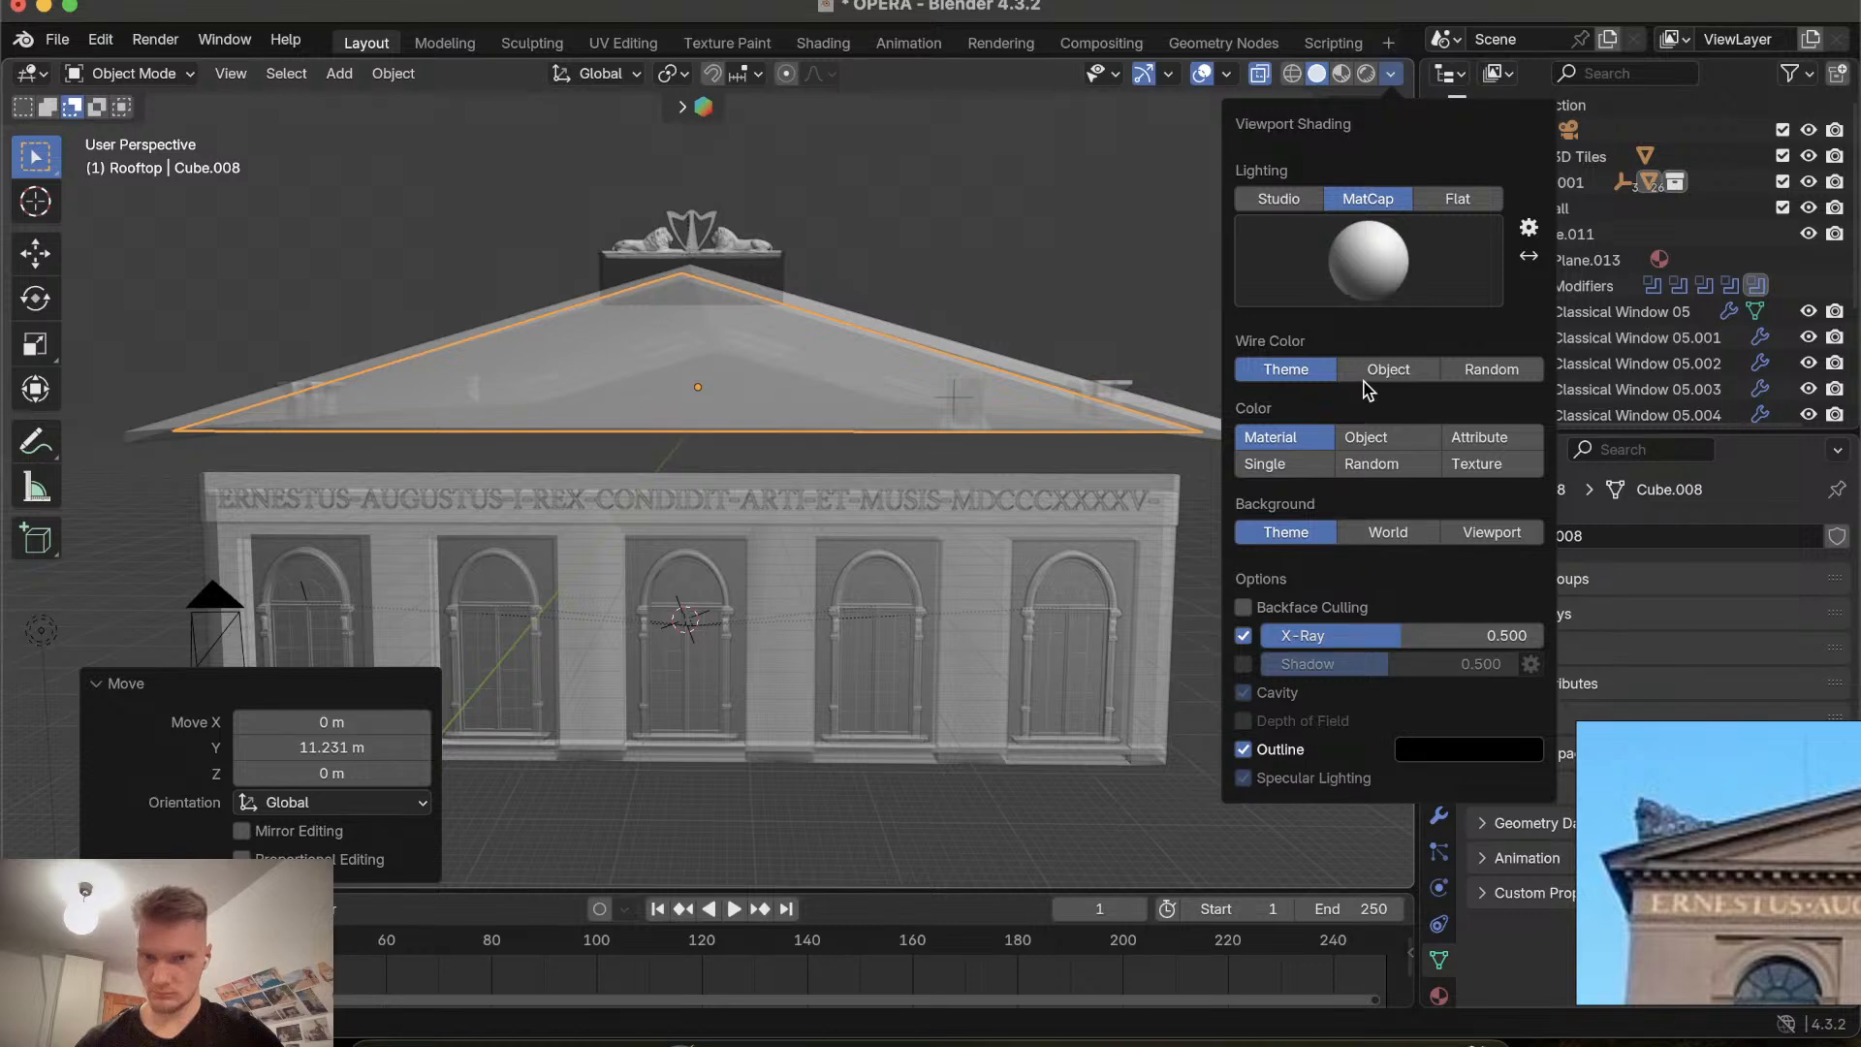
click(1491, 369)
click(1388, 370)
click(1286, 370)
click(1280, 199)
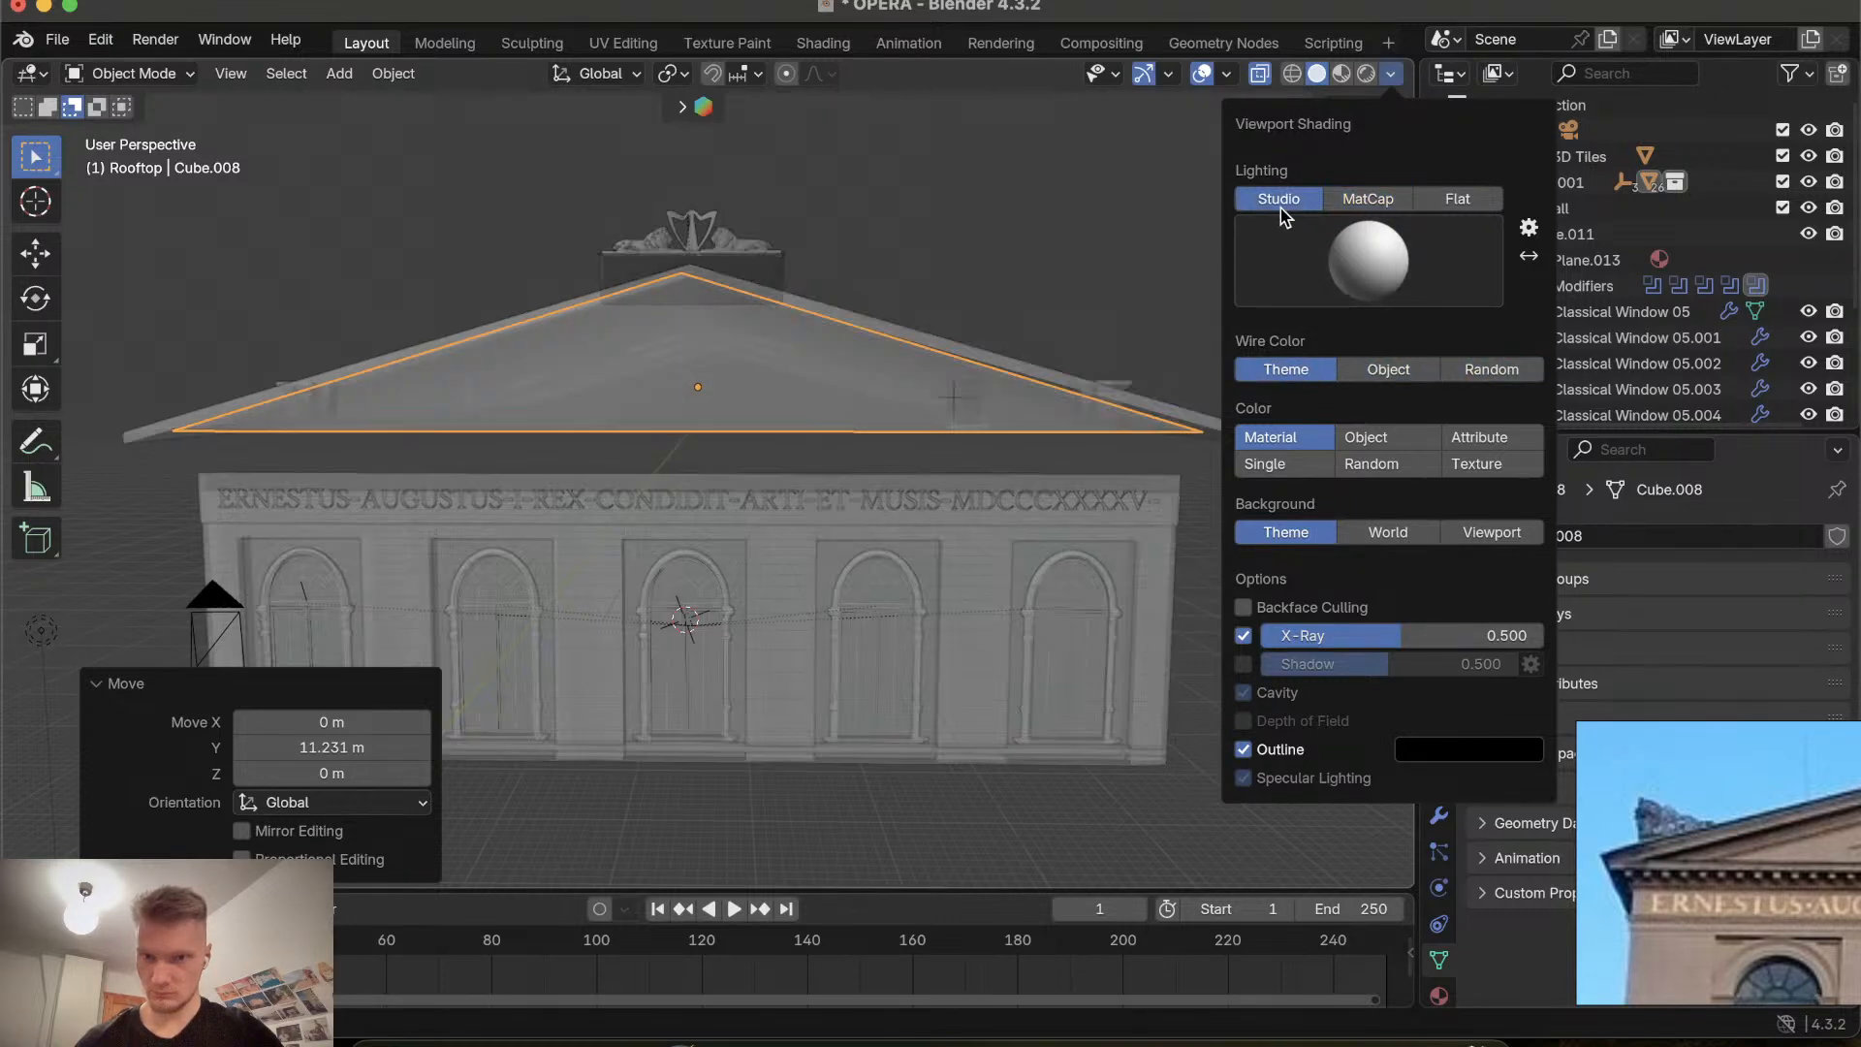
click(1365, 202)
click(1429, 203)
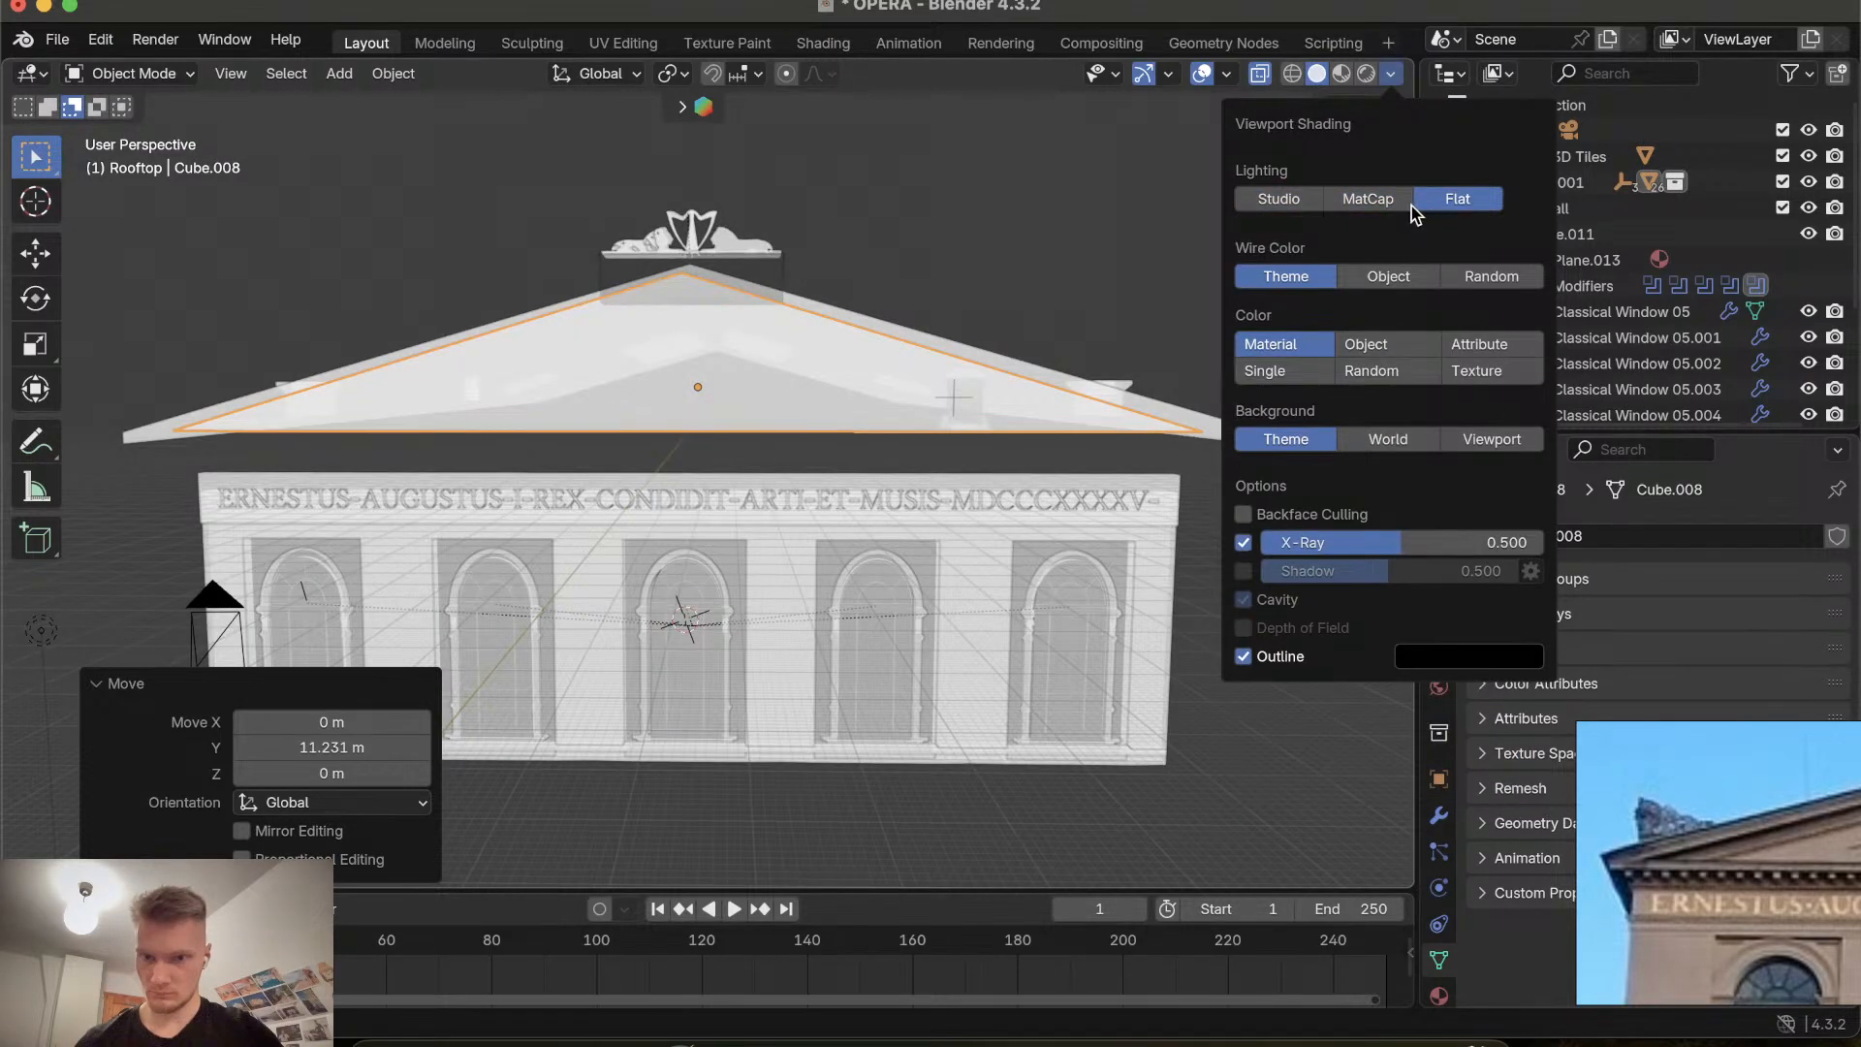
click(1367, 200)
click(1292, 199)
click(1335, 200)
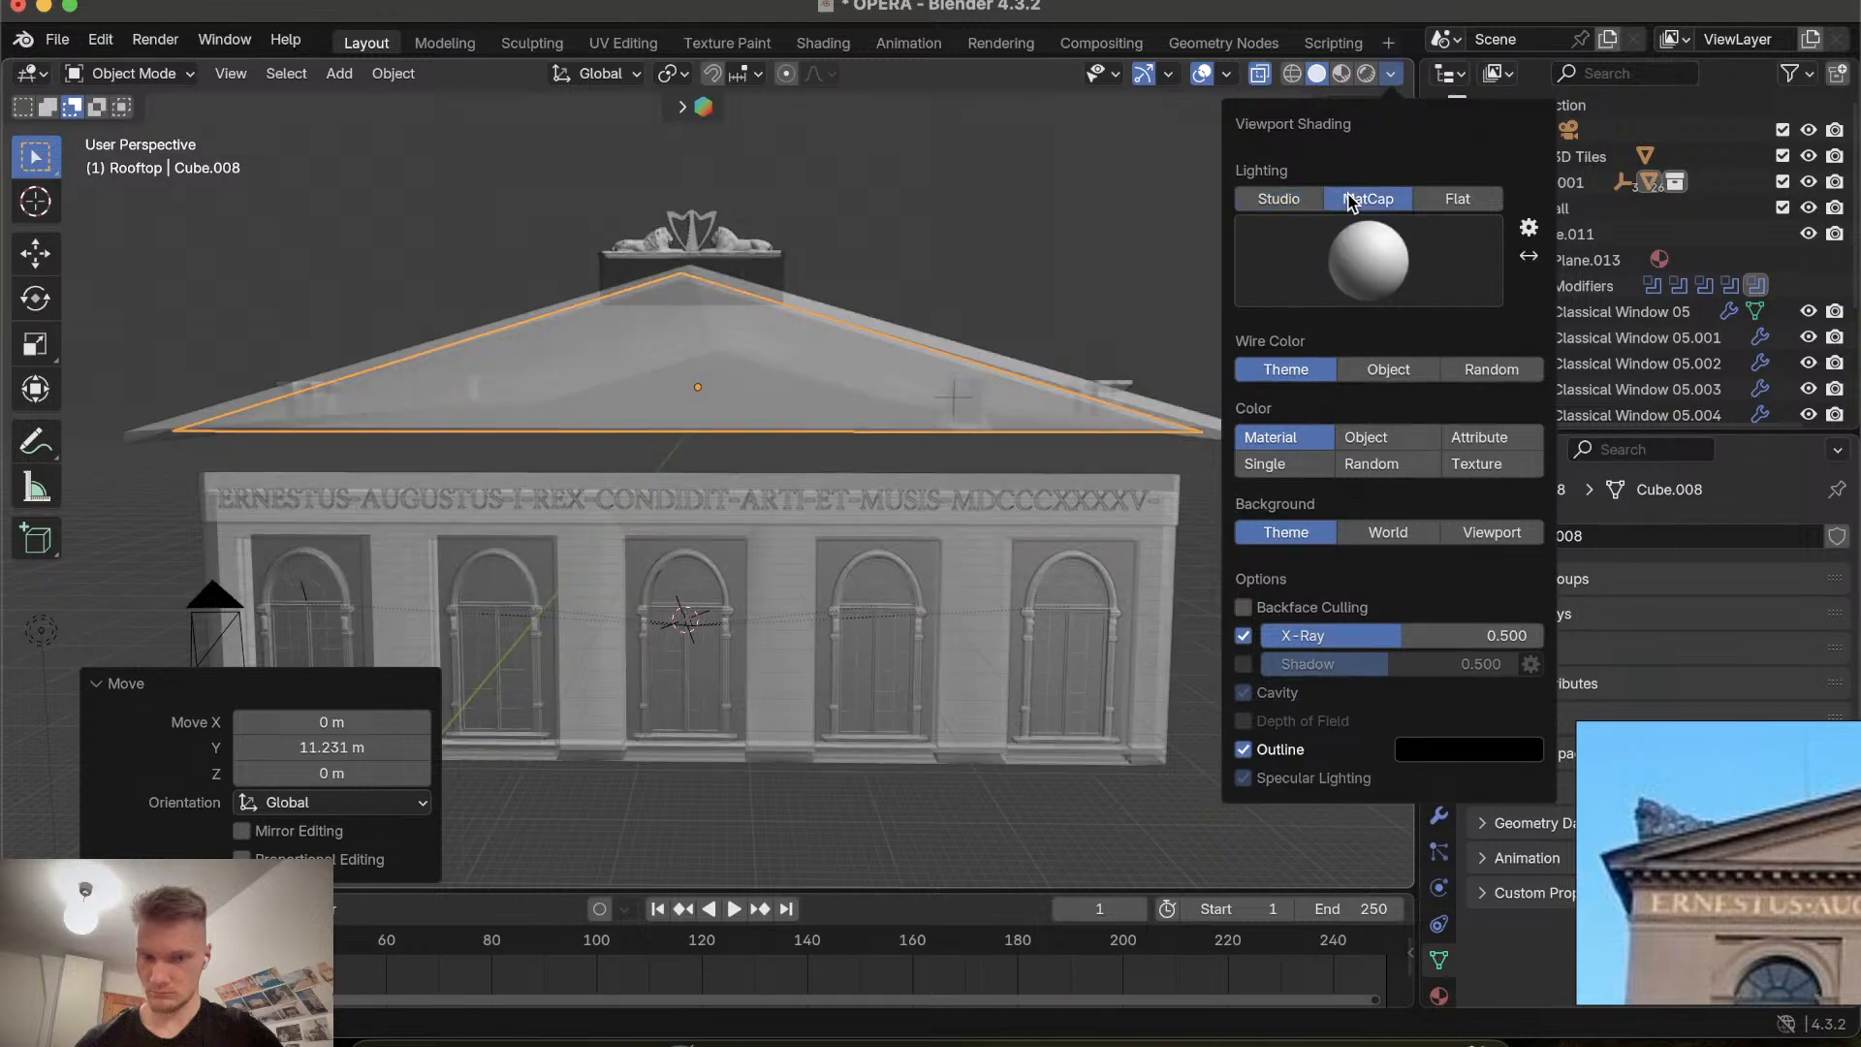
Move the gable prism about 0.6 m along the Y axis to sit flush with the facade.
ctrl+scroll(714, 938, down, 5)
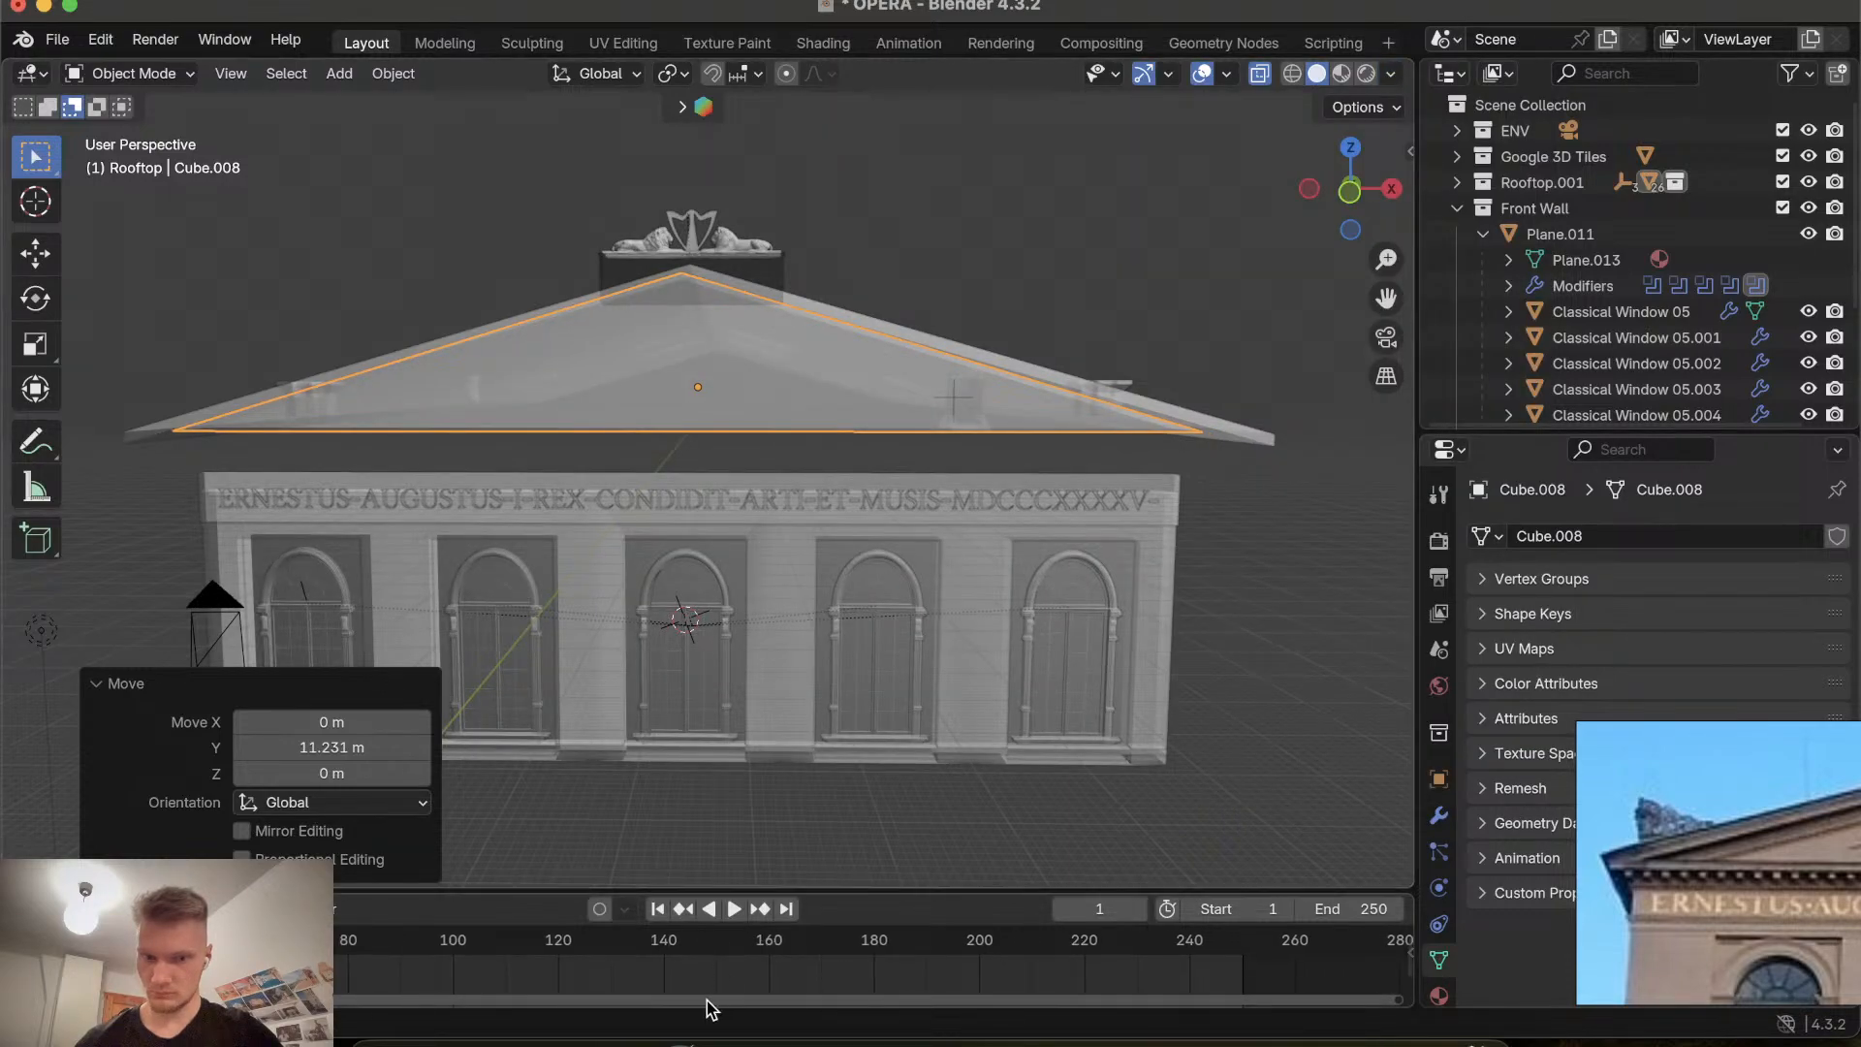
scroll(709, 979, left, 5)
scroll(754, 668, left, 10)
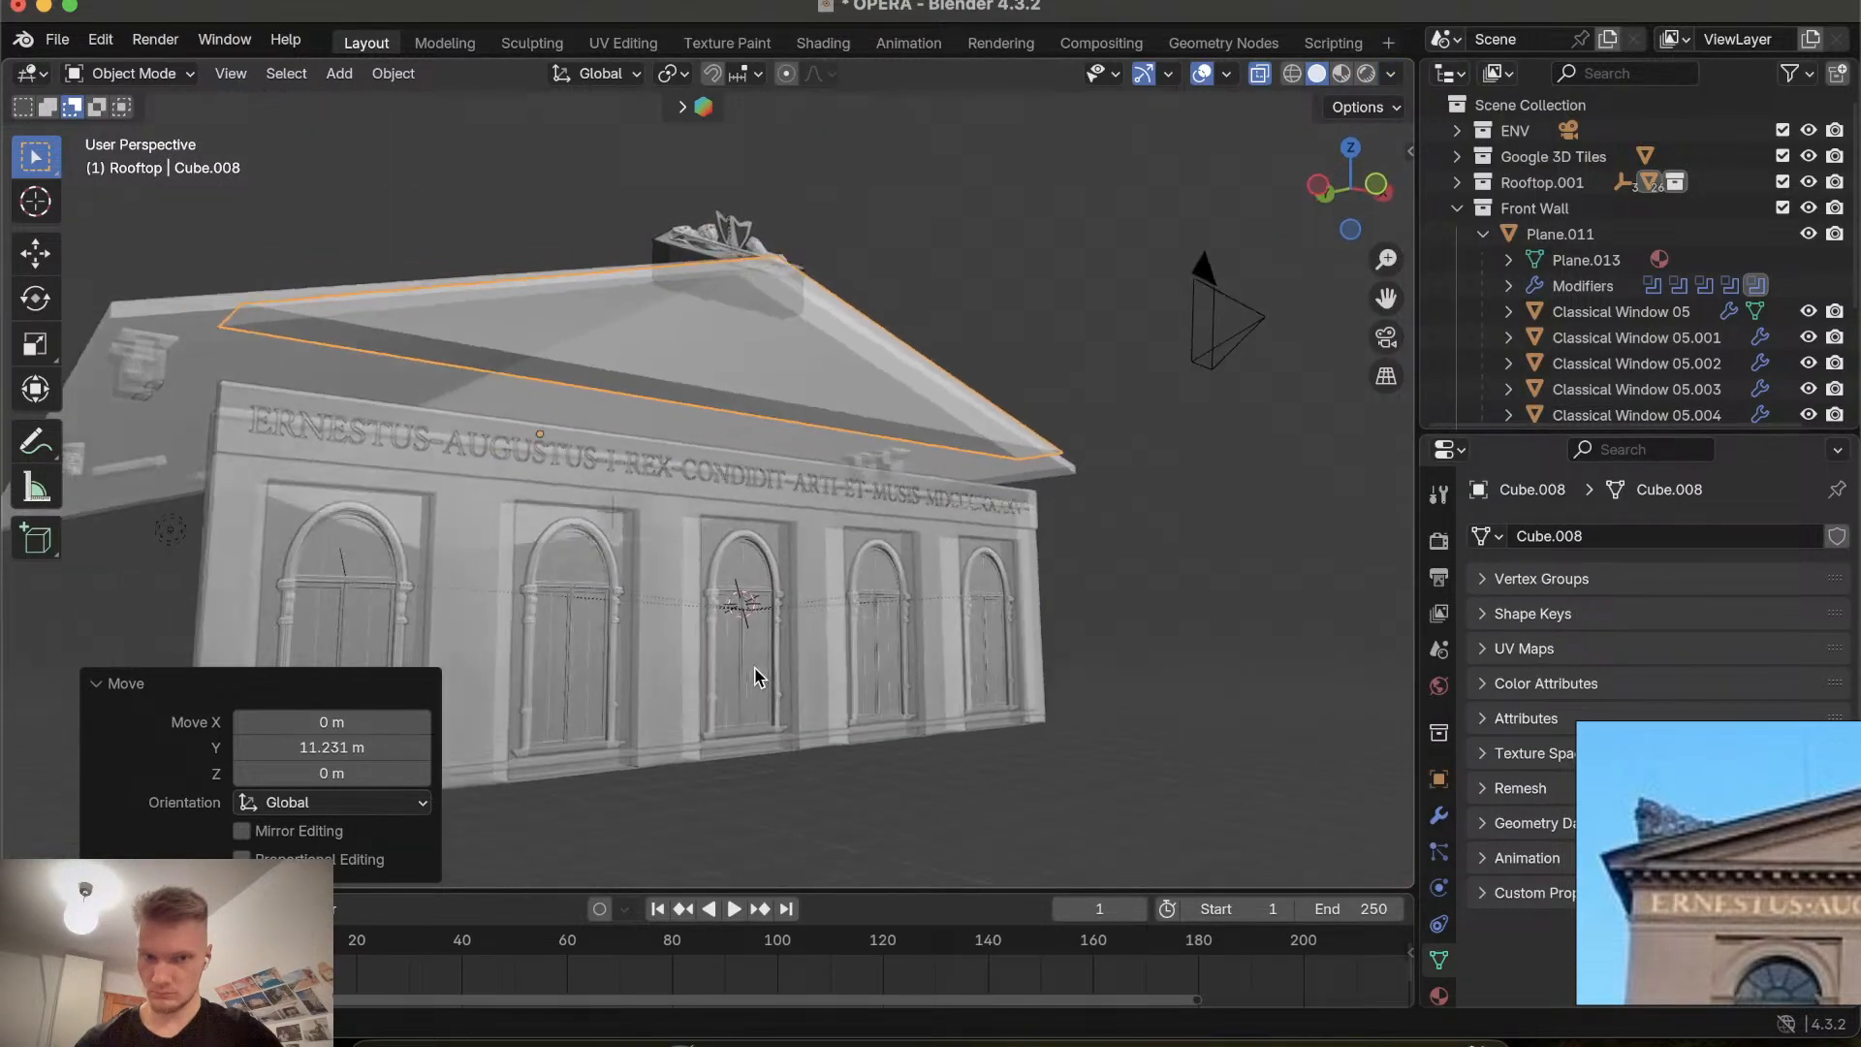
scroll(756, 677, right, 5)
ctrl+scroll(756, 677, up, 5)
scroll(756, 677, up, 10)
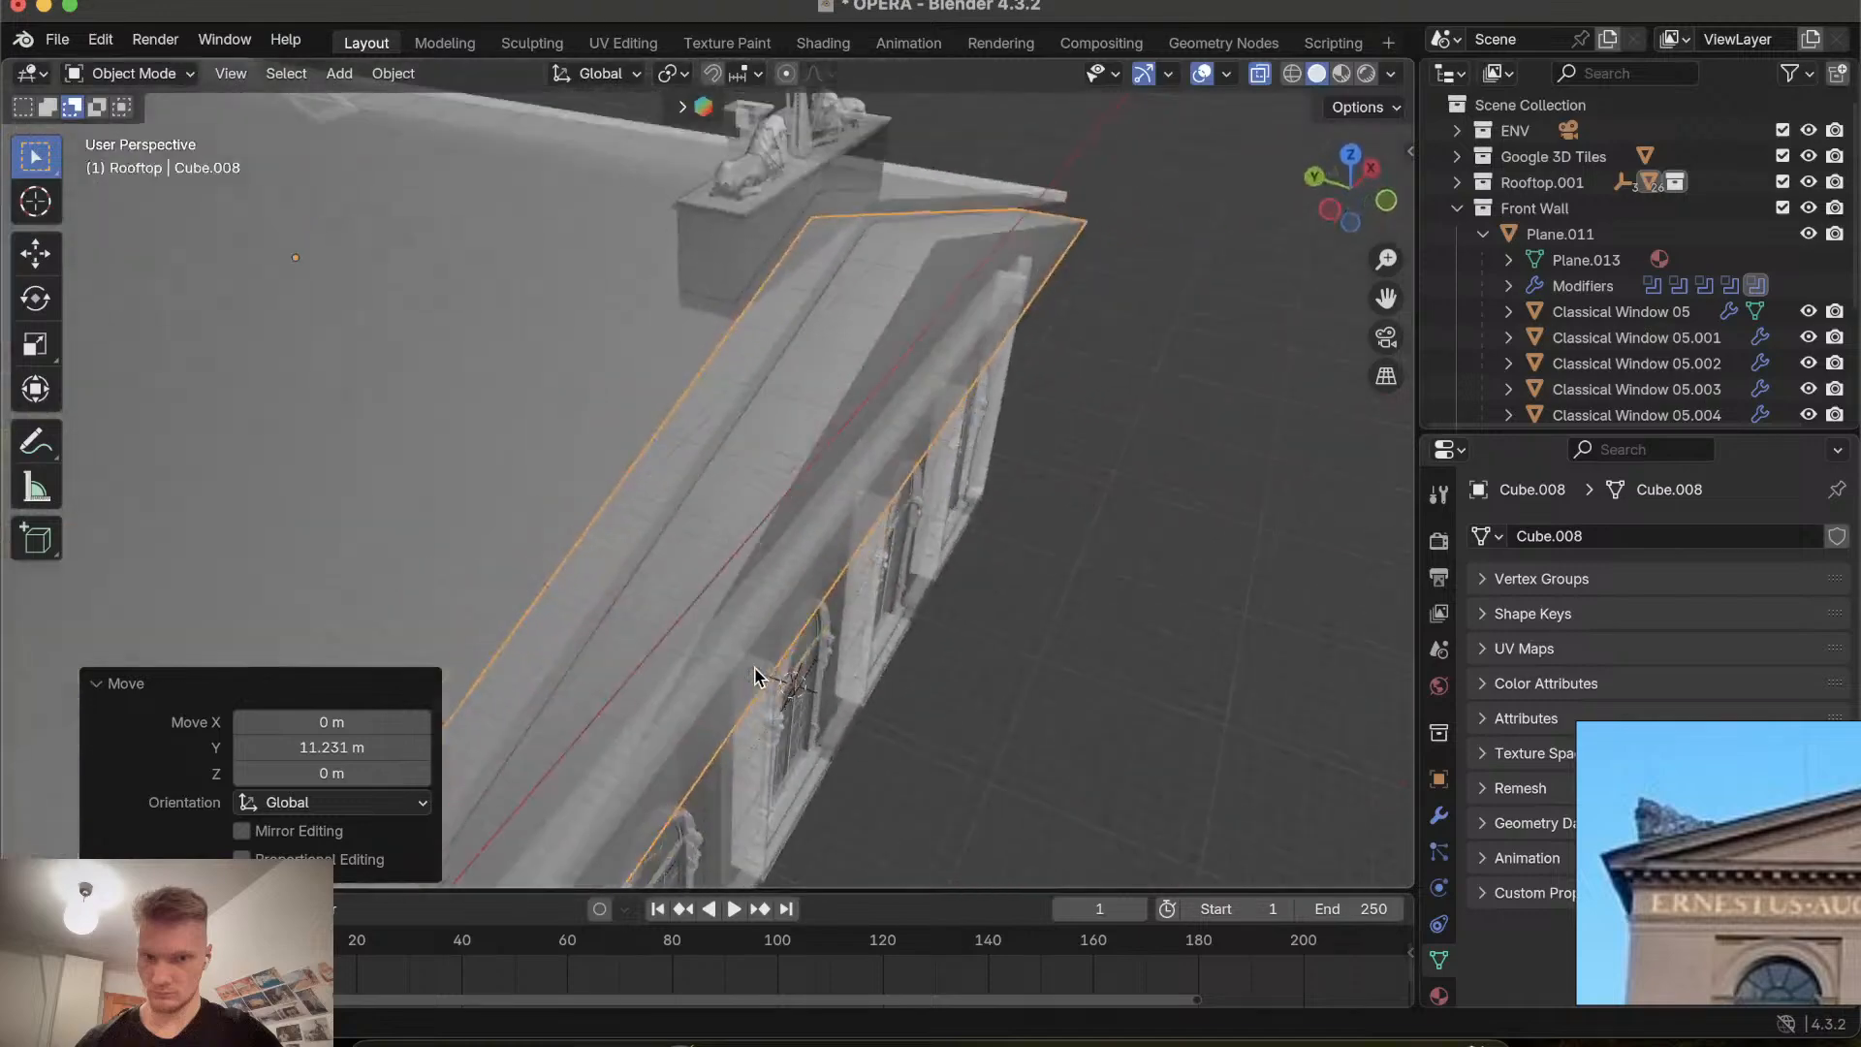
ctrl+scroll(756, 677, down, 3)
scroll(756, 678, down, 10)
scroll(756, 677, up, 10)
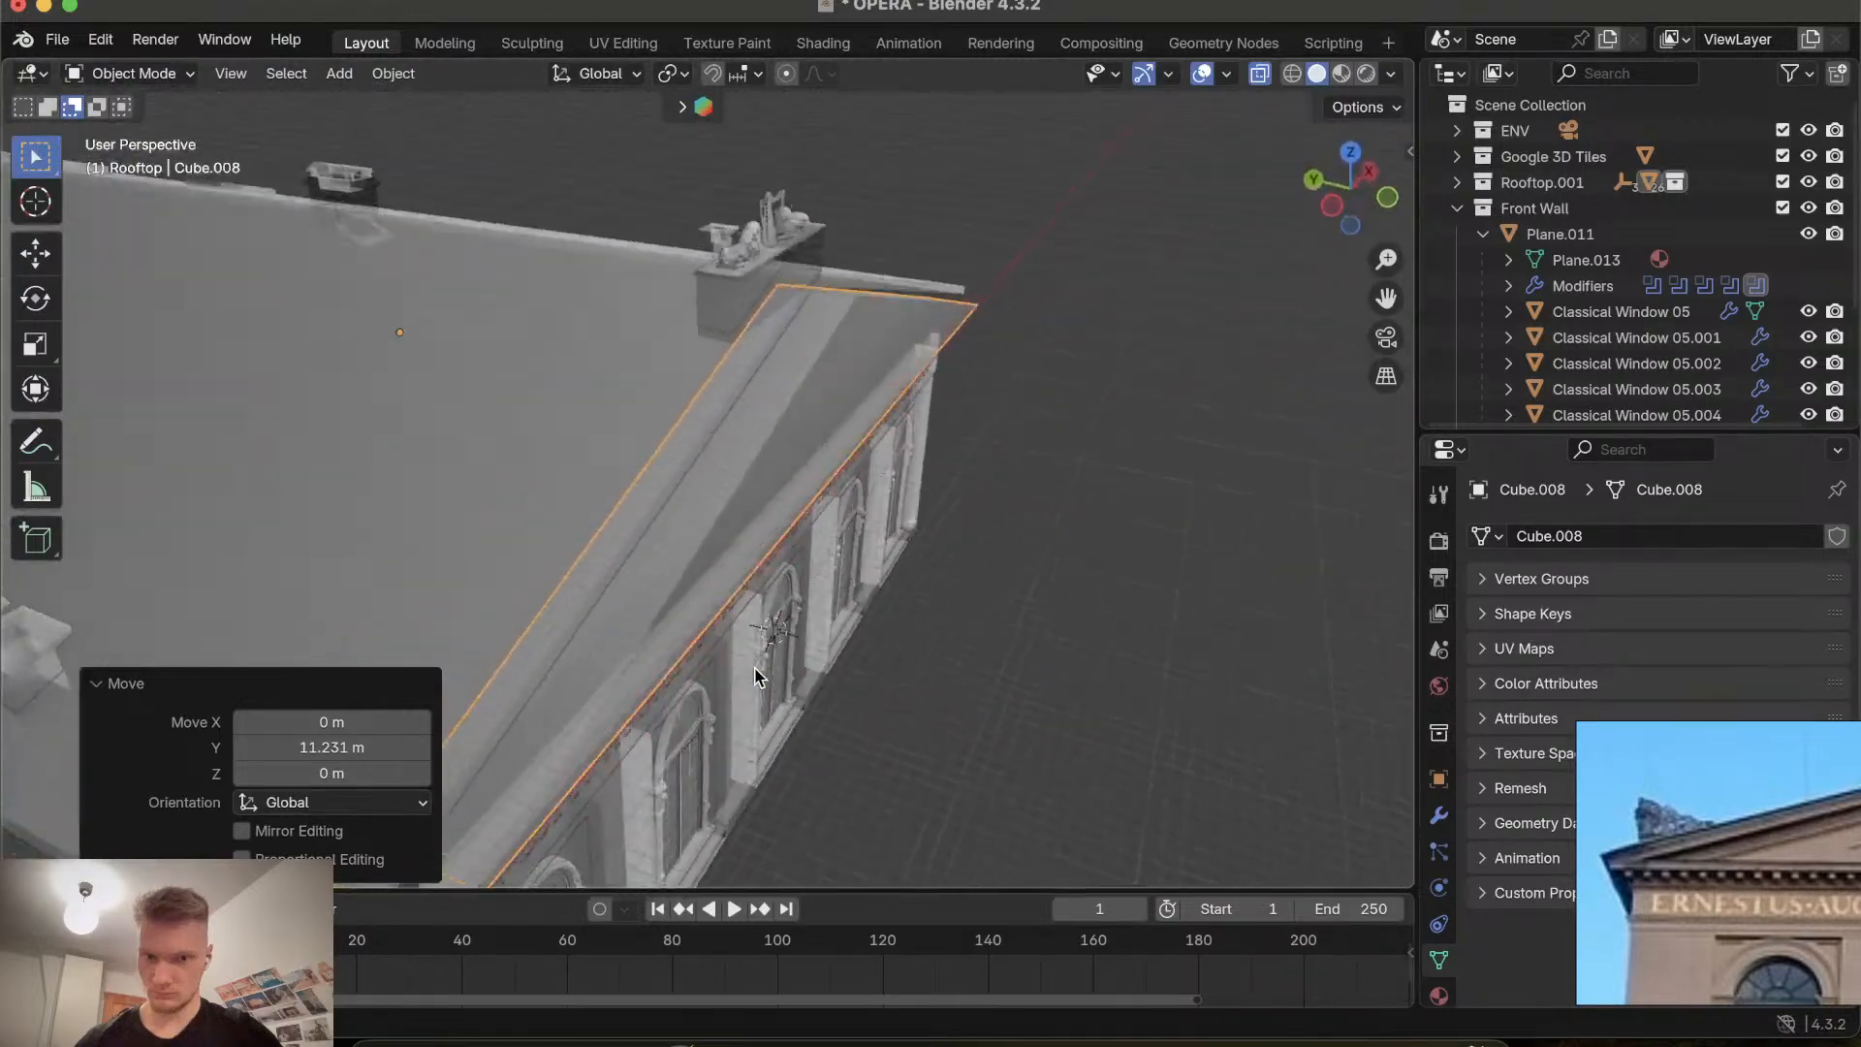
scroll(754, 669, down, 10)
key(g)
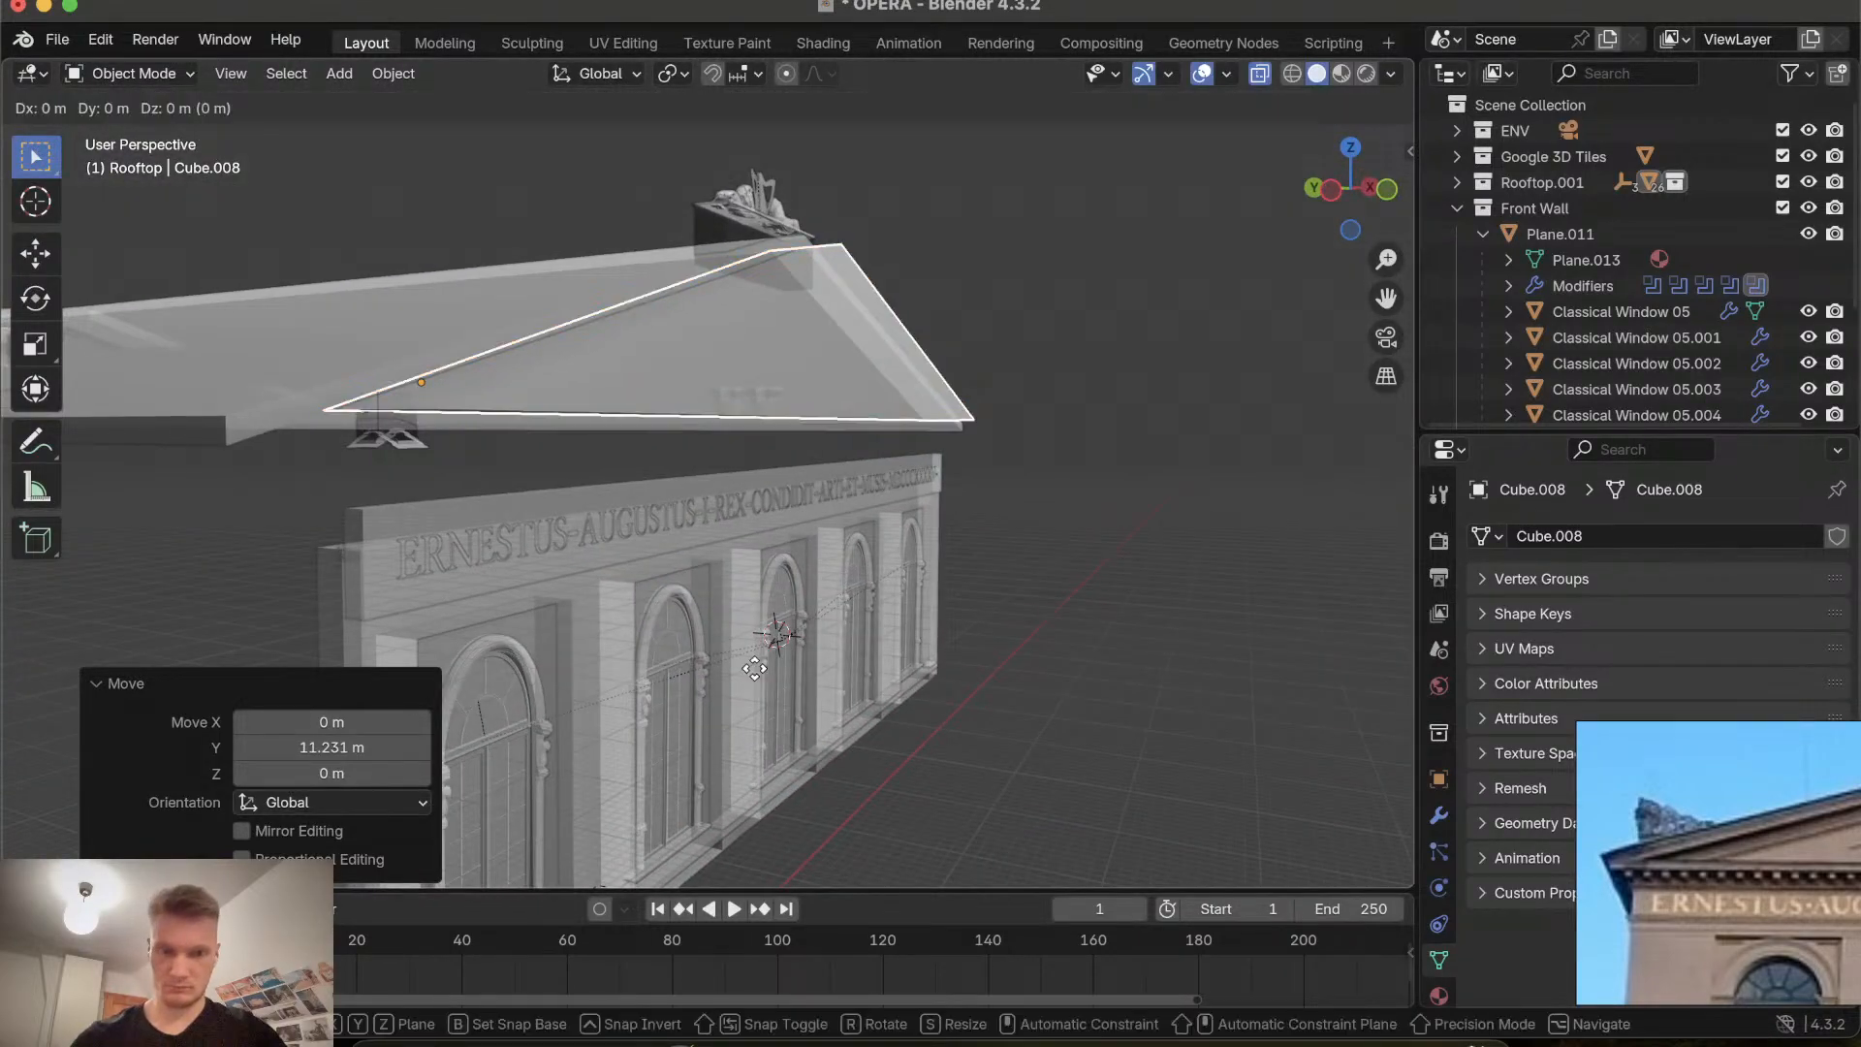
key(y)
click(740, 665)
scroll(740, 665, up, 10)
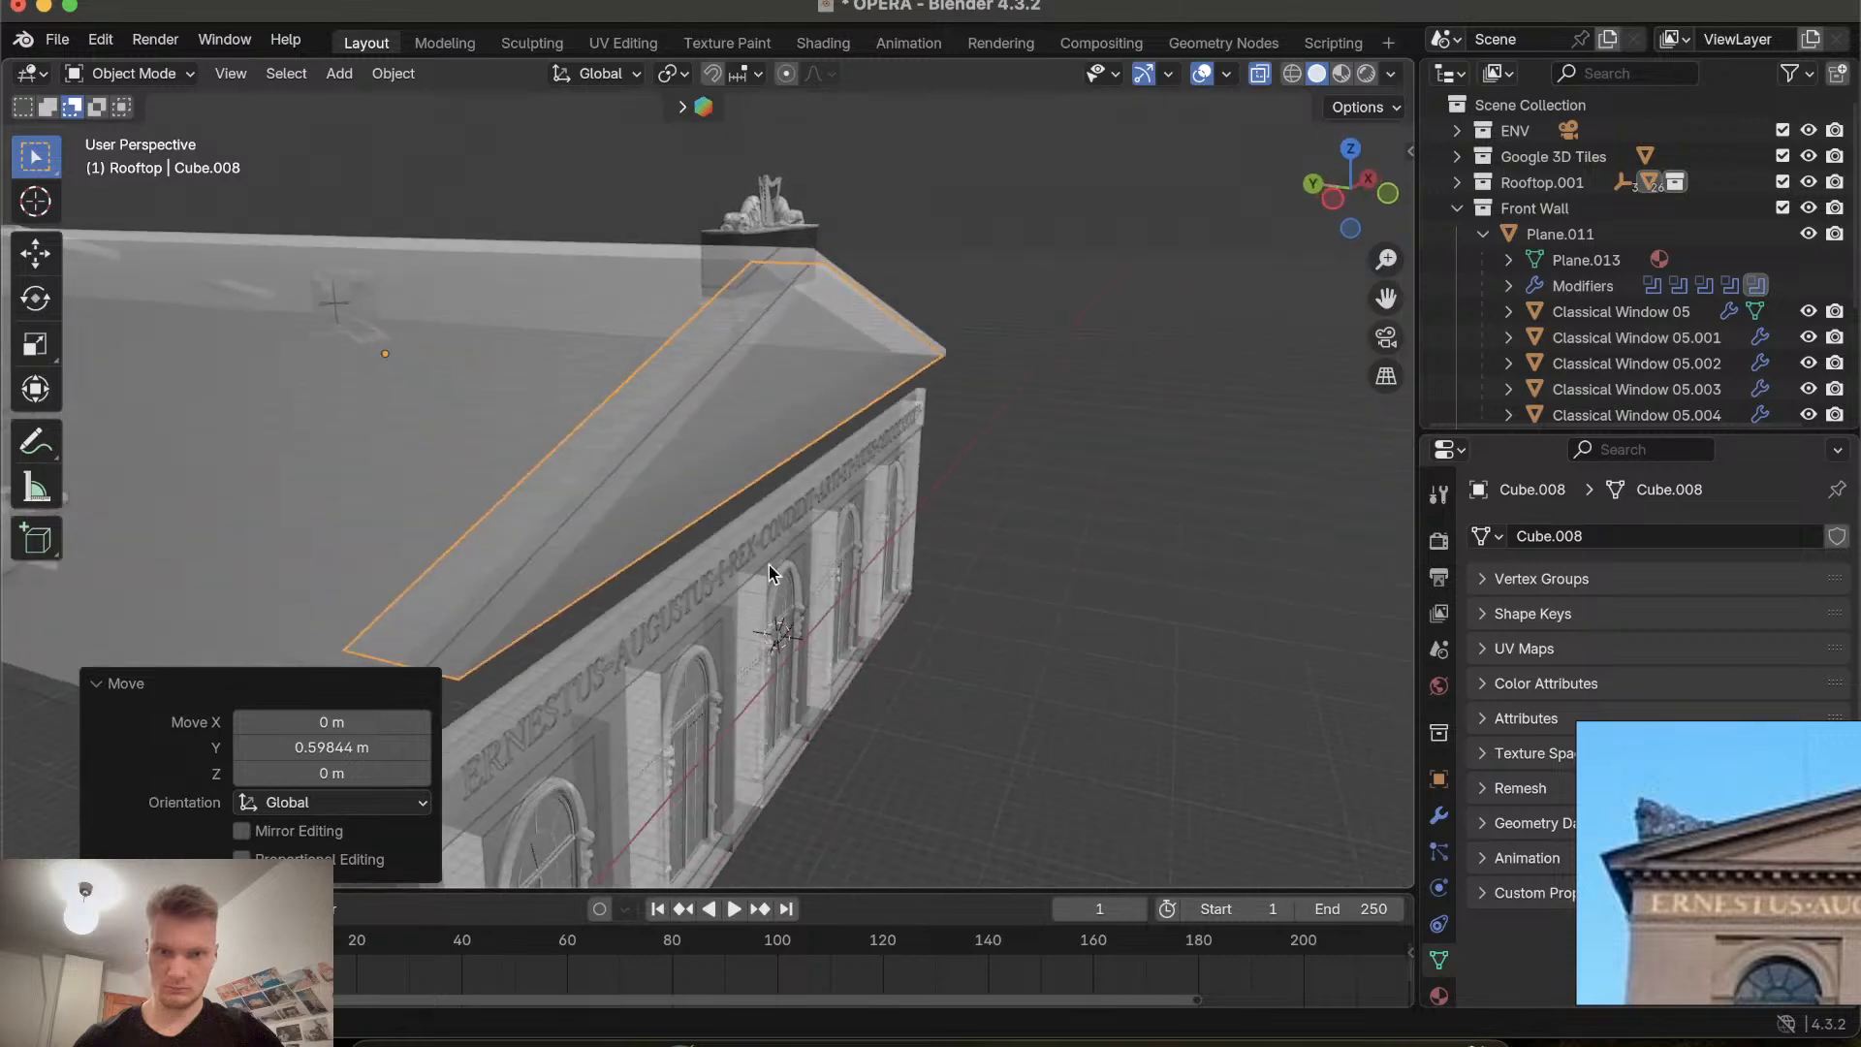
Switch to wireframe shading and shift the gable a further 0.45 m along the Y axis.
click(1292, 74)
scroll(856, 501, down, 10)
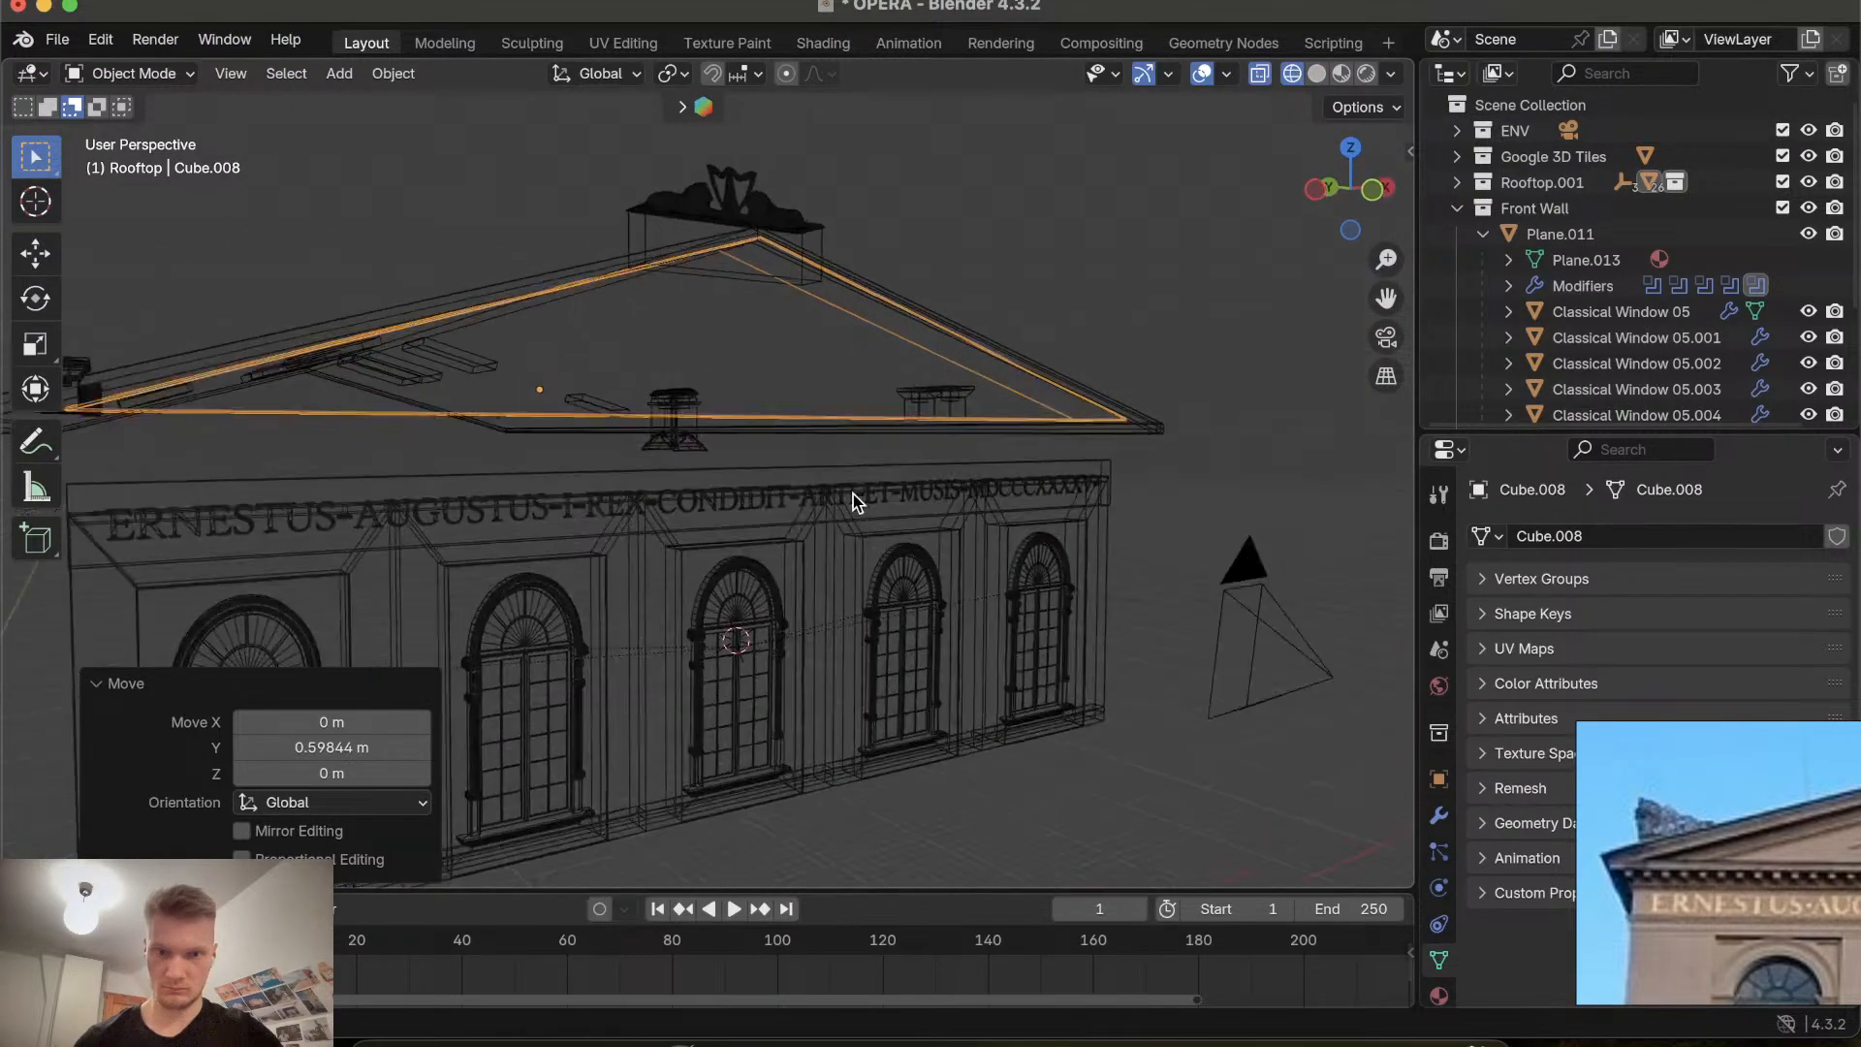
key(g)
key(y)
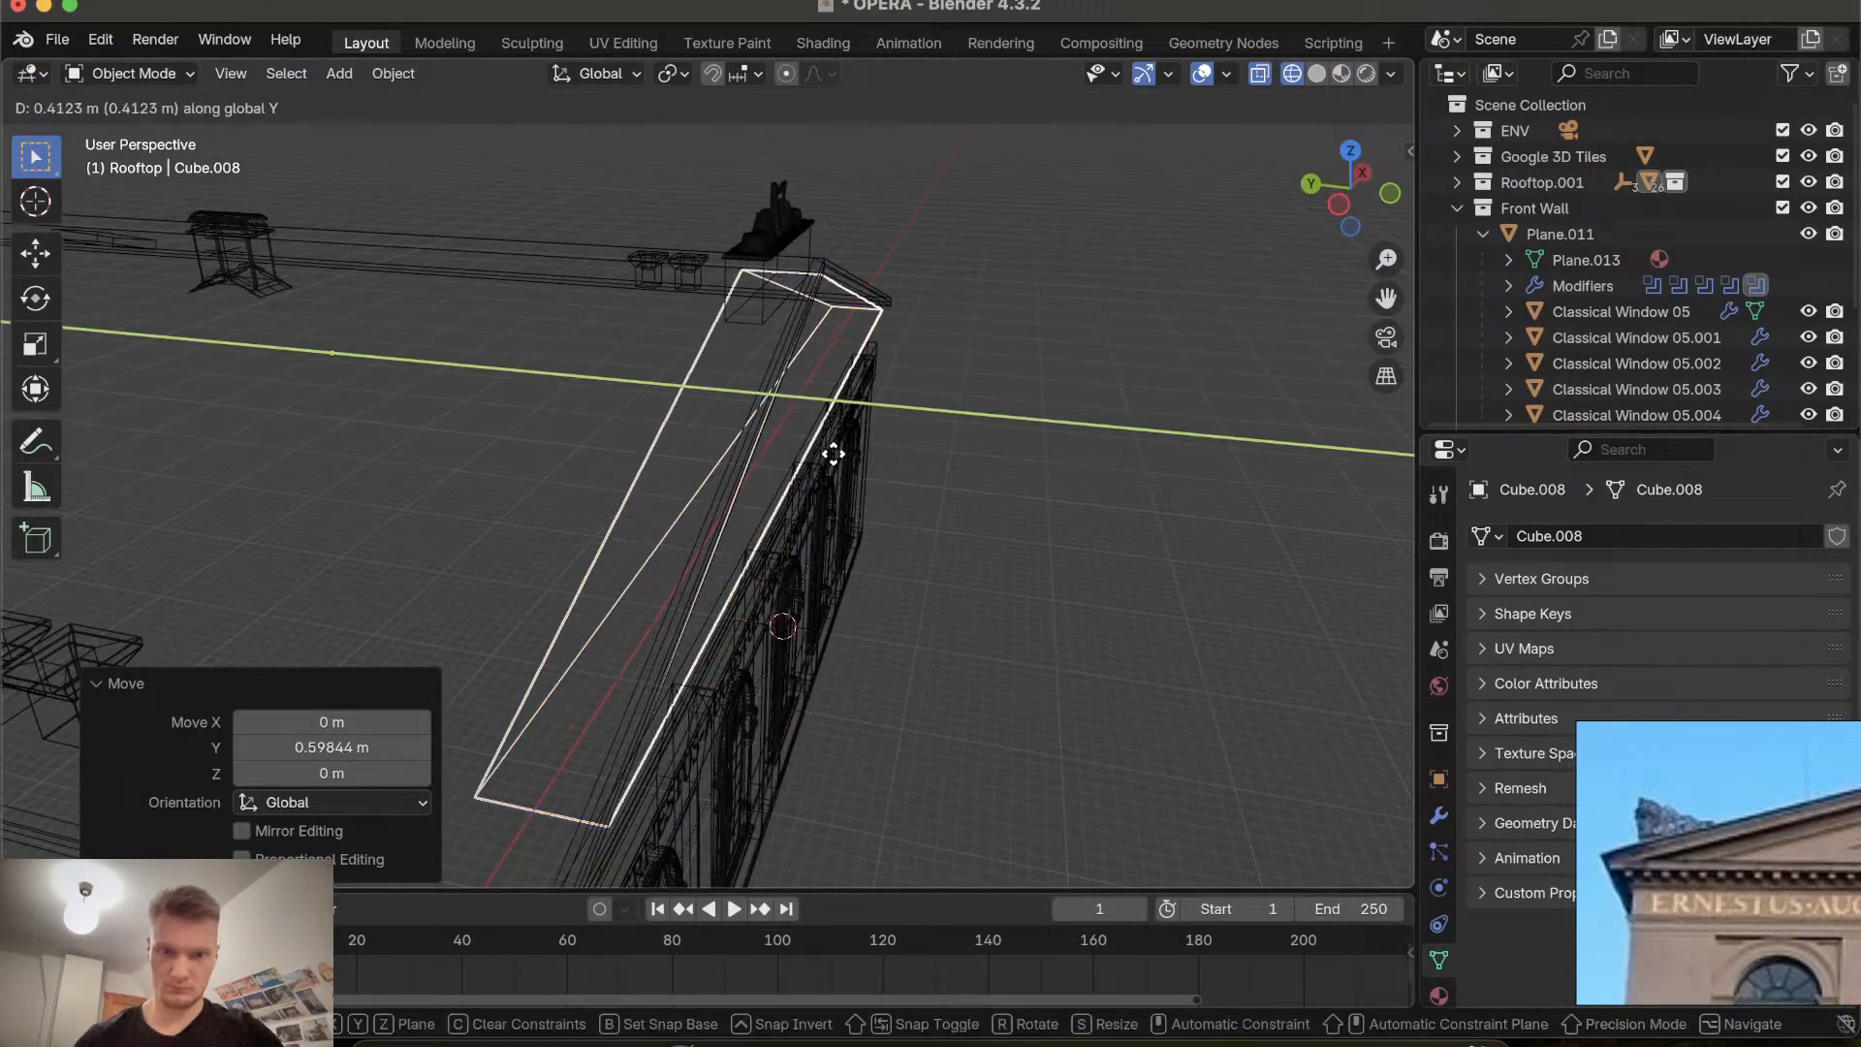
click(839, 463)
Switch to Material Preview shading and inspect the gable against the facade from several angles.
click(1340, 74)
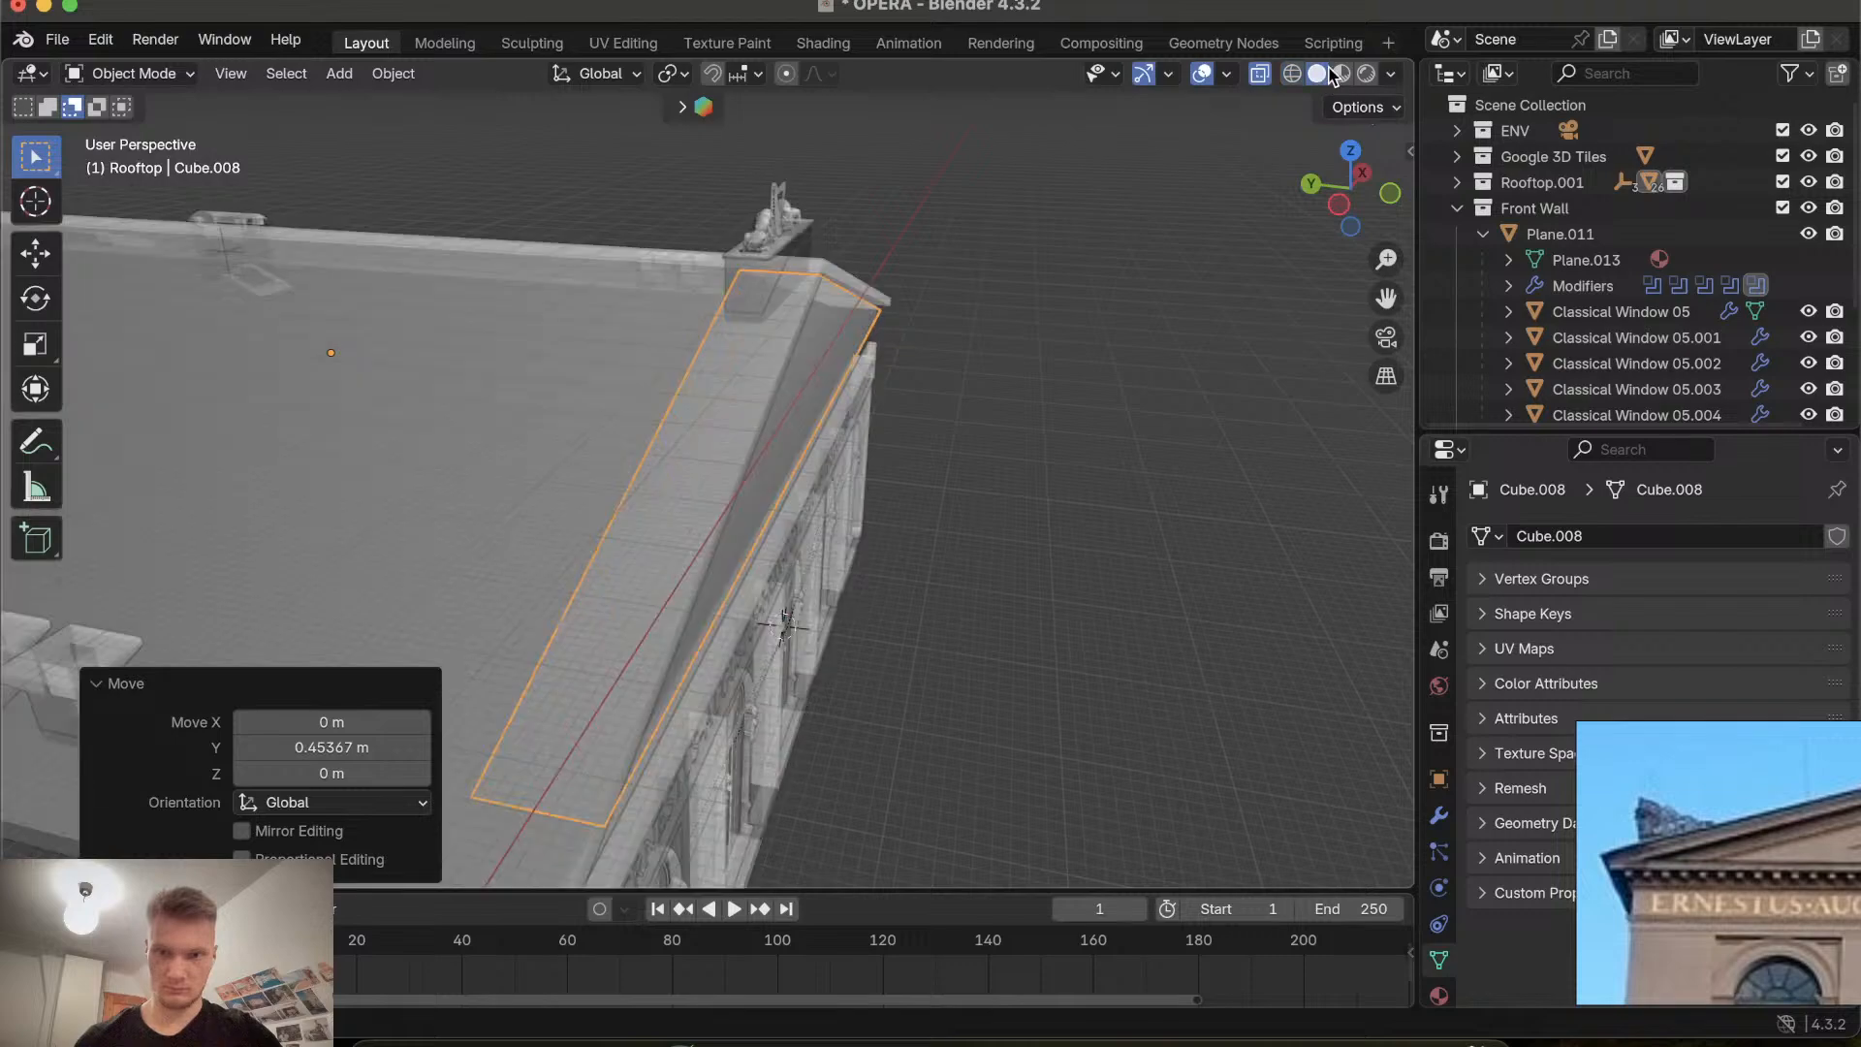
scroll(964, 475, down, 5)
scroll(964, 477, left, 10)
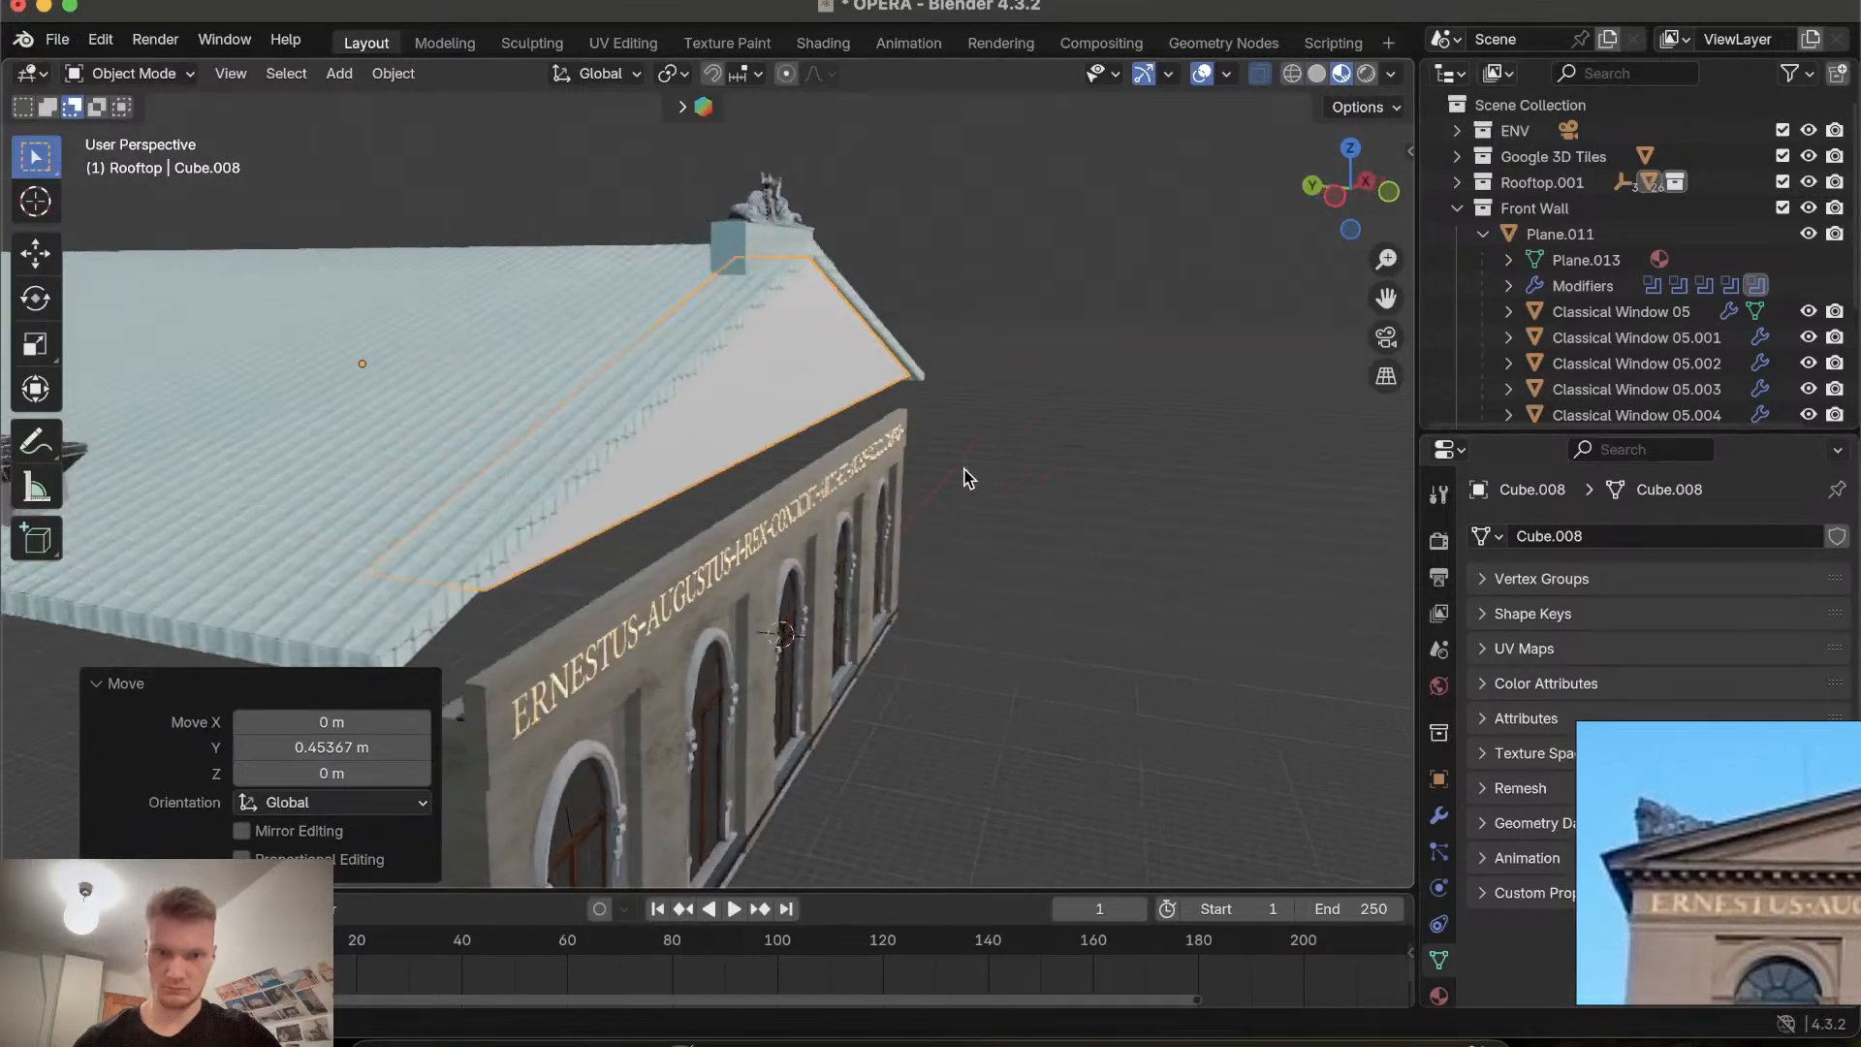
scroll(964, 477, down, 5)
scroll(964, 476, right, 10)
scroll(964, 476, up, 5)
scroll(965, 477, down, 5)
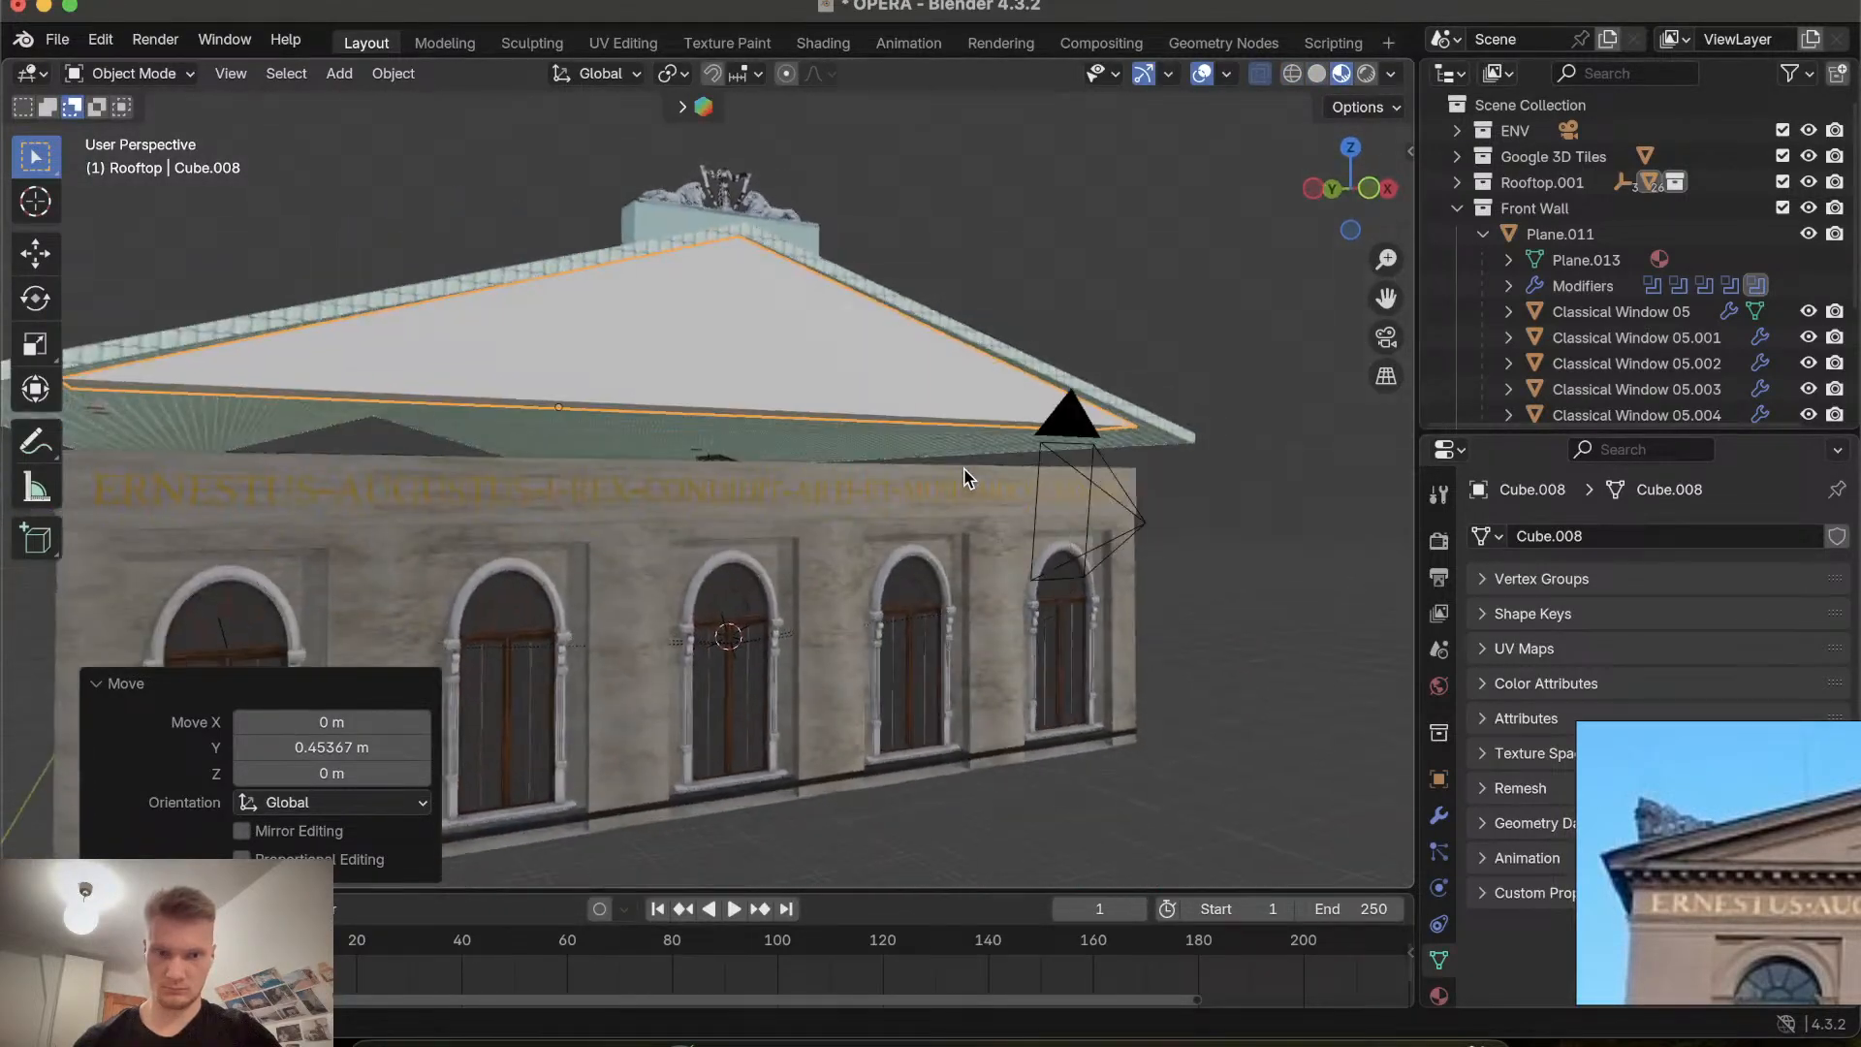
ctrl+scroll(964, 477, up, 3)
scroll(964, 477, up, 5)
scroll(965, 477, down, 5)
scroll(964, 477, right, 5)
scroll(965, 477, left, 10)
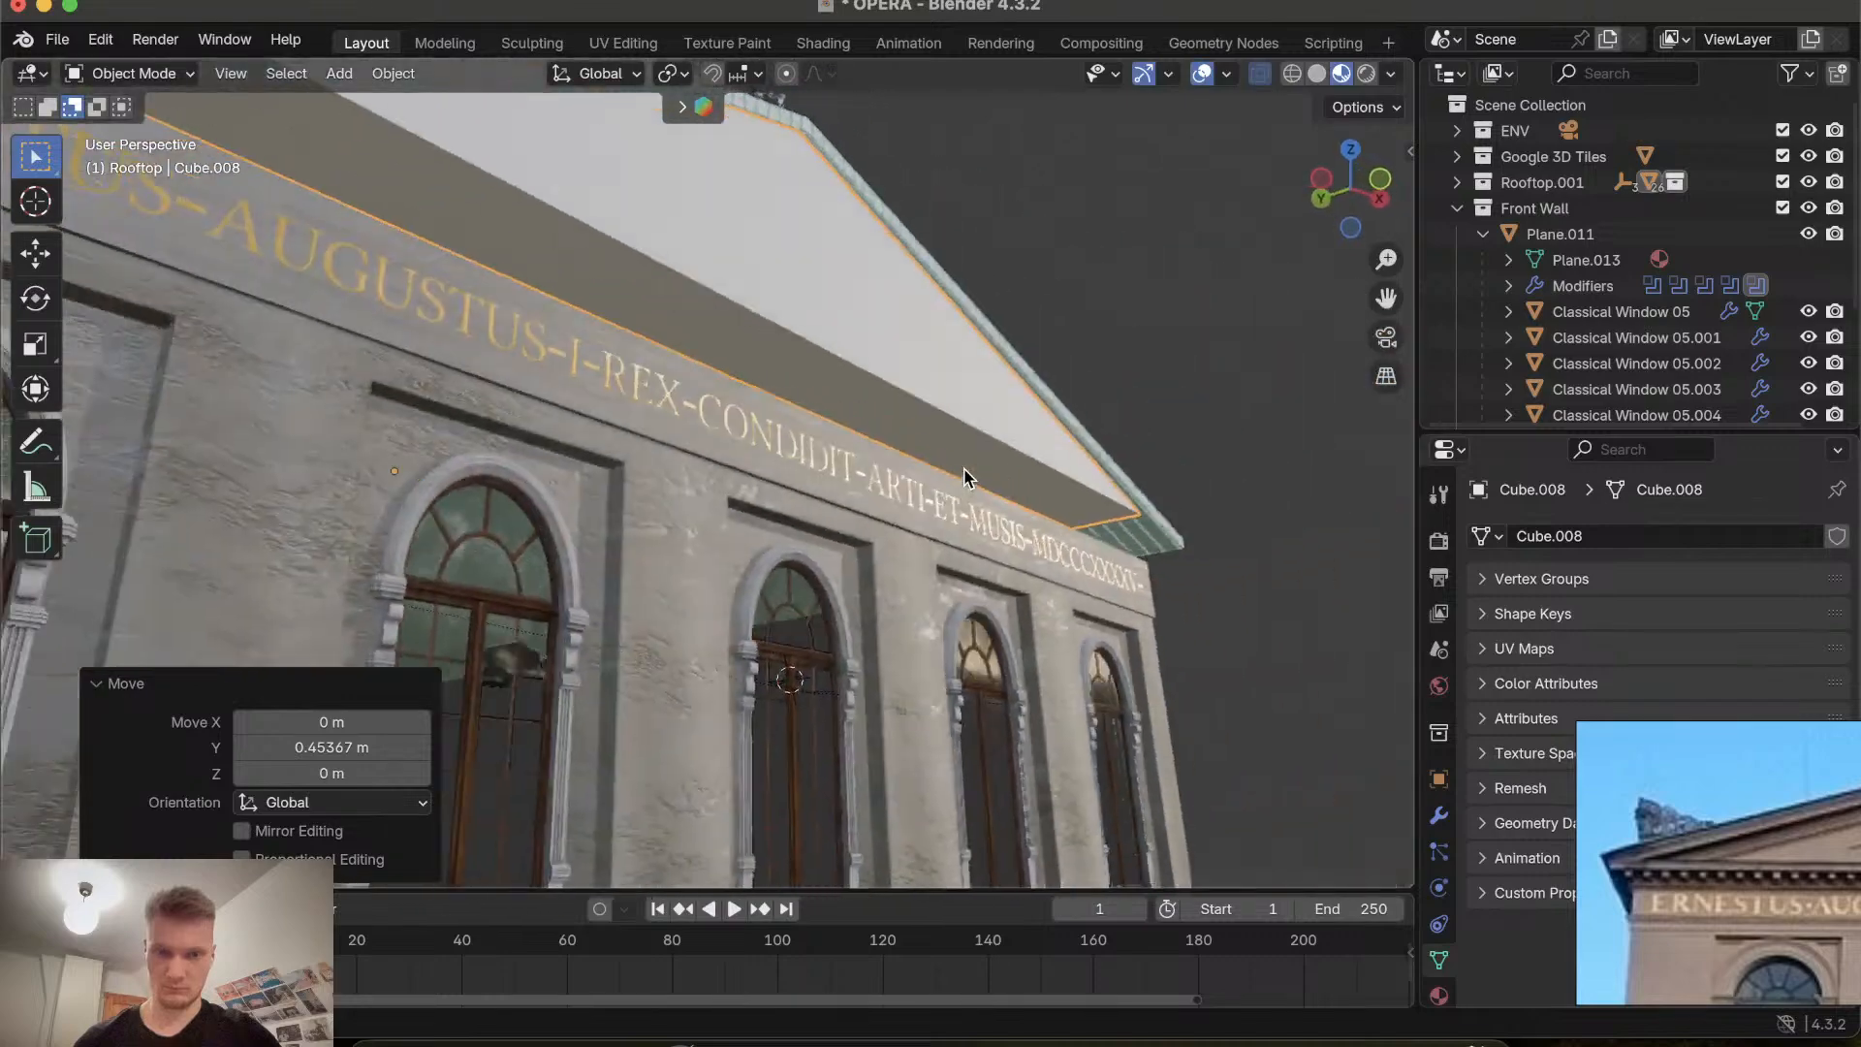
scroll(964, 476, up, 5)
scroll(965, 477, right, 5)
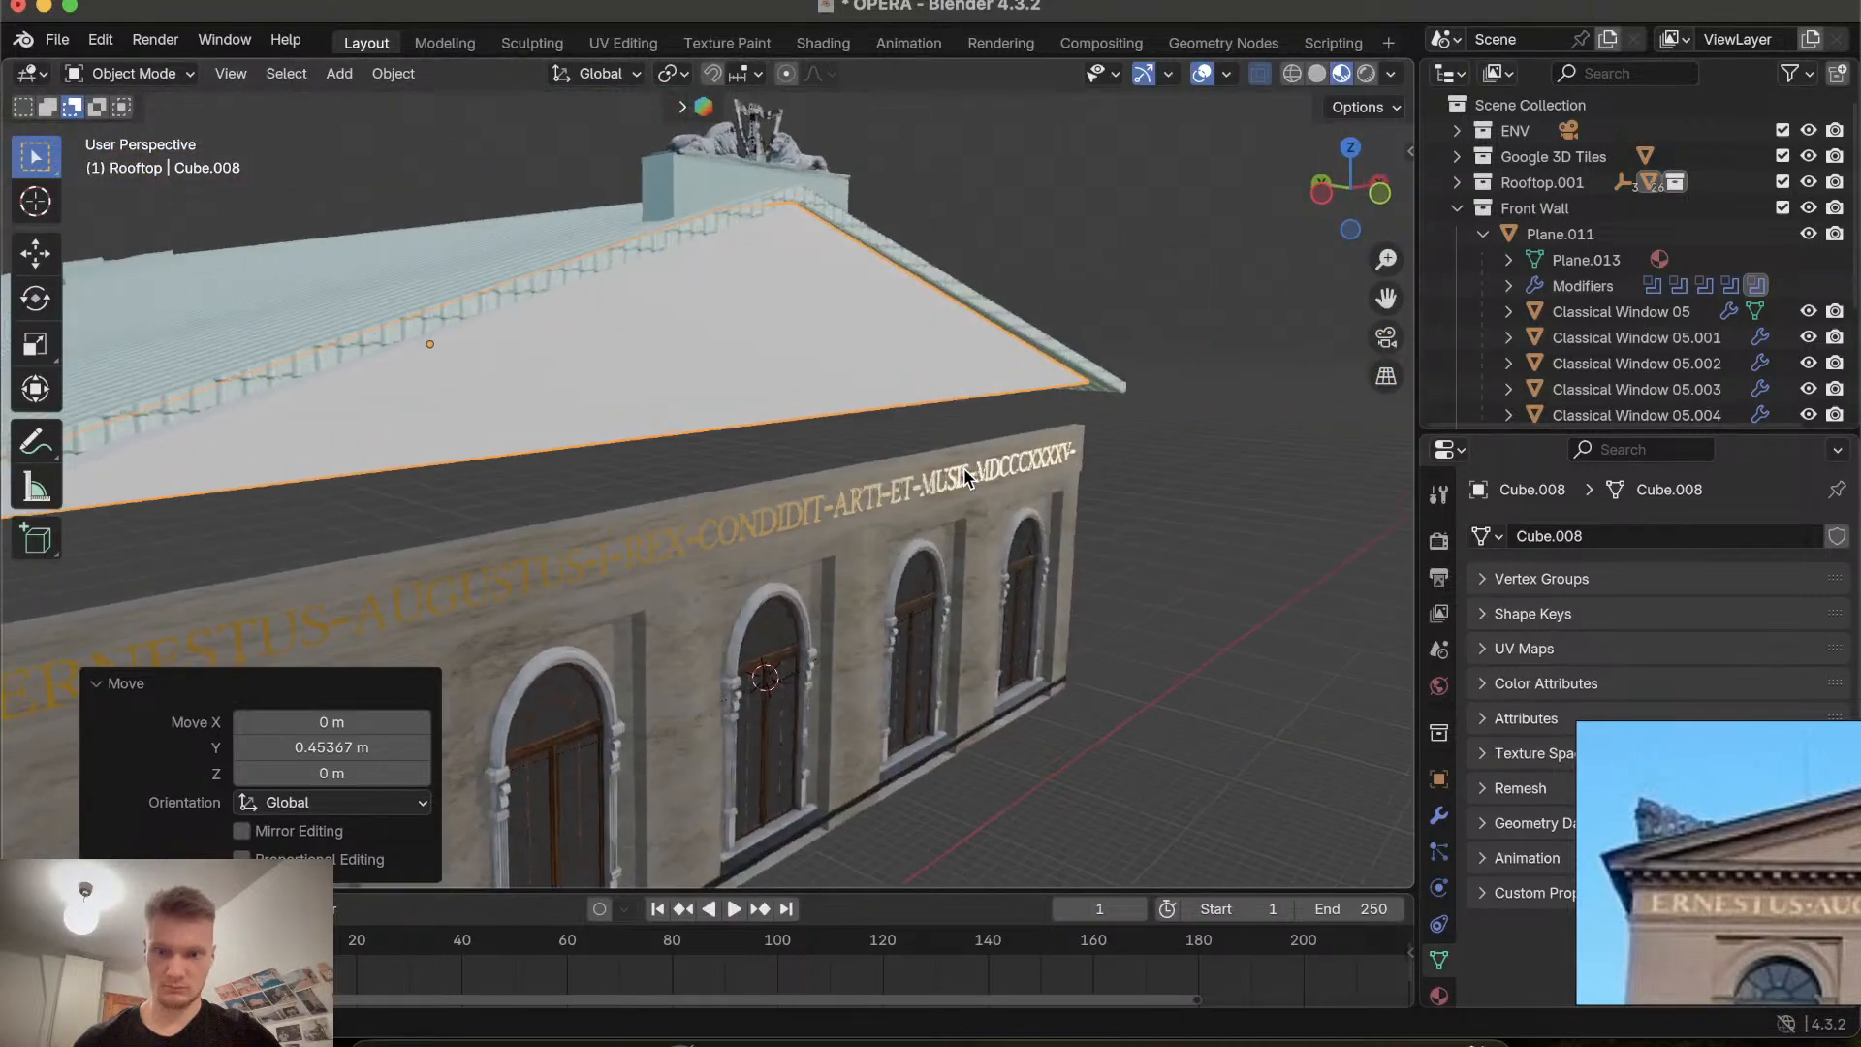
scroll(1764, 864, down, 5)
scroll(1764, 864, down, 3)
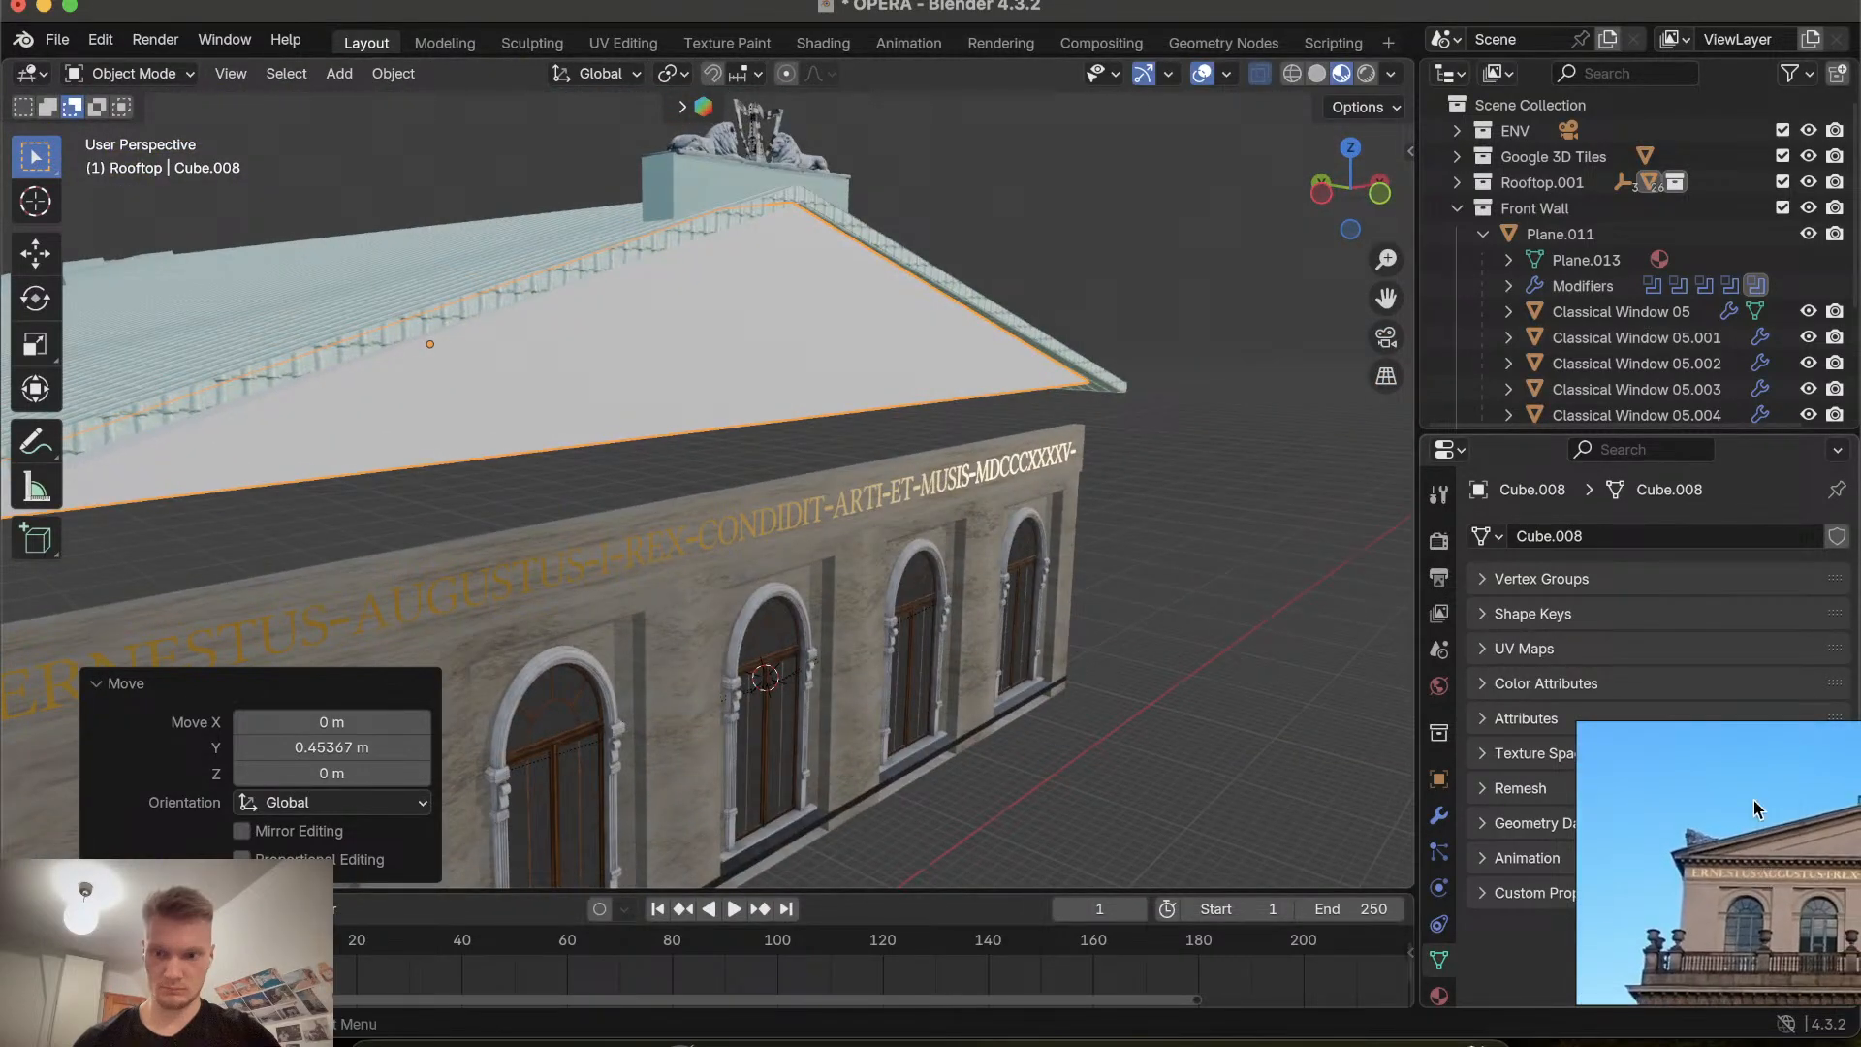
Reposition the opera reference window over a narrowed properties area and zoom into its gable photo.
drag(1753, 745, 1519, 747)
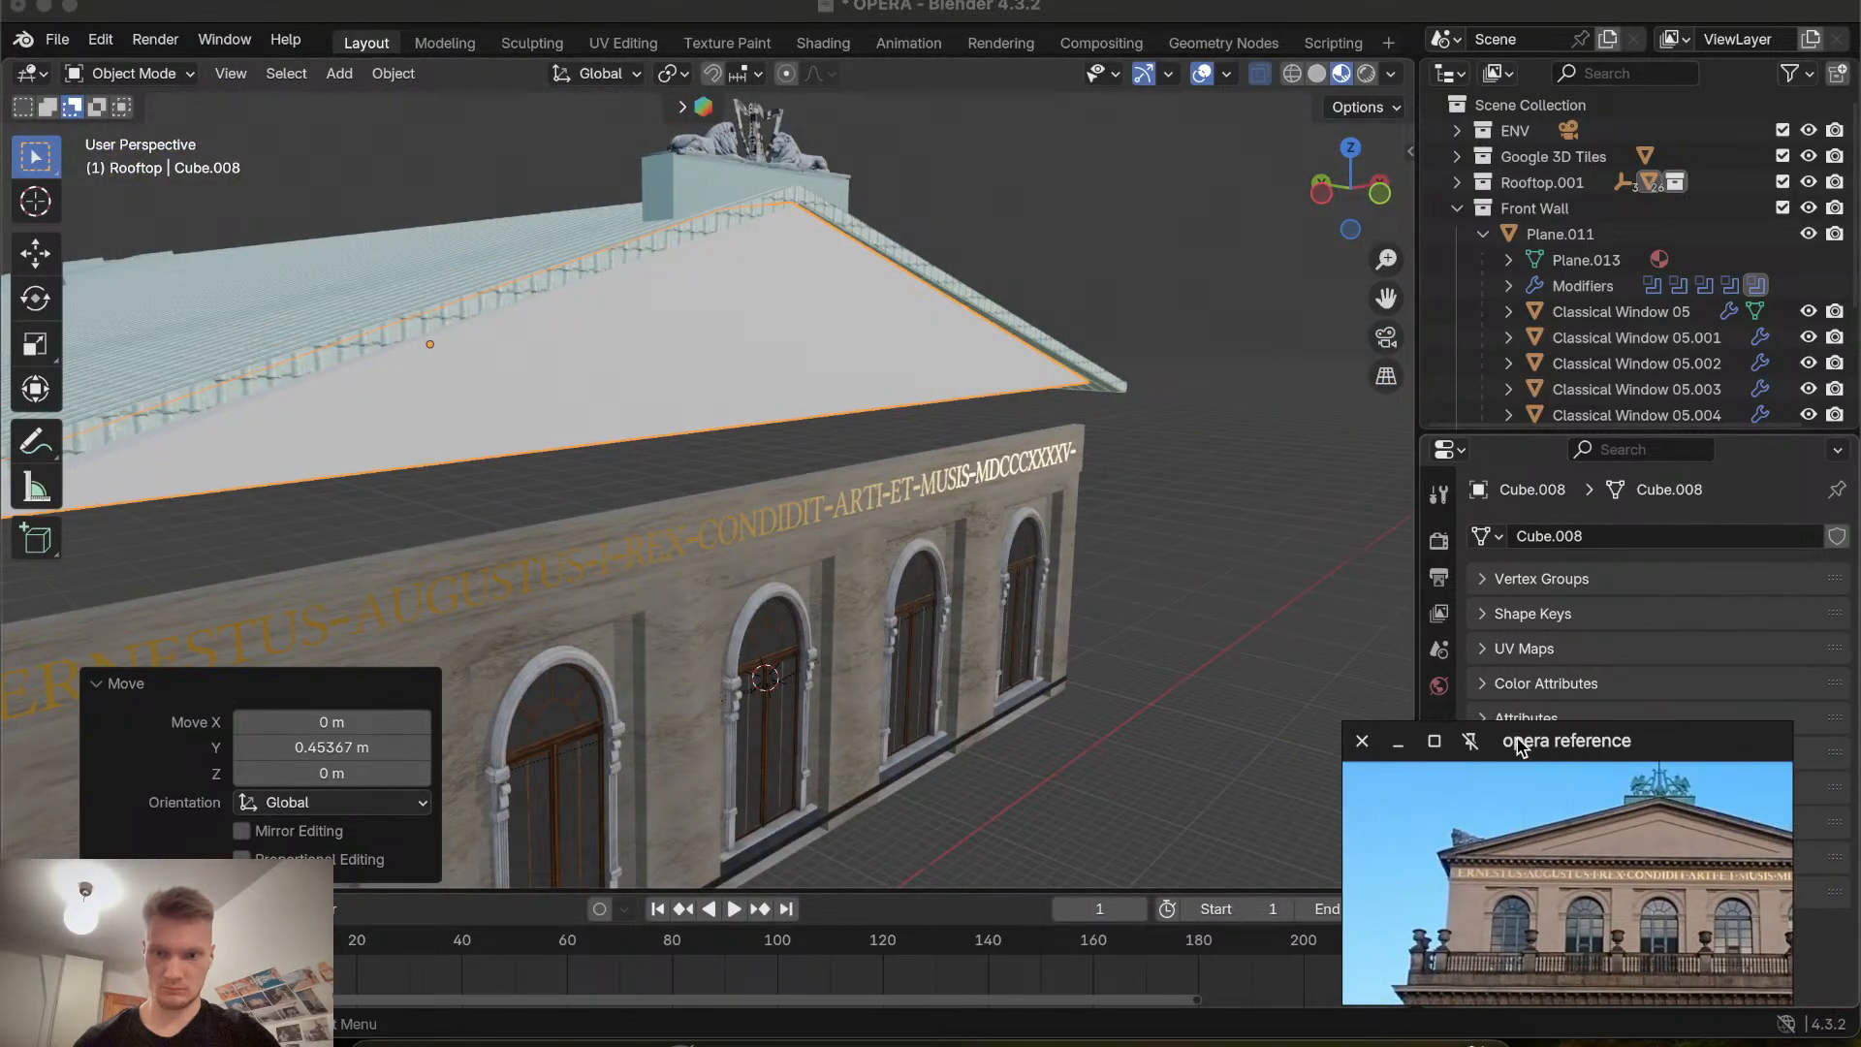
click(1412, 564)
drag(1407, 563, 1349, 563)
drag(1537, 748, 1589, 710)
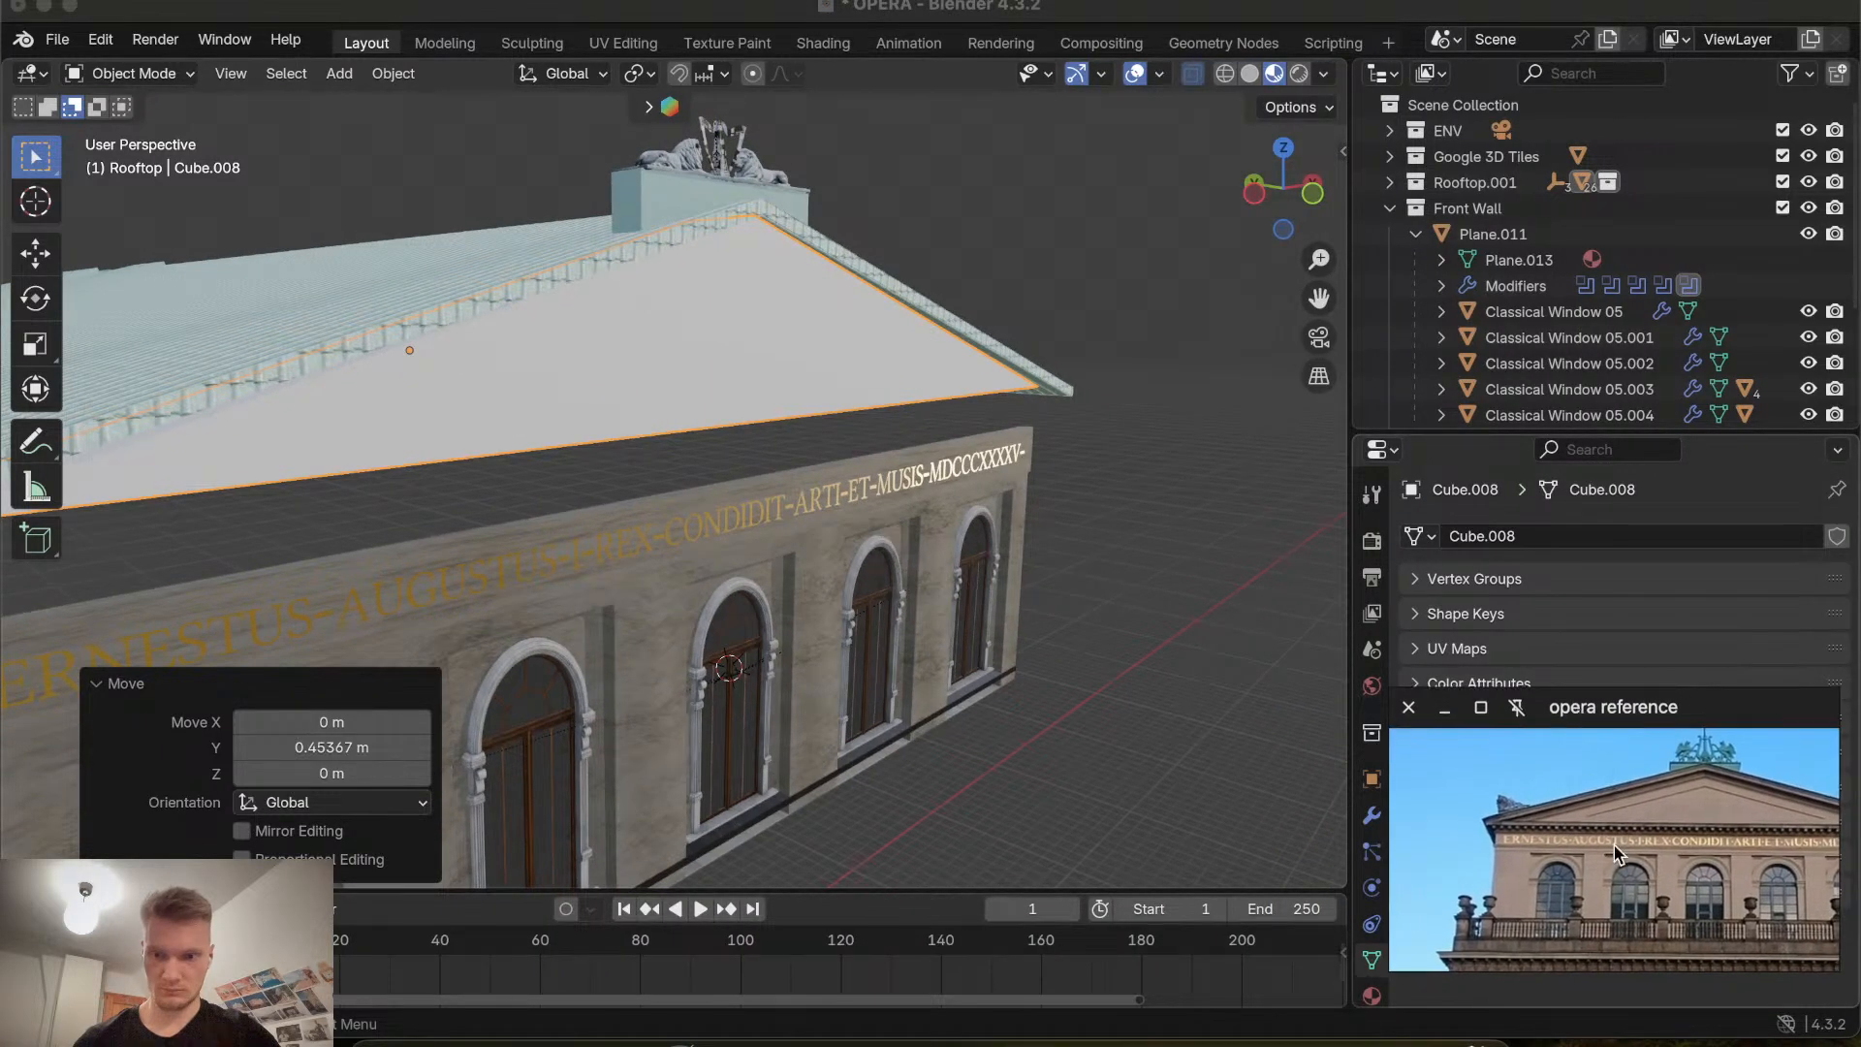
scroll(1613, 845, up, 6)
scroll(1614, 845, down, 6)
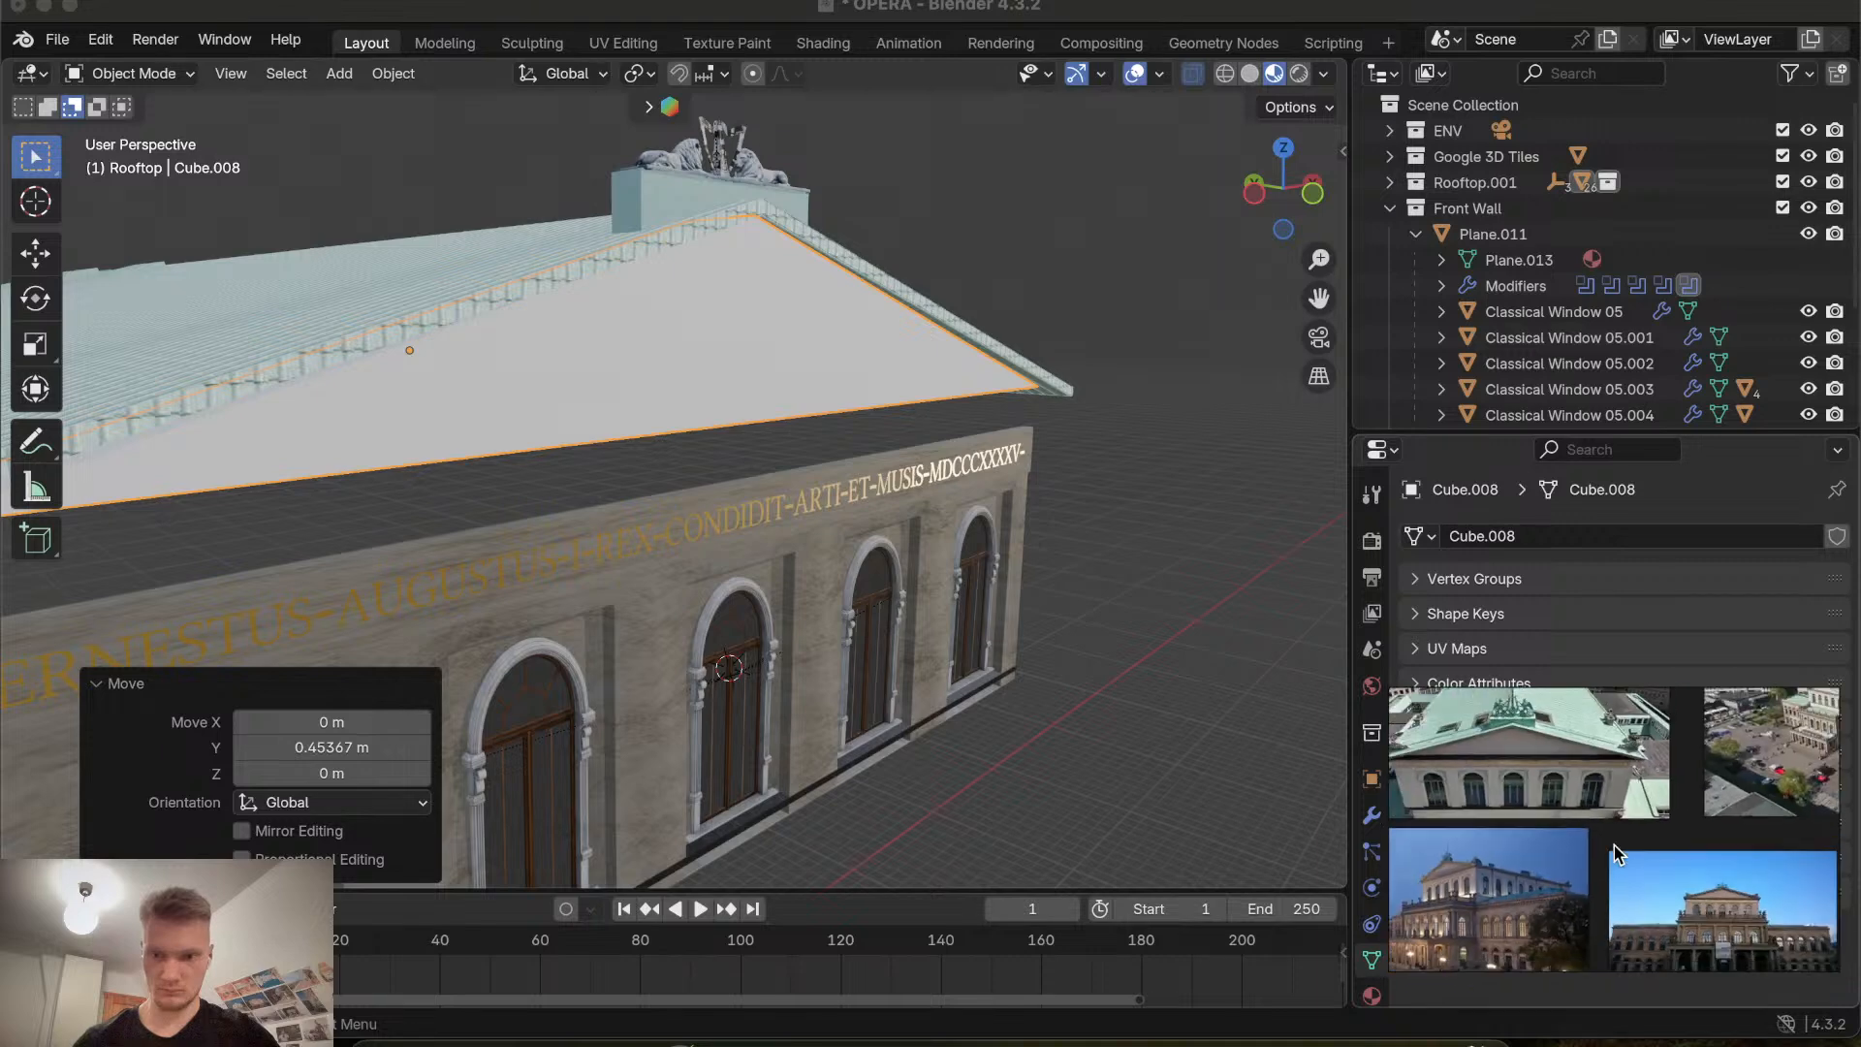
scroll(1614, 845, up, 6)
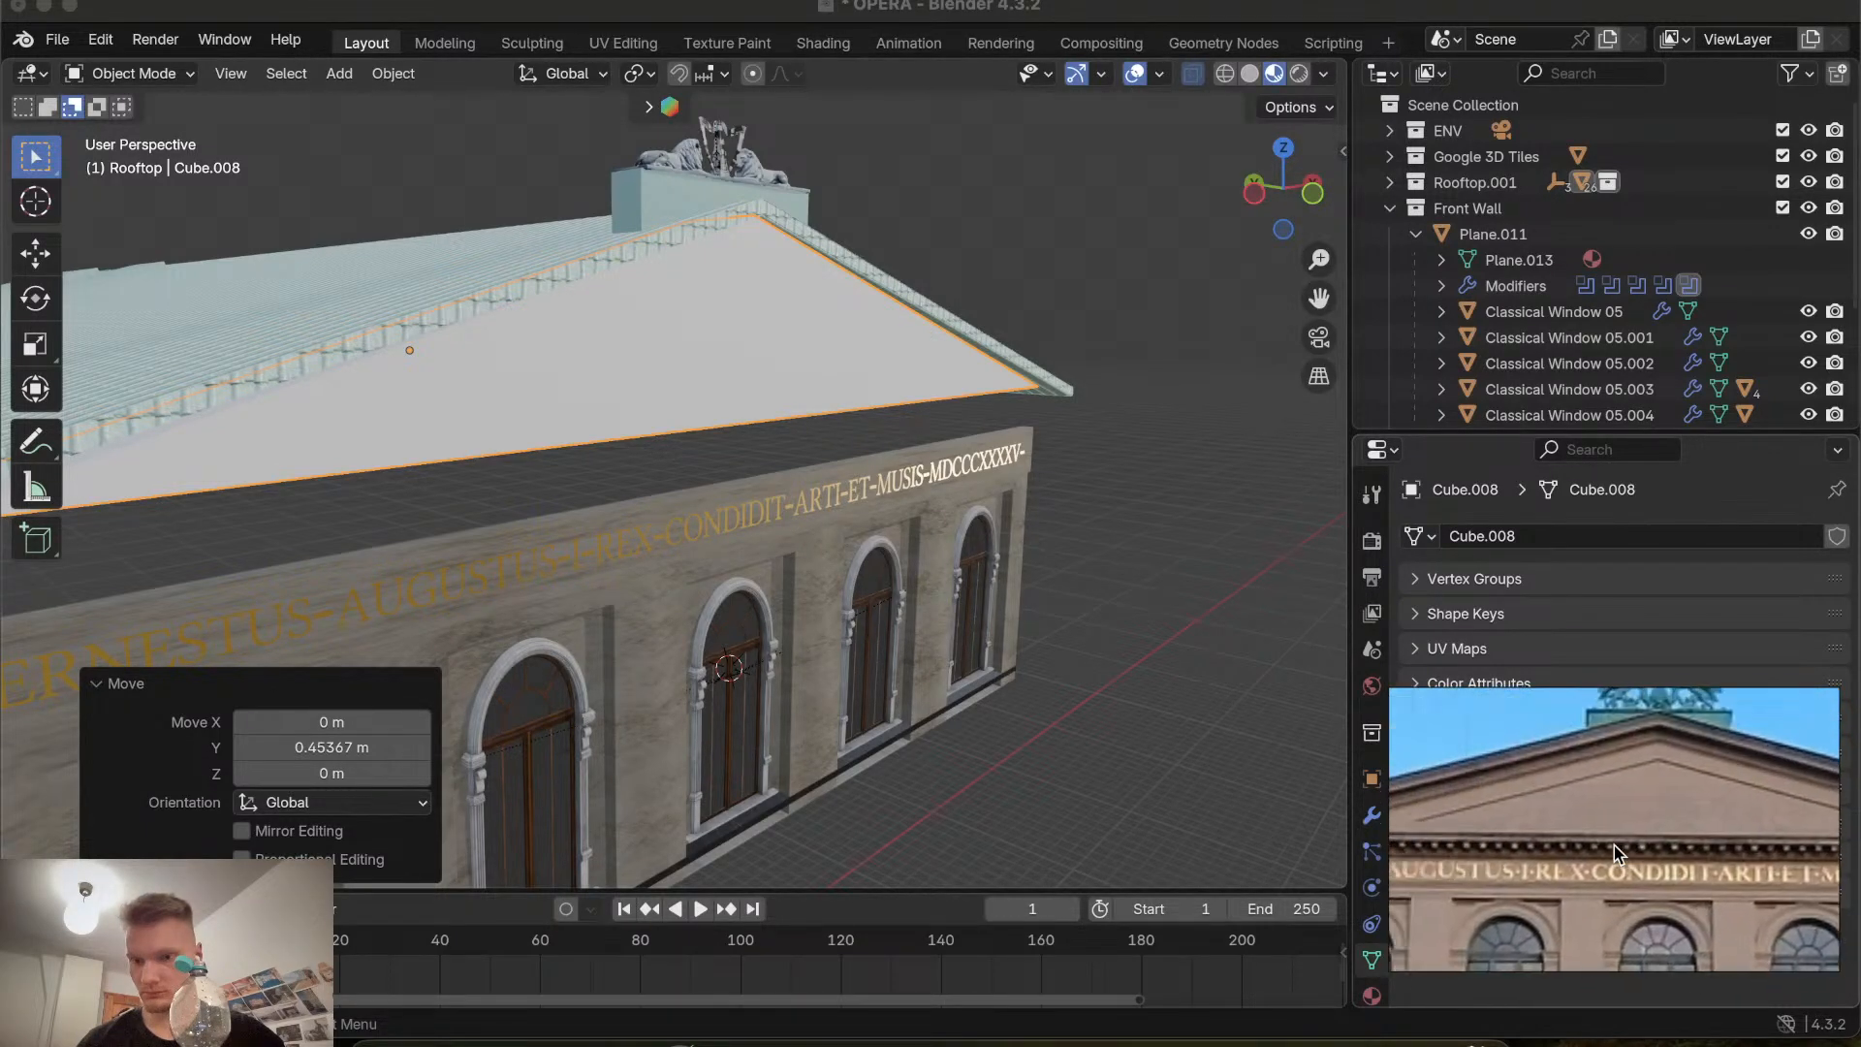
Compare the gable with the reference photo from several angles, ending in front orthographic view.
scroll(1614, 845, left, 3)
scroll(1006, 625, right, 10)
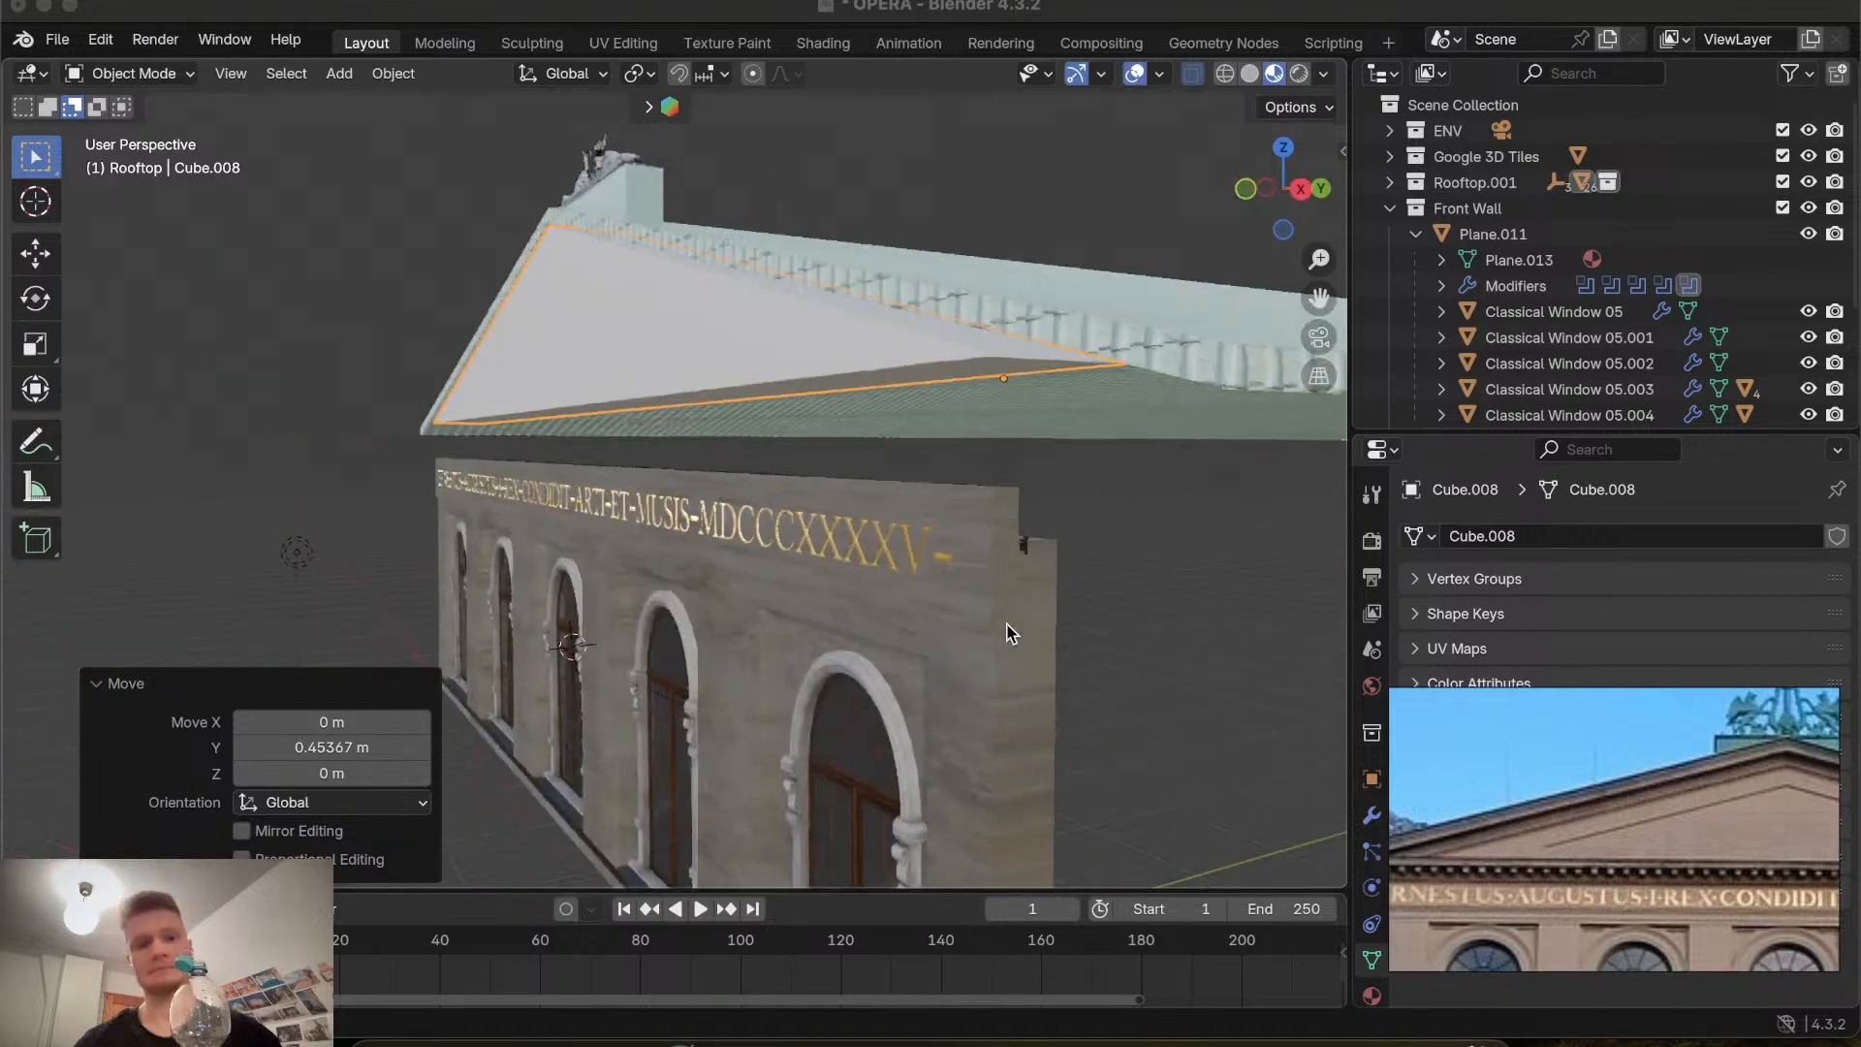
scroll(1008, 632, right, 10)
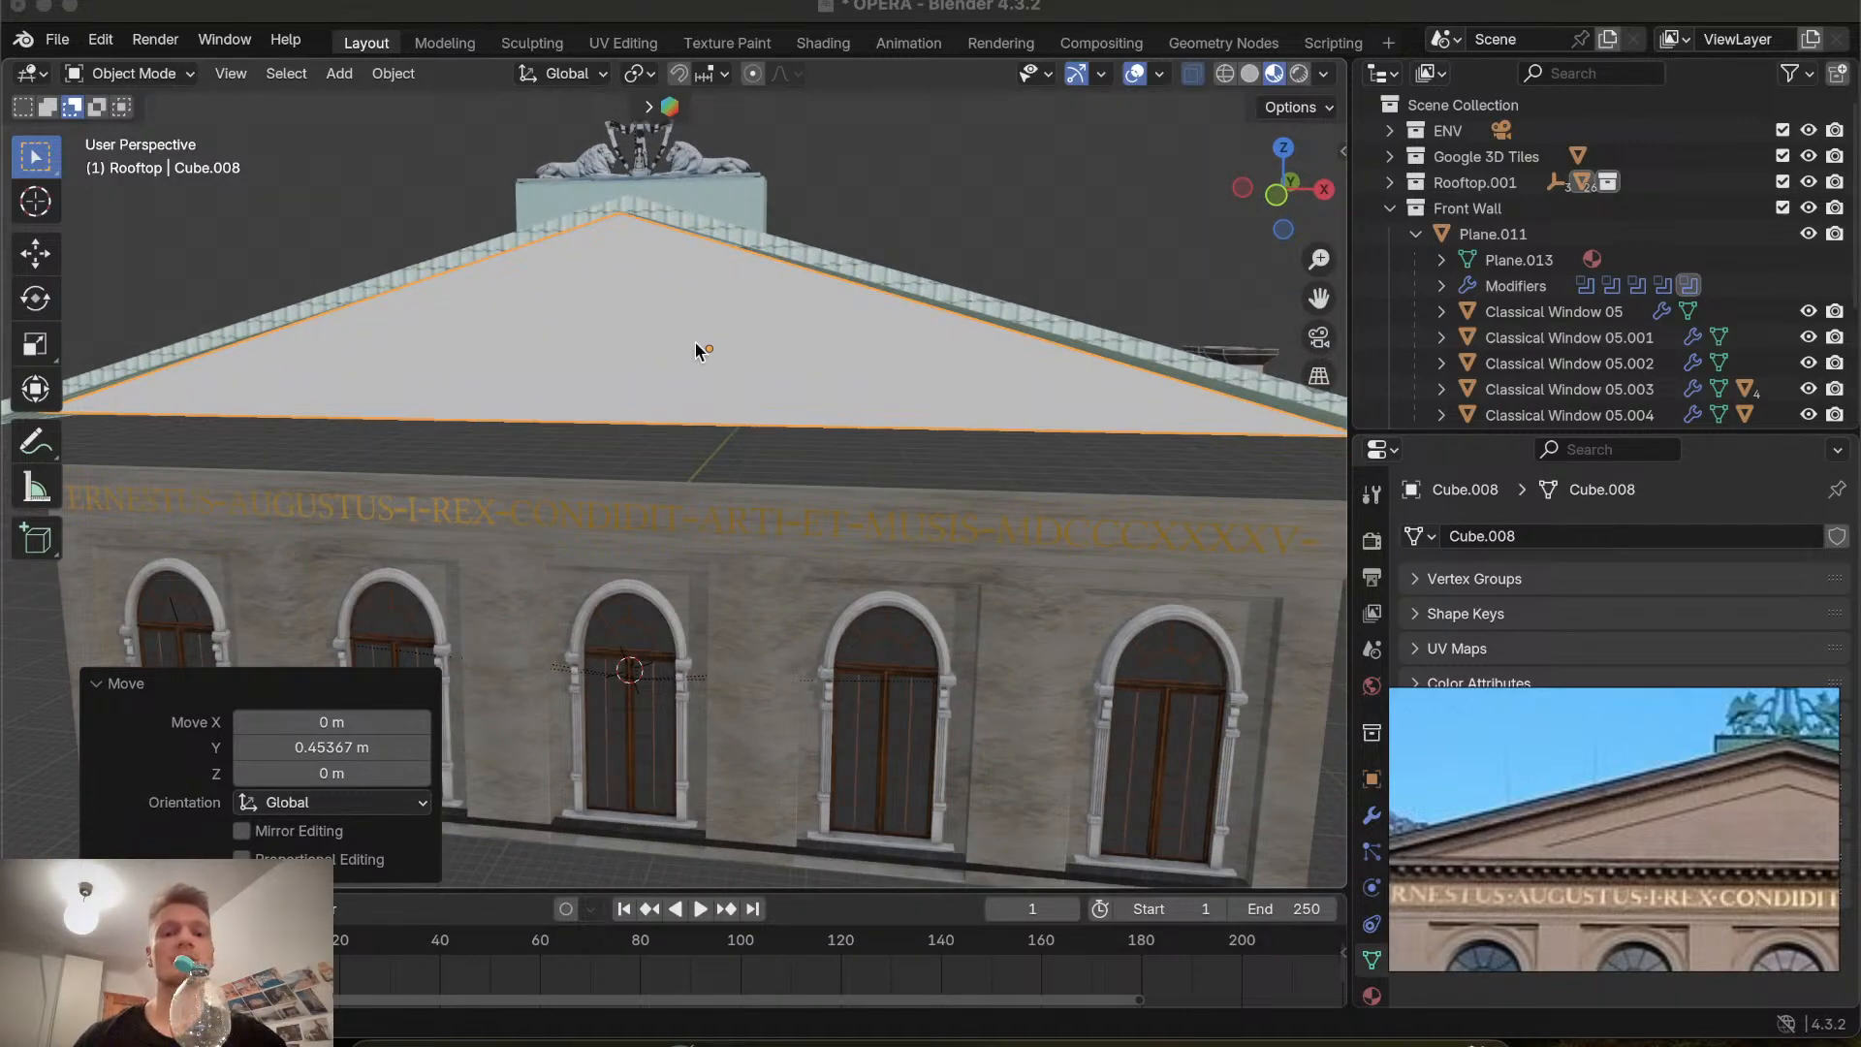
scroll(694, 345, down, 10)
scroll(695, 349, up, 10)
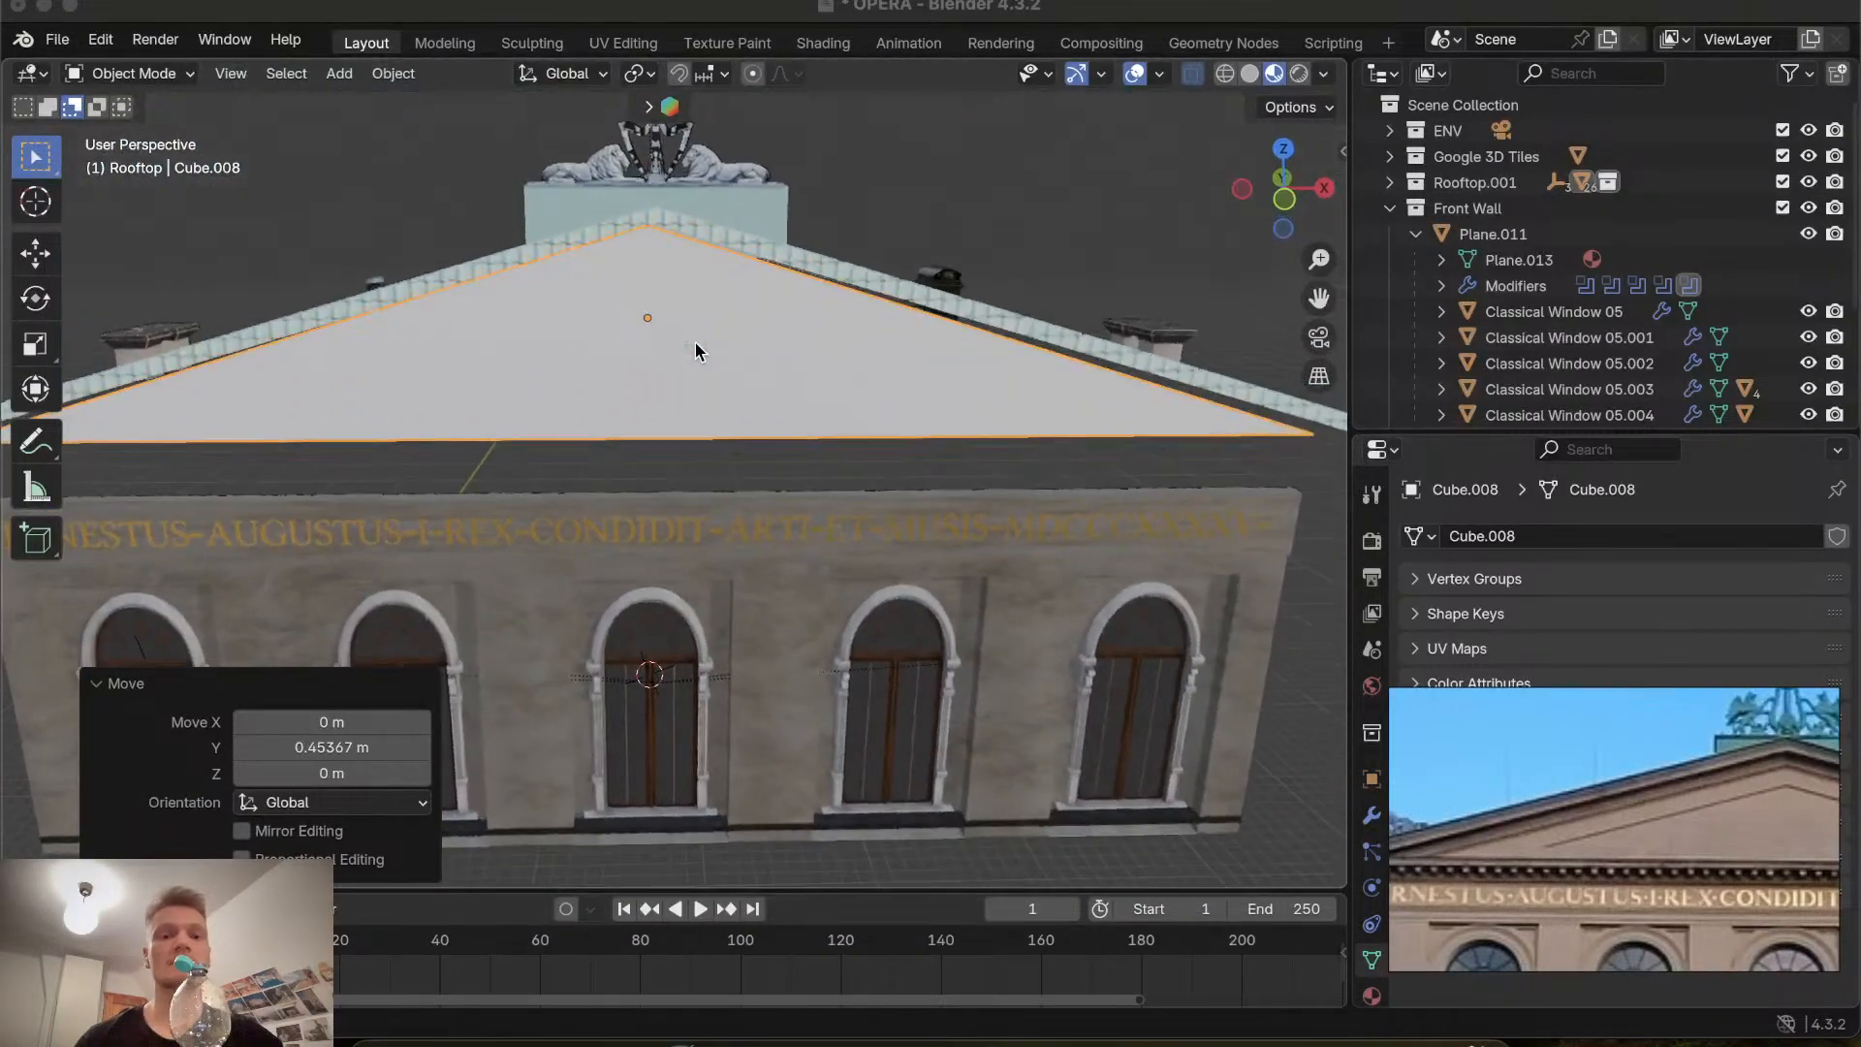
scroll(695, 343, down, 8)
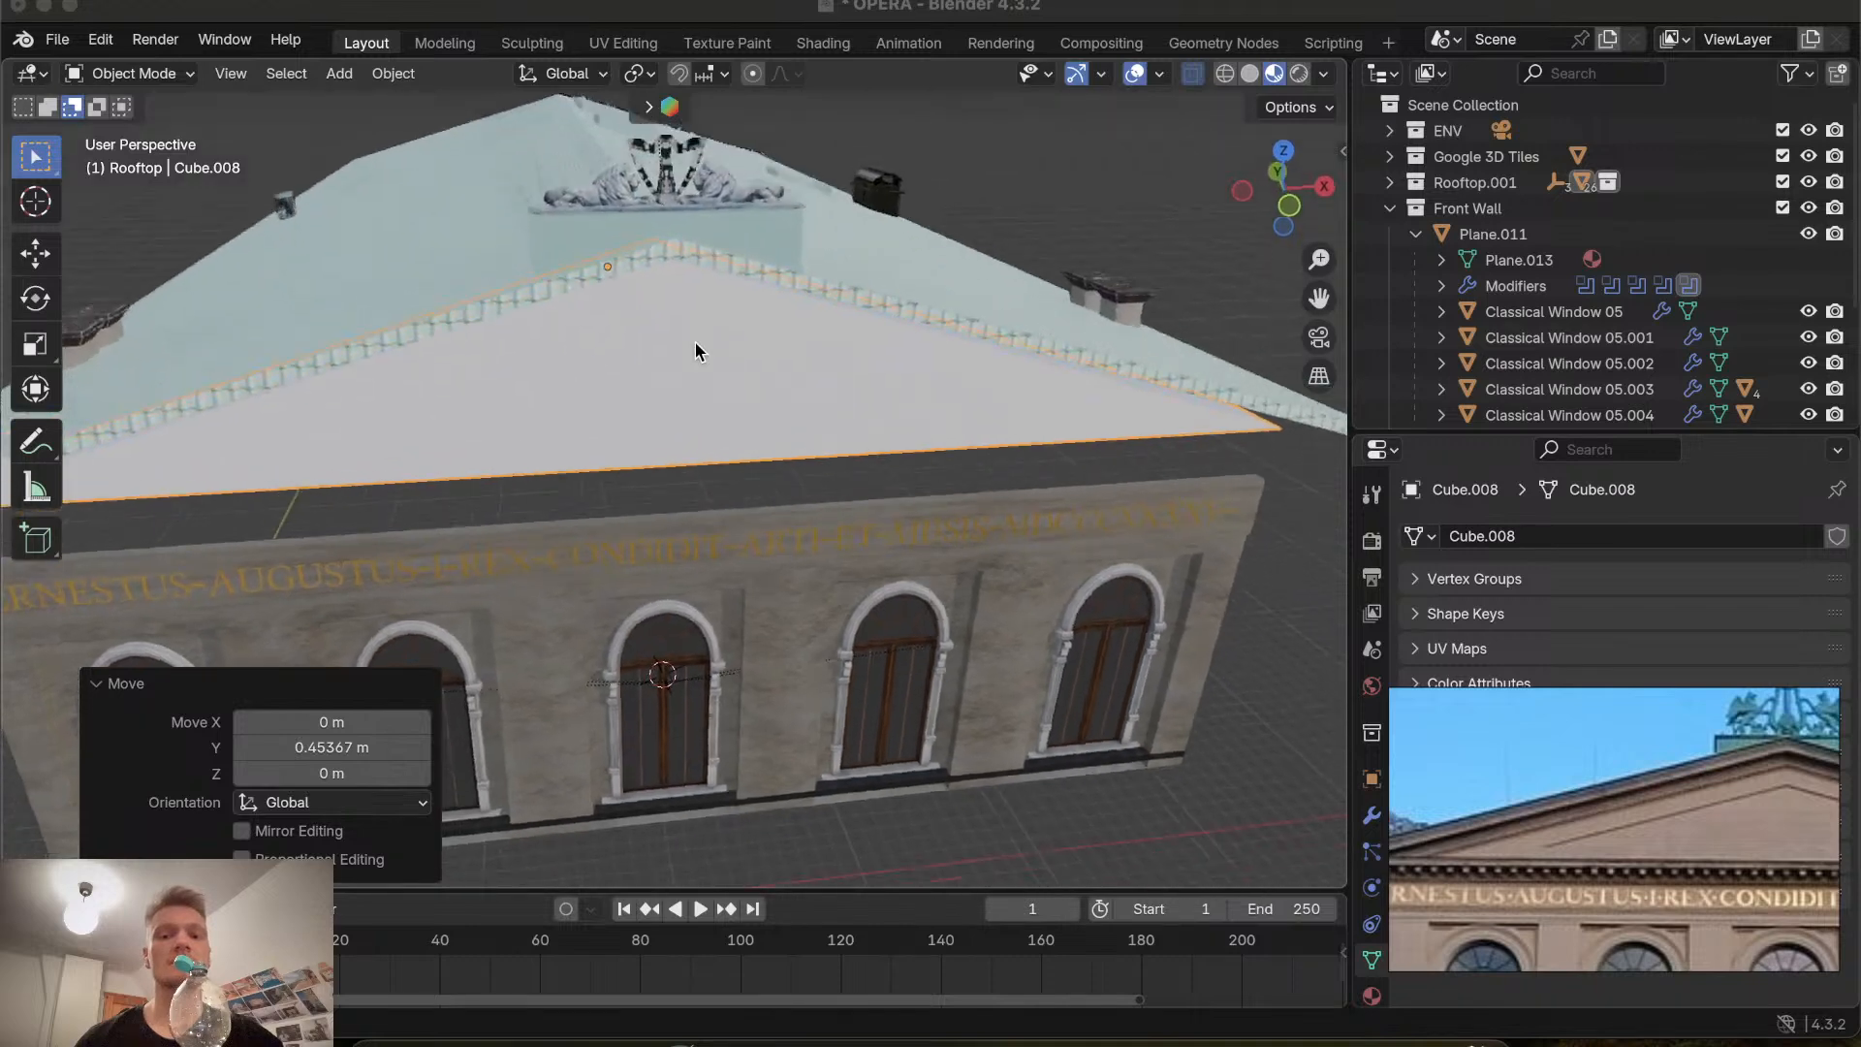
scroll(695, 343, up, 10)
scroll(696, 347, down, 6)
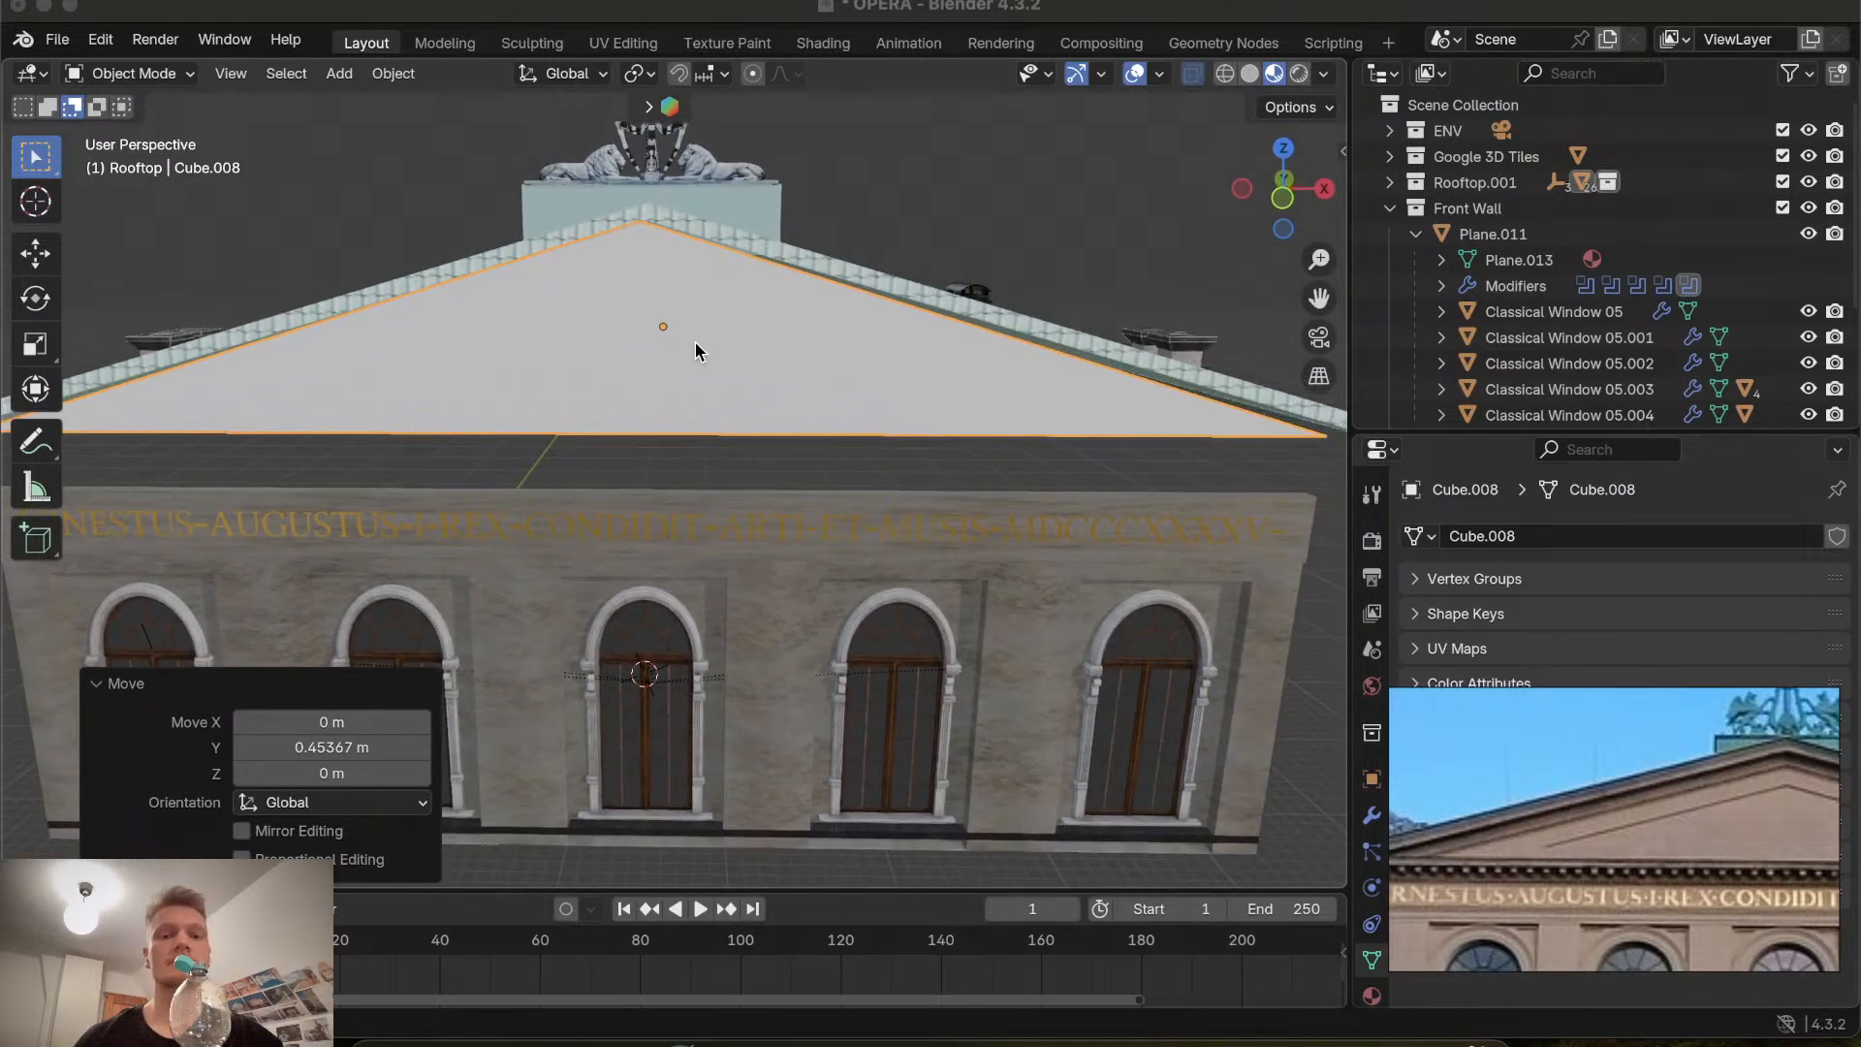
scroll(696, 347, up, 4)
scroll(695, 349, up, 3)
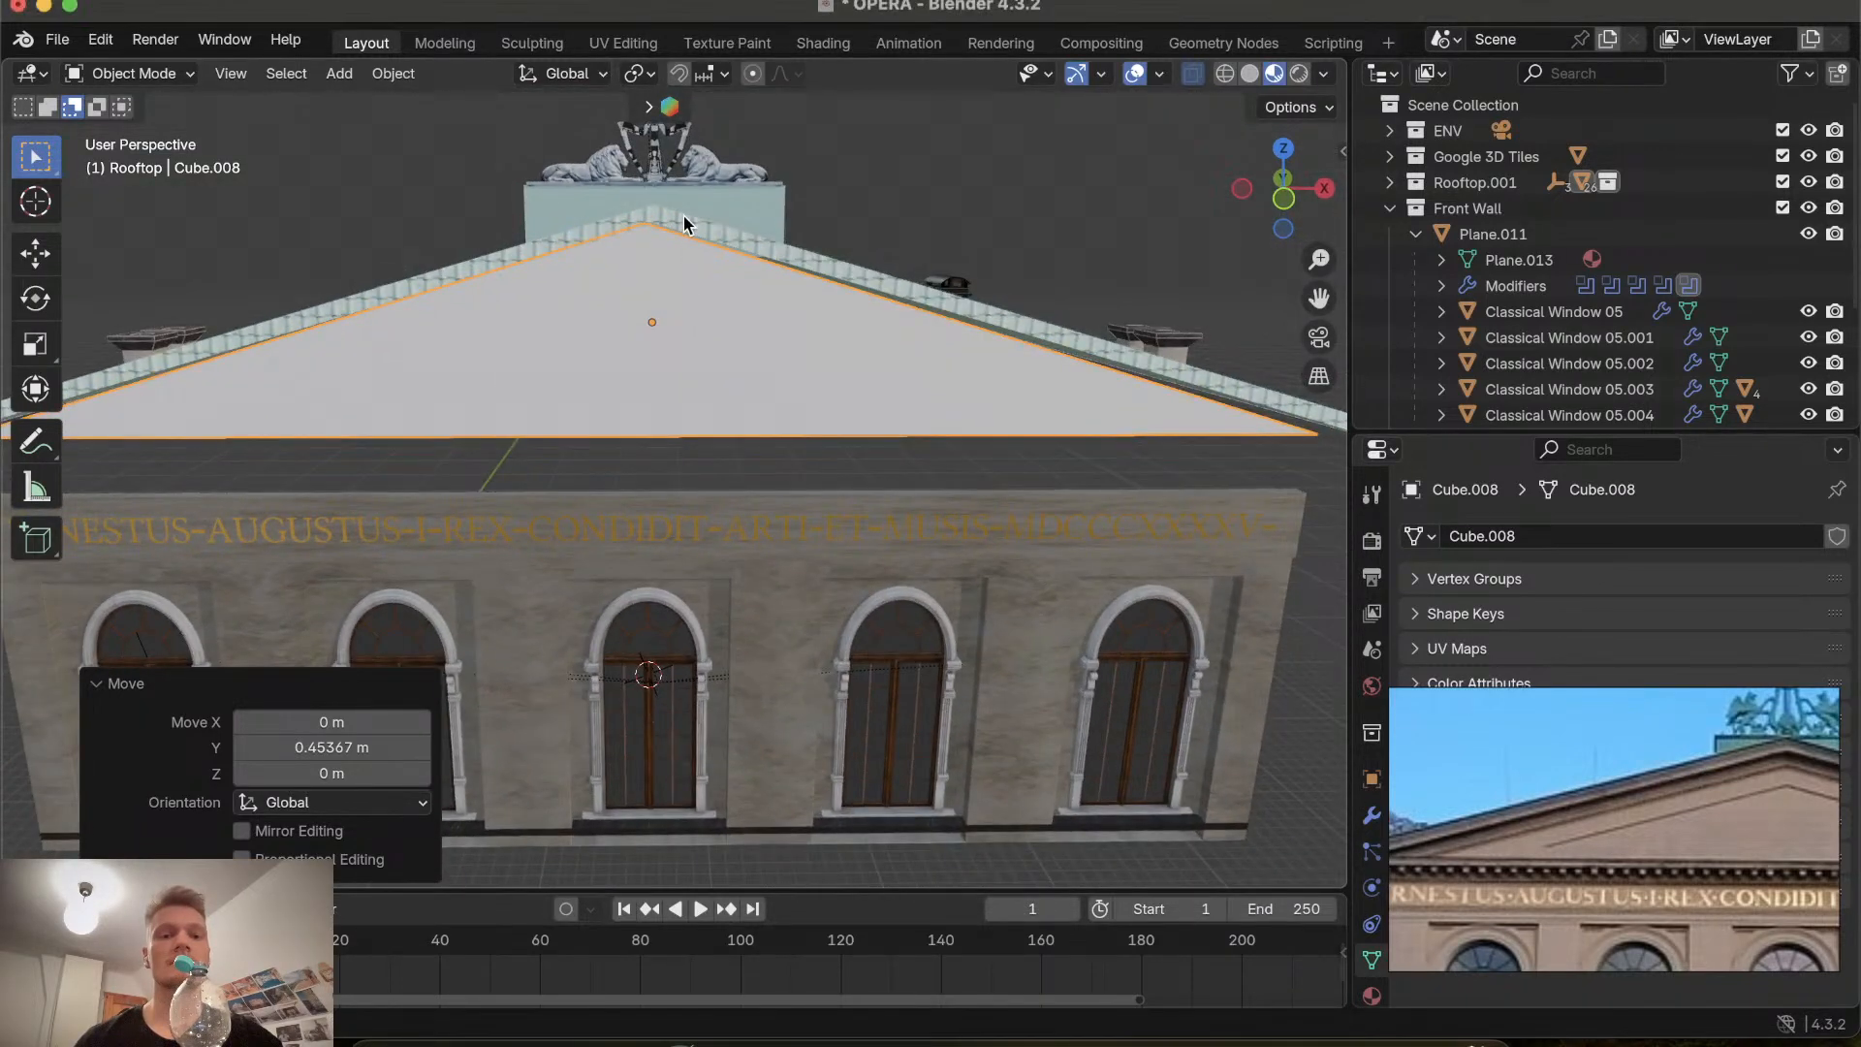
click(684, 223)
click(702, 351)
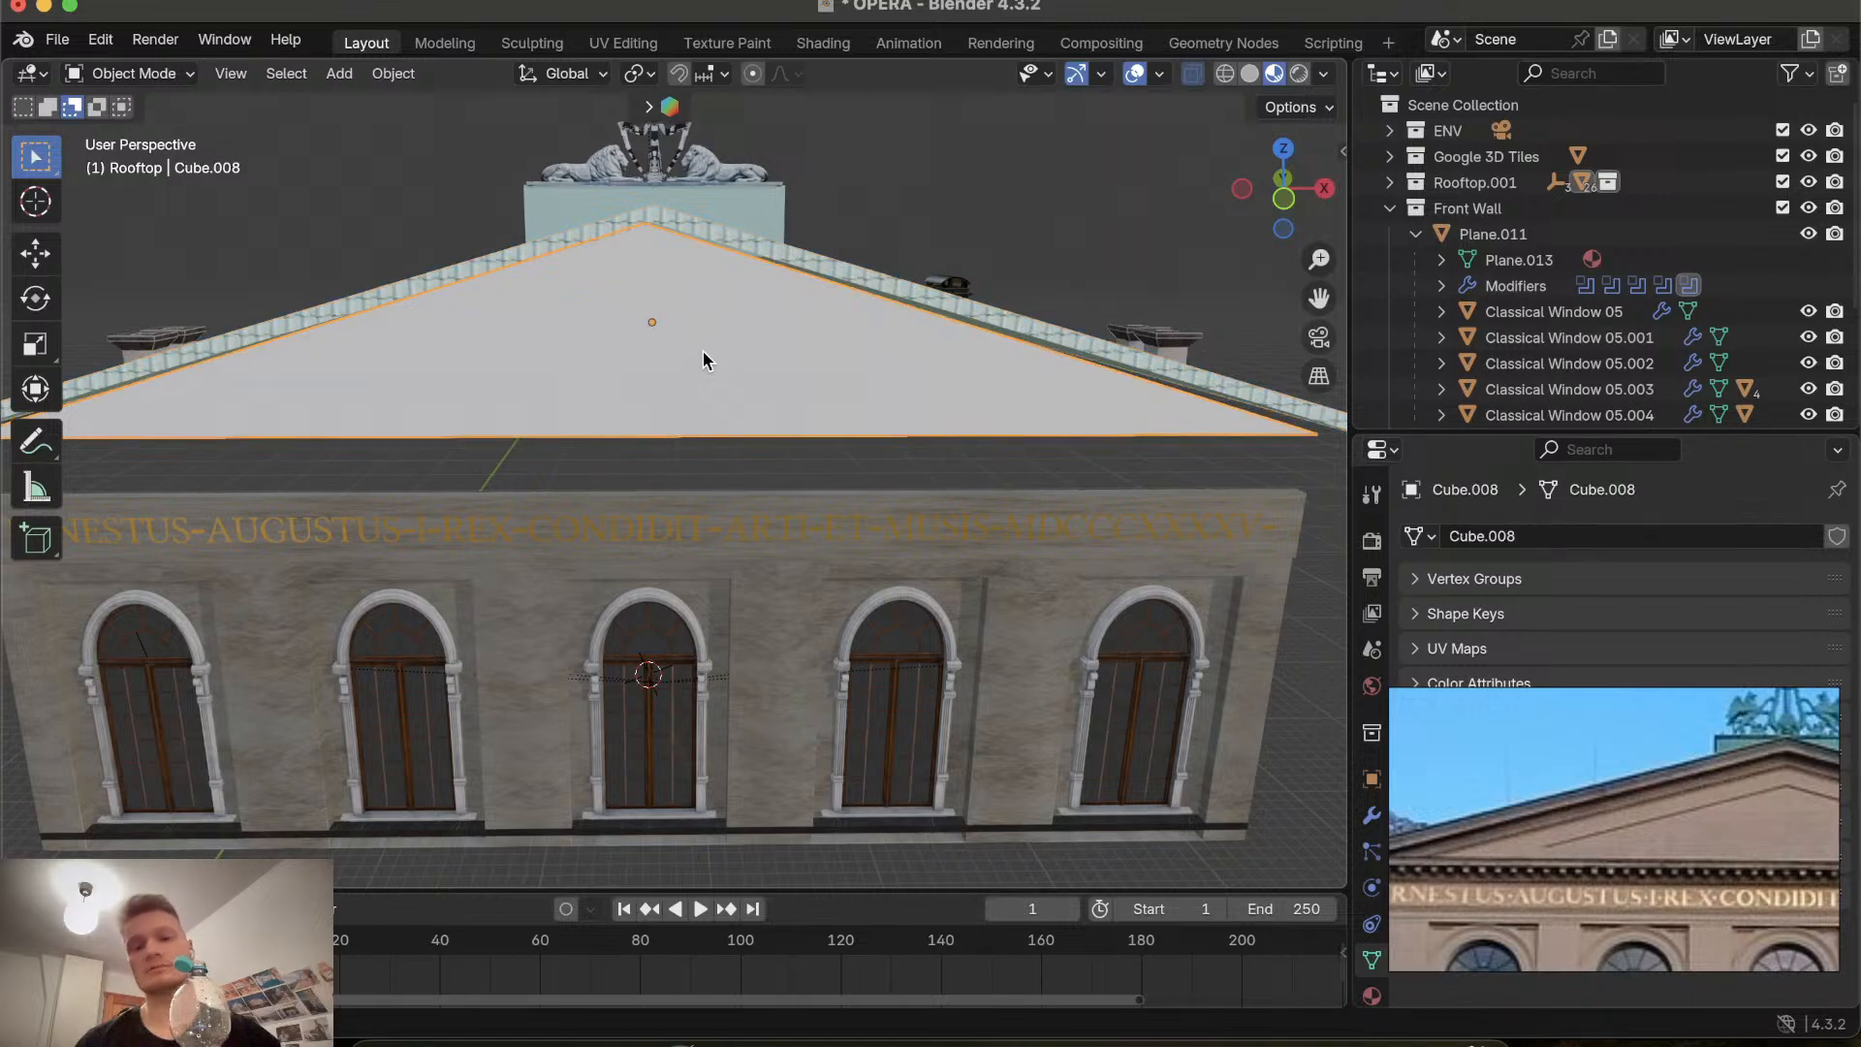
scroll(702, 351, up, 4)
click(1282, 189)
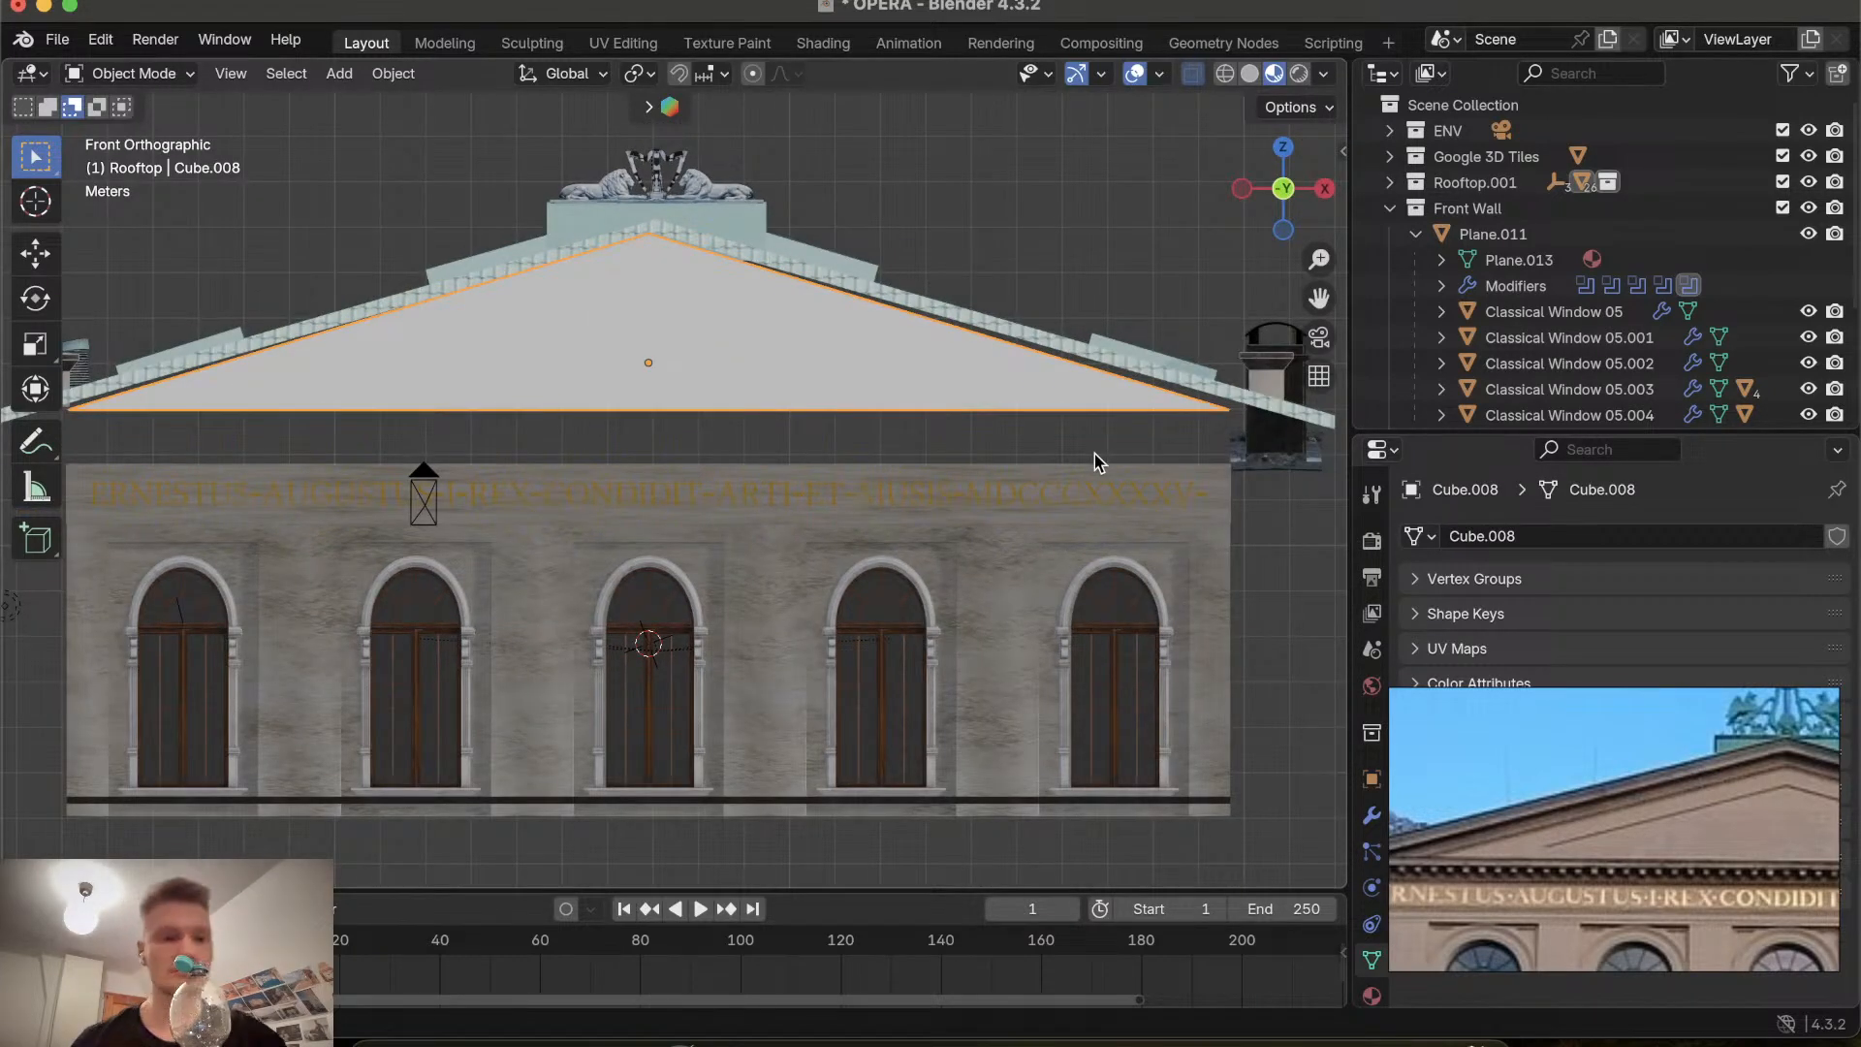
scroll(892, 524, down, 2)
scroll(892, 523, left, 3)
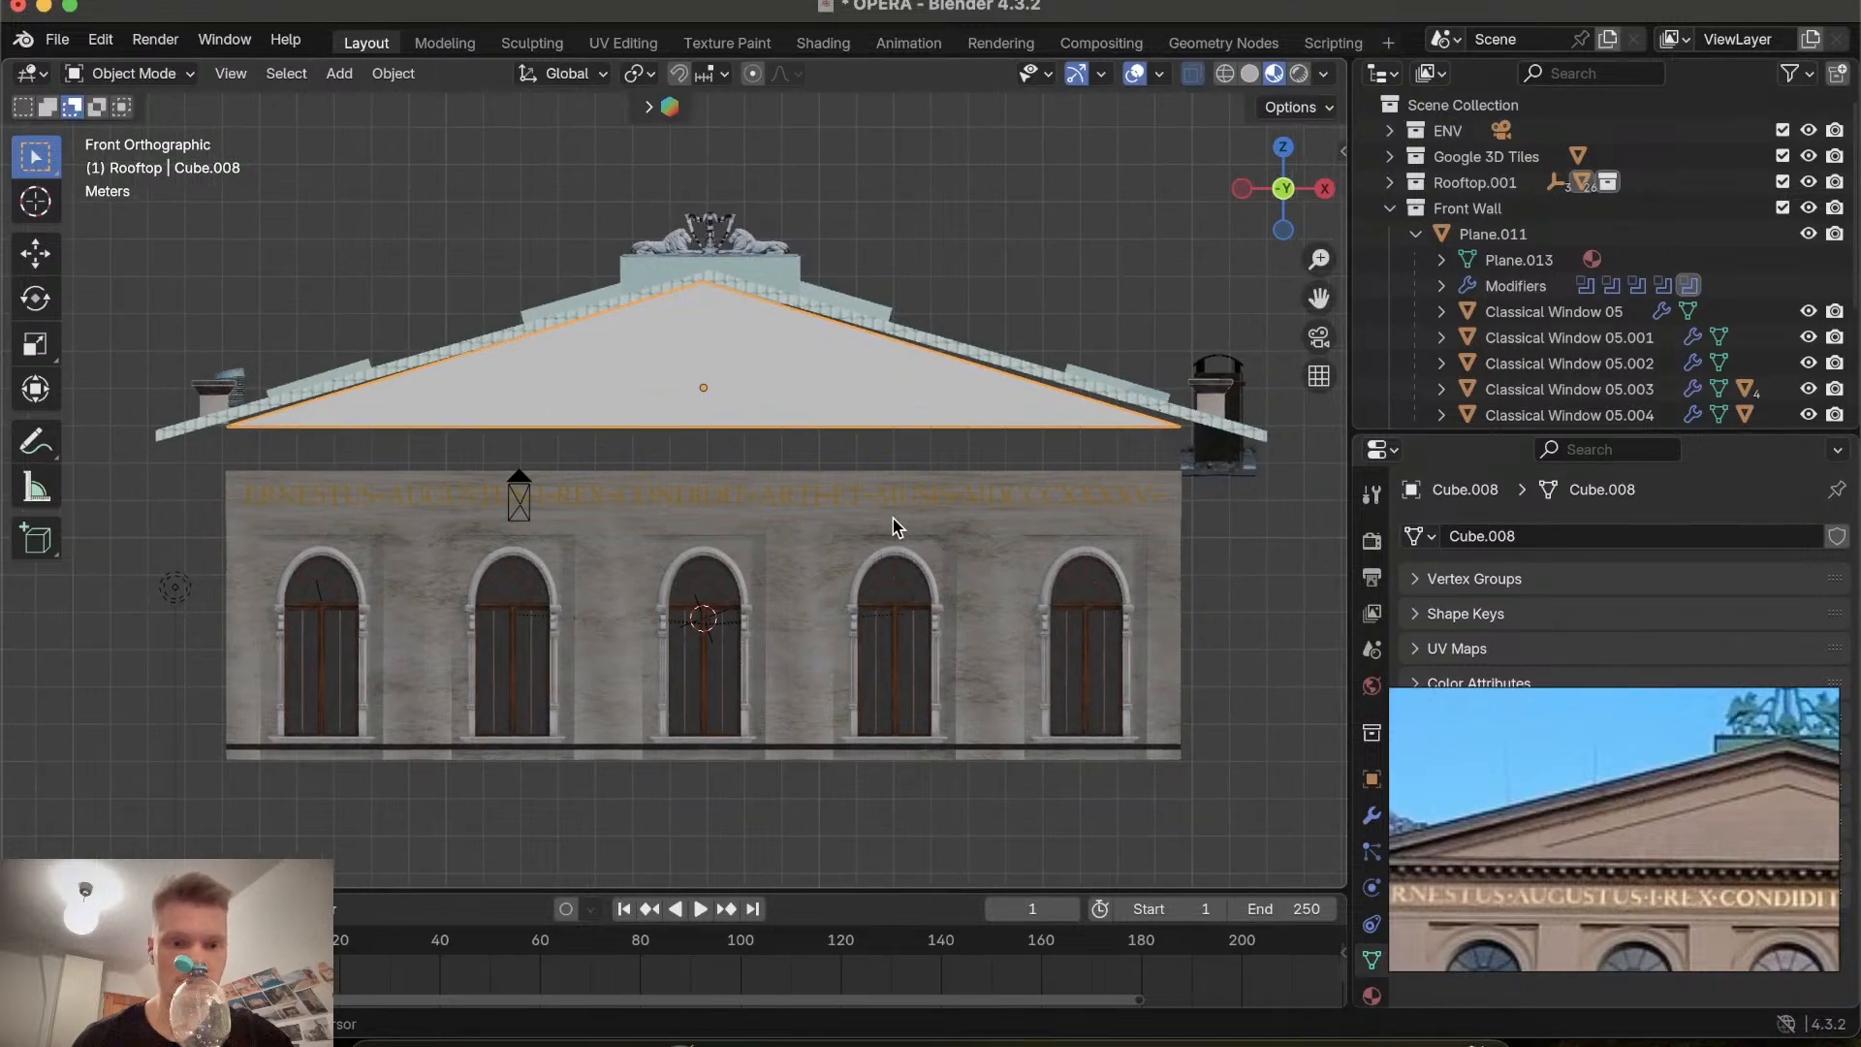
Move the cornice trim about 0.07 m in the negative X direction to centre it on the gable.
click(793, 301)
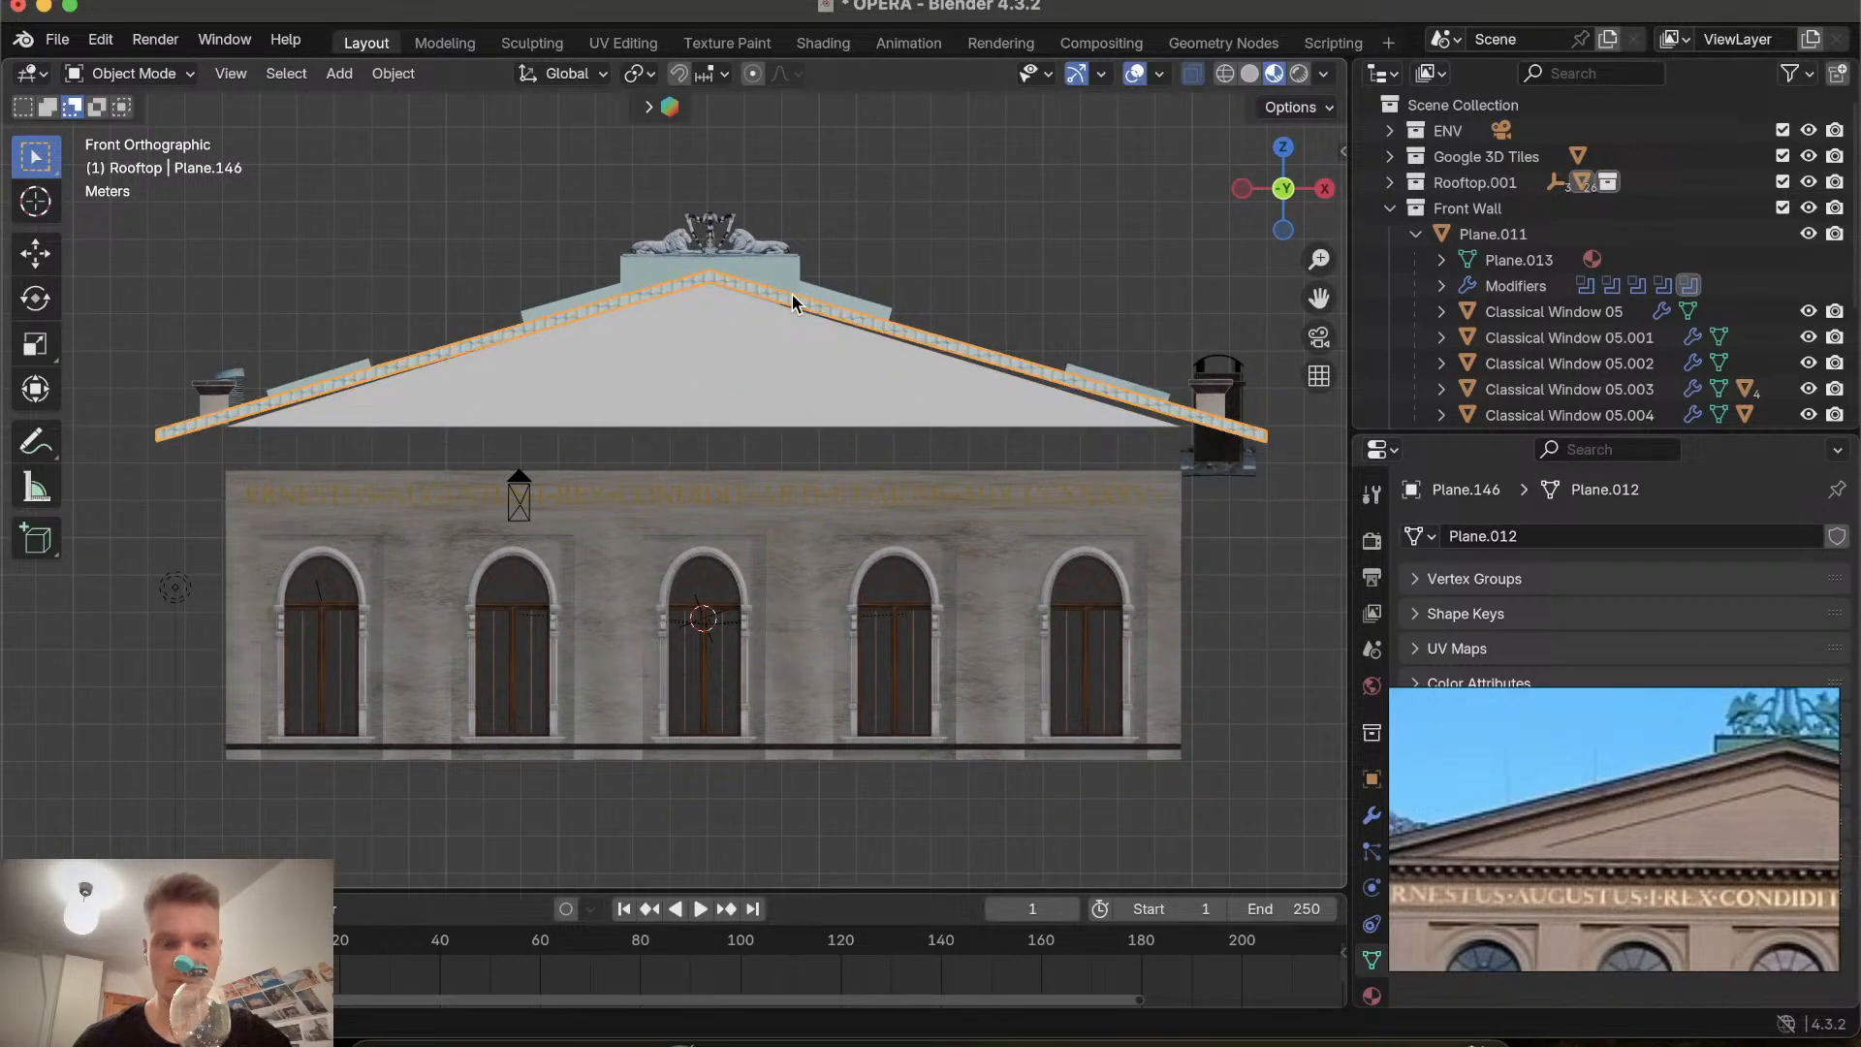
key(g)
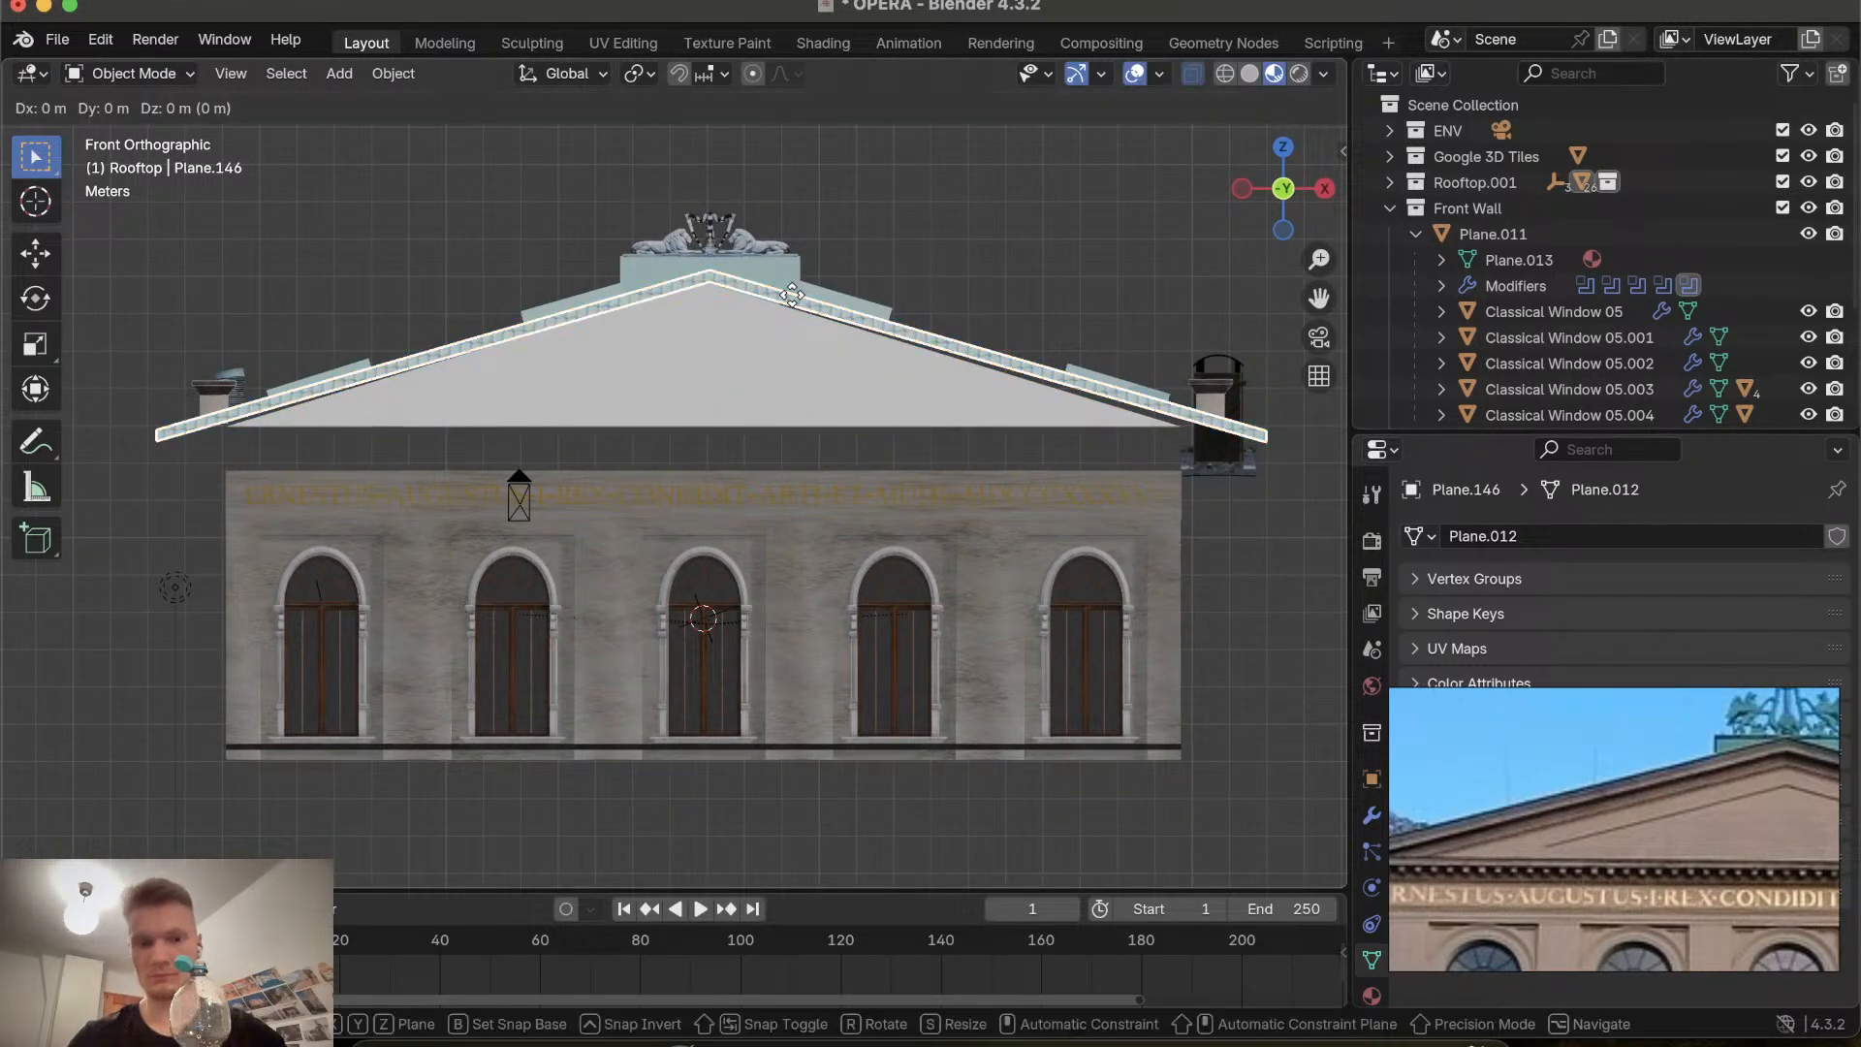
key(y)
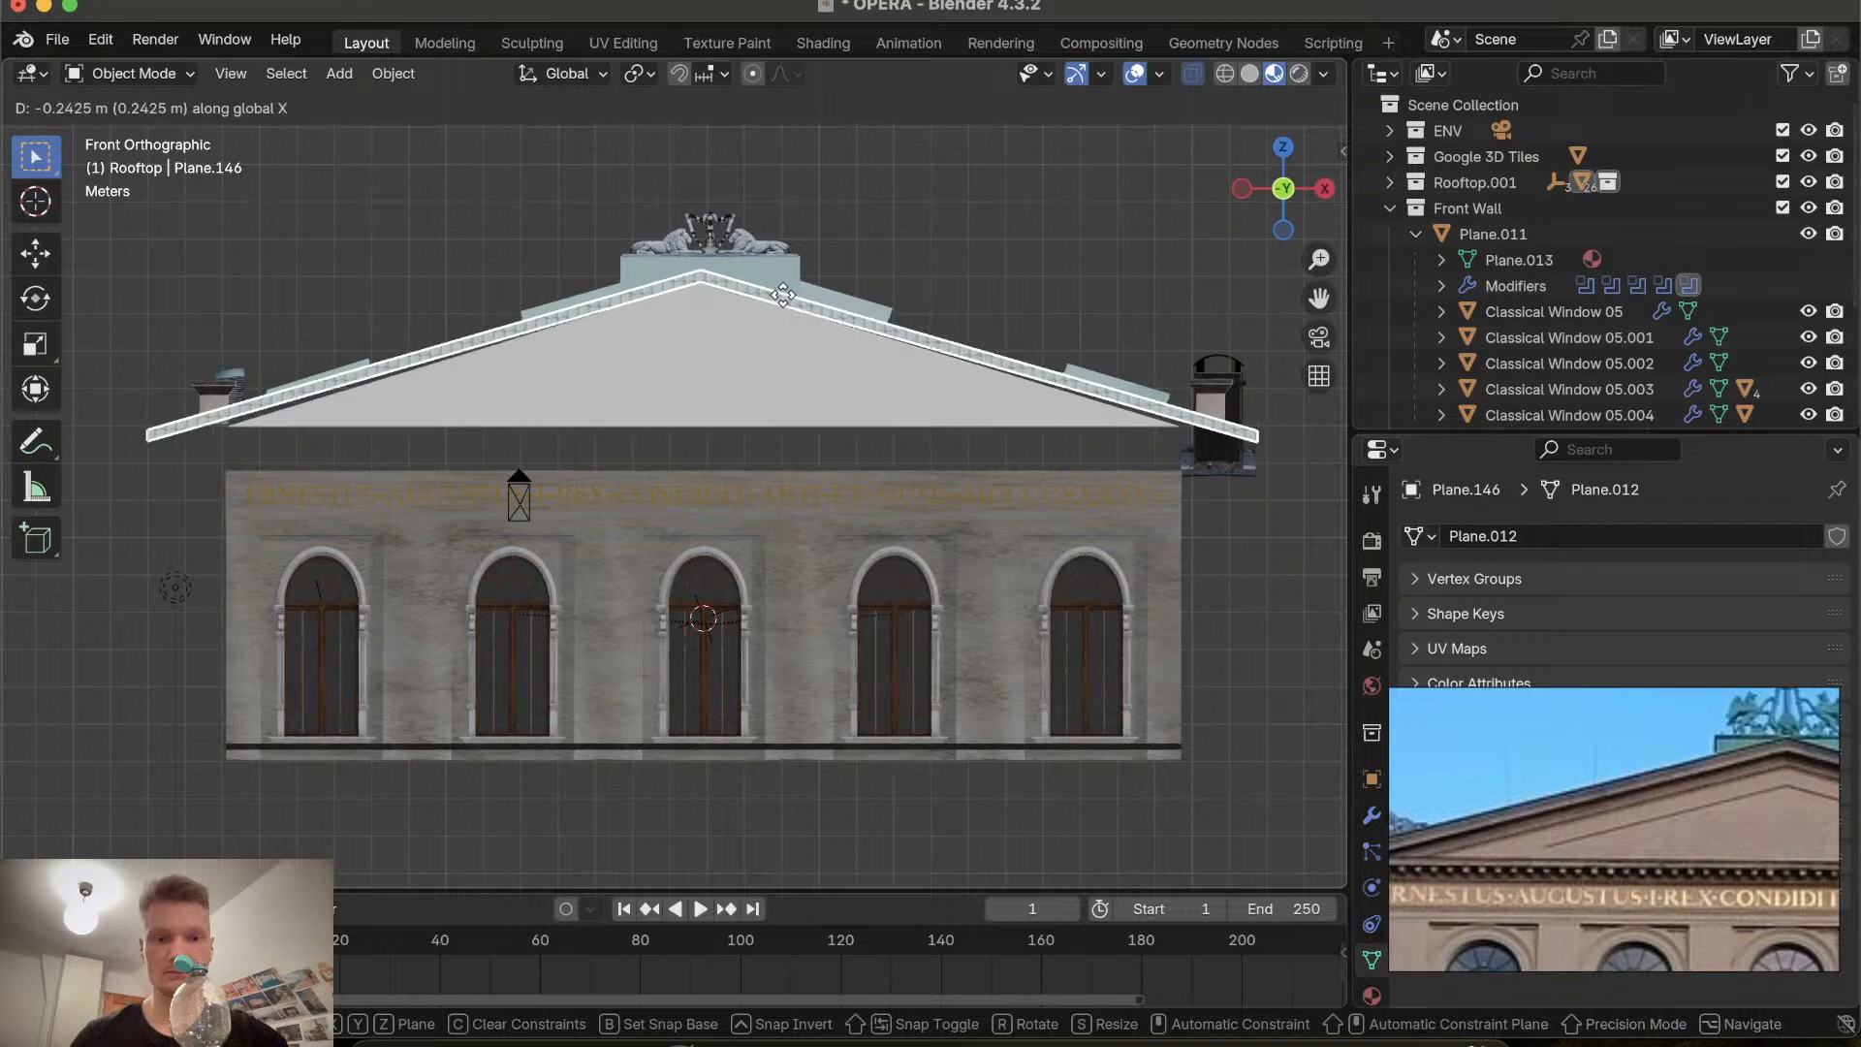
key(x)
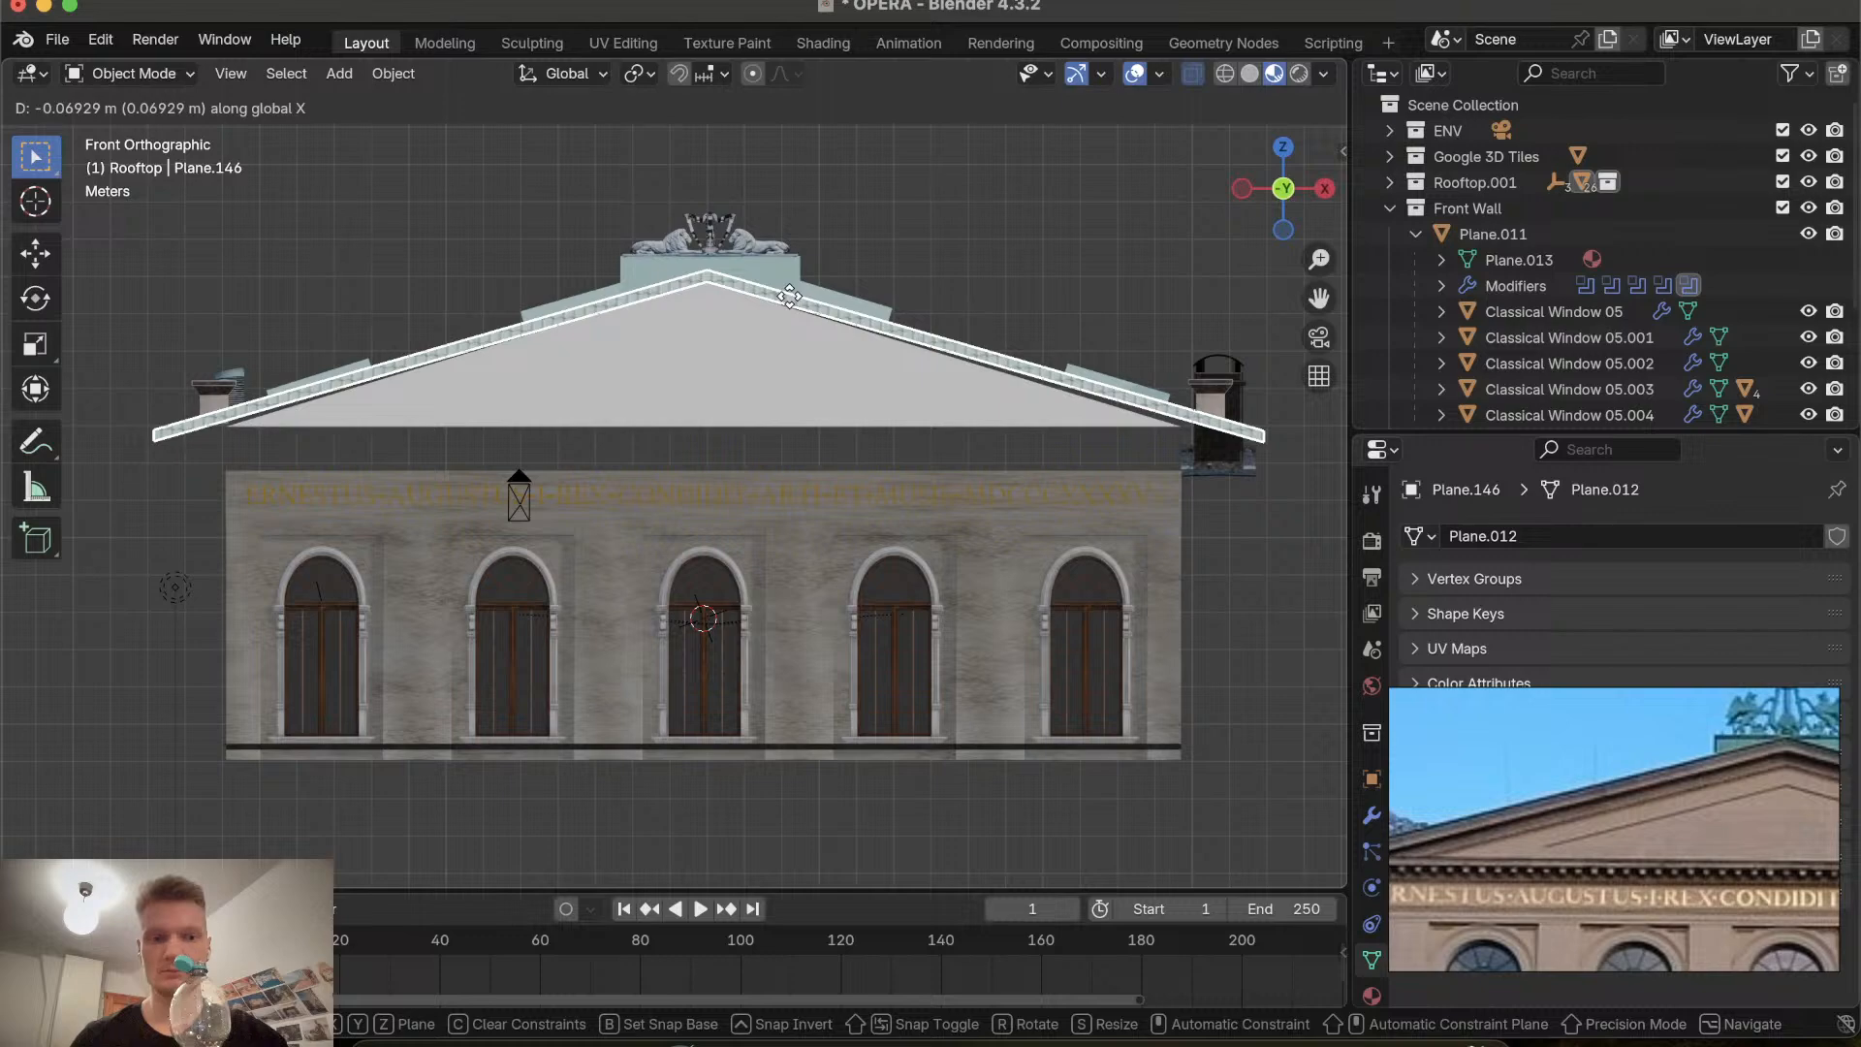
click(789, 295)
Inspect the cornice trim and gable from several angles, returning to front orthographic view.
scroll(789, 295, up, 10)
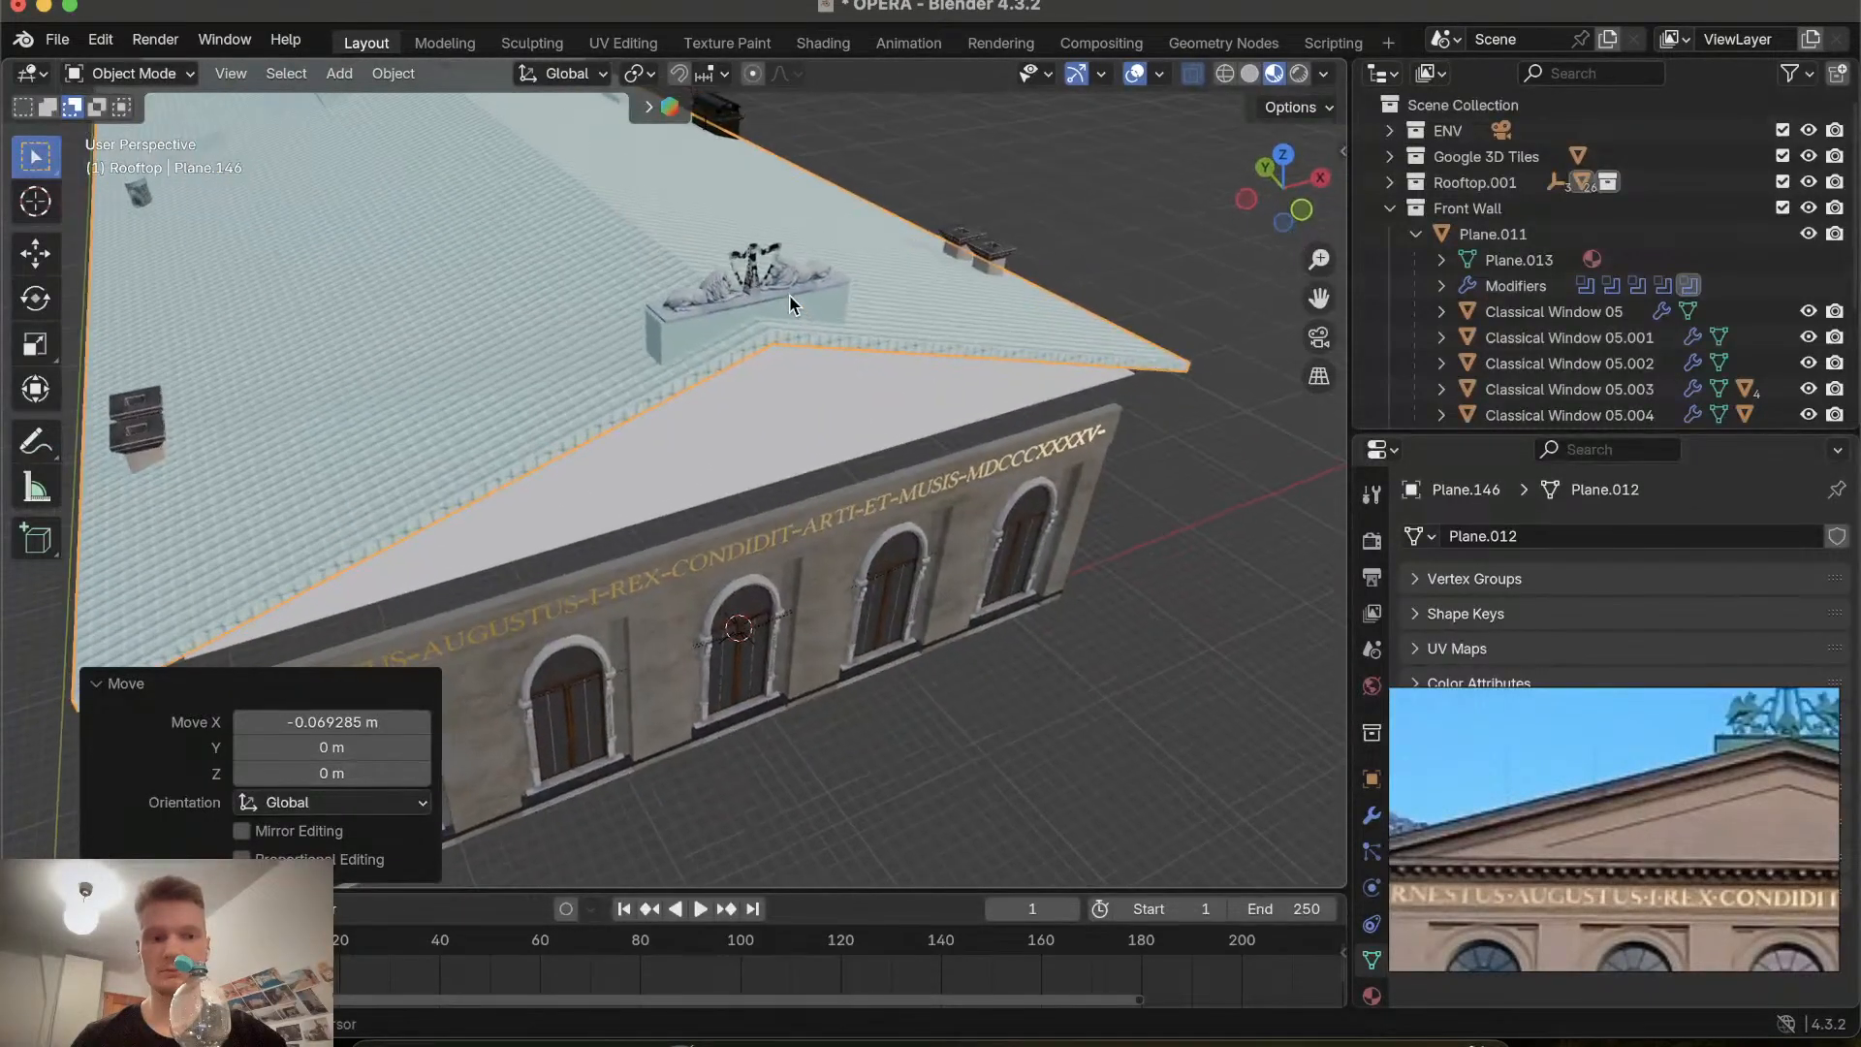
scroll(789, 295, up, 8)
scroll(614, 306, down, 10)
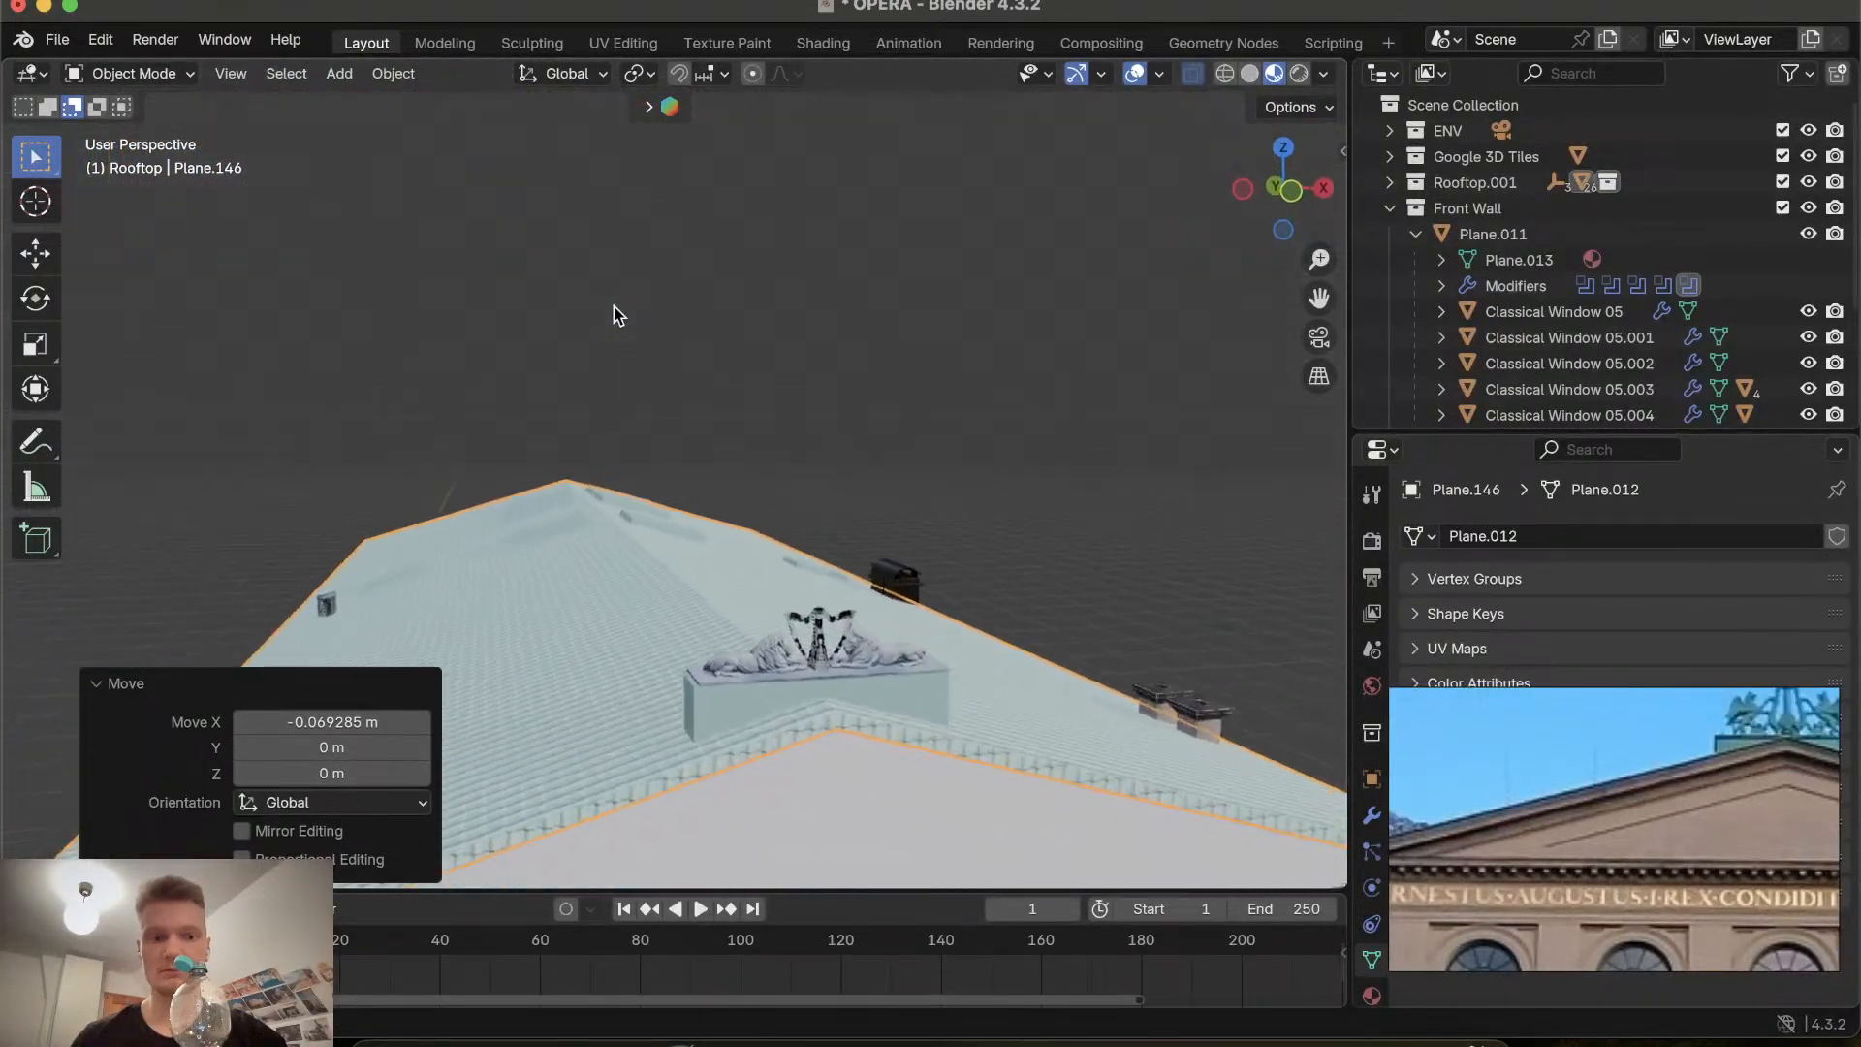
scroll(614, 306, down, 4)
scroll(614, 306, down, 10)
scroll(614, 306, up, 10)
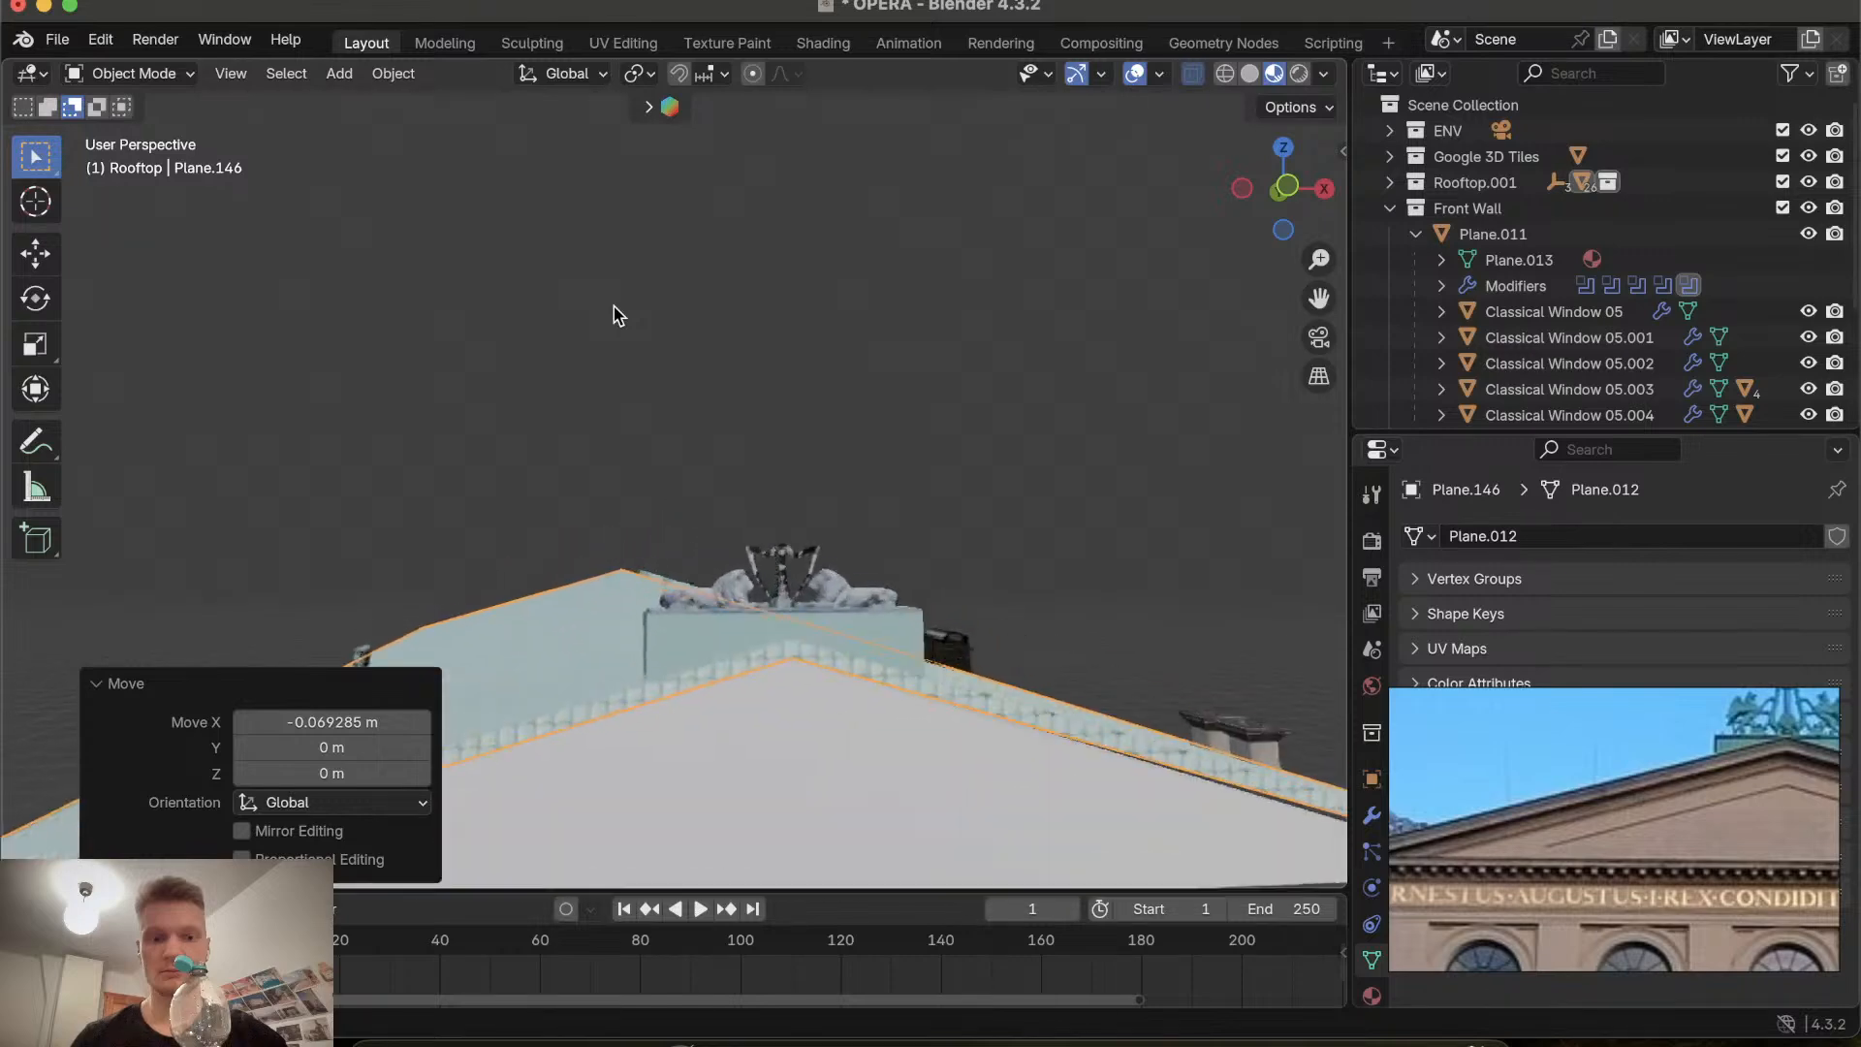
scroll(614, 306, up, 10)
shift+scroll(613, 306, down, 10)
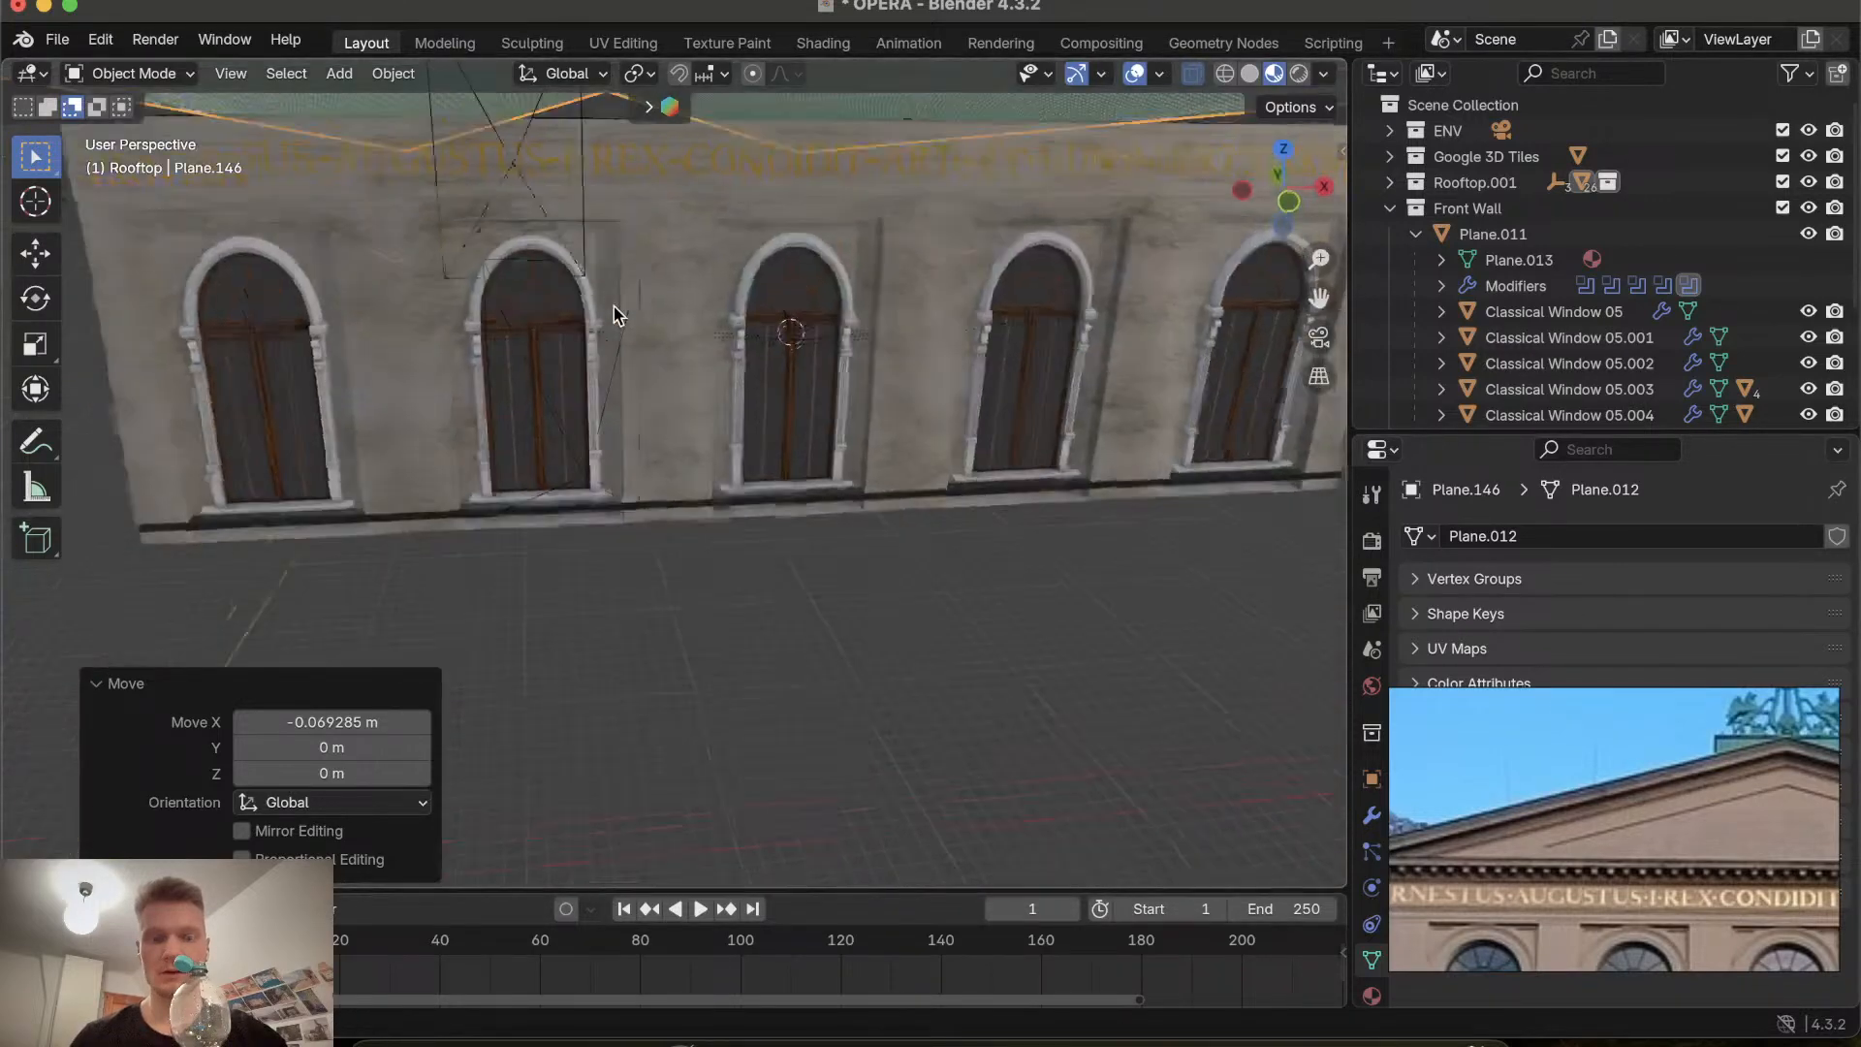
scroll(613, 307, up, 6)
shift+scroll(613, 306, up, 10)
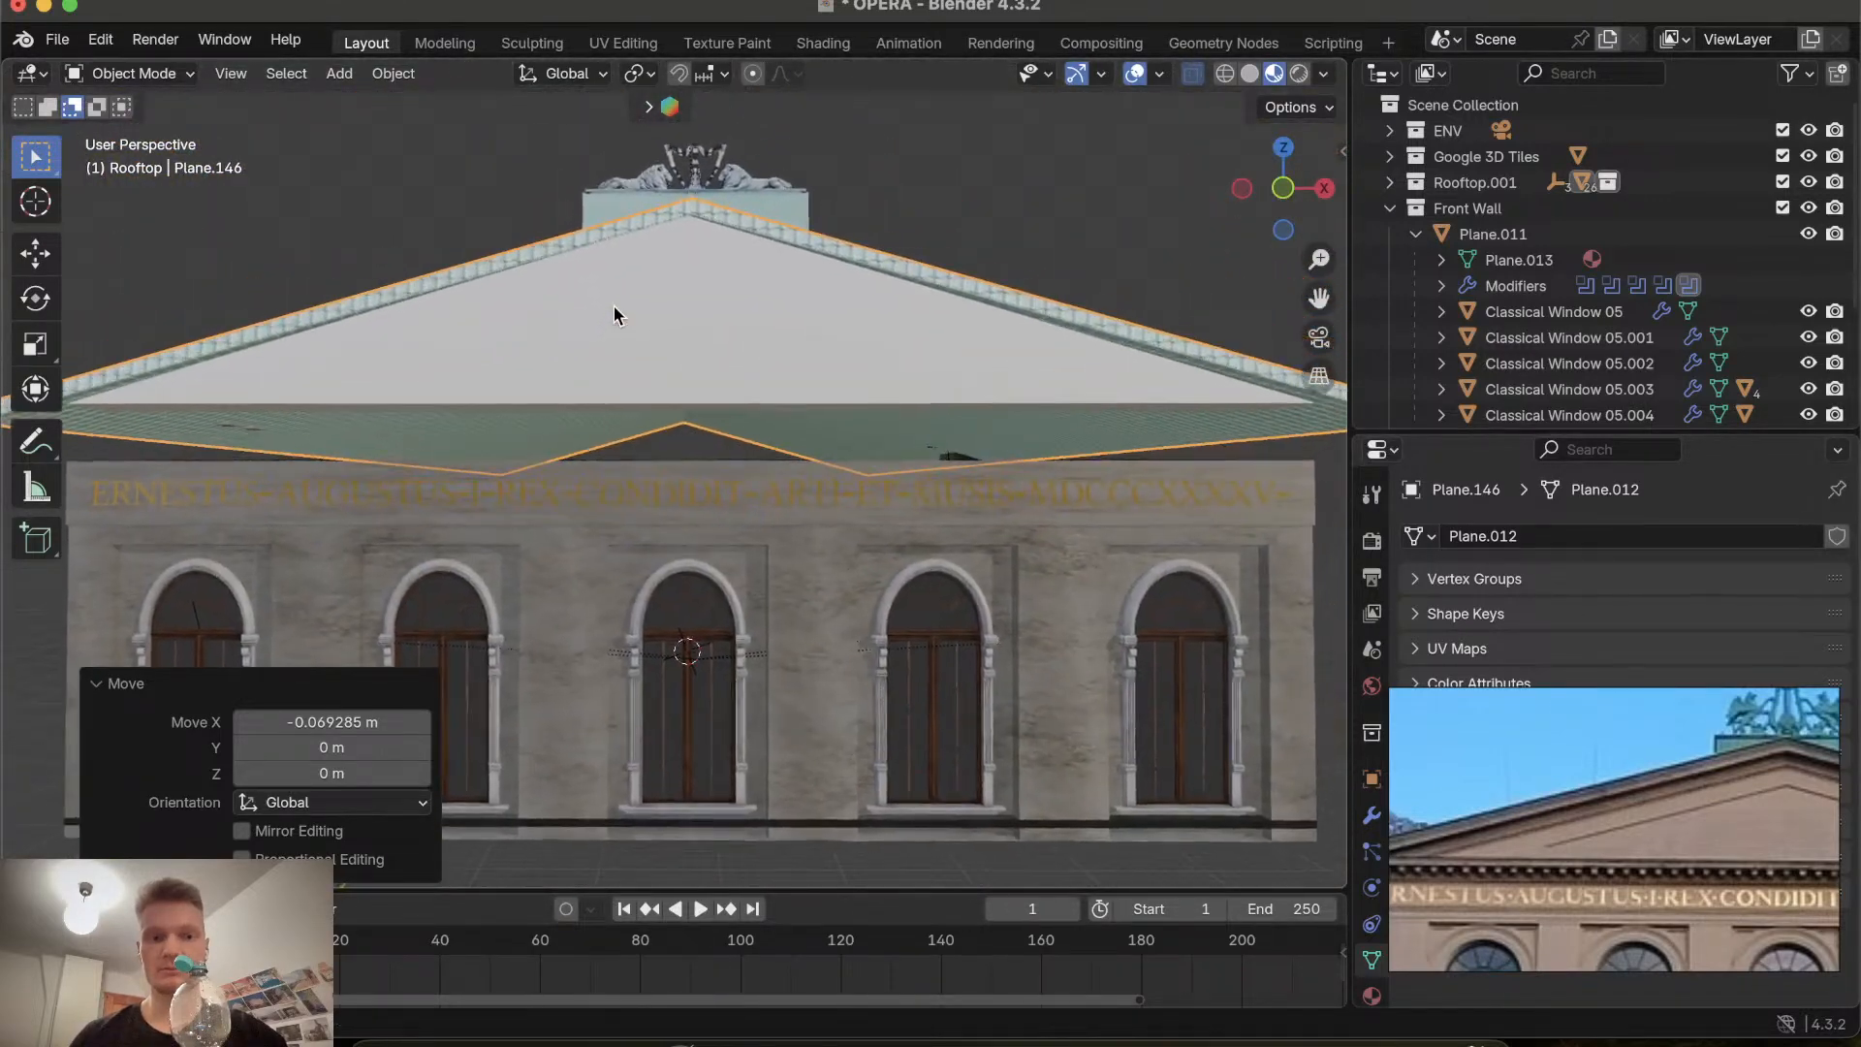
scroll(613, 315, down, 3)
click(649, 355)
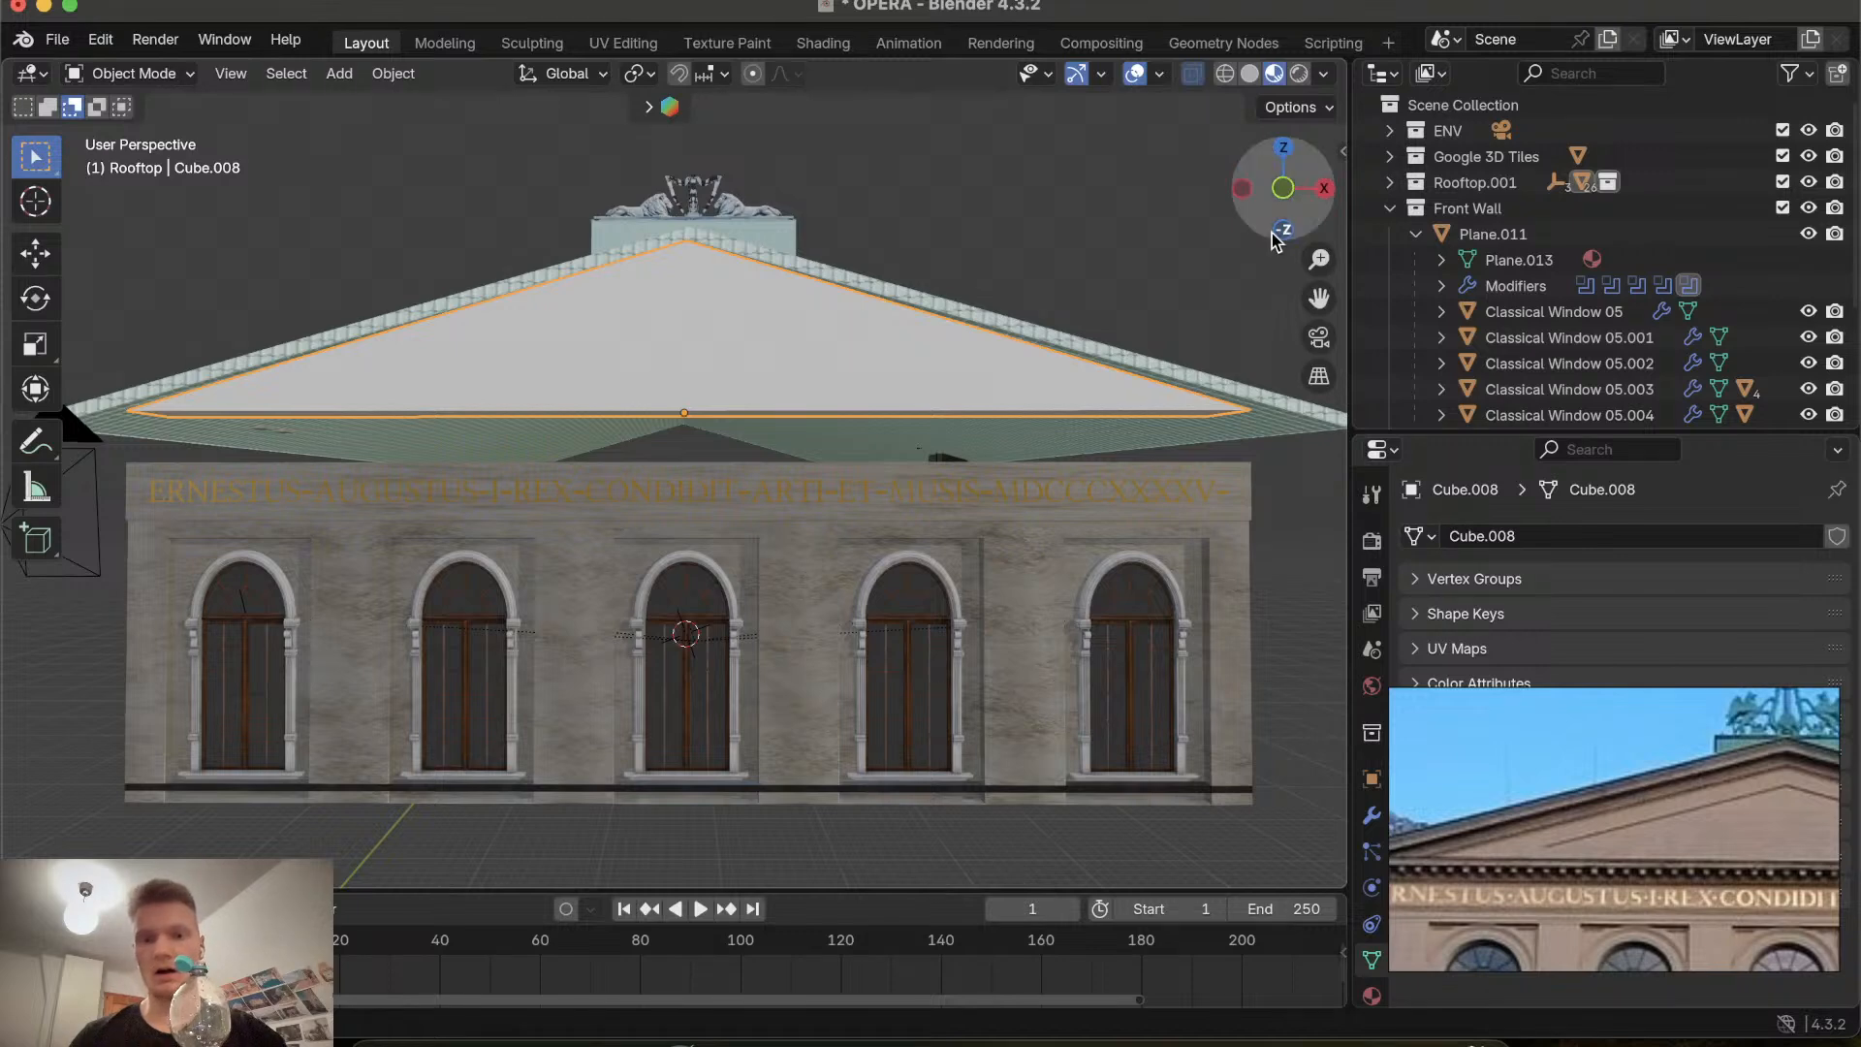
click(1282, 188)
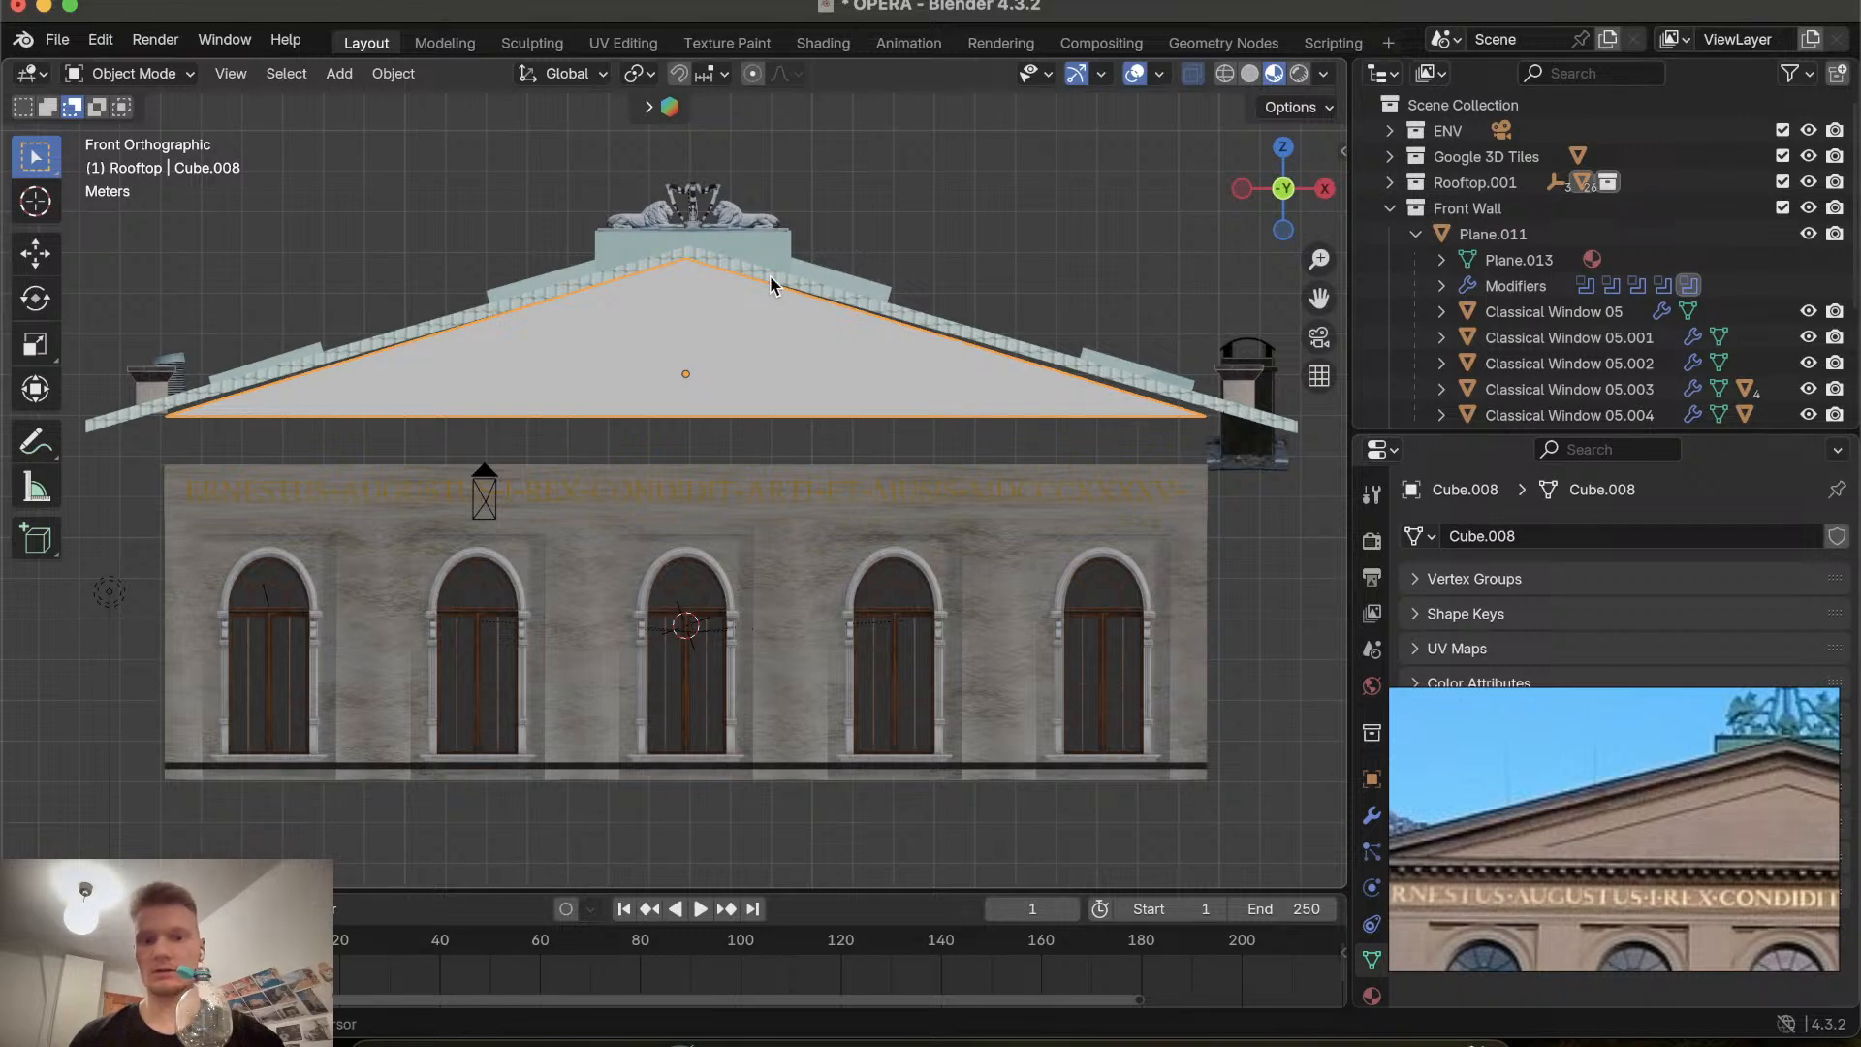
shift+scroll(769, 275, right, 2)
shift+scroll(770, 275, down, 2)
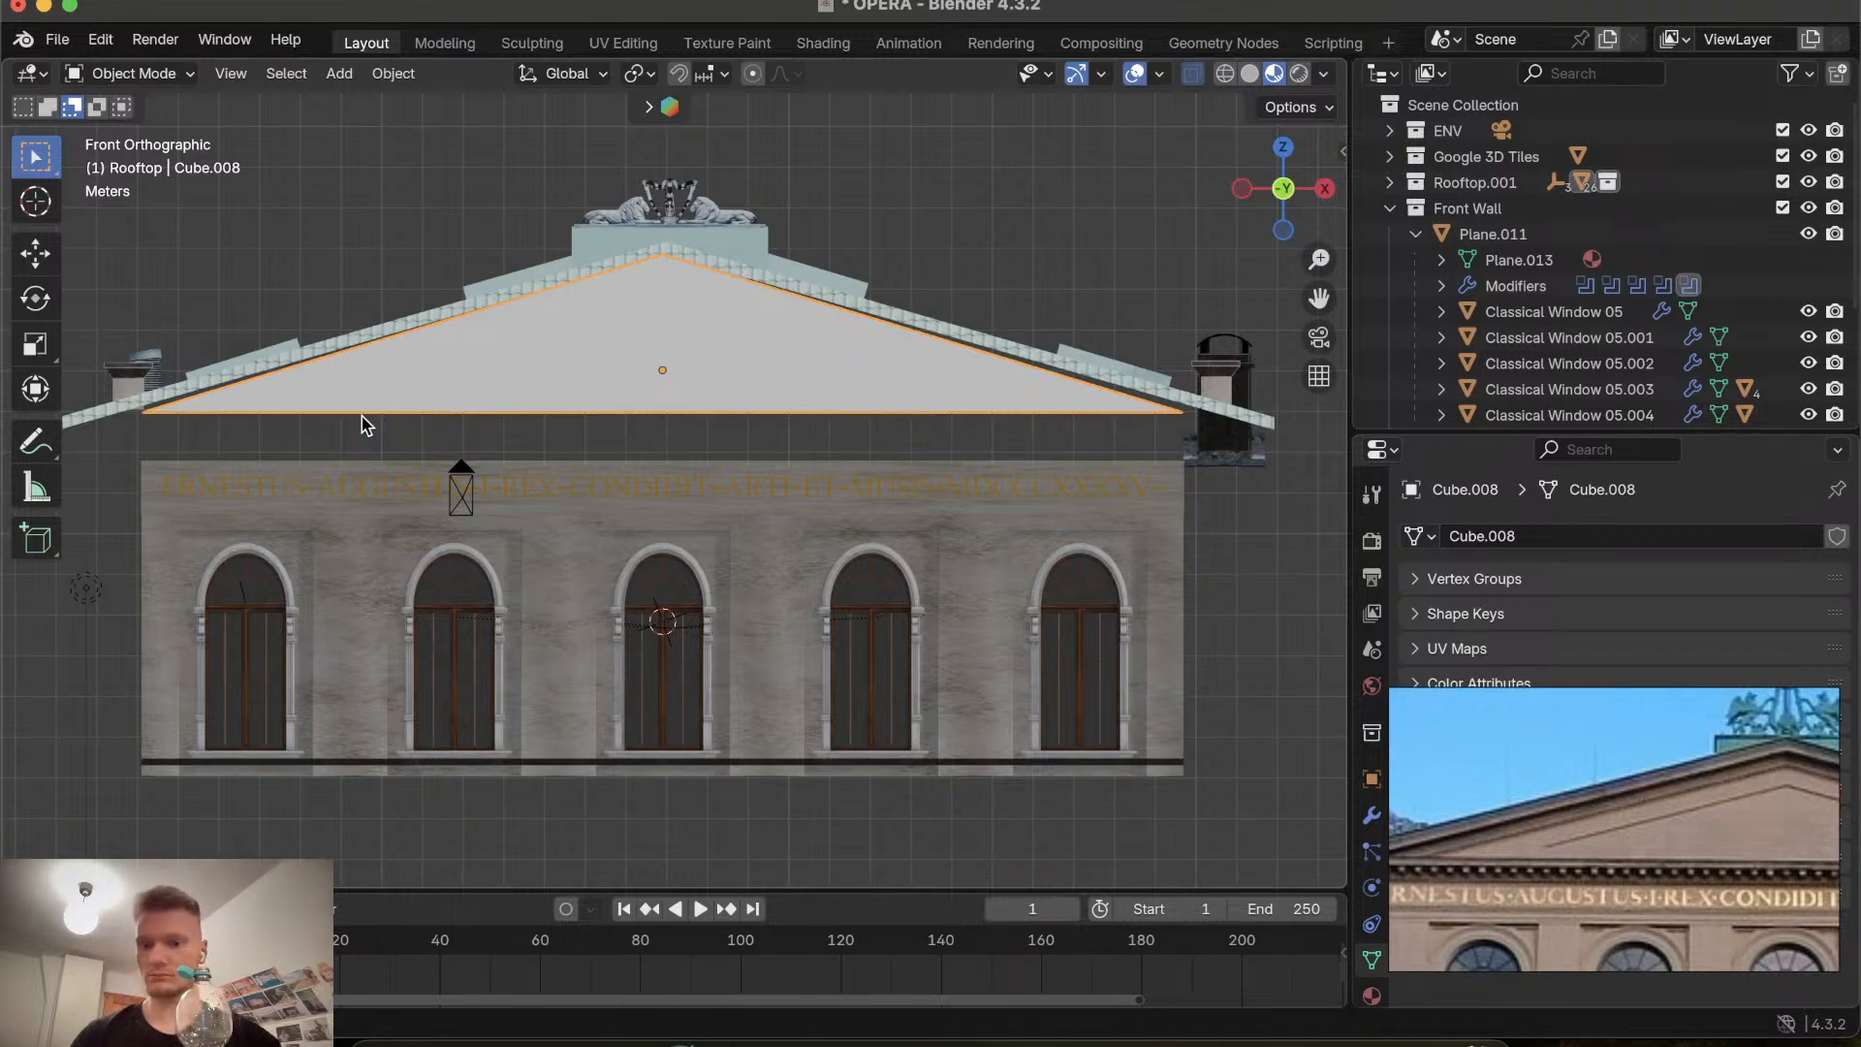
scroll(363, 424, down, 3)
scroll(363, 424, up, 3)
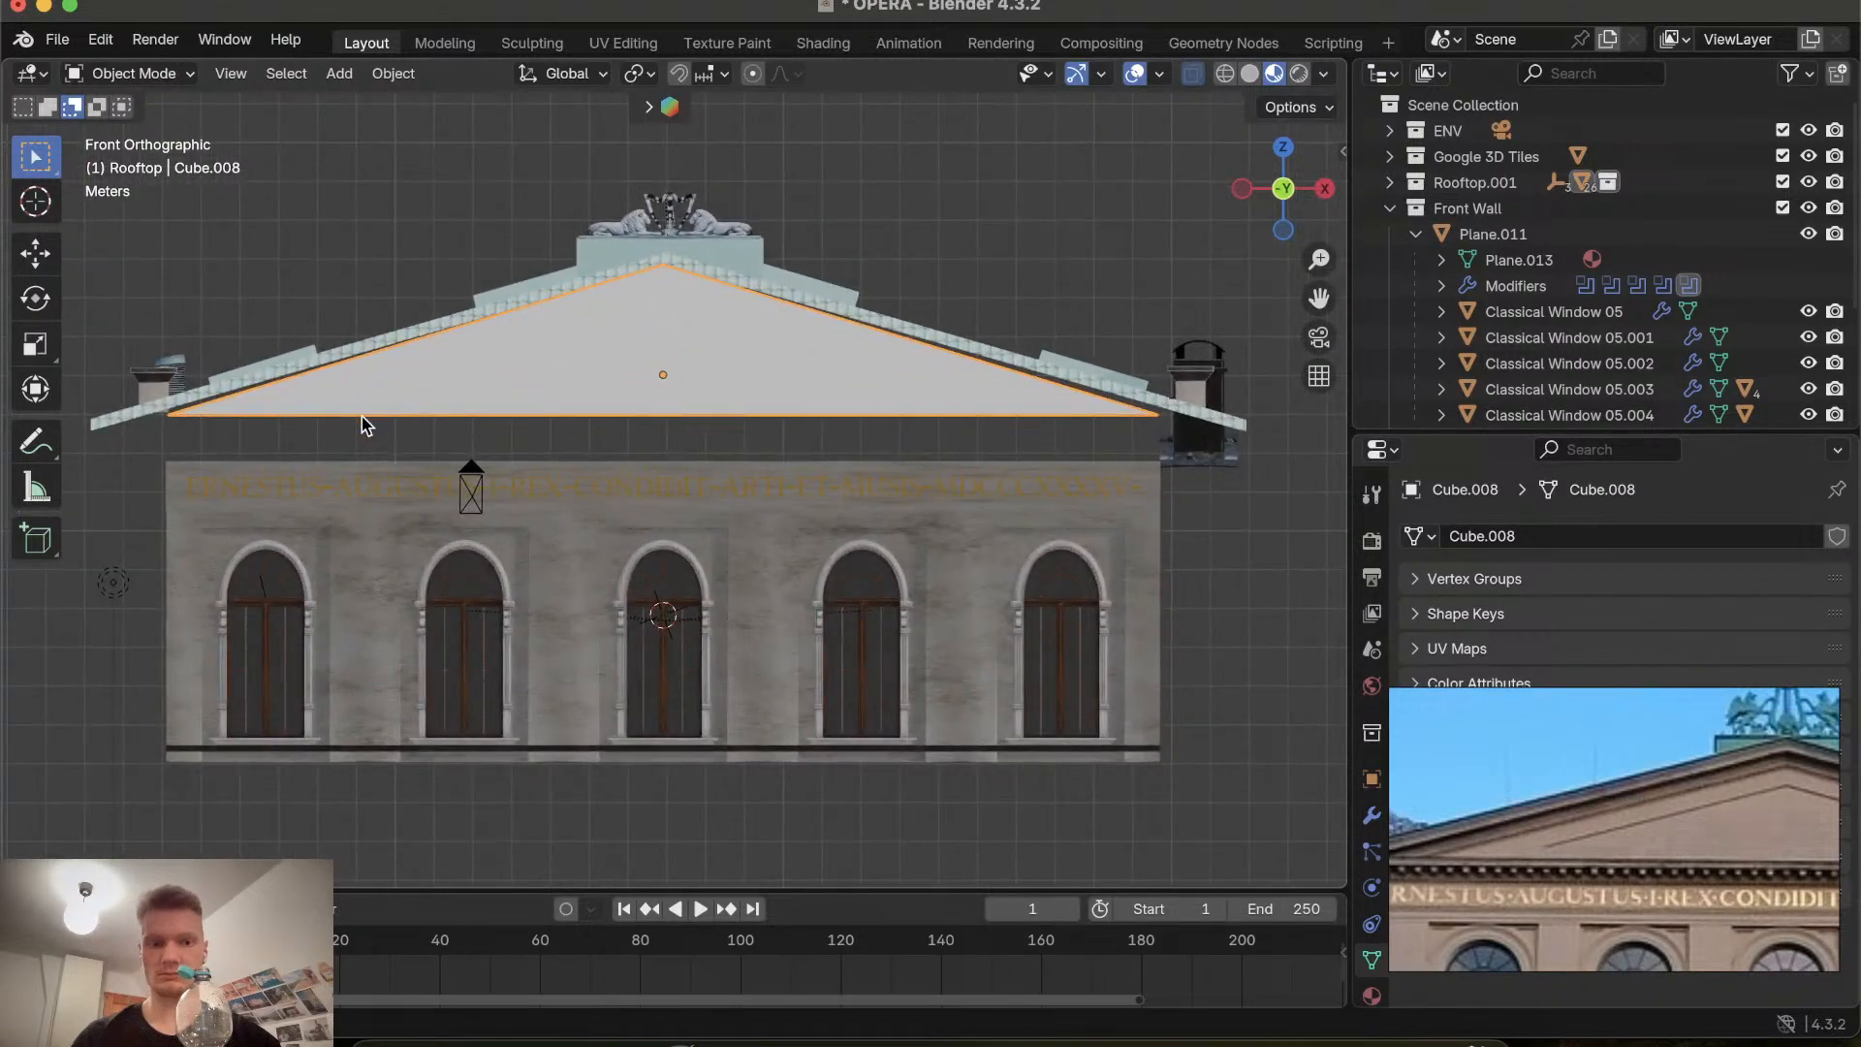
scroll(362, 424, down, 2)
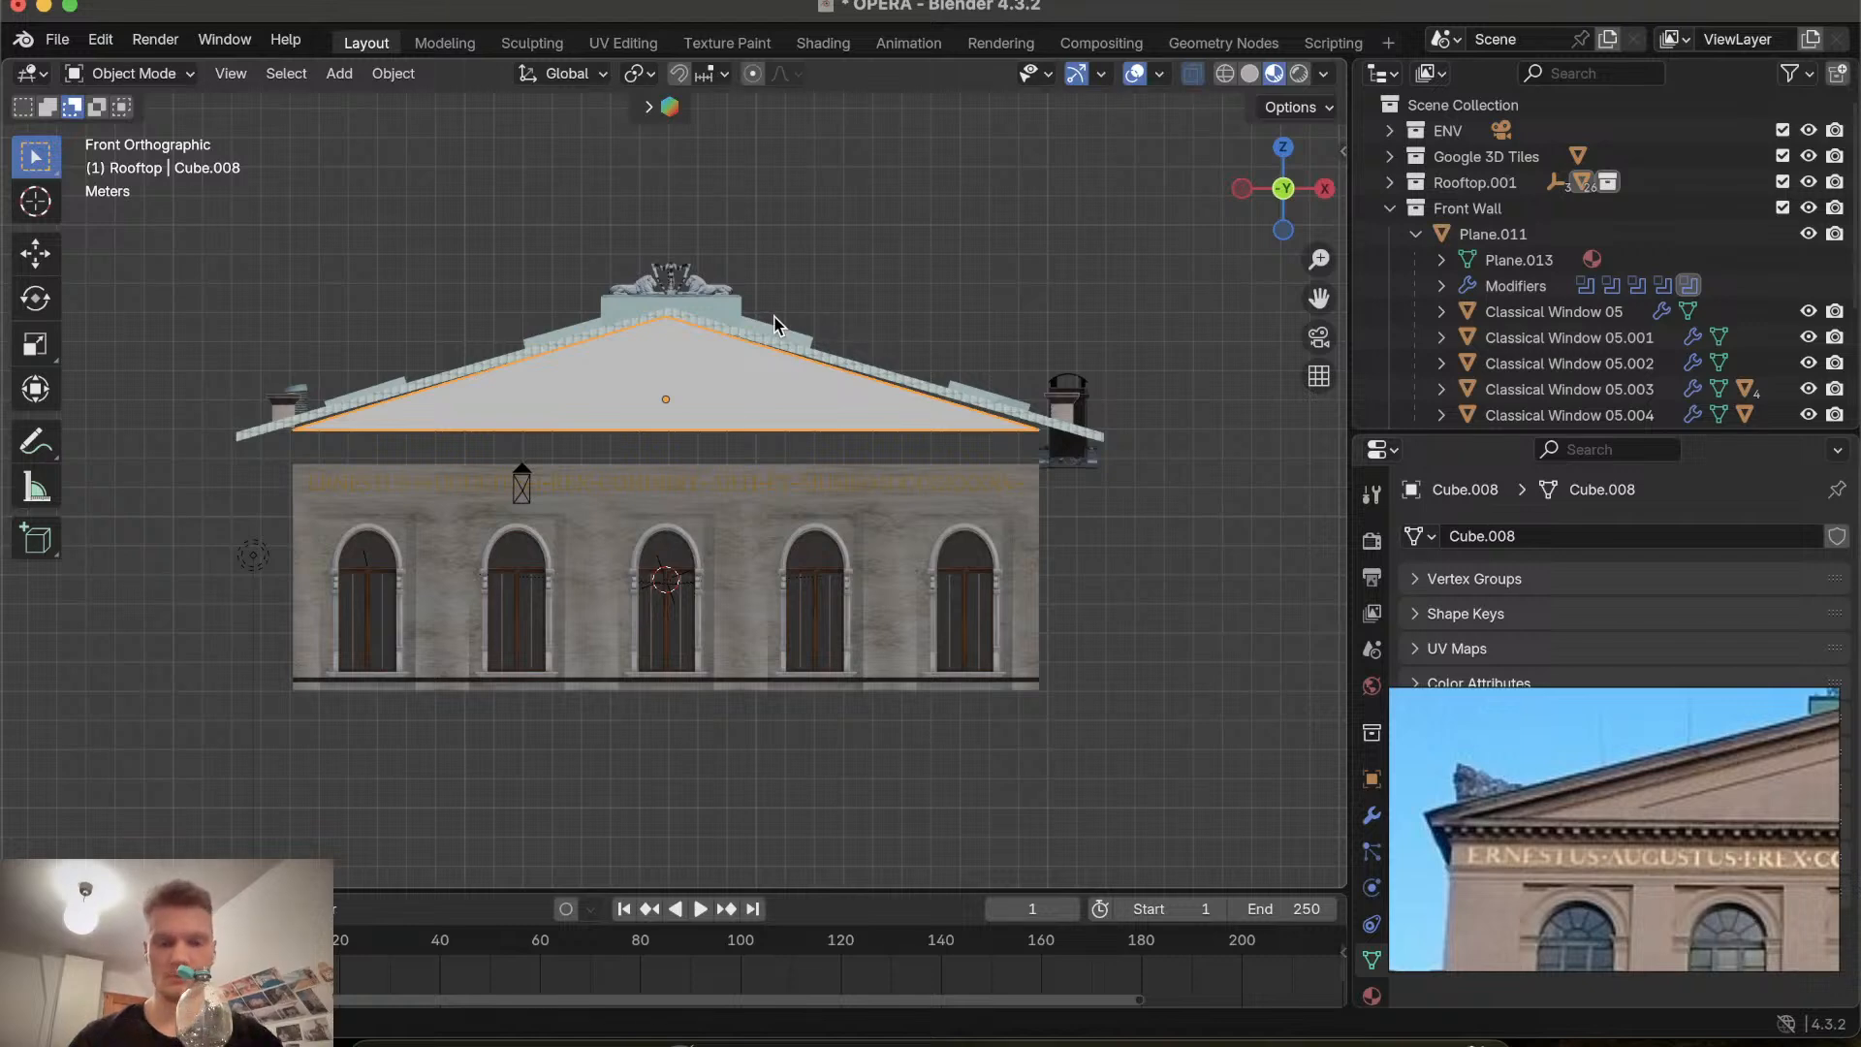
Select the cornice trim and set its origin to its geometry.
click(765, 341)
key(s)
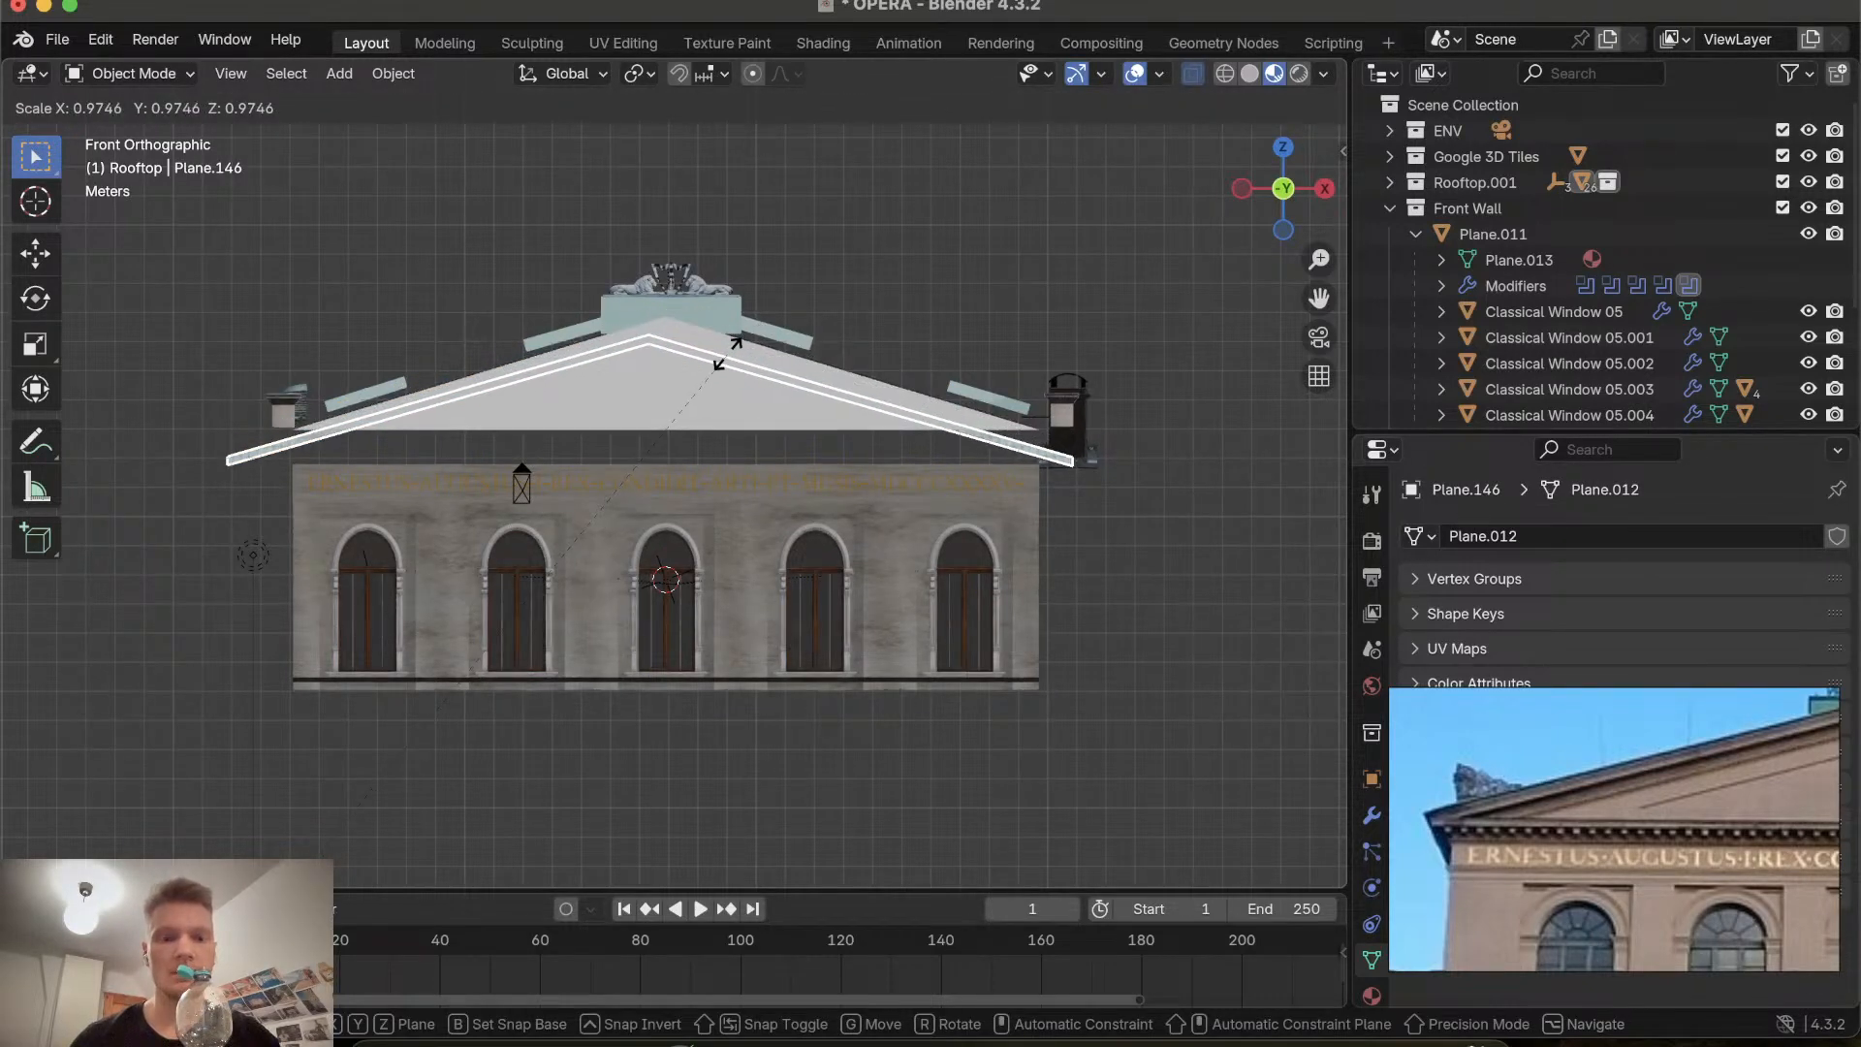
click(727, 351)
right_click(702, 326)
mouse_move(701, 325)
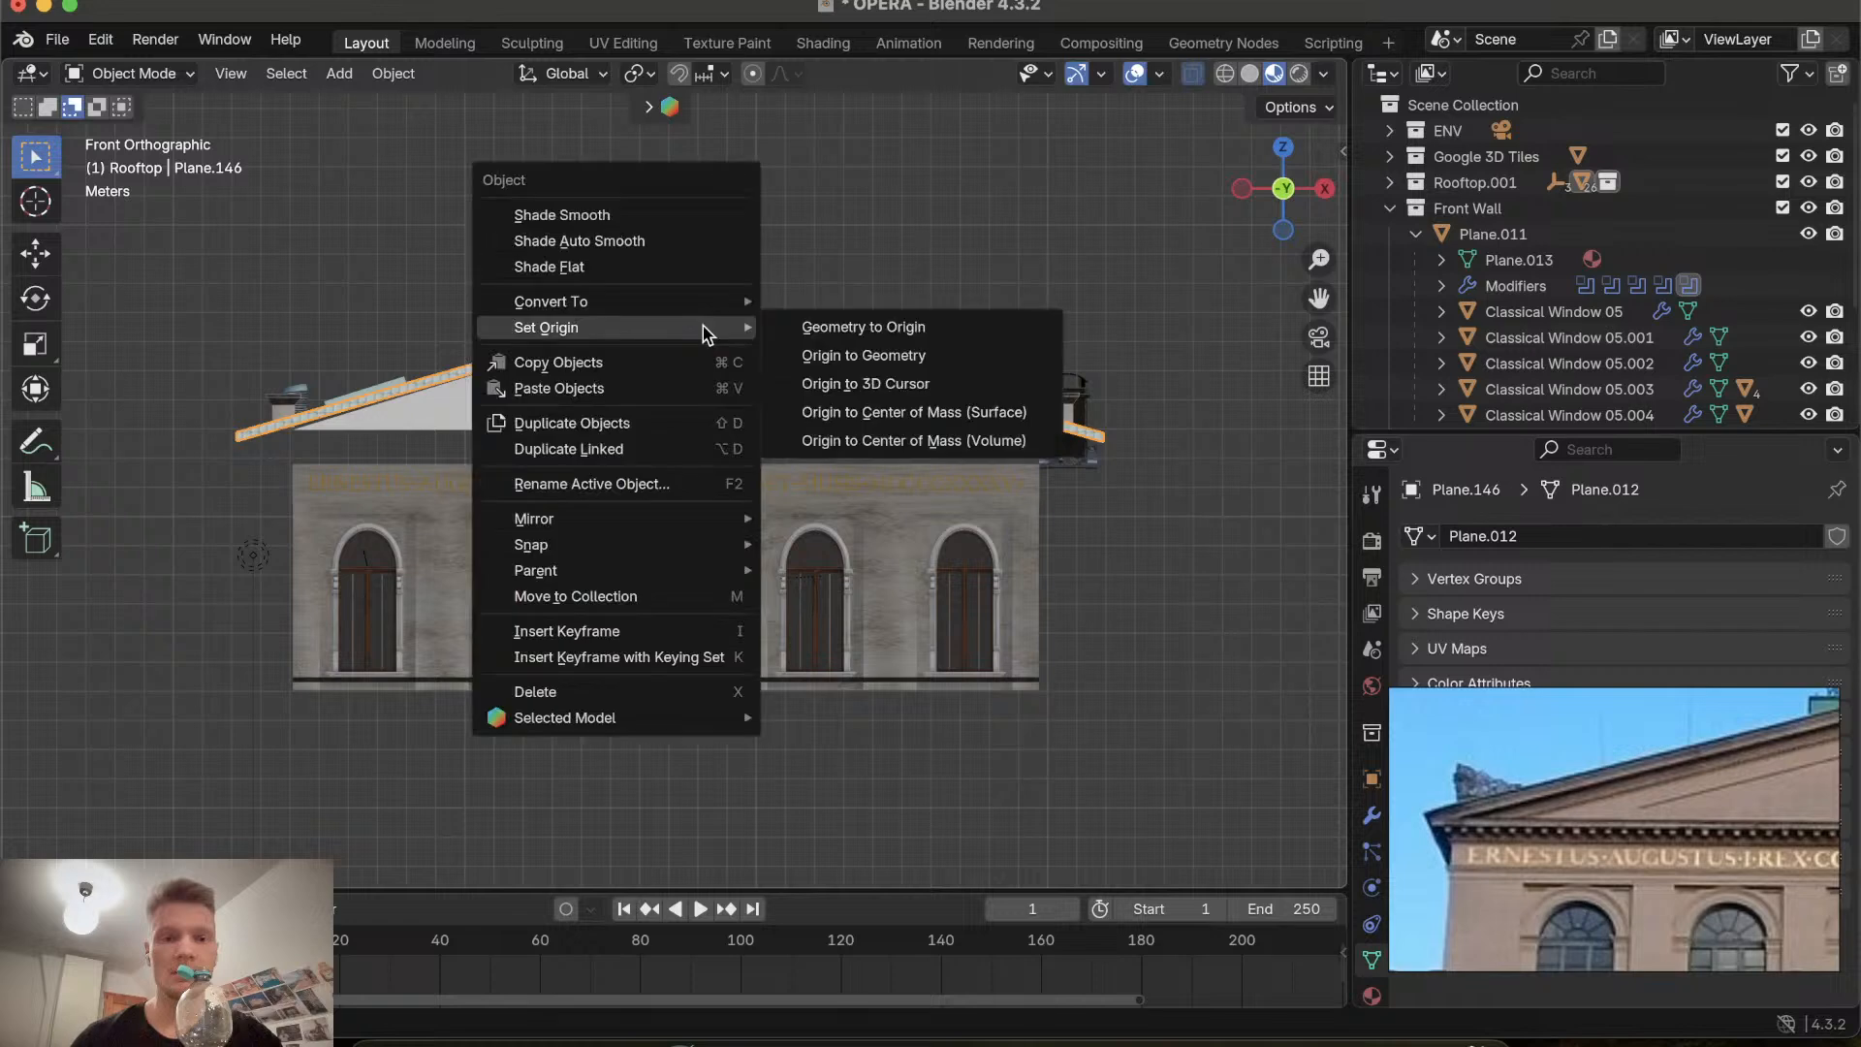
click(838, 356)
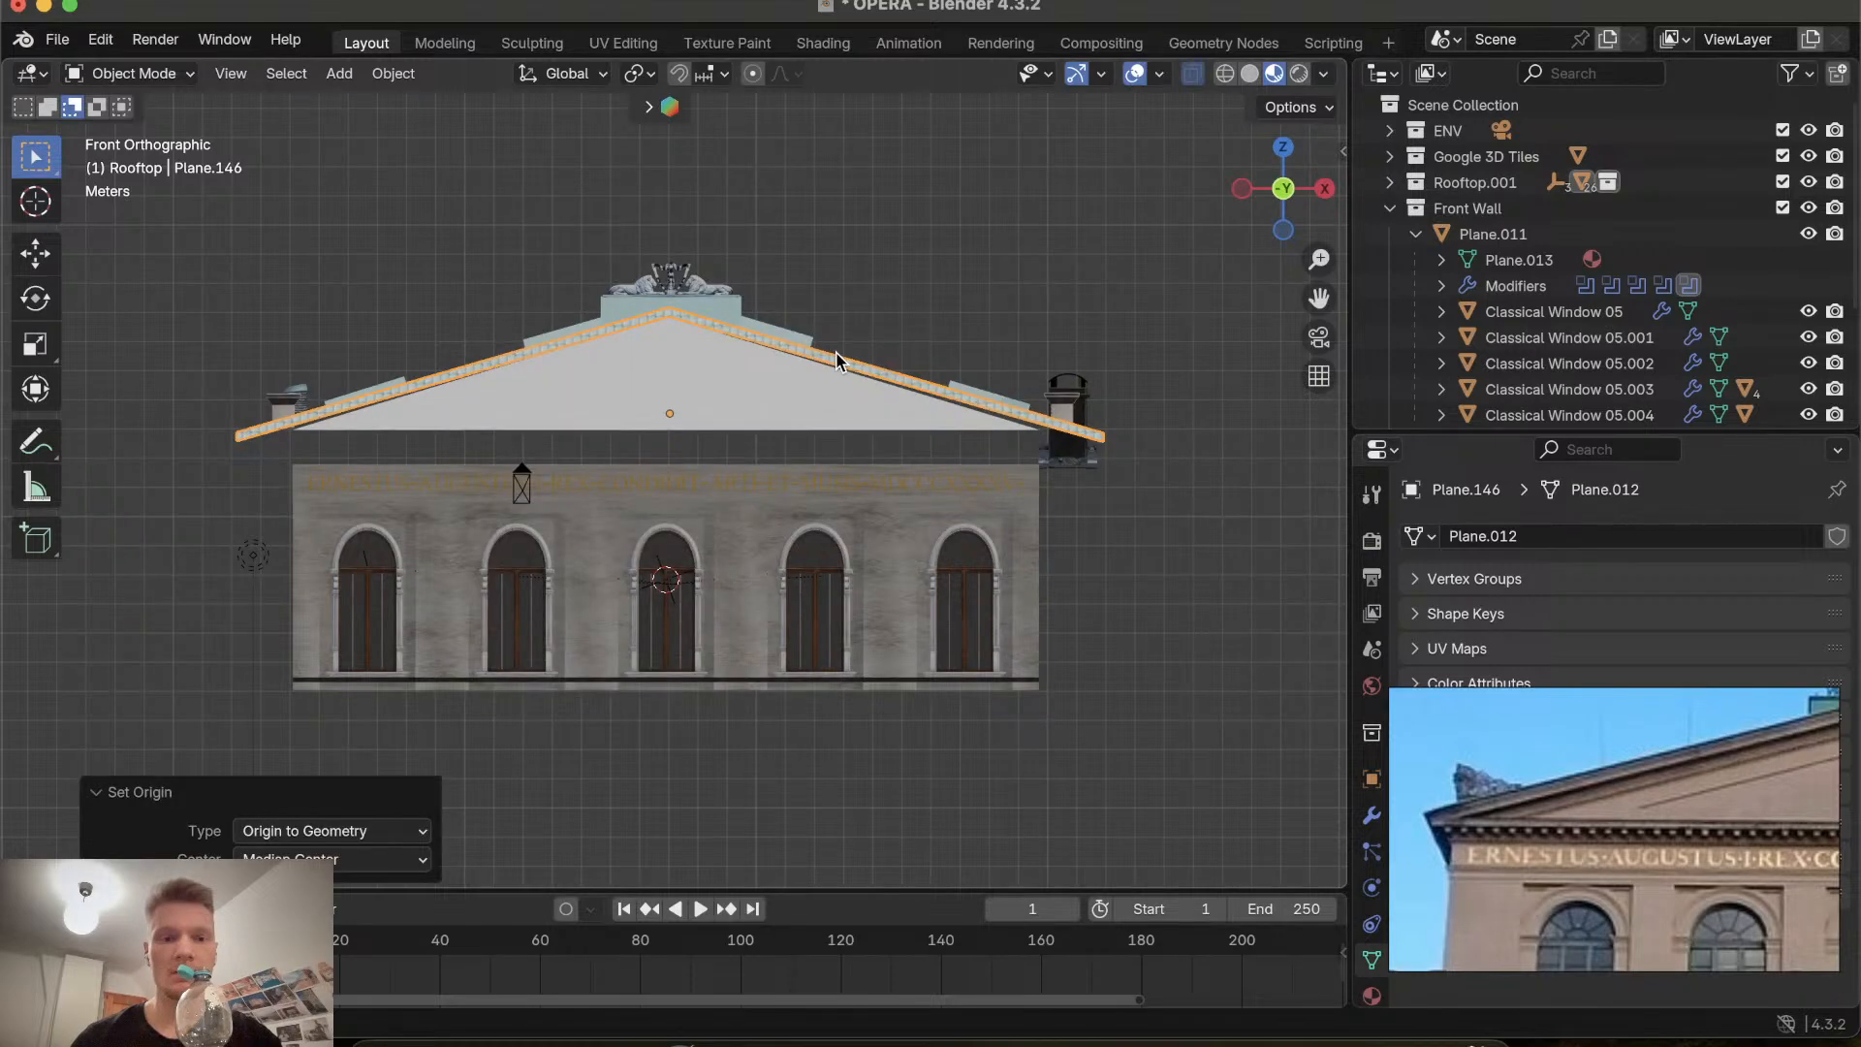
key(s)
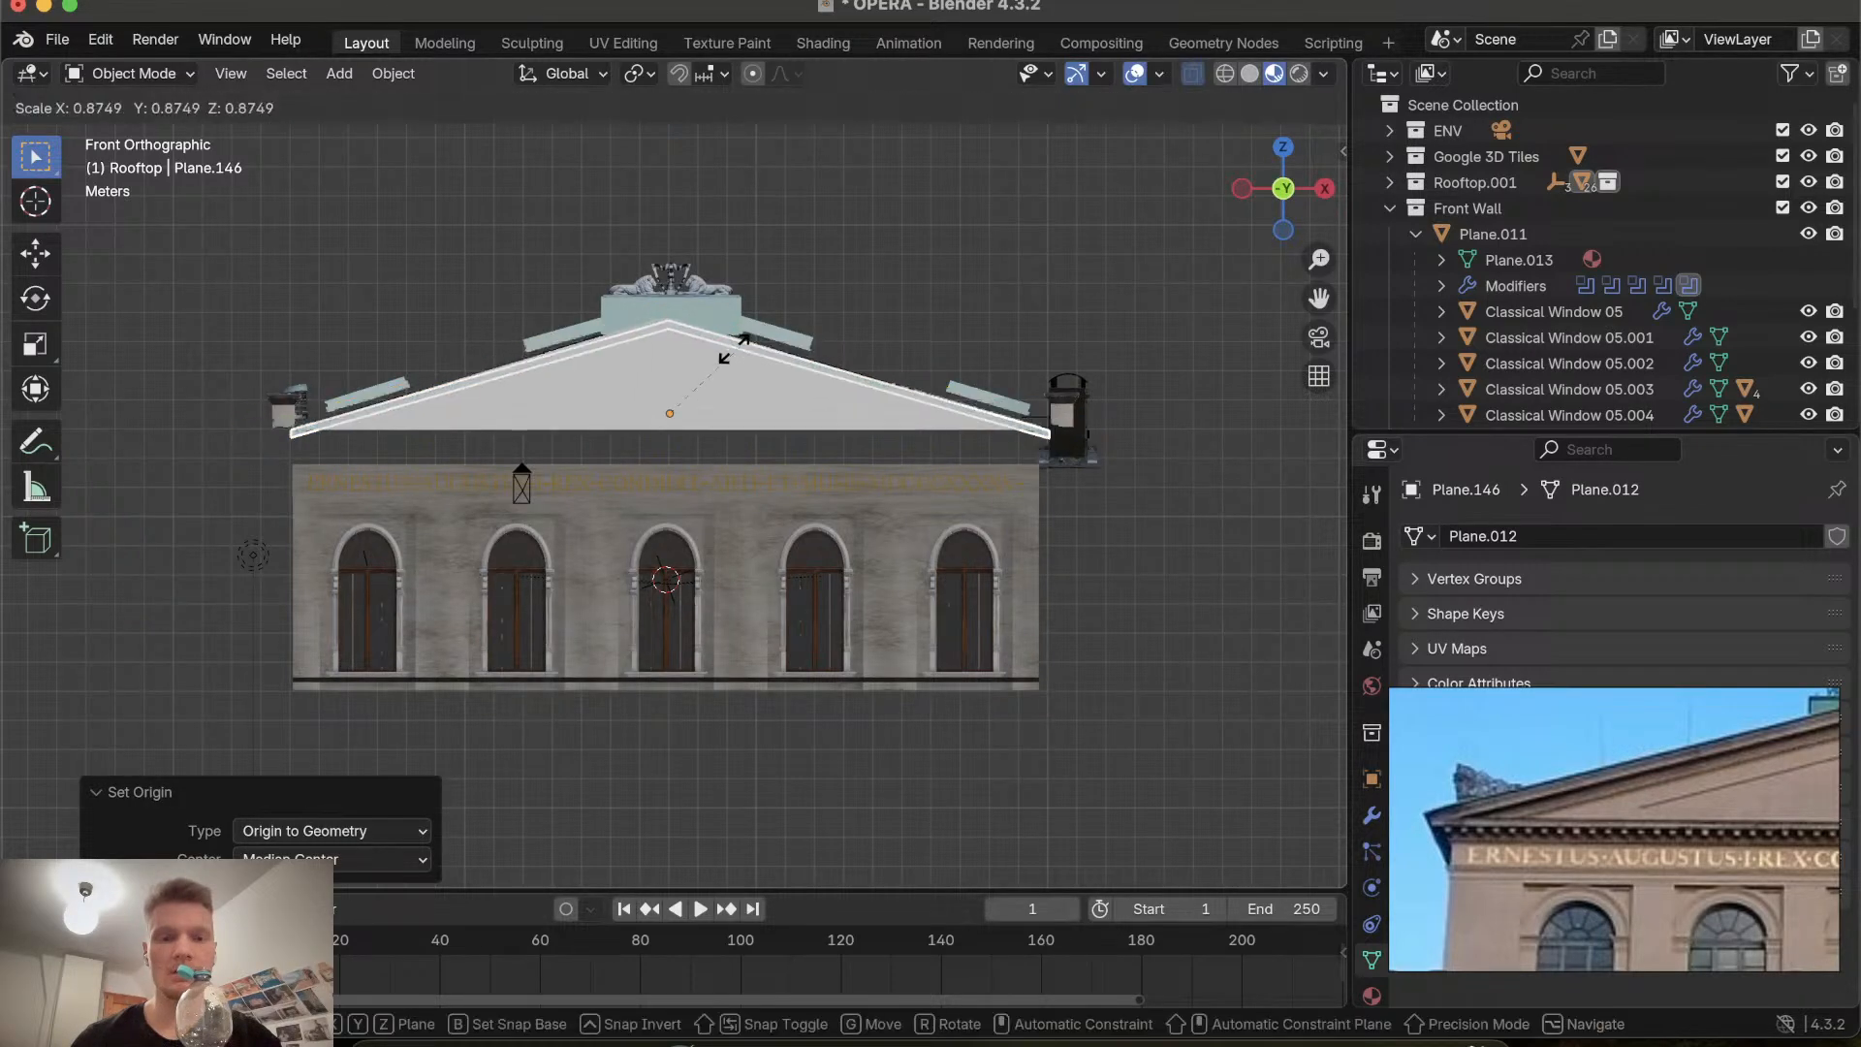
key(Escape)
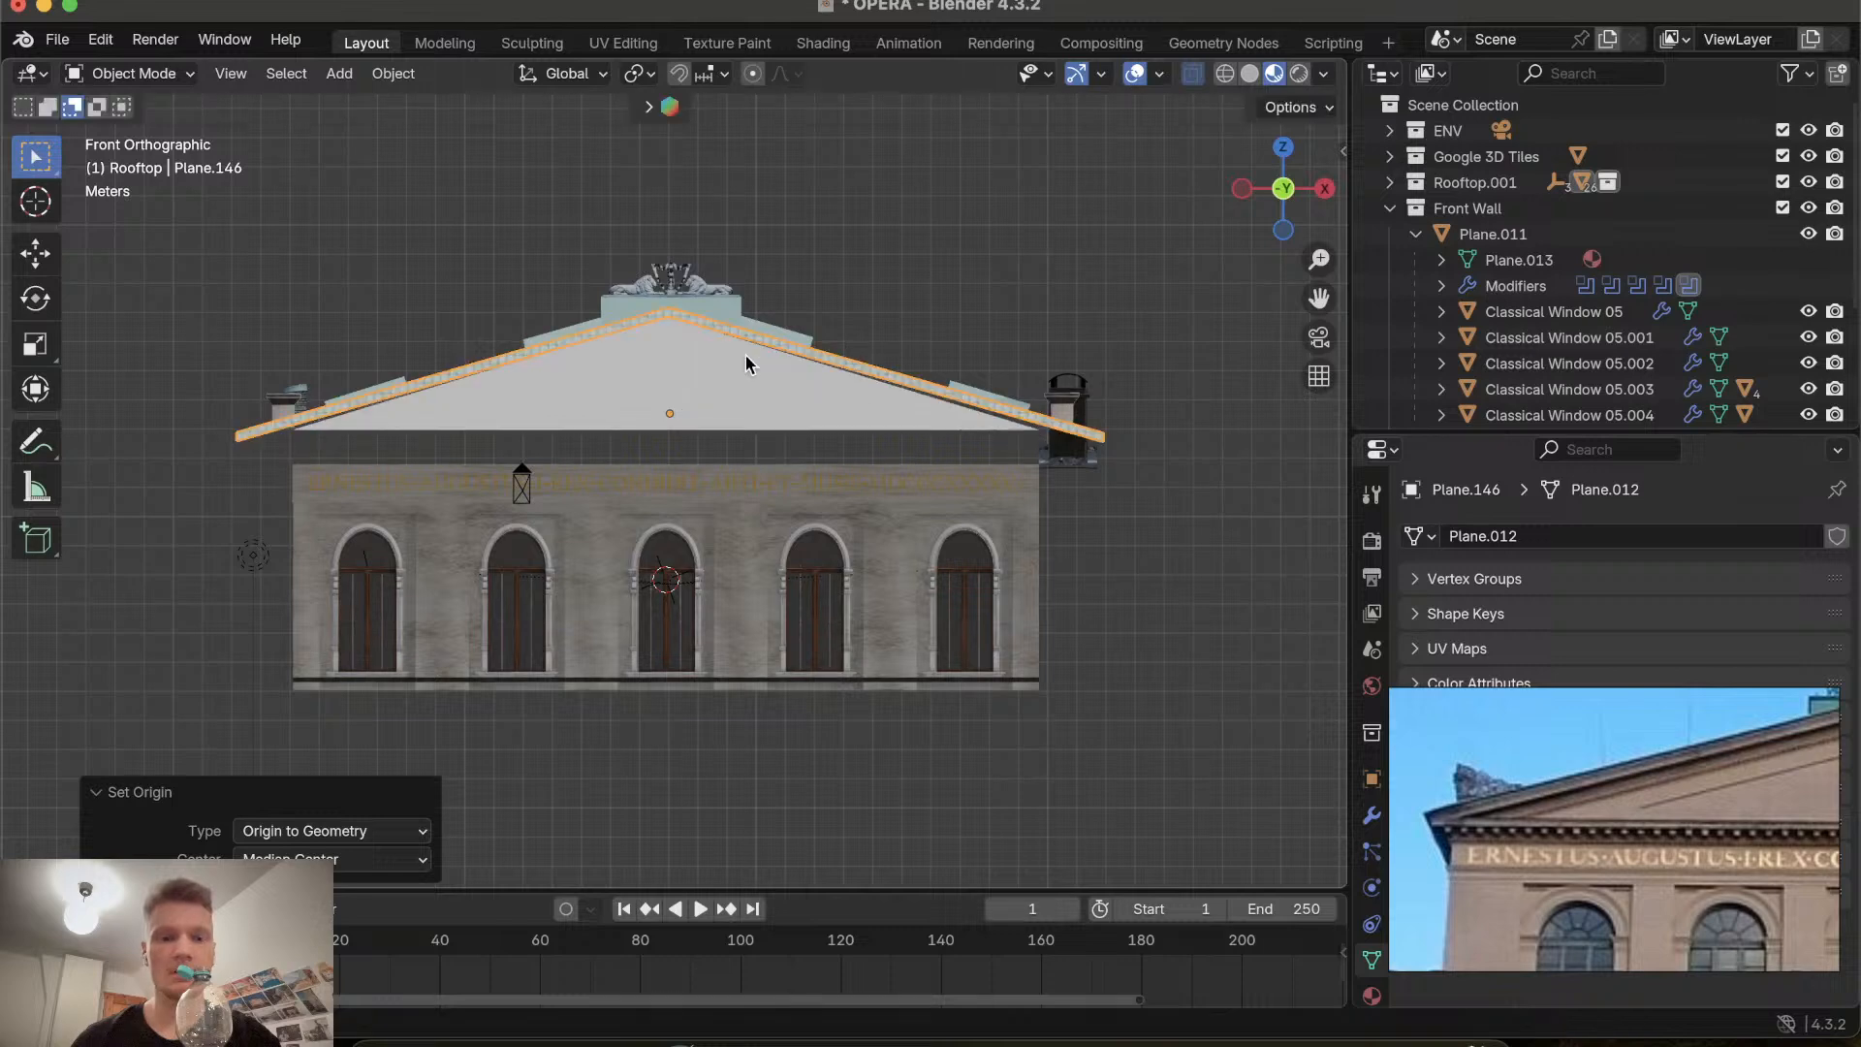
right_click(735, 344)
key(s)
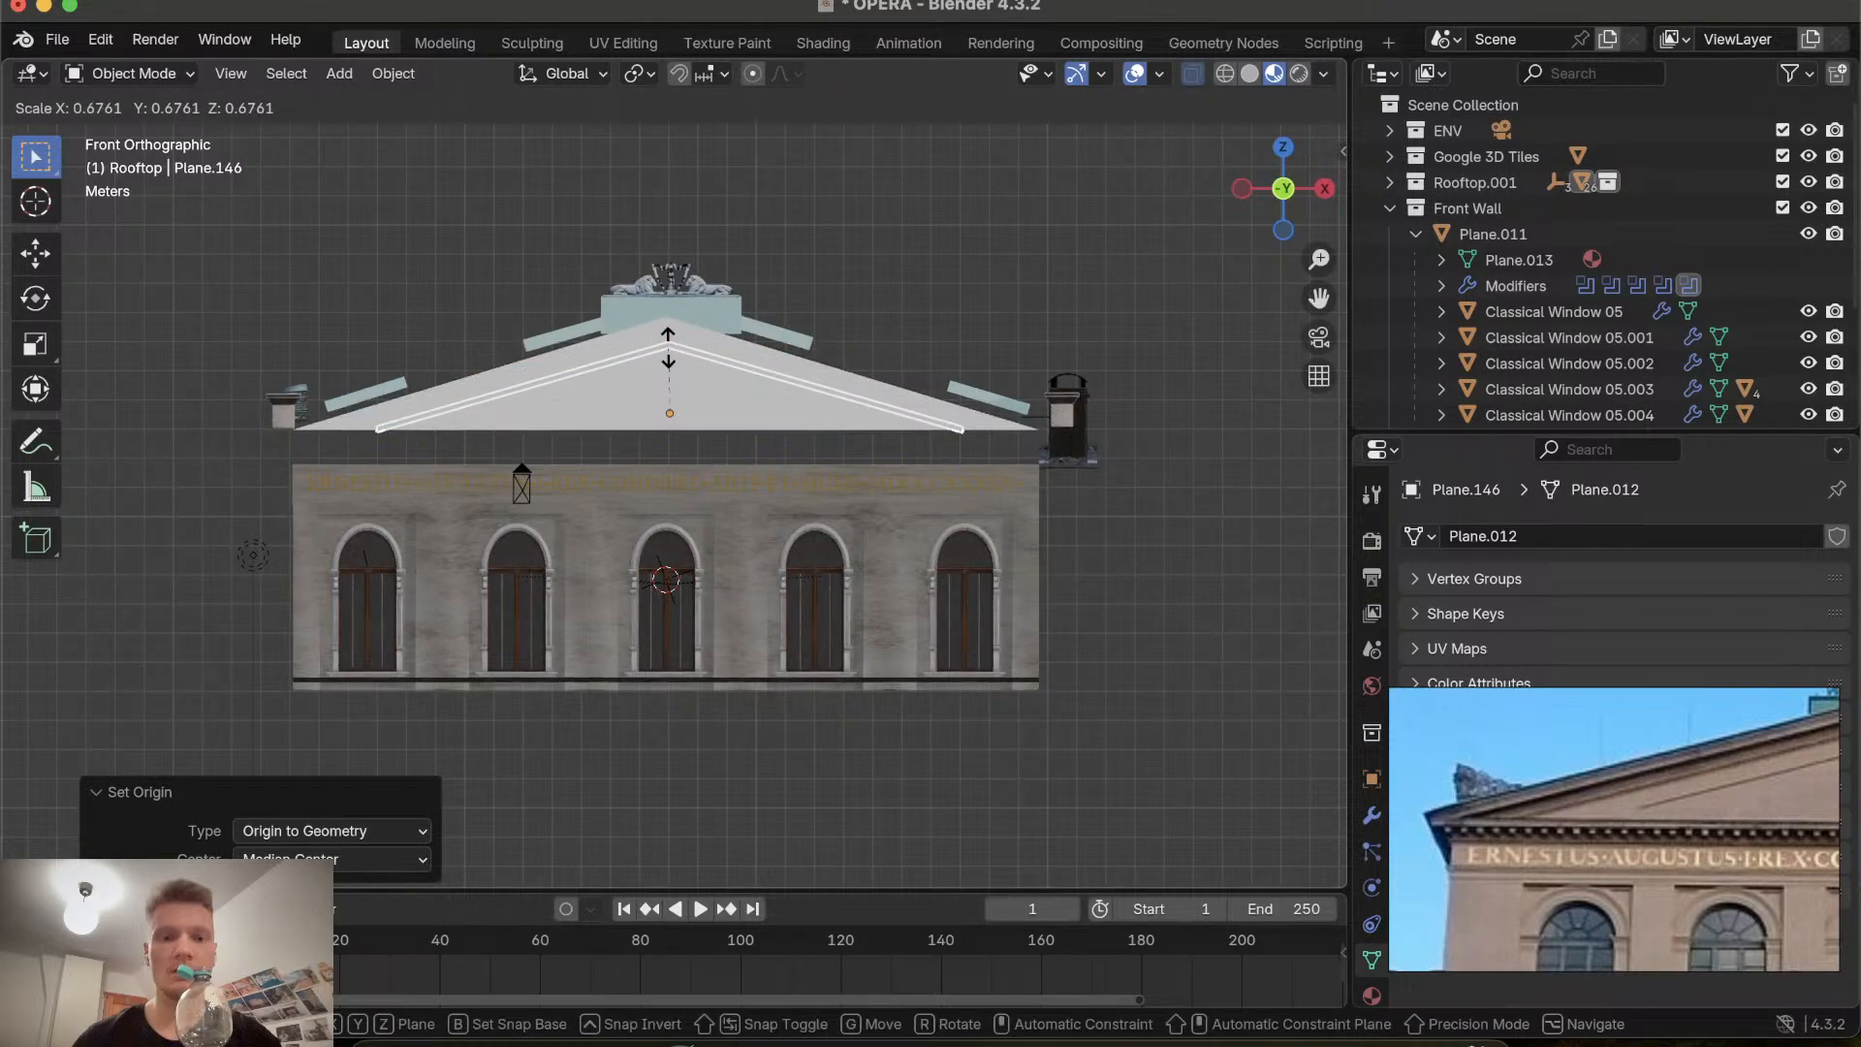
right_click(700, 339)
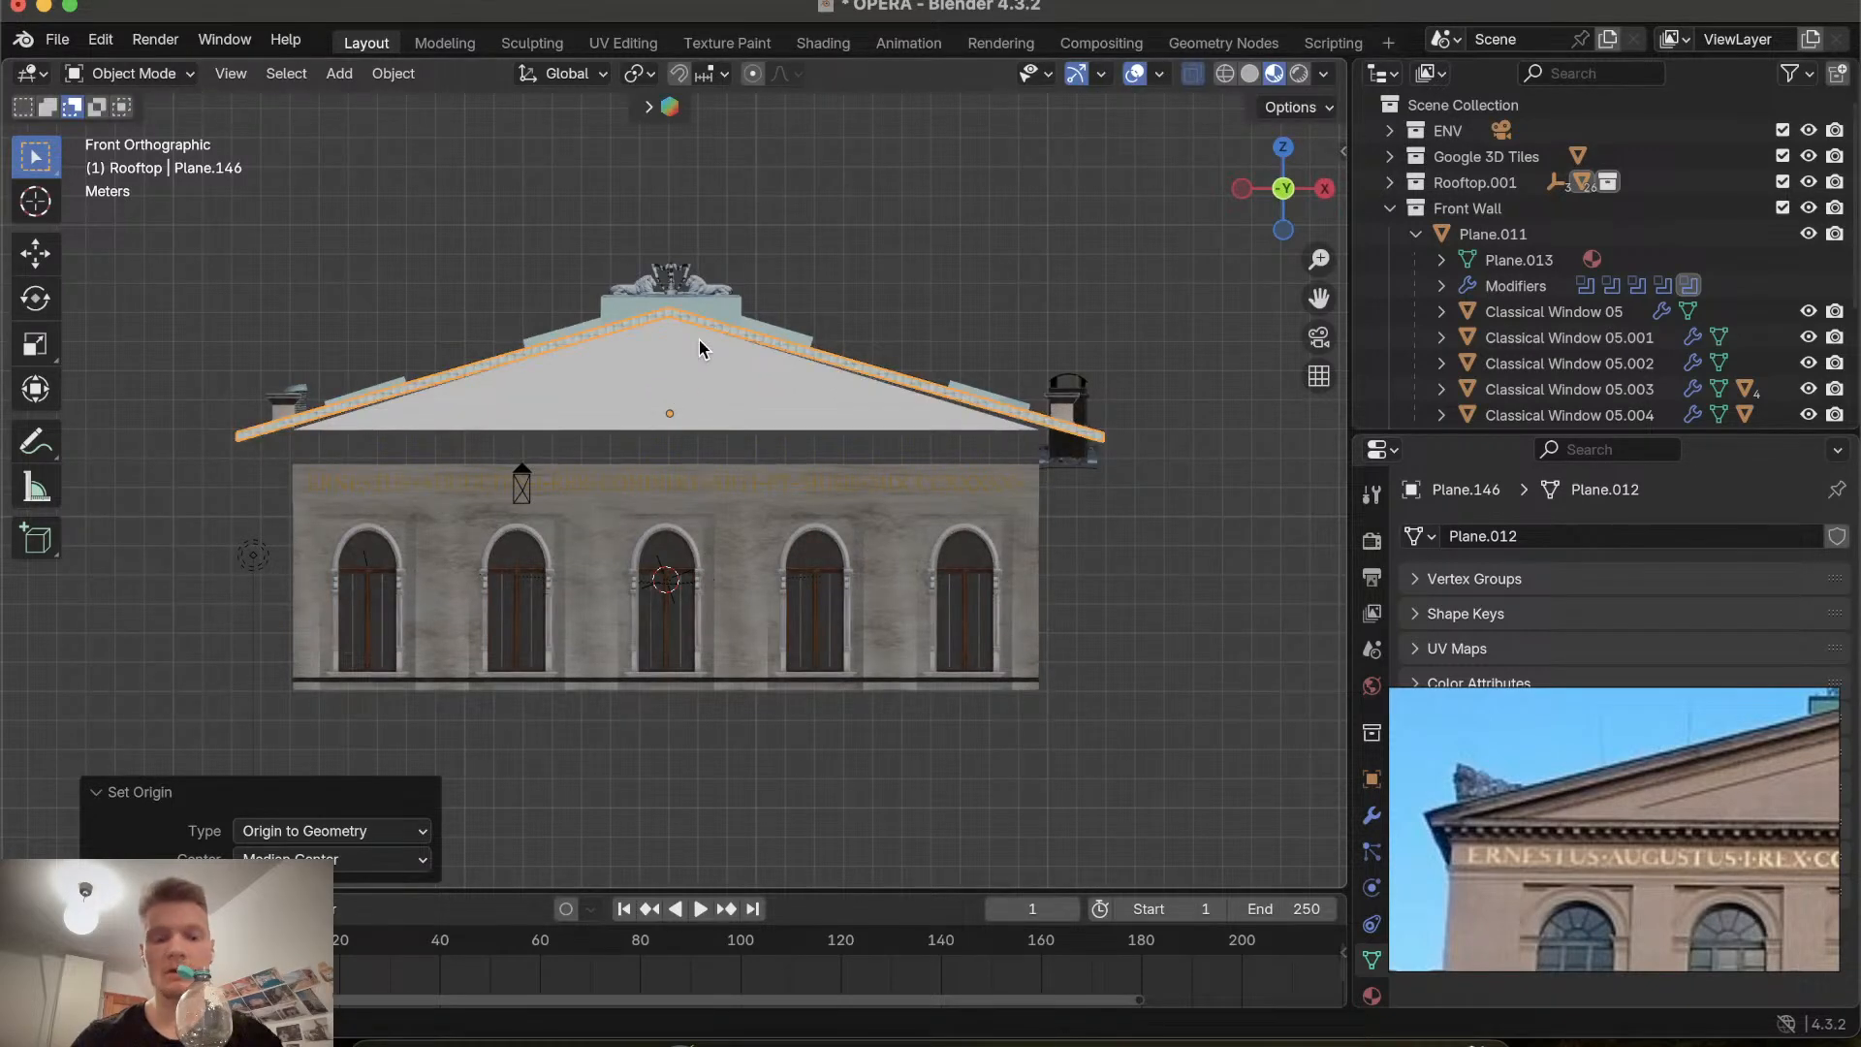
Scale the cornice trim to 0.951 along the X axis to match the gable width.
key(s)
key(x)
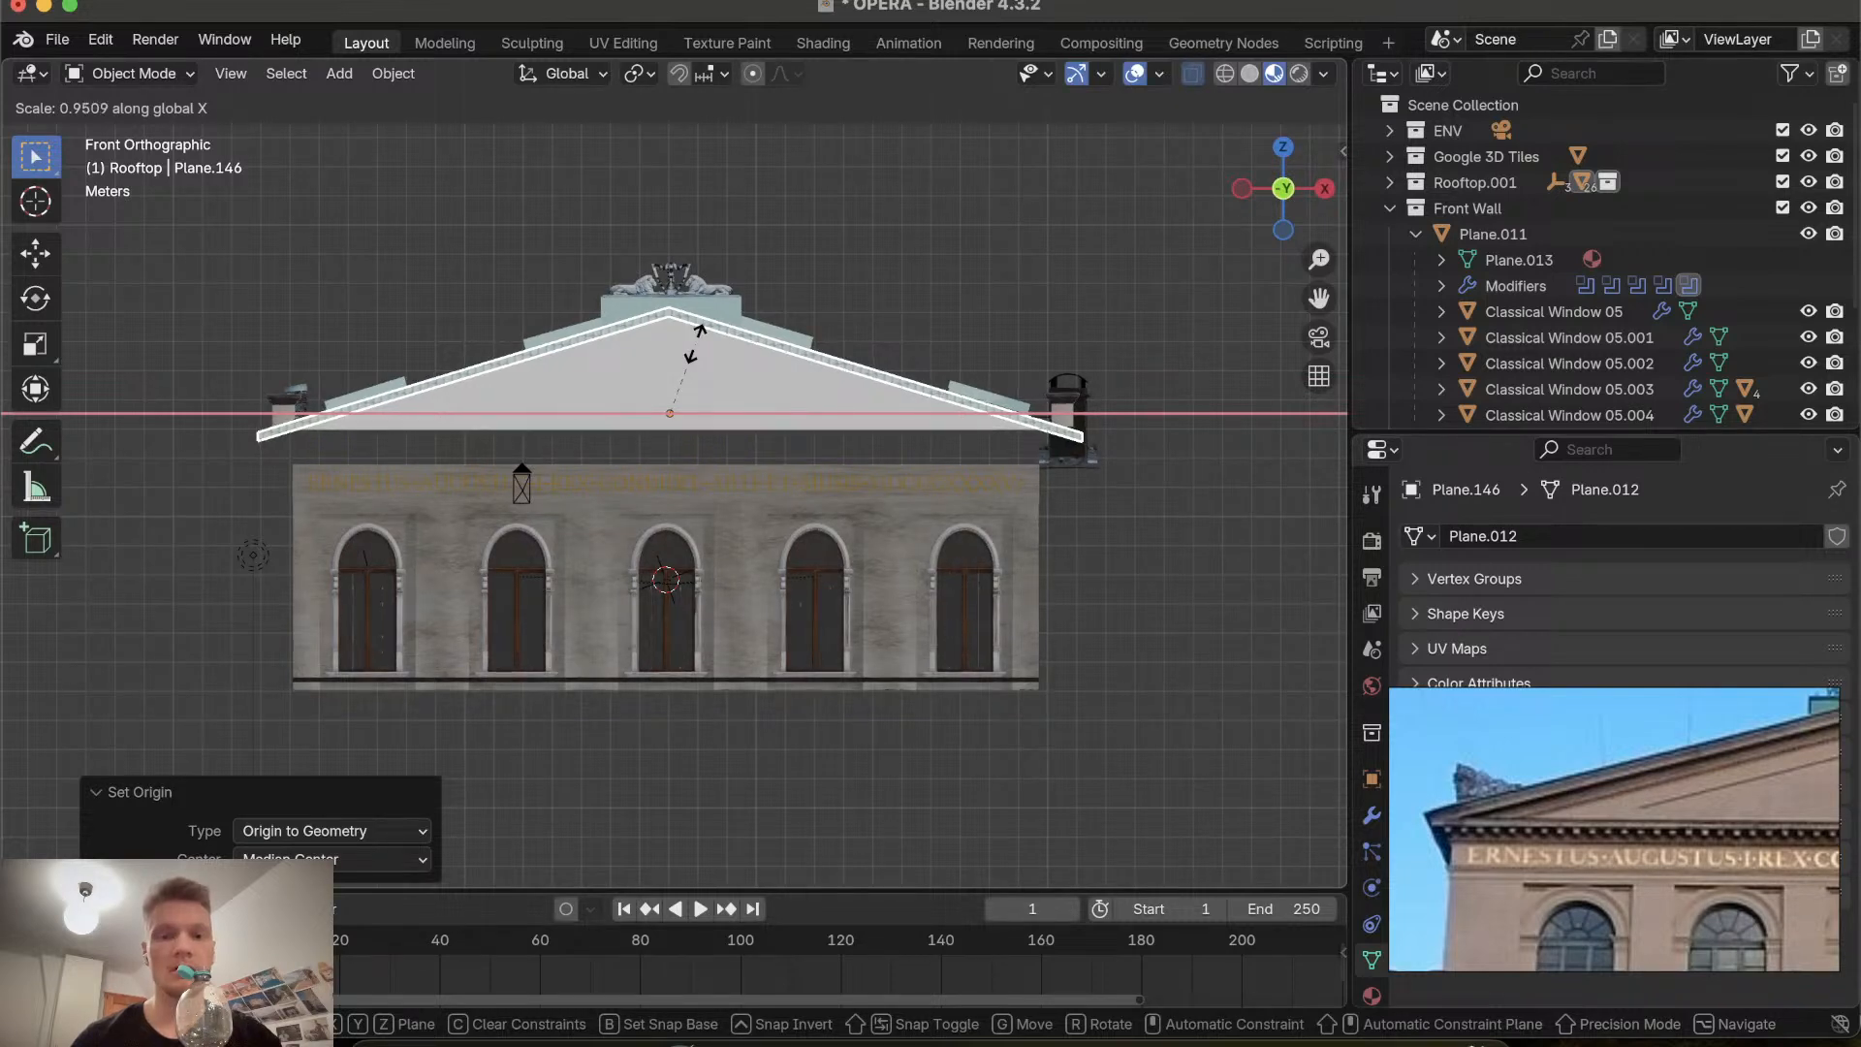
click(695, 343)
Move the left chimney about 1.64 m in the negative X direction, viewed from the back.
scroll(695, 343, up, 10)
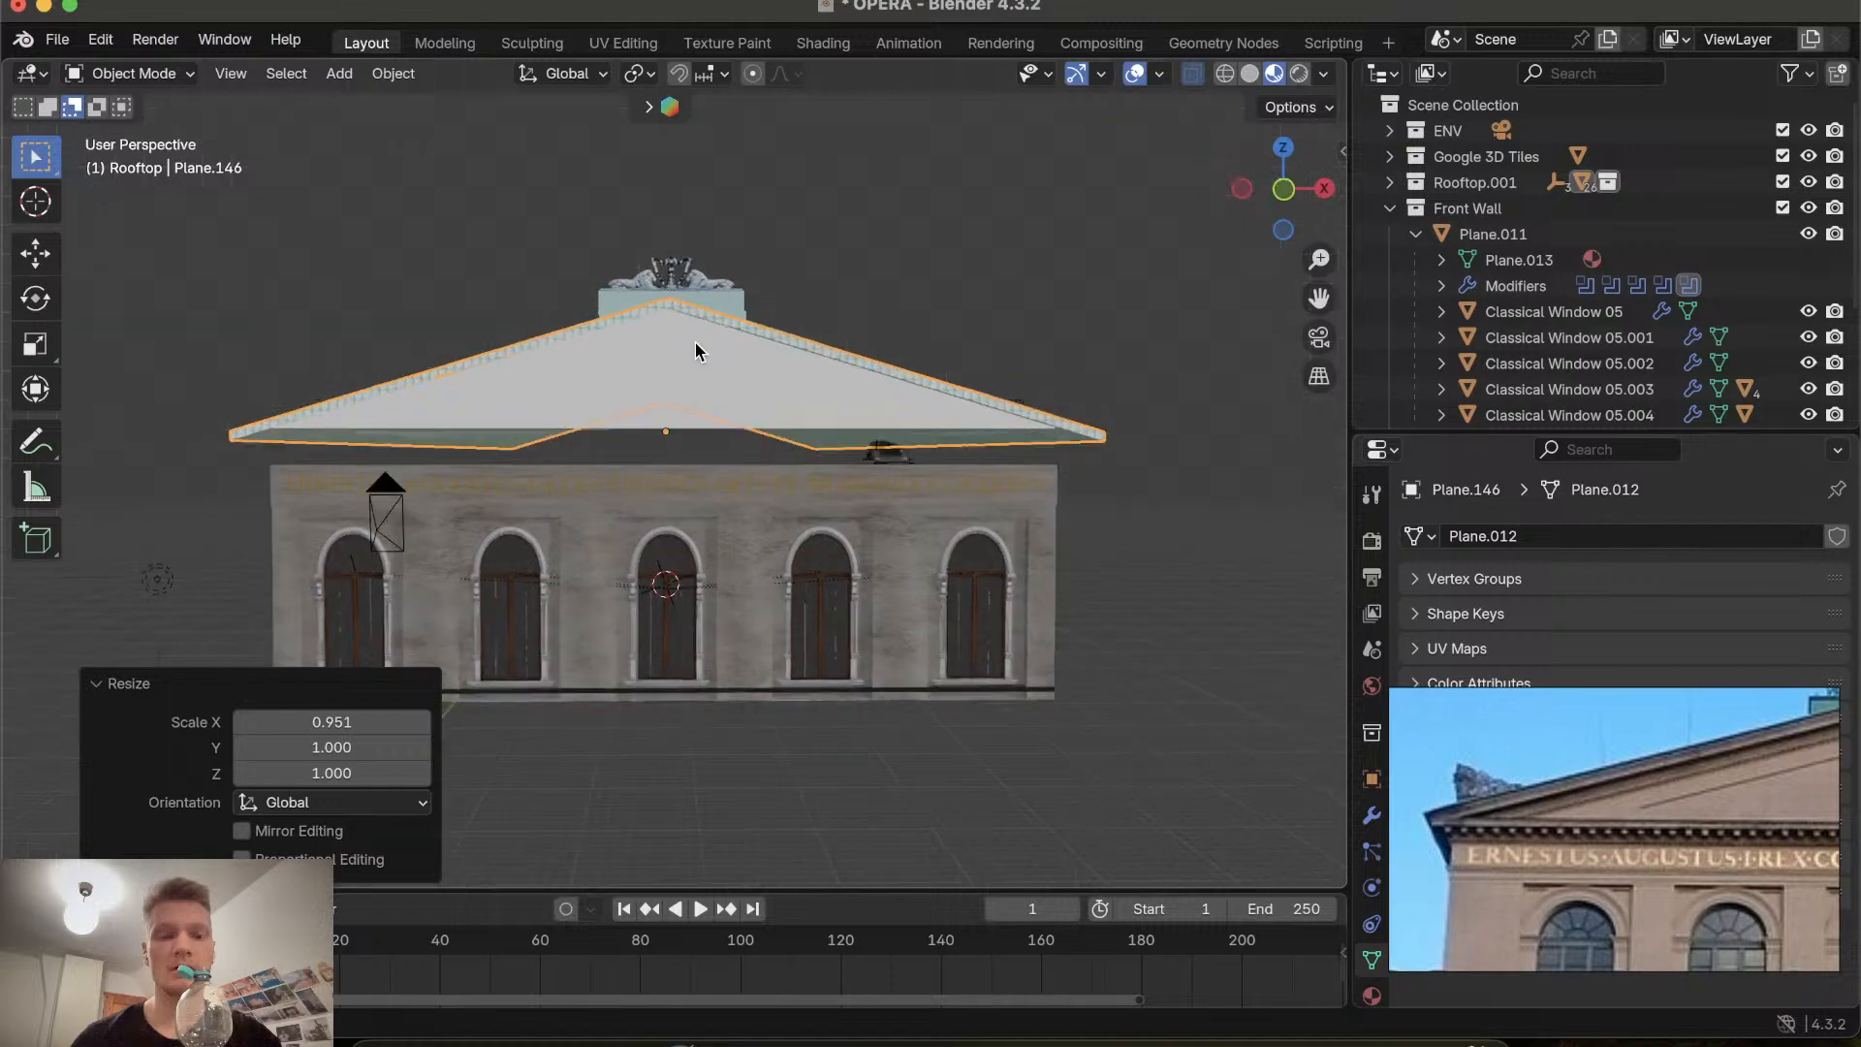
shift+scroll(695, 342, up, 8)
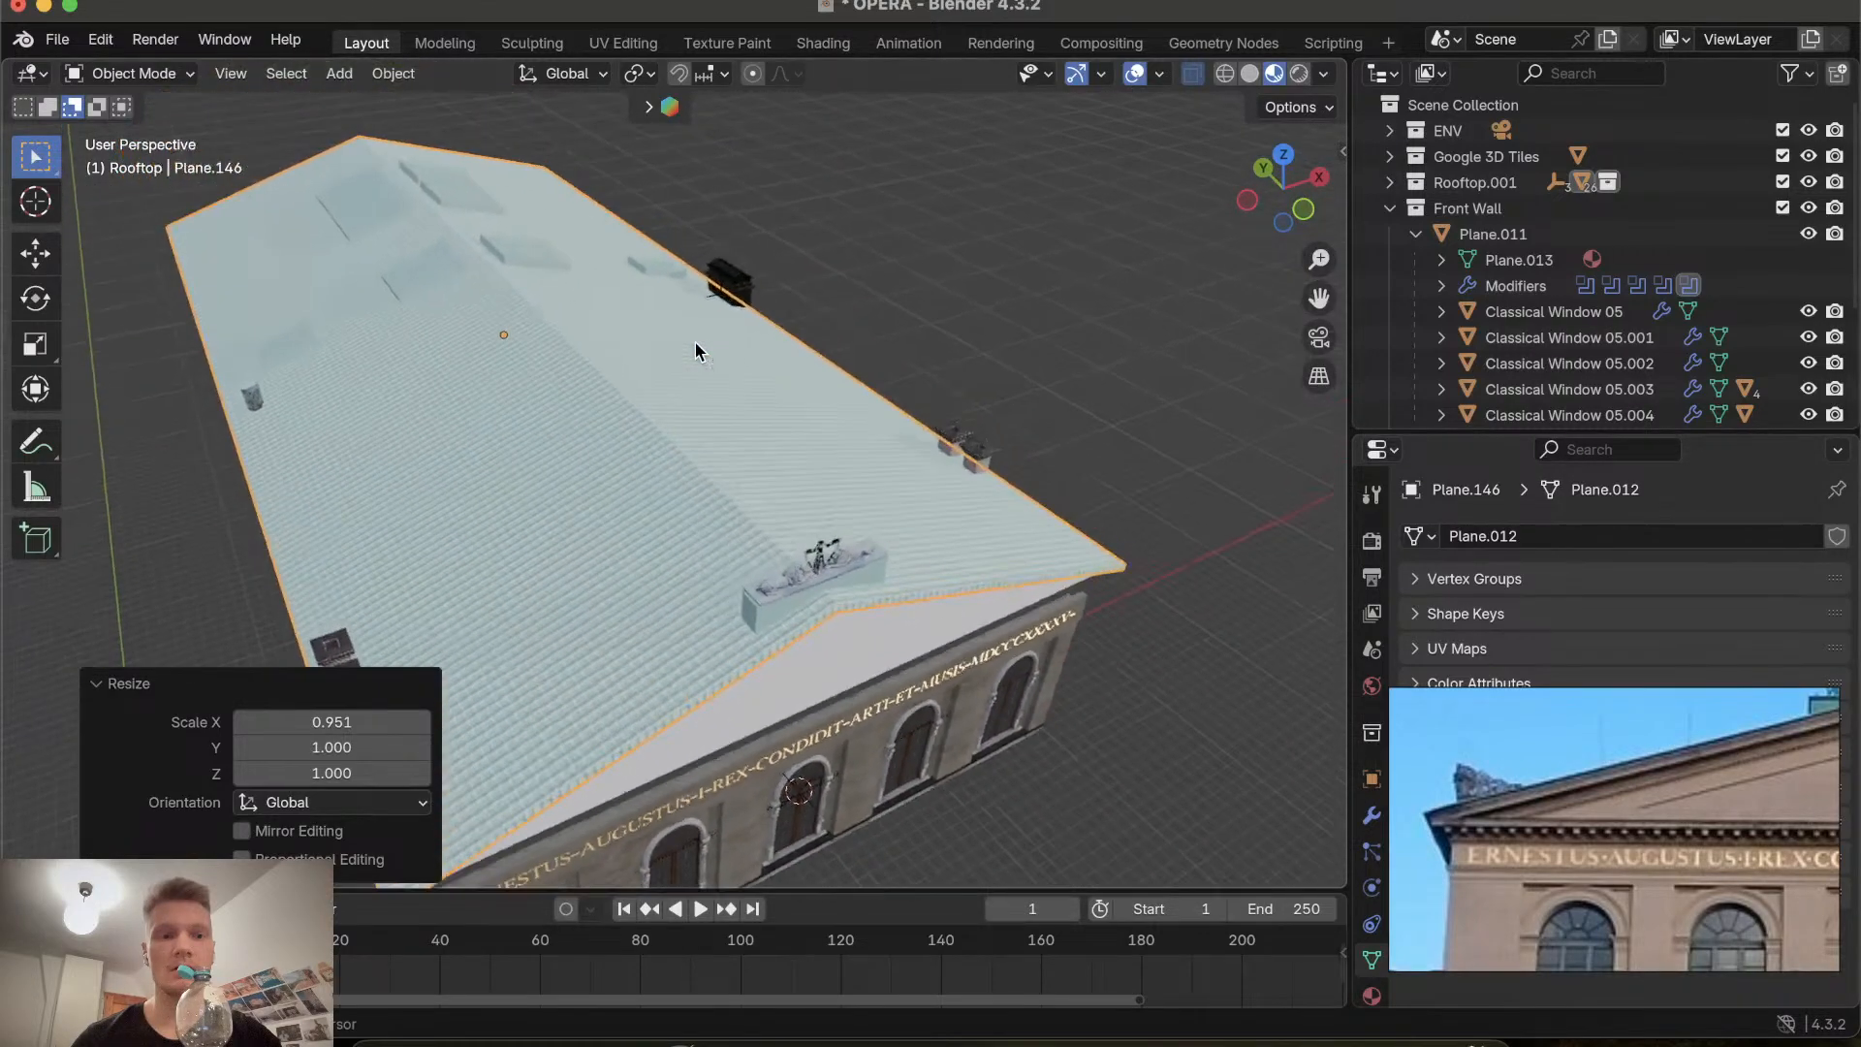
scroll(695, 342, left, 10)
scroll(695, 344, down, 8)
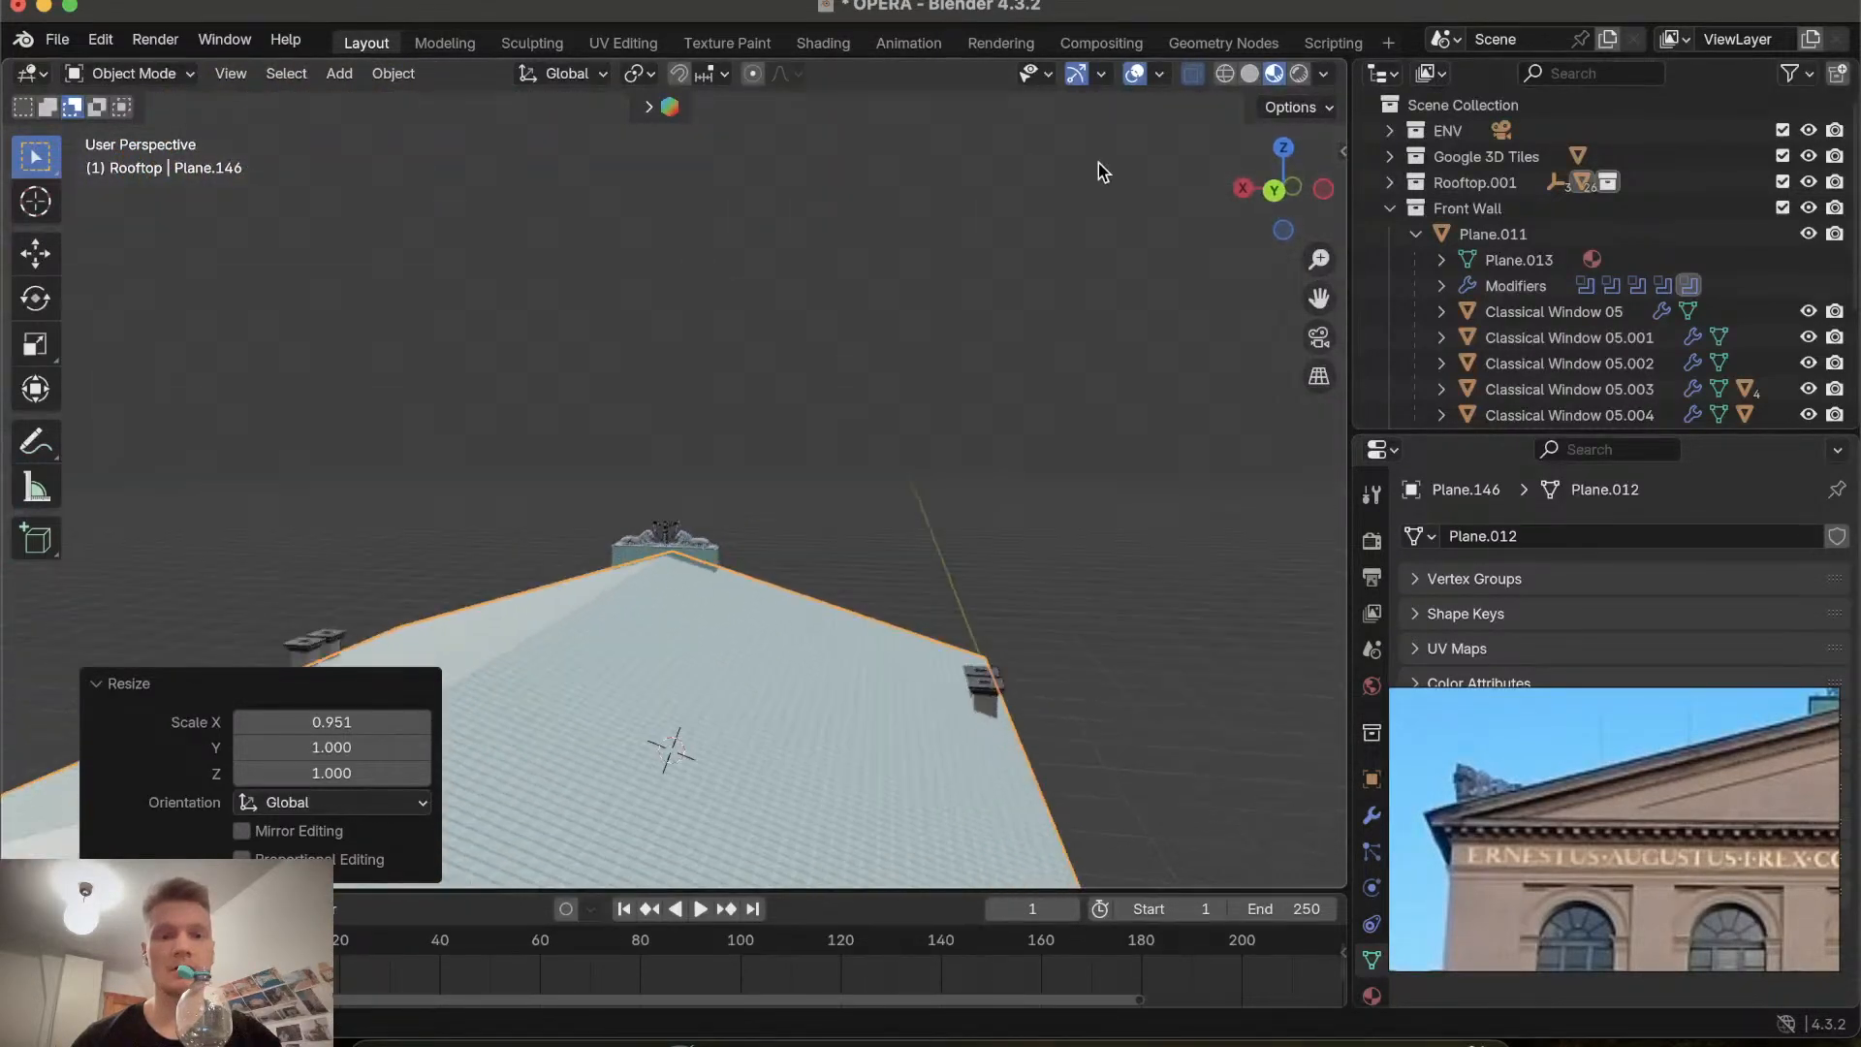
click(1282, 188)
shift+scroll(819, 603, down, 5)
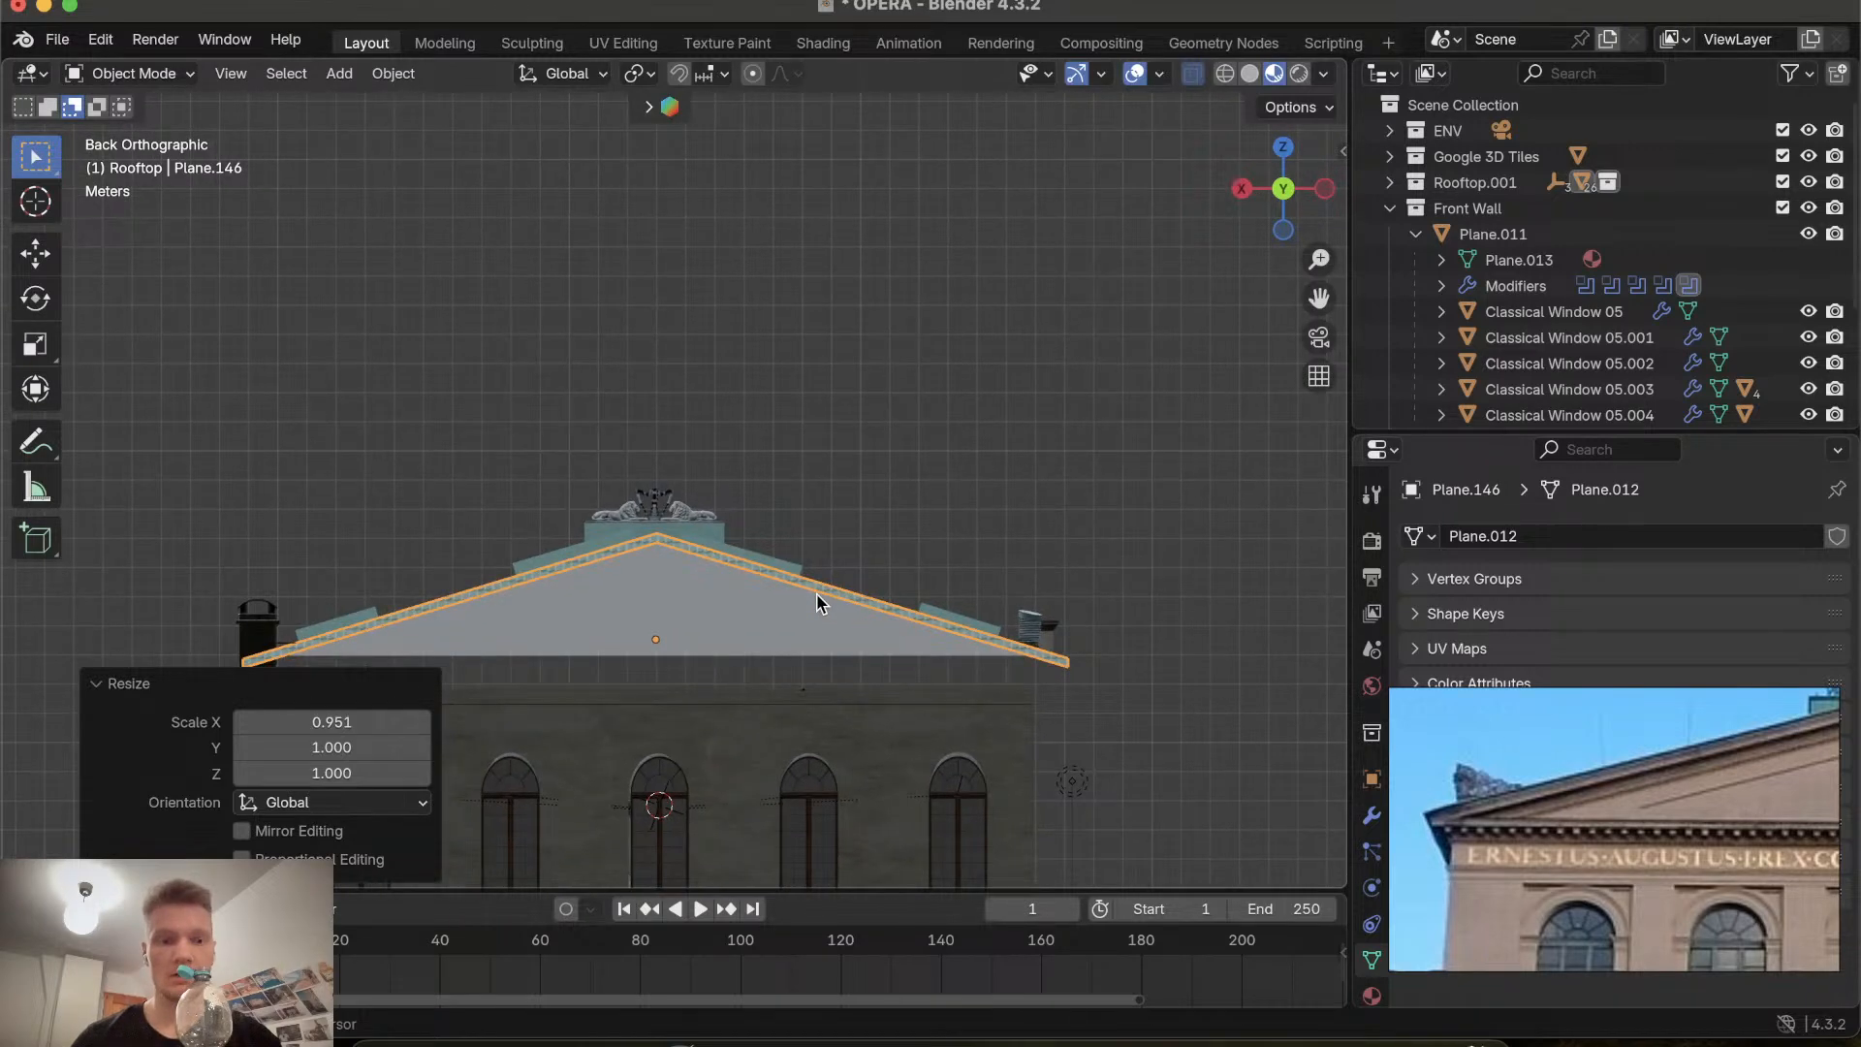
shift+scroll(816, 594, down, 4)
click(310, 567)
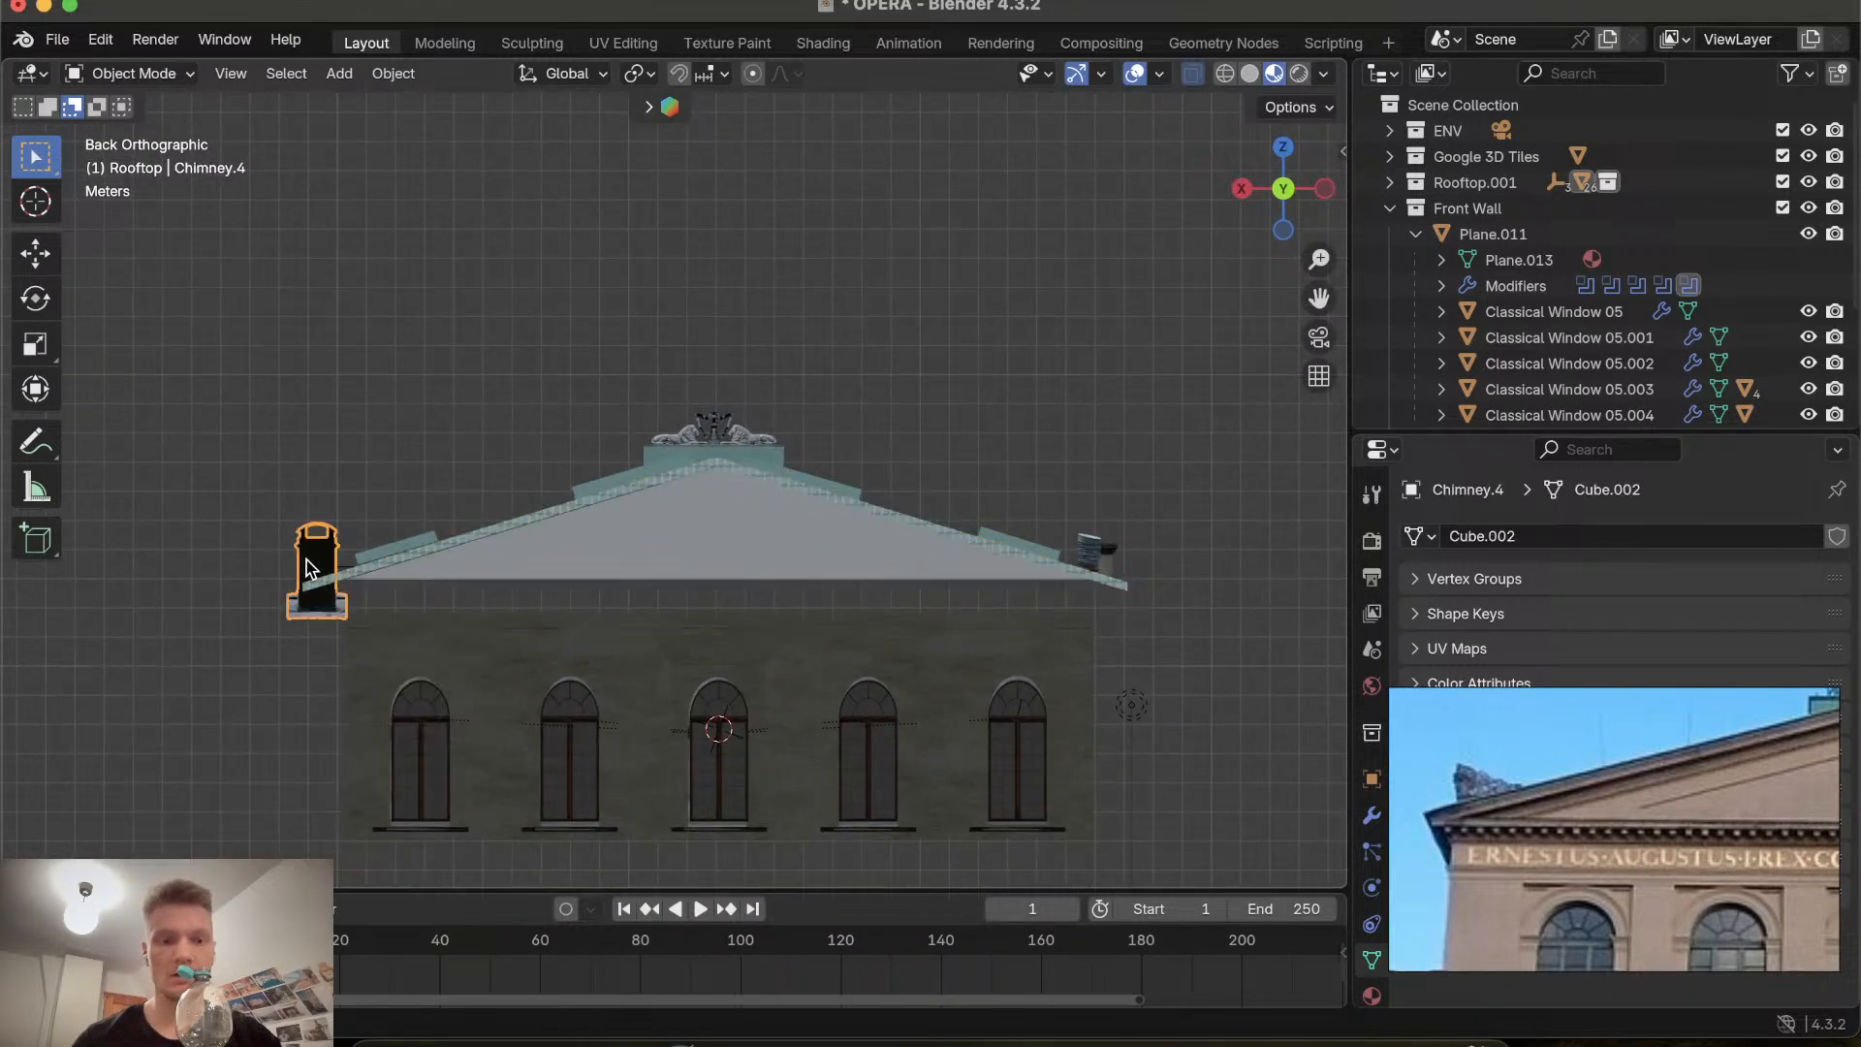
key(g)
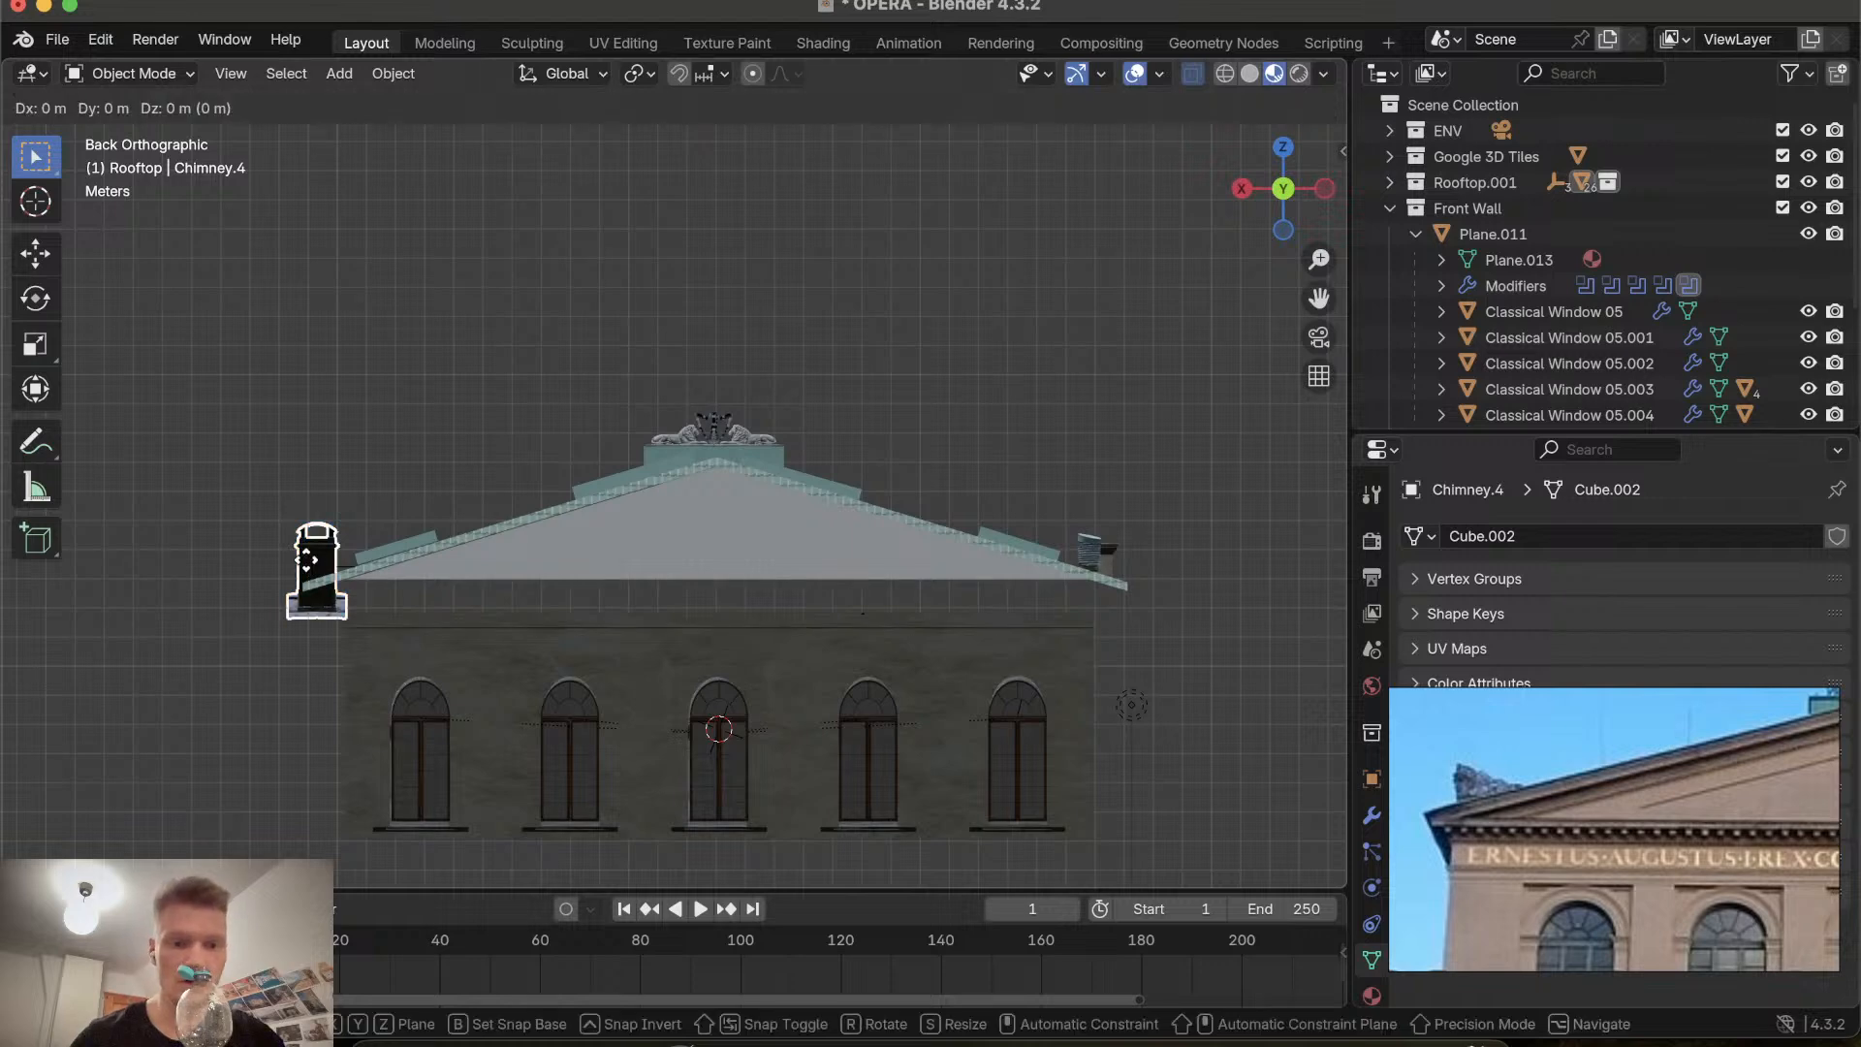
key(y)
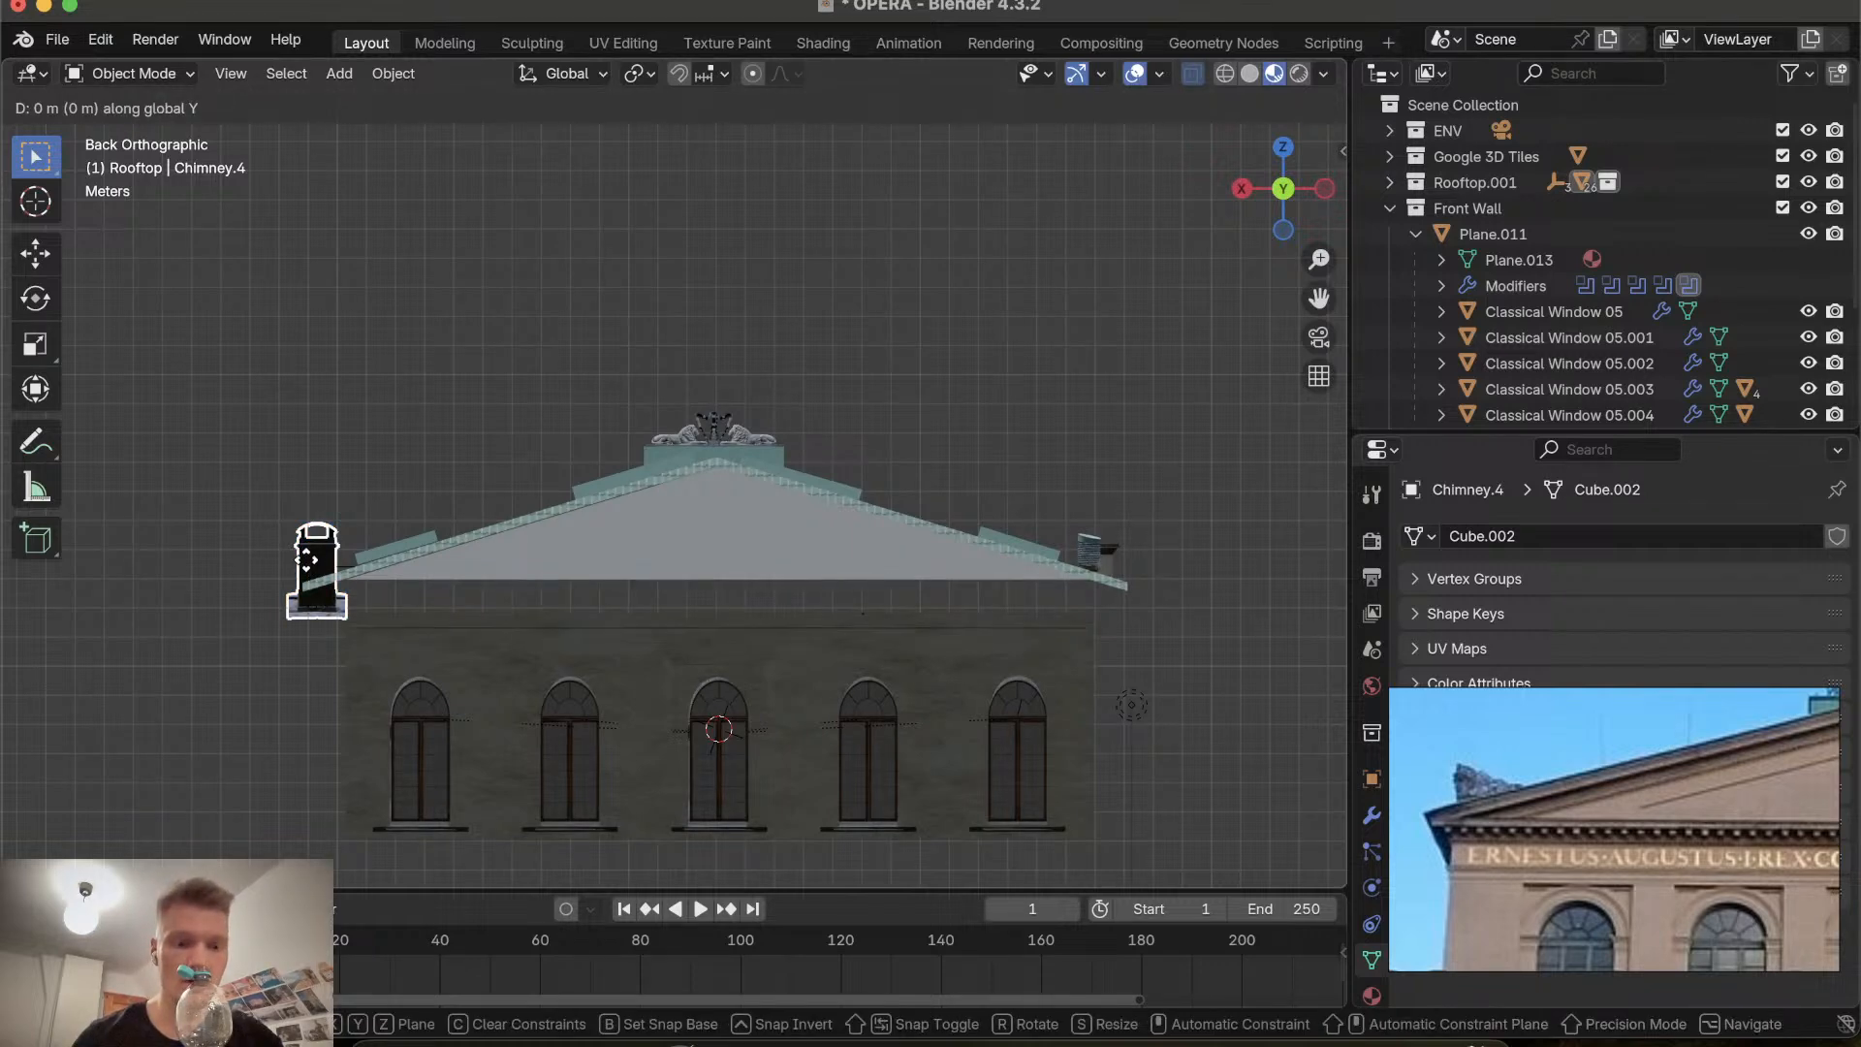
click(318, 559)
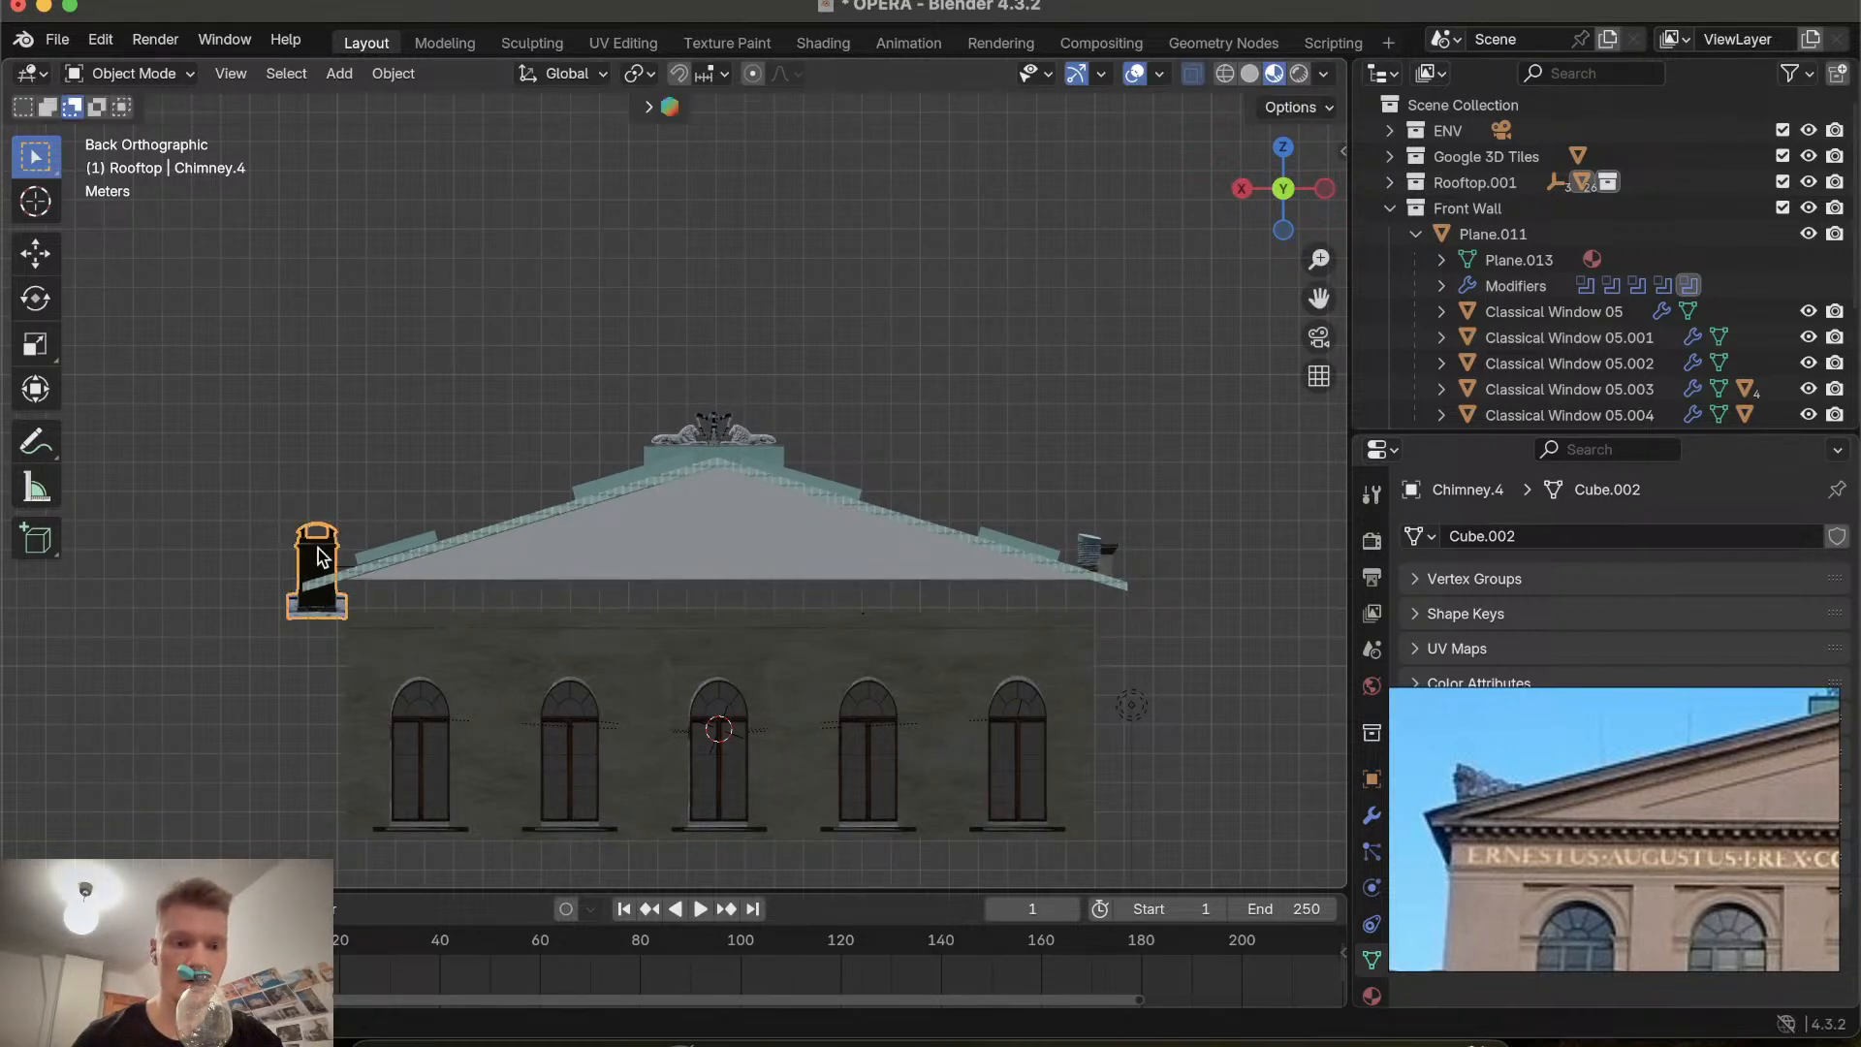
key(x)
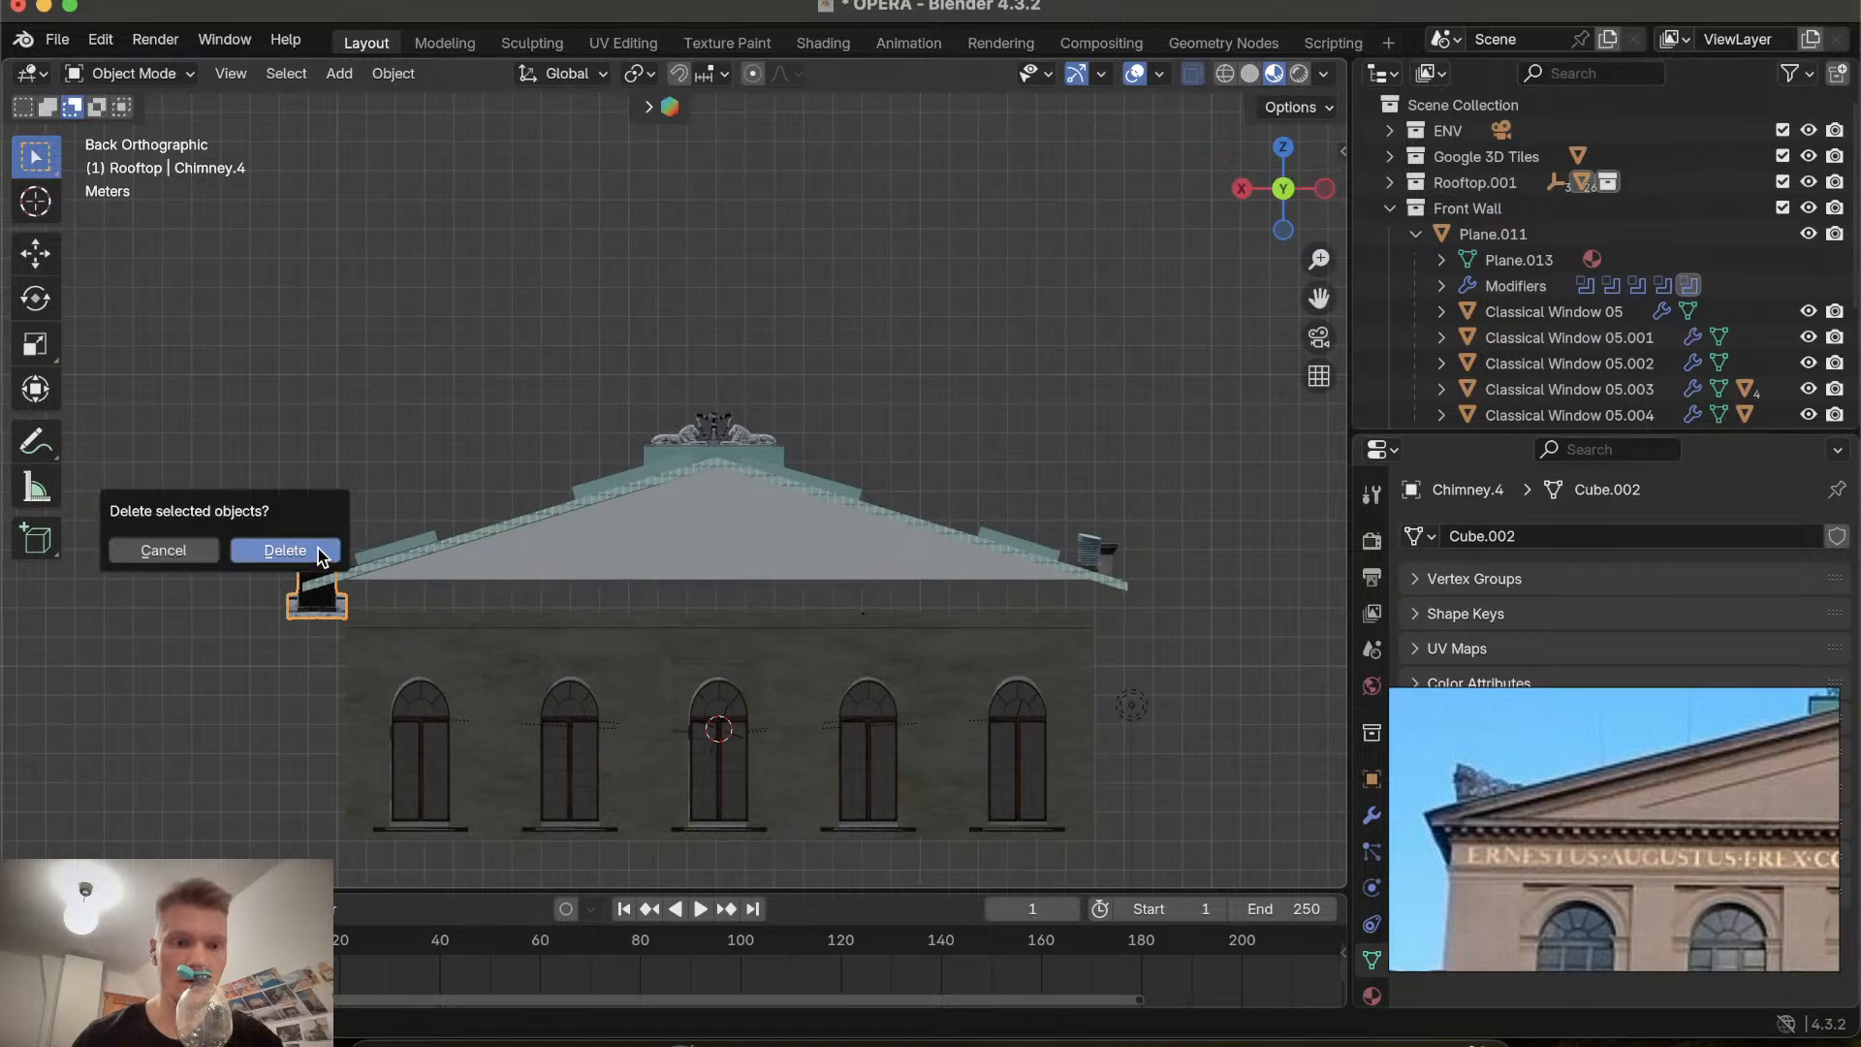
click(164, 550)
key(g)
key(x)
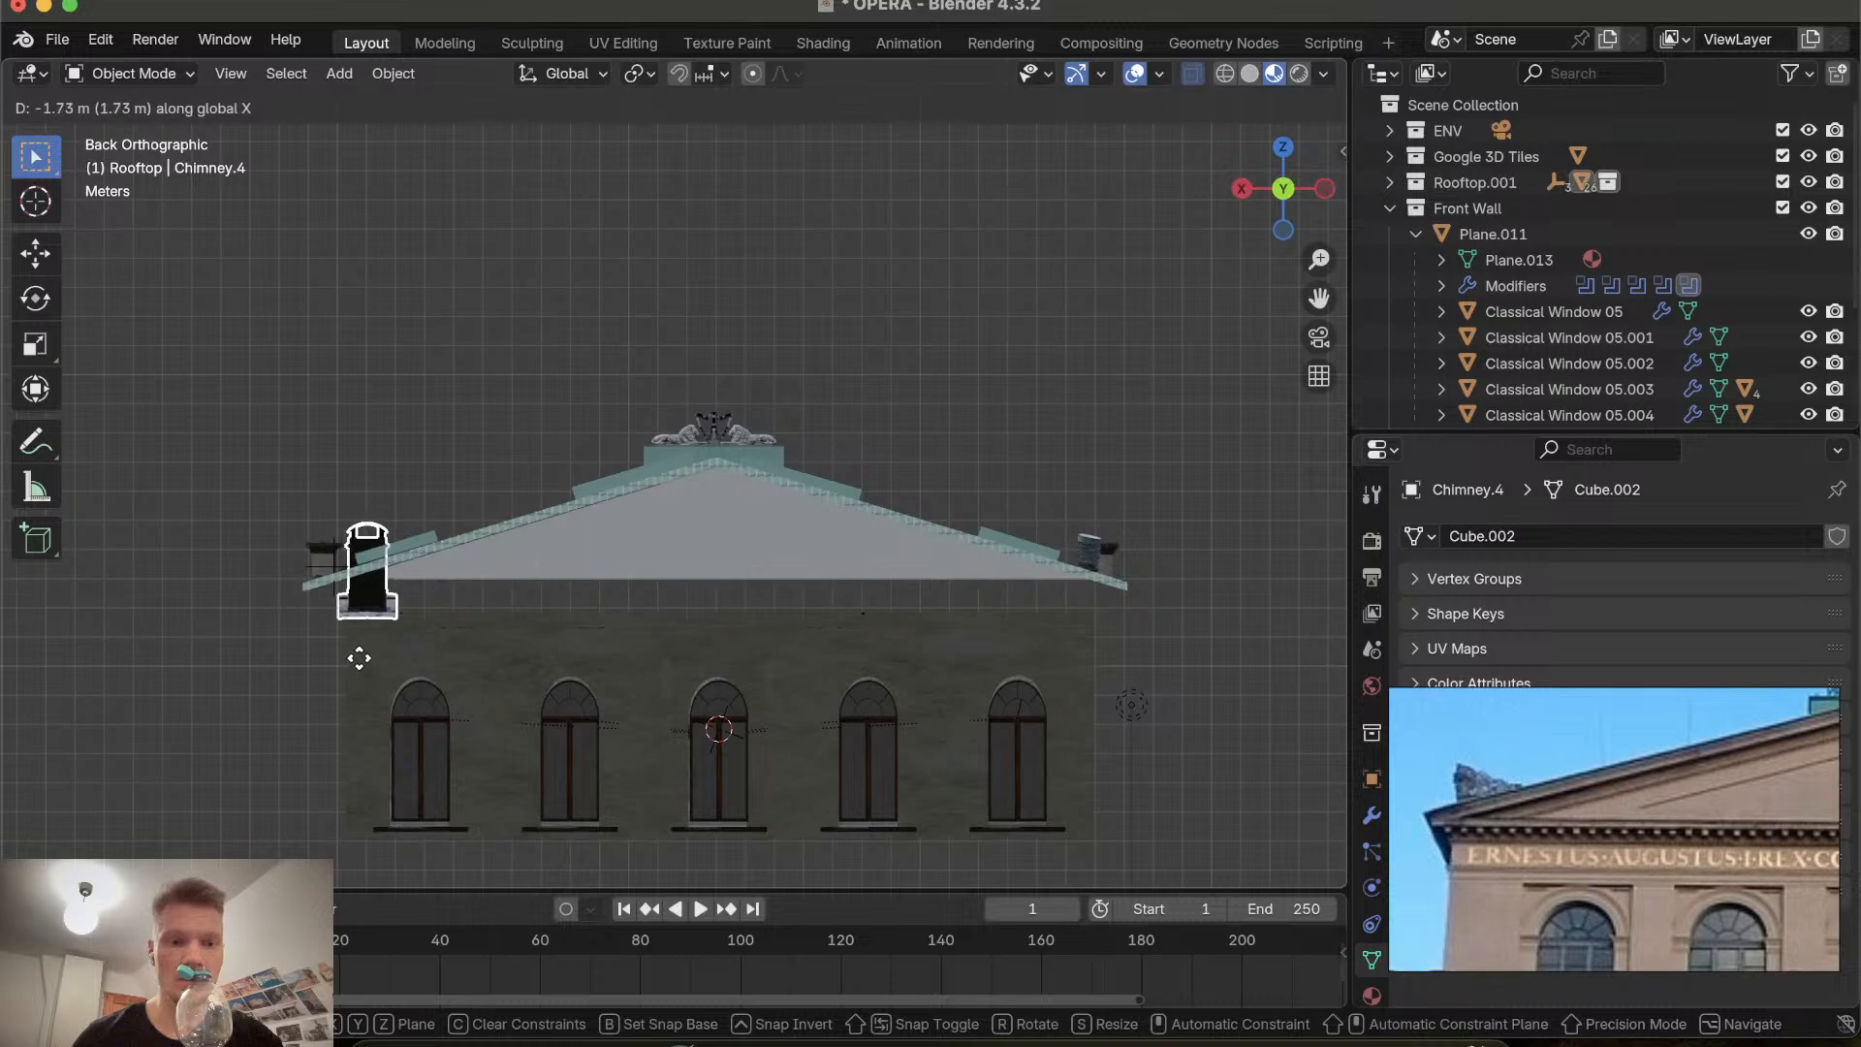
click(359, 628)
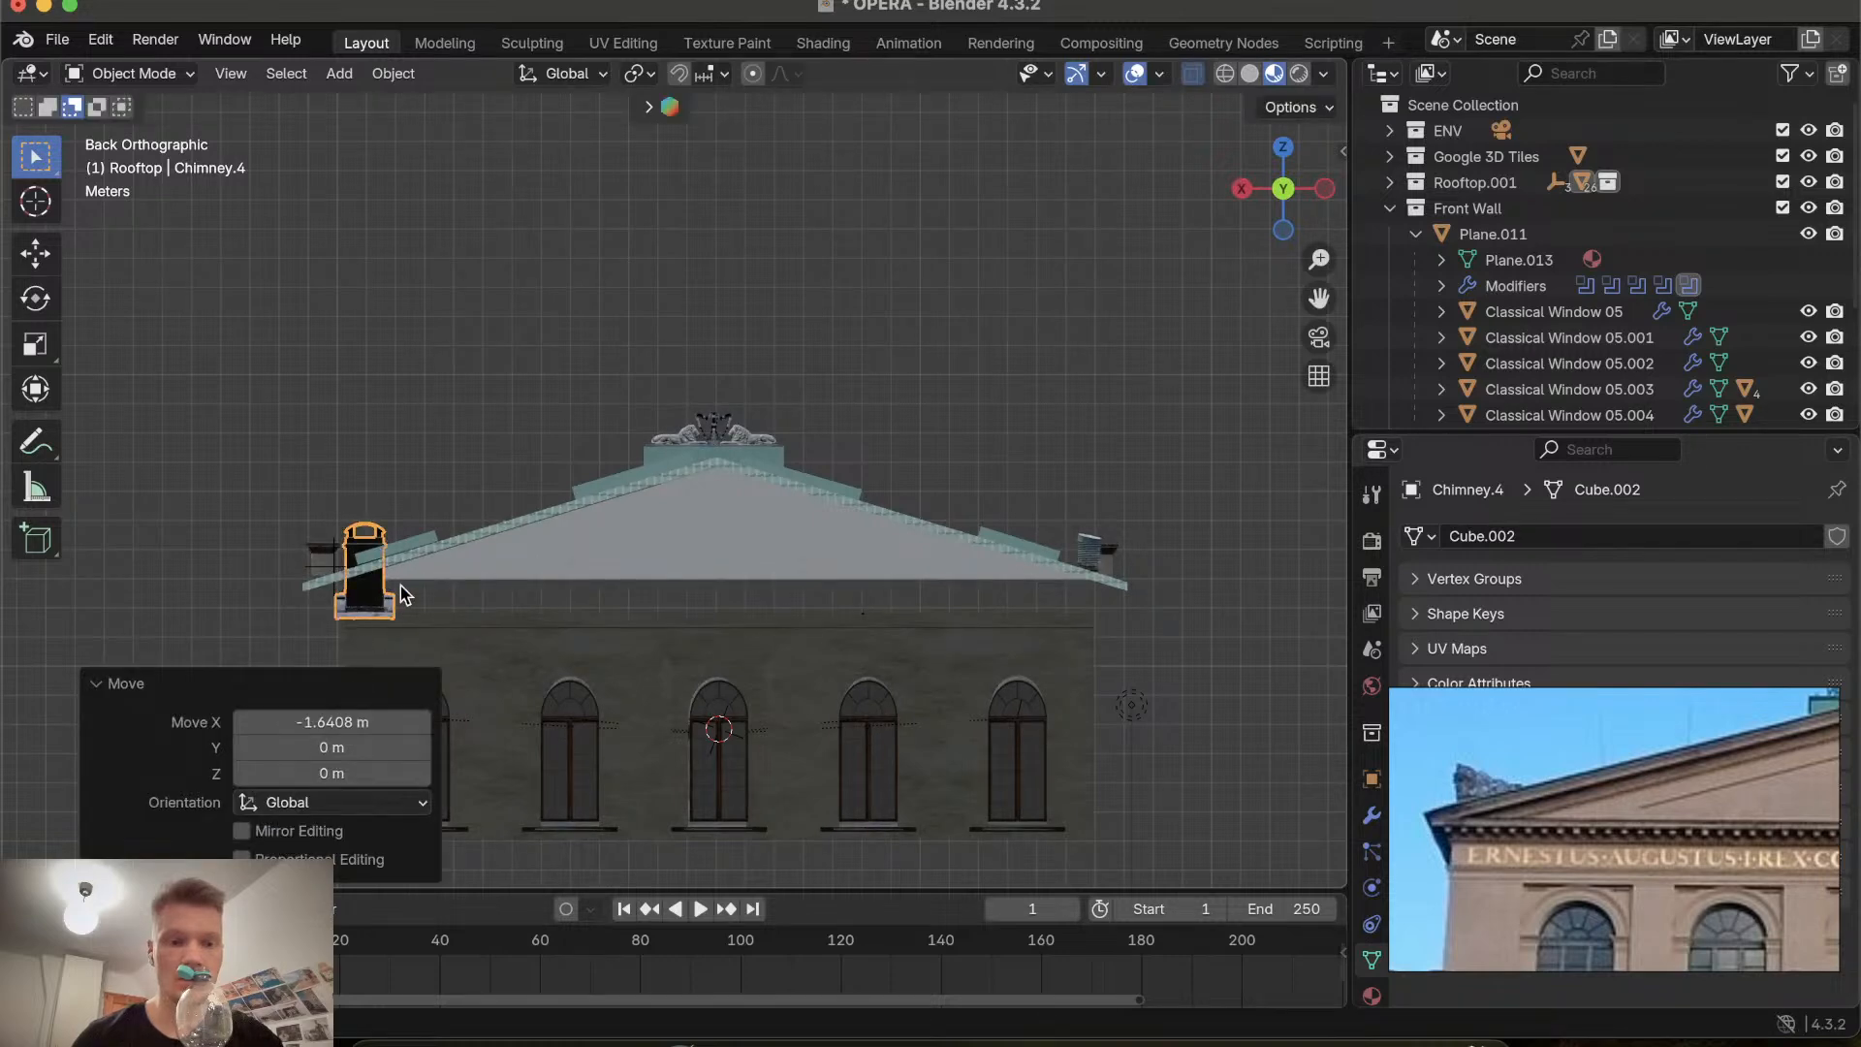
Move the left chimney back about 0.4 m along the X axis onto the roof edge.
key(g)
key(x)
click(341, 544)
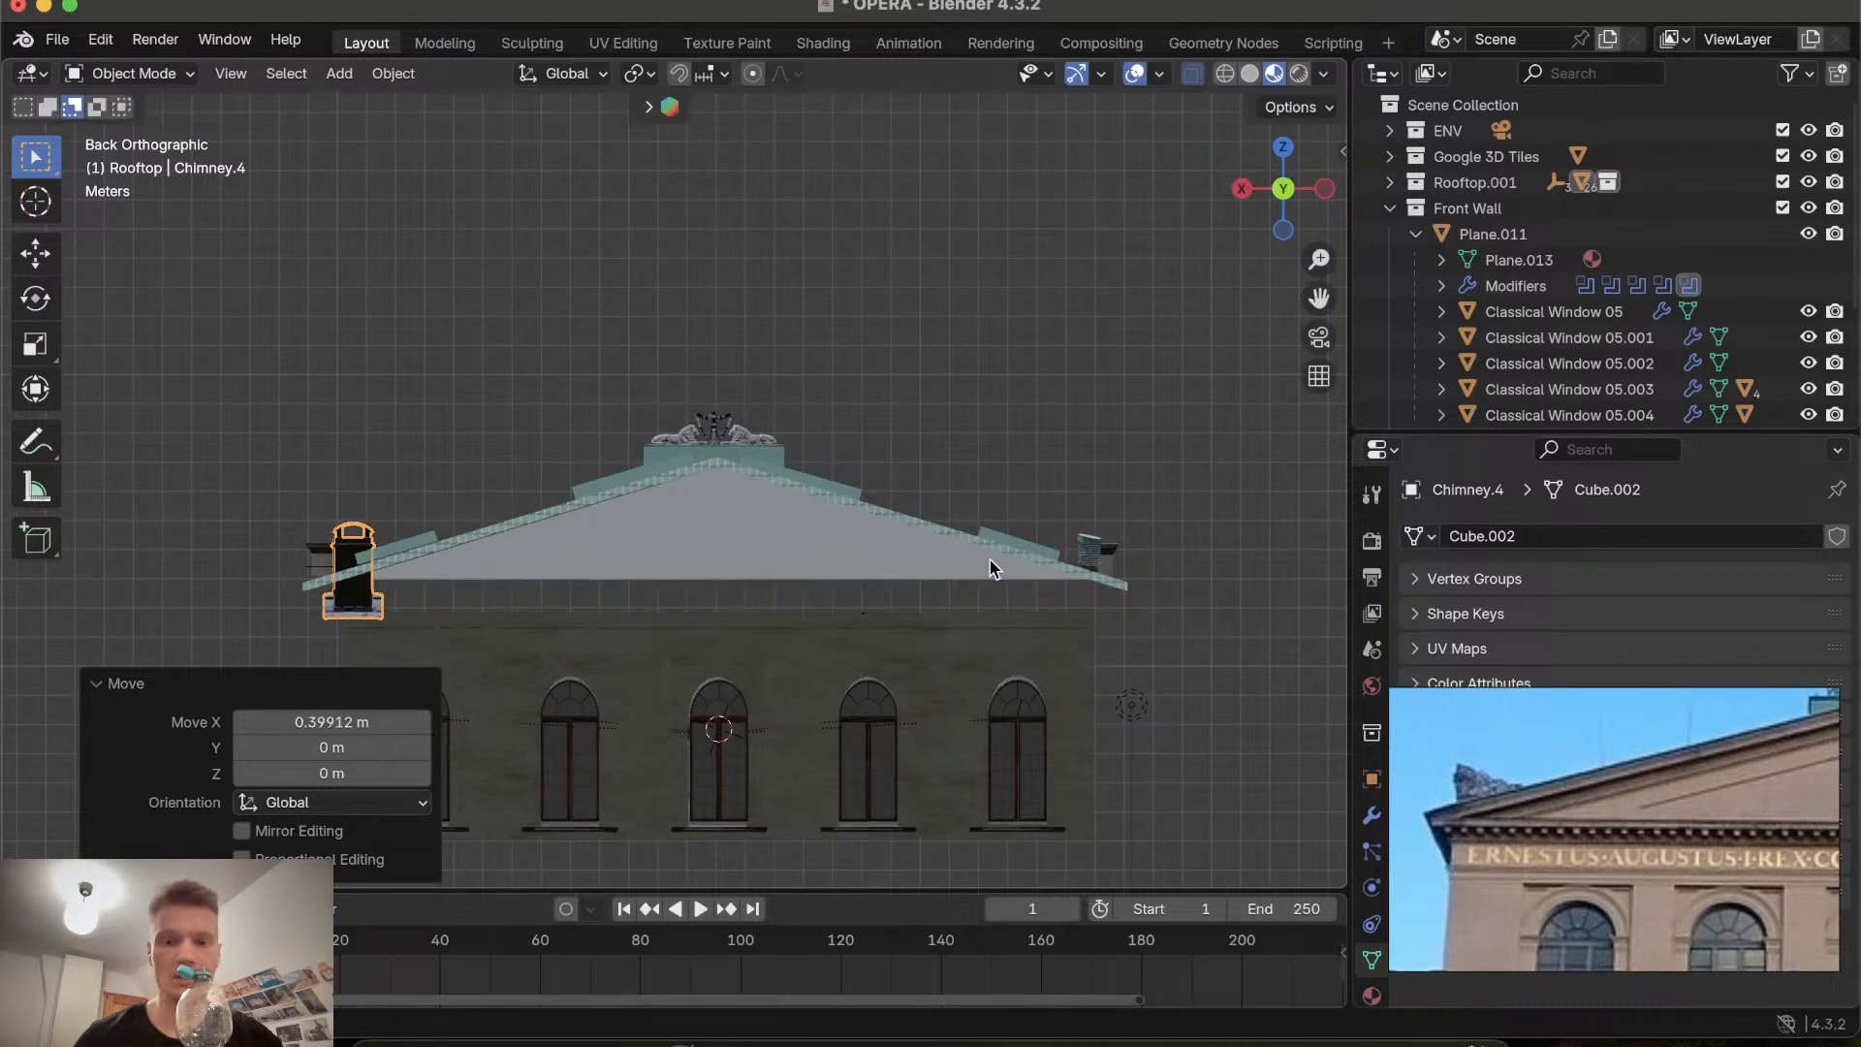
Move the right chimney about 0.4 m along the X axis onto the roof edge.
click(1095, 553)
key(g)
key(x)
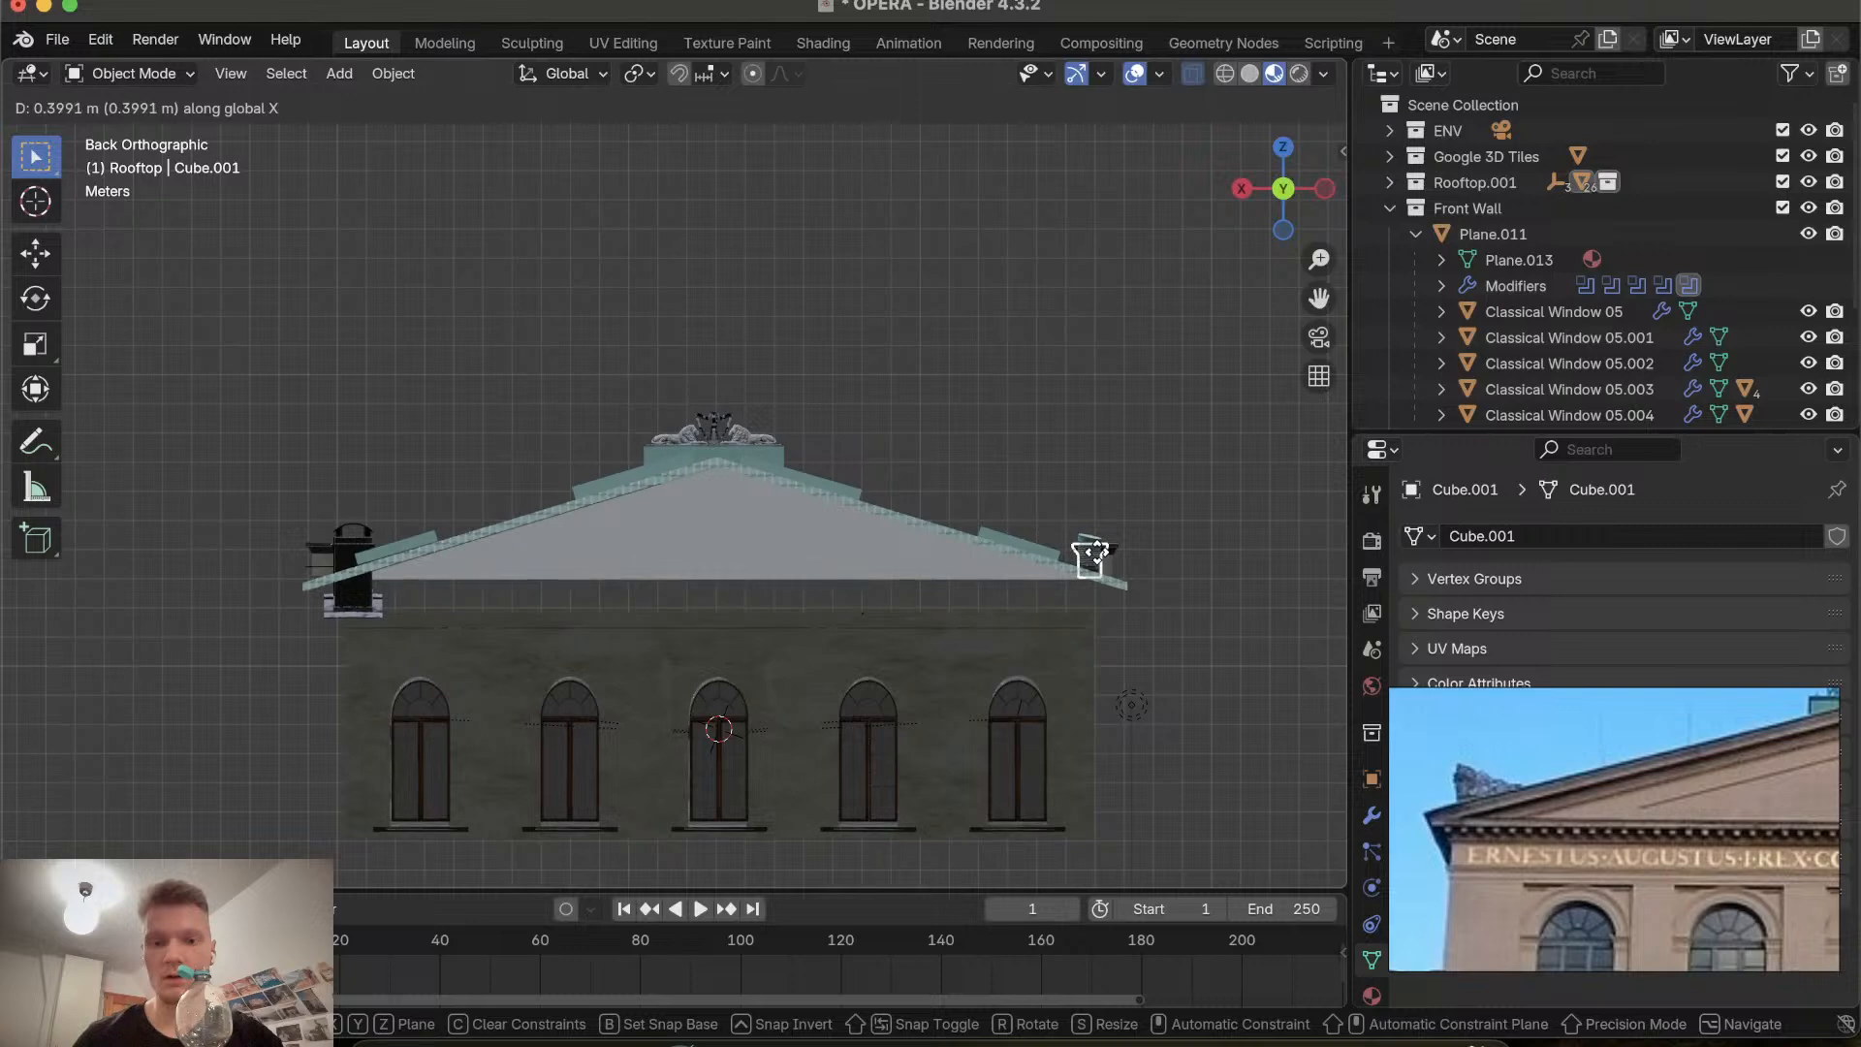
click(1113, 565)
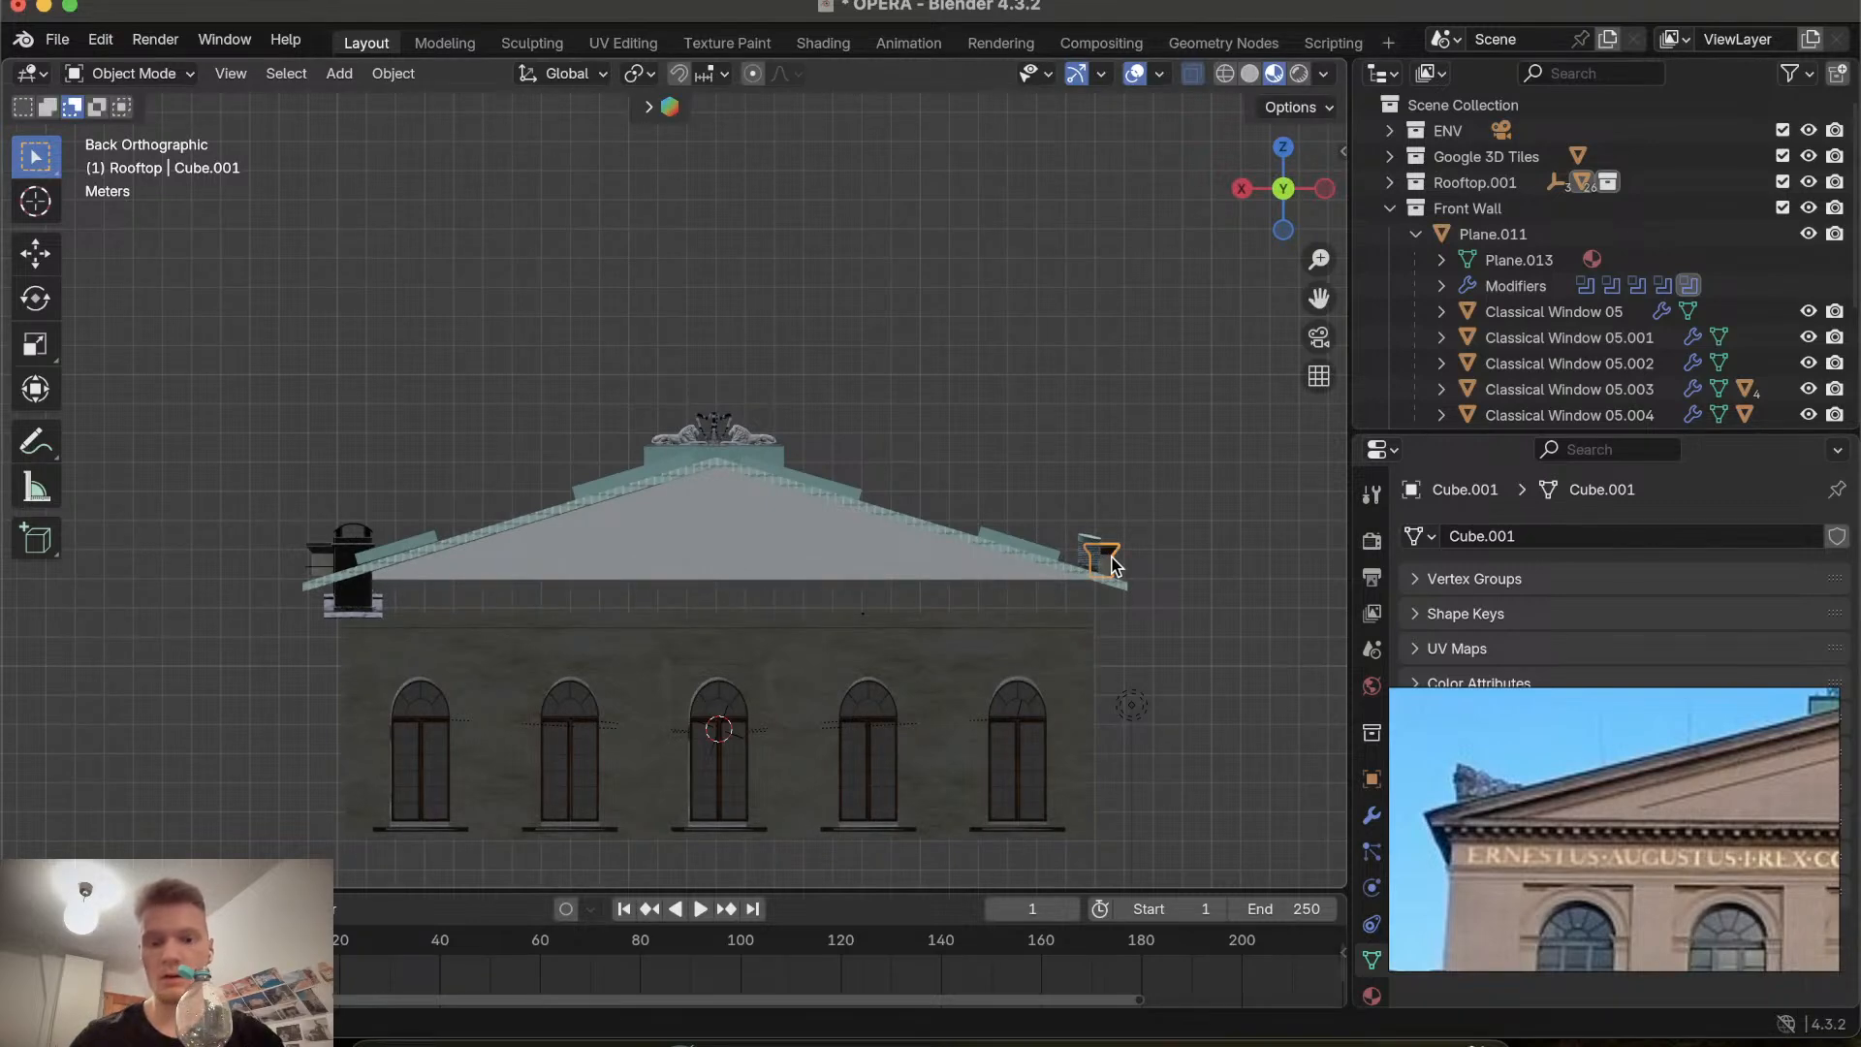
Move the small rooftop vent about 0.81 m in the negative X direction.
scroll(1113, 565, up, 5)
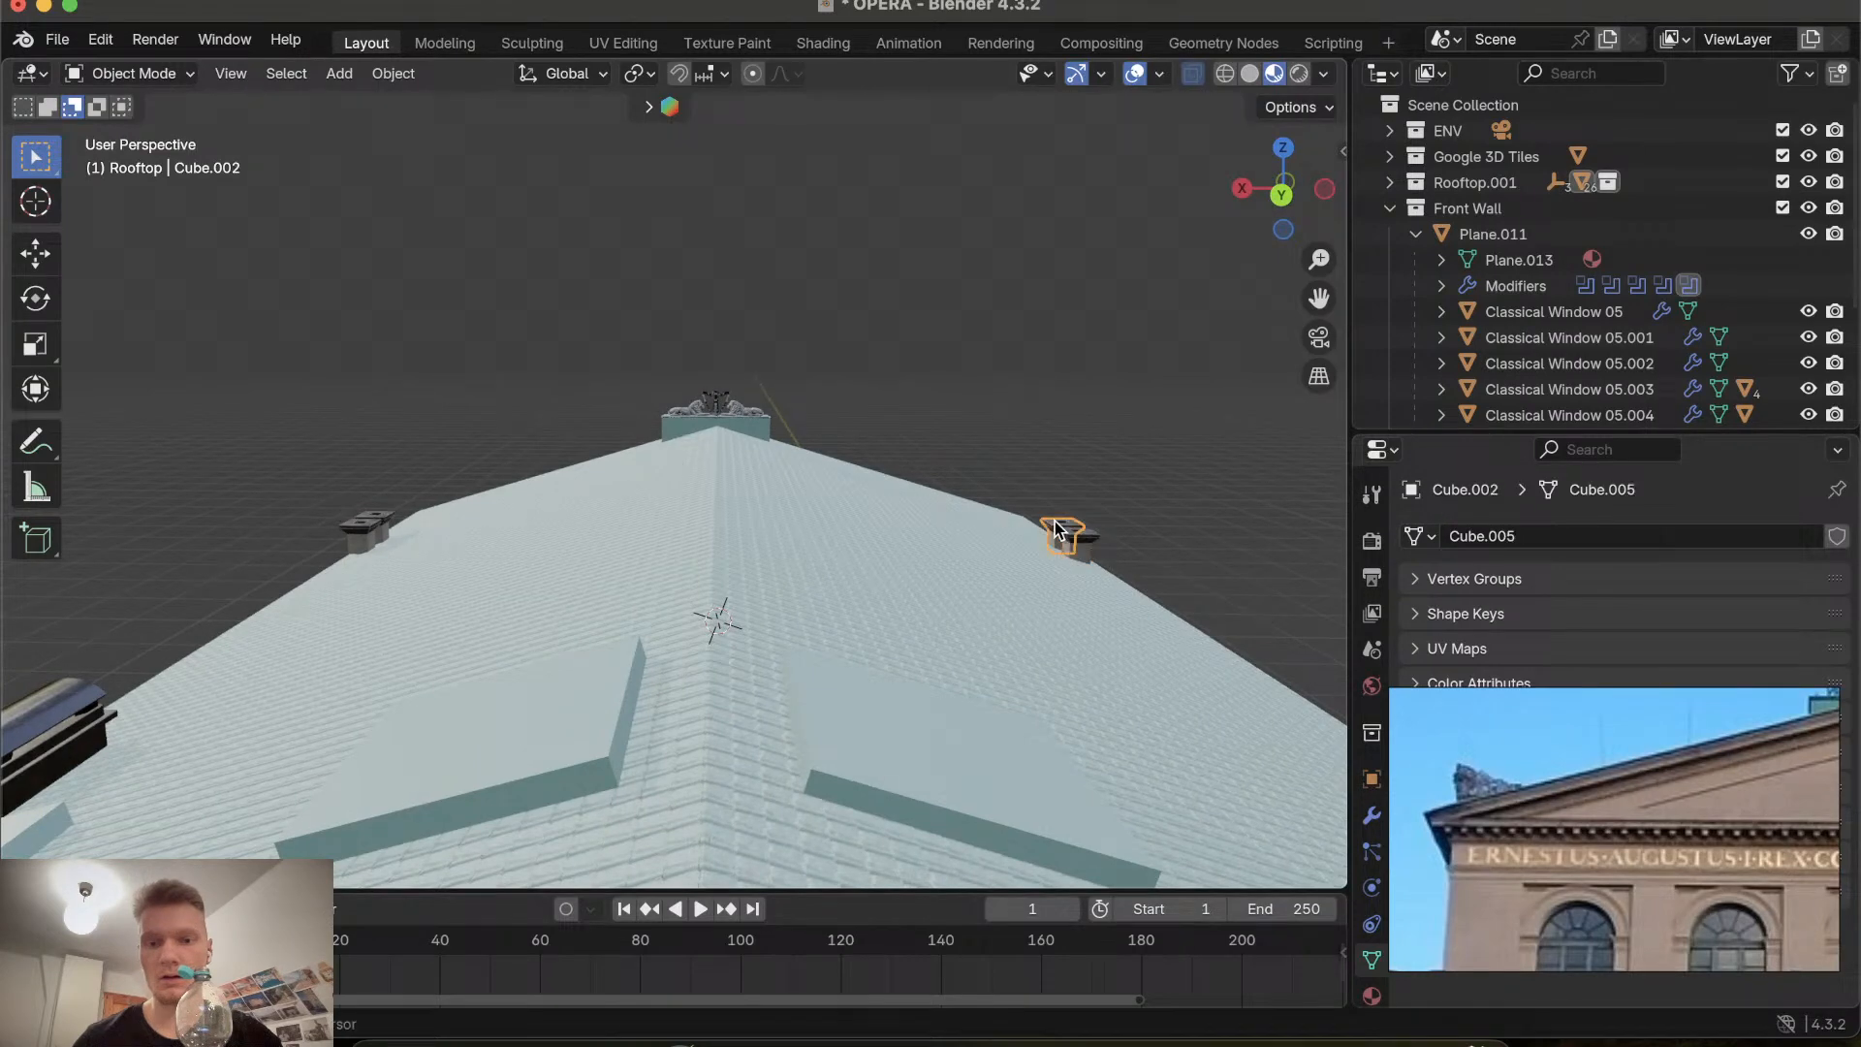
shift+click(1071, 544)
key(g)
key(x)
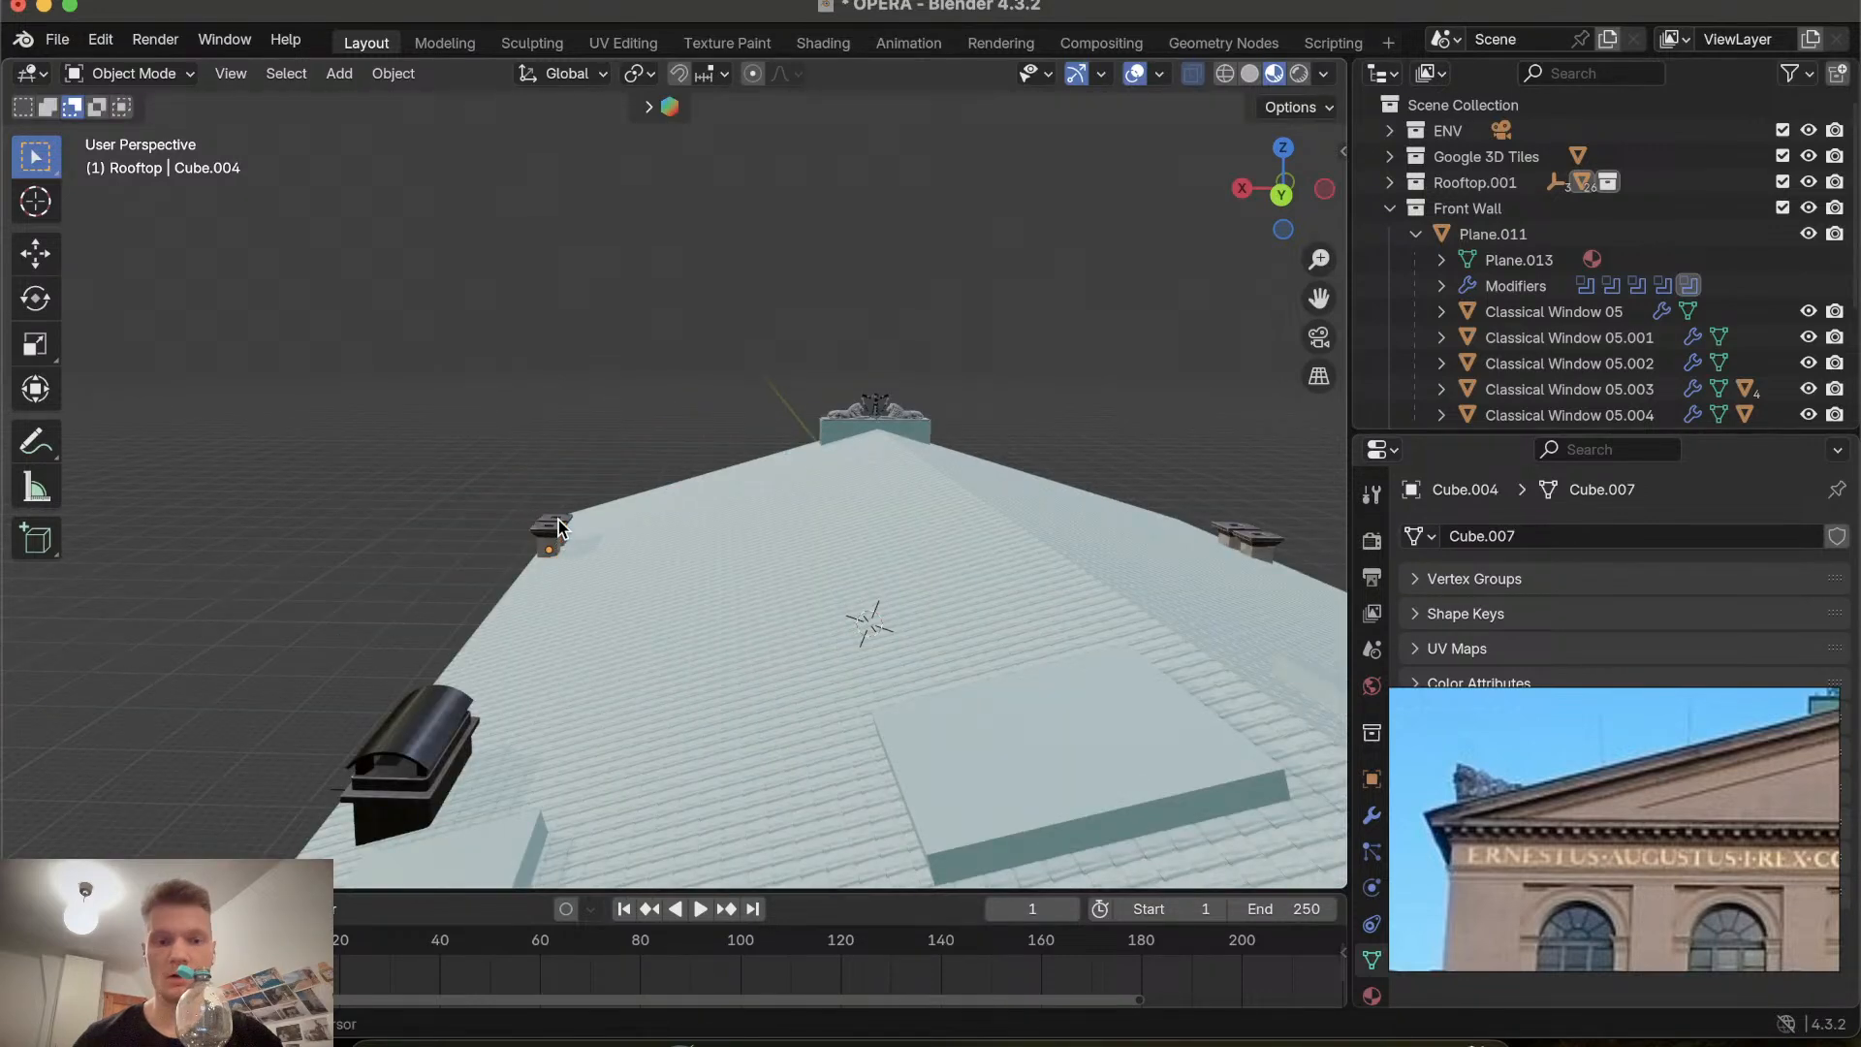
click(558, 520)
click(559, 519)
key(g)
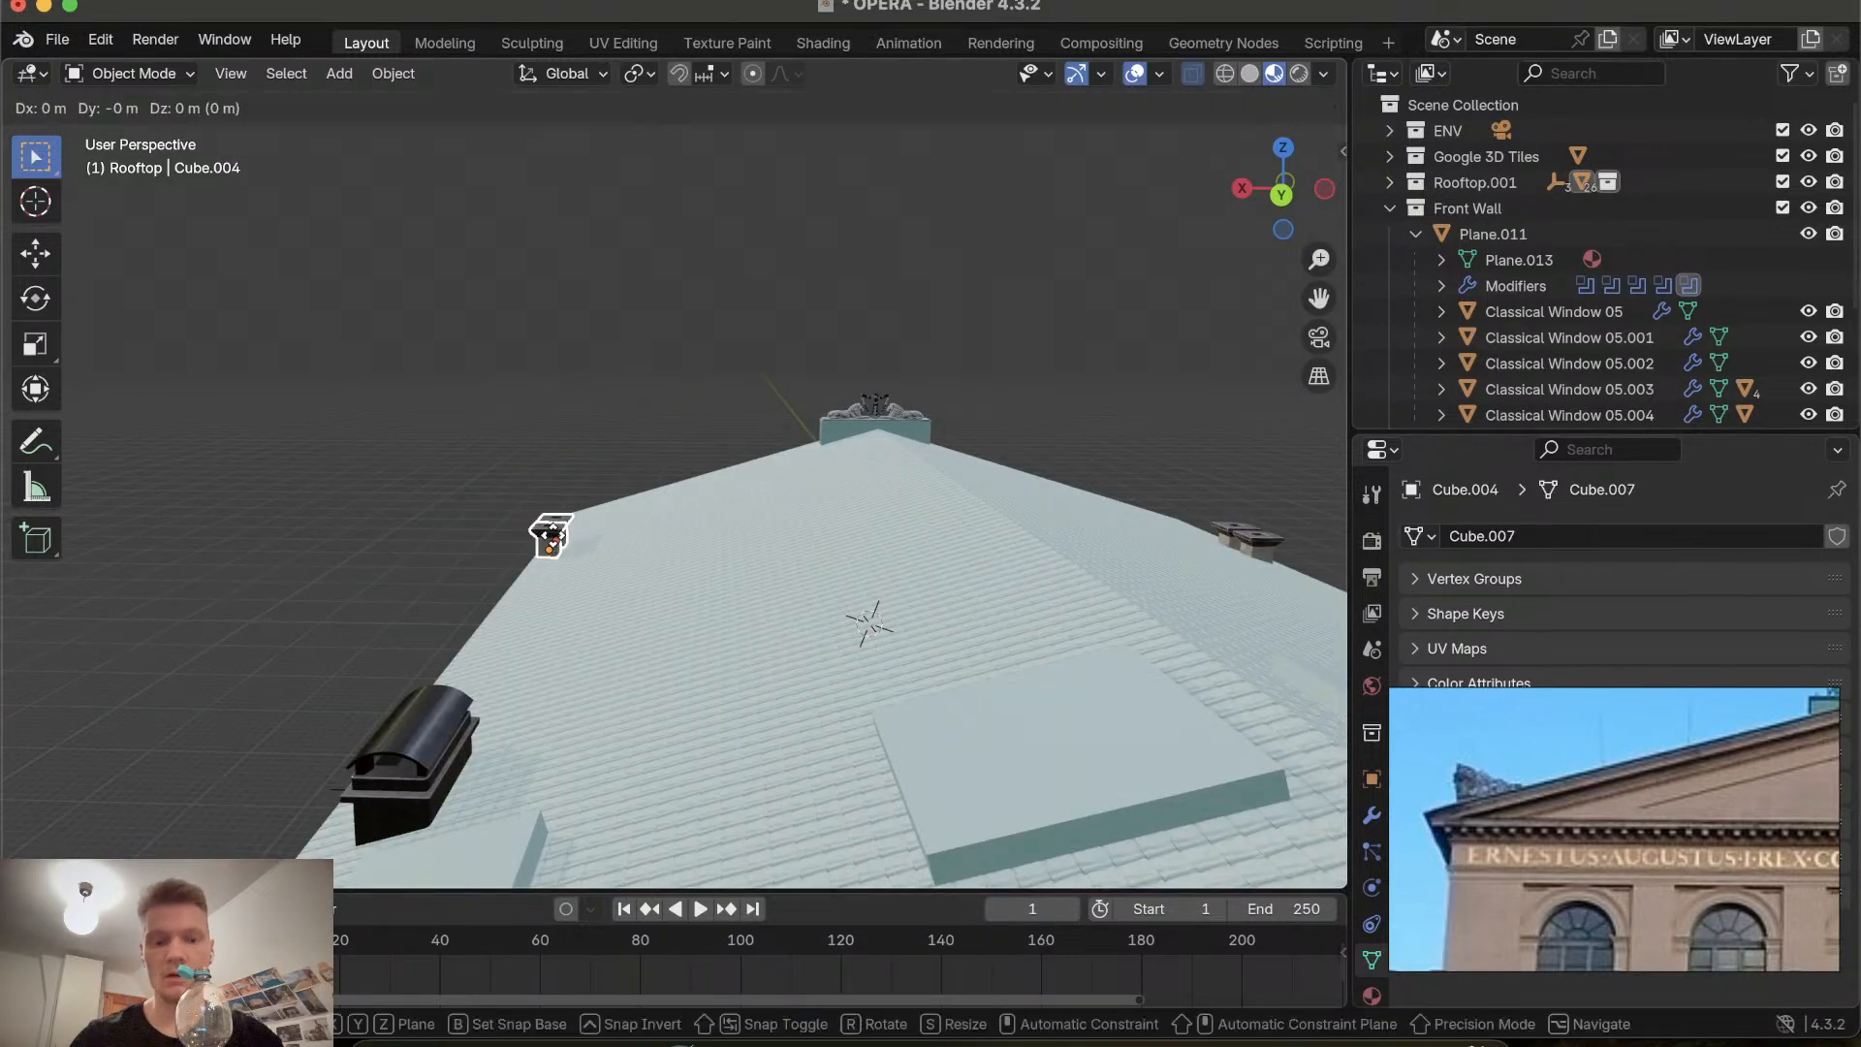
key(x)
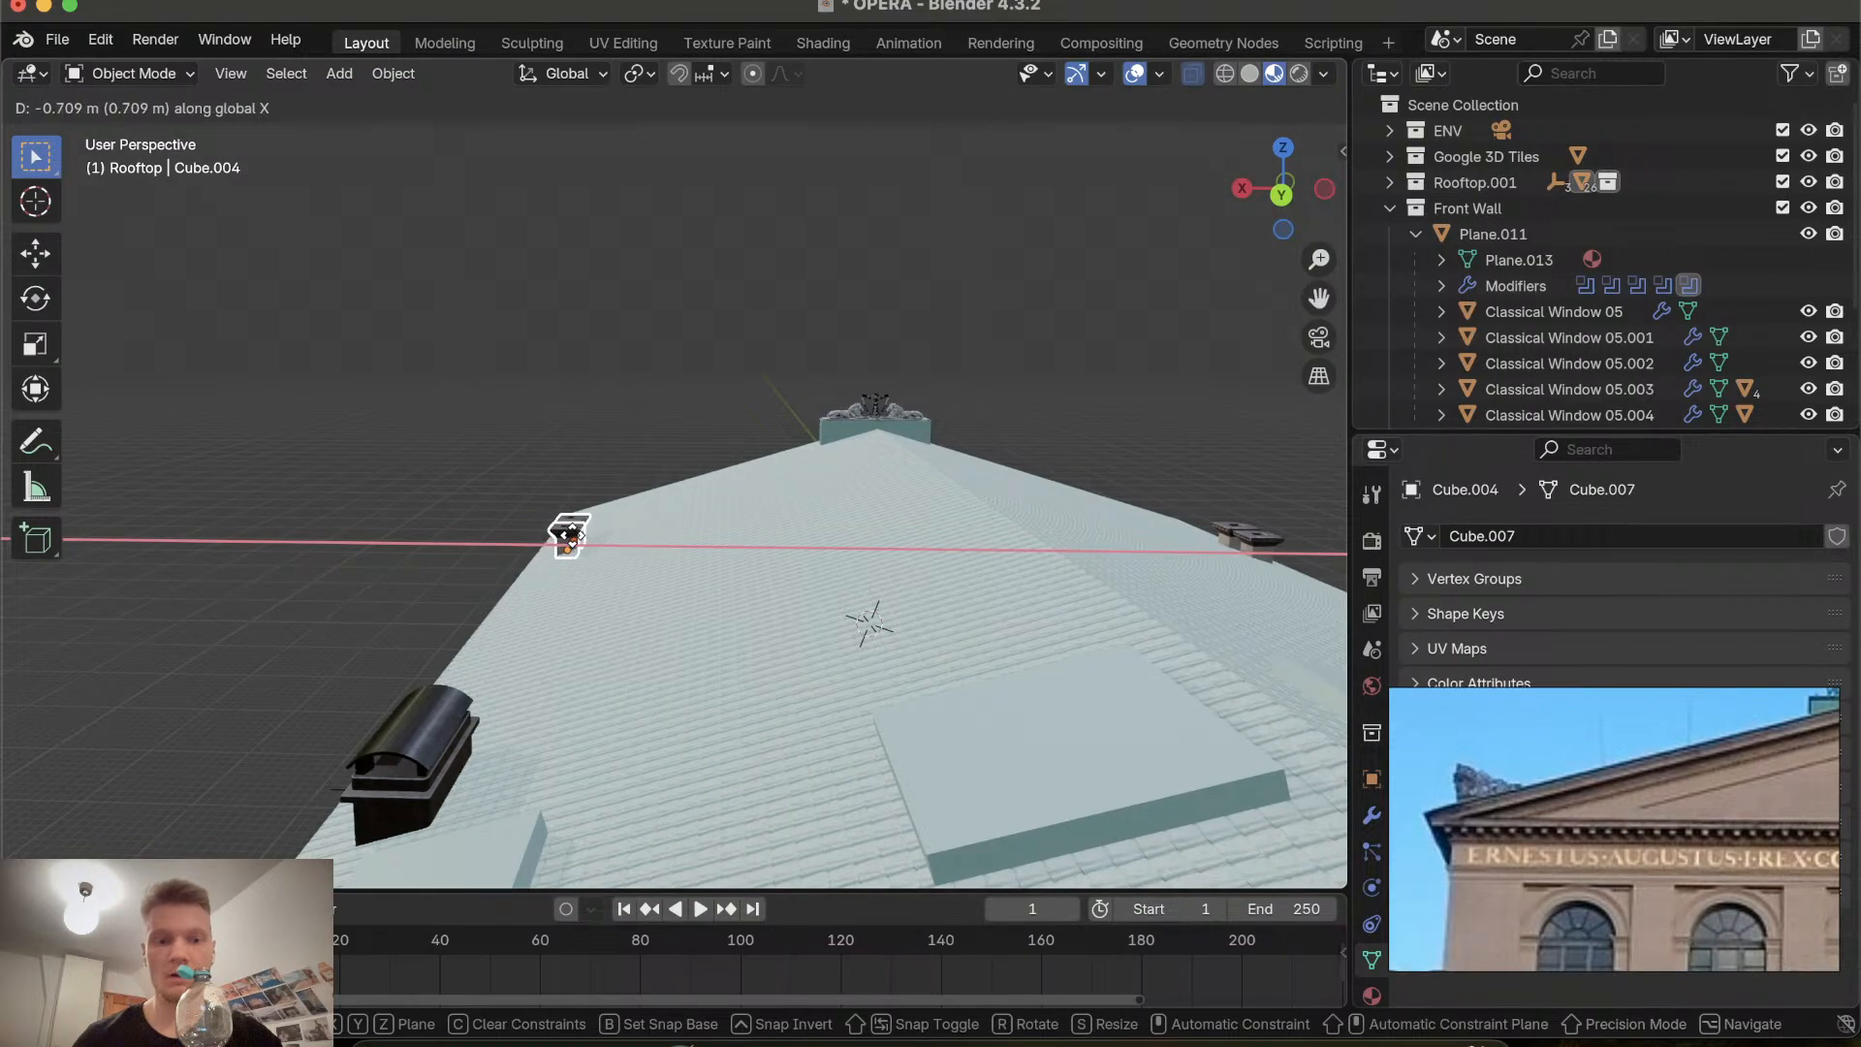
click(574, 543)
Lower the slanted roof panel beside the left chimney about 0.089 m along the Z axis.
scroll(648, 556, up, 5)
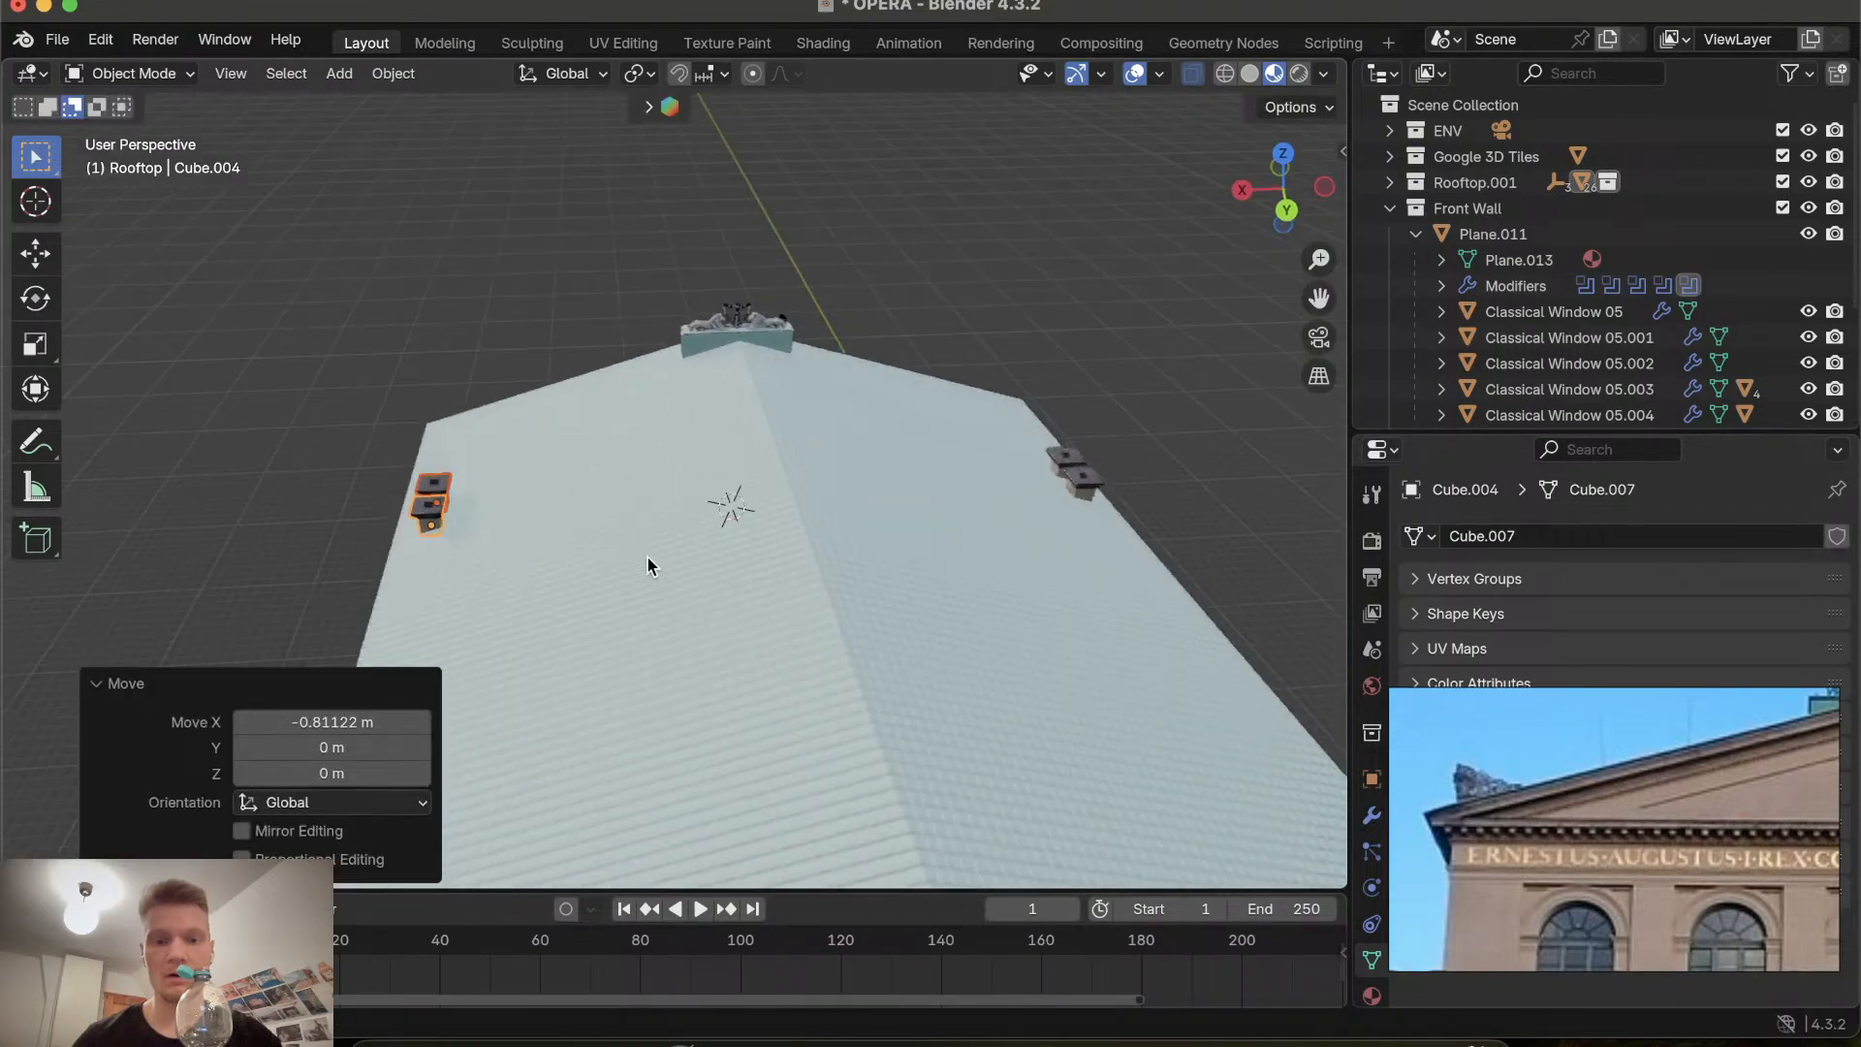
scroll(647, 556, down, 3)
scroll(647, 557, down, 5)
scroll(647, 557, down, 5)
scroll(648, 557, up, 3)
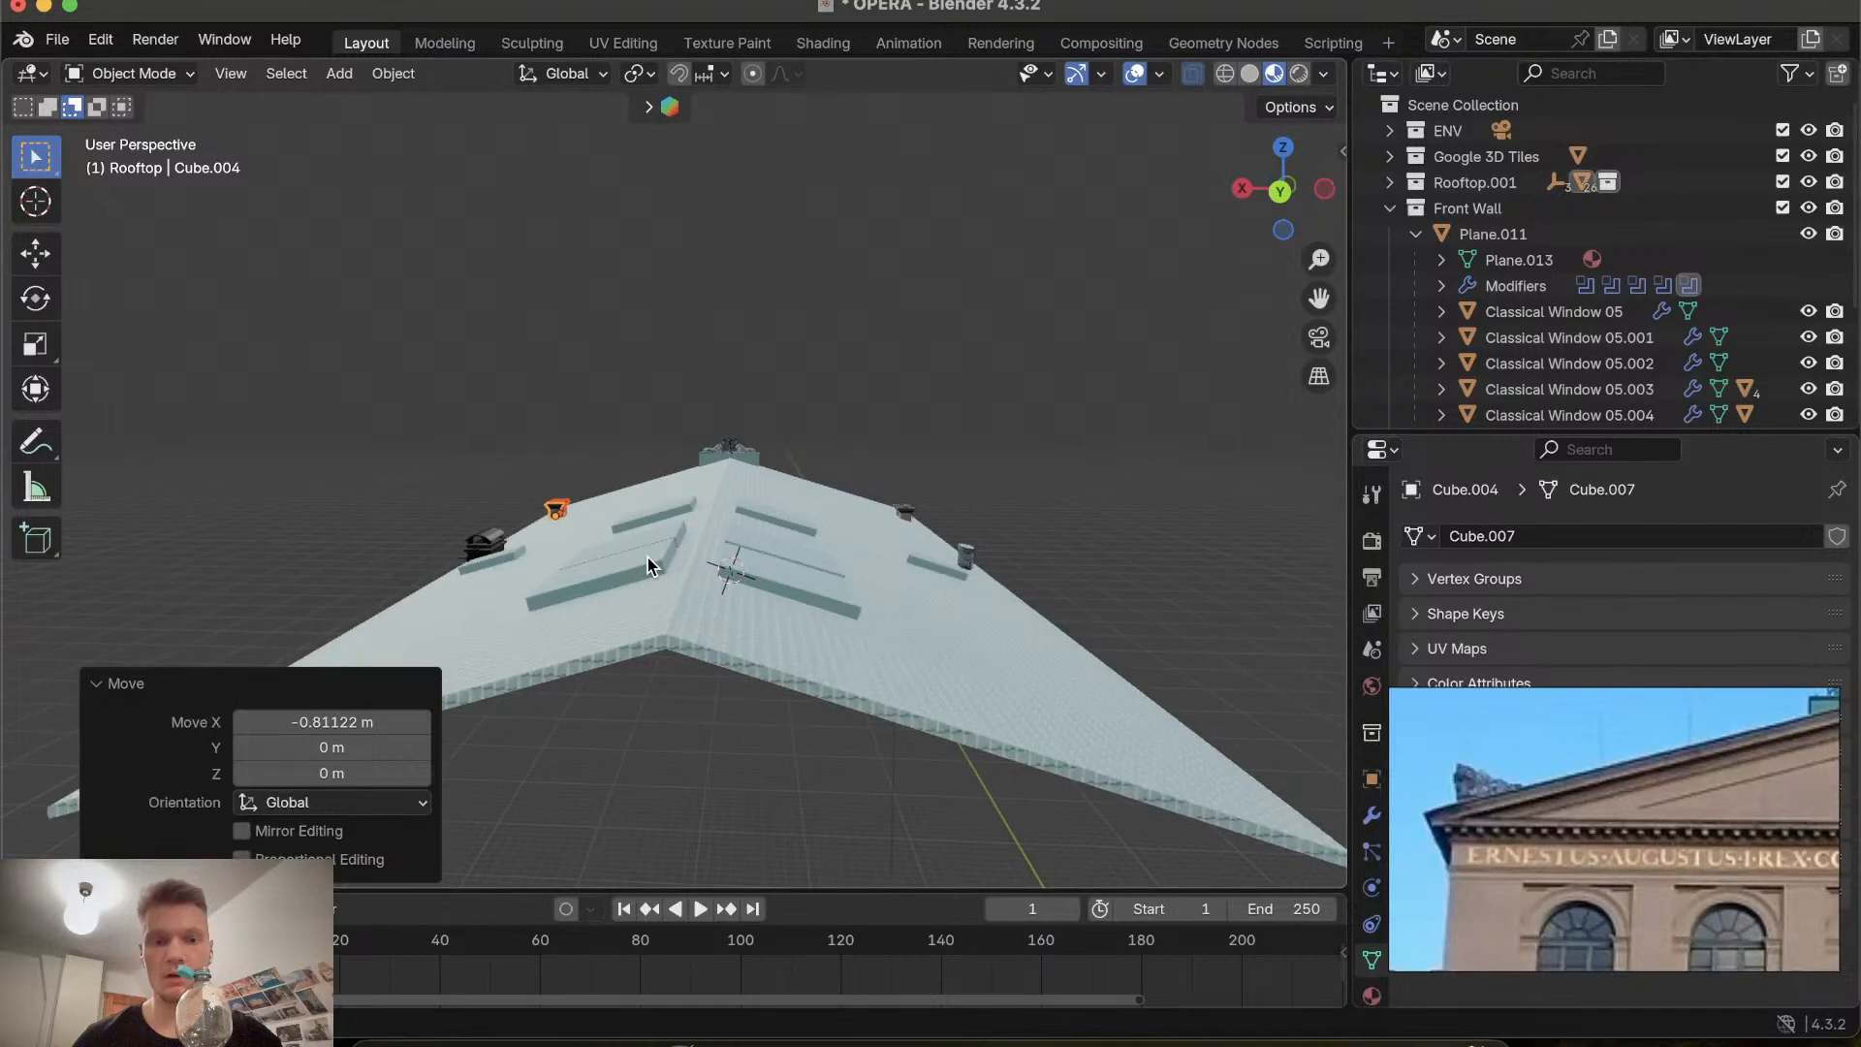
click(1282, 187)
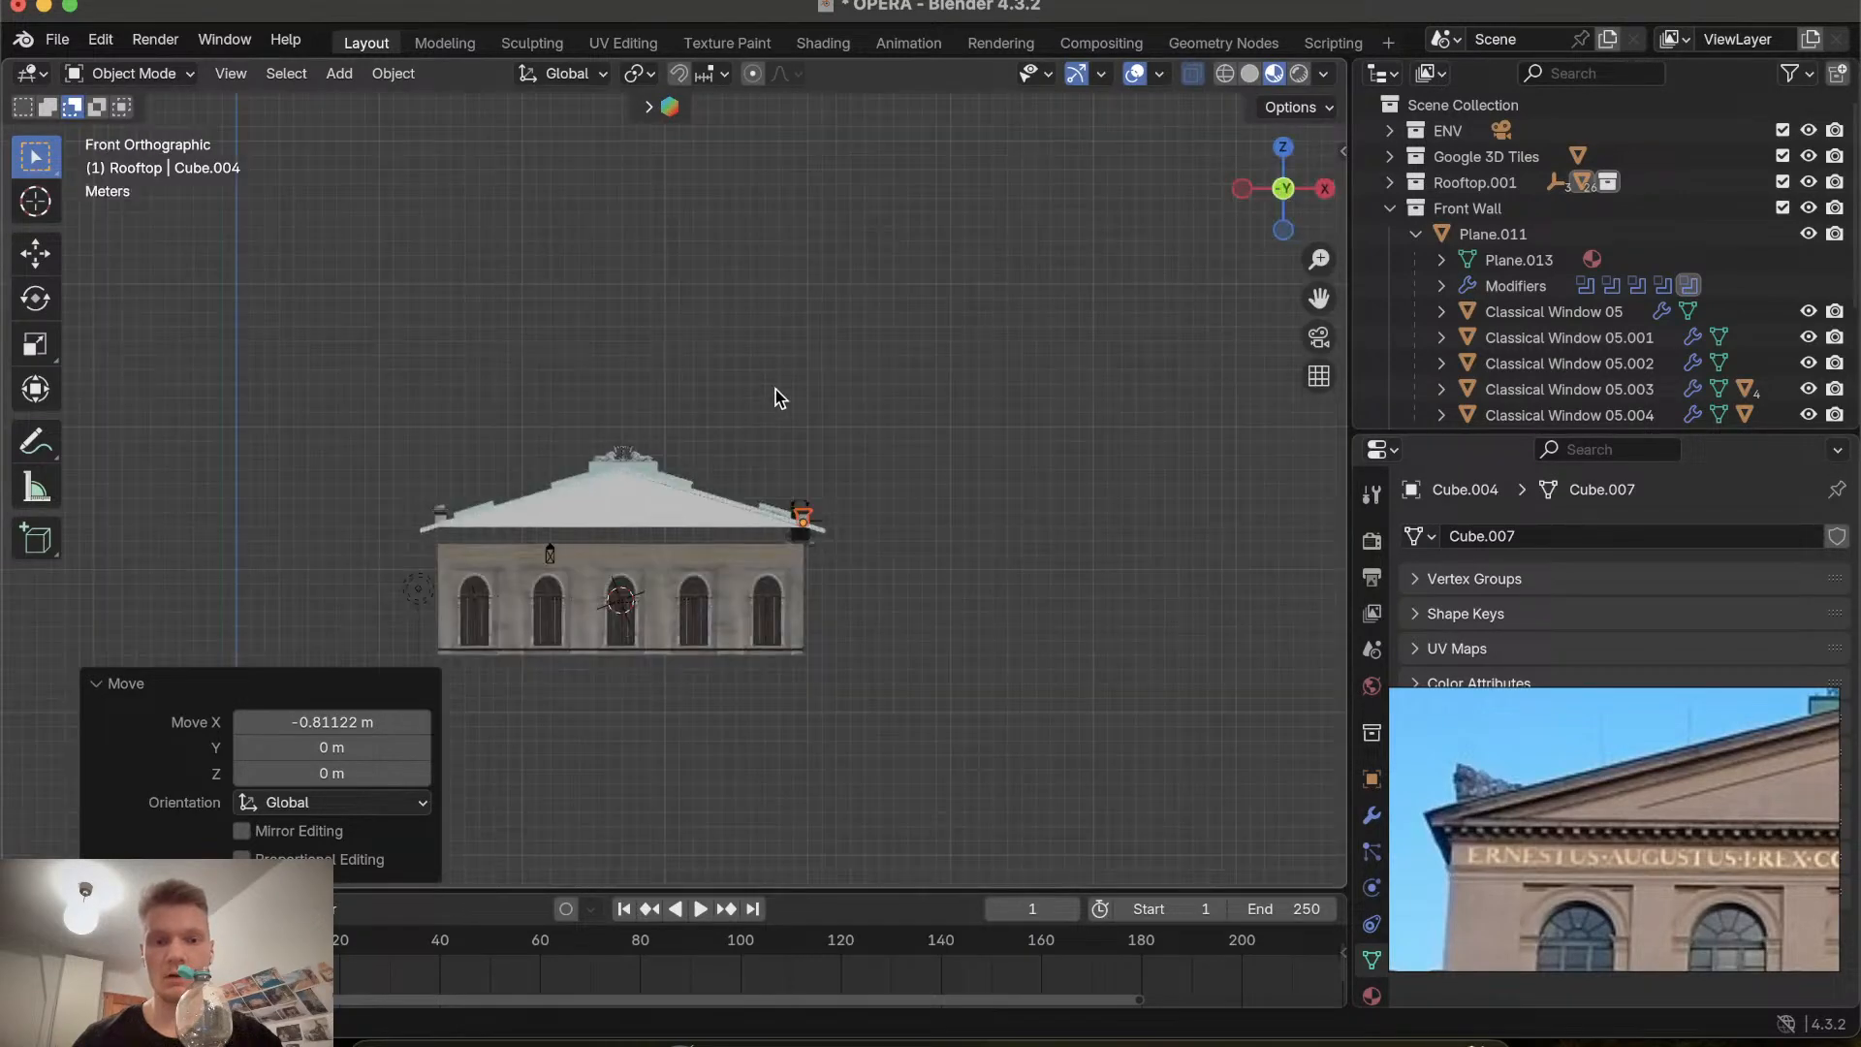
click(1283, 188)
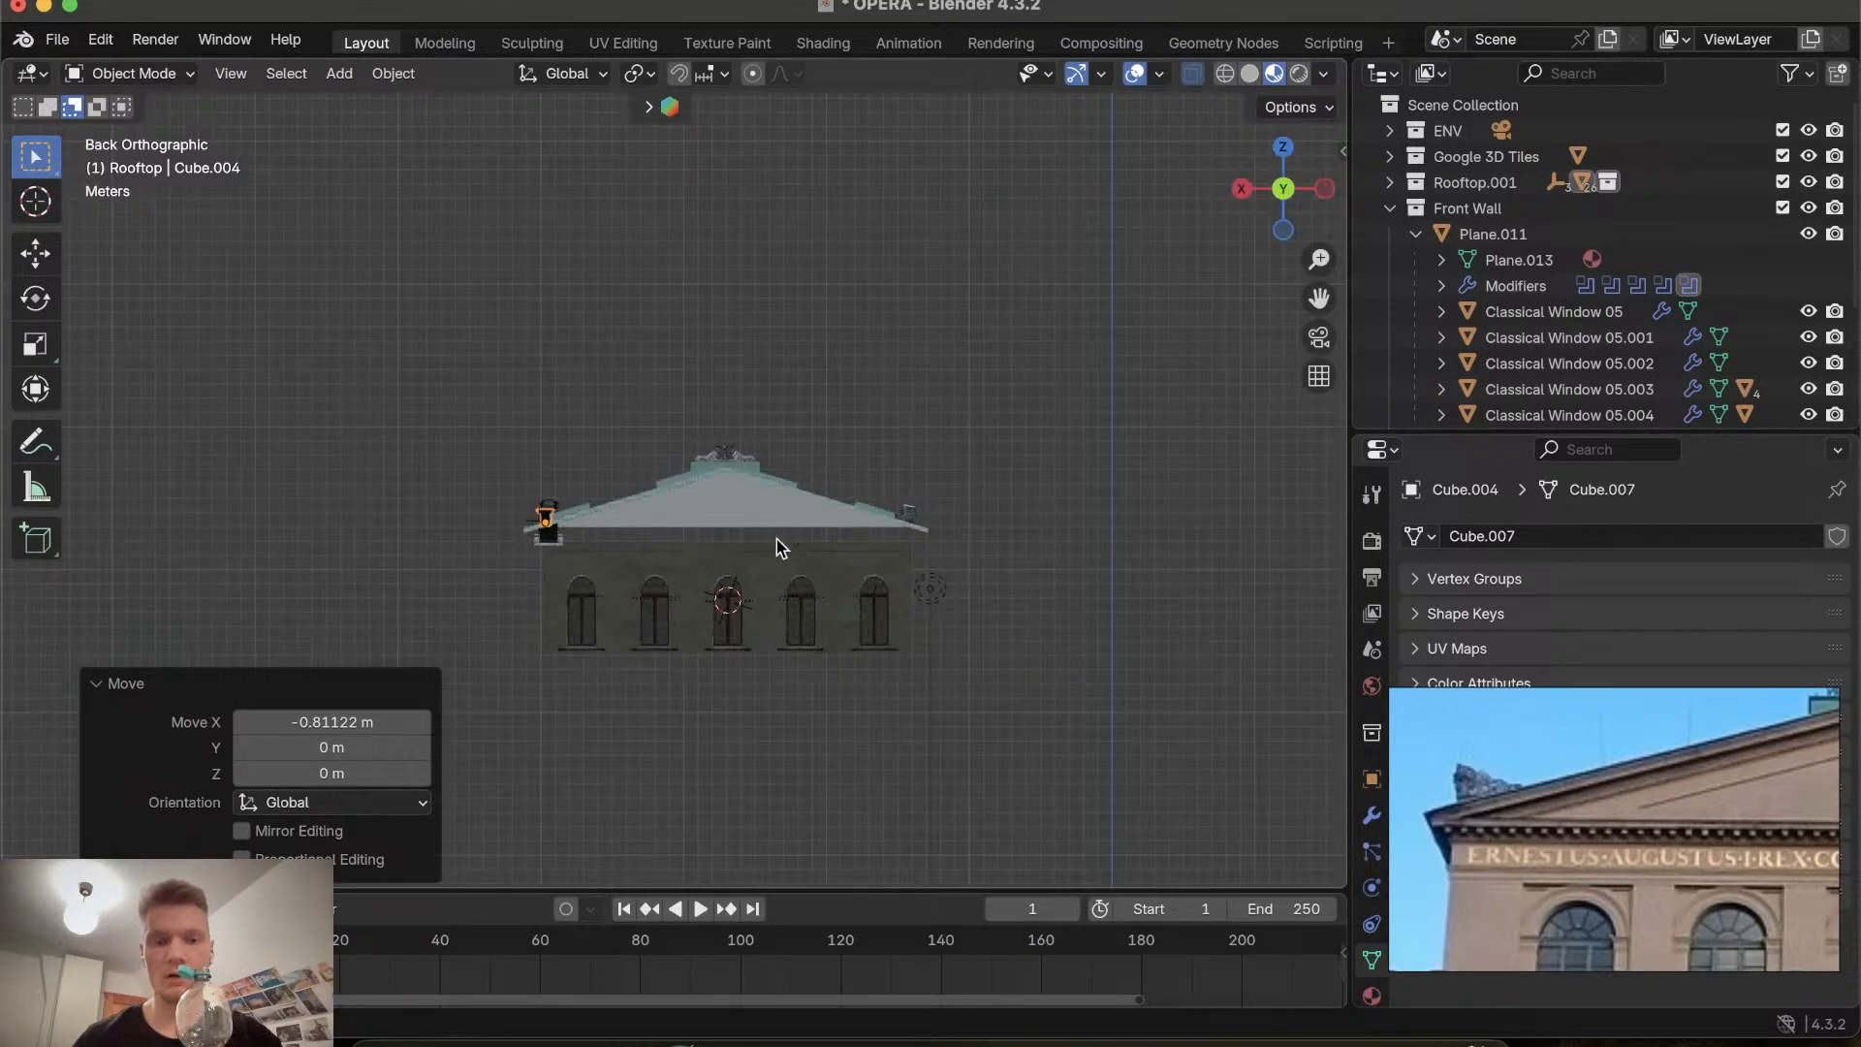
scroll(776, 539, up, 3)
scroll(777, 539, up, 8)
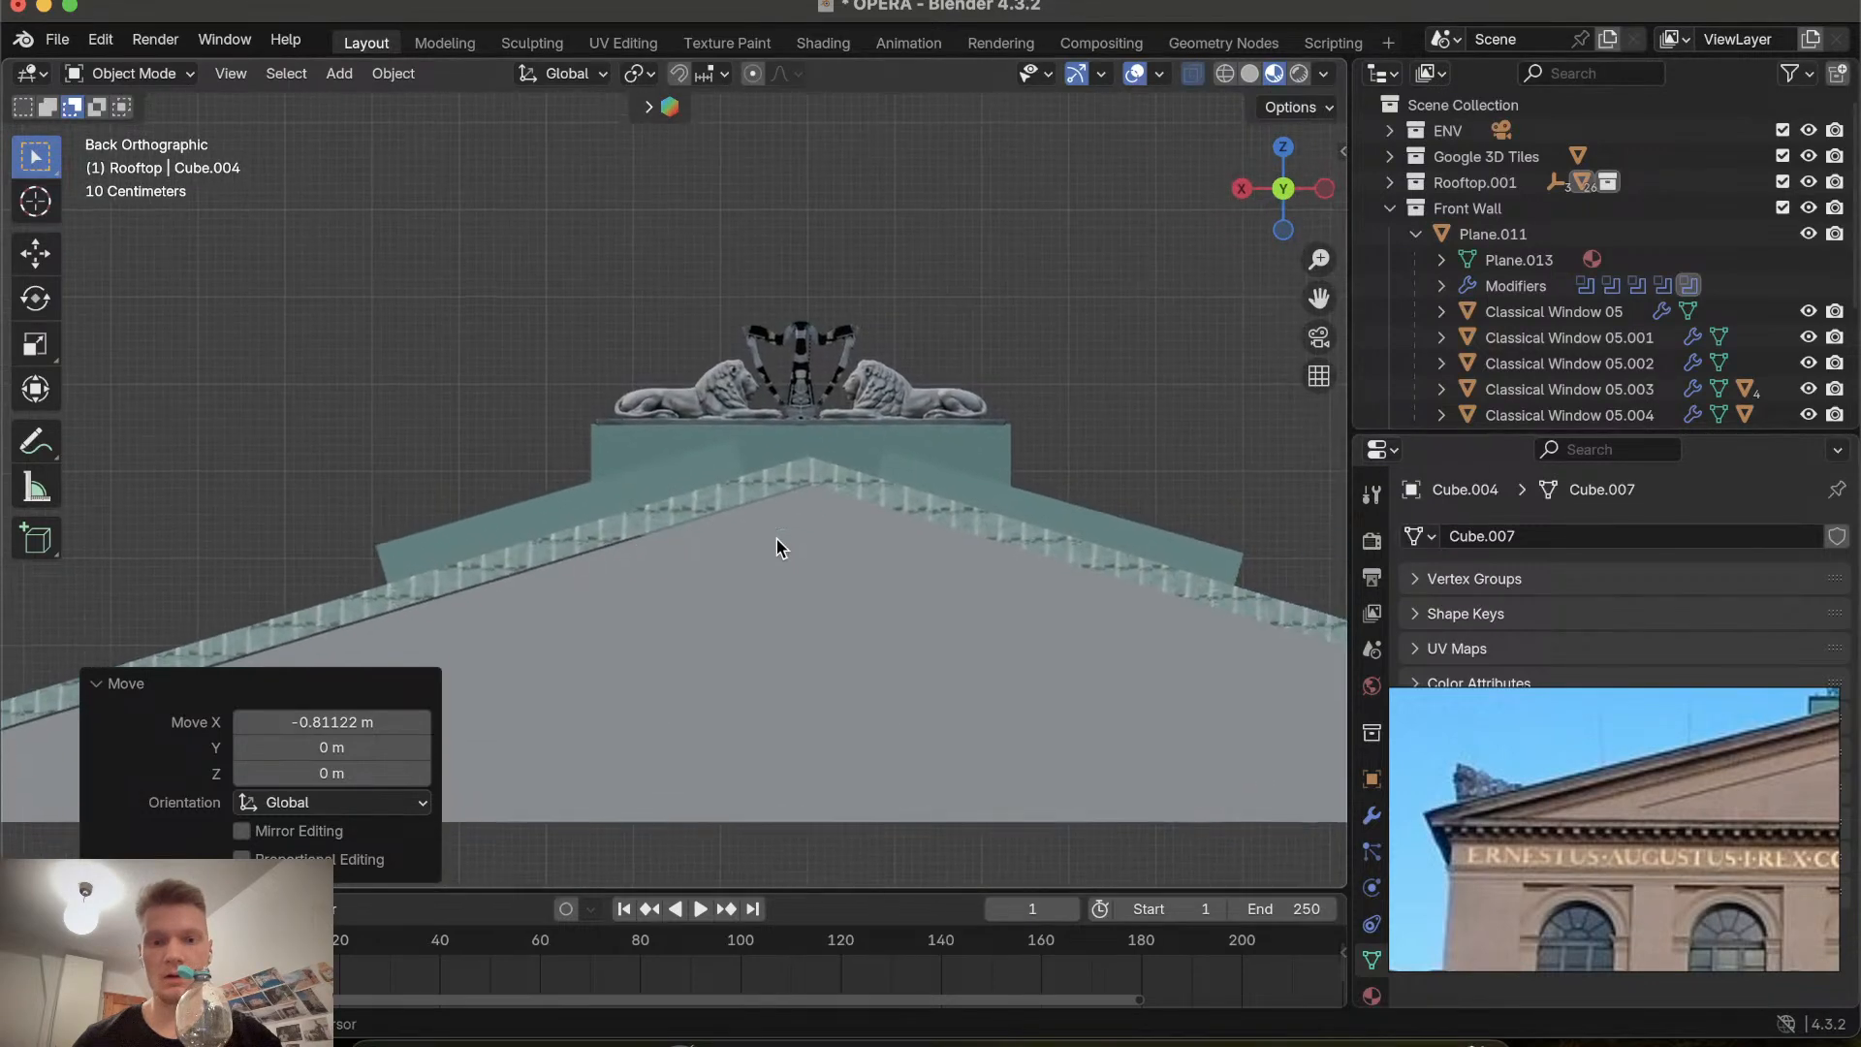
scroll(776, 539, left, 5)
click(517, 546)
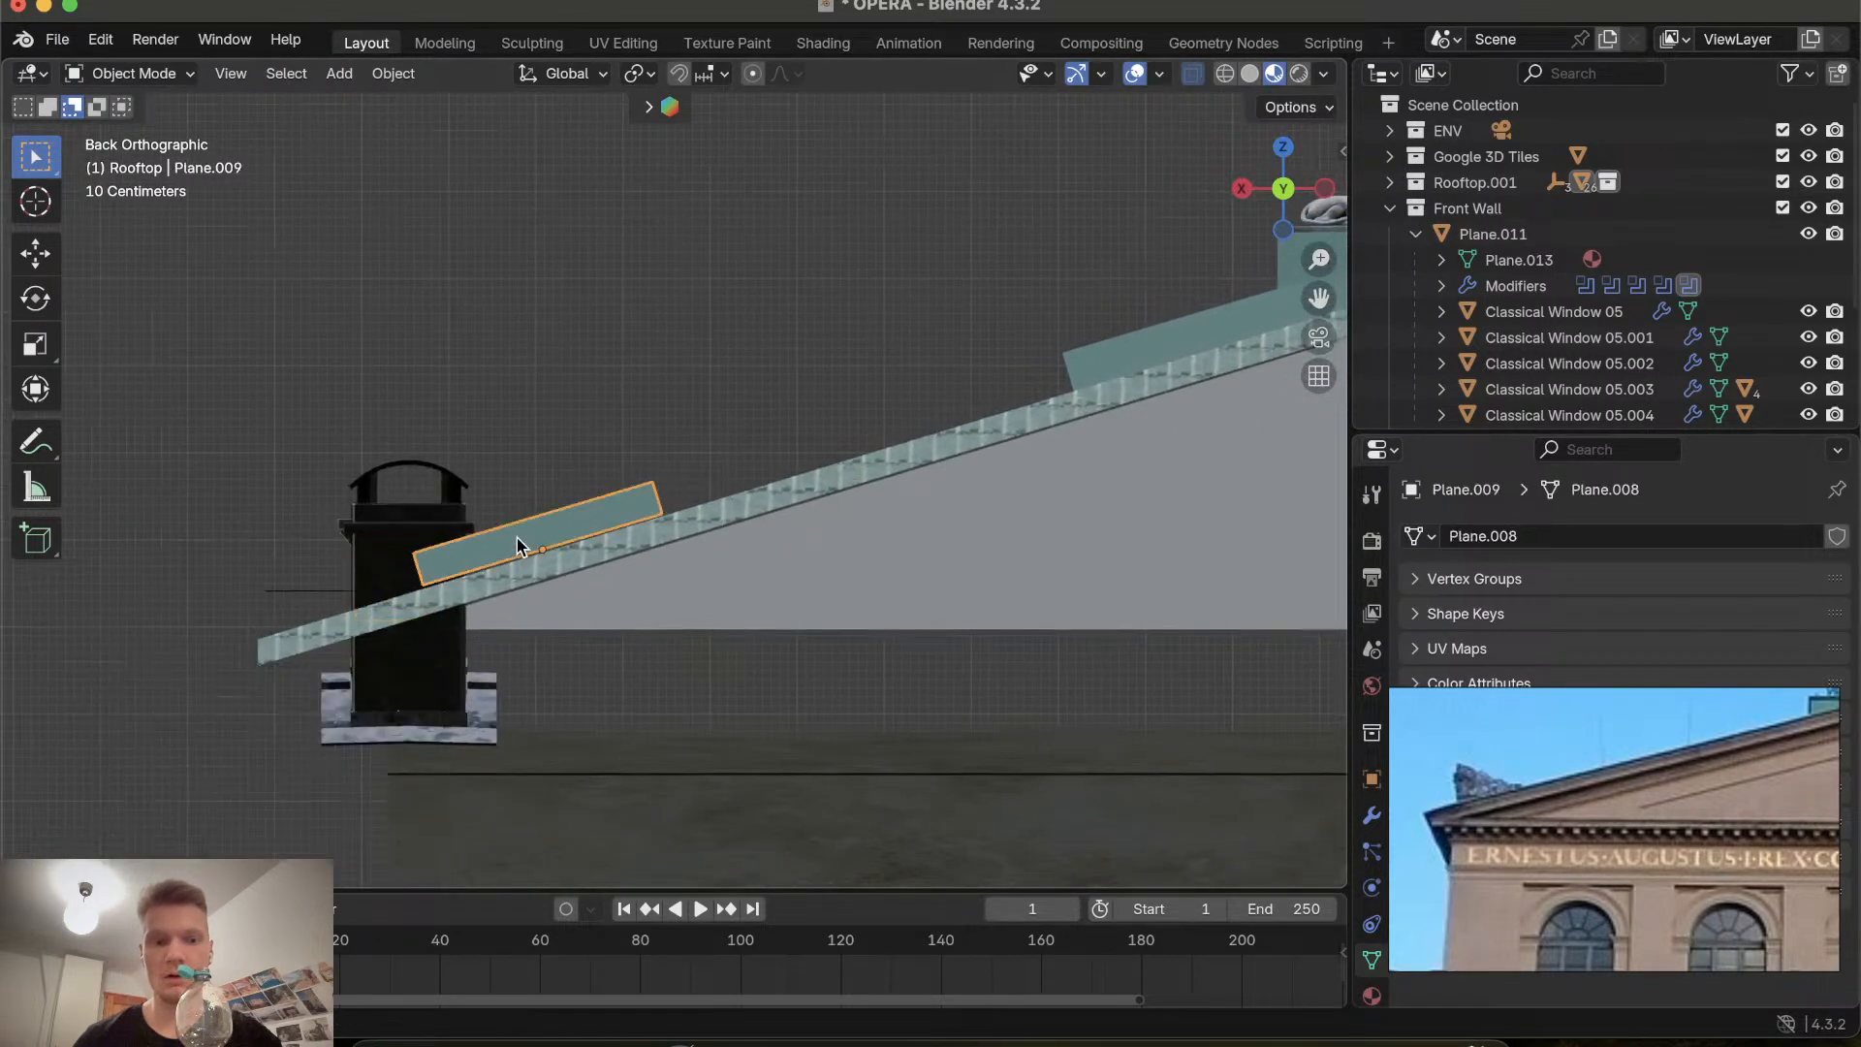
key(g)
key(z)
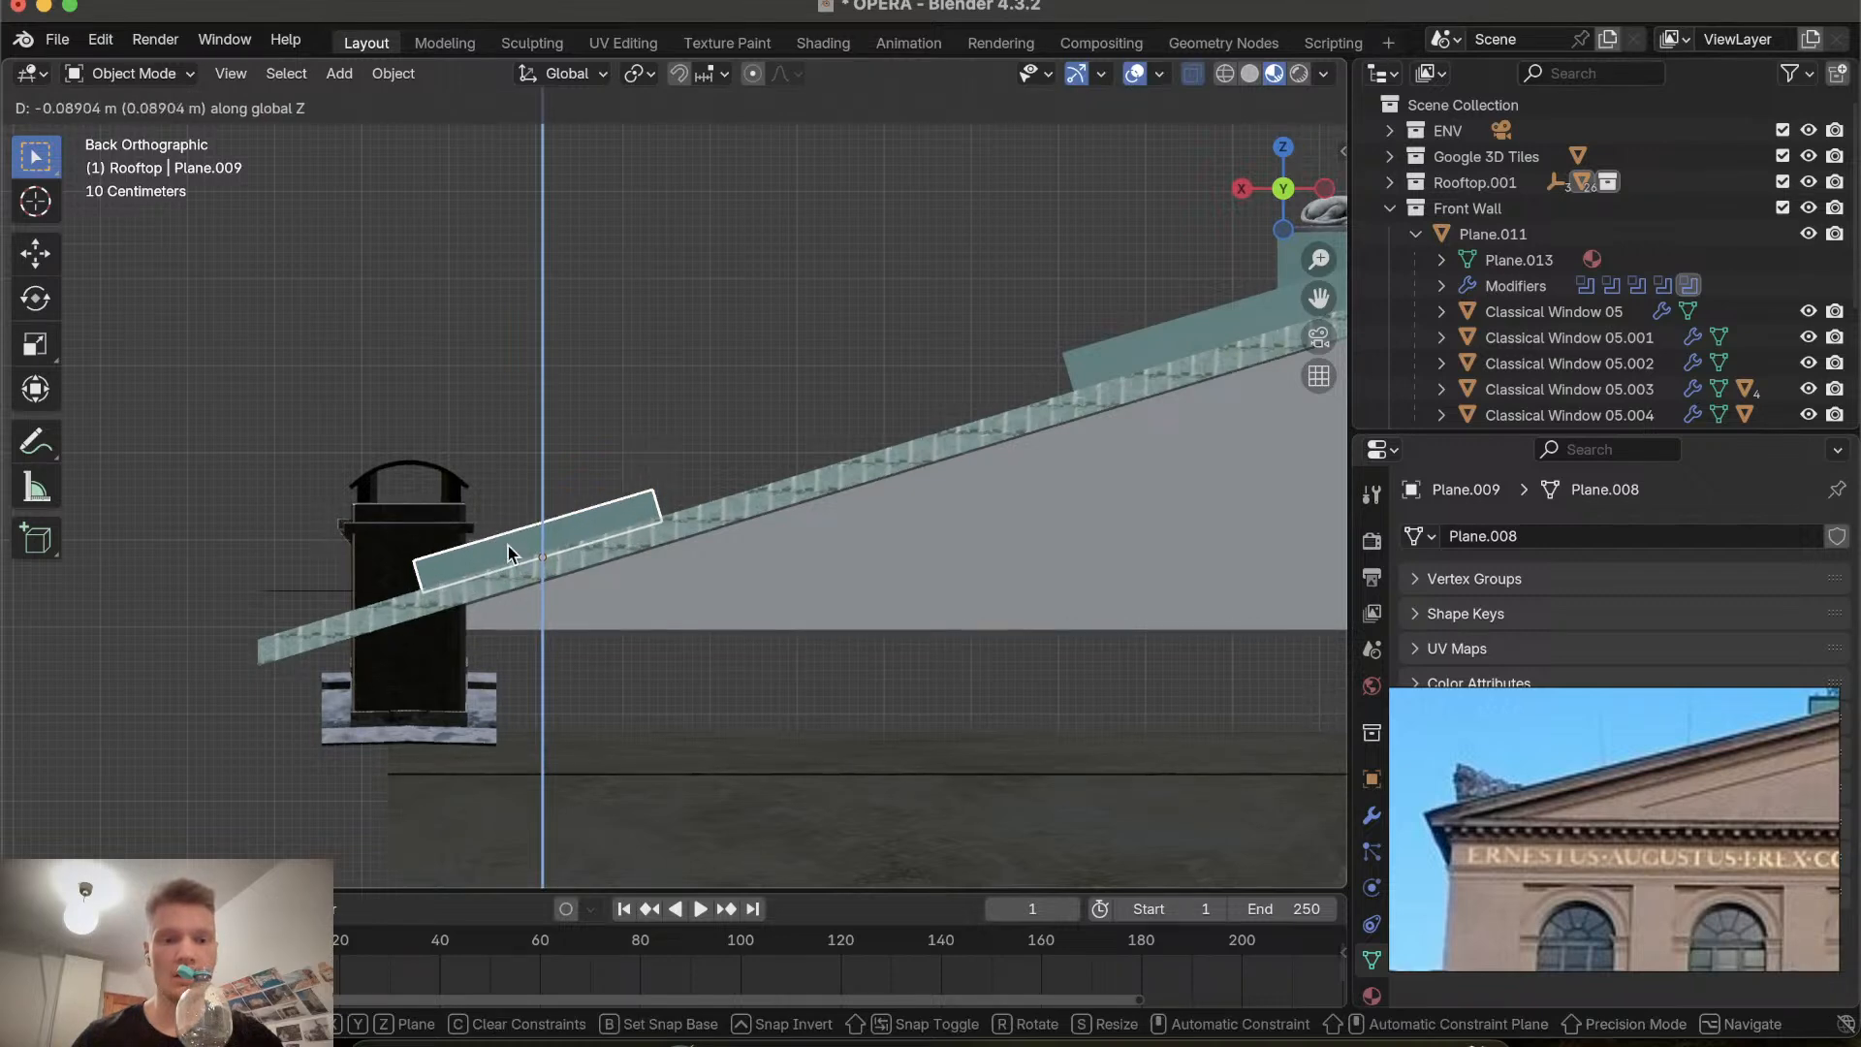
click(511, 554)
Save the blend file.
scroll(514, 548, right, 10)
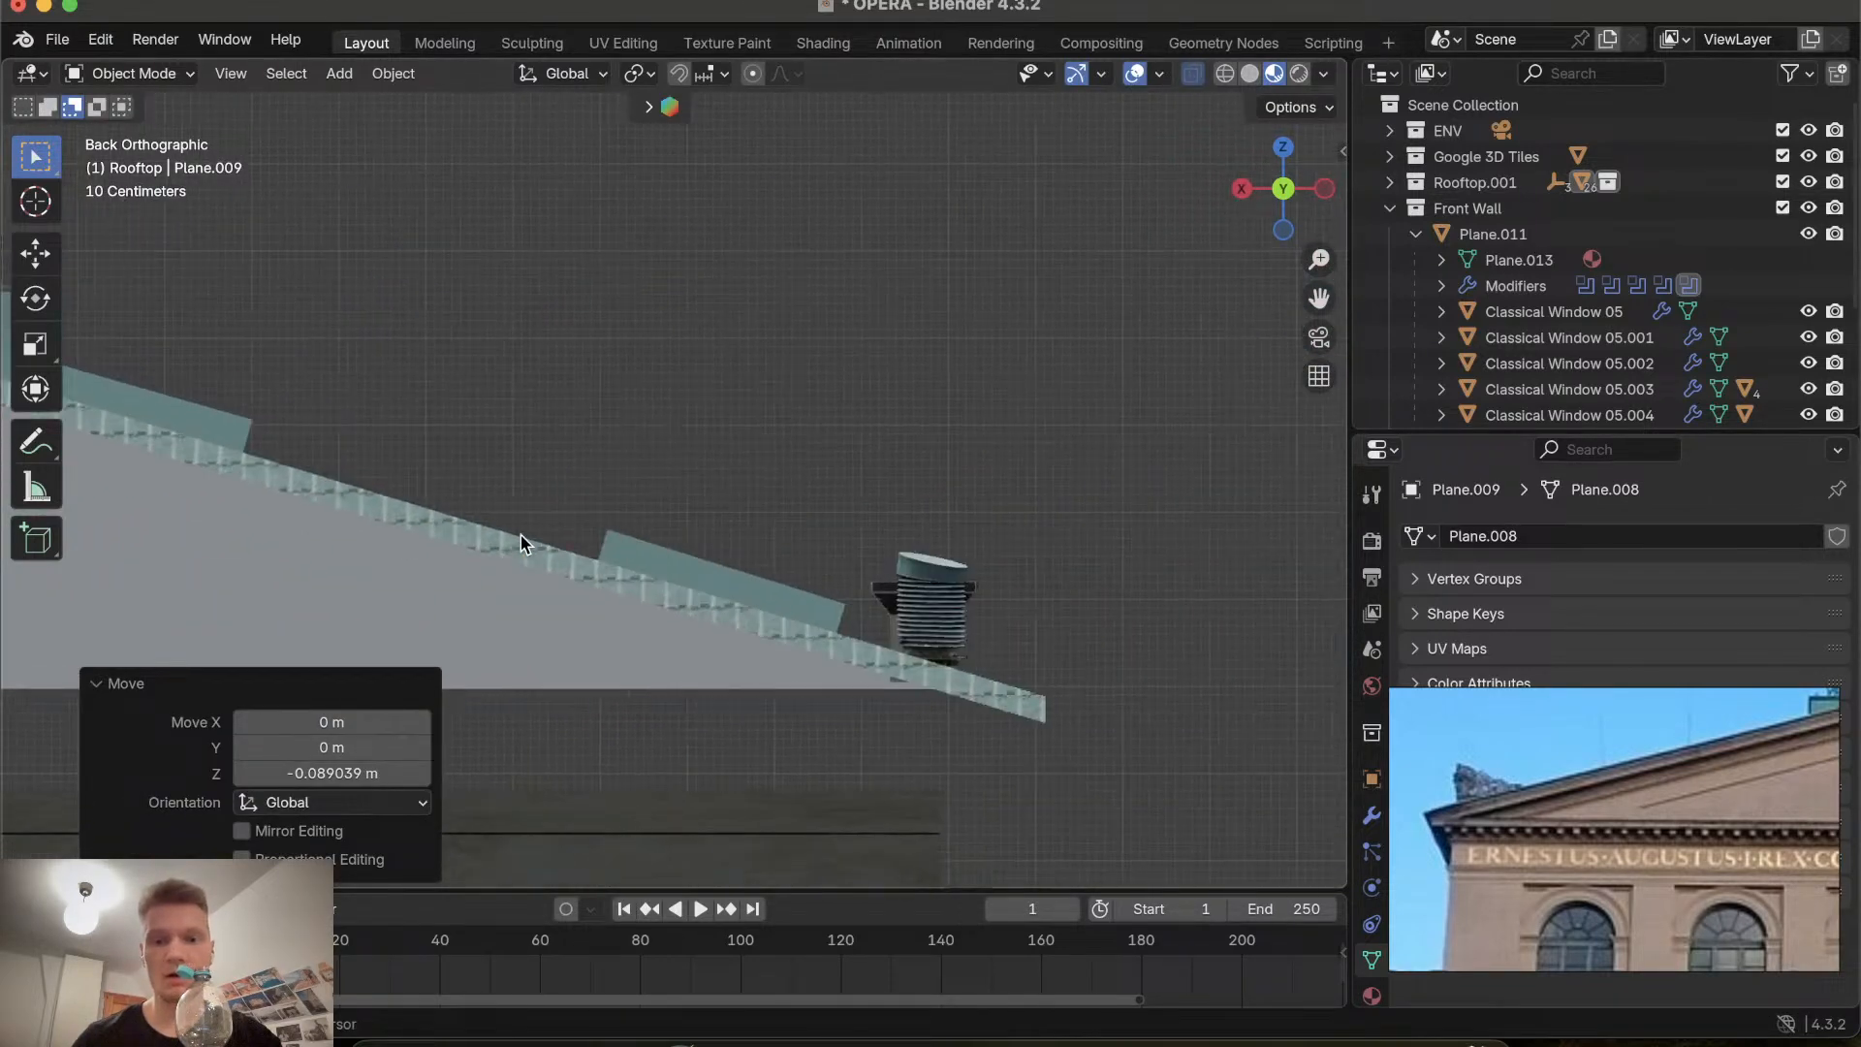
scroll(520, 535, down, 10)
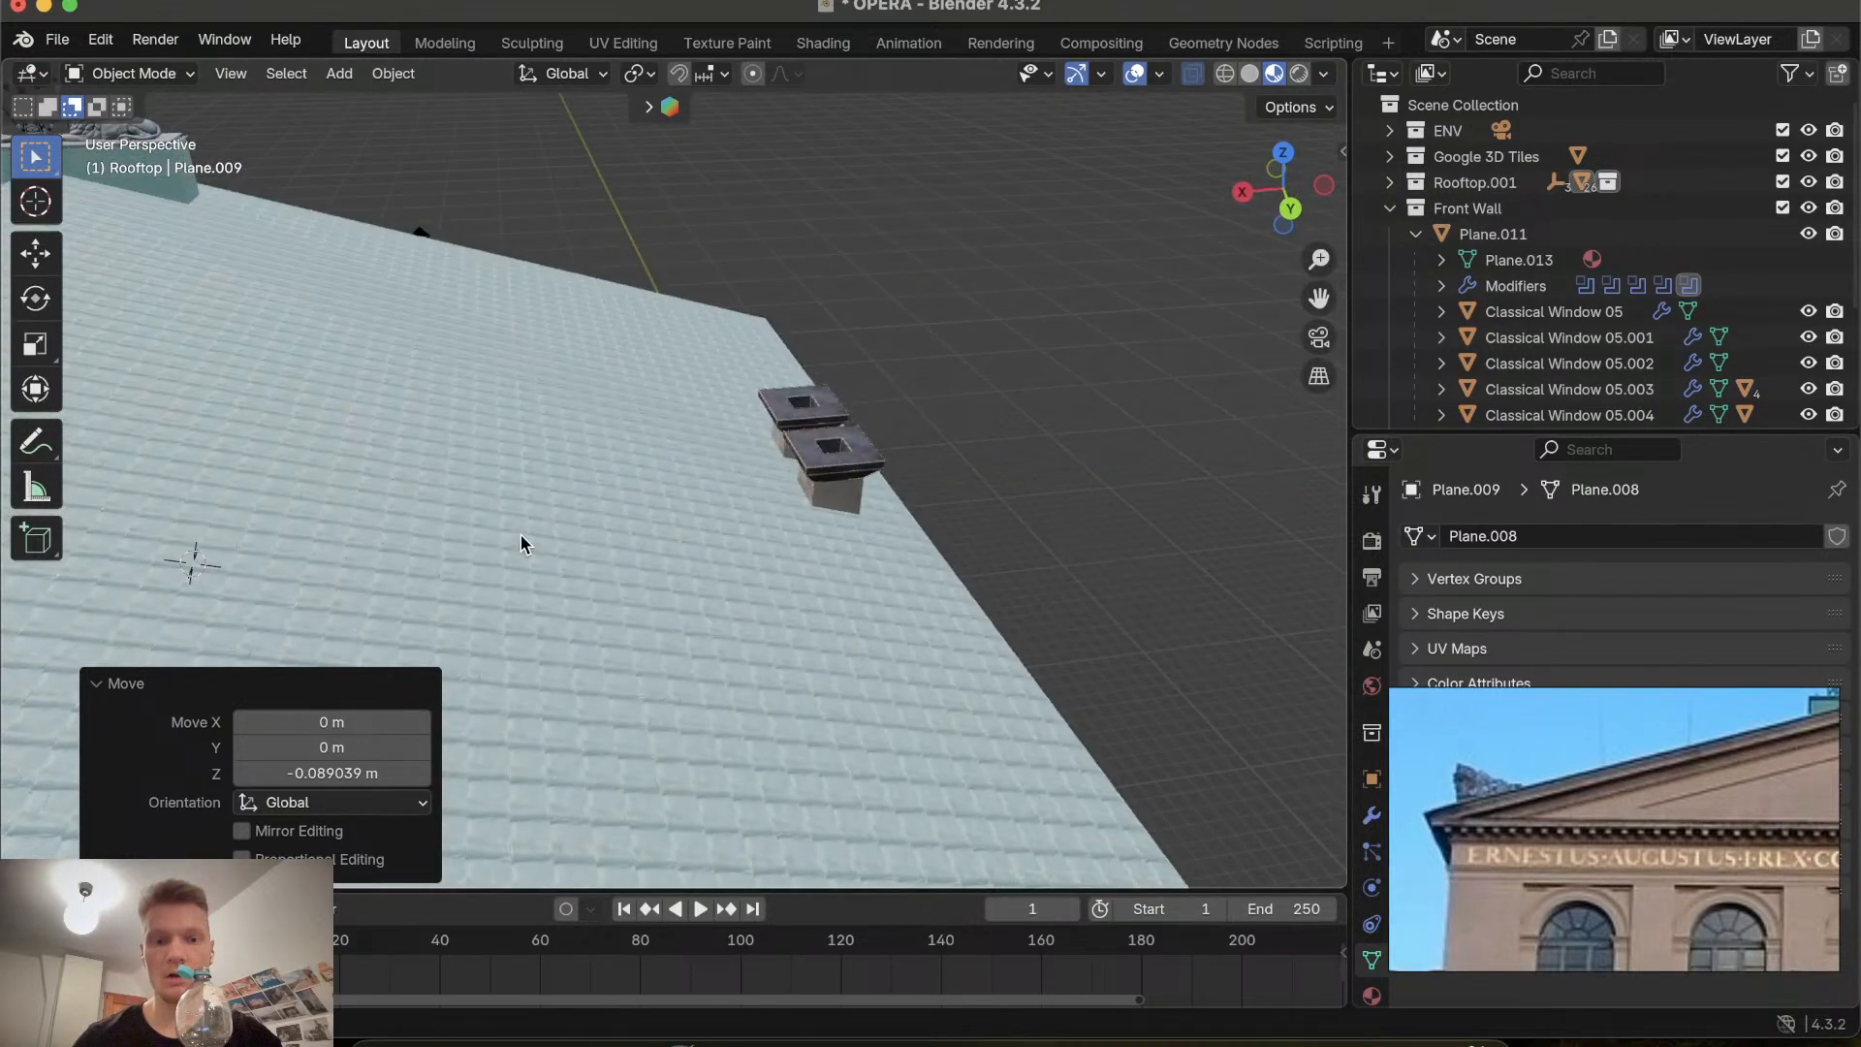
scroll(521, 535, left, 15)
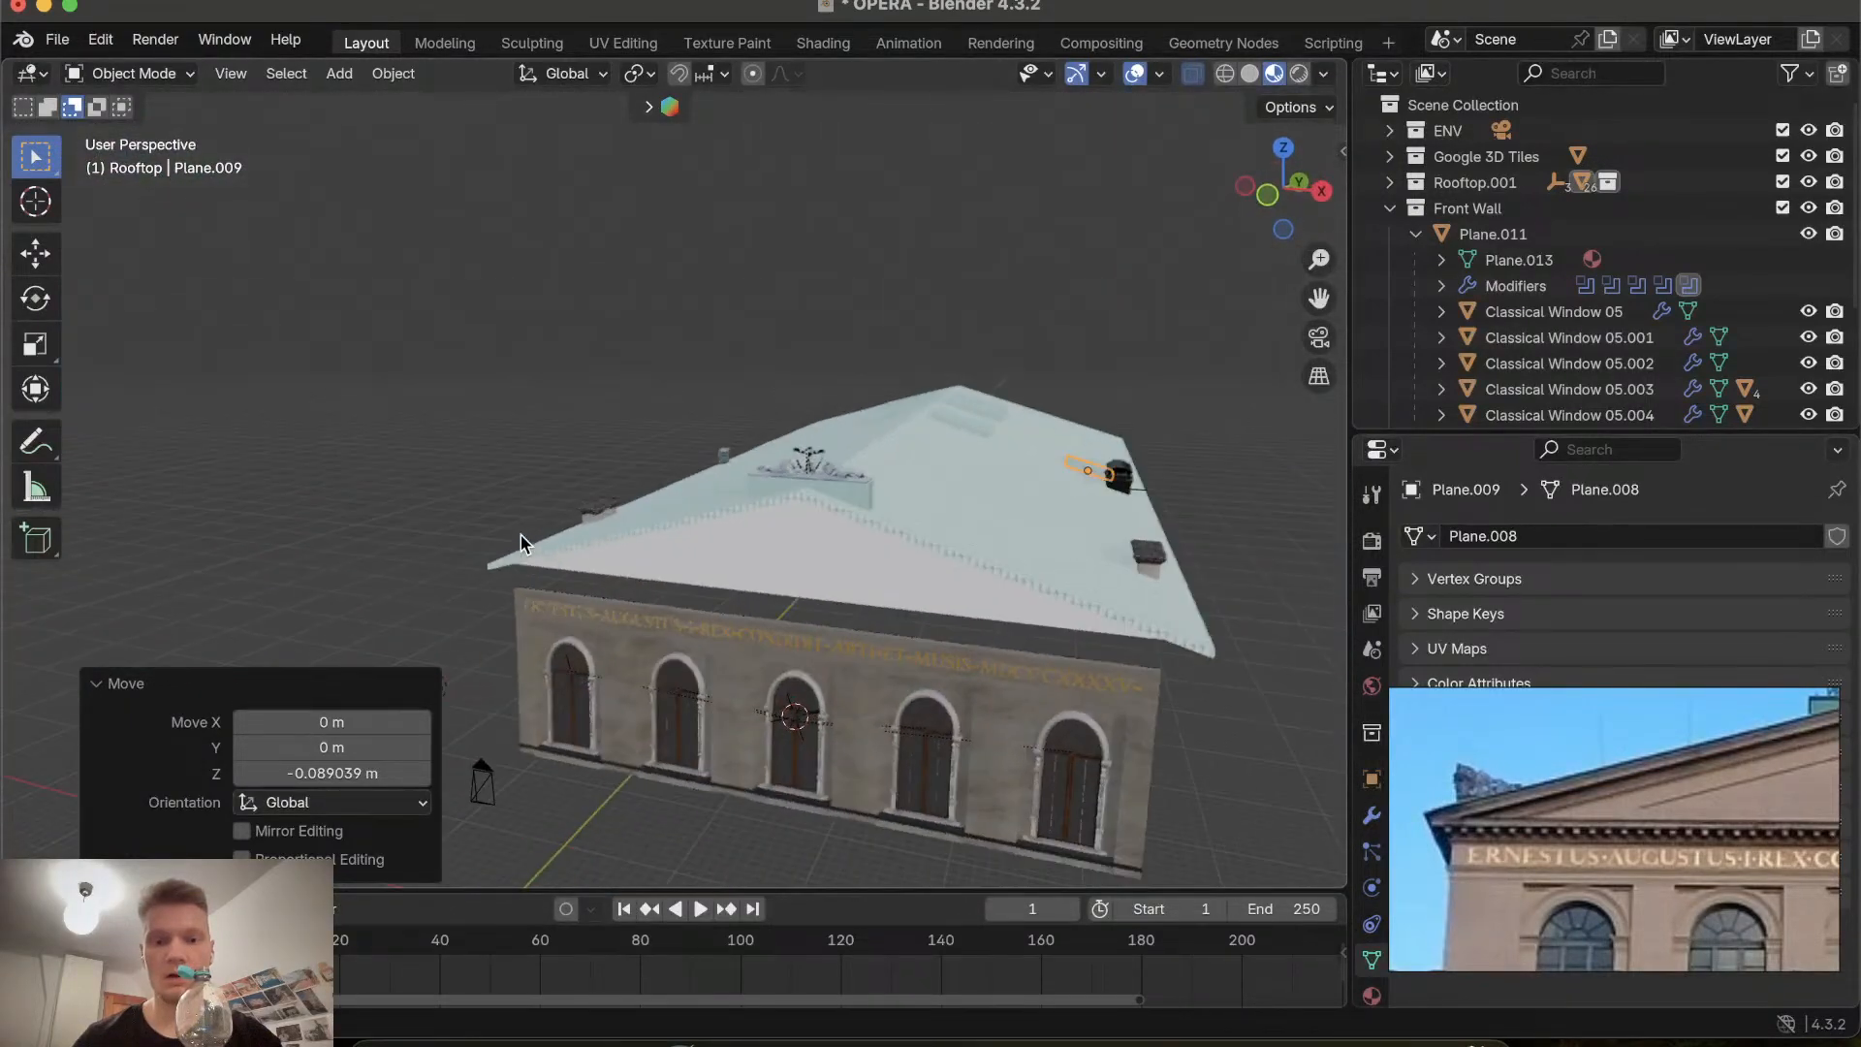
key(super+s)
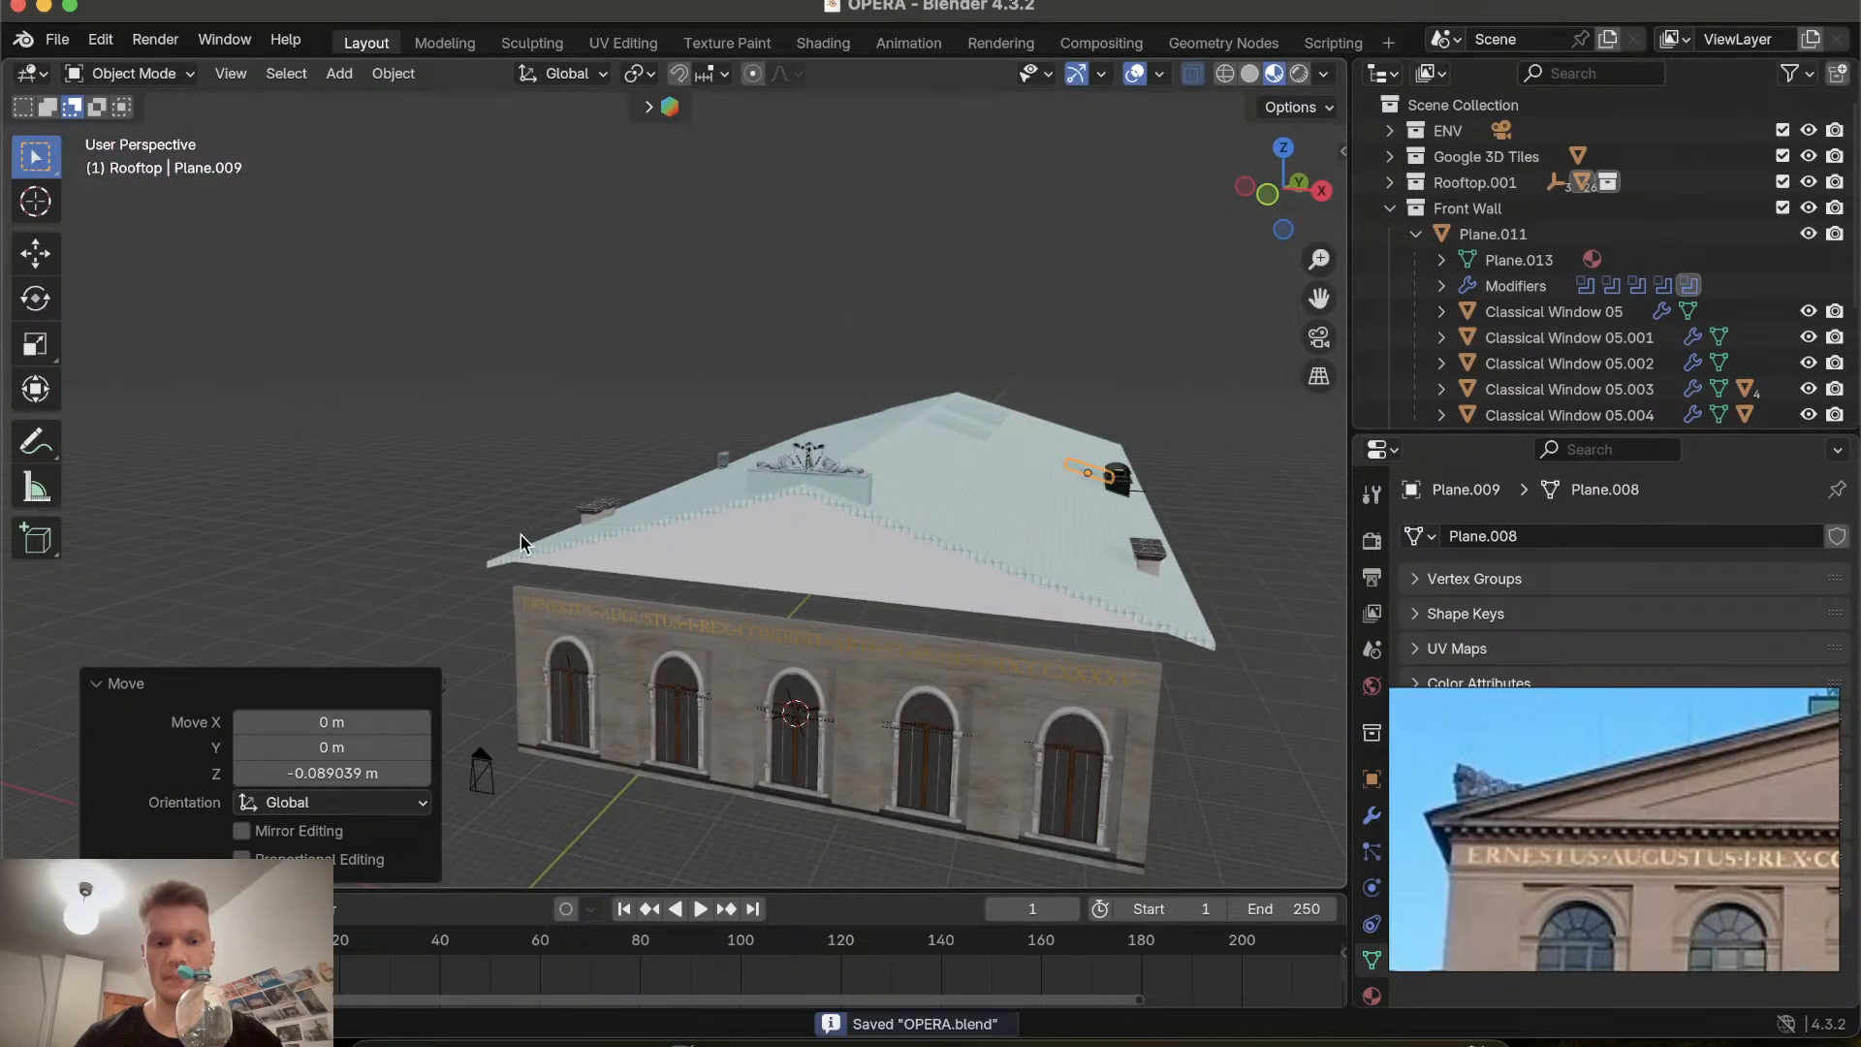
Select the gable, frame it in the view and insert a keyframe on it.
scroll(520, 535, down, 10)
scroll(520, 542, up, 10)
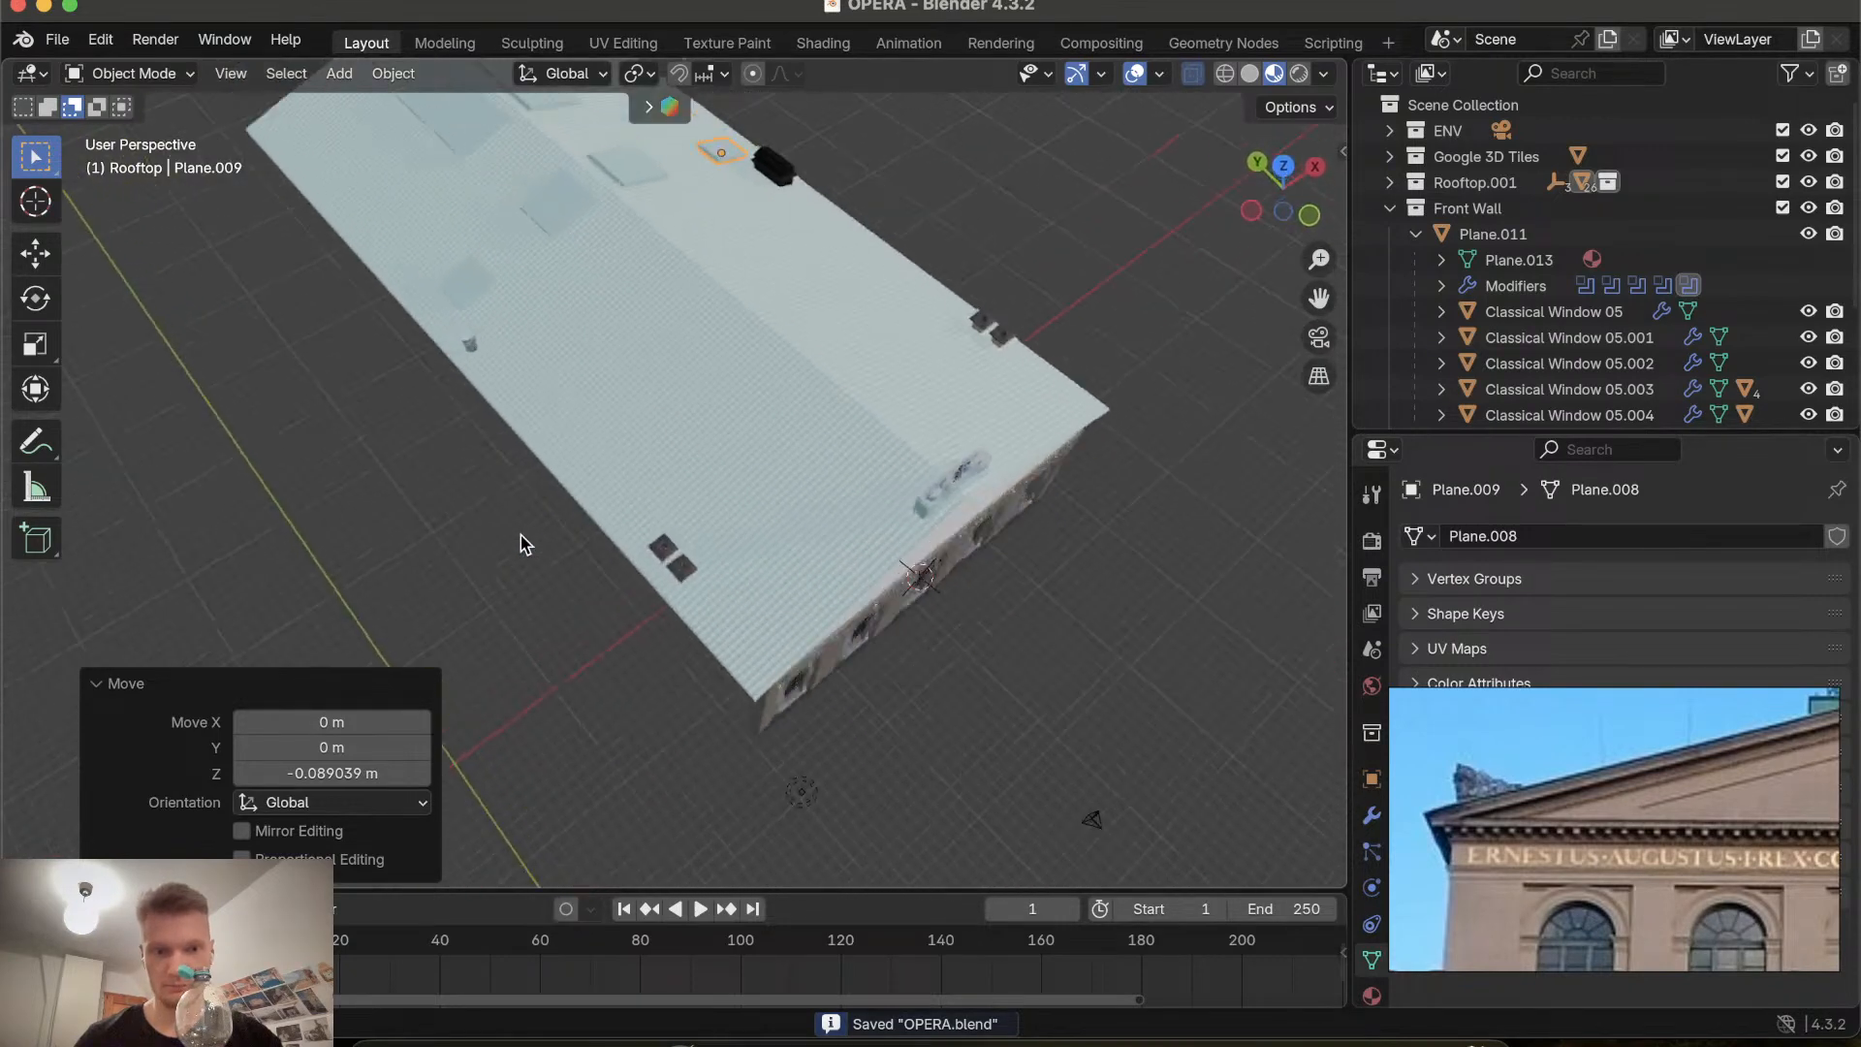
scroll(521, 542, up, 8)
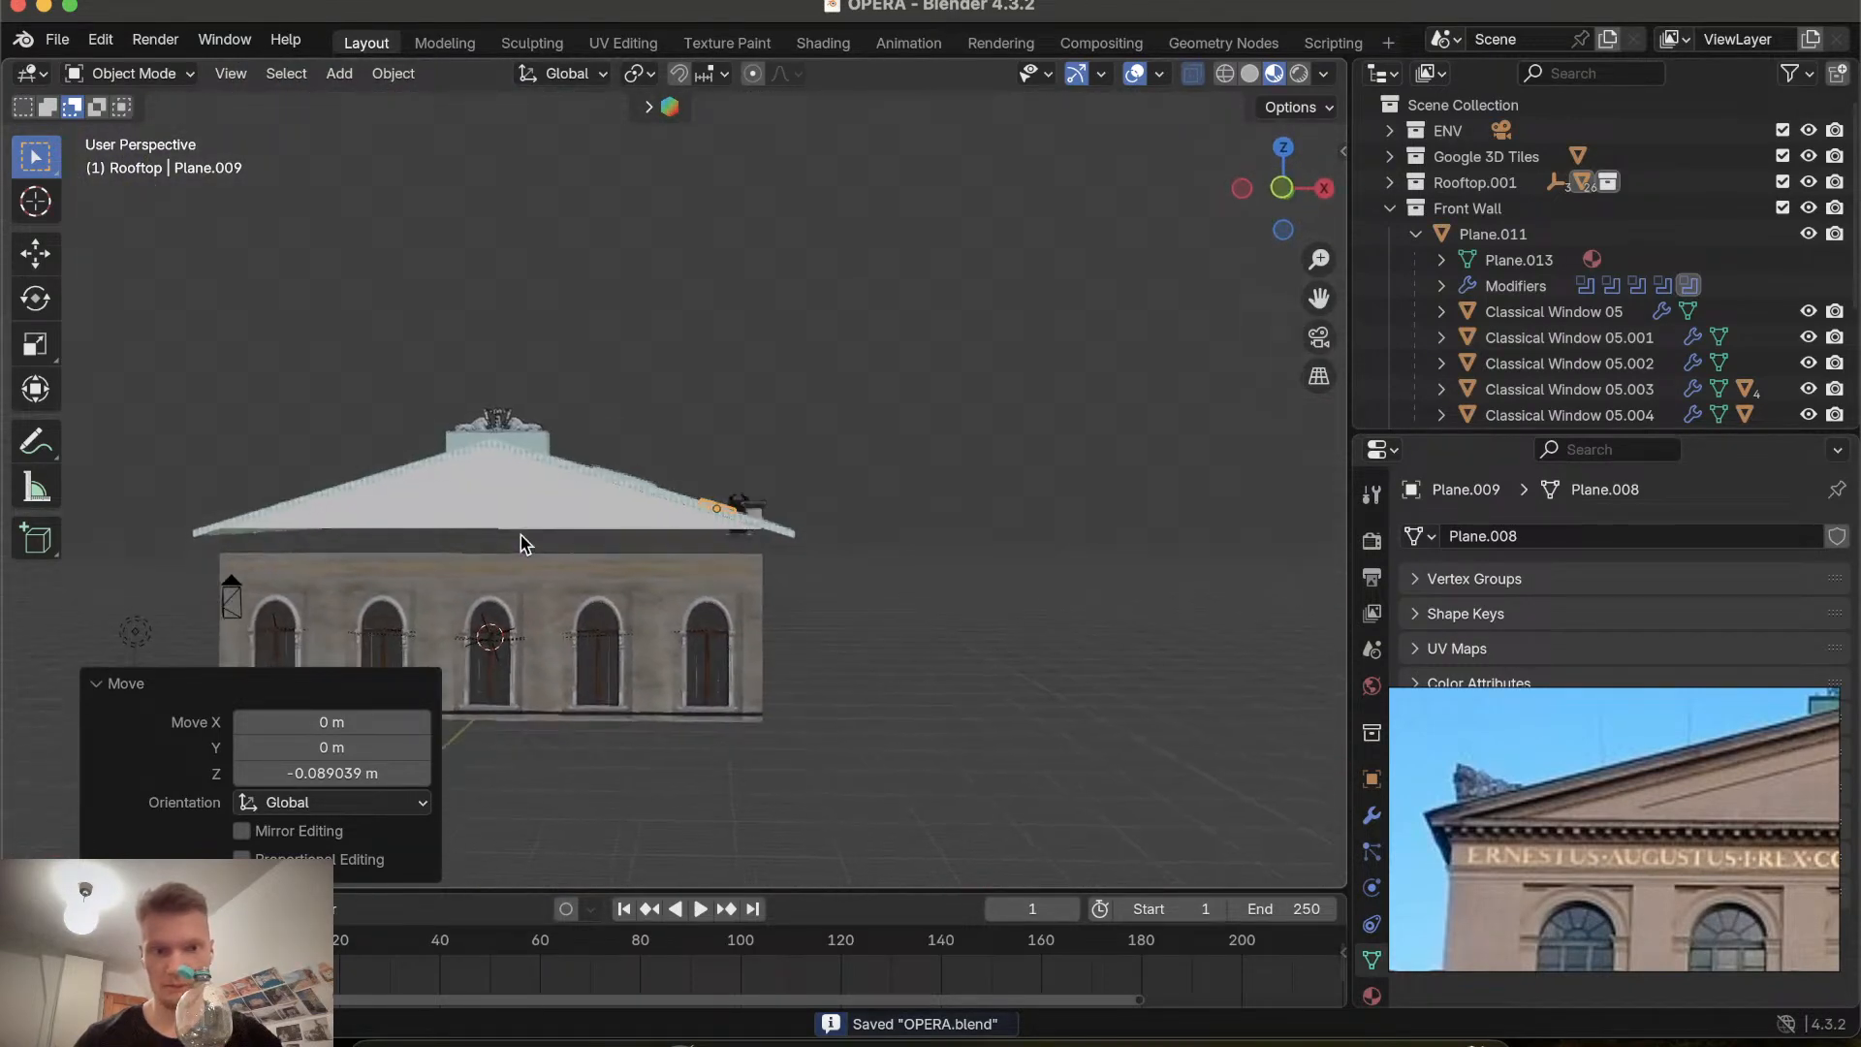
scroll(520, 535, up, 8)
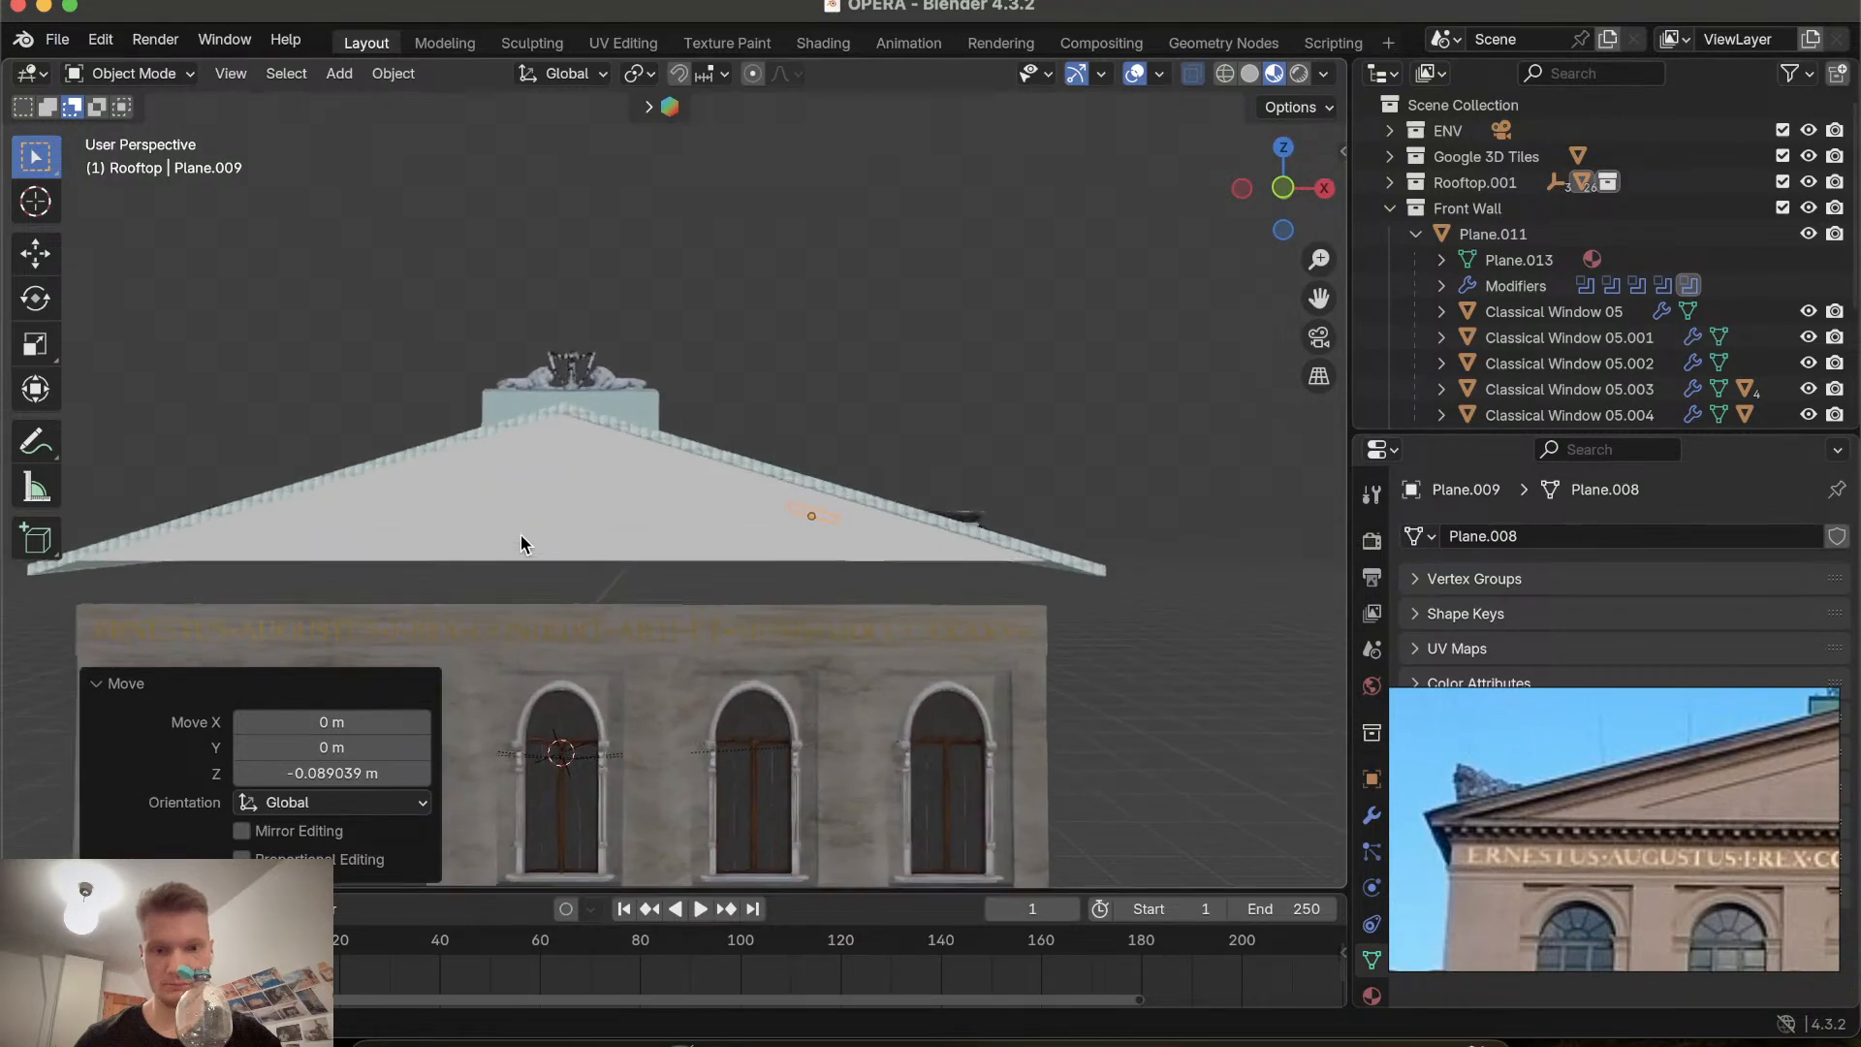
click(537, 460)
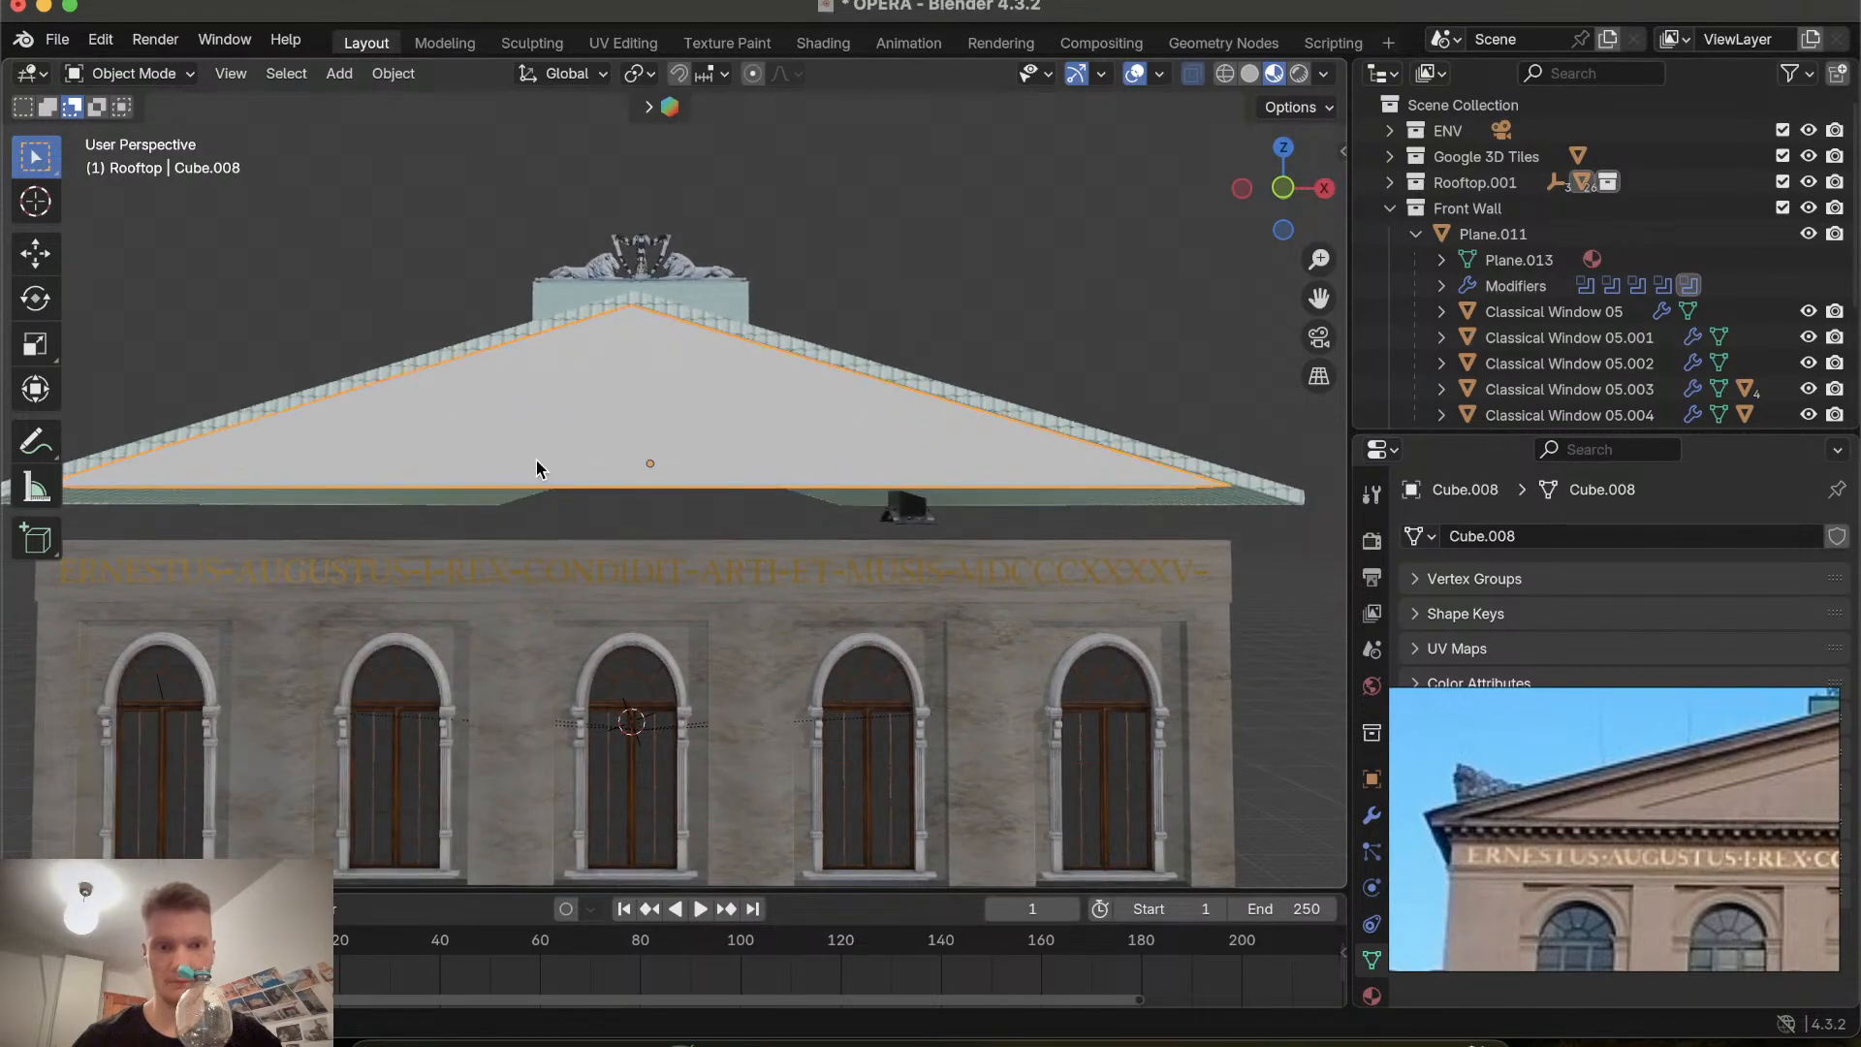
key(KP_Decimal)
key(i)
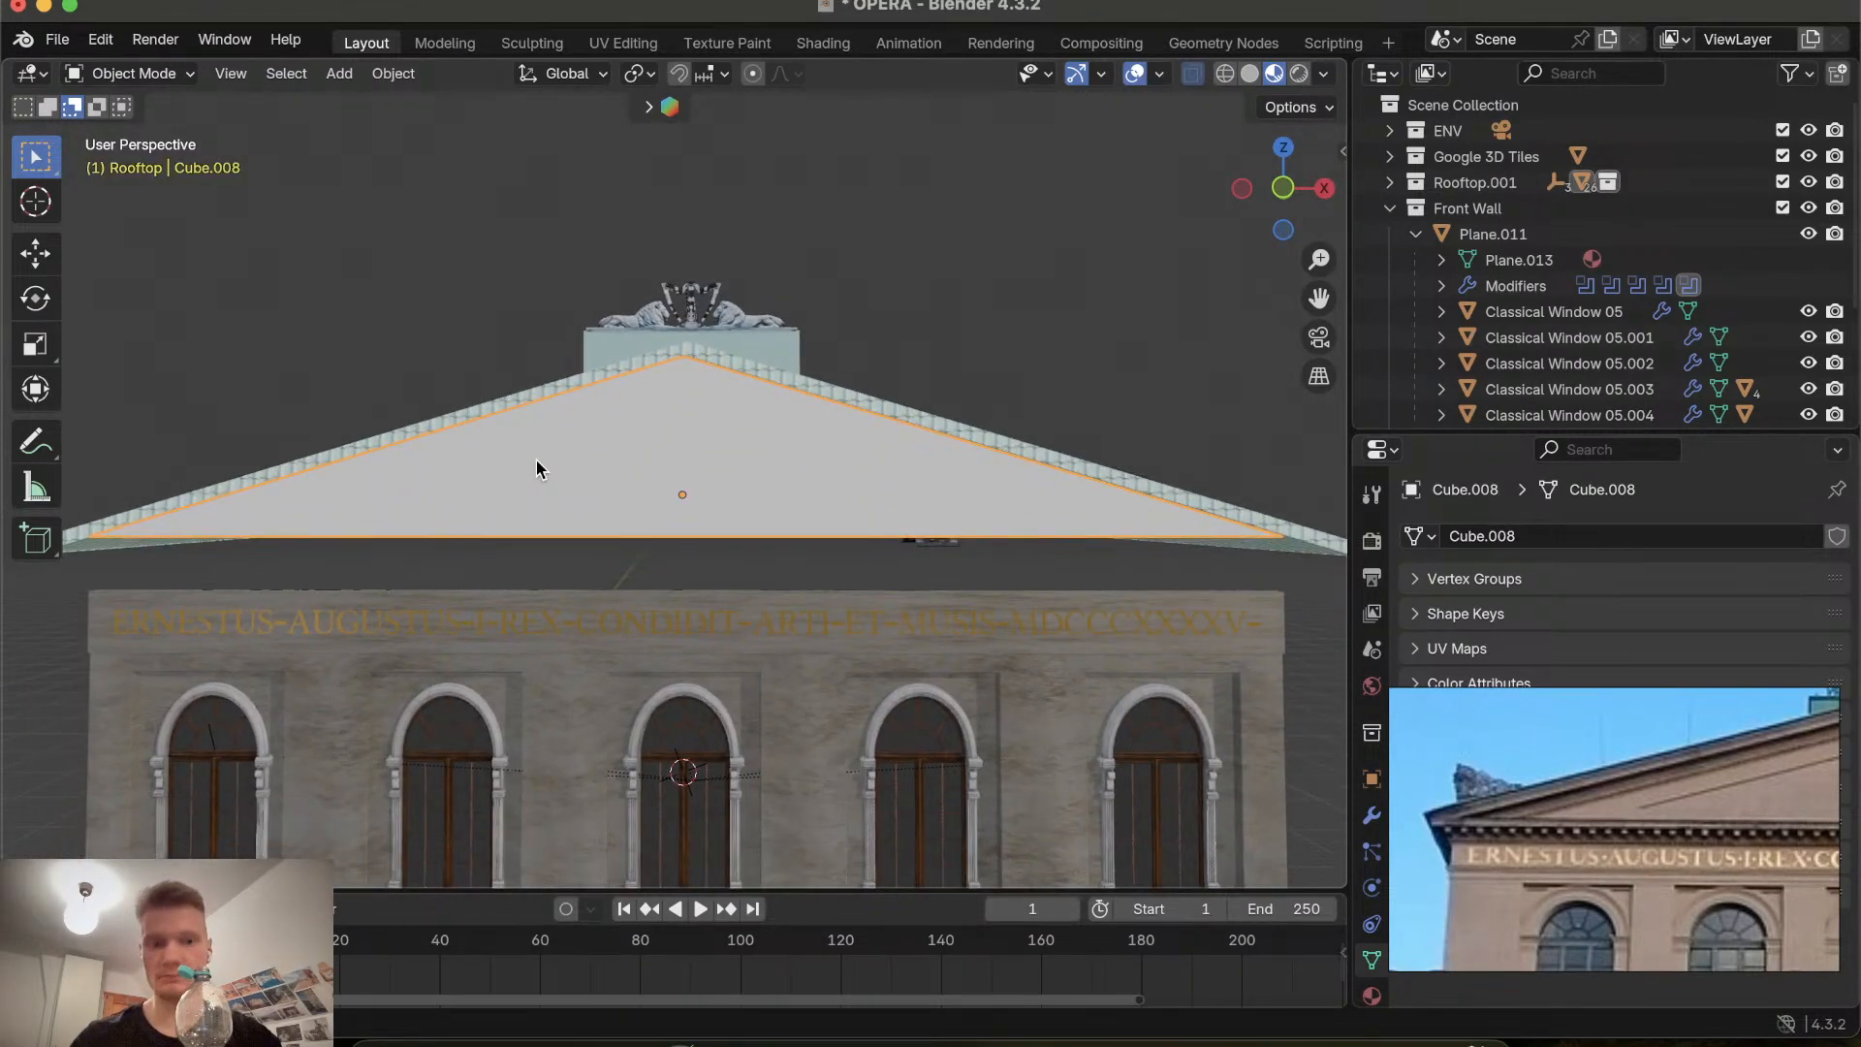
Open the gable in Edit Mode and zoom in to inspect its lower edge.
key(Tab)
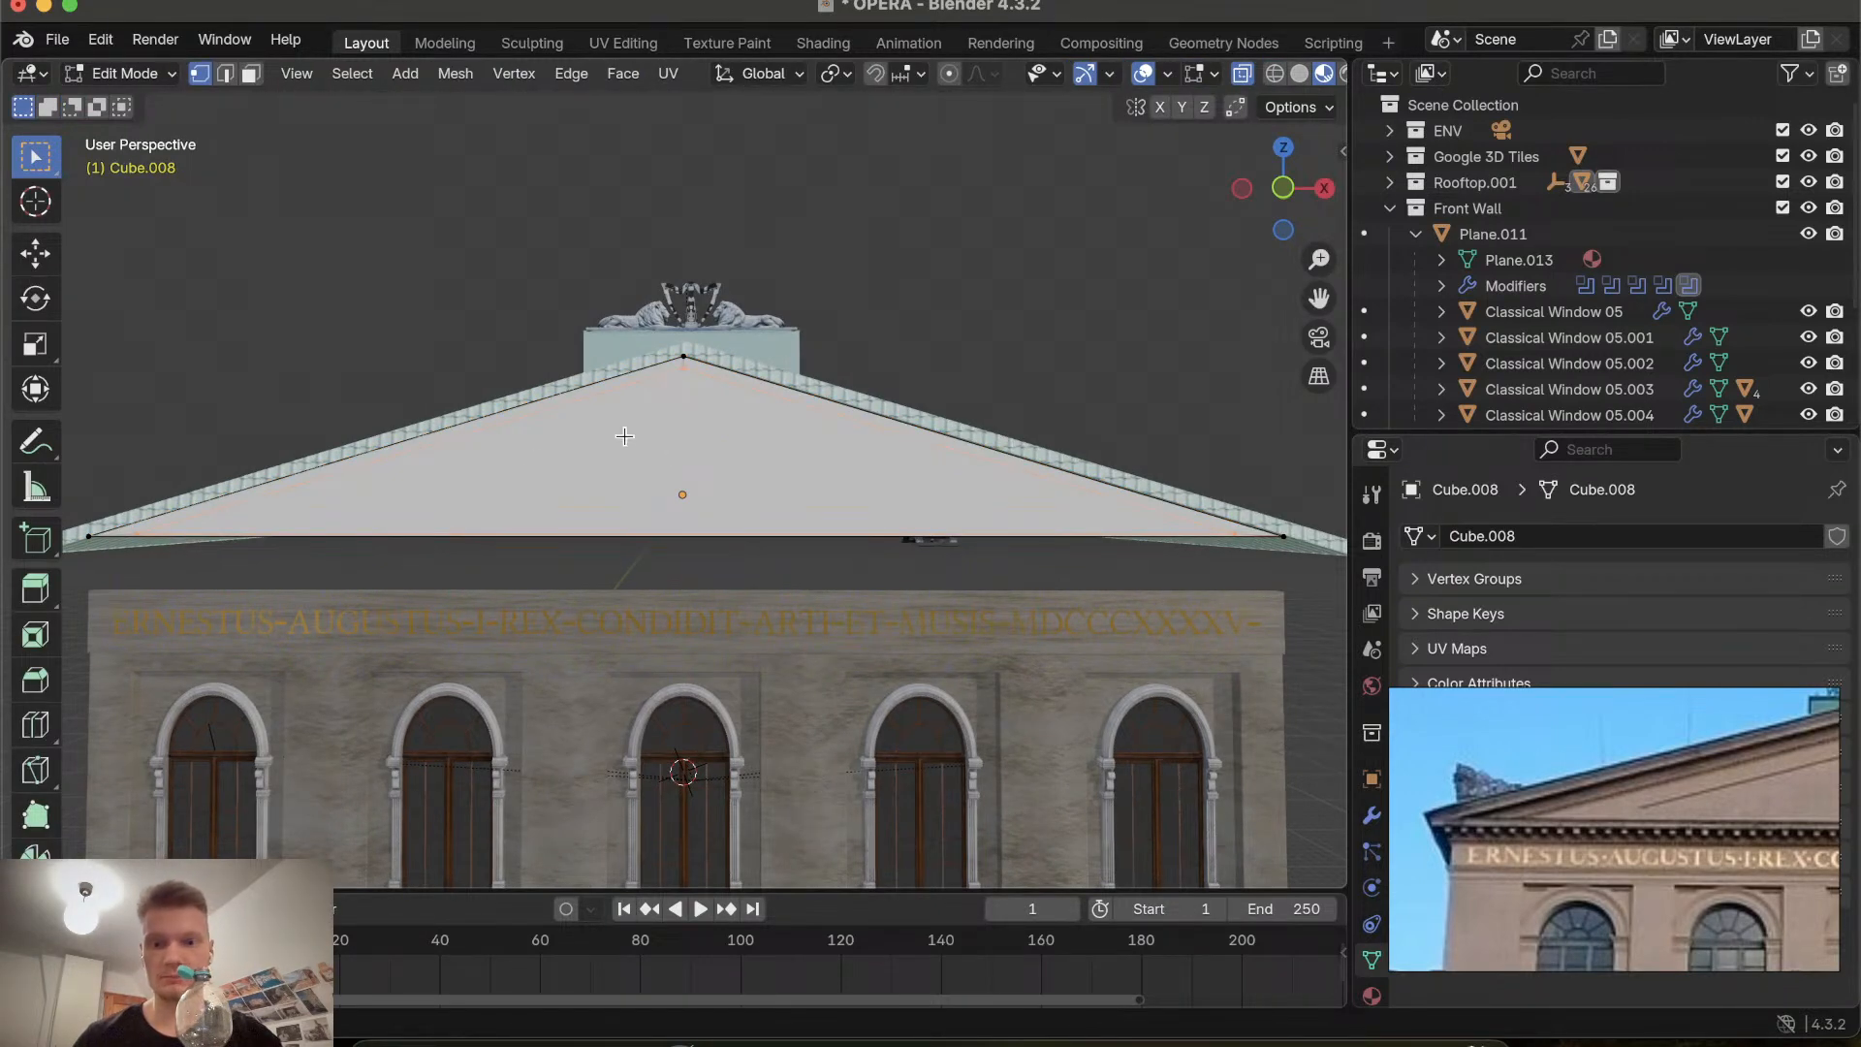
key(Tab)
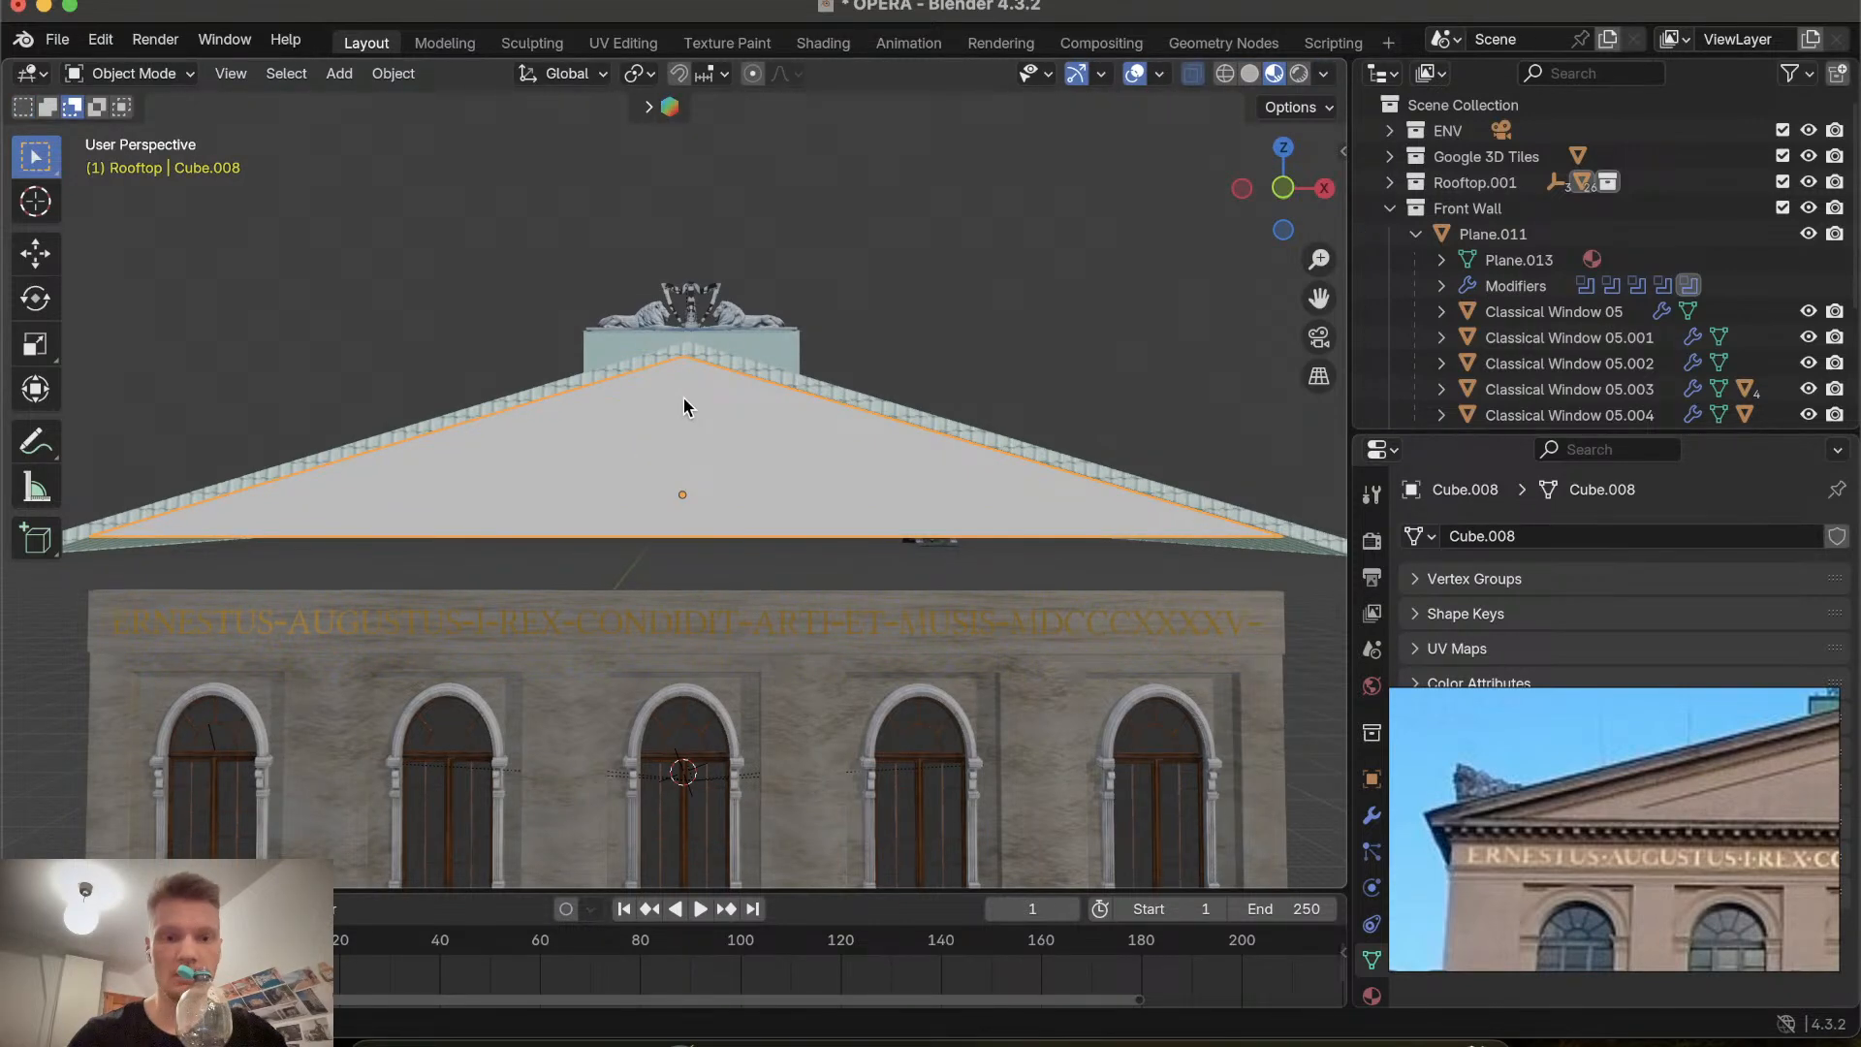
click(711, 448)
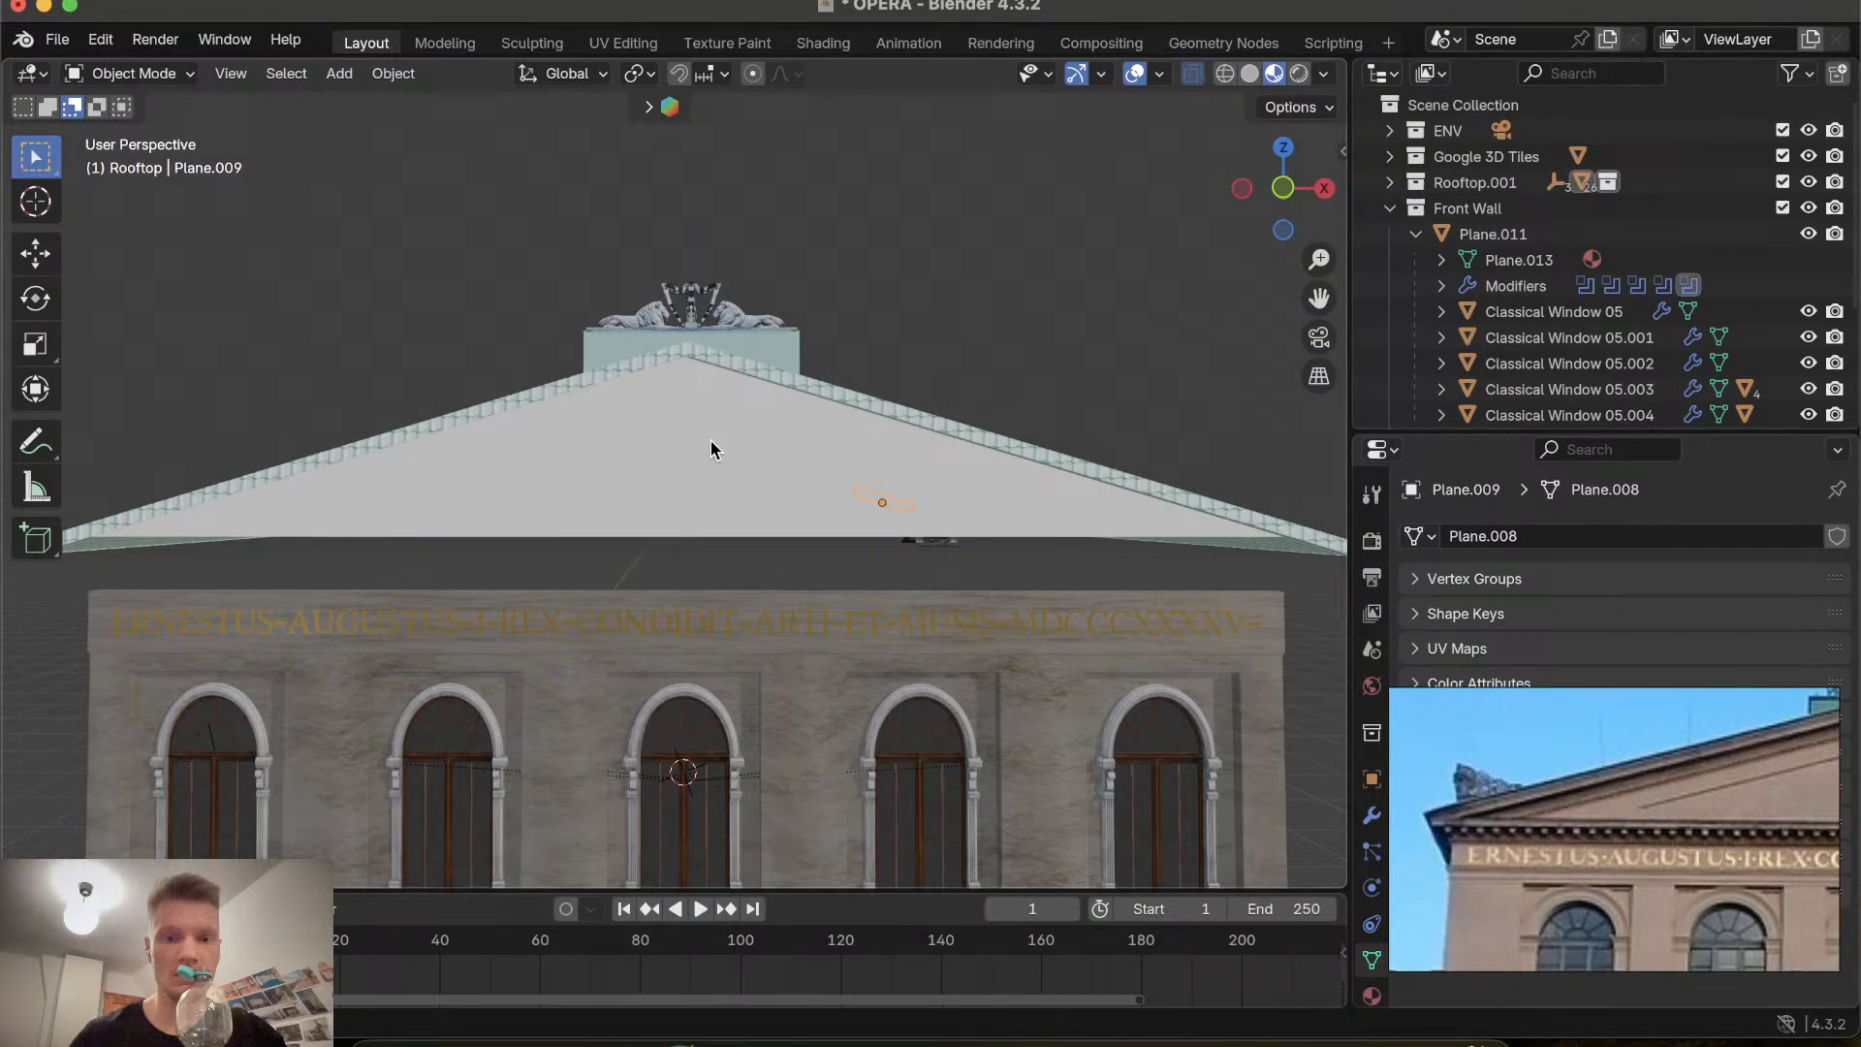
click(711, 444)
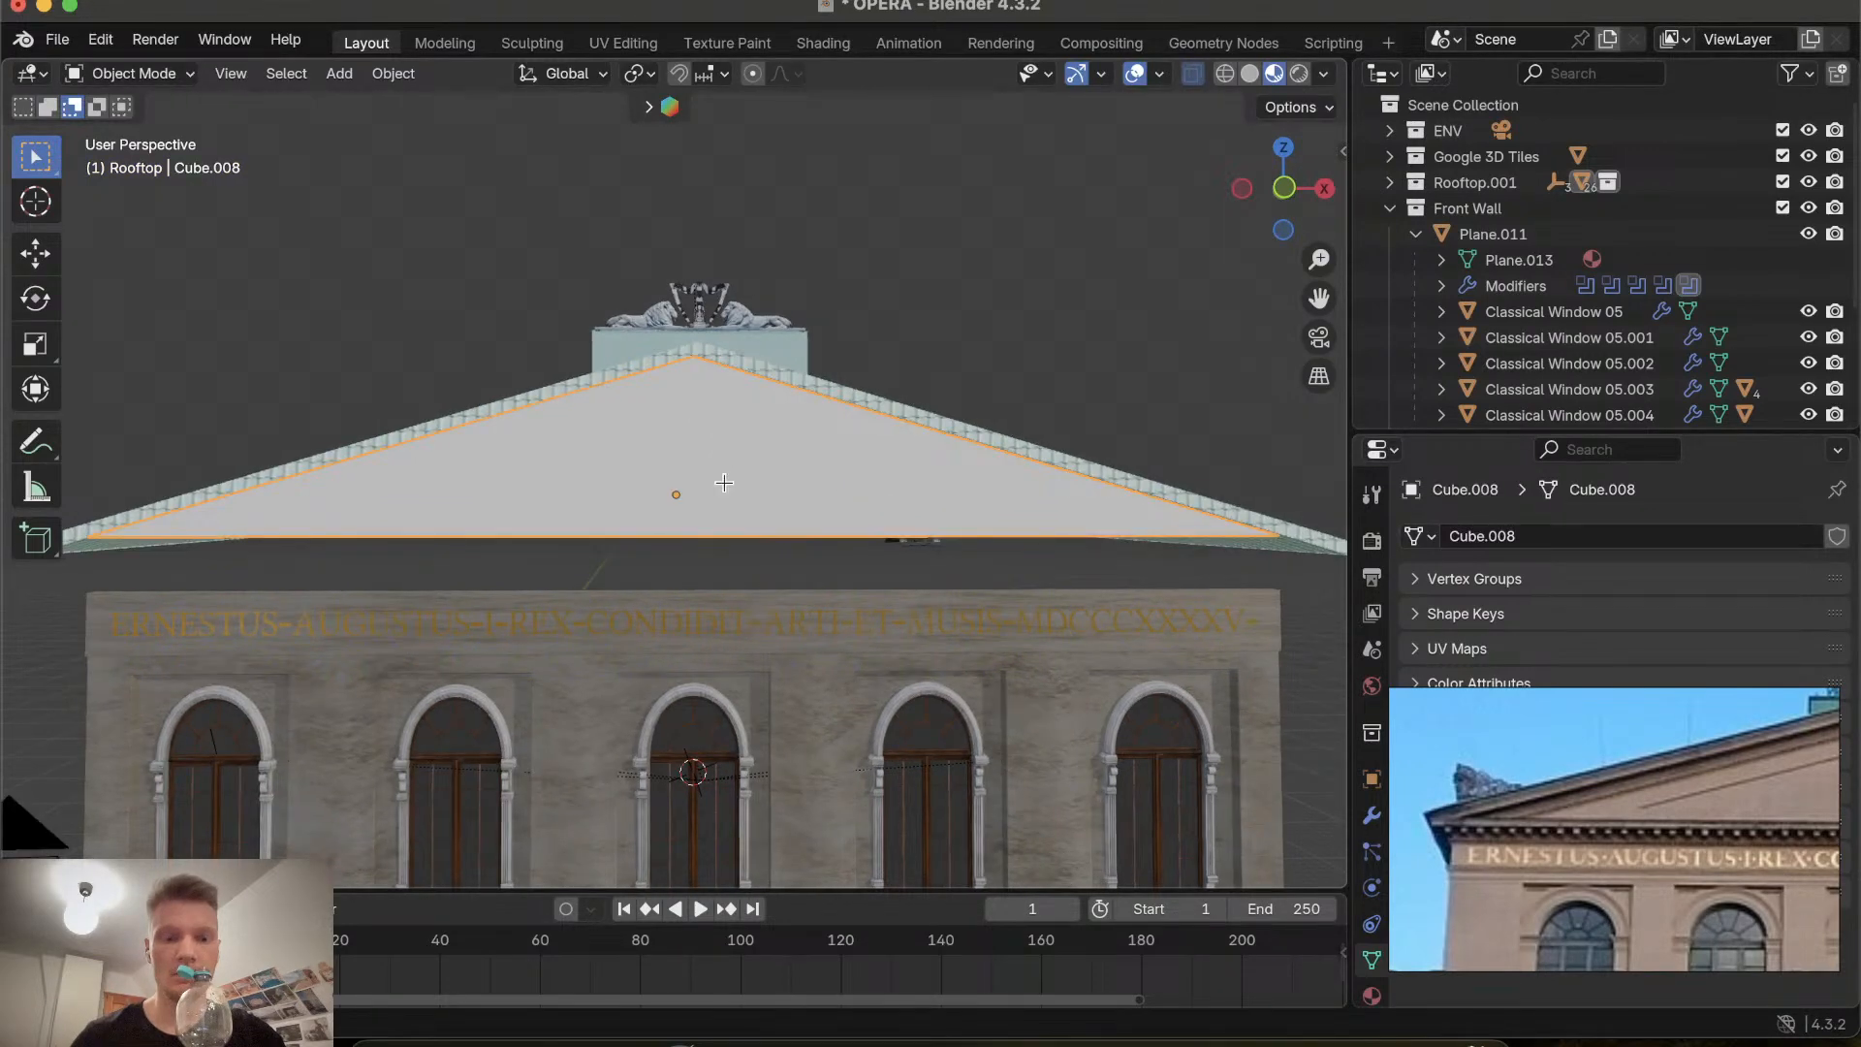
key(Tab)
scroll(724, 483, up, 6)
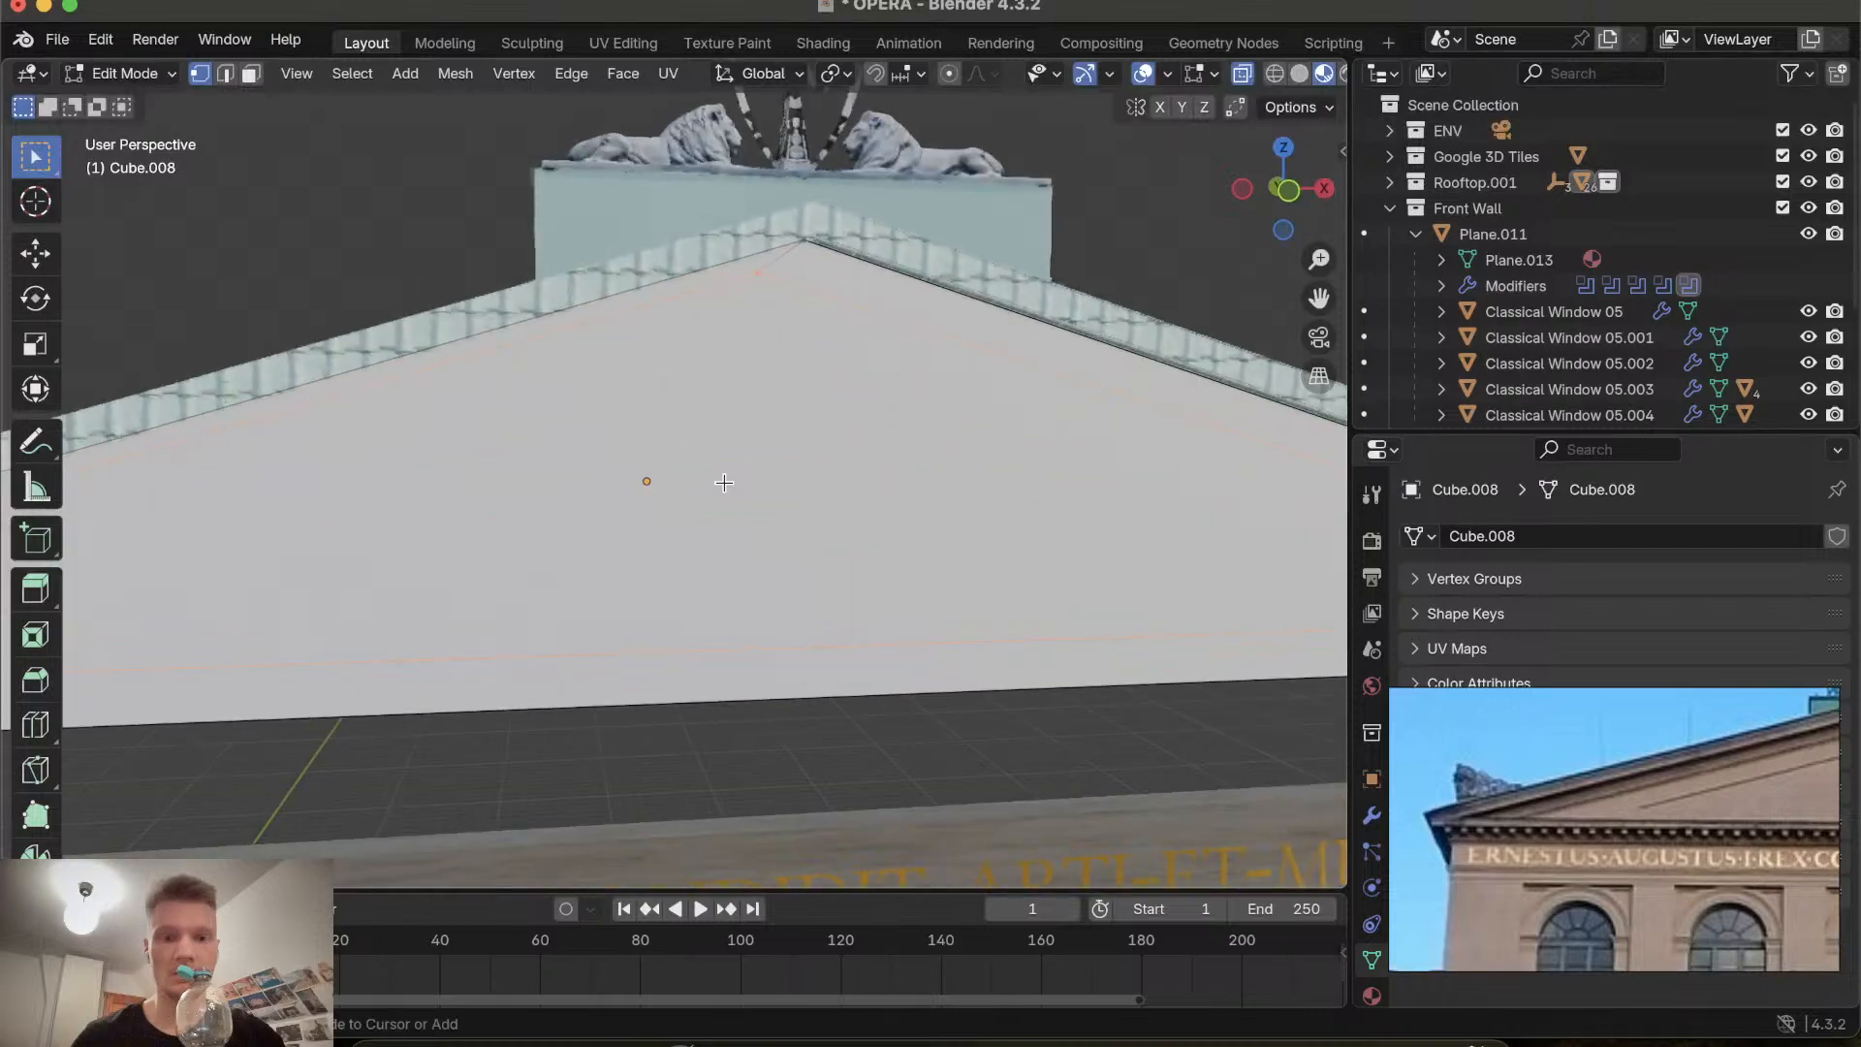
scroll(724, 482, down, 8)
scroll(724, 483, up, 8)
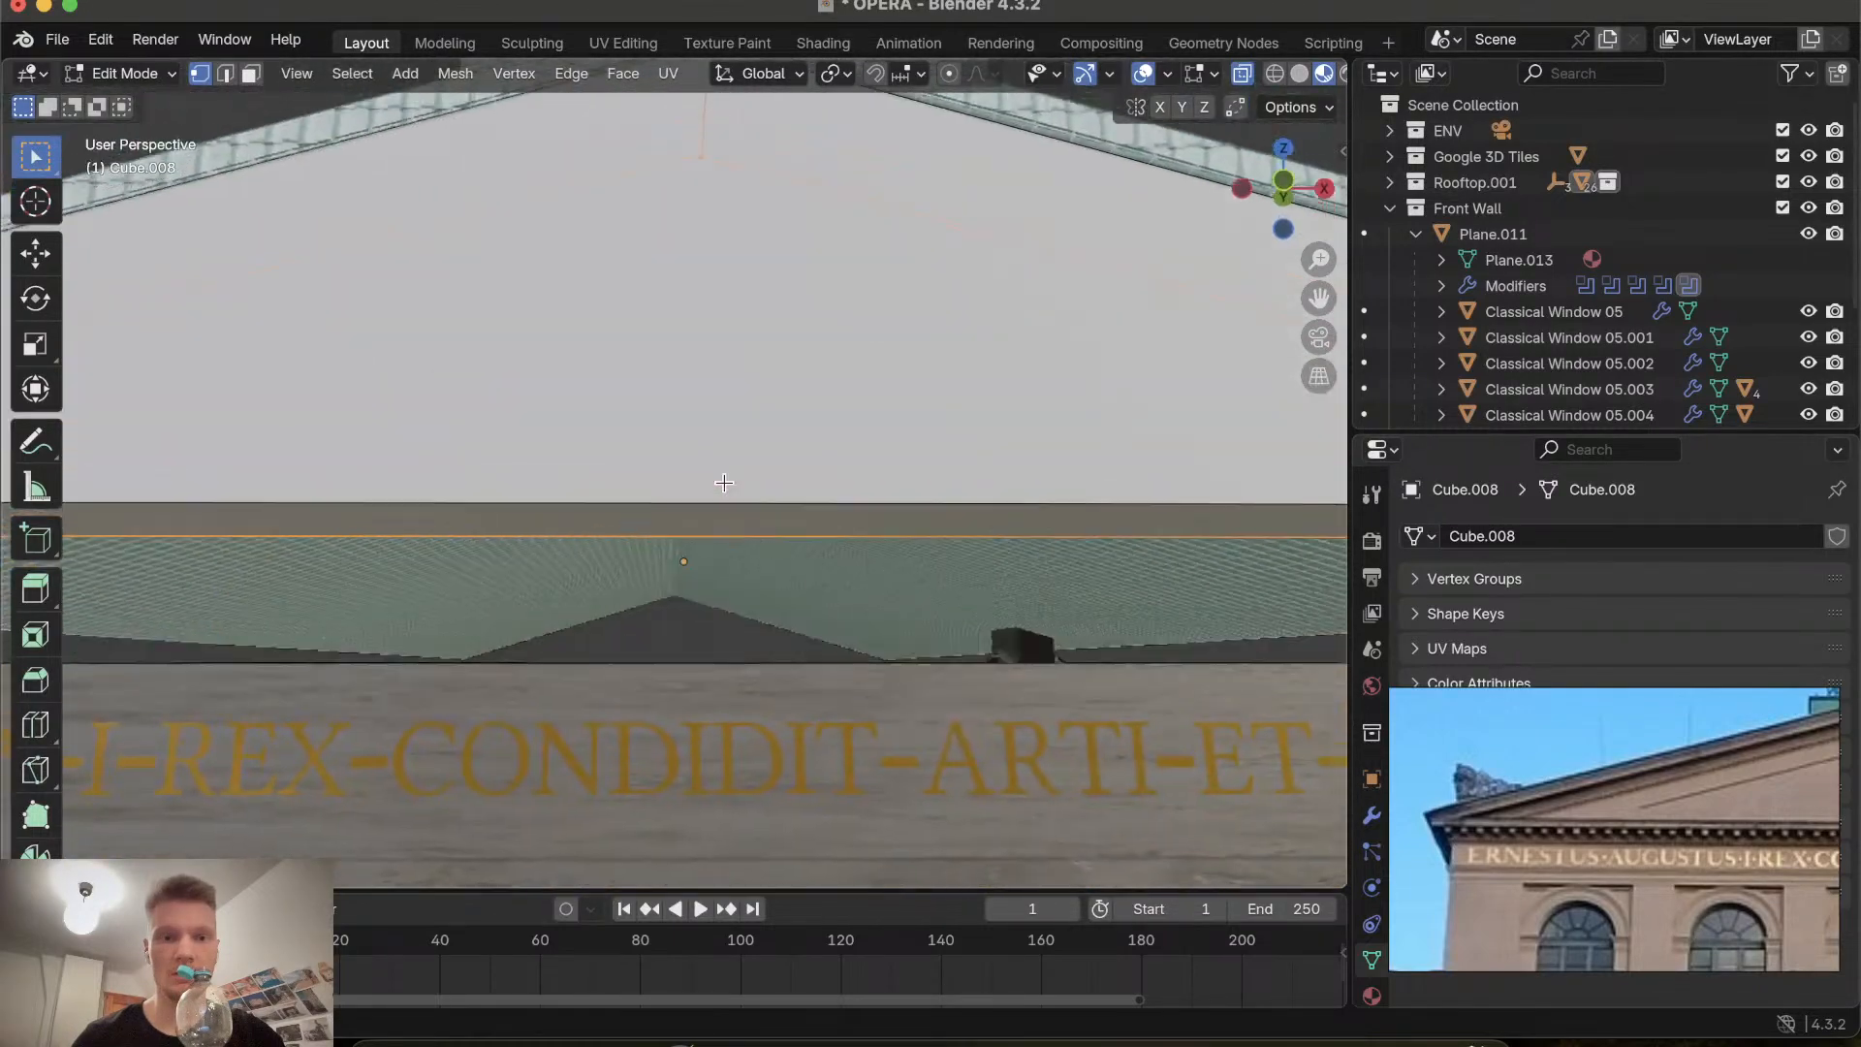
scroll(723, 483, down, 4)
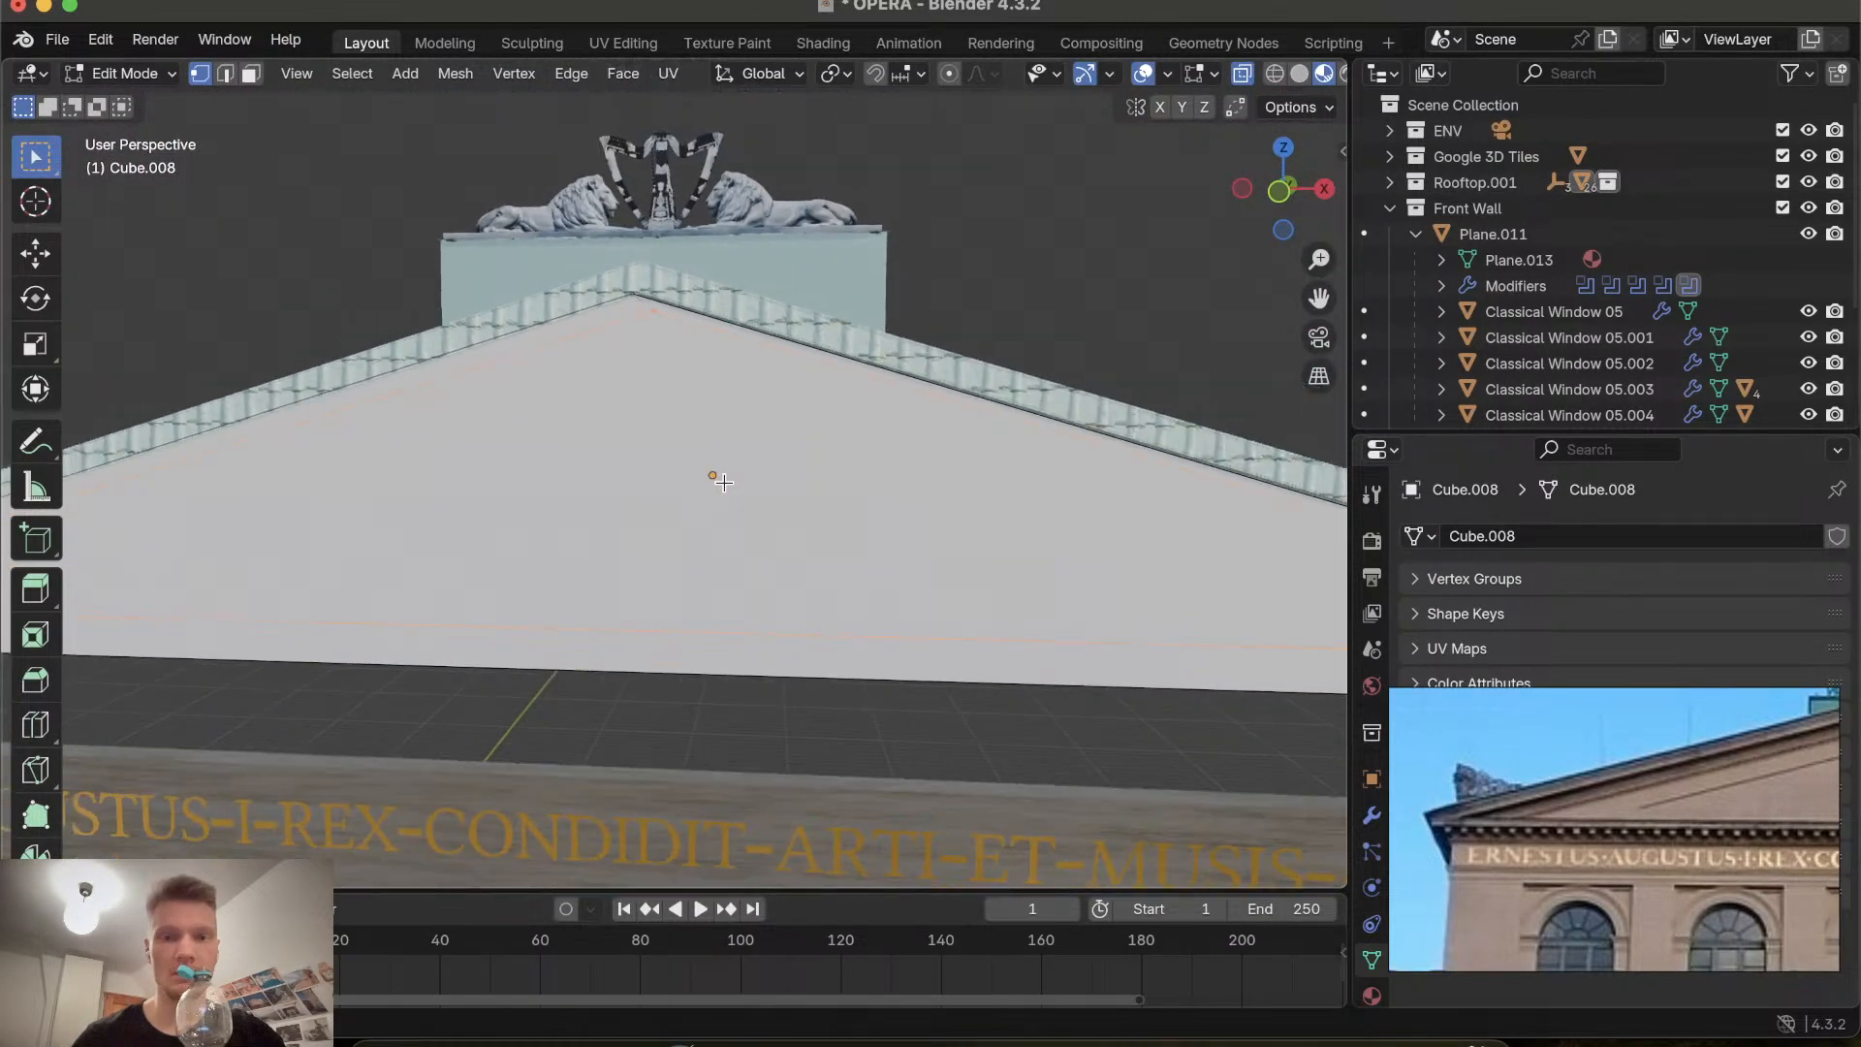
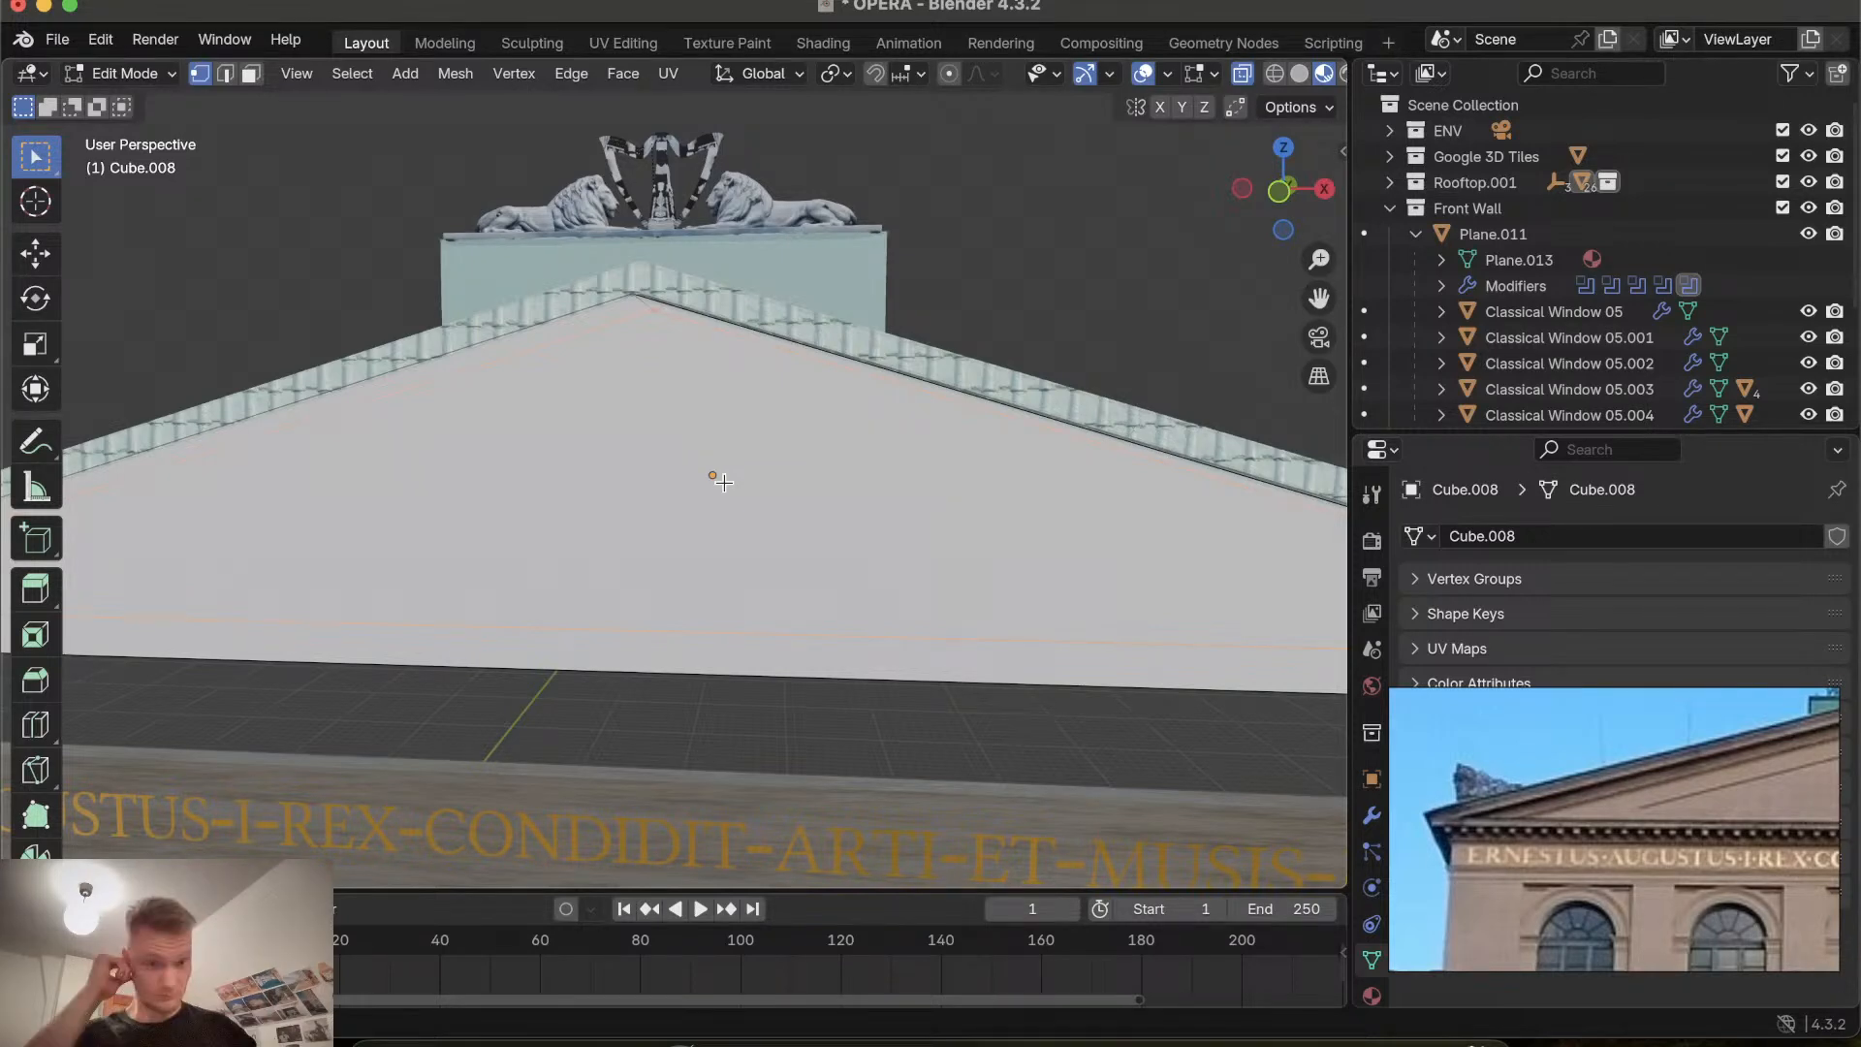
Switch to the front orthographic view and examine the gable's shape against the facade.
scroll(724, 481, up, 5)
scroll(724, 482, down, 5)
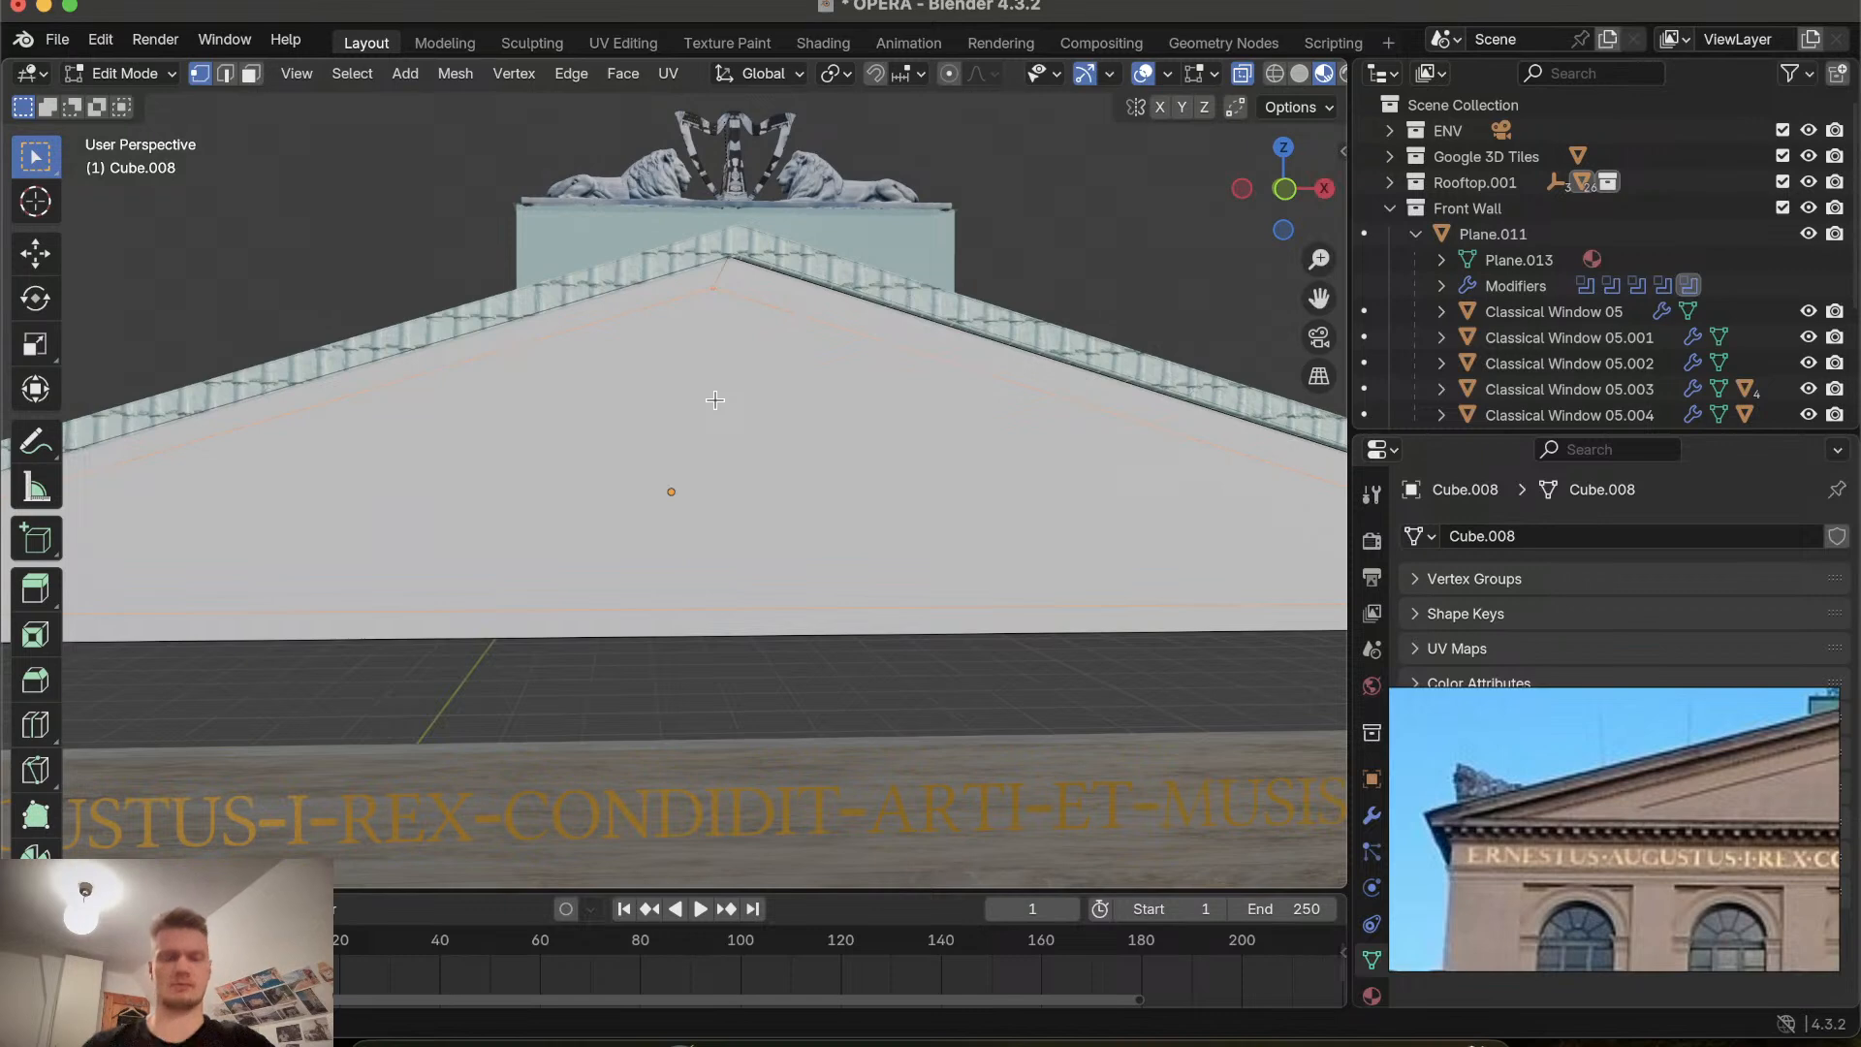
scroll(714, 399, up, 3)
scroll(714, 400, down, 2)
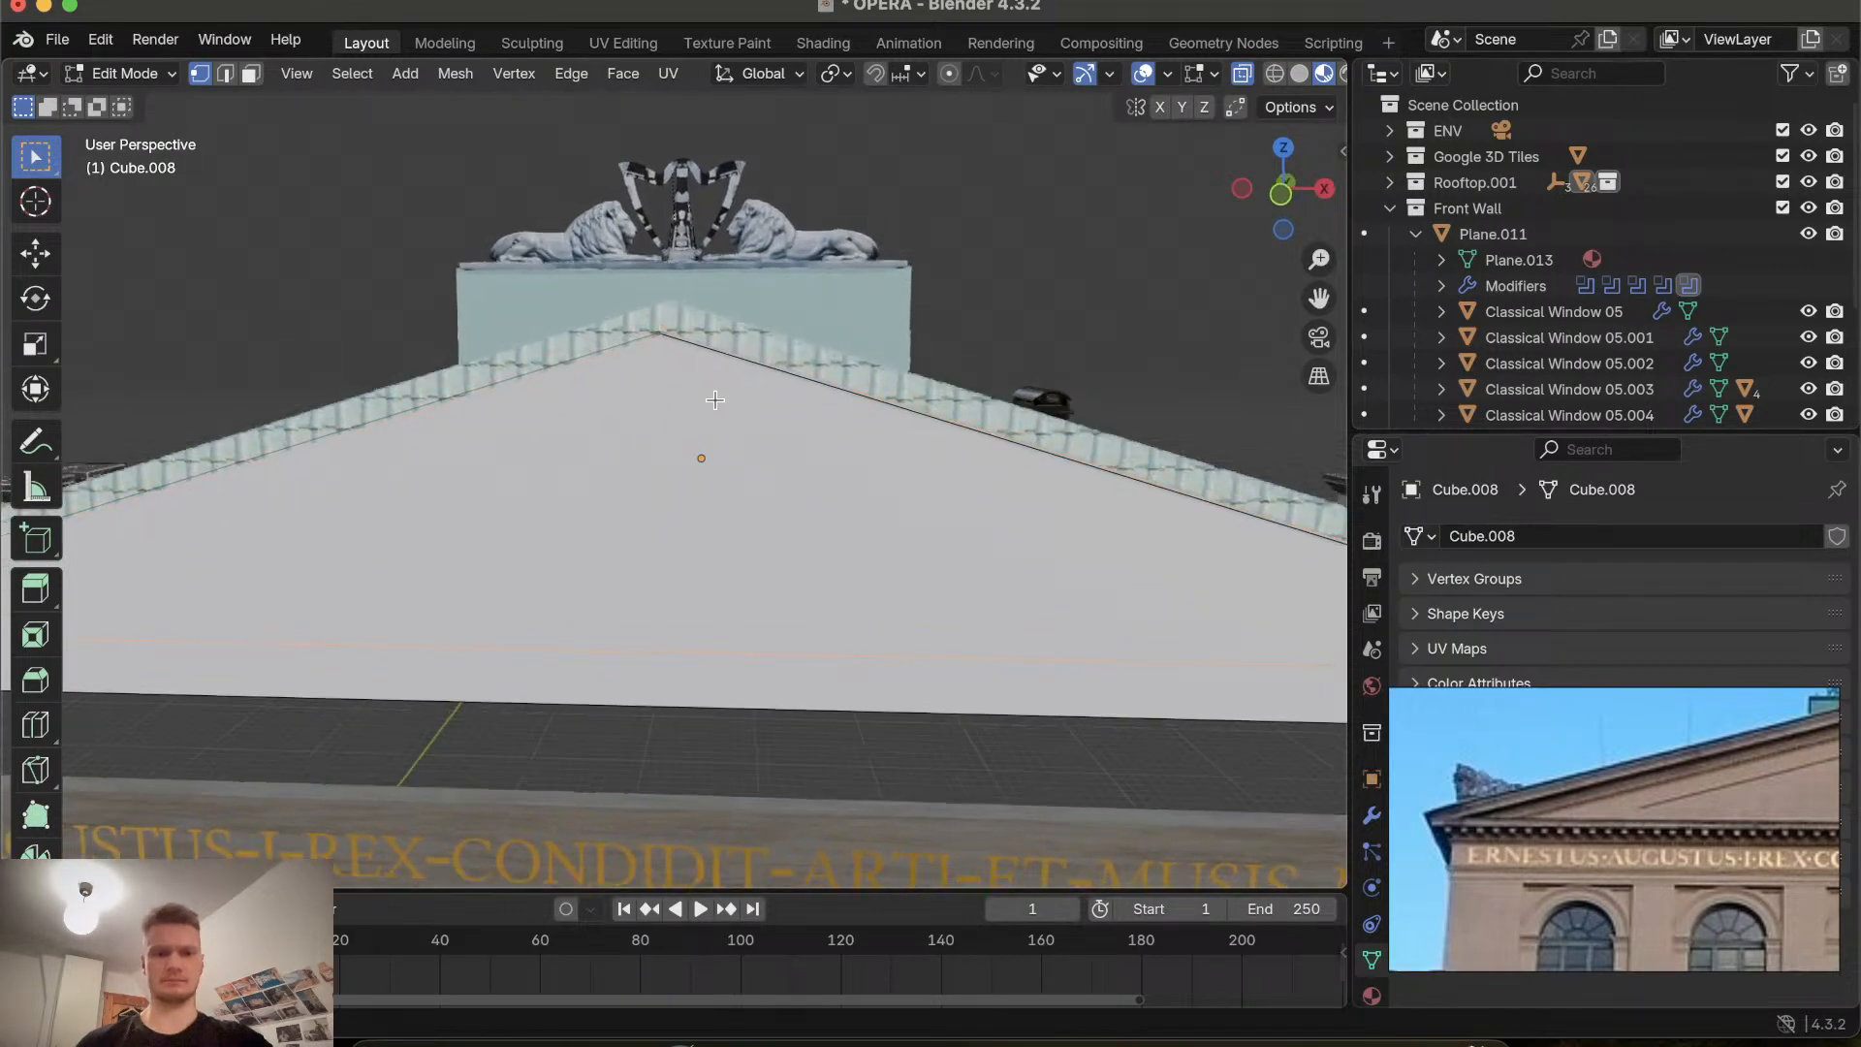
scroll(714, 399, down, 3)
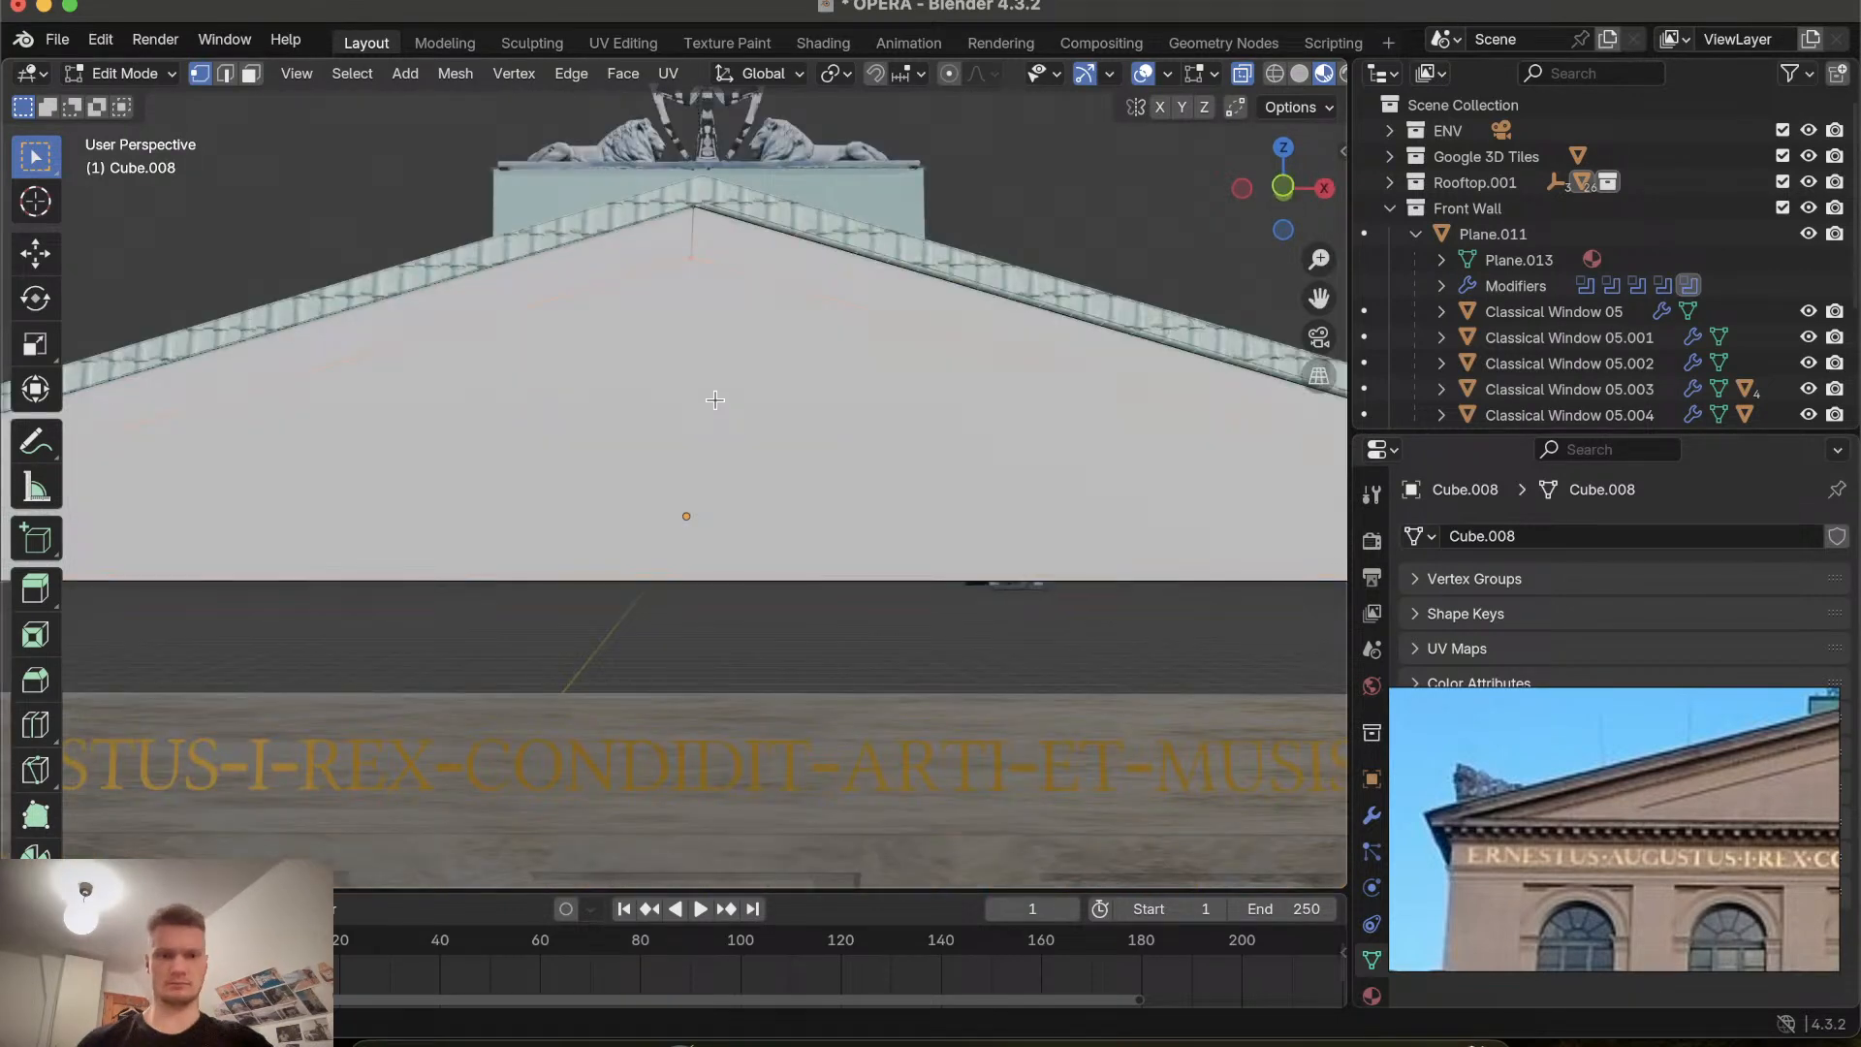
key(ctrl+KP_1)
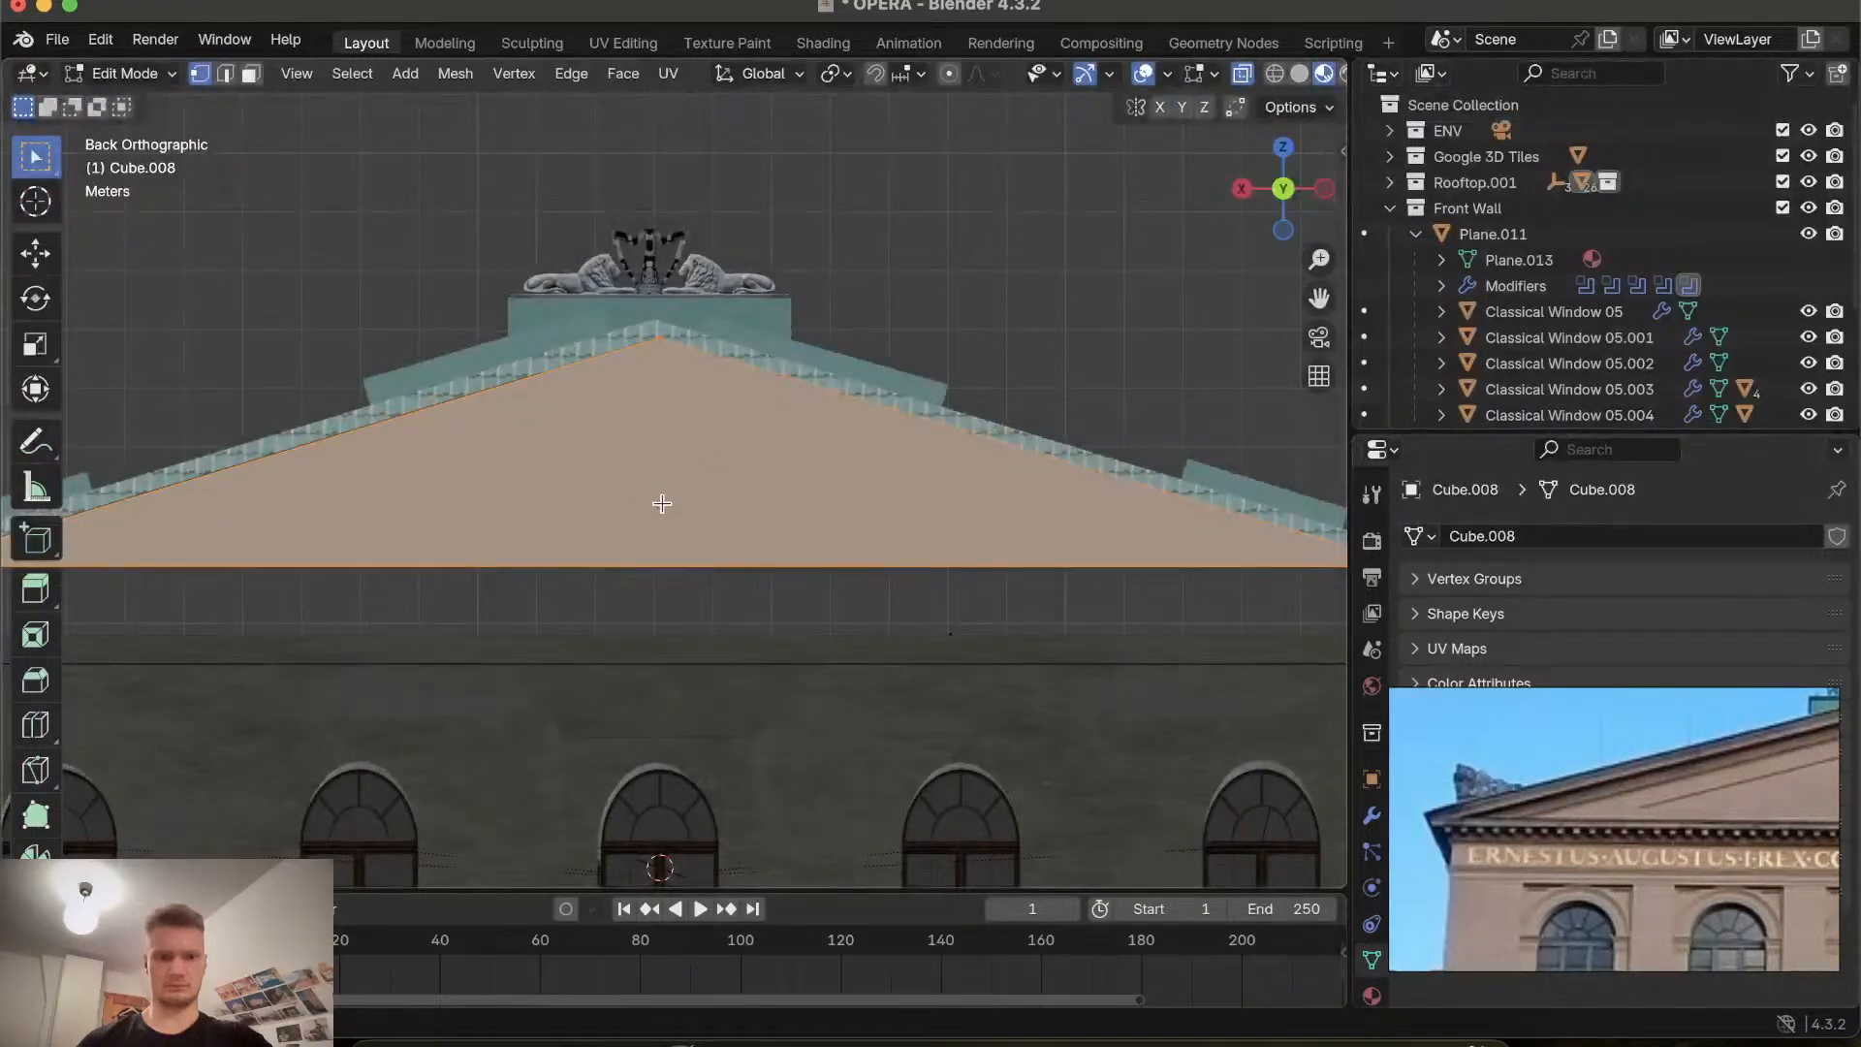
drag(1284, 189, 1289, 193)
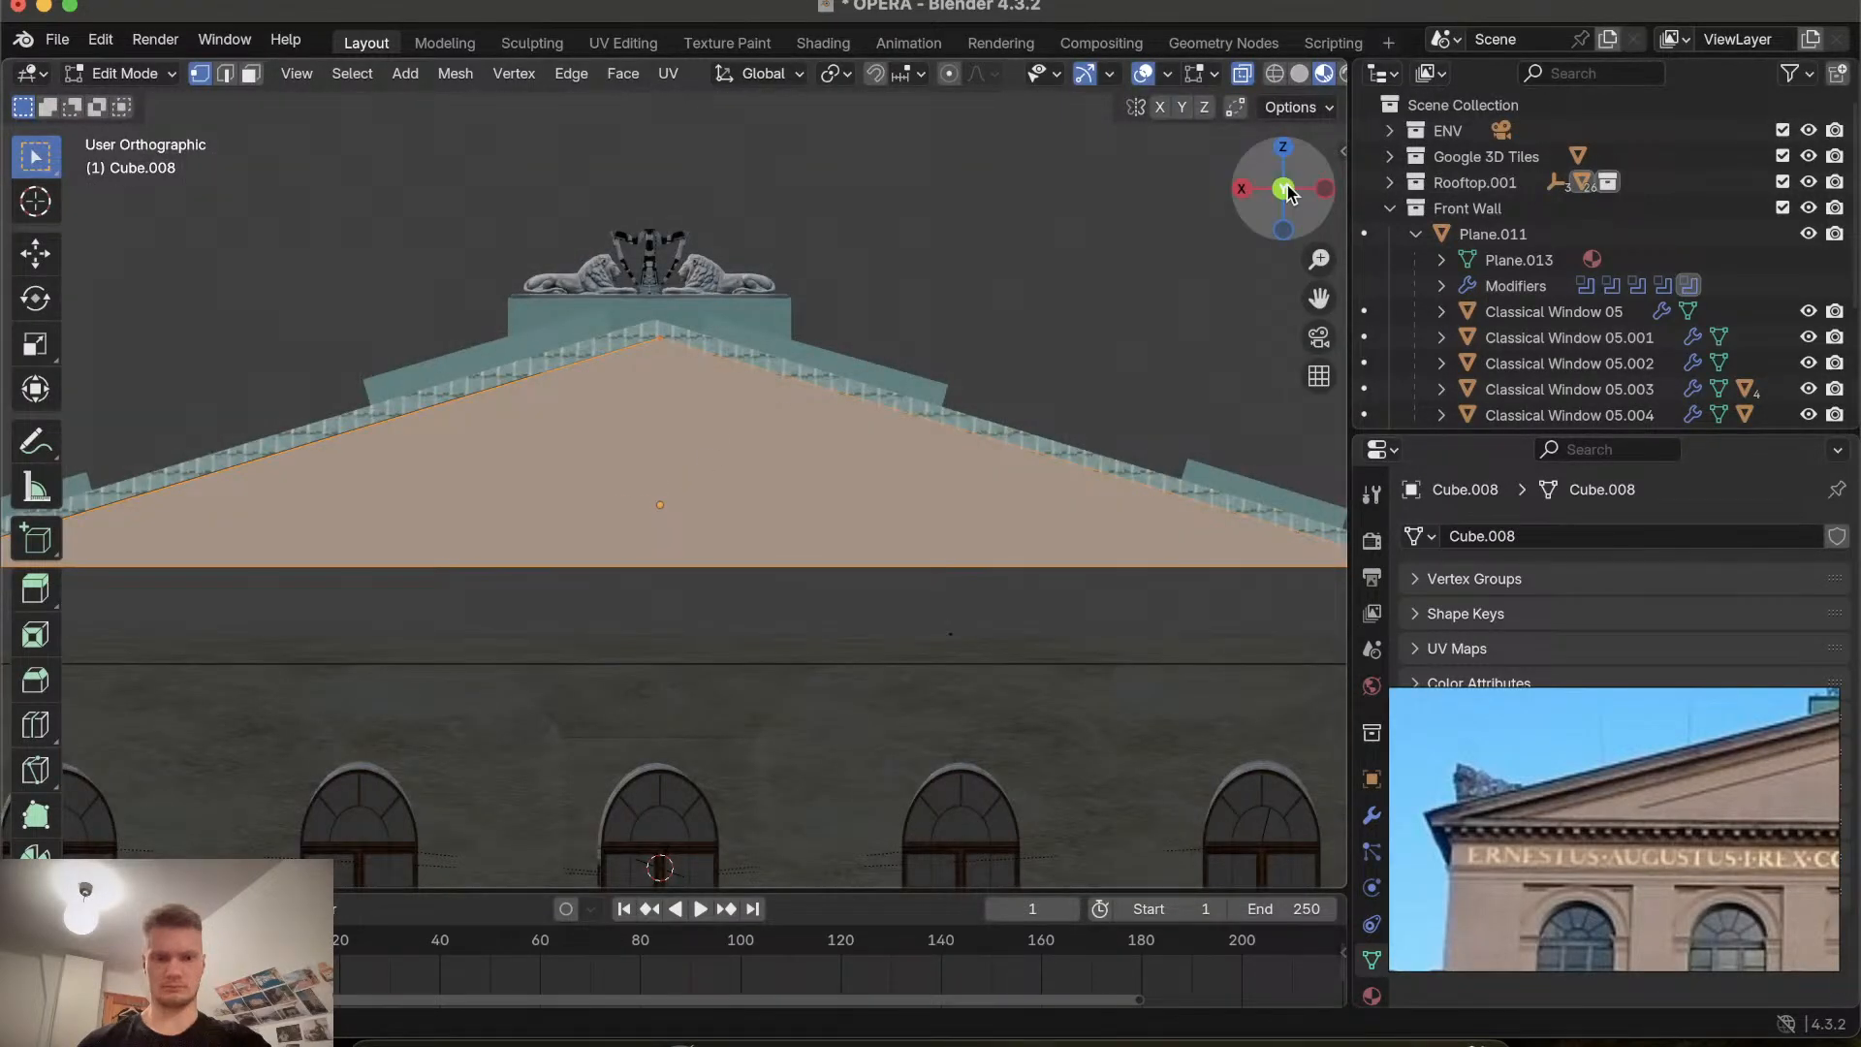
click(1285, 190)
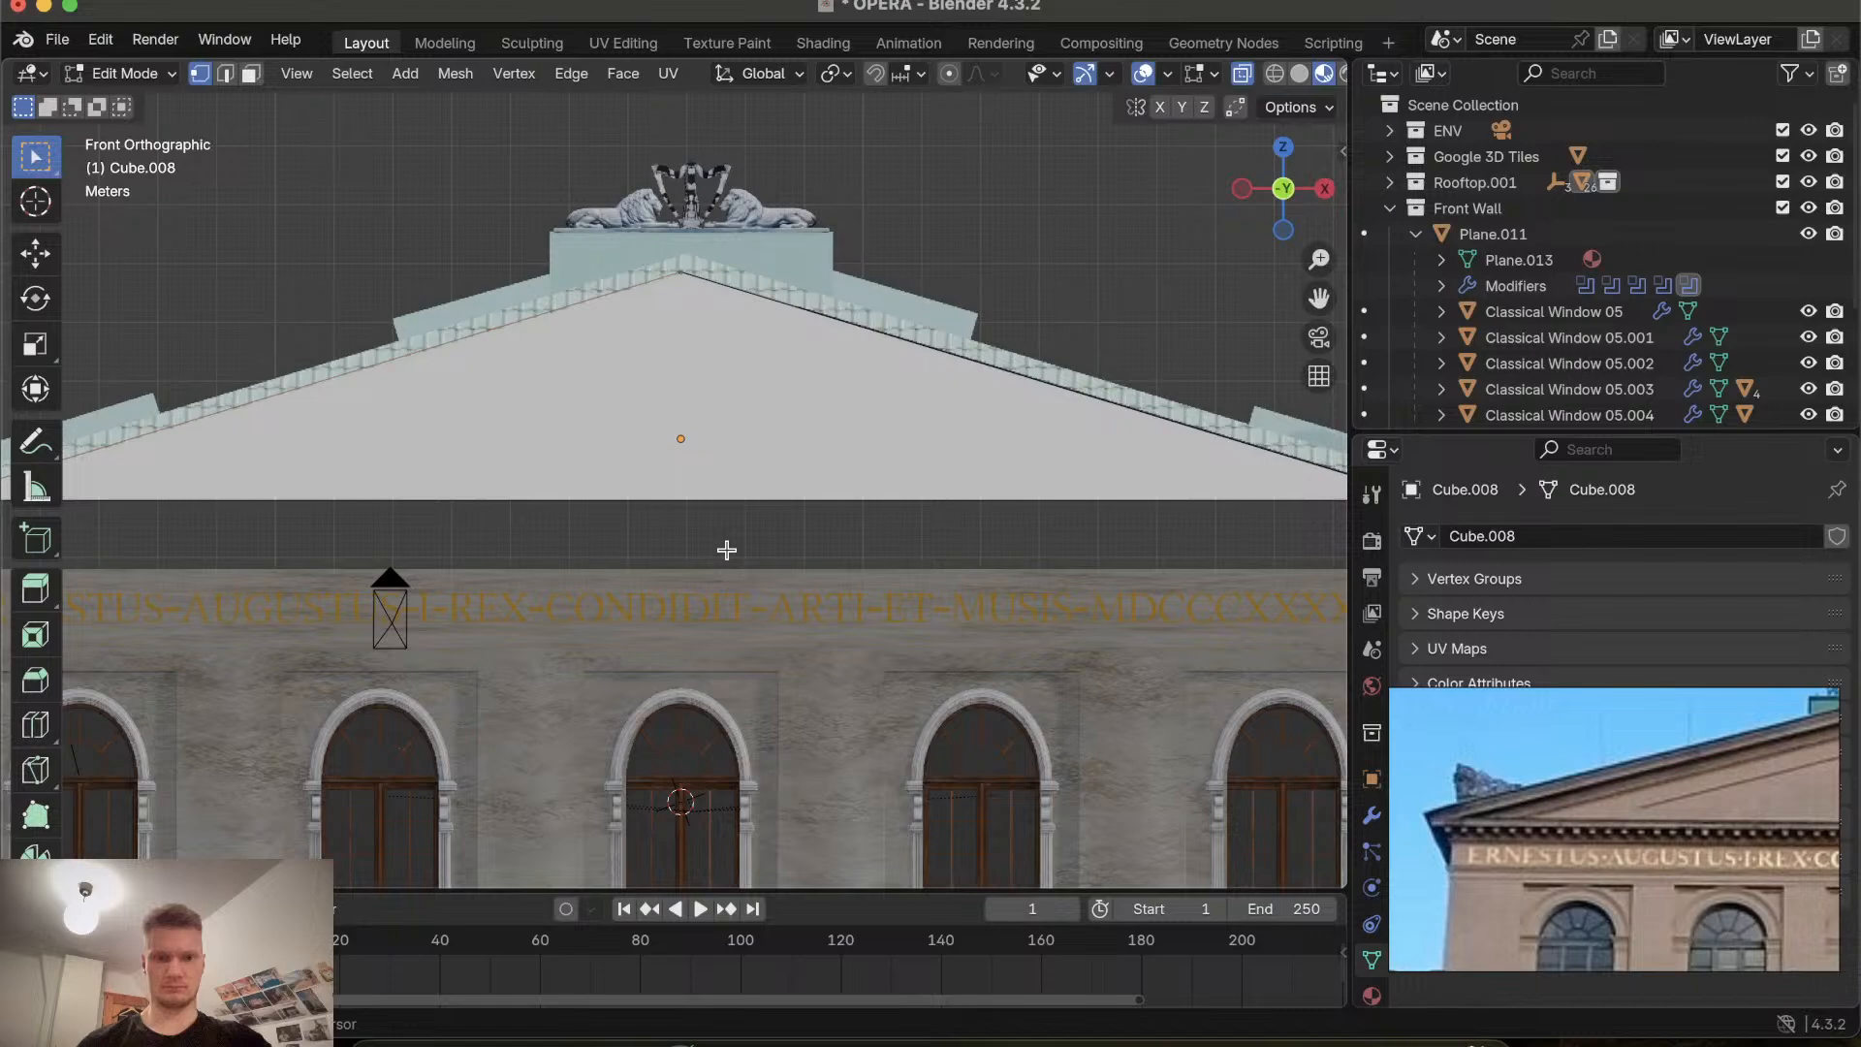
scroll(727, 550, down, 3)
click(1284, 199)
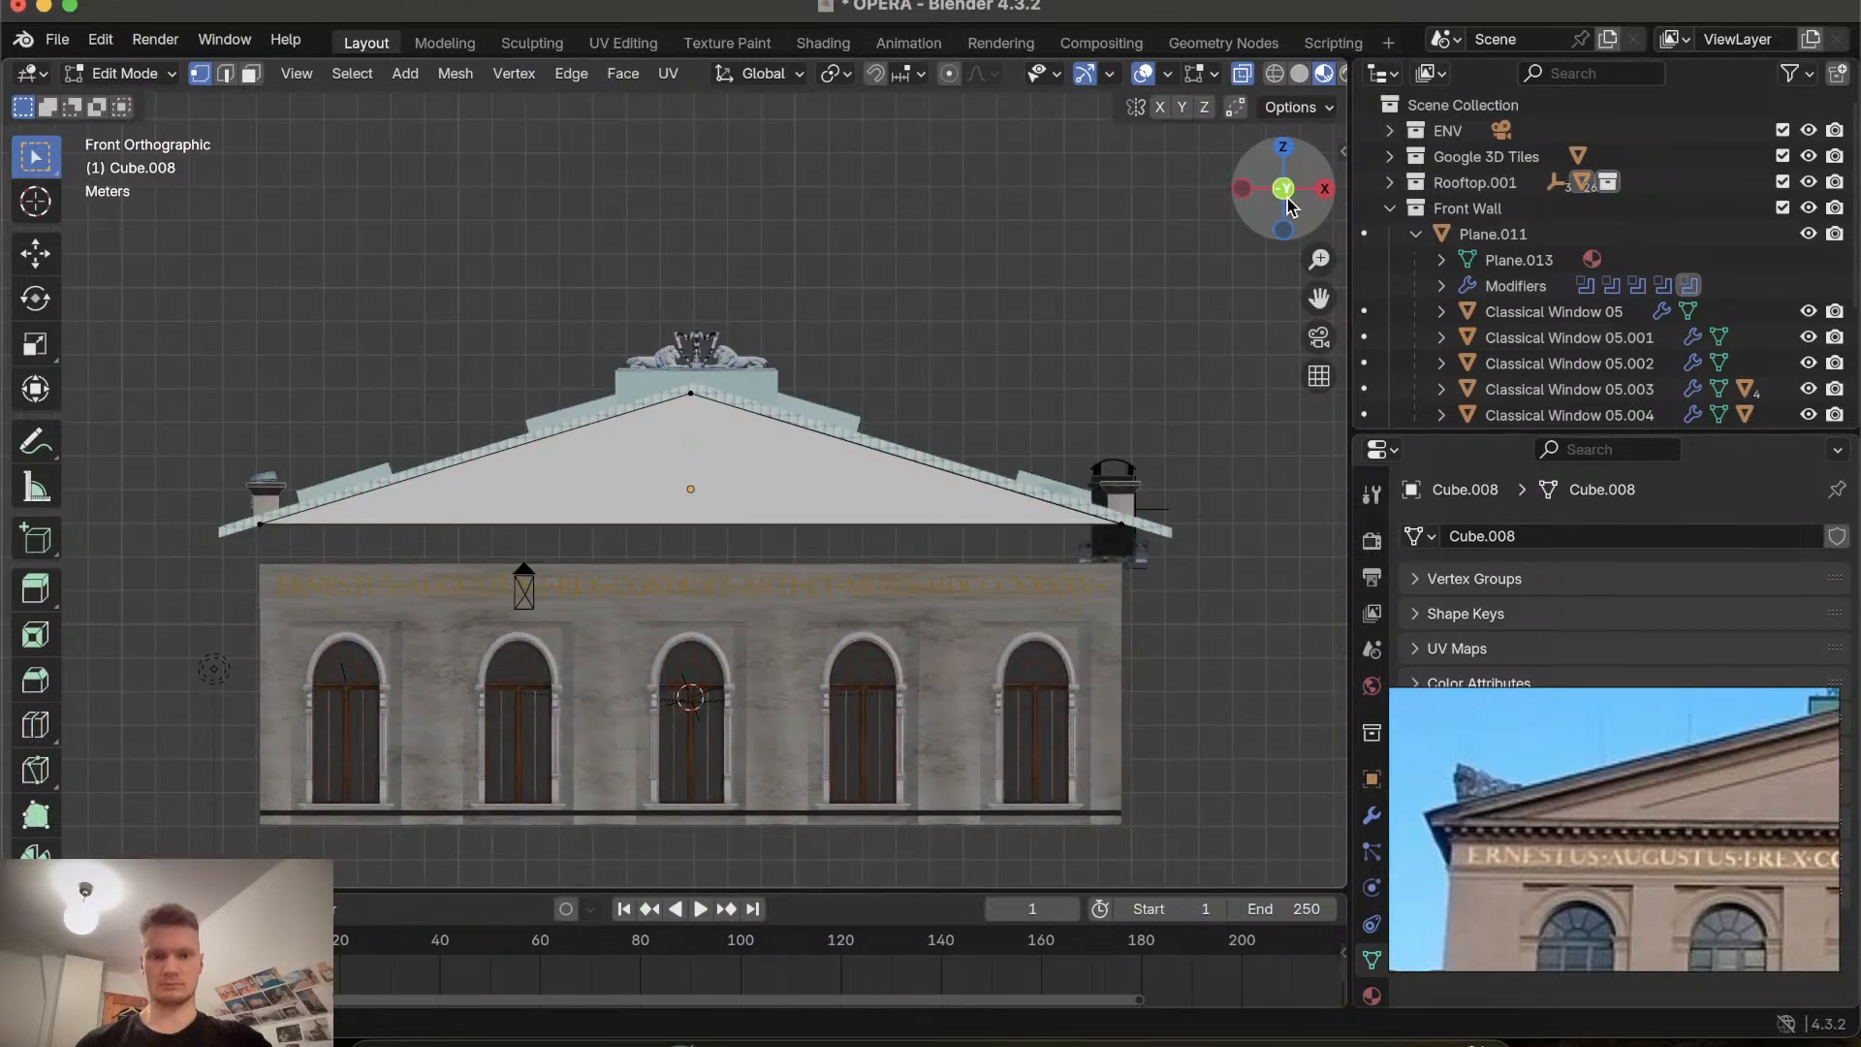
scroll(795, 460, up, 4)
scroll(794, 460, down, 1)
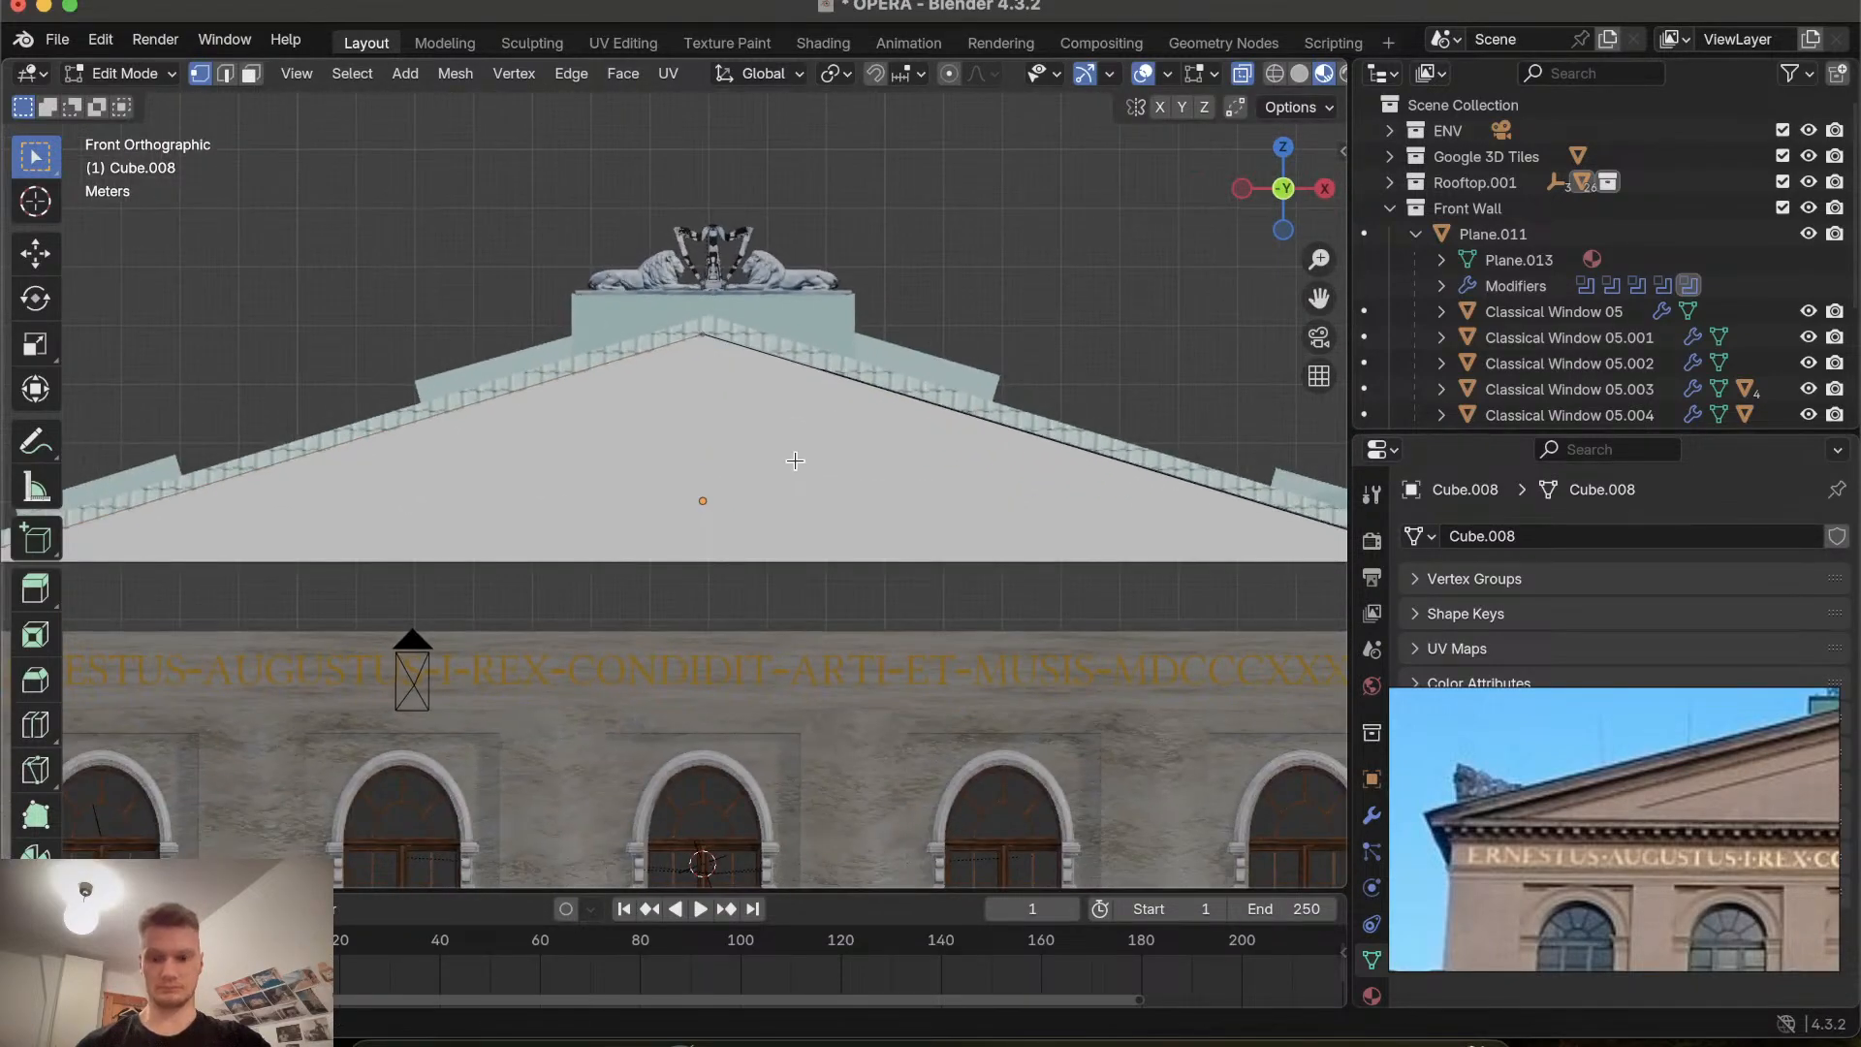
Zoom and pan the reference photo to examine the gable and its cornice.
scroll(1649, 806, right, 3)
scroll(1648, 805, up, 1)
scroll(1648, 805, down, 5)
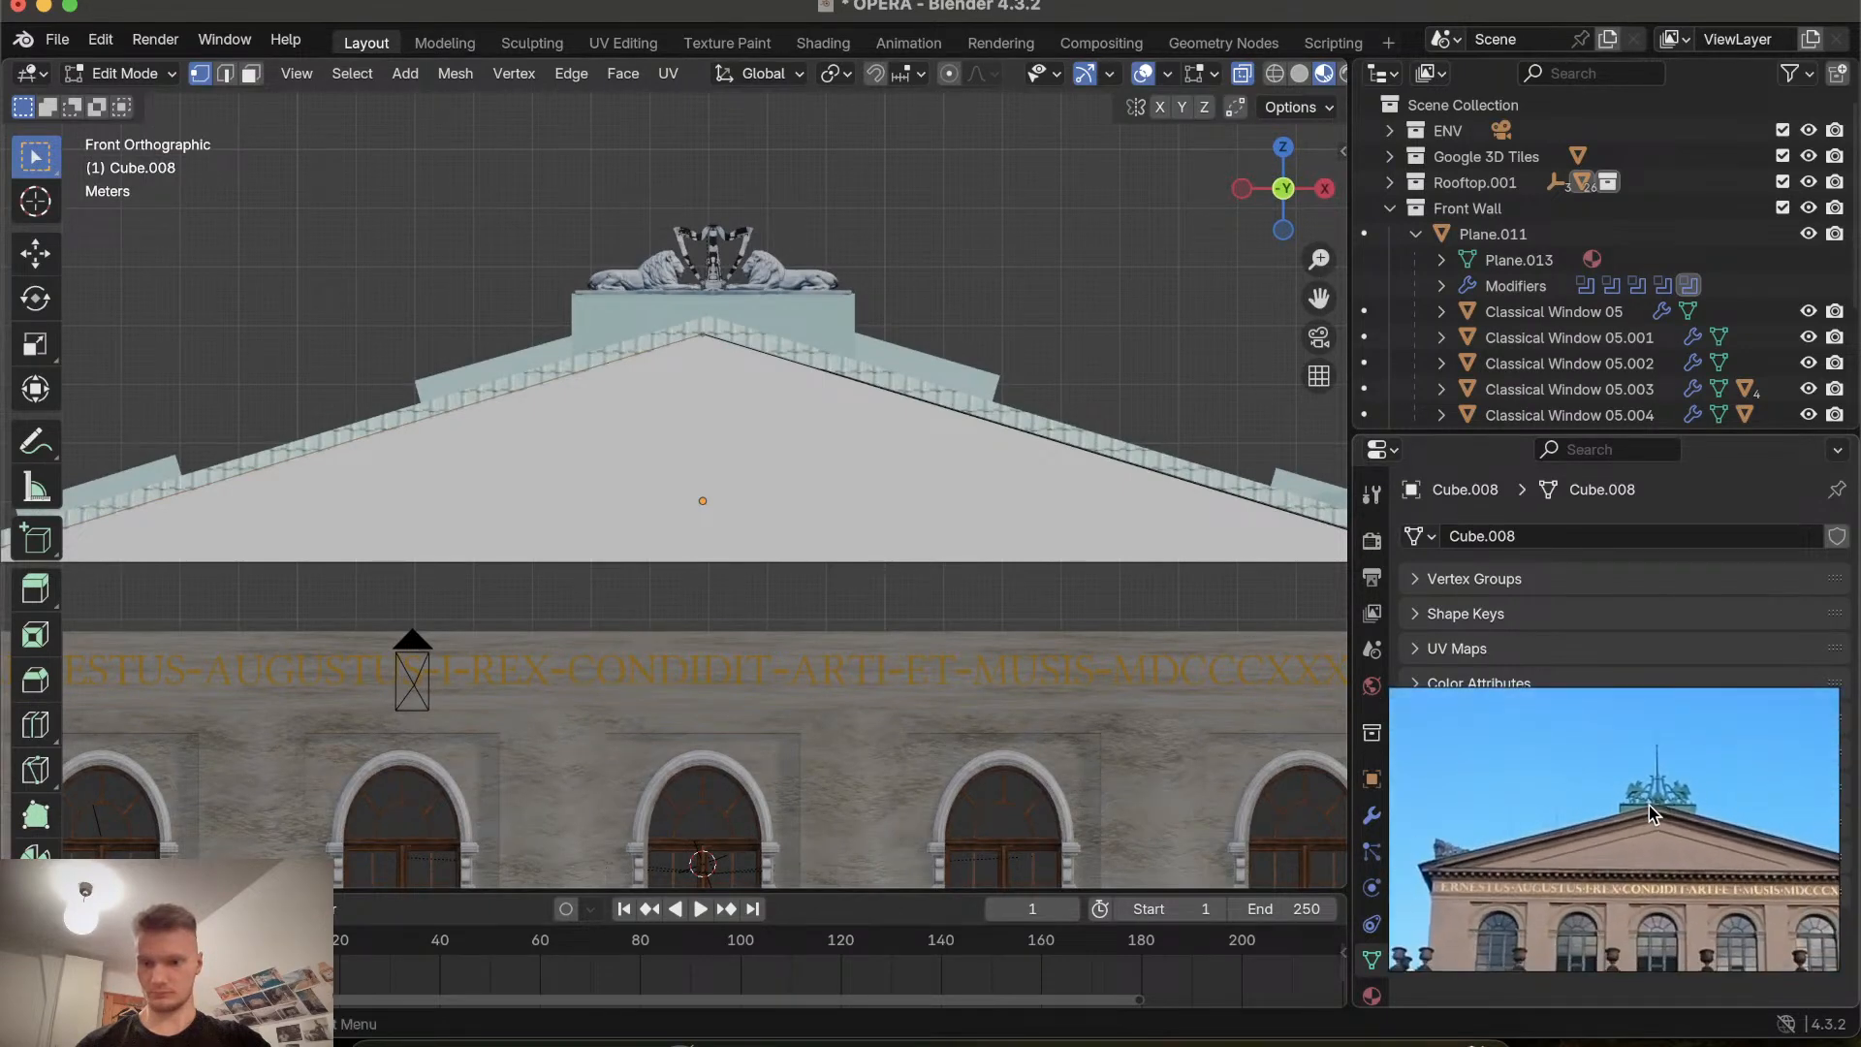
scroll(1648, 806, right, 1)
scroll(1648, 805, down, 1)
scroll(1649, 806, up, 5)
scroll(1649, 805, right, 4)
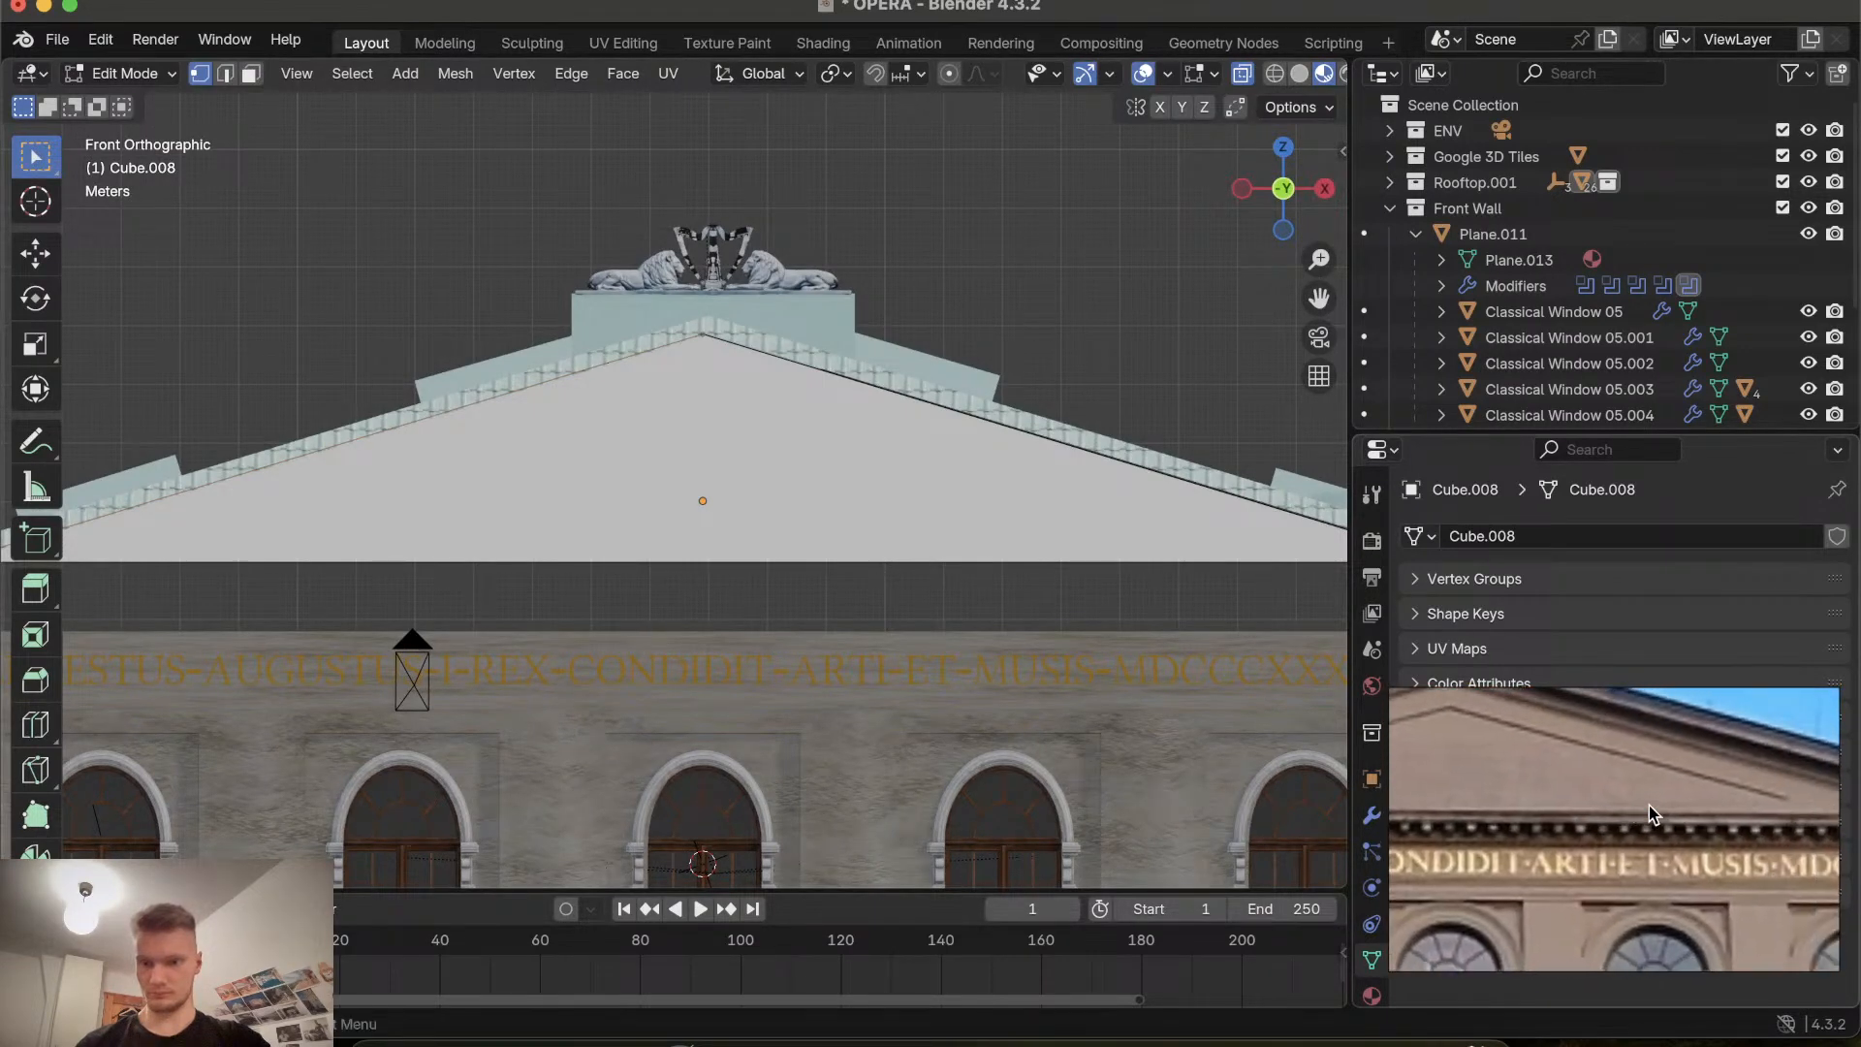
scroll(1649, 805, up, 2)
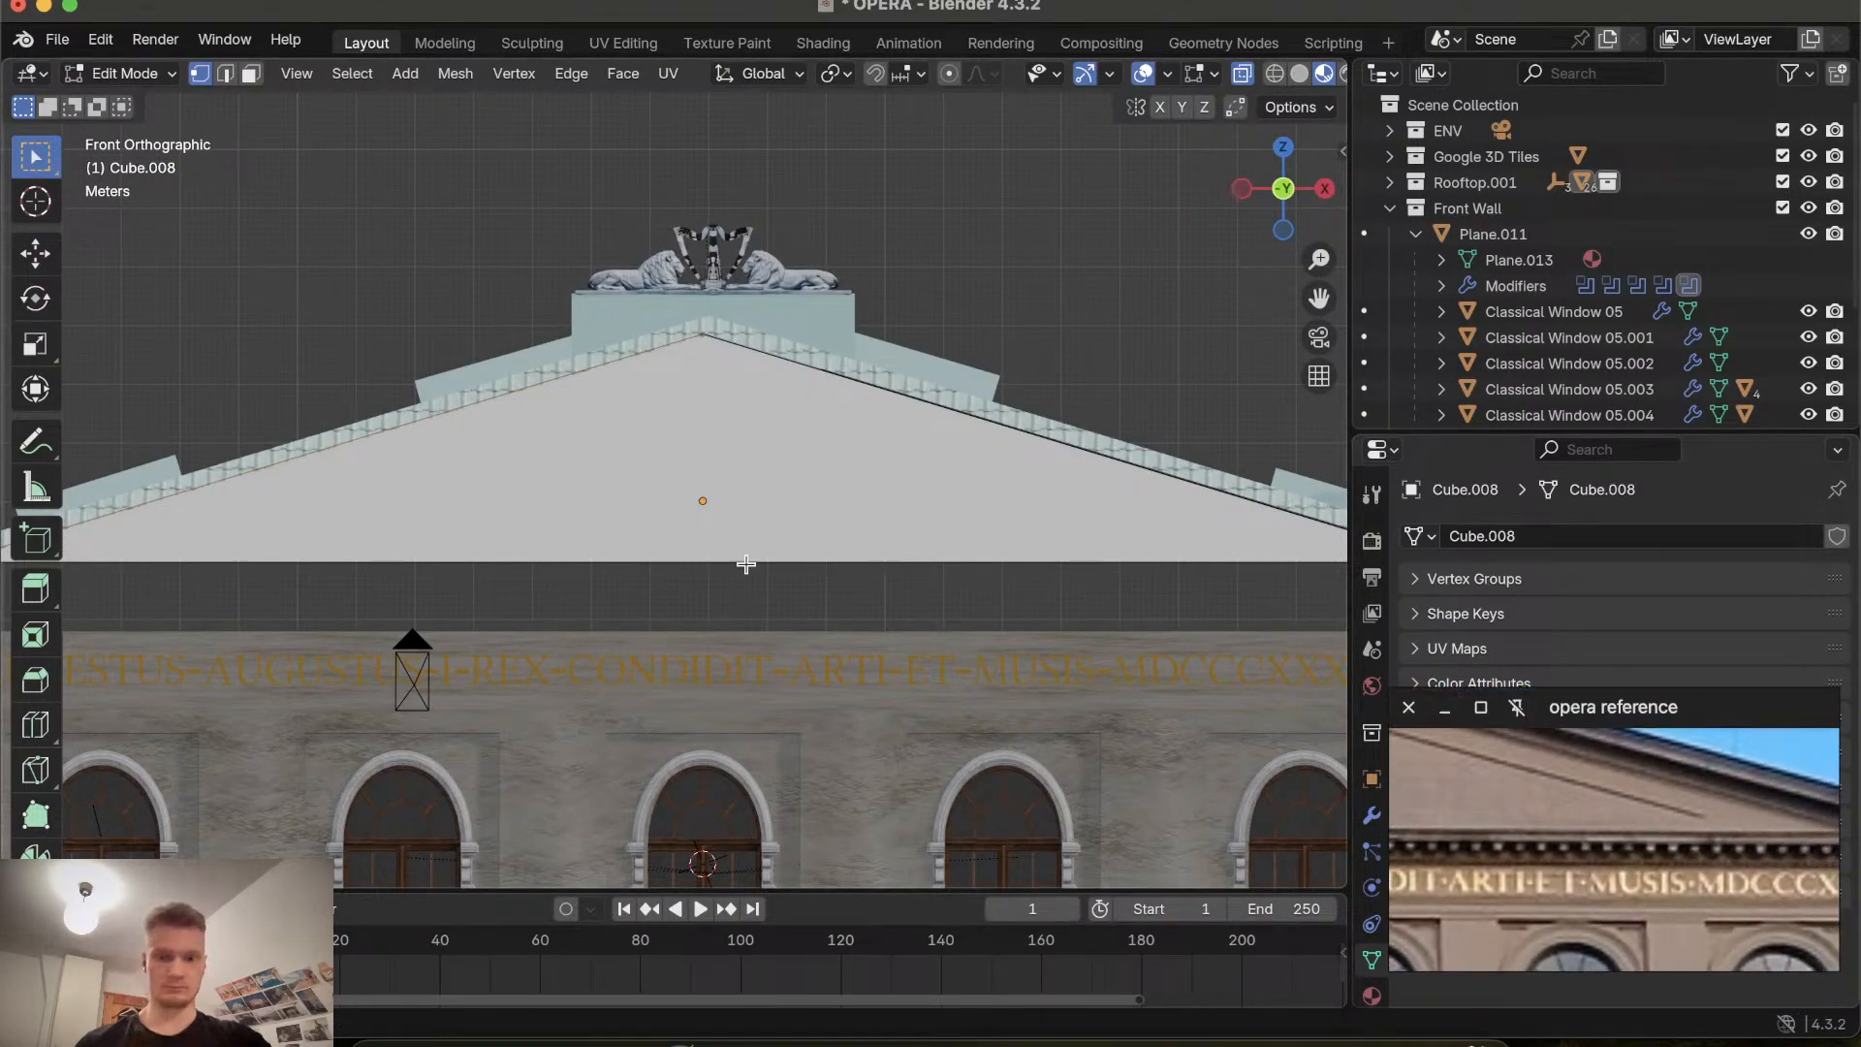
scroll(1549, 865, up, 1)
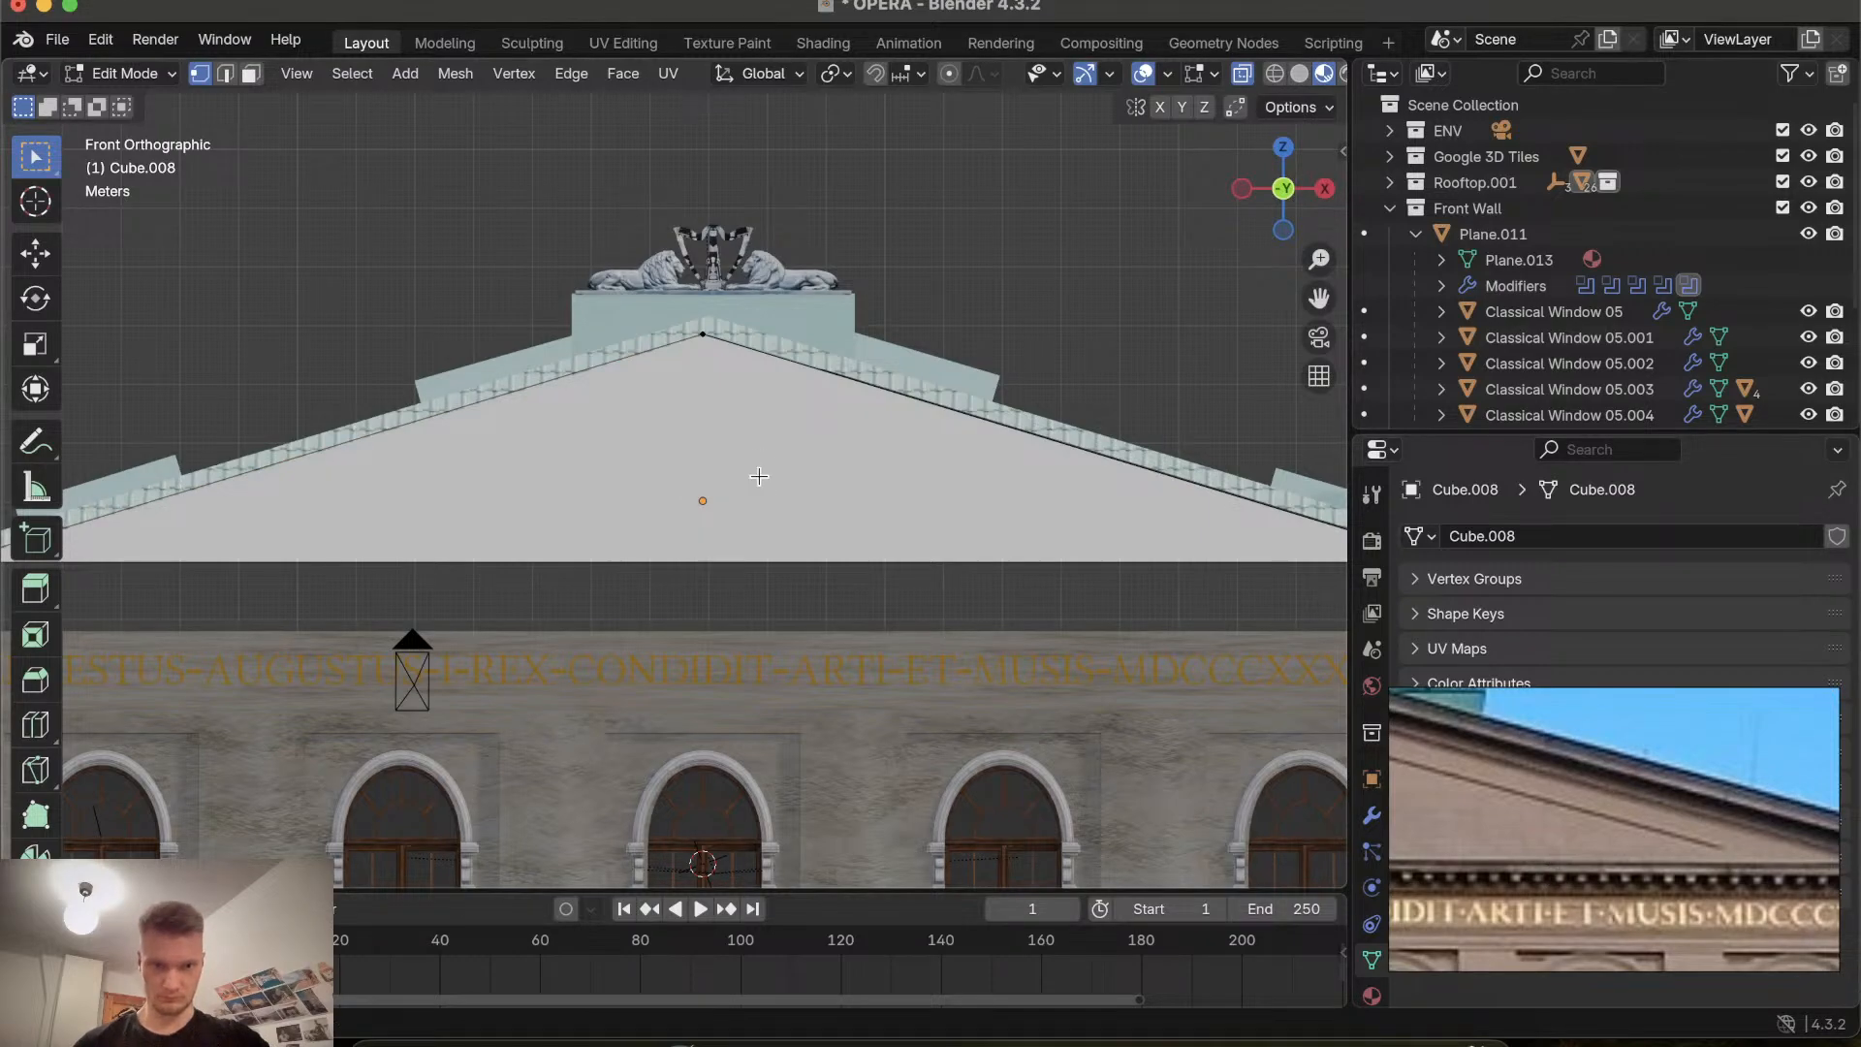
Select all of the gable's geometry in front view and inset it about 0.19 m.
scroll(711, 354, down, 5)
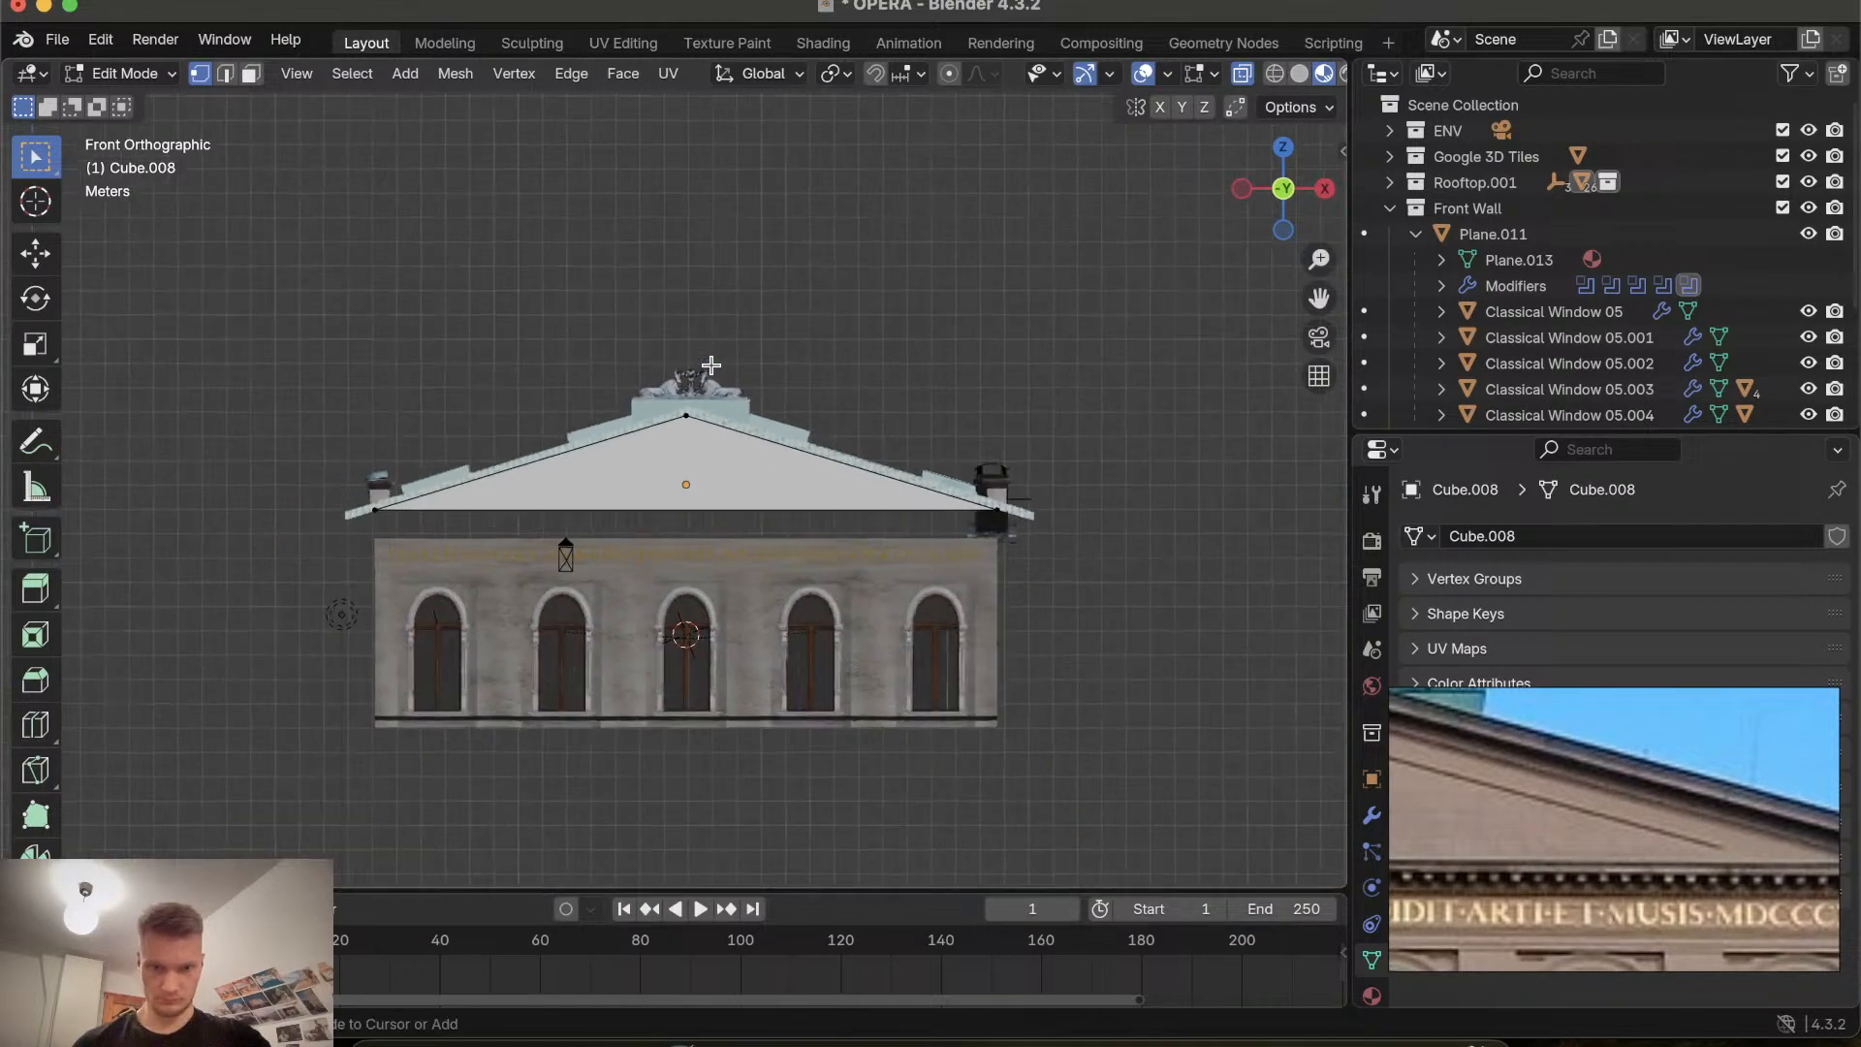
scroll(710, 358, up, 4)
scroll(711, 365, up, 3)
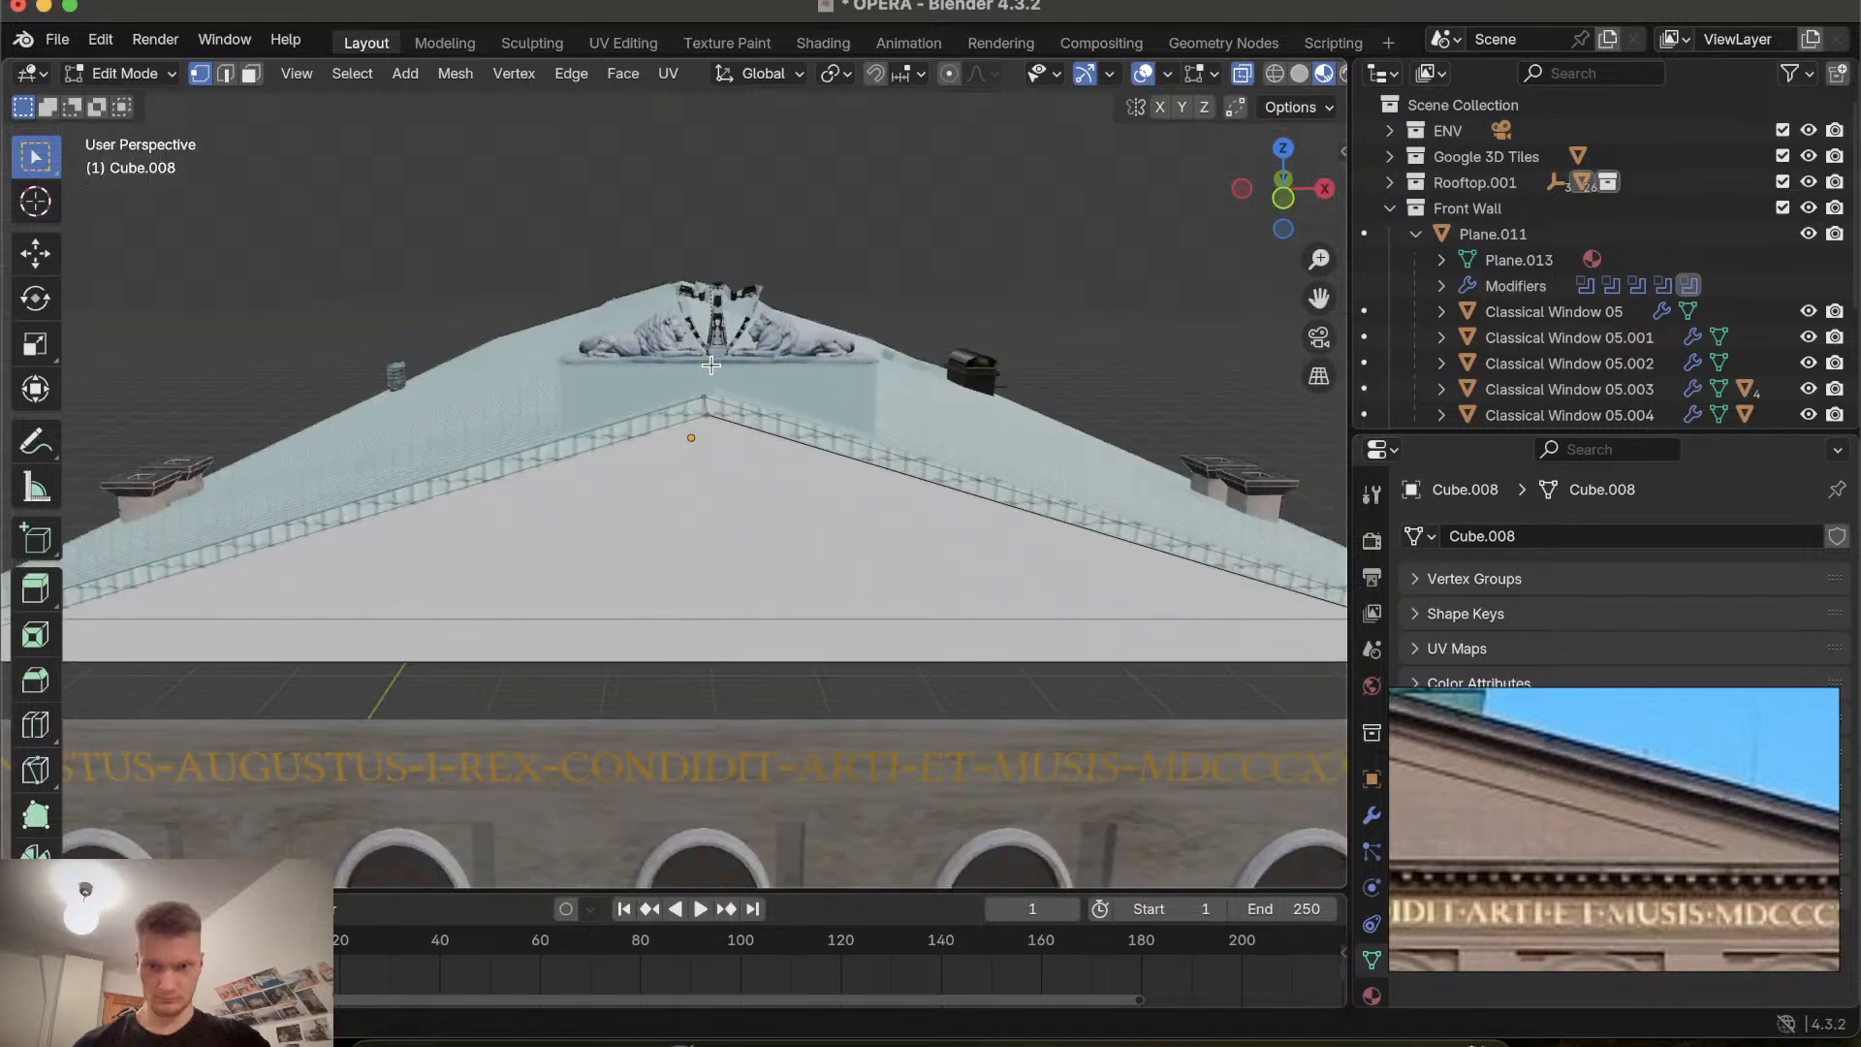
scroll(710, 366, down, 3)
click(1285, 191)
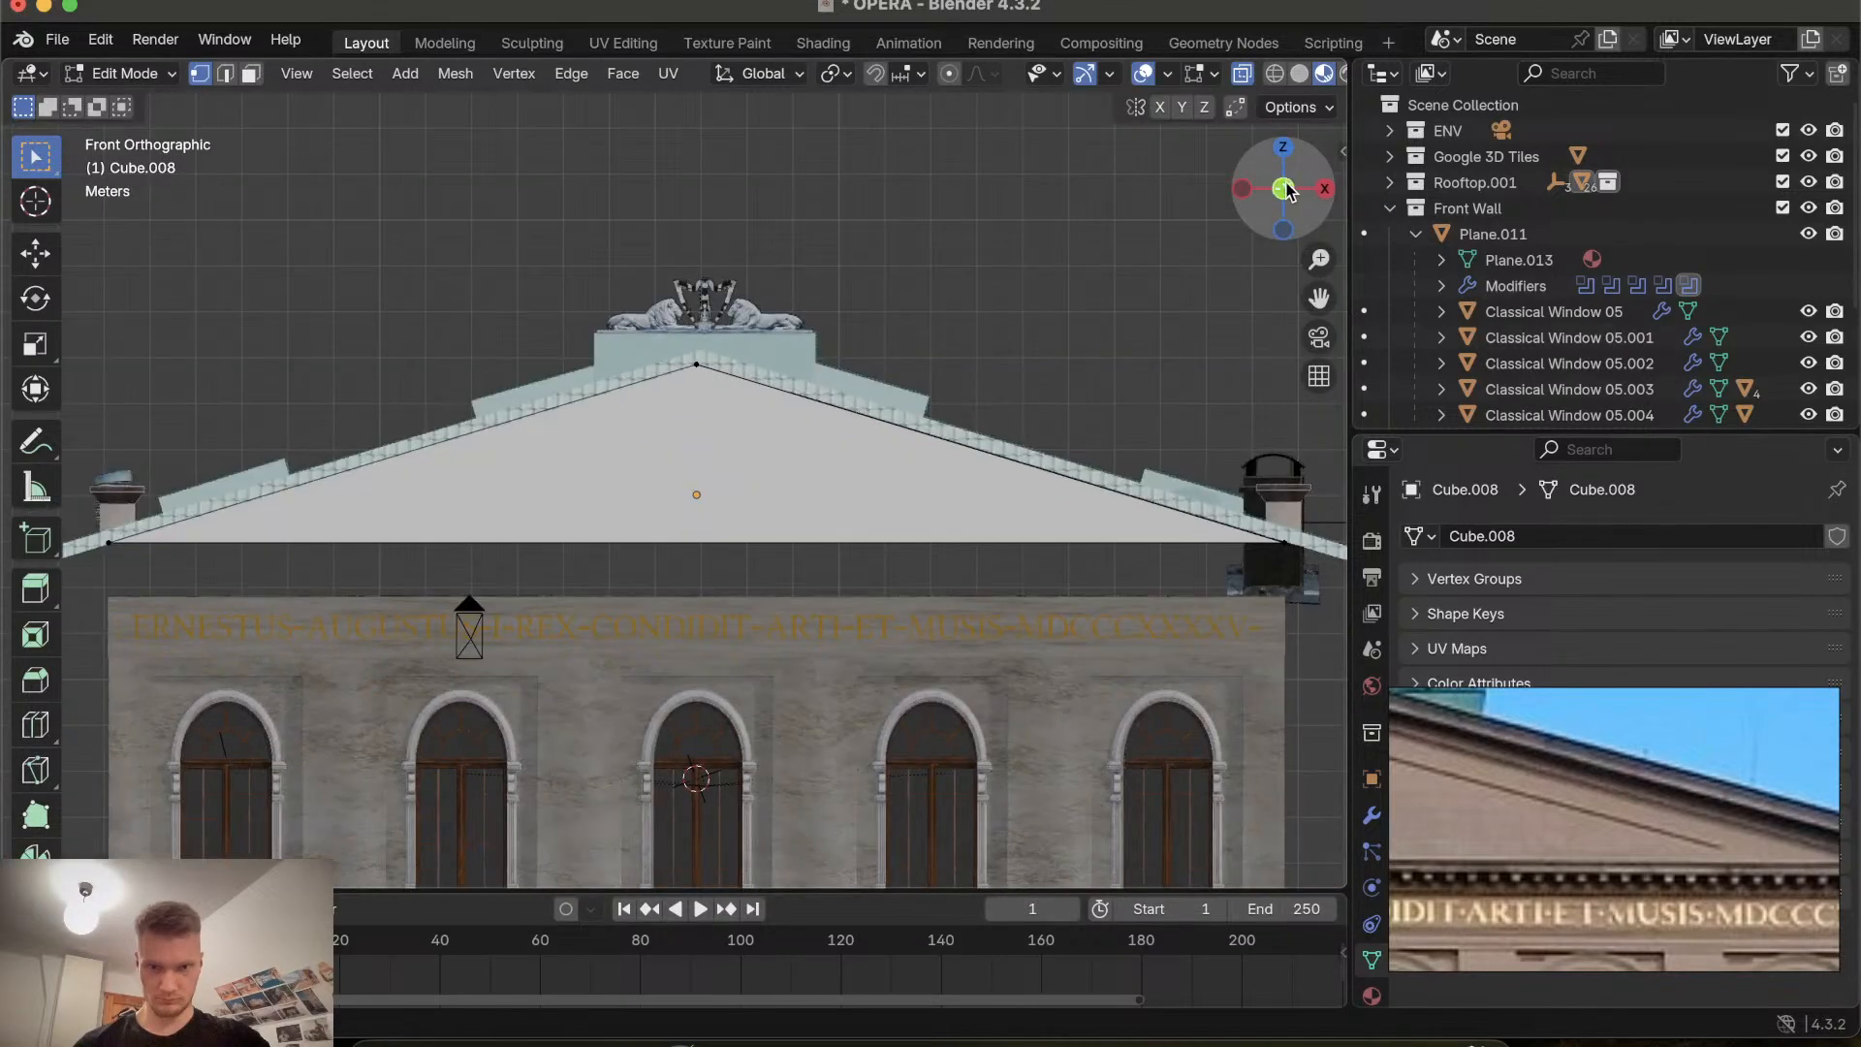
scroll(835, 374, up, 3)
shift+scroll(835, 374, down, 3)
shift+scroll(836, 374, up, 1)
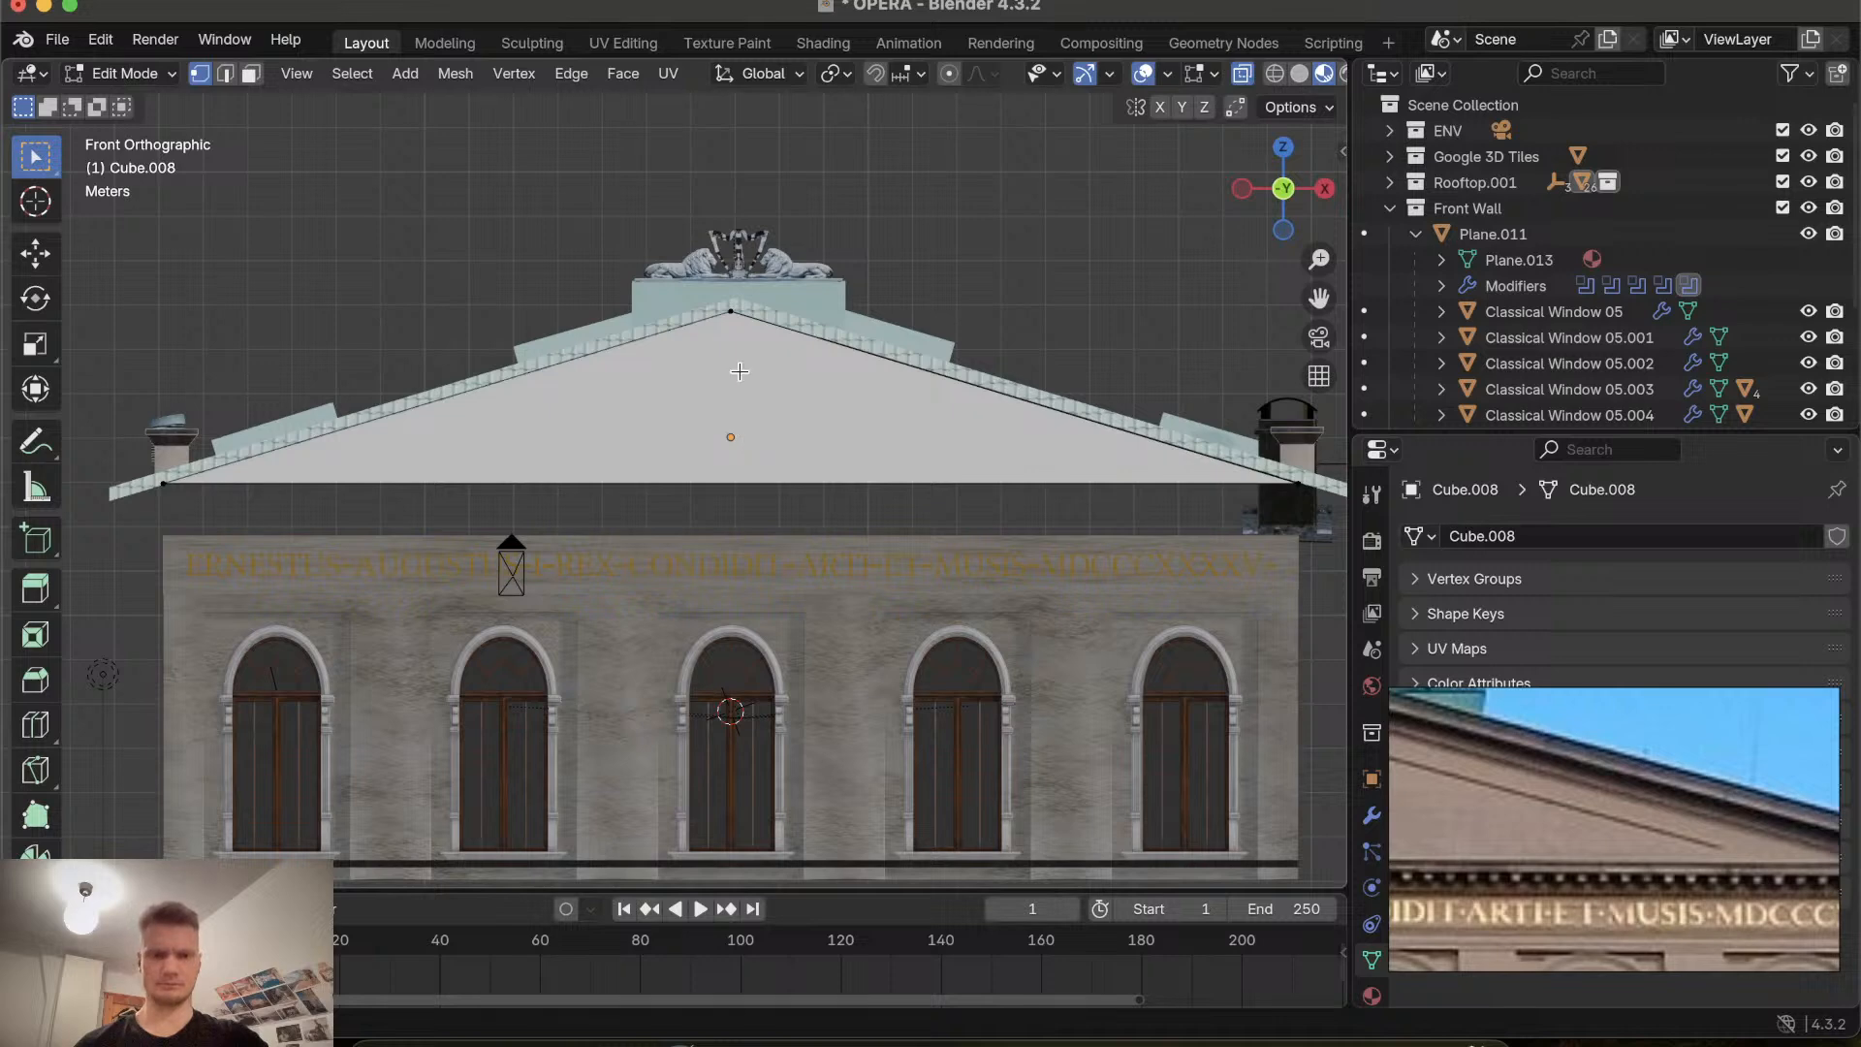
click(731, 312)
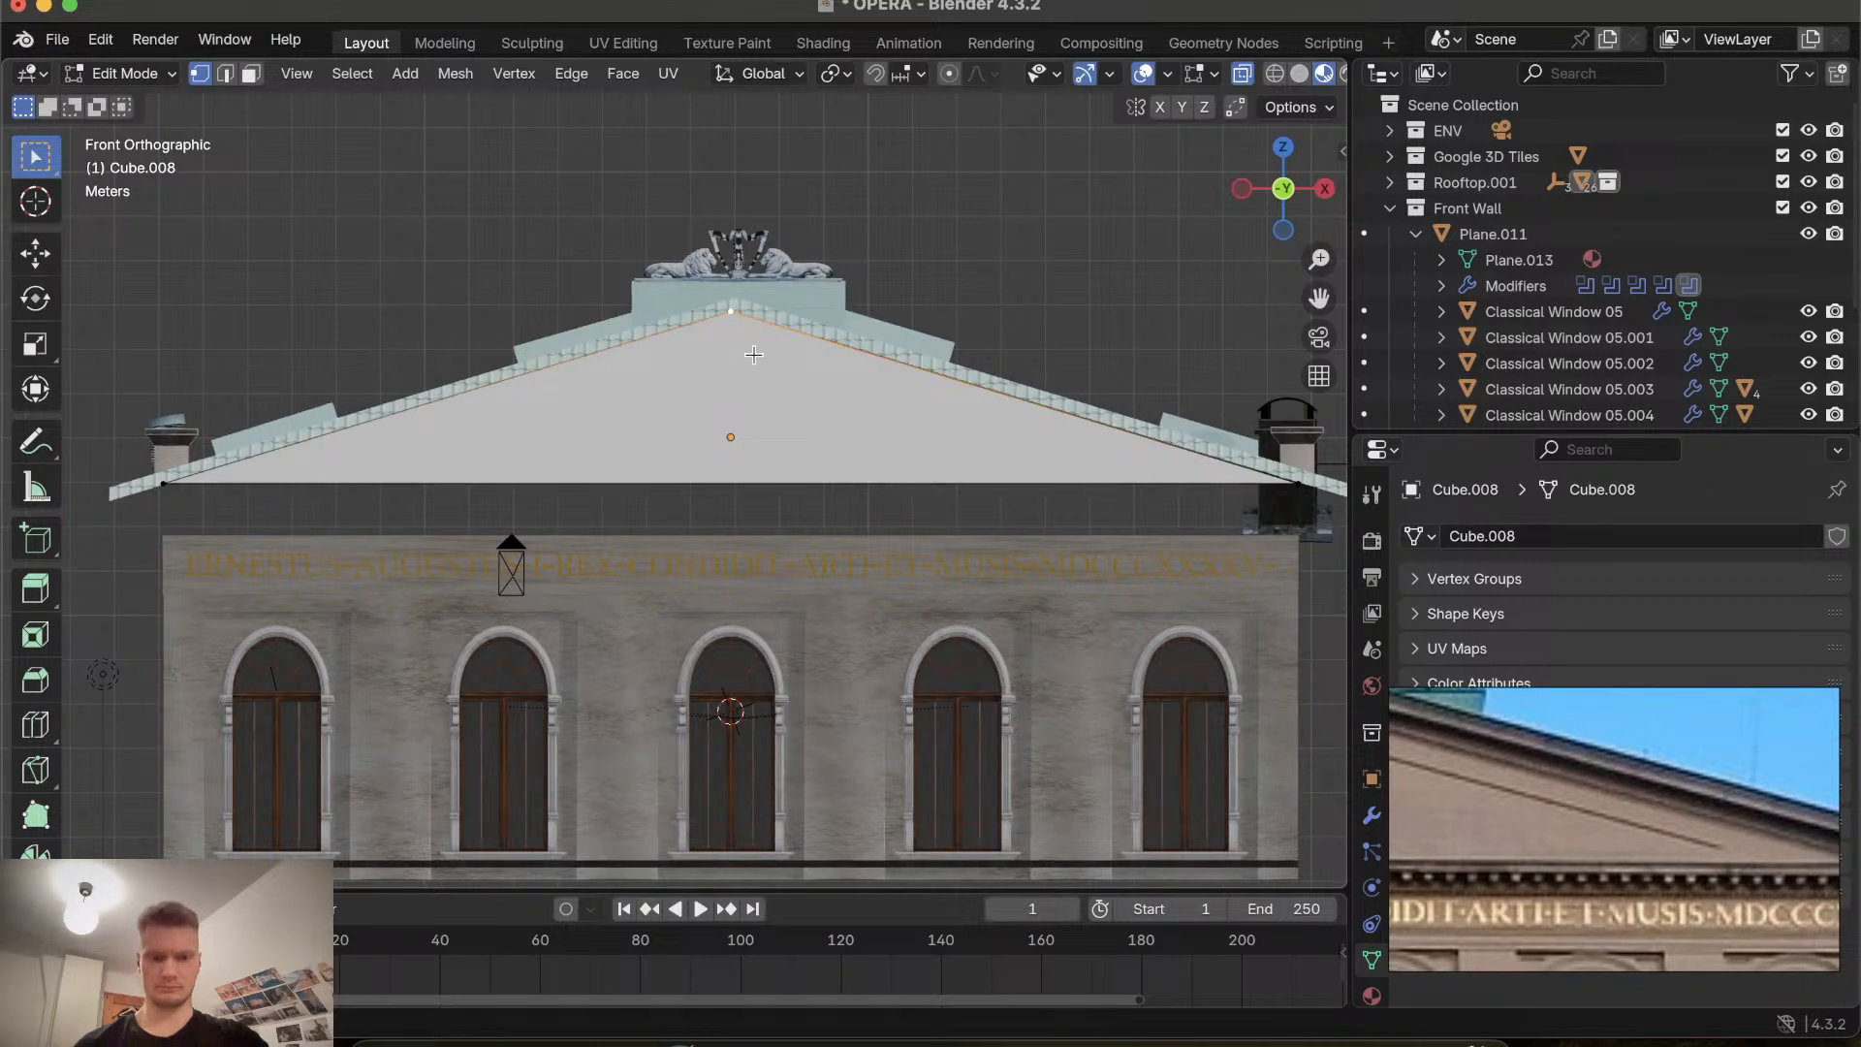
key(a)
key(i)
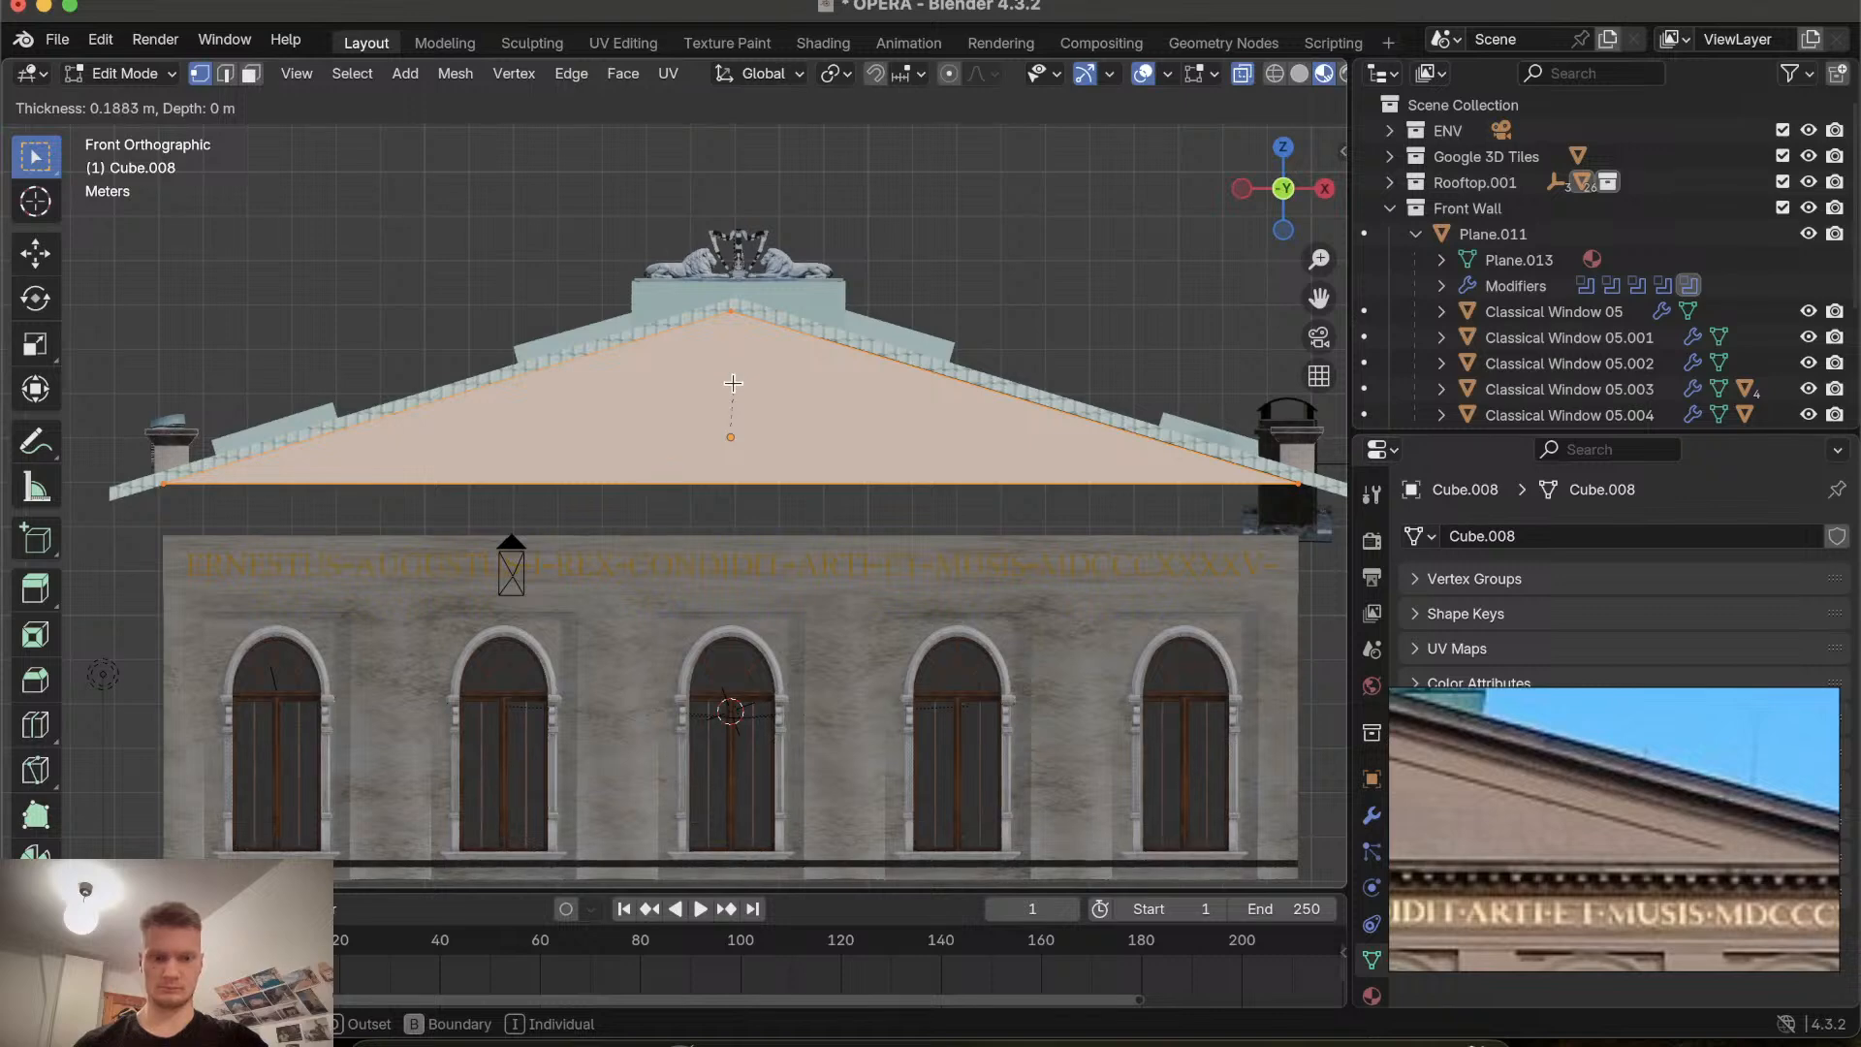
click(732, 382)
Switch to edge selection and inset the gable again about 0.14 m.
key(2)
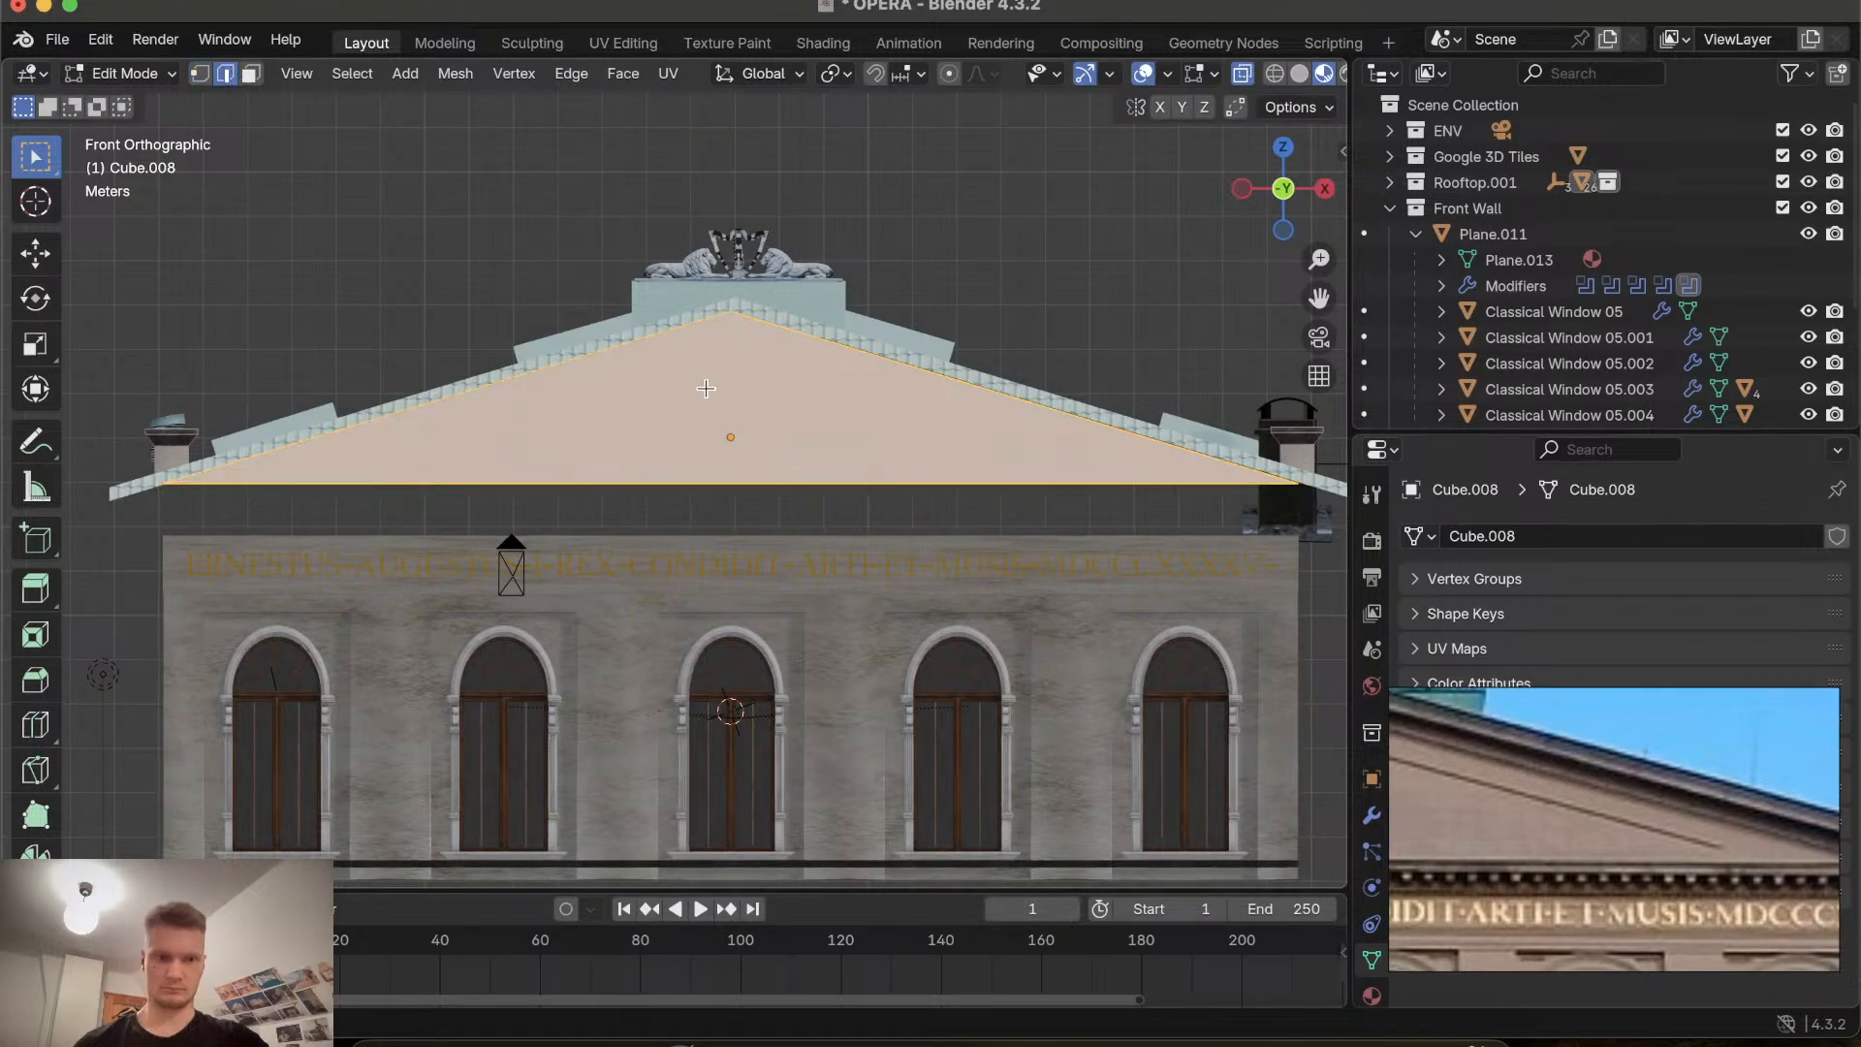
key(i)
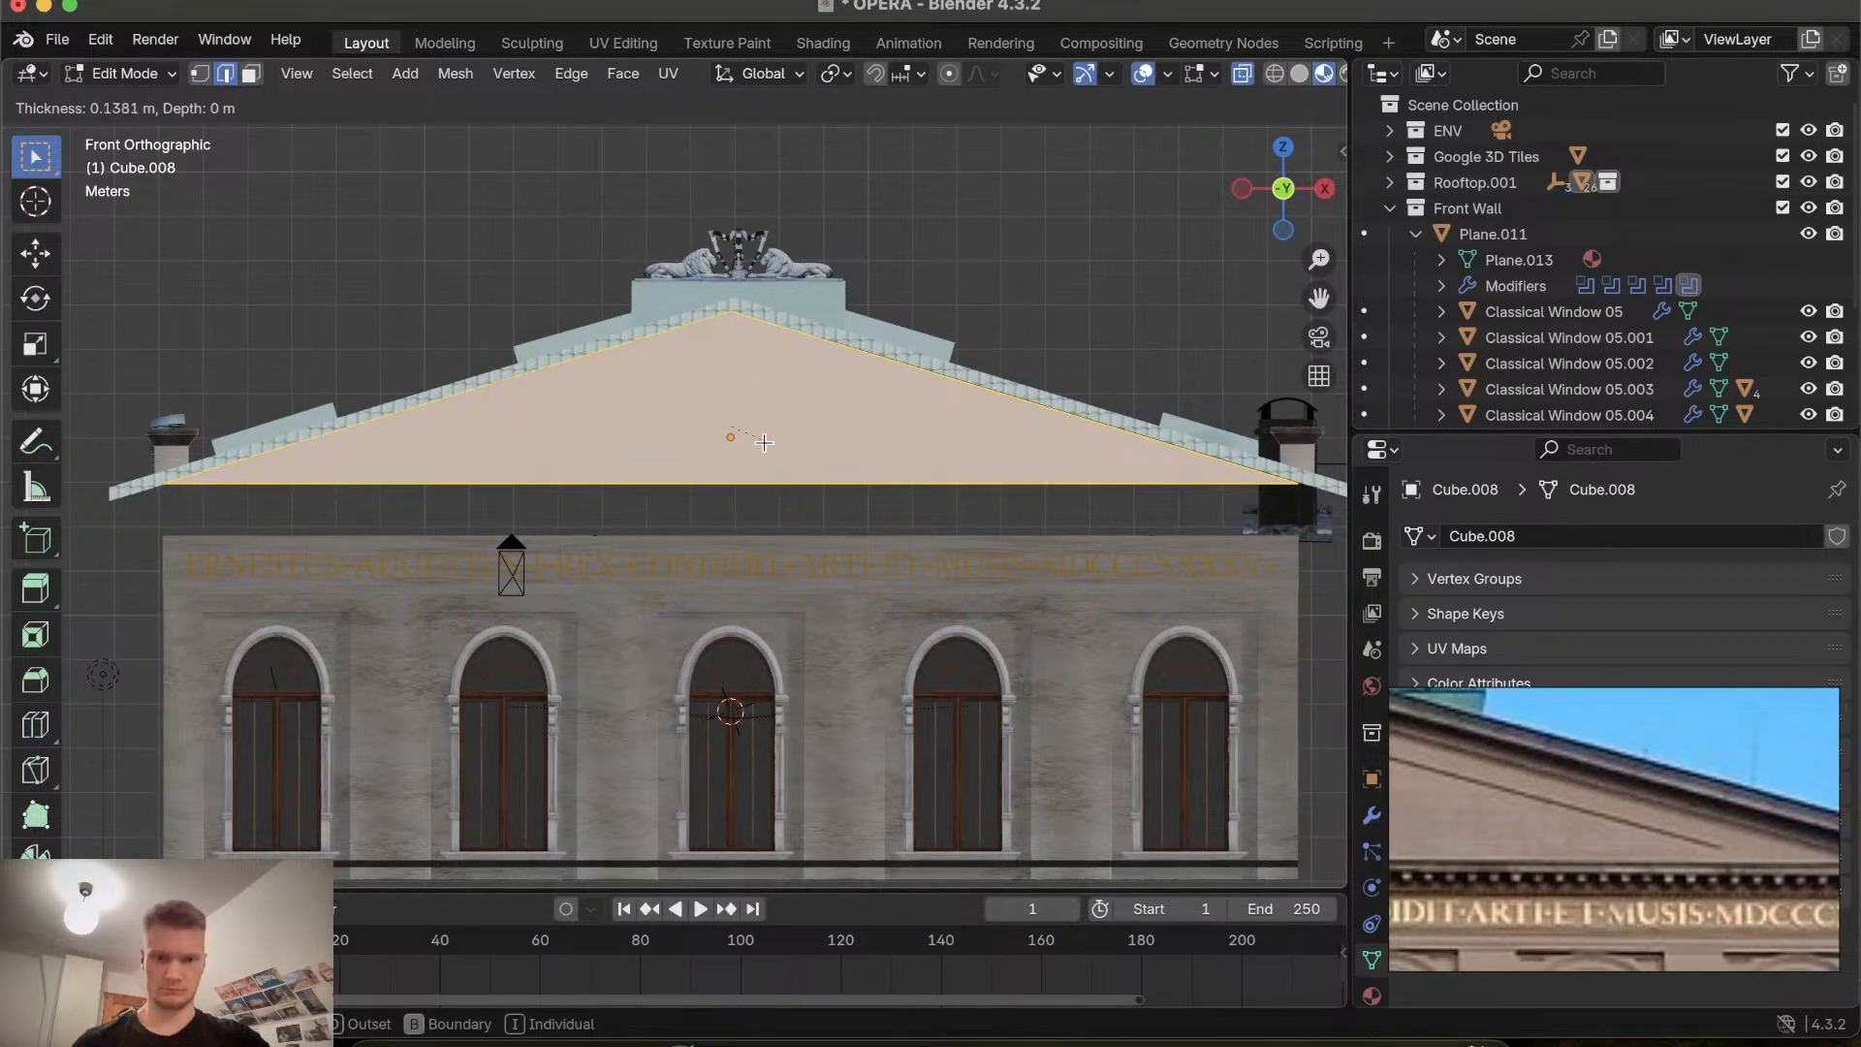
click(752, 433)
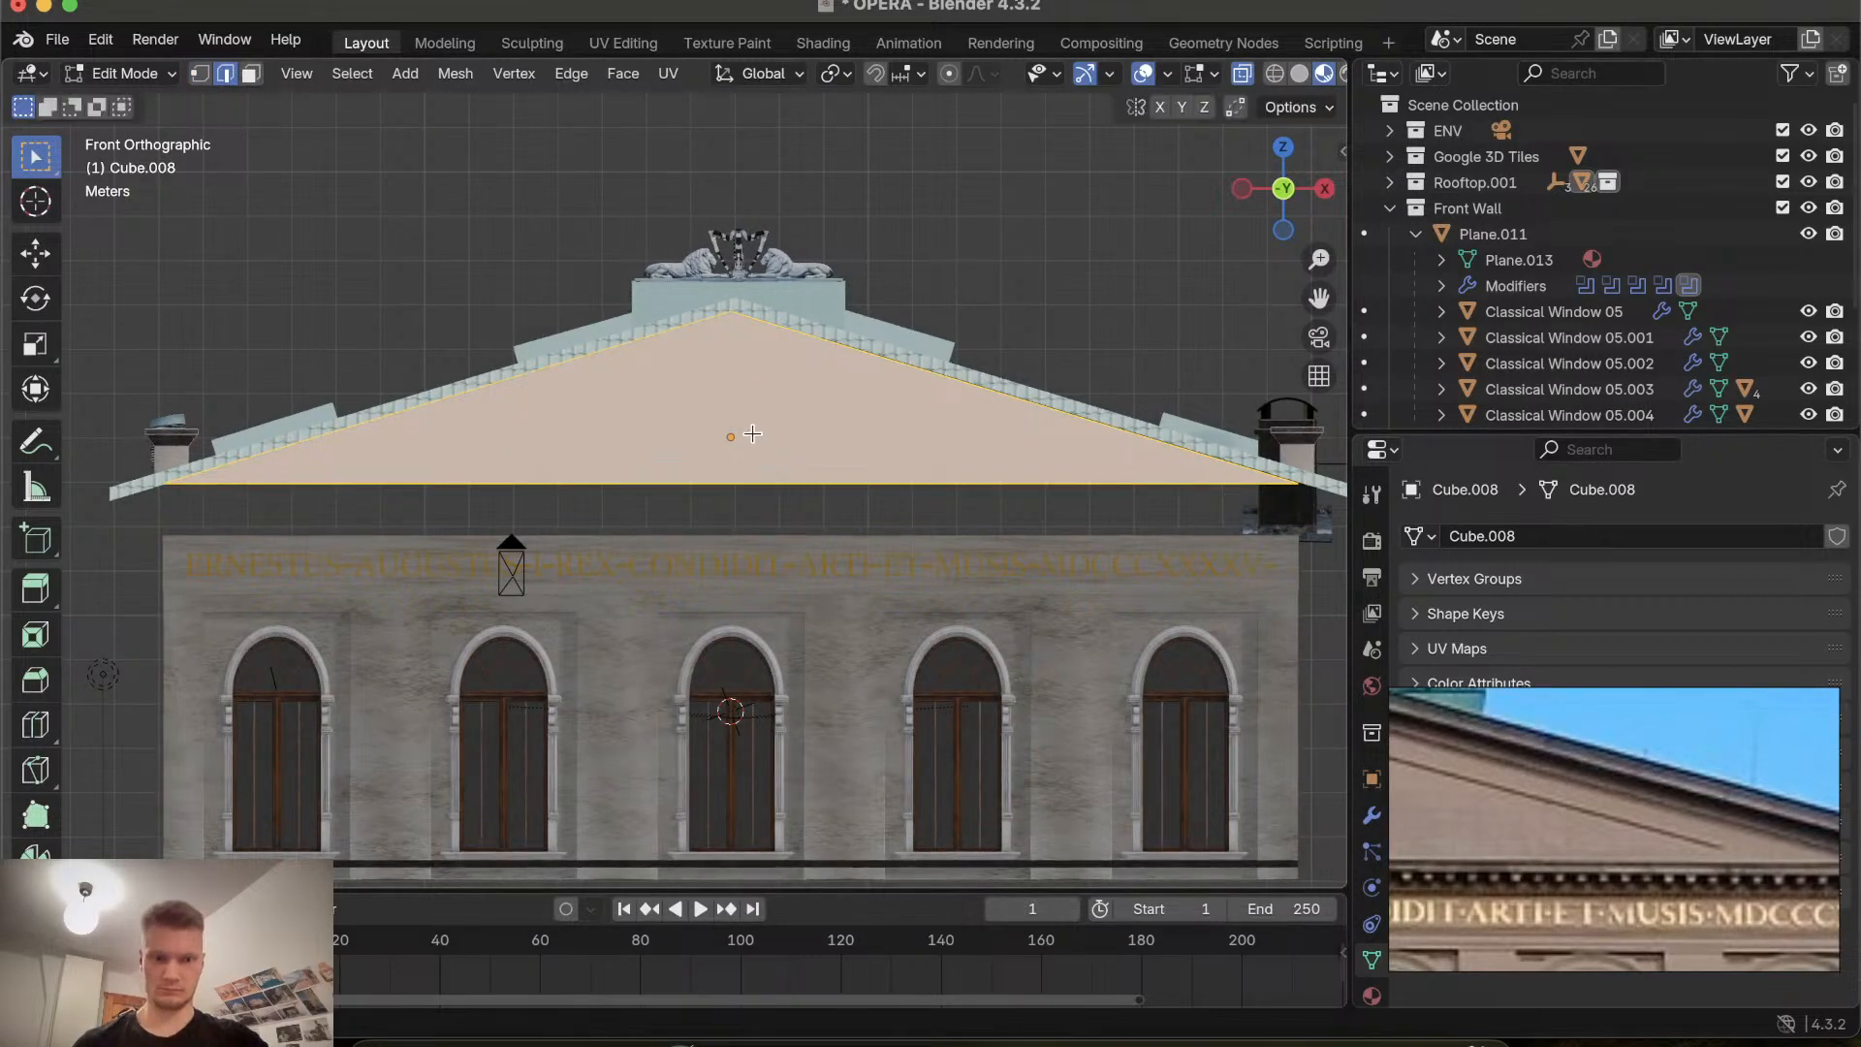
Switch to face selection and inset the gable with zero thickness.
click(250, 73)
key(i)
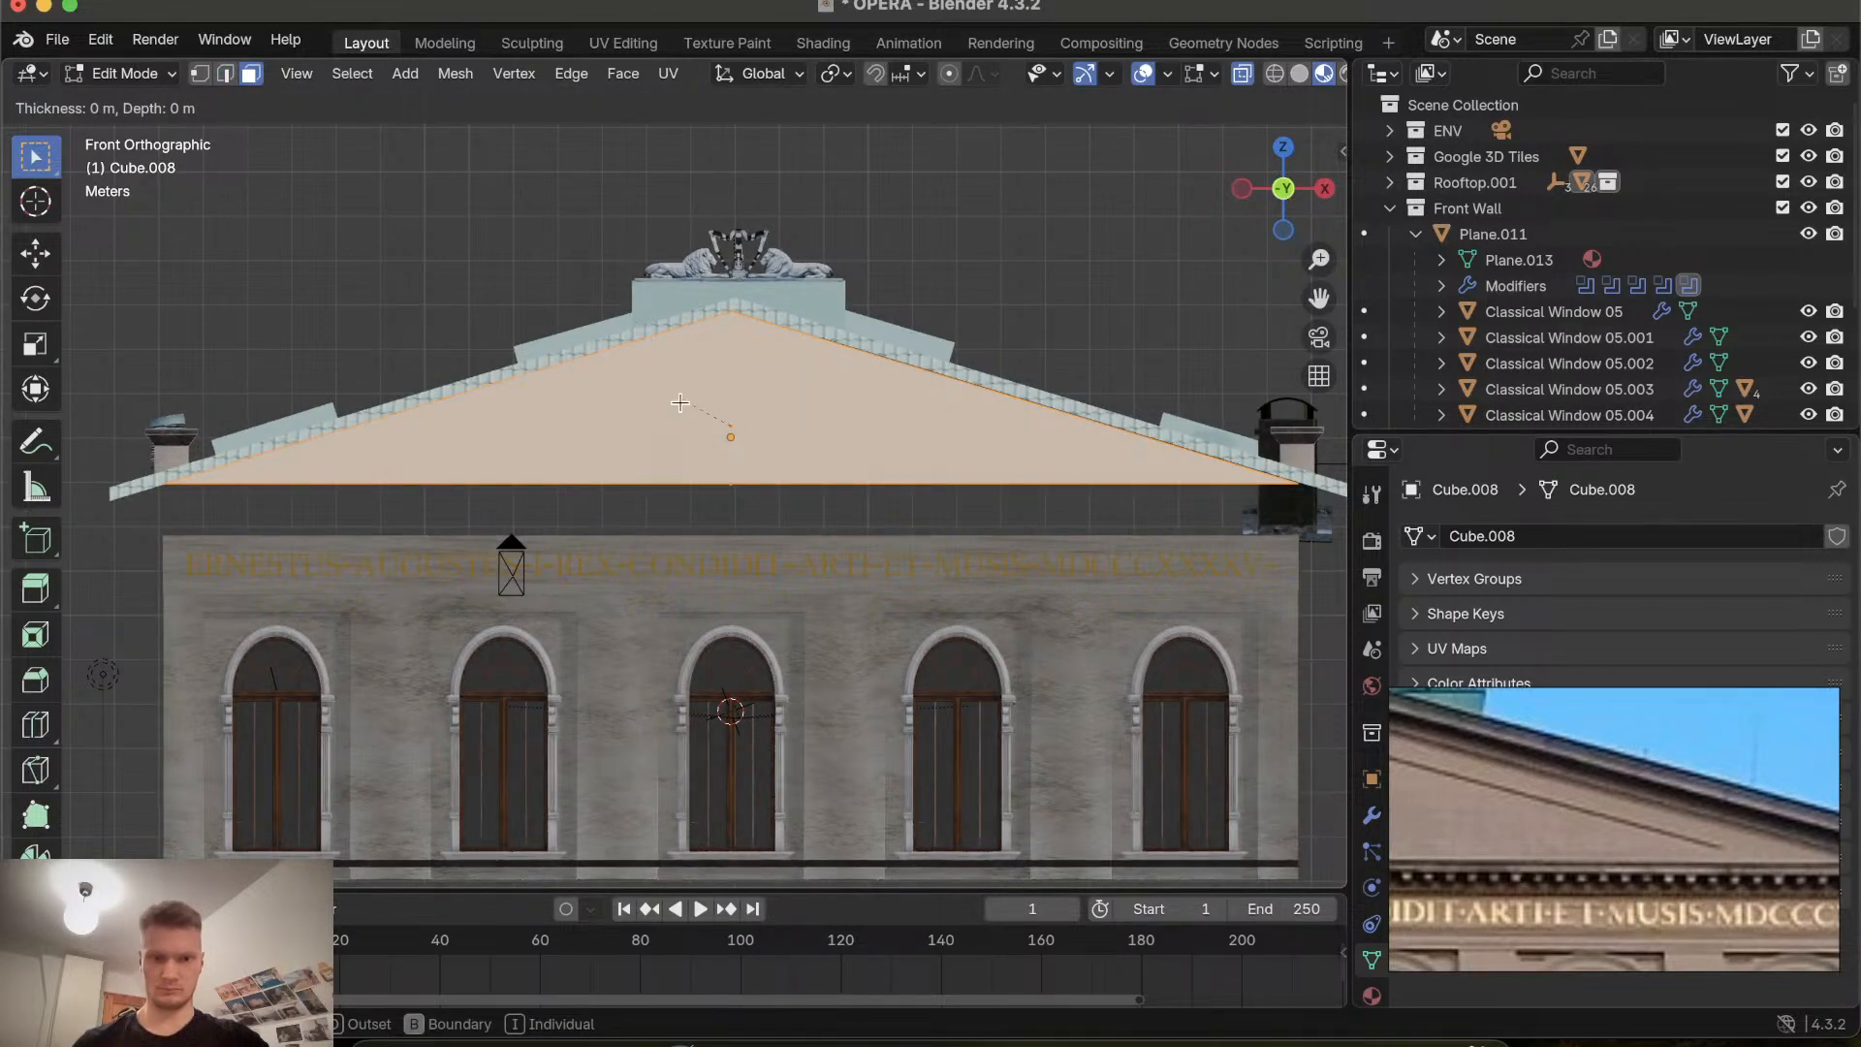
click(703, 434)
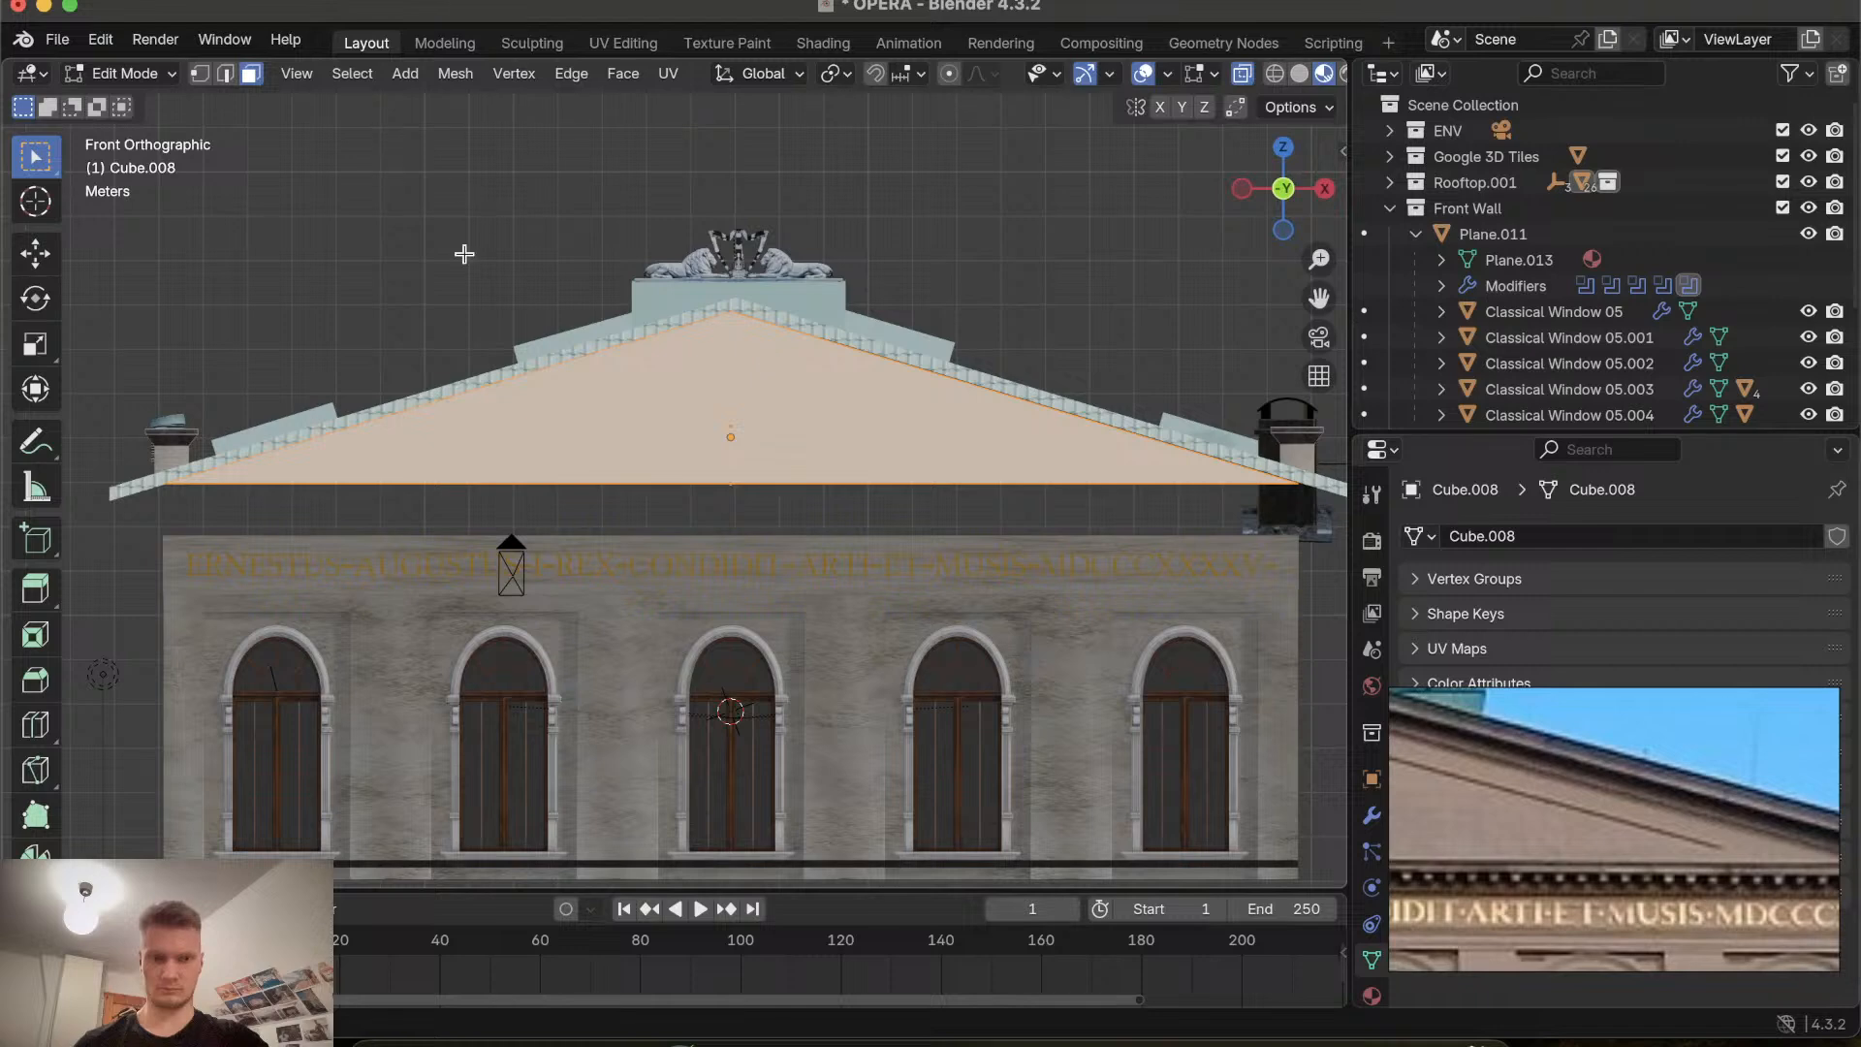
Select the gable's front face and try insetting it several times, cancelling each attempt.
click(251, 73)
click(632, 494)
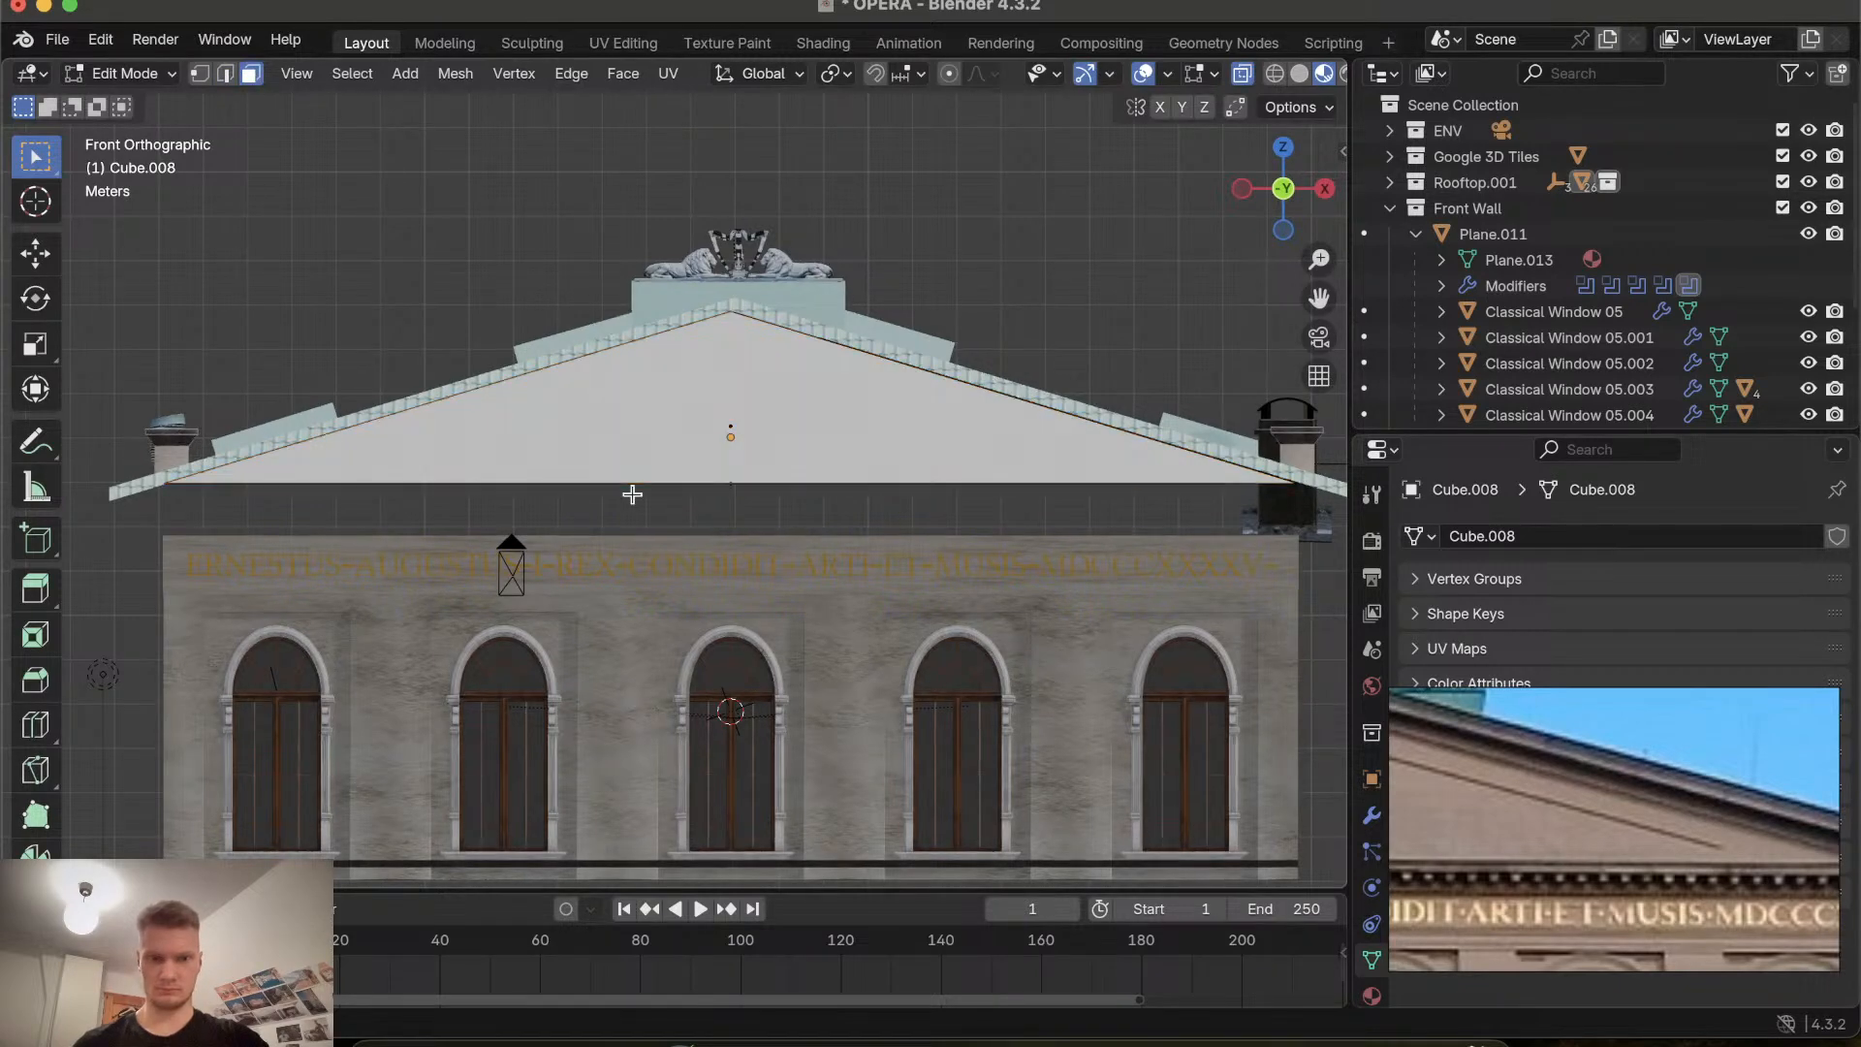
click(717, 400)
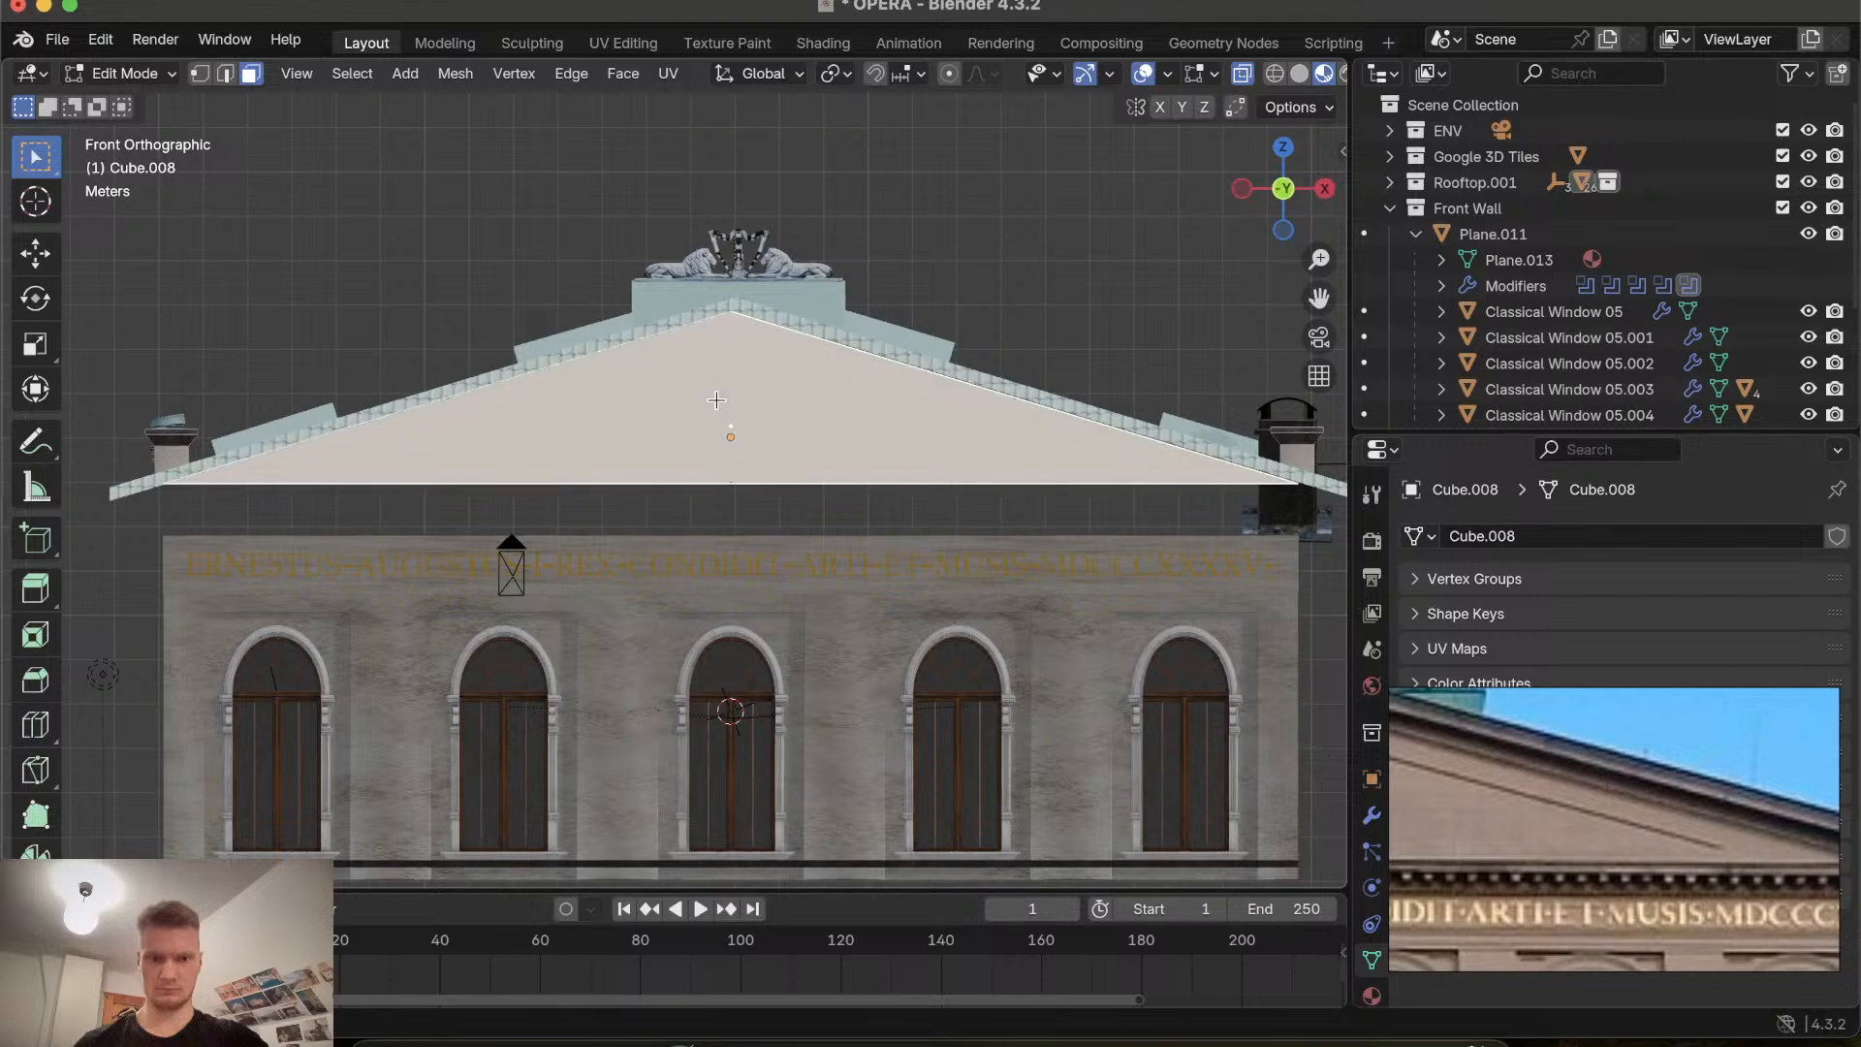
key(i)
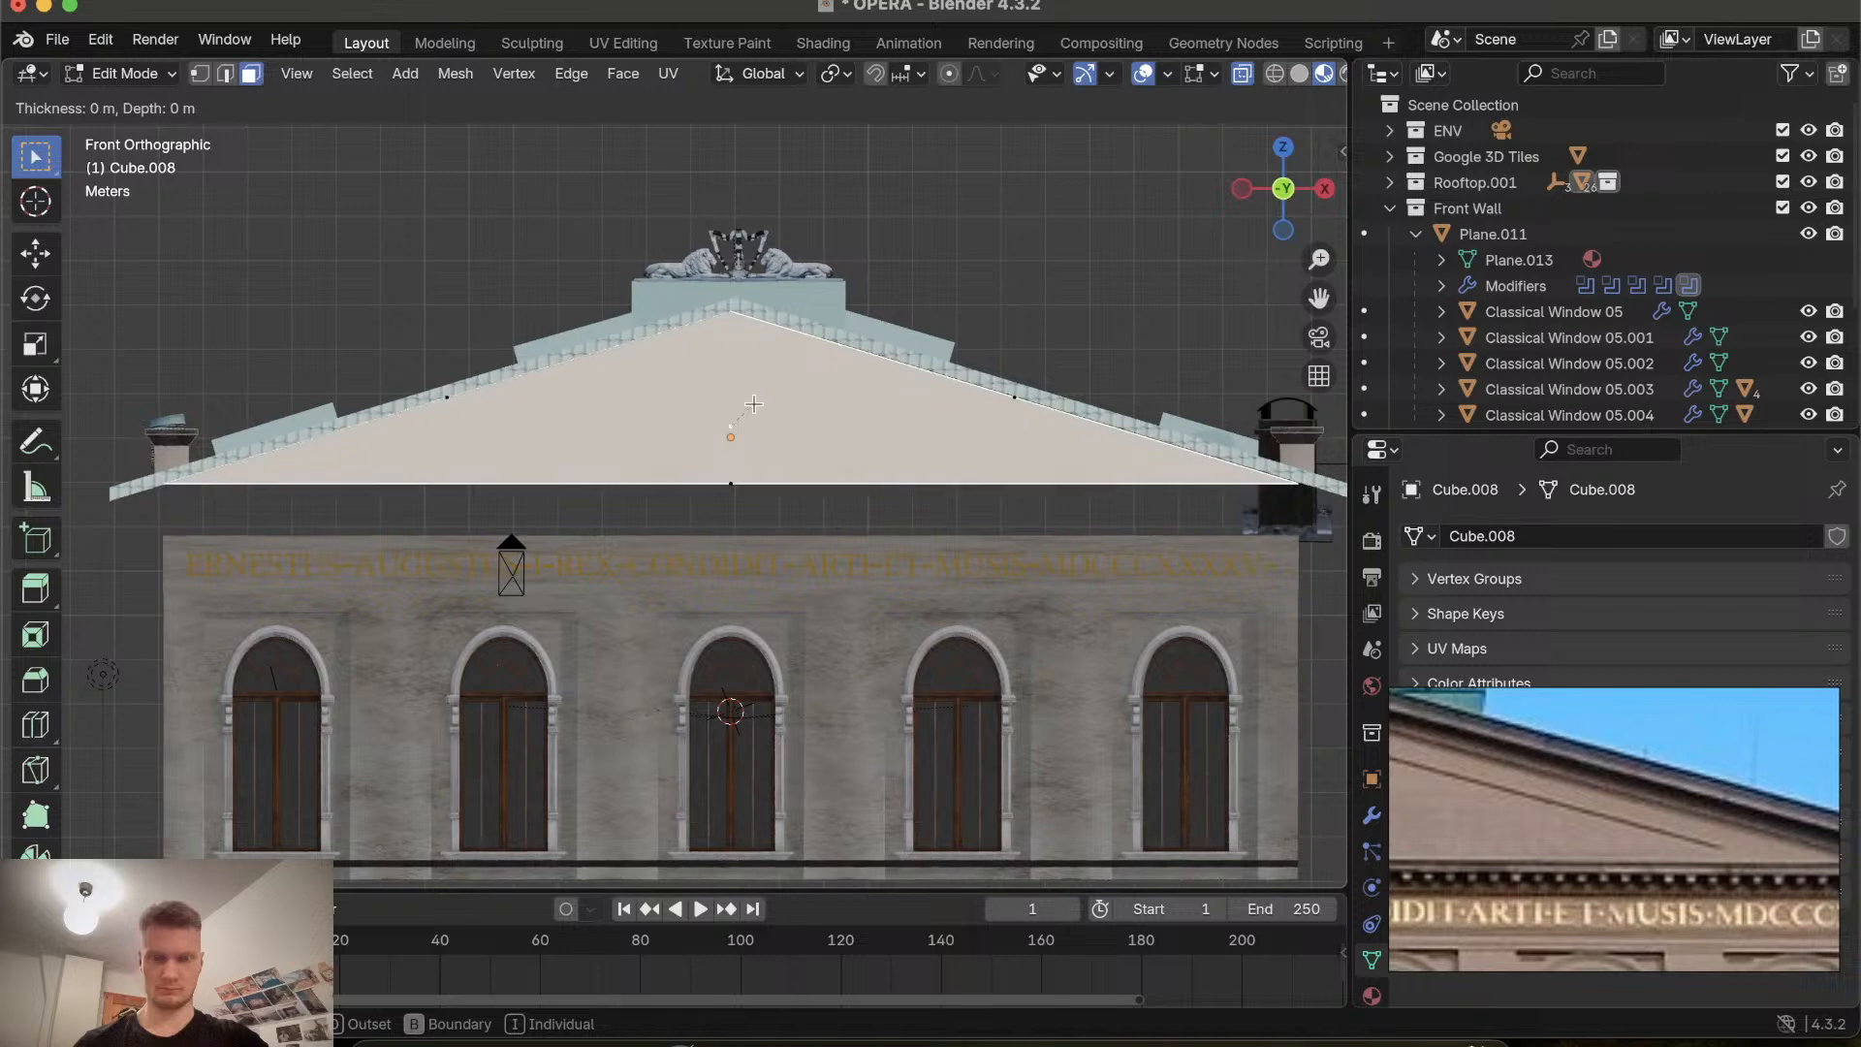
right_click(741, 433)
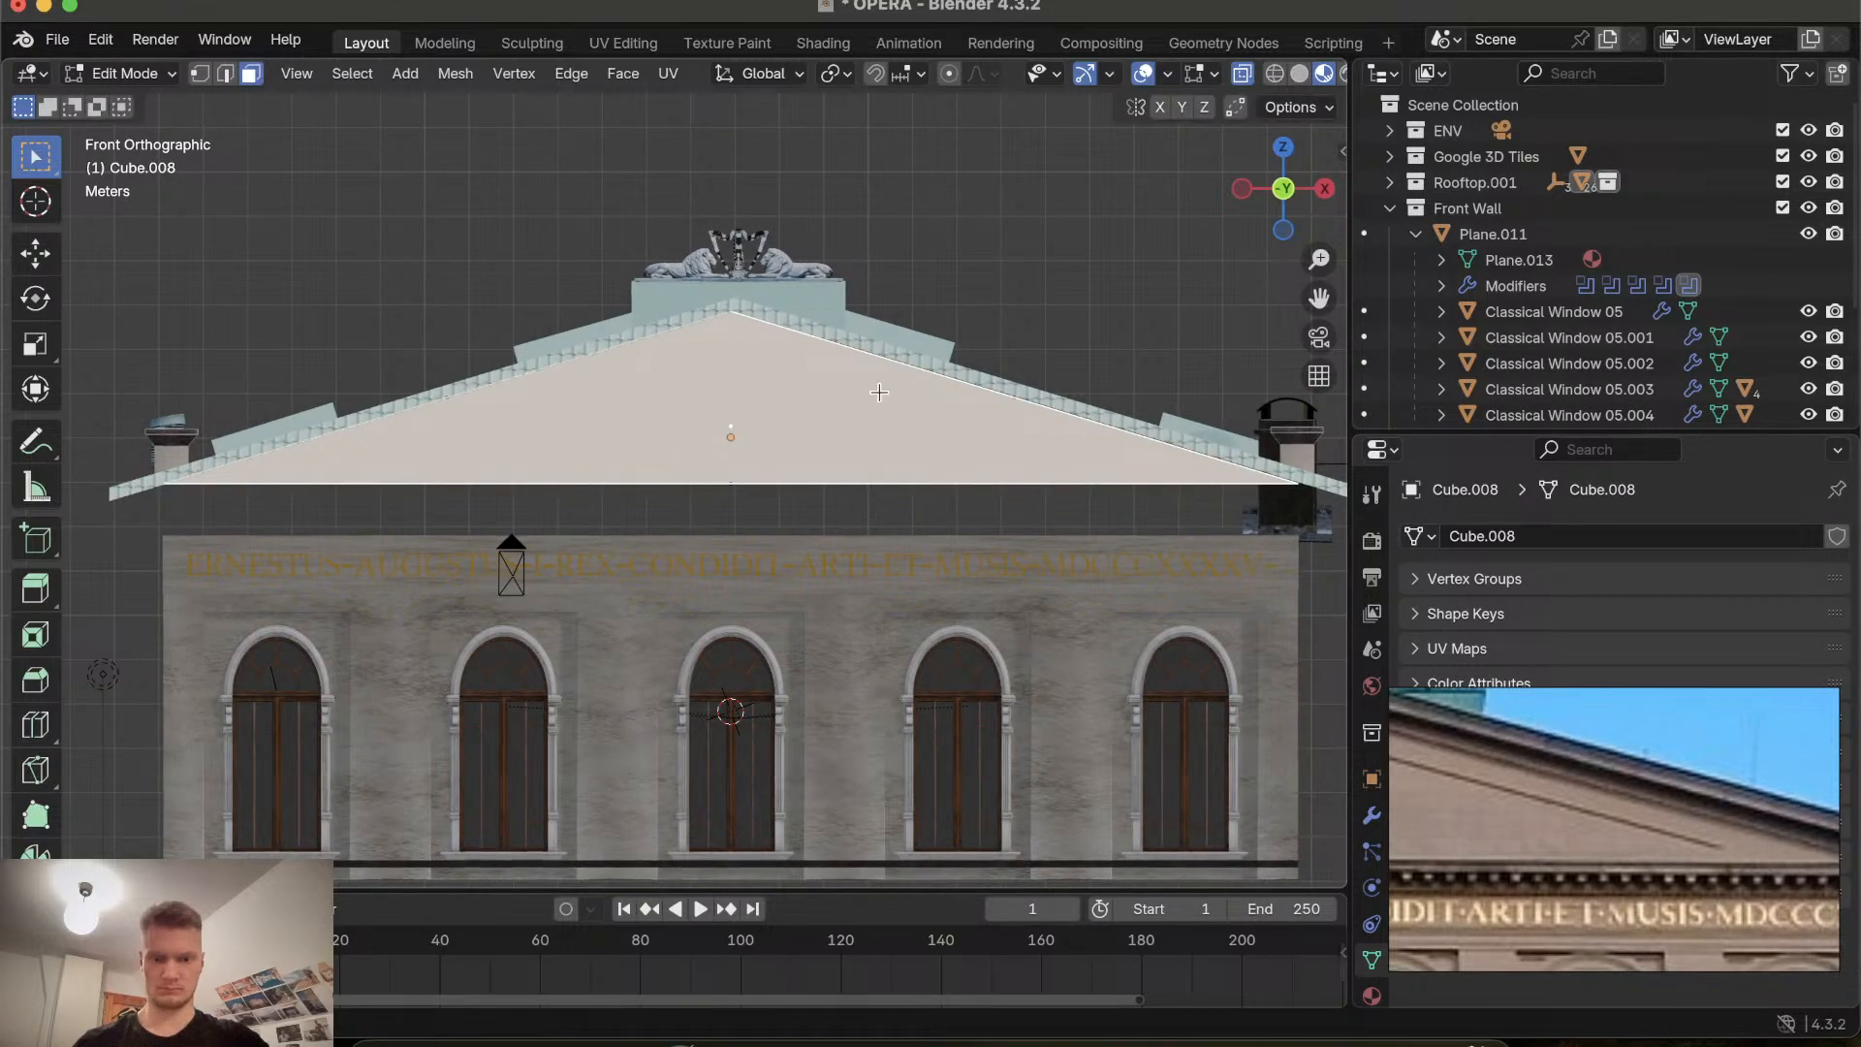
key(i)
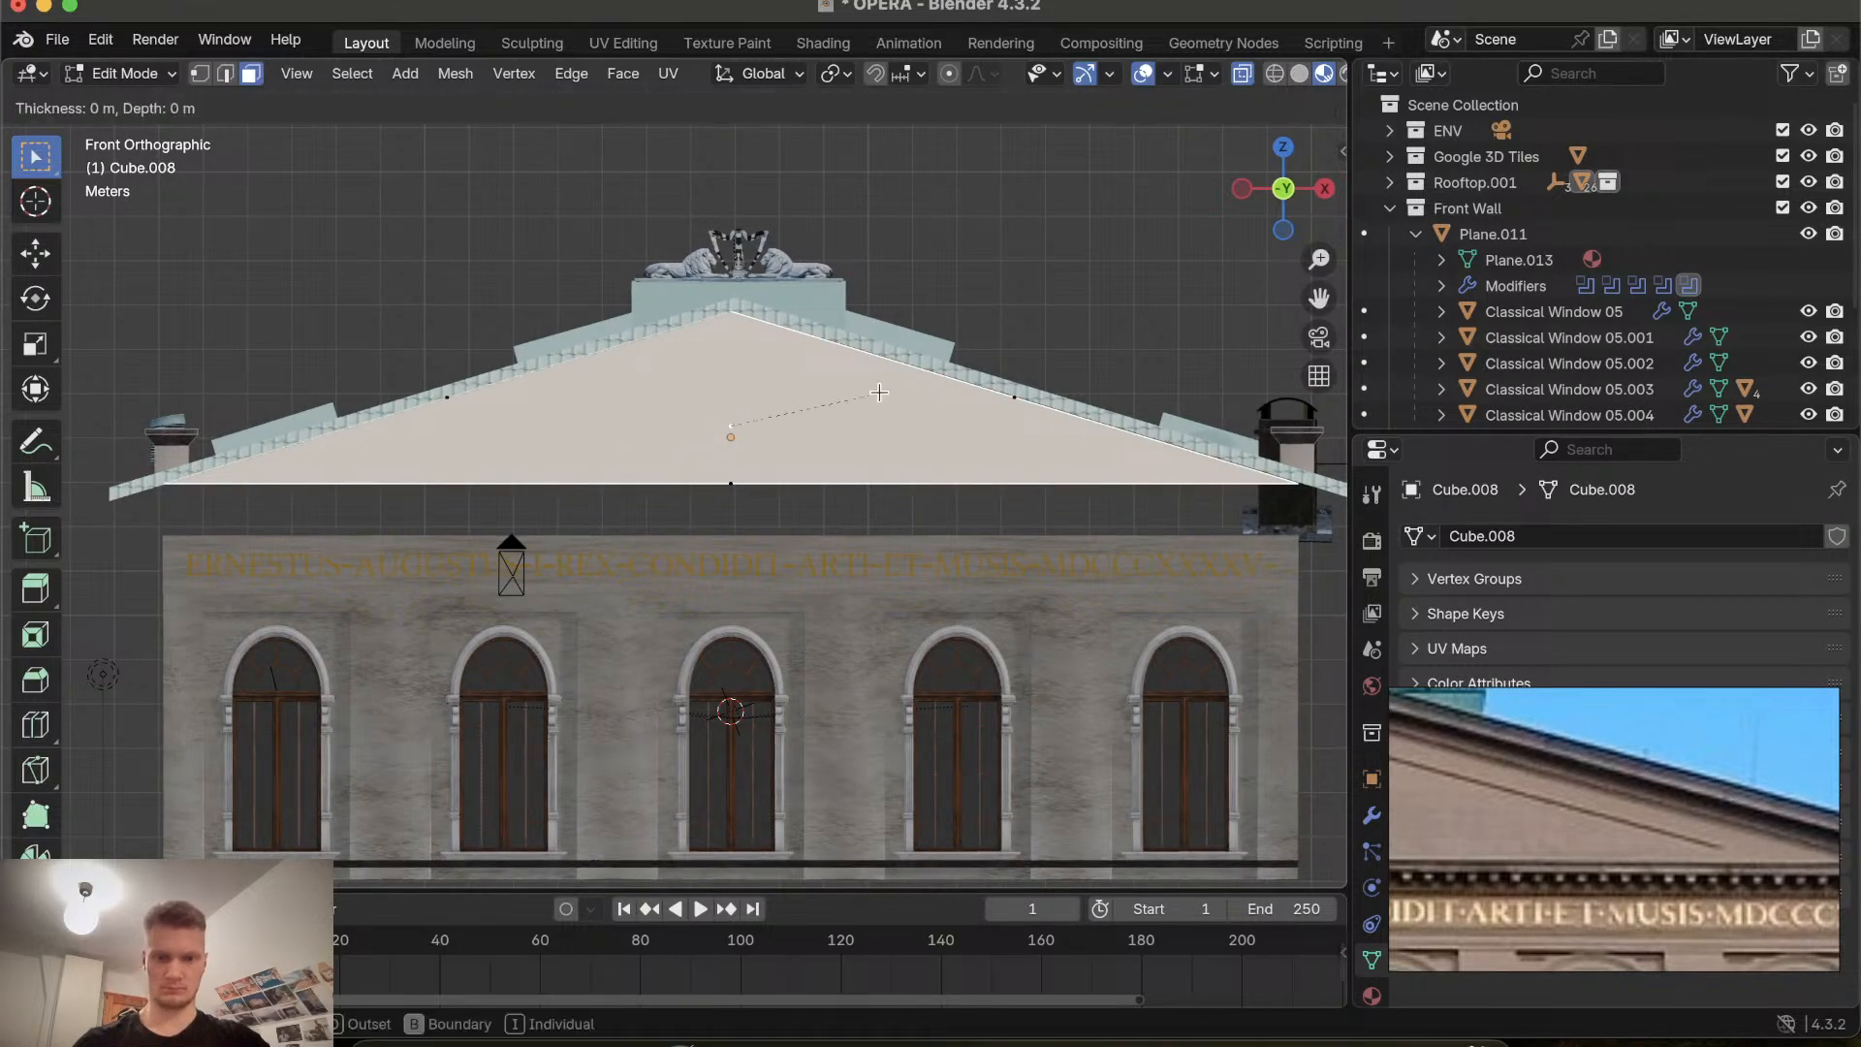
right_click(934, 391)
key(i)
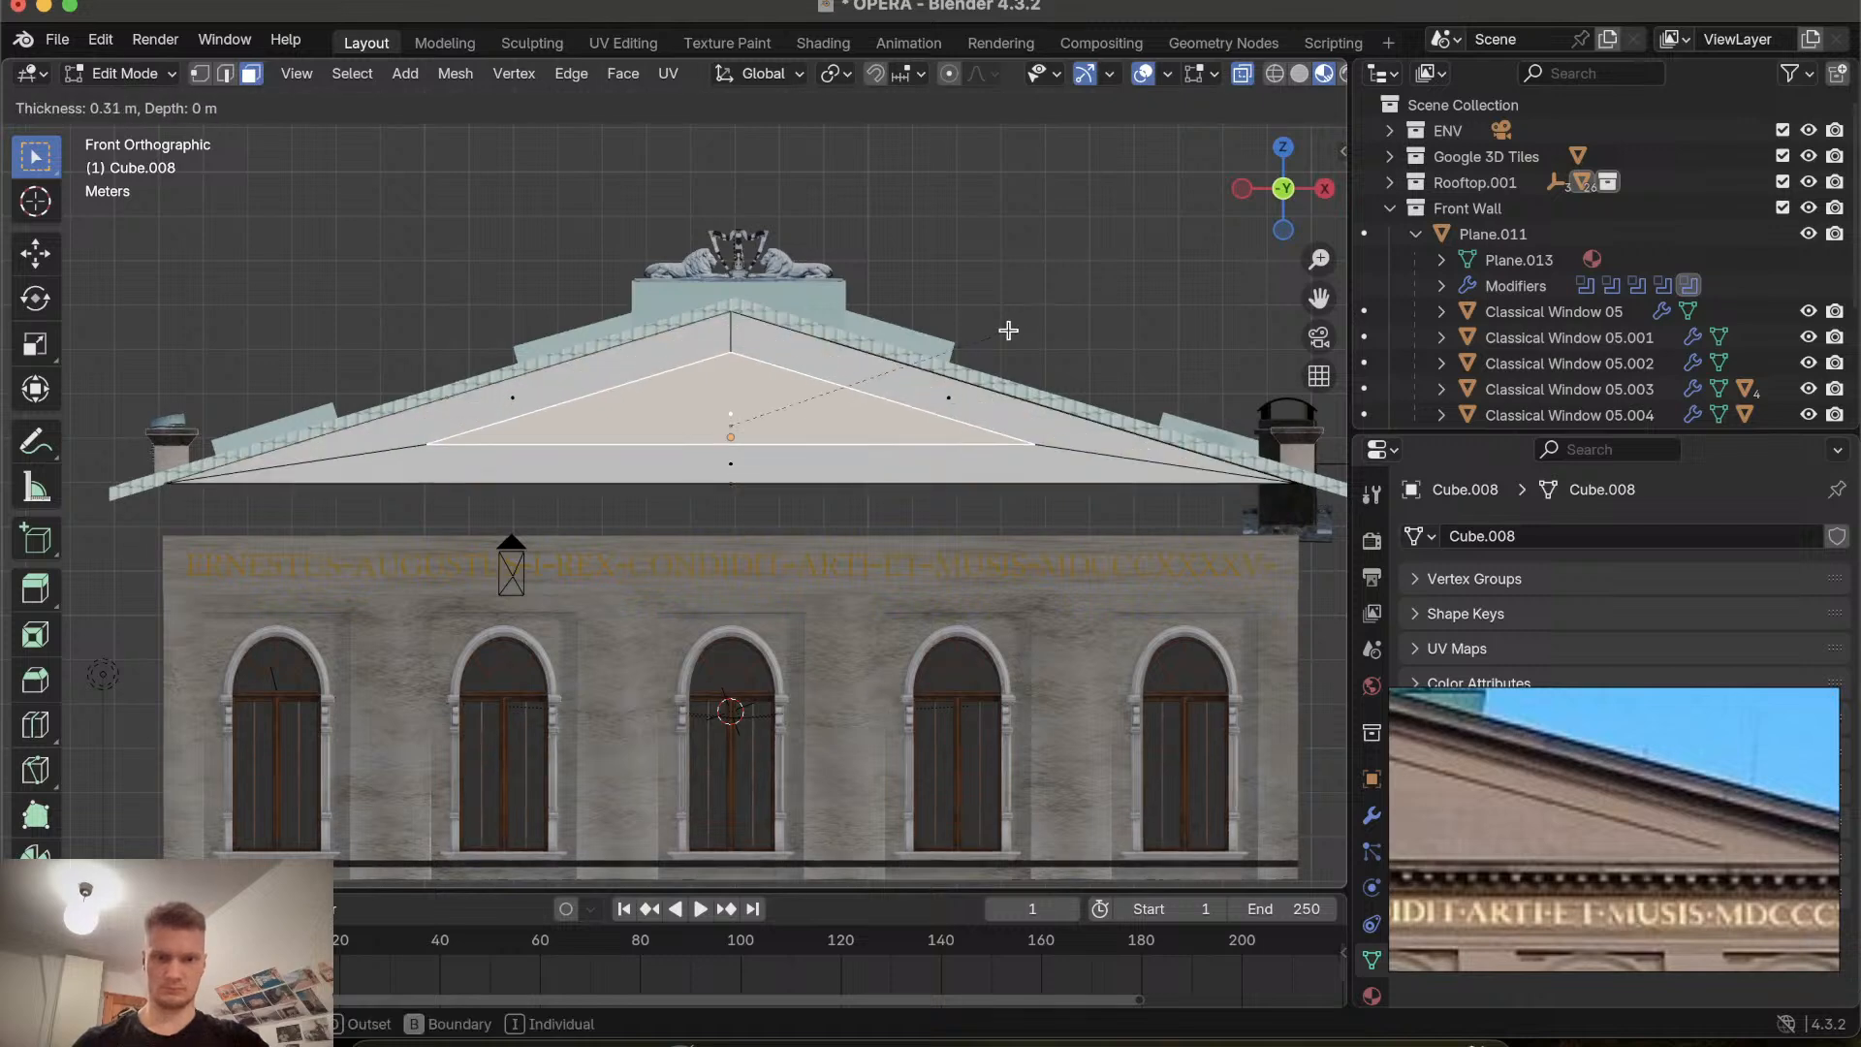
right_click(1025, 324)
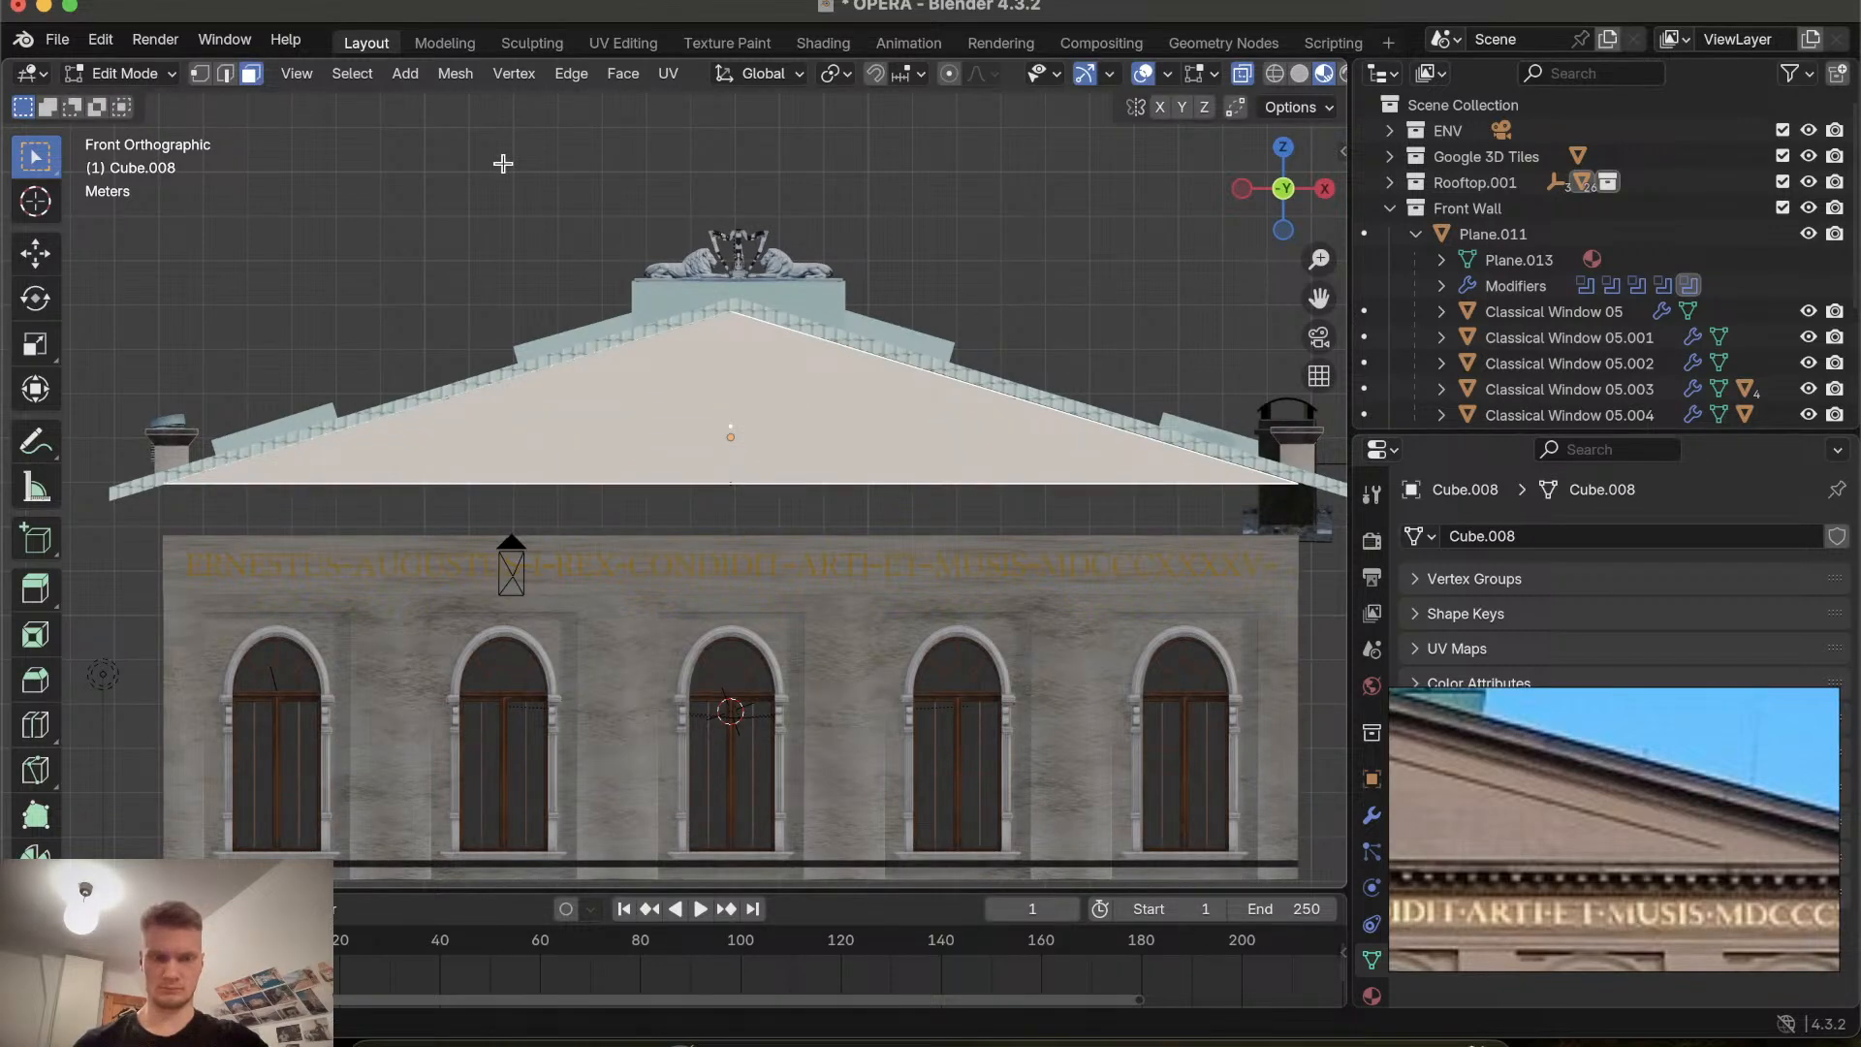
Switch to edge selection and select the gable's upper right sloping edge.
click(225, 75)
key(alt+a)
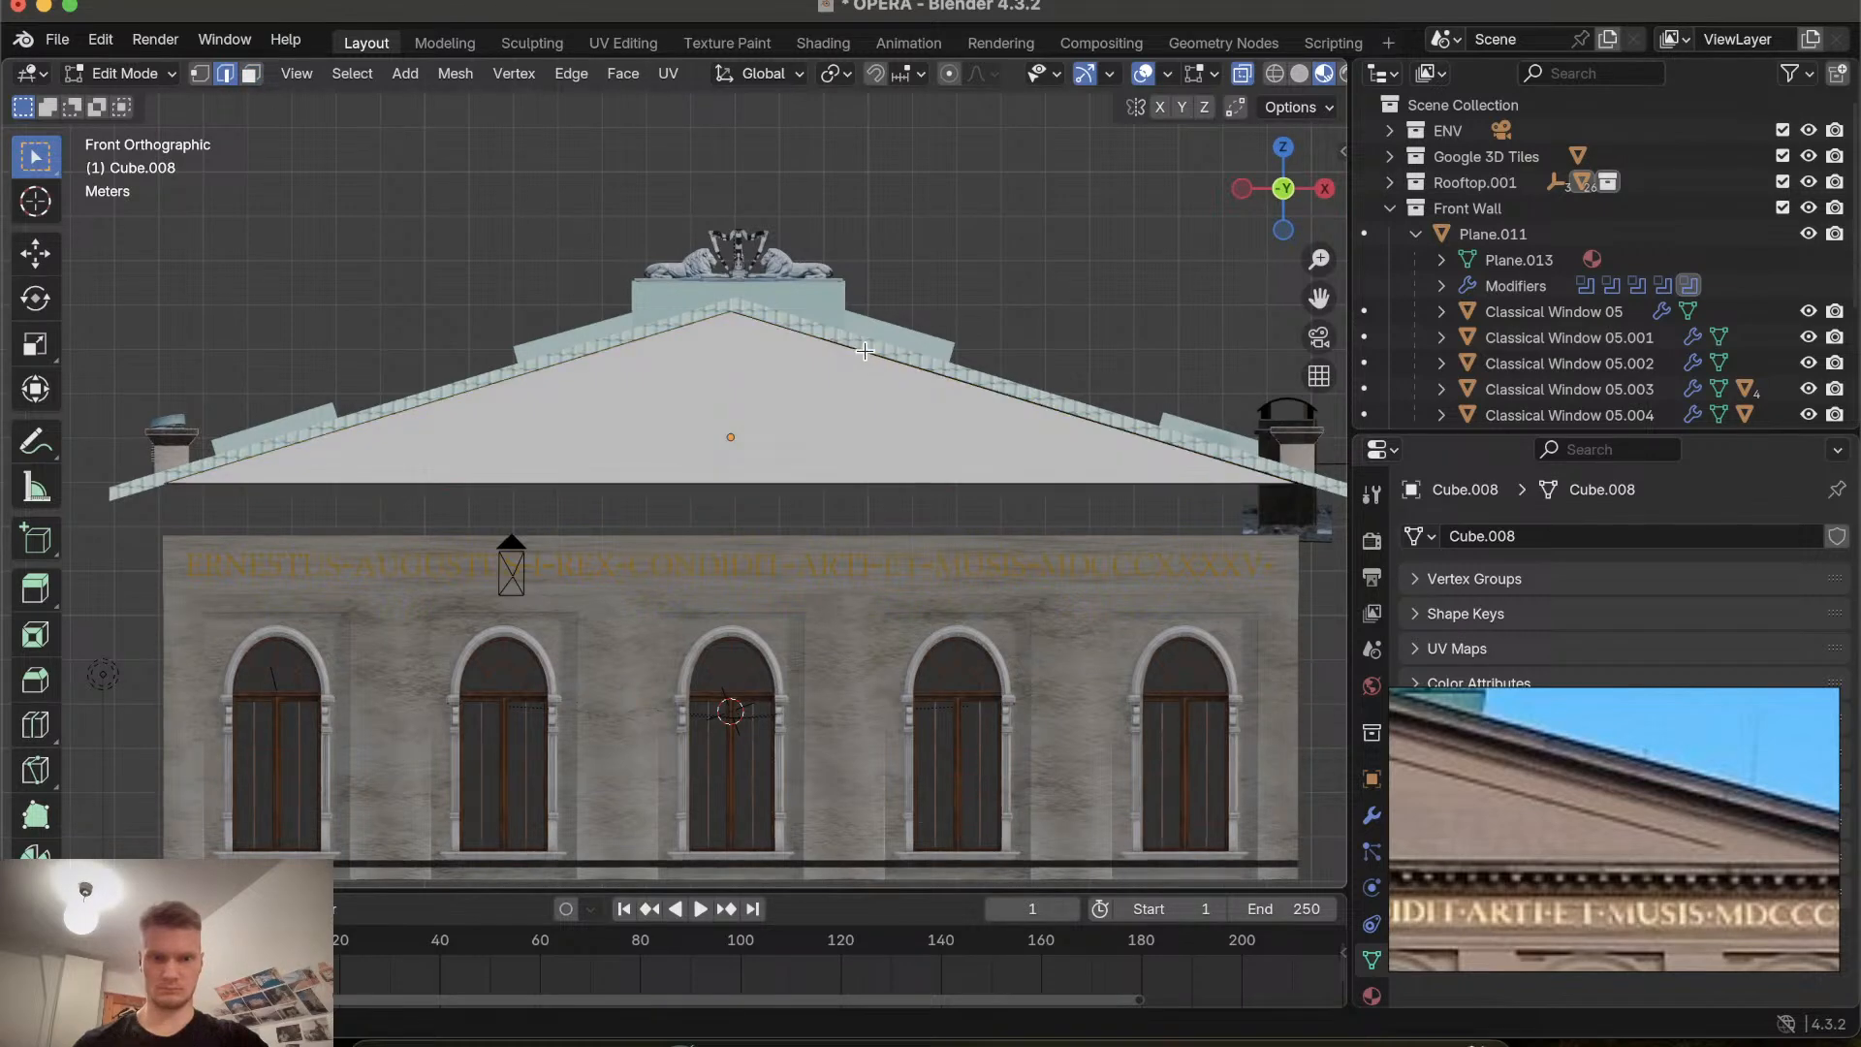
click(865, 350)
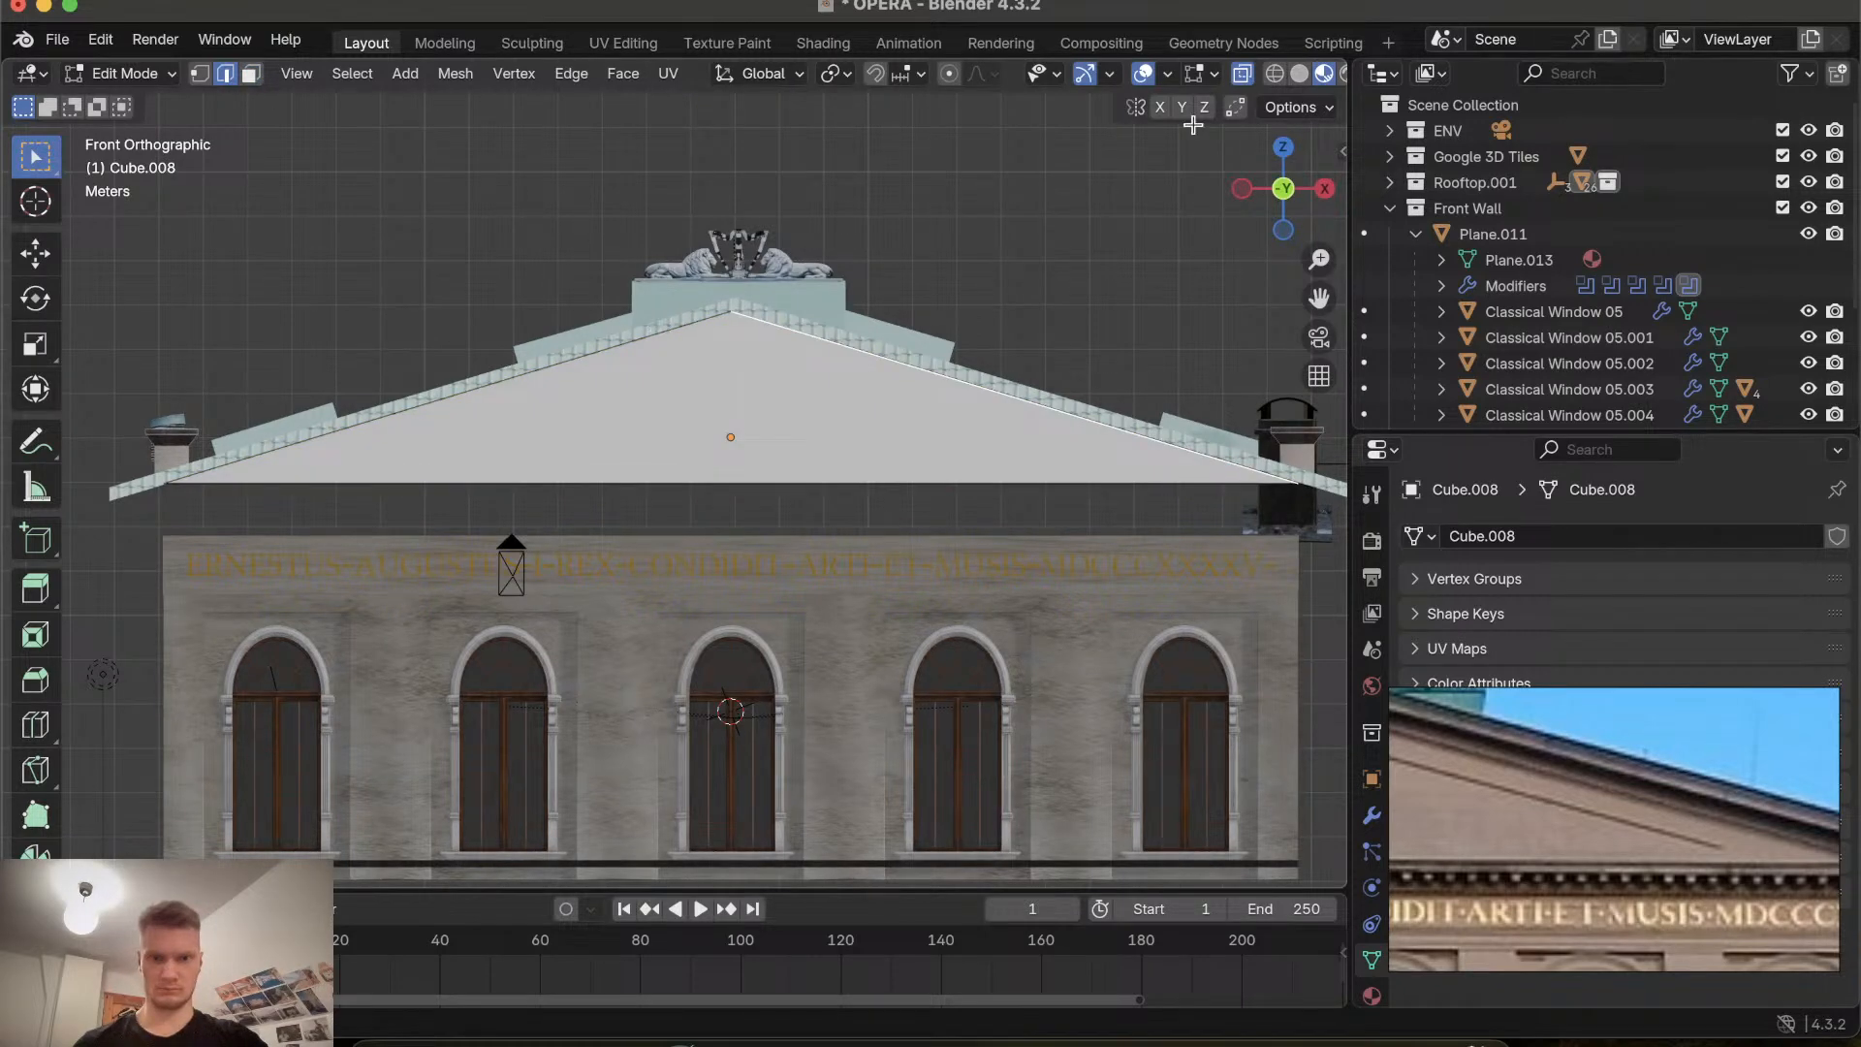
click(1242, 75)
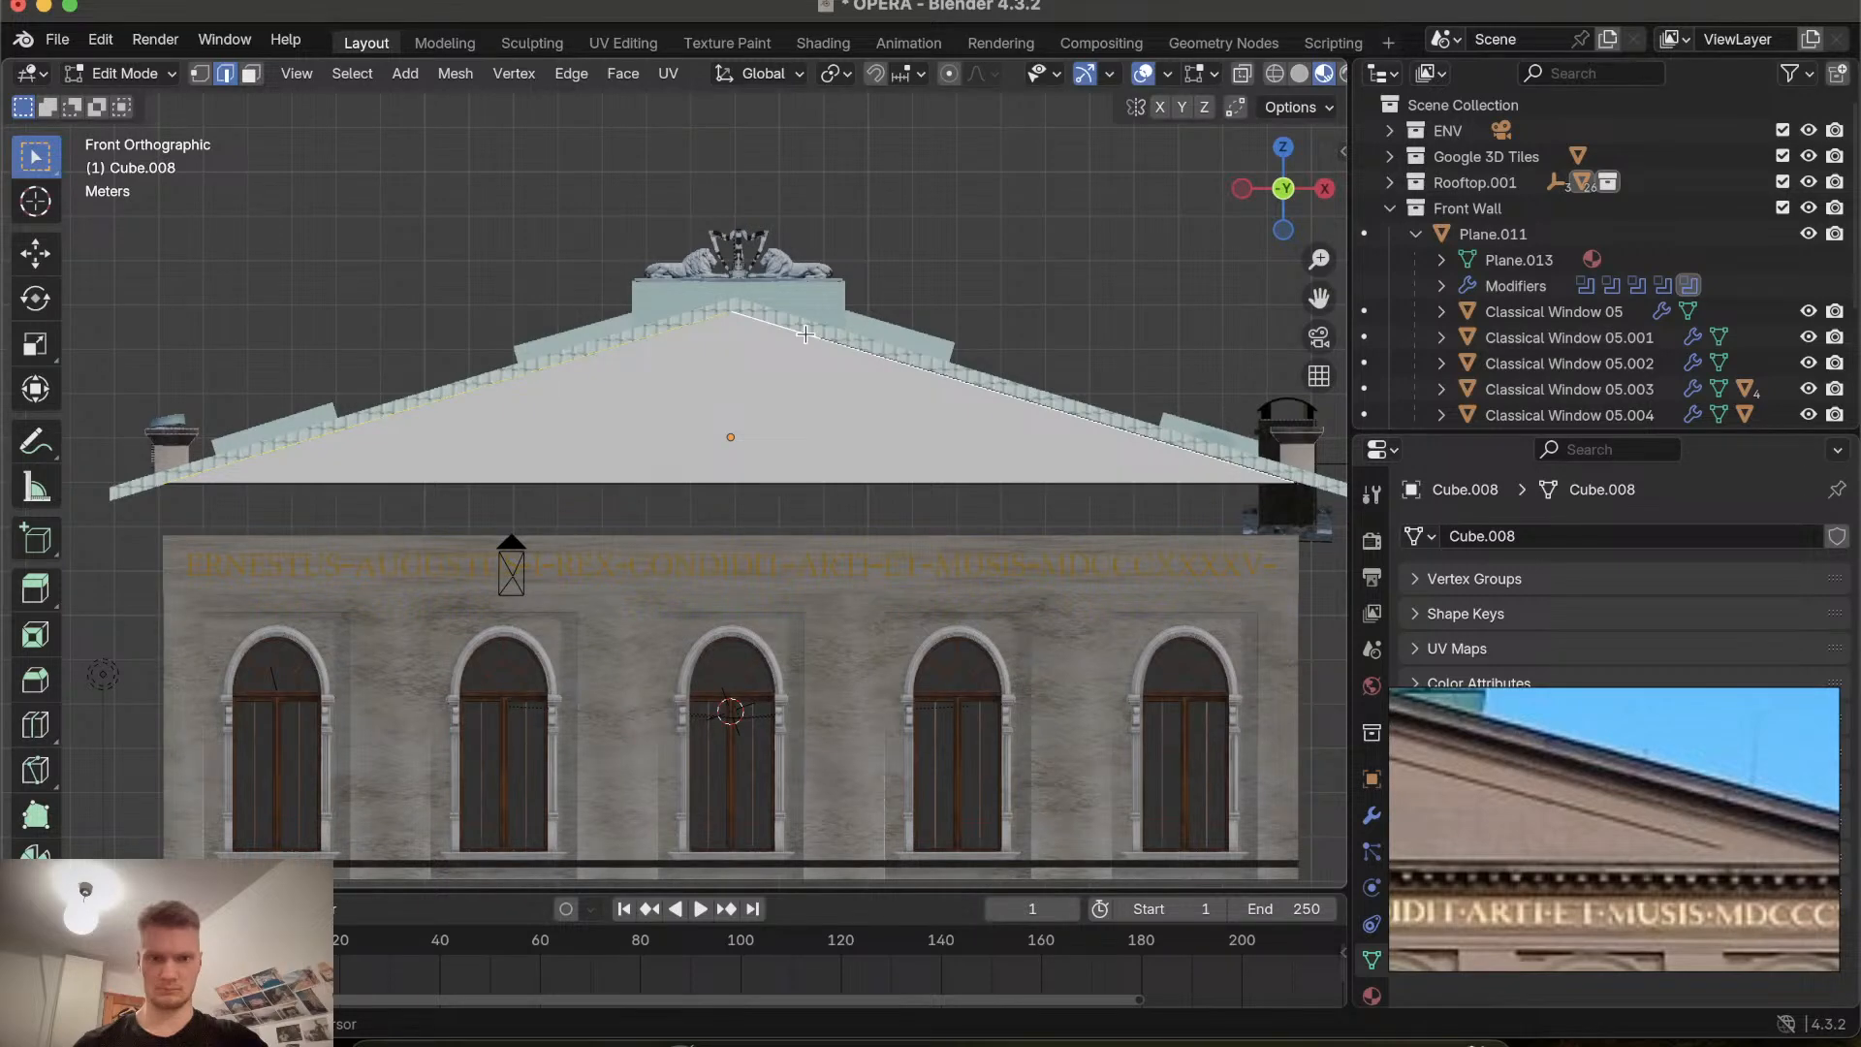
middle_drag(805, 334, 794, 398)
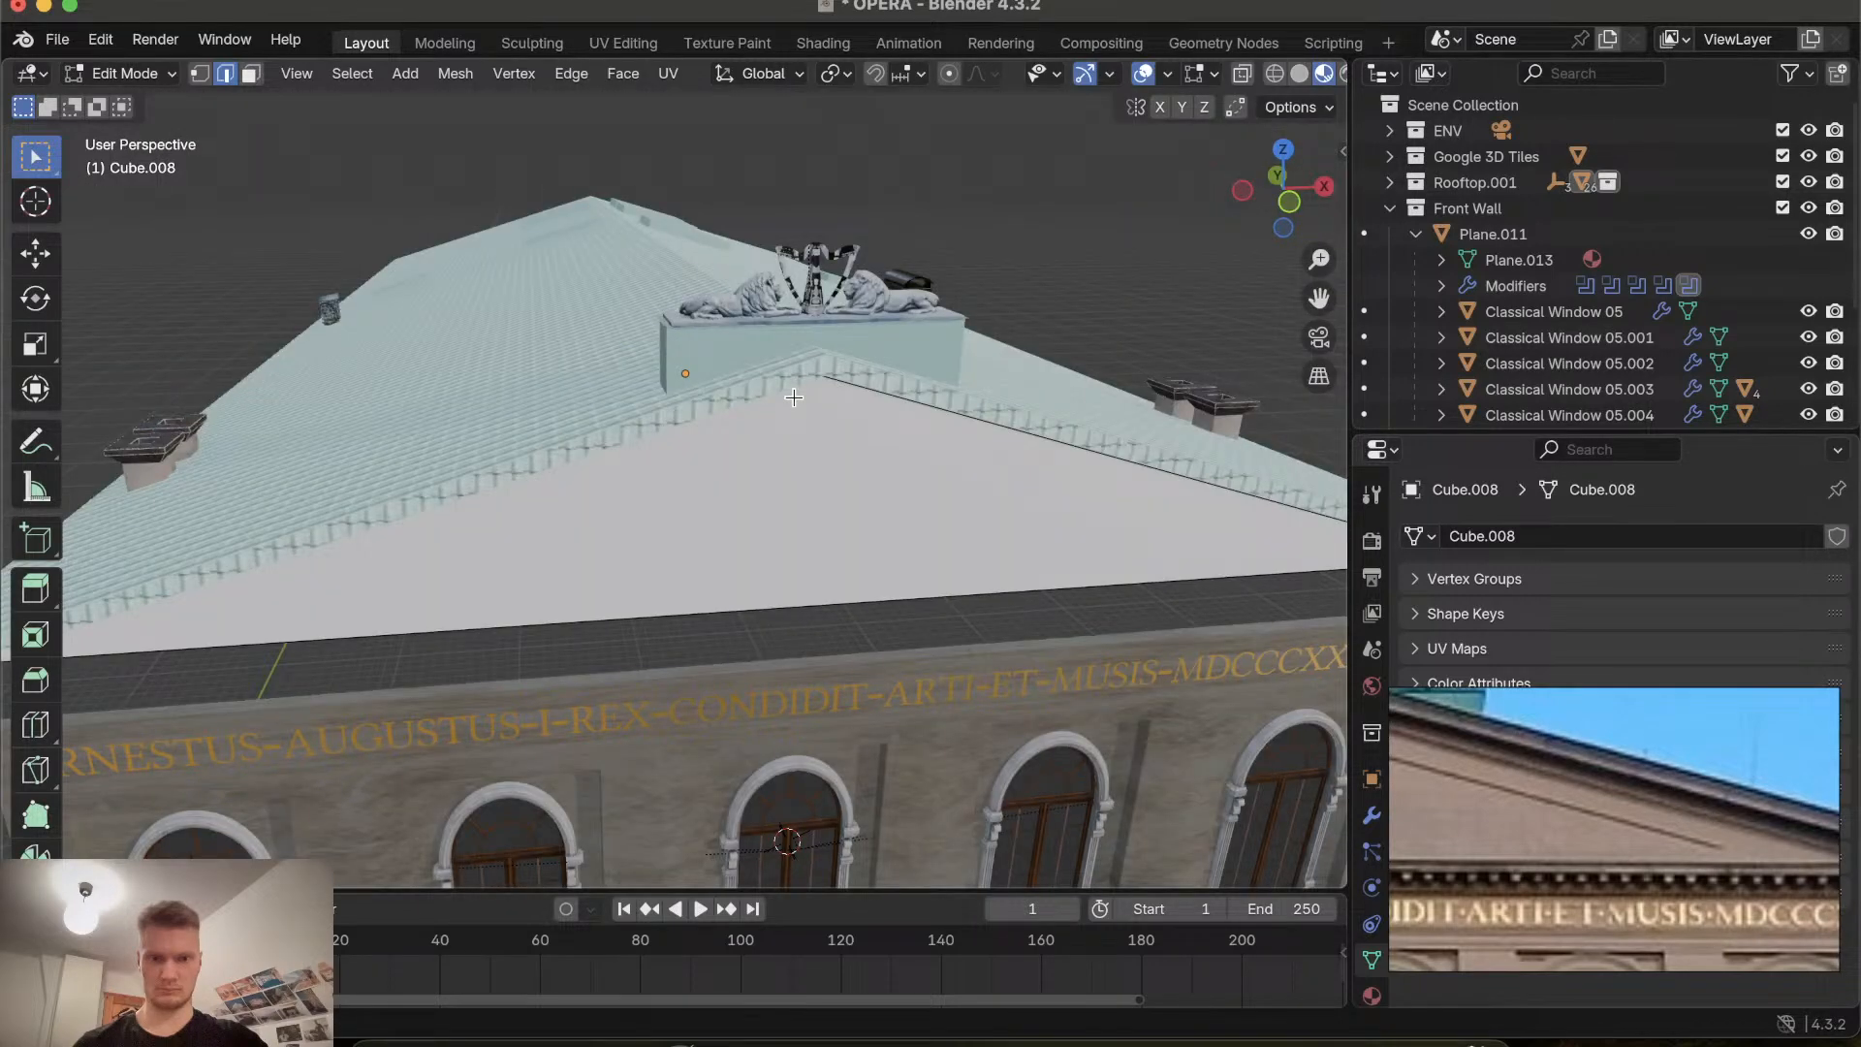
click(792, 392)
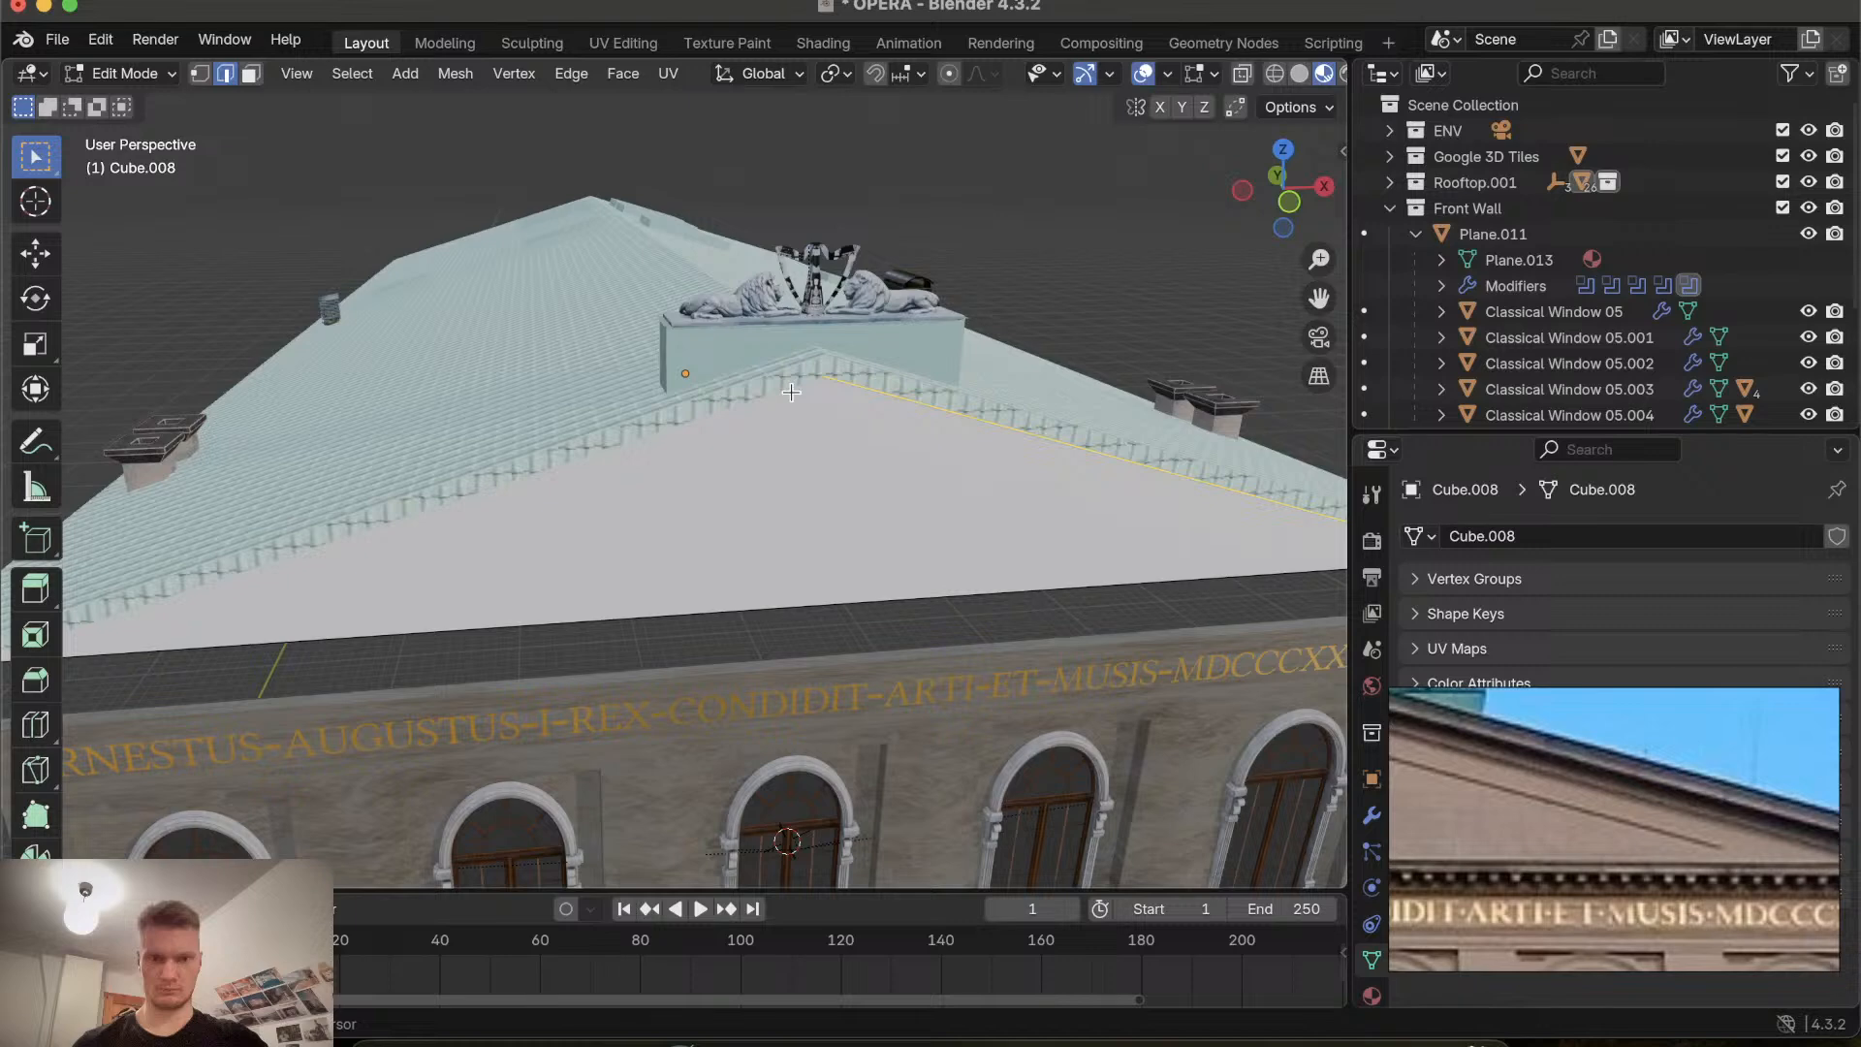
Select the gable's upper right sloping edge and move the whole gable object about 2.33 m back along the Y axis.
key(alt+a)
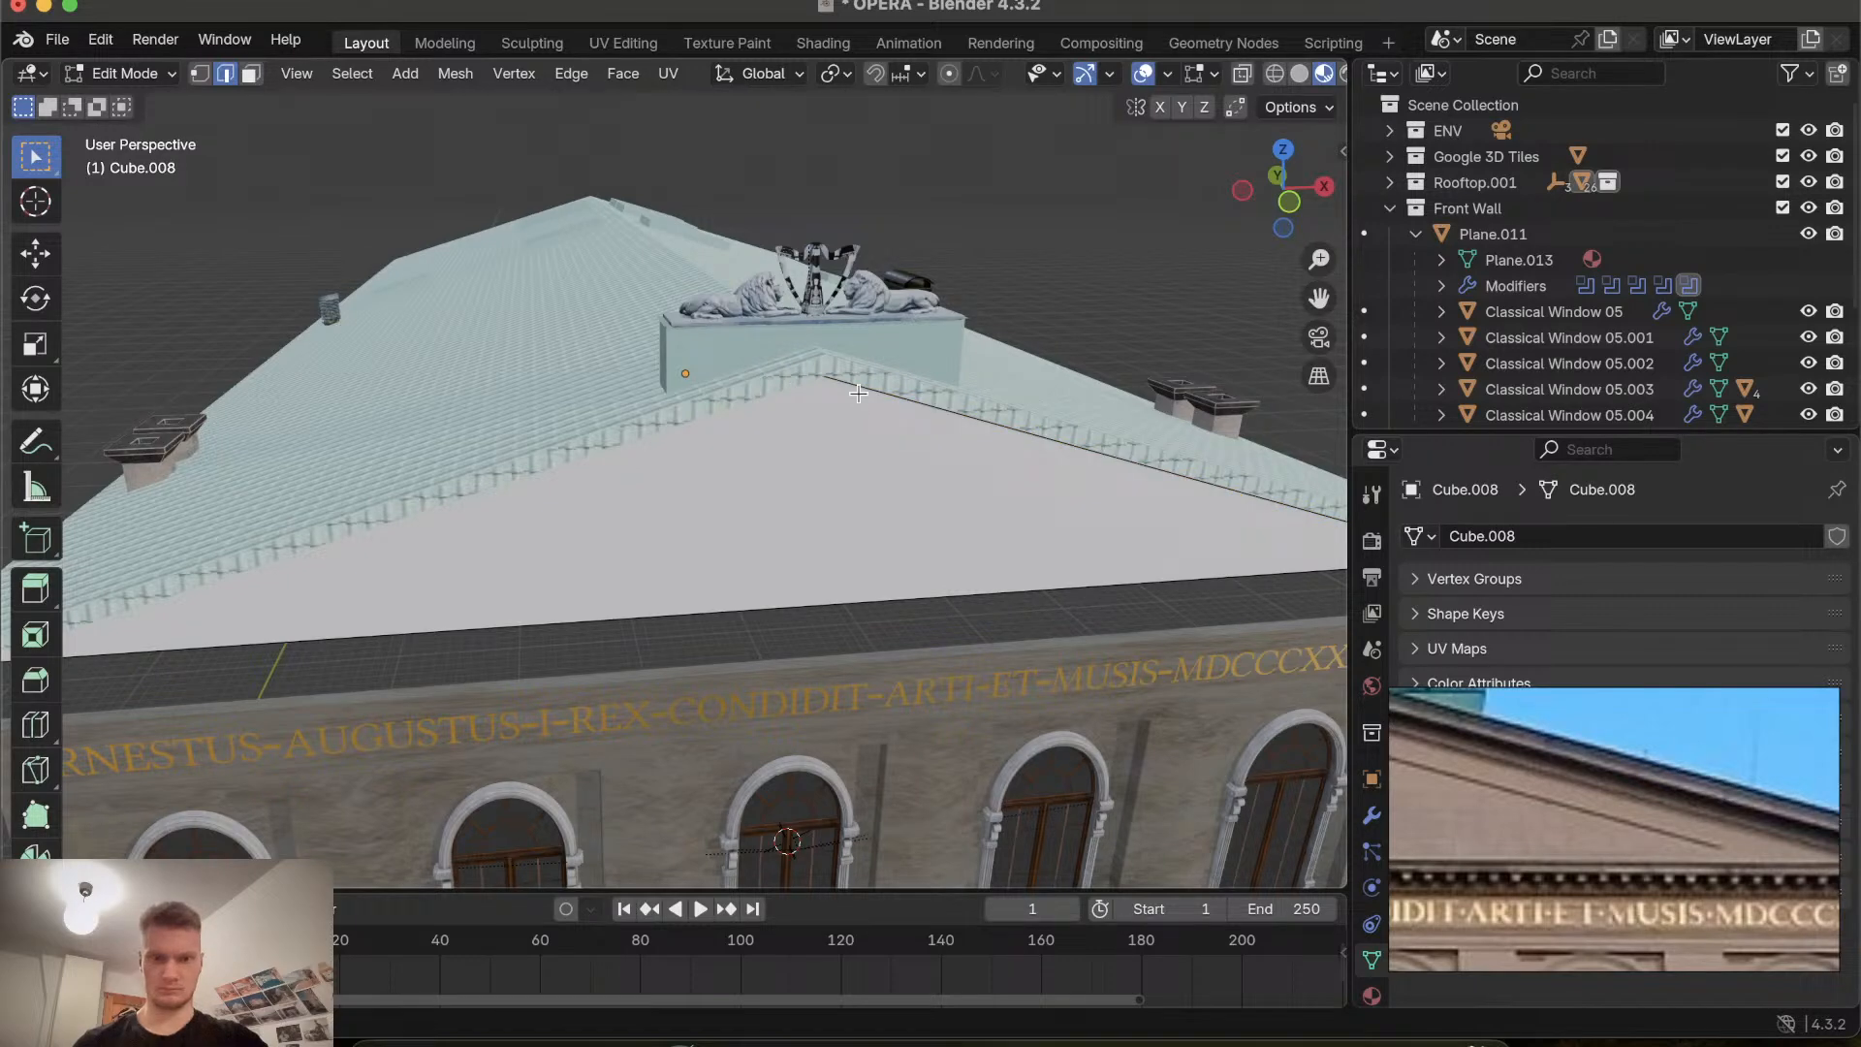
click(858, 393)
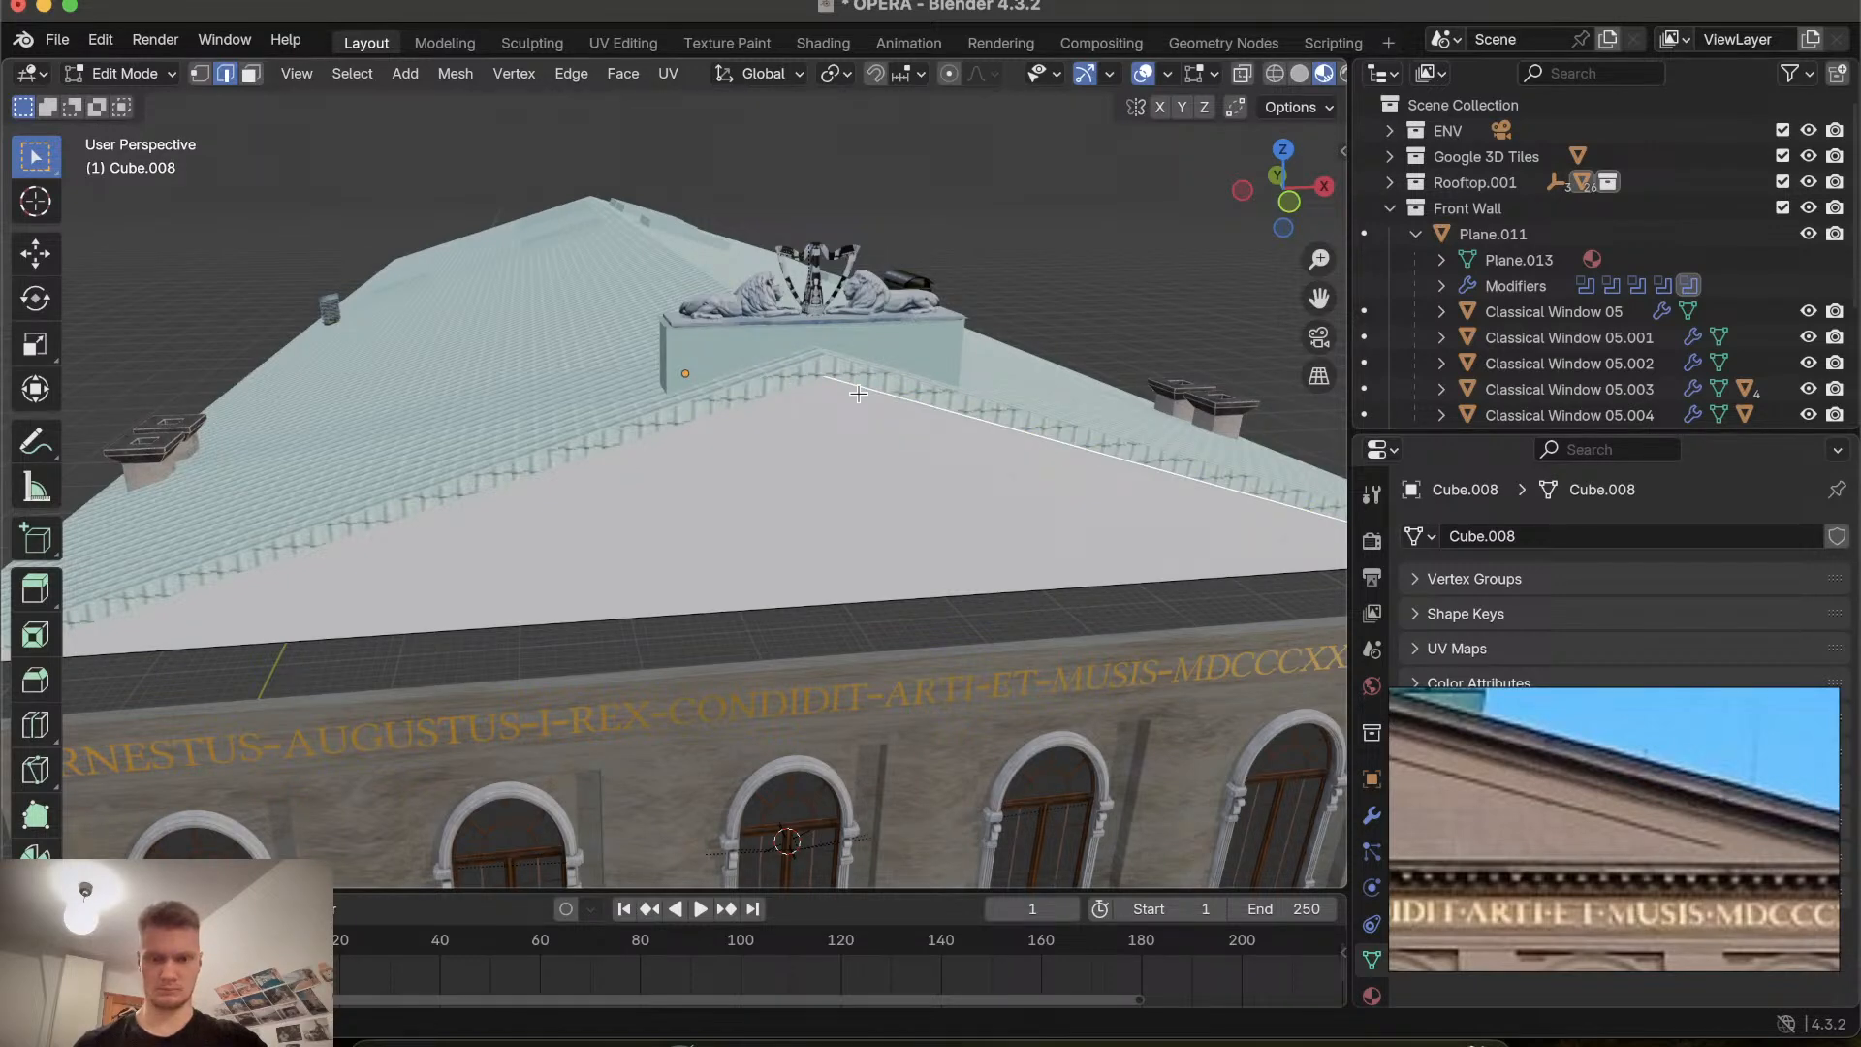
key(Tab)
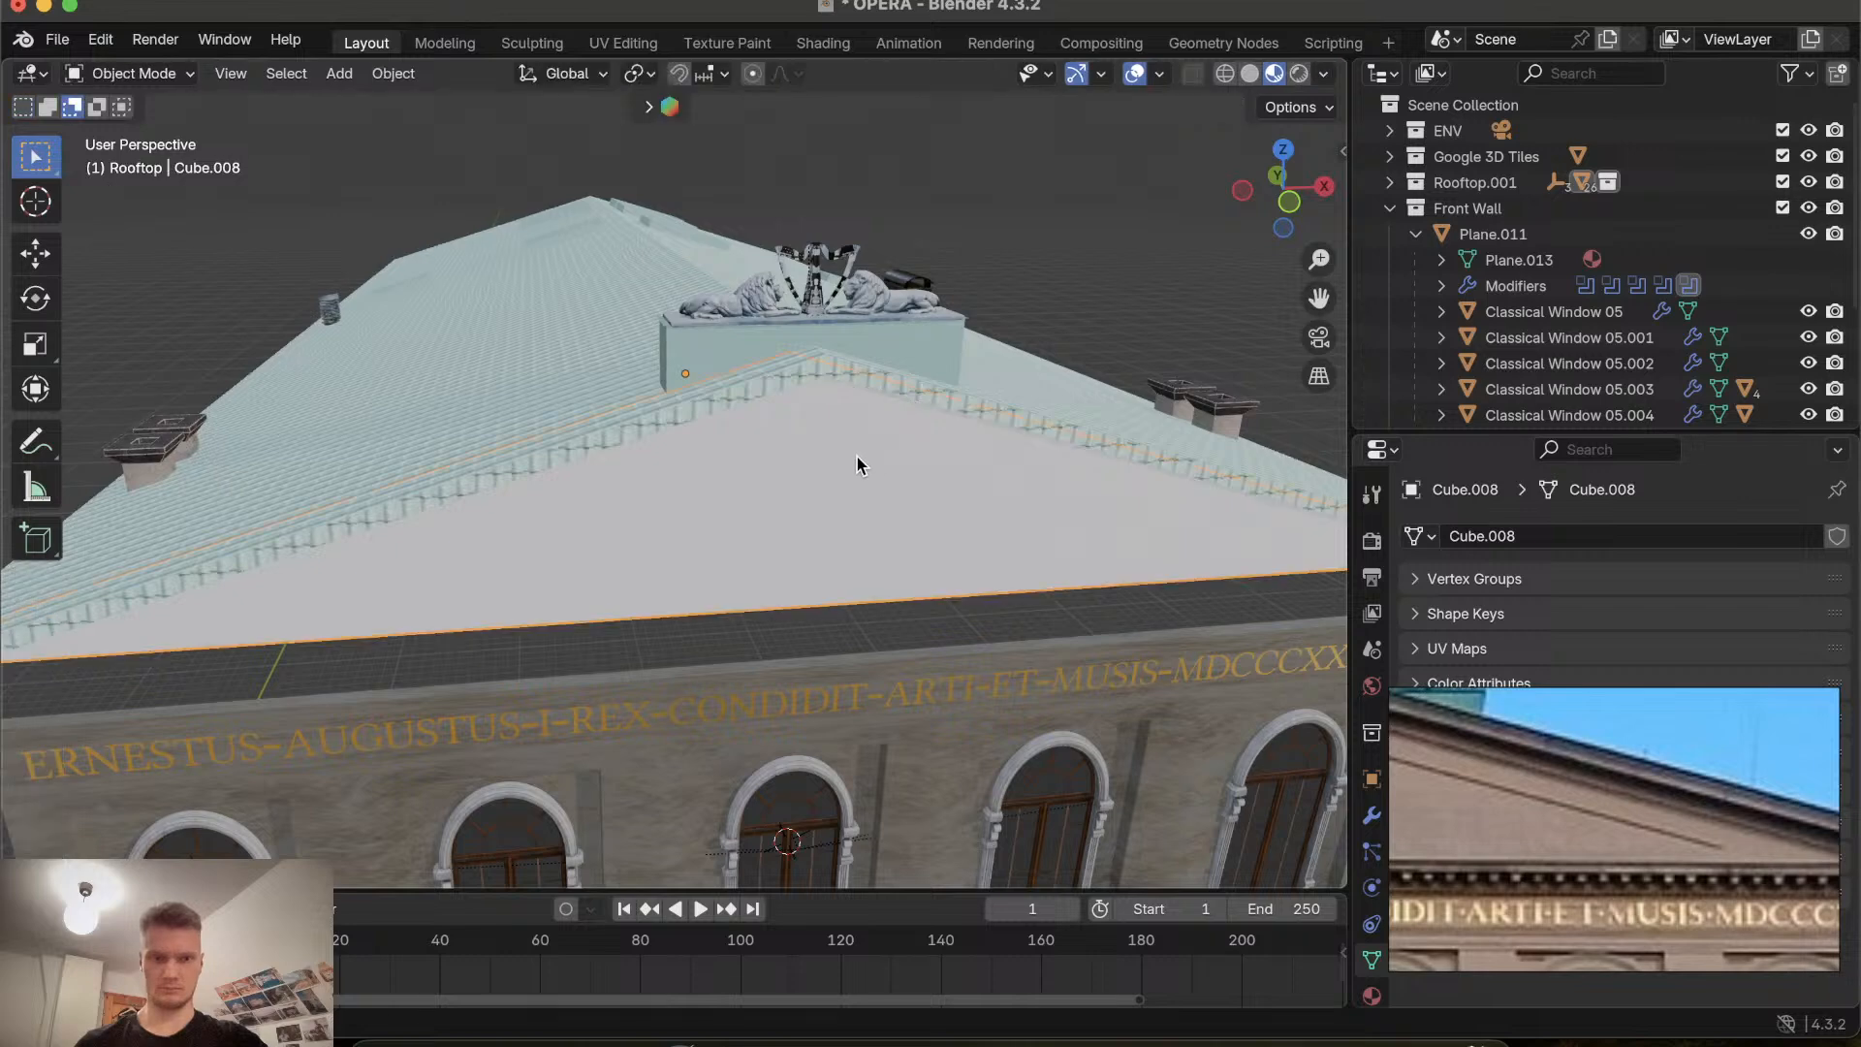
key(g)
key(y)
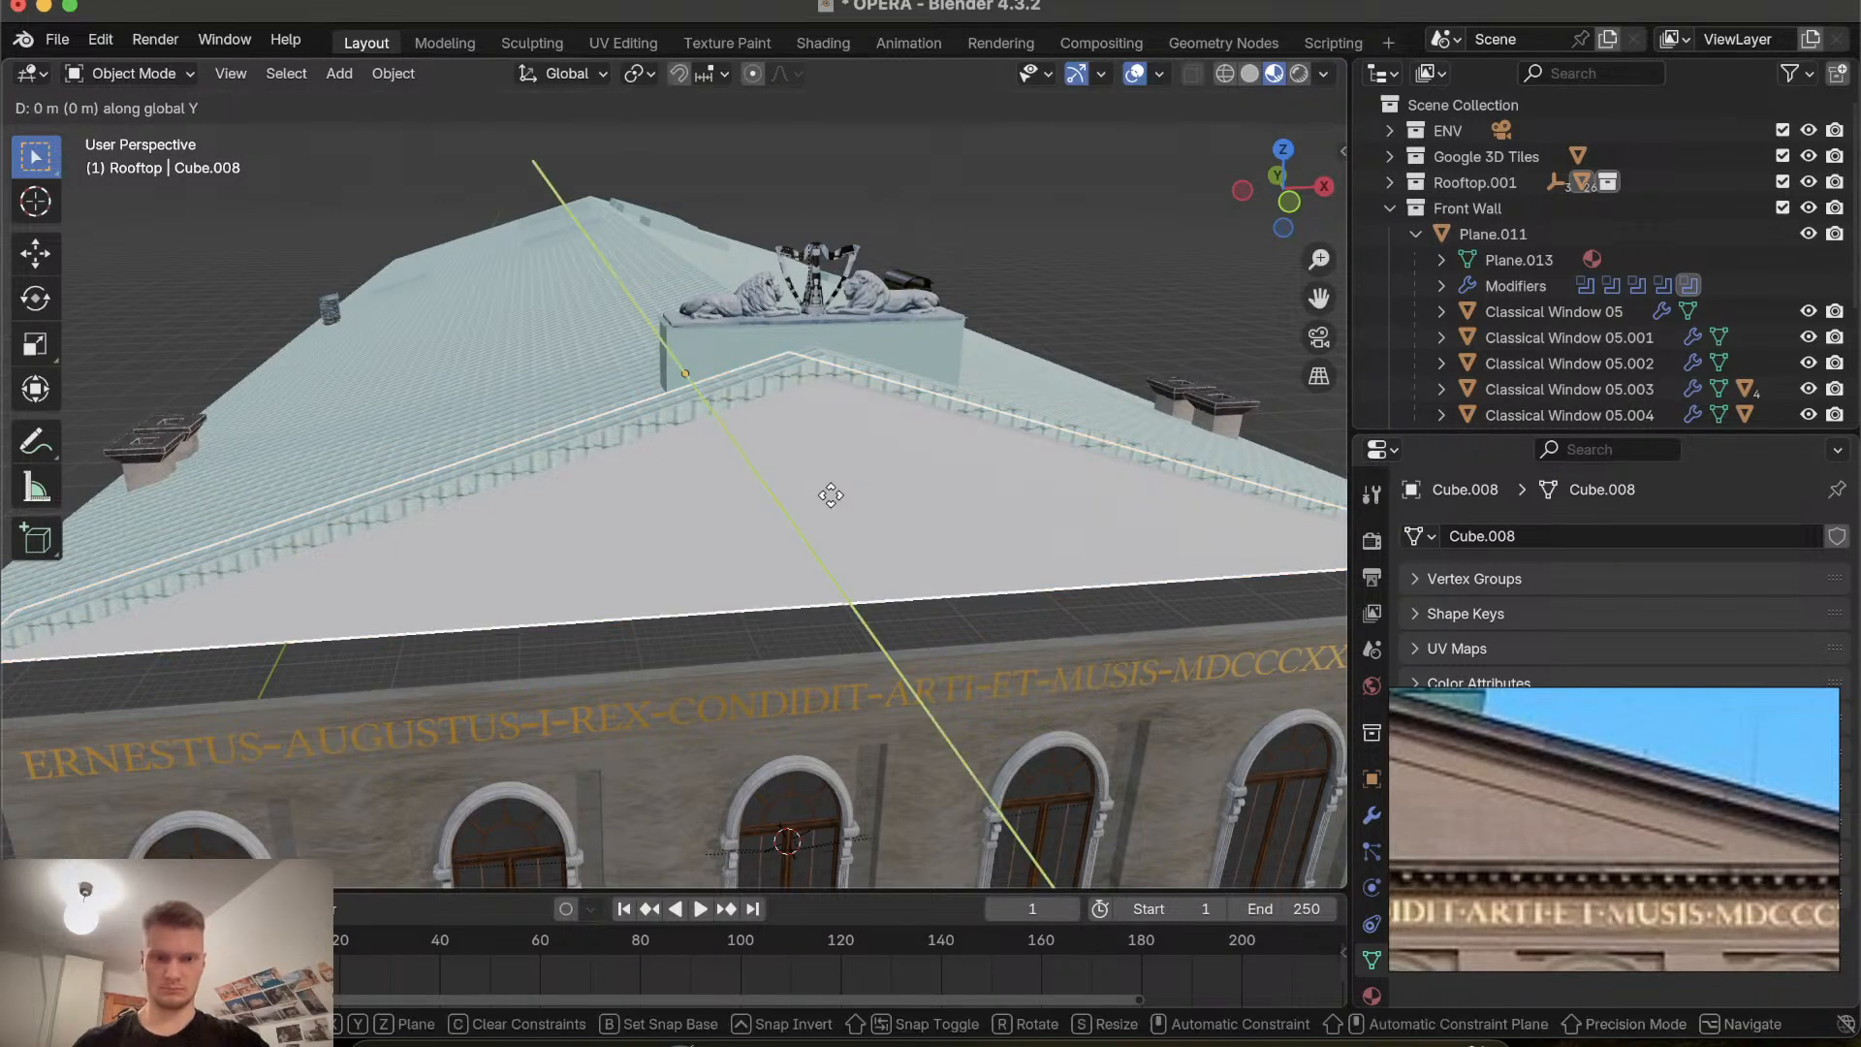
click(836, 519)
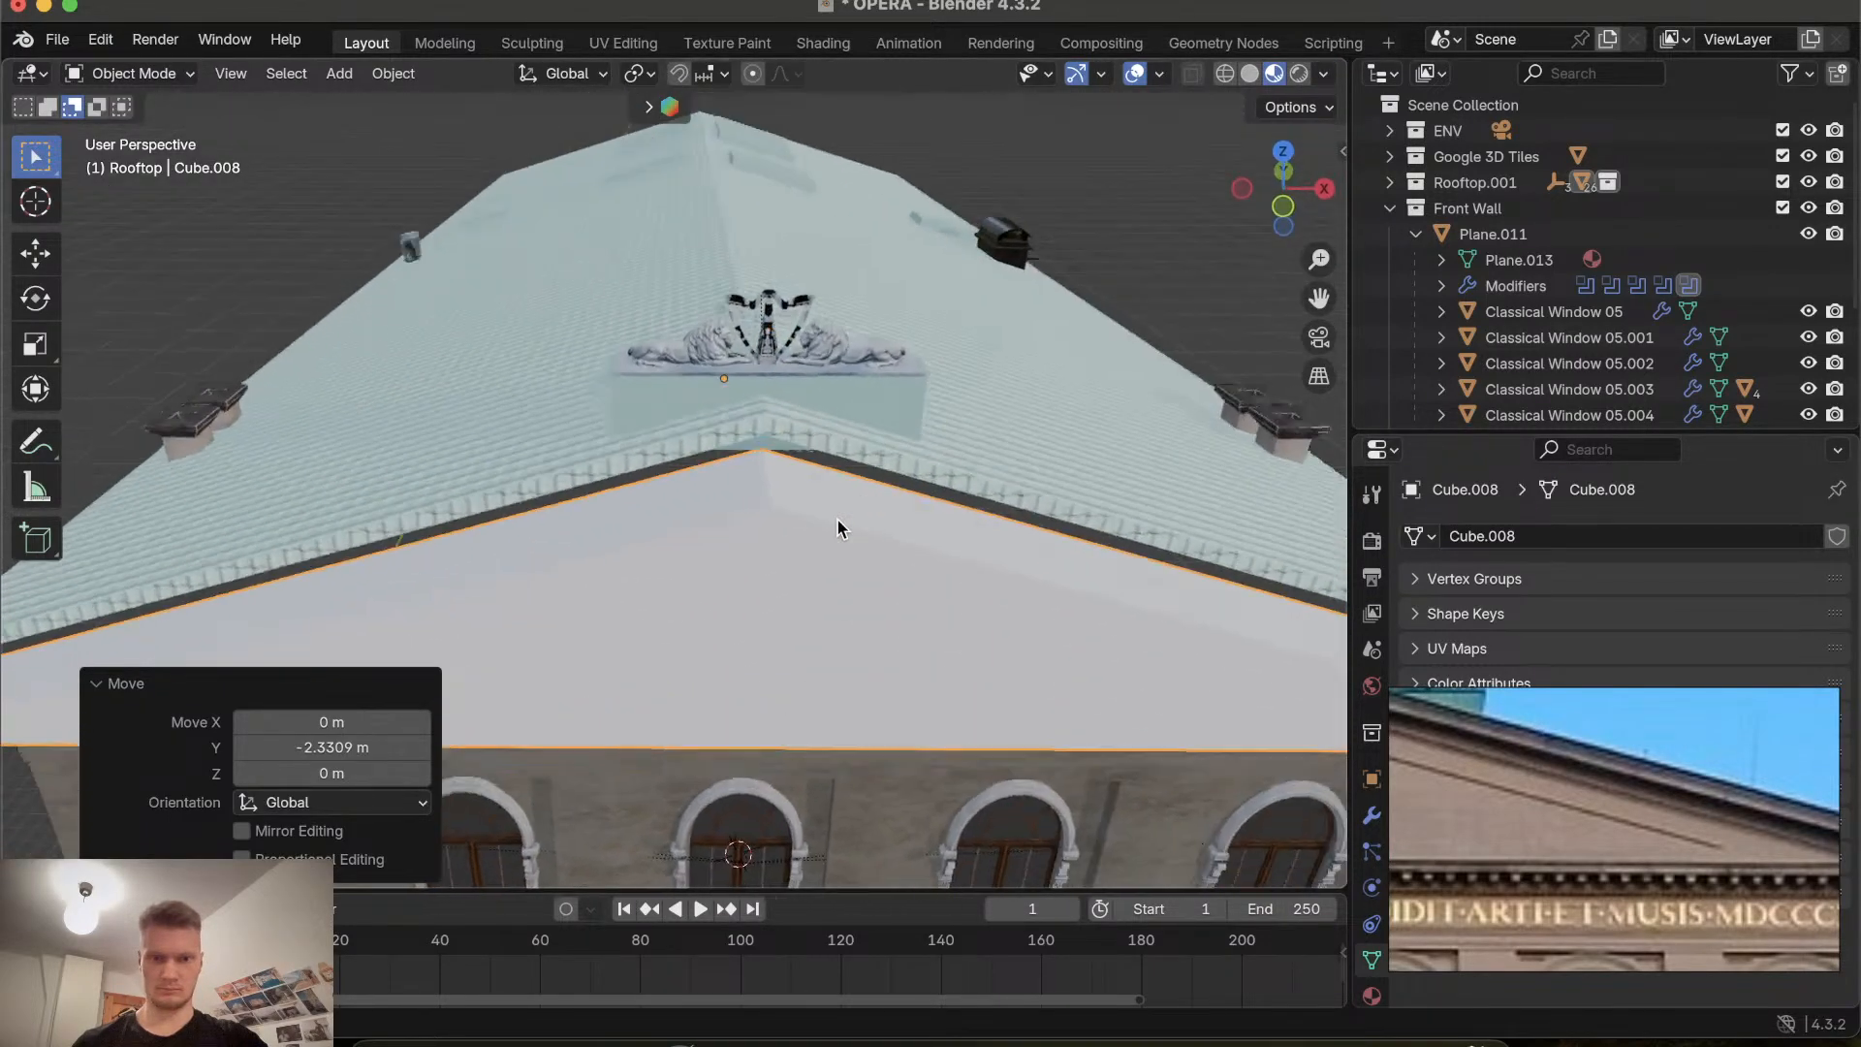
Back in edit mode, select the gable's two sloping edges and fill them with a new front face.
key(Tab)
scroll(922, 453, right, 5)
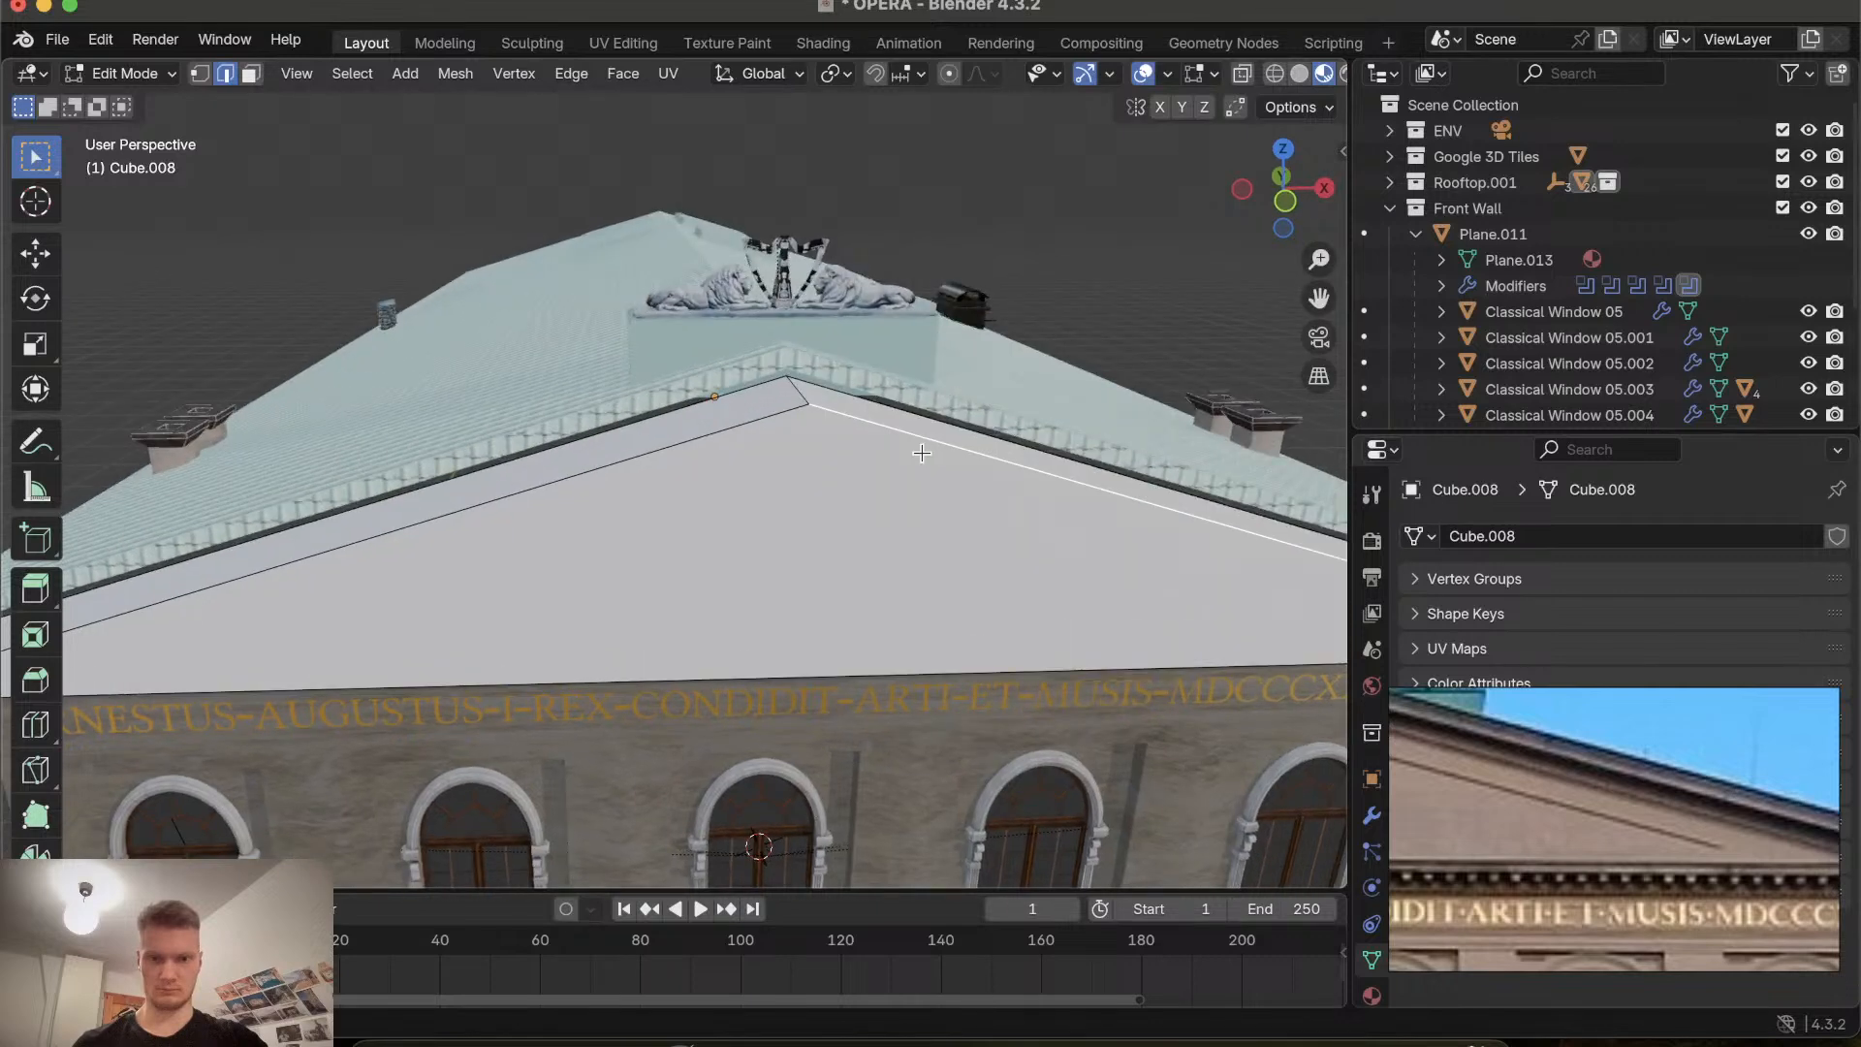
click(780, 418)
shift+click(849, 418)
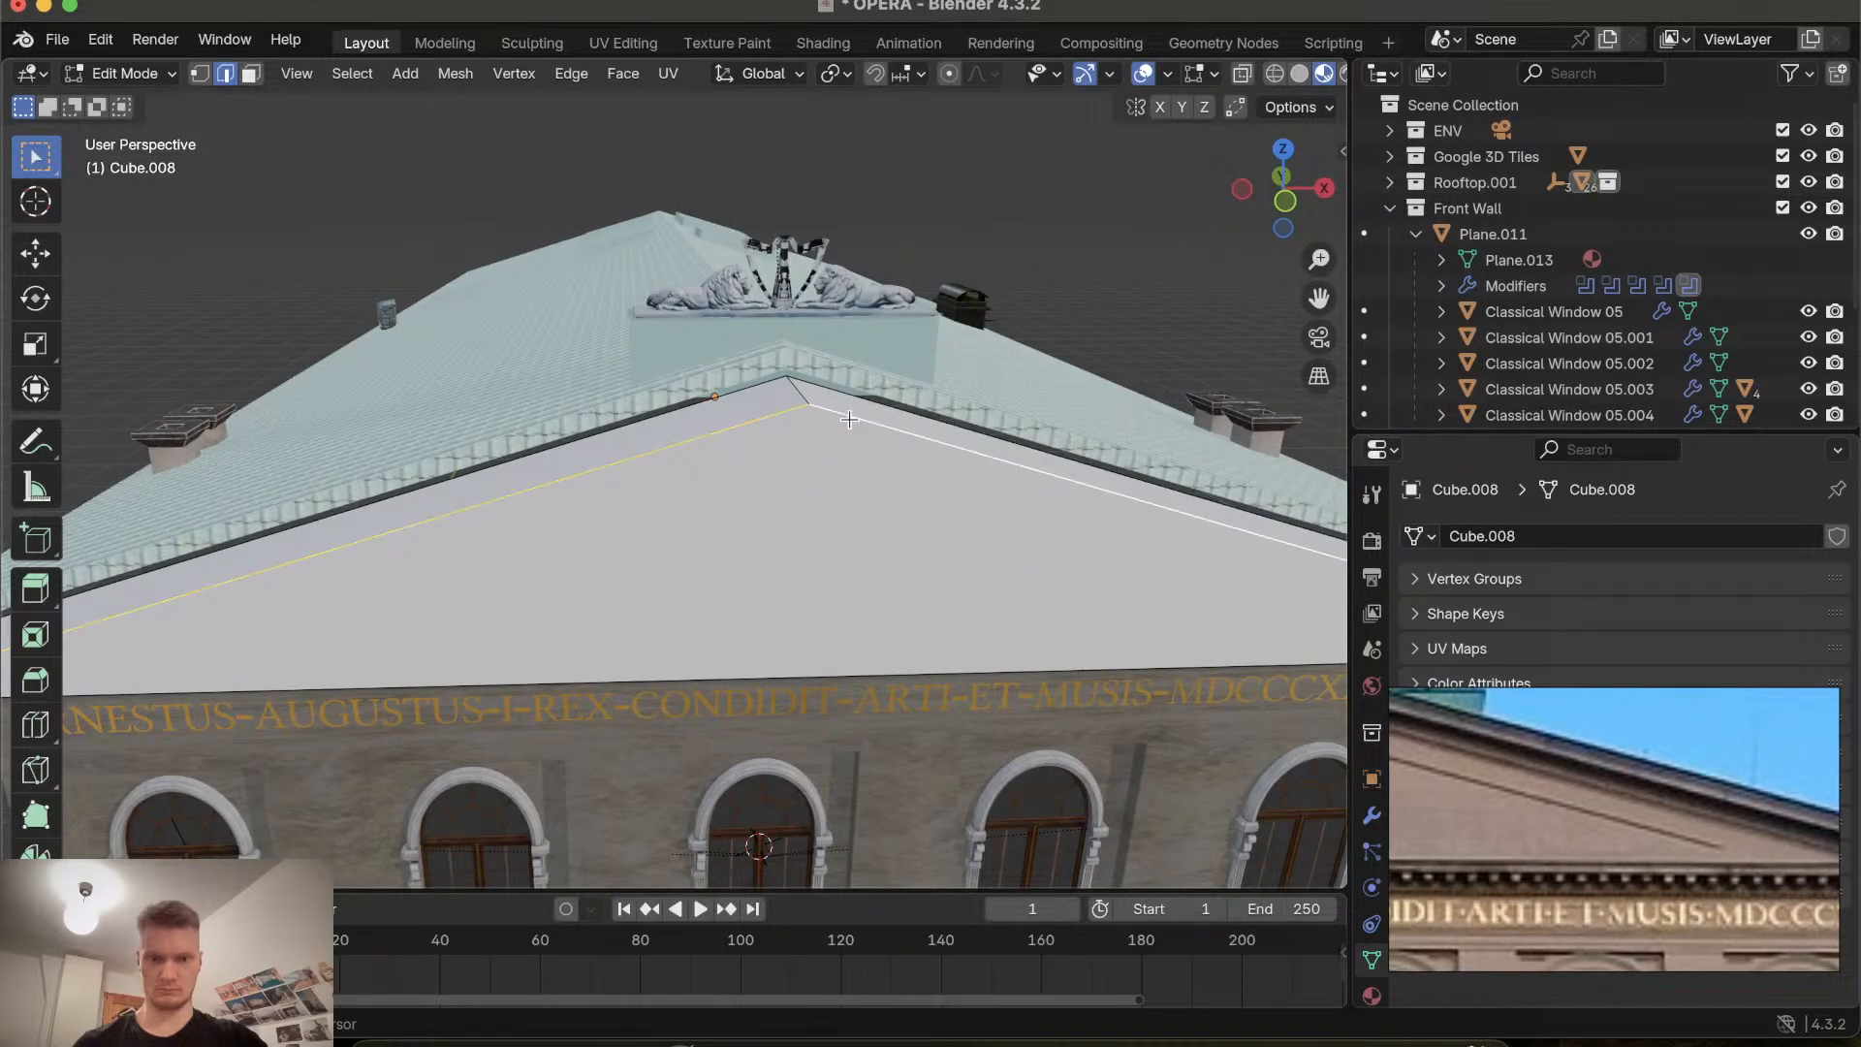
key(f)
scroll(760, 682, up, 5)
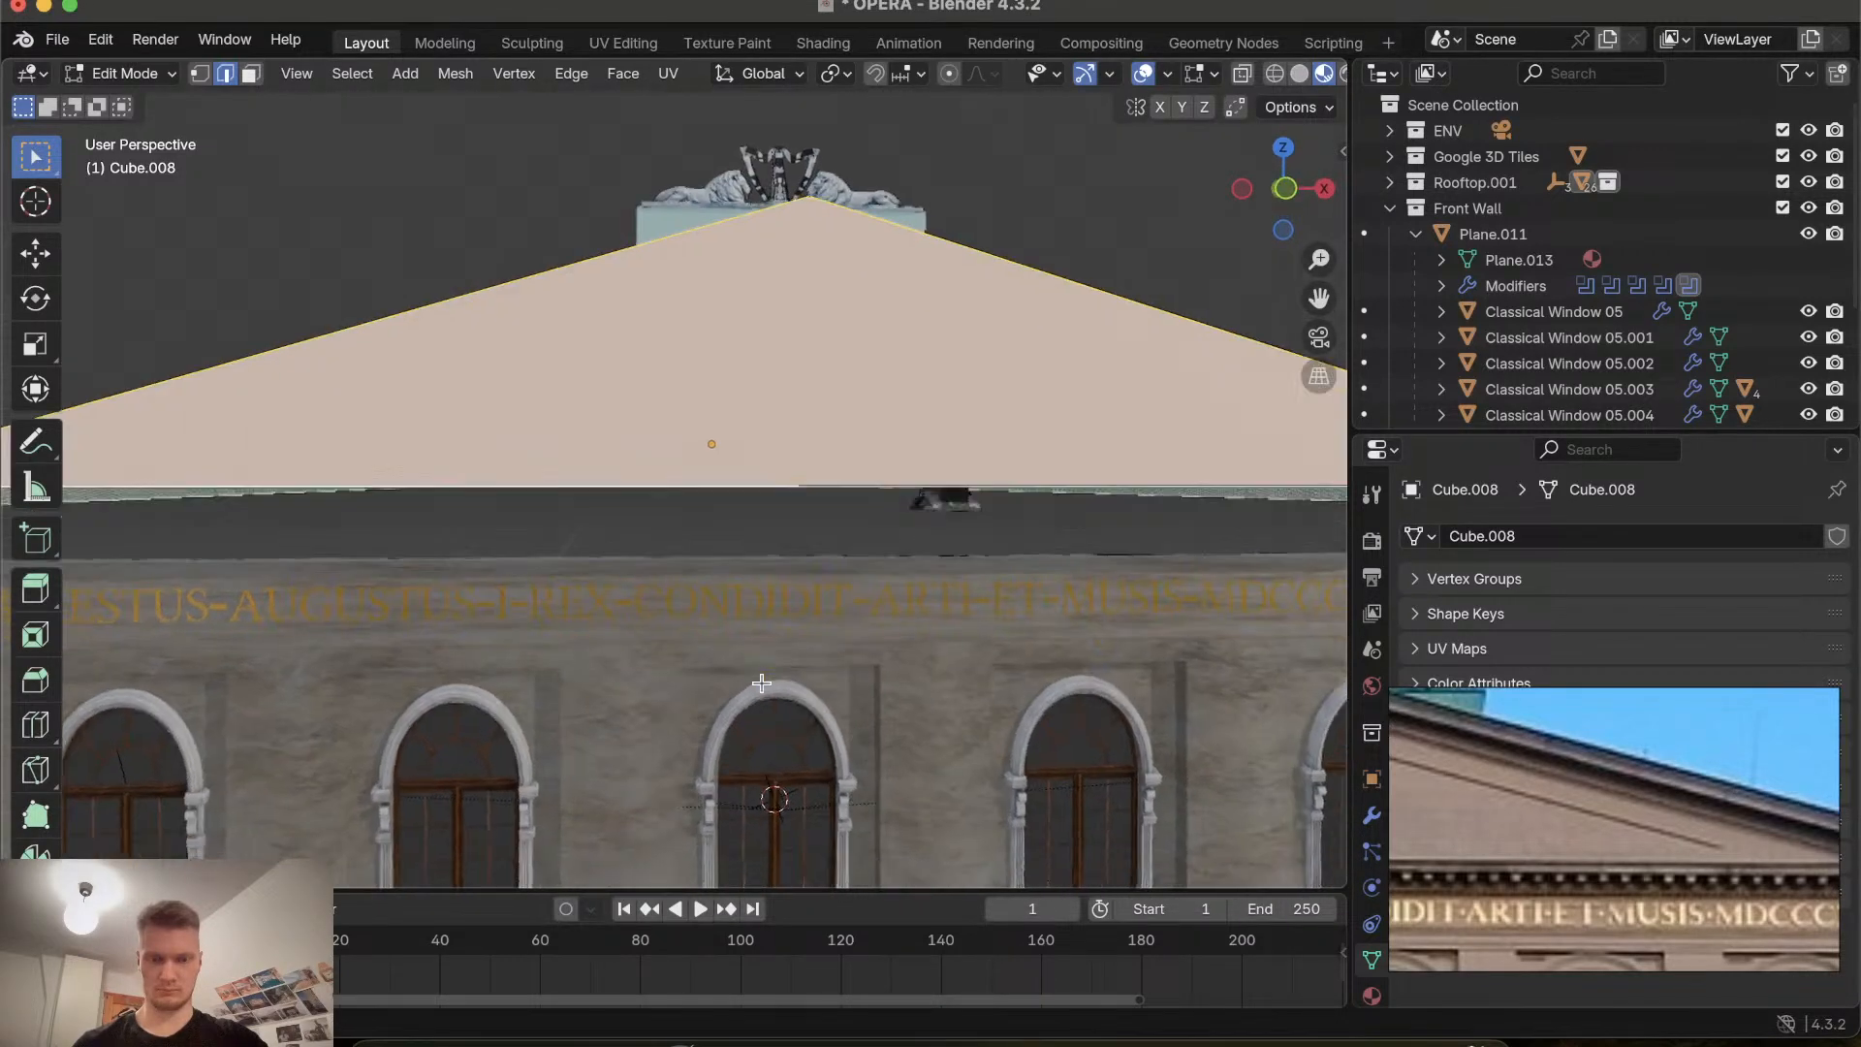
Inset the new gable face about 0.128 m and push it about 0.57 m back along Y.
key(i)
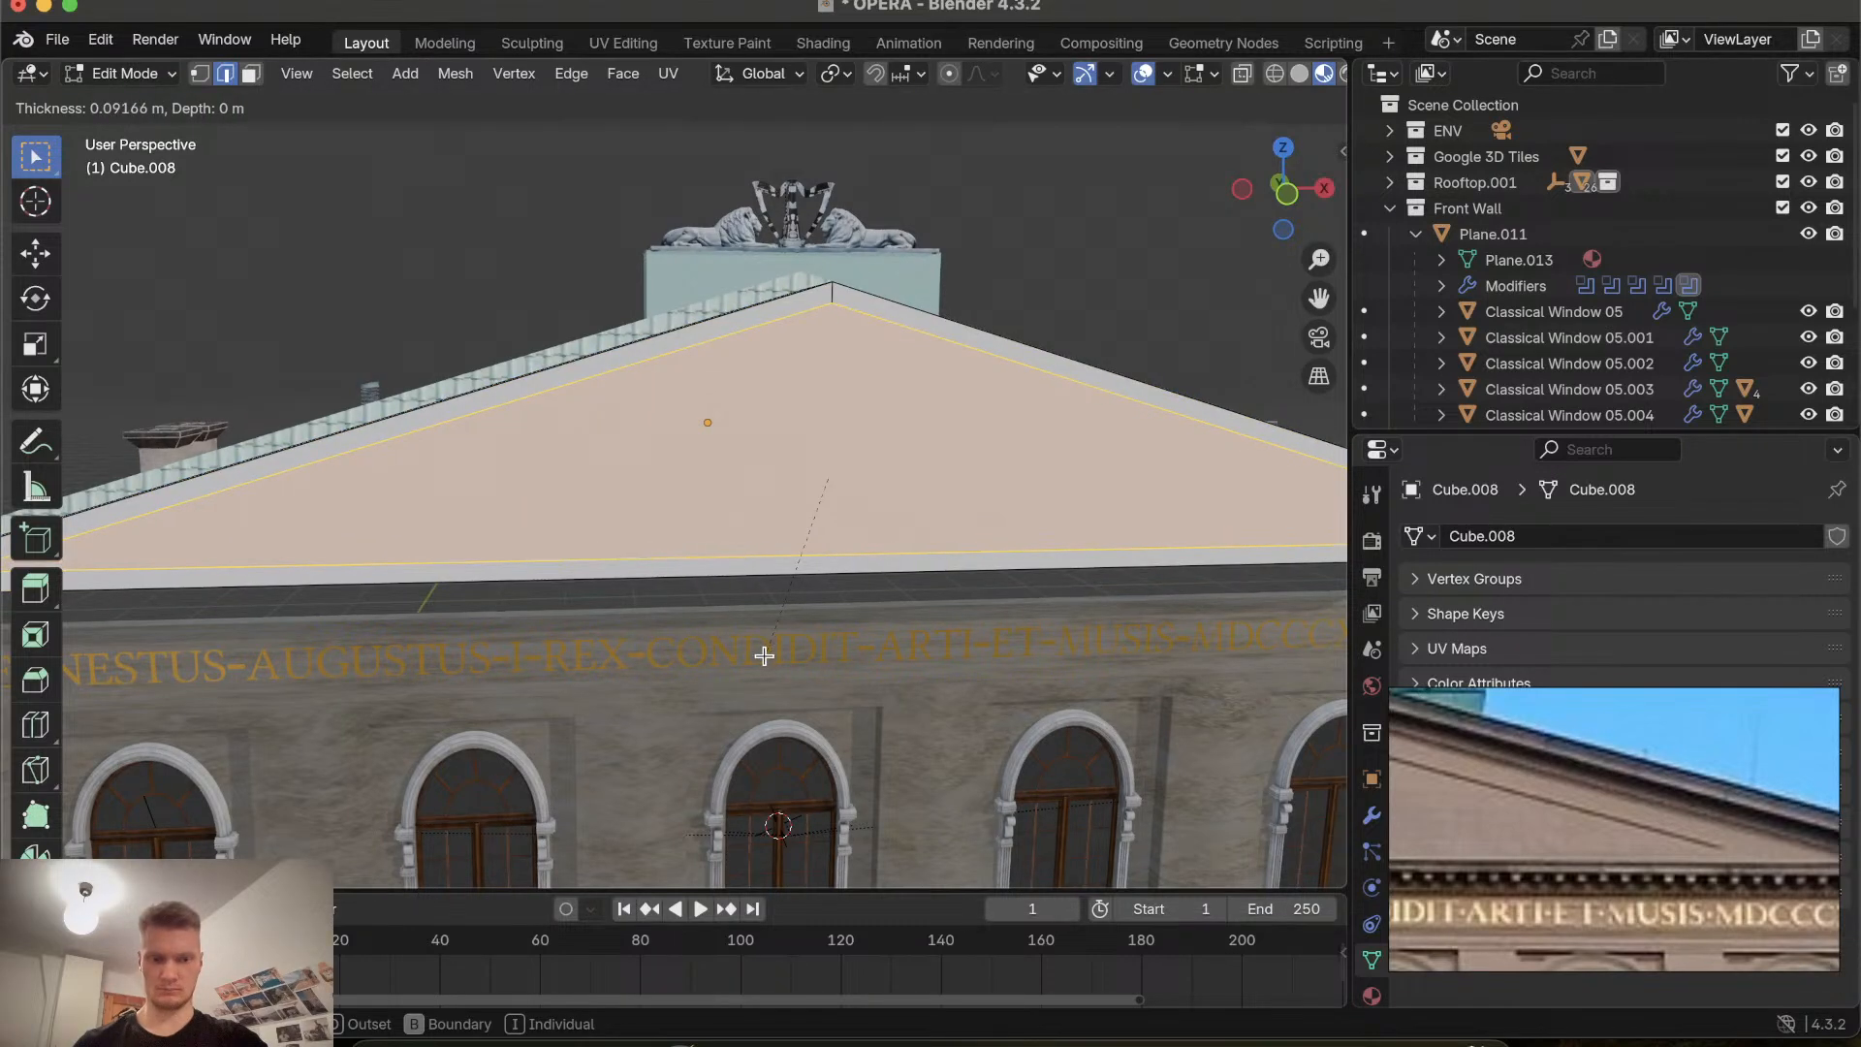
key(Escape)
key(i)
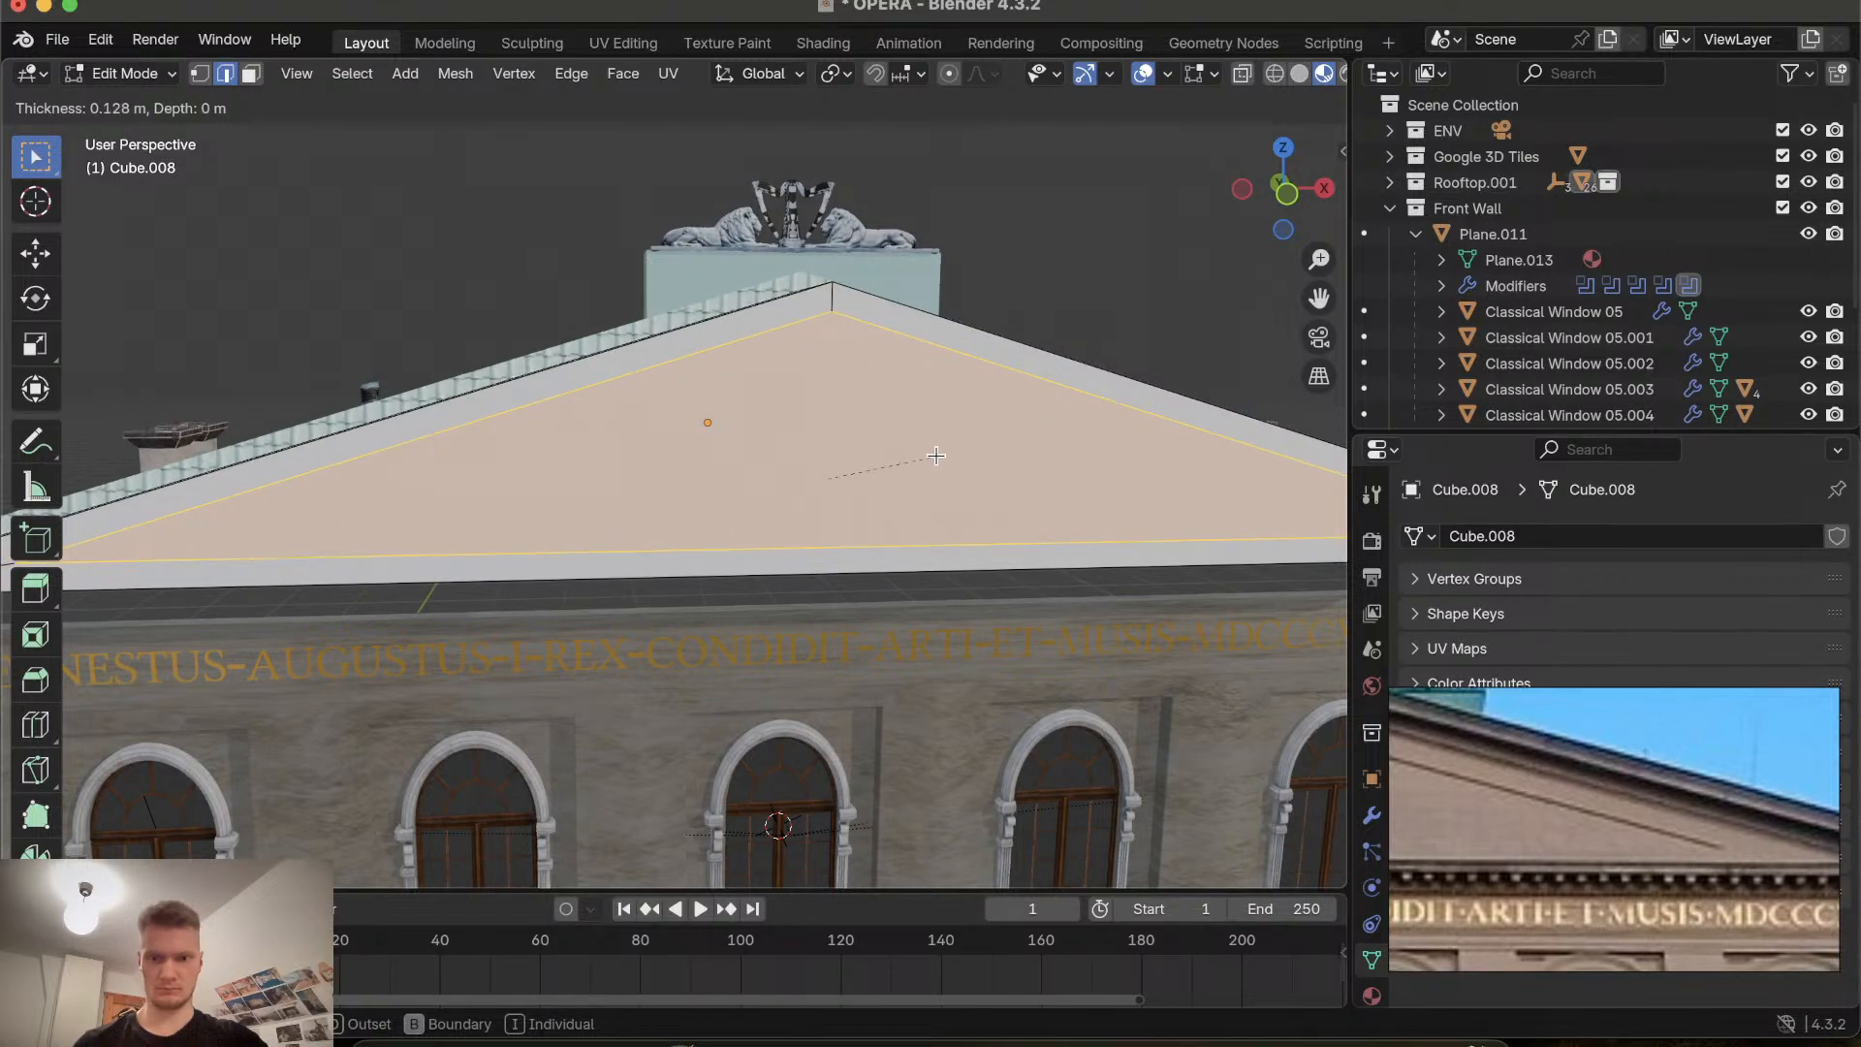
click(934, 455)
scroll(936, 455, right, 3)
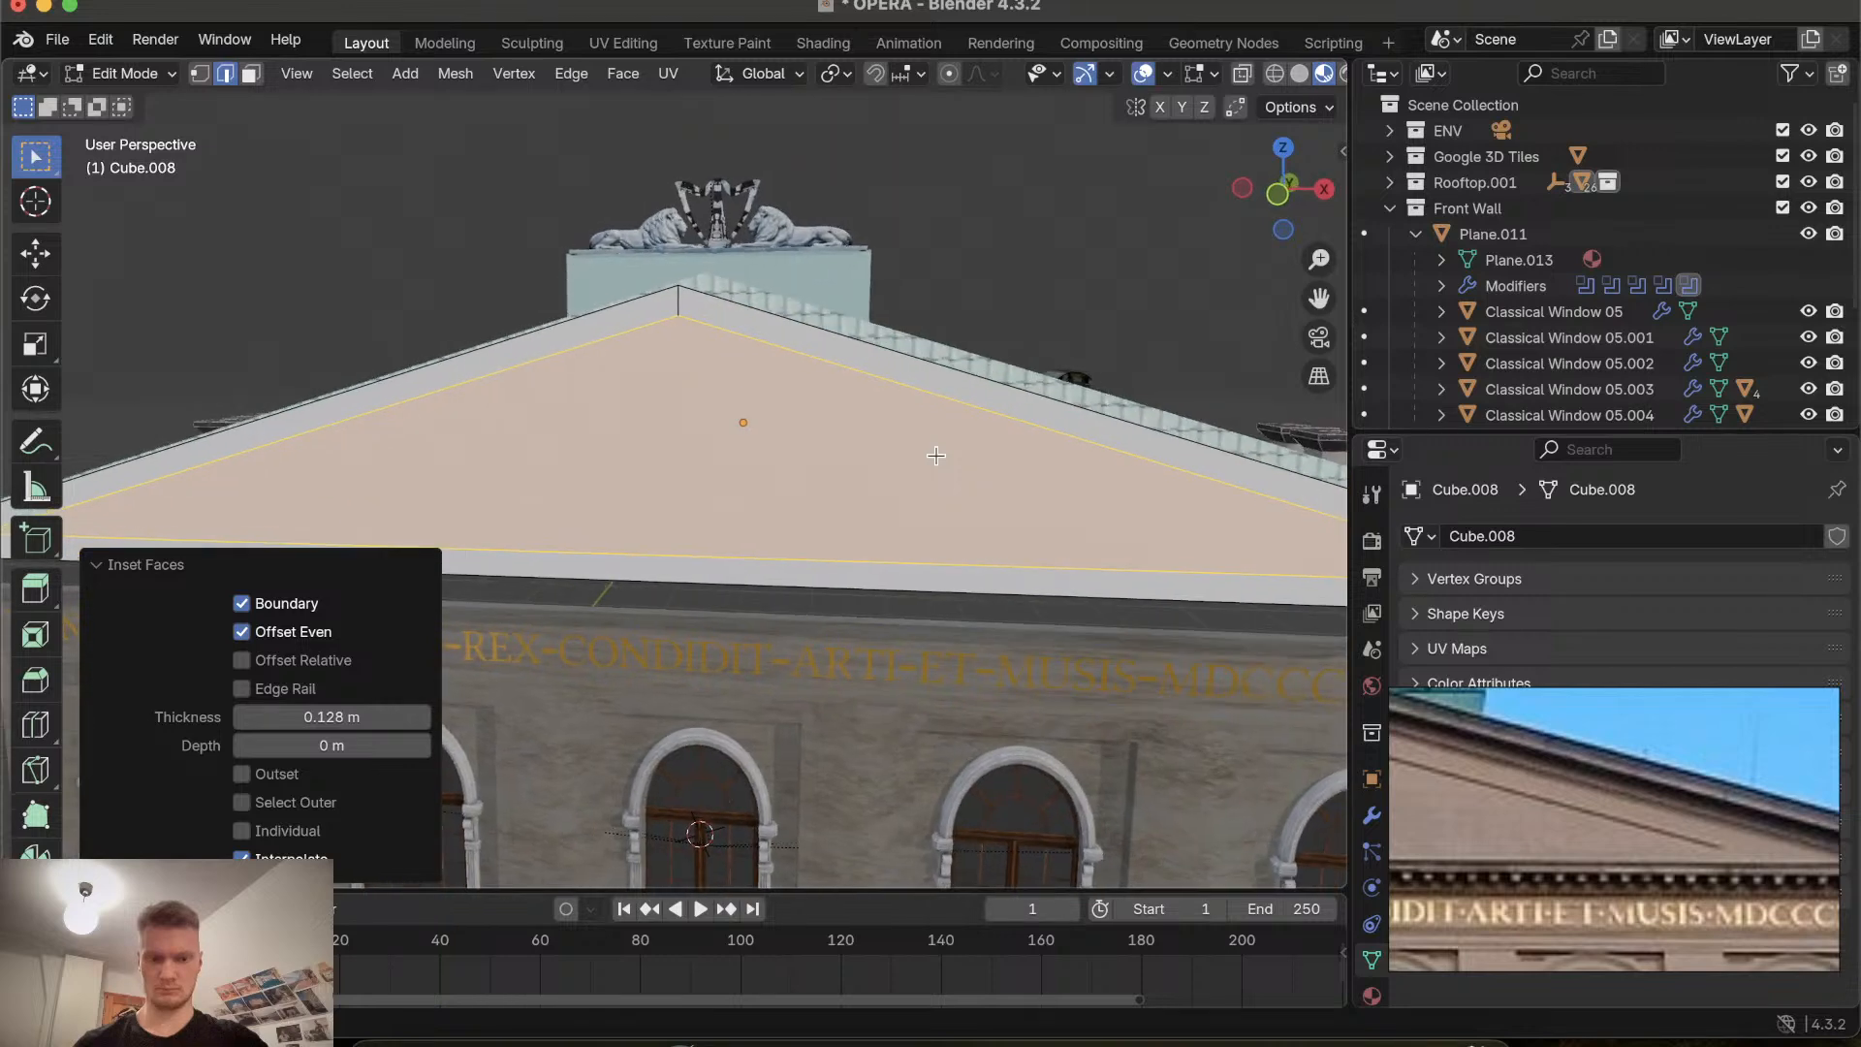
key(g)
key(y)
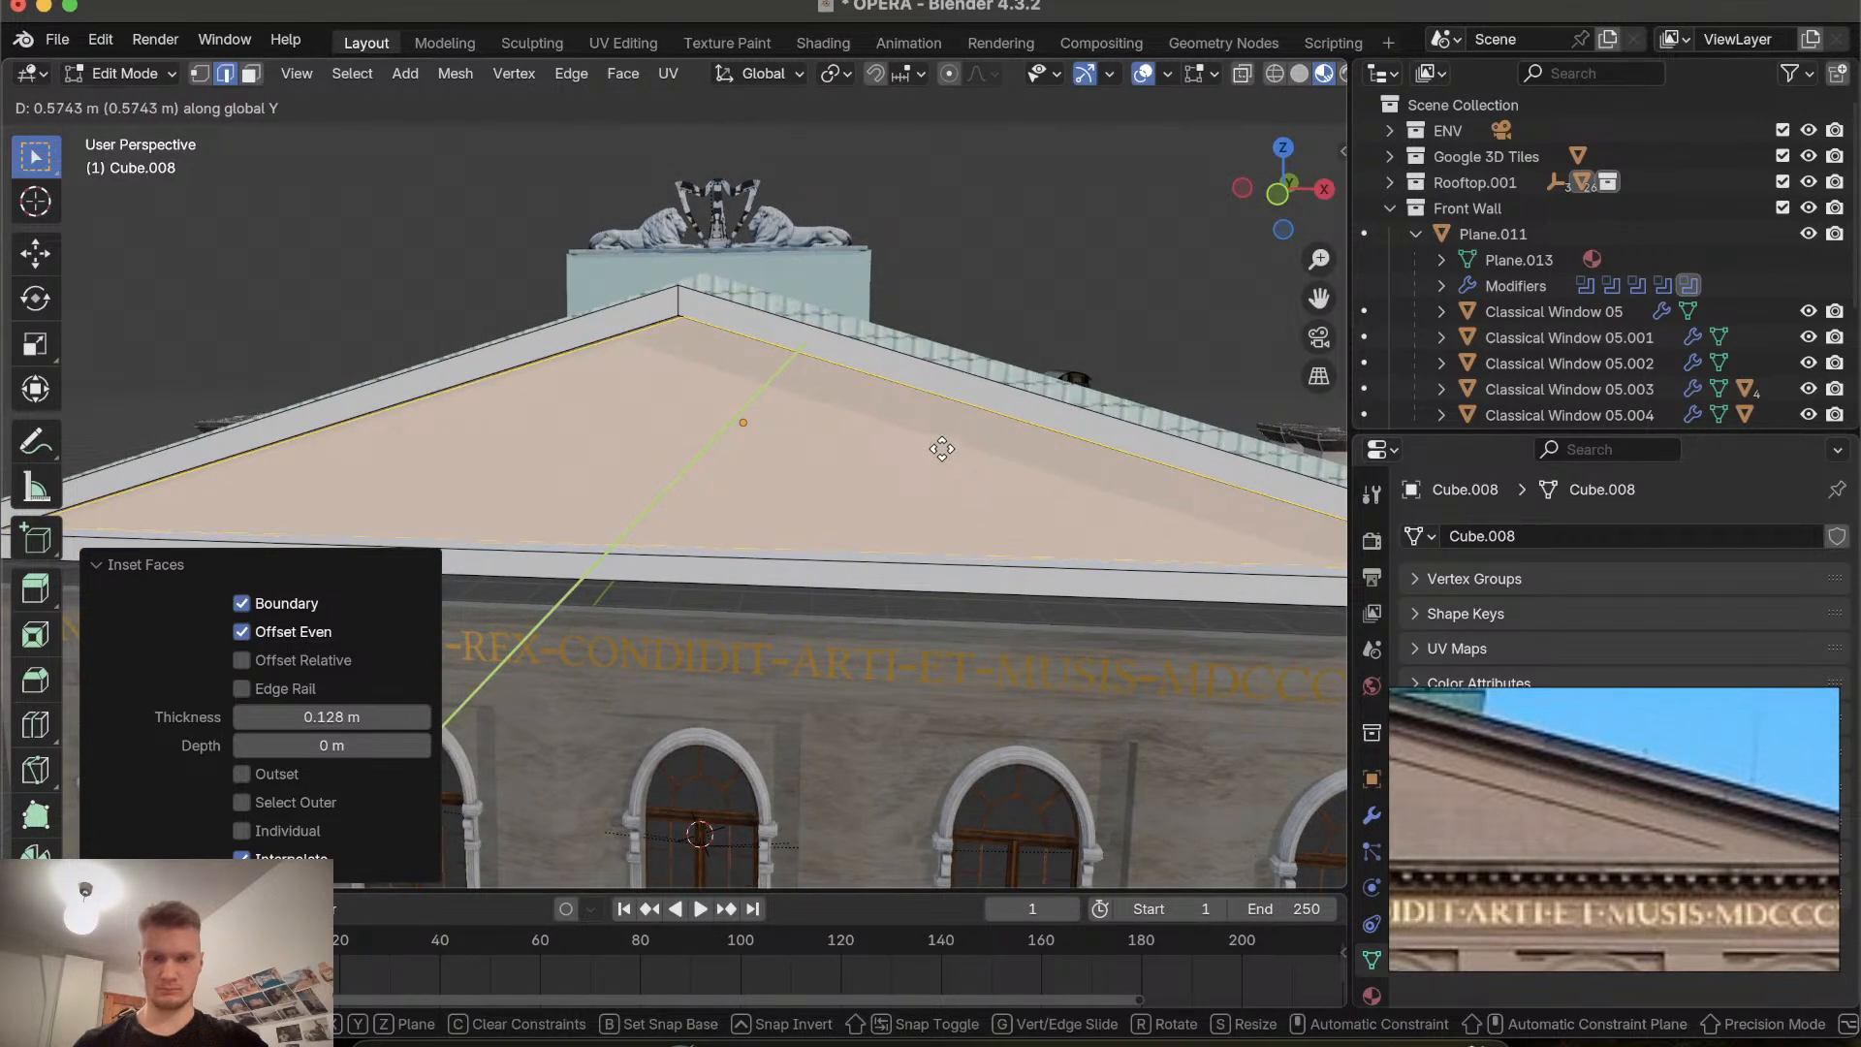
click(940, 449)
Orbit around the roof to inspect the recess, then undo the push and the inset.
scroll(940, 449, right, 2)
scroll(940, 449, right, 10)
scroll(941, 449, up, 6)
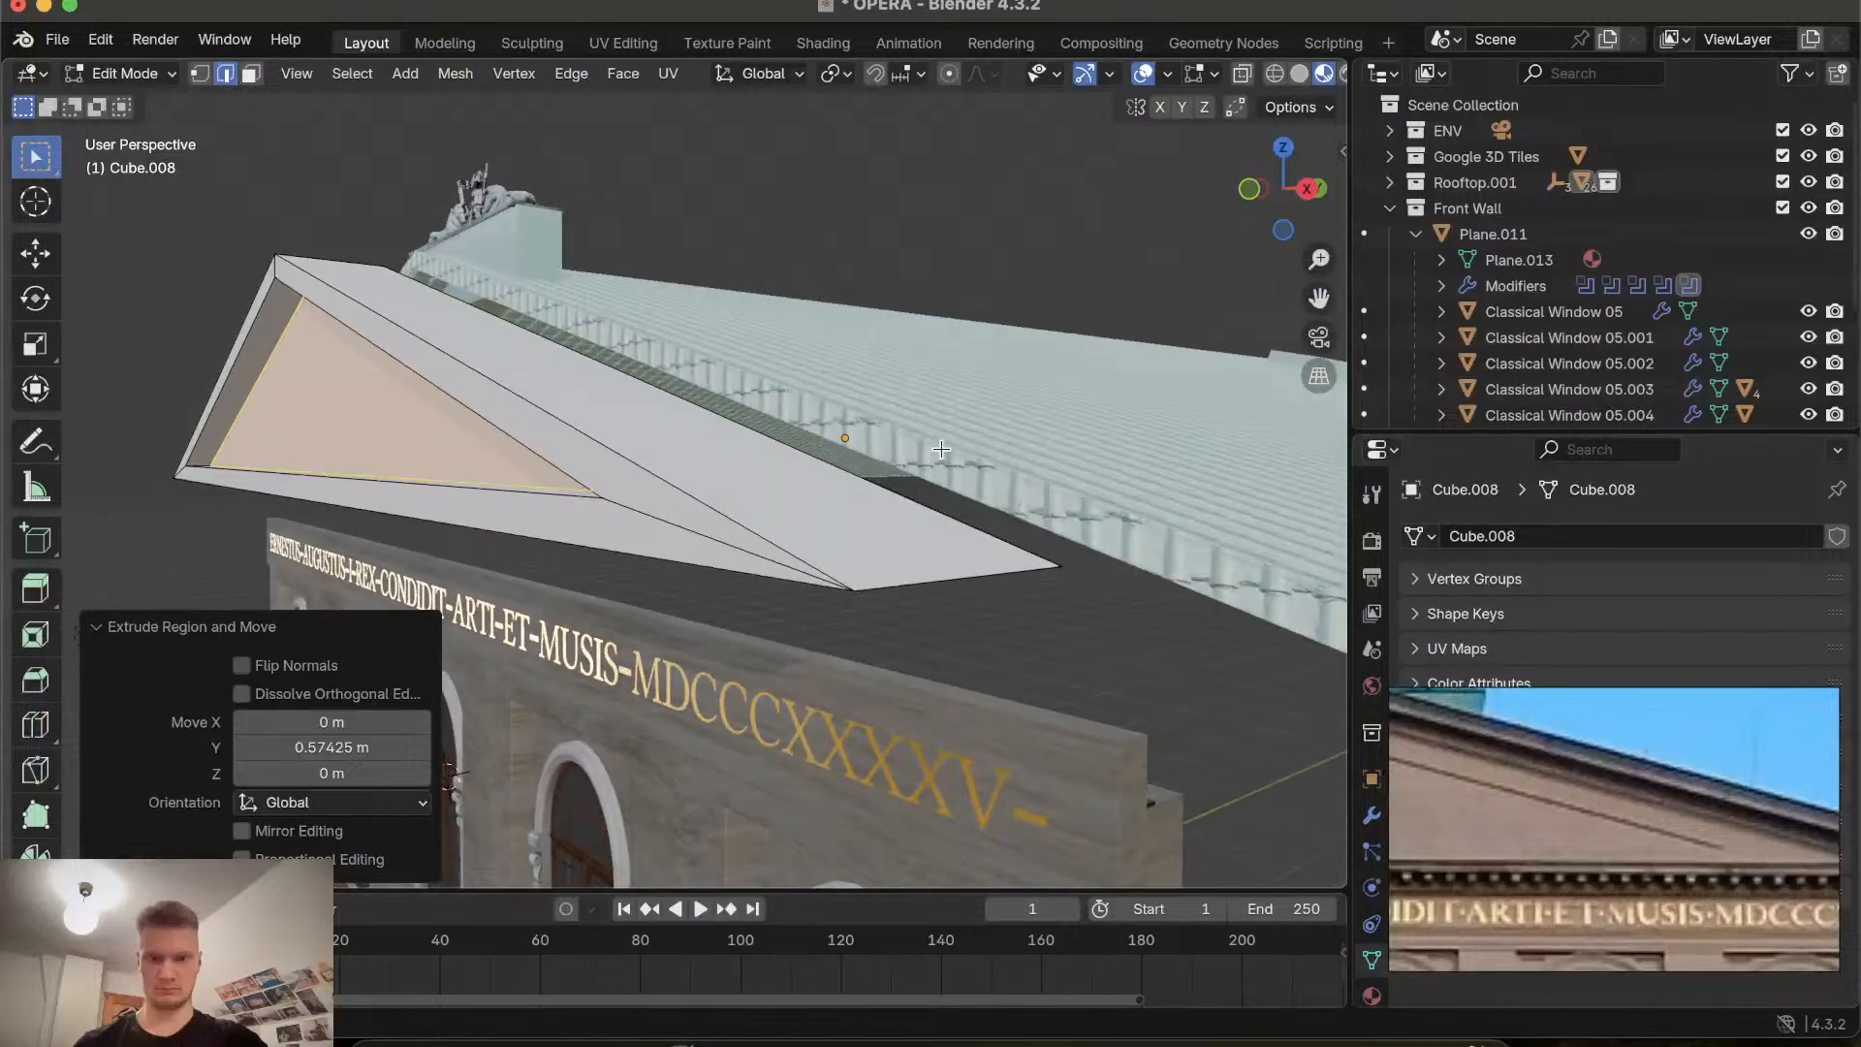
scroll(940, 448, down, 6)
scroll(940, 449, up, 8)
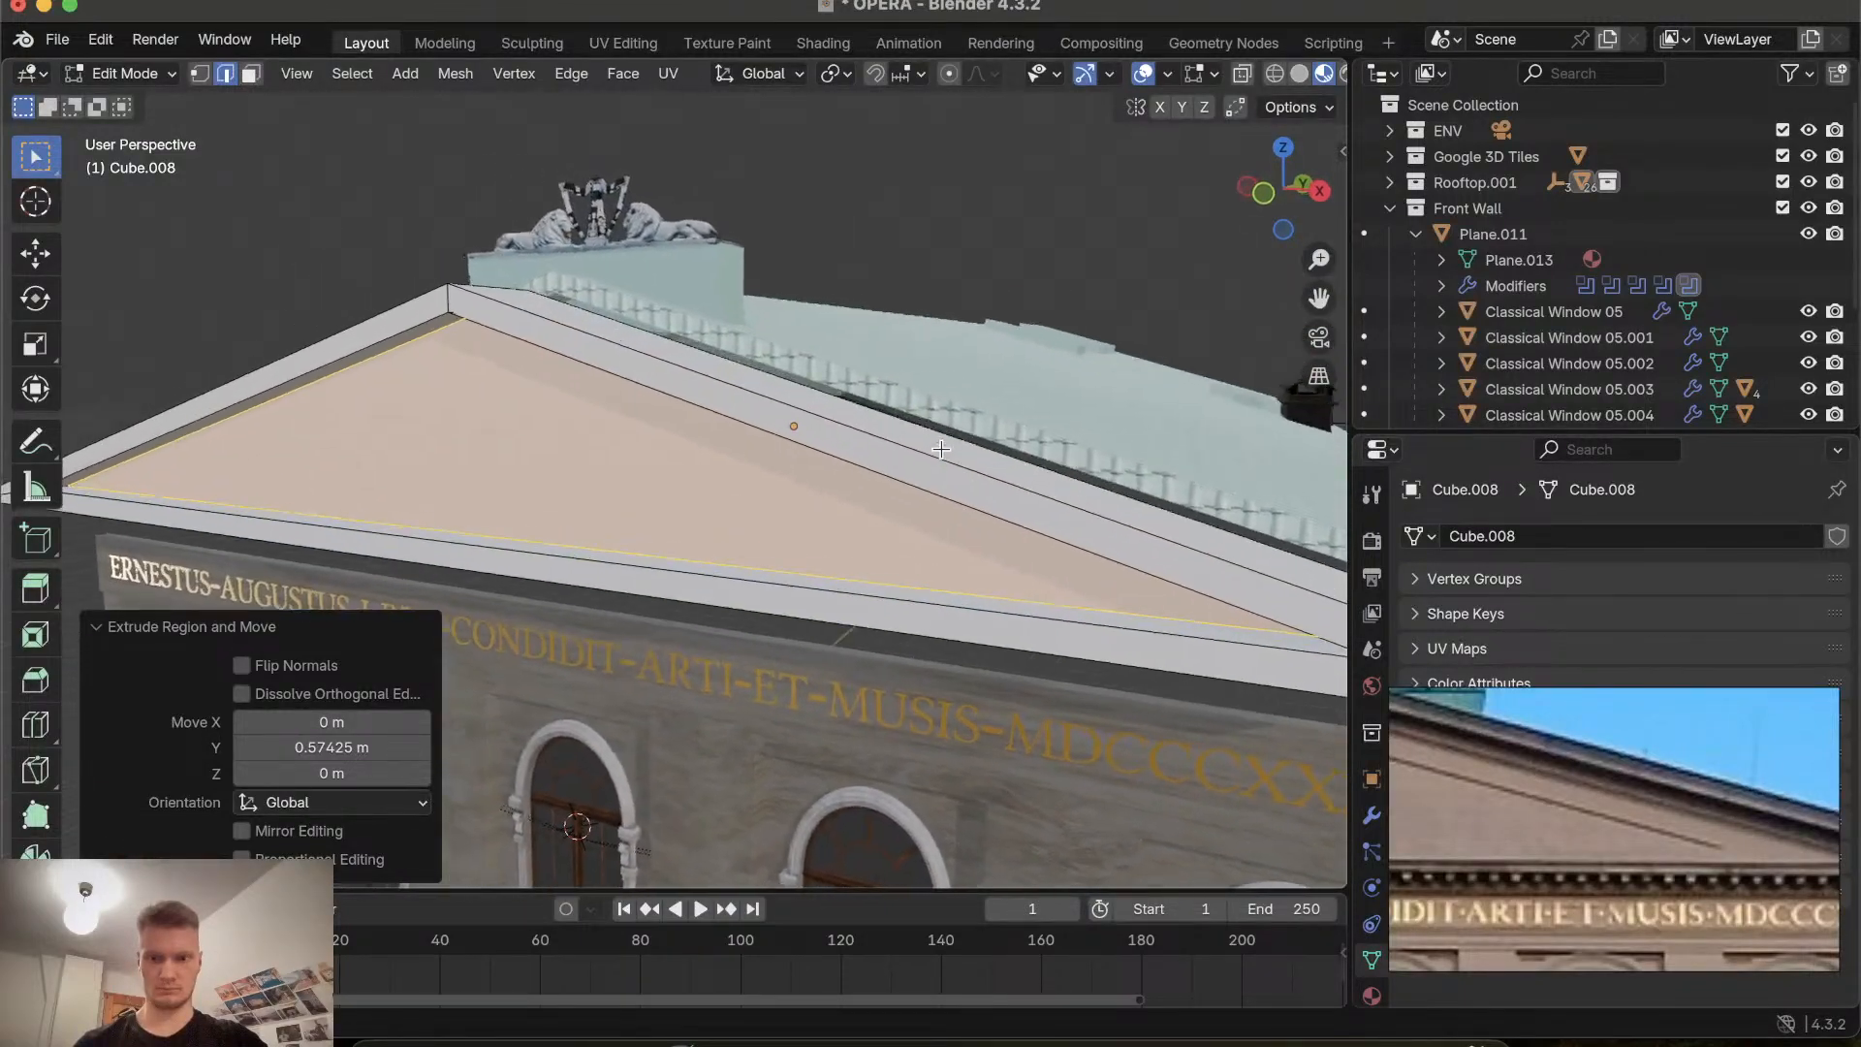
scroll(941, 448, down, 6)
scroll(941, 448, right, 4)
scroll(940, 449, up, 6)
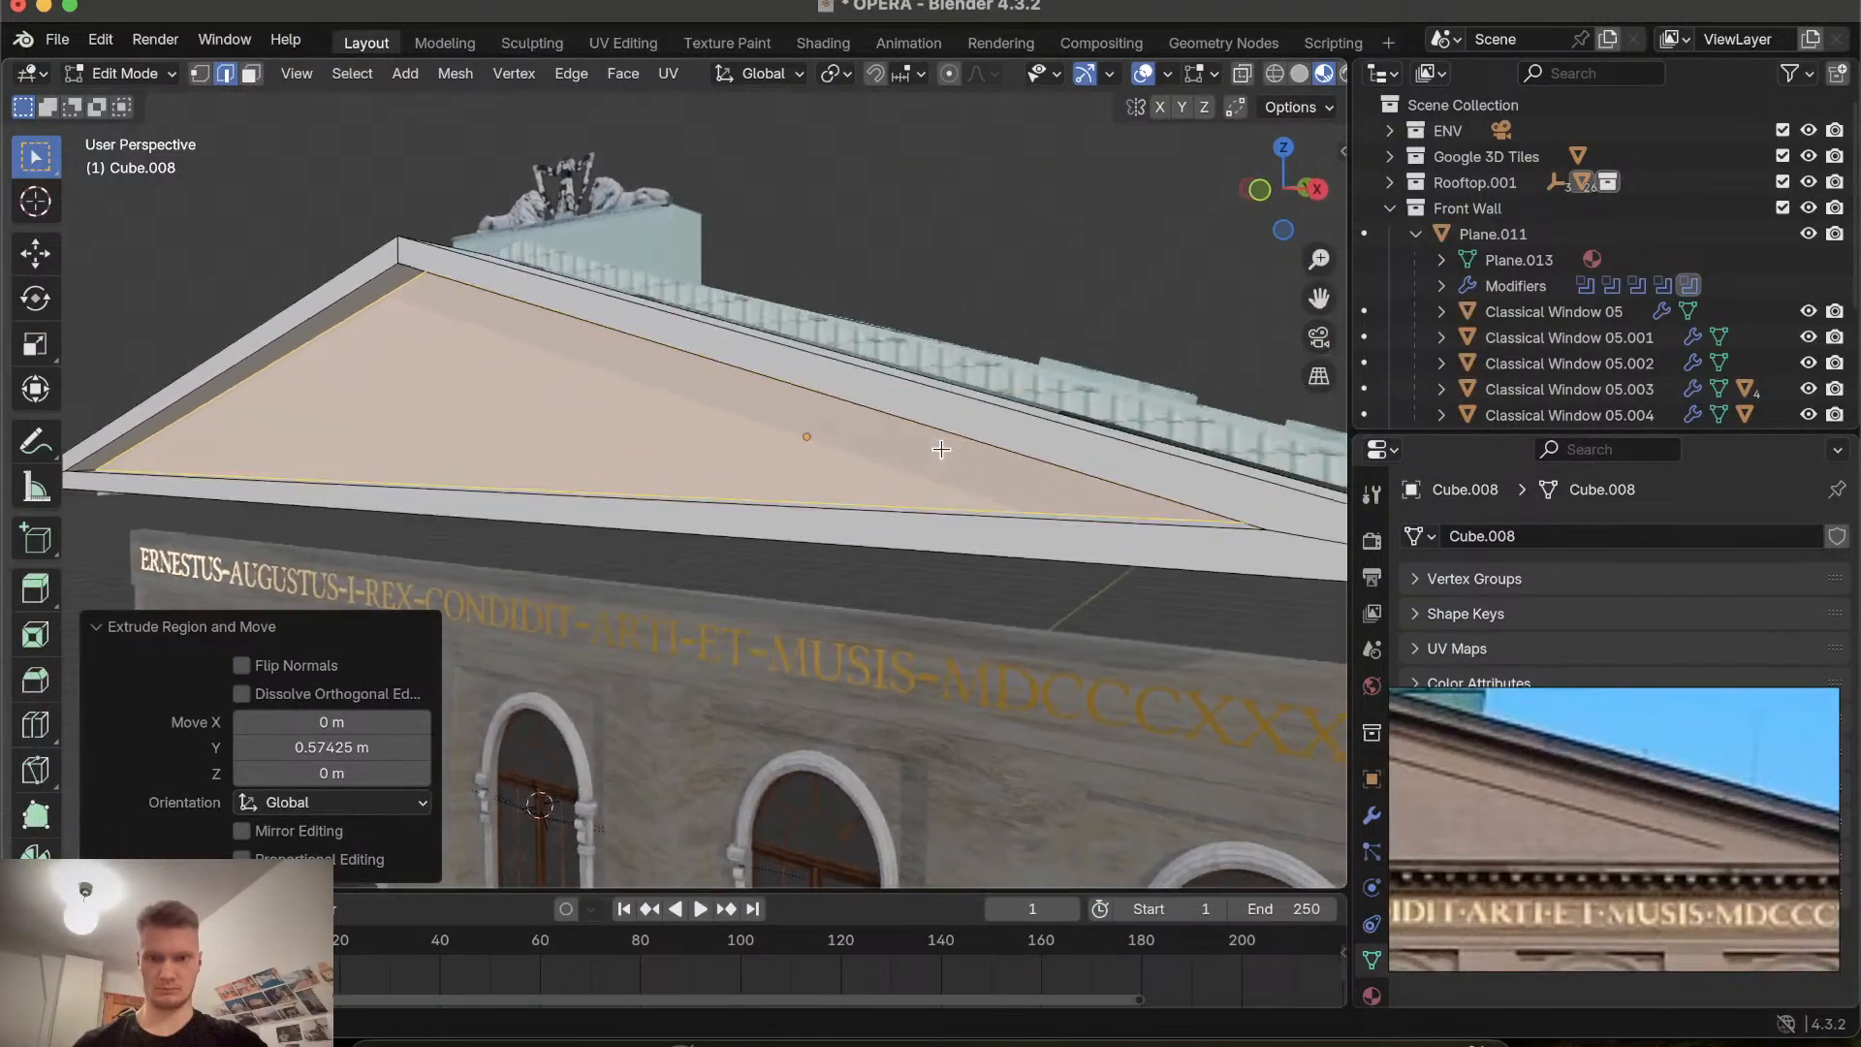
scroll(940, 449, left, 5)
key(super+z)
key(super+z)
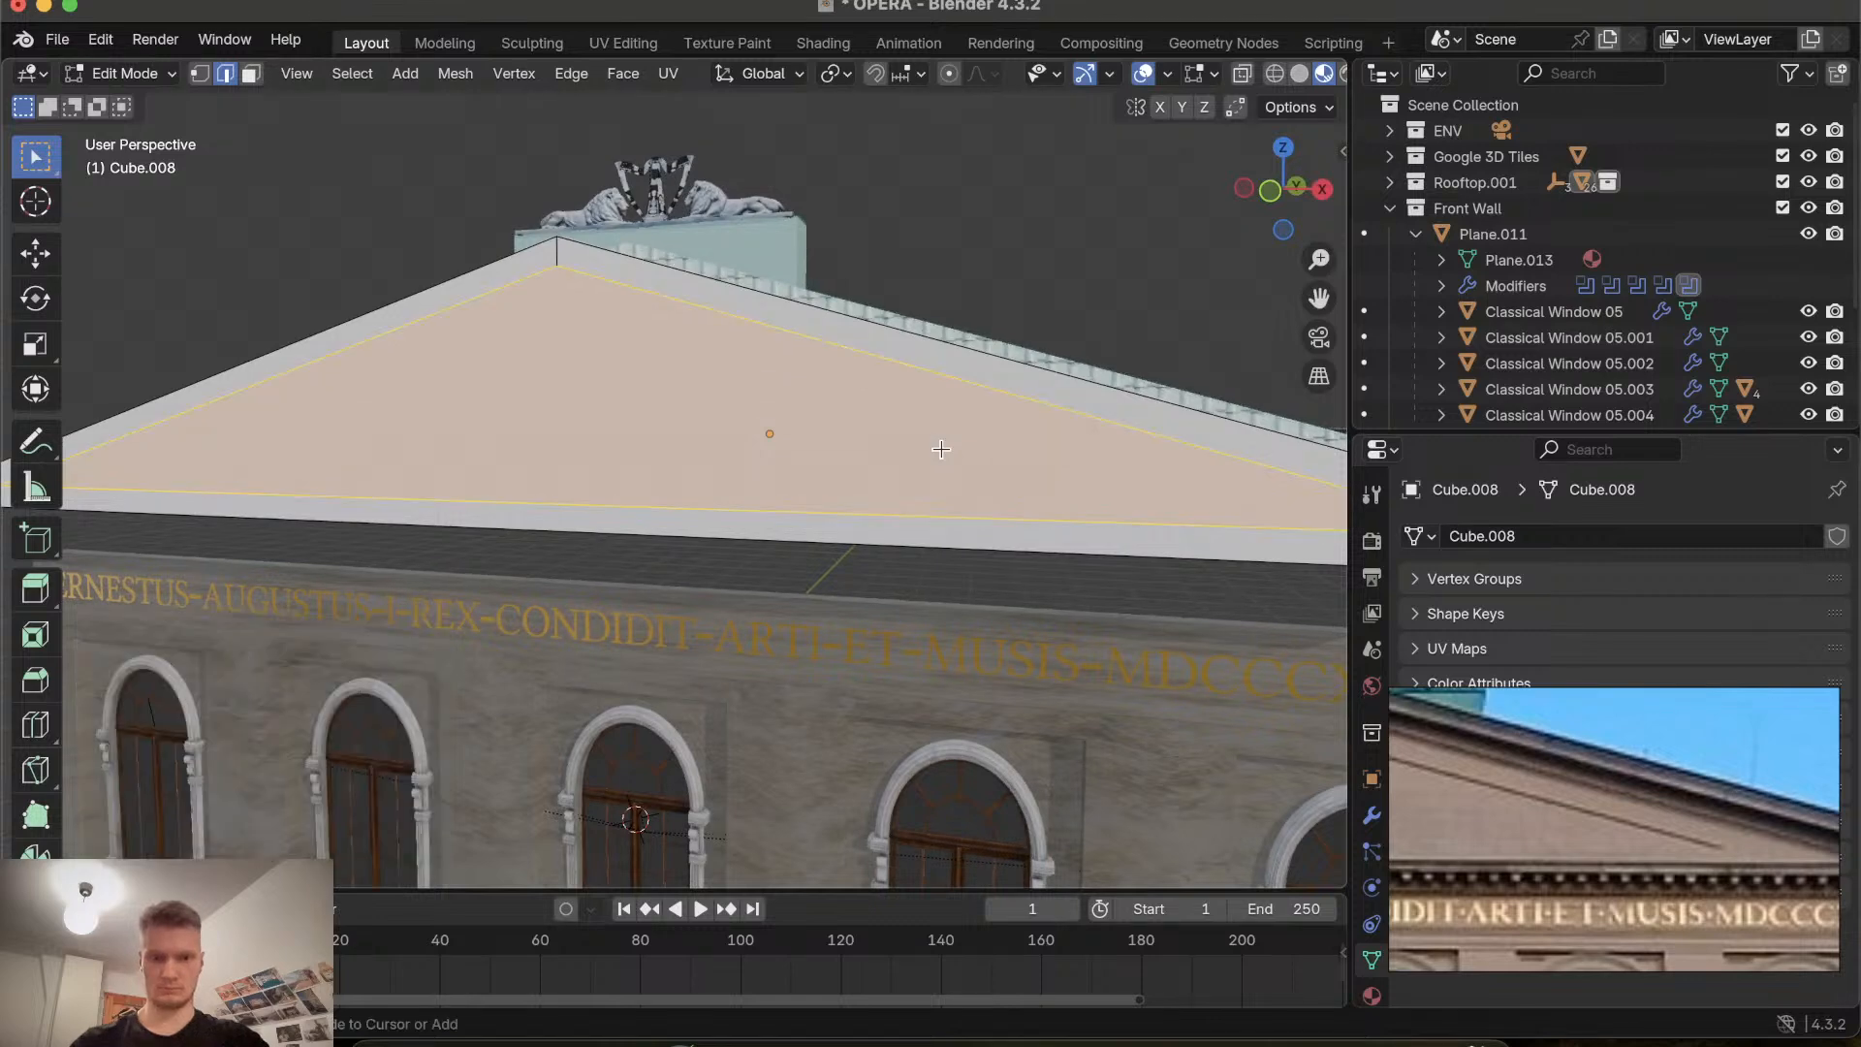
Inset the gable face about 0.062 m and push the inner face about 0.41 m back along Y.
key(i)
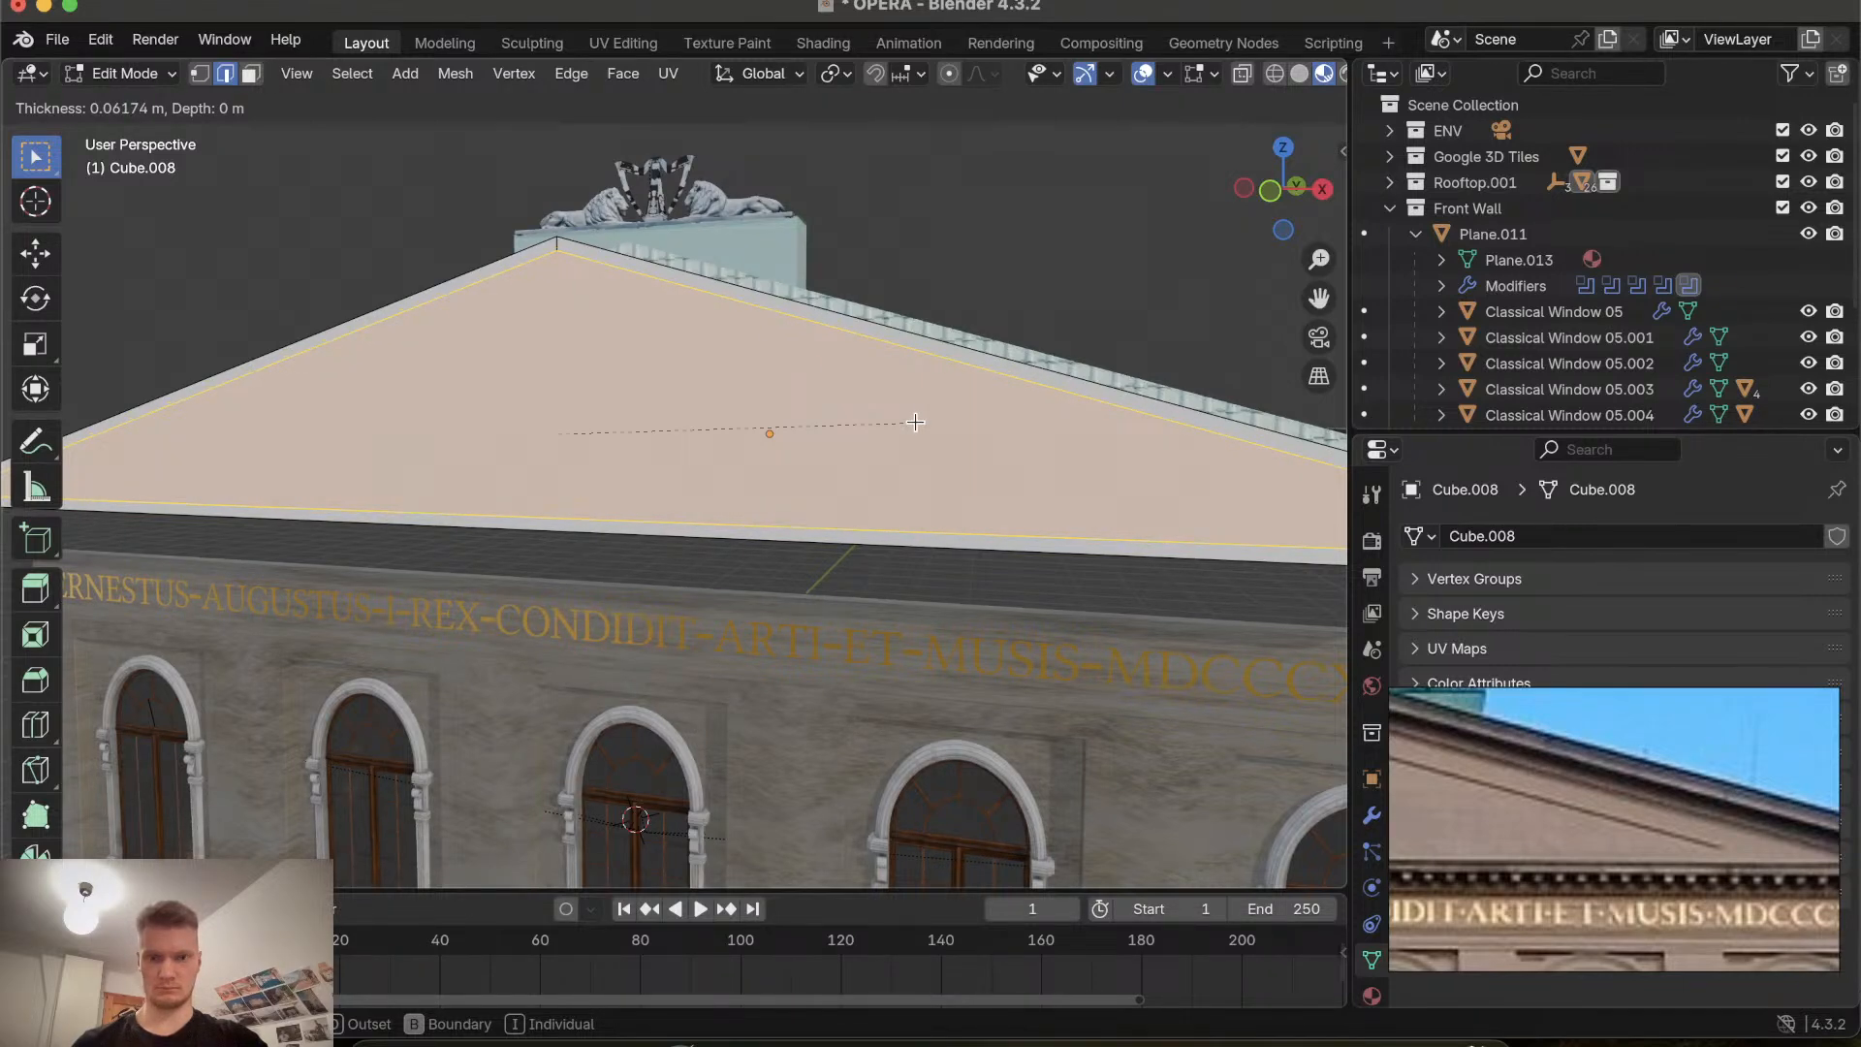
click(915, 421)
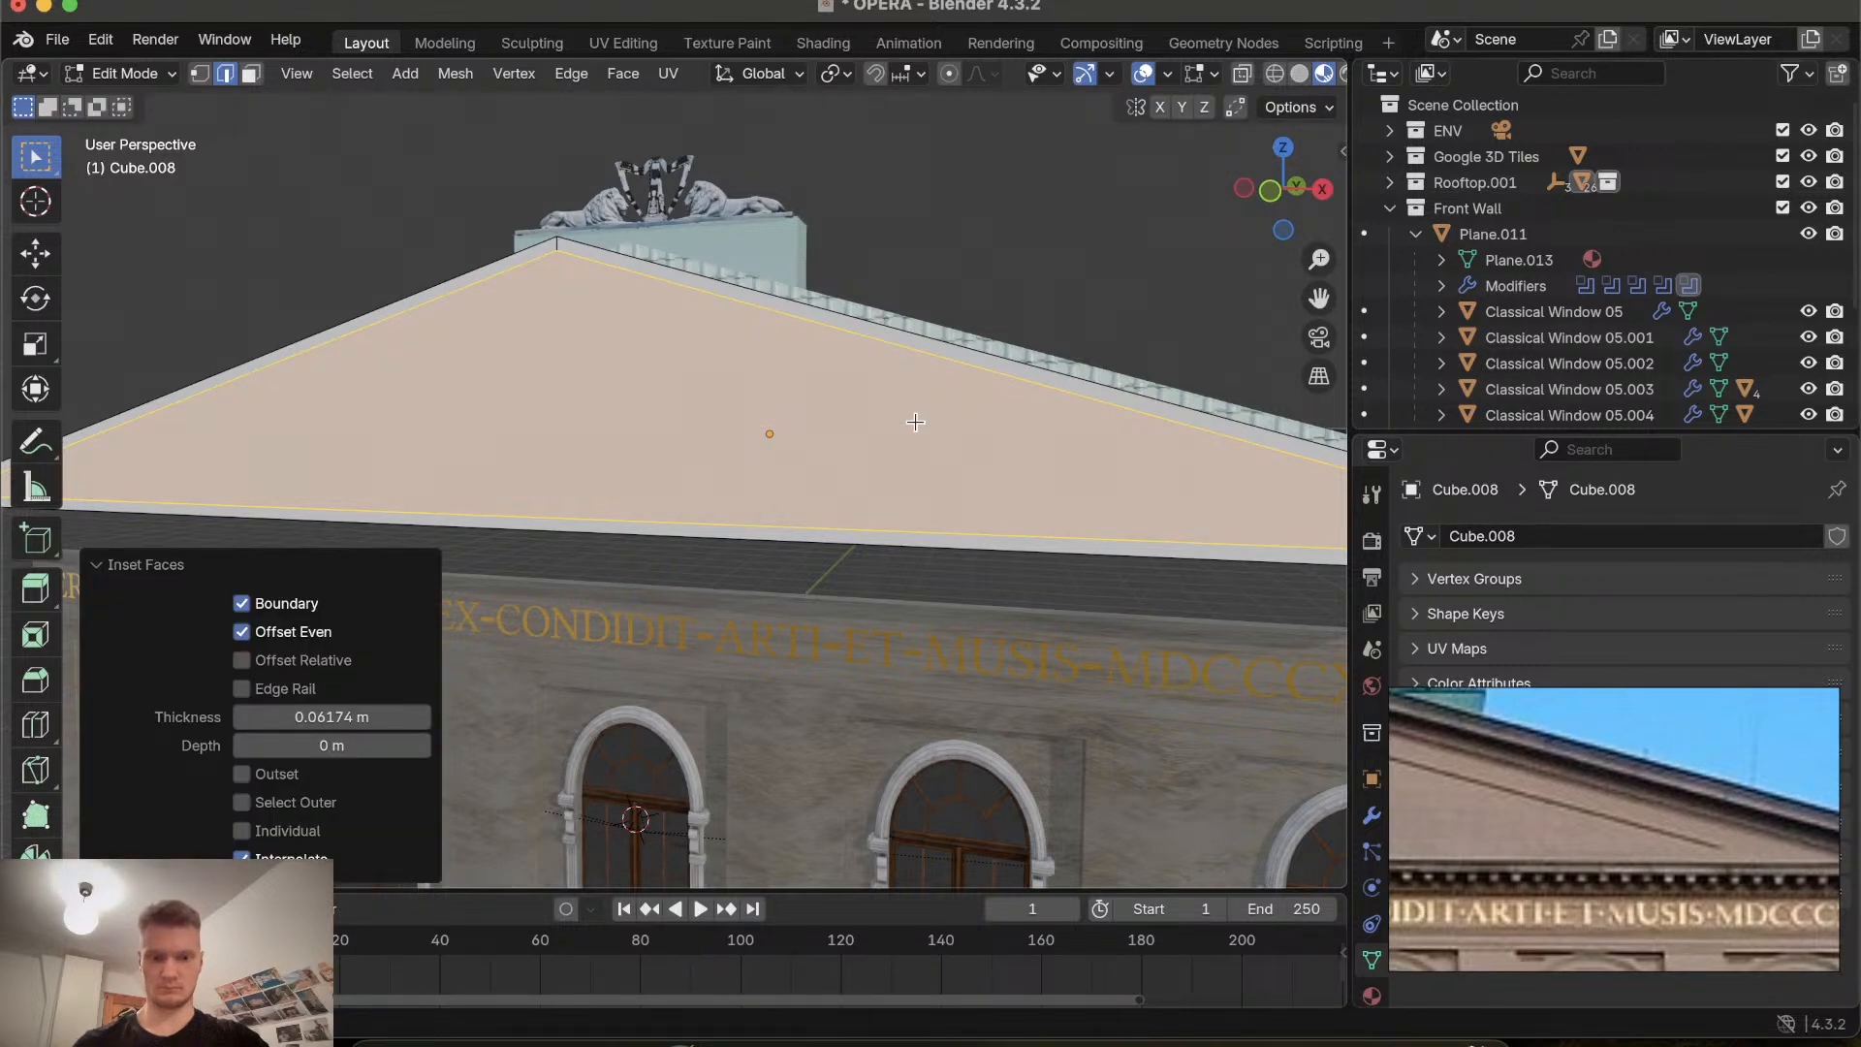
key(g)
key(x)
key(y)
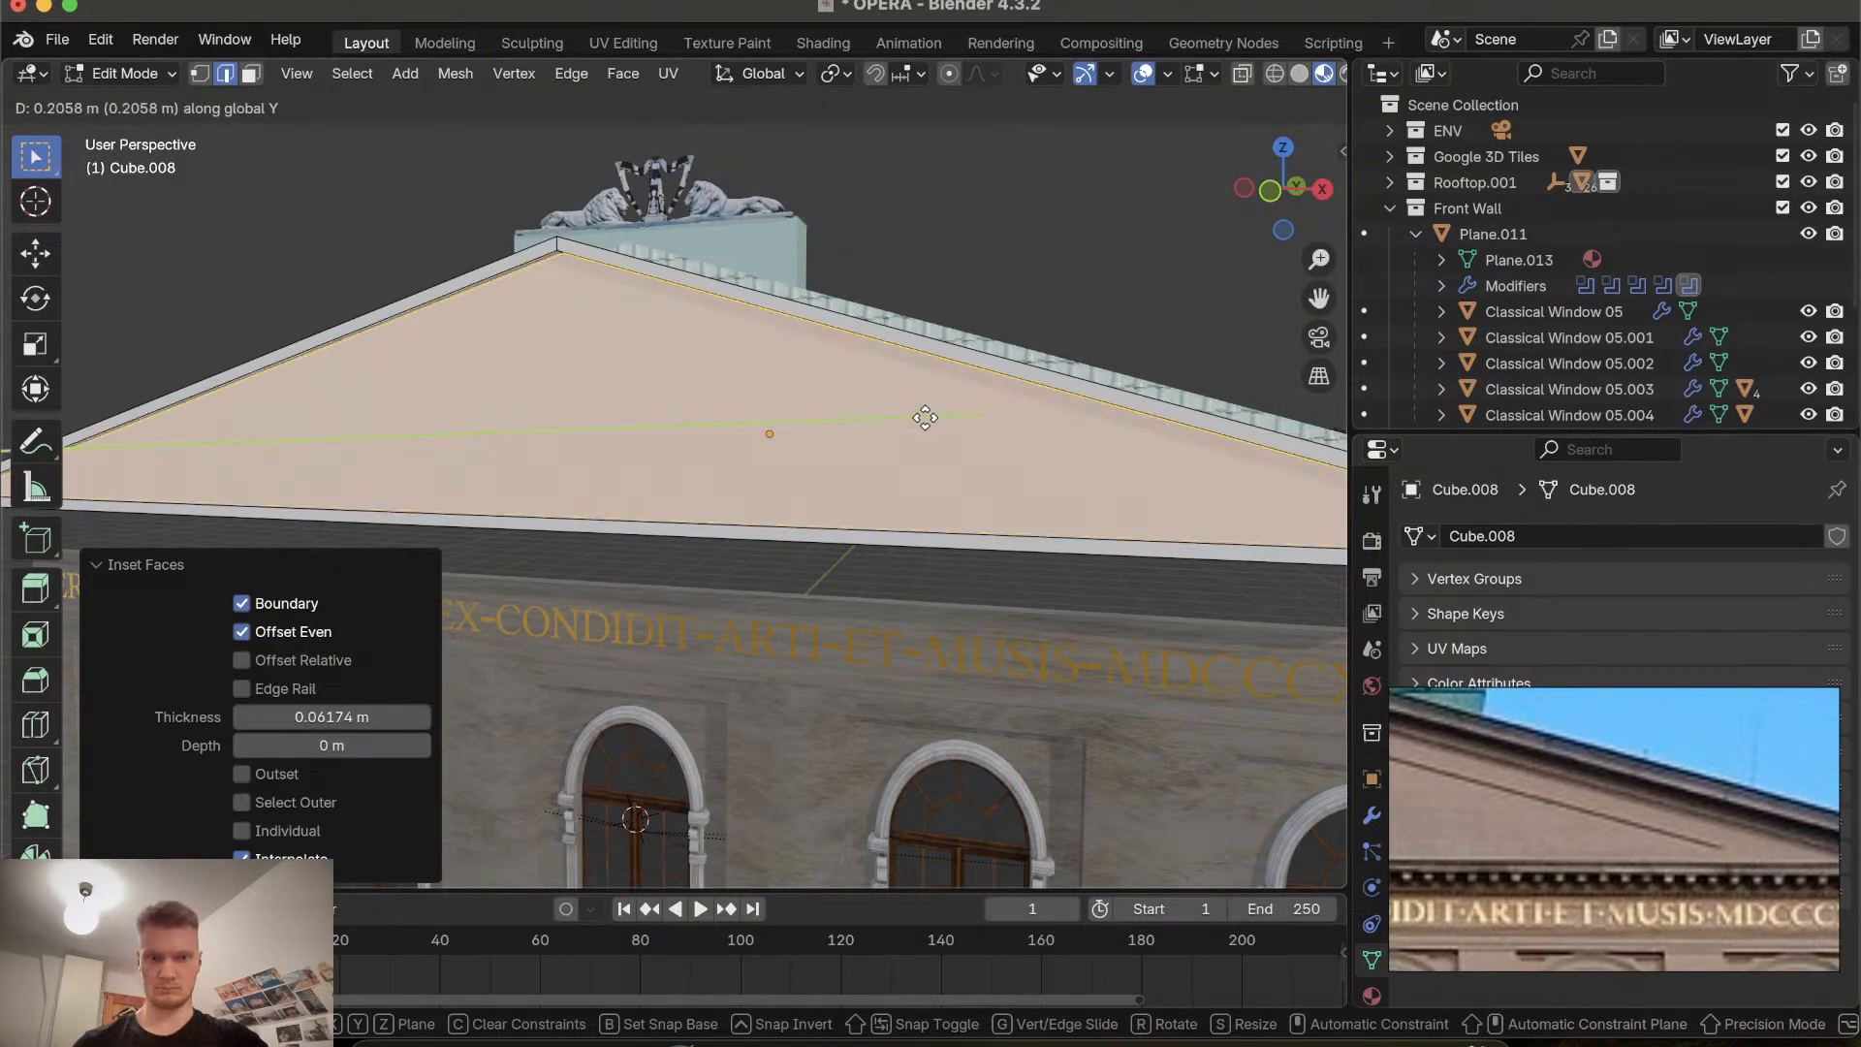
click(928, 417)
scroll(928, 417, right, 10)
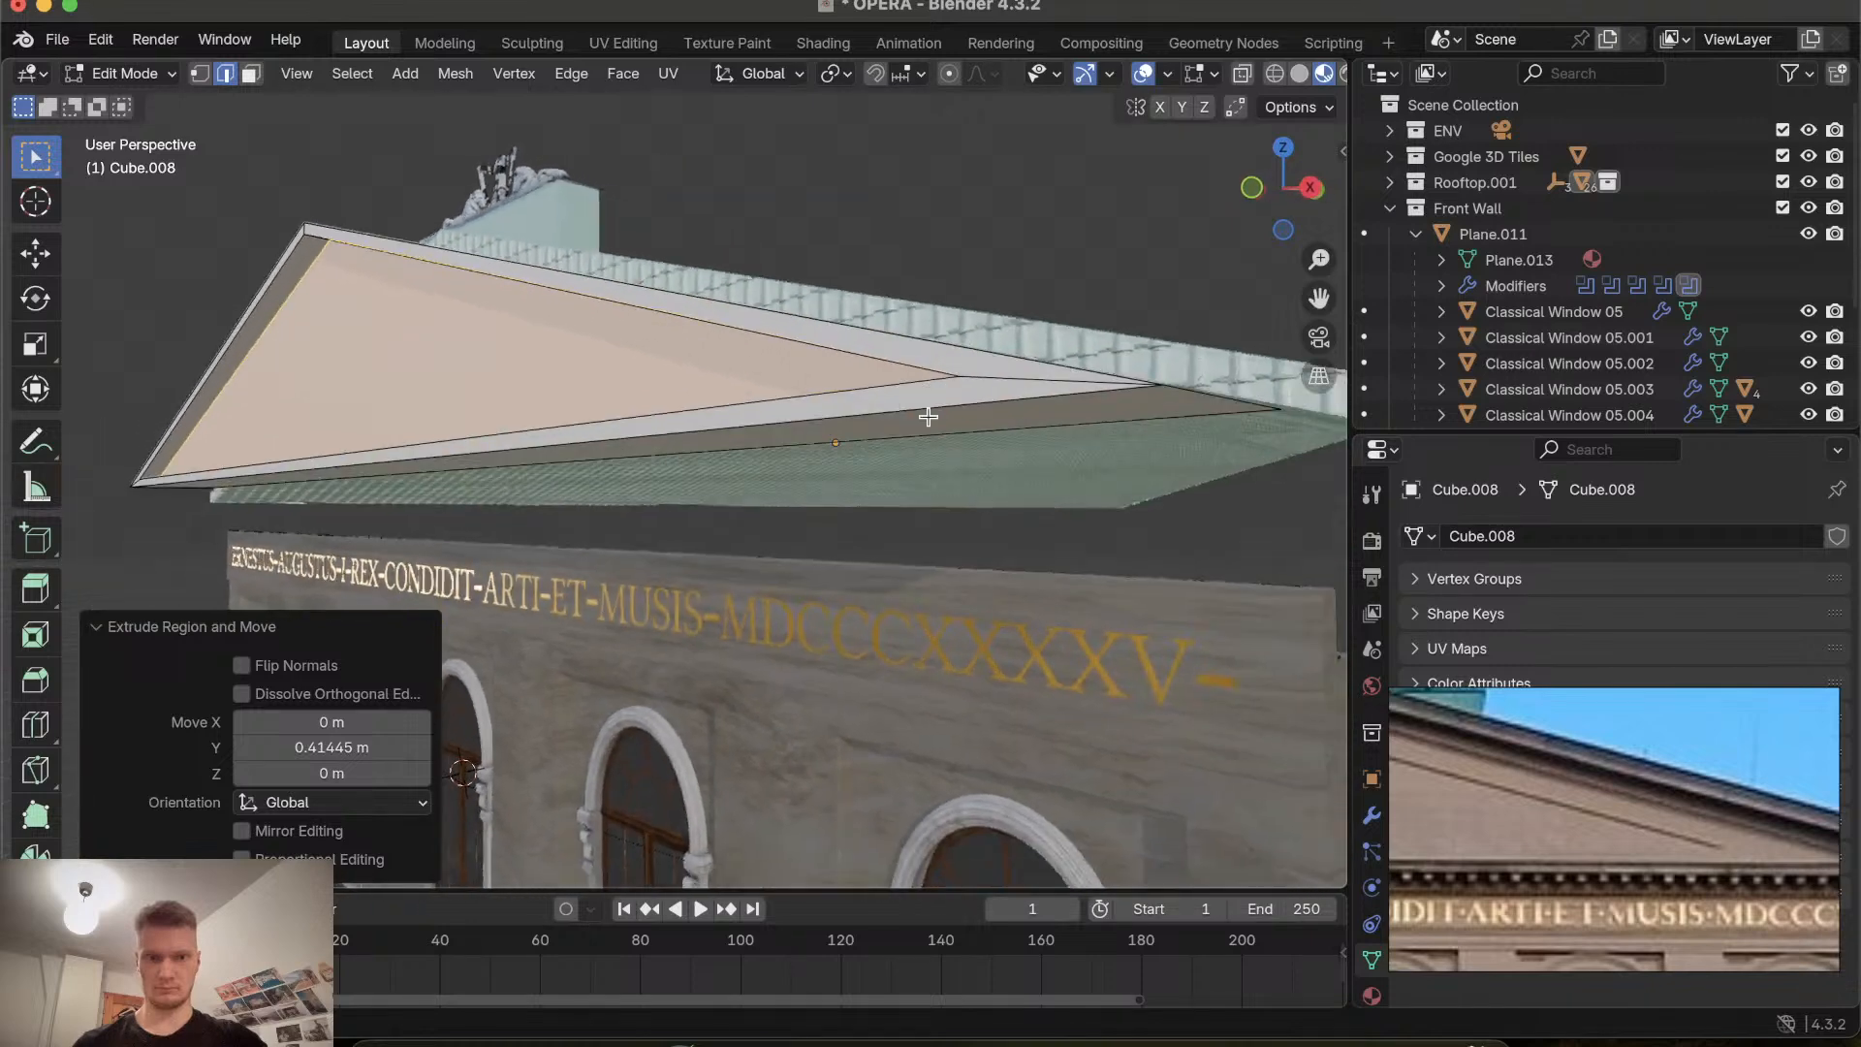
scroll(929, 417, right, 2)
Move the recessed gable face about 0.12 m forward along Y.
key(g)
key(y)
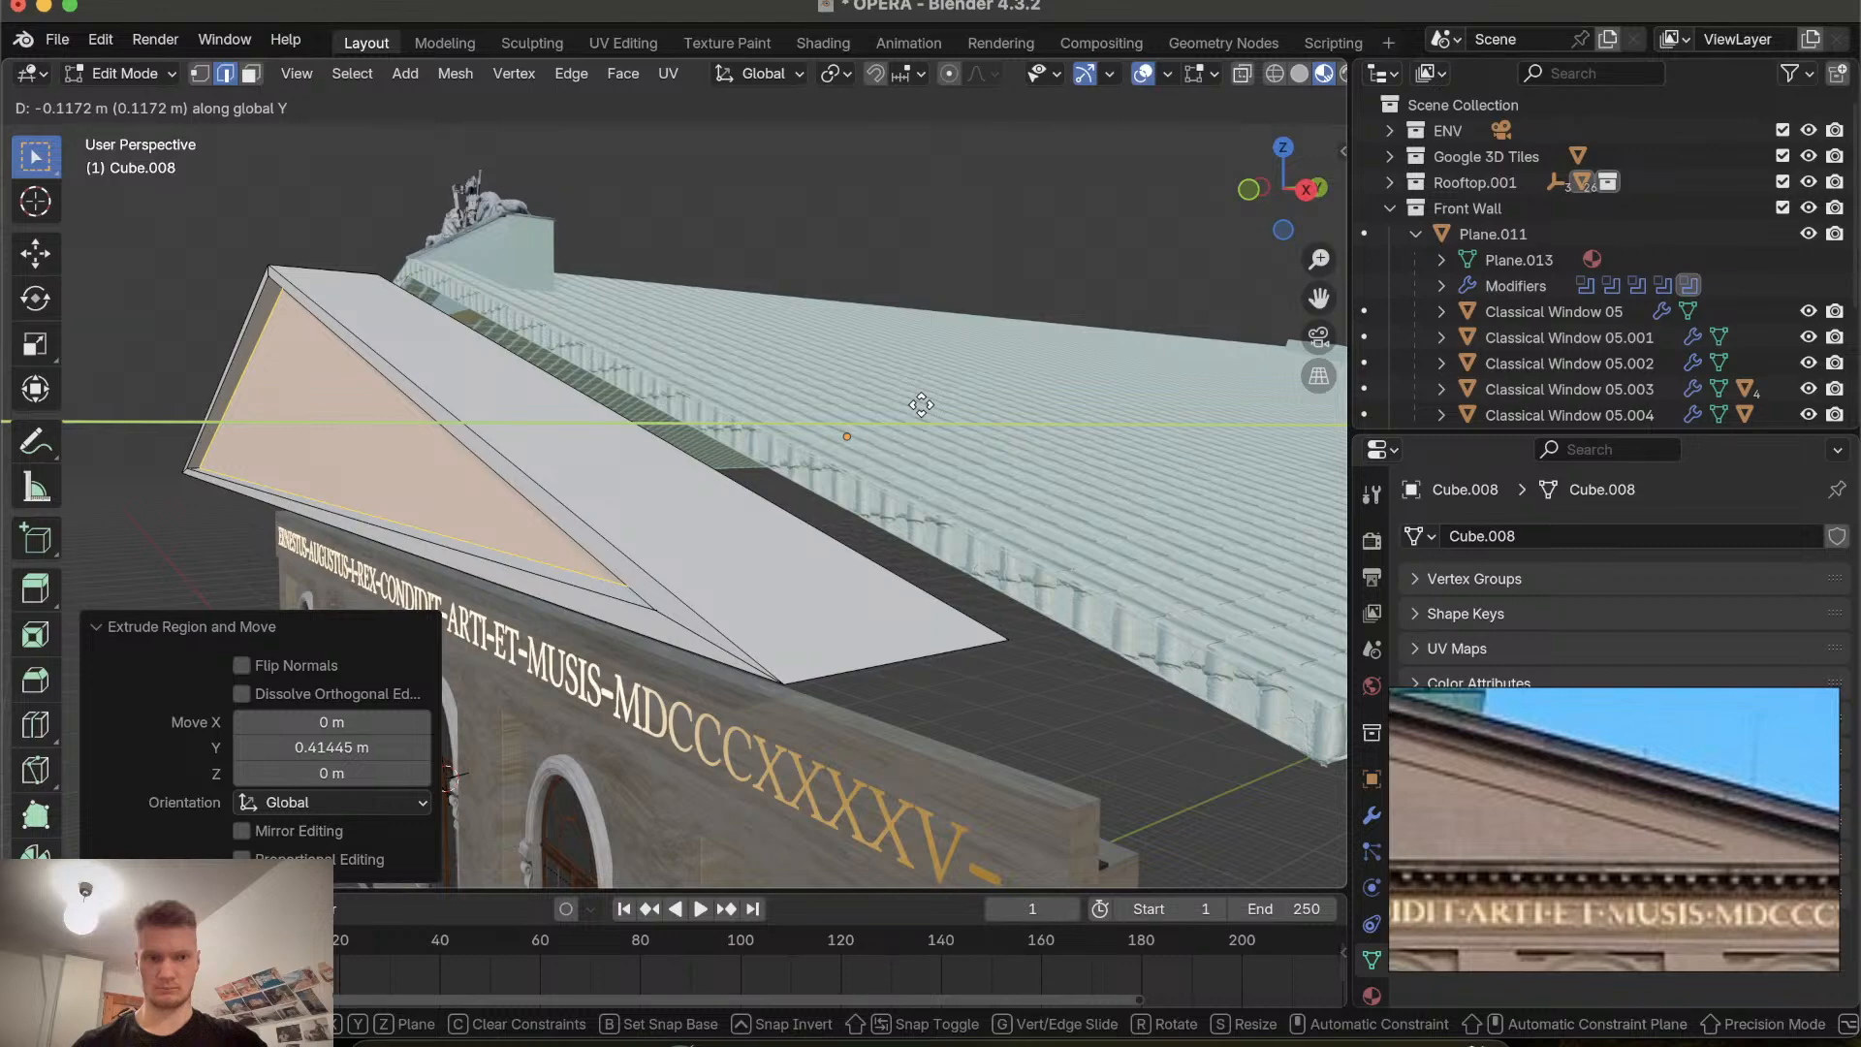
click(921, 405)
Orbit and zoom around the gable to examine the recessed face and its border.
scroll(624, 423, left, 10)
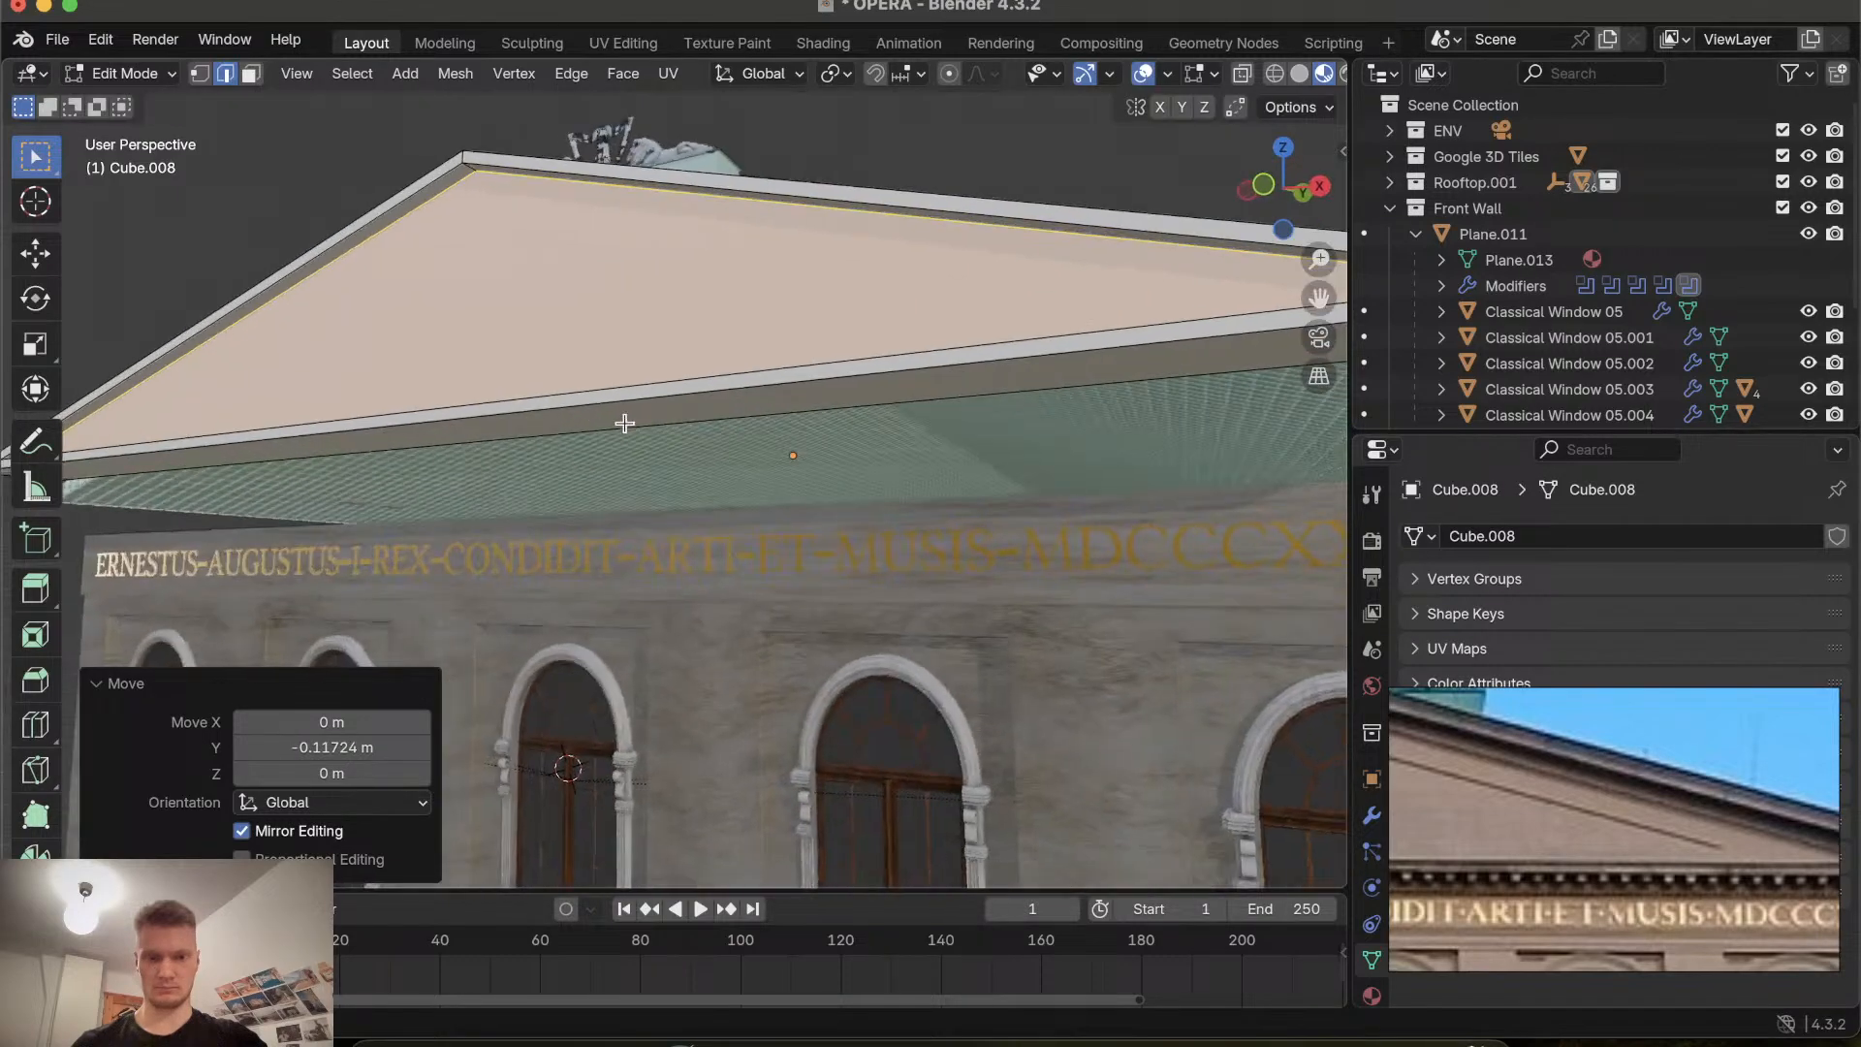
scroll(624, 423, down, 5)
scroll(624, 422, up, 5)
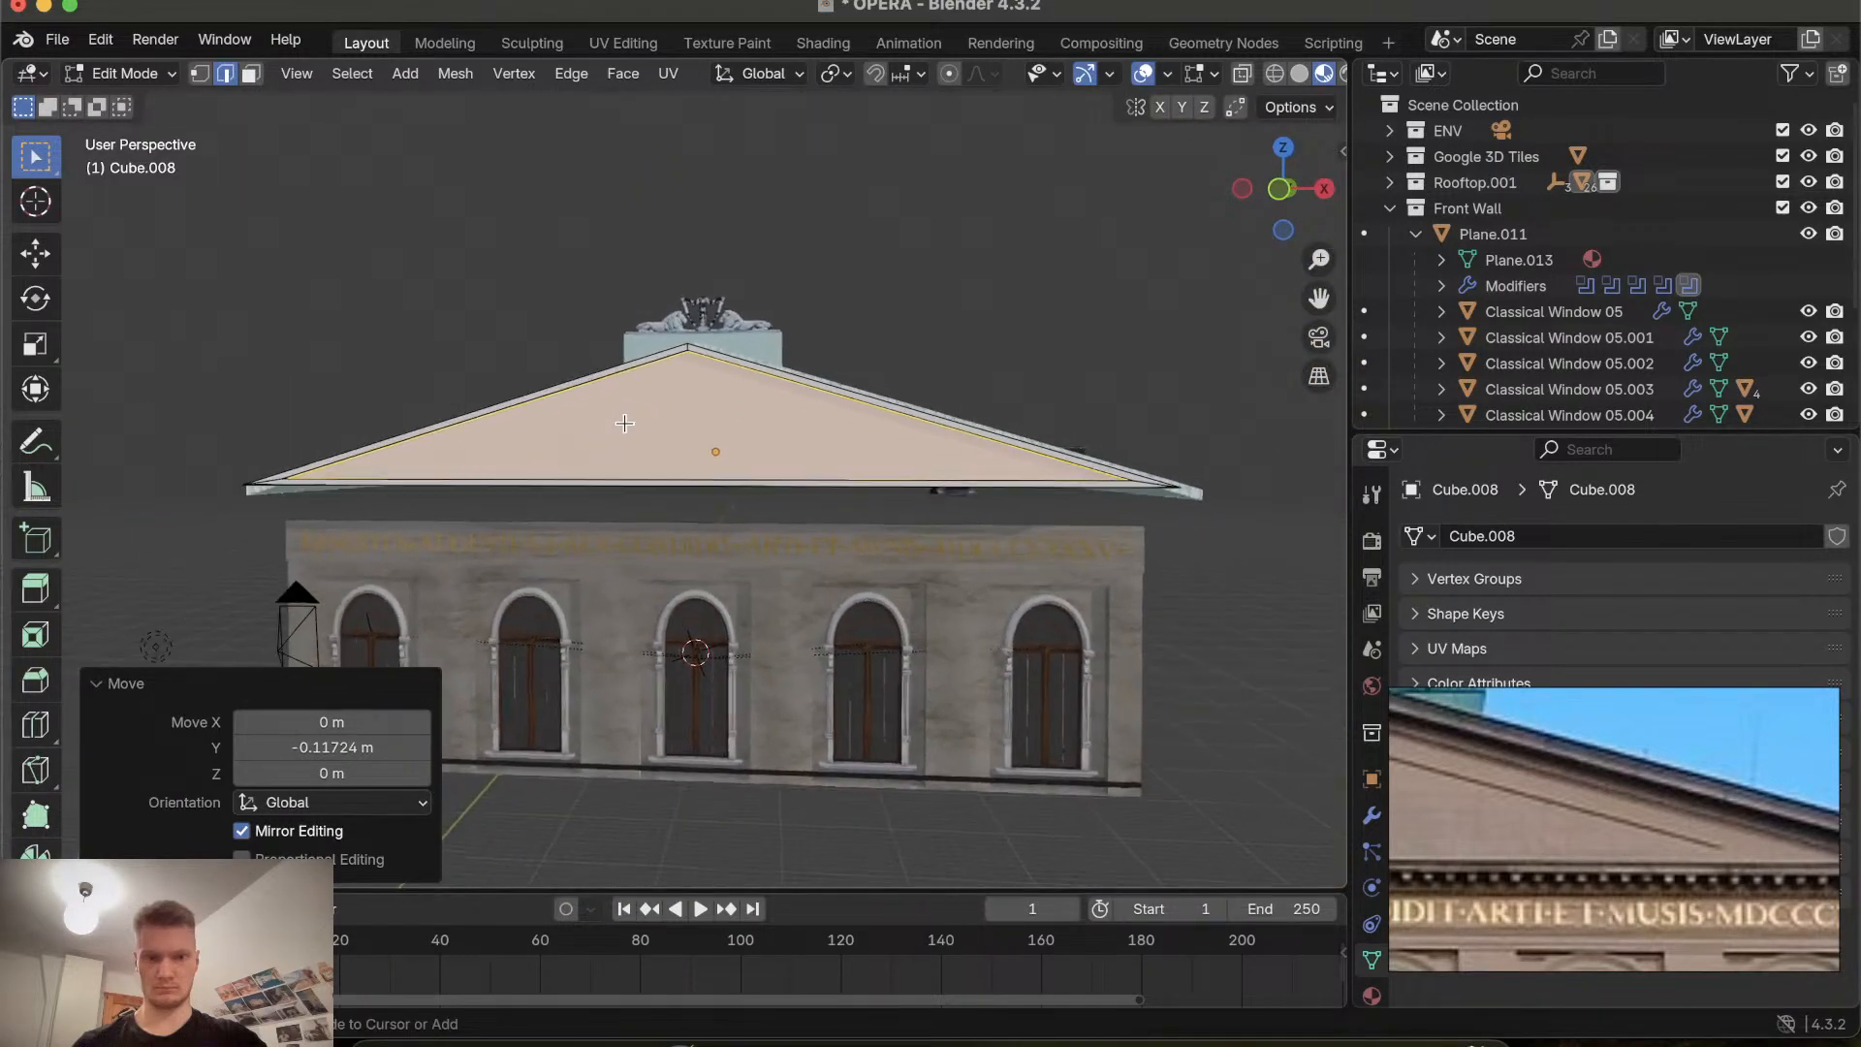
scroll(624, 423, left, 10)
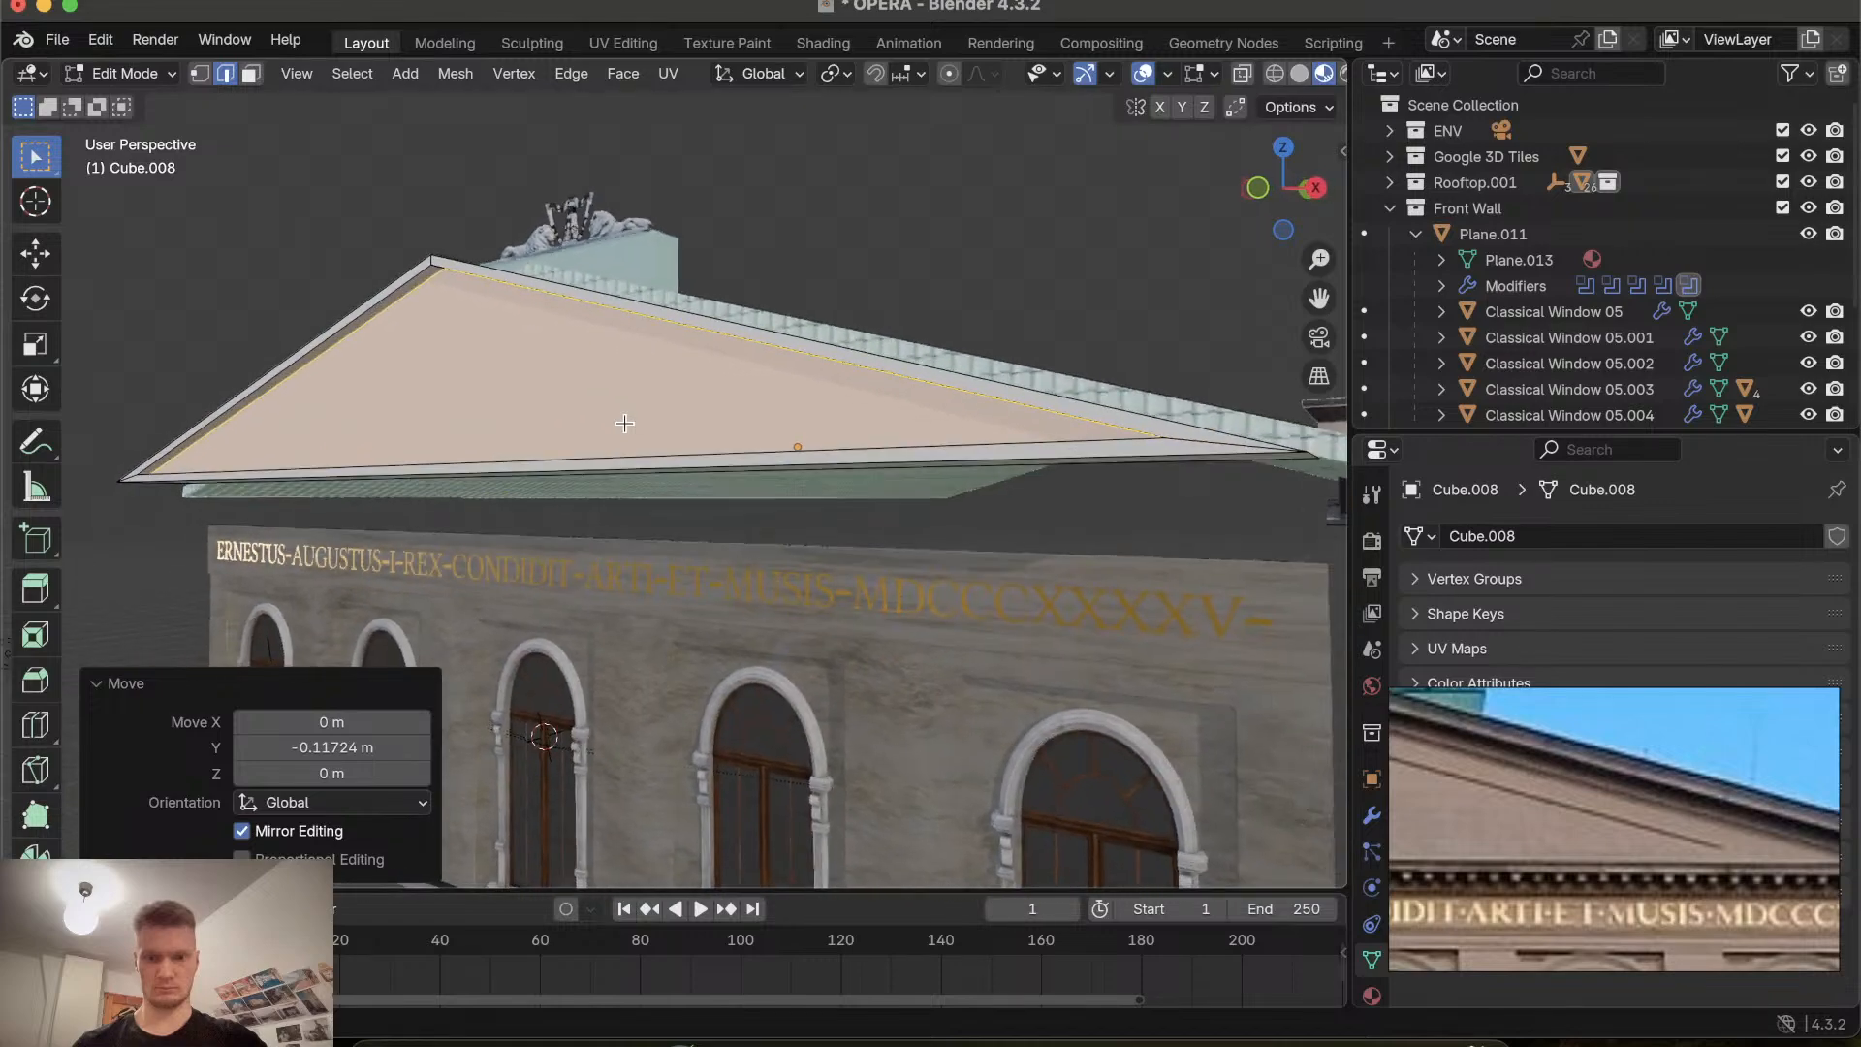
scroll(624, 423, right, 8)
scroll(624, 423, left, 8)
scroll(624, 423, up, 4)
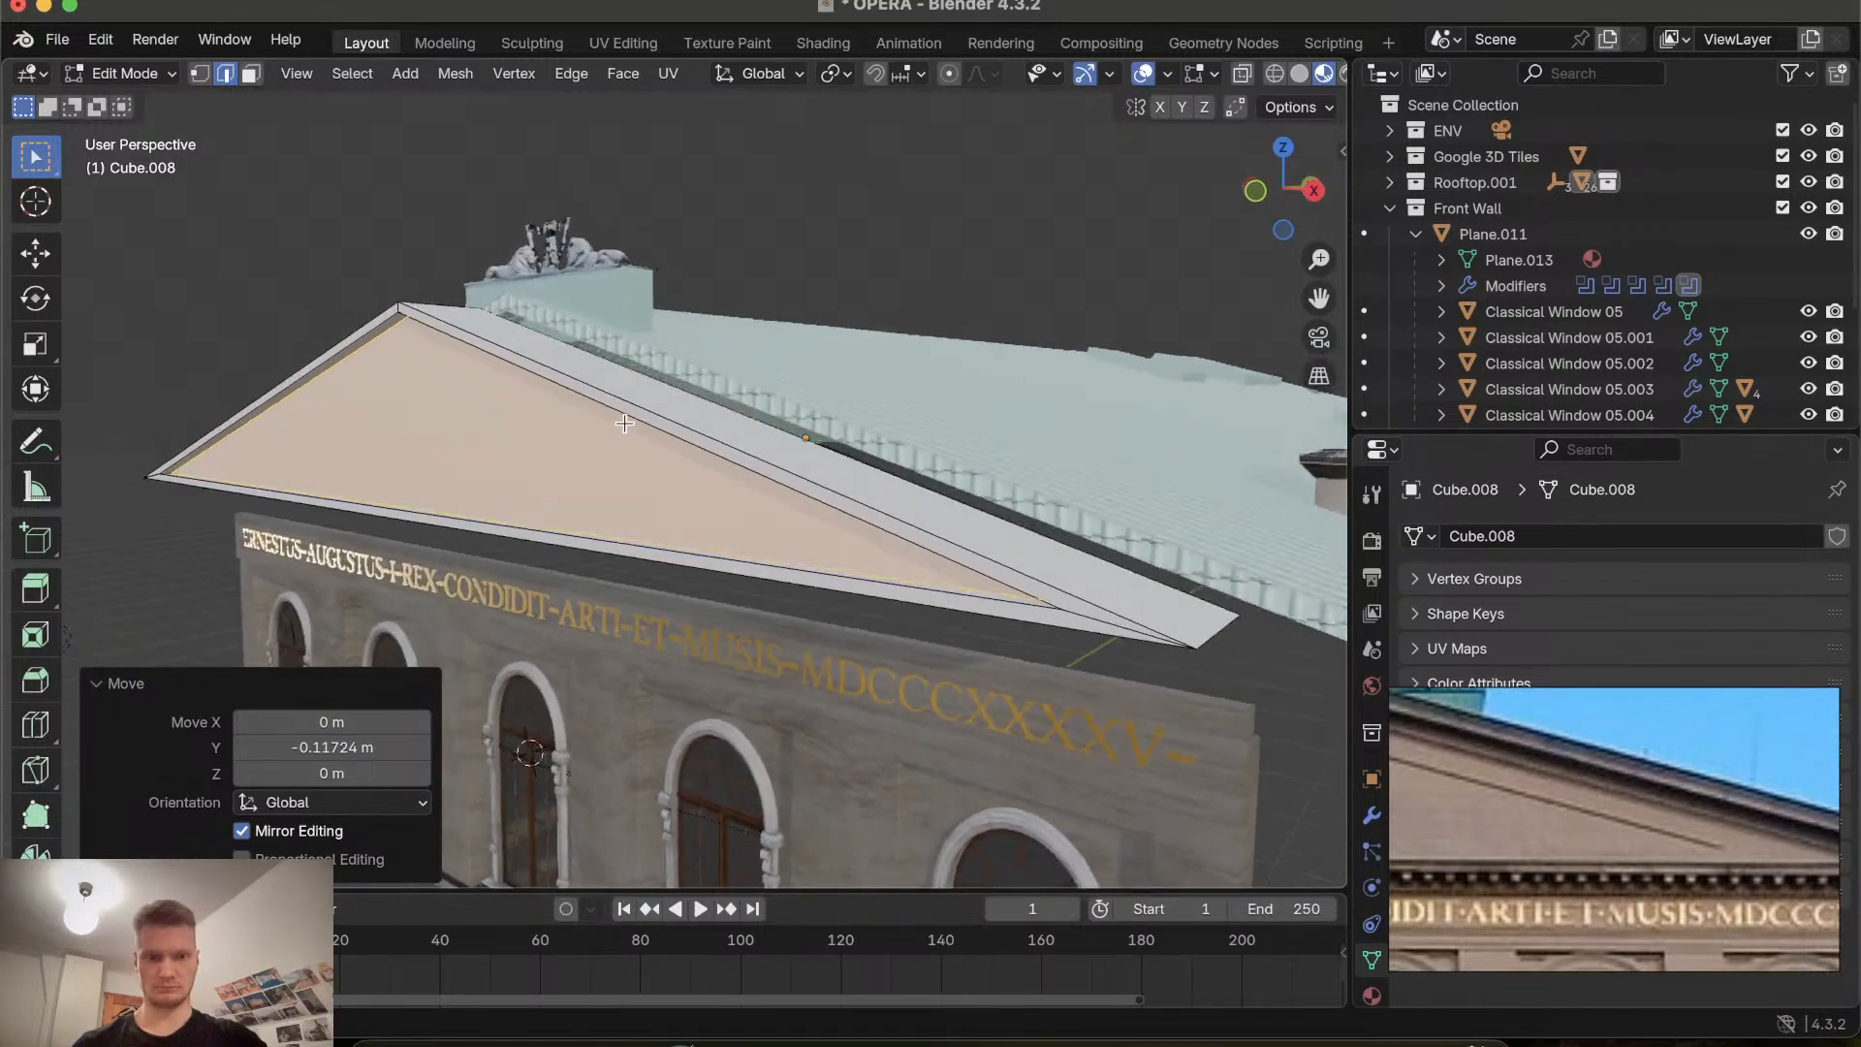
scroll(624, 423, right, 5)
scroll(624, 422, left, 5)
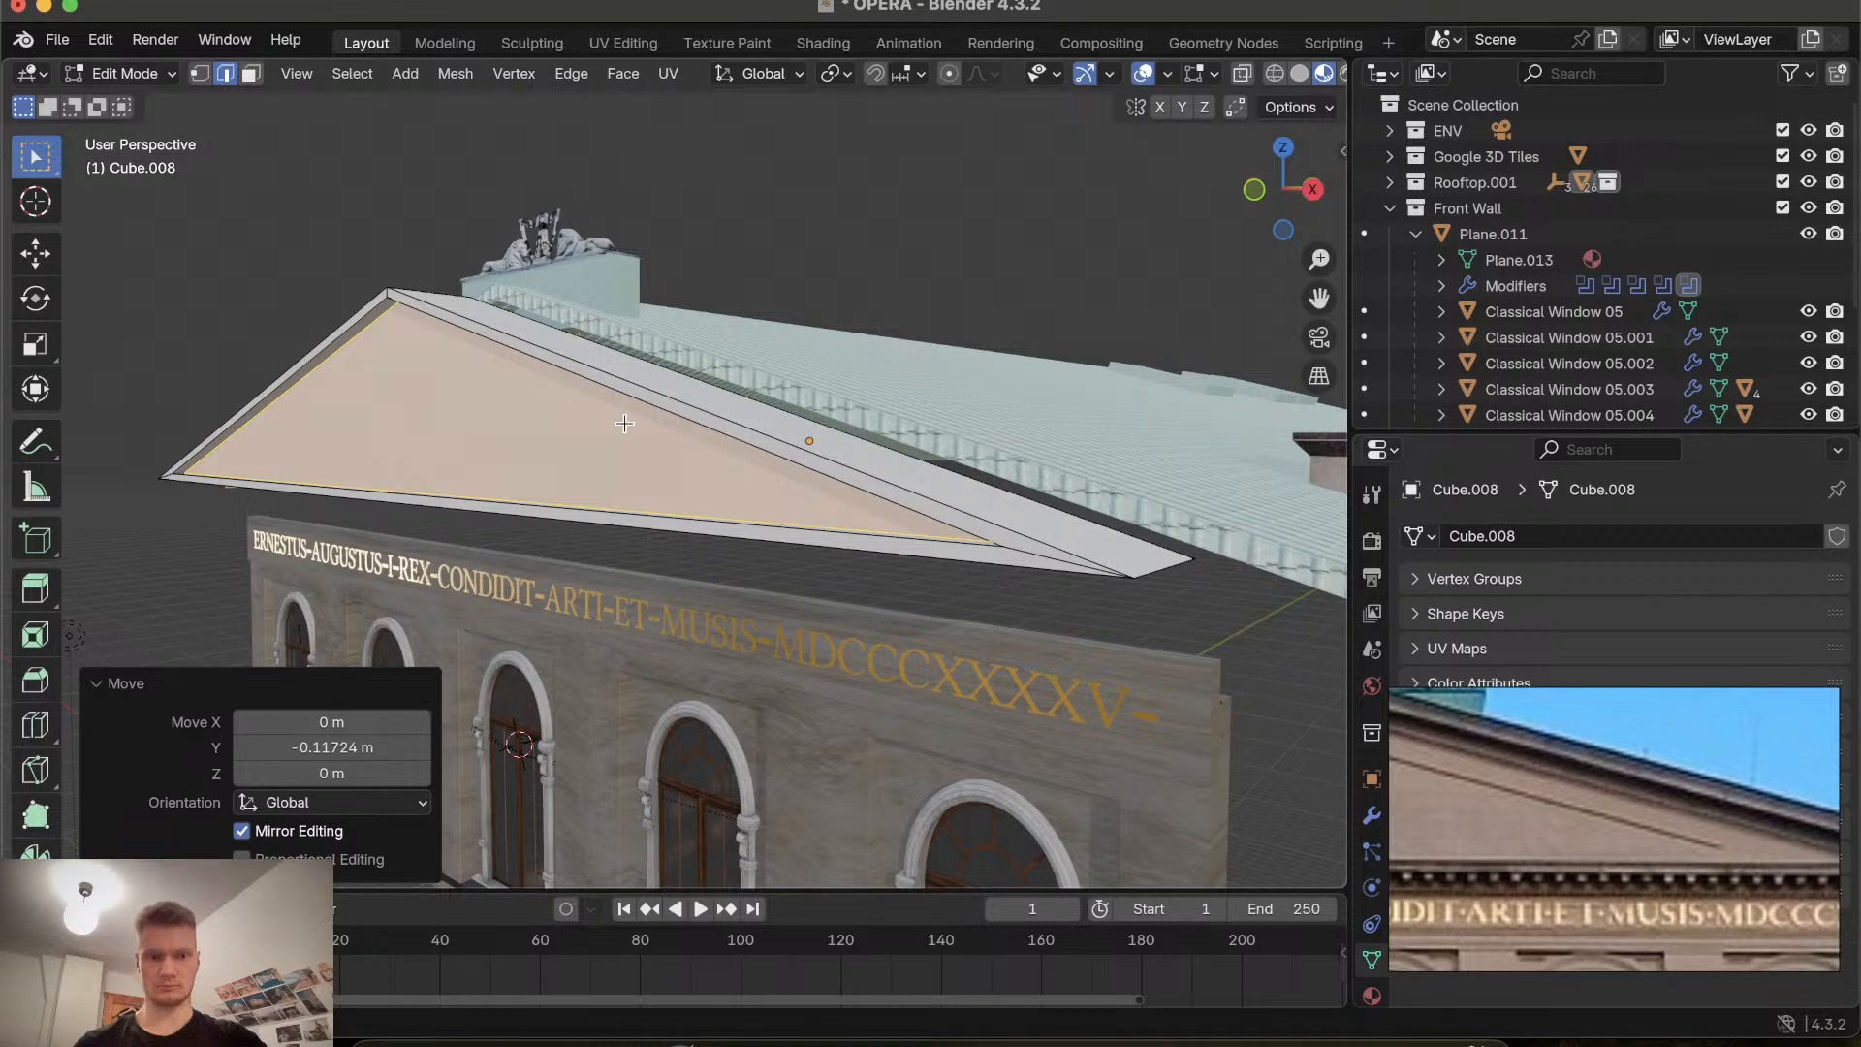
ctrl+scroll(624, 423, up, 8)
ctrl+scroll(624, 423, down, 6)
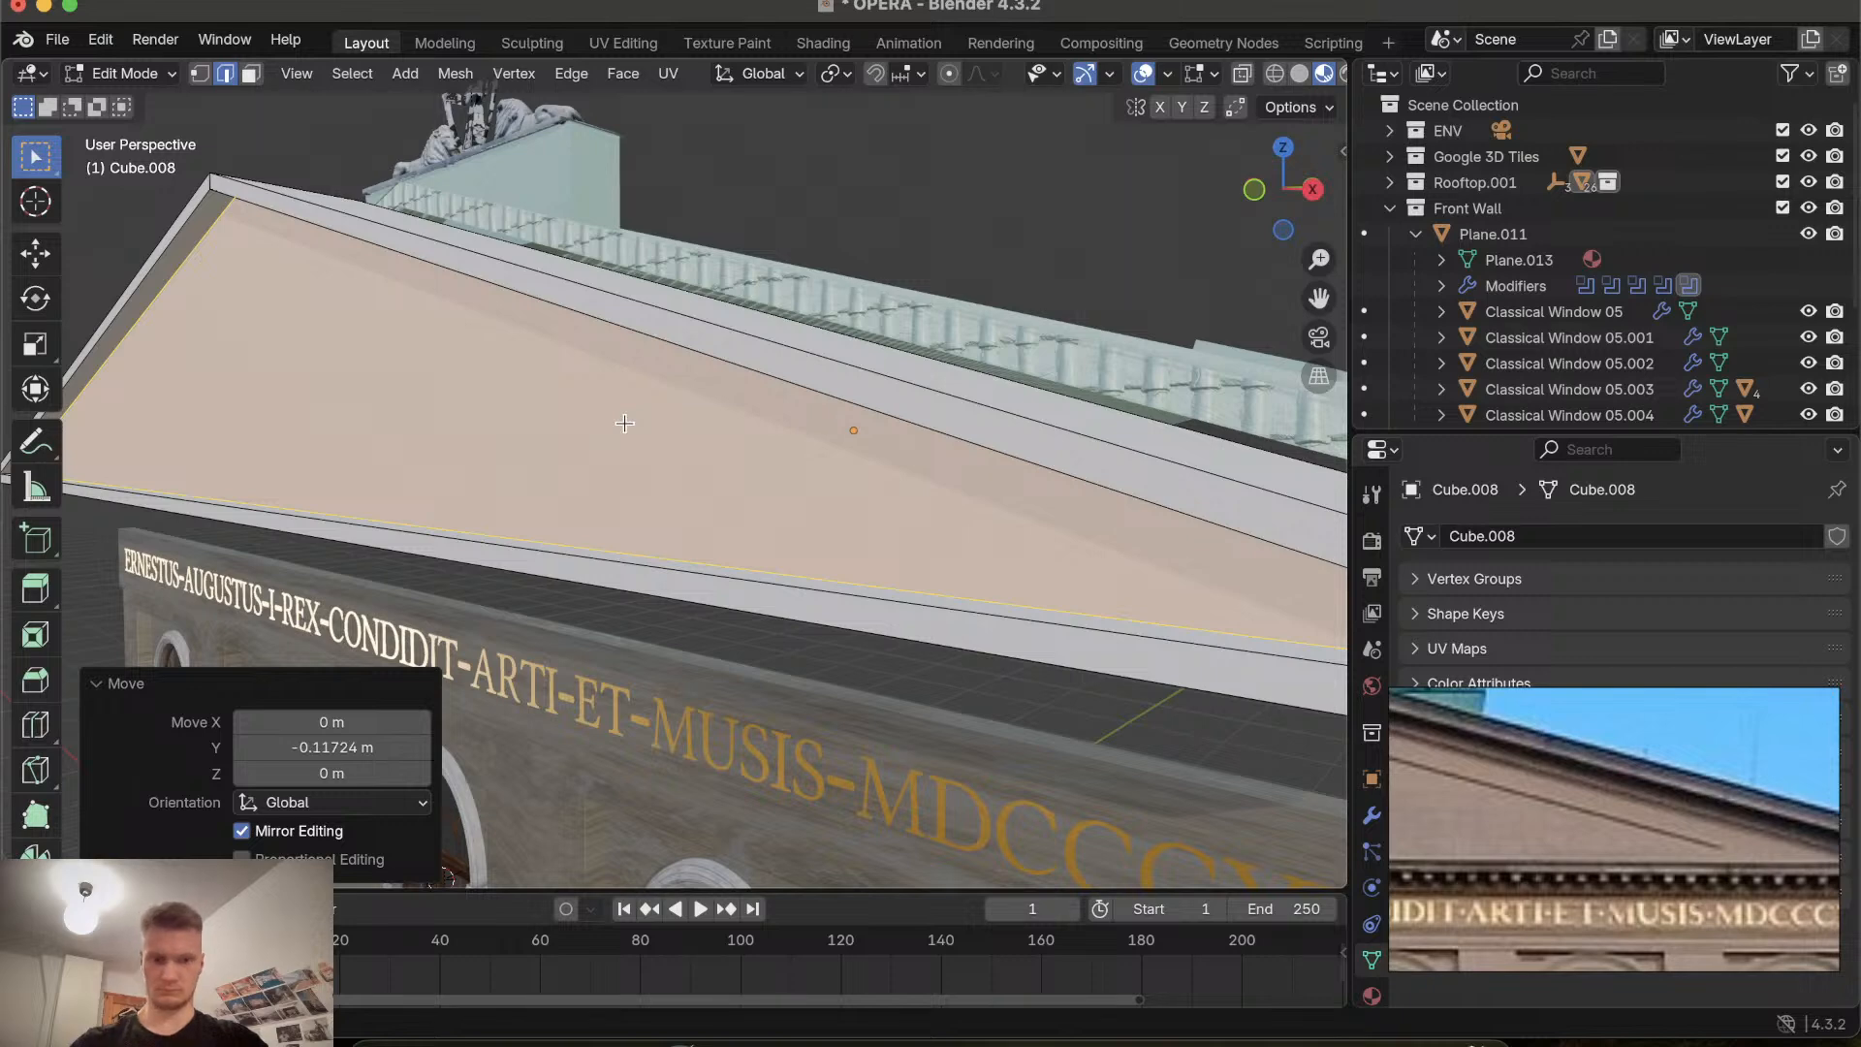
Inset the recessed face about 0.042 m and extrude it about 0.055 m along Y.
key(i)
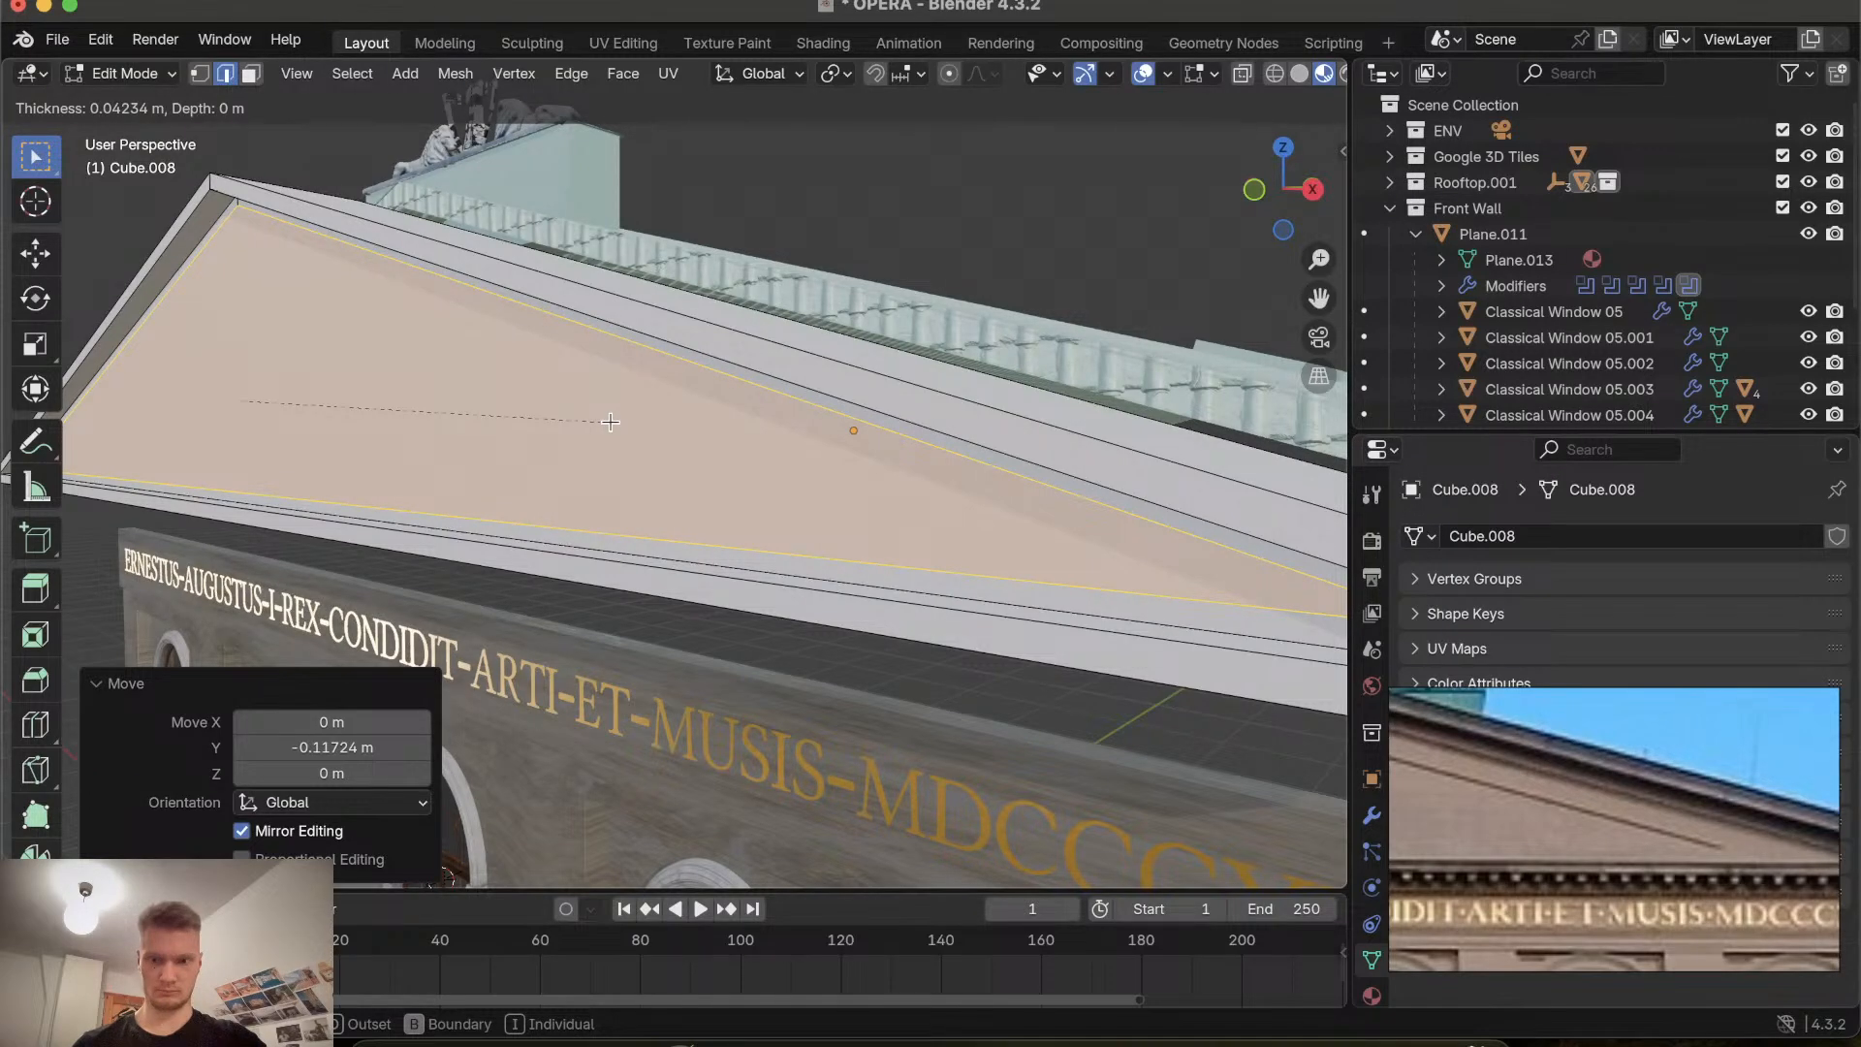
click(609, 420)
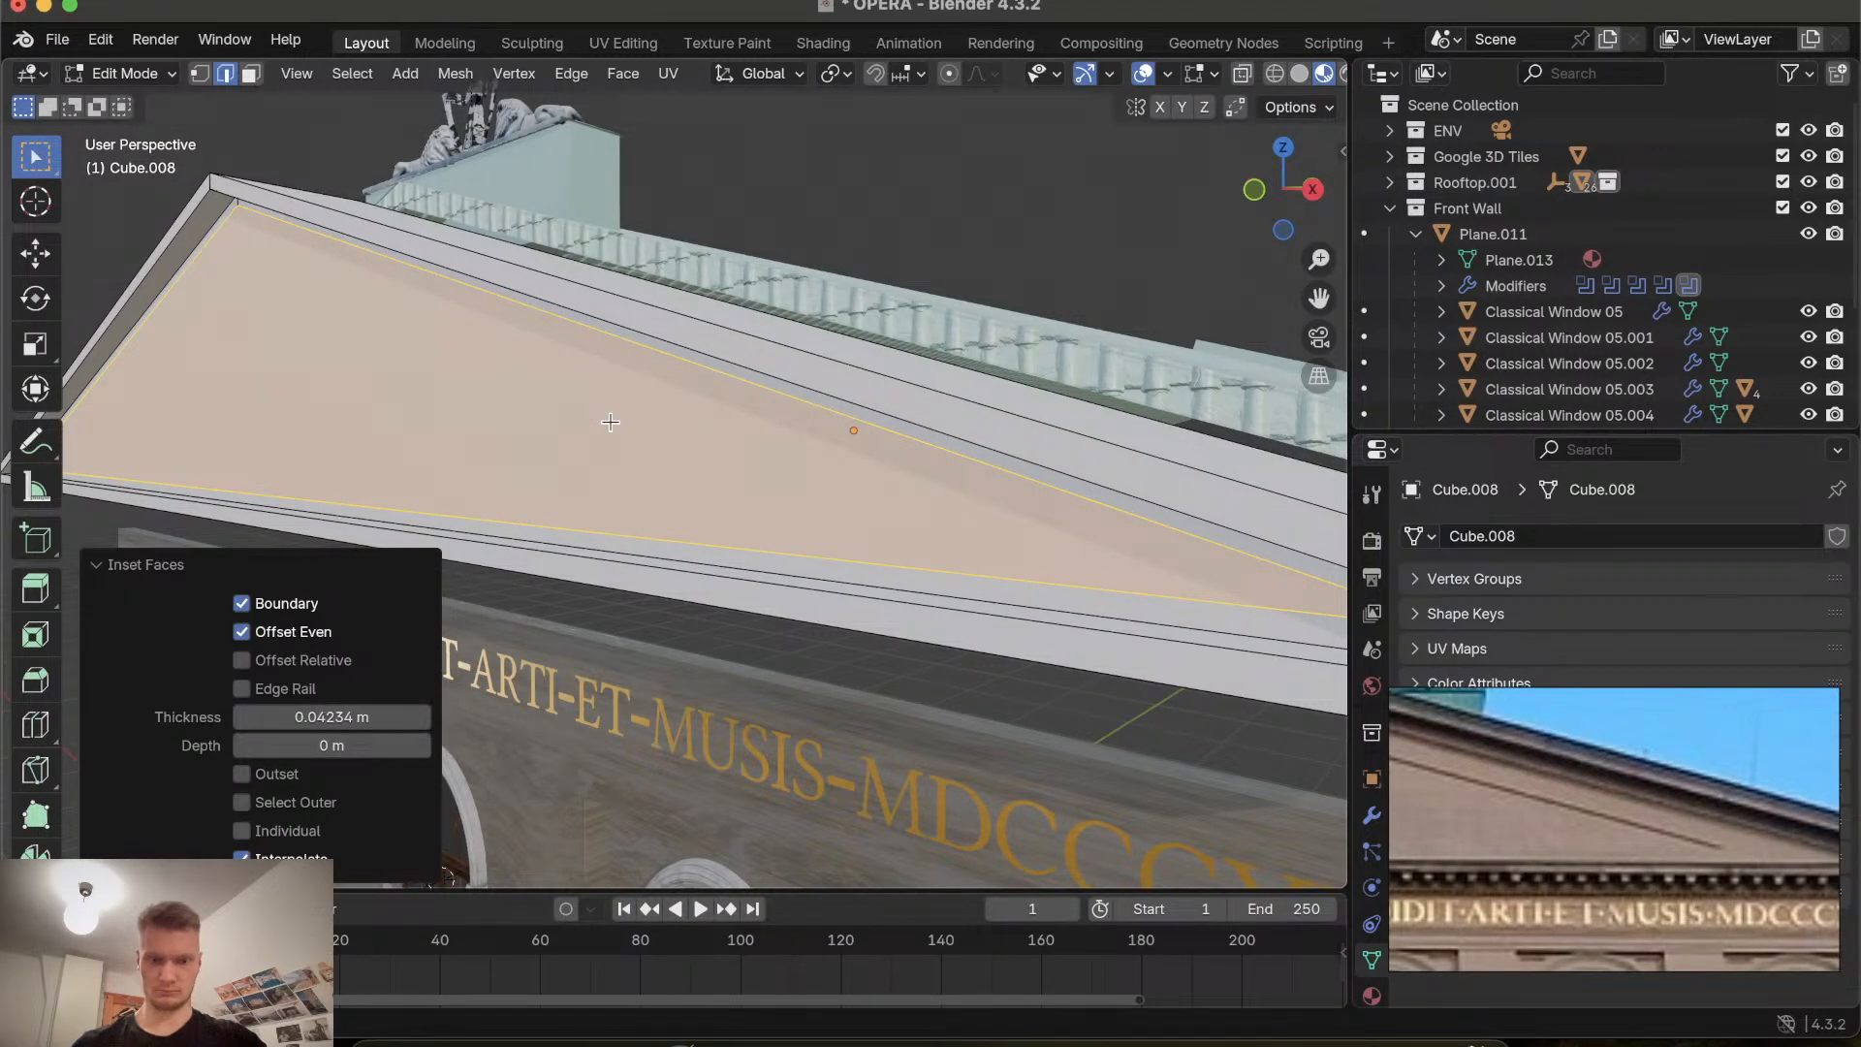
key(e)
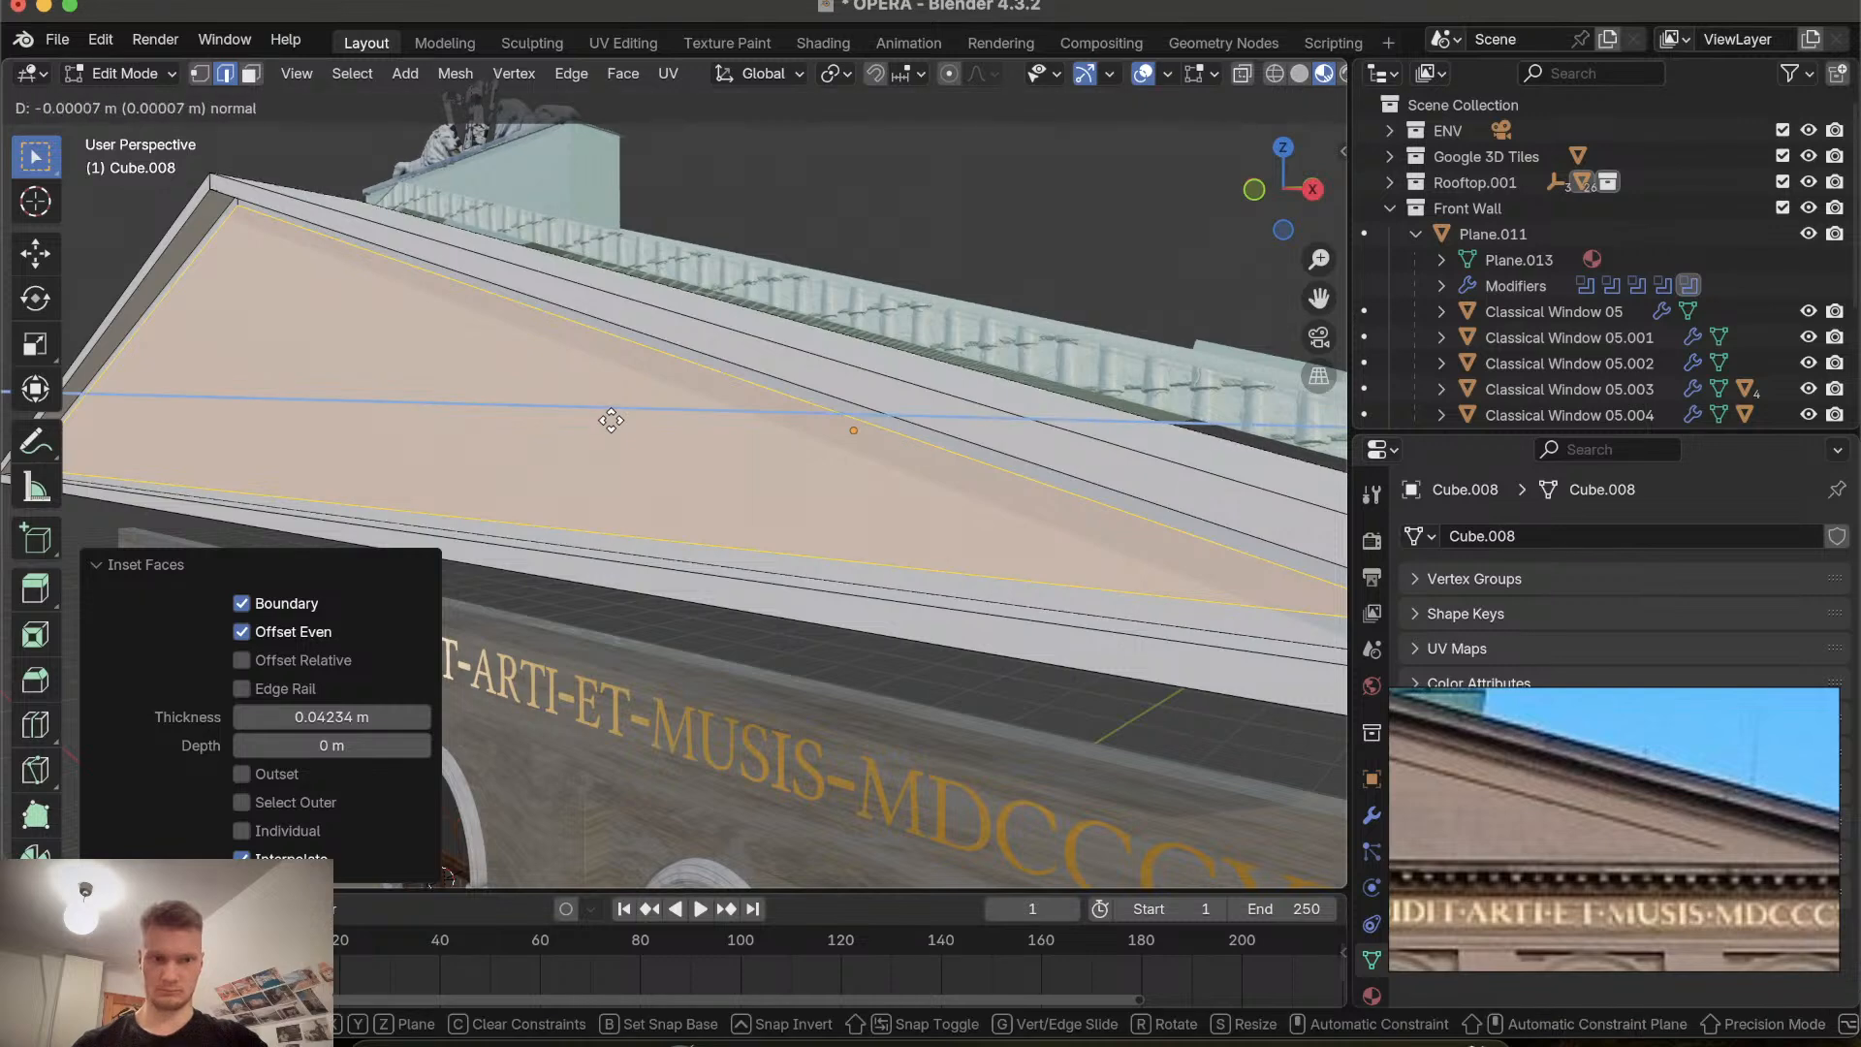
key(y)
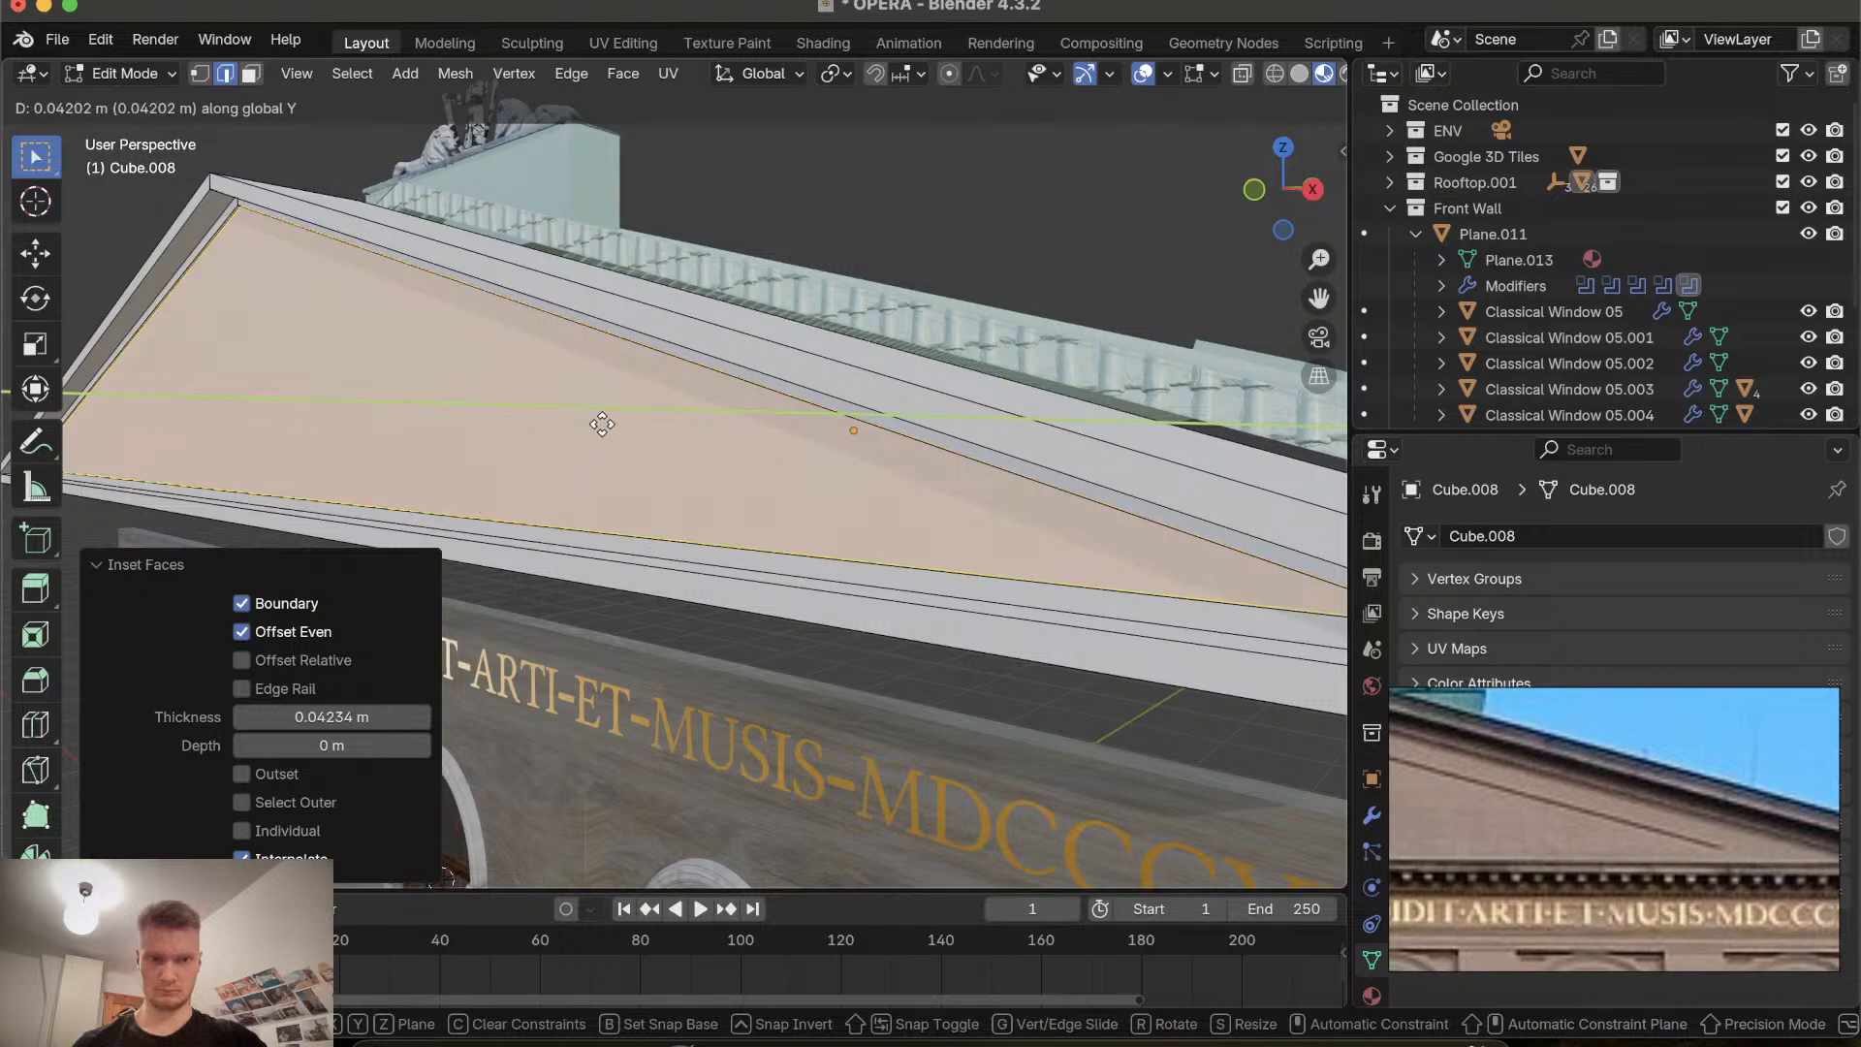
click(614, 421)
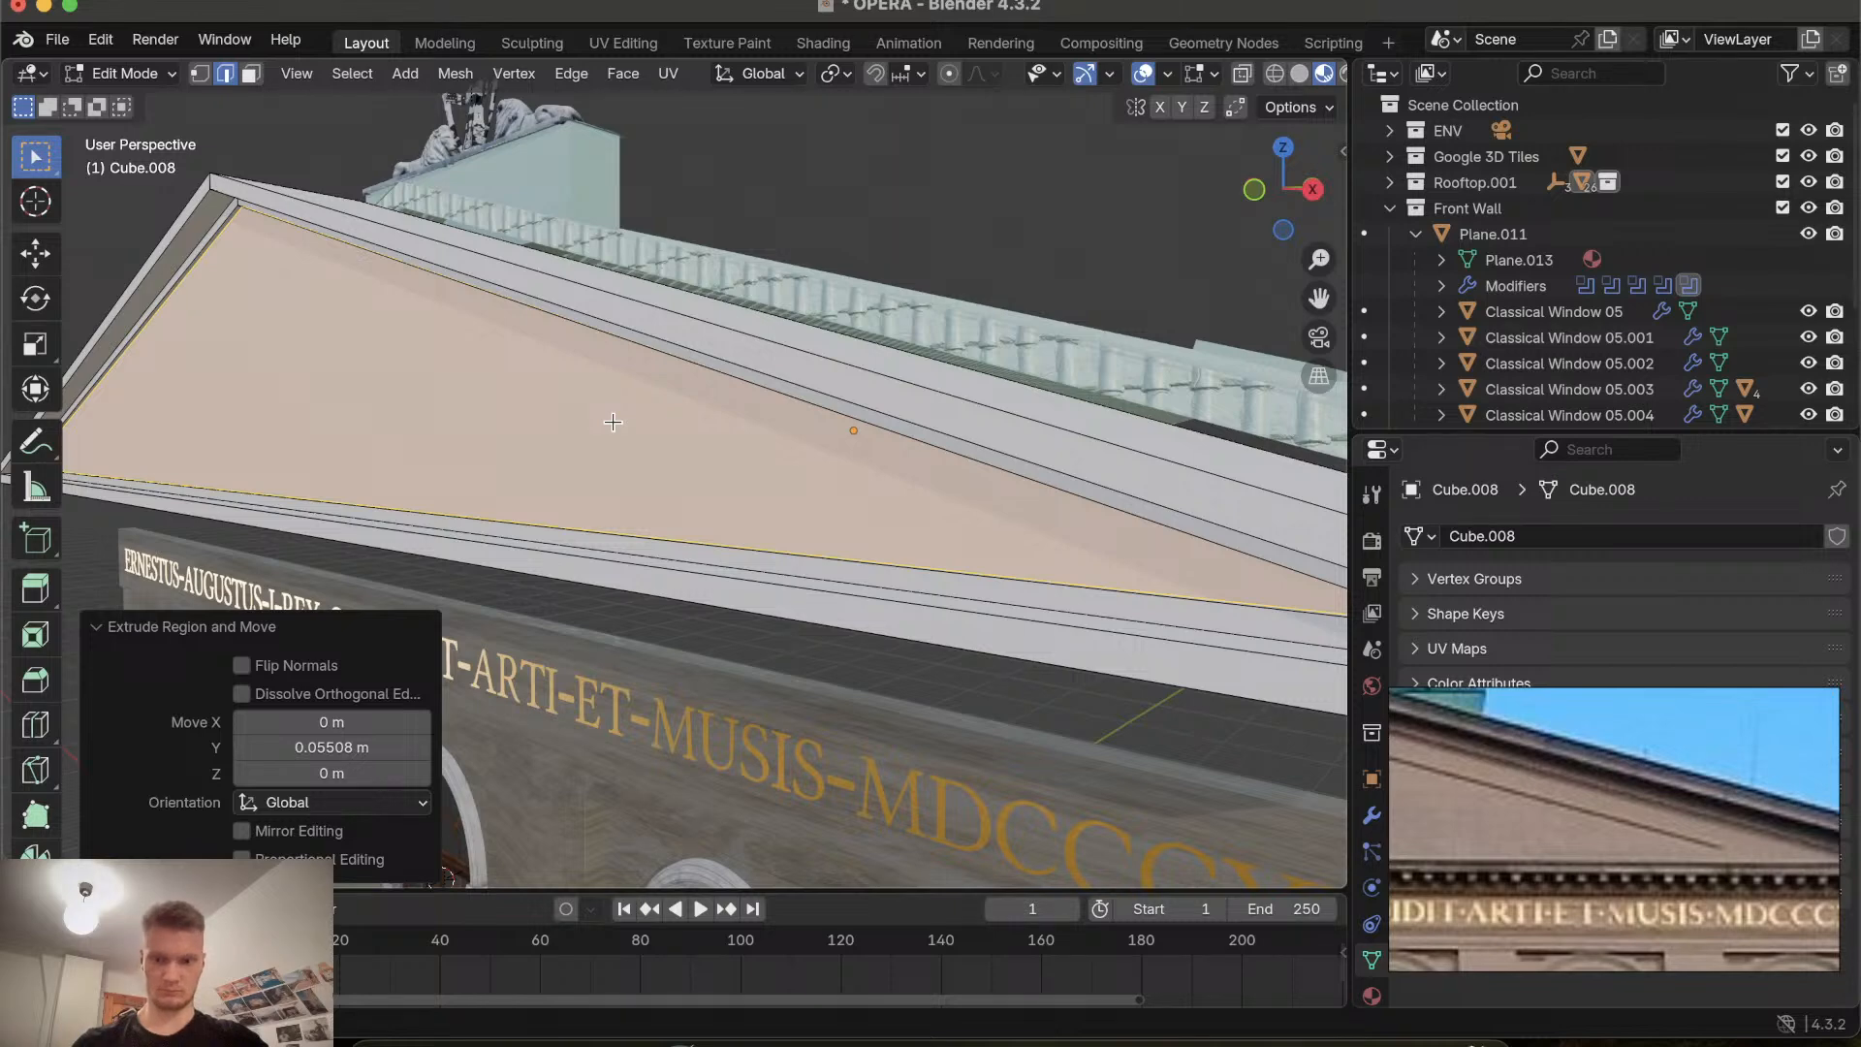
Inset the recessed gable face about 0.077 m and move it about 0.073 m along Y.
key(i)
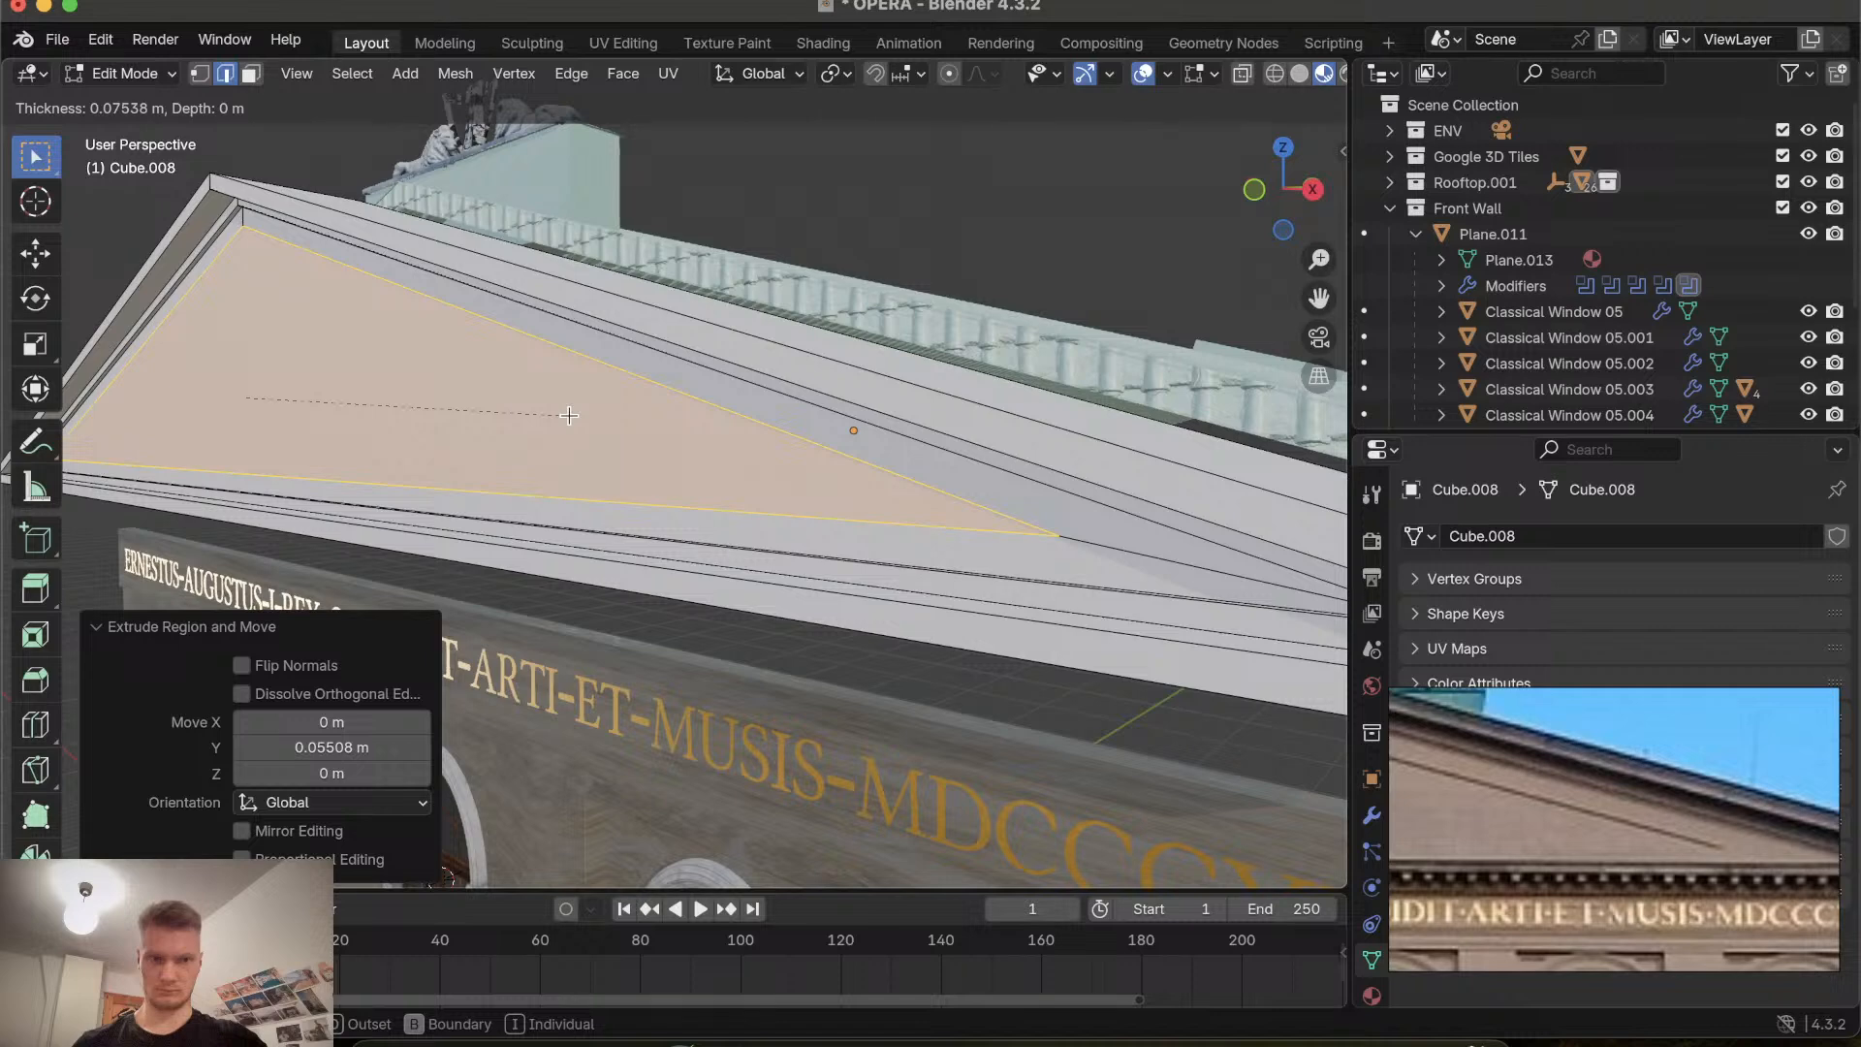
click(562, 414)
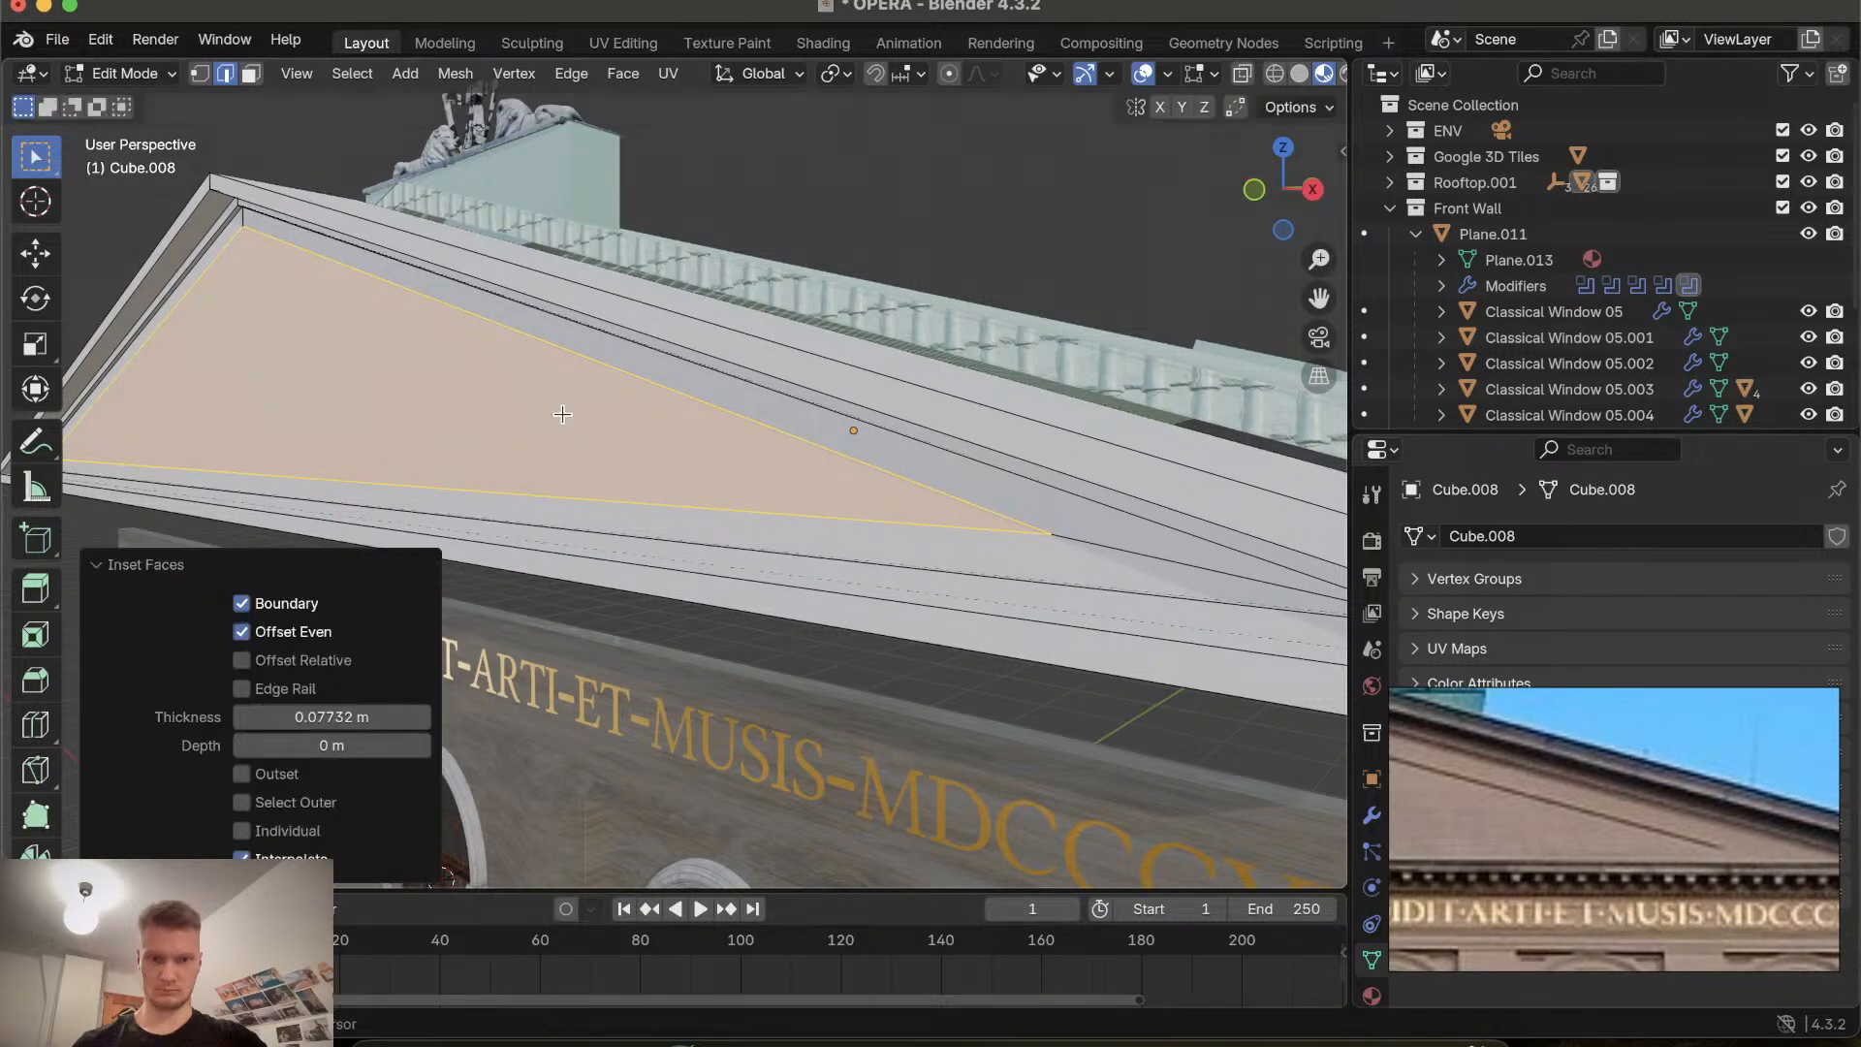
key(g)
key(y)
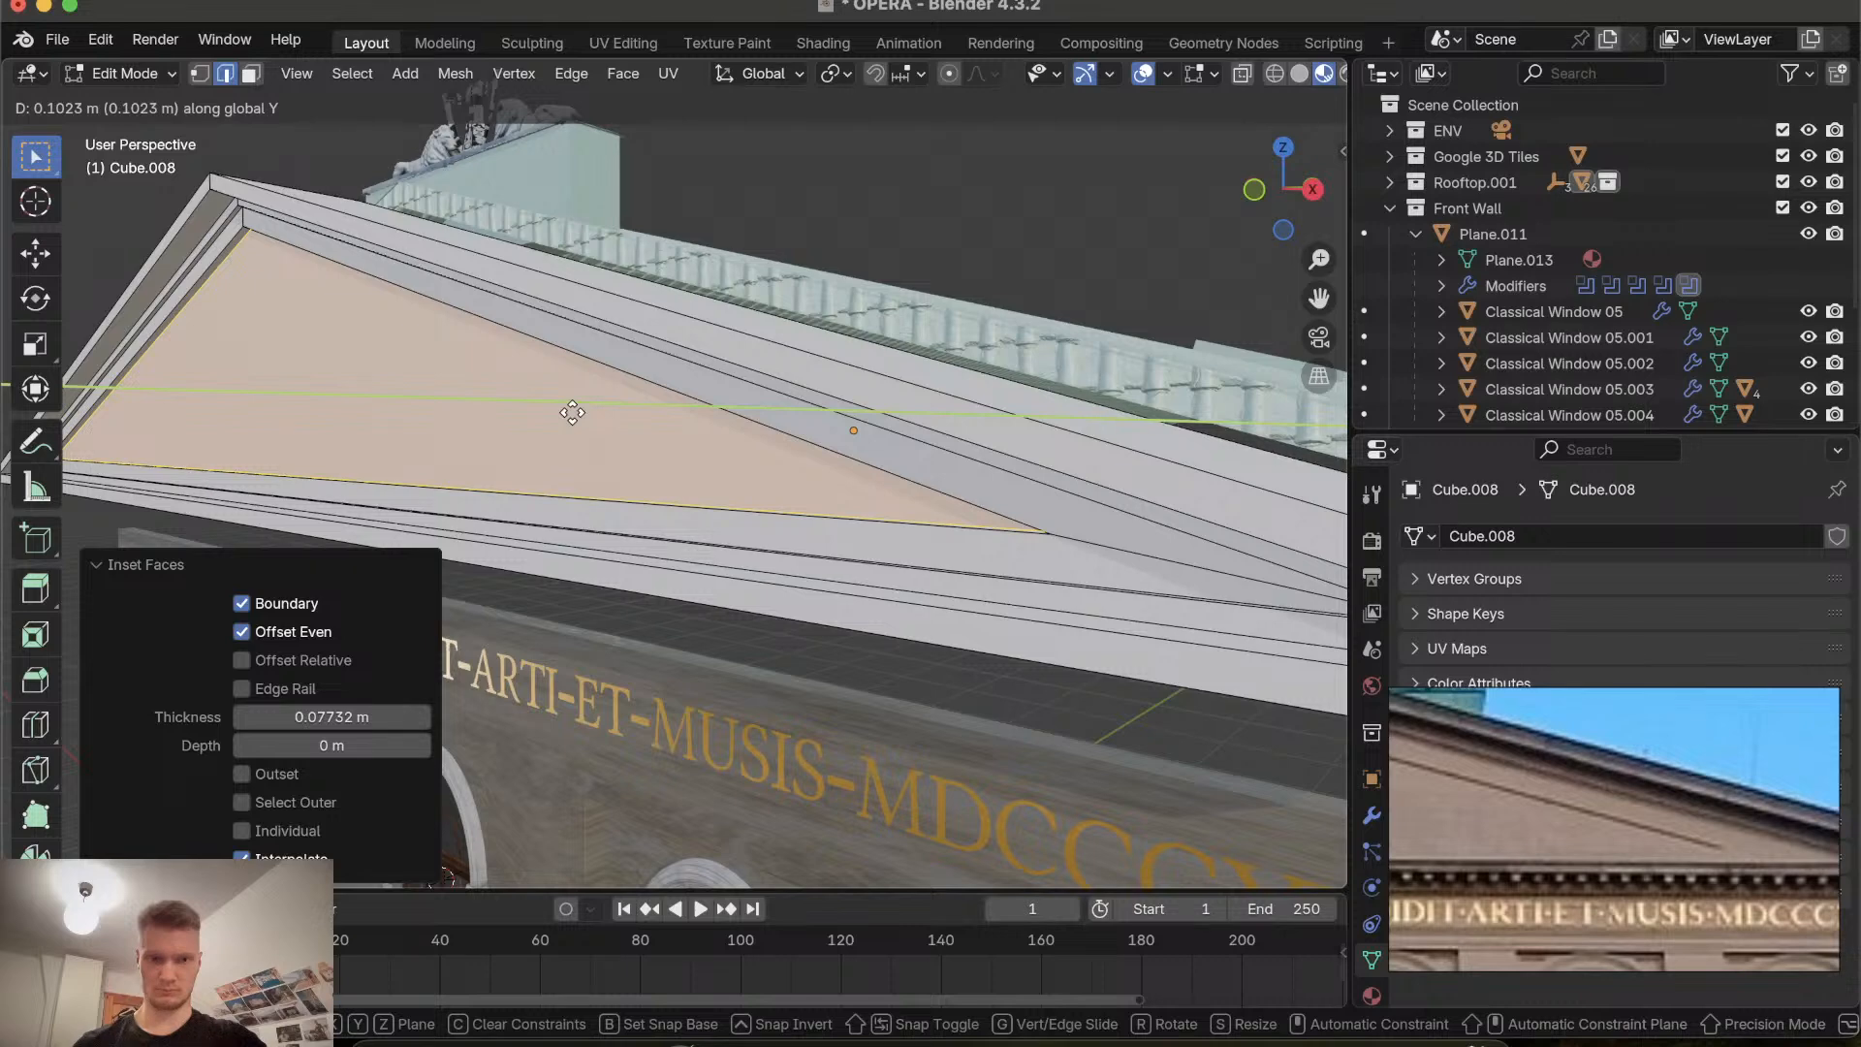
click(569, 414)
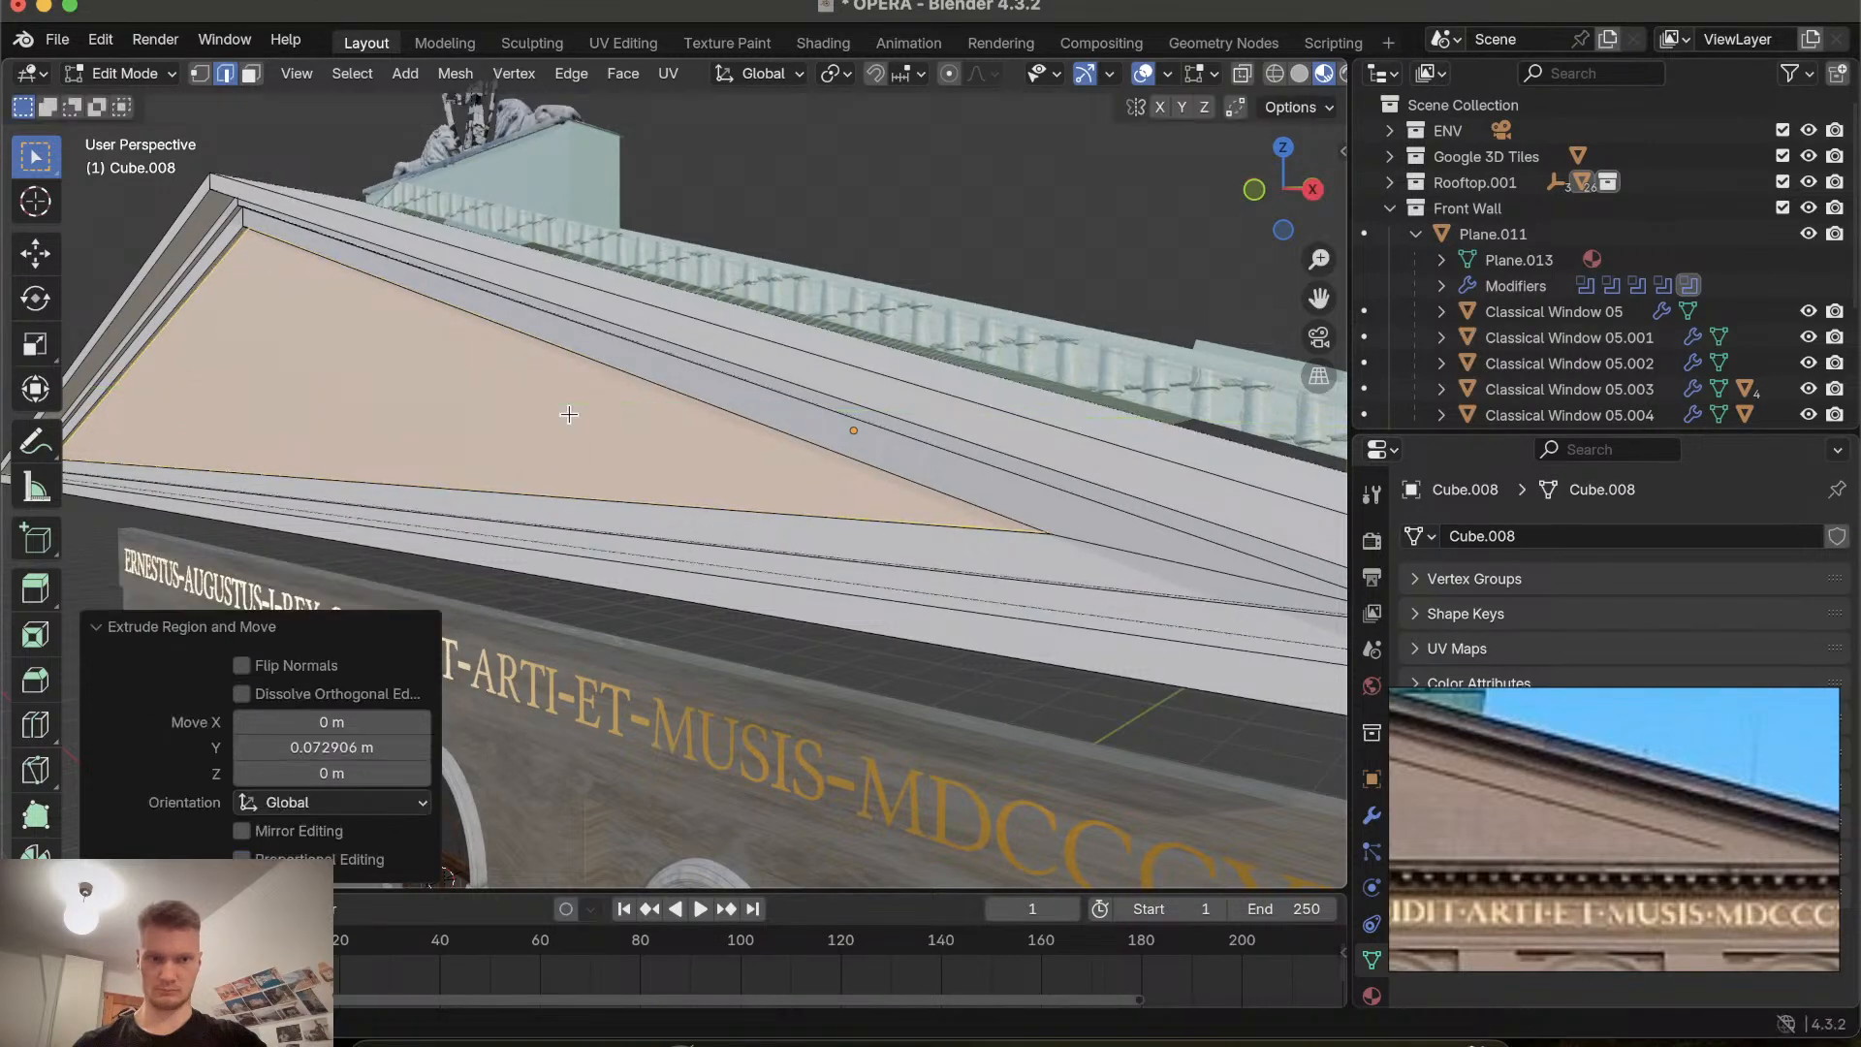
Orbit and zoom around the gable in Object and Edit Mode to examine the new inset face and its edges.
scroll(569, 414, left, 8)
click(434, 167)
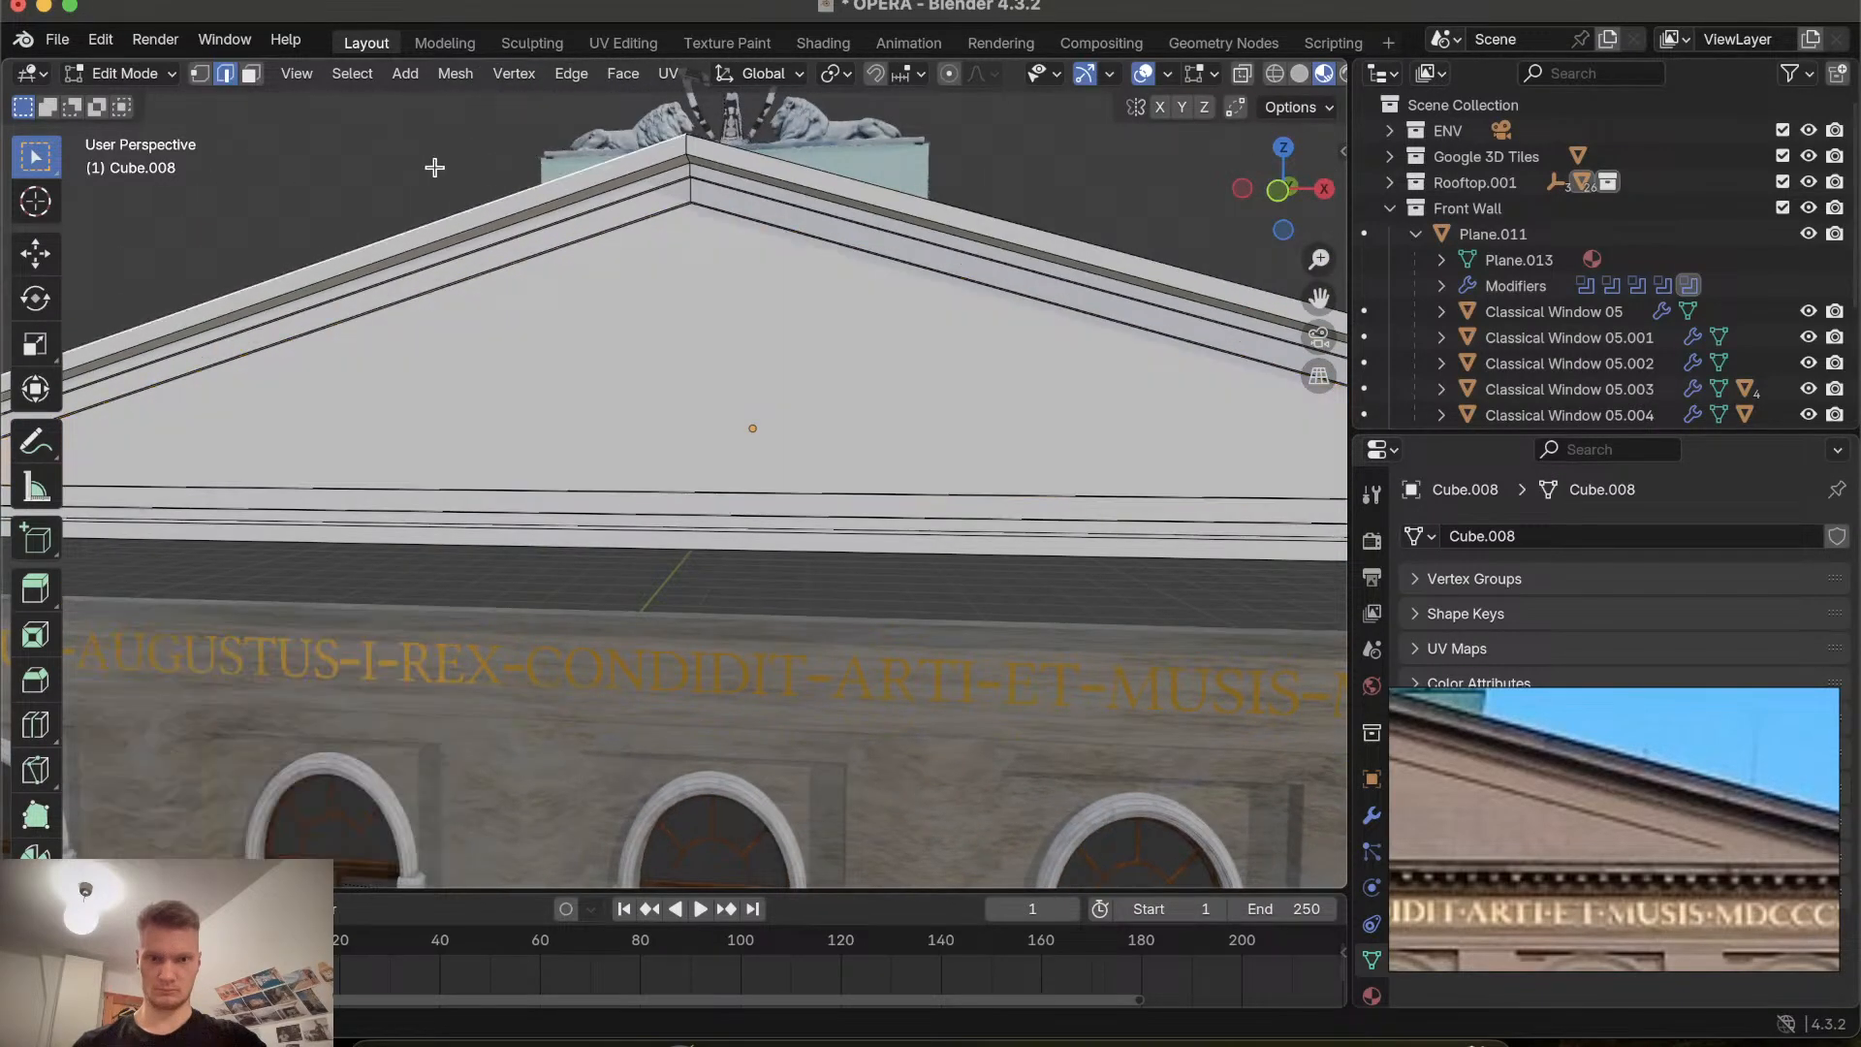
key(Tab)
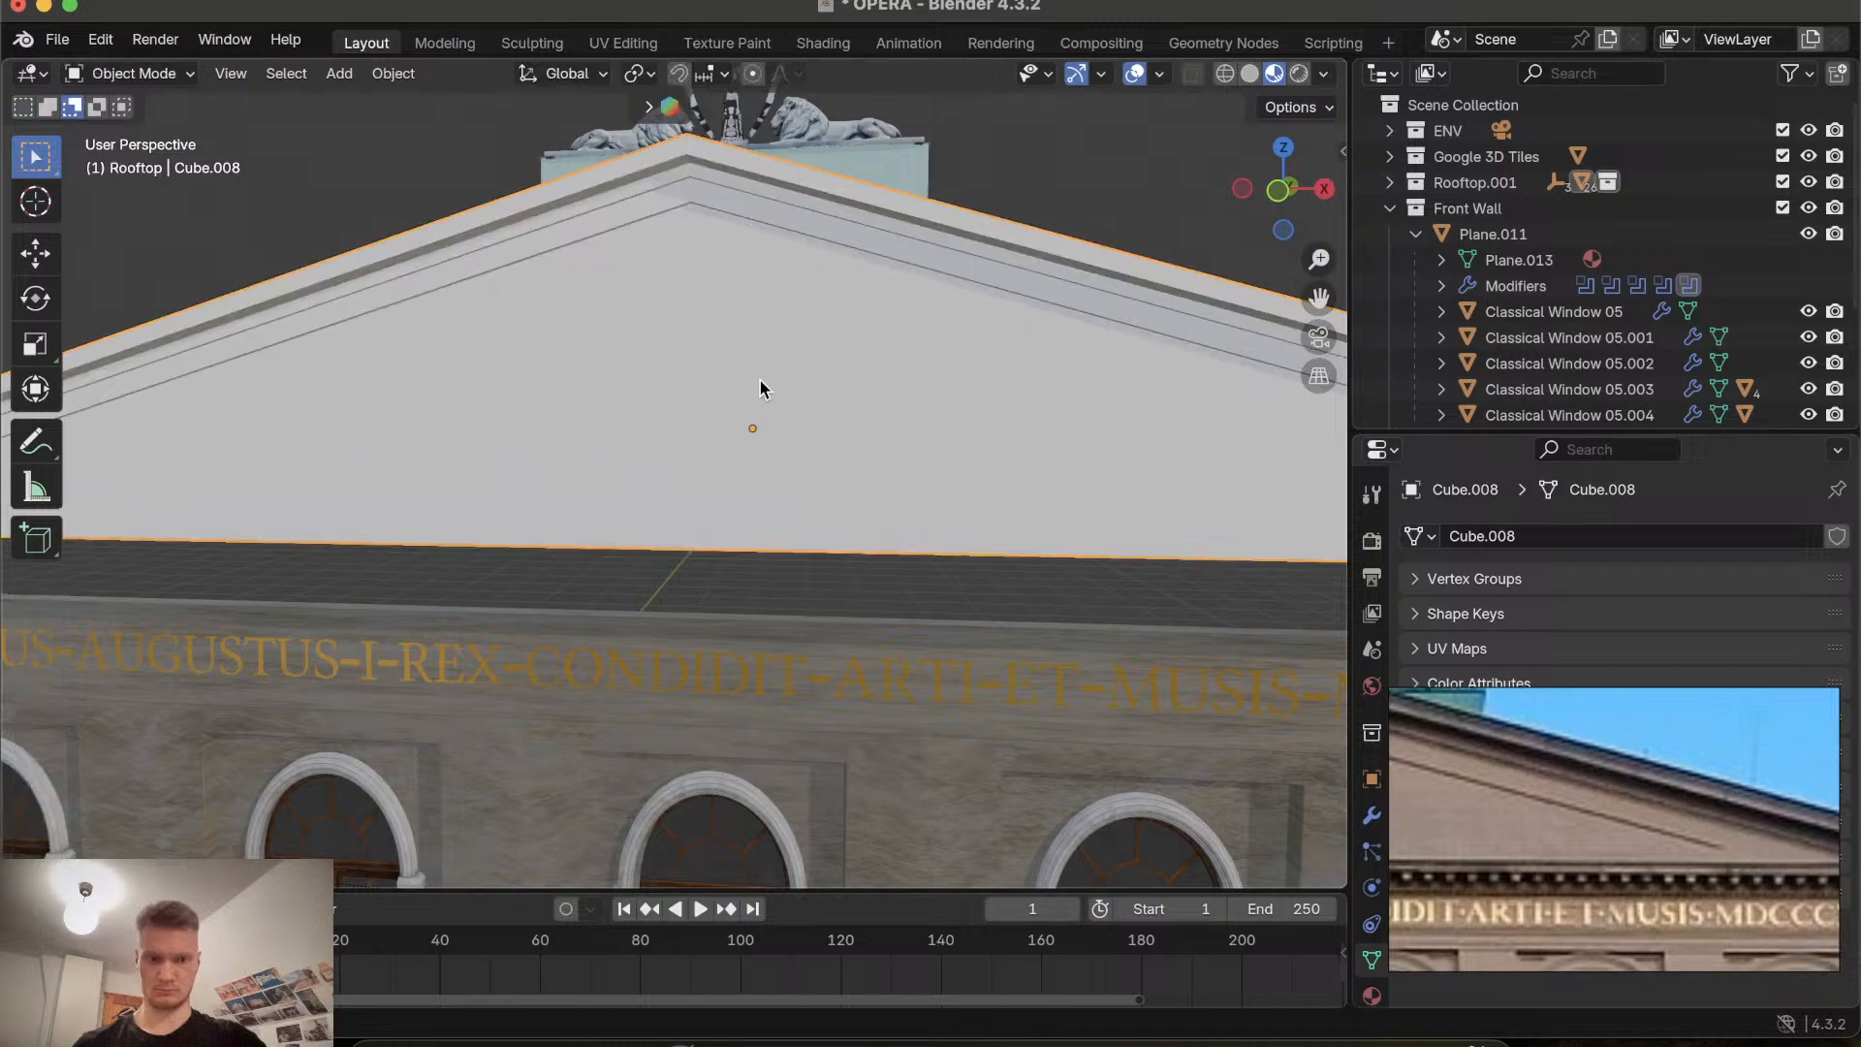
scroll(760, 379, left, 10)
scroll(760, 380, down, 8)
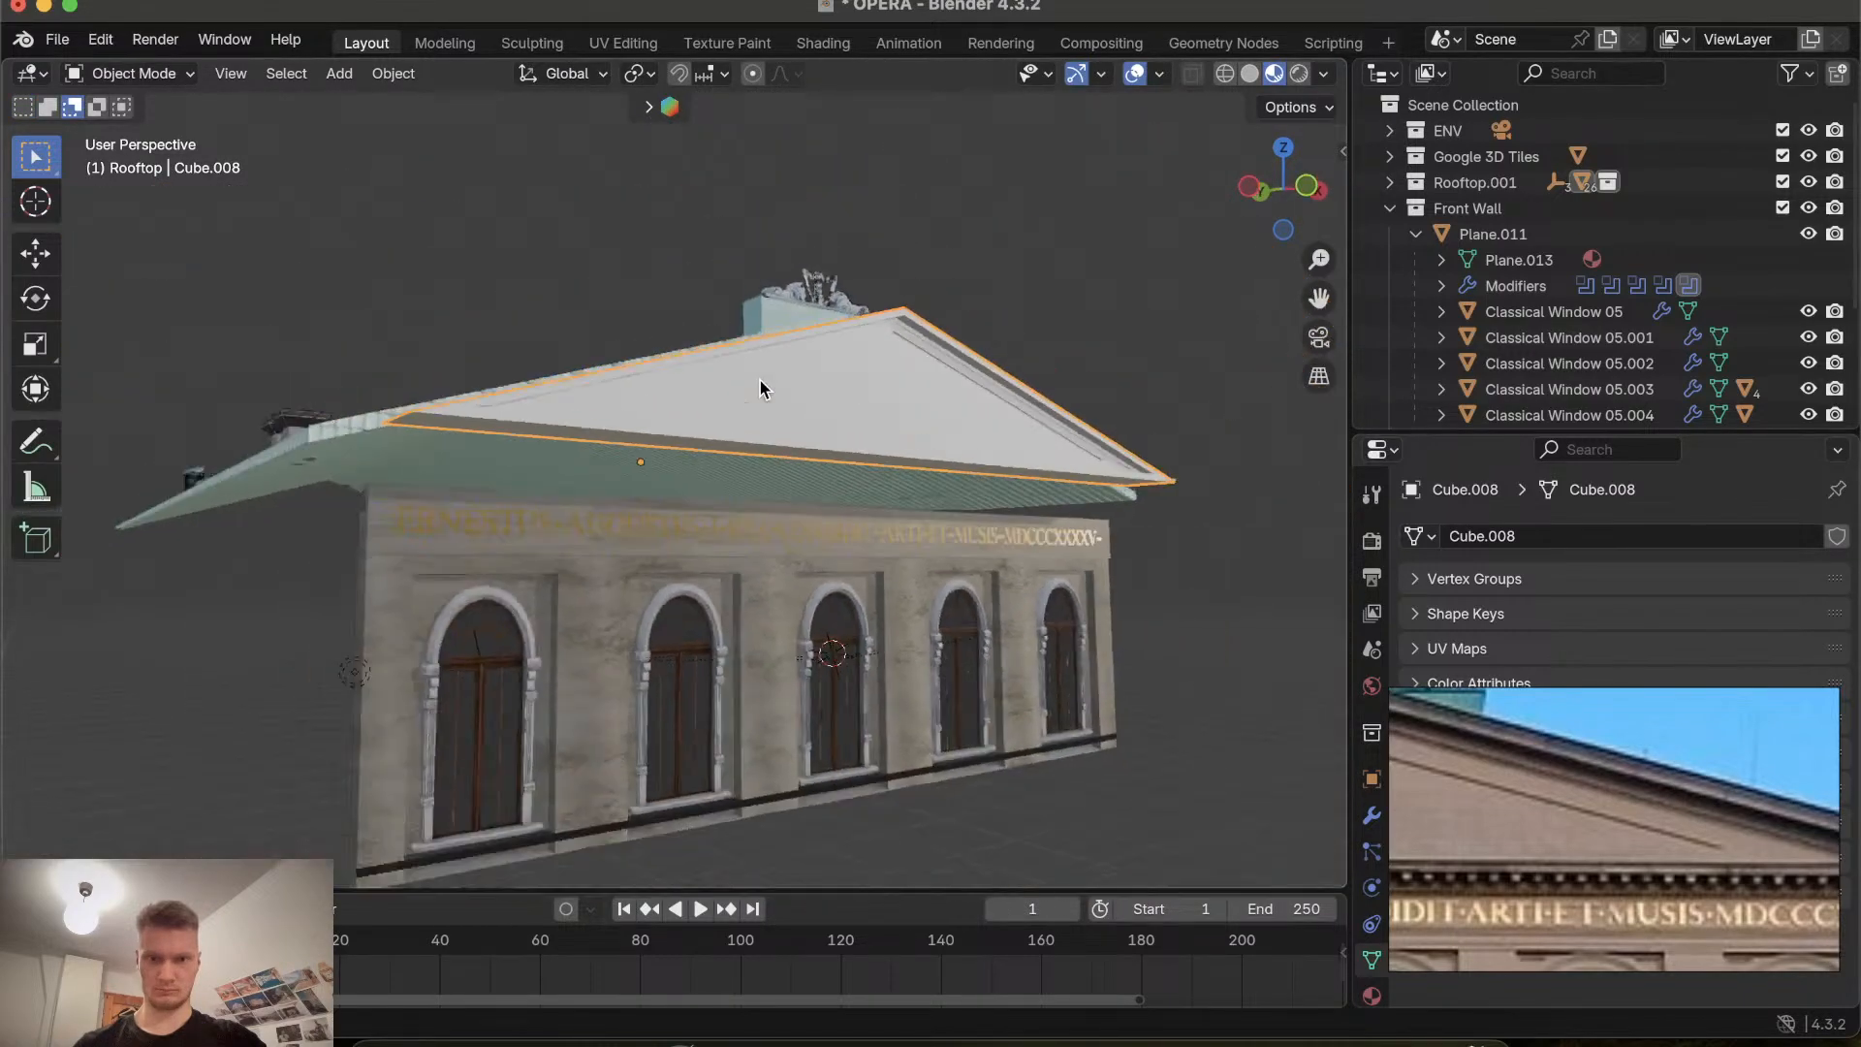
scroll(760, 380, right, 8)
scroll(760, 380, up, 4)
scroll(760, 380, up, 8)
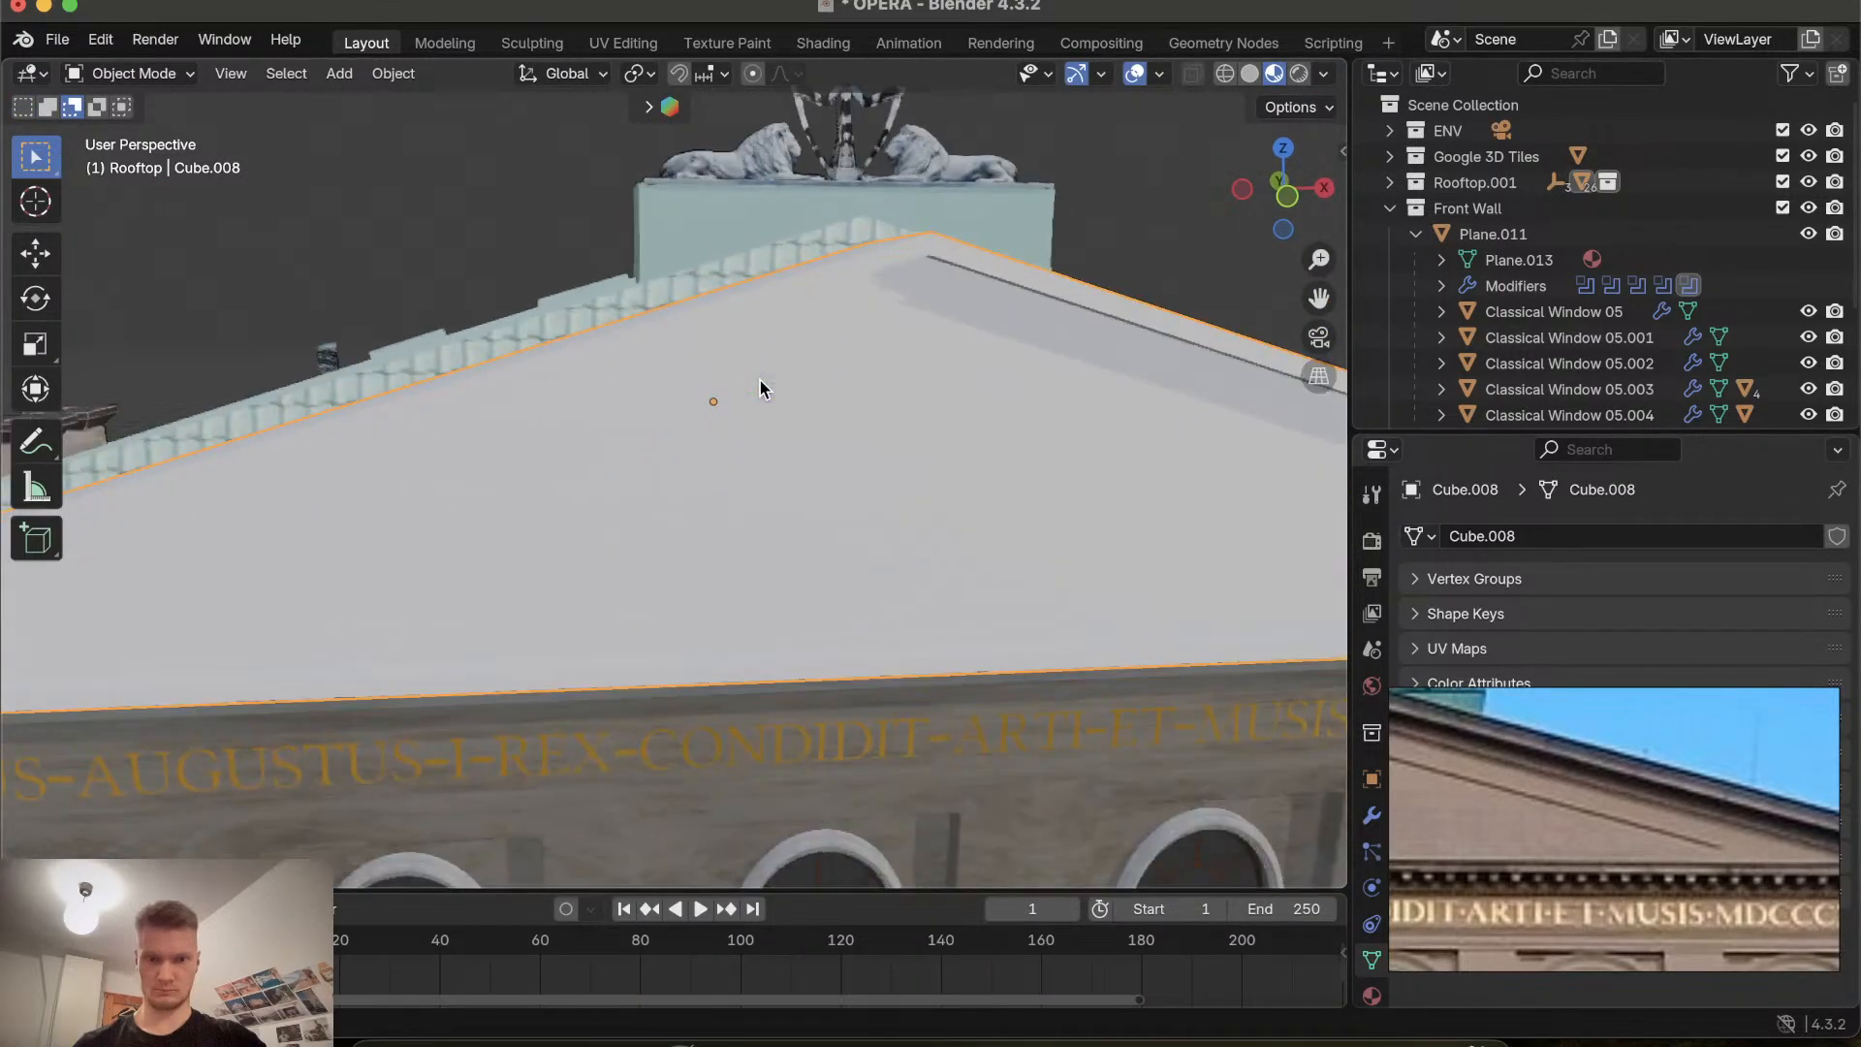
scroll(759, 380, right, 6)
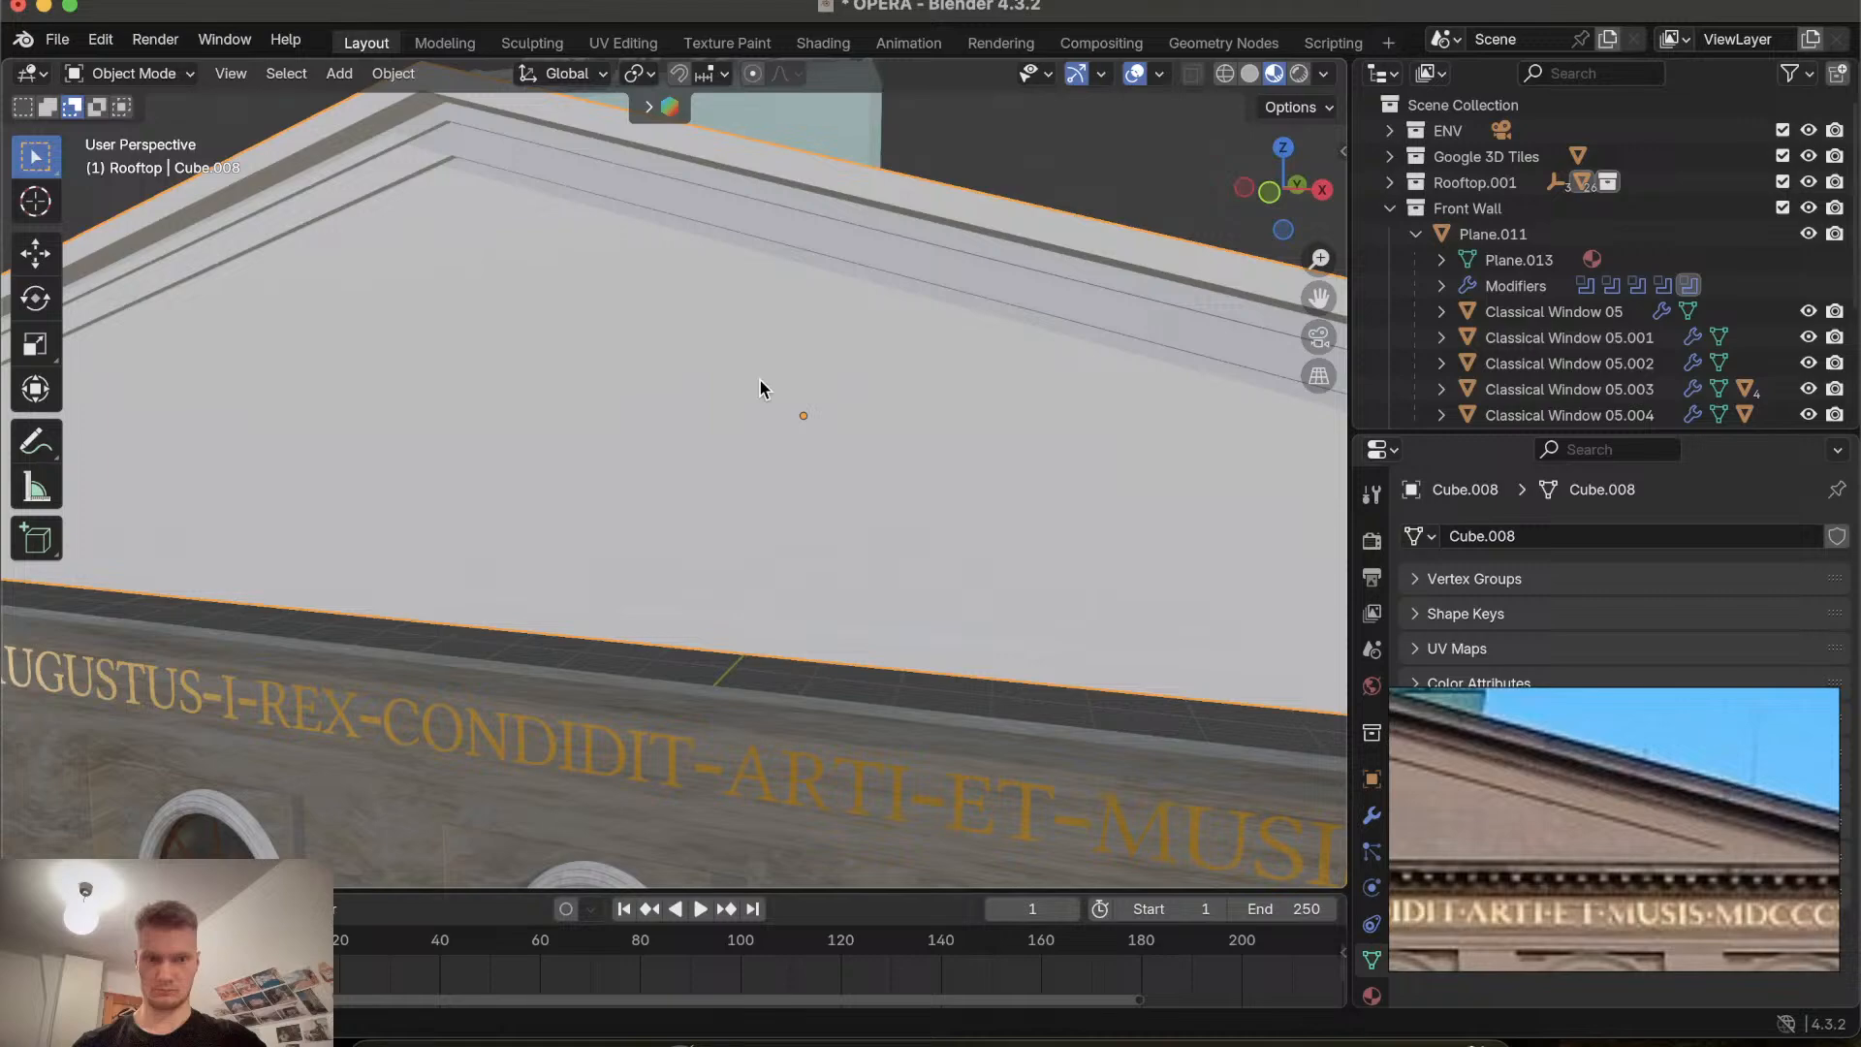
scroll(760, 380, down, 6)
scroll(760, 379, up, 8)
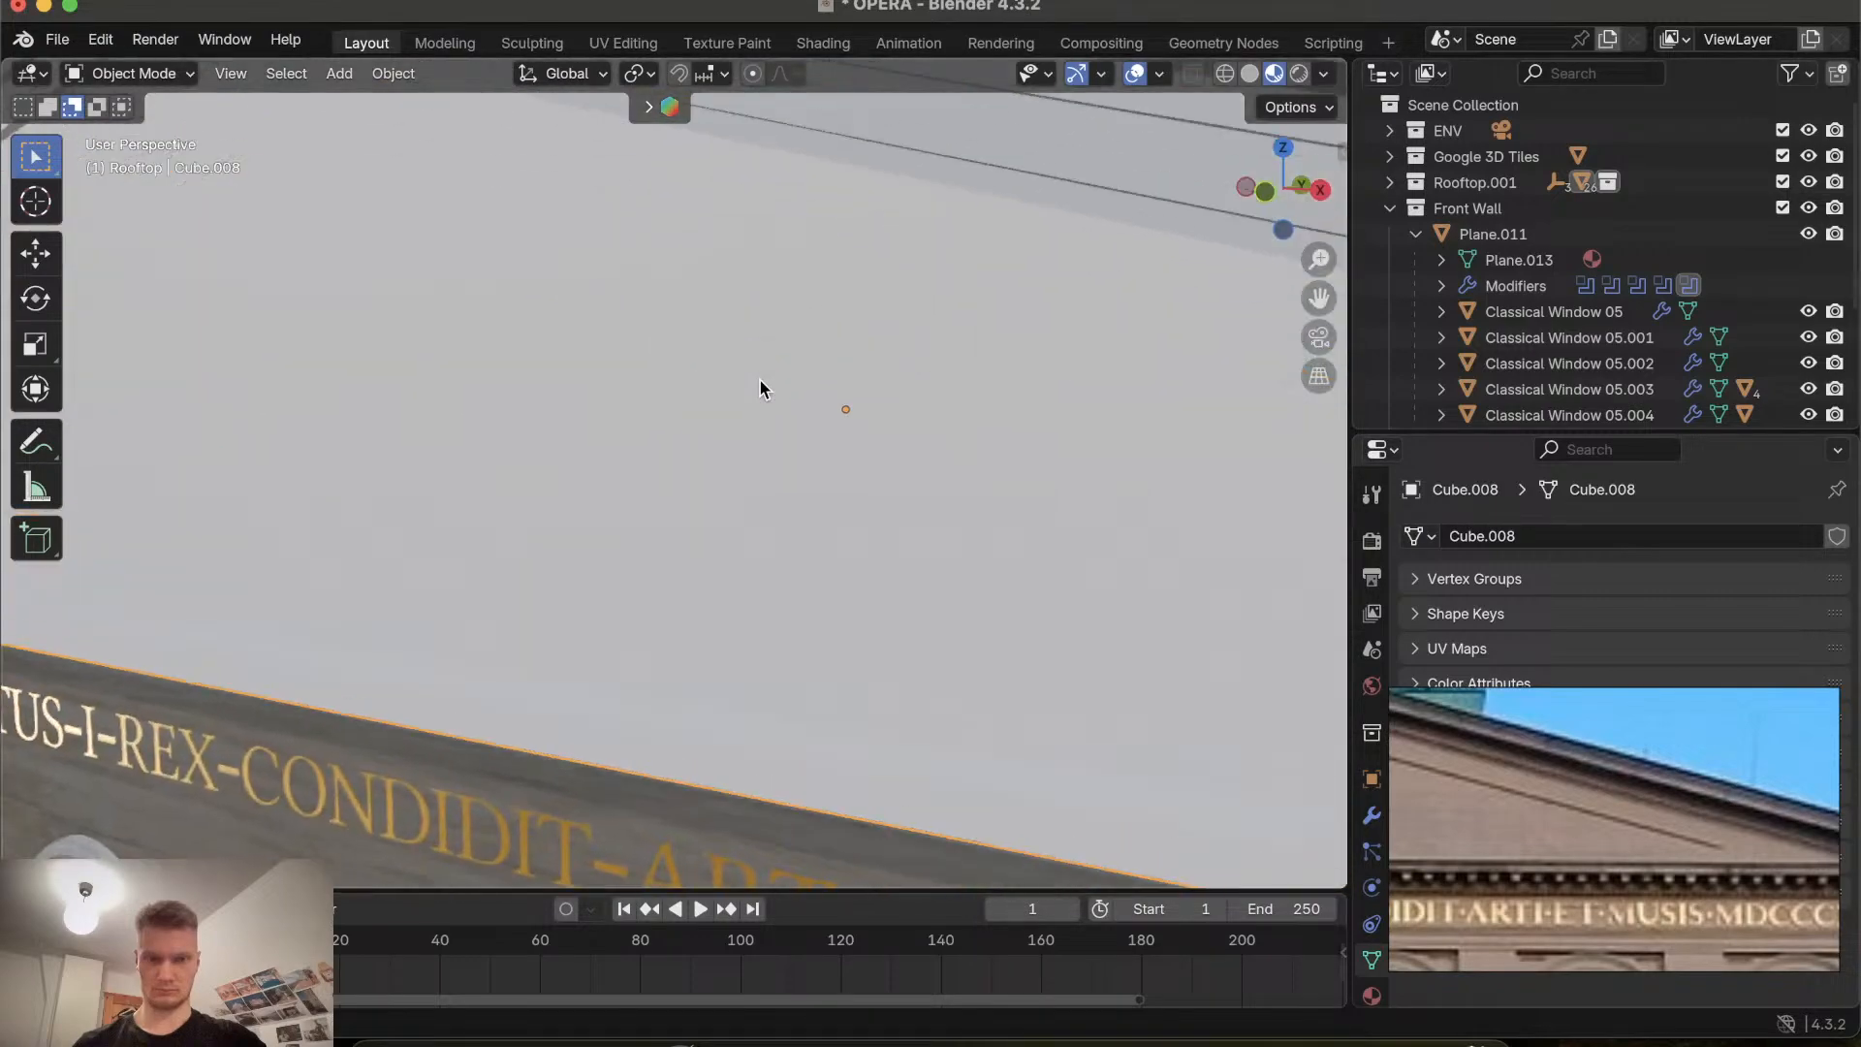
scroll(760, 379, down, 5)
scroll(760, 380, down, 3)
scroll(760, 380, down, 3)
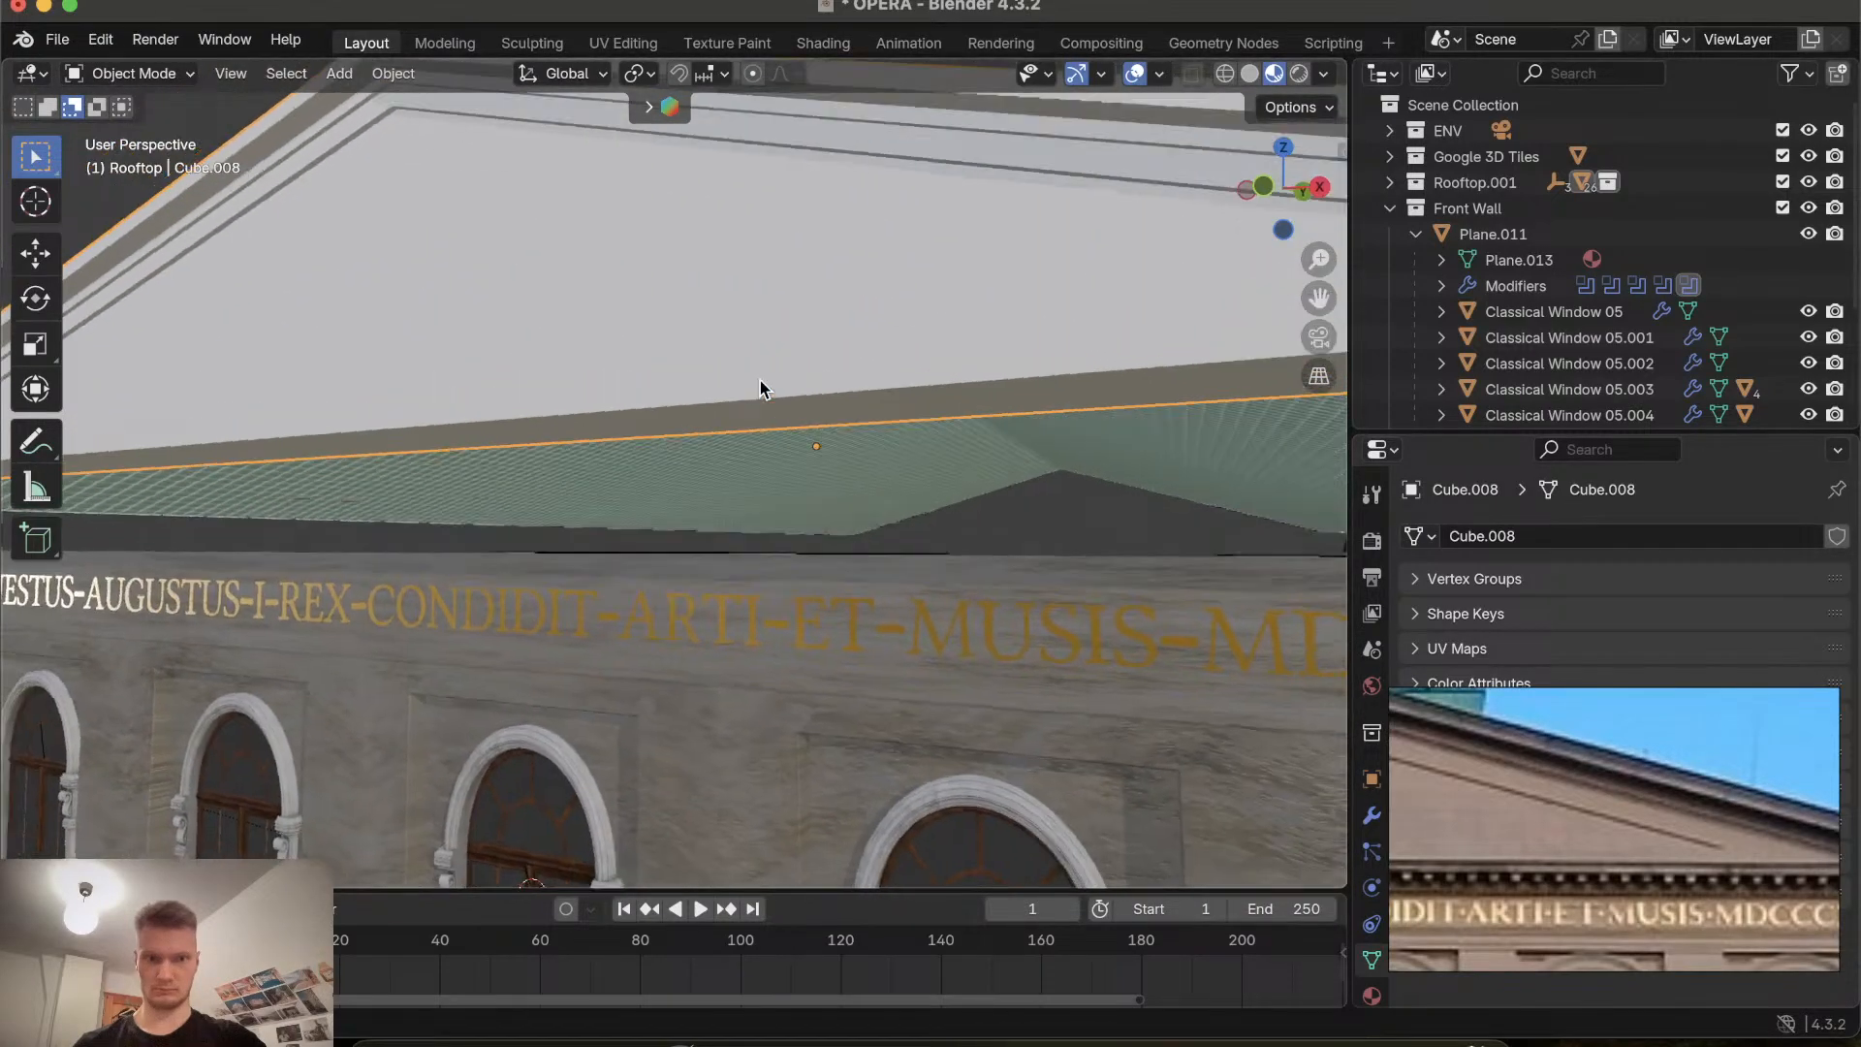
scroll(760, 380, up, 5)
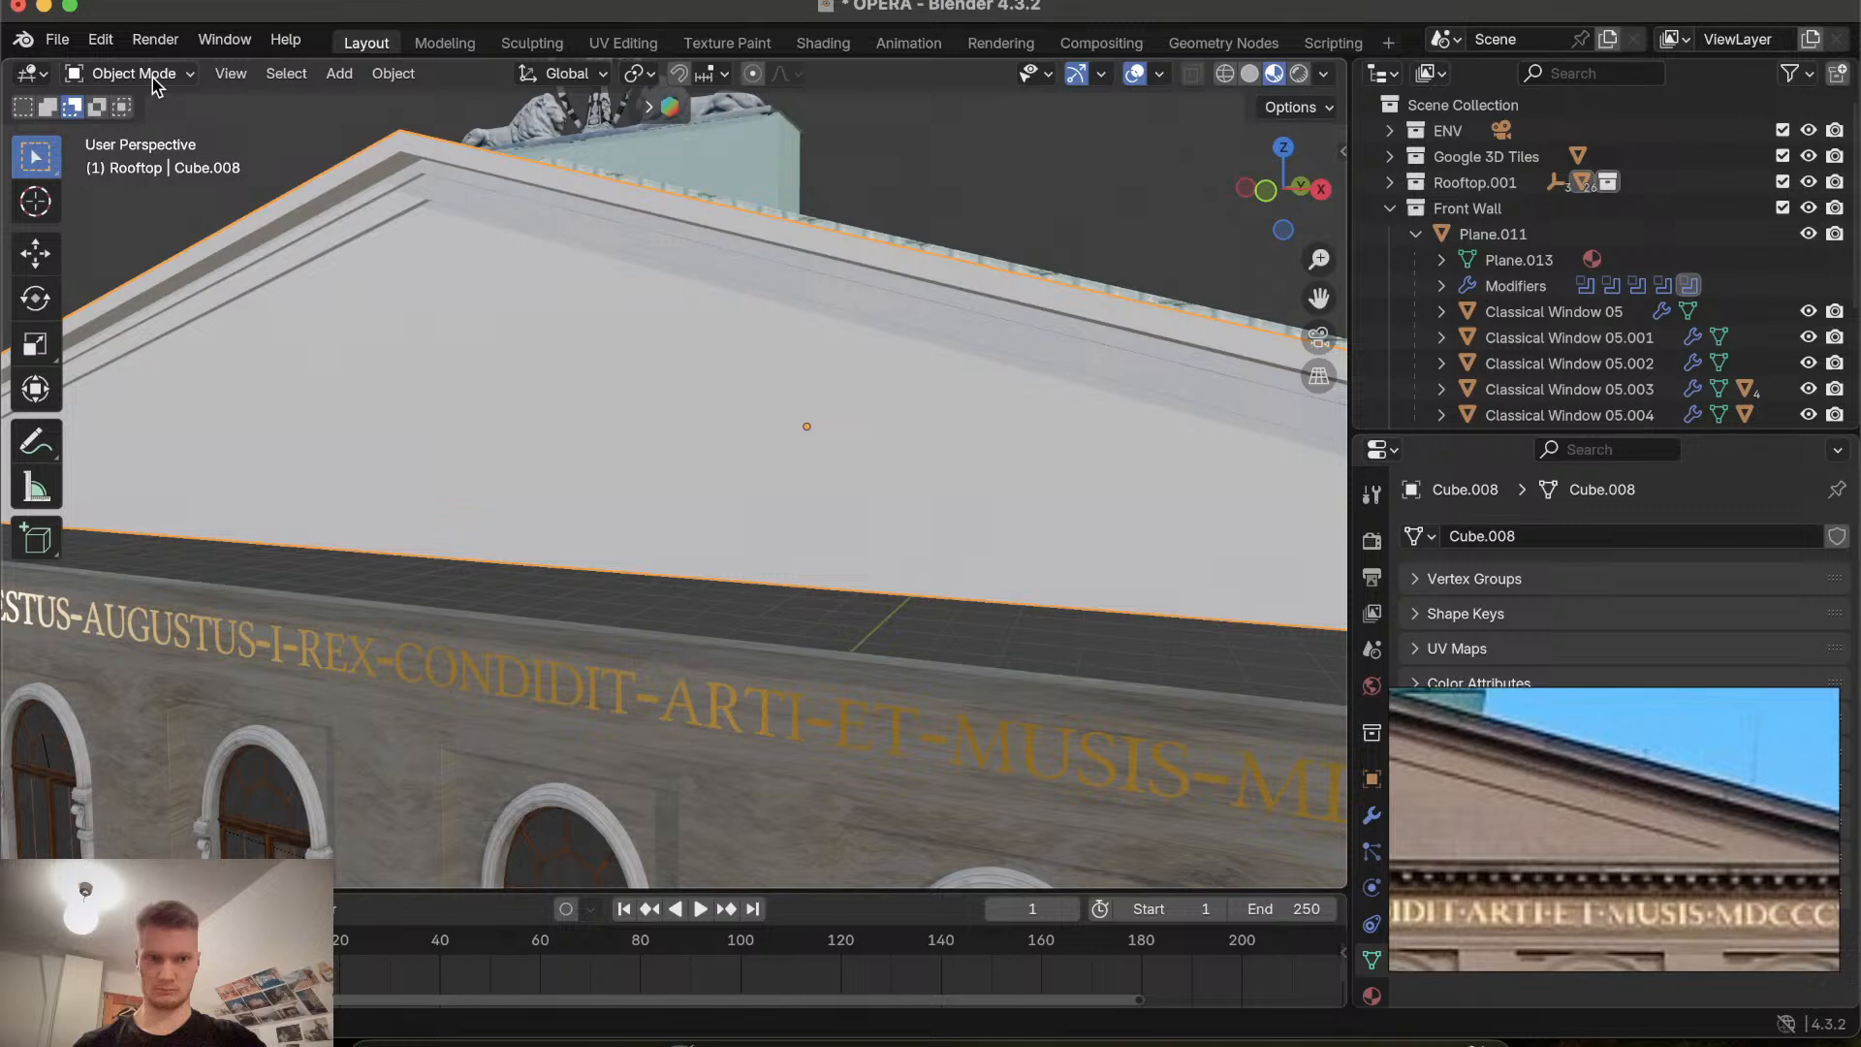
key(Tab)
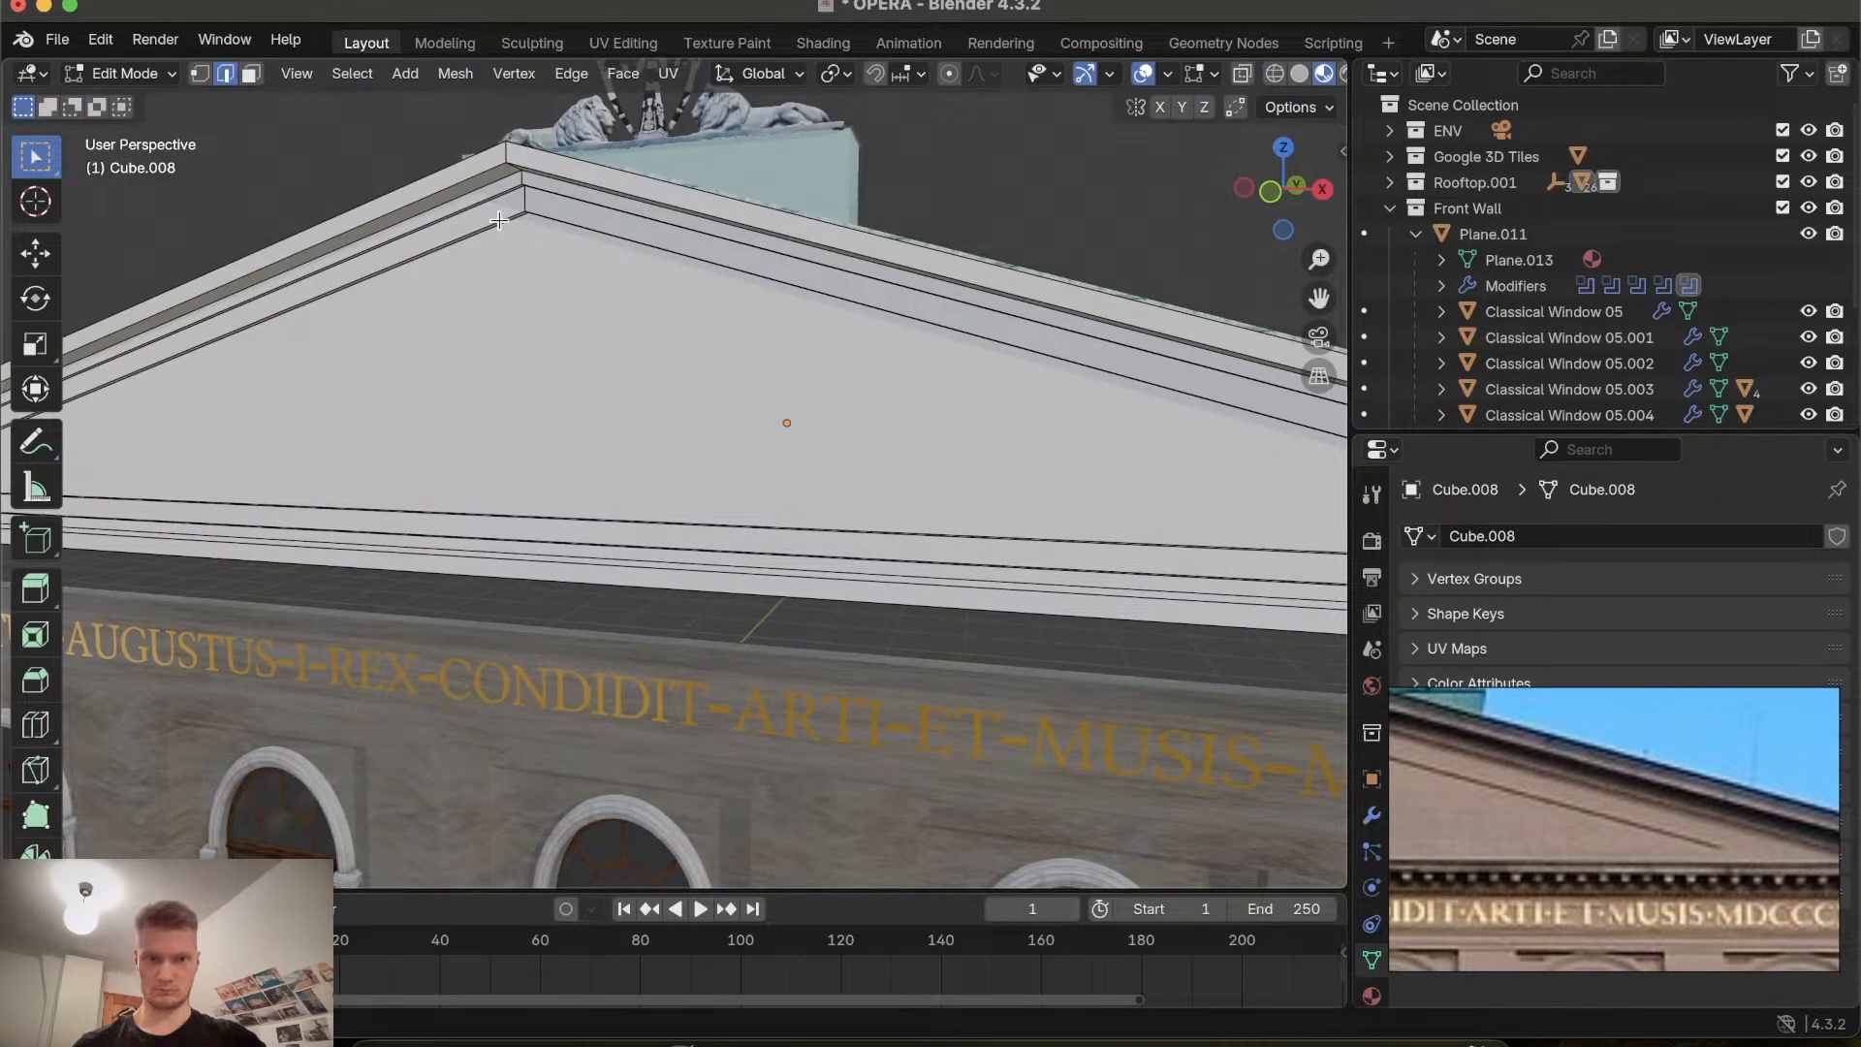
click(566, 224)
click(508, 219)
middle_drag(536, 242, 702, 341)
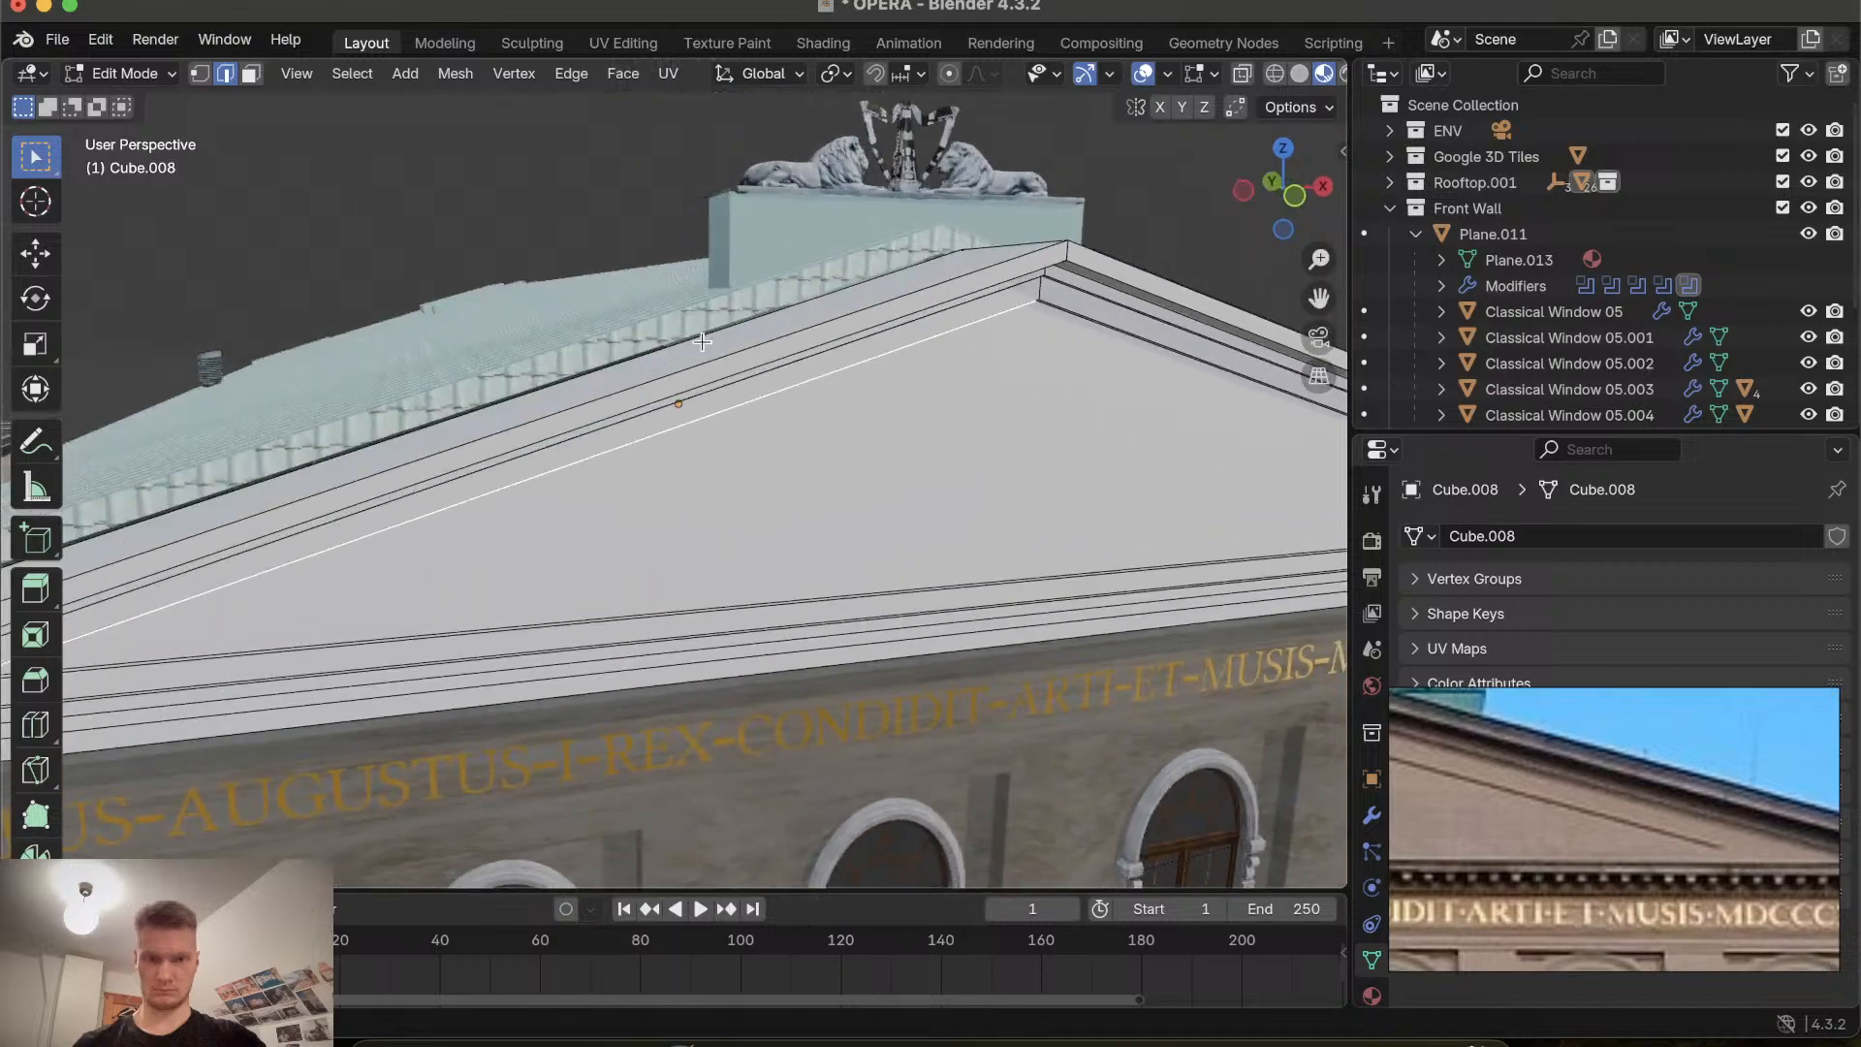
middle_drag(821, 414, 911, 431)
middle_drag(1047, 455, 1069, 476)
key(Tab)
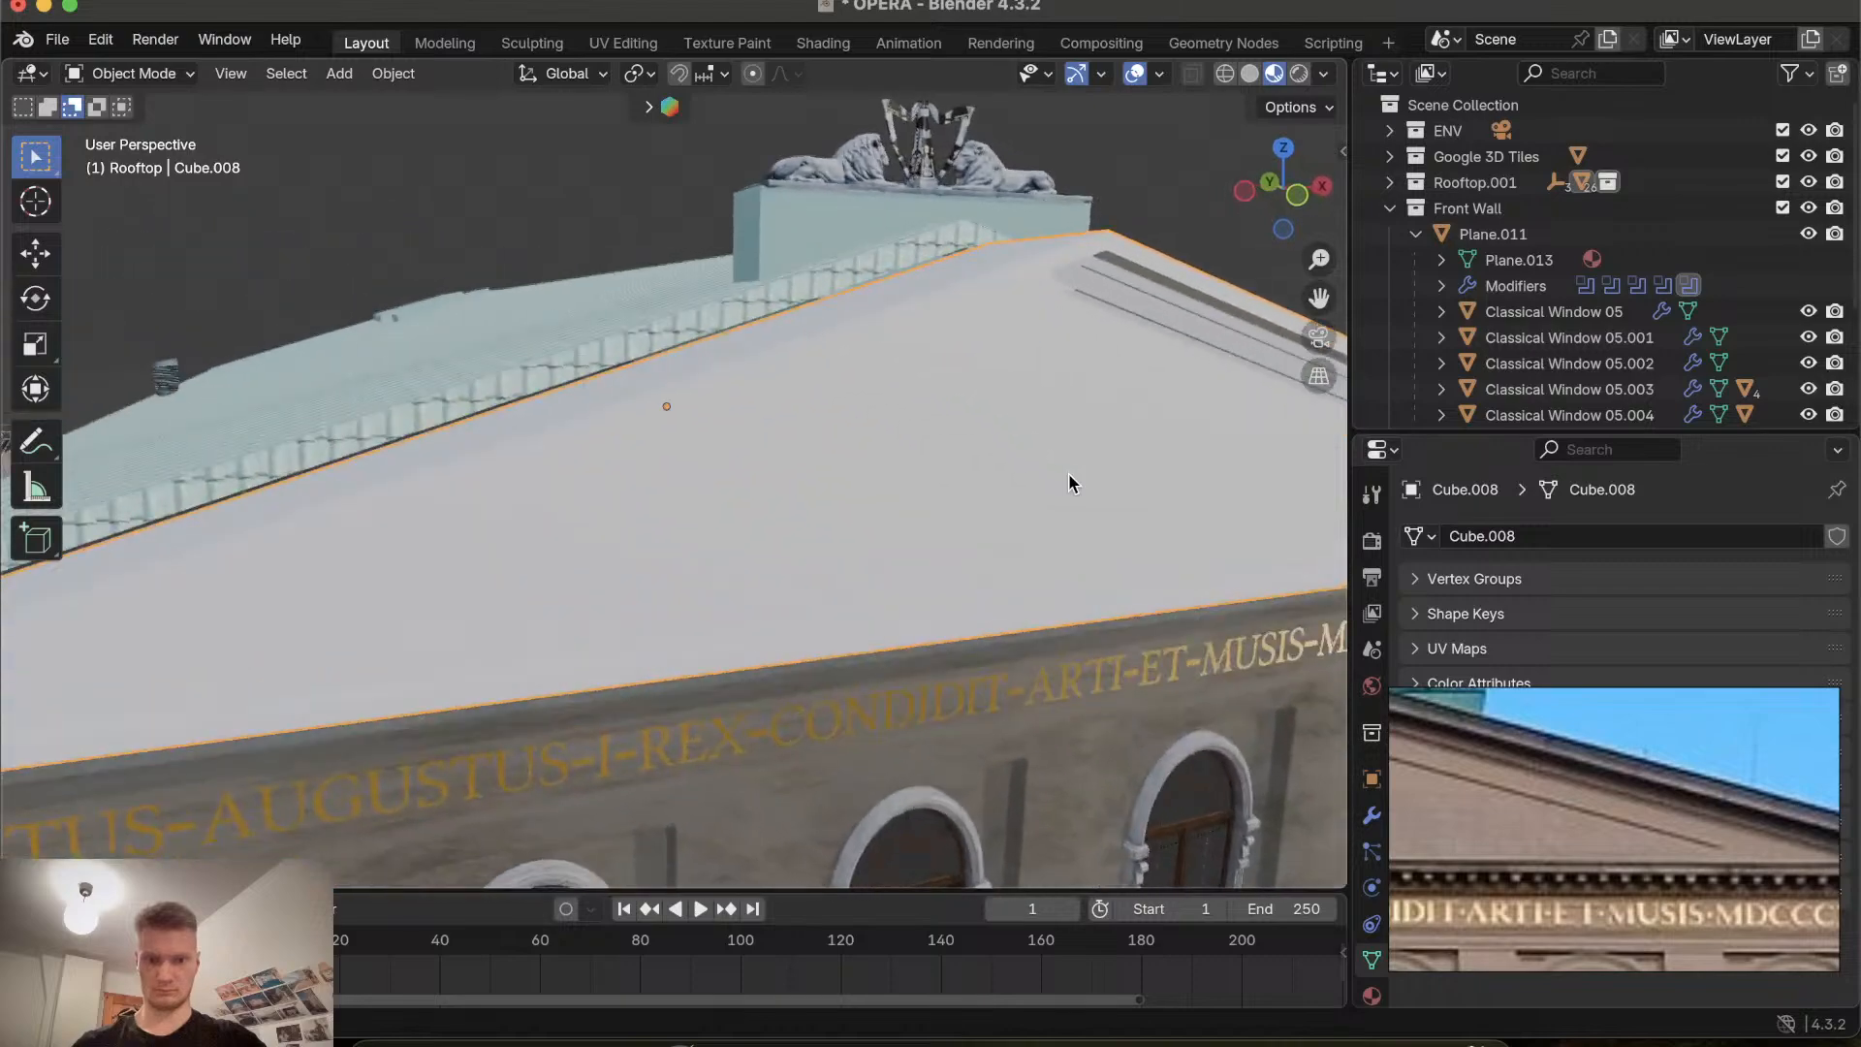
Move the whole gable object along global Y, about 2.12 m and then about 0.13 m, to fit the facade.
key(g)
key(y)
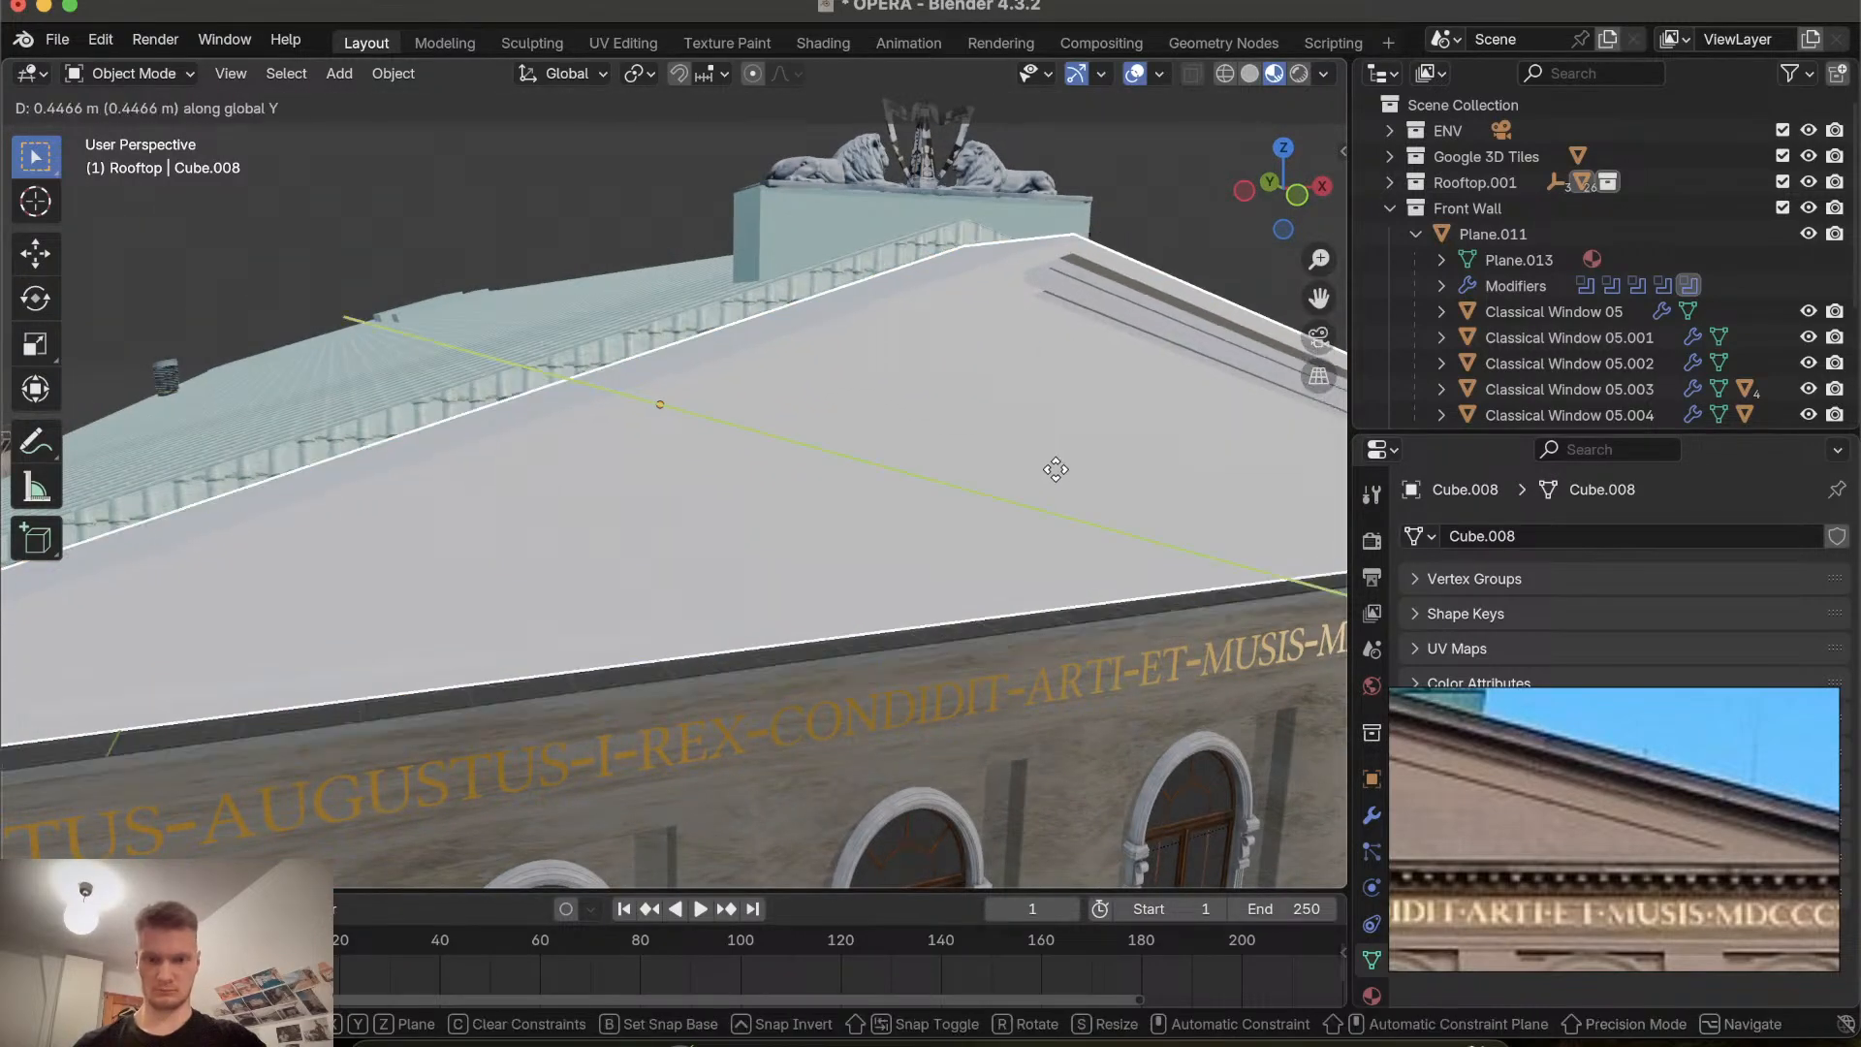
click(1044, 454)
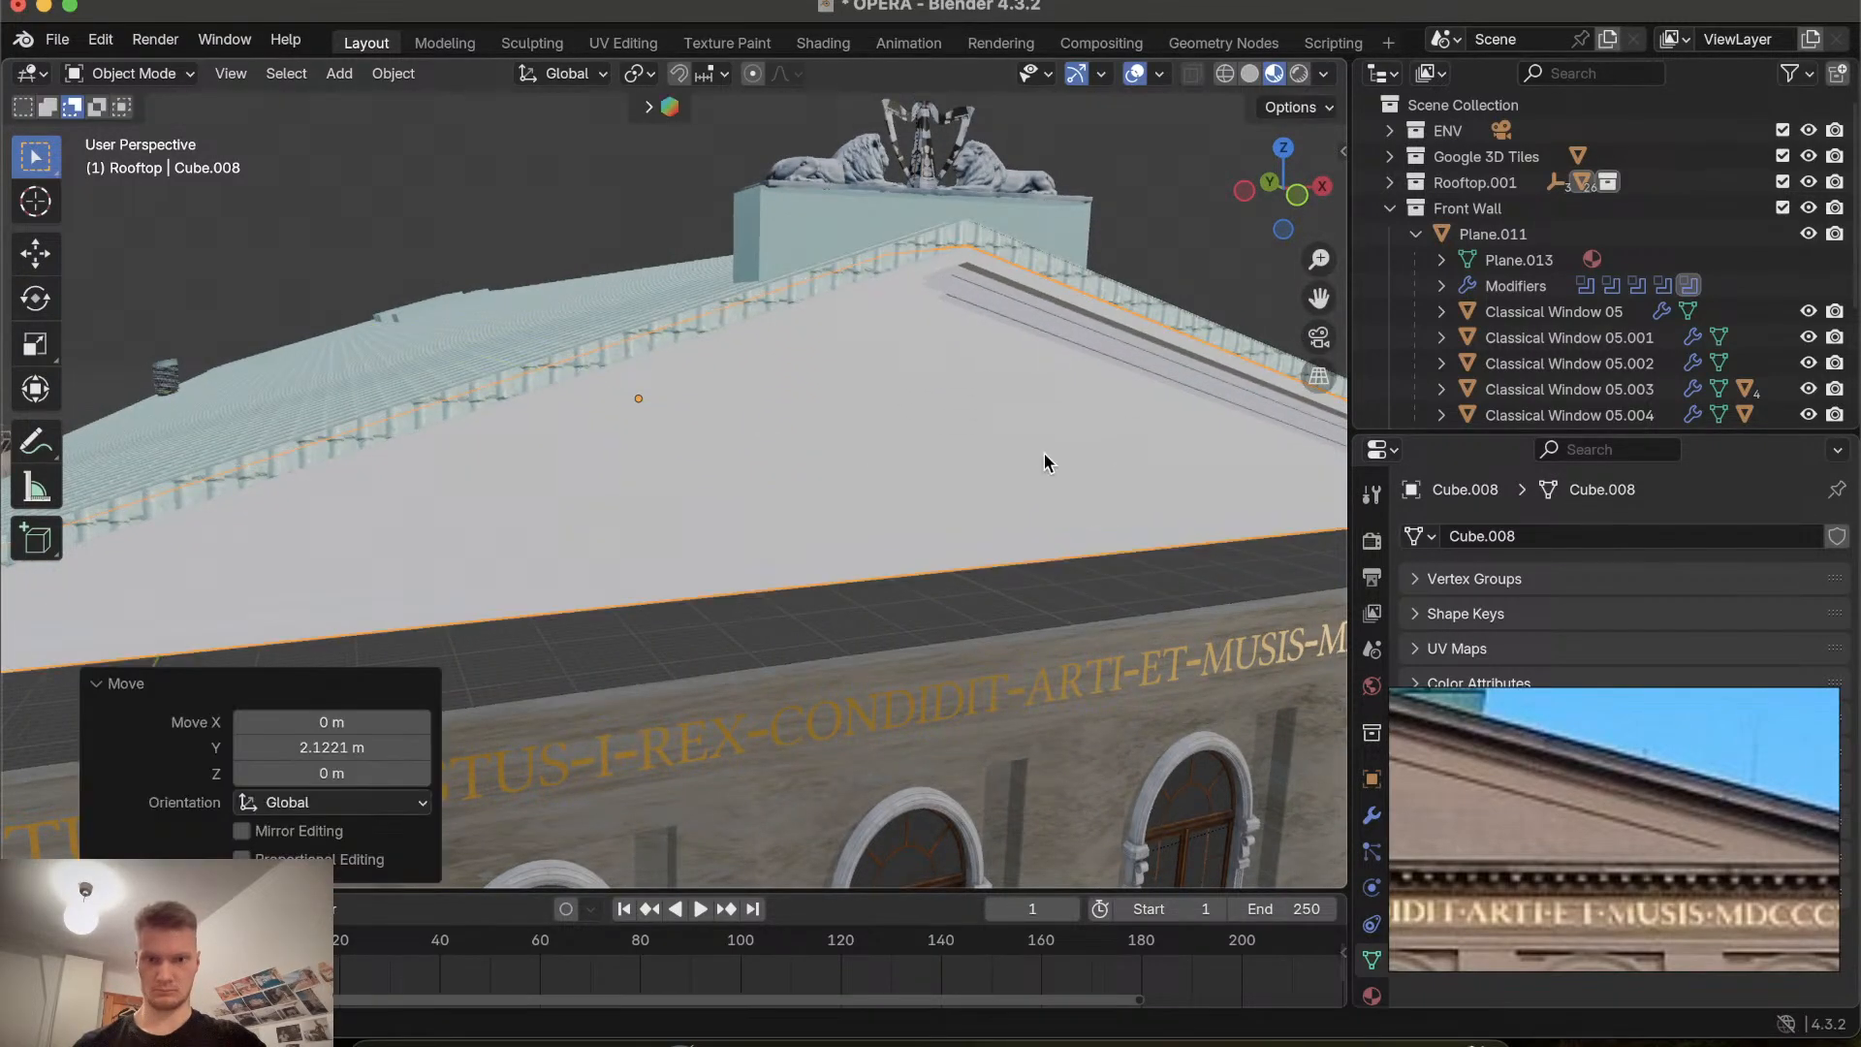
middle_drag(1043, 453, 1044, 452)
key(g)
key(y)
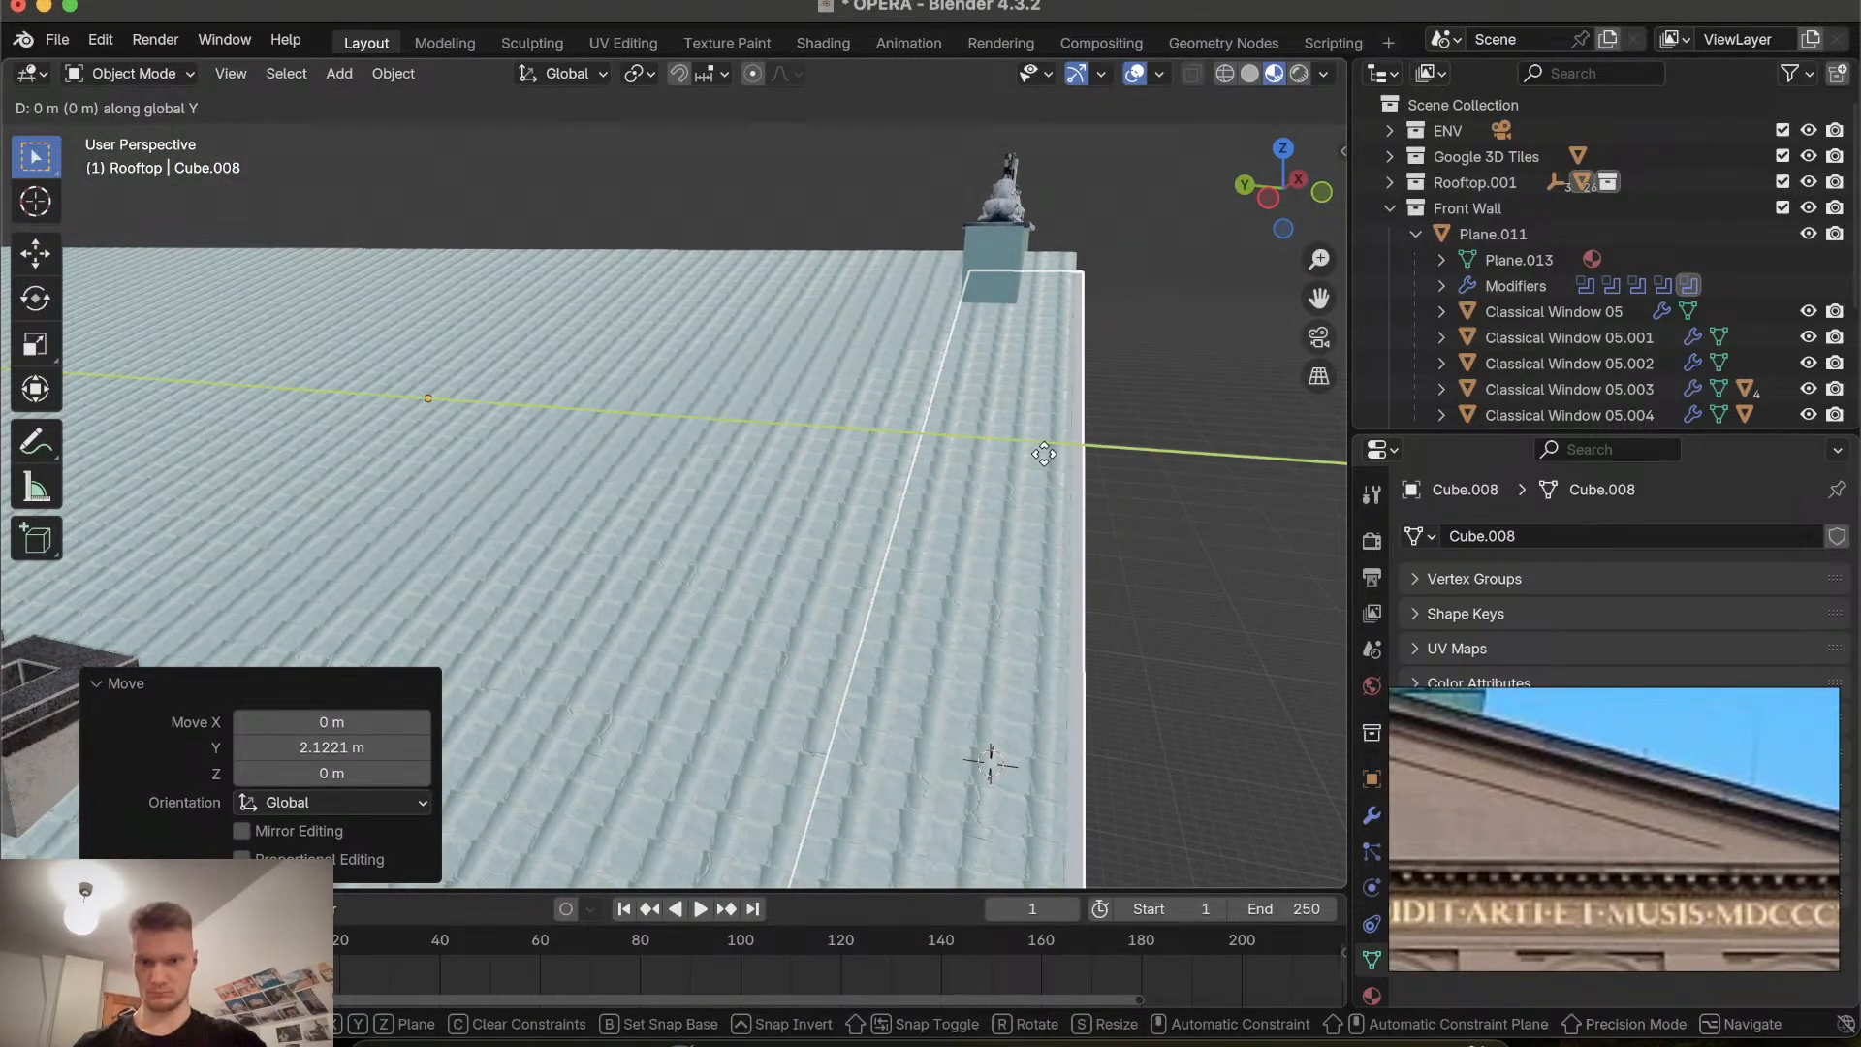
click(993, 442)
middle_drag(992, 442, 877, 395)
Clear the material library search and assign the pale plaster material to the gable.
click(651, 100)
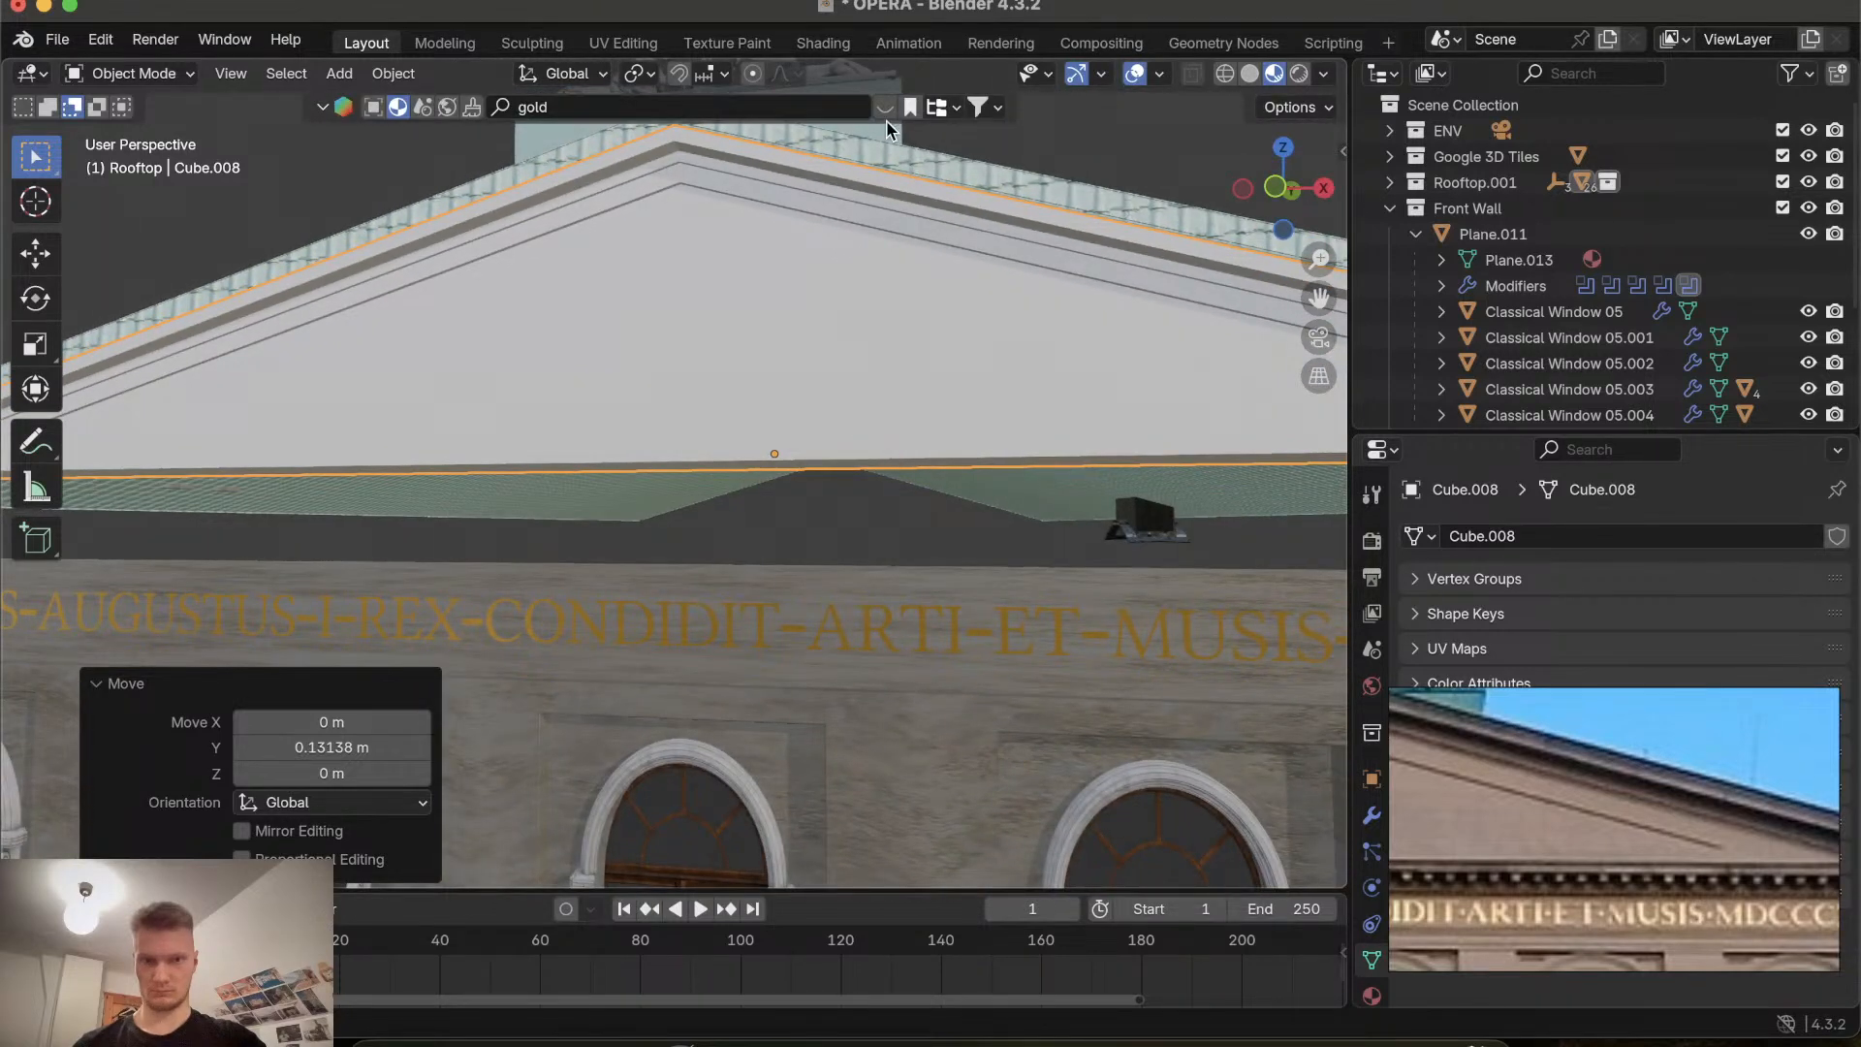
click(911, 108)
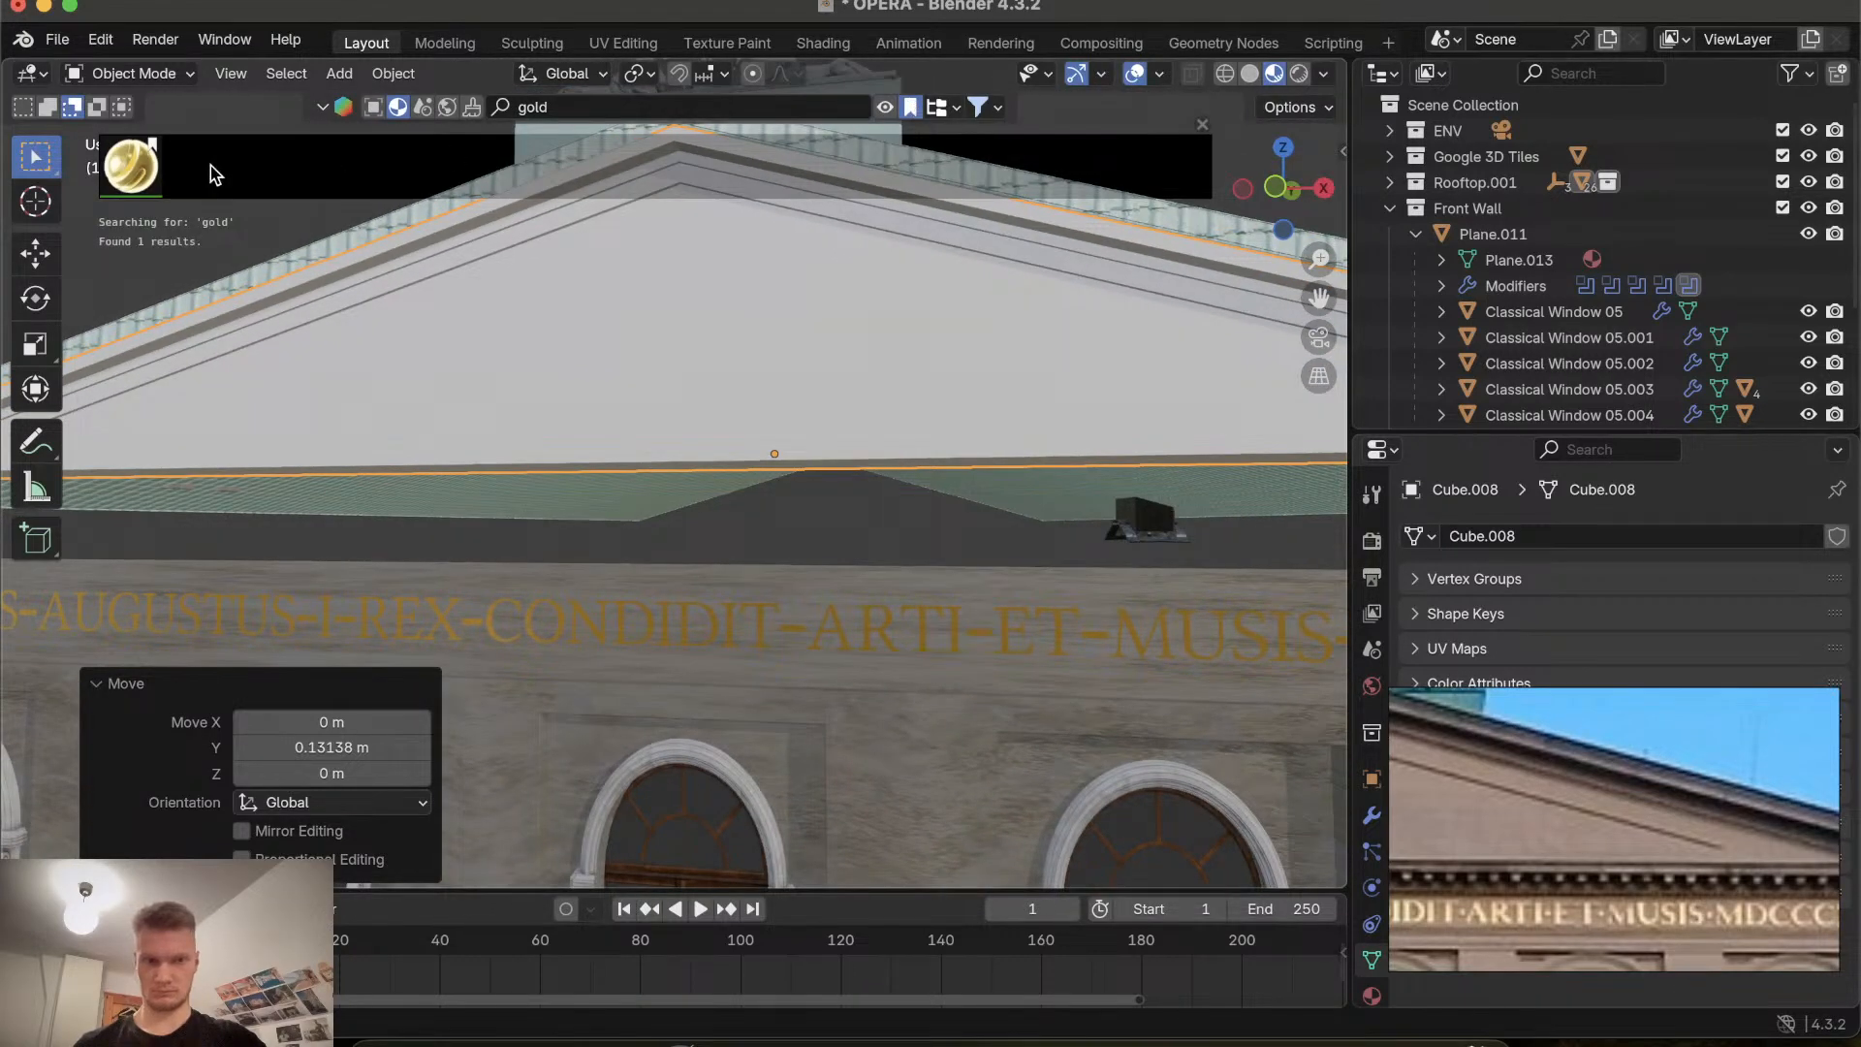
click(702, 98)
key(BackSpace)
key(Return)
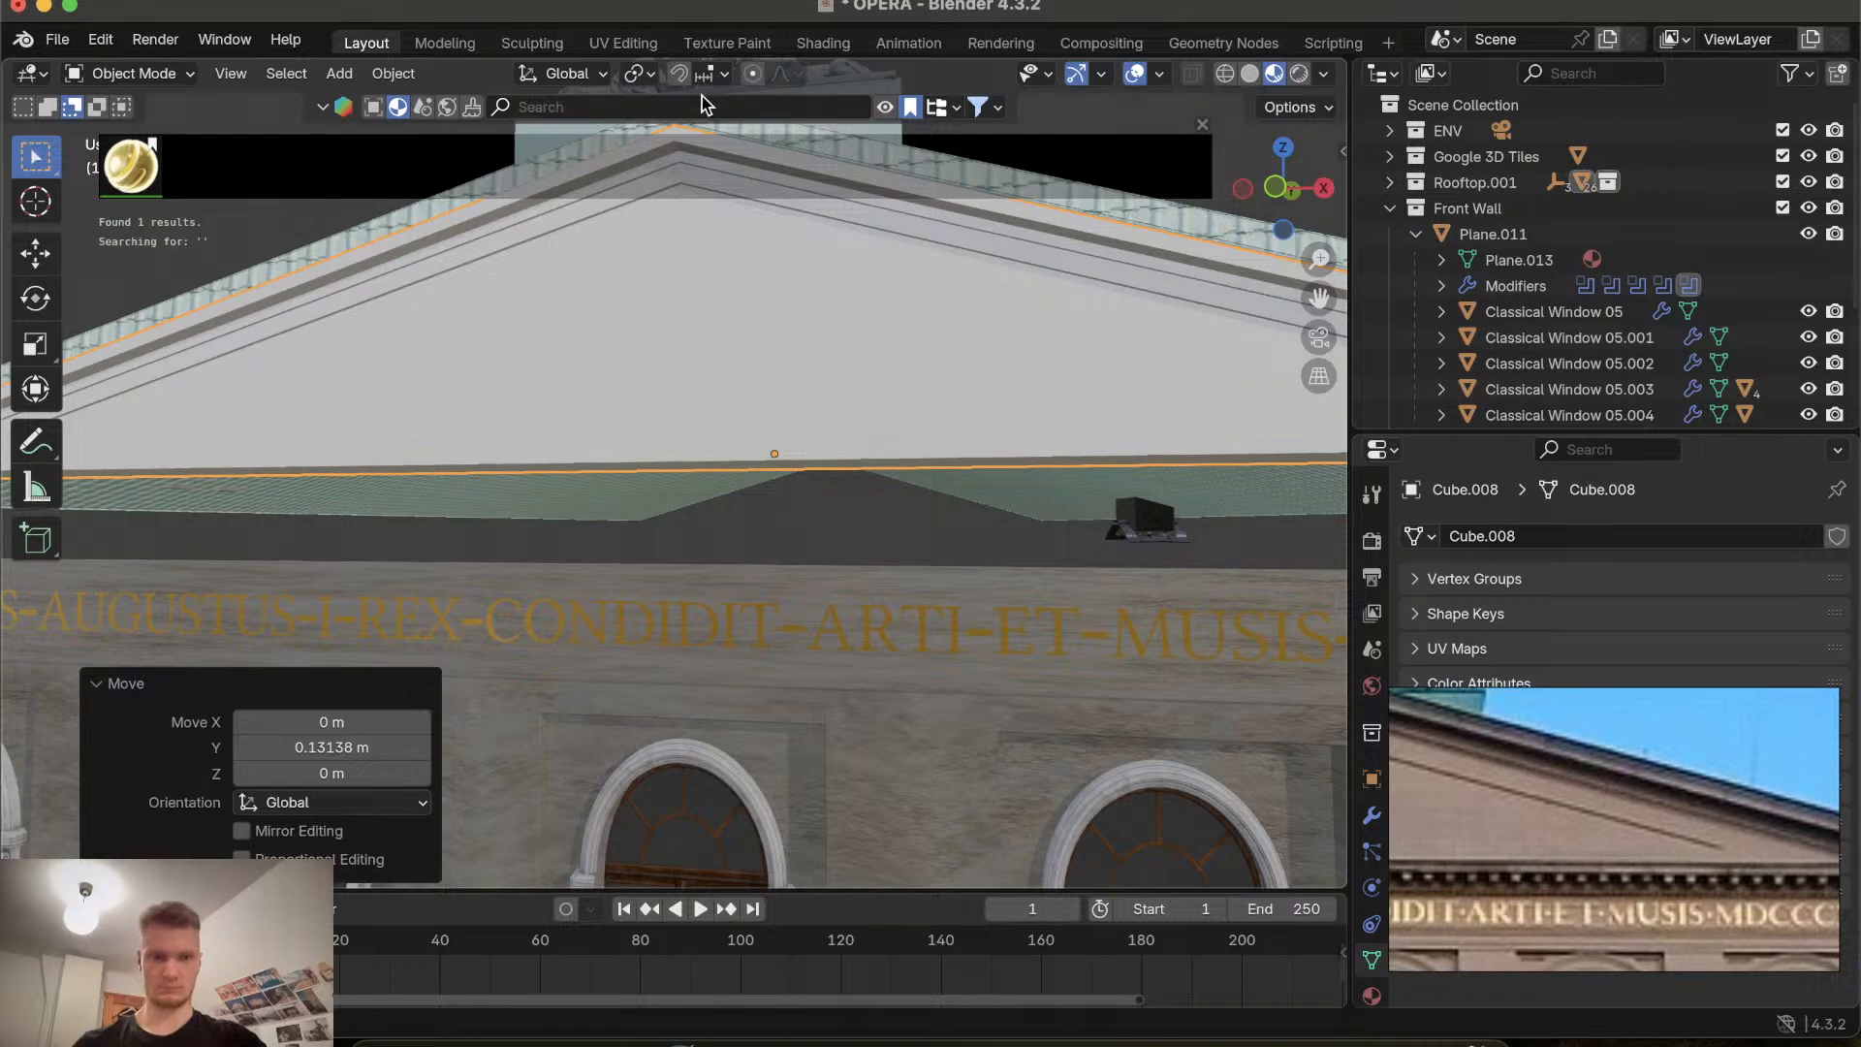
drag(303, 178, 729, 264)
scroll(729, 264, up, 5)
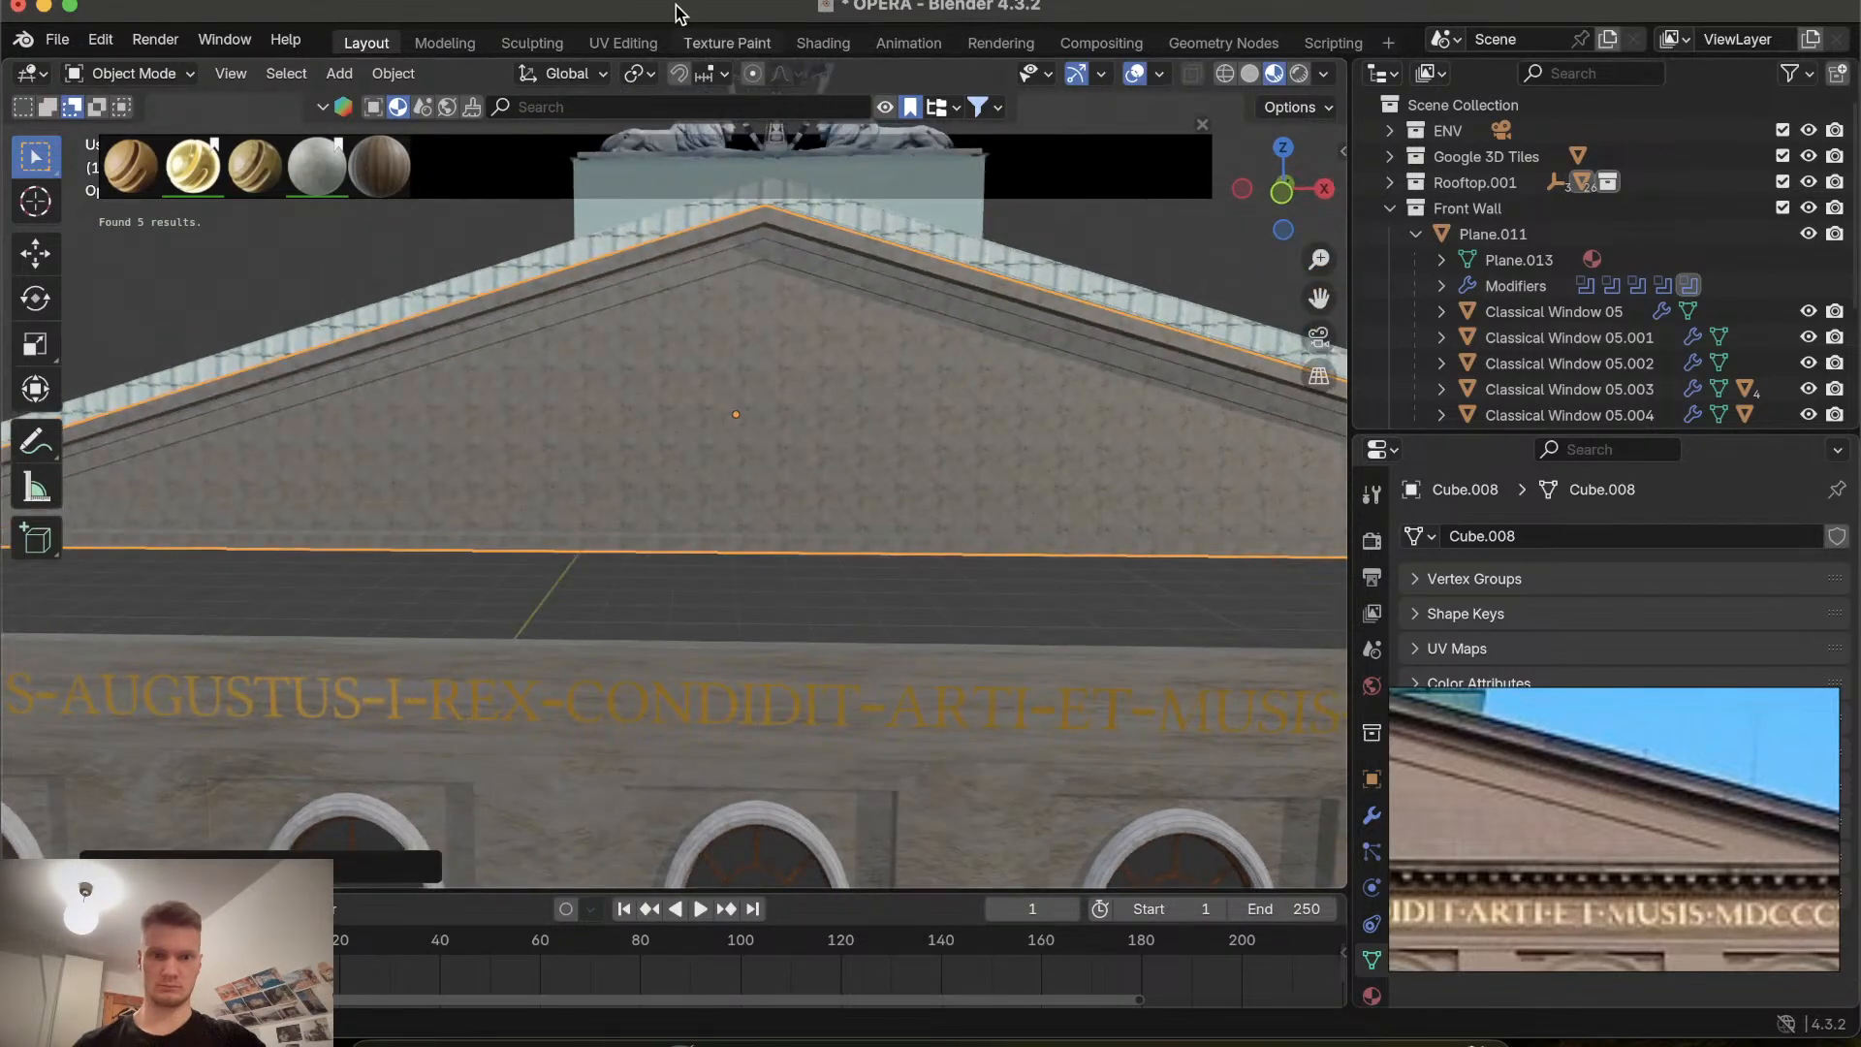
In the UV Editing workspace, scale the gable's UVs down, then up about 1.77, to adjust the plaster tiling.
click(625, 41)
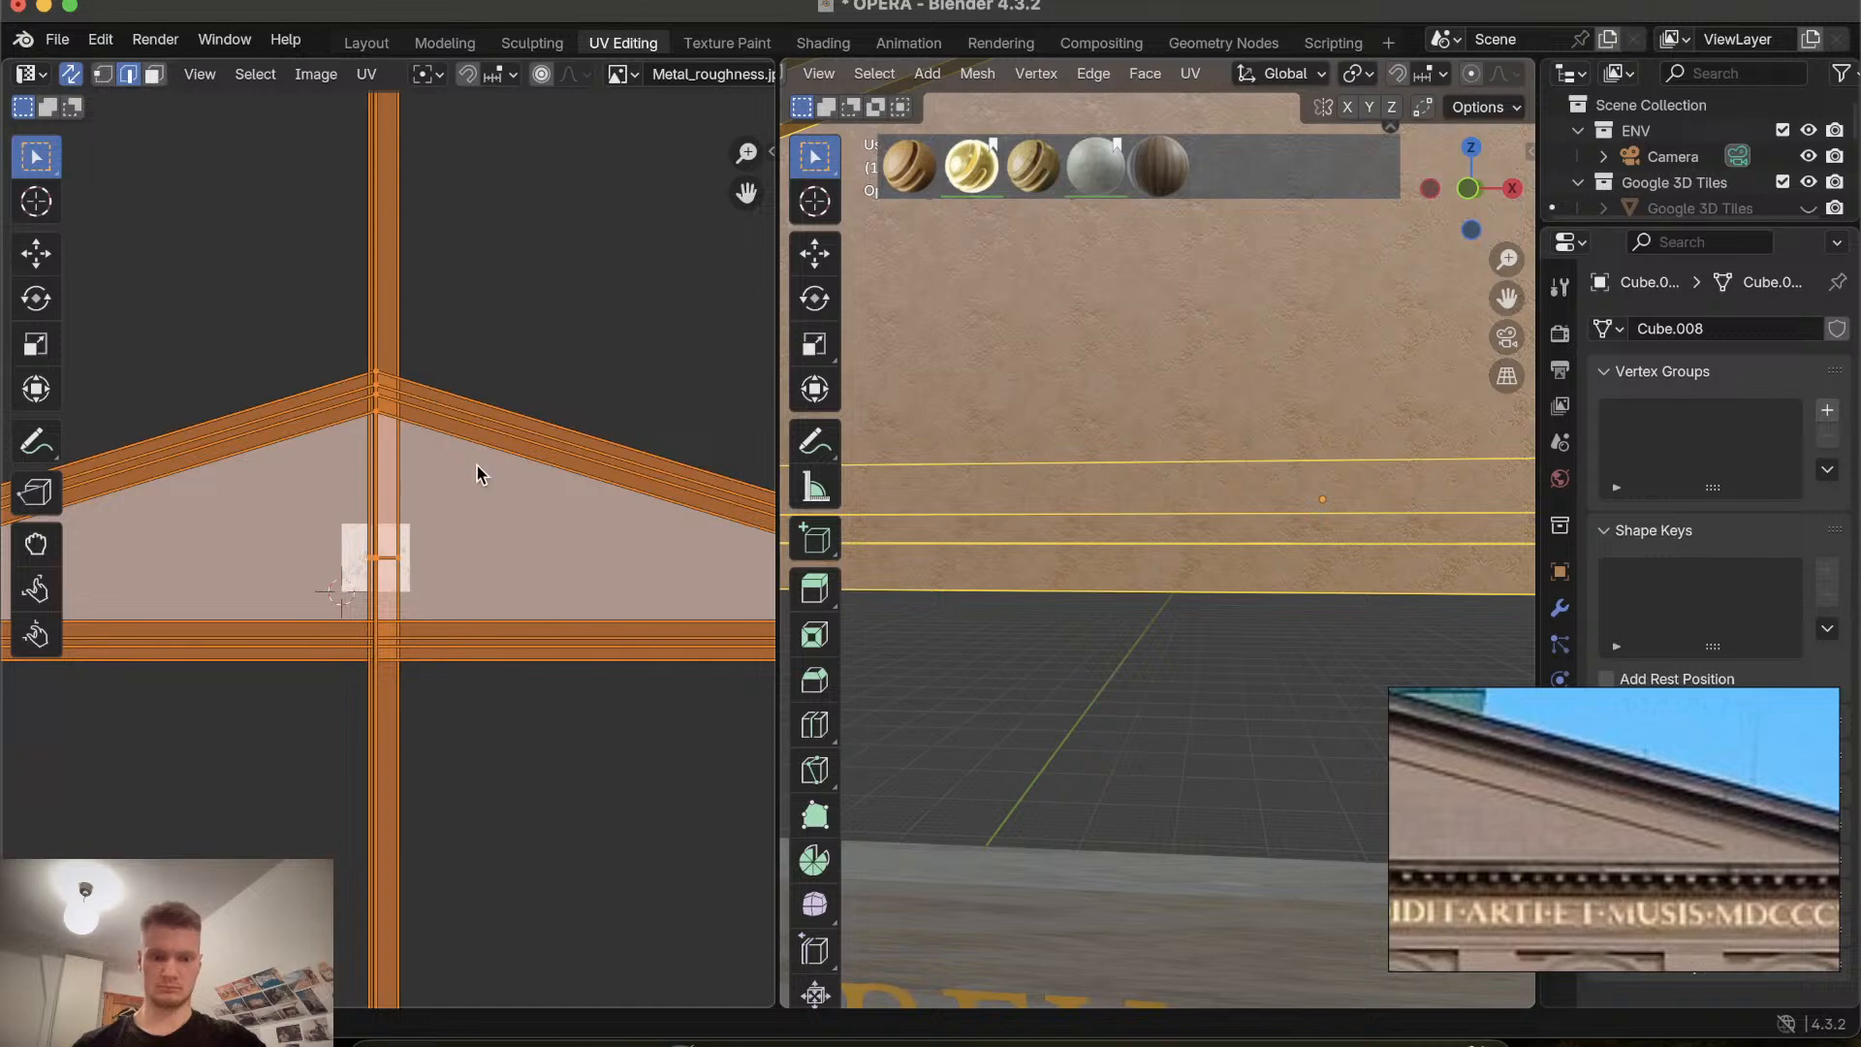
key(s)
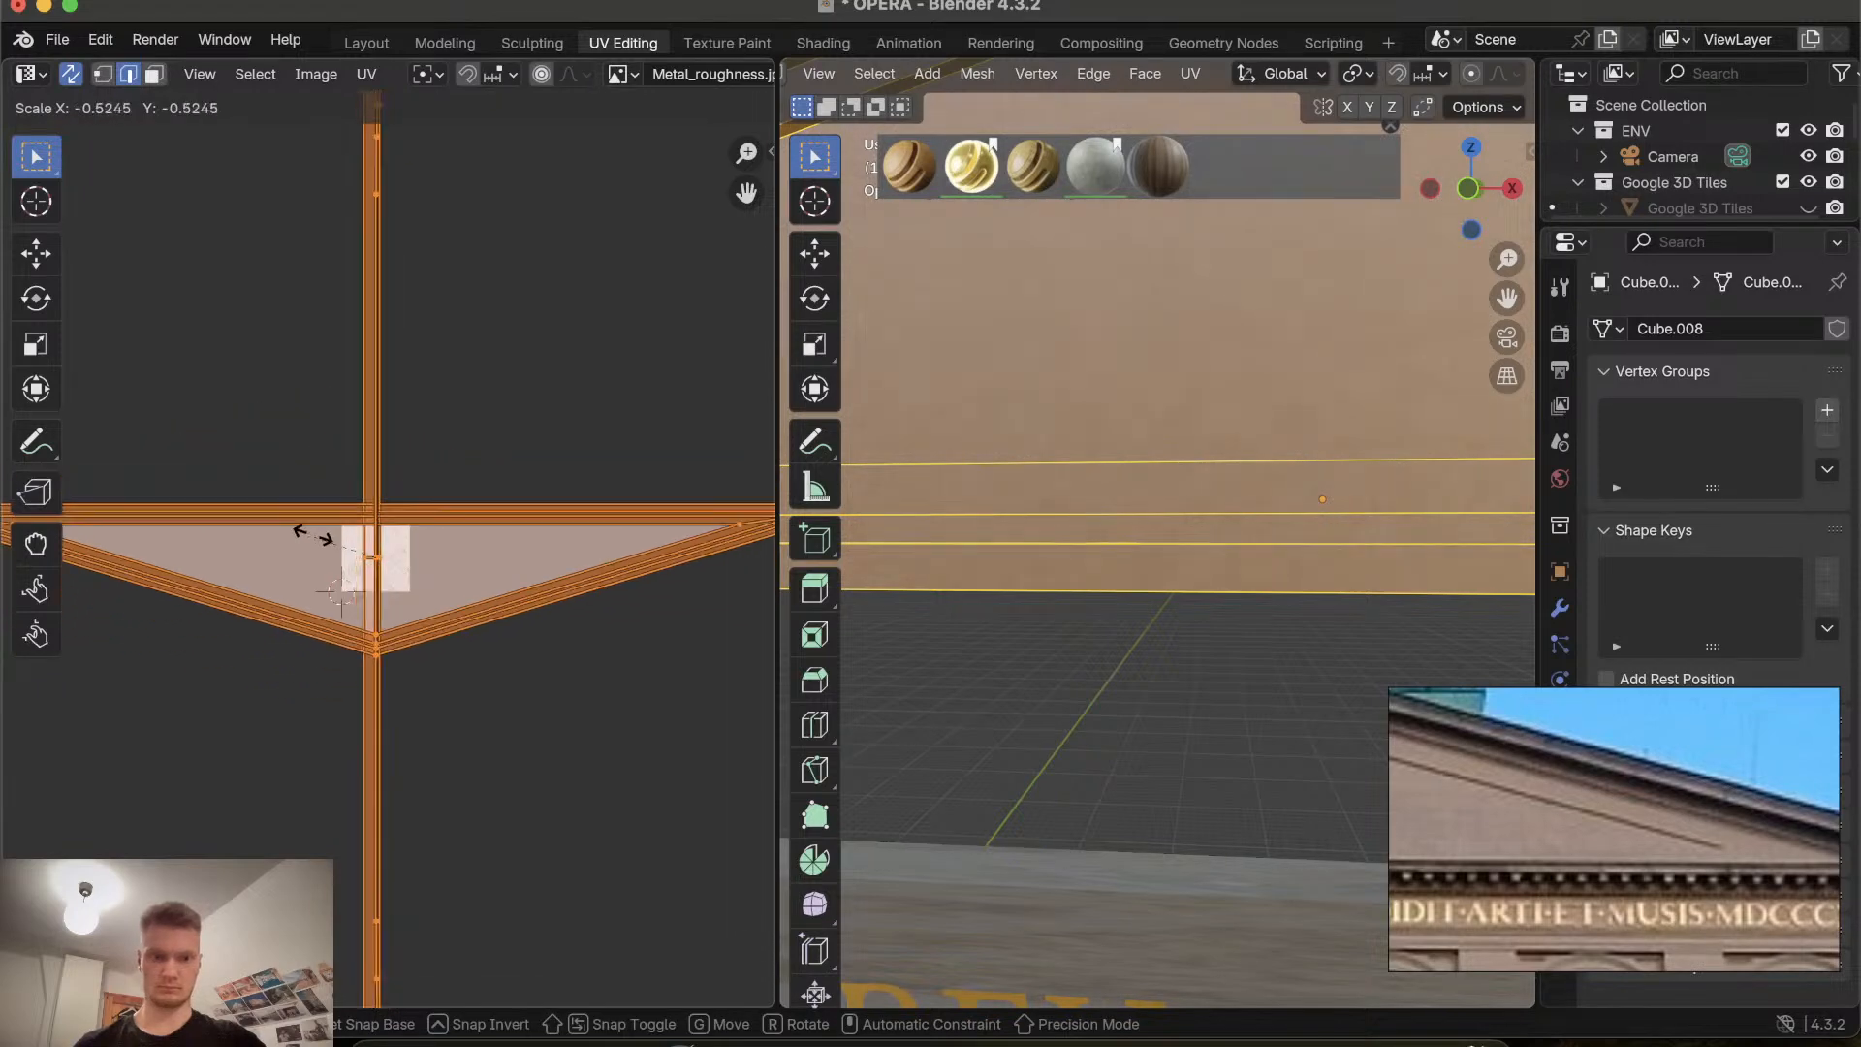
key(Escape)
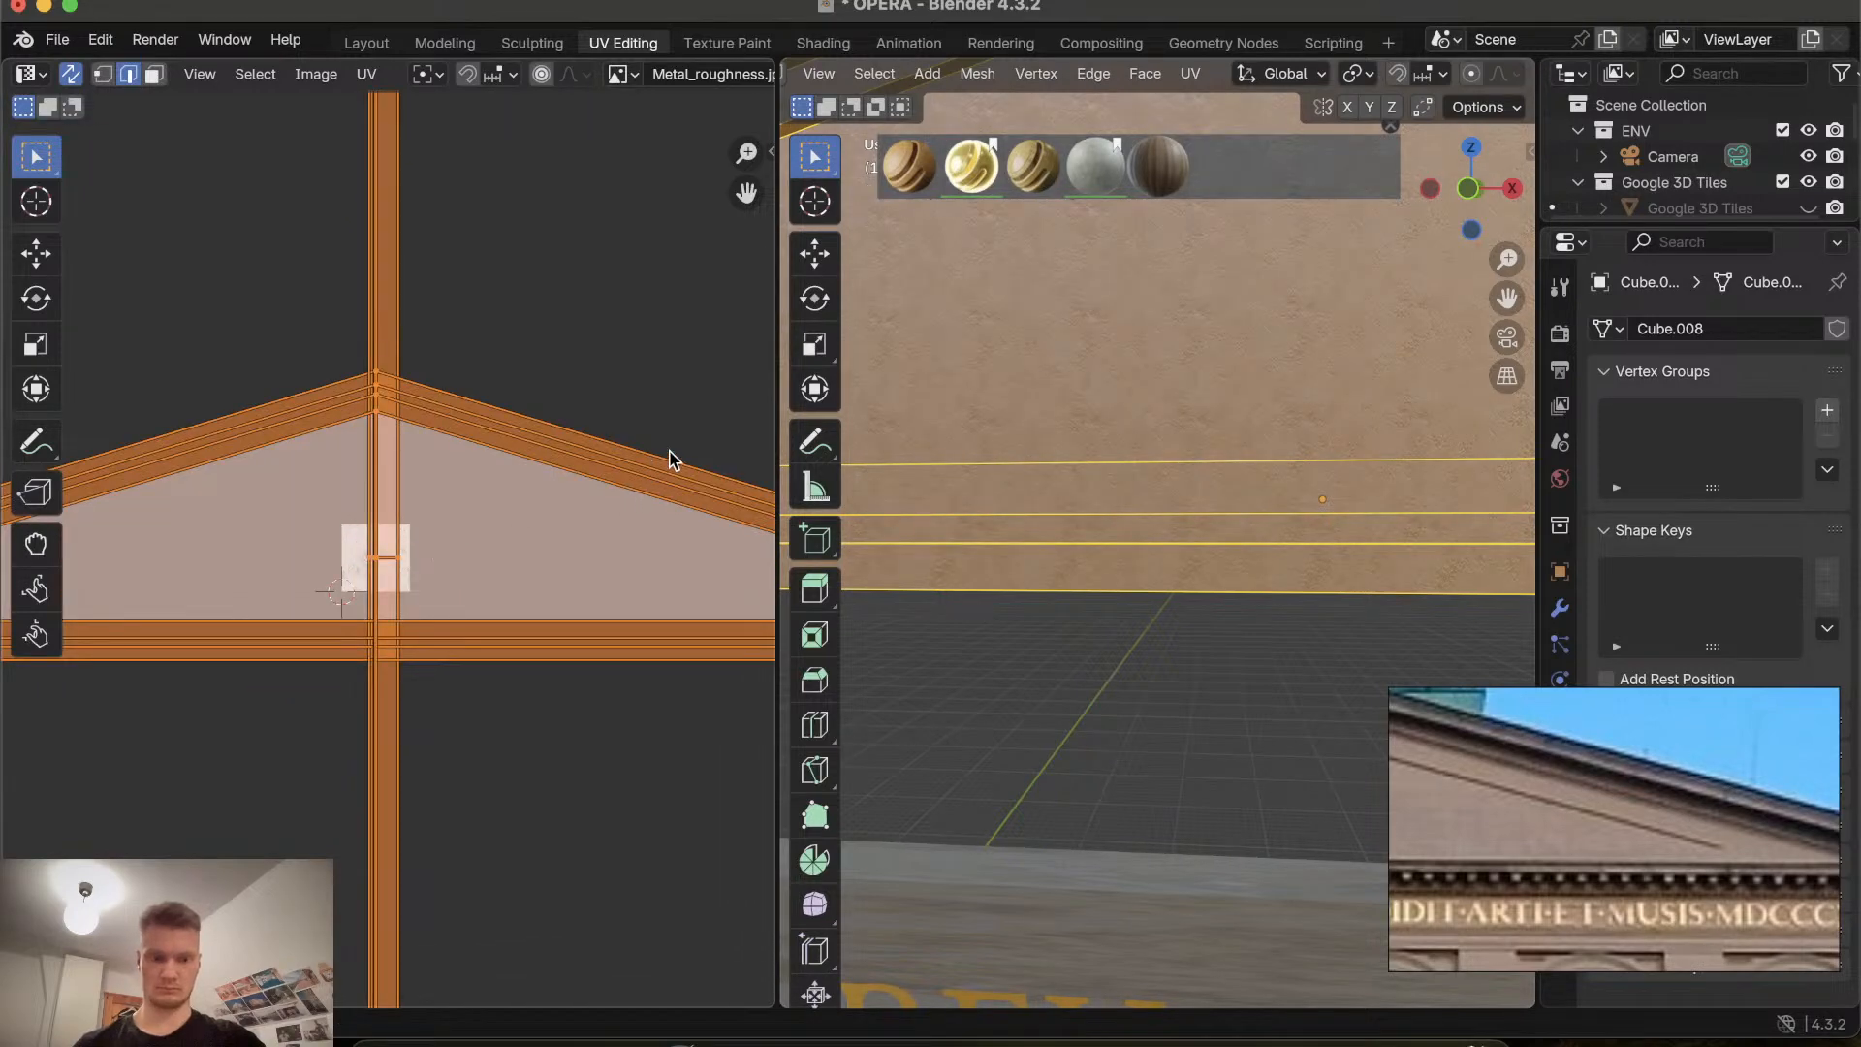
key(s)
click(399, 557)
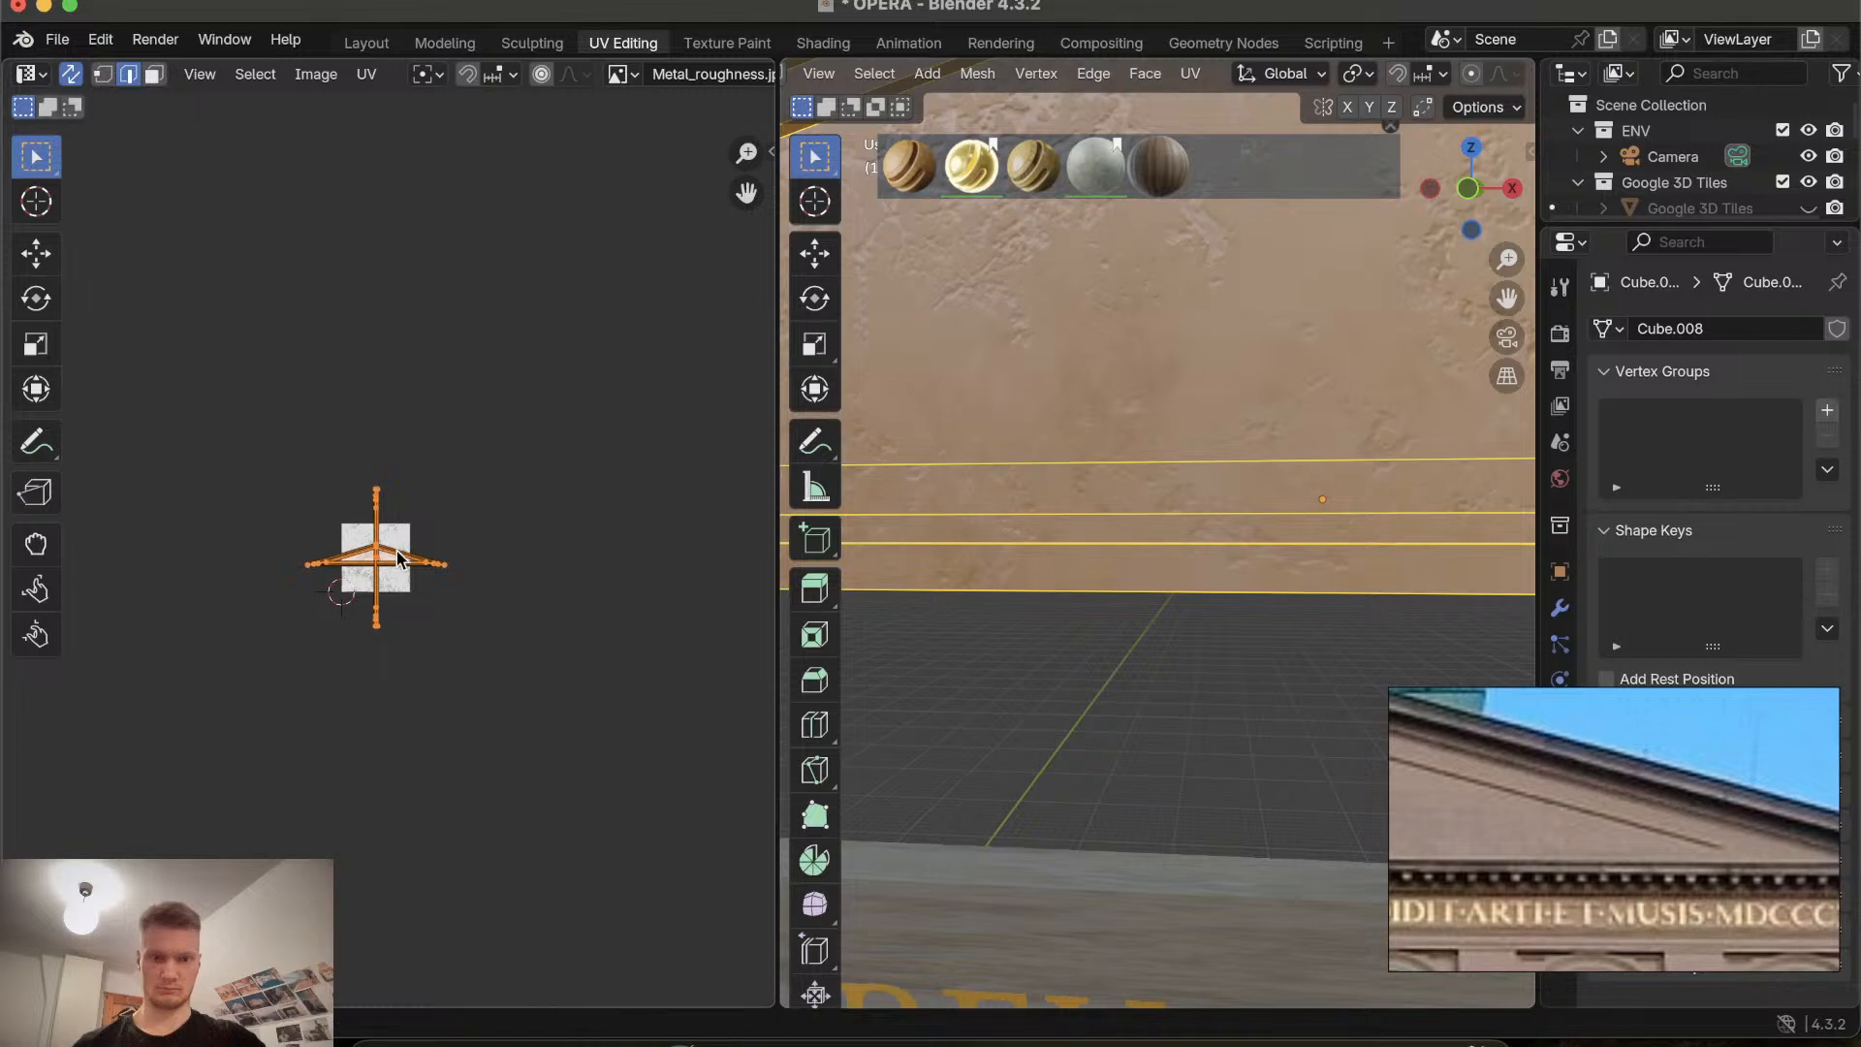
scroll(460, 599, up, 7)
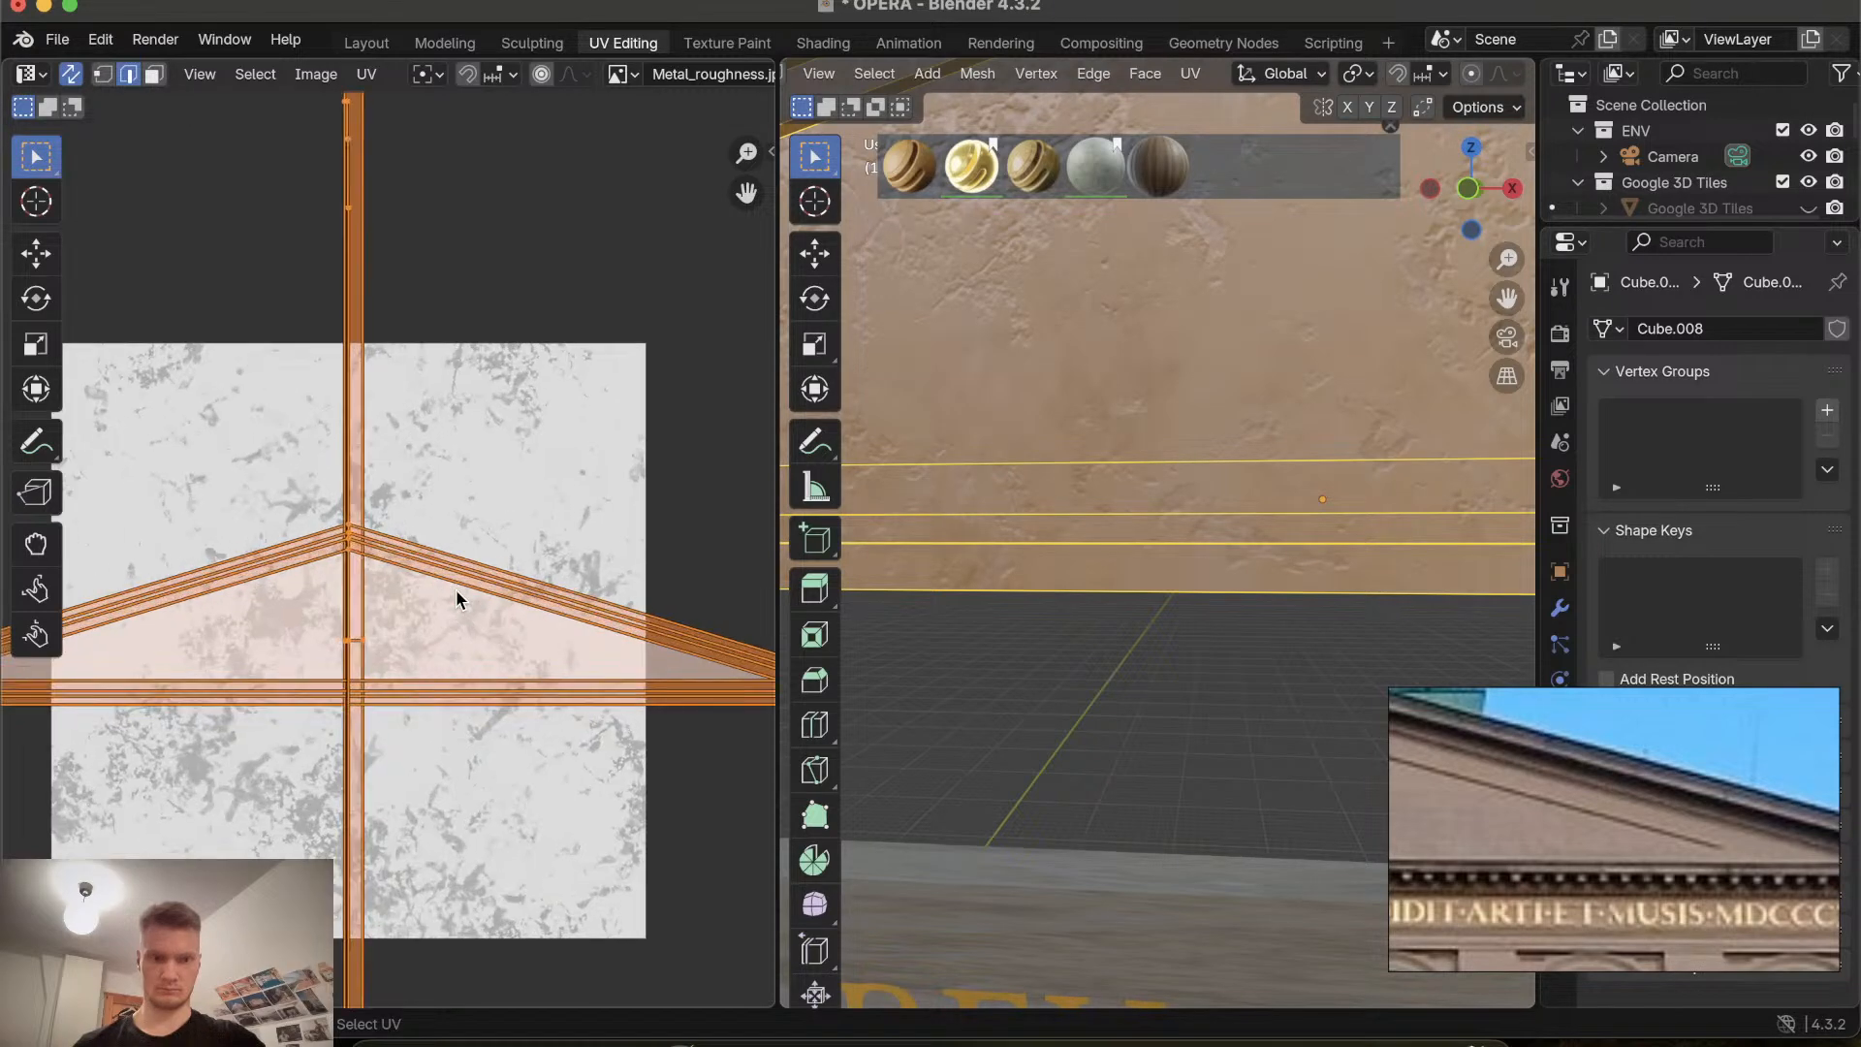
key(s)
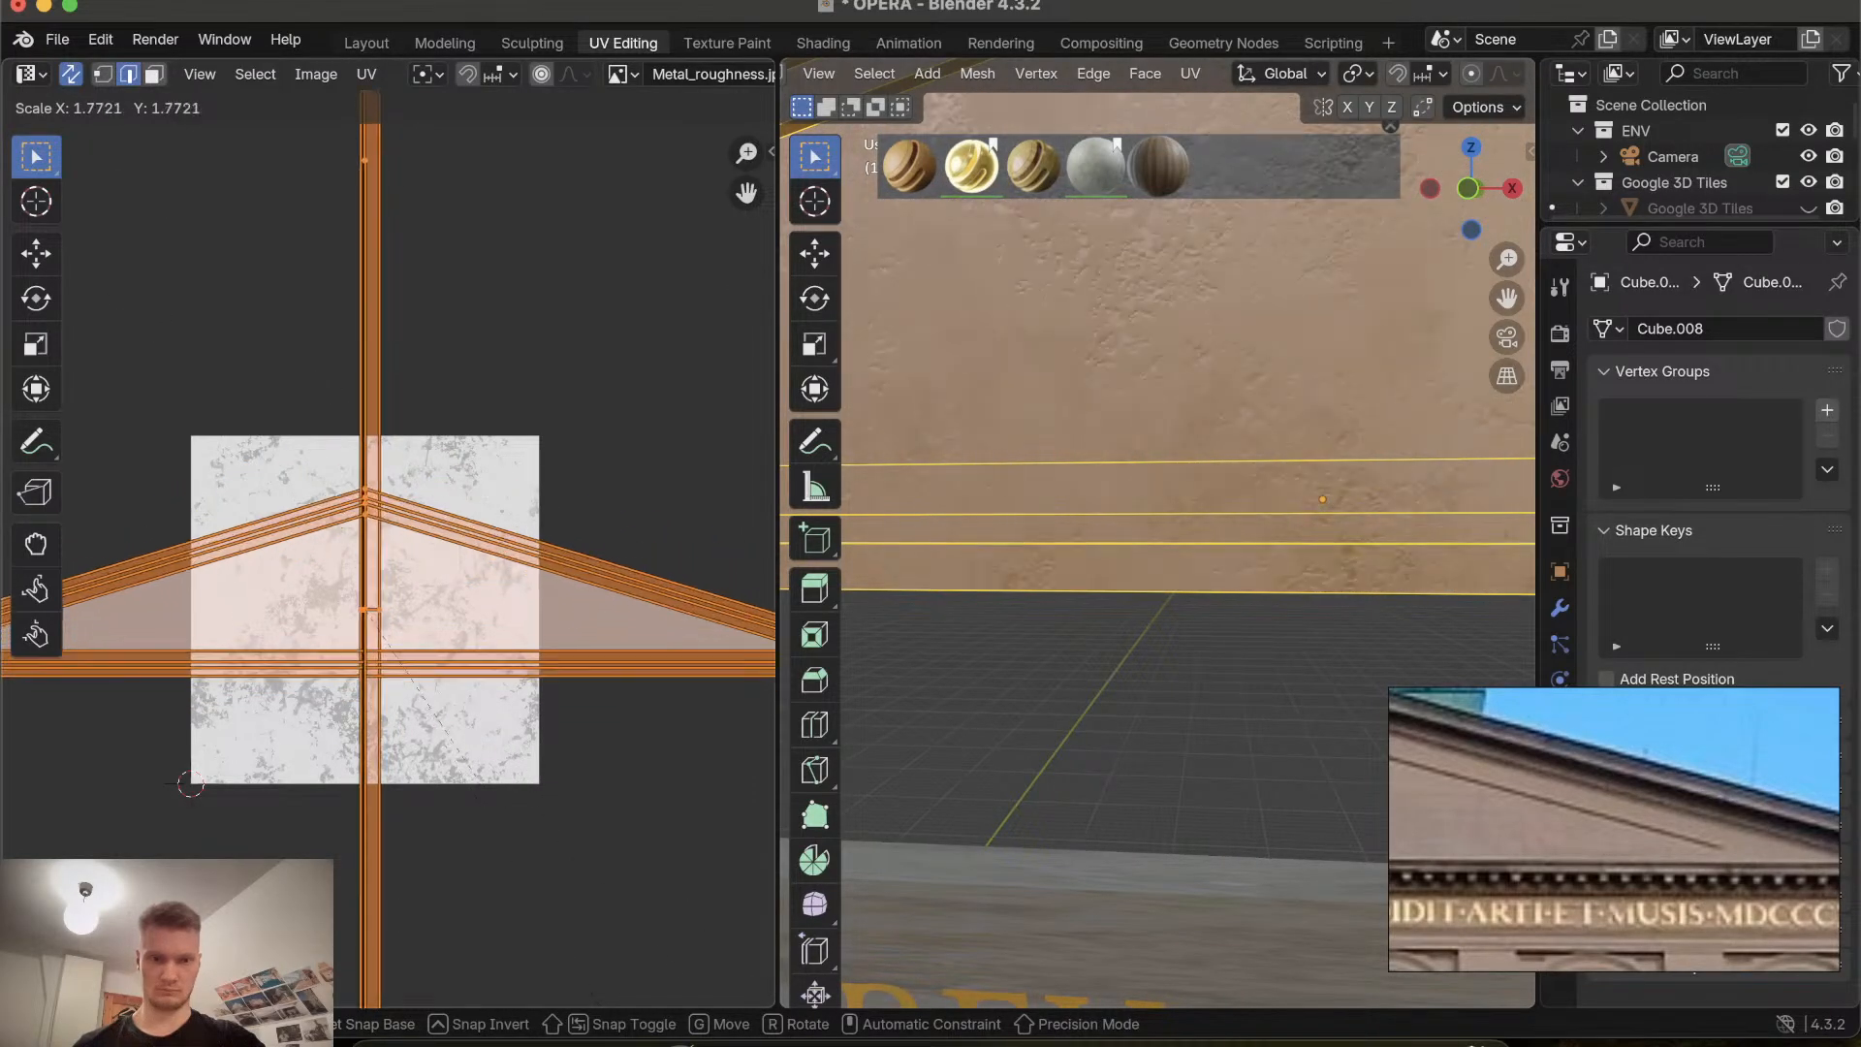
click(36, 358)
Orbit and zoom around the textured gable, back in the Layout workspace, to examine the plaster texture.
ctrl+scroll(1030, 431, down, 10)
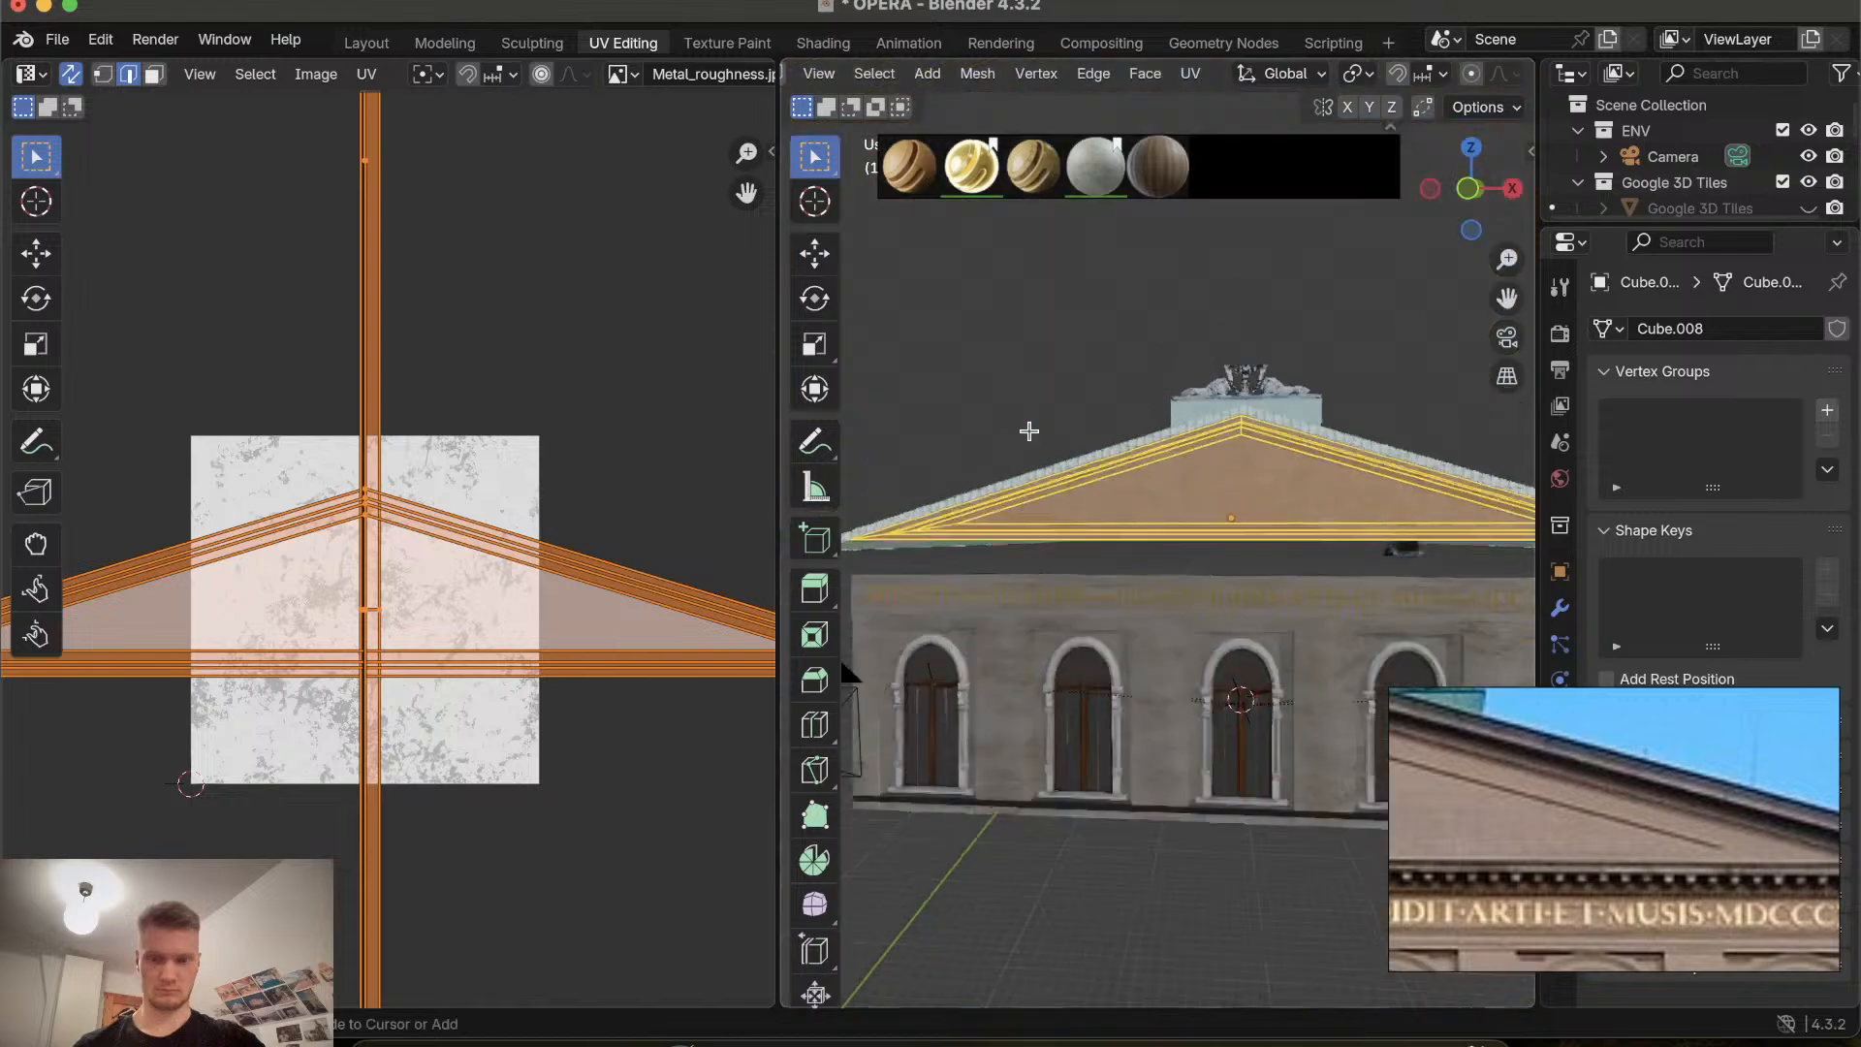
ctrl+scroll(1030, 431, up, 14)
ctrl+scroll(1029, 431, down, 10)
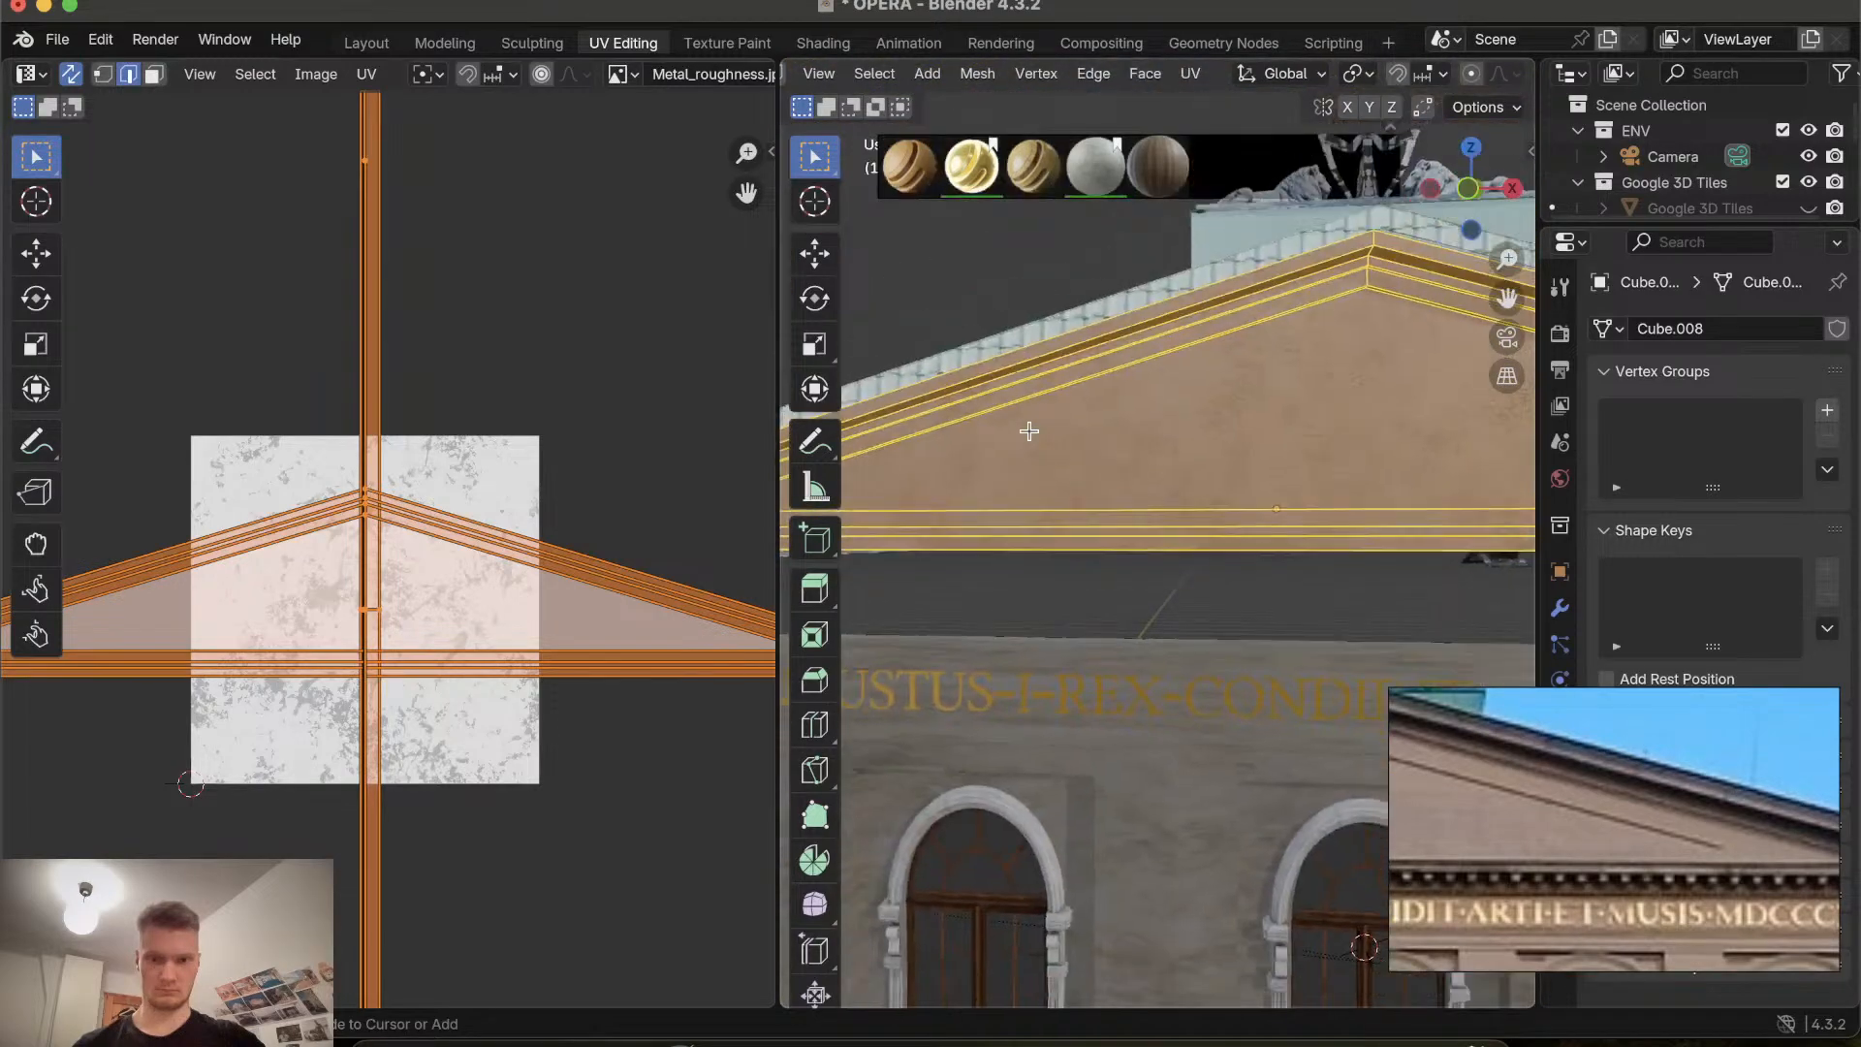
click(1014, 290)
ctrl+scroll(1003, 346, down, 6)
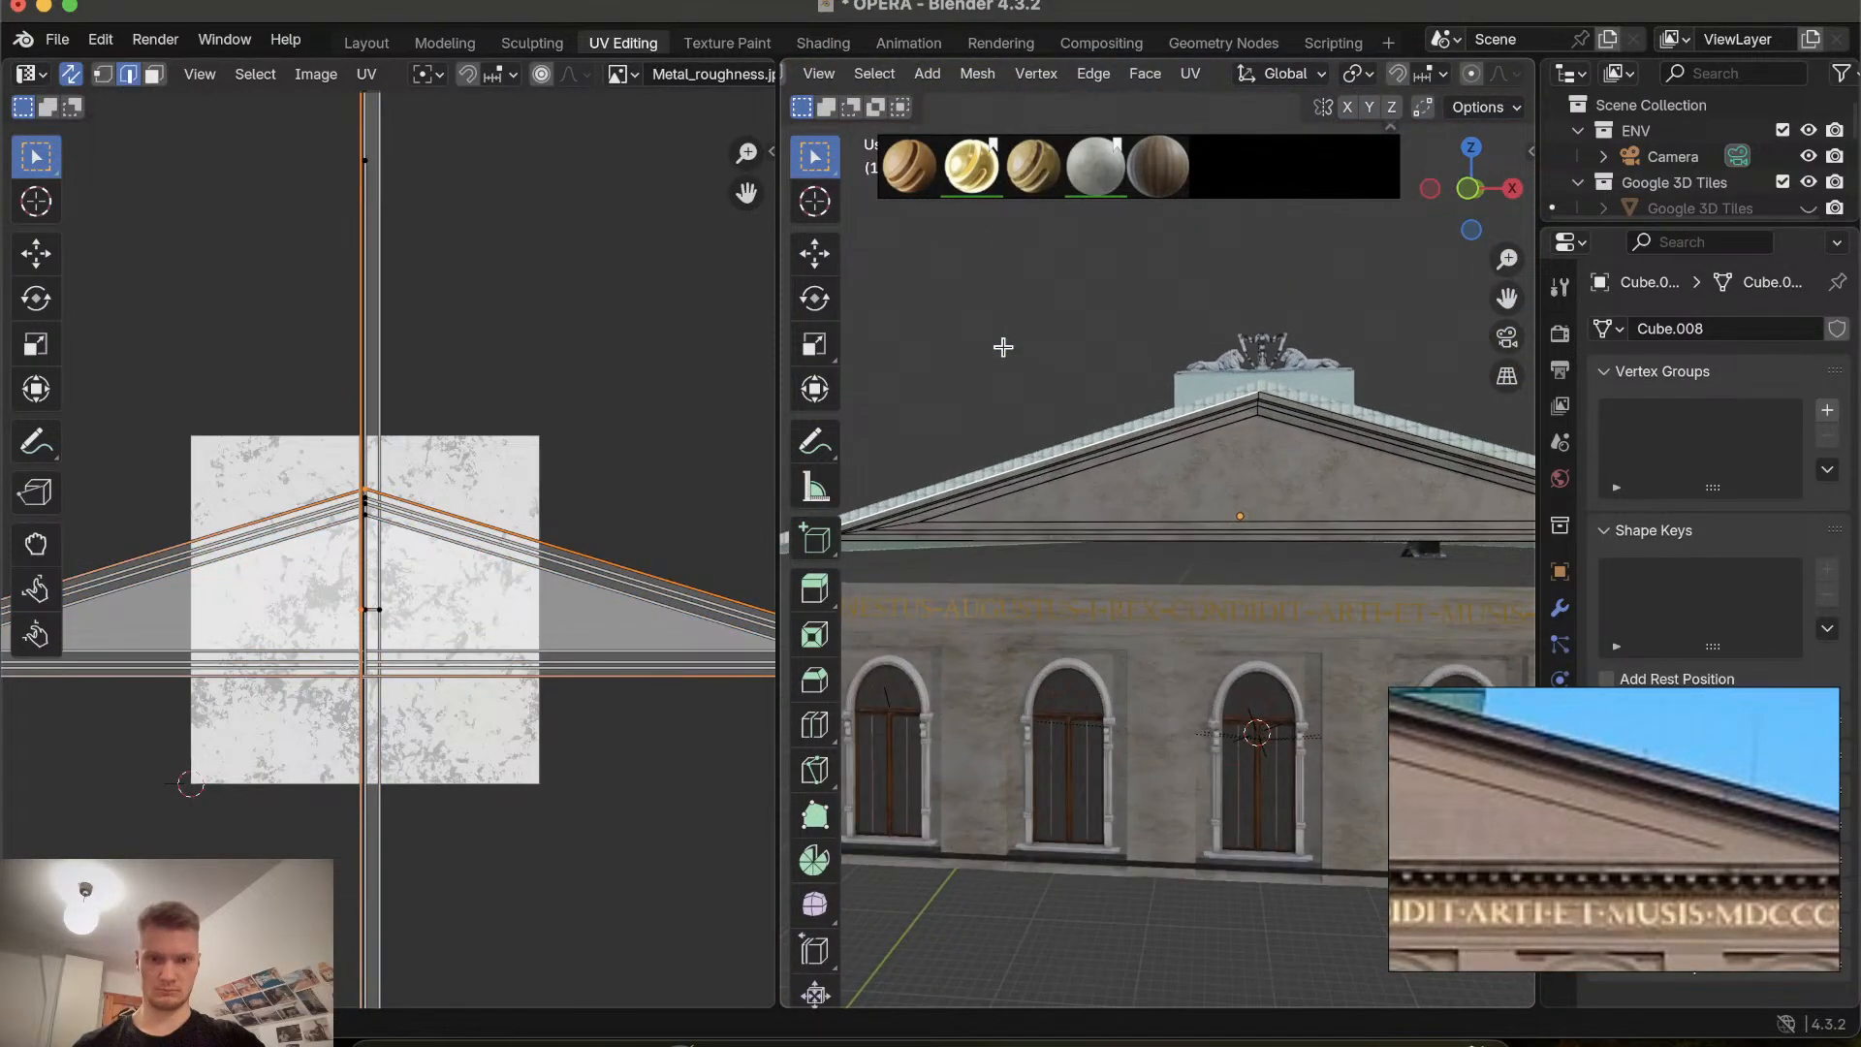
scroll(1091, 525, right, 10)
scroll(1091, 525, left, 6)
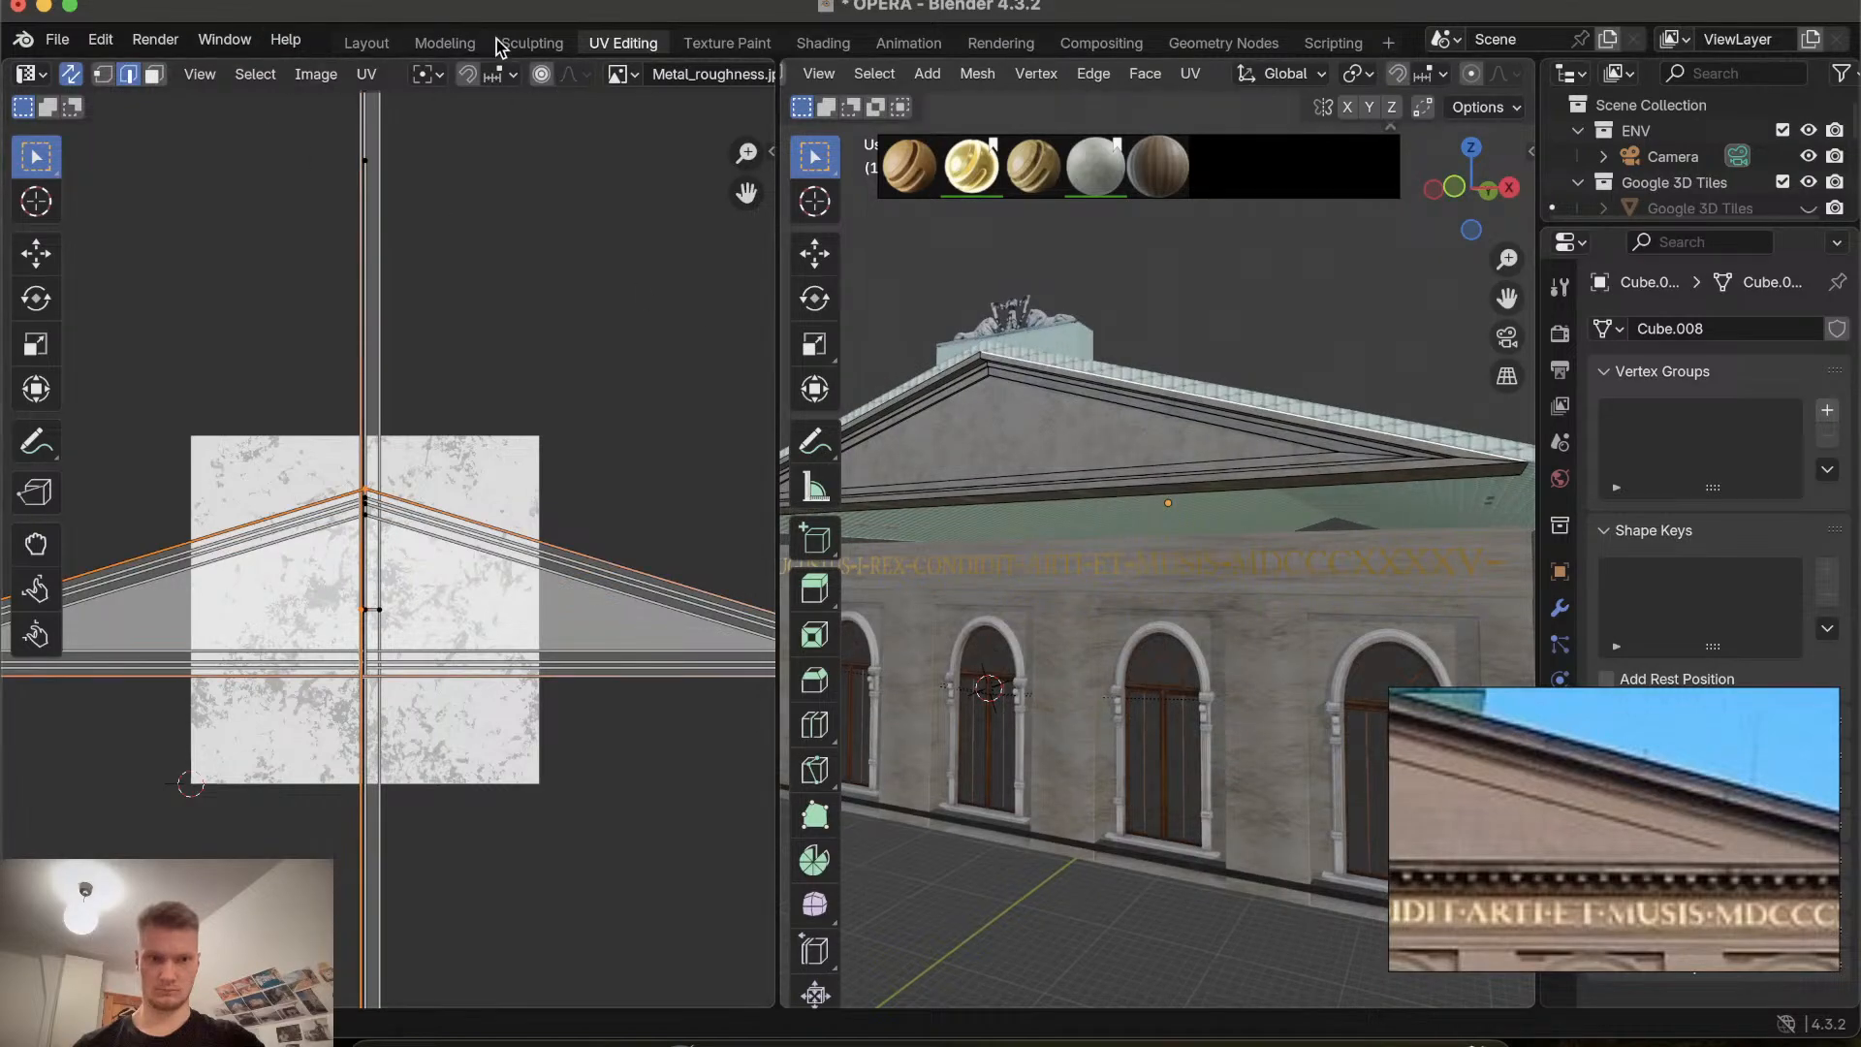
click(367, 45)
click(68, 6)
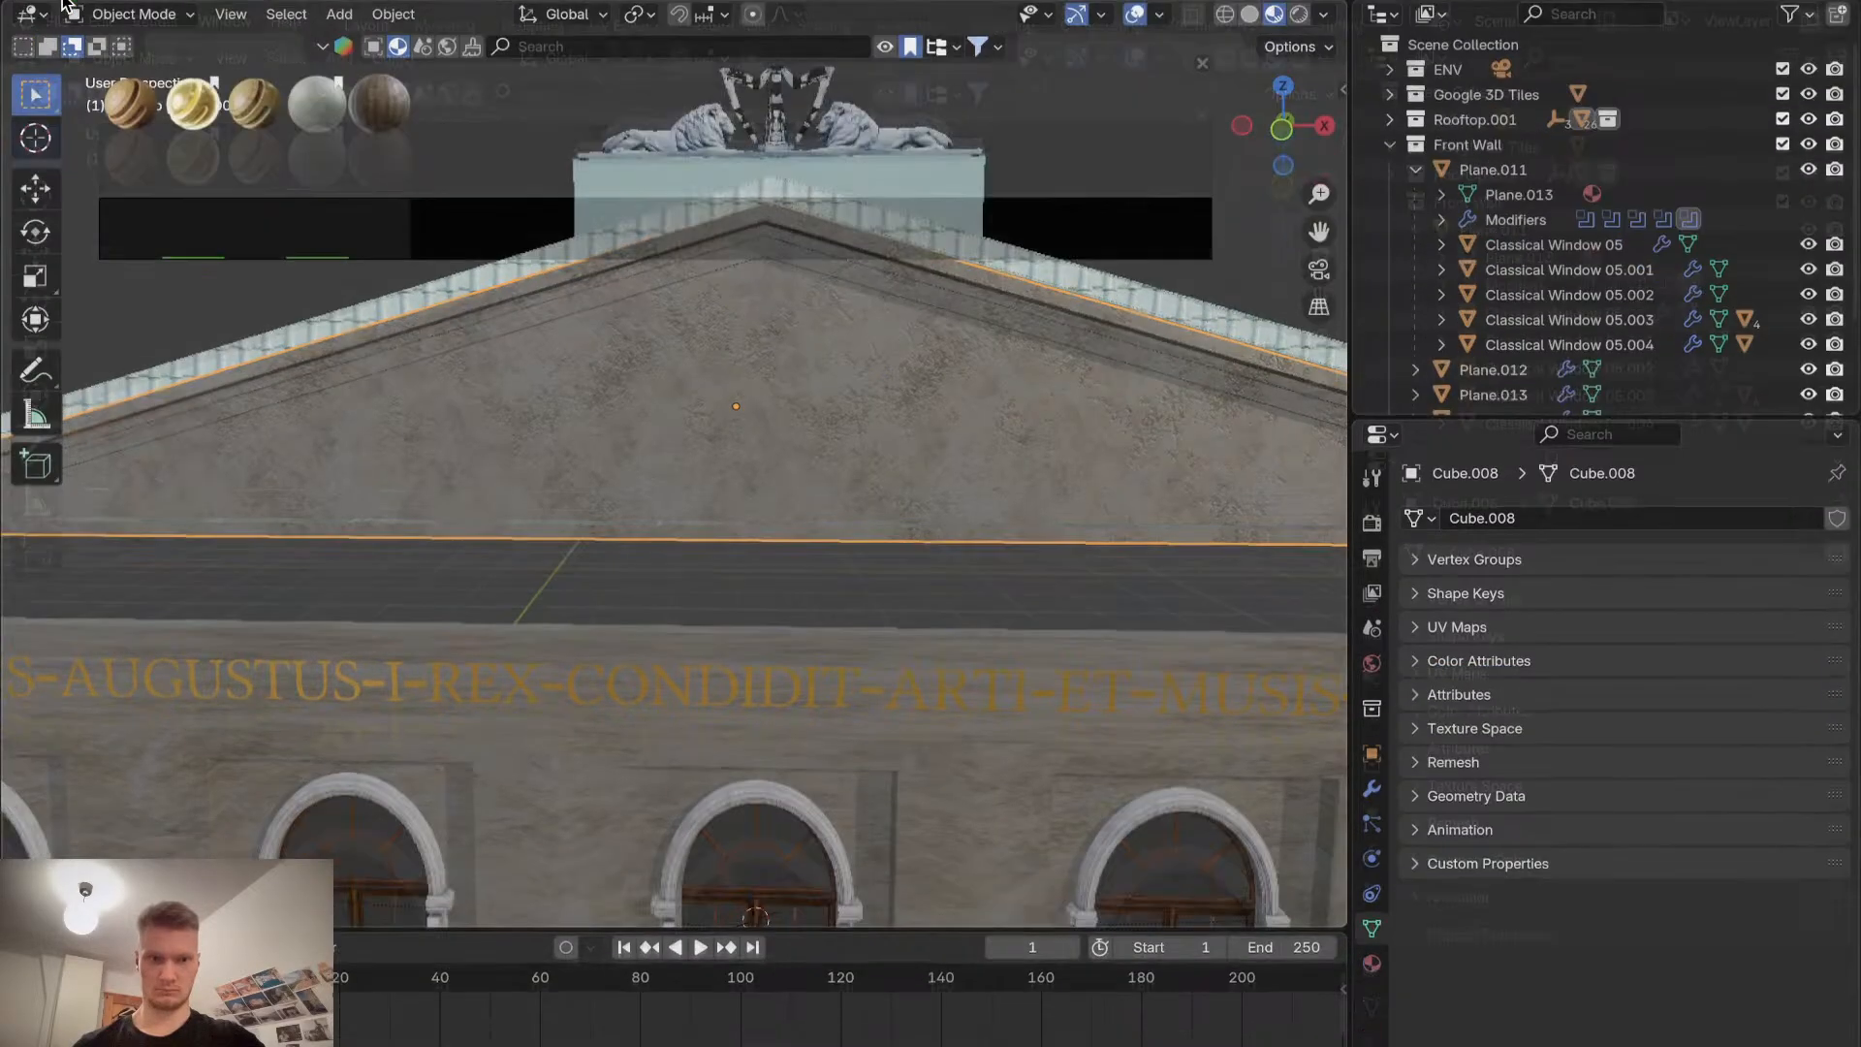
scroll(574, 434, right, 5)
scroll(573, 433, right, 5)
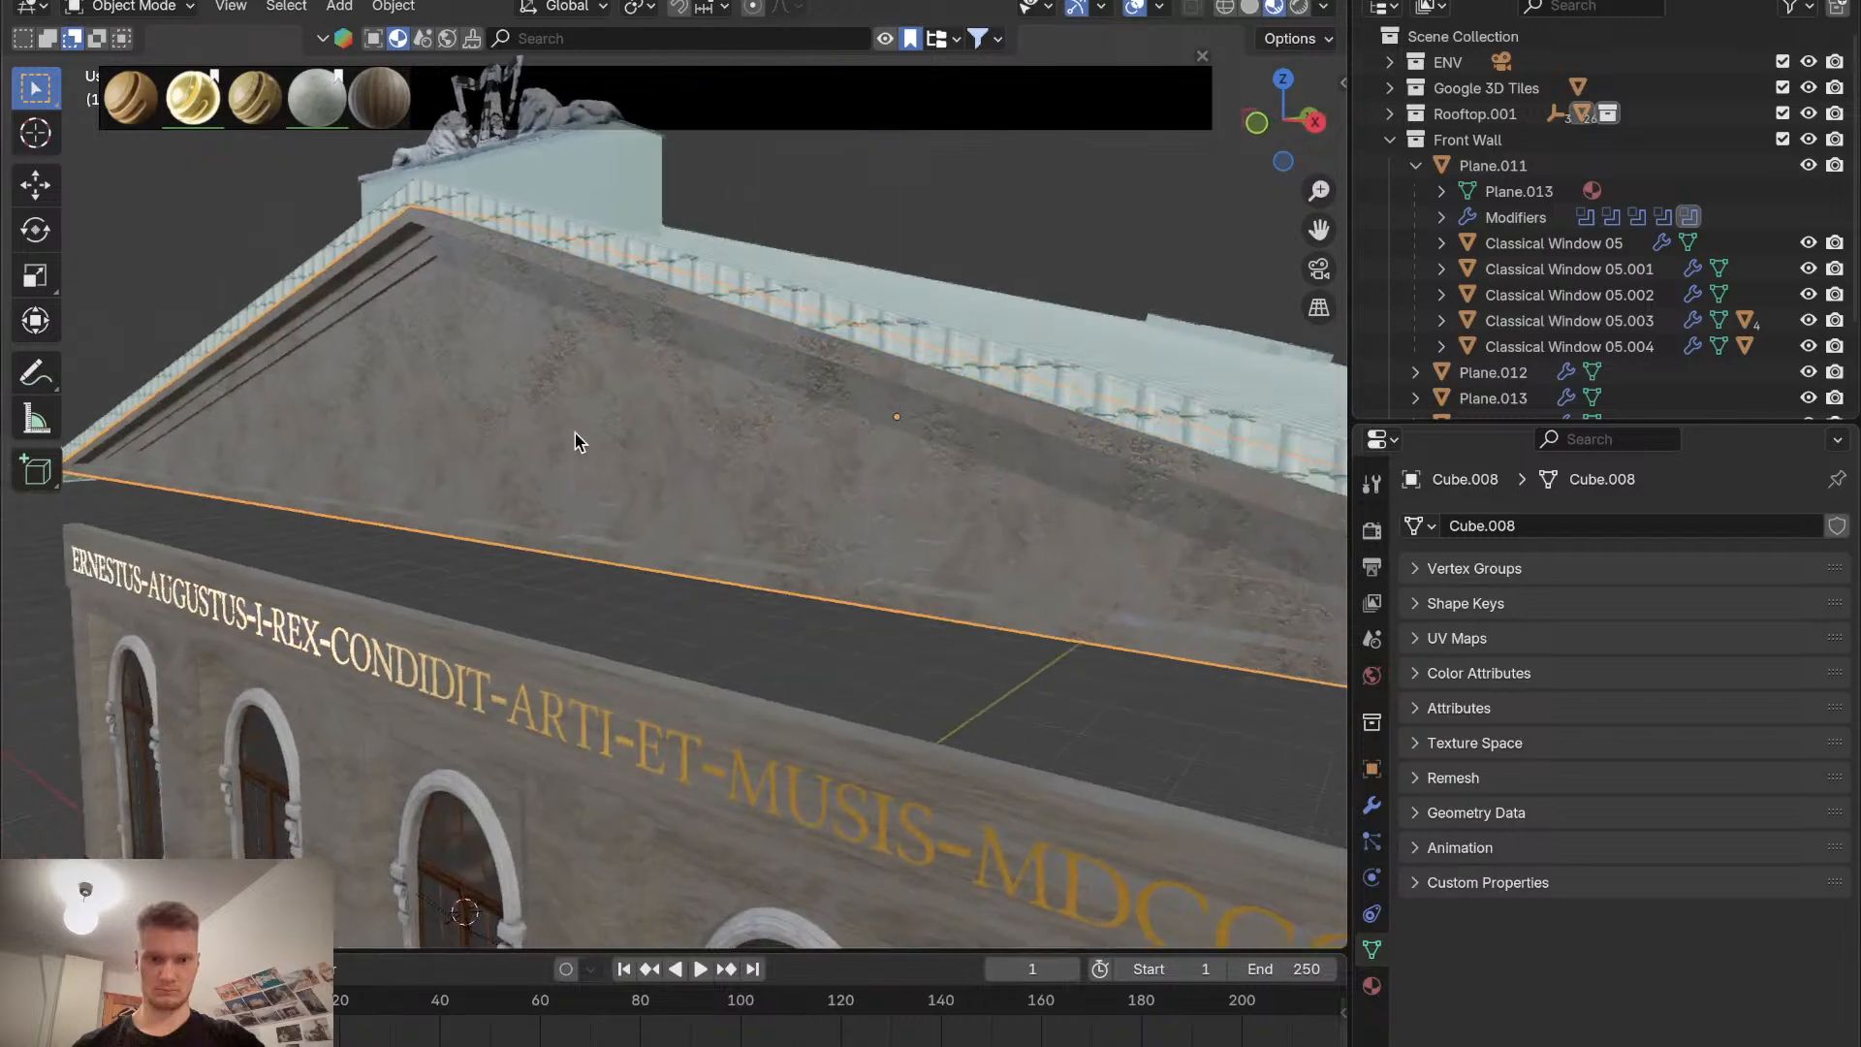
scroll(573, 433, down, 4)
scroll(574, 434, left, 10)
scroll(573, 433, right, 5)
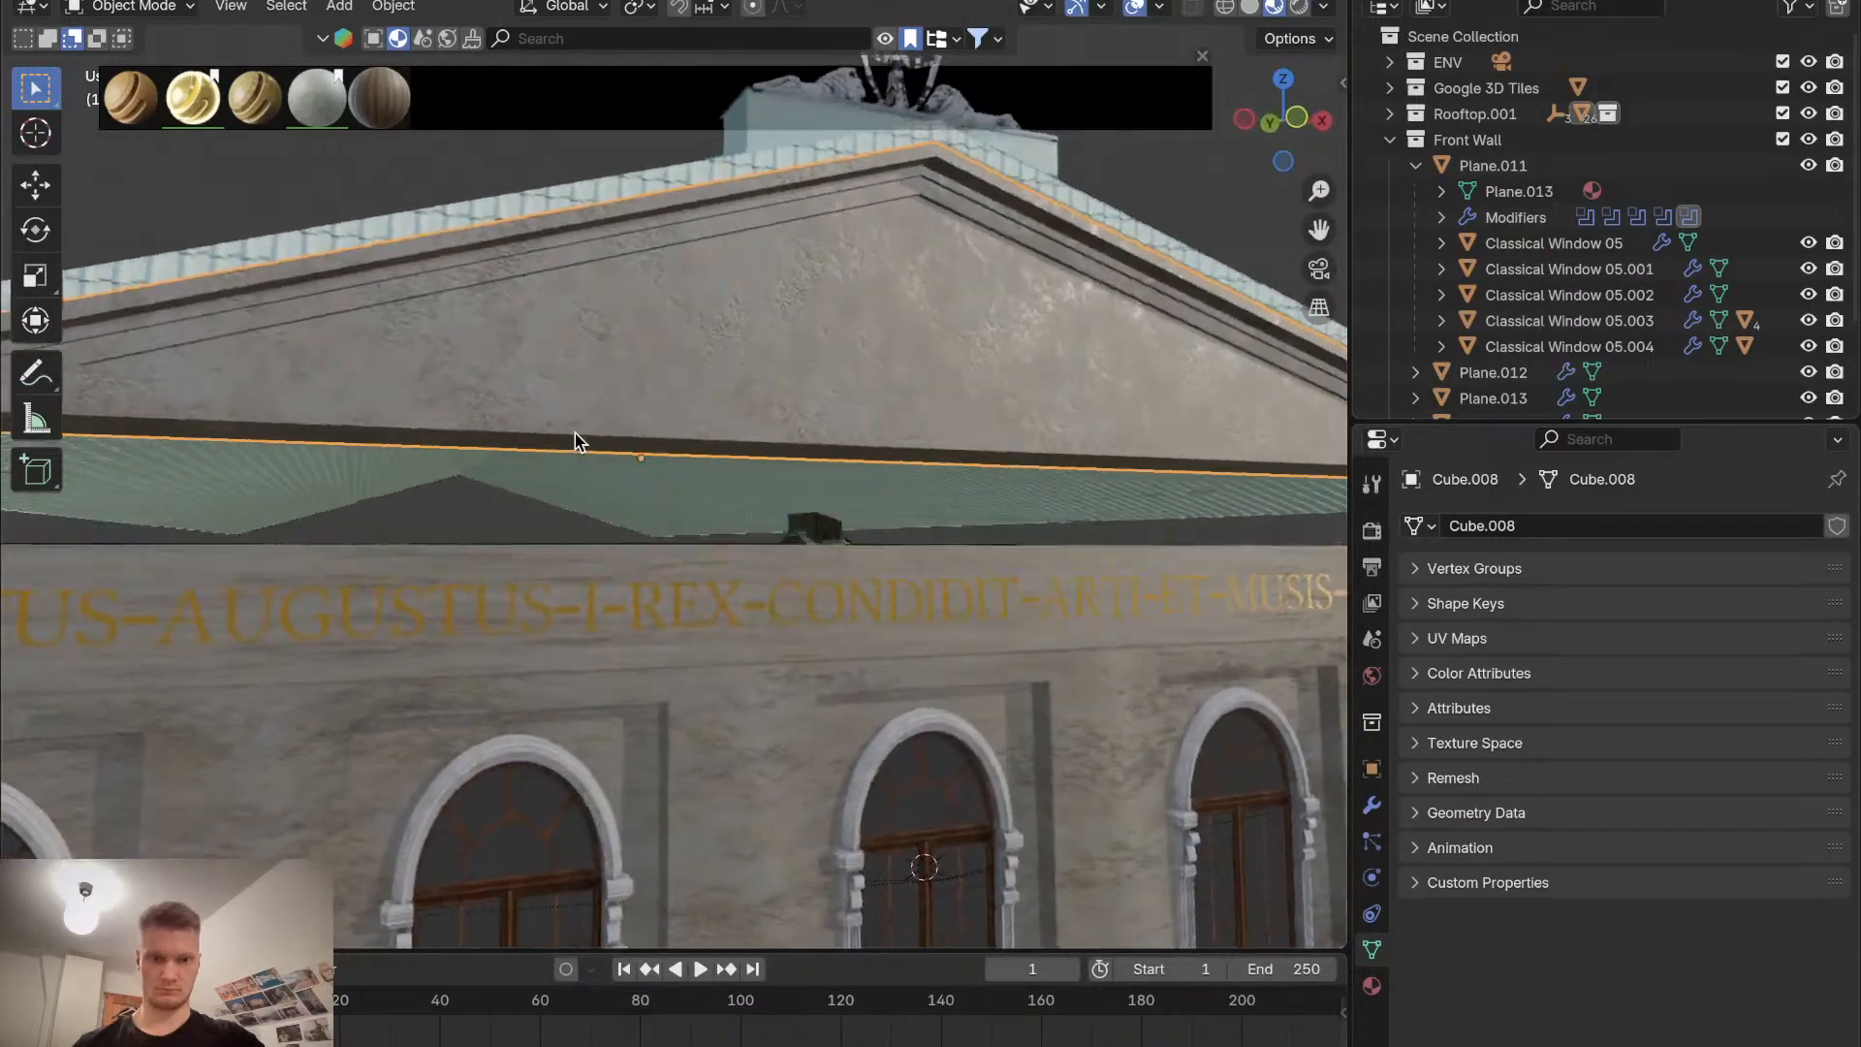
Orbit and zoom around the gable and facade, from close-ups of the cornice and windows to distant views, inspecting the texturing.
scroll(573, 433, up, 4)
scroll(573, 433, right, 4)
scroll(574, 433, down, 4)
scroll(574, 433, right, 3)
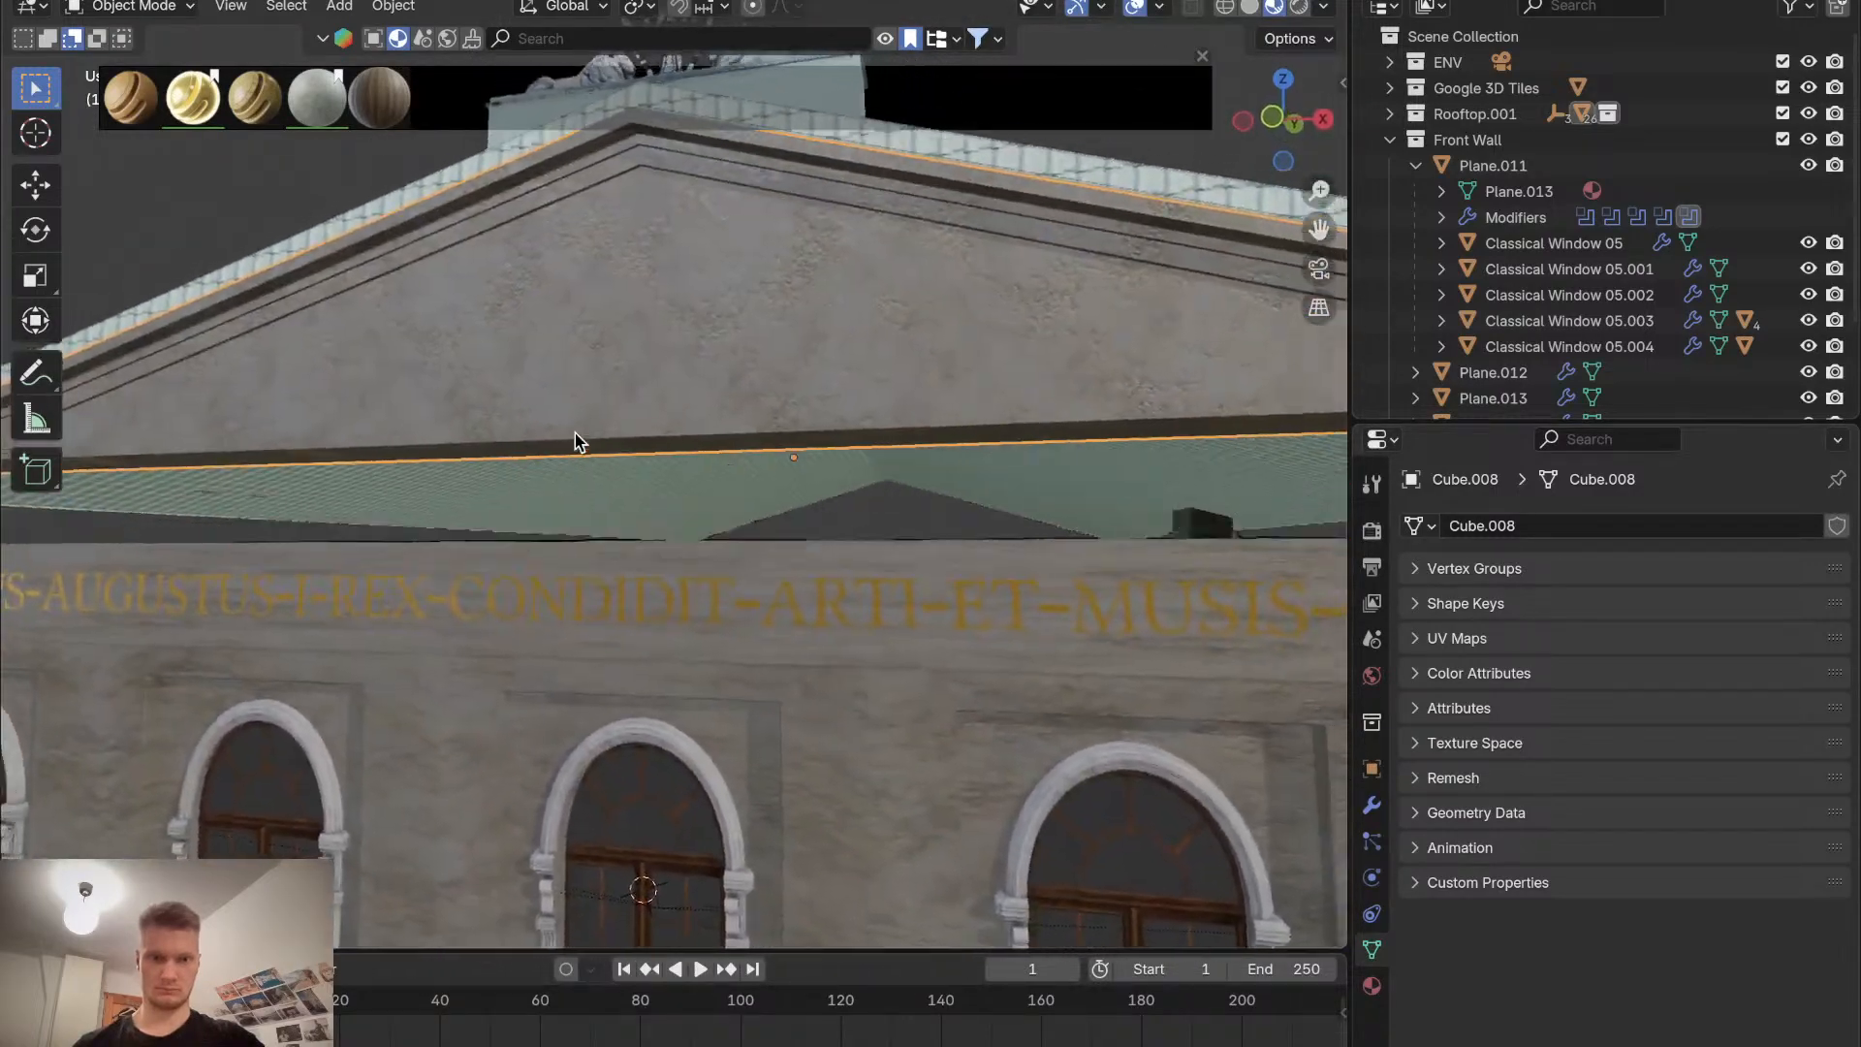
scroll(550, 391, right, 3)
scroll(551, 392, up, 2)
scroll(550, 402, down, 10)
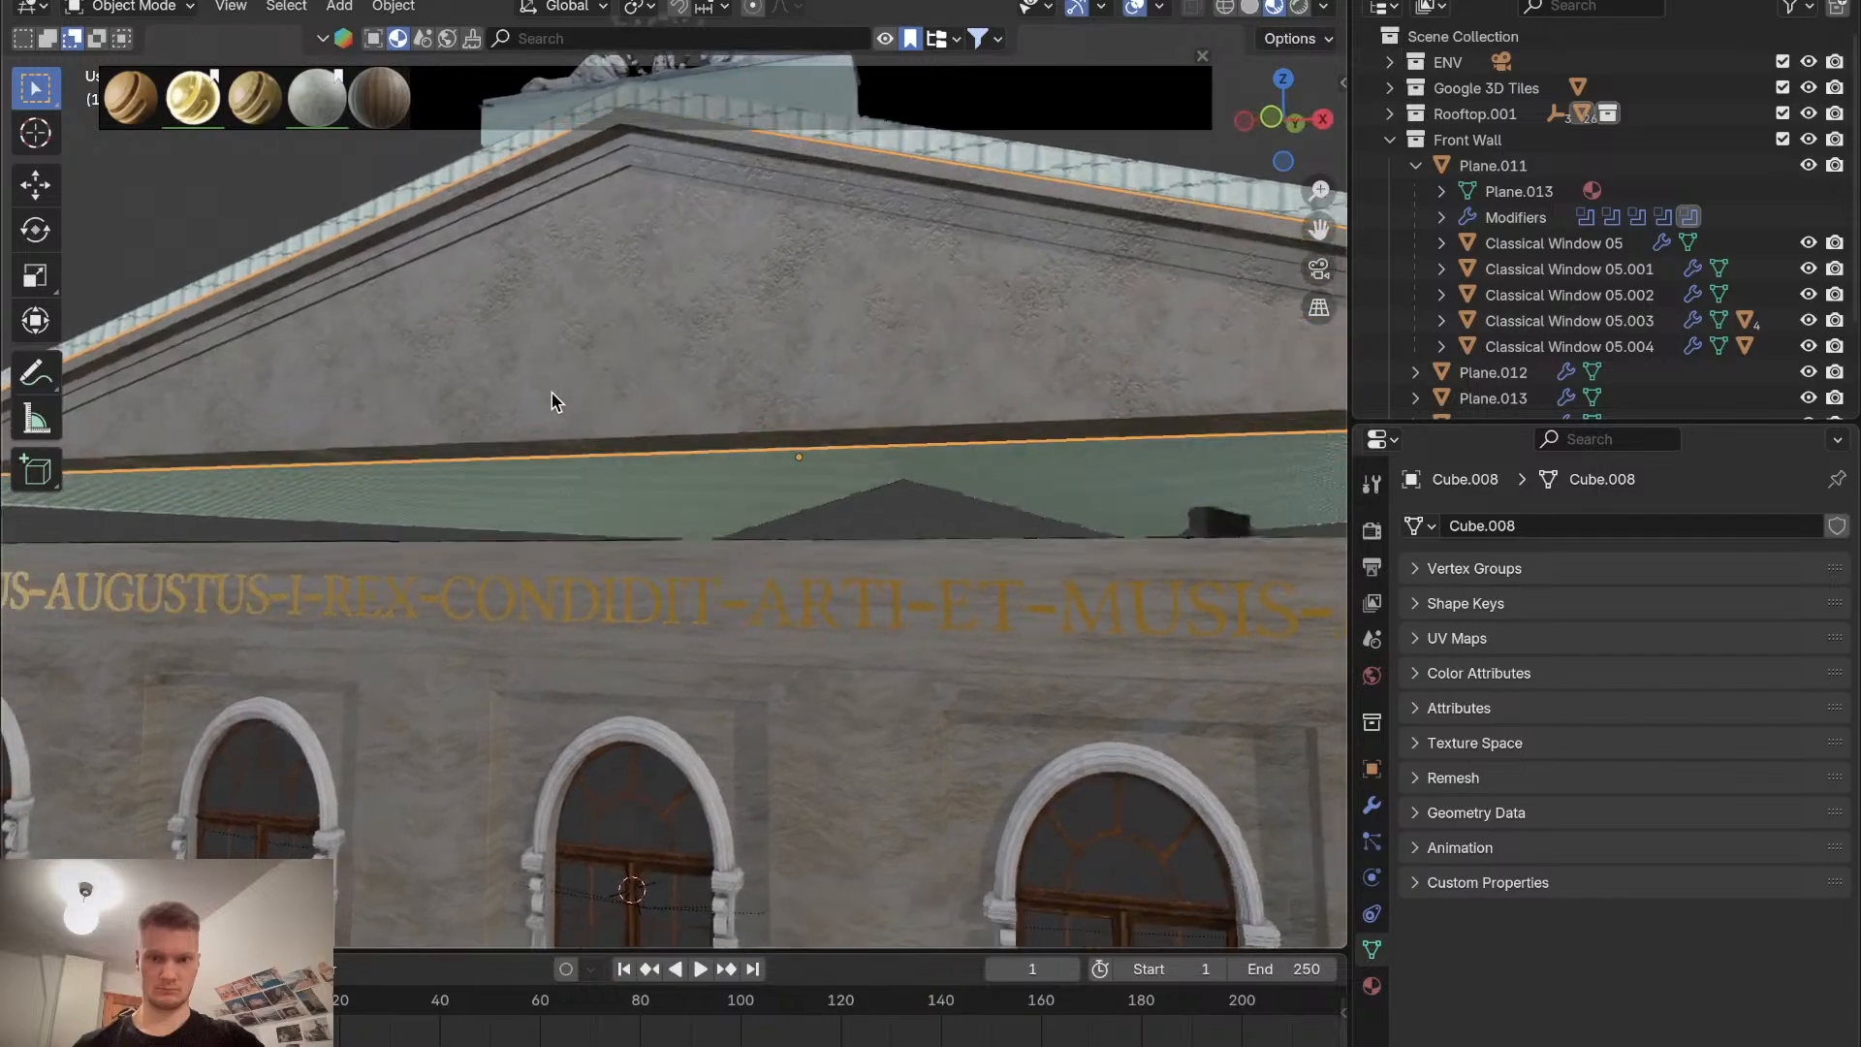
scroll(550, 401, up, 8)
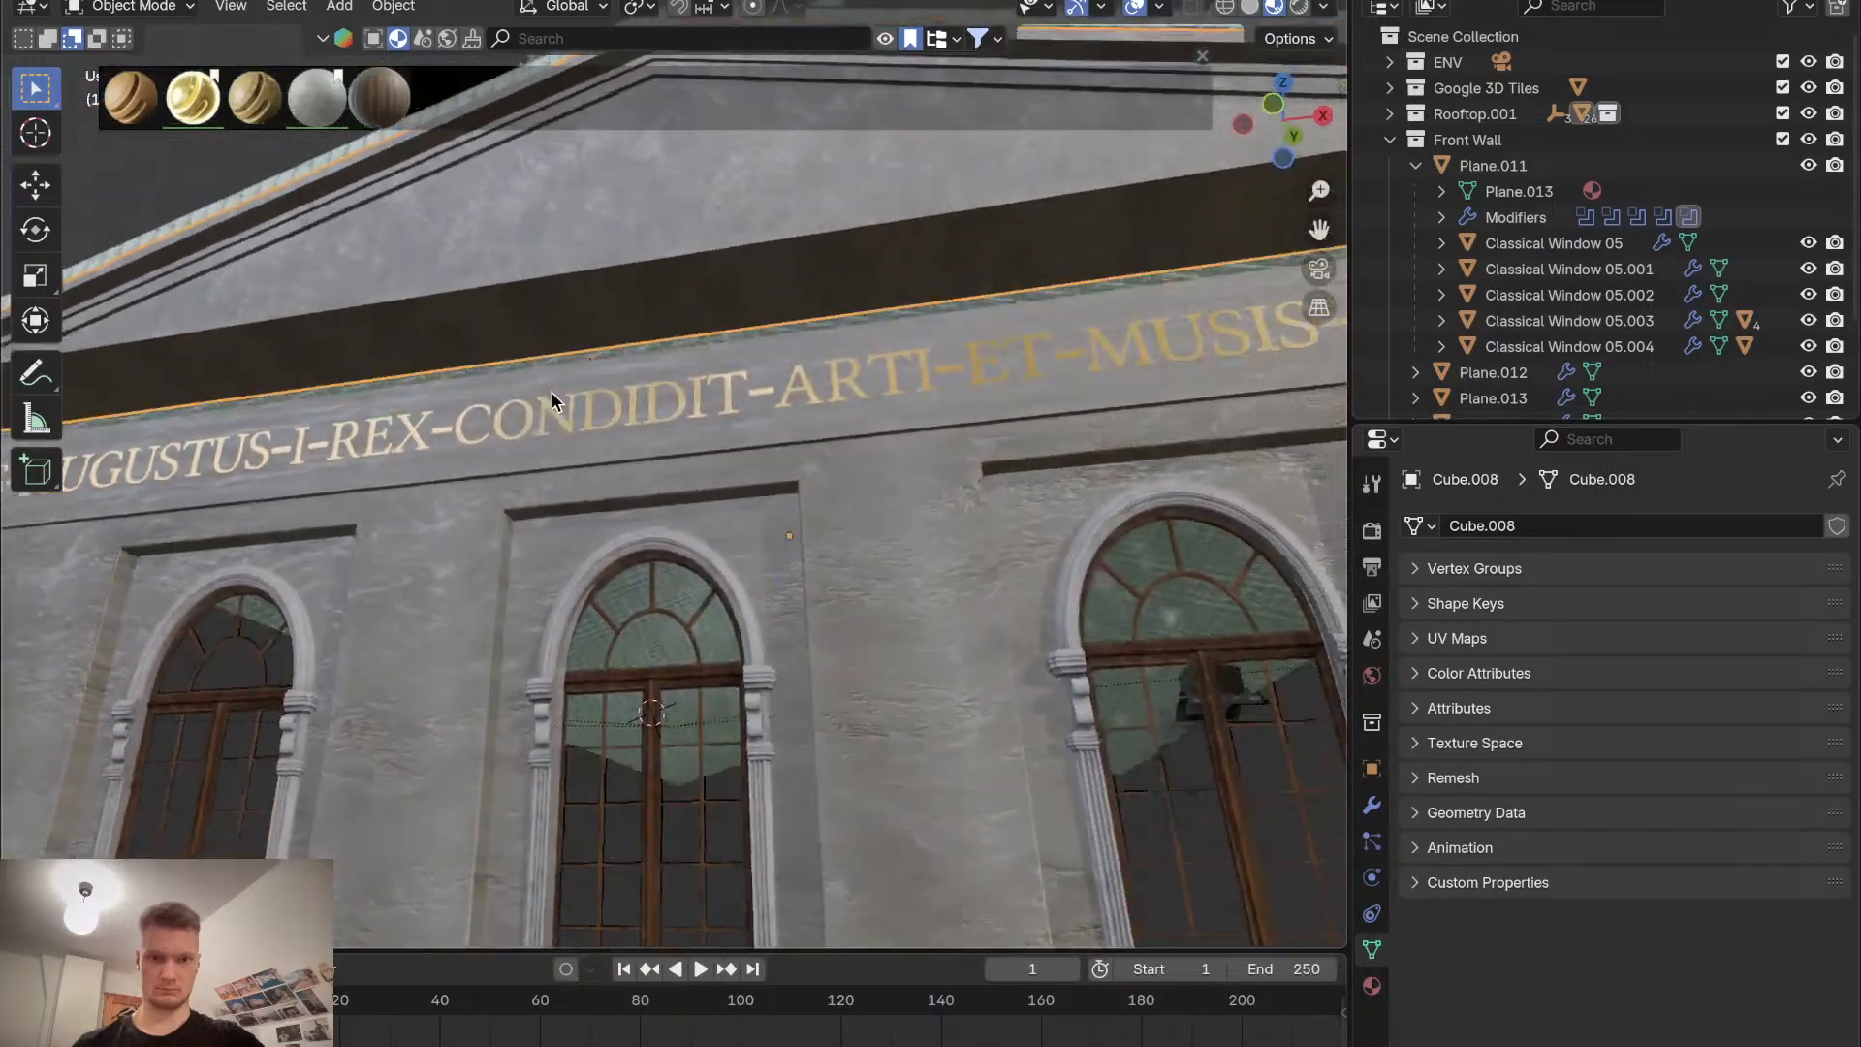
scroll(551, 401, down, 10)
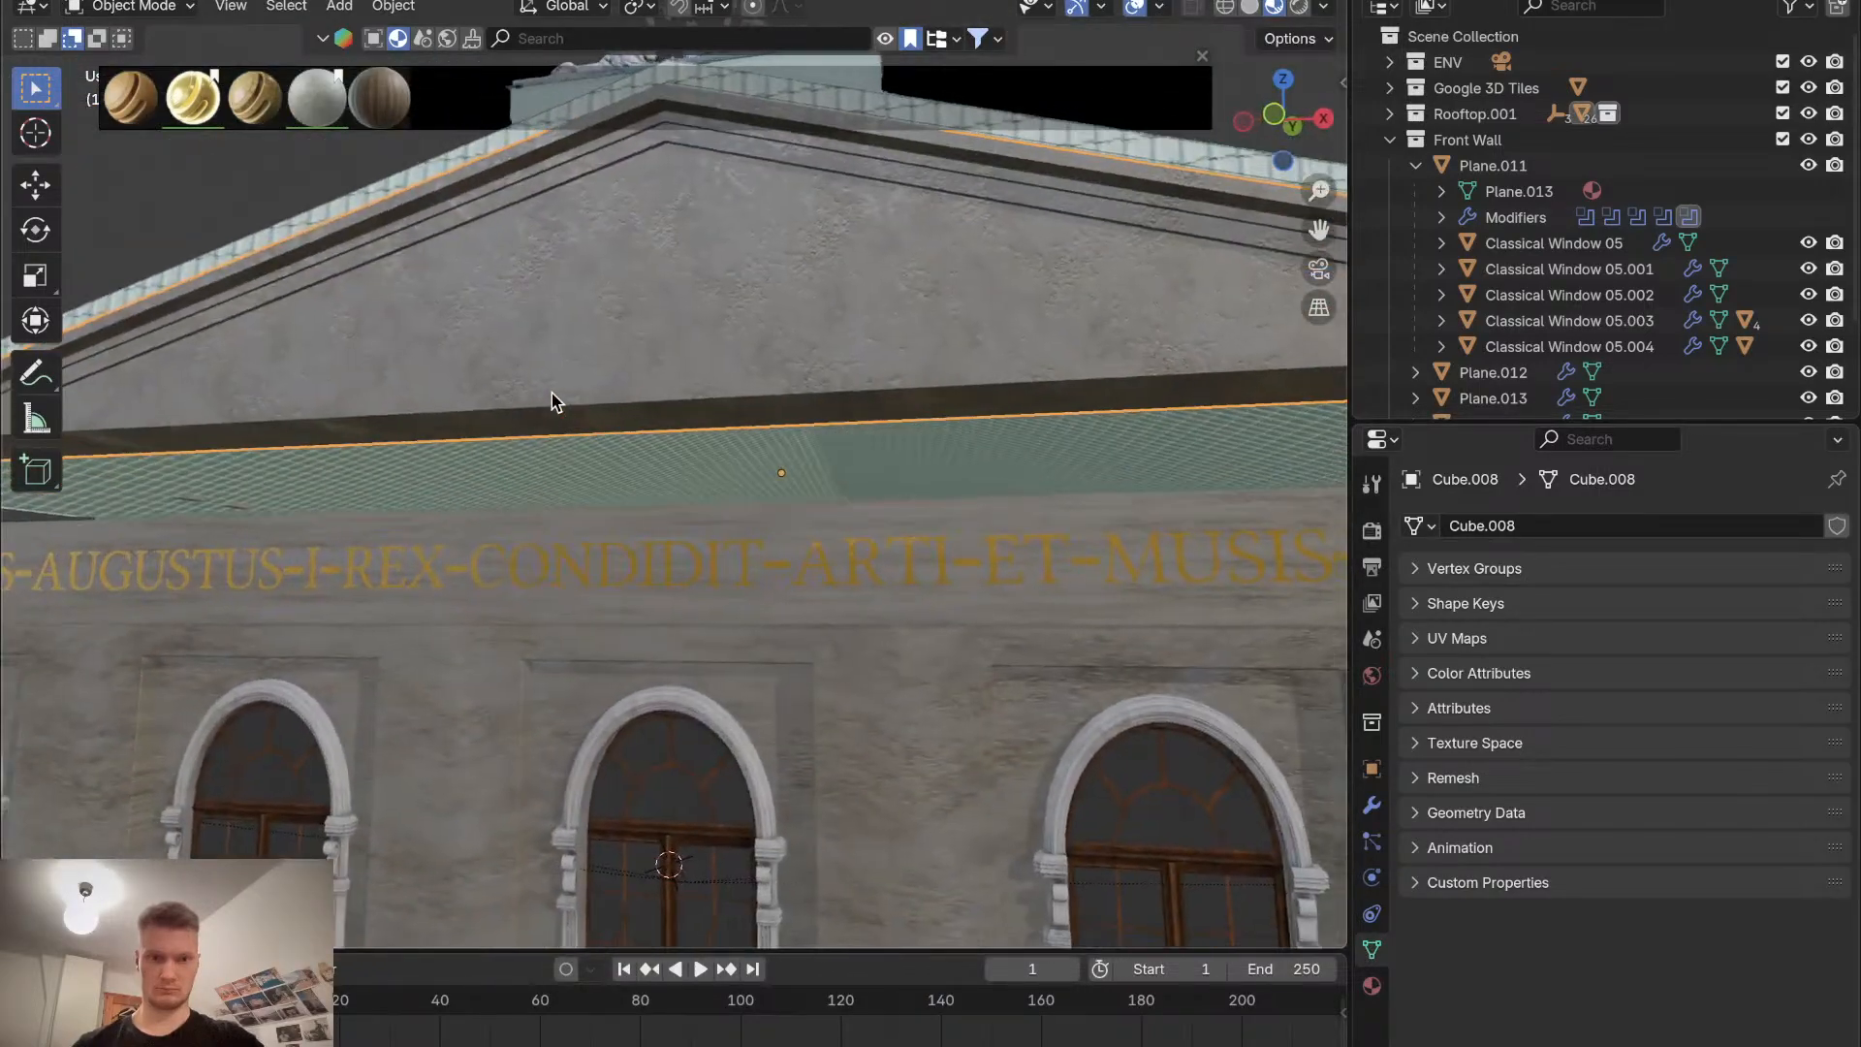
scroll(550, 392, left, 10)
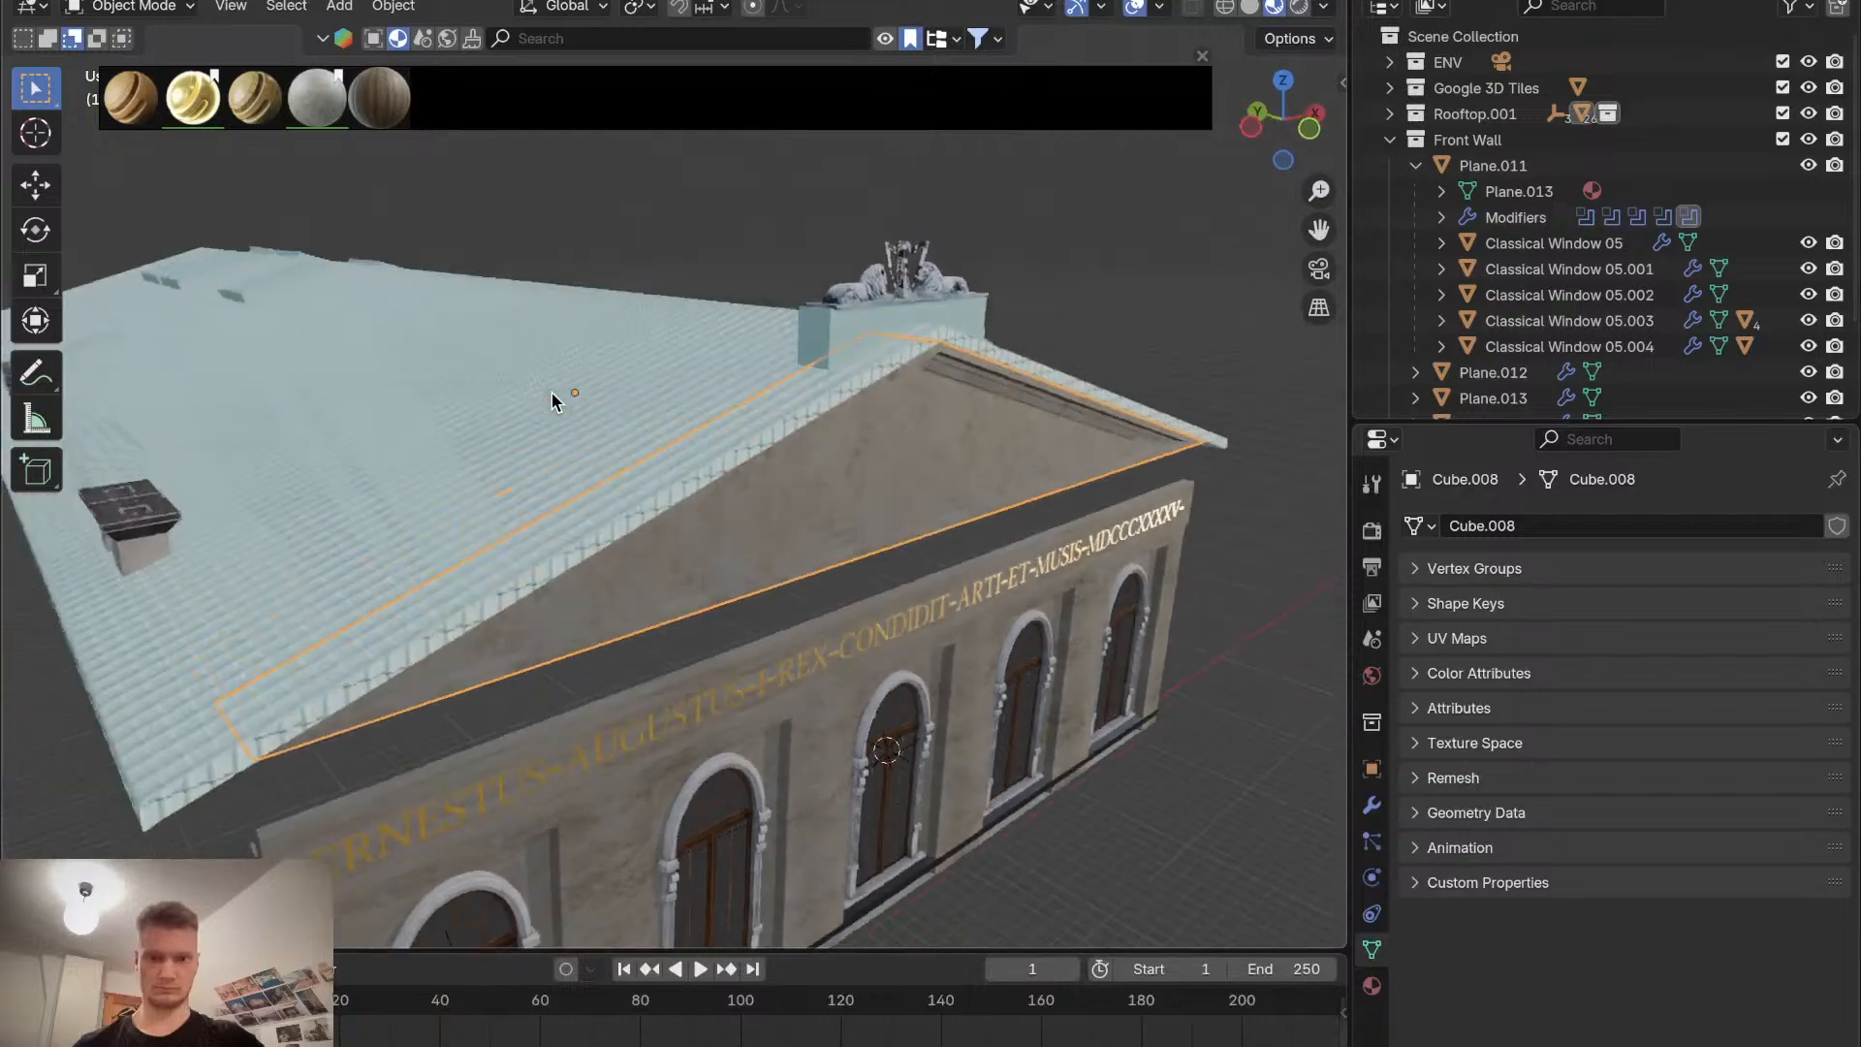
scroll(551, 392, right, 10)
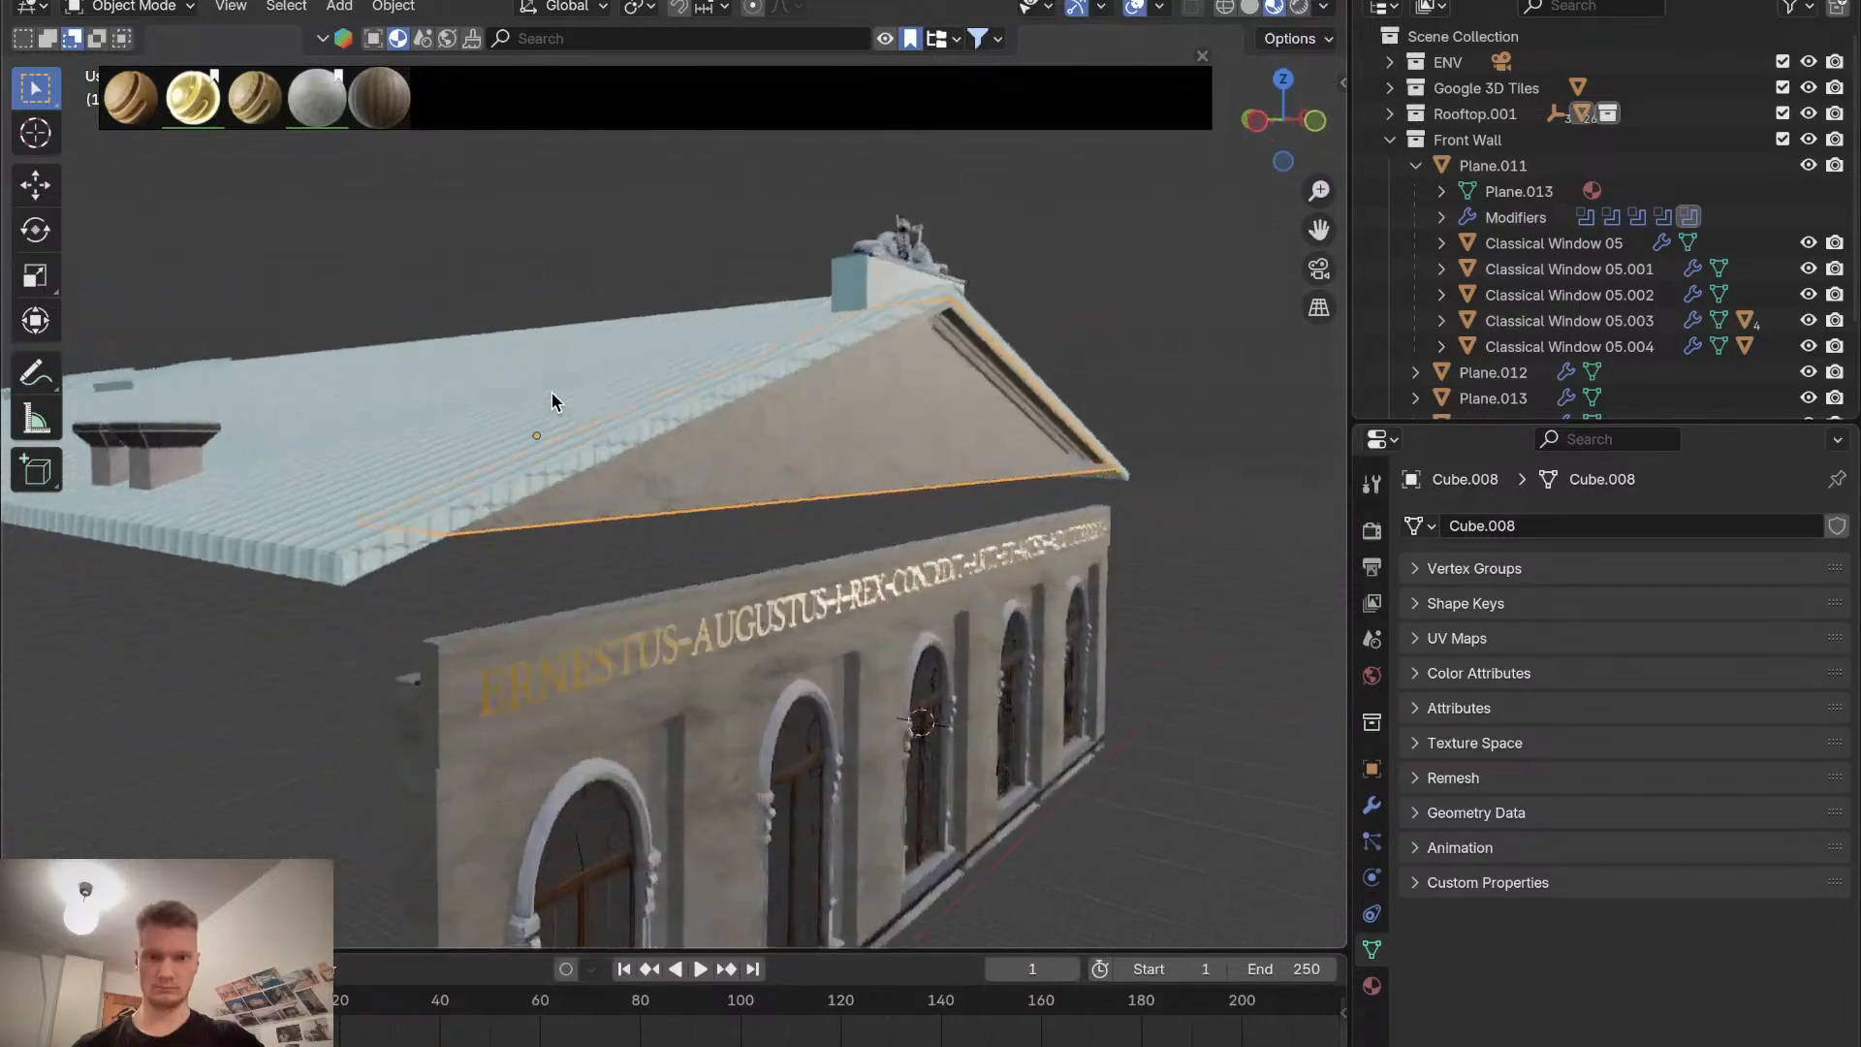
scroll(553, 407, down, 10)
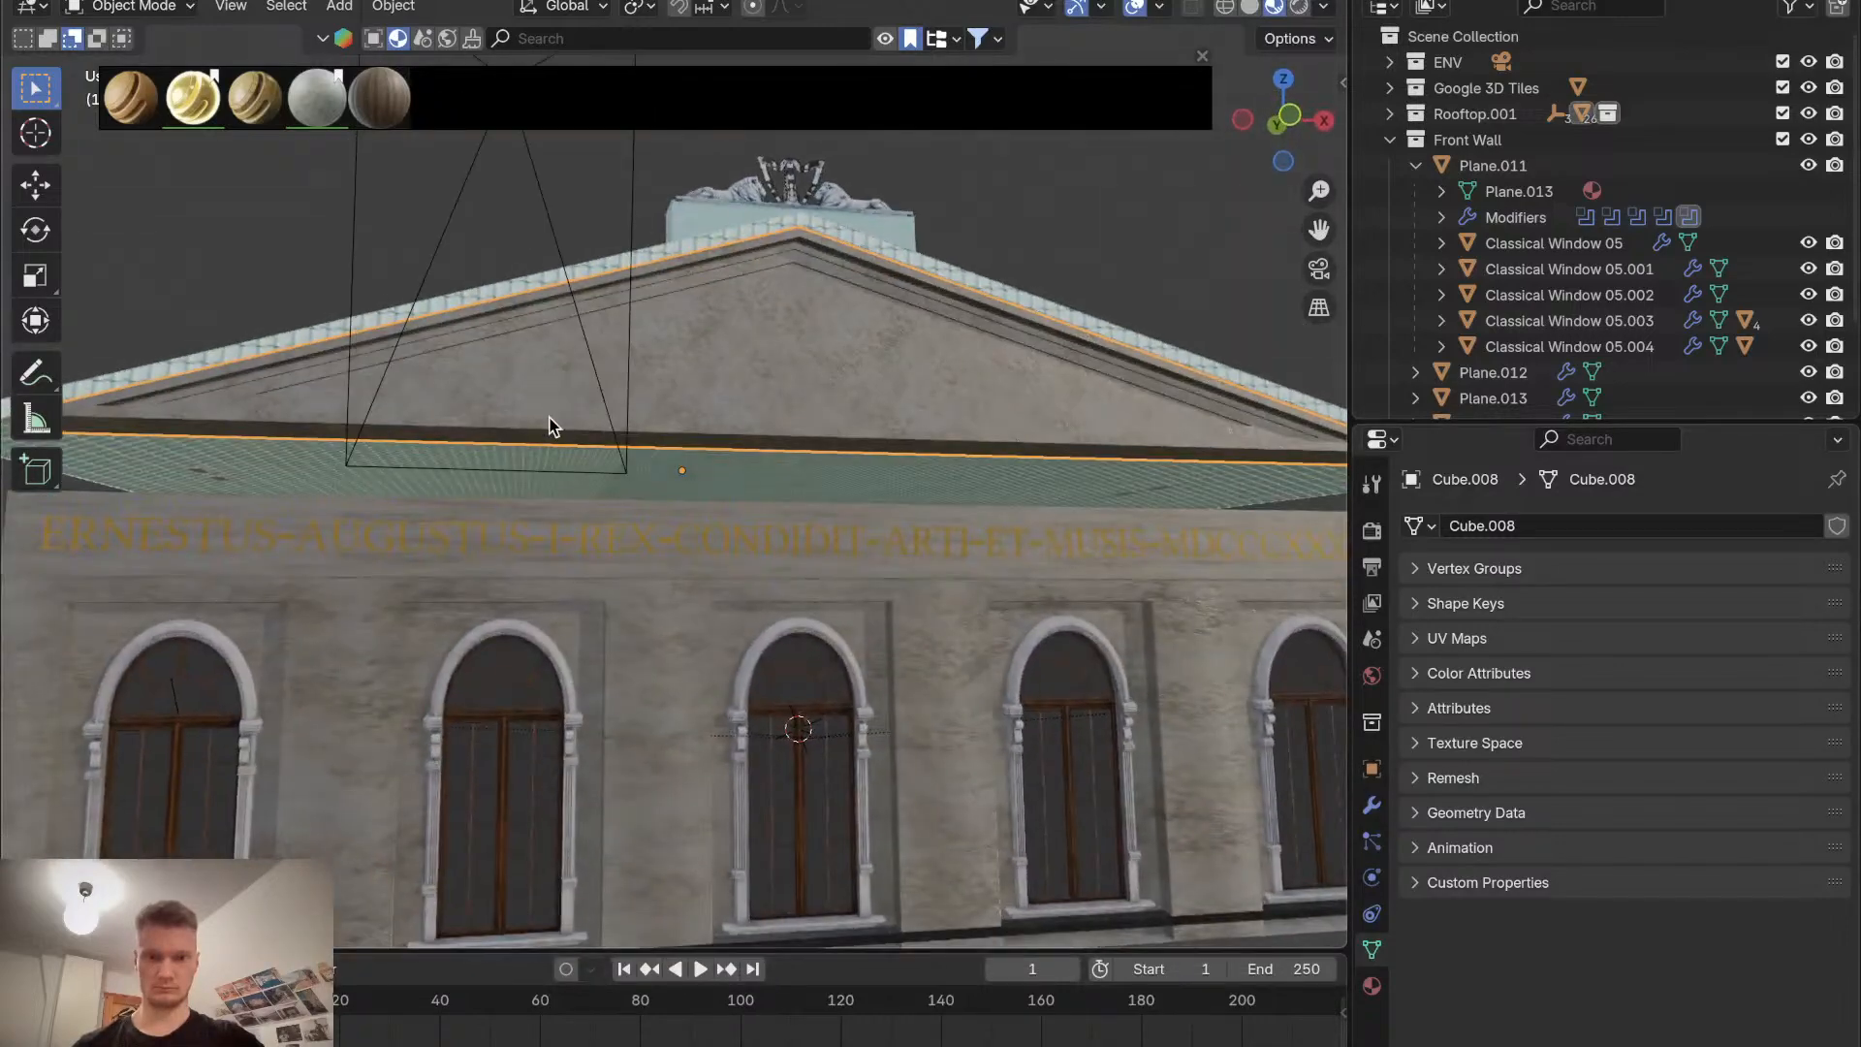
scroll(549, 418, up, 5)
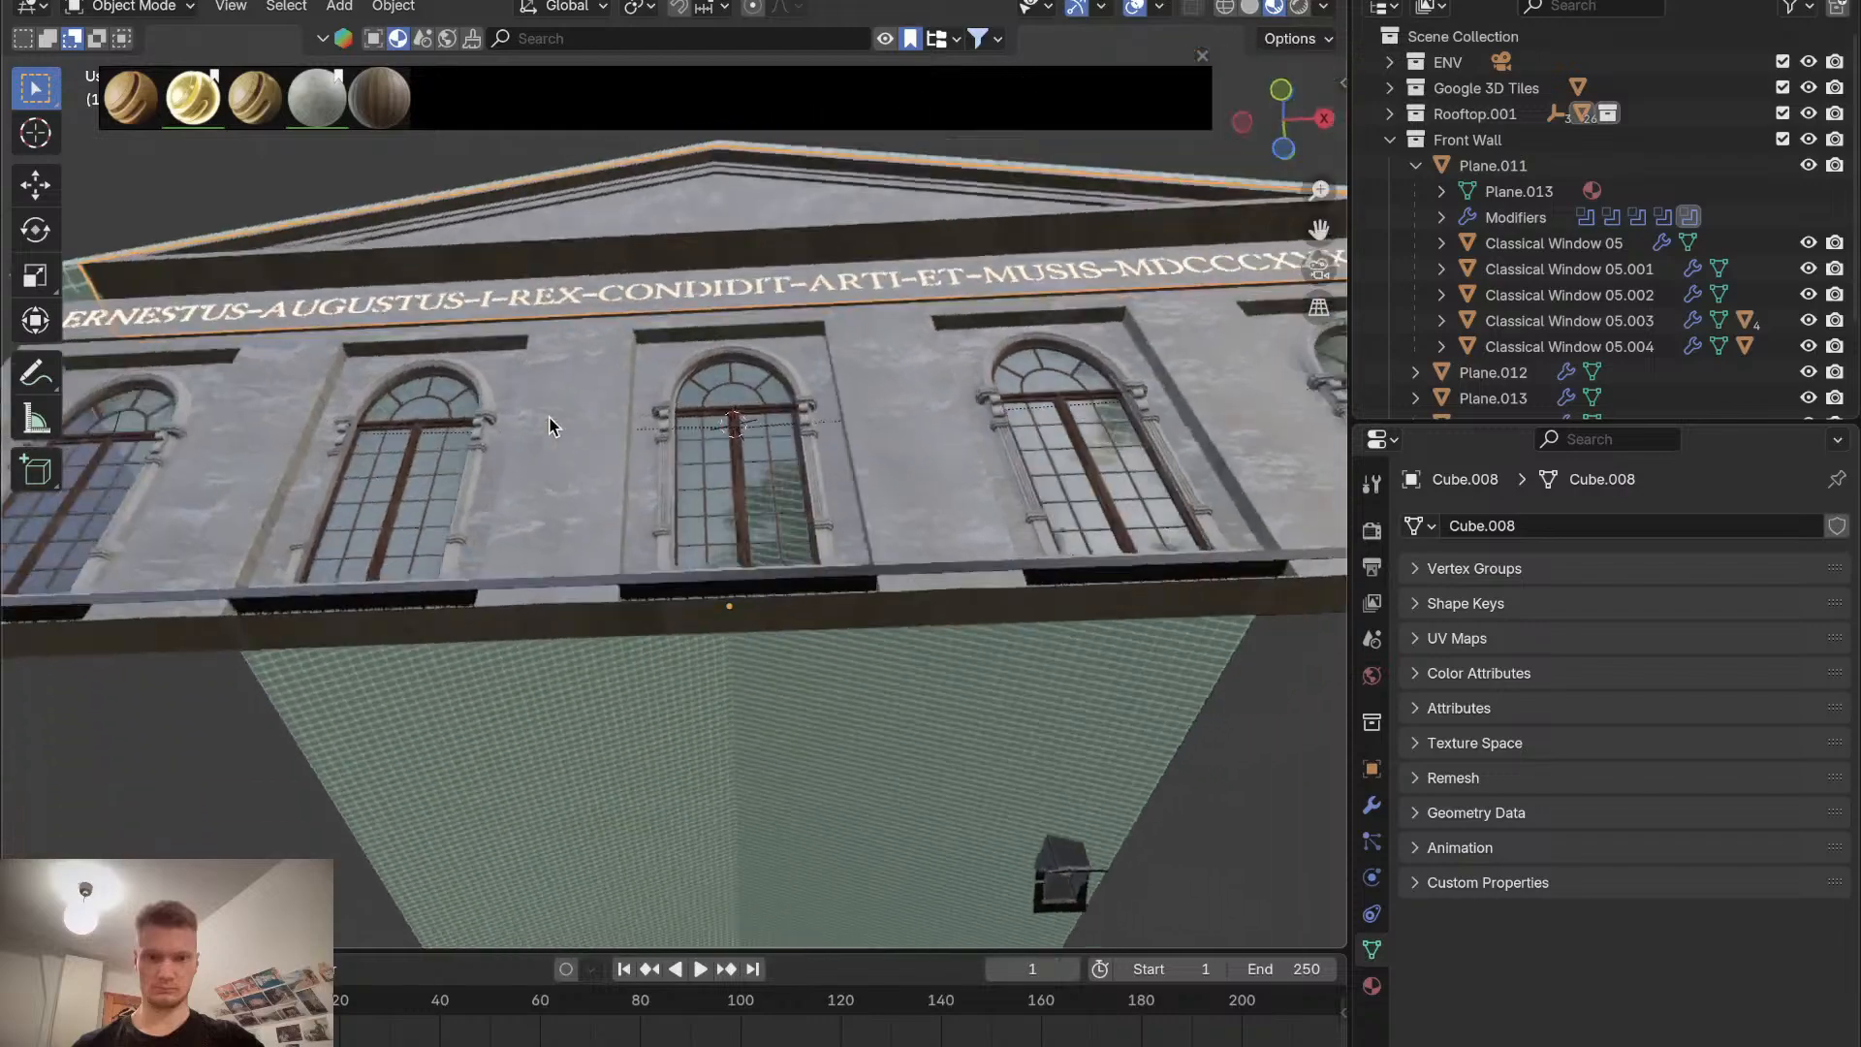
scroll(548, 419, left, 10)
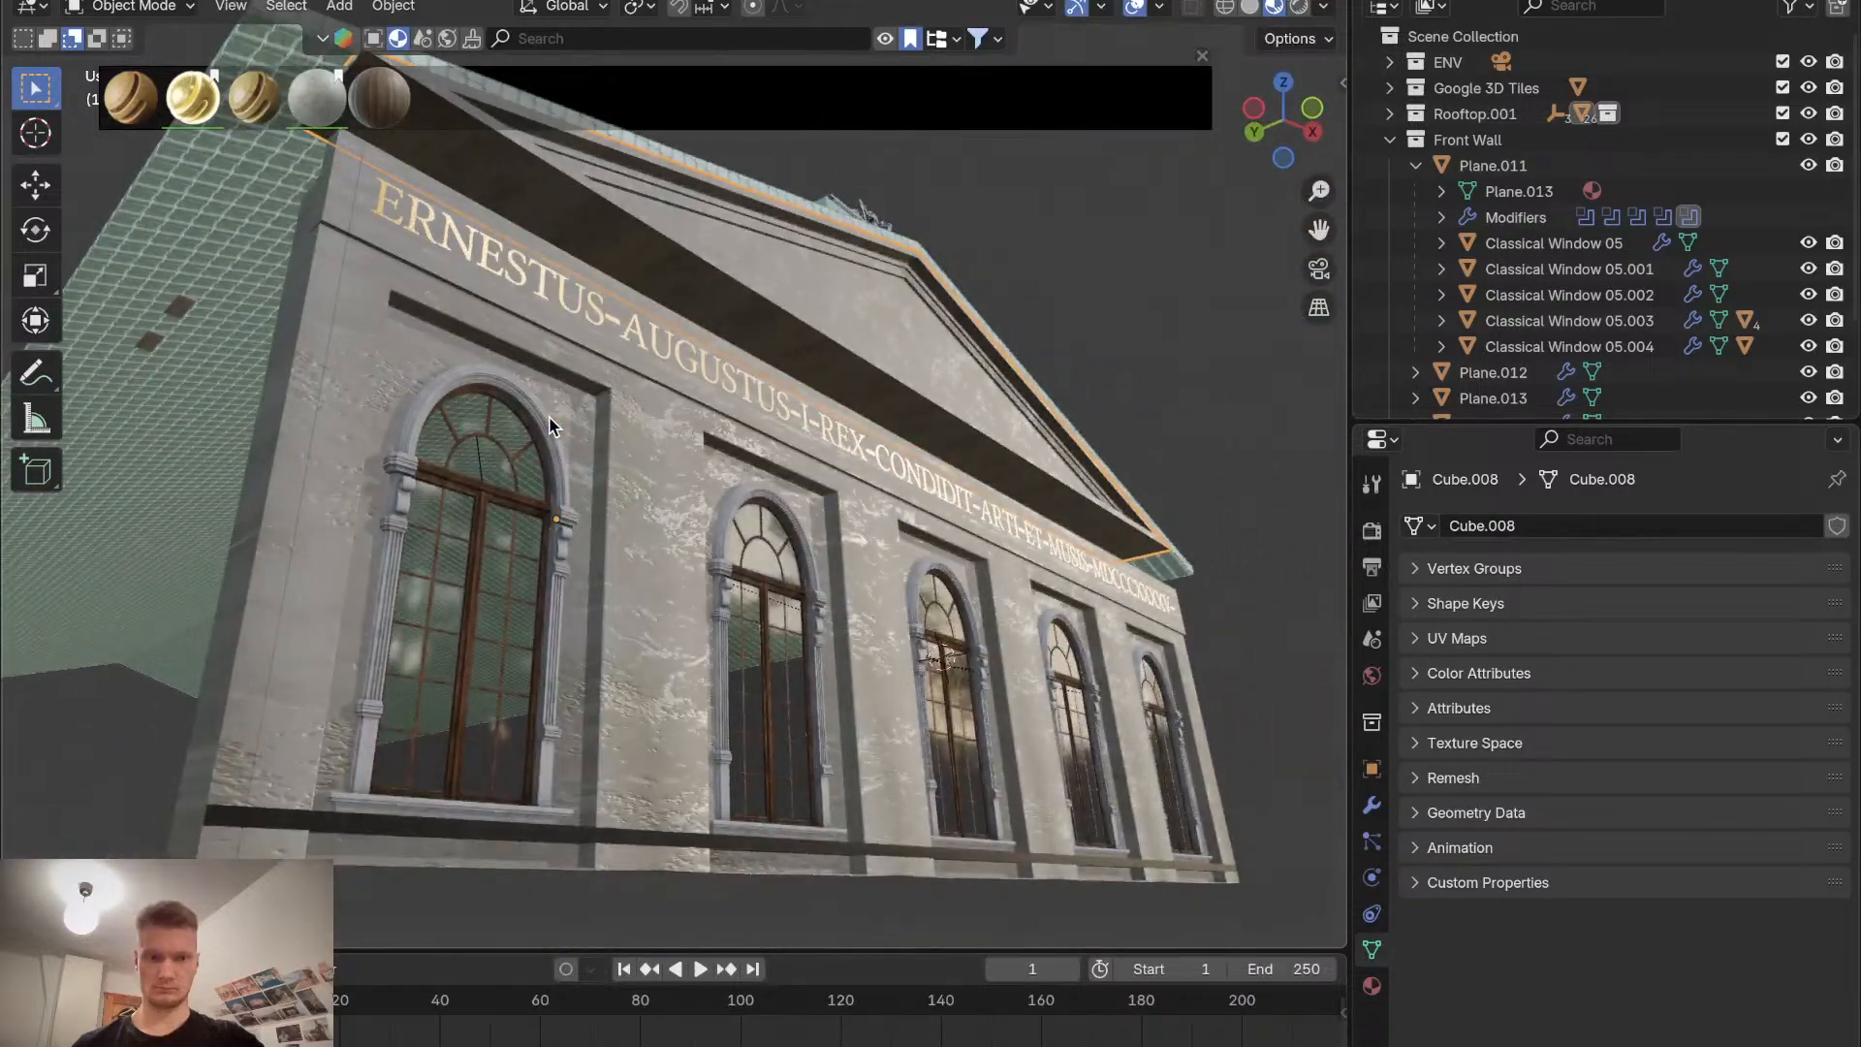
scroll(549, 426, left, 5)
scroll(549, 427, up, 10)
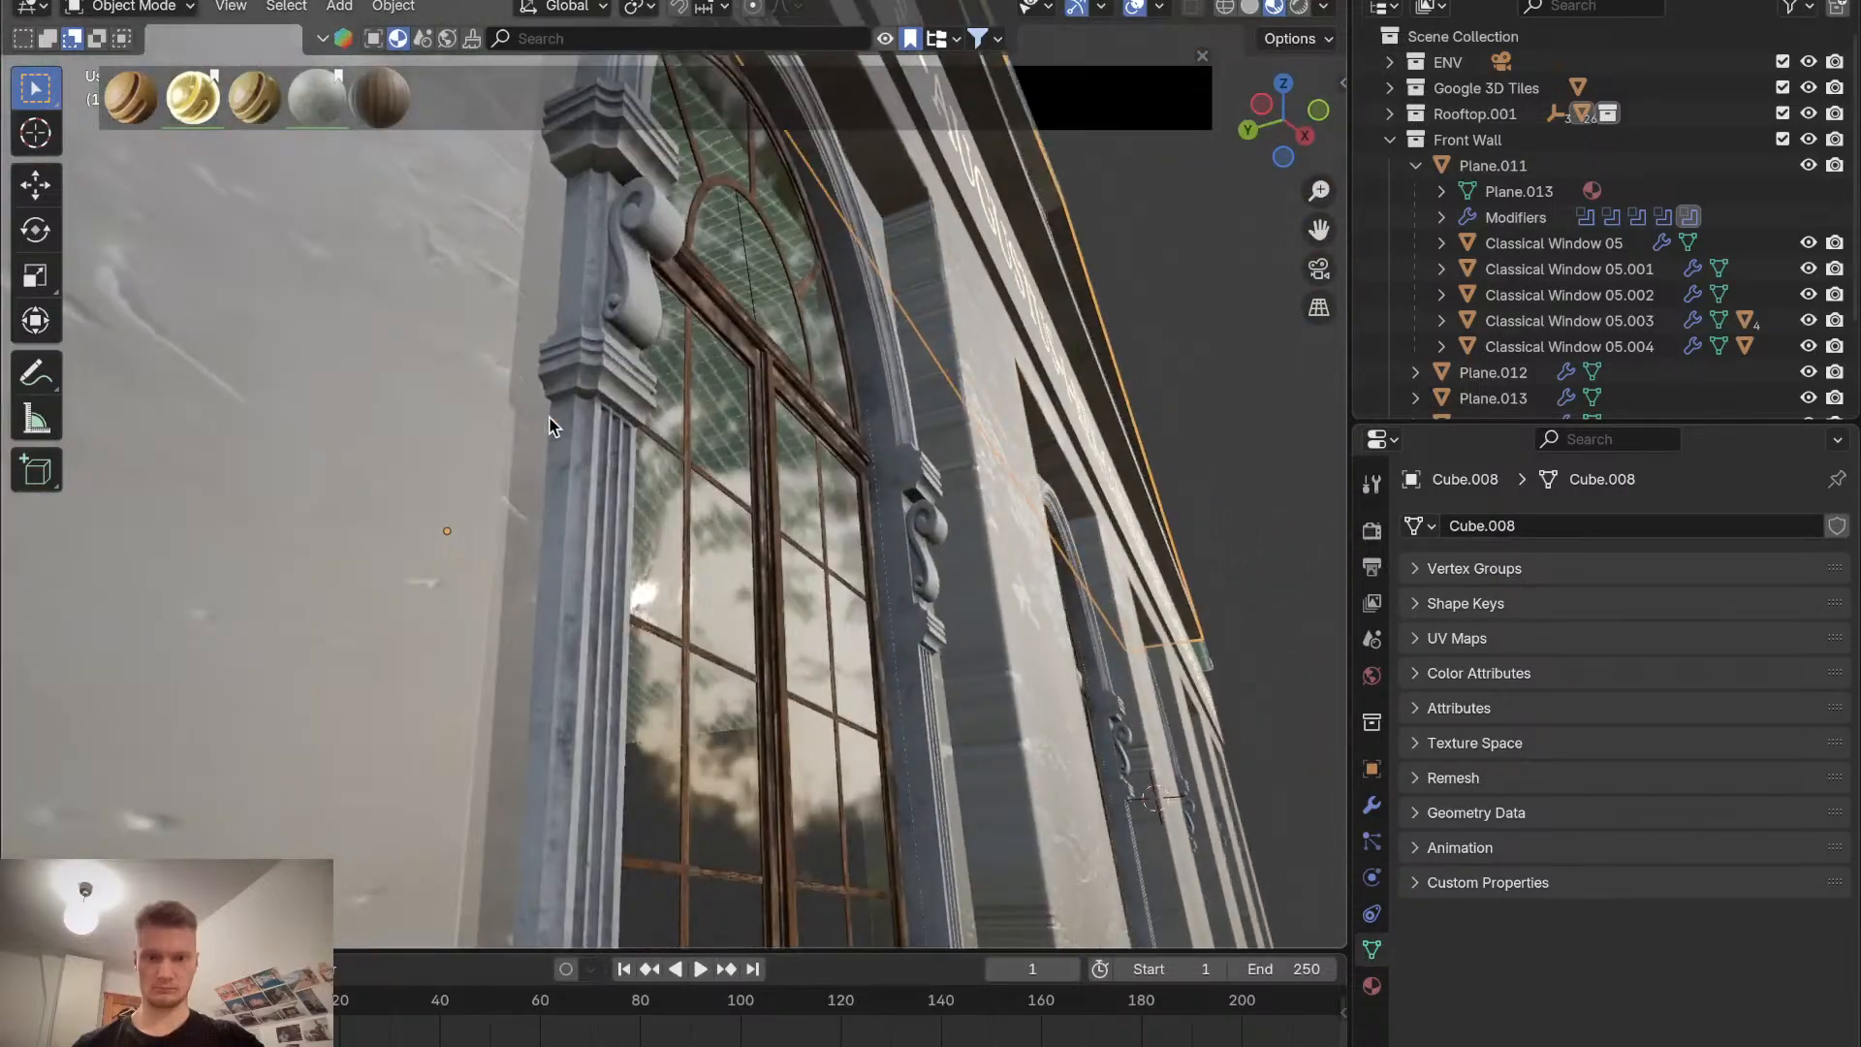
scroll(548, 427, right, 10)
scroll(548, 427, down, 10)
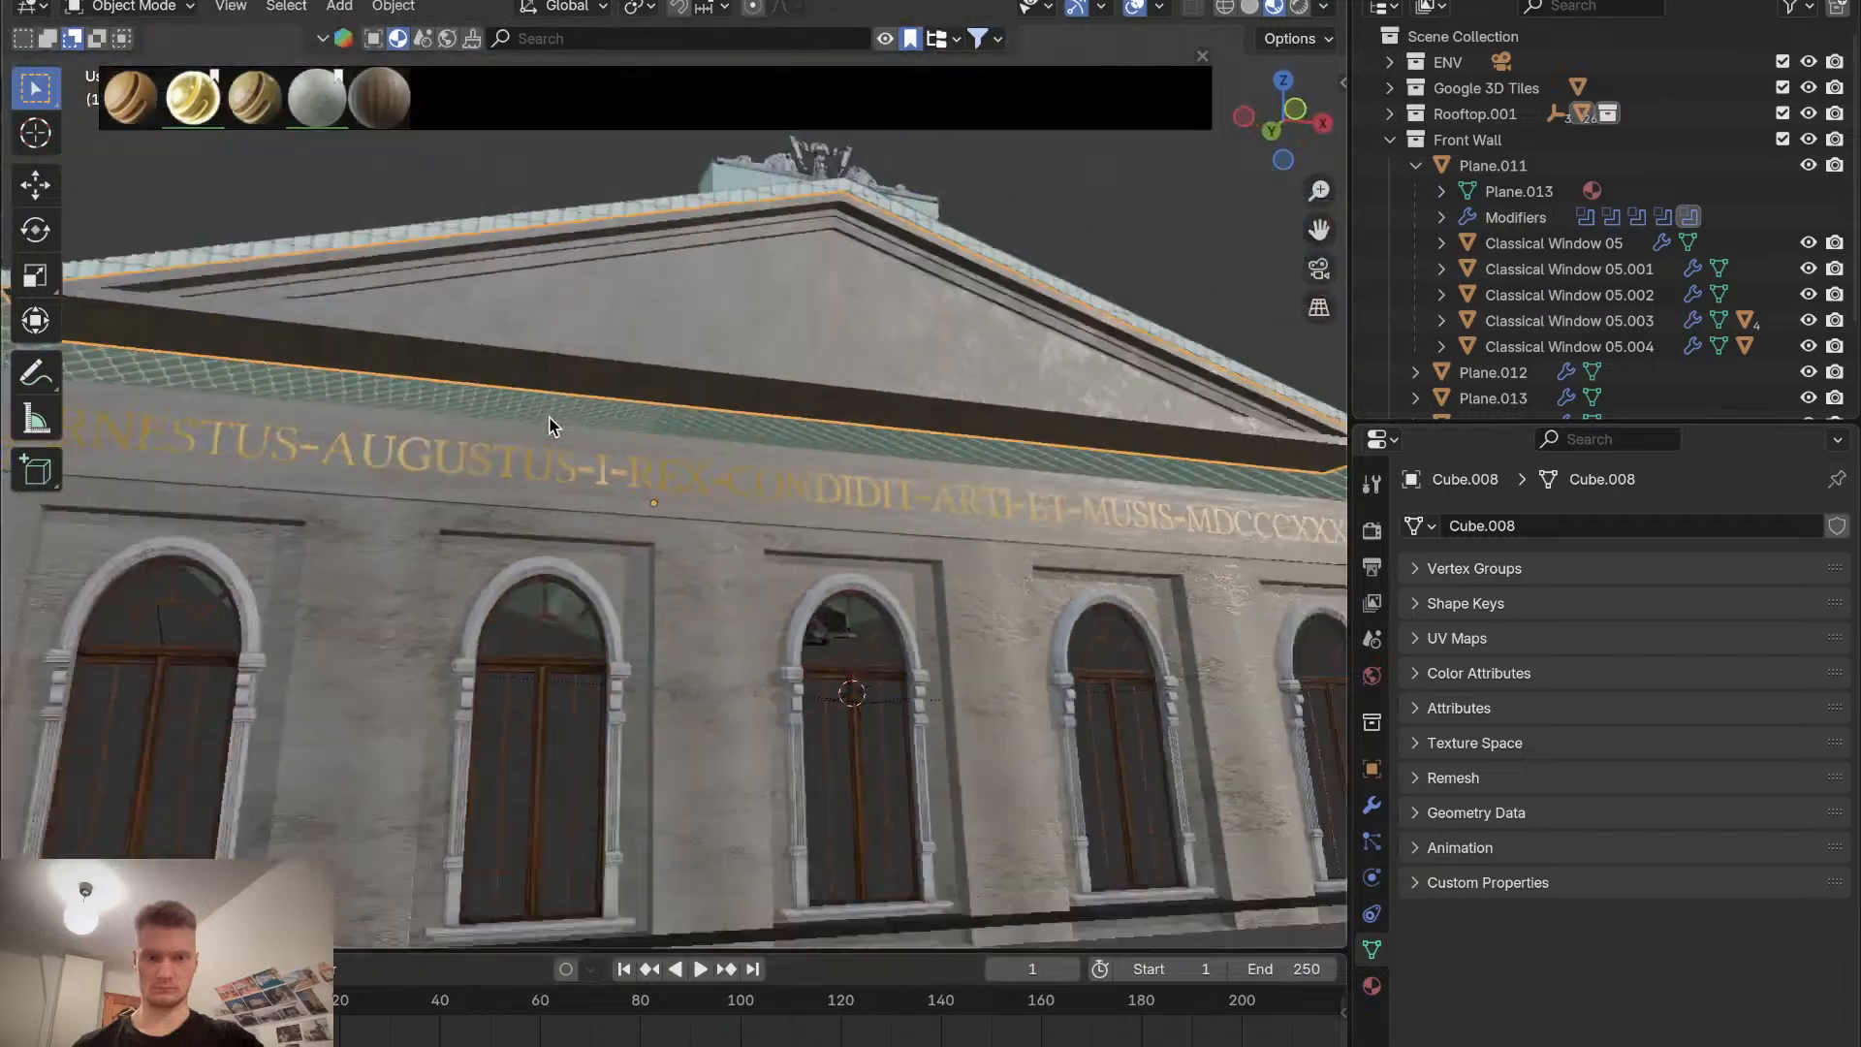
scroll(548, 427, right, 3)
scroll(549, 427, up, 5)
scroll(549, 427, up, 8)
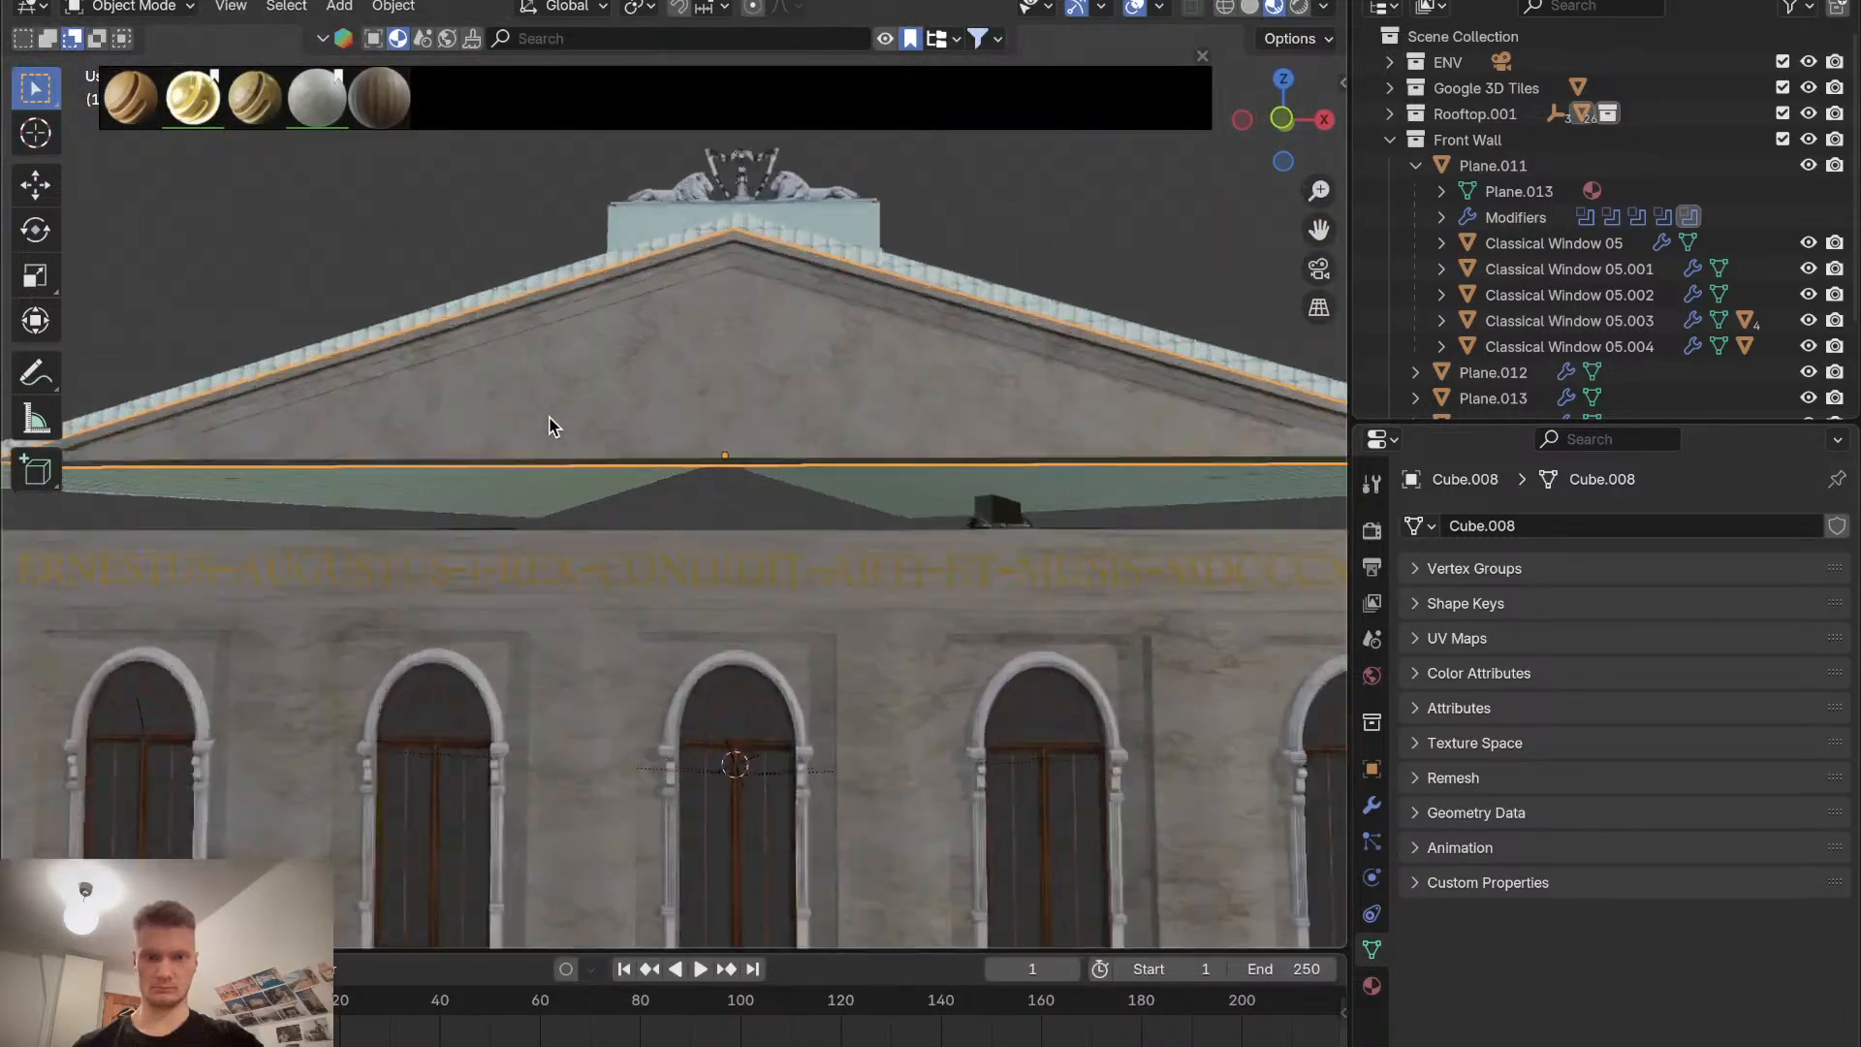
scroll(549, 426, left, 8)
scroll(549, 427, up, 6)
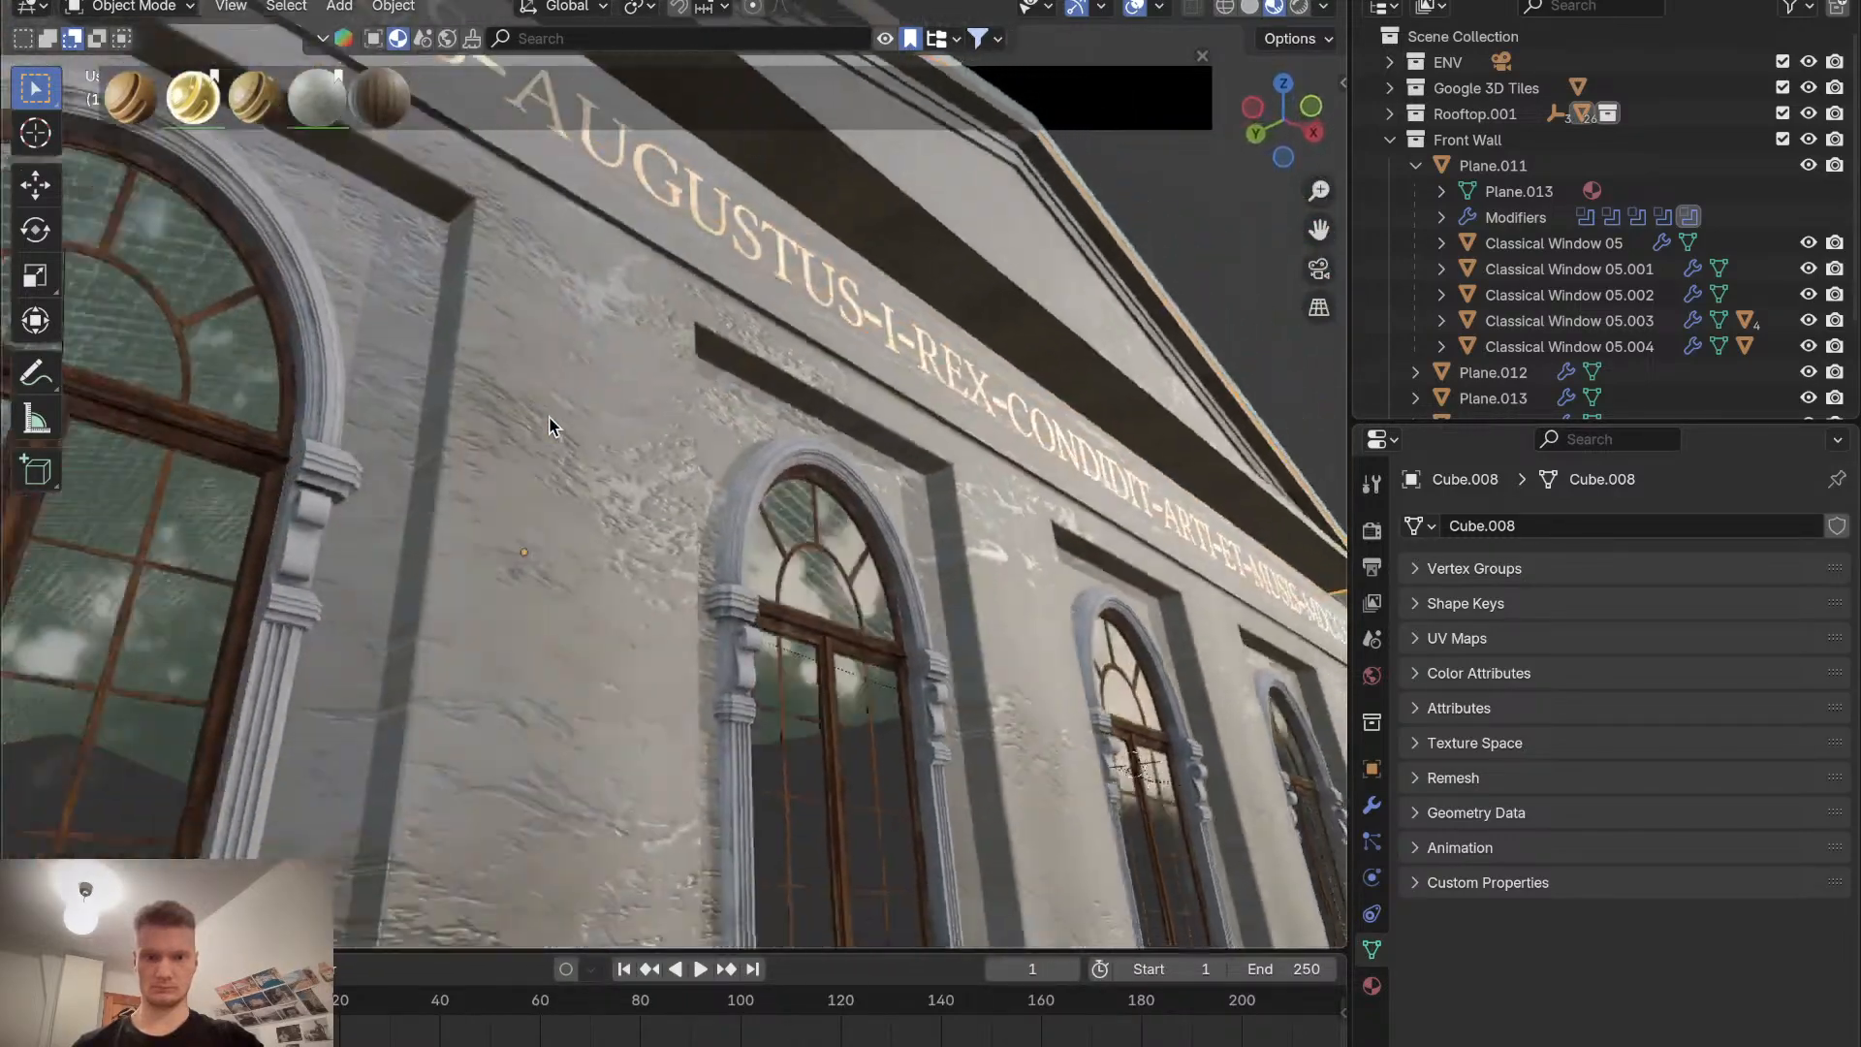
scroll(548, 418, right, 4)
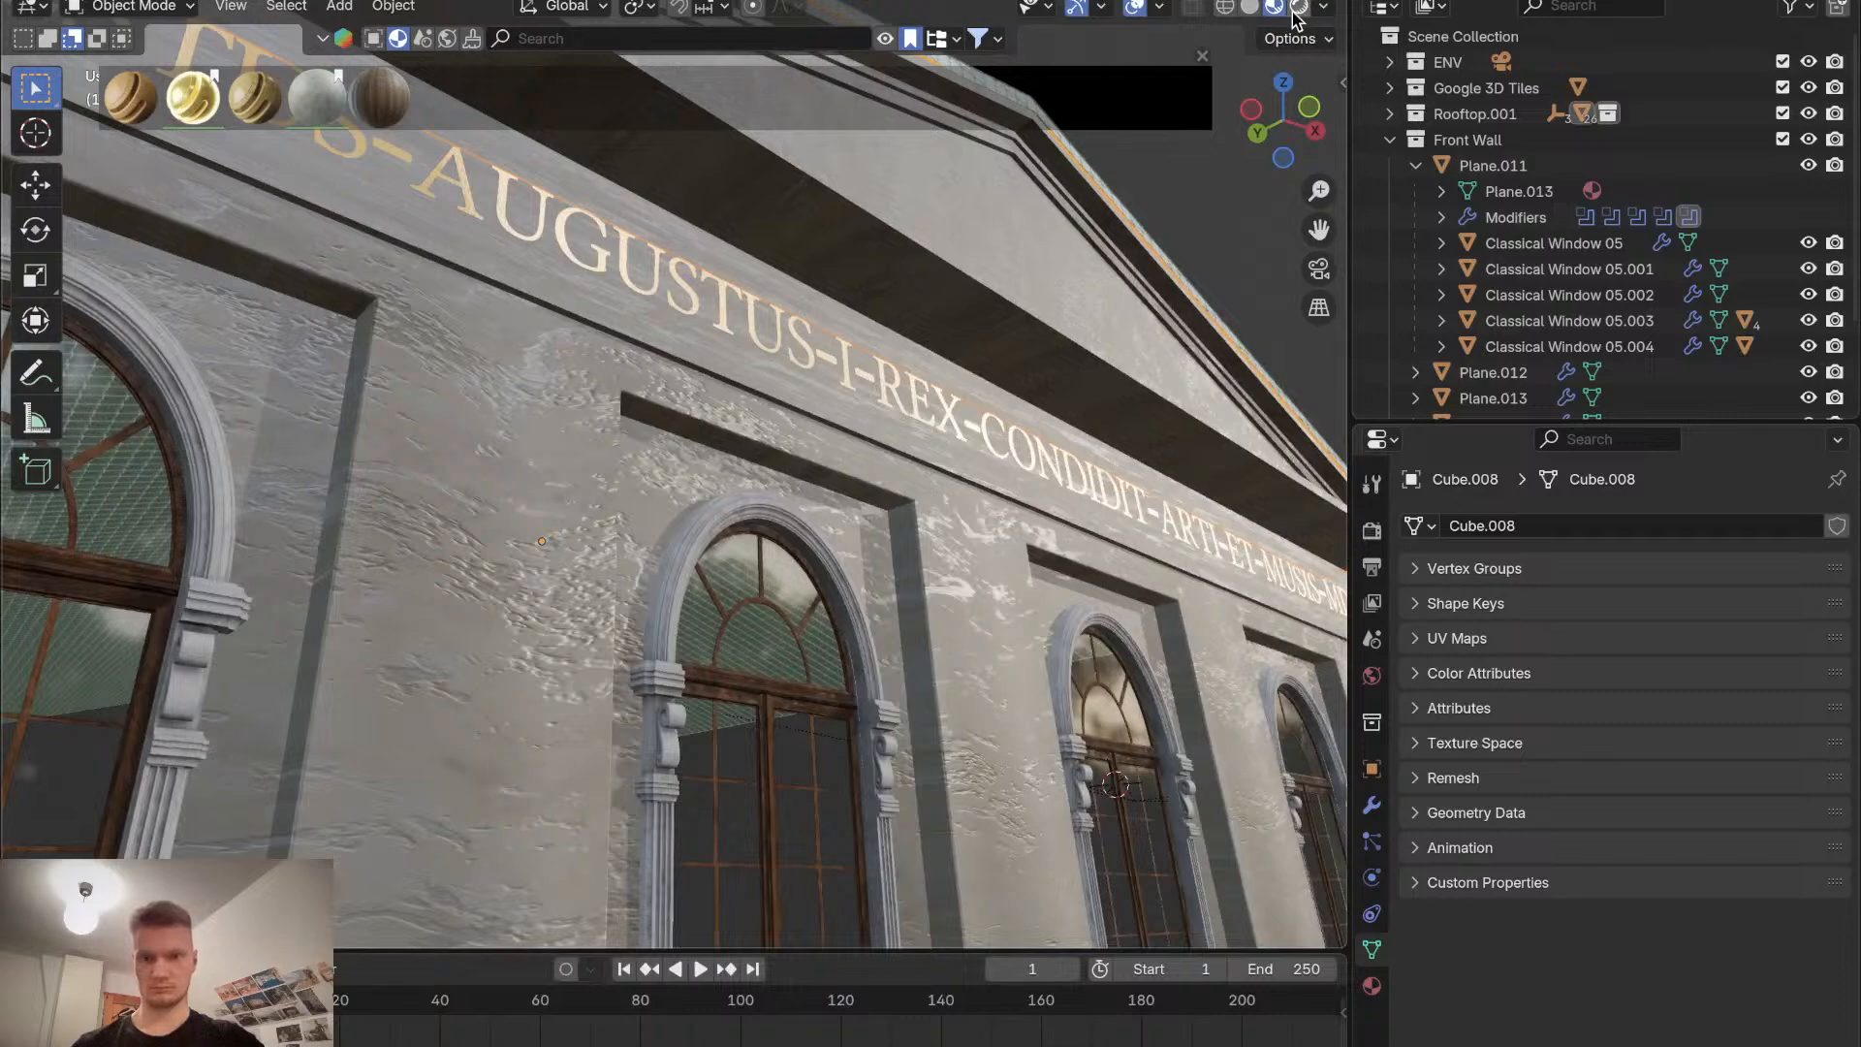
scroll(992, 267, up, 6)
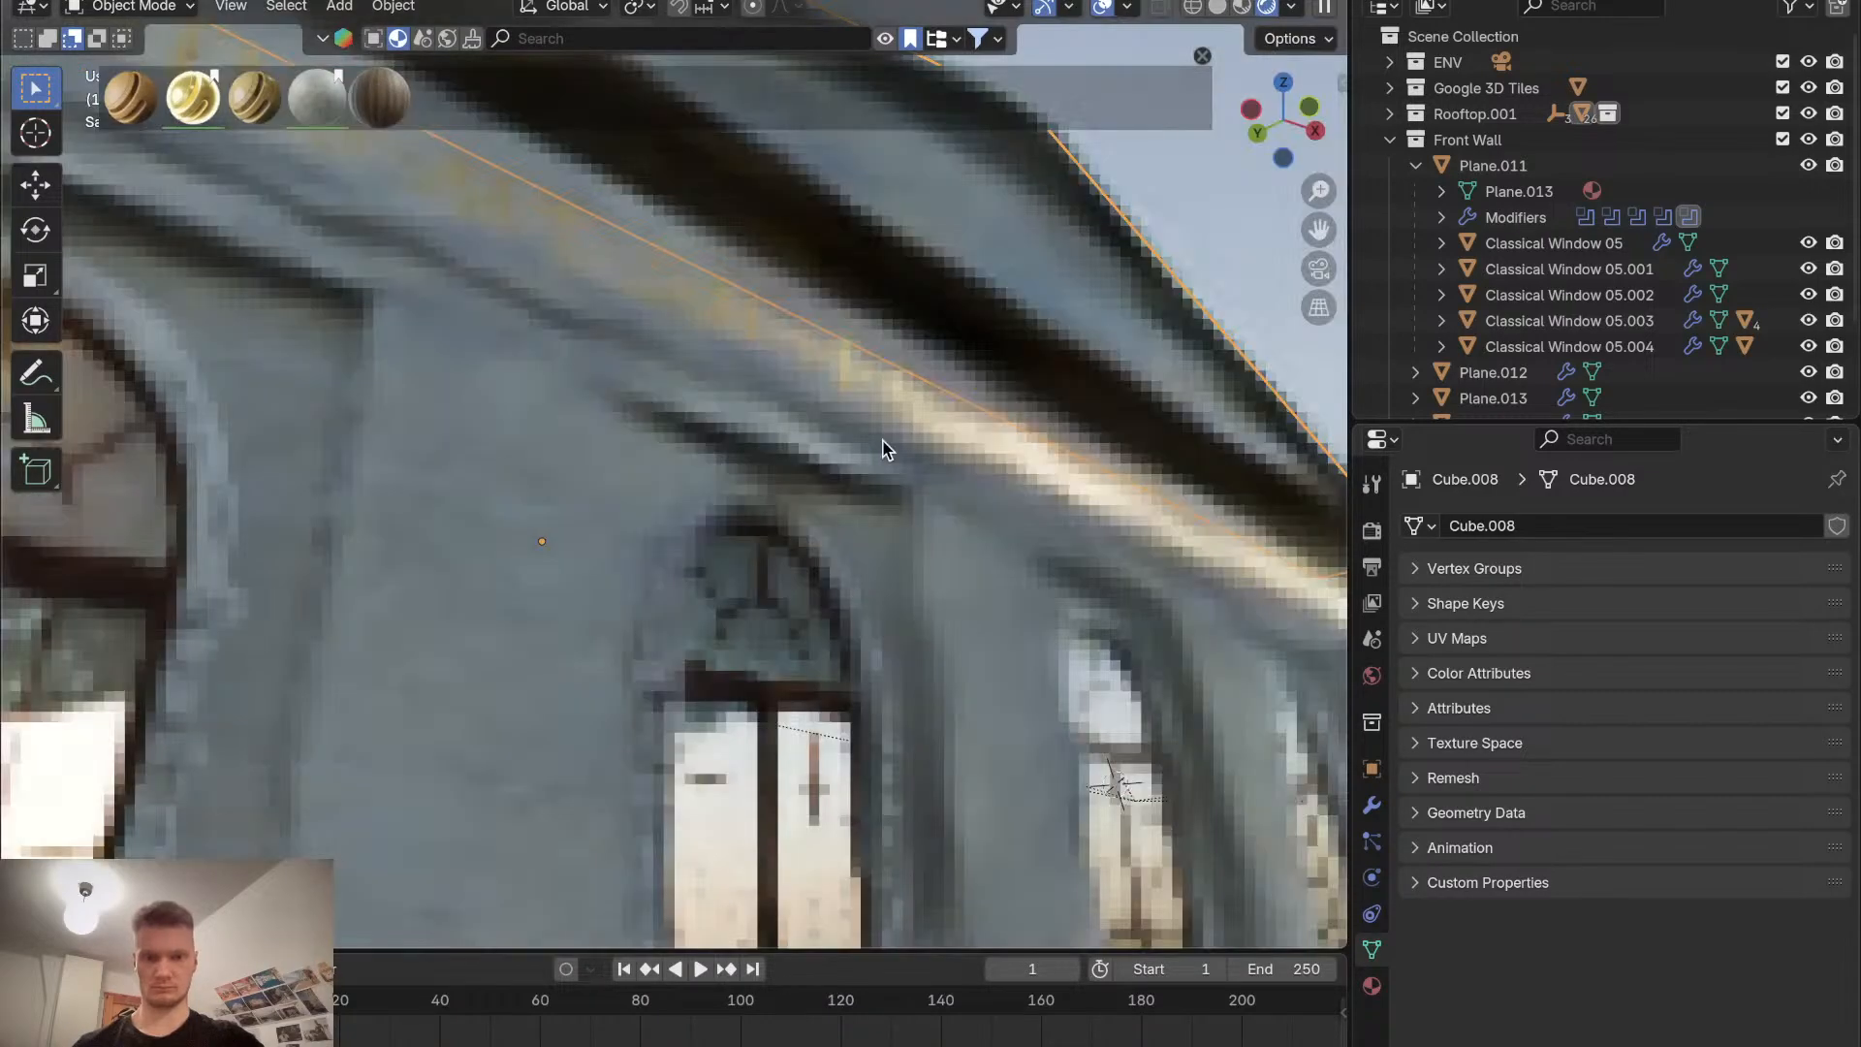
scroll(883, 450, right, 8)
scroll(883, 450, down, 6)
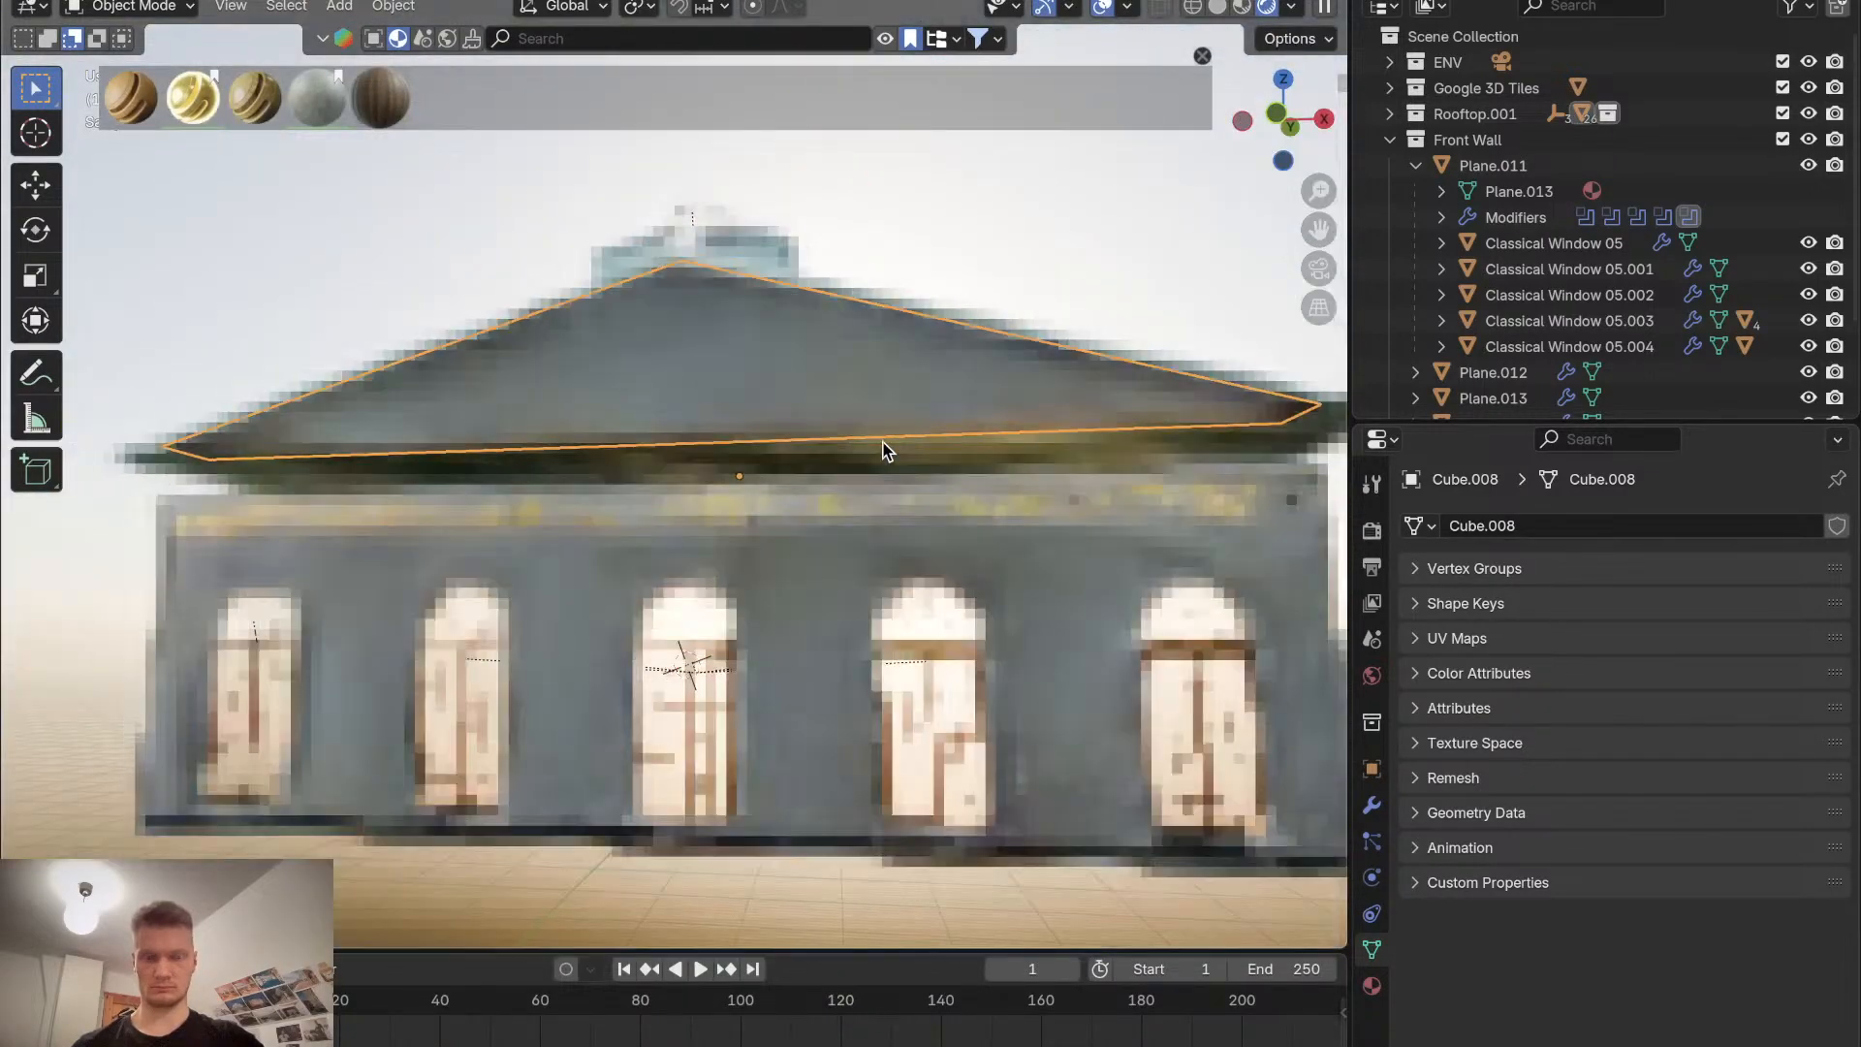
scroll(883, 451, right, 4)
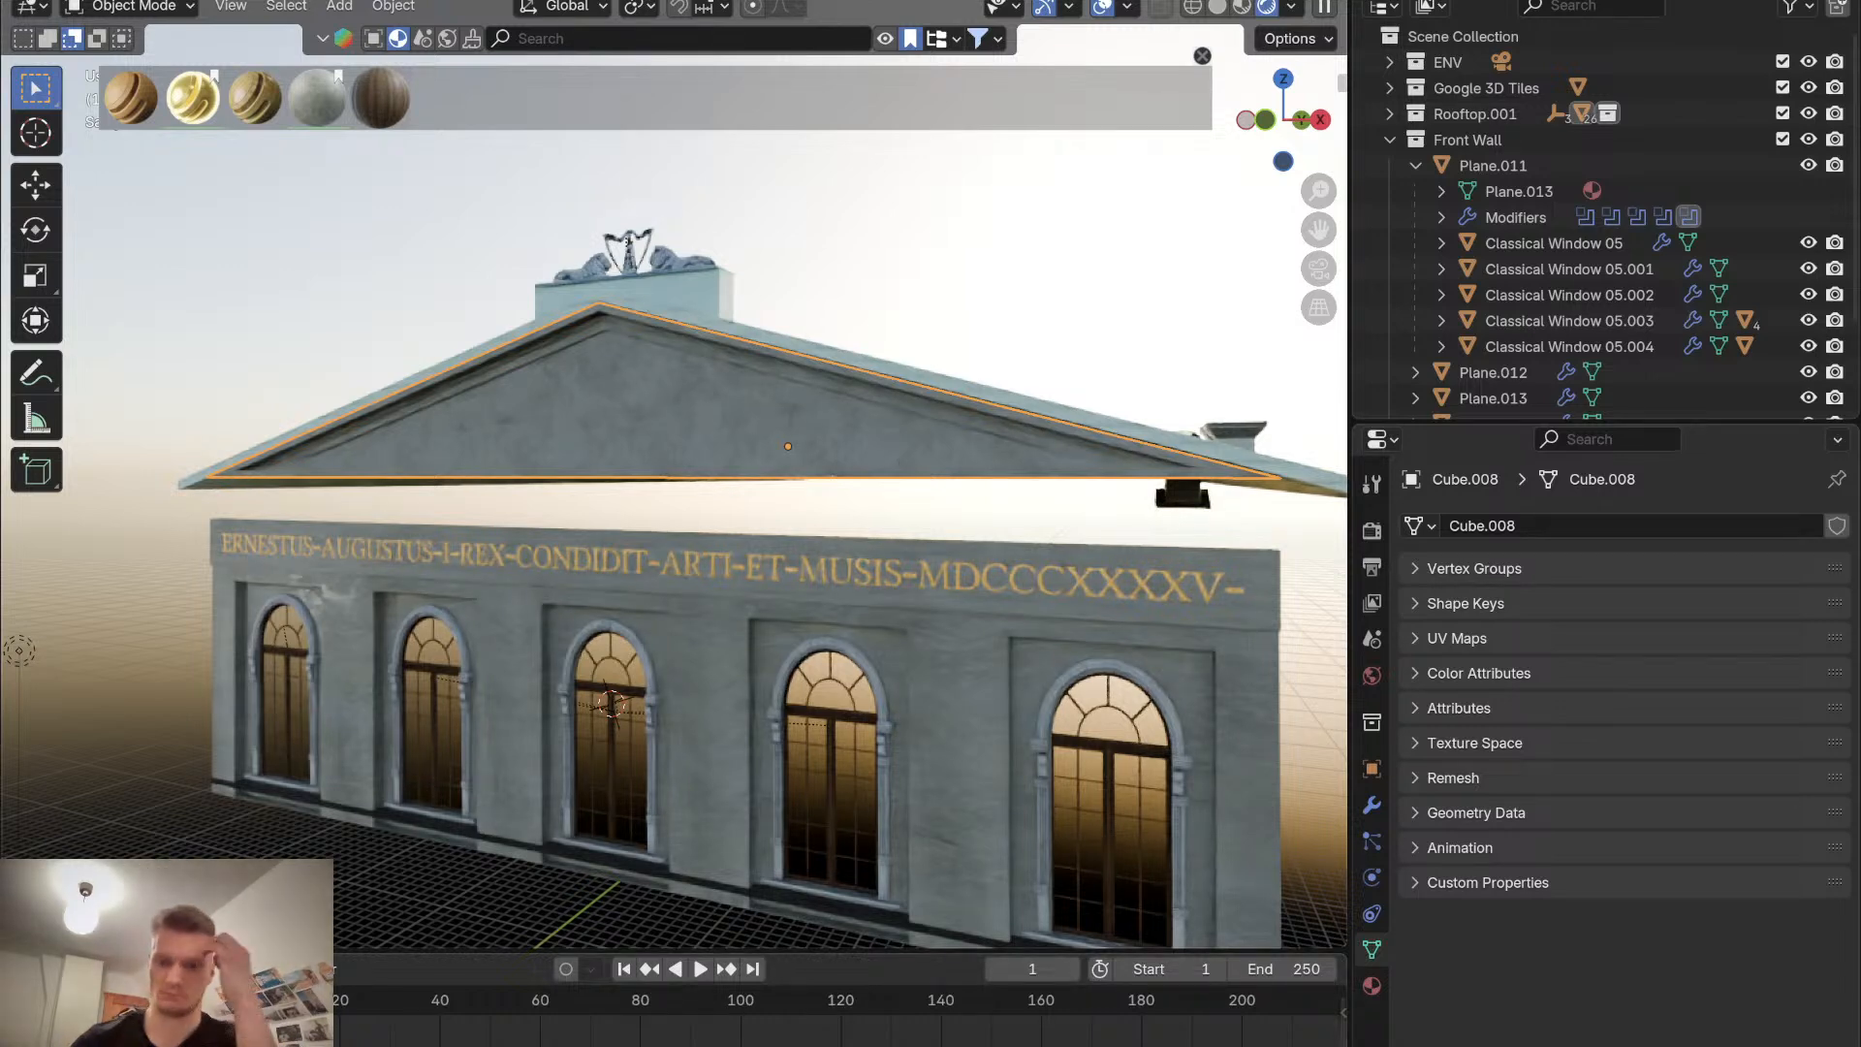
Bring up the reference photo of the original pediment and switch the viewport to Material Preview shading.
mouse_move(153, 5)
click(70, 6)
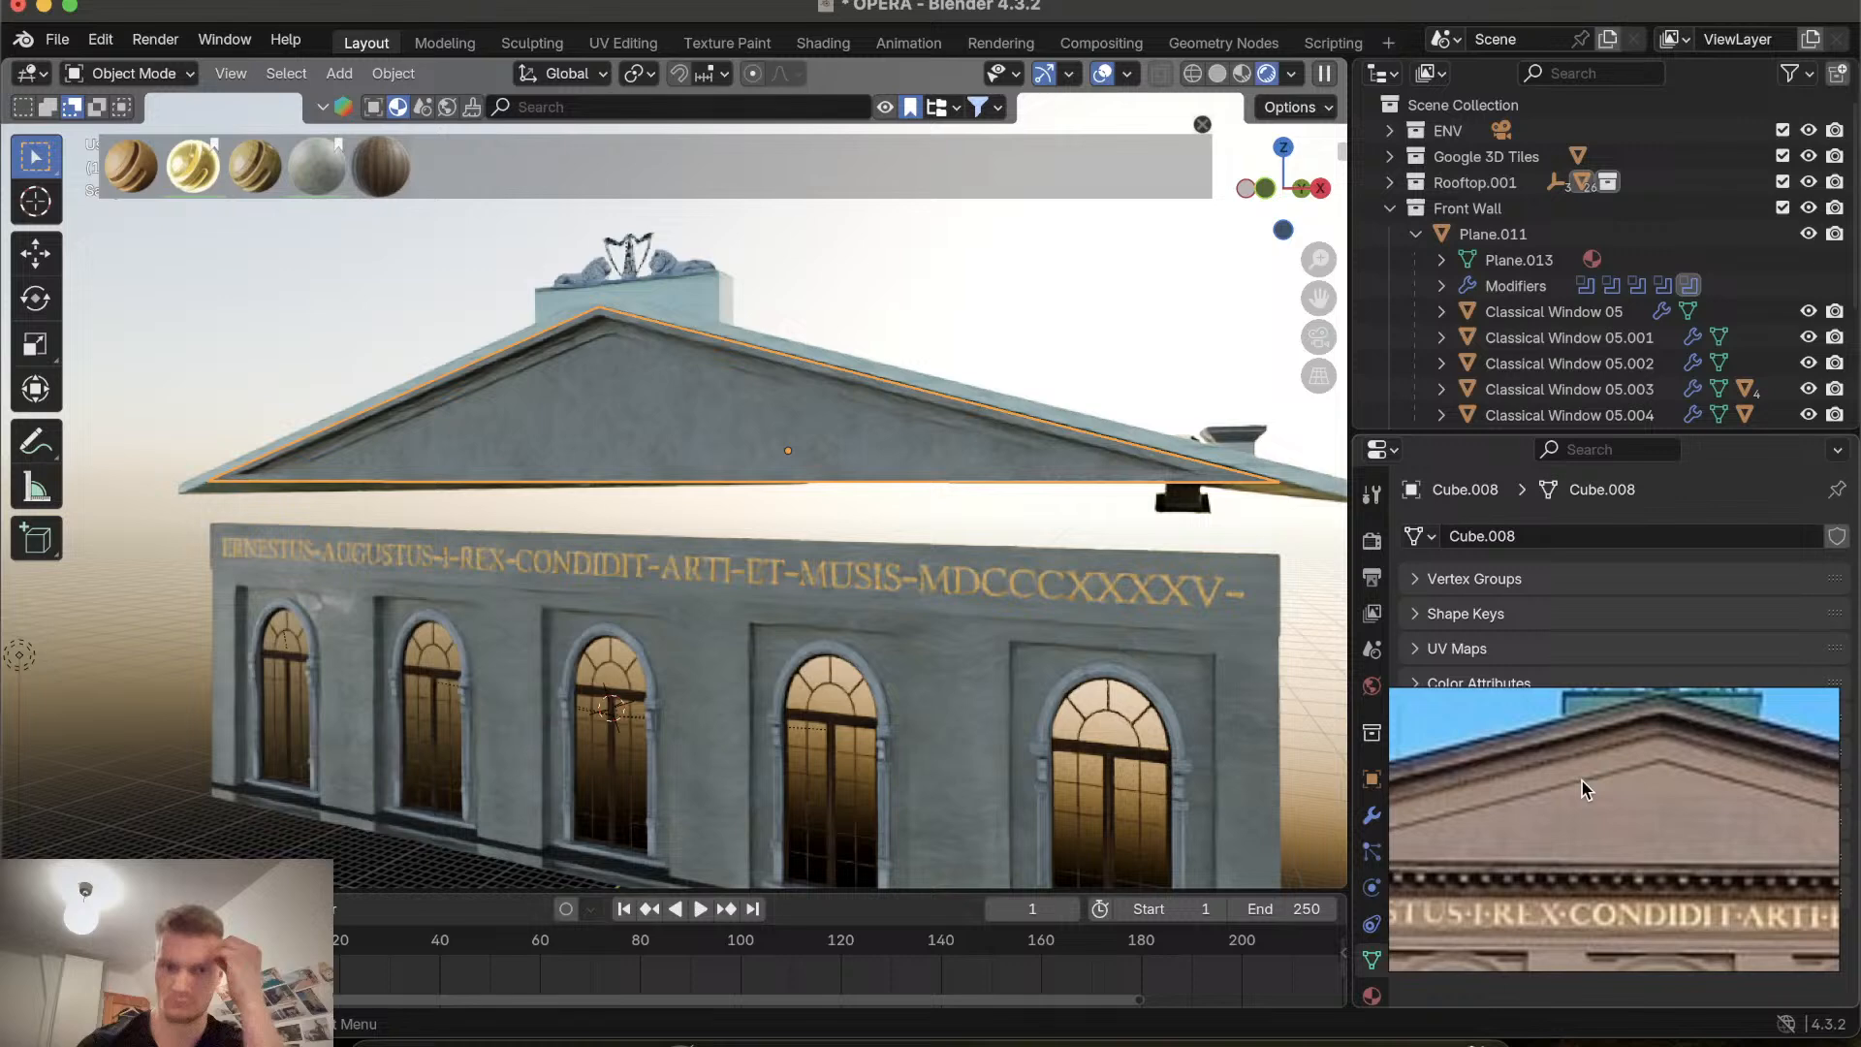
click(1242, 74)
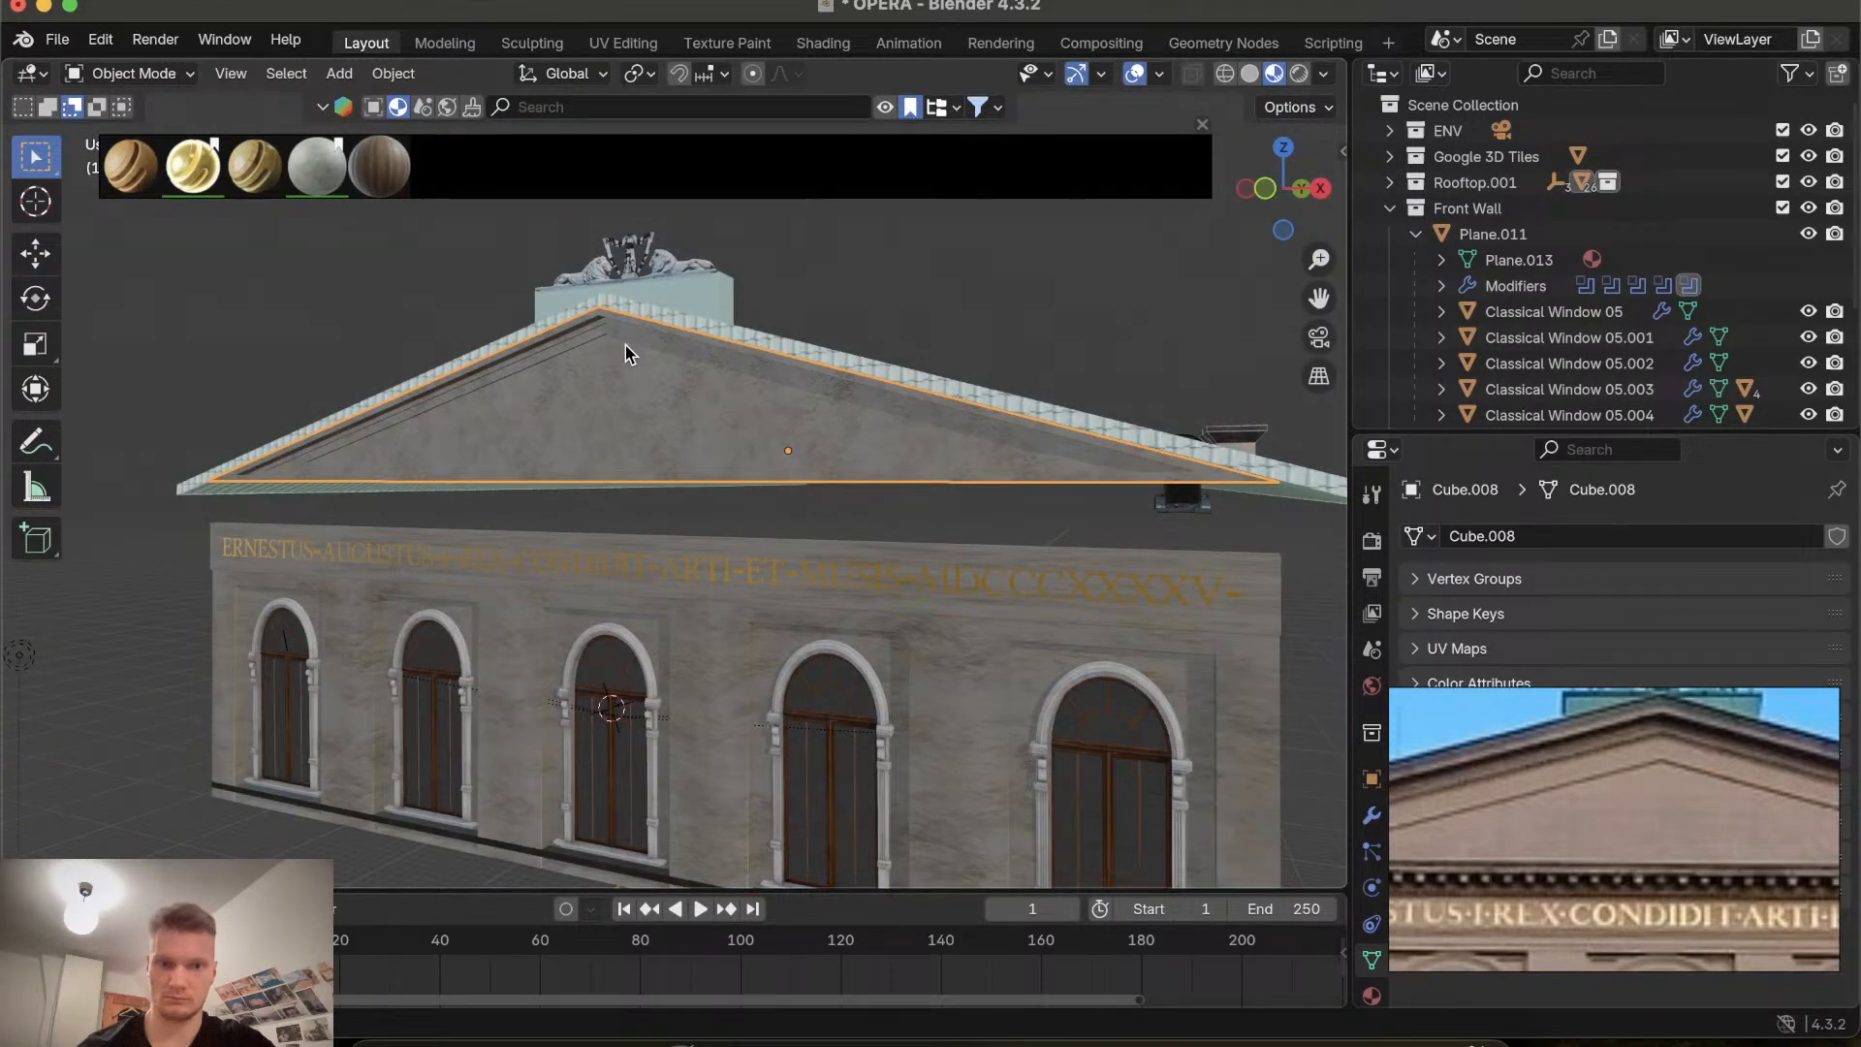
In Edit Mode, select the inner pediment triangle's edges and try scaling them, then cancel.
key(Tab)
click(597, 346)
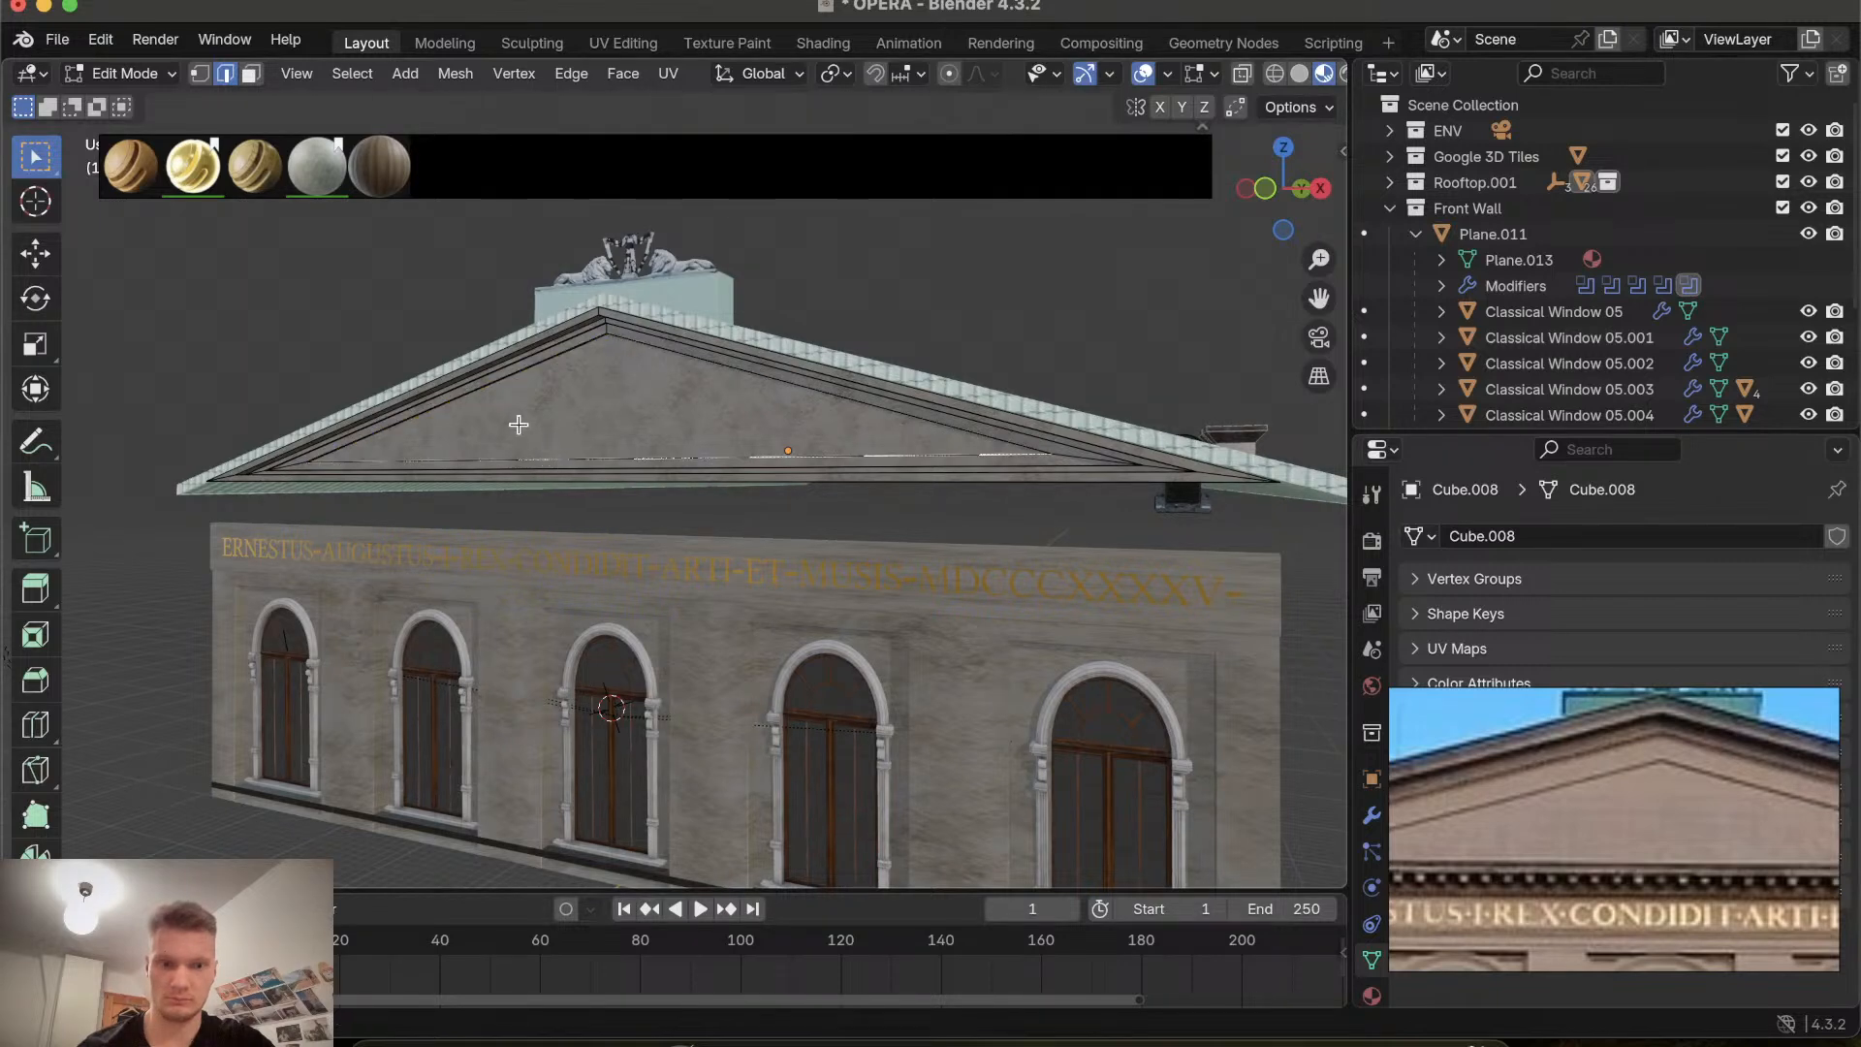
middle_drag(519, 424, 526, 463)
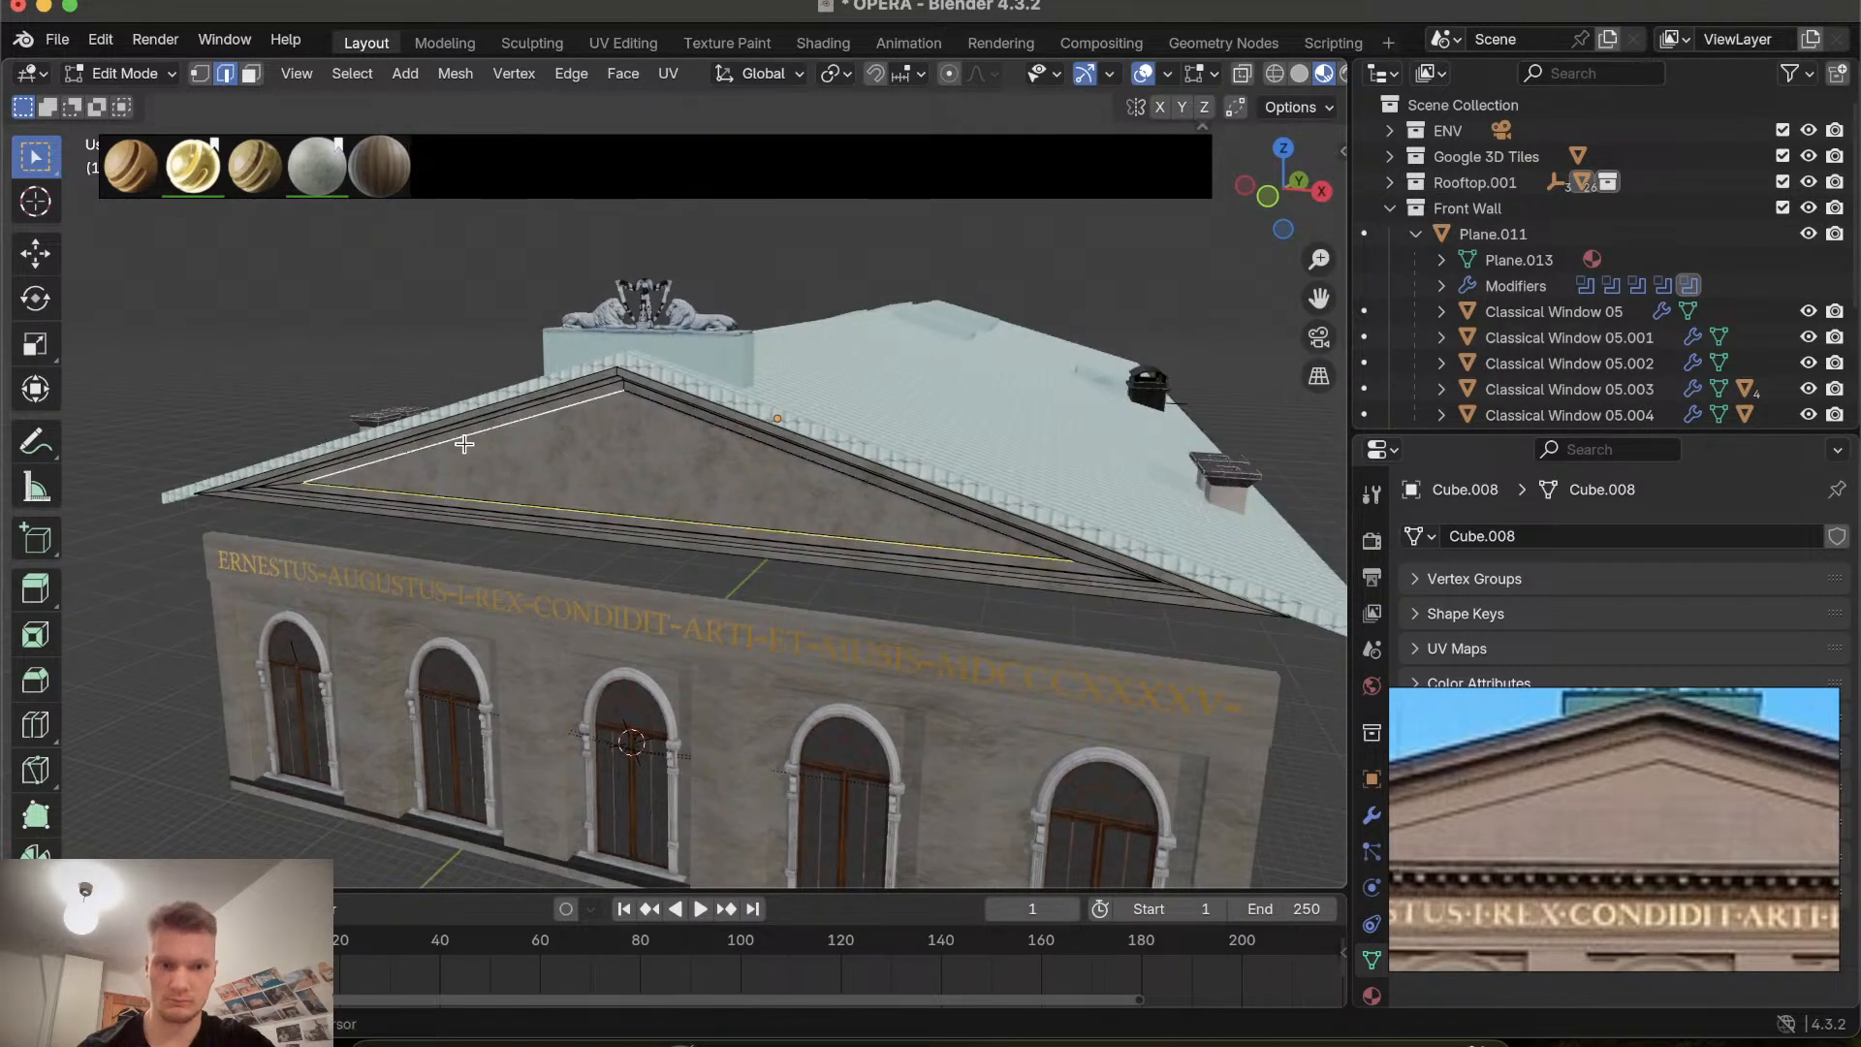
middle_drag(671, 410, 698, 490)
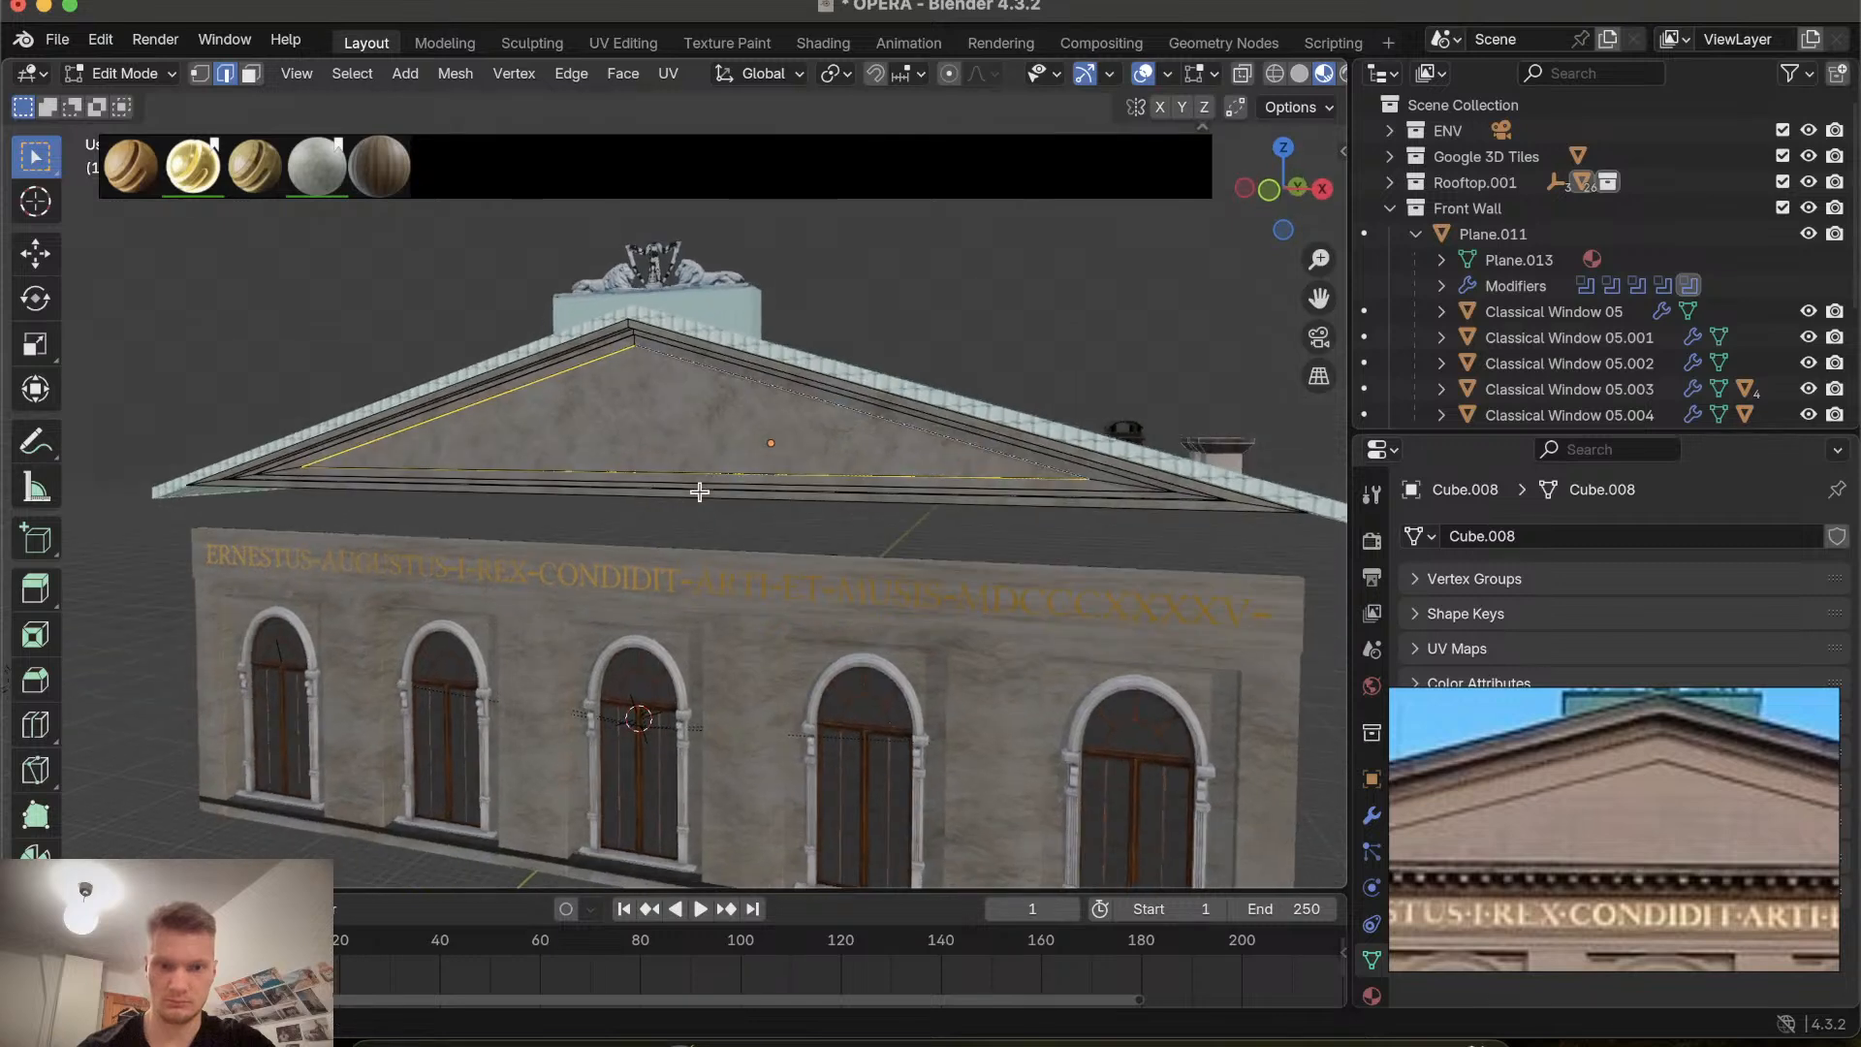
key(s)
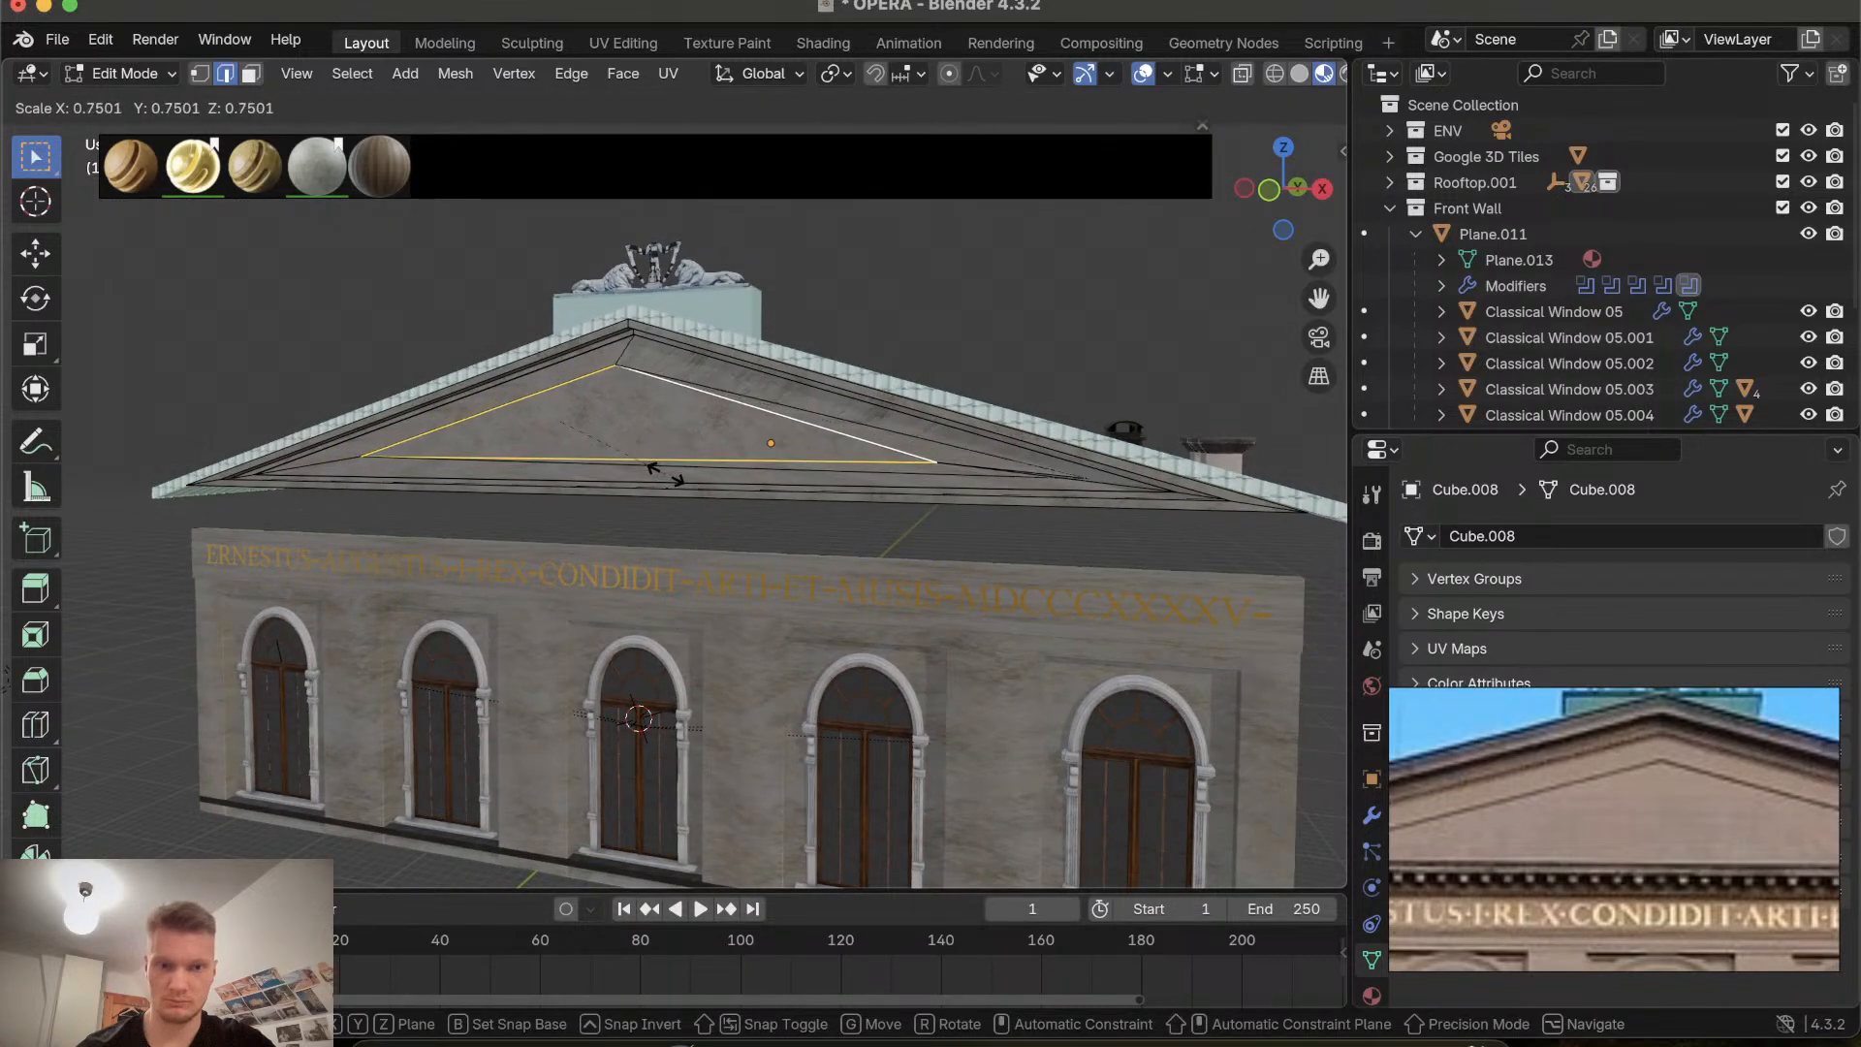
key(Escape)
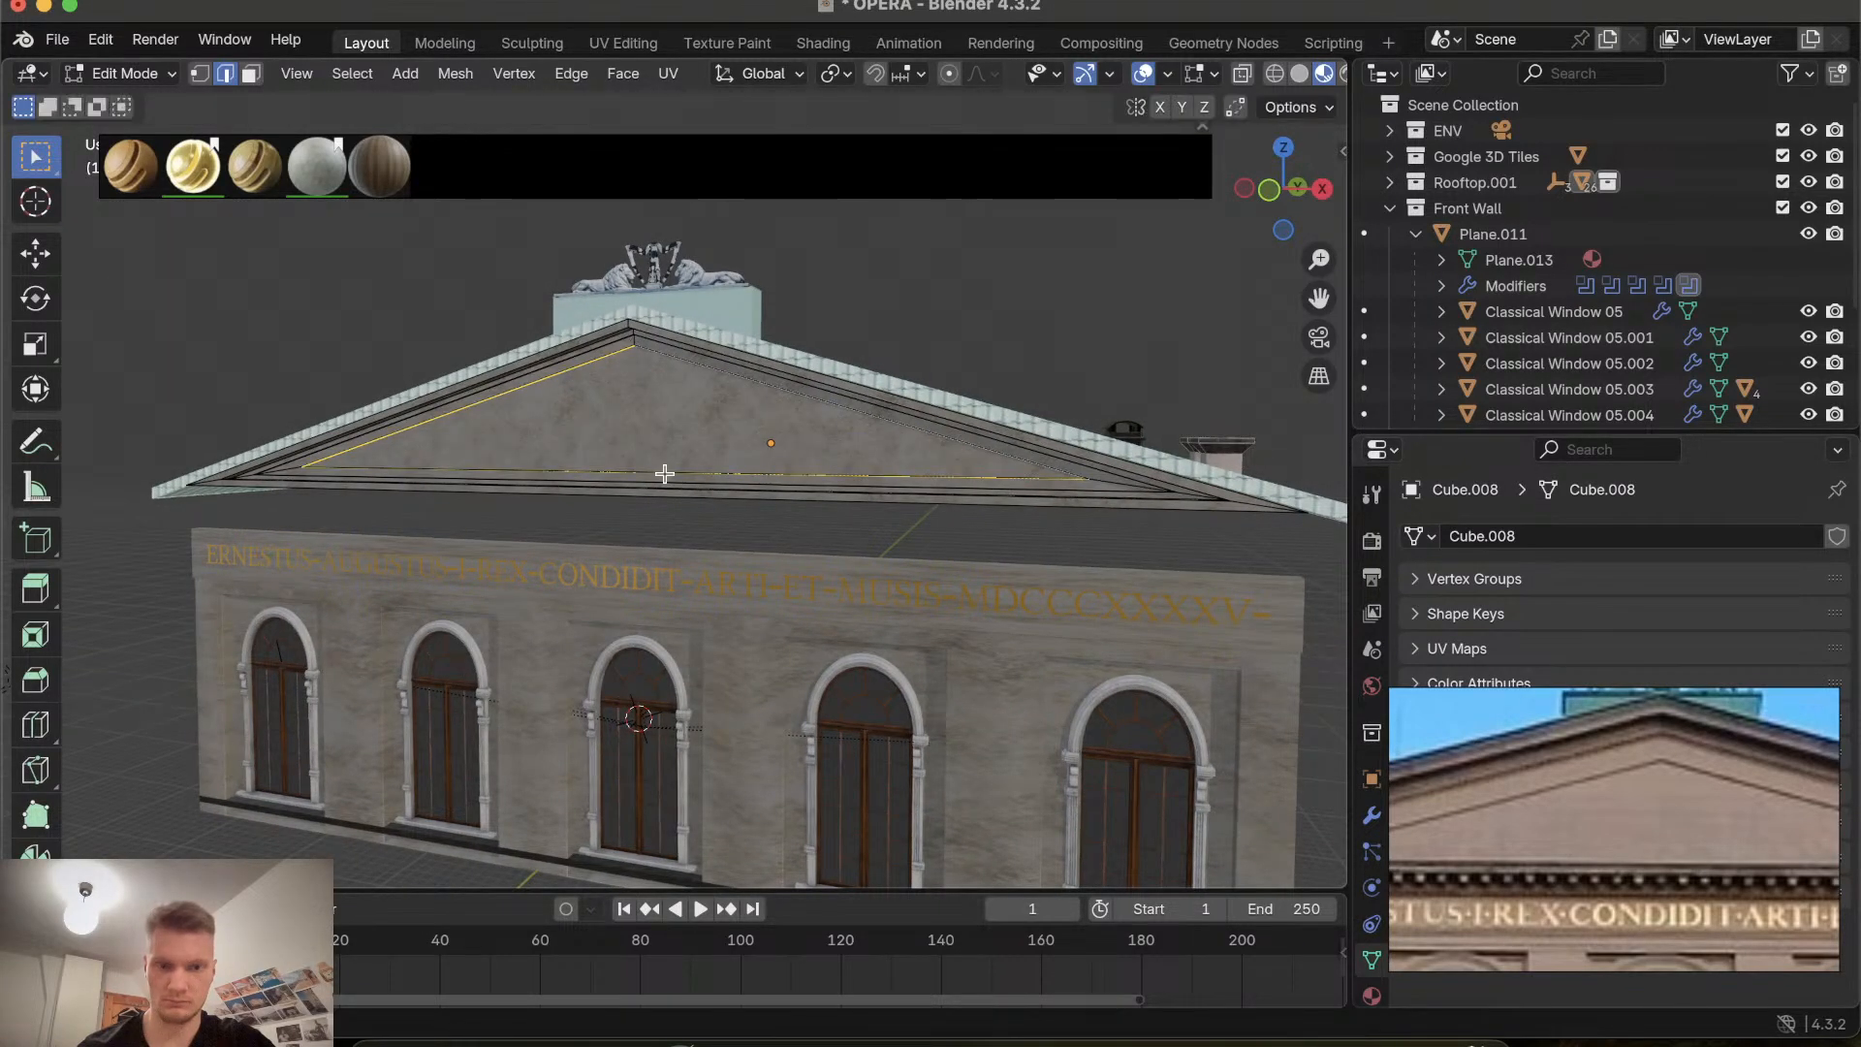
Orbit and zoom around the pediment to examine the inner triangle and its surrounding cornice edges.
scroll(664, 474, left, 5)
scroll(664, 474, up, 5)
ctrl+scroll(725, 475, up, 6)
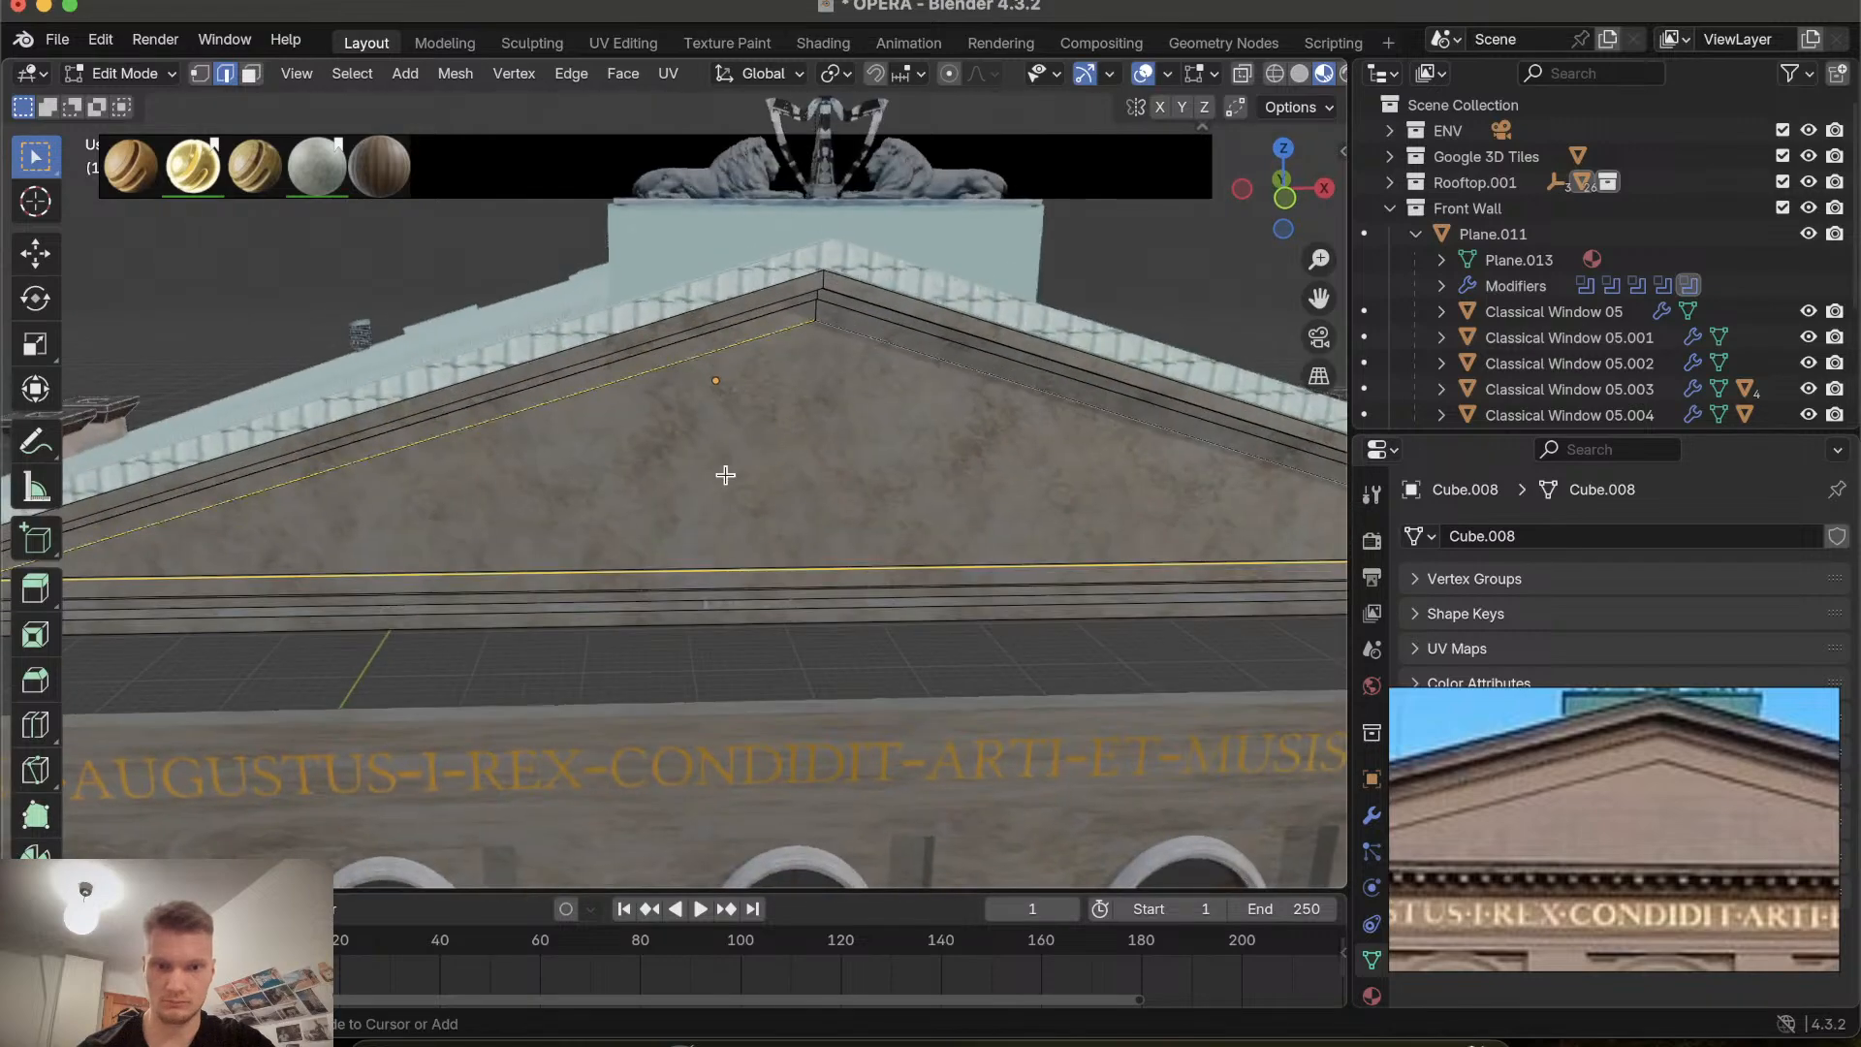
scroll(725, 475, right, 4)
scroll(741, 441, down, 5)
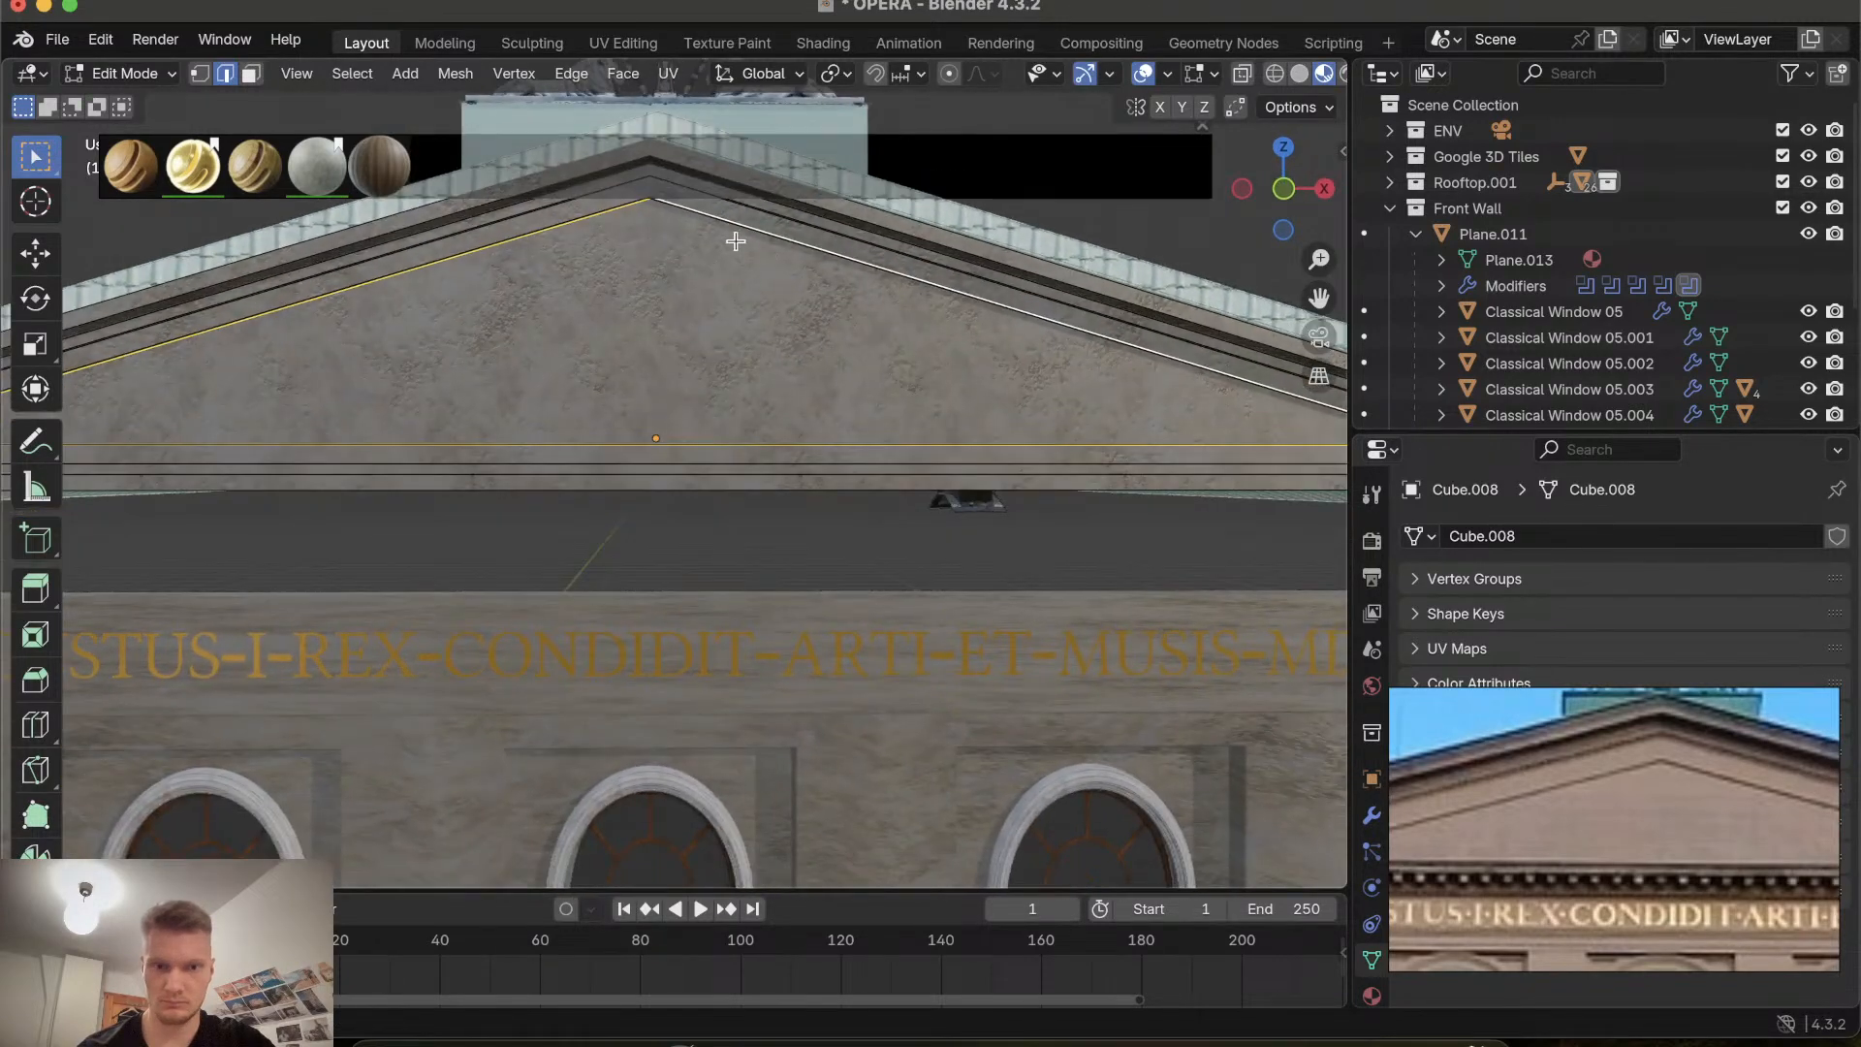
scroll(619, 212, up, 5)
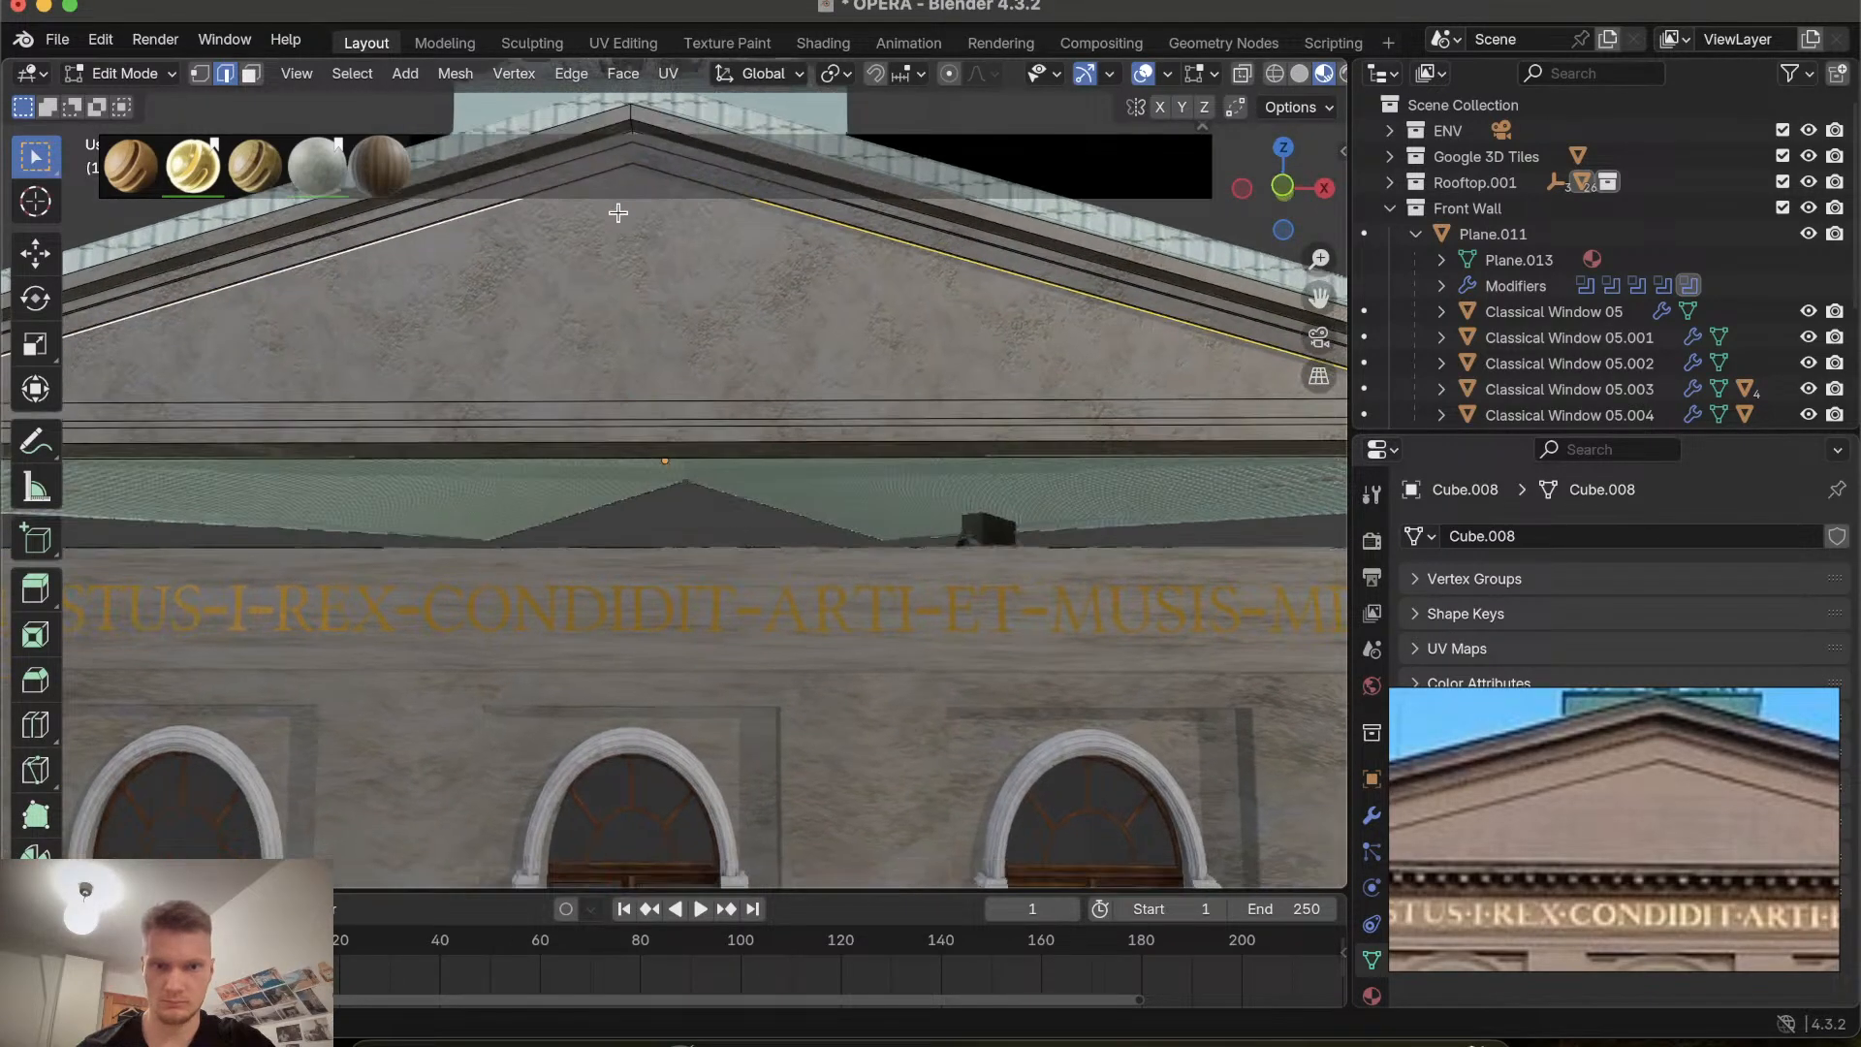
scroll(618, 221, up, 4)
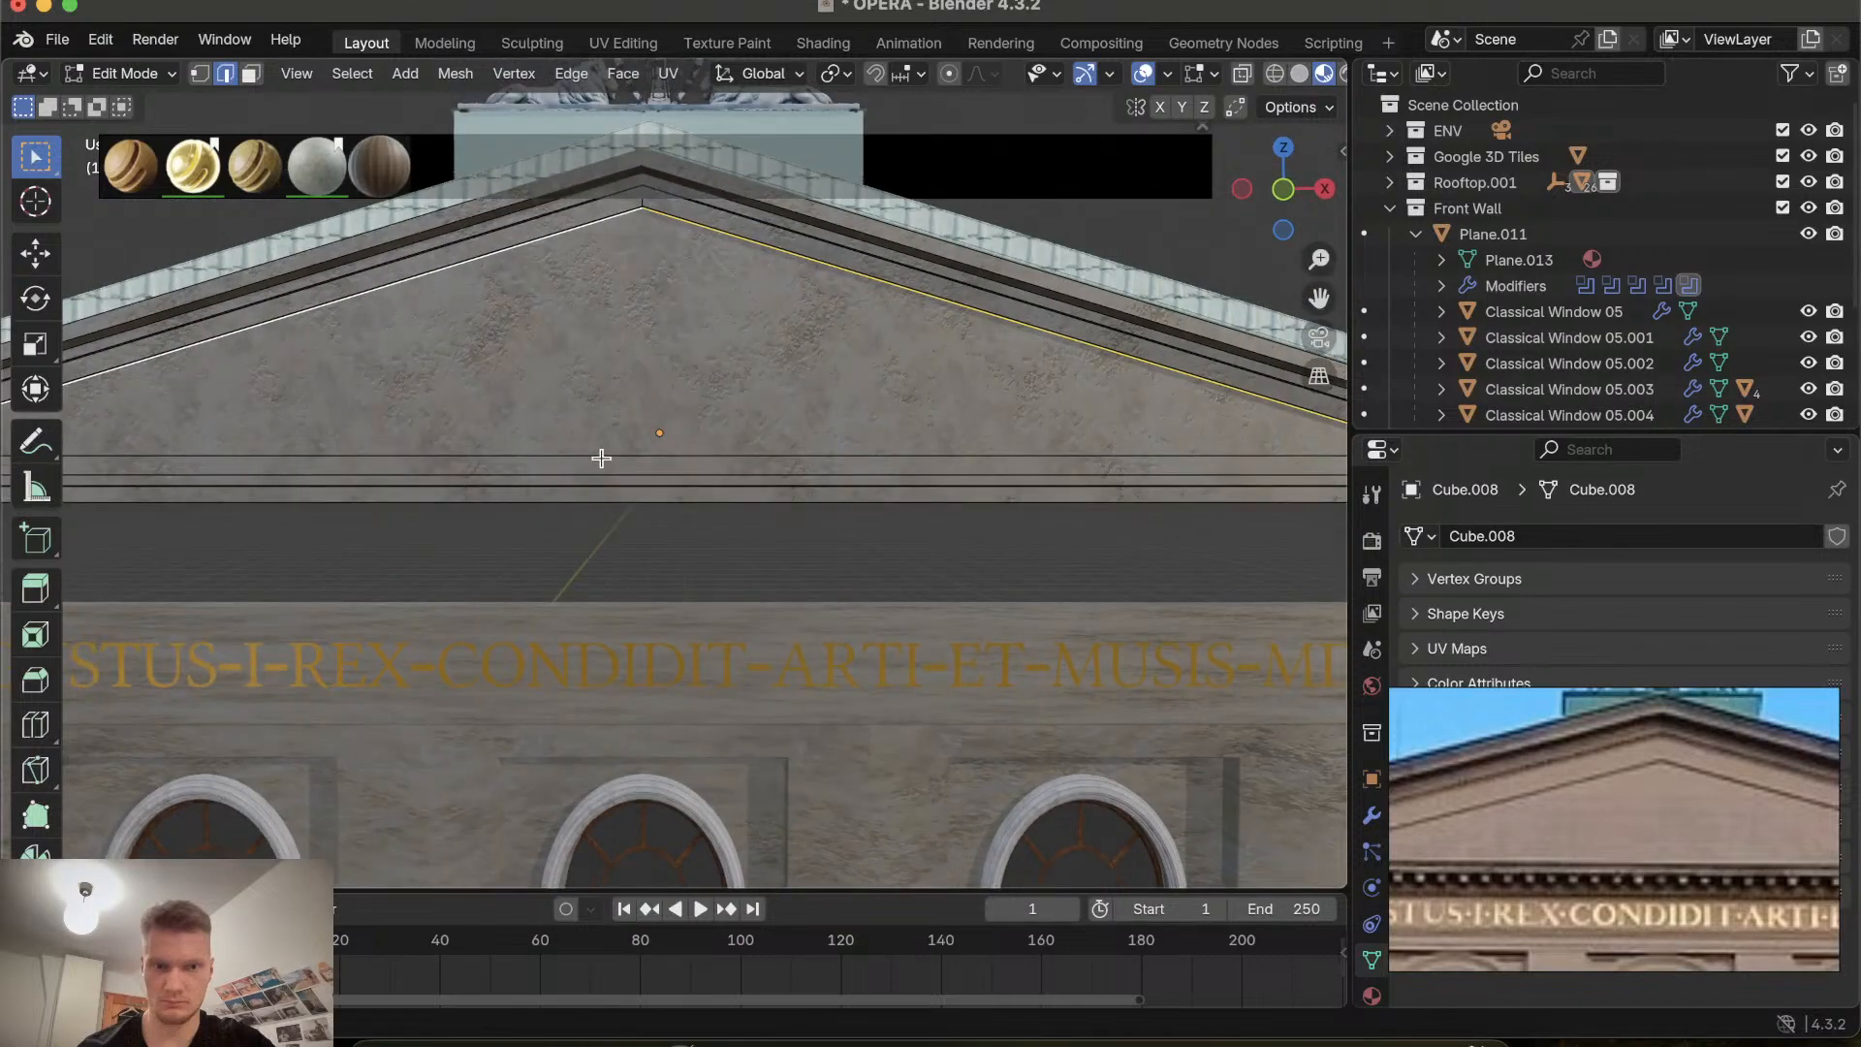
scroll(601, 458, up, 5)
Select the inner pediment triangle's face, orbiting close to the cornice while adjusting the selection.
click(600, 615)
scroll(600, 615, down, 5)
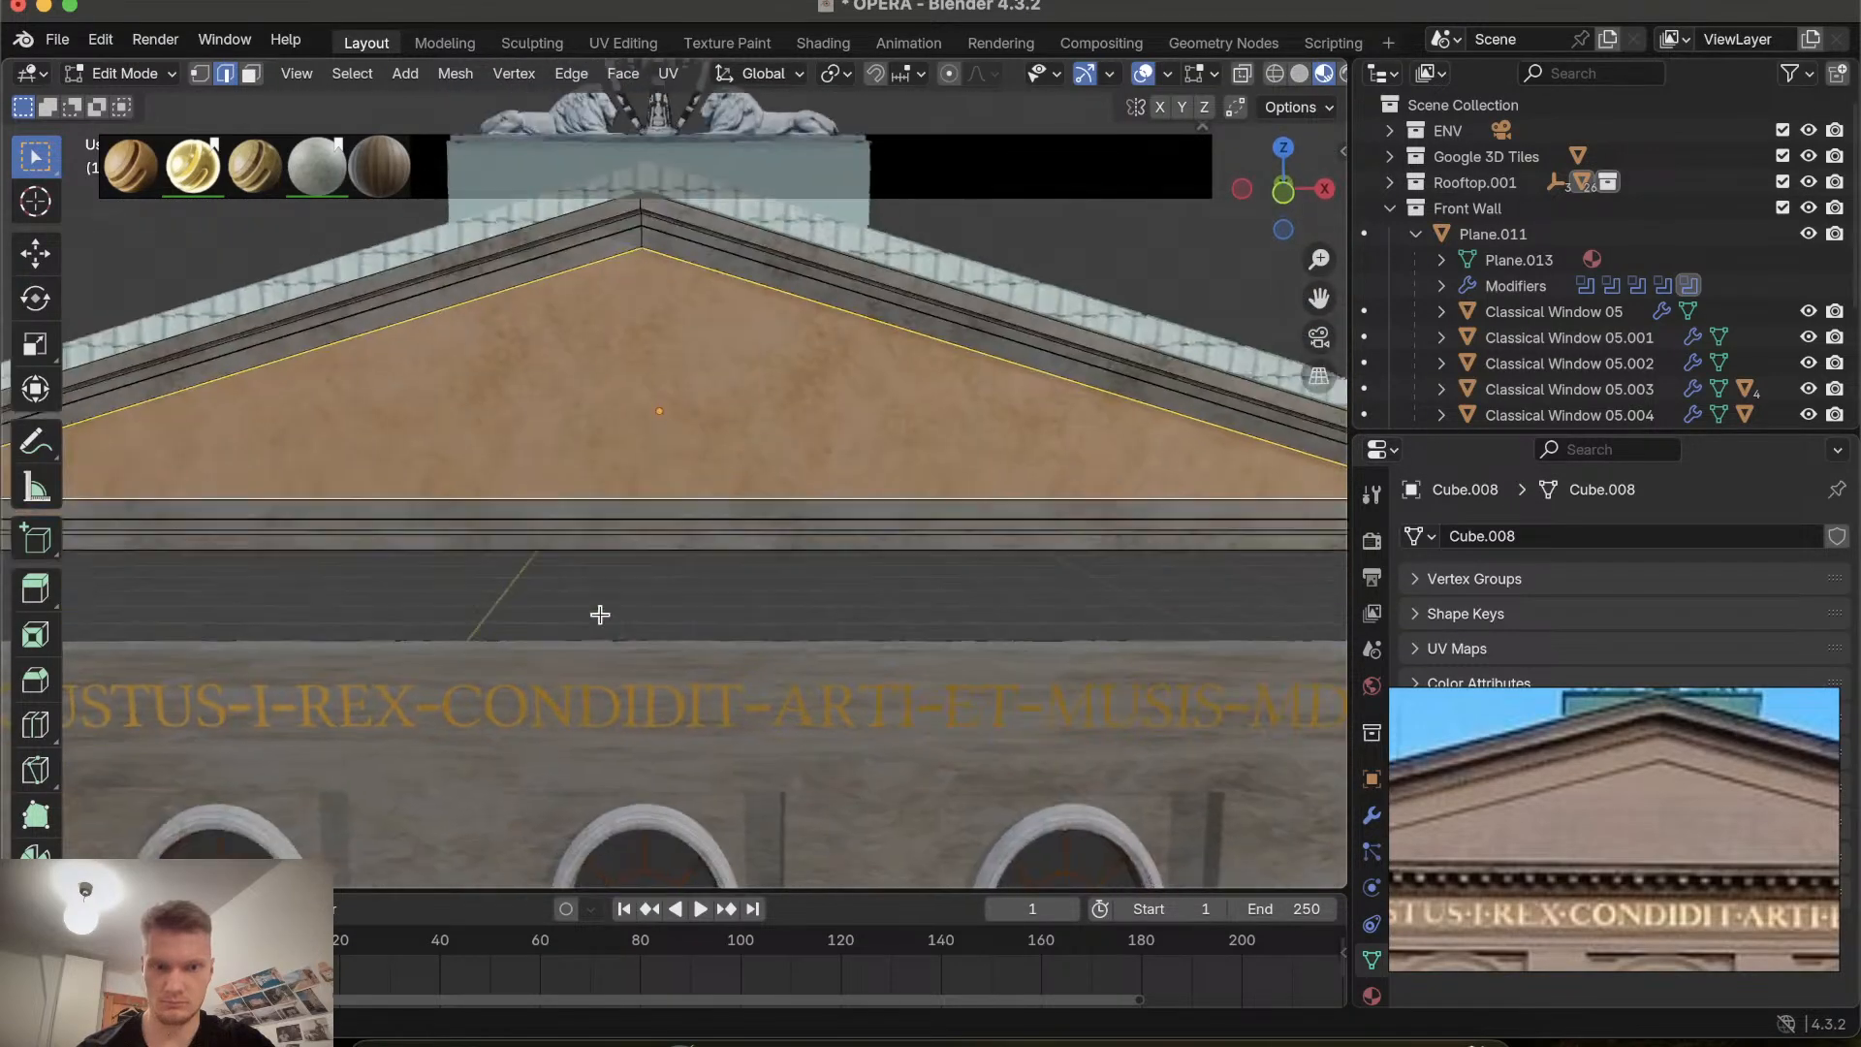
scroll(621, 460, down, 4)
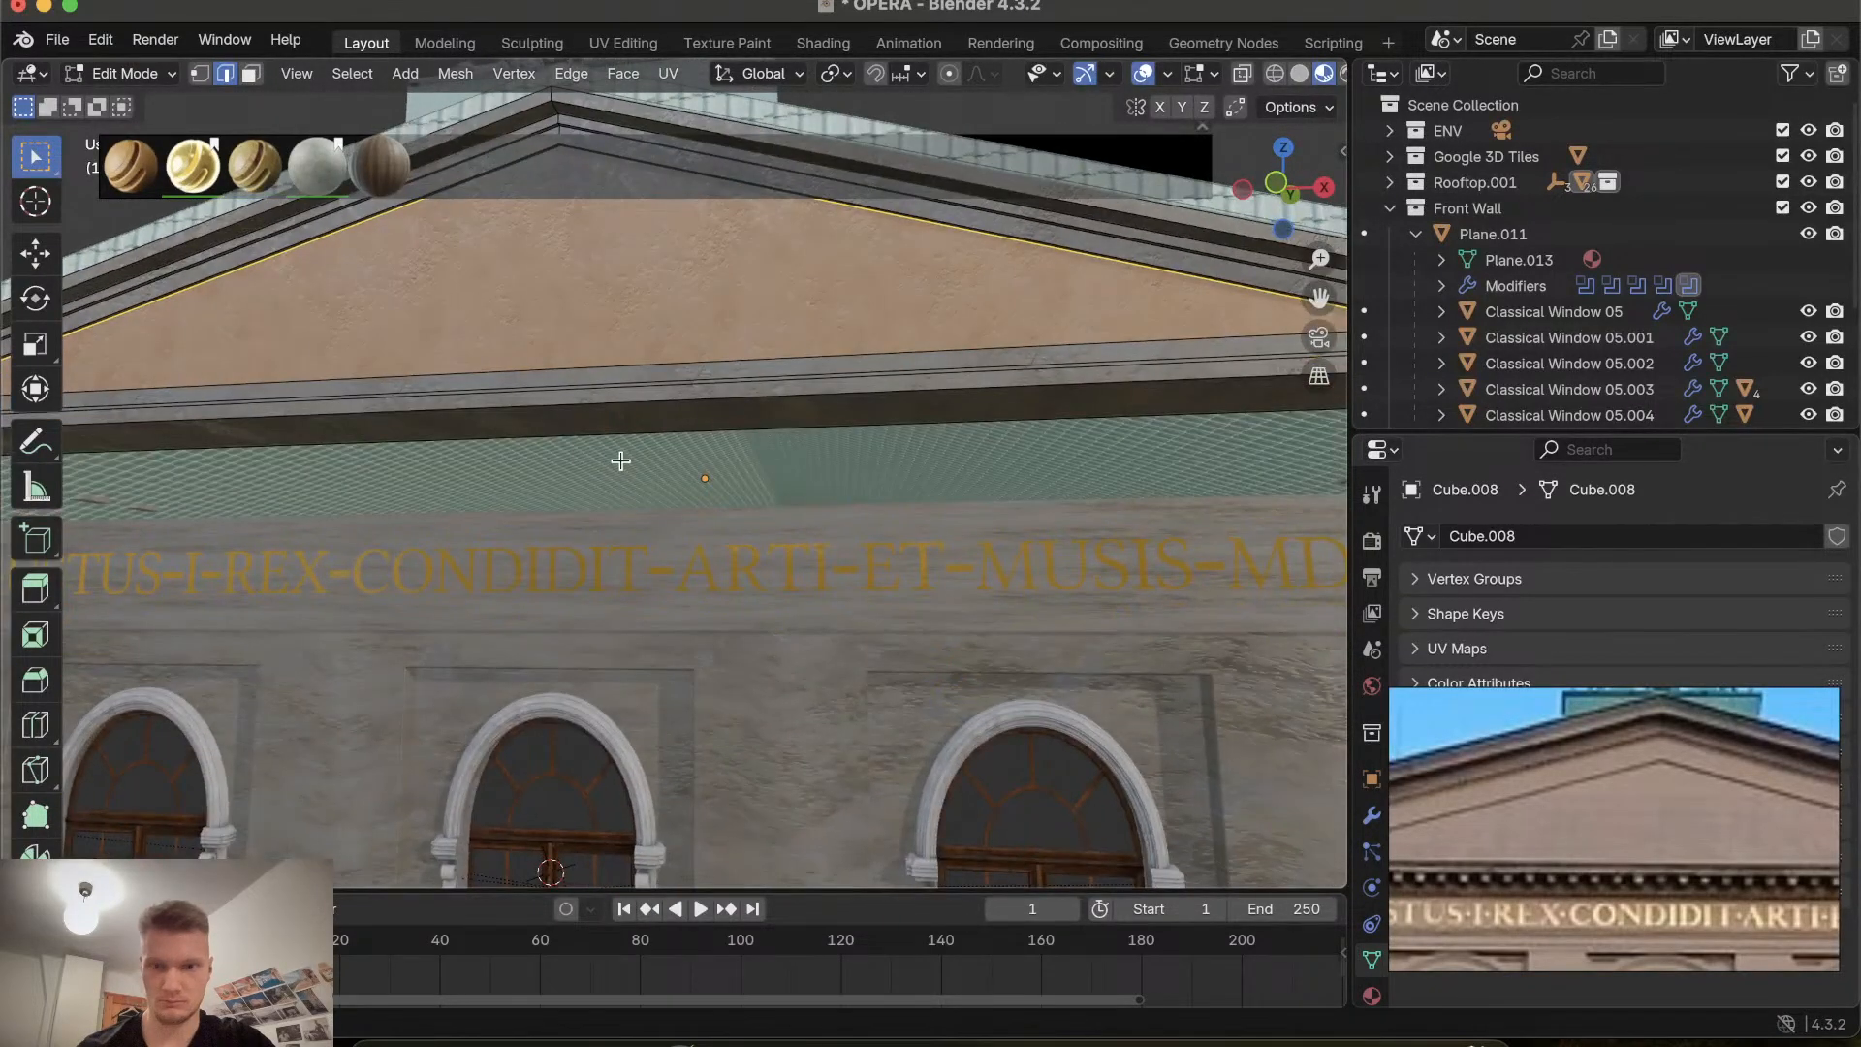
scroll(620, 460, up, 4)
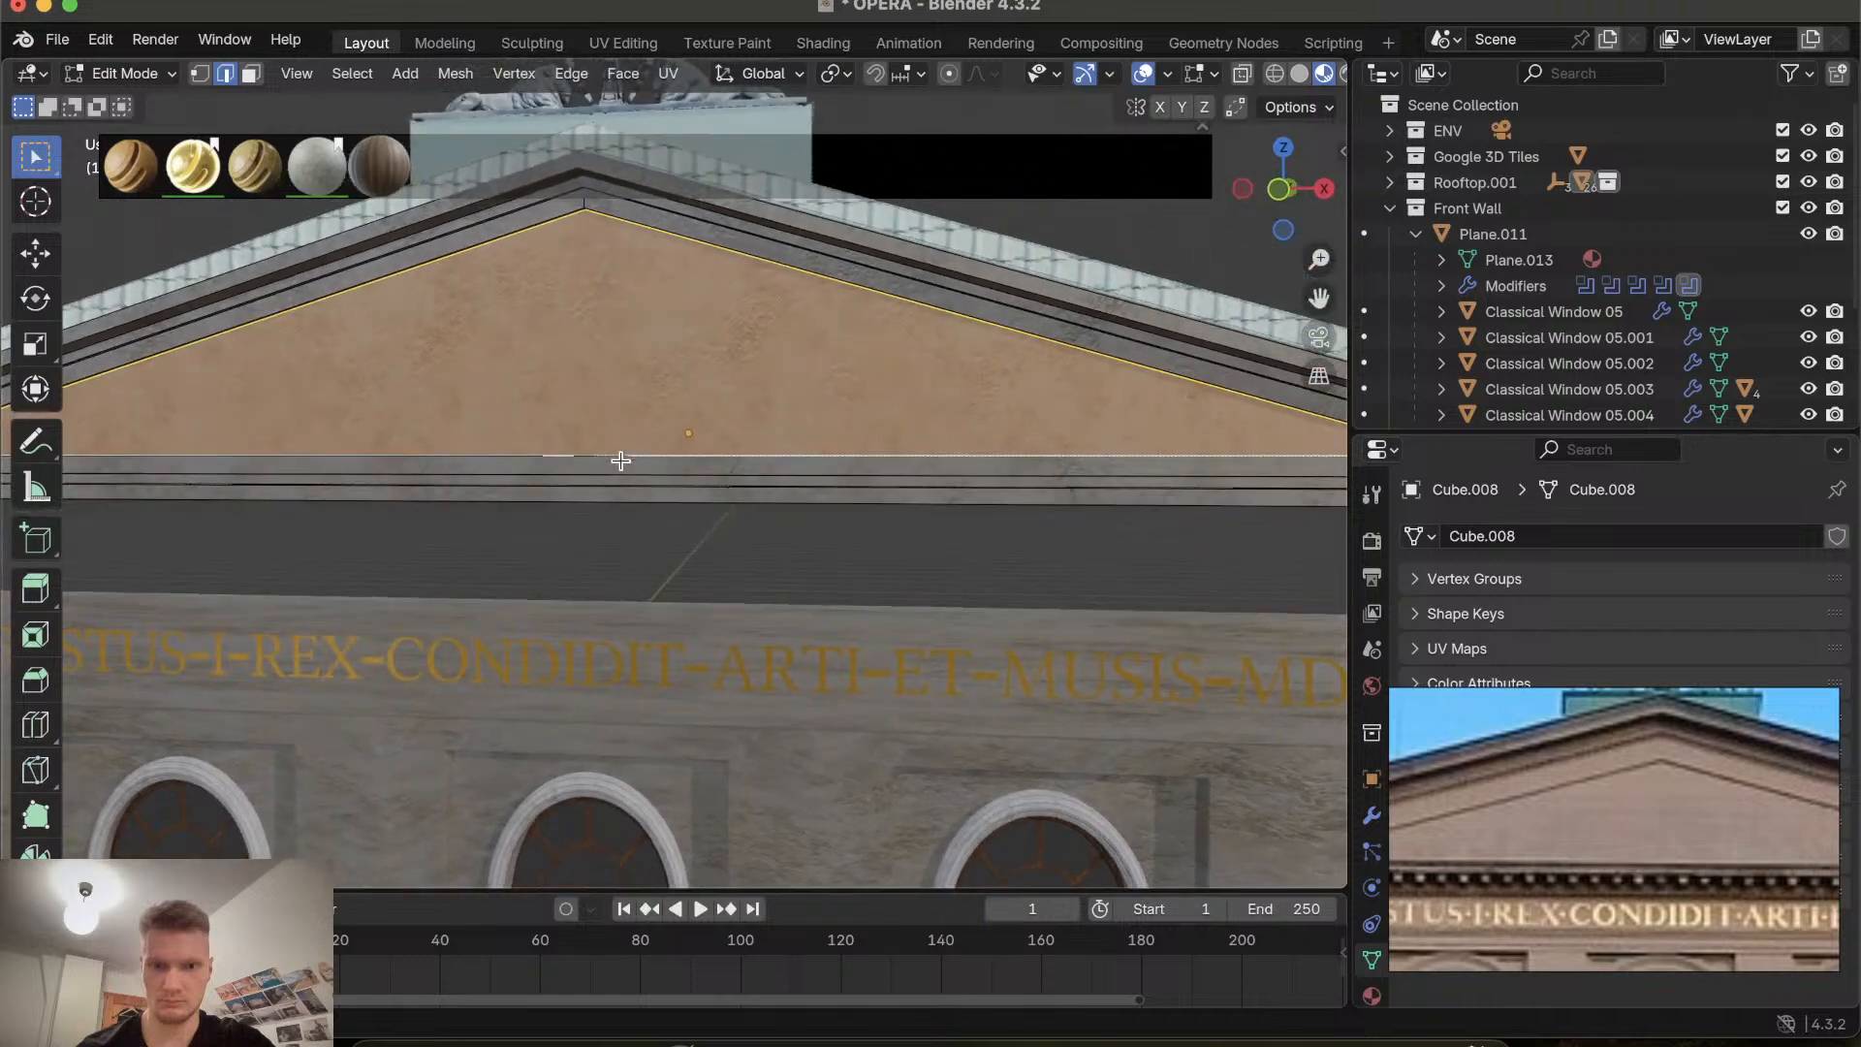
scroll(602, 386, up, 4)
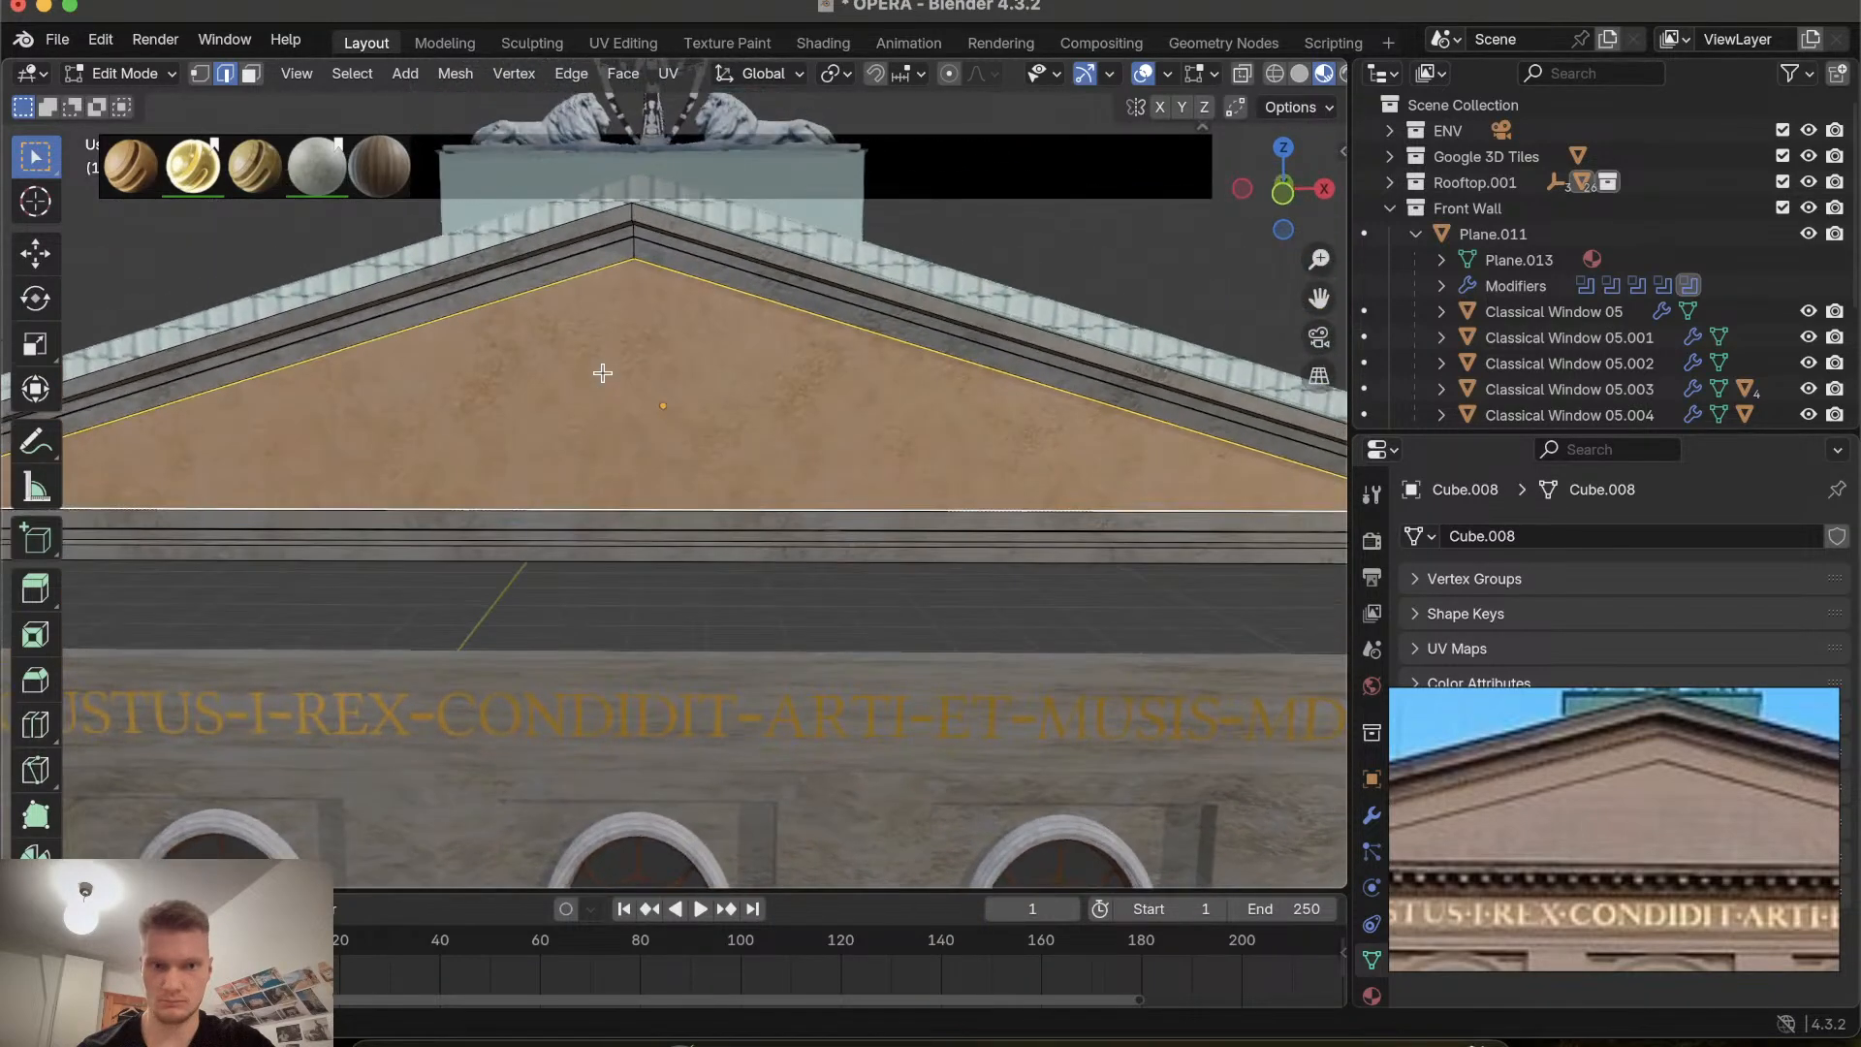
shift+click(570, 277)
scroll(638, 275, down, 5)
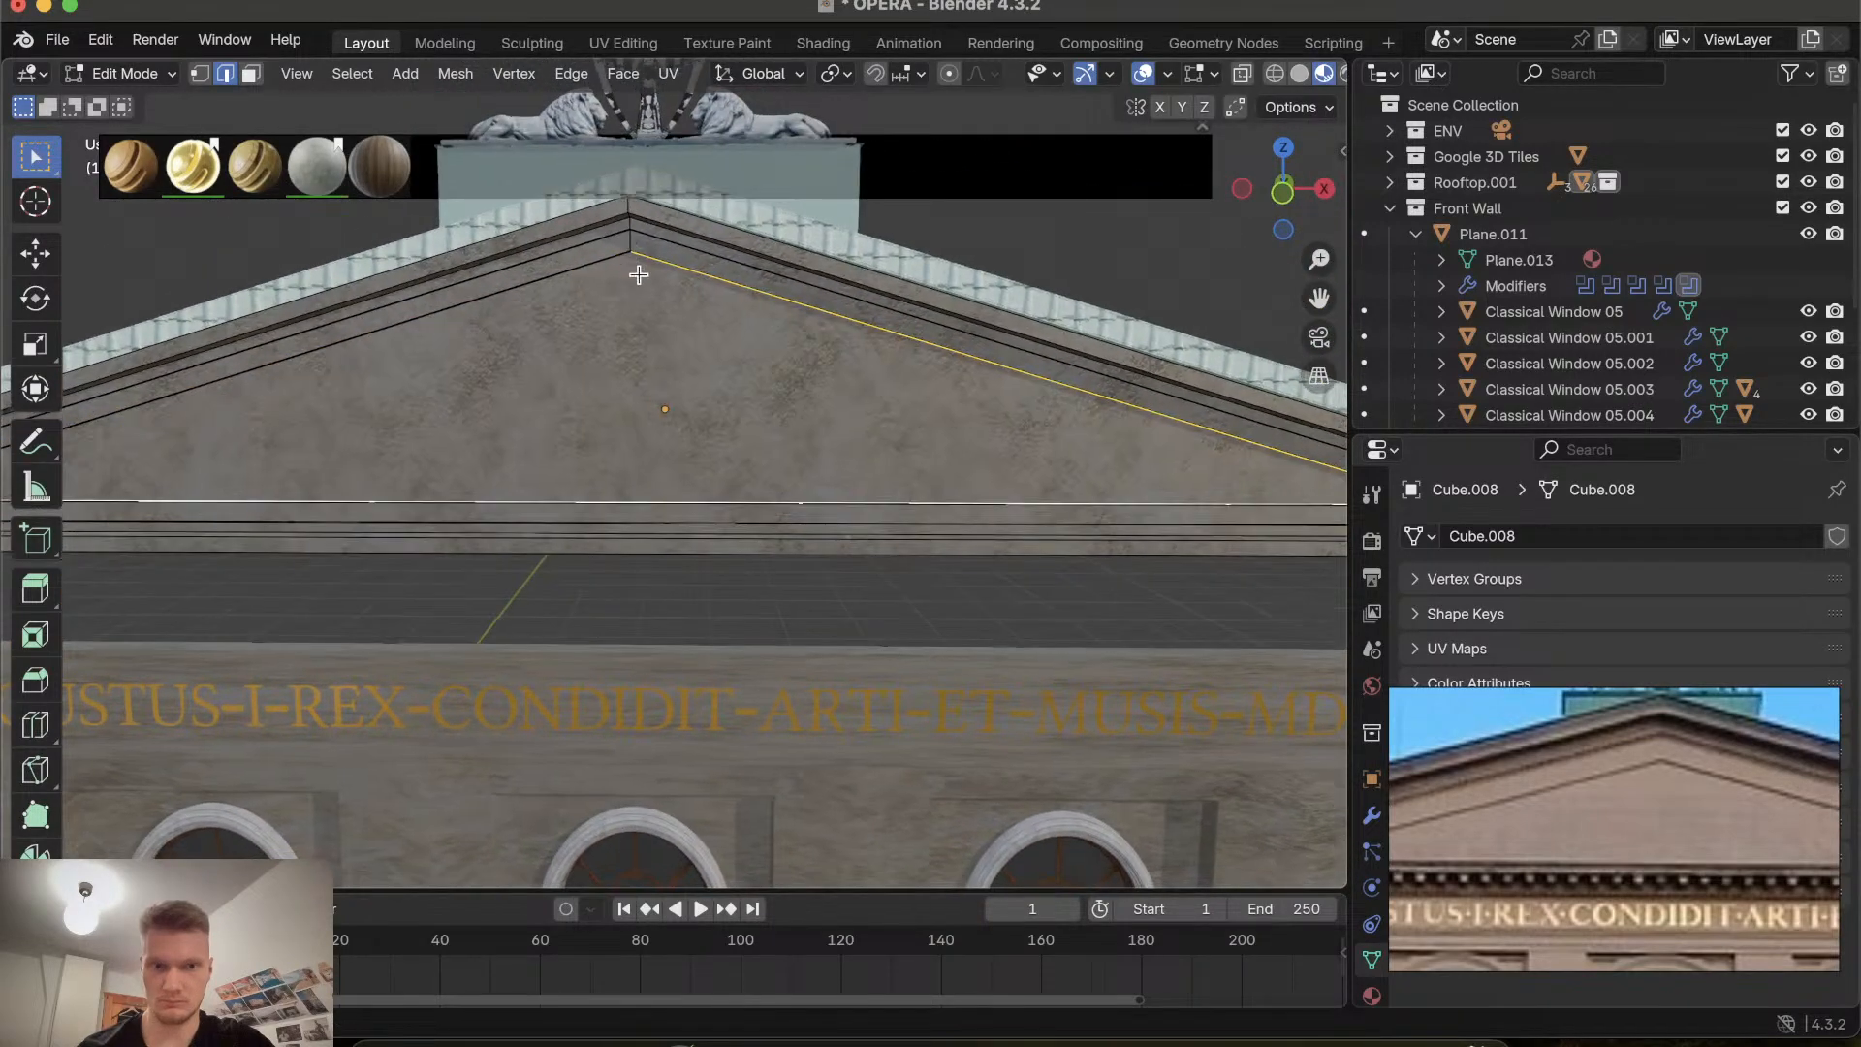
scroll(639, 275, up, 8)
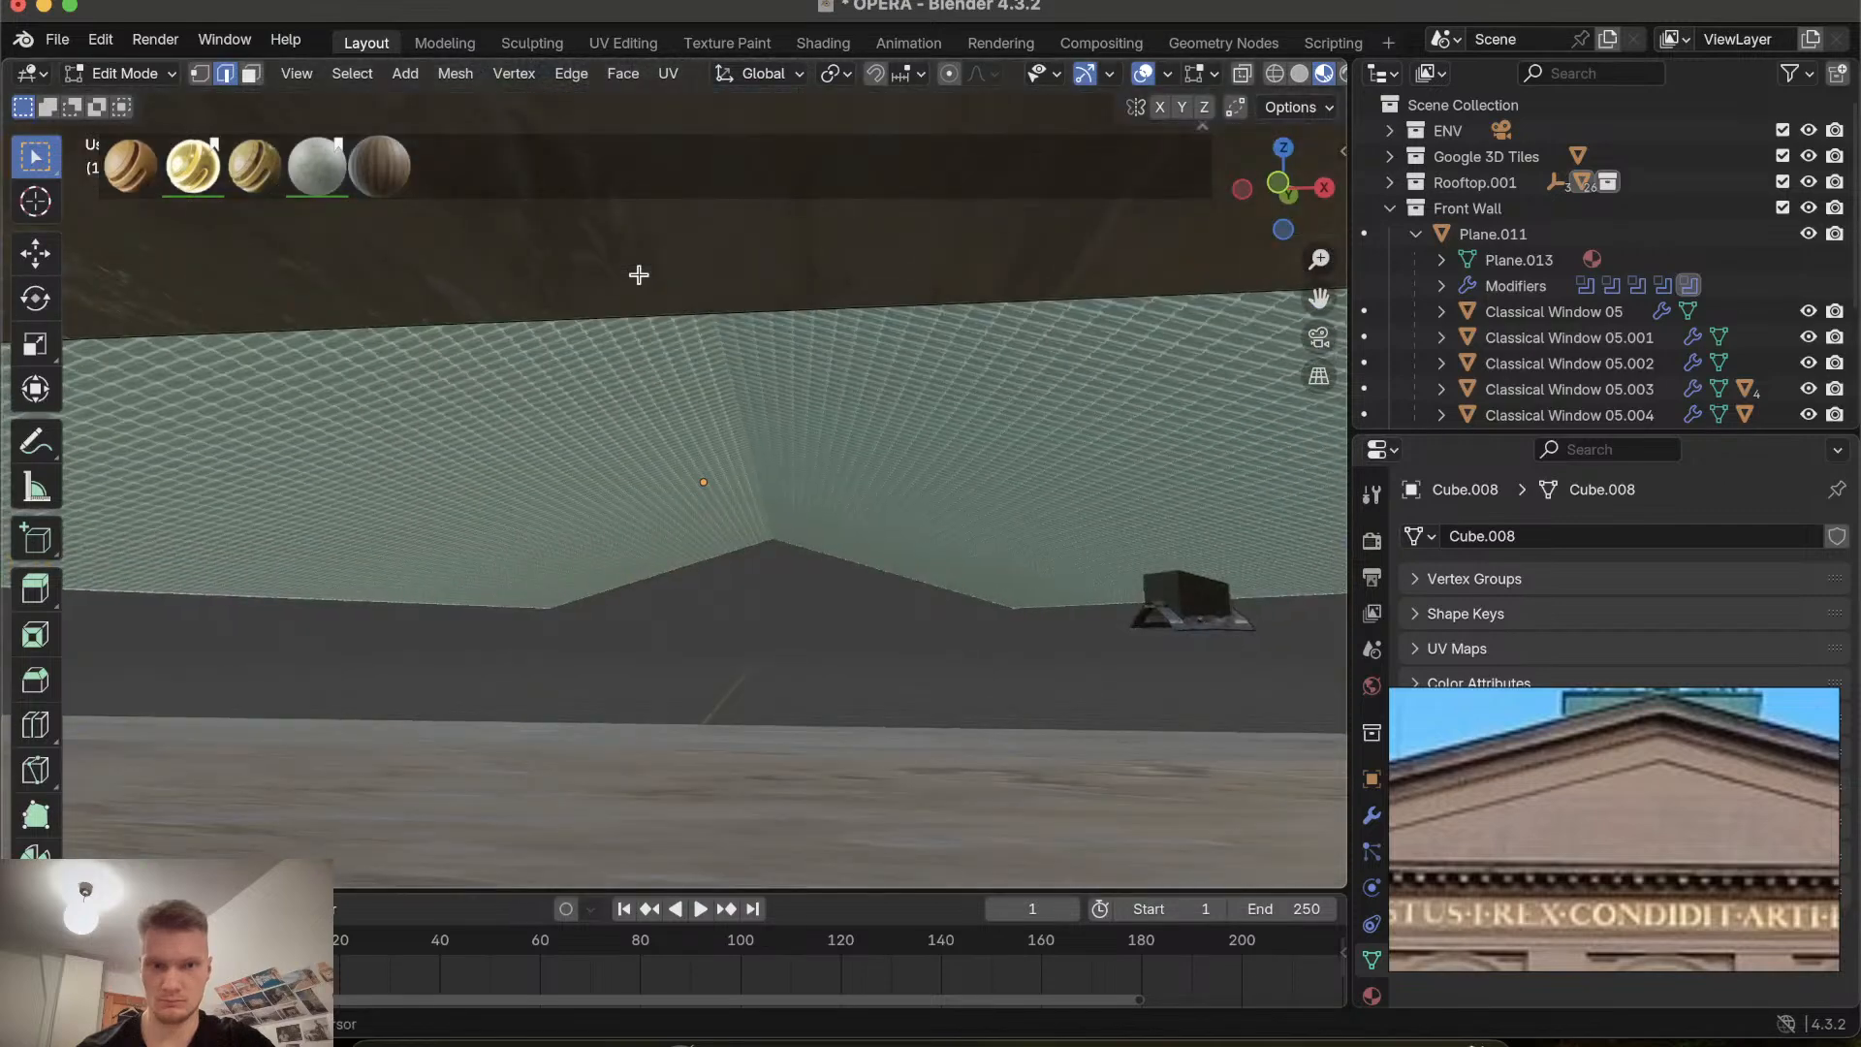
scroll(638, 275, down, 3)
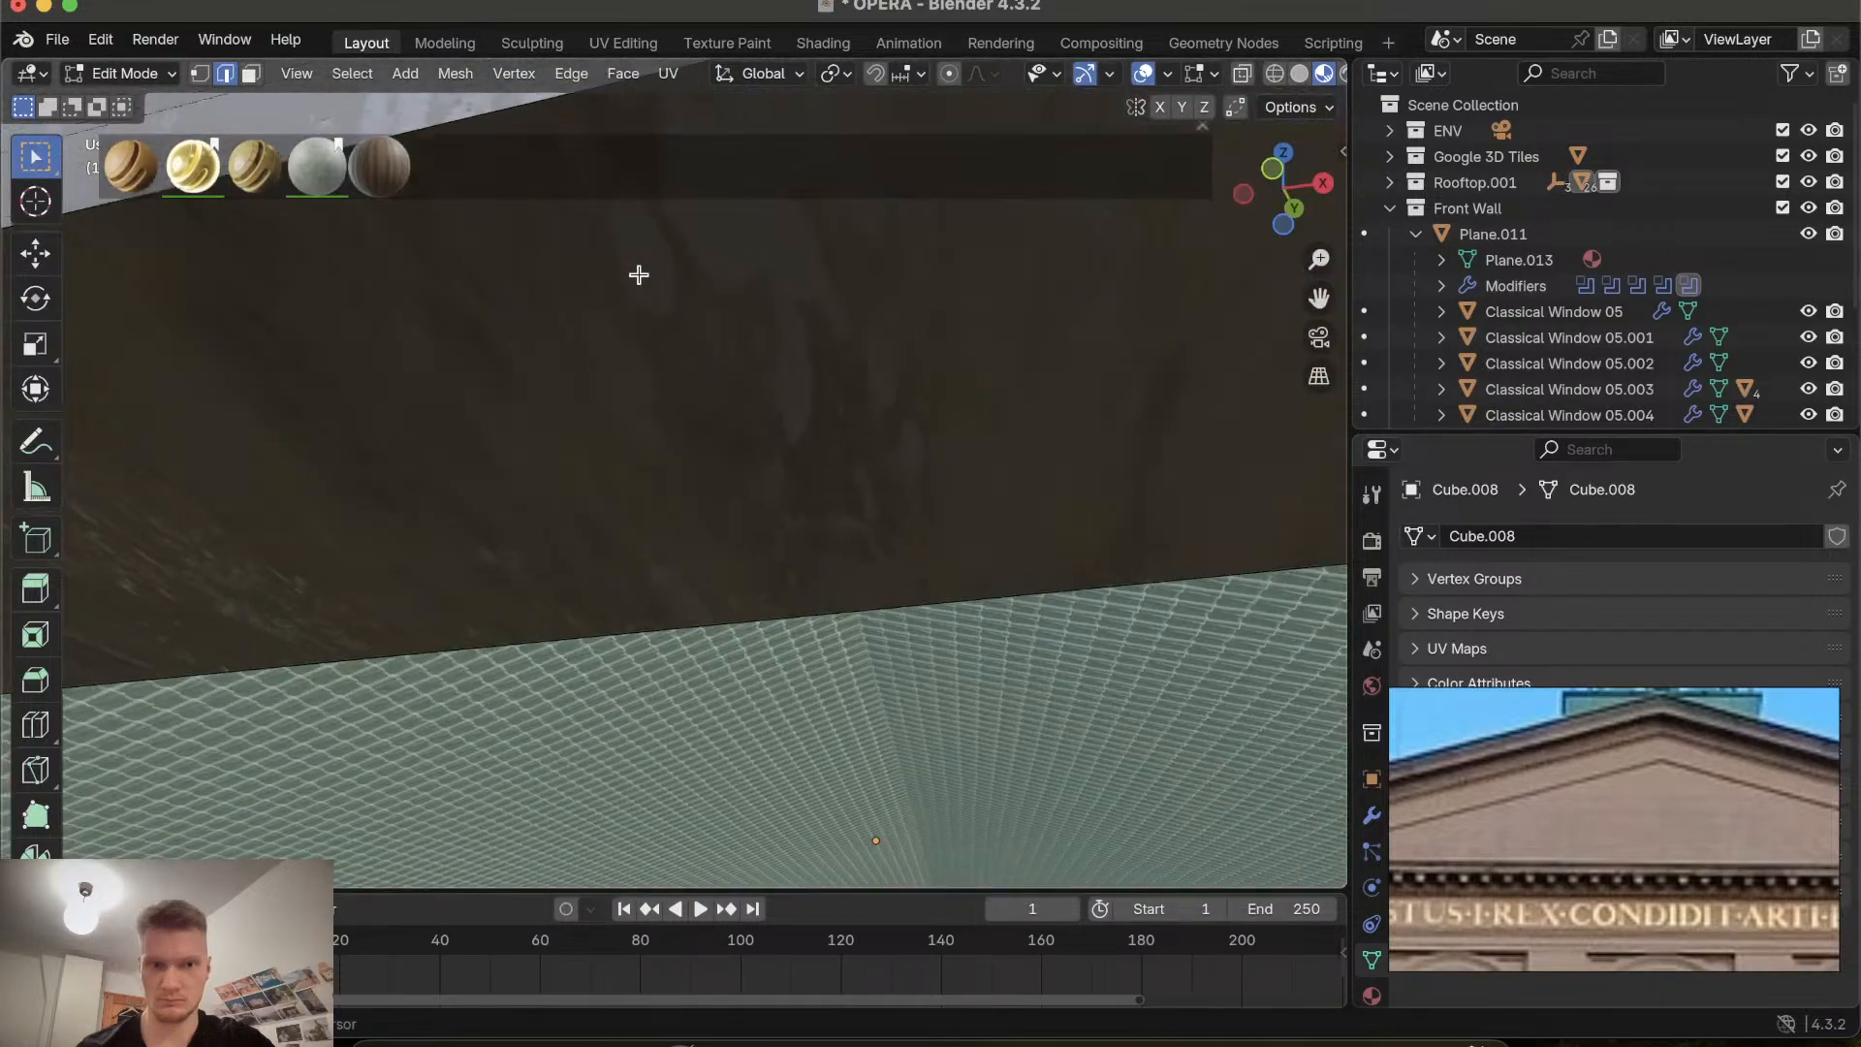
scroll(639, 275, down, 5)
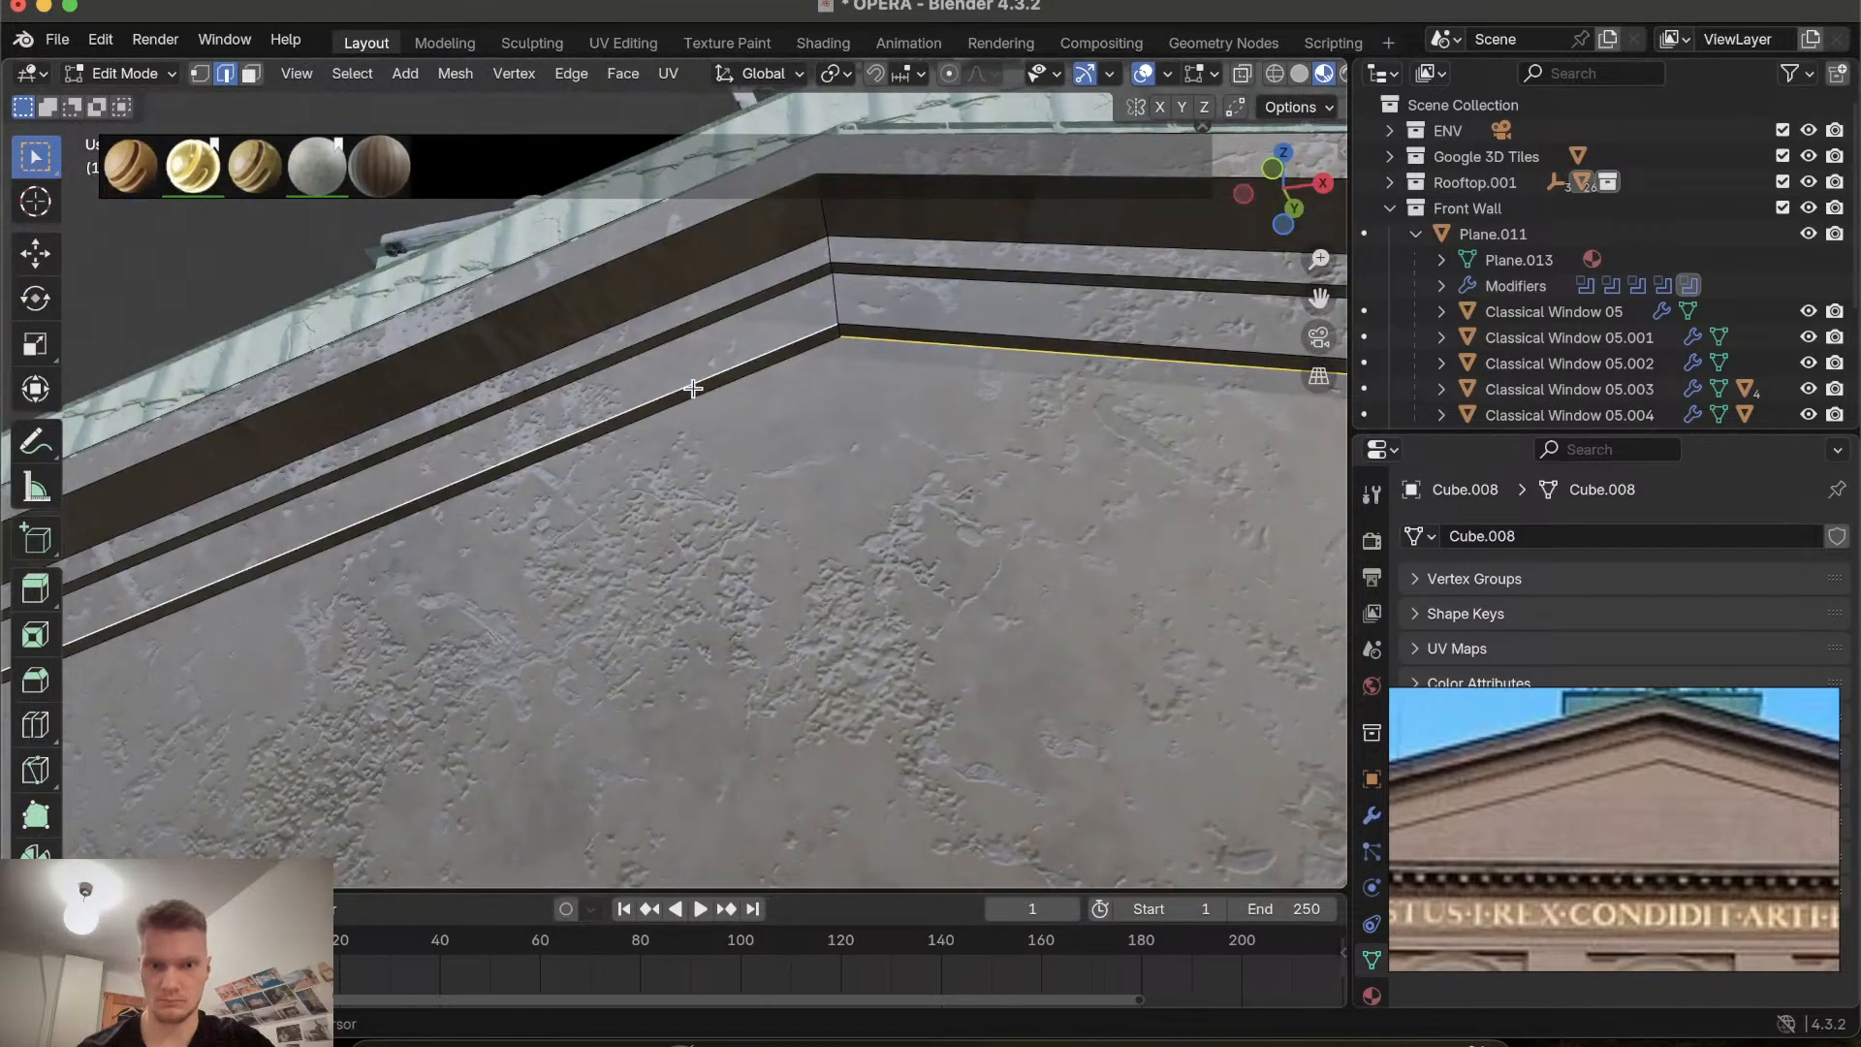
shift+click(698, 391)
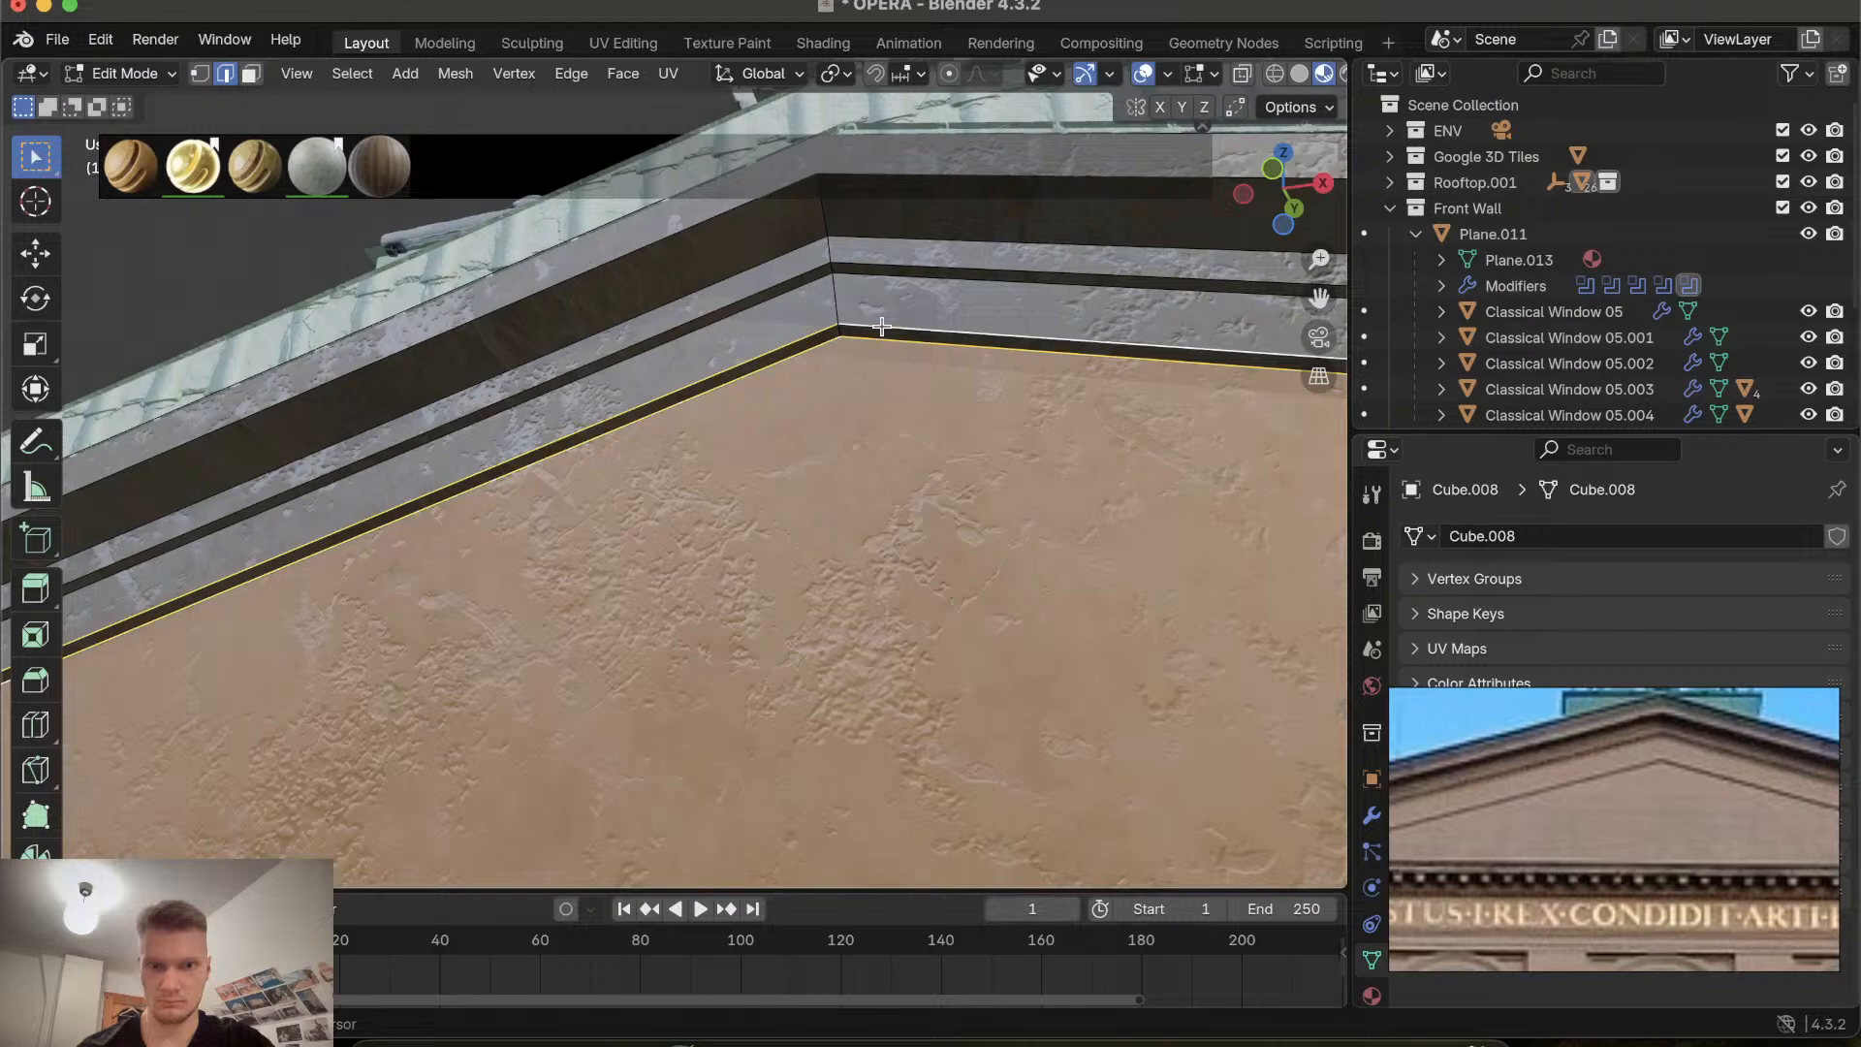
Orbit along the cornice and try scaling the selected triangle face, then cancel.
scroll(881, 326, up, 10)
scroll(881, 327, left, 5)
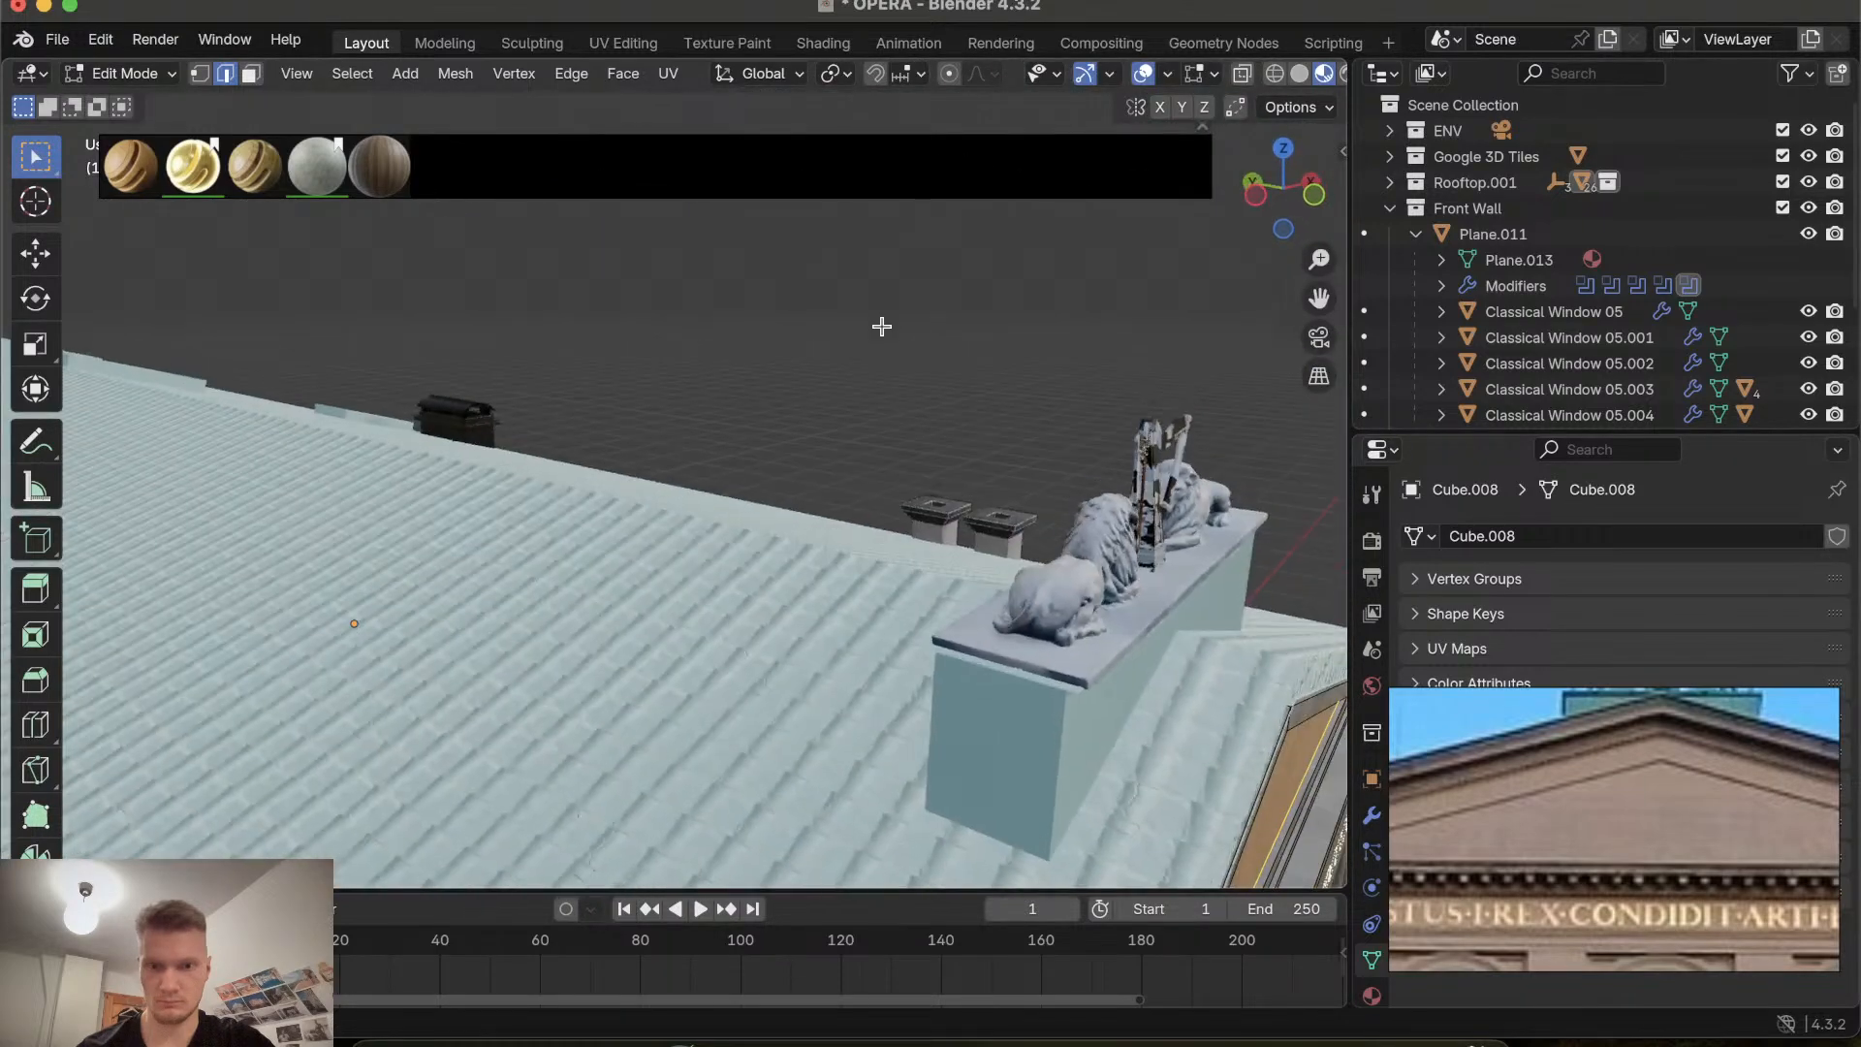
shift+scroll(881, 327, down, 7)
shift+scroll(881, 326, right, 9)
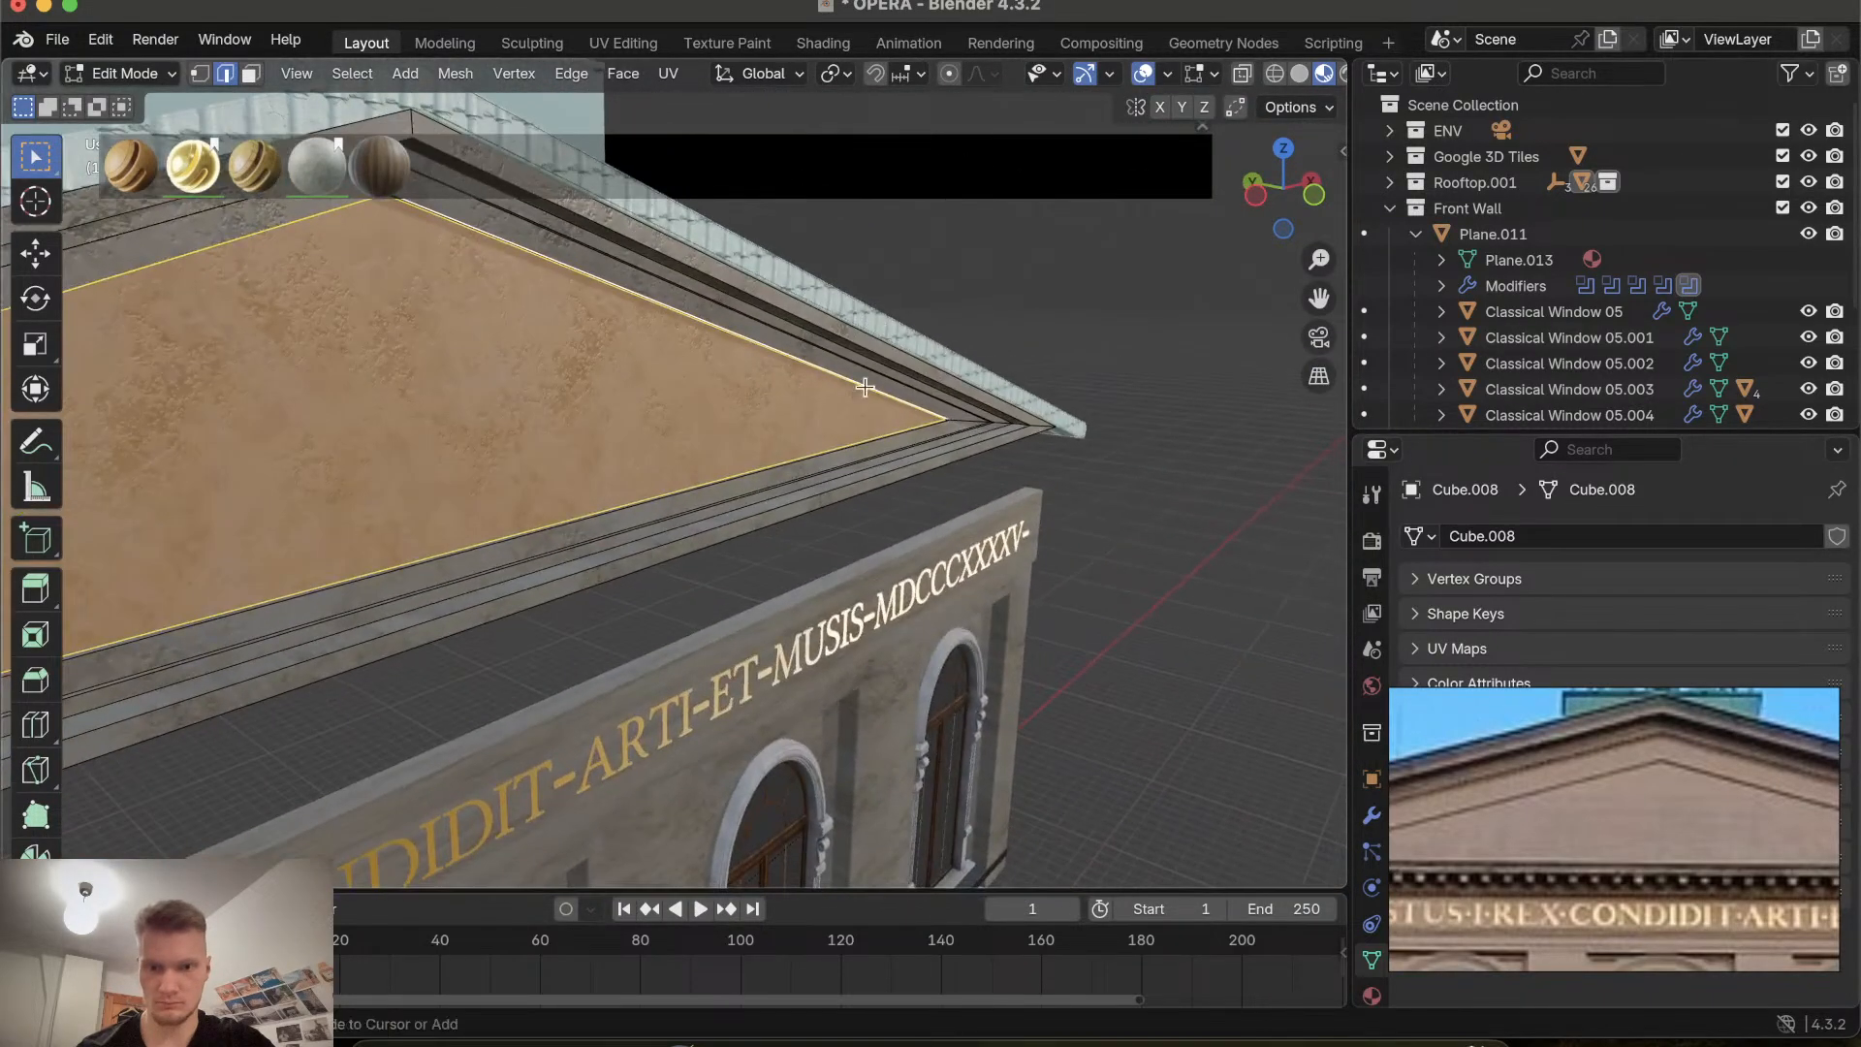
ctrl+scroll(865, 387, up, 8)
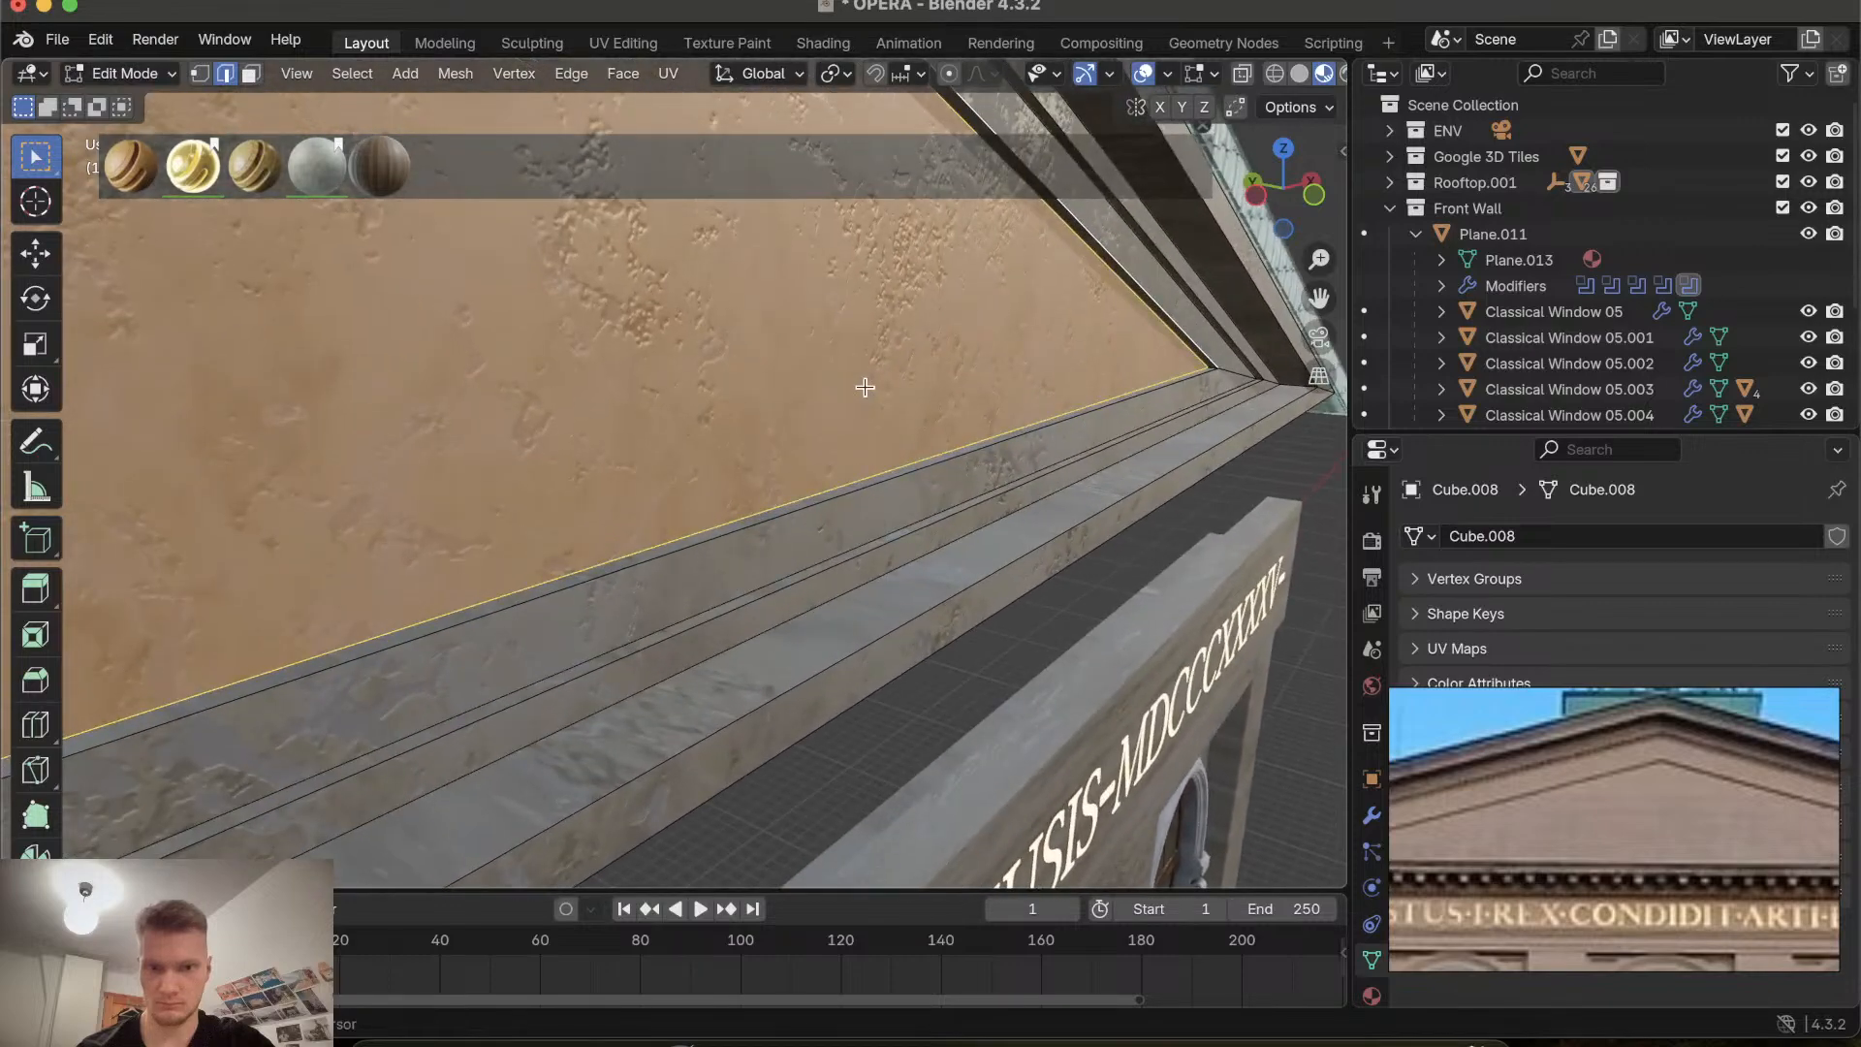
shift+scroll(864, 387, left, 3)
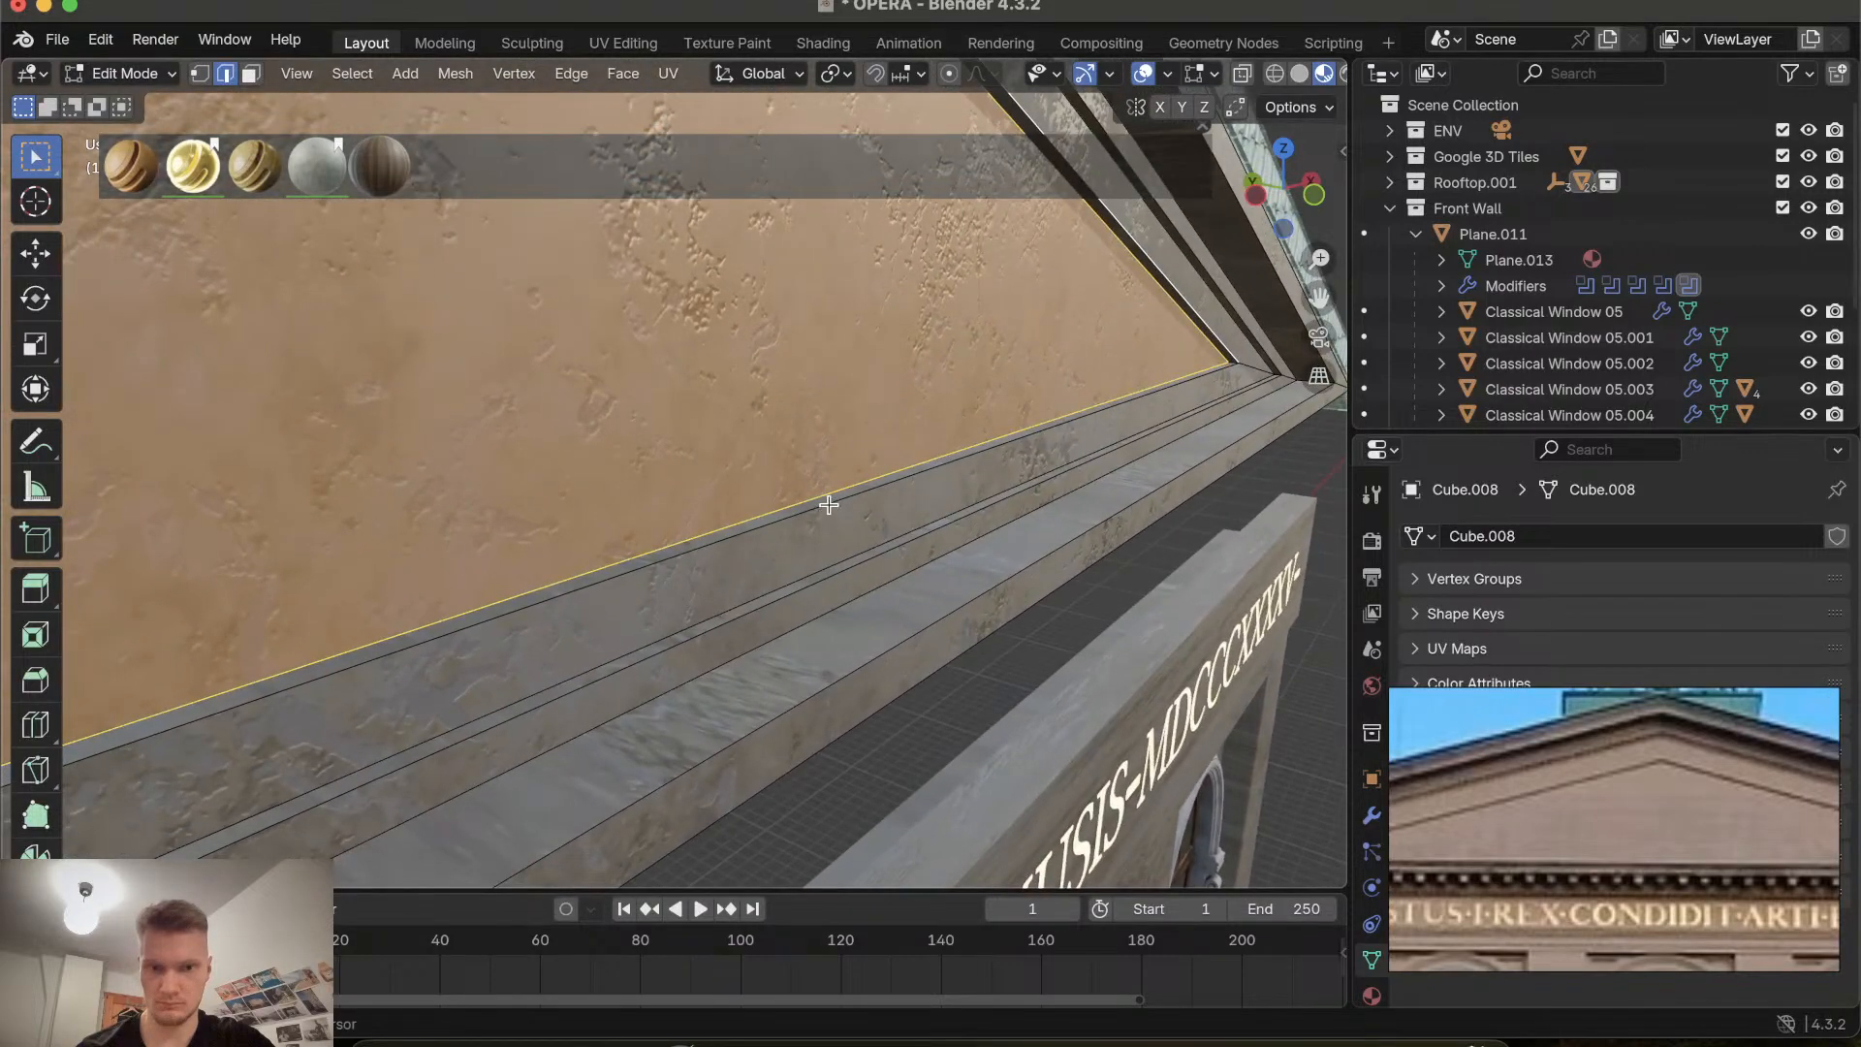
scroll(829, 505, right, 15)
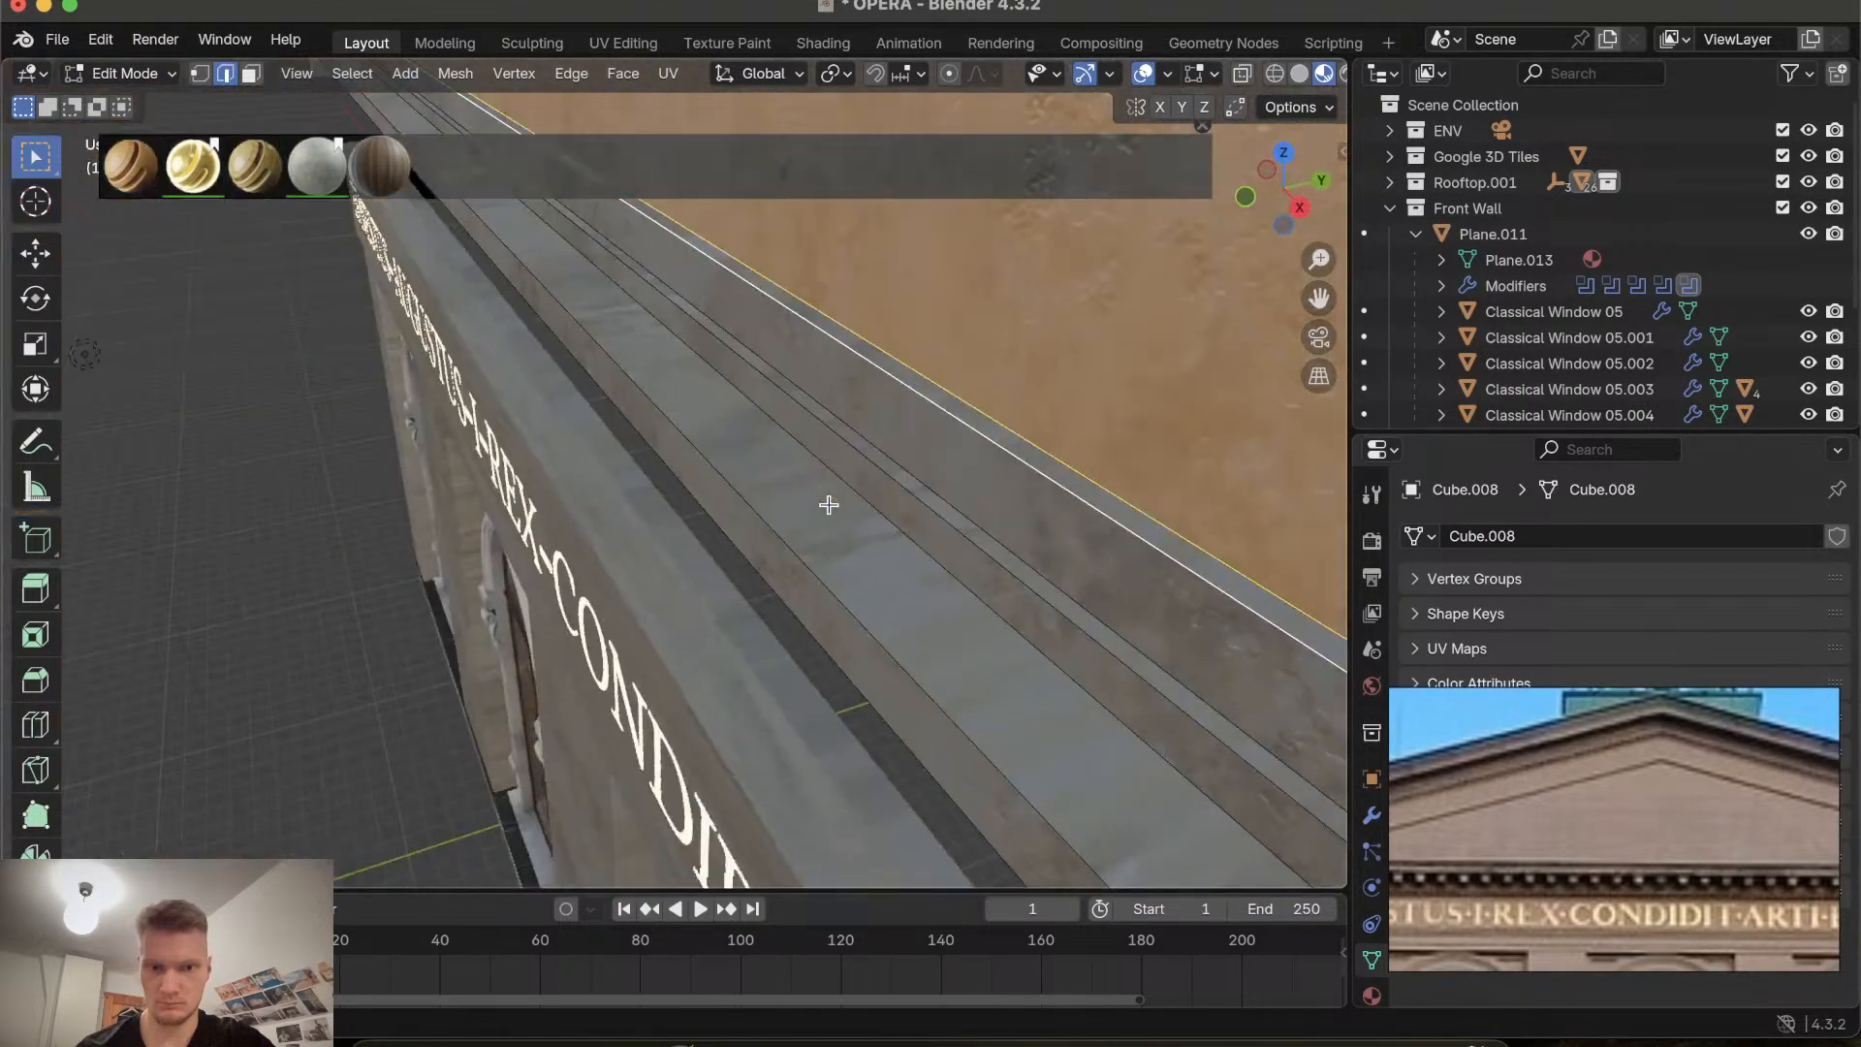
scroll(829, 505, left, 15)
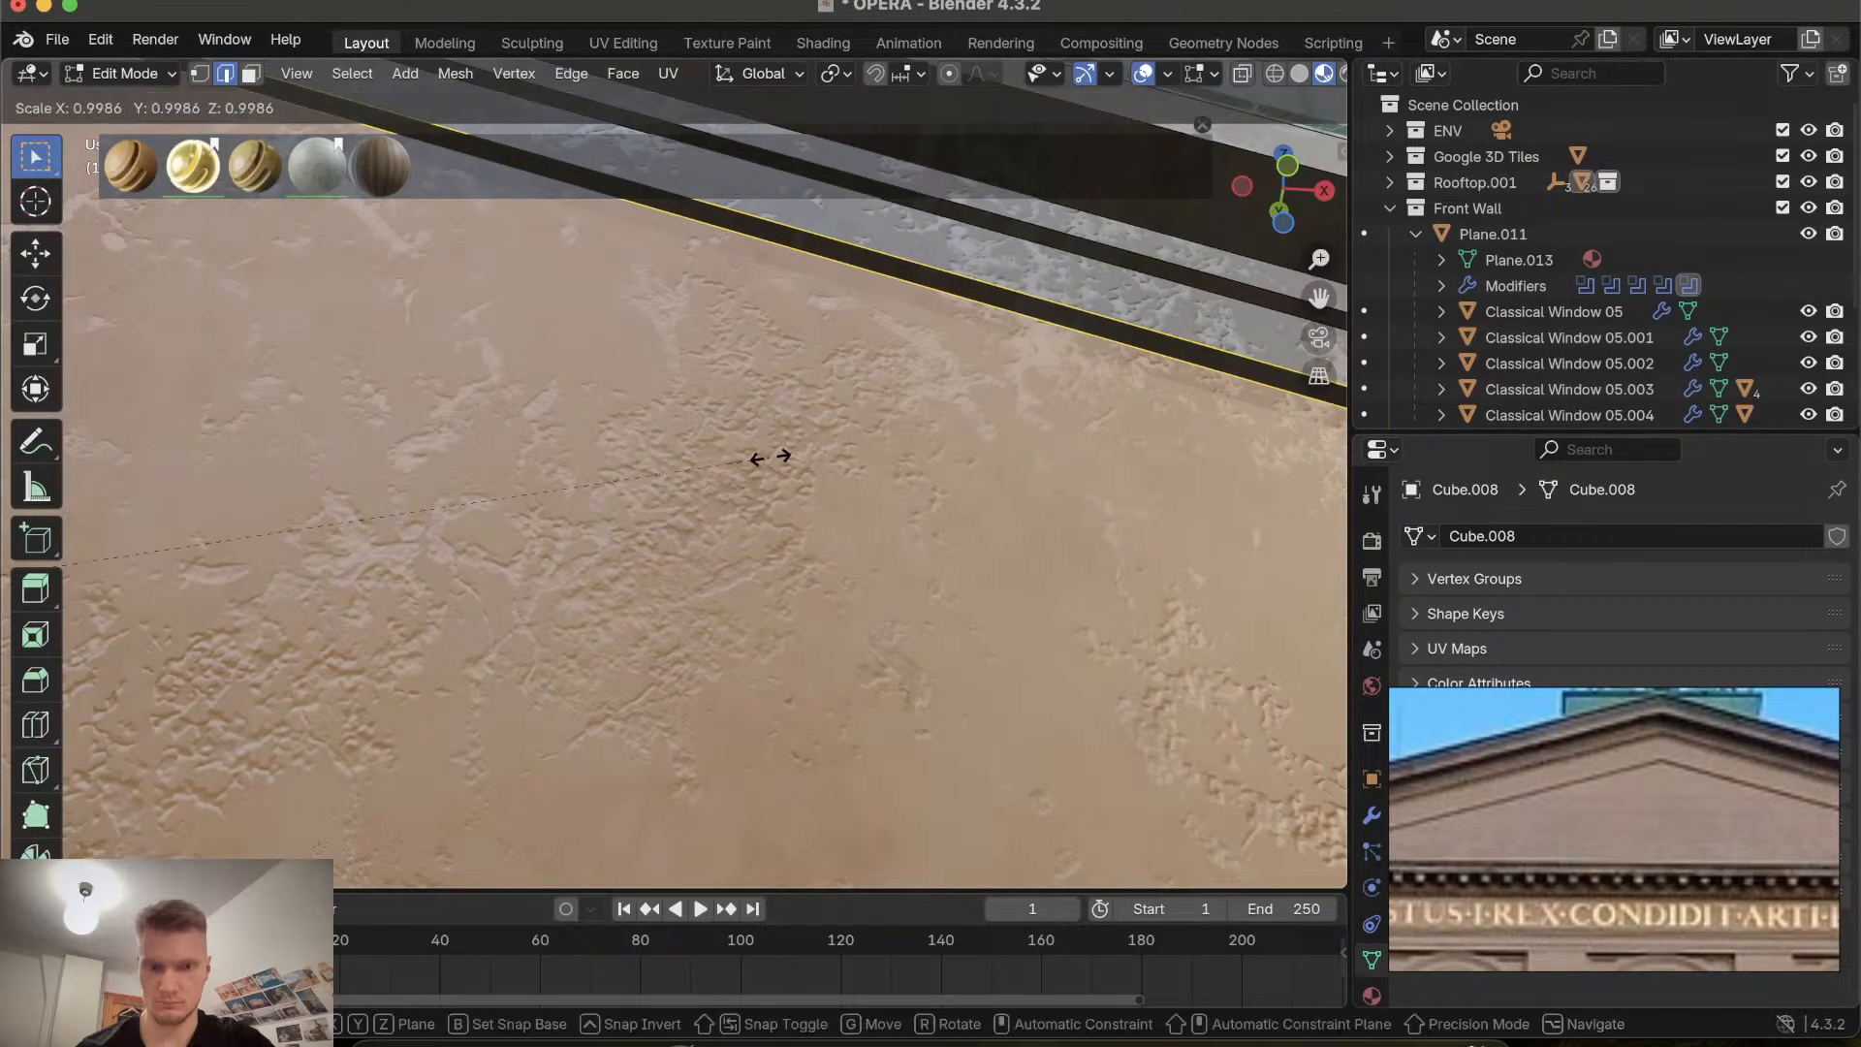
click(653, 495)
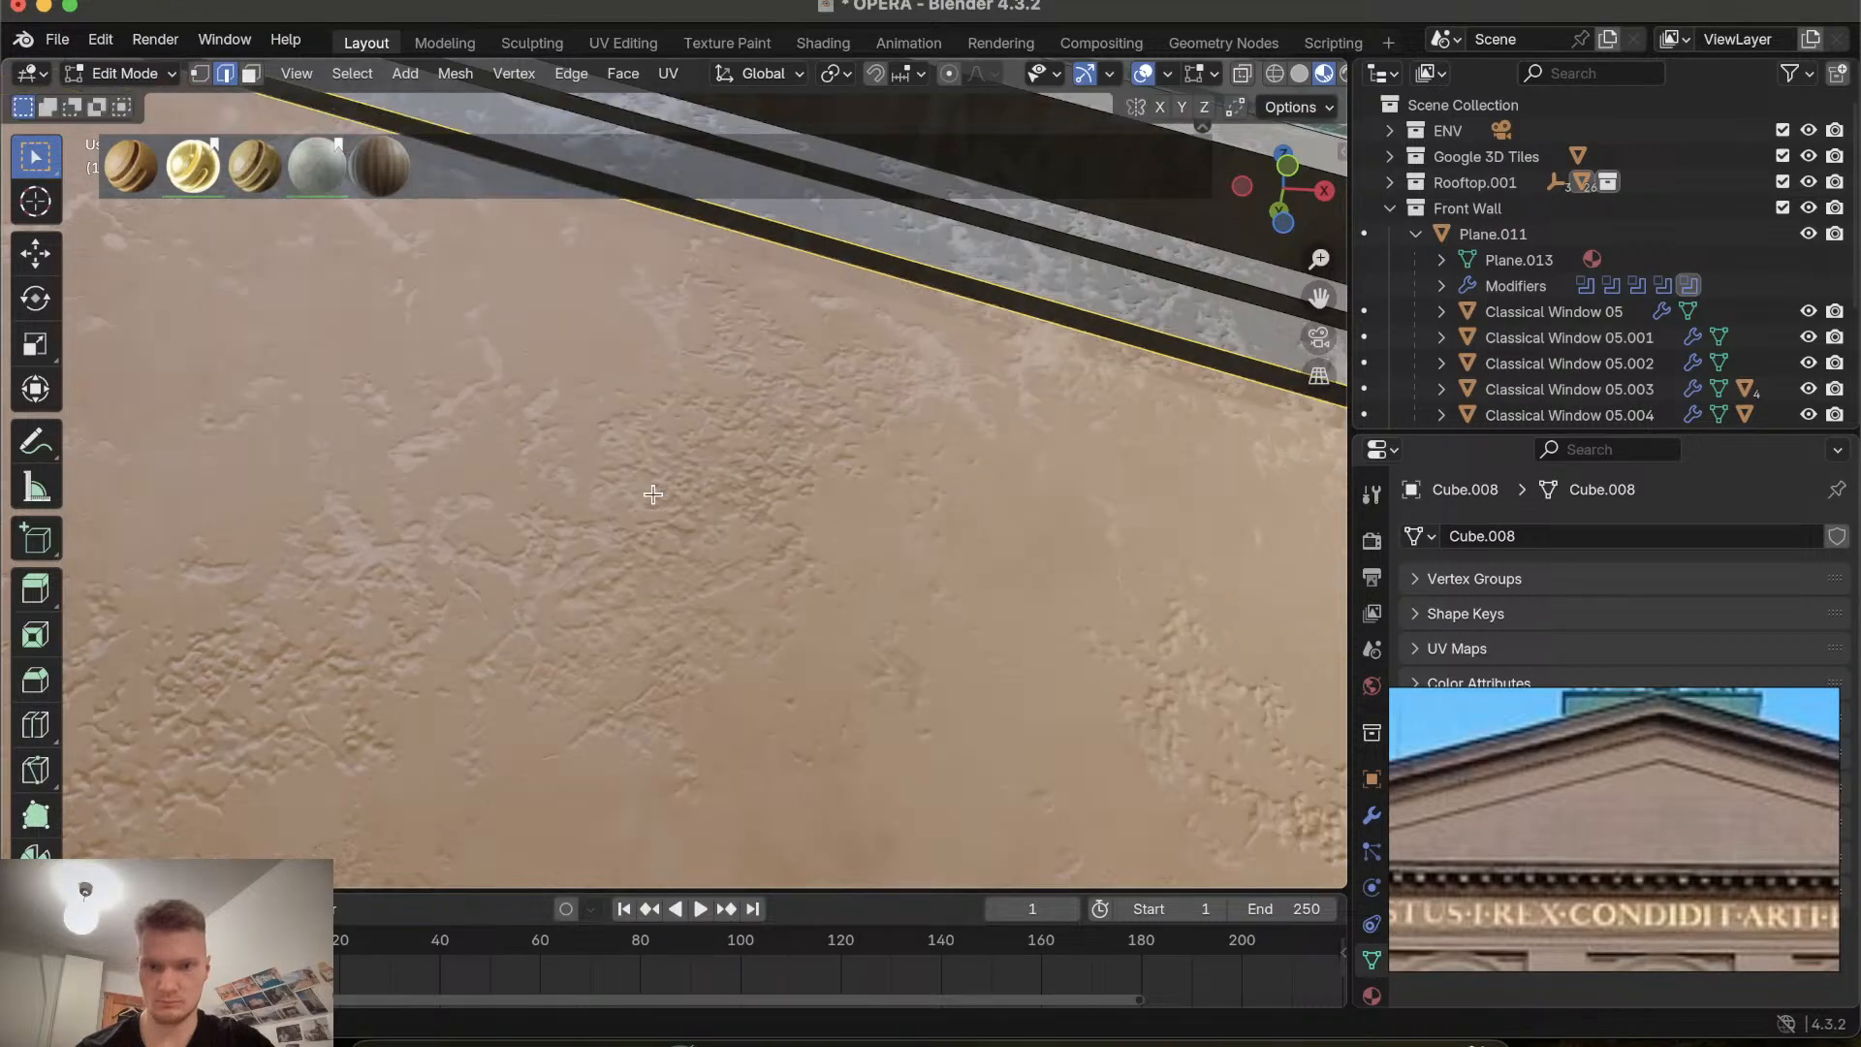
Scale the inner pediment triangle face down uniformly to 0.858.
scroll(652, 495, down, 5)
scroll(652, 494, up, 6)
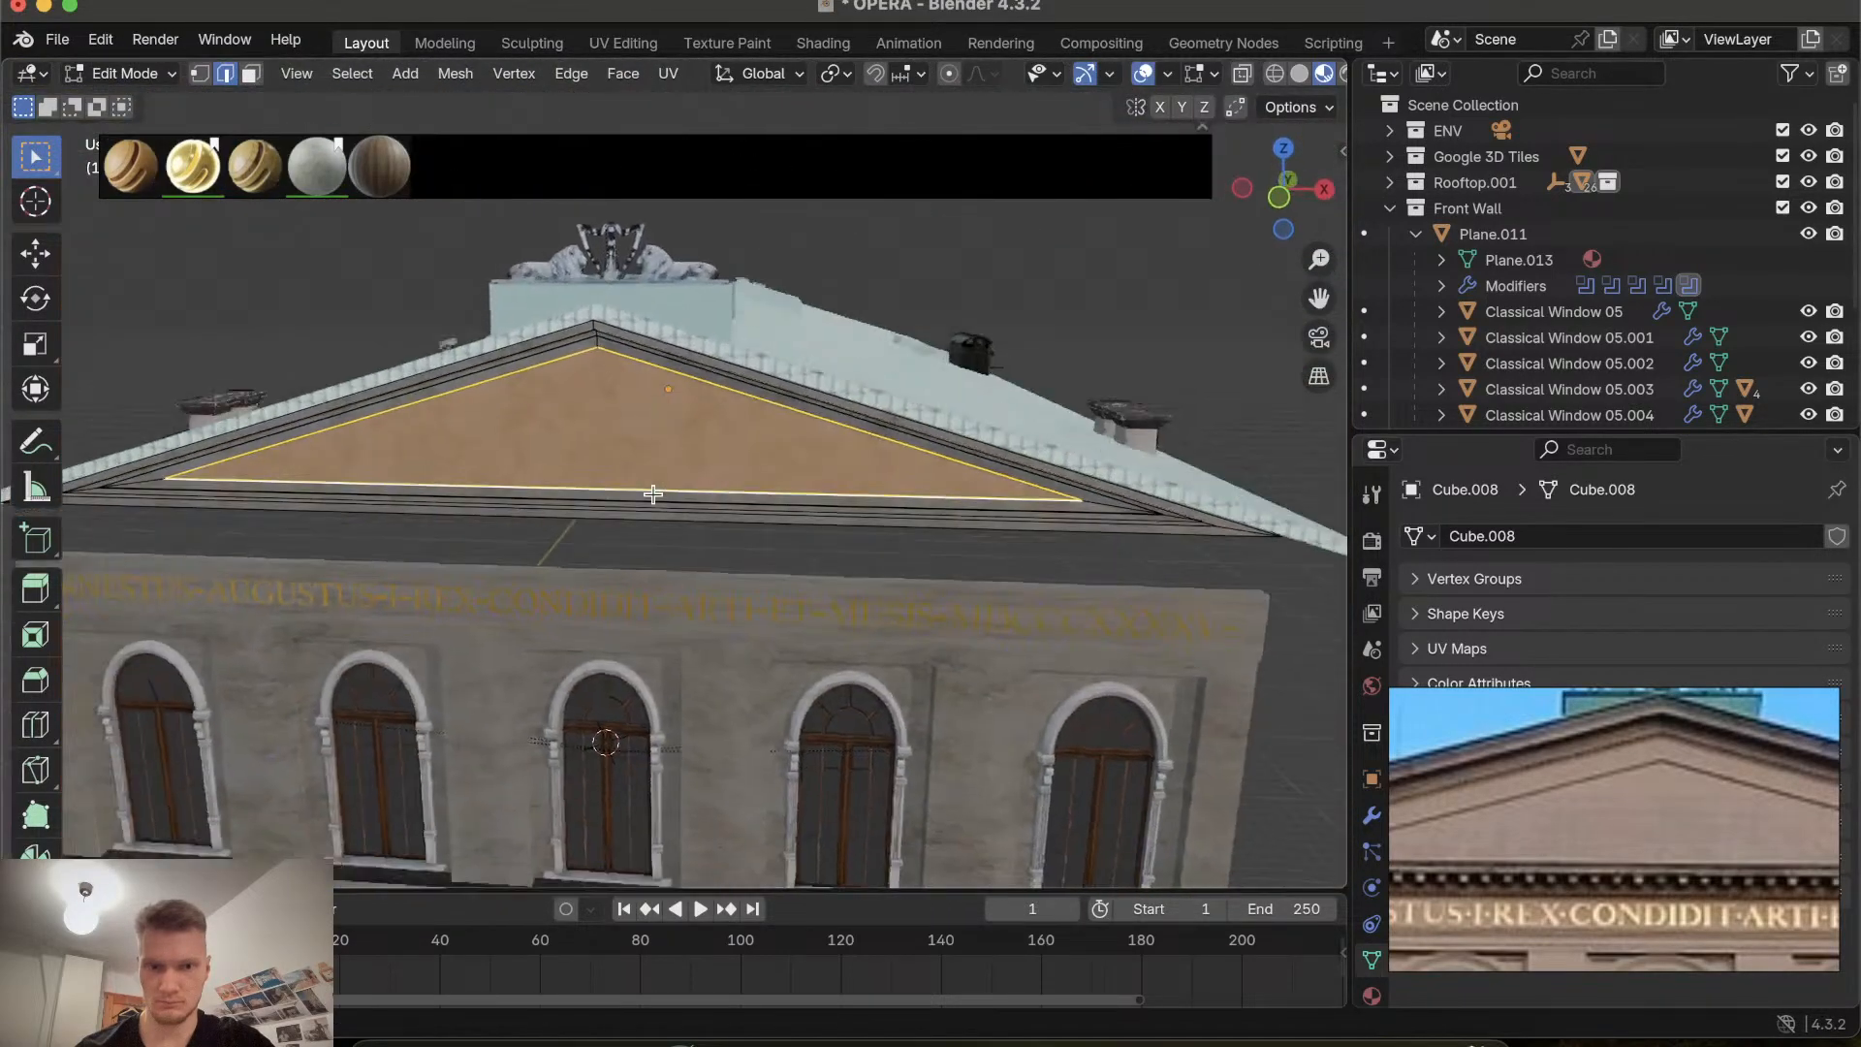
scroll(653, 495, down, 4)
scroll(652, 494, up, 3)
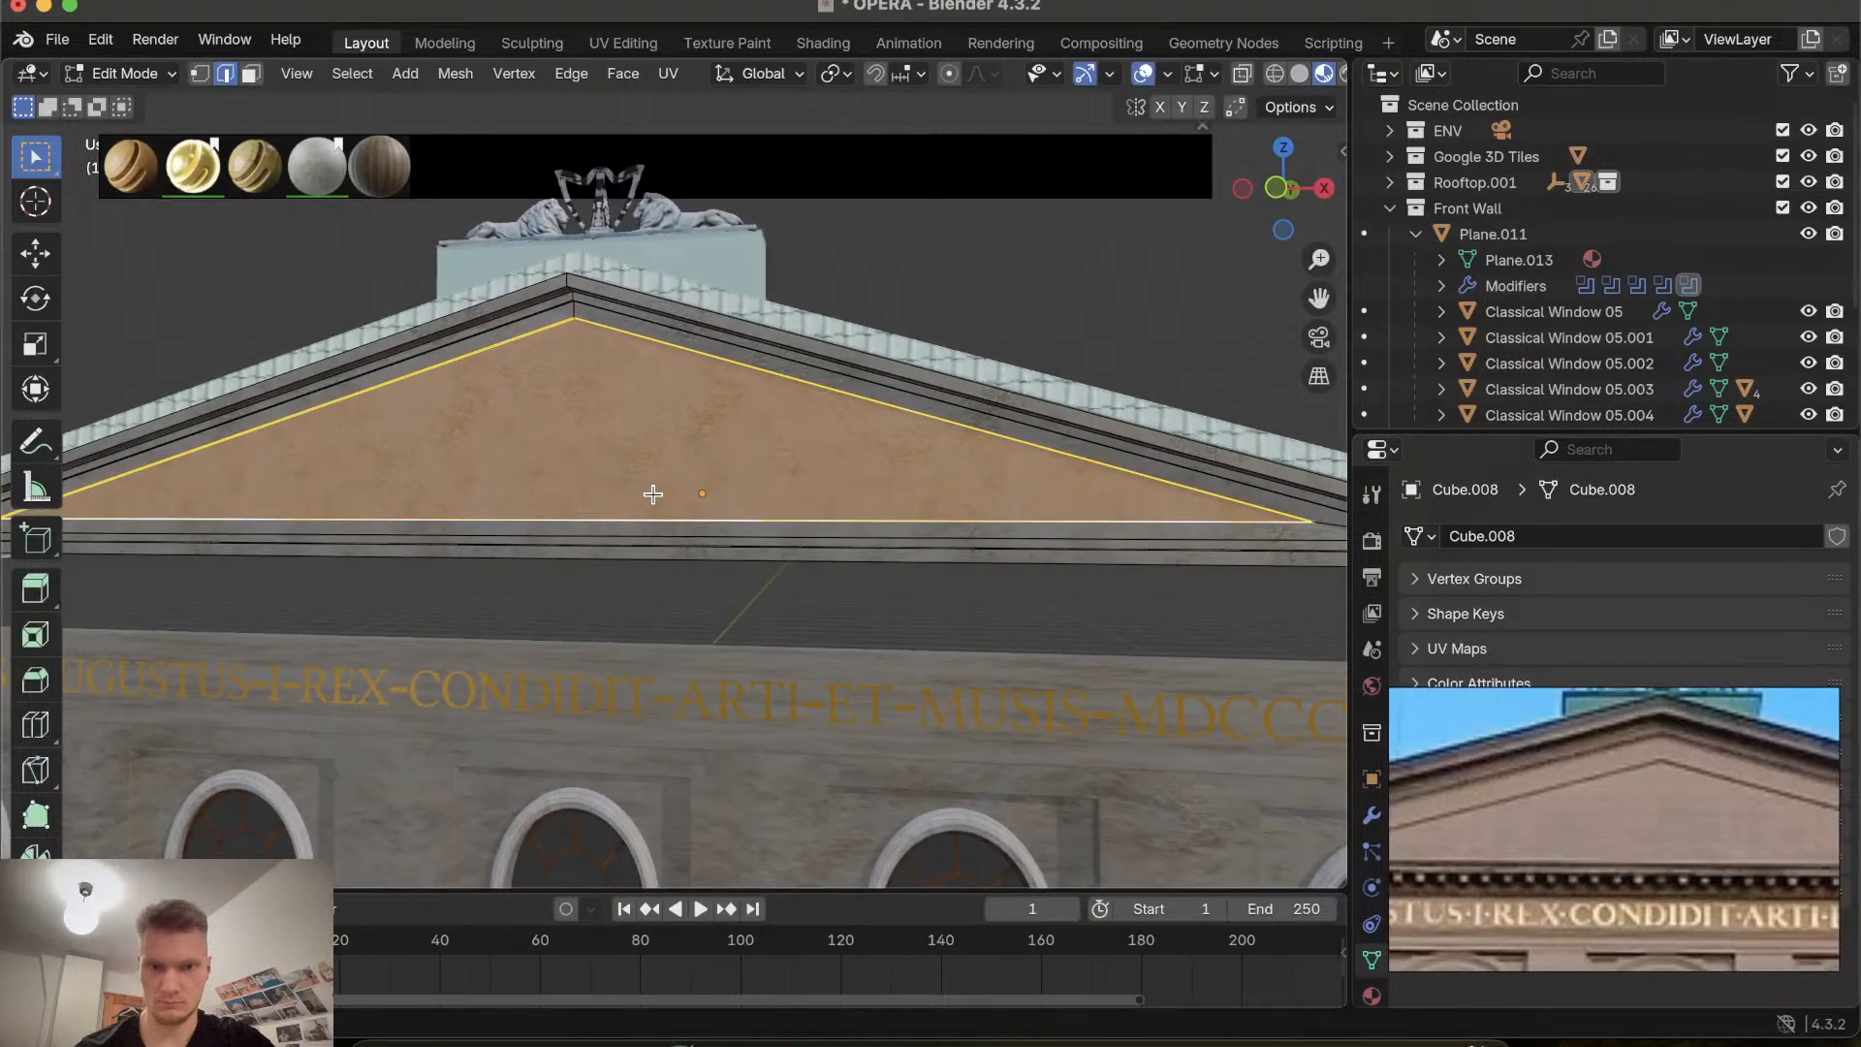
key(s)
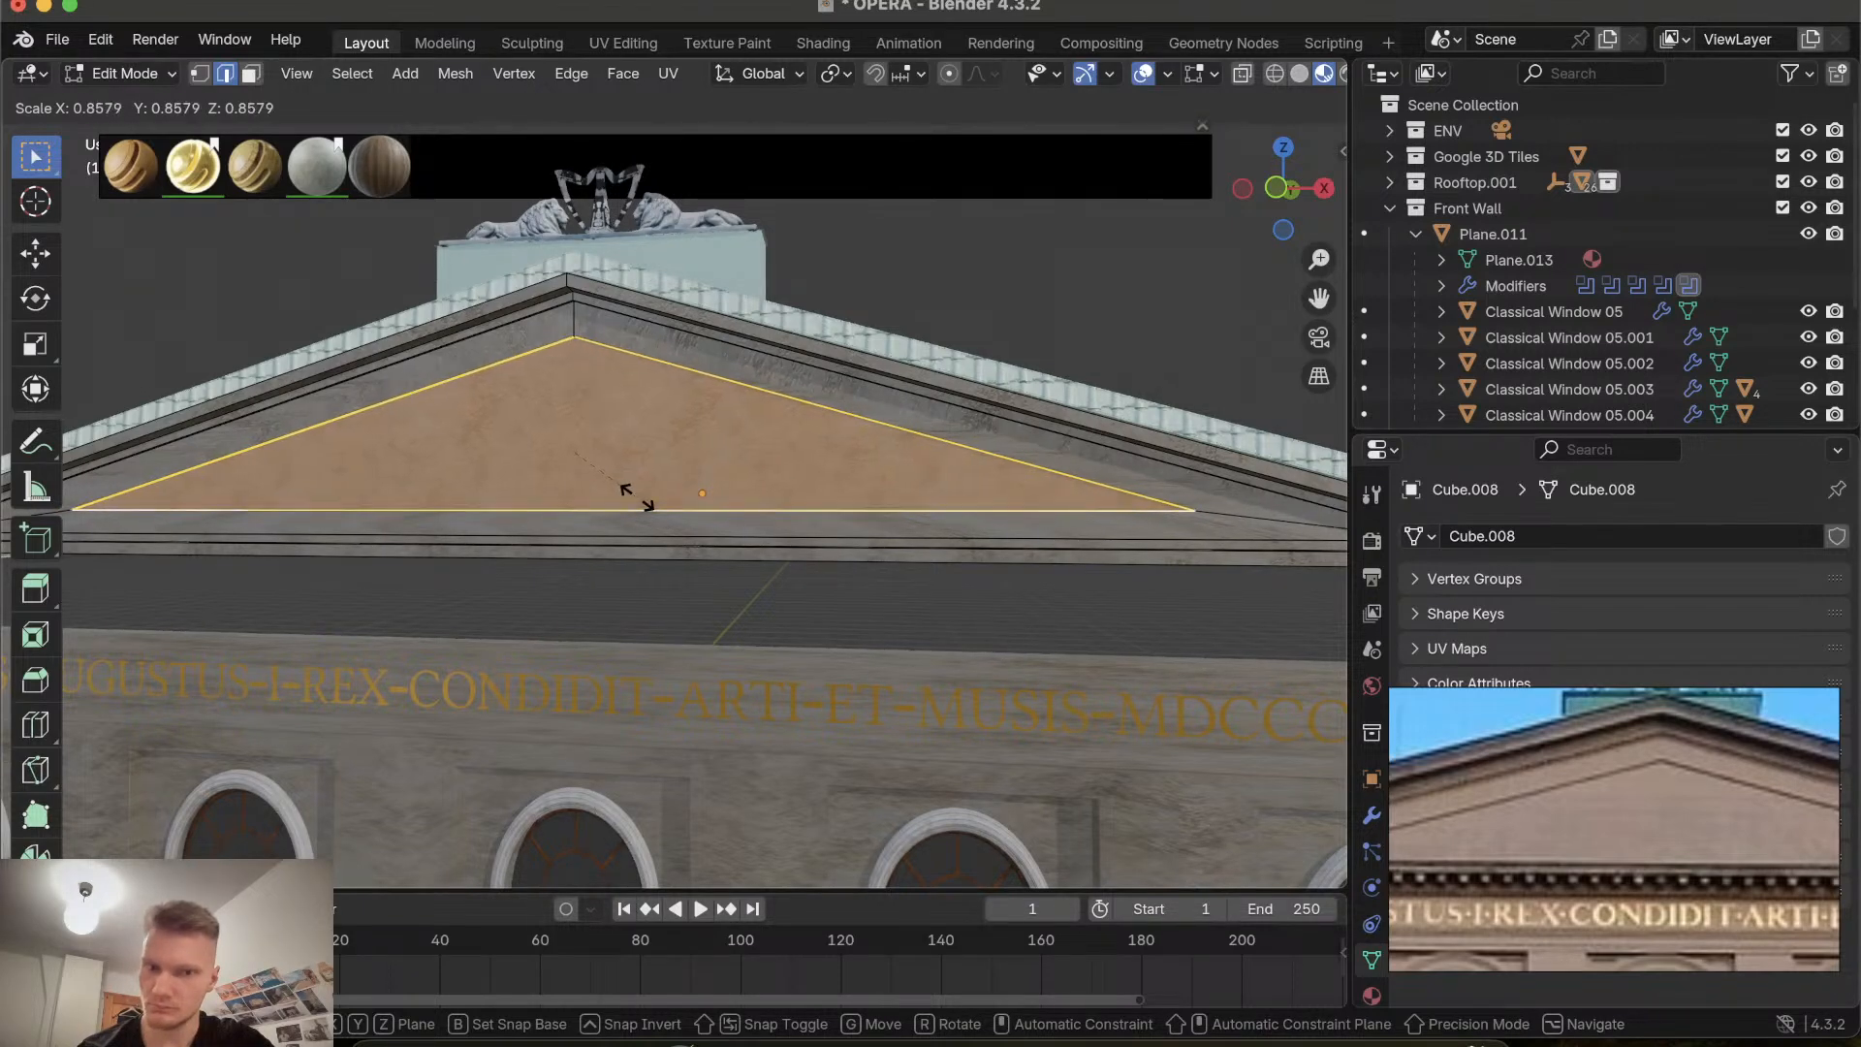
click(637, 497)
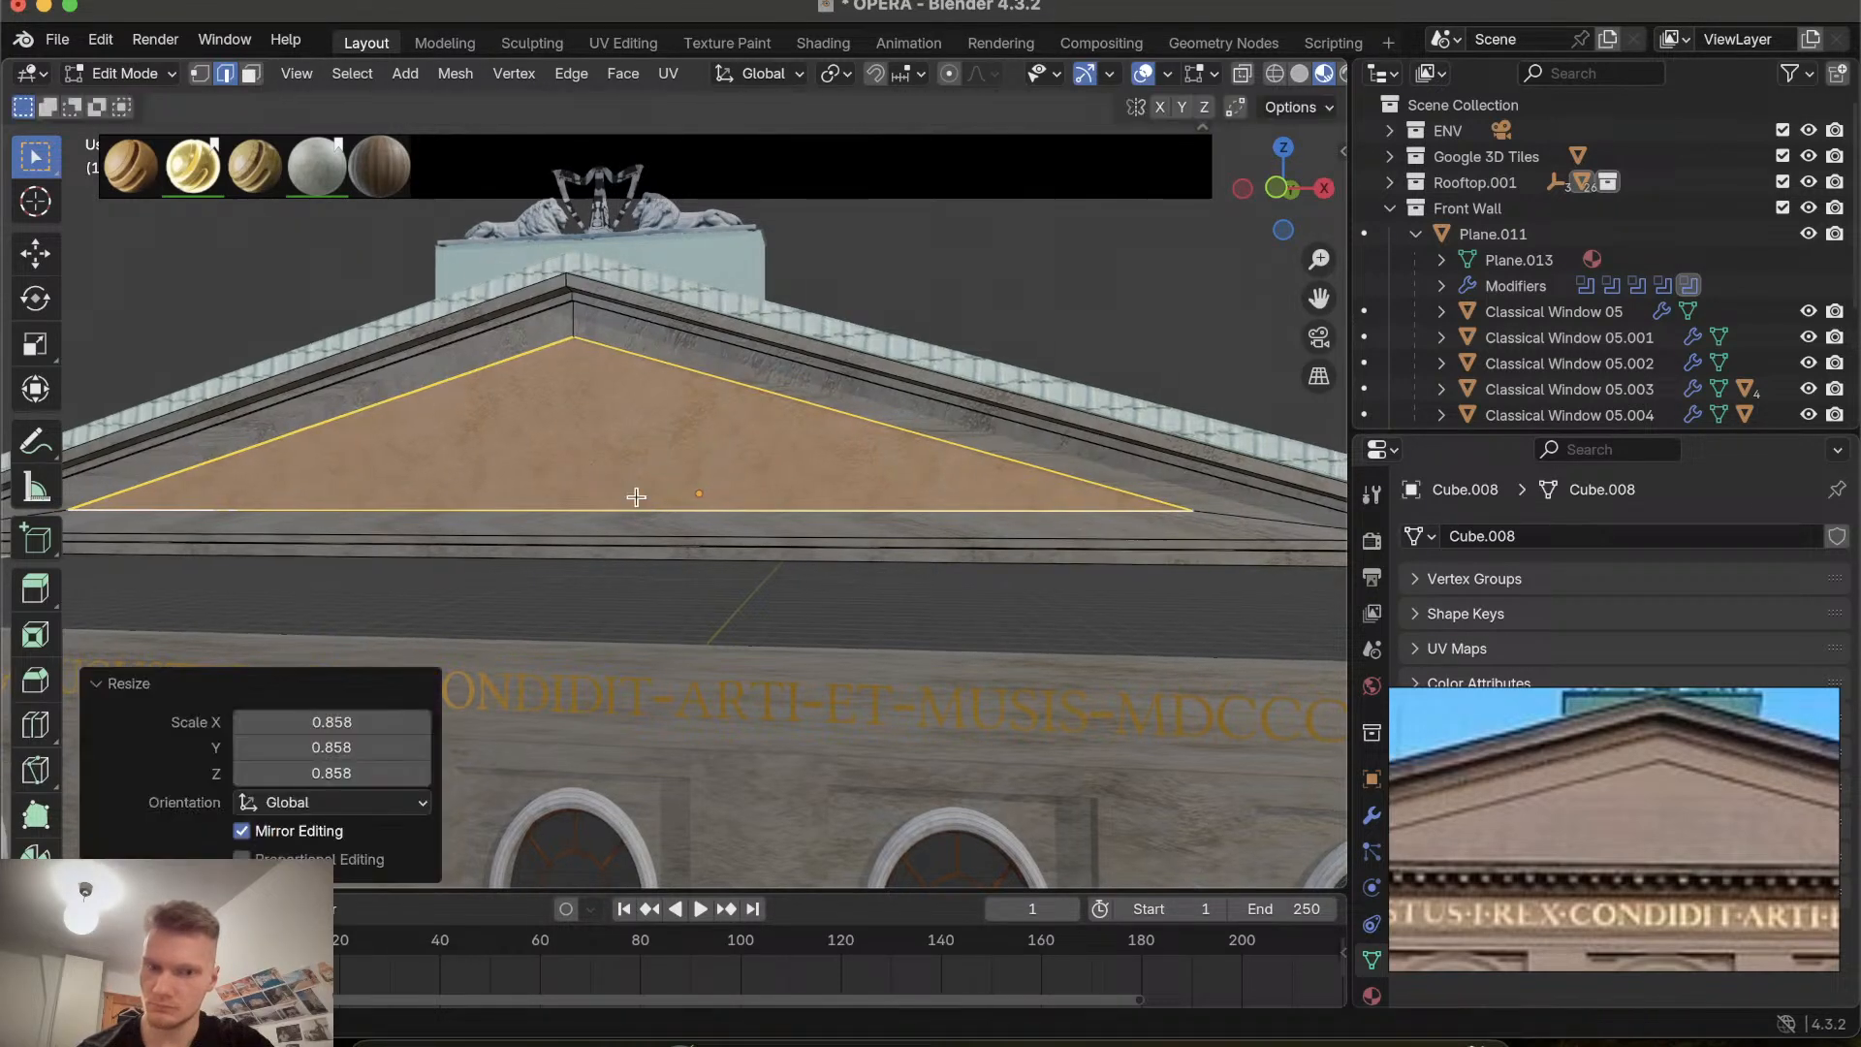
Select the triangle's bottom edge and move it down 0.18859 m along Z.
scroll(630, 499, right, 2)
scroll(624, 514, up, 5)
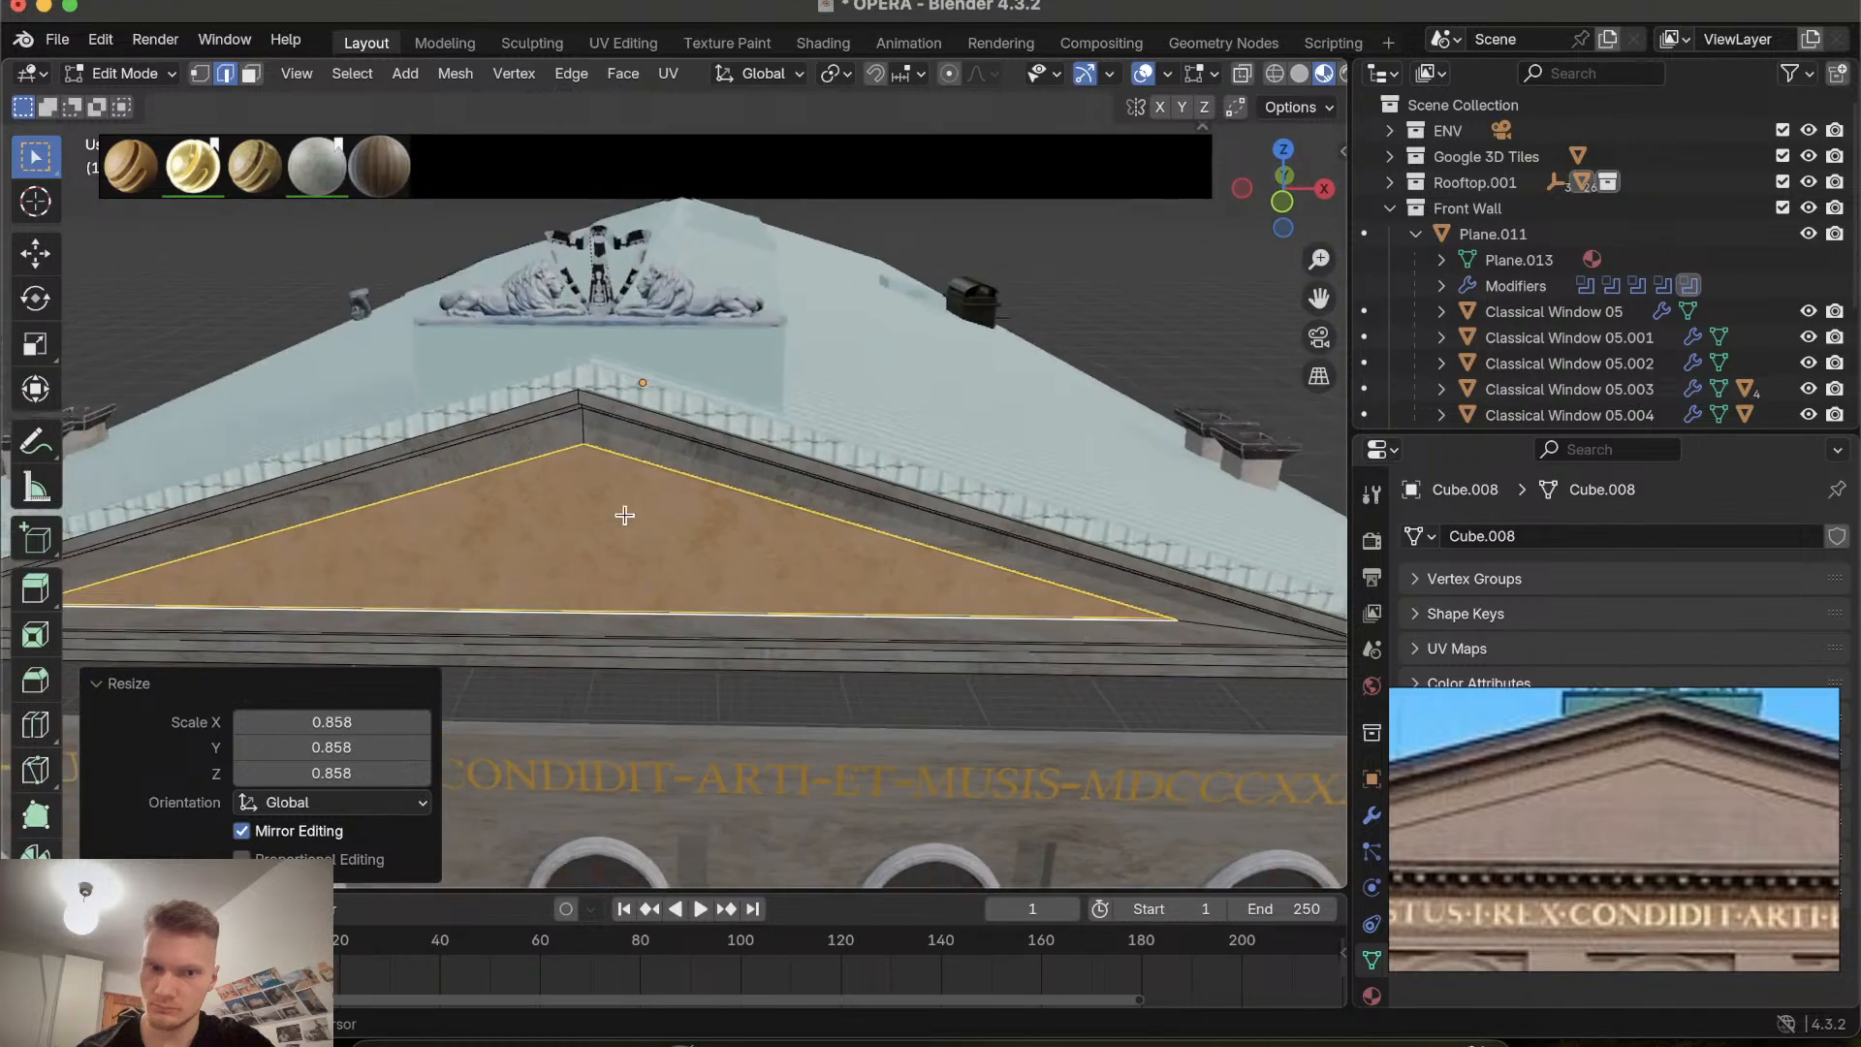
scroll(624, 514, down, 4)
scroll(624, 515, up, 5)
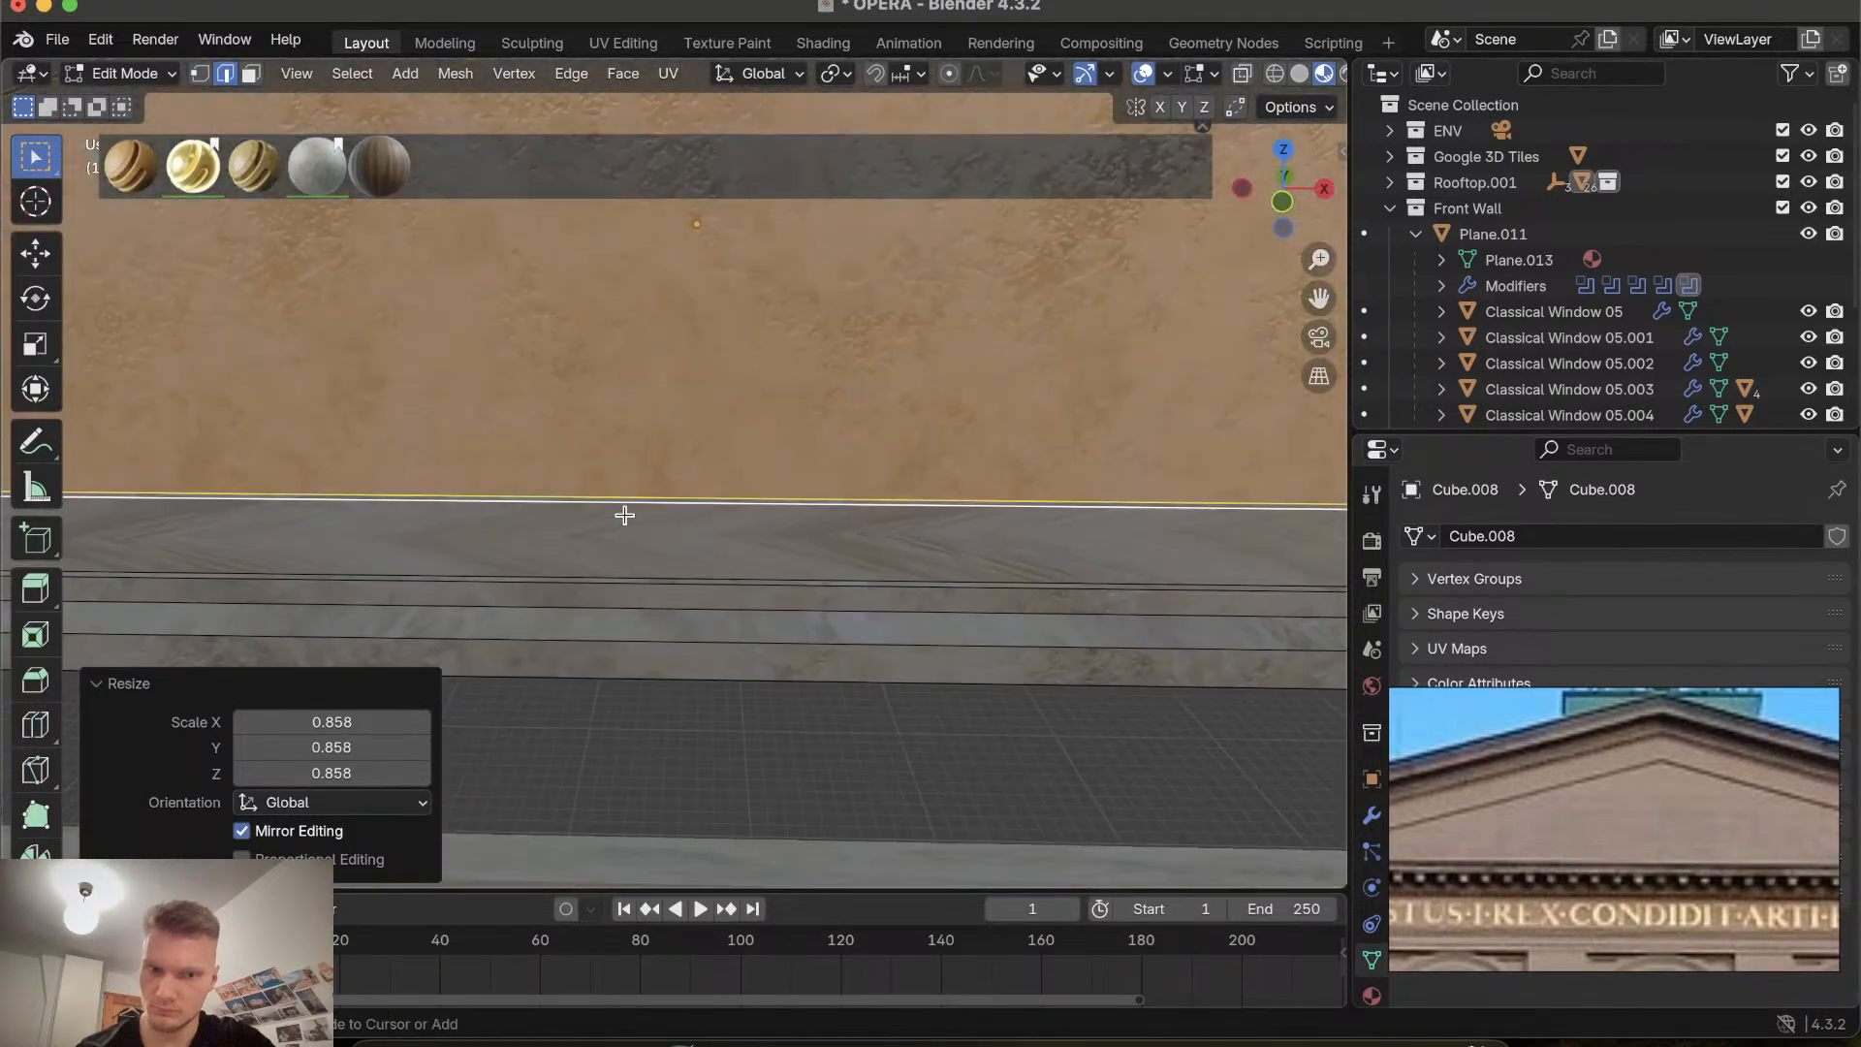
click(624, 503)
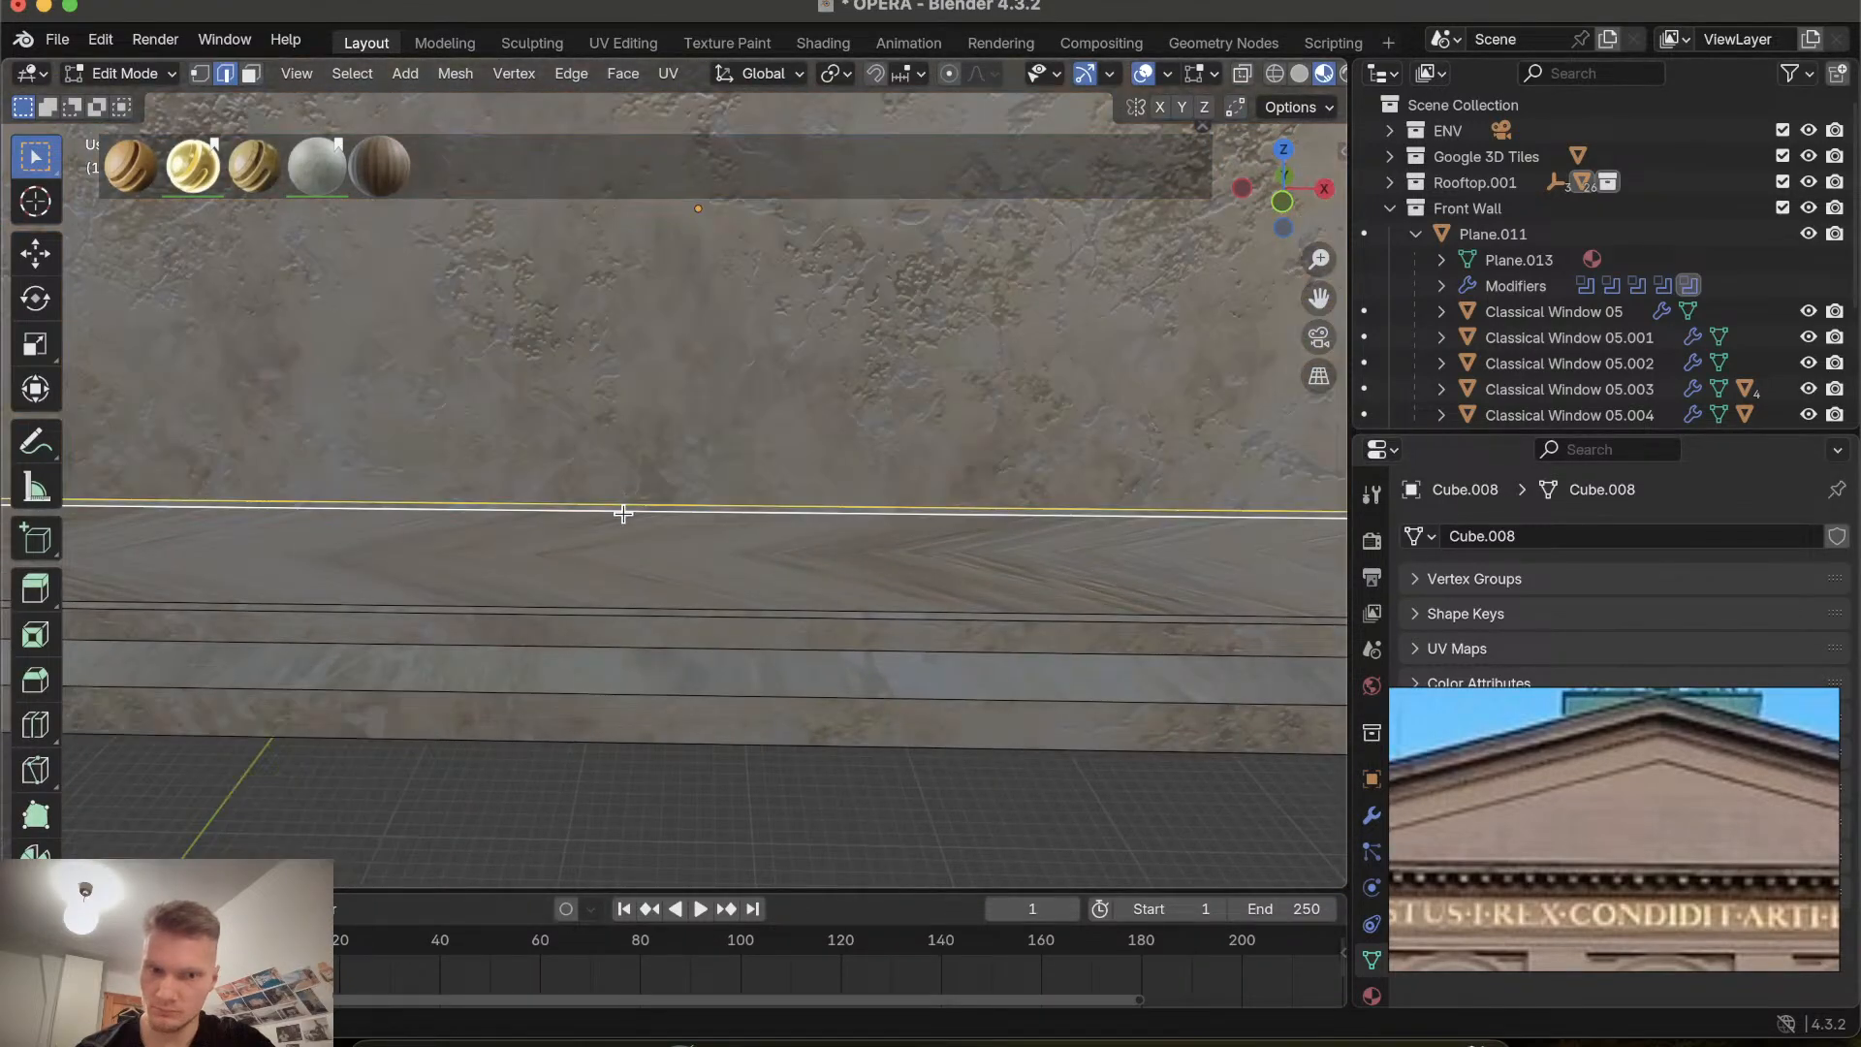
scroll(624, 513, down, 6)
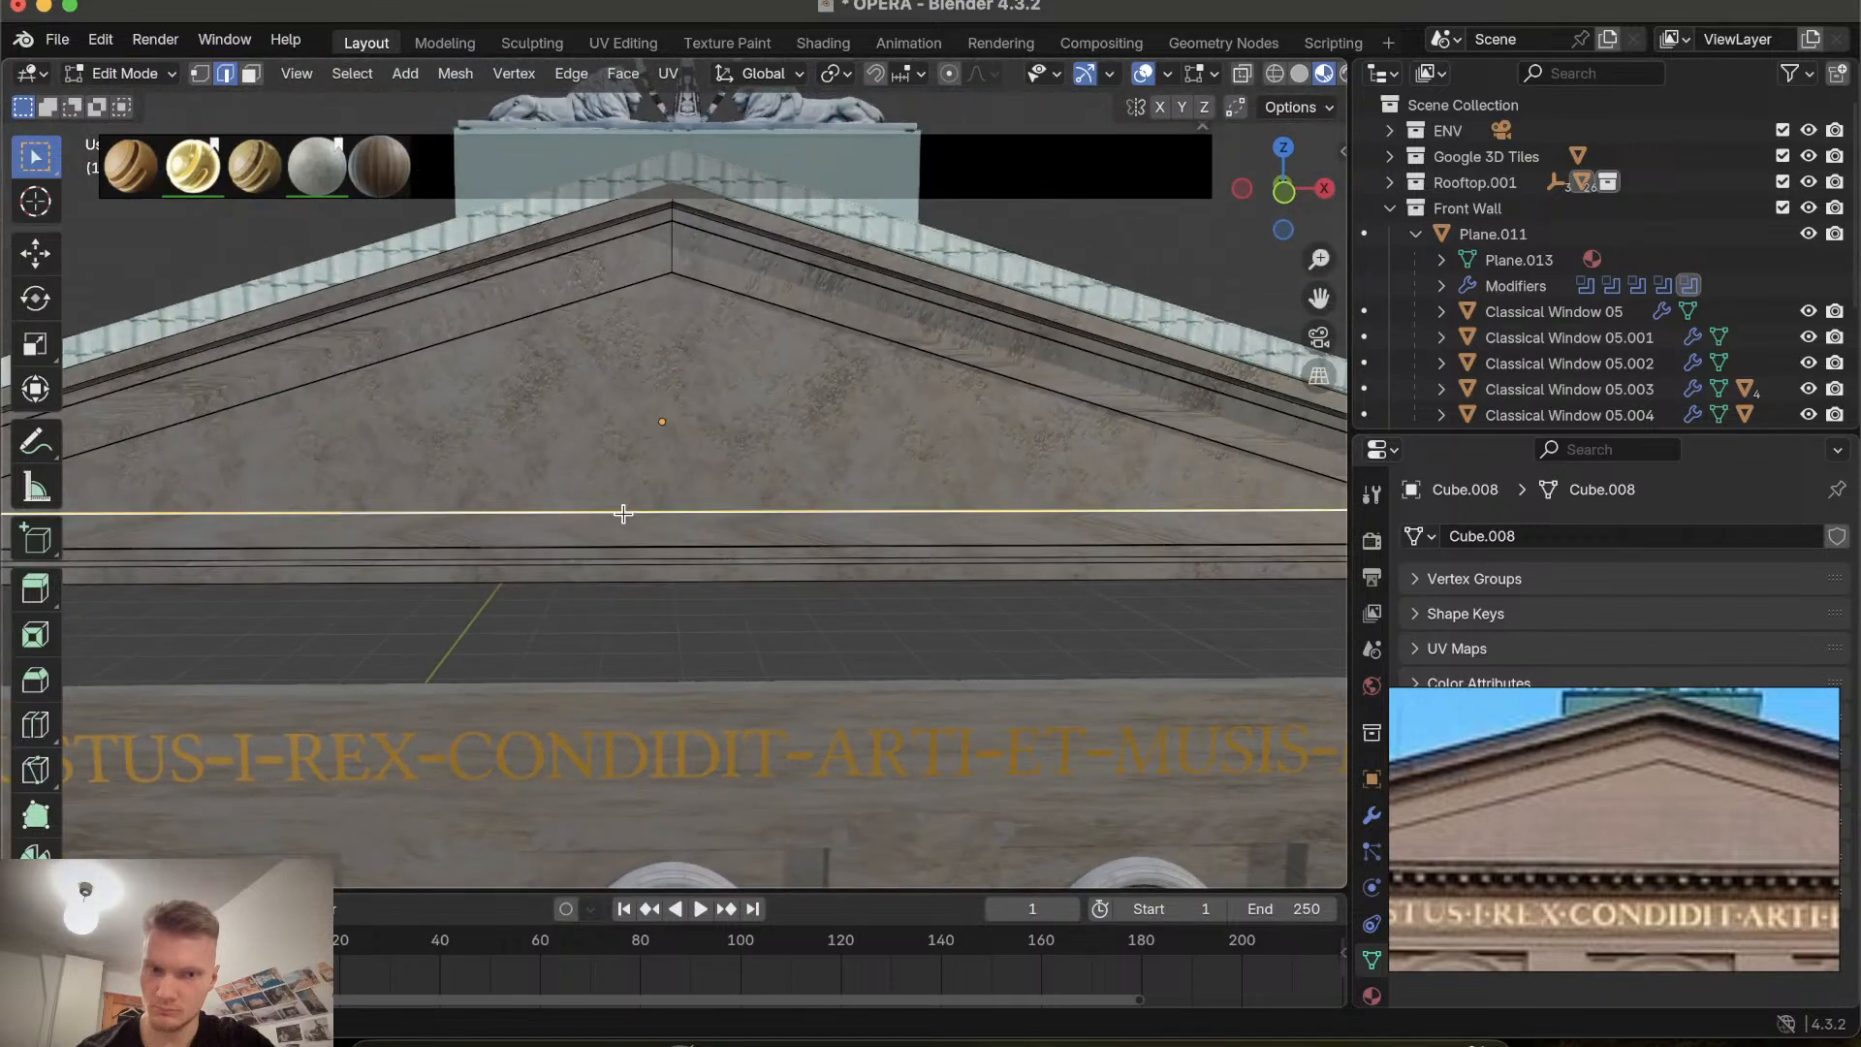
key(g)
key(z)
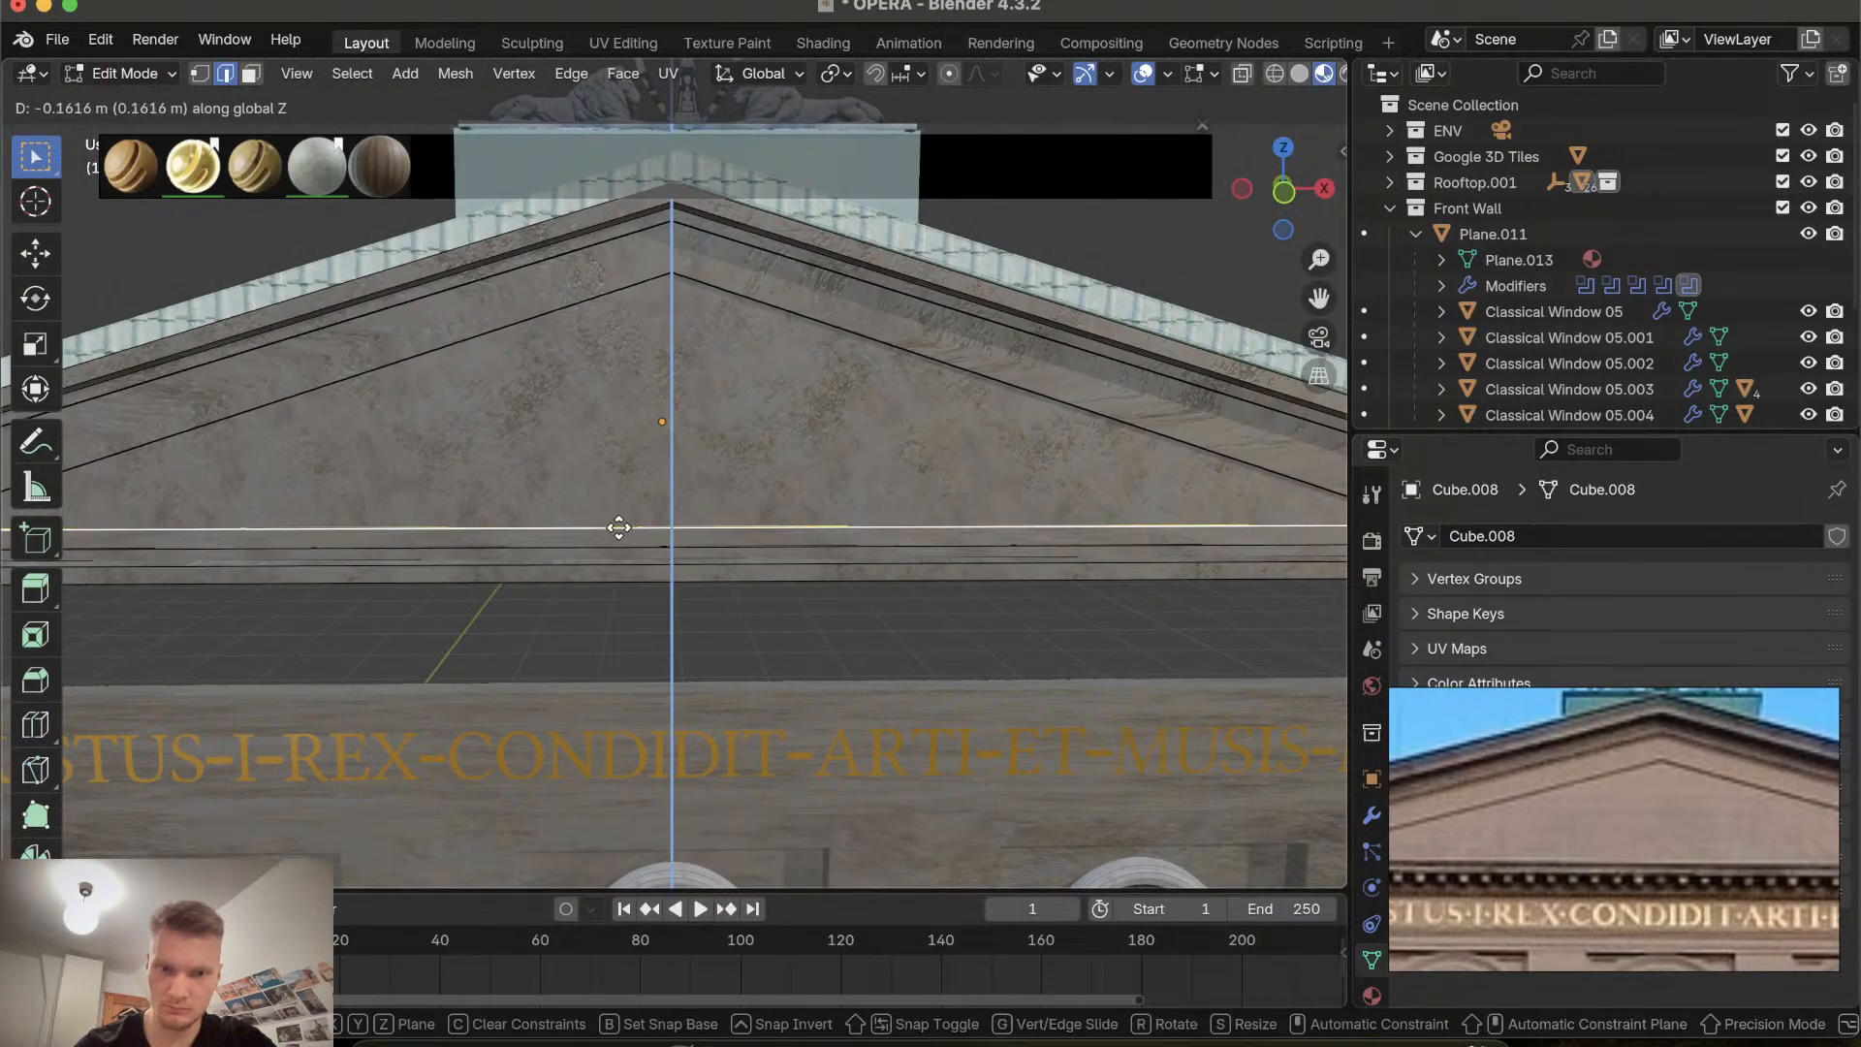
click(618, 532)
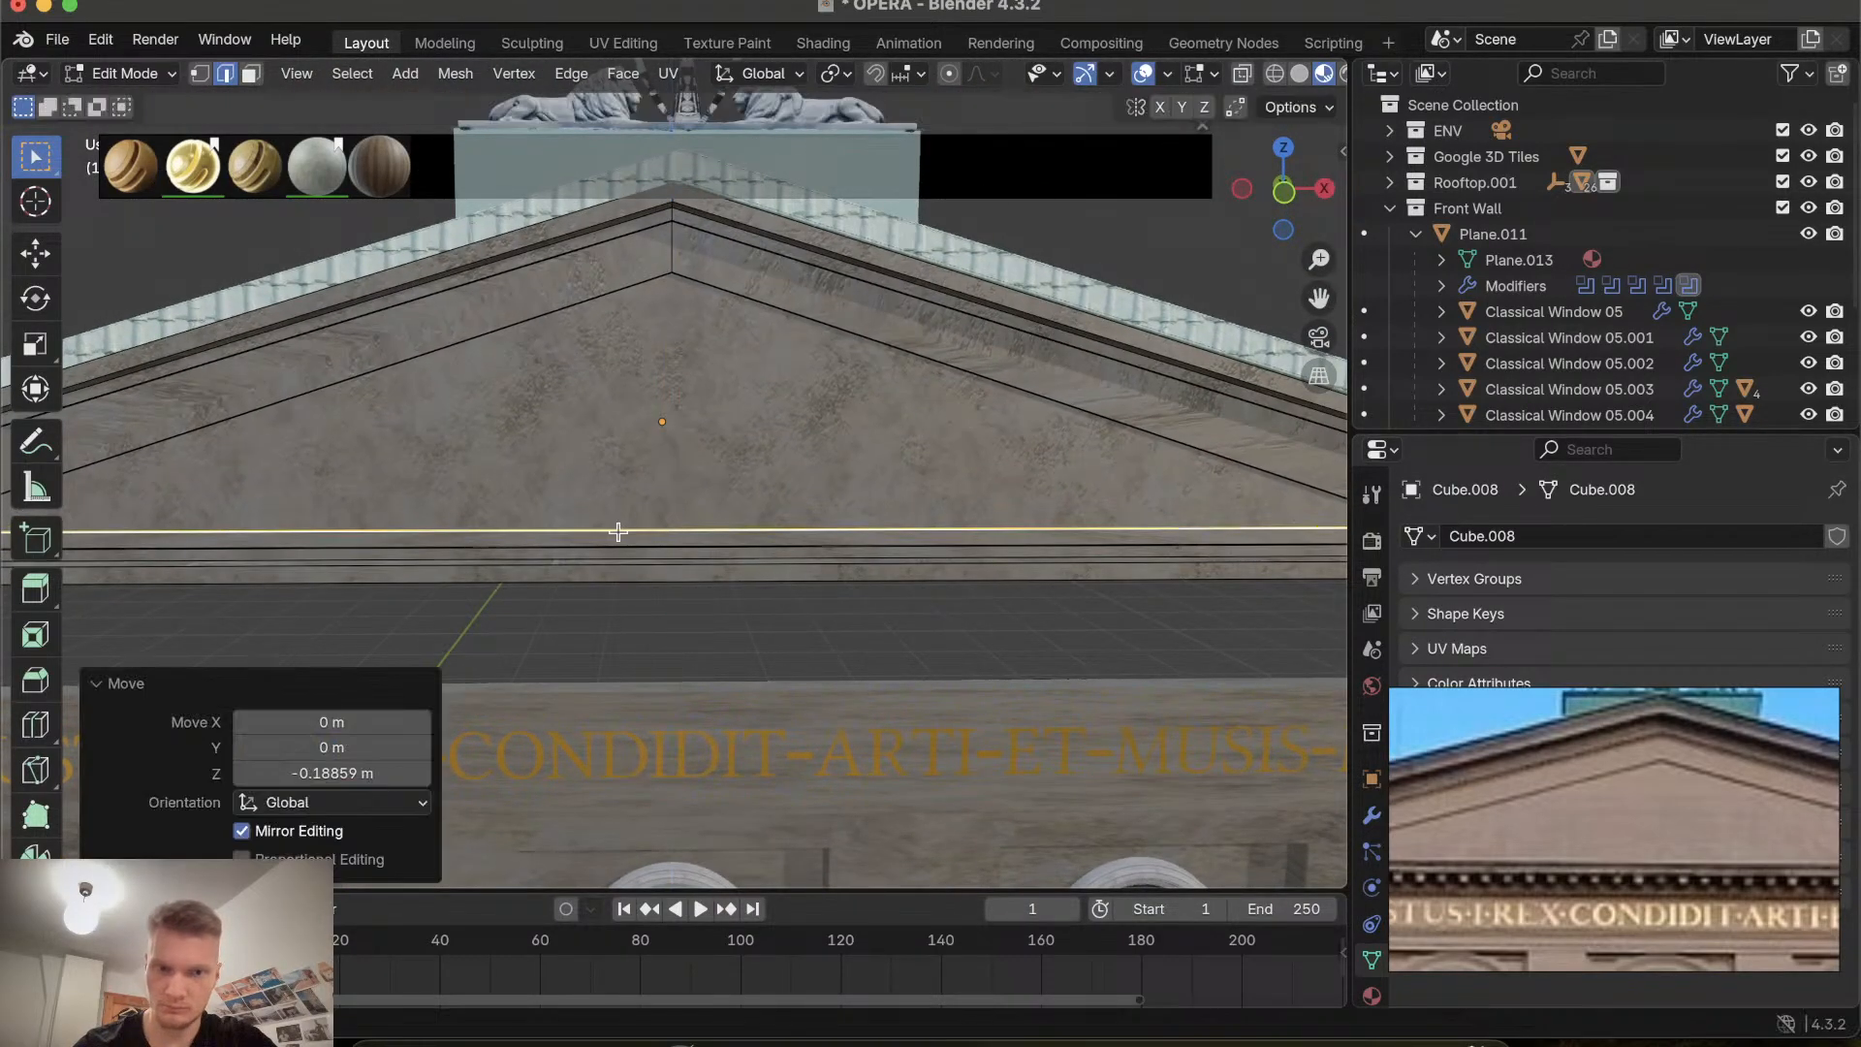
Leave Edit Mode and orbit closely around the pediment to inspect the recessed inner triangle.
scroll(619, 531, down, 5)
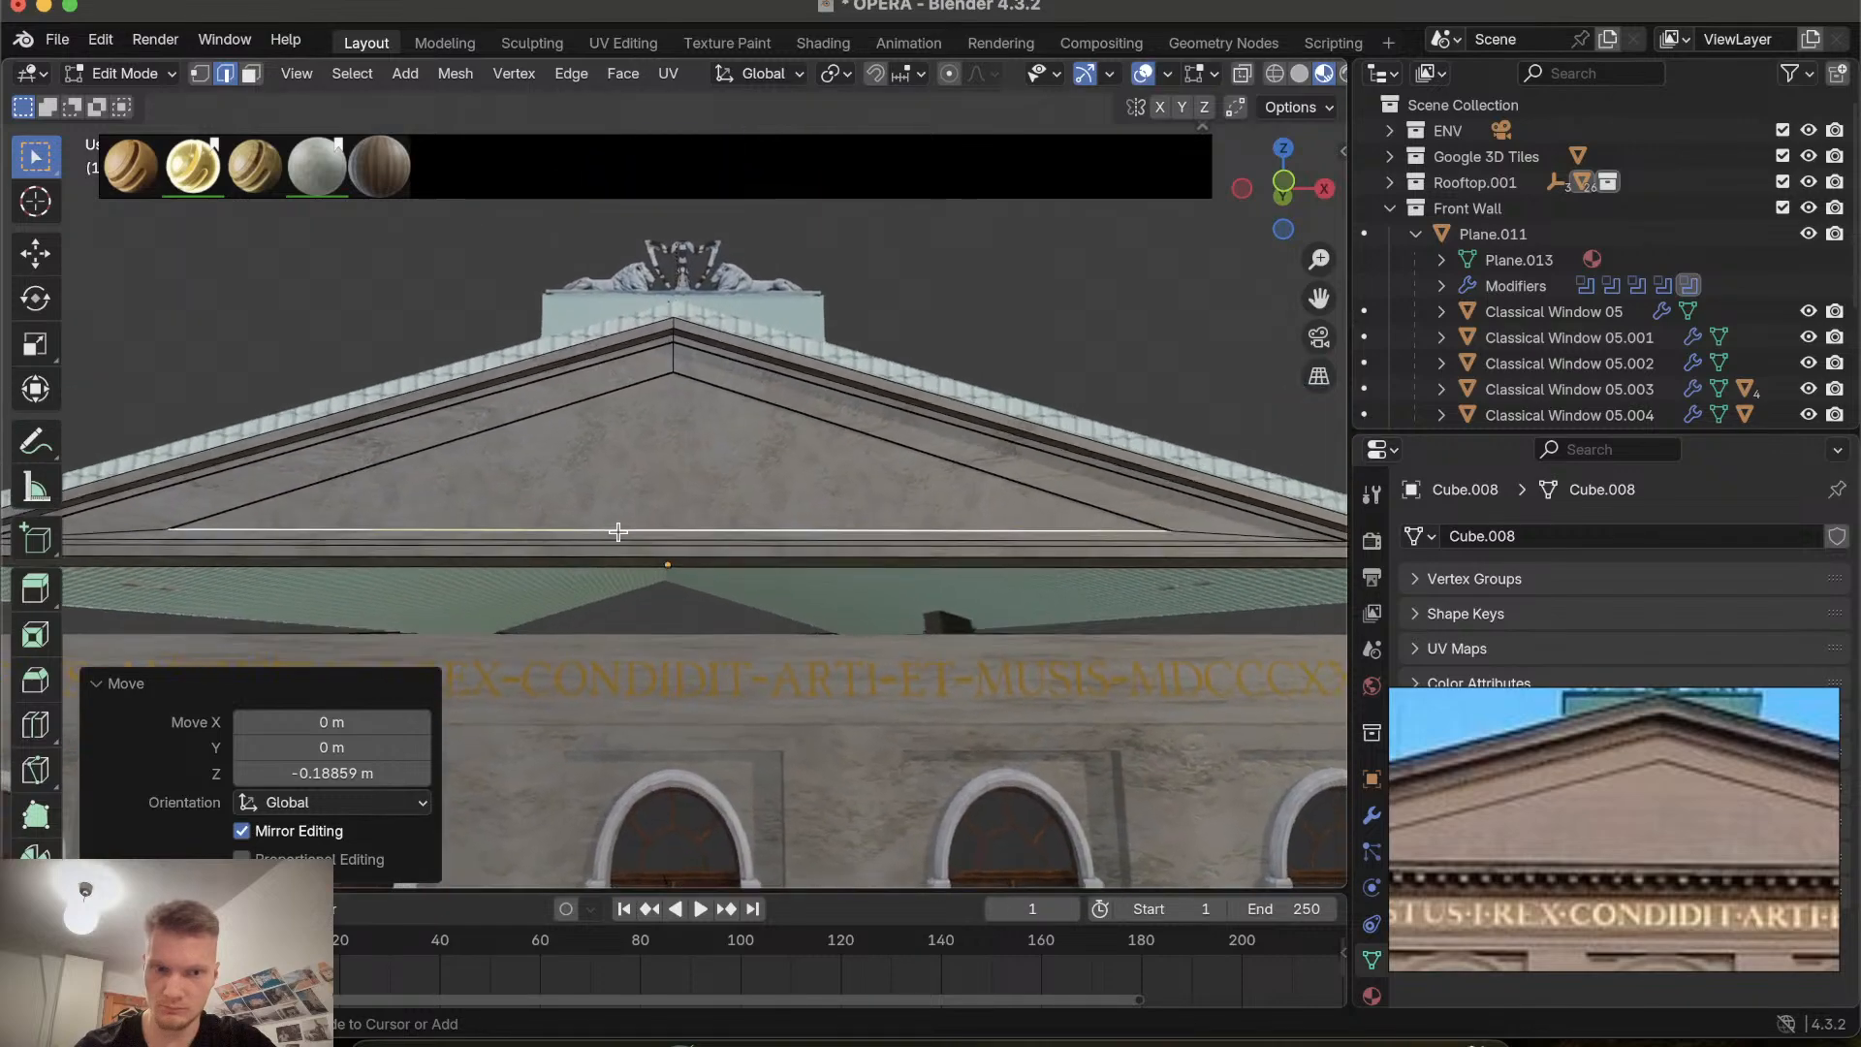
scroll(619, 531, up, 3)
scroll(632, 477, right, 3)
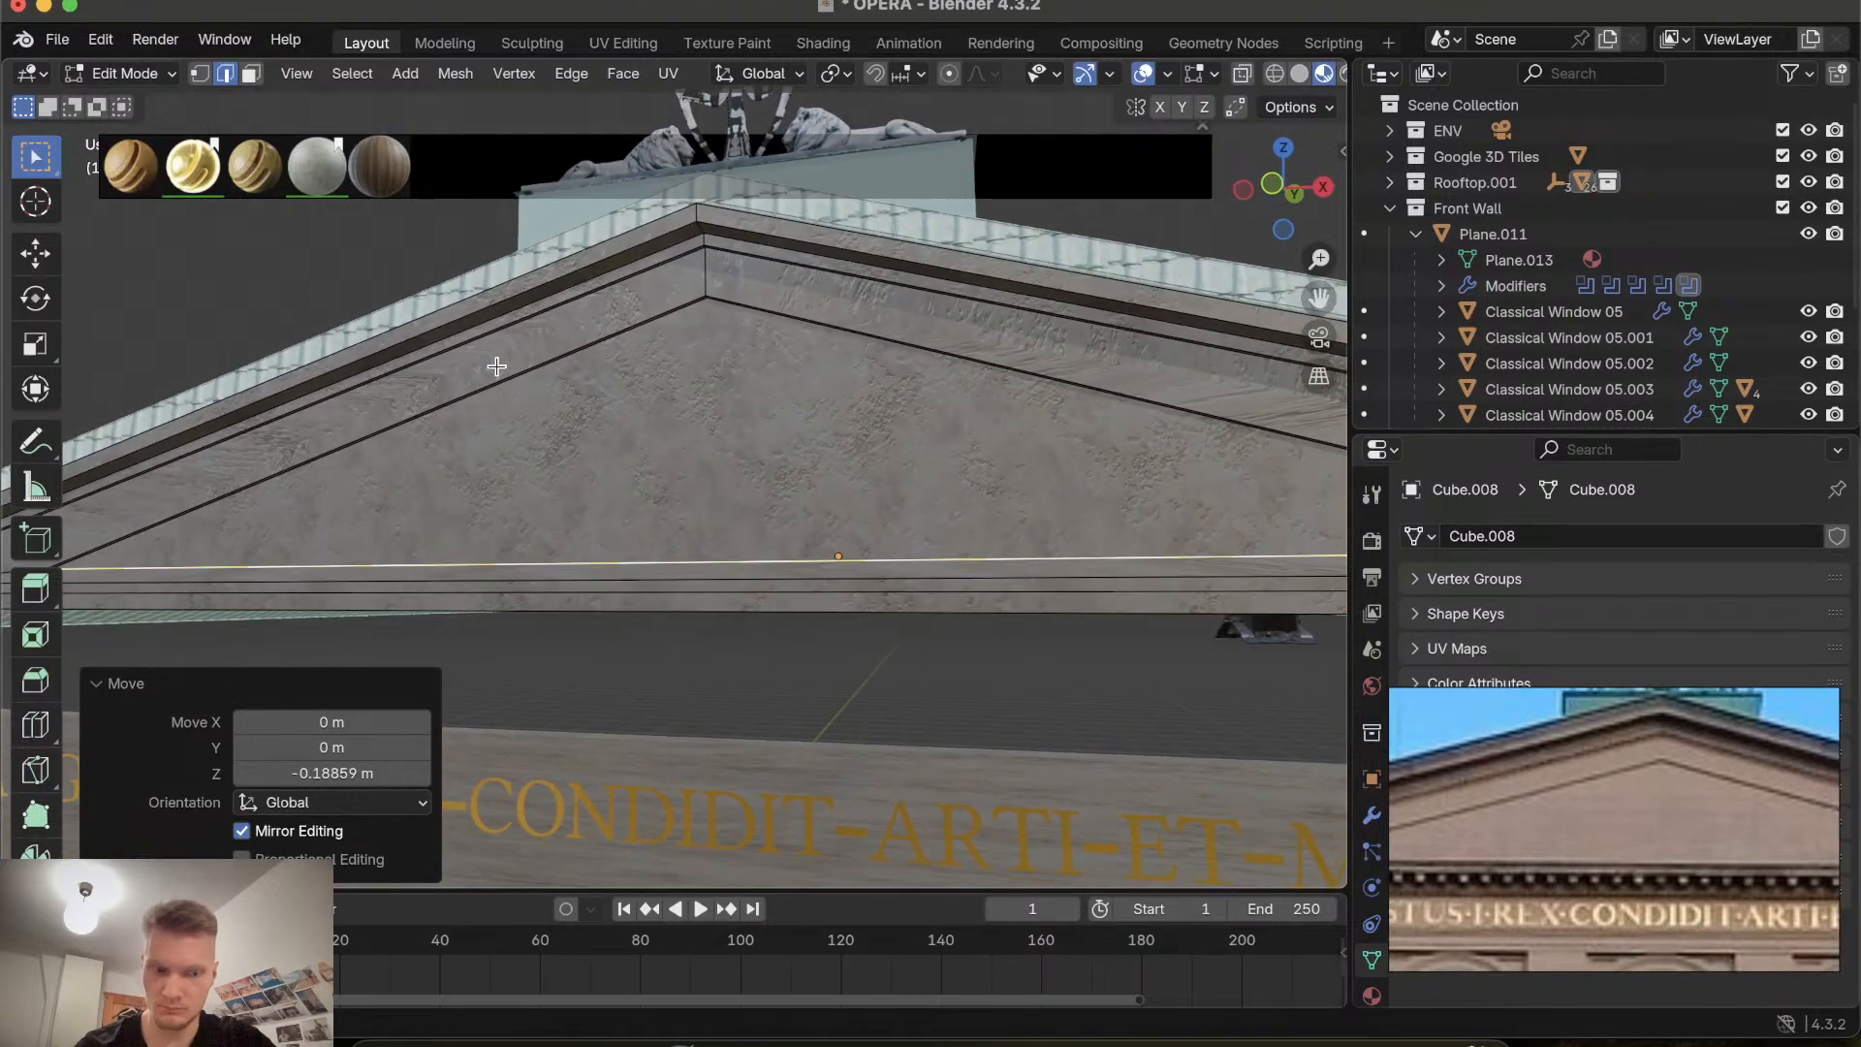
key(Tab)
scroll(631, 456, down, 5)
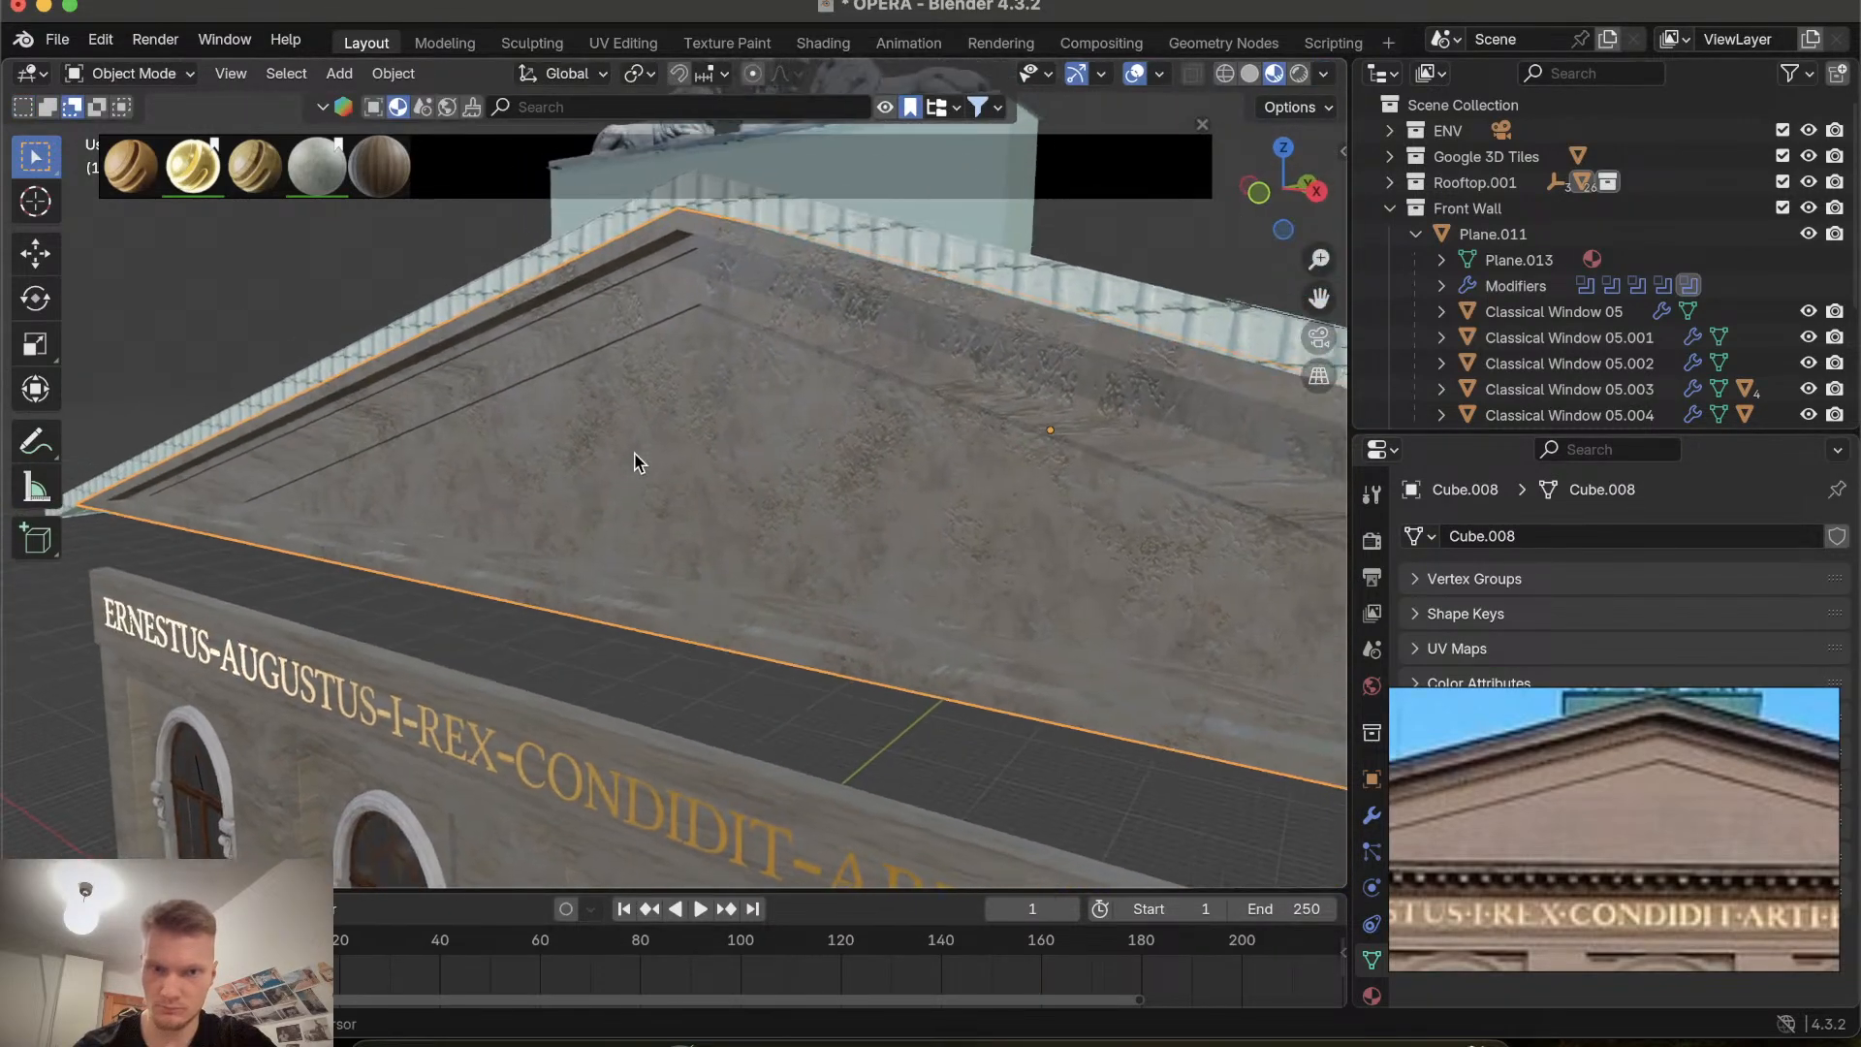
scroll(635, 460, up, 5)
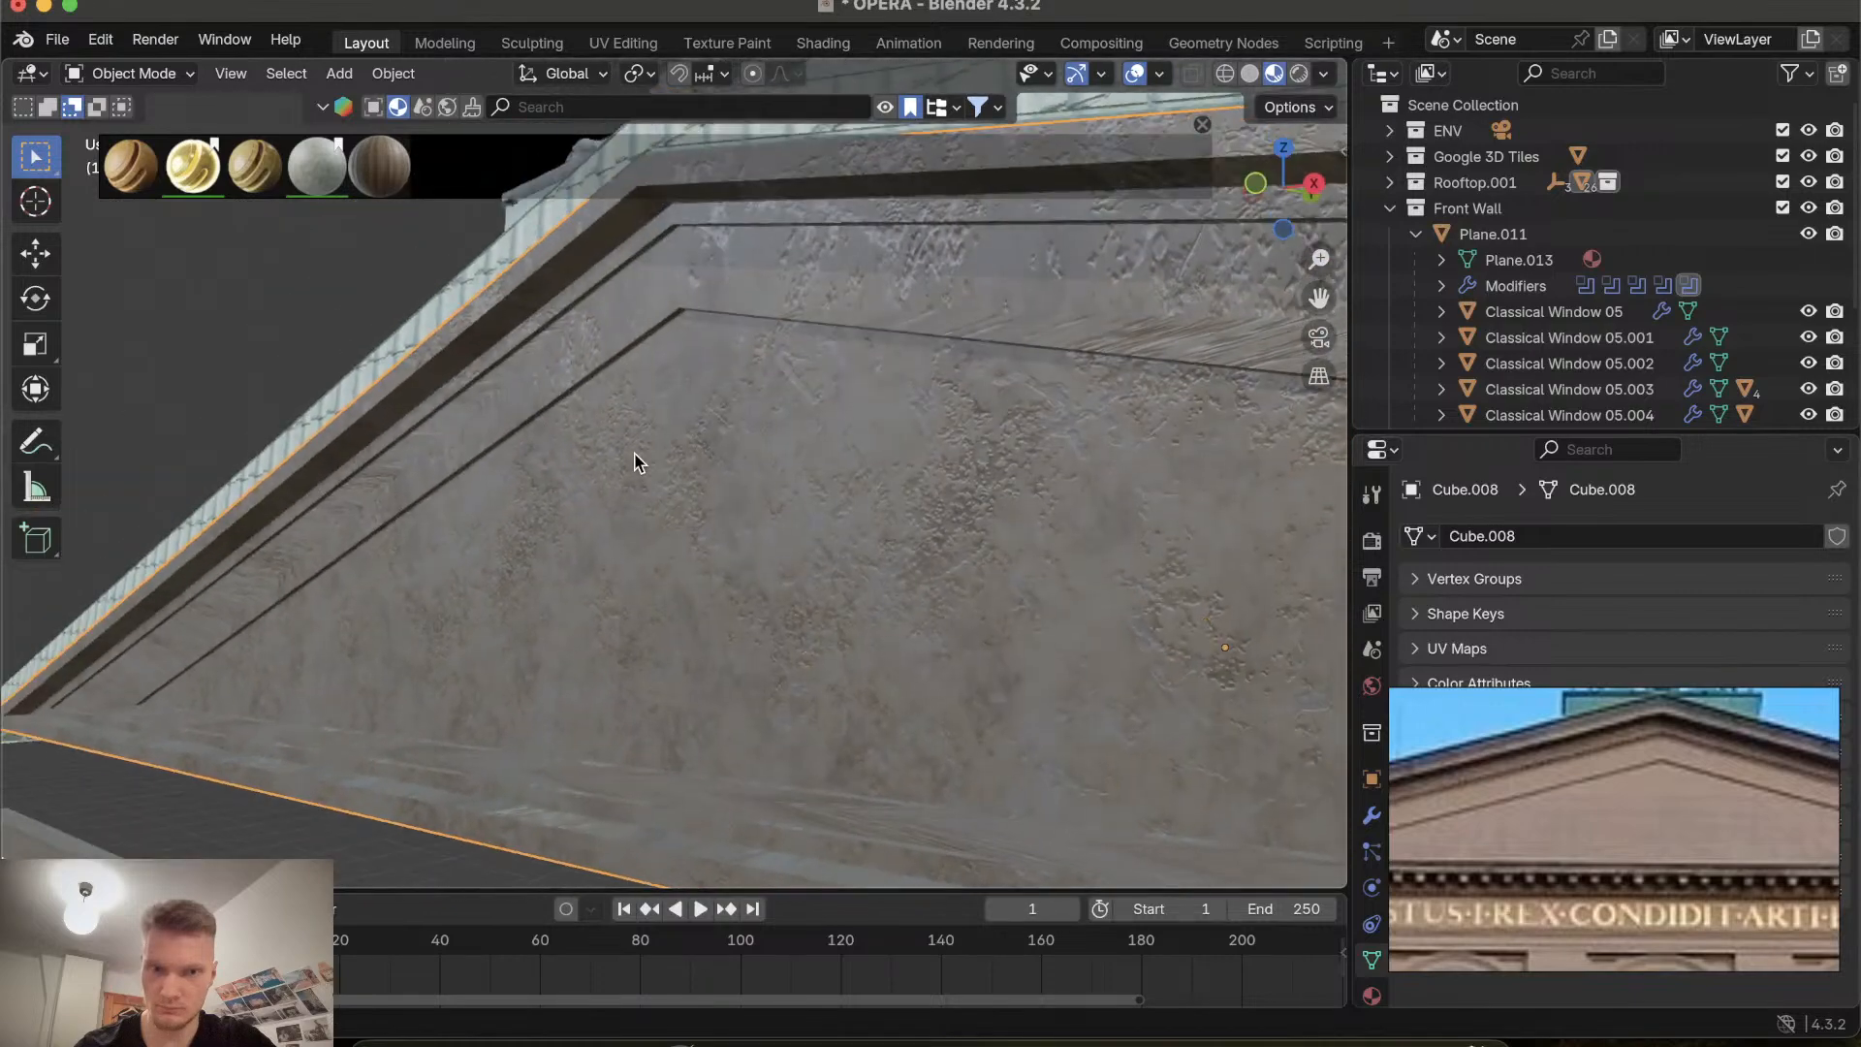
scroll(635, 456, down, 3)
scroll(635, 455, up, 3)
scroll(635, 456, down, 4)
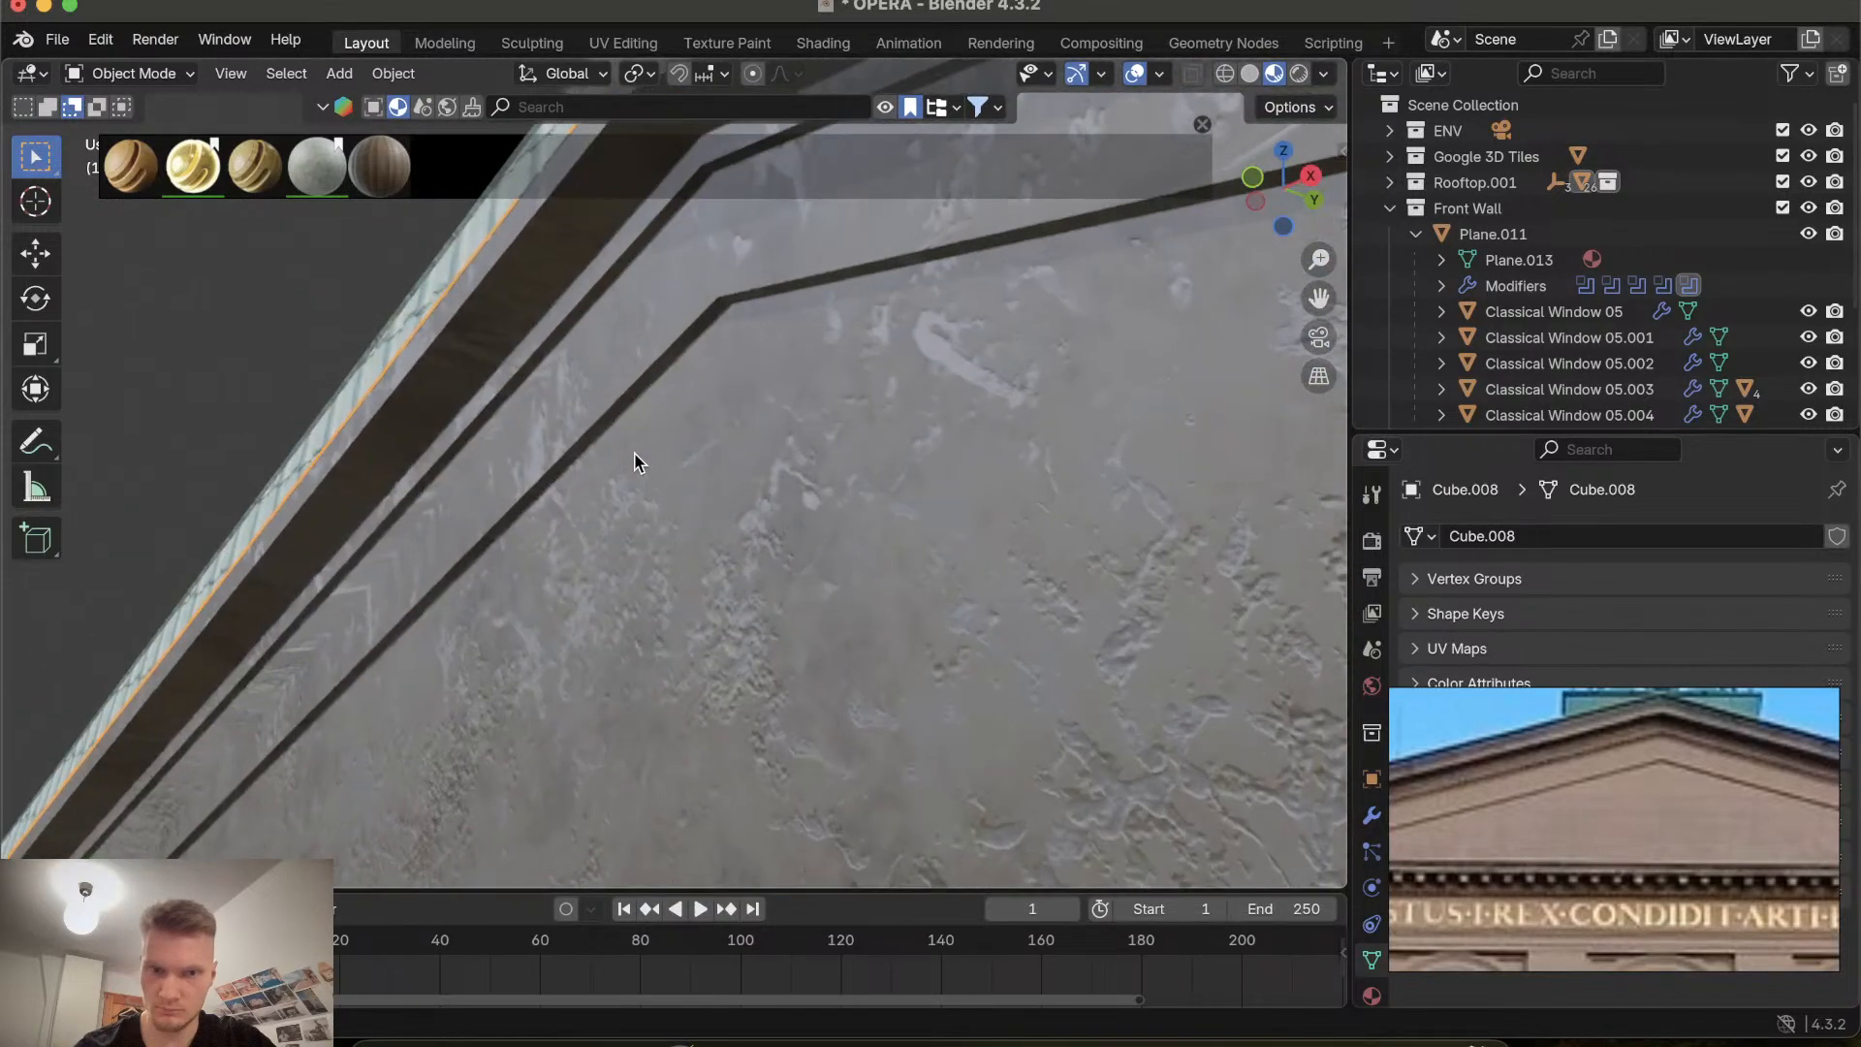
Orbit and zoom along the pediment, comparing the recessed inner triangle with the reference photo.
scroll(635, 456, up, 4)
scroll(635, 457, down, 6)
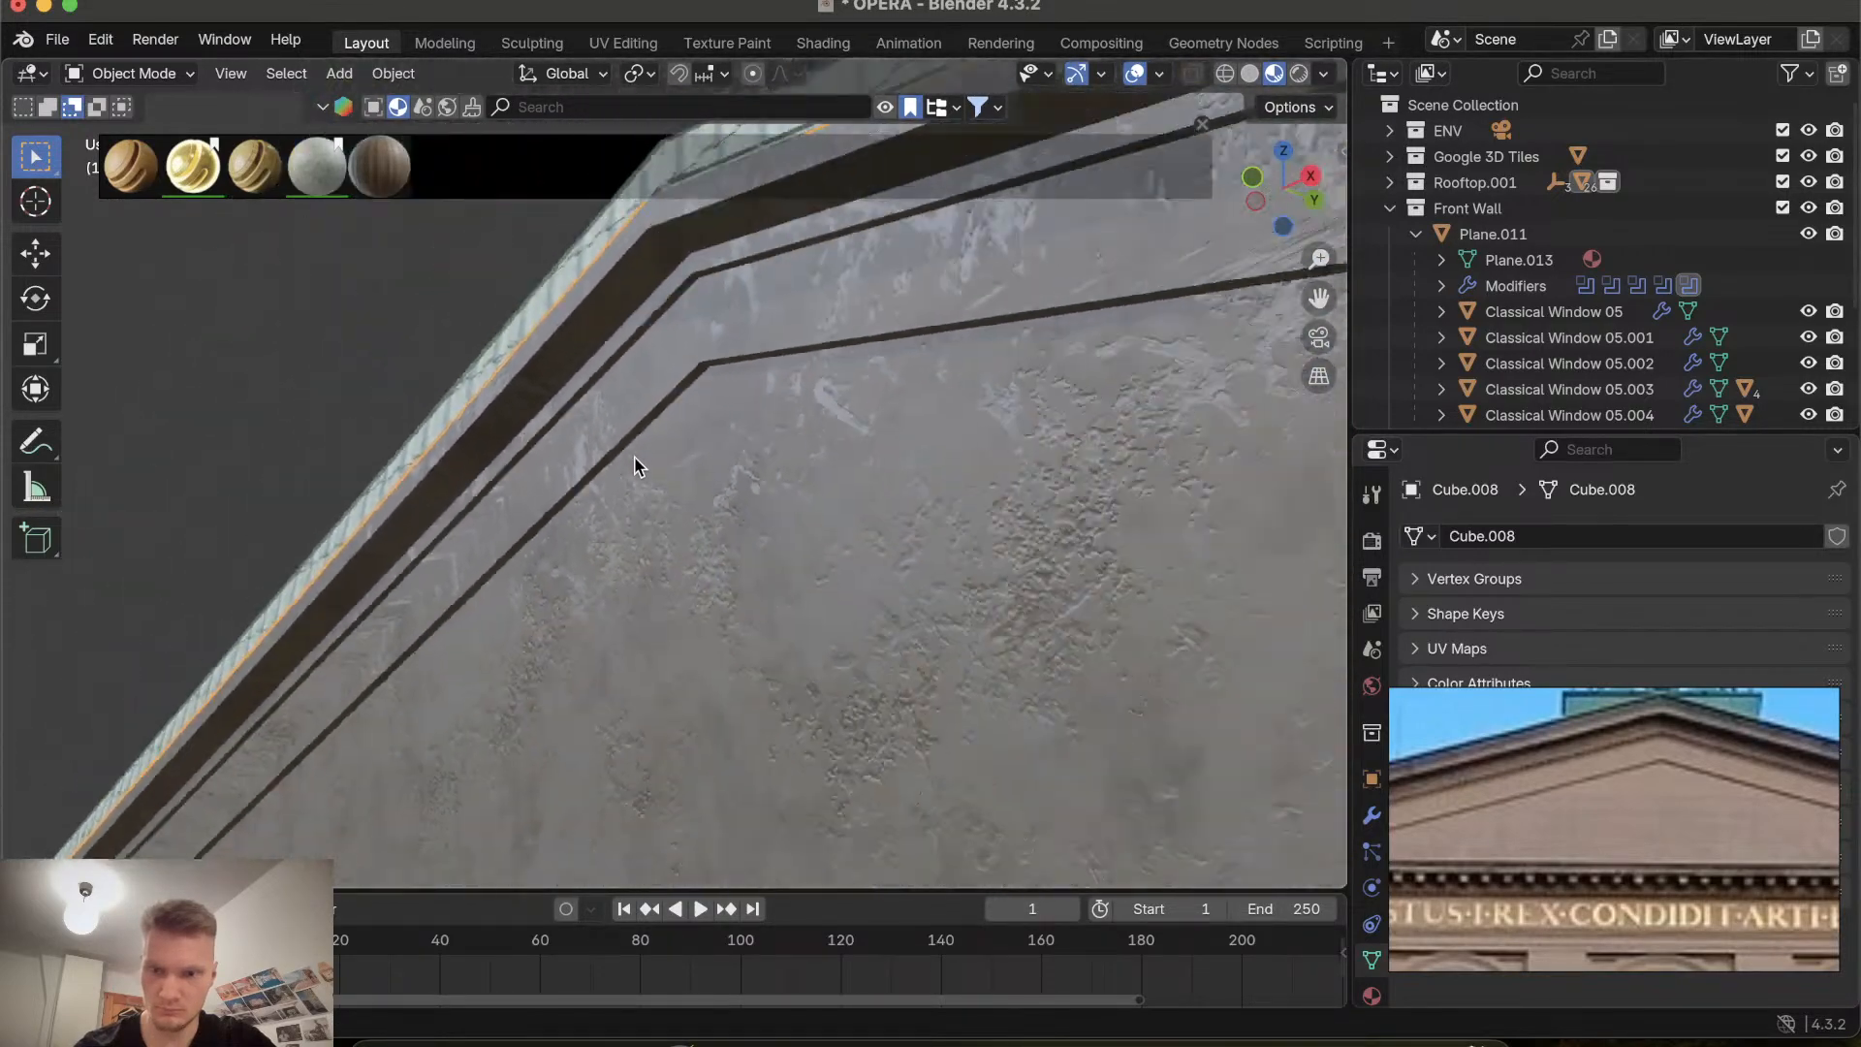
scroll(635, 456, left, 5)
scroll(635, 457, down, 8)
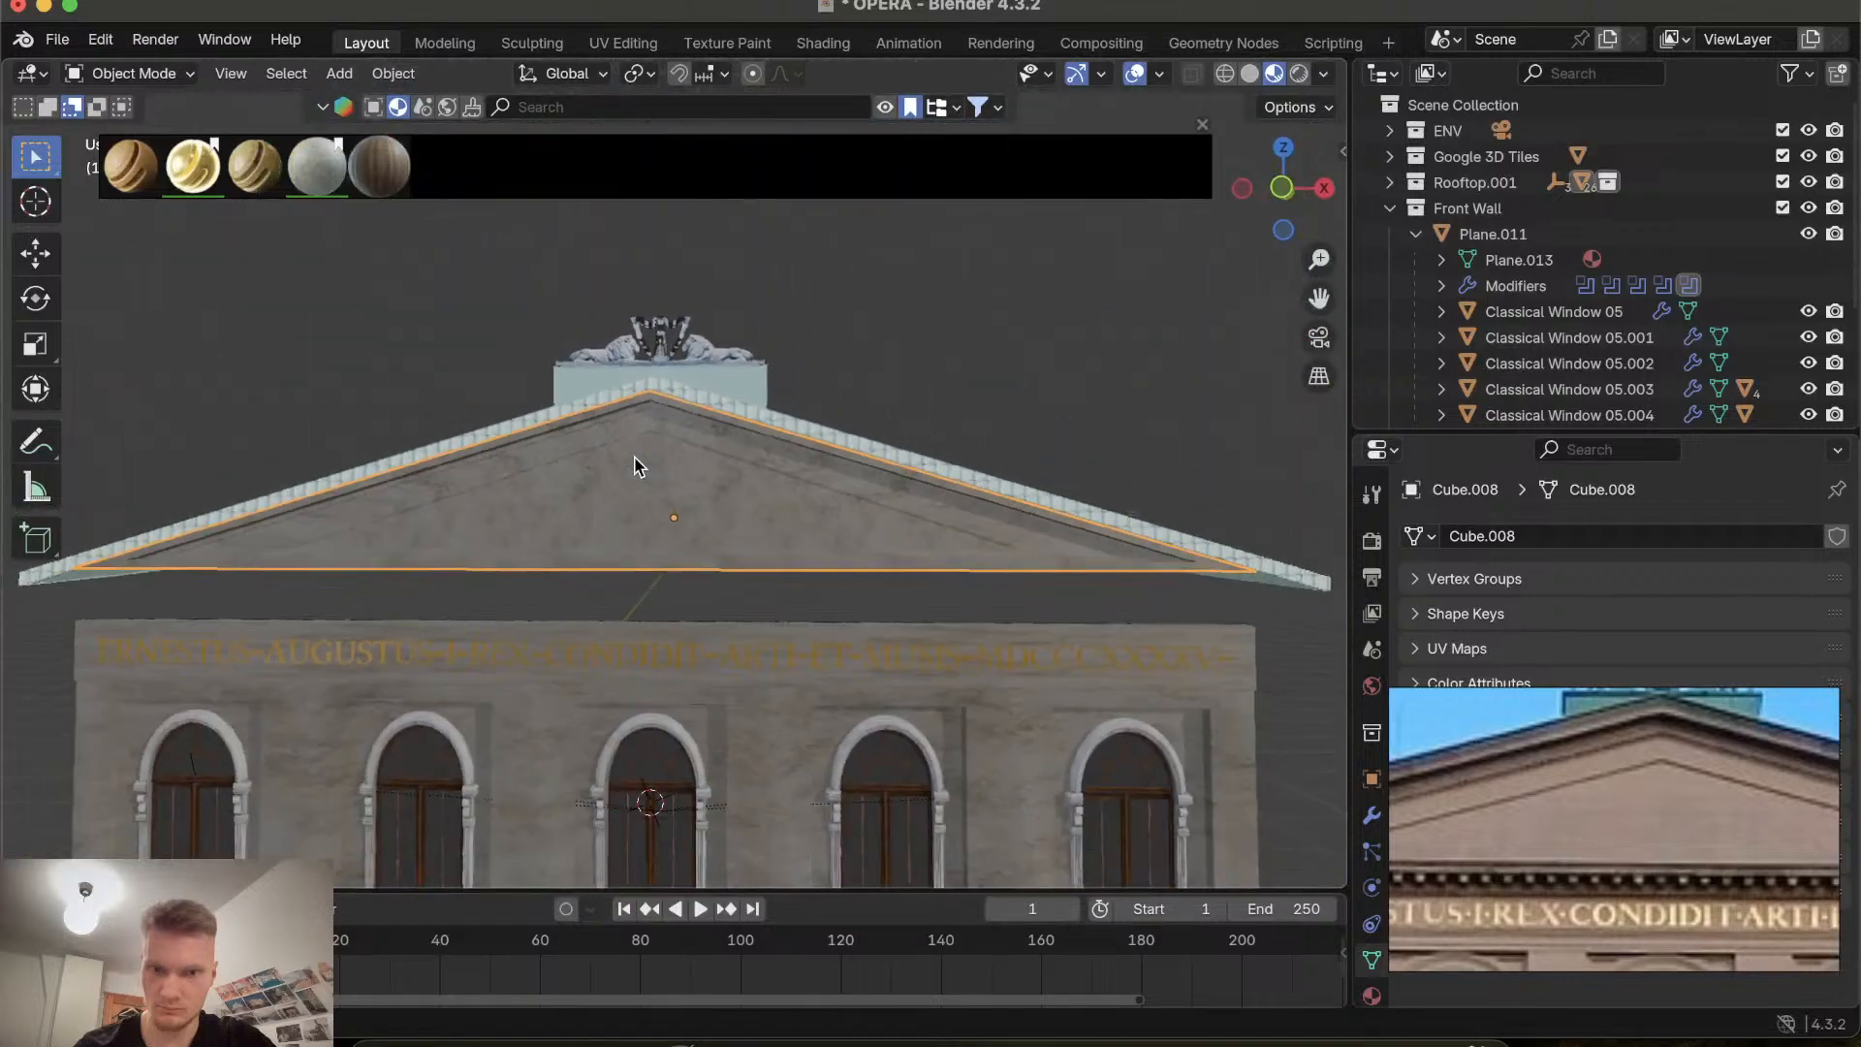
scroll(635, 456, down, 5)
scroll(635, 456, up, 5)
scroll(634, 456, up, 3)
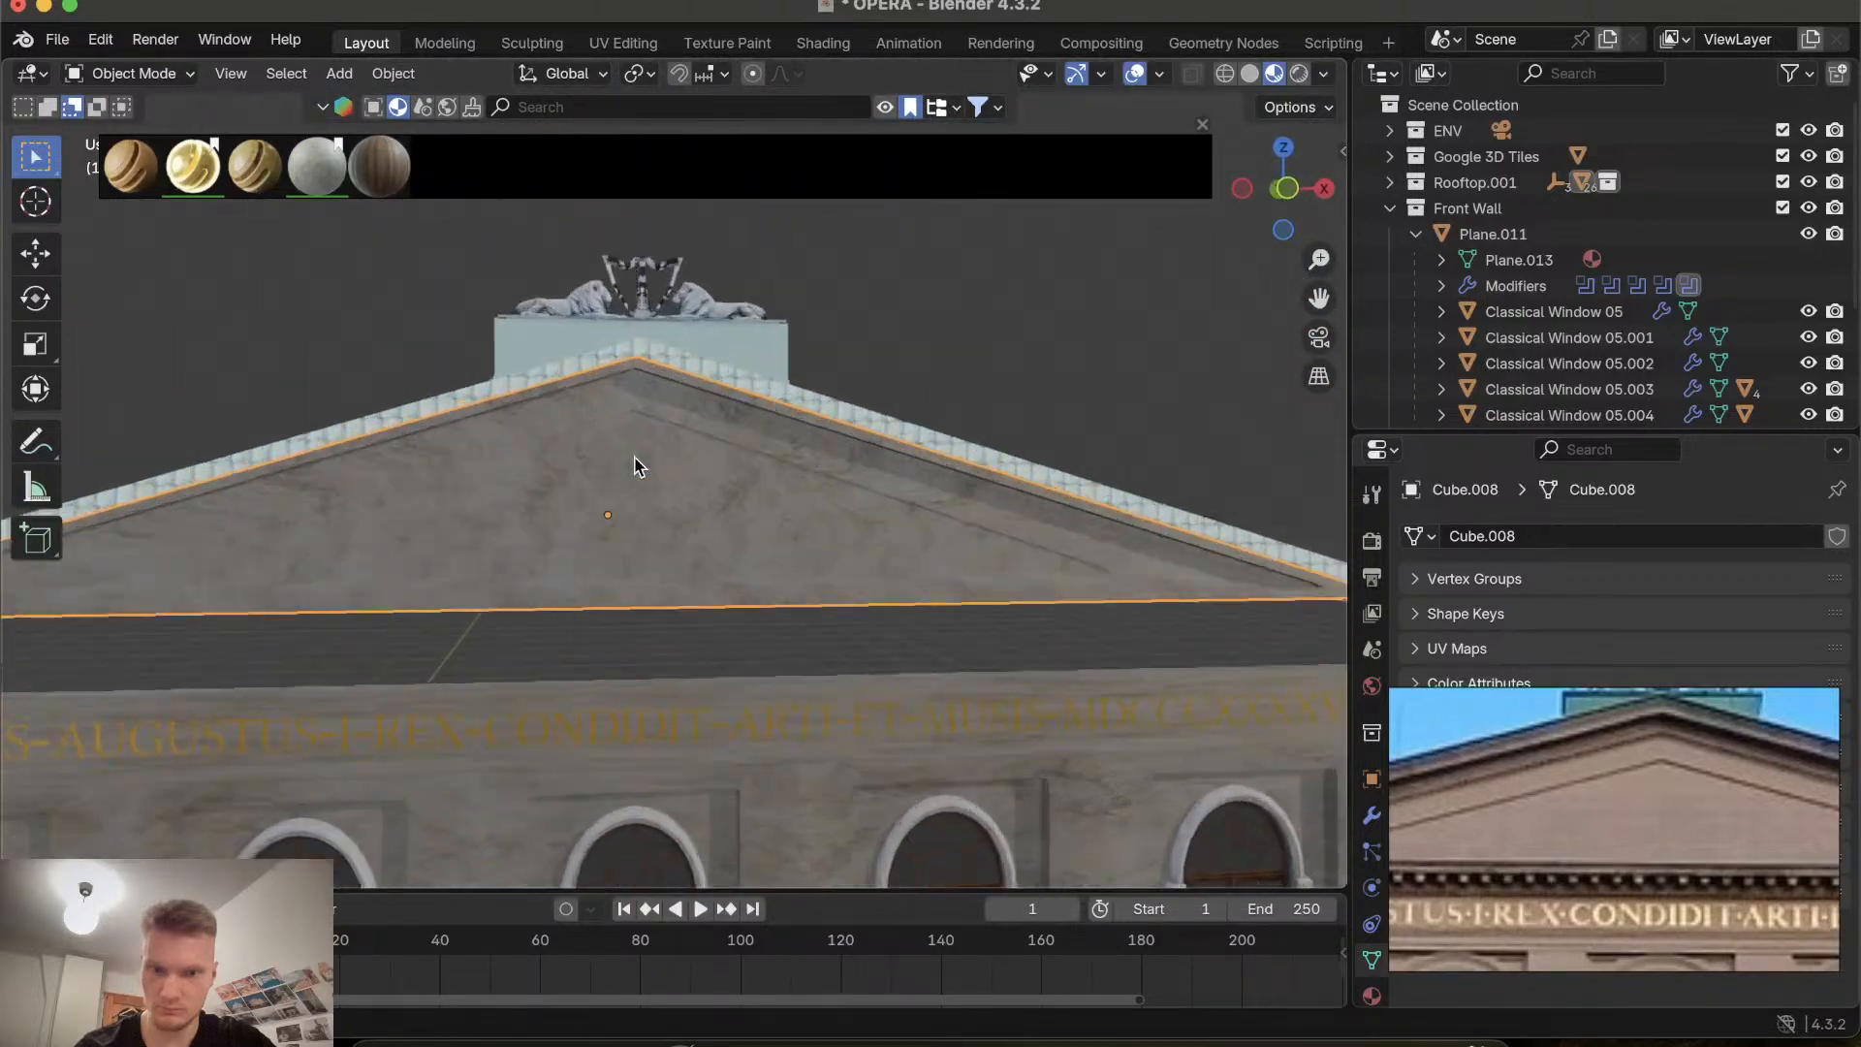
scroll(635, 466, up, 6)
scroll(635, 466, down, 2)
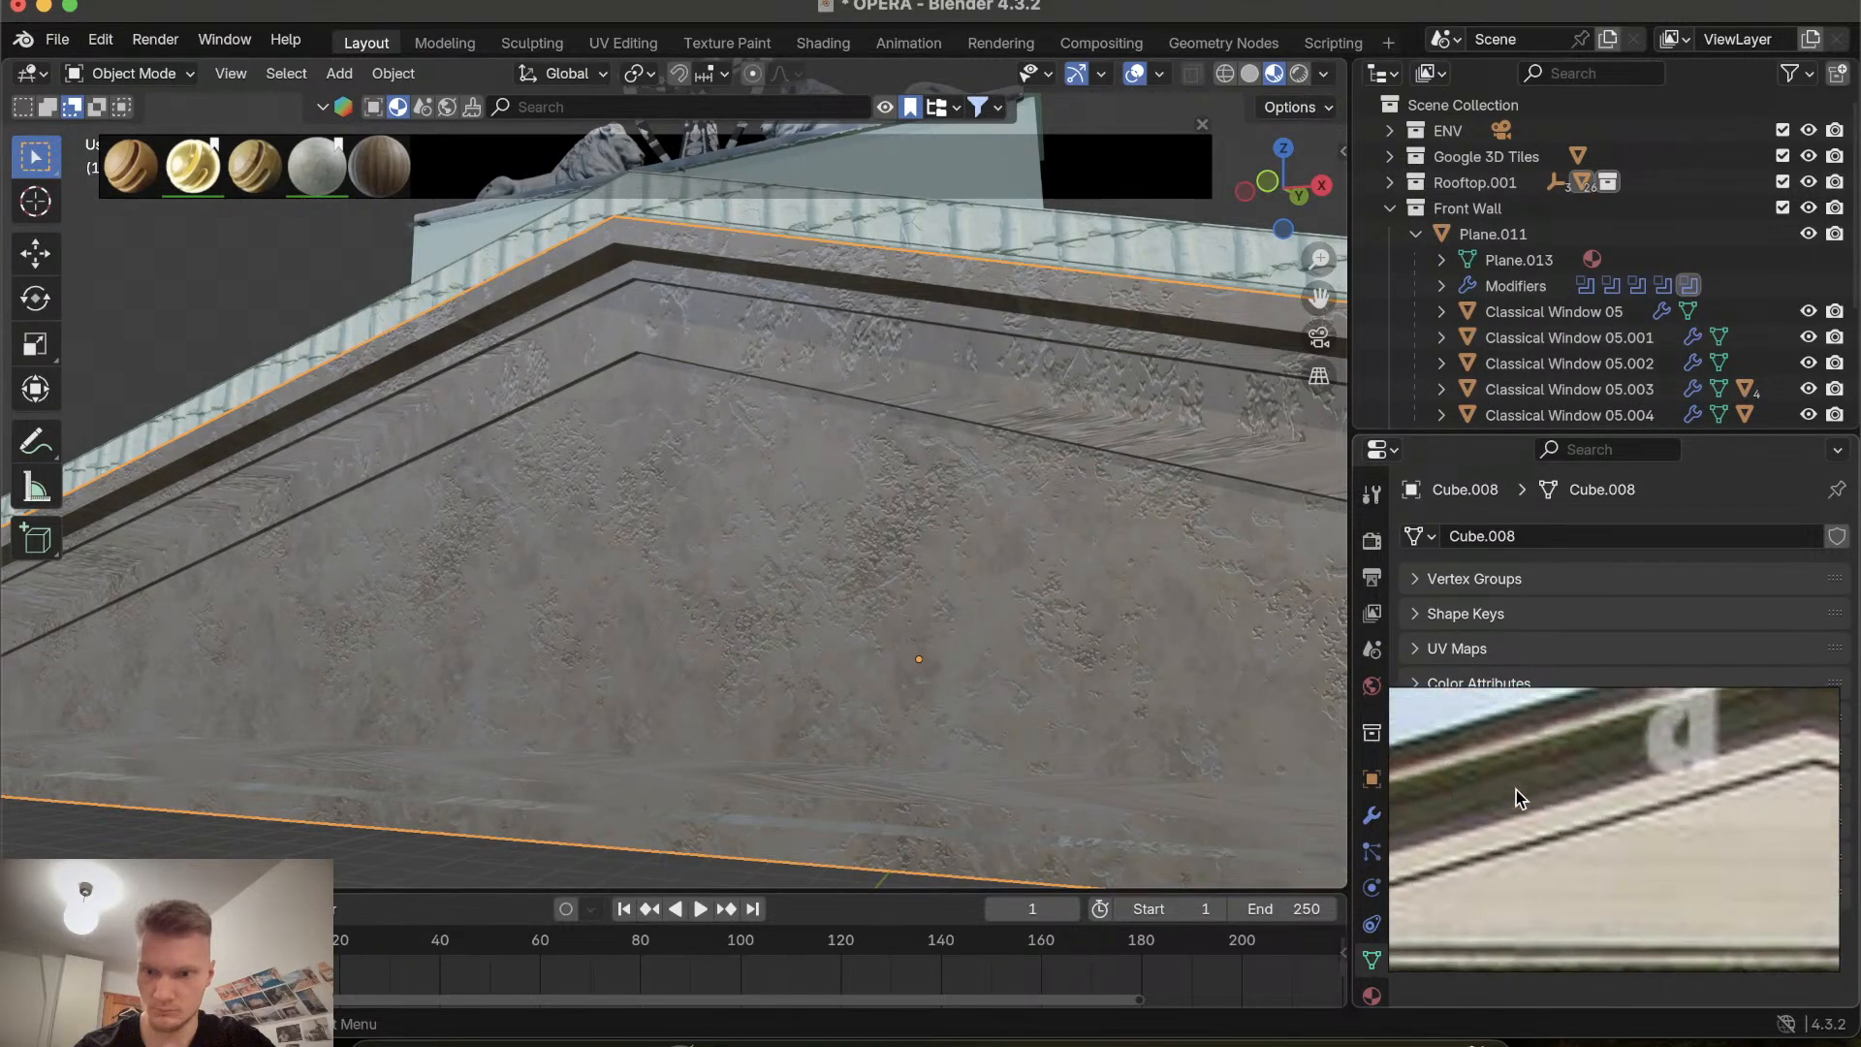
middle_drag(729, 427, 591, 491)
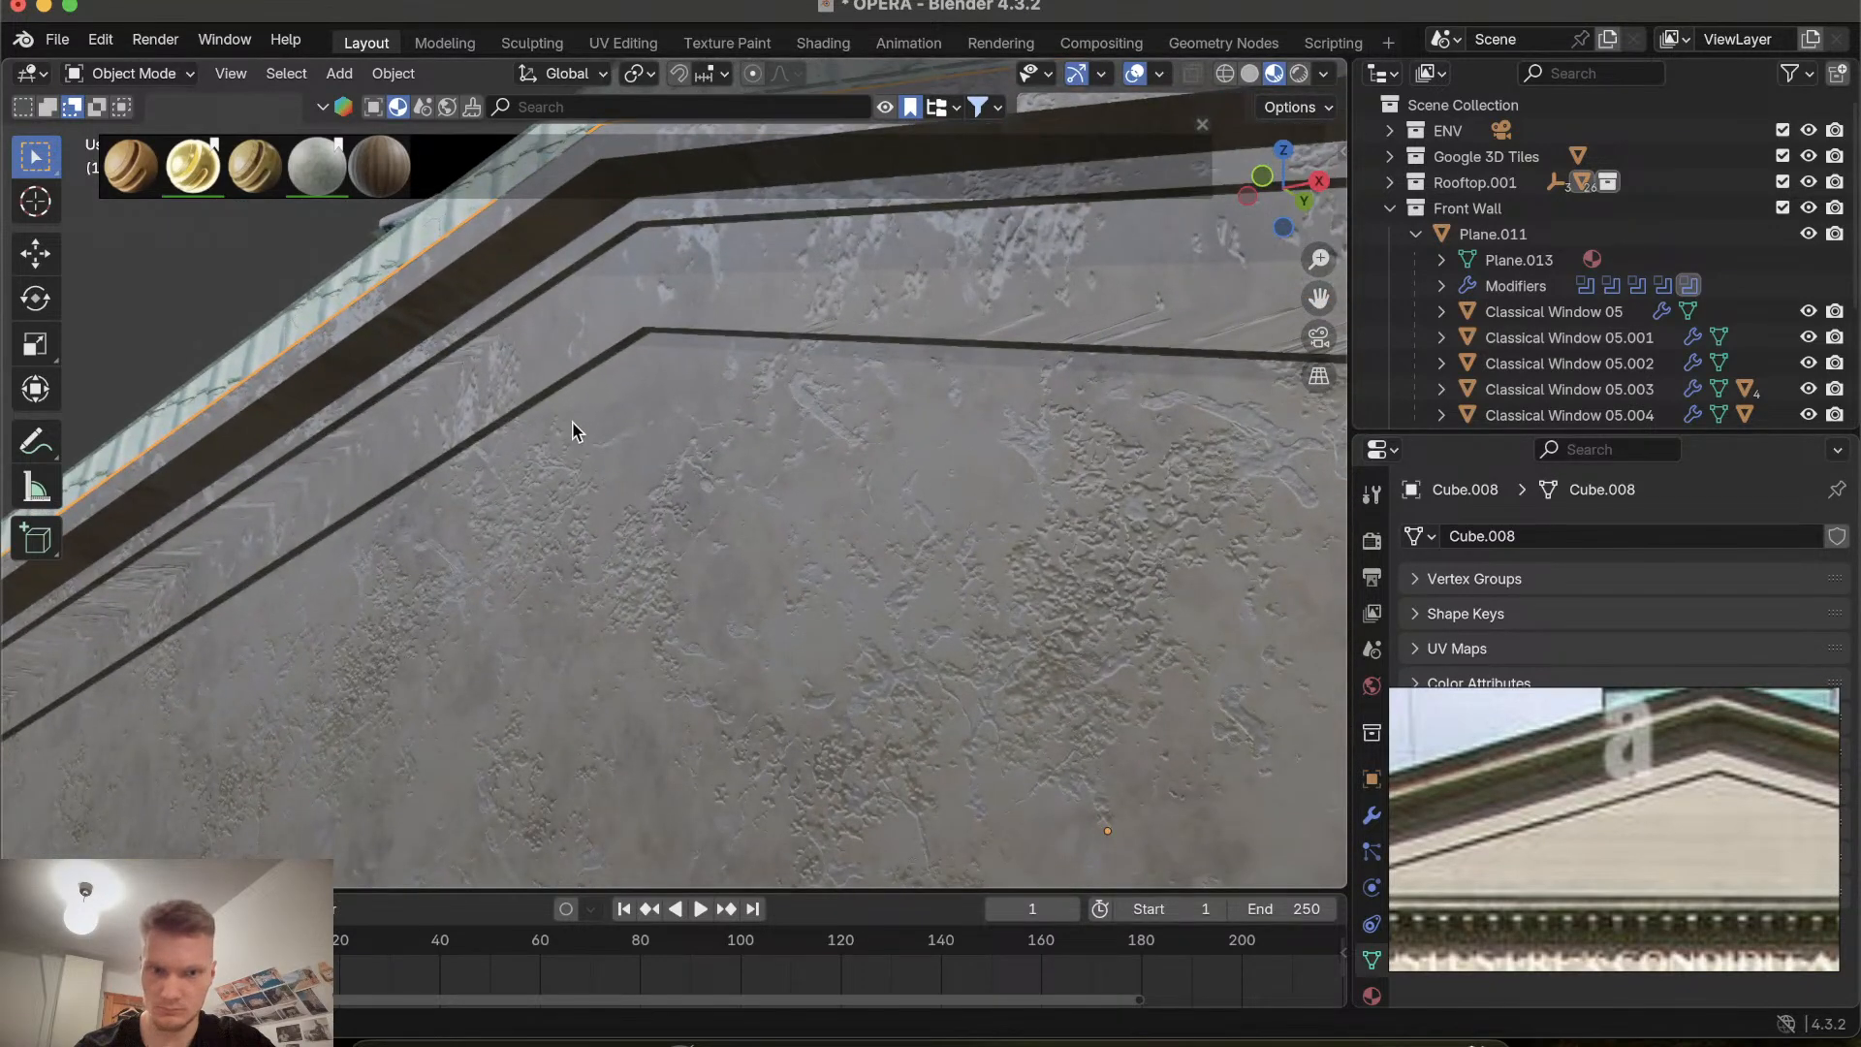
scroll(576, 427, down, 3)
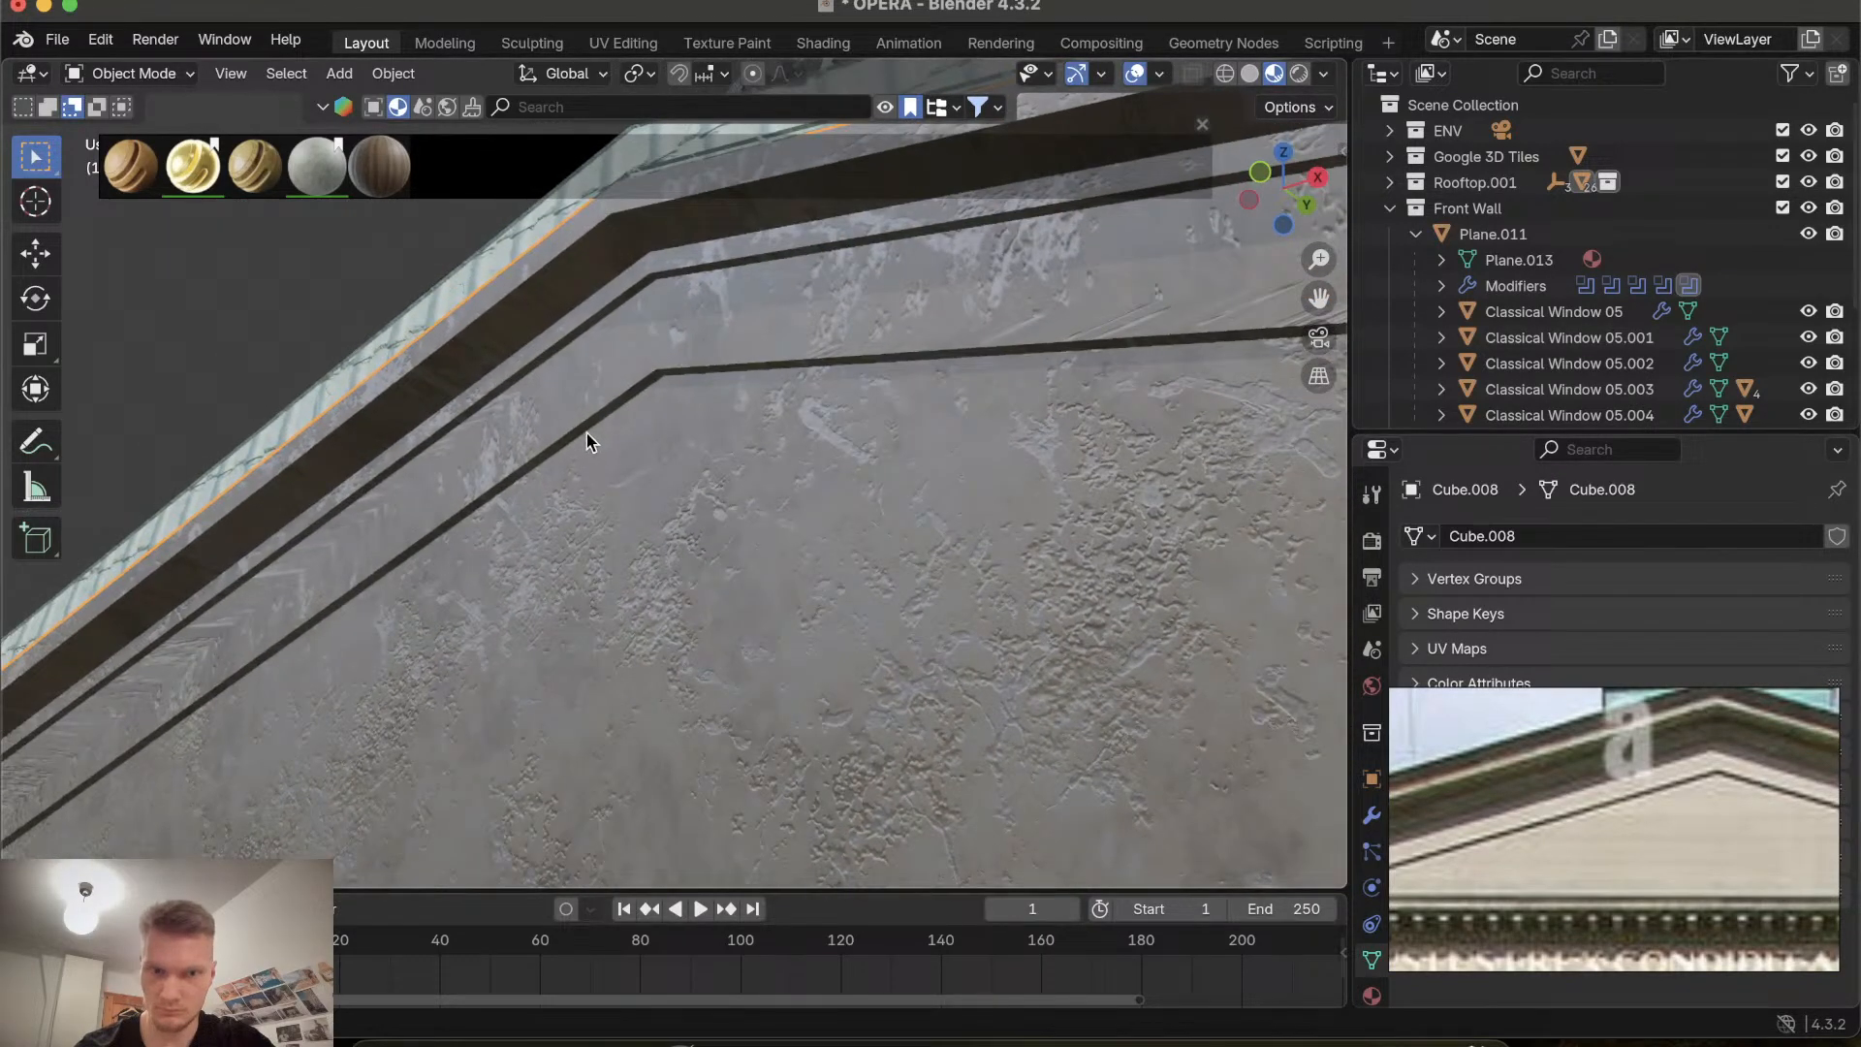
In Edit Mode, move the inner pediment triangle face 0.090034 m along Y, then return to Object Mode.
key(Tab)
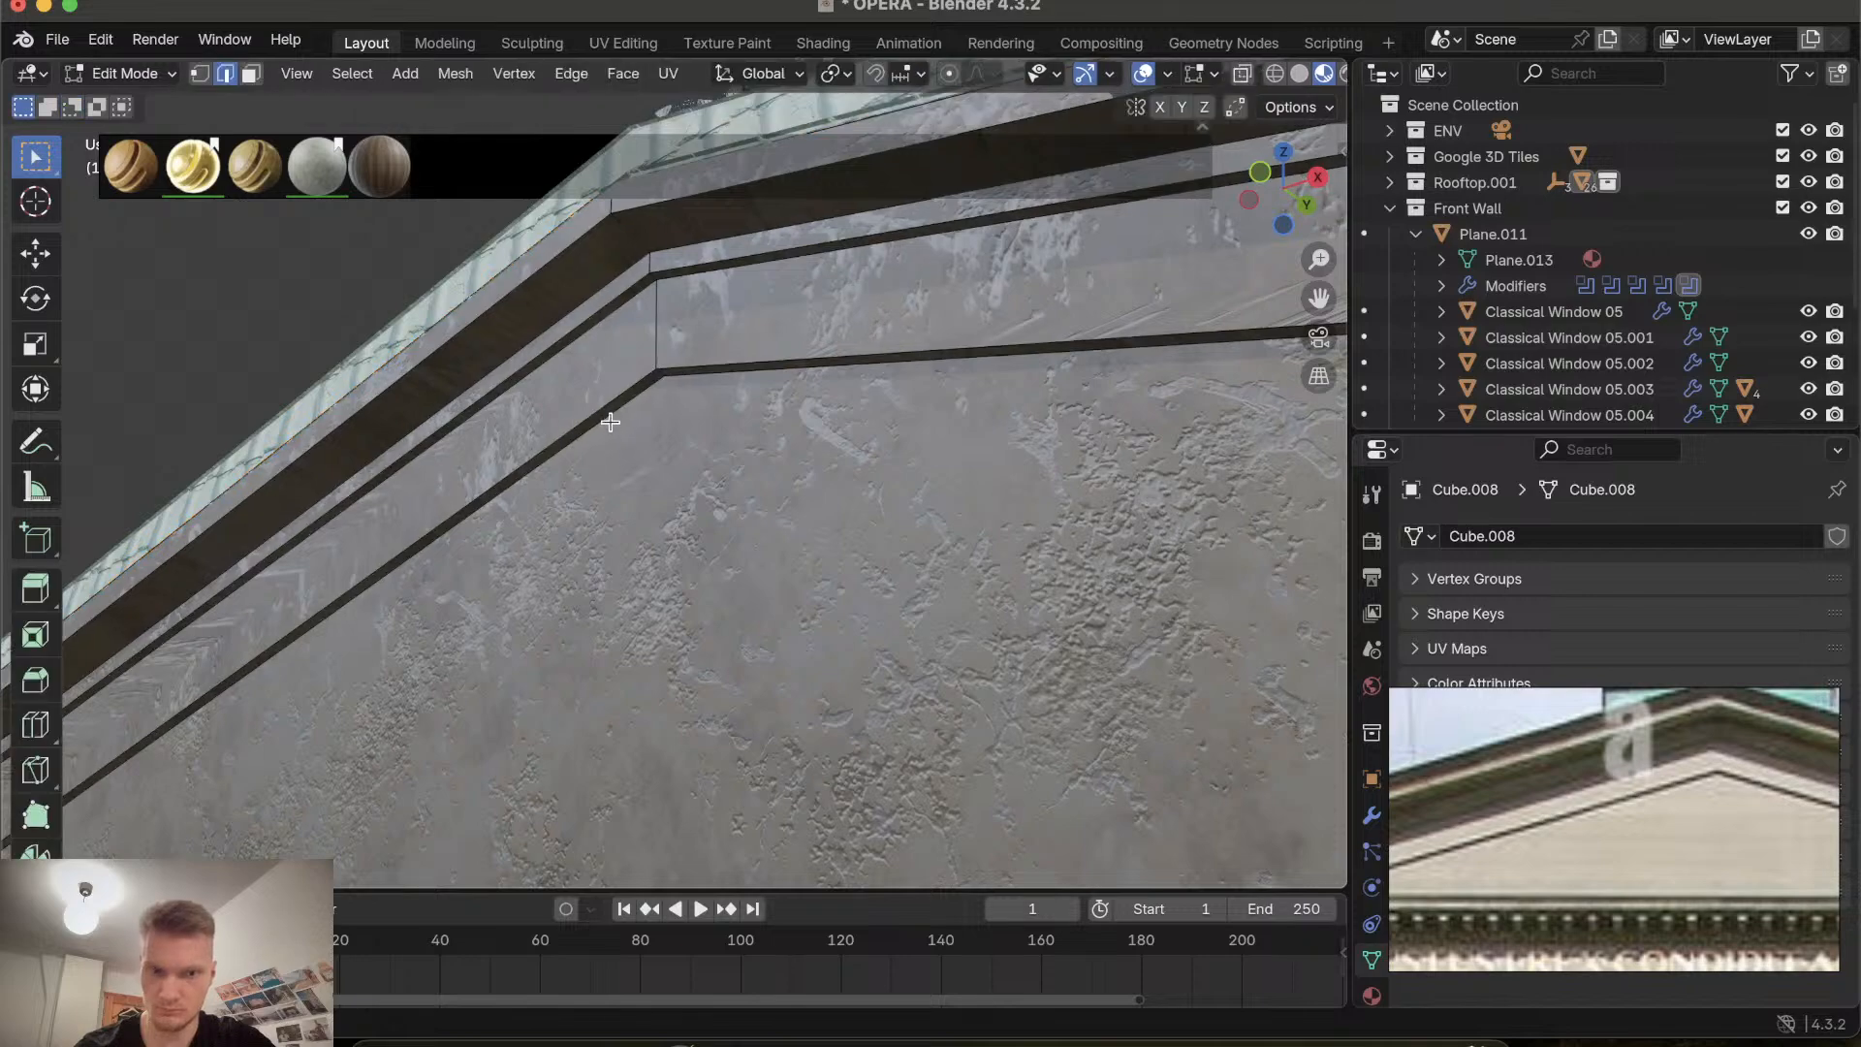
scroll(768, 469, up, 10)
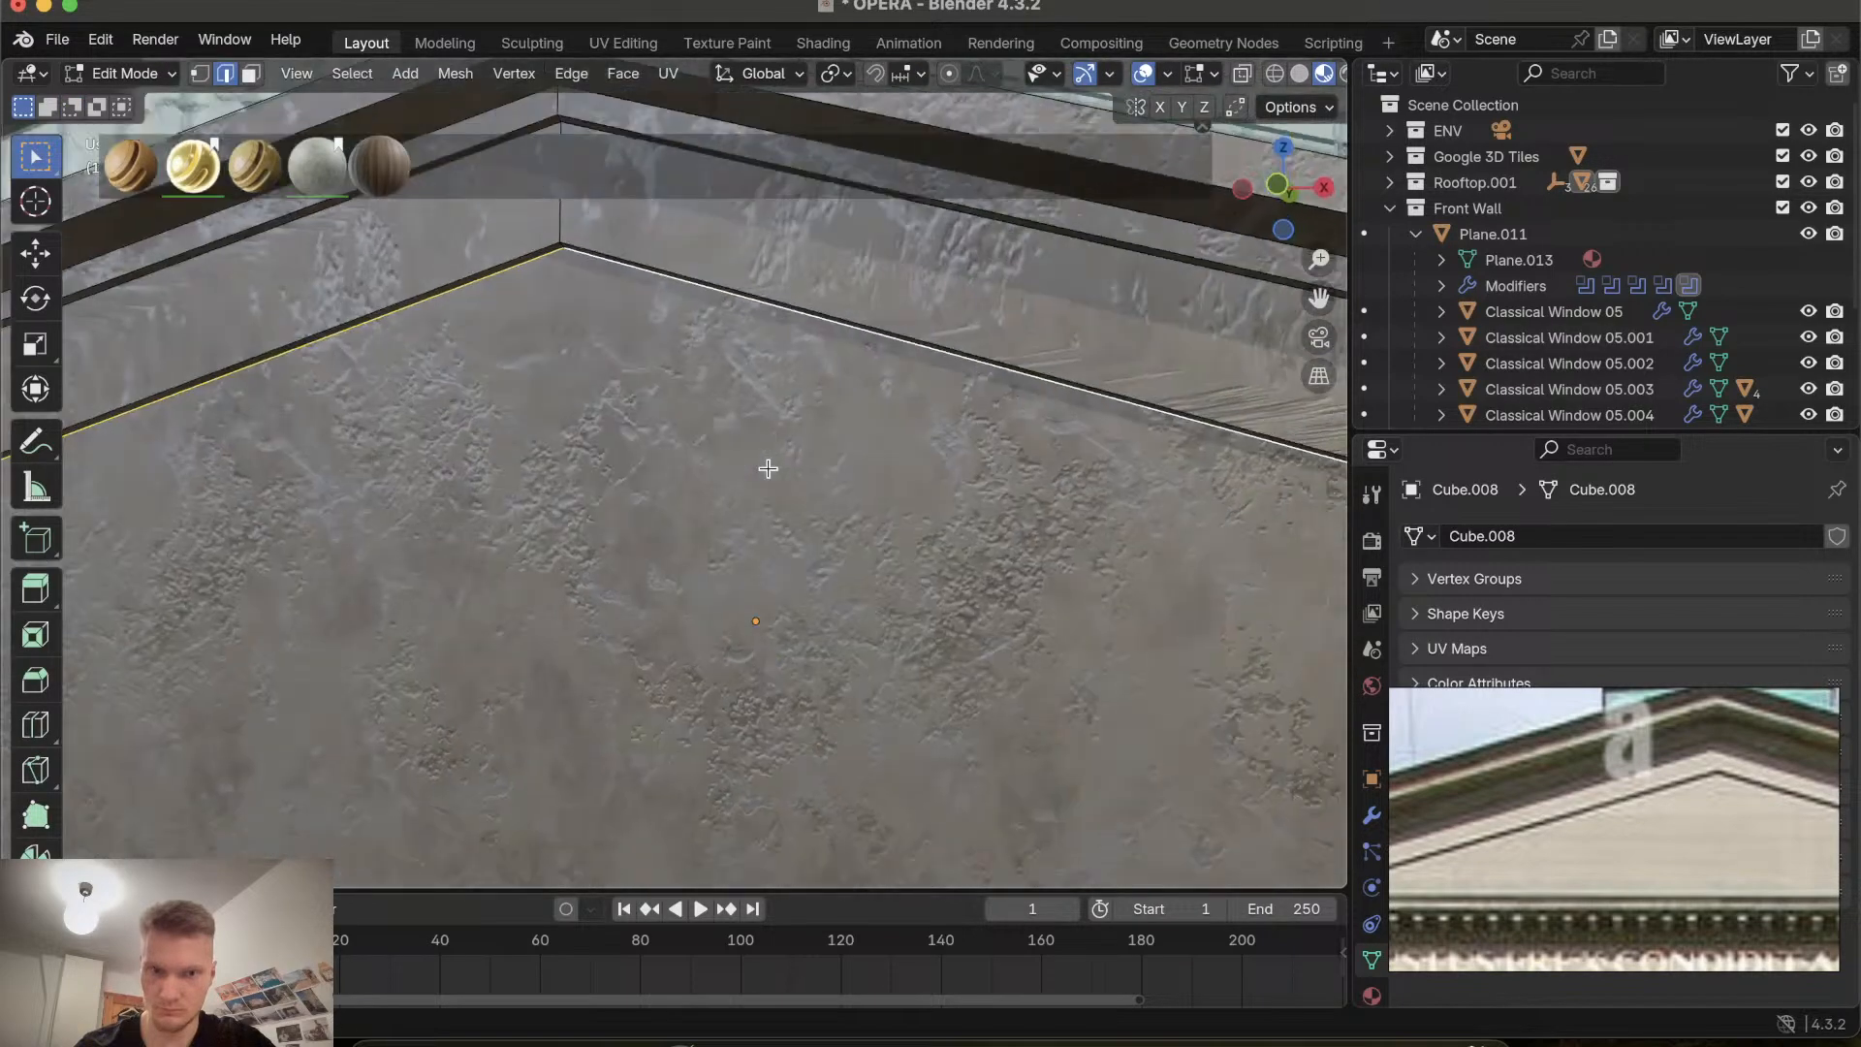
scroll(739, 513, down, 10)
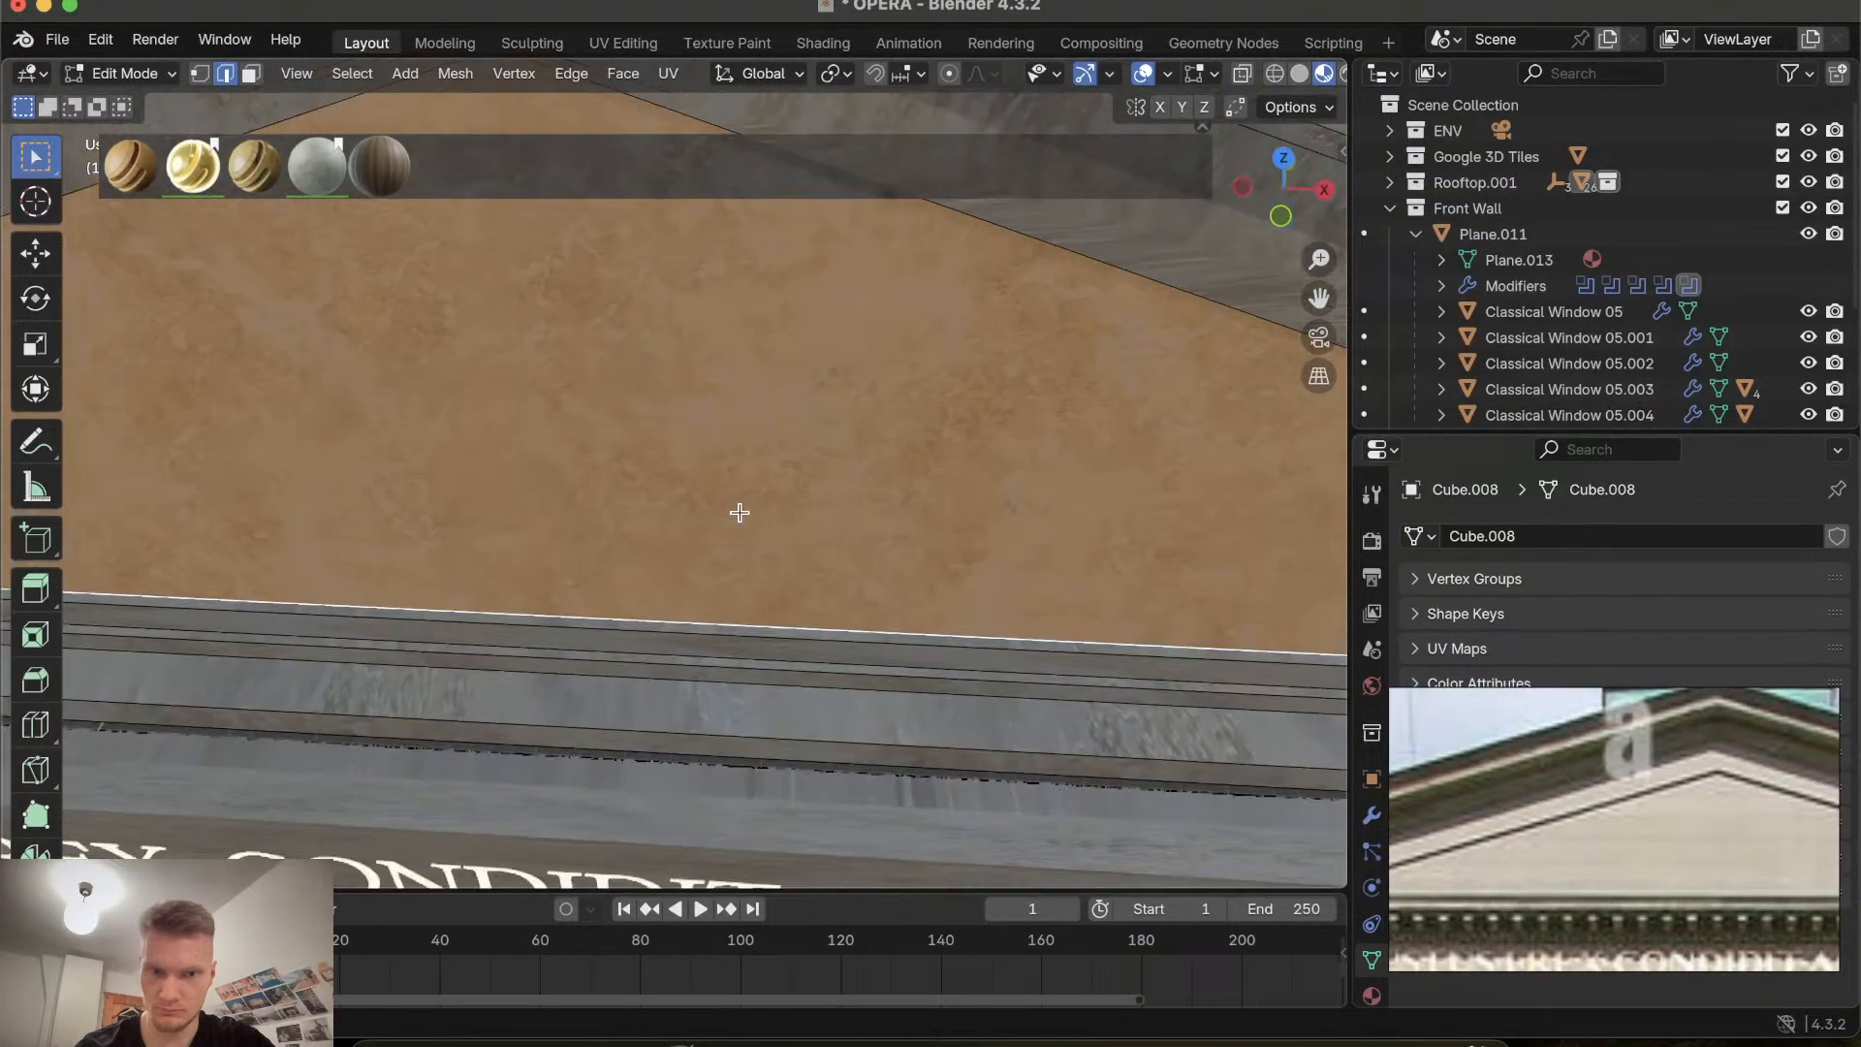
key(g)
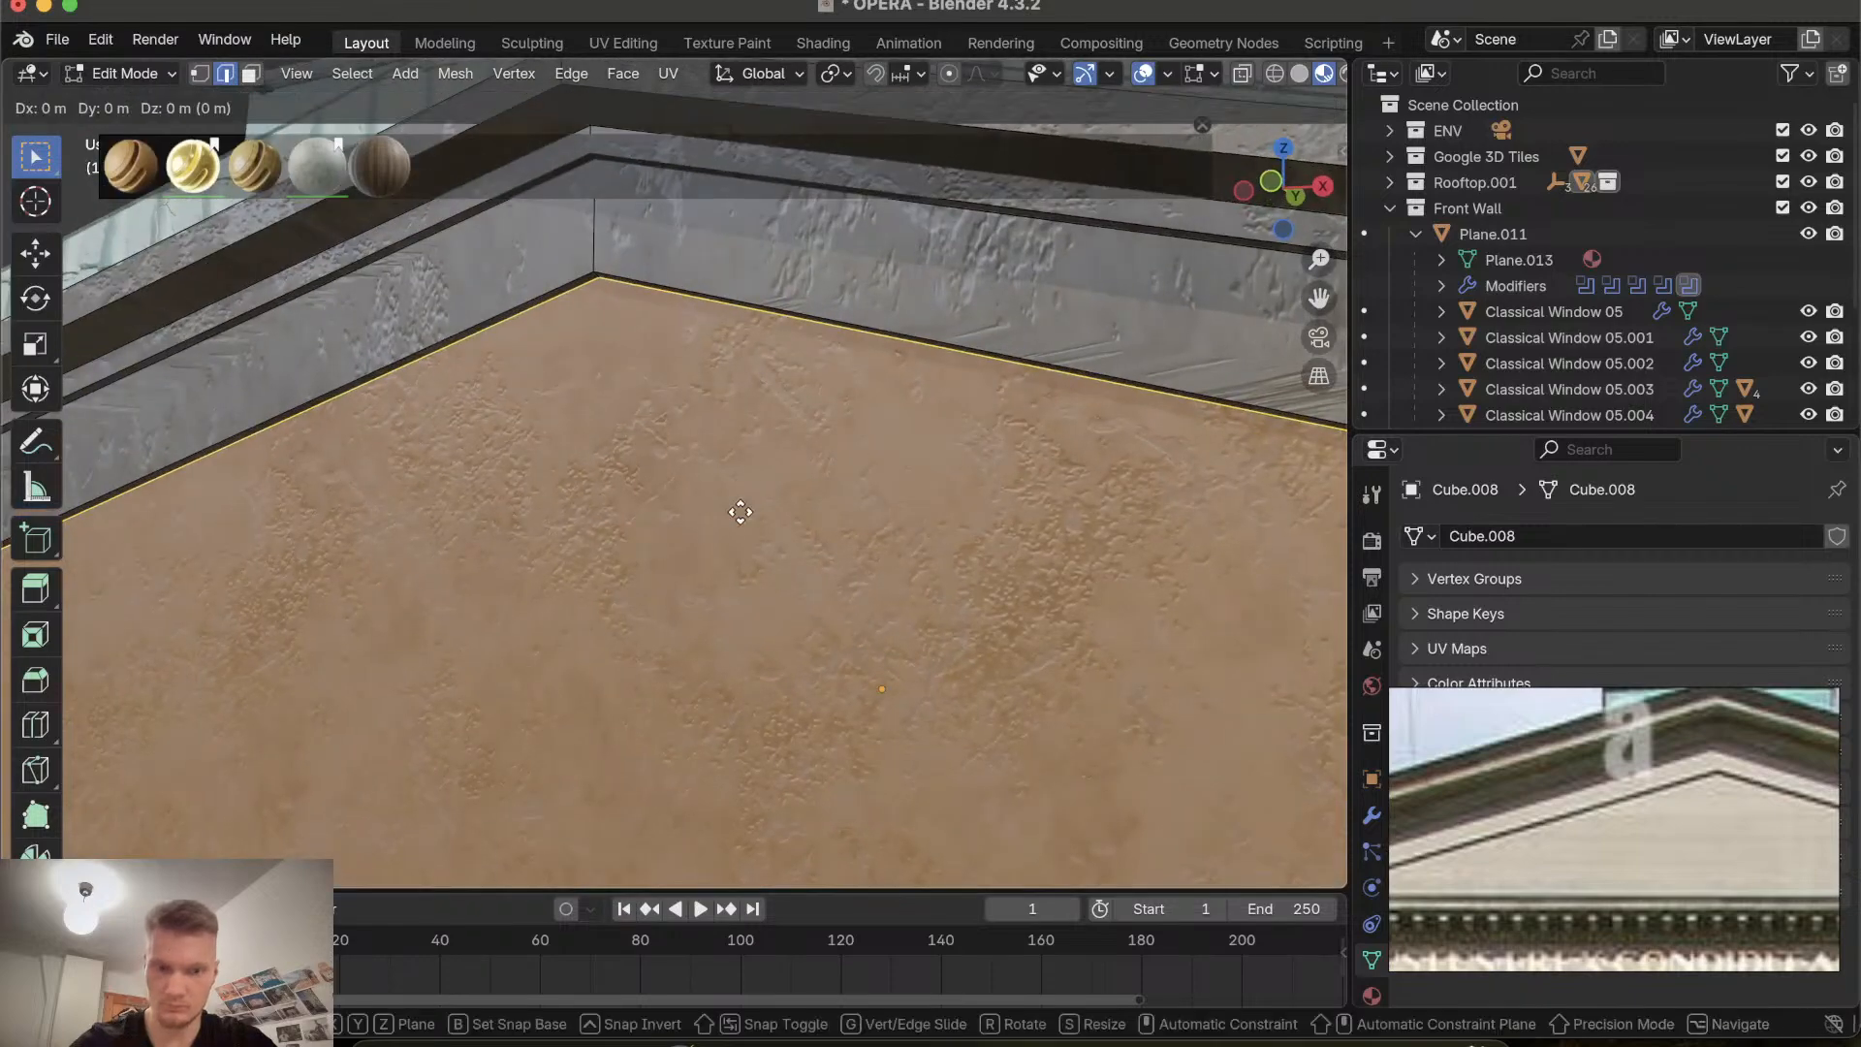
key(y)
click(749, 502)
scroll(747, 502, left, 6)
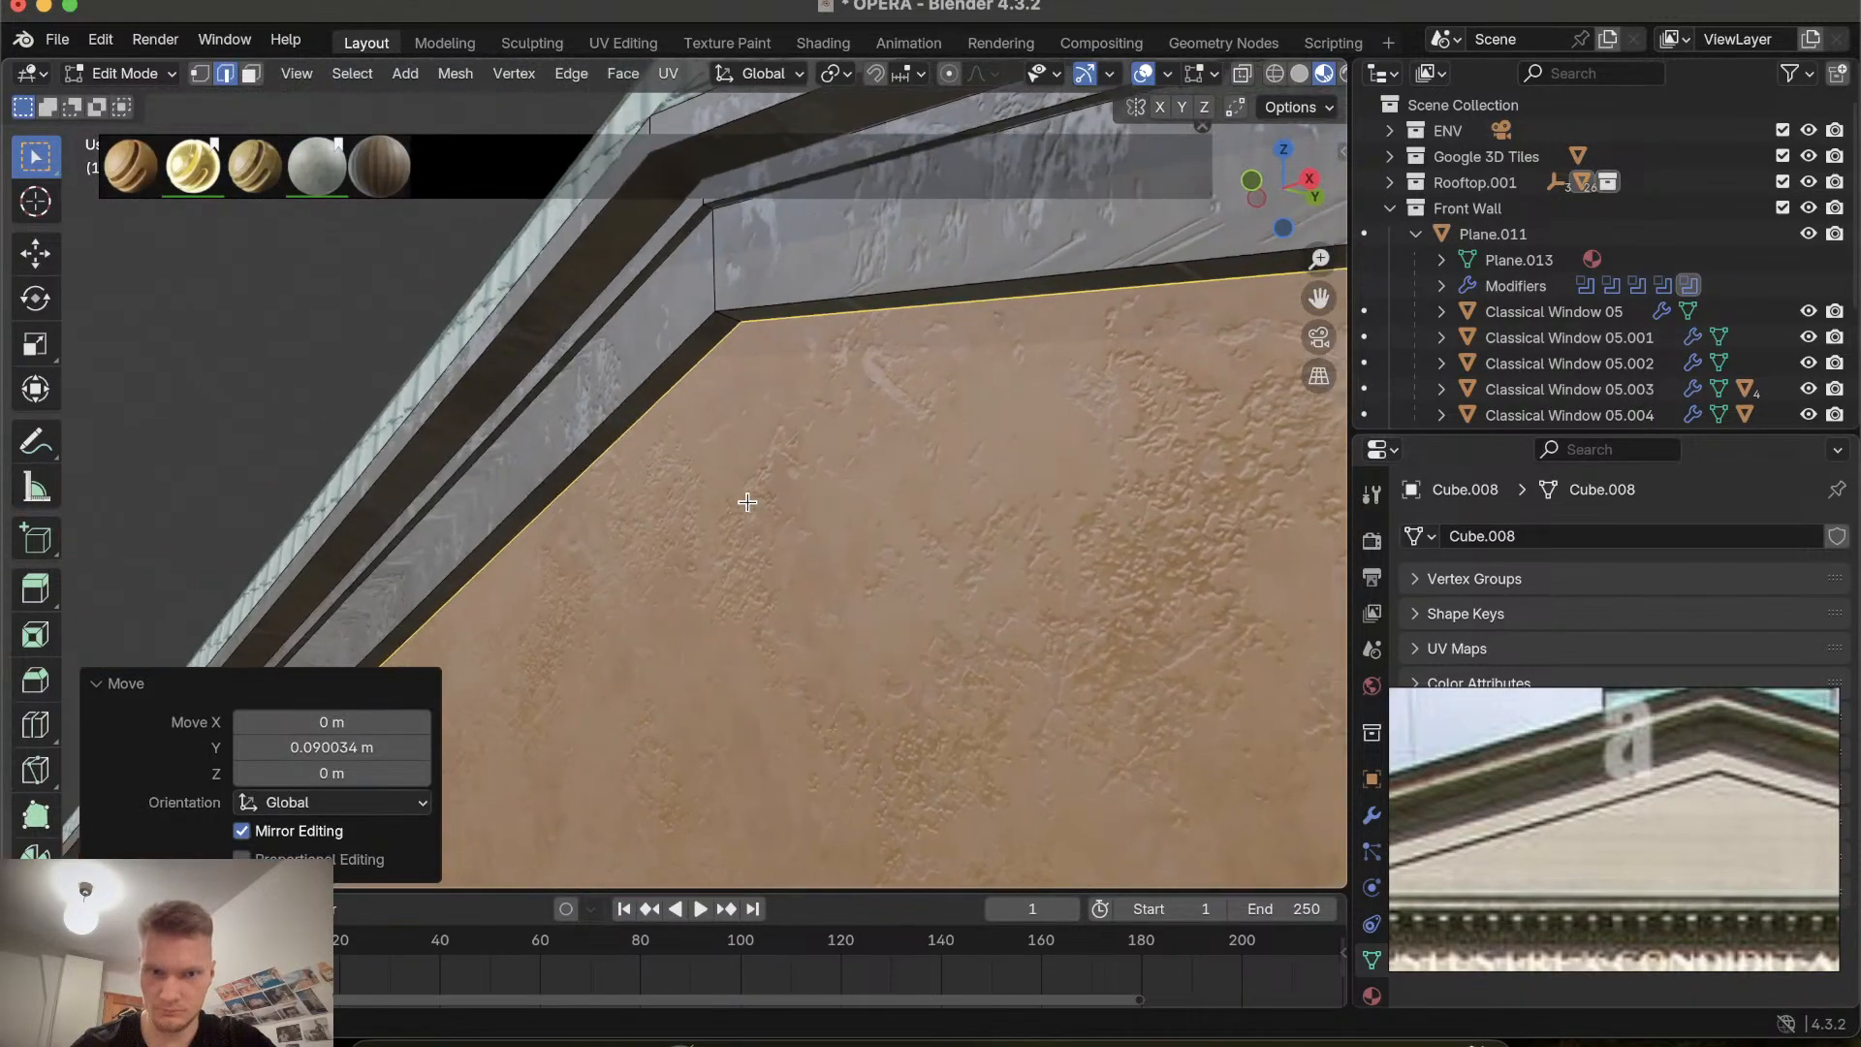
scroll(747, 503, left, 10)
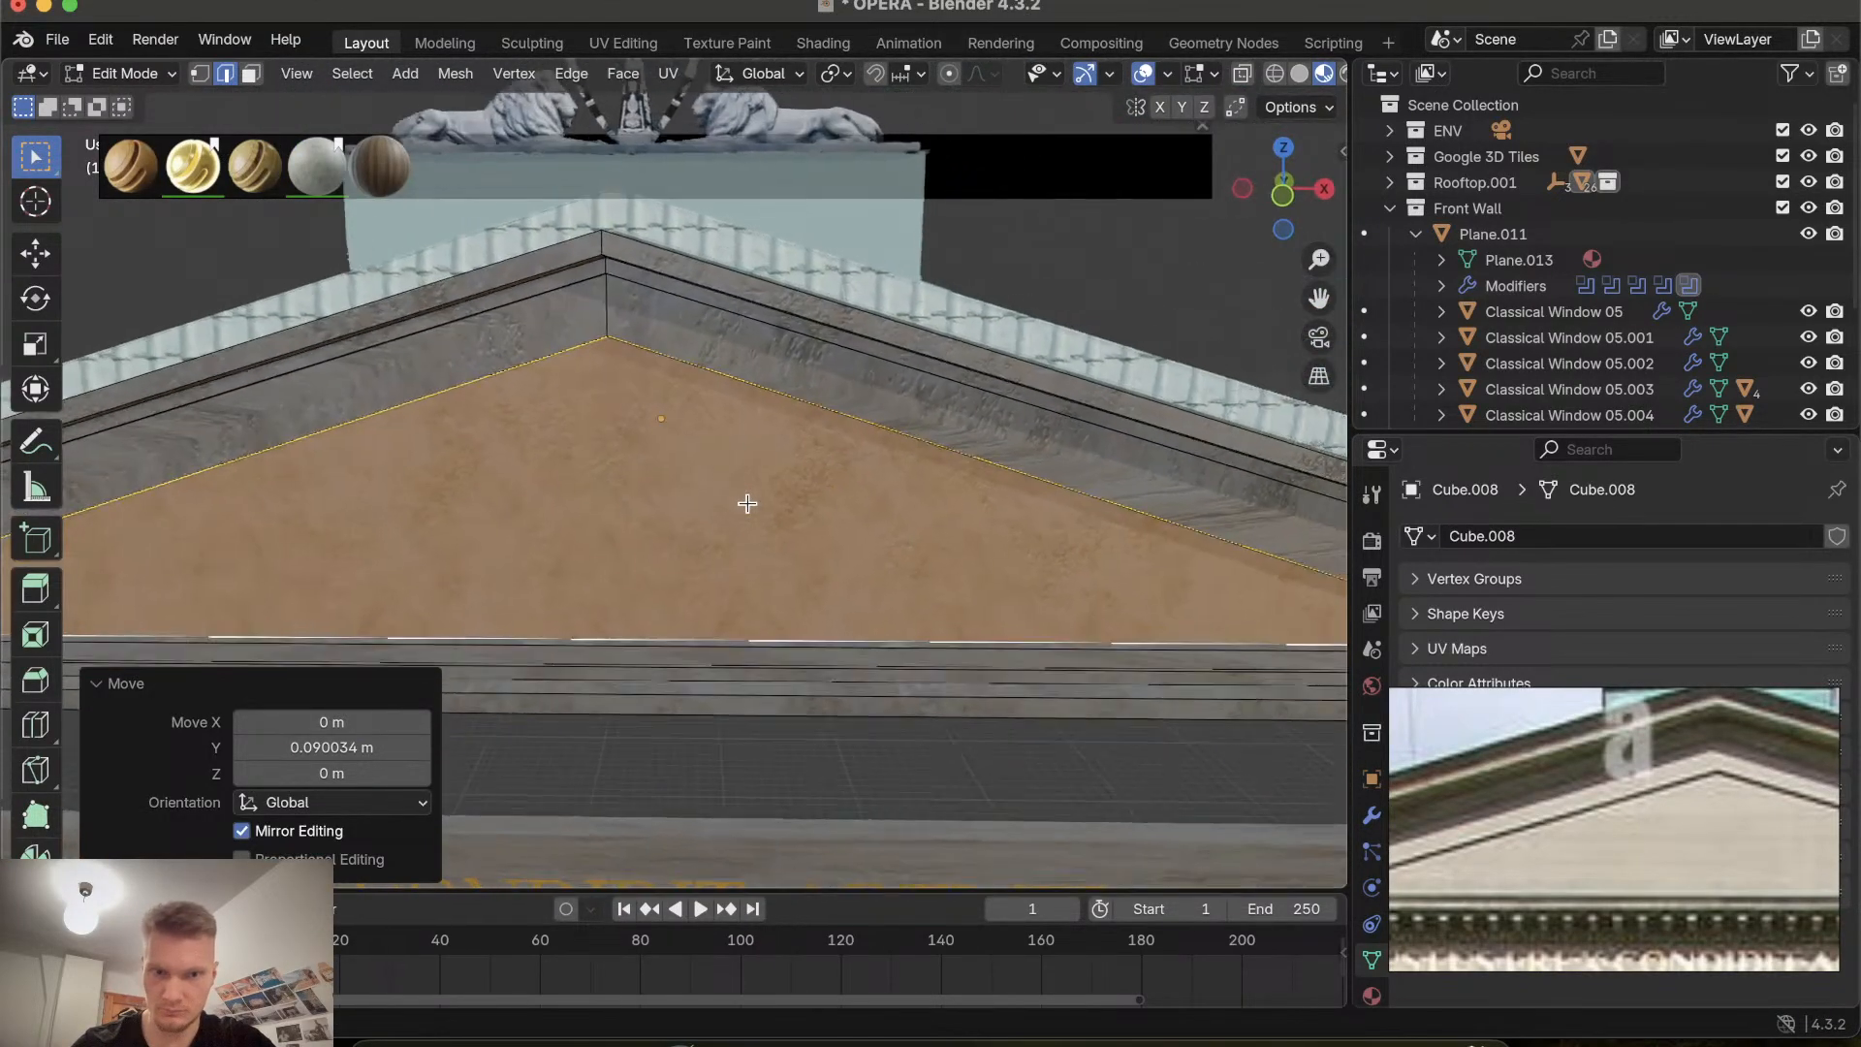
key(Tab)
Orbit and zoom around the gable to check the recessed triangle and cornice trim.
scroll(748, 503, down, 5)
scroll(748, 503, right, 8)
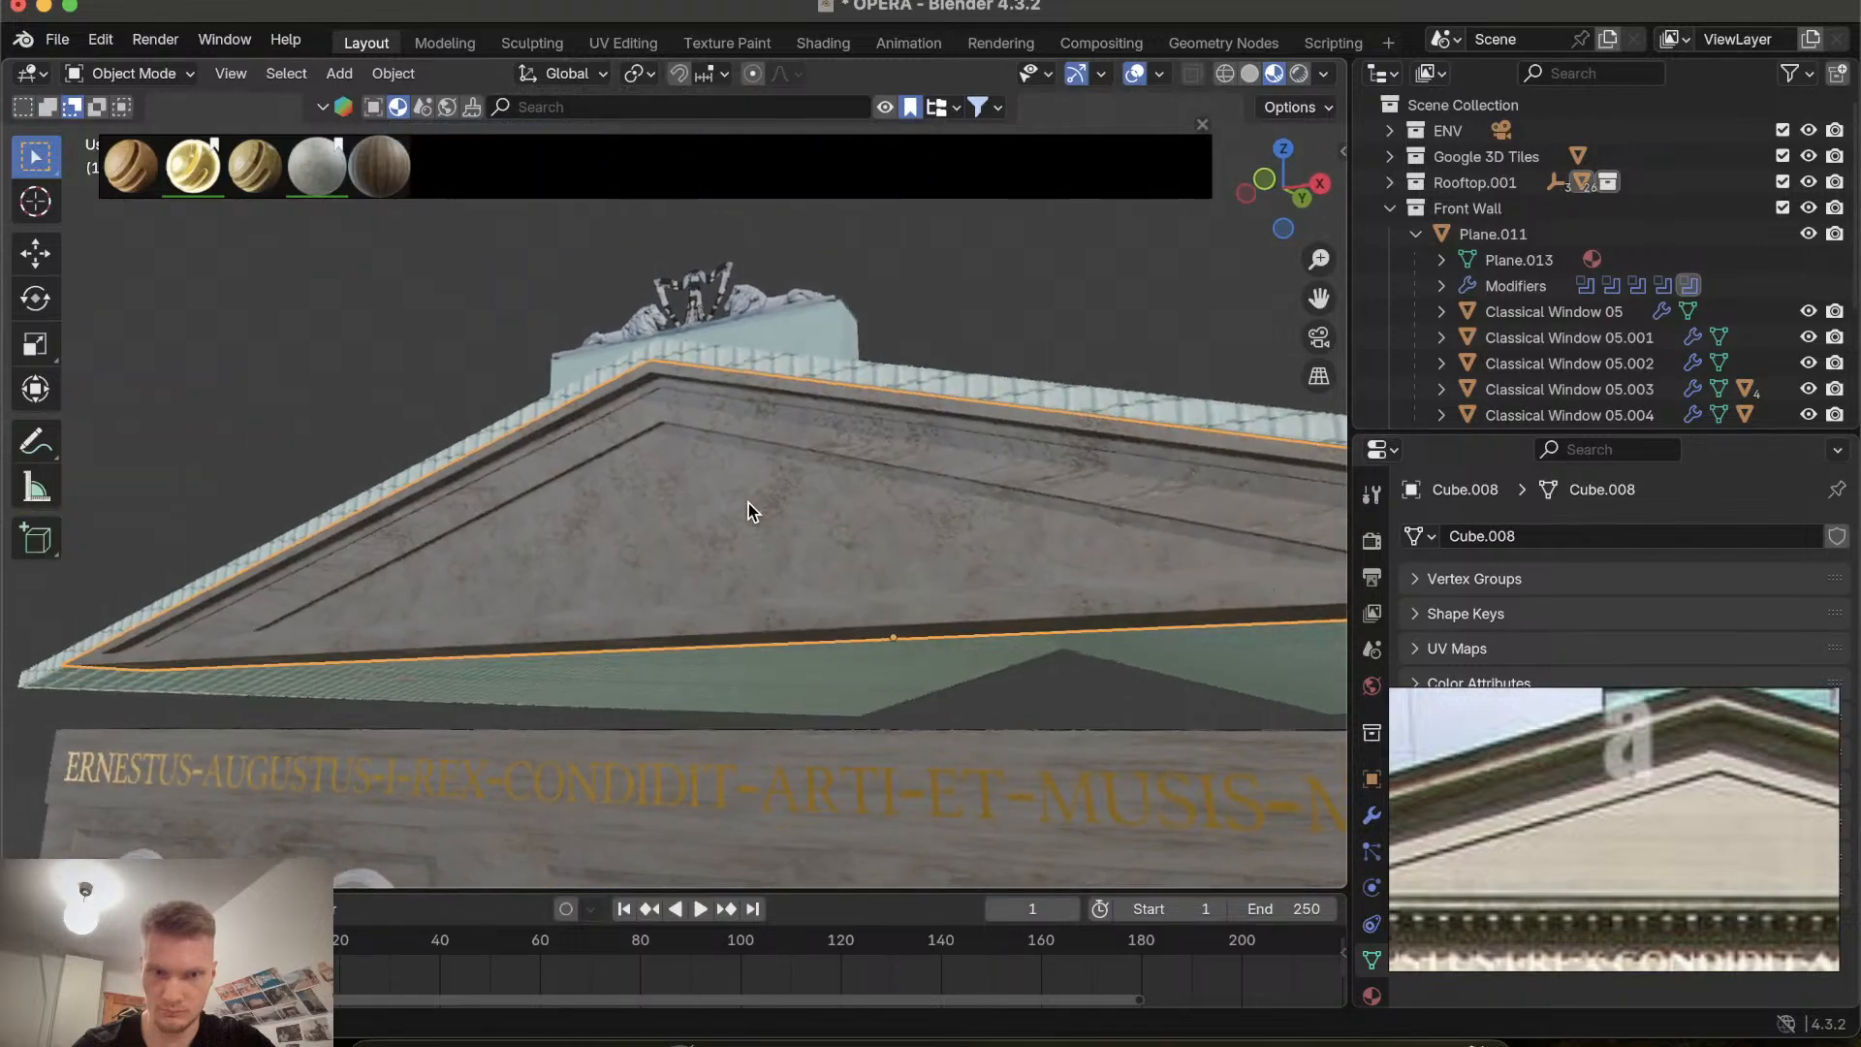
shift+scroll(749, 503, up, 5)
scroll(748, 503, up, 10)
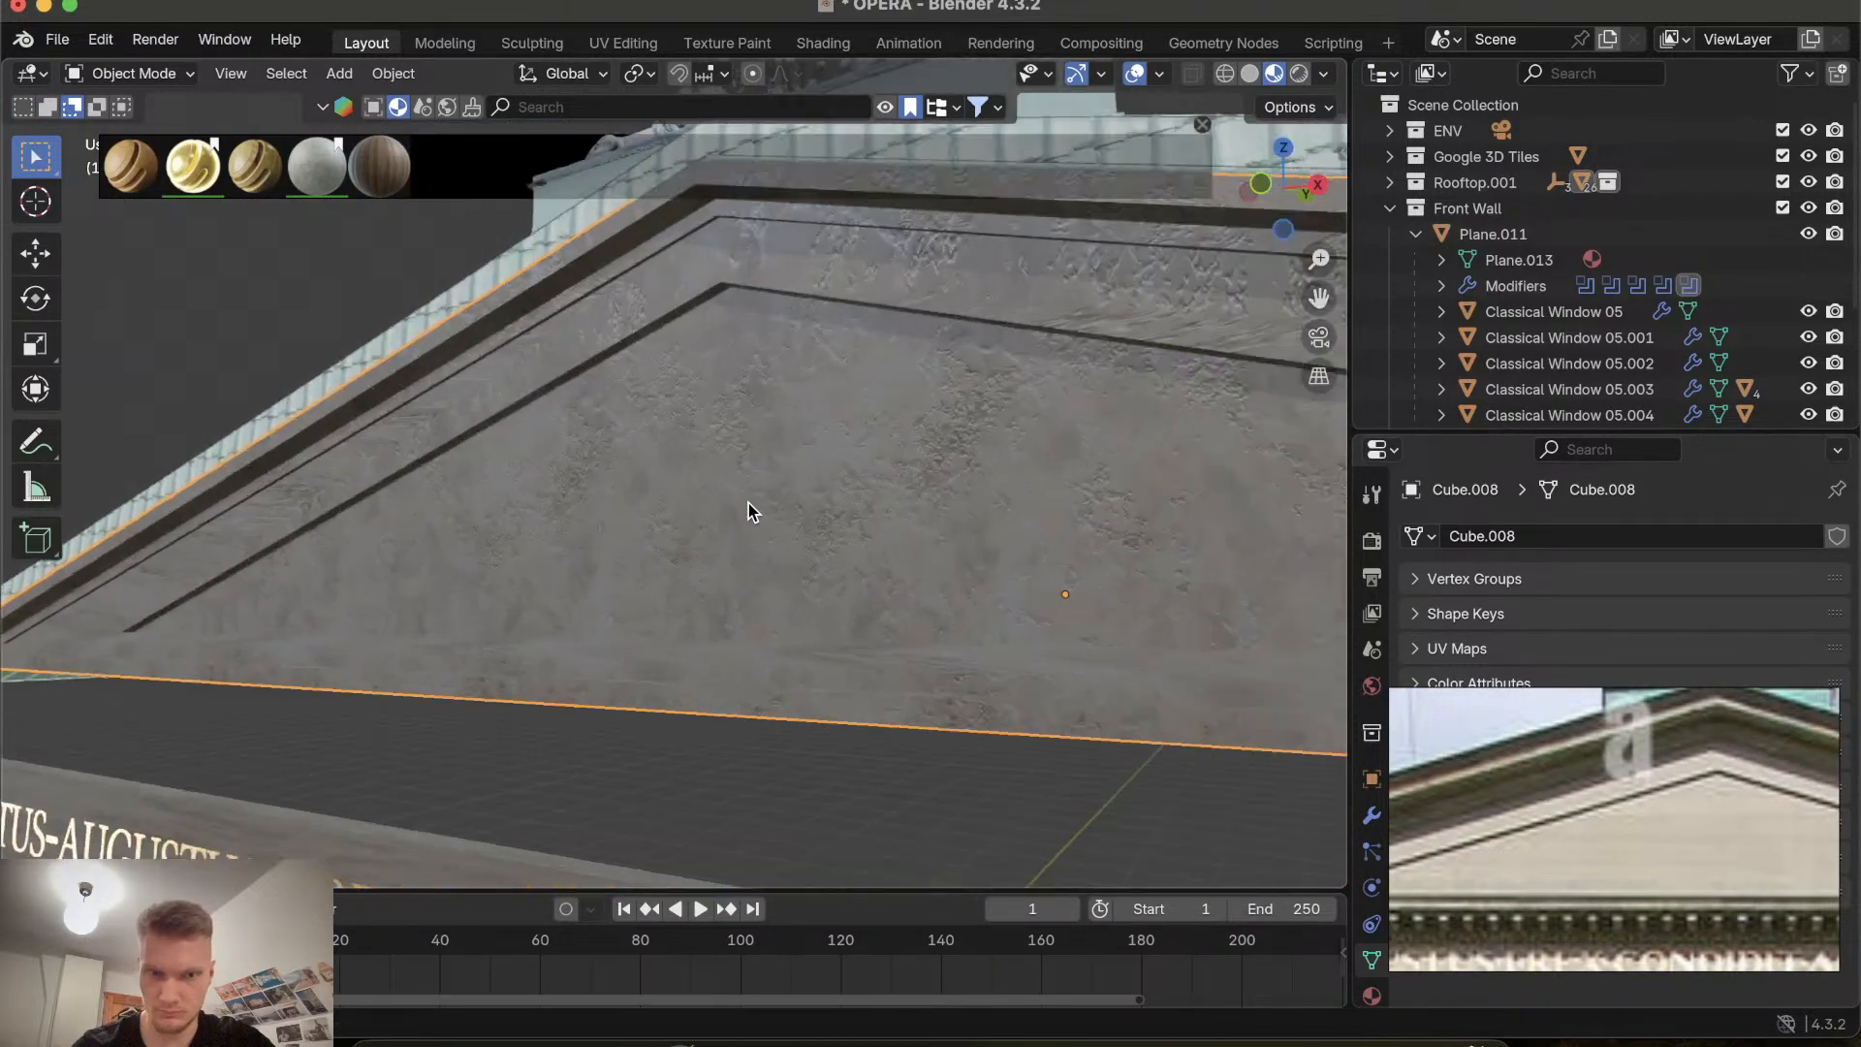
scroll(749, 503, down, 10)
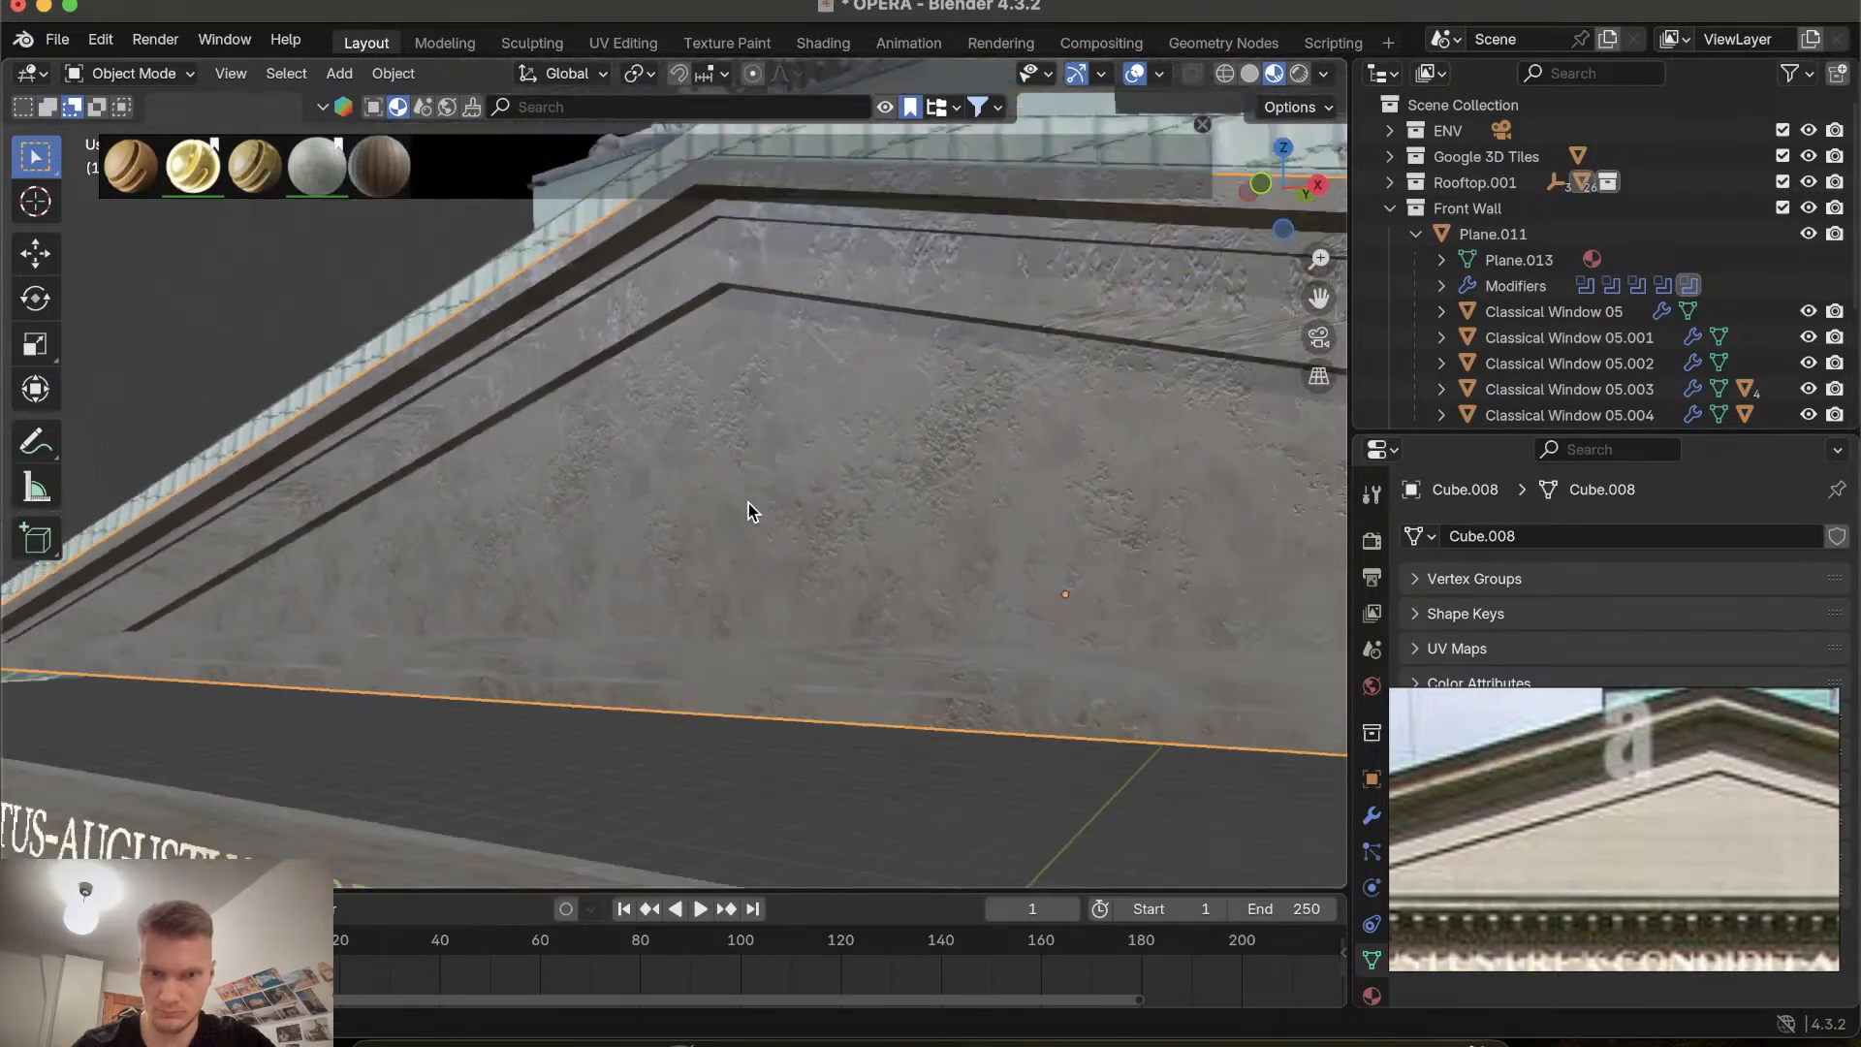
scroll(748, 503, down, 8)
scroll(748, 503, up, 10)
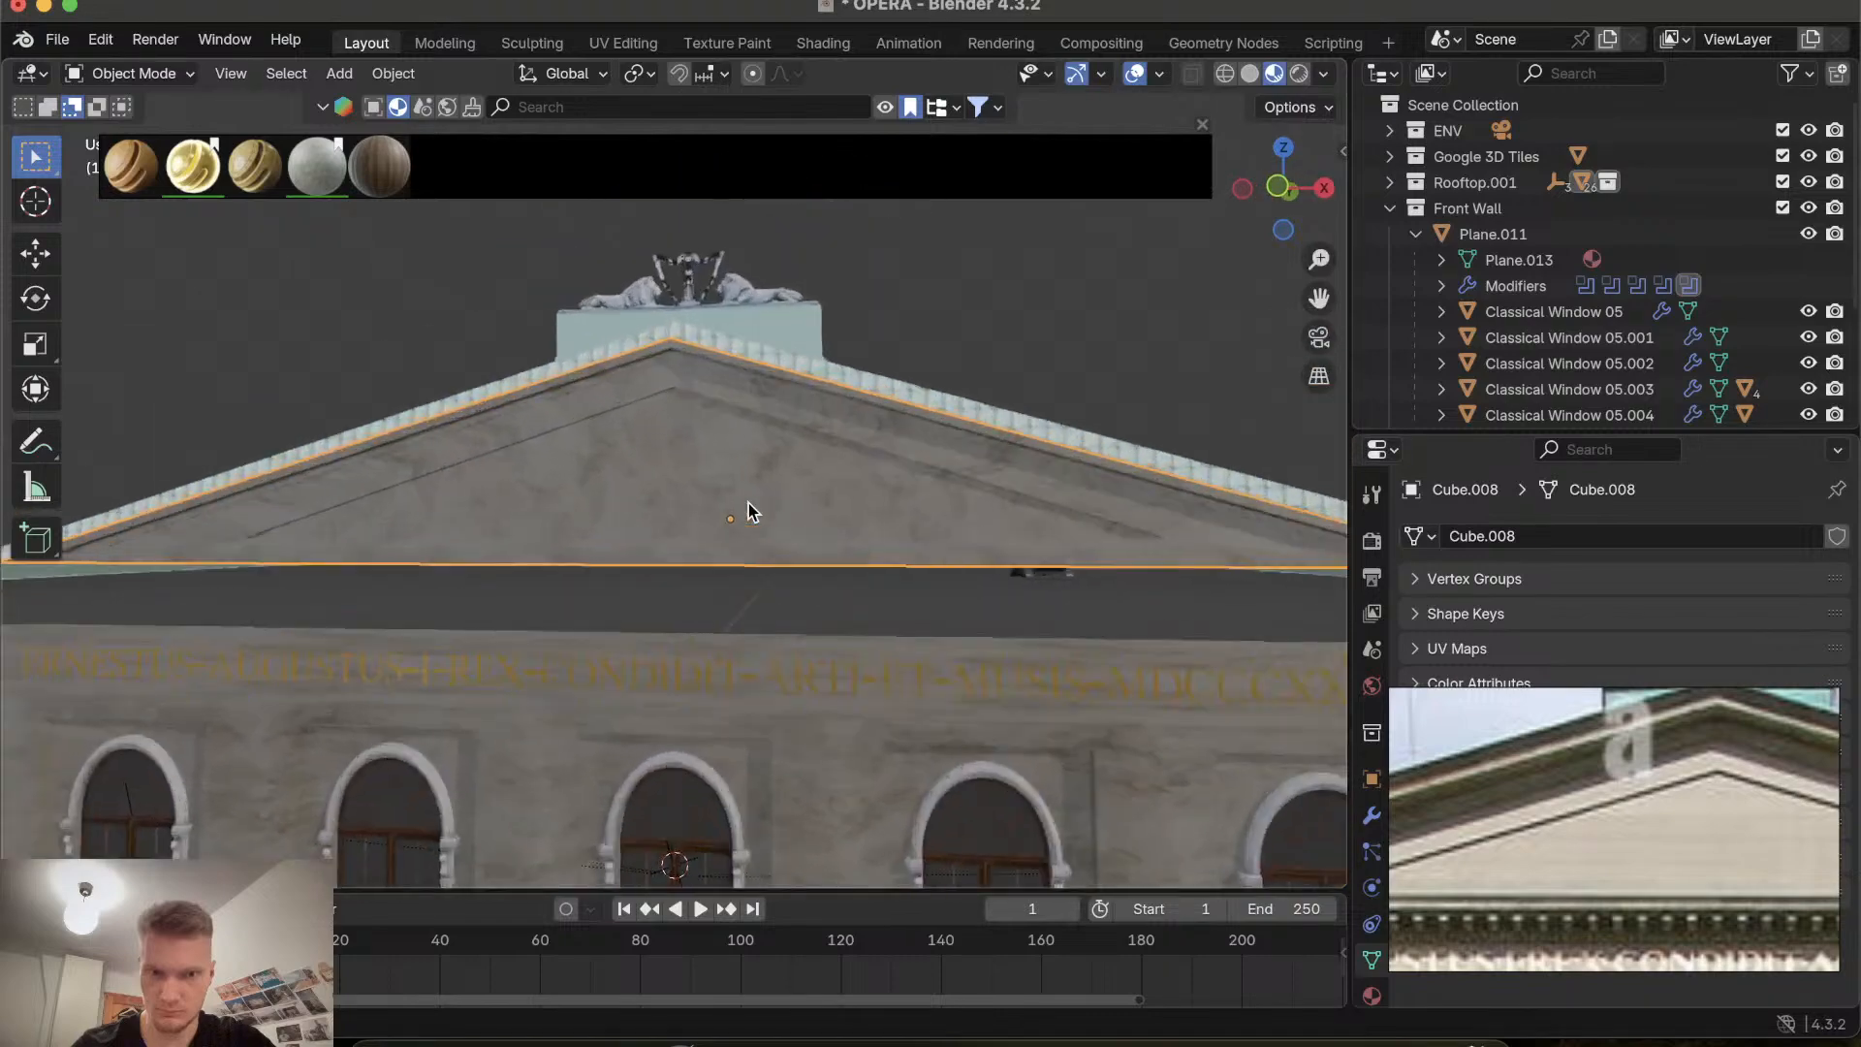
scroll(749, 503, down, 6)
scroll(749, 503, left, 6)
scroll(748, 503, down, 4)
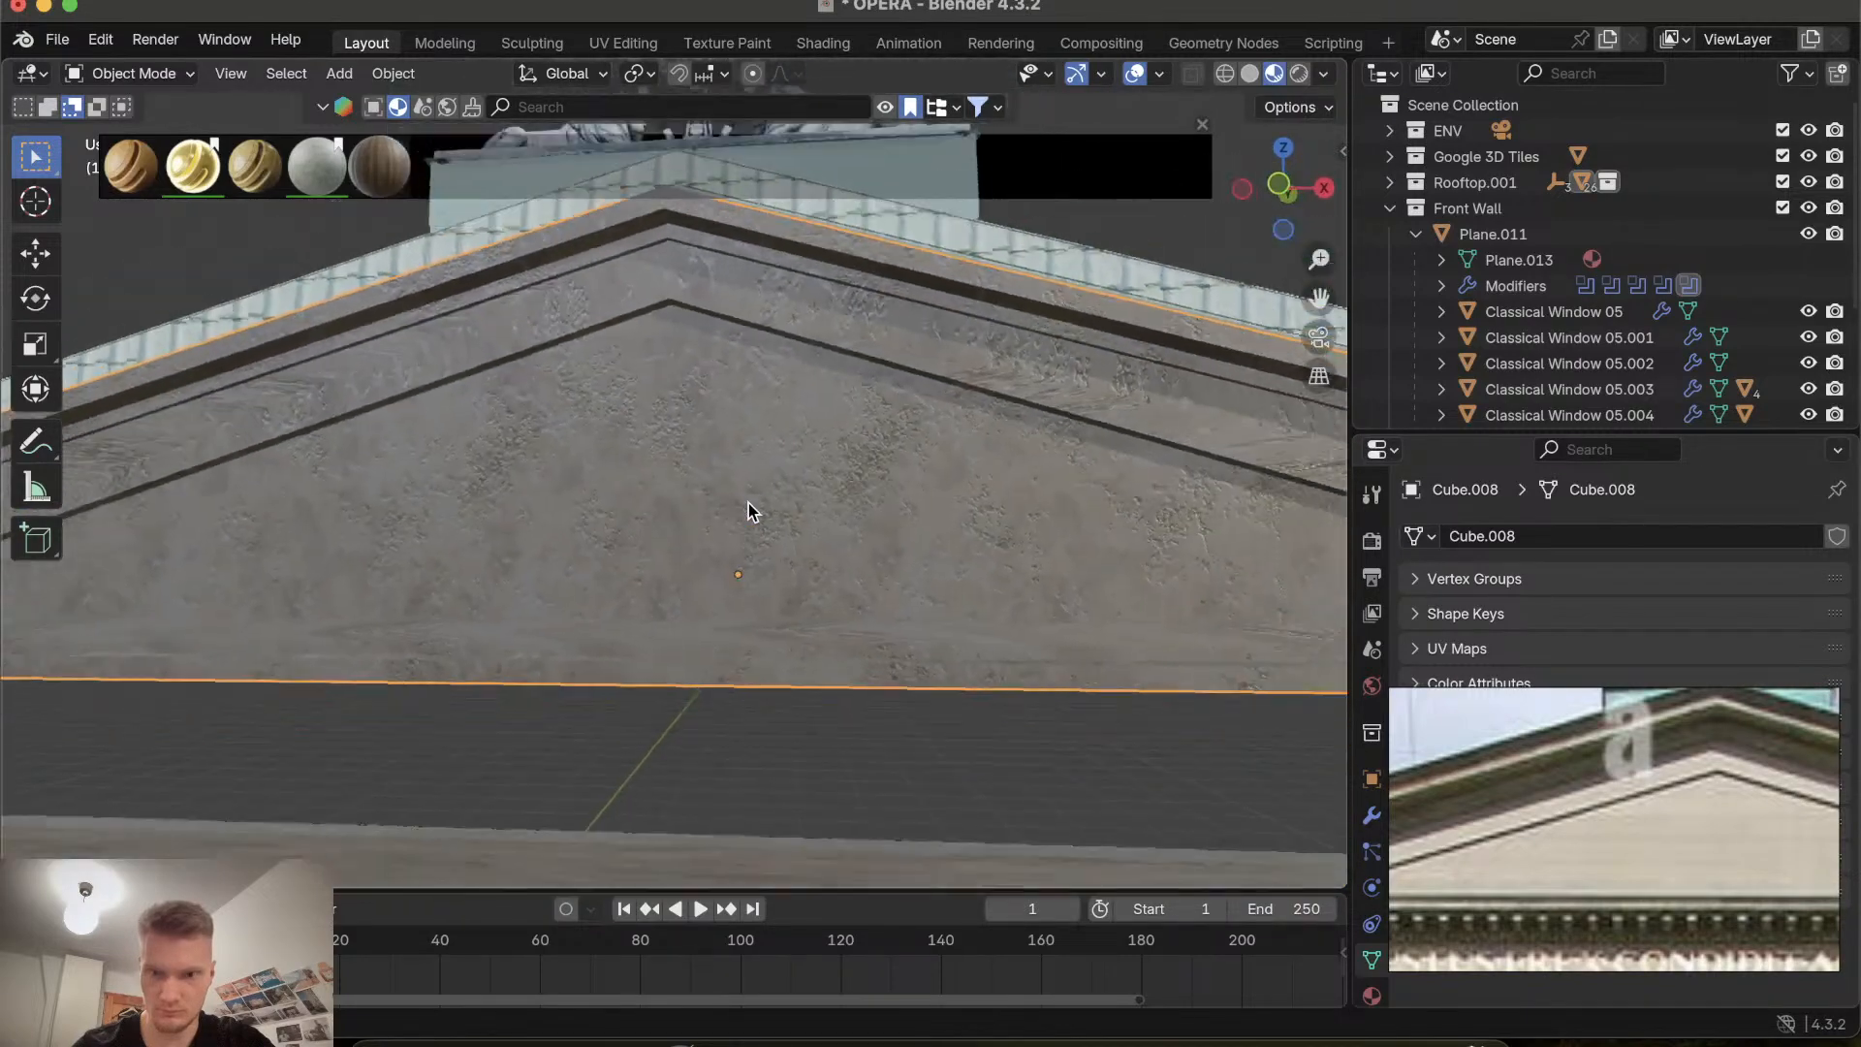
scroll(1560, 811, down, 8)
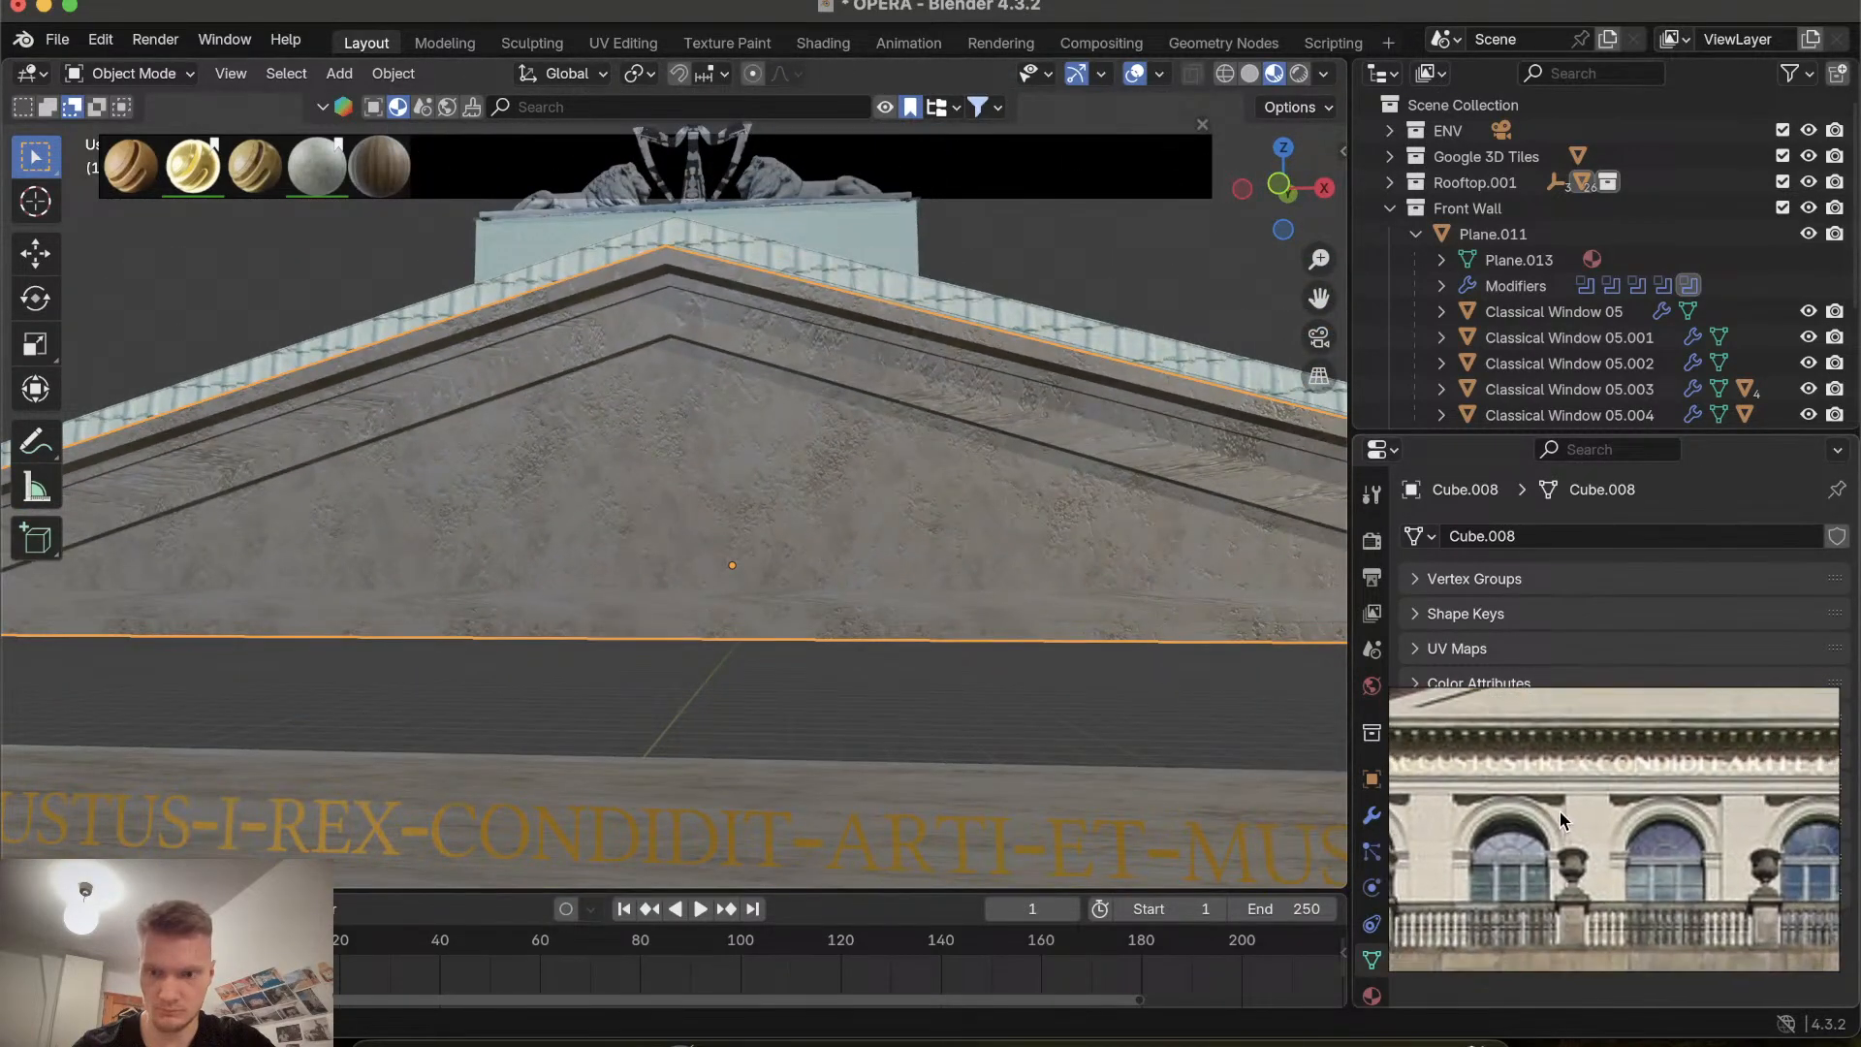
scroll(963, 487, down, 8)
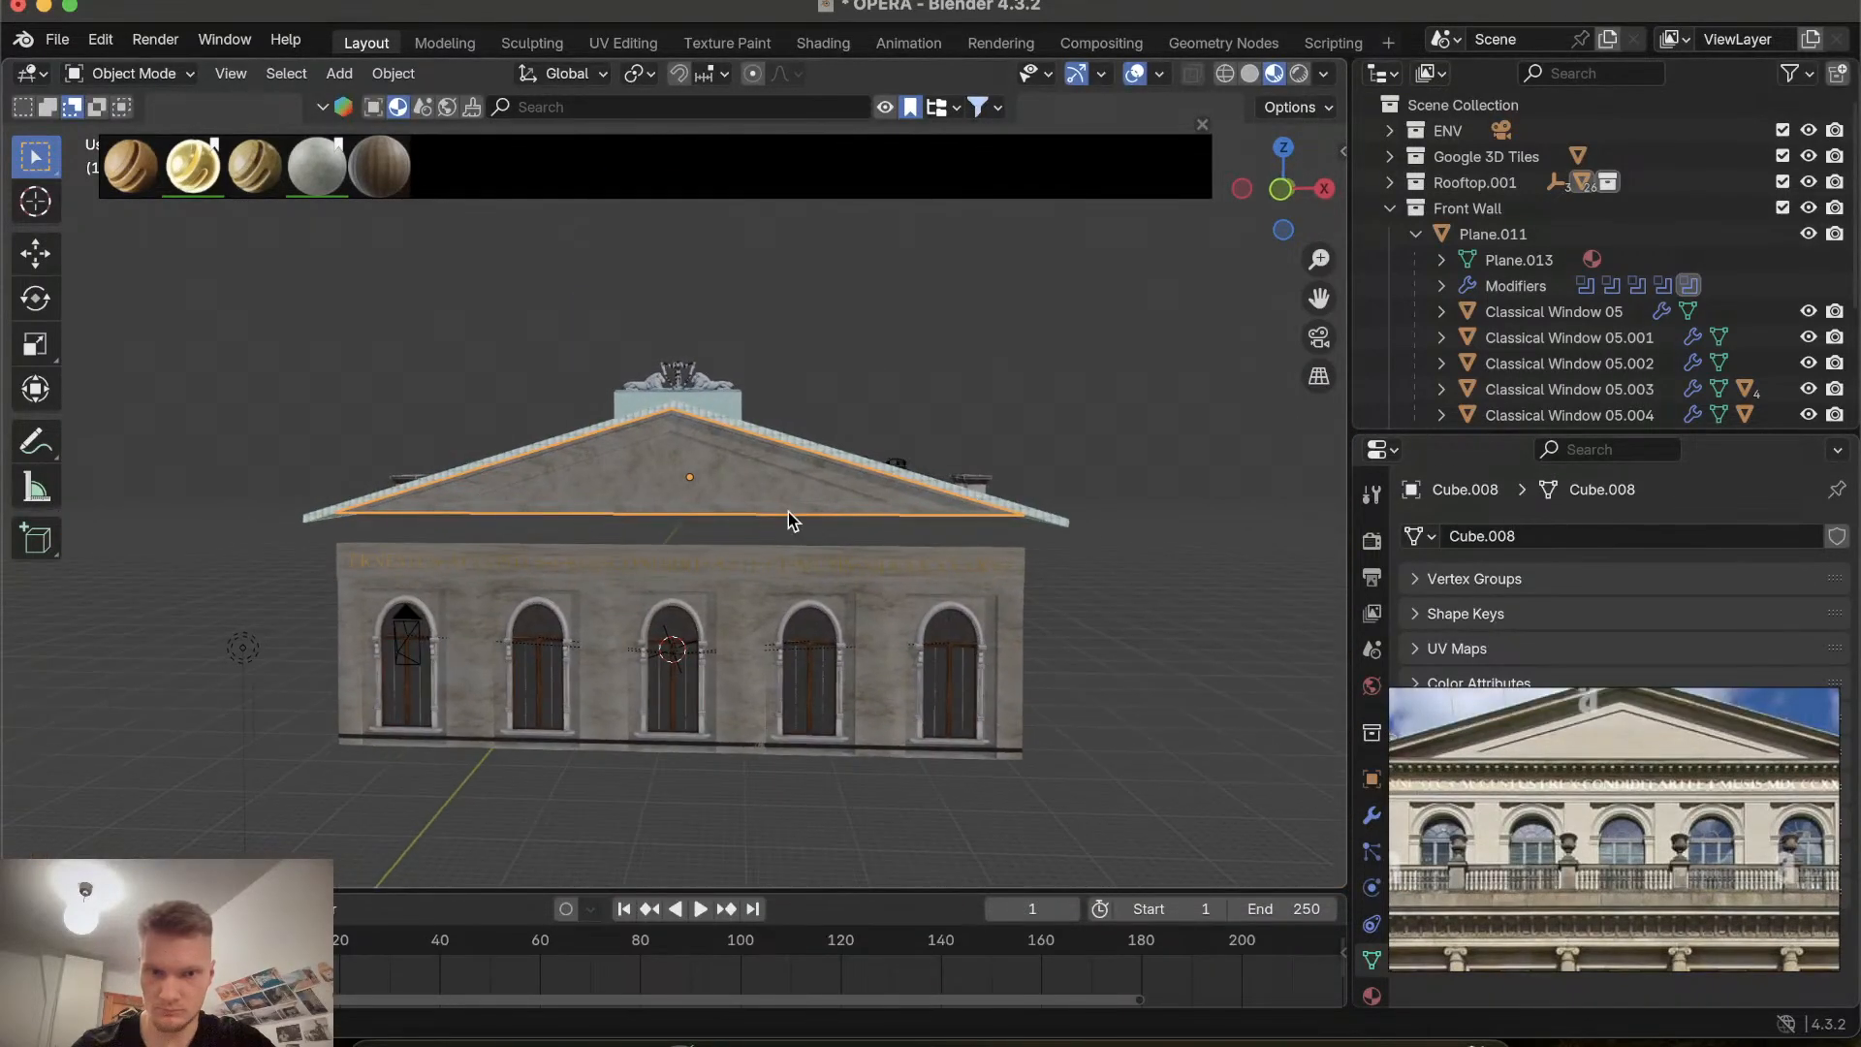
scroll(788, 513, up, 5)
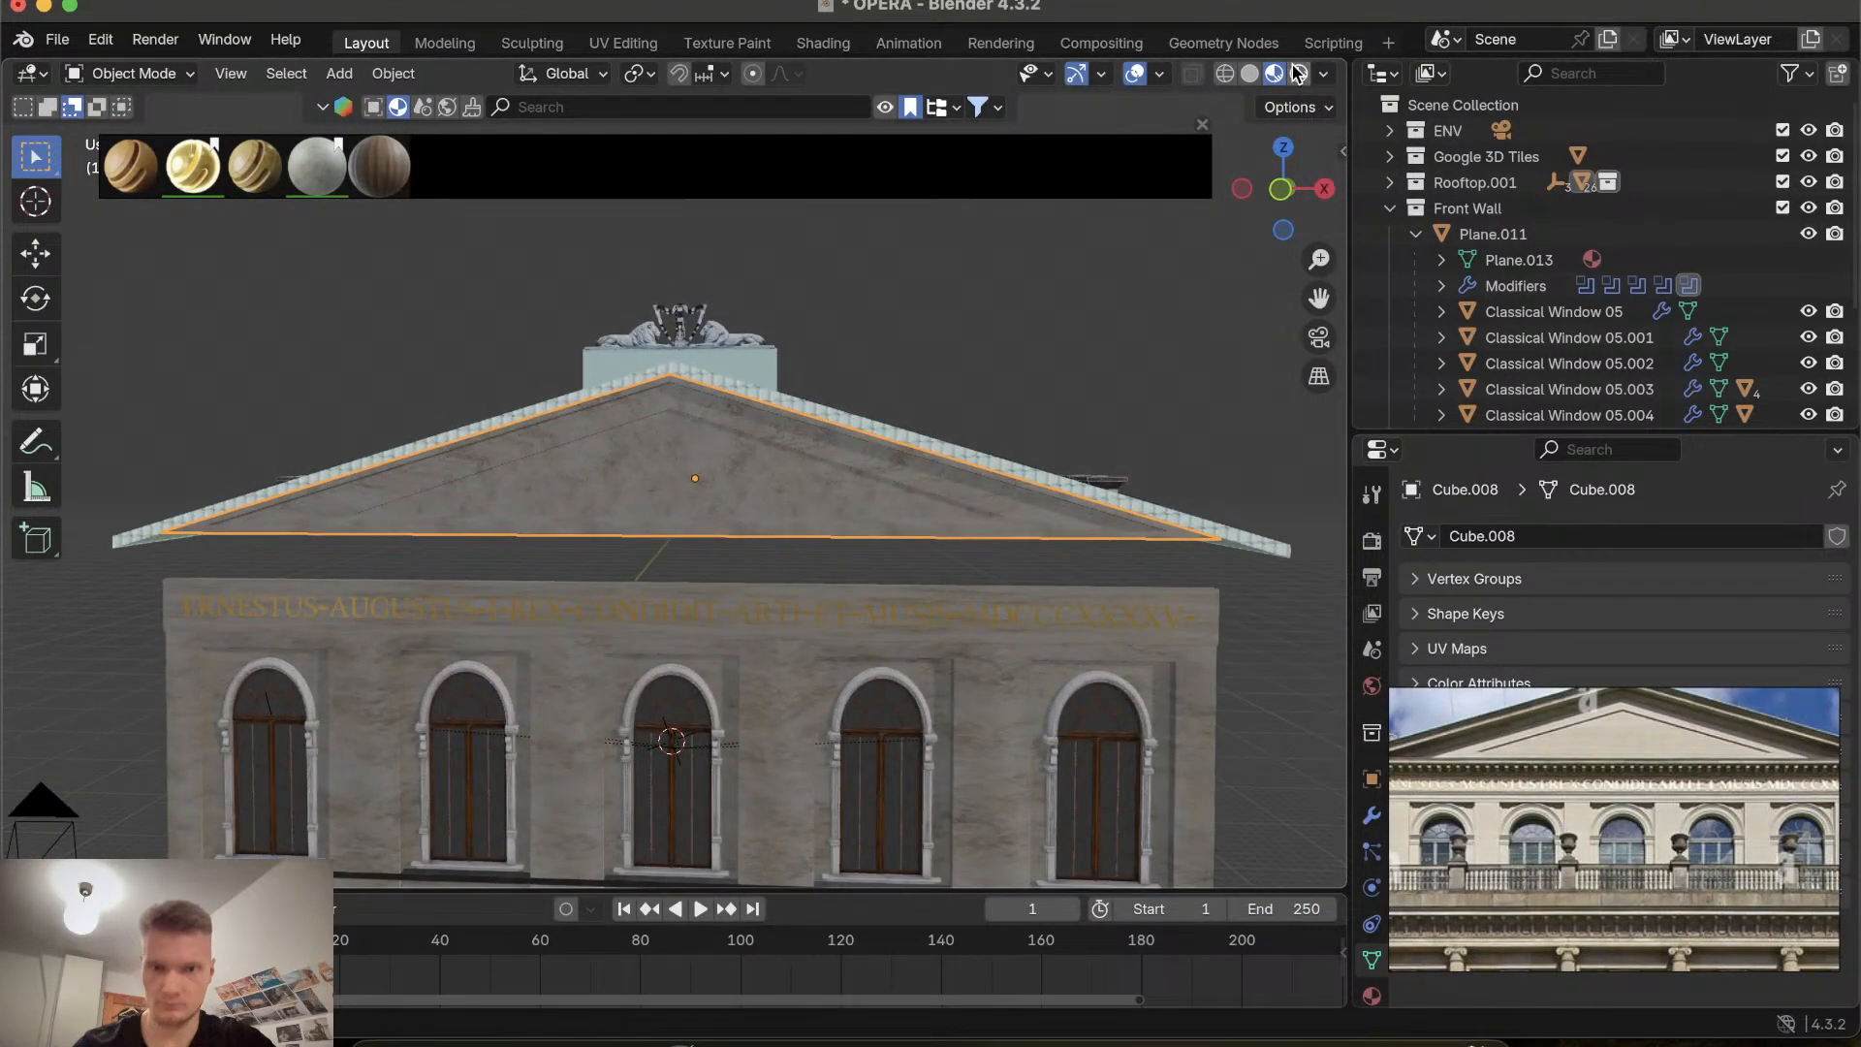
Switch the viewport to Rendered shading and view the gable from the front.
click(1298, 73)
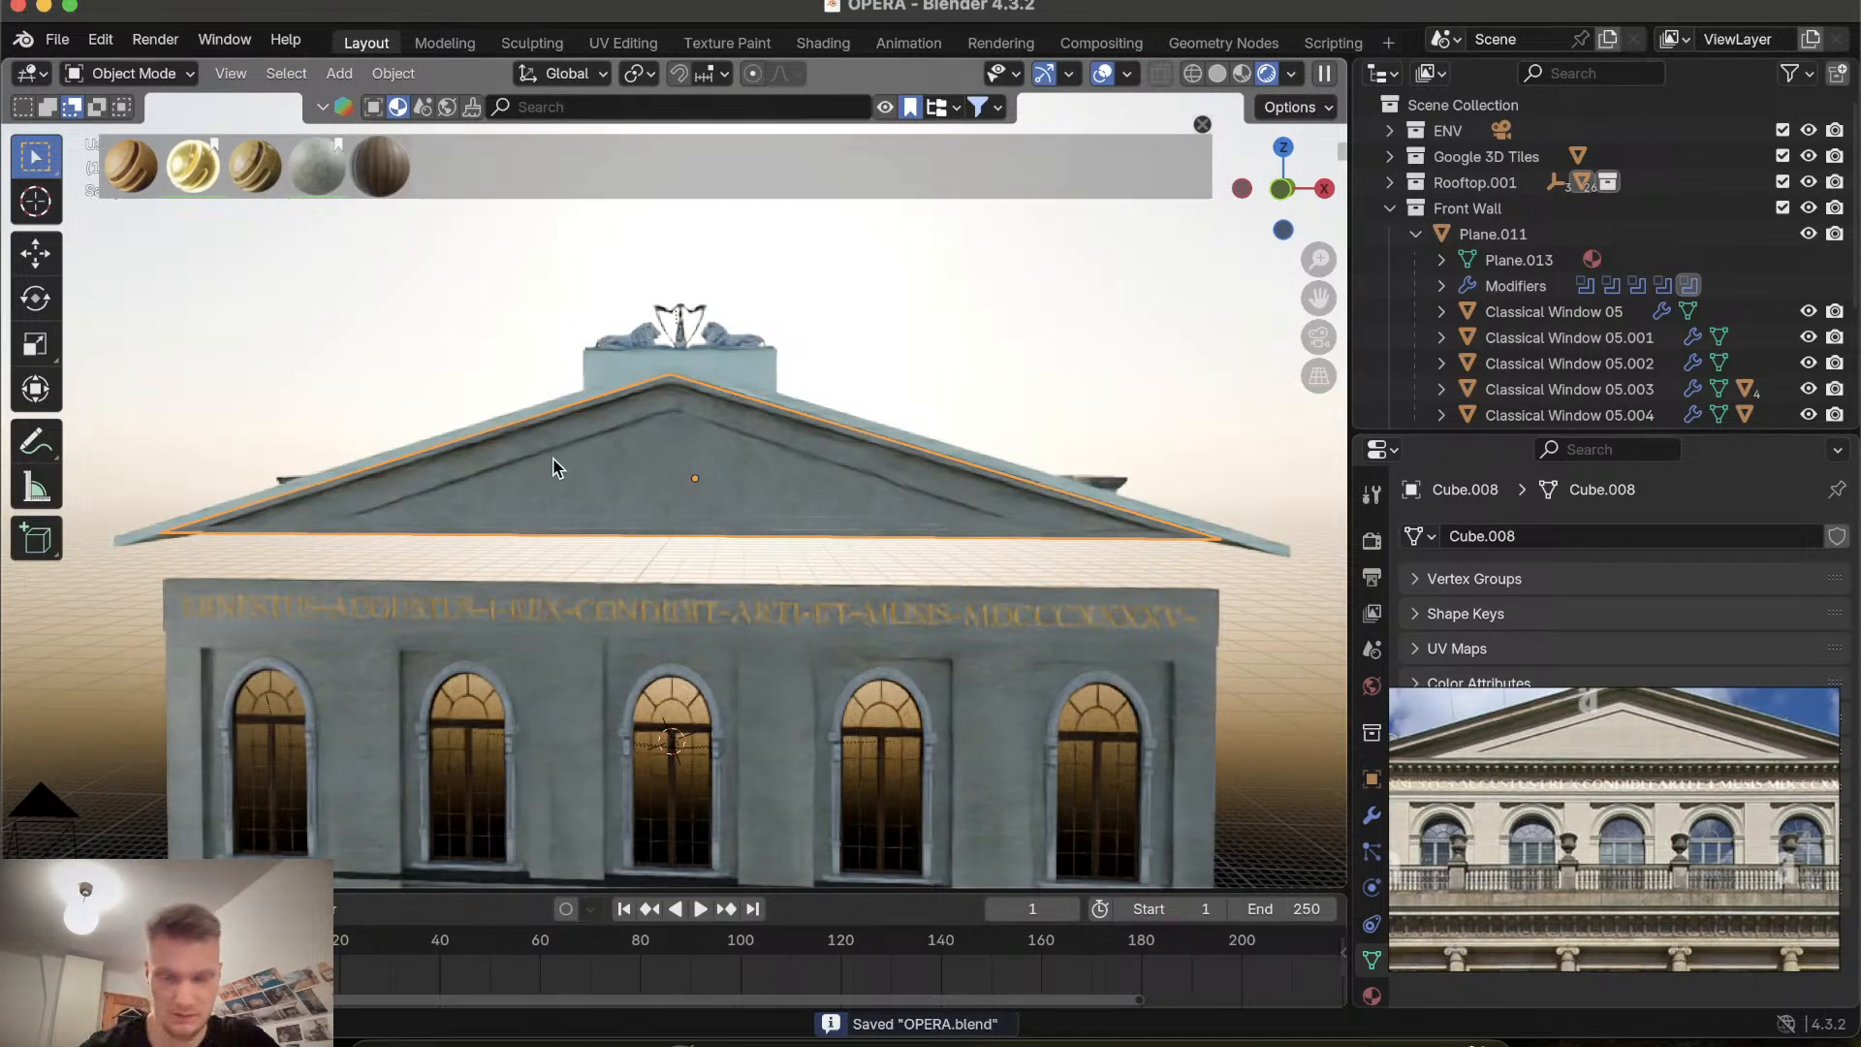
scroll(717, 538, down, 5)
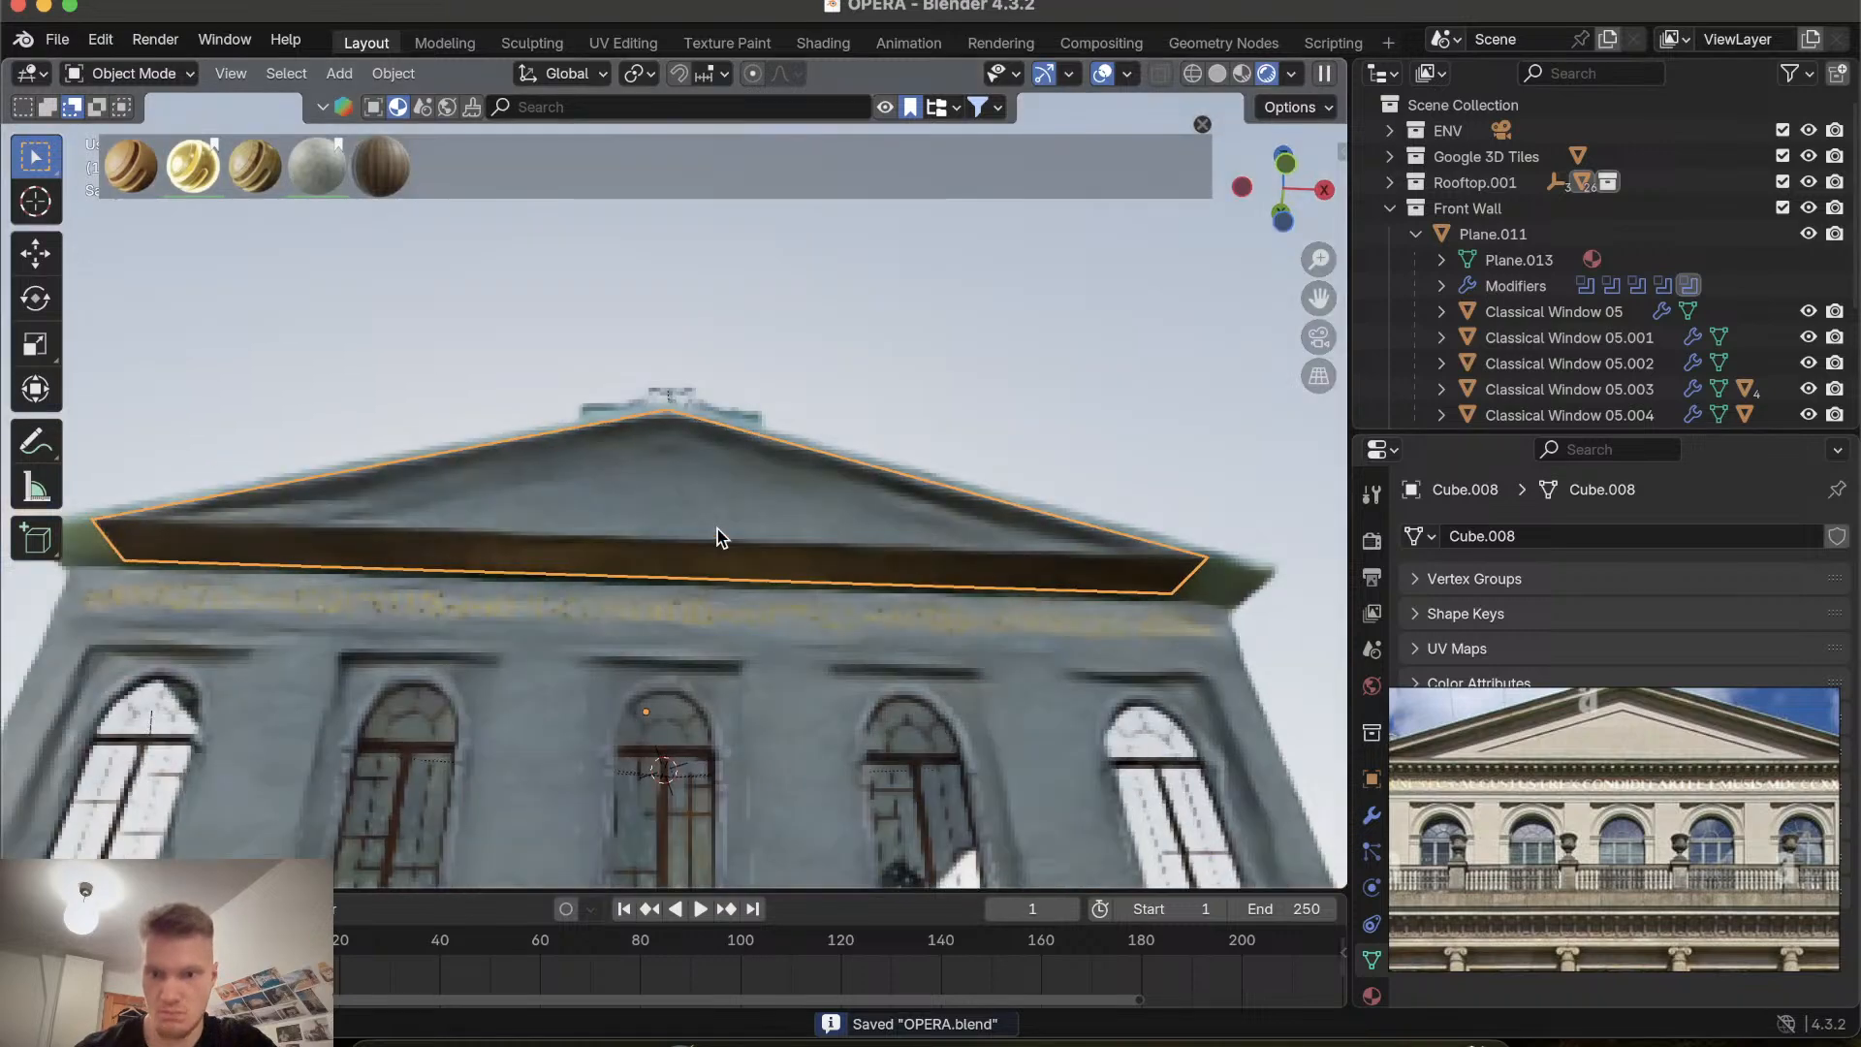
scroll(717, 538, up, 4)
scroll(717, 528, up, 4)
scroll(718, 528, right, 4)
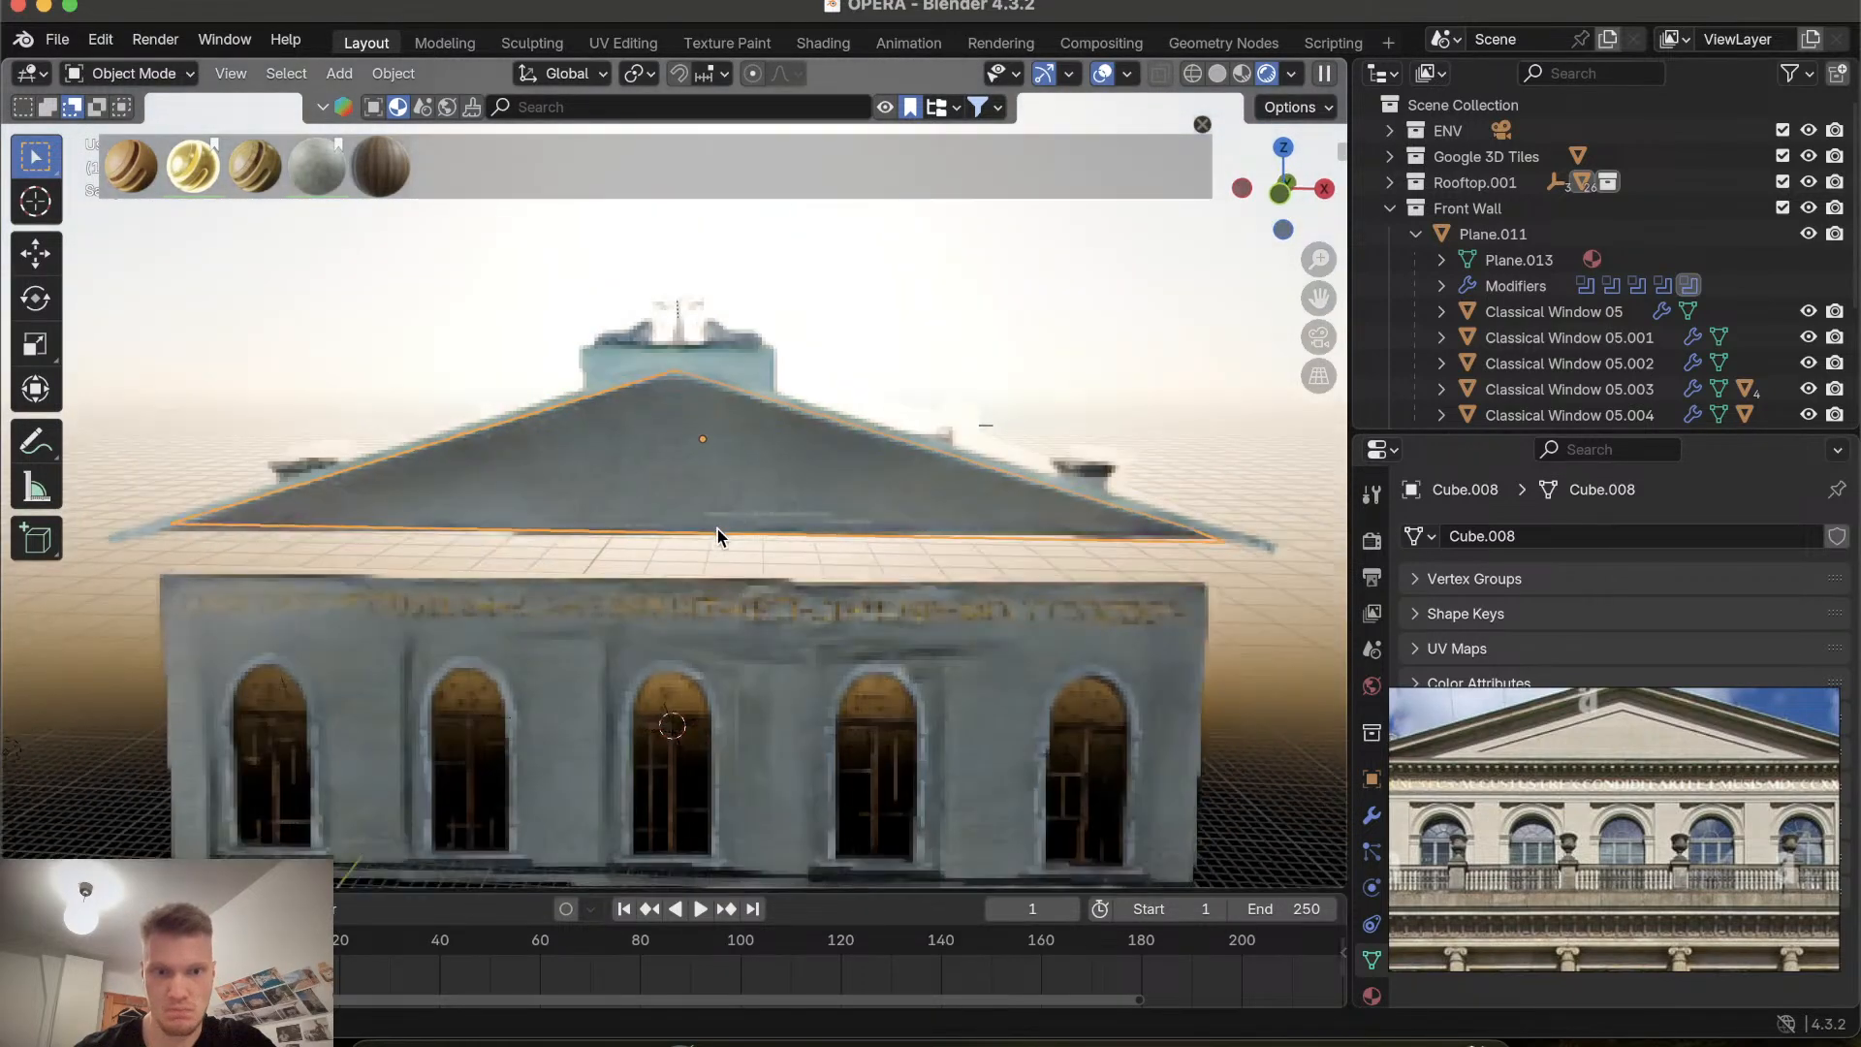
scroll(717, 536, left, 5)
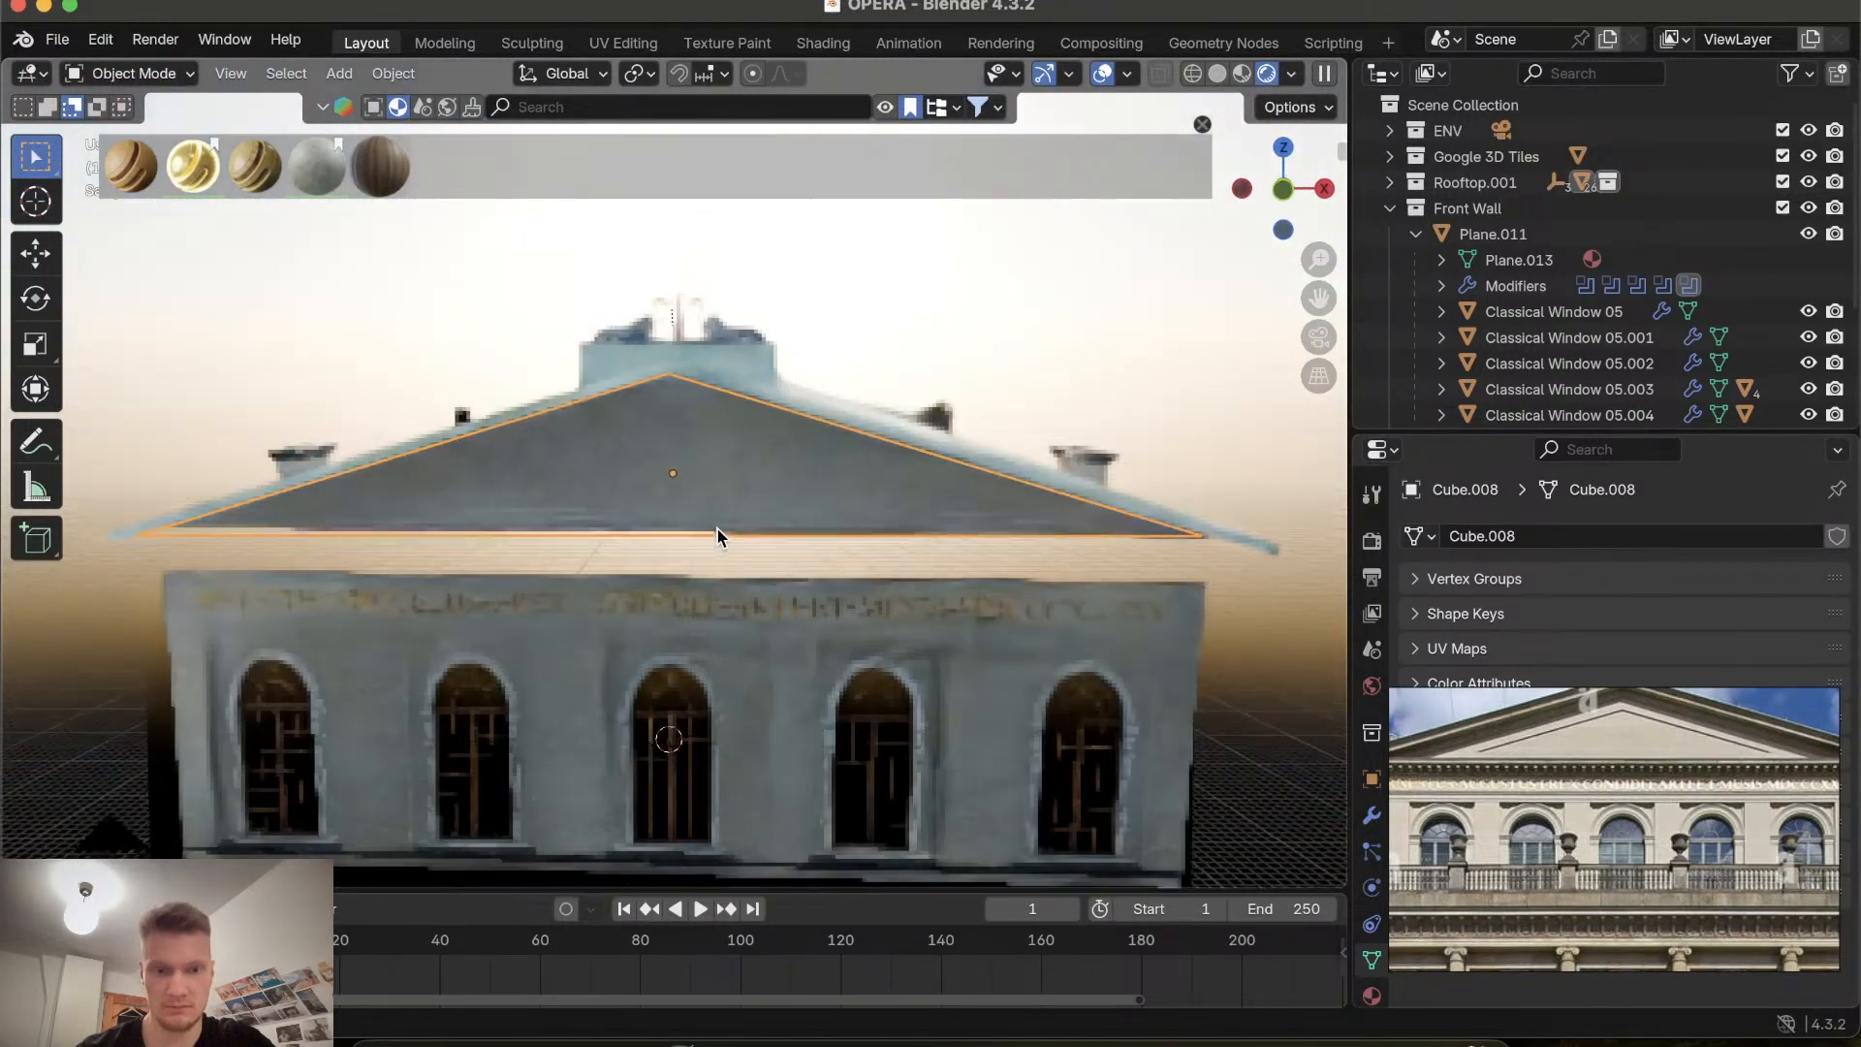
scroll(717, 537, up, 2)
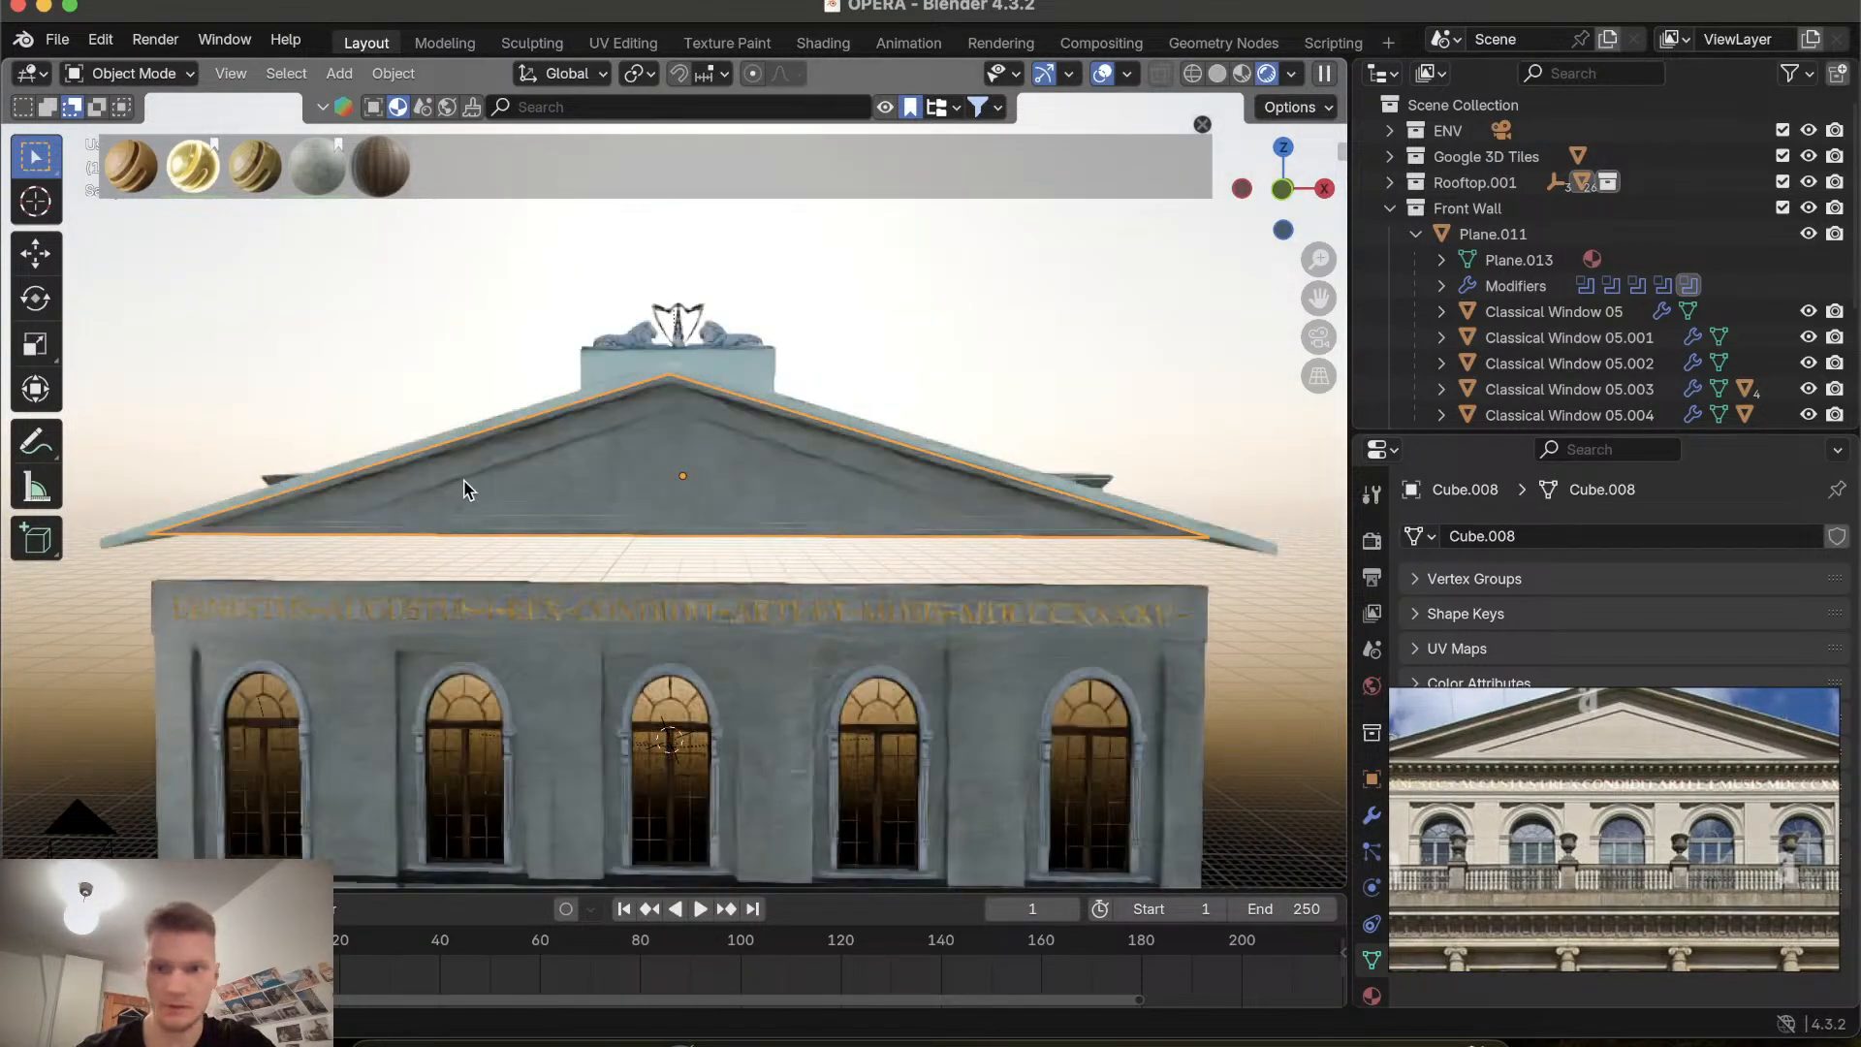
Show the Google 3D Tiles collection in the viewport and switch back to Material Preview shading.
click(1529, 156)
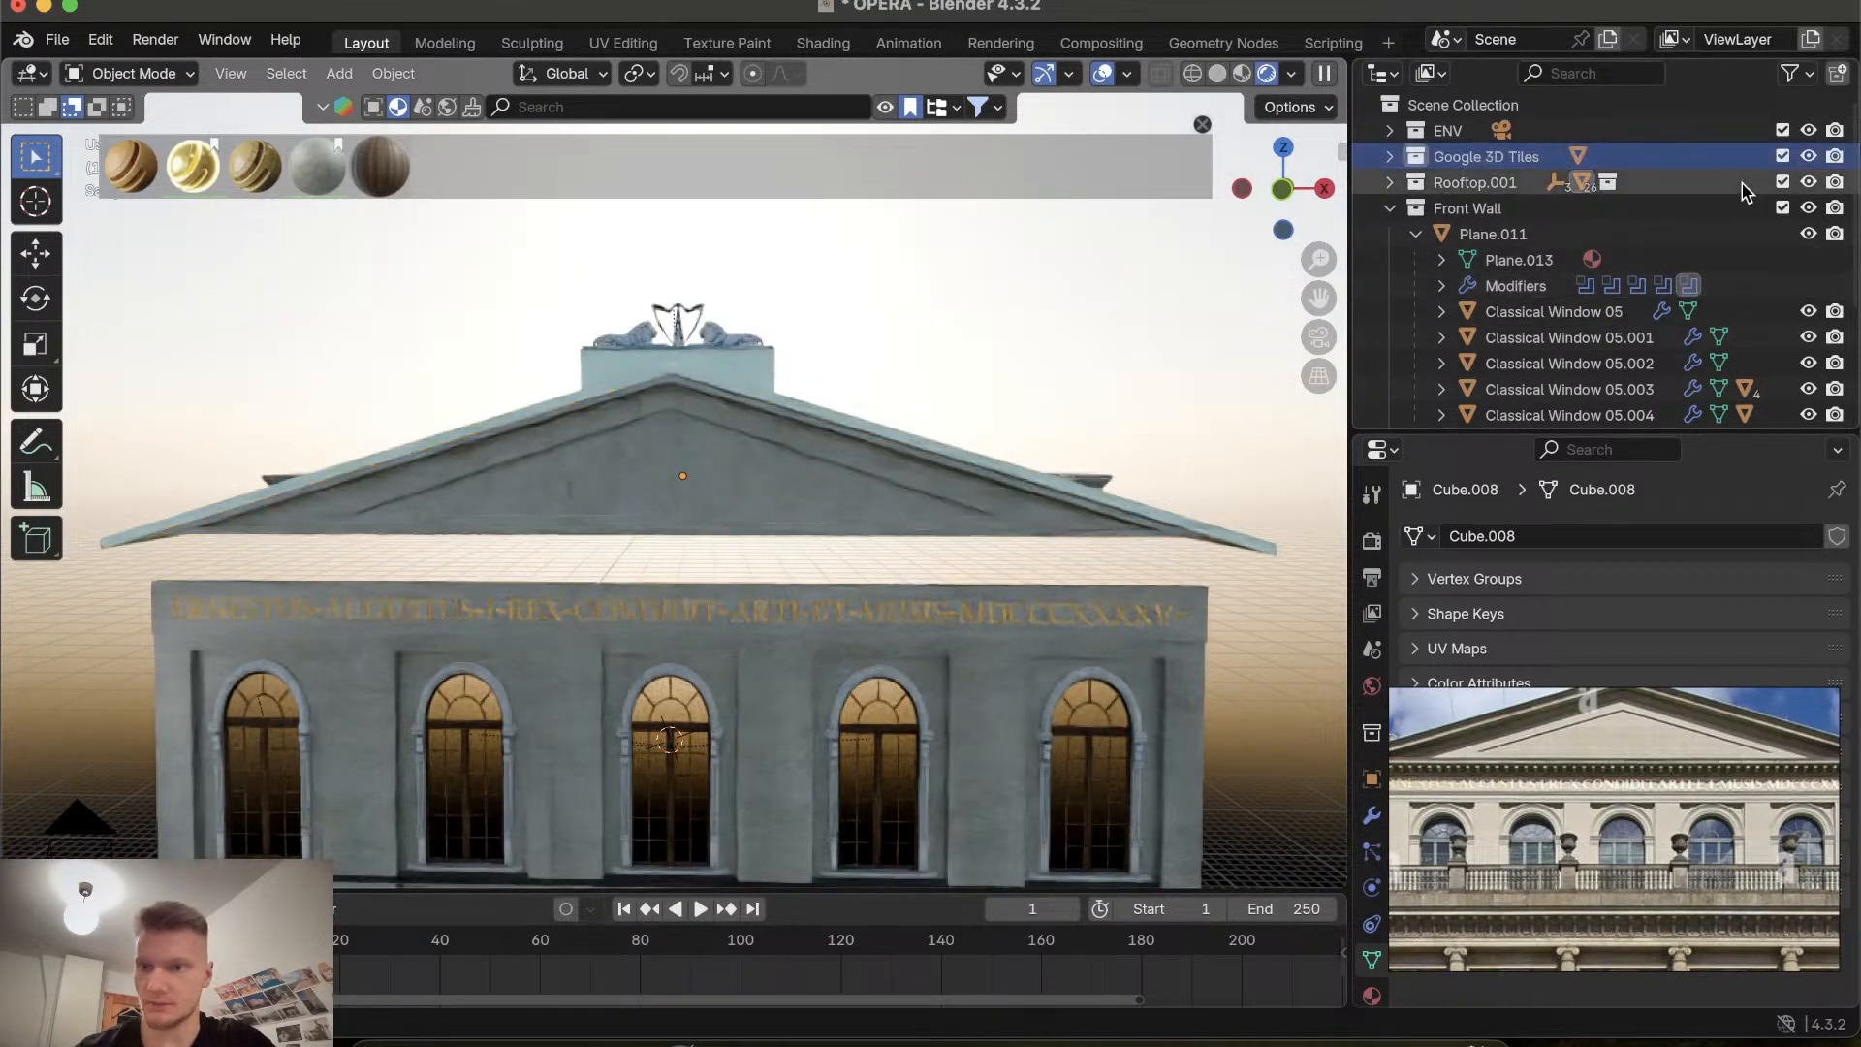
click(1390, 156)
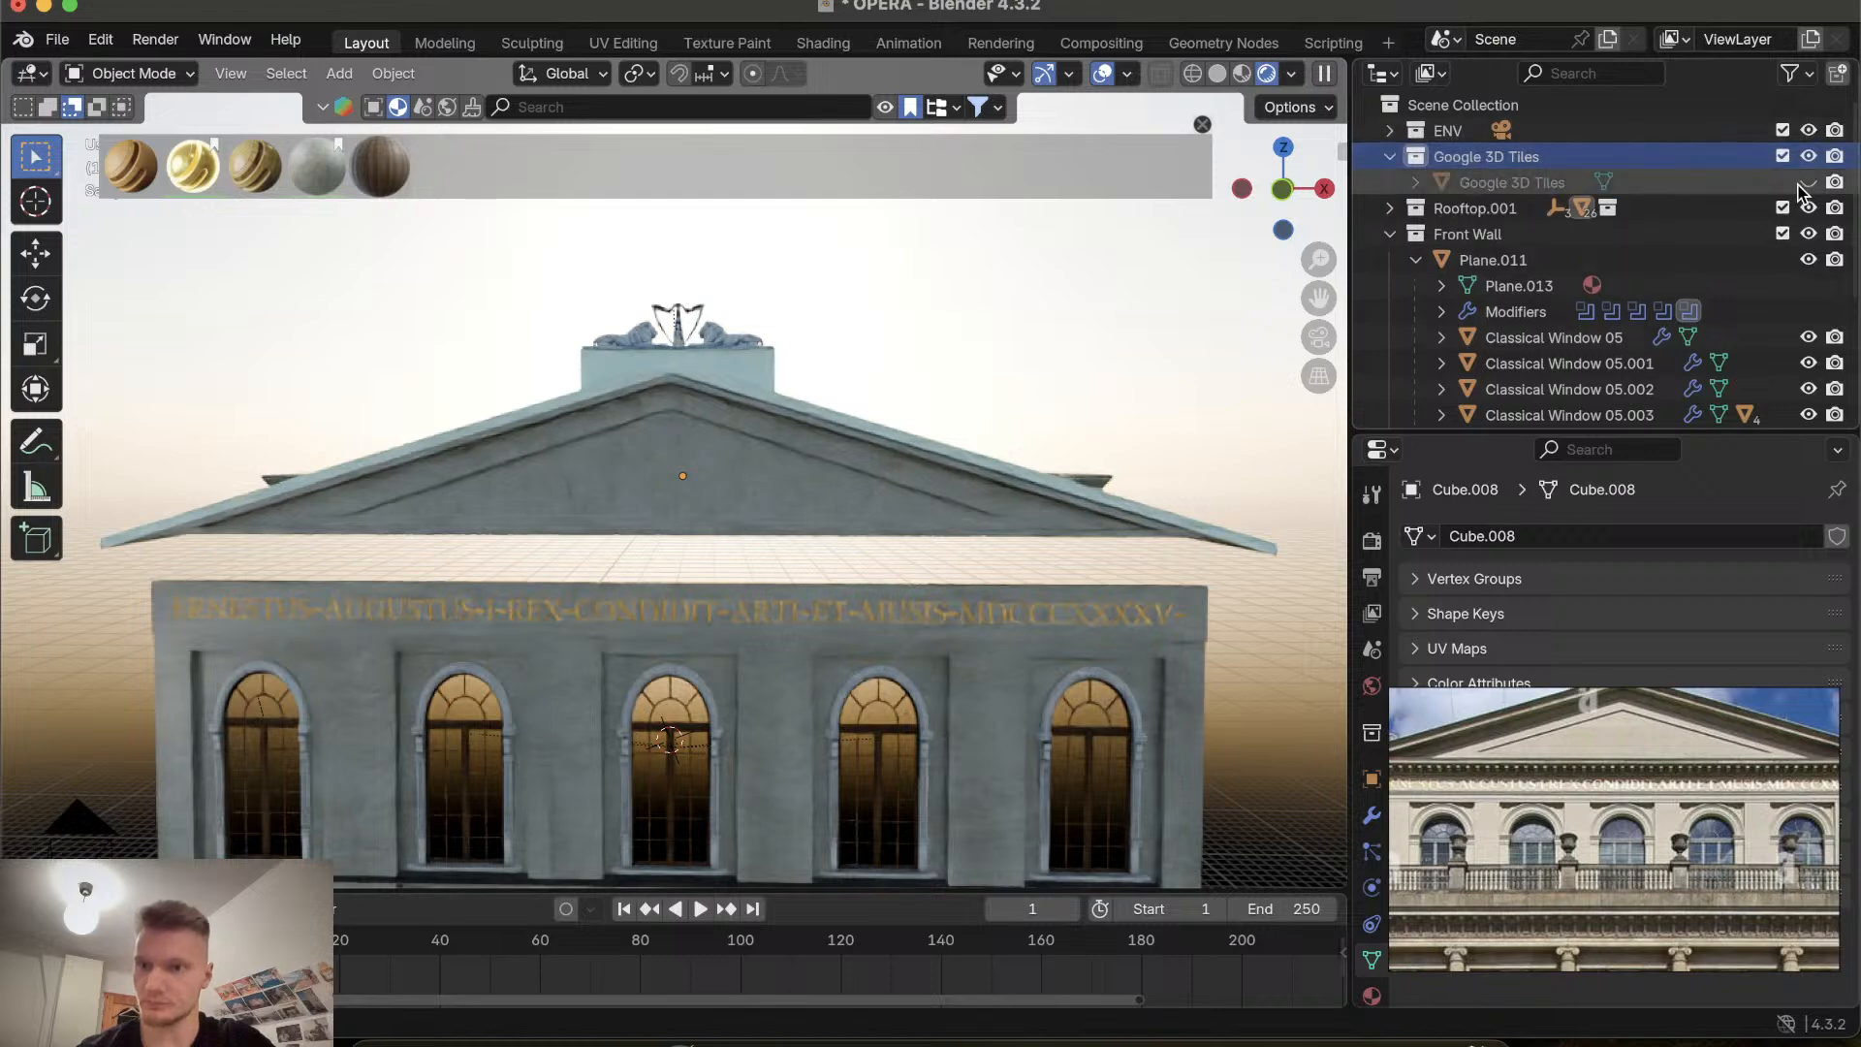
scroll(735, 544, down, 5)
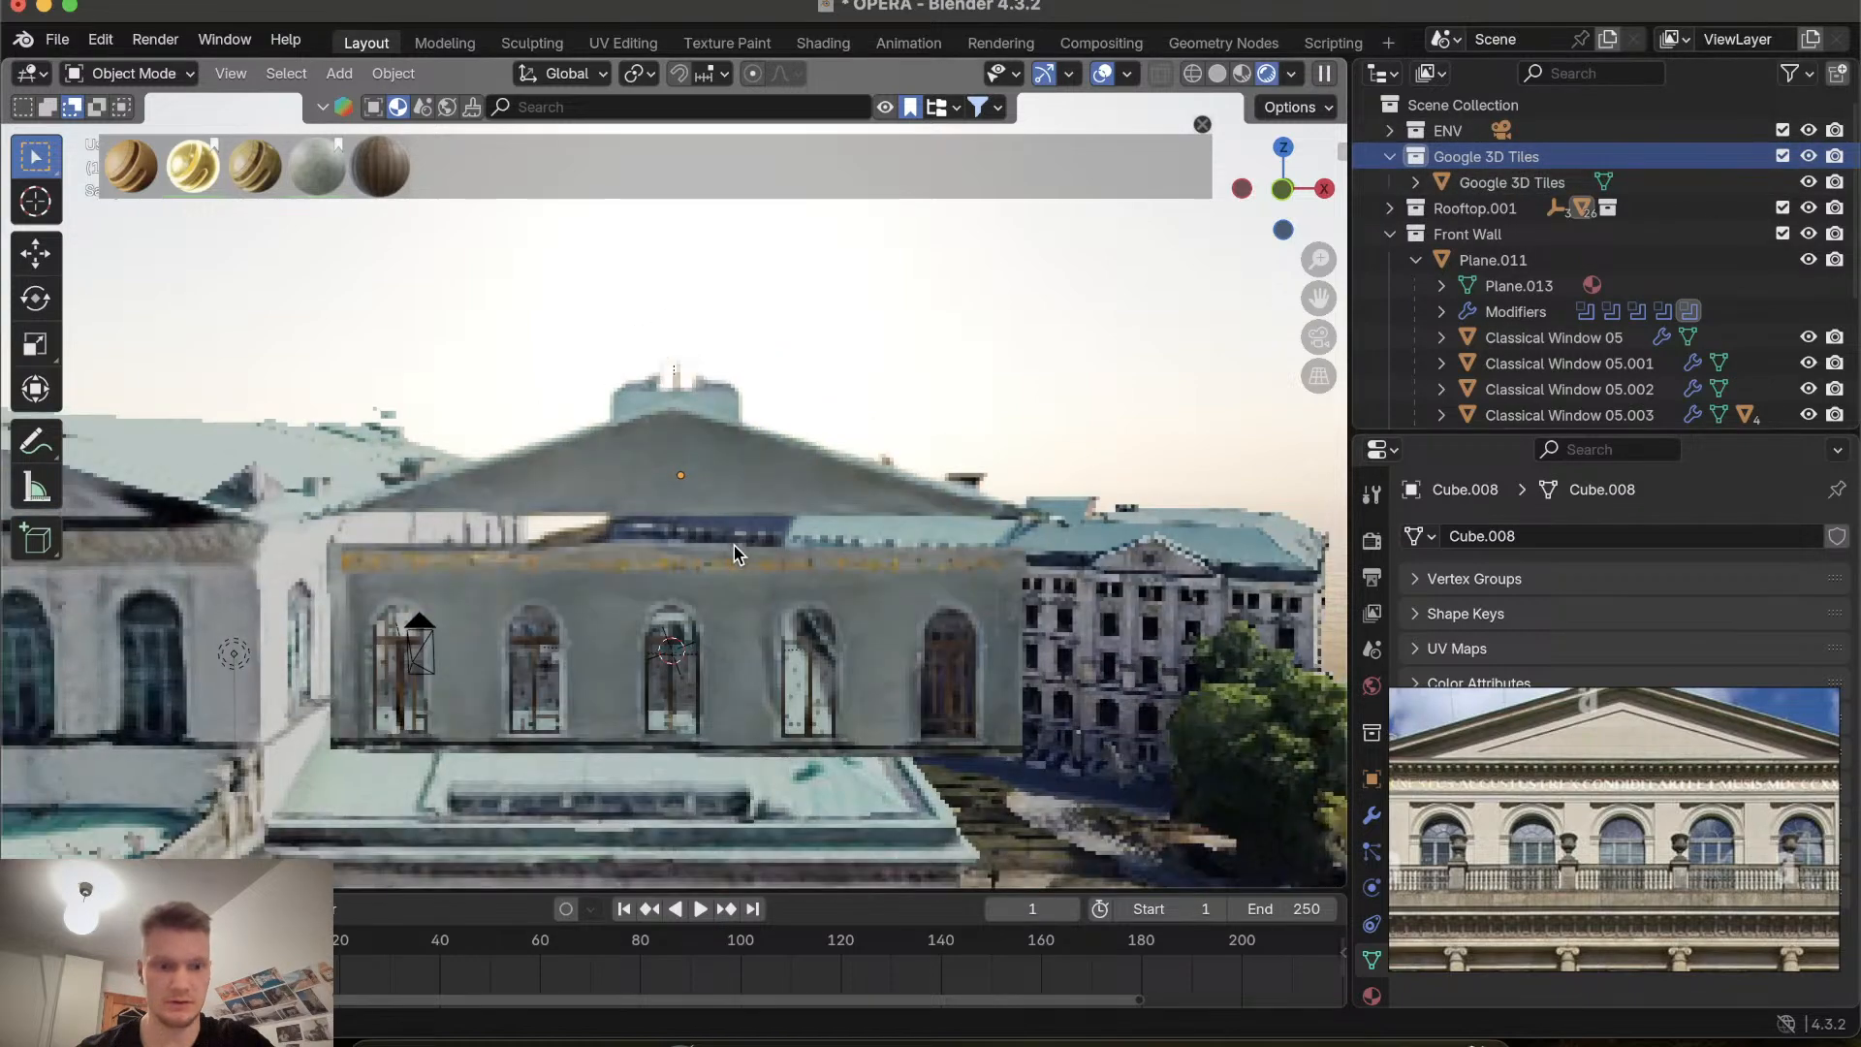
click(1241, 75)
Align to the front view and zoom around the model to compare it with the surrounding 3D tiles.
scroll(731, 614, left, 10)
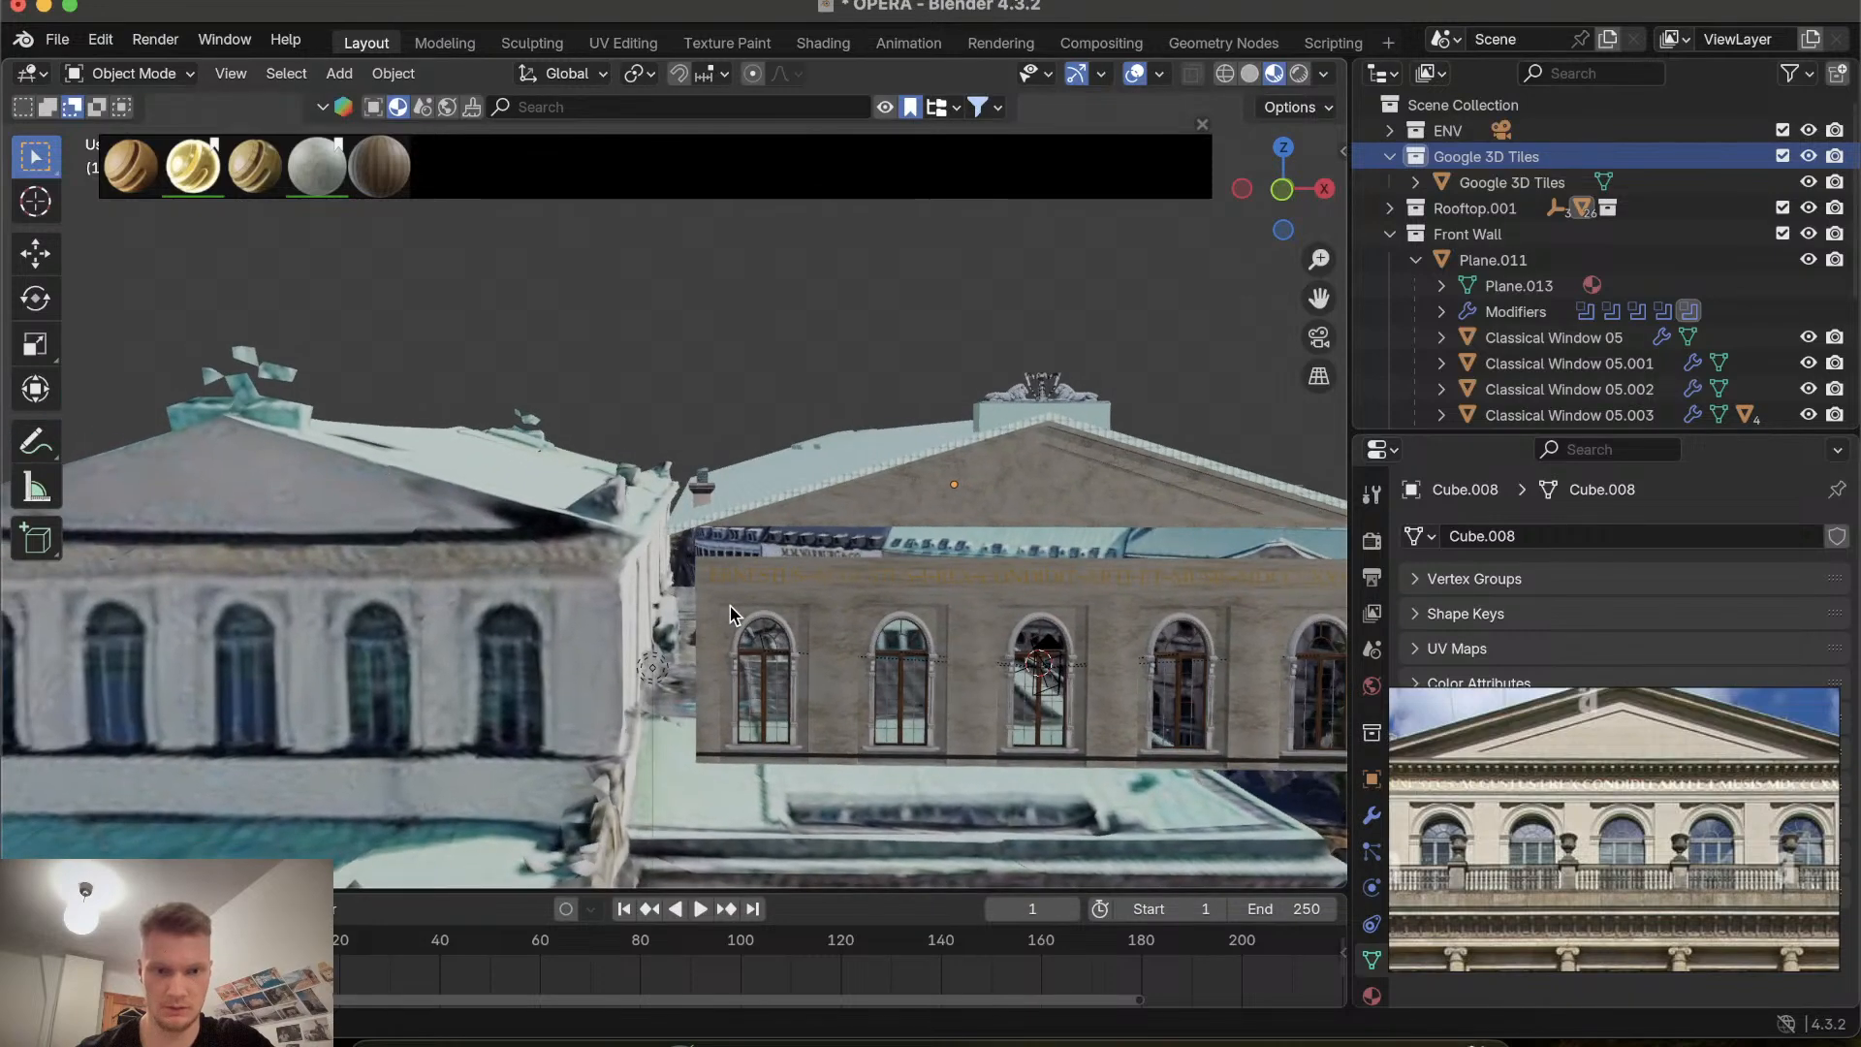
scroll(731, 614, down, 10)
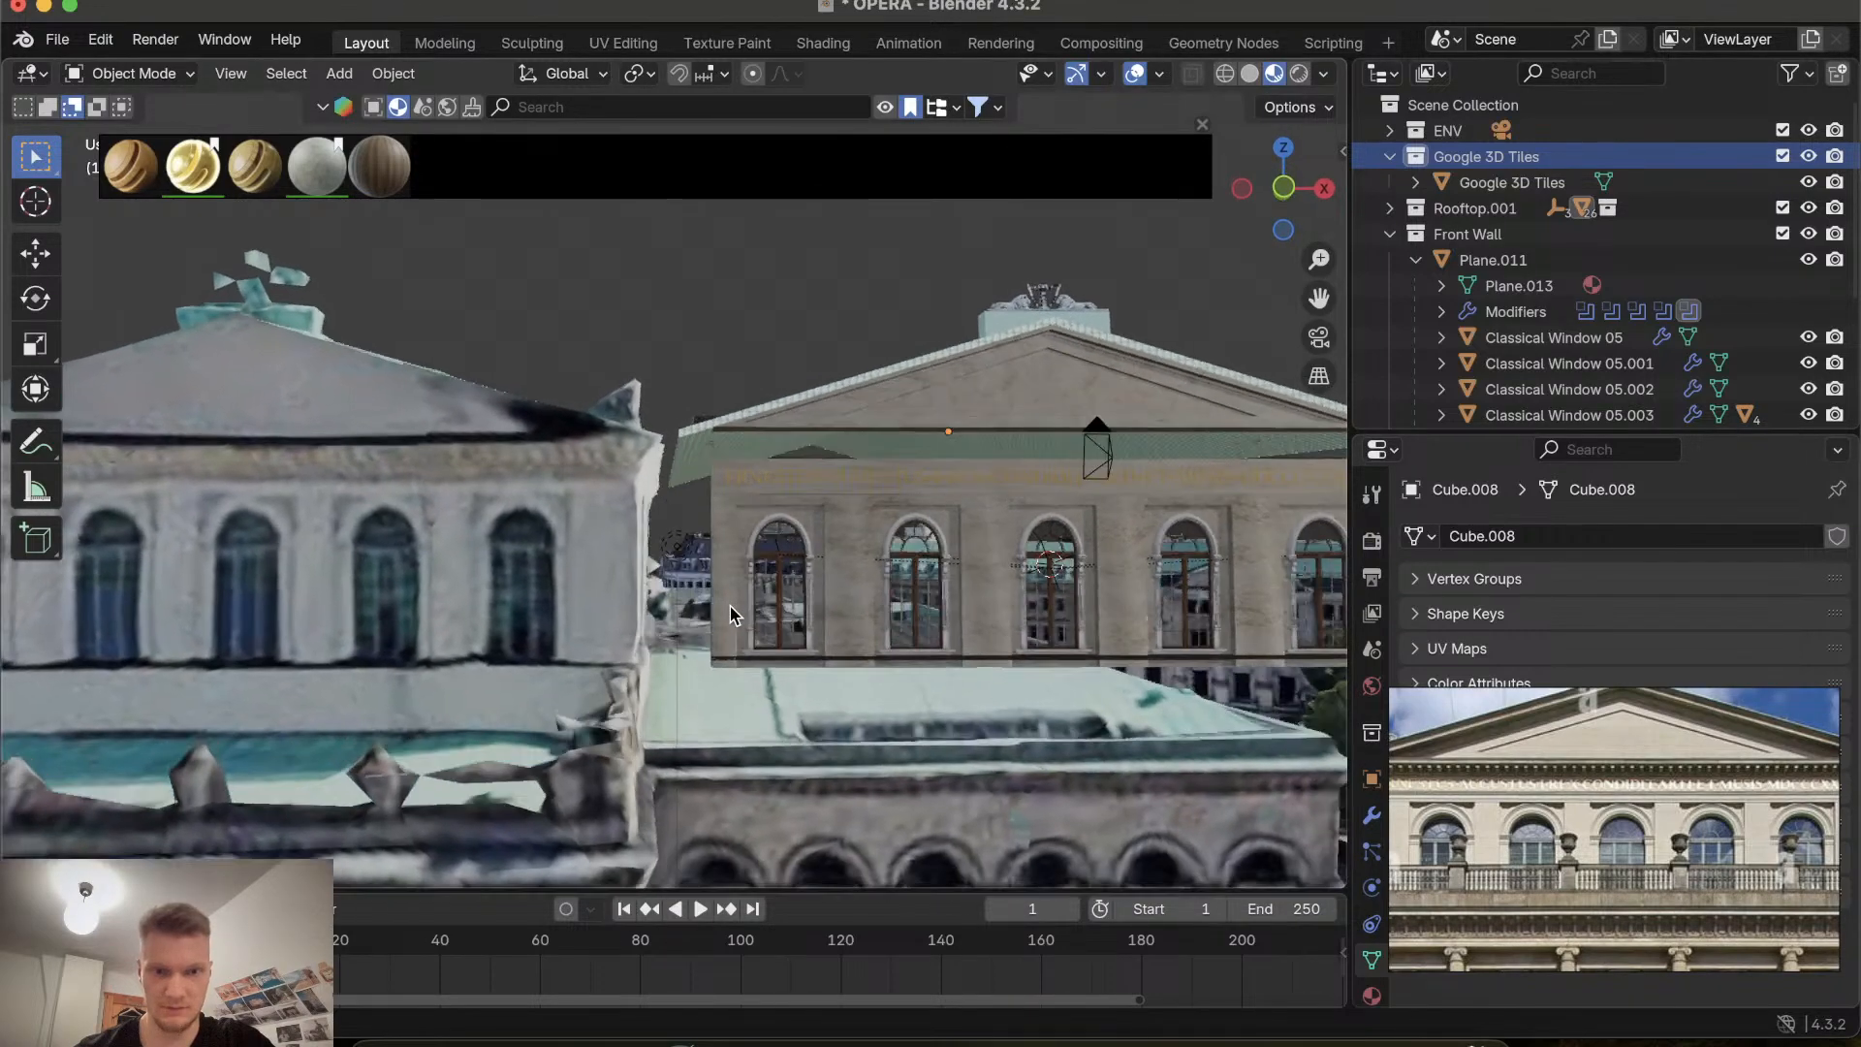
click(1288, 188)
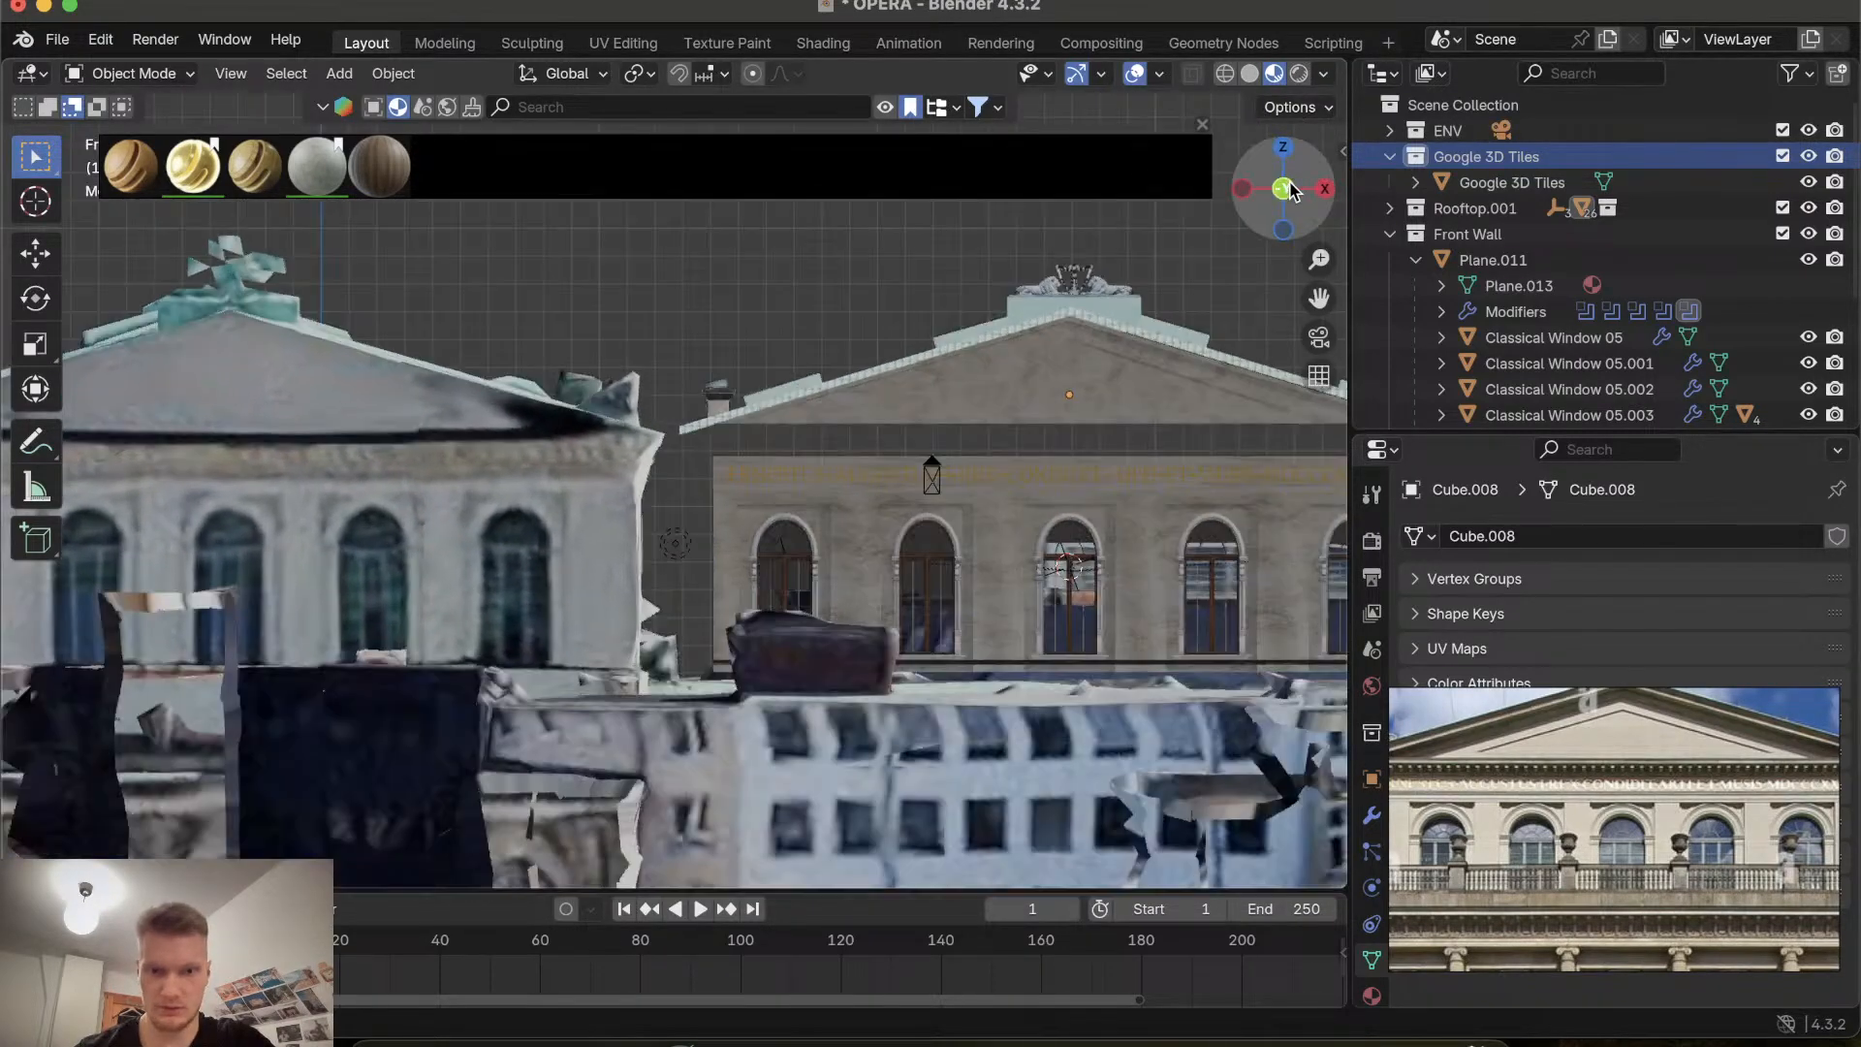
scroll(910, 452, down, 3)
scroll(911, 452, up, 4)
scroll(910, 453, down, 2)
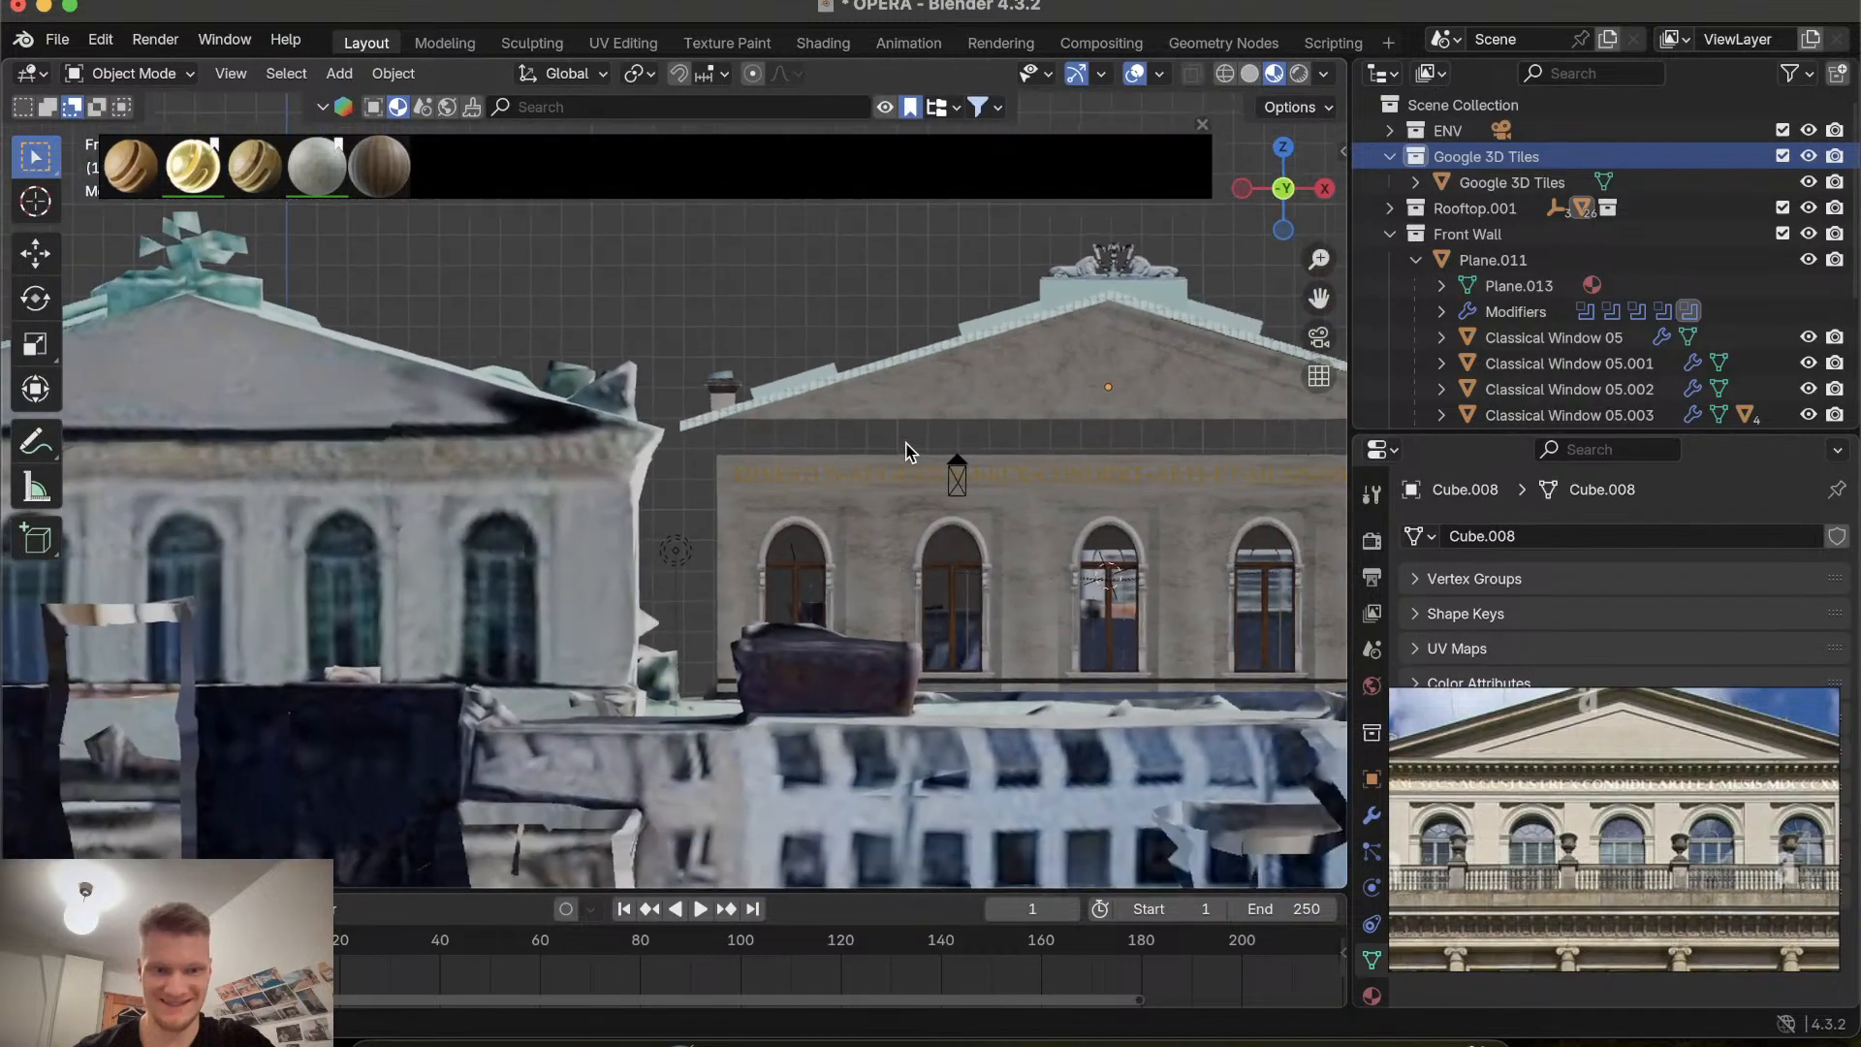
scroll(911, 453, up, 1)
scroll(910, 453, up, 1)
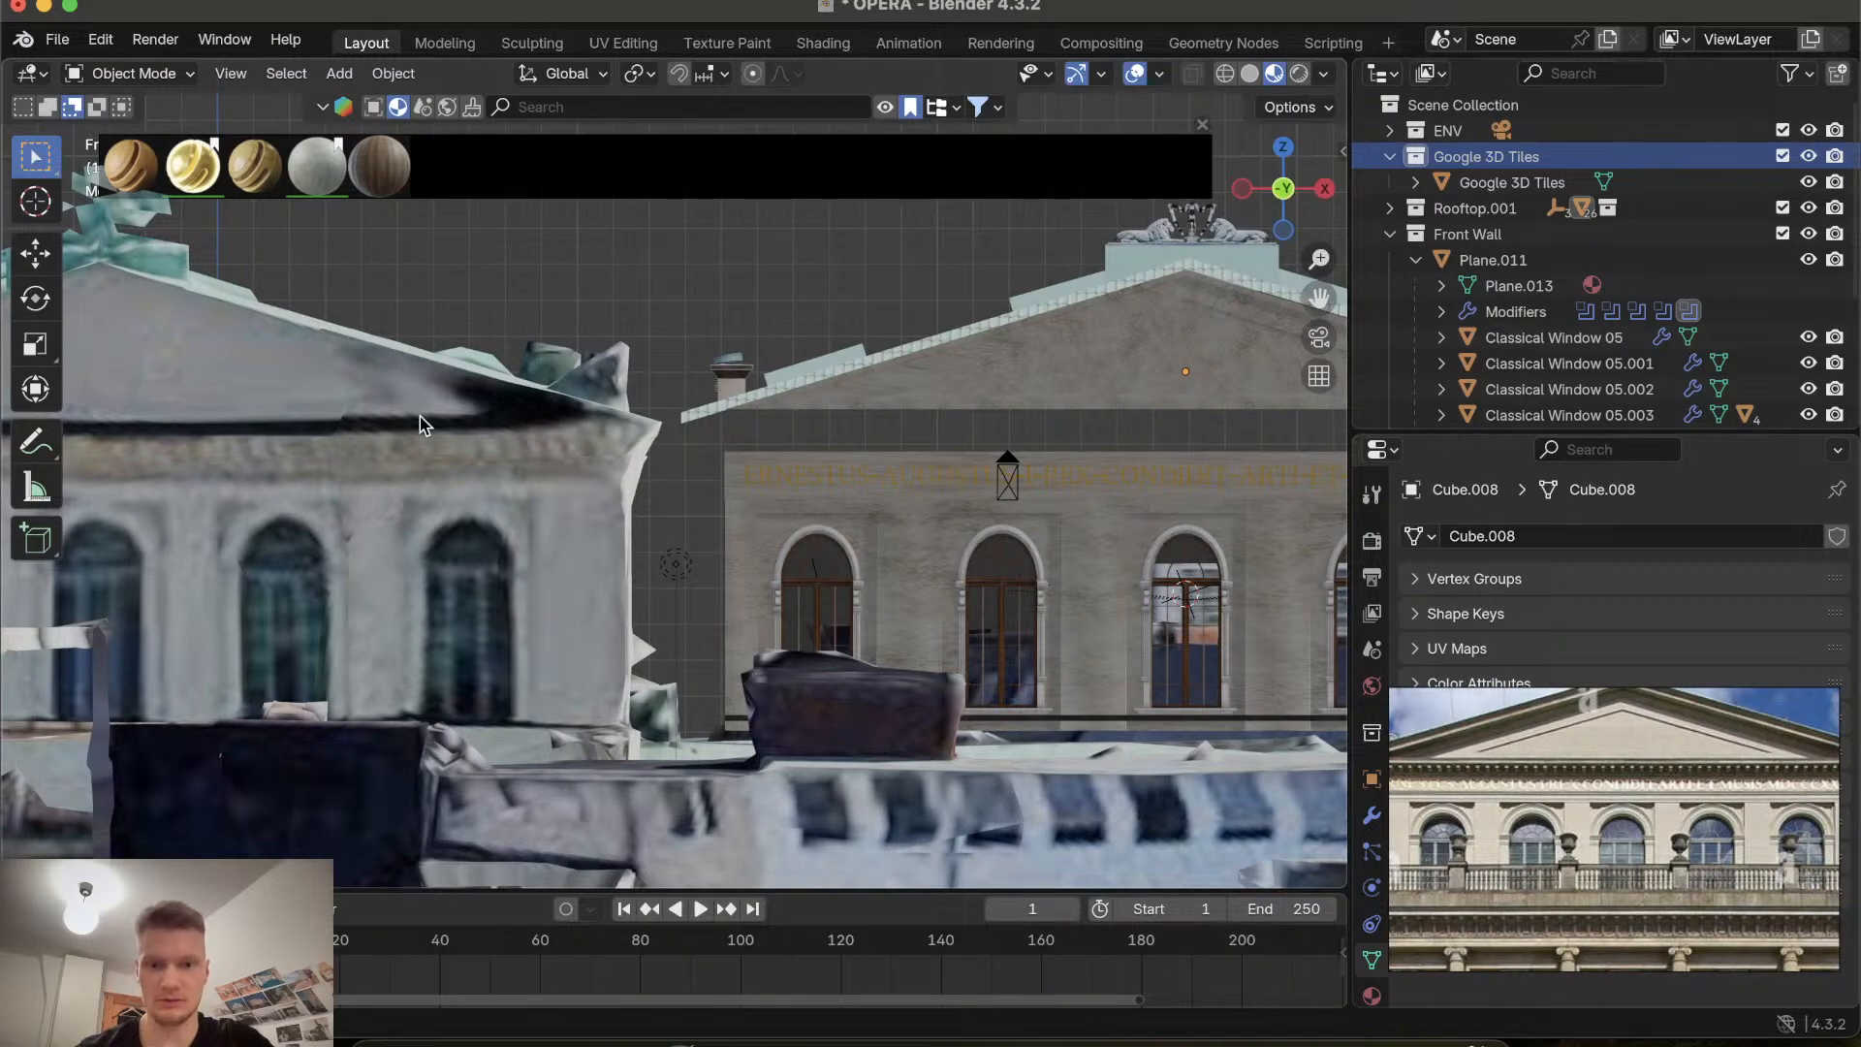
scroll(422, 423, down, 5)
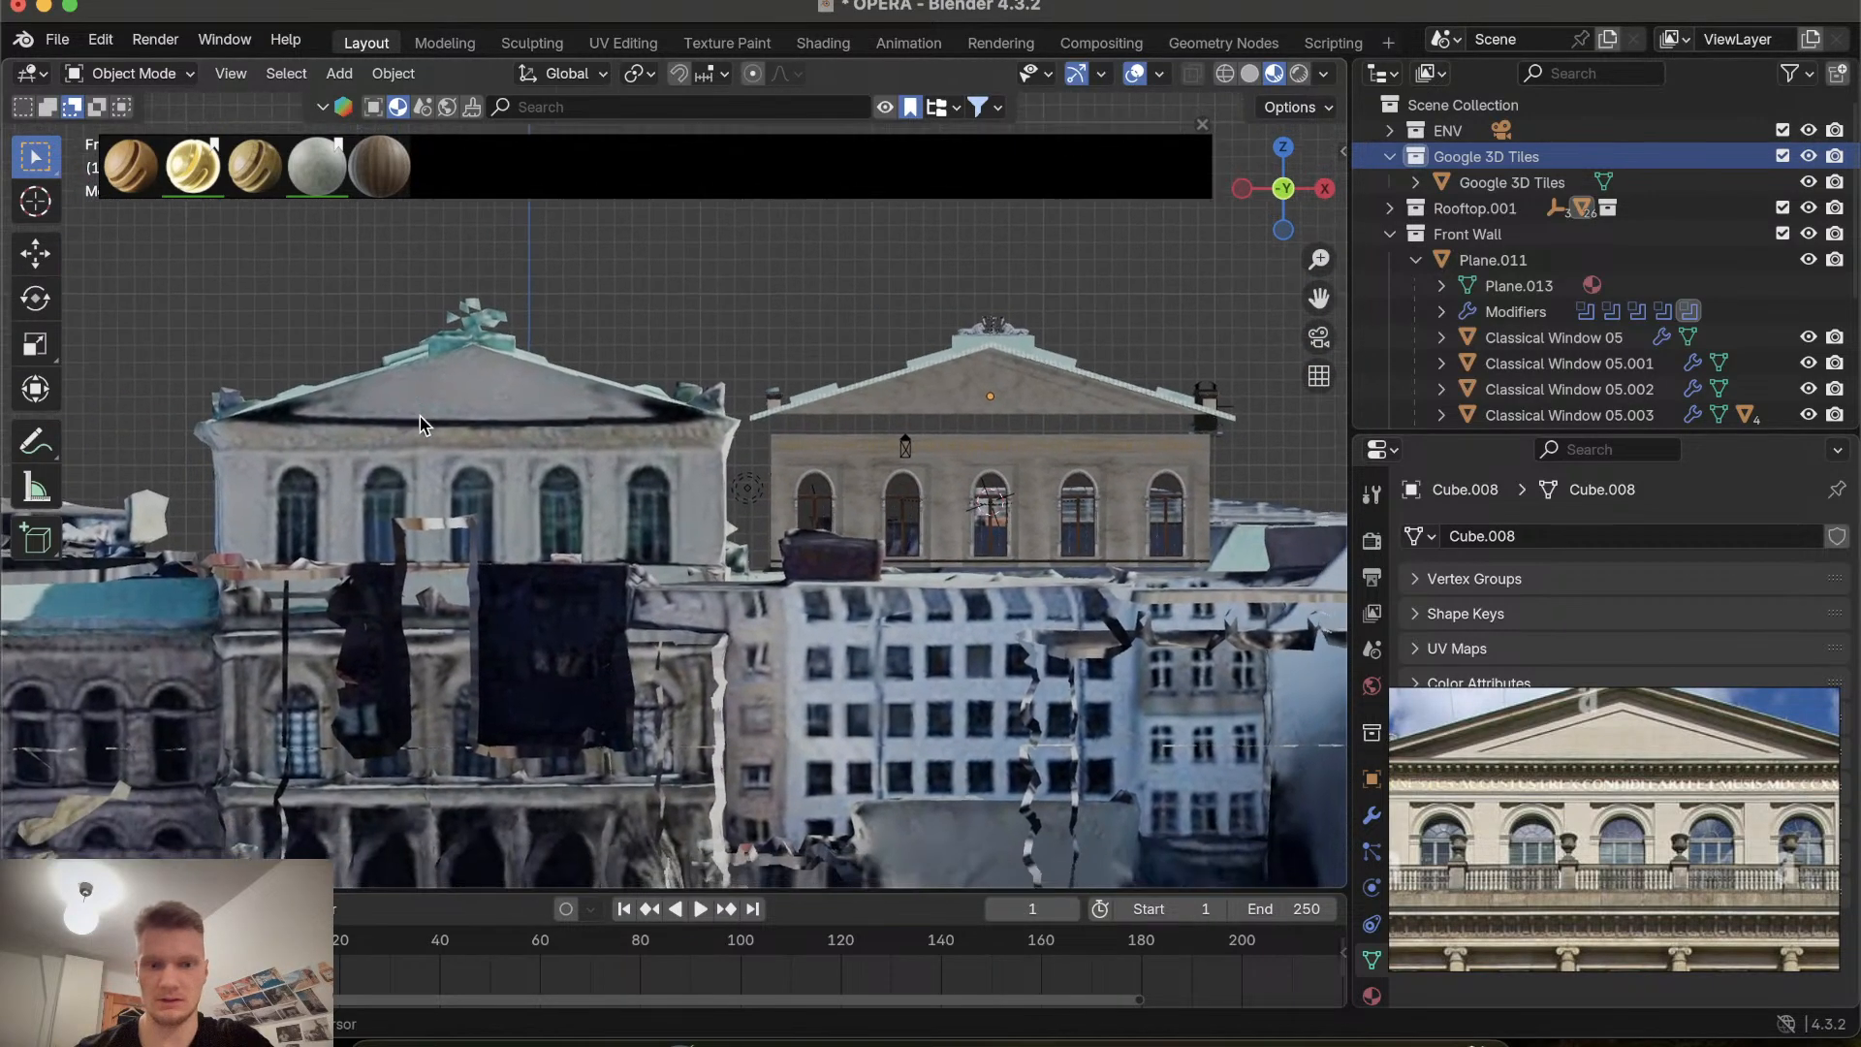
scroll(422, 423, up, 8)
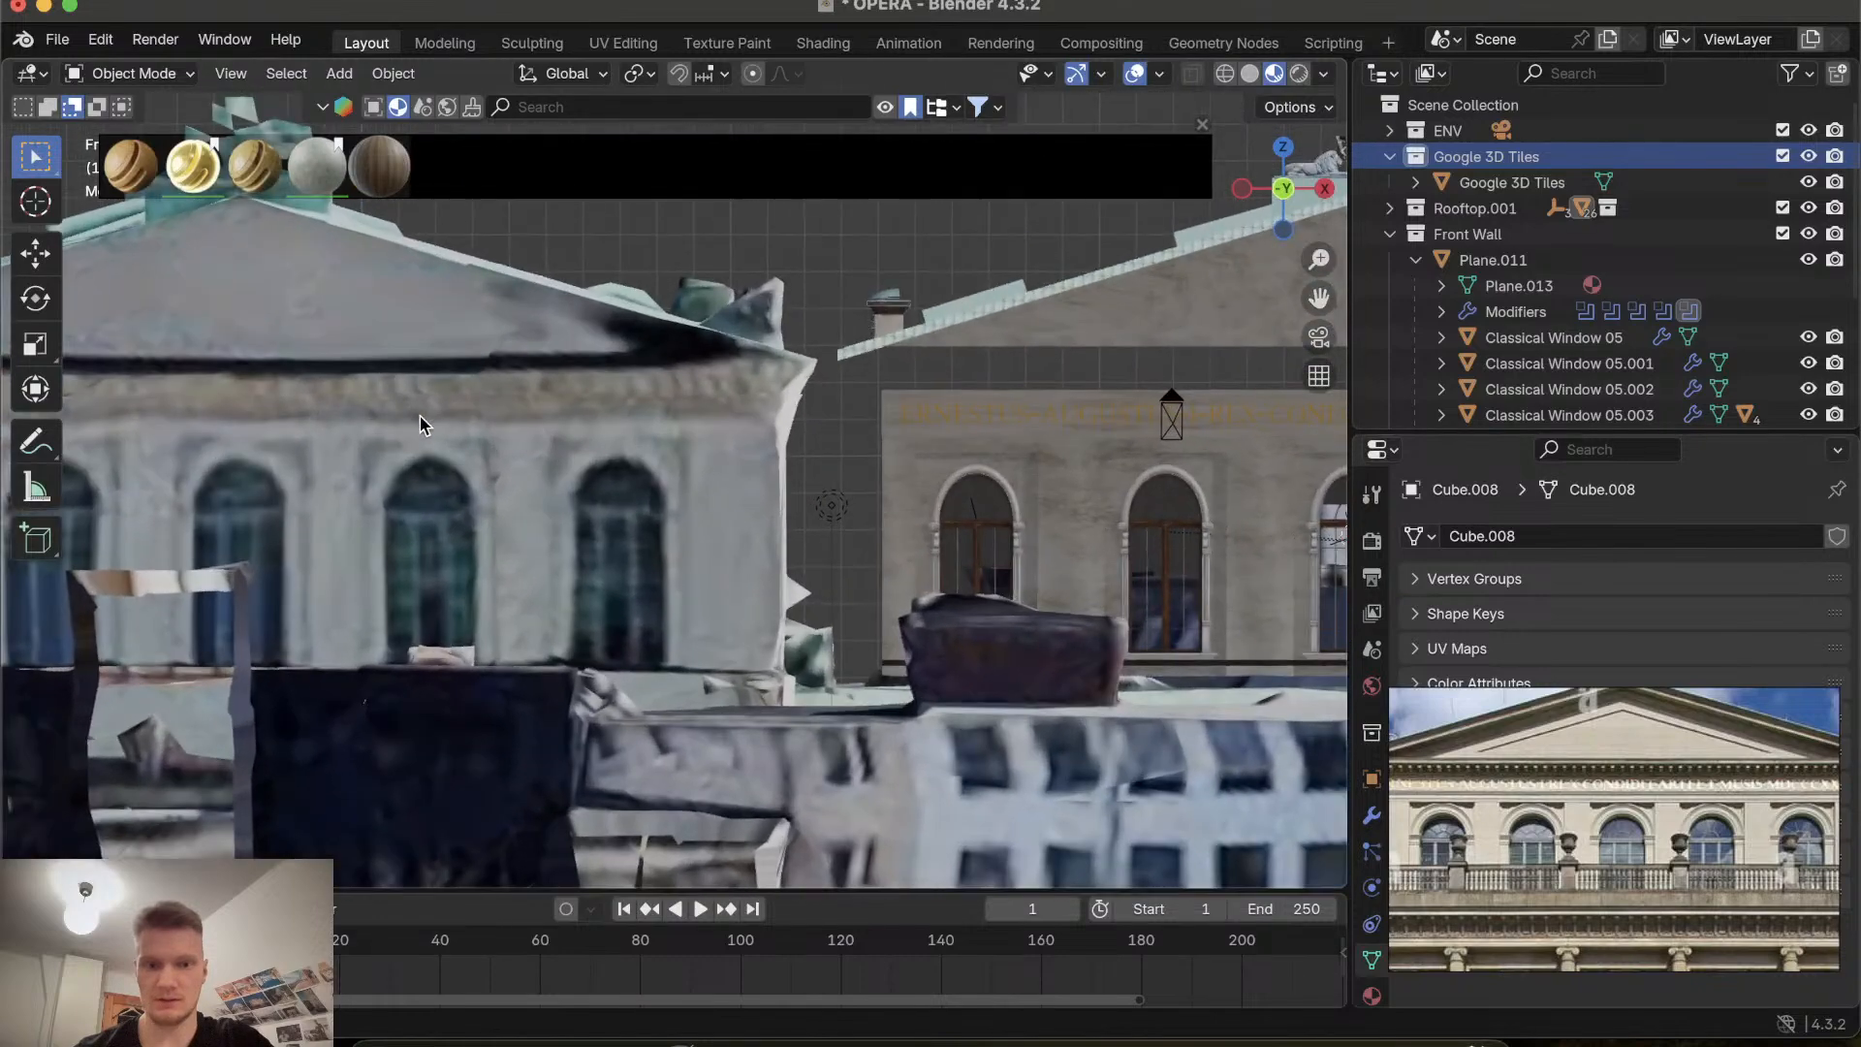
Browse the opera reference photos and zoom the viewport back onto the gable.
shift+scroll(420, 425, right, 6)
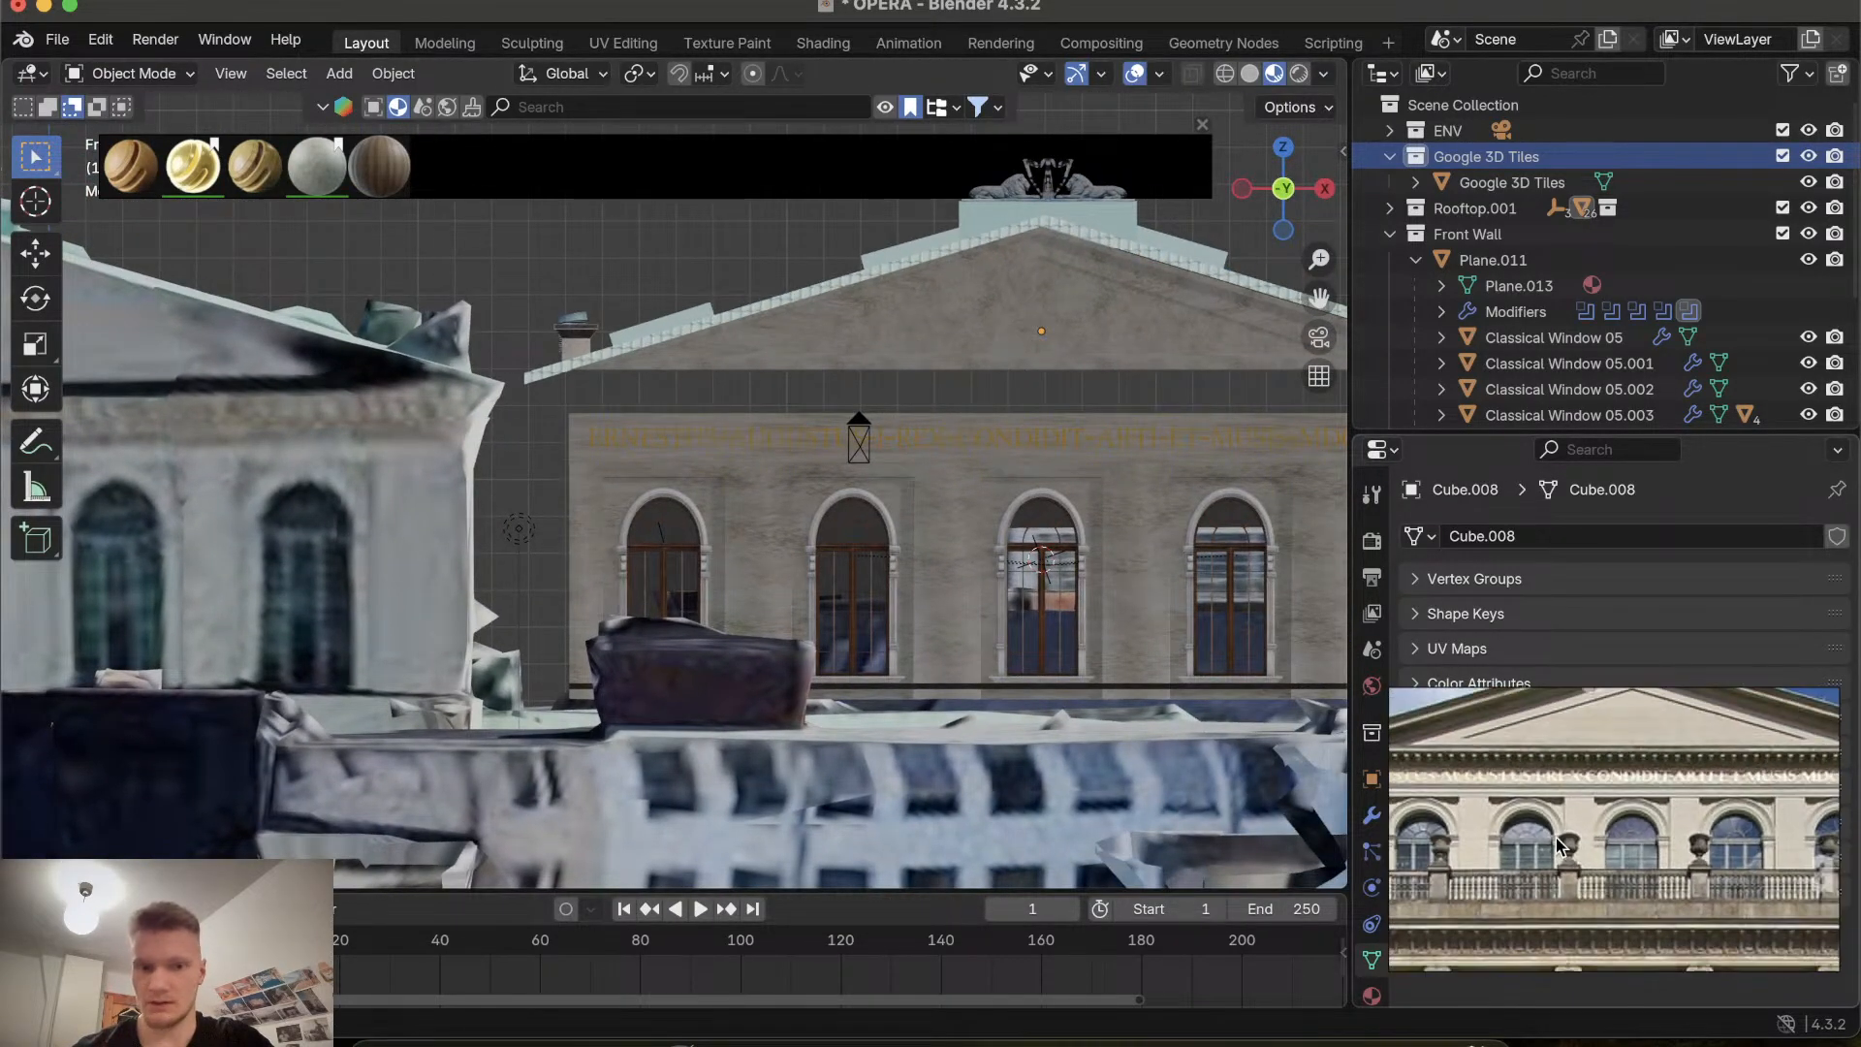
scroll(1642, 779, down, 6)
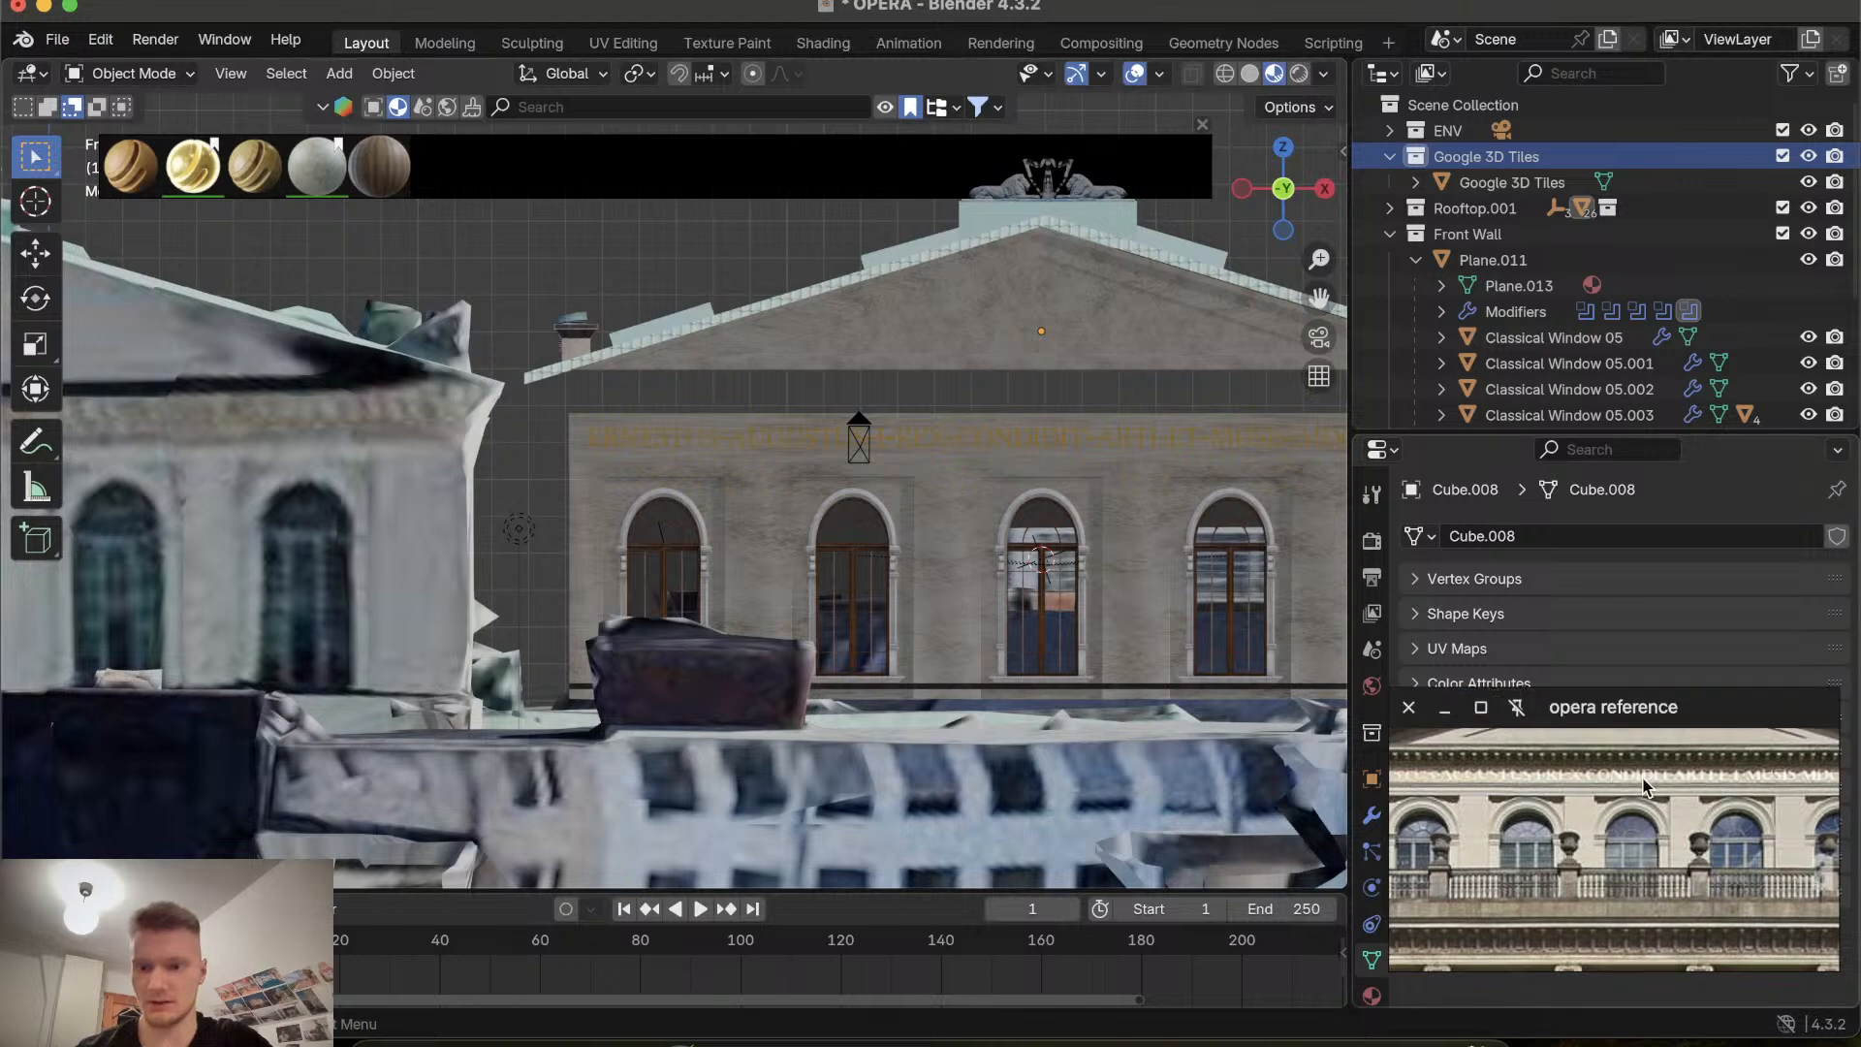
scroll(1643, 779, down, 6)
scroll(1643, 779, up, 6)
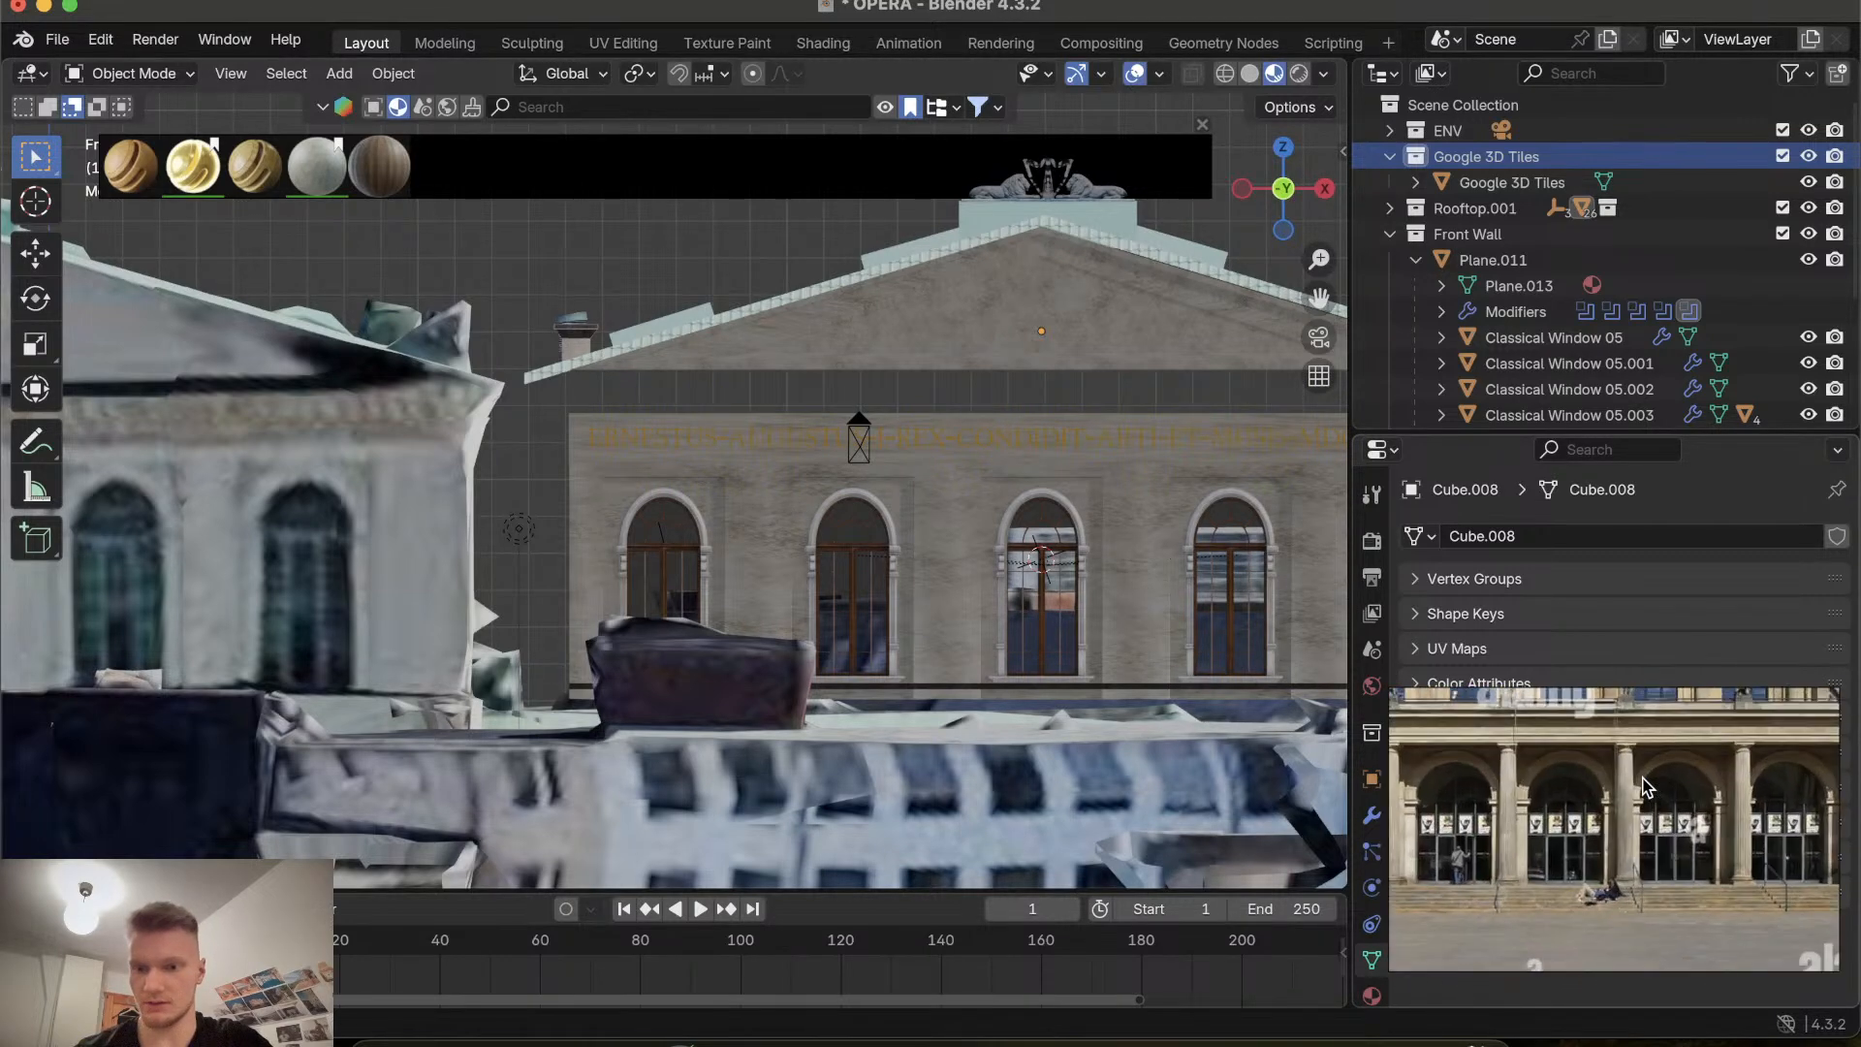
scroll(1643, 779, up, 3)
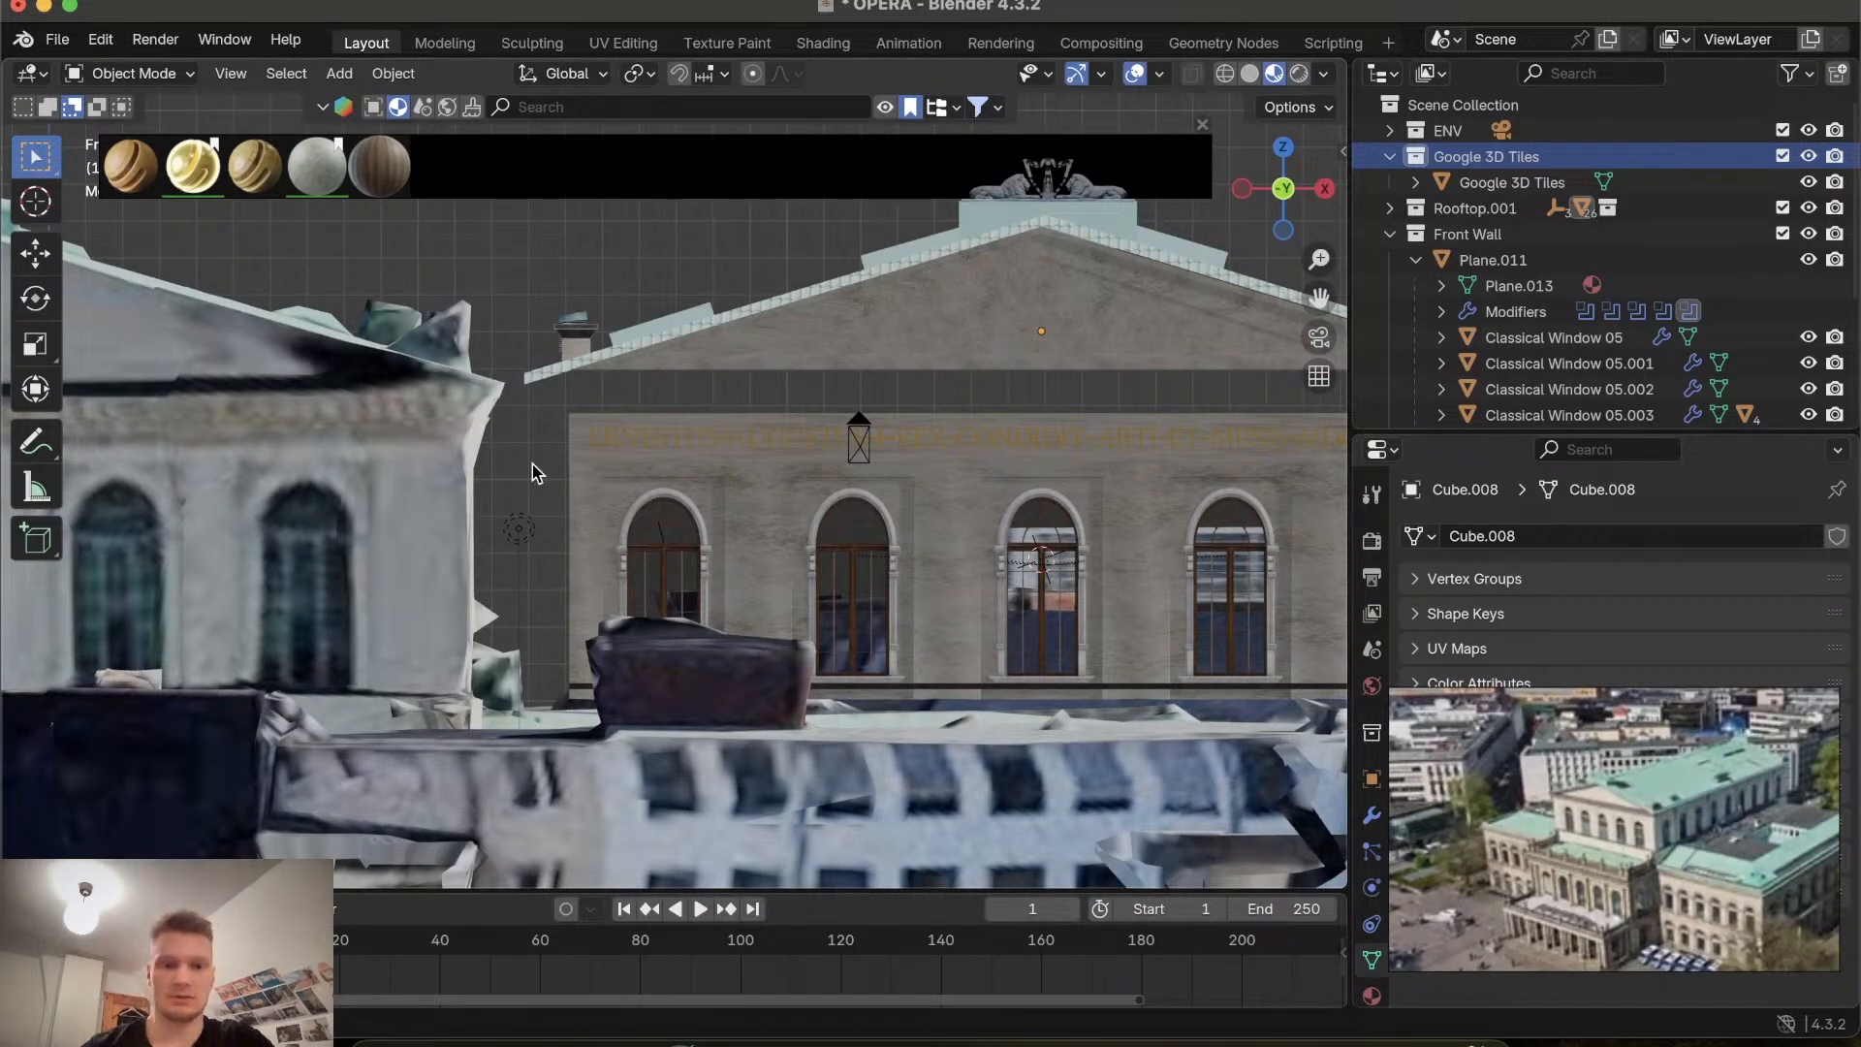
scroll(695, 462, down, 2)
scroll(707, 398, down, 3)
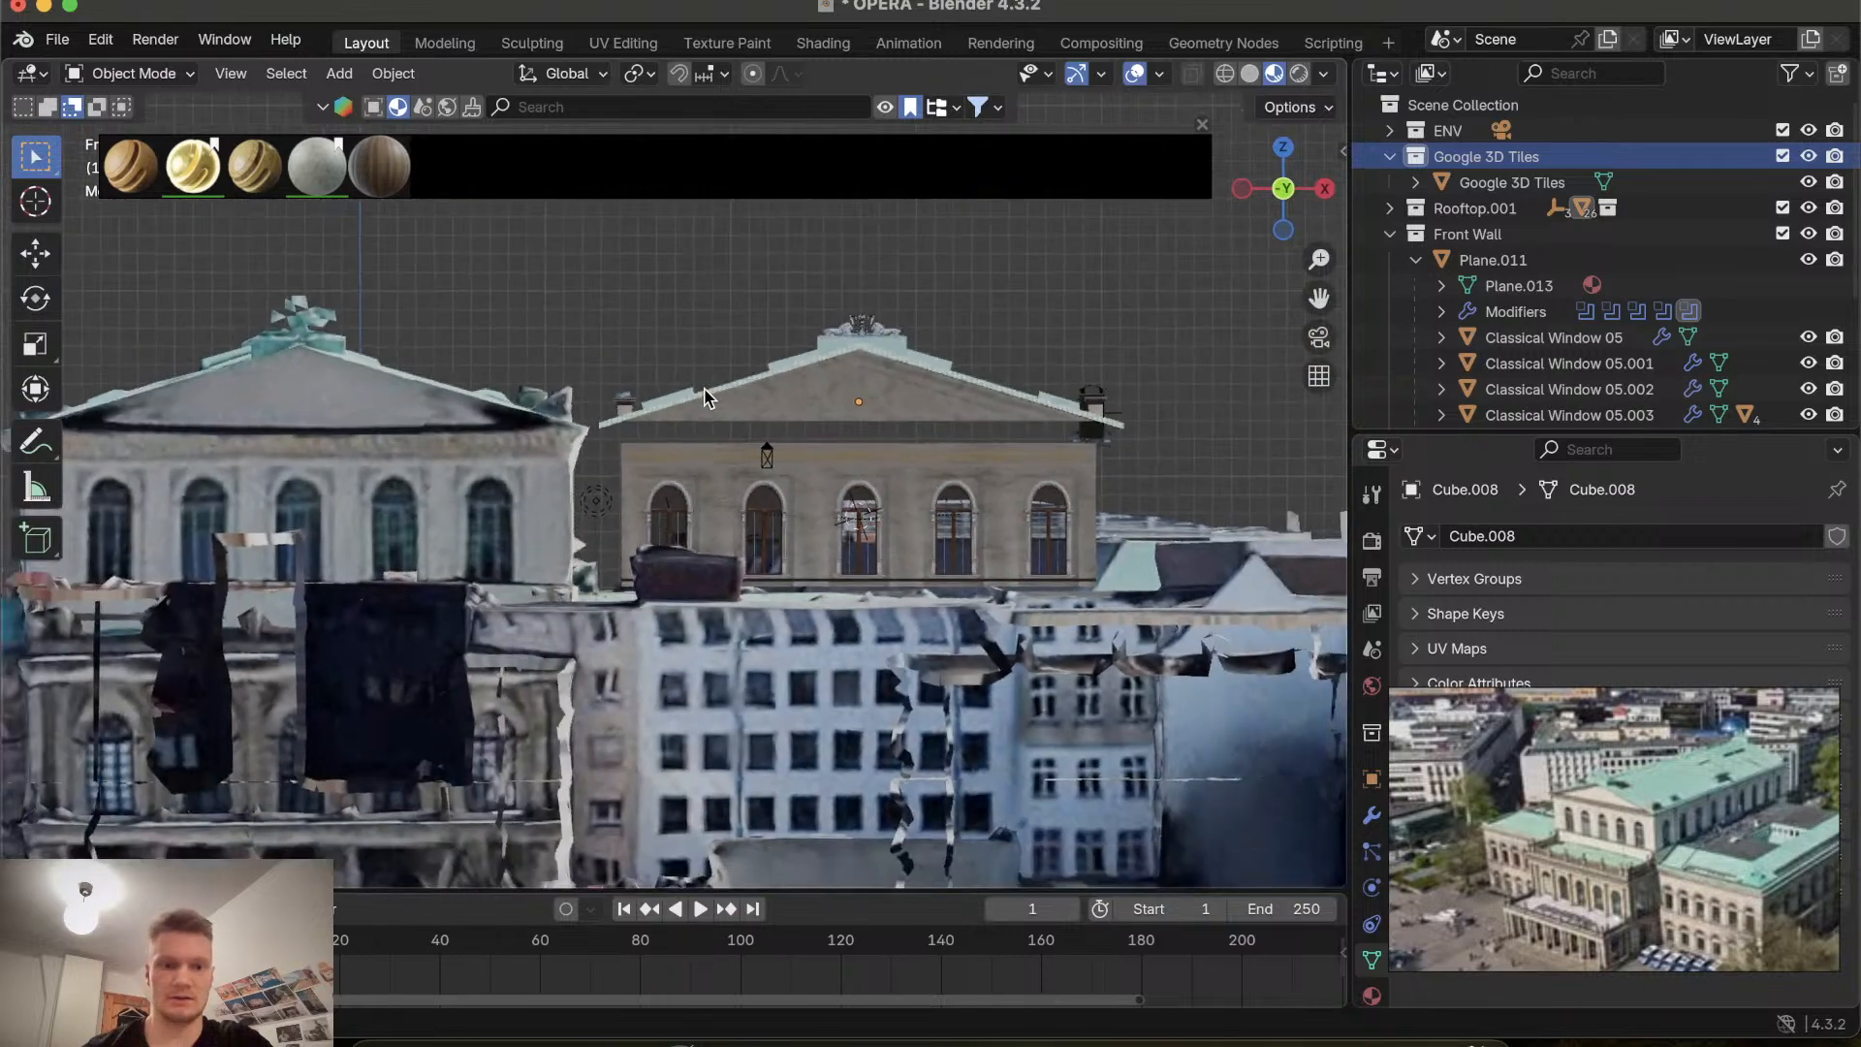
scroll(707, 399, up, 2)
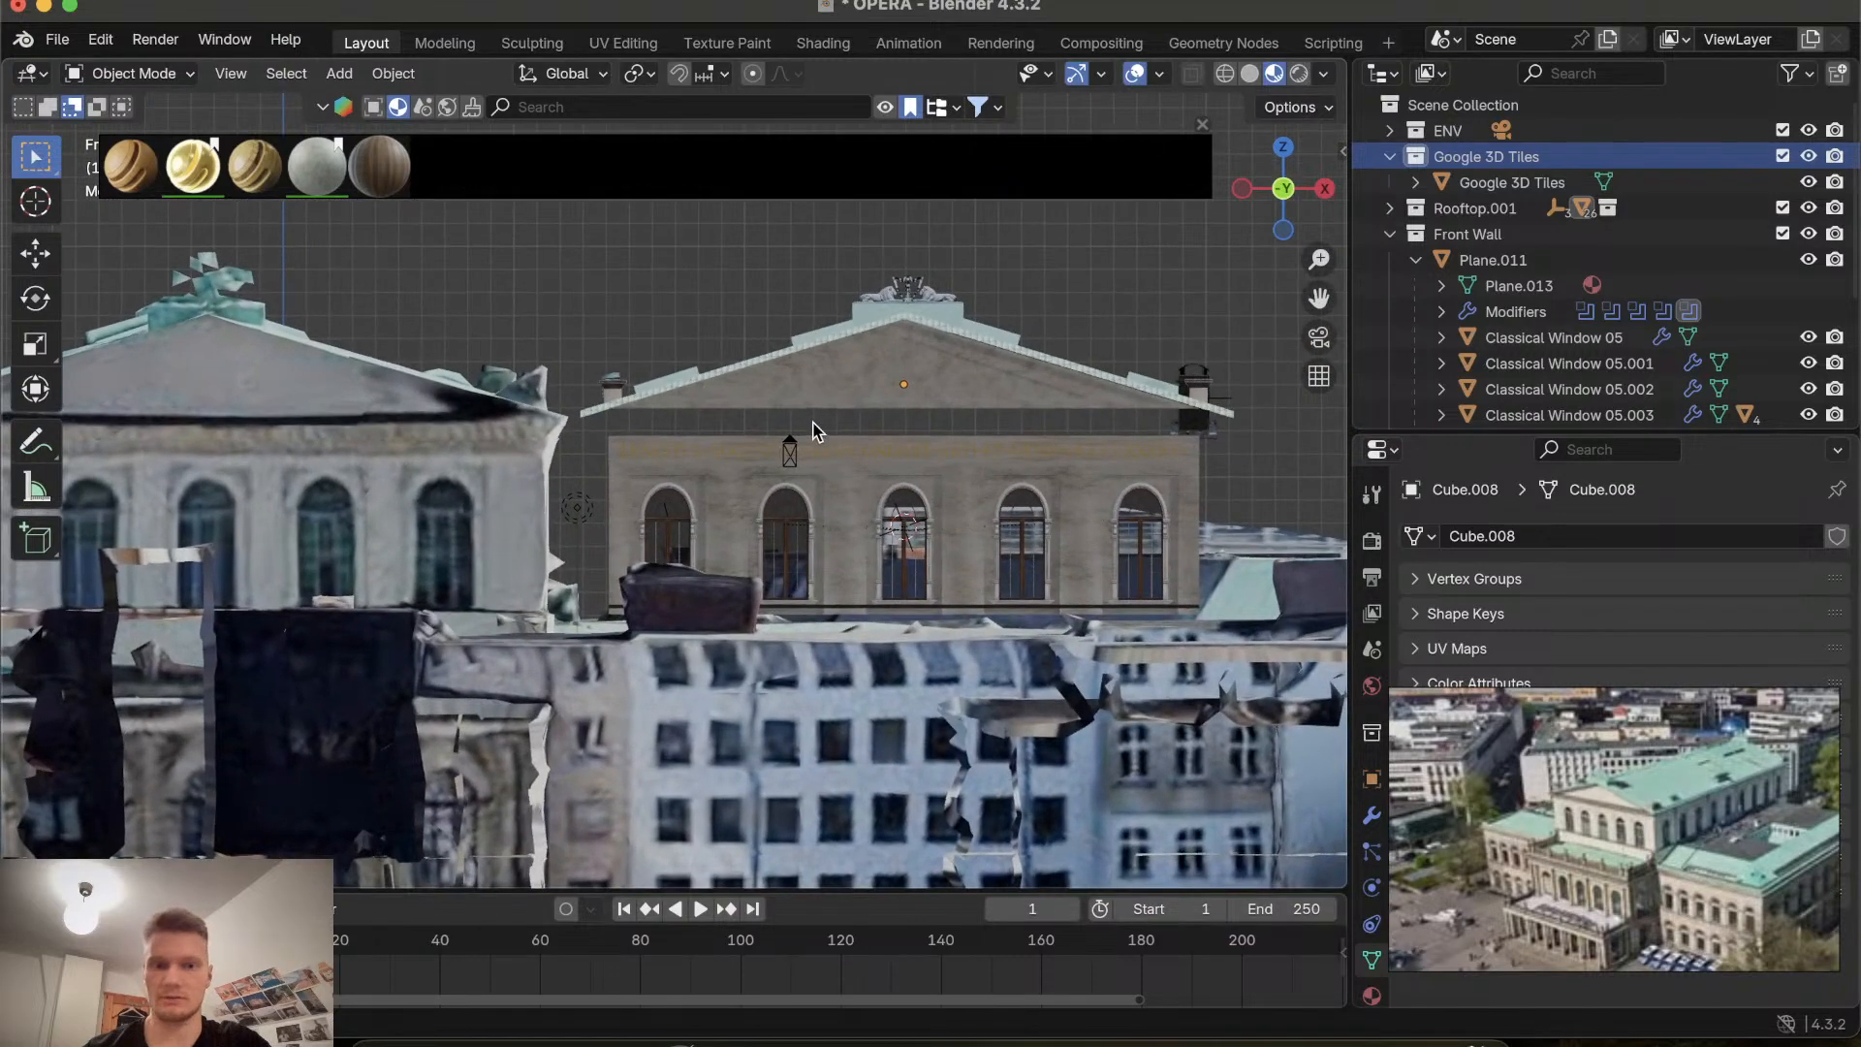
scroll(814, 426, up, 4)
shift+scroll(846, 423, right, 4)
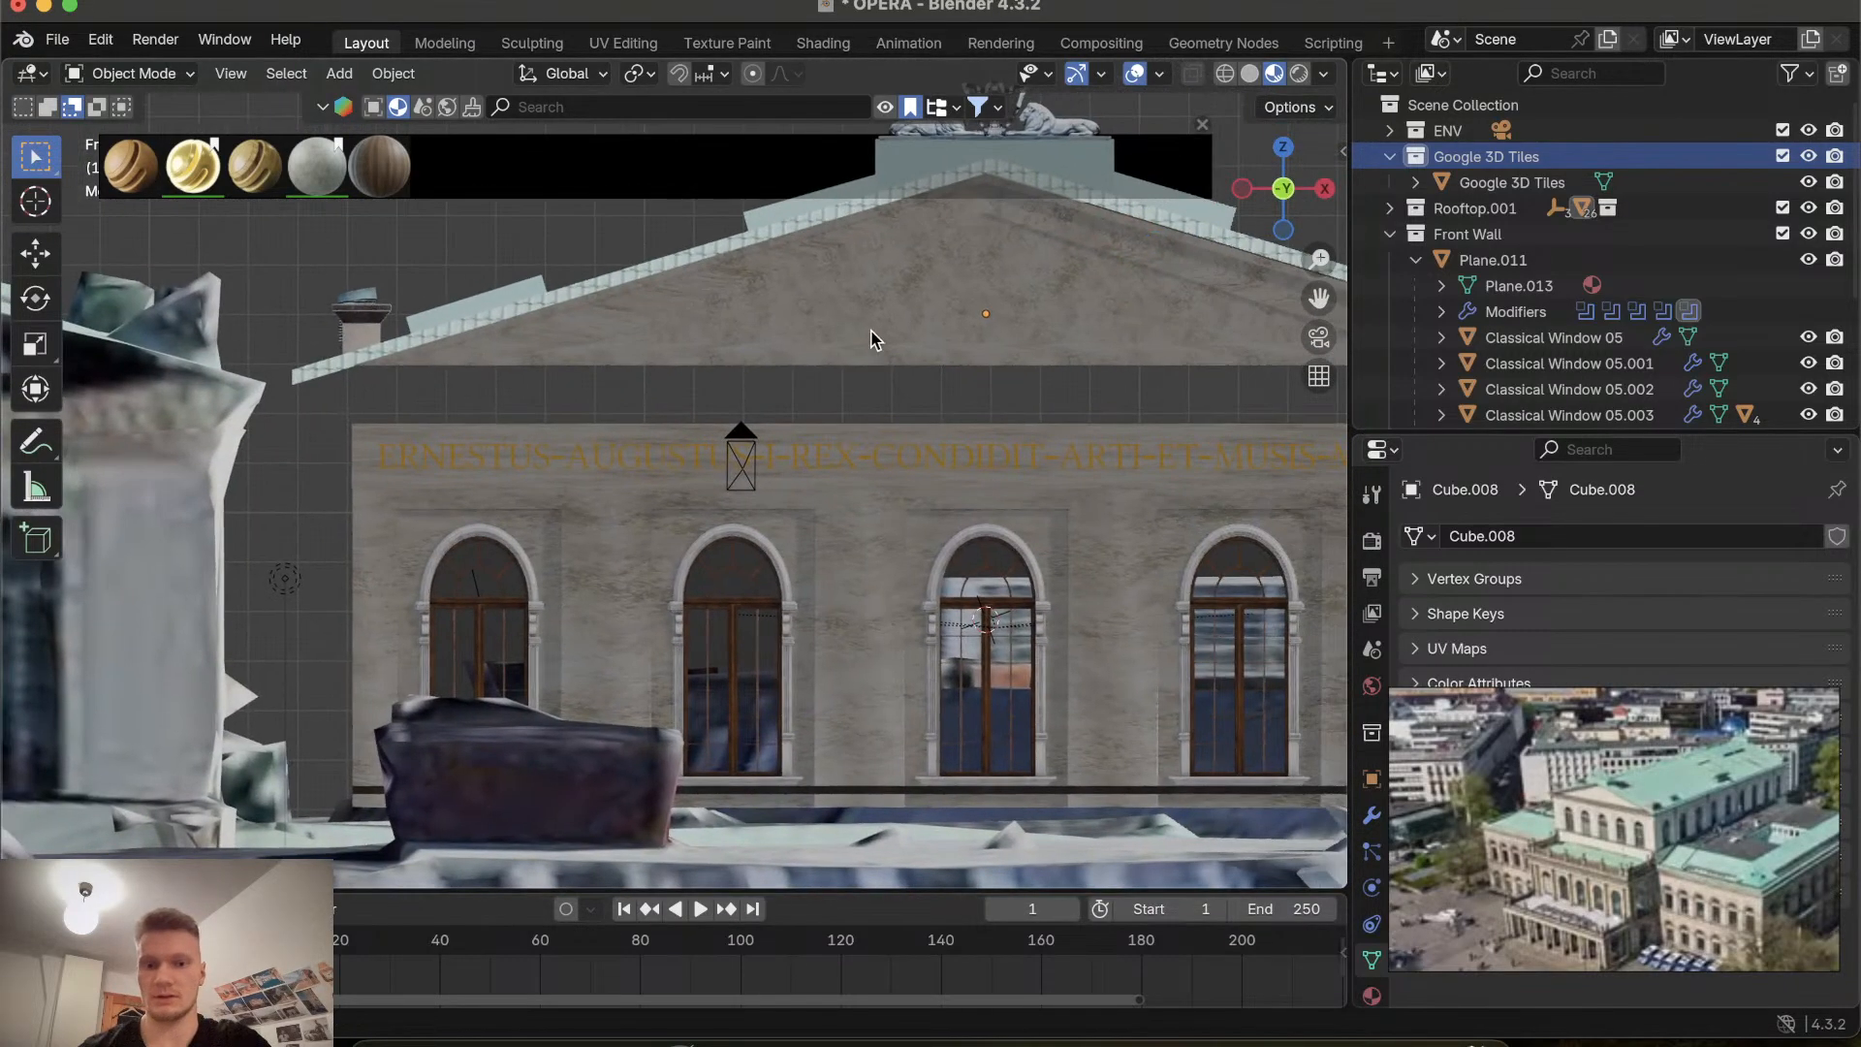
Edit the gable from the front view, box-selecting the cornice's bottom edges and moving them down 0.26419 m along Z.
click(872, 333)
key(Tab)
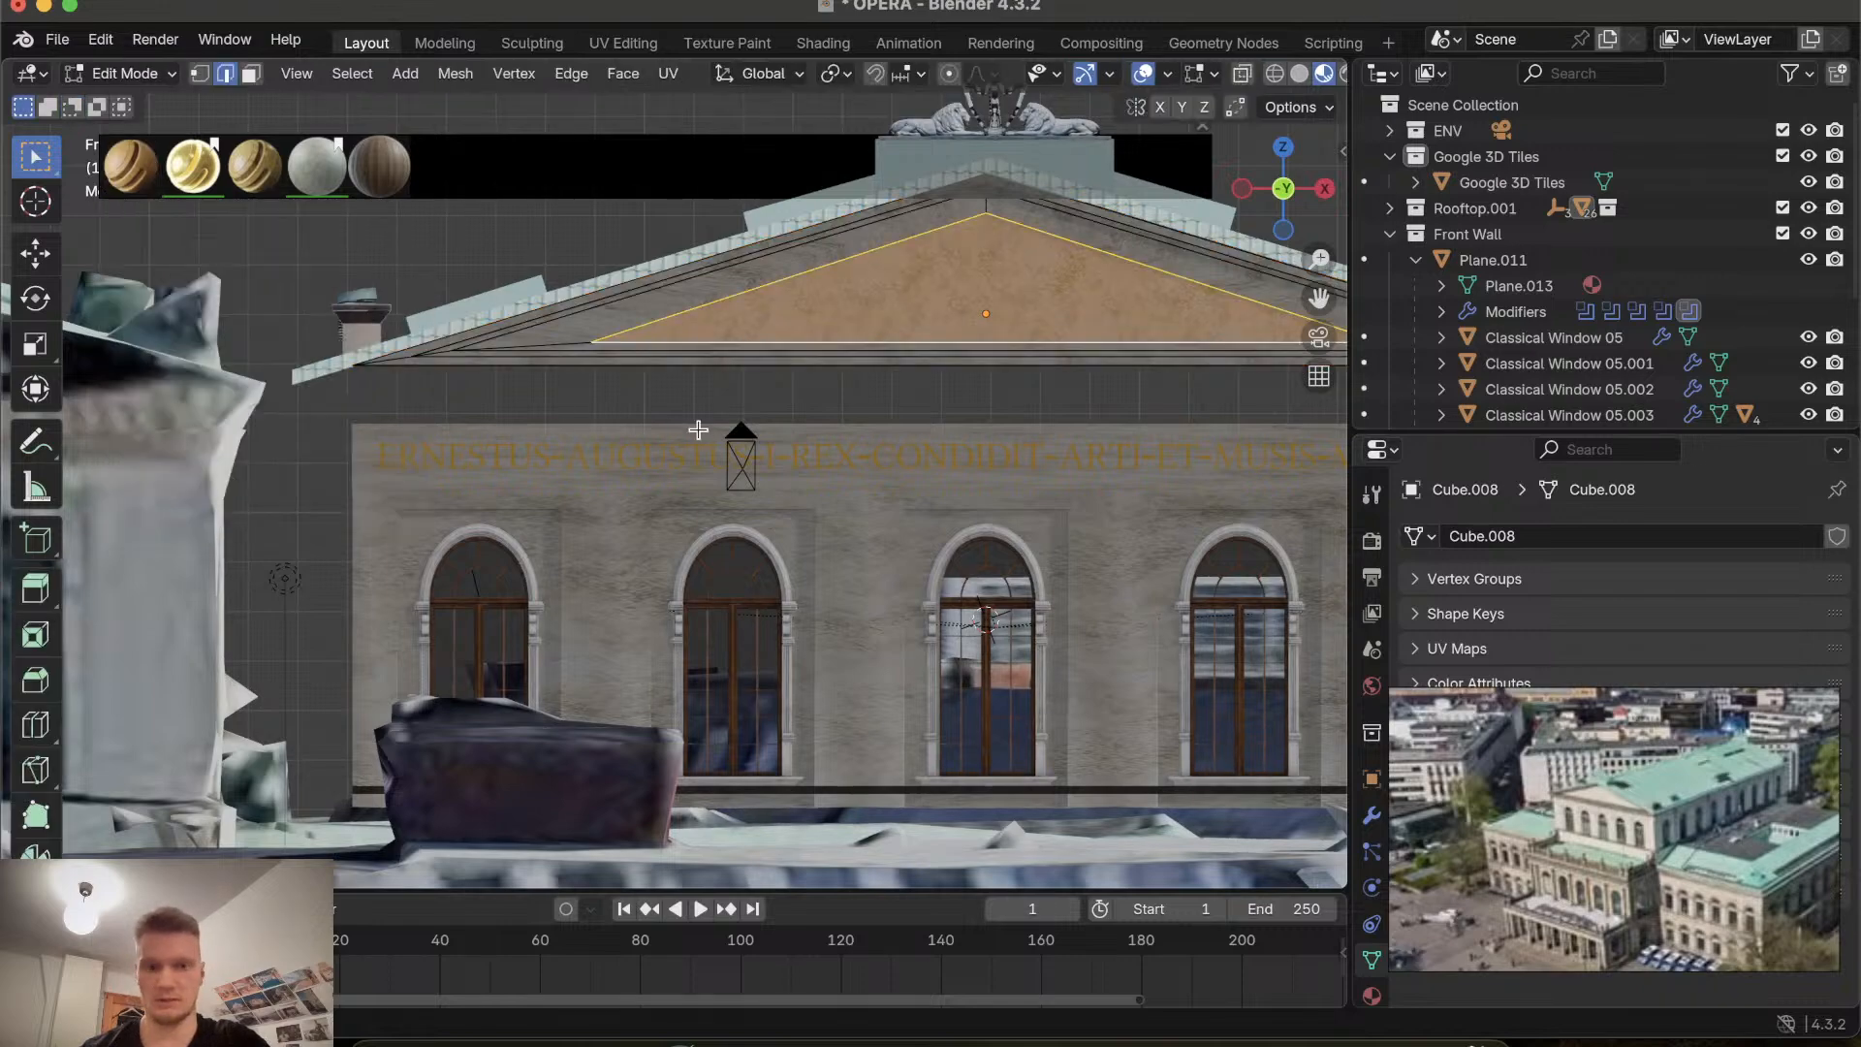
shift+scroll(813, 402, right, 4)
scroll(813, 402, up, 5)
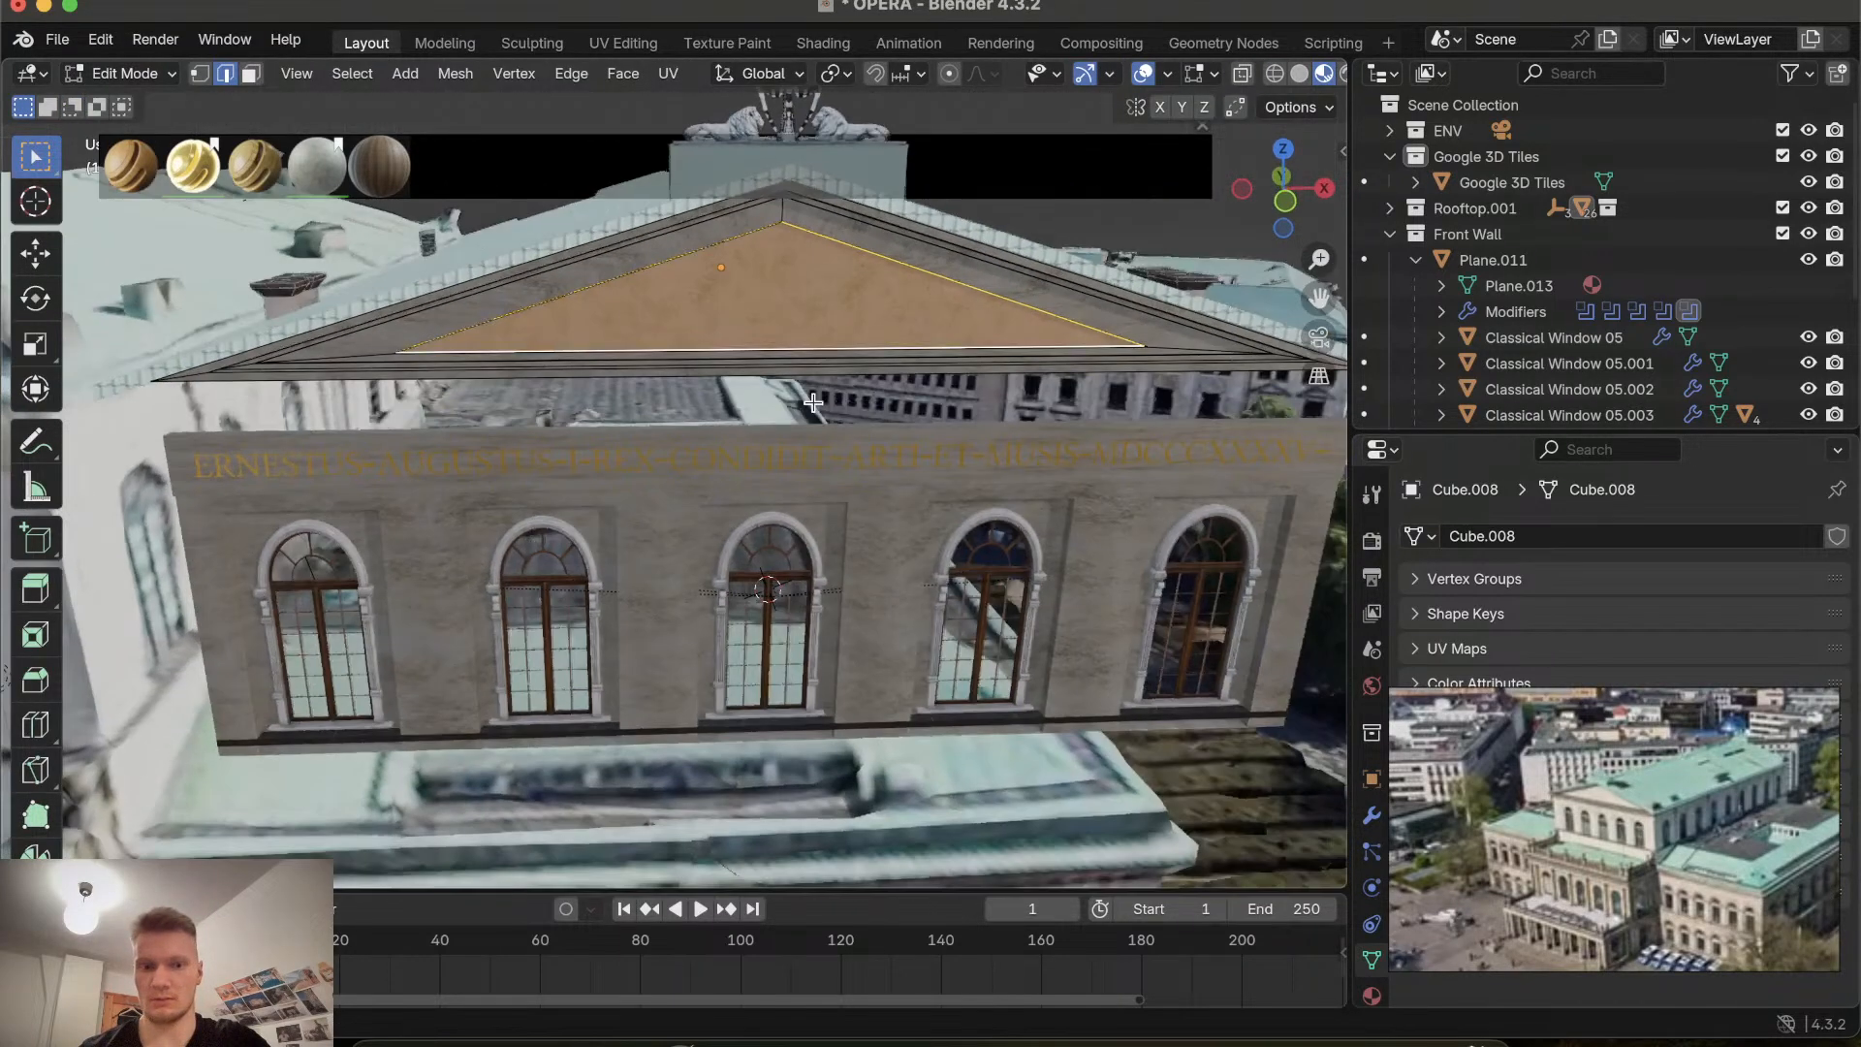
scroll(814, 402, down, 3)
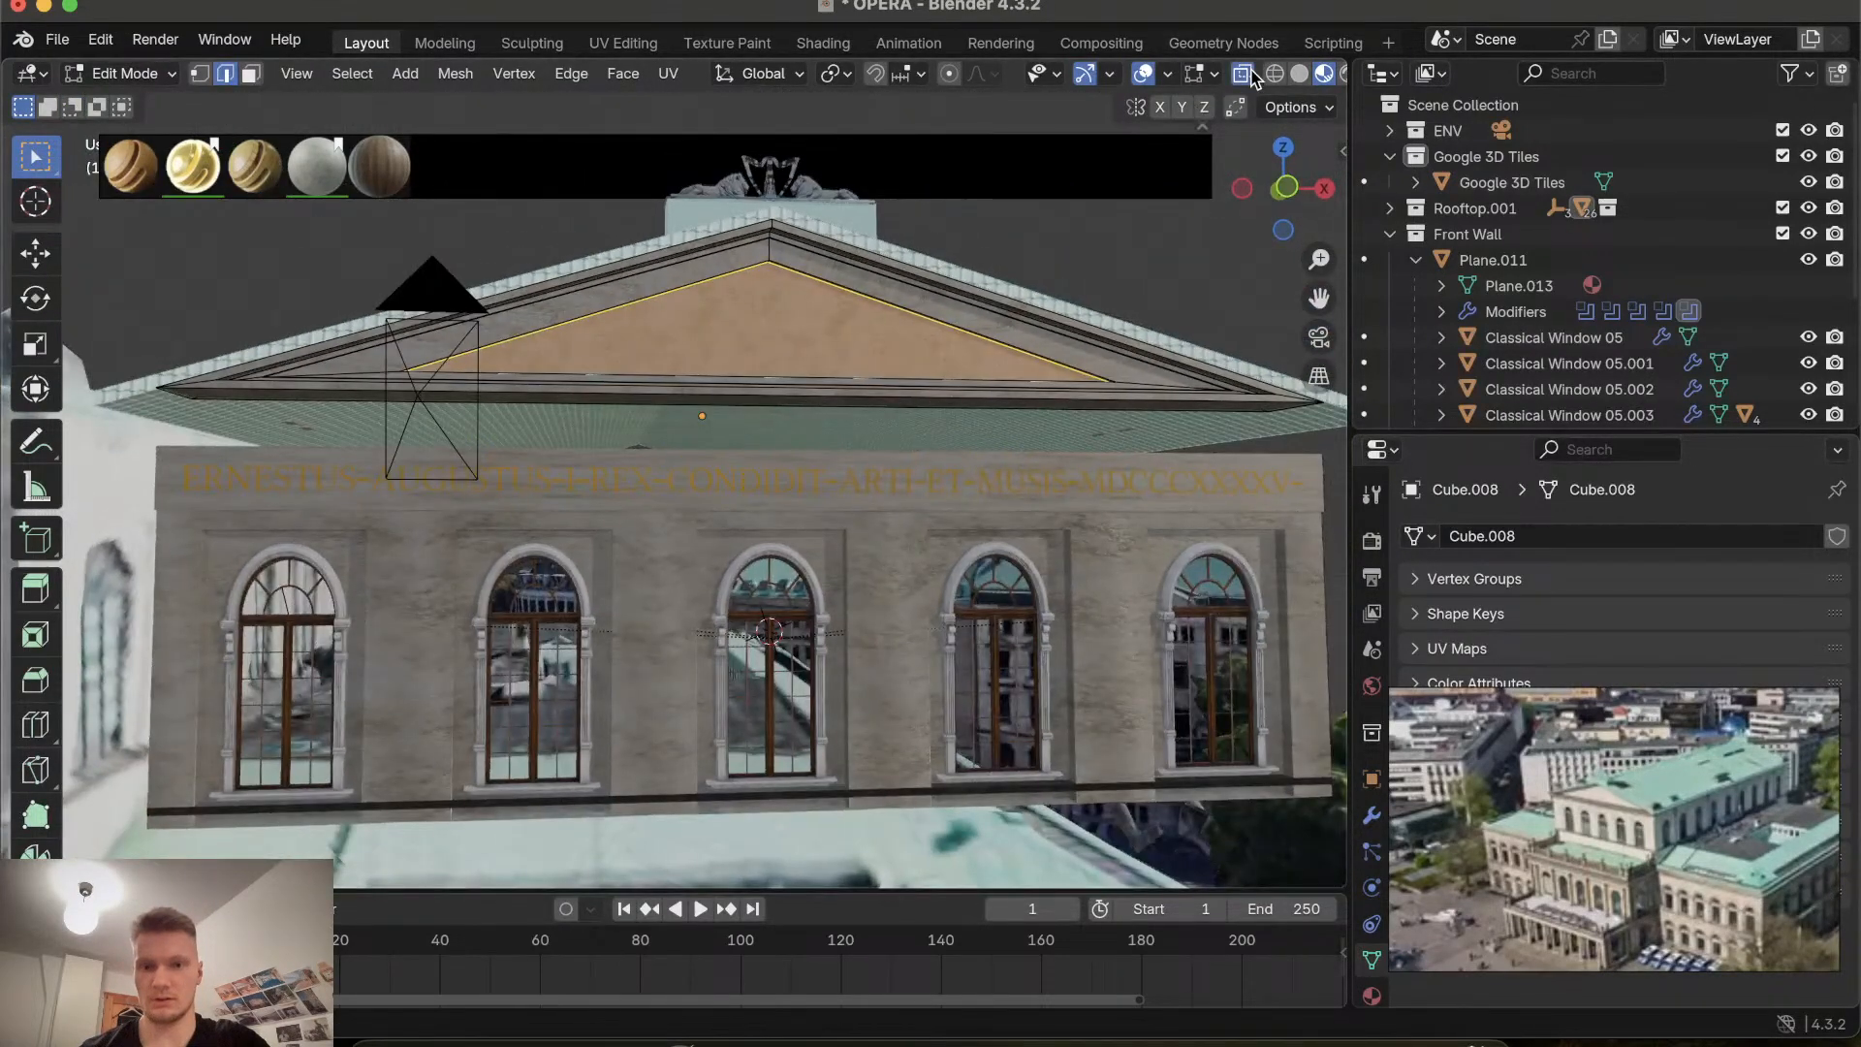
click(1286, 184)
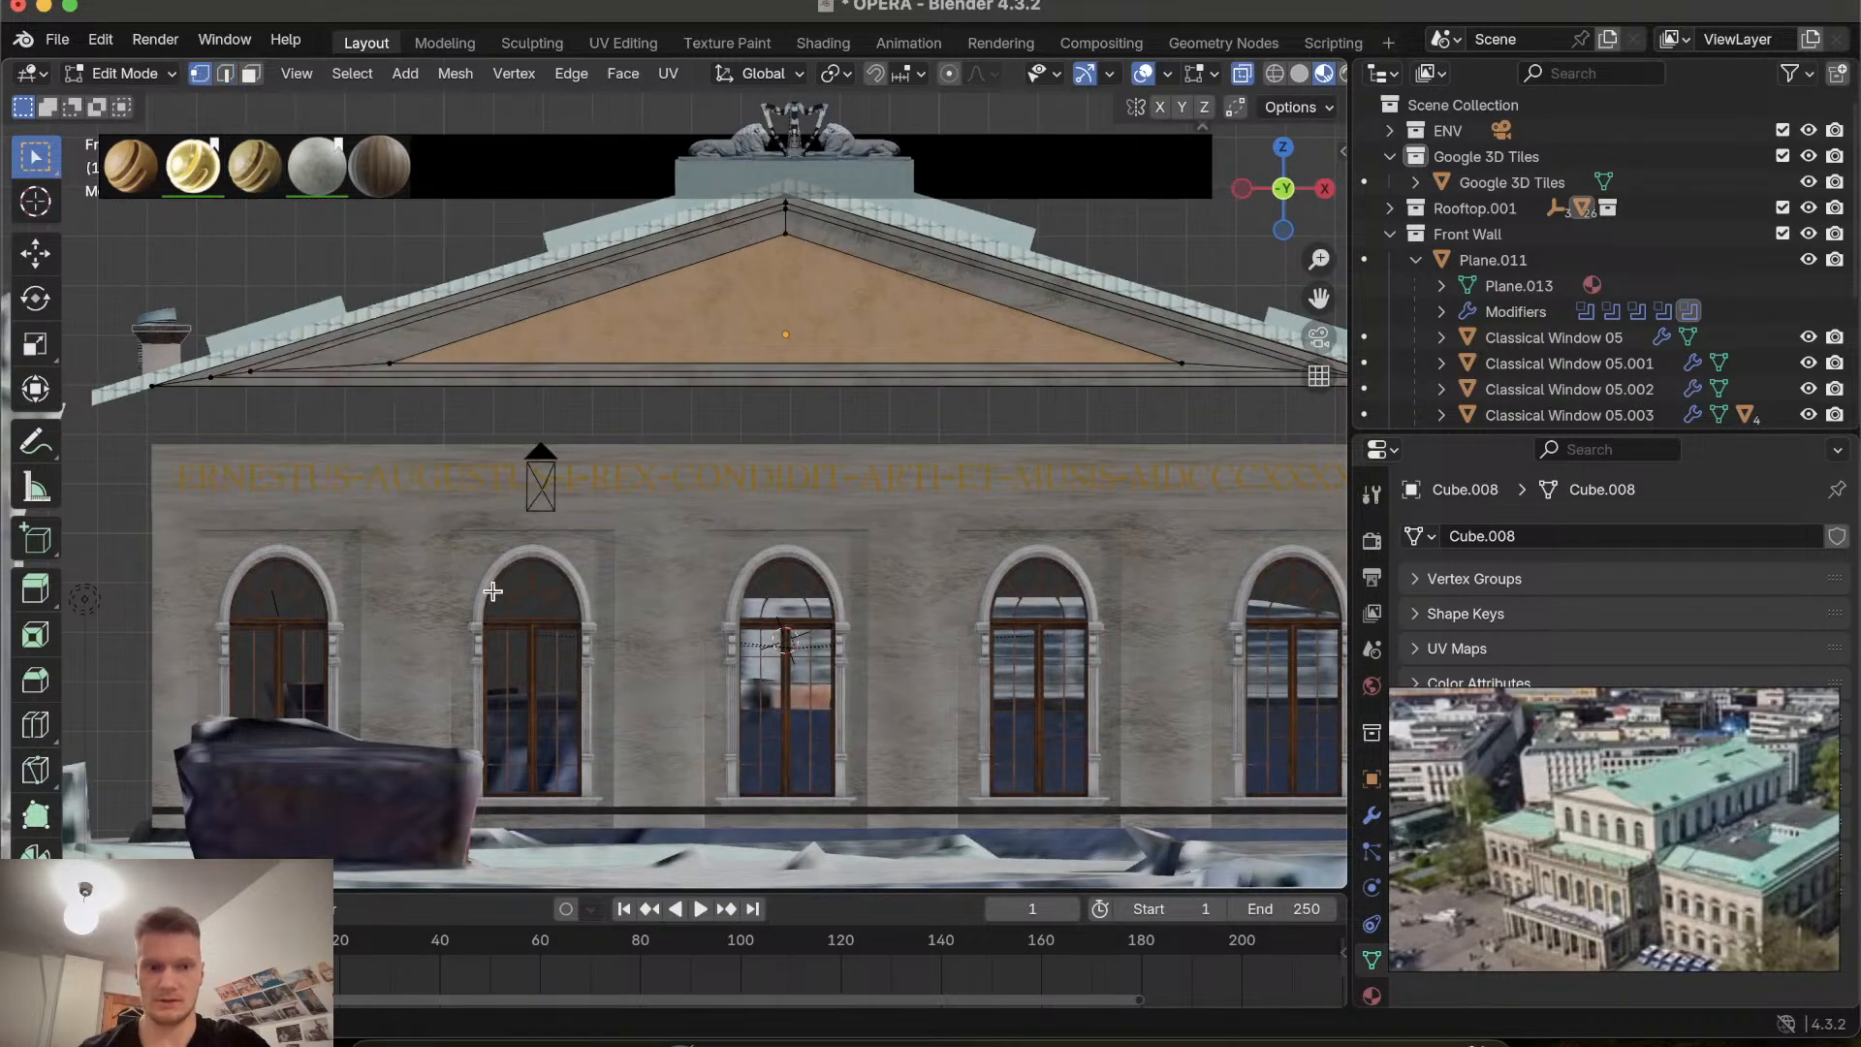
shift+scroll(465, 459, right, 4)
ctrl+scroll(465, 458, down, 2)
ctrl+scroll(464, 458, up, 2)
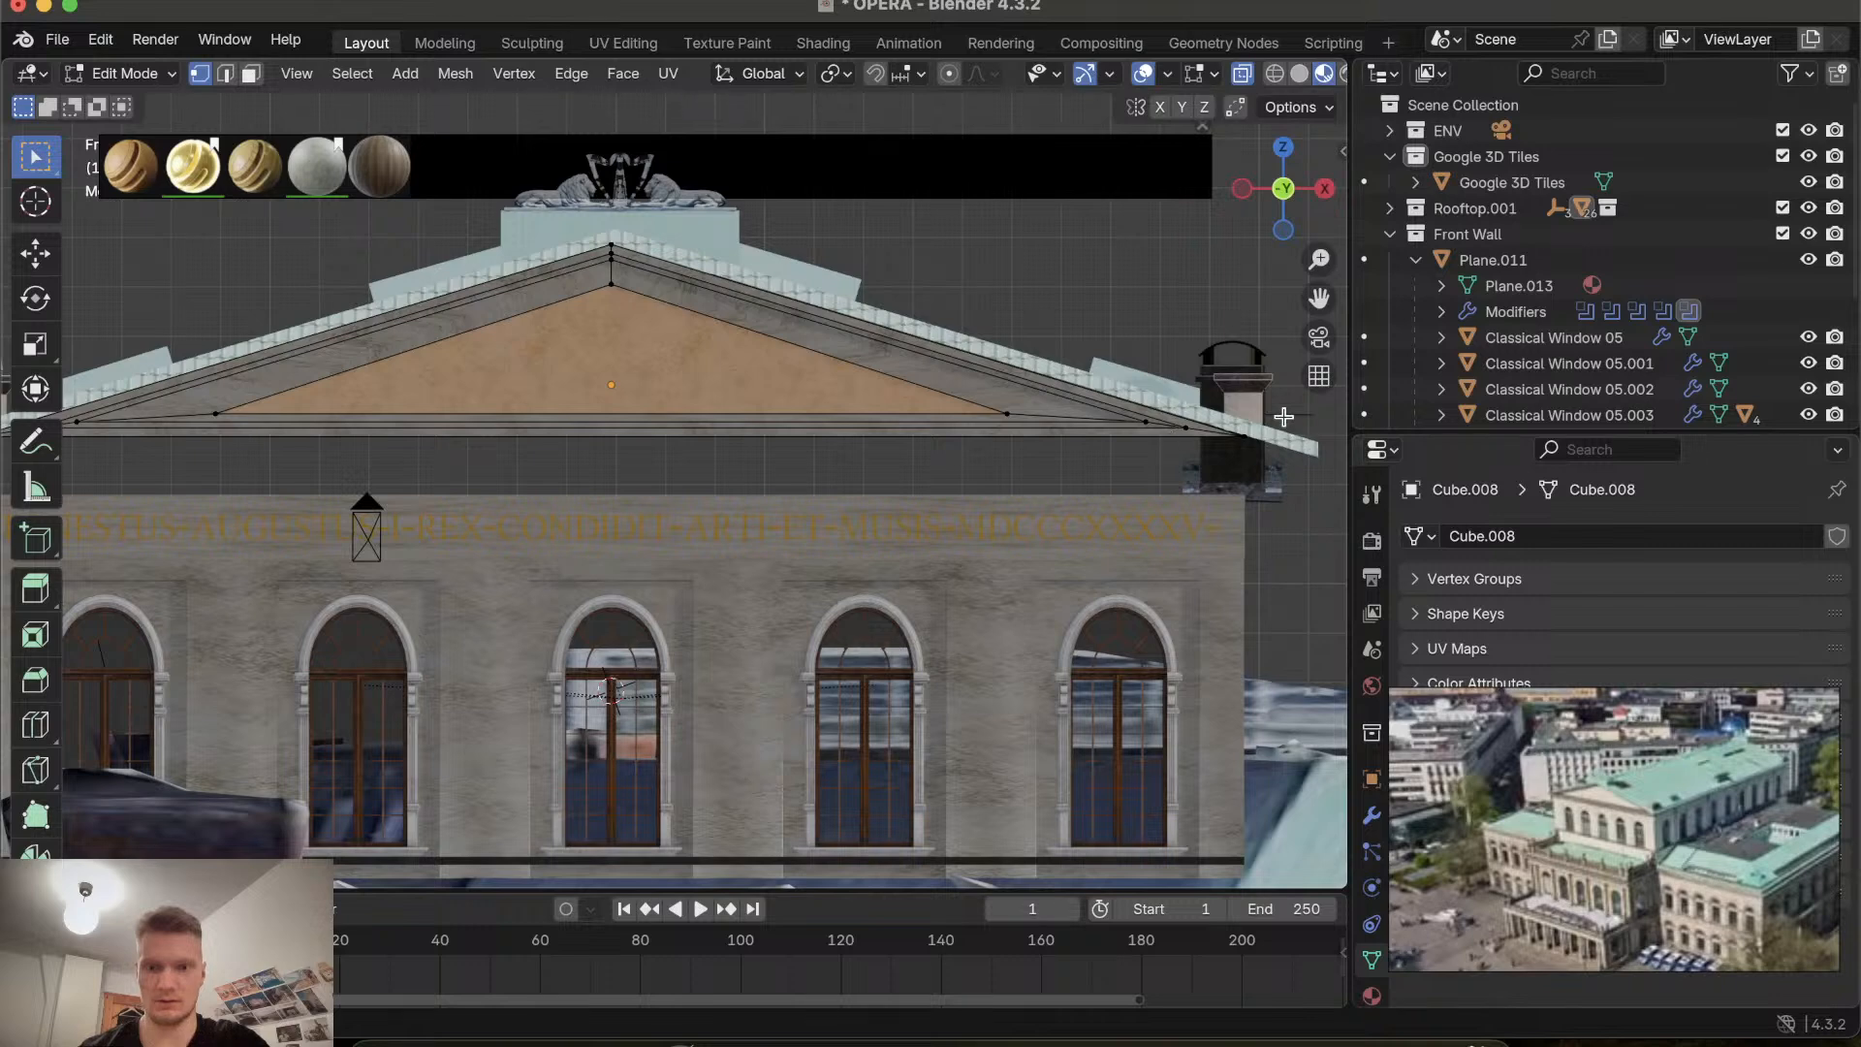
drag(586, 458, 24, 501)
shift+scroll(389, 539, left, 5)
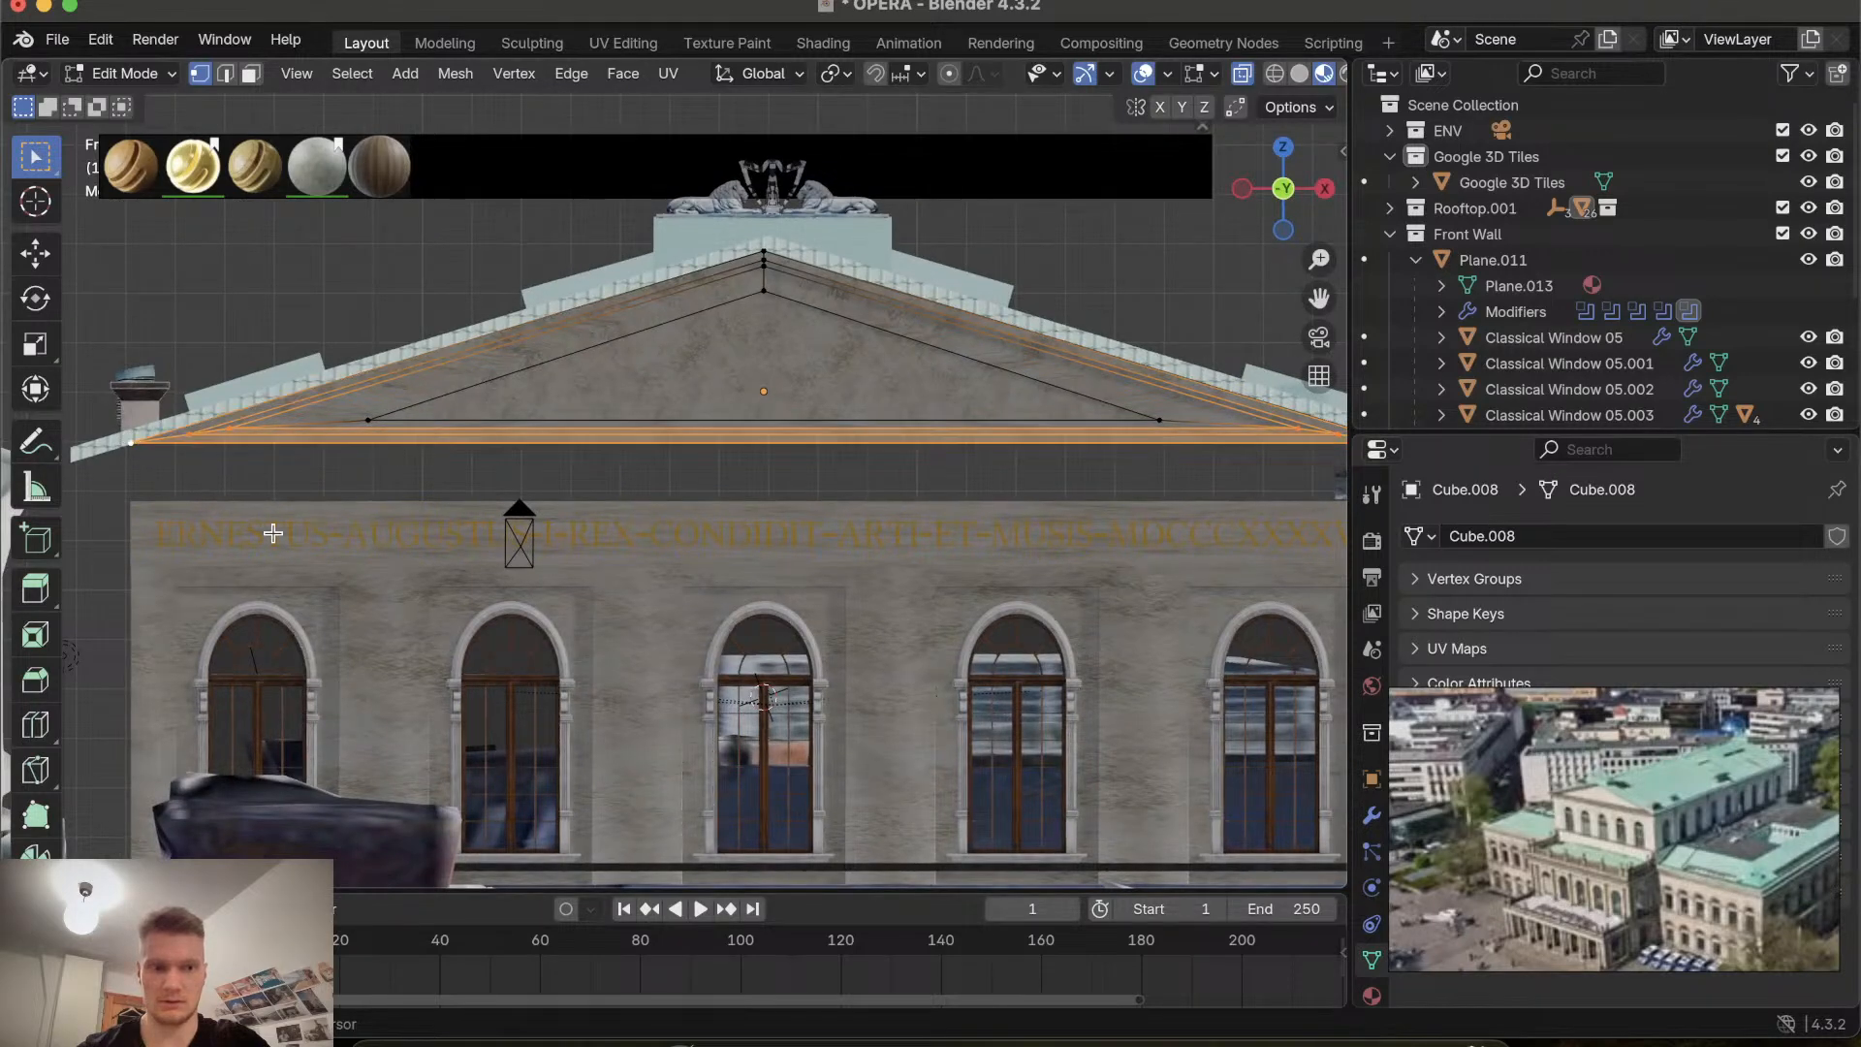
shift+scroll(426, 516, right, 3)
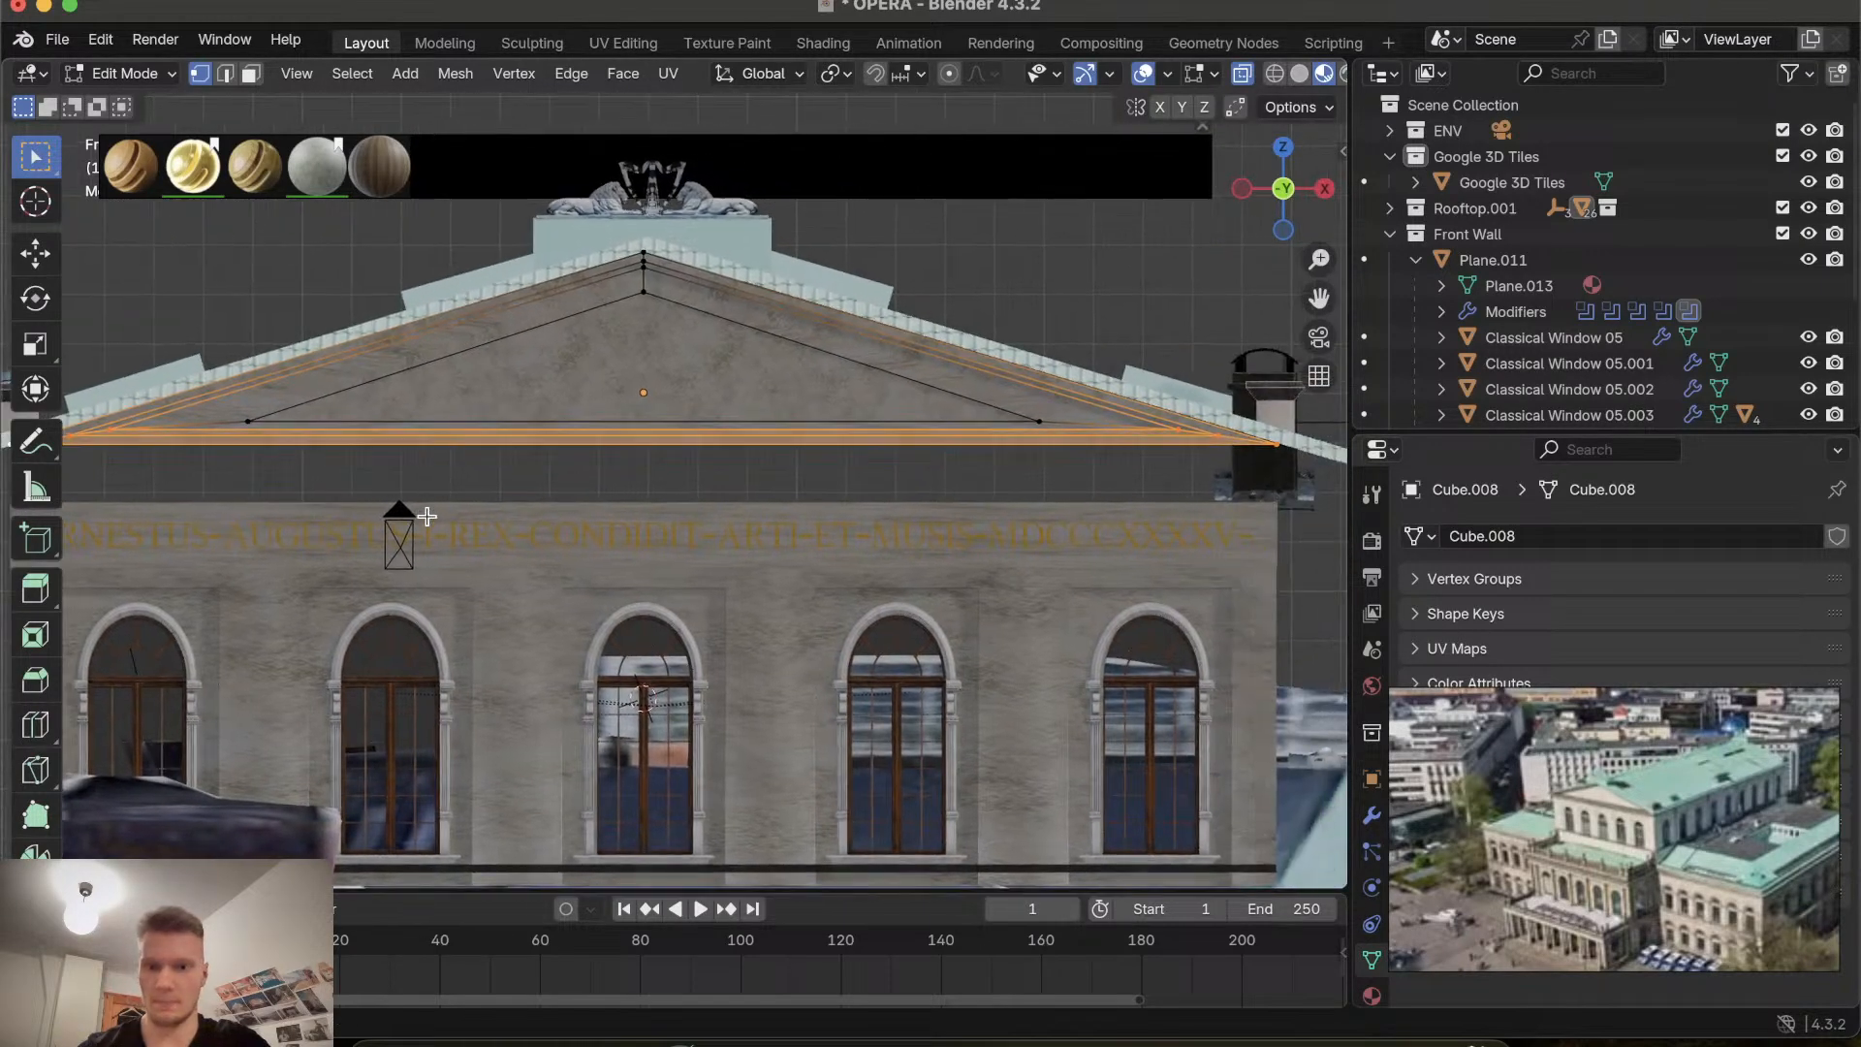
scroll(427, 515, down, 5)
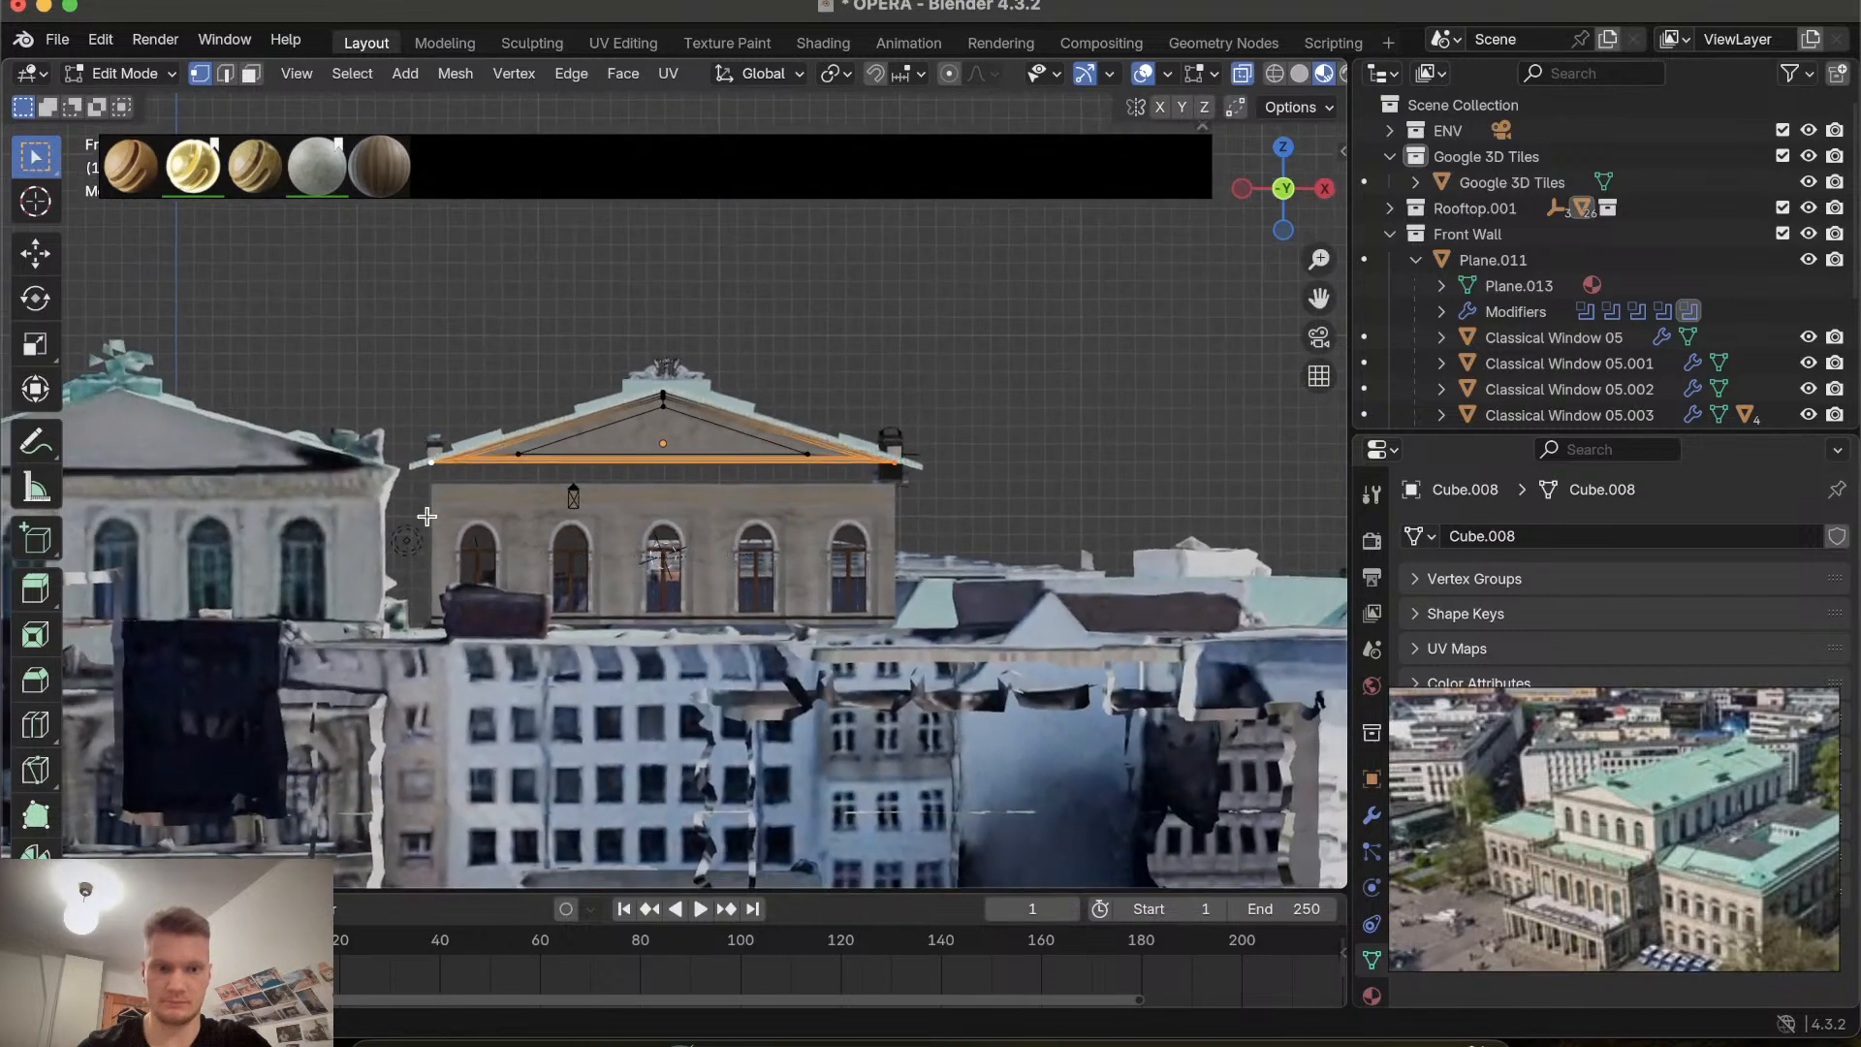
key(g)
key(z)
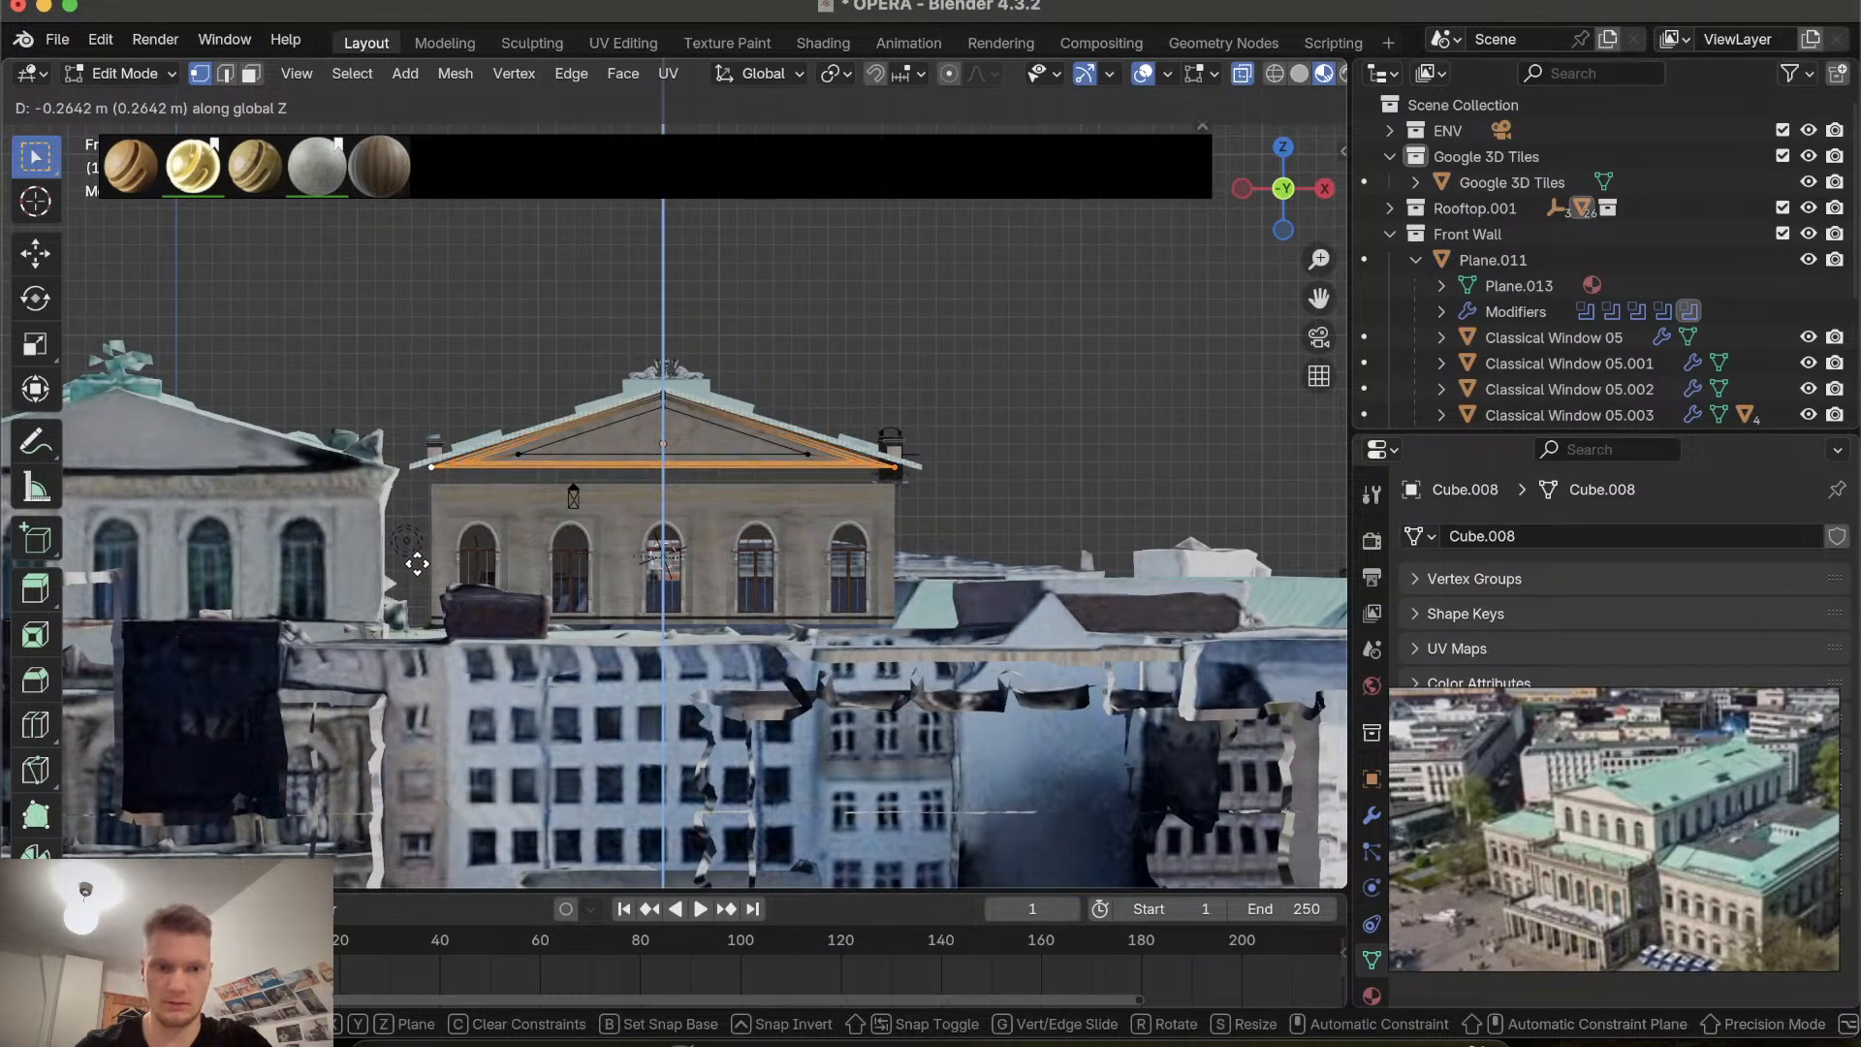
click(417, 563)
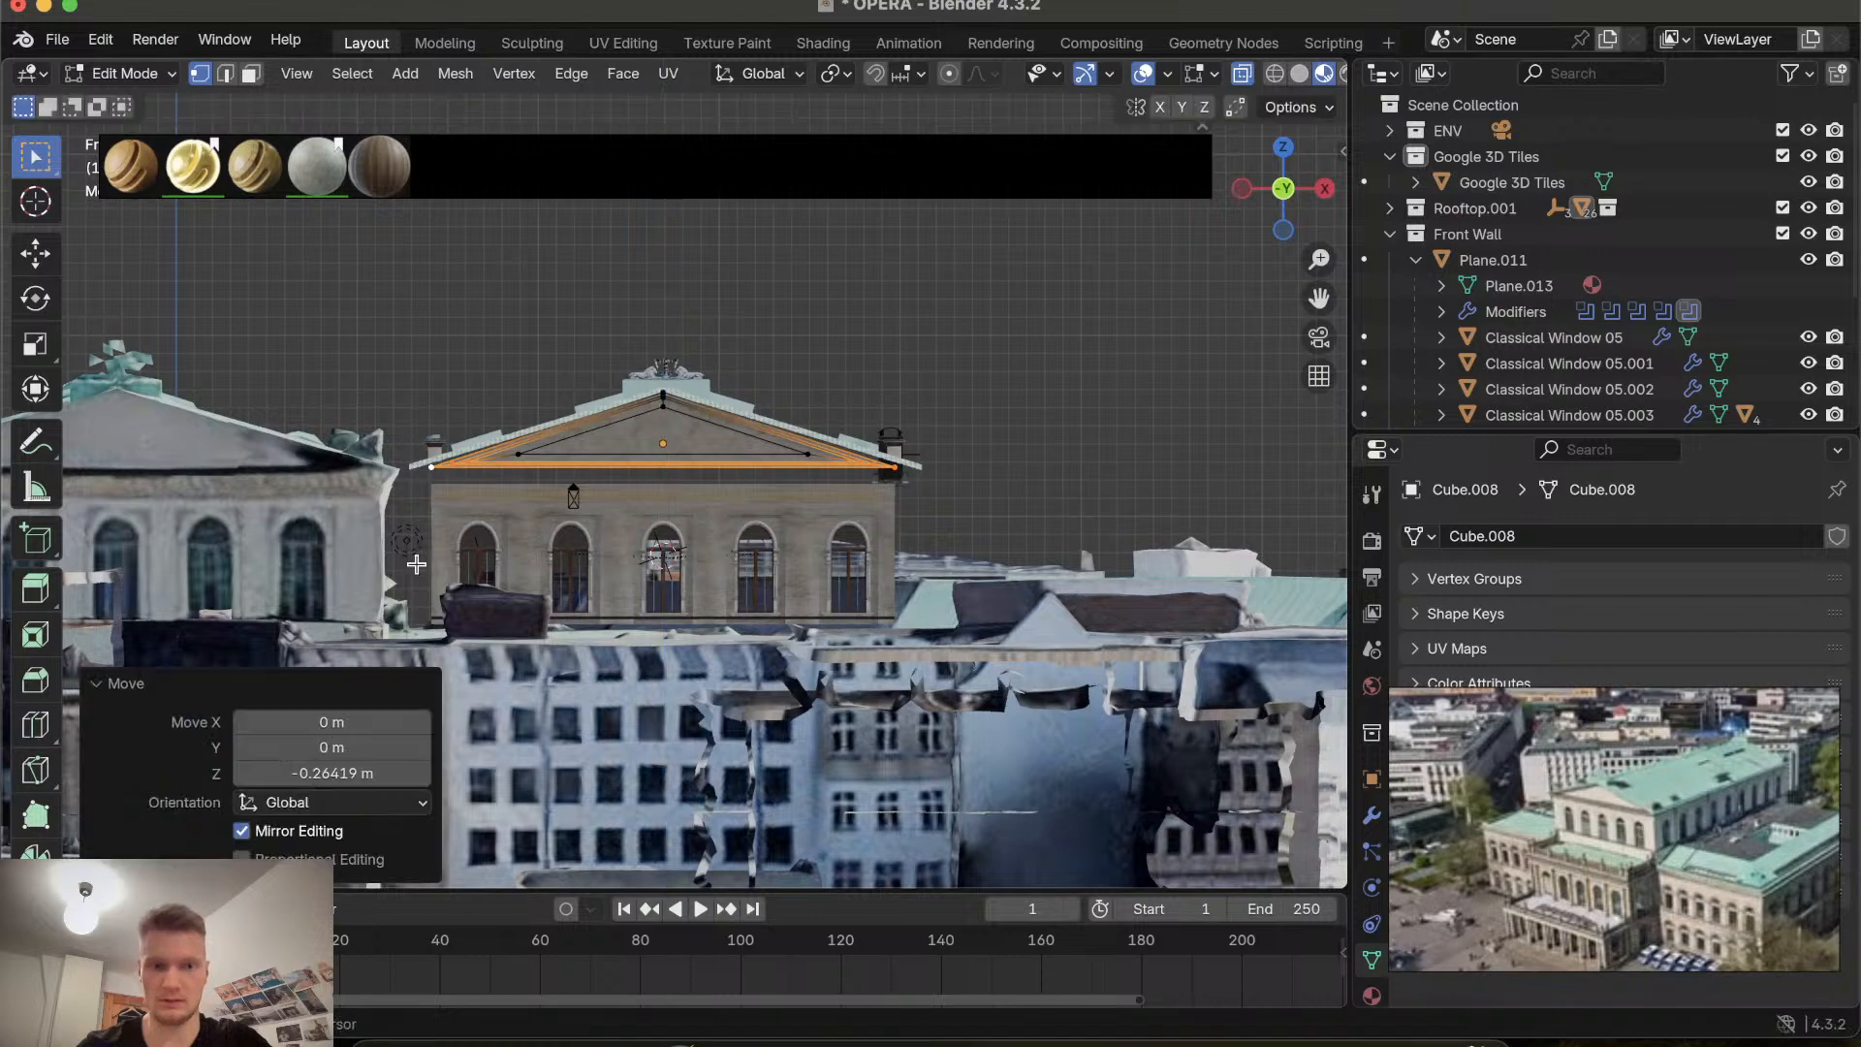
Select the recessed triangle's bottom edge and move it down 0.12241 m along Z.
ctrl+scroll(710, 467, up, 7)
ctrl+scroll(711, 467, down, 2)
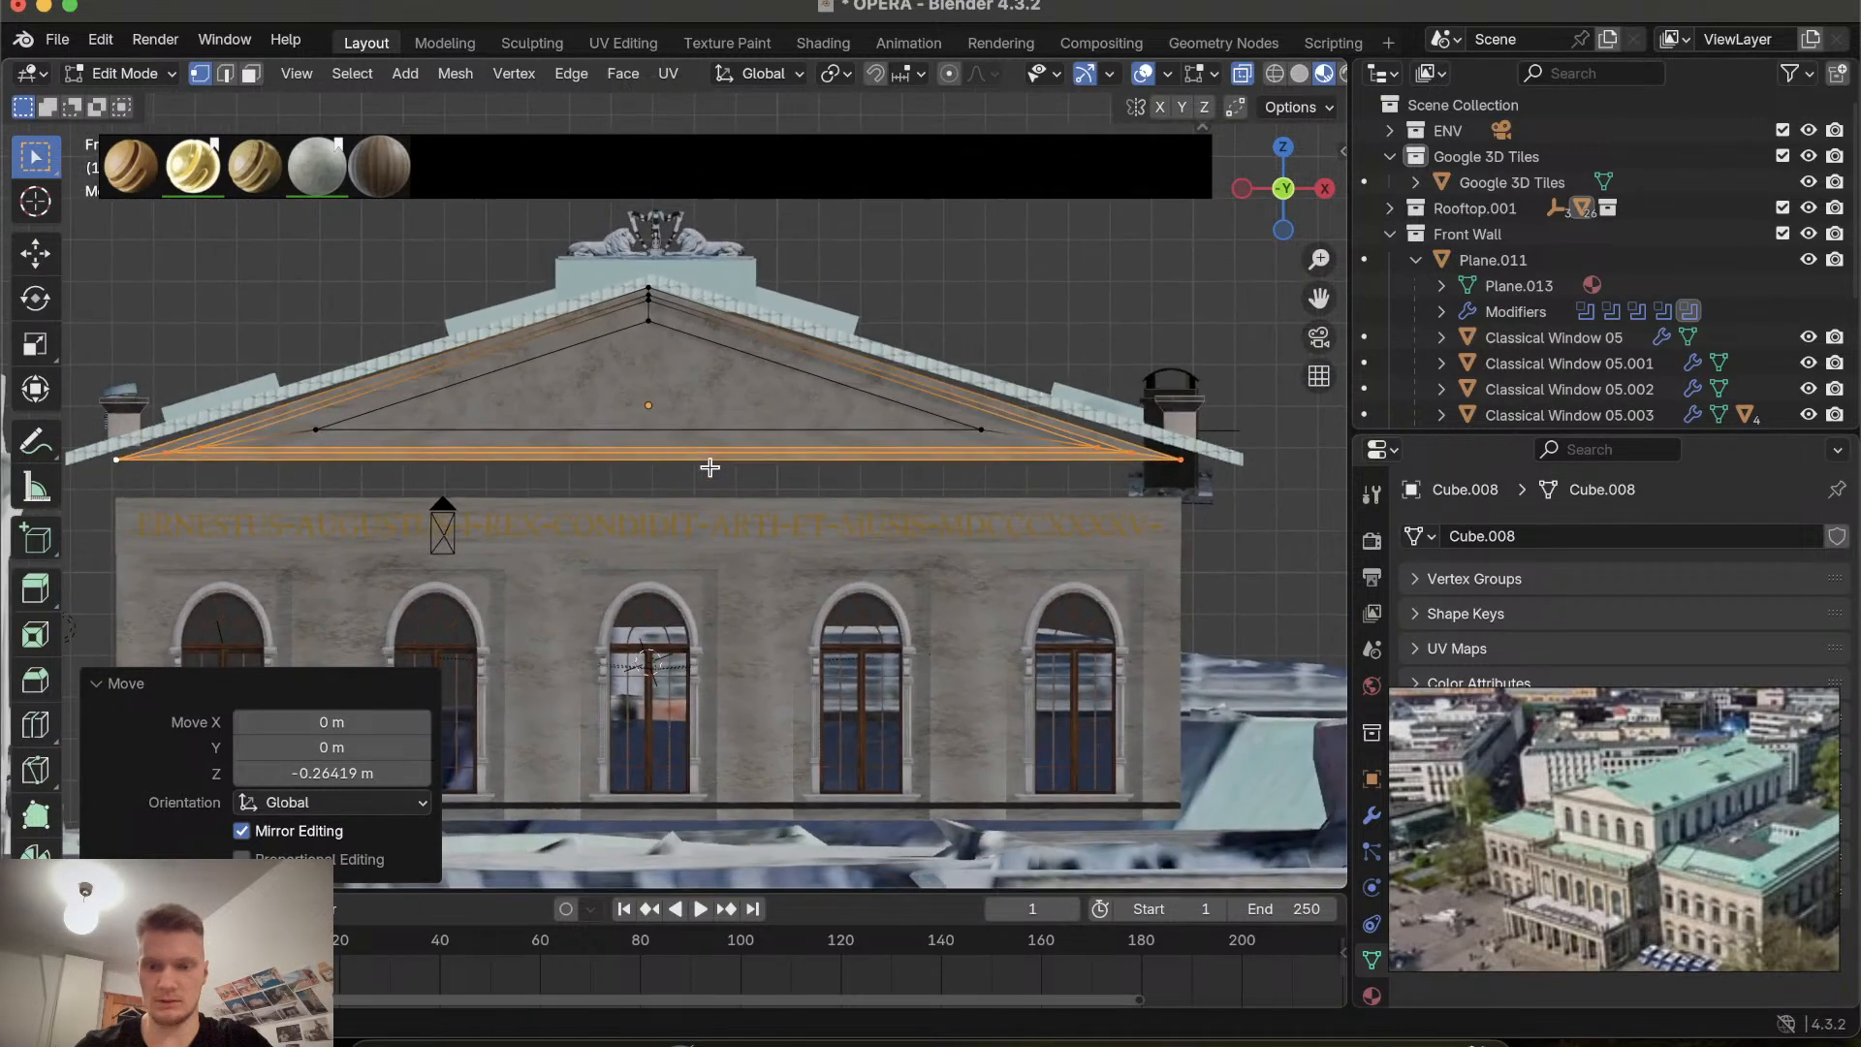
scroll(710, 467, right, 5)
scroll(711, 467, right, 5)
scroll(711, 467, left, 7)
scroll(710, 468, up, 5)
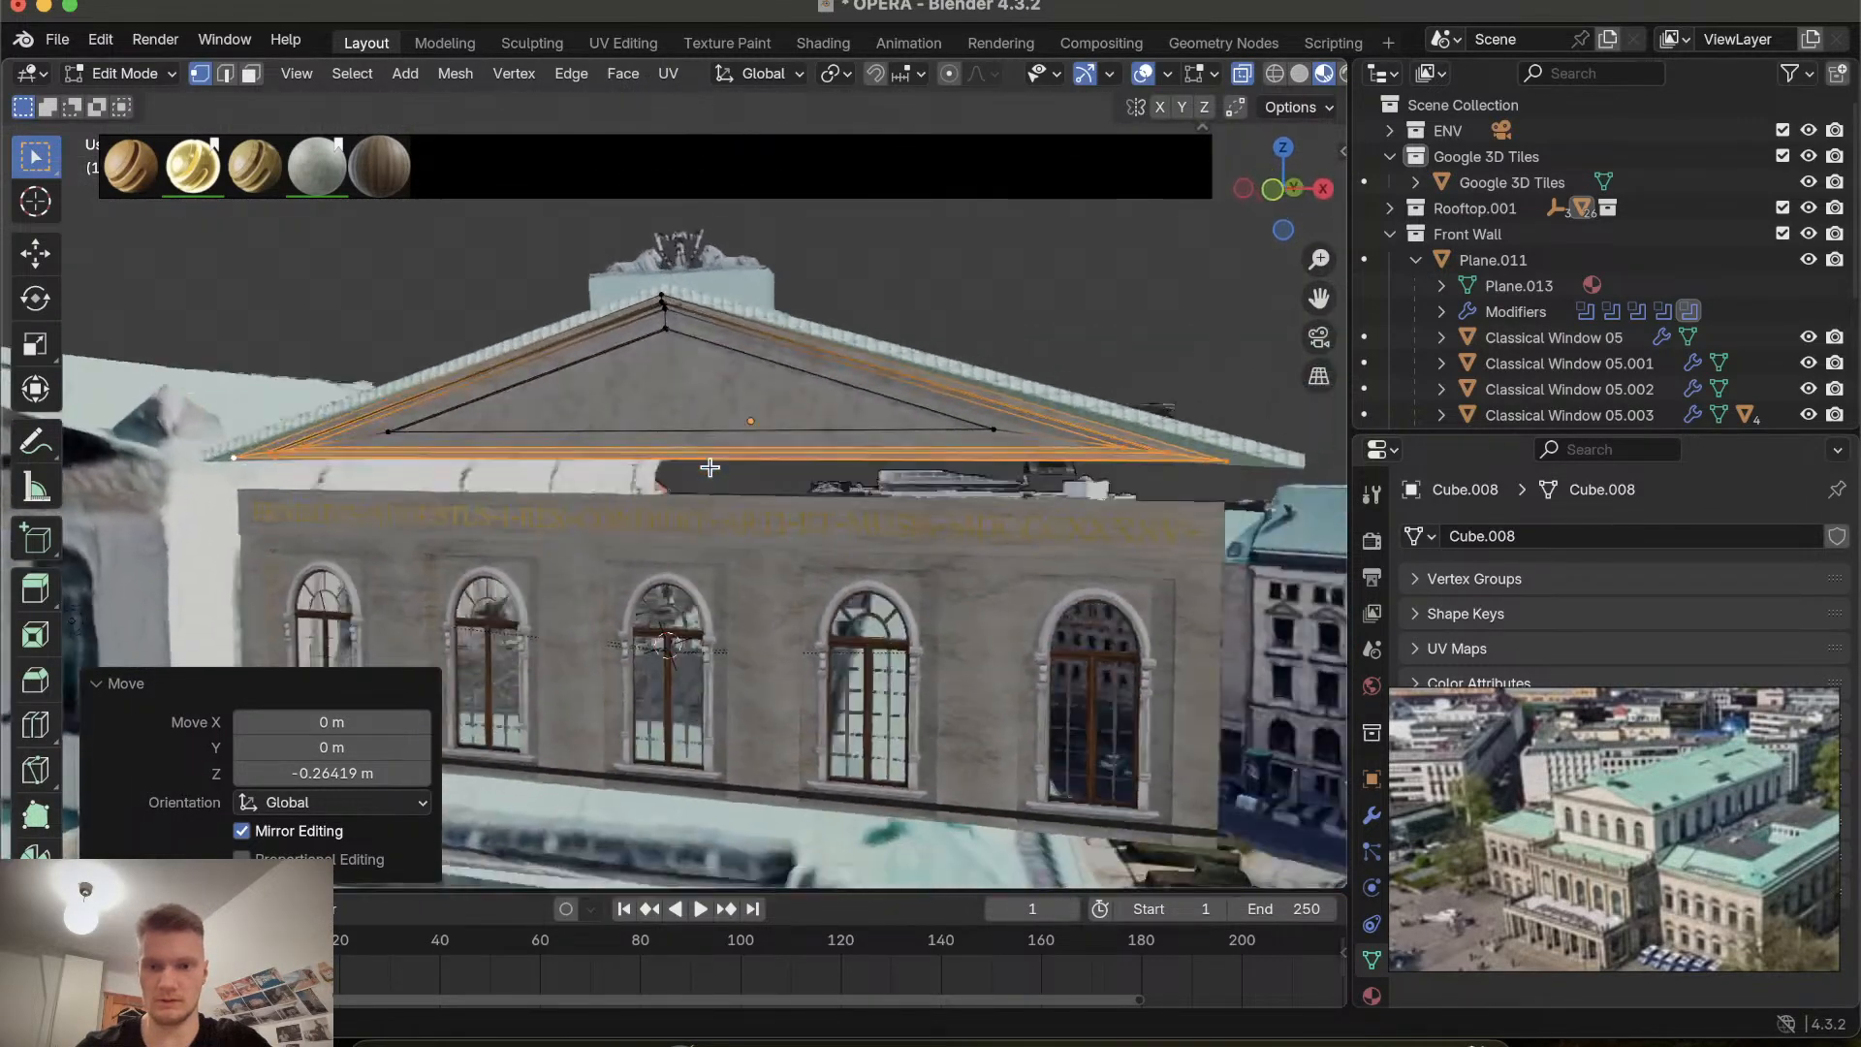
click(865, 233)
scroll(830, 406, down, 4)
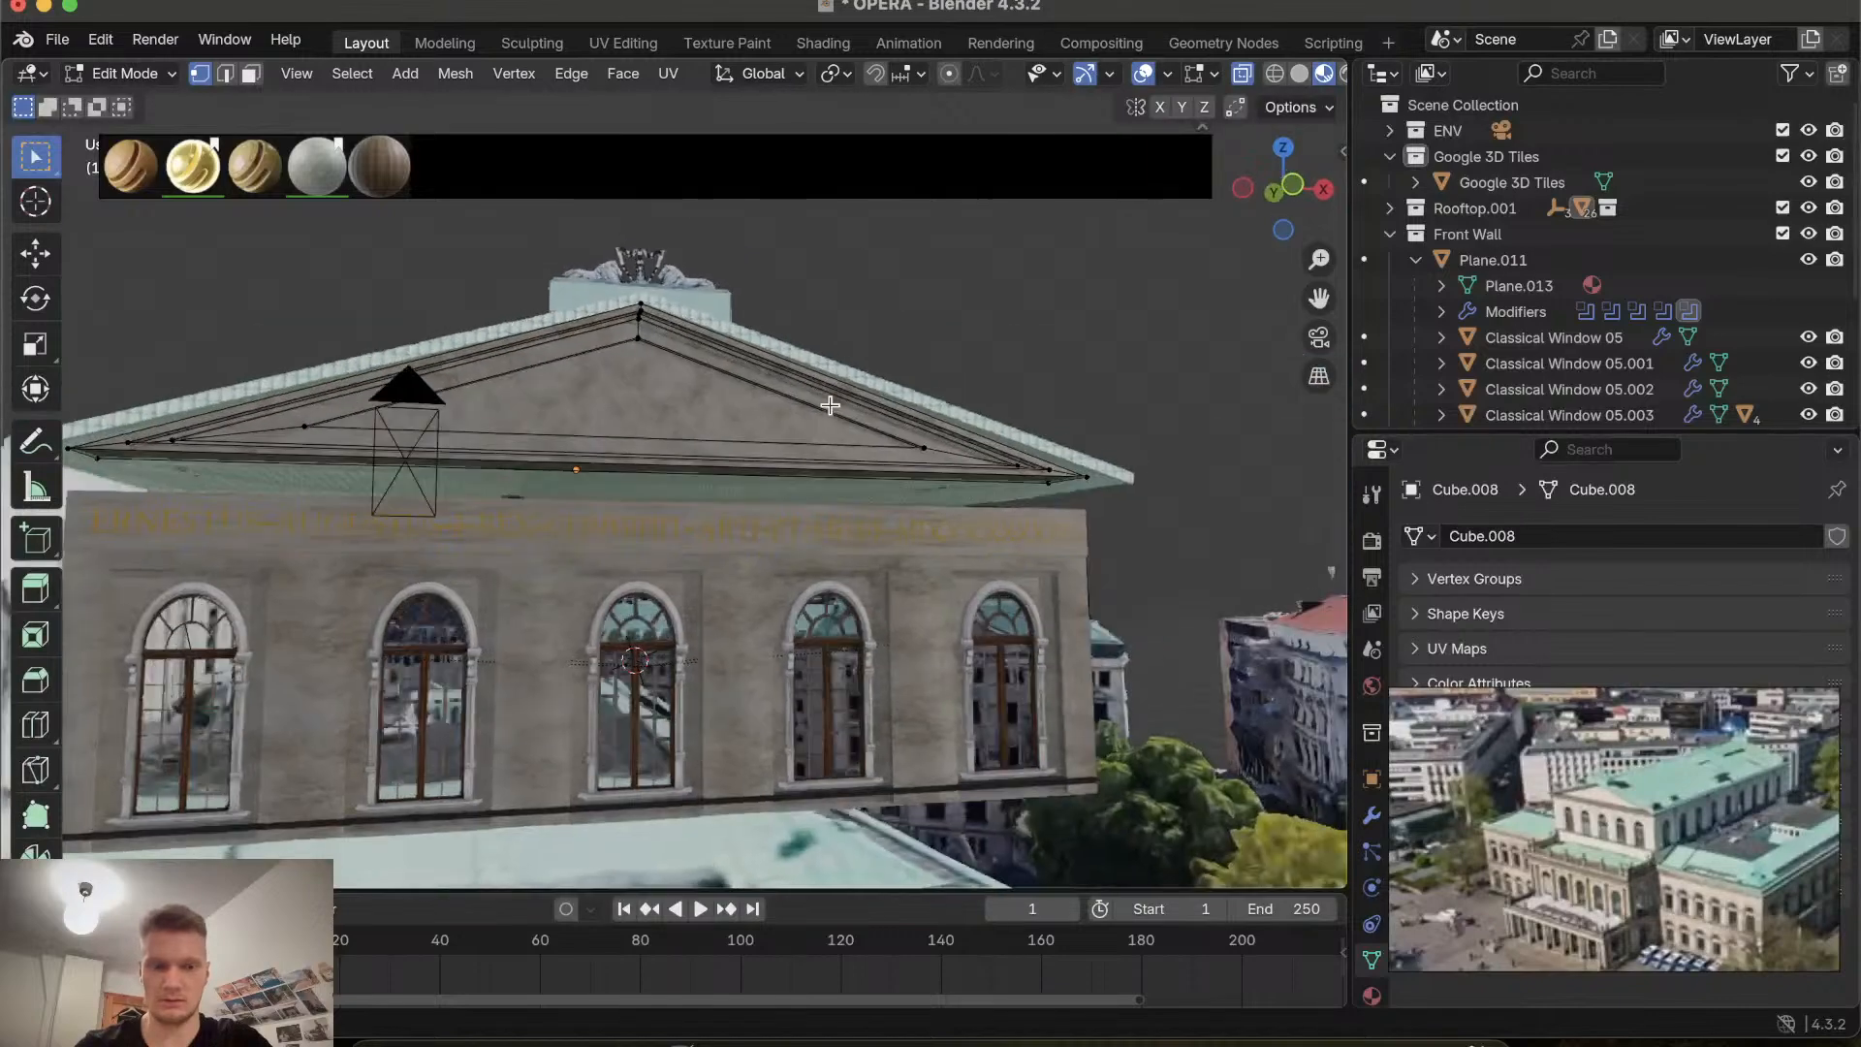
scroll(831, 405, right, 6)
scroll(831, 405, right, 6)
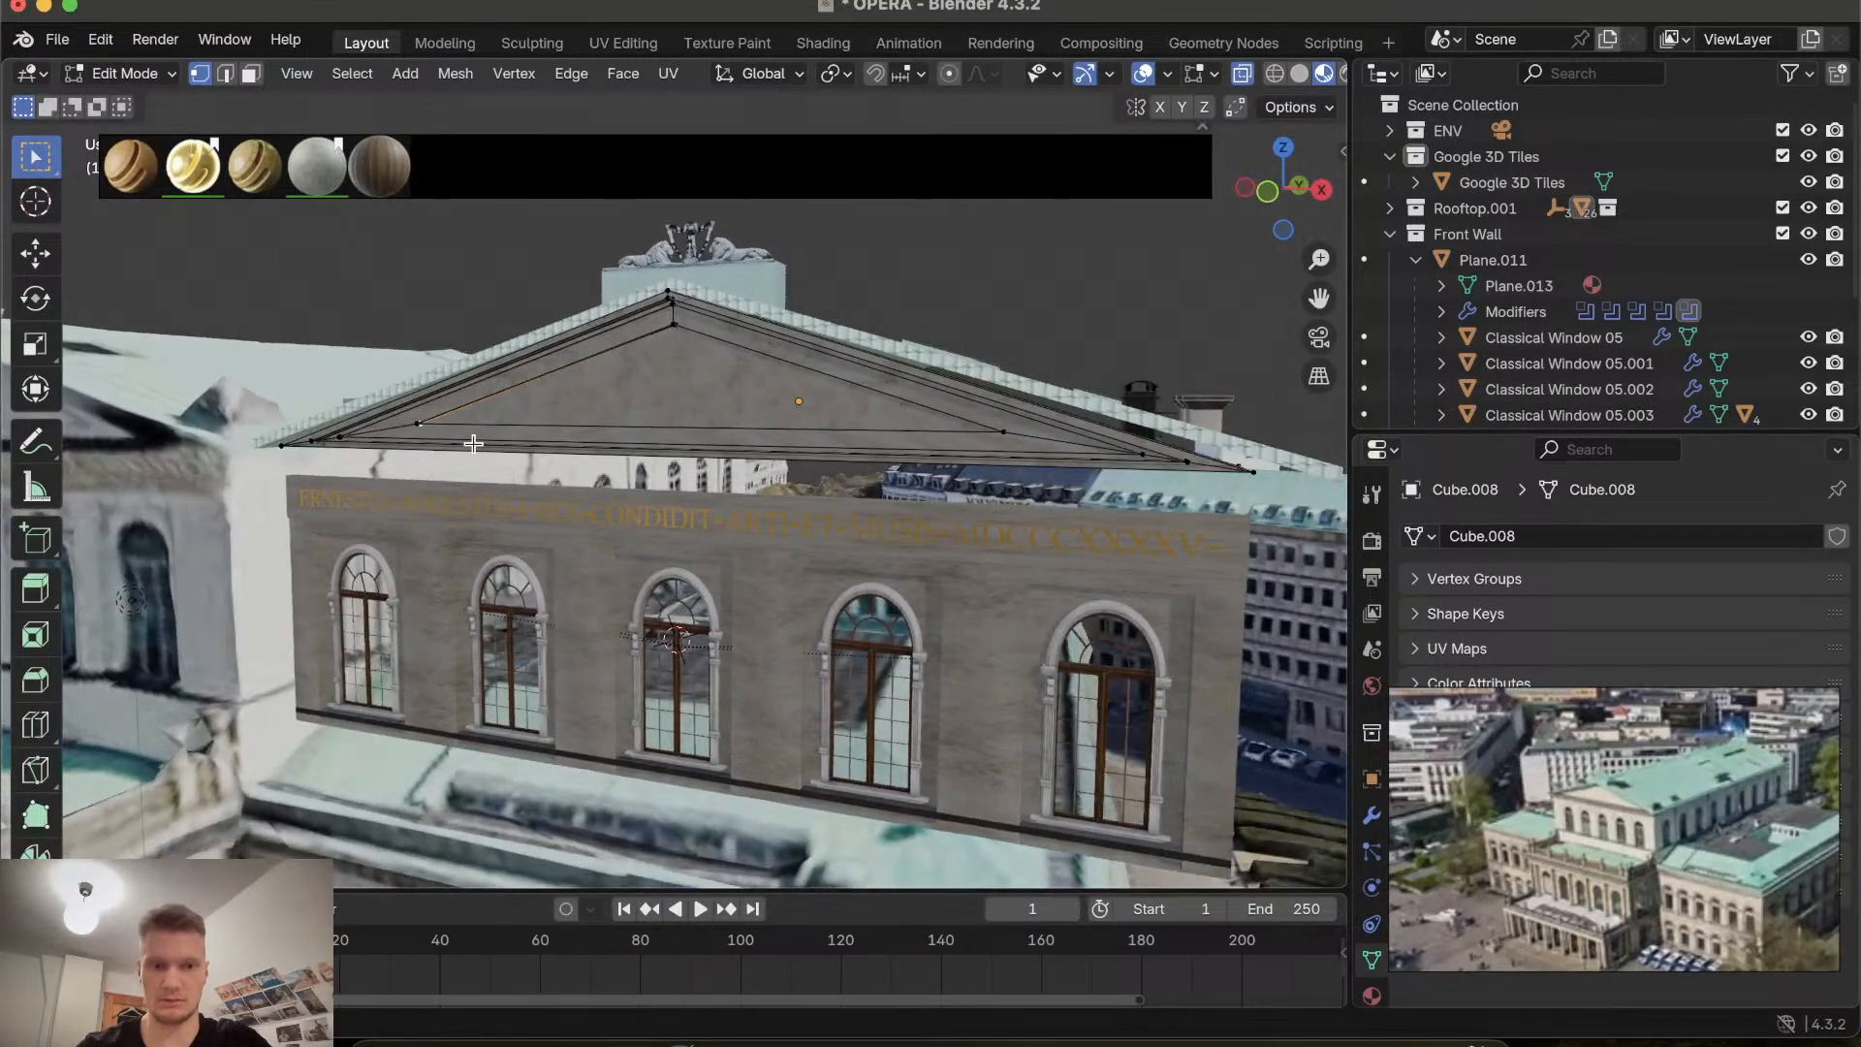
scroll(473, 443, up, 5)
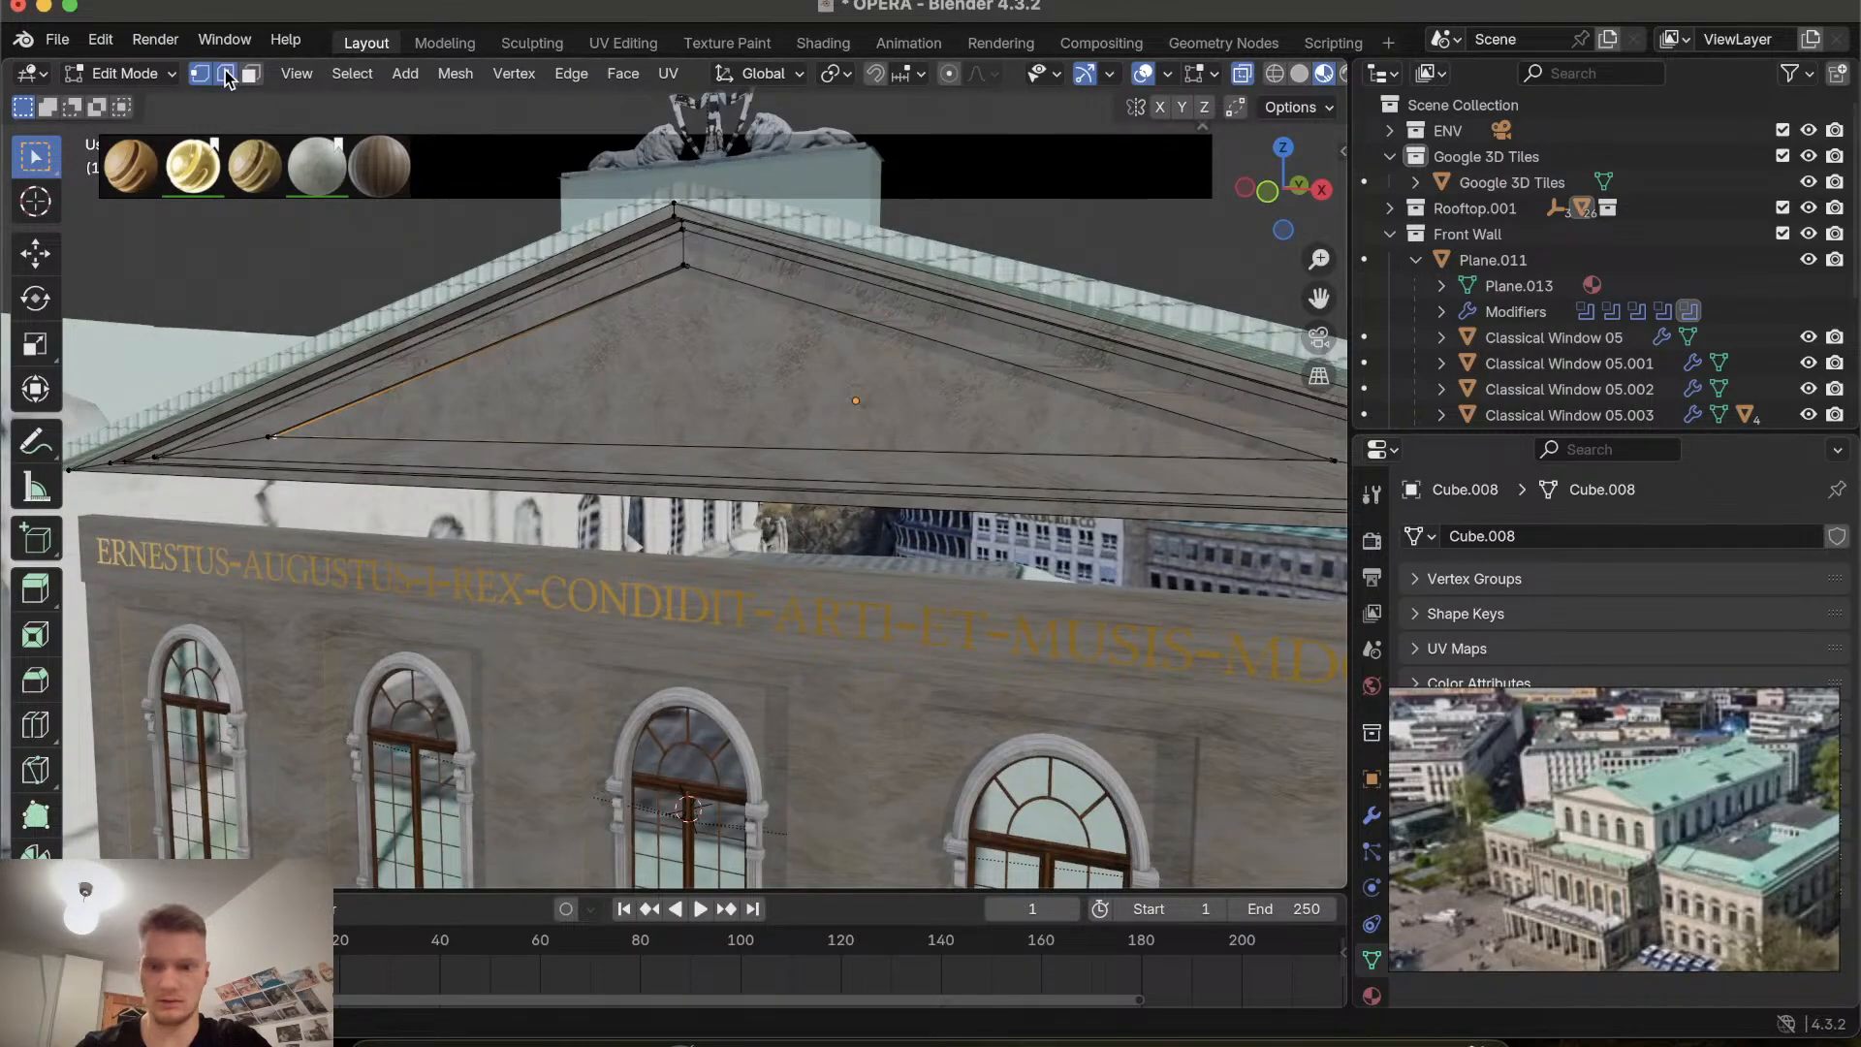
scroll(257, 323, up, 8)
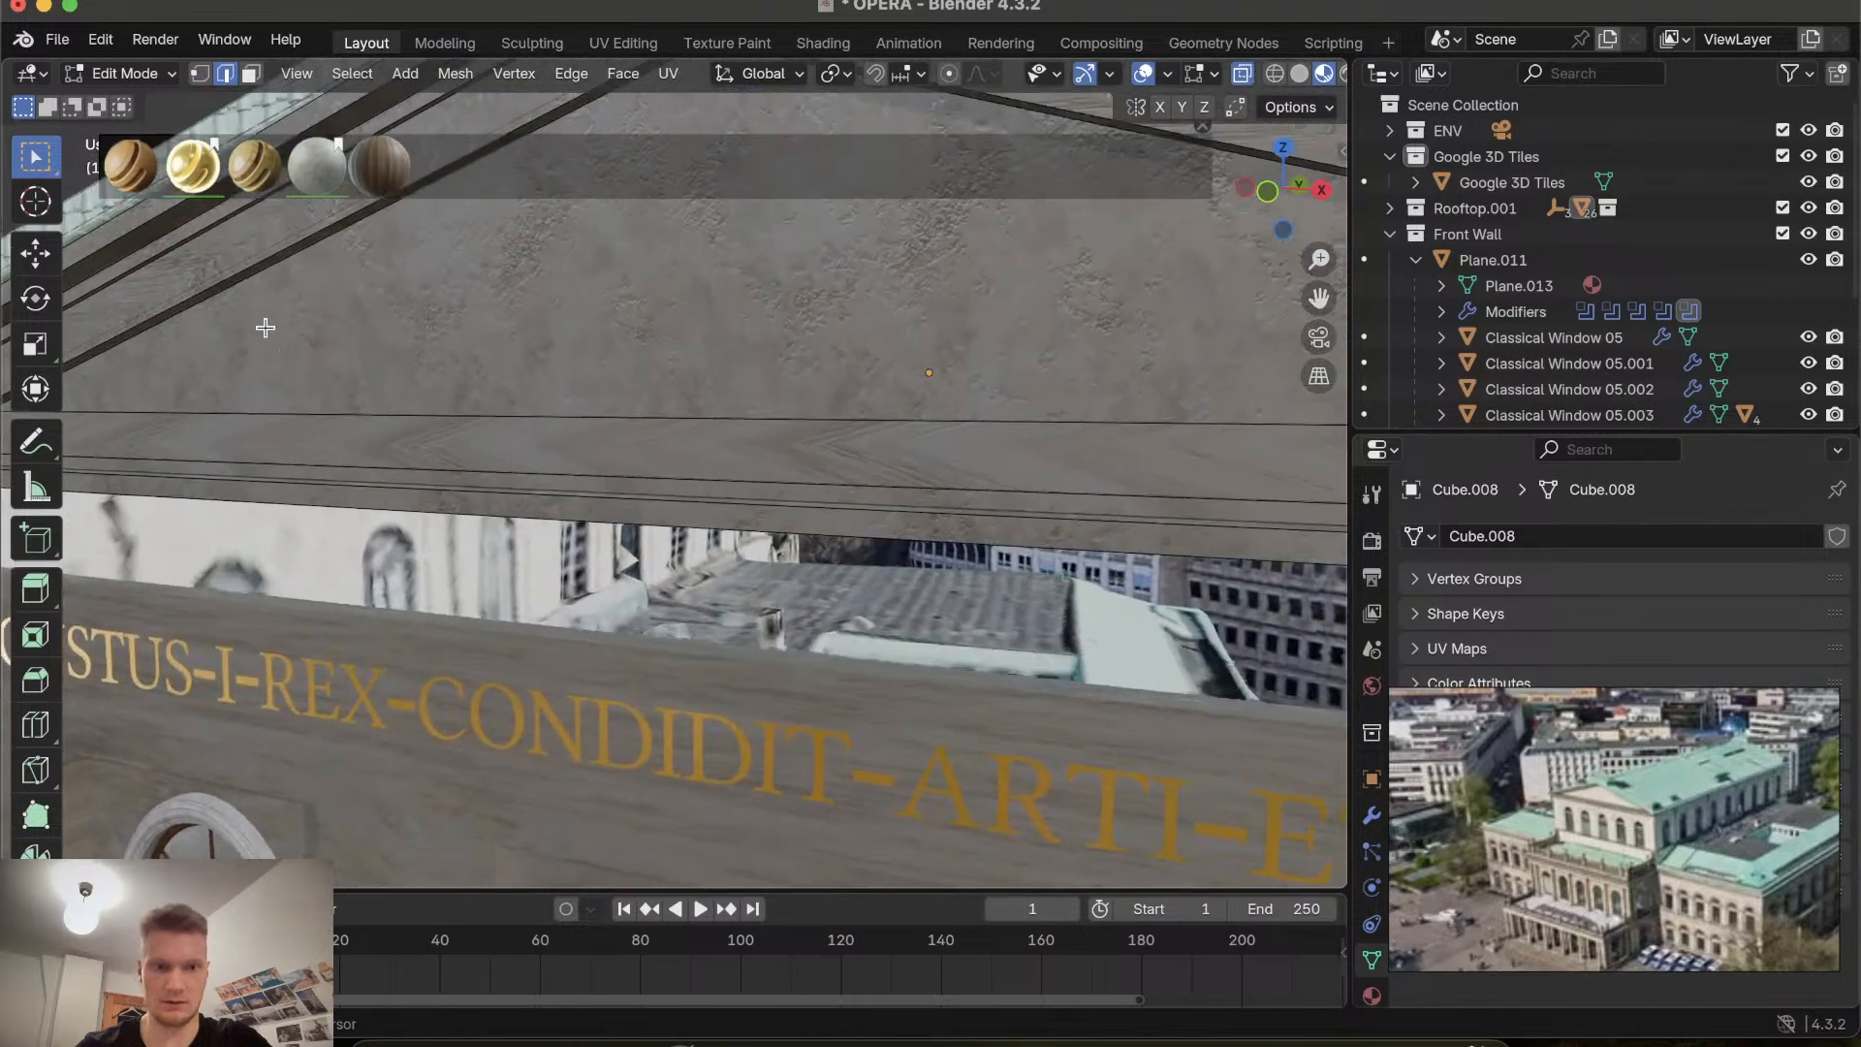
scroll(265, 327, down, 4)
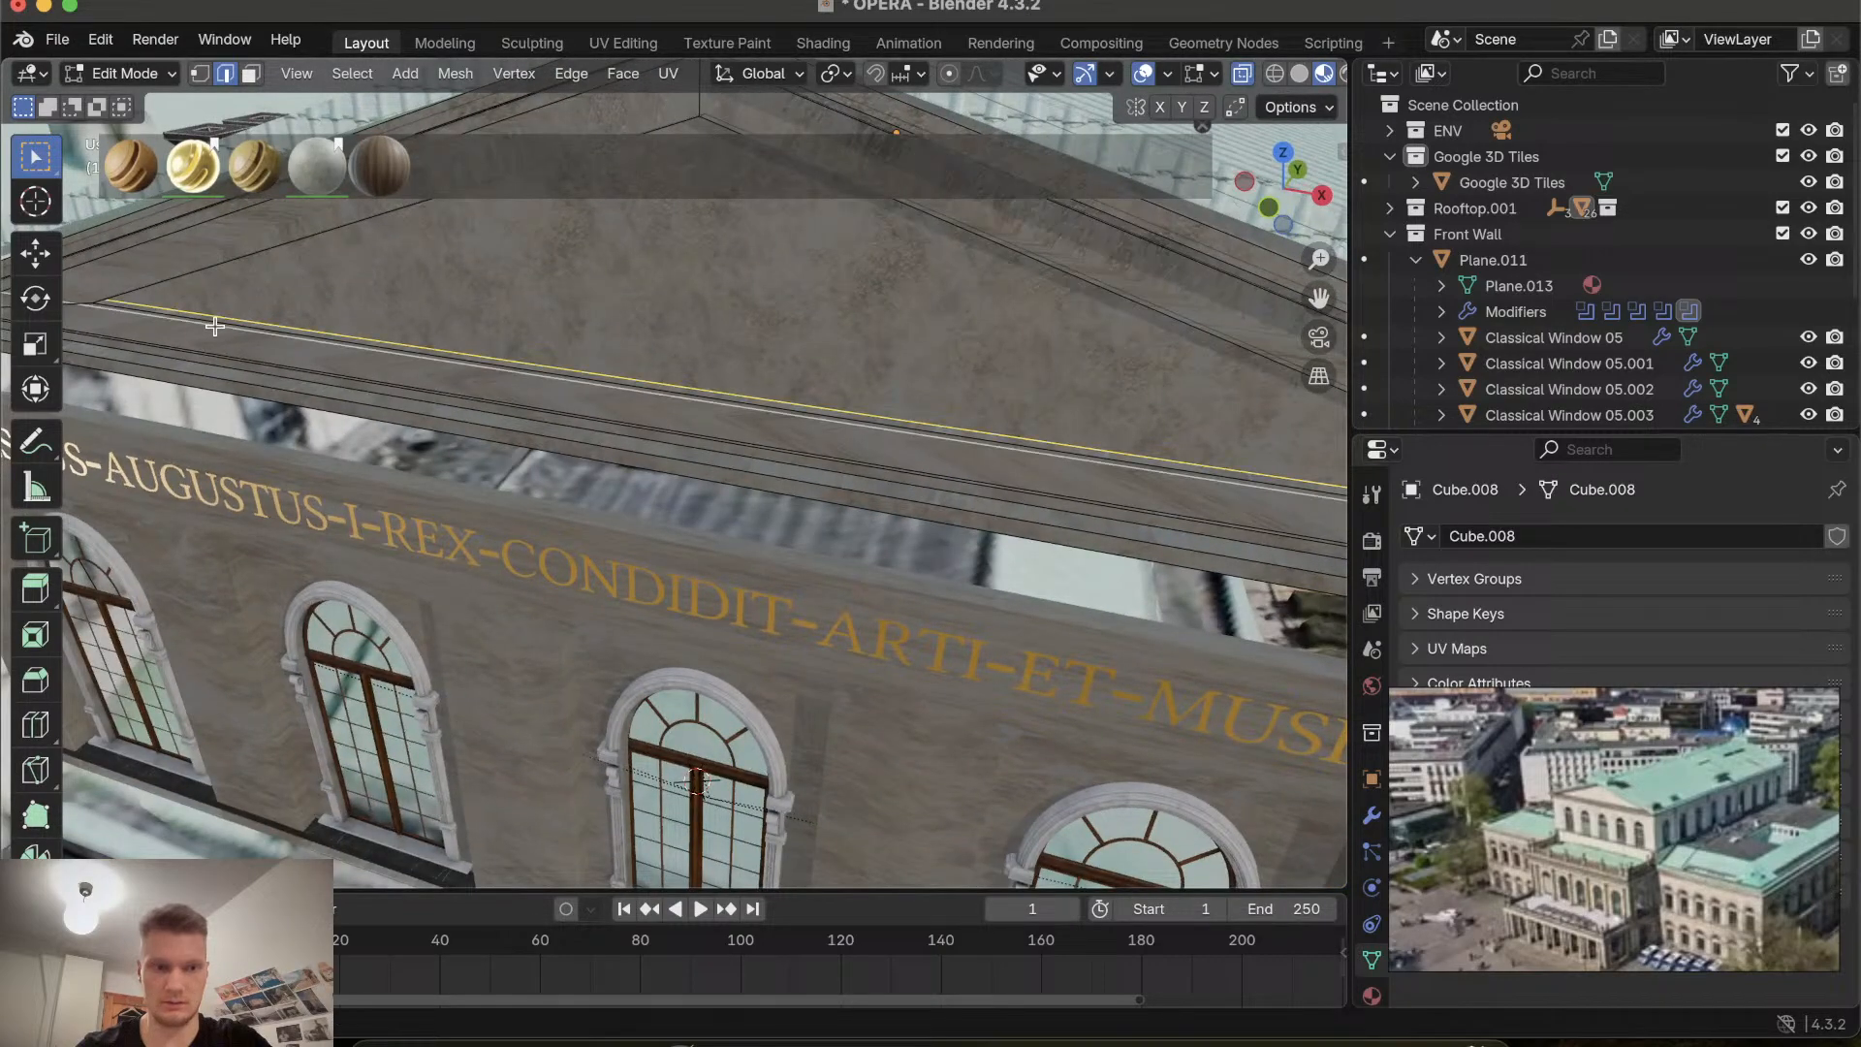
scroll(213, 319, right, 3)
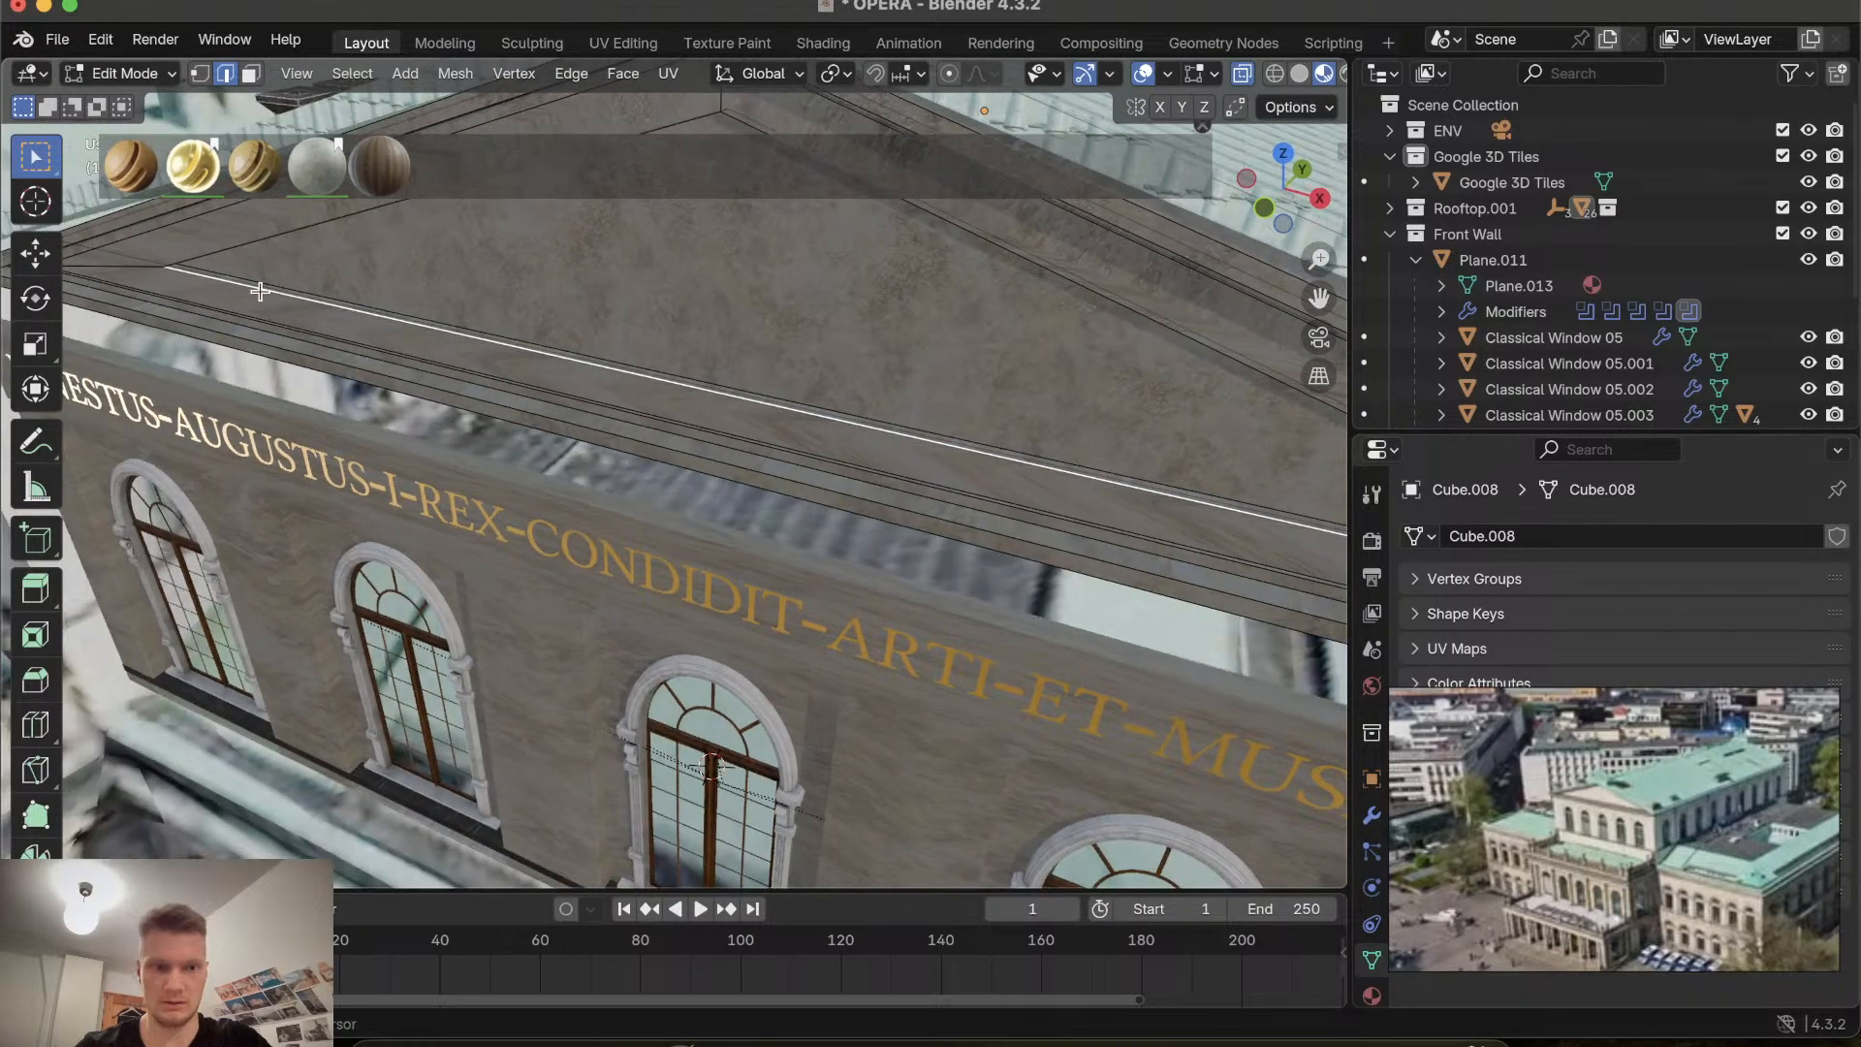
scroll(345, 308, left, 5)
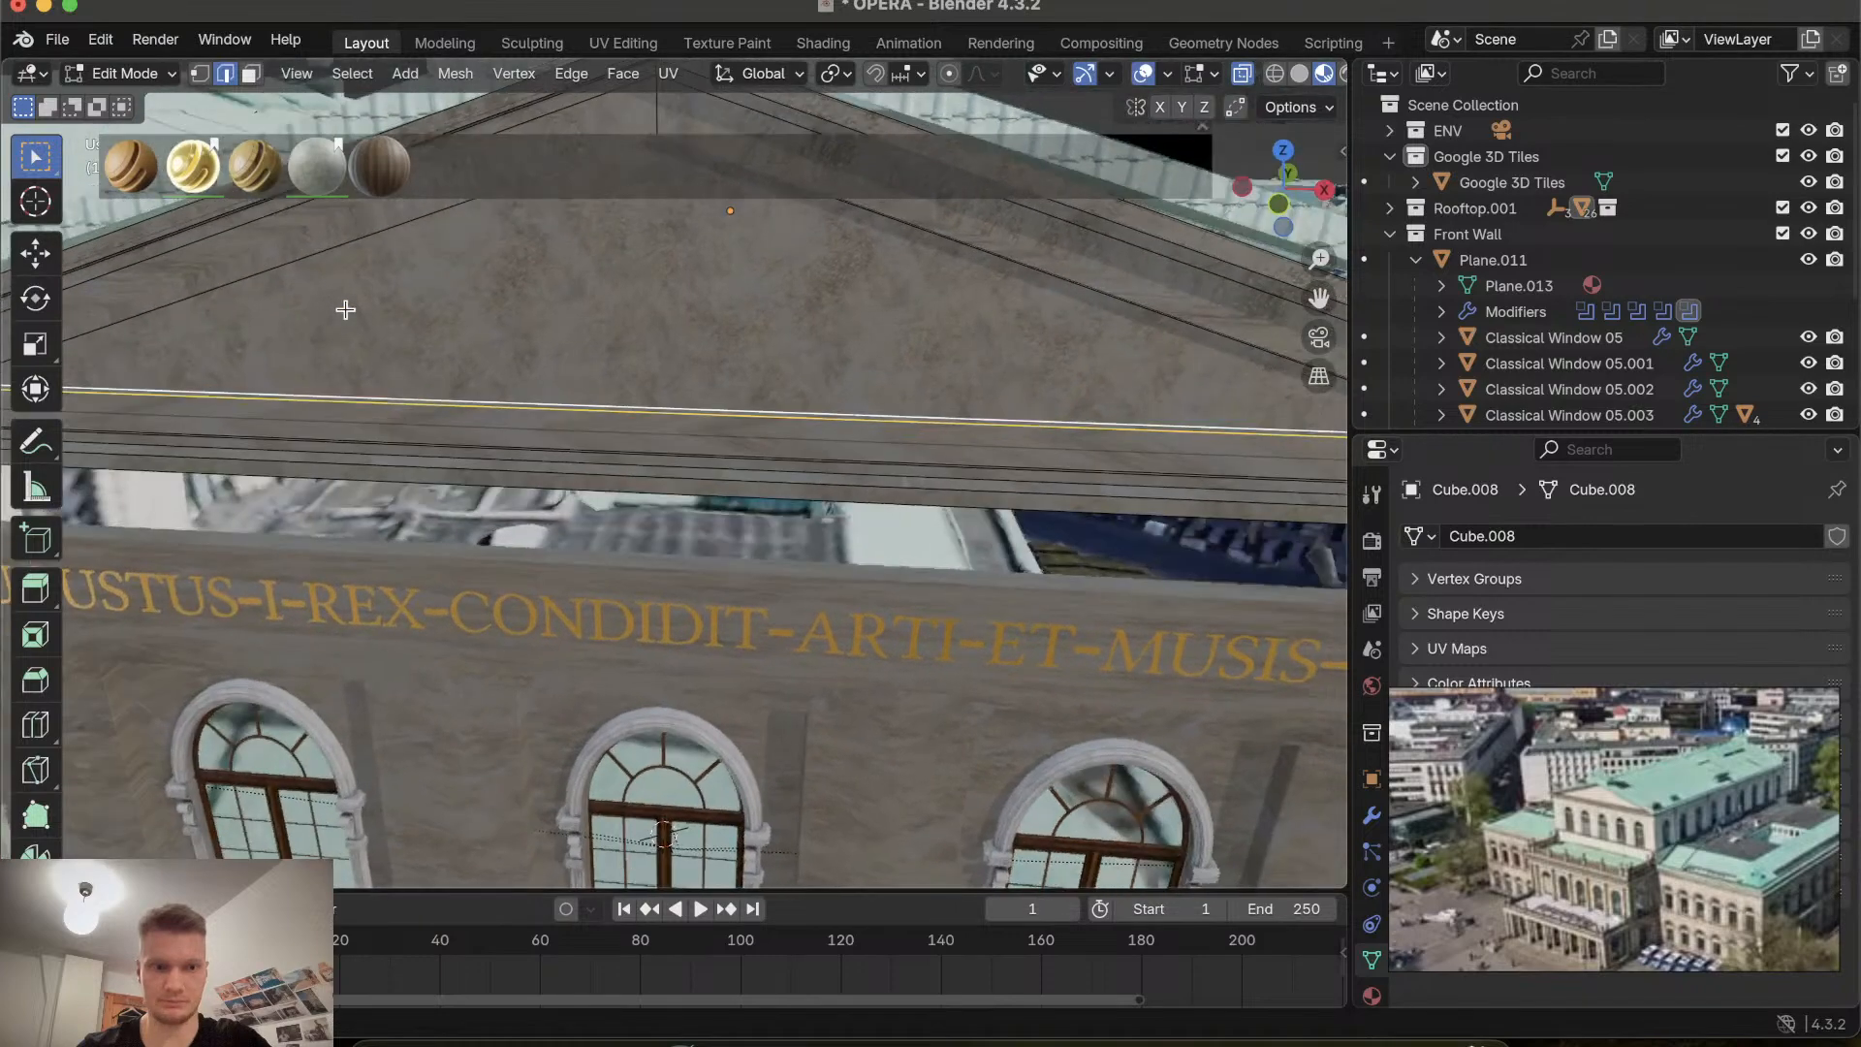
key(g)
key(z)
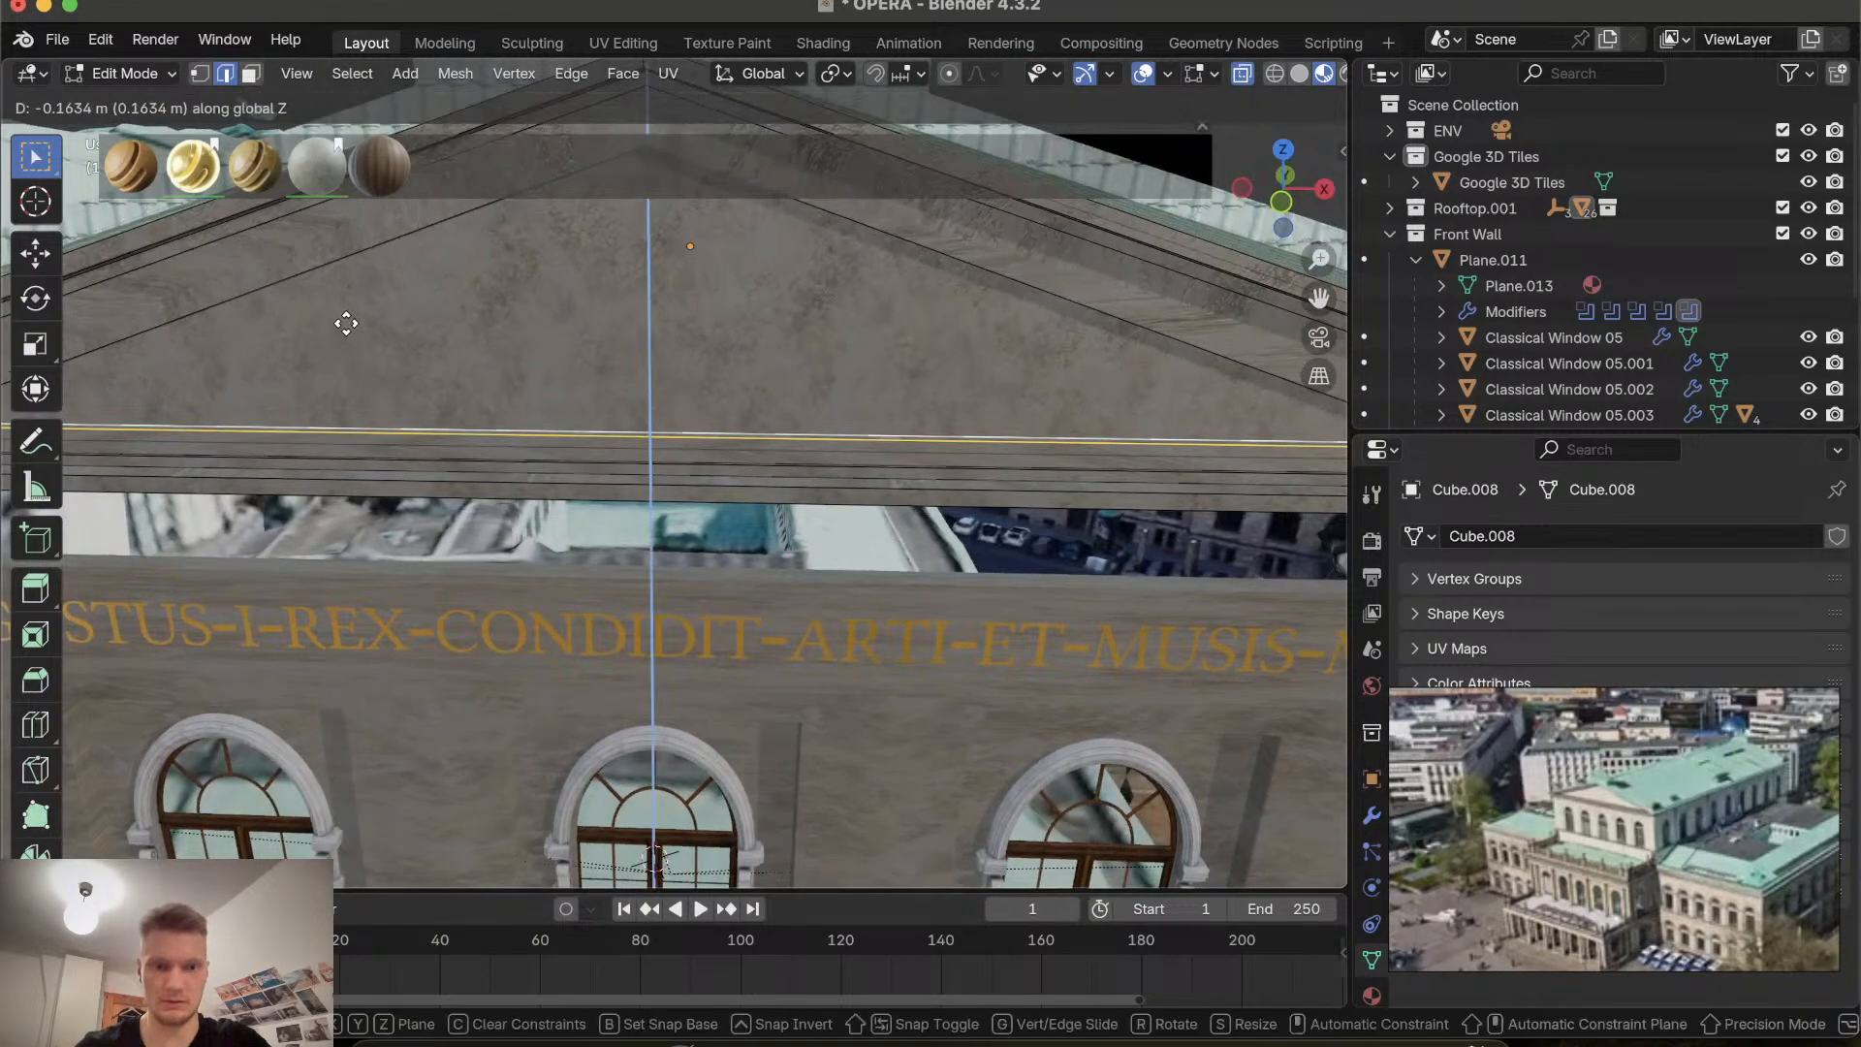
click(346, 320)
Orbit around the gable to inspect the adjusted cornice and recessed triangle against the tiles.
scroll(346, 320, down, 6)
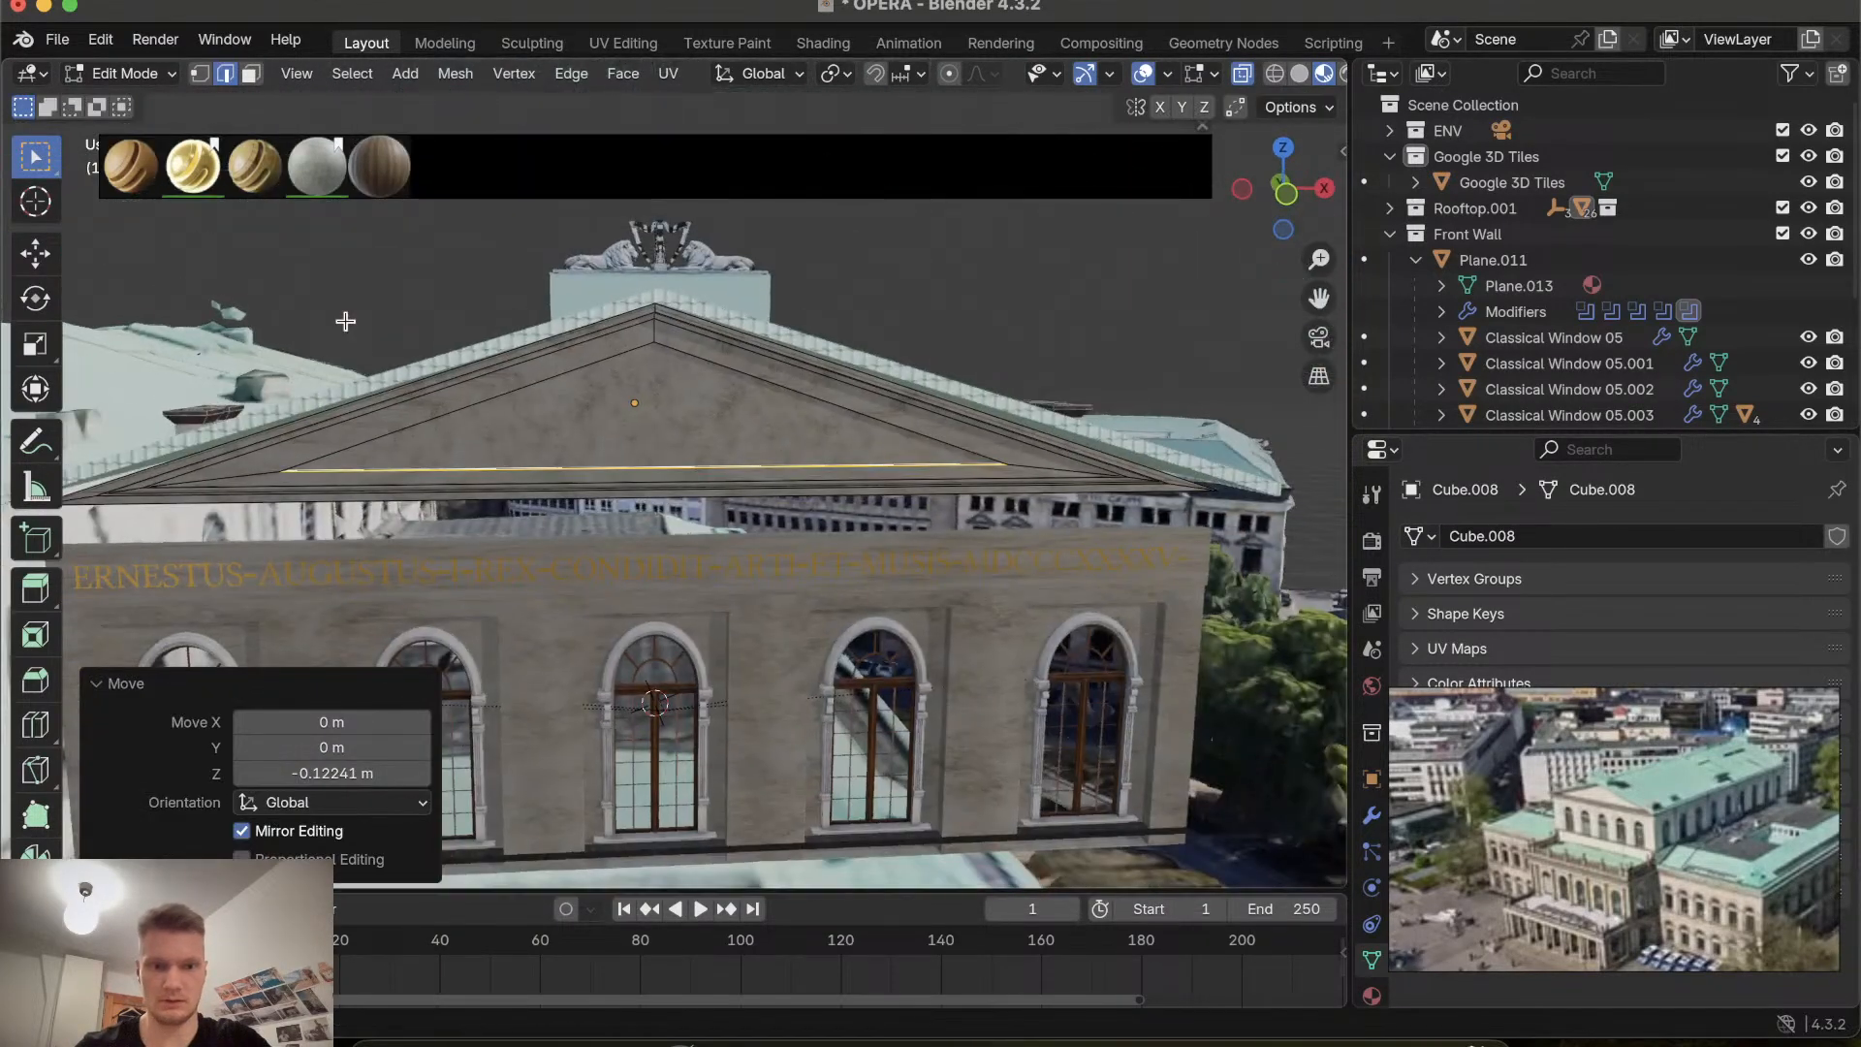
click(350, 365)
scroll(349, 365, up, 5)
scroll(350, 365, right, 5)
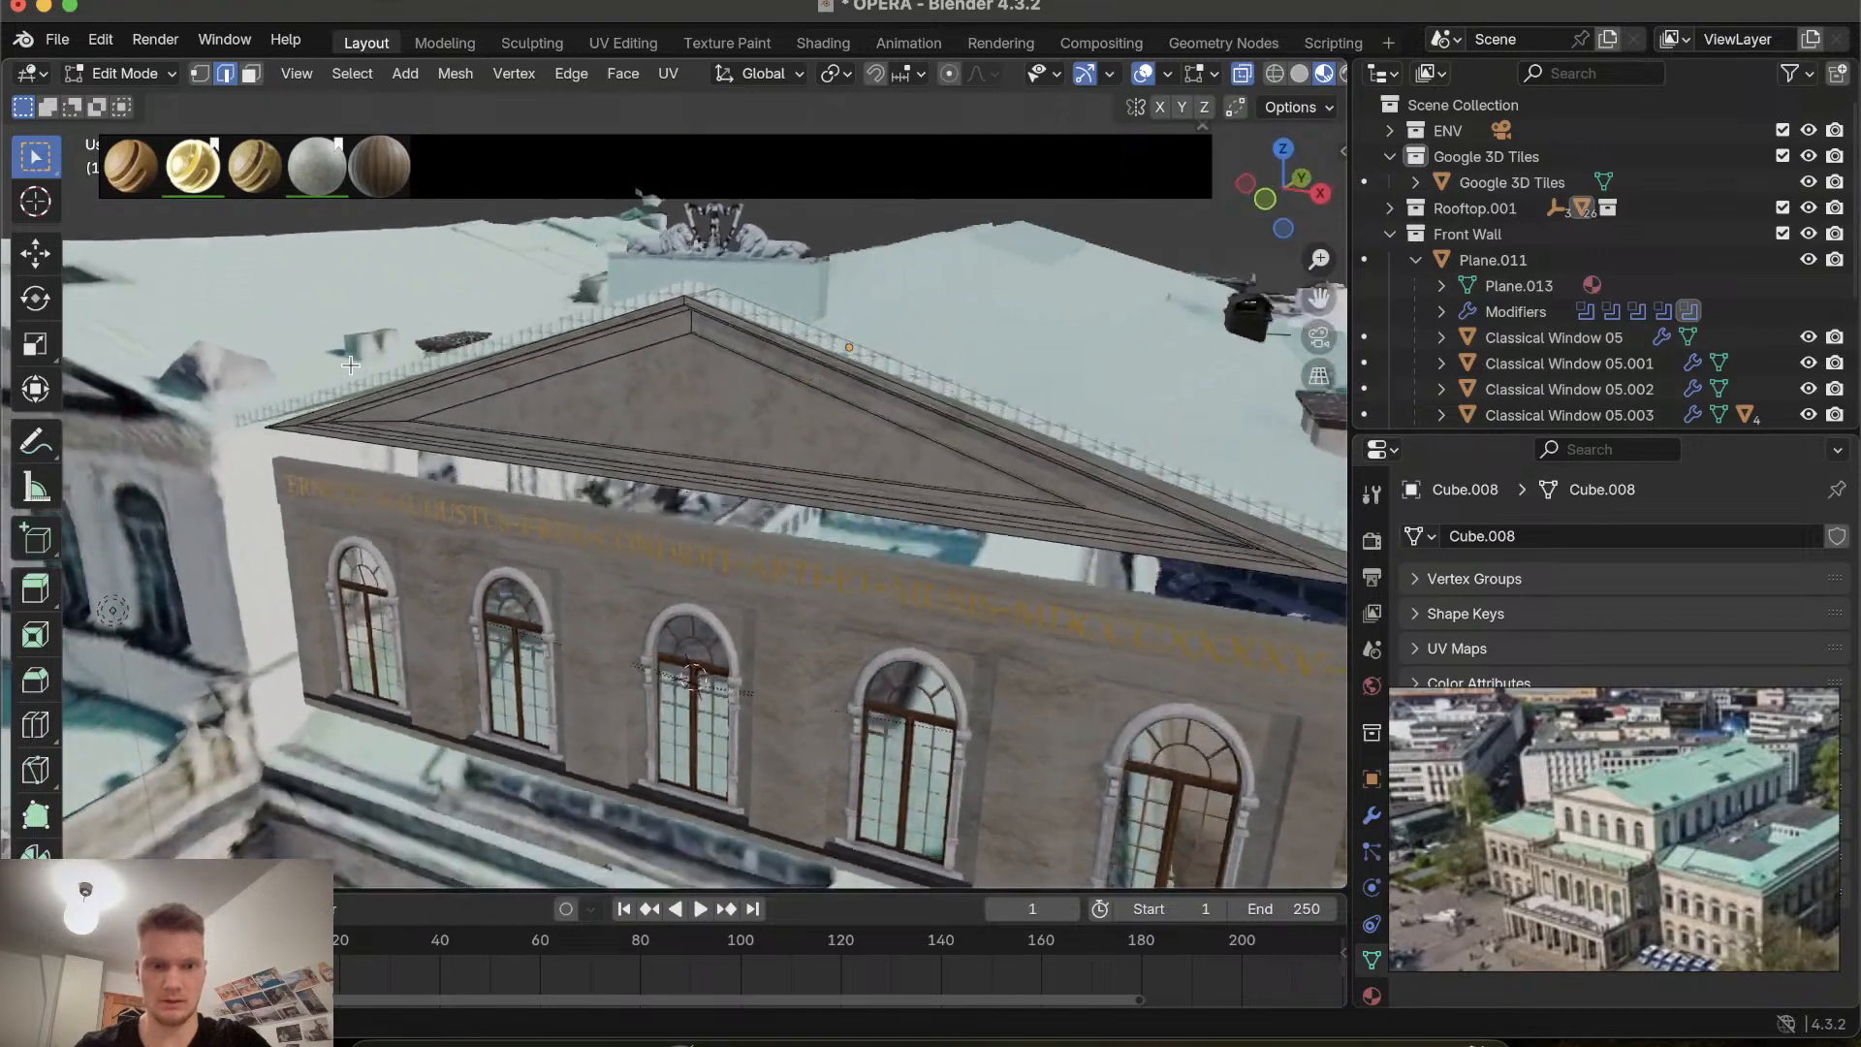
scroll(350, 366, down, 5)
scroll(349, 366, right, 6)
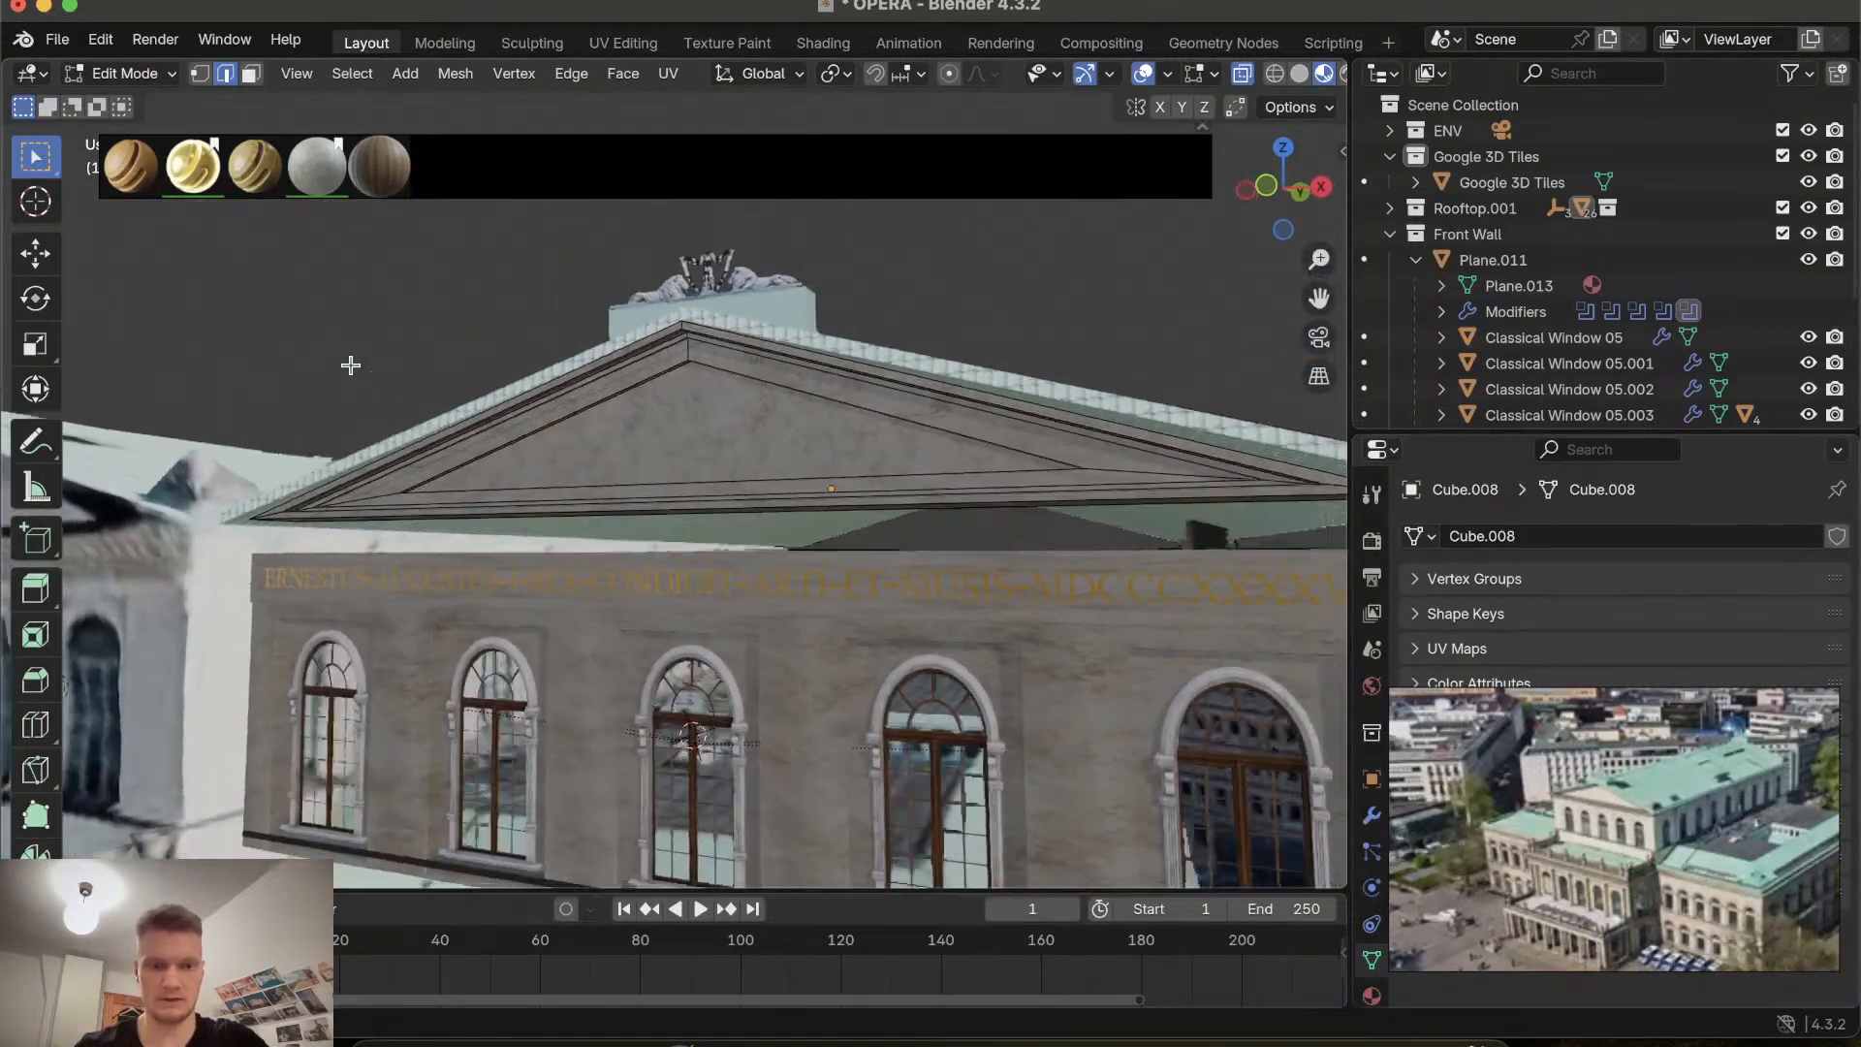
scroll(349, 366, up, 2)
scroll(350, 366, left, 3)
scroll(351, 365, right, 8)
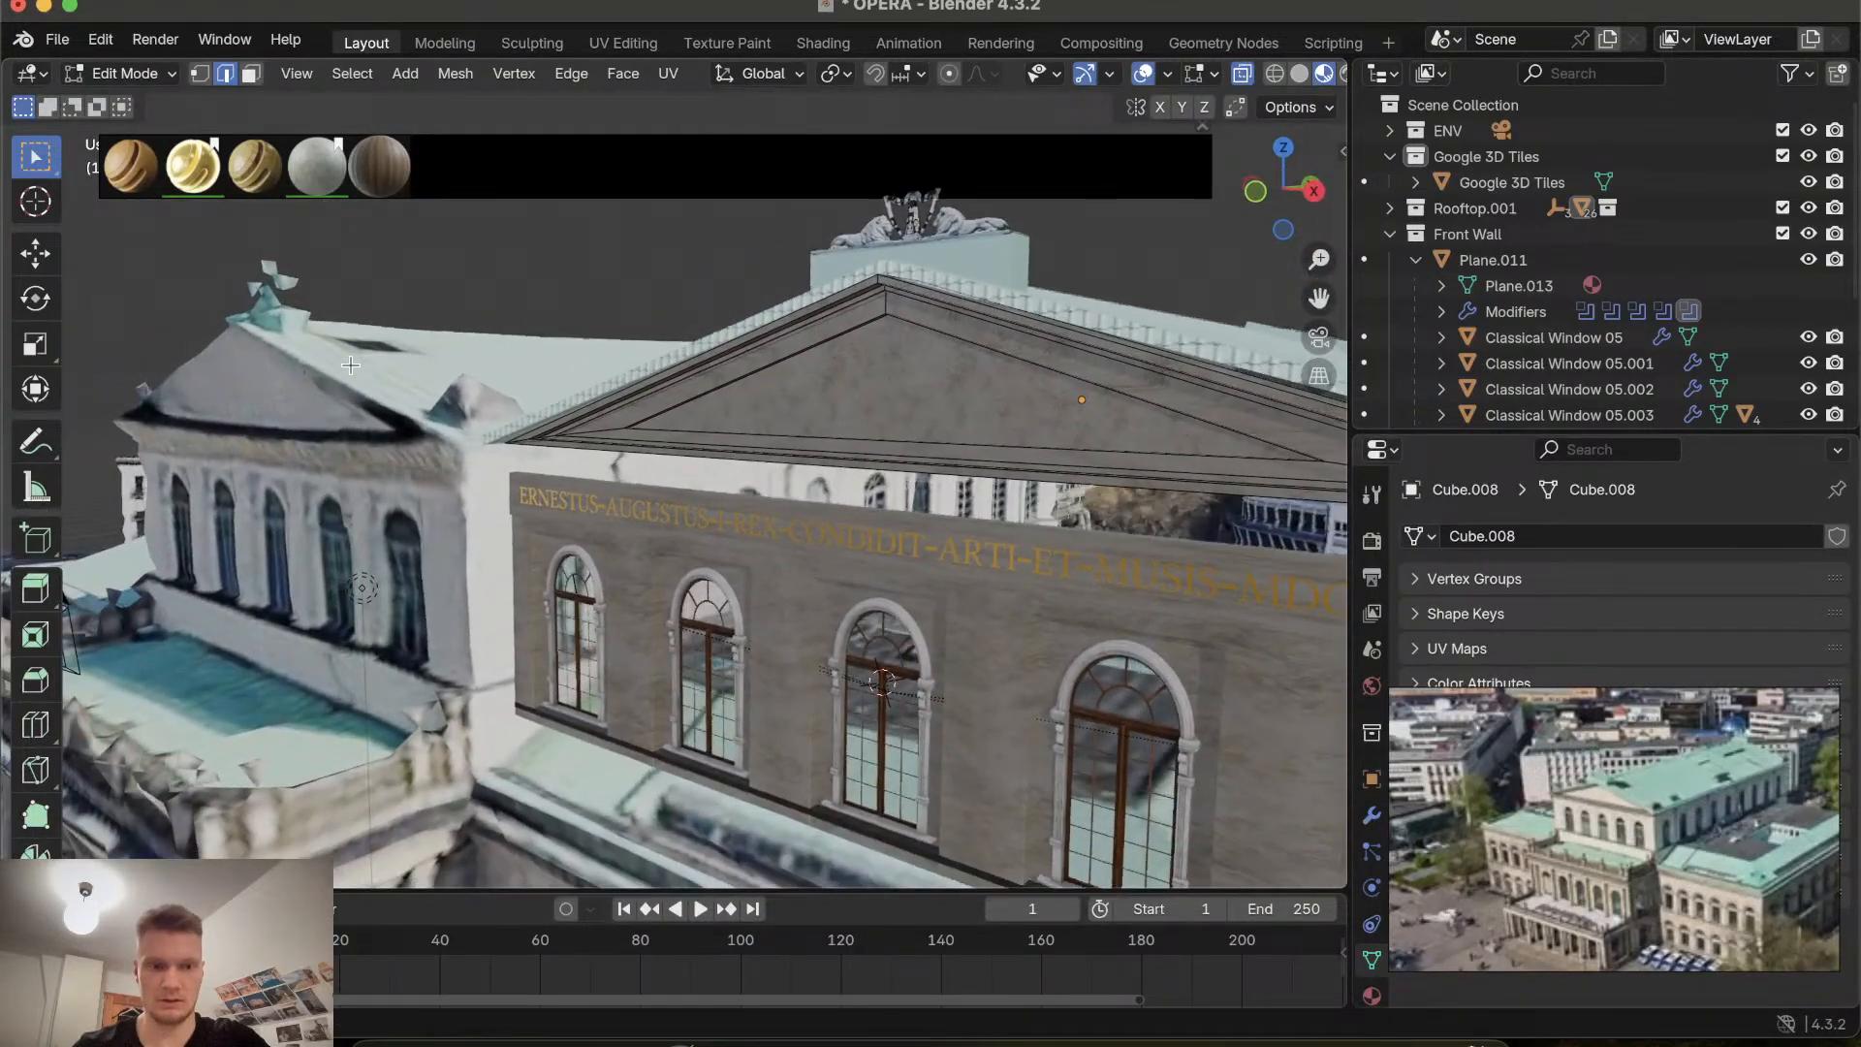
scroll(629, 431, right, 8)
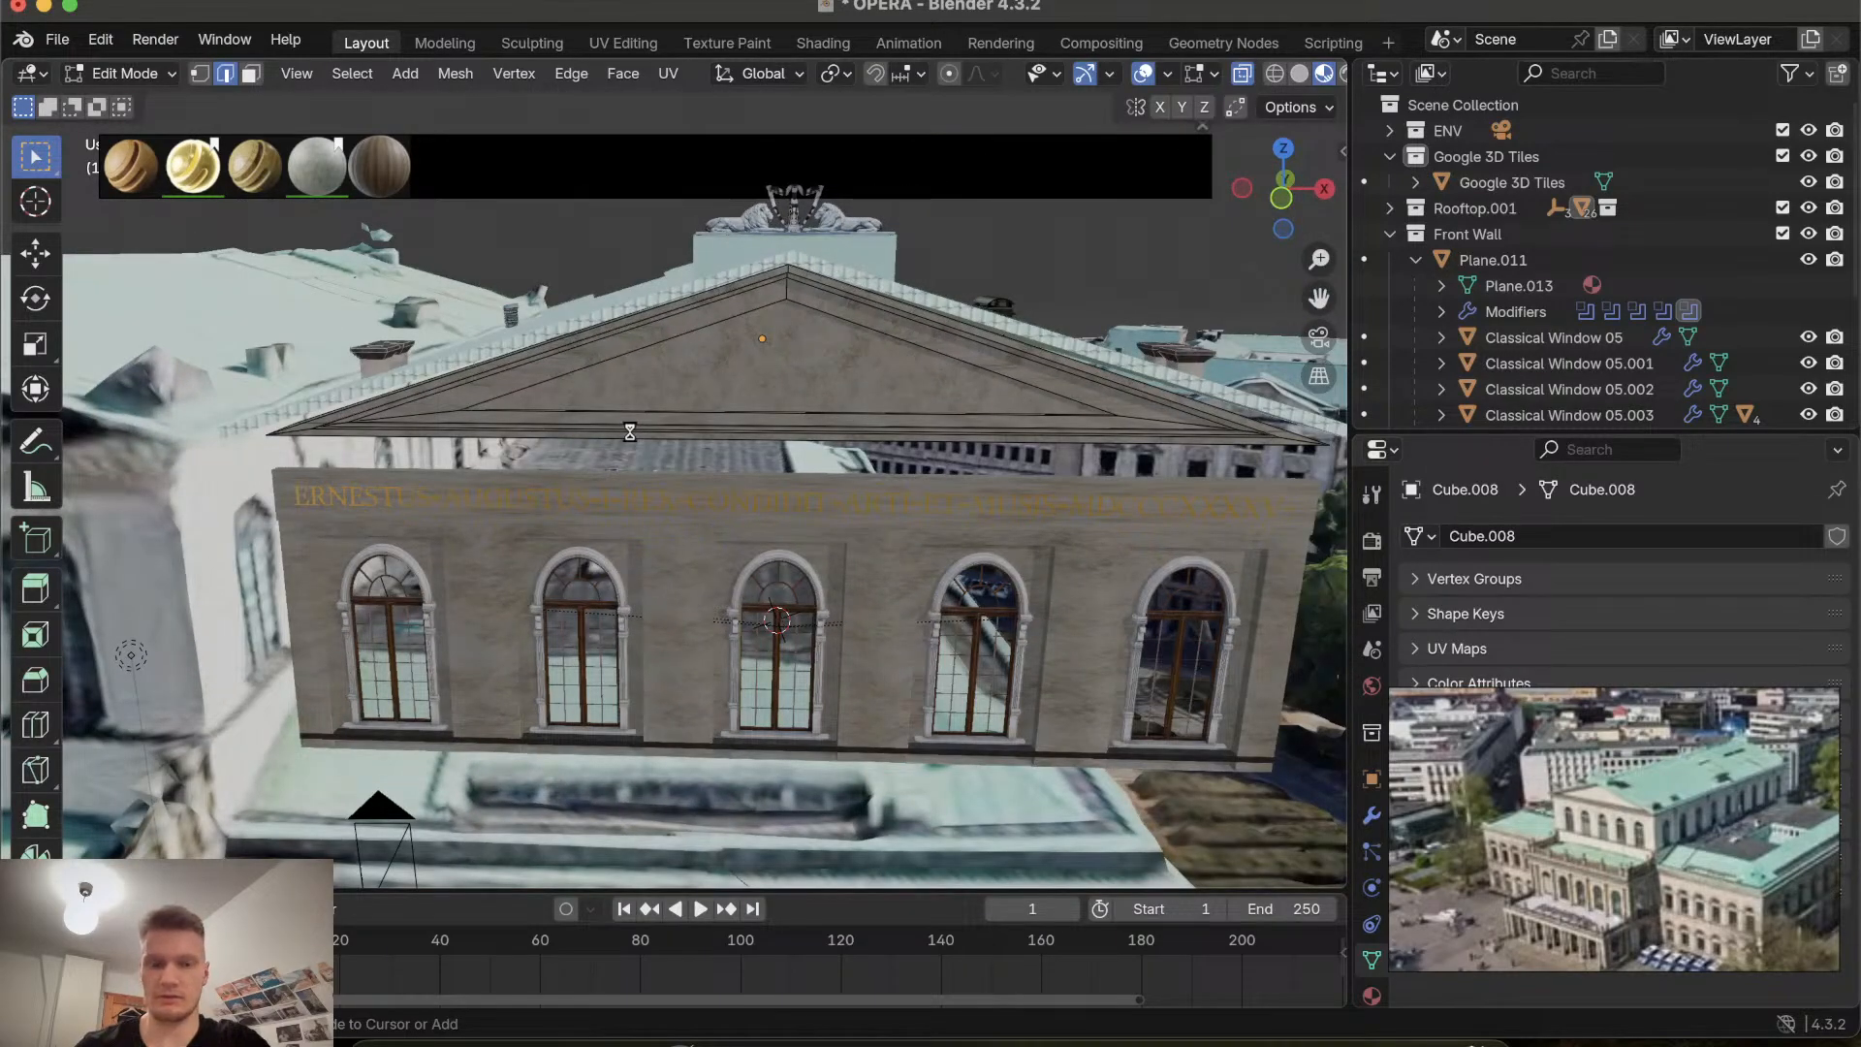
scroll(630, 430, right, 15)
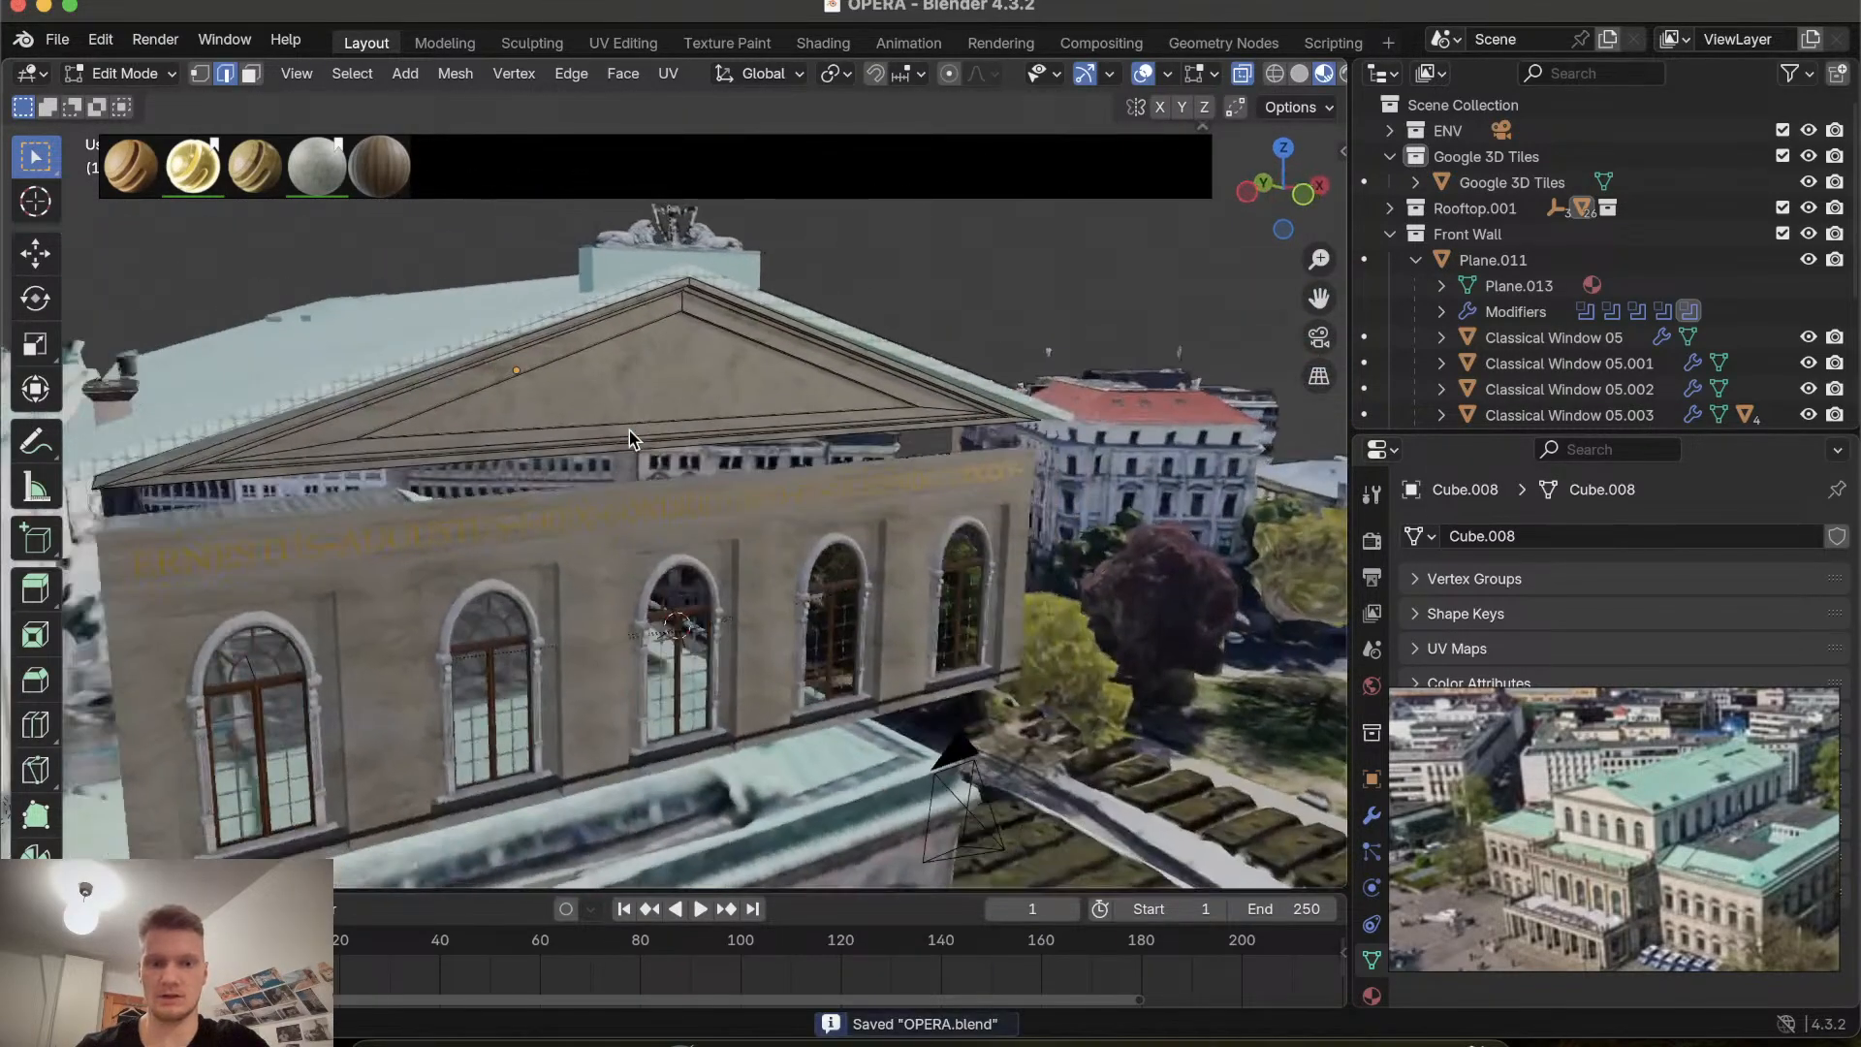
scroll(630, 431, right, 5)
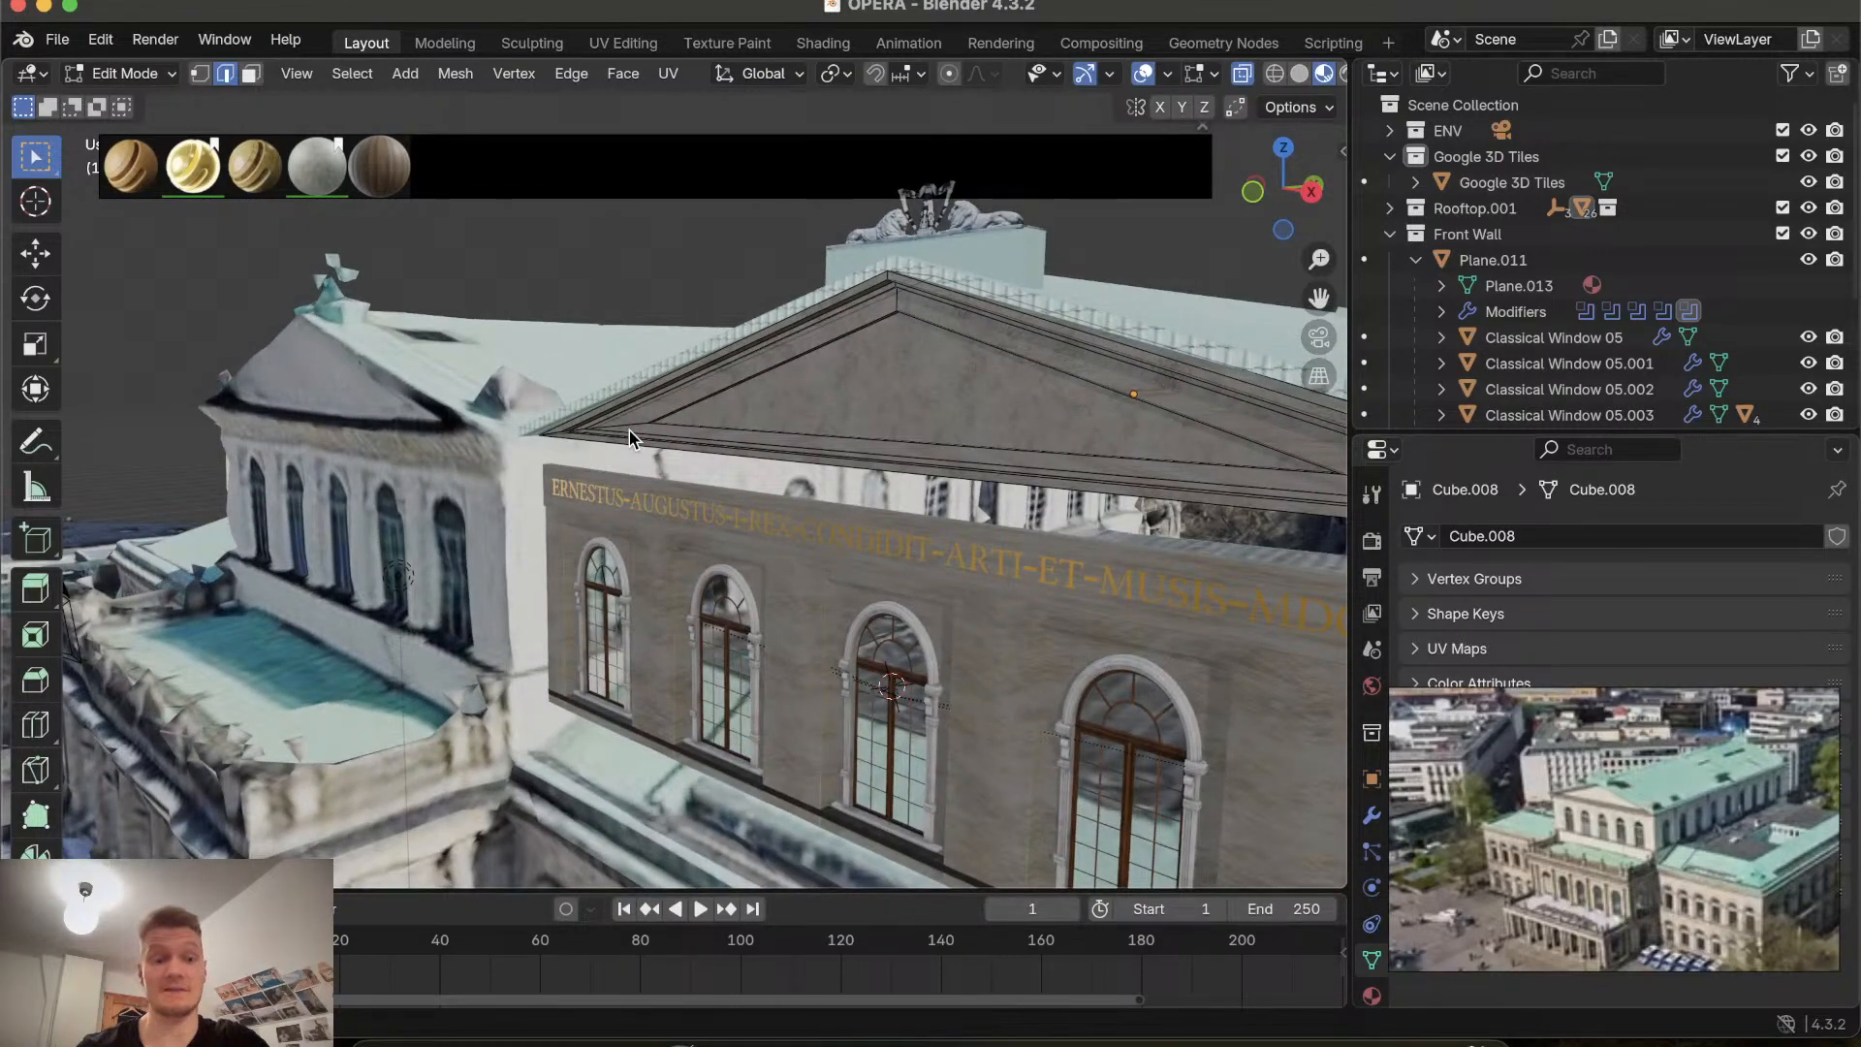
scroll(630, 430, right, 8)
scroll(630, 431, left, 15)
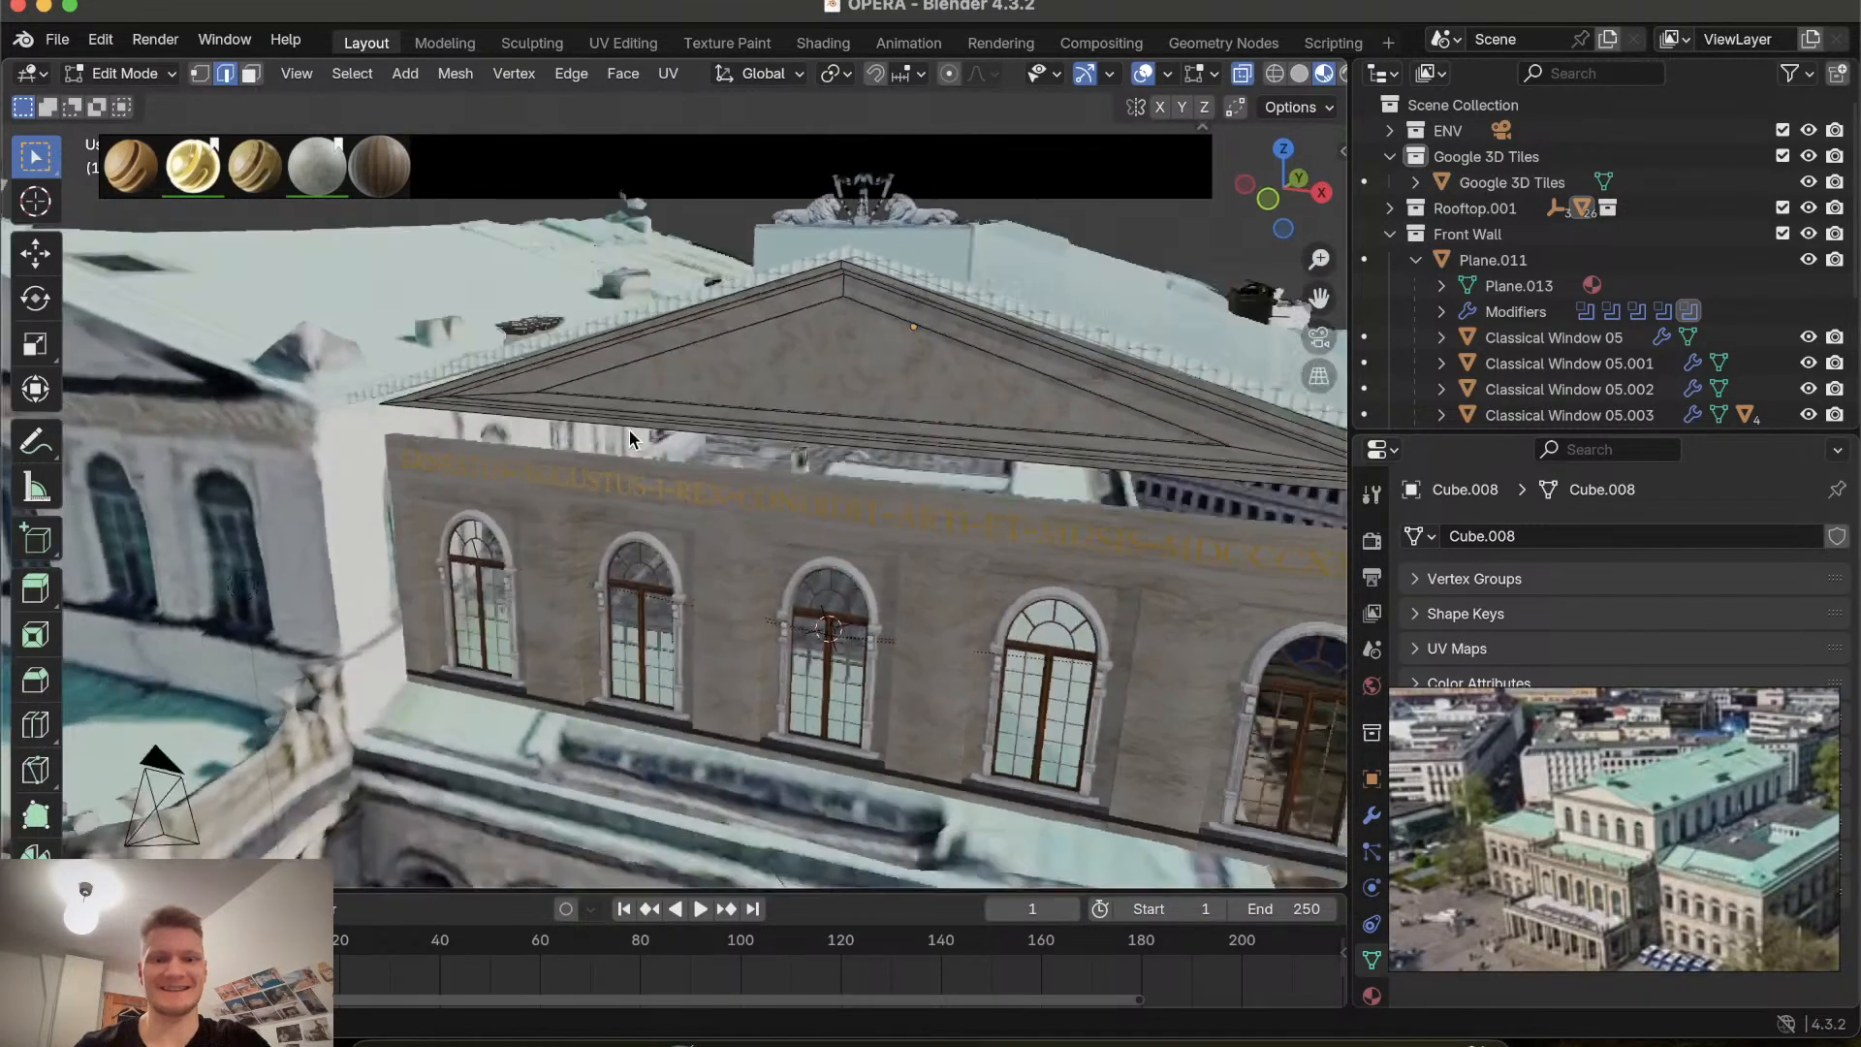
Orbit and zoom around the opera building to inspect the gable and roof from the front and sides.
scroll(630, 431, up, 6)
ctrl+scroll(629, 430, down, 5)
scroll(630, 431, up, 5)
scroll(630, 431, down, 12)
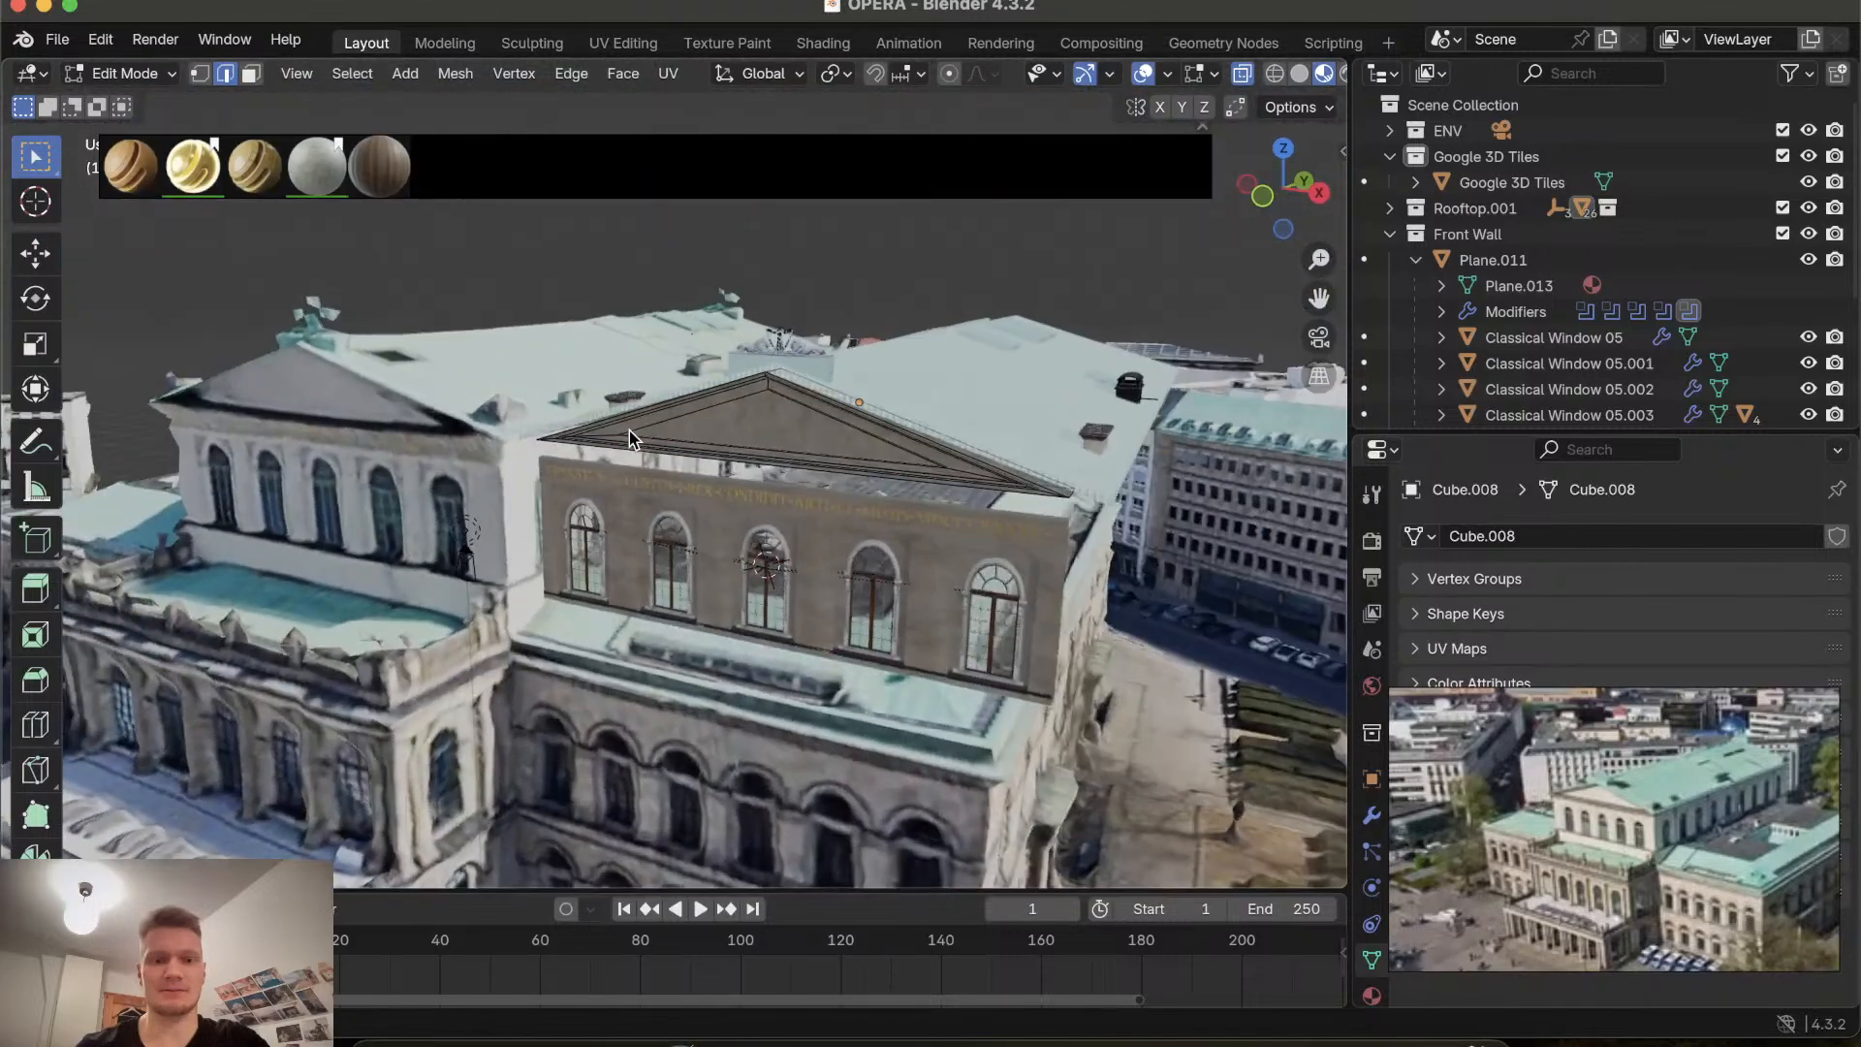
ctrl+scroll(630, 430, down, 8)
ctrl+scroll(630, 430, up, 8)
scroll(630, 430, right, 6)
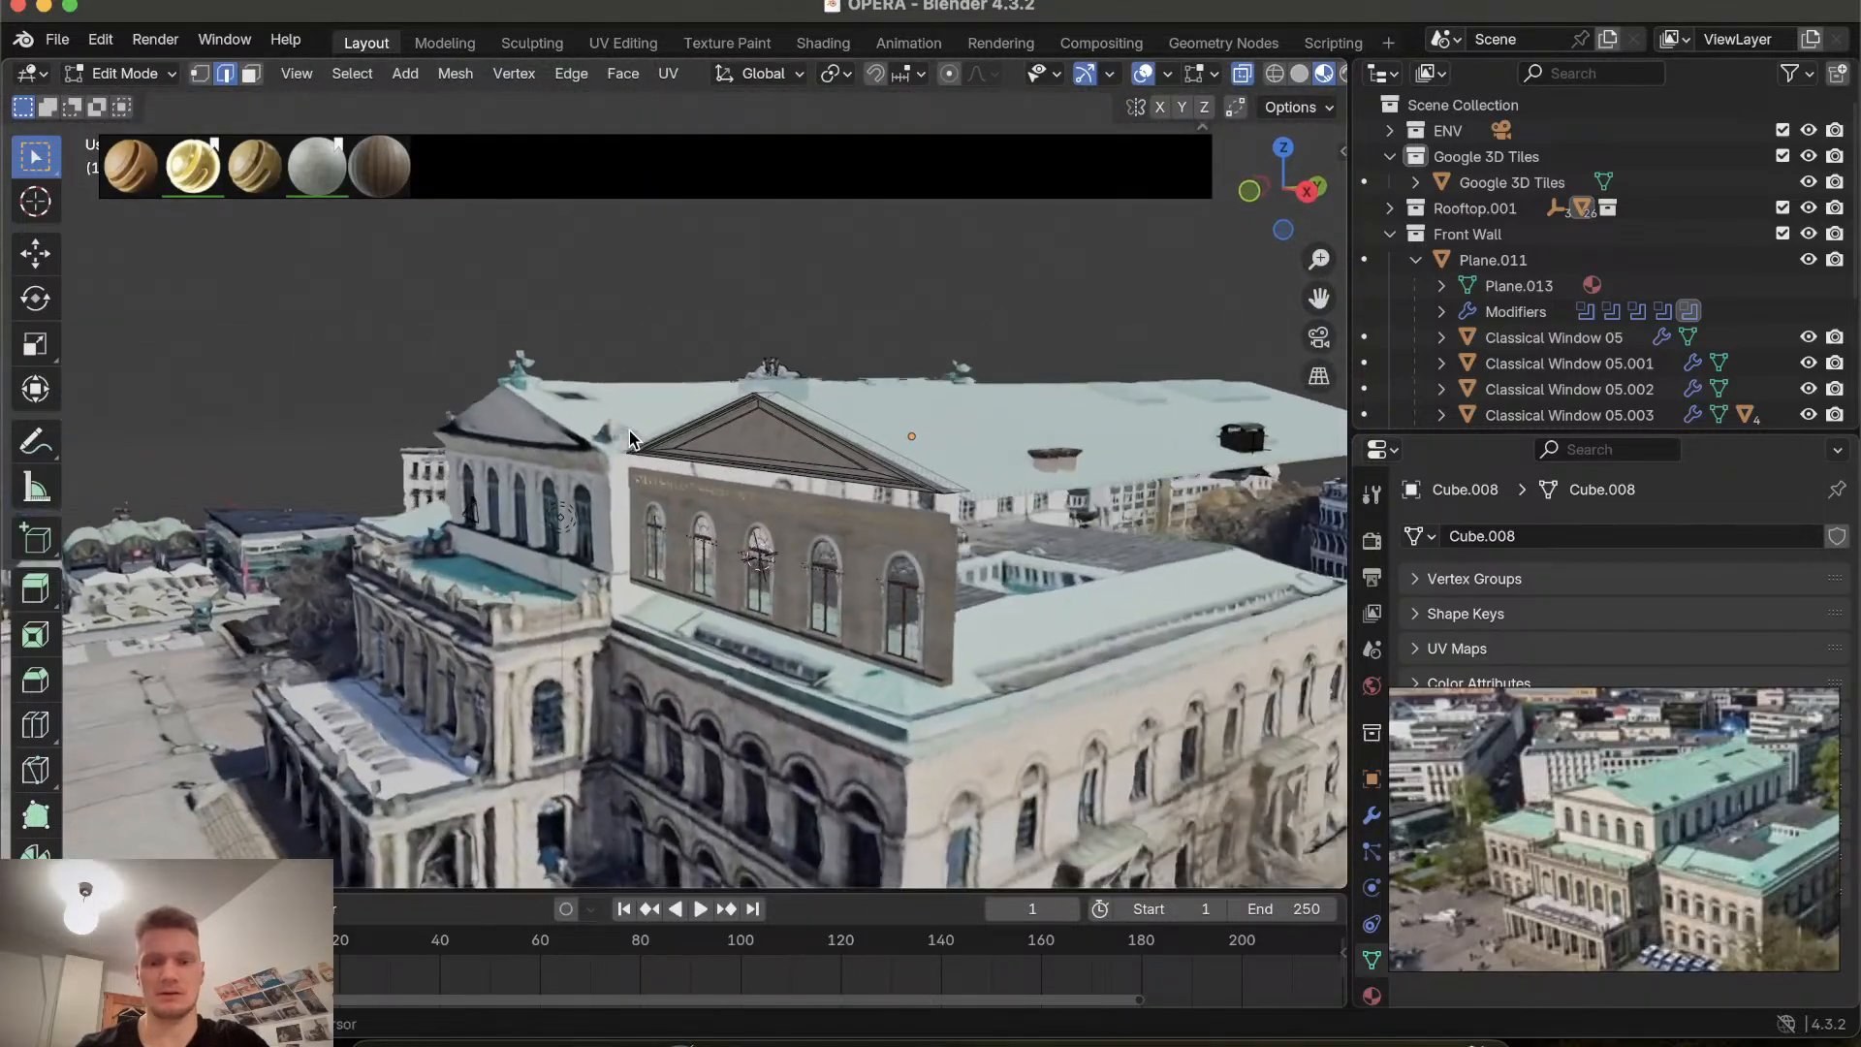
scroll(630, 430, right, 8)
scroll(630, 430, down, 3)
scroll(630, 430, right, 8)
scroll(630, 430, down, 6)
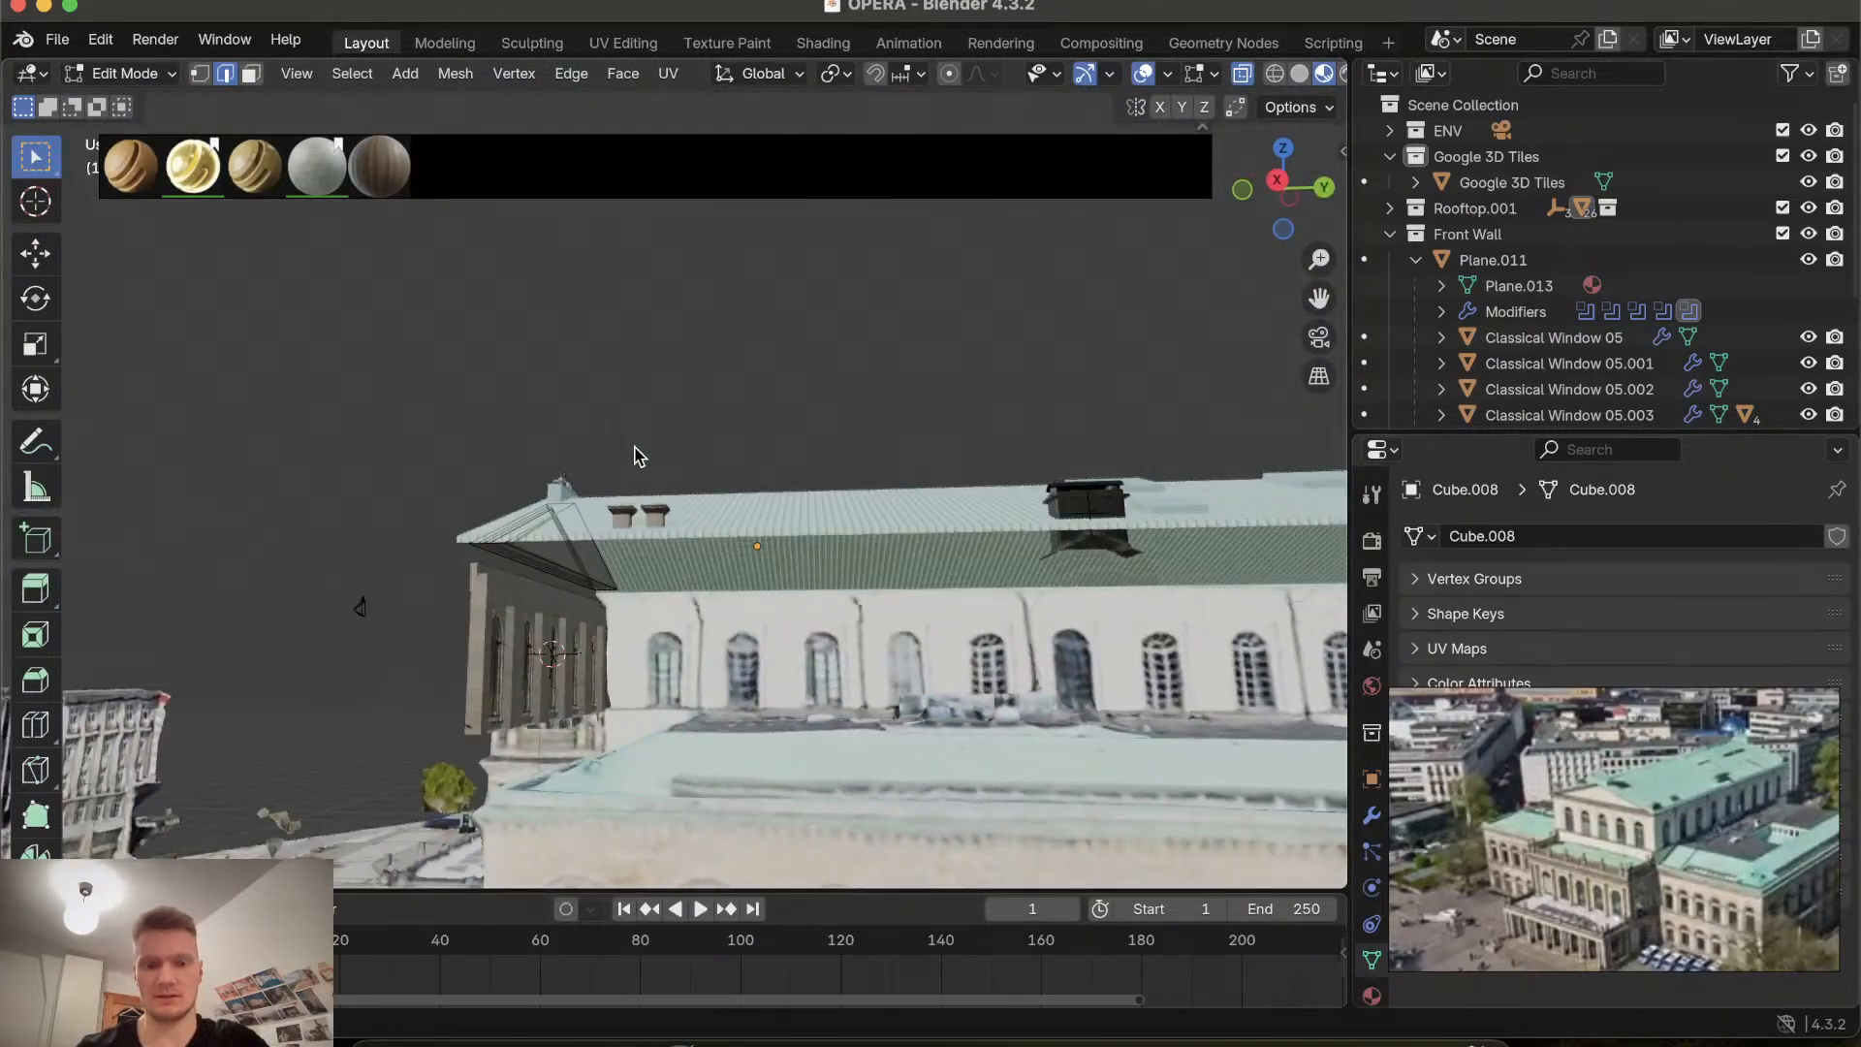
scroll(739, 635, up, 4)
scroll(739, 635, left, 4)
shift+scroll(739, 634, down, 3)
shift+scroll(738, 635, right, 4)
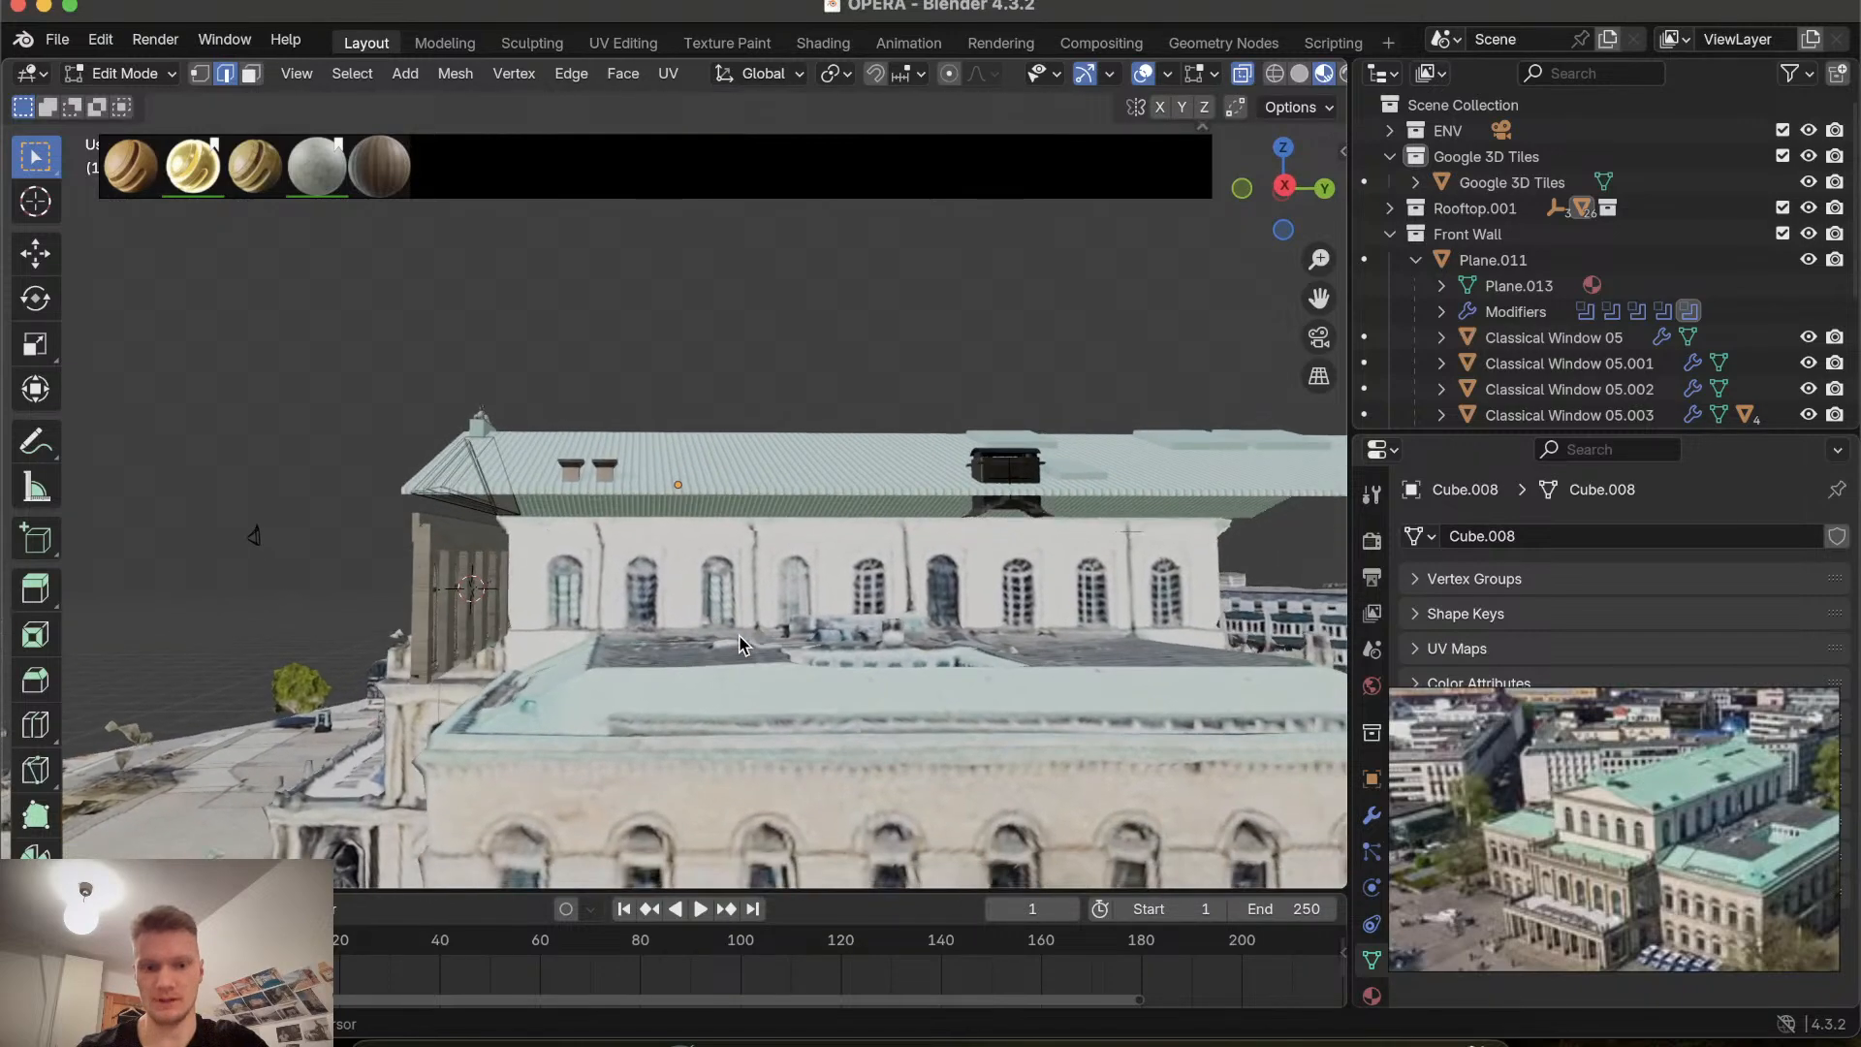
shift+scroll(738, 644, right, 4)
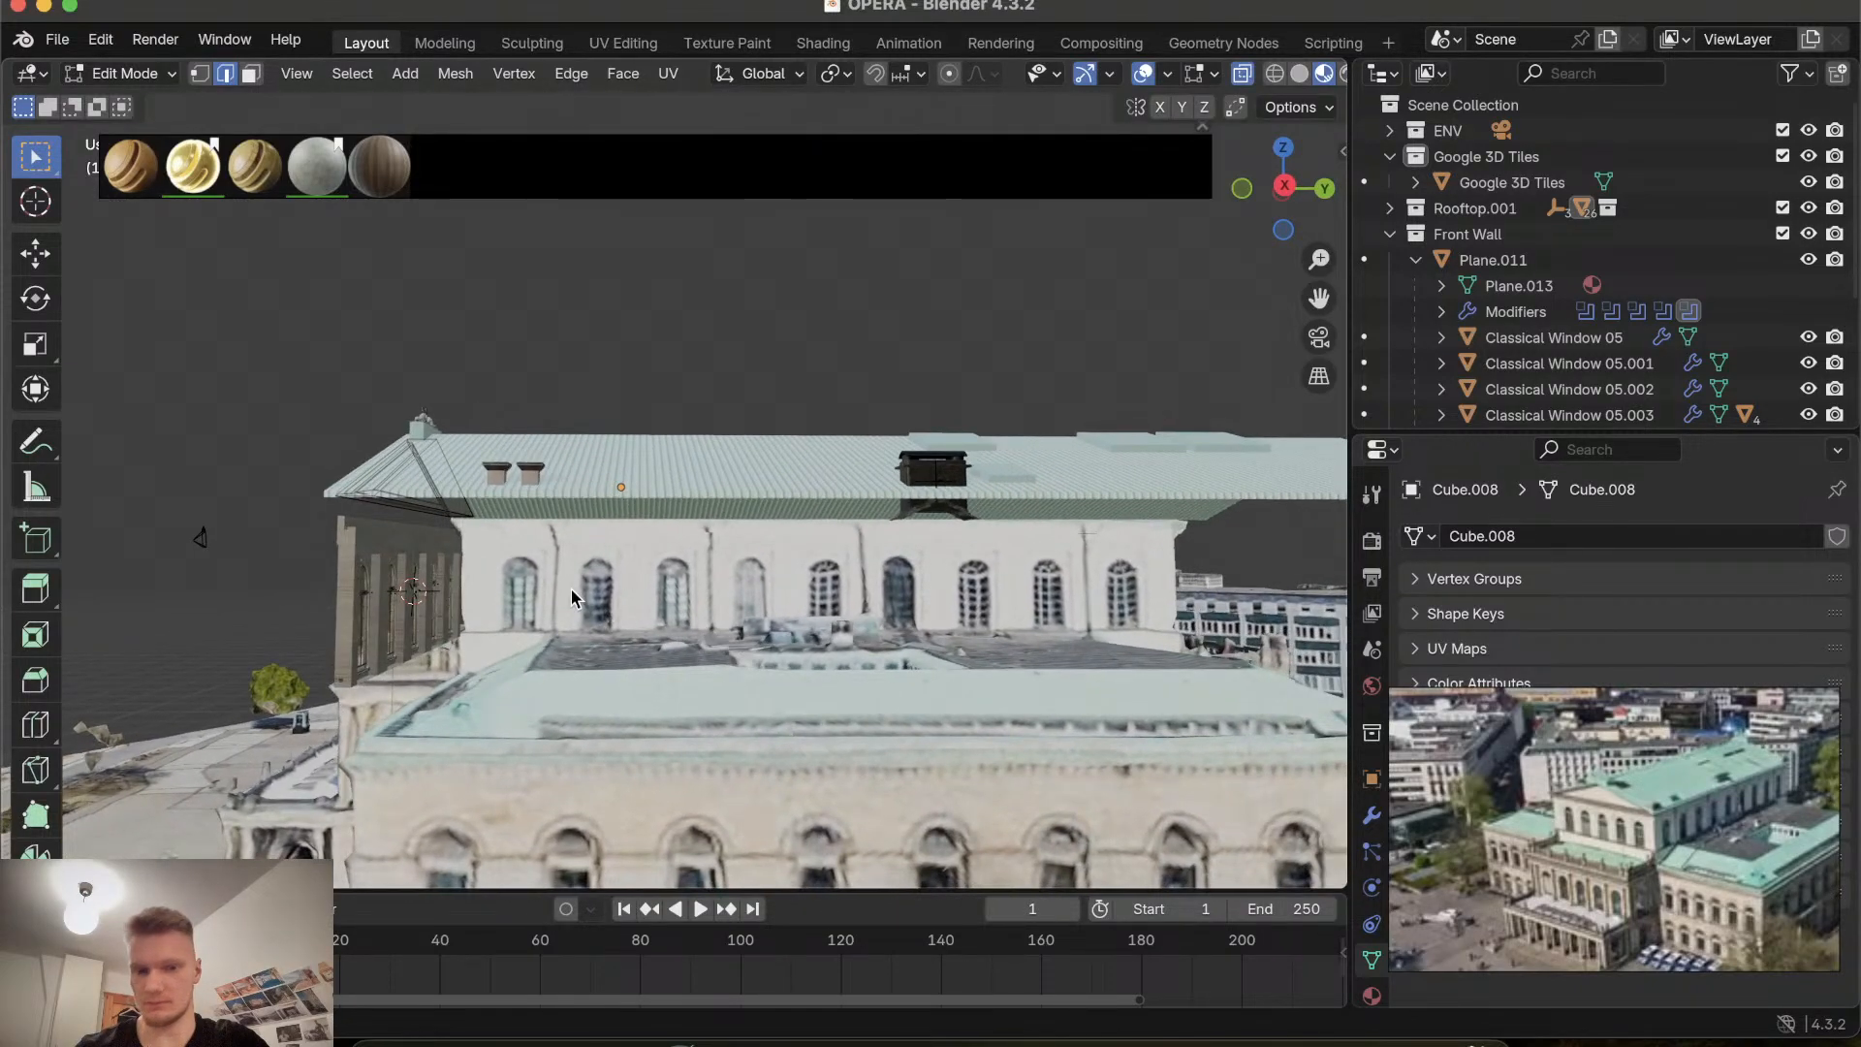
scroll(870, 591, left, 15)
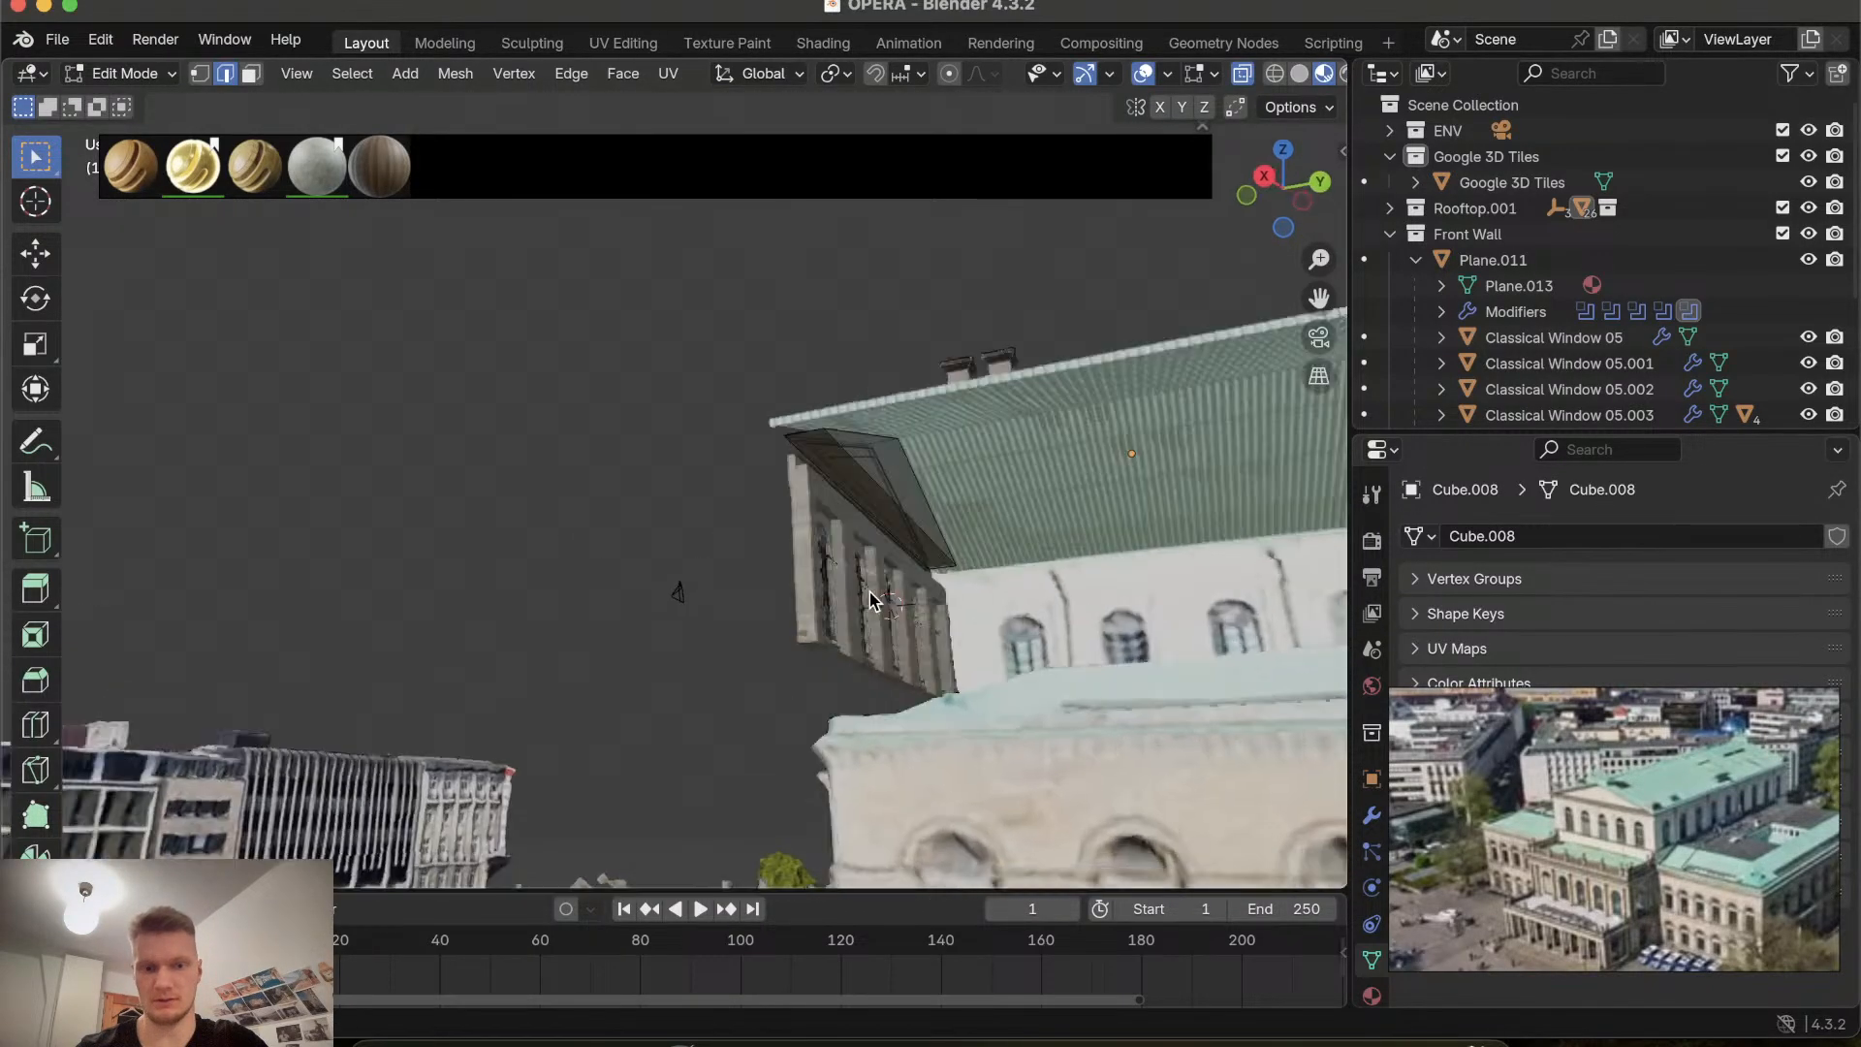
scroll(869, 591, right, 5)
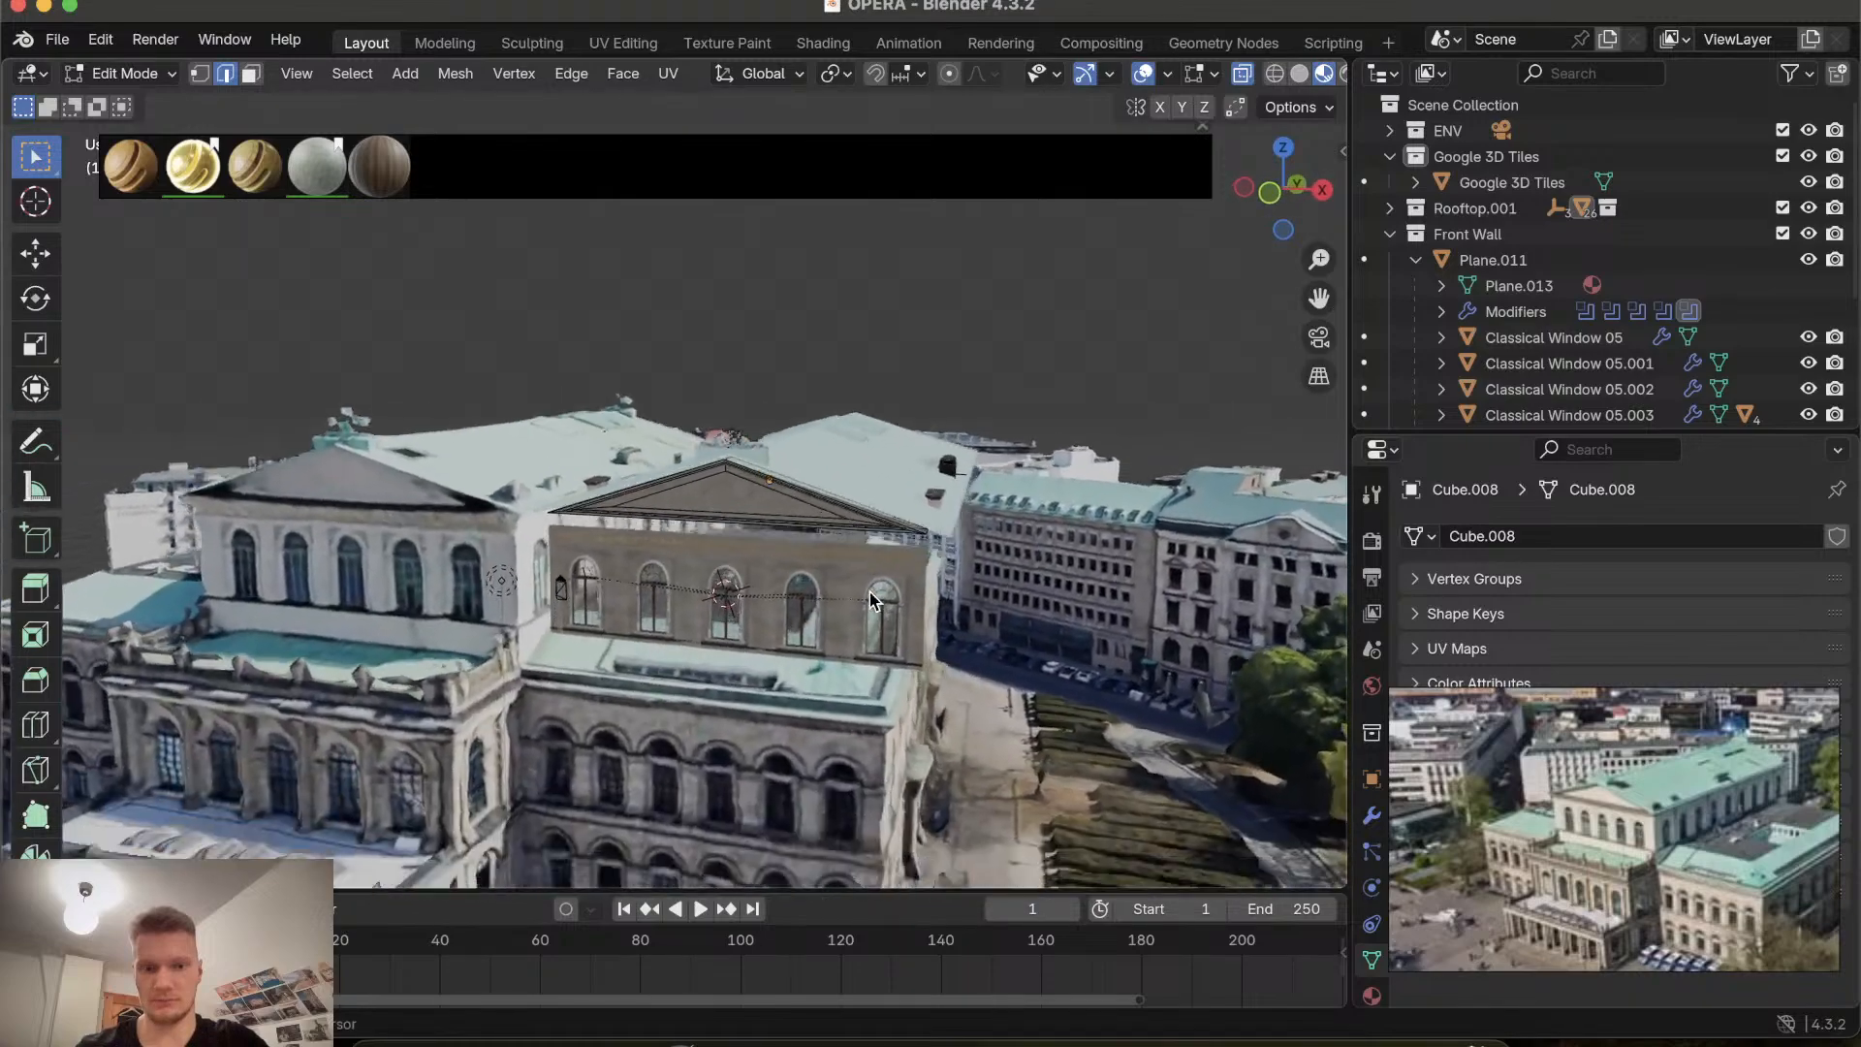
ctrl+scroll(869, 591, up, 6)
shift+scroll(869, 591, down, 4)
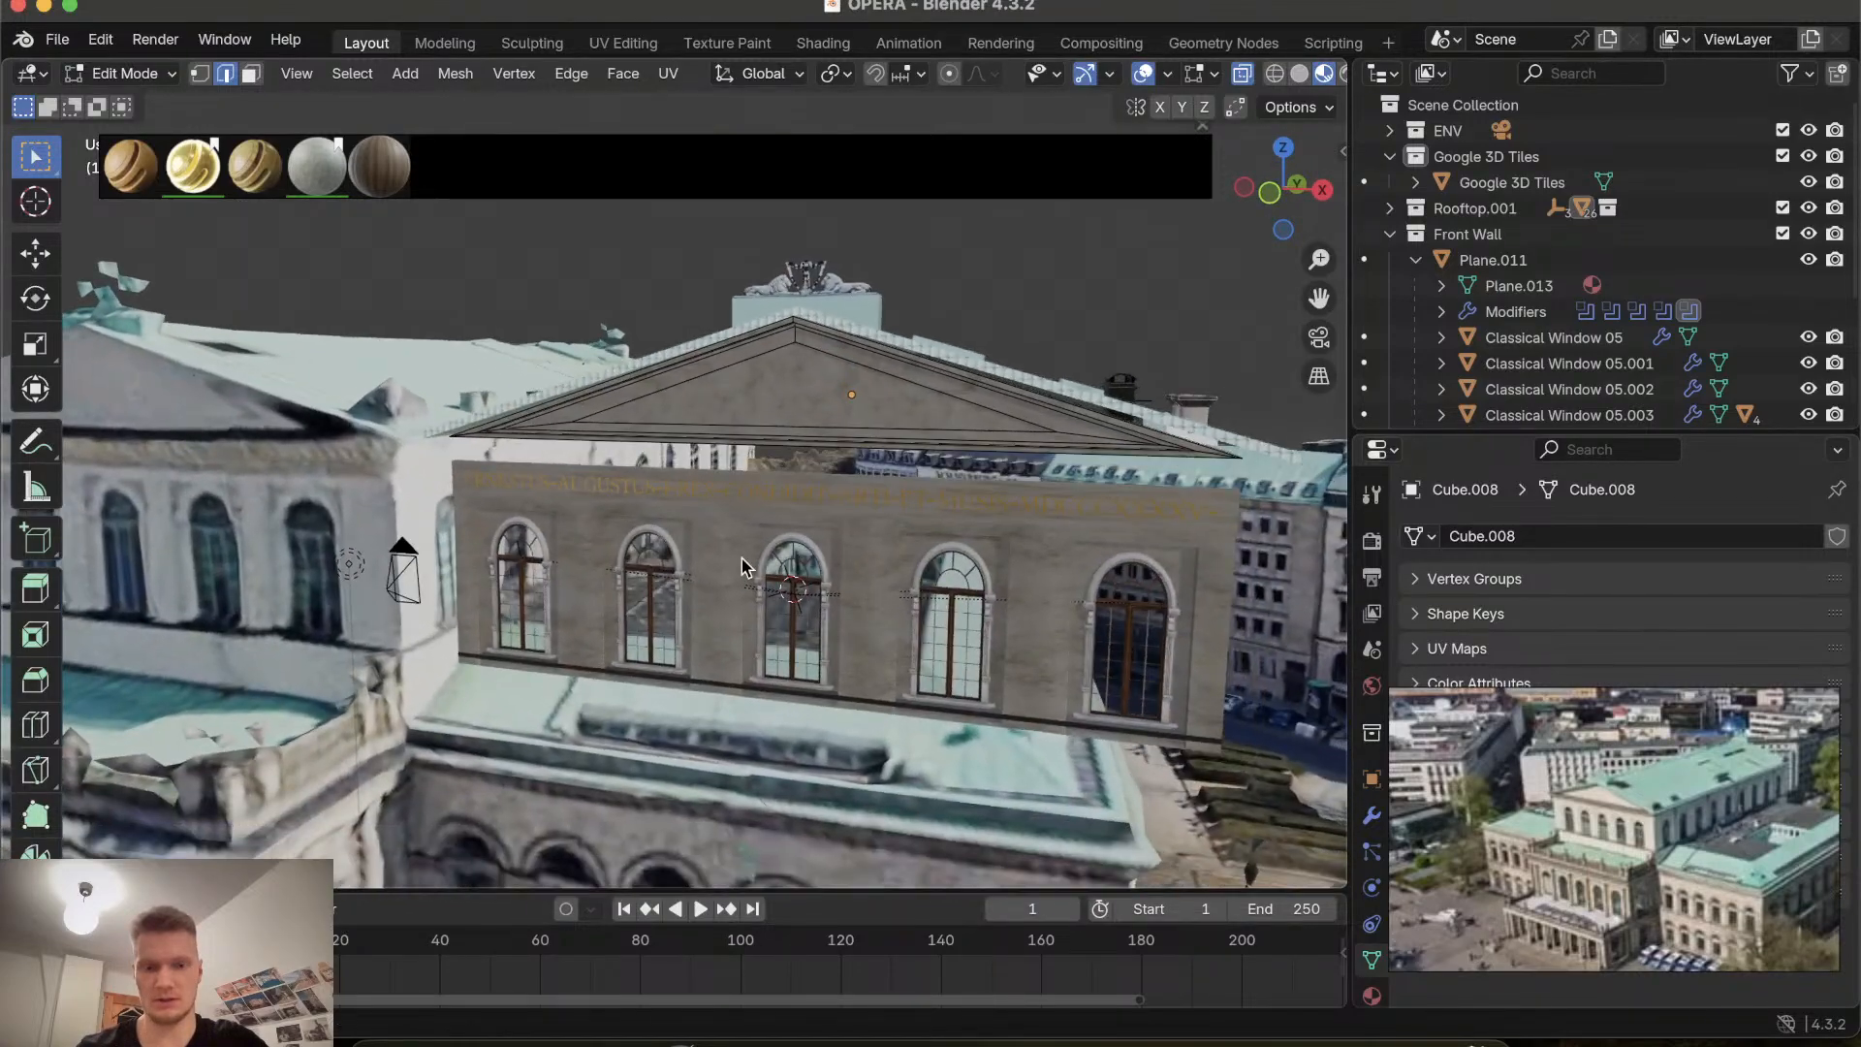
scroll(741, 558, right, 20)
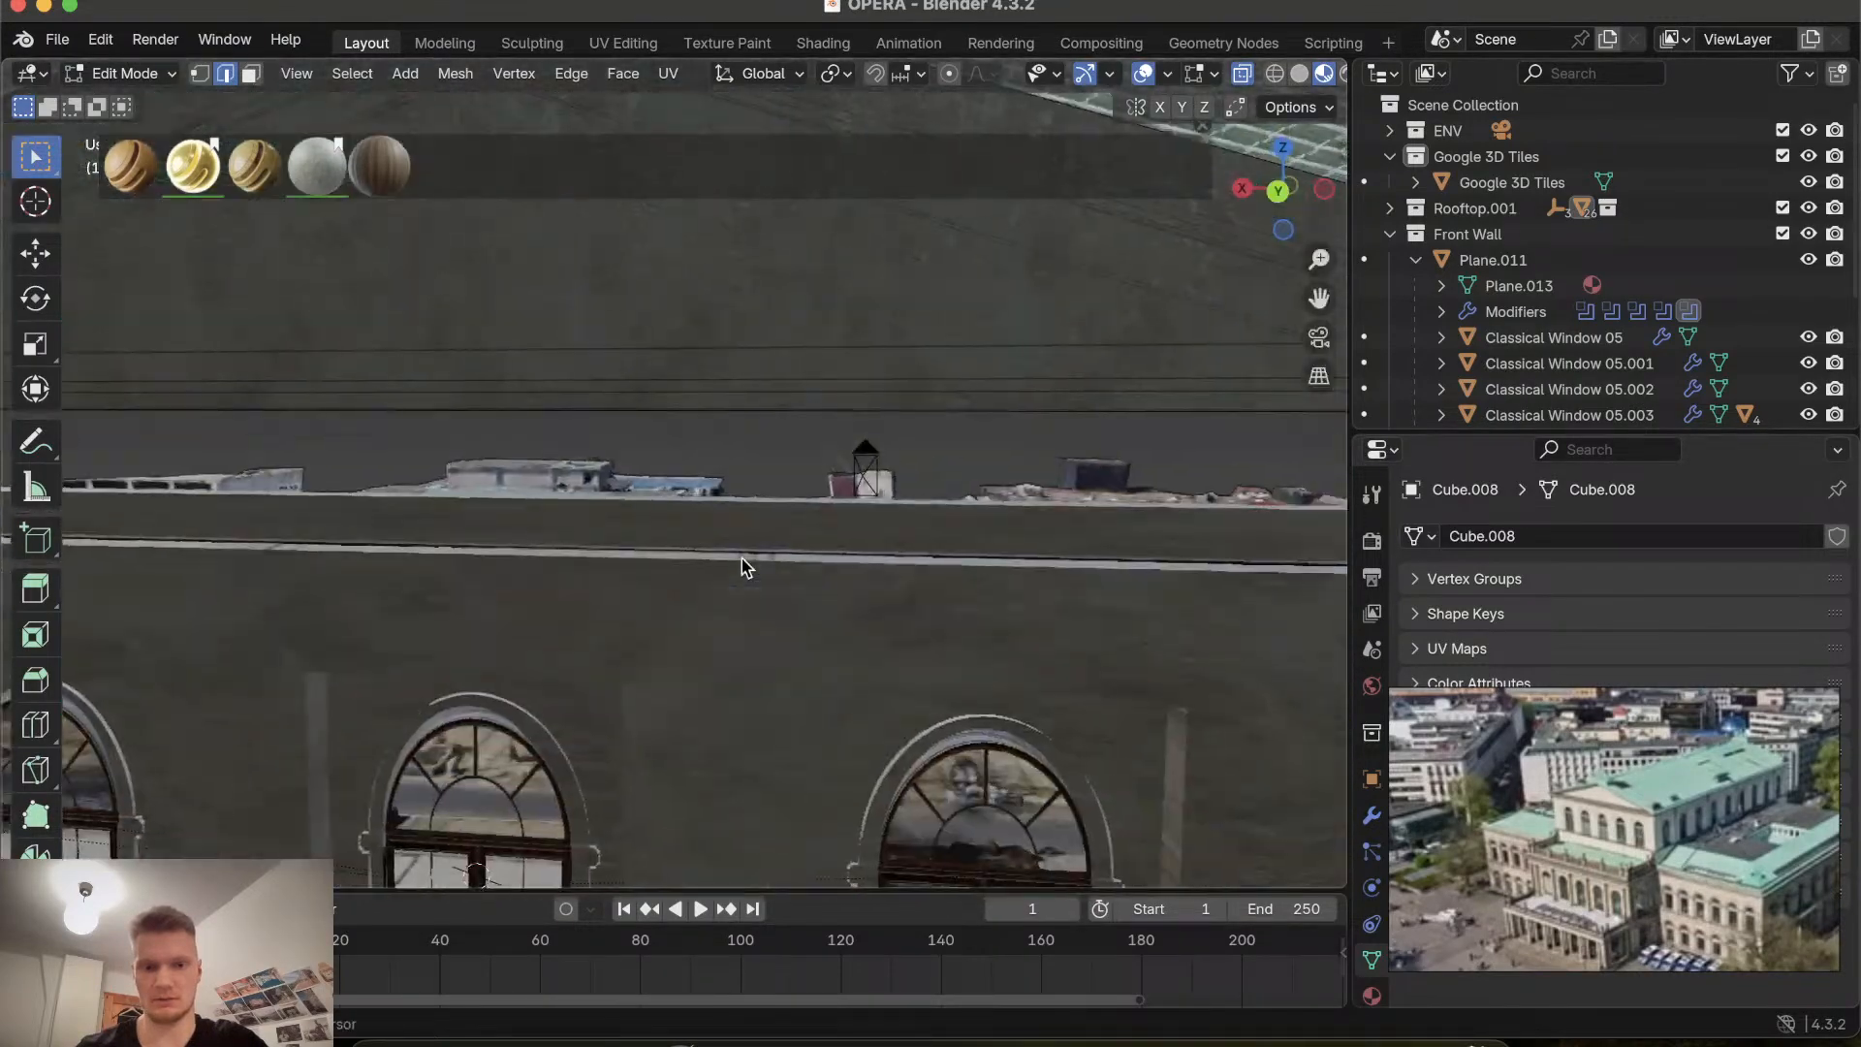
scroll(741, 559, right, 20)
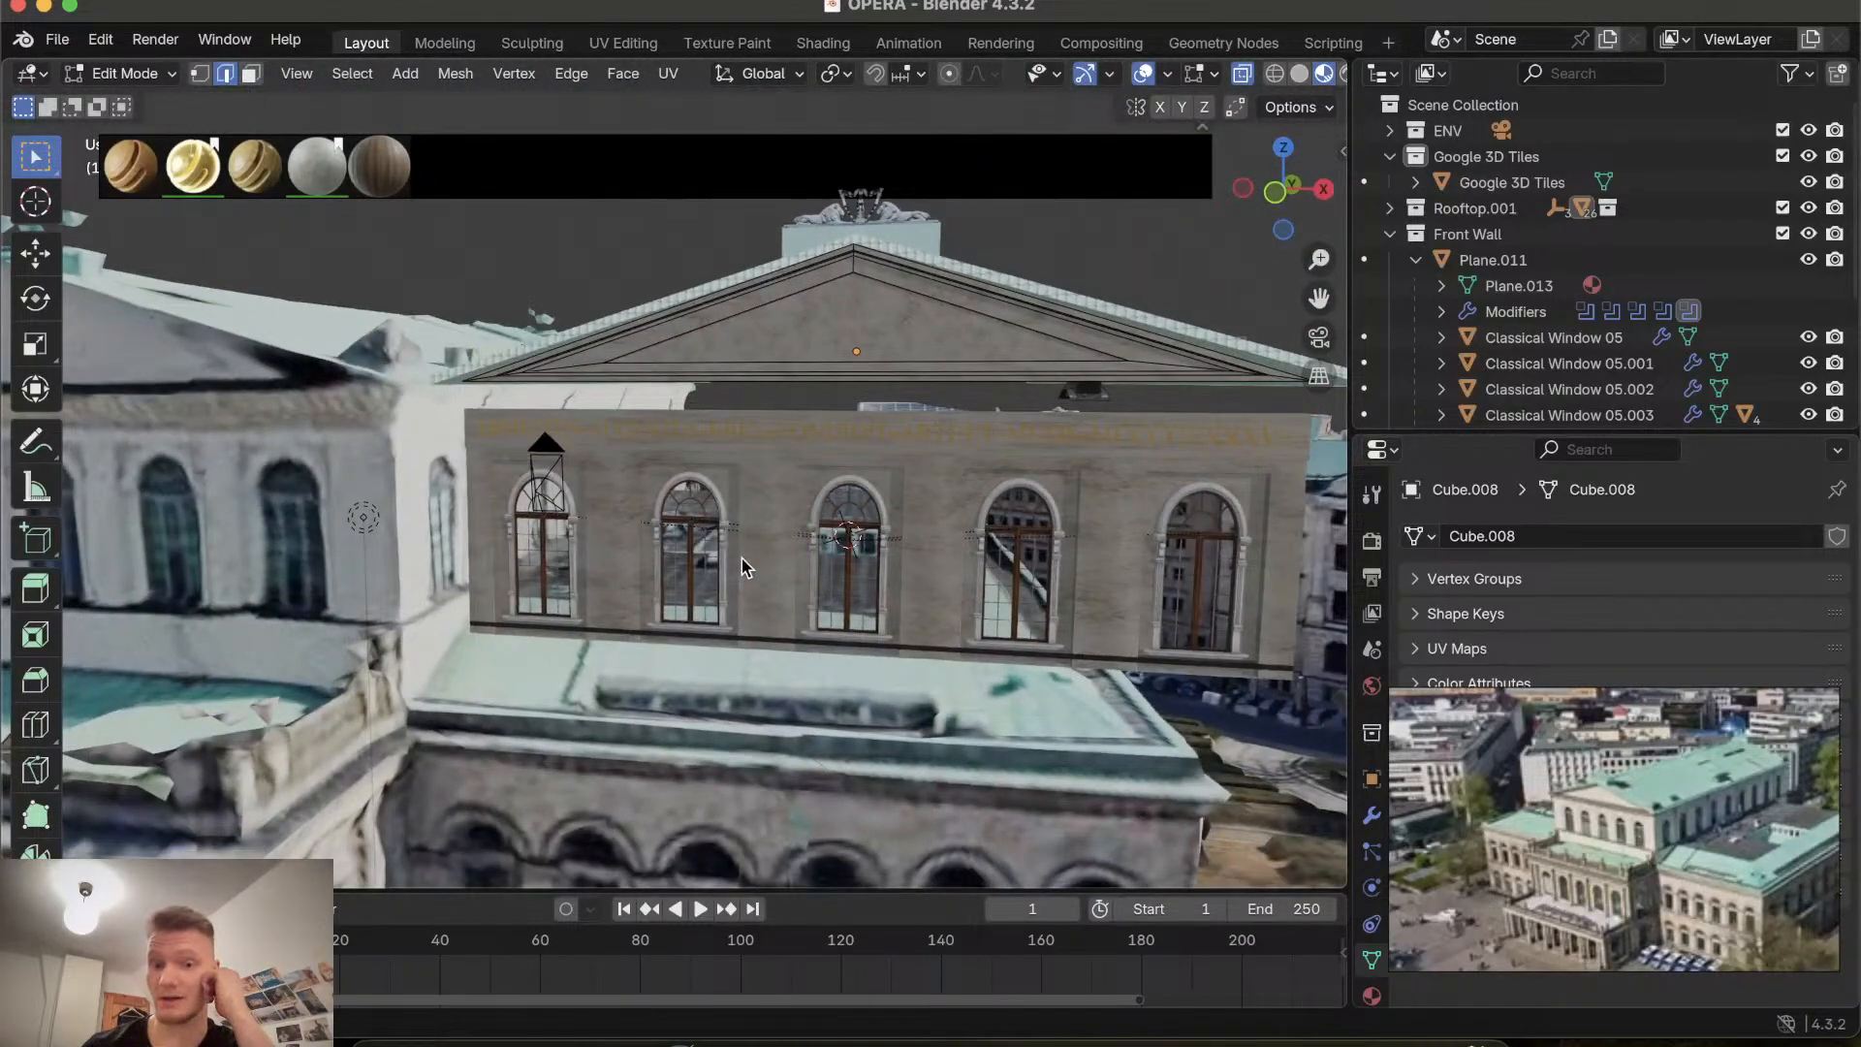
Leave Edit Mode and orbit around the gable in Object Mode to check how it fits the facade.
key(Tab)
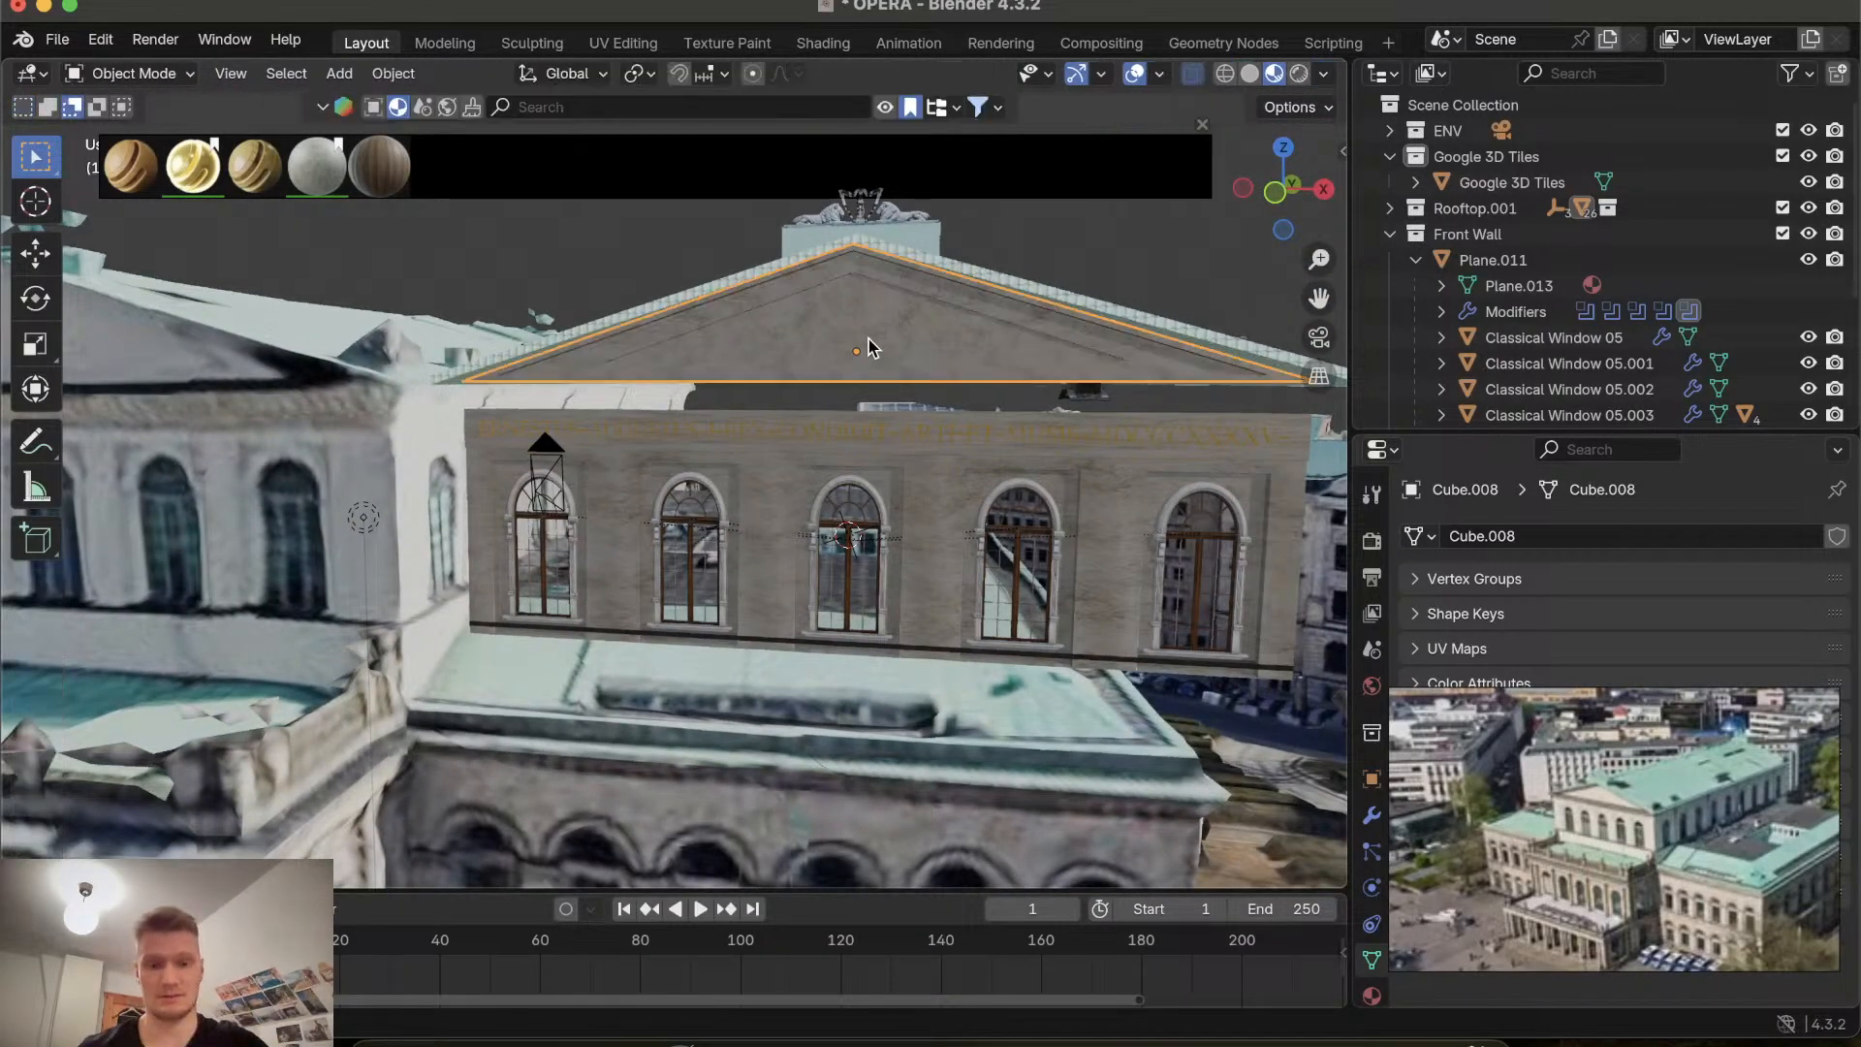
scroll(870, 347, right, 8)
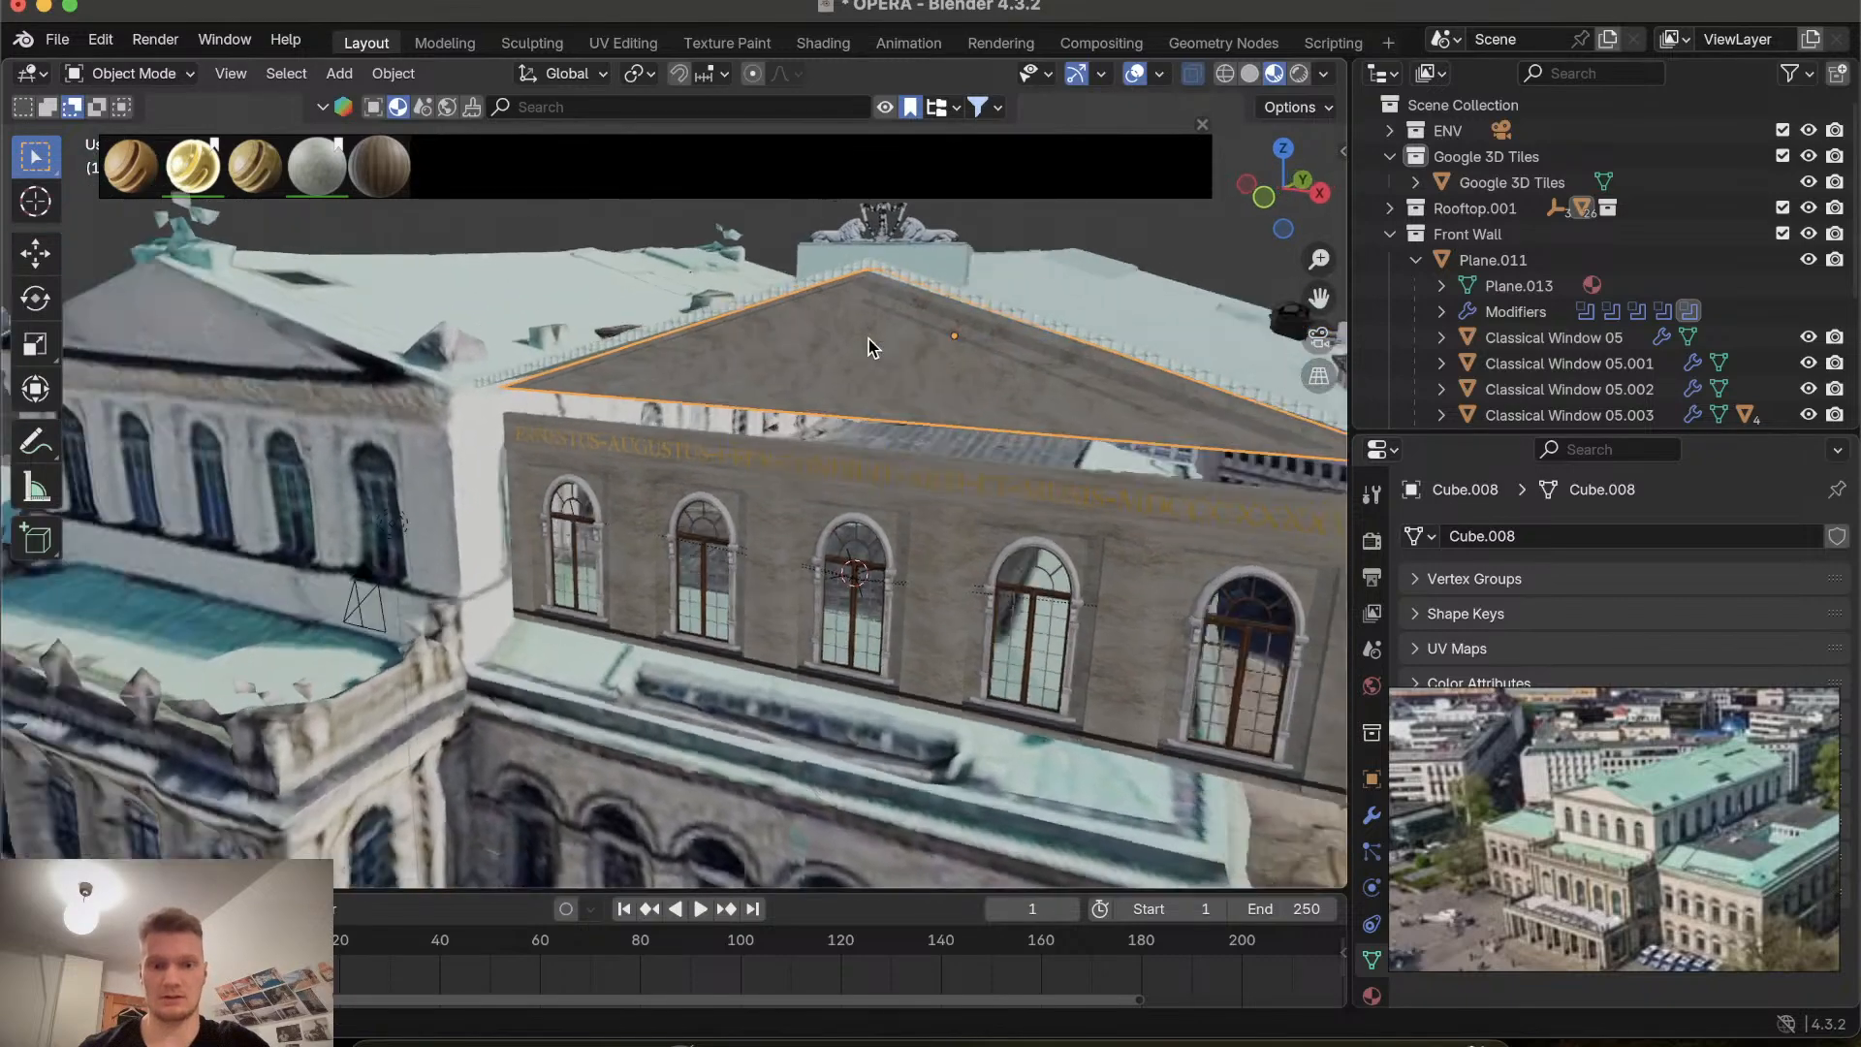
shift+scroll(869, 347, left, 2)
shift+scroll(869, 347, right, 2)
click(1319, 338)
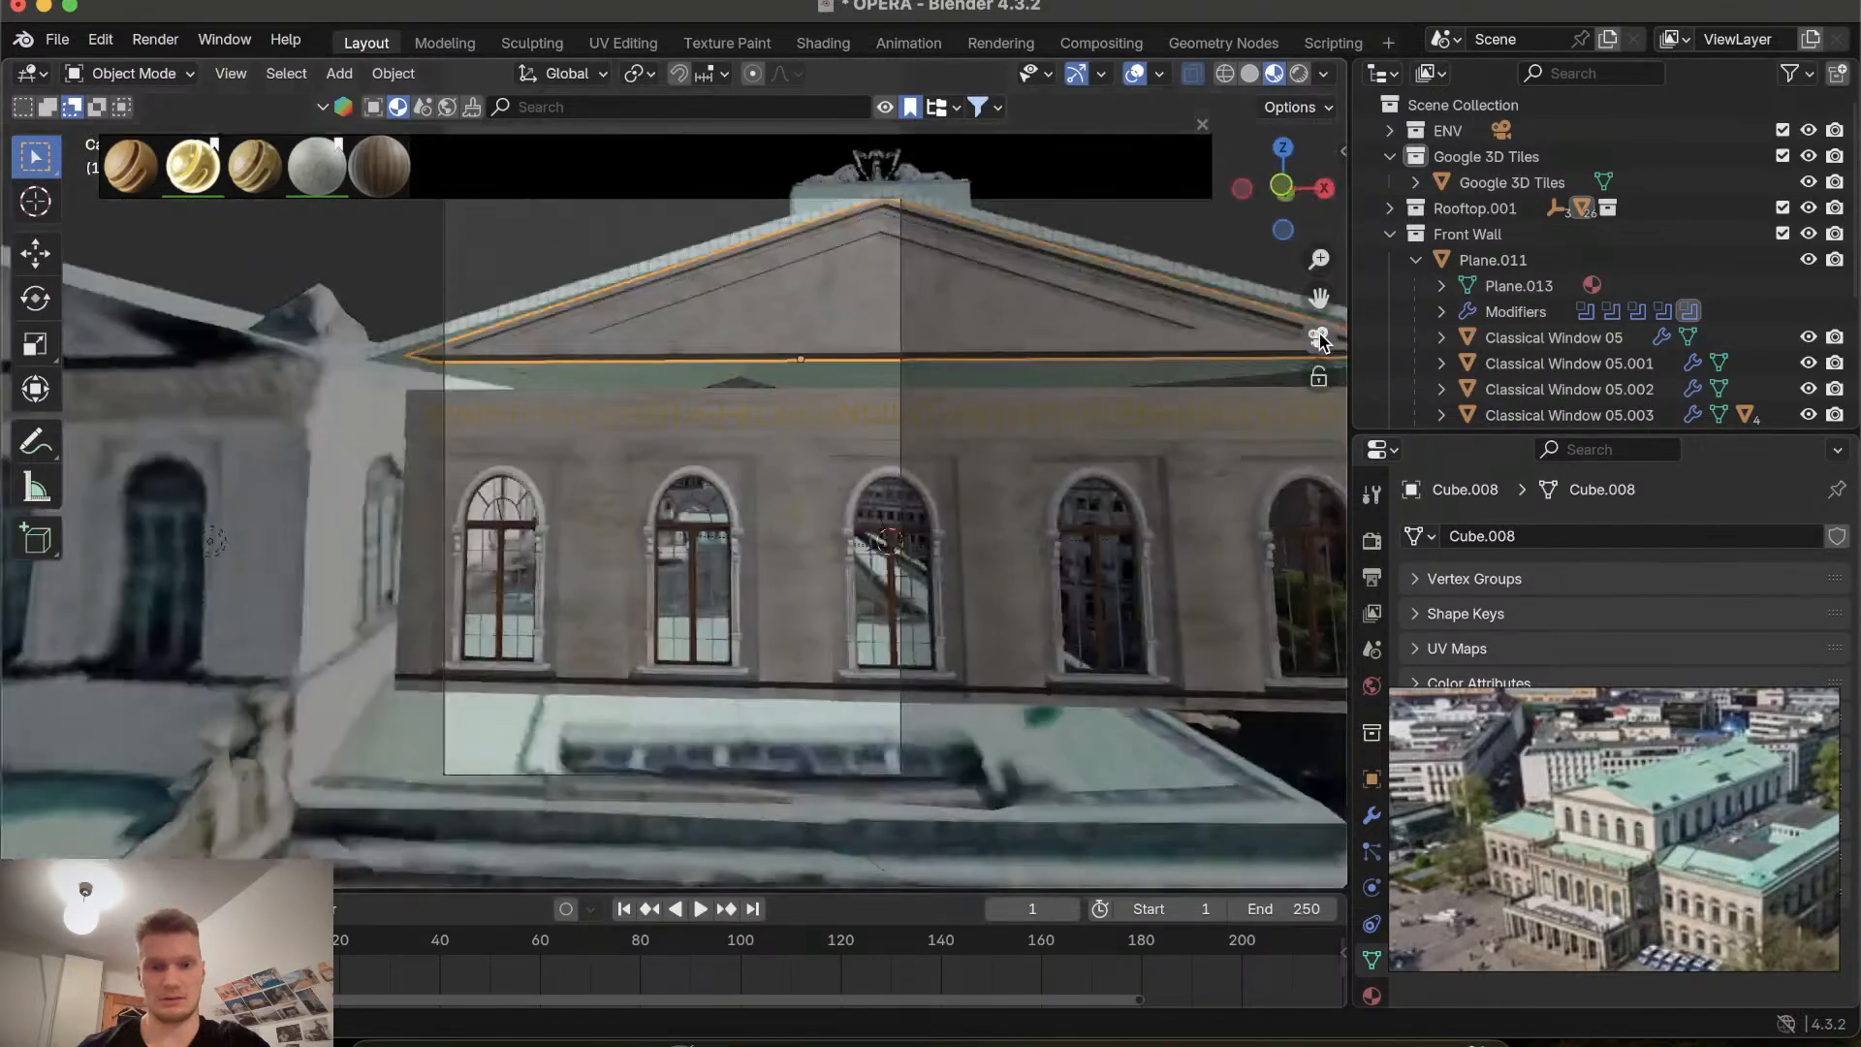
click(1319, 338)
shift+scroll(947, 602, right, 3)
scroll(947, 602, down, 5)
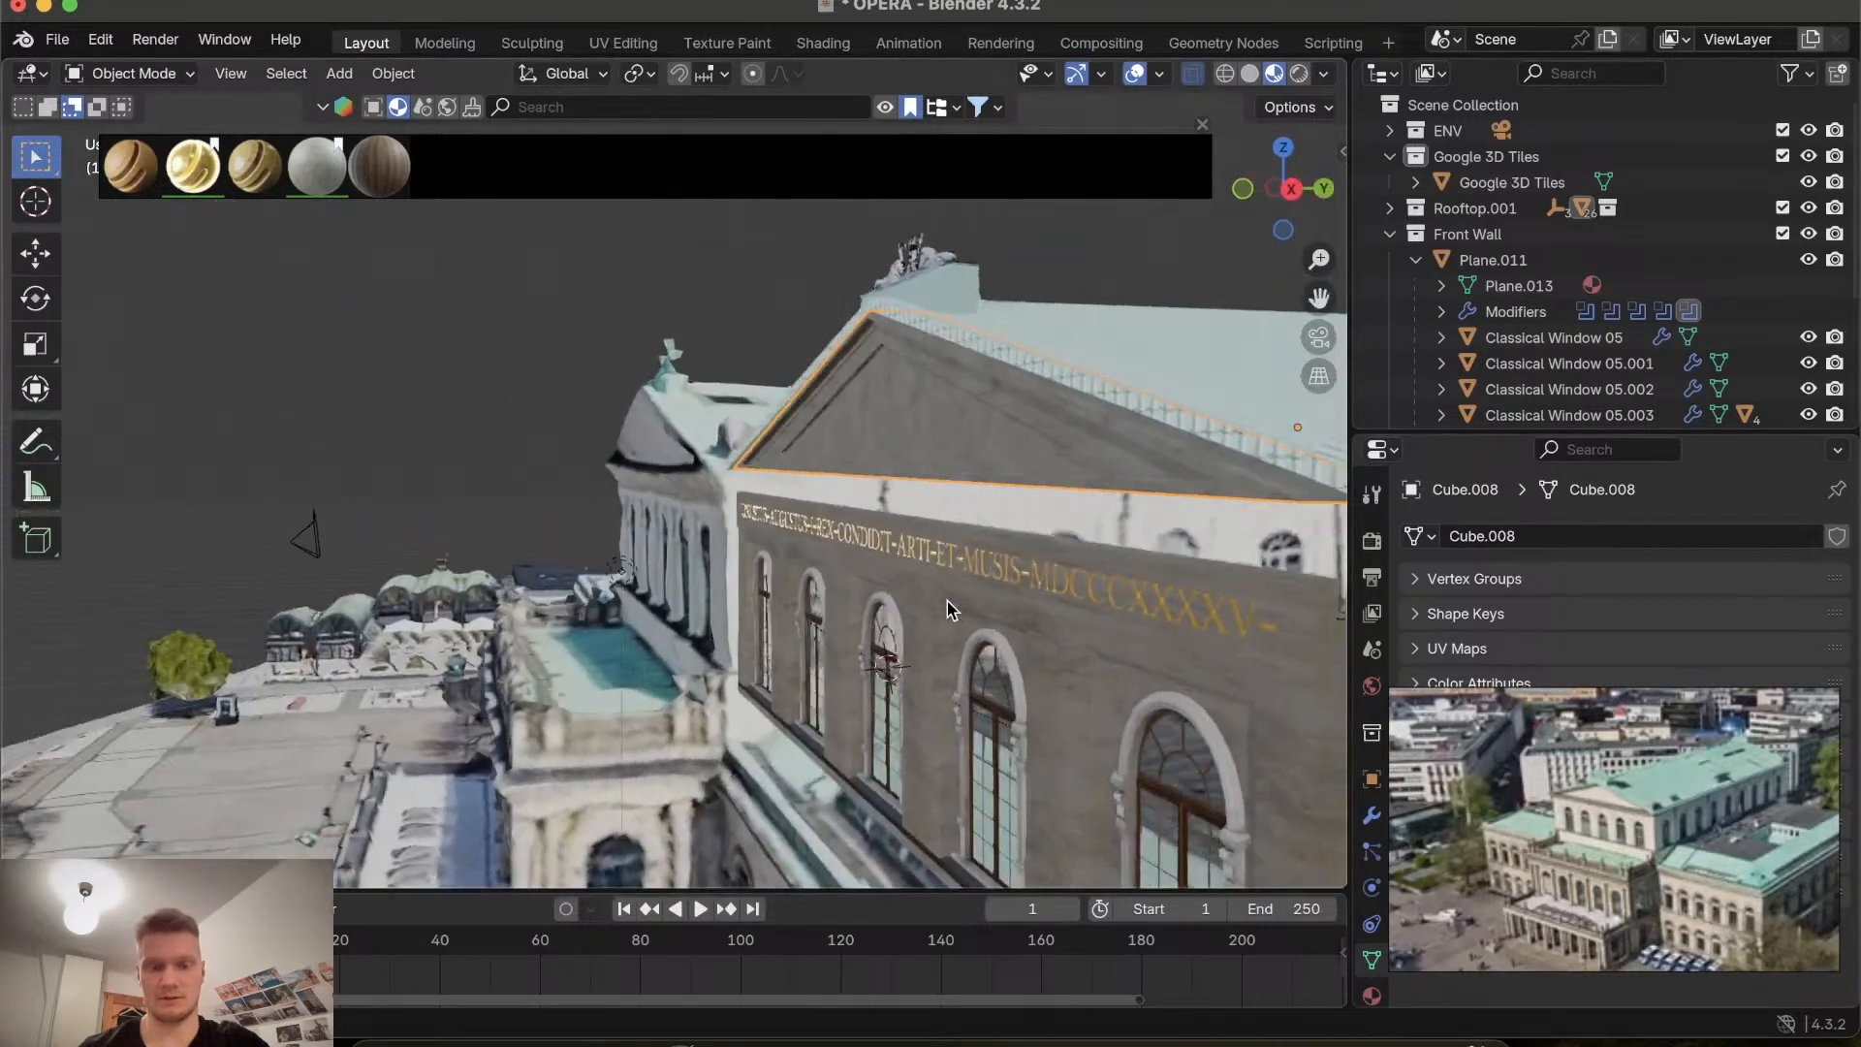
scroll(947, 602, left, 4)
shift+scroll(946, 601, right, 3)
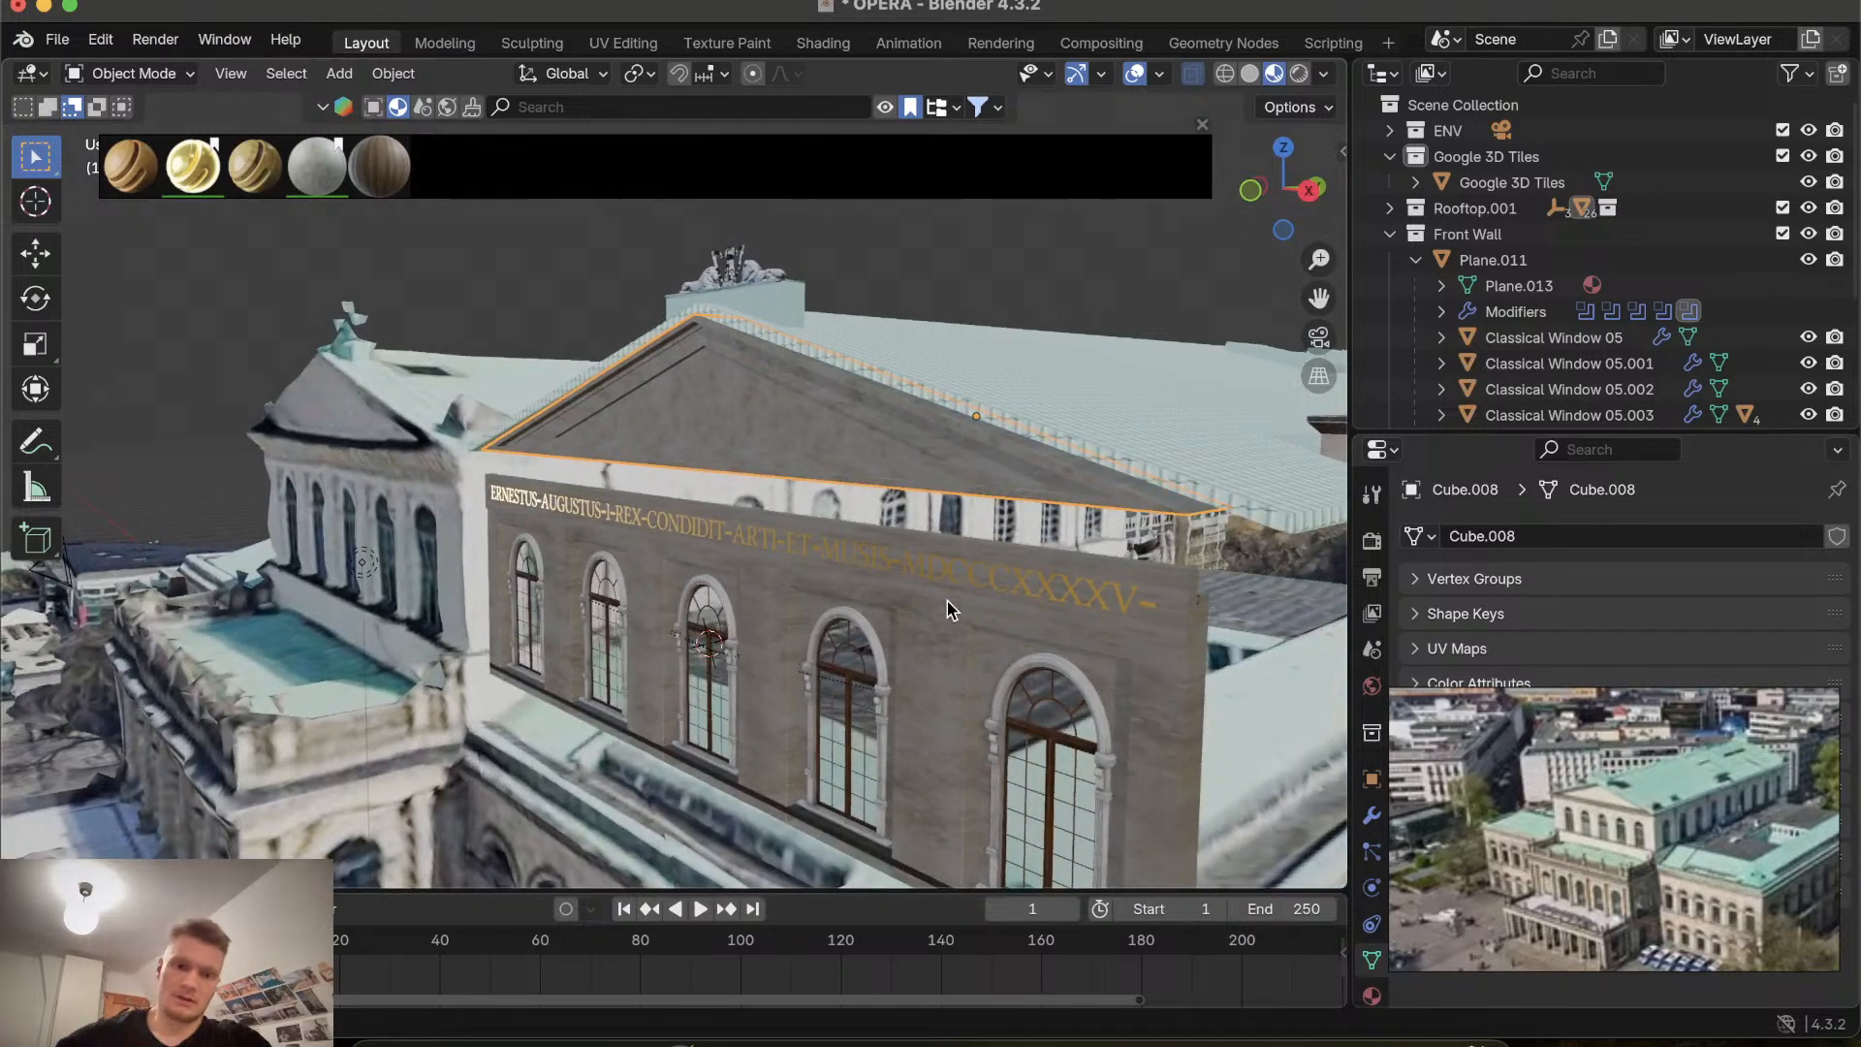
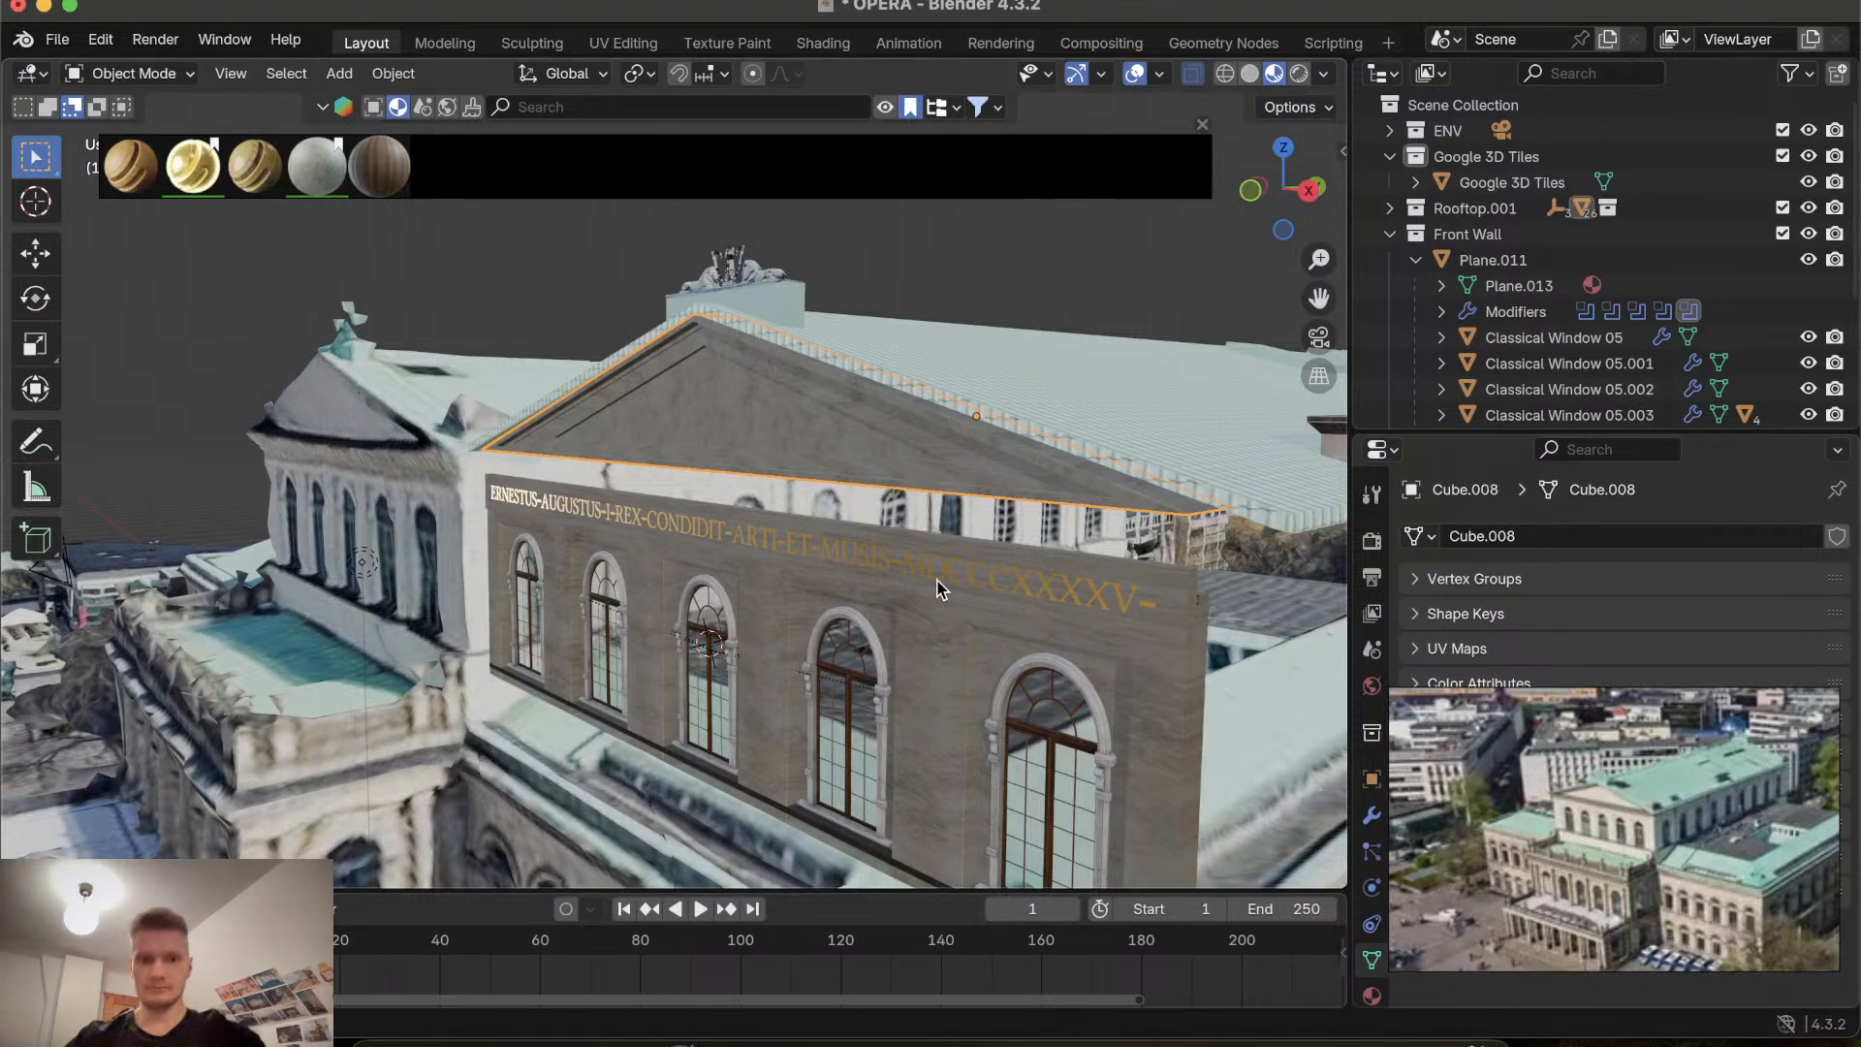
Scale all of the gable's UVs up by about 1.62 in the UV Editing workspace.
click(620, 43)
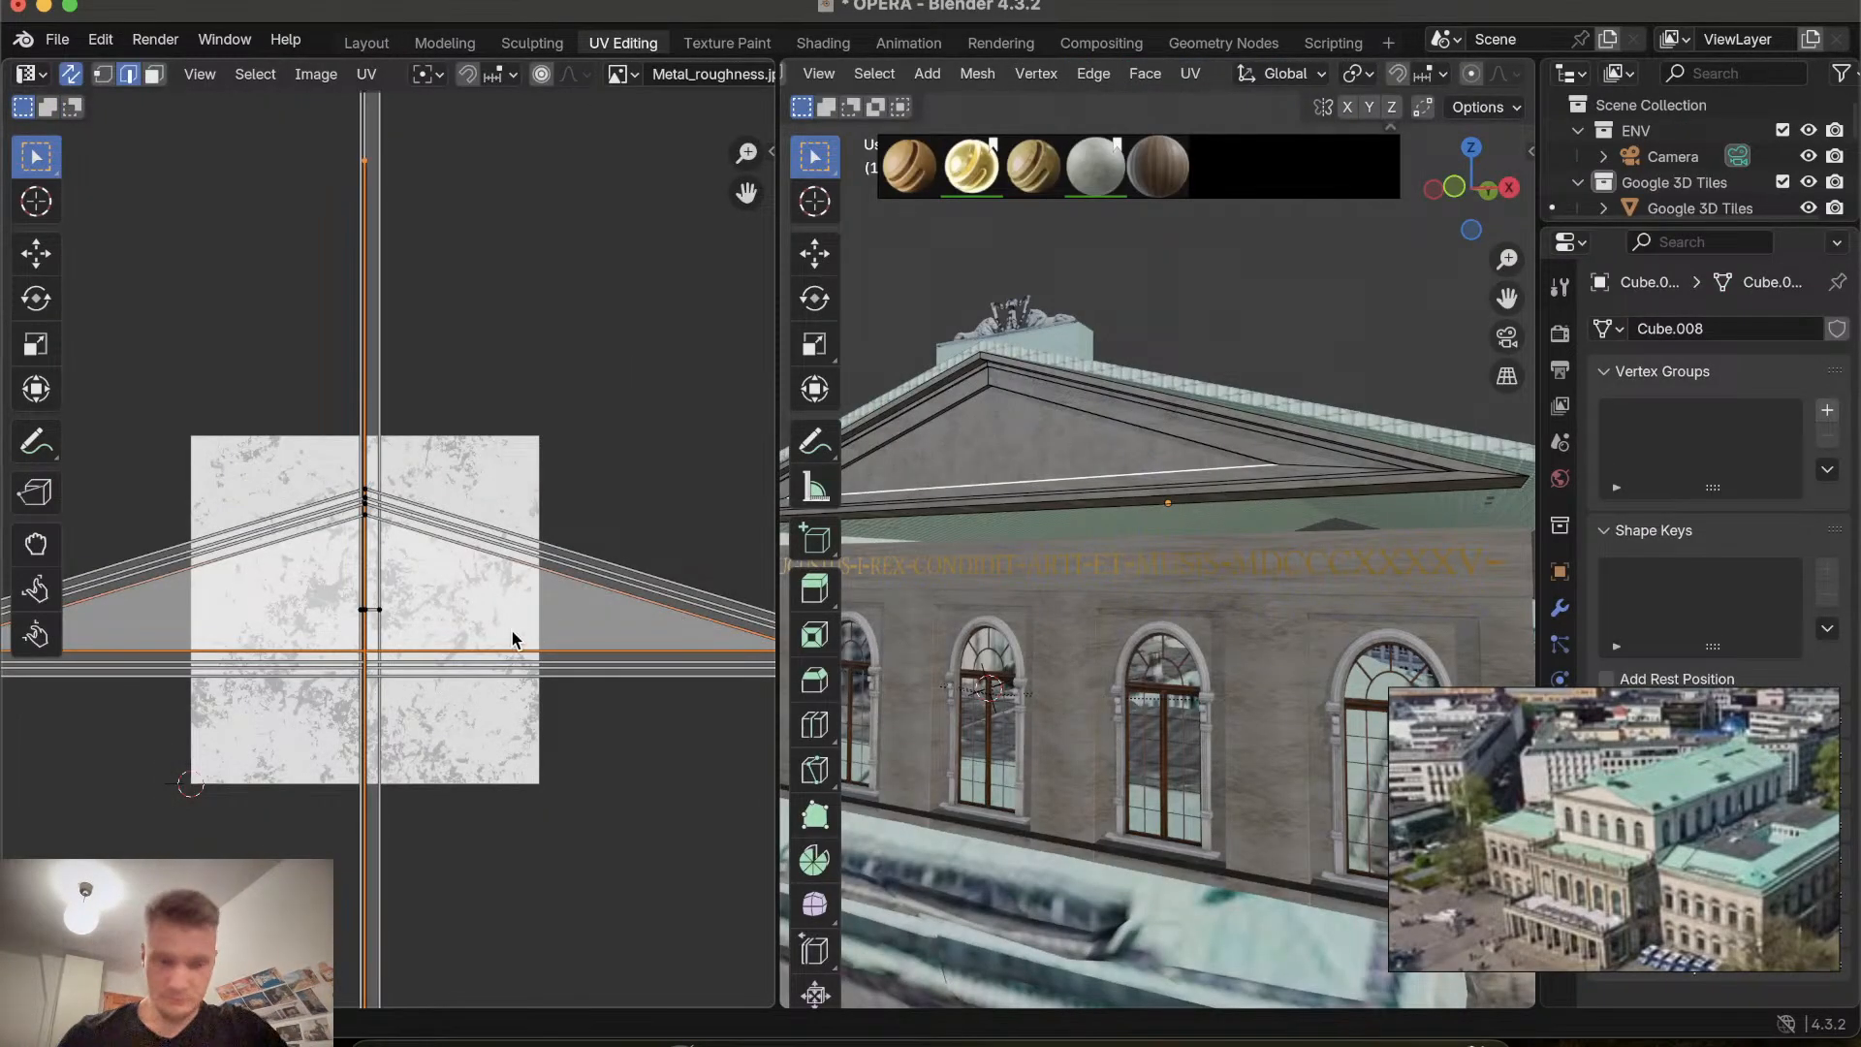
key(s)
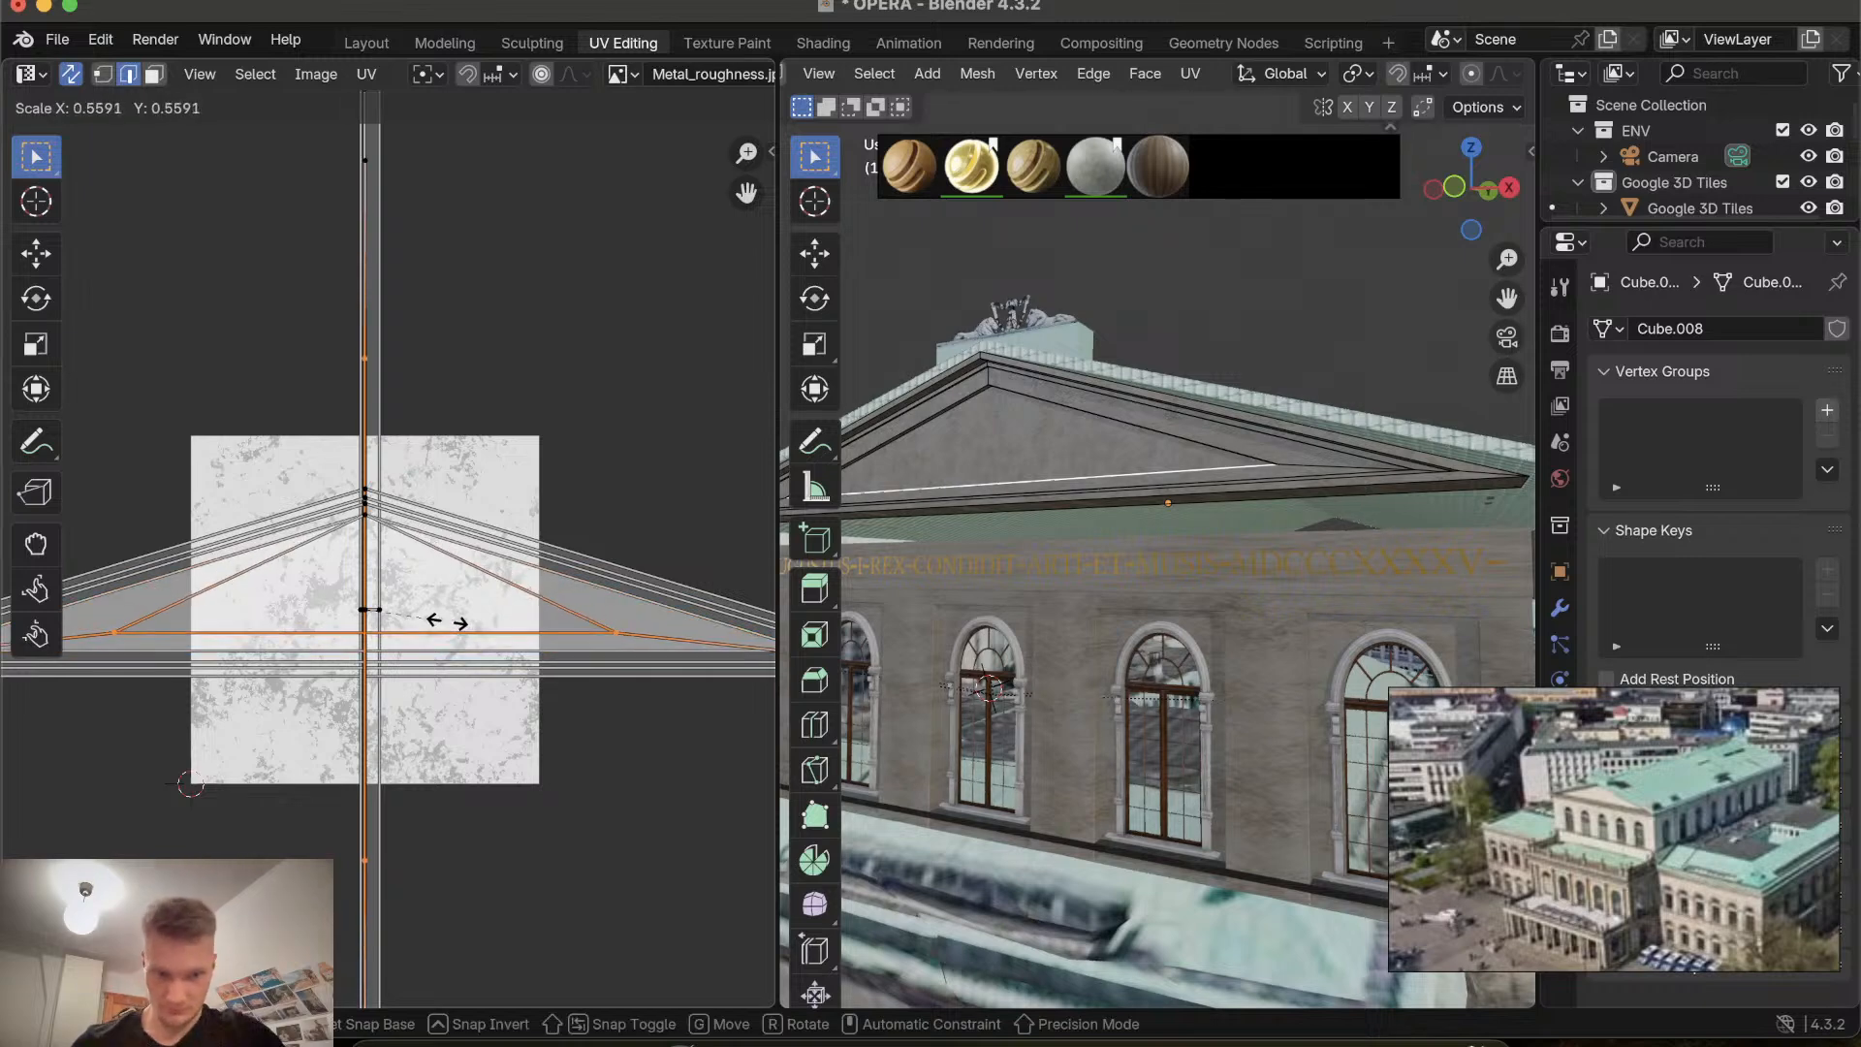
right_click(446, 622)
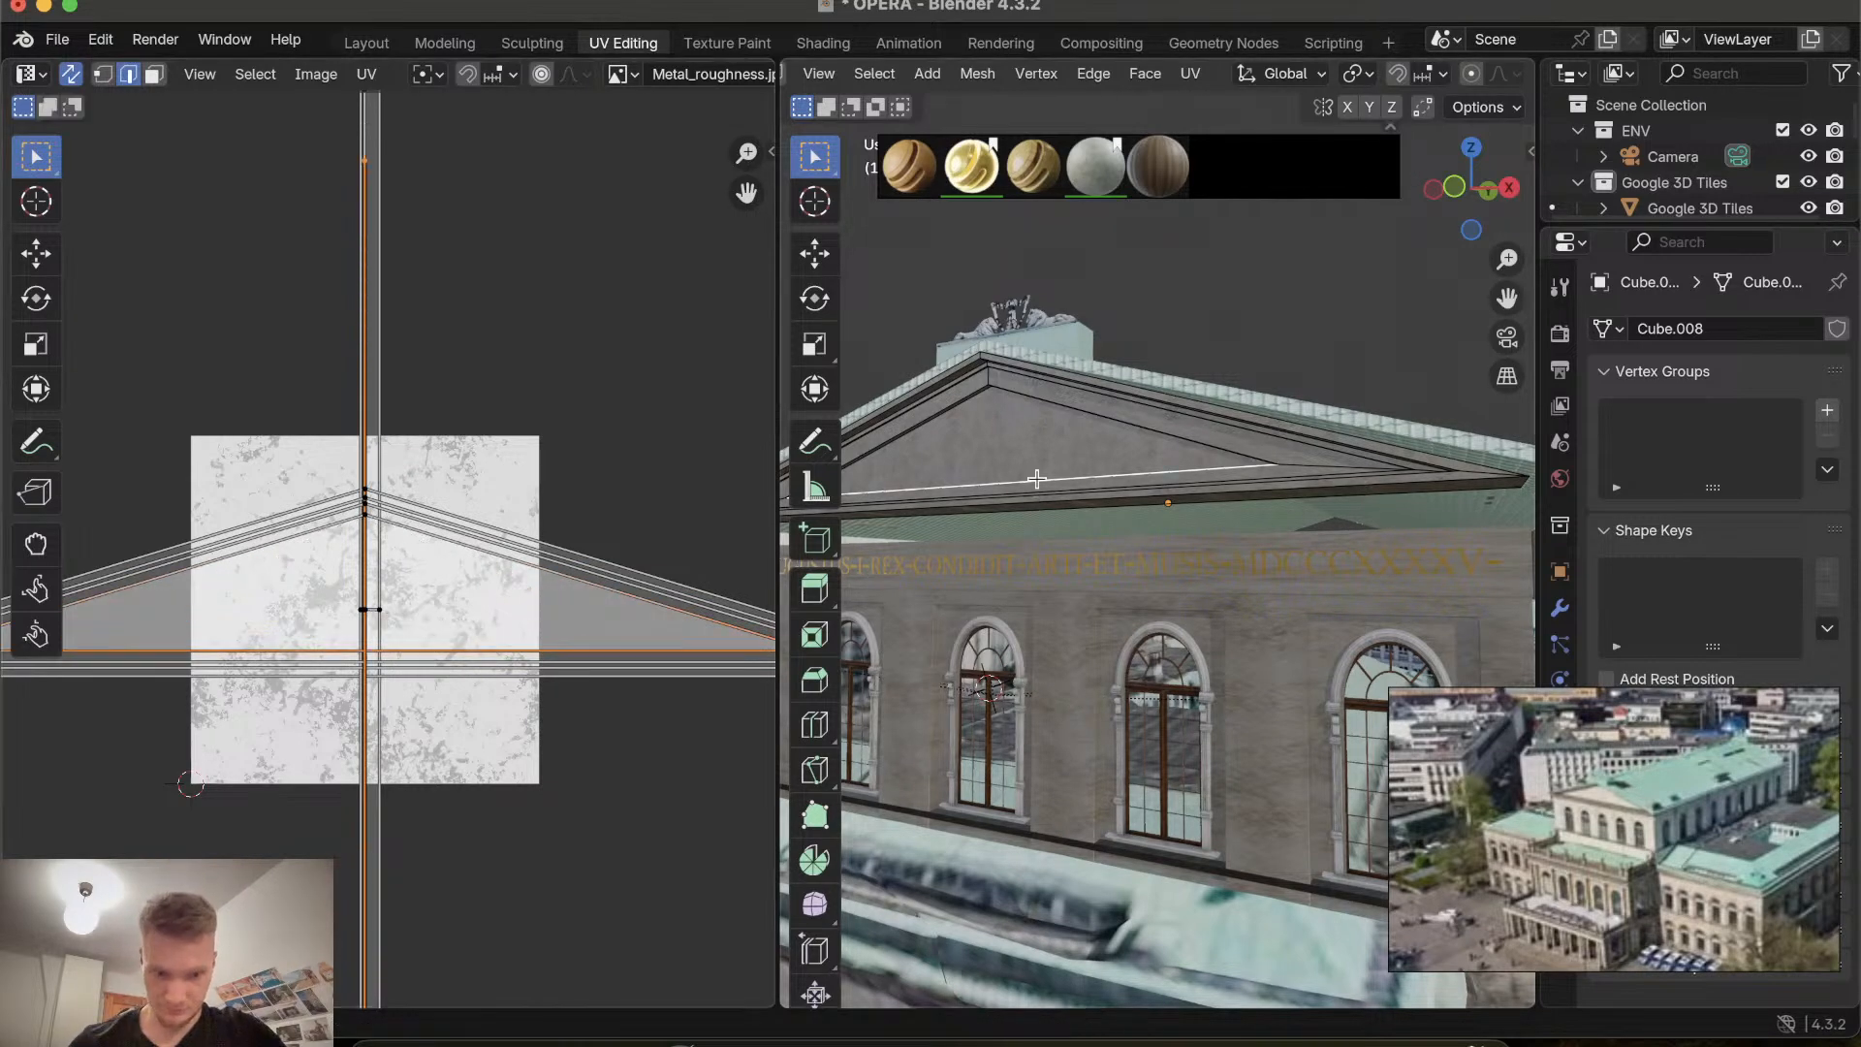
key(a)
key(s)
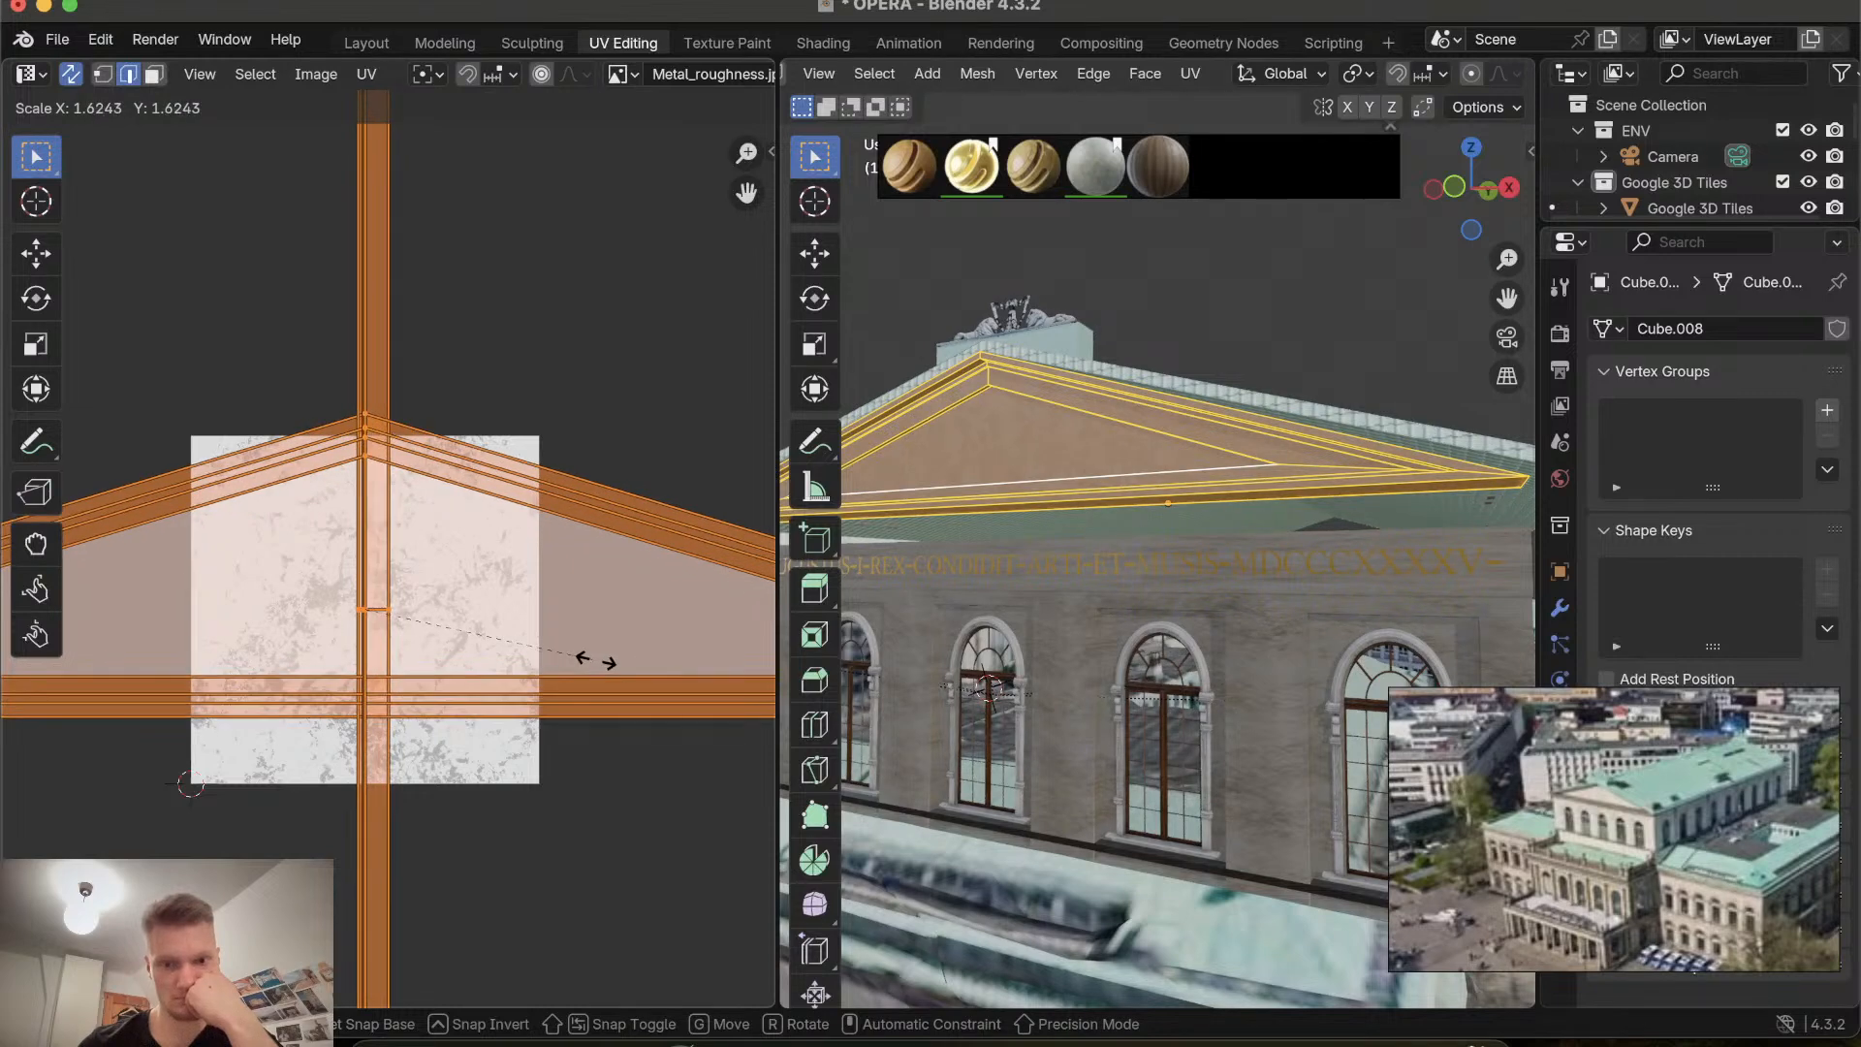
click(612, 663)
Leave Edit Mode on the gable and select the front wall object.
scroll(960, 670, left, 5)
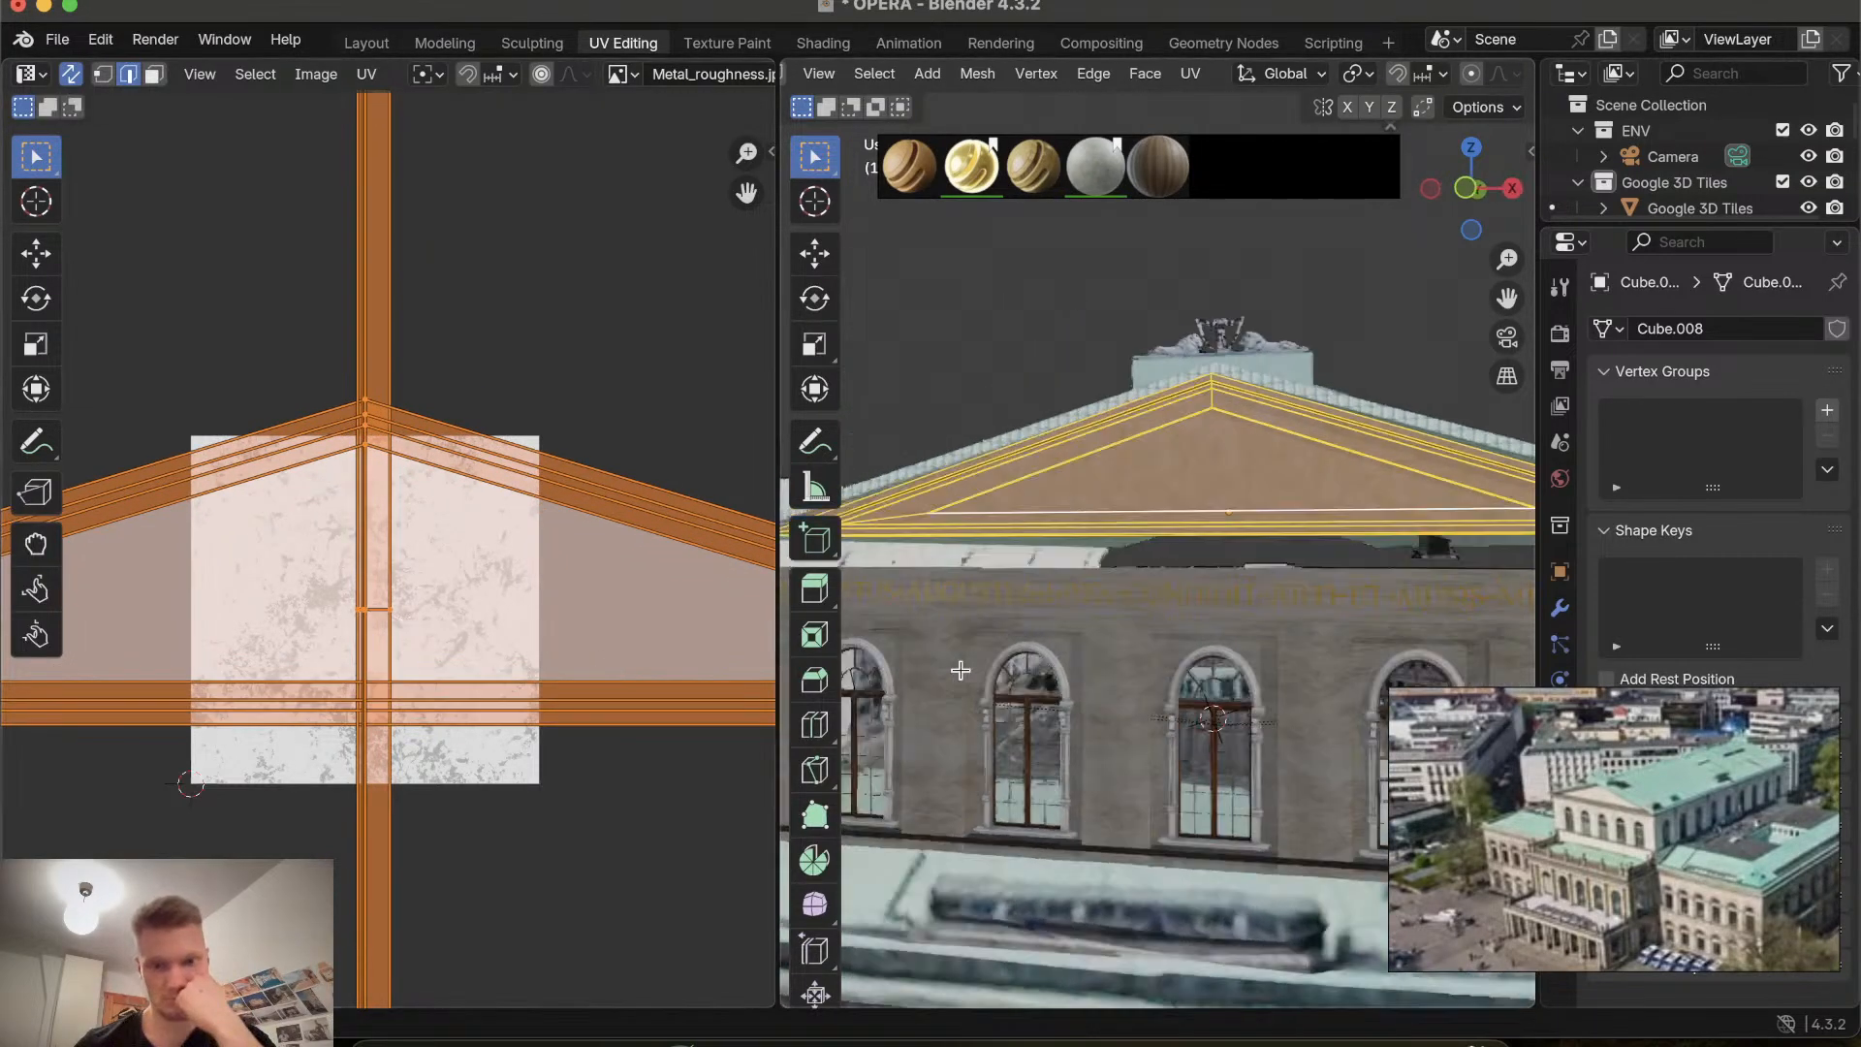
shift+scroll(961, 670, left, 4)
click(1116, 704)
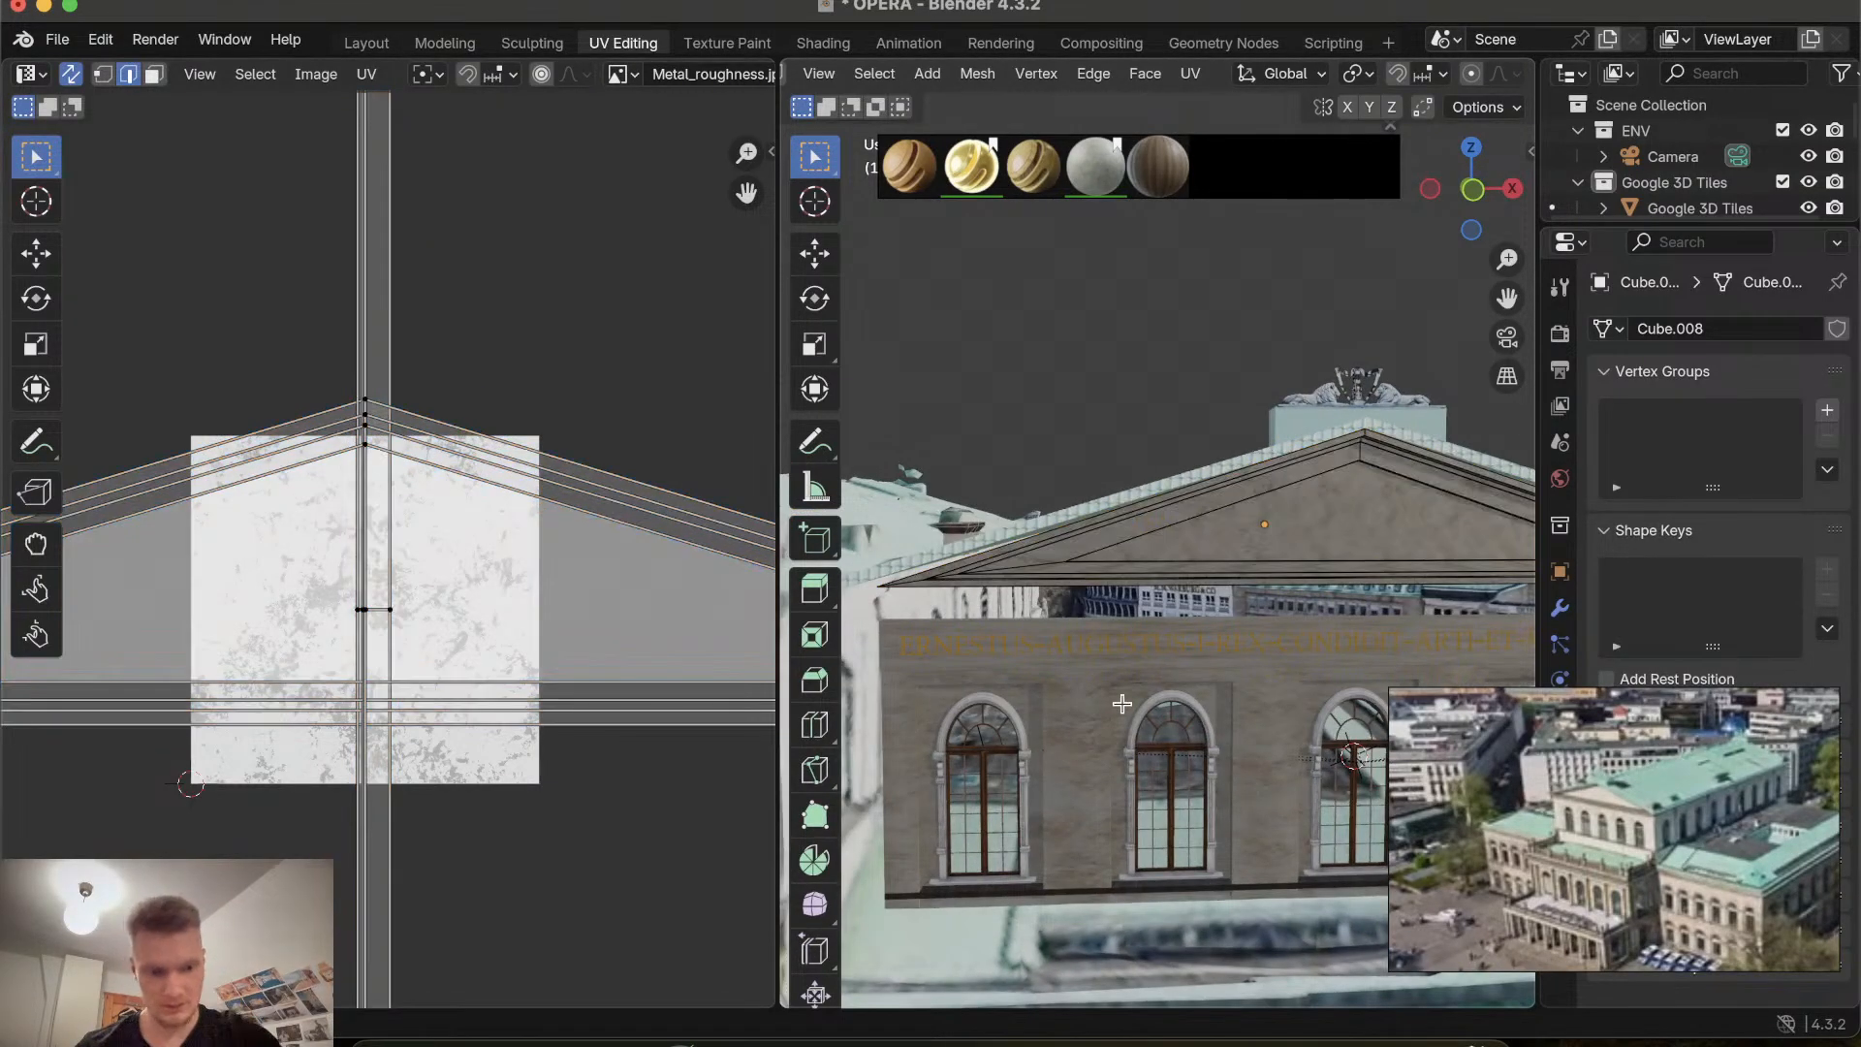
key(Tab)
click(1142, 708)
scroll(1130, 701, down, 5)
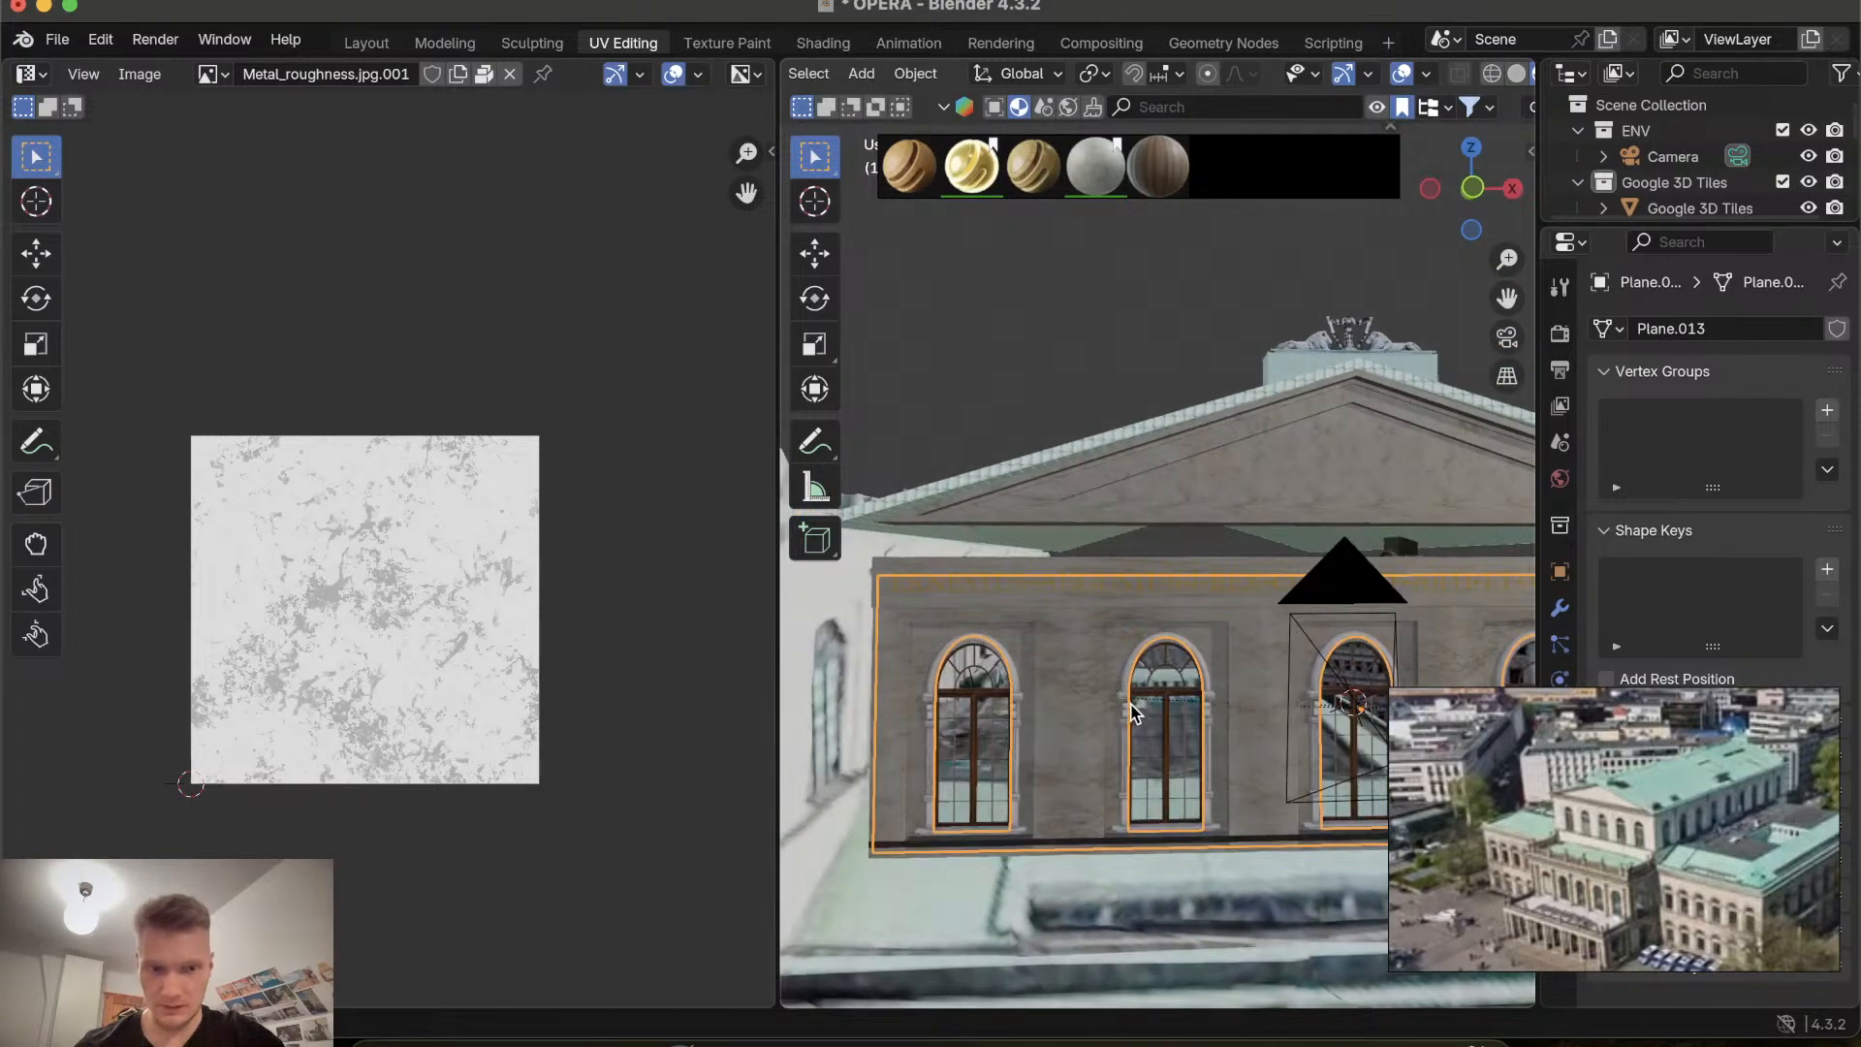
Orbit around the front wall in the Layout workspace to inspect its texture scale.
click(368, 41)
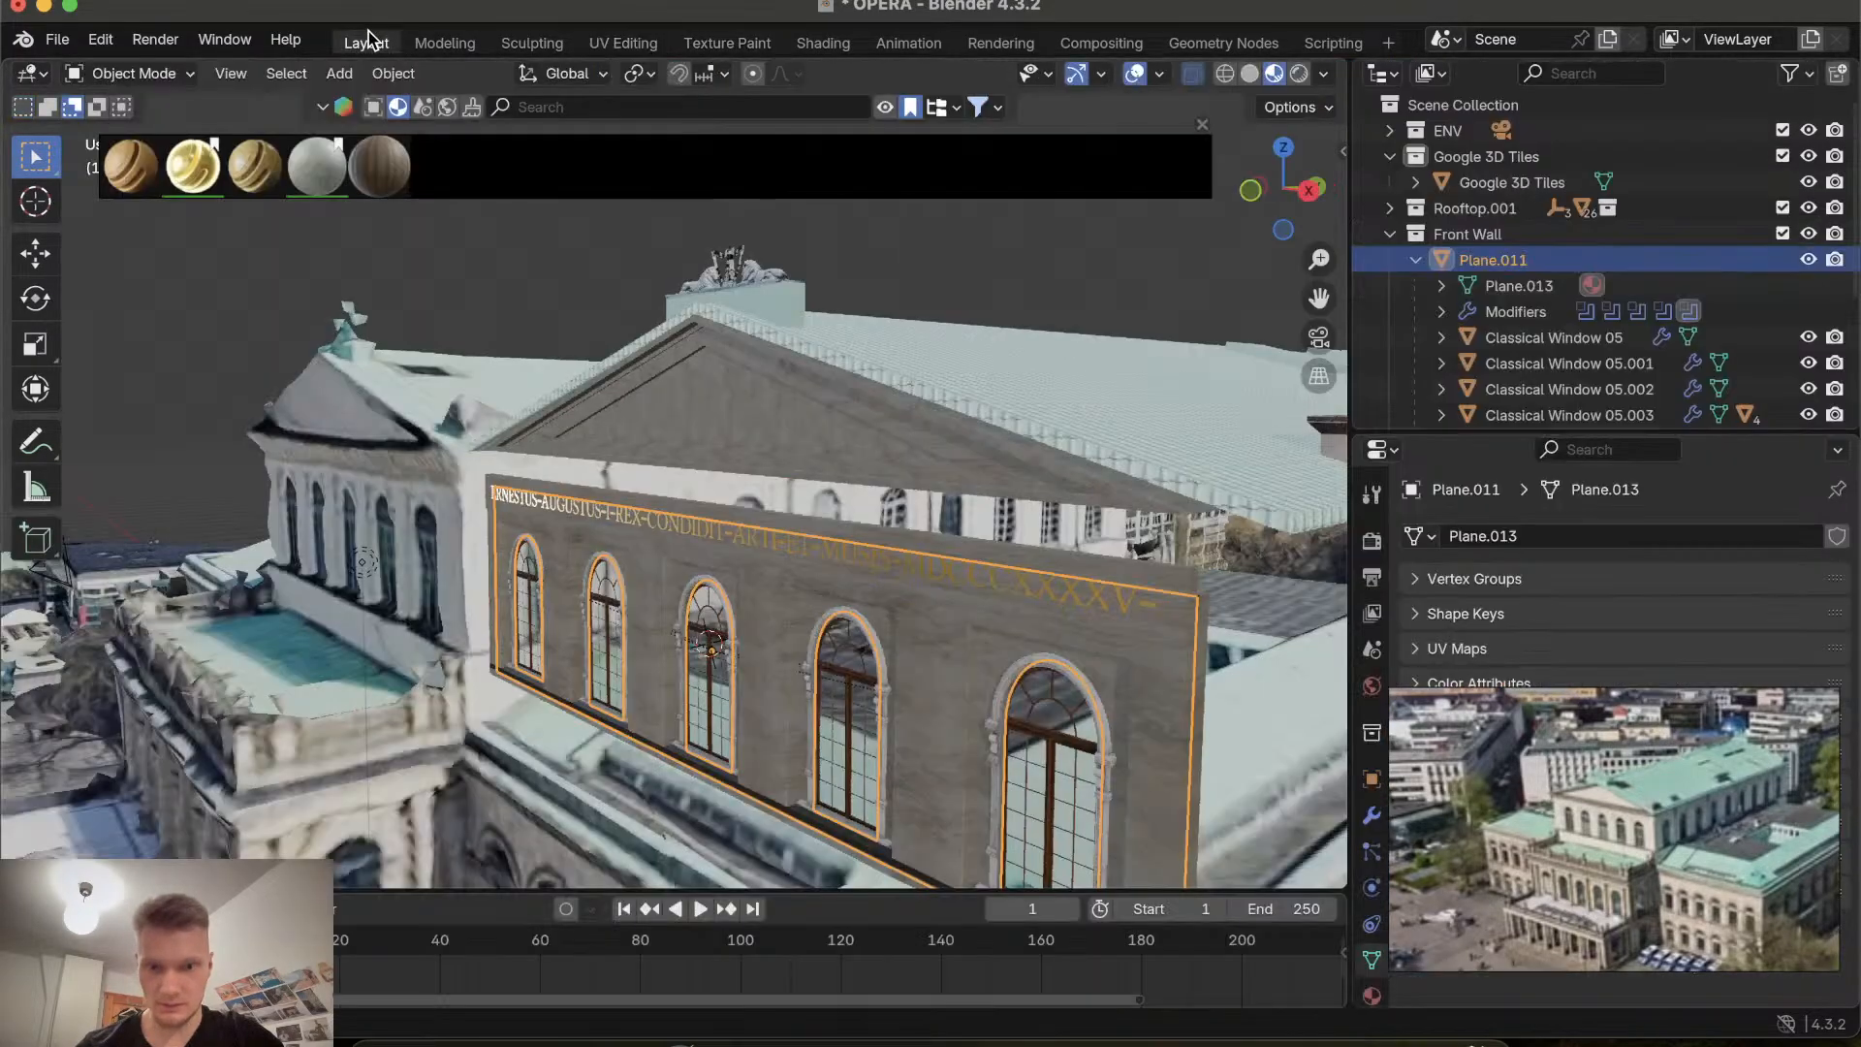
scroll(1005, 612, left, 10)
shift+scroll(1005, 615, left, 6)
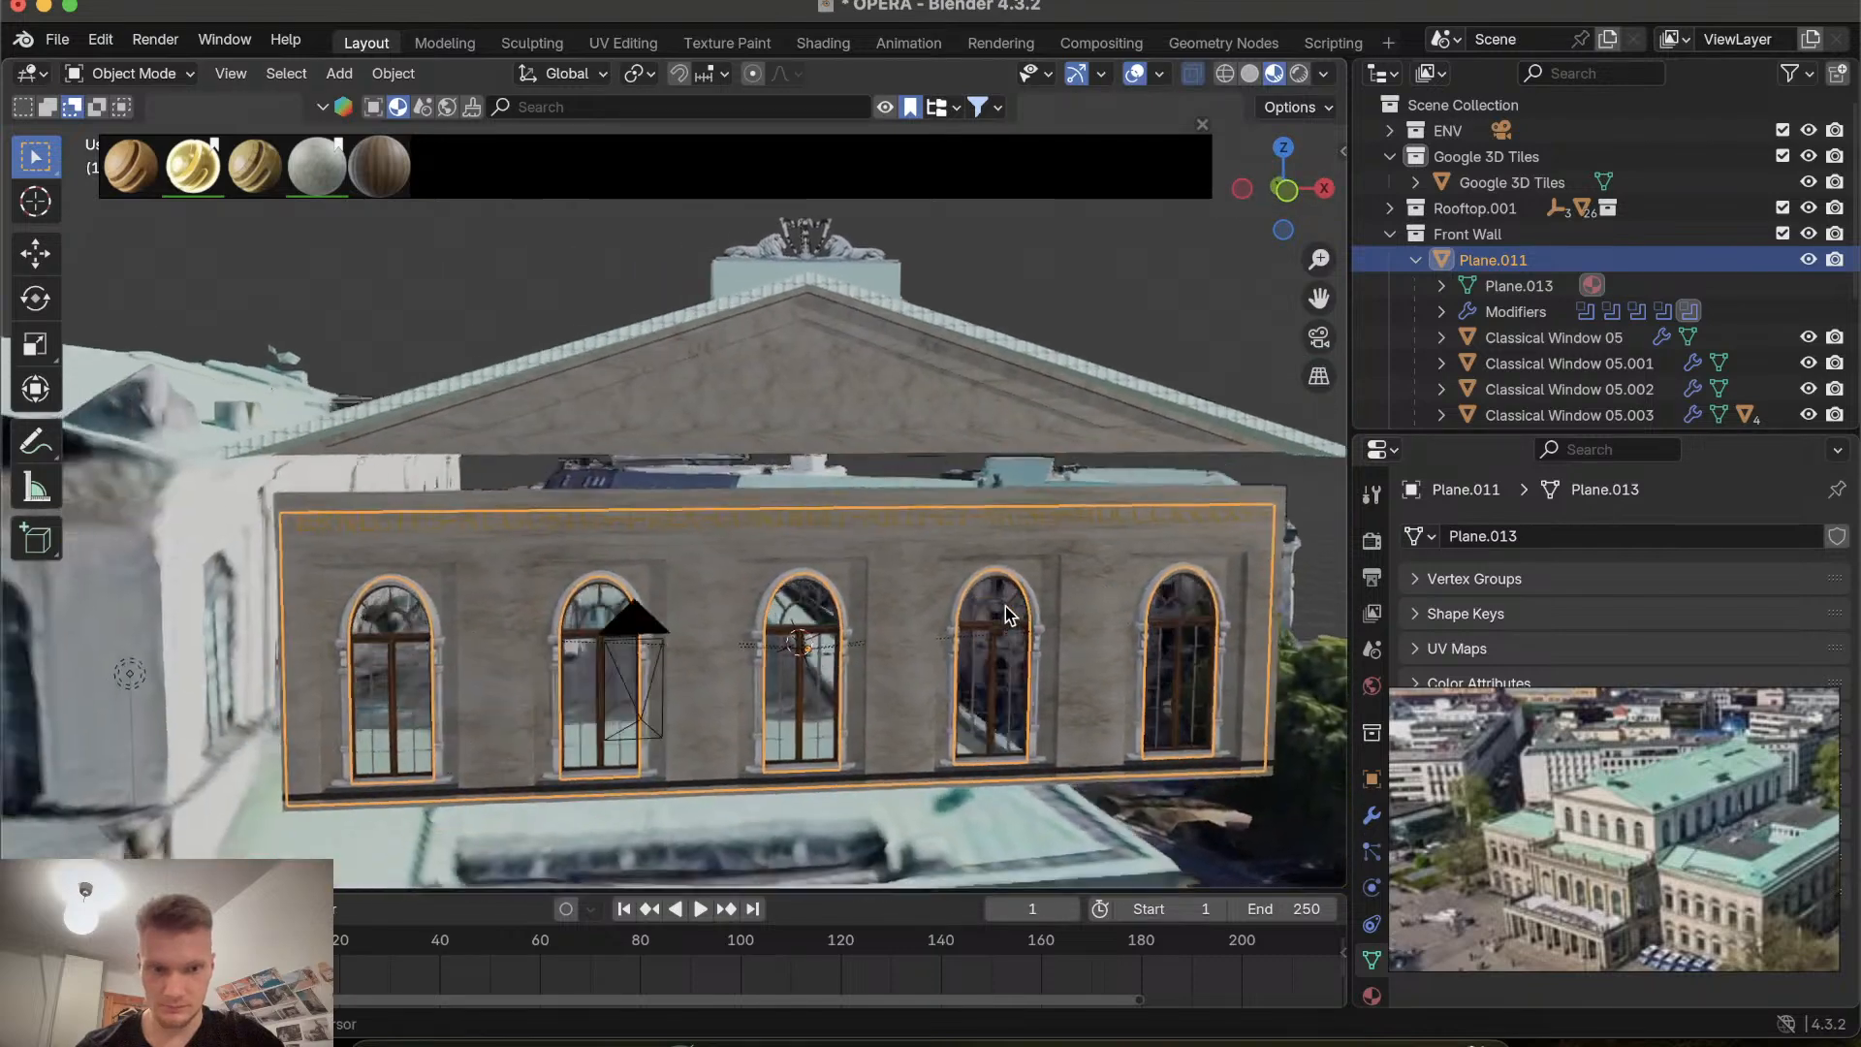
scroll(635, 631, up, 5)
scroll(635, 631, left, 8)
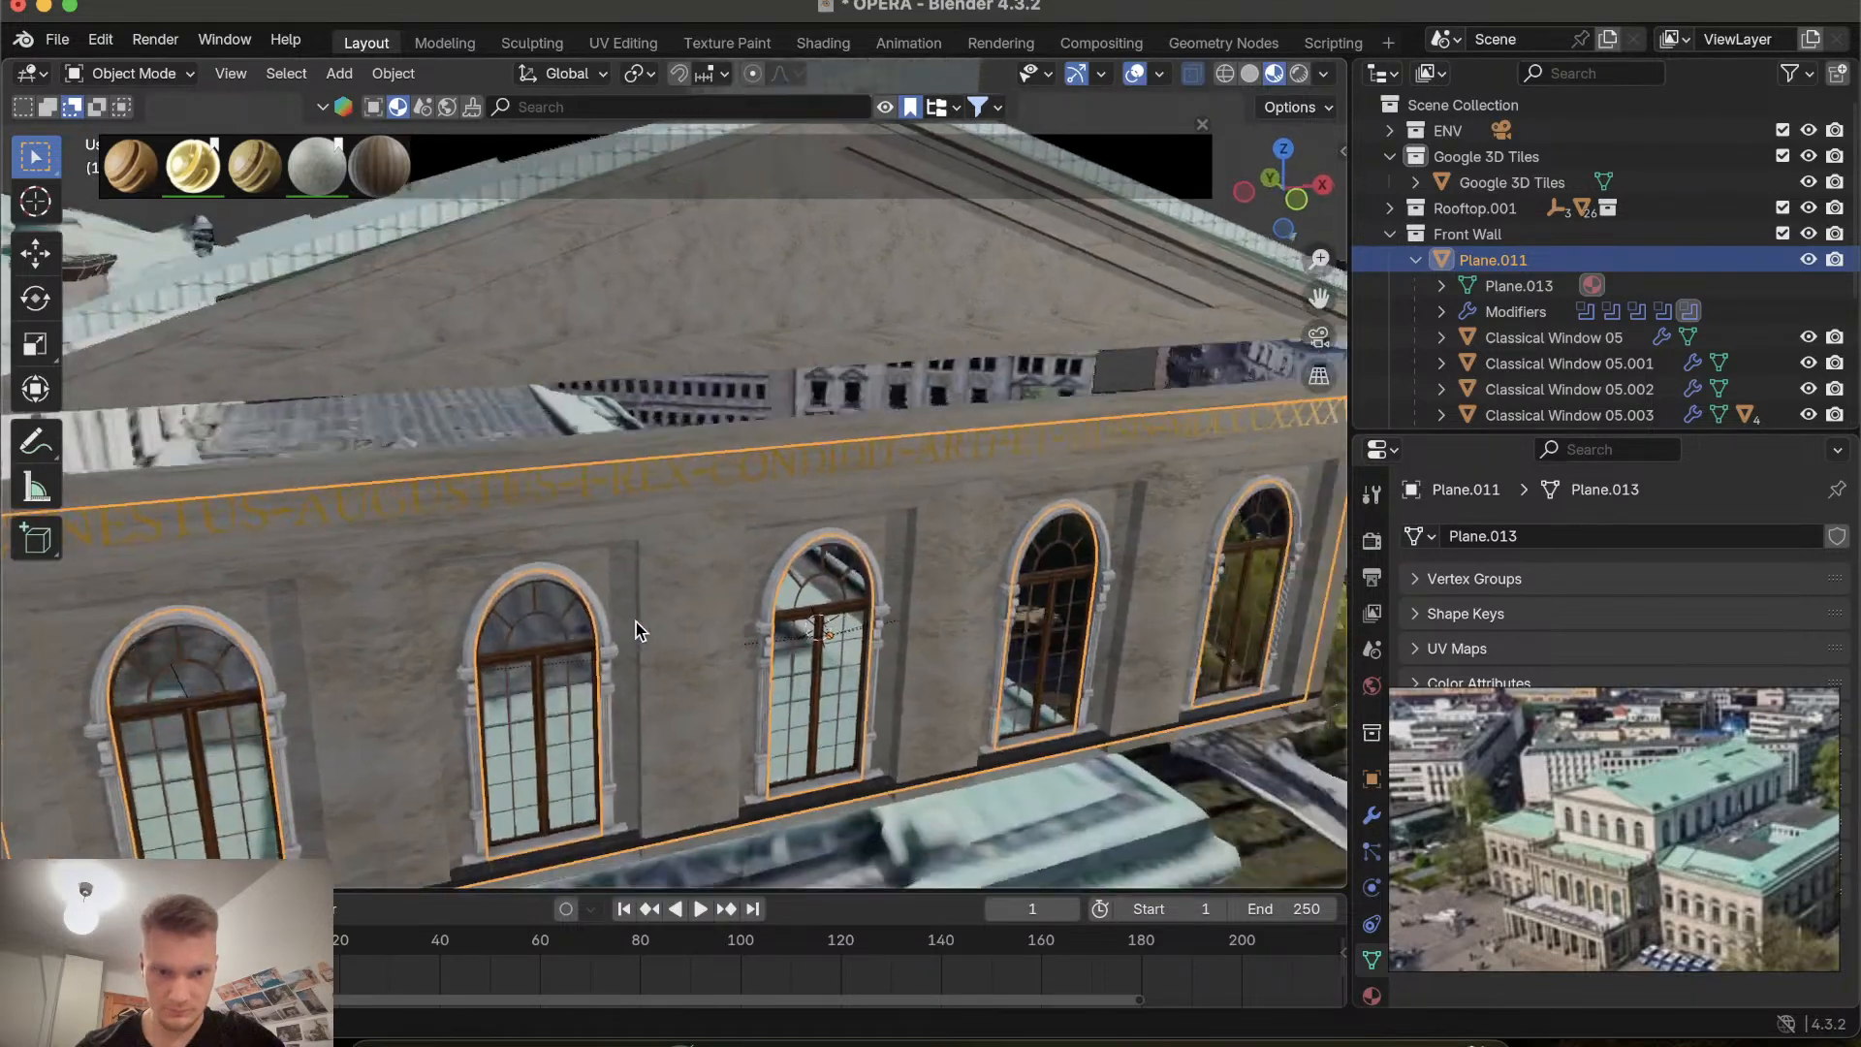
scroll(635, 631, right, 10)
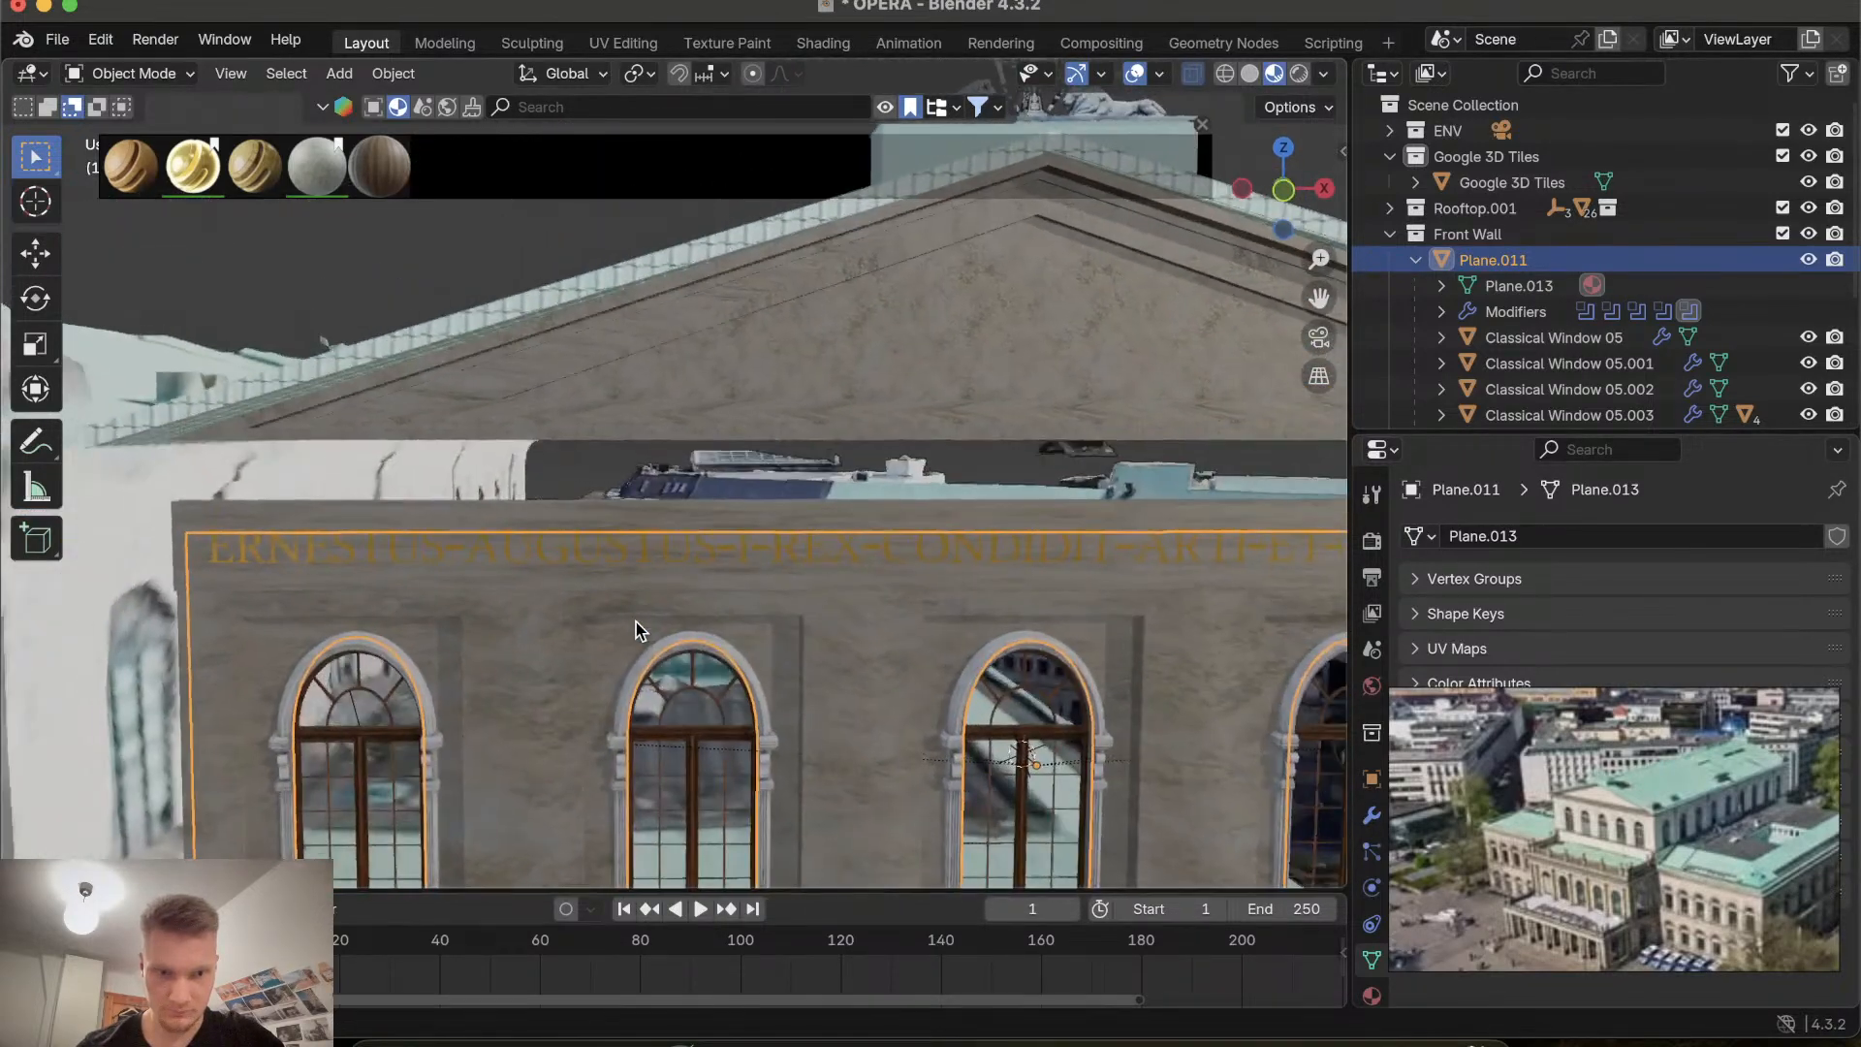
Scale all of the front wall's UVs up by about 1.09.
click(625, 43)
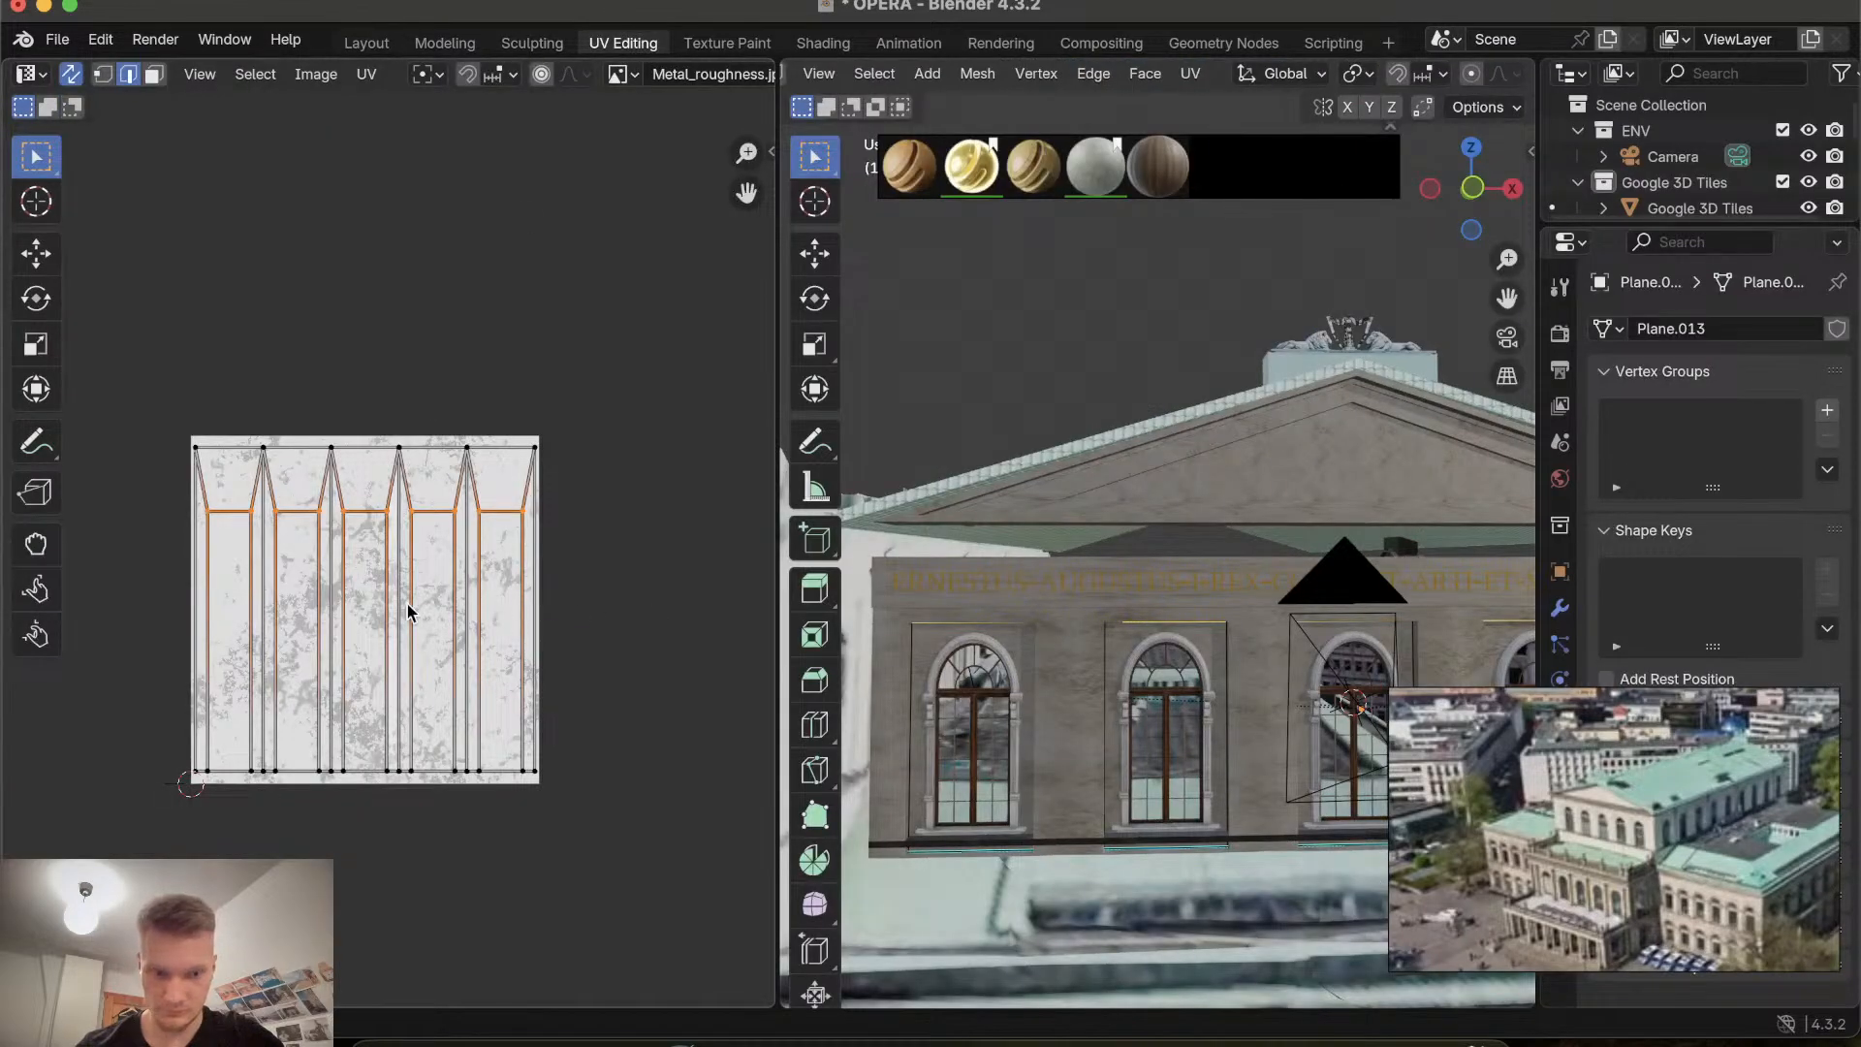
key(a)
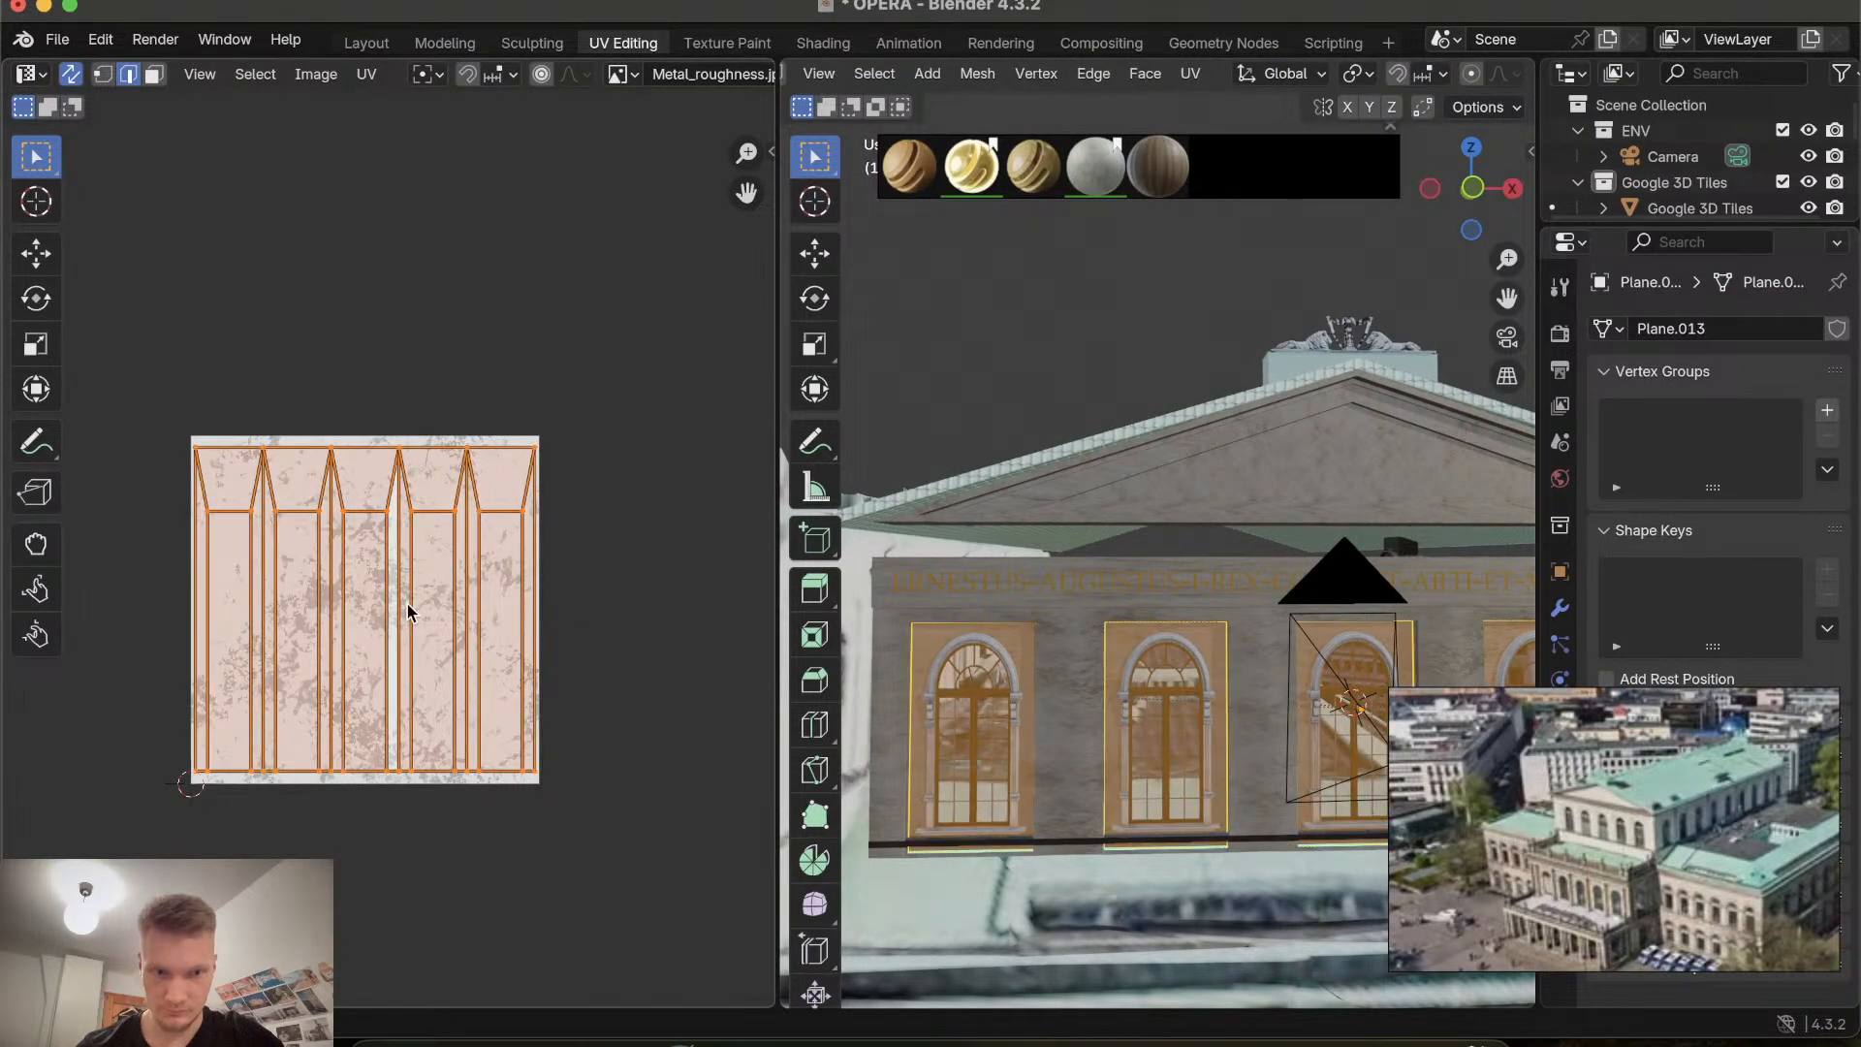
key(s)
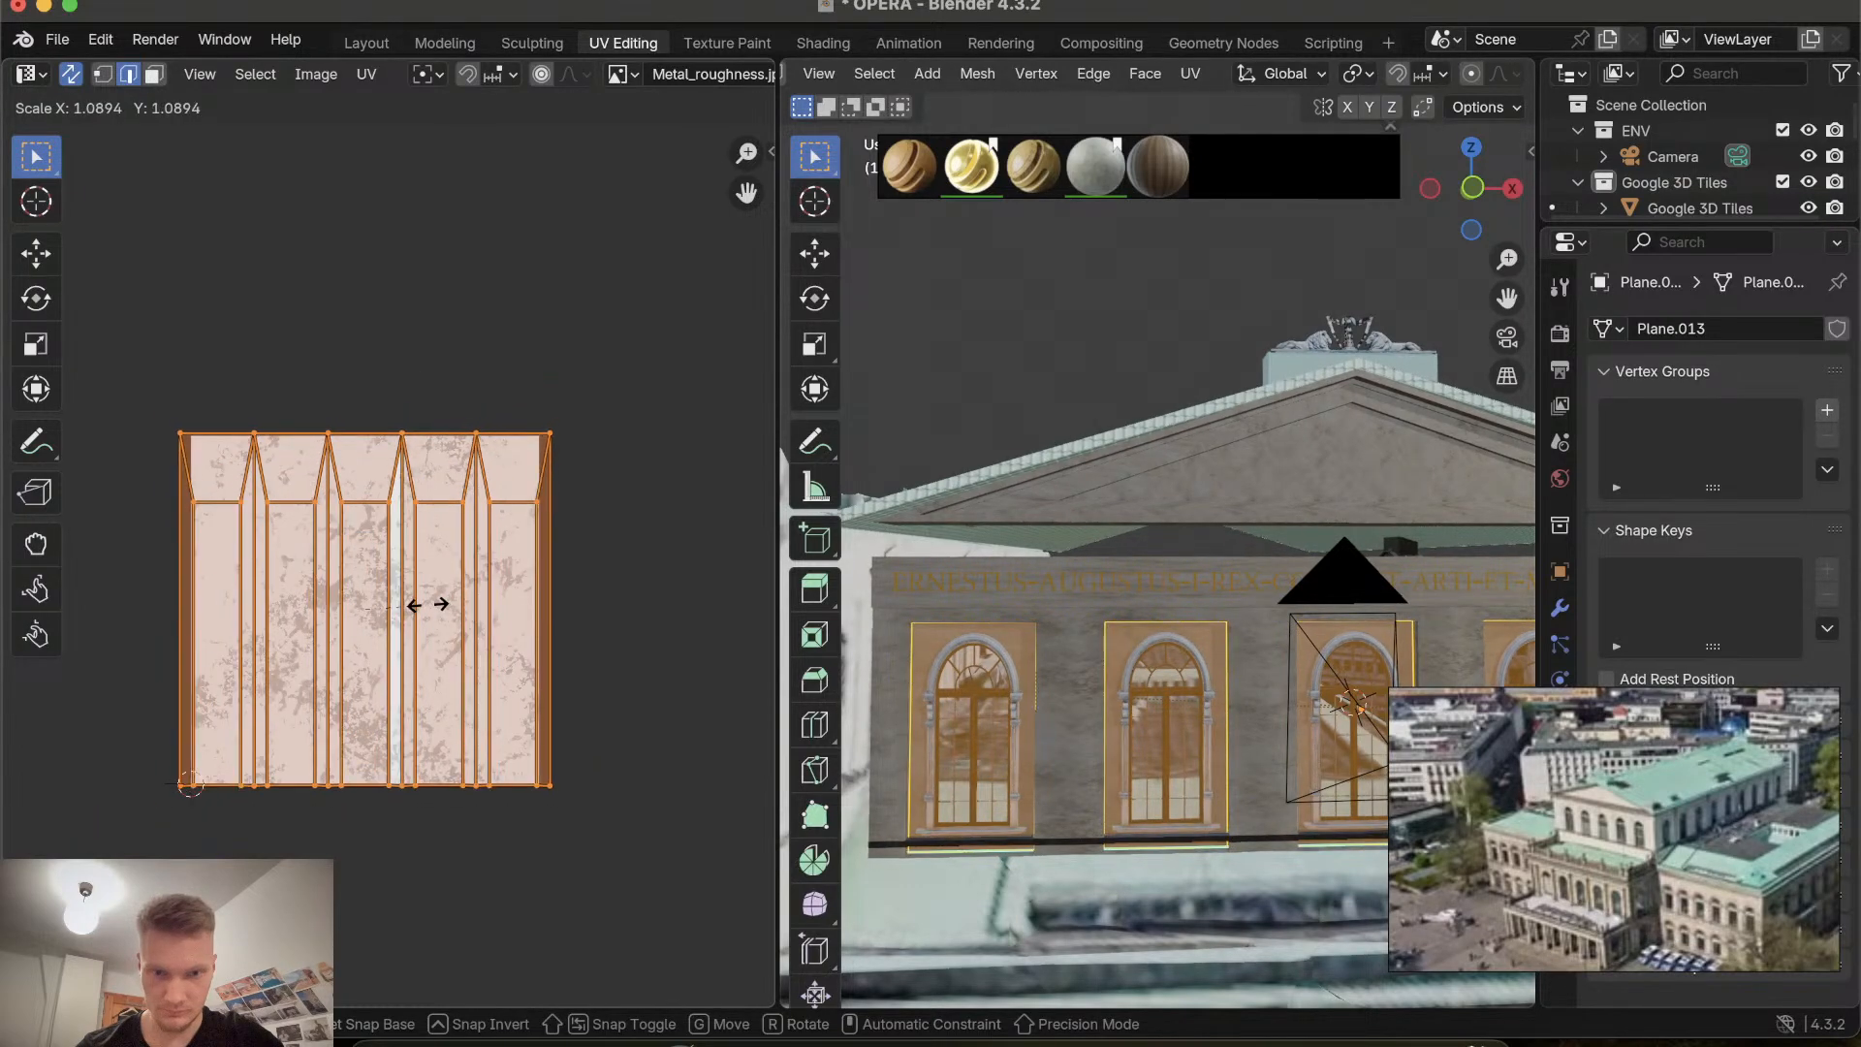
click(428, 609)
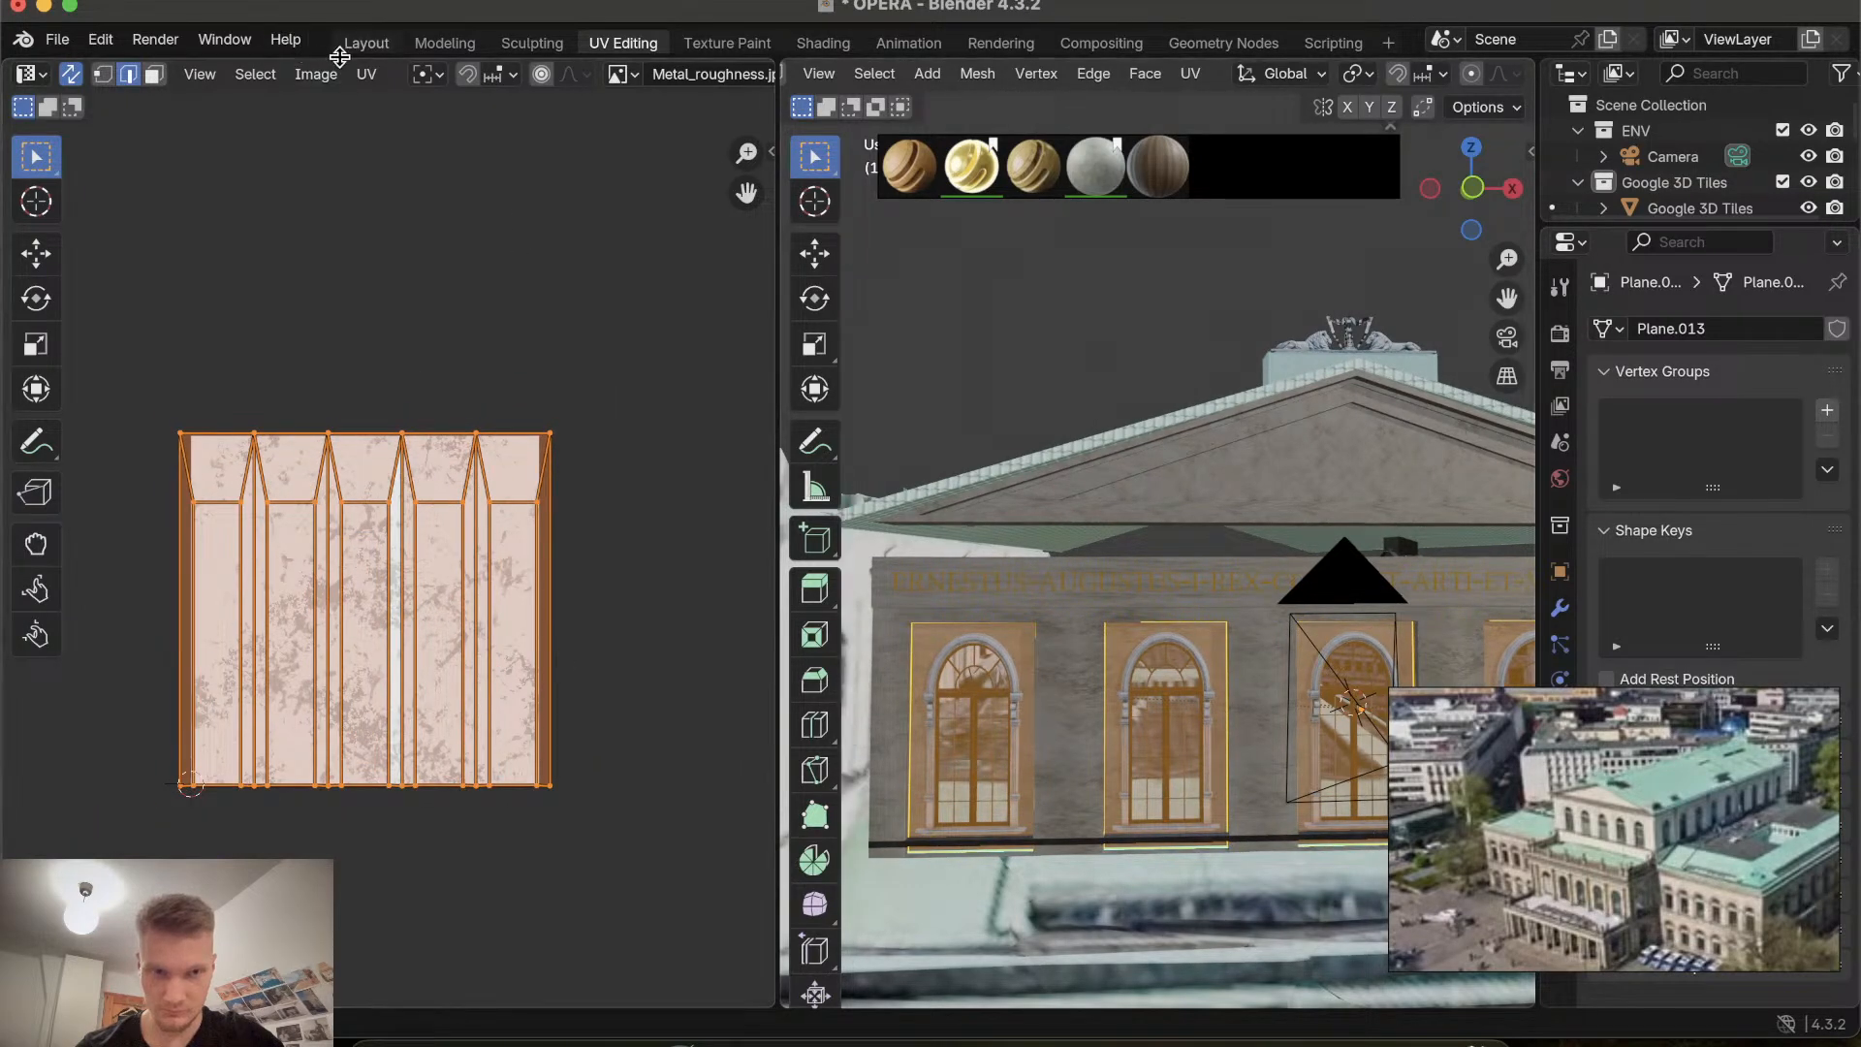
Select the window recess panels and orbit along the facade to inspect their texture.
click(366, 44)
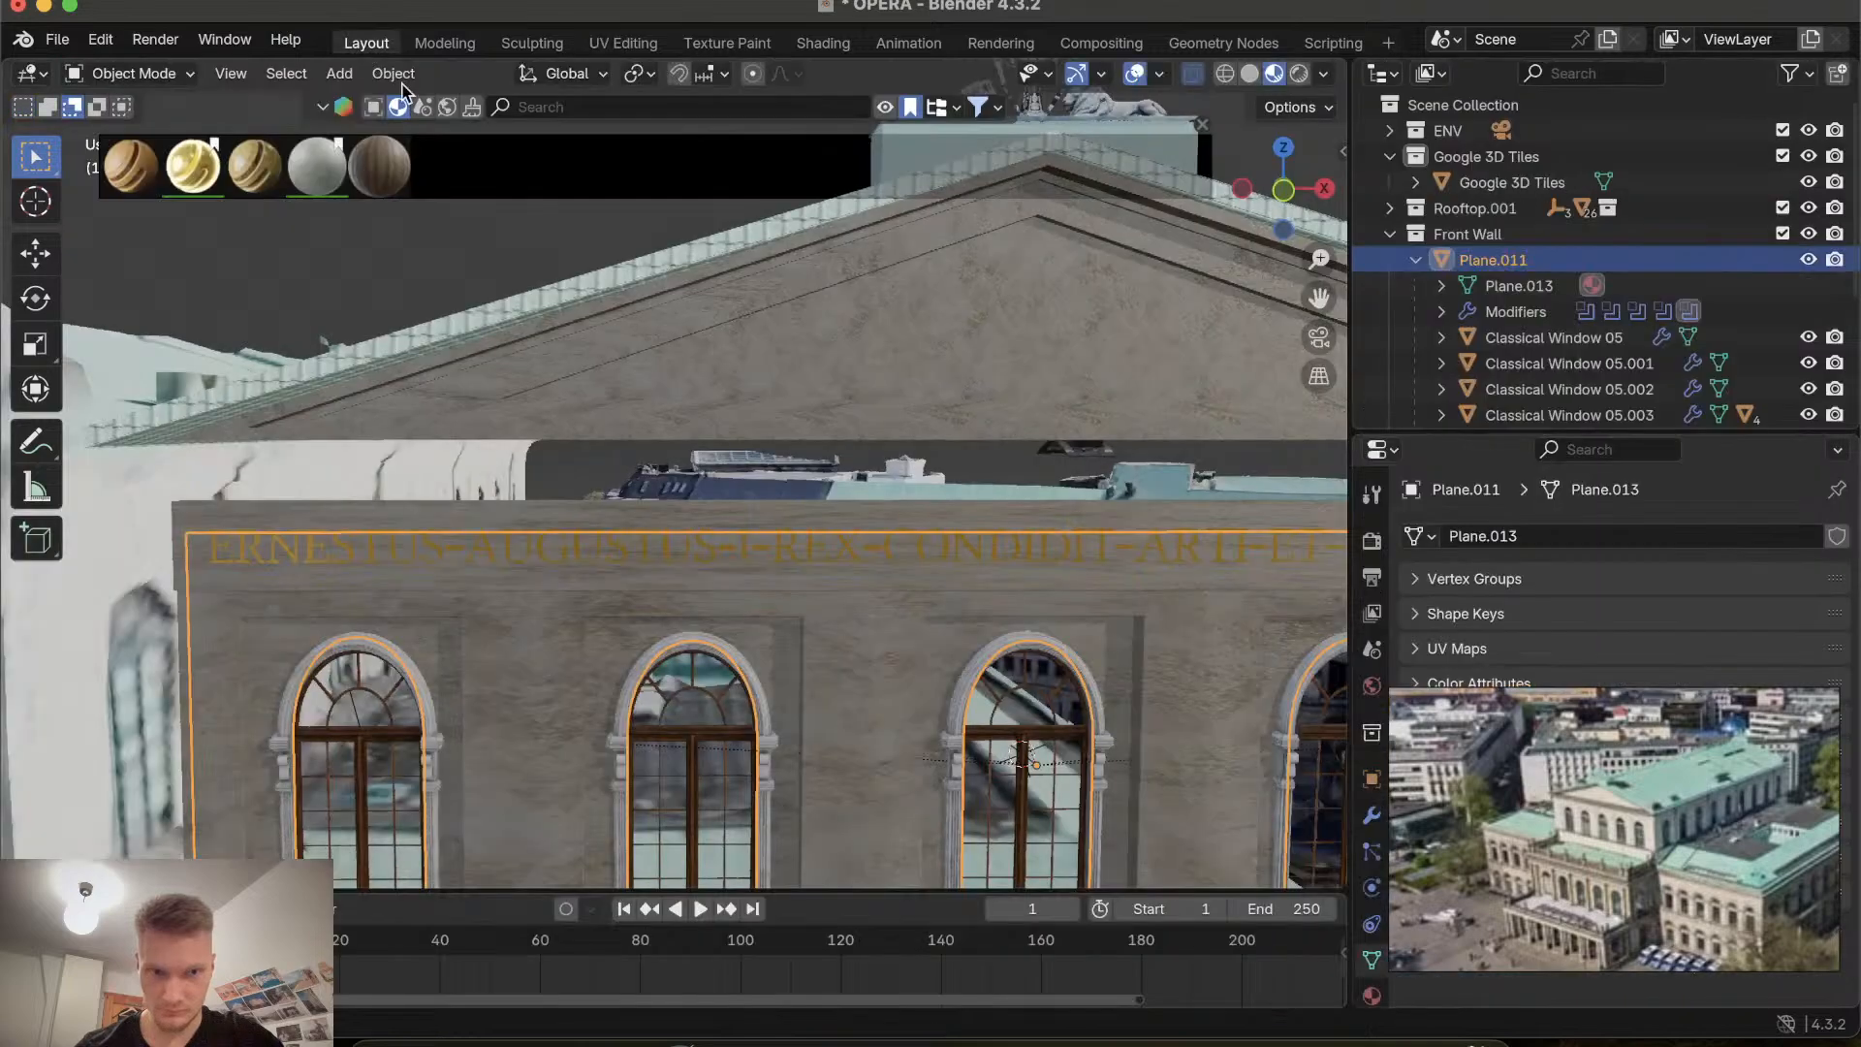
scroll(784, 599, down, 5)
click(911, 592)
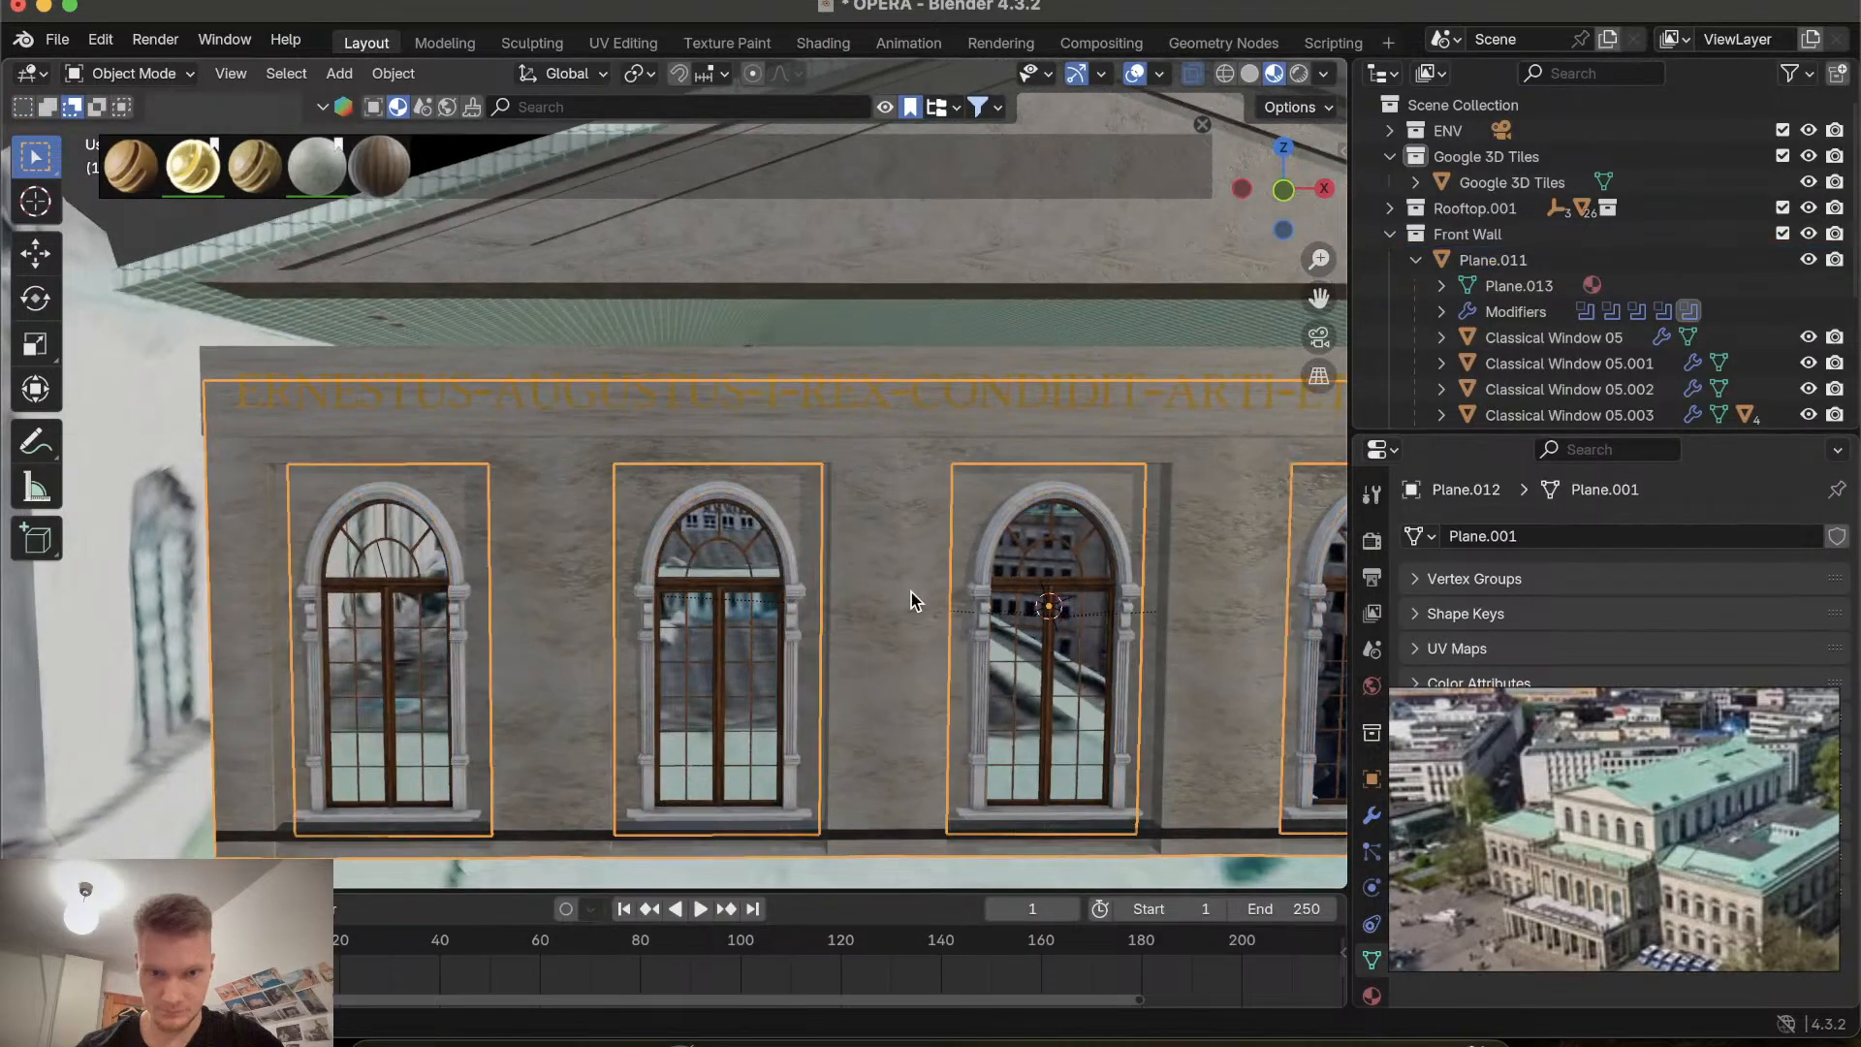
scroll(911, 592, right, 5)
scroll(911, 591, left, 10)
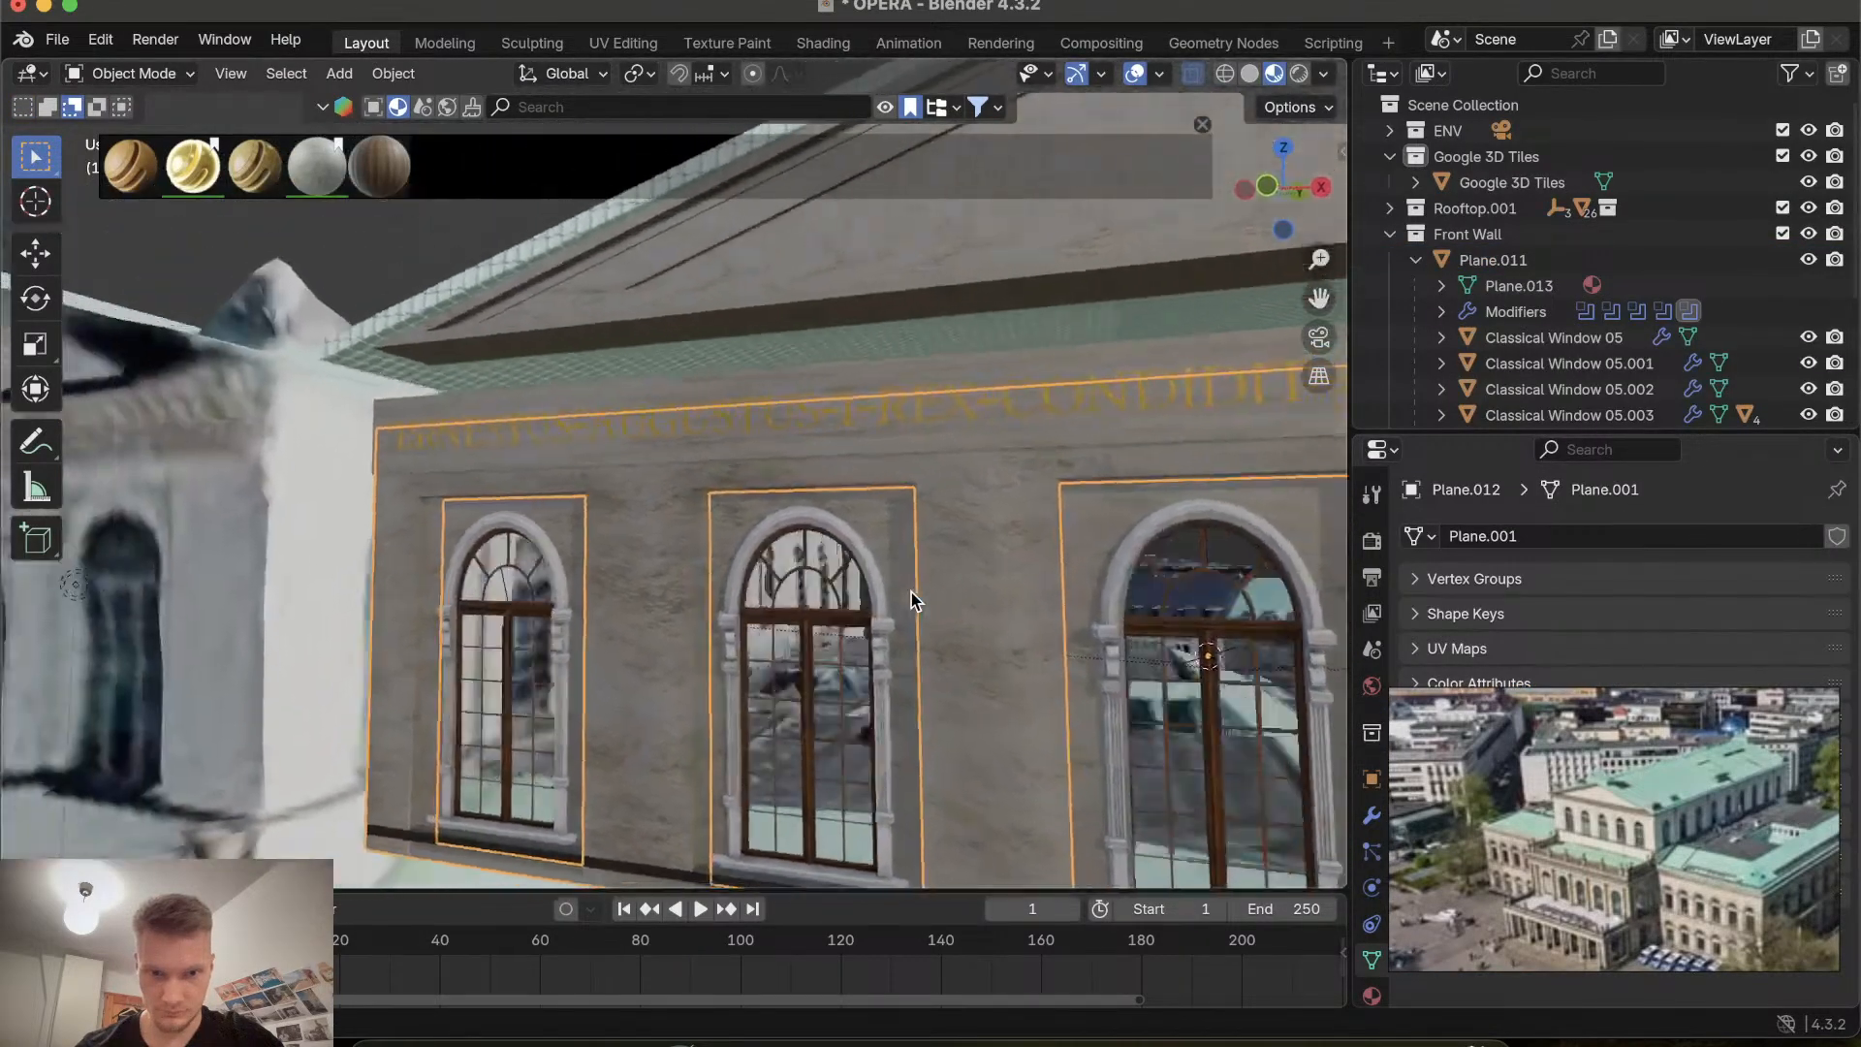
scroll(911, 591, right, 5)
scroll(956, 519, right, 10)
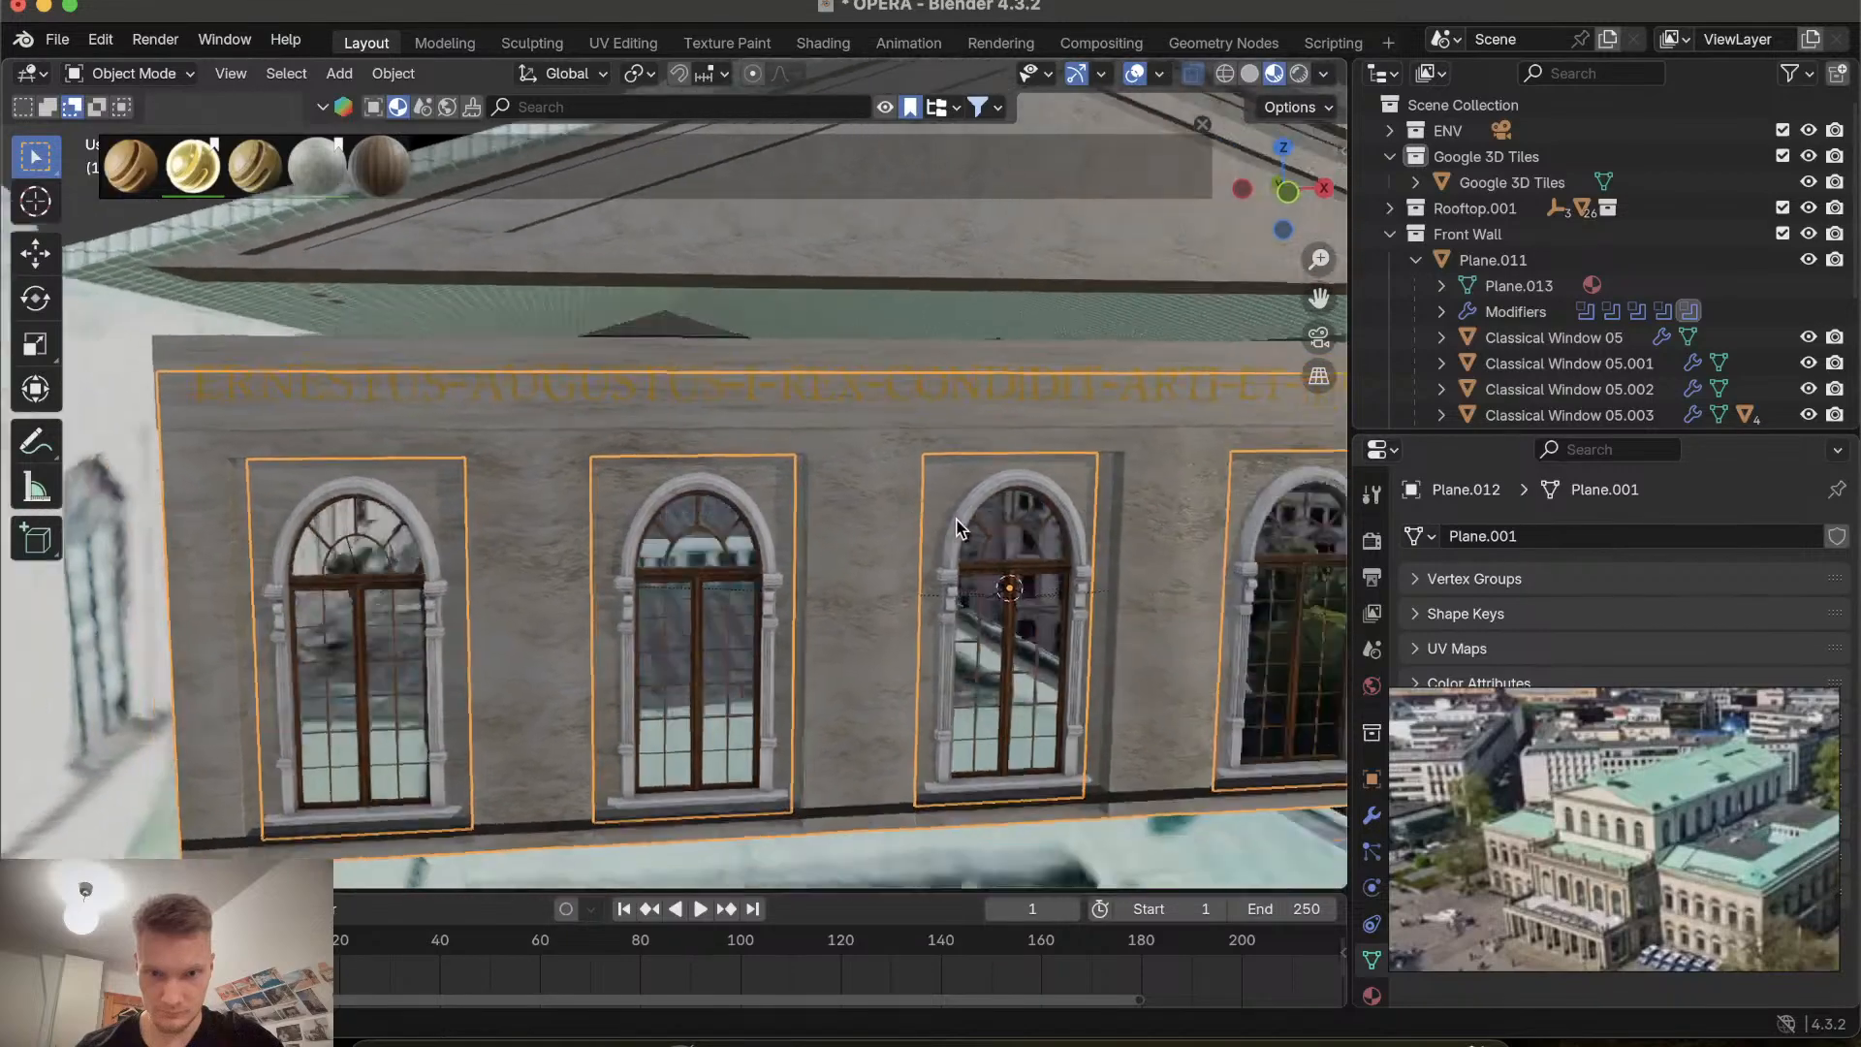
scroll(957, 528, left, 5)
shift+scroll(956, 528, left, 5)
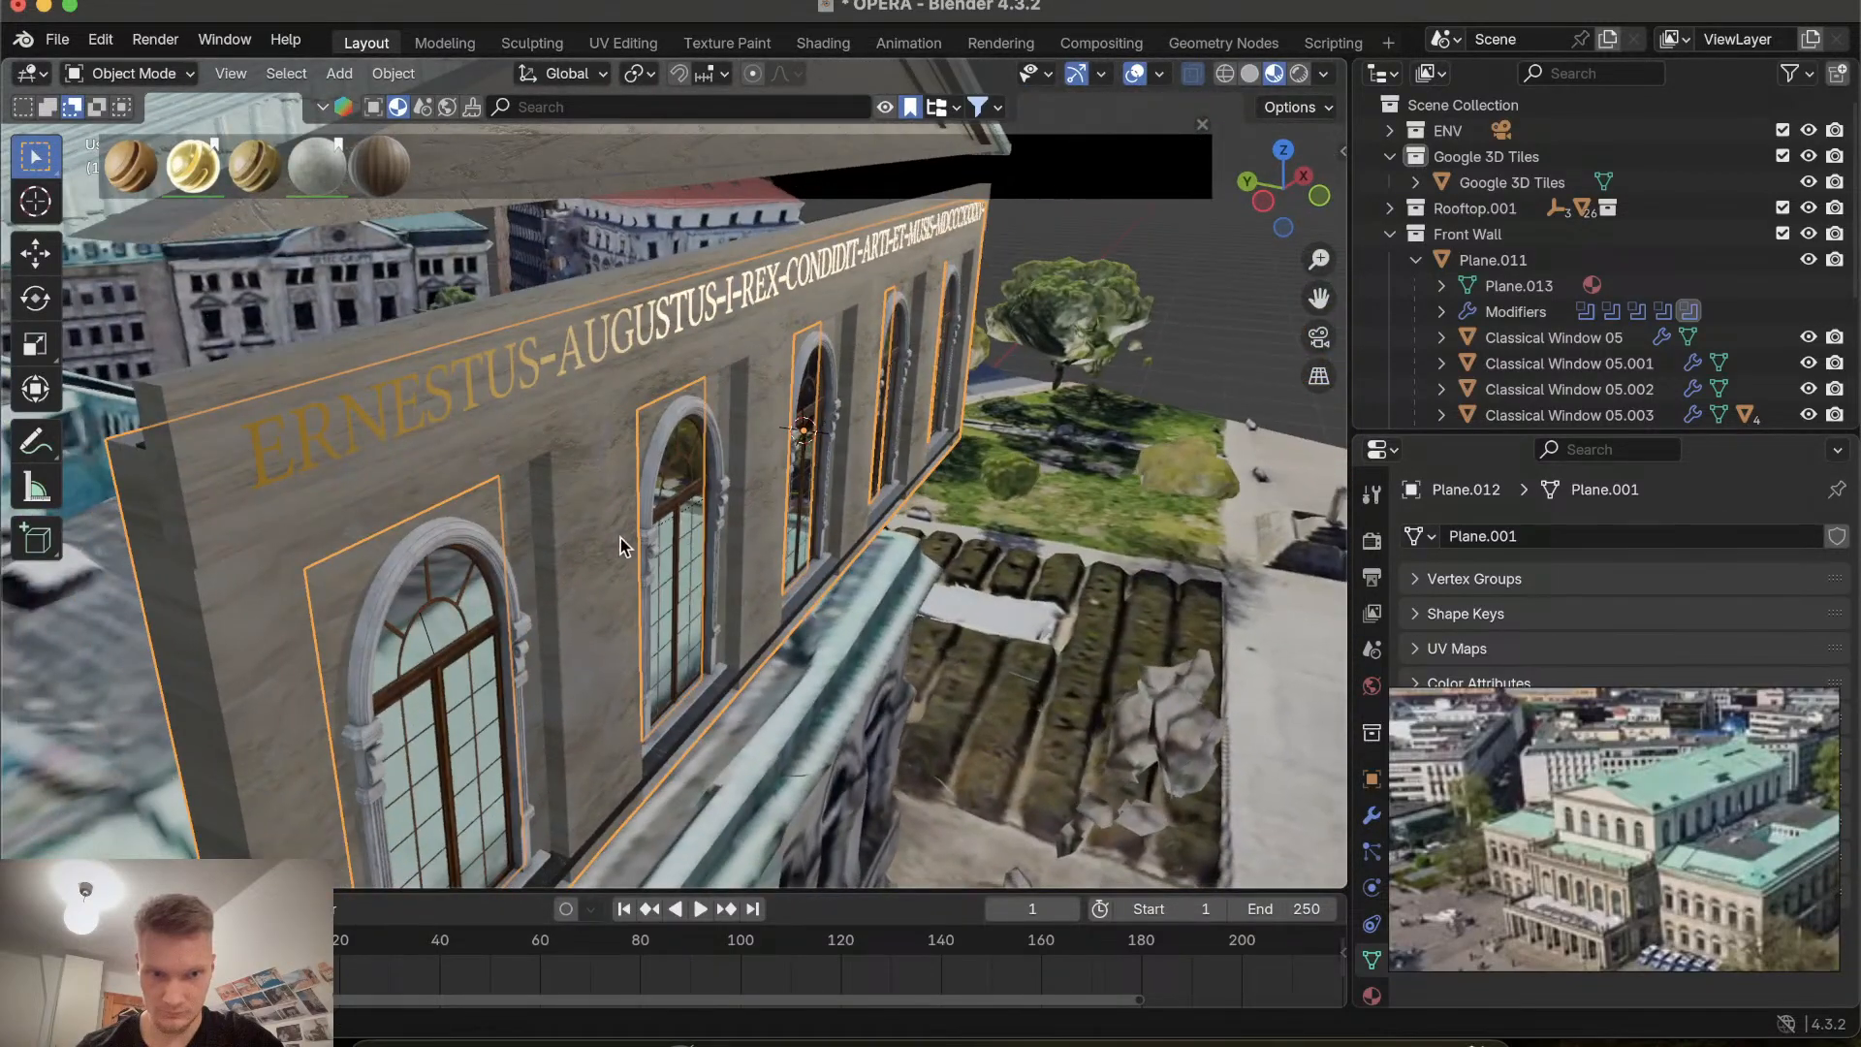
scroll(621, 538, left, 10)
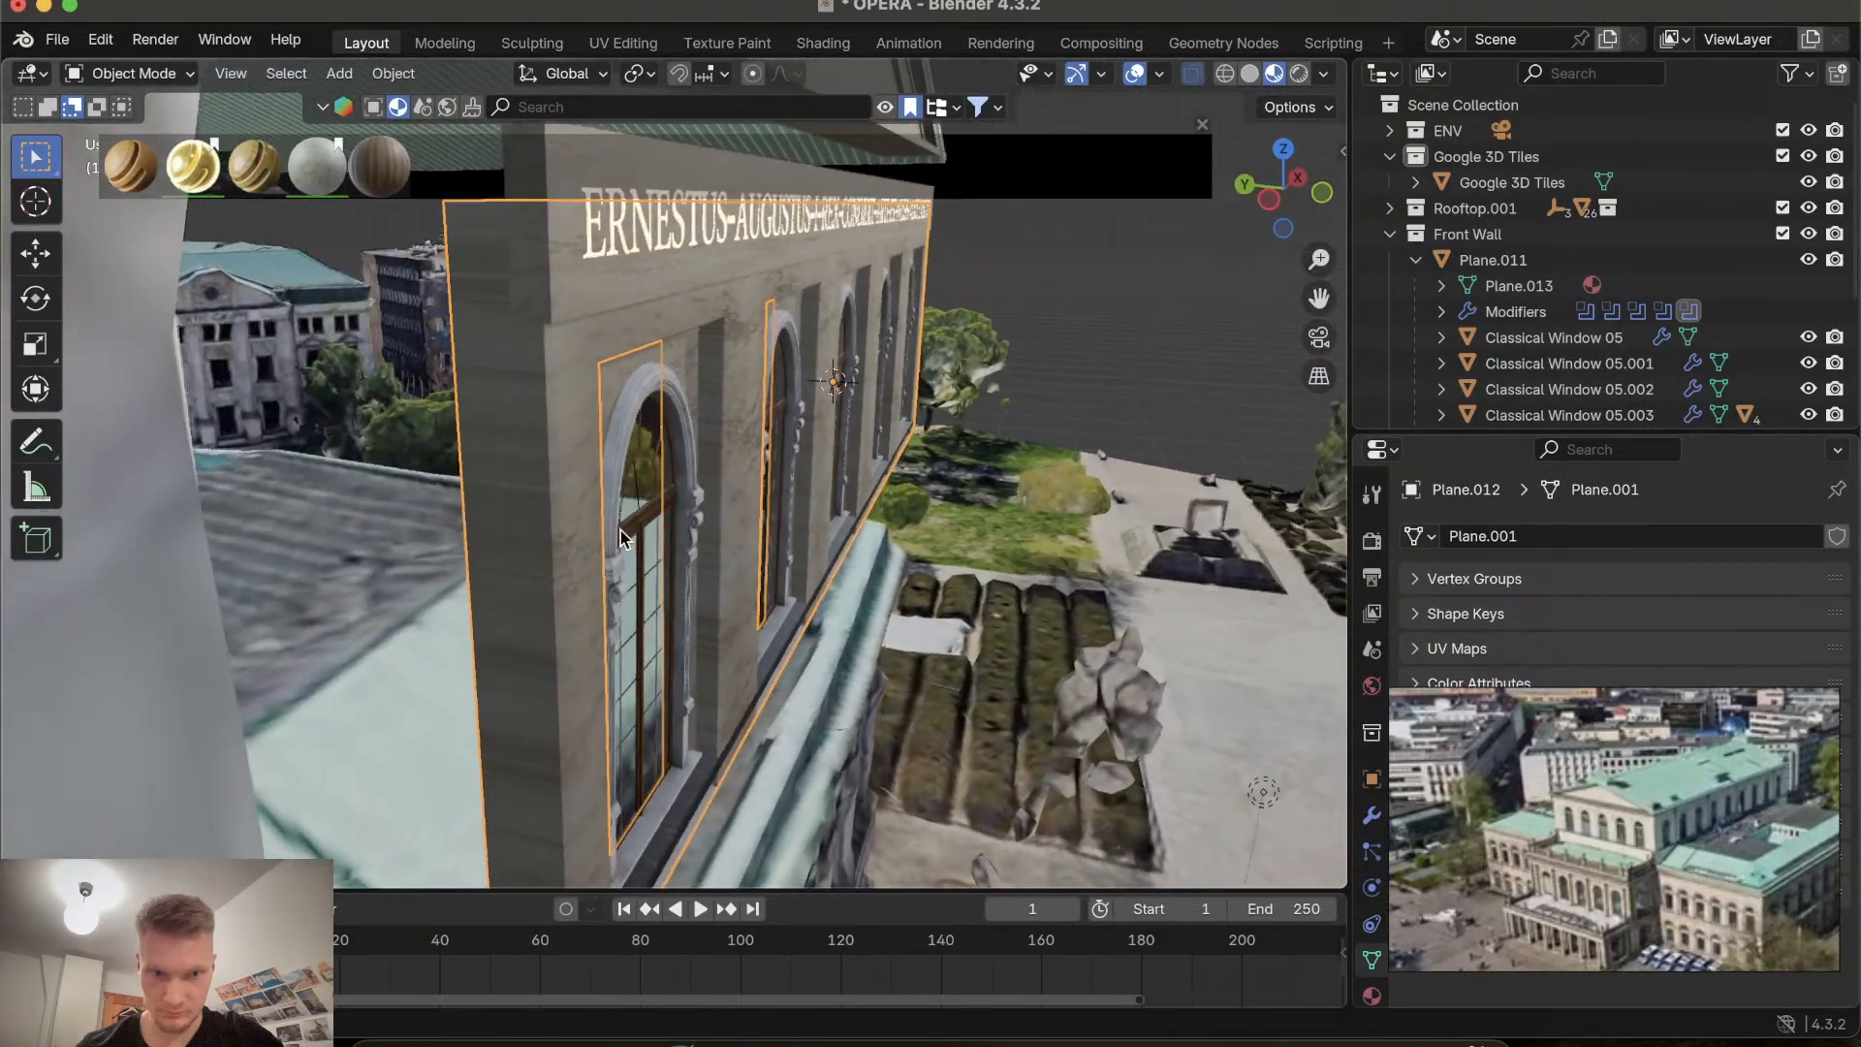
scroll(569, 480, left, 6)
scroll(602, 456, right, 5)
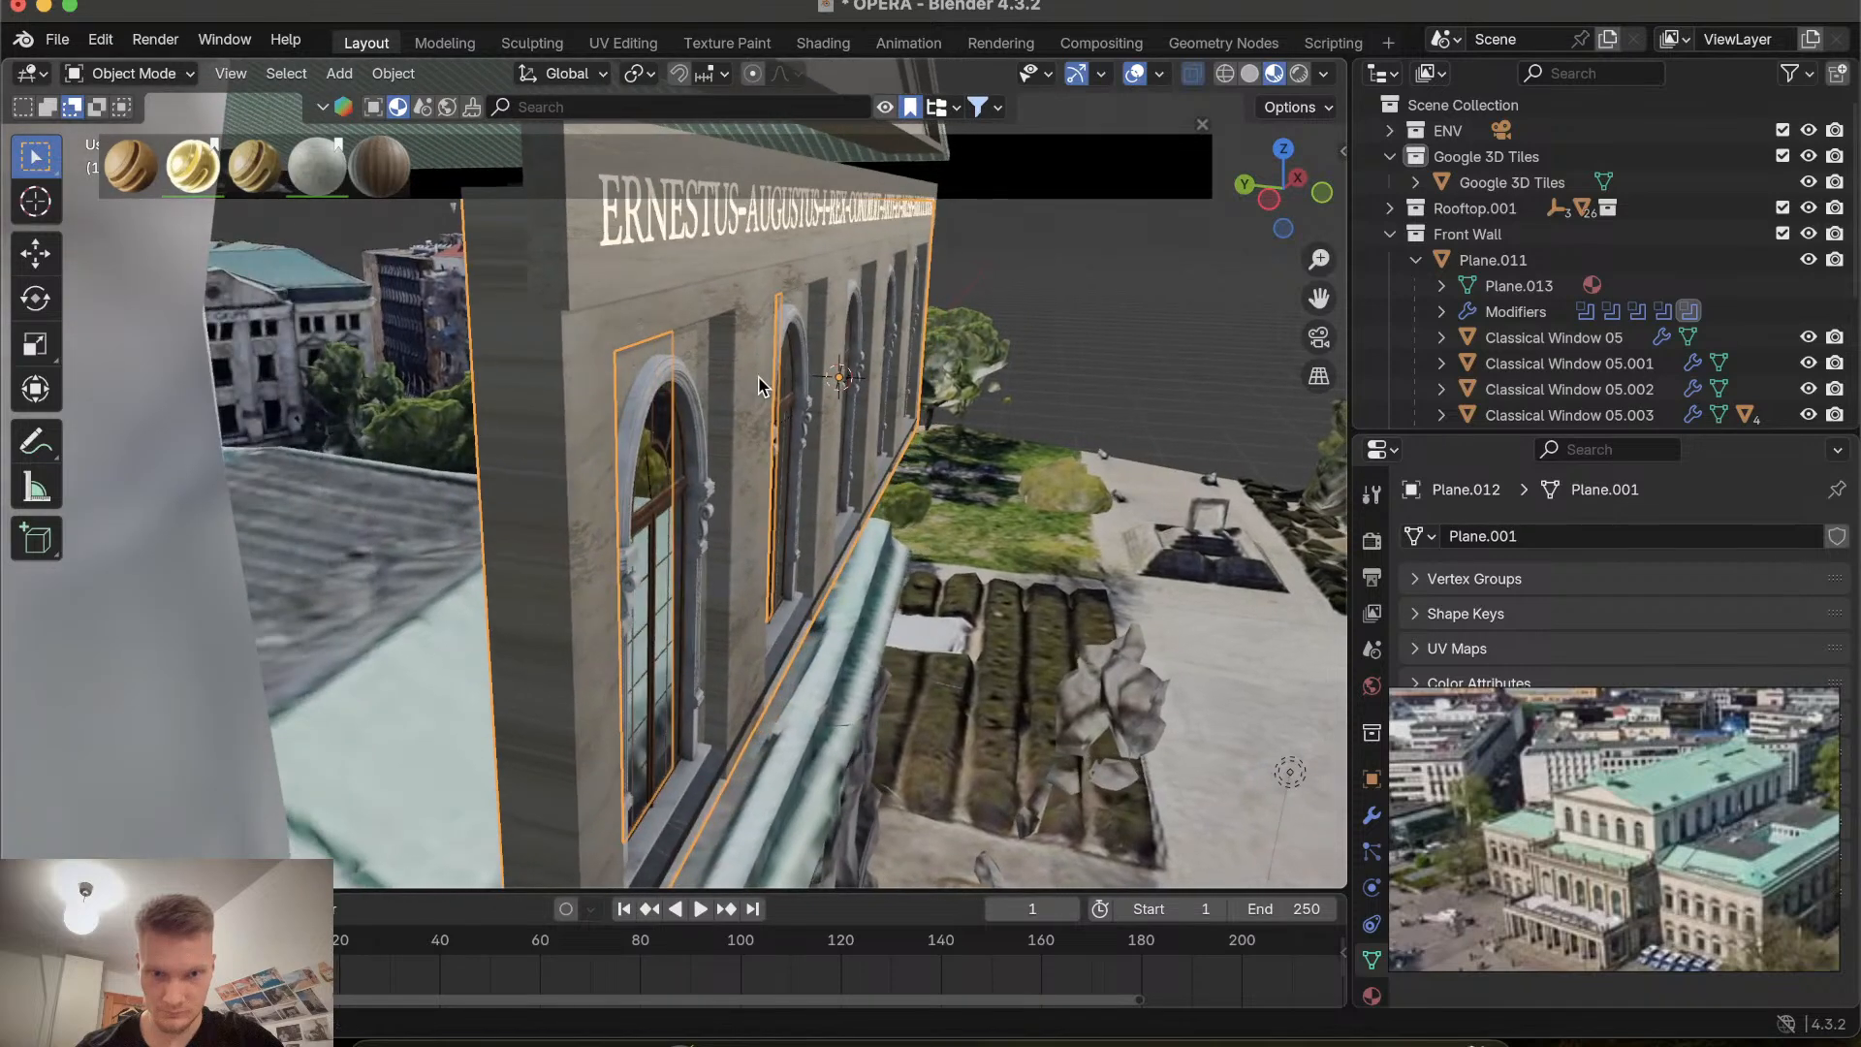
Try to move the window recess panels along the Y axis.
click(663, 405)
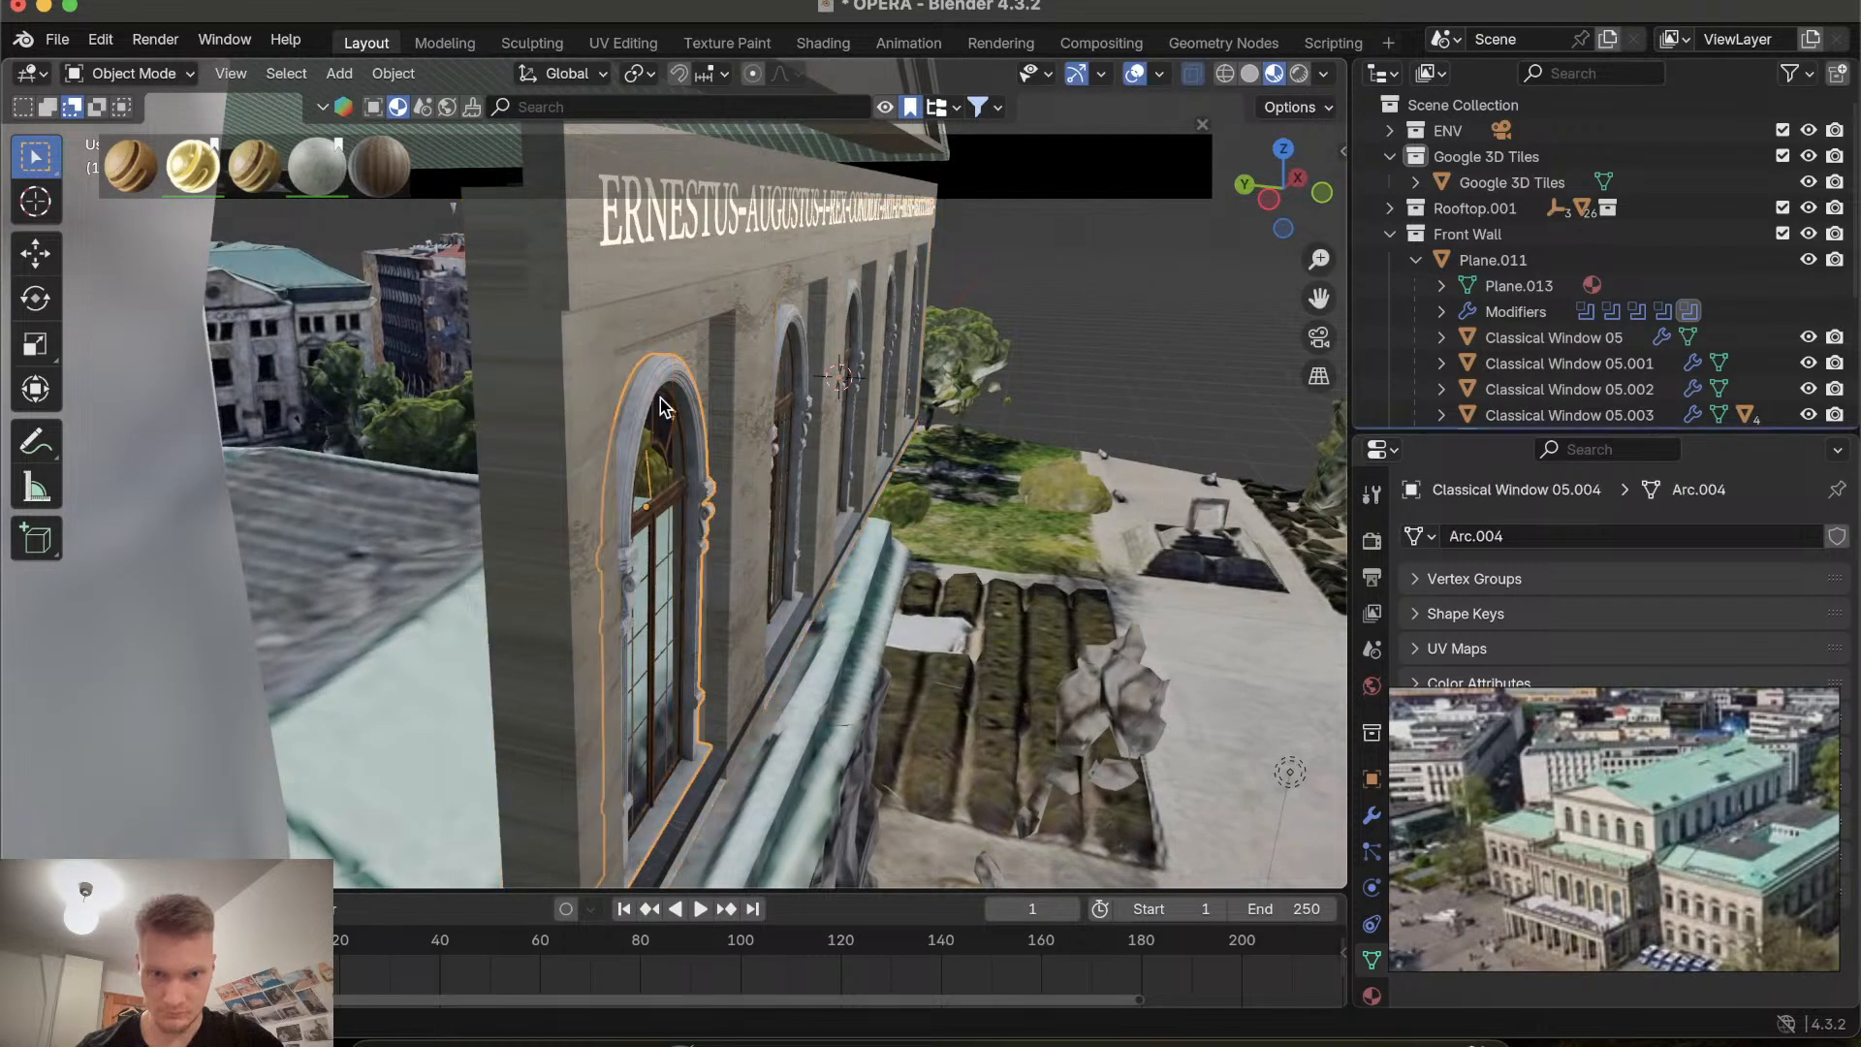
click(689, 365)
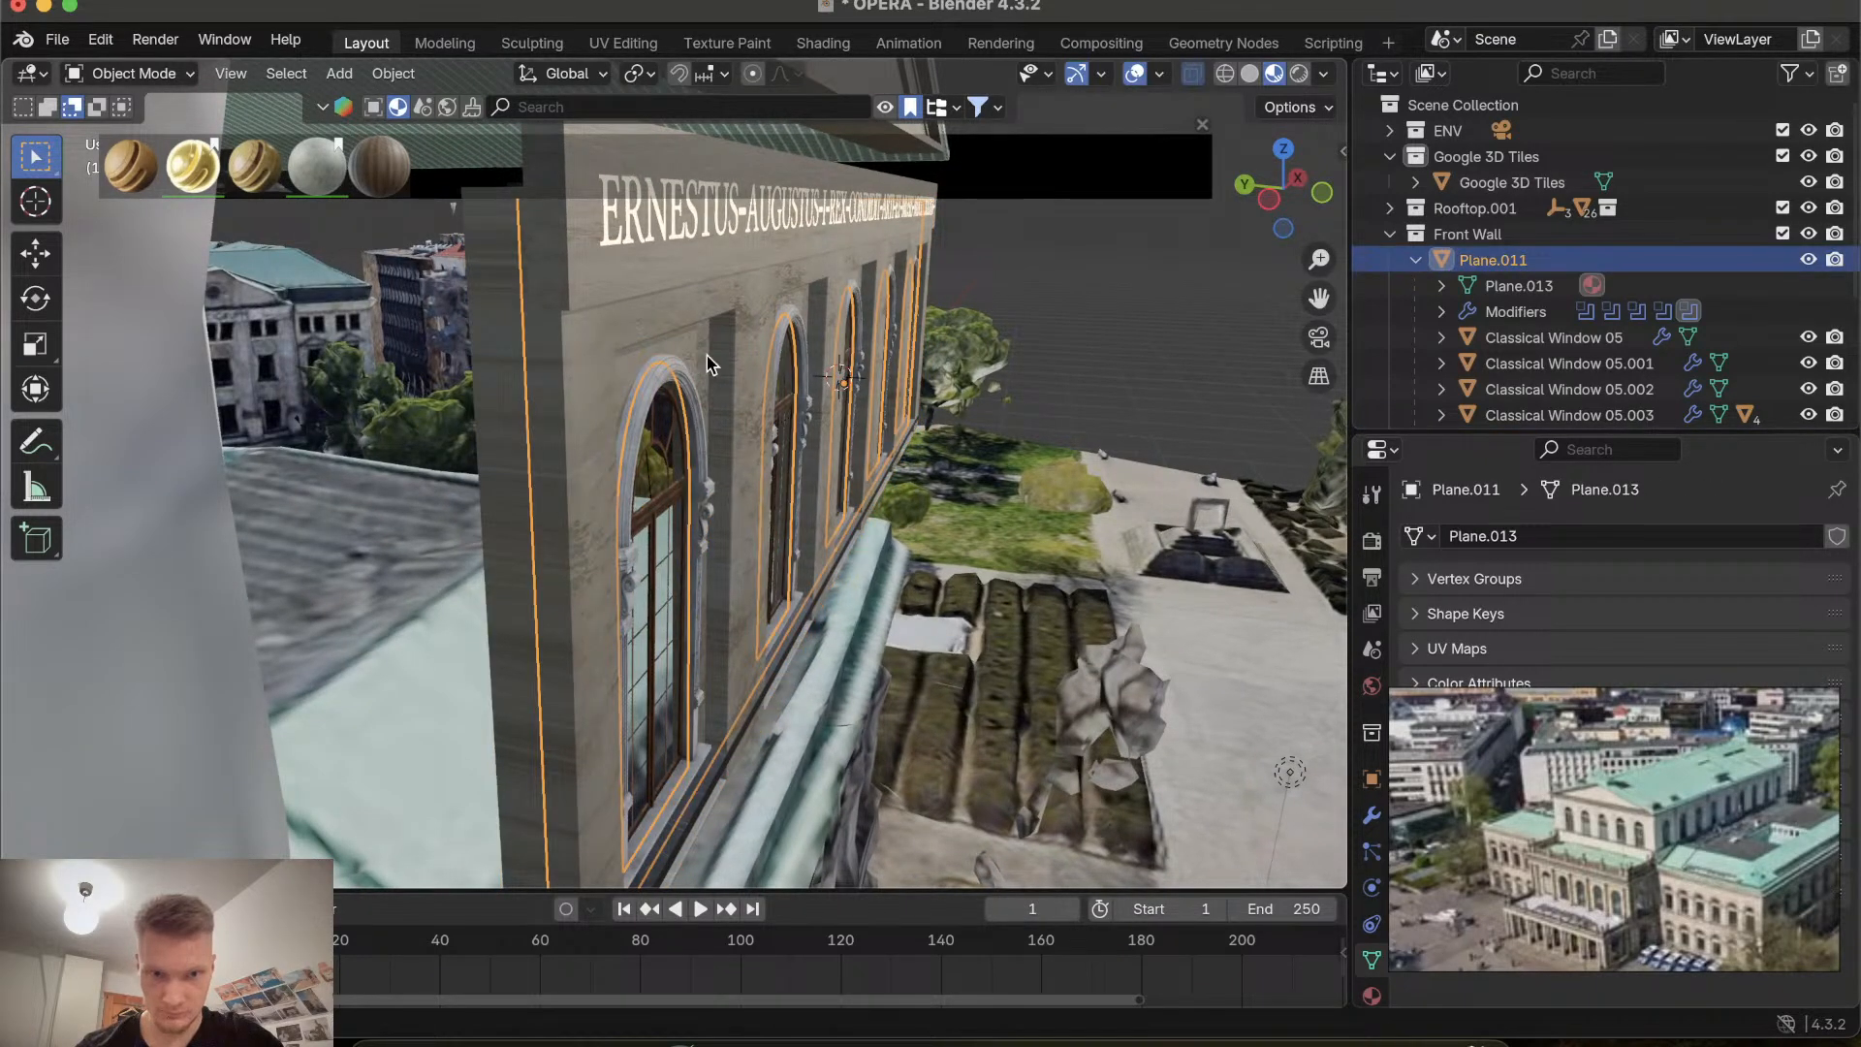
click(748, 349)
scroll(748, 349, right, 10)
scroll(748, 347, right, 10)
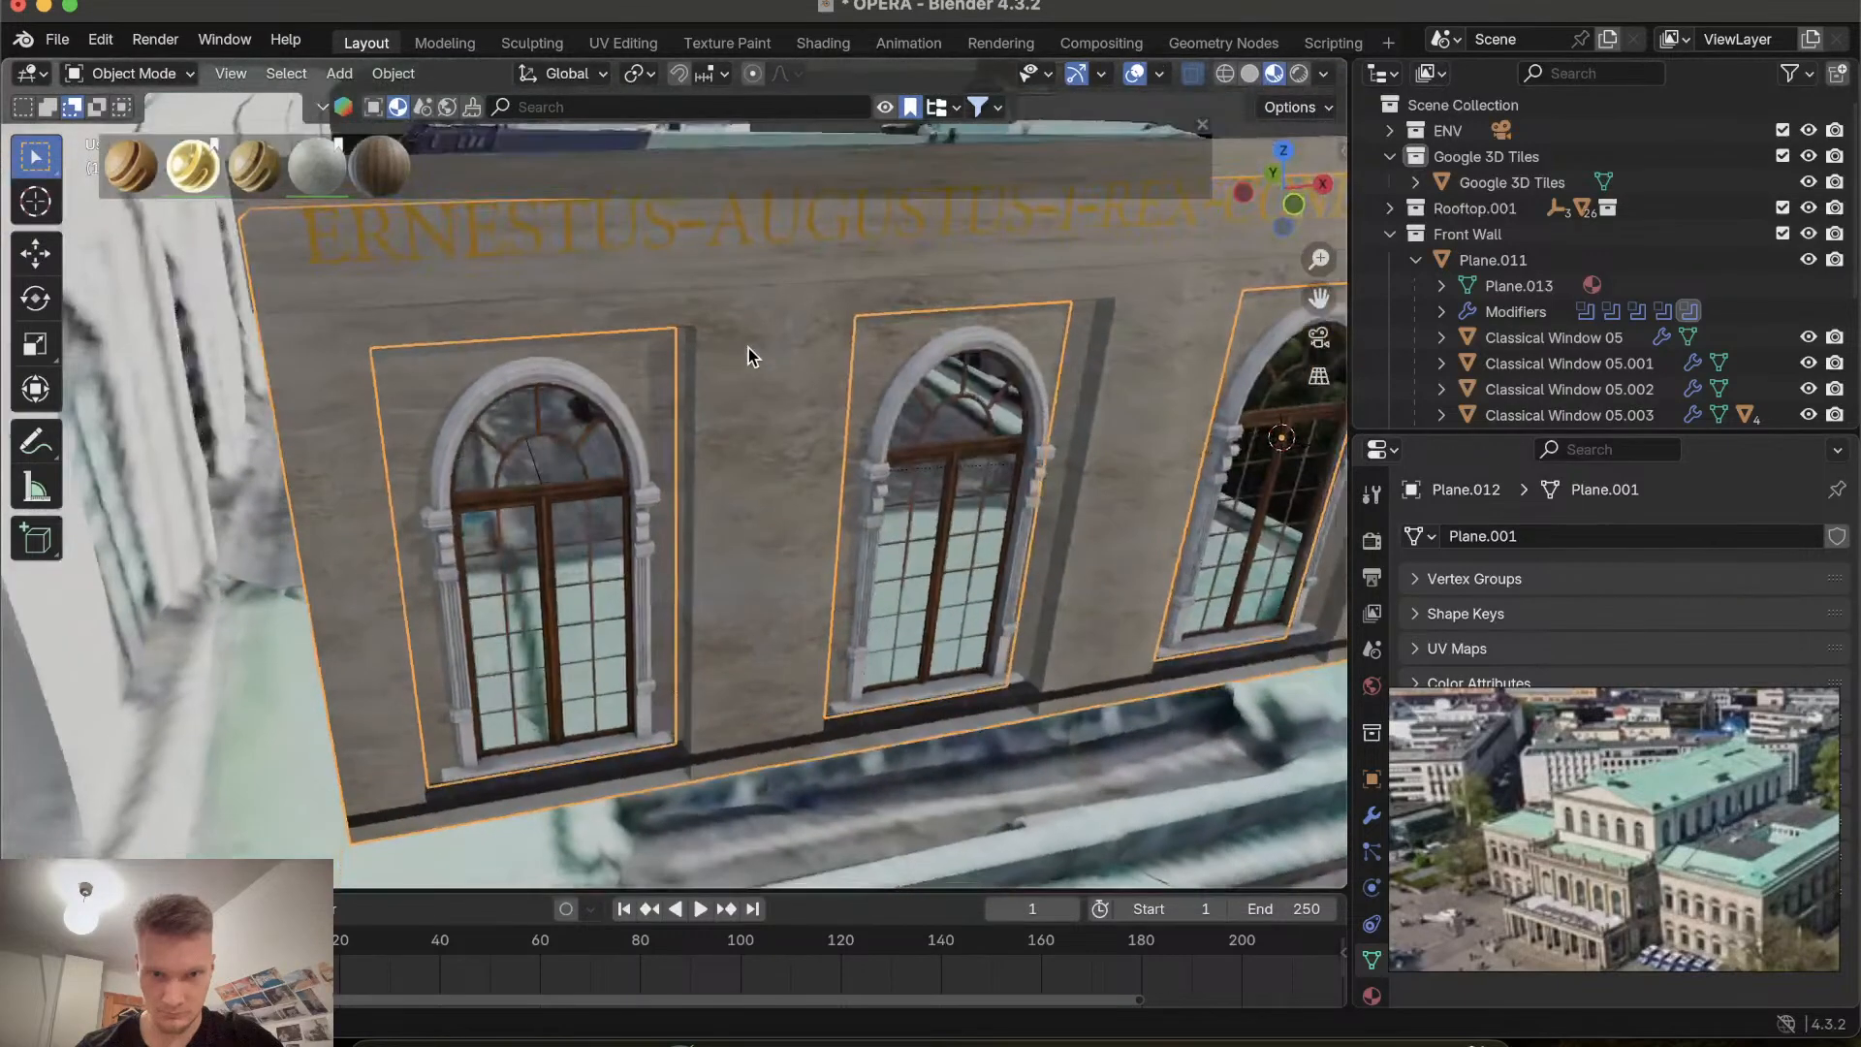
key(g)
key(y)
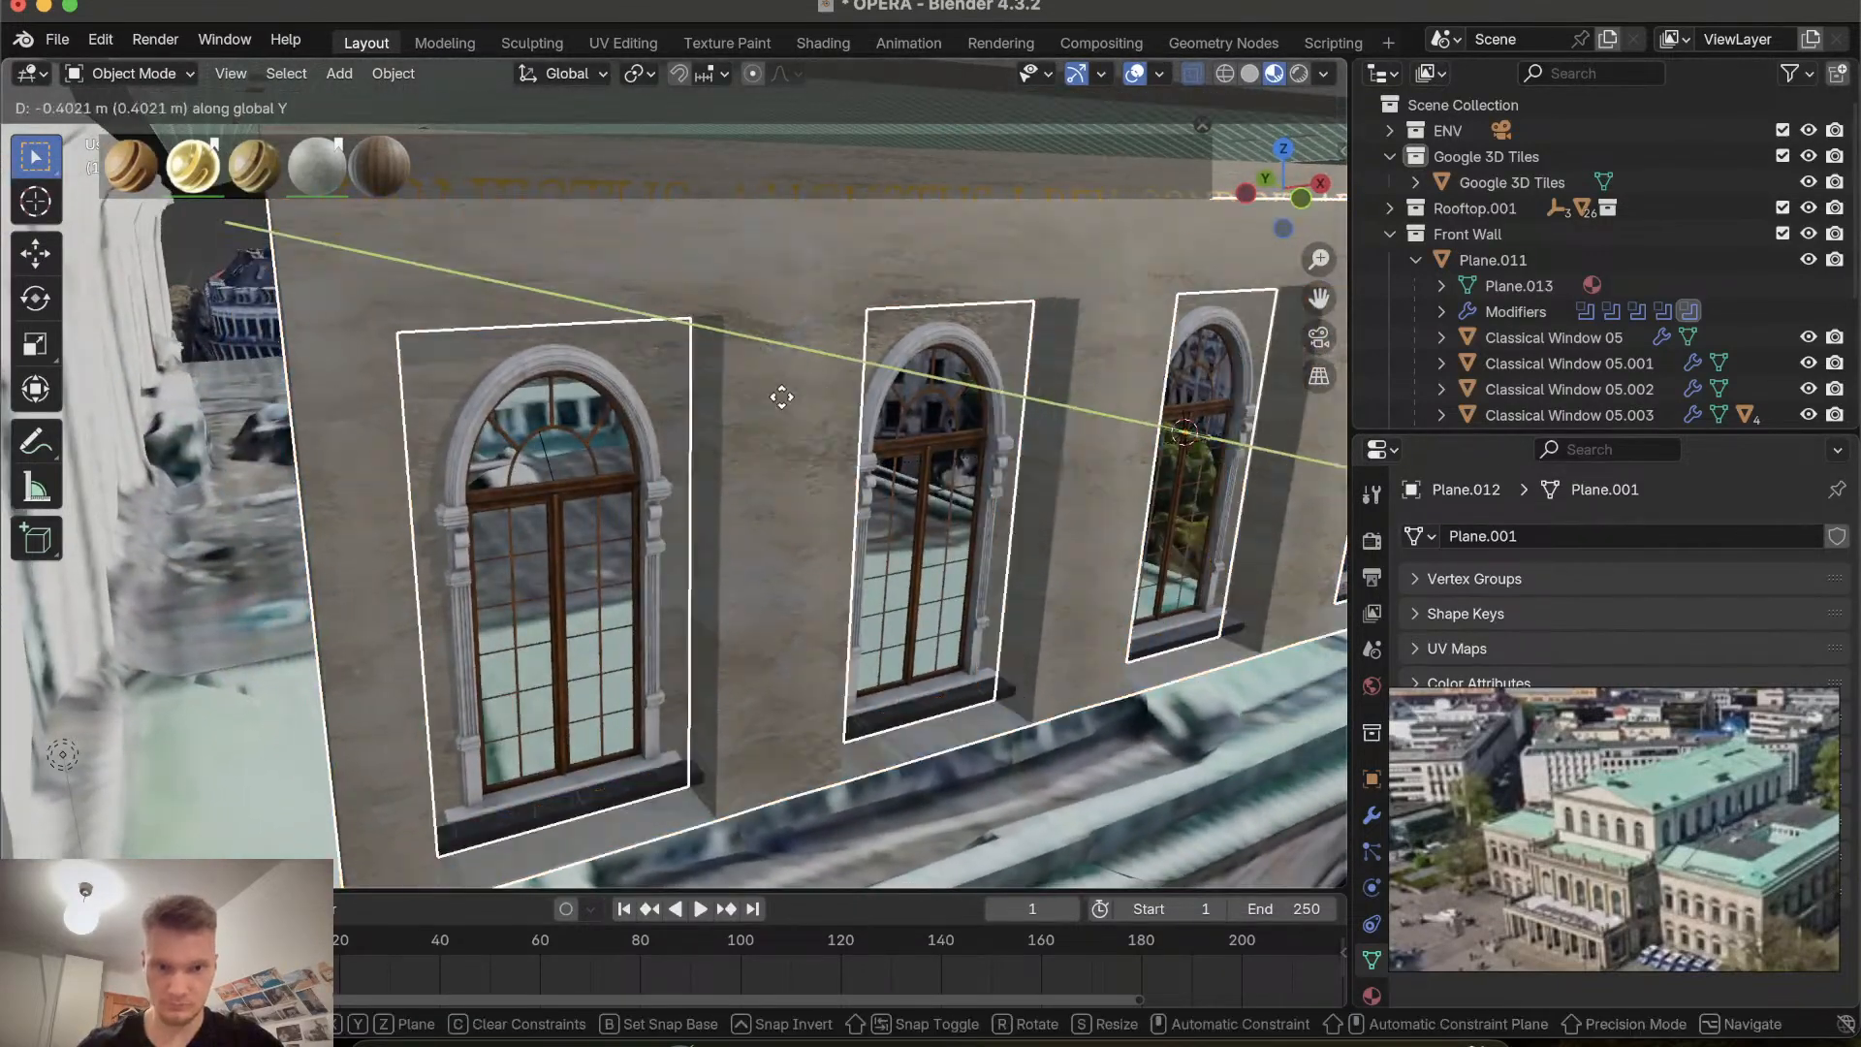
key(Escape)
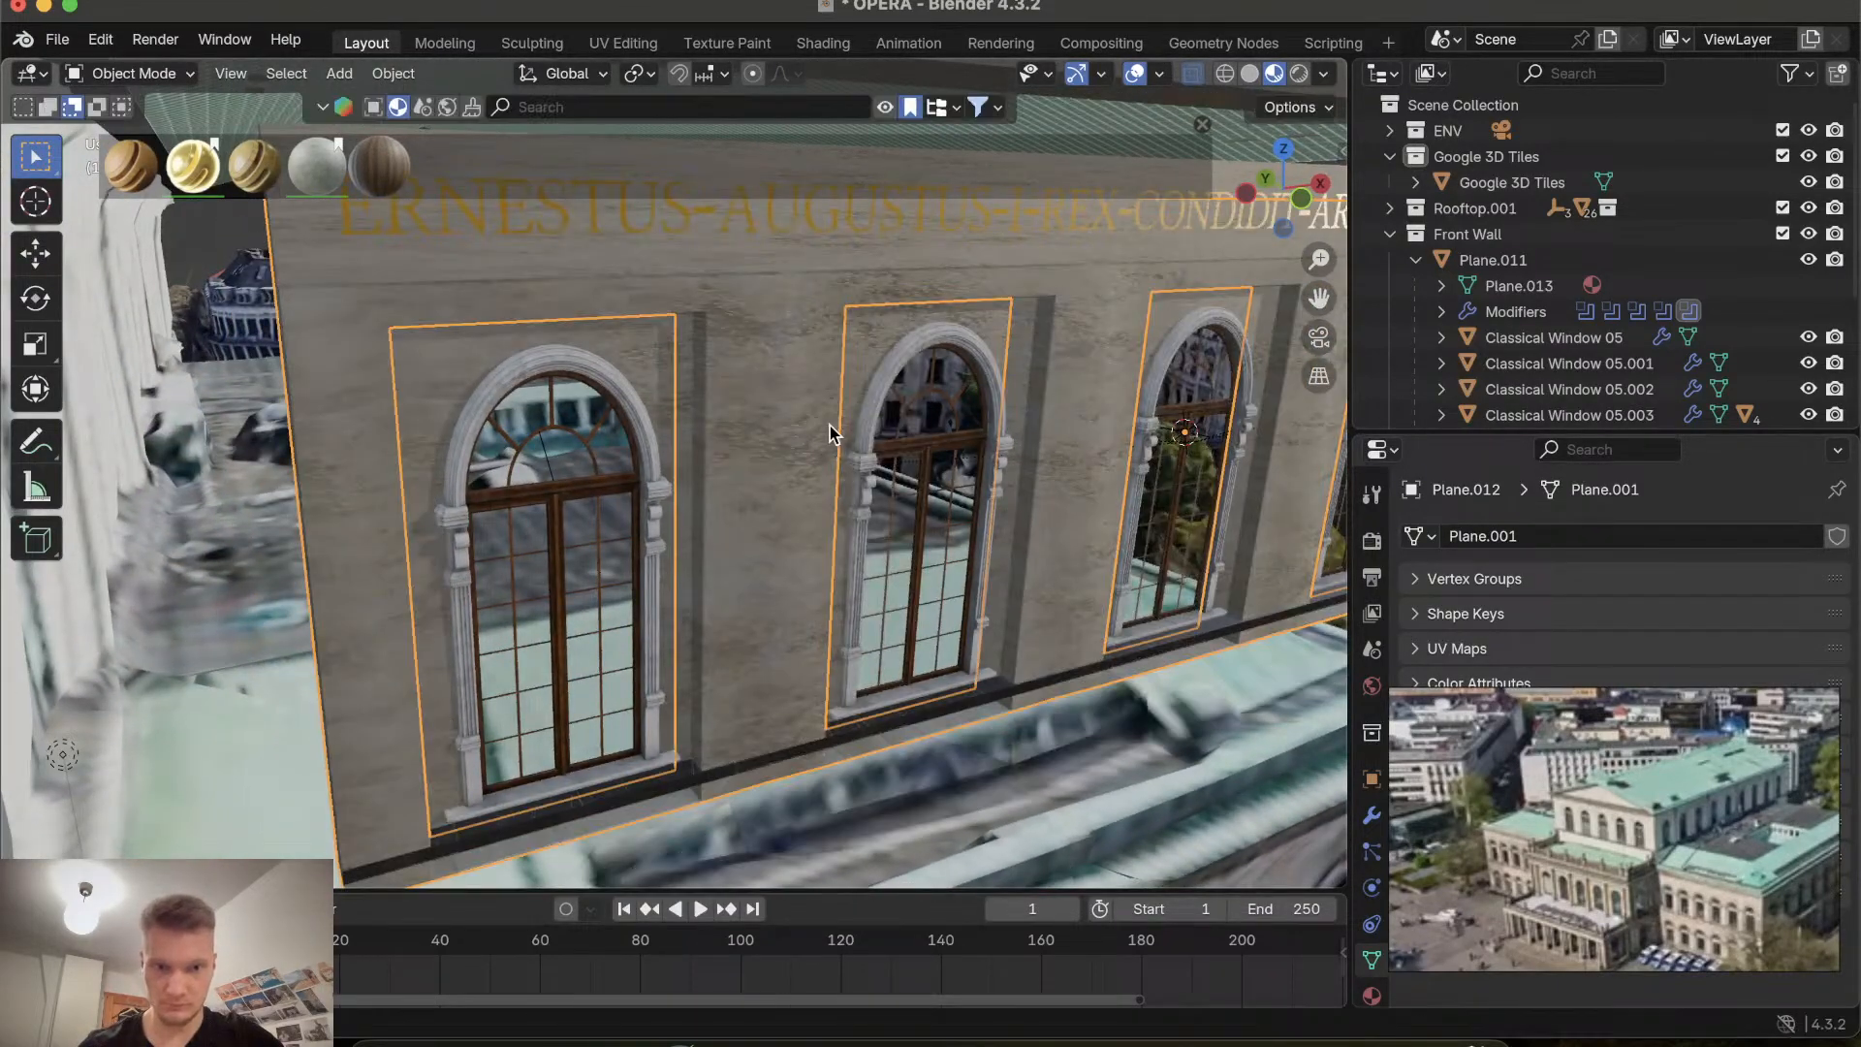
Scale all of the window recess panels' UVs up by about 1.03.
click(622, 43)
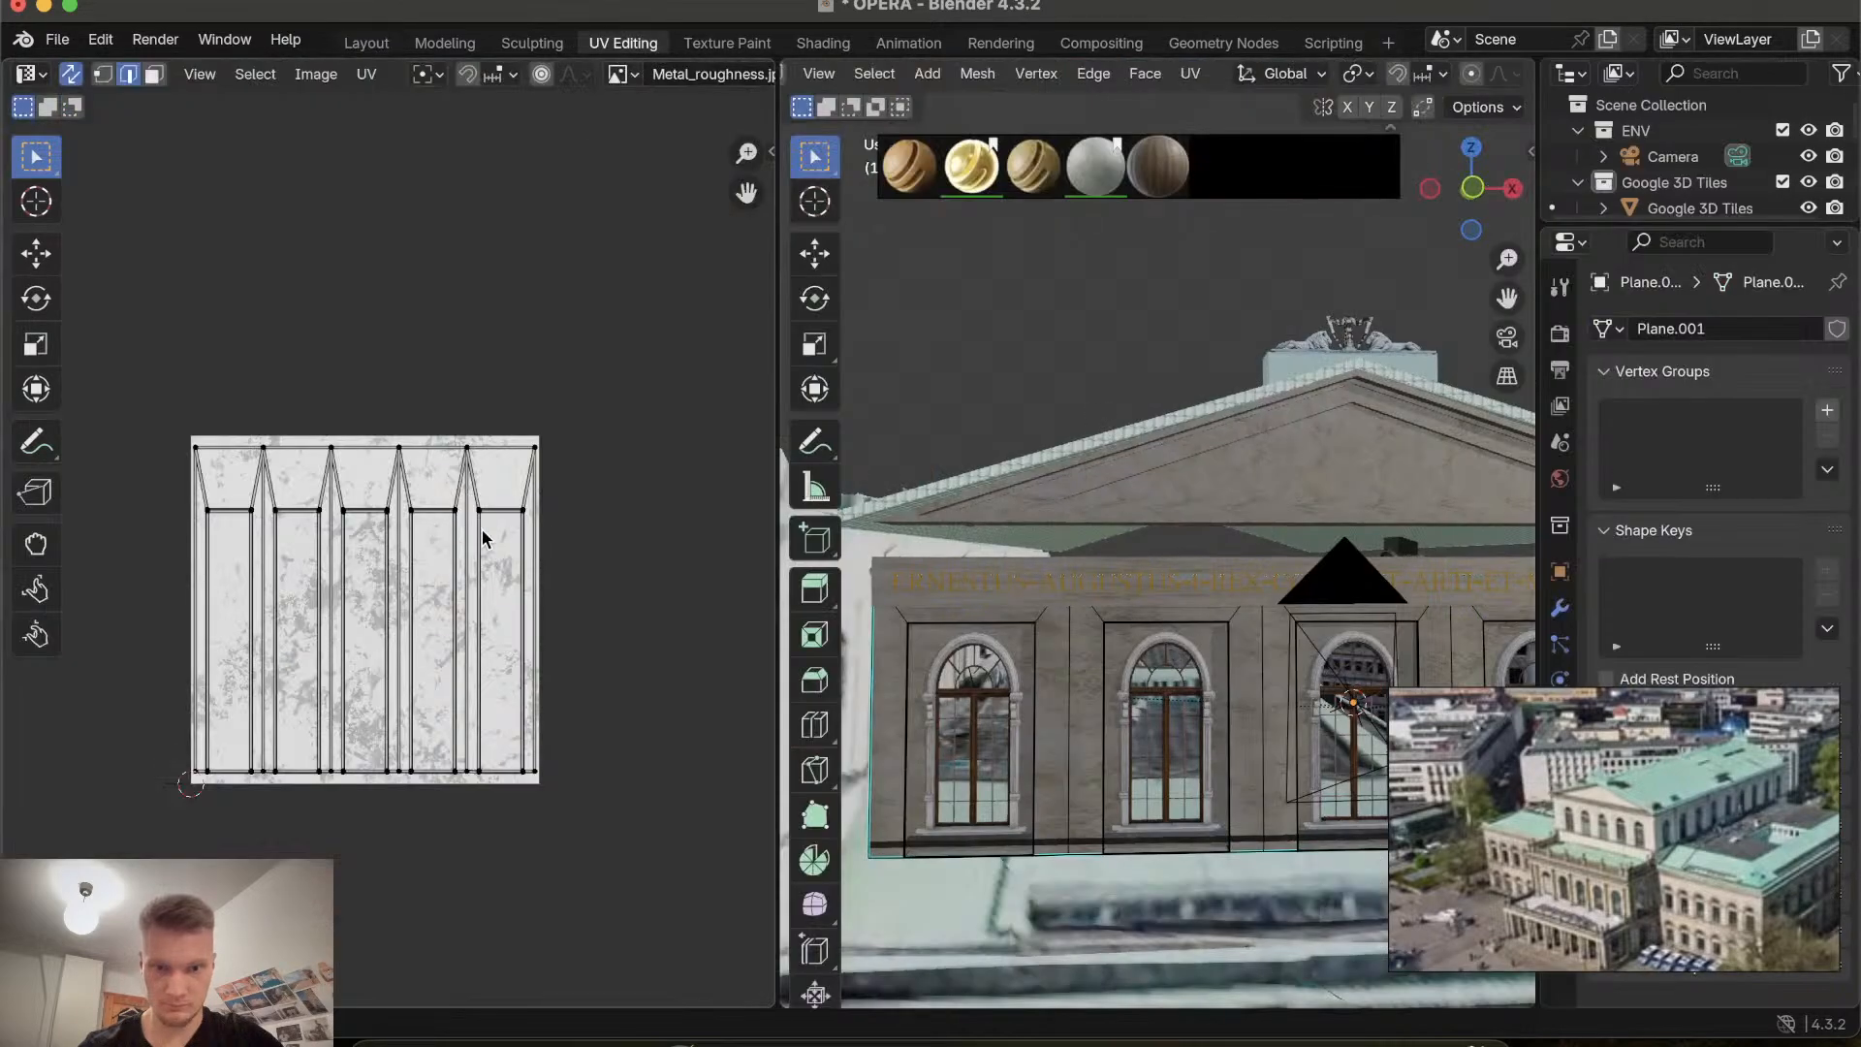
key(a)
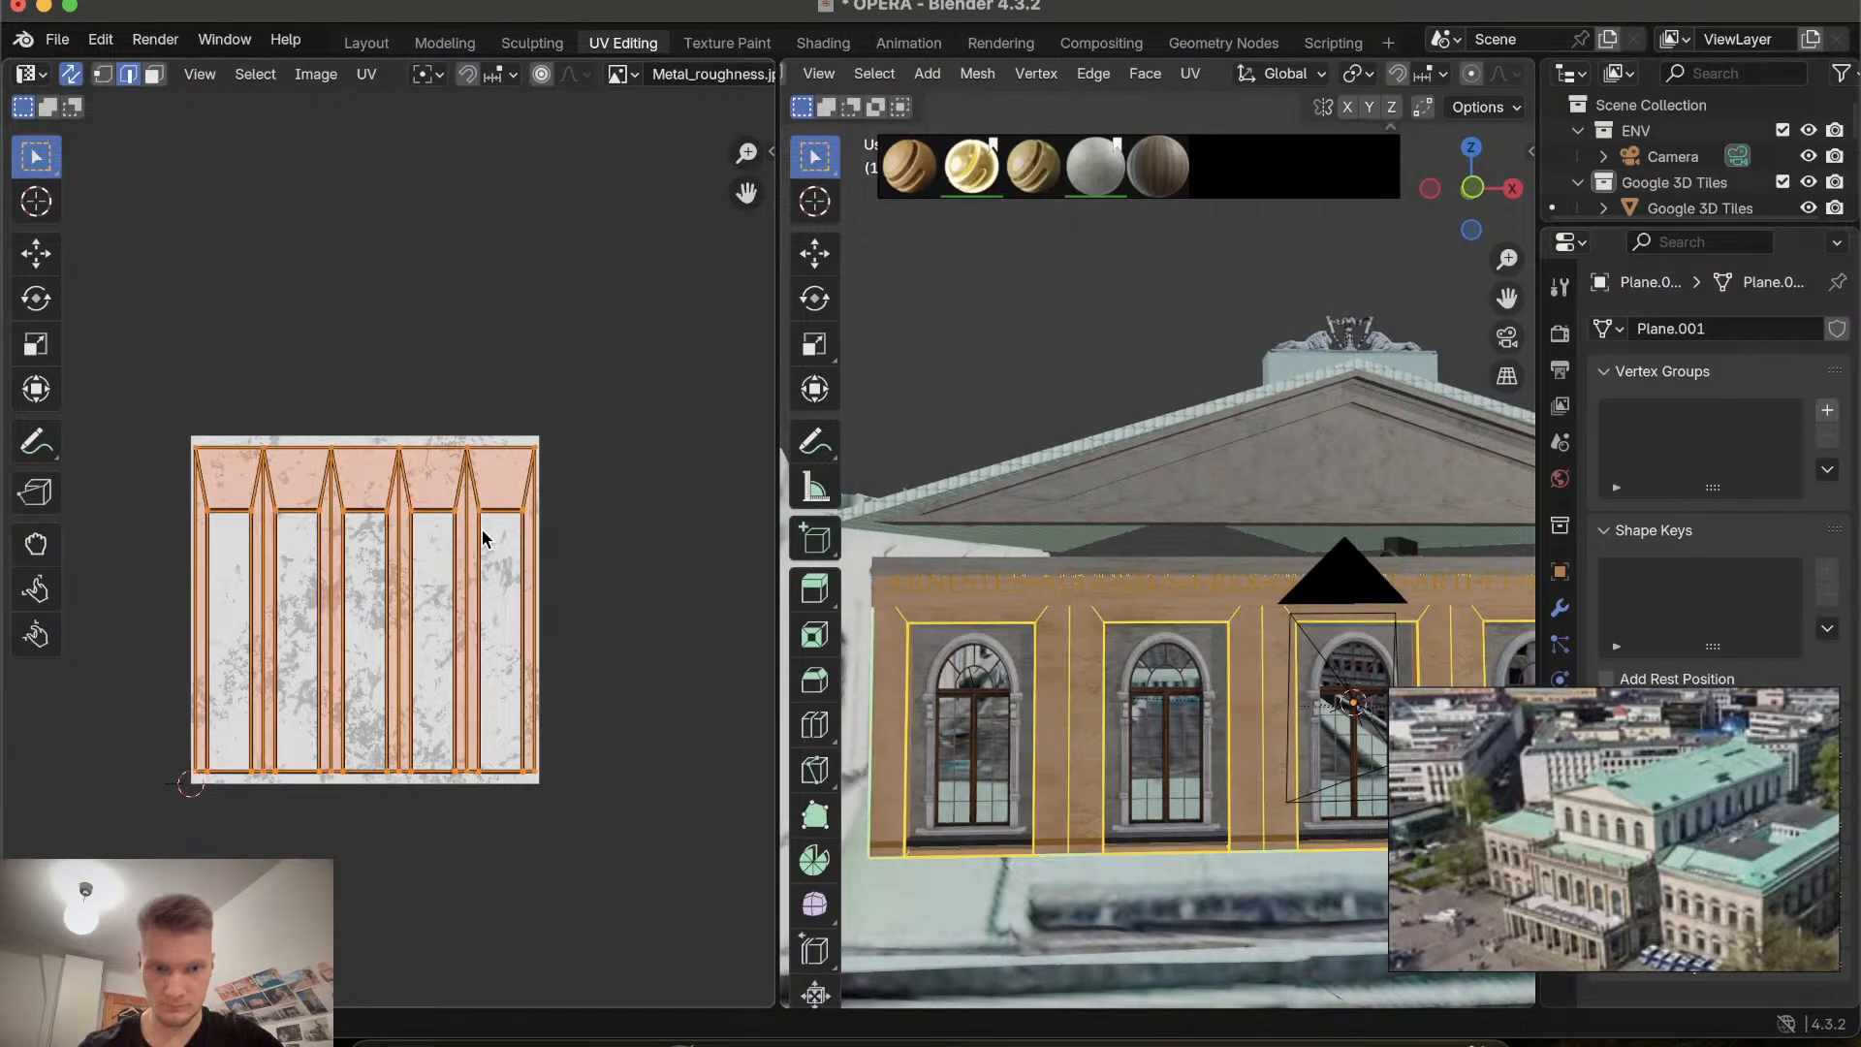
key(s)
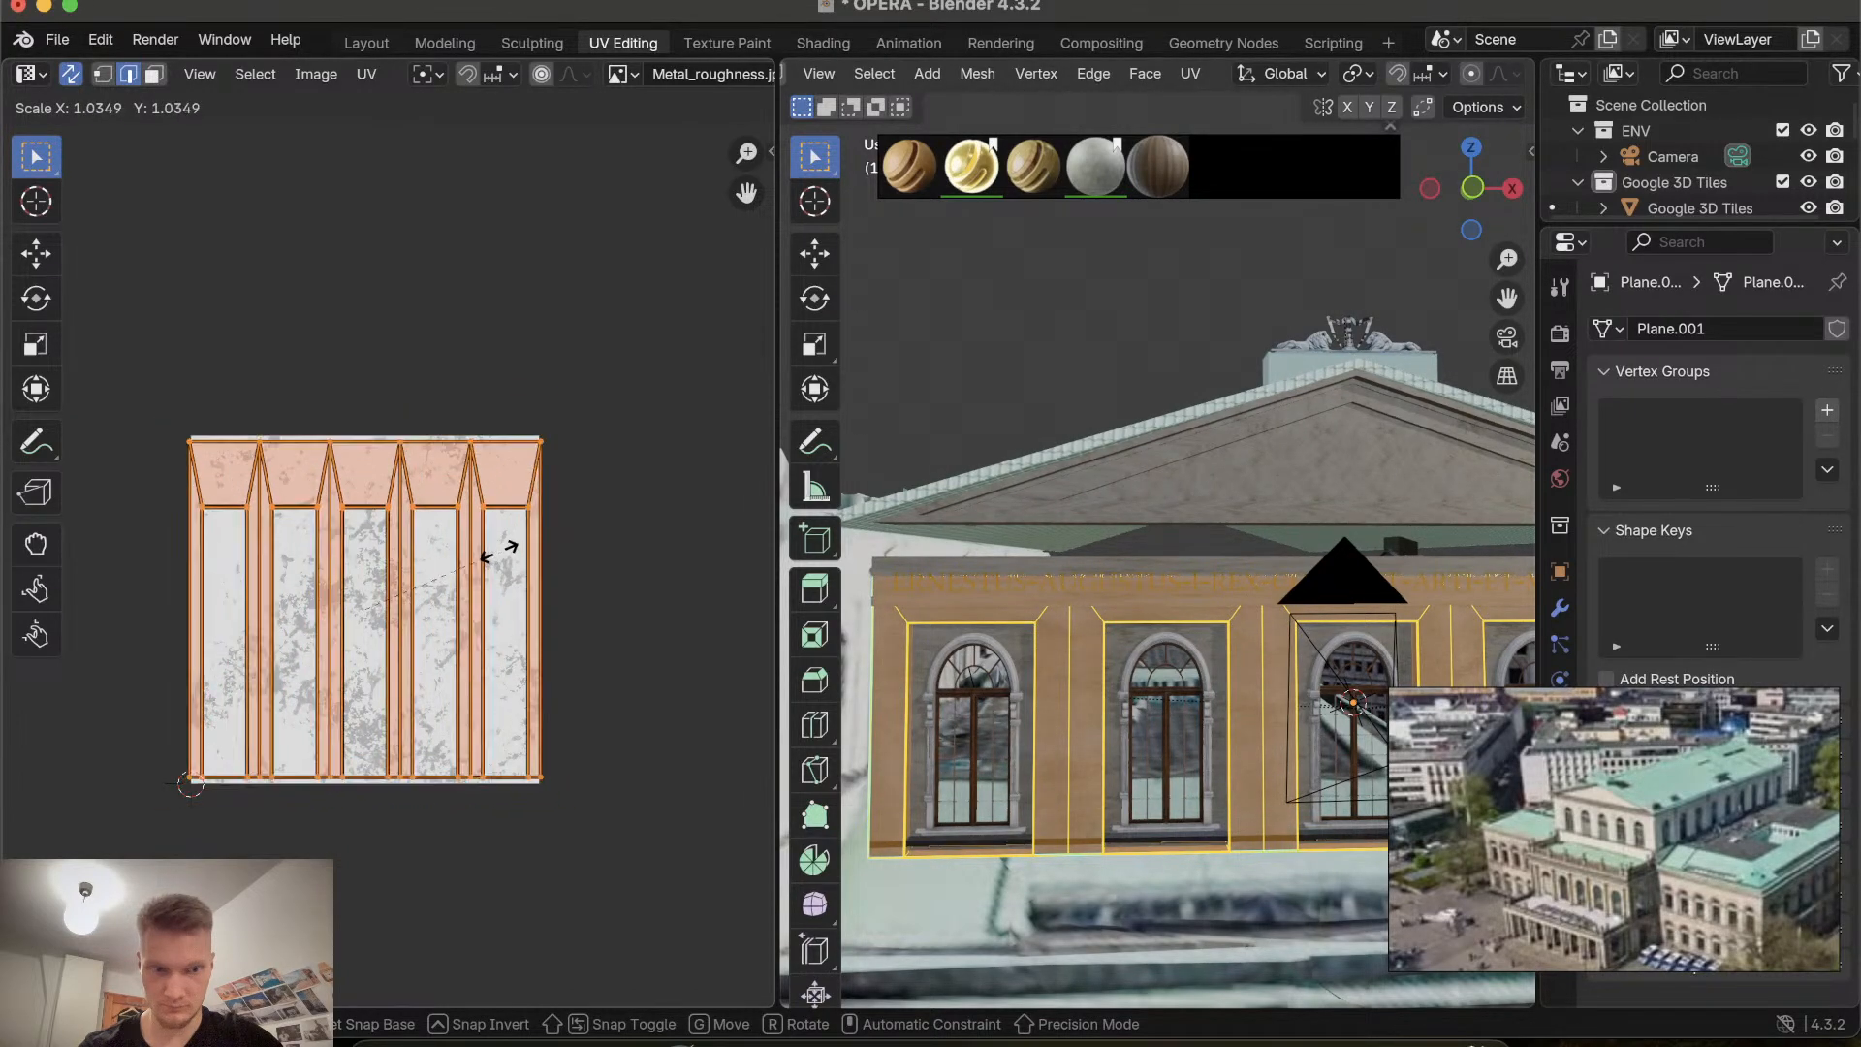
click(496, 551)
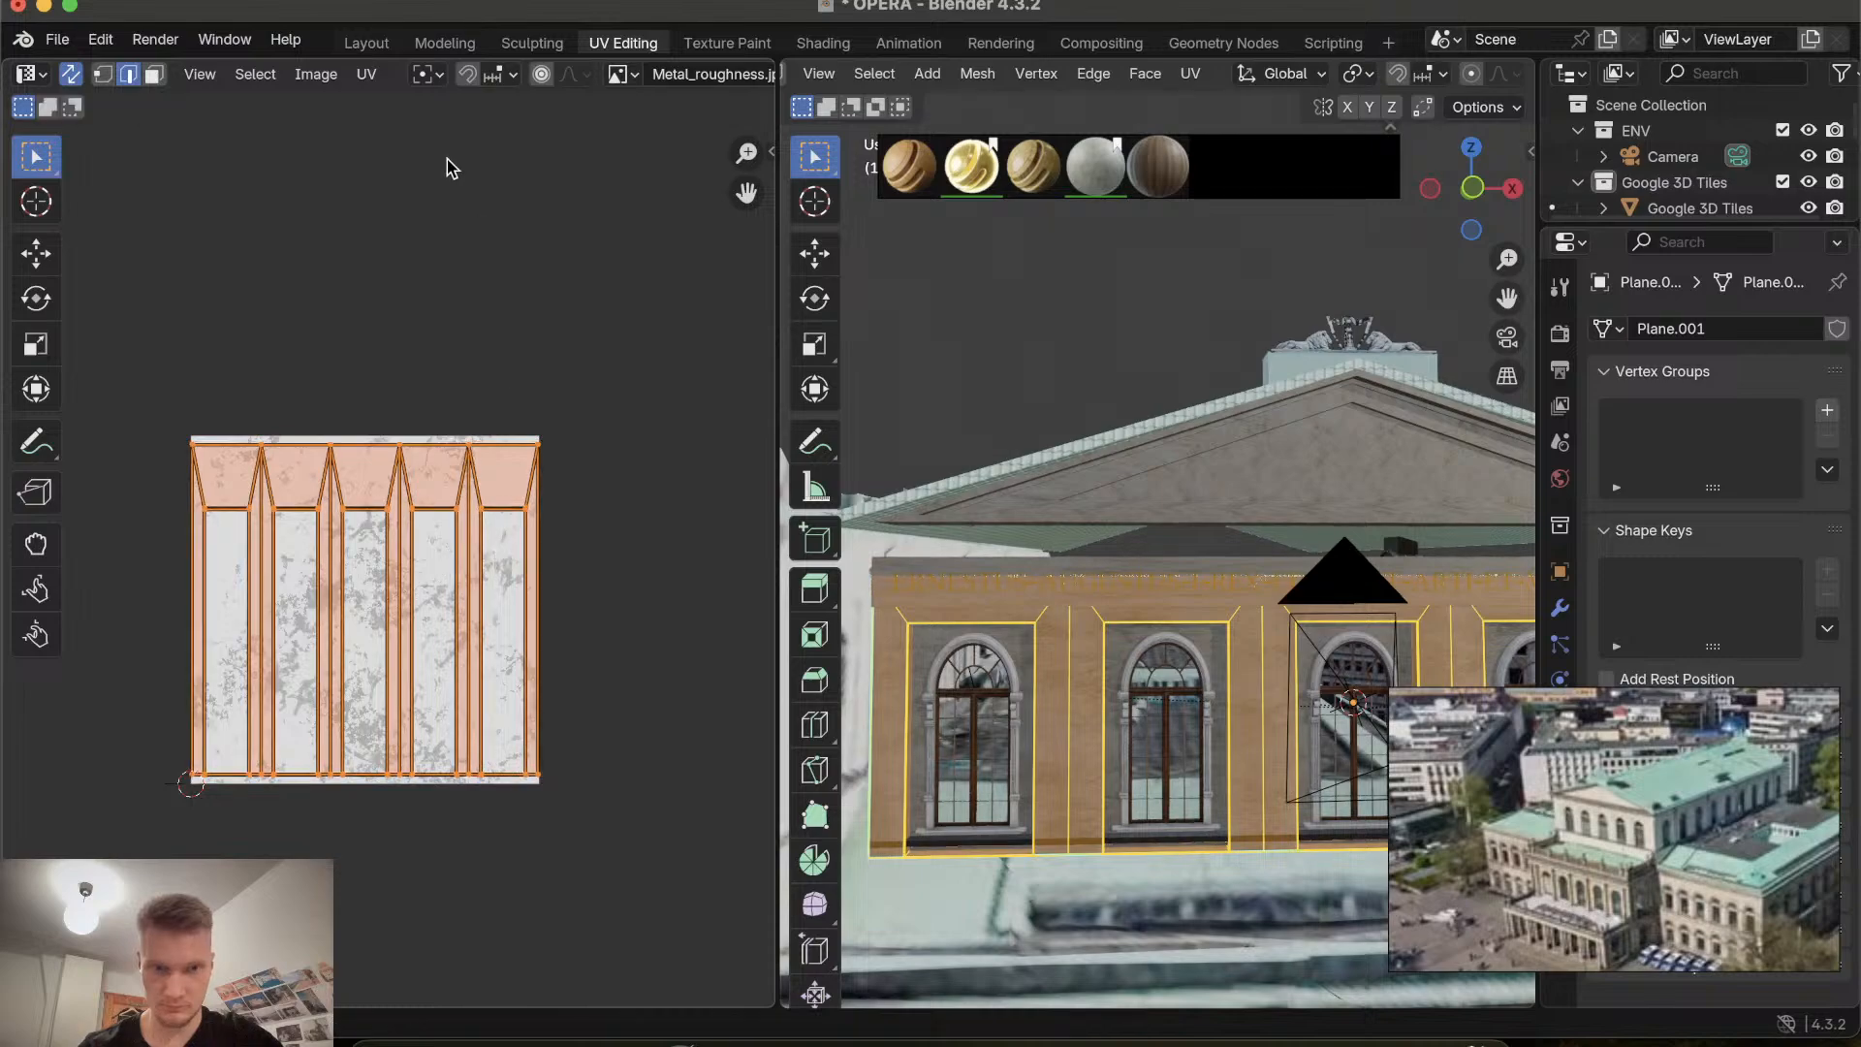
Orbit along the front wall in the Layout workspace to inspect the window panels' texture.
click(366, 44)
scroll(775, 573, right, 5)
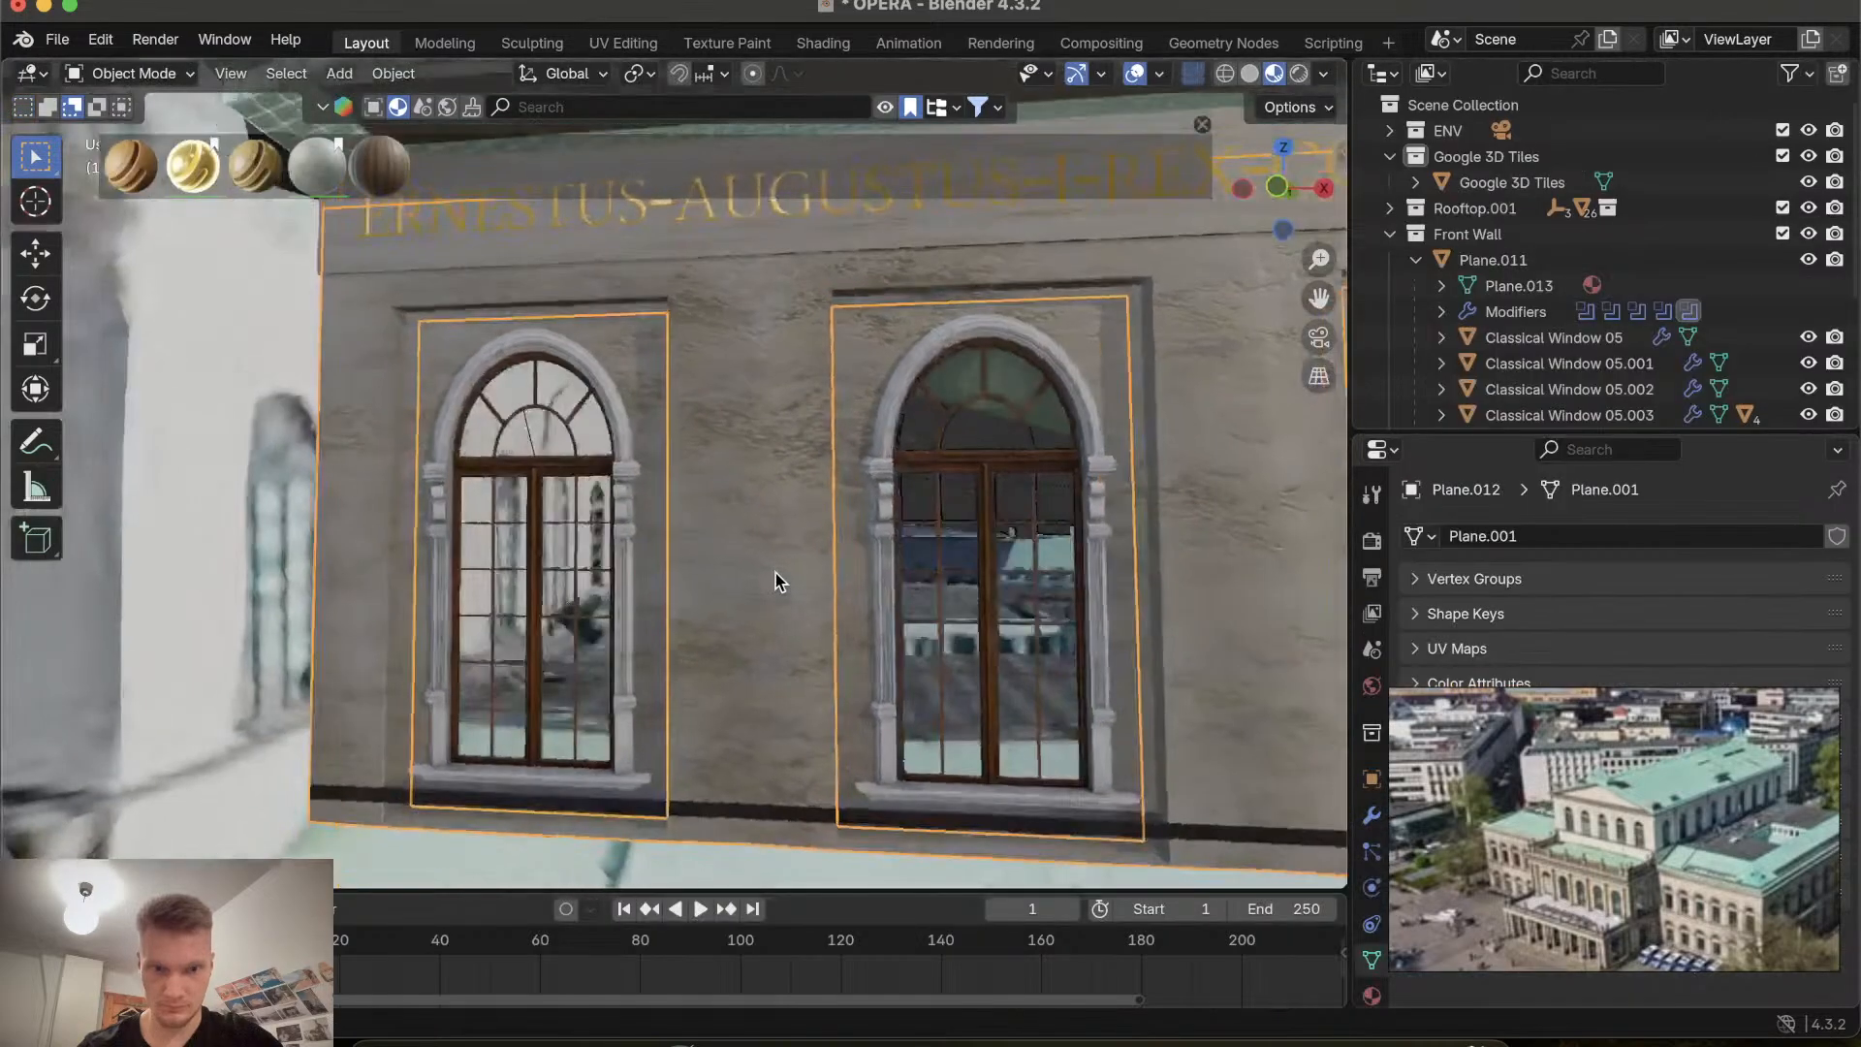
scroll(775, 573, left, 10)
scroll(775, 572, right, 10)
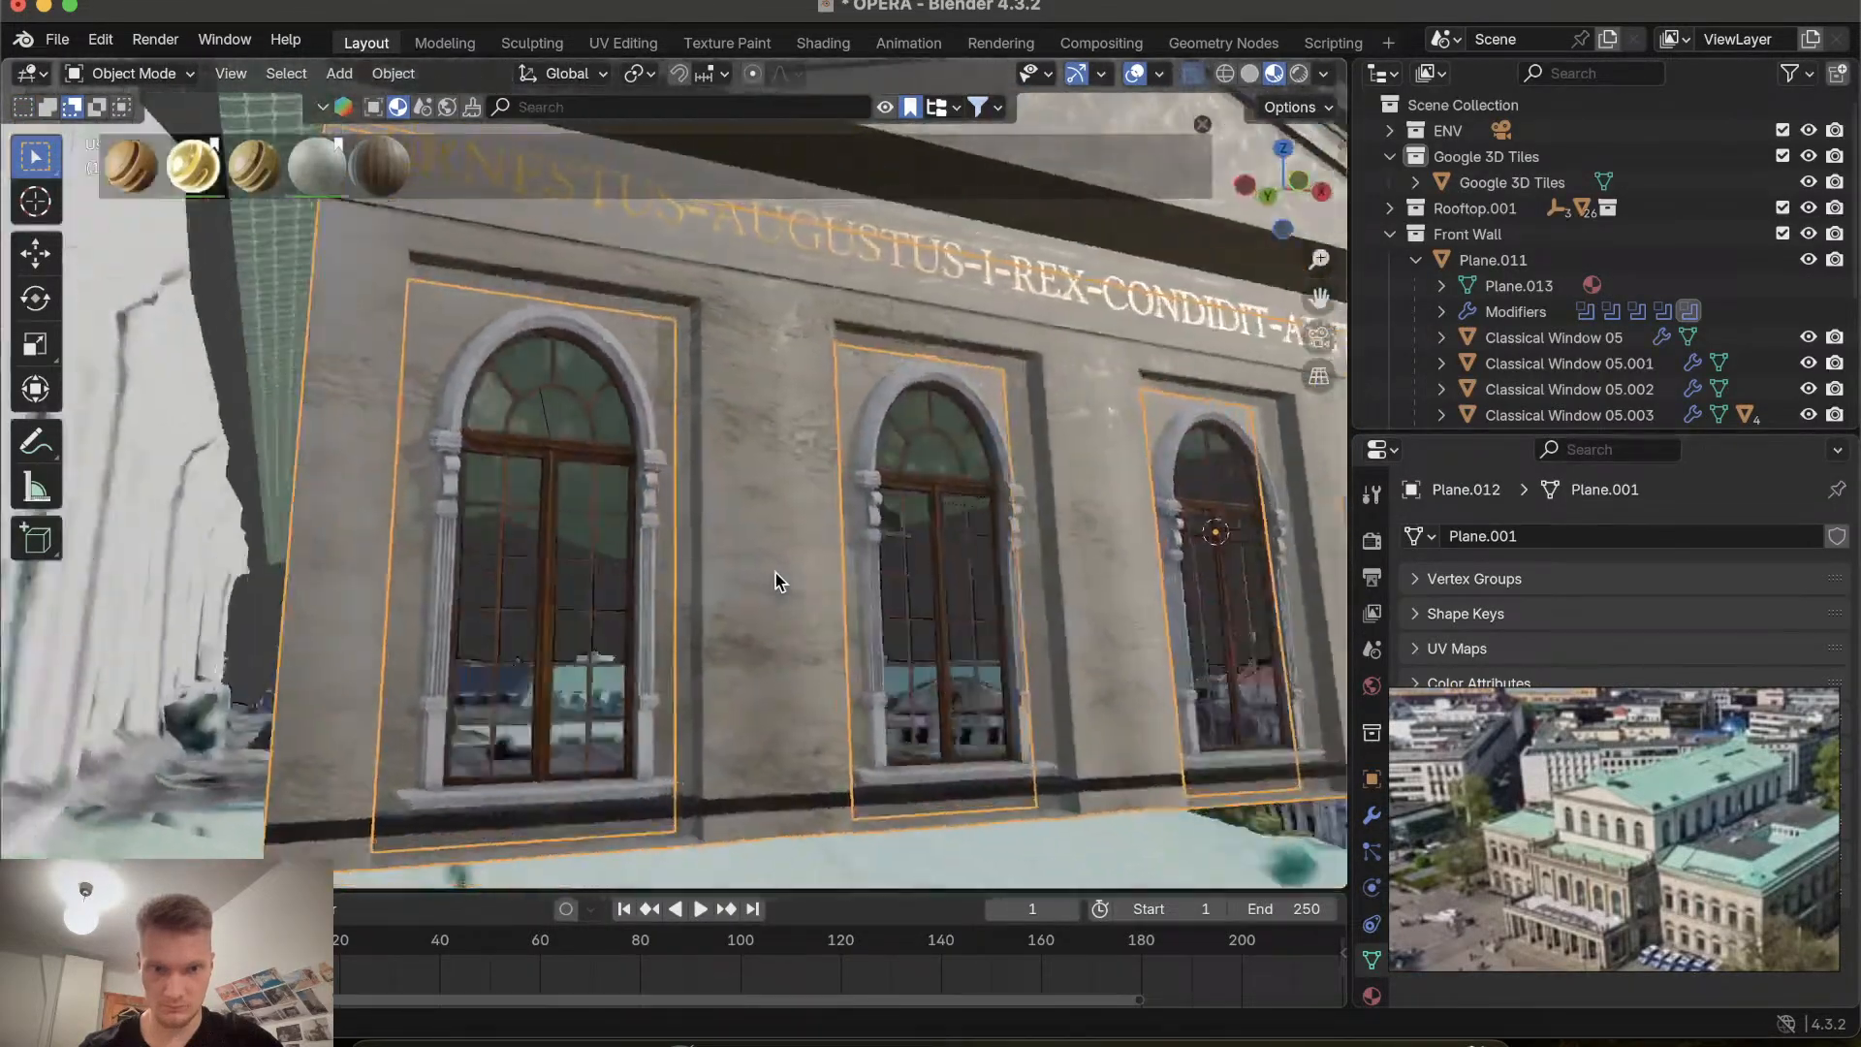
shift+scroll(775, 573, right, 5)
shift+scroll(776, 573, right, 6)
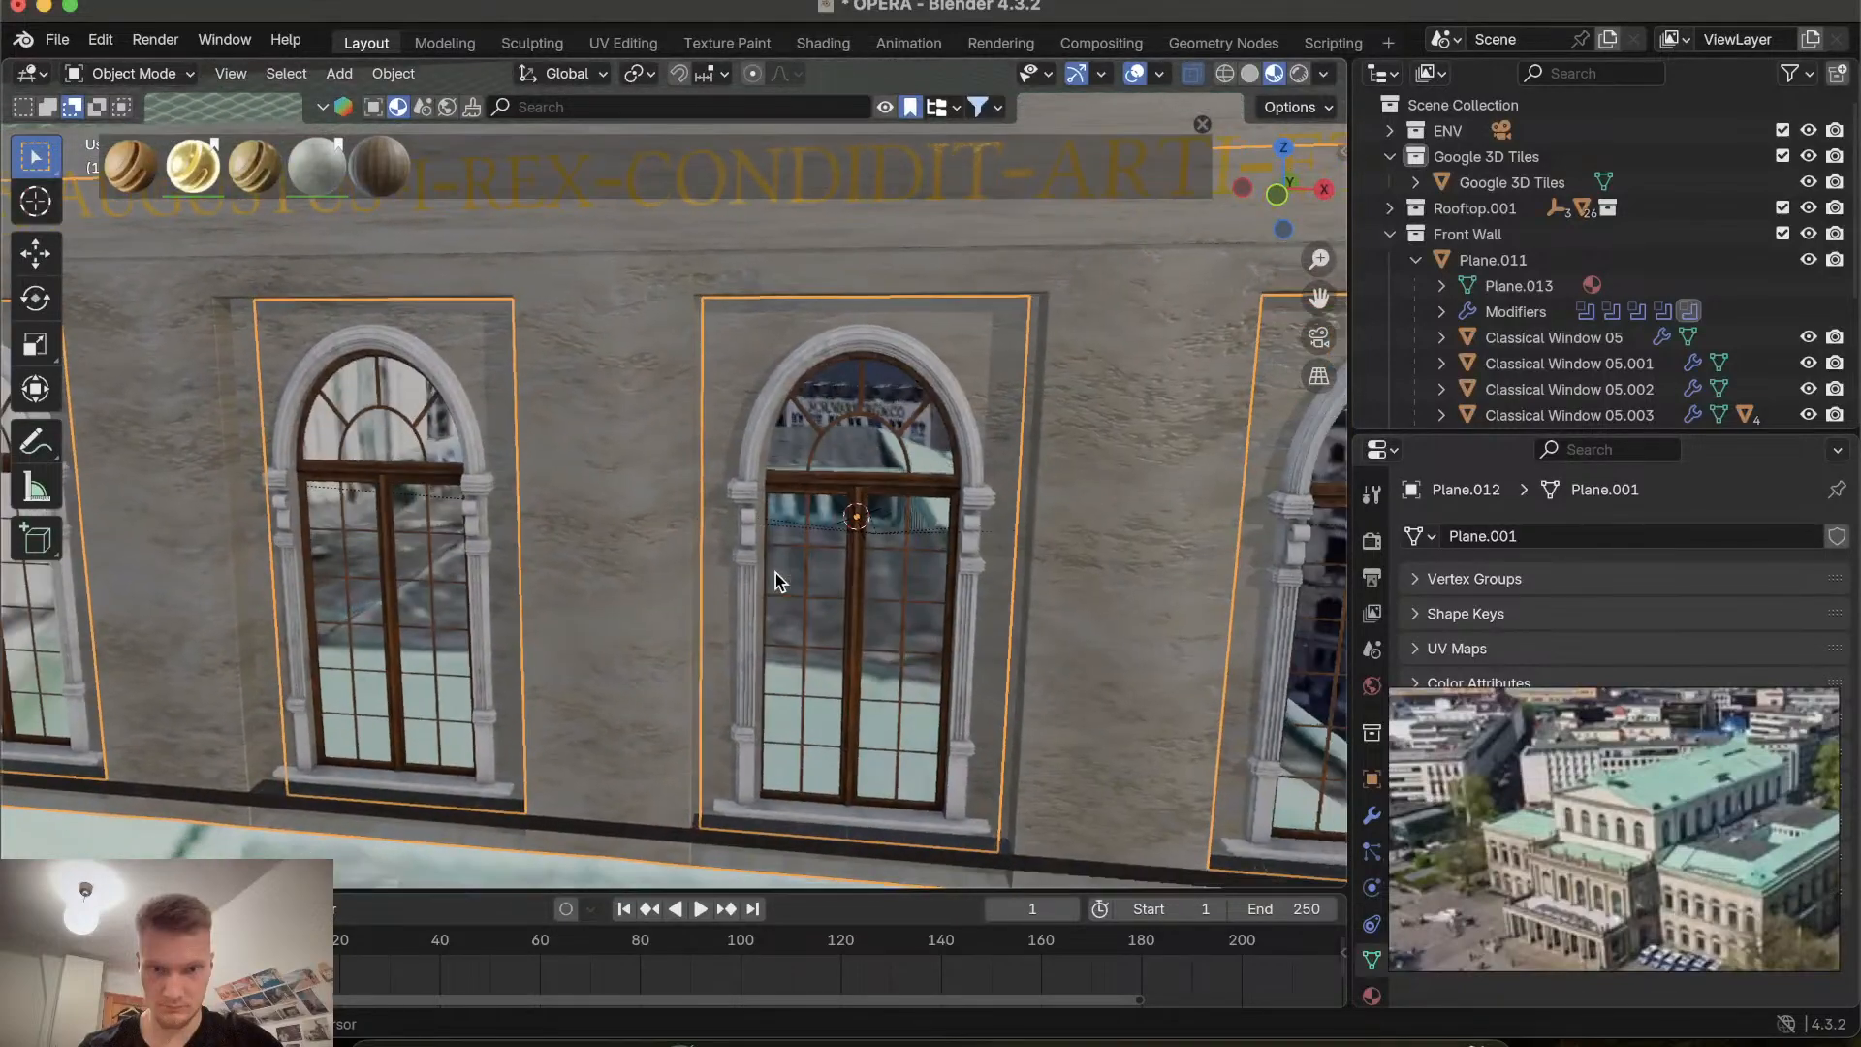
shift+scroll(775, 572, up, 2)
shift+scroll(775, 573, right, 4)
shift+scroll(775, 573, right, 4)
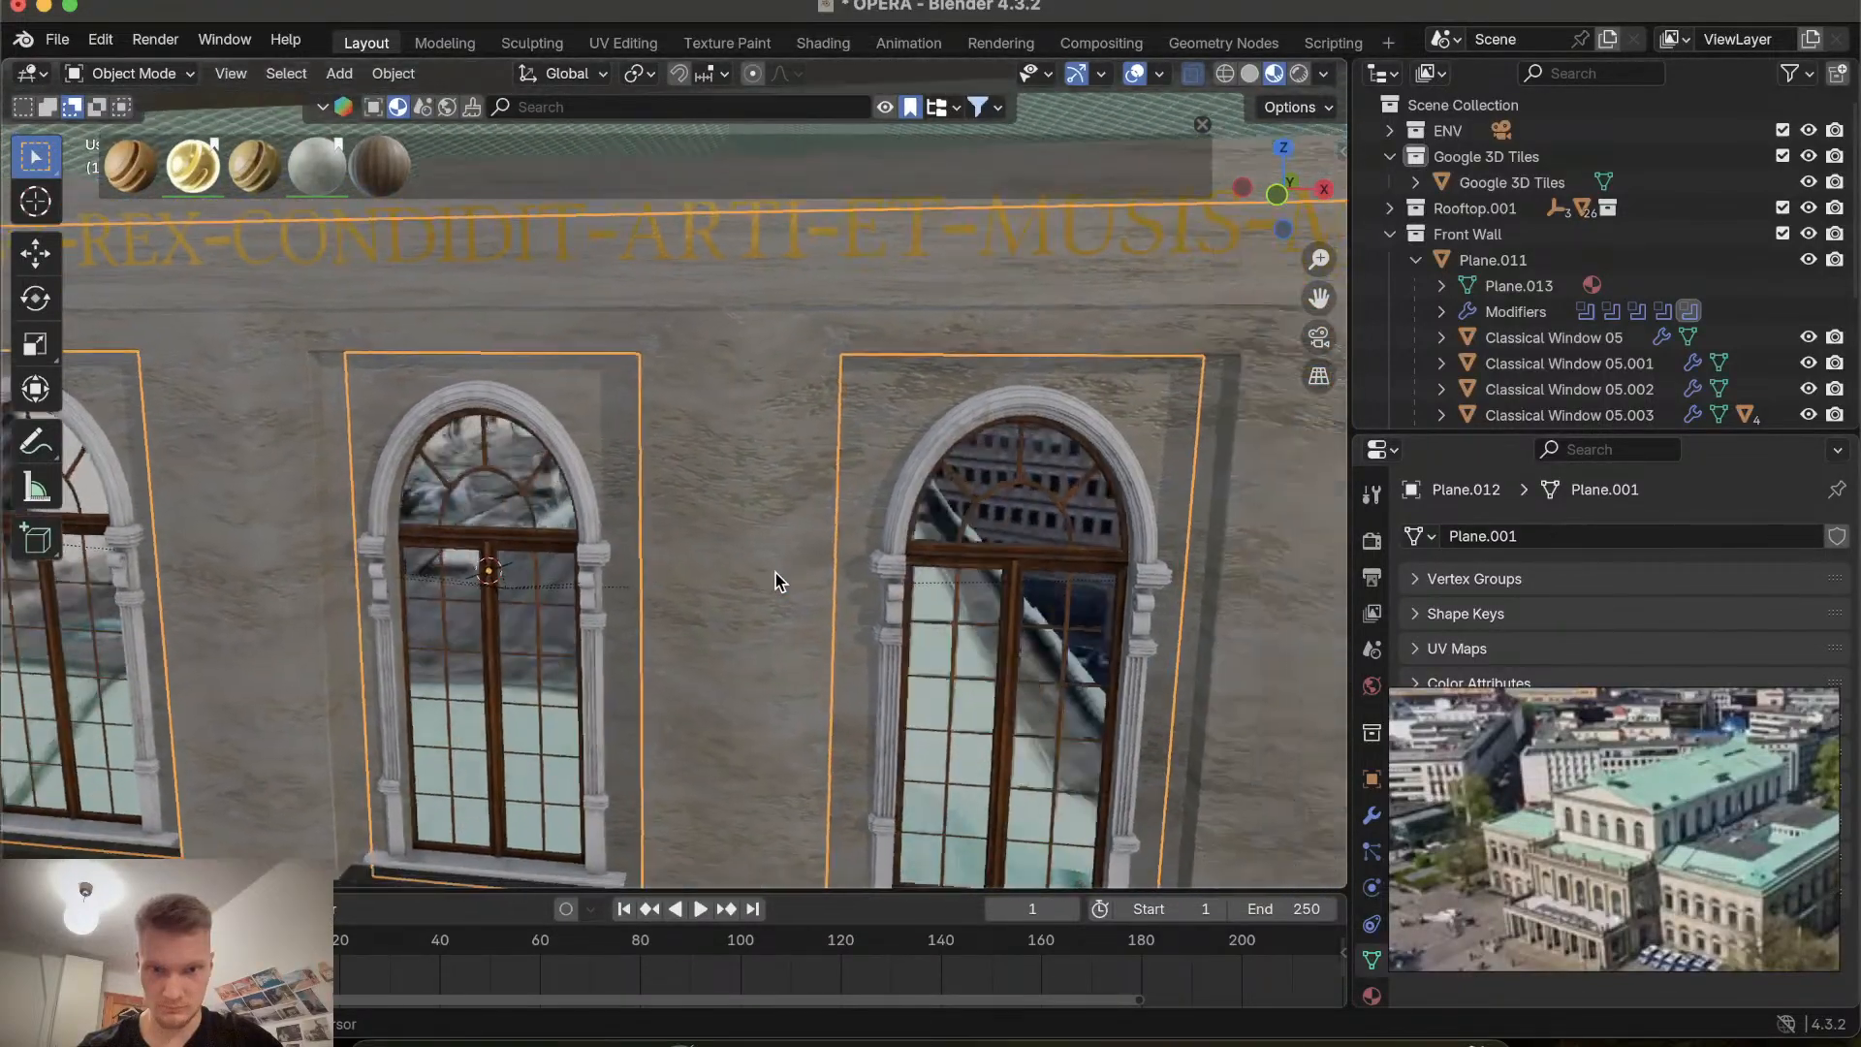
Orbit around the front facade to inspect the window panels and the gable's texture.
scroll(775, 573, up, 6)
scroll(776, 573, left, 8)
scroll(775, 572, down, 8)
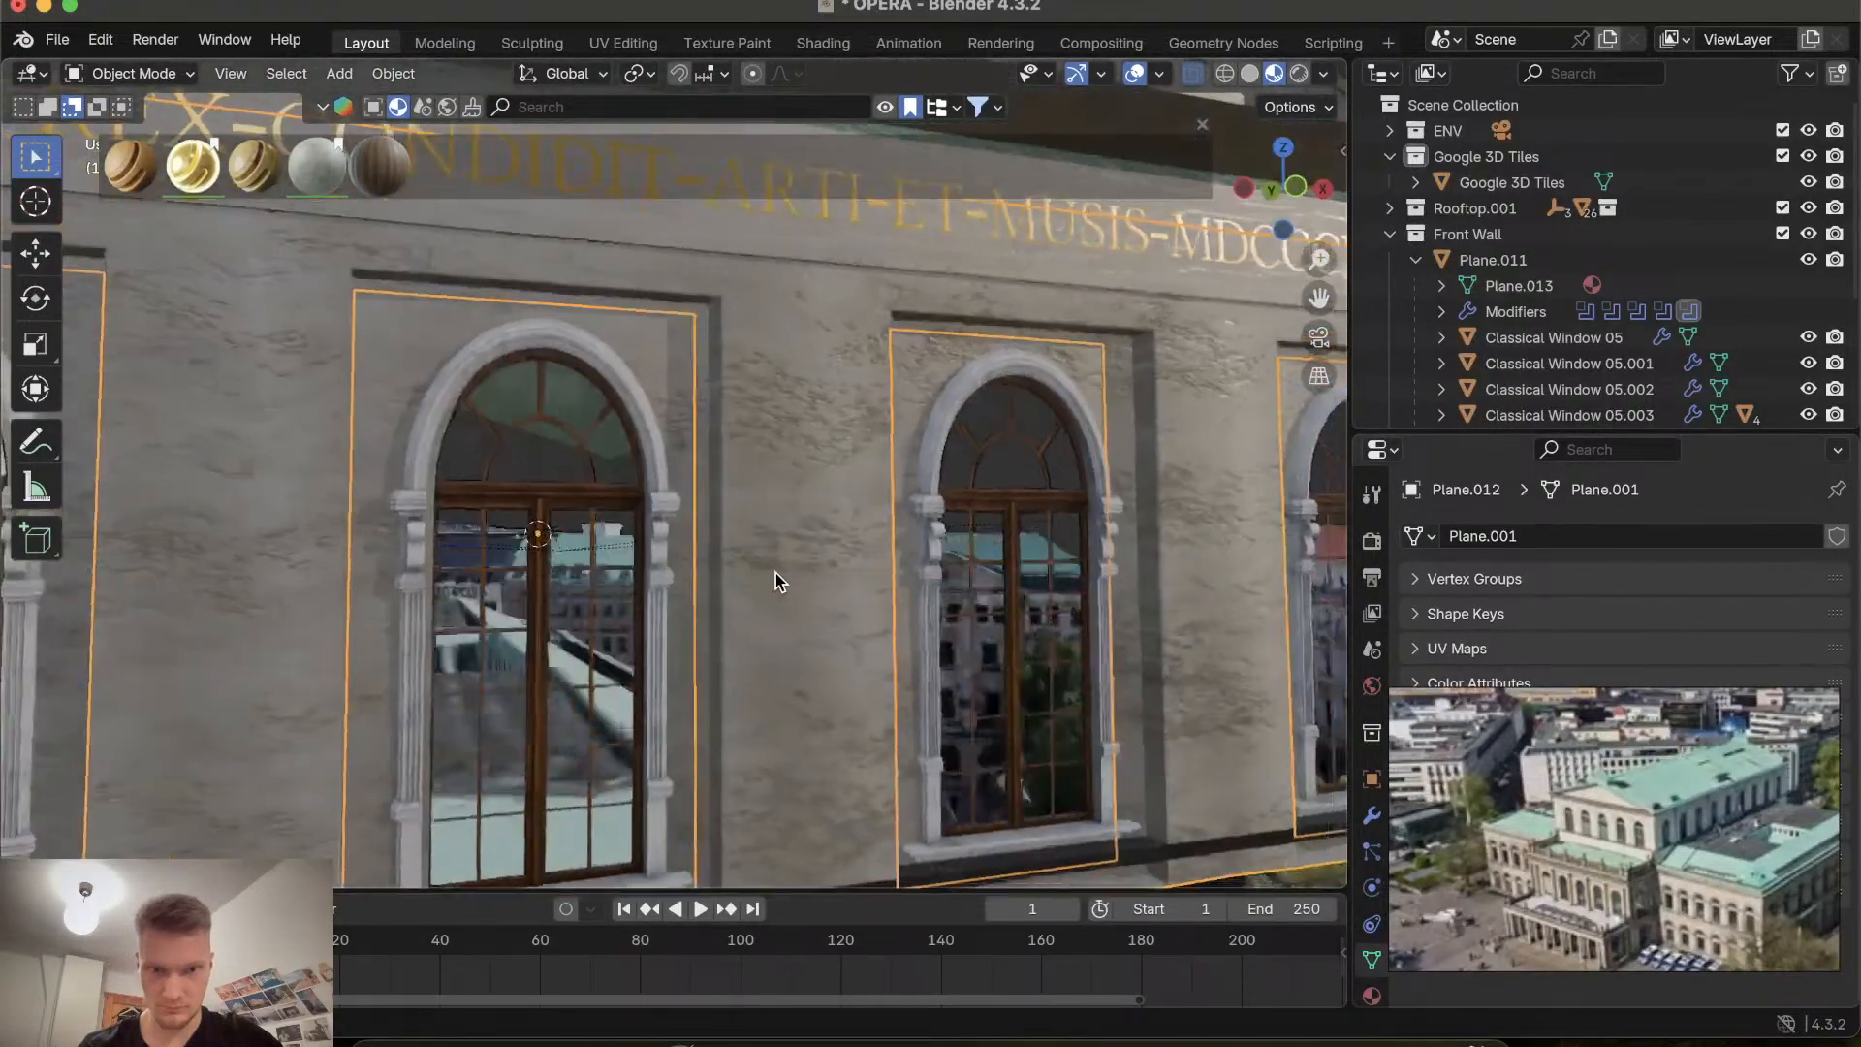
scroll(776, 573, right, 5)
shift+scroll(776, 572, left, 4)
scroll(775, 573, right, 9)
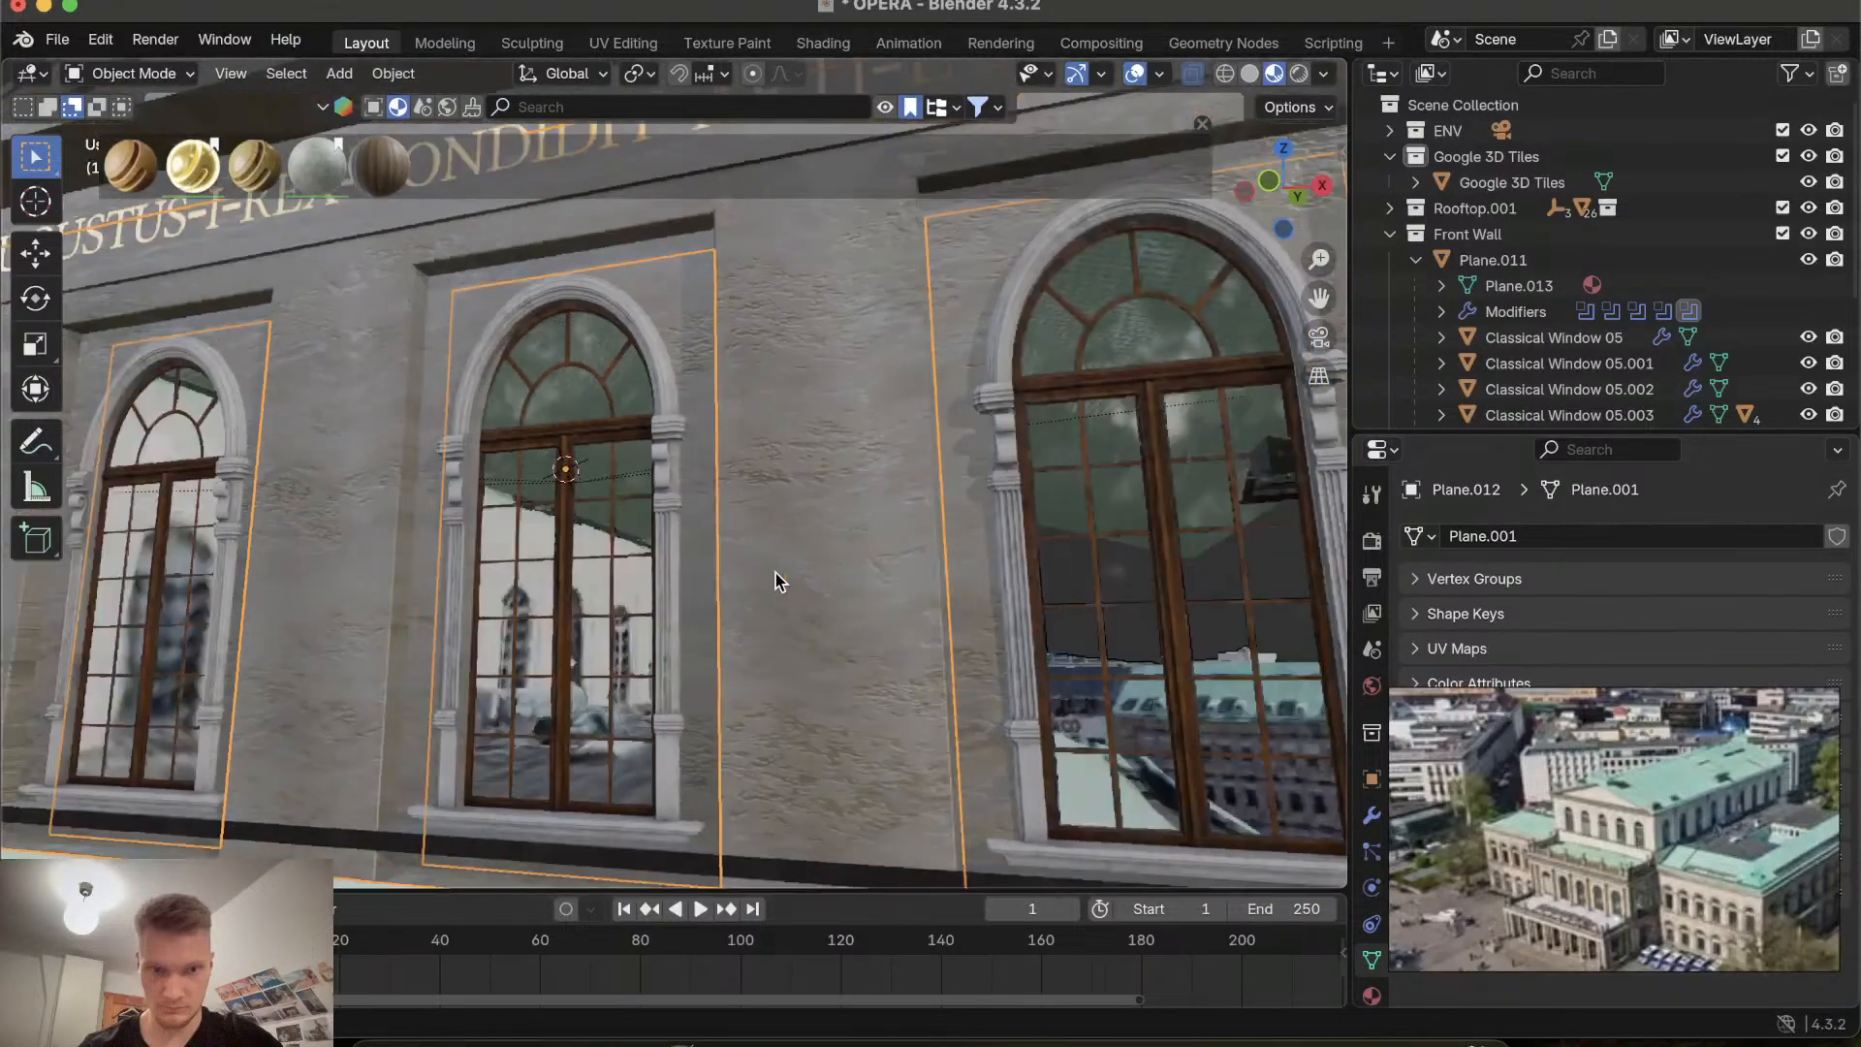
scroll(775, 573, left, 7)
scroll(776, 573, up, 10)
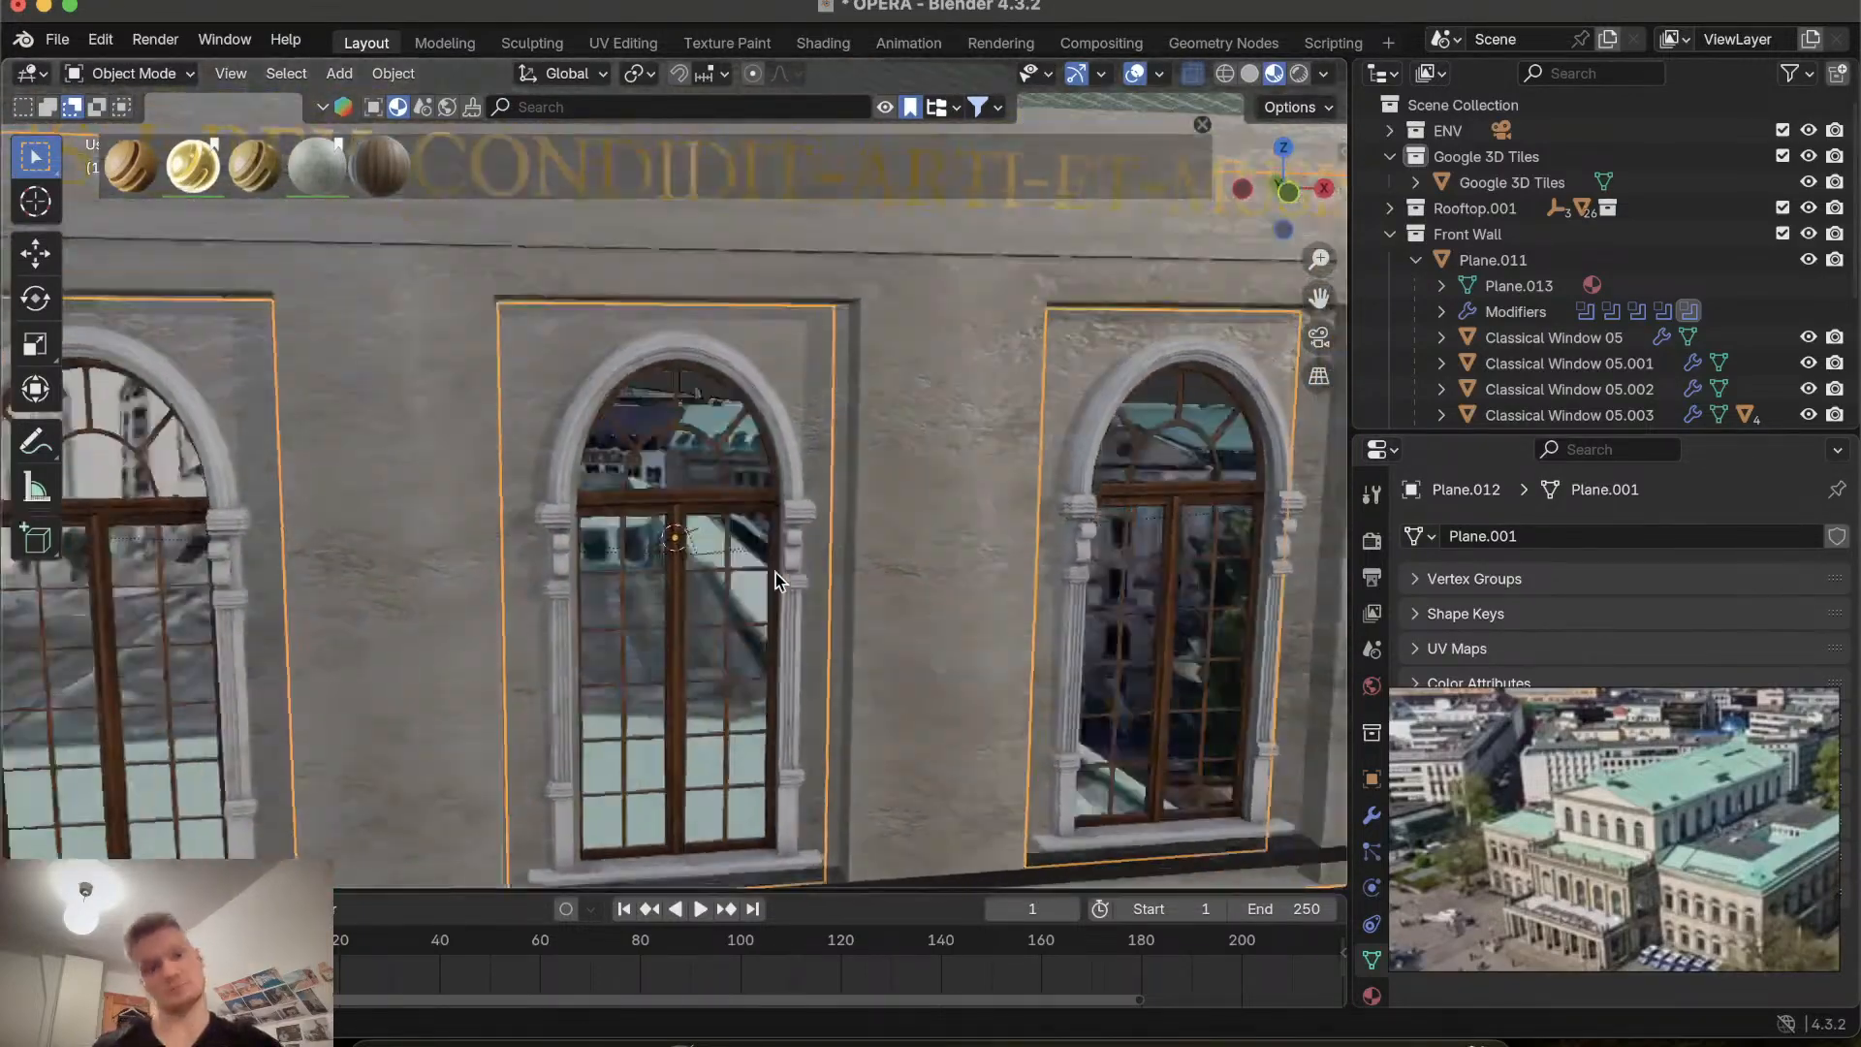
scroll(775, 572, down, 5)
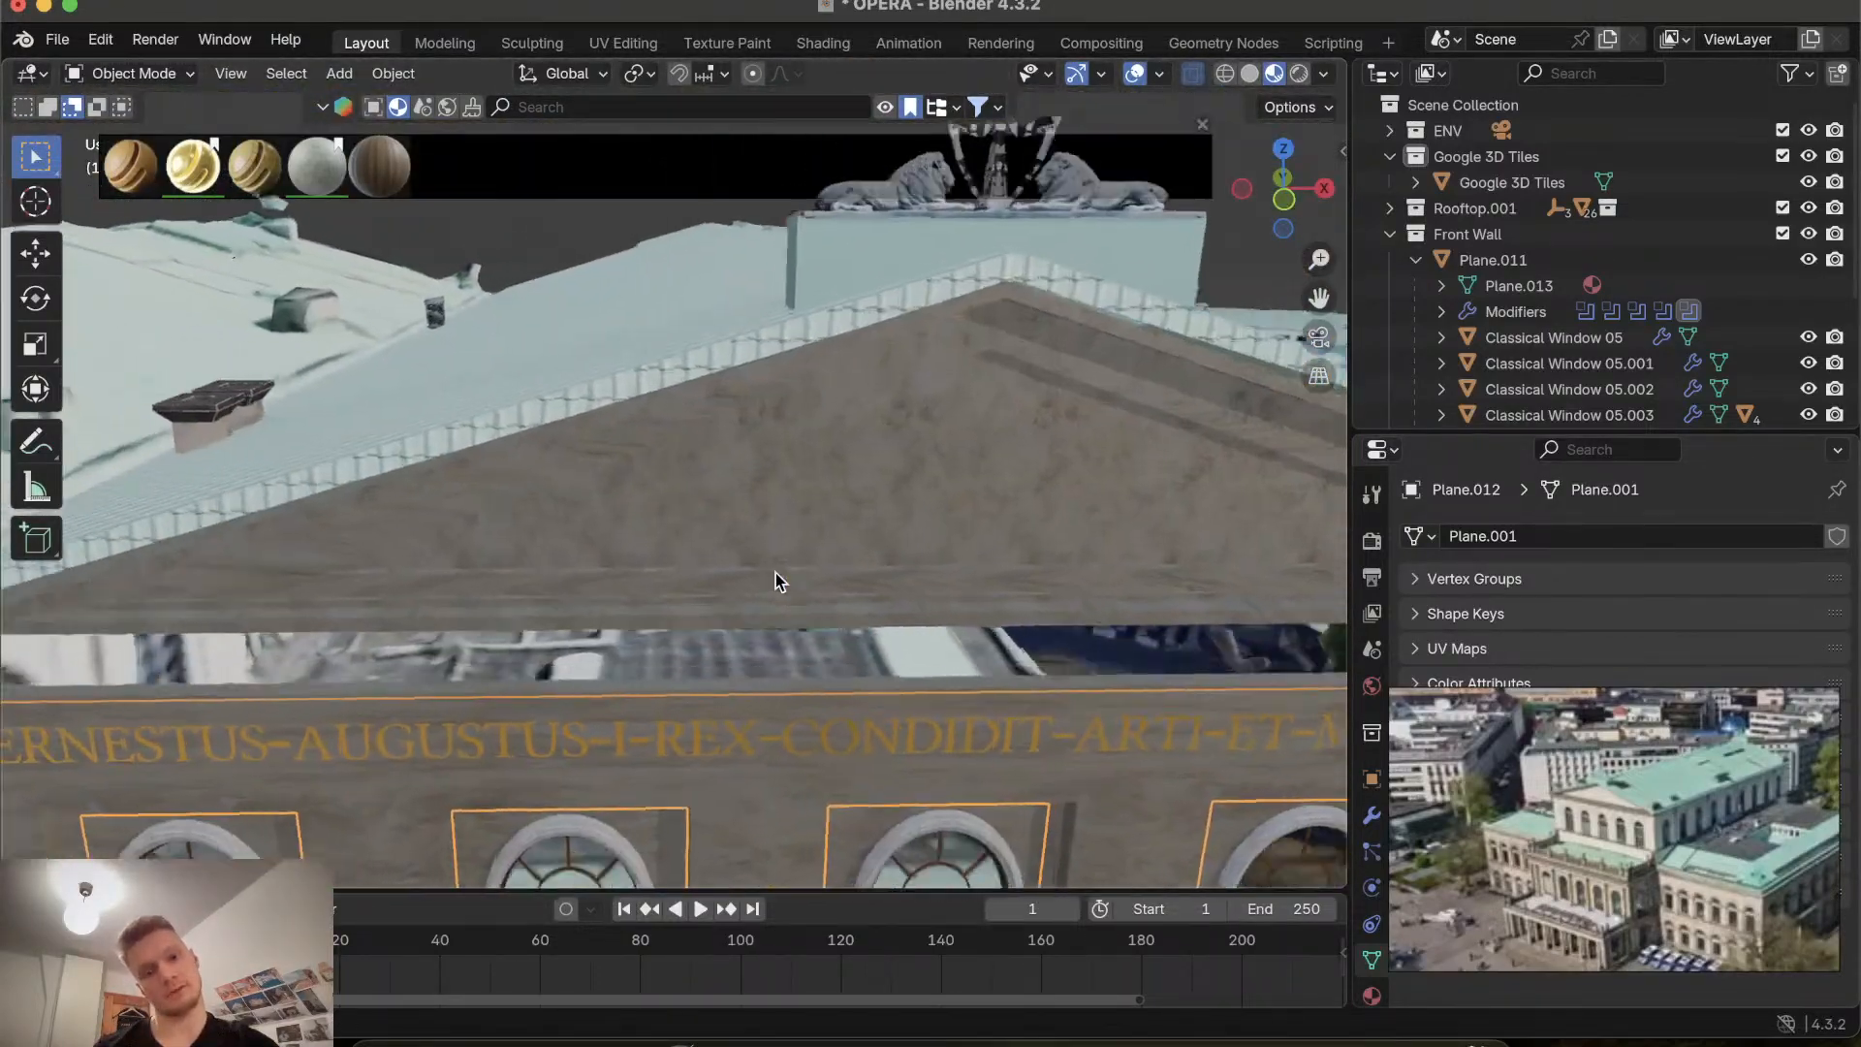
scroll(771, 554, up, 7)
shift+scroll(771, 554, down, 5)
scroll(771, 554, down, 6)
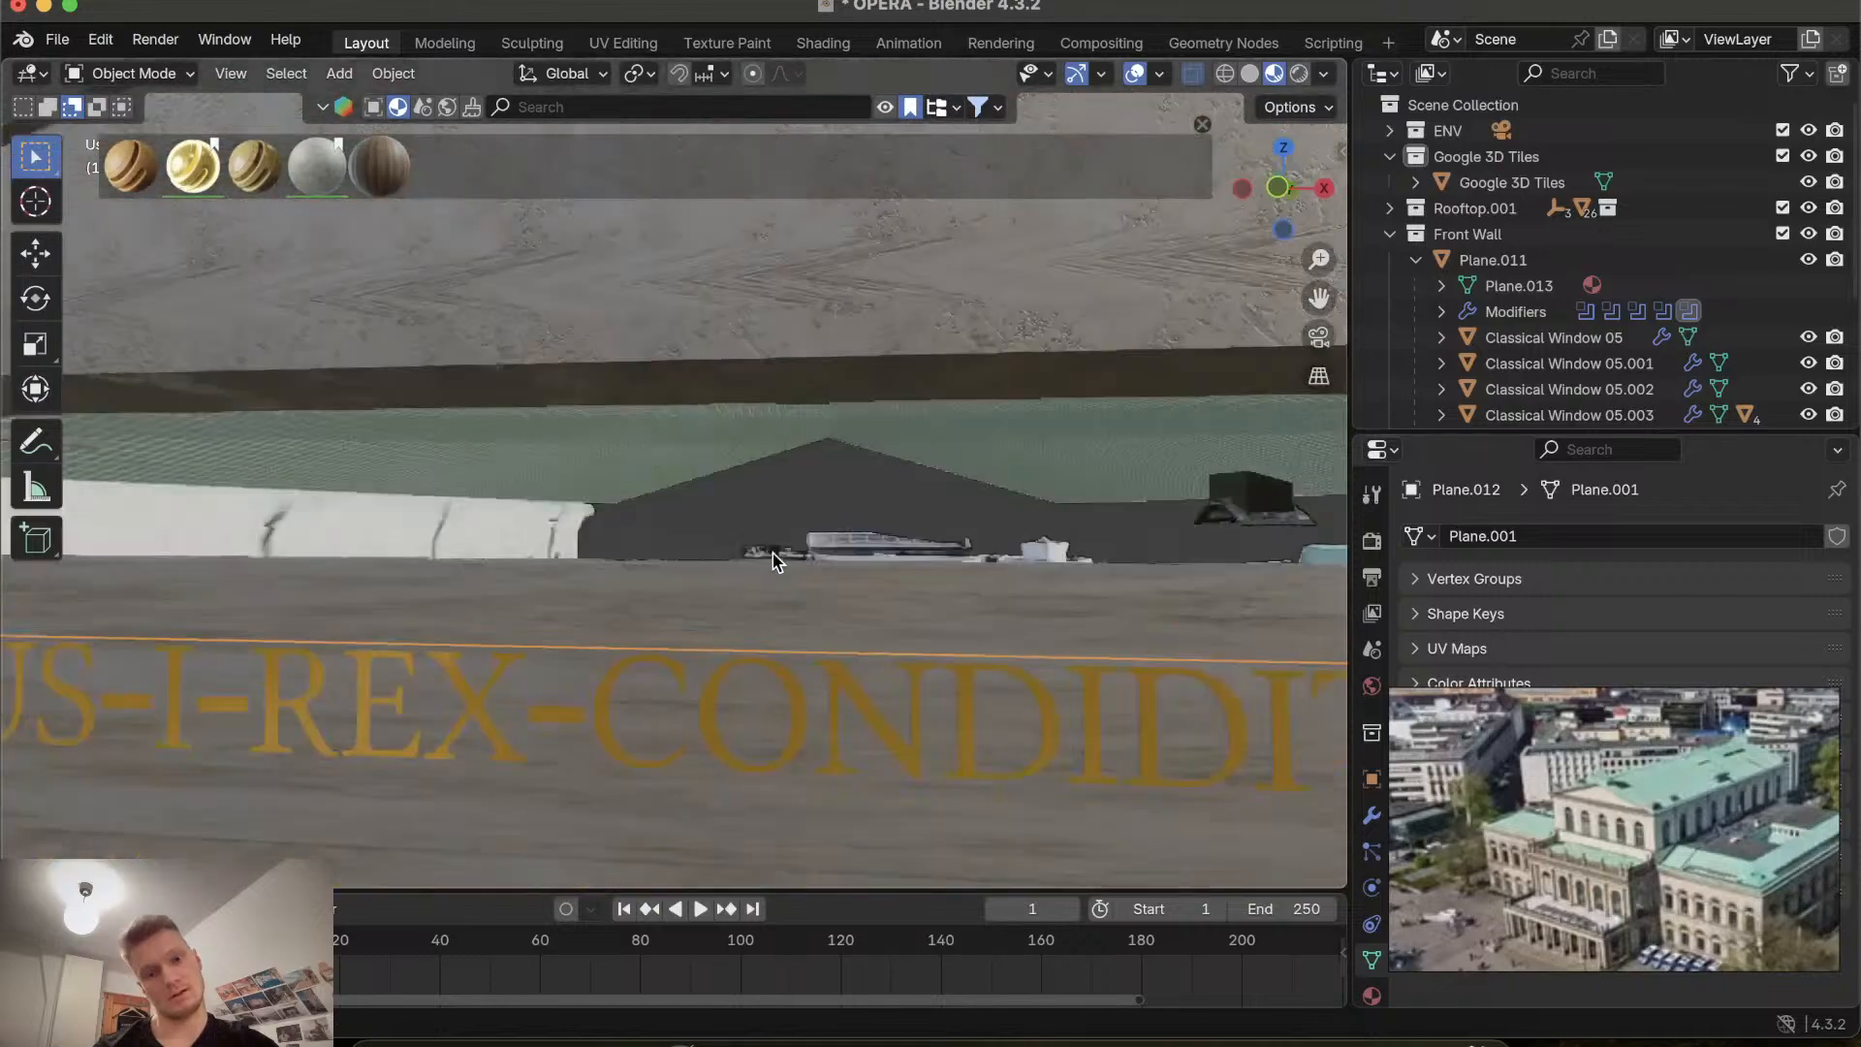
scroll(771, 554, up, 6)
Select the gable and scale all of its UVs down by about 0.49.
click(772, 550)
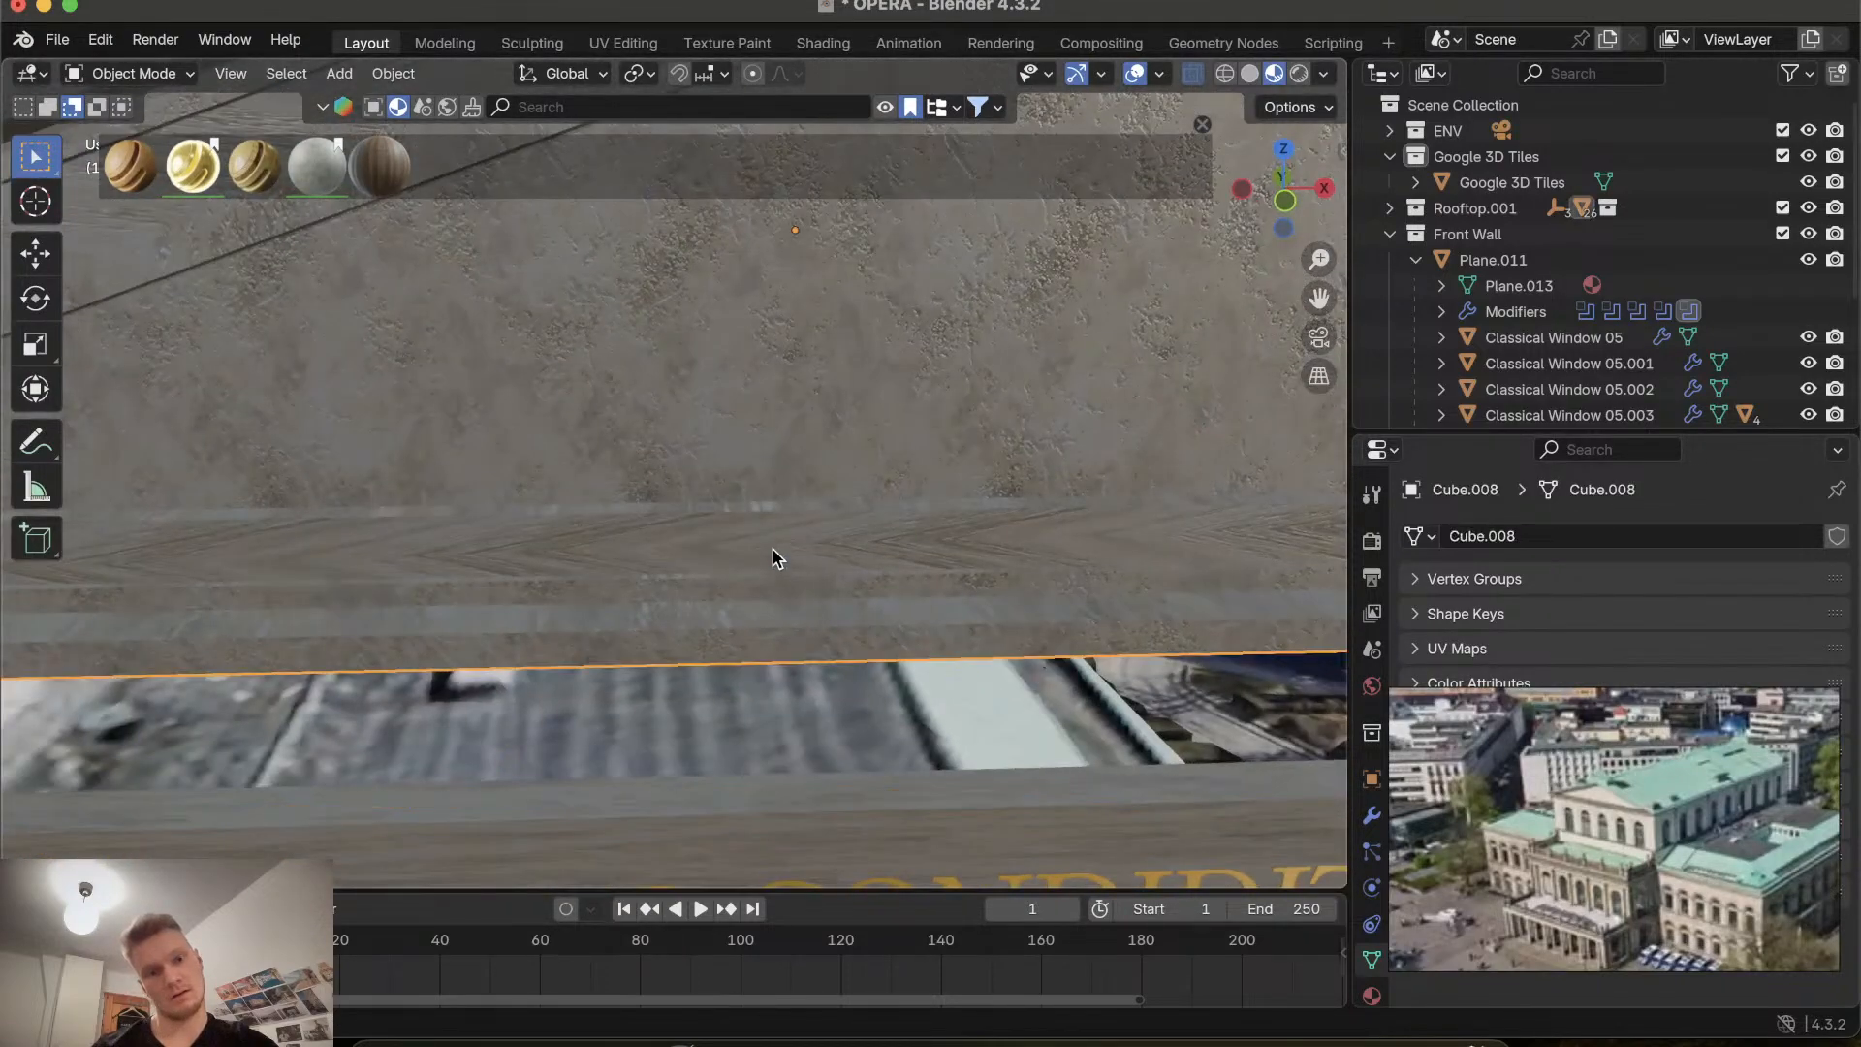
click(636, 45)
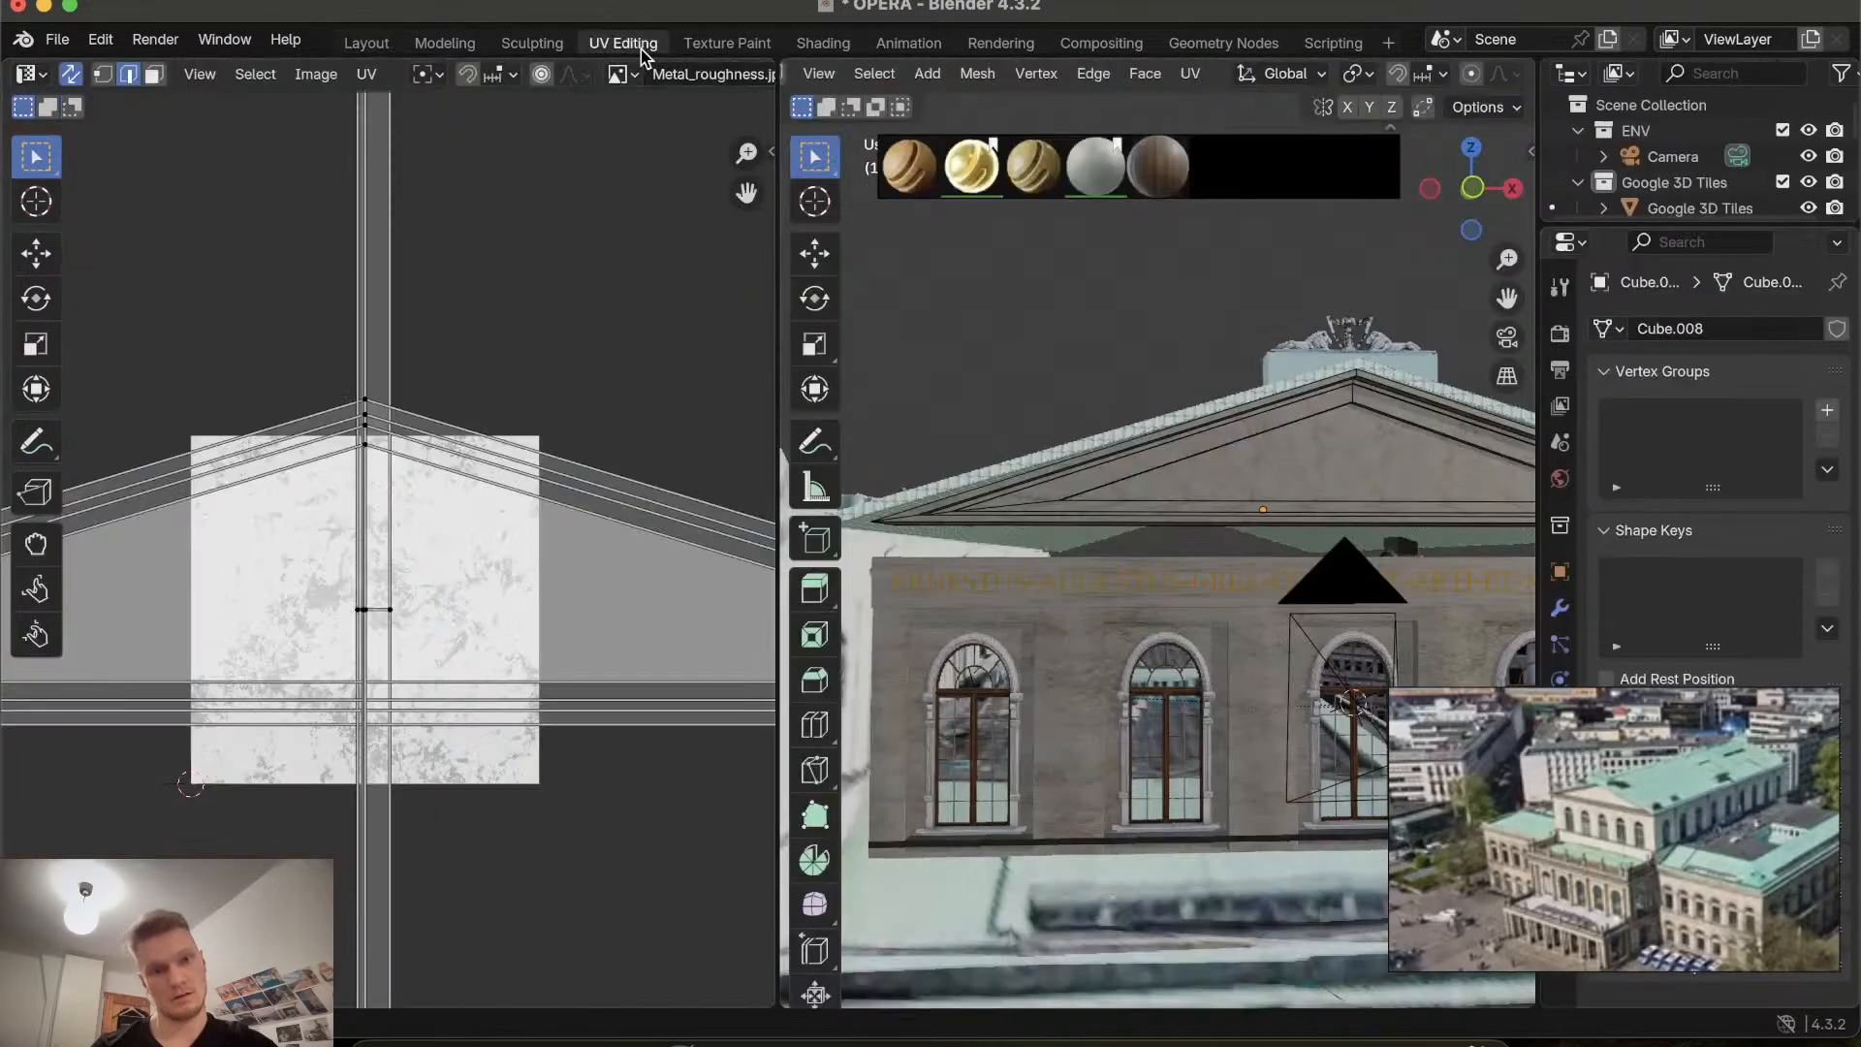
key(a)
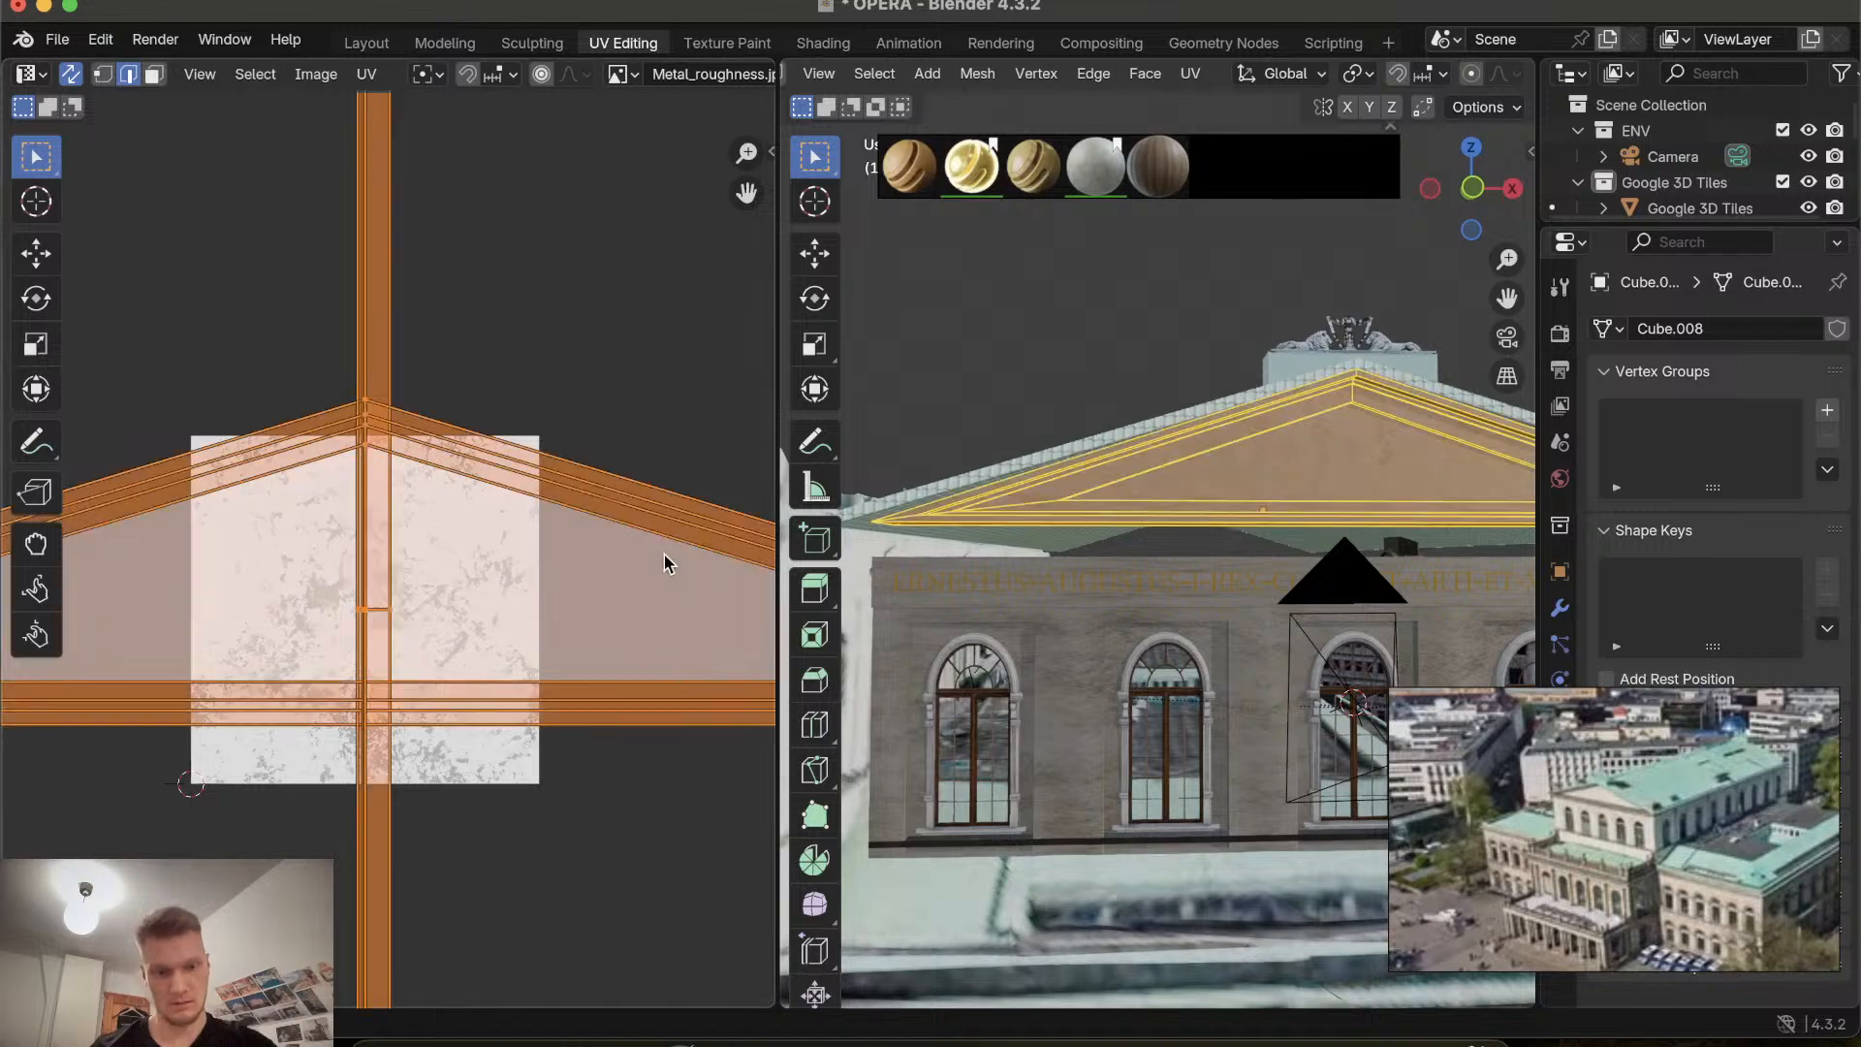
key(s)
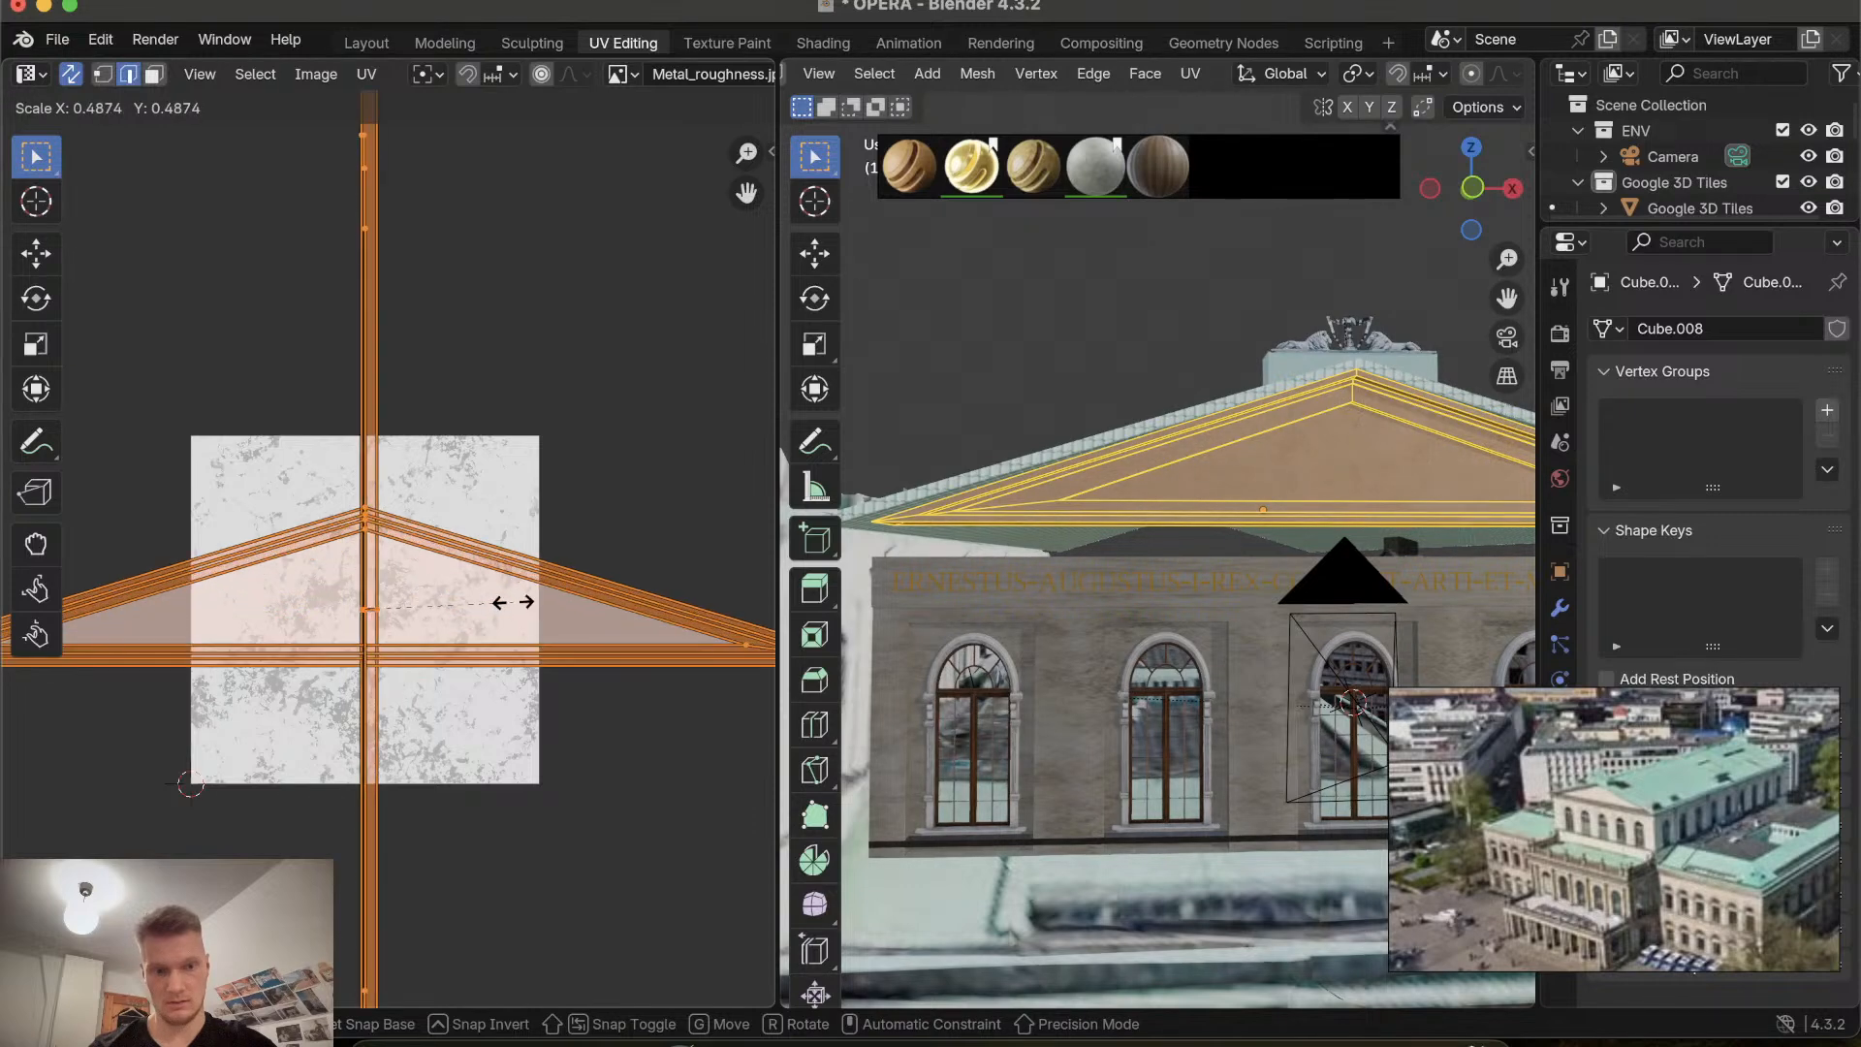
click(454, 613)
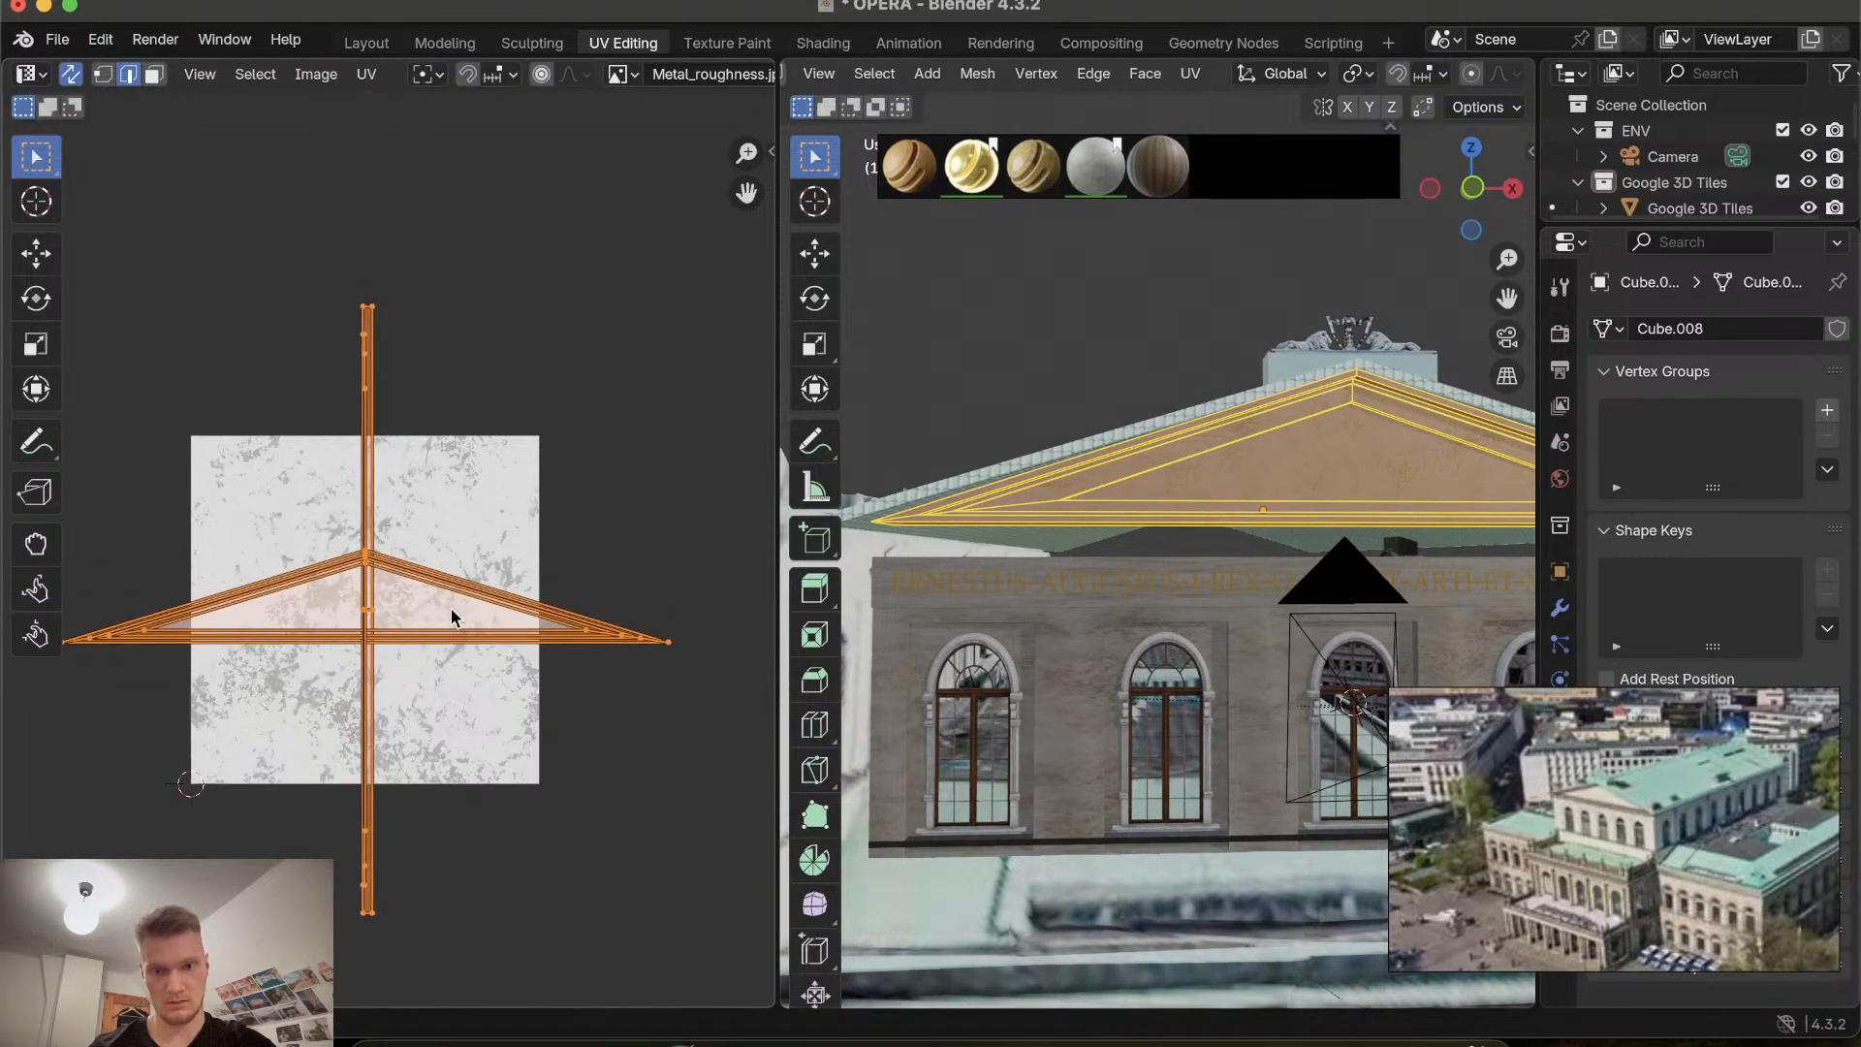
click(368, 43)
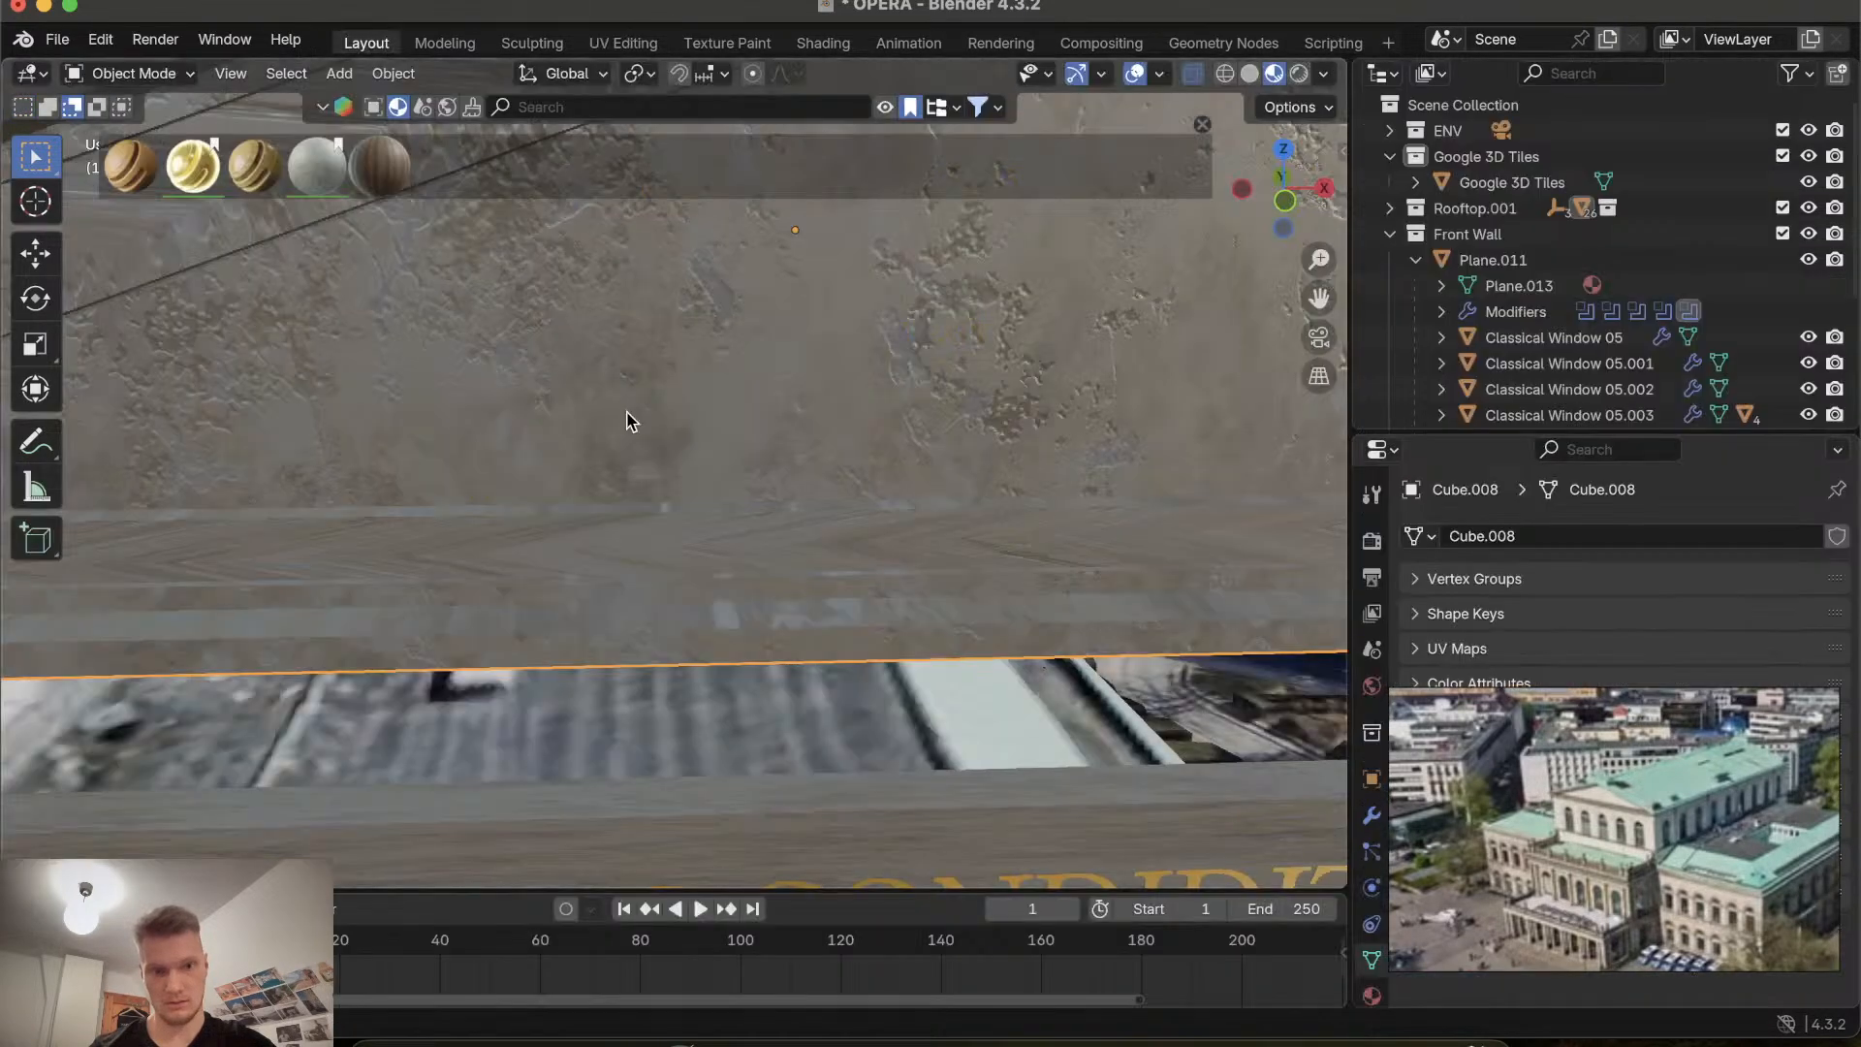
Orbit and zoom around the gable and cornice to inspect the rescaled texture.
scroll(630, 422, down, 4)
scroll(630, 422, up, 4)
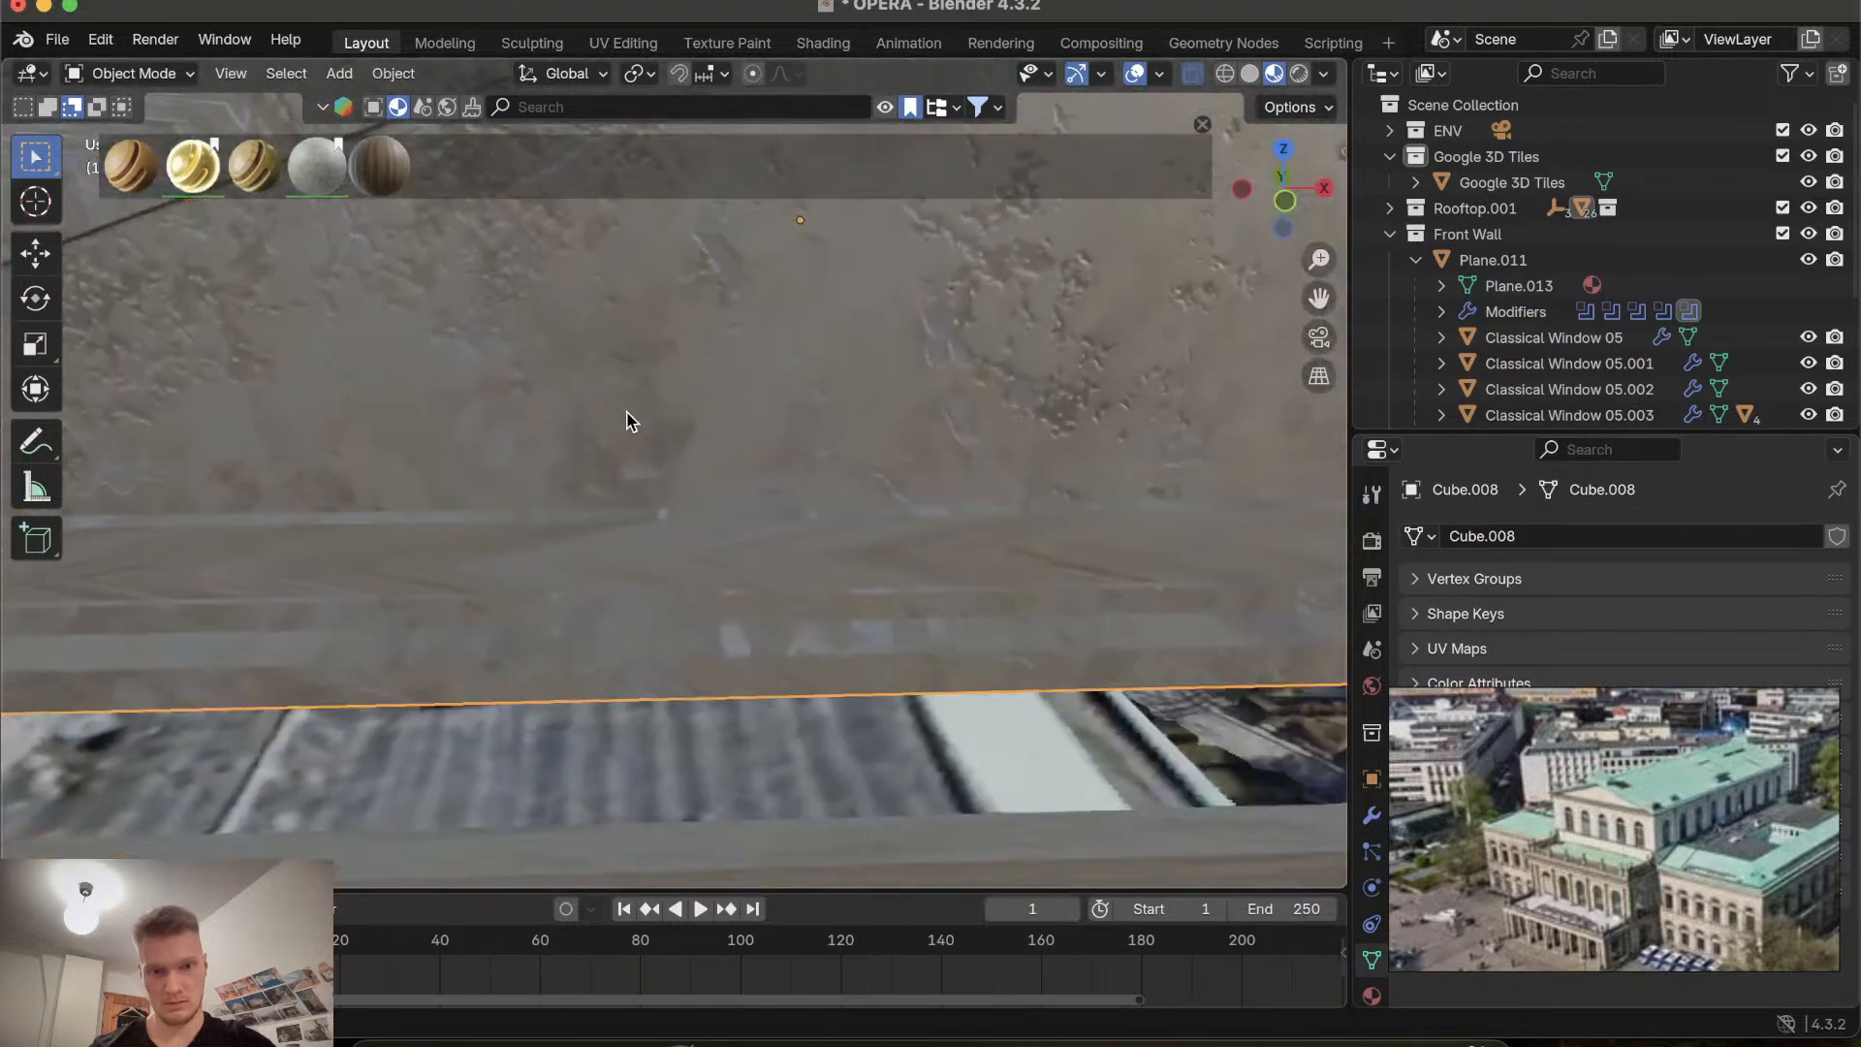
scroll(630, 422, up, 5)
scroll(630, 421, down, 8)
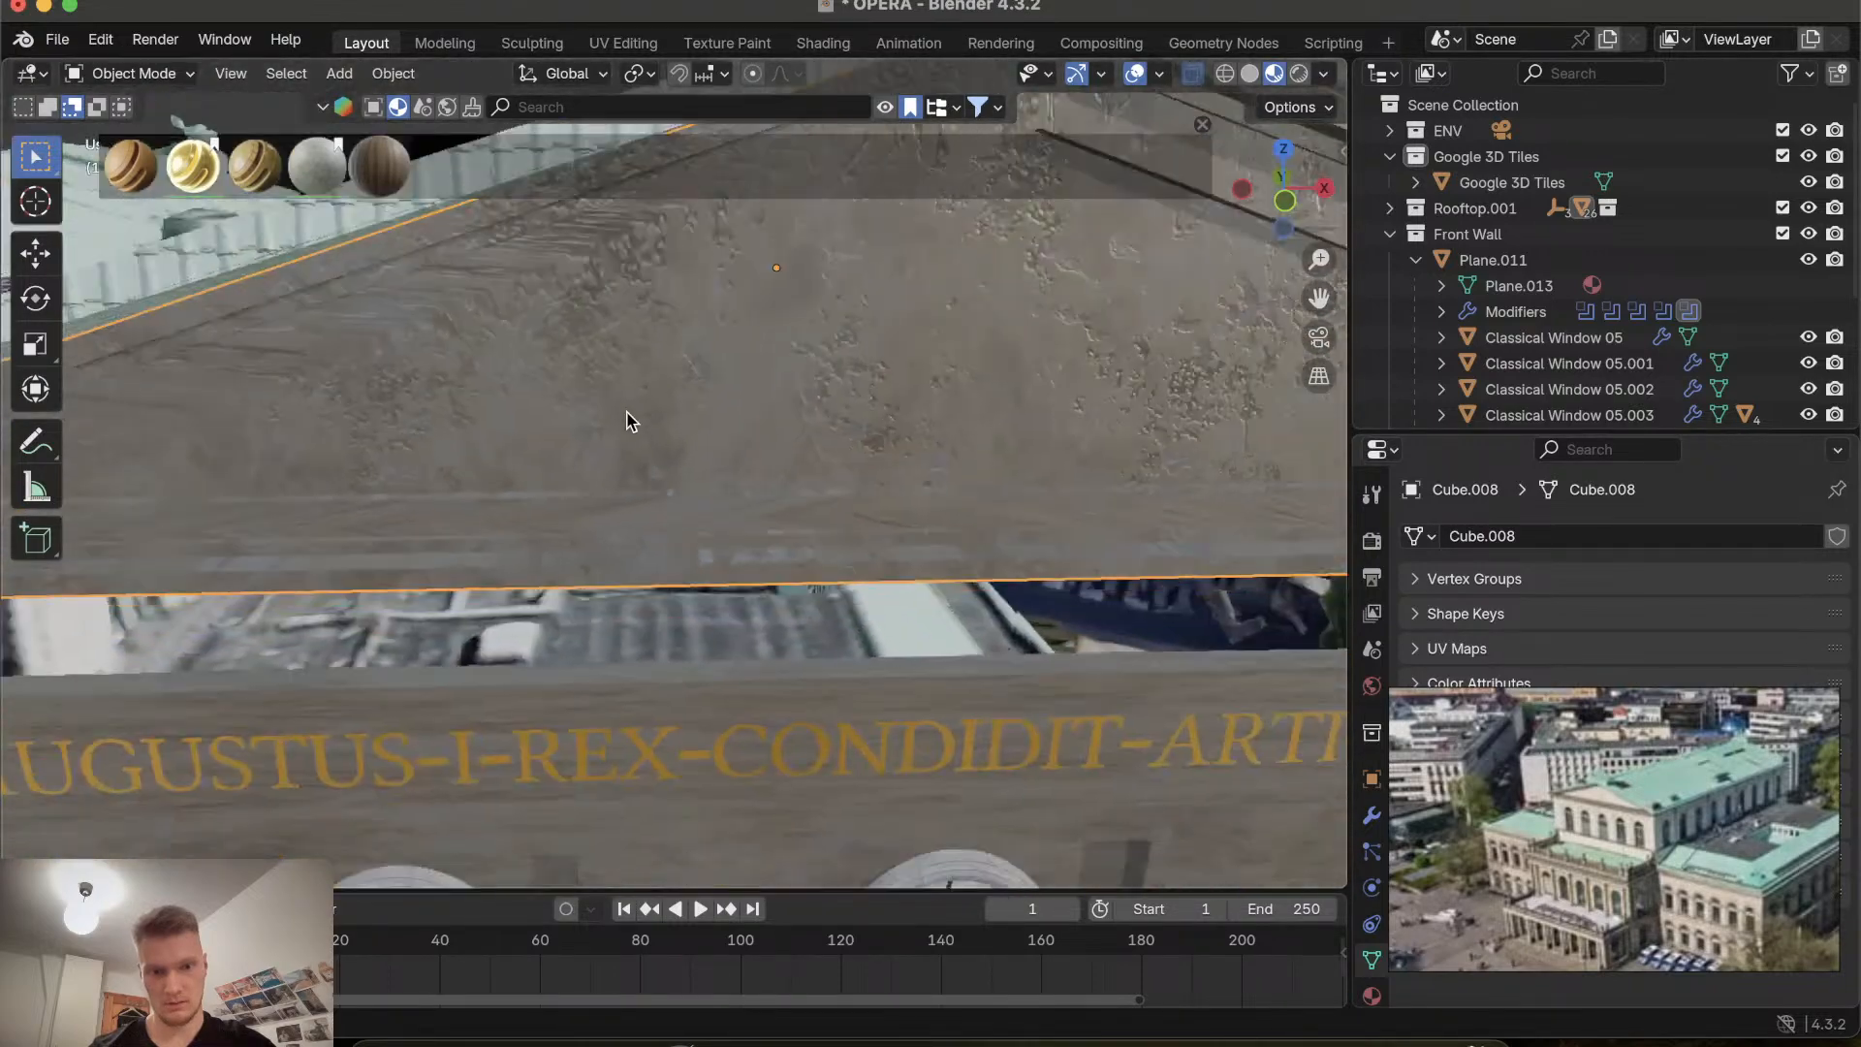
scroll(630, 421, down, 4)
scroll(630, 421, up, 4)
scroll(630, 421, right, 3)
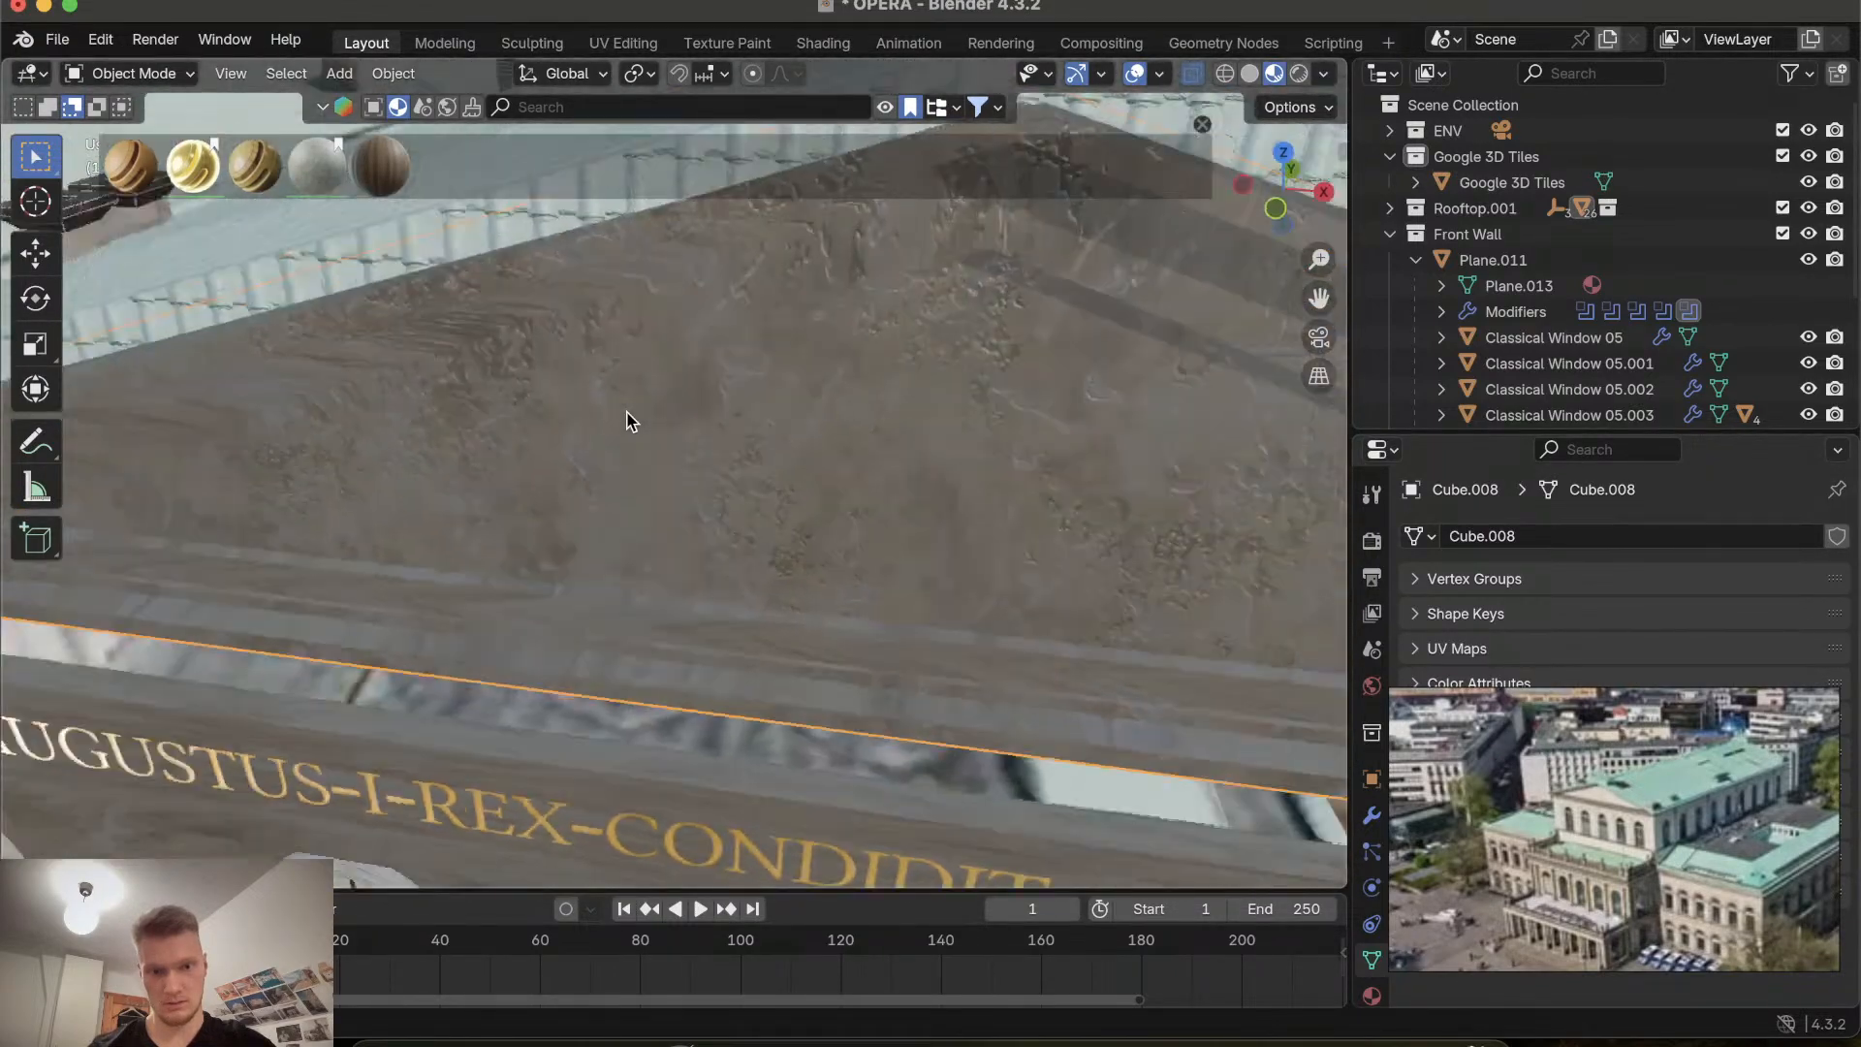
scroll(630, 421, down, 4)
scroll(630, 422, left, 4)
scroll(630, 421, up, 4)
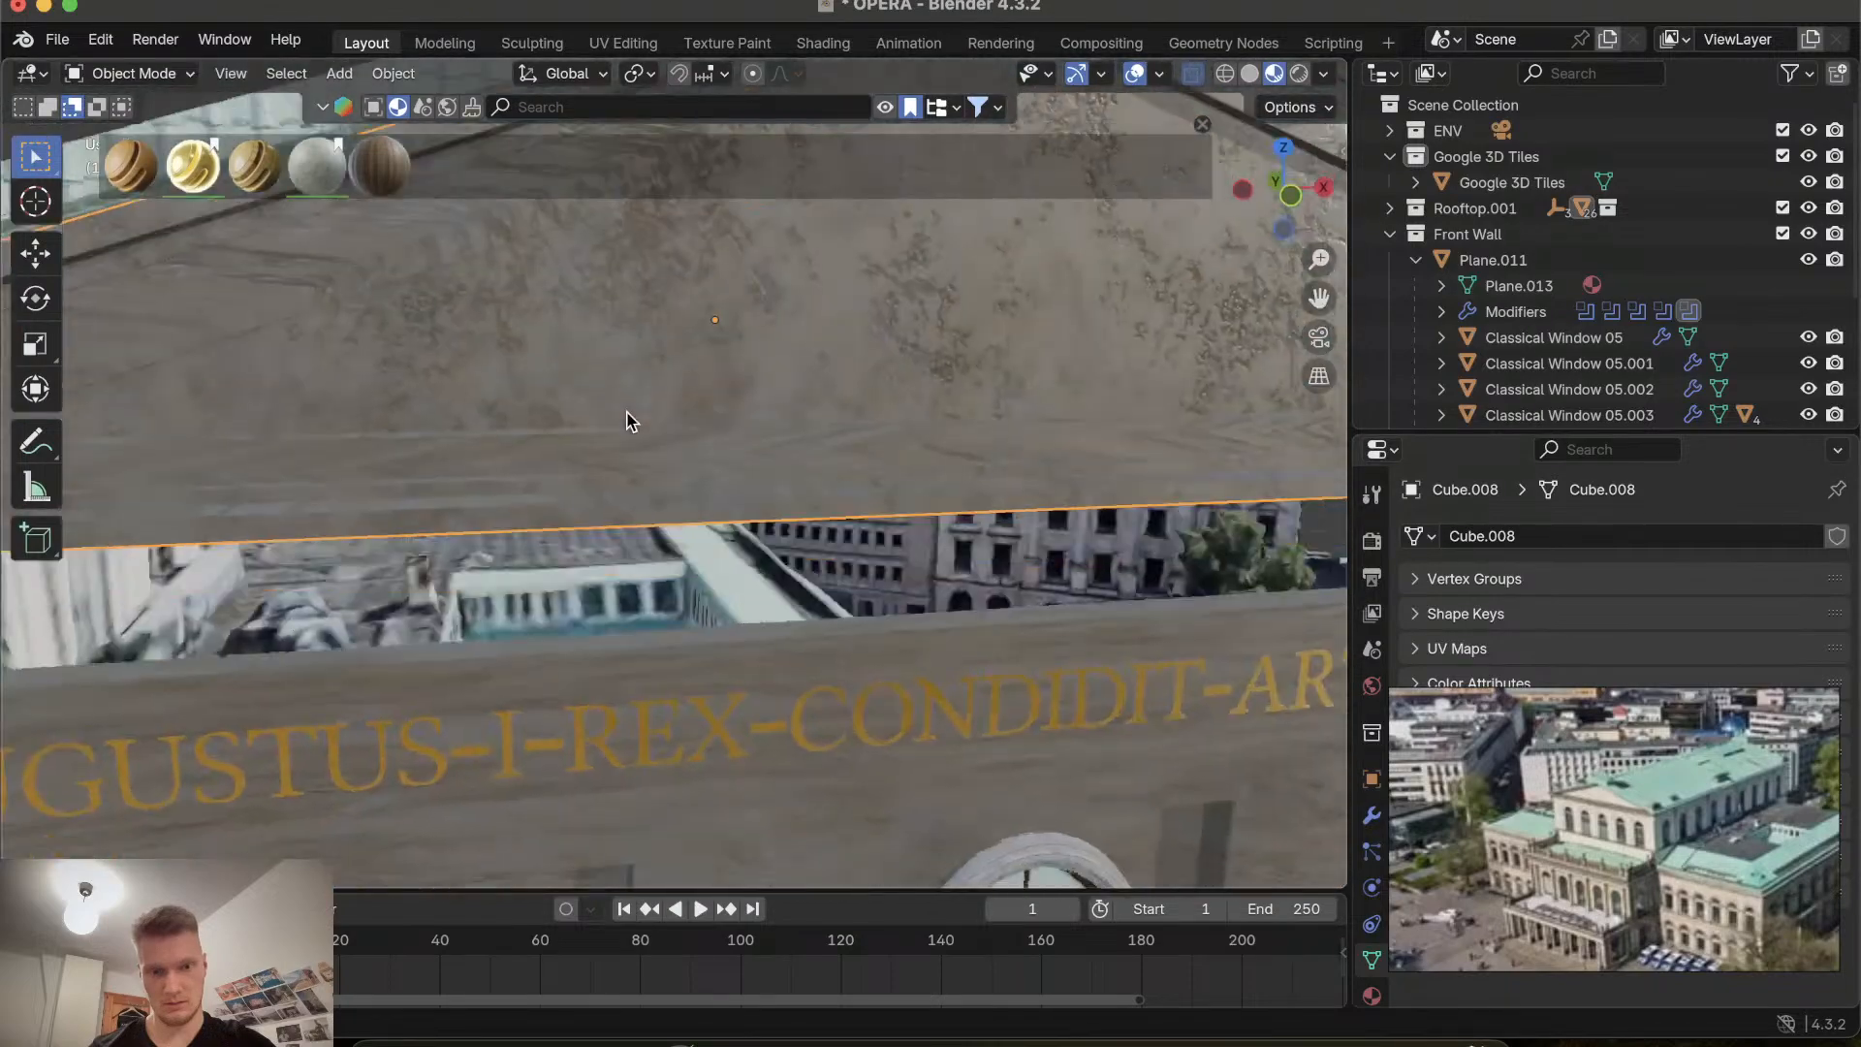
scroll(630, 421, down, 8)
scroll(630, 421, down, 4)
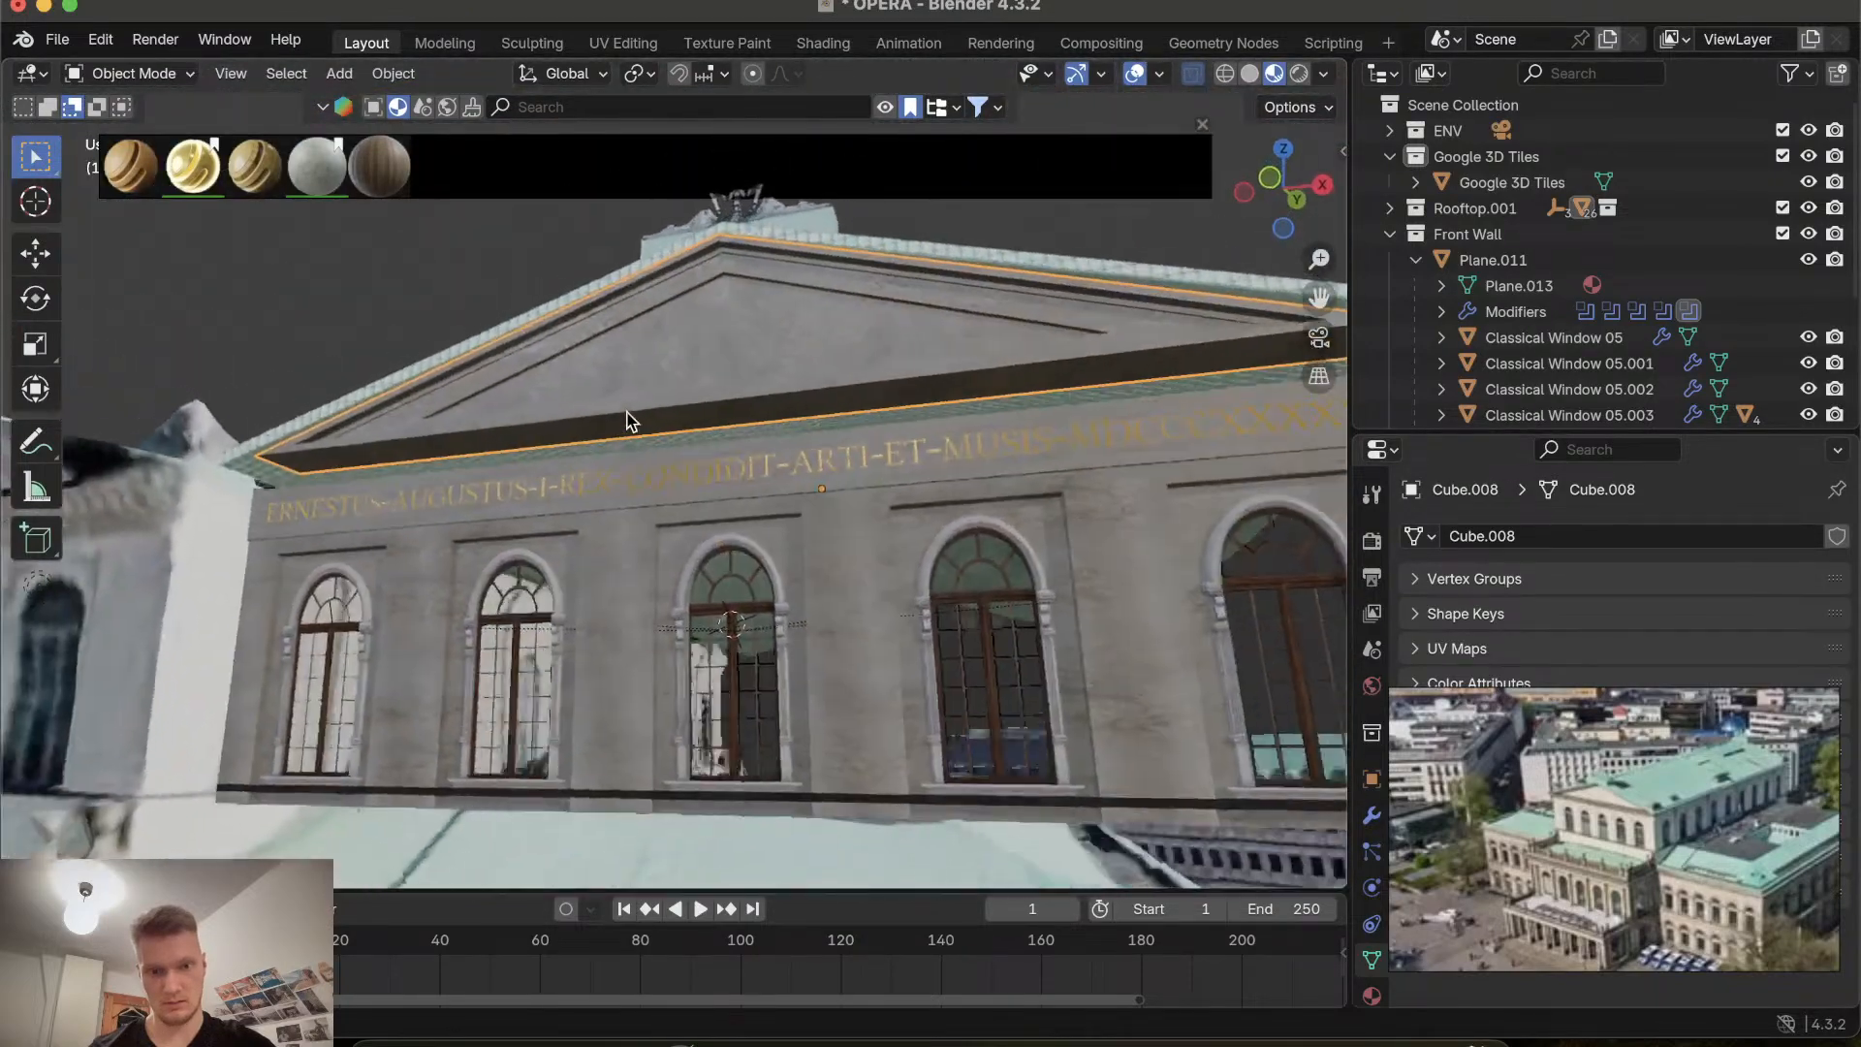
scroll(631, 422, up, 5)
scroll(631, 422, up, 6)
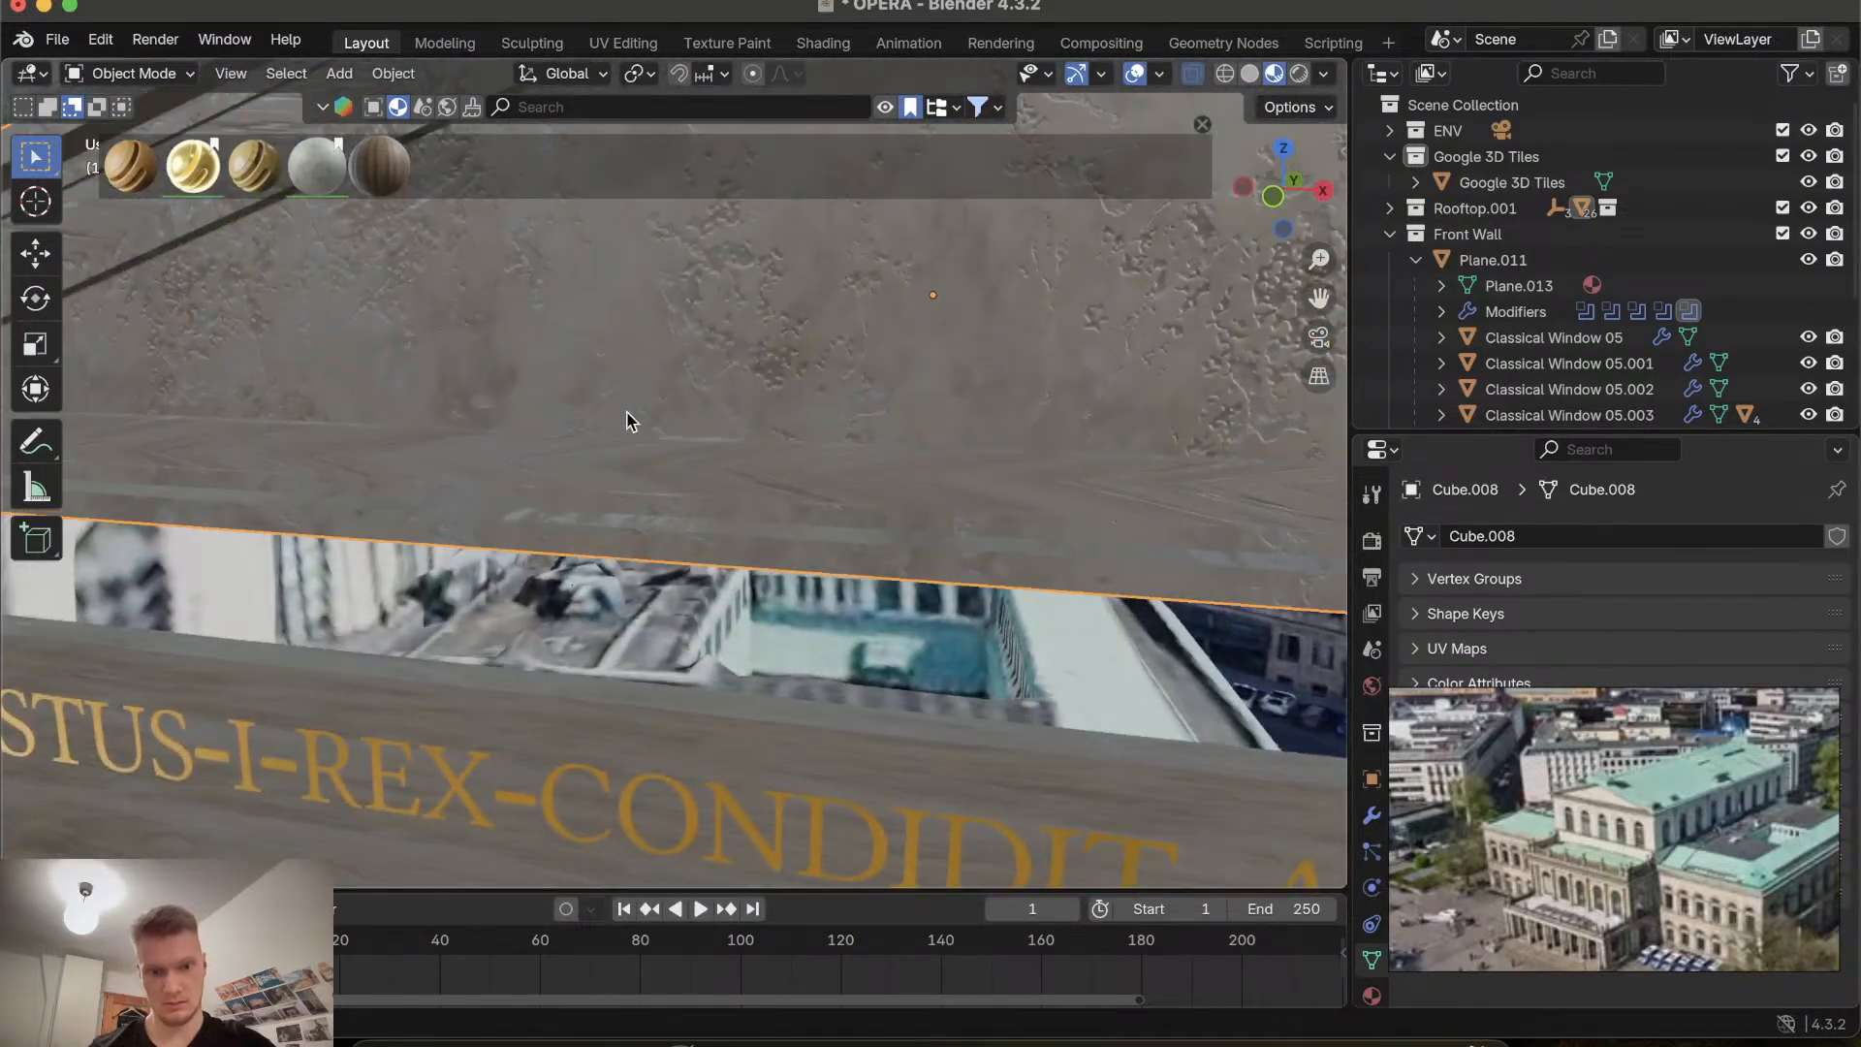
scroll(627, 420, down, 8)
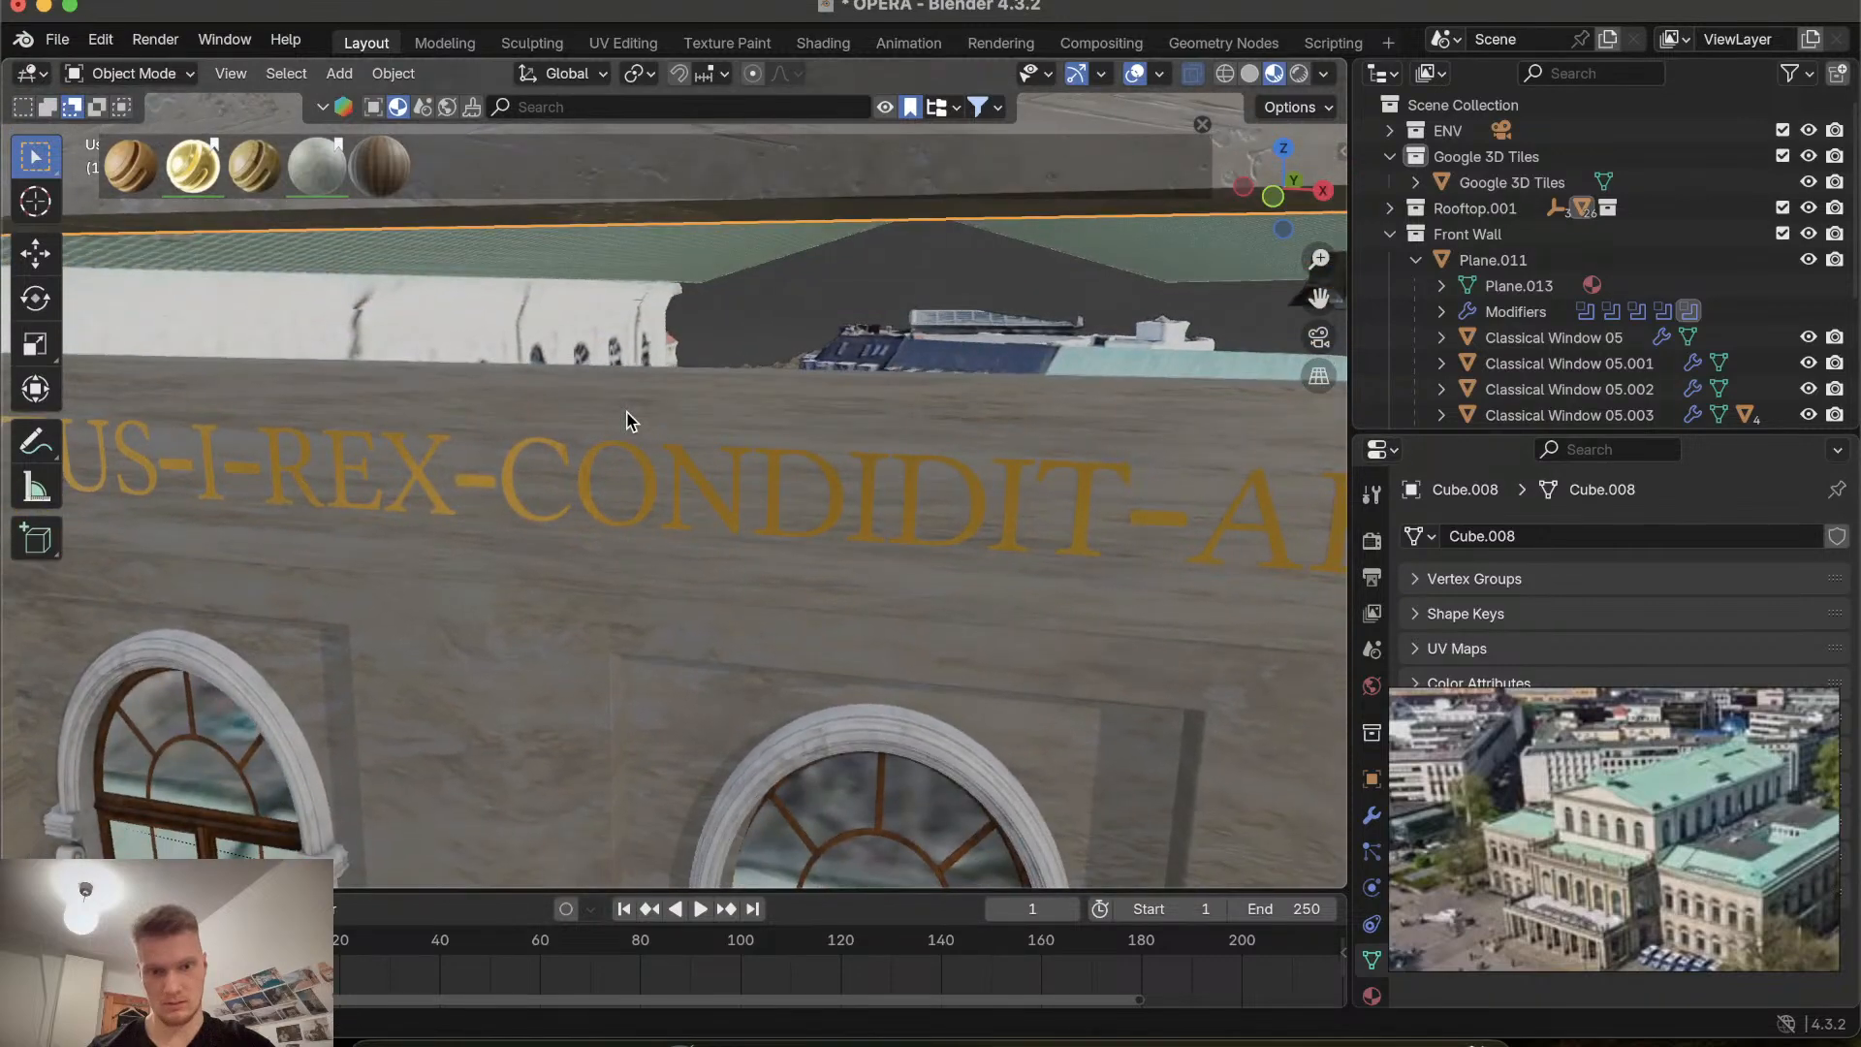
scroll(631, 421, up, 8)
scroll(631, 421, down, 7)
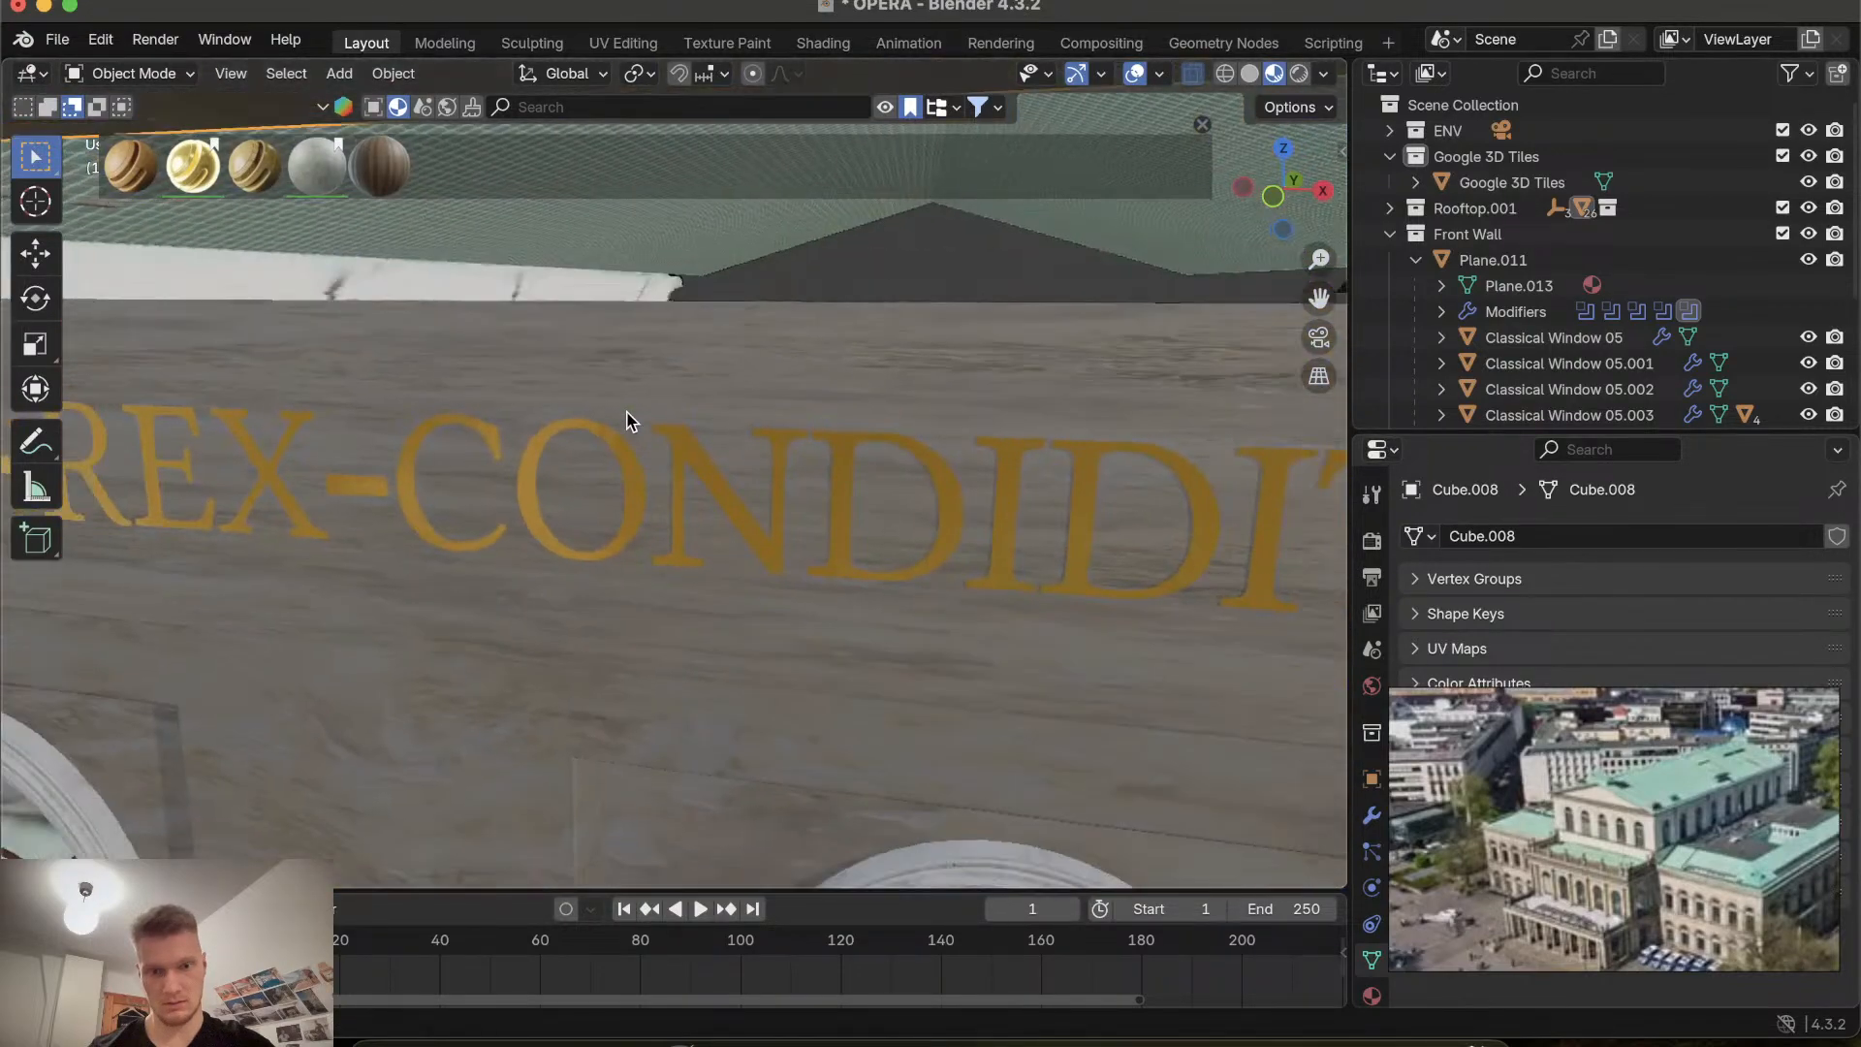
shift+scroll(626, 420, up, 8)
scroll(626, 420, down, 5)
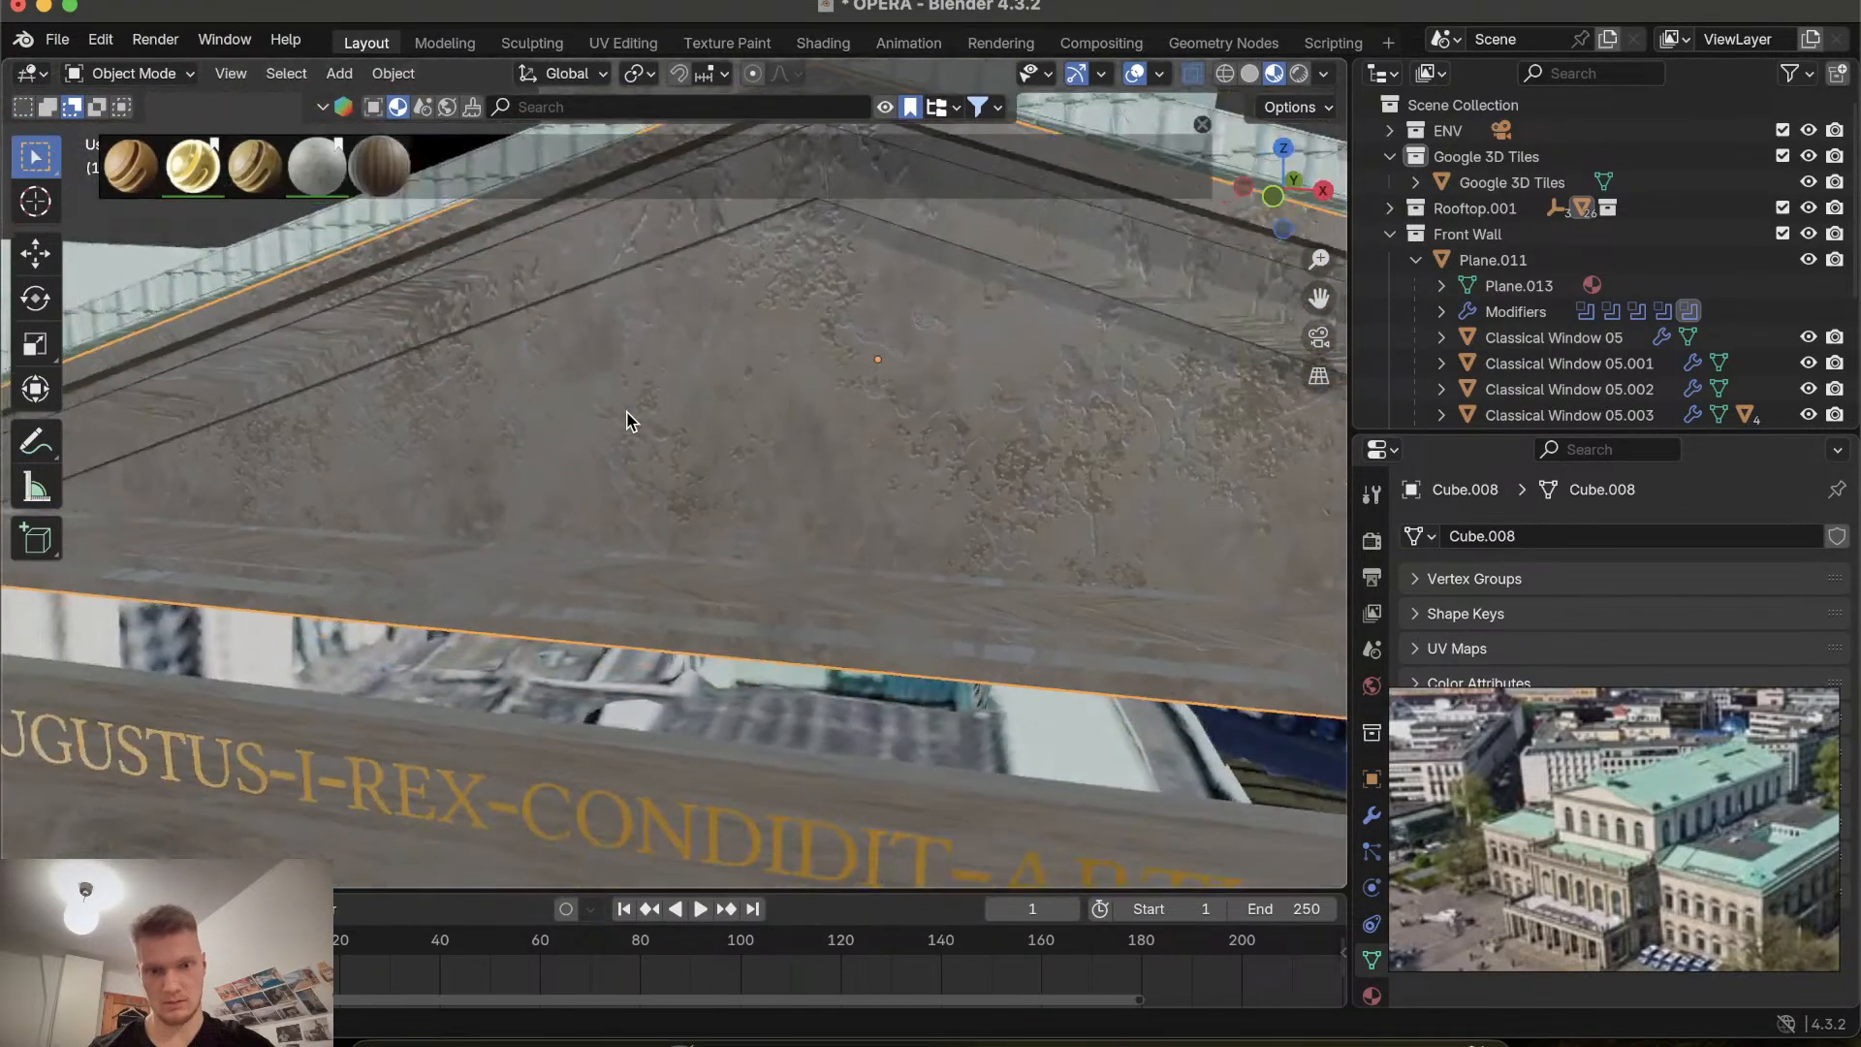
scroll(626, 420, up, 3)
scroll(626, 421, down, 3)
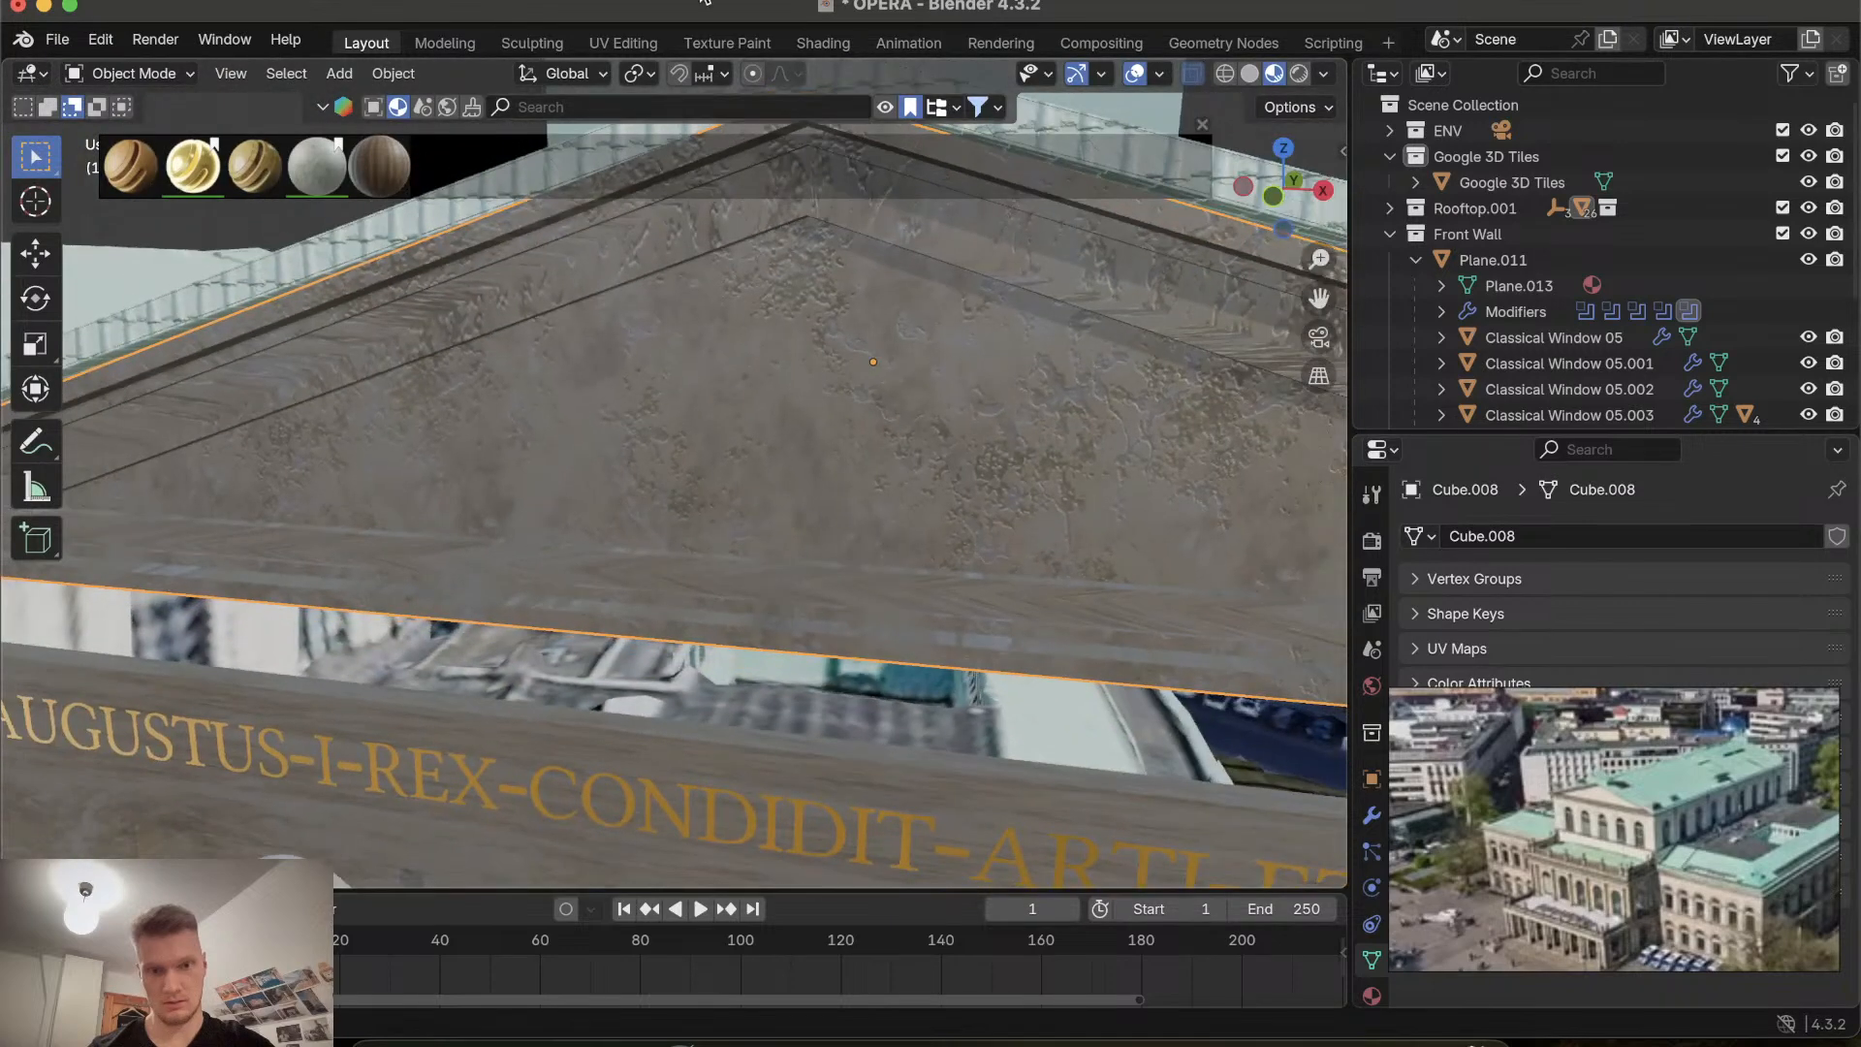
Scale all of the gable's UVs down further to fit inside the texture image.
click(632, 41)
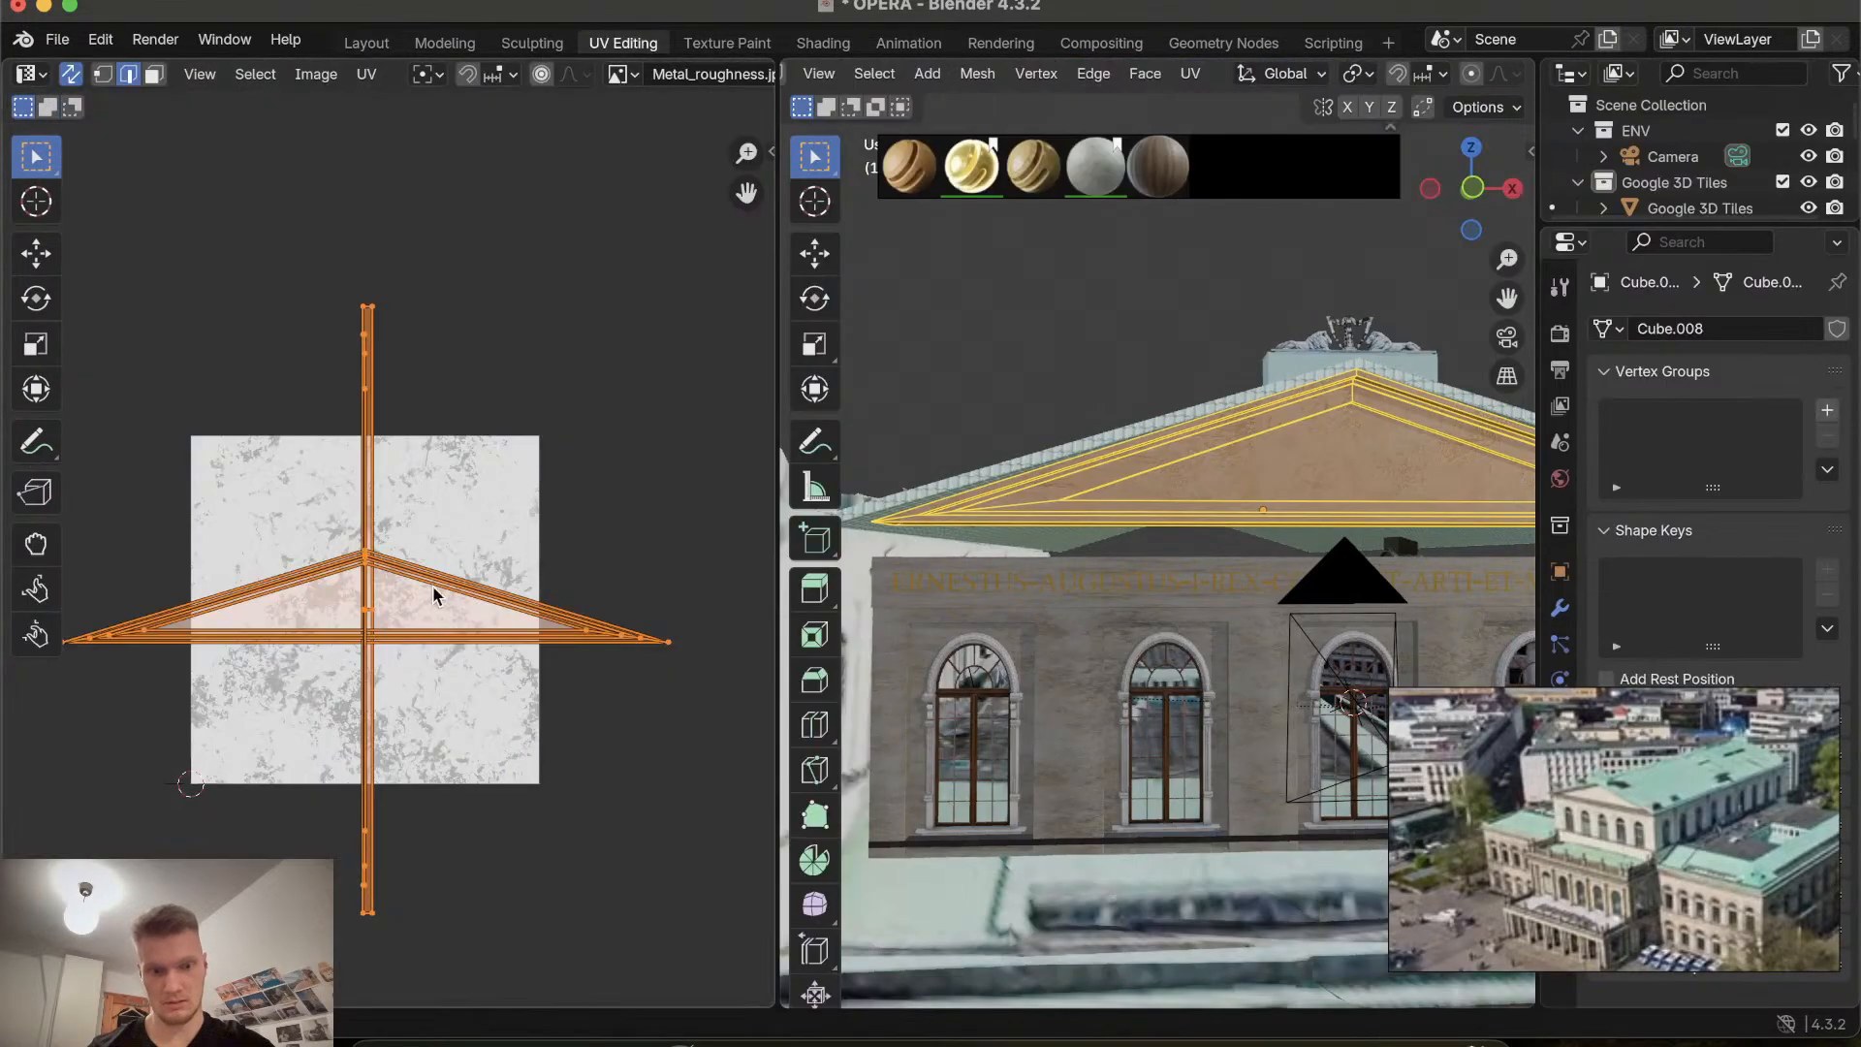
key(s)
click(372, 575)
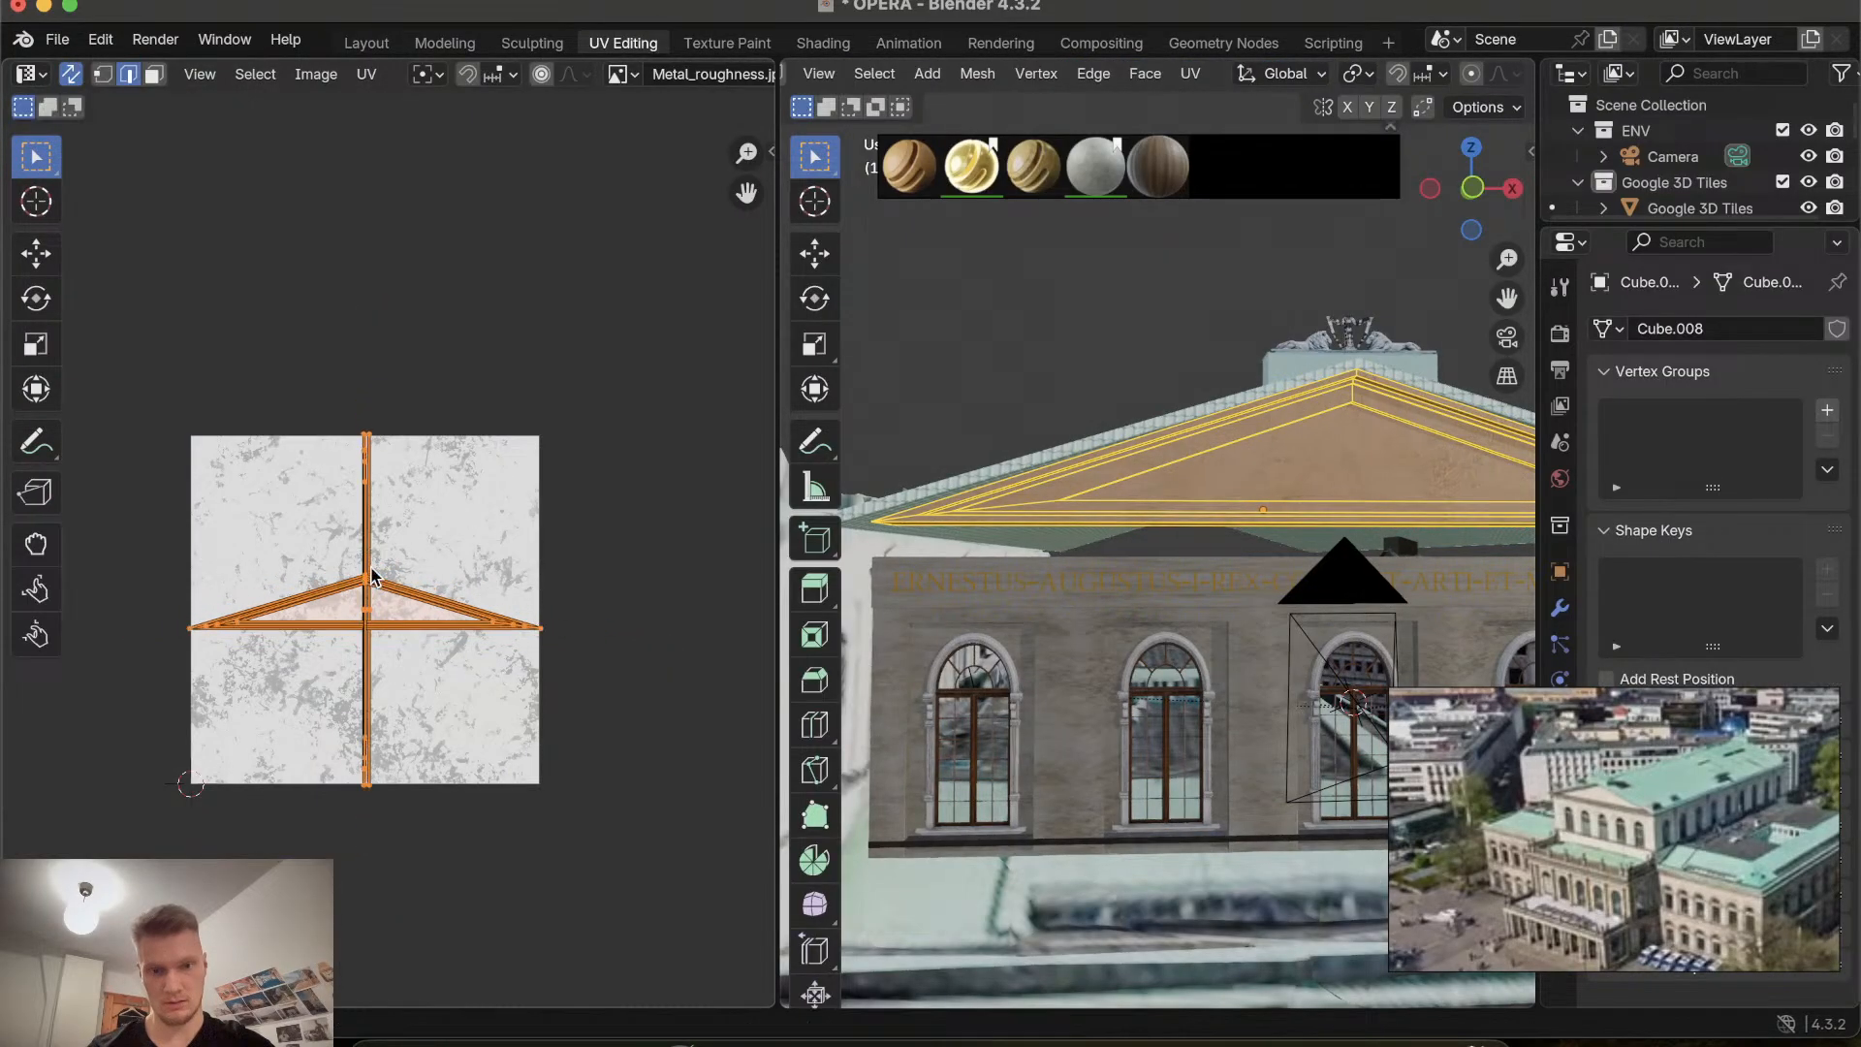
click(367, 44)
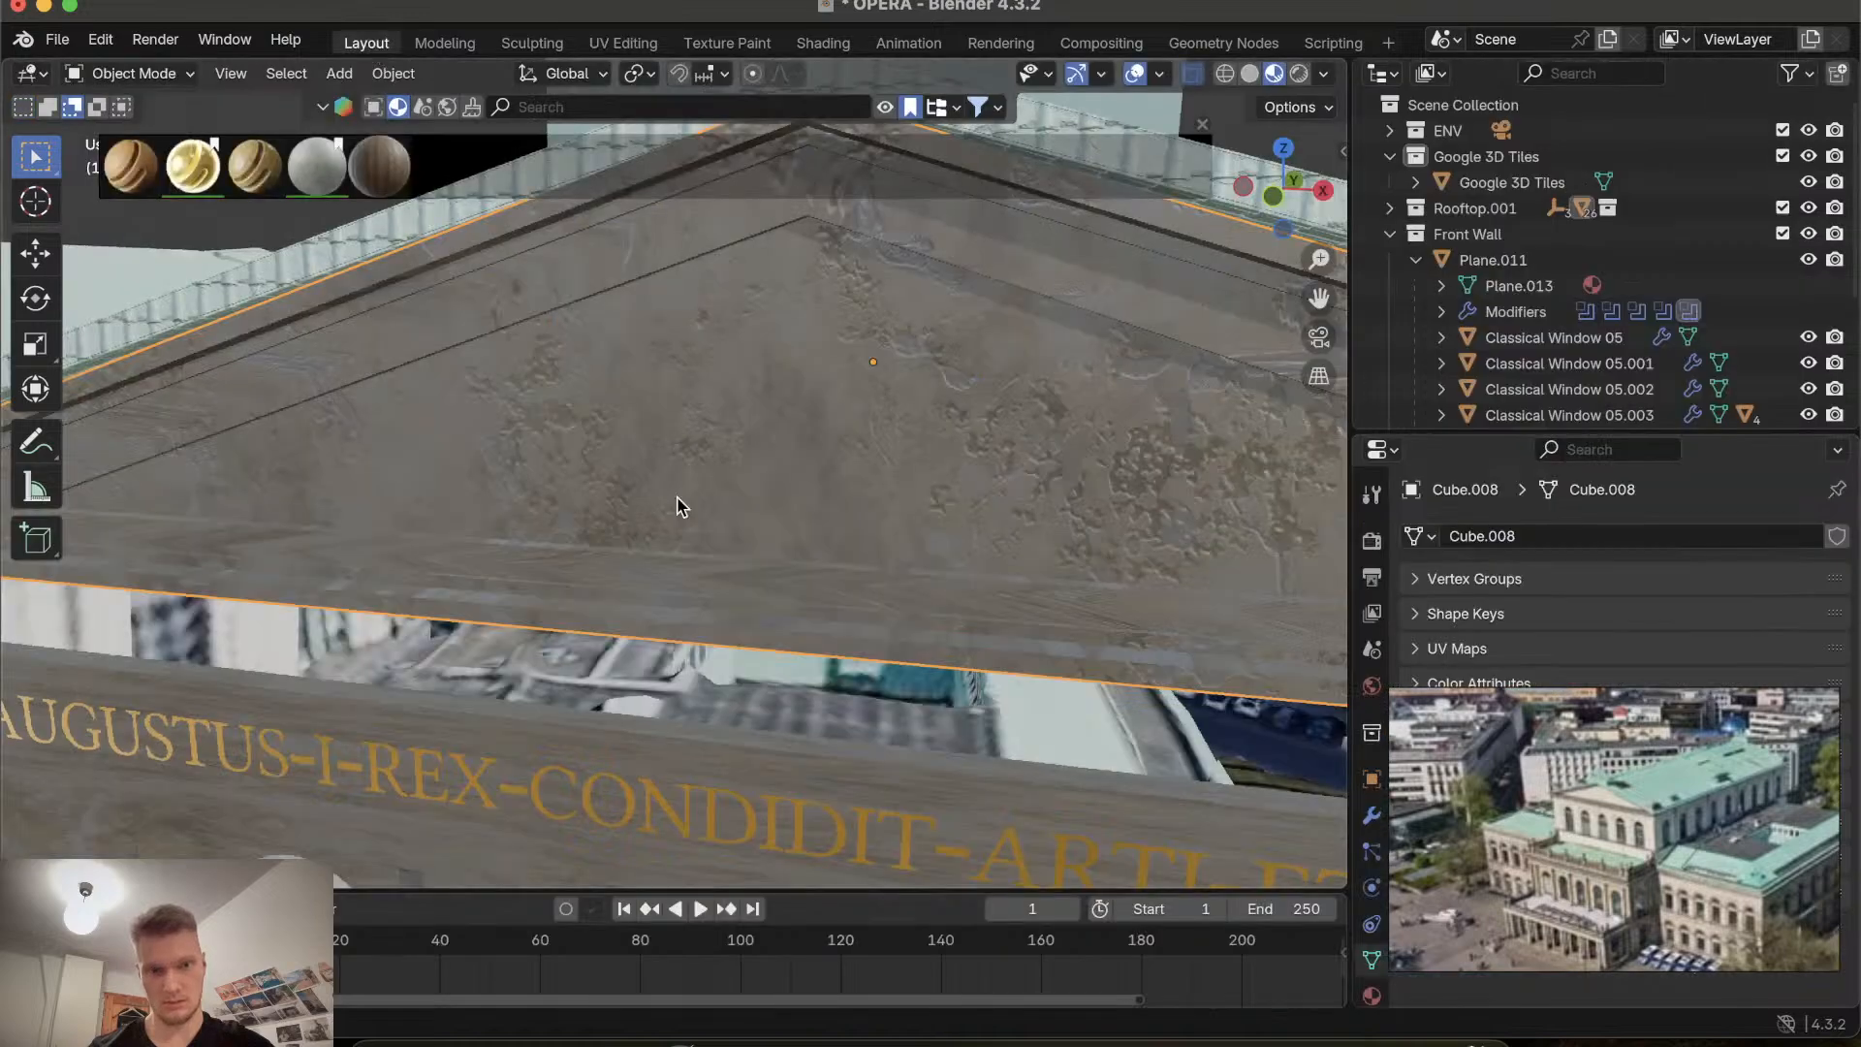
Try to scale all of the gable's UVs up by about 3.56.
click(623, 43)
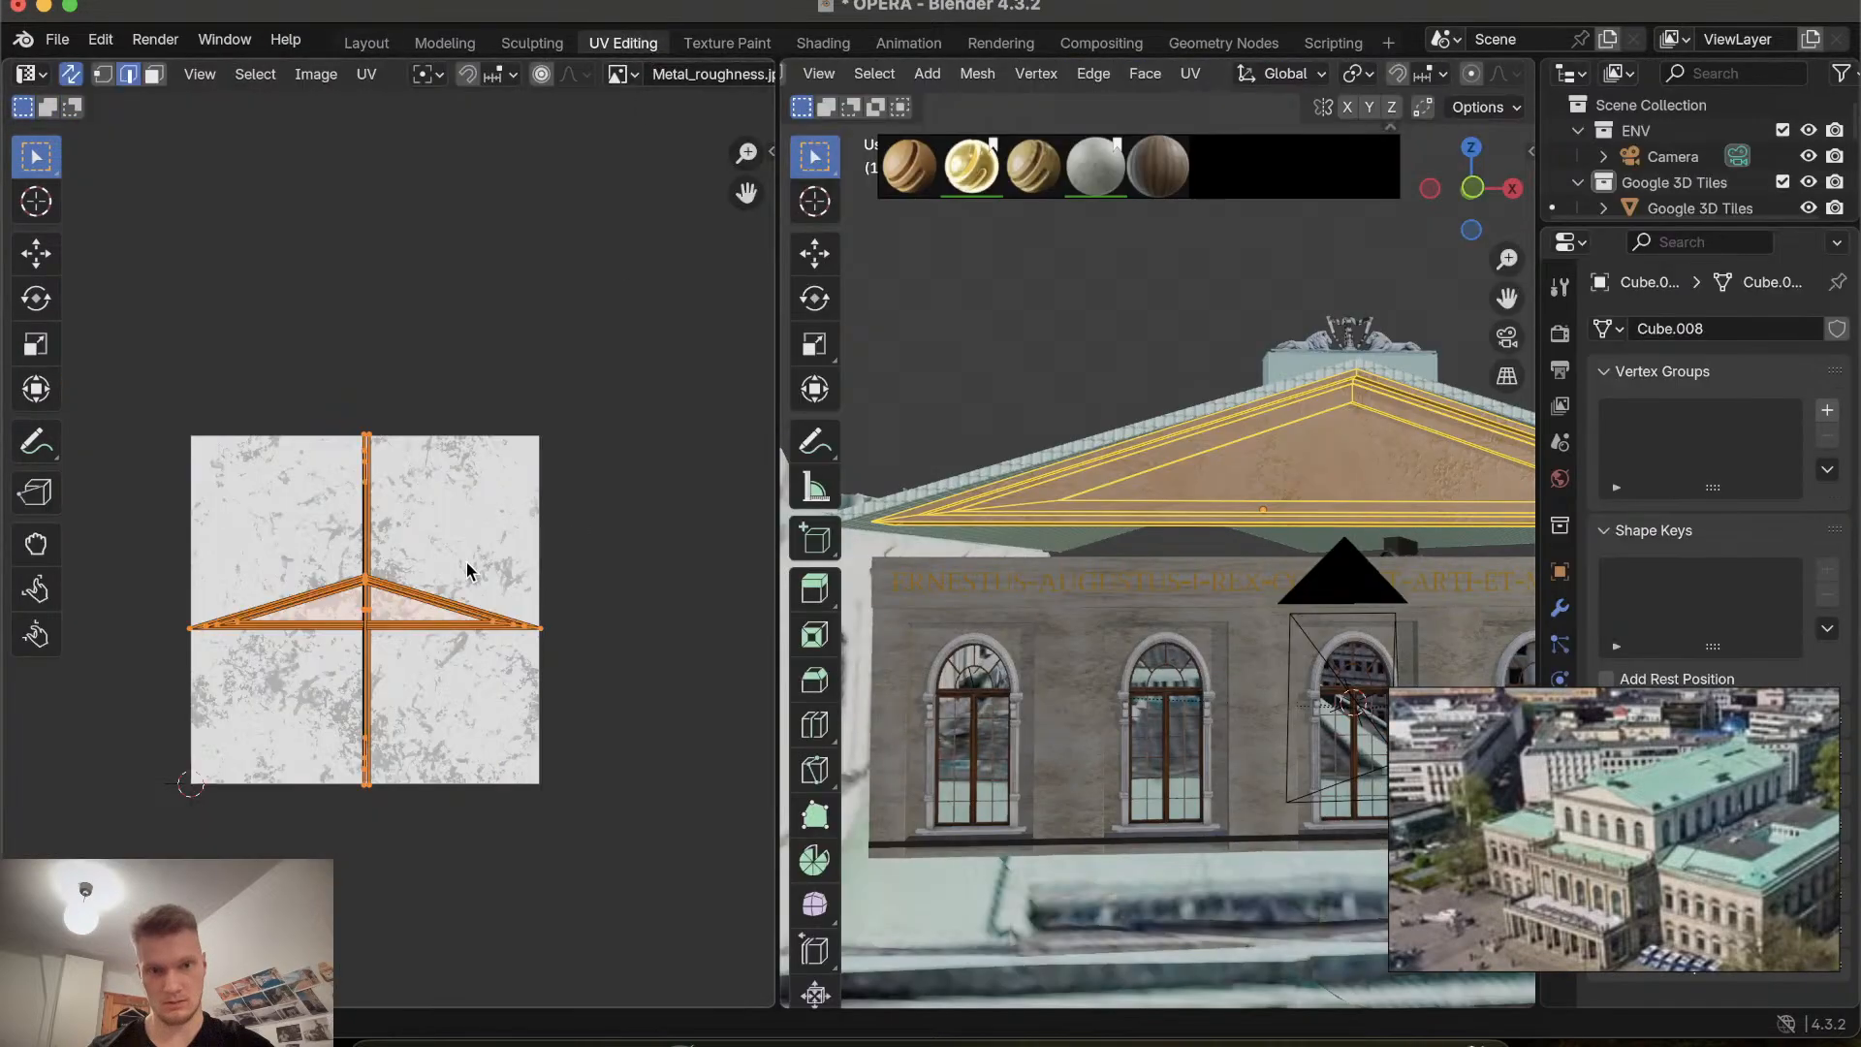
scroll(1283, 374, right, 10)
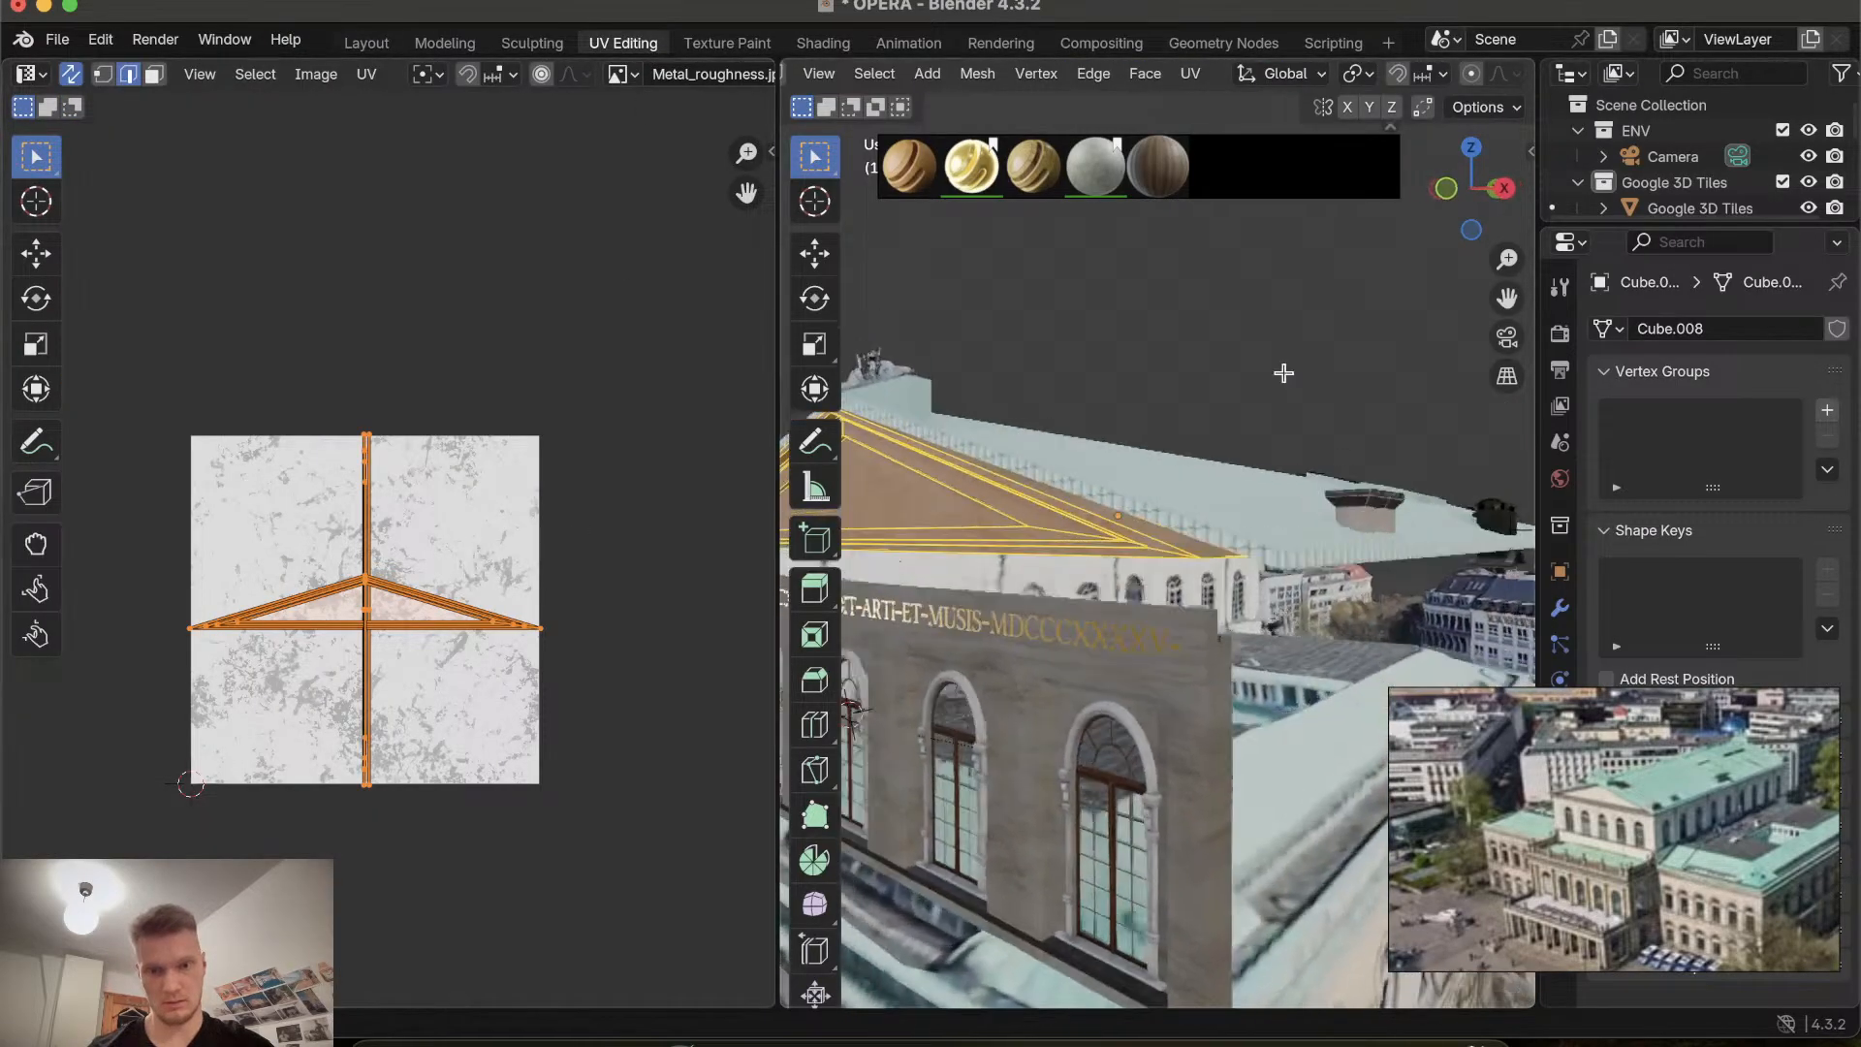
scroll(1284, 374, left, 8)
ctrl+scroll(1131, 587, up, 10)
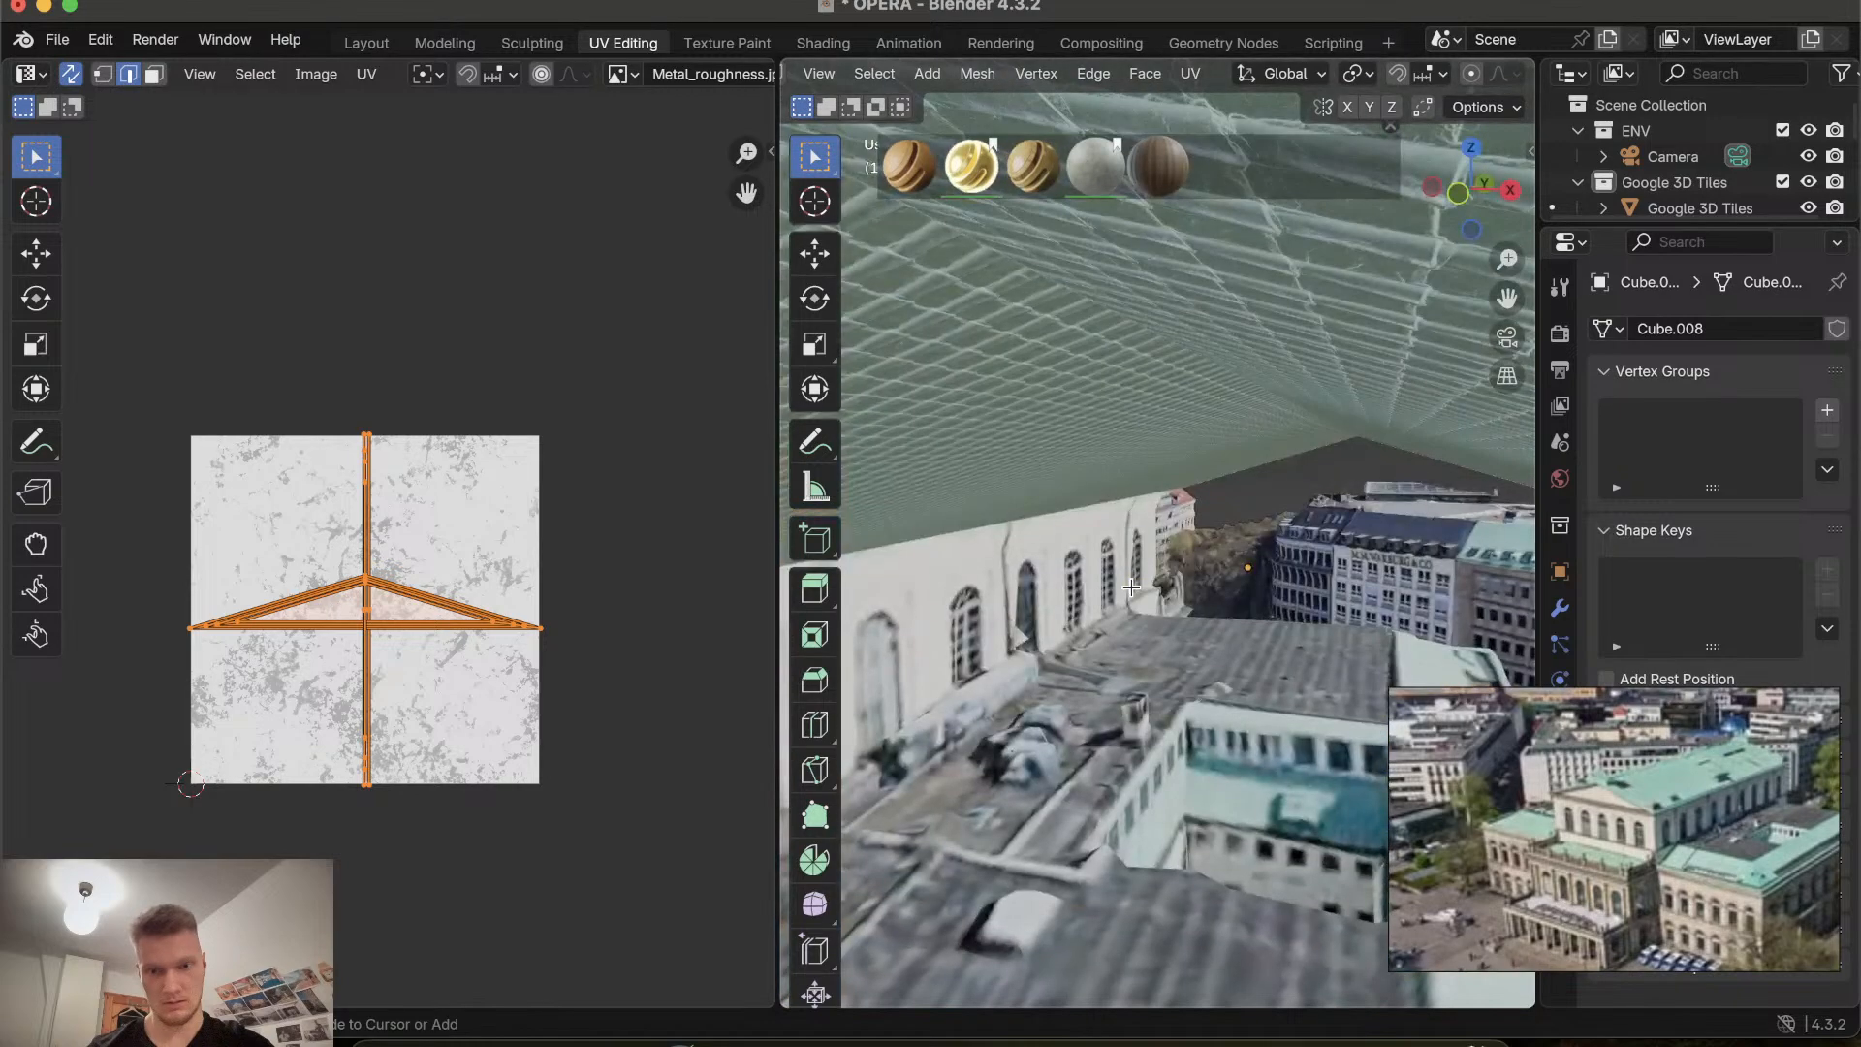
ctrl+scroll(1131, 587, down, 8)
shift+scroll(1131, 588, left, 8)
ctrl+scroll(1132, 587, up, 10)
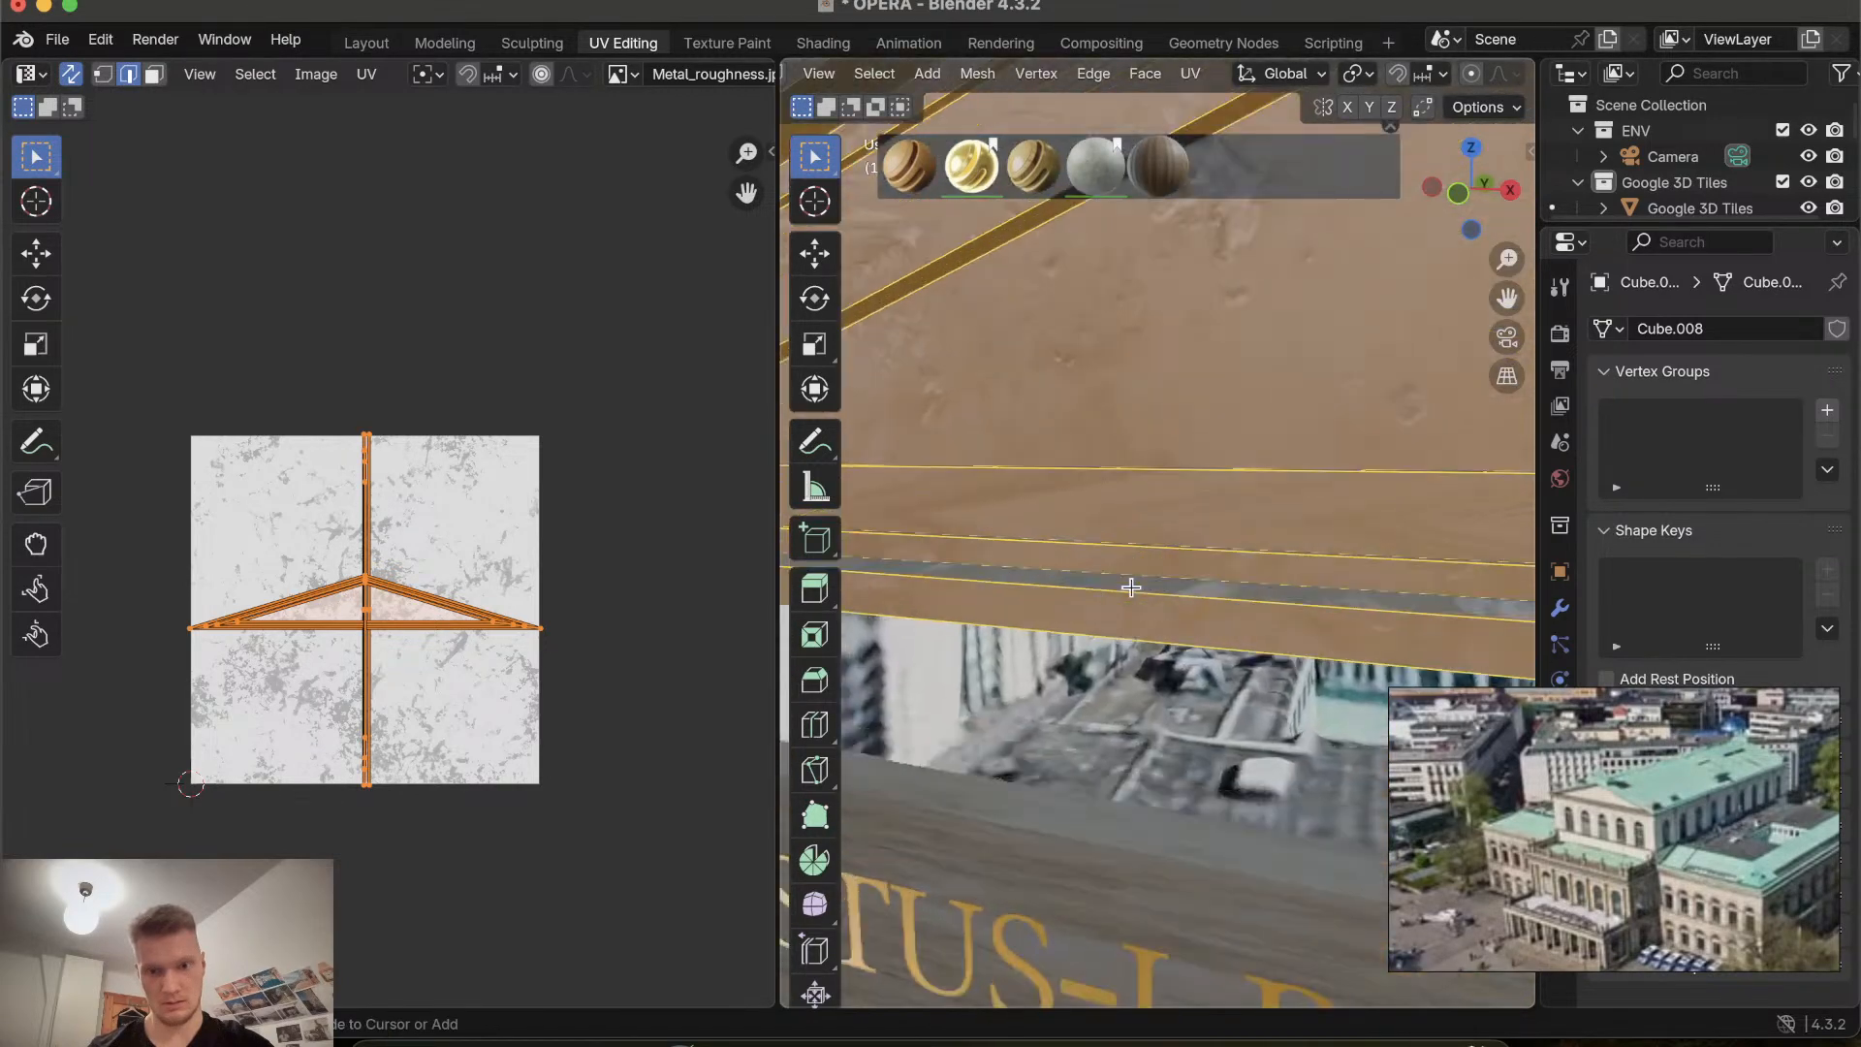
ctrl+scroll(1131, 587, down, 5)
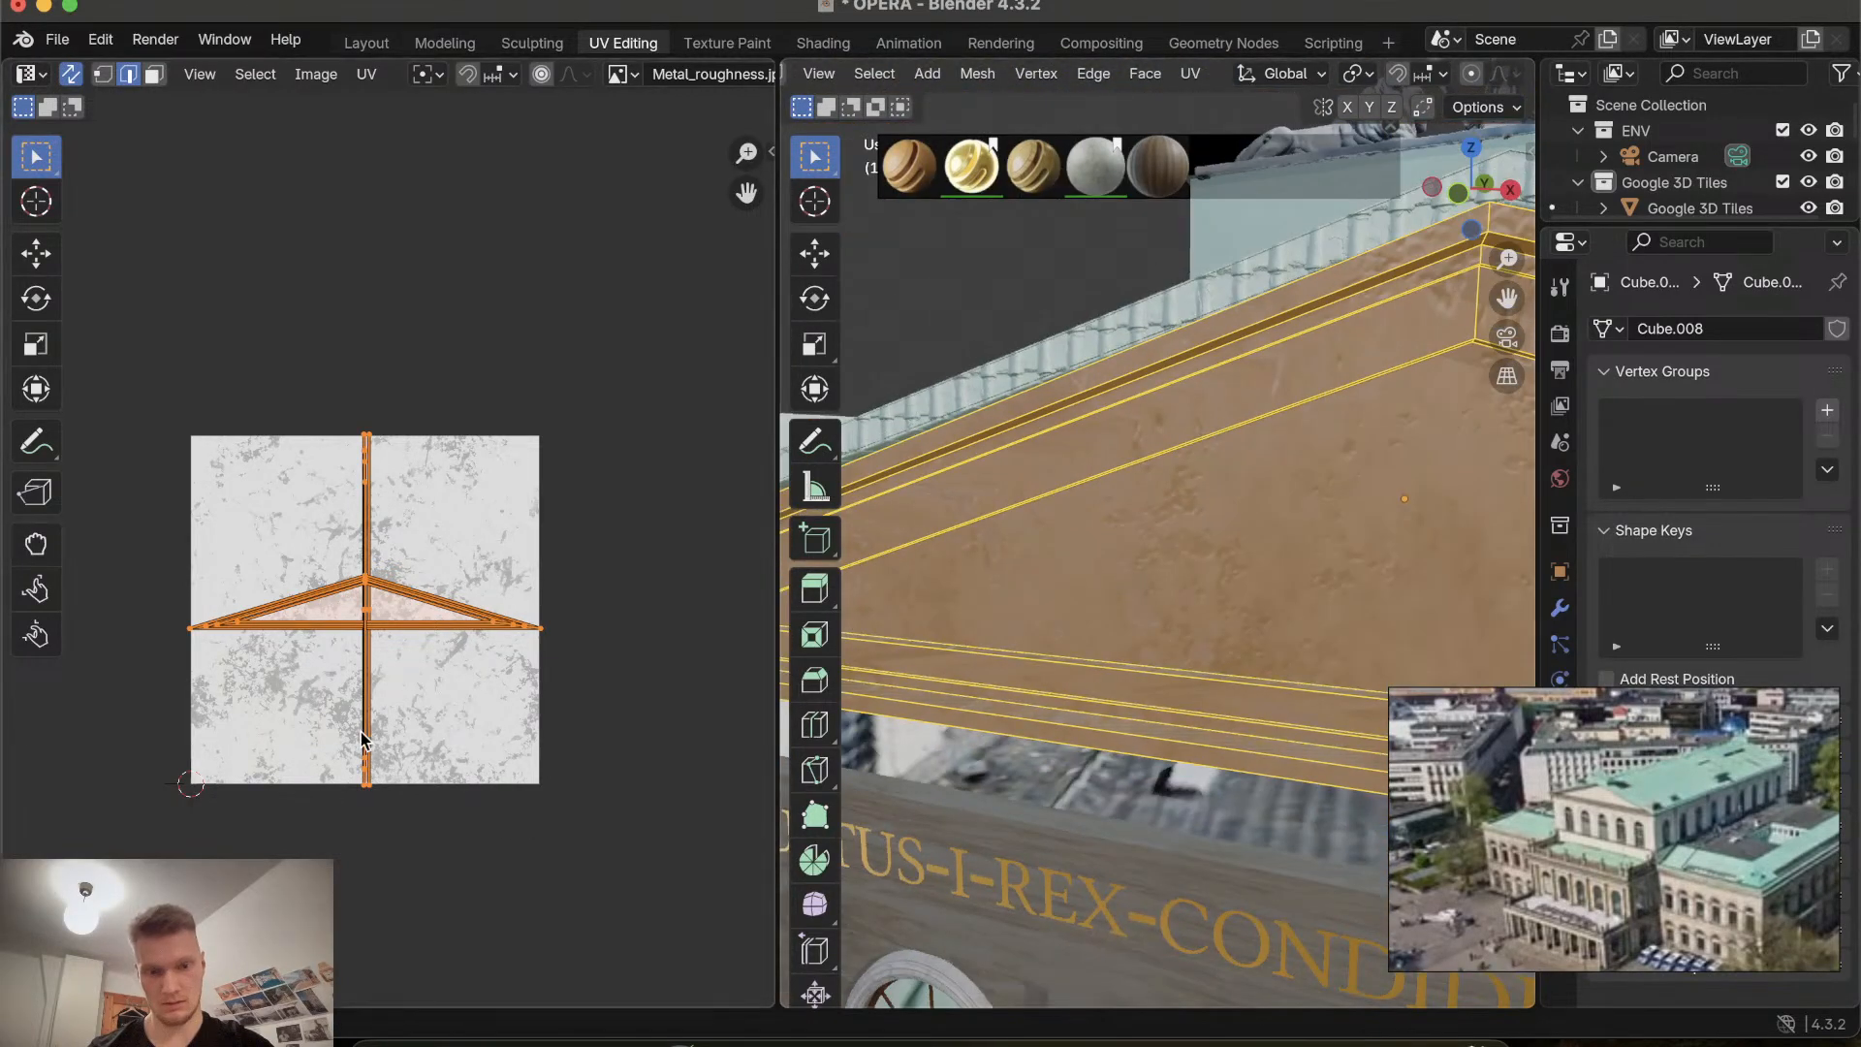
key(s)
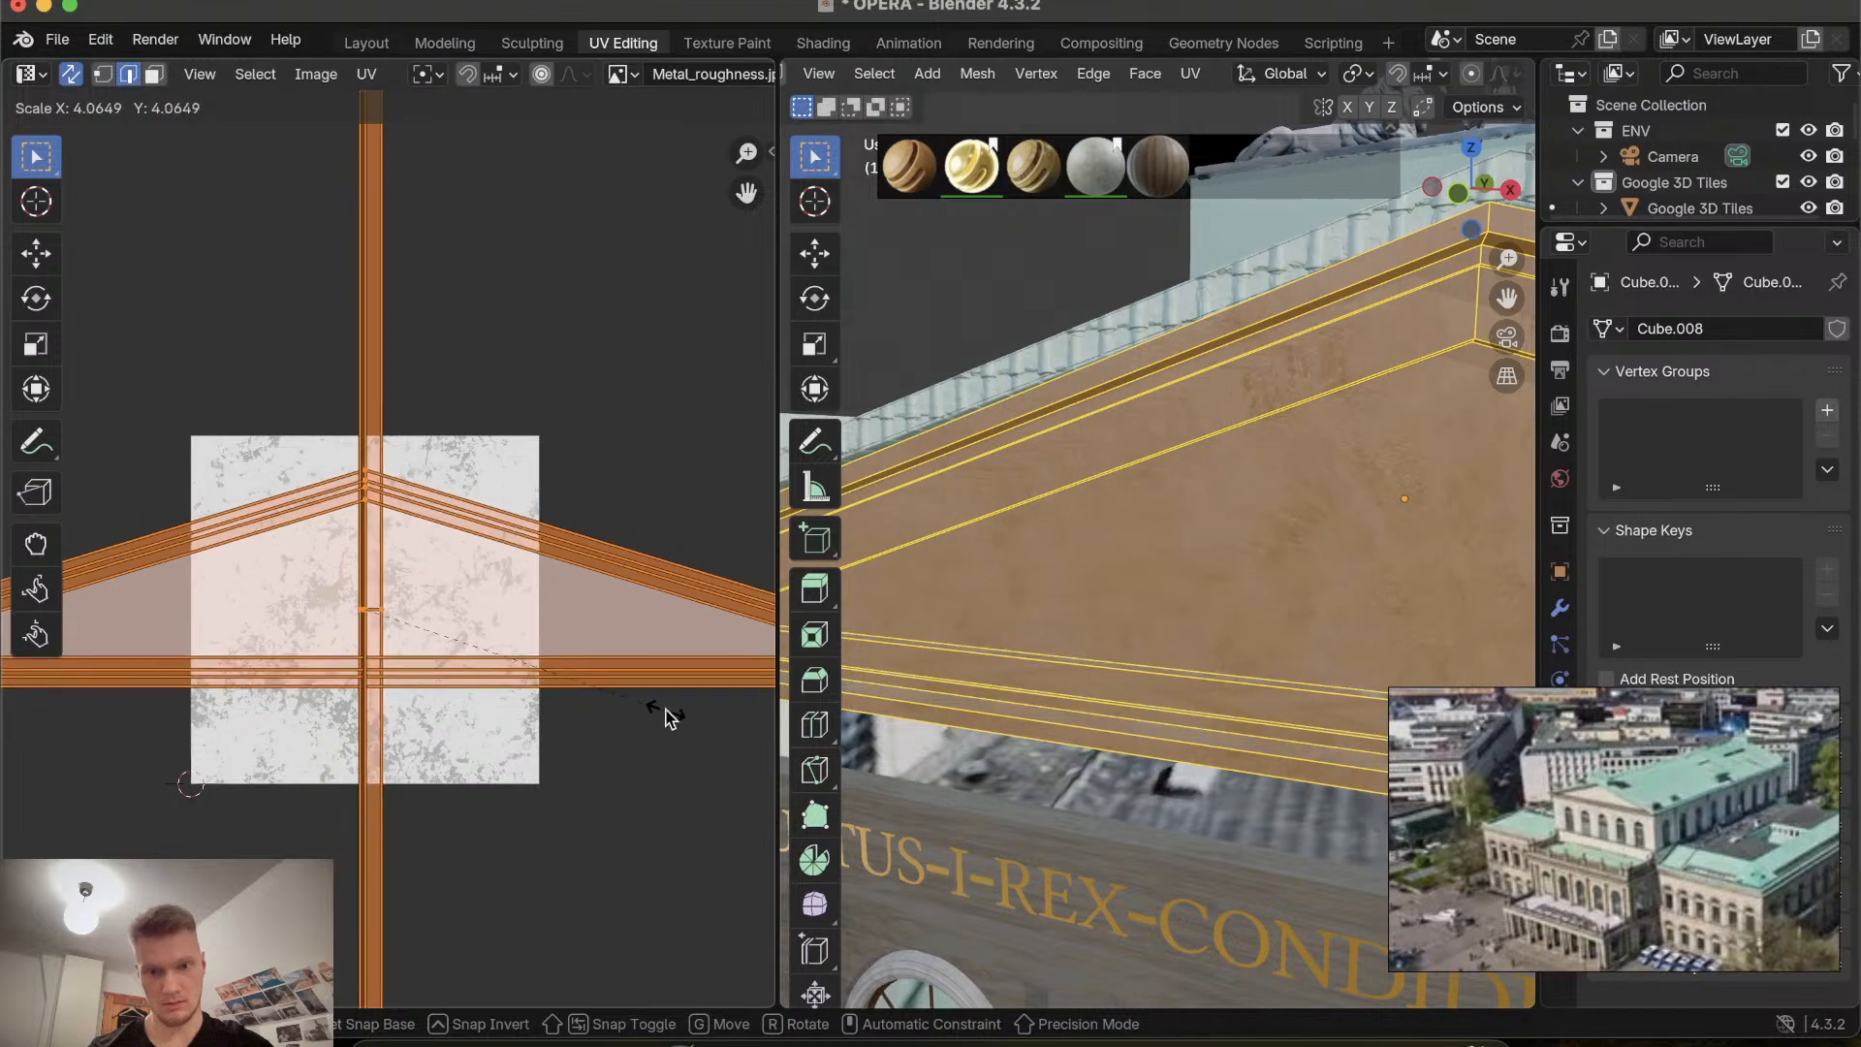
click(665, 714)
click(370, 45)
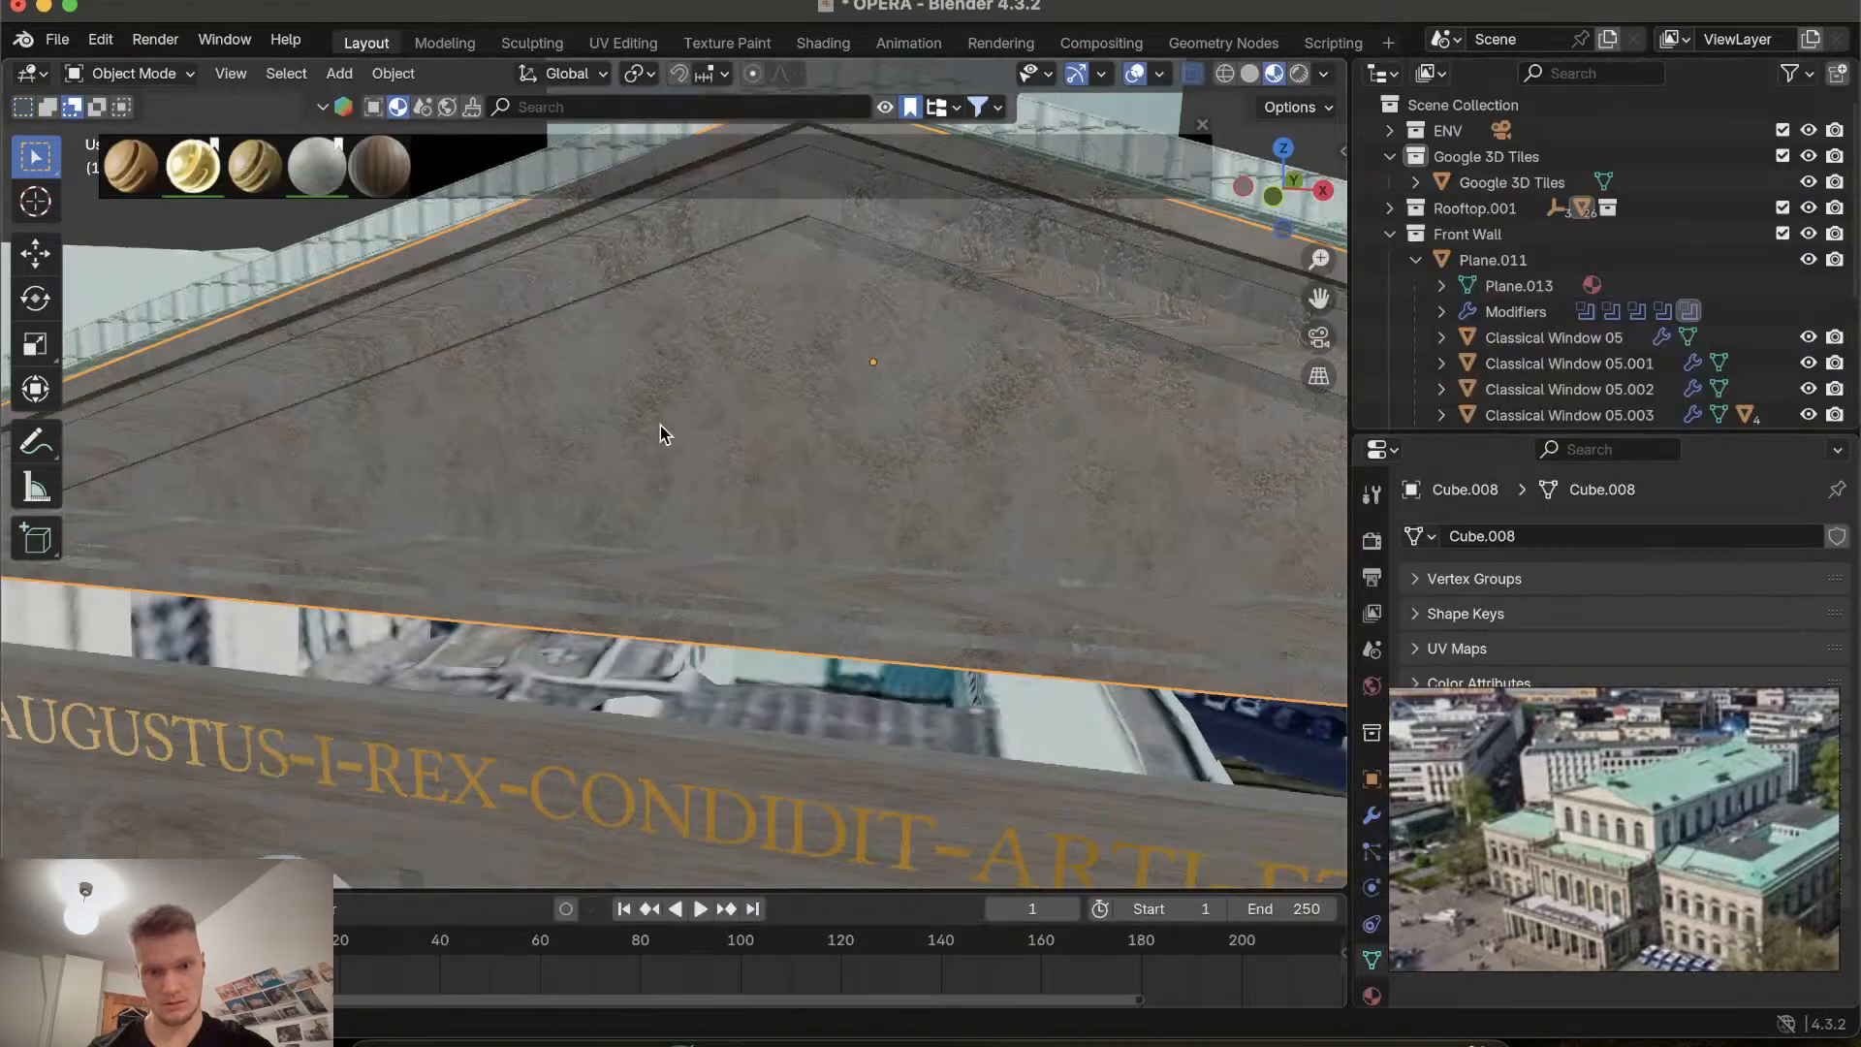
Orbit along the gable and roof to inspect the gable's texture.
scroll(665, 430, up, 3)
scroll(660, 426, up, 5)
scroll(660, 427, down, 4)
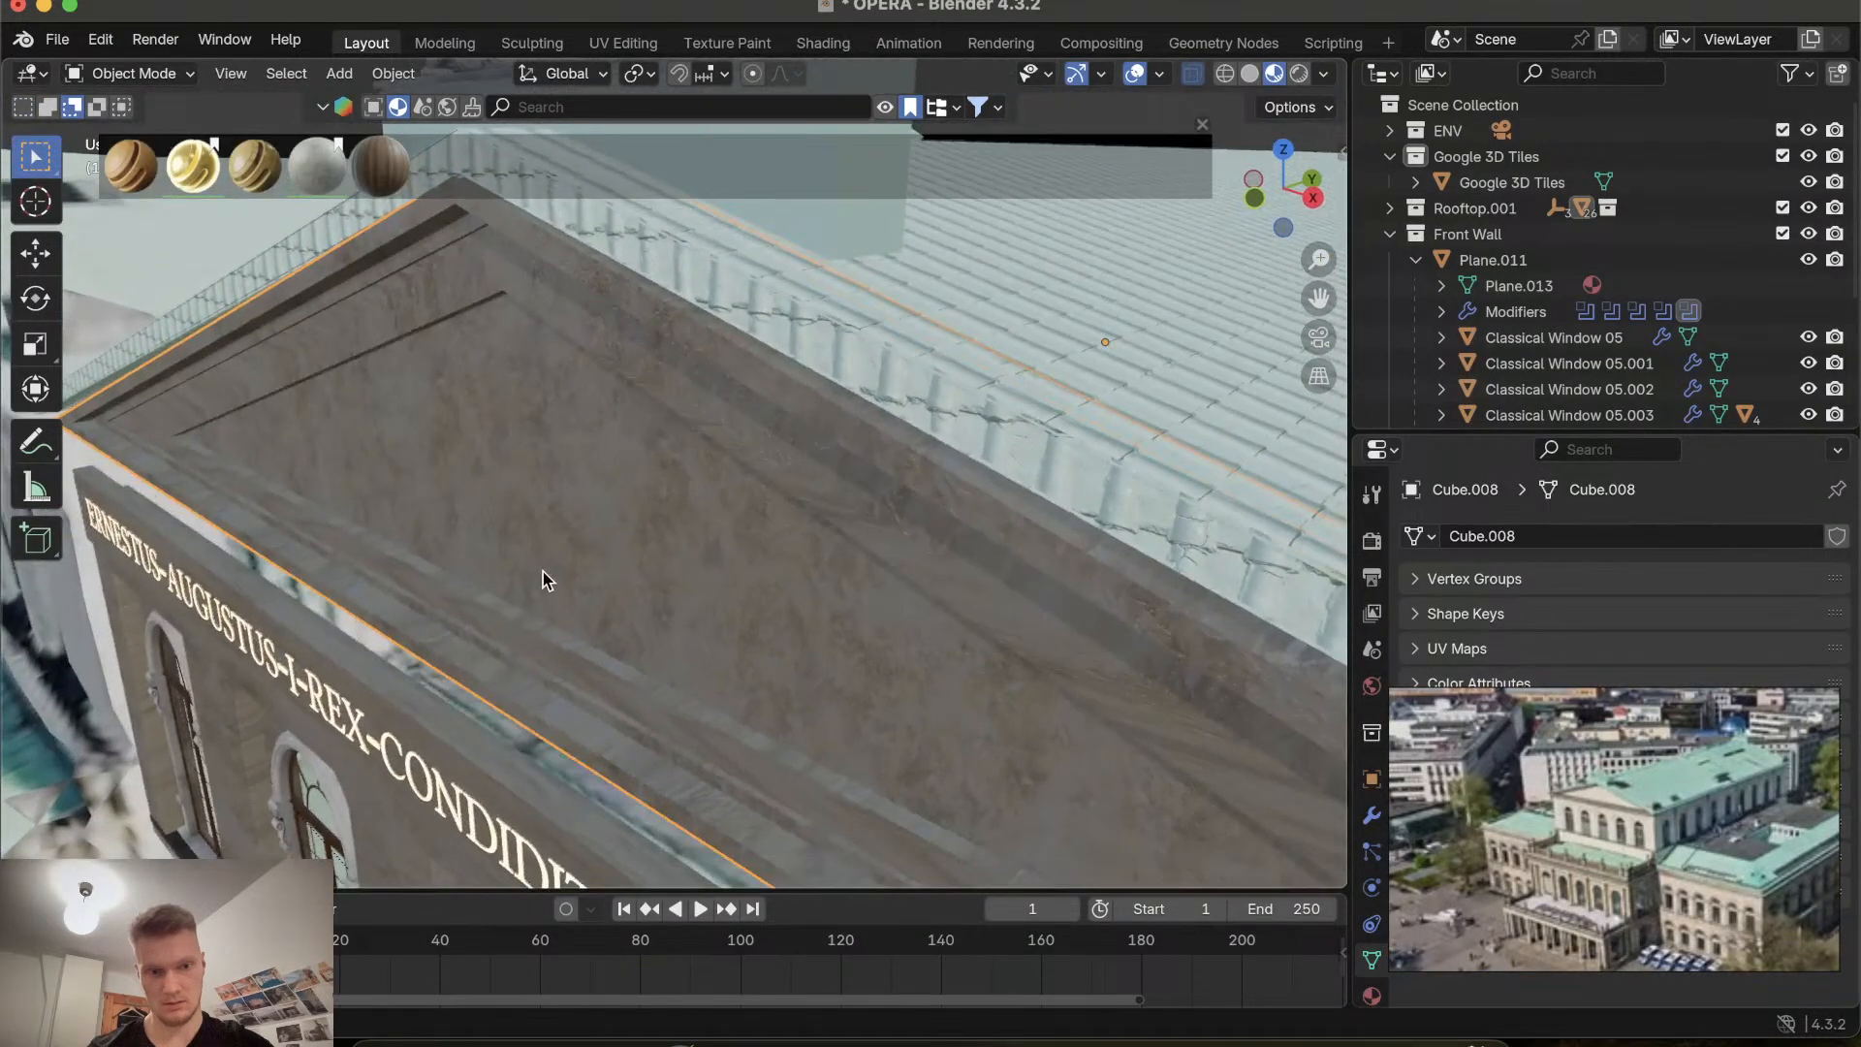
scroll(542, 573, down, 2)
scroll(543, 573, down, 4)
scroll(542, 573, up, 5)
shift+scroll(543, 573, up, 3)
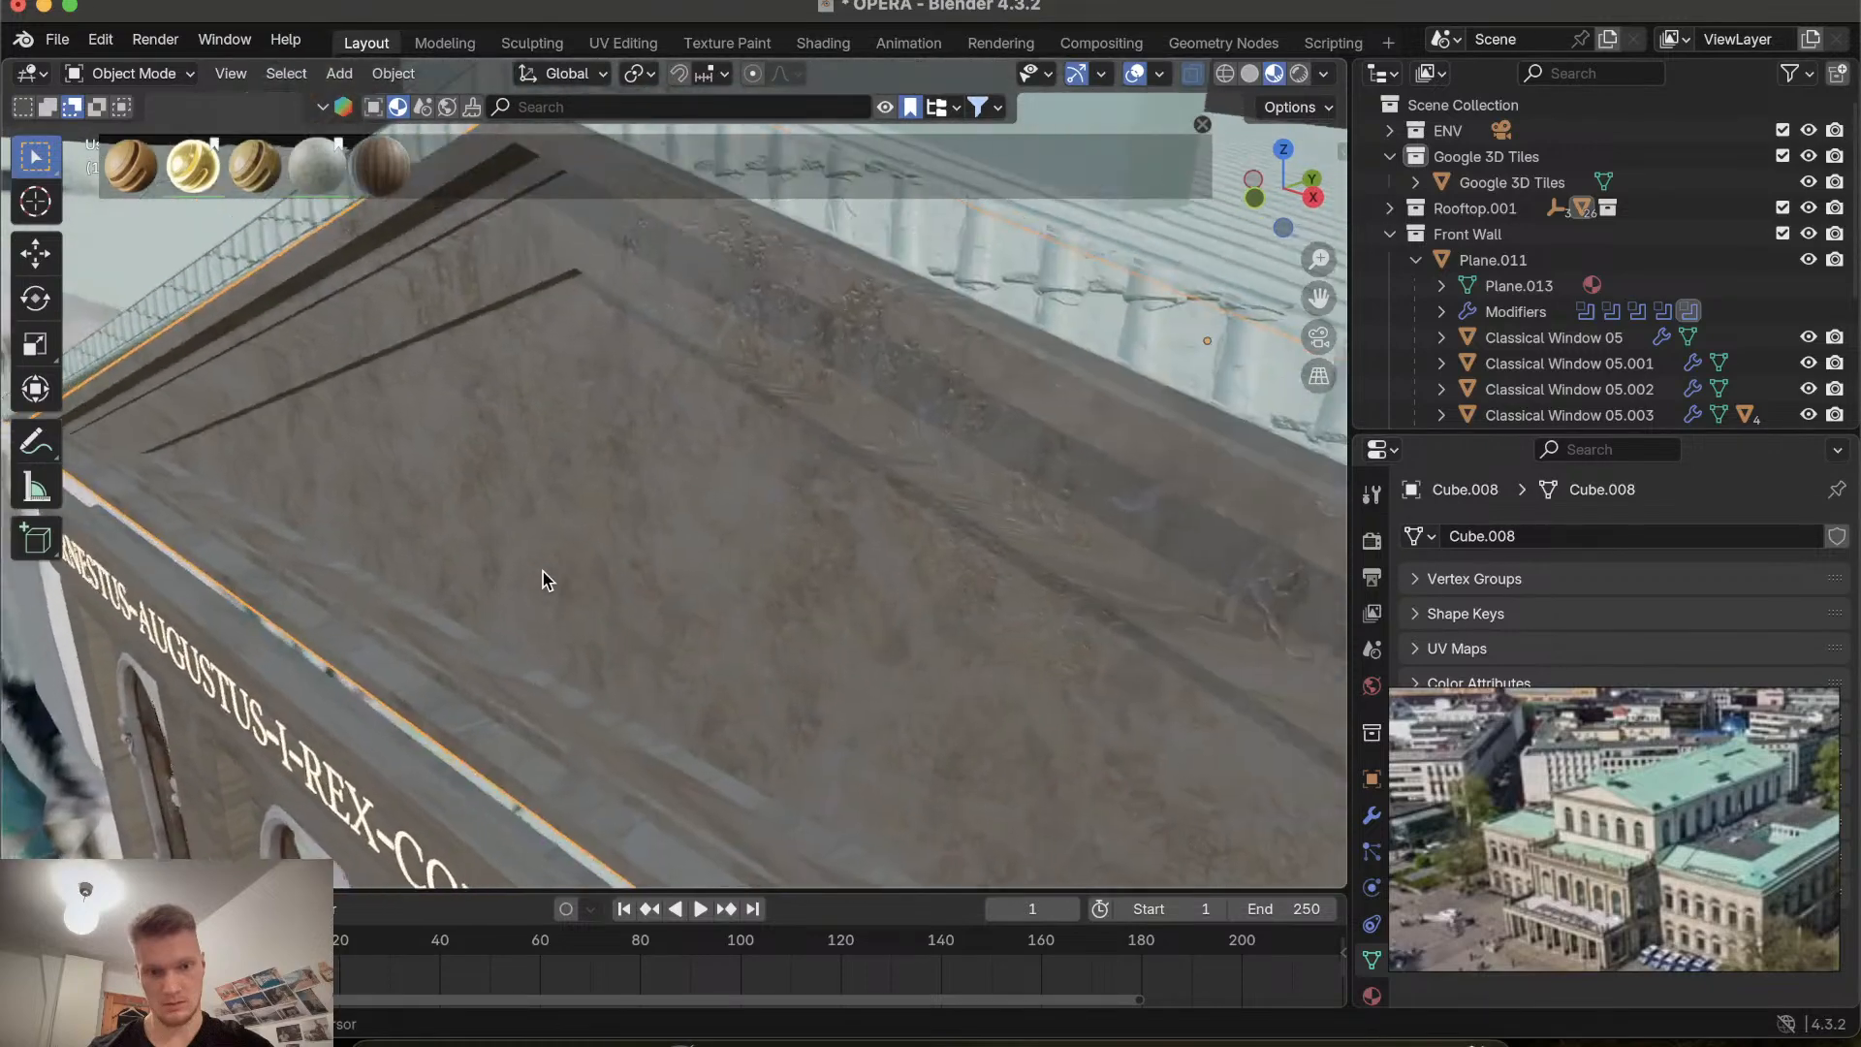
scroll(543, 578, up, 3)
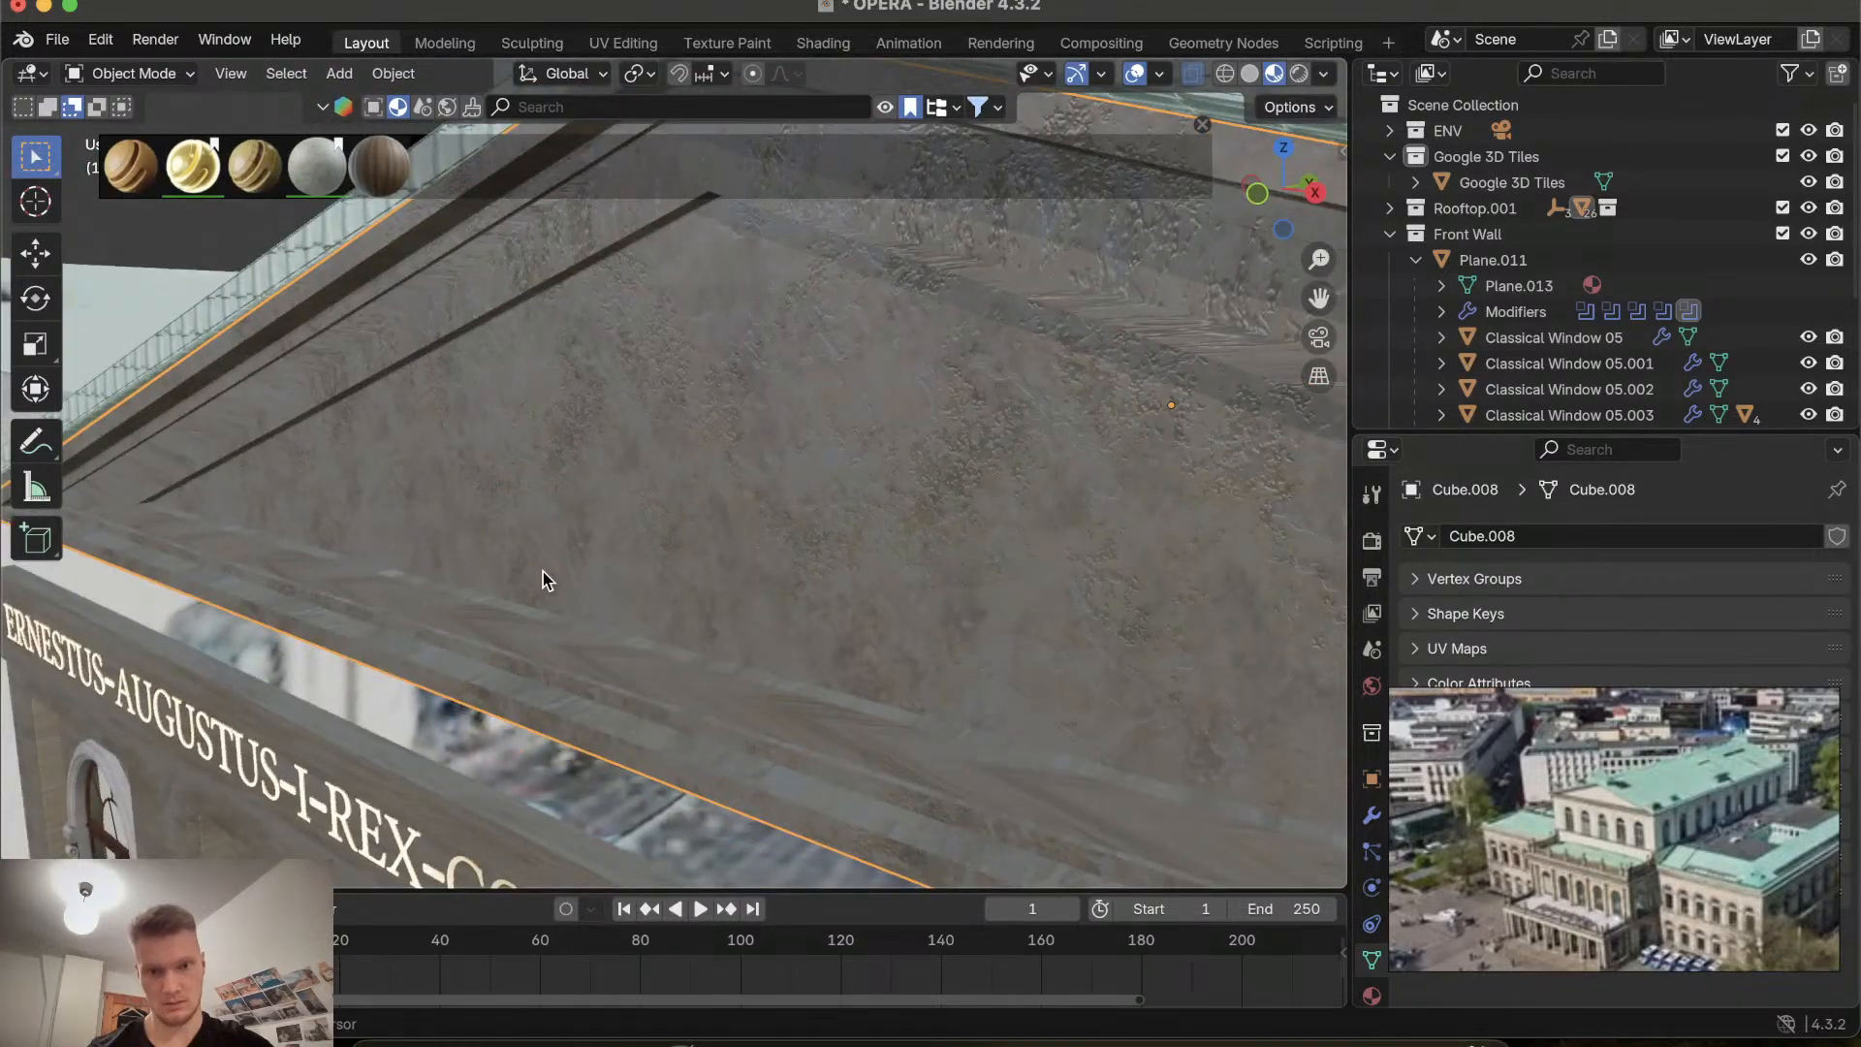
scroll(543, 579, up, 3)
scroll(543, 579, down, 3)
scroll(542, 578, left, 5)
scroll(542, 578, up, 4)
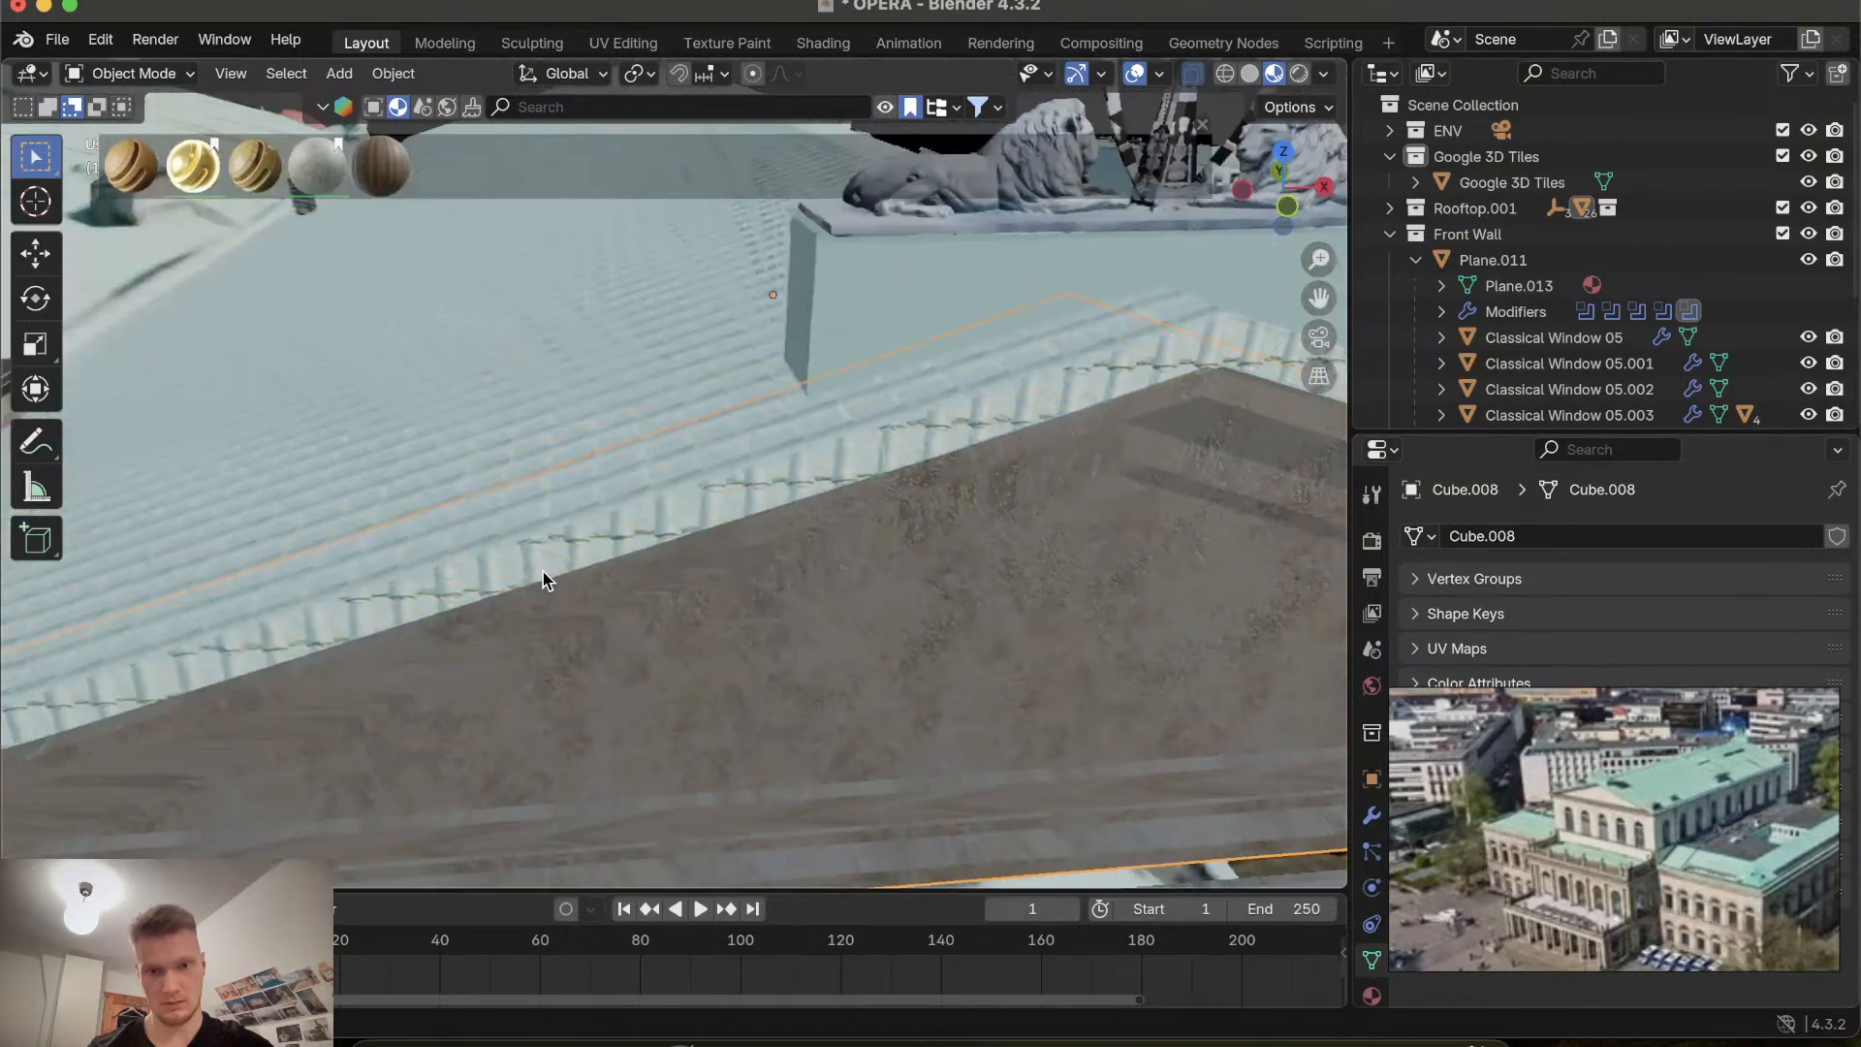
Orbit and zoom around the front facade and its inscription to inspect the gable and wall textures.
scroll(543, 579, down, 10)
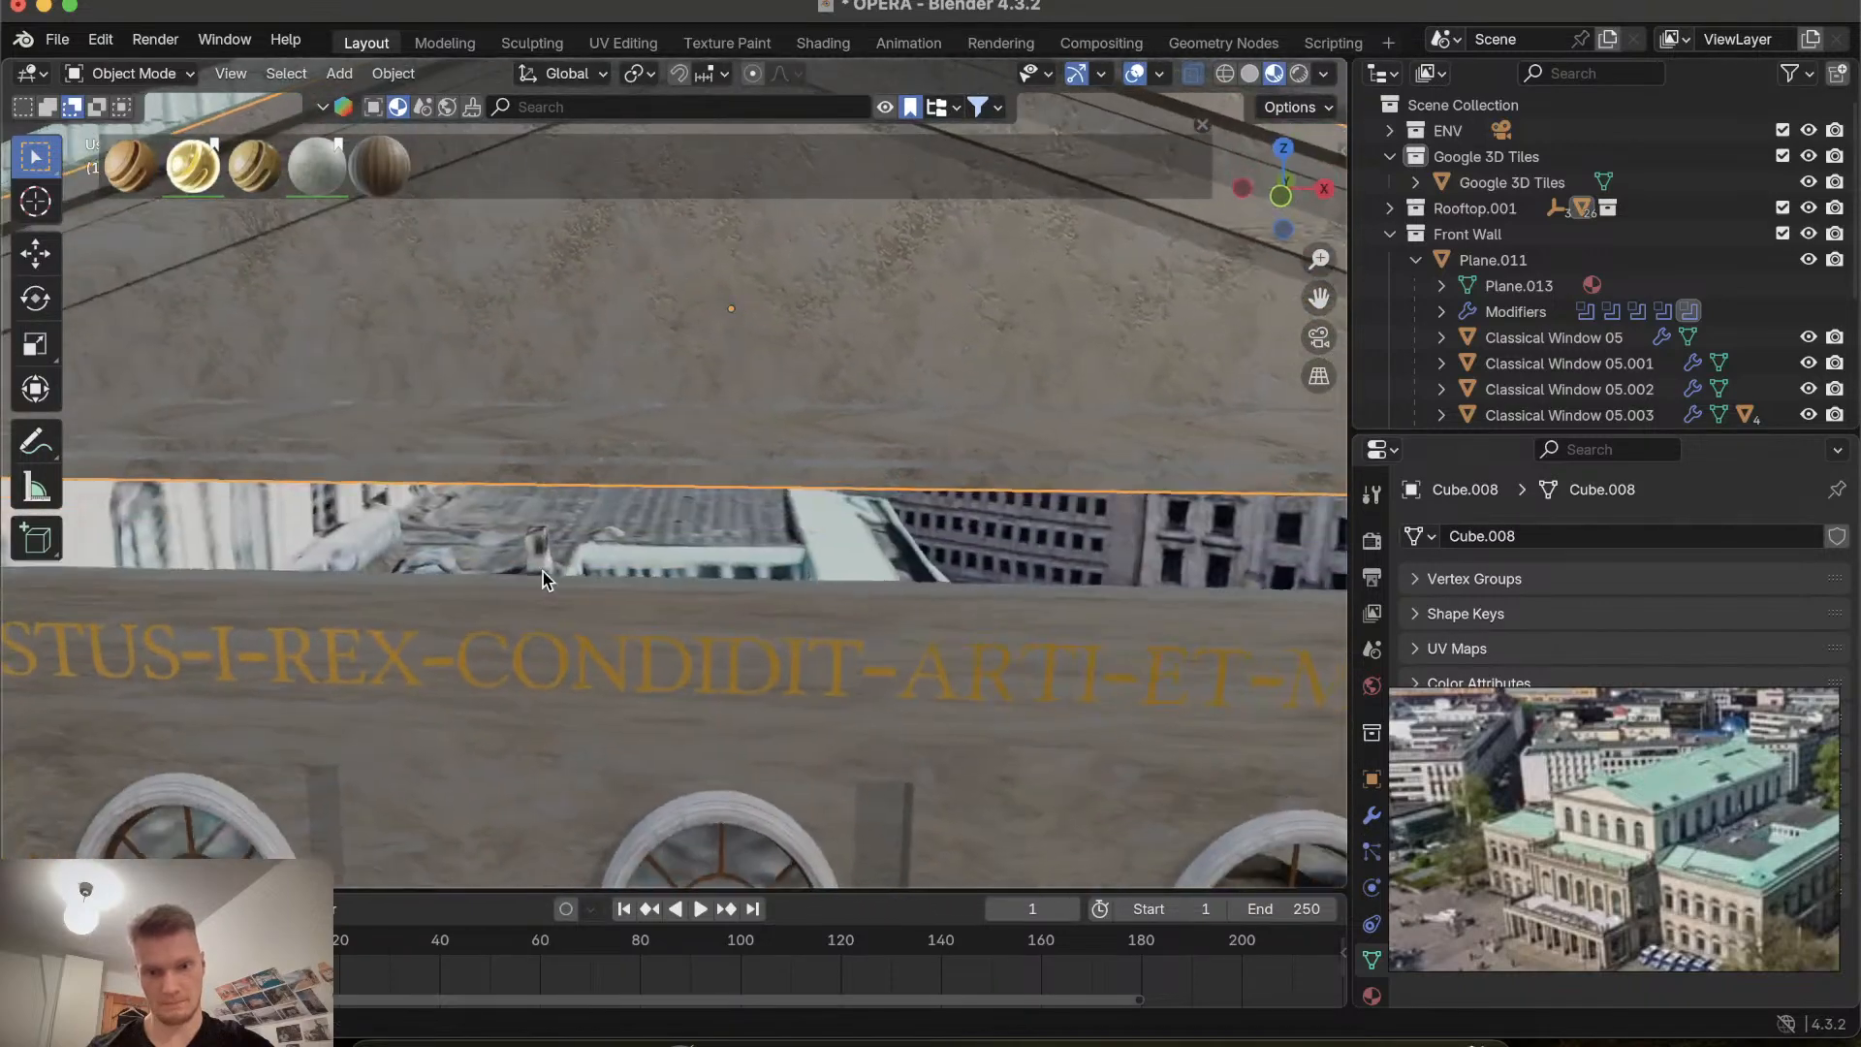
scroll(542, 578, down, 10)
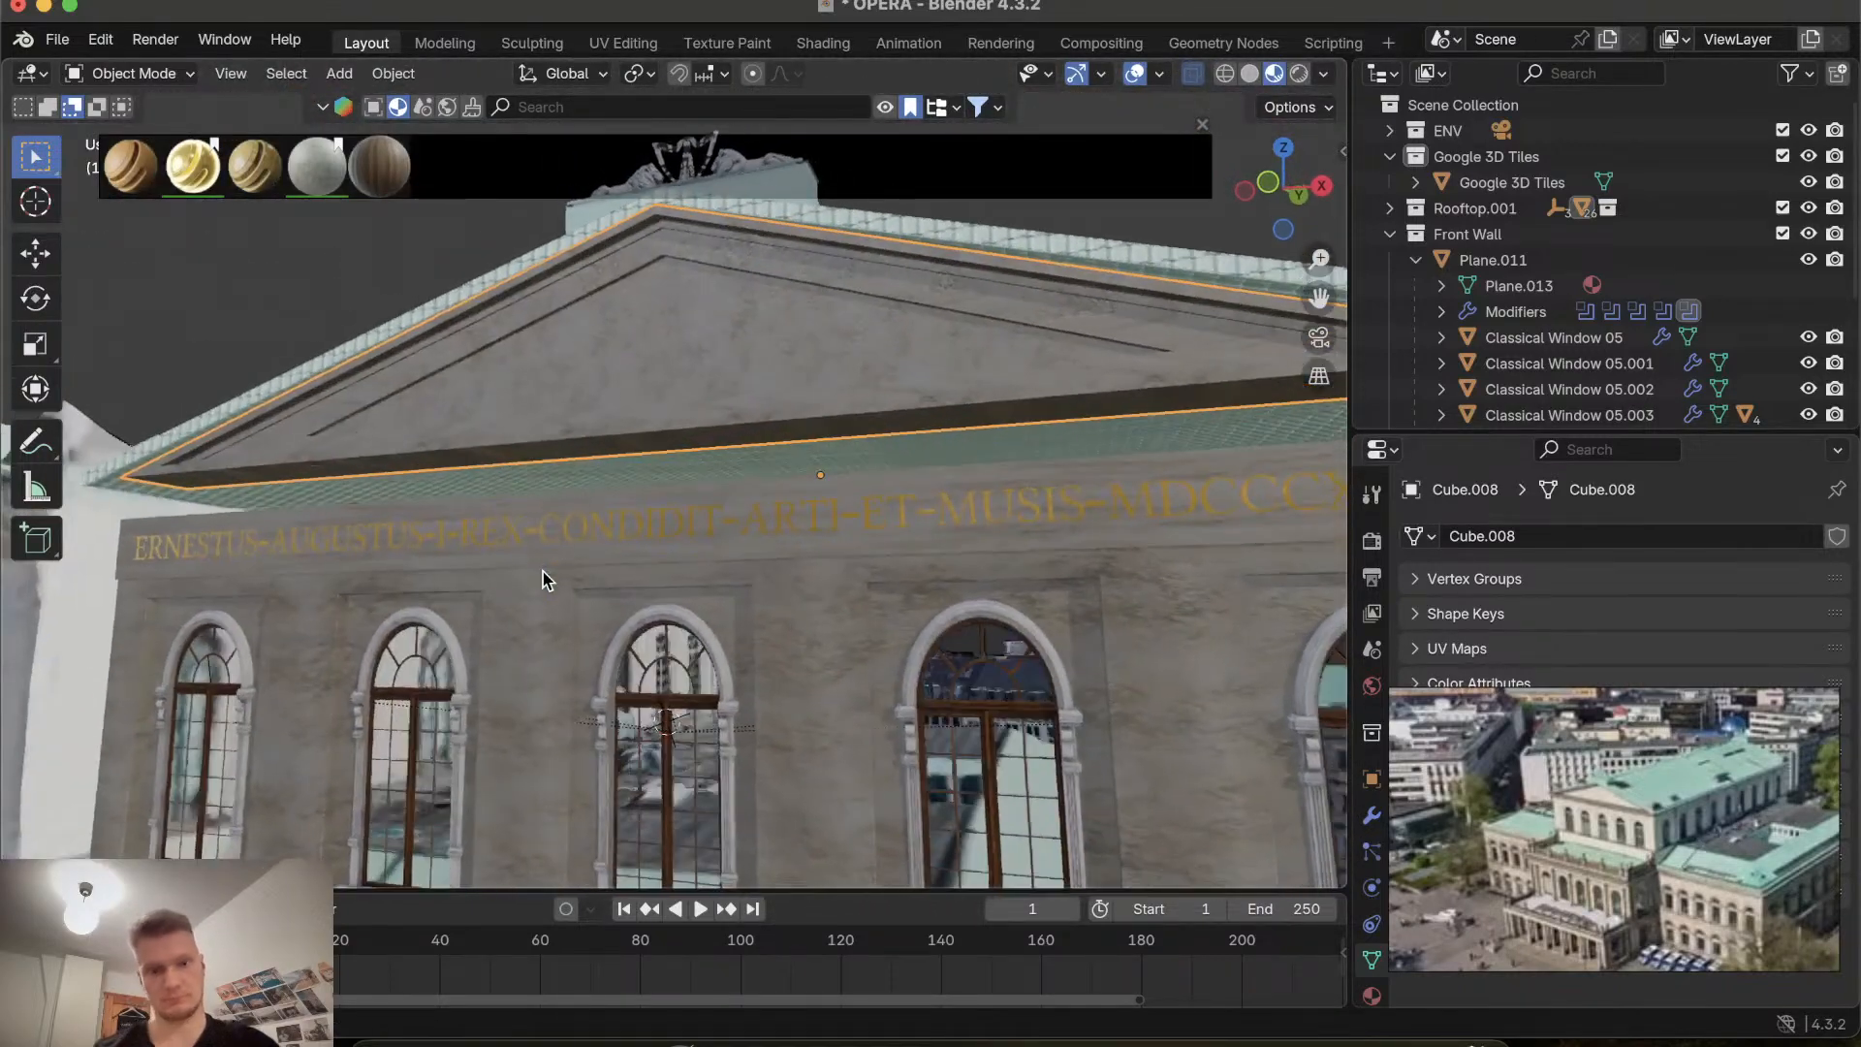
scroll(543, 578, right, 5)
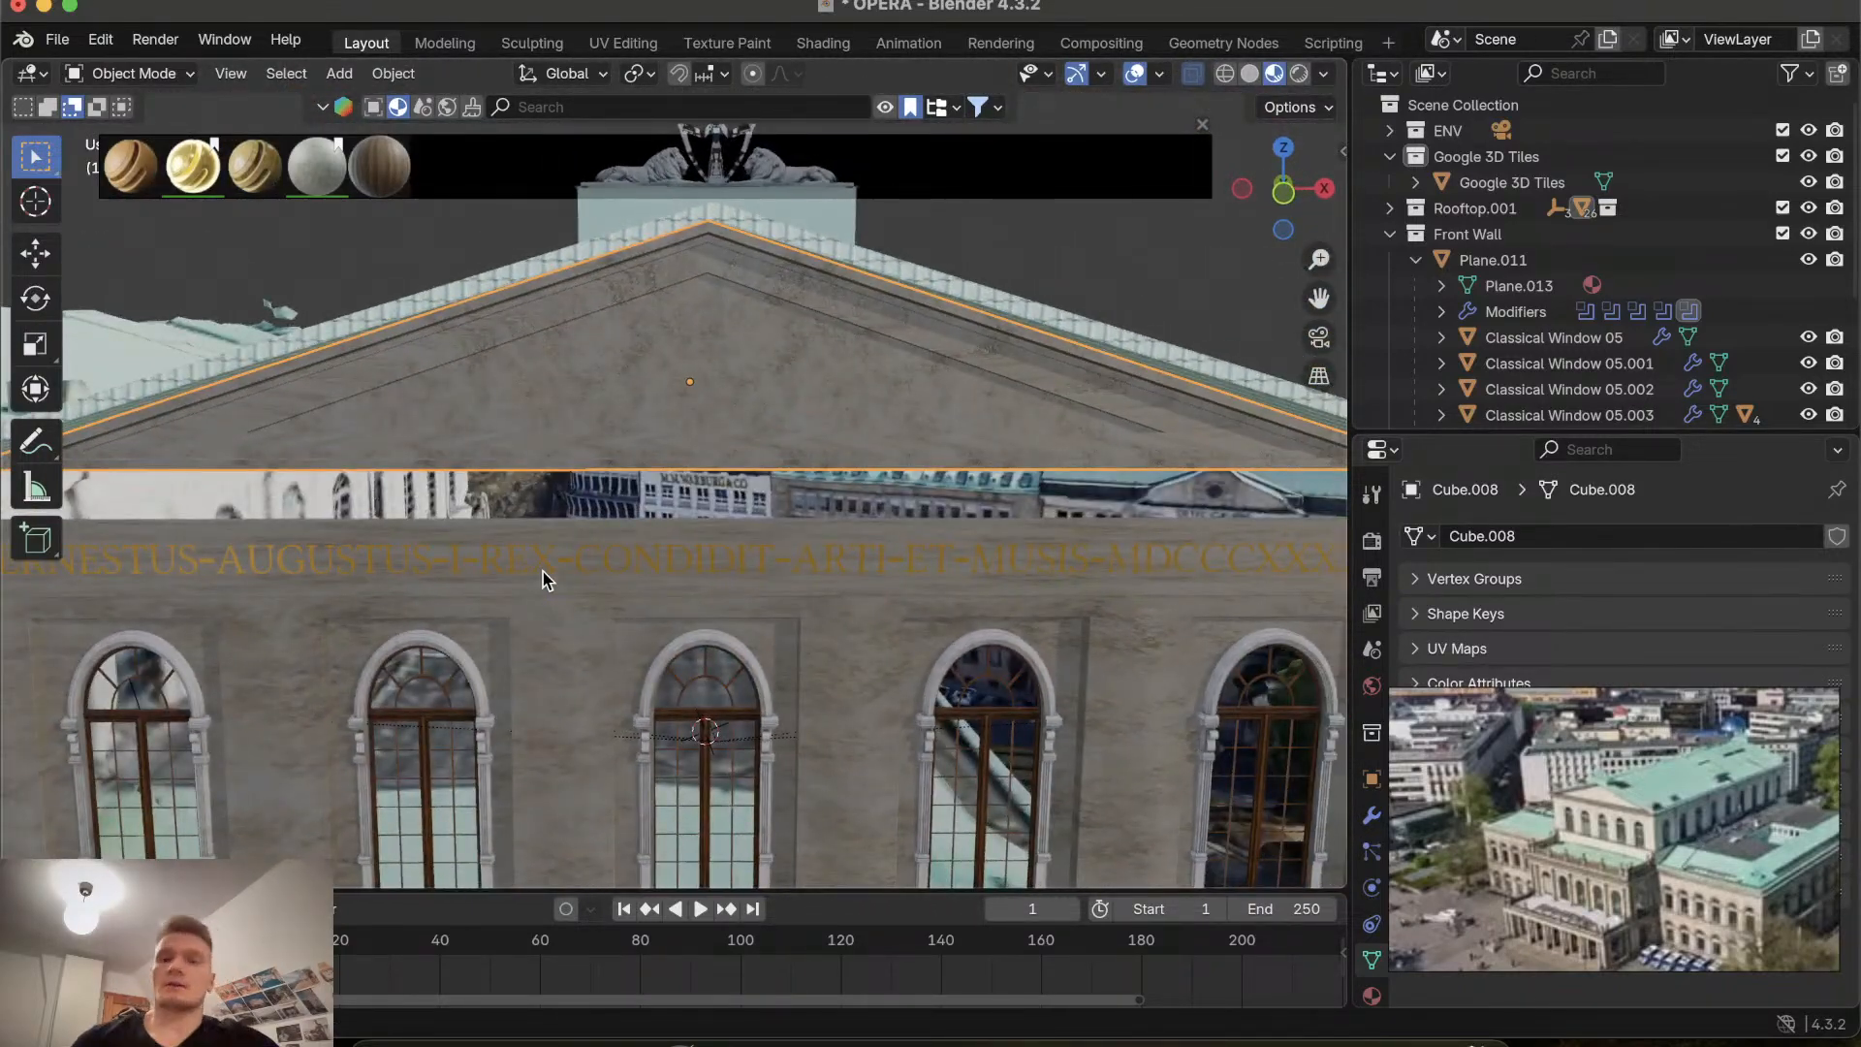
scroll(911, 436, up, 10)
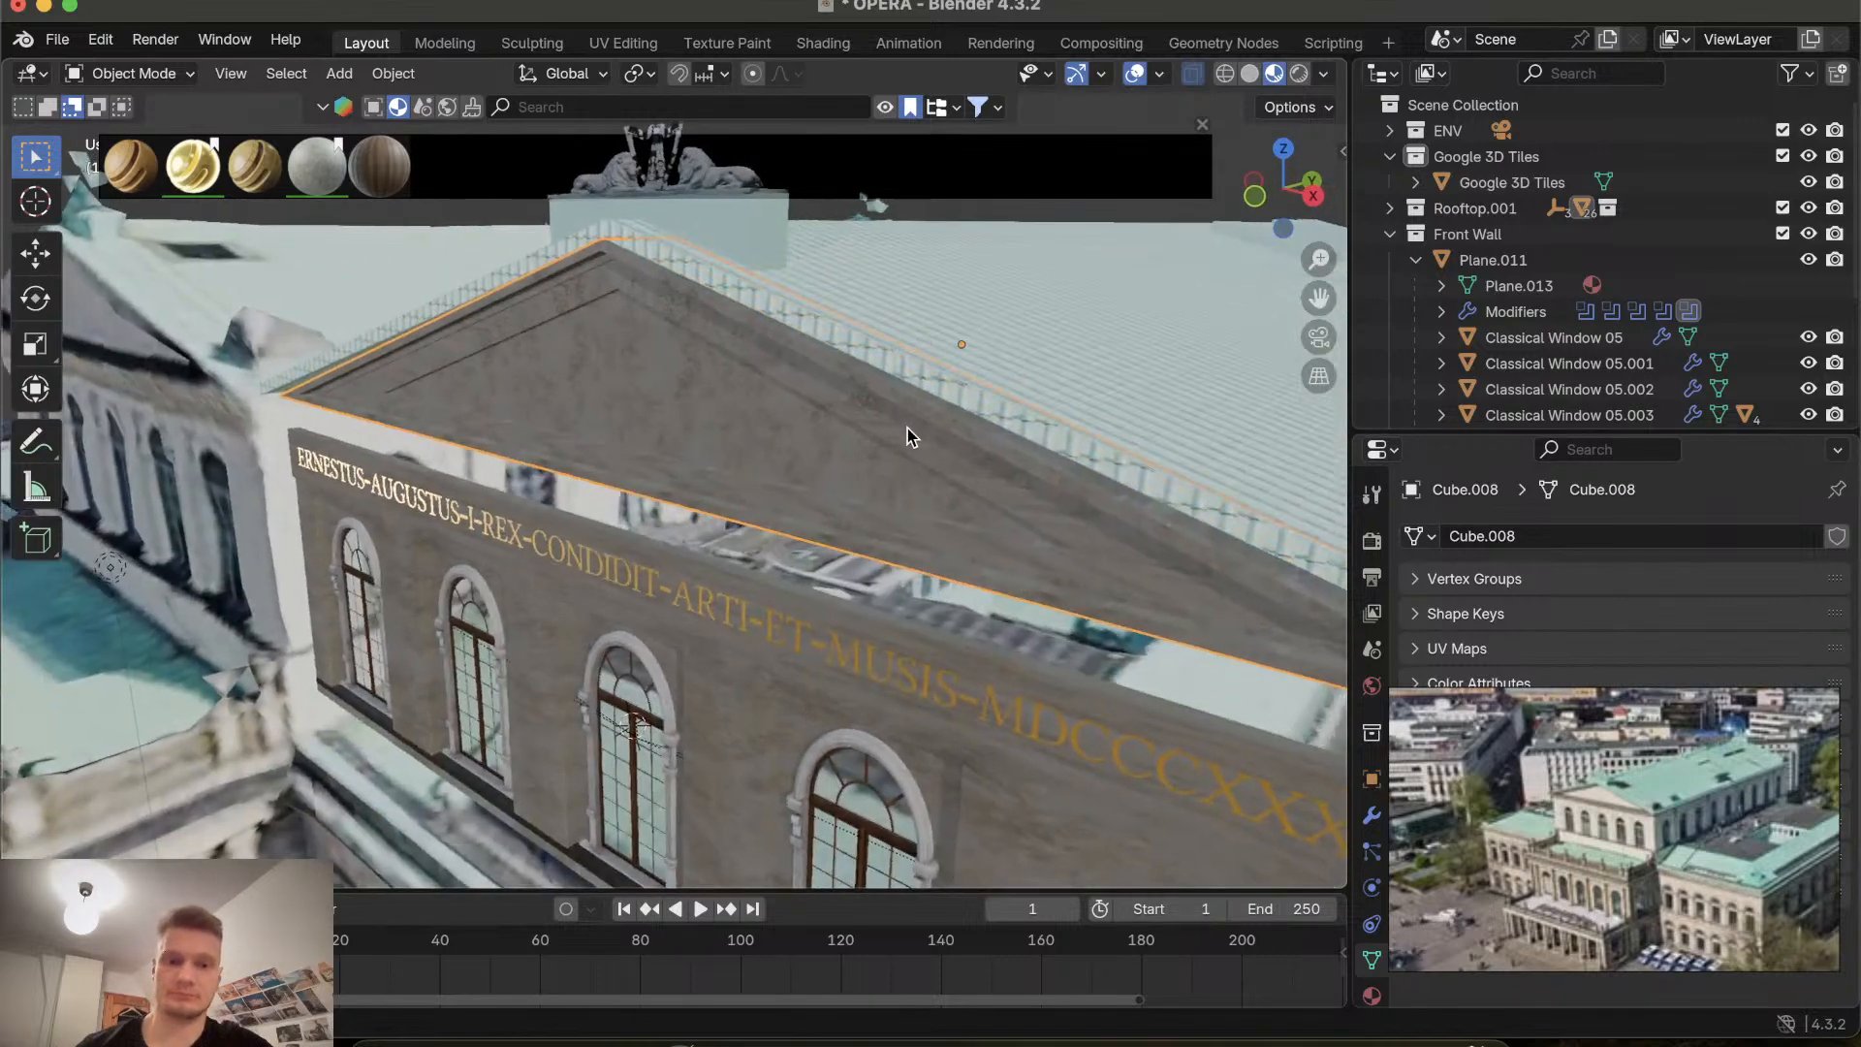
scroll(911, 437, left, 1)
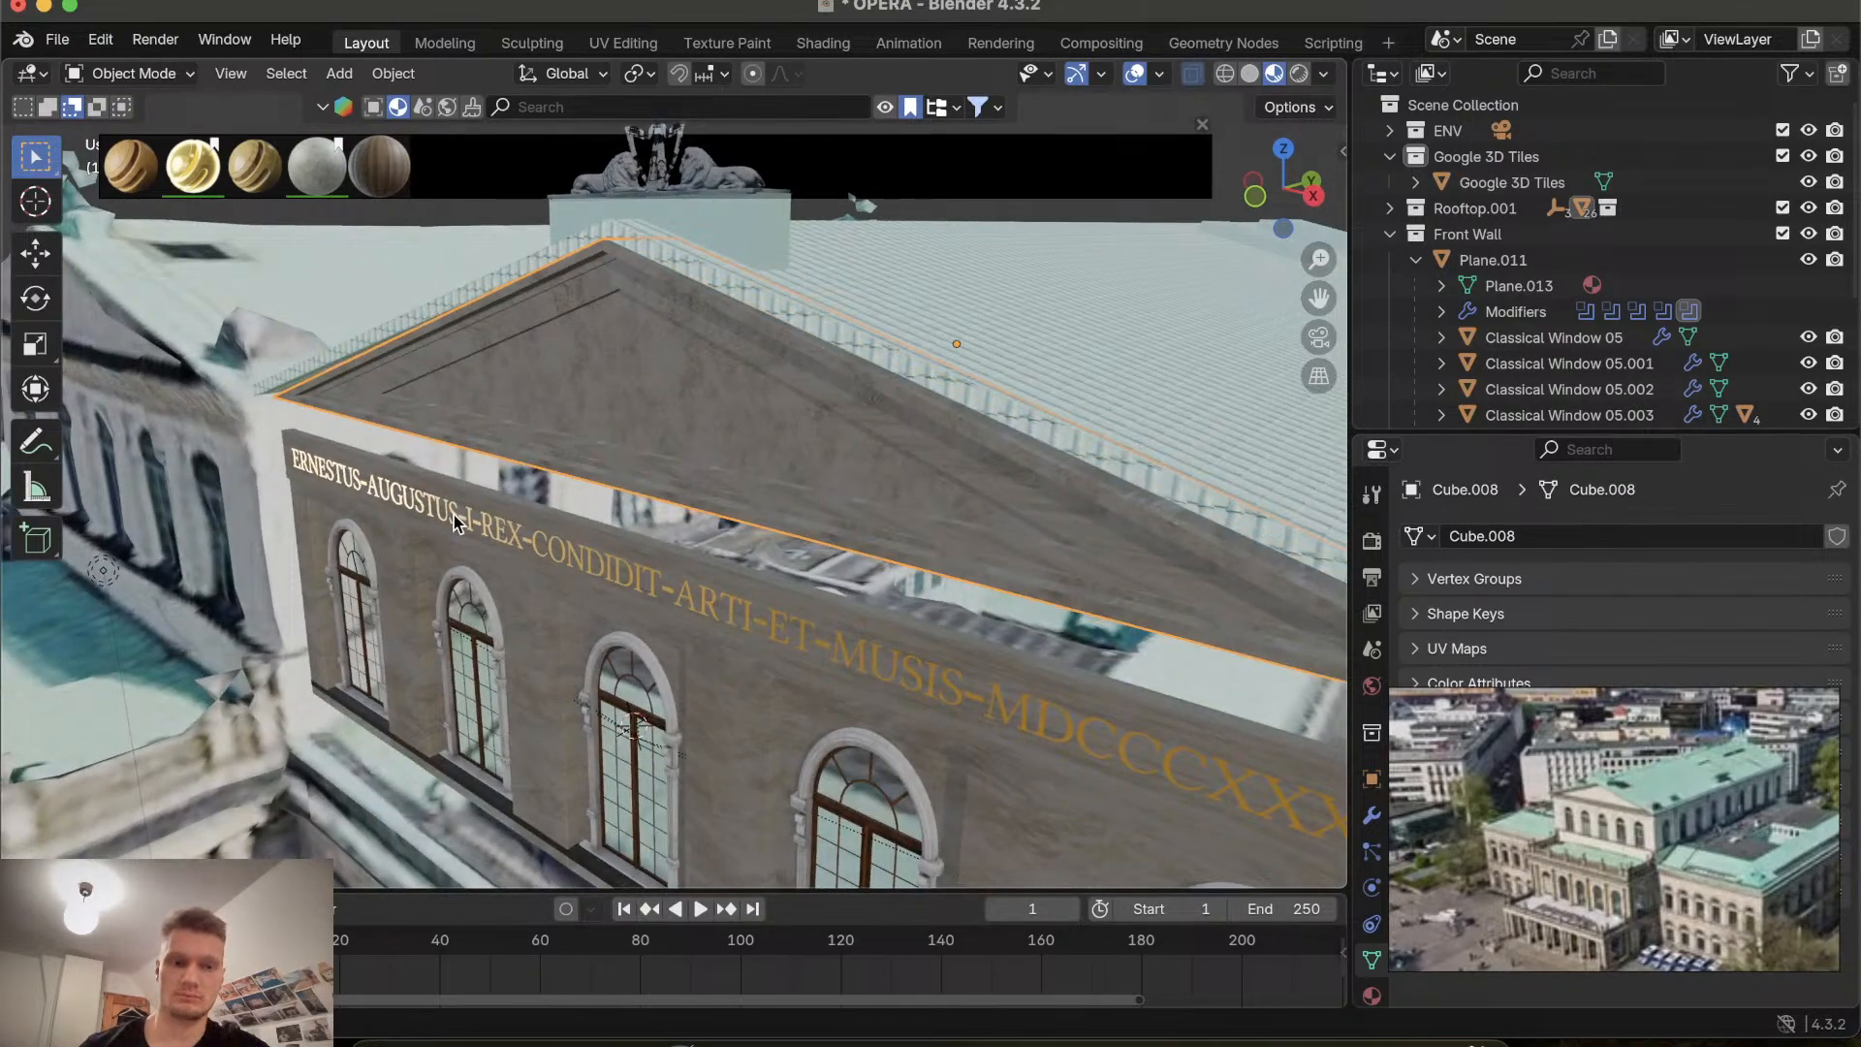
mouse_move(204, 182)
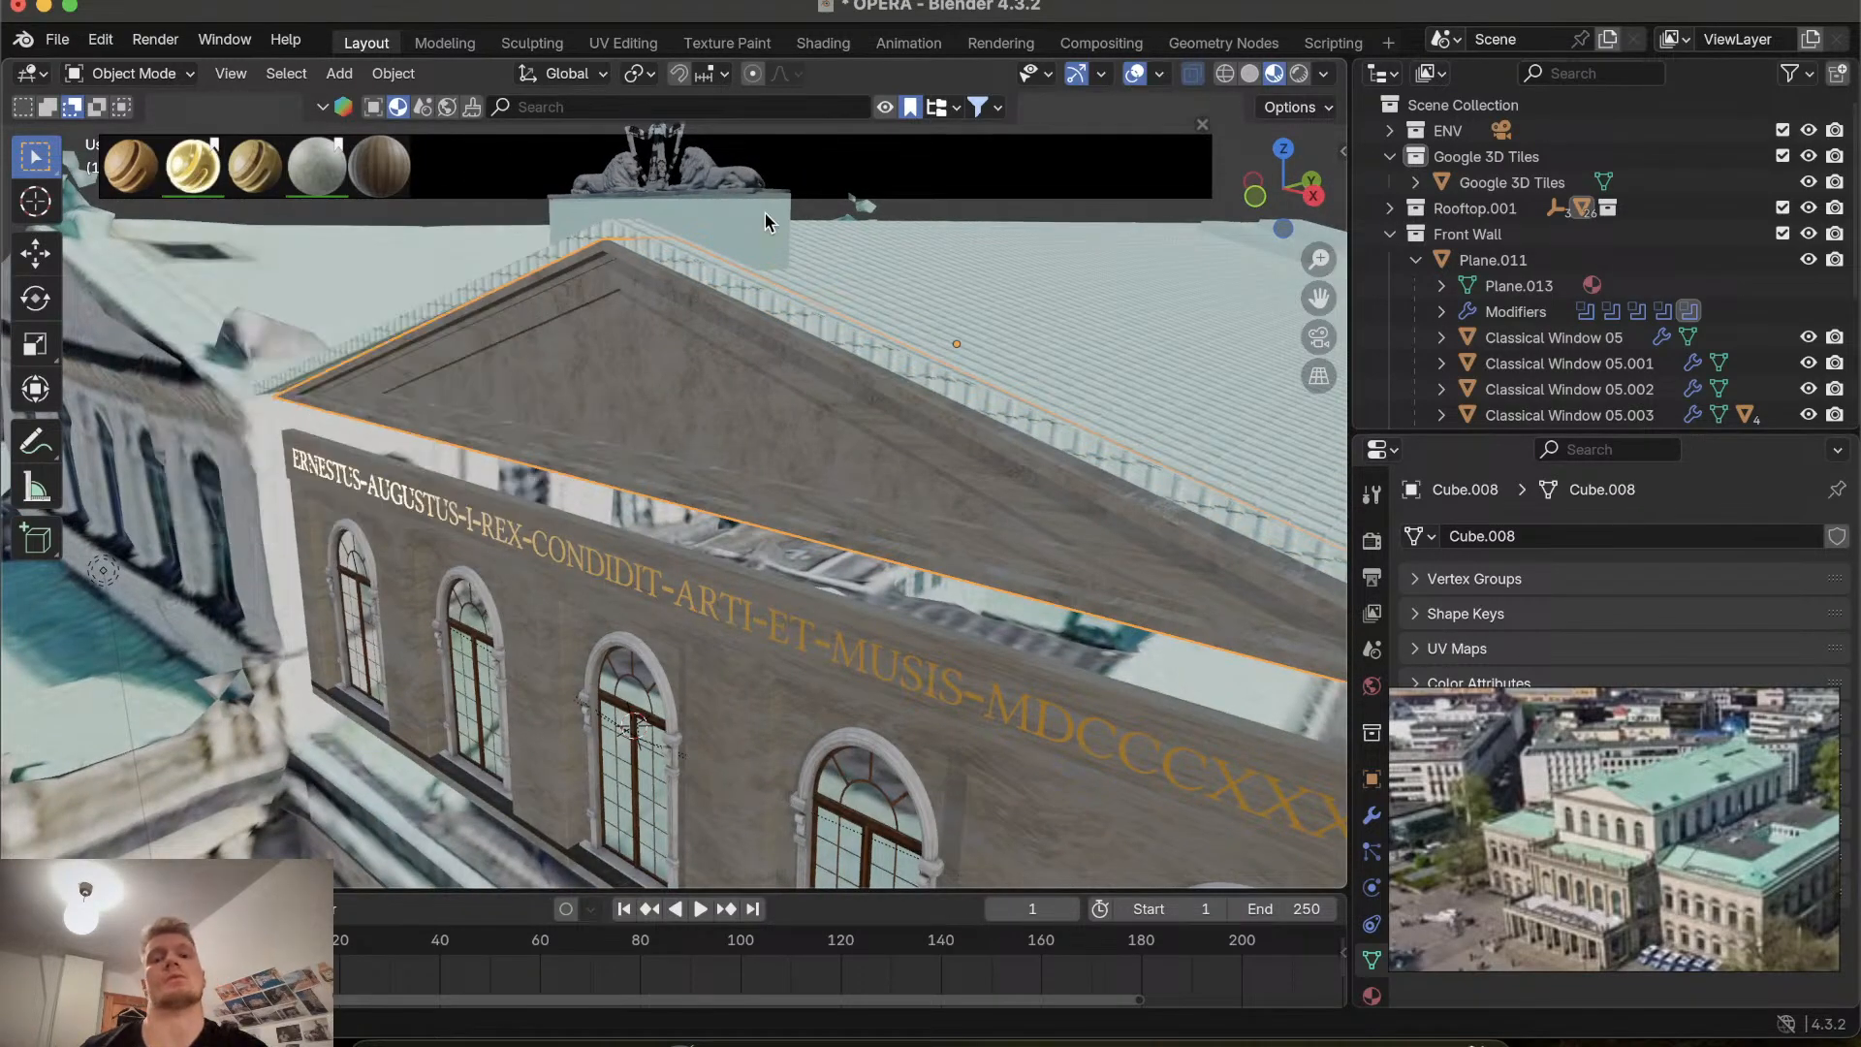
click(322, 104)
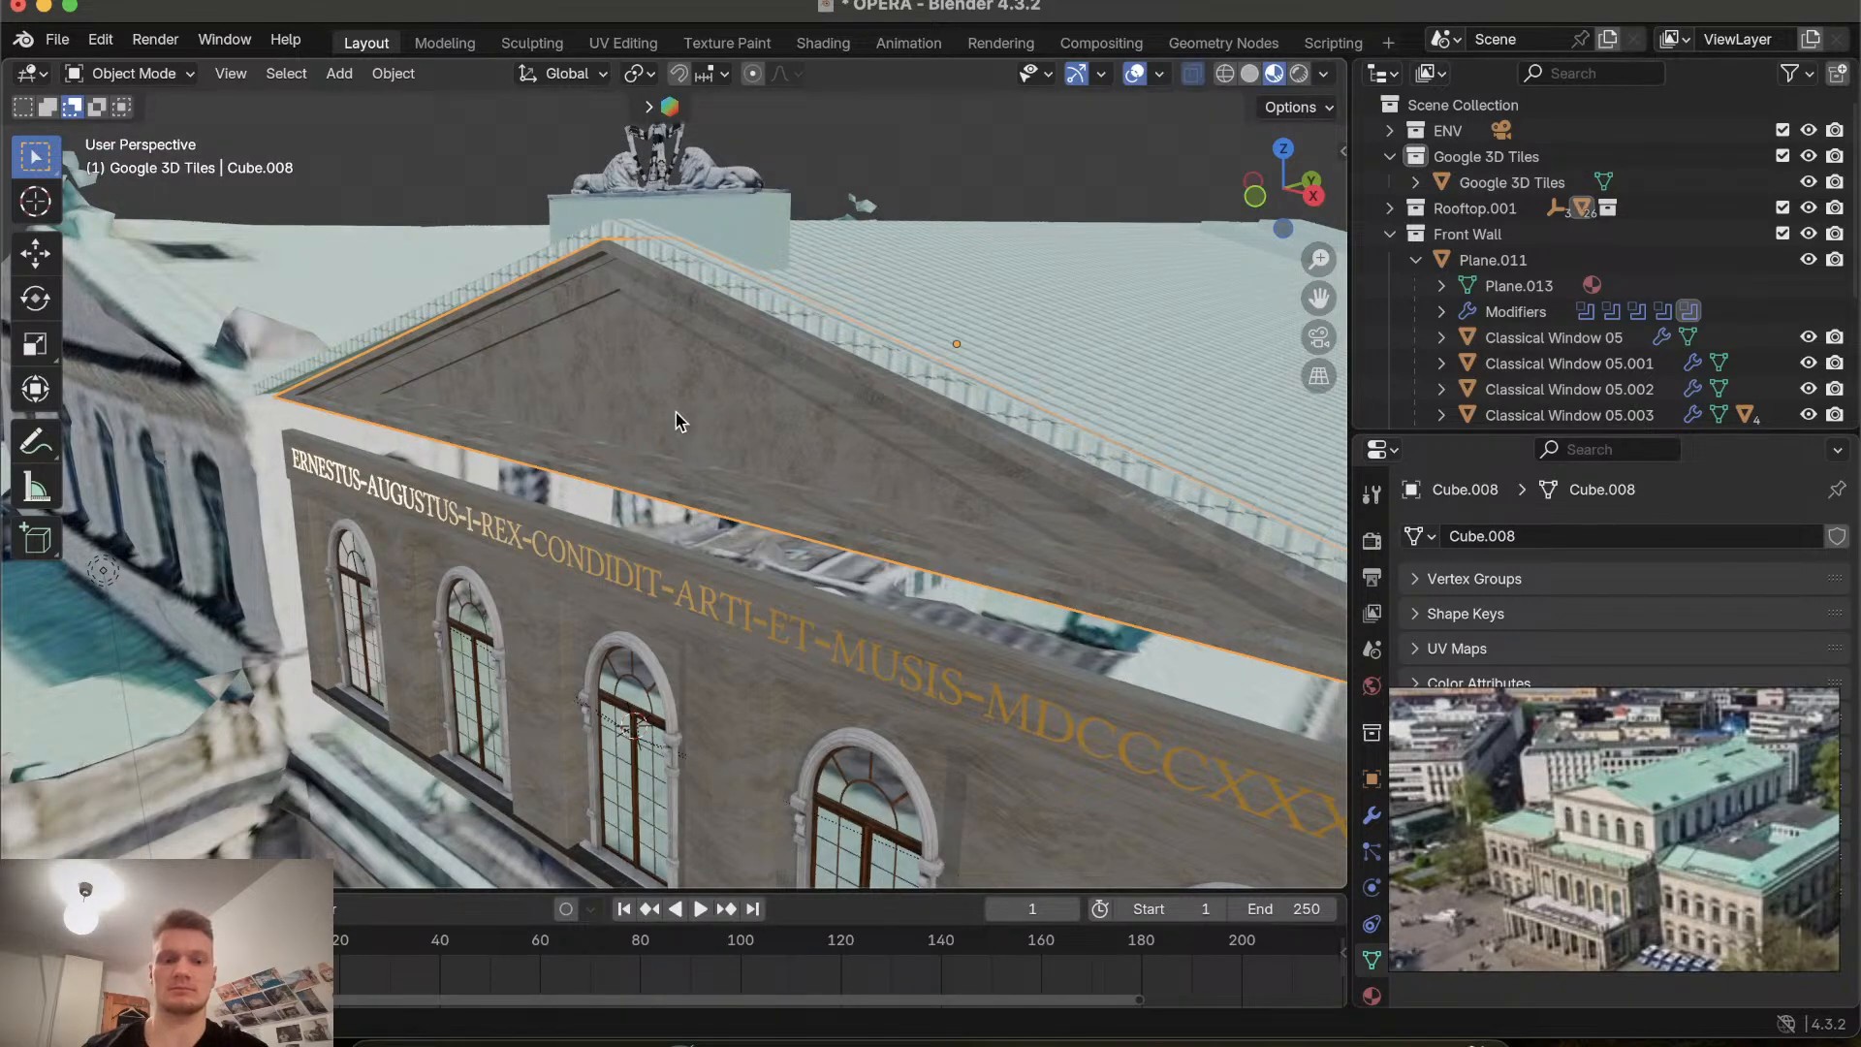
click(27, 0)
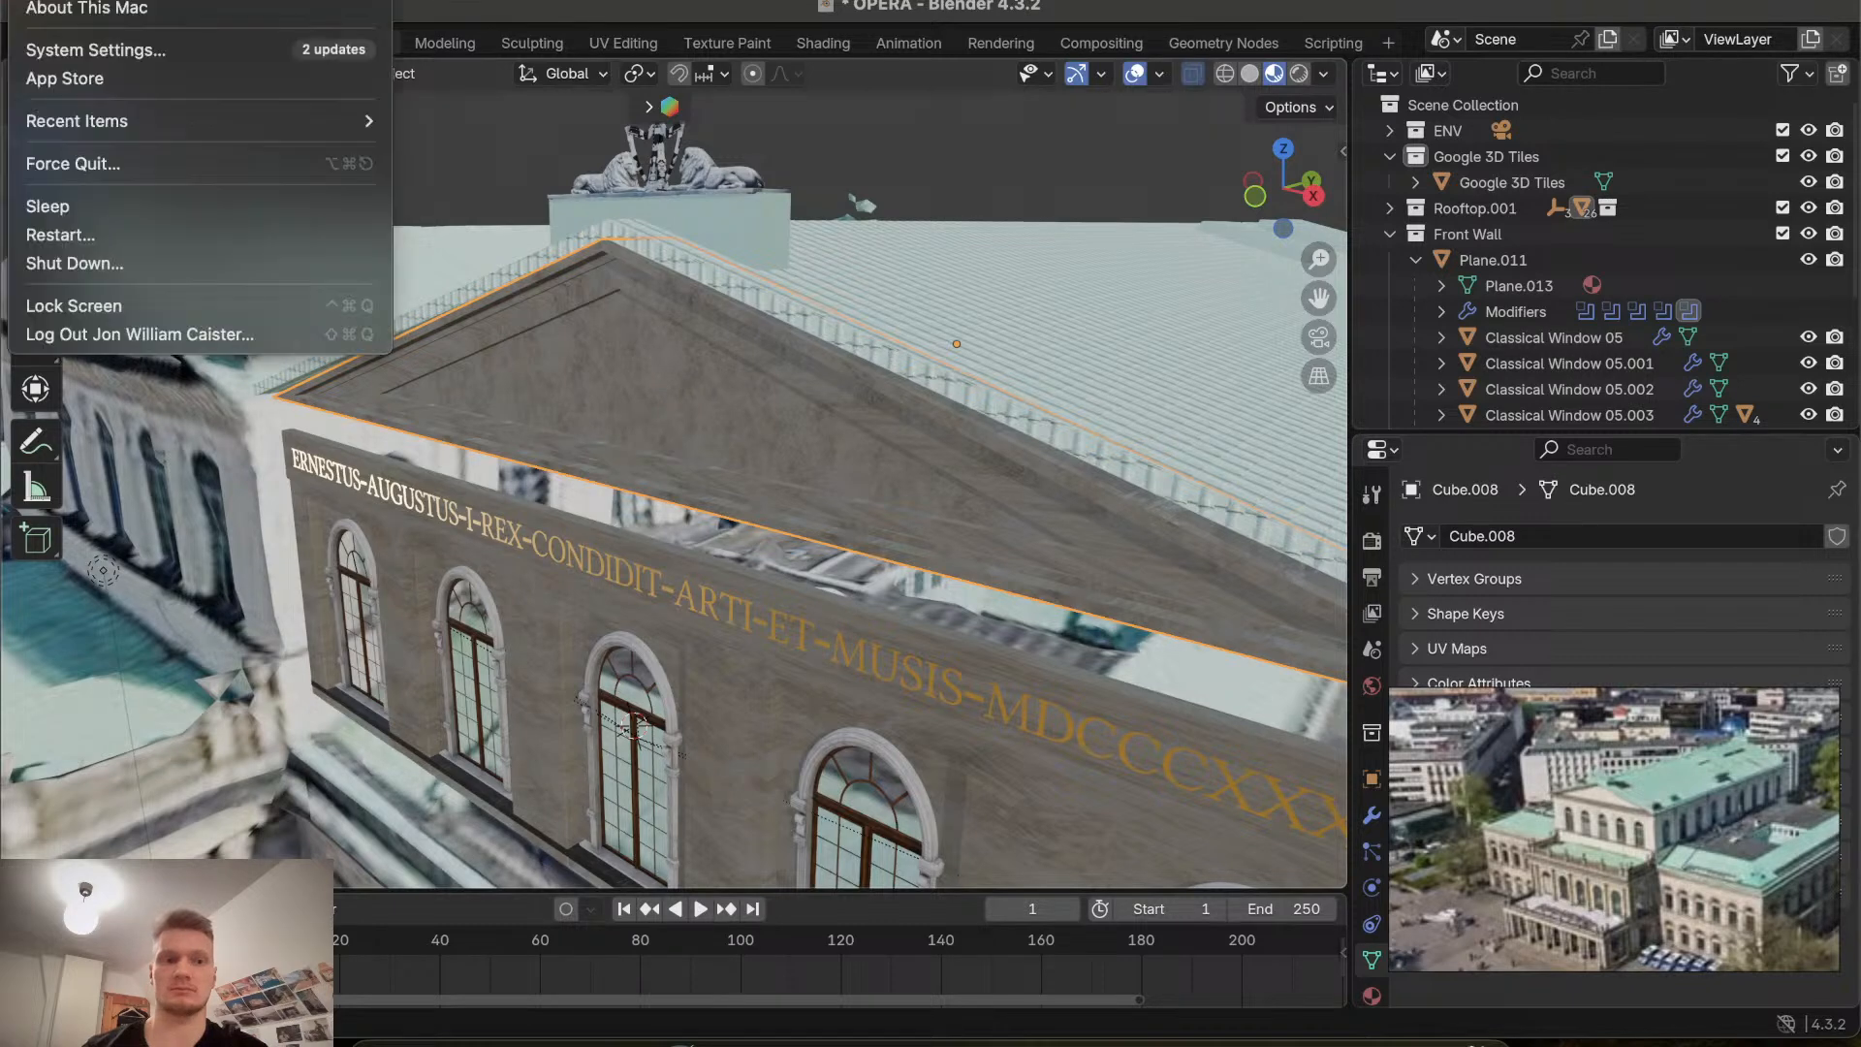
click(27, 0)
click(28, 0)
click(635, 724)
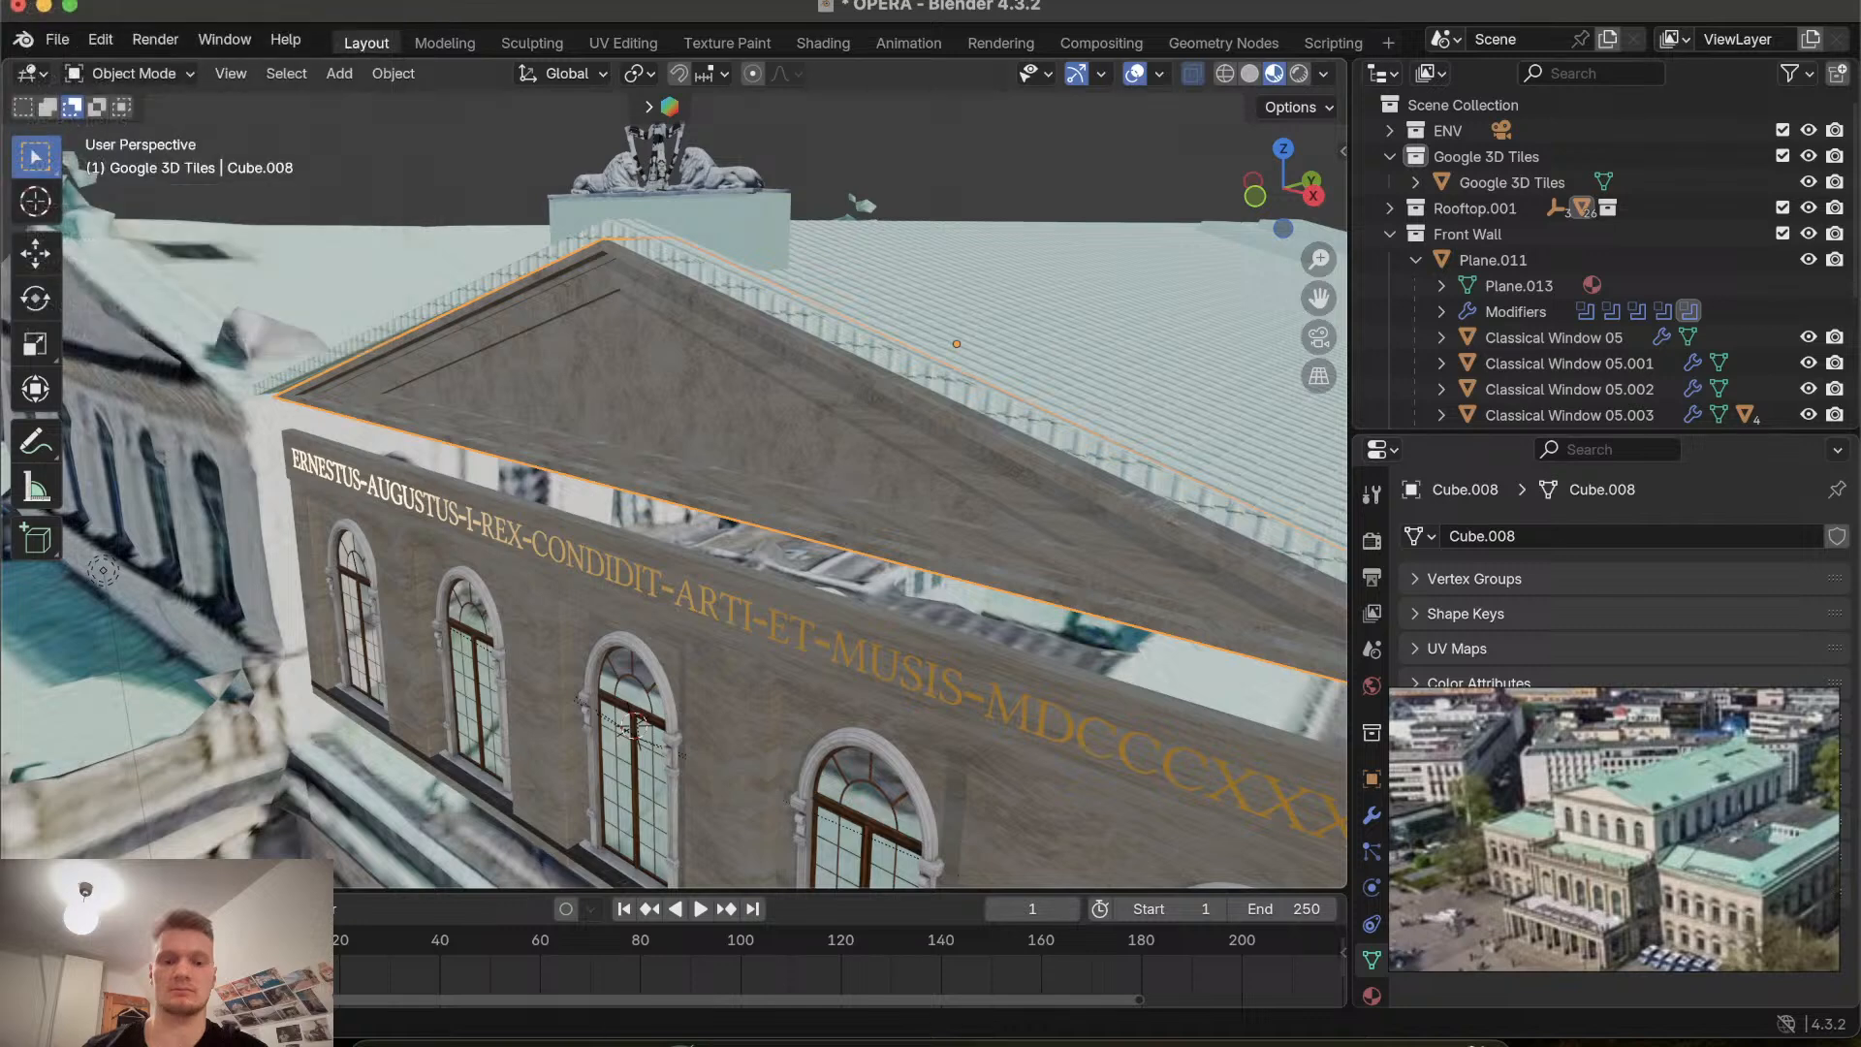
right_click(620, 1037)
mouse_move(648, 906)
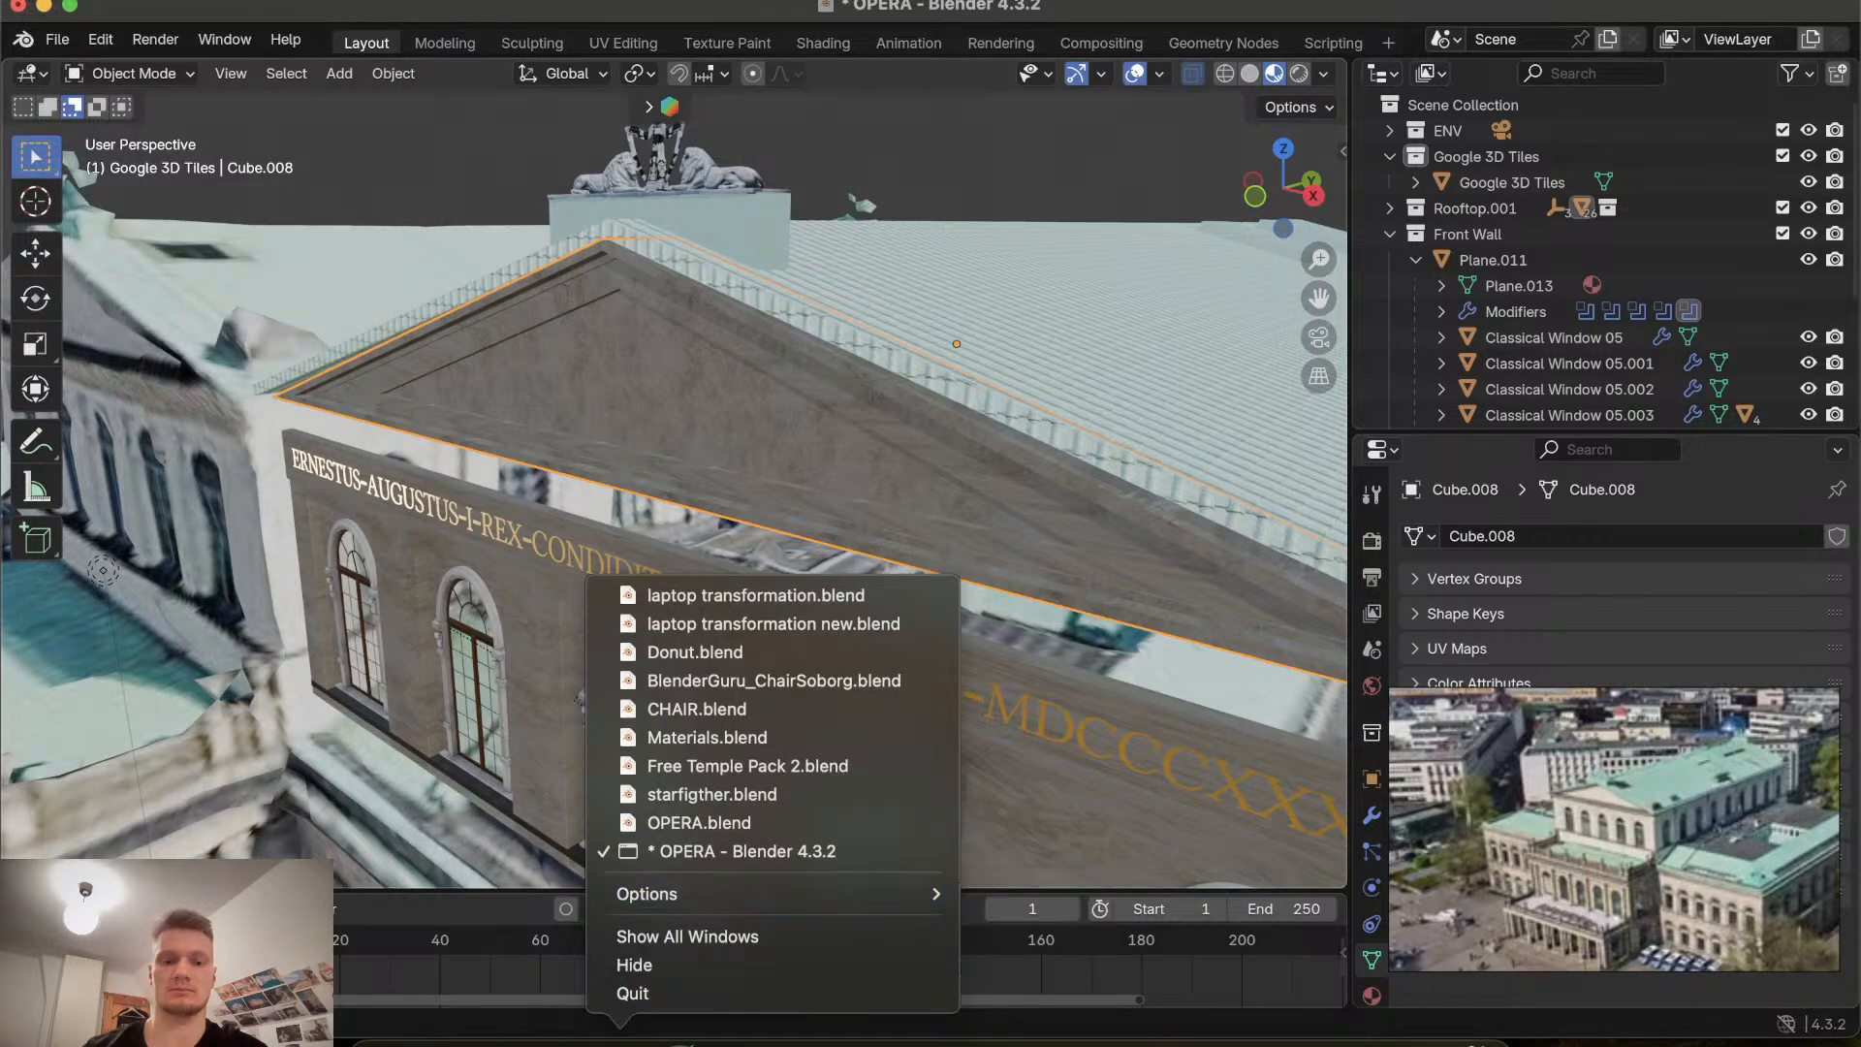
click(625, 1037)
click(29, 2)
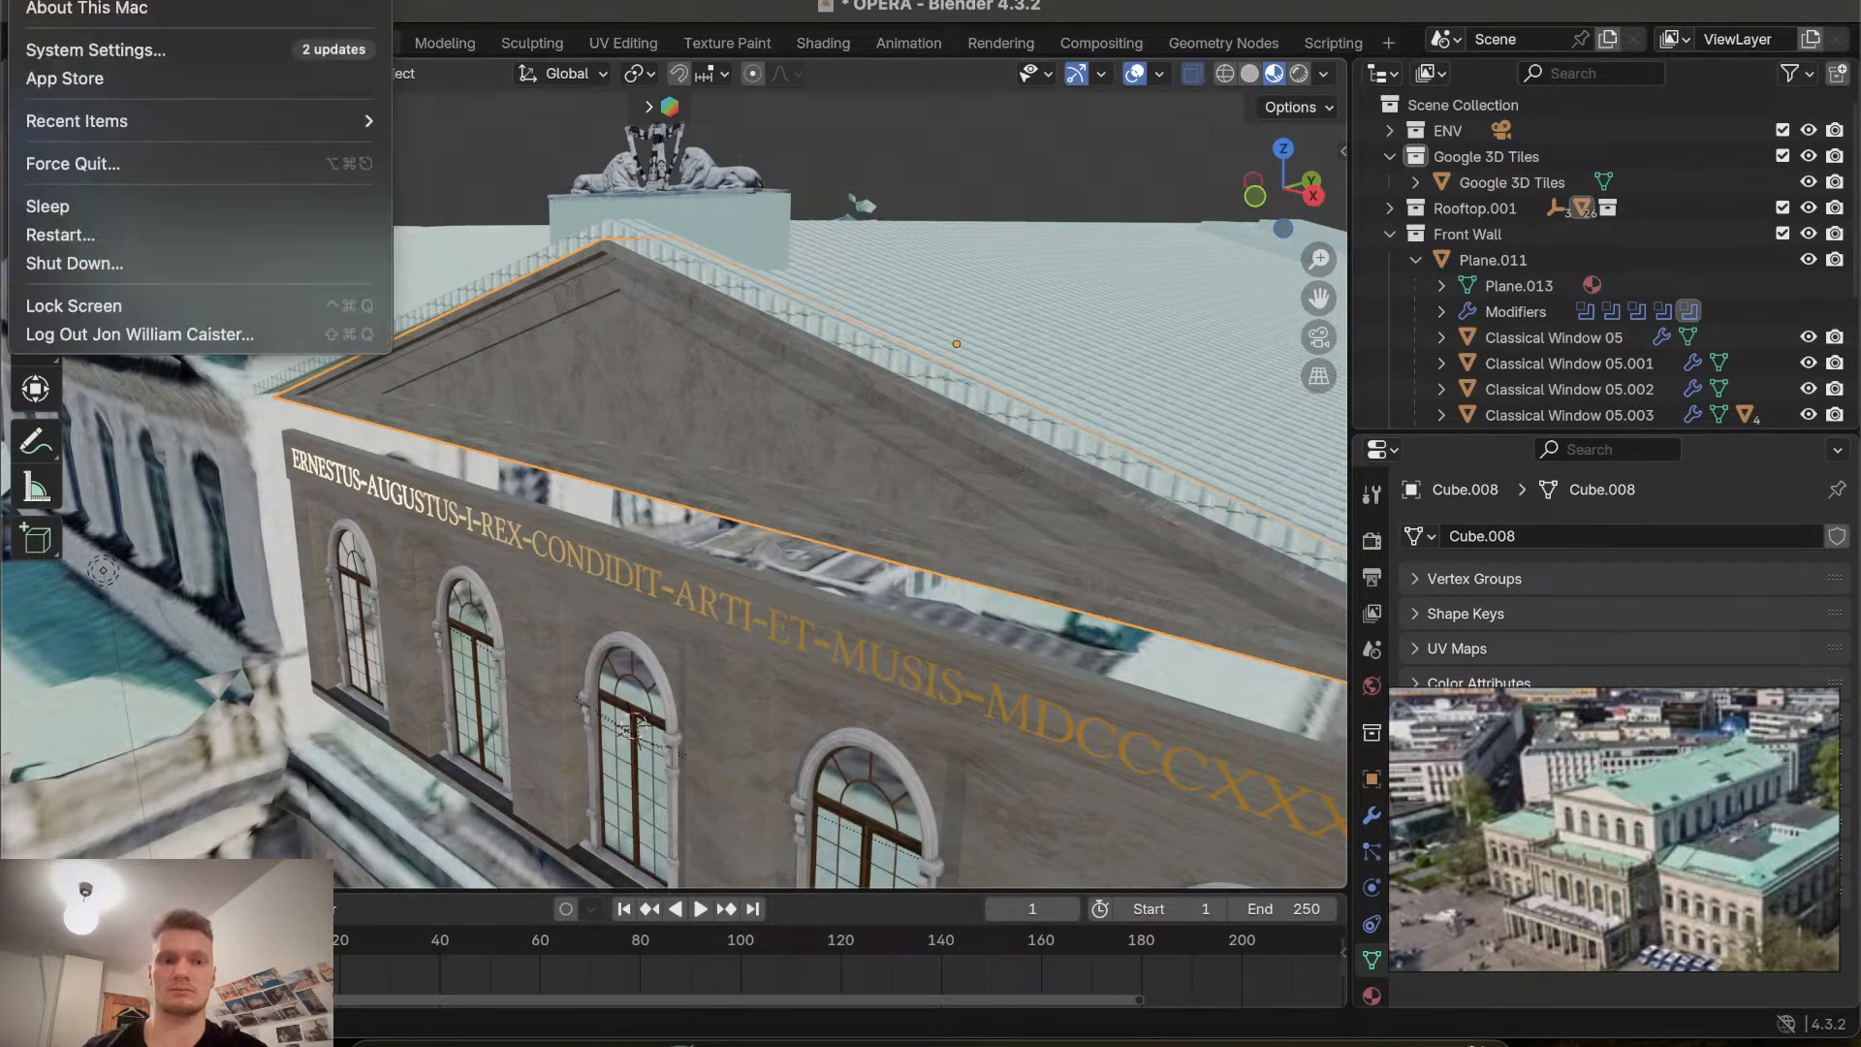
click(29, 2)
Select the Google 3D Tiles object and hide it from the viewport.
scroll(243, 202, left, 5)
scroll(242, 202, left, 5)
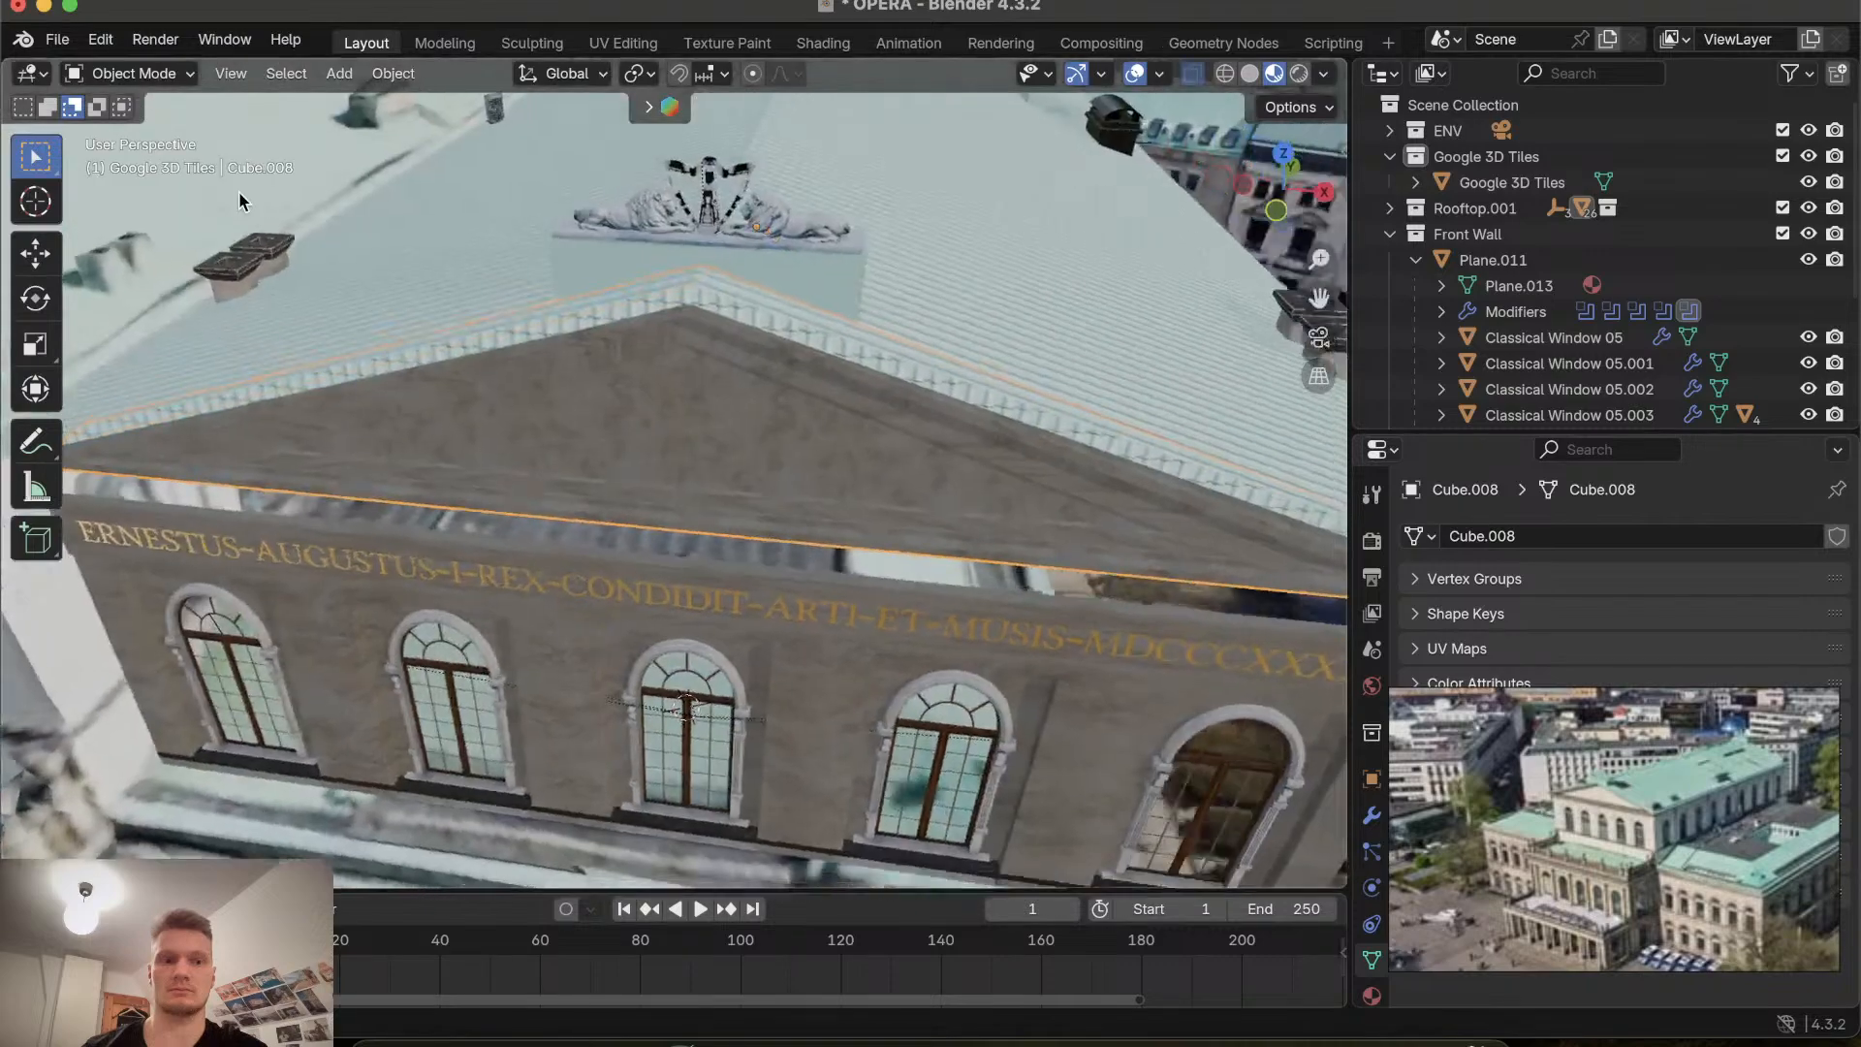
scroll(243, 202, down, 5)
scroll(243, 201, up, 5)
scroll(242, 201, down, 5)
scroll(243, 202, right, 8)
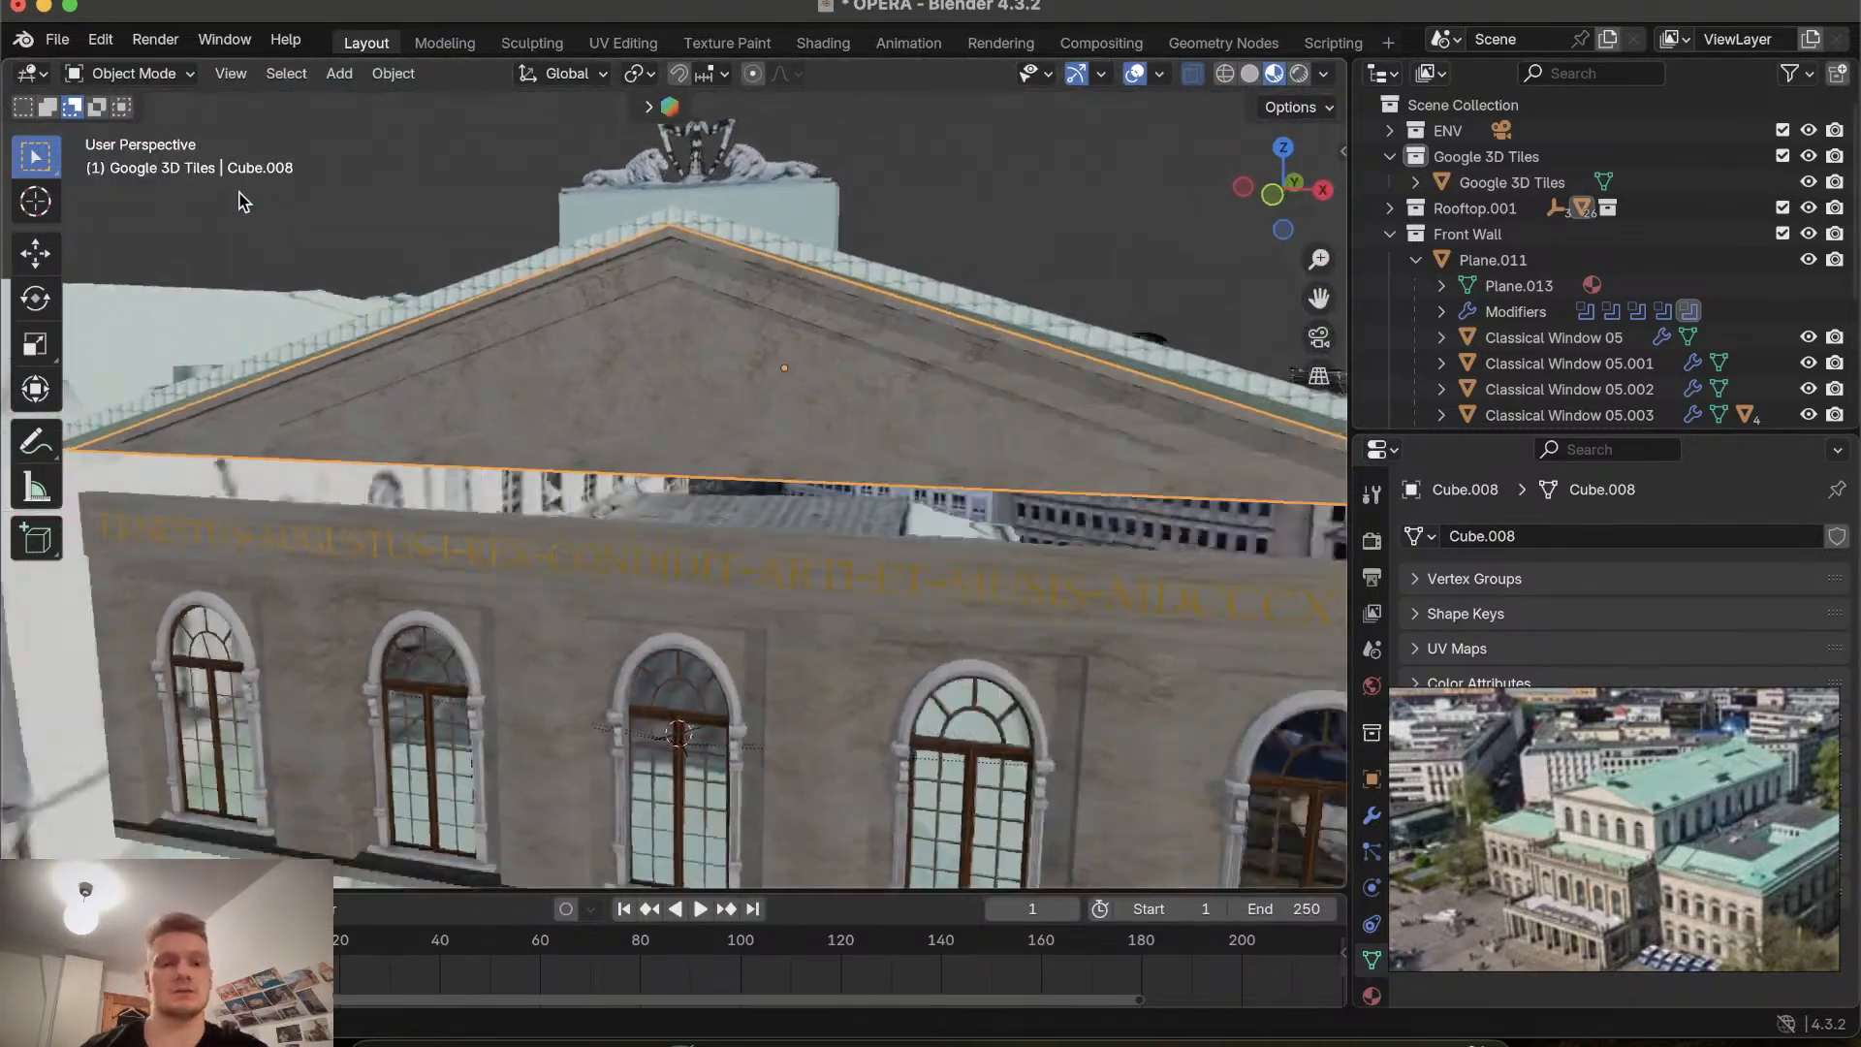
scroll(242, 202, left, 4)
scroll(243, 202, down, 5)
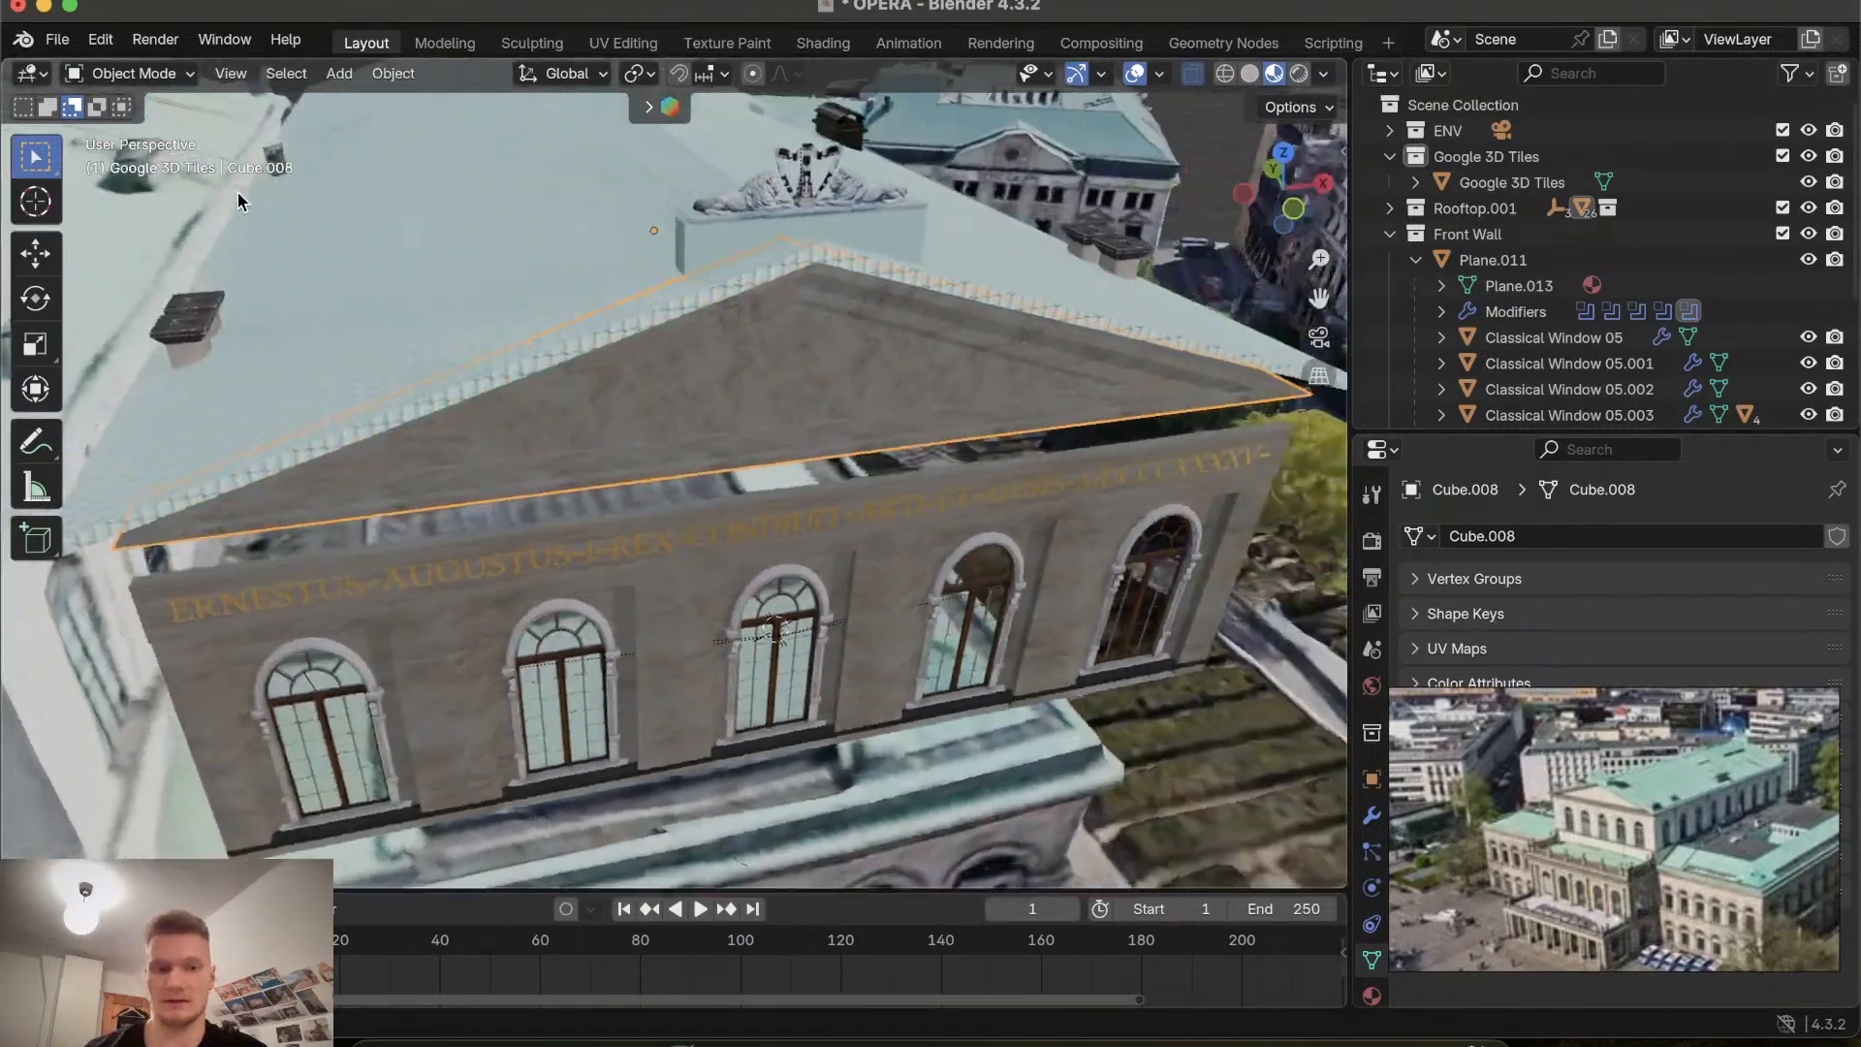
scroll(194, 242, up, 5)
click(160, 292)
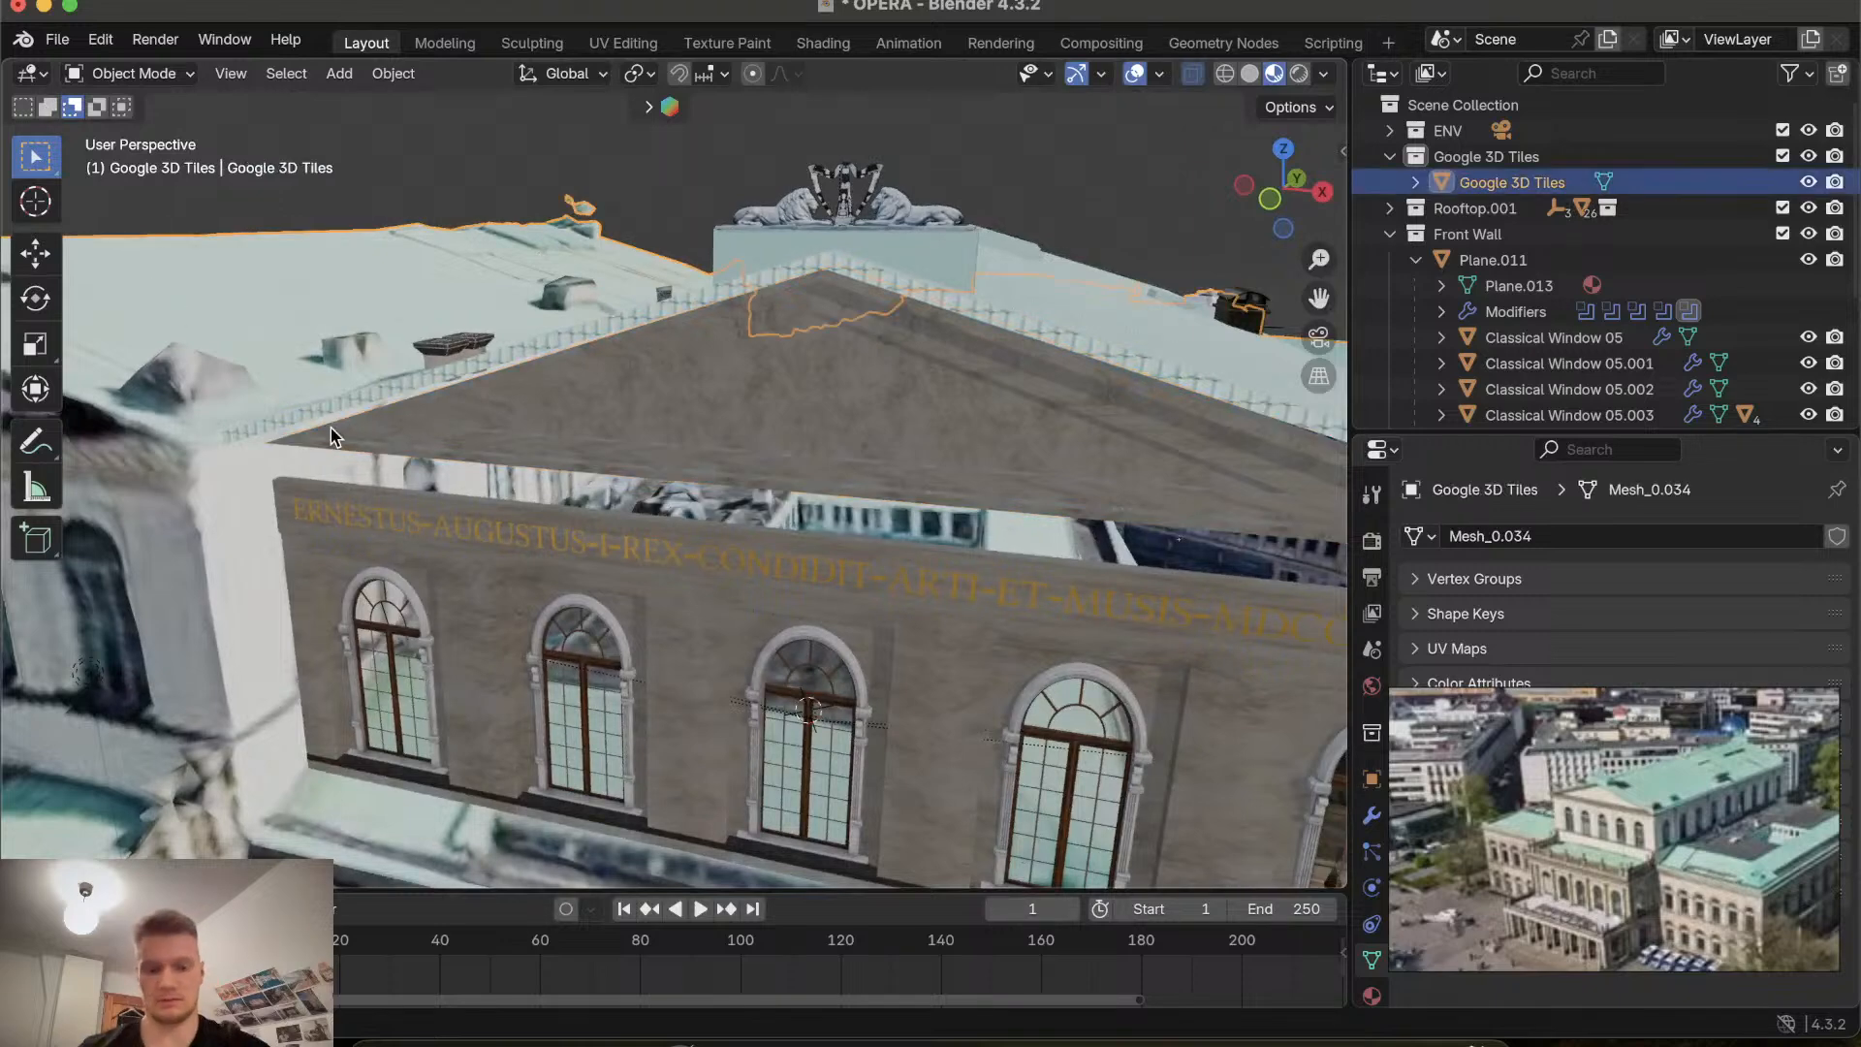
key(h)
Save the blend file.
scroll(953, 657, left, 4)
scroll(953, 657, up, 4)
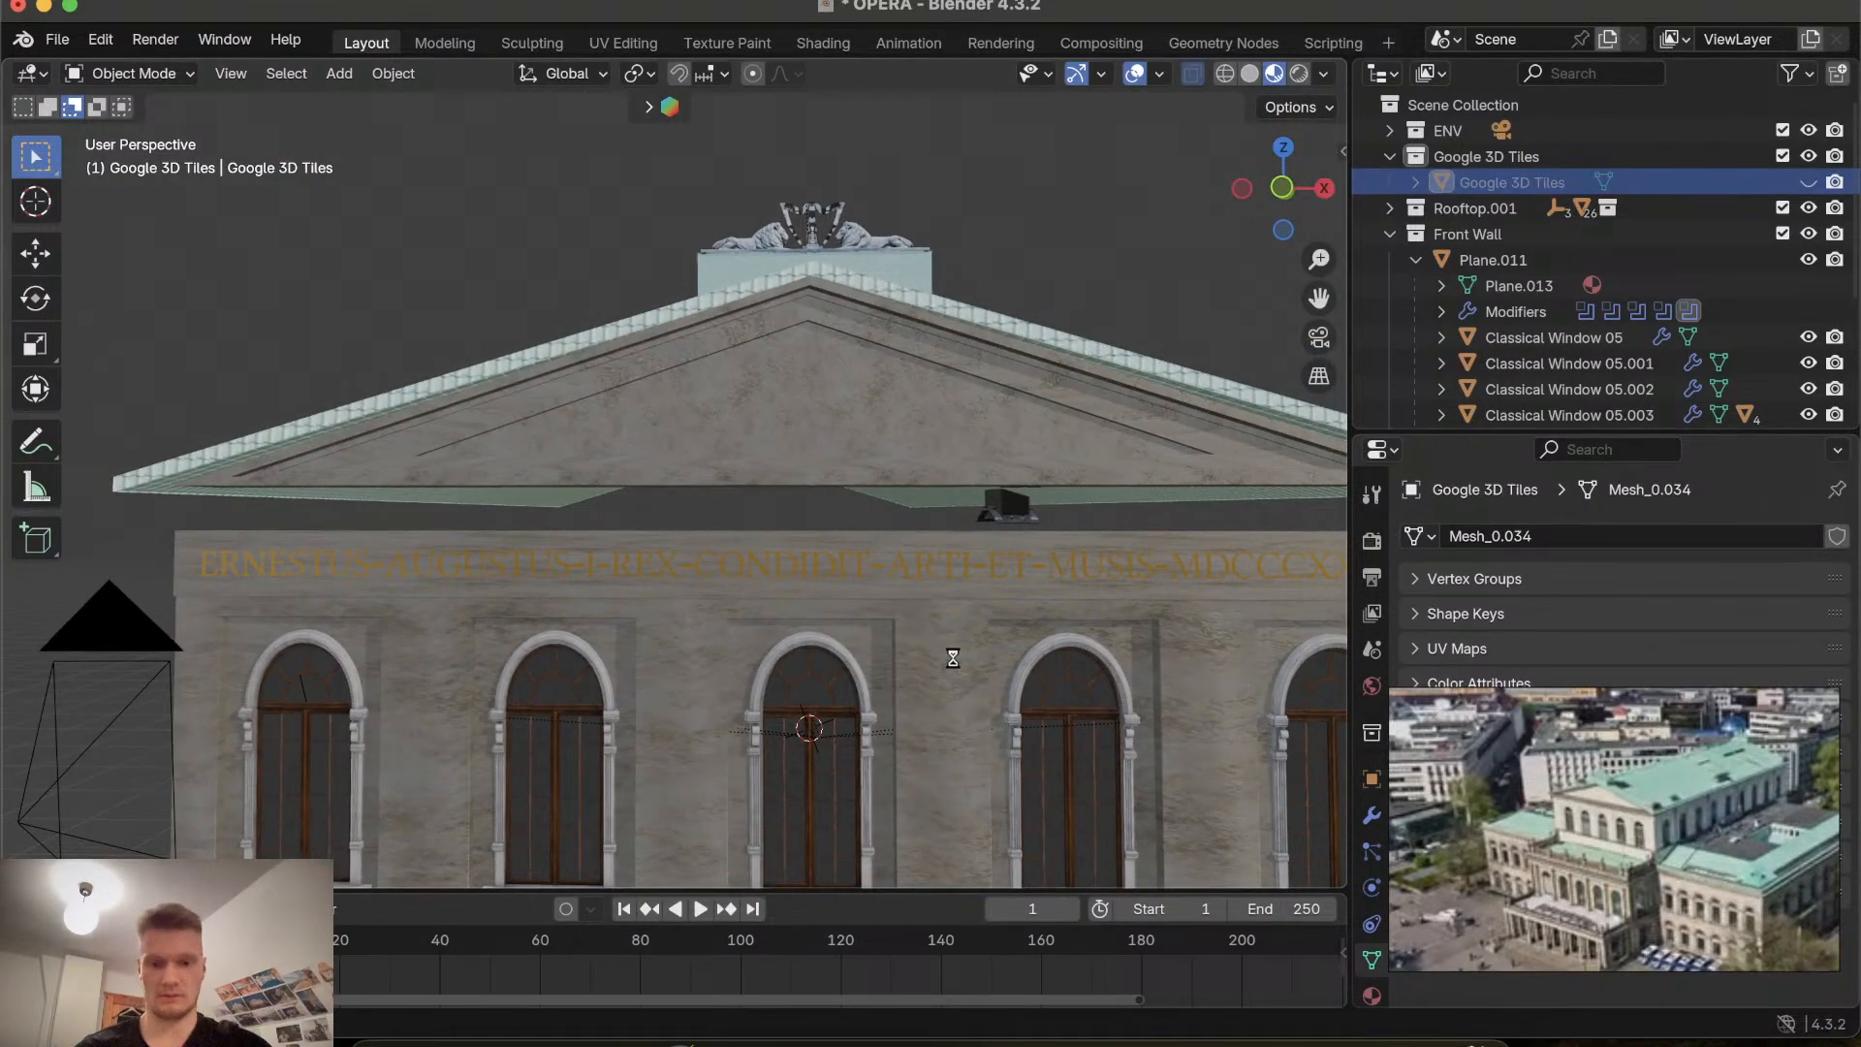
key(super+s)
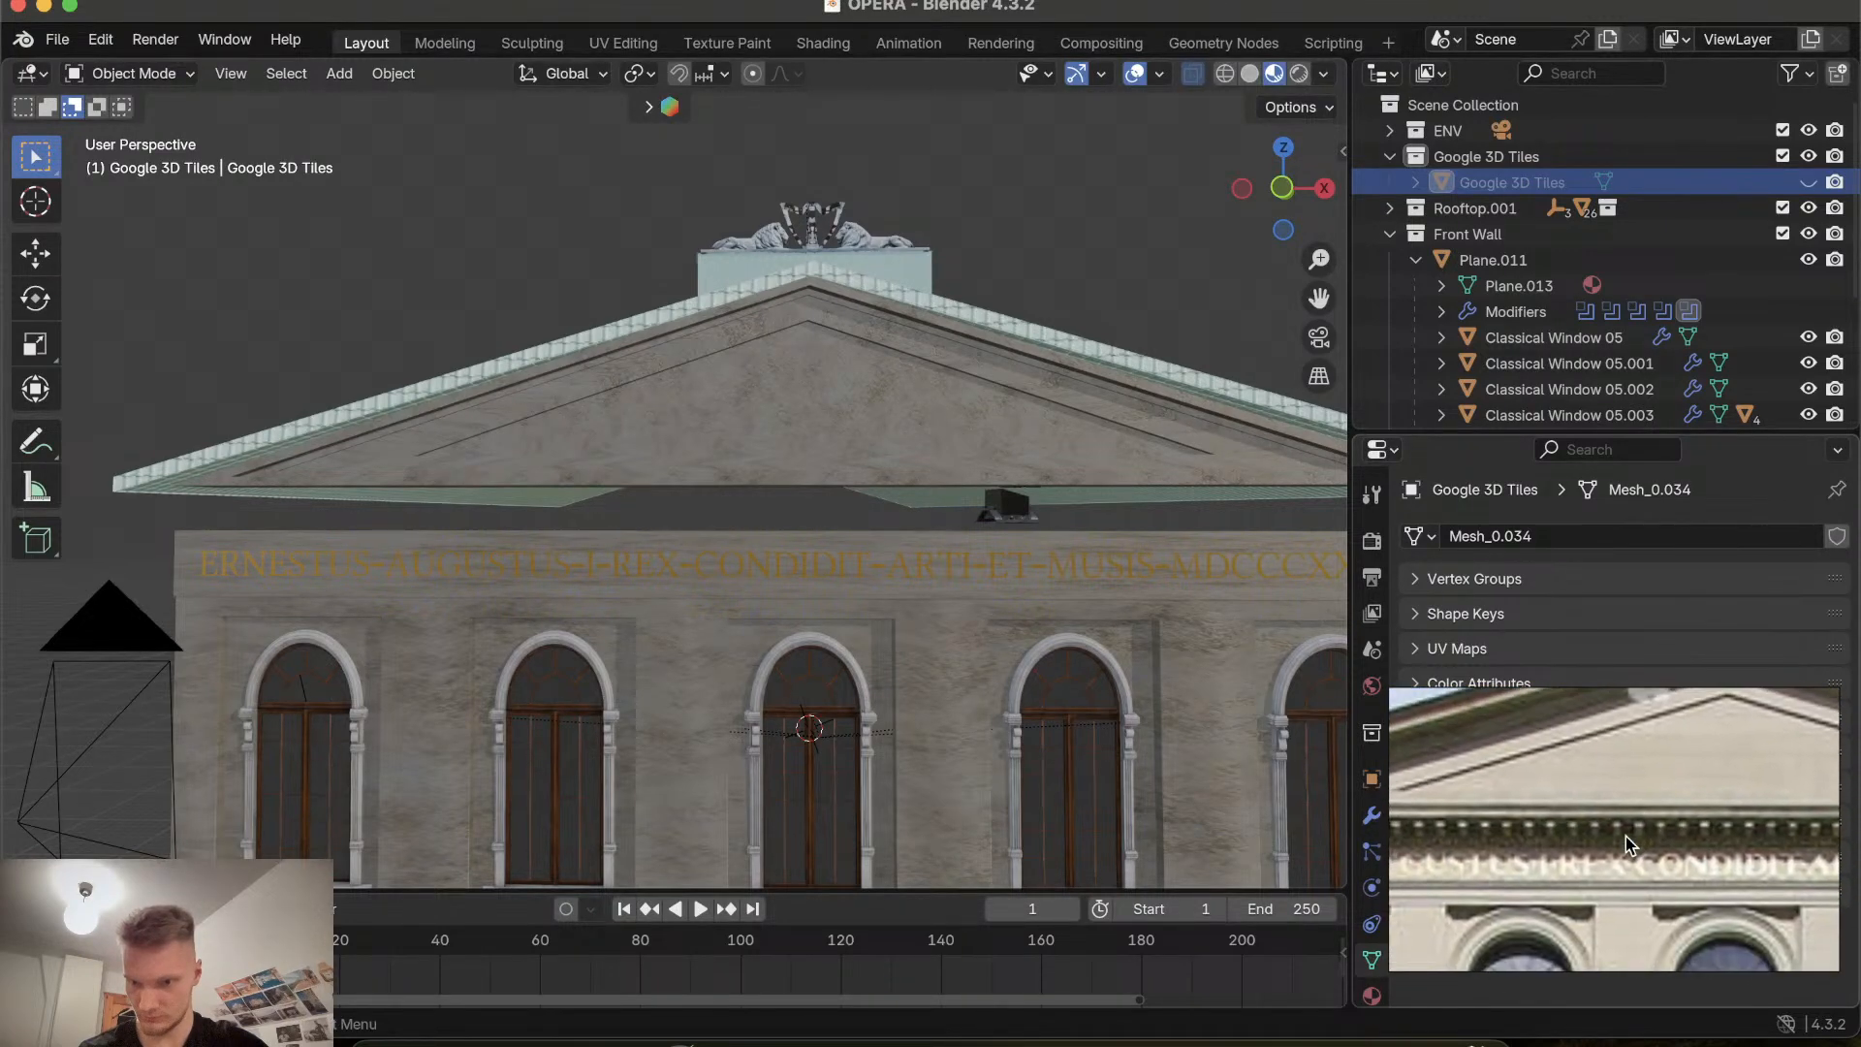
Add a cube mesh at the 3D cursor in front of the facade.
shift+scroll(748, 636, left, 4)
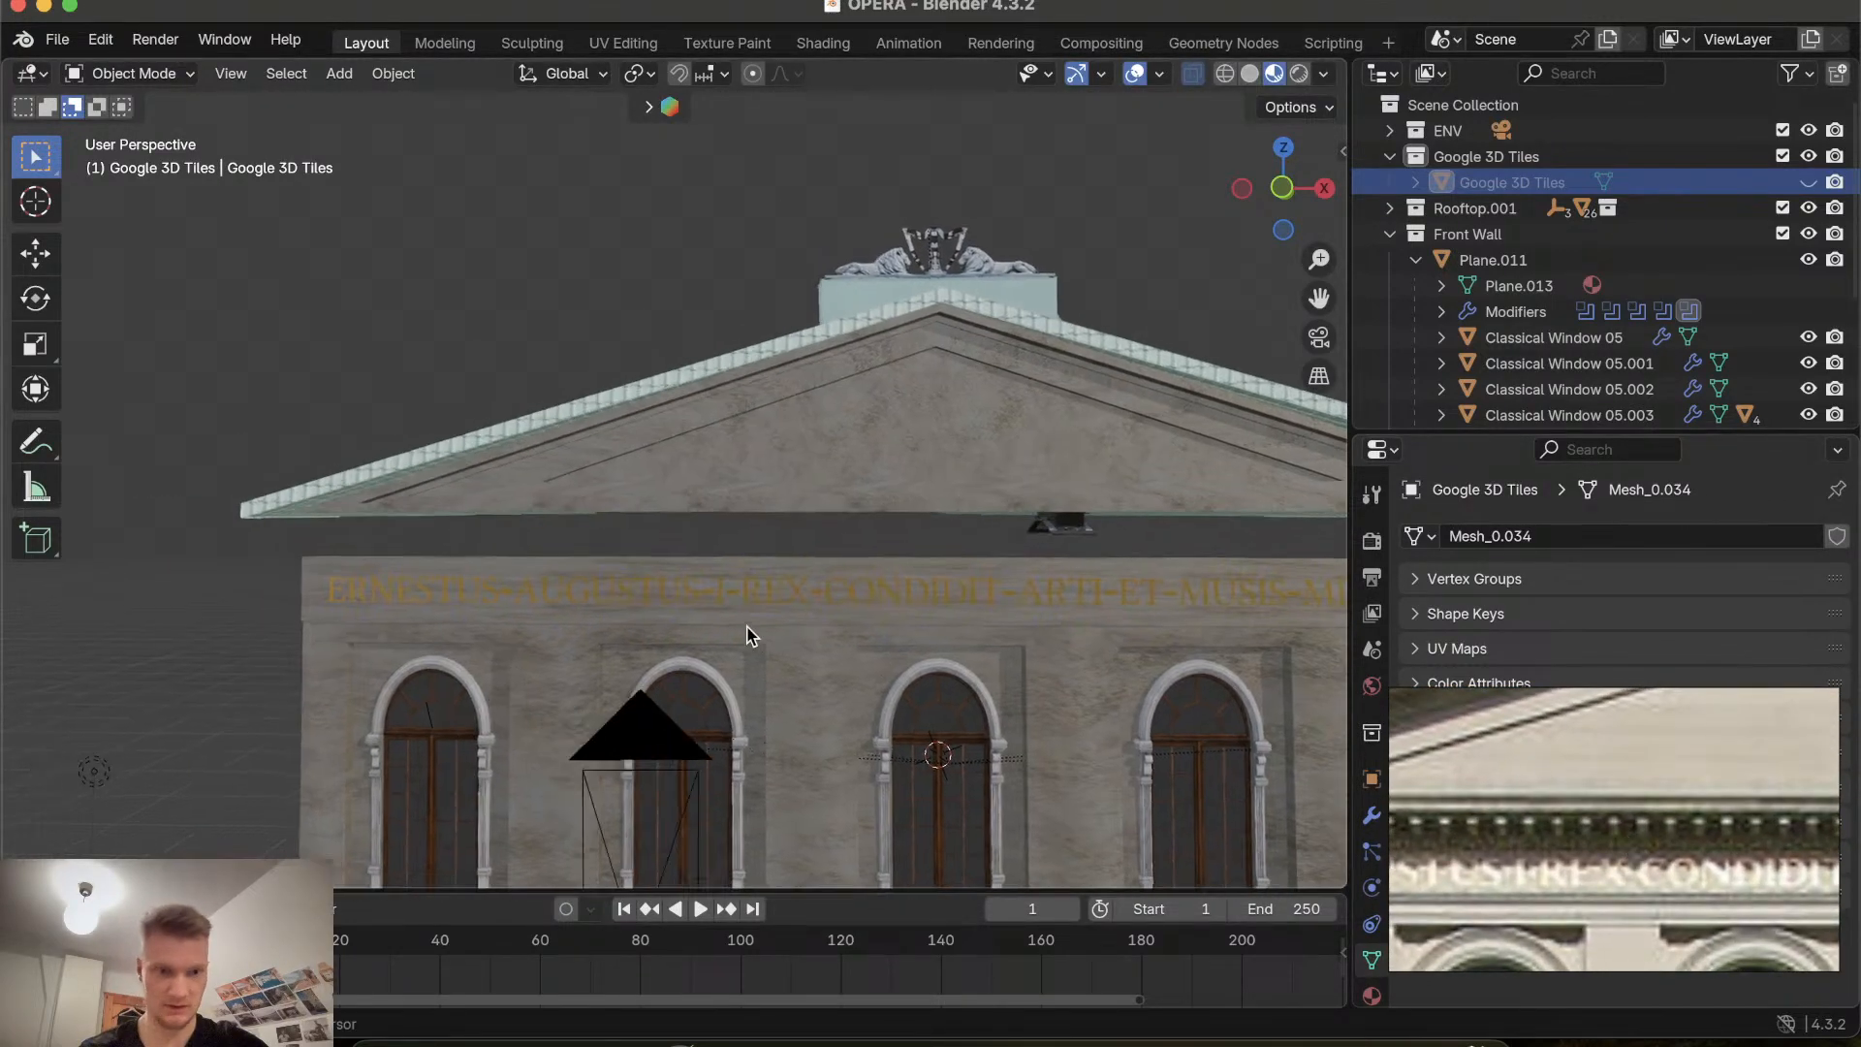
shift+scroll(747, 636, left, 4)
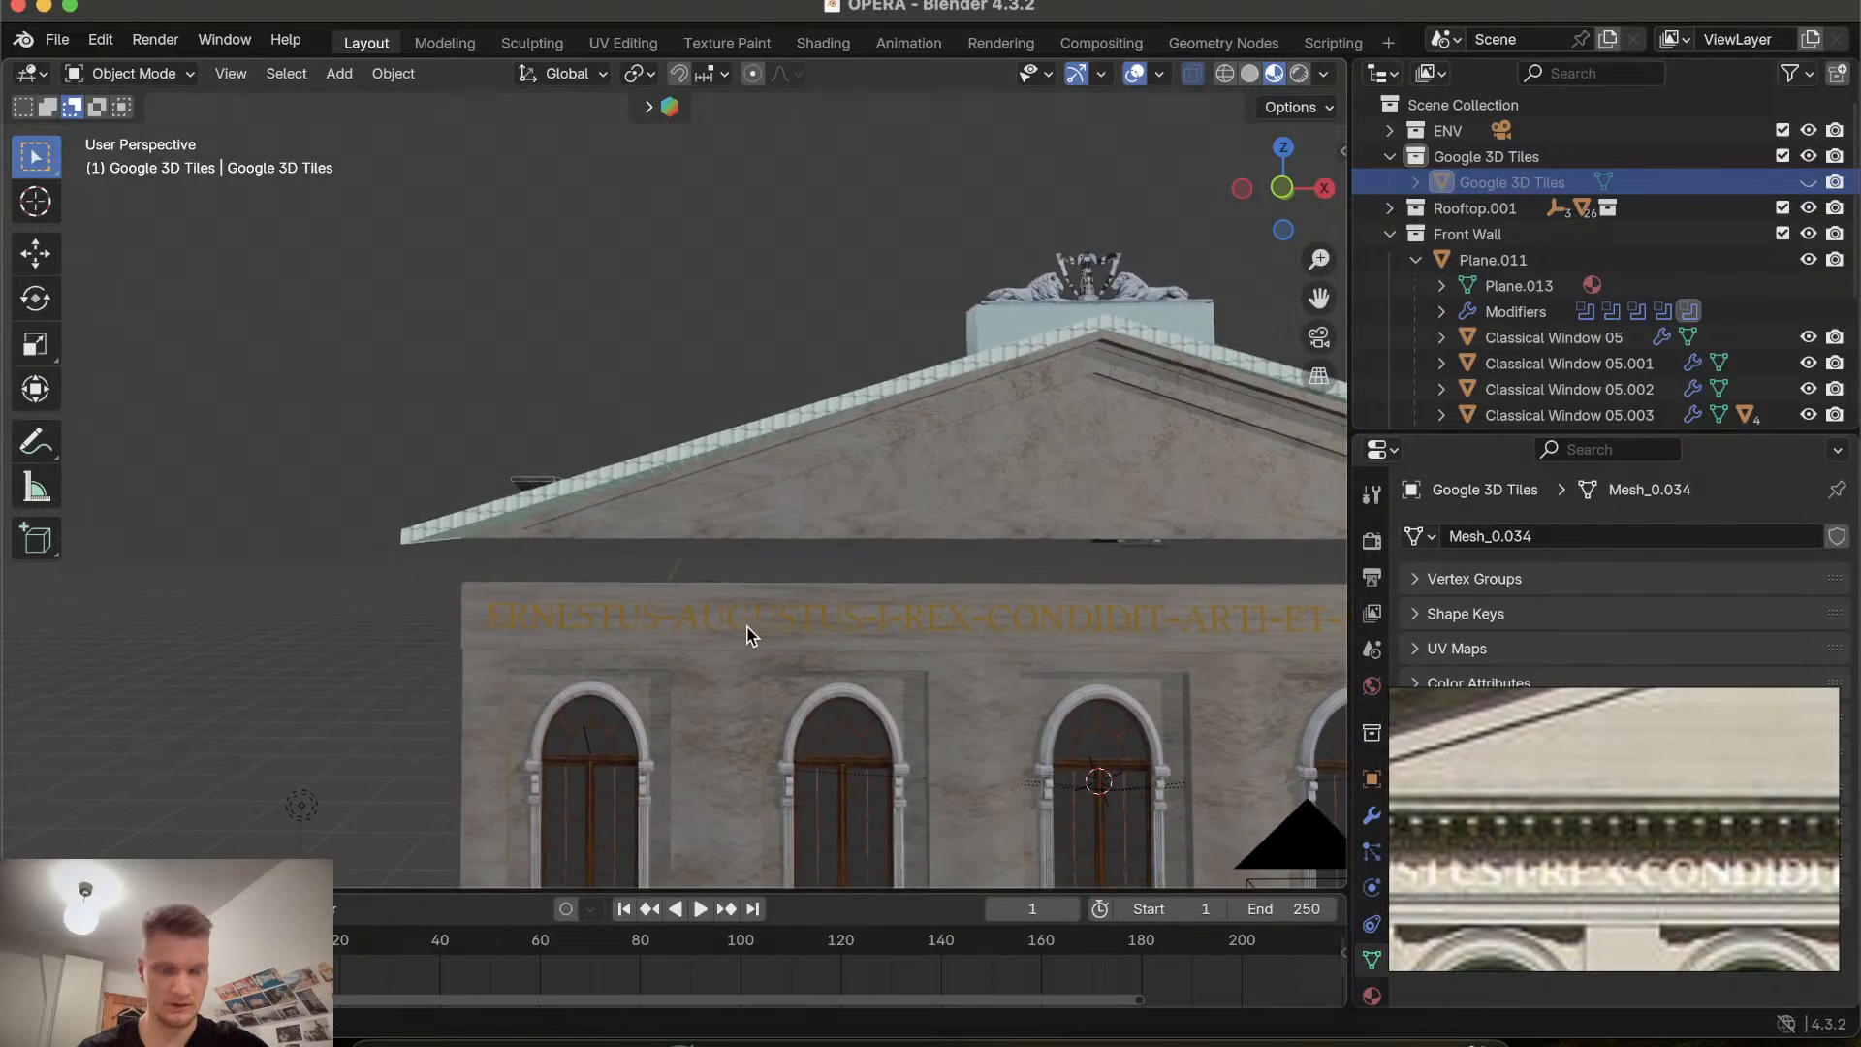
scroll(747, 636, right, 8)
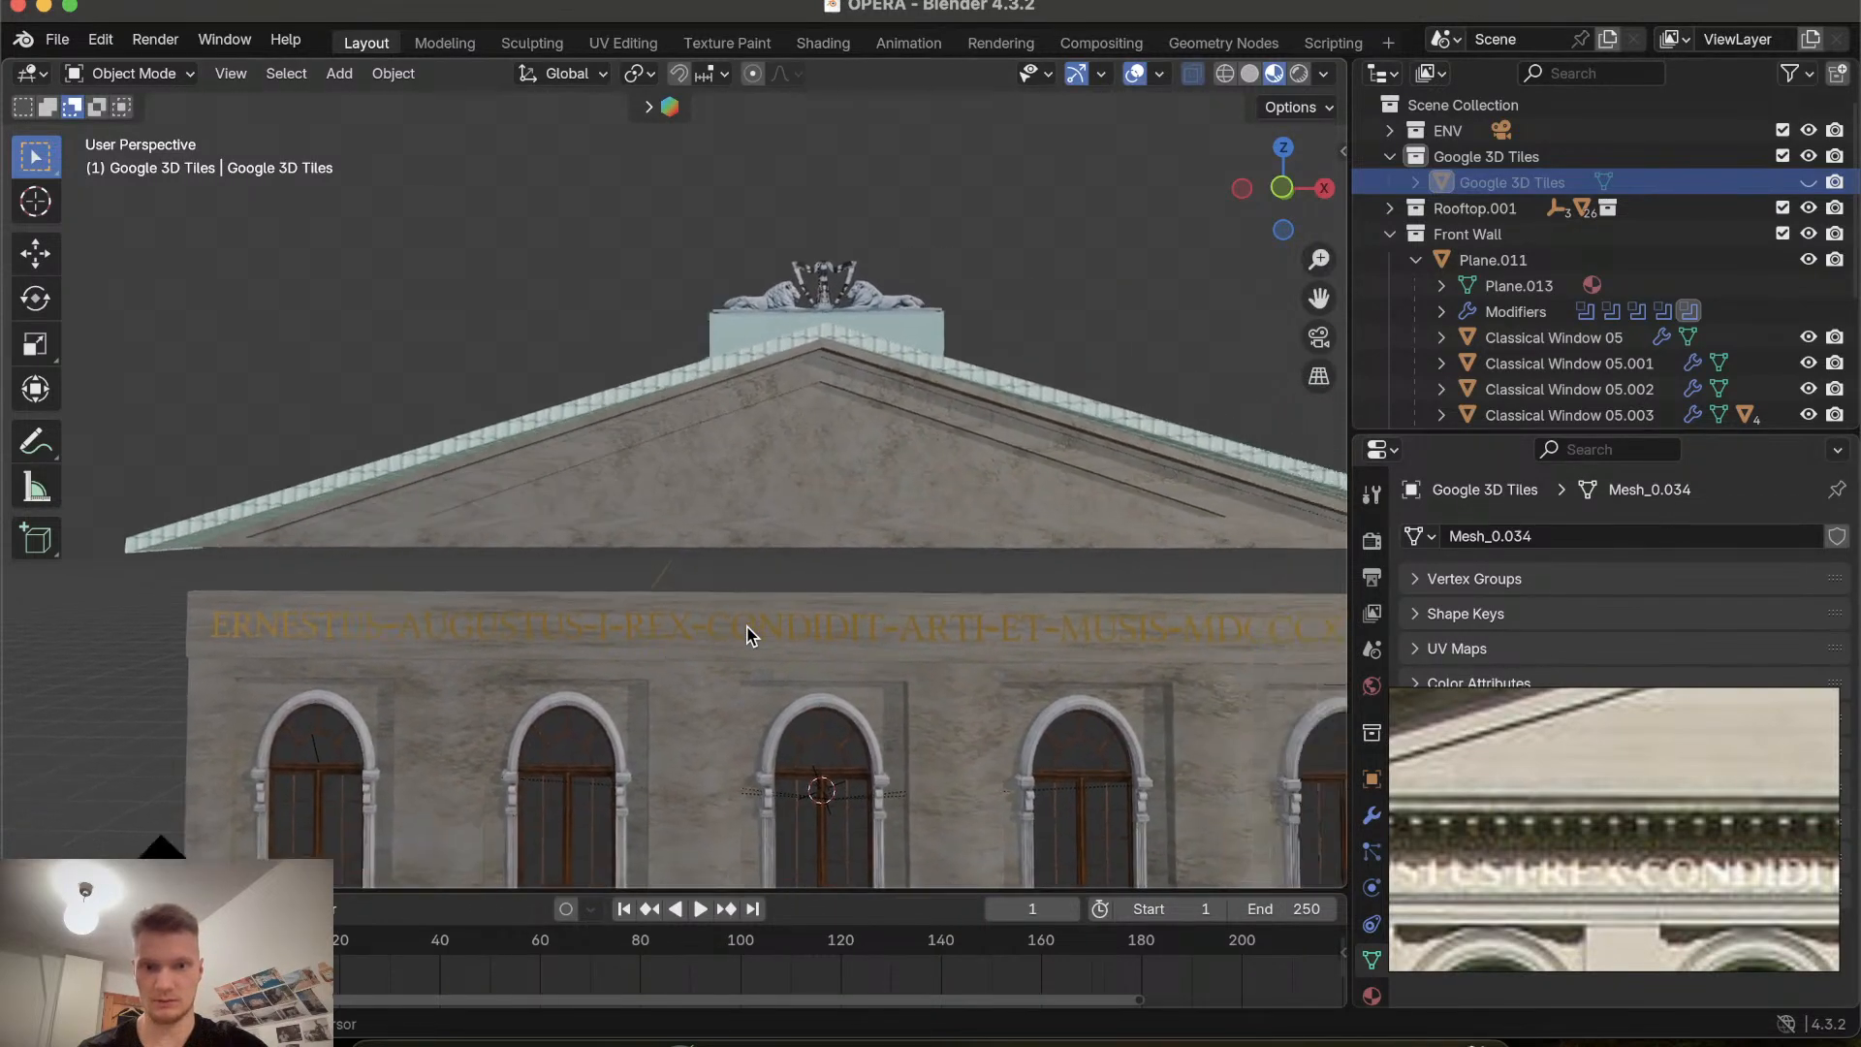
scroll(747, 635, right, 2)
key(shift+a)
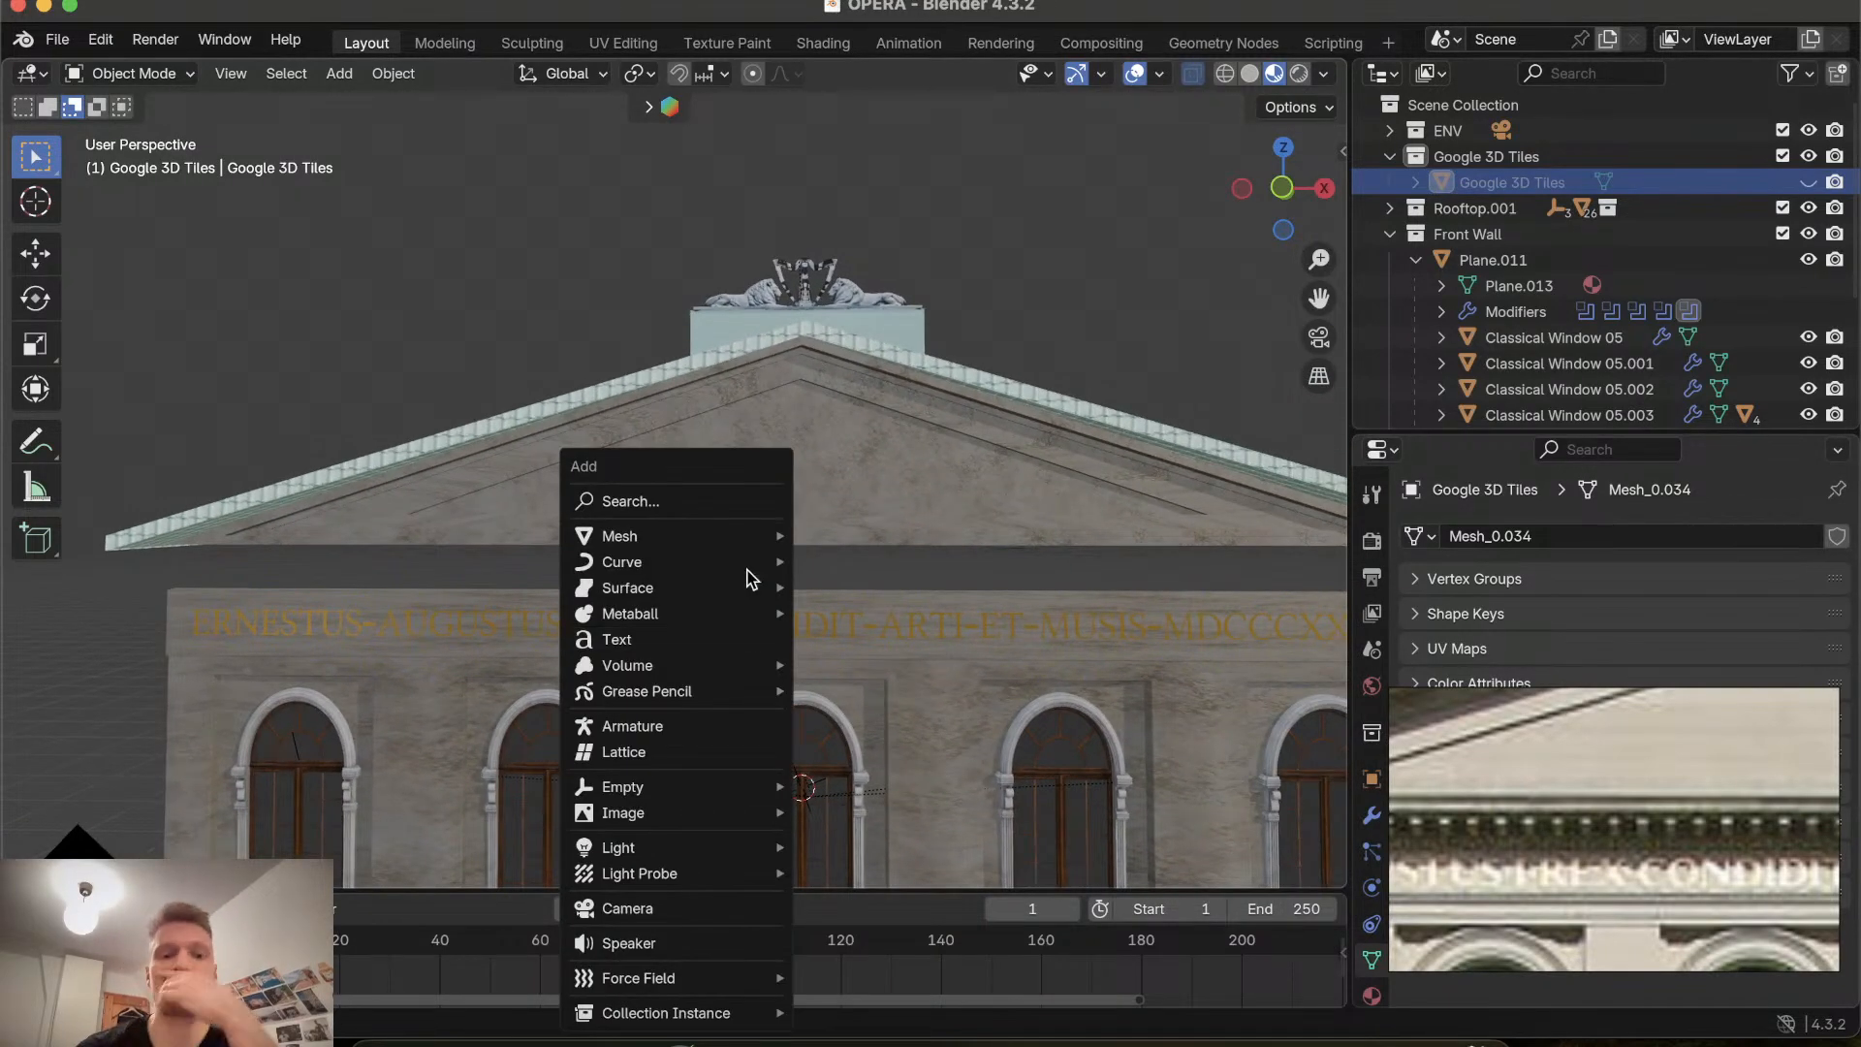
mouse_move(746, 538)
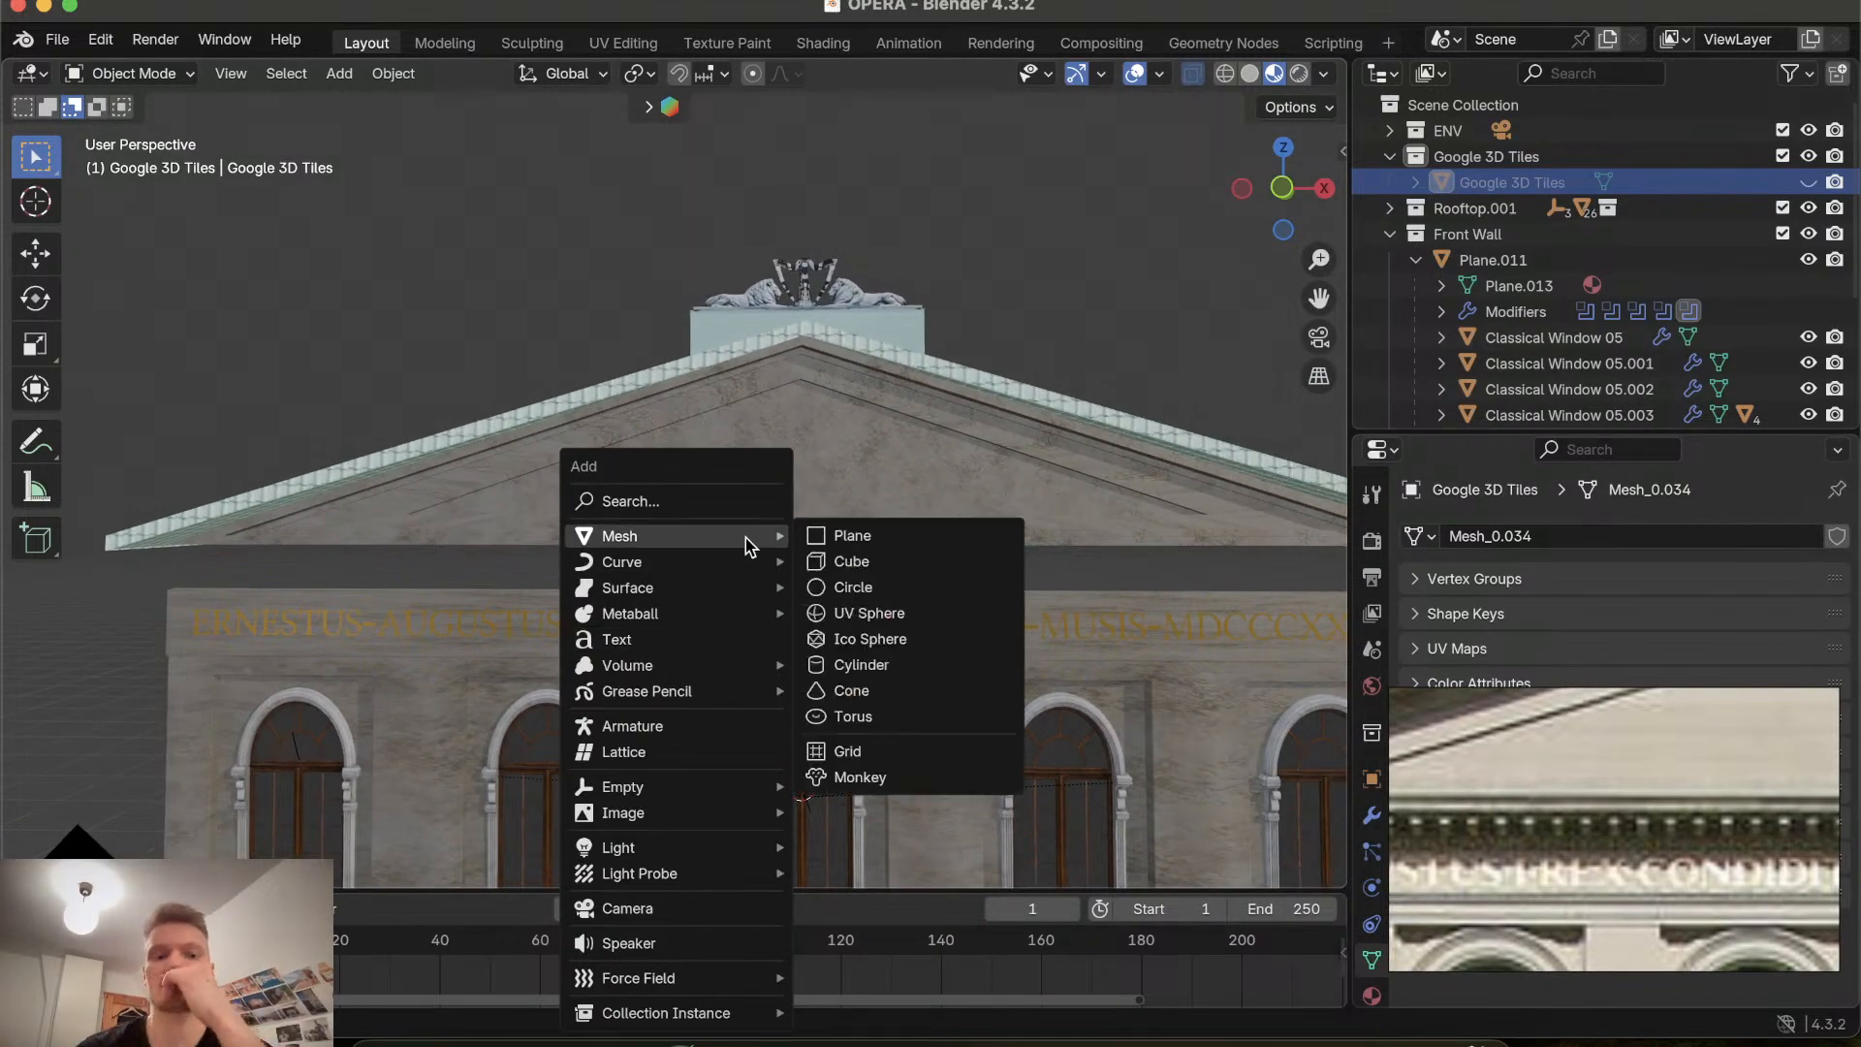
click(866, 562)
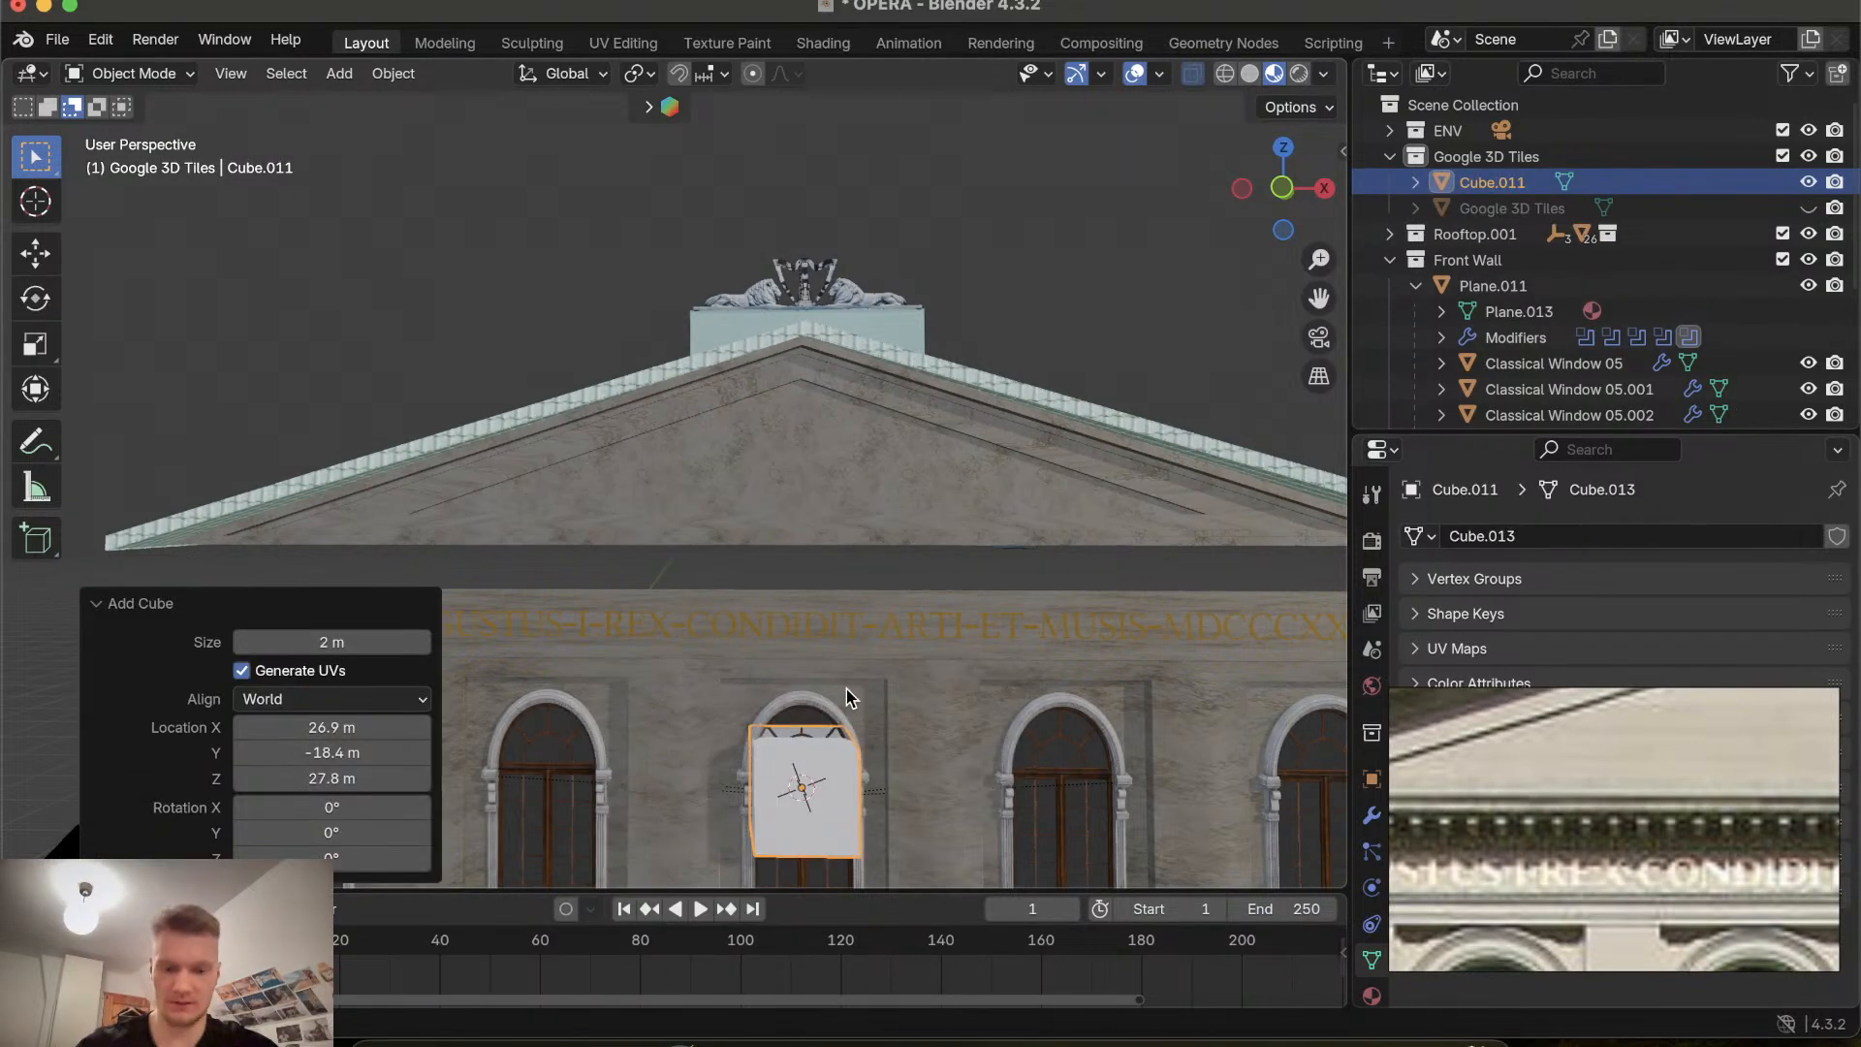
Move the cube up along Z by about 4.55 m to sit just below the gable.
key(g)
key(z)
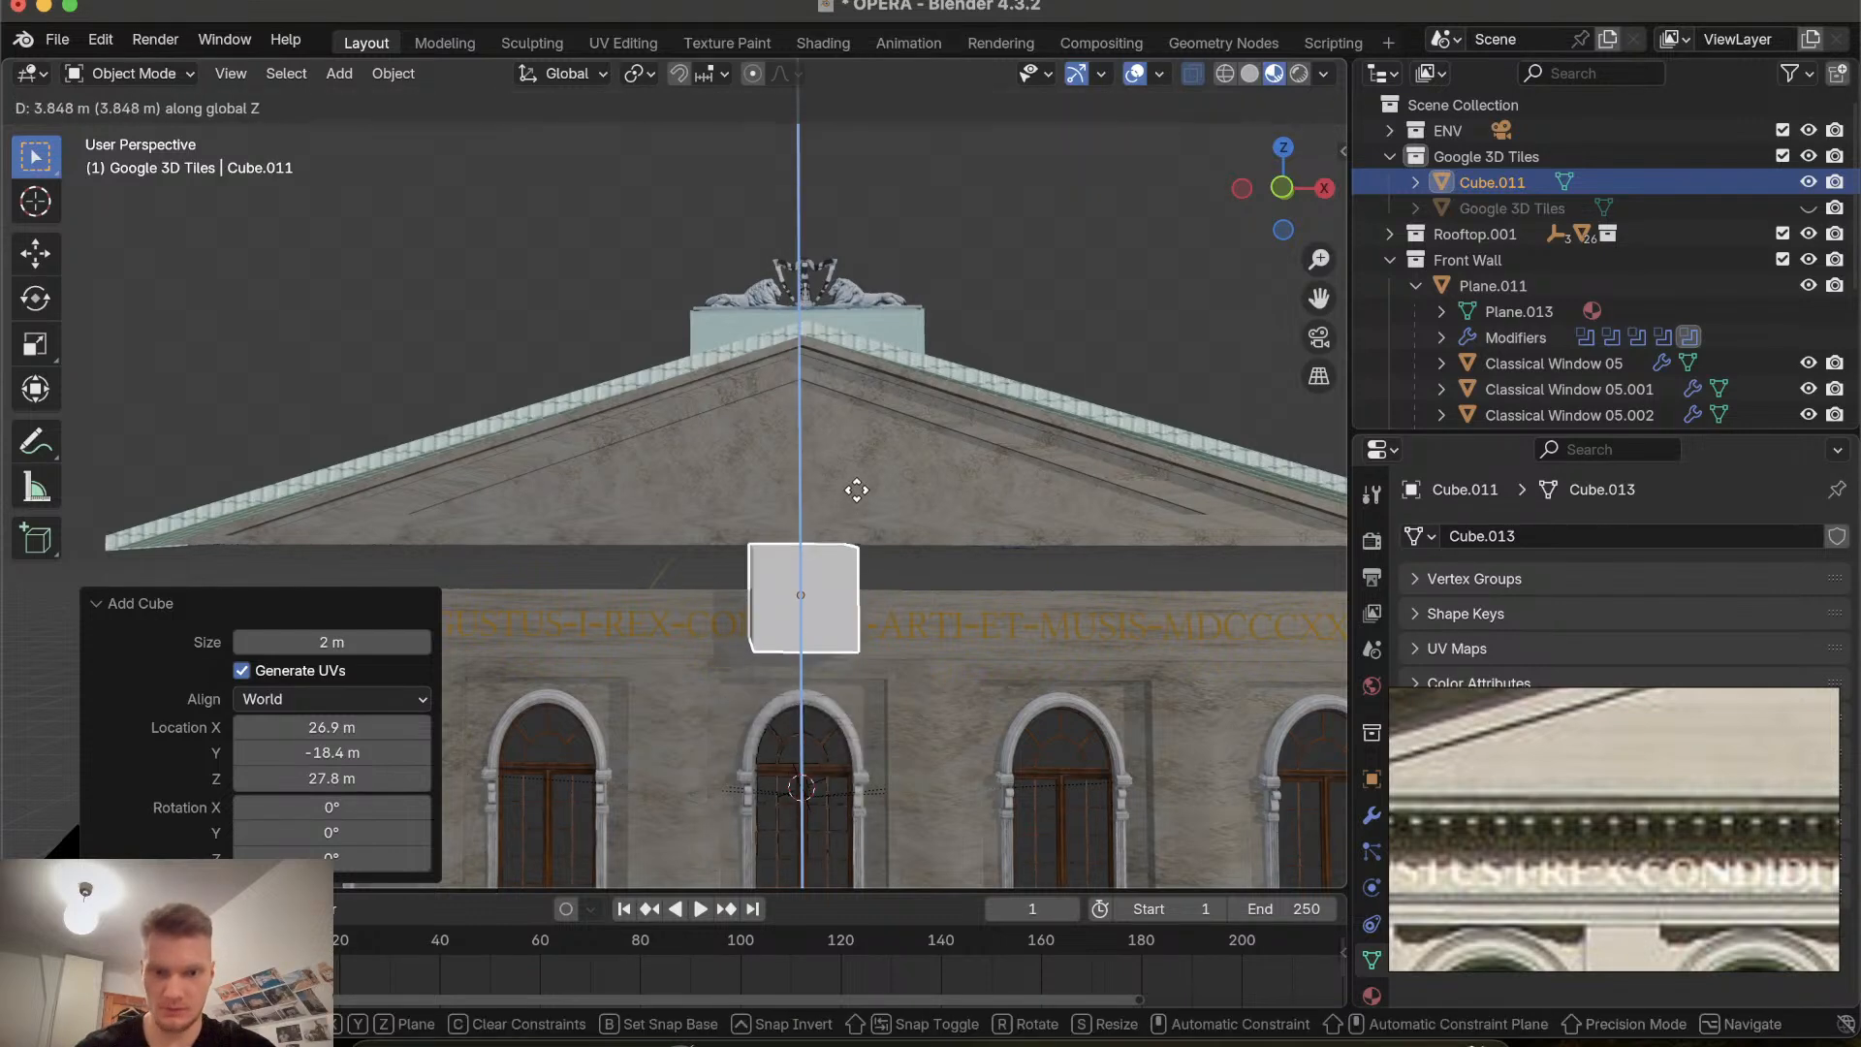
click(861, 465)
Scale the cube along Z to about 0.452 to flatten it.
key(s)
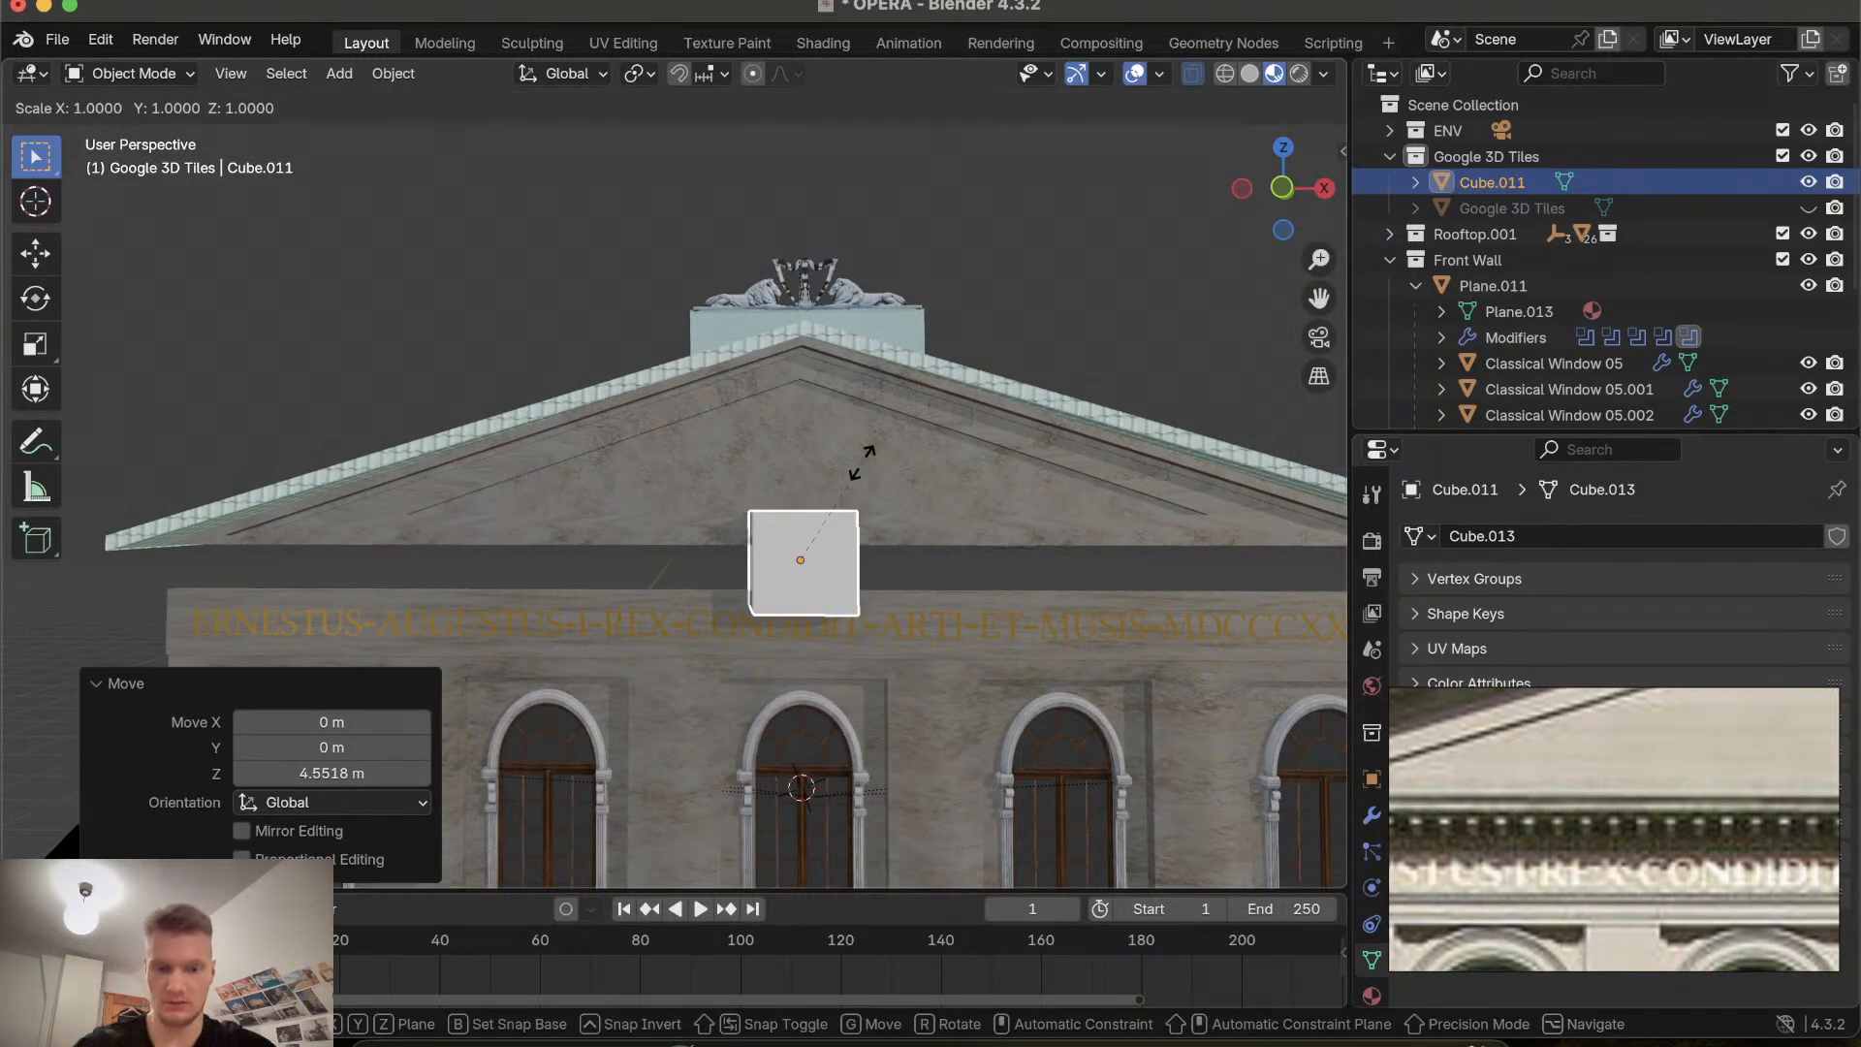
key(z)
click(804, 513)
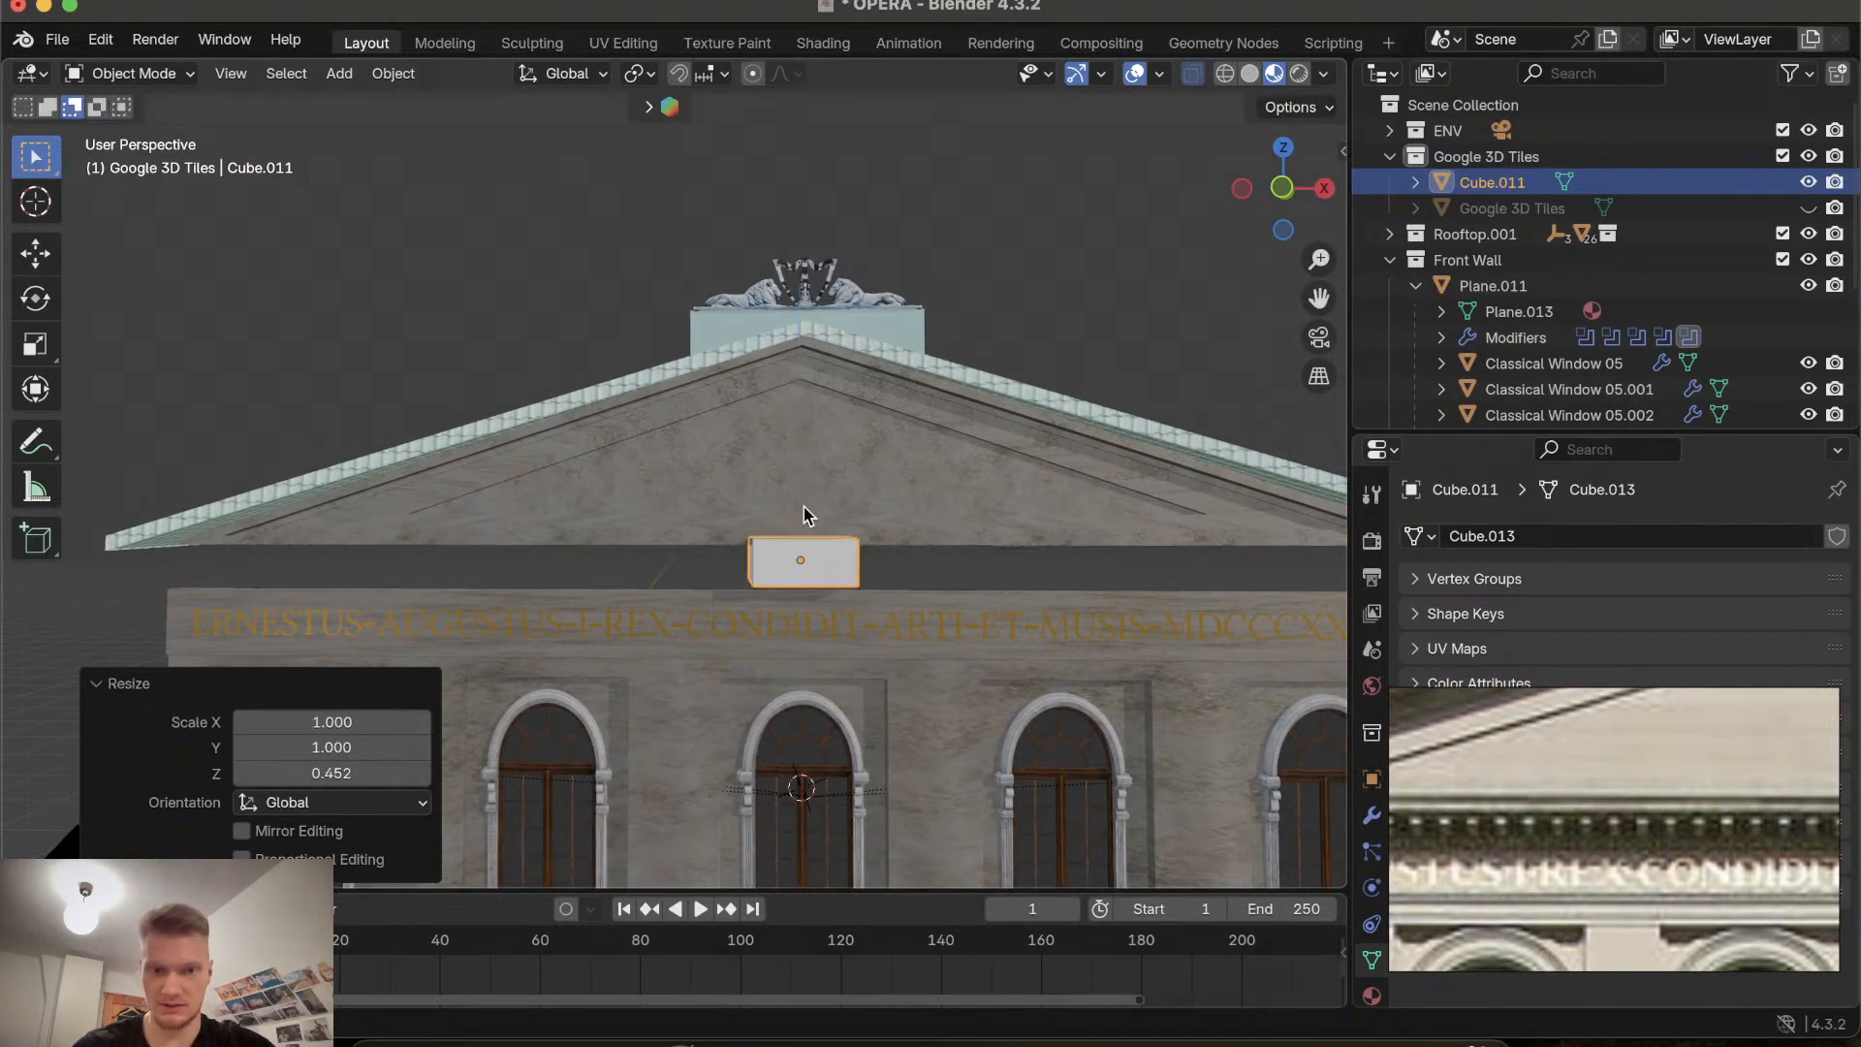
Scale the cube uniformly by about 0.744 in front orthographic view.
click(1282, 188)
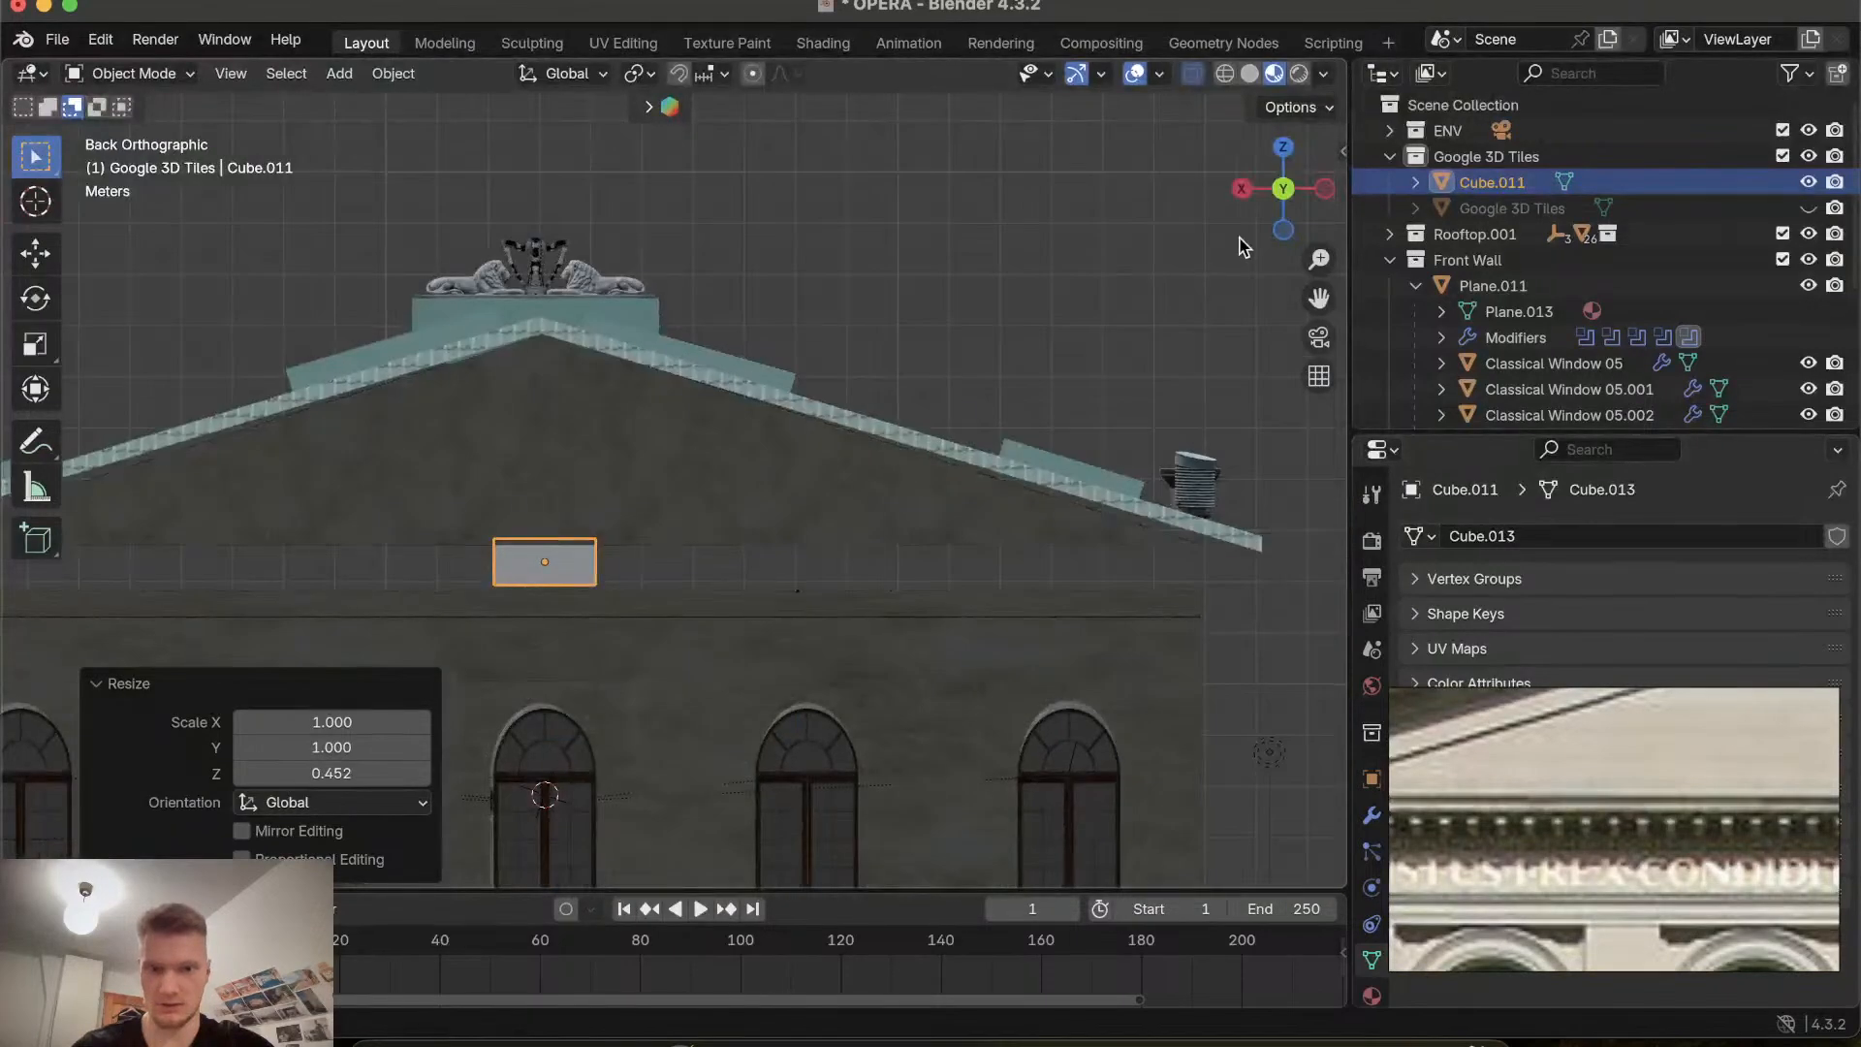
click(1282, 188)
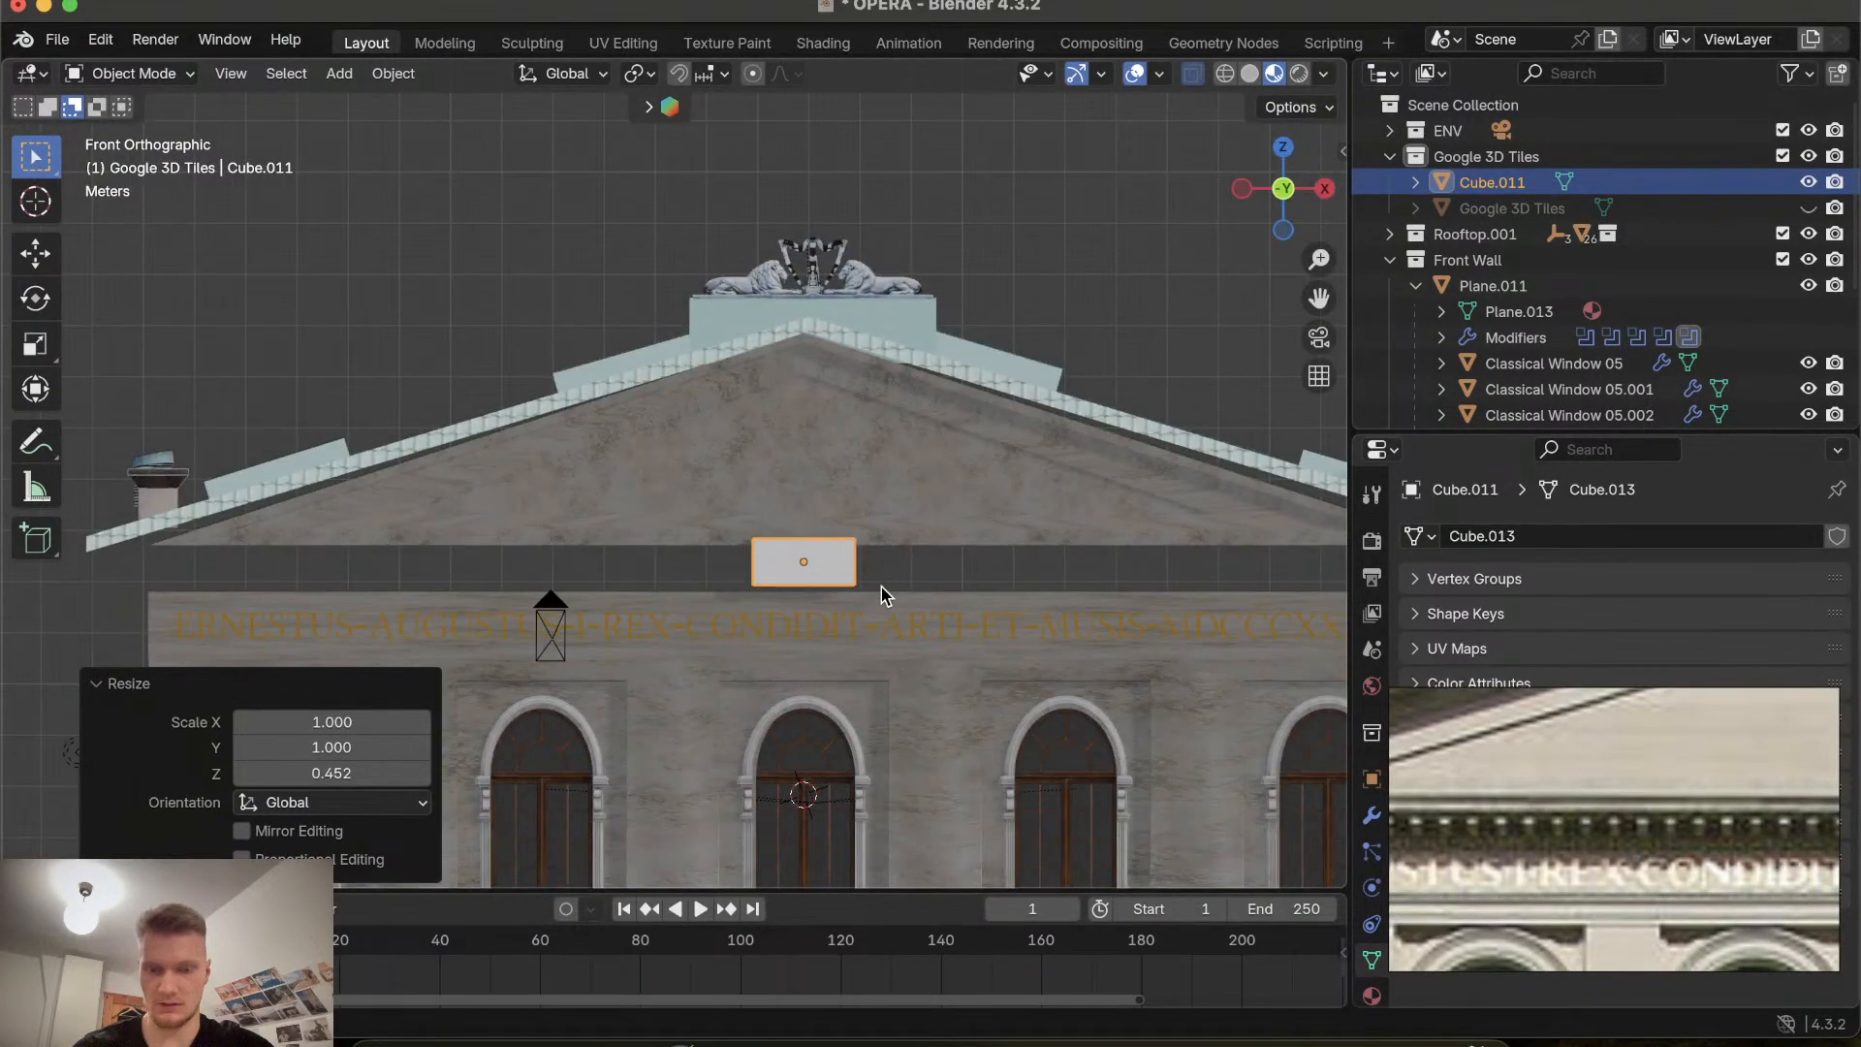
shift+scroll(881, 596, down, 3)
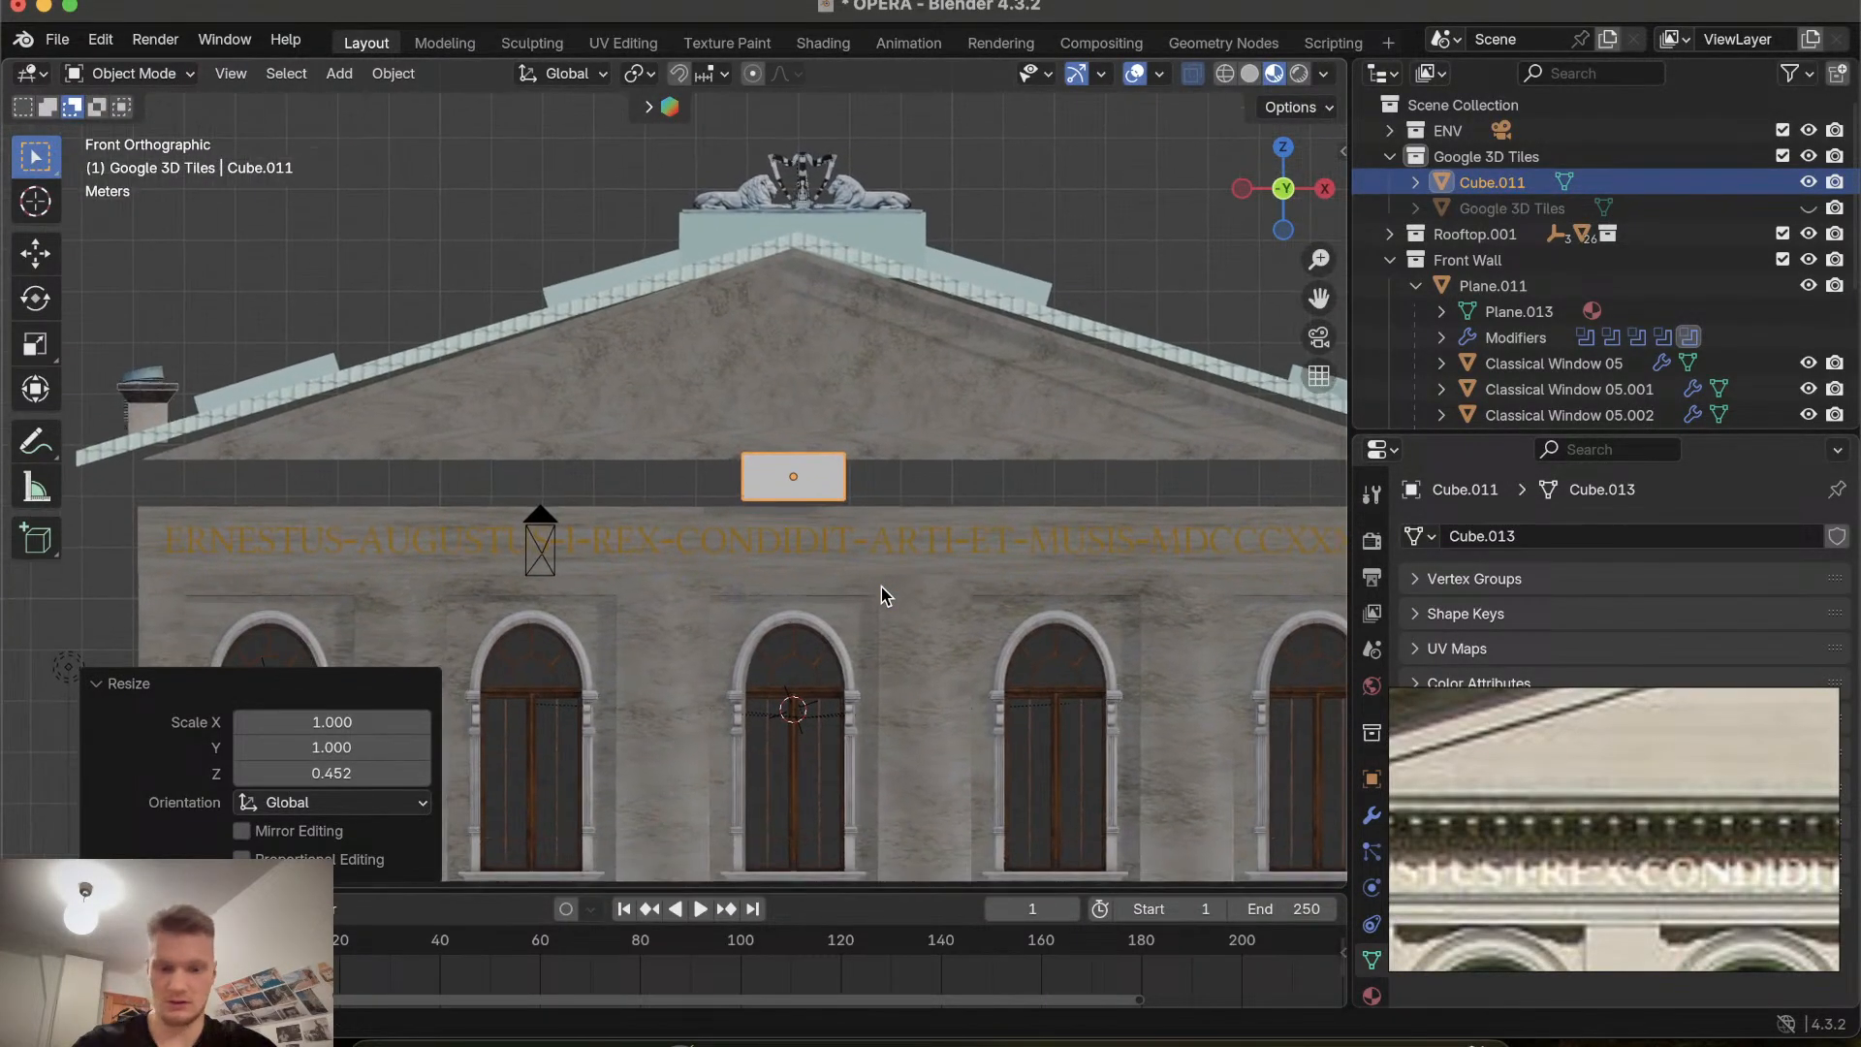
key(s)
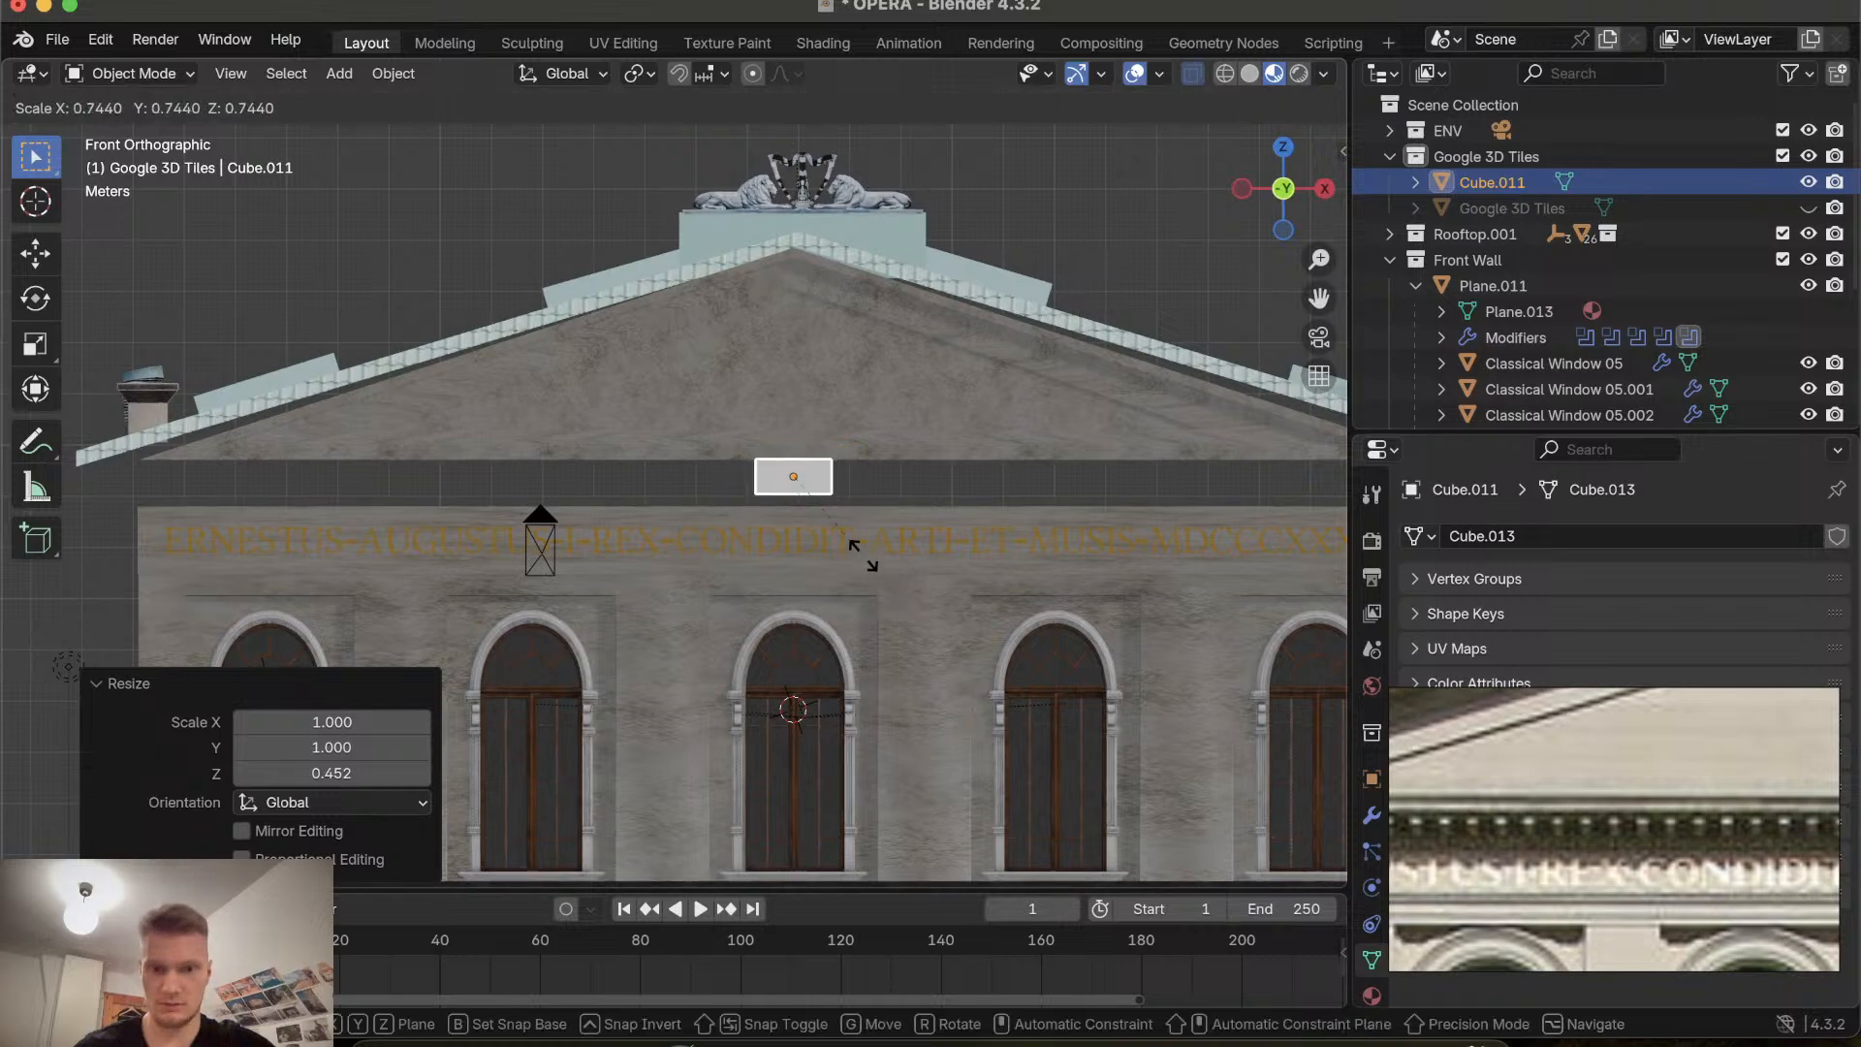
click(865, 564)
Scale the cube along Z again to about 0.375 to make it thinner.
key(s)
key(z)
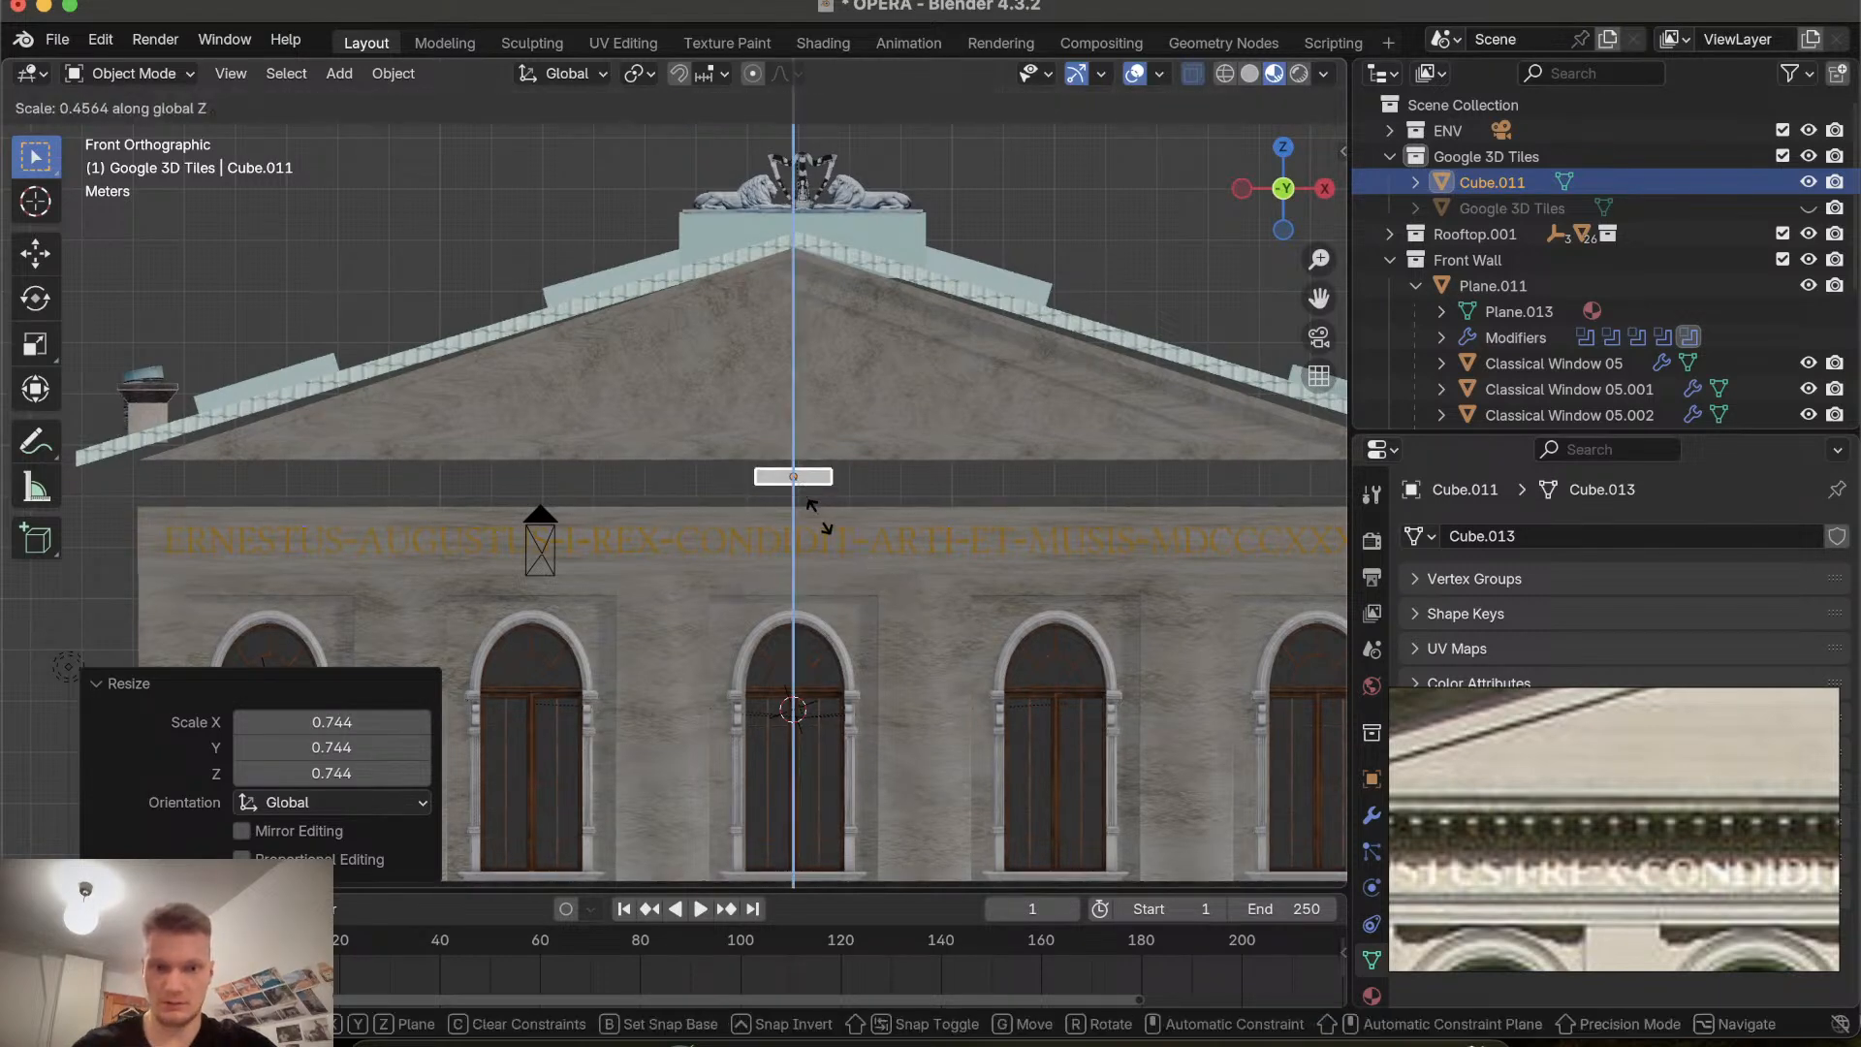
click(816, 508)
Stretch the cube along X to about 17.58 so it spans the facade as a strip below the gable.
ctrl+scroll(816, 507, right, 3)
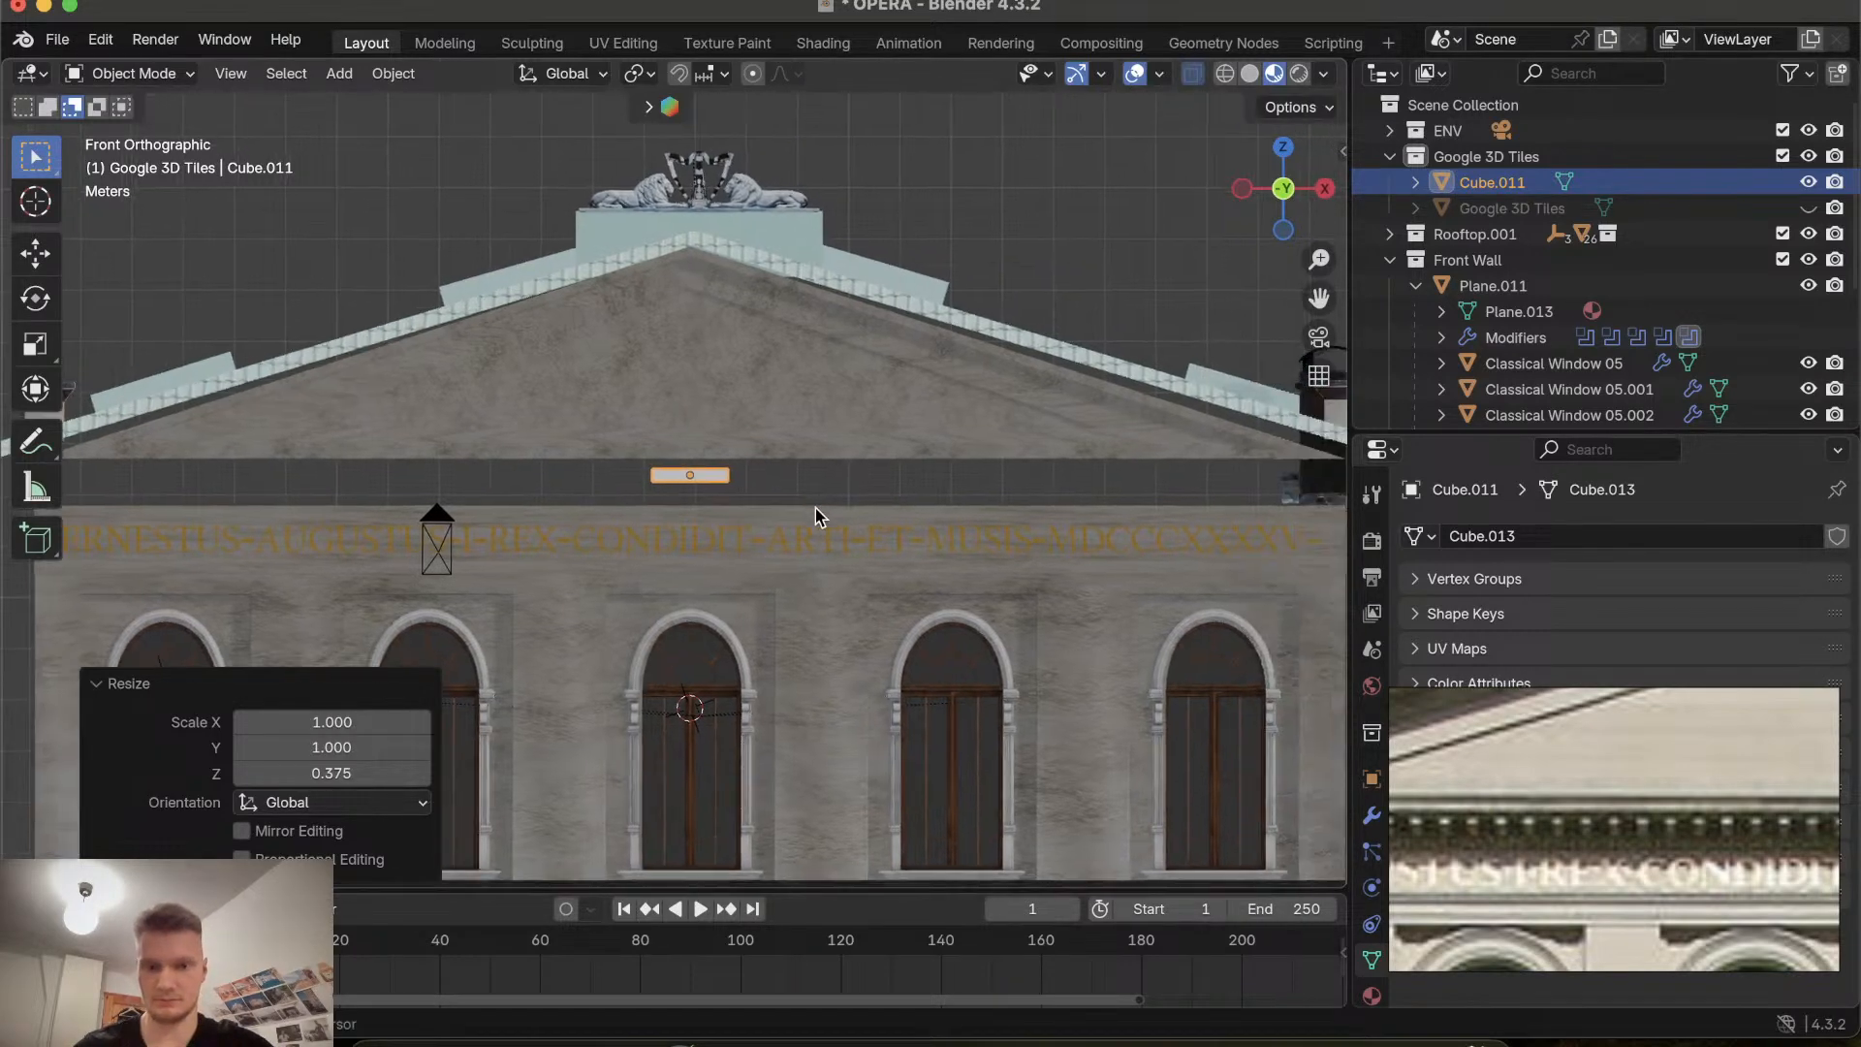
scroll(816, 508, down, 2)
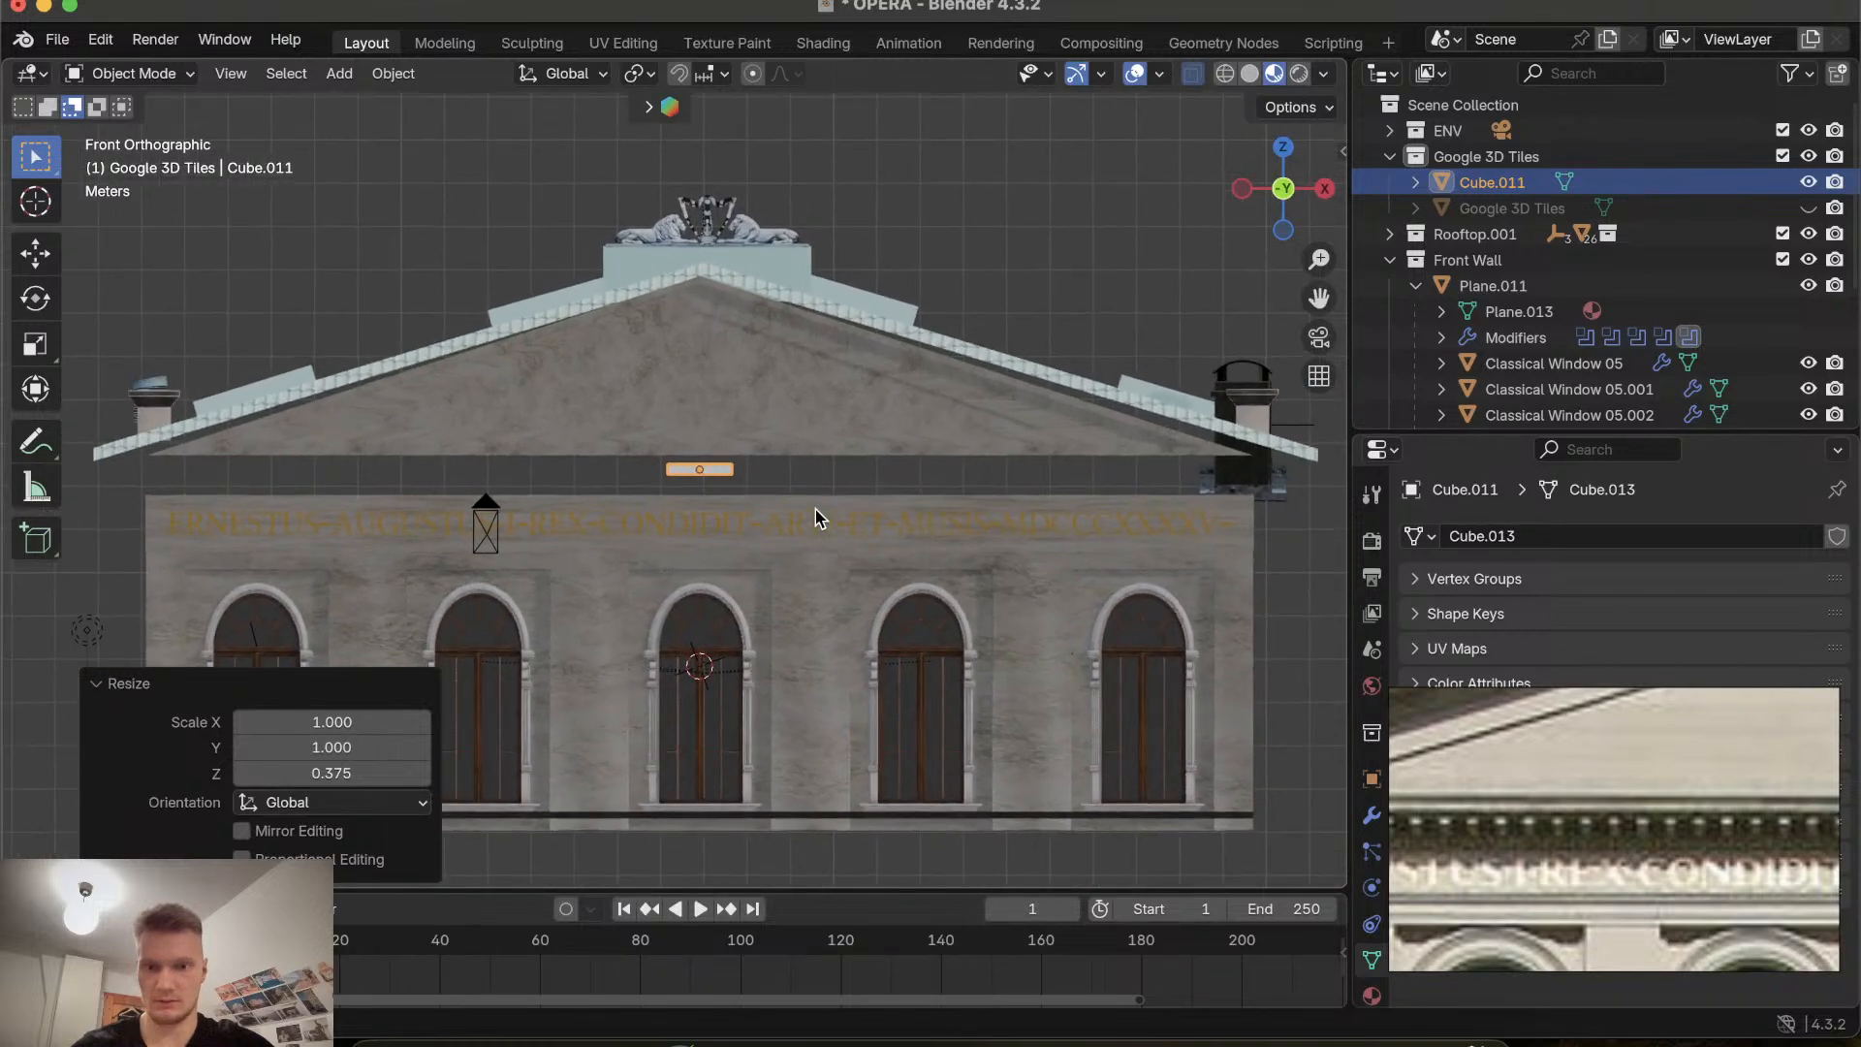
key(s)
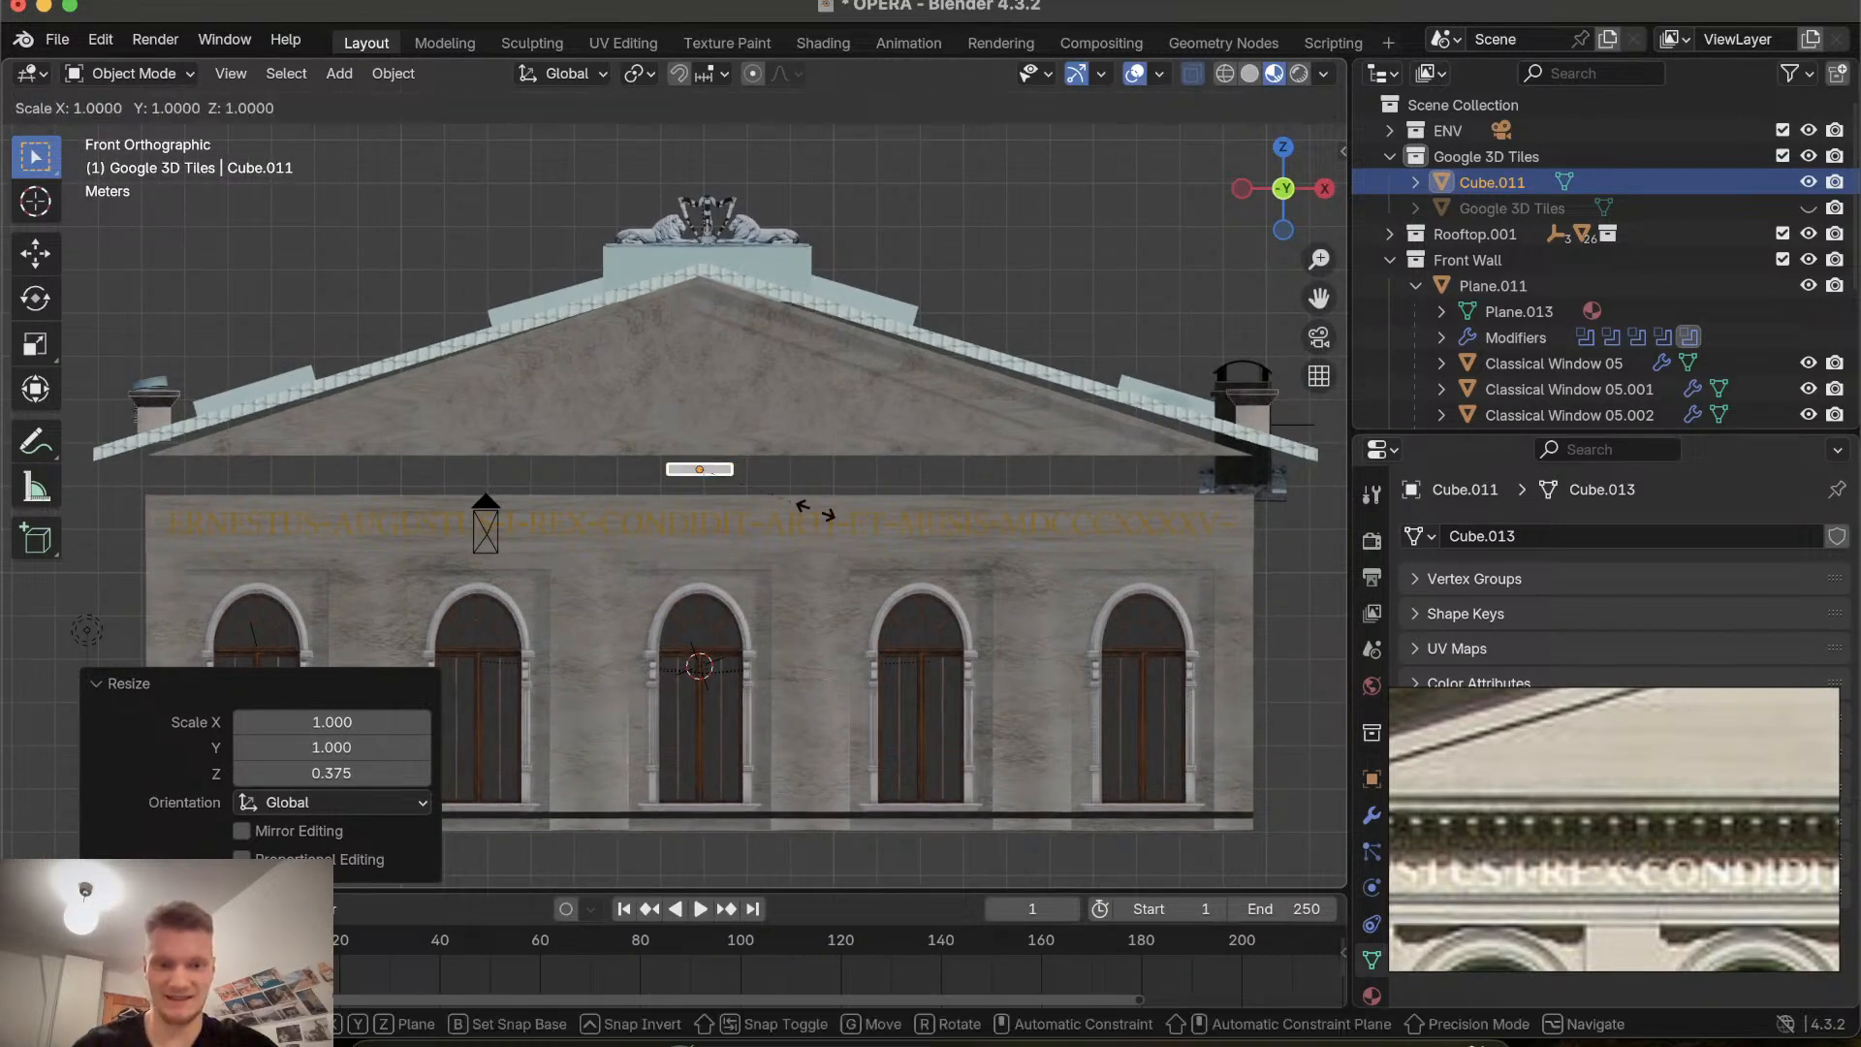
key(x)
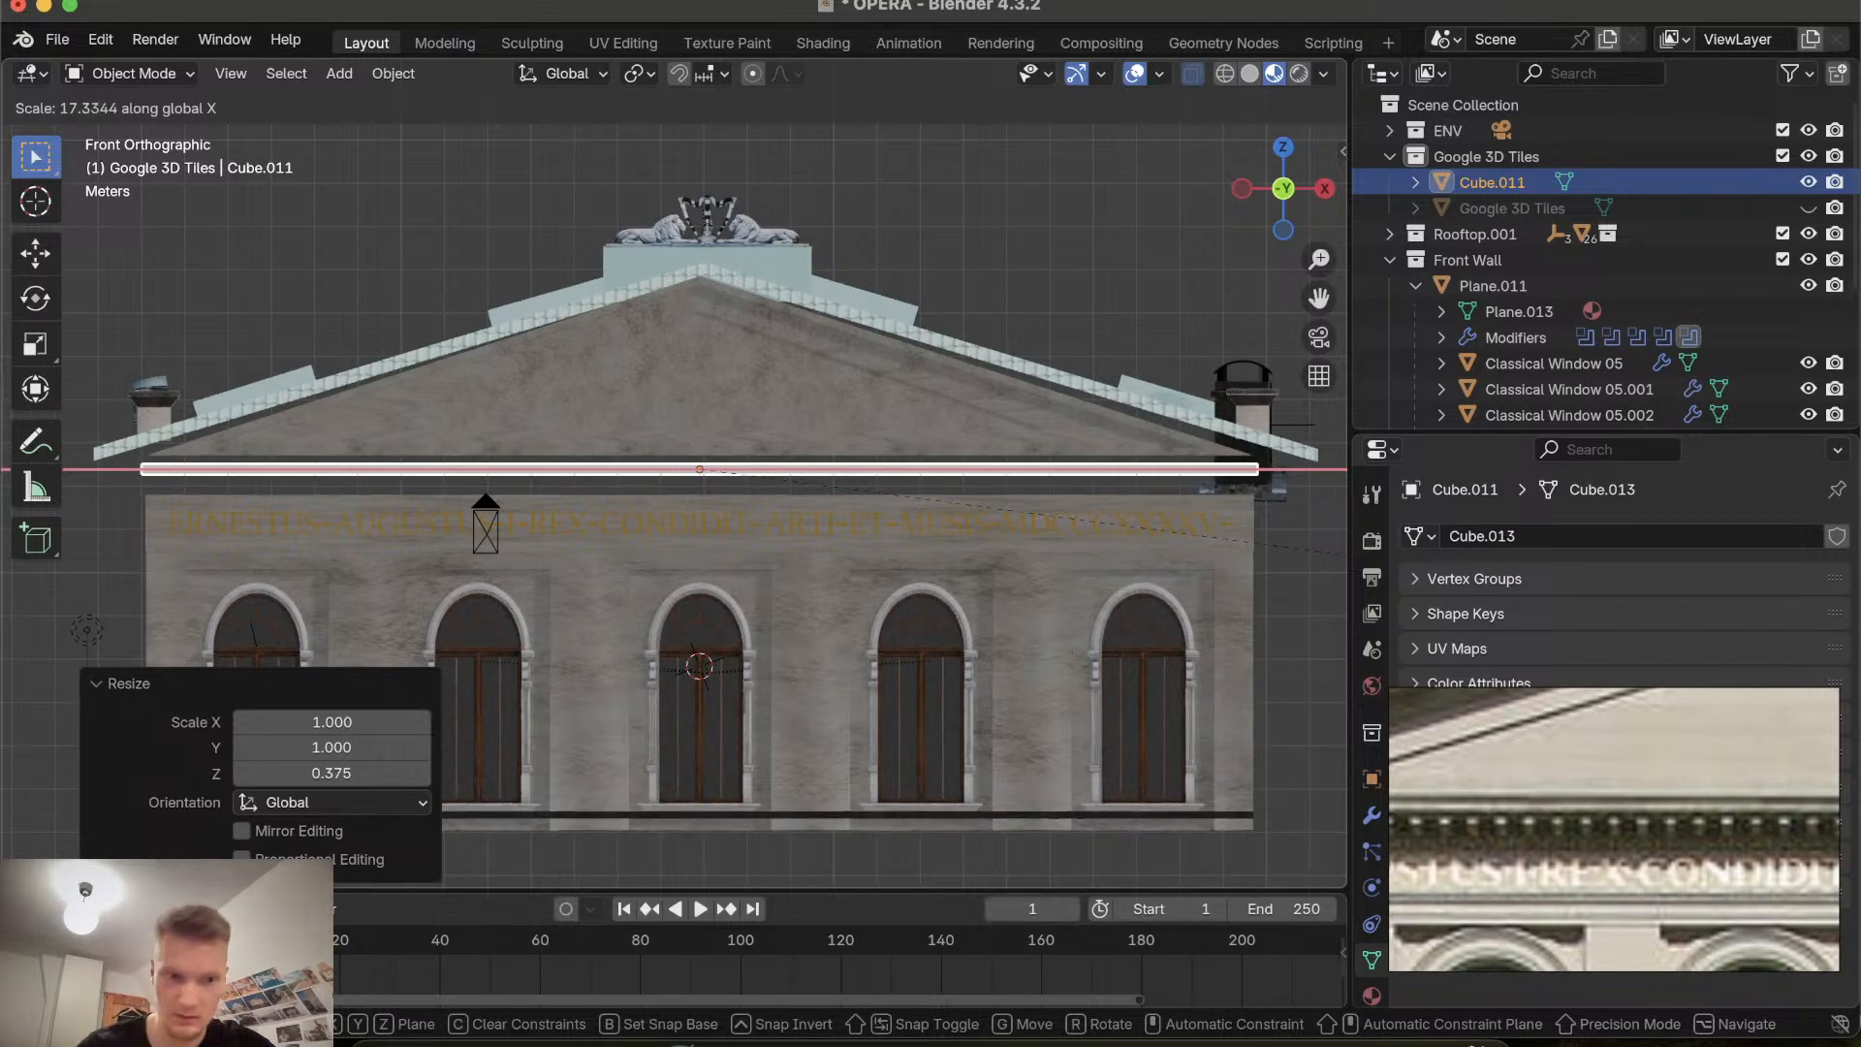
click(979, 727)
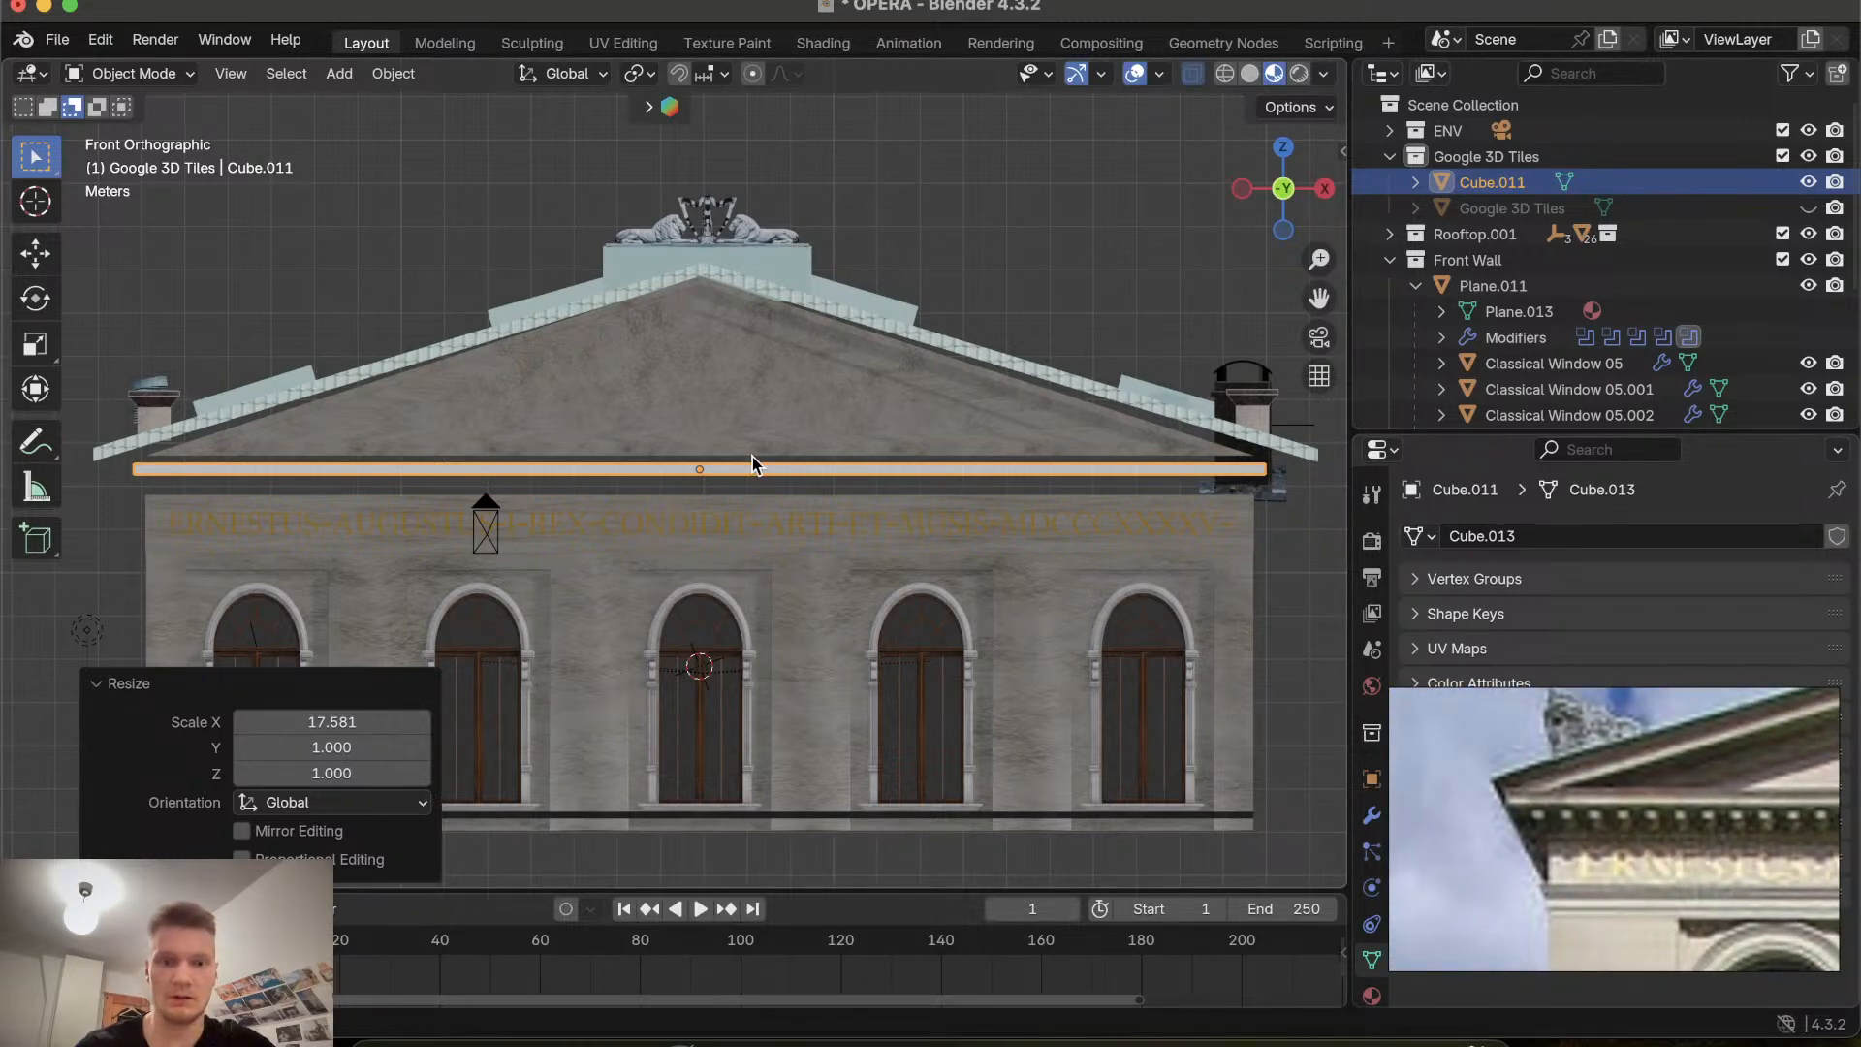
Widen the strip along X by about 1.026 so it slightly overhangs the facade edges.
key(s)
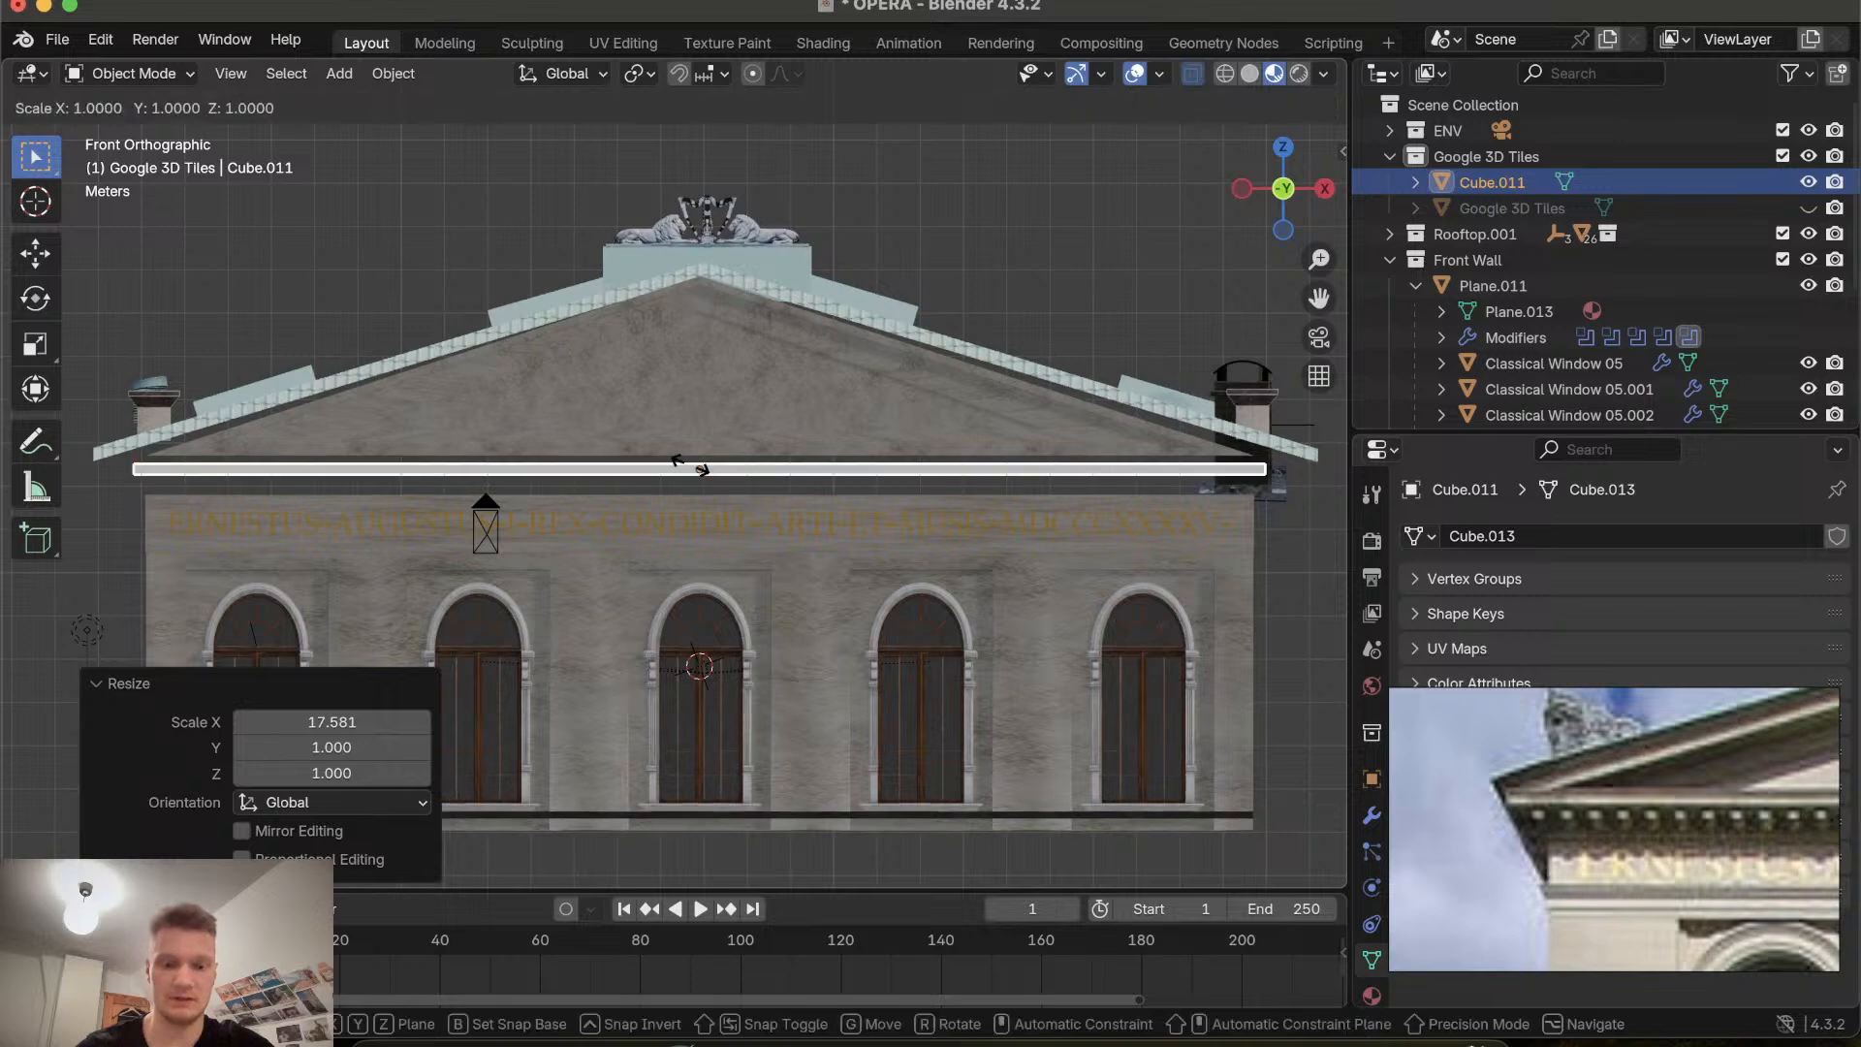
key(z)
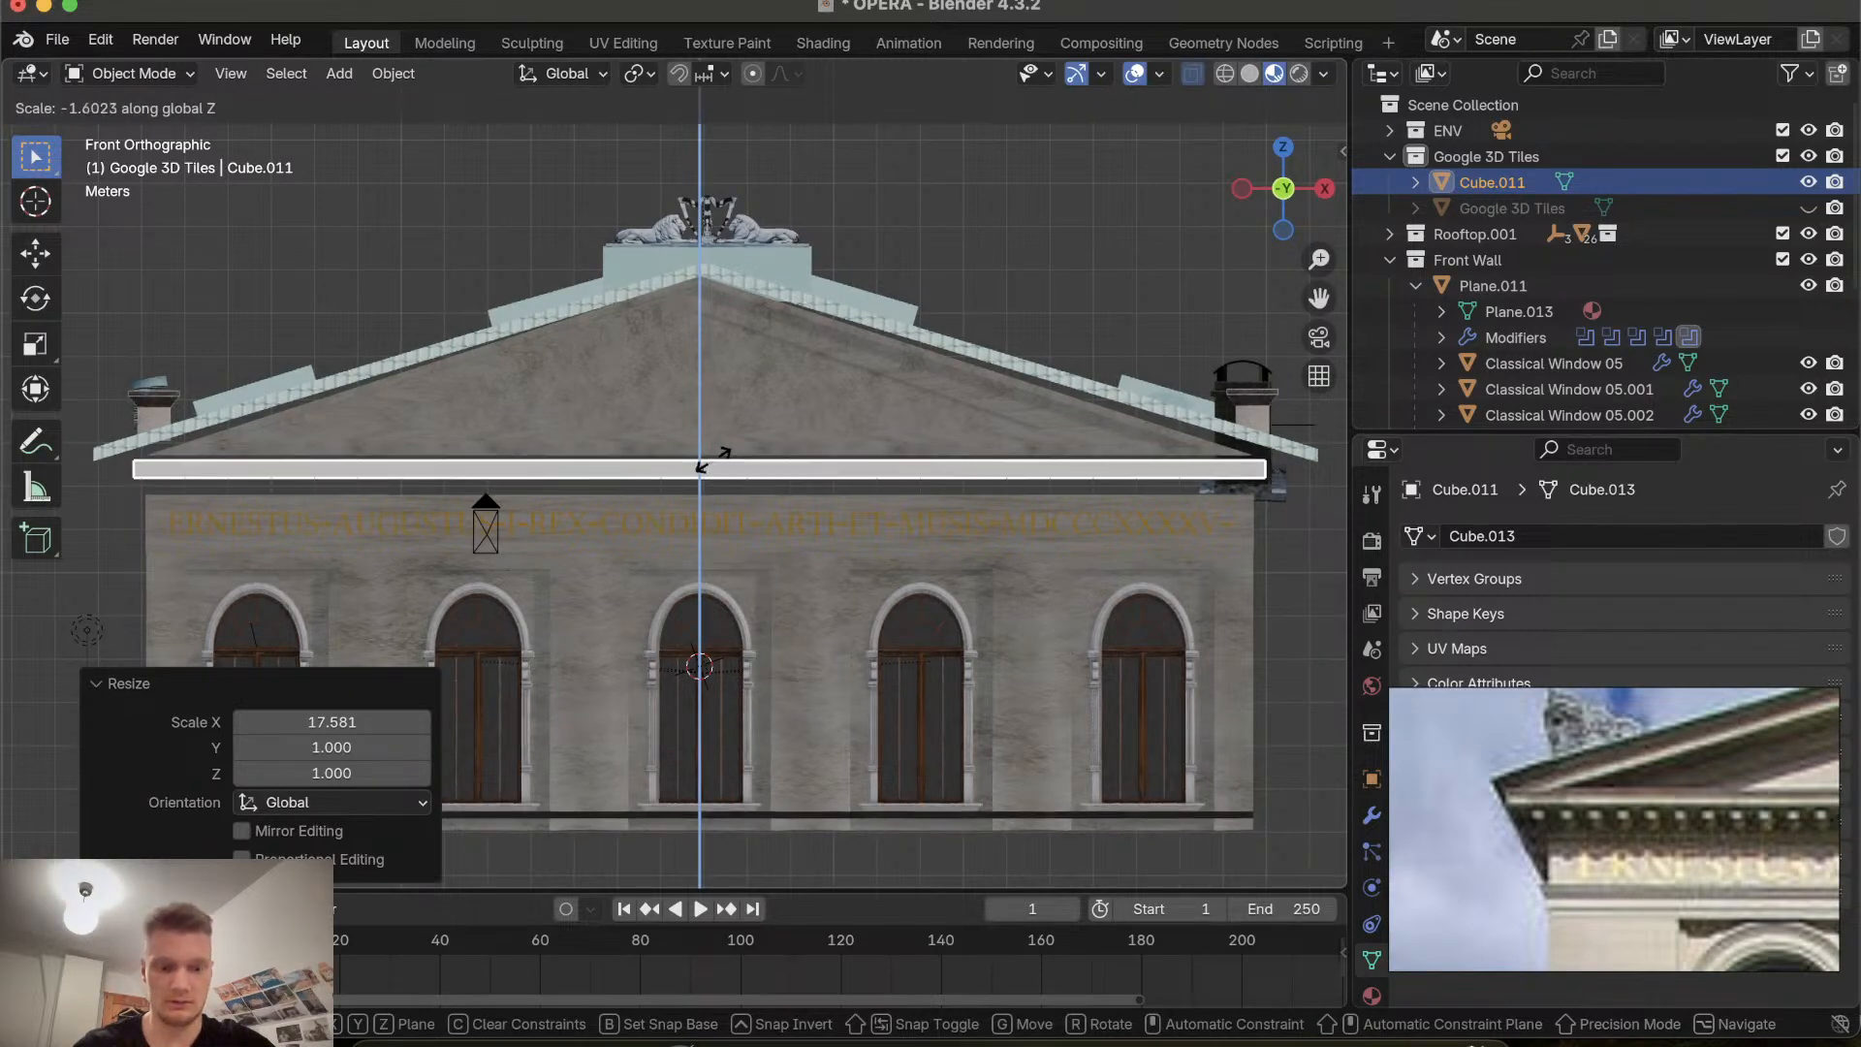
key(x)
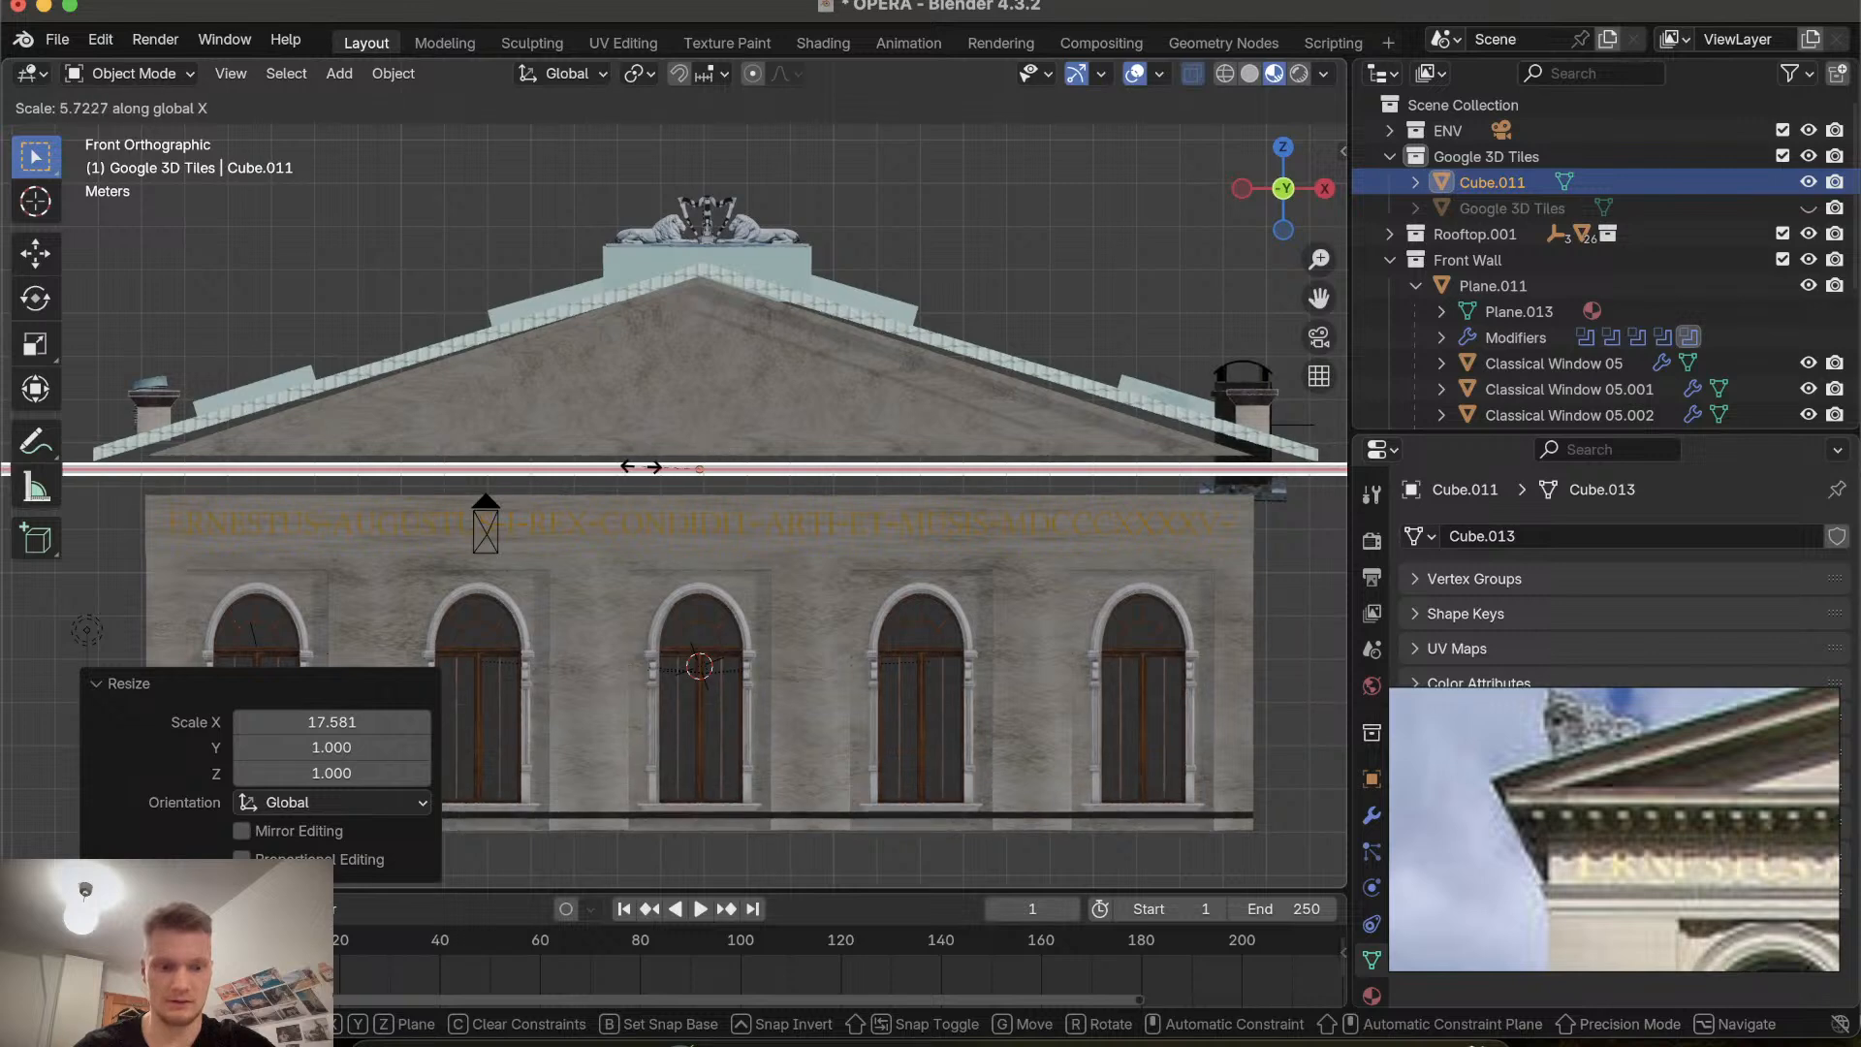
click(639, 467)
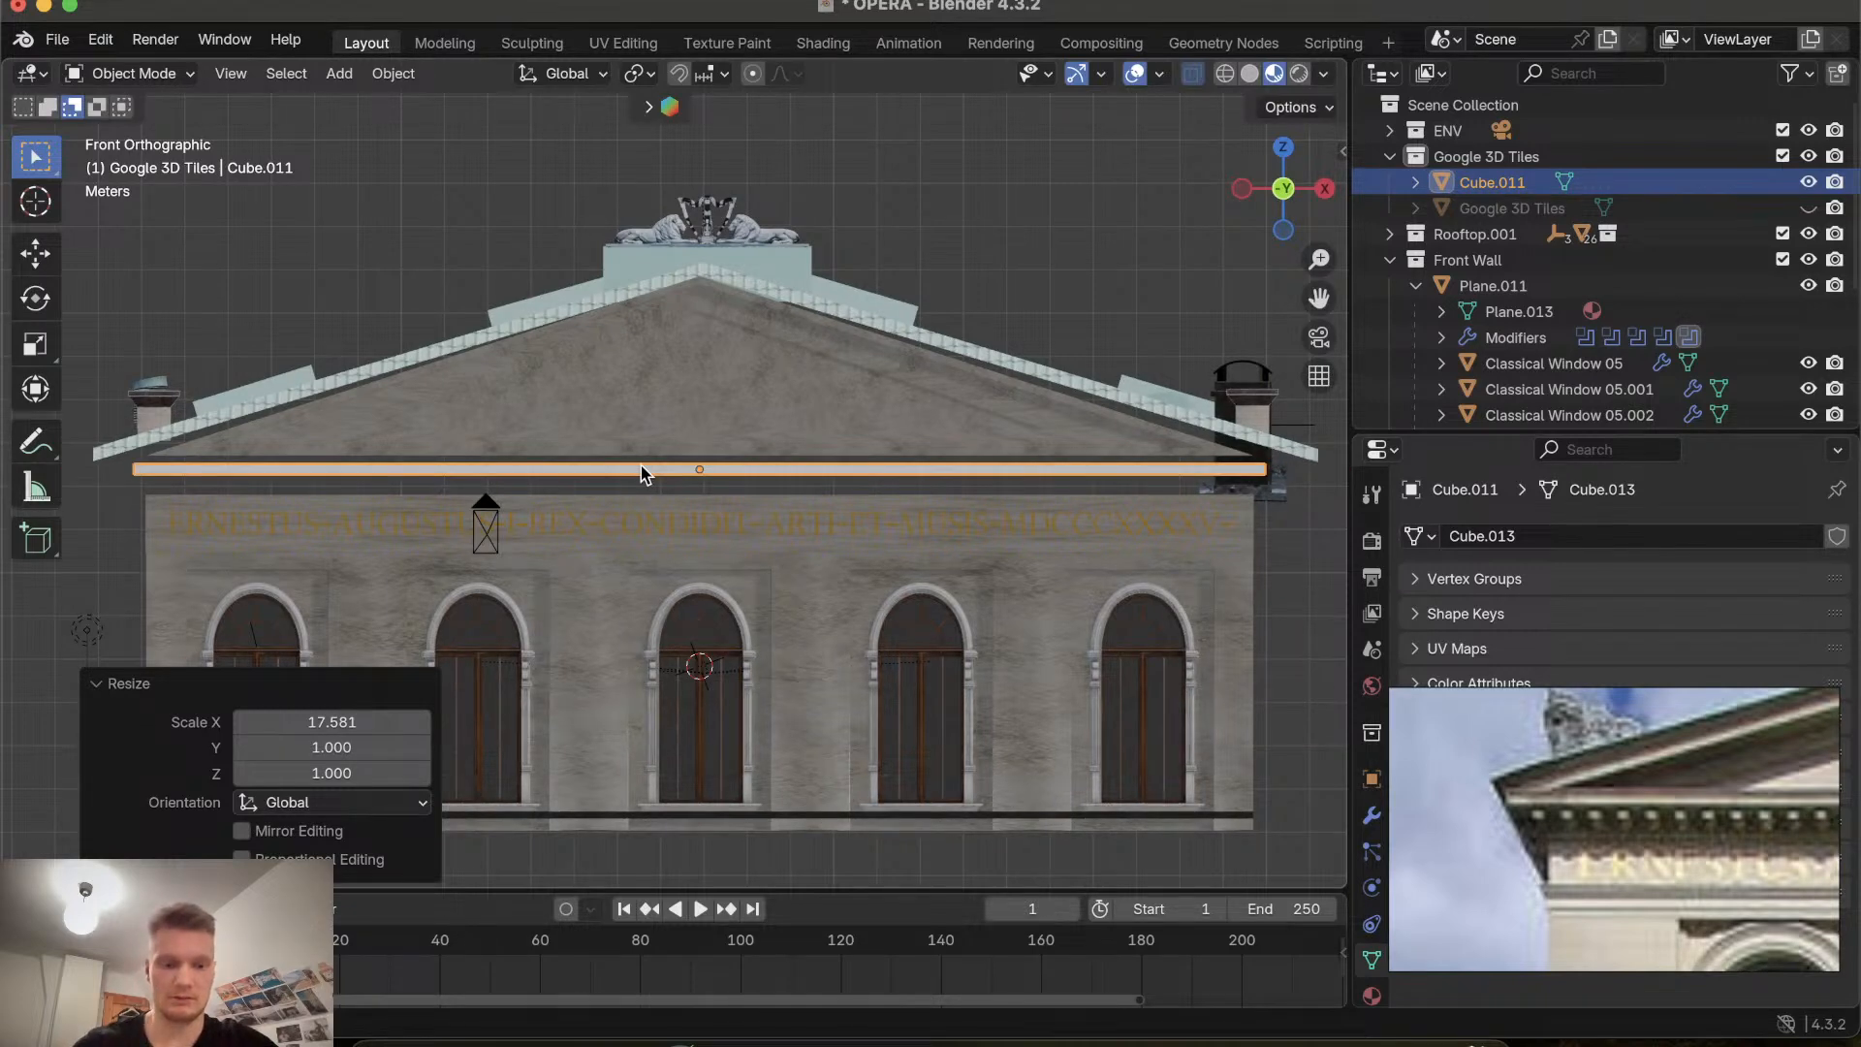
key(s)
key(x)
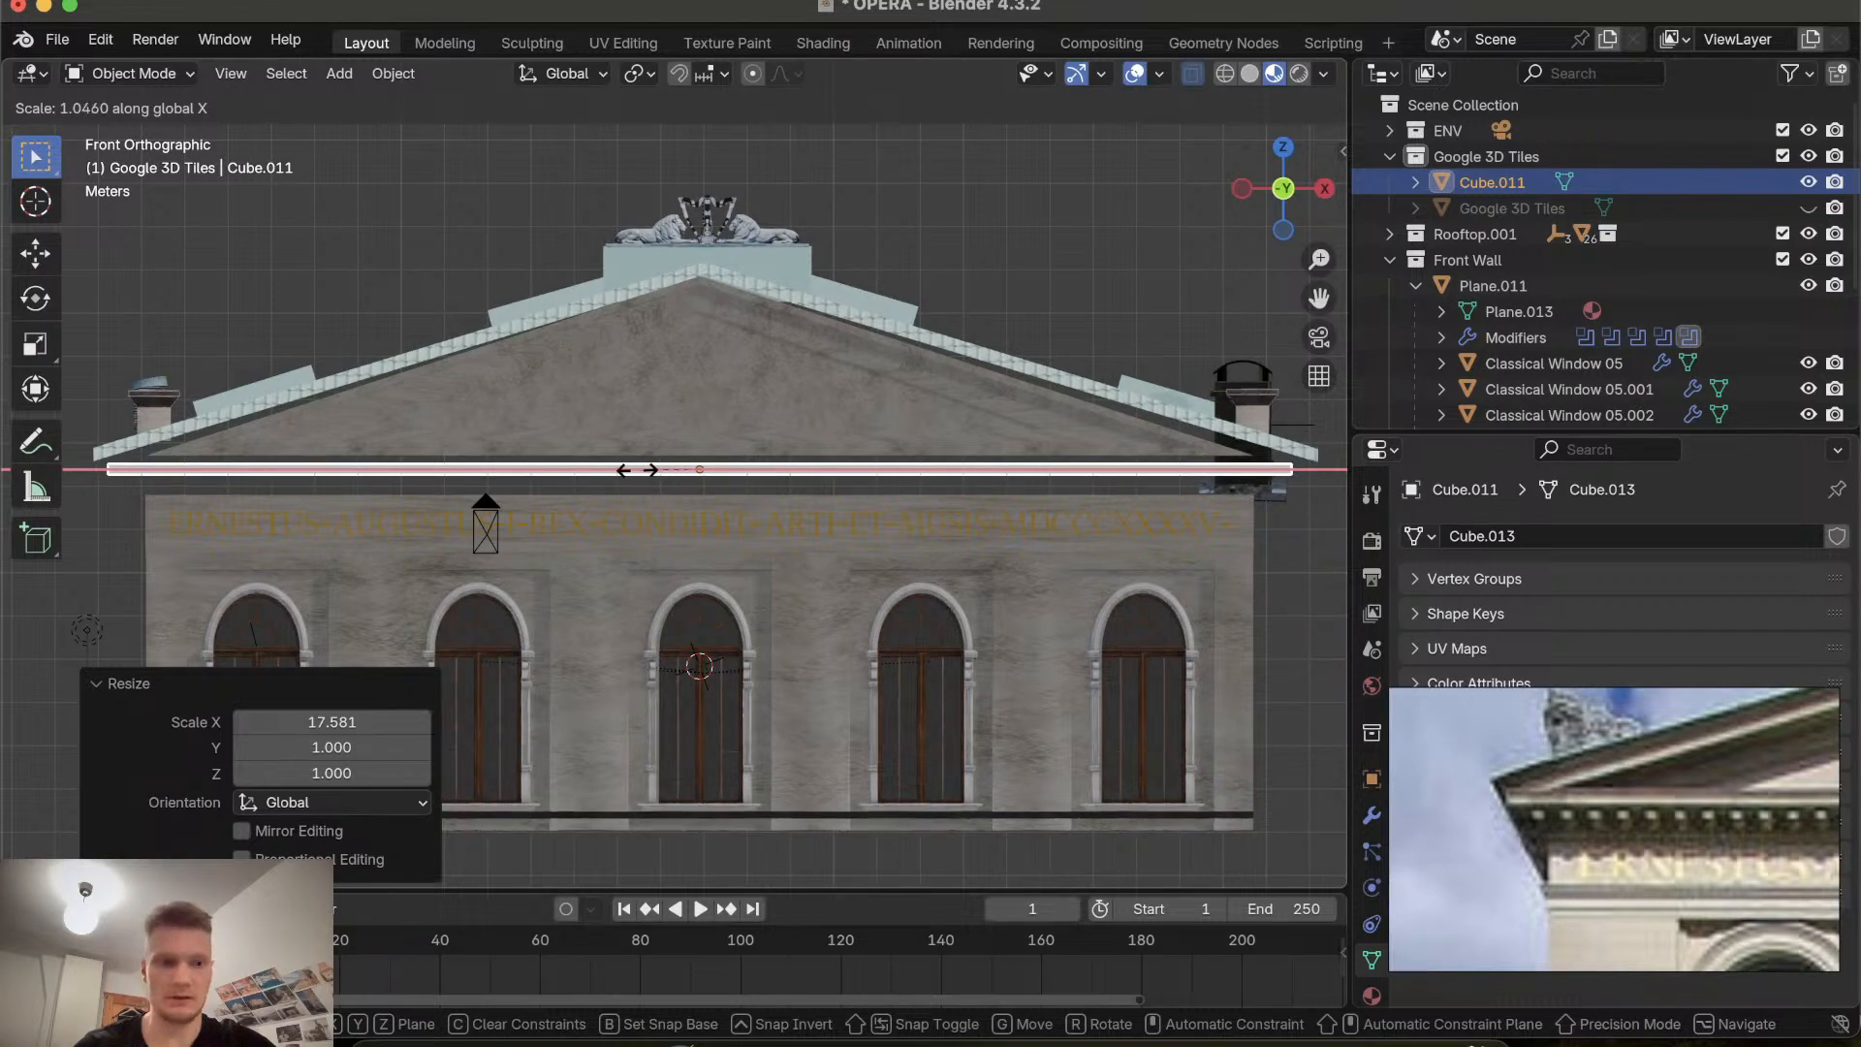
click(649, 473)
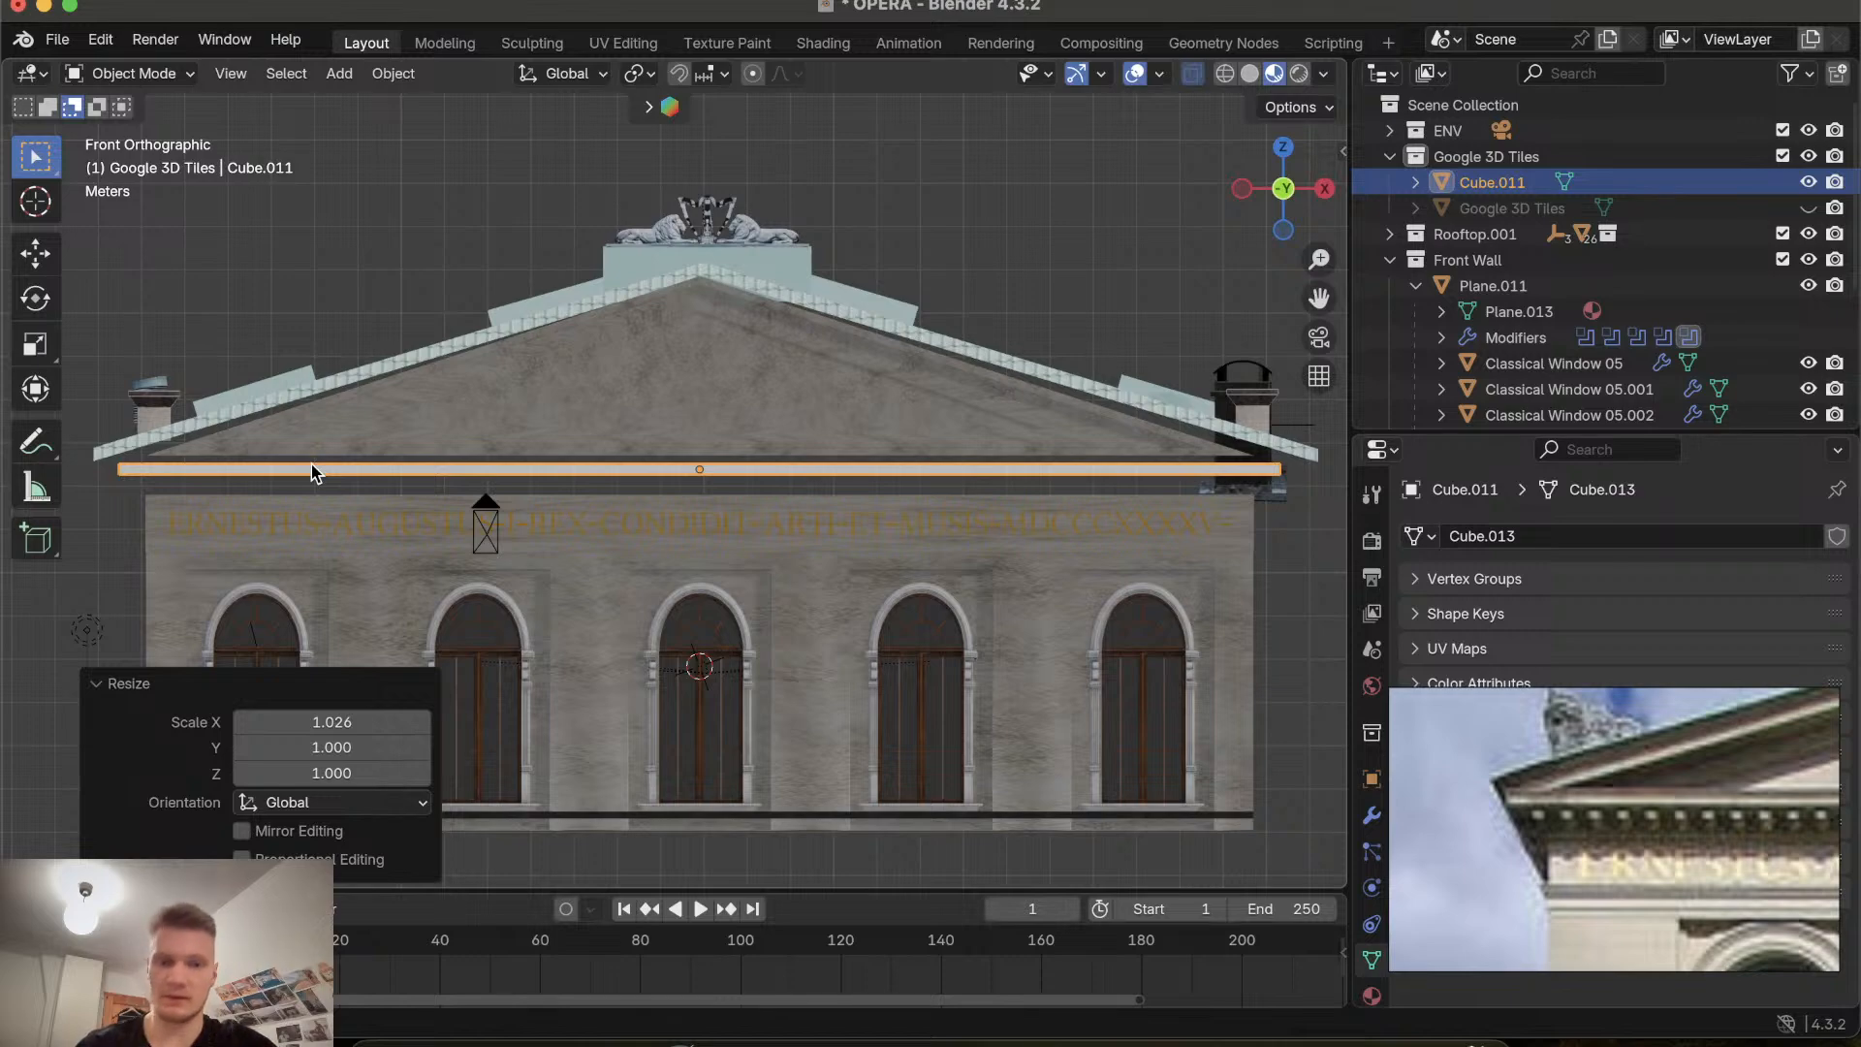
Orbit around the building to inspect how the strip sits under the gable, ending in front orthographic view.
scroll(311, 463, down, 5)
scroll(312, 463, left, 10)
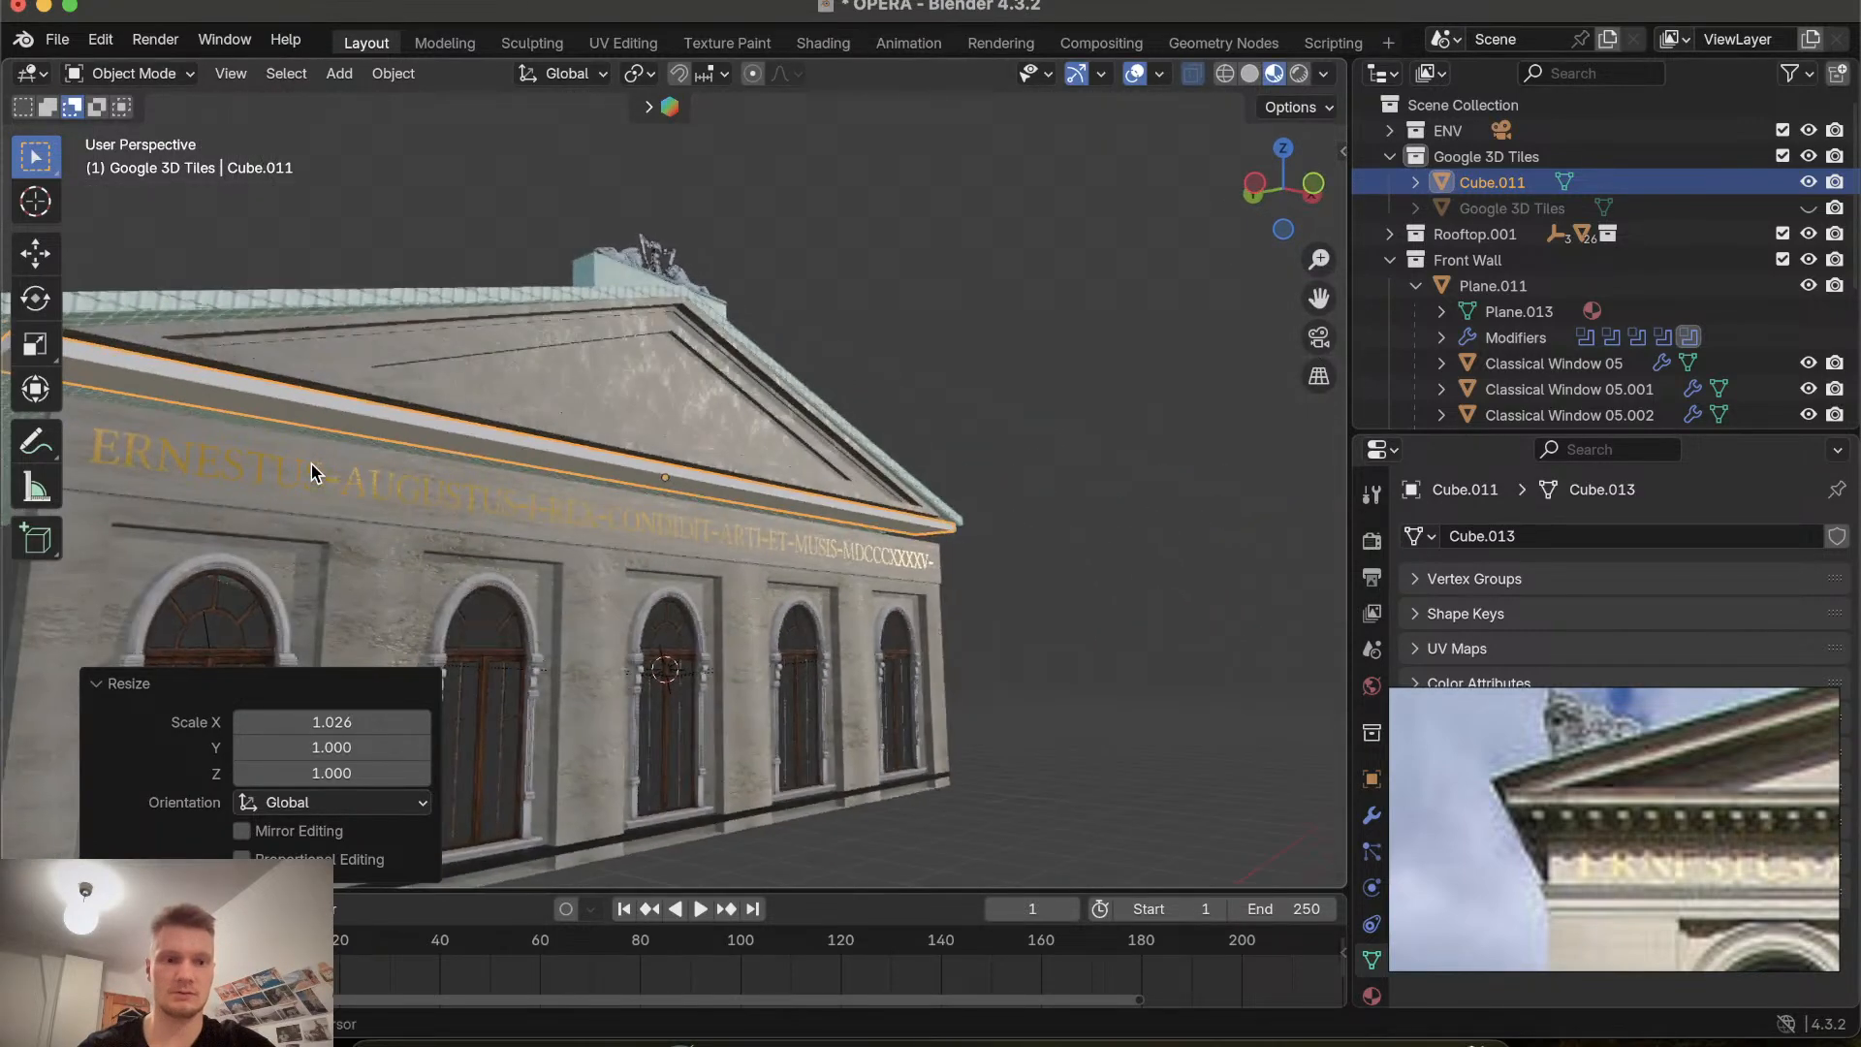
scroll(311, 463, left, 15)
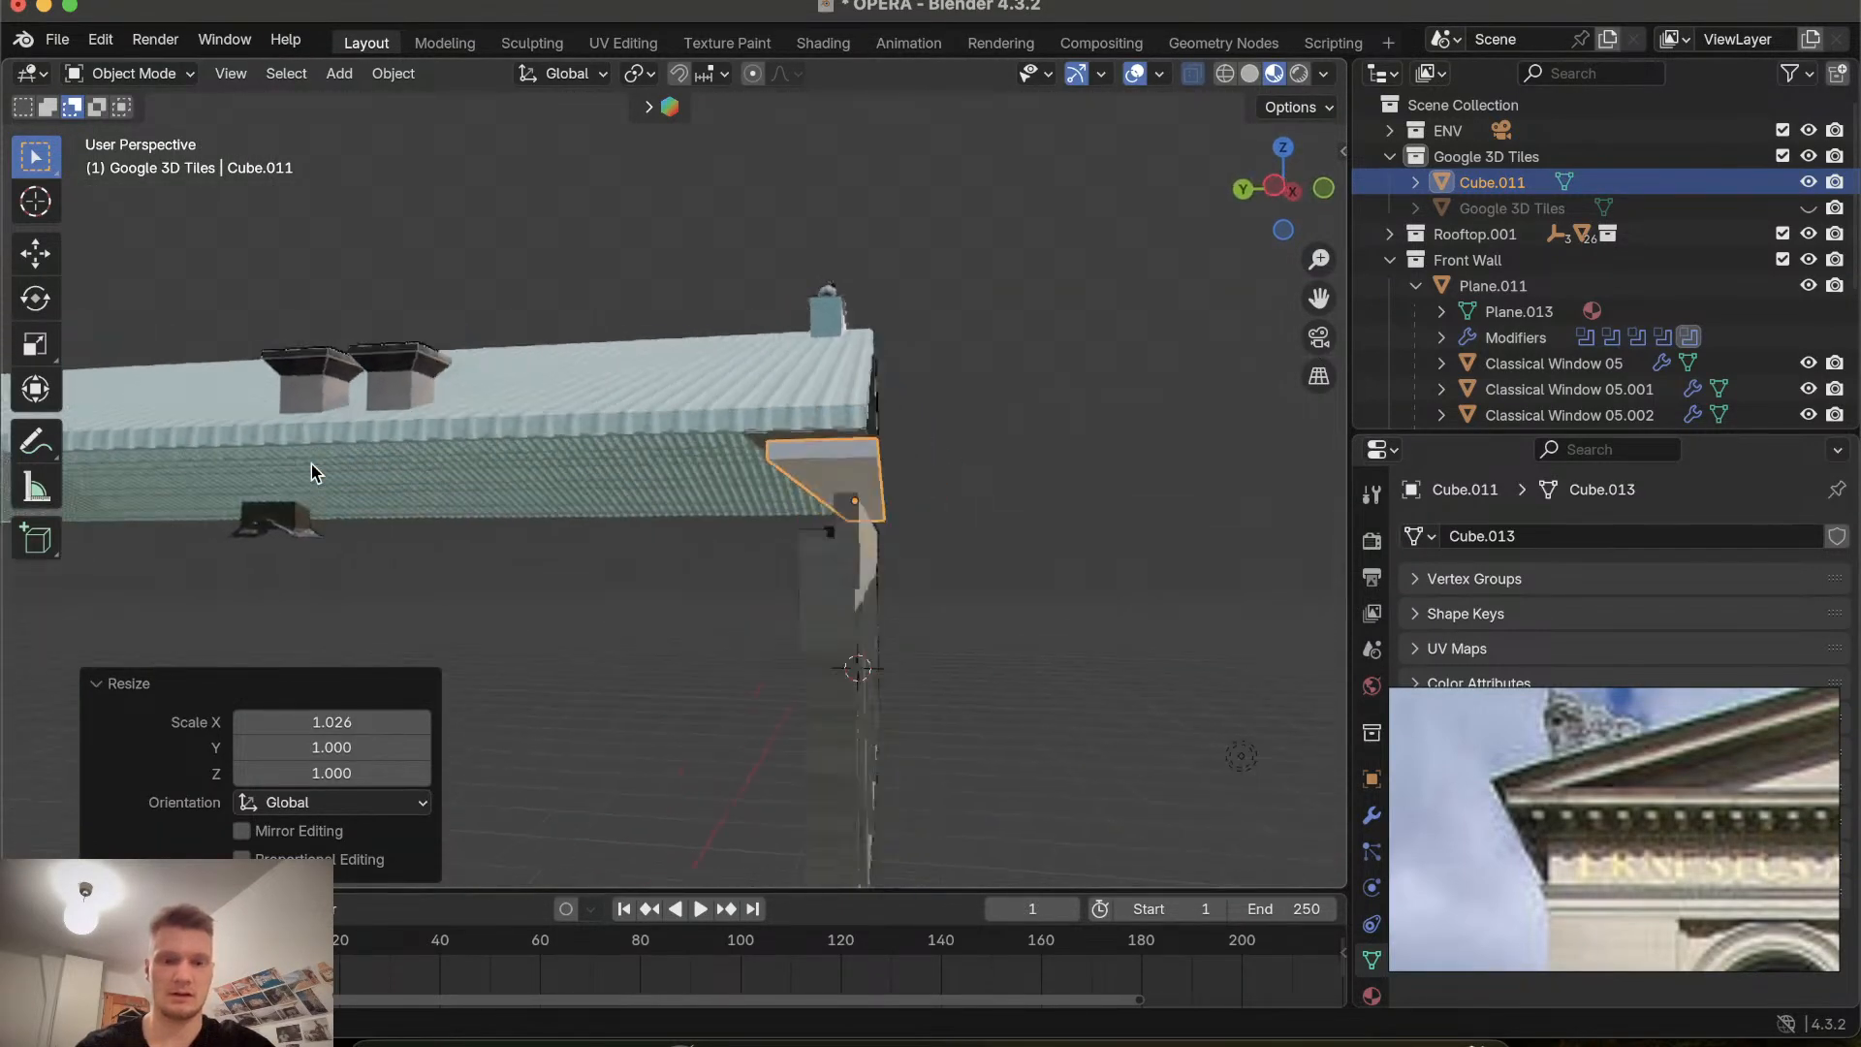
scroll(311, 463, right, 10)
scroll(311, 464, left, 12)
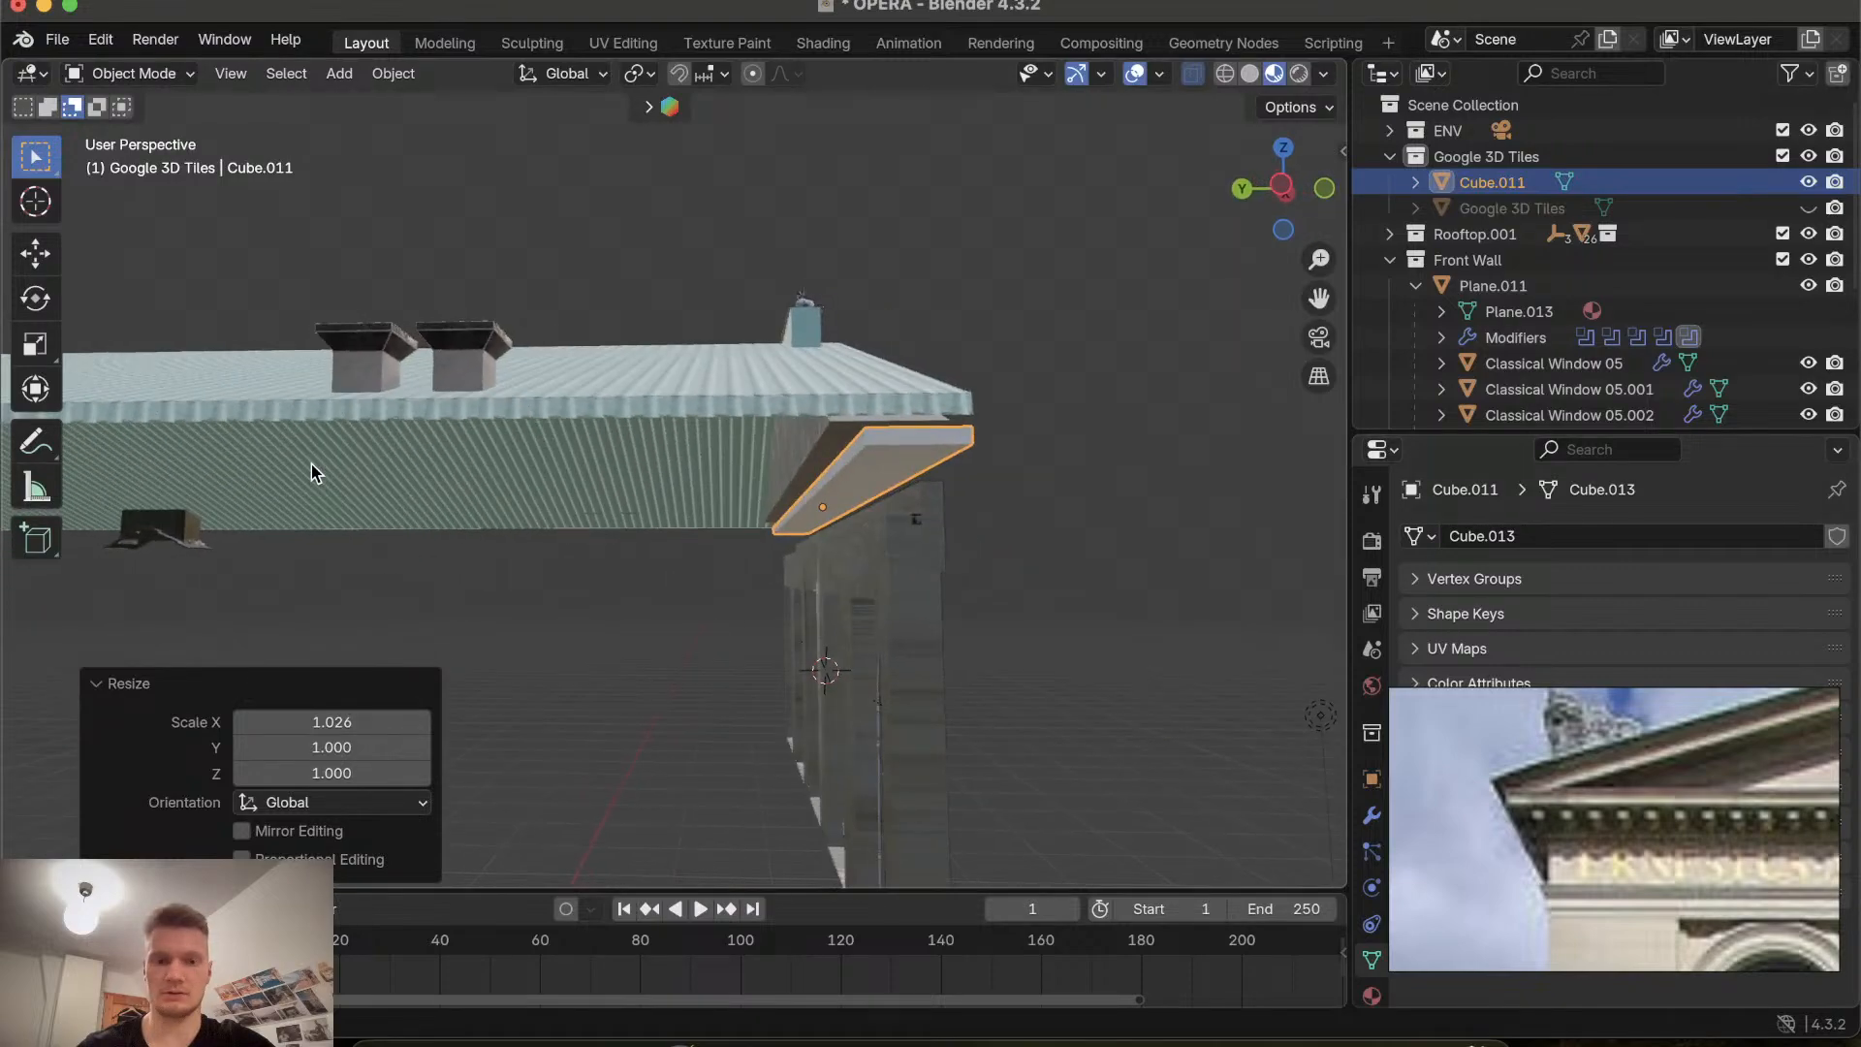
scroll(311, 472, right, 12)
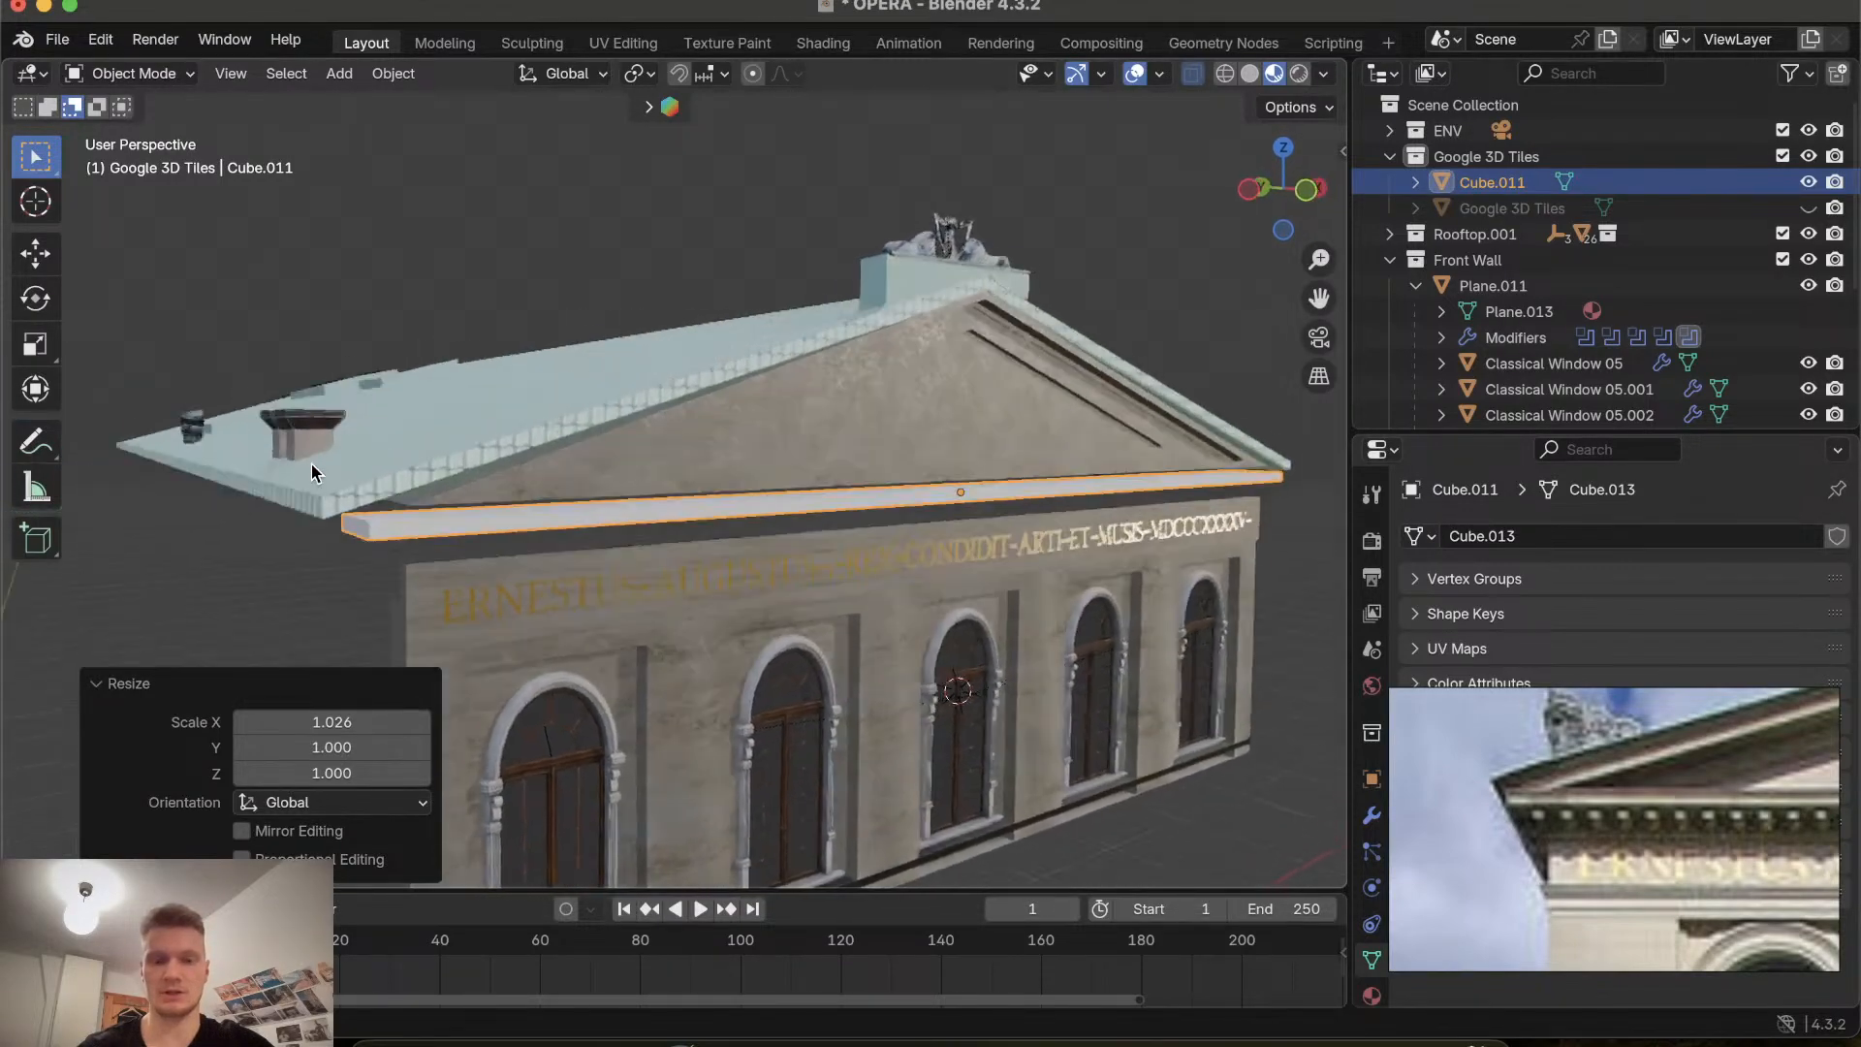
scroll(312, 463, left, 12)
scroll(311, 463, right, 10)
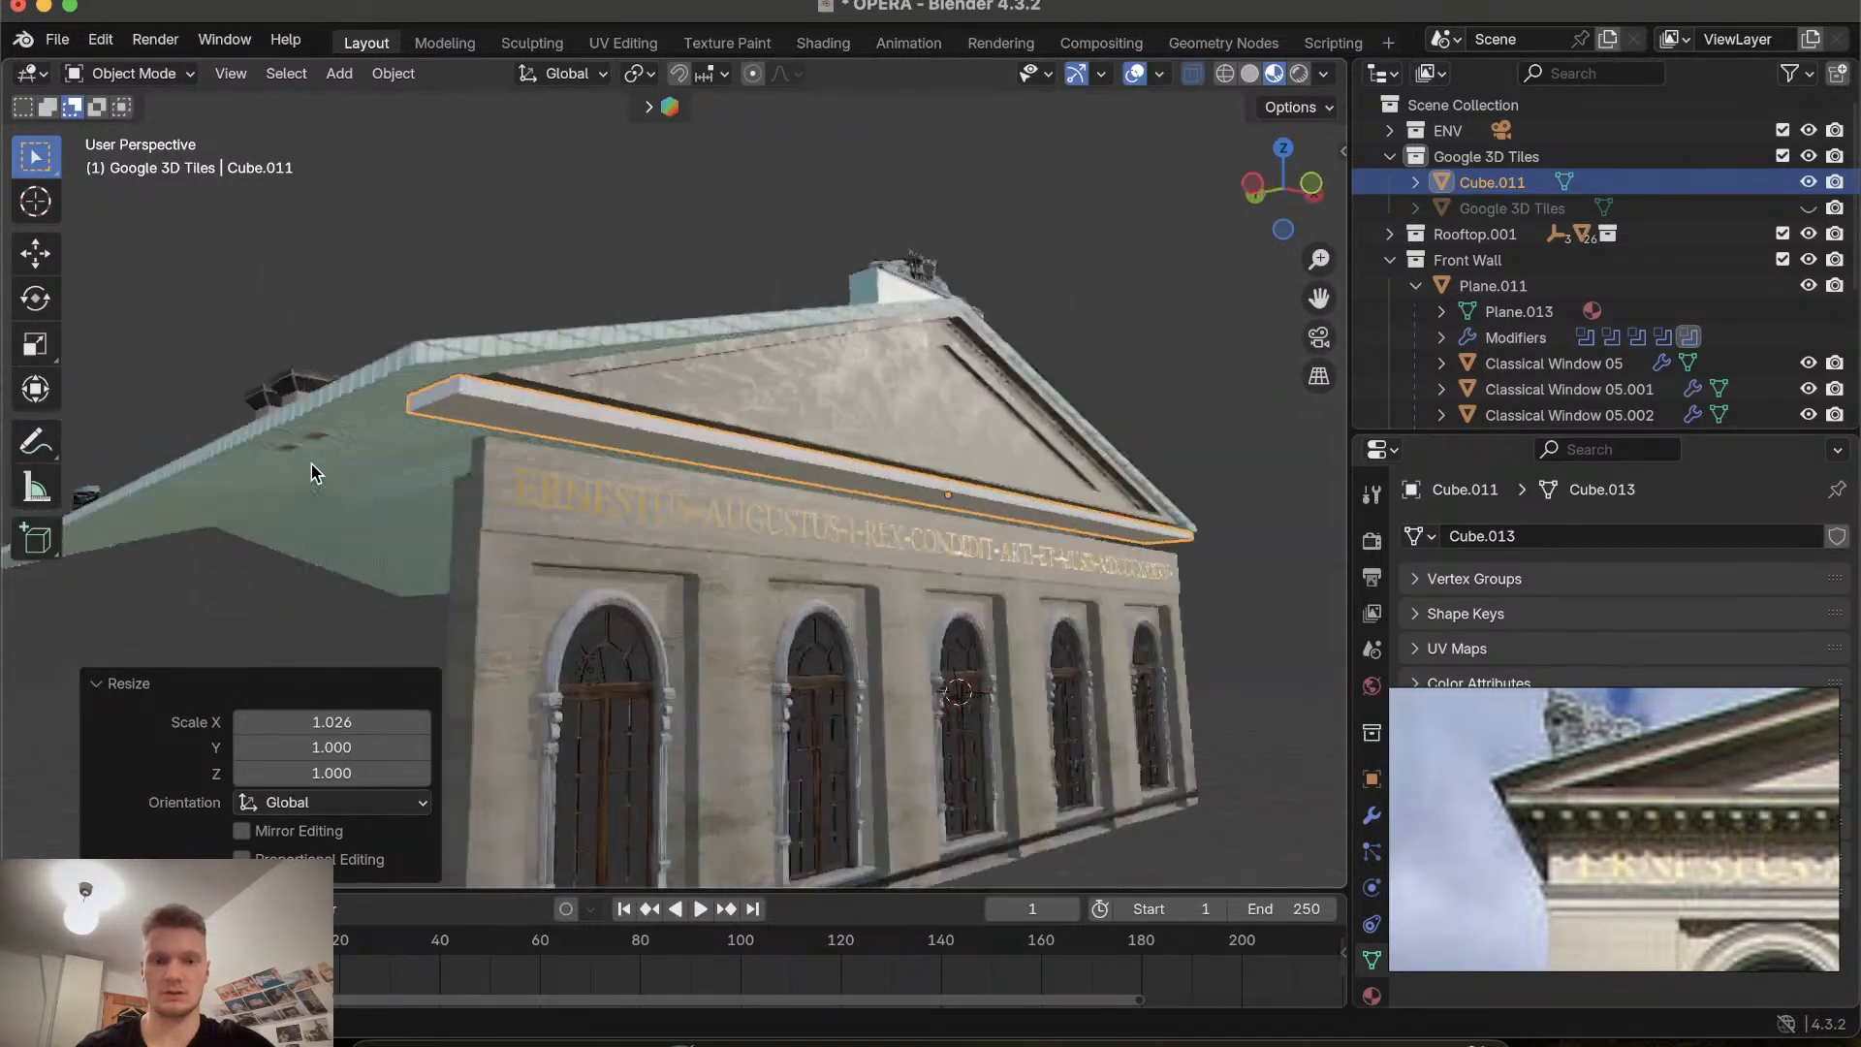
scroll(311, 463, right, 10)
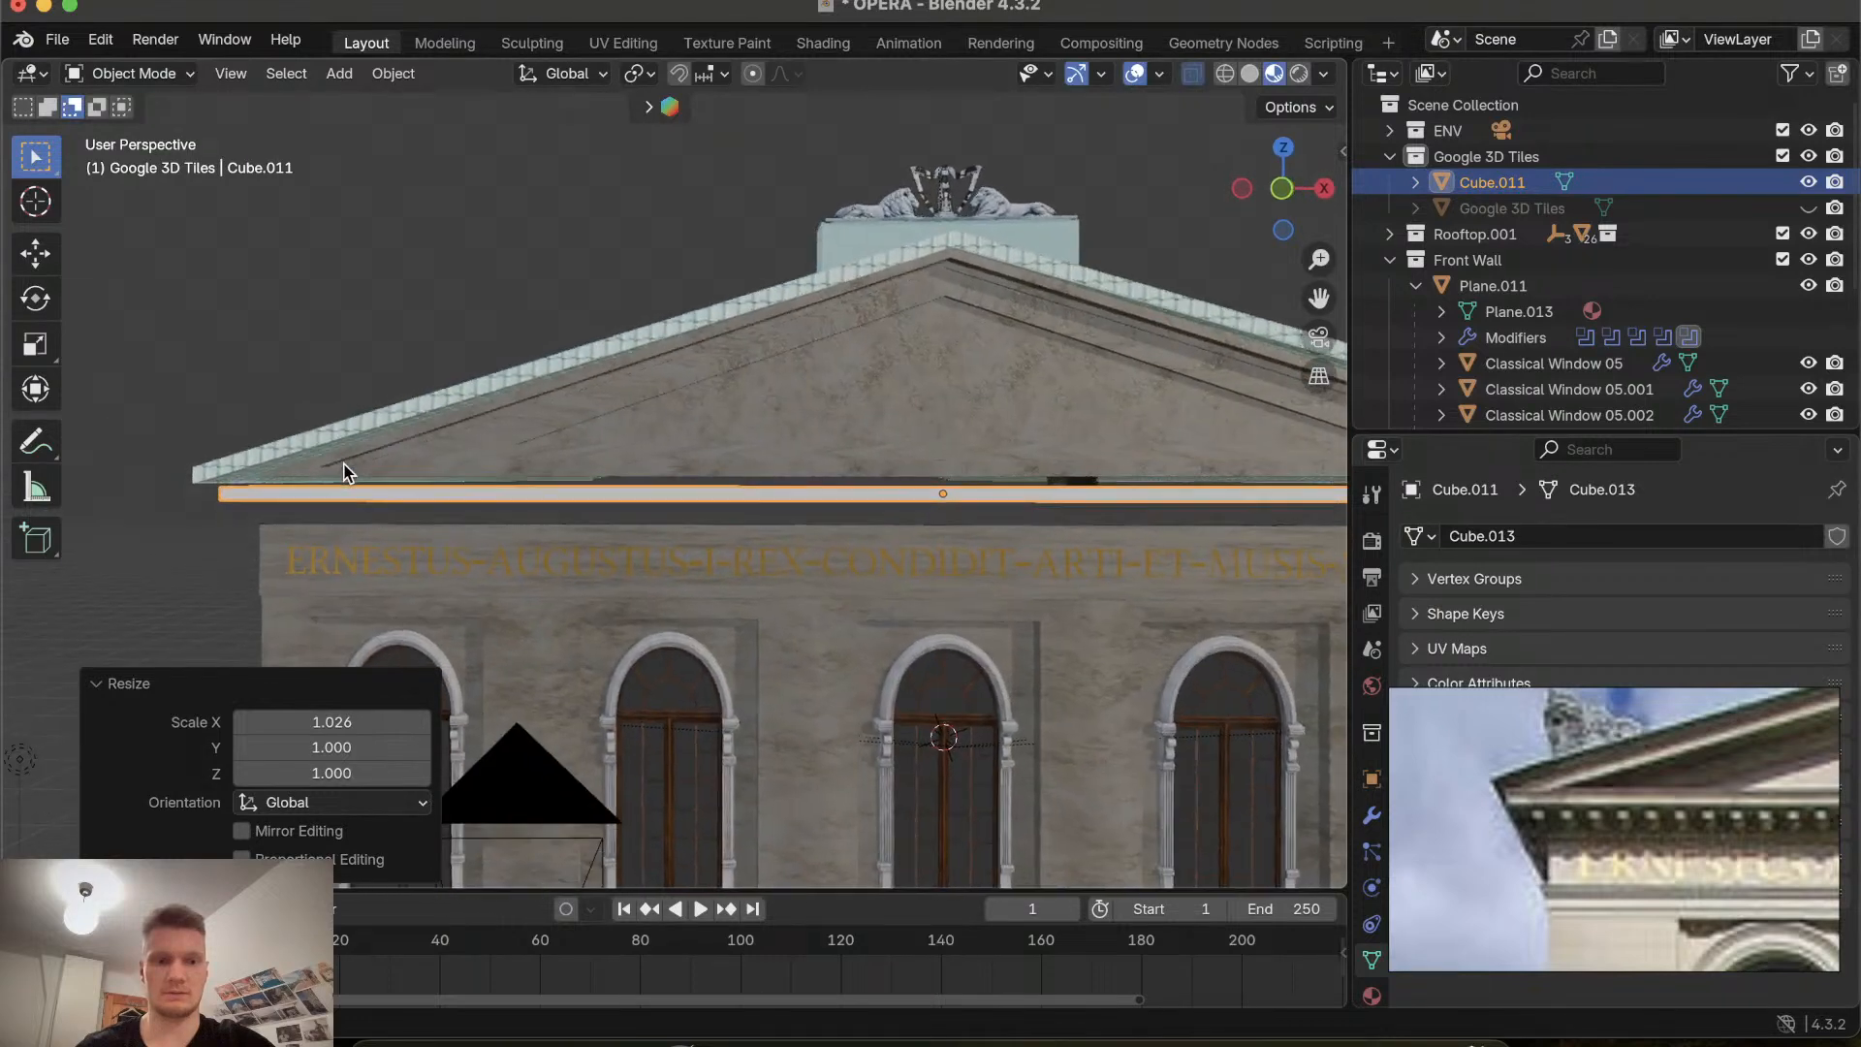
scroll(344, 473, left, 5)
scroll(344, 473, up, 5)
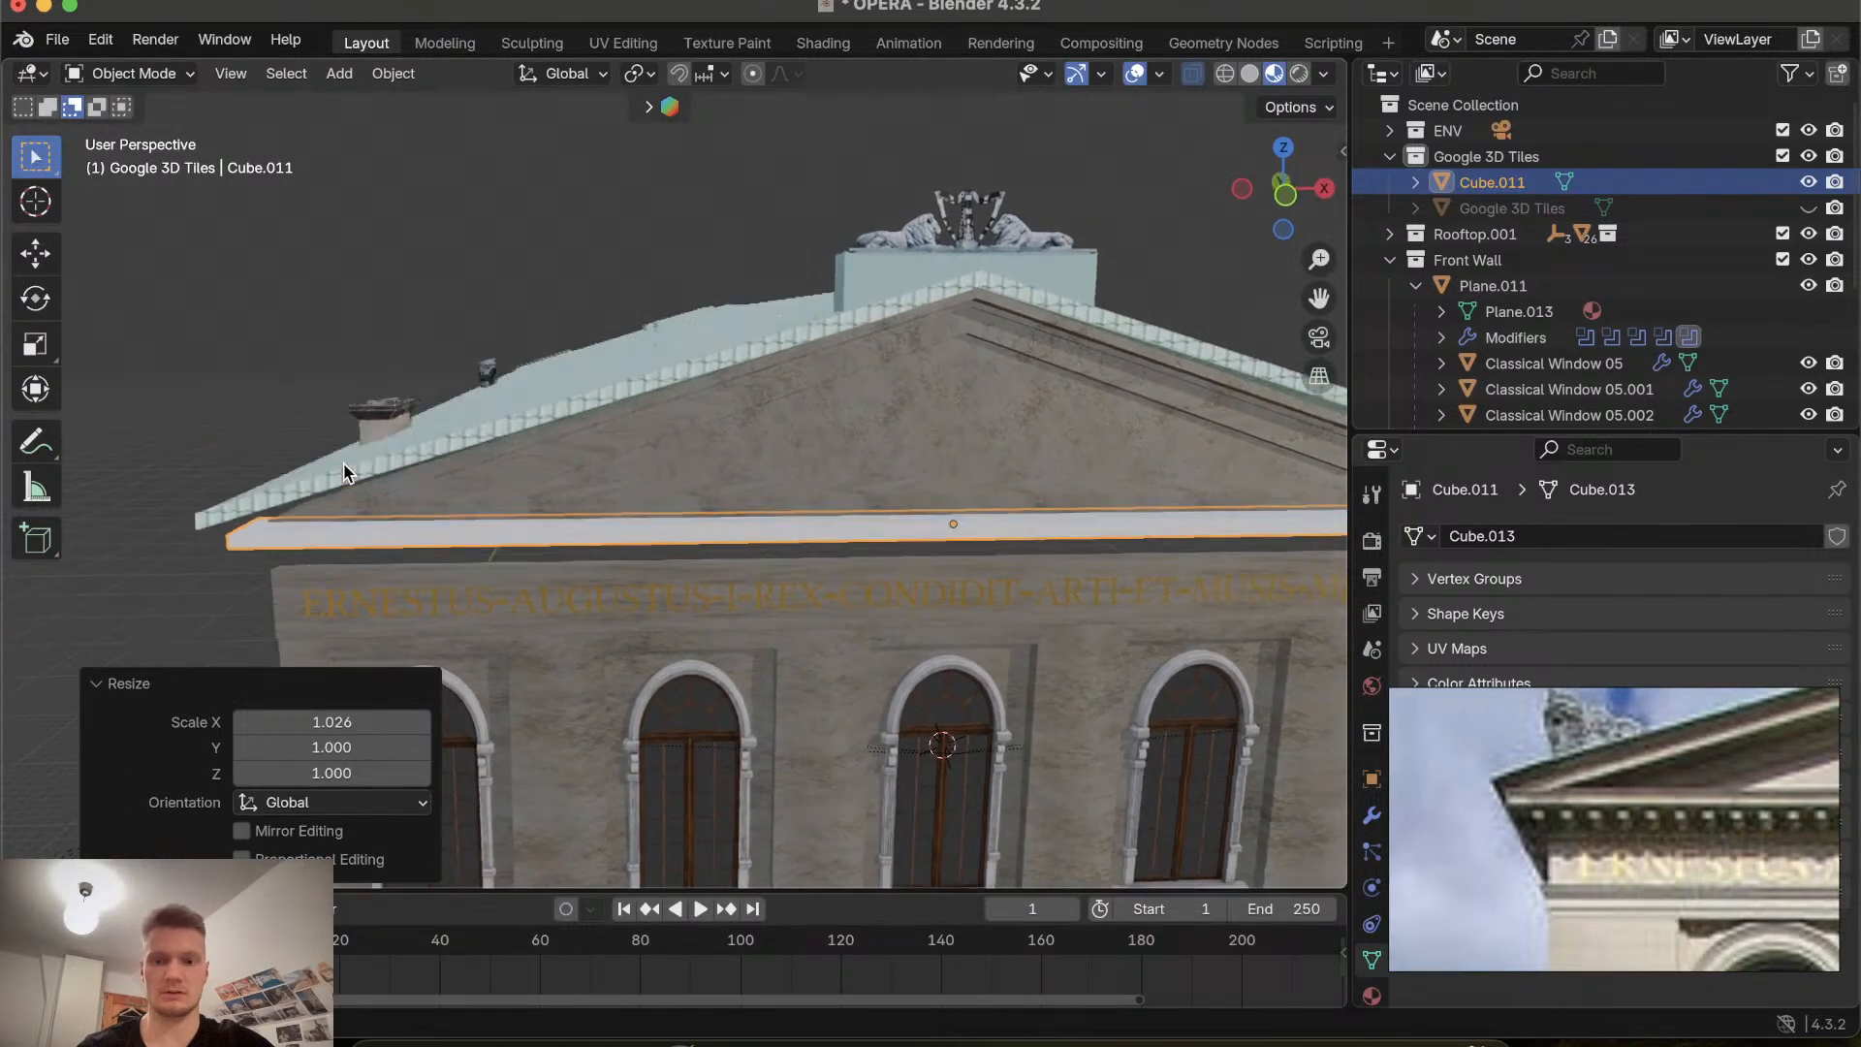
scroll(344, 473, down, 5)
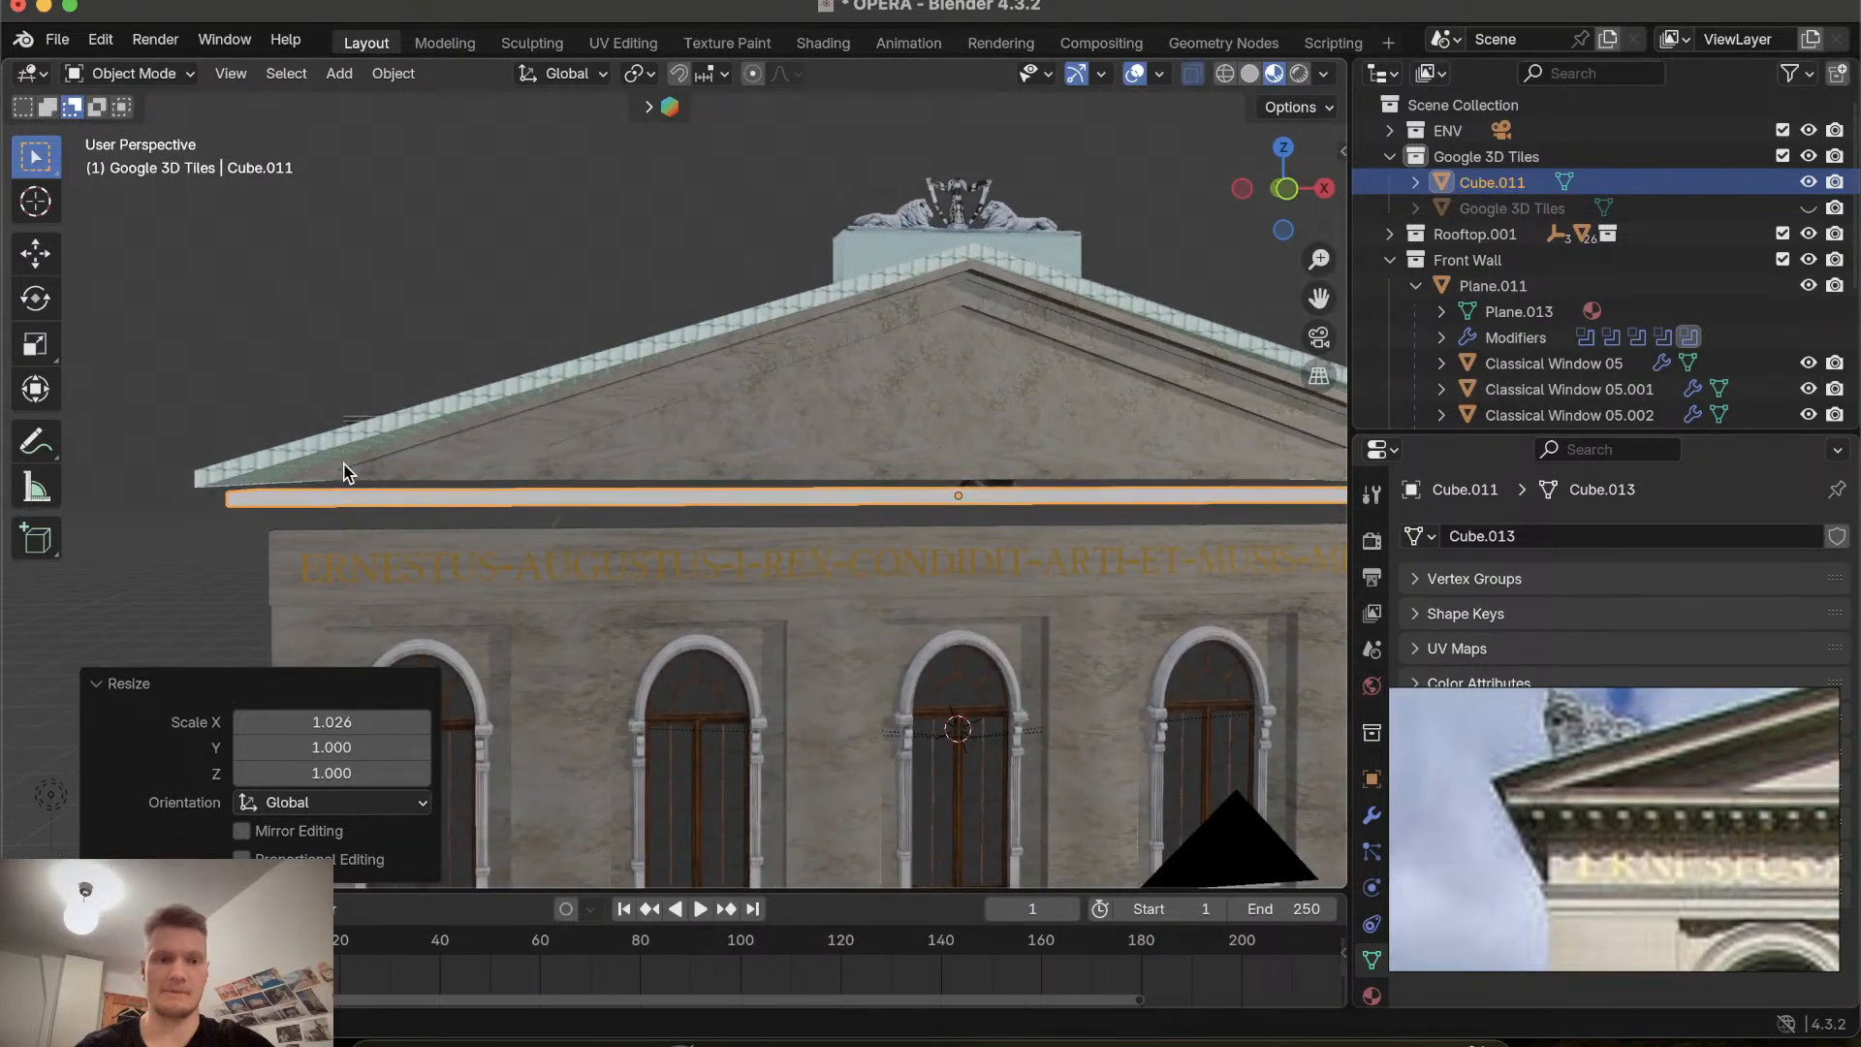
scroll(344, 473, right, 5)
scroll(344, 473, left, 5)
scroll(346, 473, right, 2)
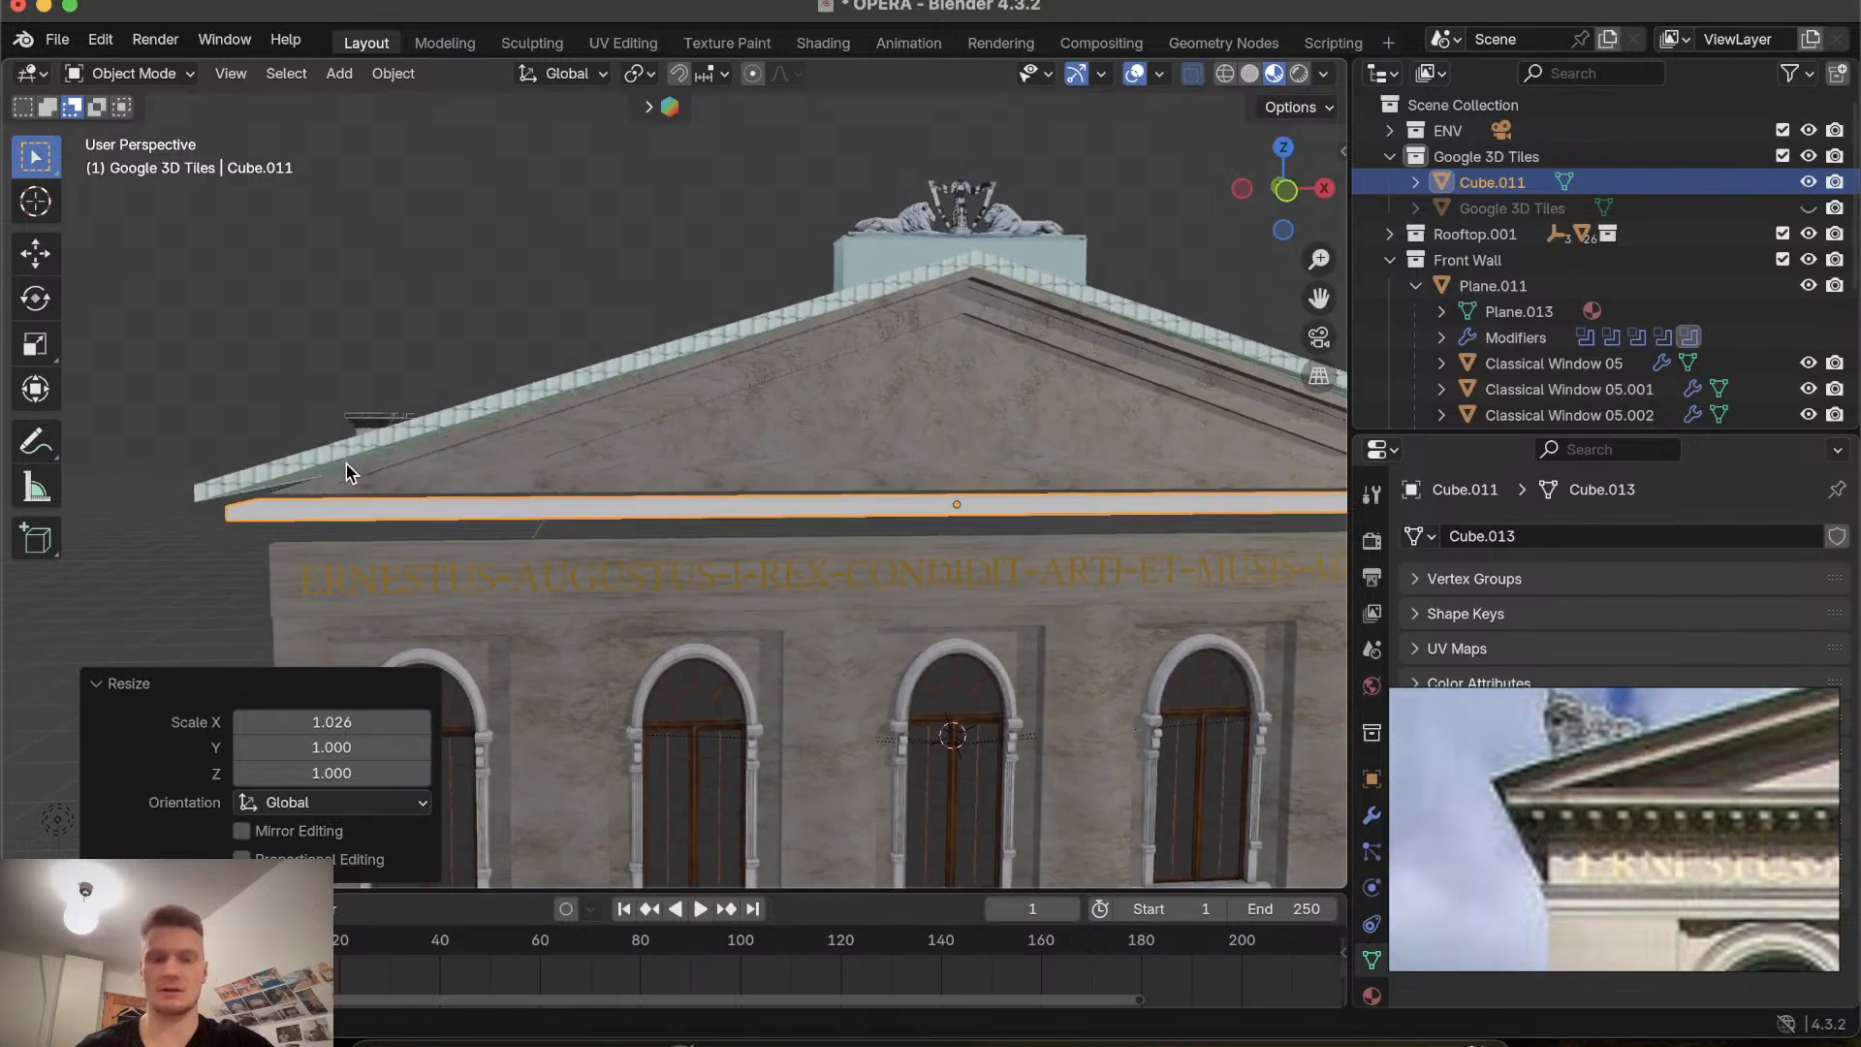
click(1287, 191)
scroll(936, 379, down, 5)
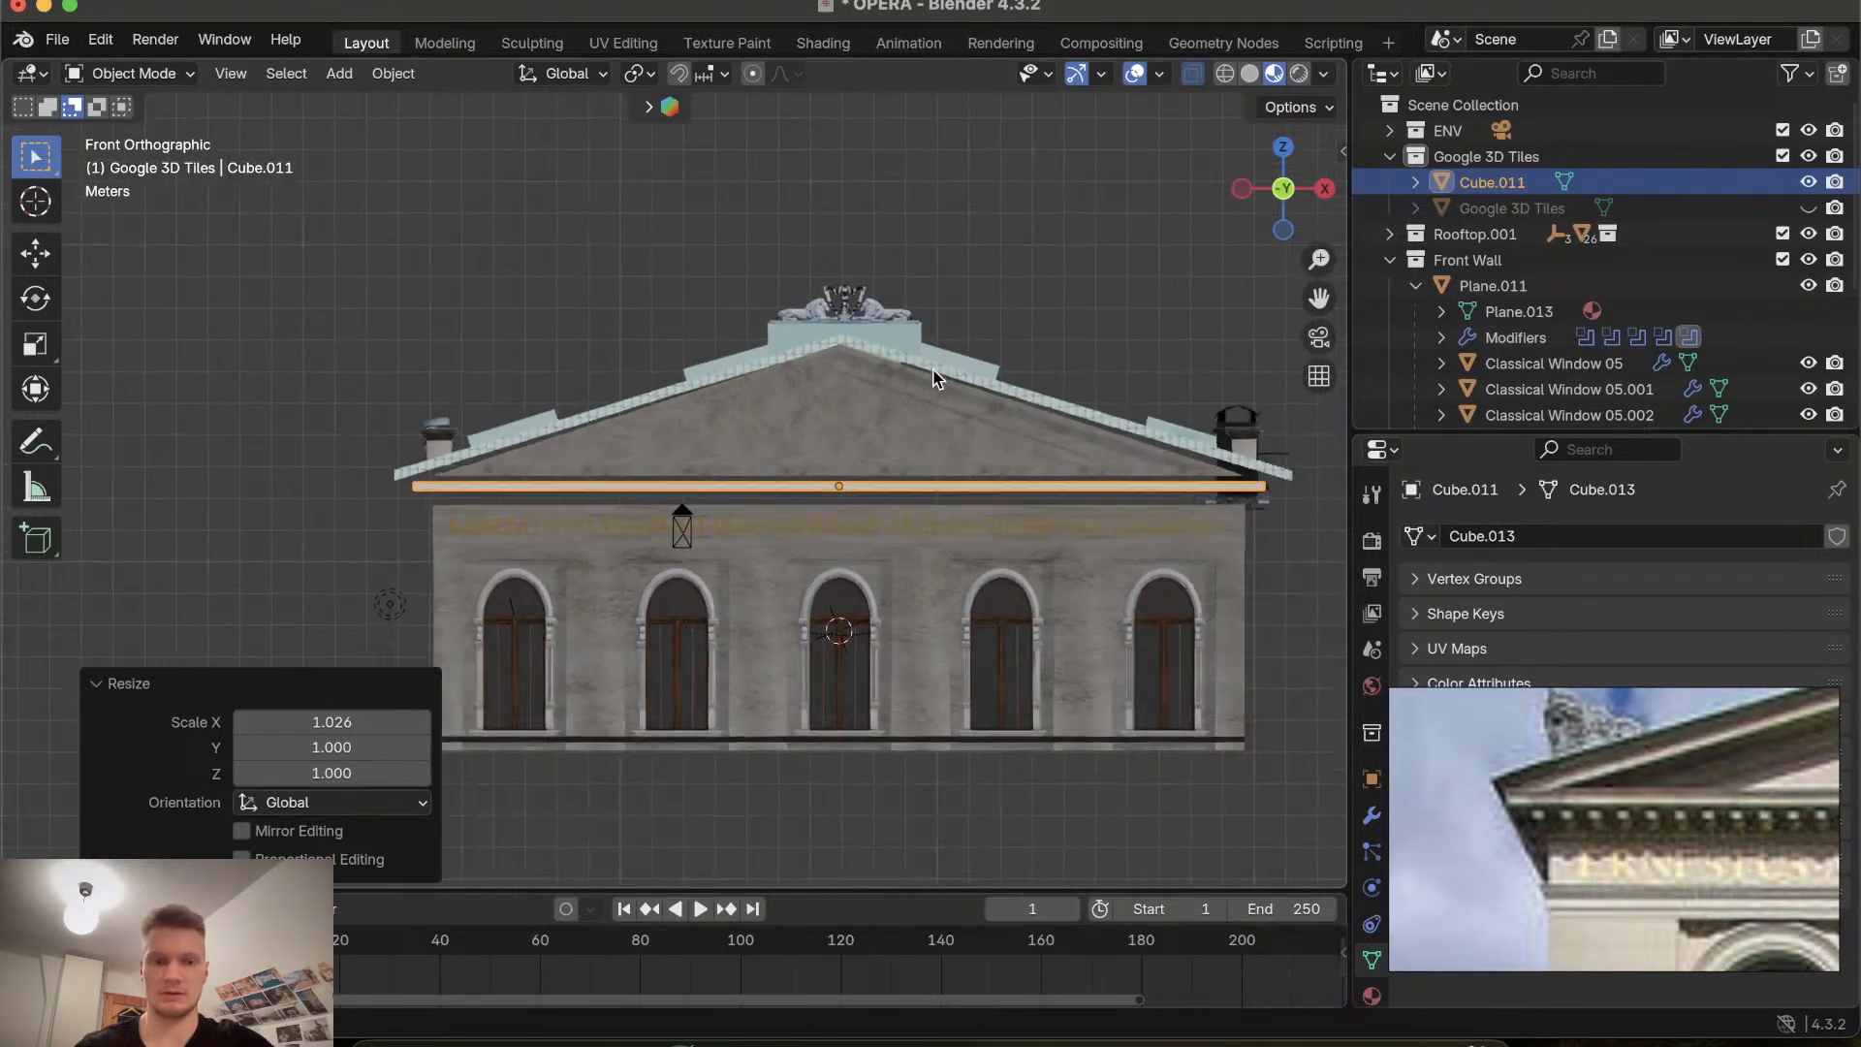
shift+scroll(936, 378, right, 1)
scroll(936, 379, up, 4)
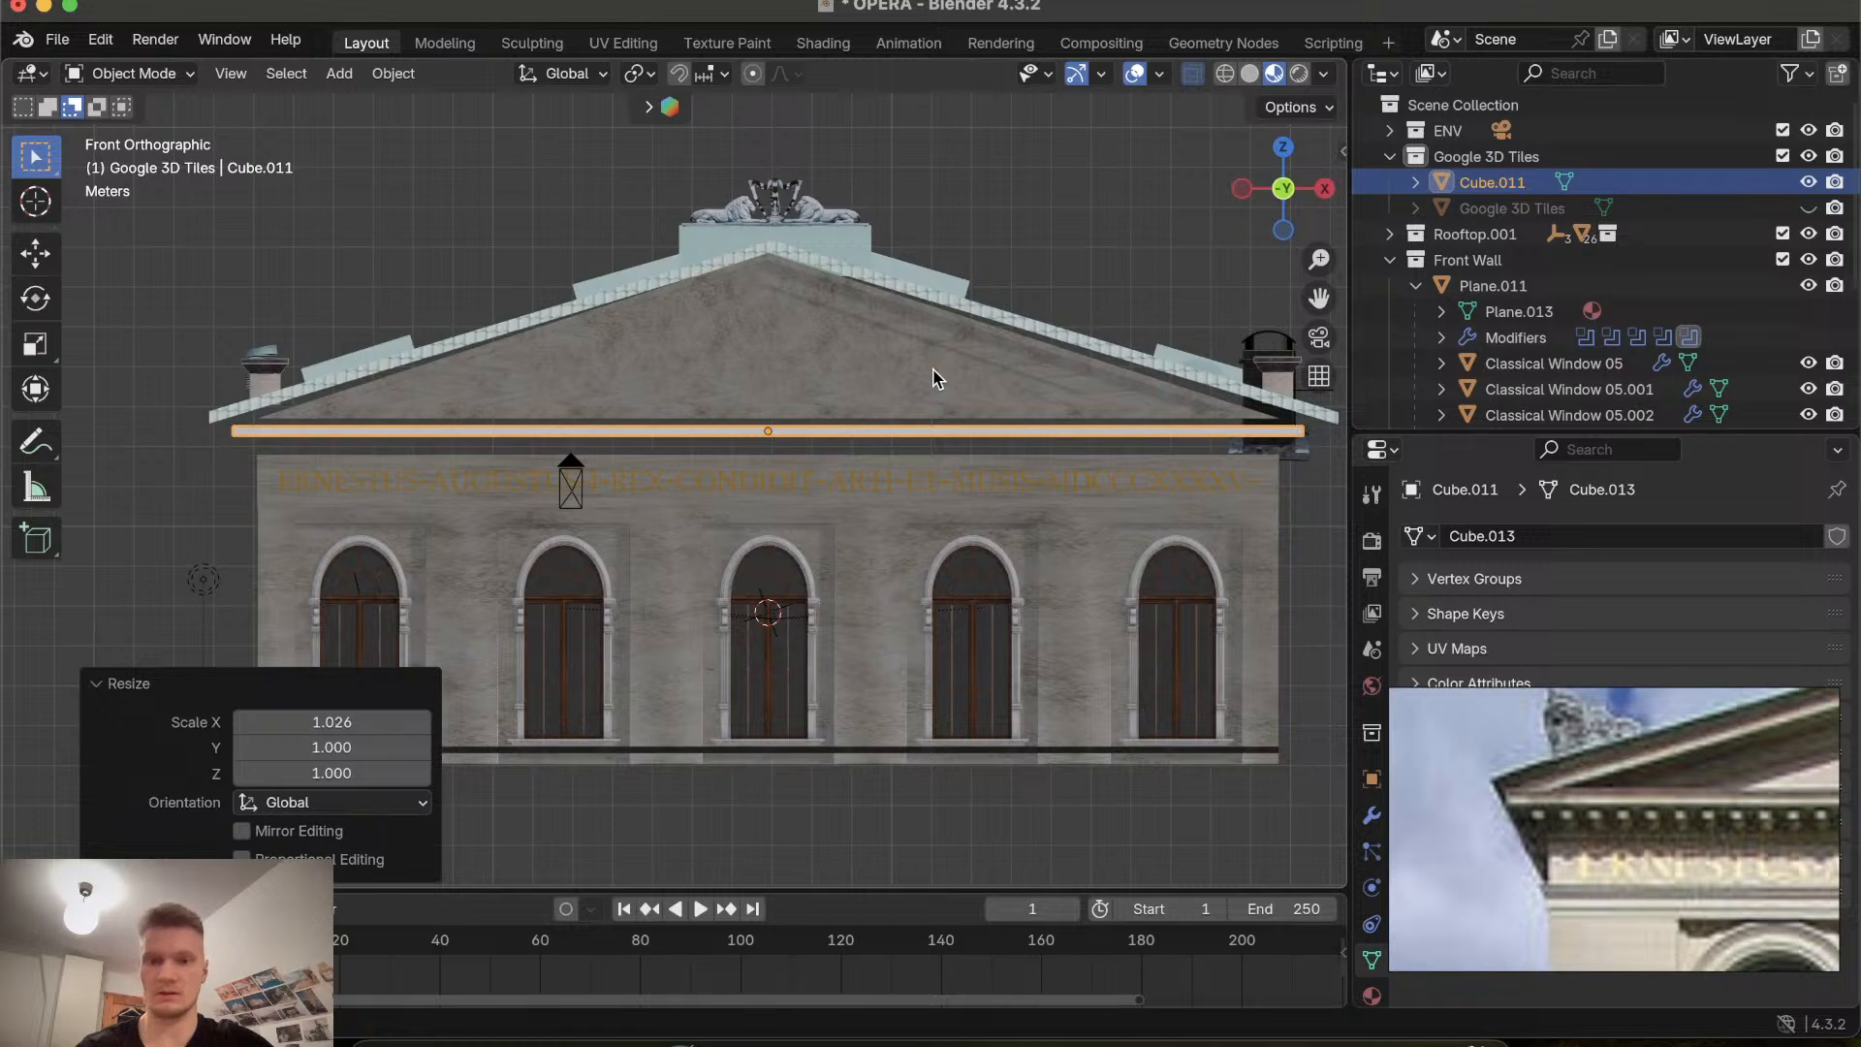
Move the strip up along Z by about 0.065 m.
key(s)
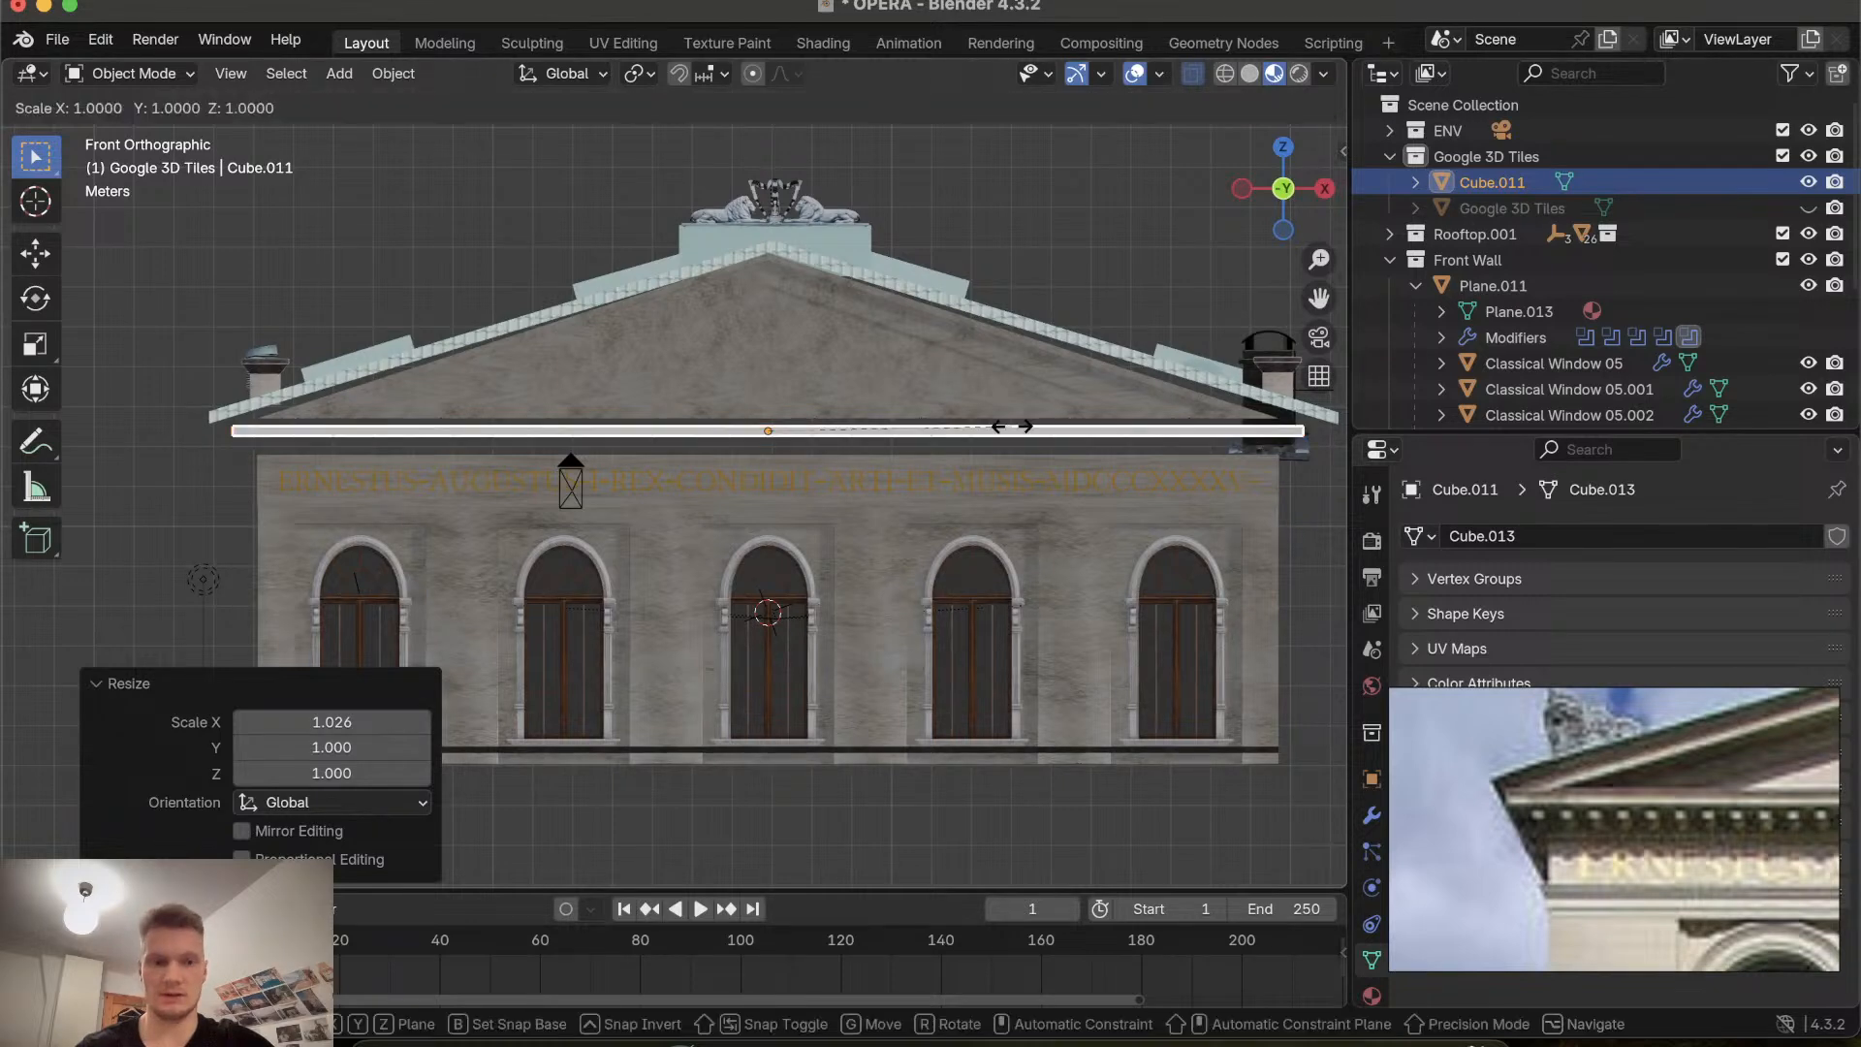
key(Escape)
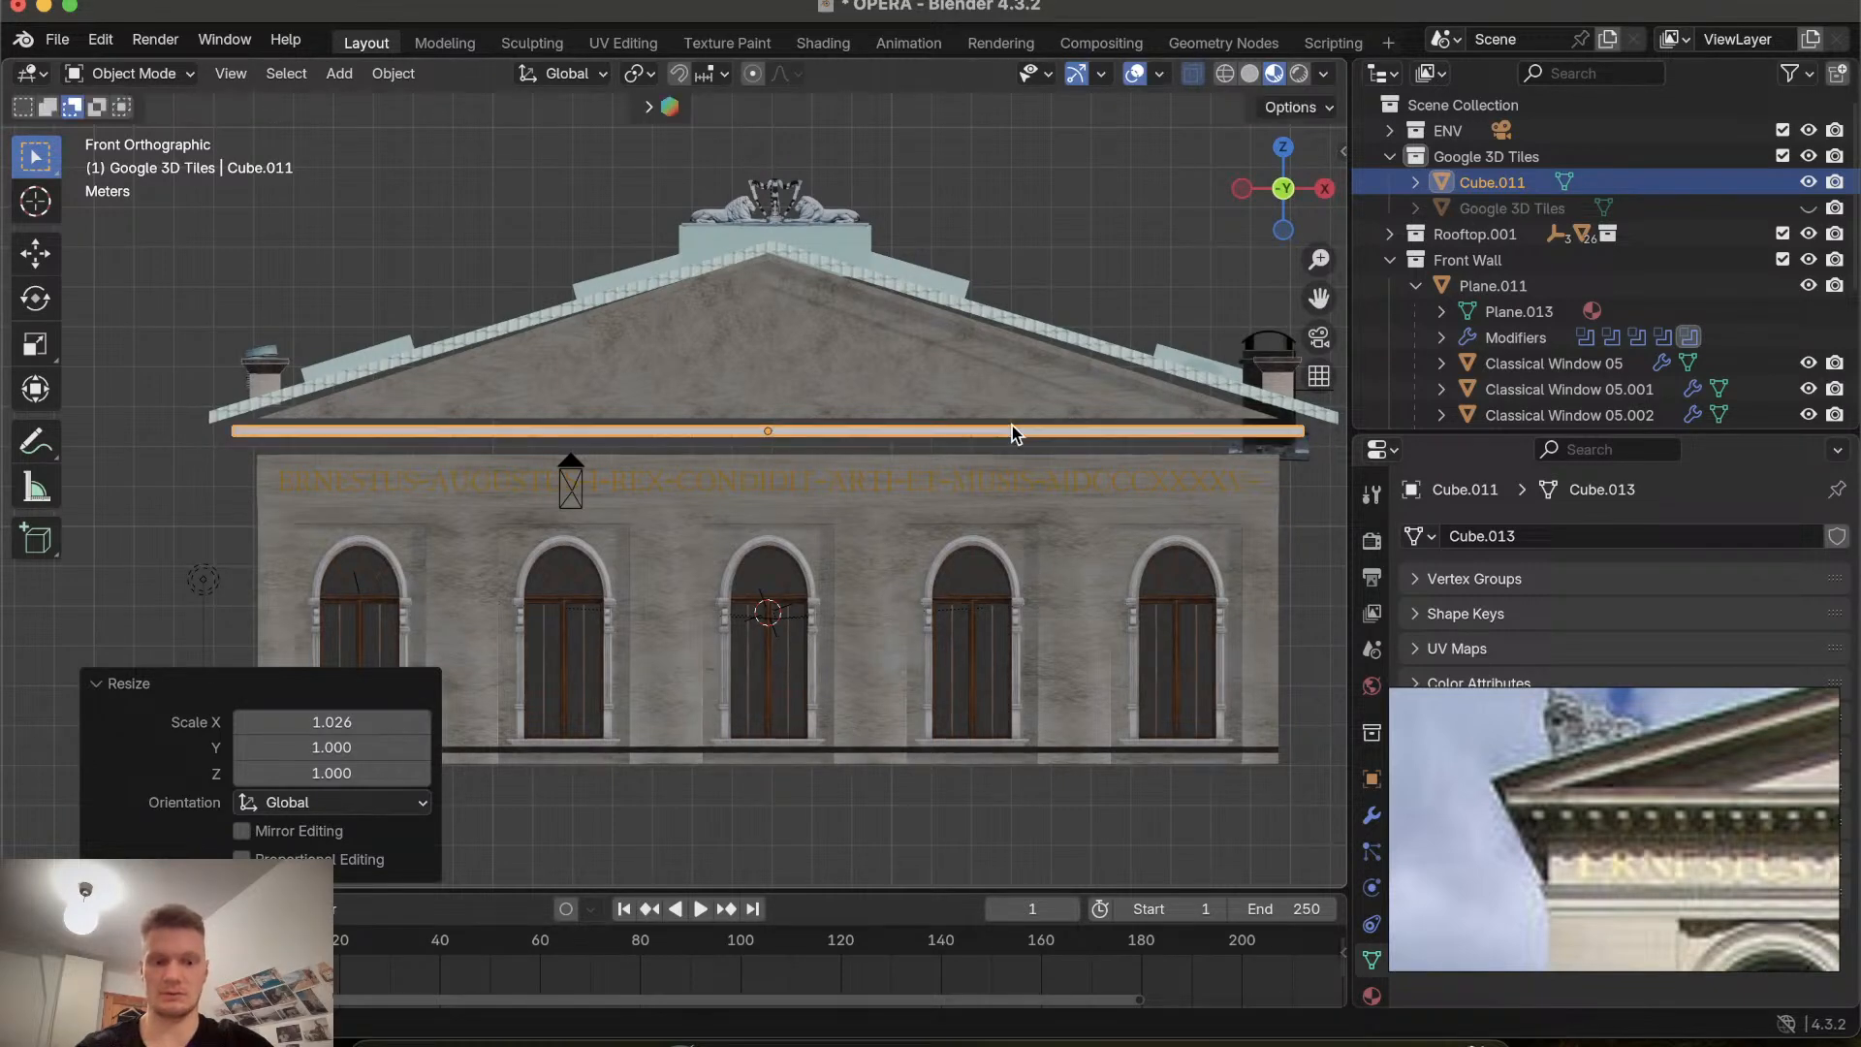
key(g)
key(z)
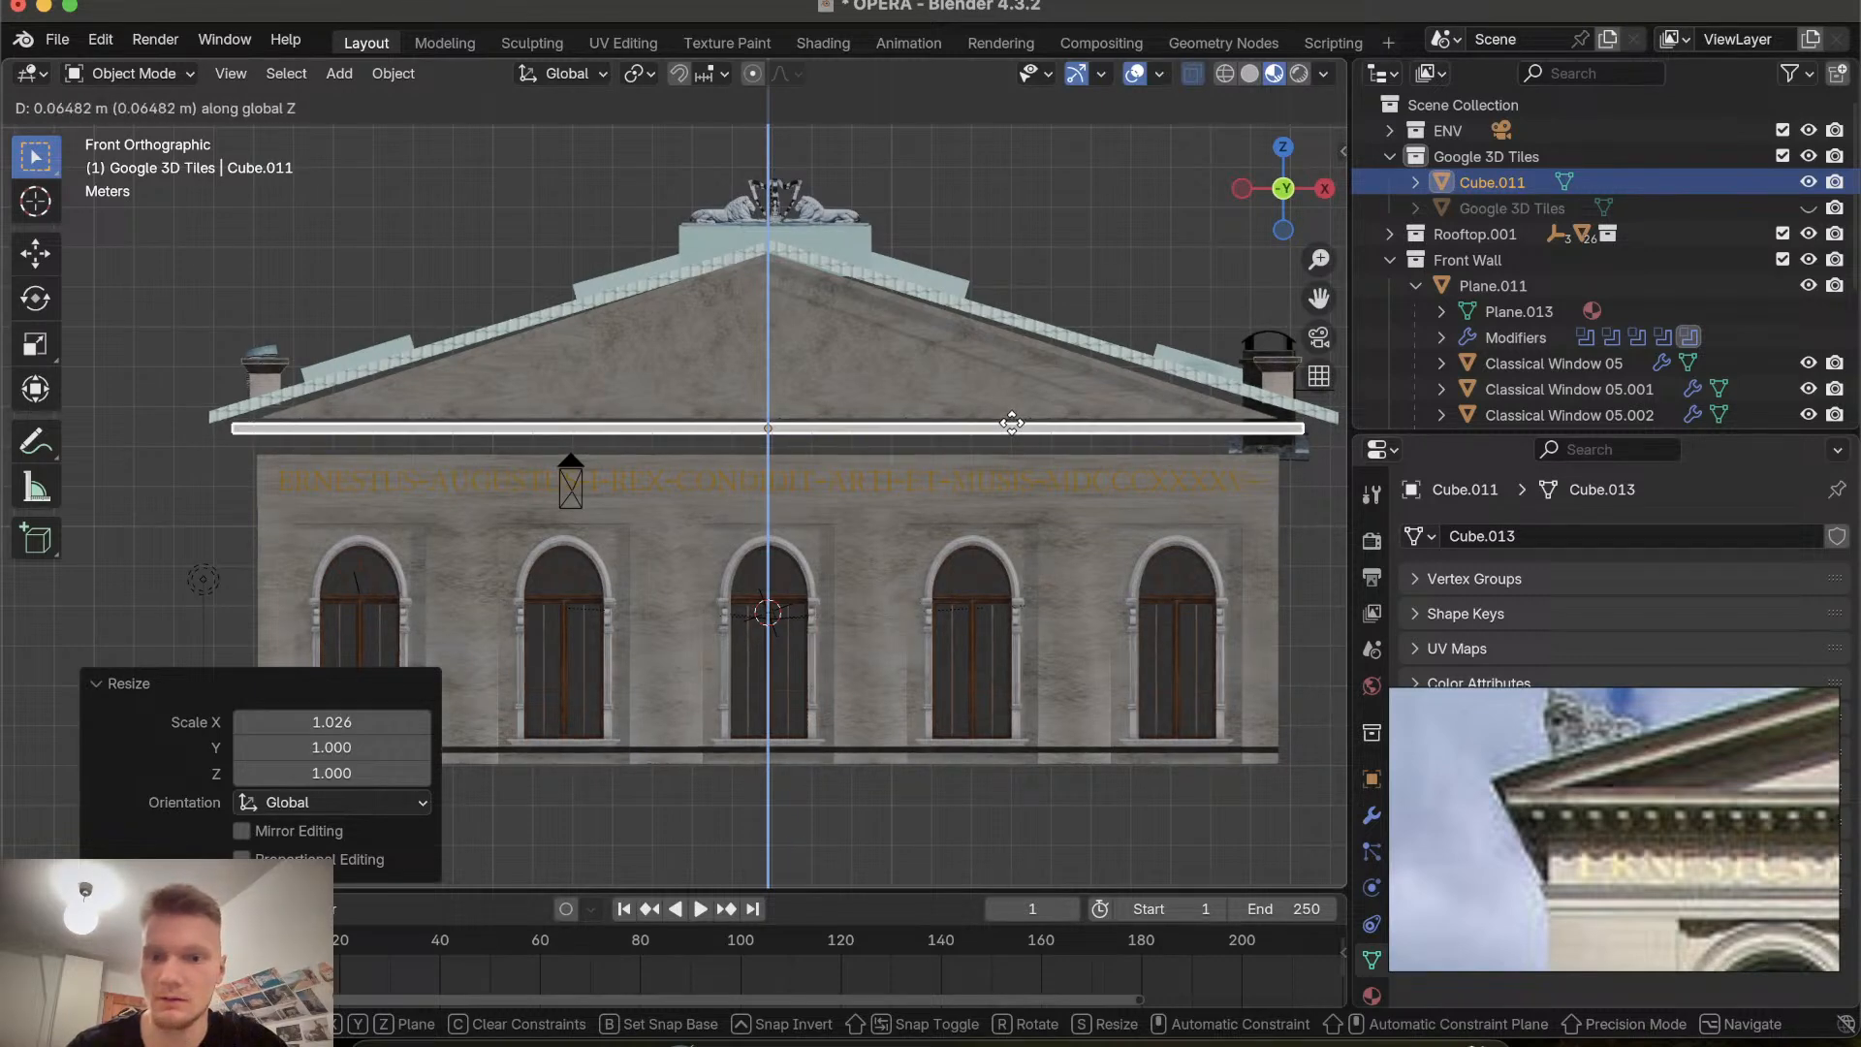
click(1011, 422)
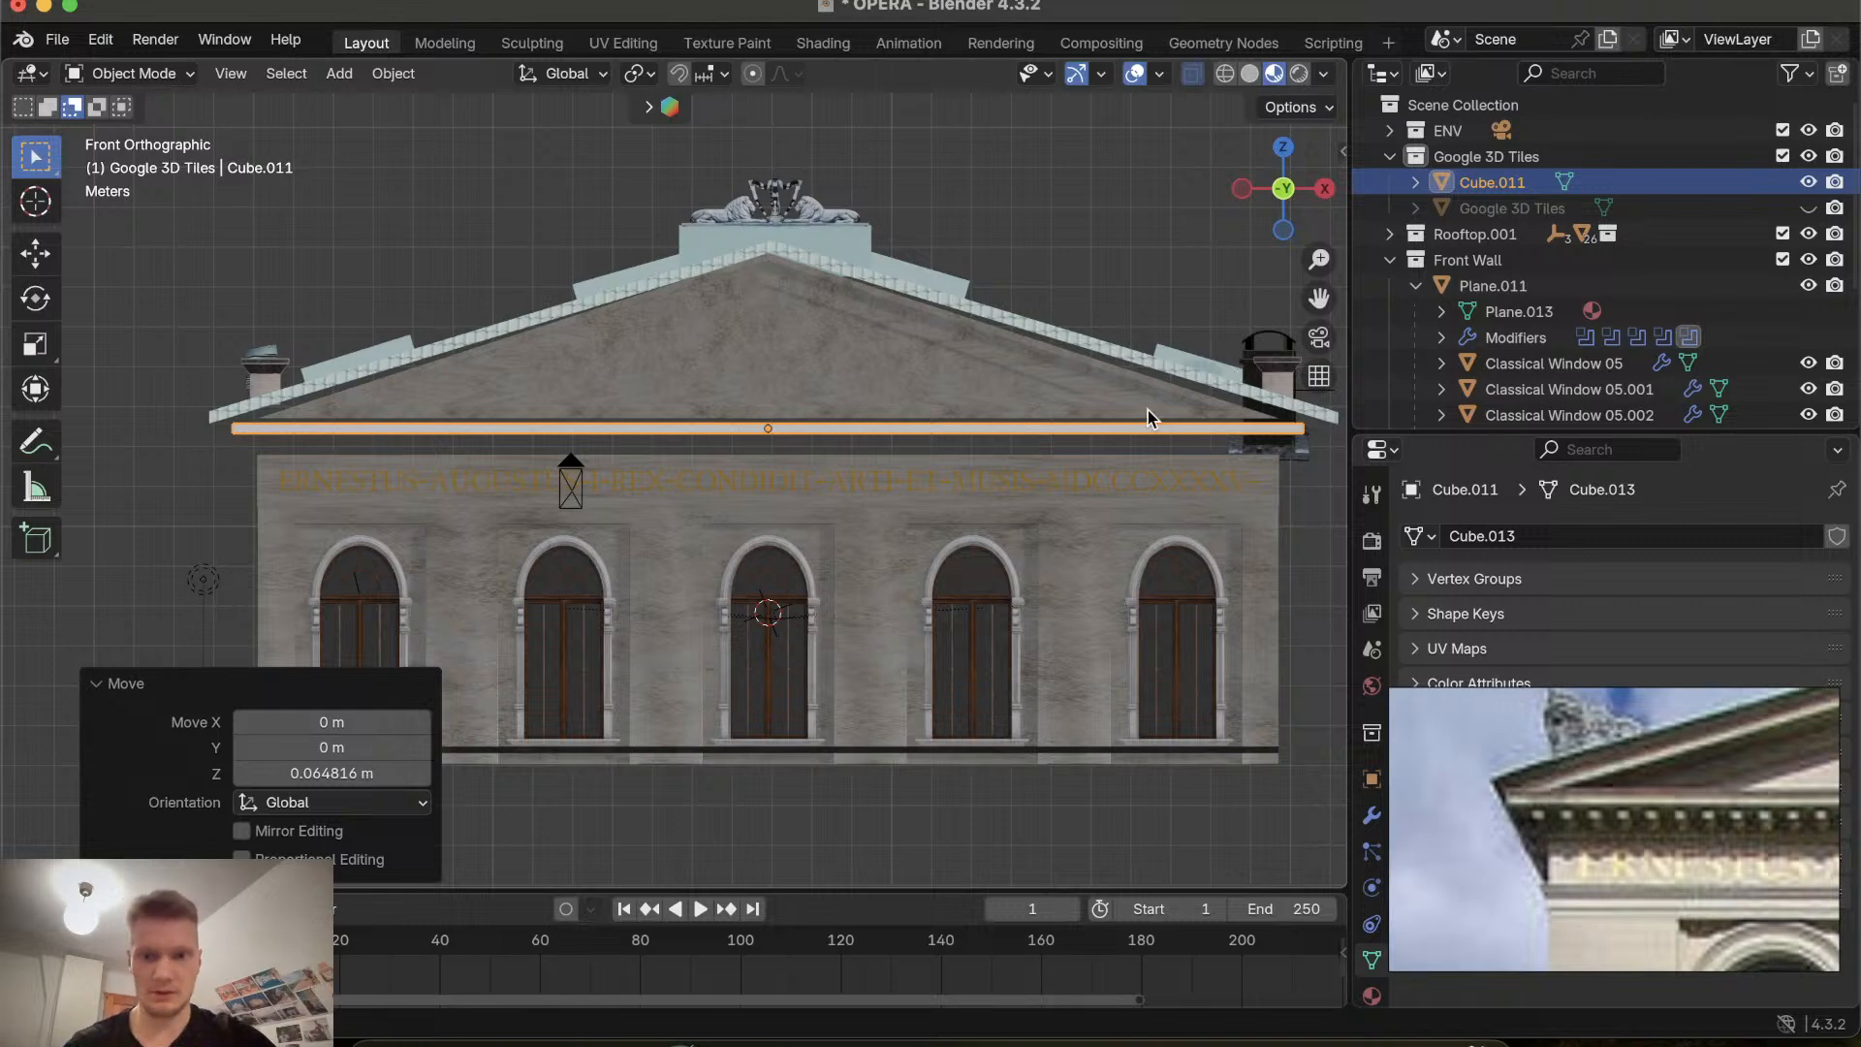
Edit the gable mesh, select its bottom vertices, and move them down along Z by about 0.126 m.
click(842, 339)
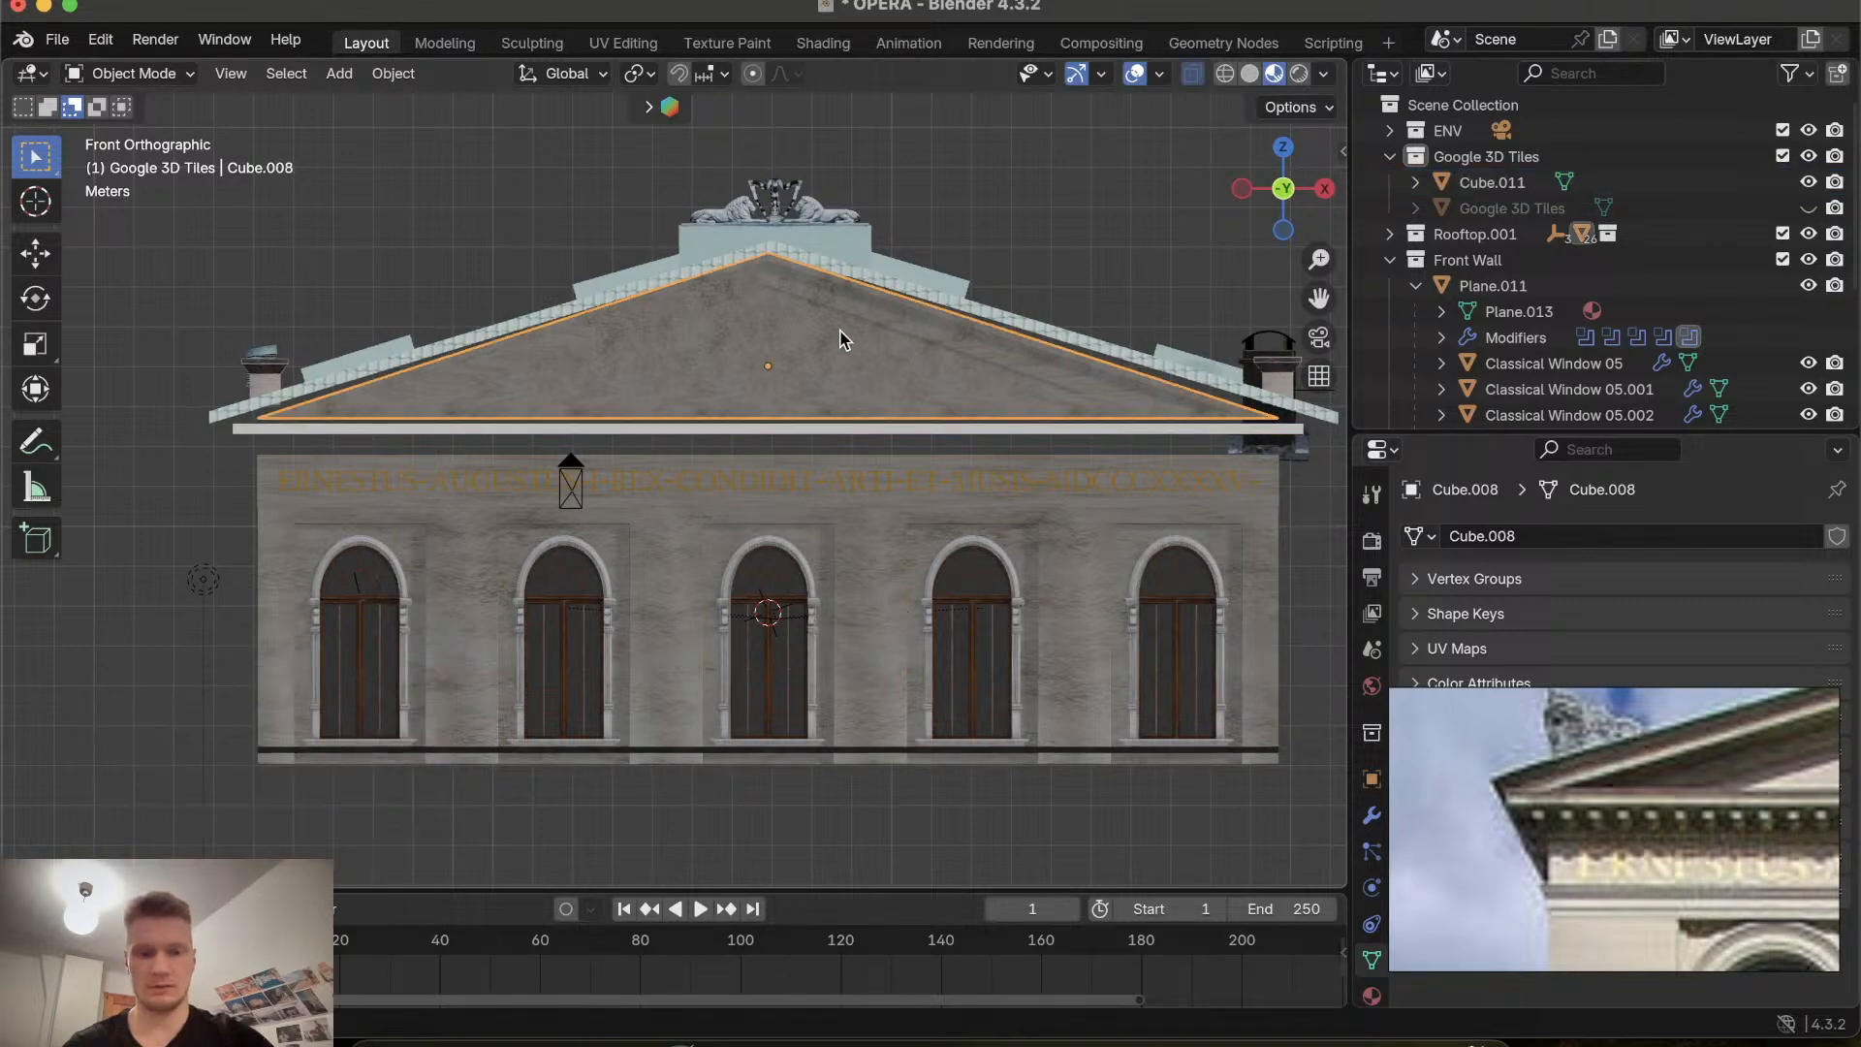
key(Tab)
click(262, 419)
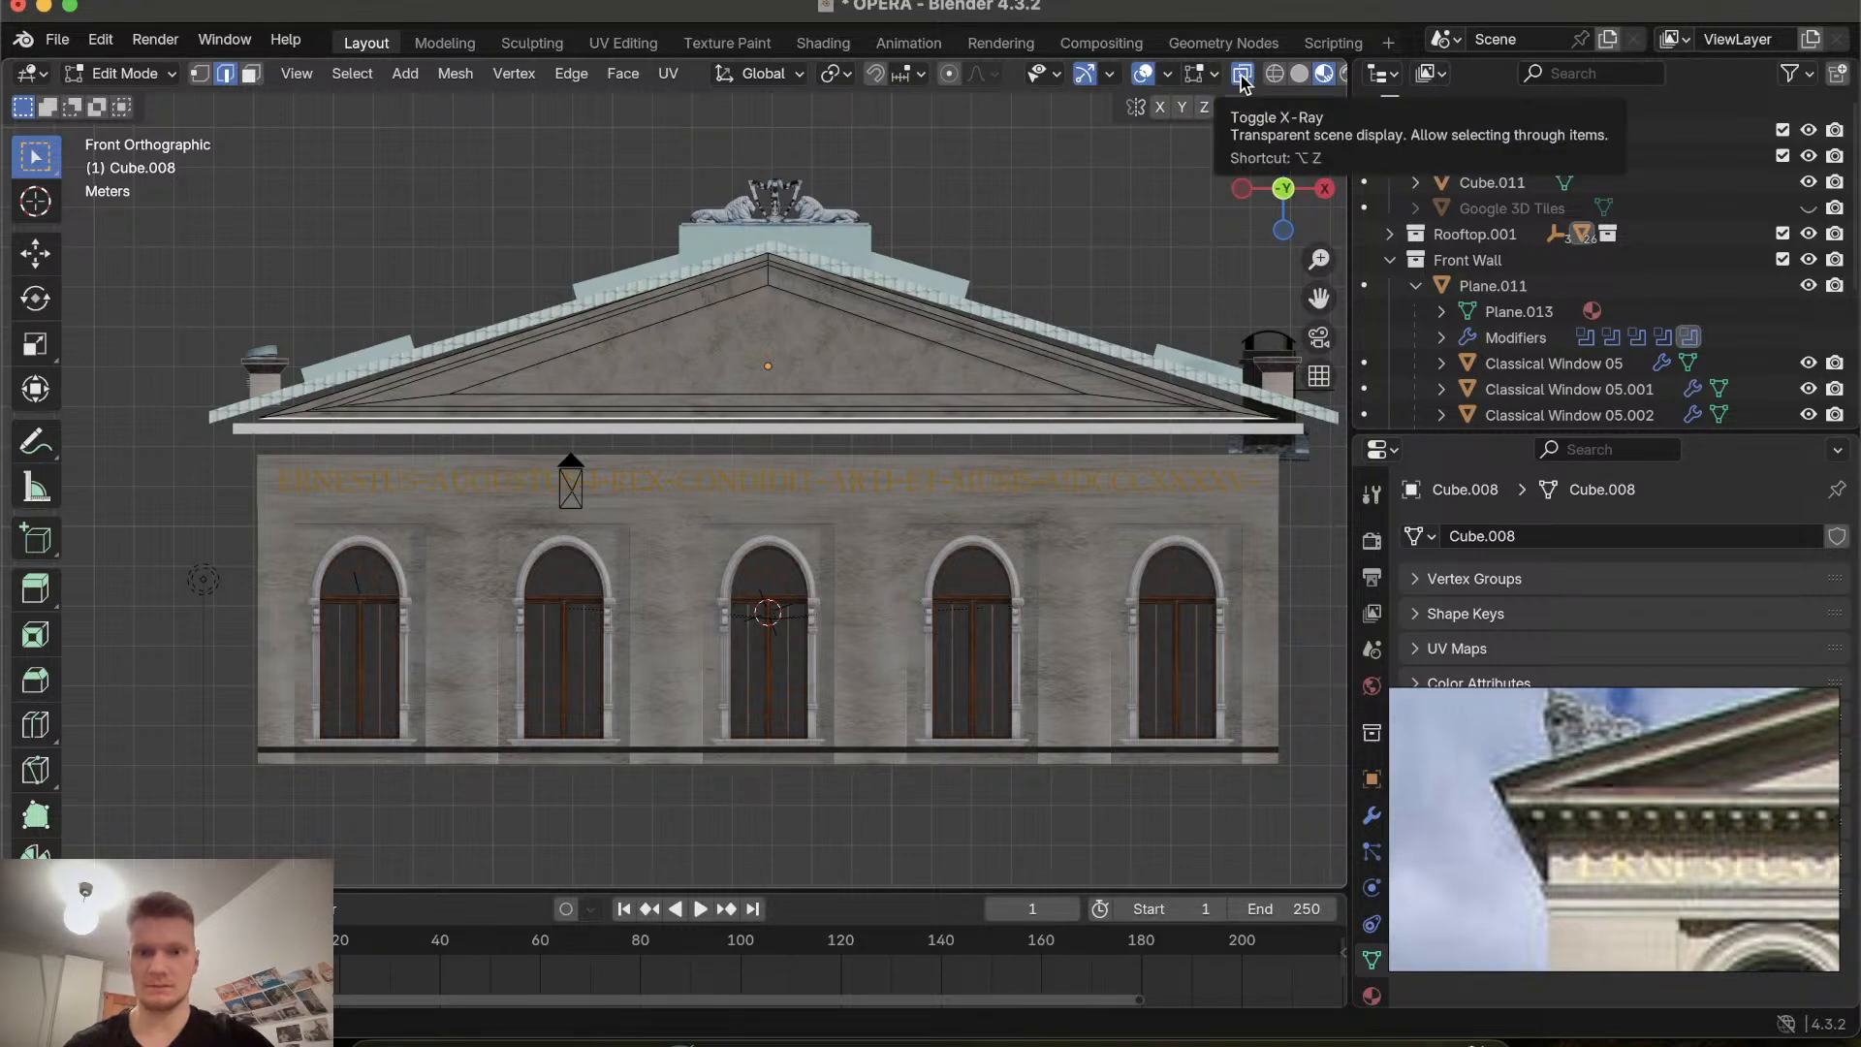
drag(1349, 187, 1391, 187)
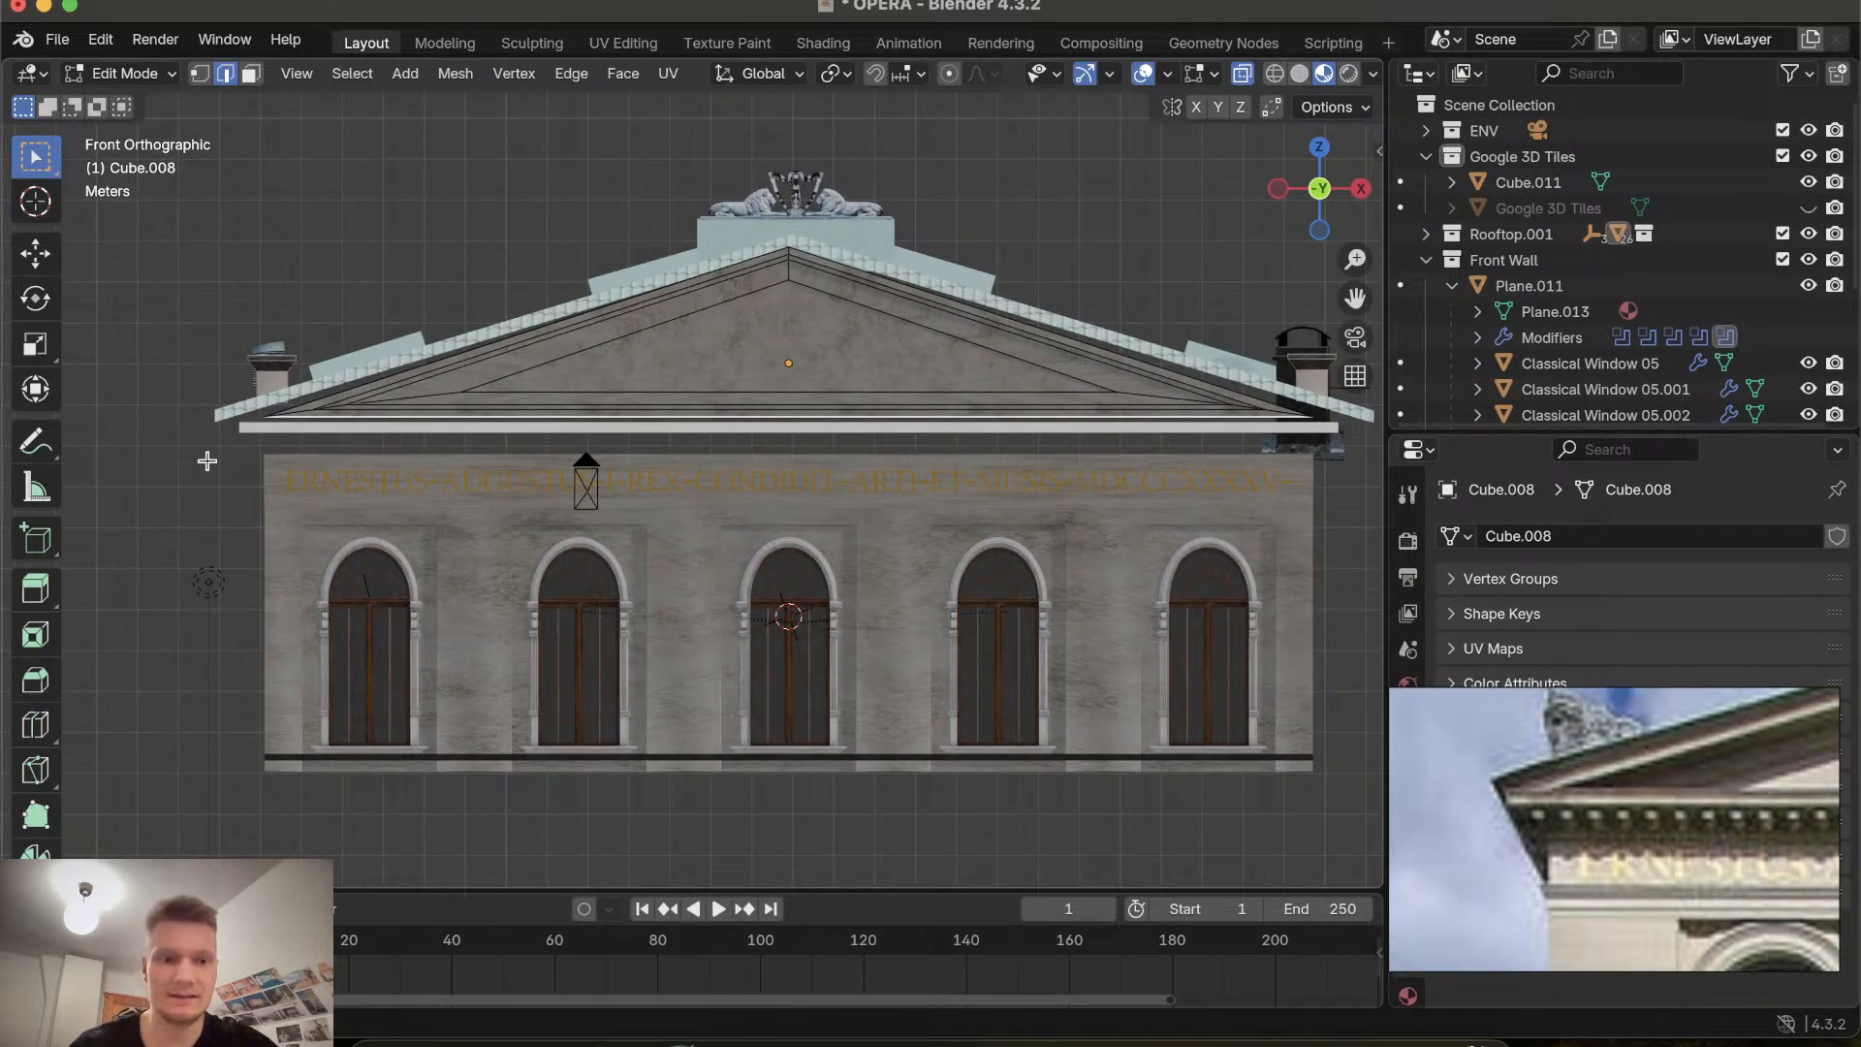
drag(207, 460, 1340, 399)
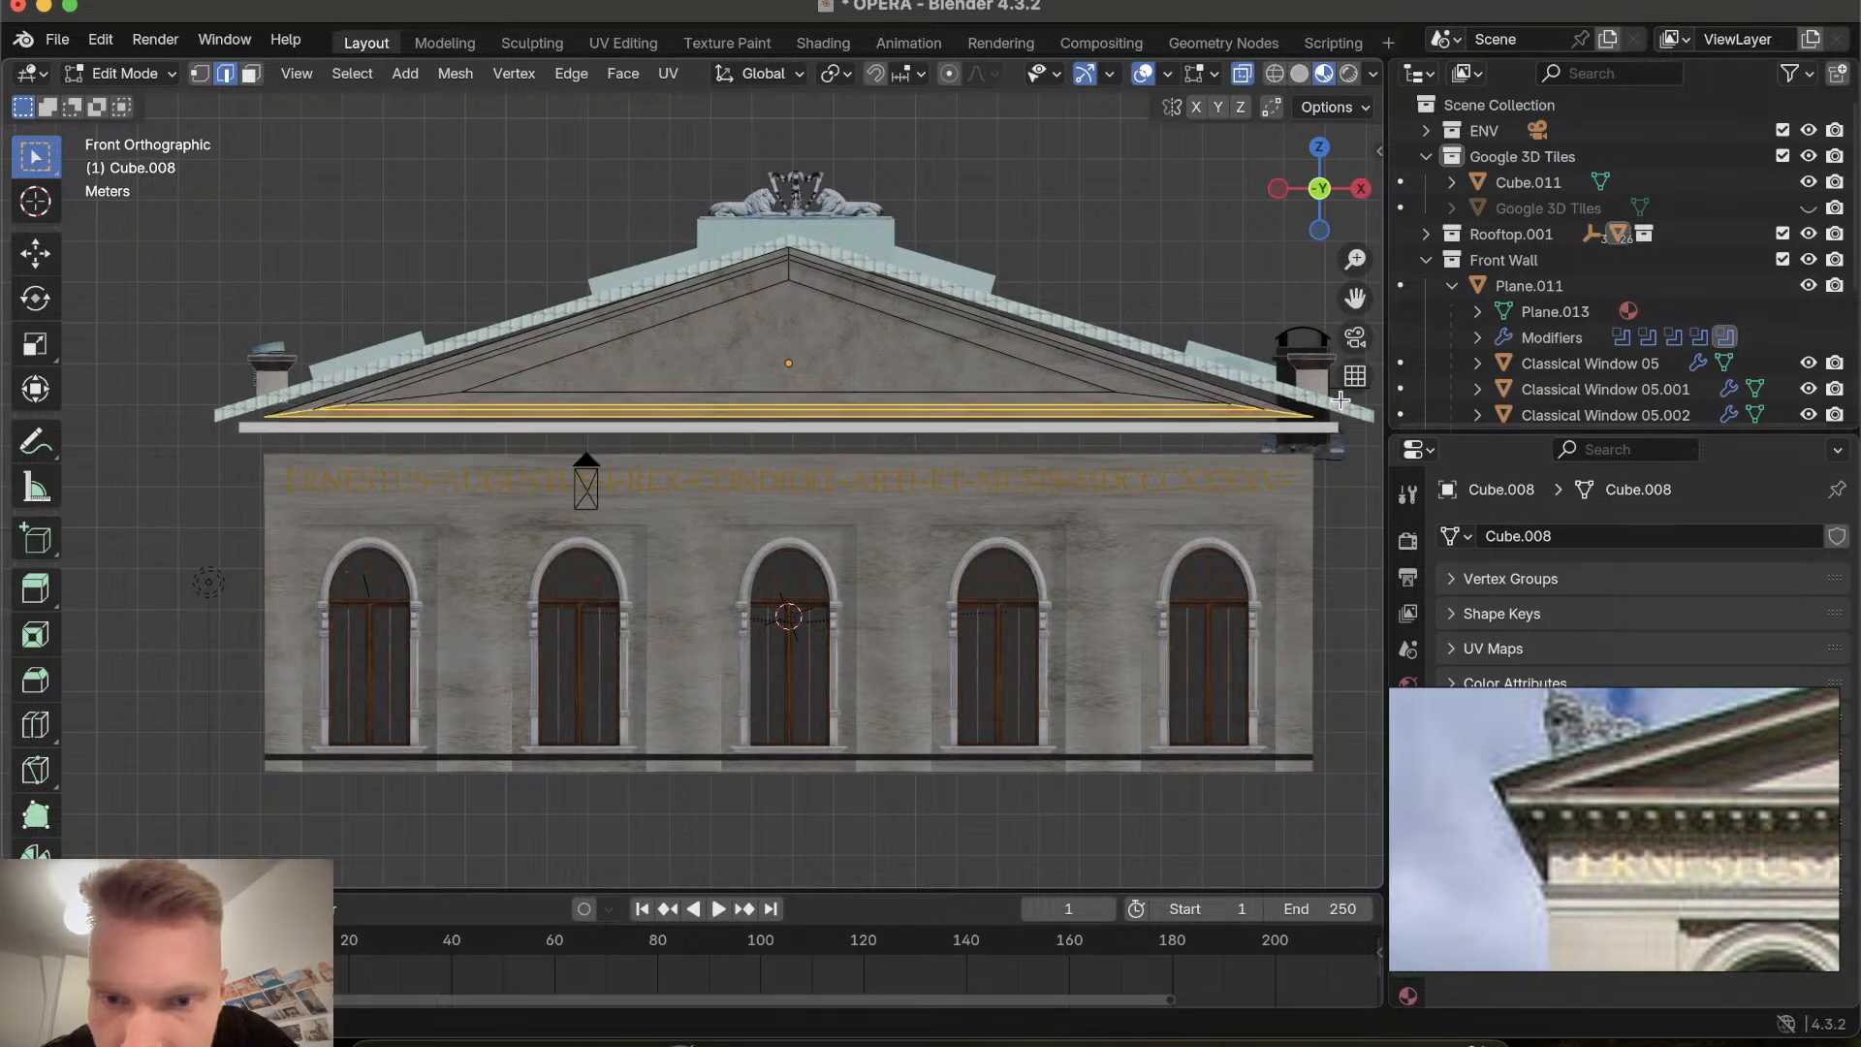
key(g)
key(z)
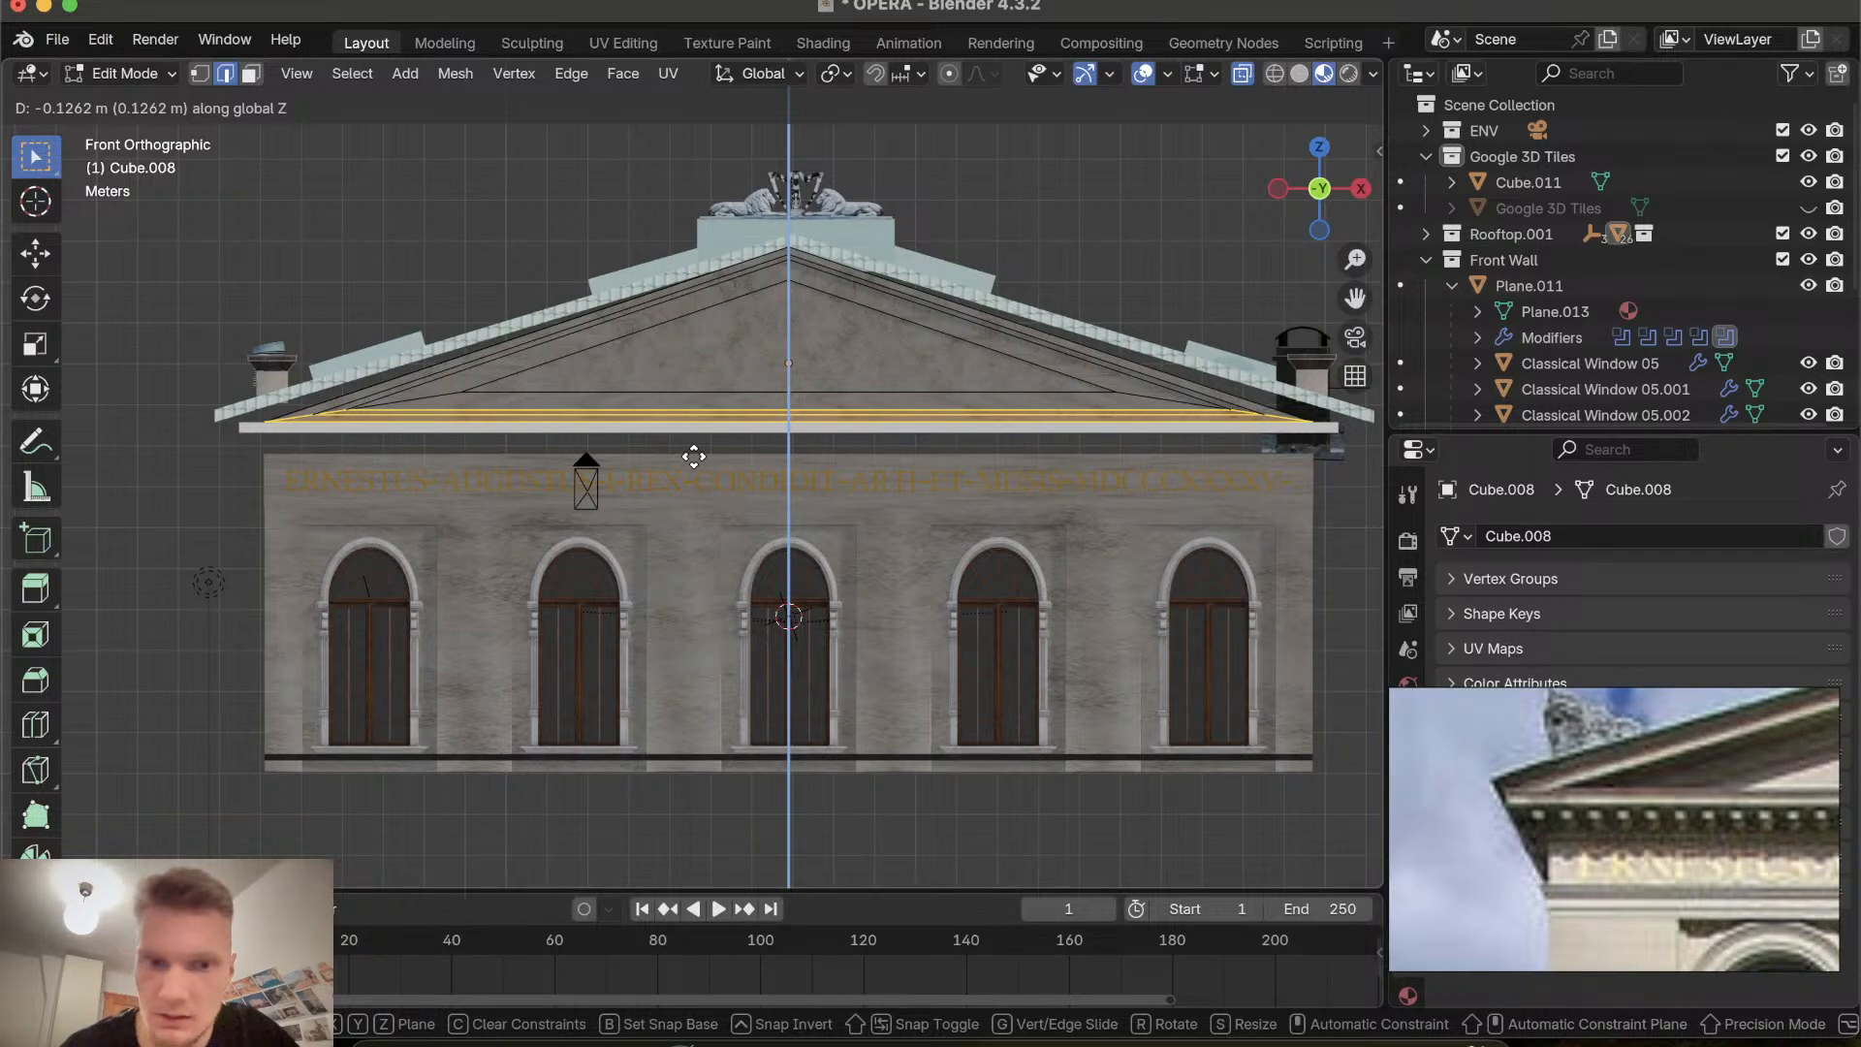
click(693, 455)
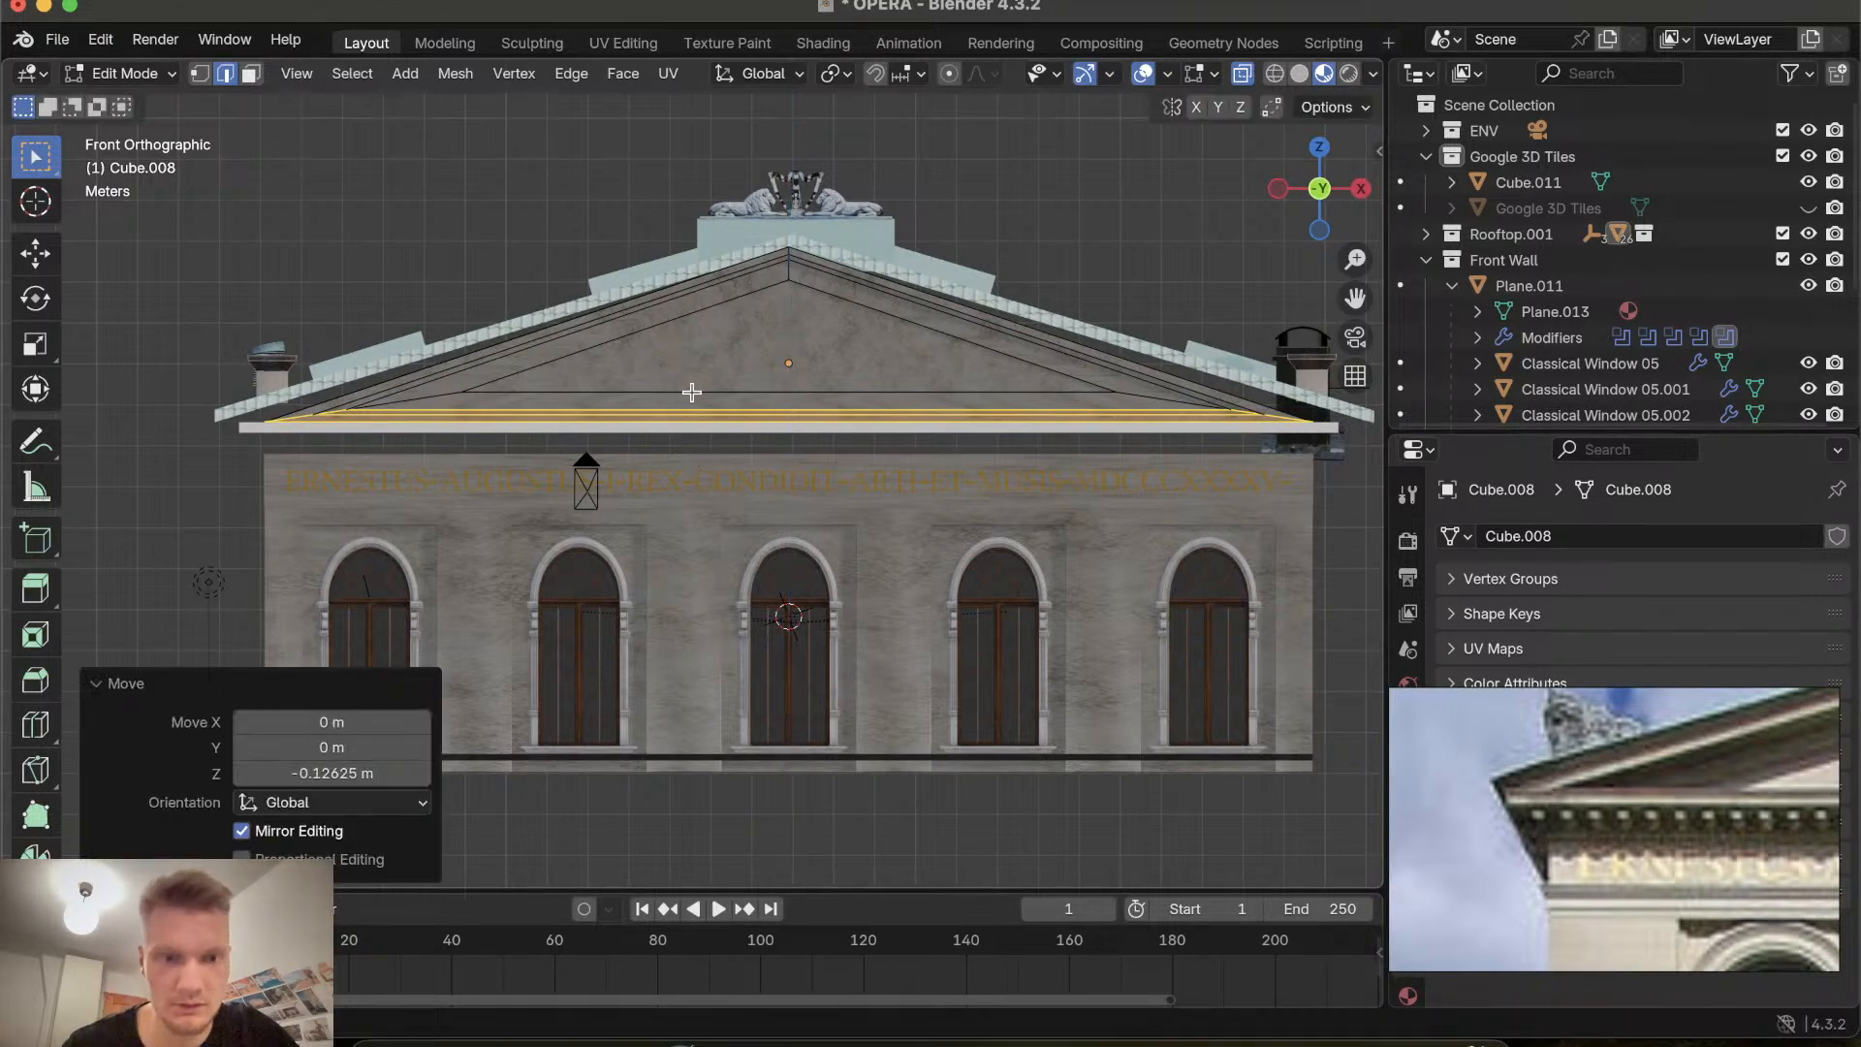
Scale the gable's bottom vertices along X by about 1.101, then return to Object Mode.
key(s)
key(x)
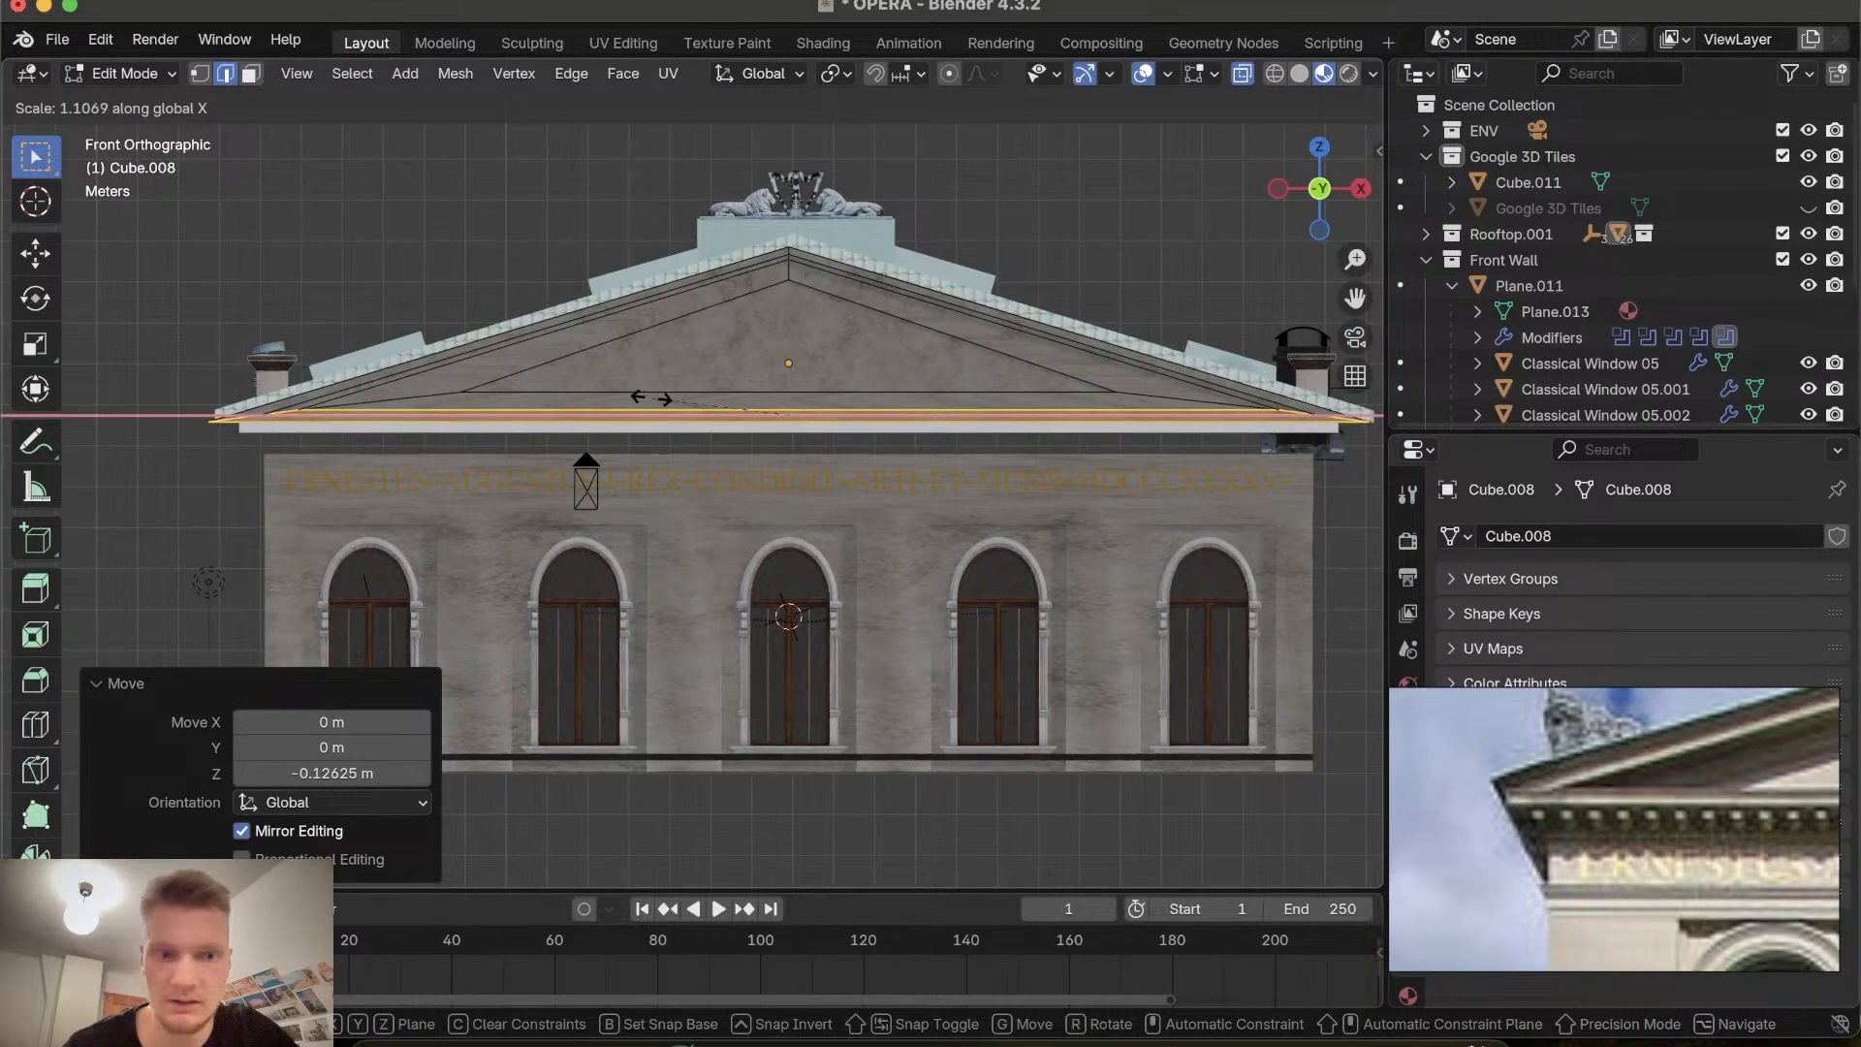
click(656, 395)
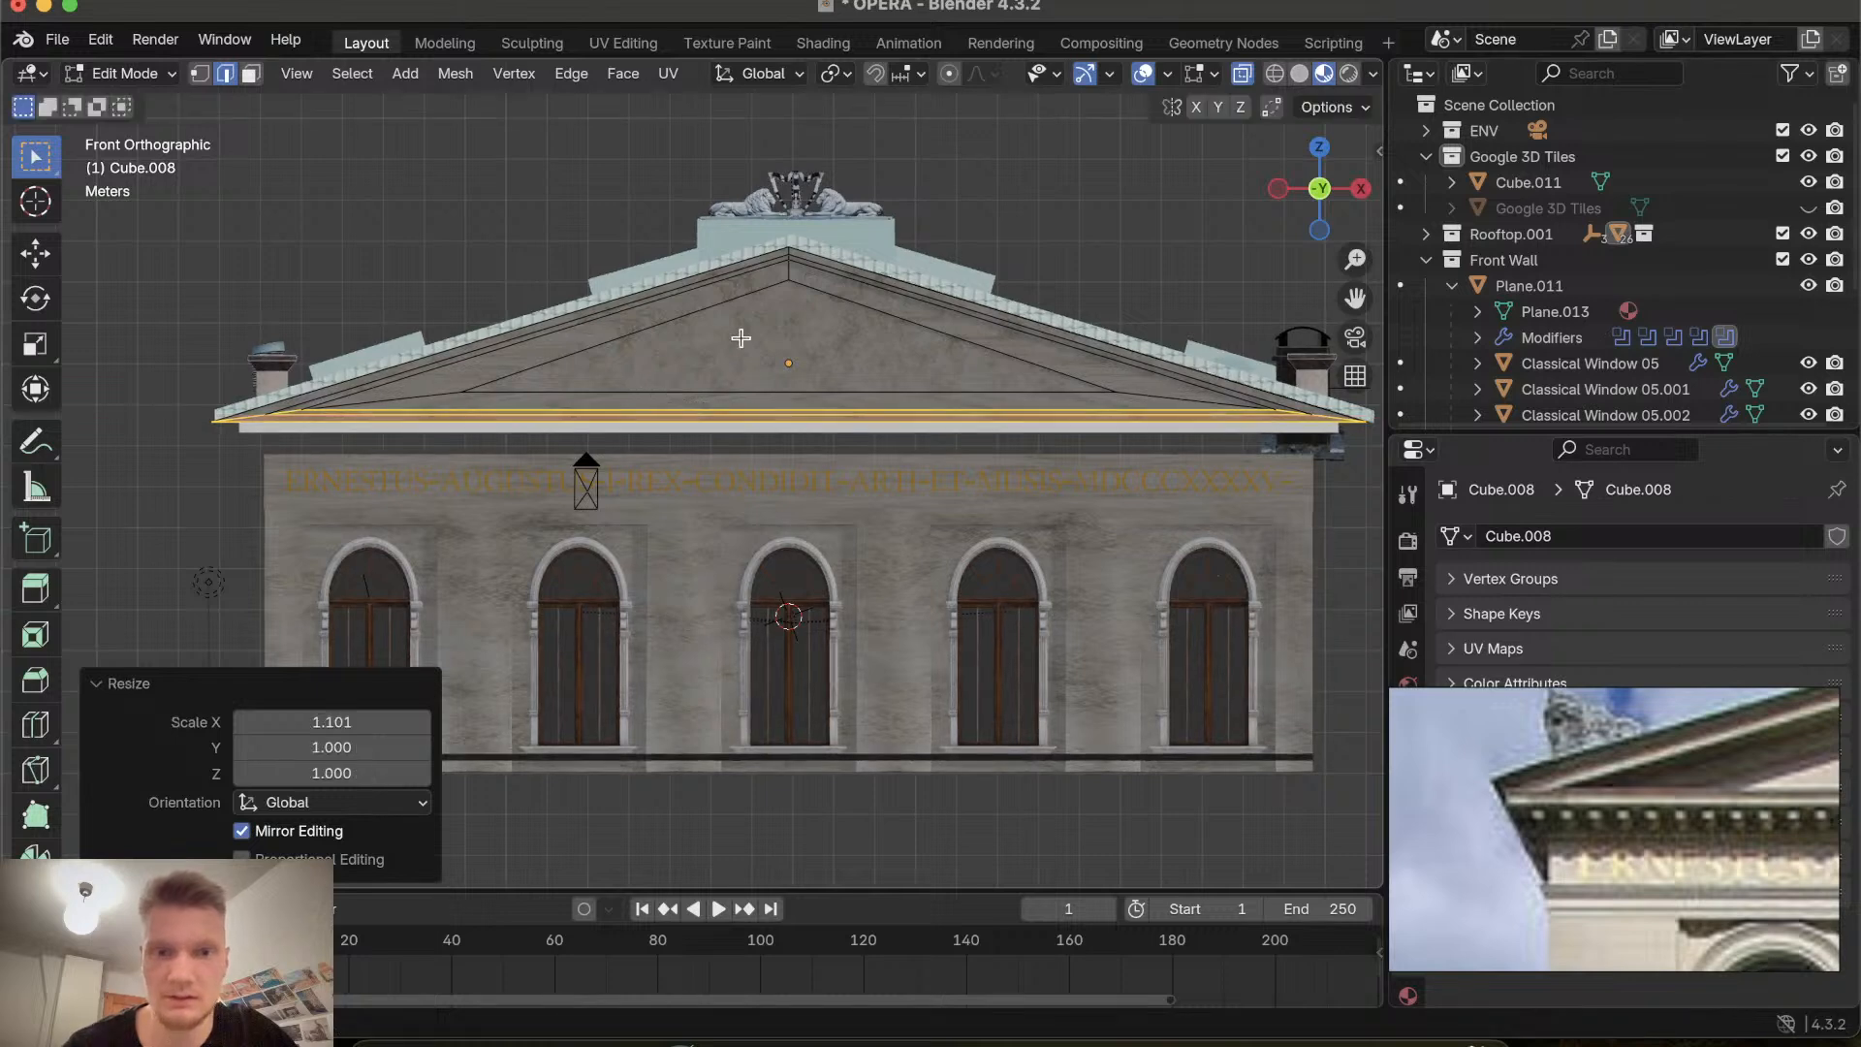
key(Tab)
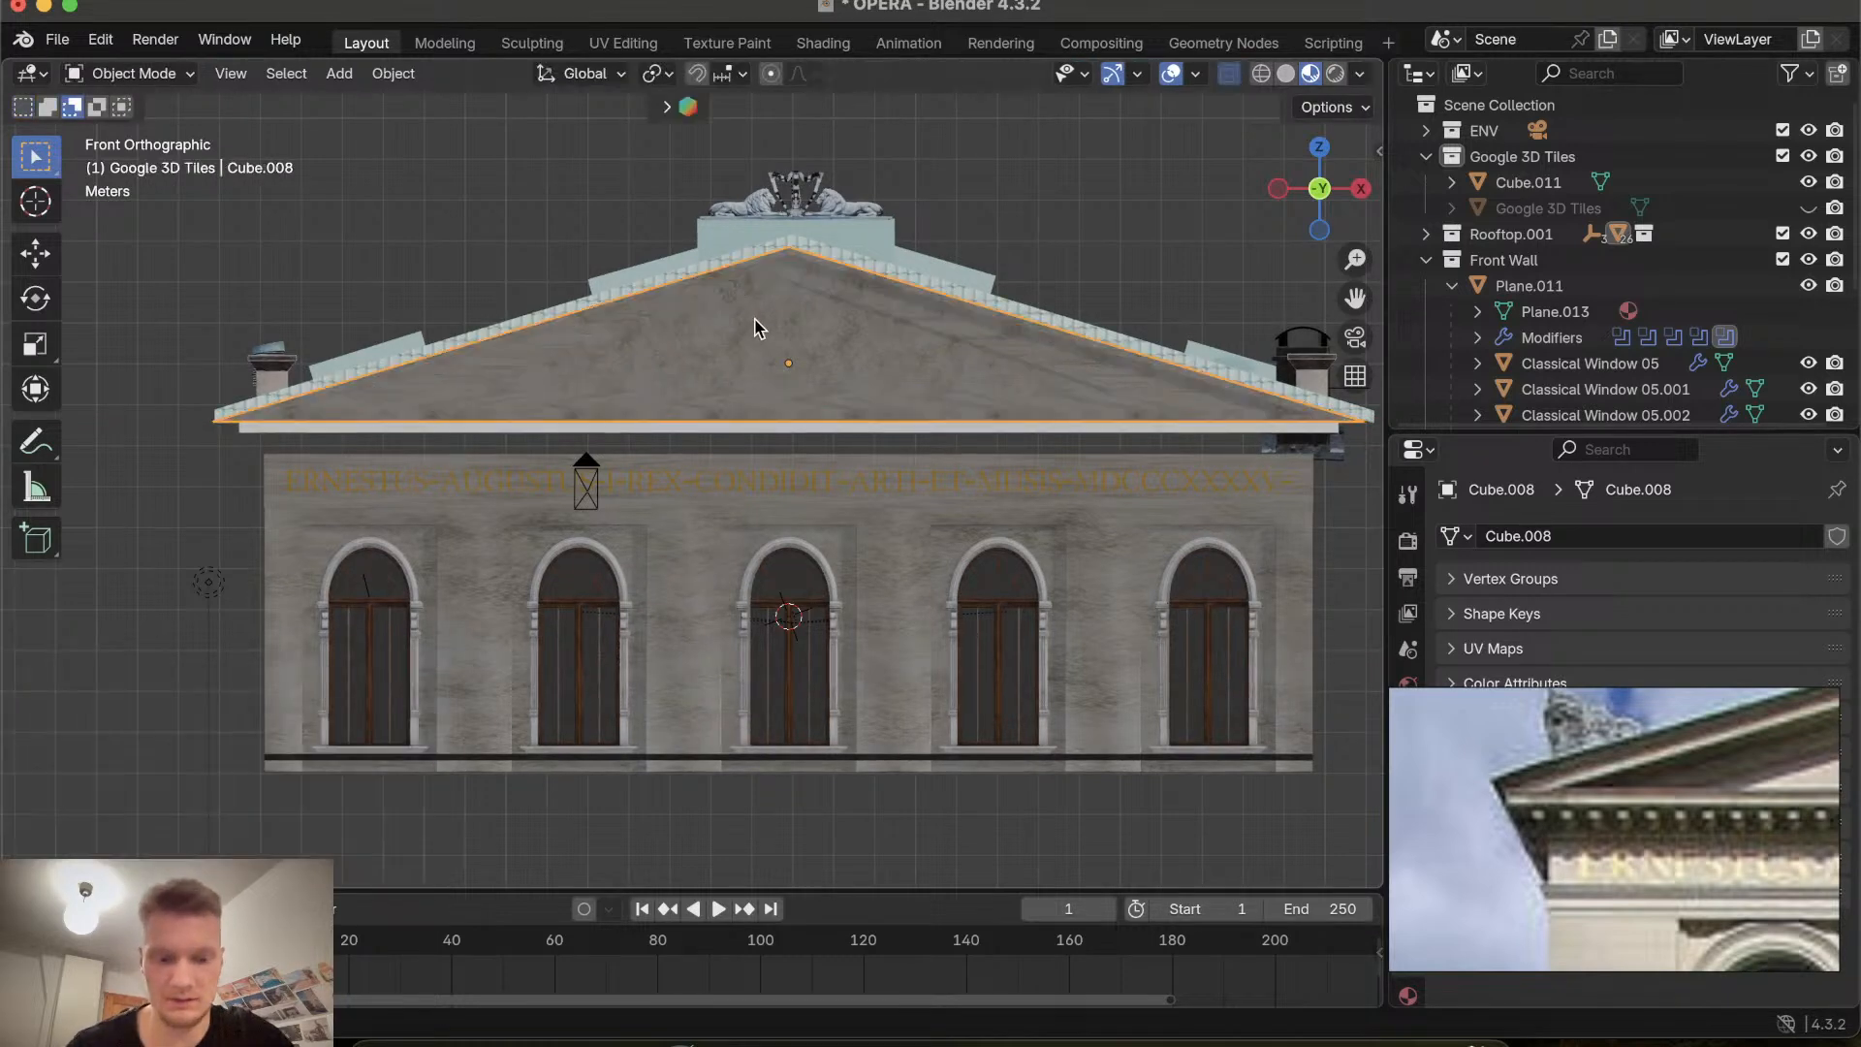
Move the gable along X by about 0.126 m.
key(g)
key(x)
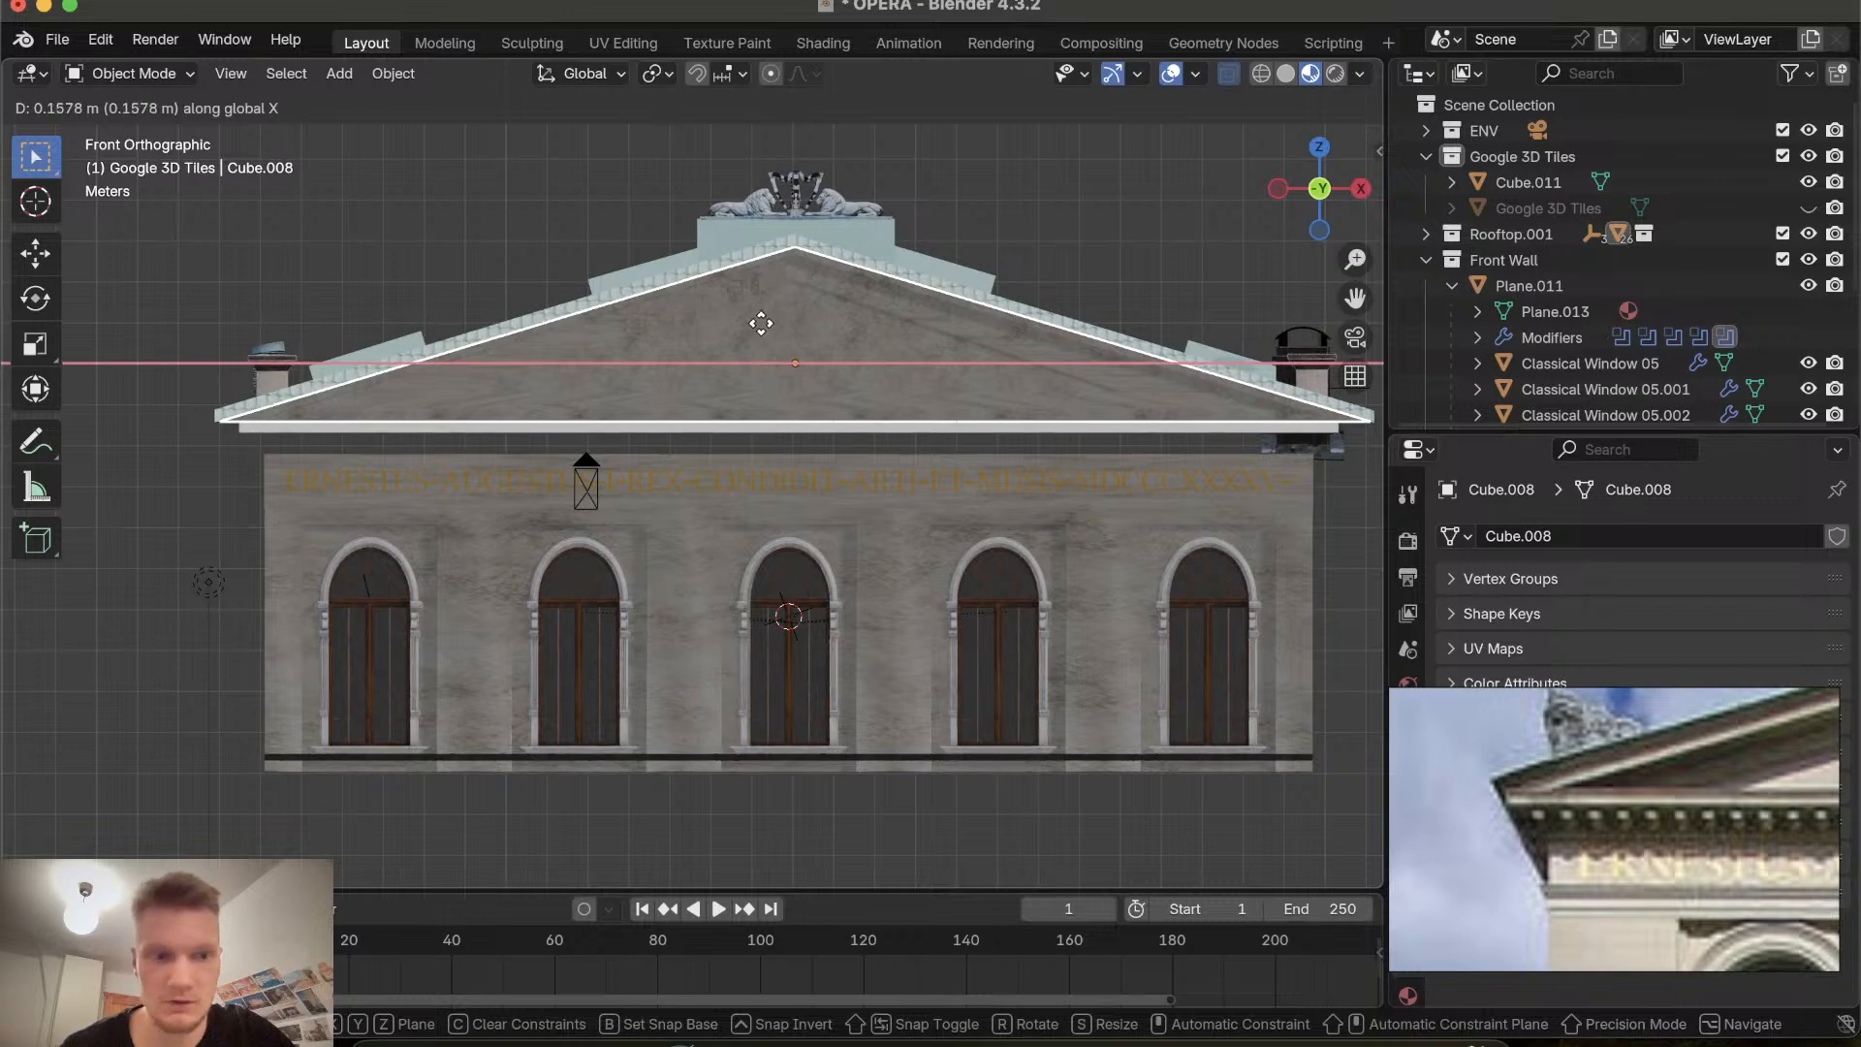
click(760, 324)
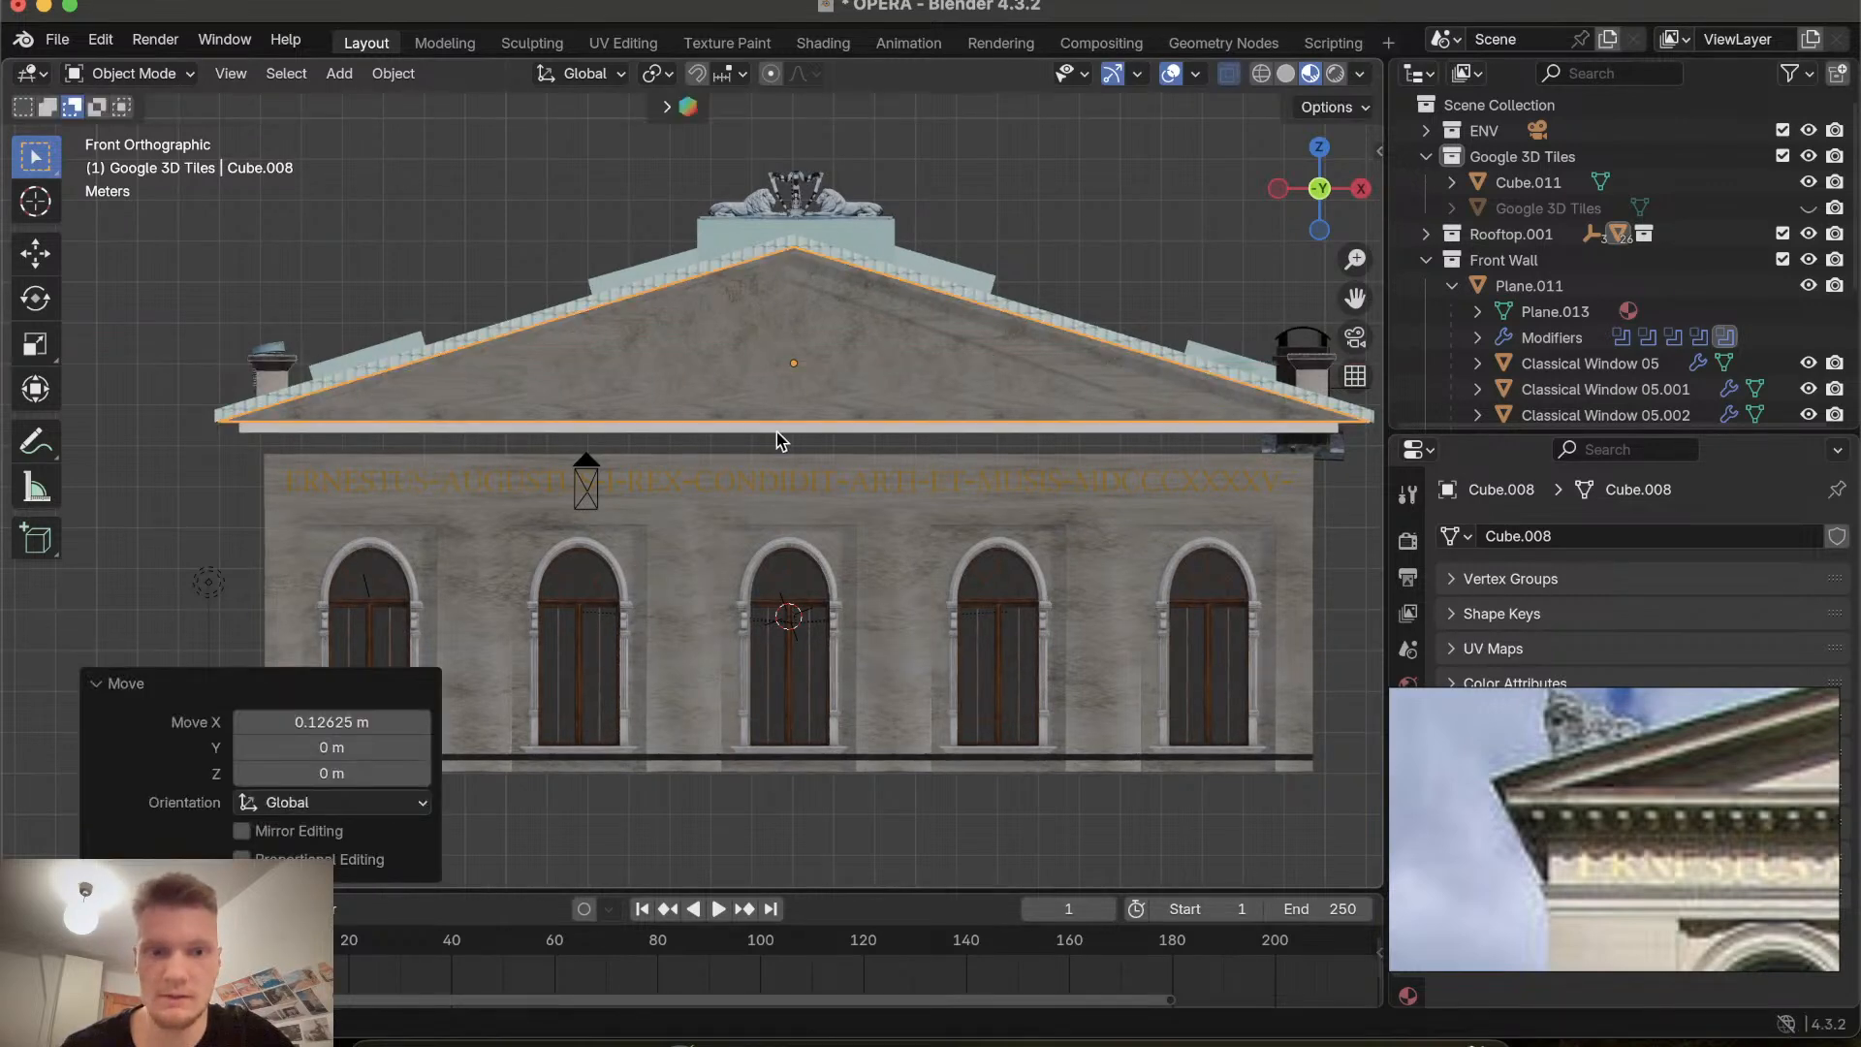
Select the cornice strip and orbit around the building to inspect how it fits under the gable.
click(752, 426)
scroll(753, 427, left, 10)
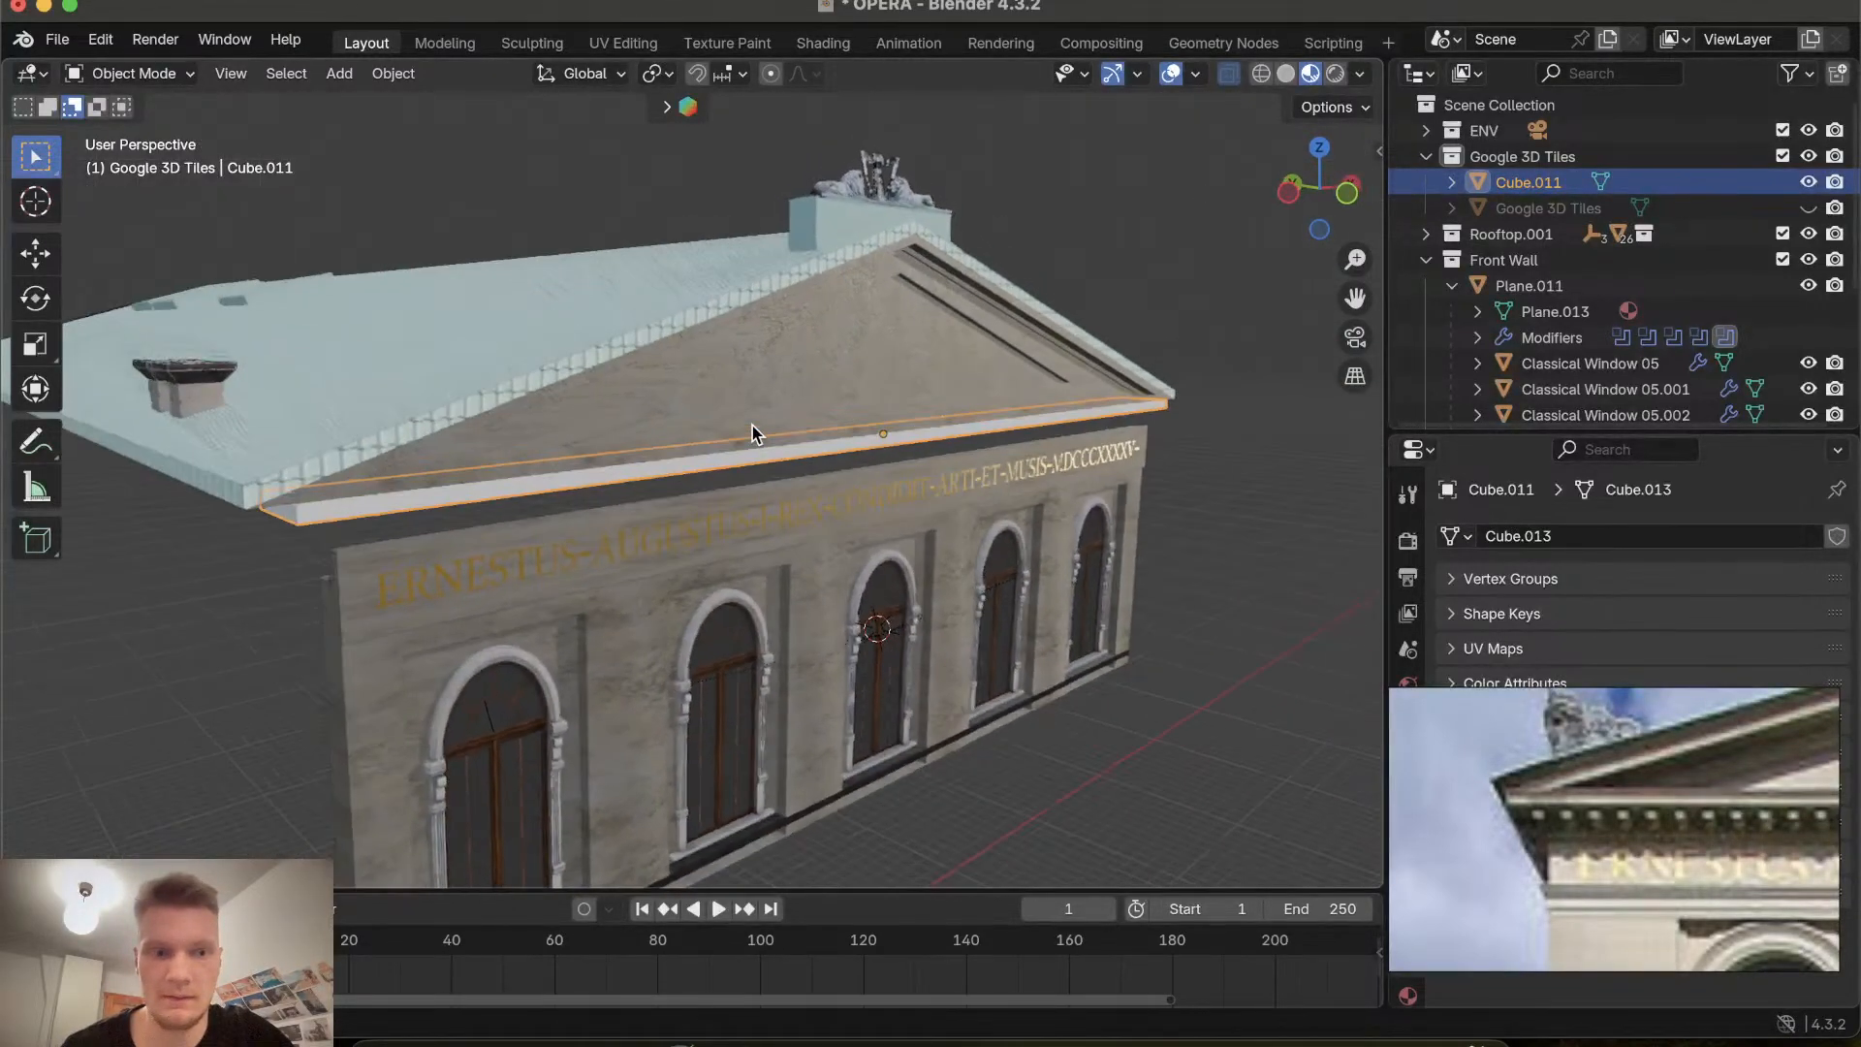
scroll(752, 427, left, 10)
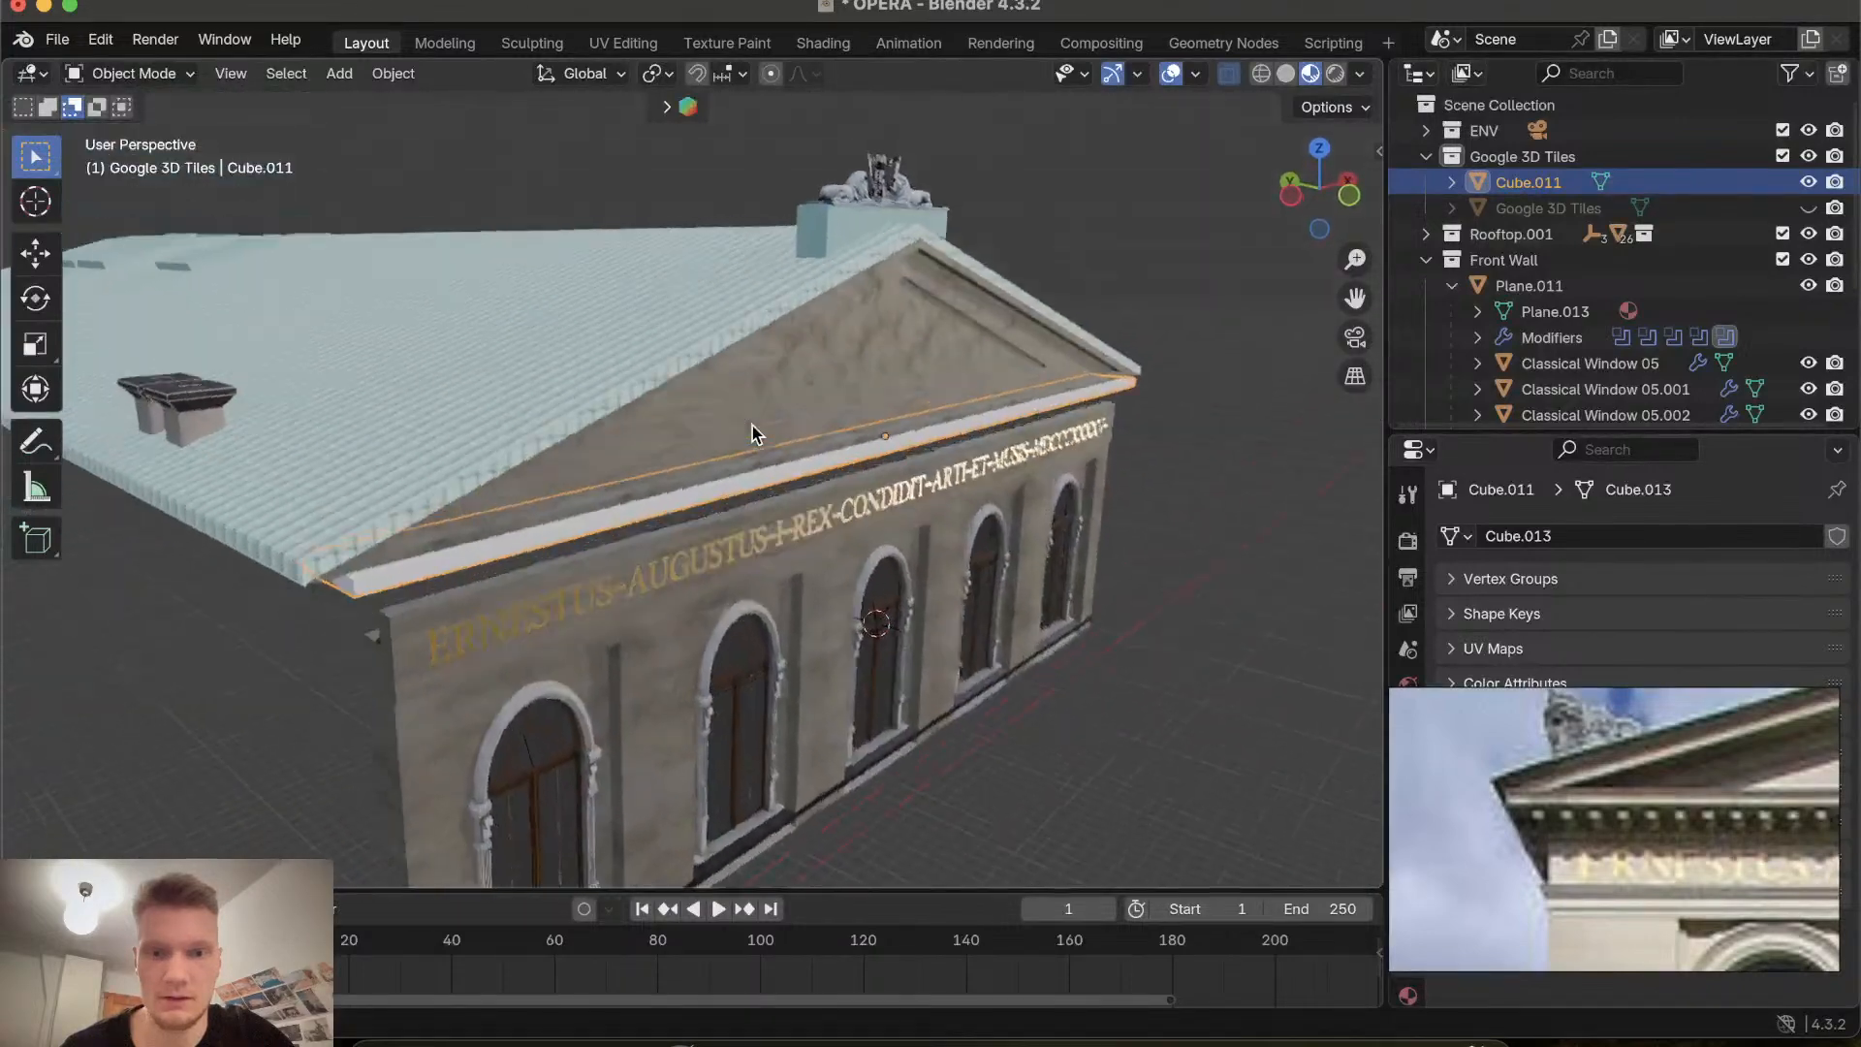
scroll(752, 427, left, 10)
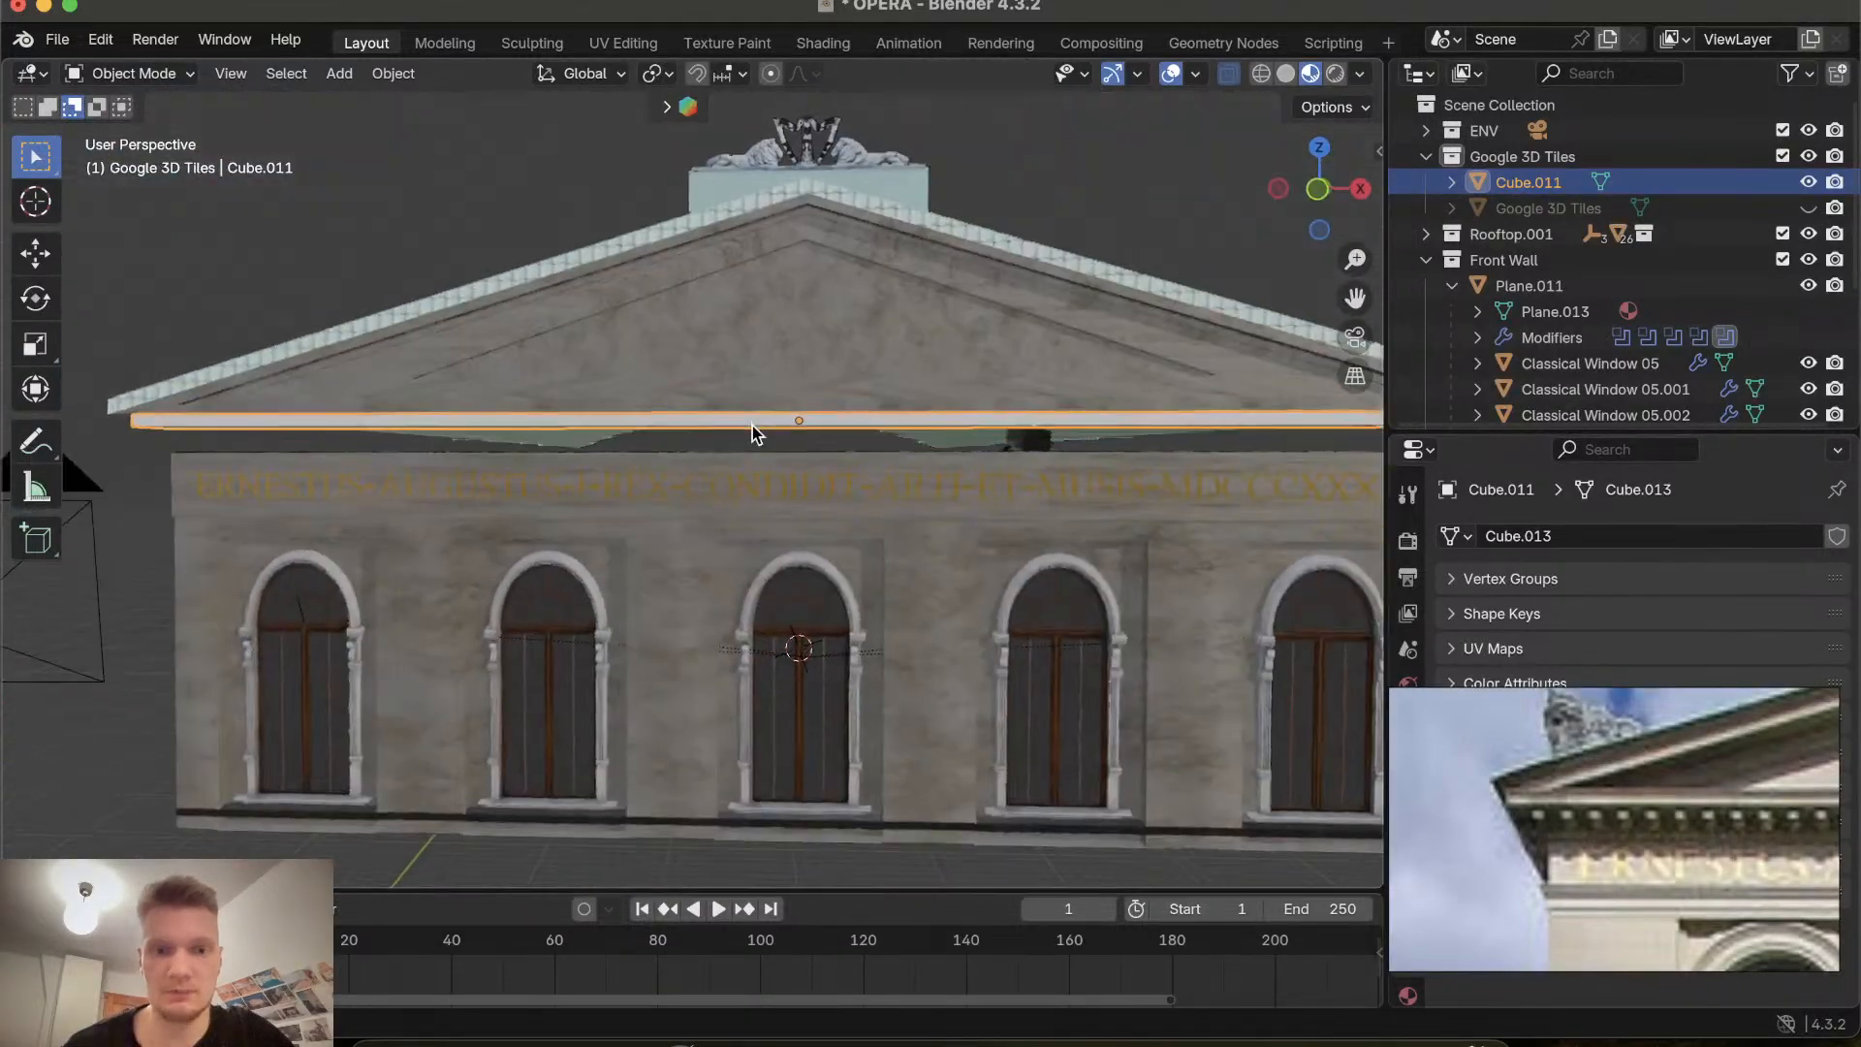
scroll(752, 427, left, 10)
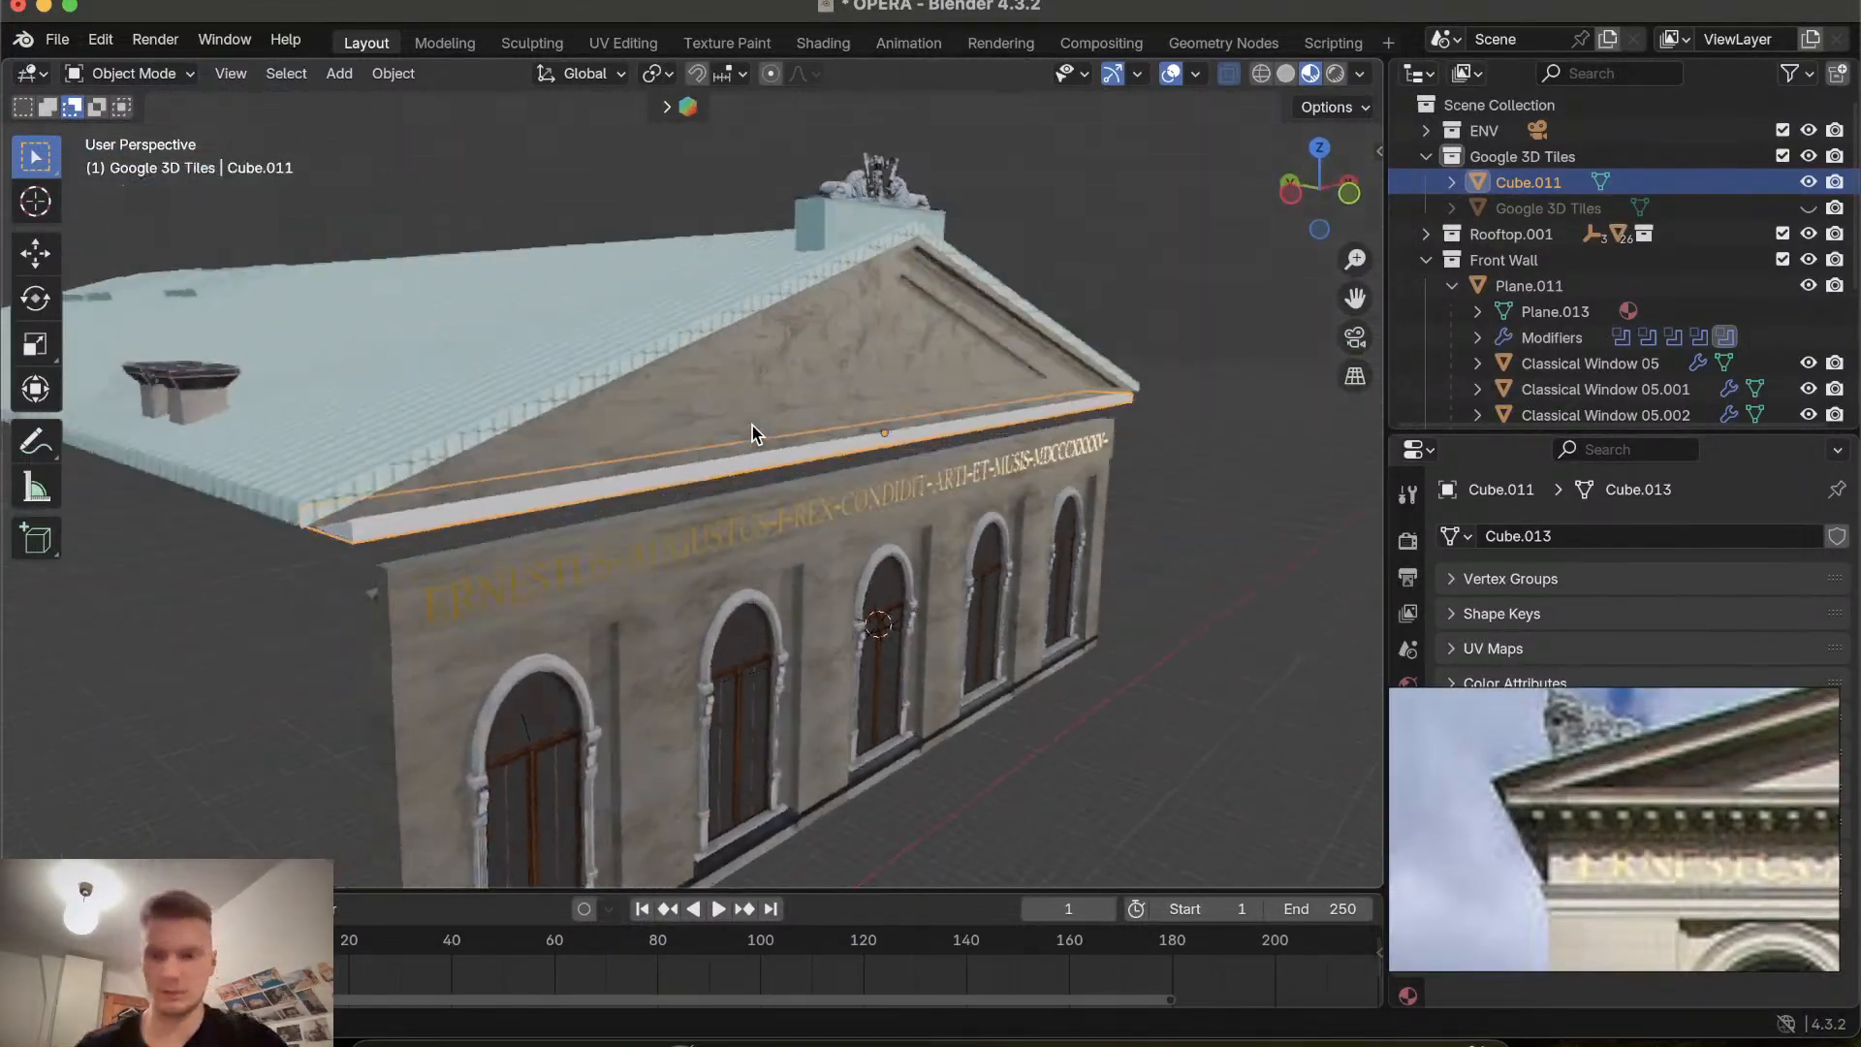
scroll(753, 427, left, 10)
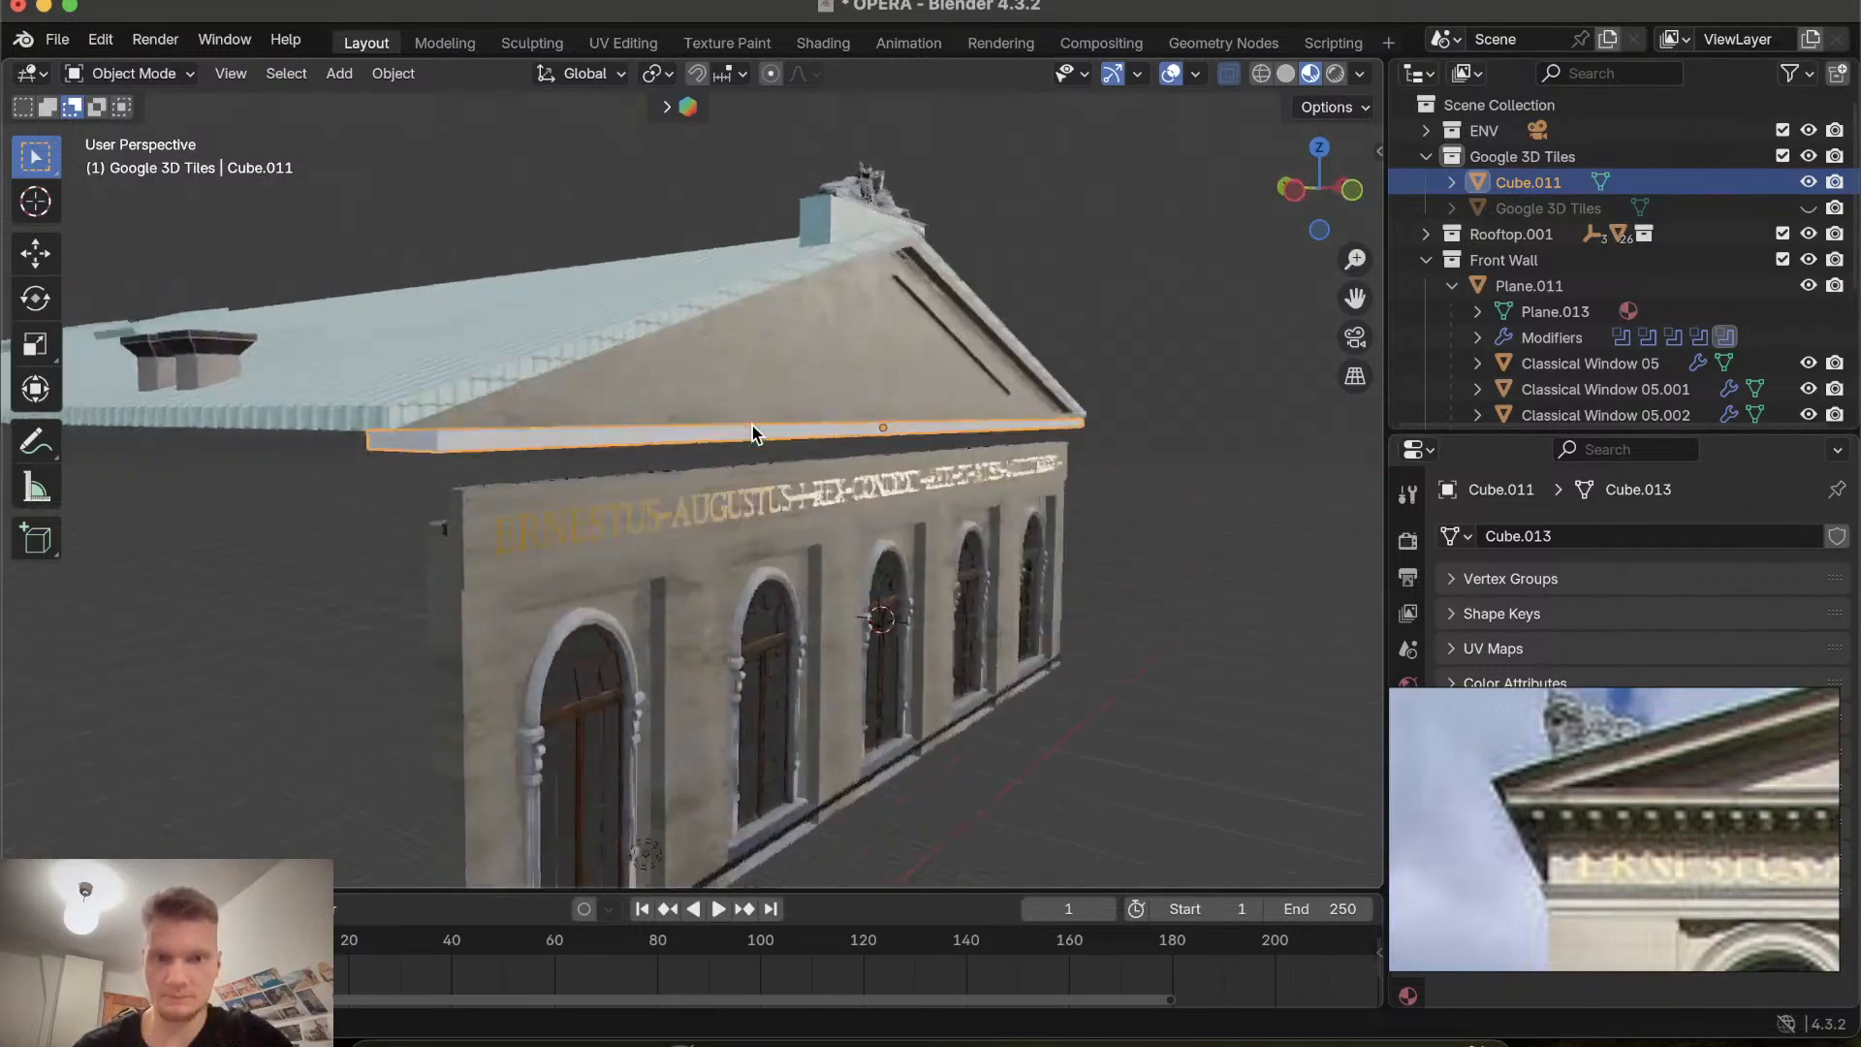
scroll(752, 426, left, 10)
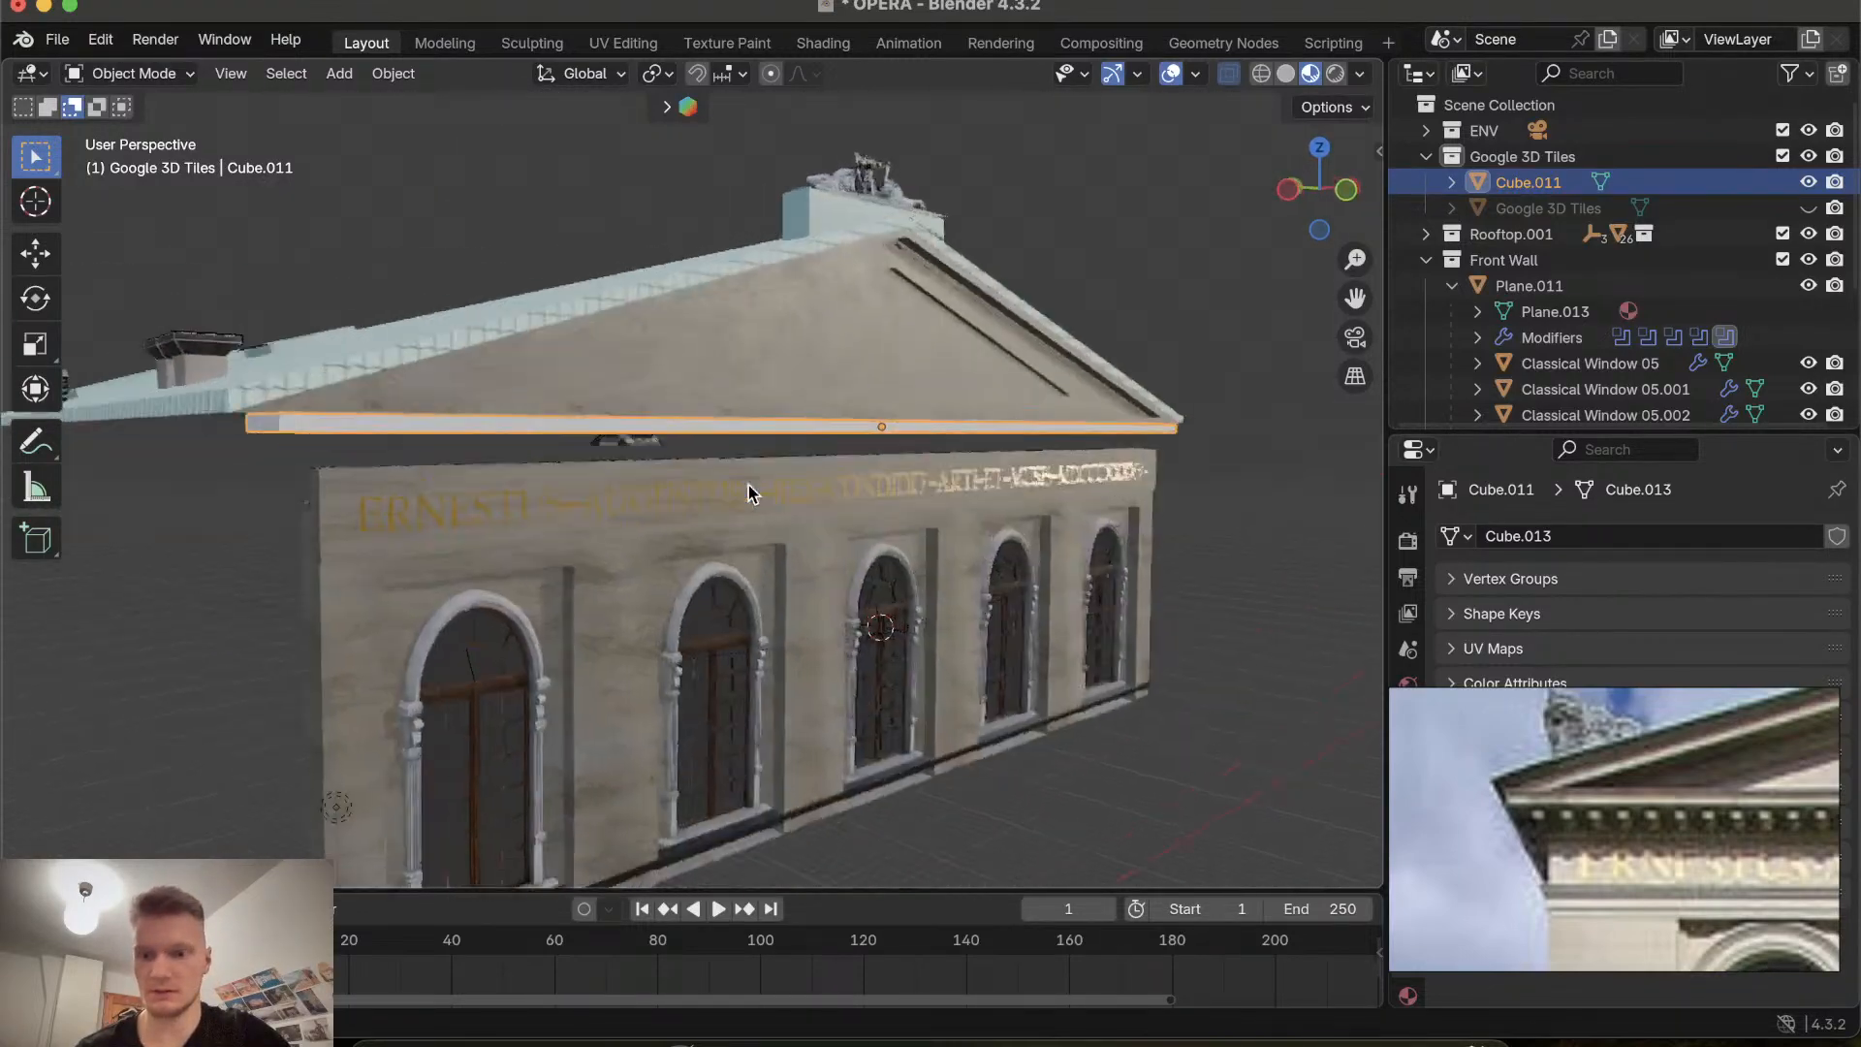
scroll(748, 484, left, 10)
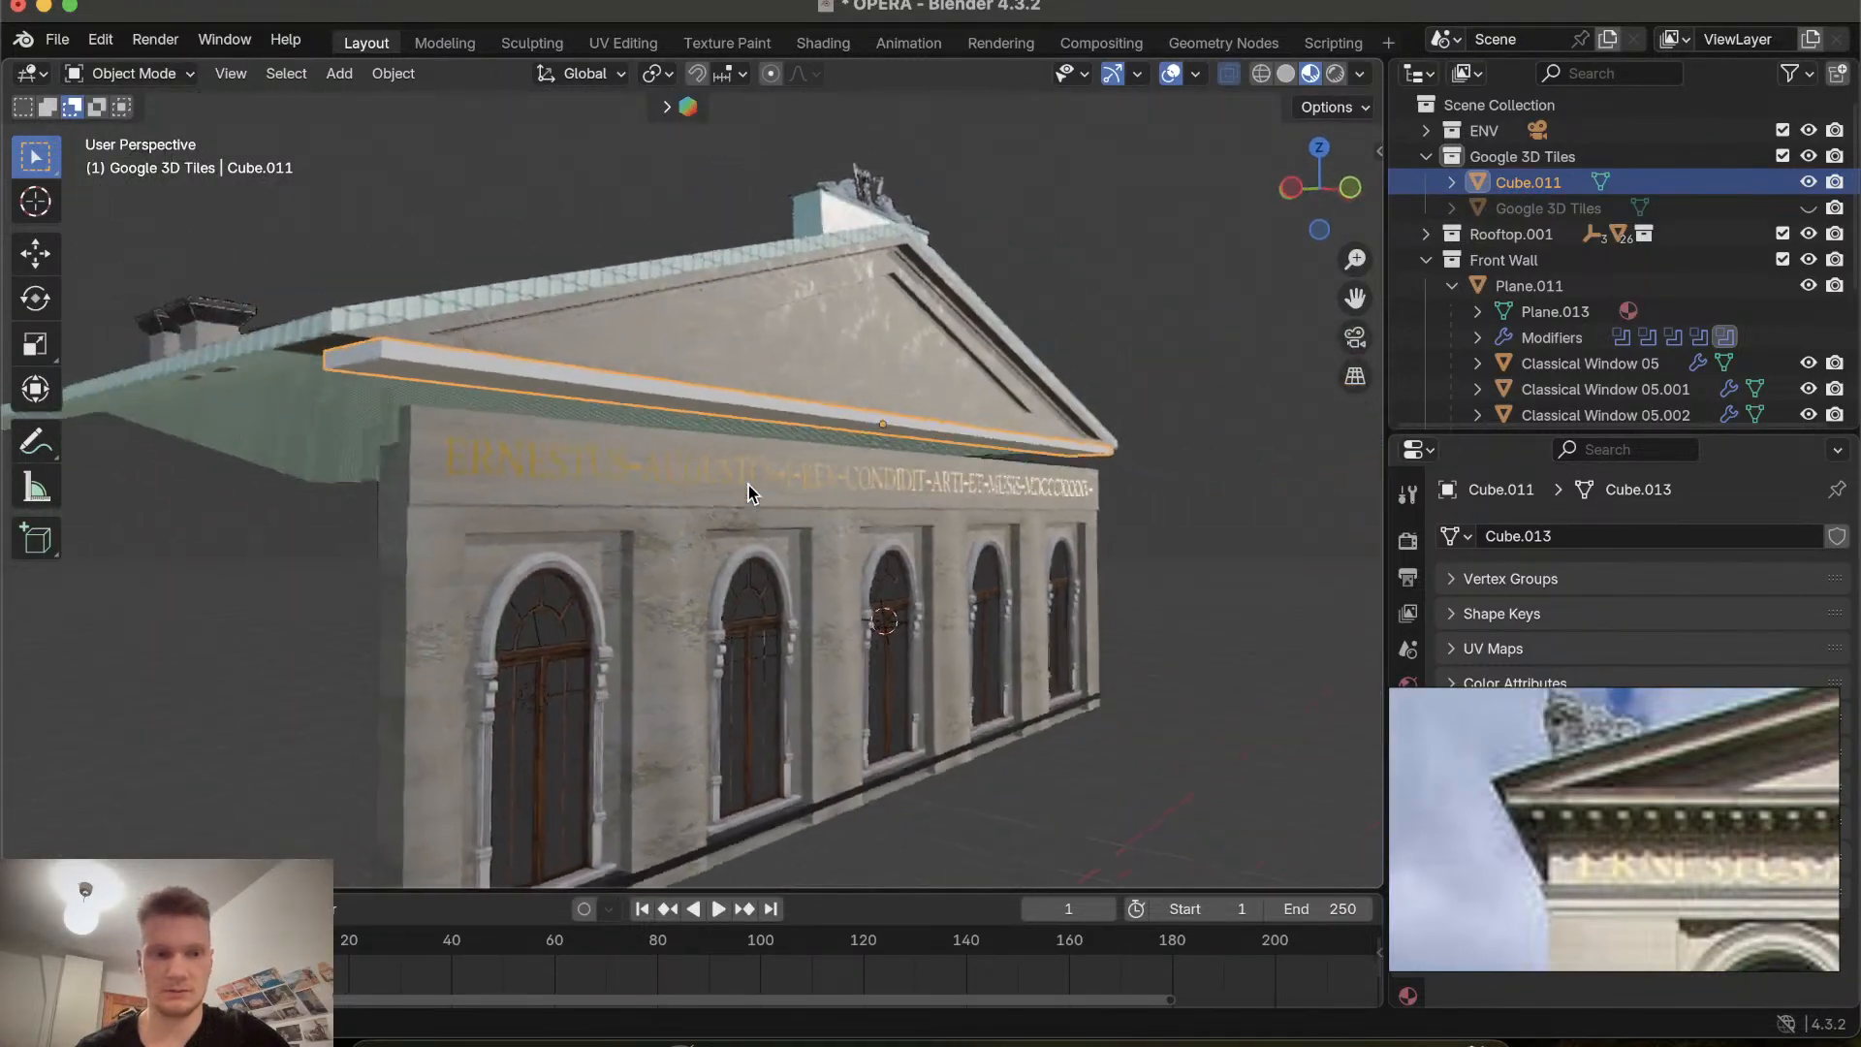
scroll(748, 485, left, 8)
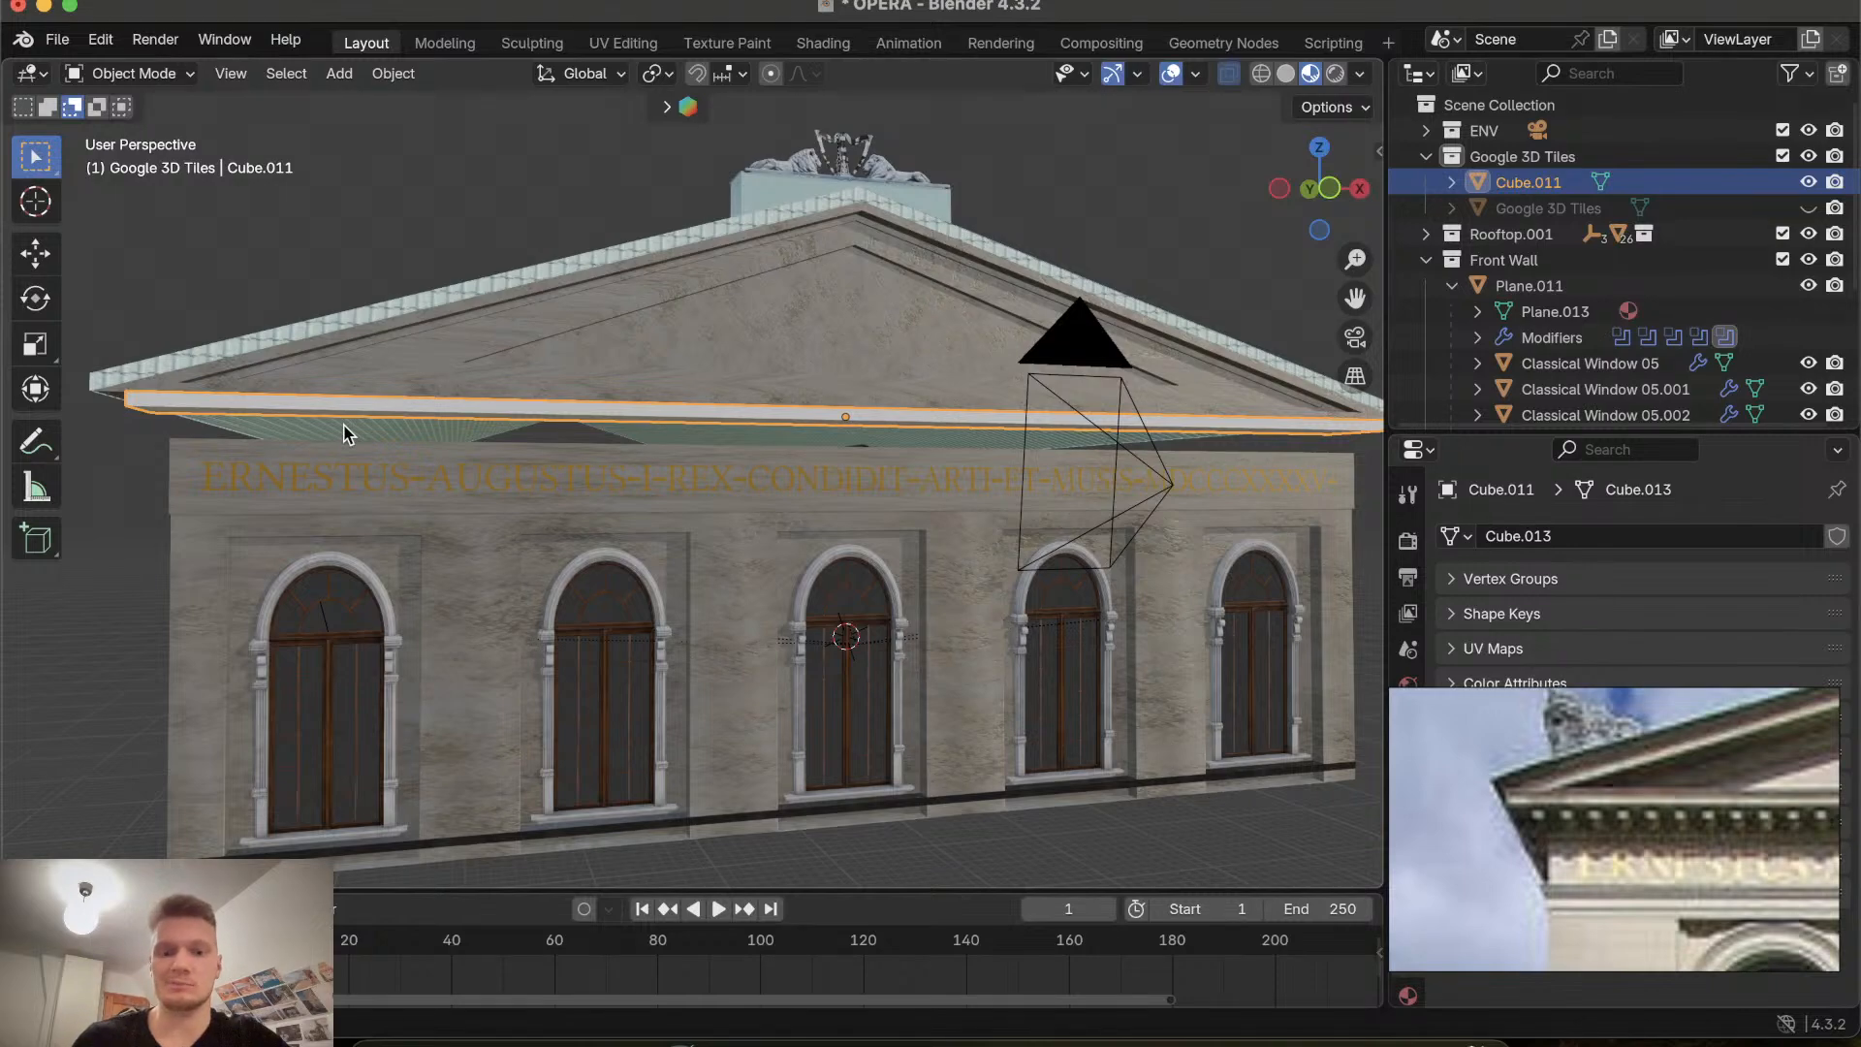
Scale the cornice strip along X by about 1.008.
scroll(345, 425, left, 5)
scroll(345, 425, down, 5)
scroll(344, 424, right, 4)
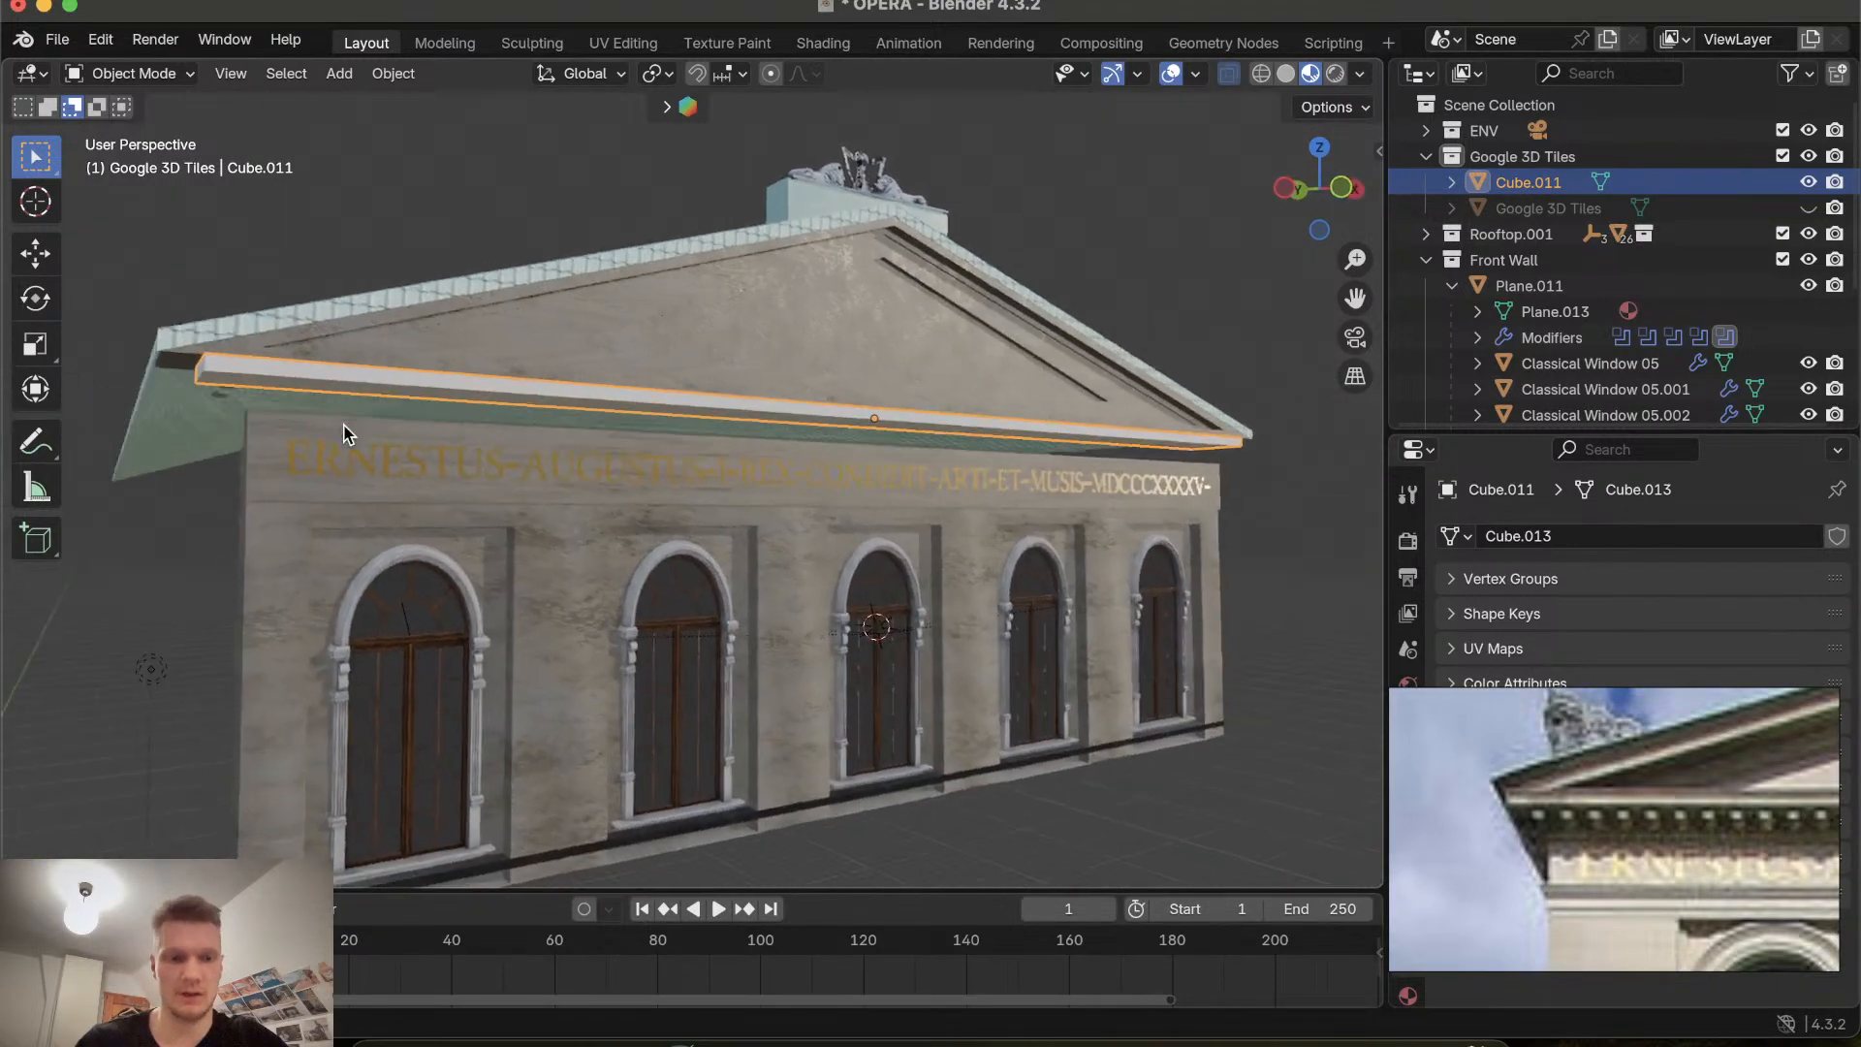
scroll(344, 424, down, 4)
scroll(344, 425, right, 3)
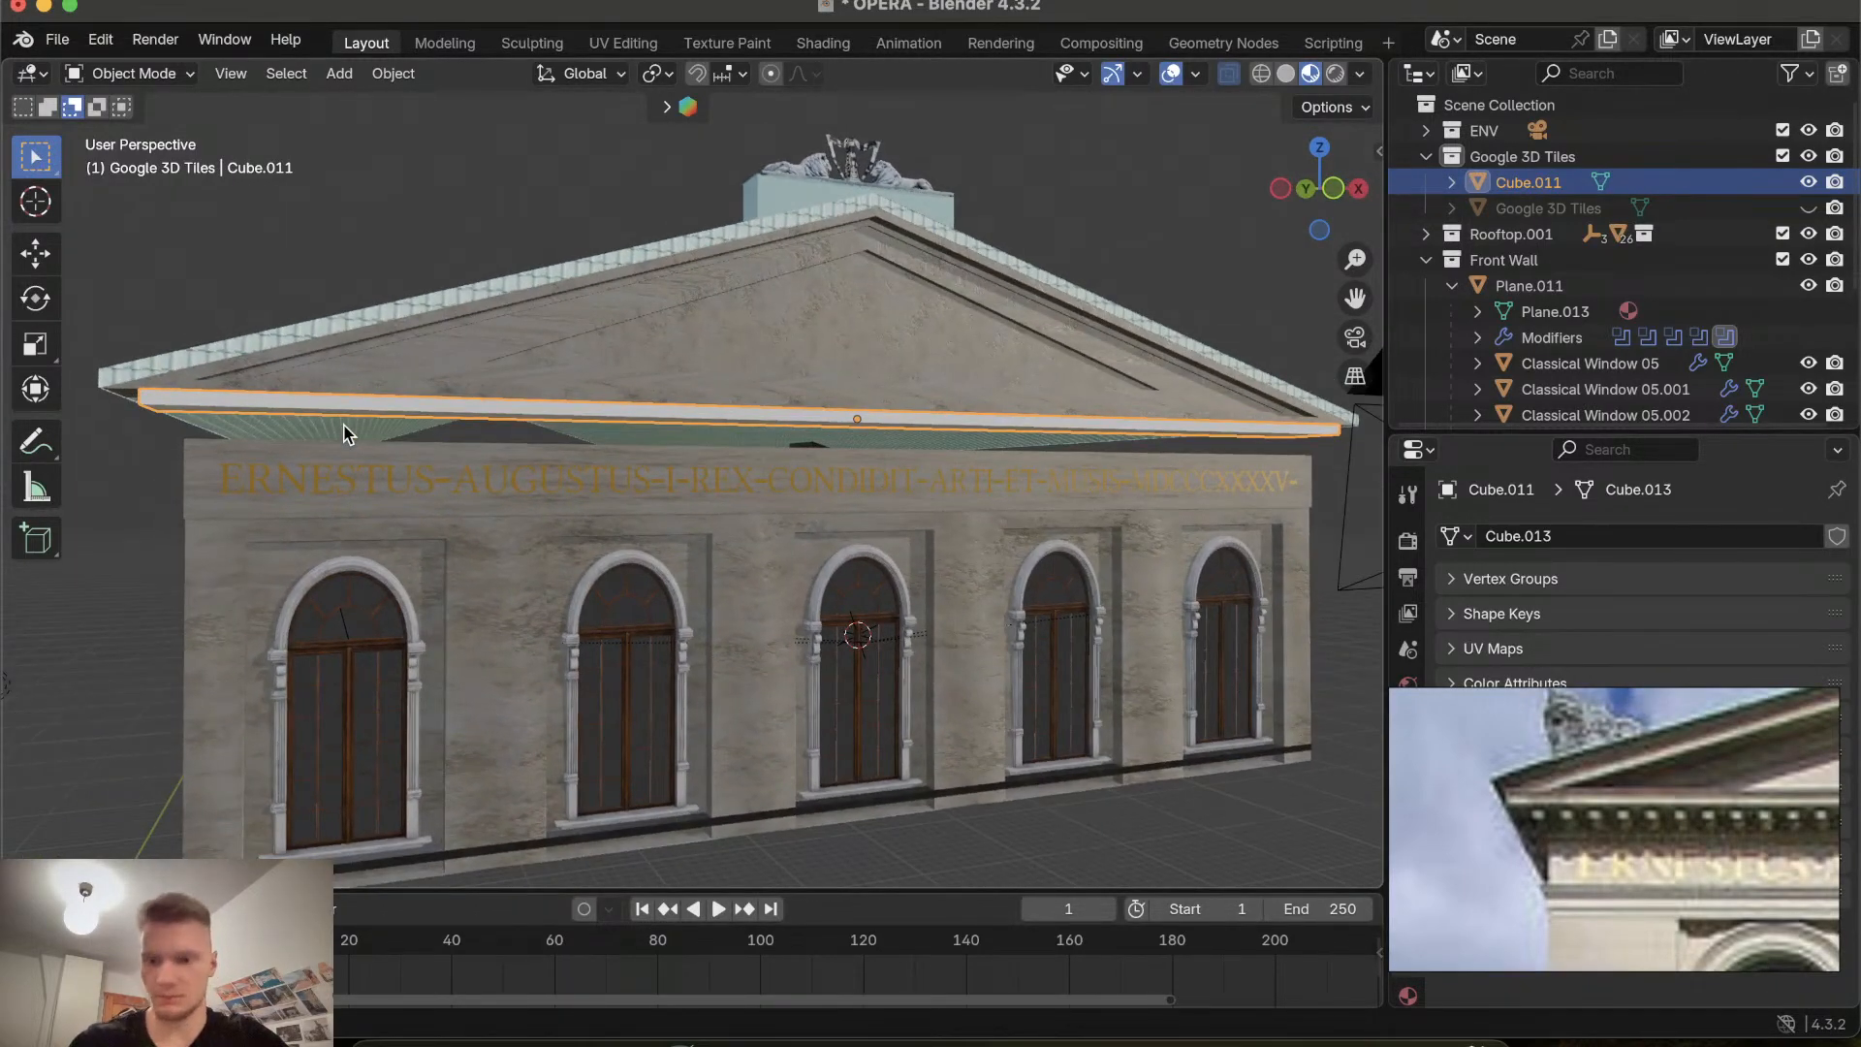
key(s)
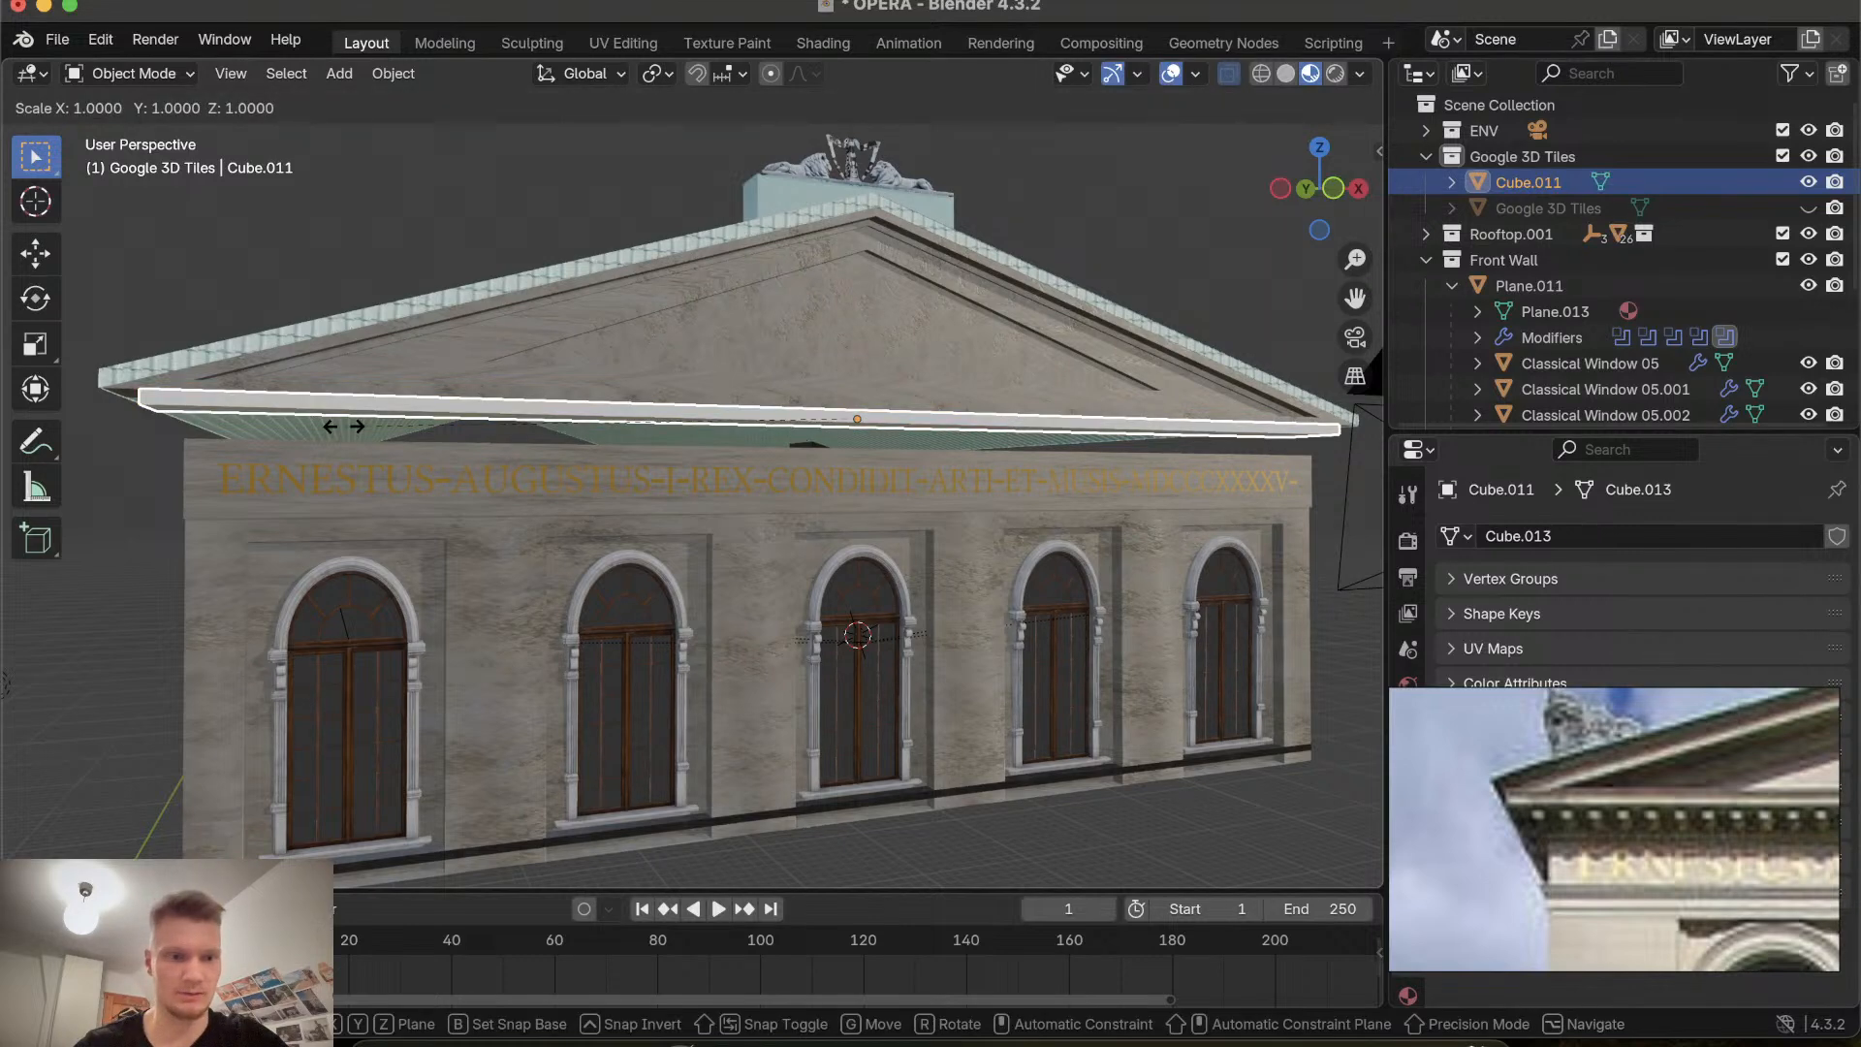
key(x)
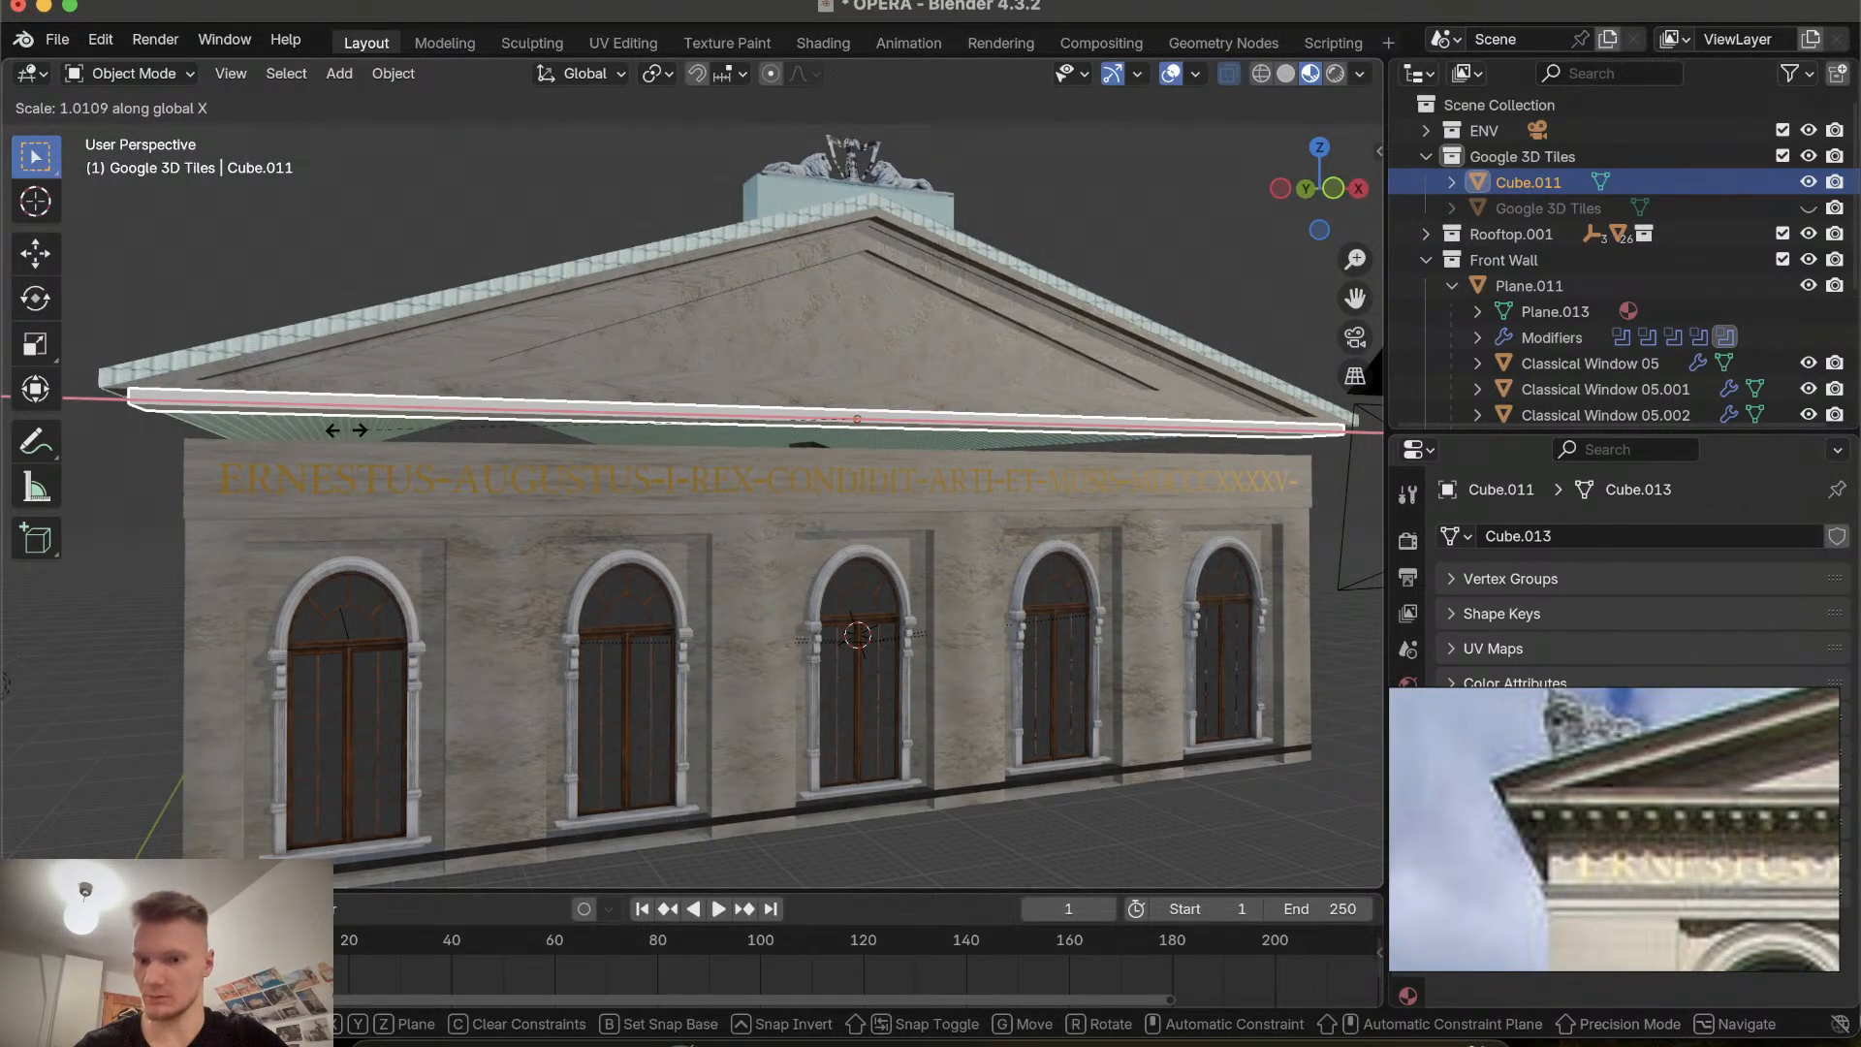
click(361, 429)
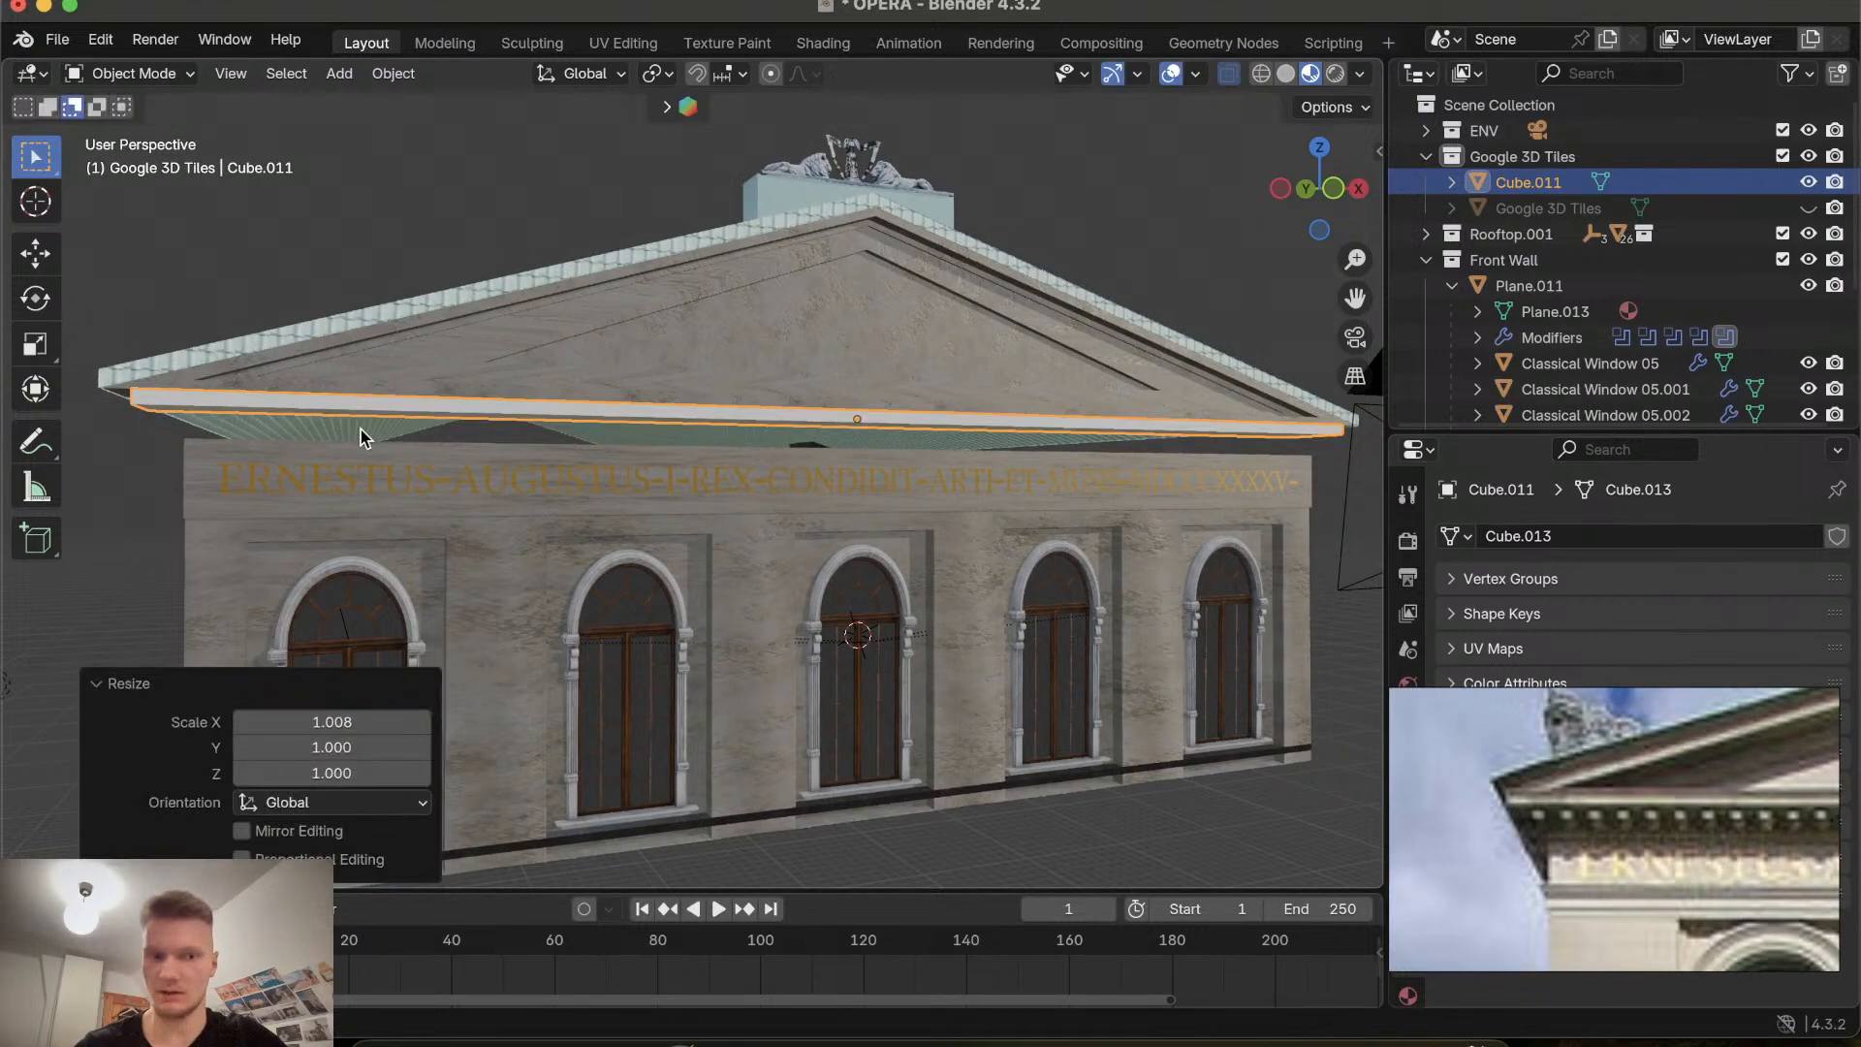
Scale the cornice strip along Y by about 1.693 to deepen it.
scroll(360, 429, left, 10)
scroll(361, 428, left, 10)
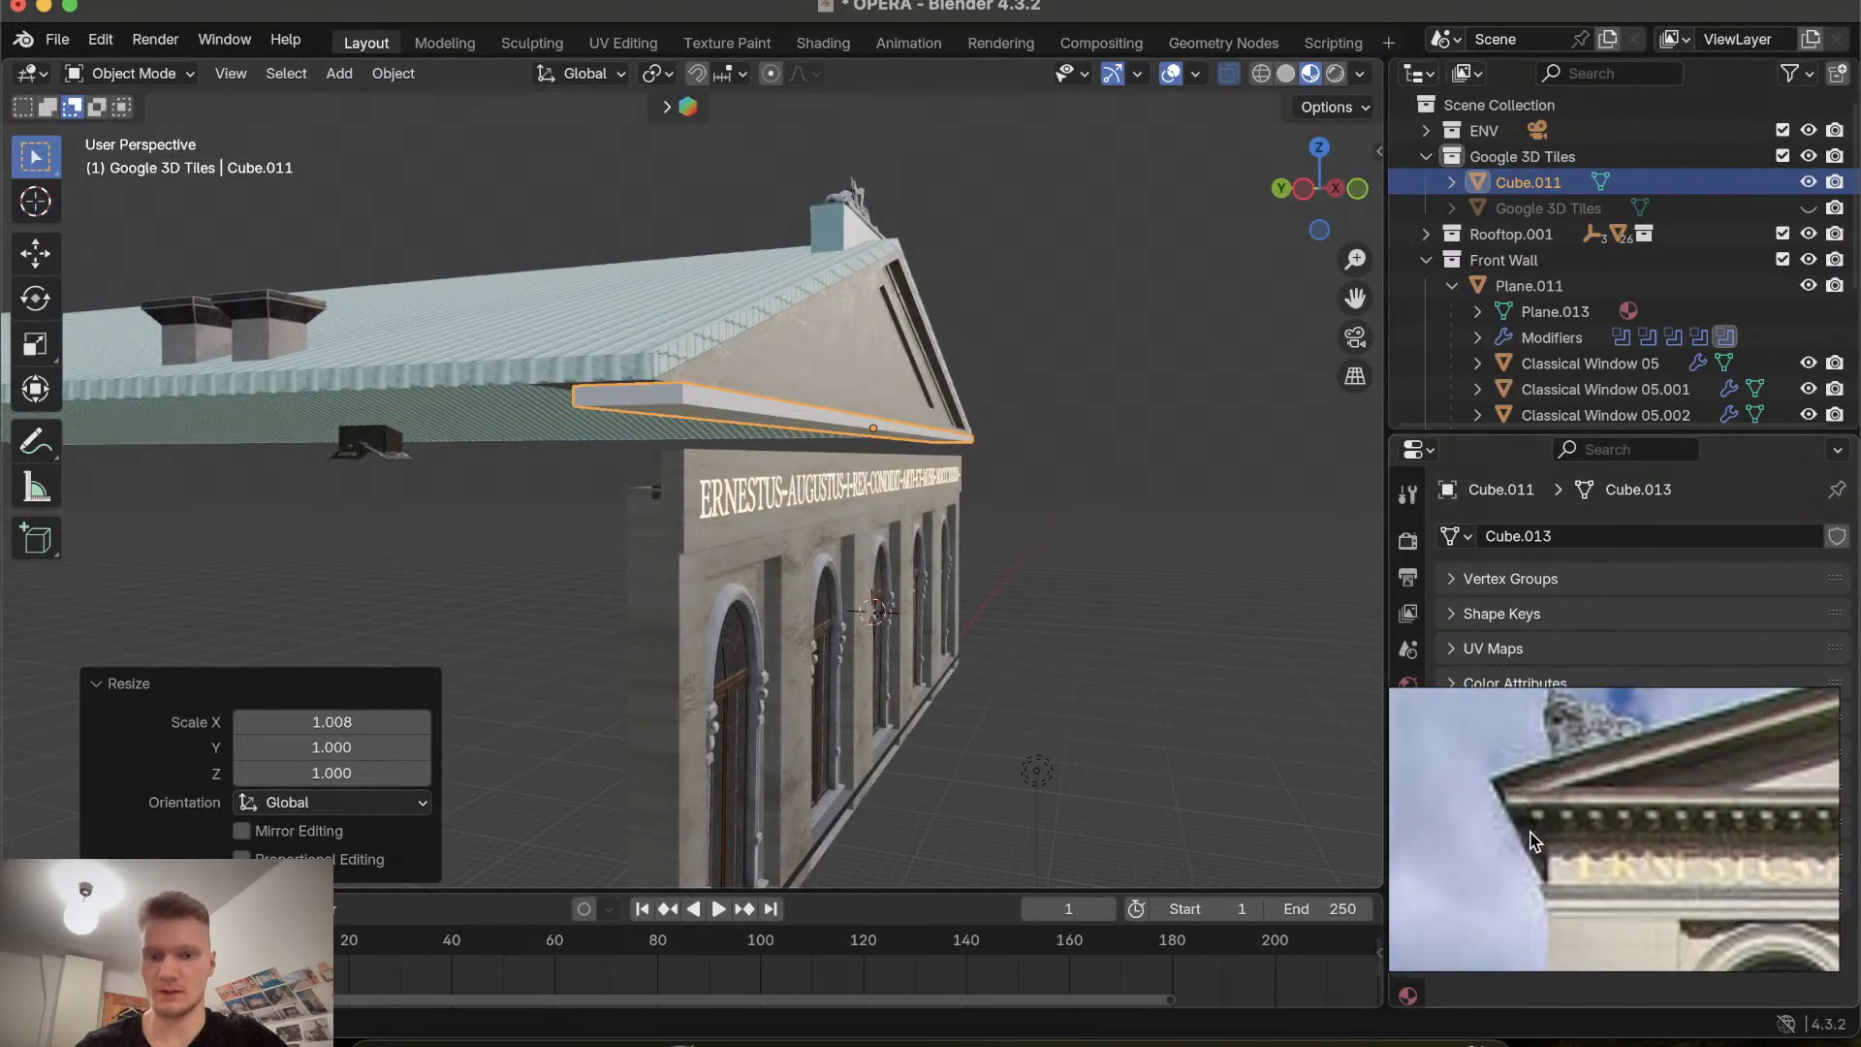
scroll(923, 684, right, 10)
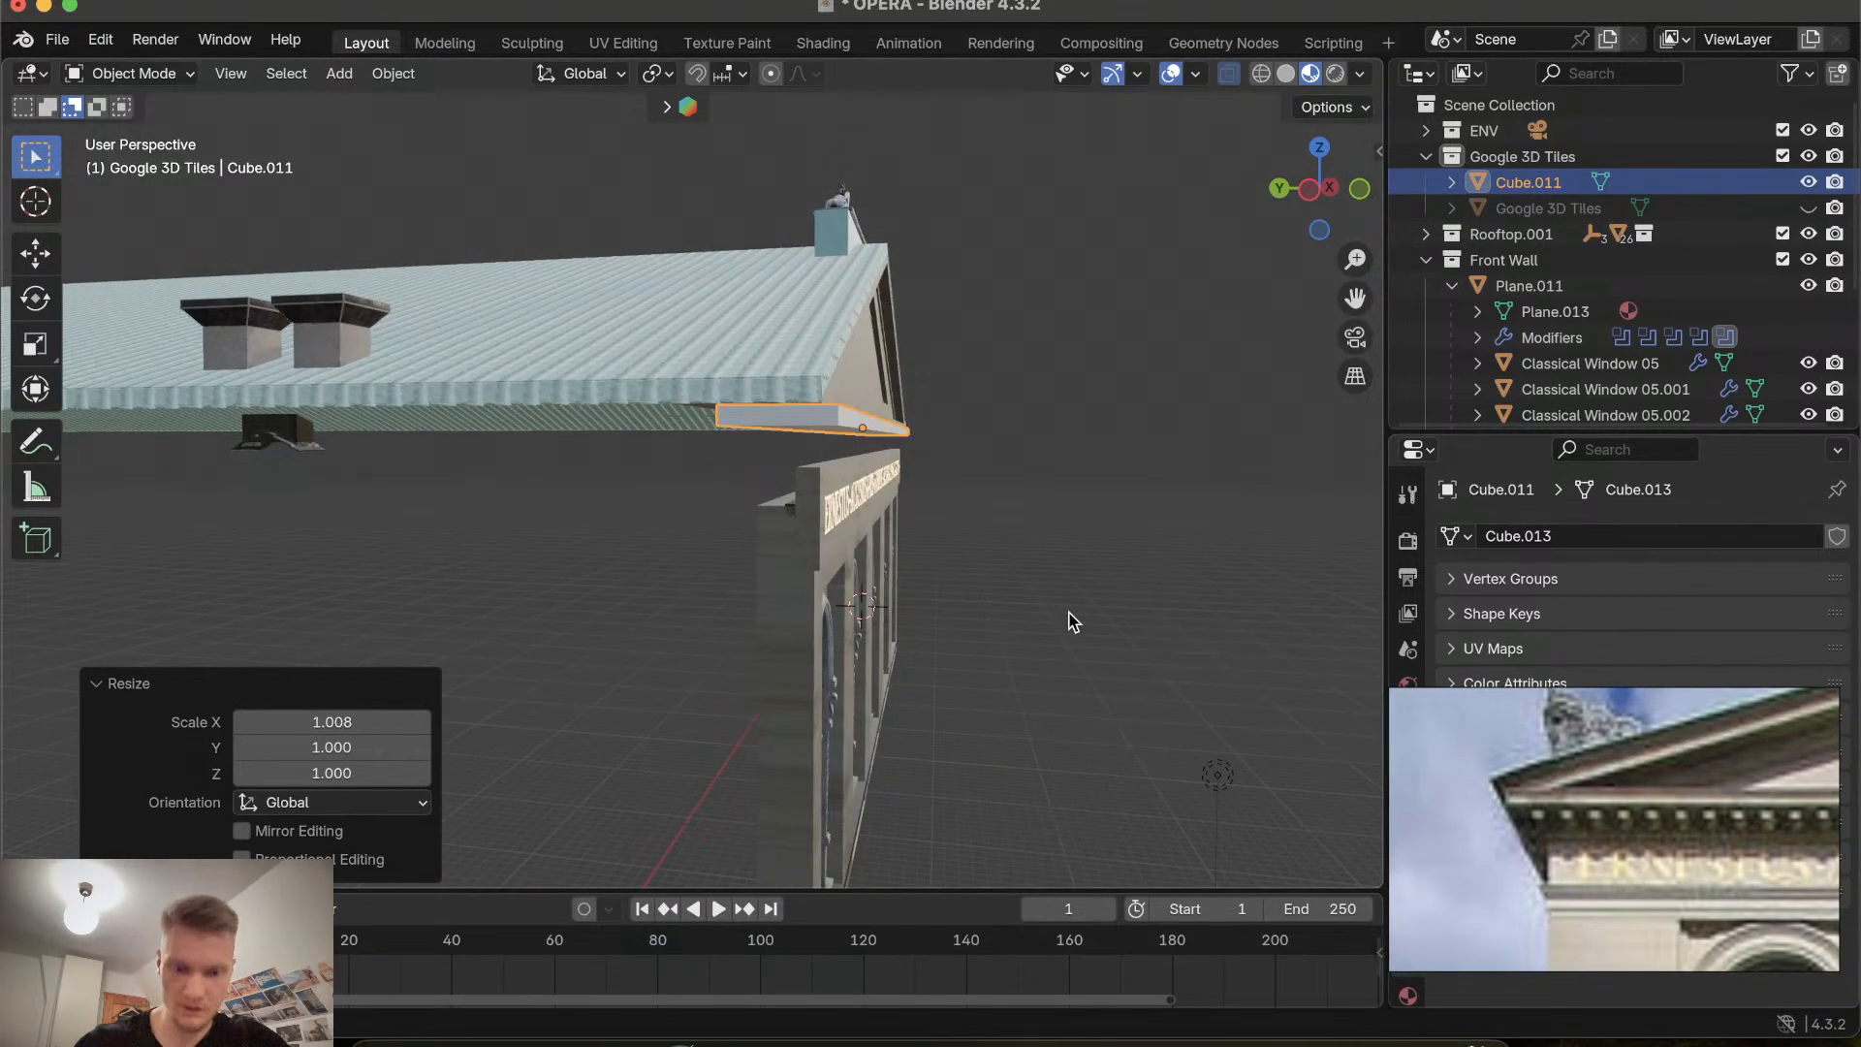
key(s)
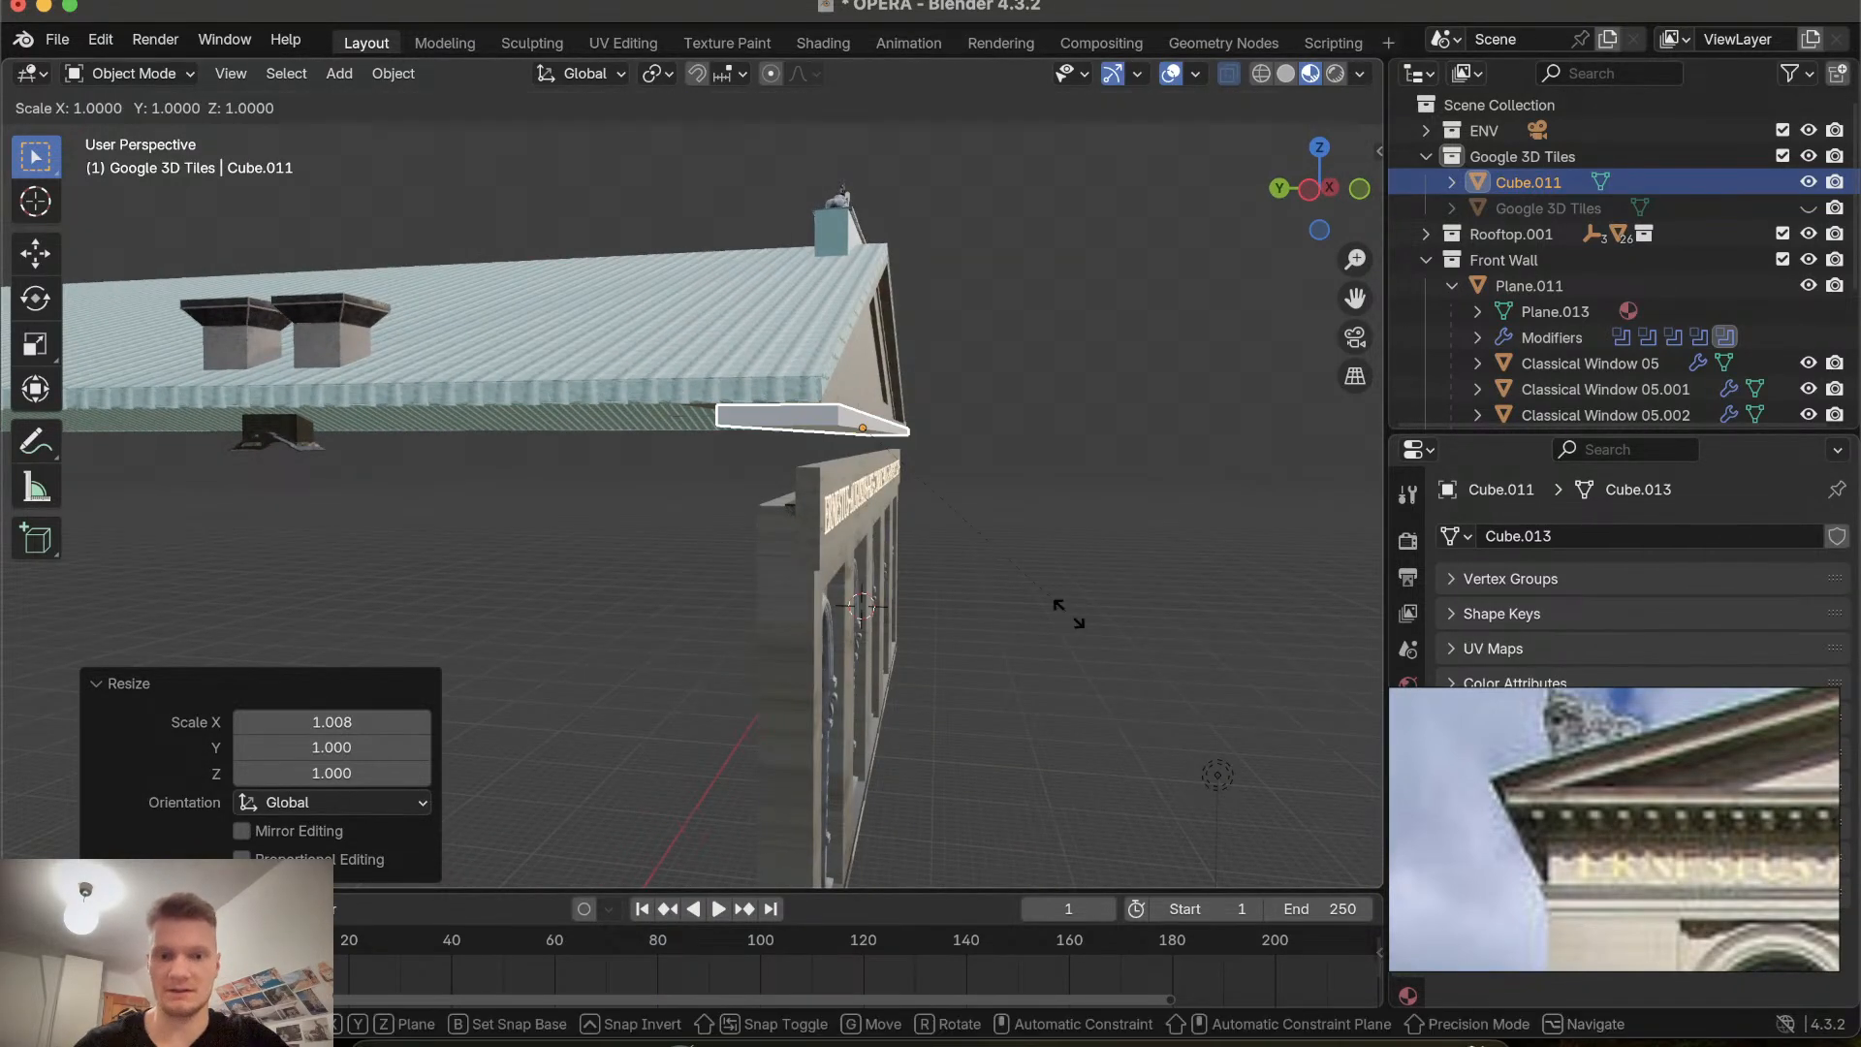
key(y)
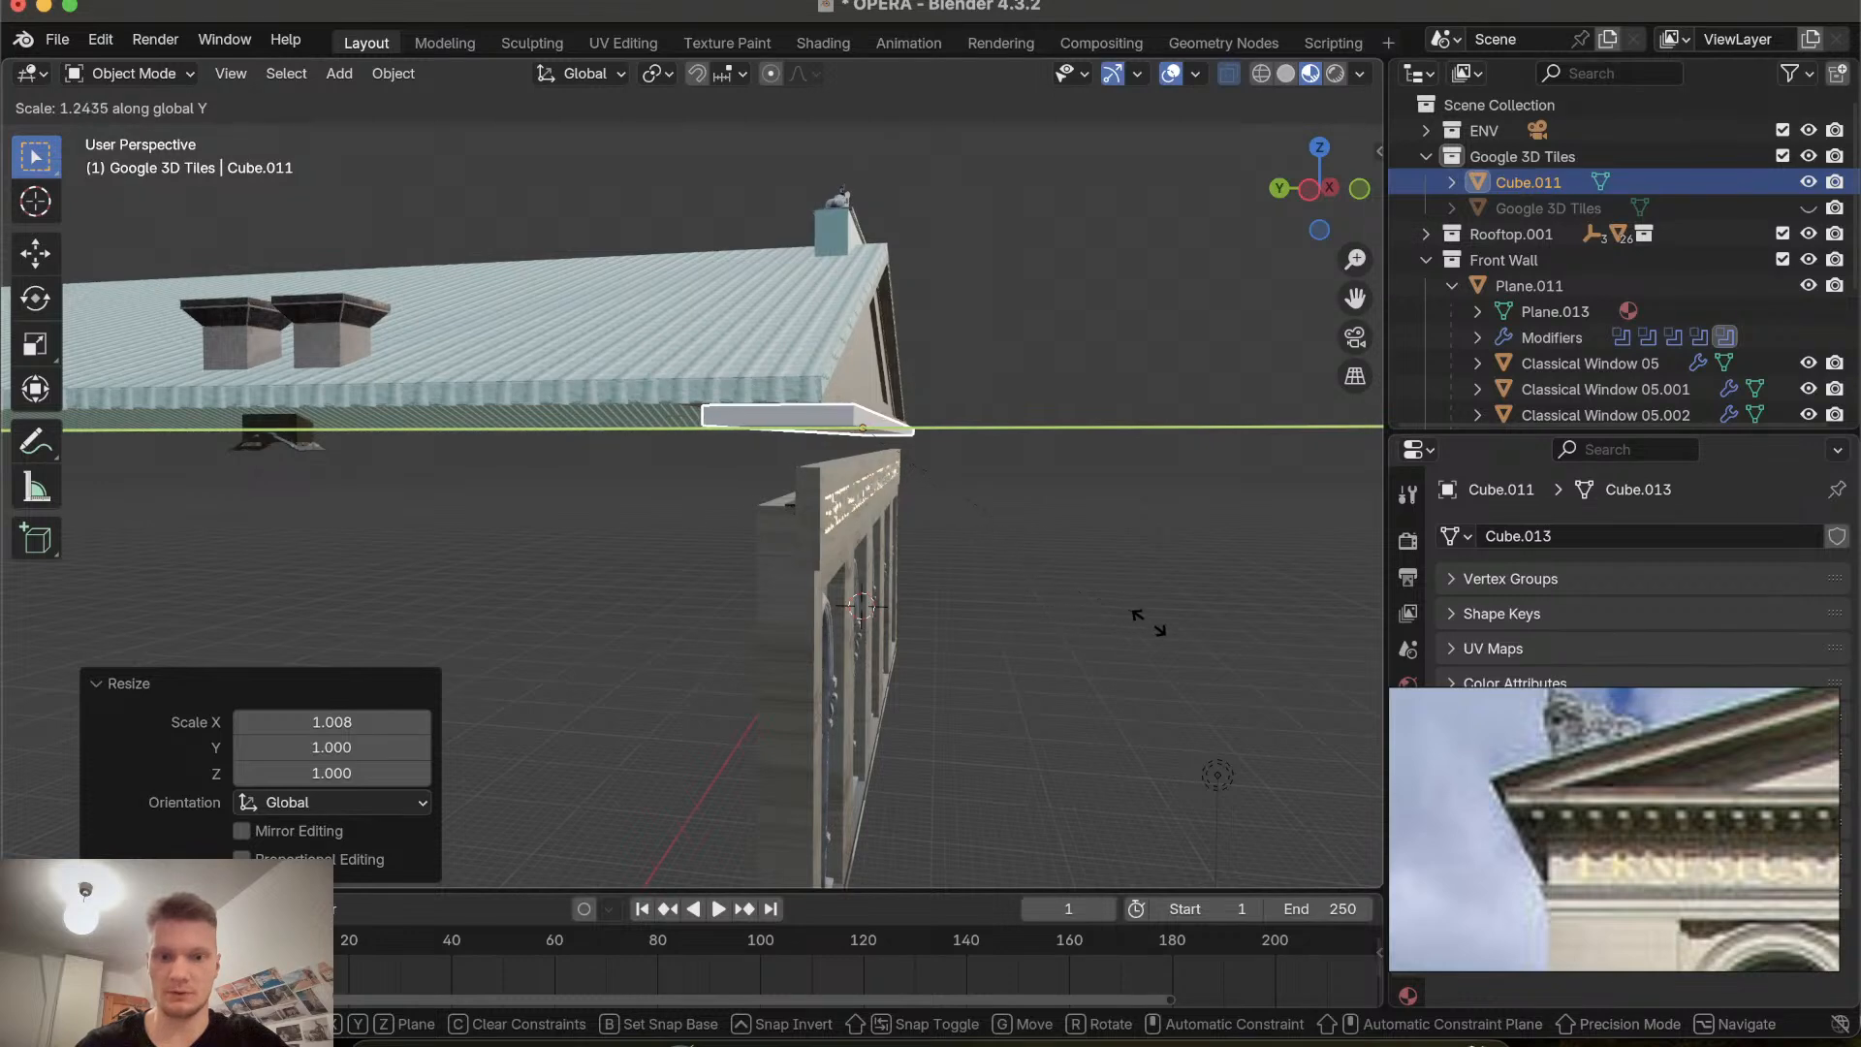
click(1249, 697)
Move the cornice strip along Y by about -0.0995 m.
scroll(1248, 697, up, 5)
scroll(1249, 697, down, 5)
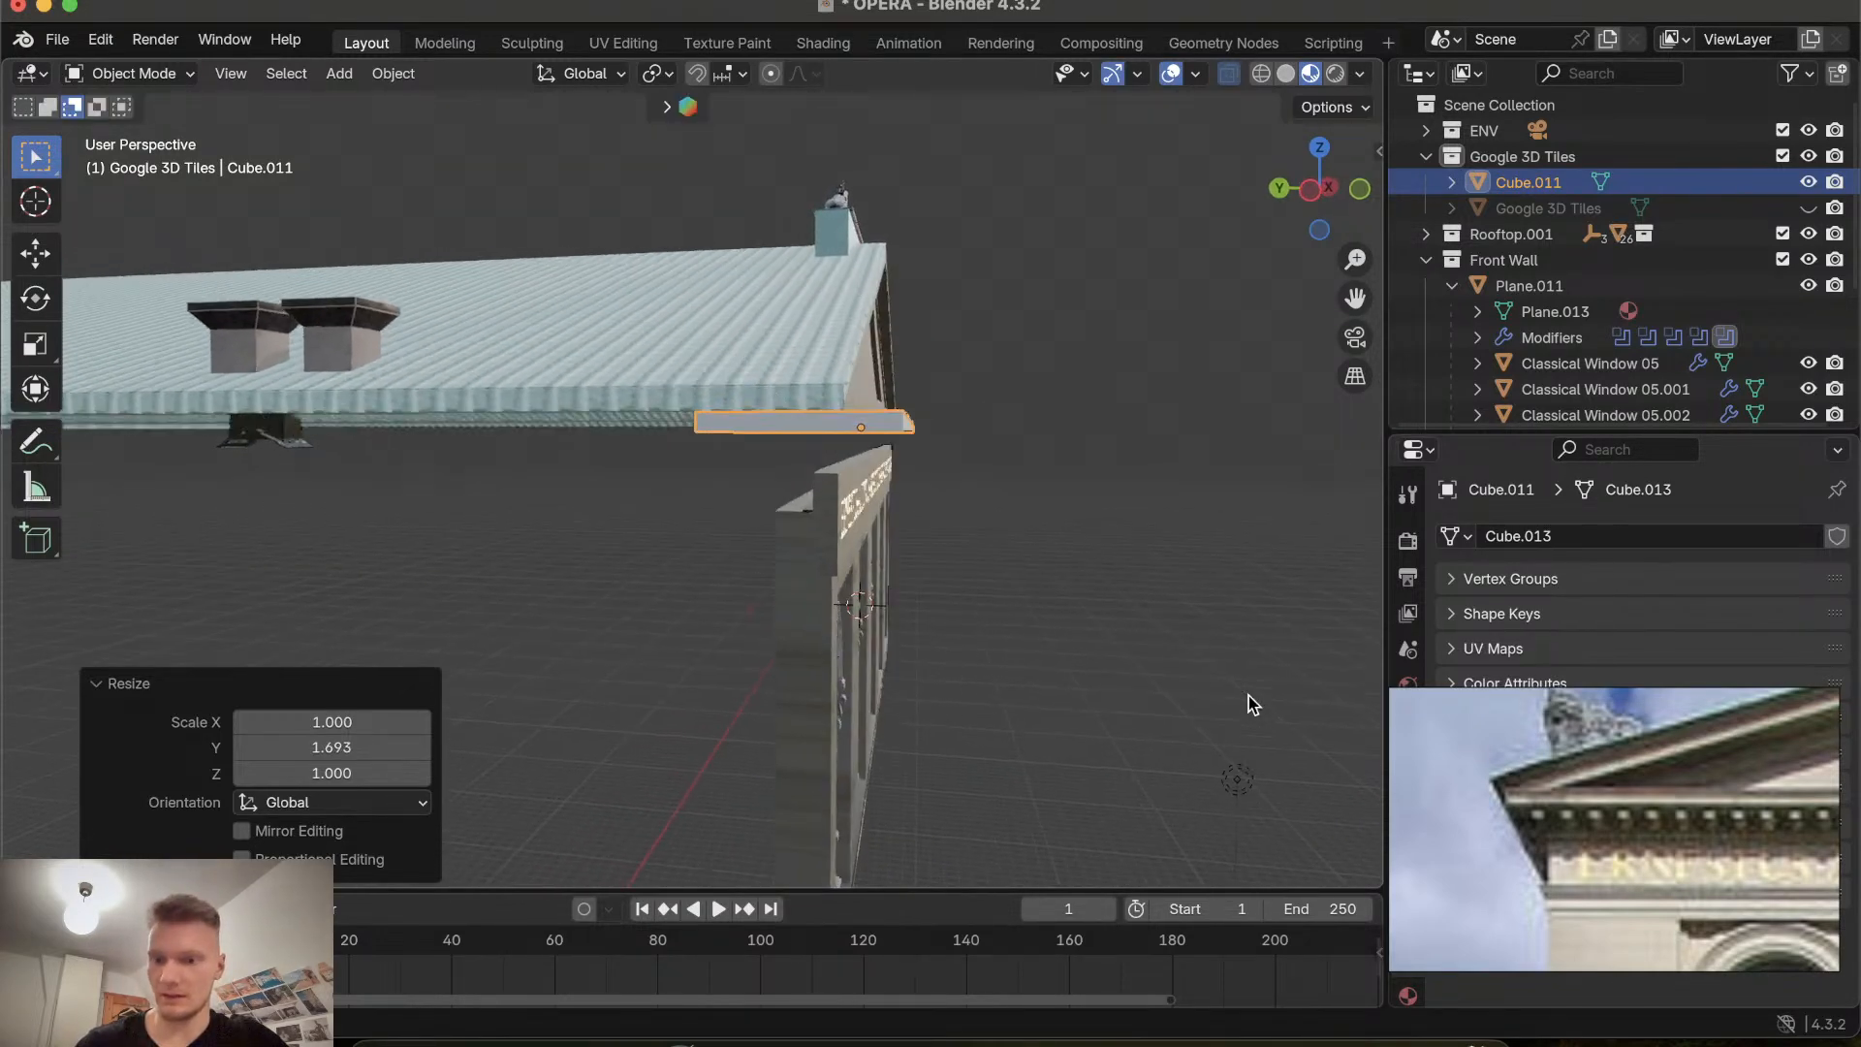
scroll(1248, 697, right, 6)
scroll(1249, 696, left, 10)
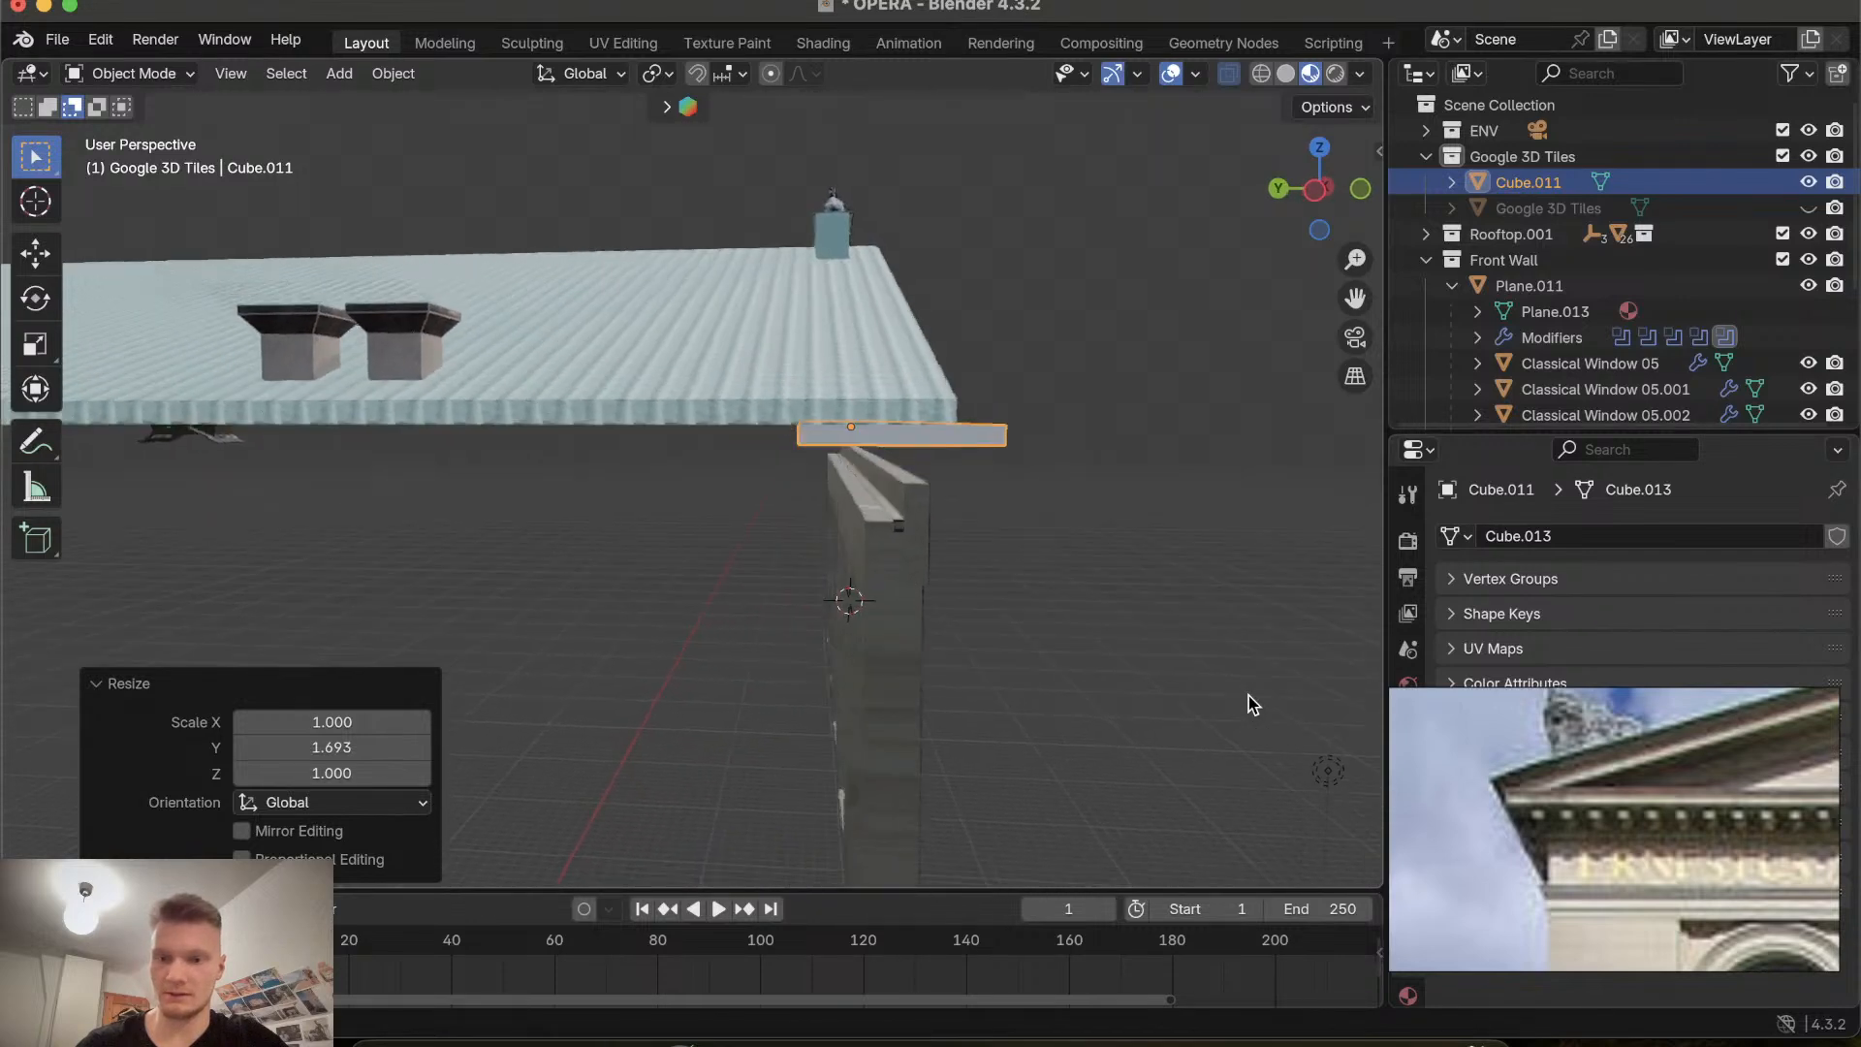
scroll(1248, 705, down, 5)
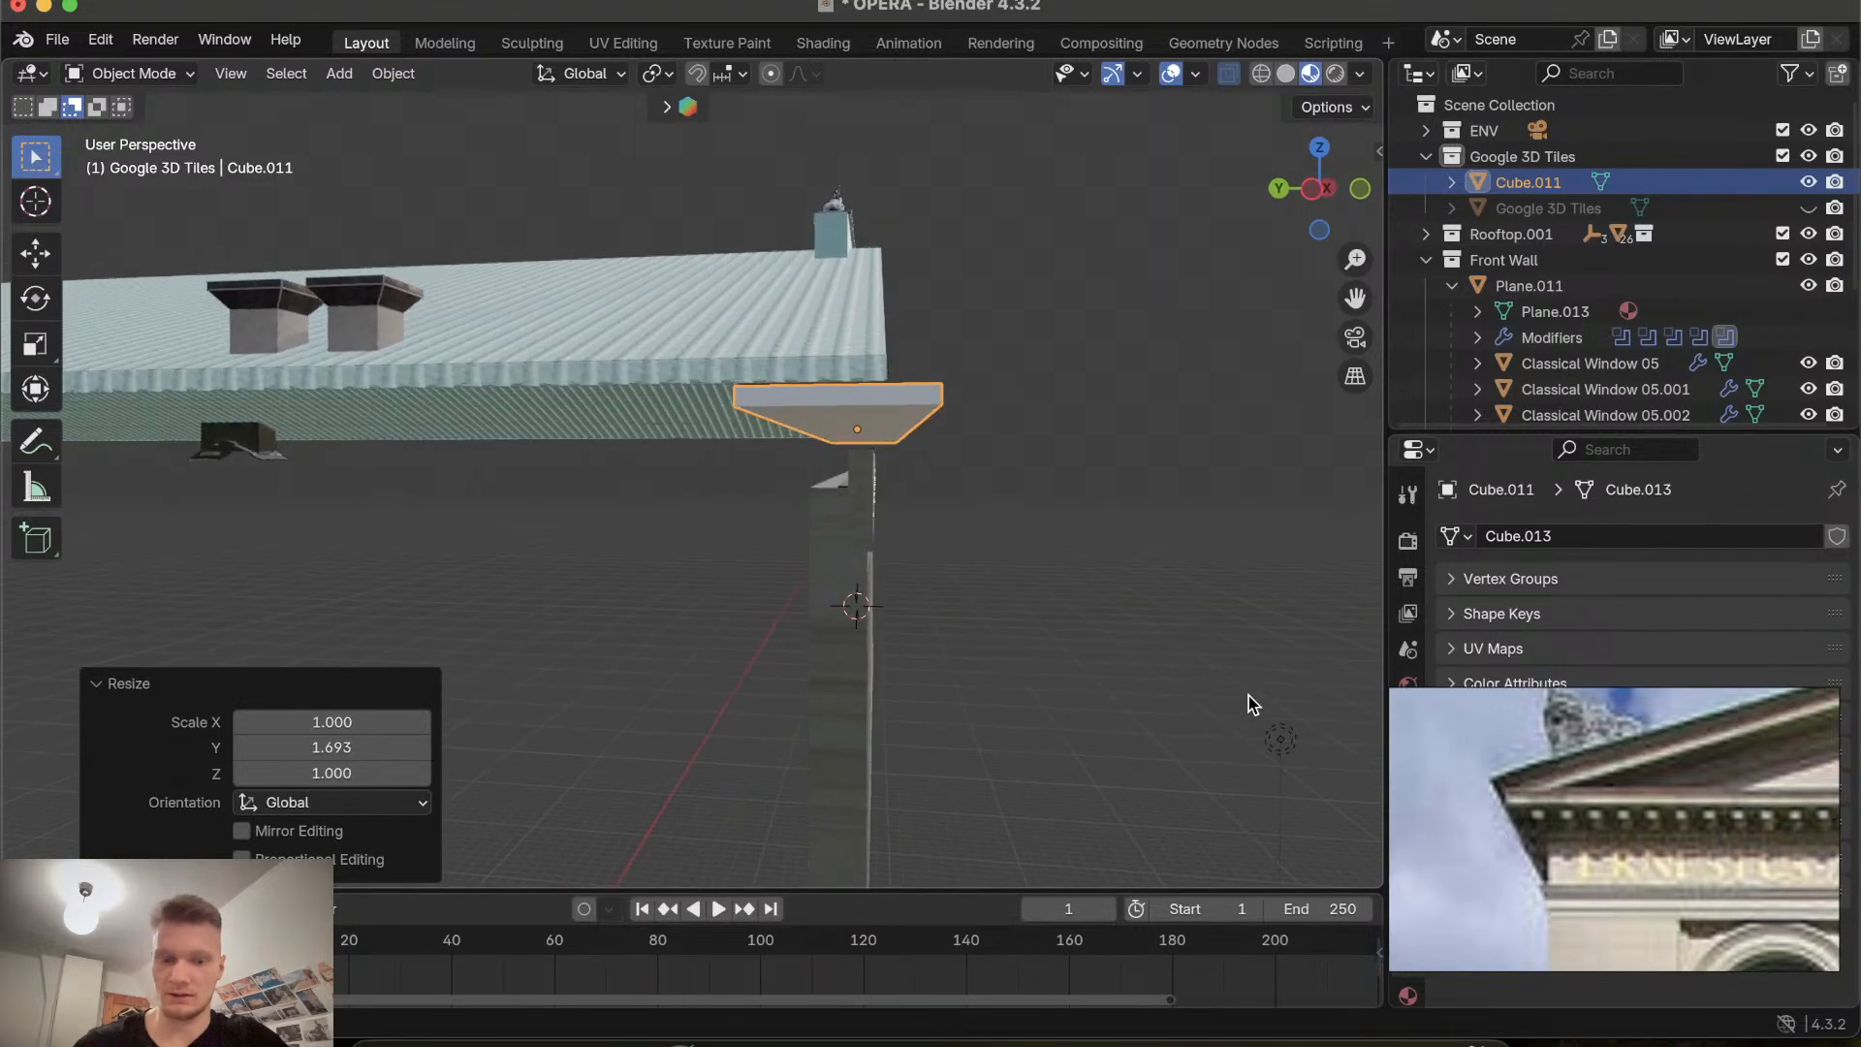
key(g)
key(y)
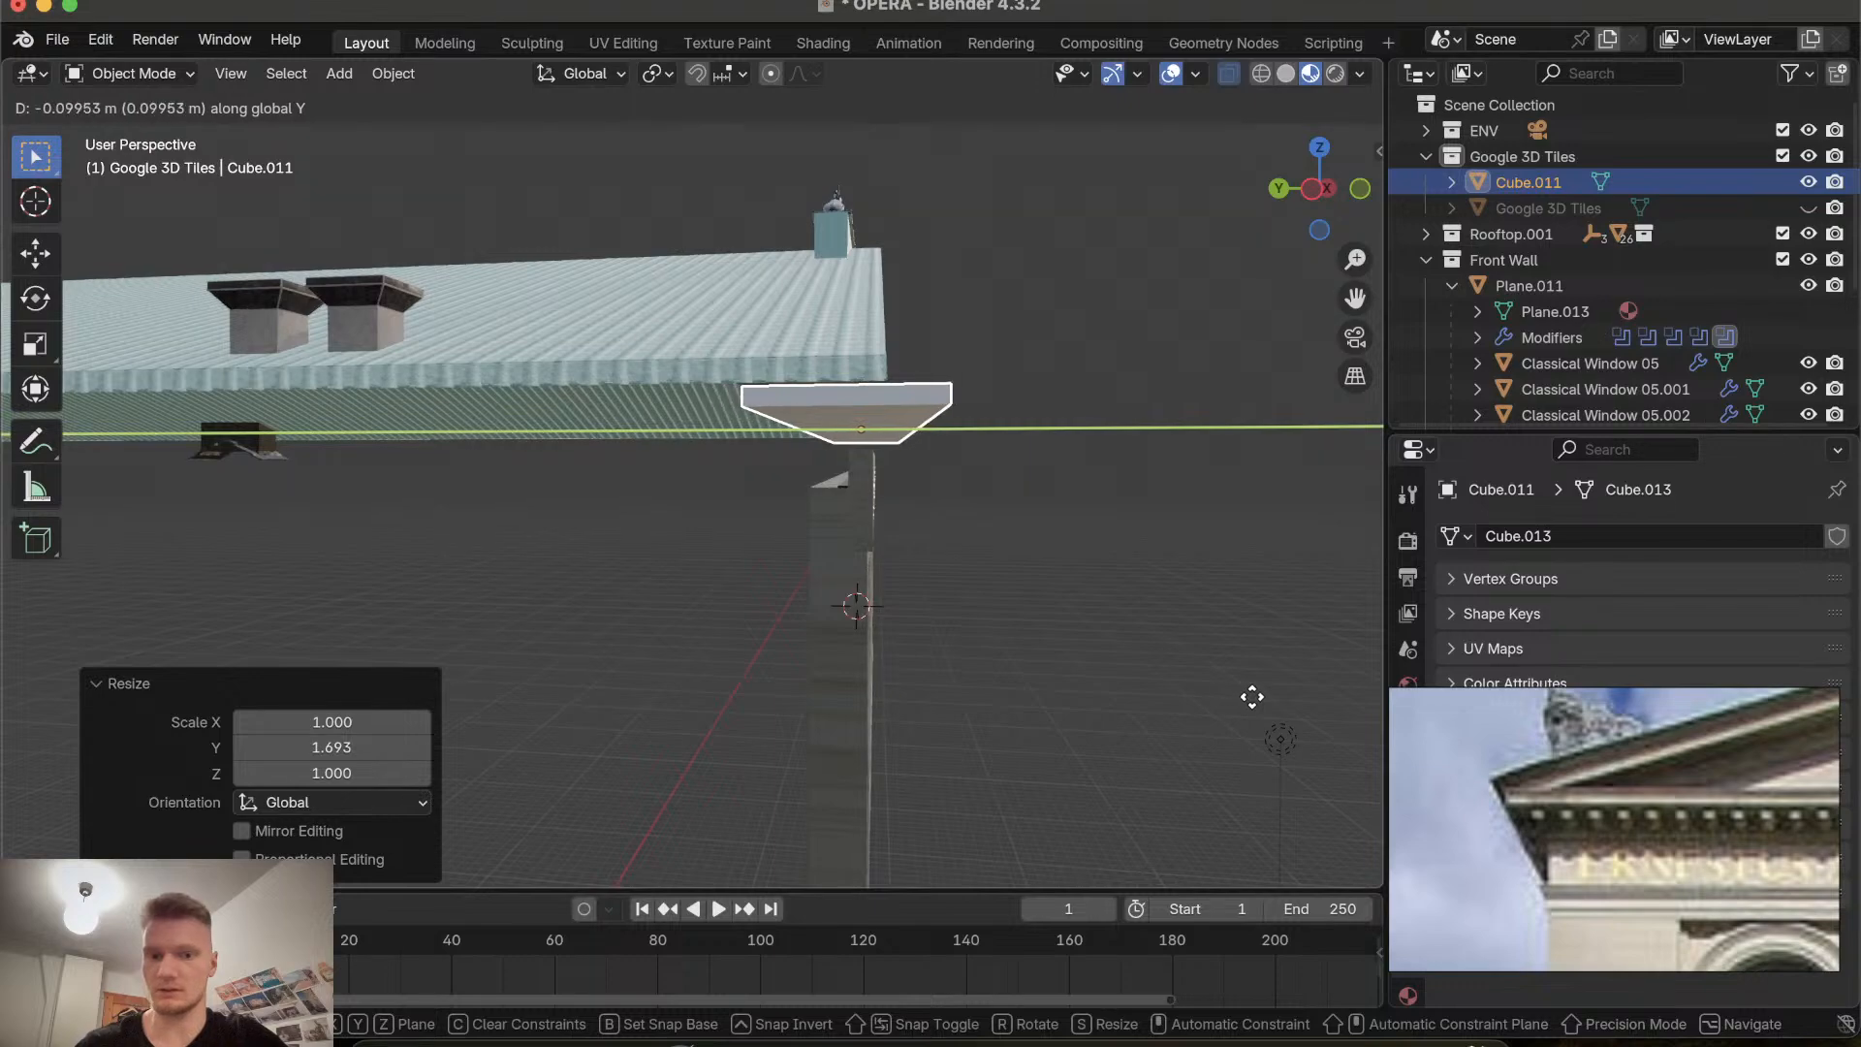
click(1252, 696)
Orbit around the building to inspect the resized cornice strip under the gable.
scroll(1252, 696, right, 10)
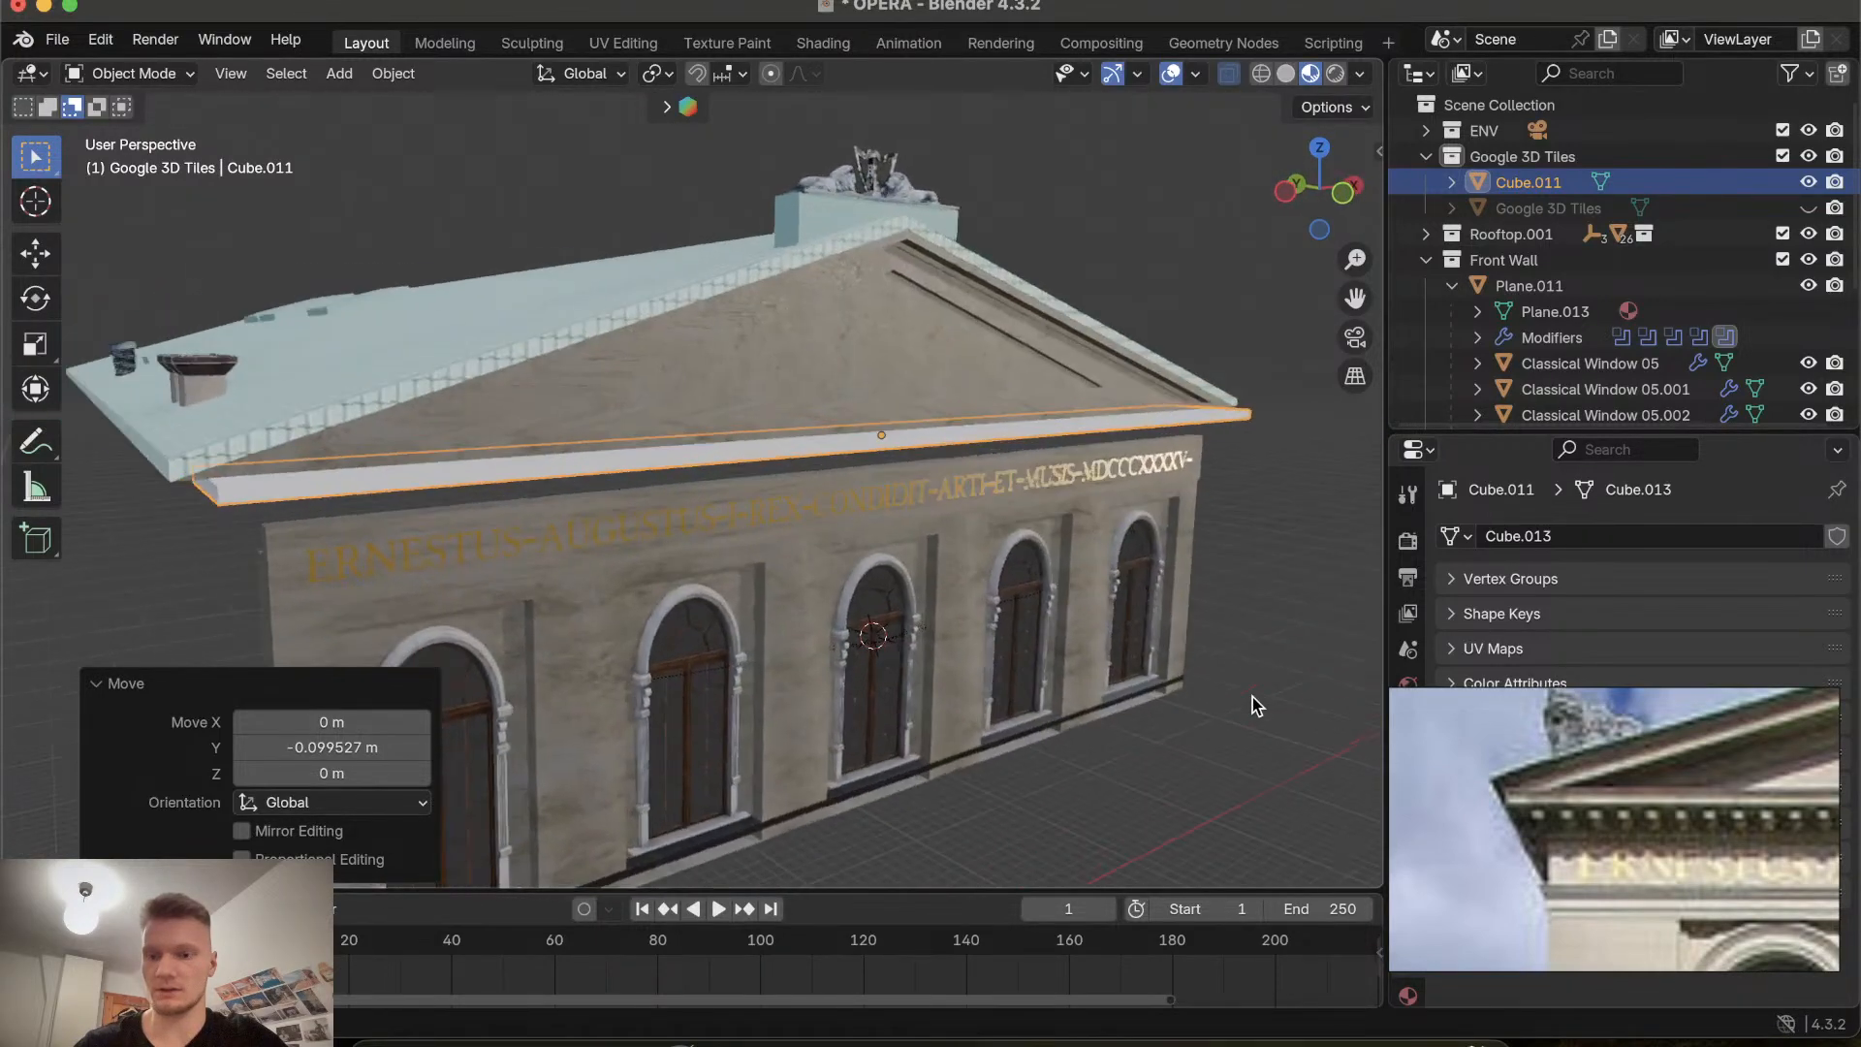
scroll(1252, 696, right, 15)
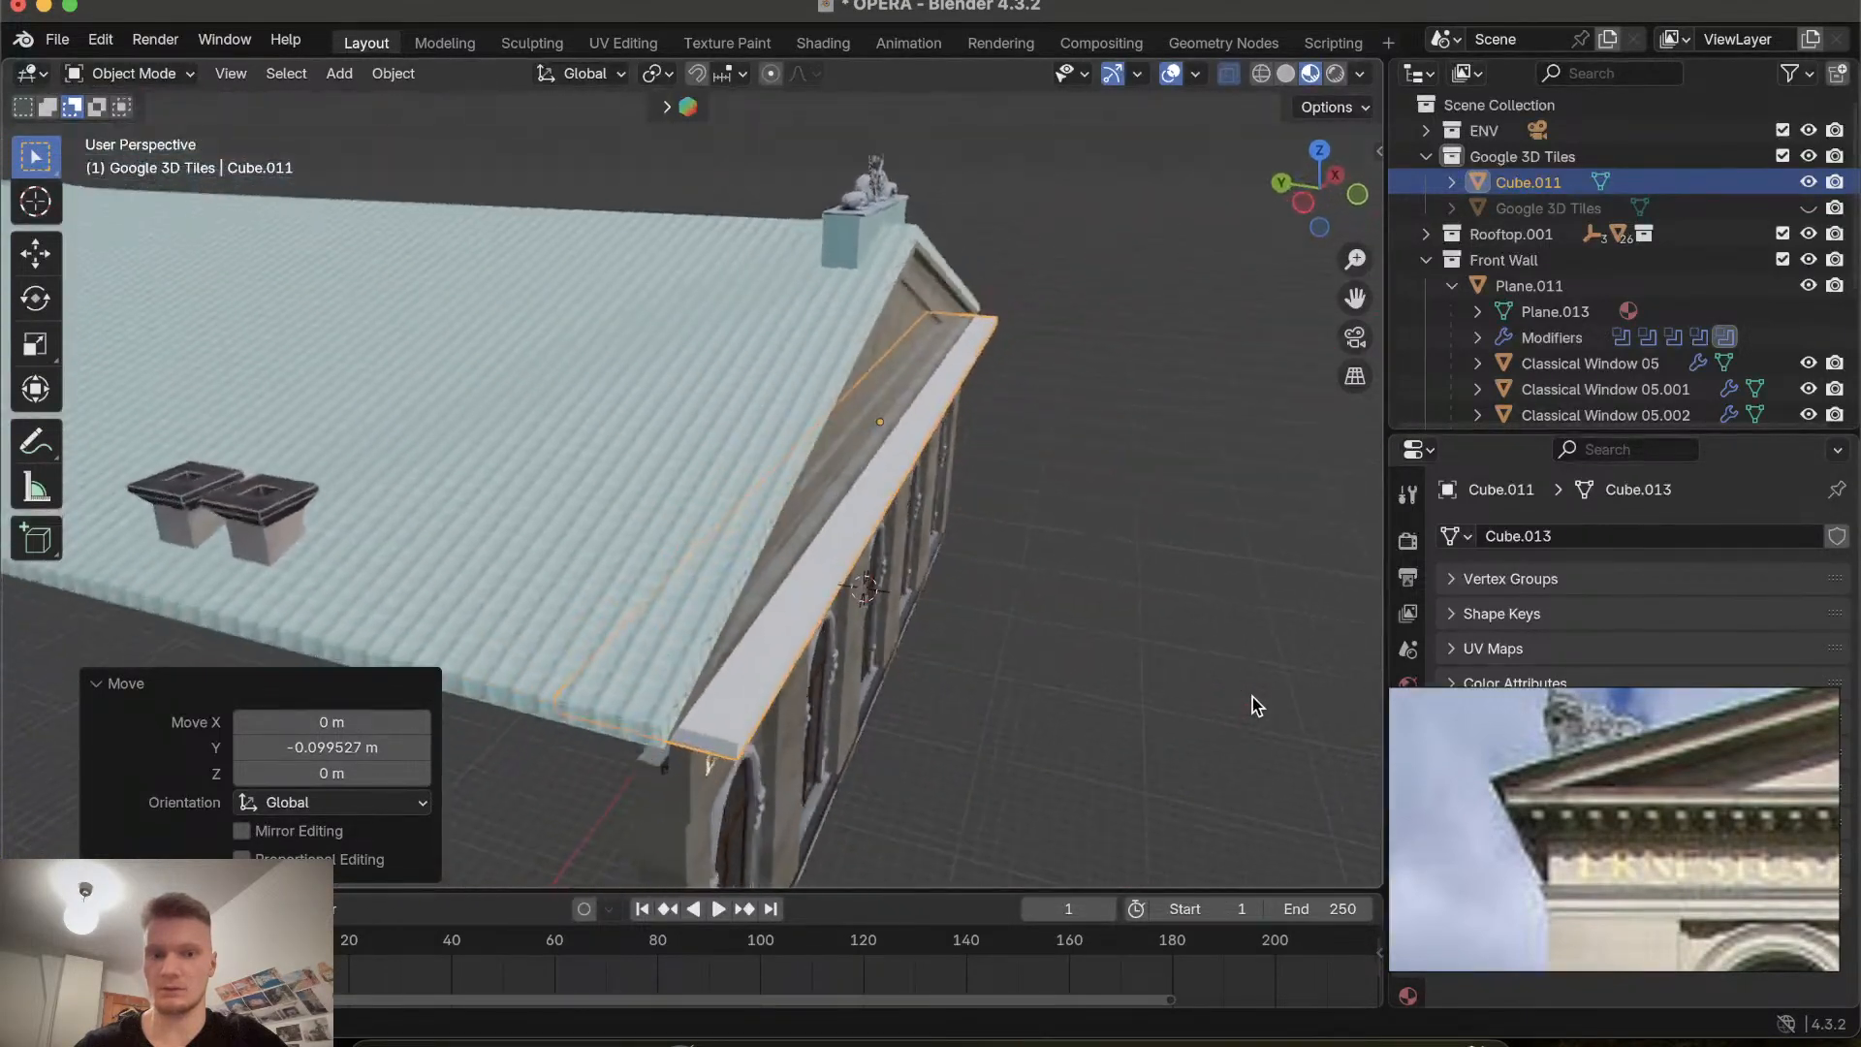
scroll(1252, 696, right, 15)
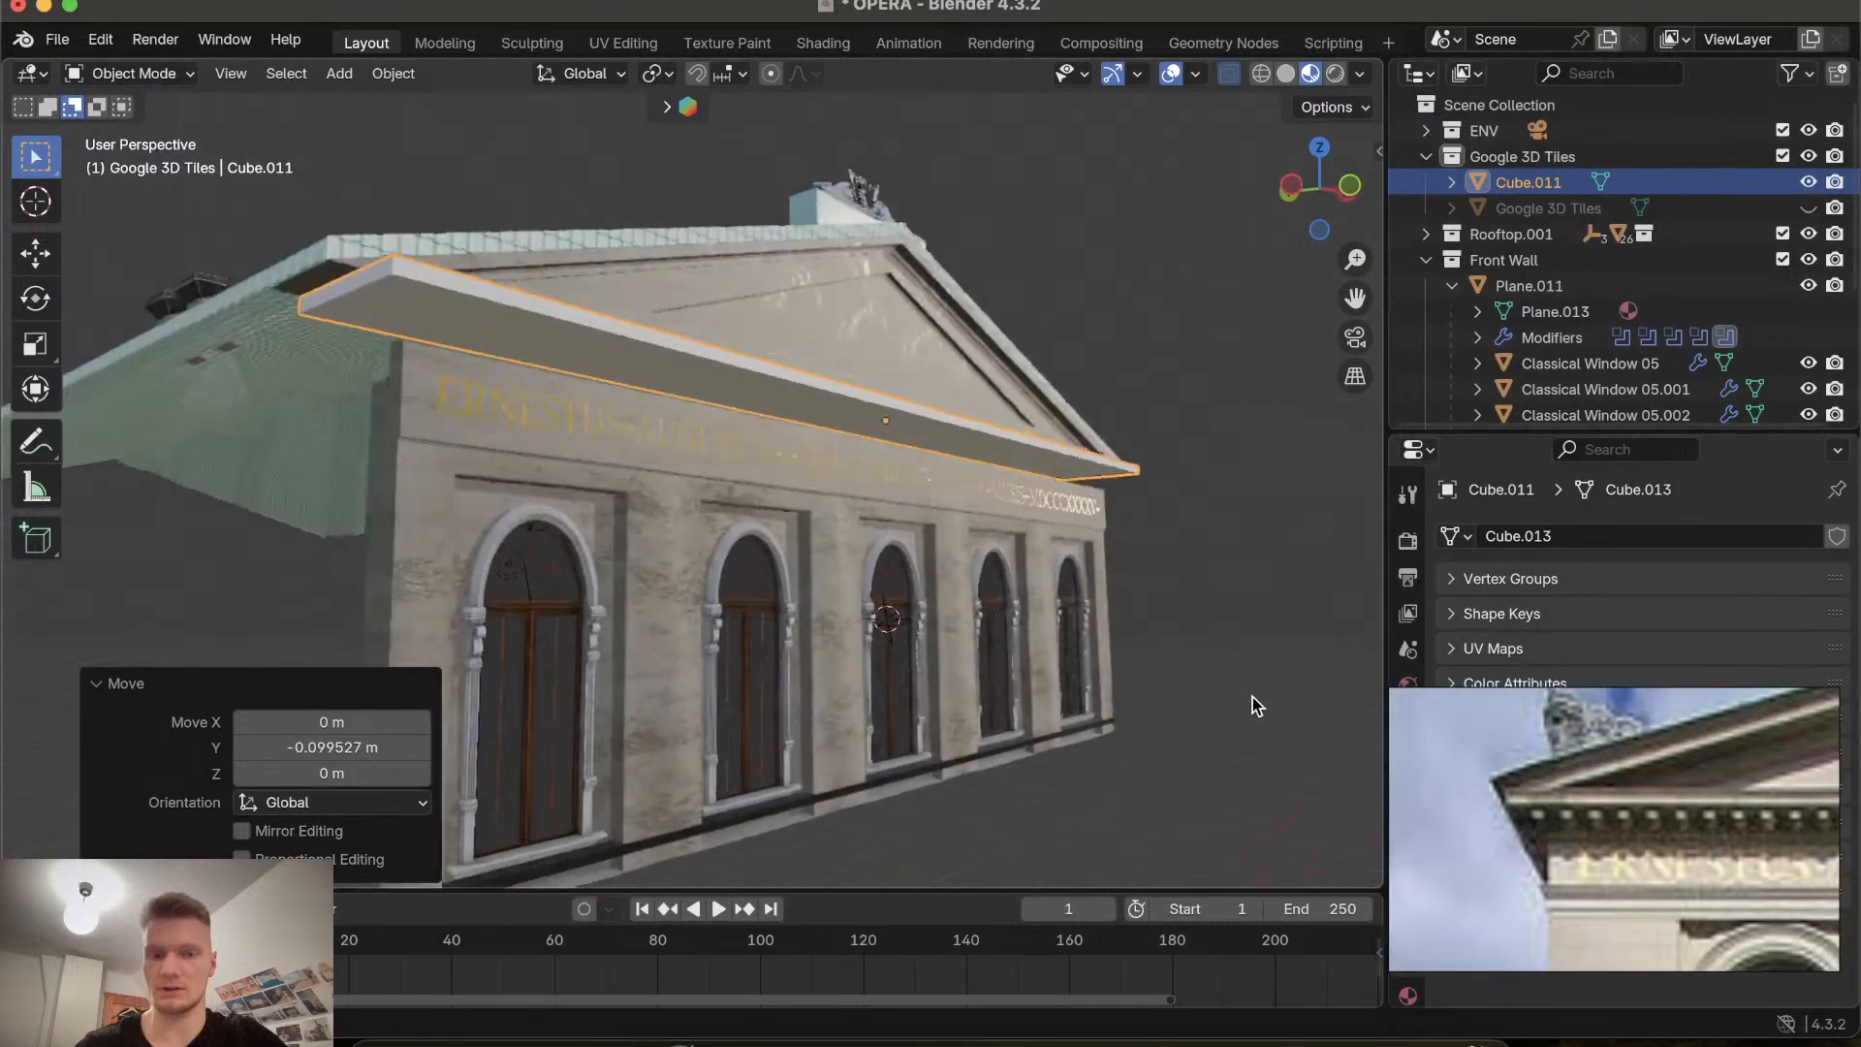
scroll(1252, 695, right, 15)
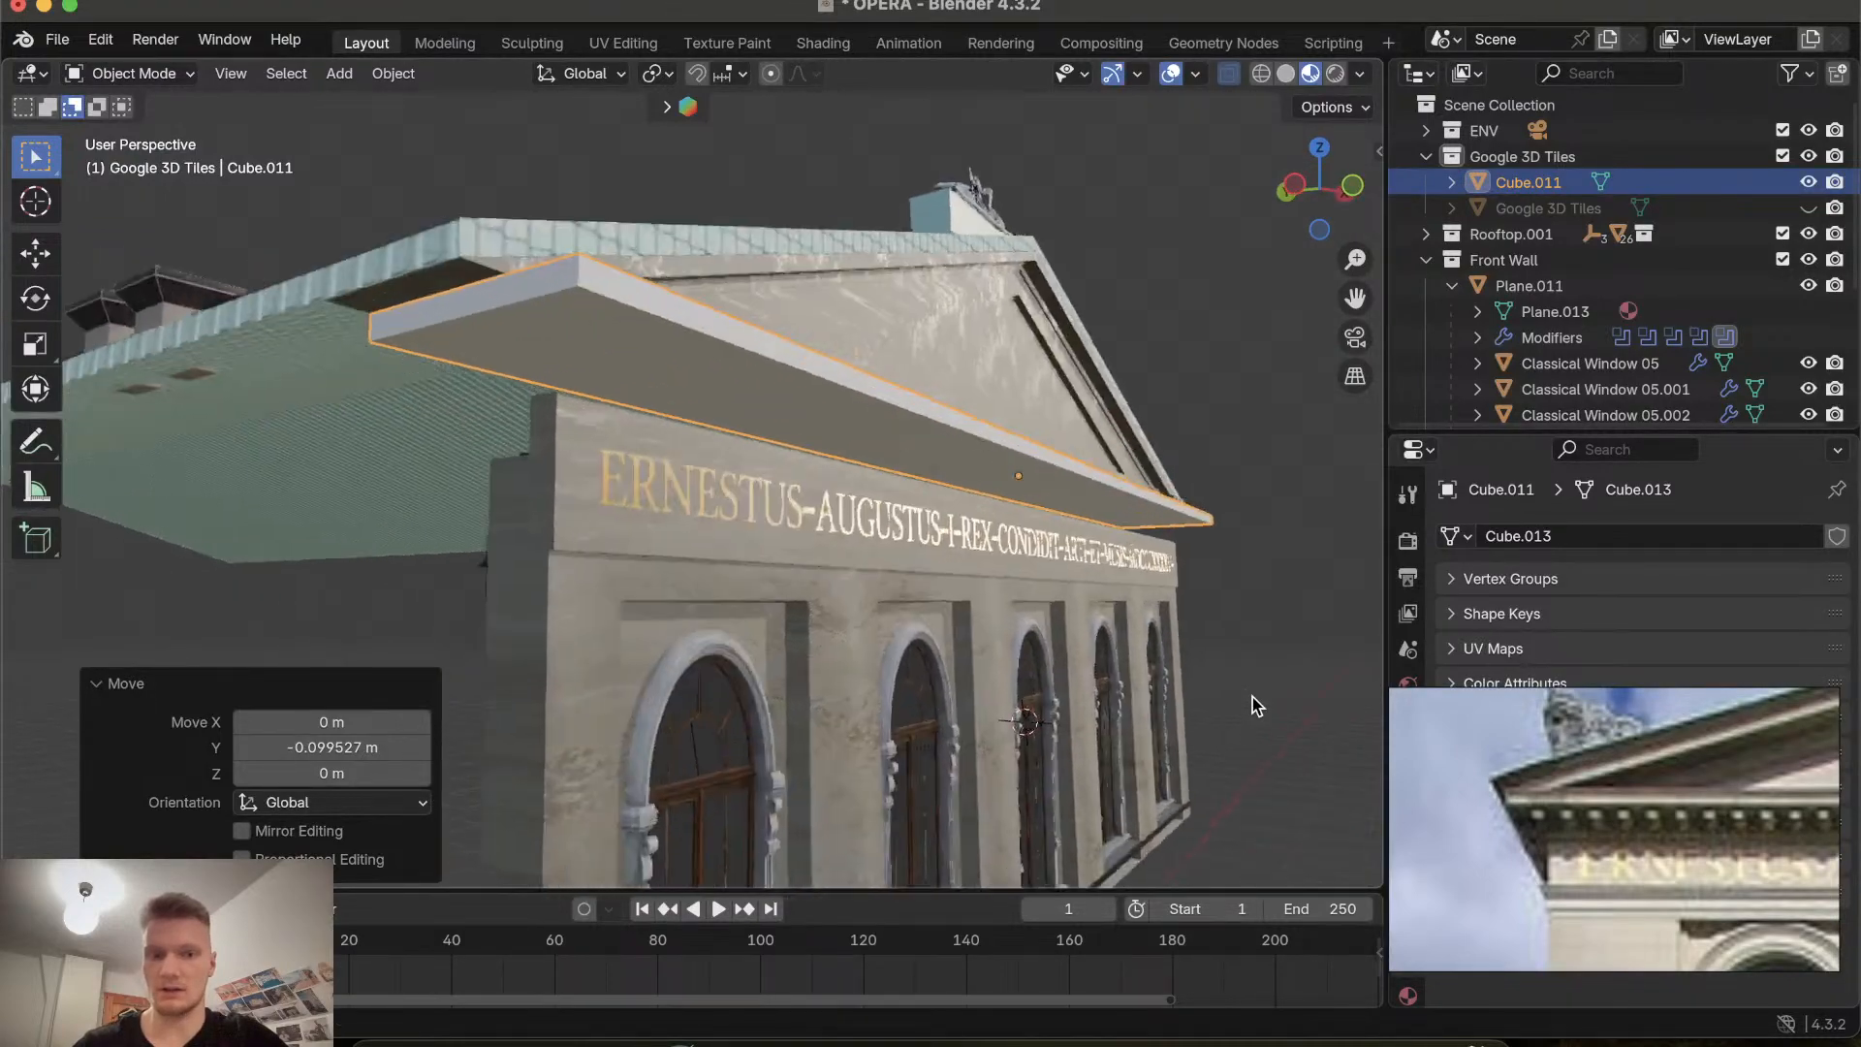
scroll(1252, 696, right, 4)
scroll(1252, 696, up, 6)
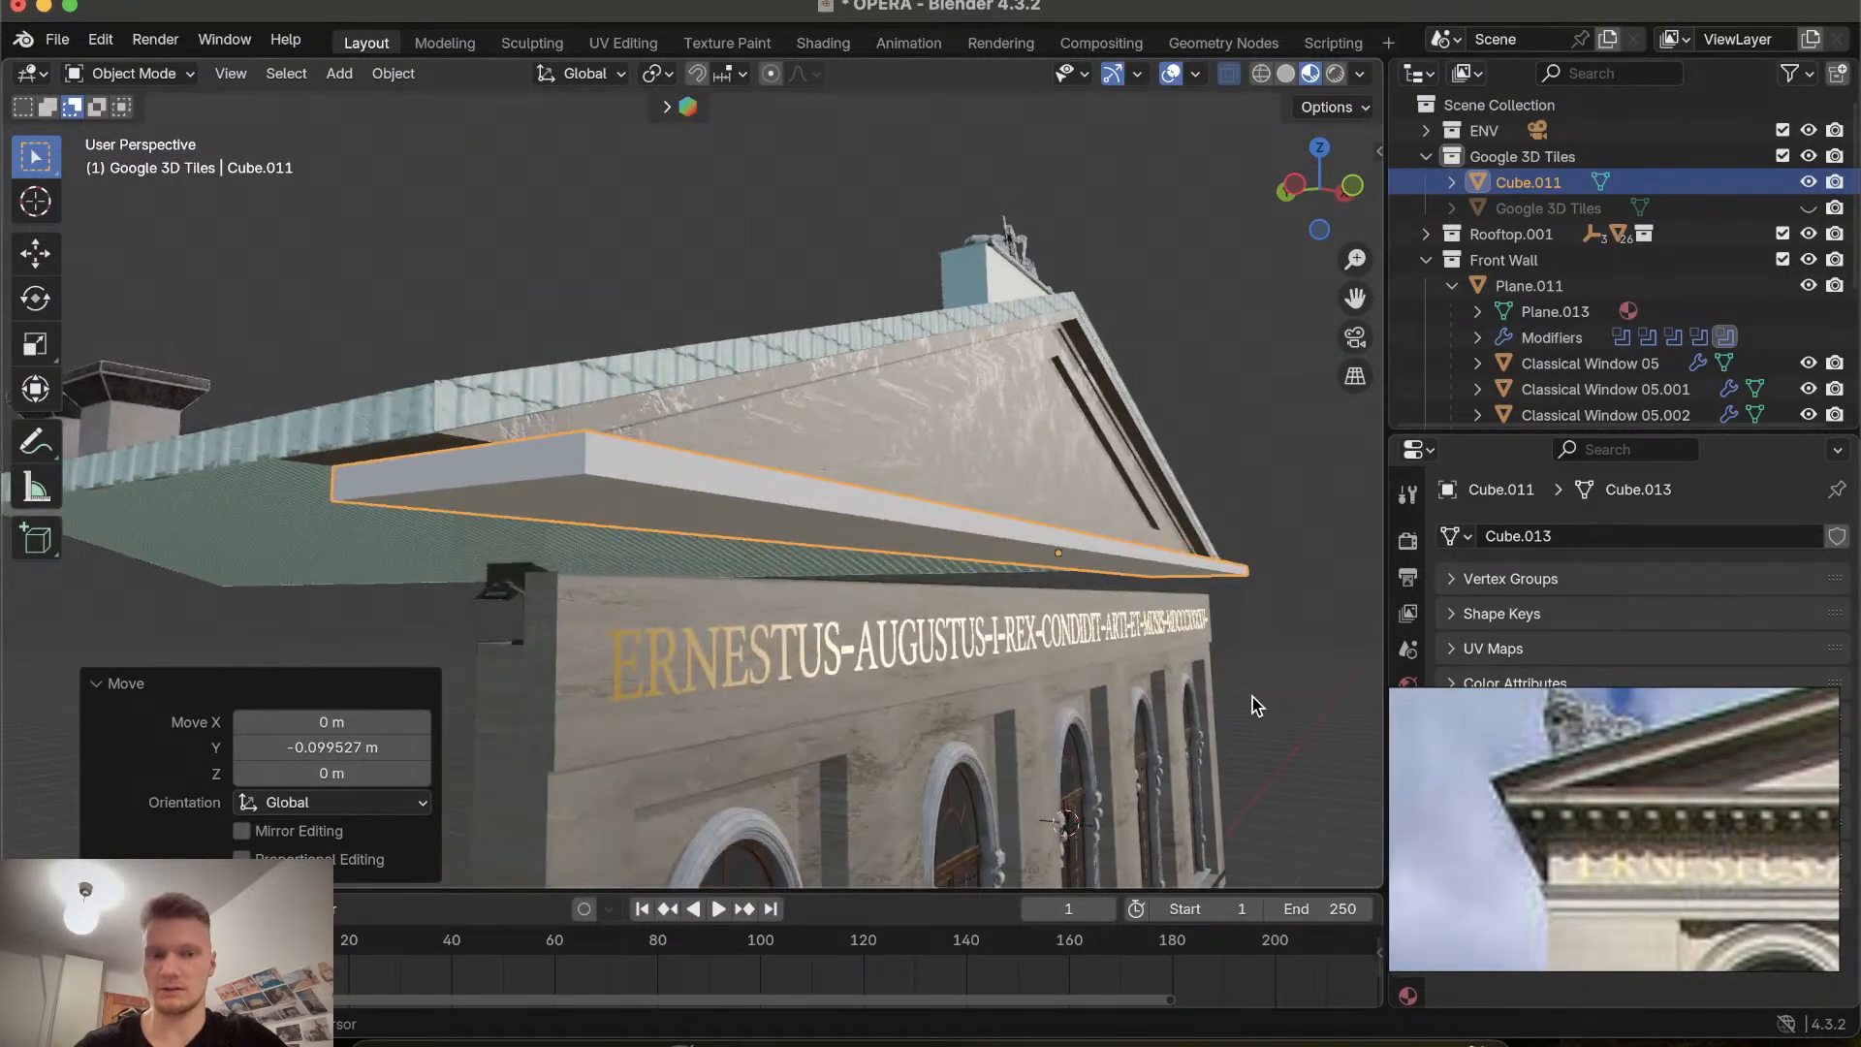
Enter Edit Mode on the cornice strip and select its bottom face from the bottom orthographic view.
click(134, 73)
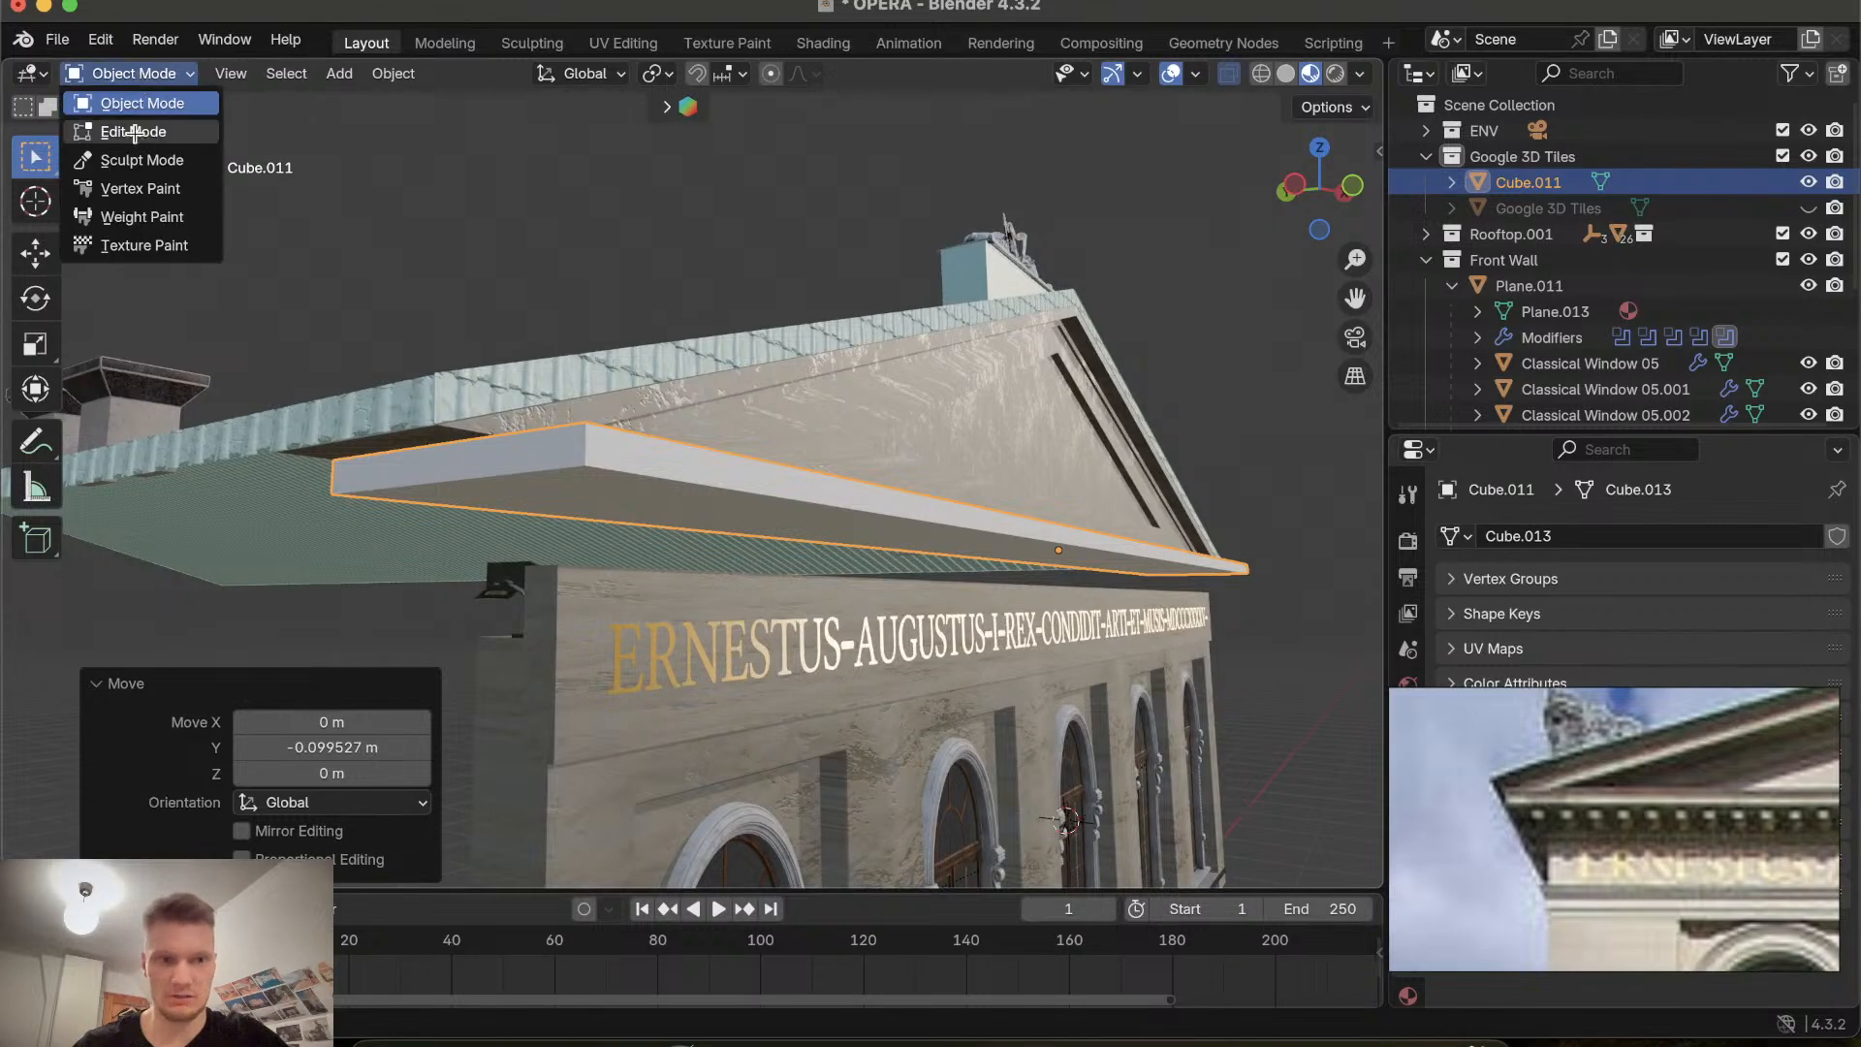
click(141, 127)
click(645, 476)
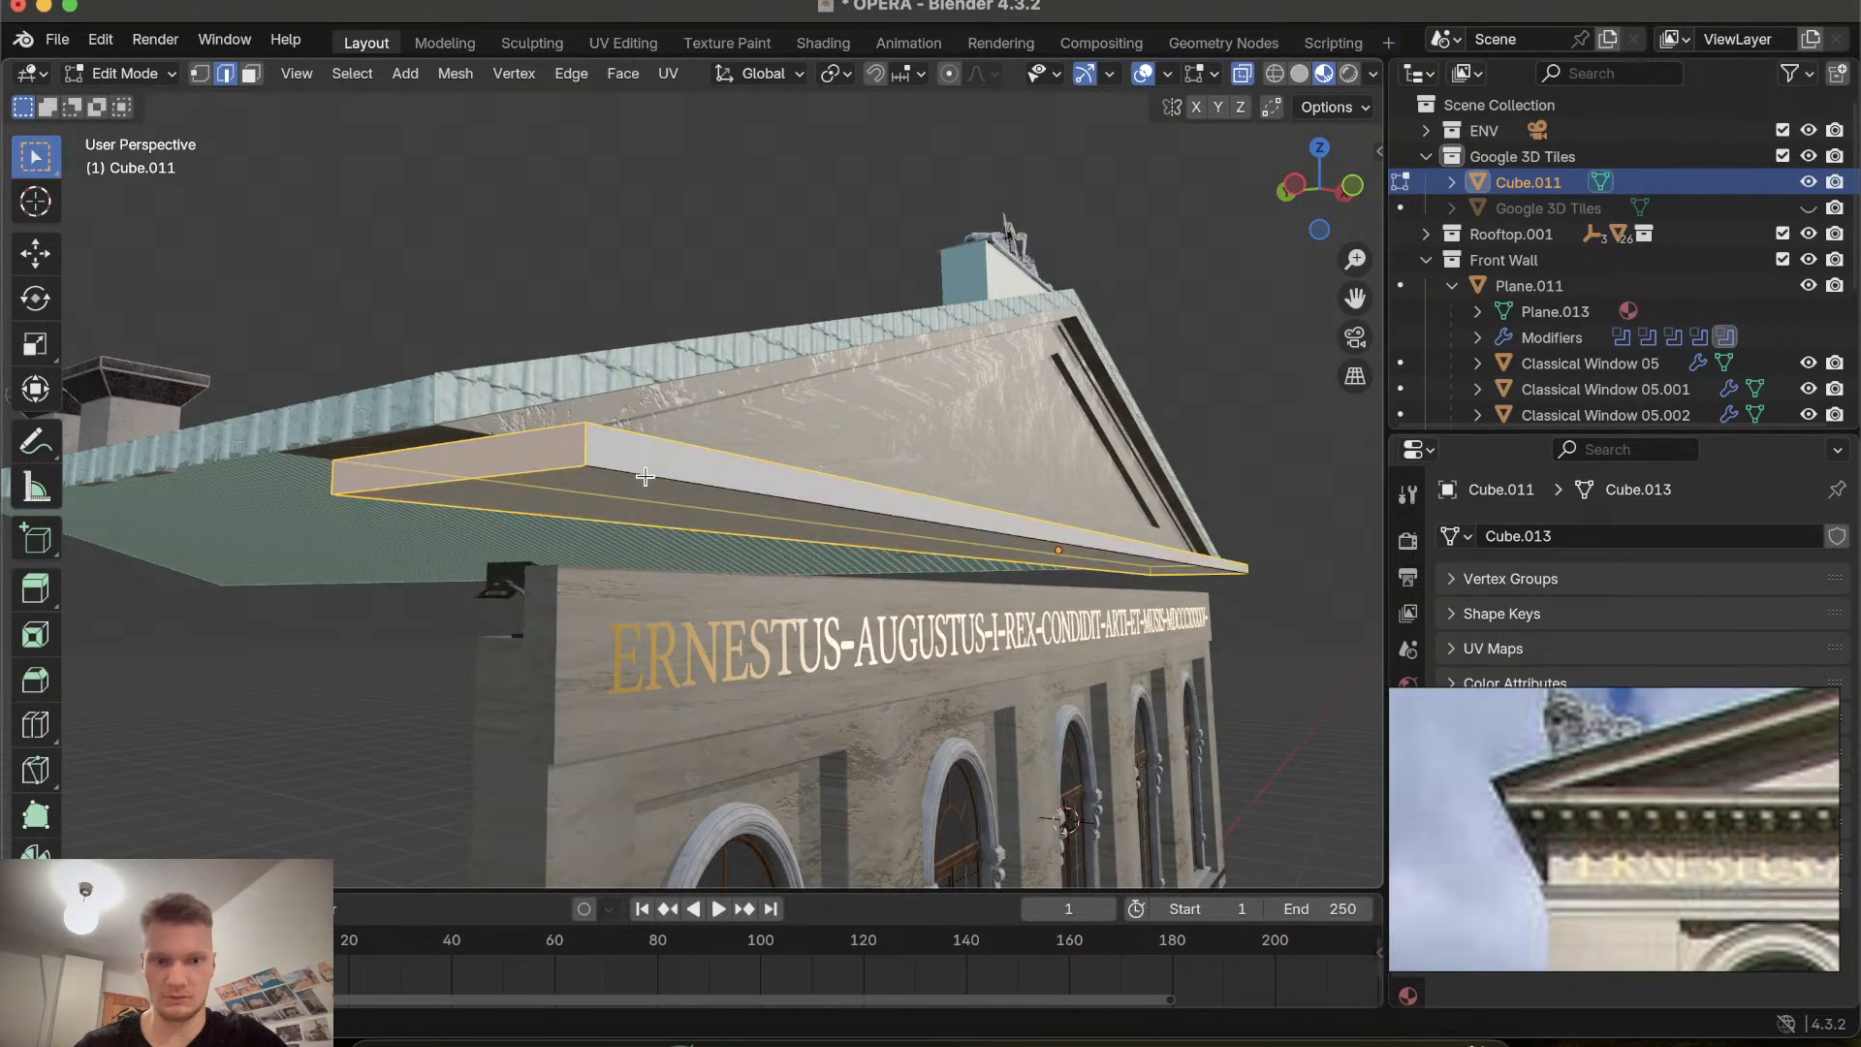
scroll(635, 446, down, 5)
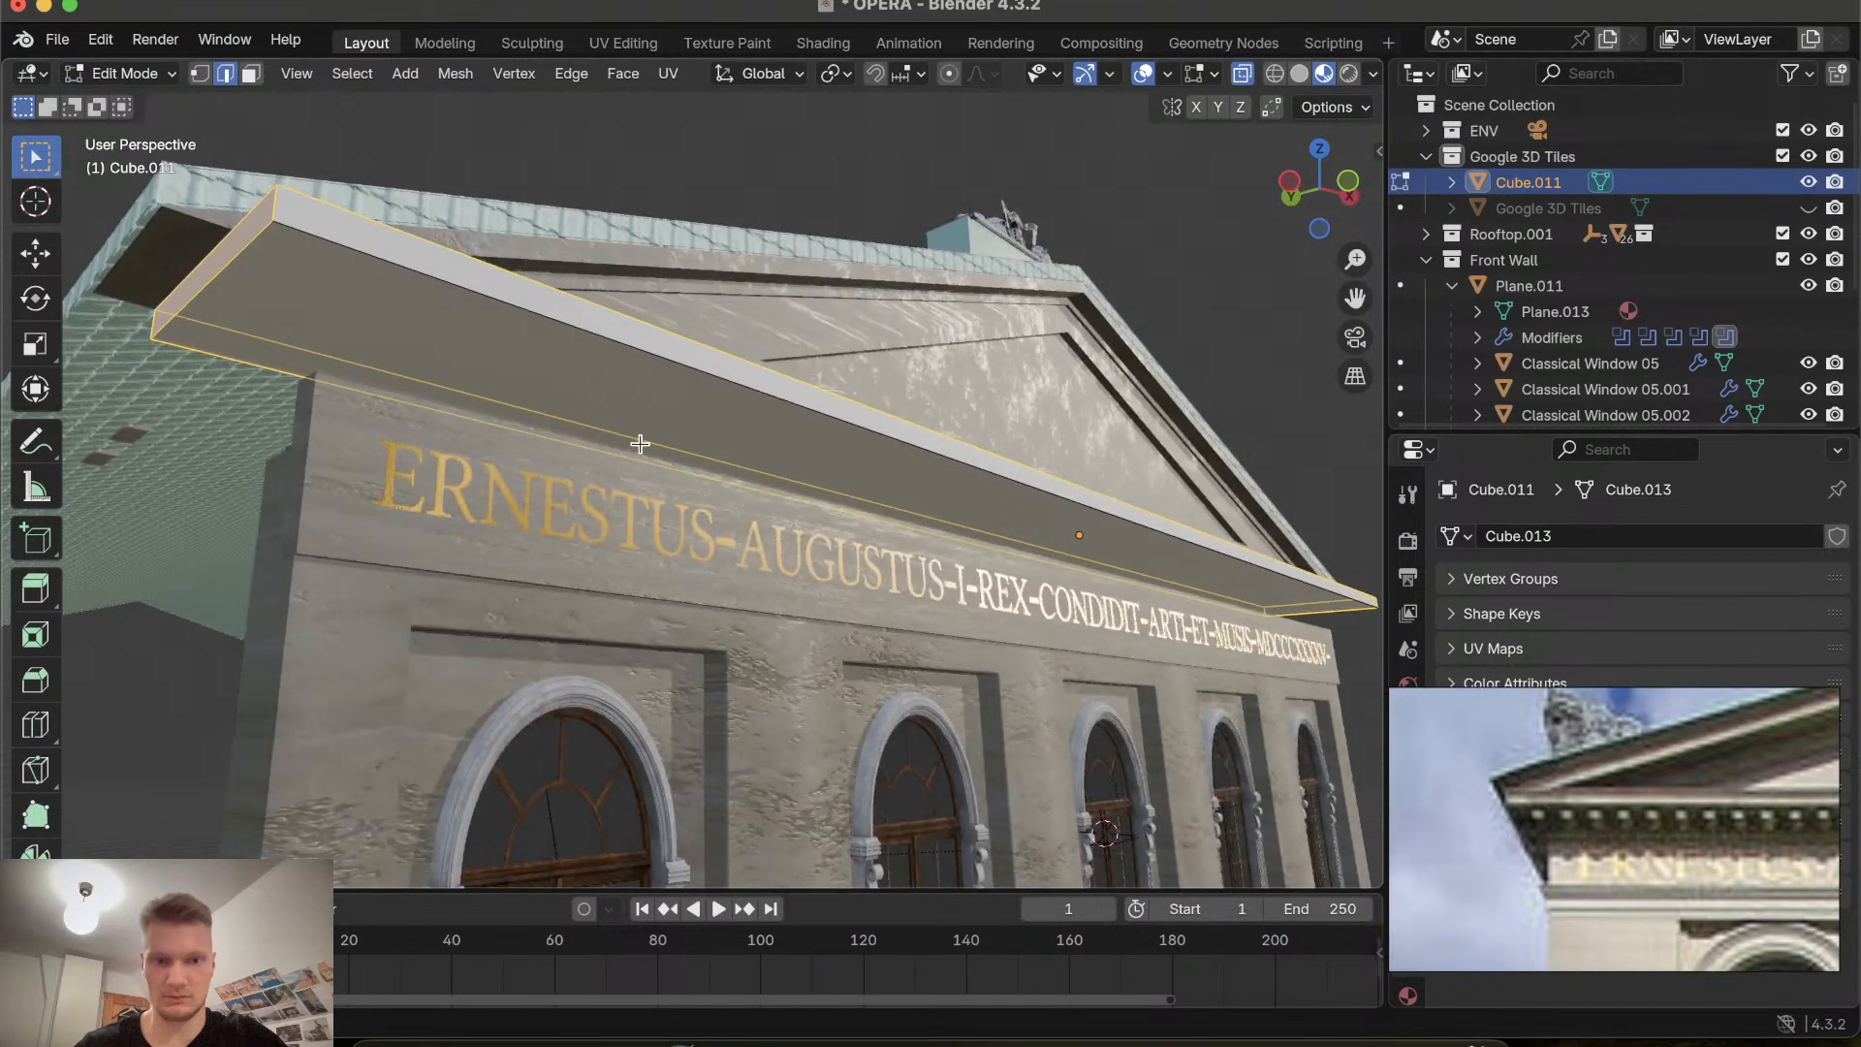
click(630, 343)
scroll(630, 343, left, 5)
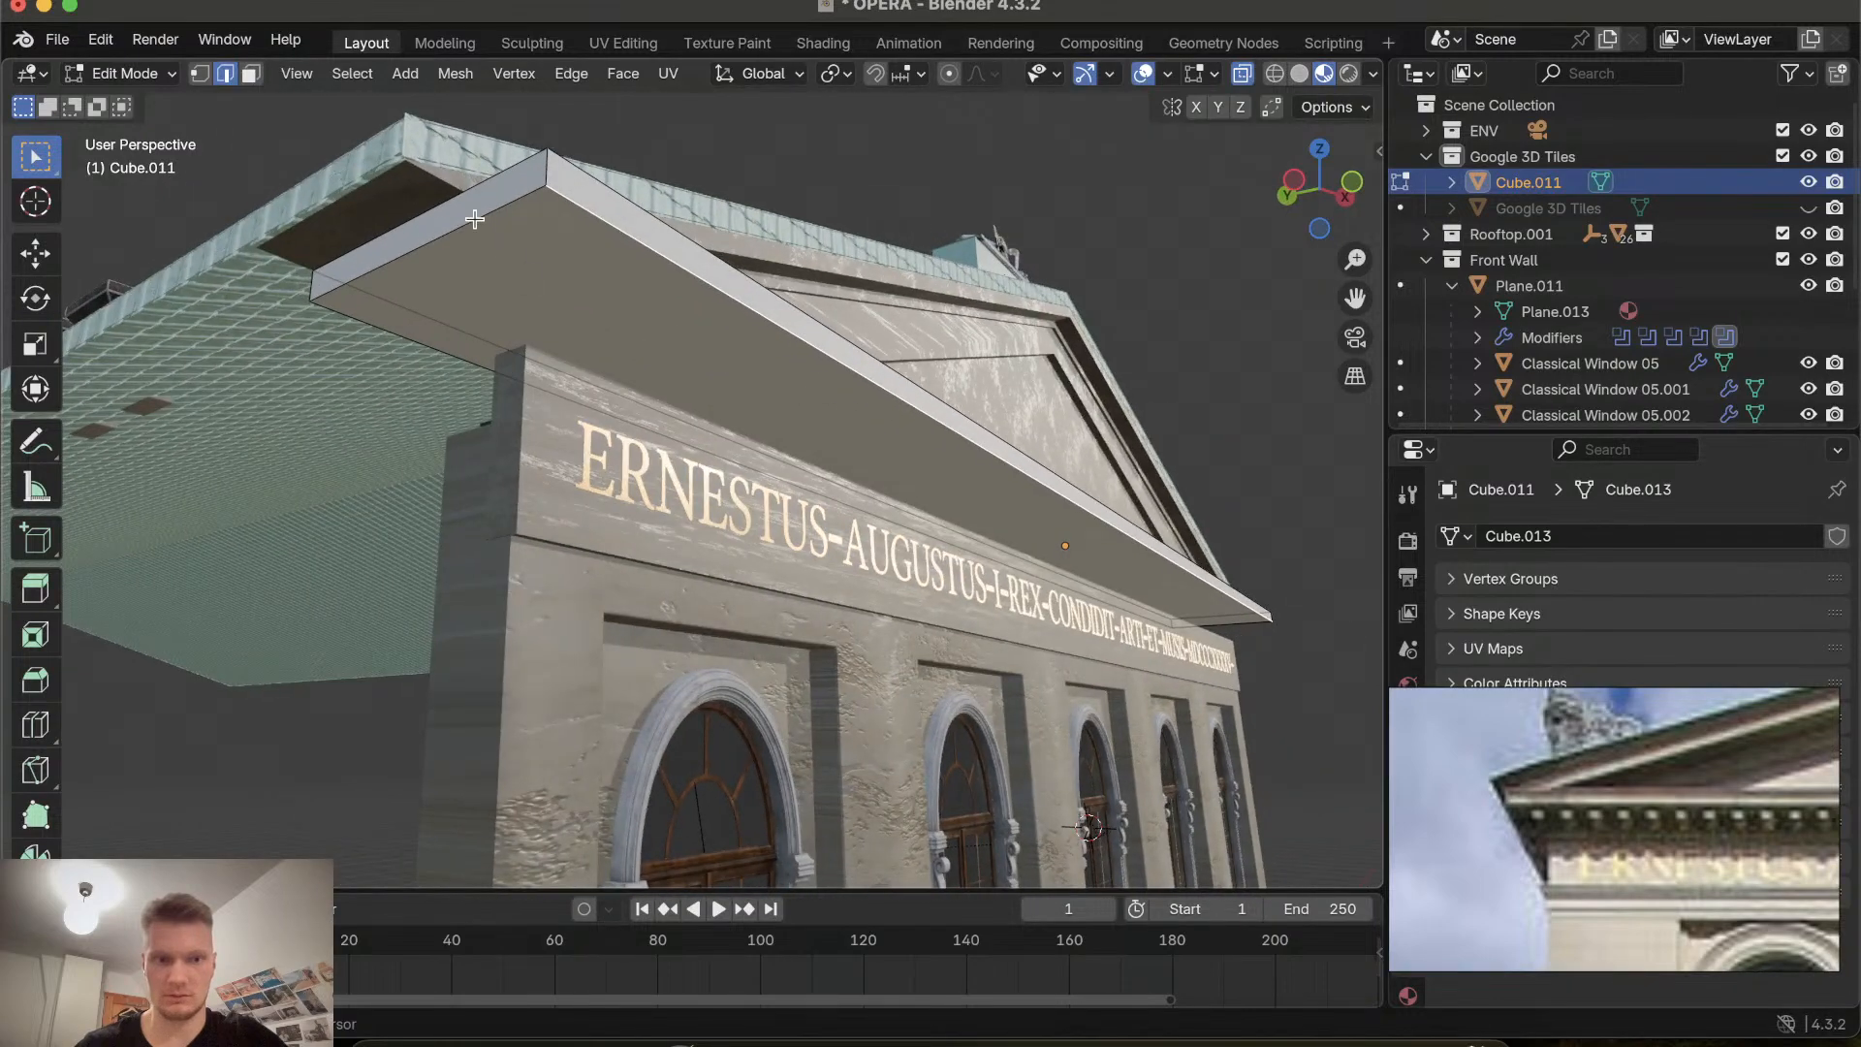
click(1318, 229)
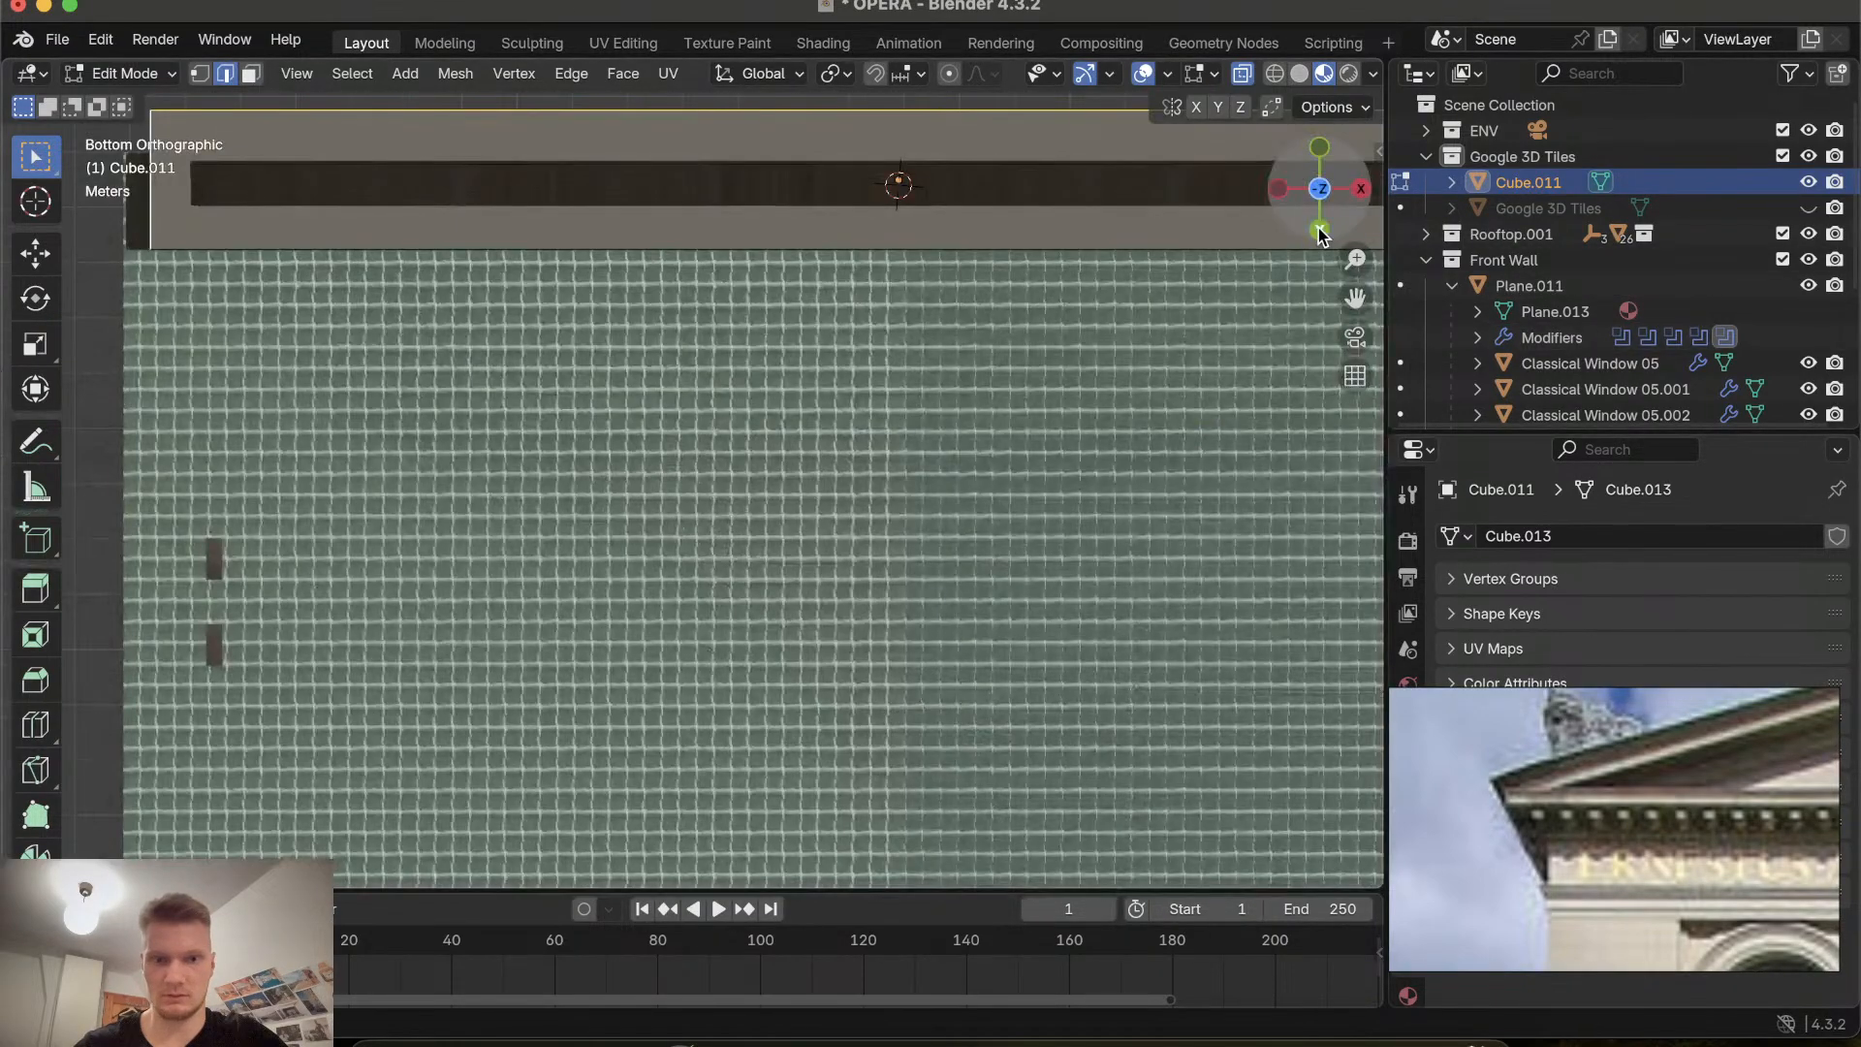
scroll(932, 599, down, 6)
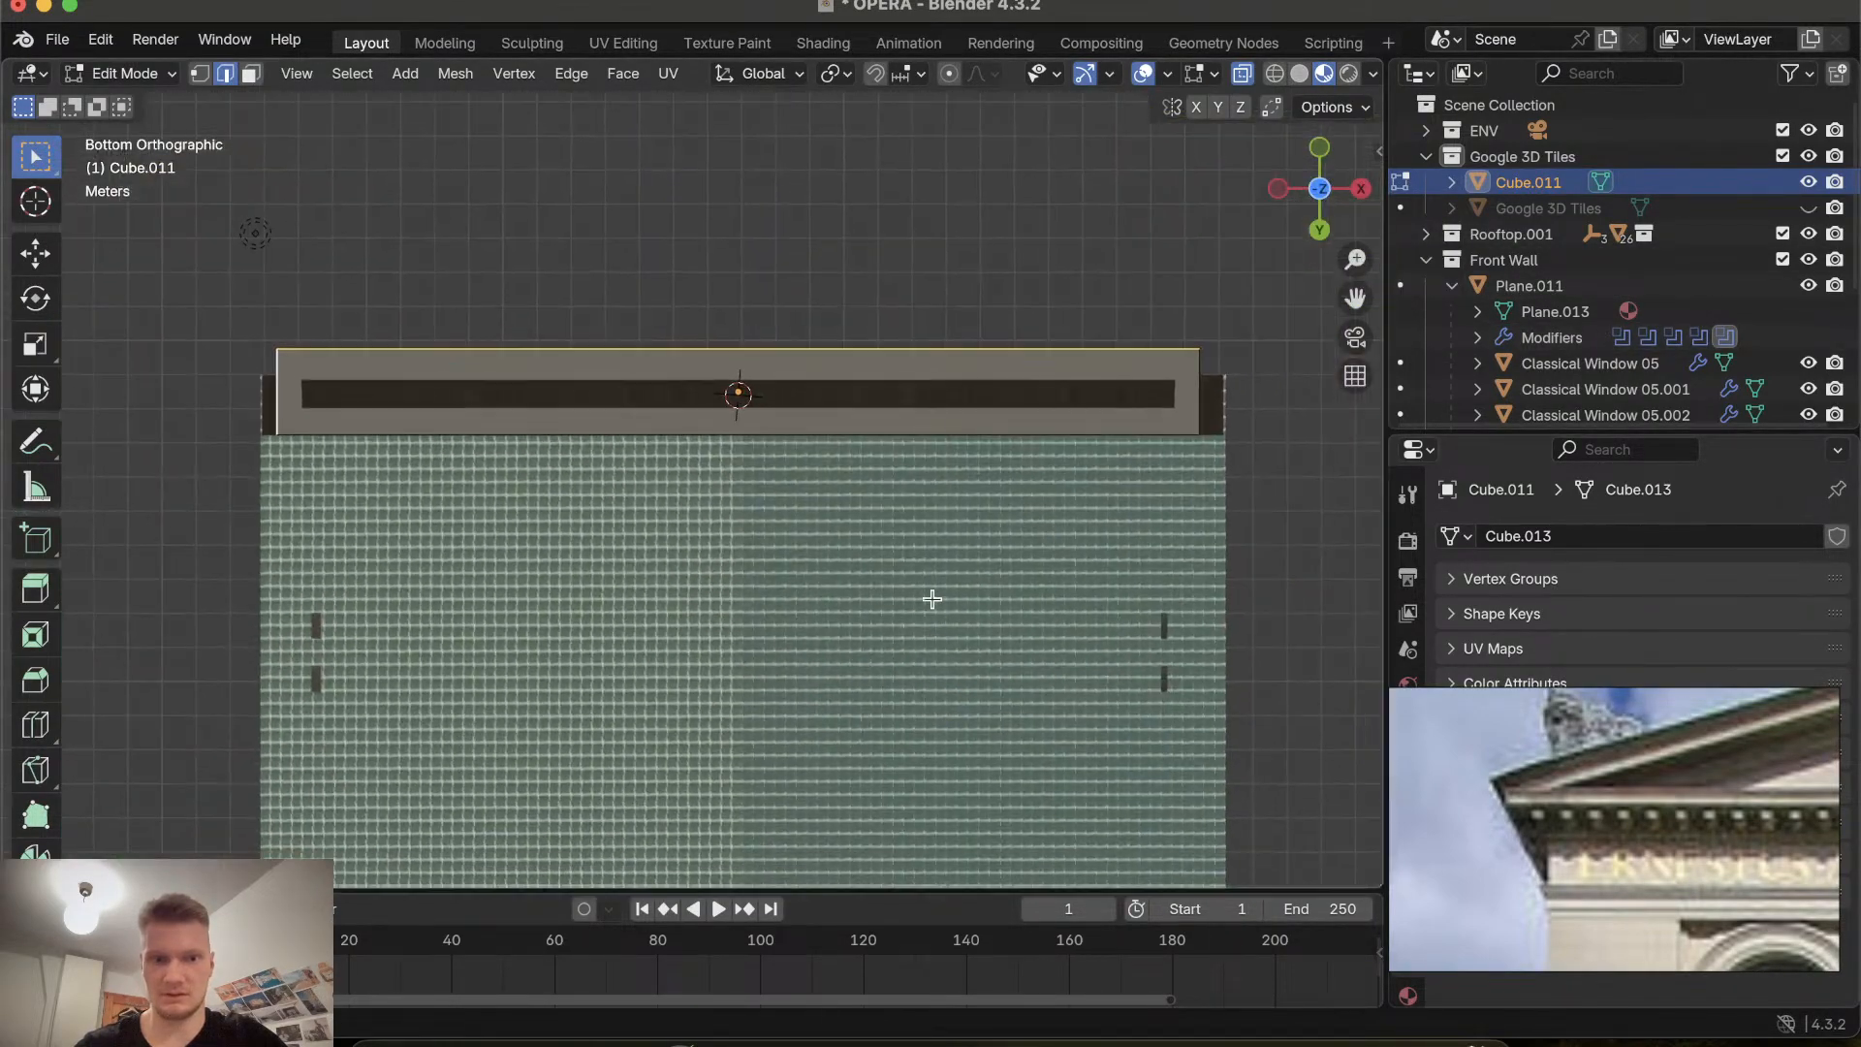
click(1320, 190)
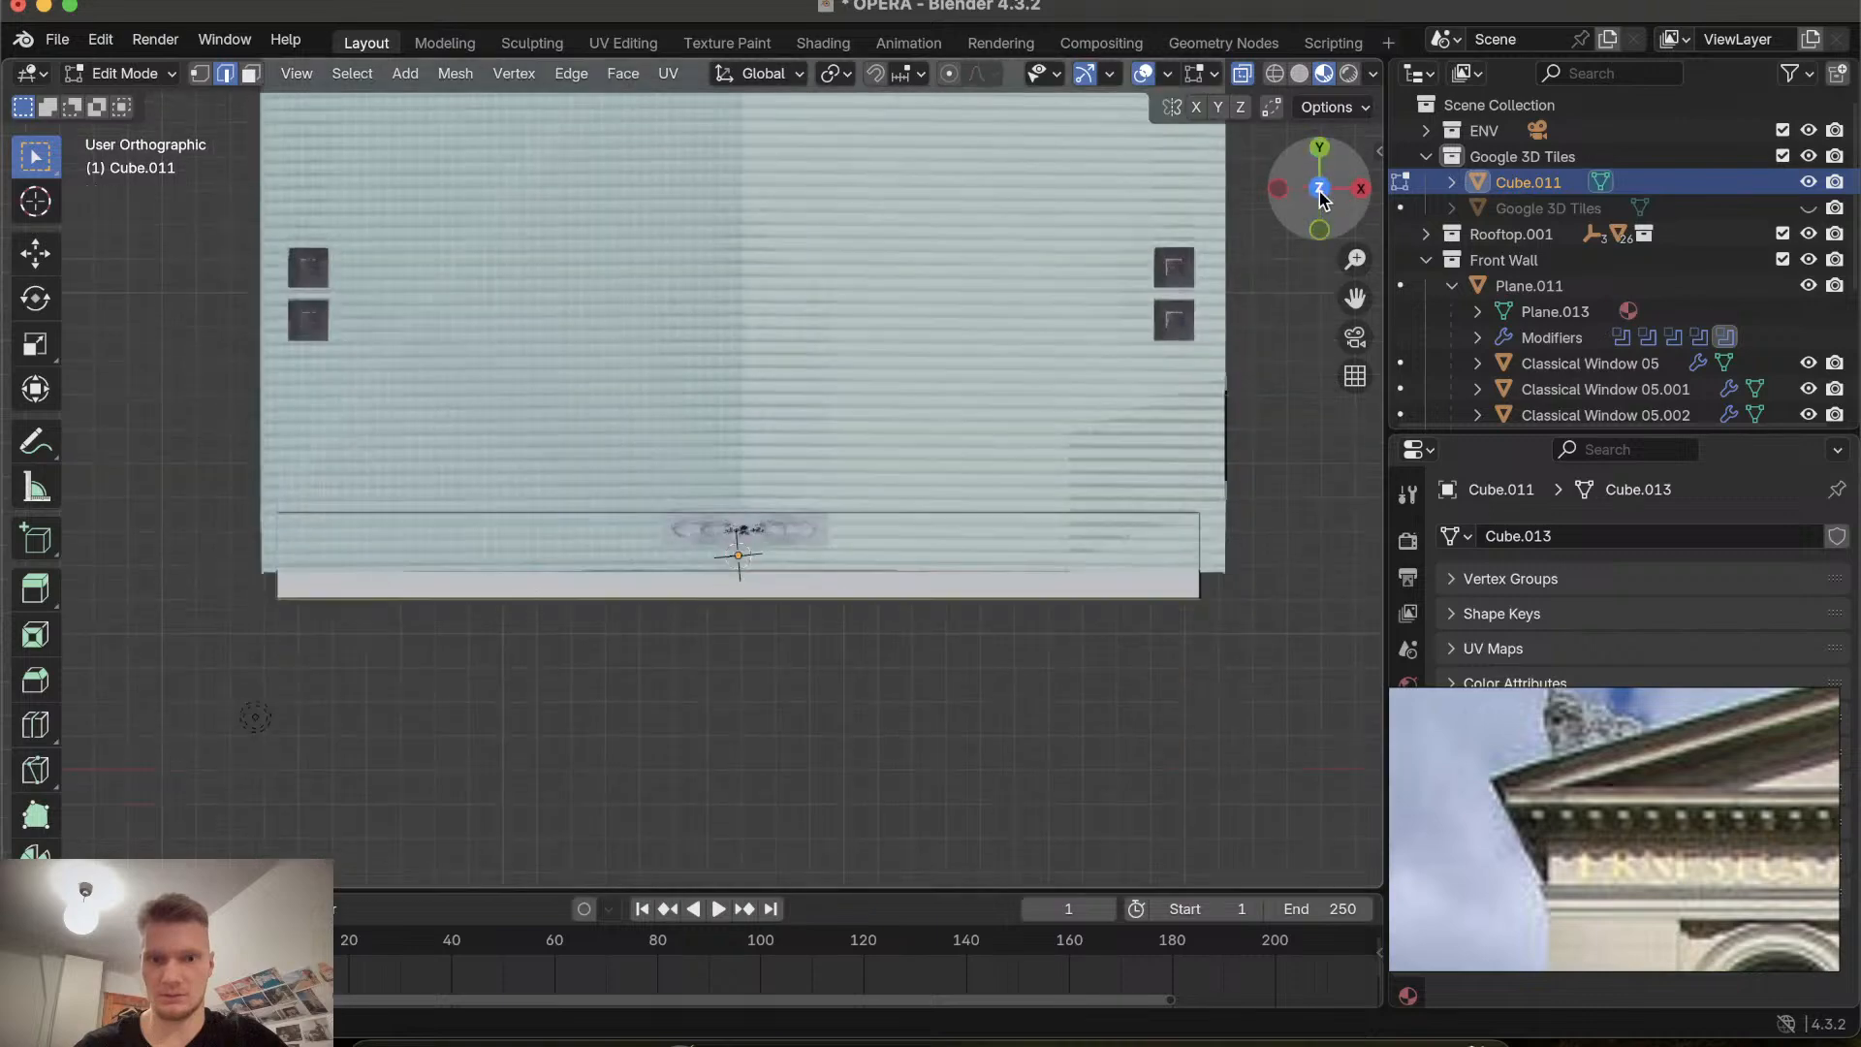
click(1322, 194)
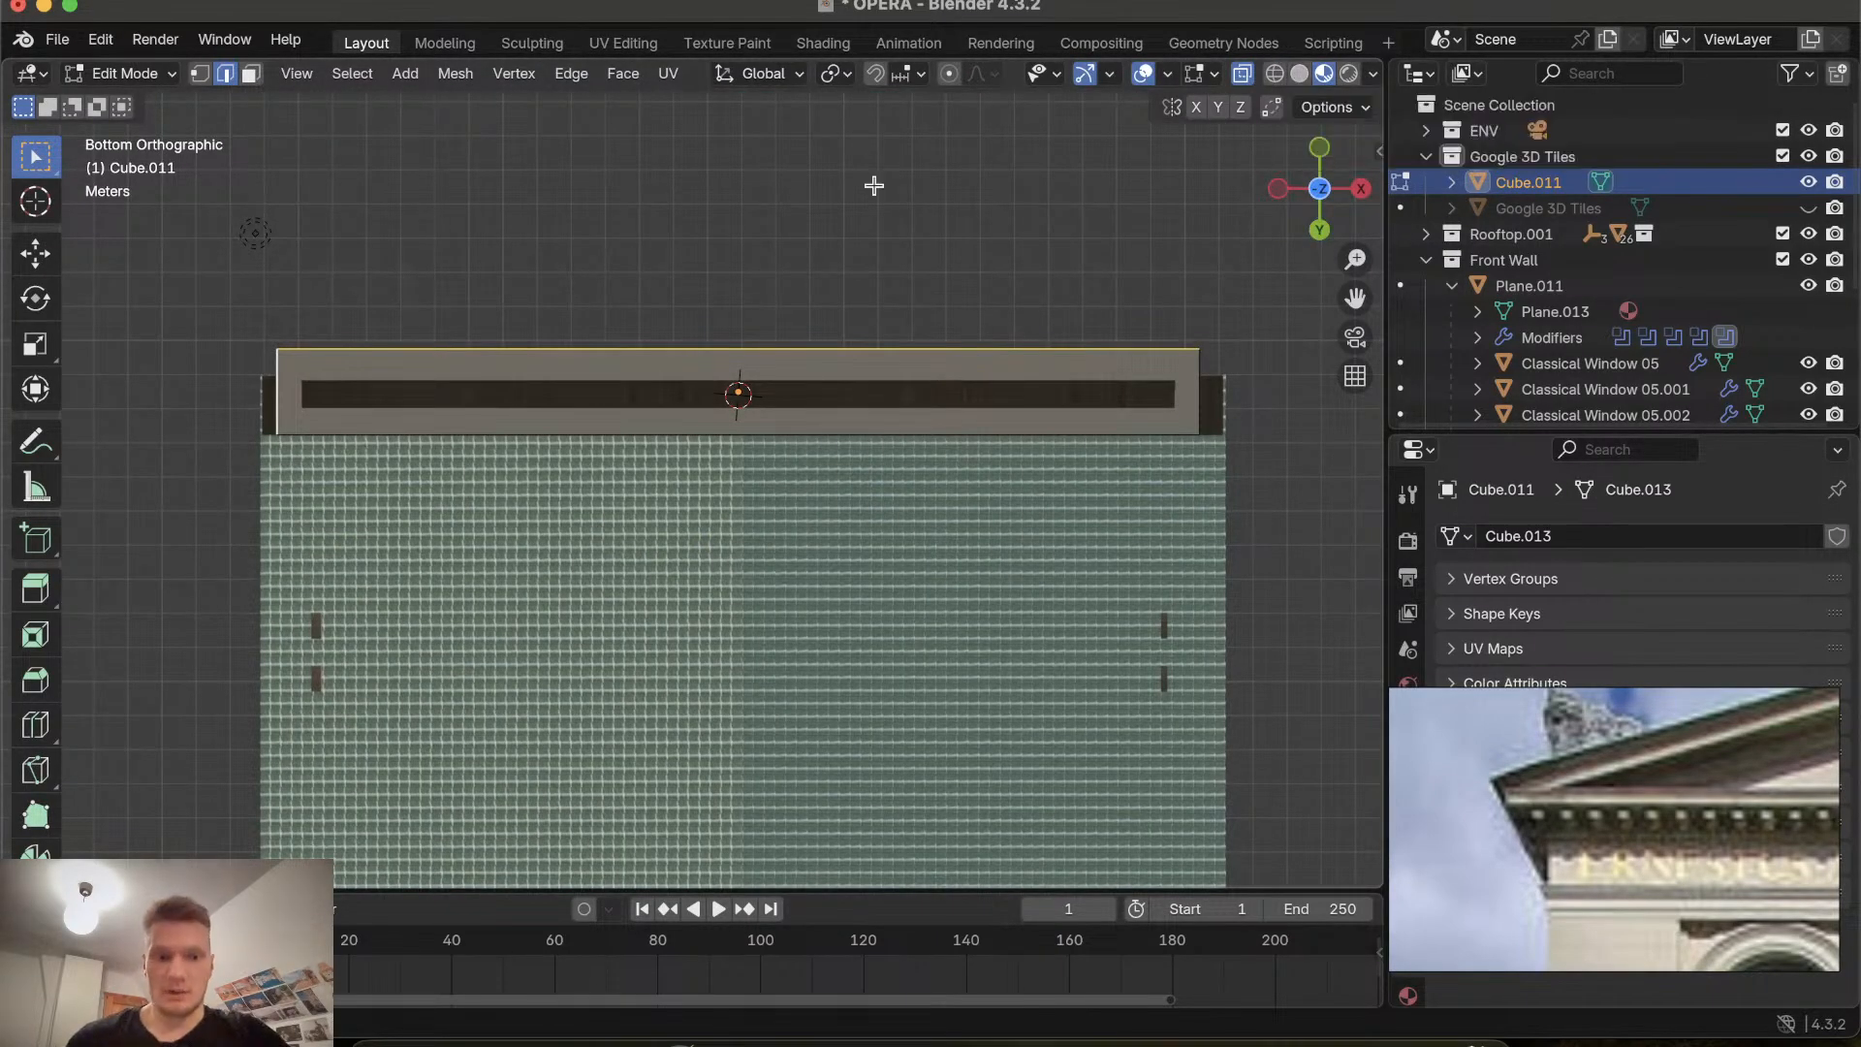
click(457, 432)
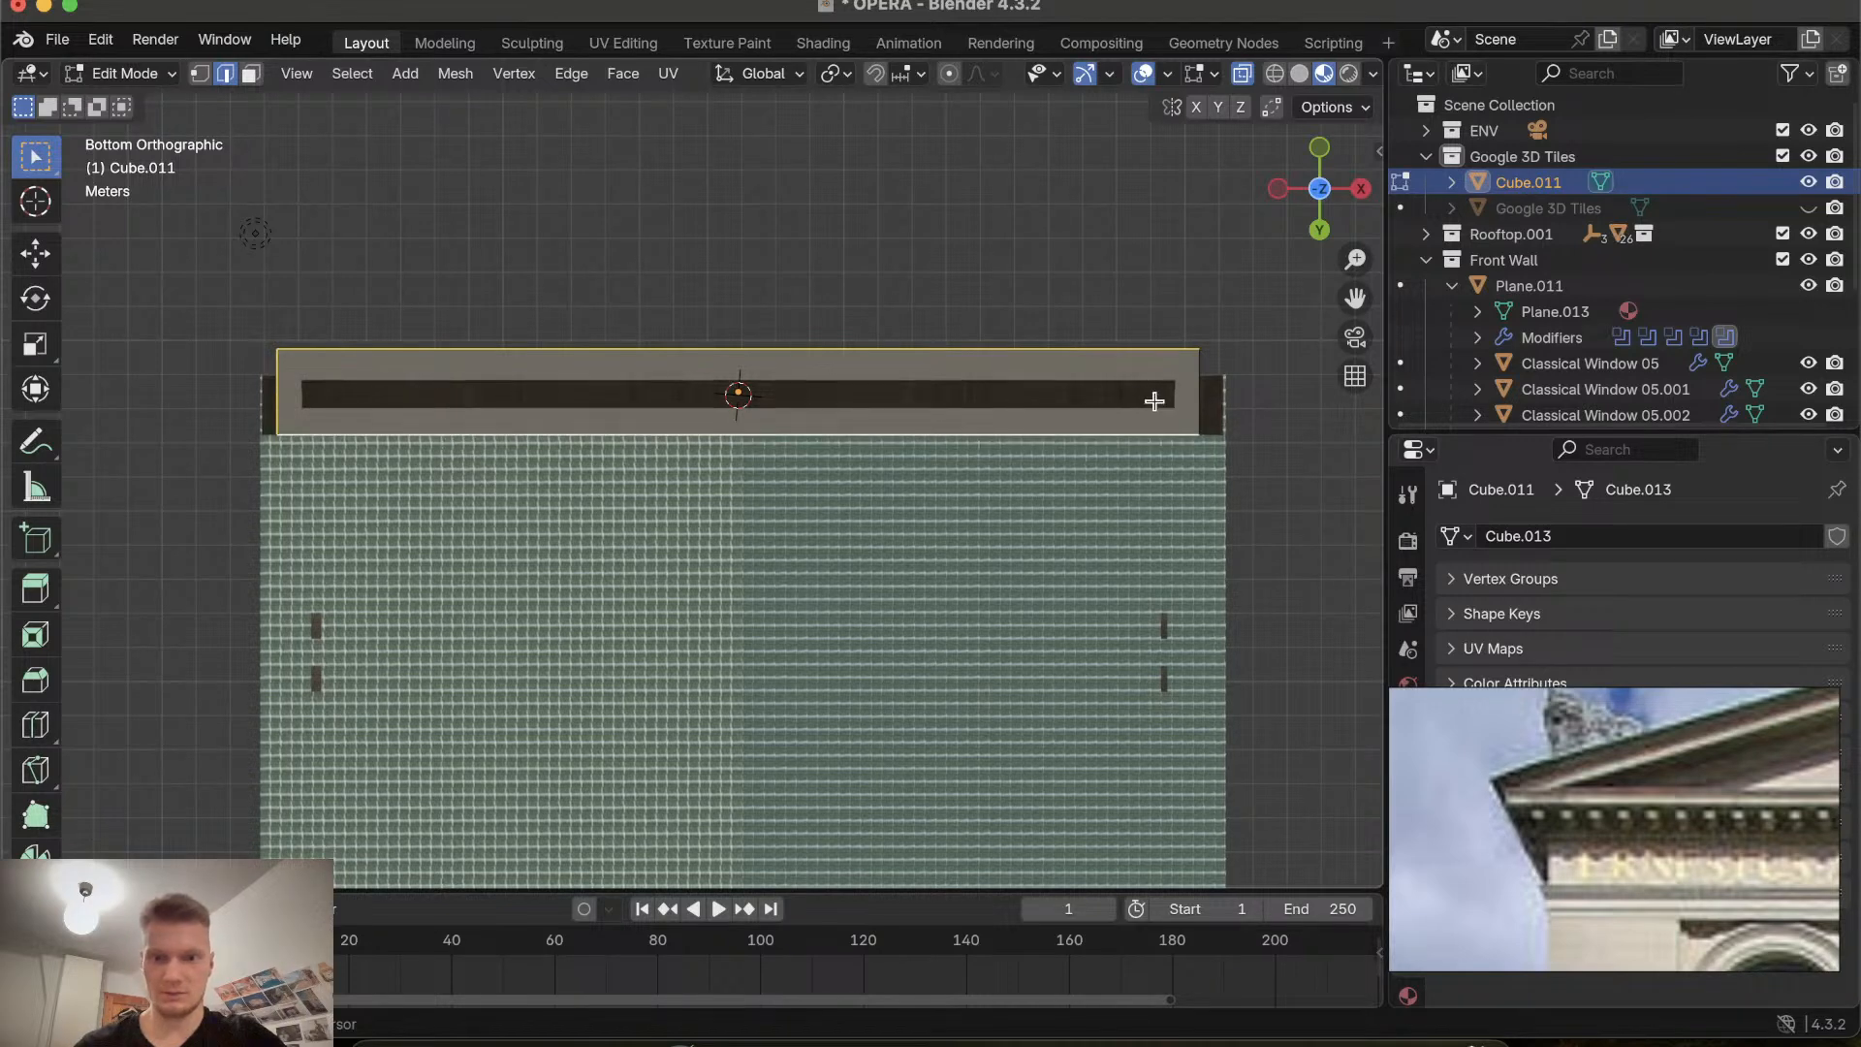
shift+click(1198, 405)
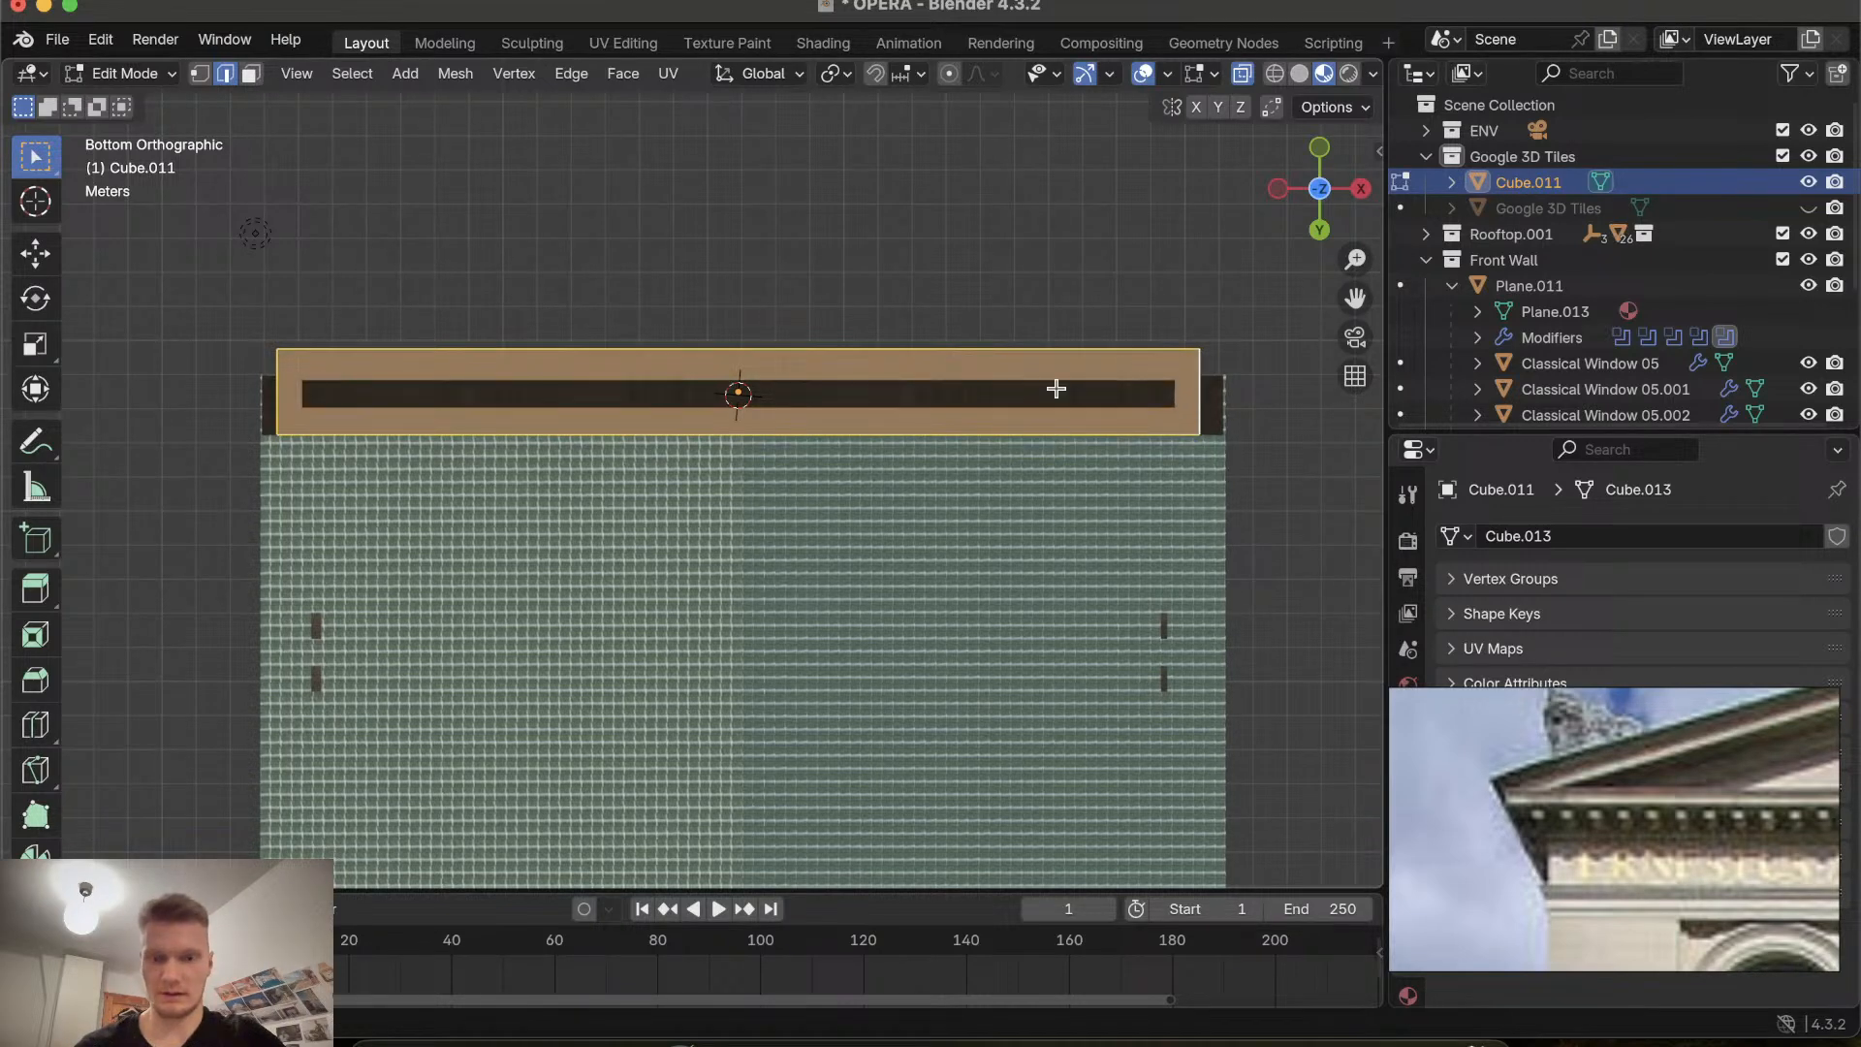
Orbit around the building to inspect the cornice strip's underside against the roof and facade.
click(1245, 76)
scroll(966, 390, up, 10)
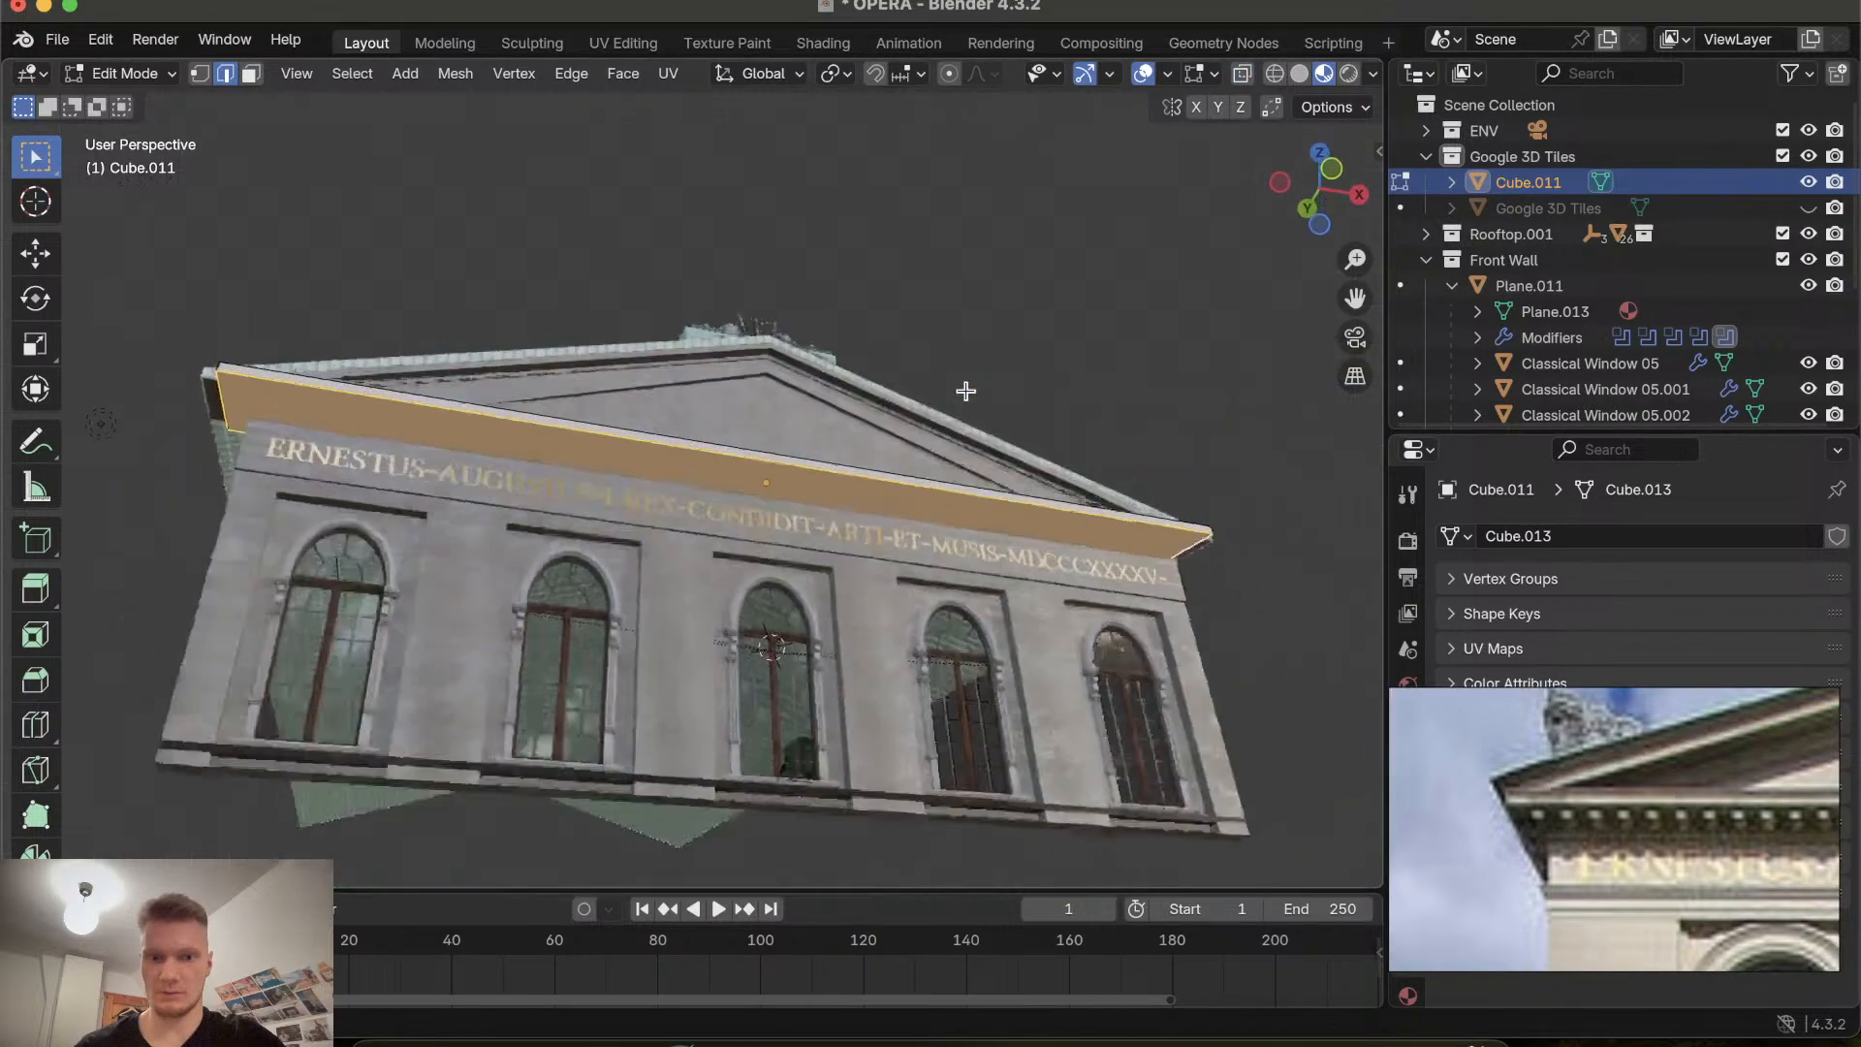
scroll(965, 390, up, 10)
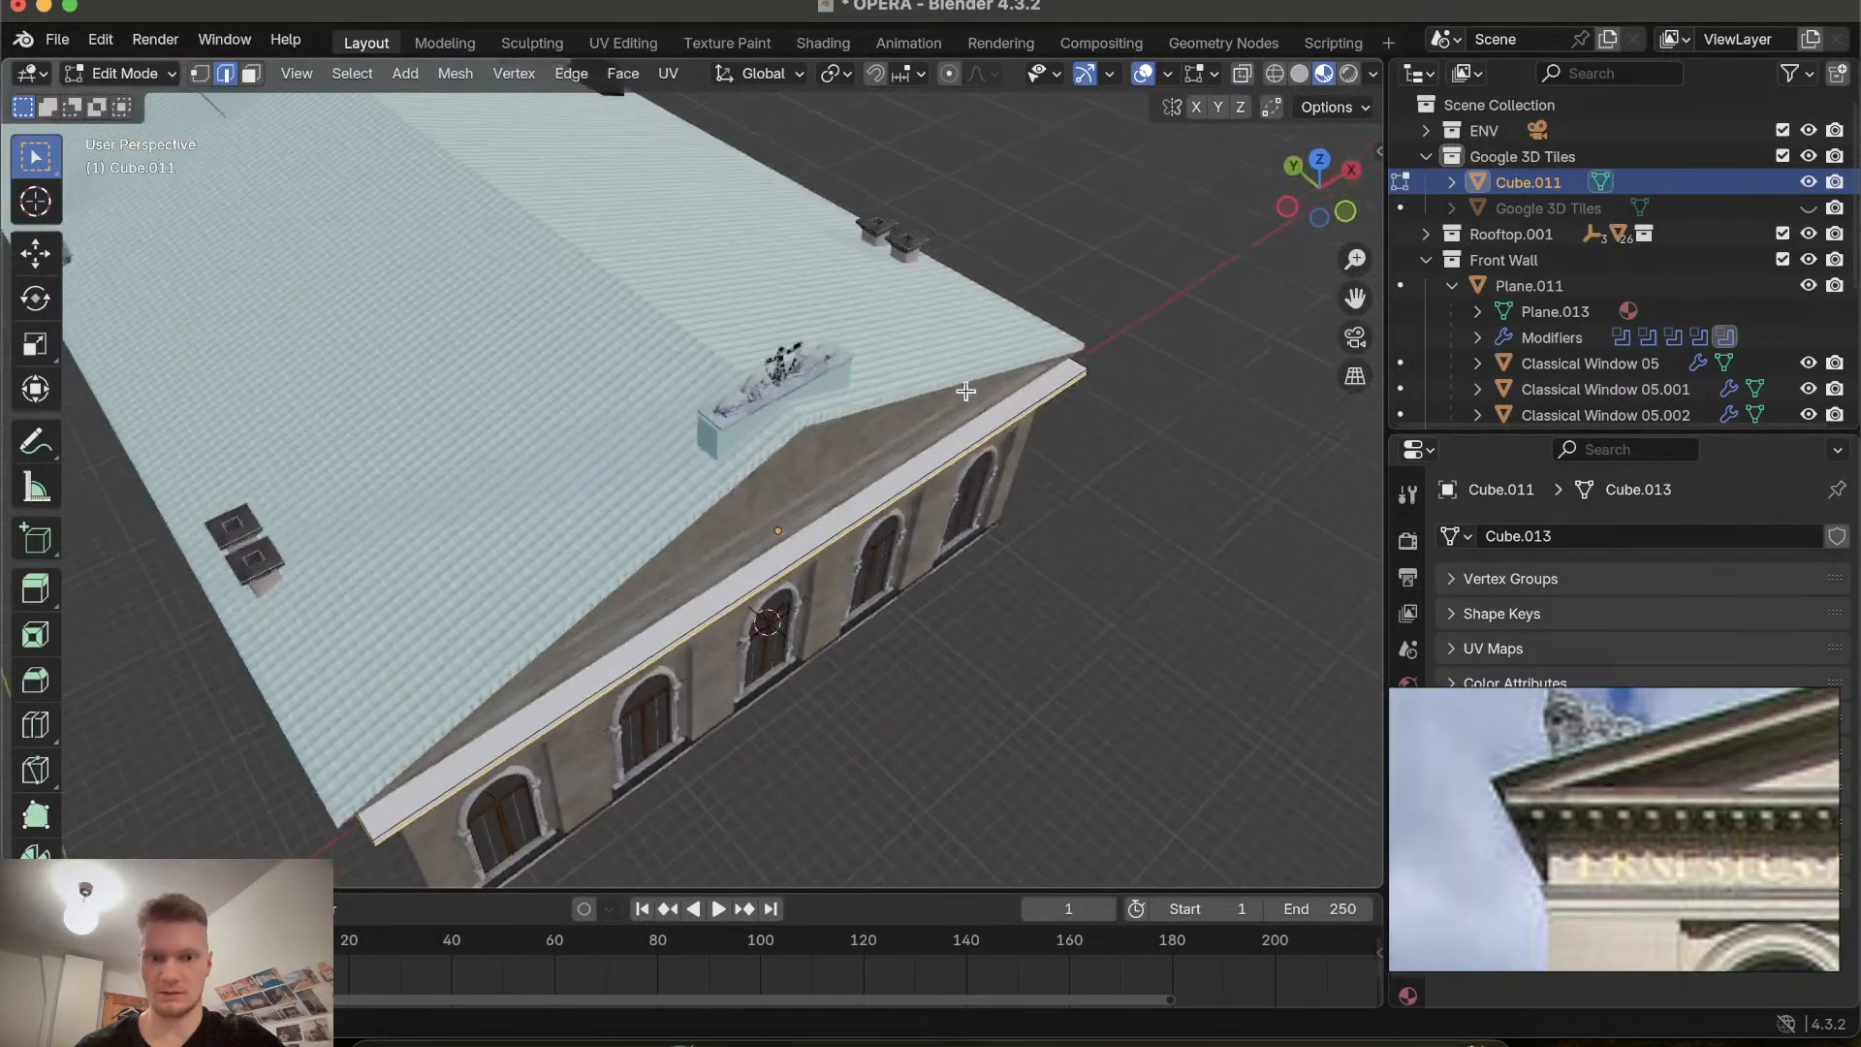
scroll(966, 391, up, 8)
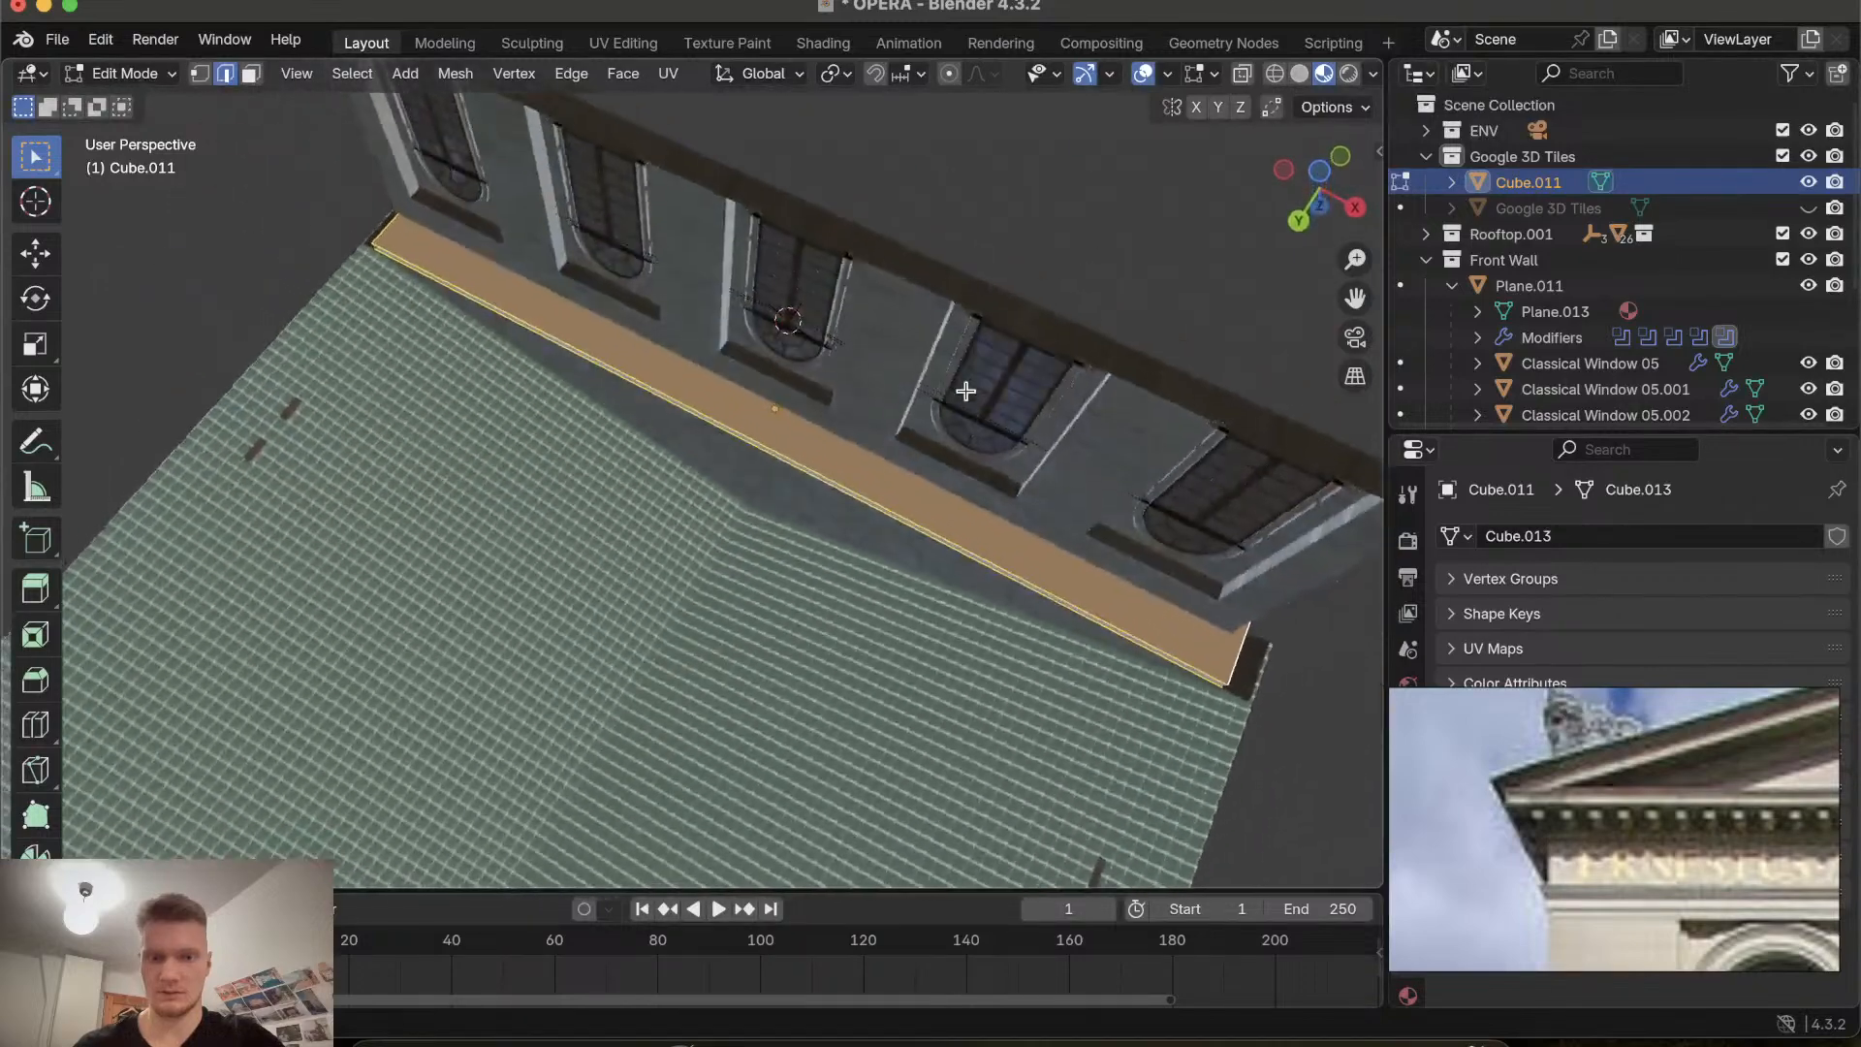
click(766, 454)
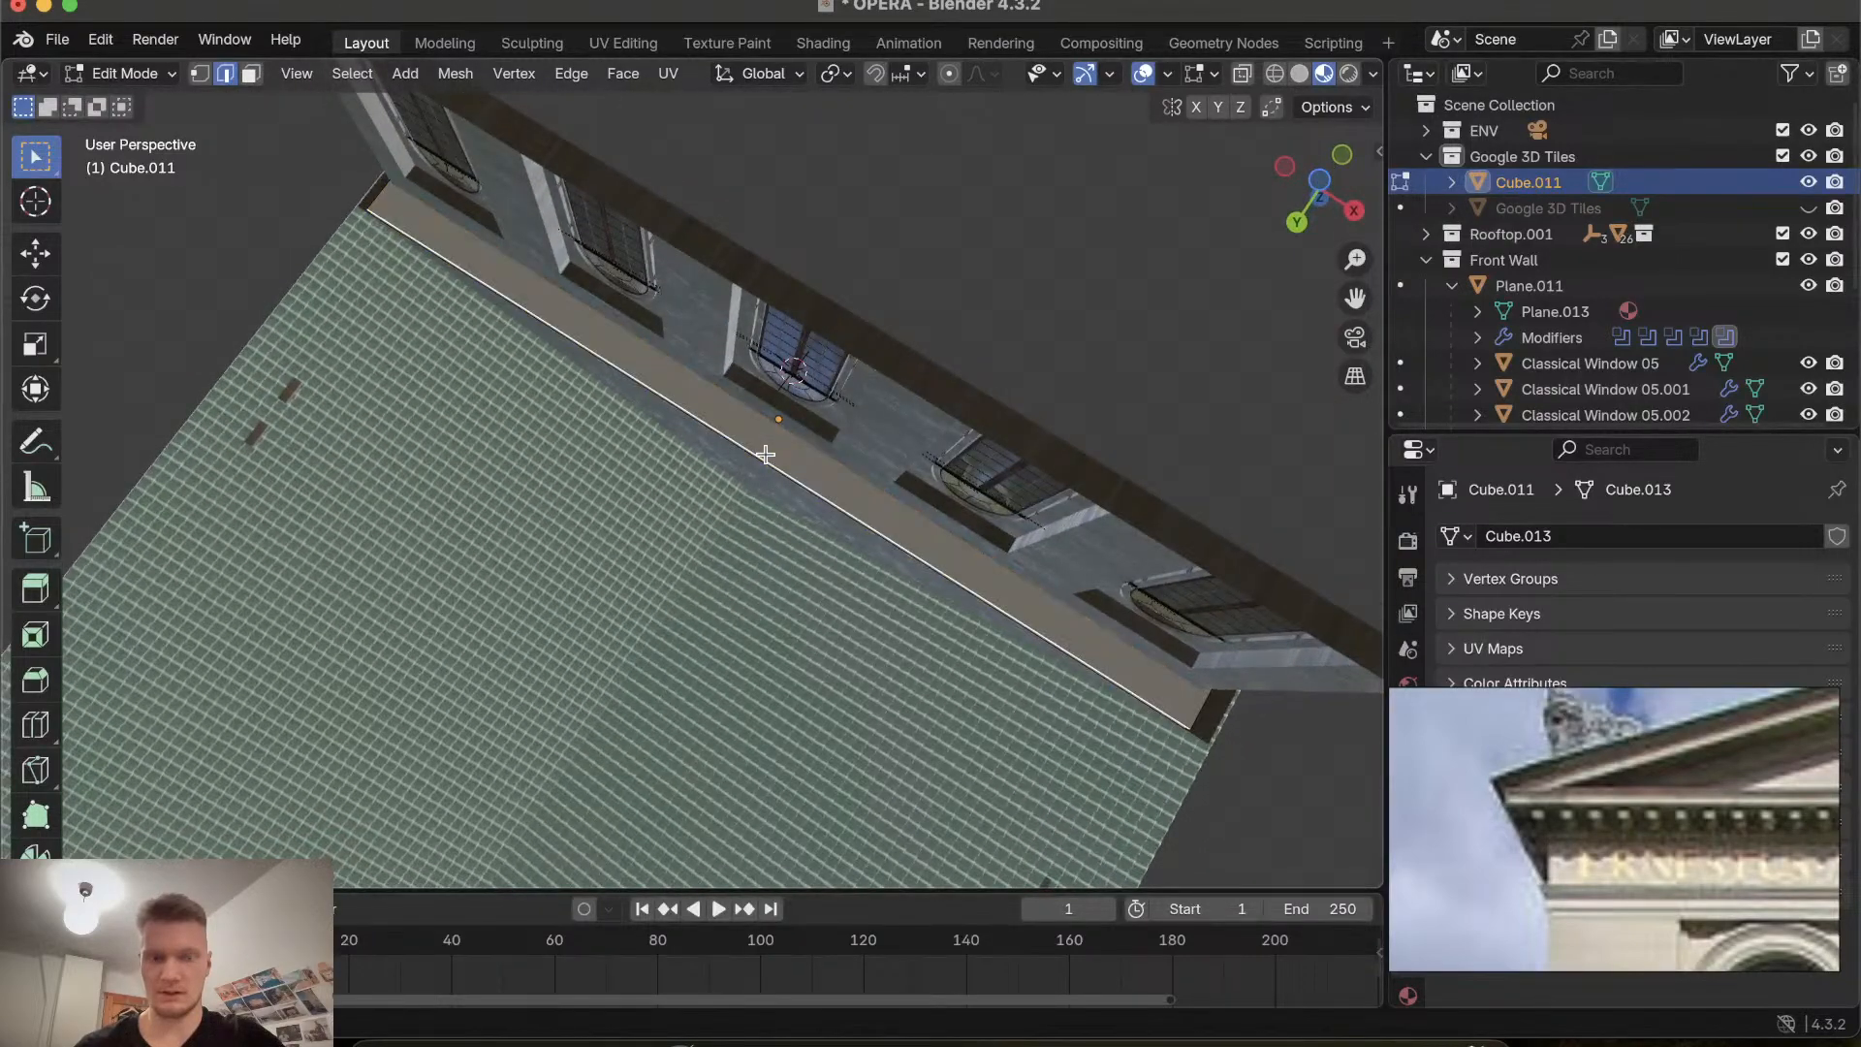
Reselect the cornice strip's bottom face from the bottom orthographic view.
click(1320, 184)
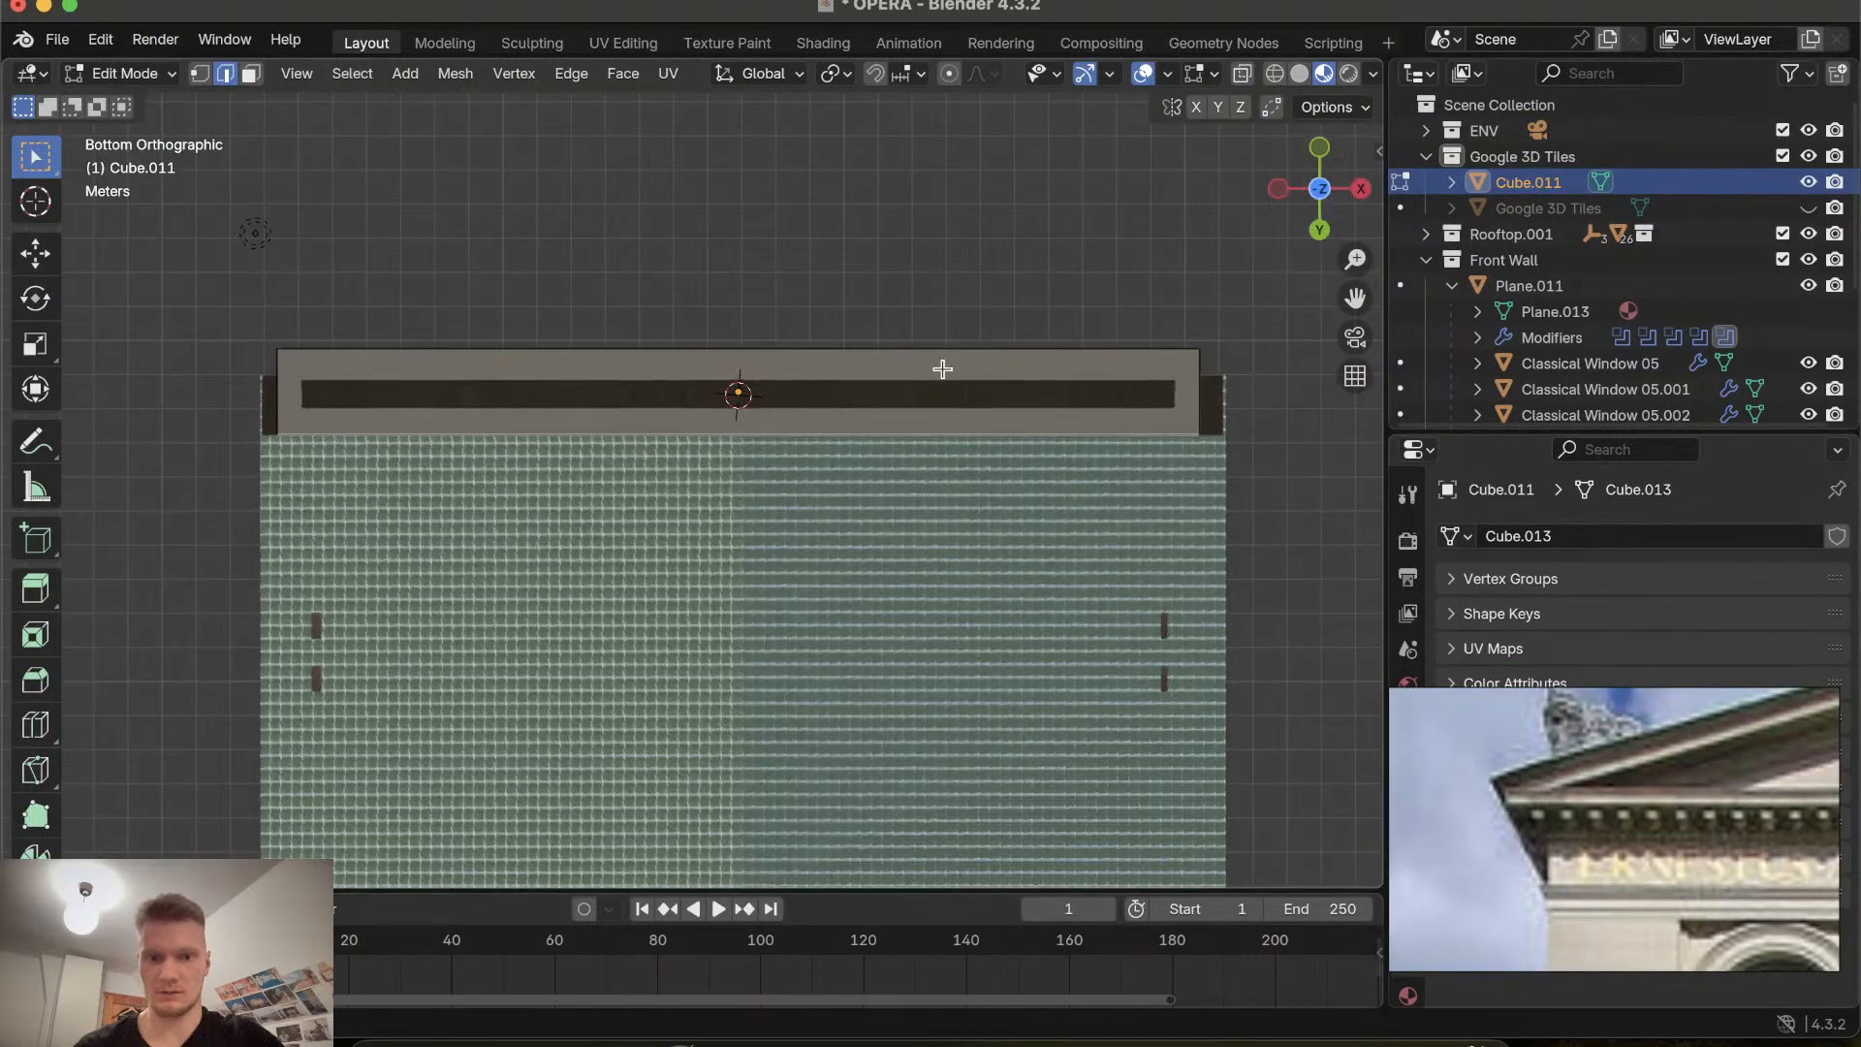
shift+click(426, 350)
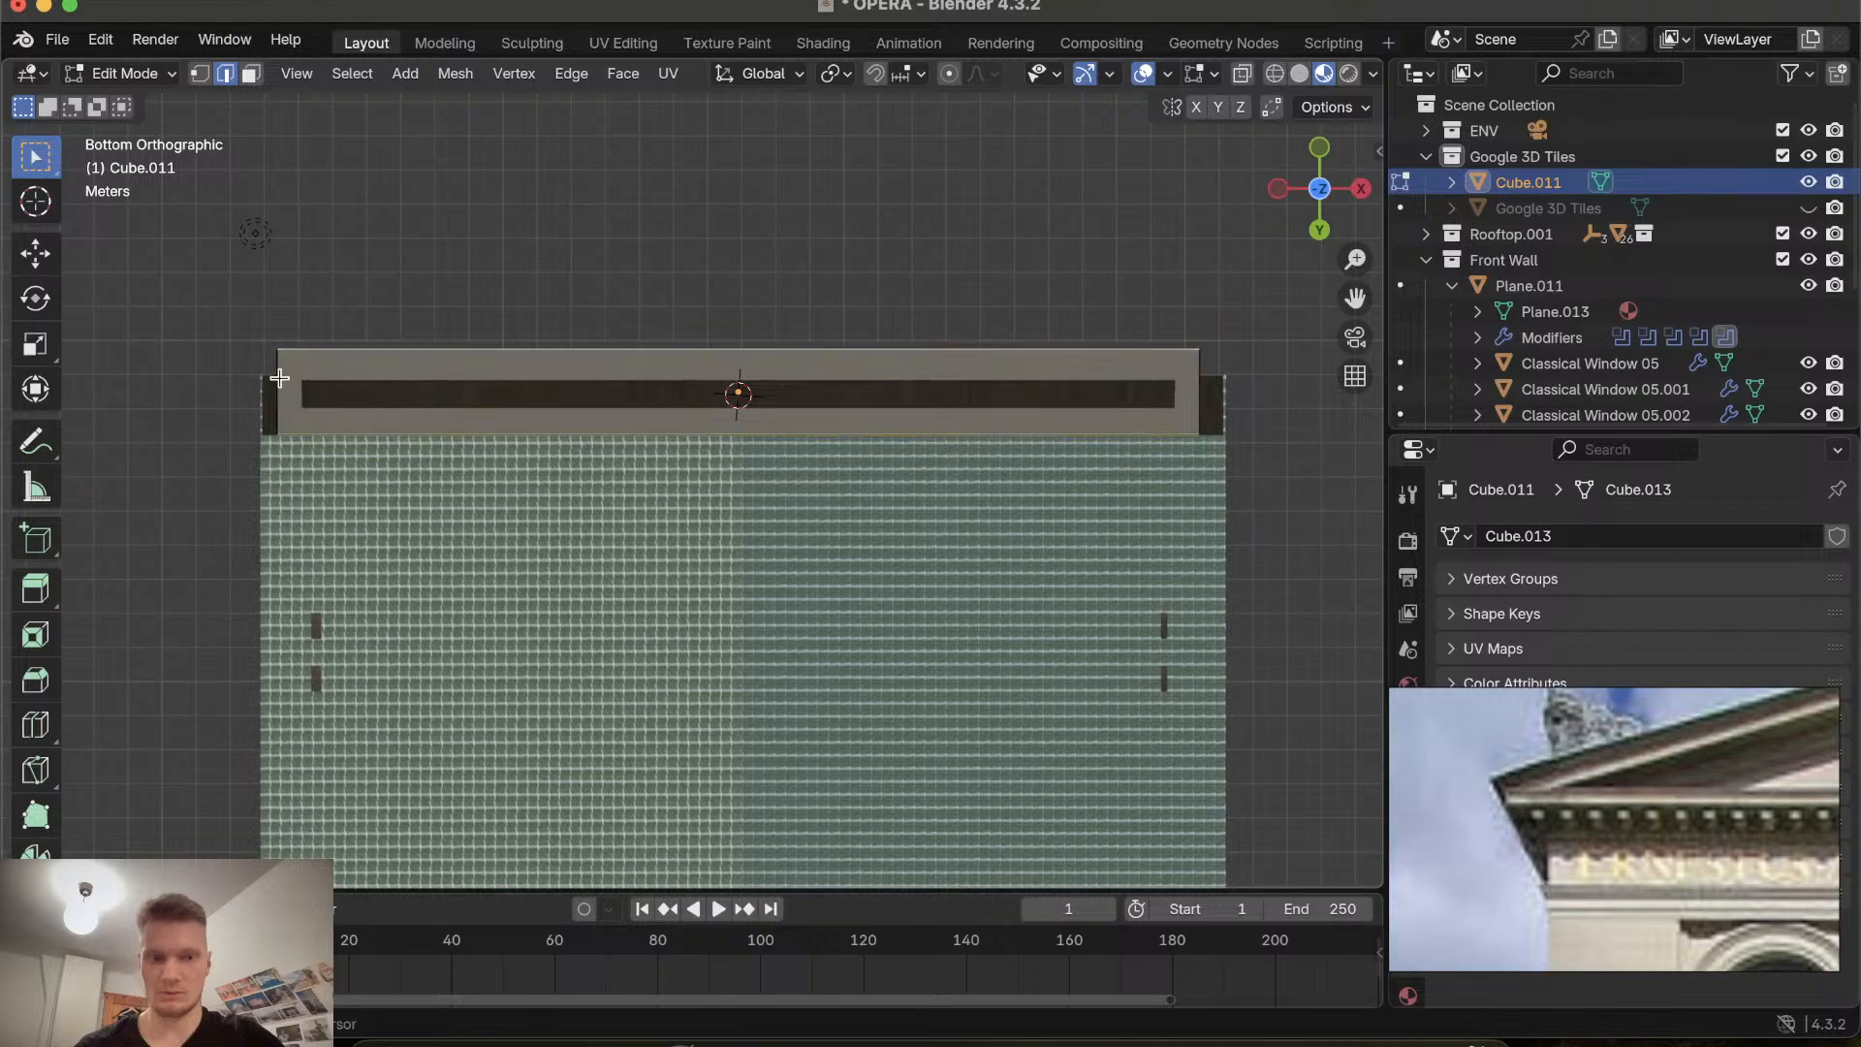
shift+click(1200, 365)
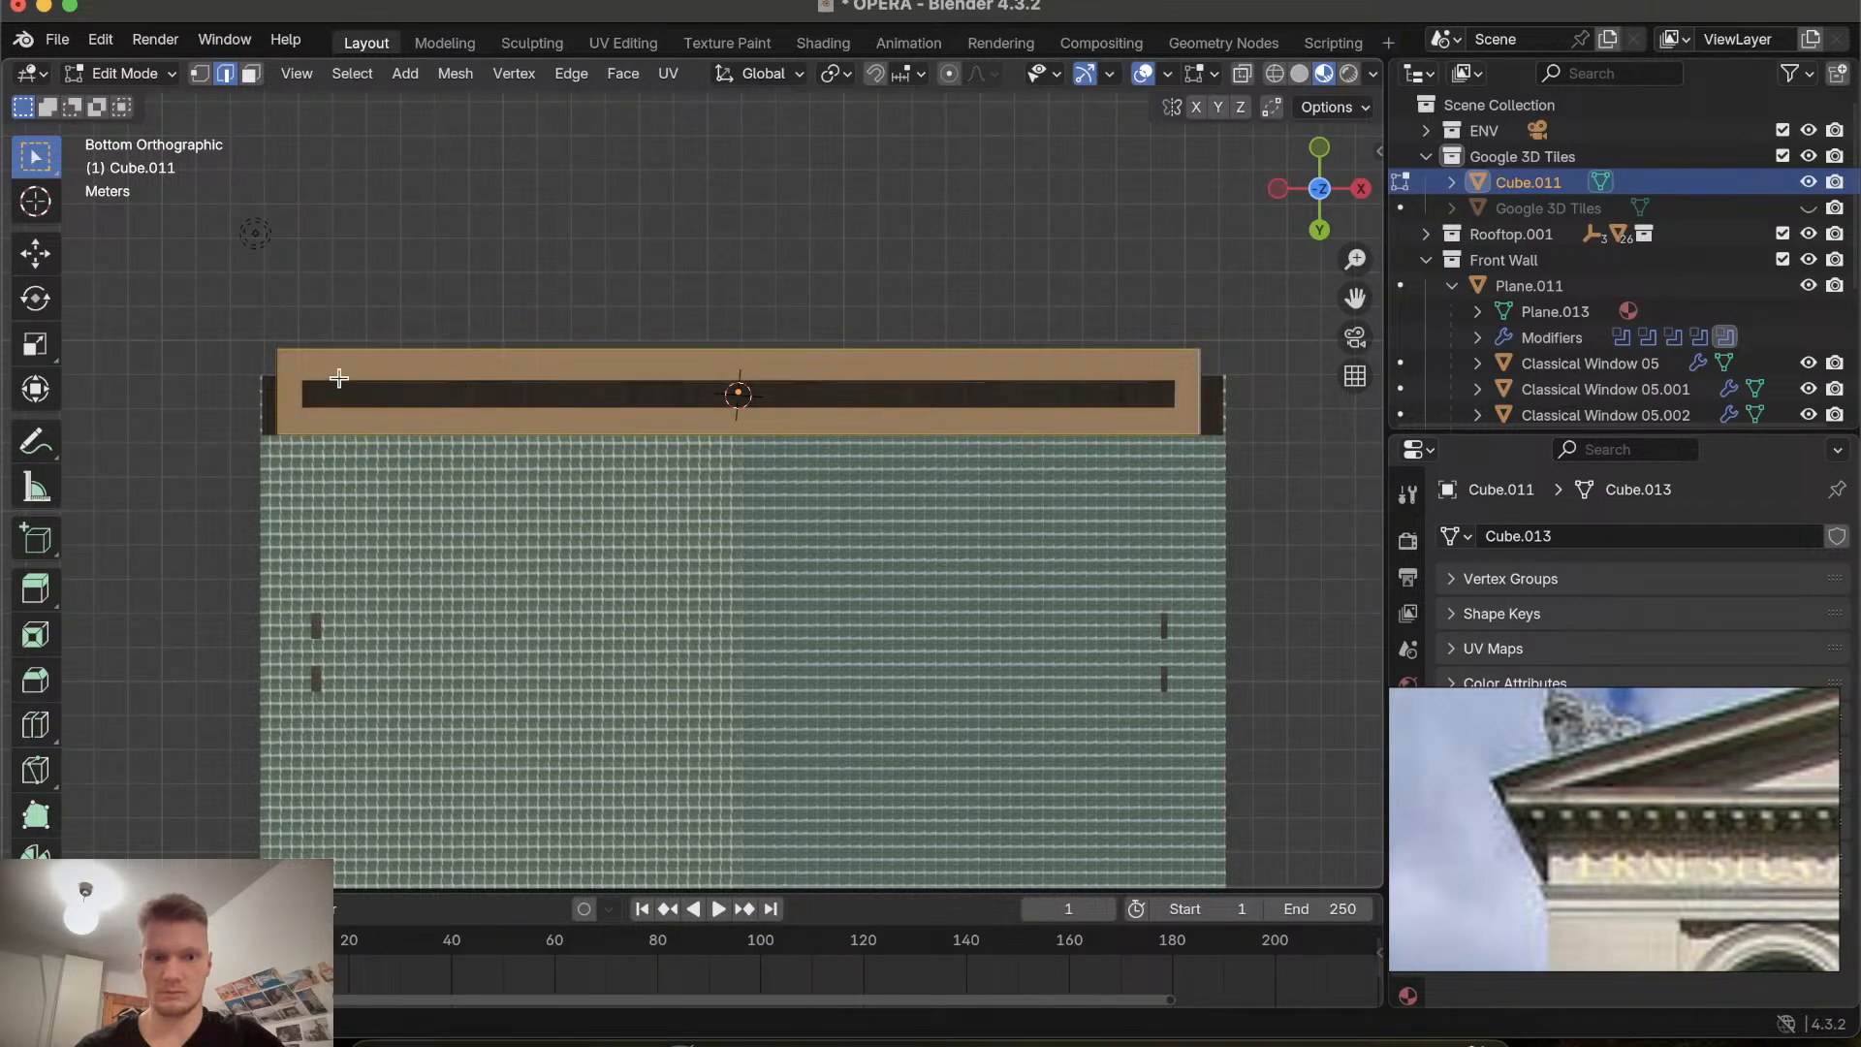
scroll(338, 378, up, 10)
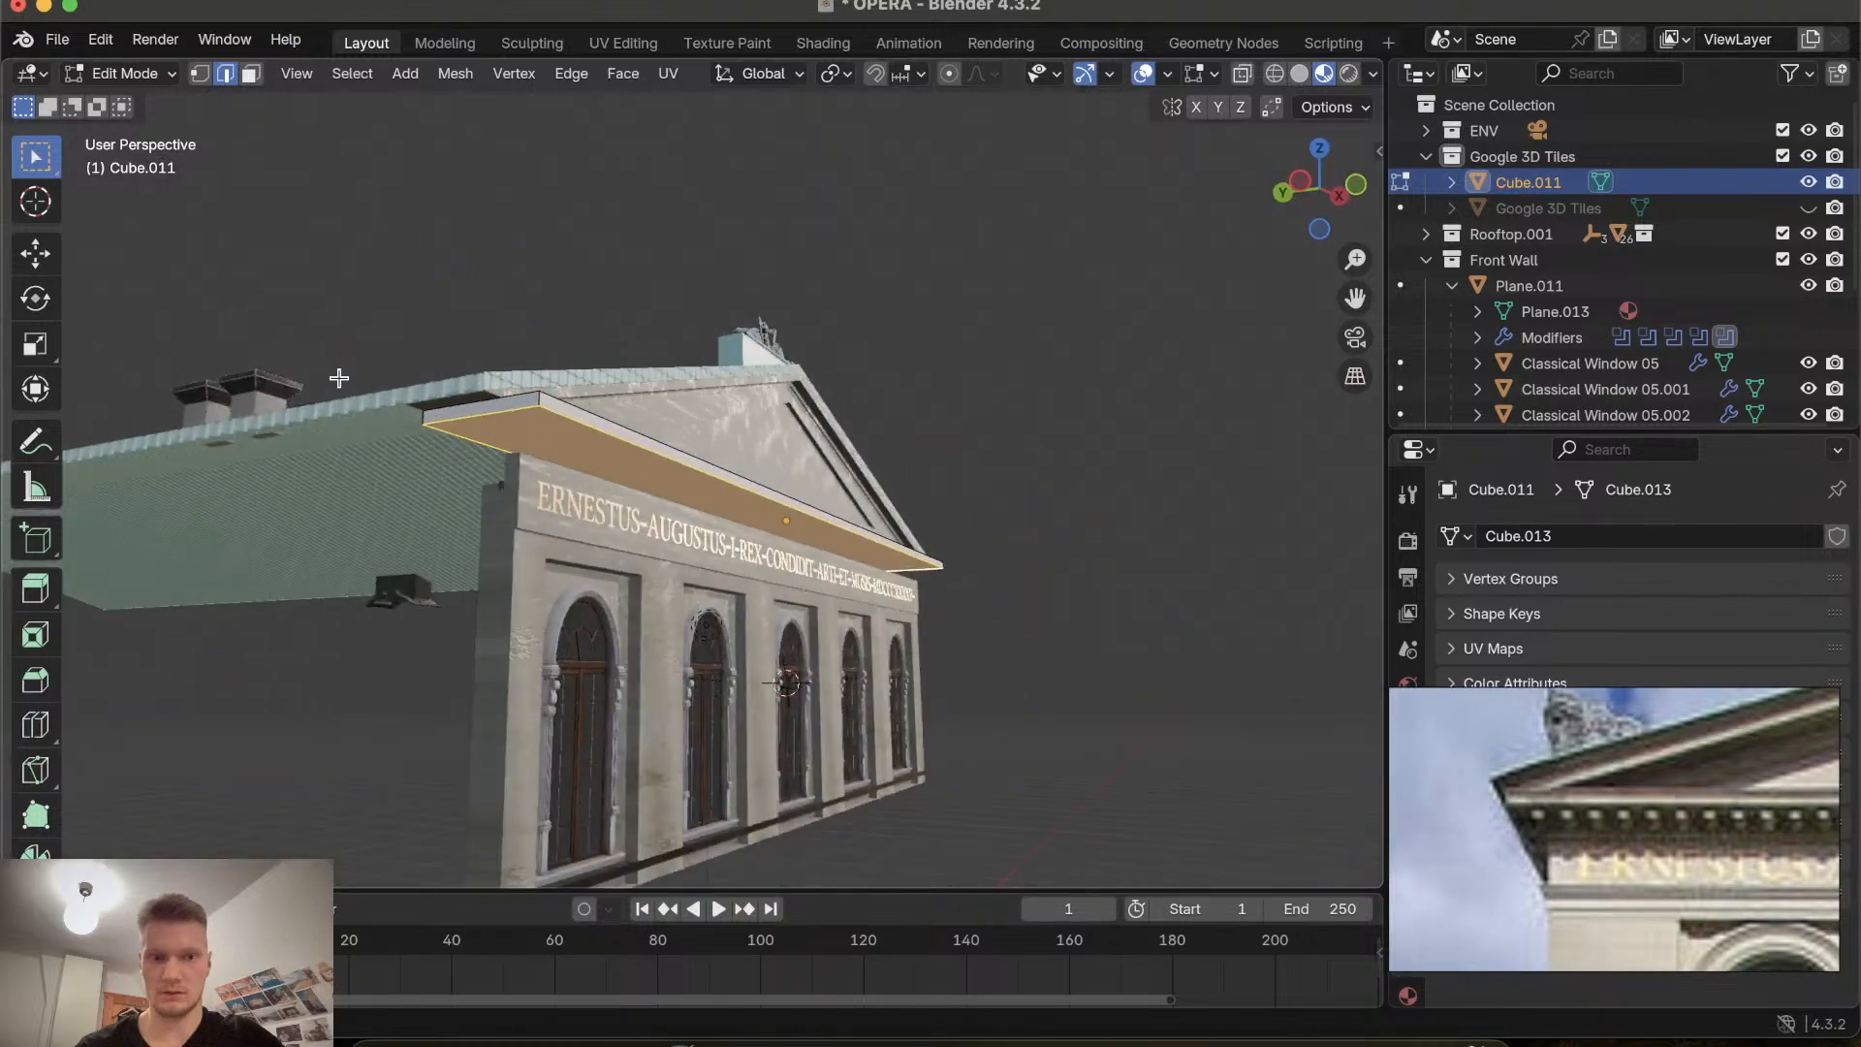
scroll(338, 378, up, 10)
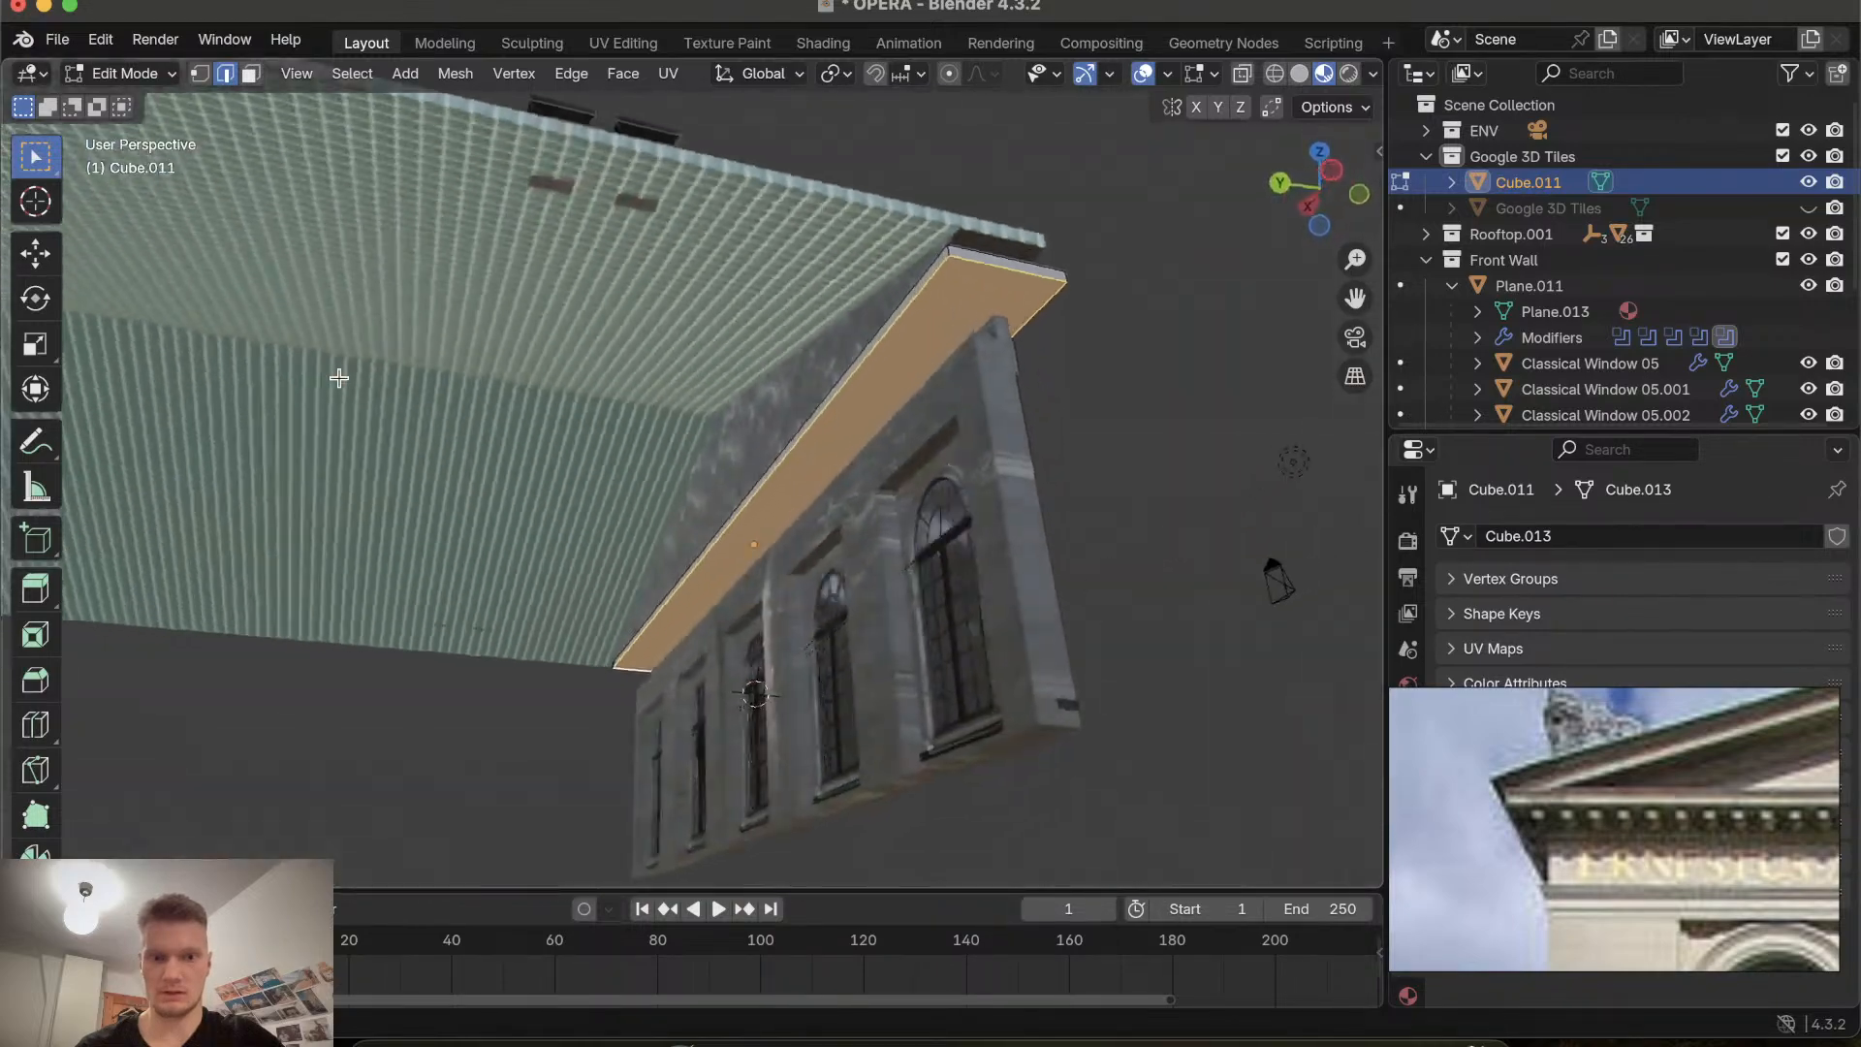
scroll(338, 378, up, 10)
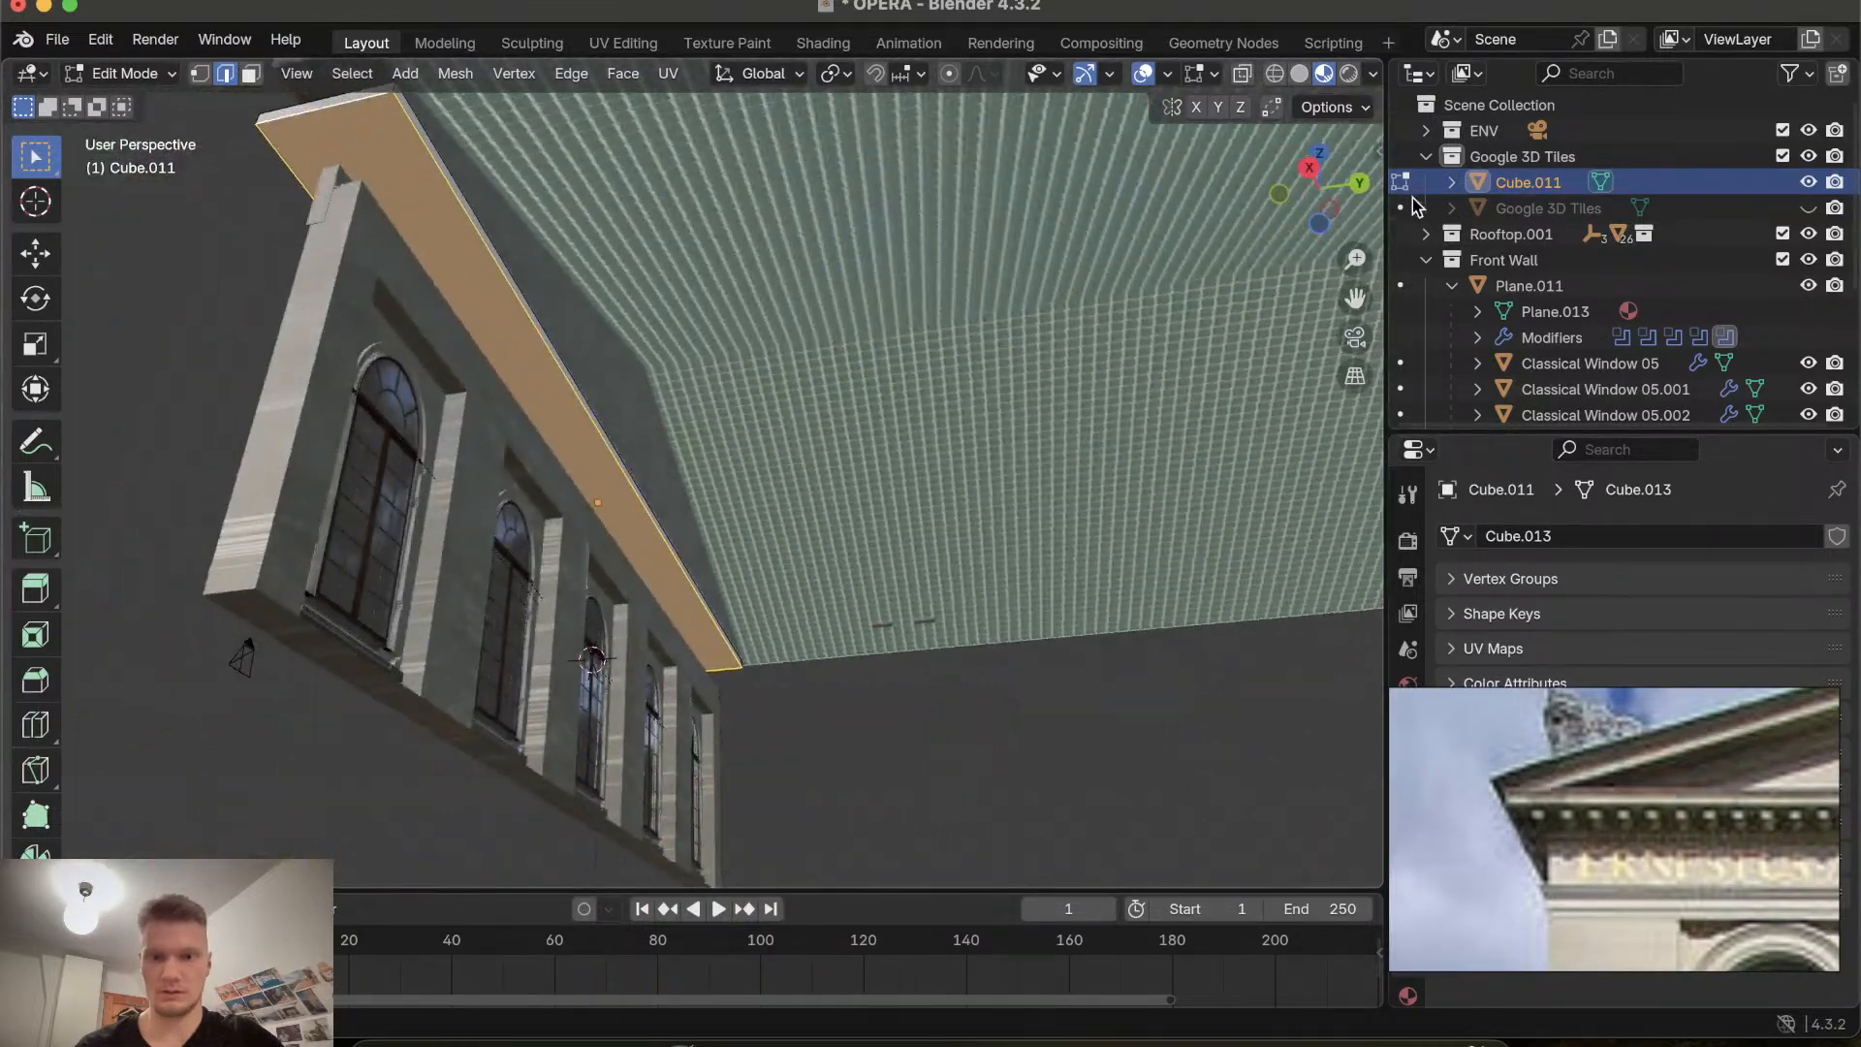
click(1338, 209)
drag(1336, 215, 1323, 223)
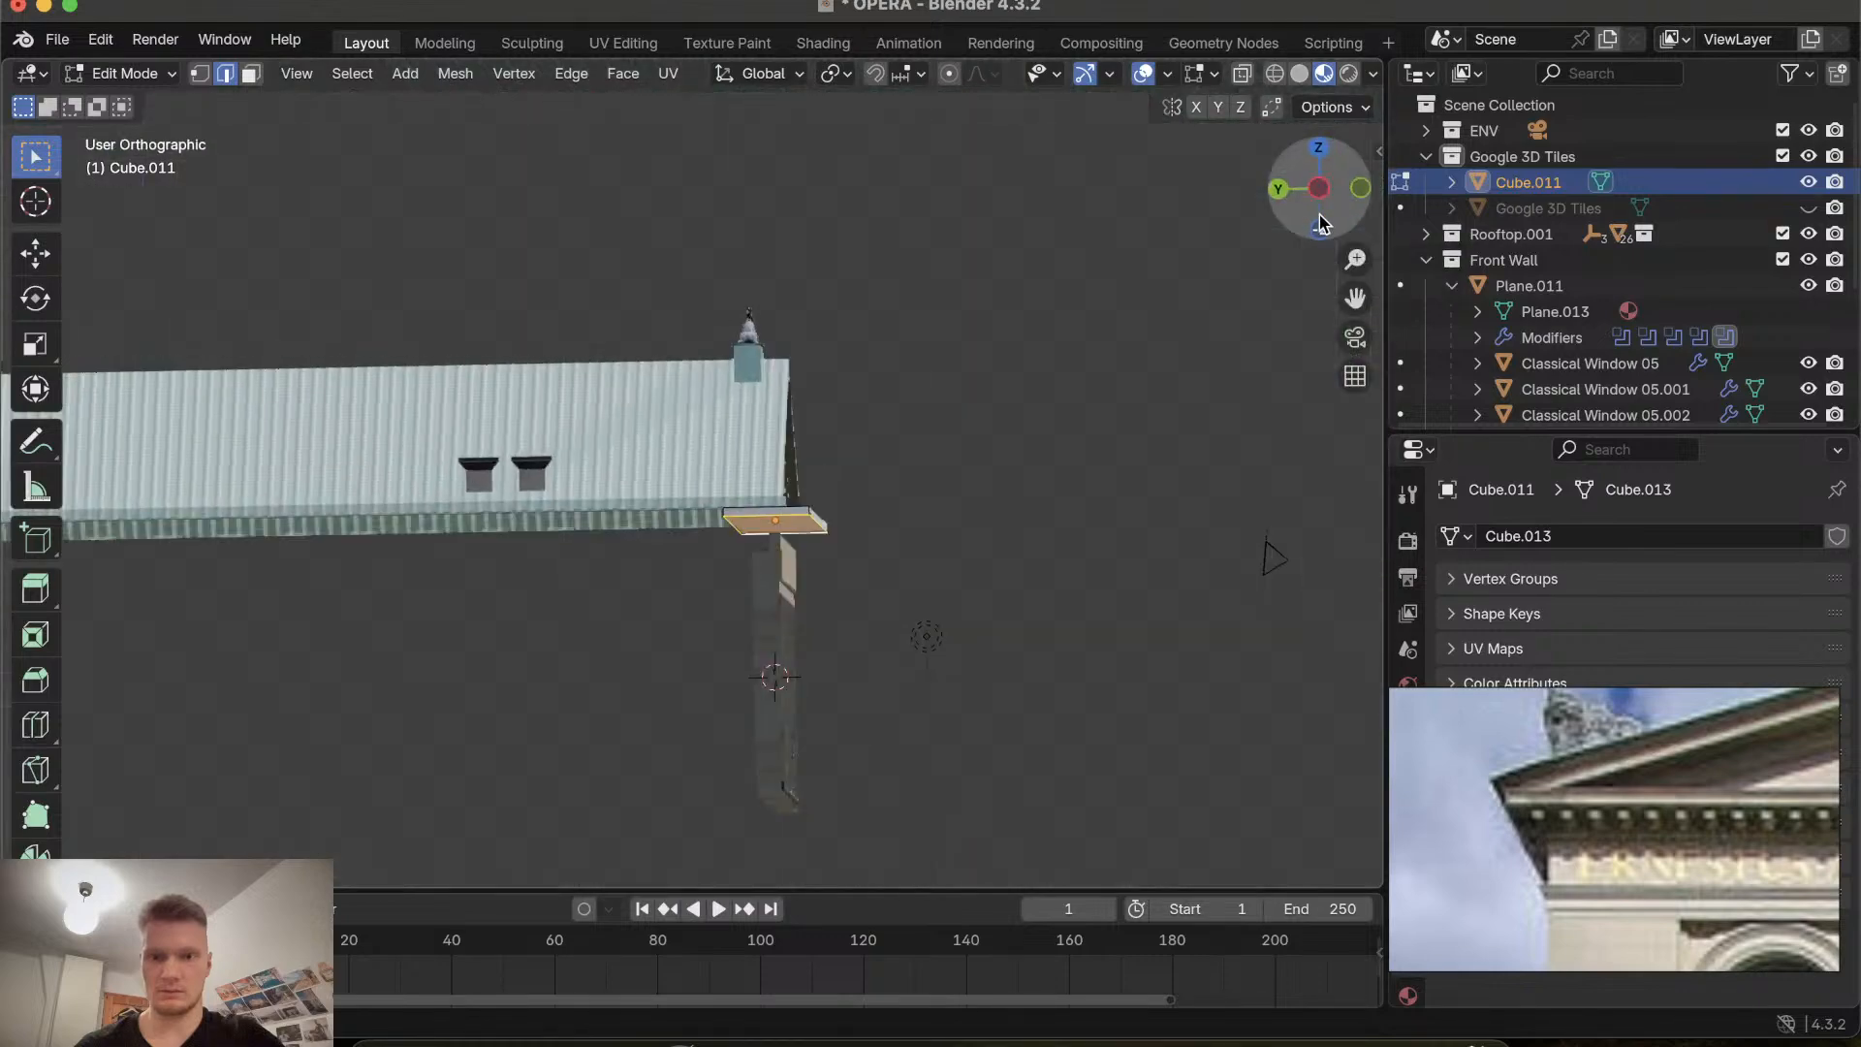
click(1320, 225)
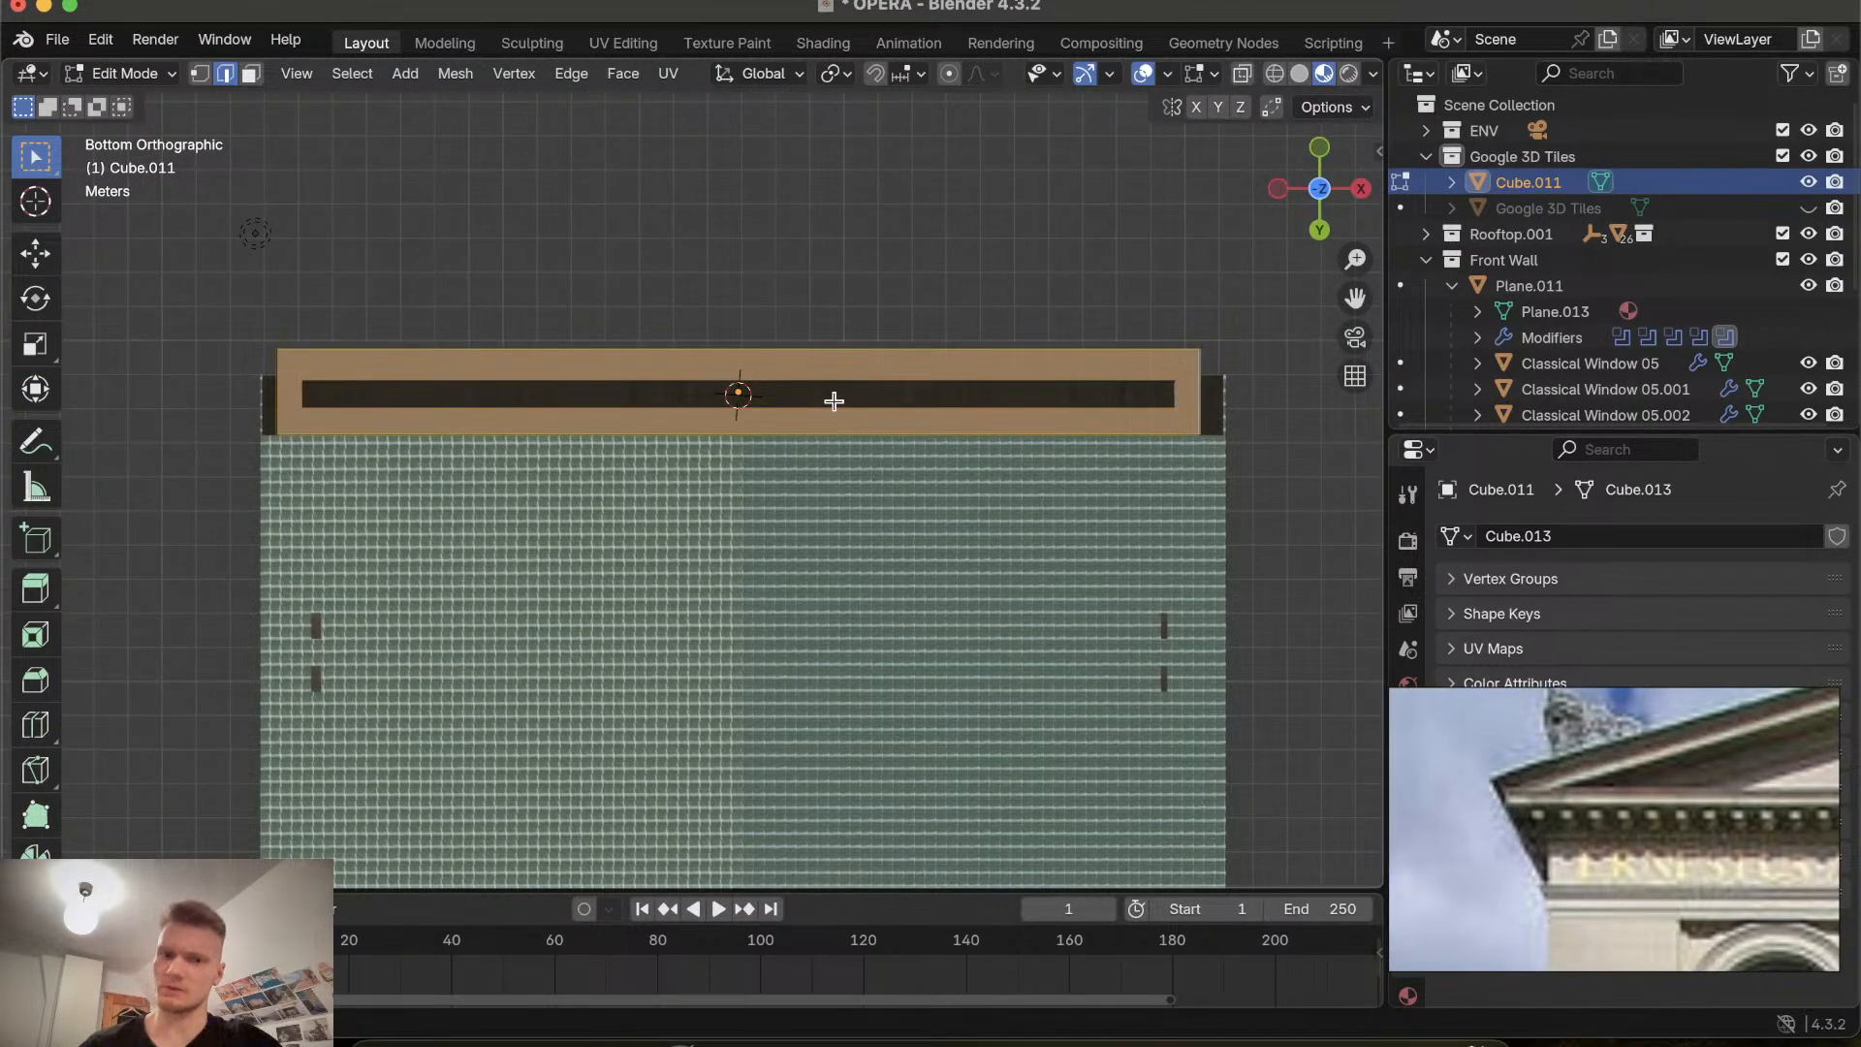
Scale the selected bottom face along Y by about 0.822.
key(s)
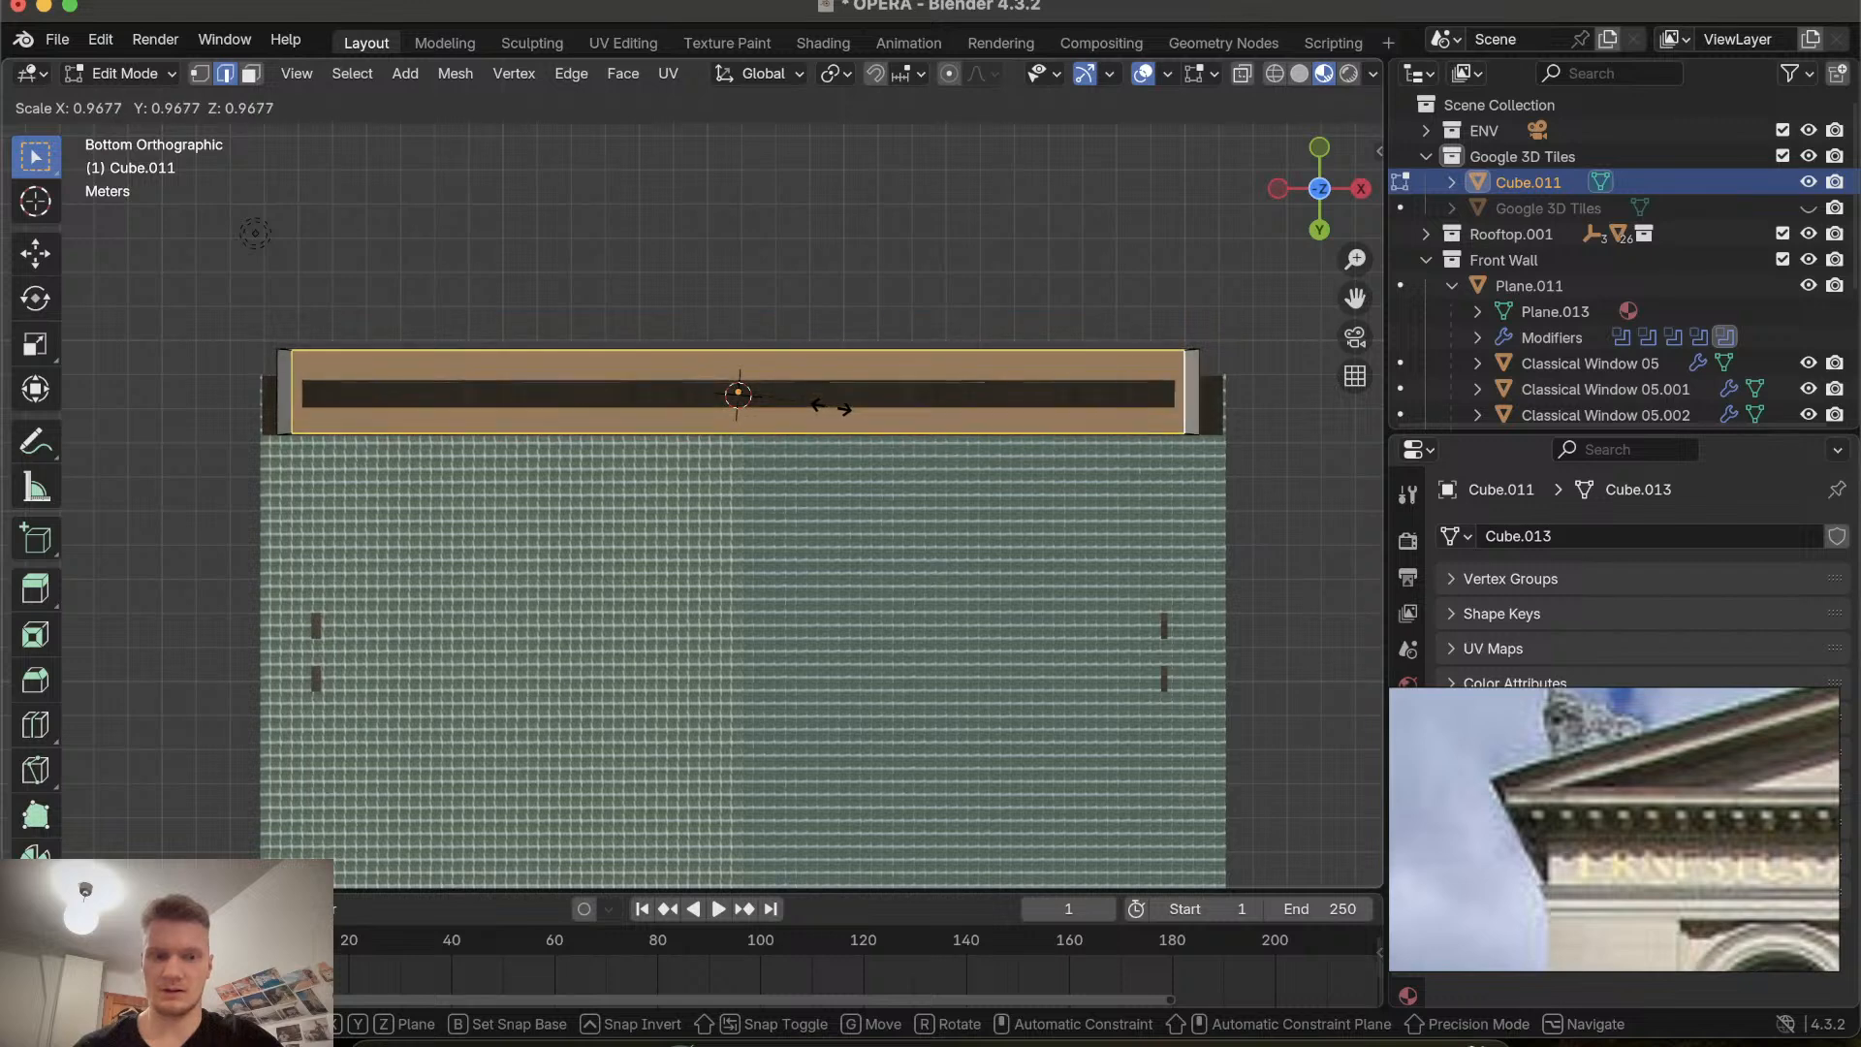
key(x)
key(y)
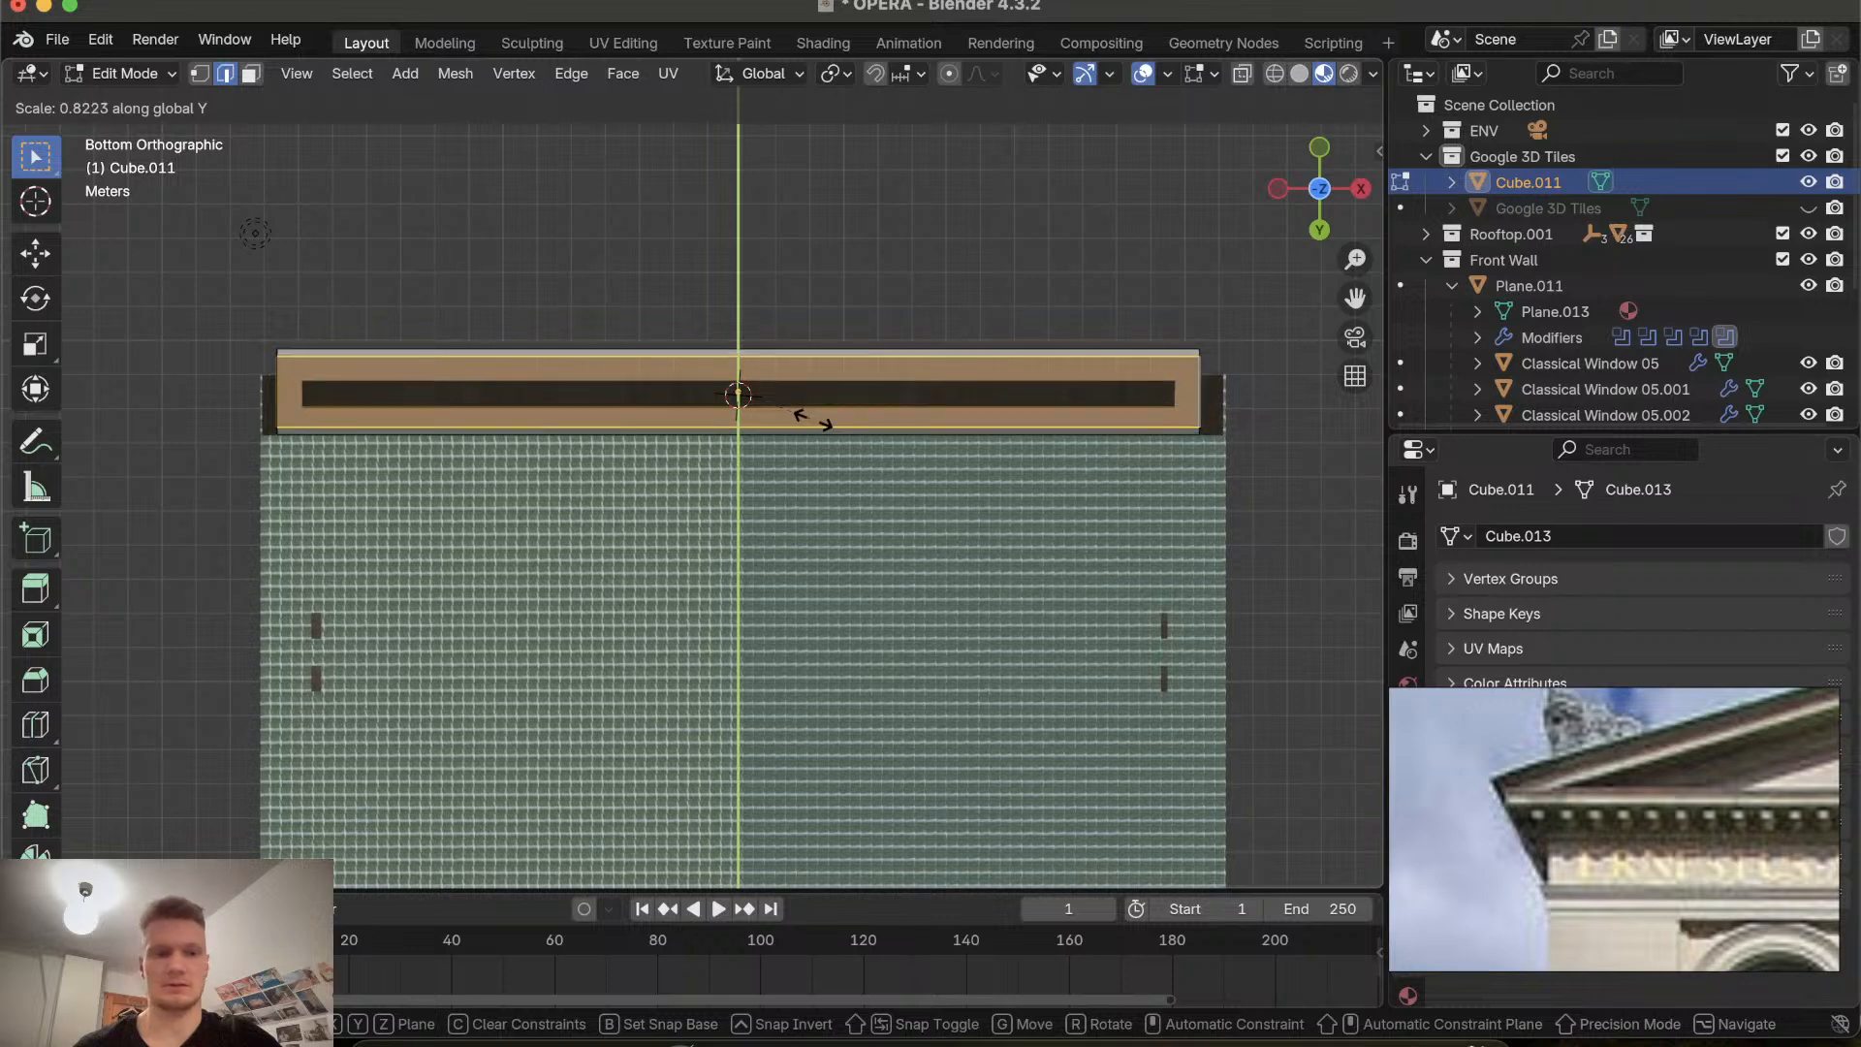
click(812, 418)
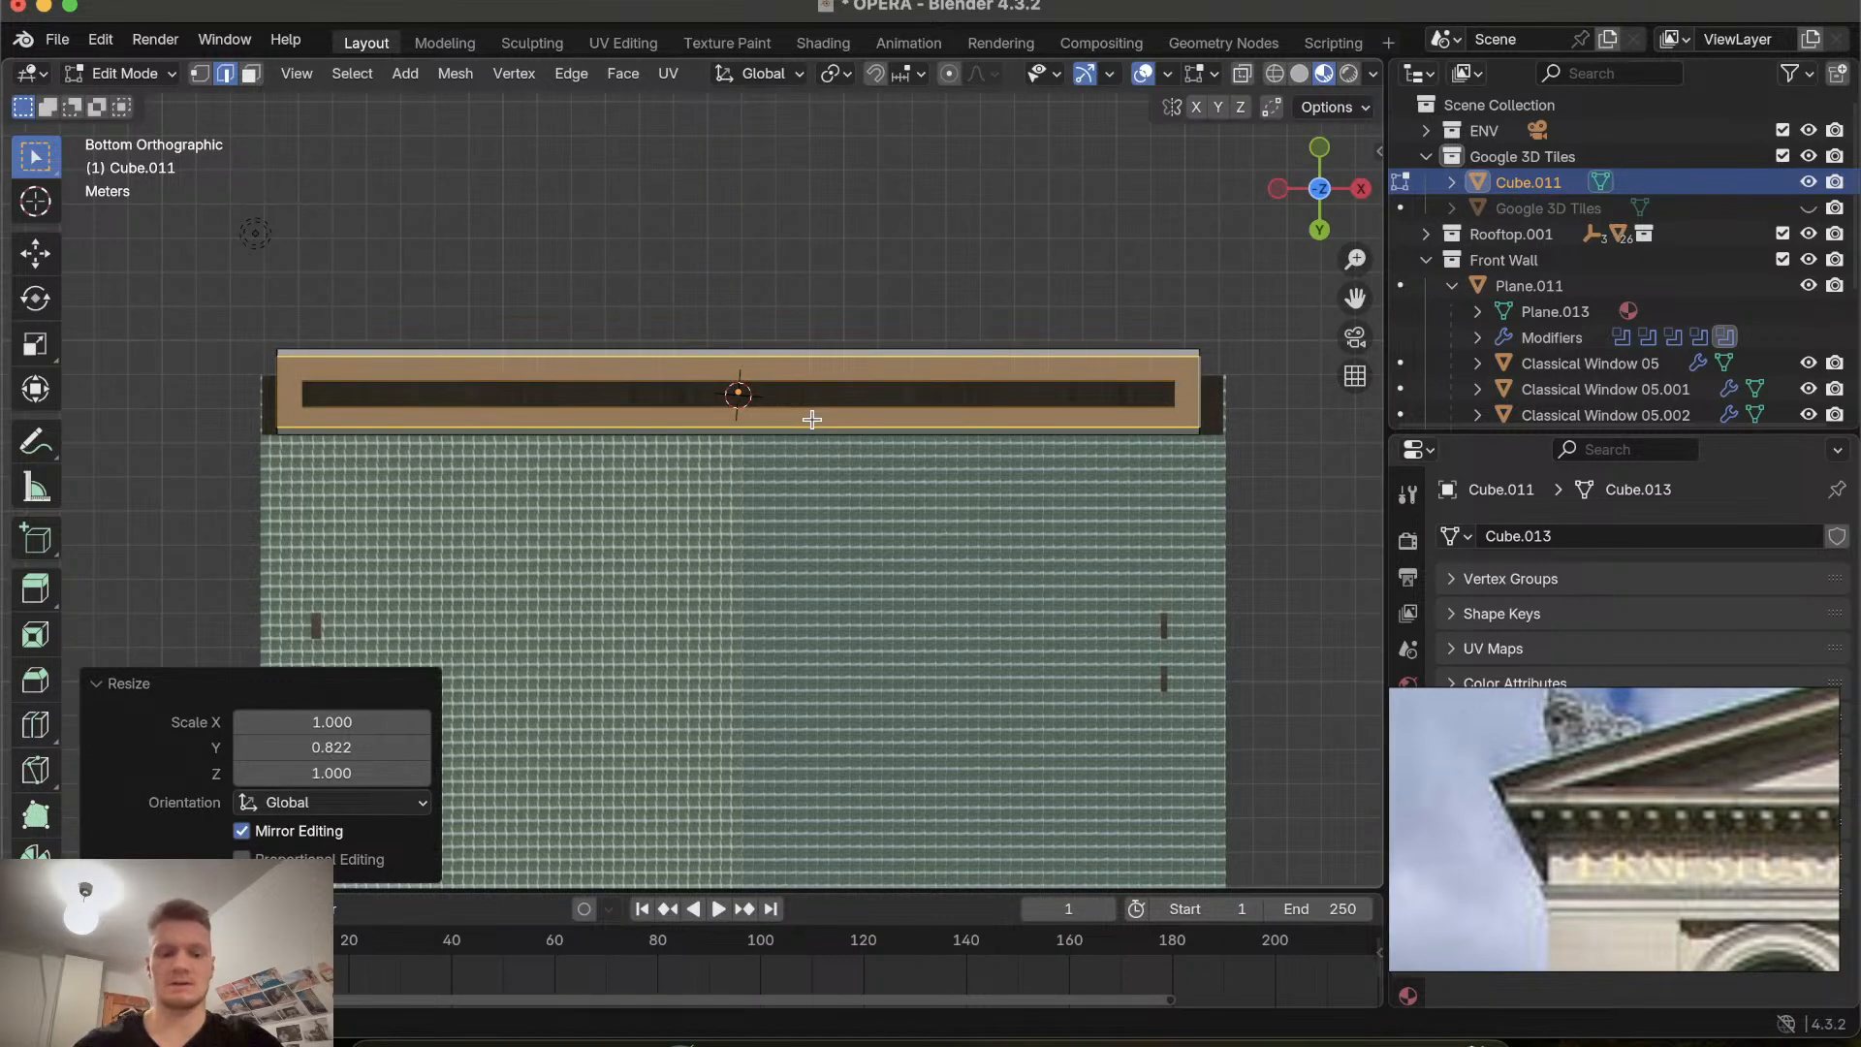
Scale the selected bottom face along X by about 0.980.
key(s)
key(y)
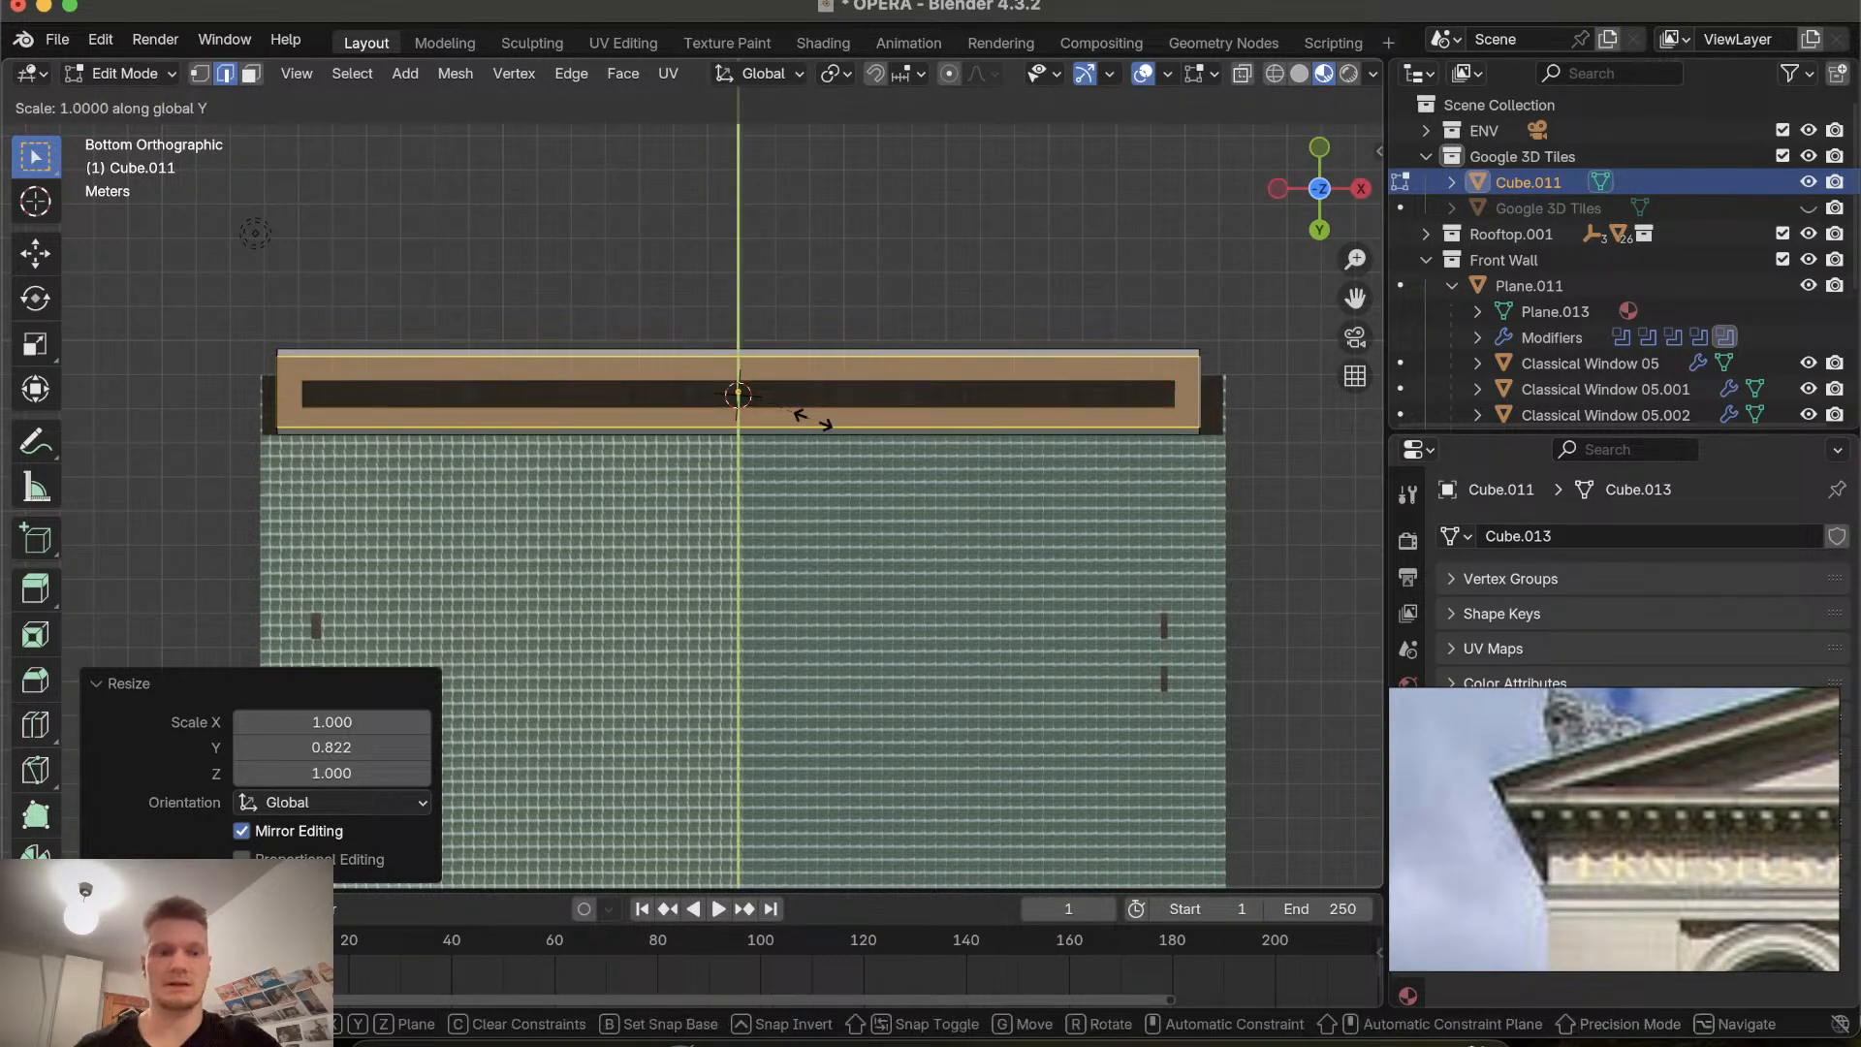
key(x)
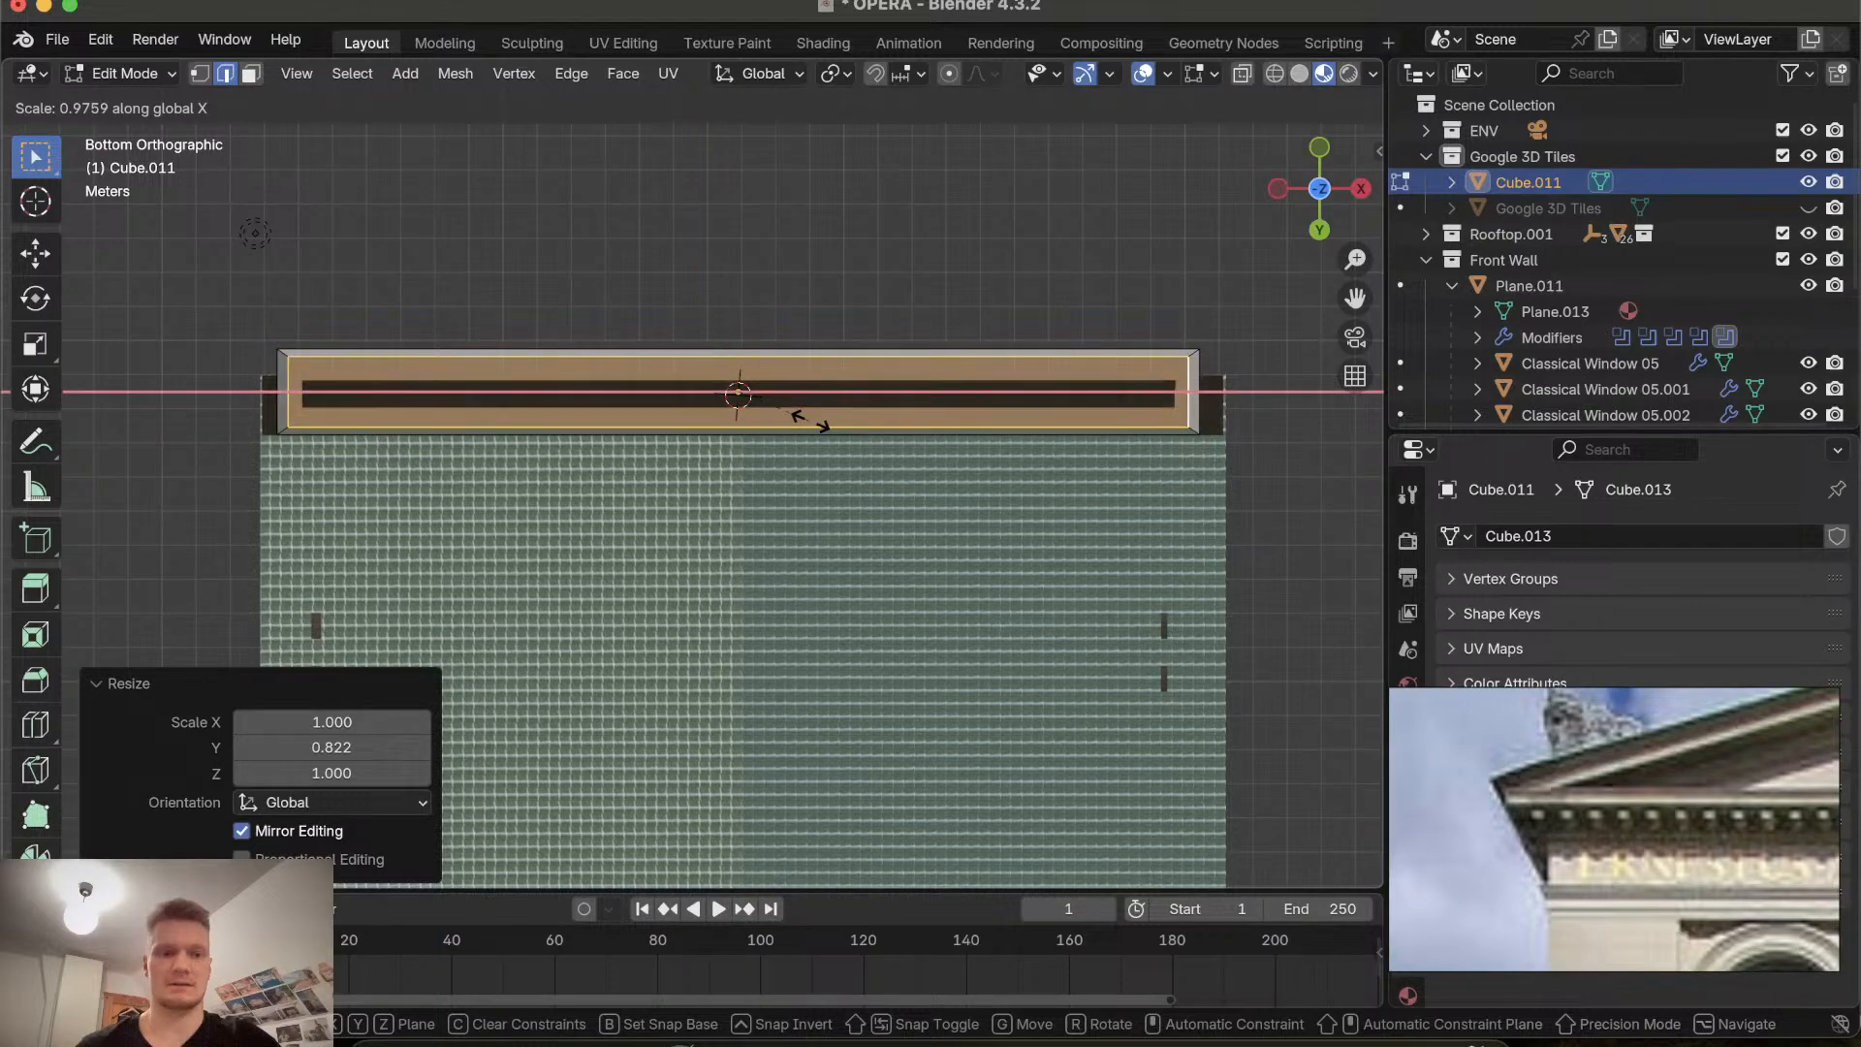
click(809, 421)
Extrude the bottom face along its normal by about 0.2014 m to form a lower band under the cornice.
middle_drag(810, 421, 456, 574)
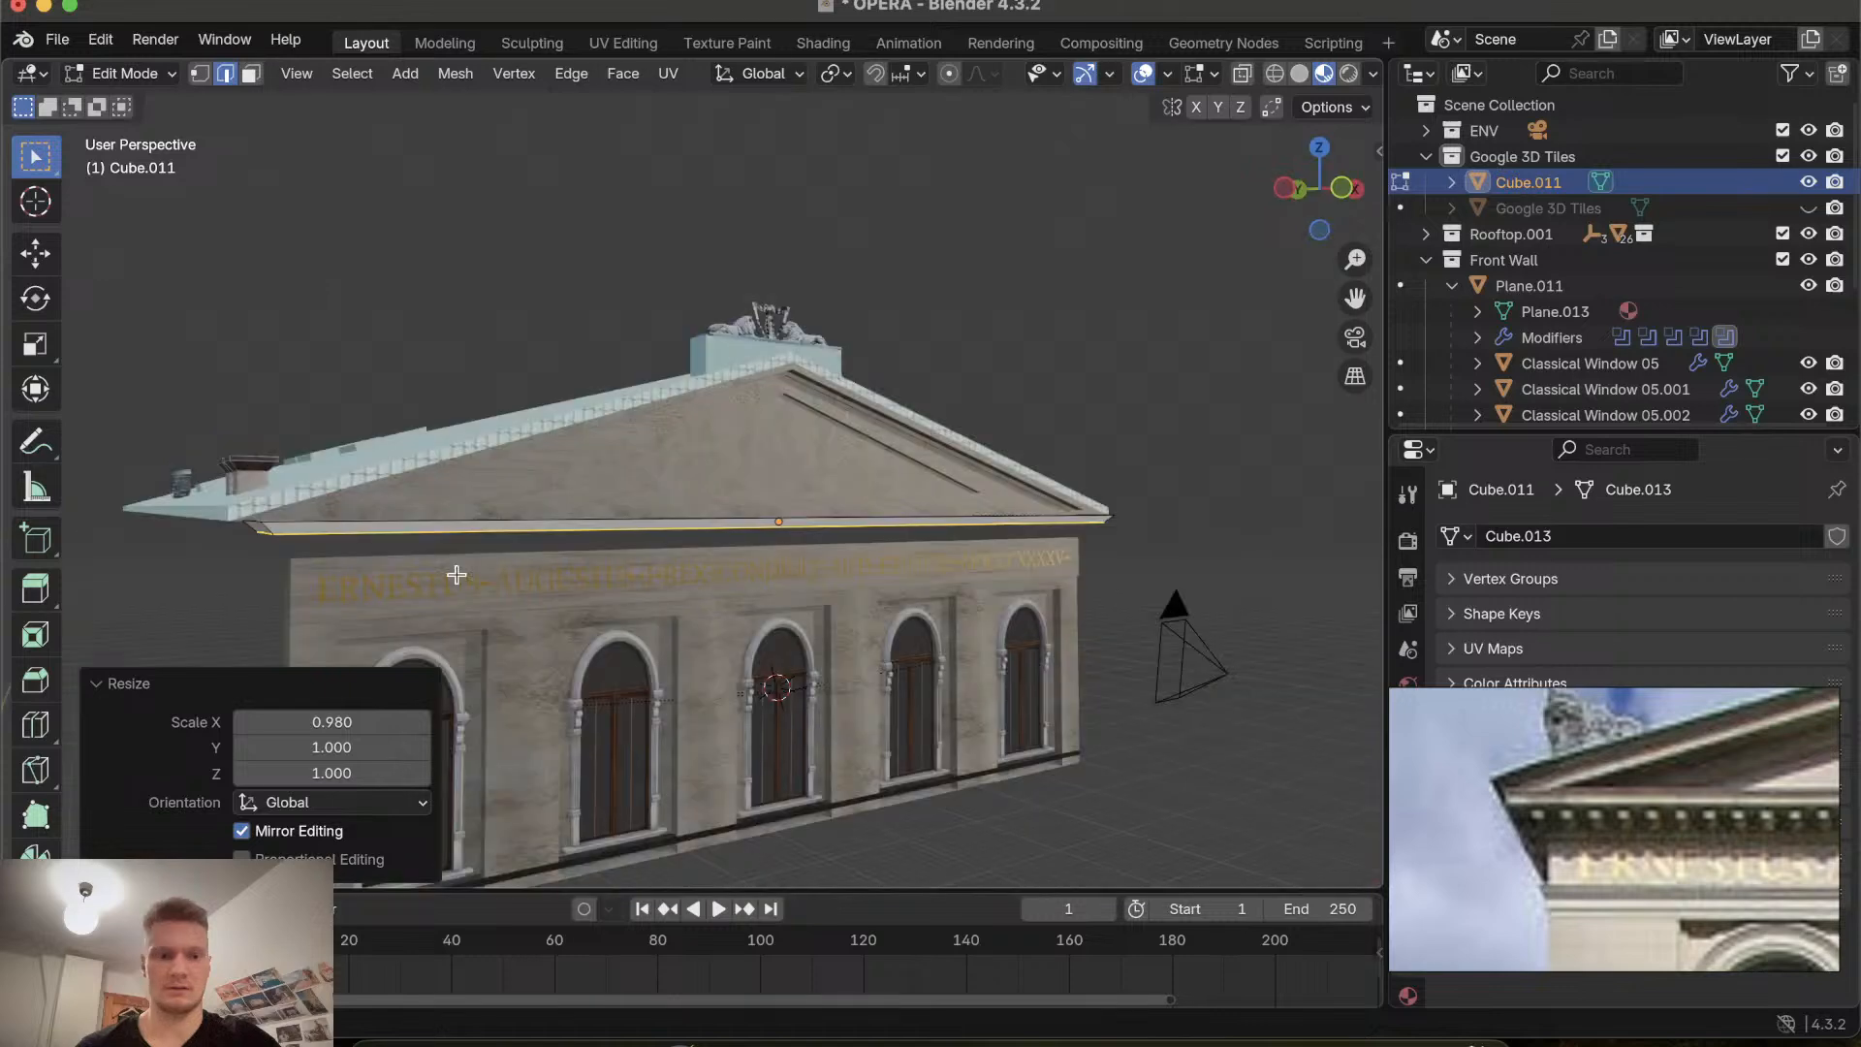
scroll(456, 574, up, 2)
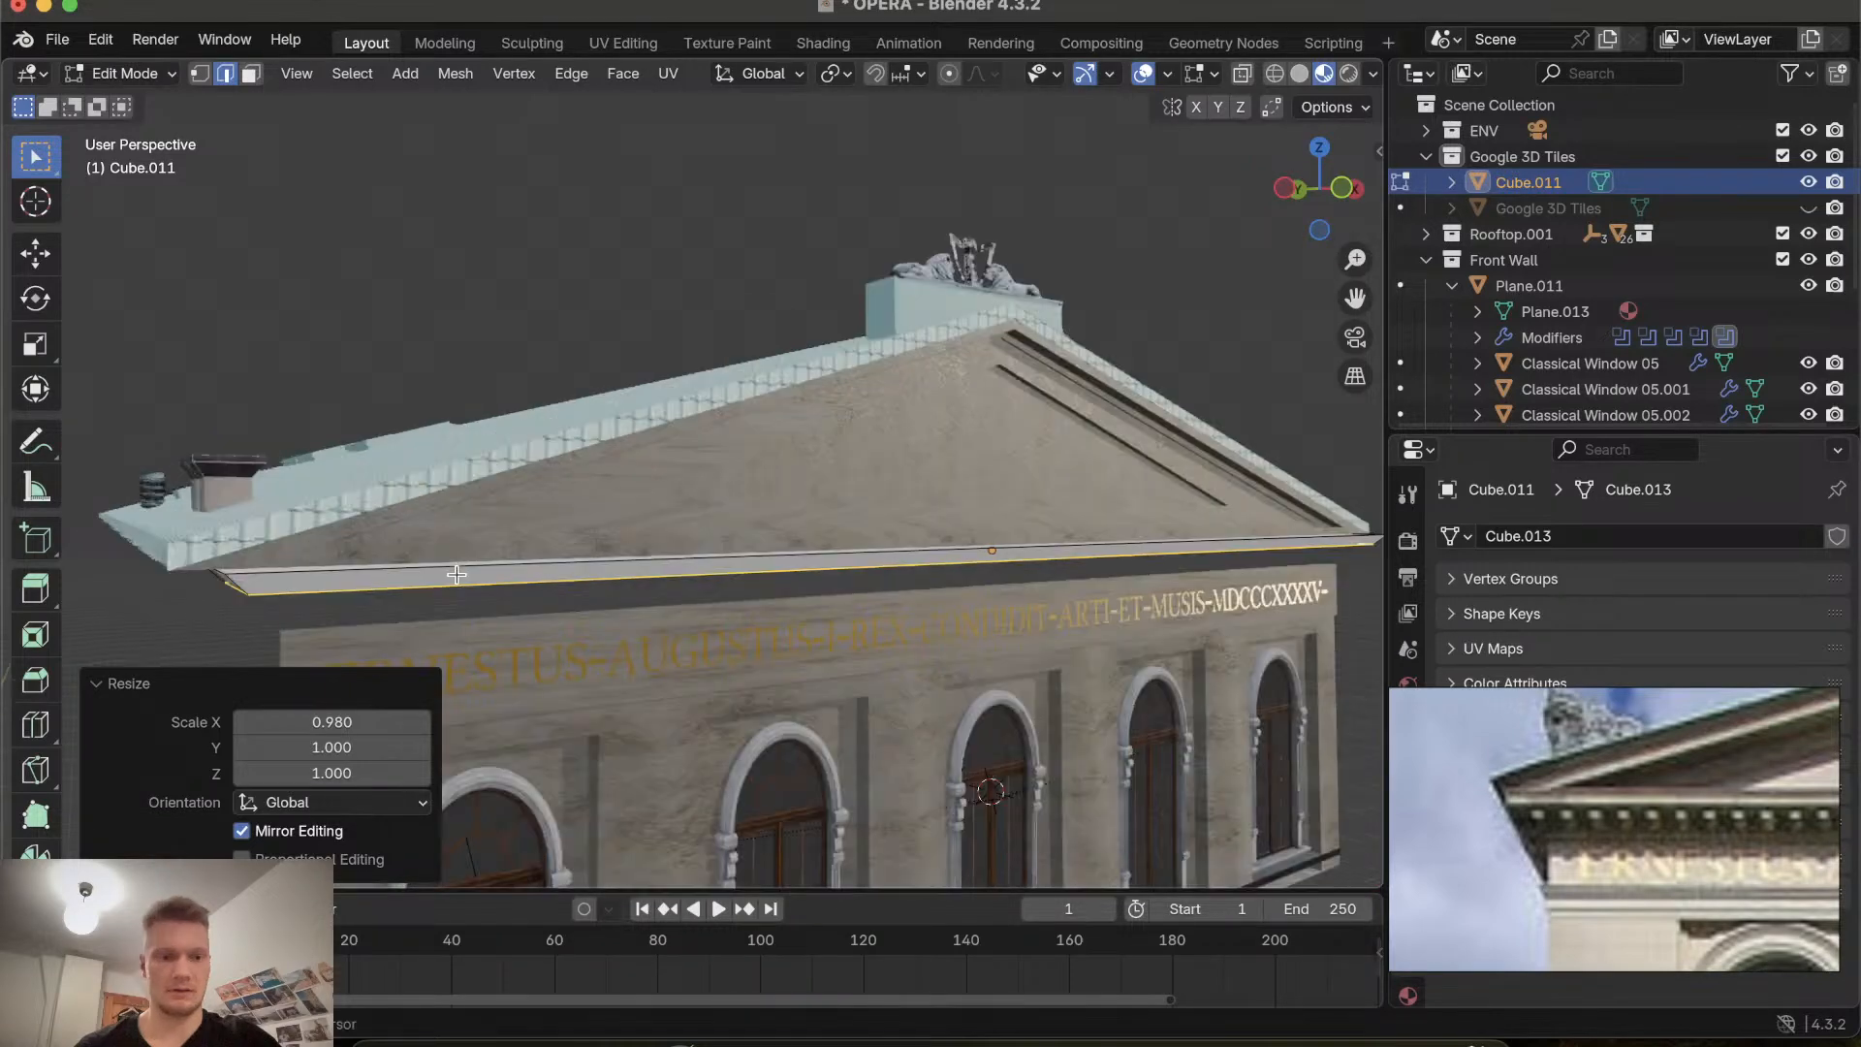
middle_drag(456, 575, 403, 438)
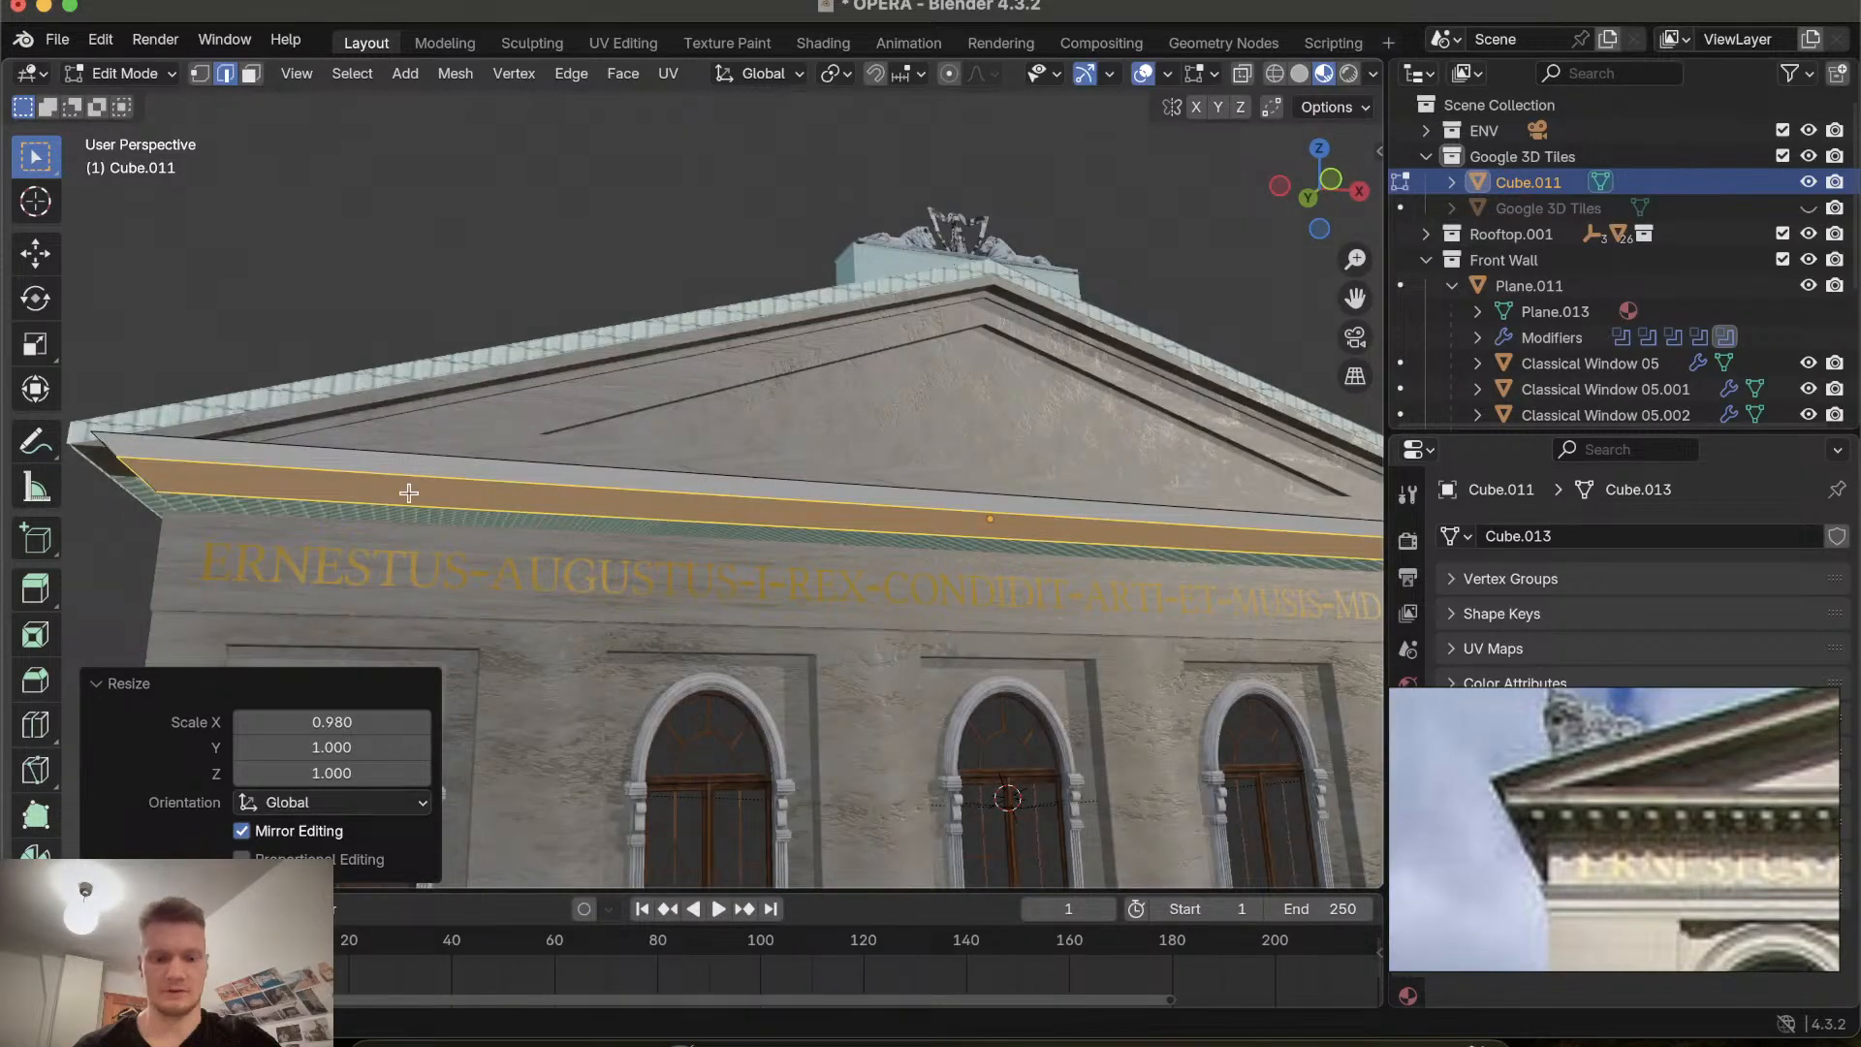
key(g)
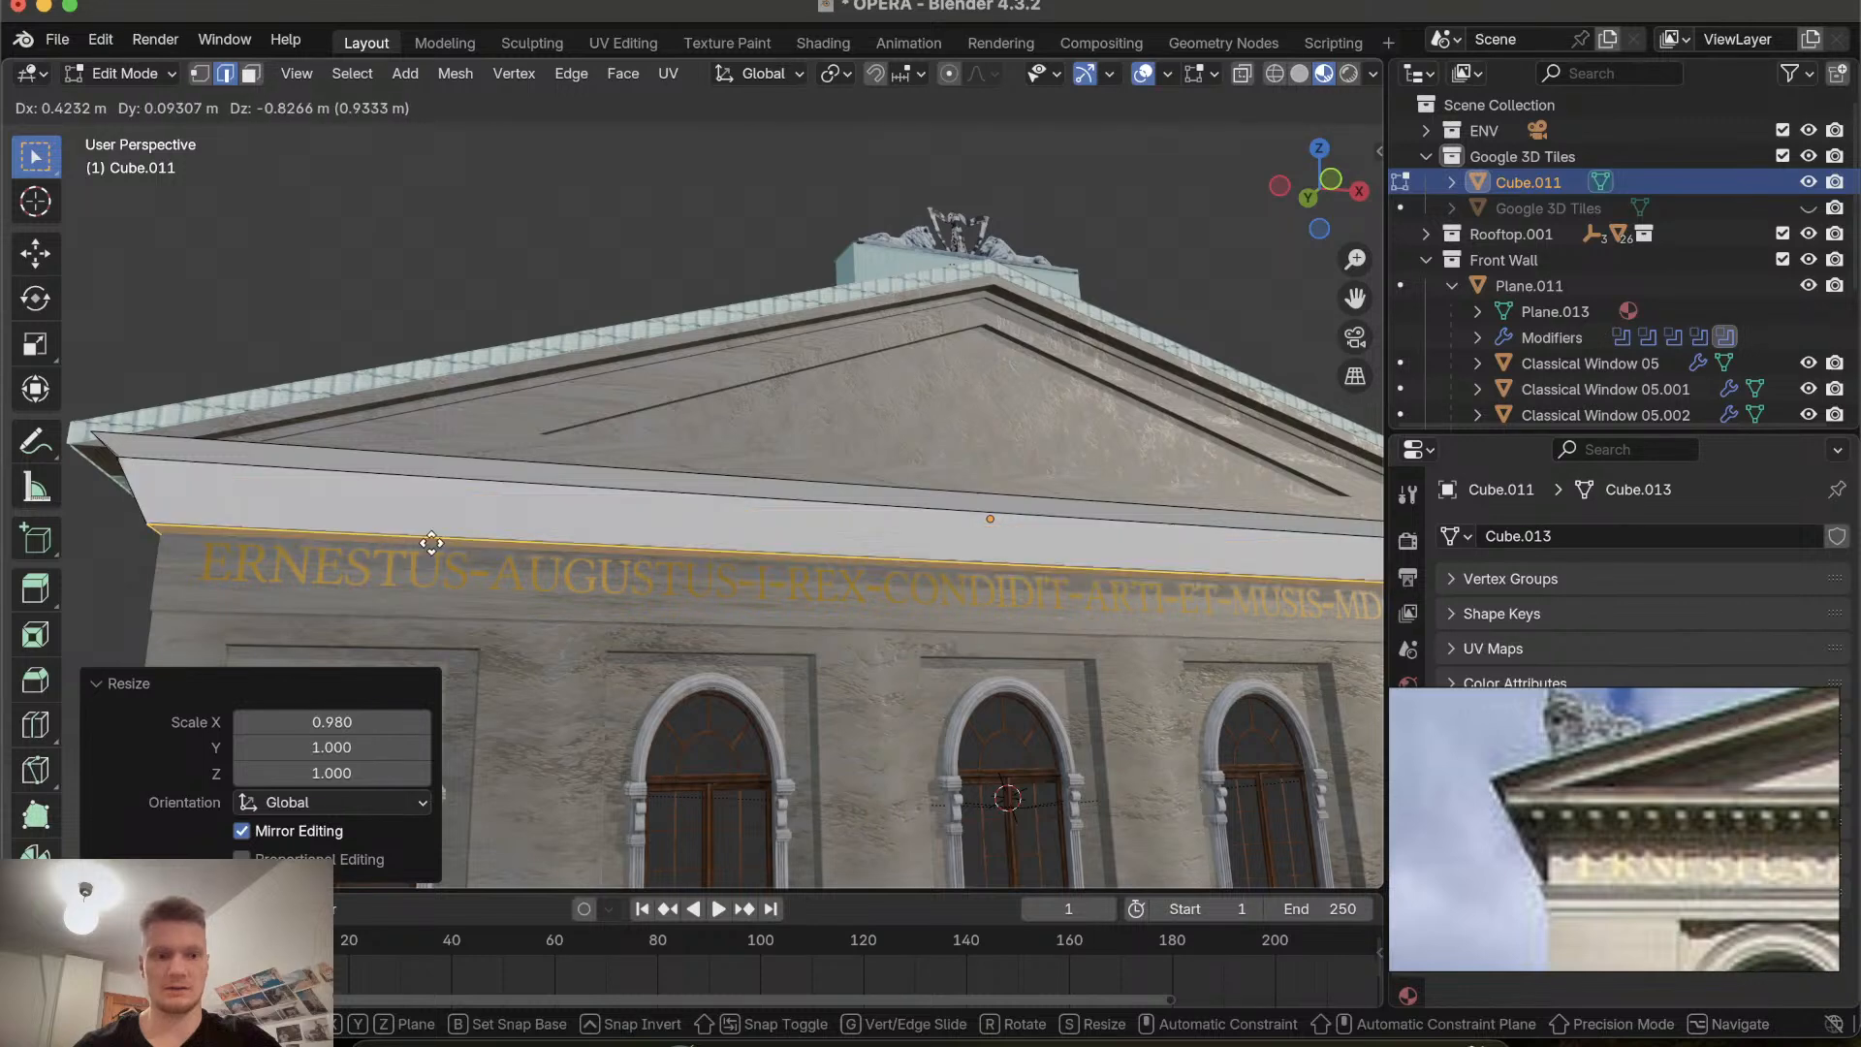
key(Escape)
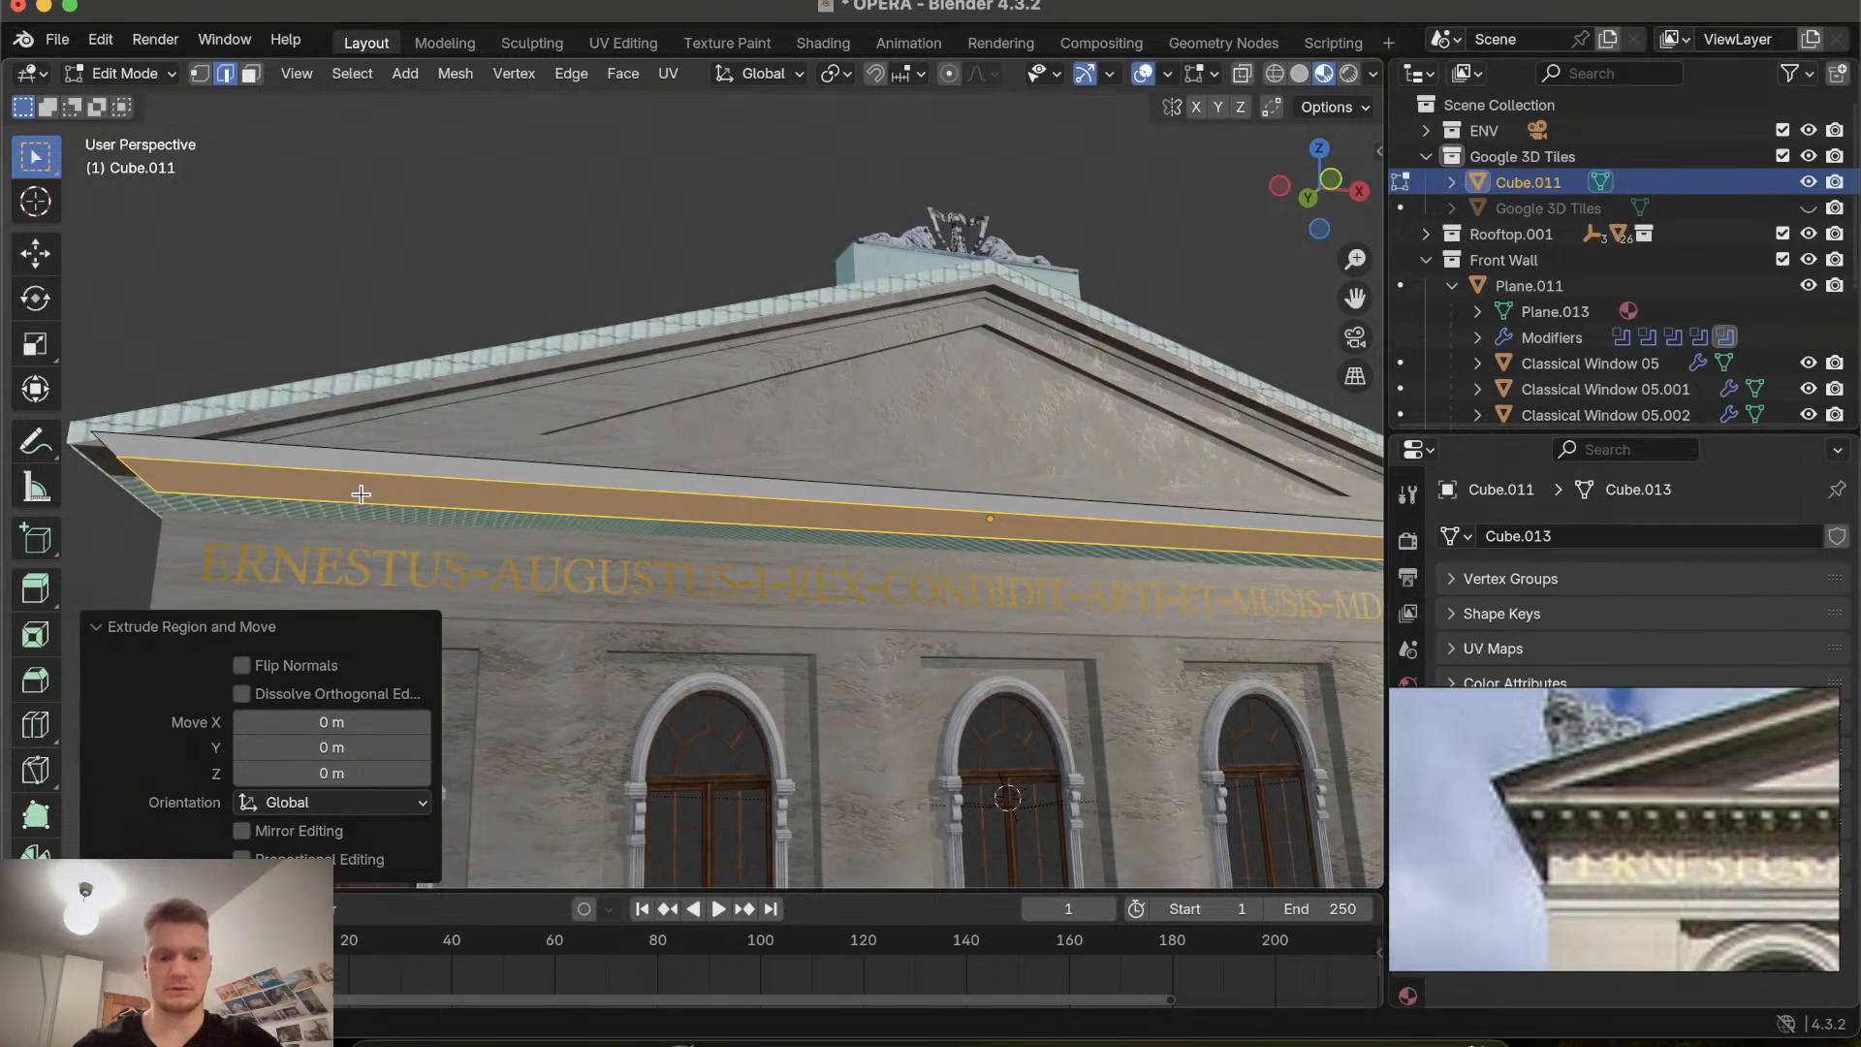
key(e)
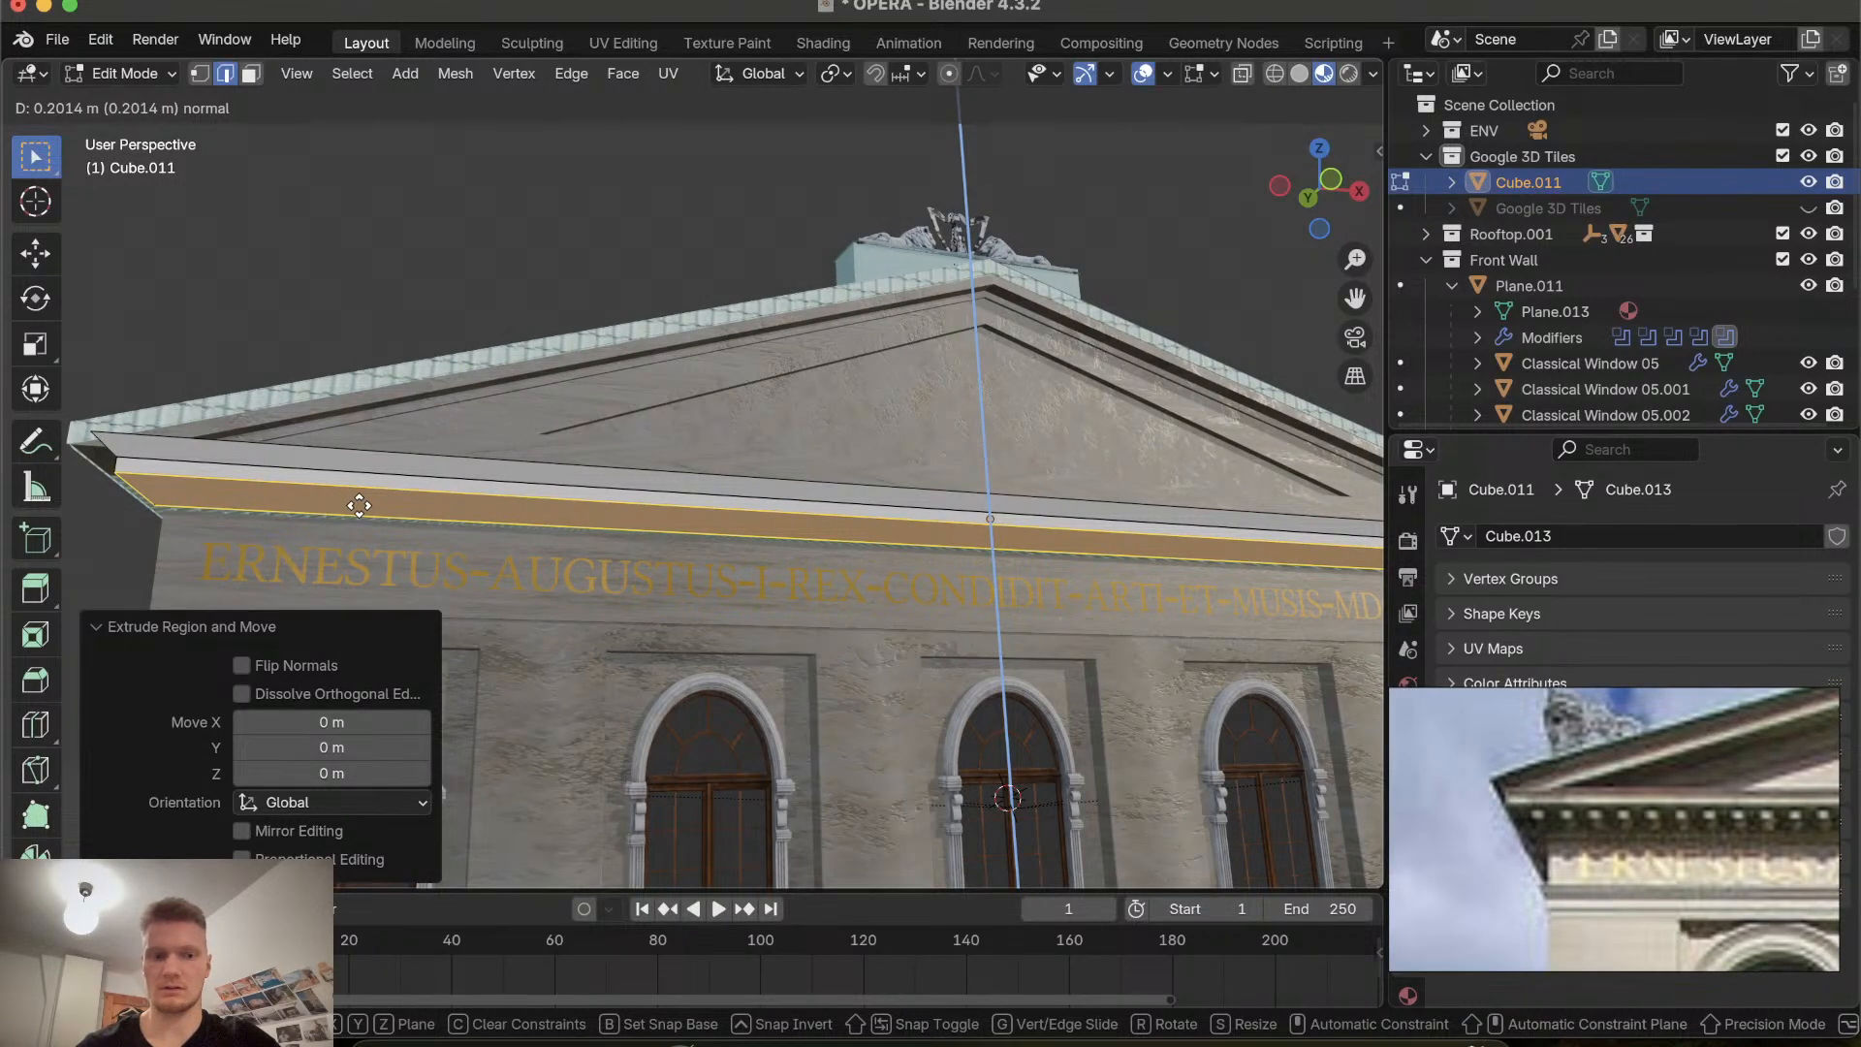
click(358, 505)
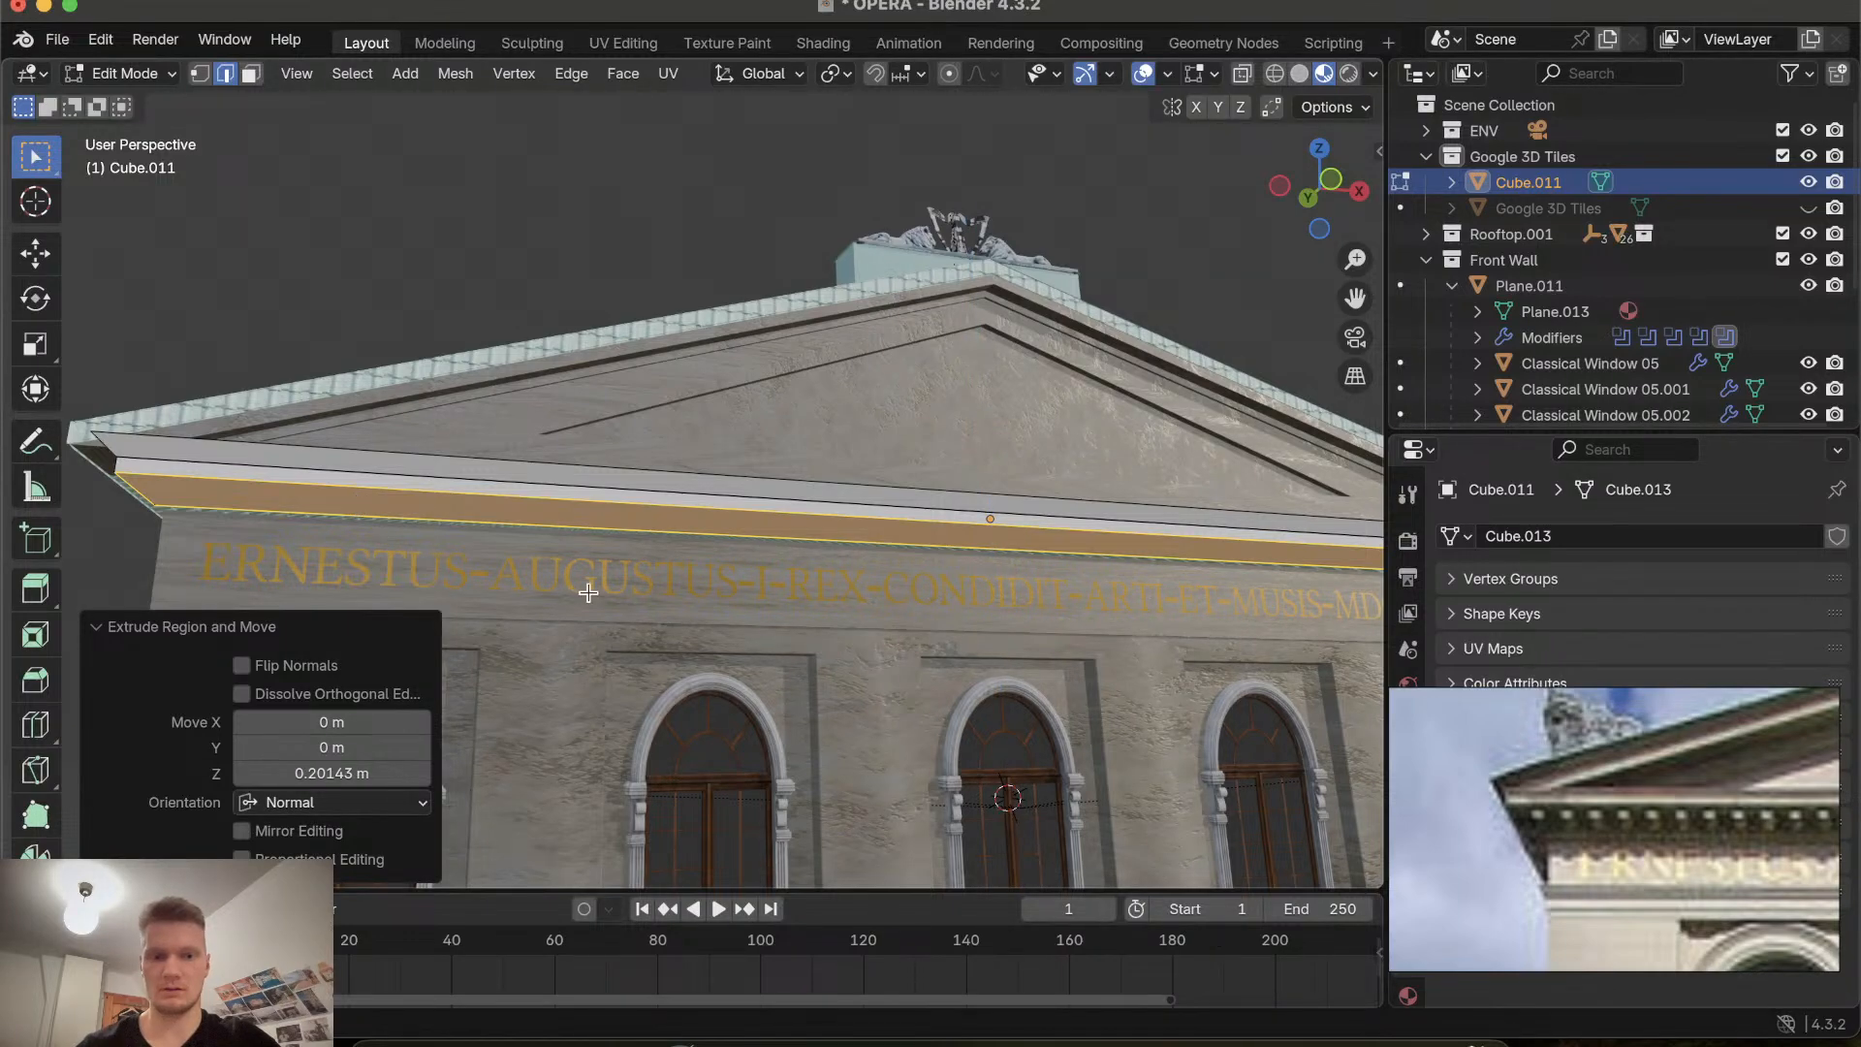
scroll(588, 593, left, 10)
scroll(588, 593, up, 5)
scroll(588, 592, right, 10)
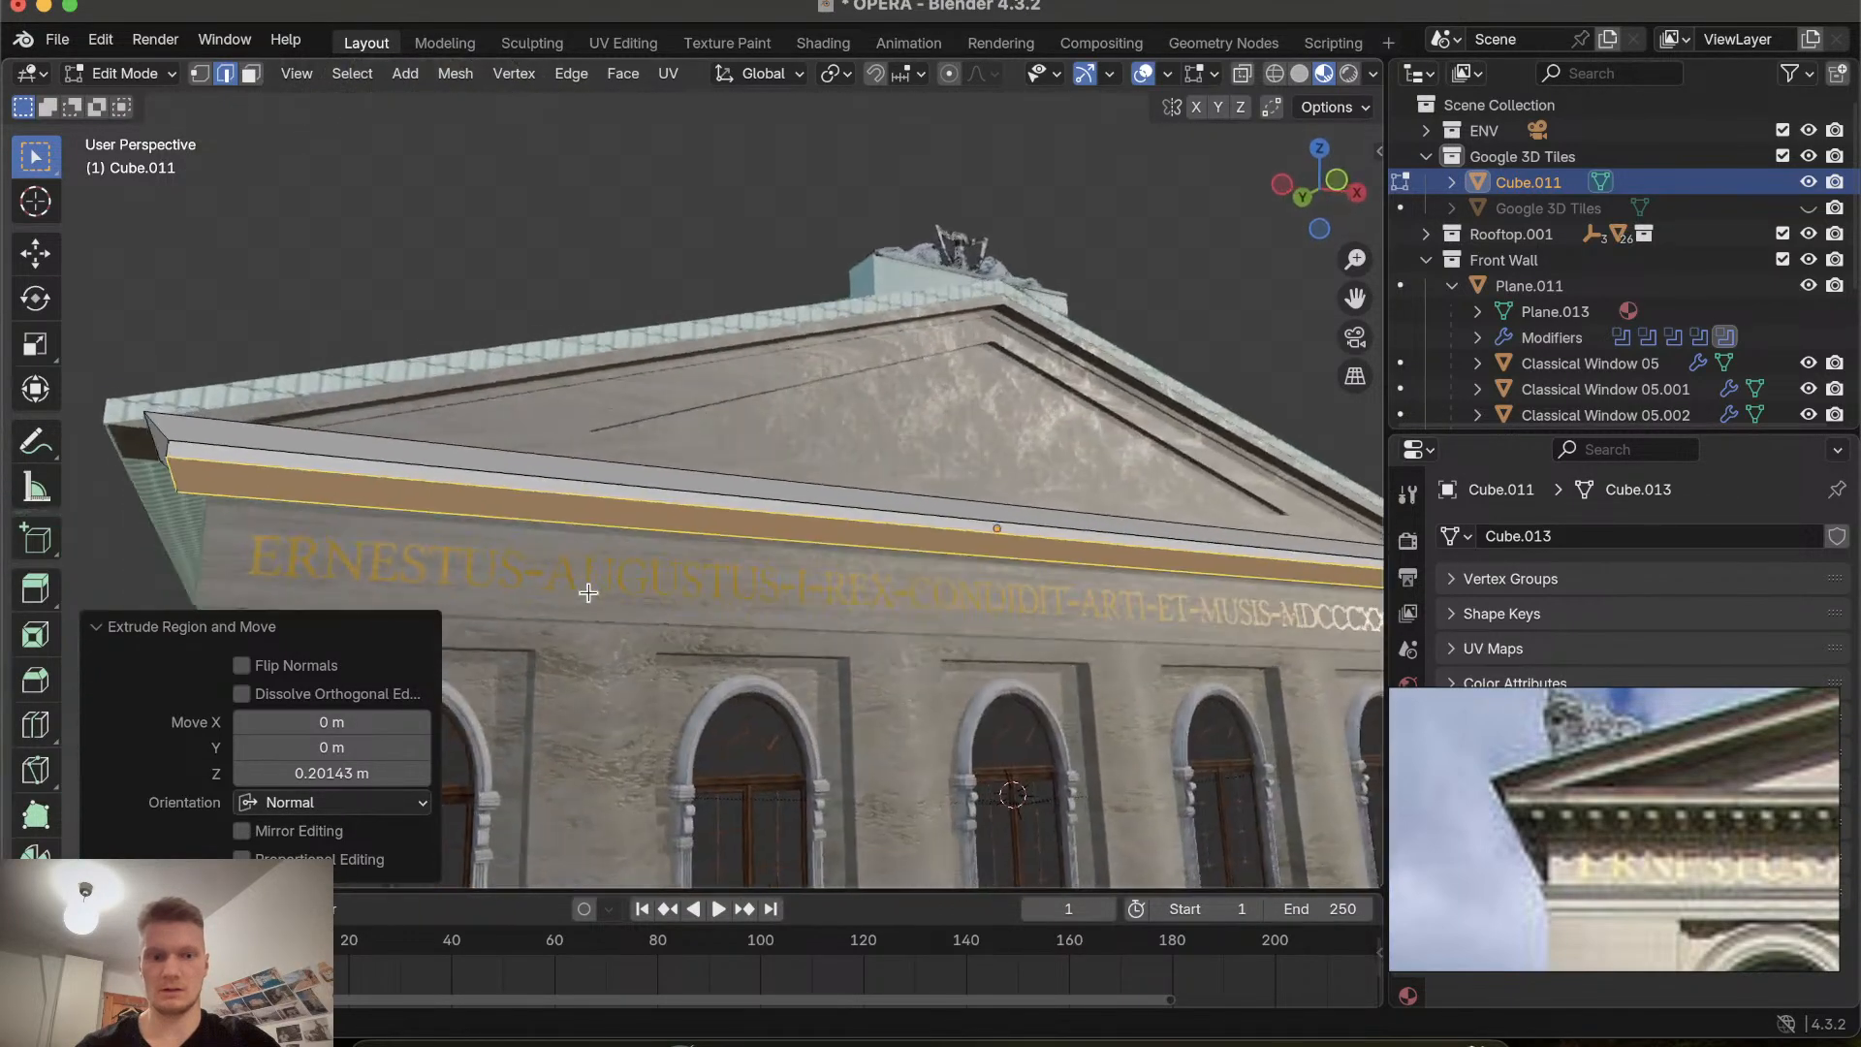
Deselect the cornice strip's faces and leave Edit Mode back to Object Mode.
scroll(588, 592, left, 10)
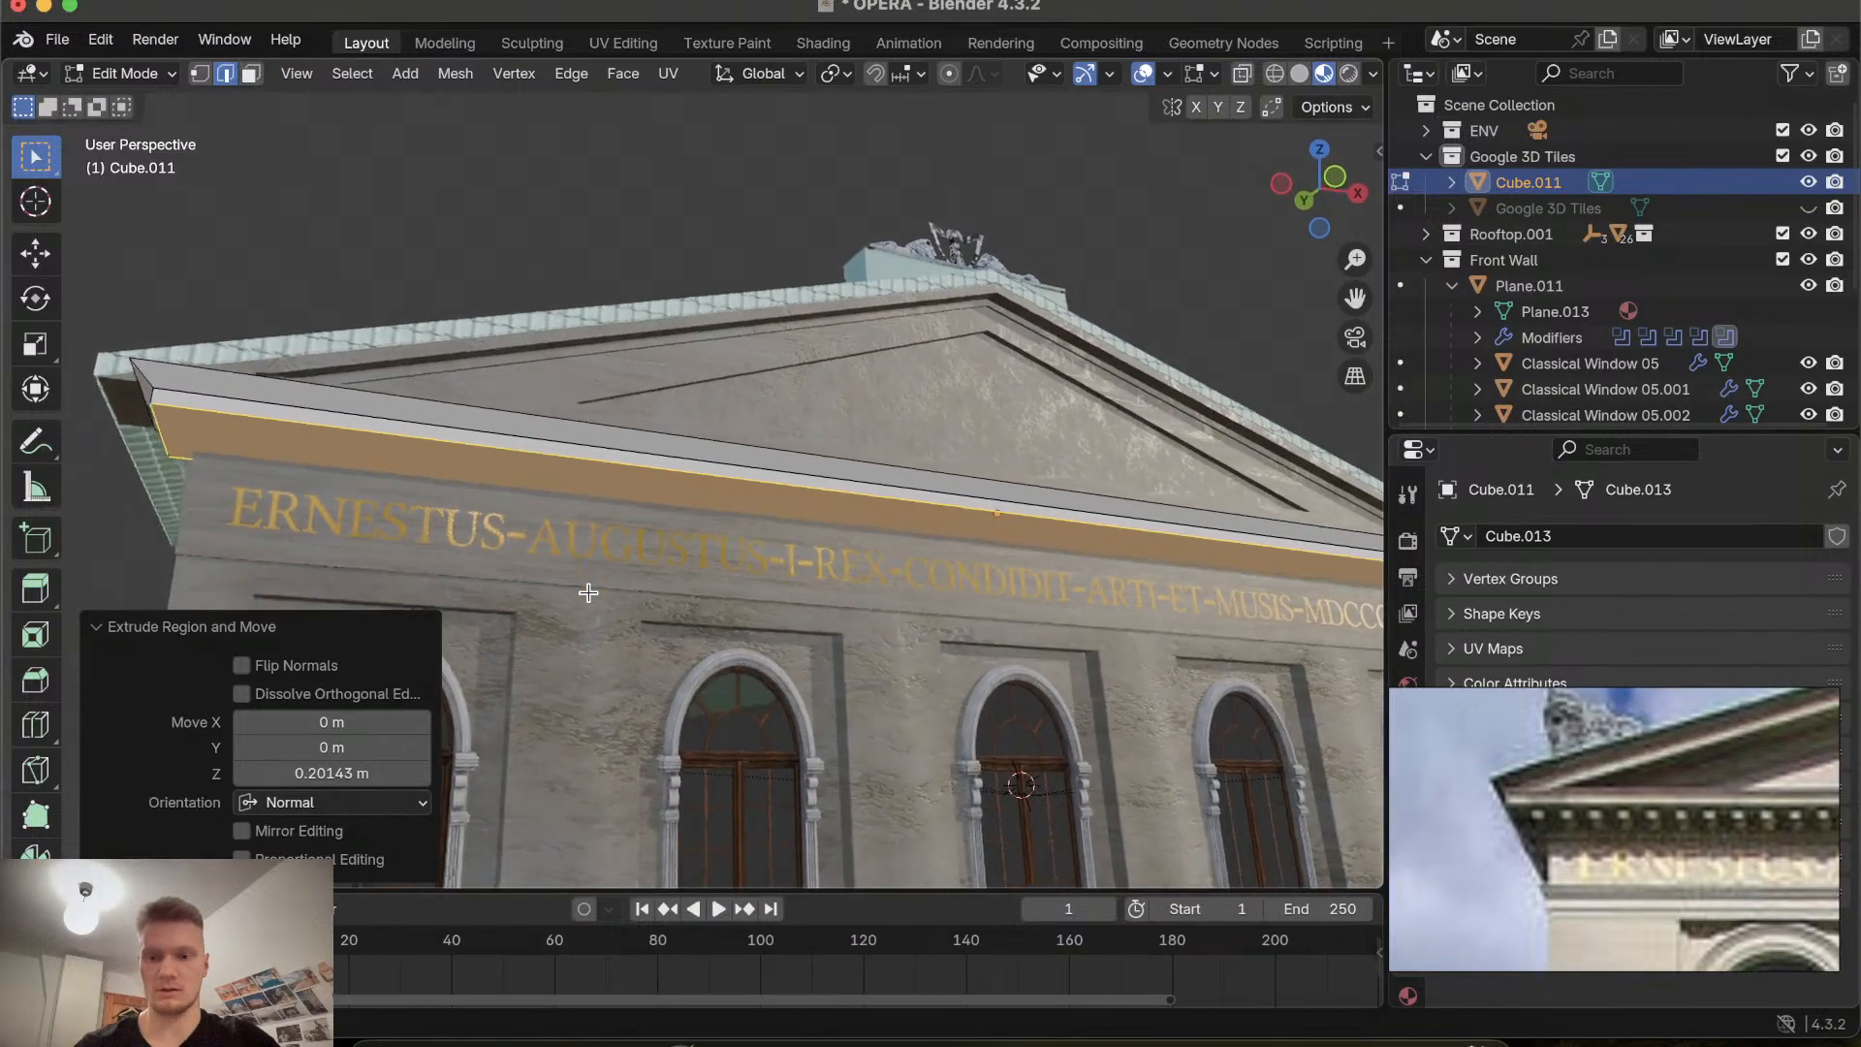
scroll(589, 593, right, 10)
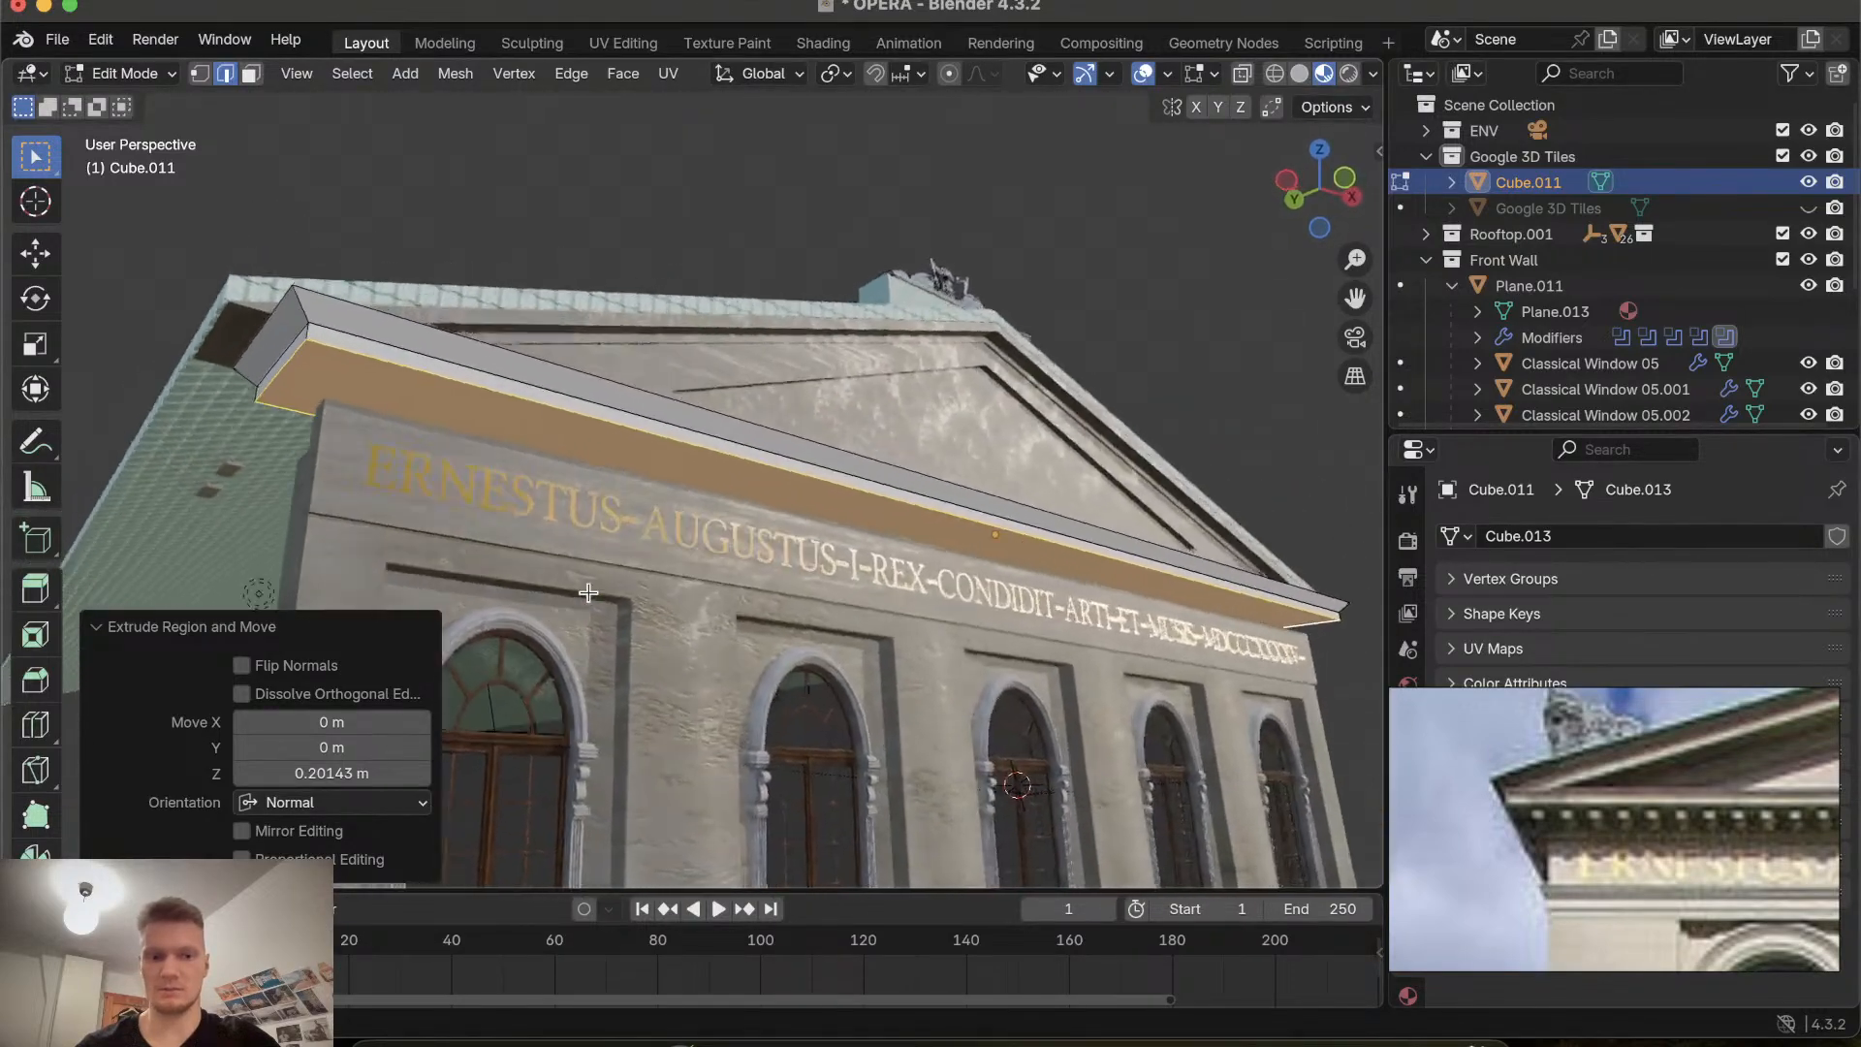
click(221, 547)
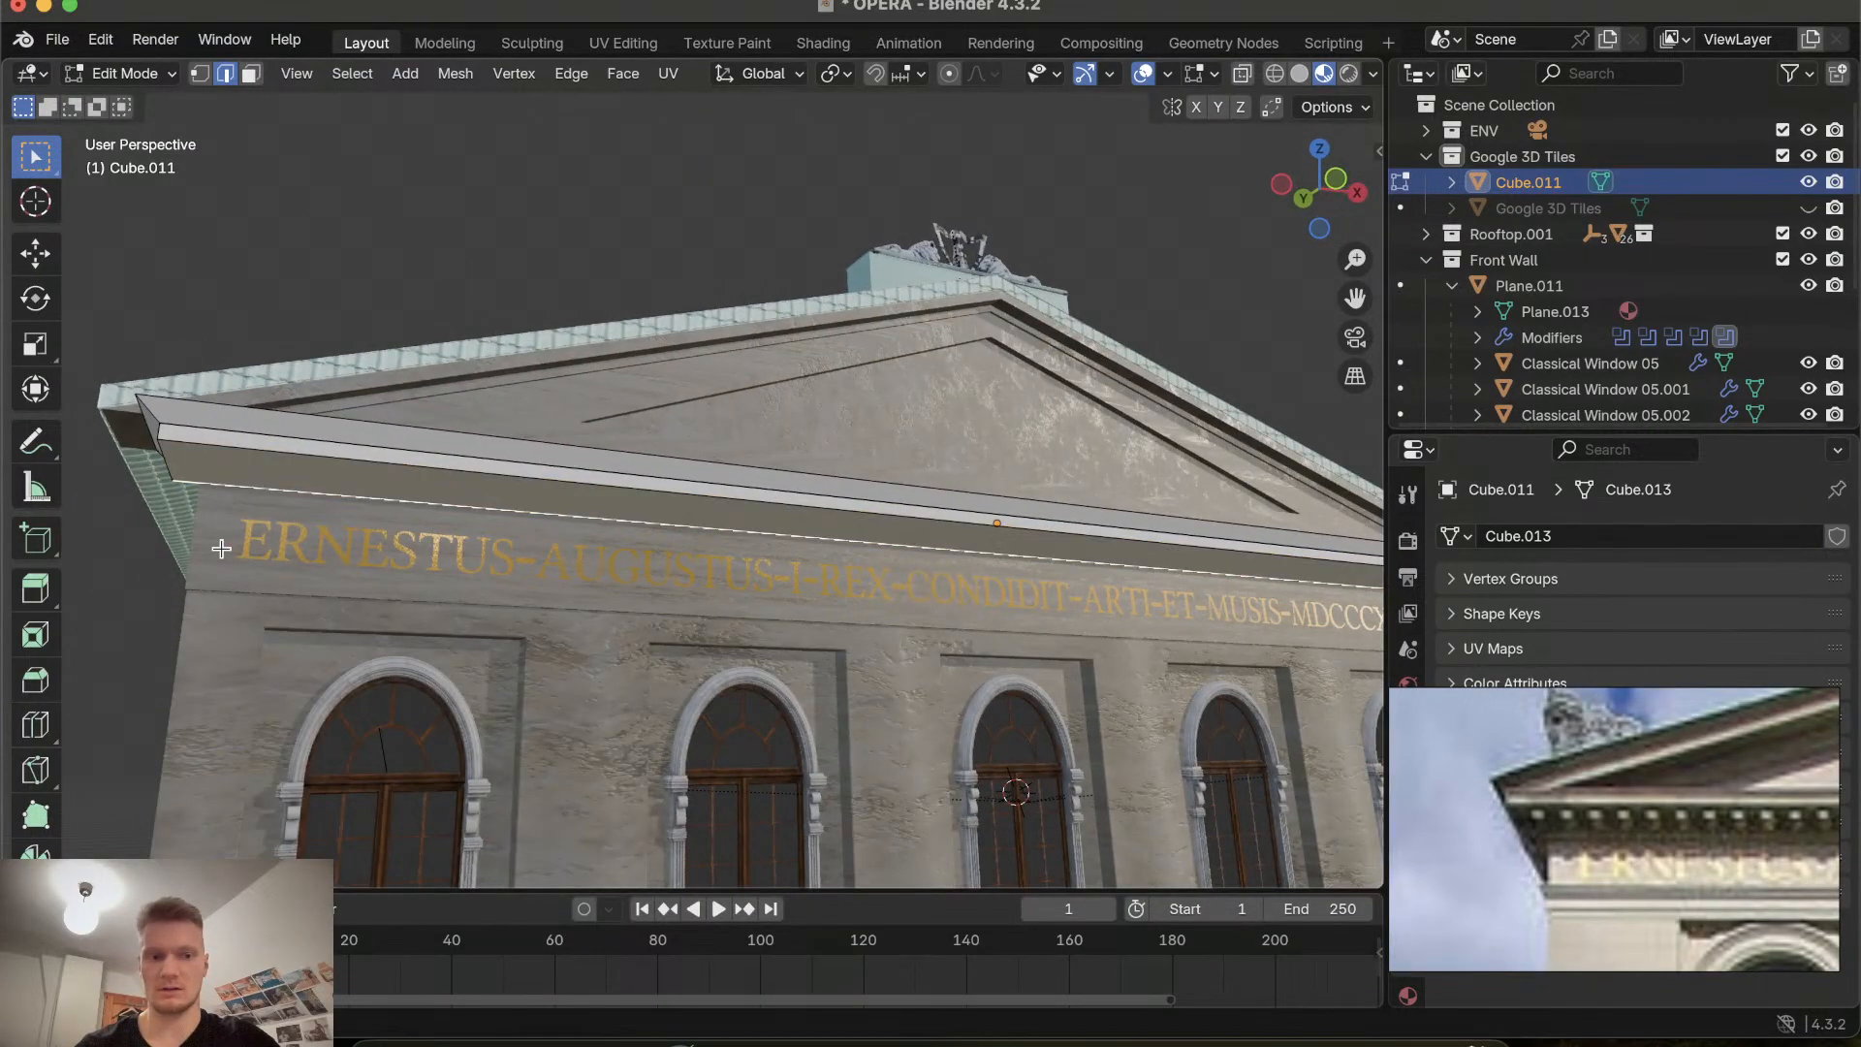
scroll(221, 545, left, 5)
key(Tab)
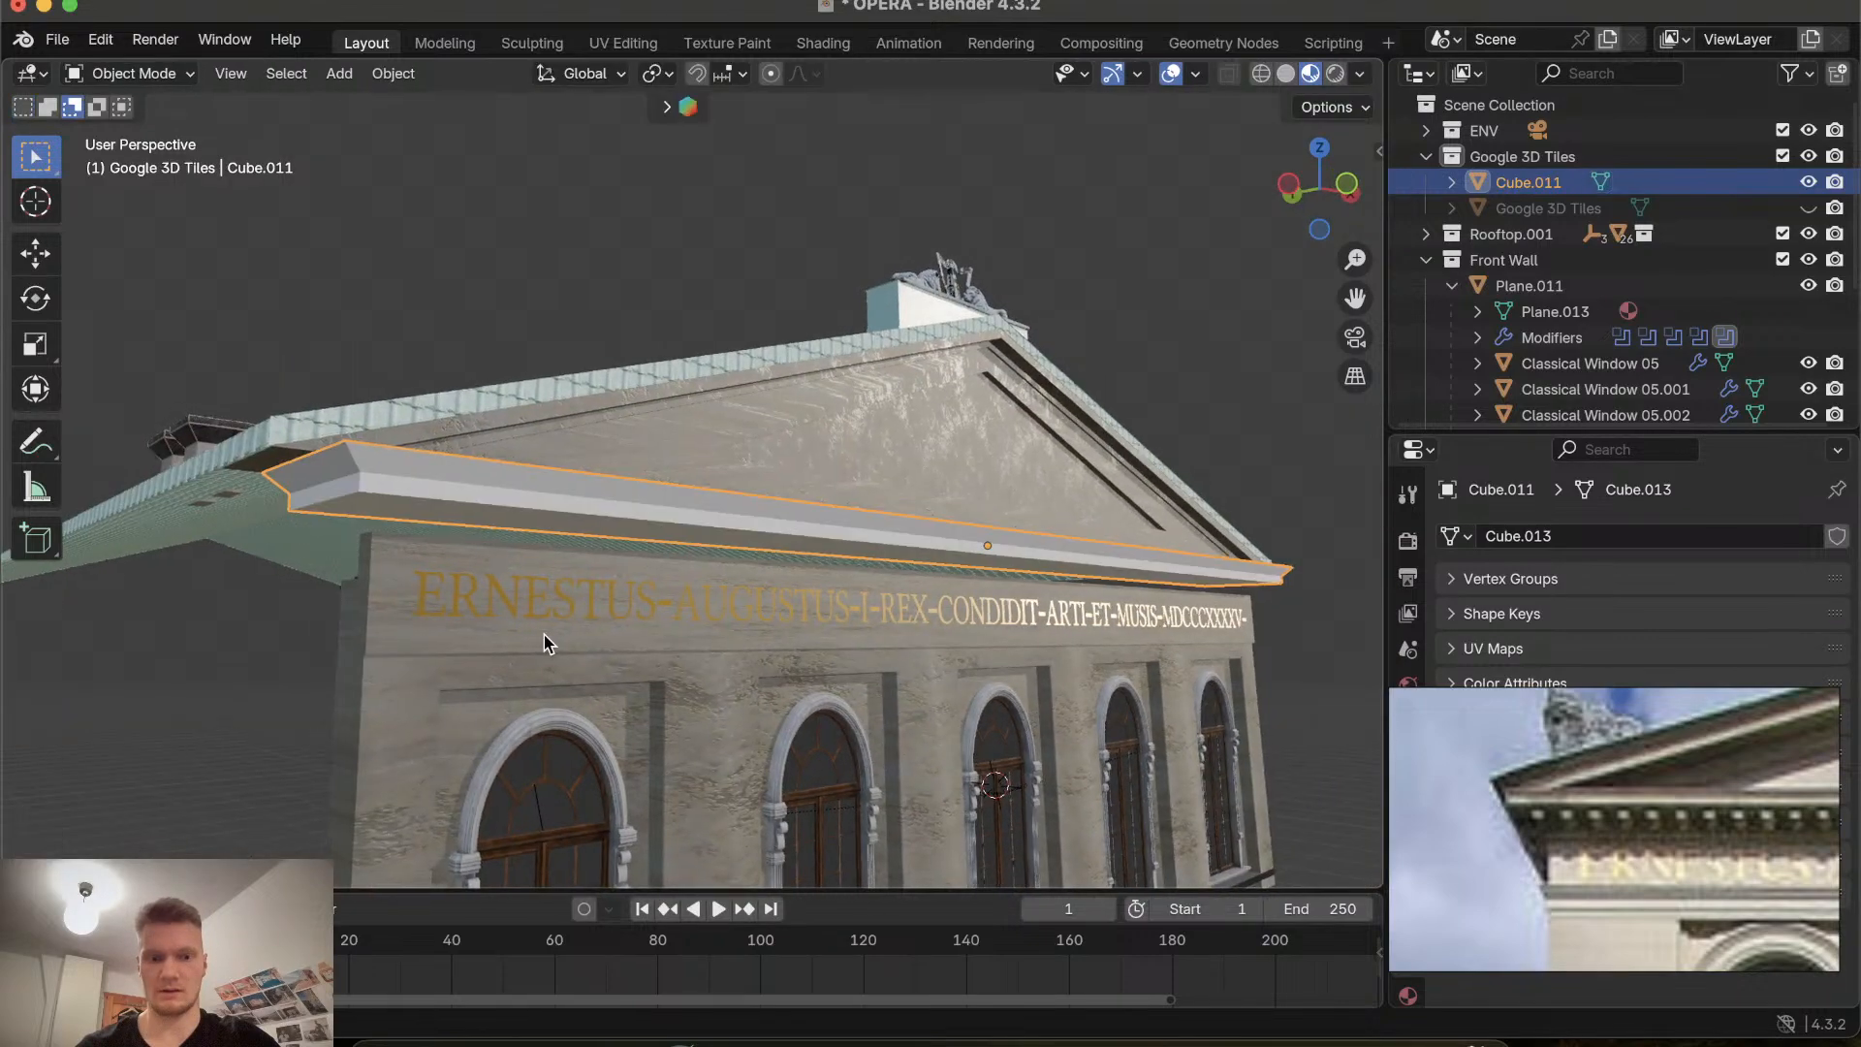
Inspect the new cornice strip against the gable and inscription from several angles.
scroll(544, 636, right, 5)
scroll(544, 636, left, 5)
scroll(544, 636, right, 5)
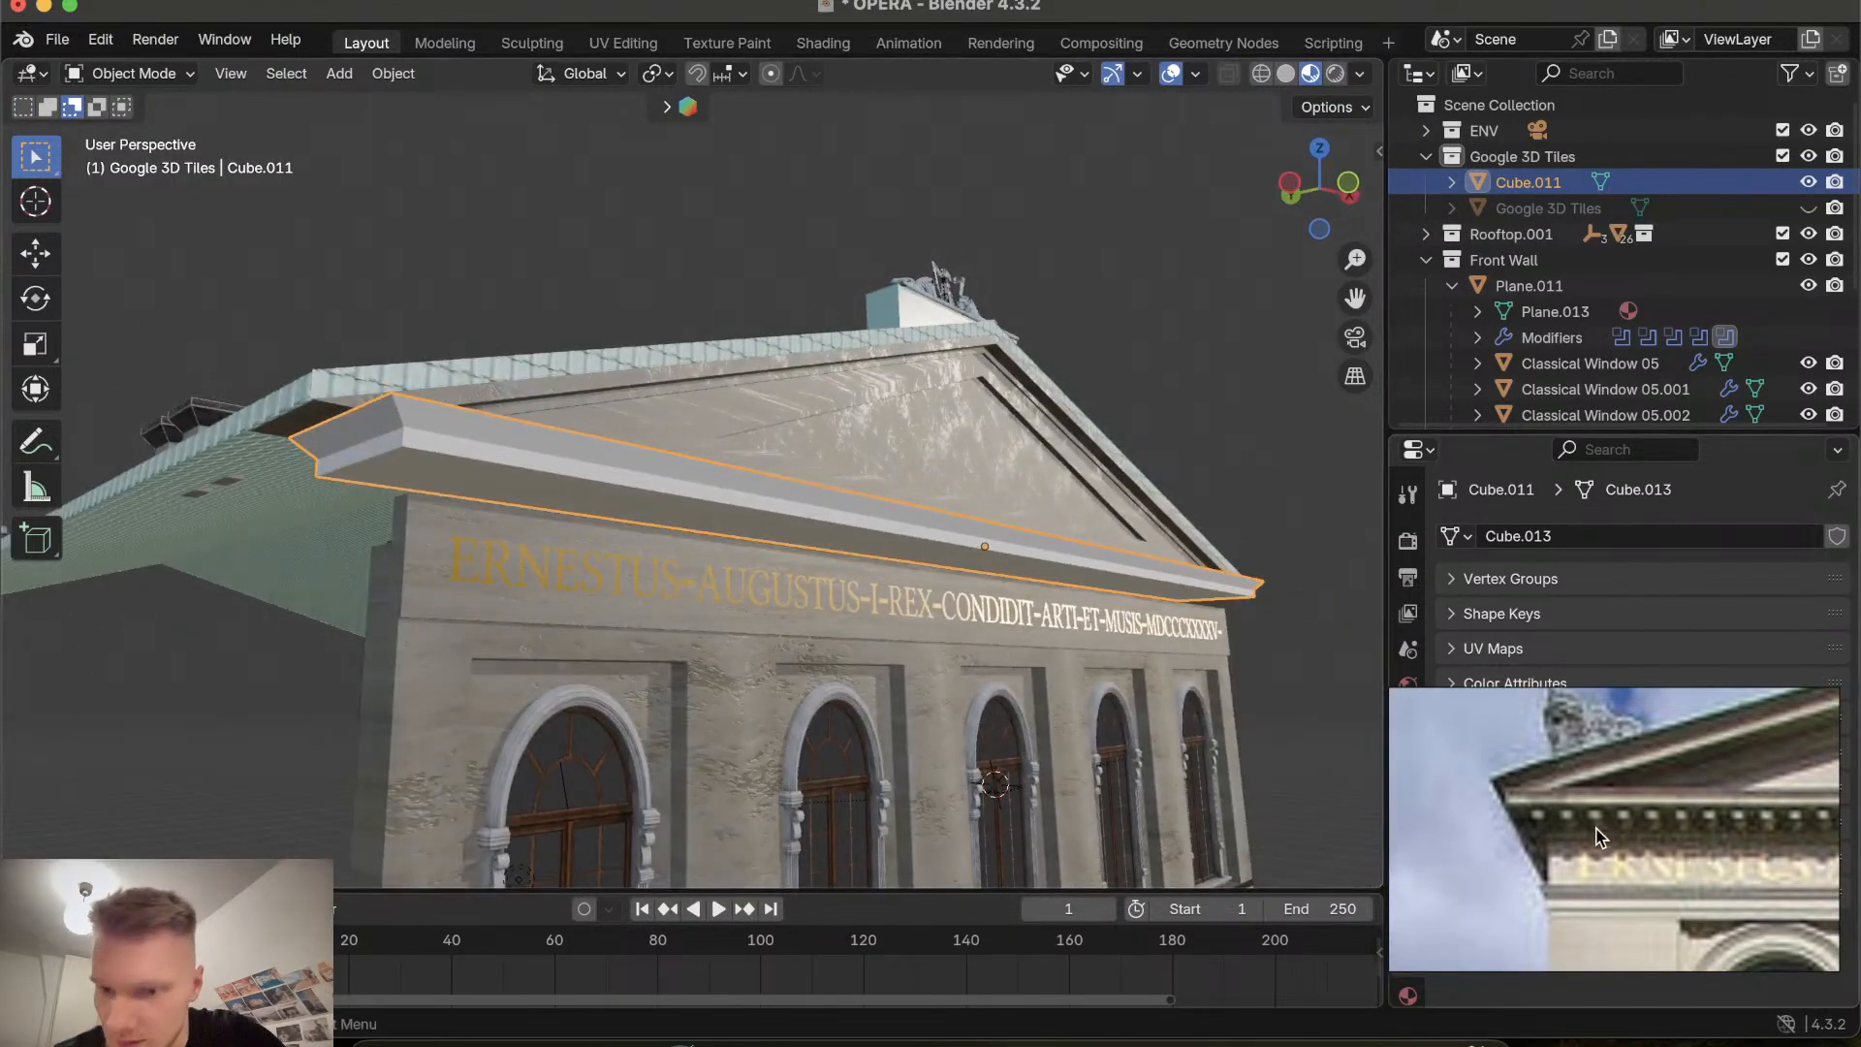
scroll(795, 764, right, 8)
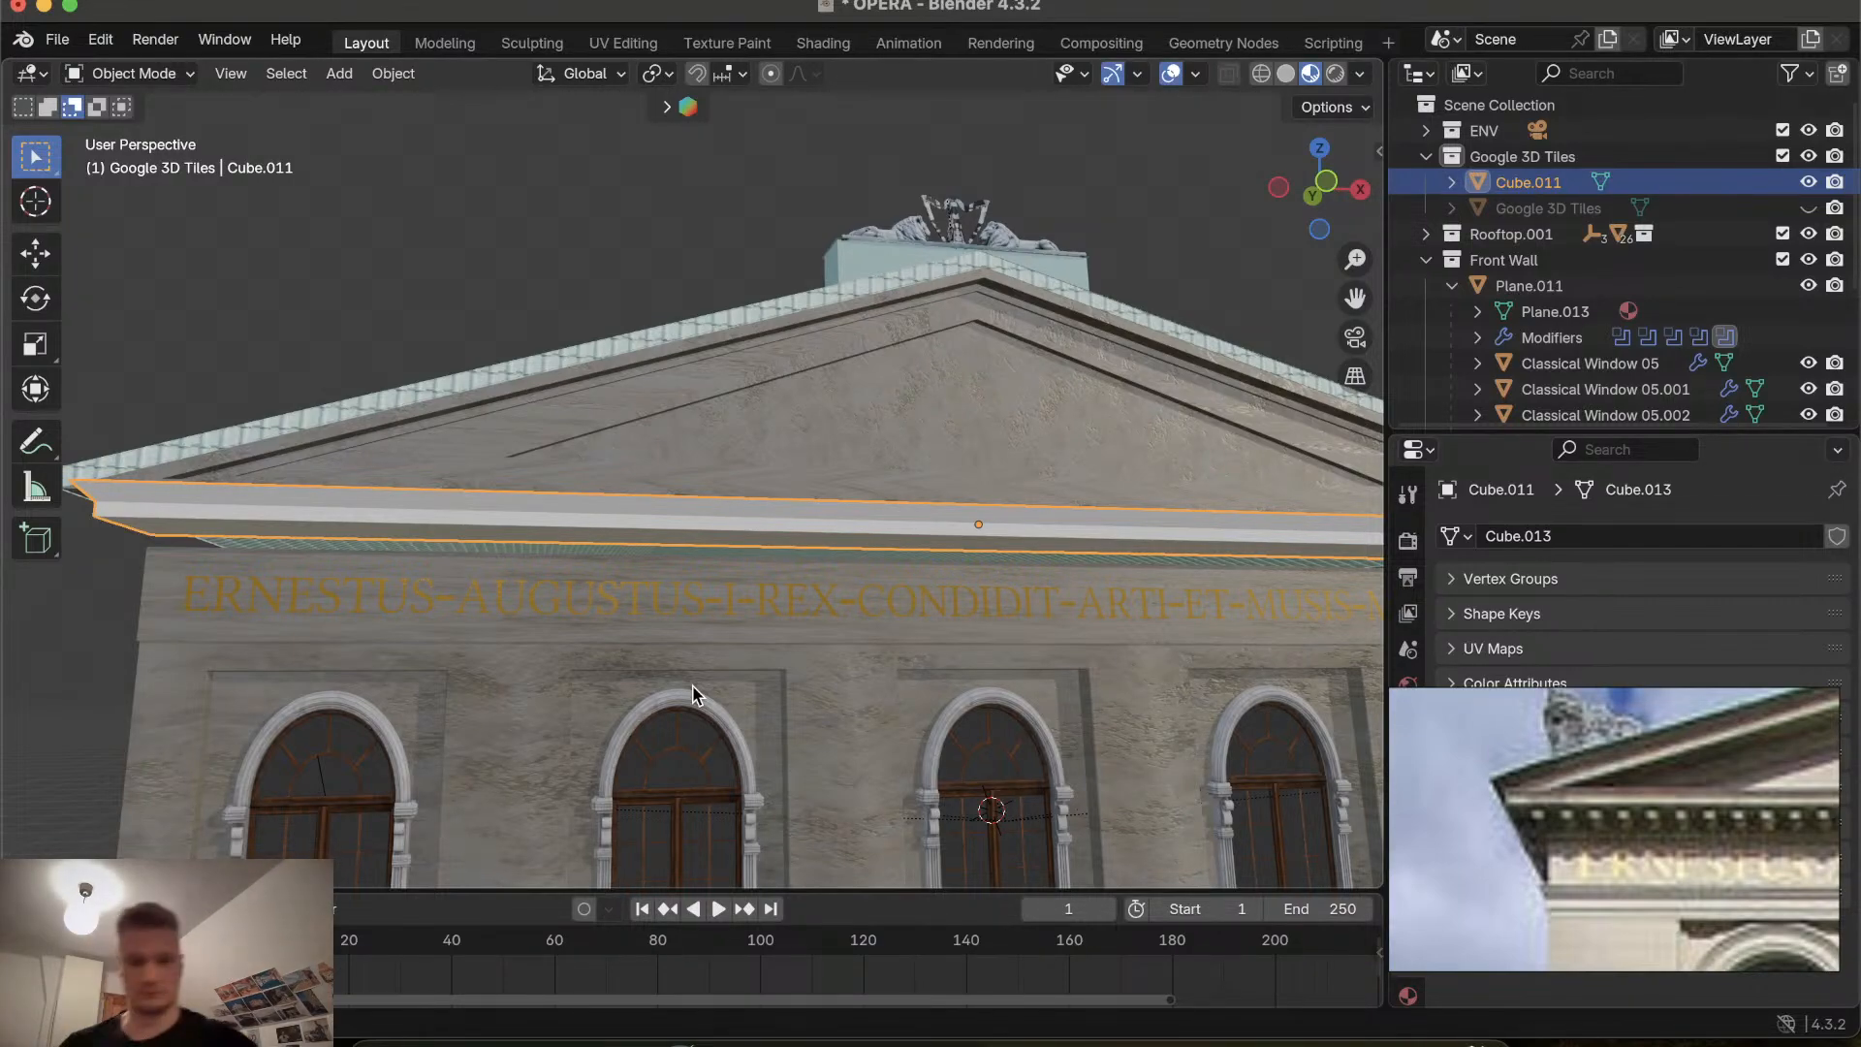
scroll(316, 613, left, 10)
scroll(315, 613, right, 5)
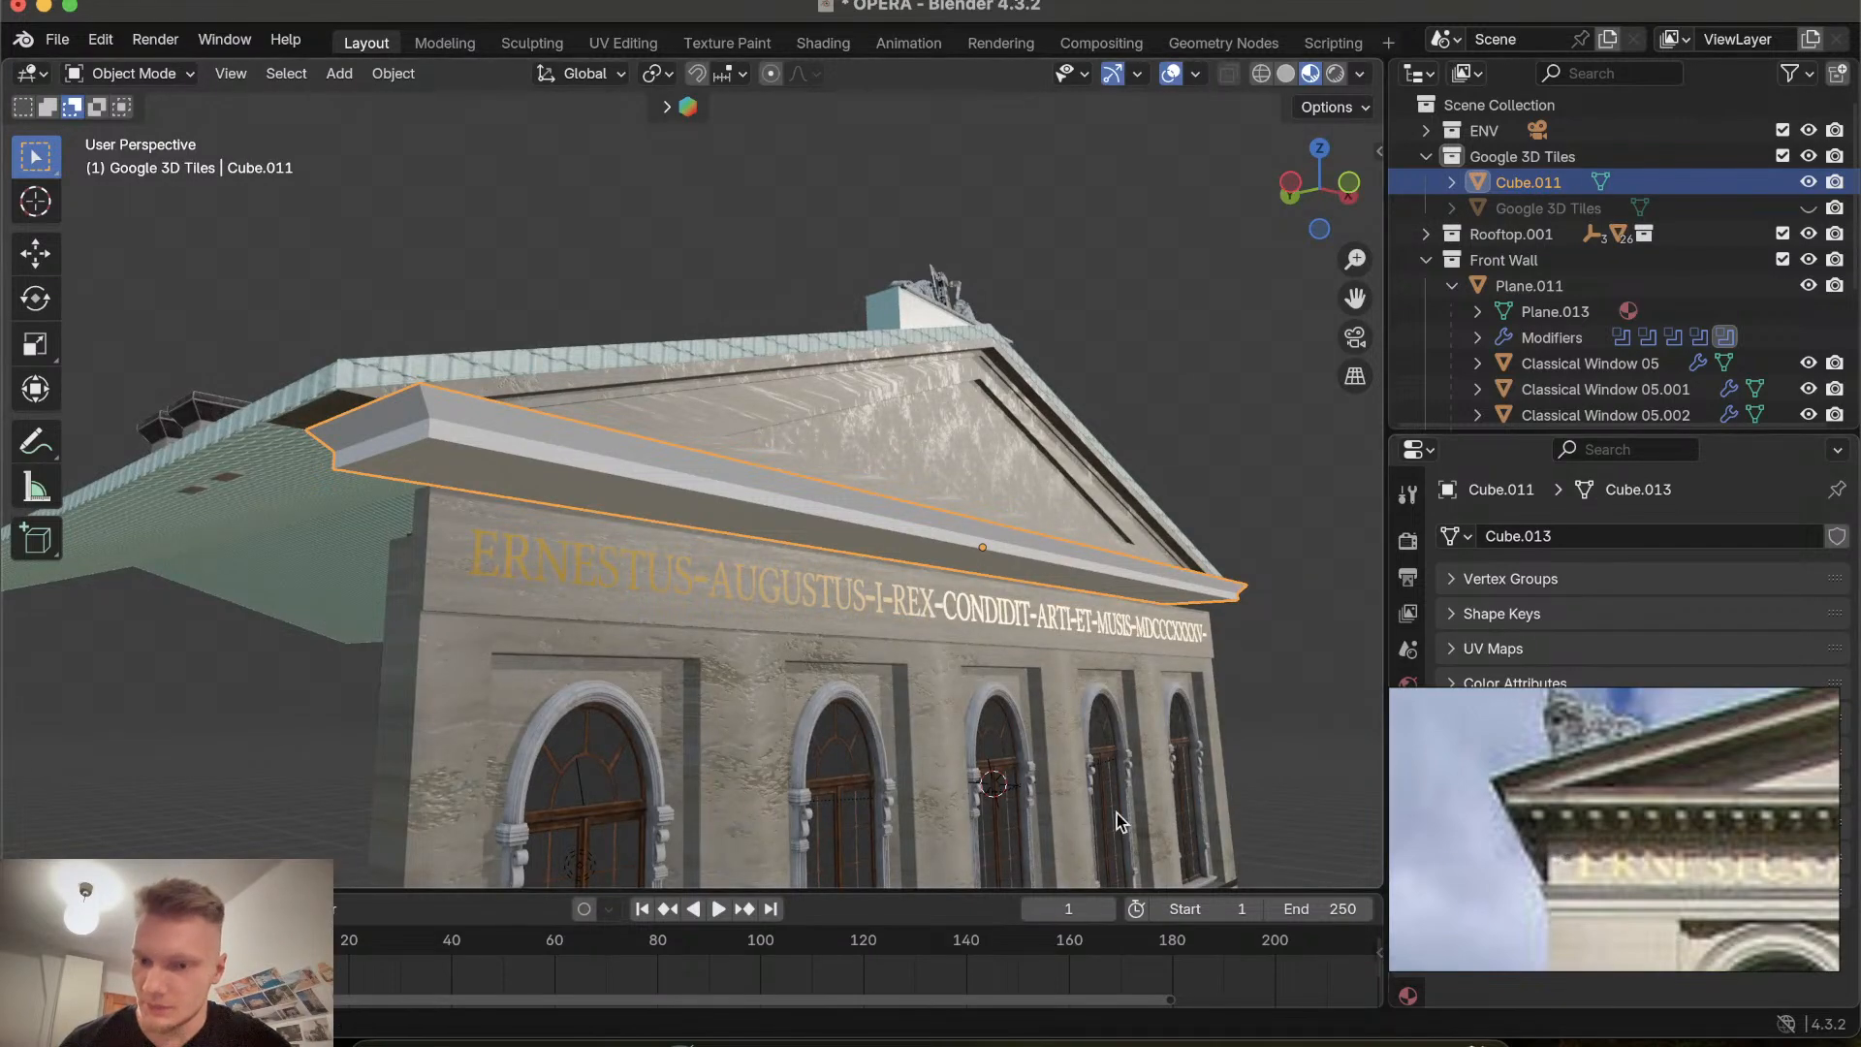
scroll(723, 714, down, 5)
scroll(723, 714, up, 5)
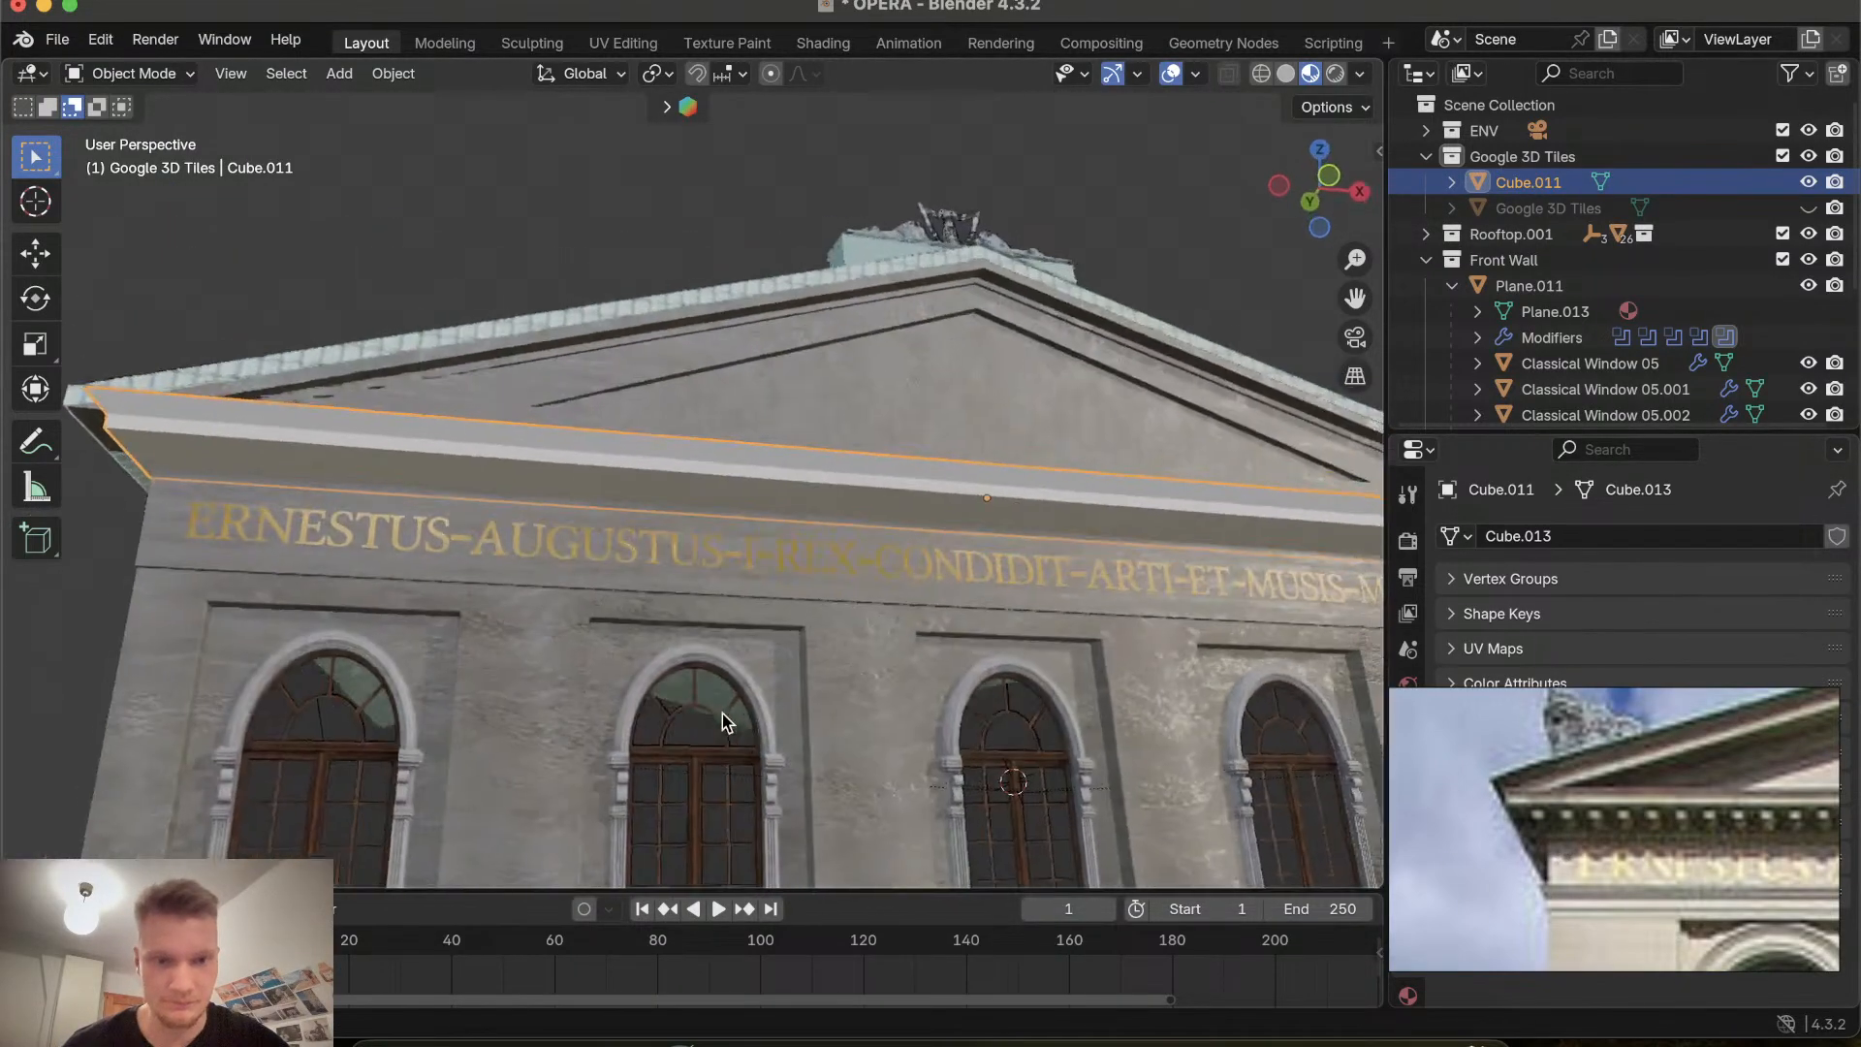
scroll(723, 713, left, 5)
scroll(723, 713, down, 5)
scroll(723, 713, up, 5)
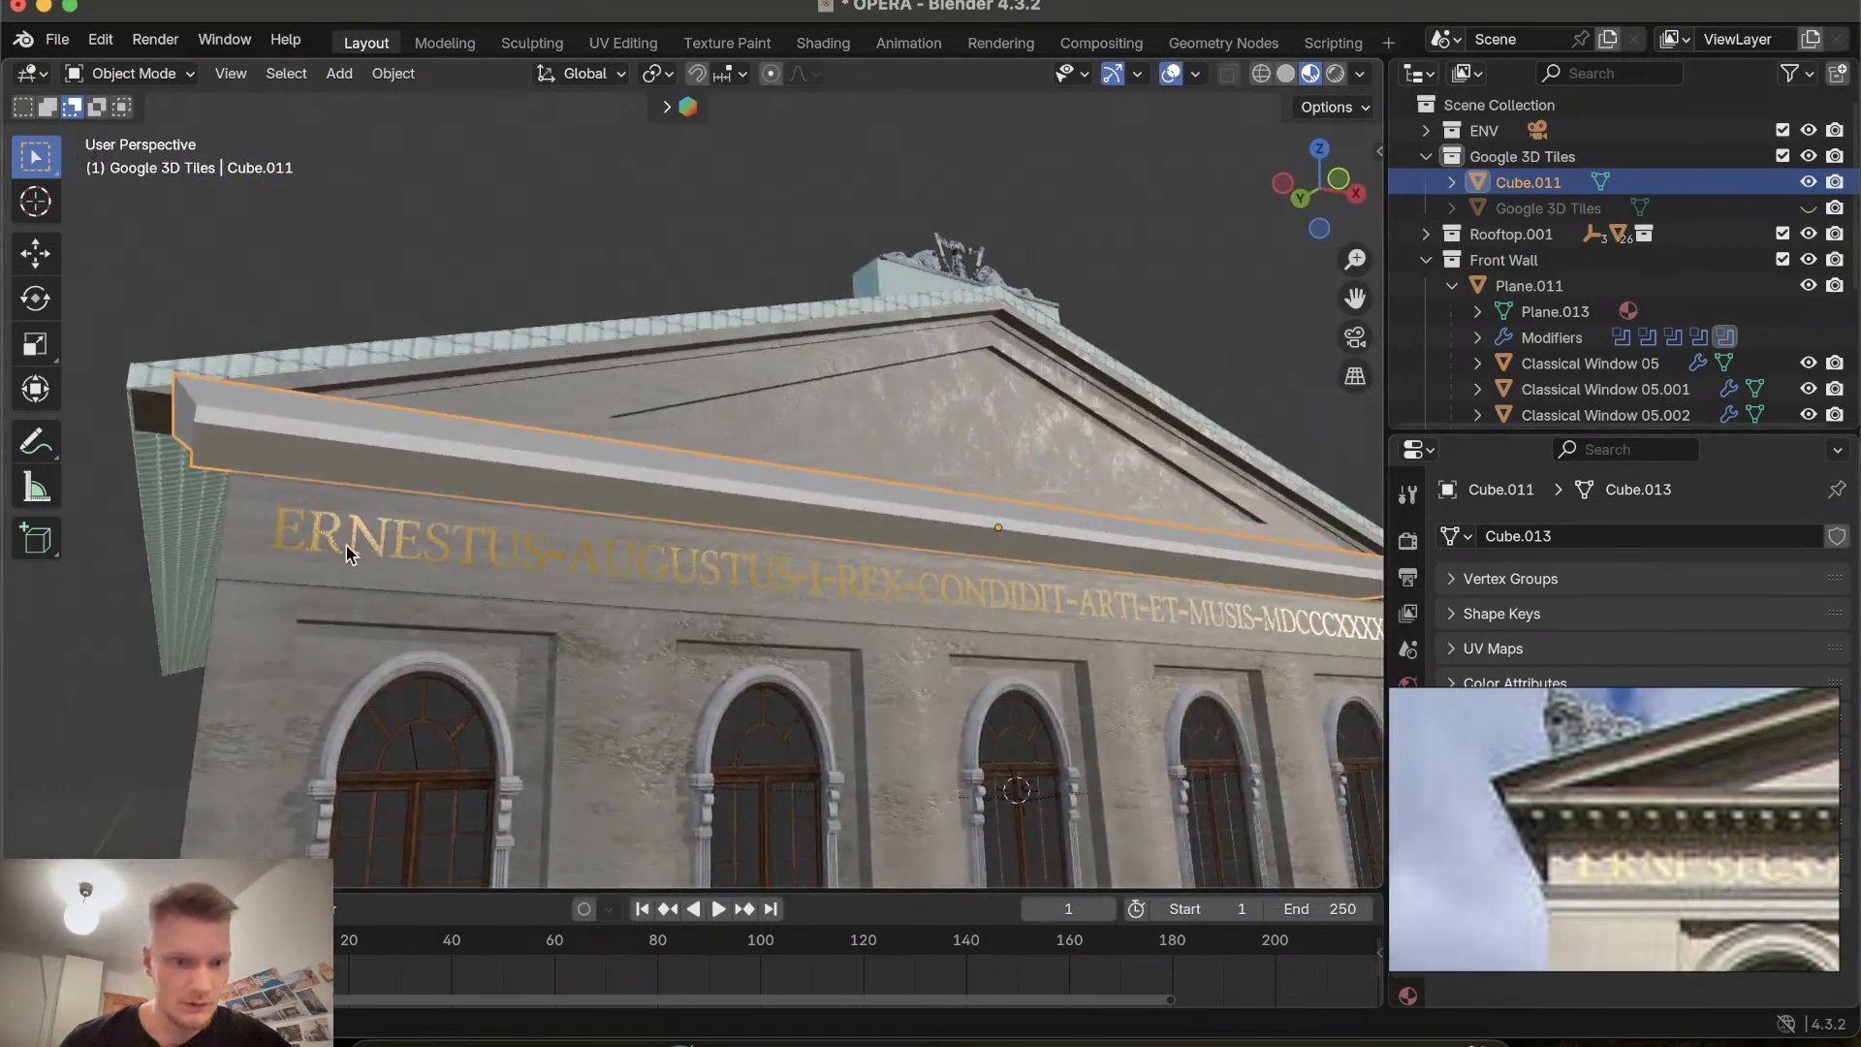
scroll(346, 545, up, 5)
scroll(346, 545, down, 5)
scroll(346, 545, up, 3)
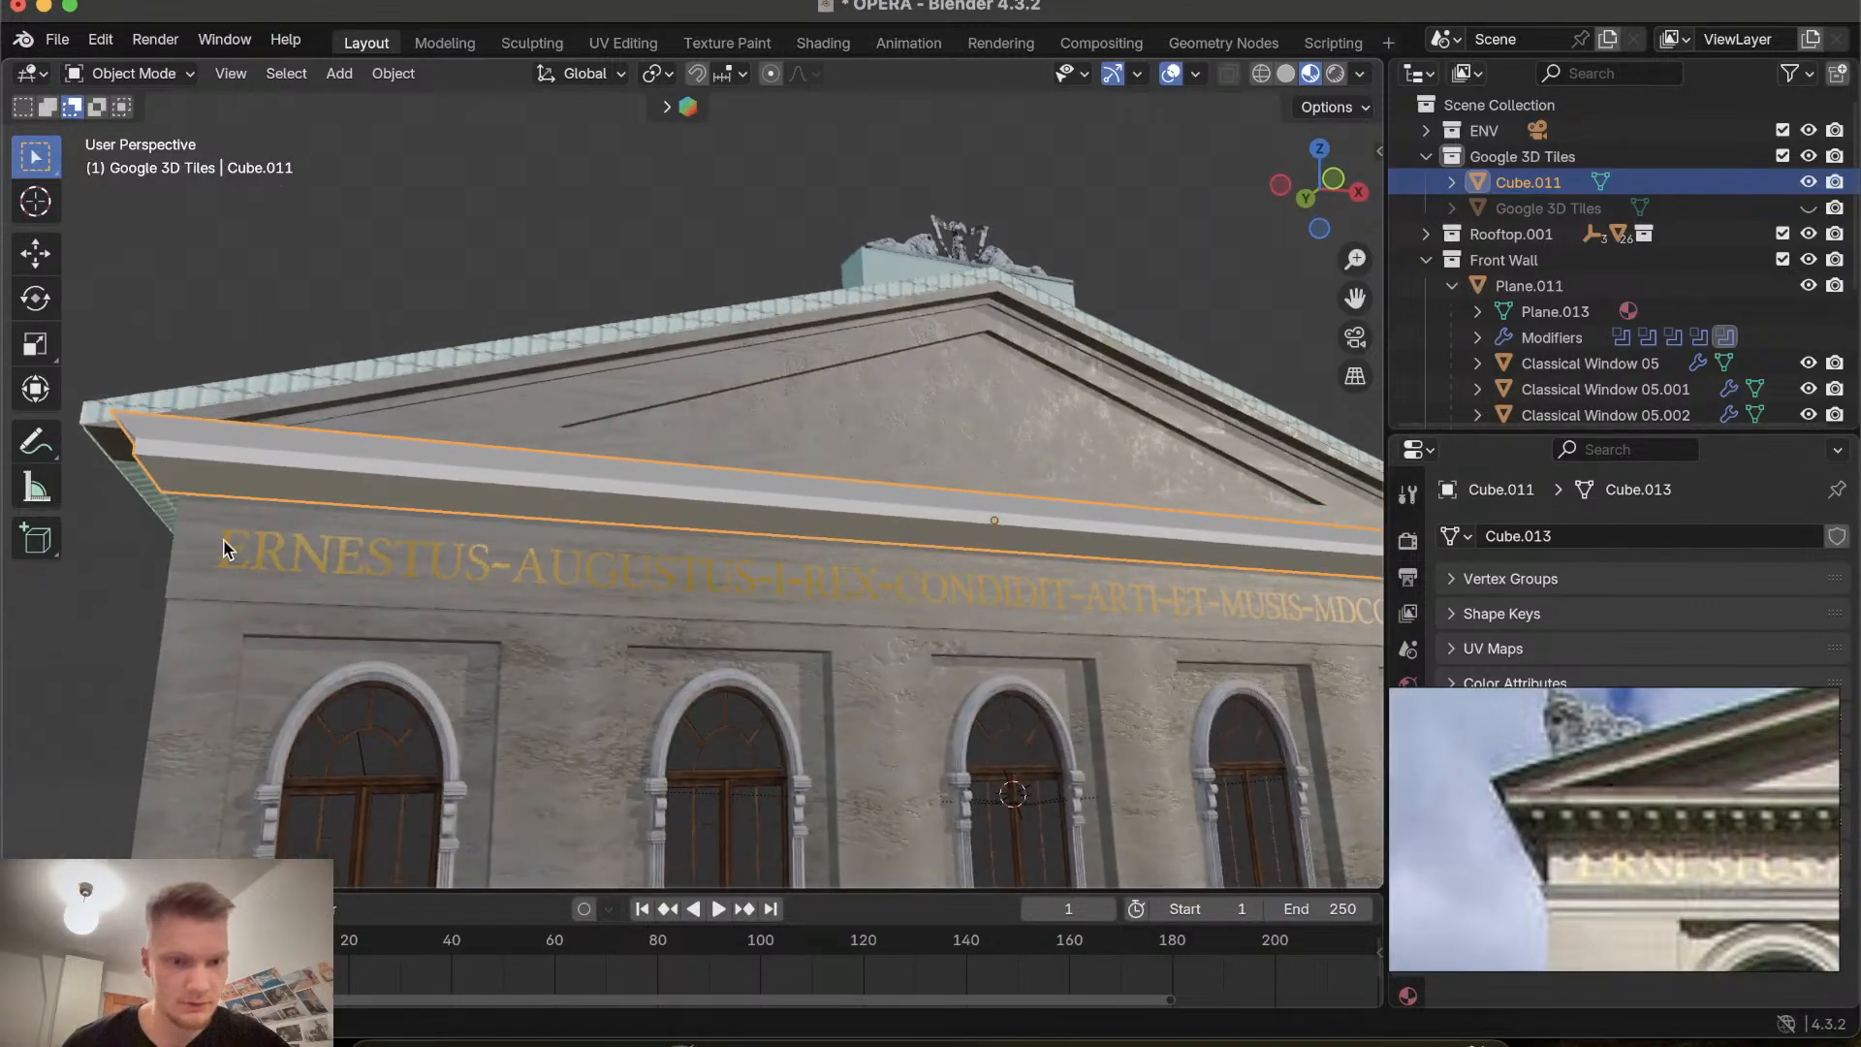
Duplicate the plane behind the inscription and move the copy up along Z by about 0.42 m.
click(204, 538)
click(202, 529)
key(g)
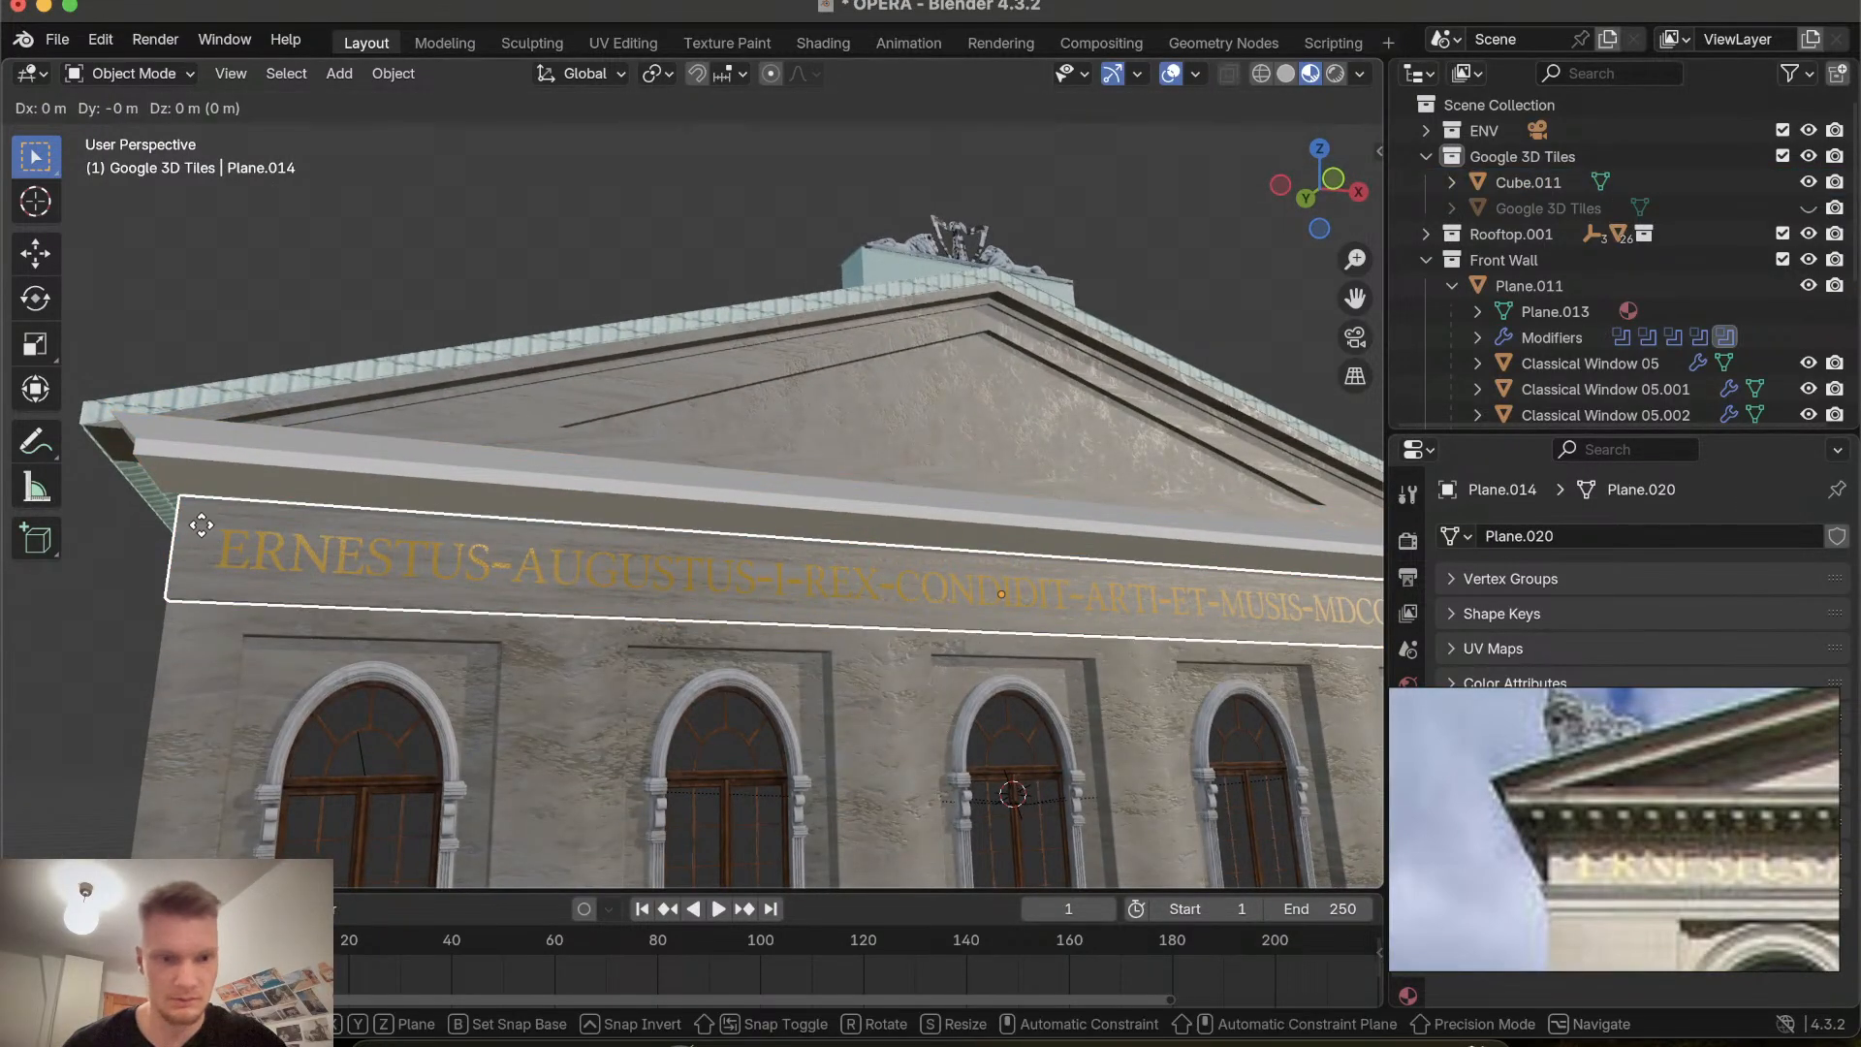
key(z)
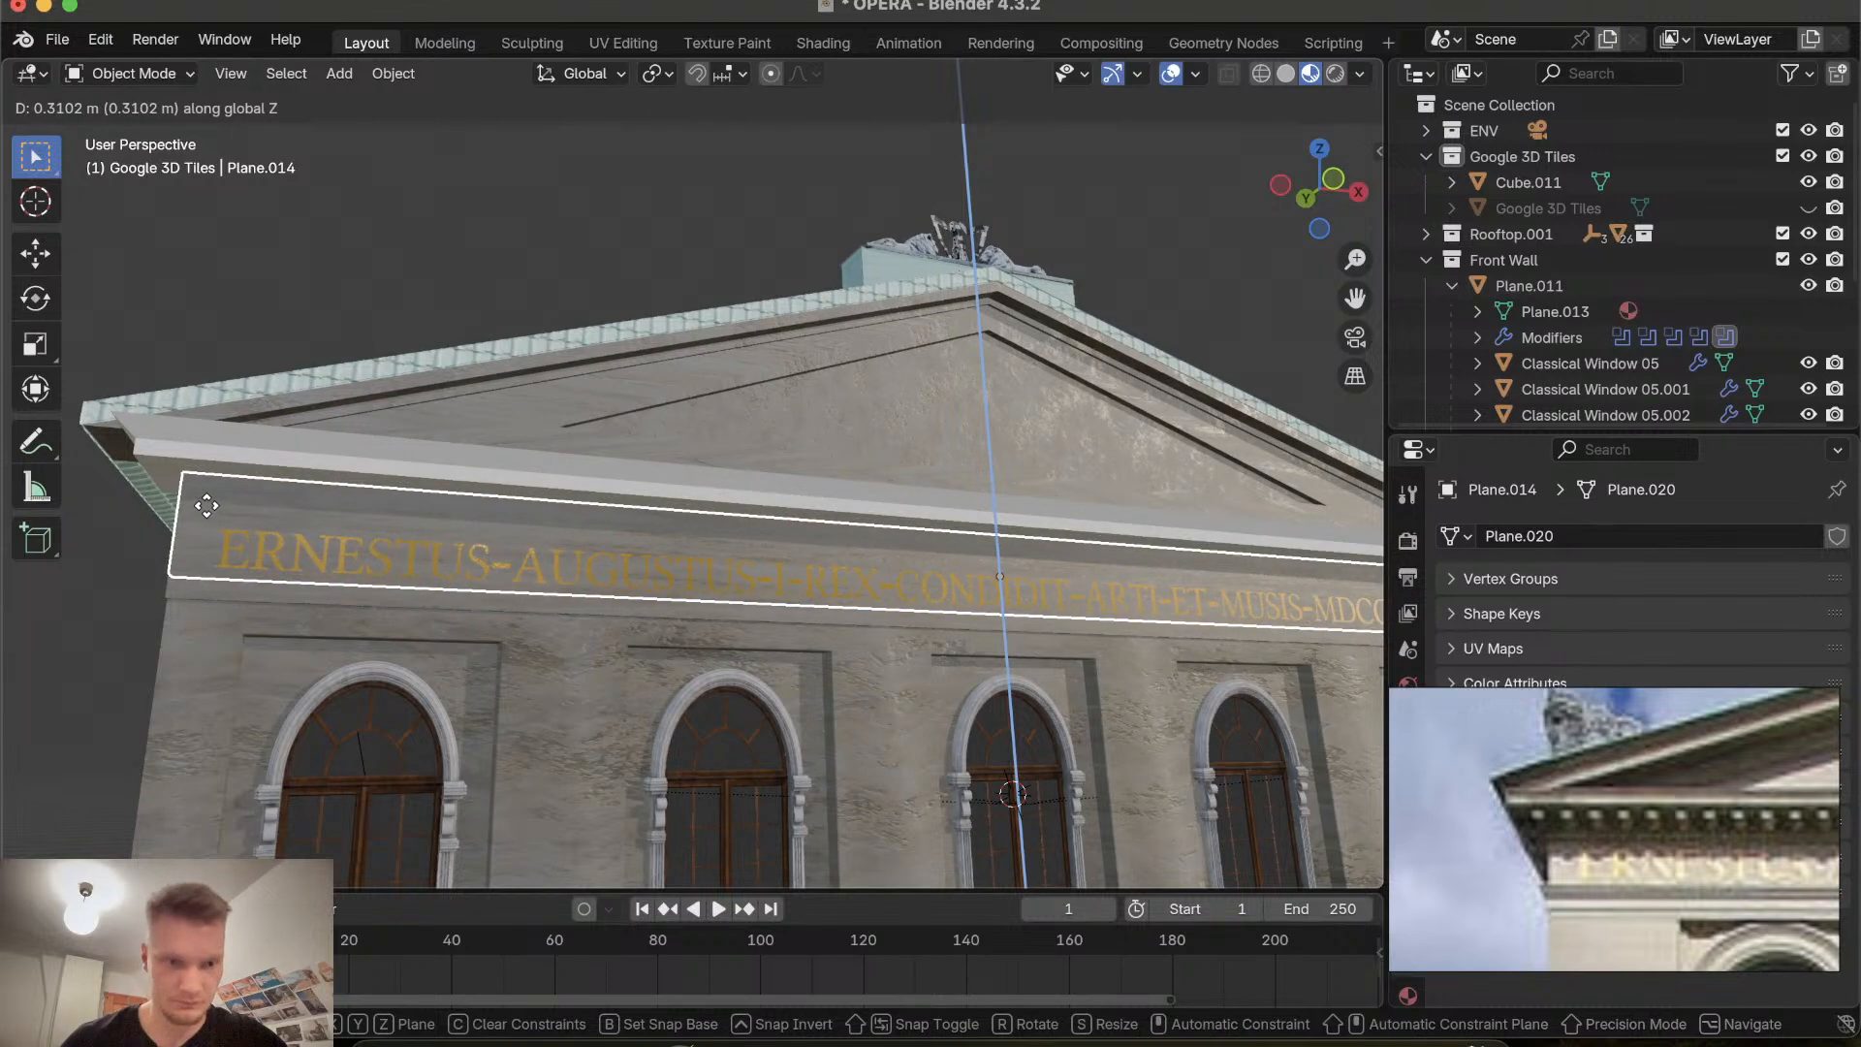
click(206, 500)
Scale the duplicated plane along Z to 0.207 to make a thin band.
key(s)
key(z)
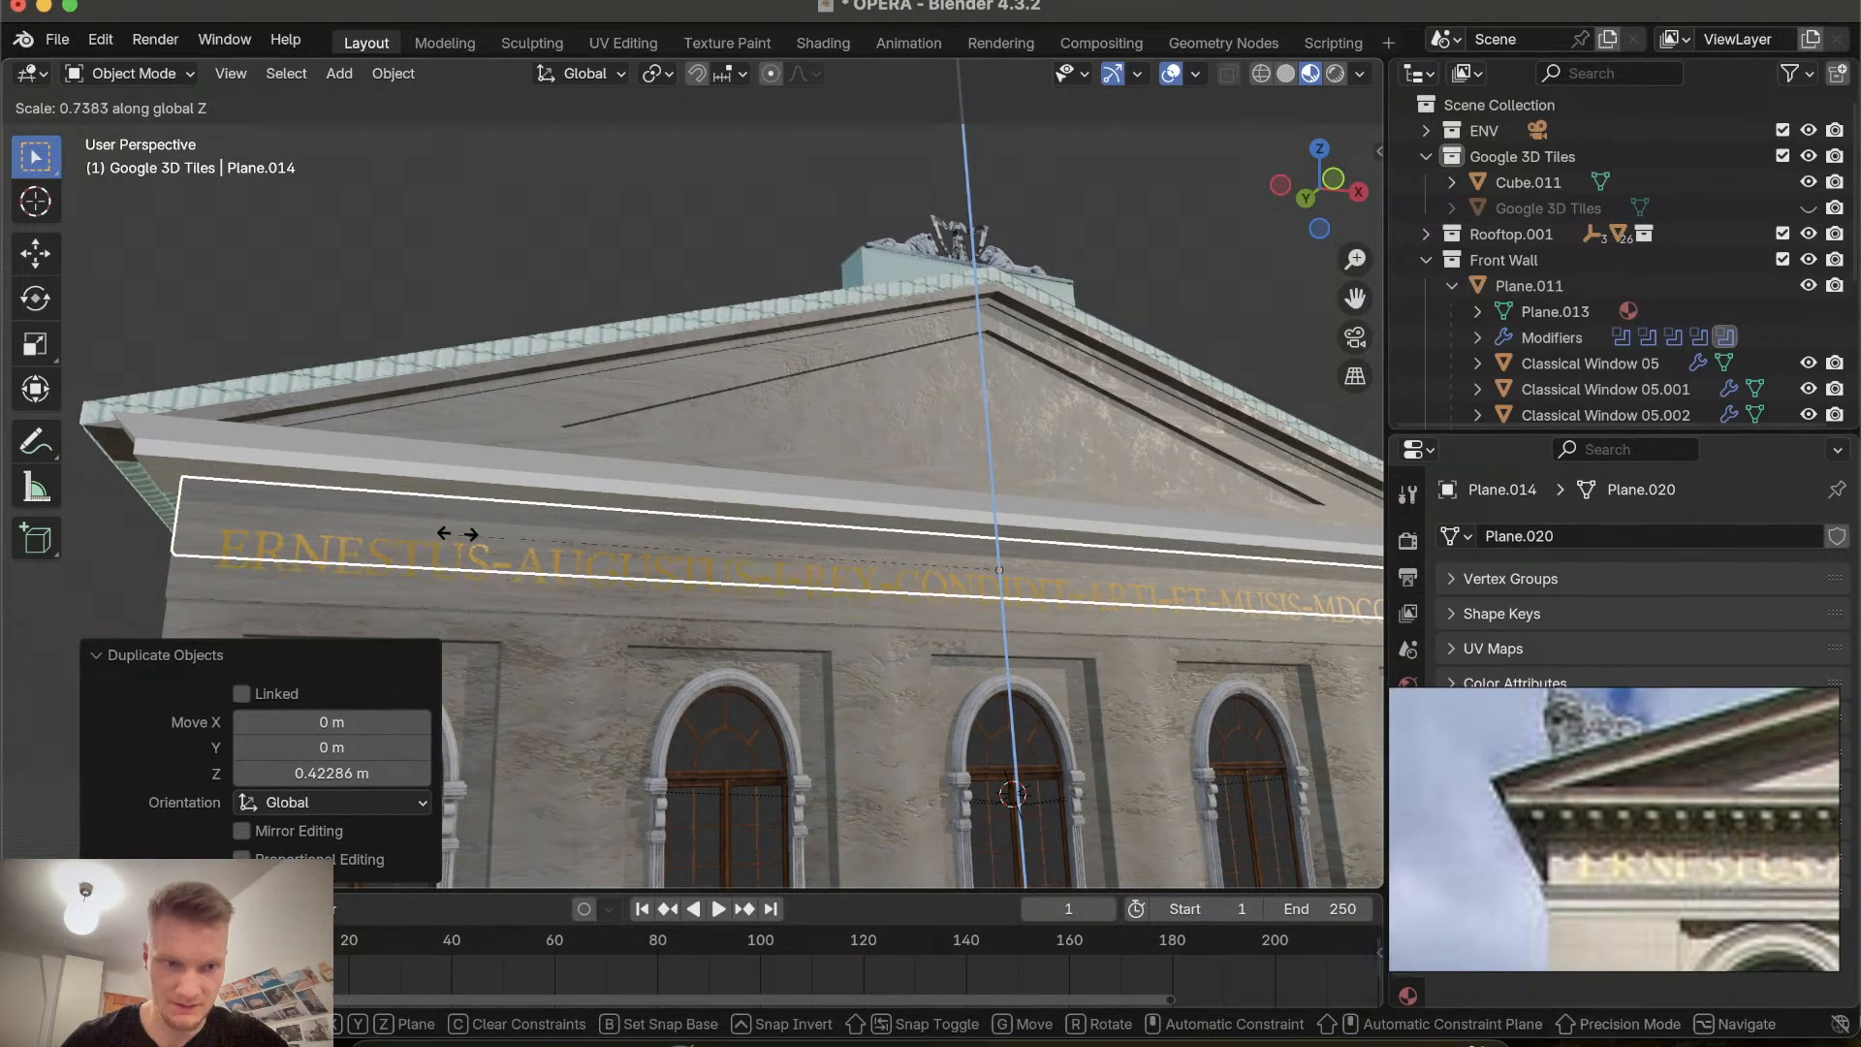
click(845, 571)
middle_drag(845, 571, 1163, 639)
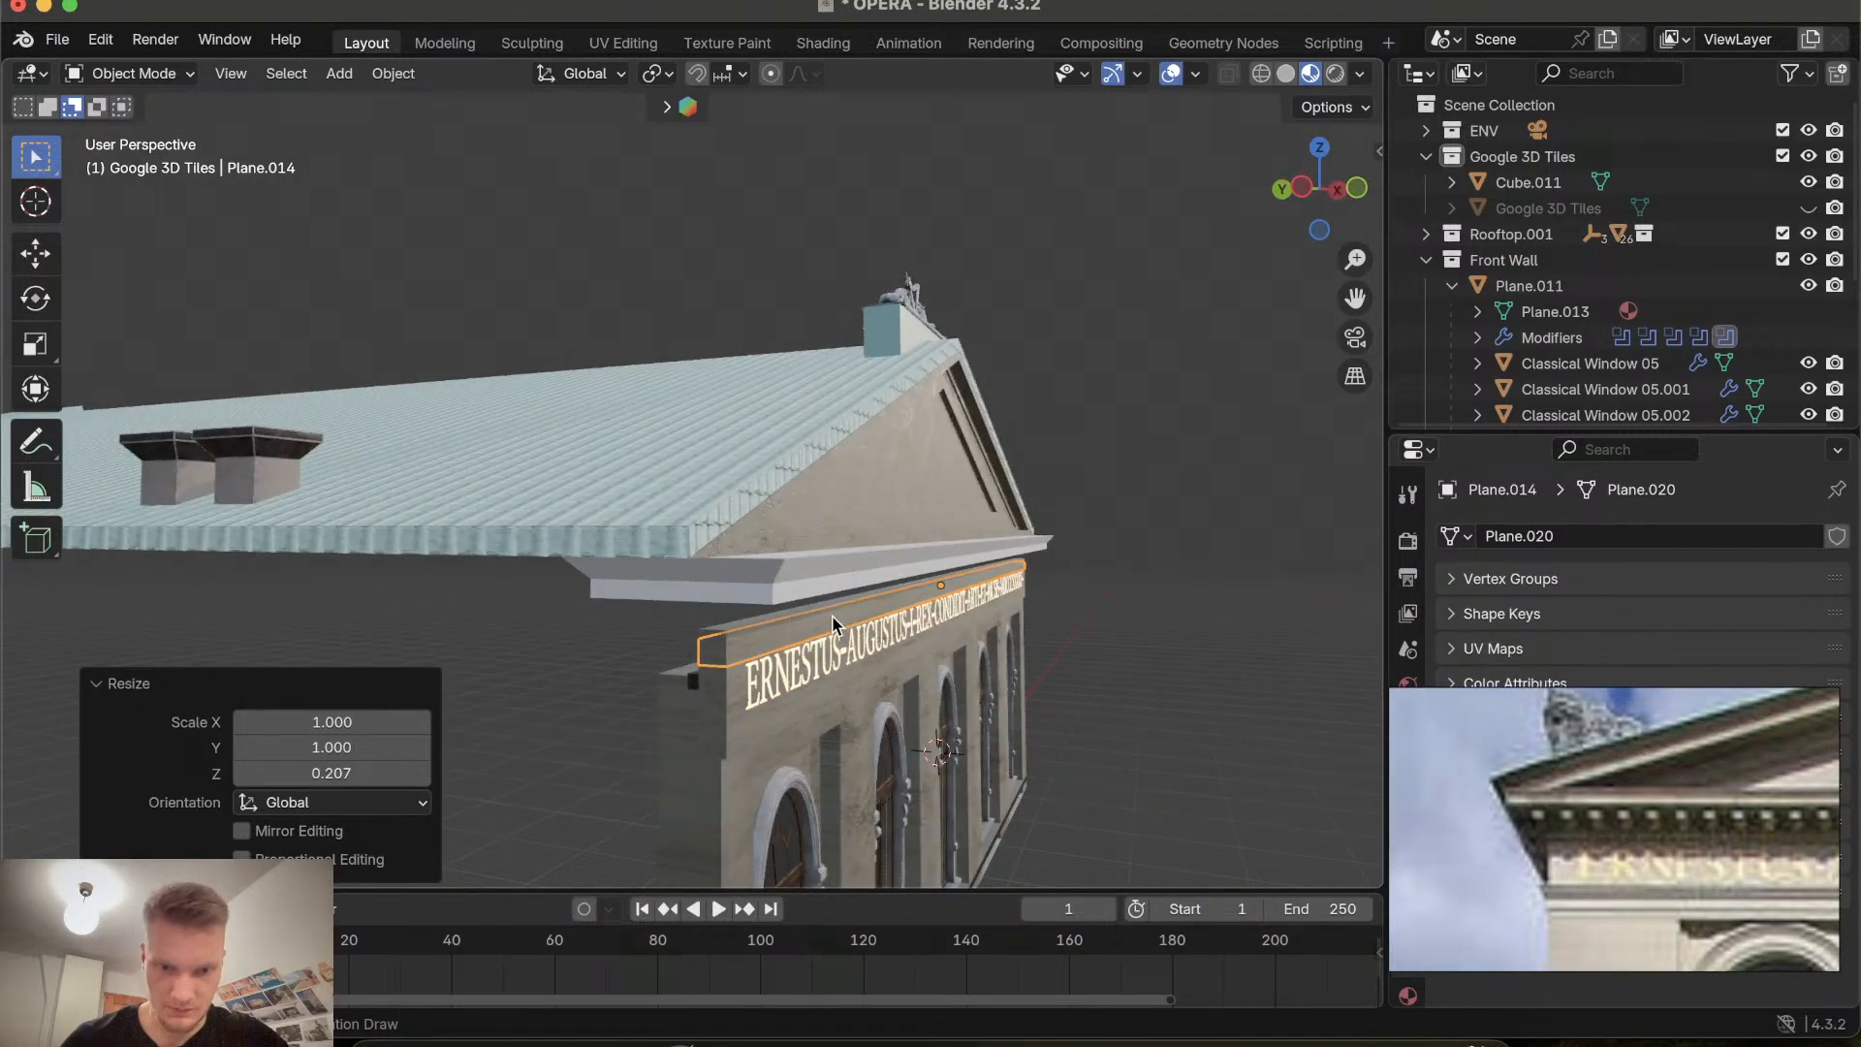
middle_drag(775, 626, 659, 630)
Move the thin band up along Z by about 0.213 m under the cornice.
key(g)
key(z)
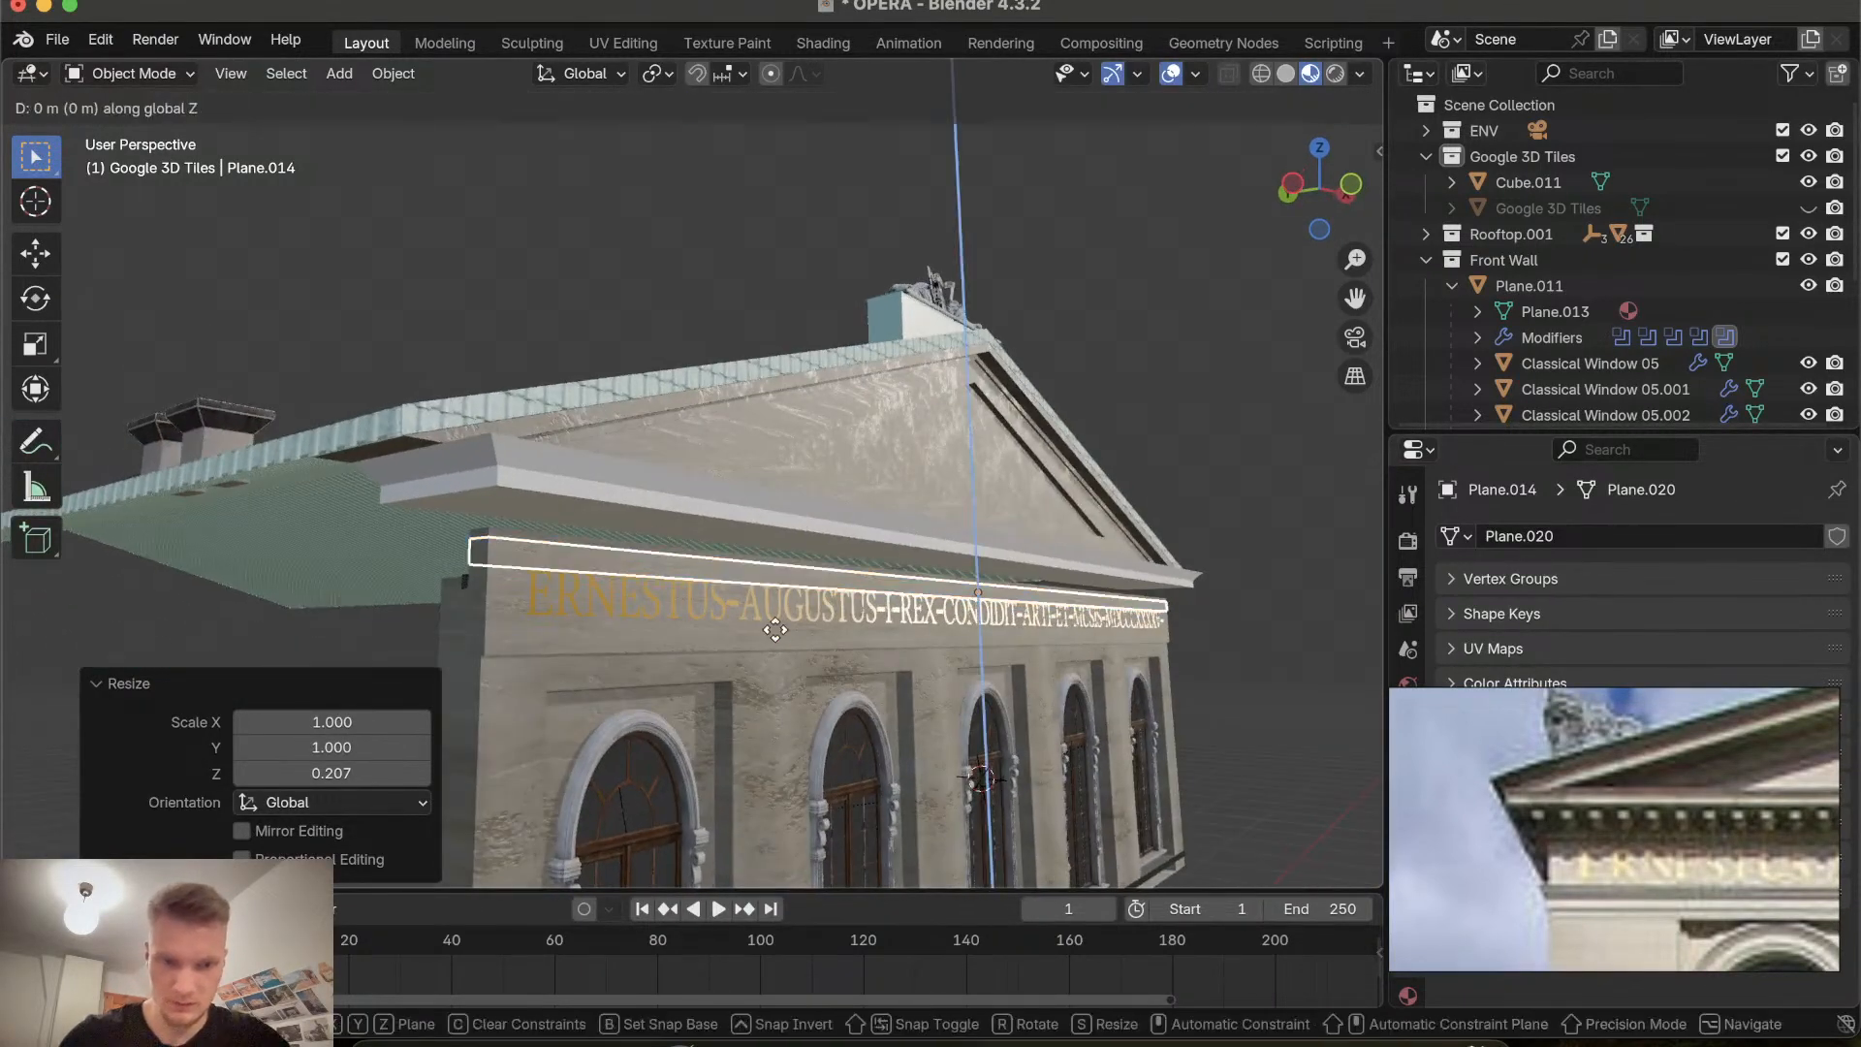
click(774, 613)
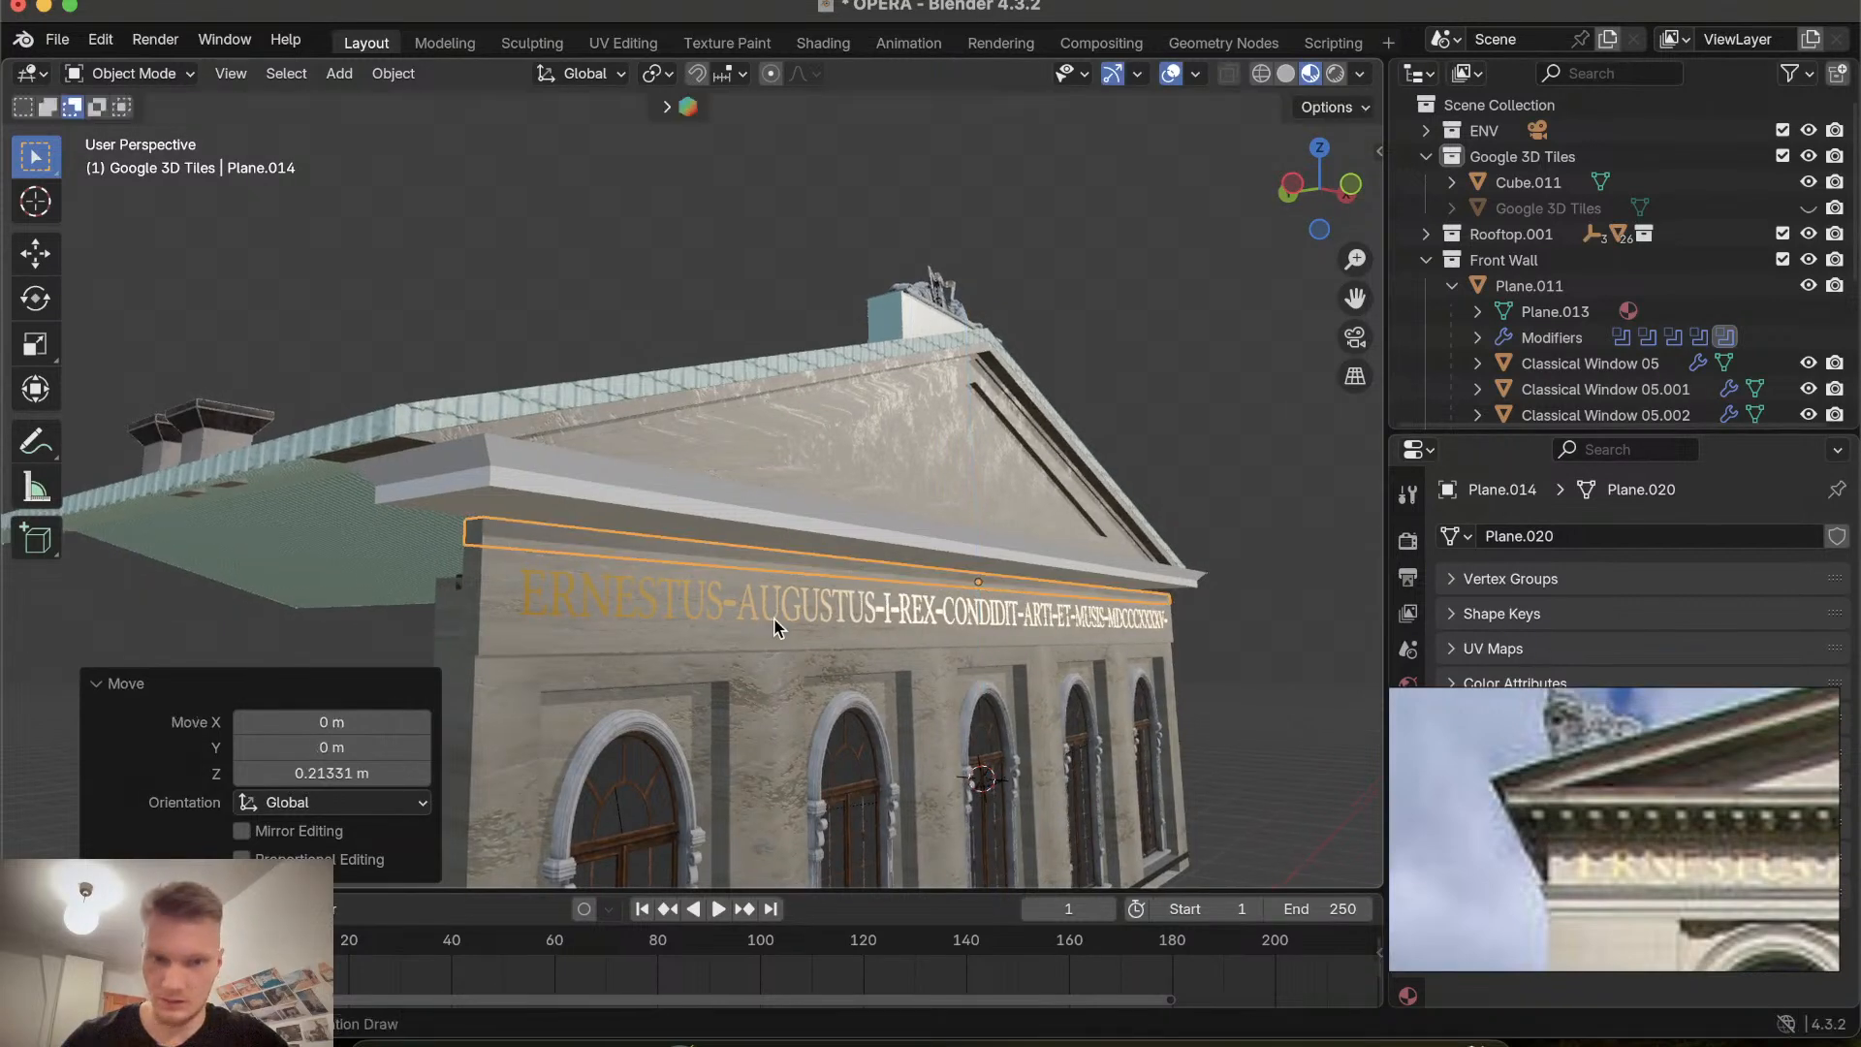
middle_drag(773, 625, 776, 619)
Scale the thin band along Y by about 1.593 so it projects from the wall.
key(s)
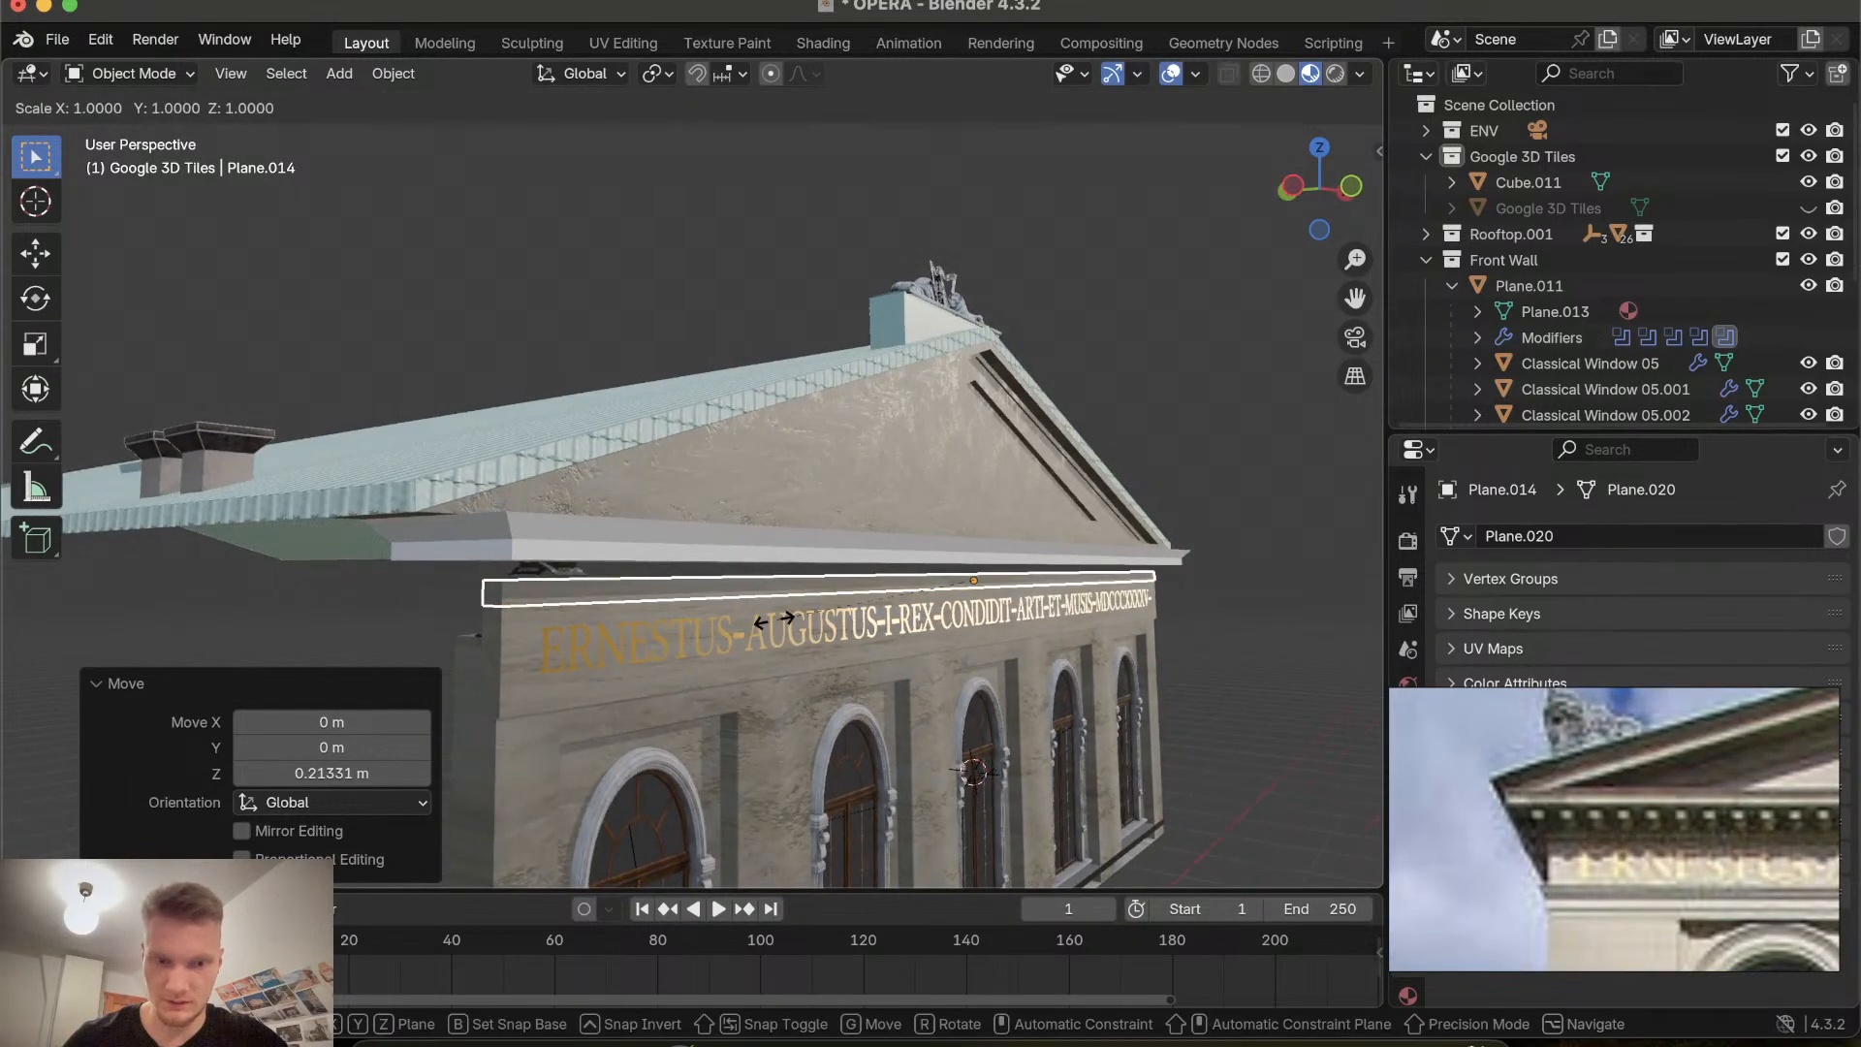
key(x)
key(y)
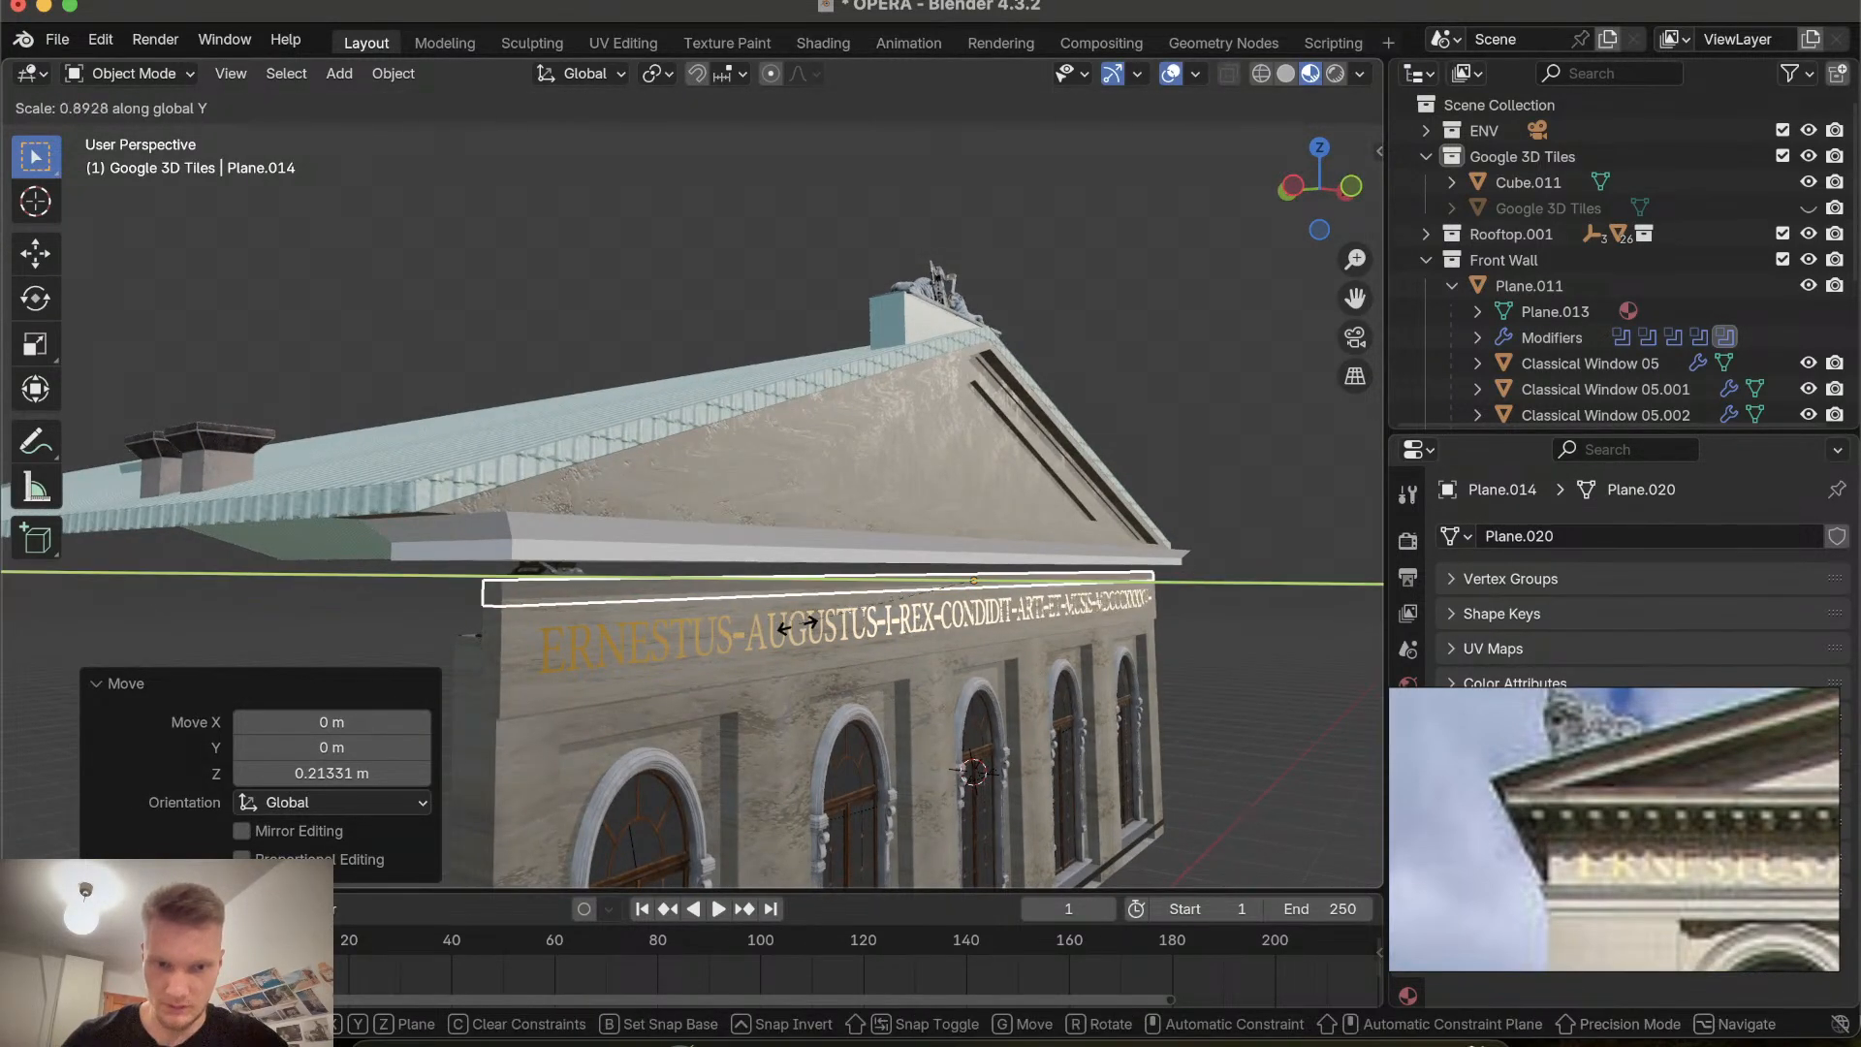
click(653, 625)
middle_drag(653, 625, 652, 625)
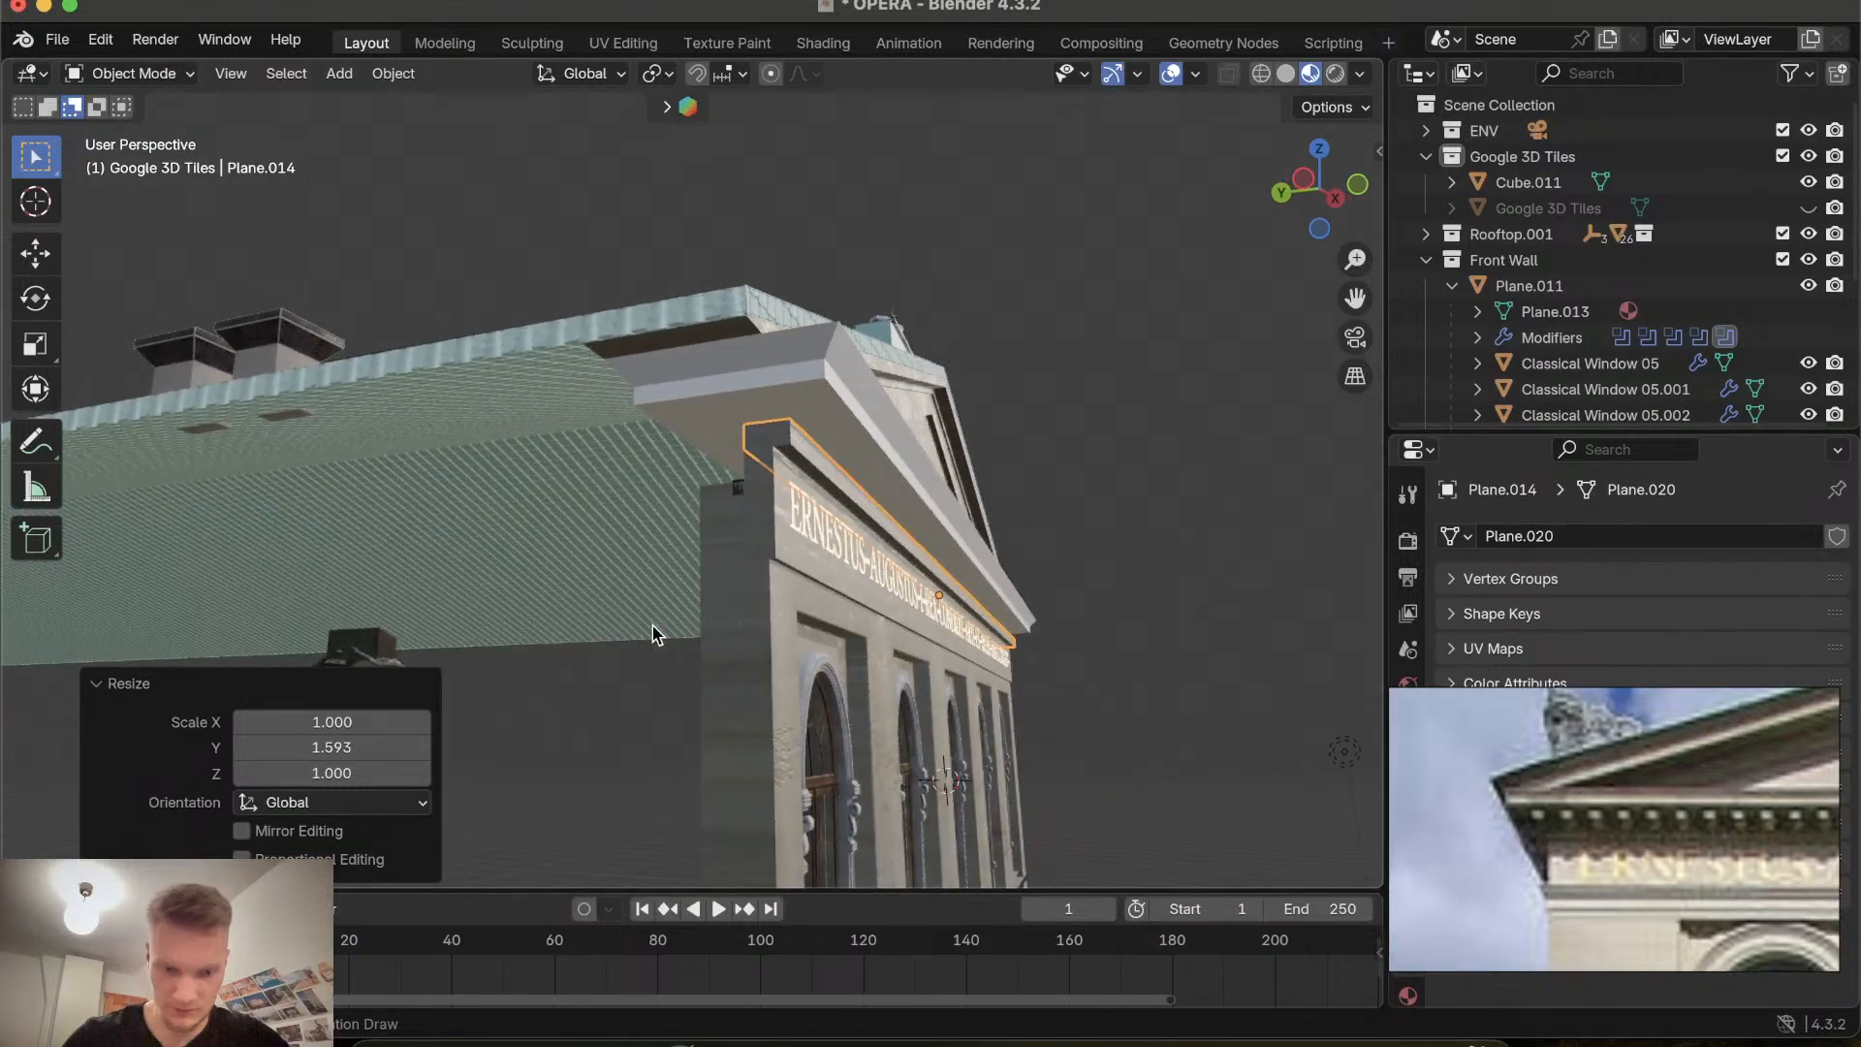
Move the thin band along Y by about 0.139 m.
key(g)
key(y)
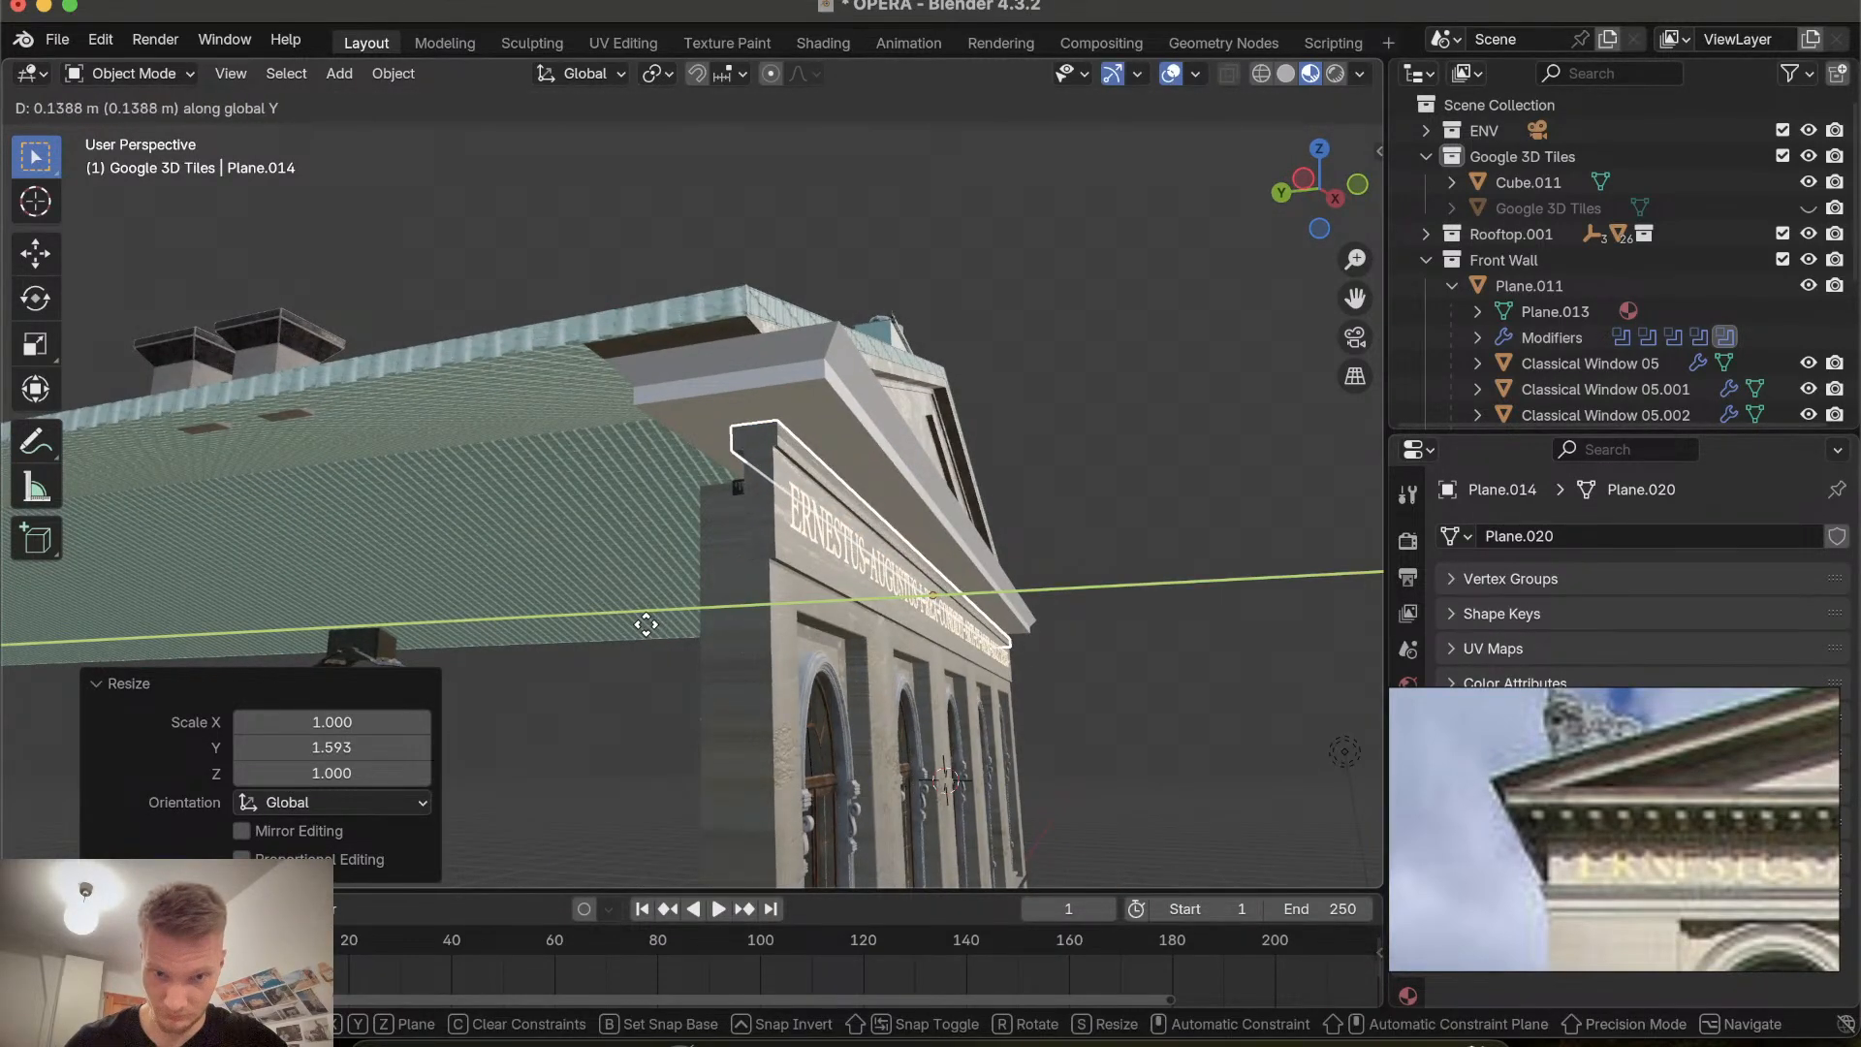
click(646, 625)
middle_drag(644, 630, 650, 632)
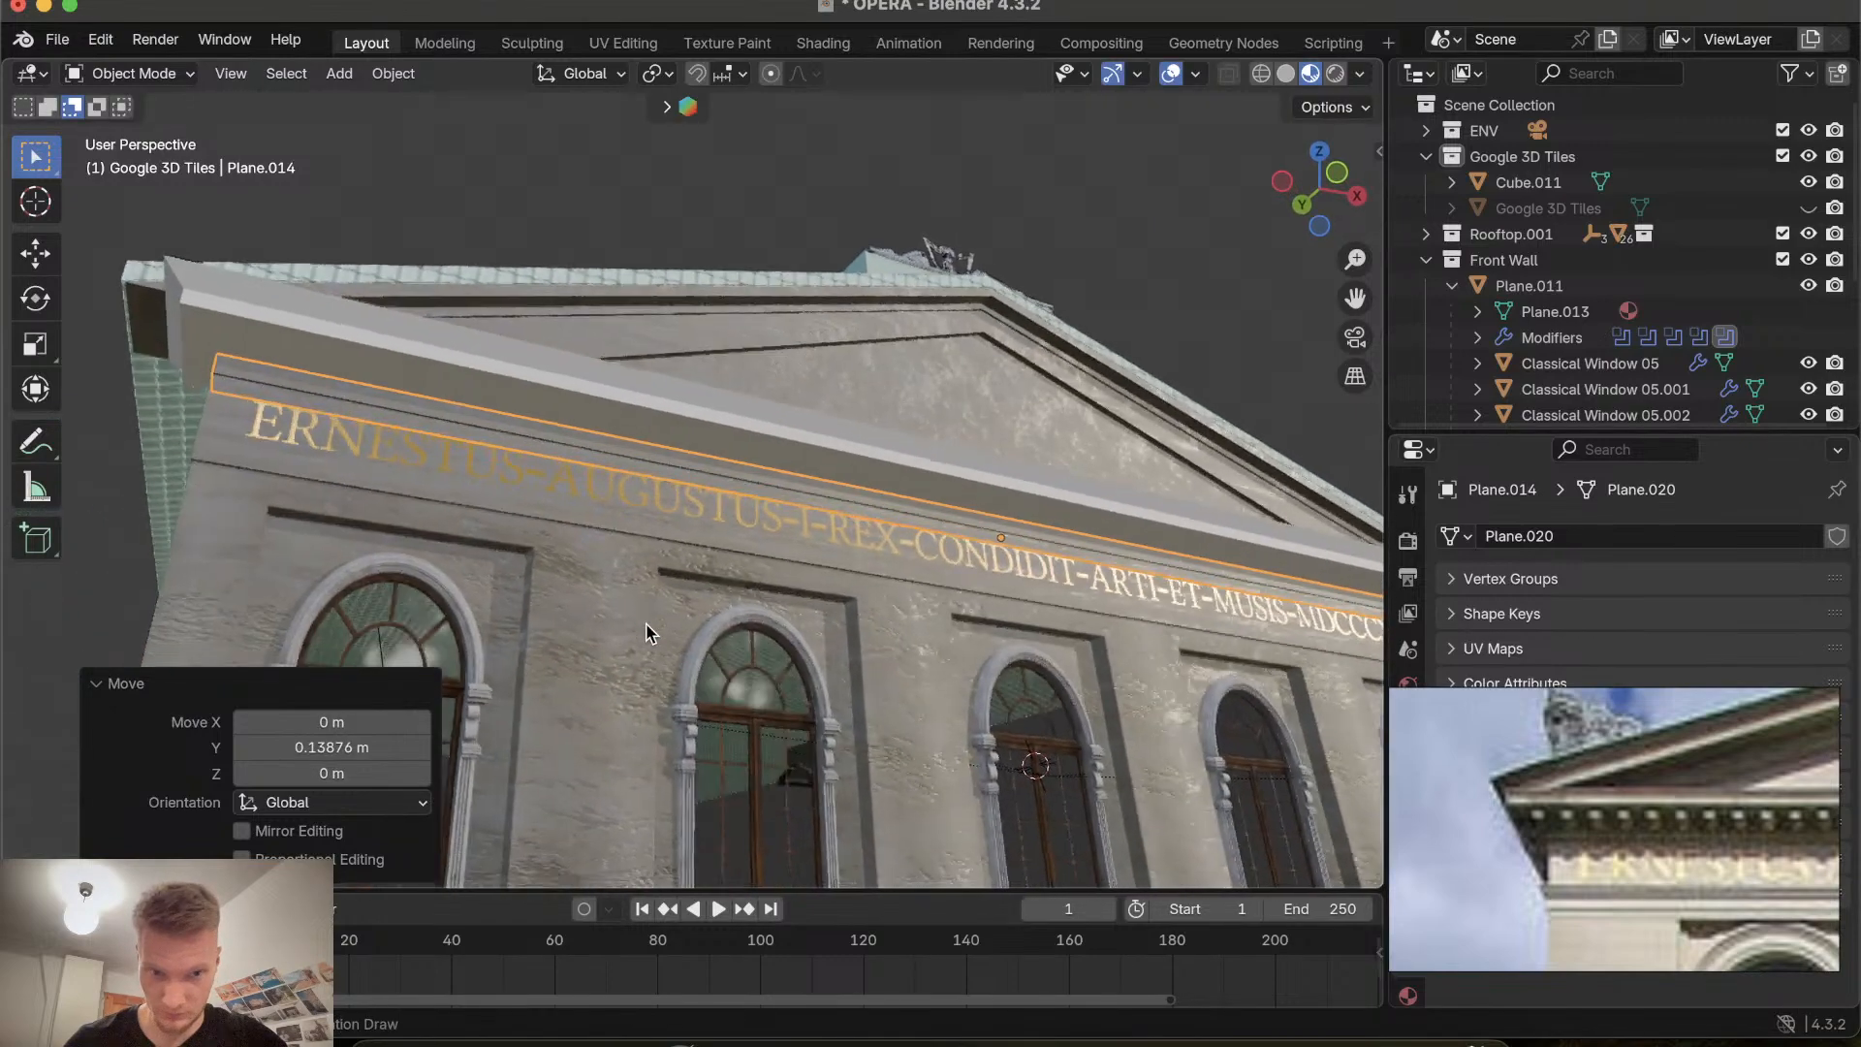
Move the thin band back along Y by about -0.105 m to sit against the facade.
key(g)
key(y)
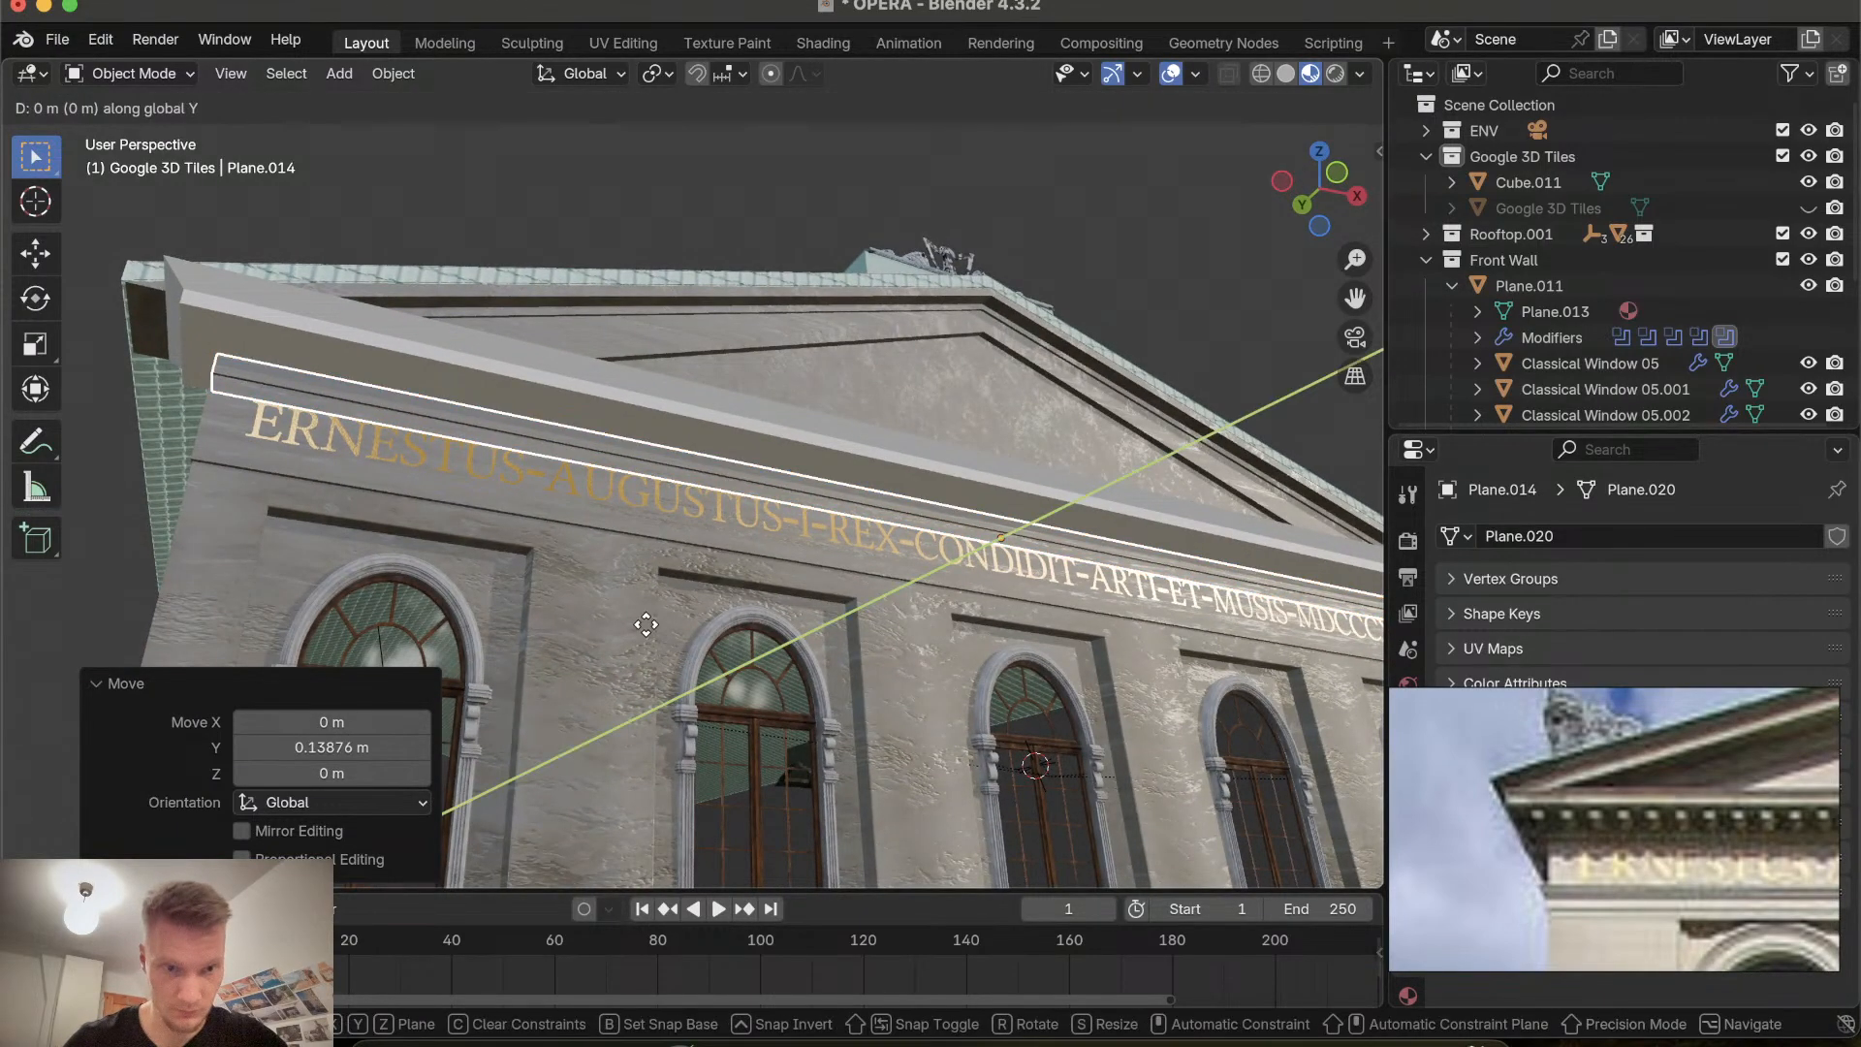
click(652, 624)
middle_drag(652, 624, 653, 632)
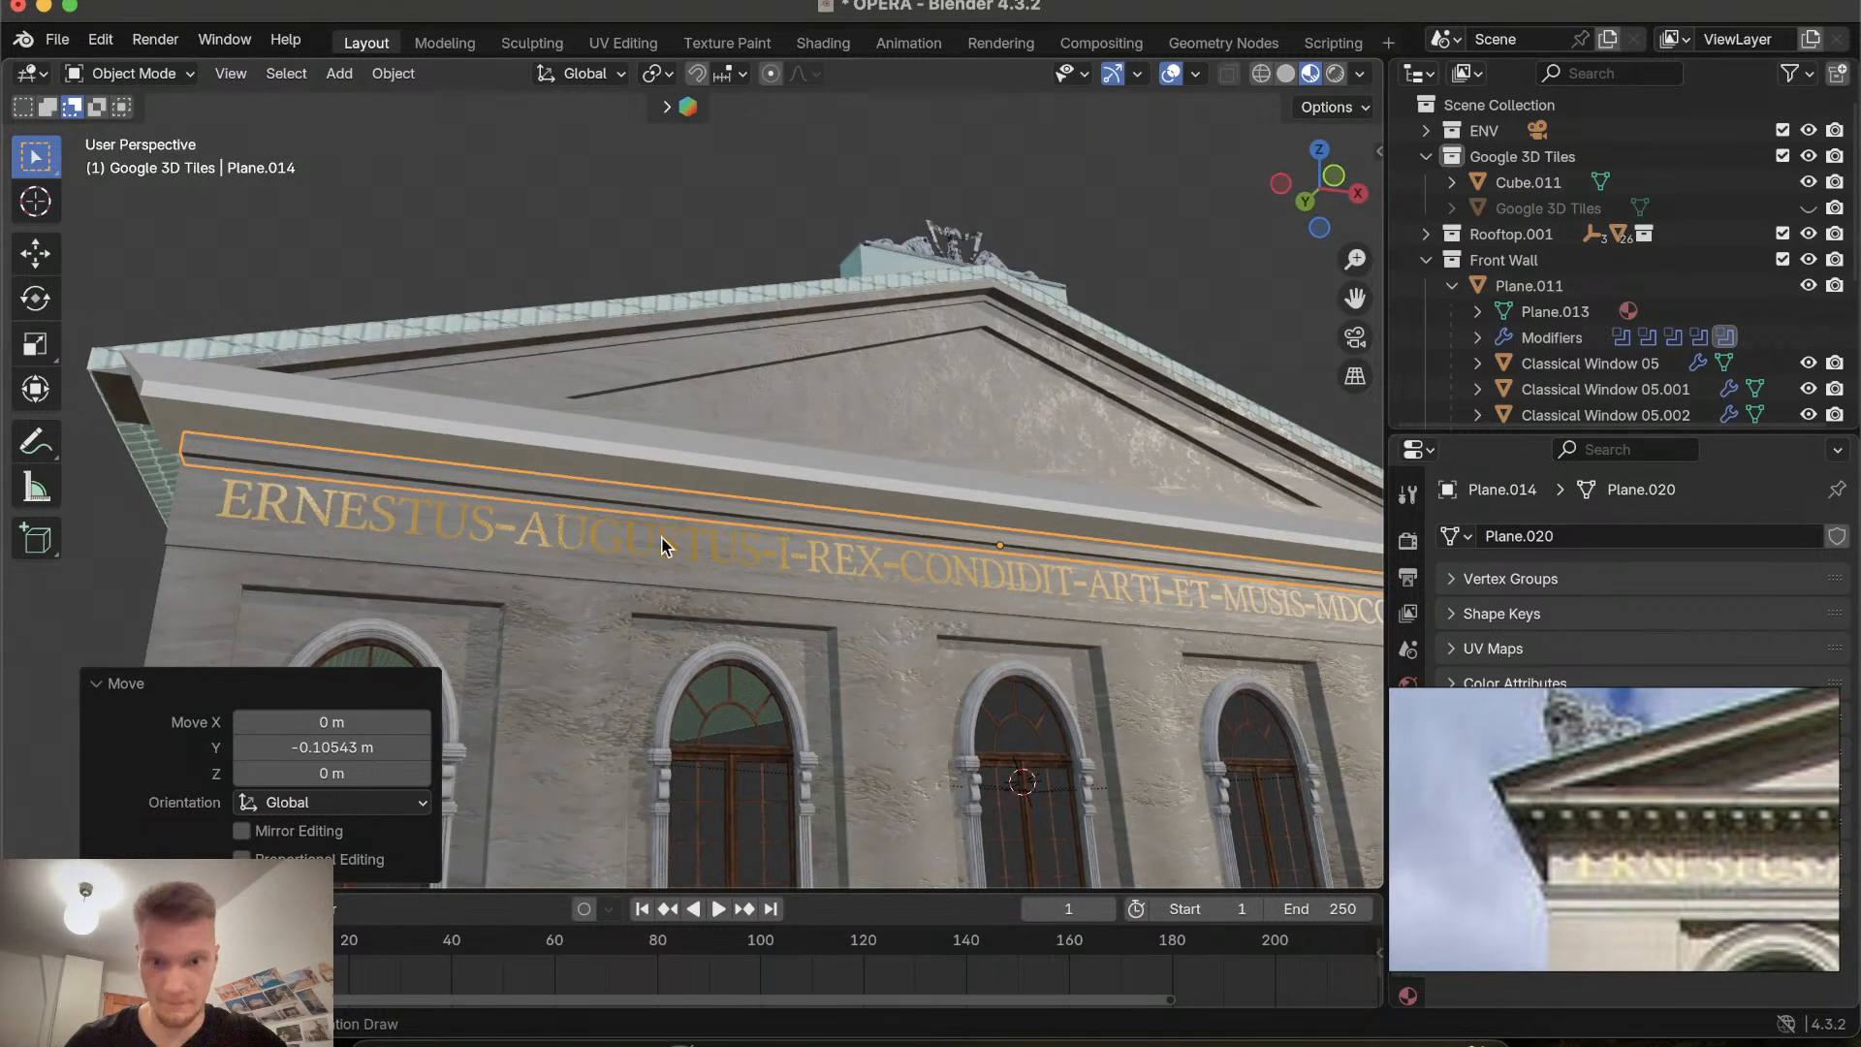
middle_drag(662, 546, 663, 543)
Select the inscription lettering and raise it along Z by about 0.099 m.
click(399, 570)
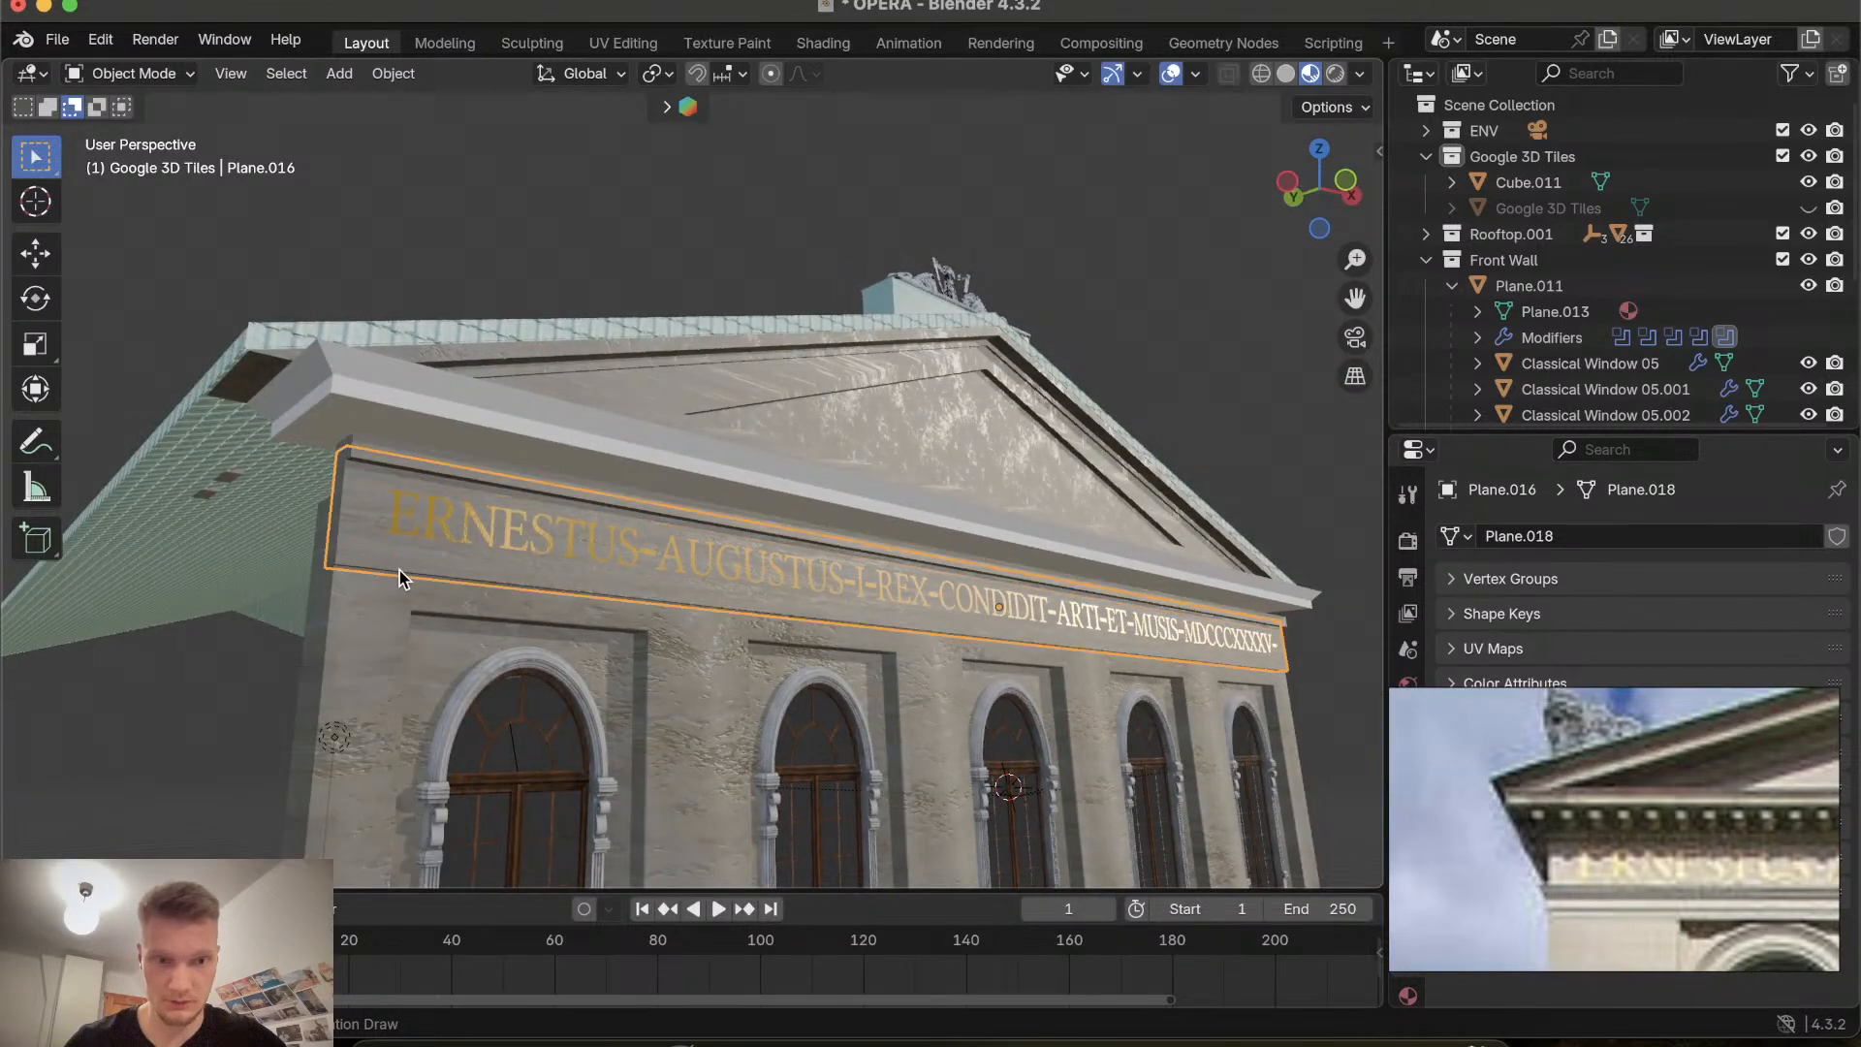
click(461, 528)
click(484, 533)
click(458, 562)
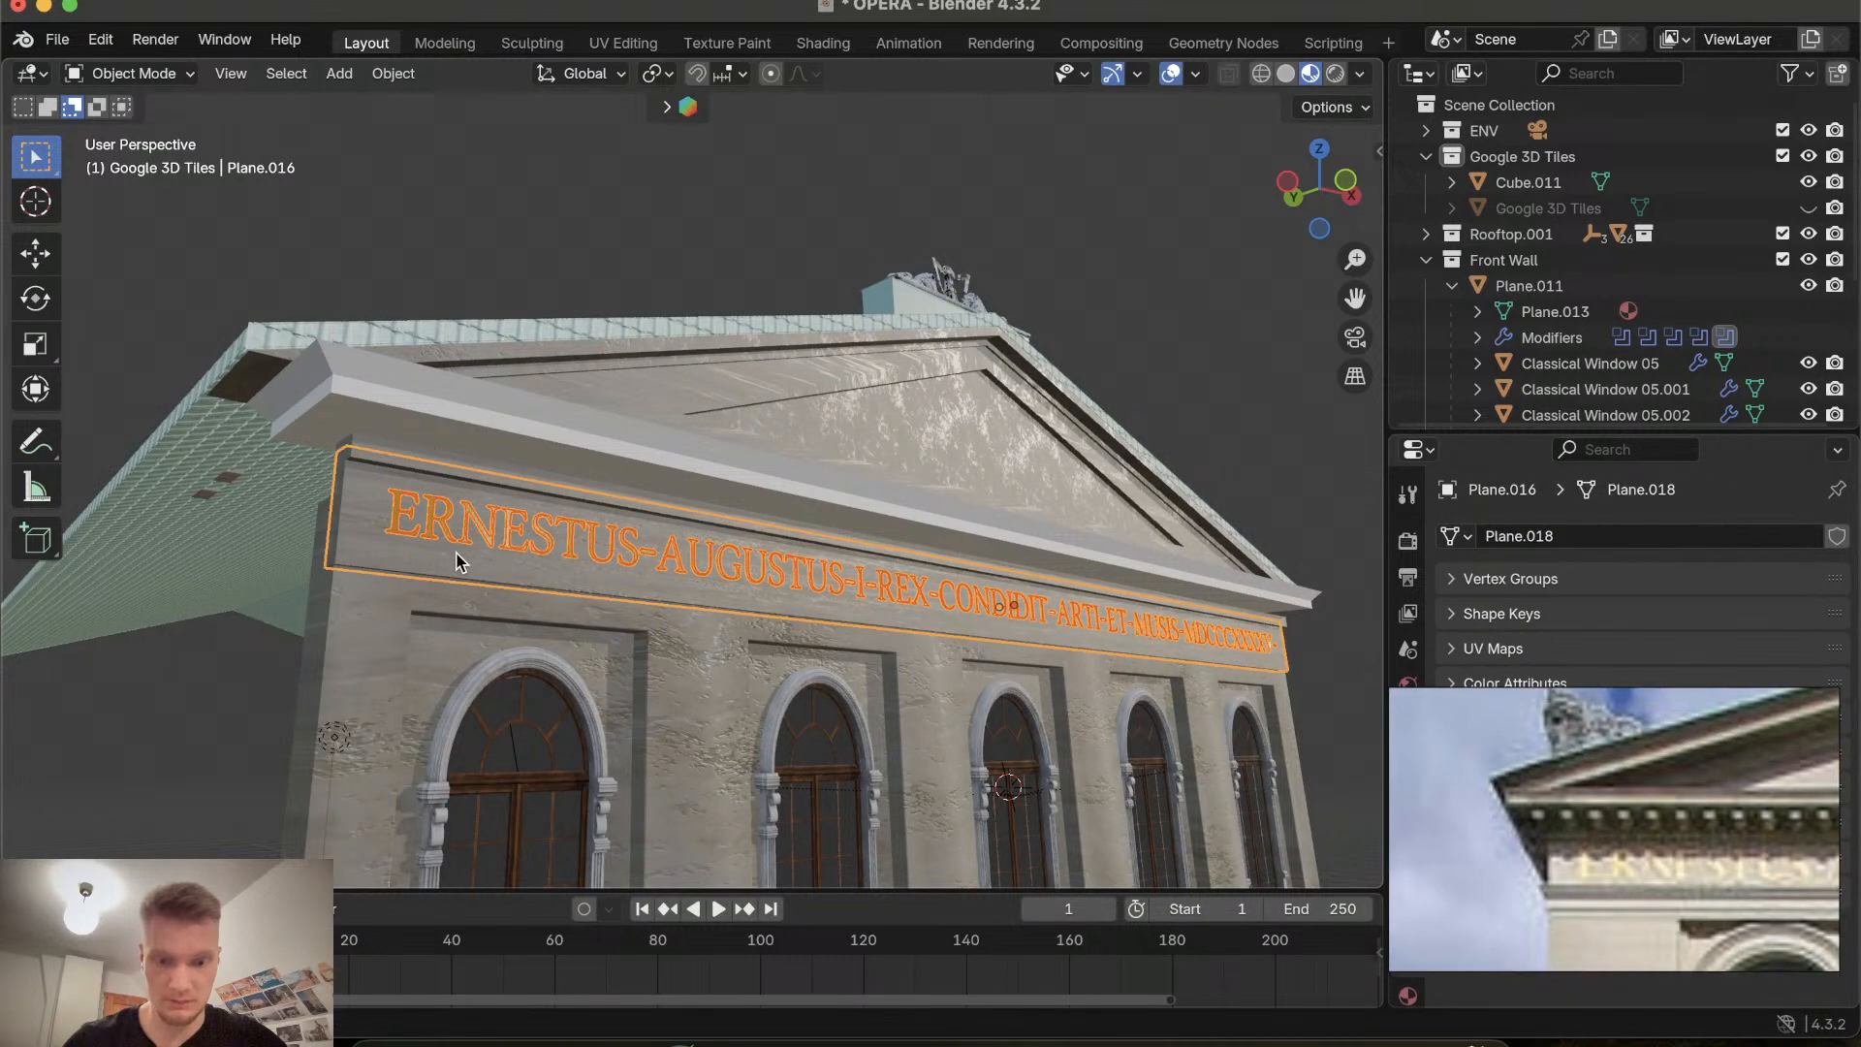
key(g)
key(z)
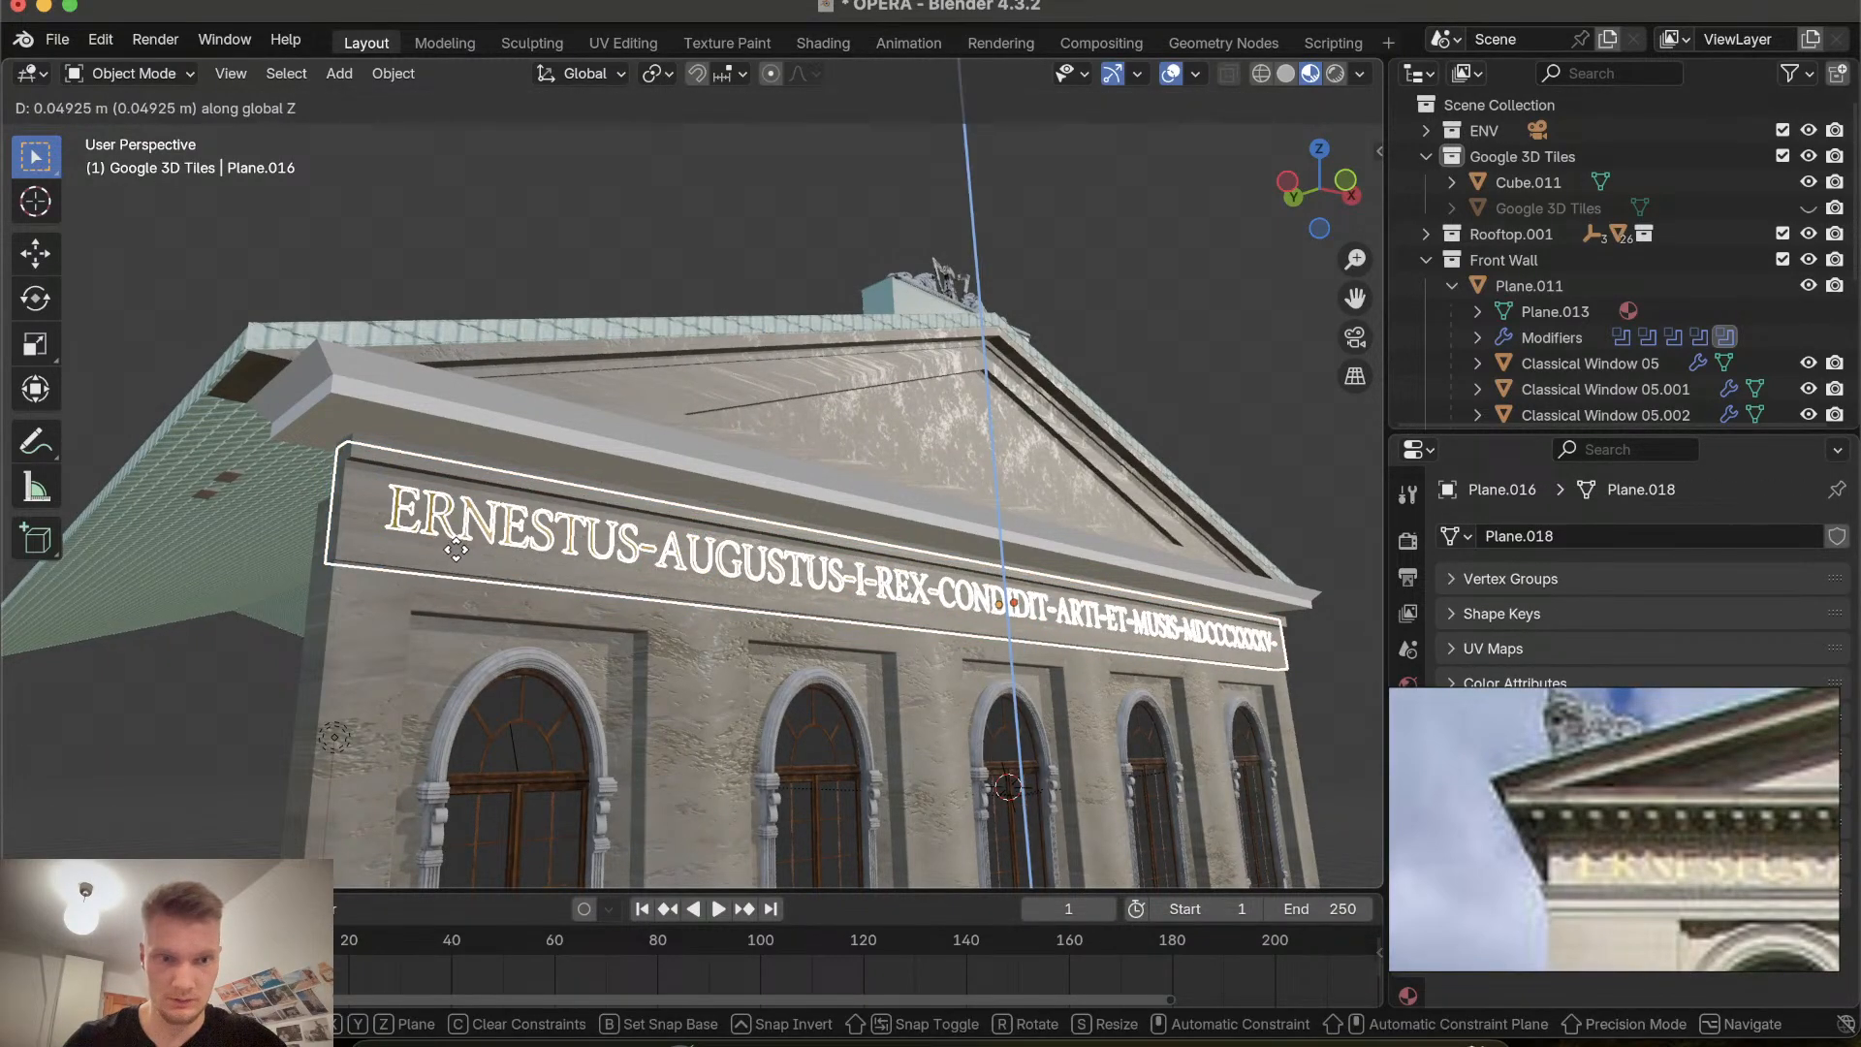
click(455, 549)
Select the thin band and raise it along Z by about 0.243 m up to the cornice.
scroll(456, 548, right, 5)
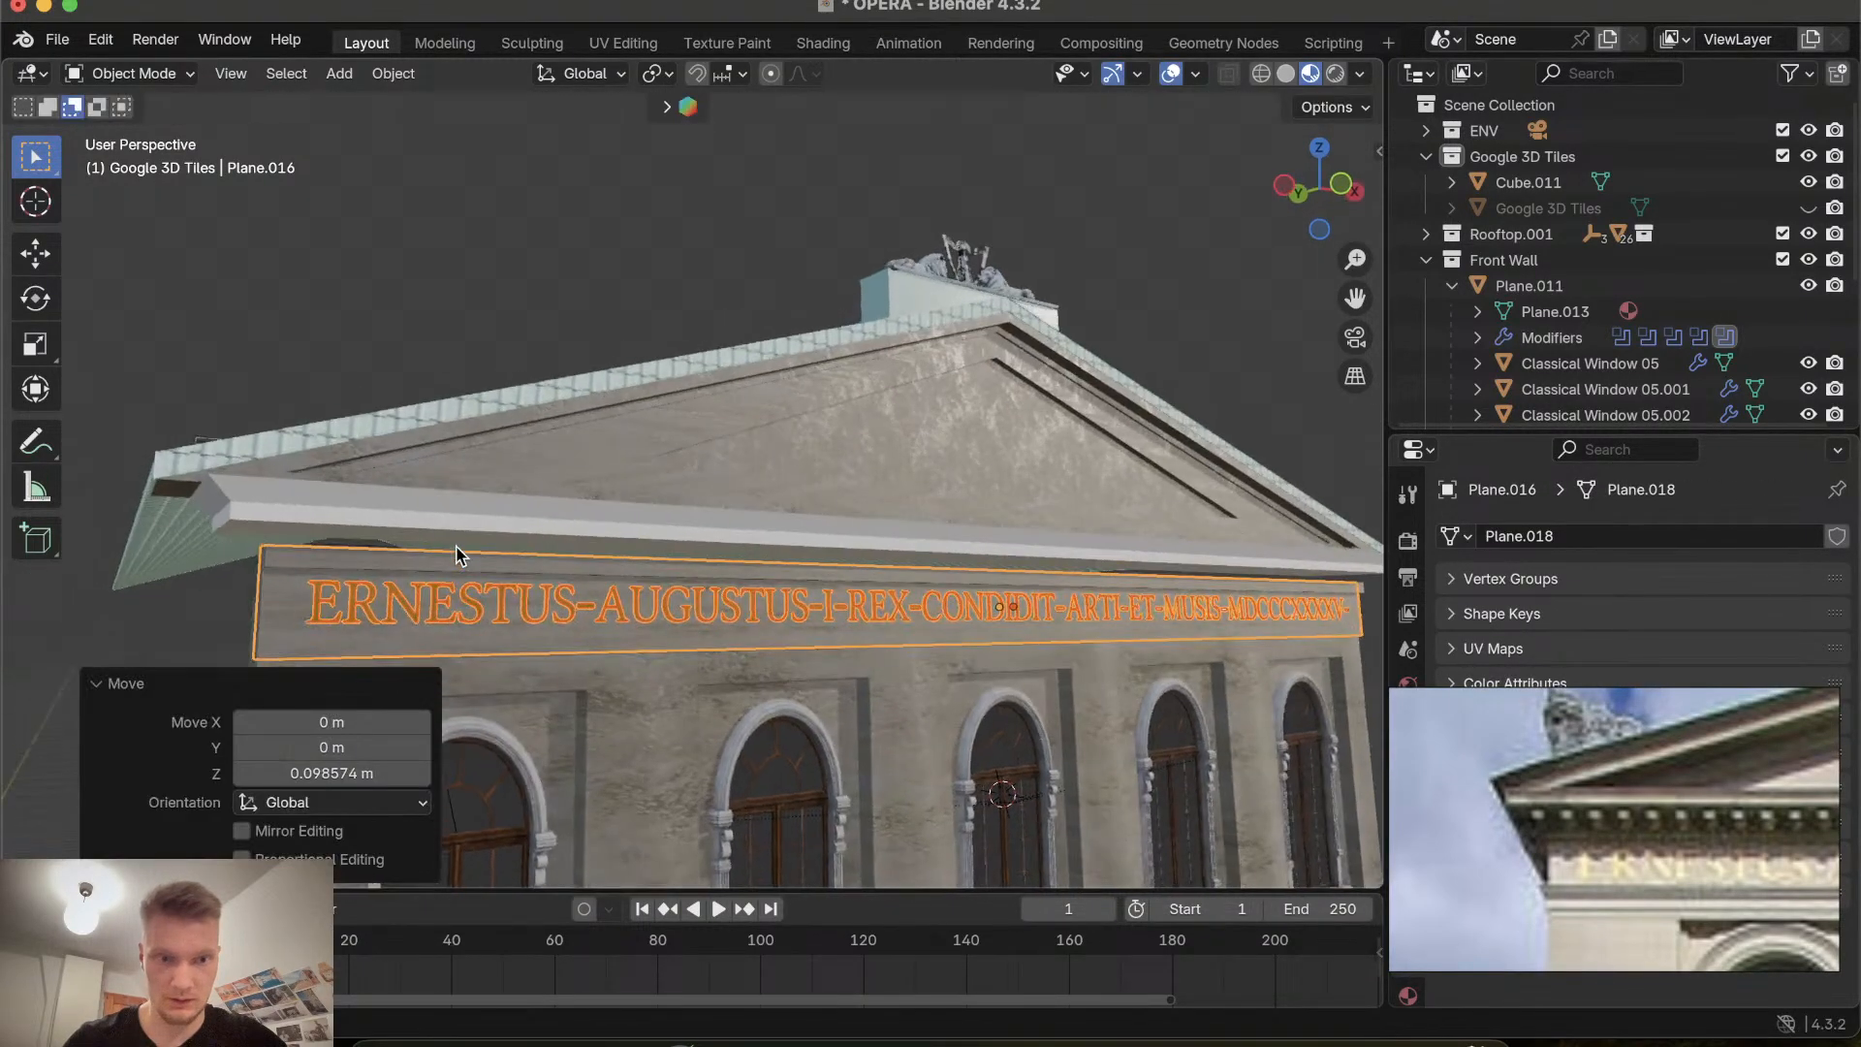
click(400, 559)
key(g)
key(z)
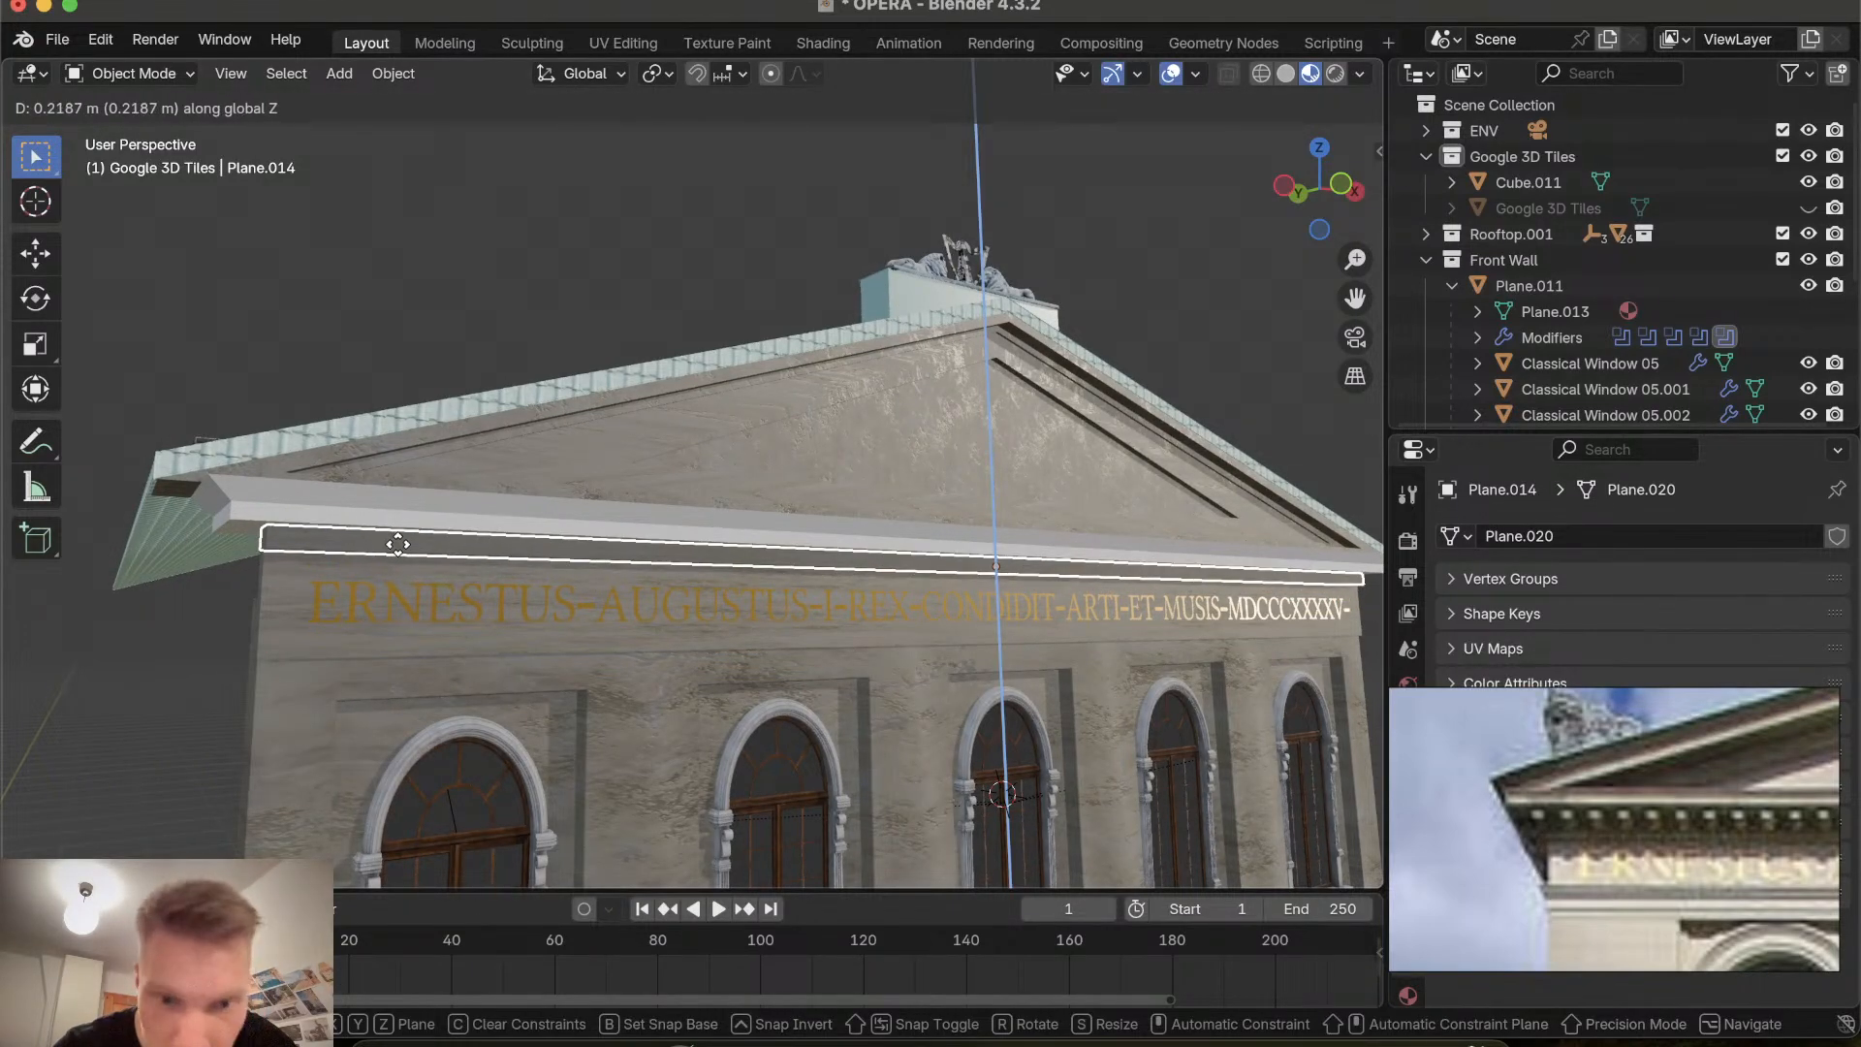
click(398, 545)
Move the thin band along Y by about 0.081 m to align with the cornice front.
scroll(399, 545, left, 5)
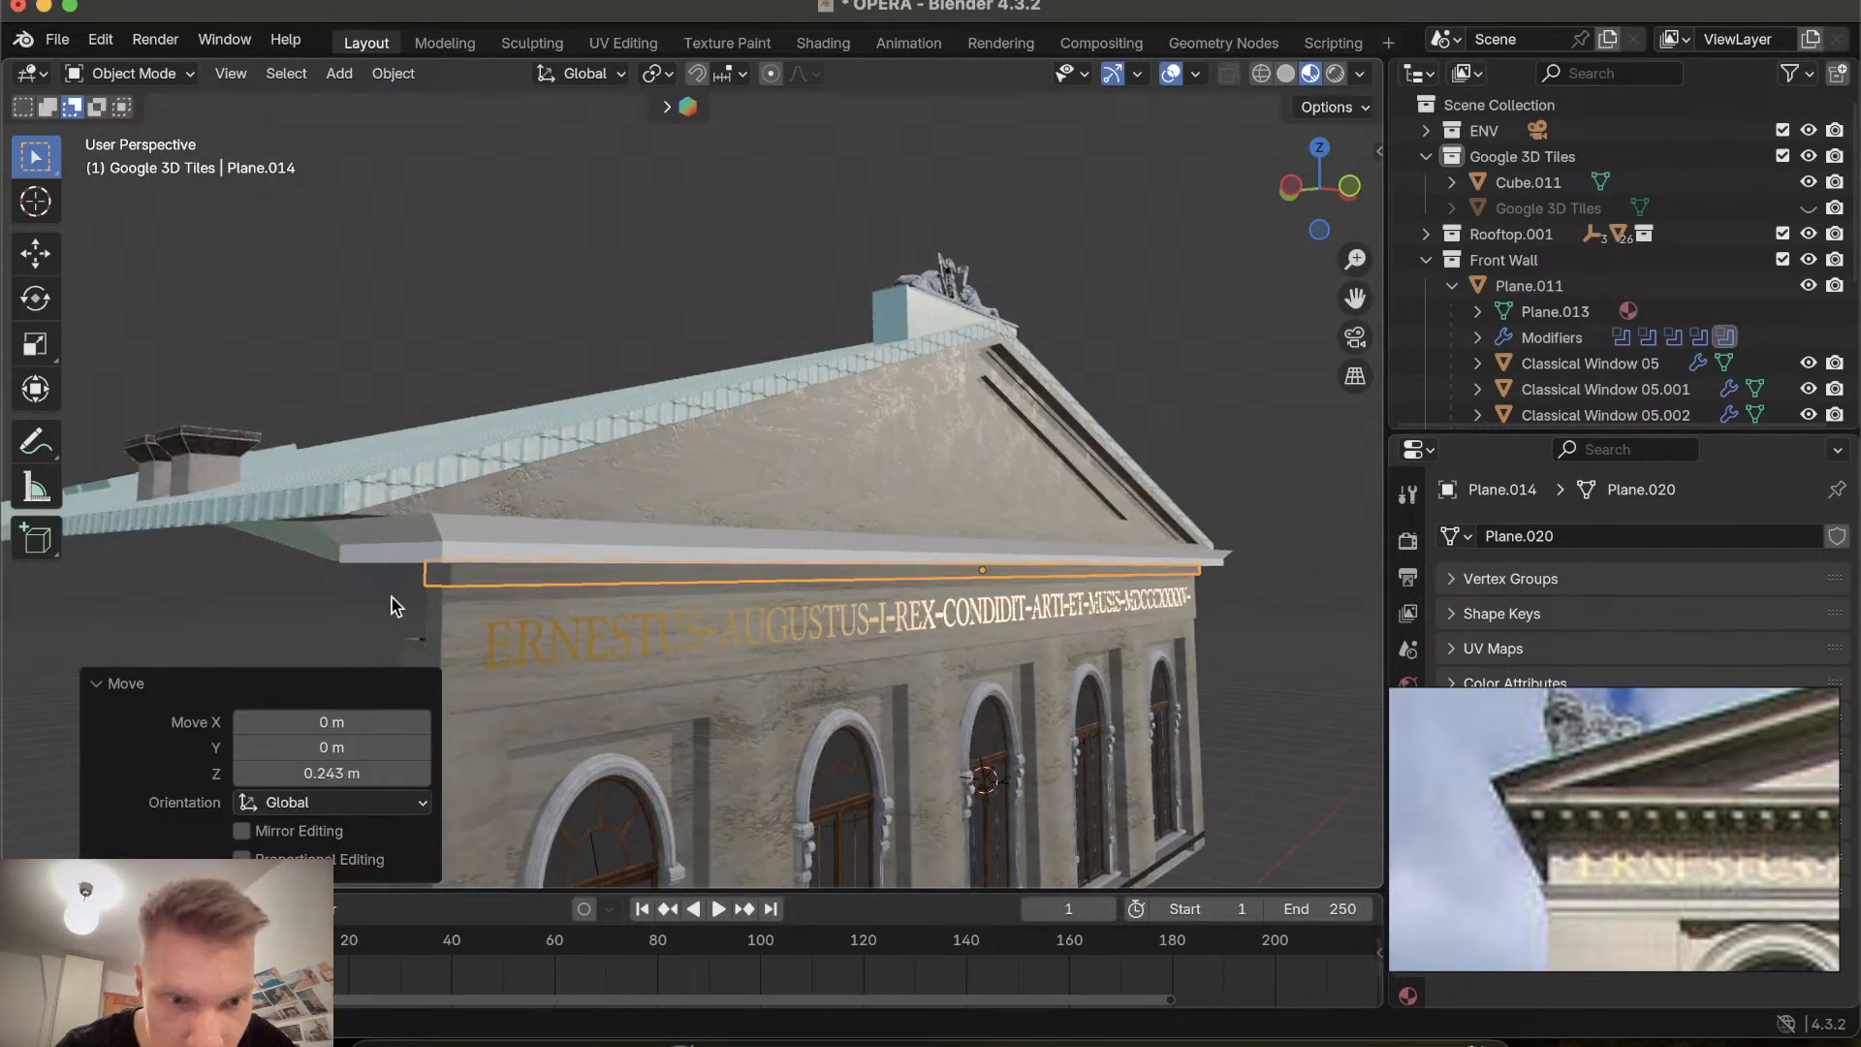
scroll(391, 597, left, 10)
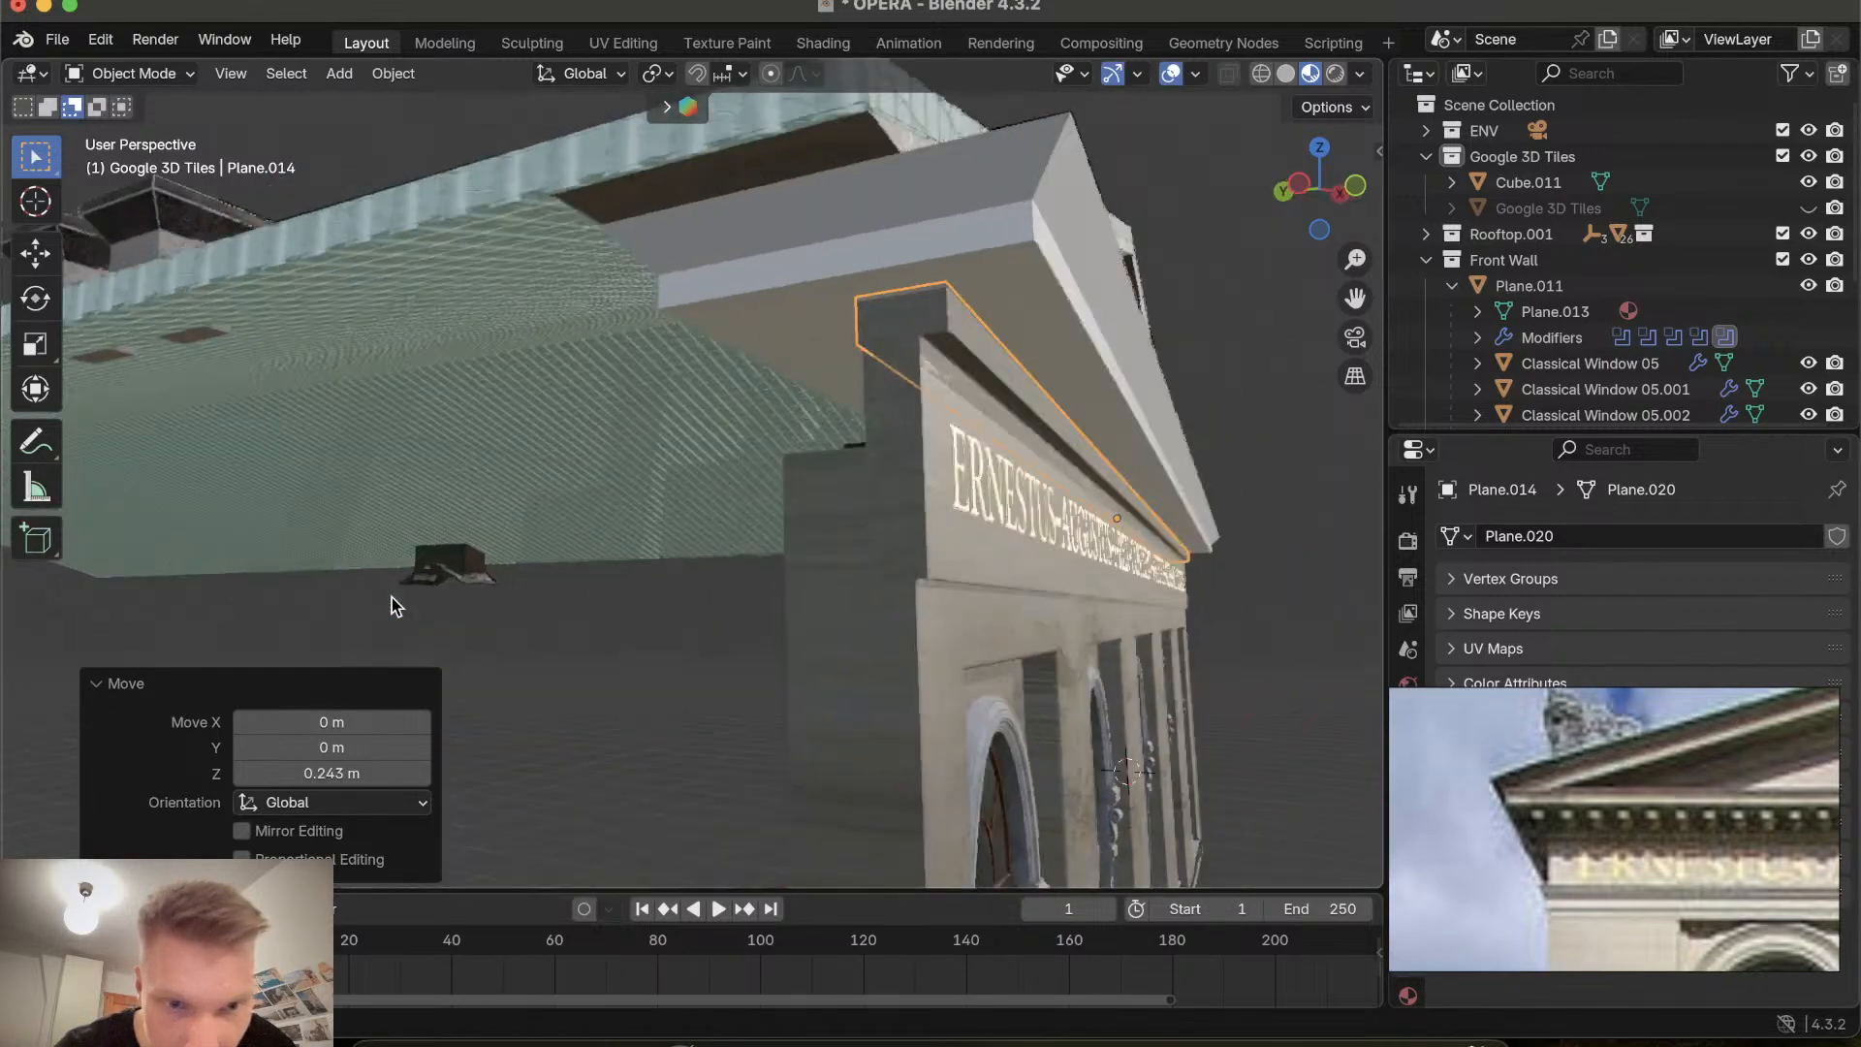
scroll(391, 597, left, 5)
key(g)
key(y)
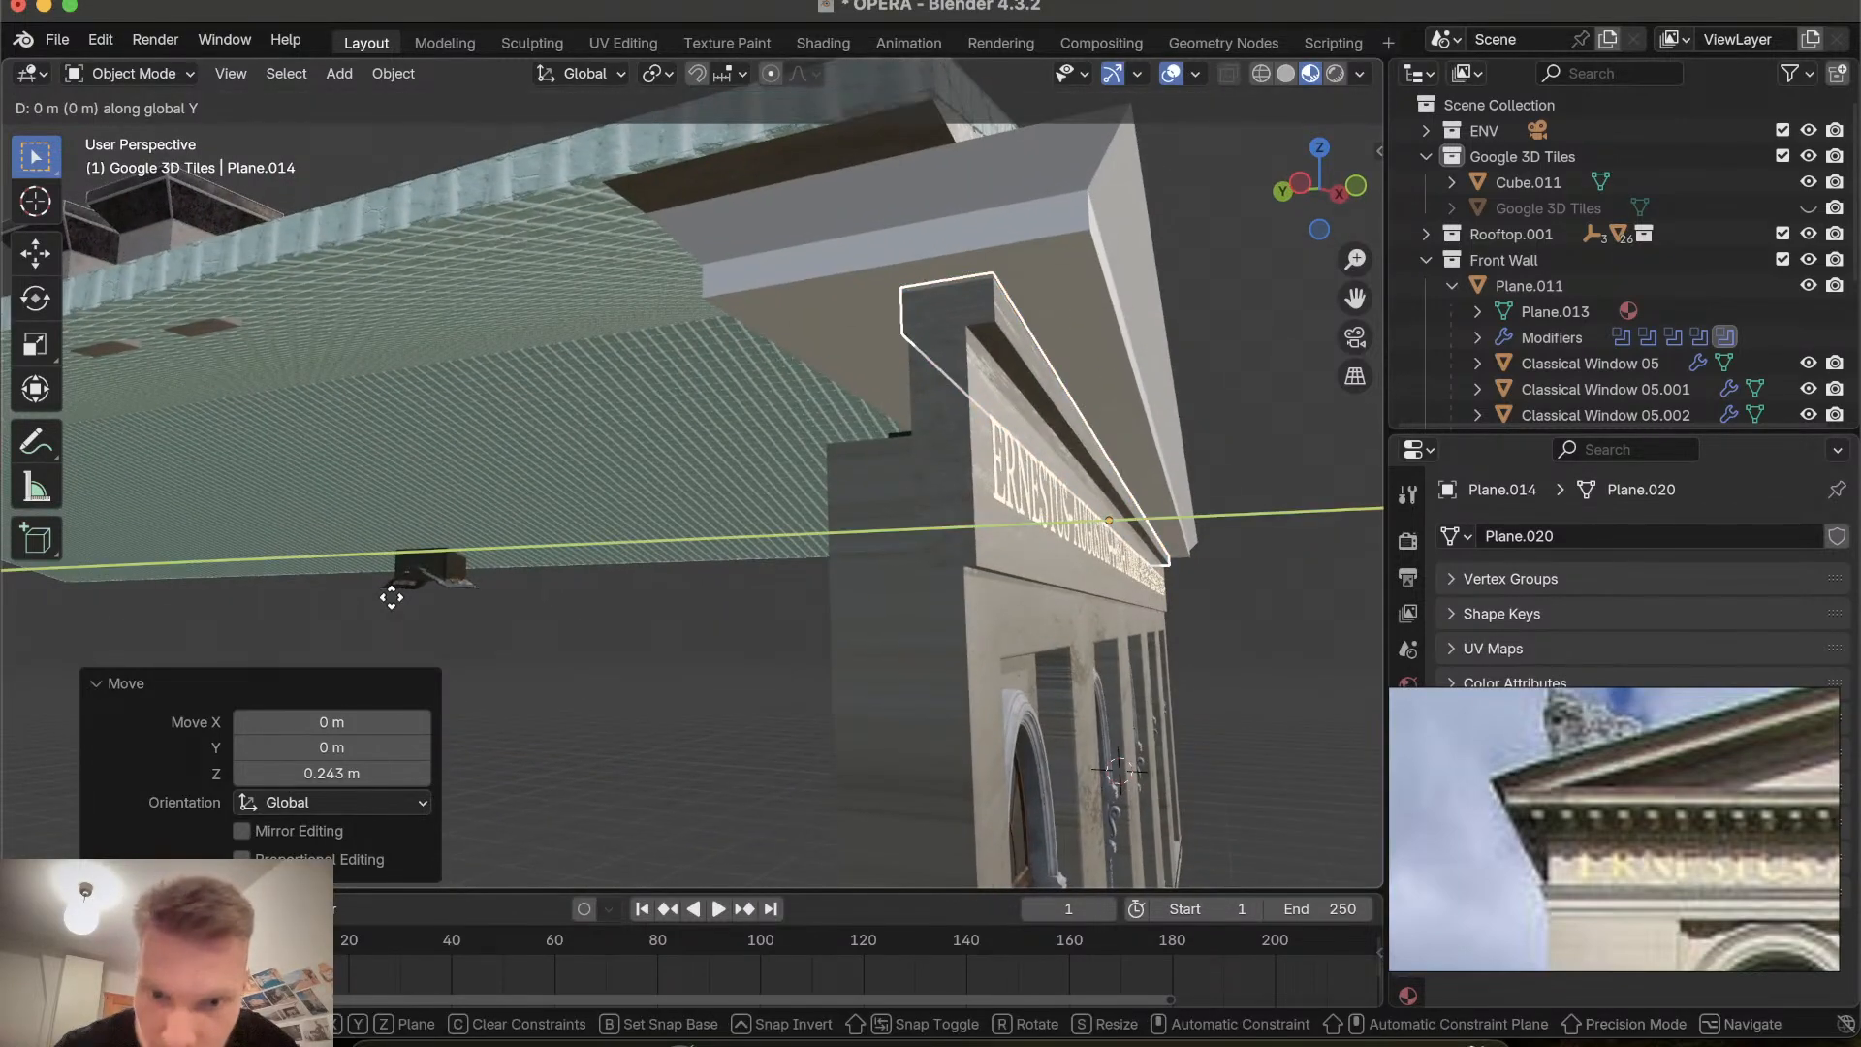
click(390, 605)
scroll(589, 591, right, 15)
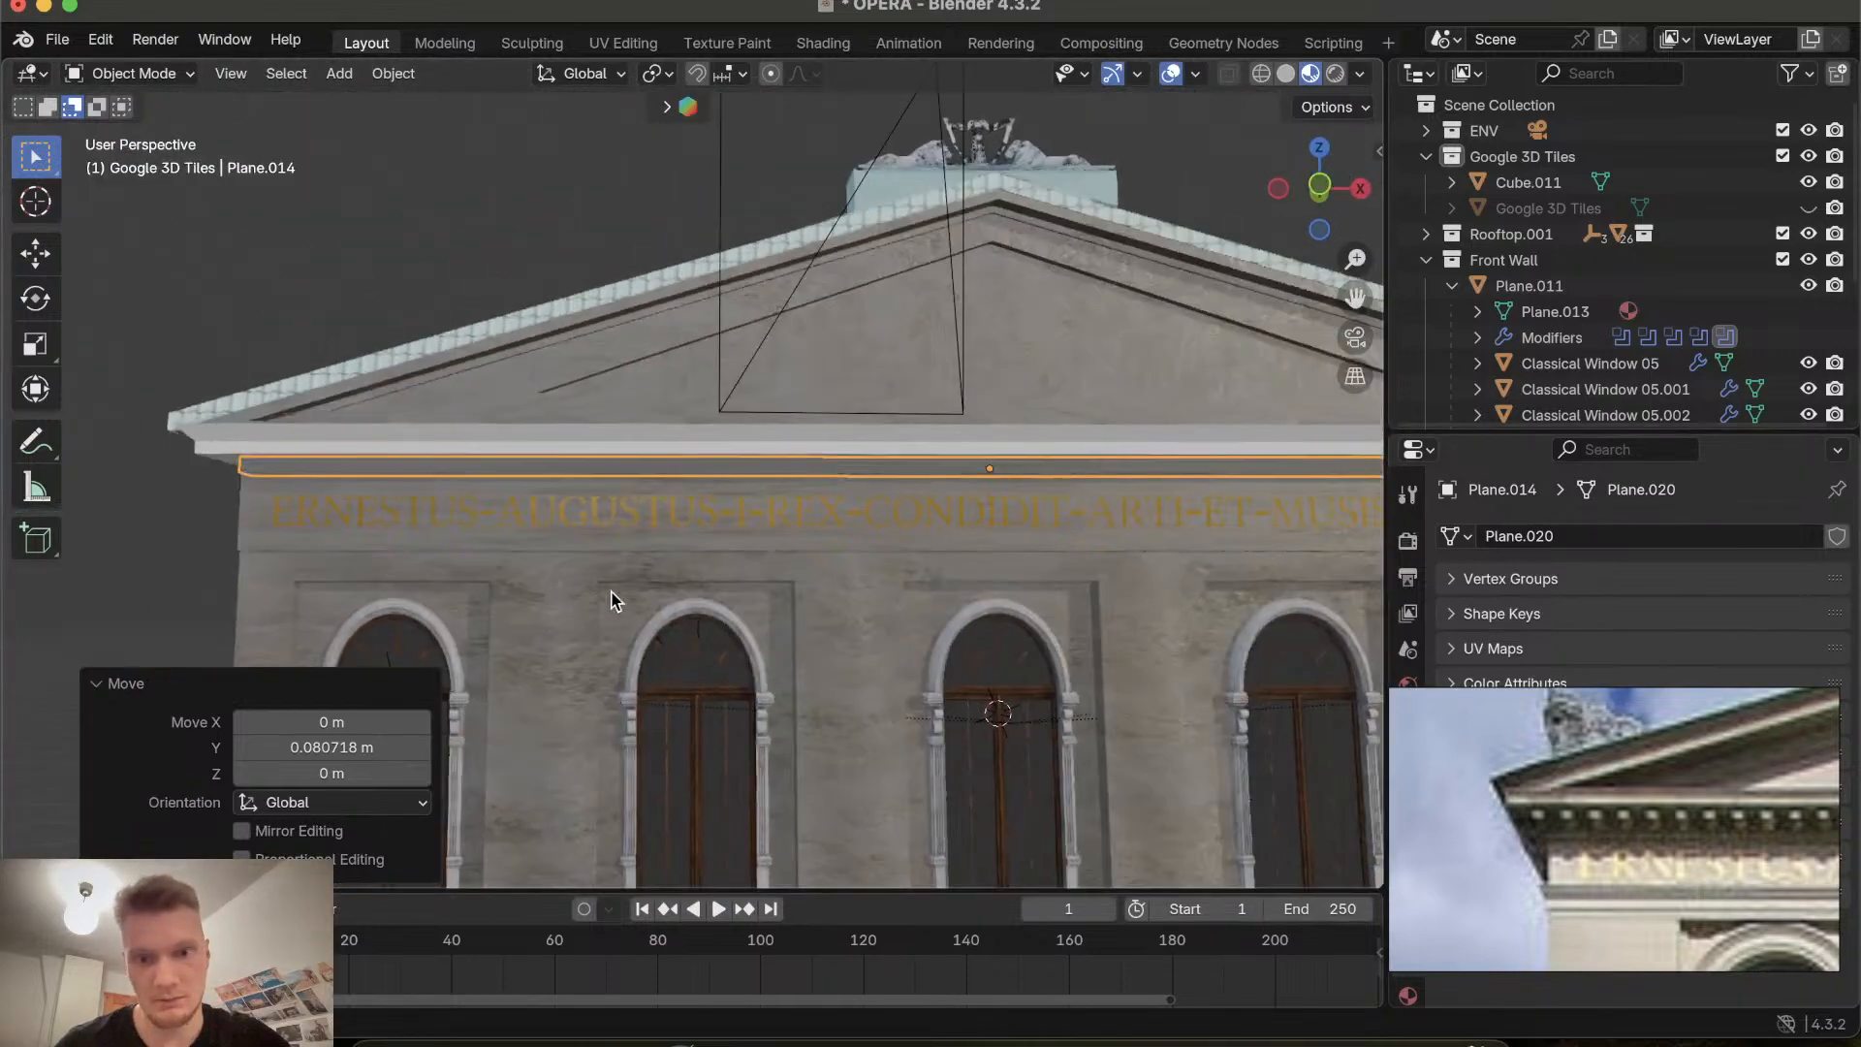
Select the facade window plane and orbit around the building to inspect the inscription band and cornice alignment.
click(802, 642)
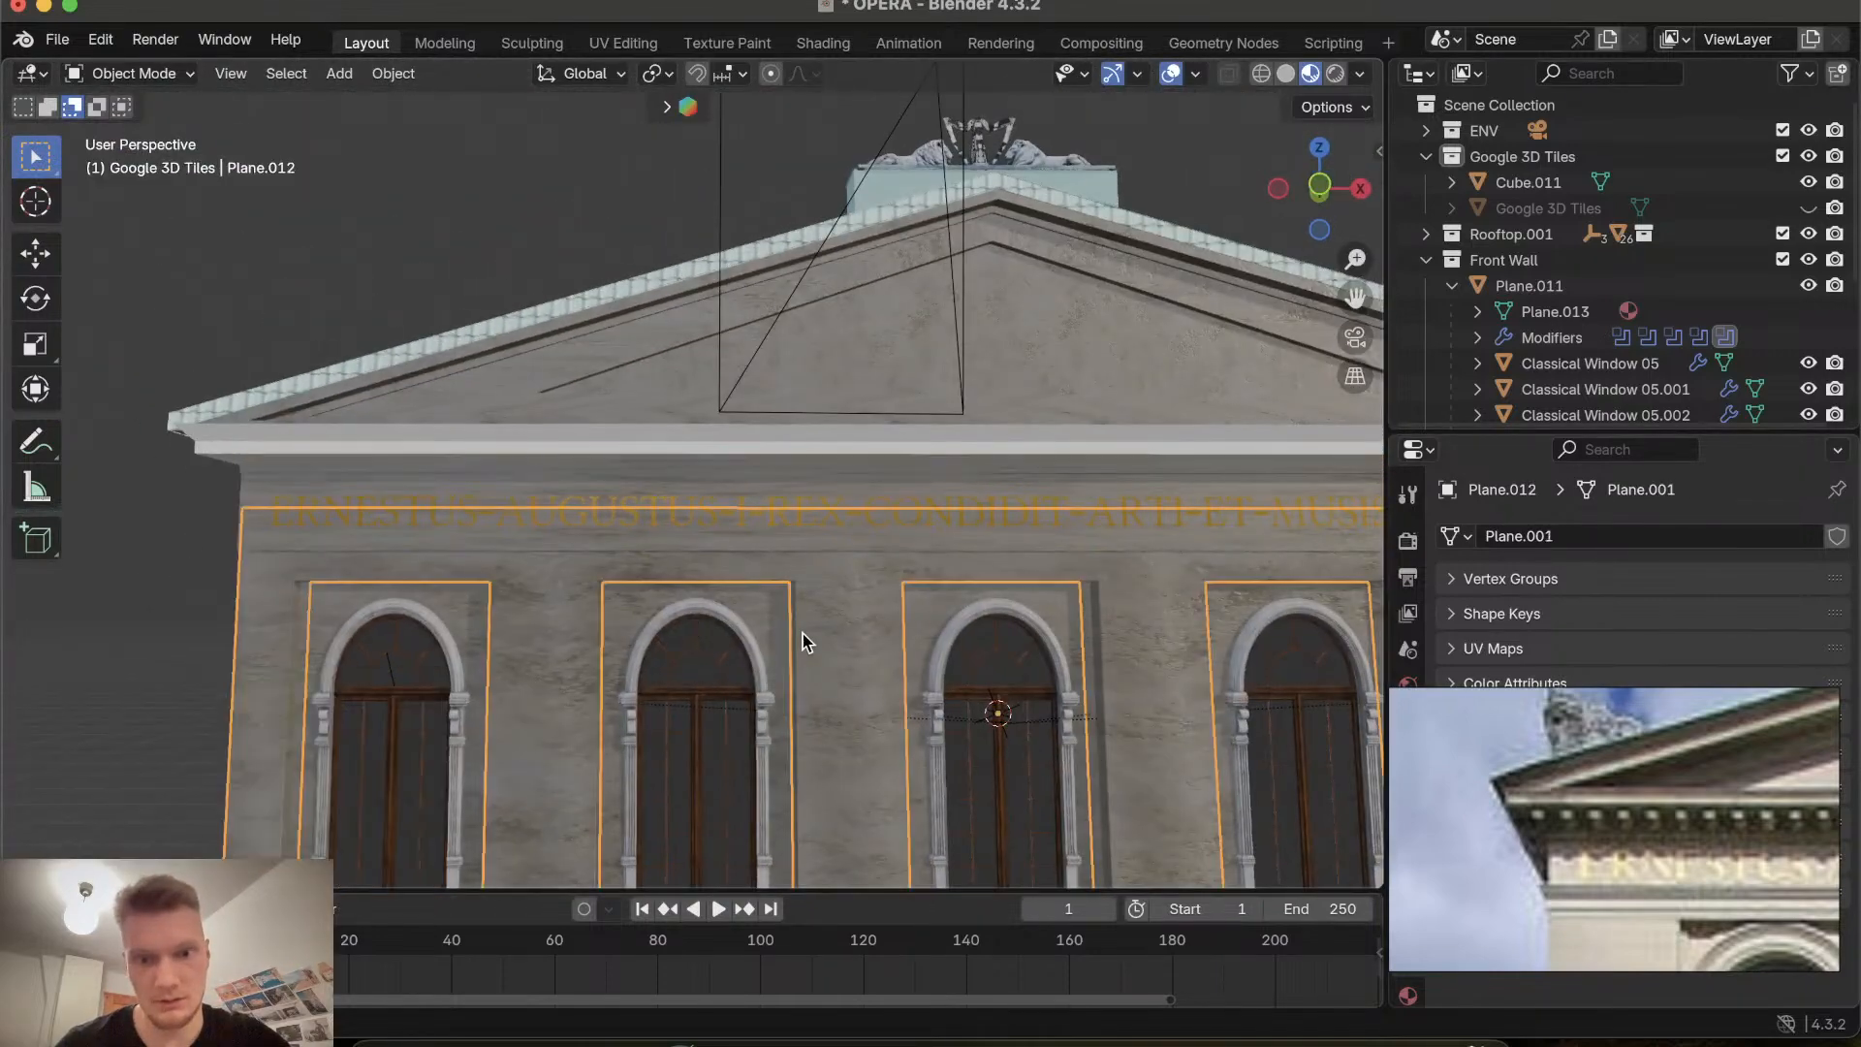
scroll(802, 641, left, 15)
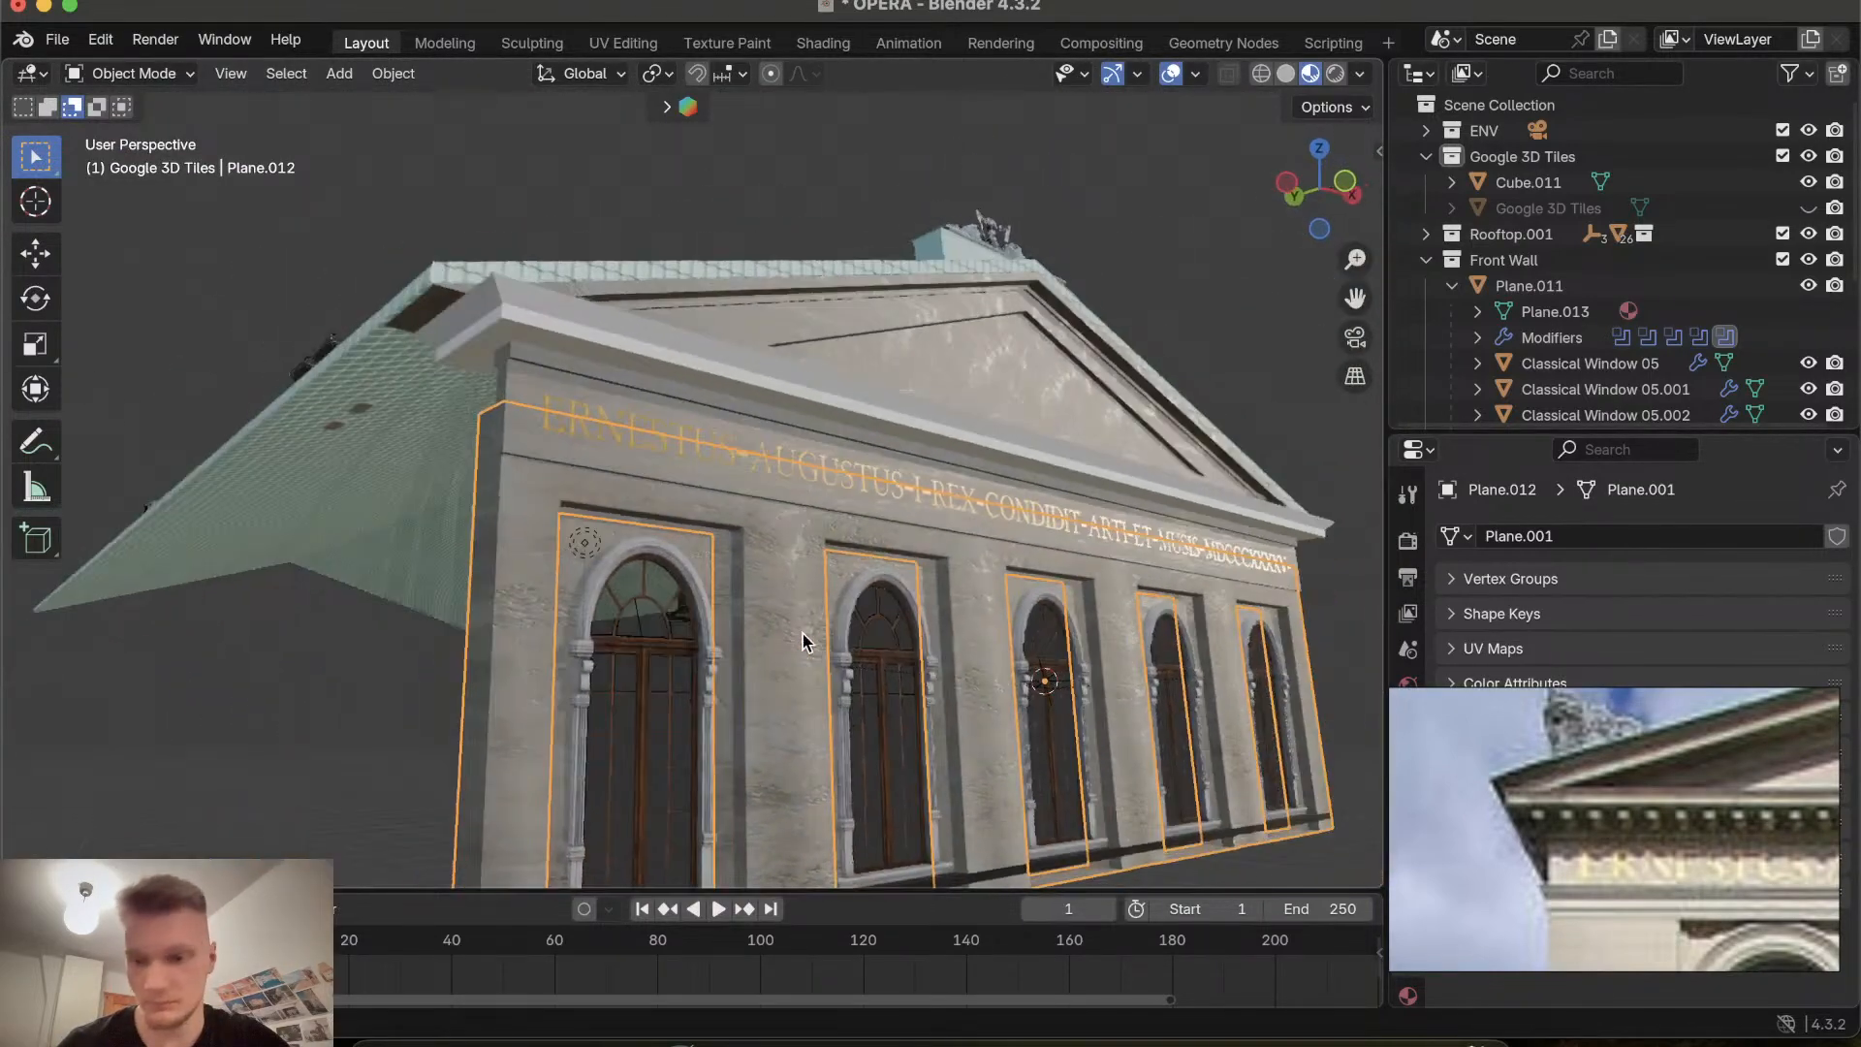
scroll(802, 642, up, 10)
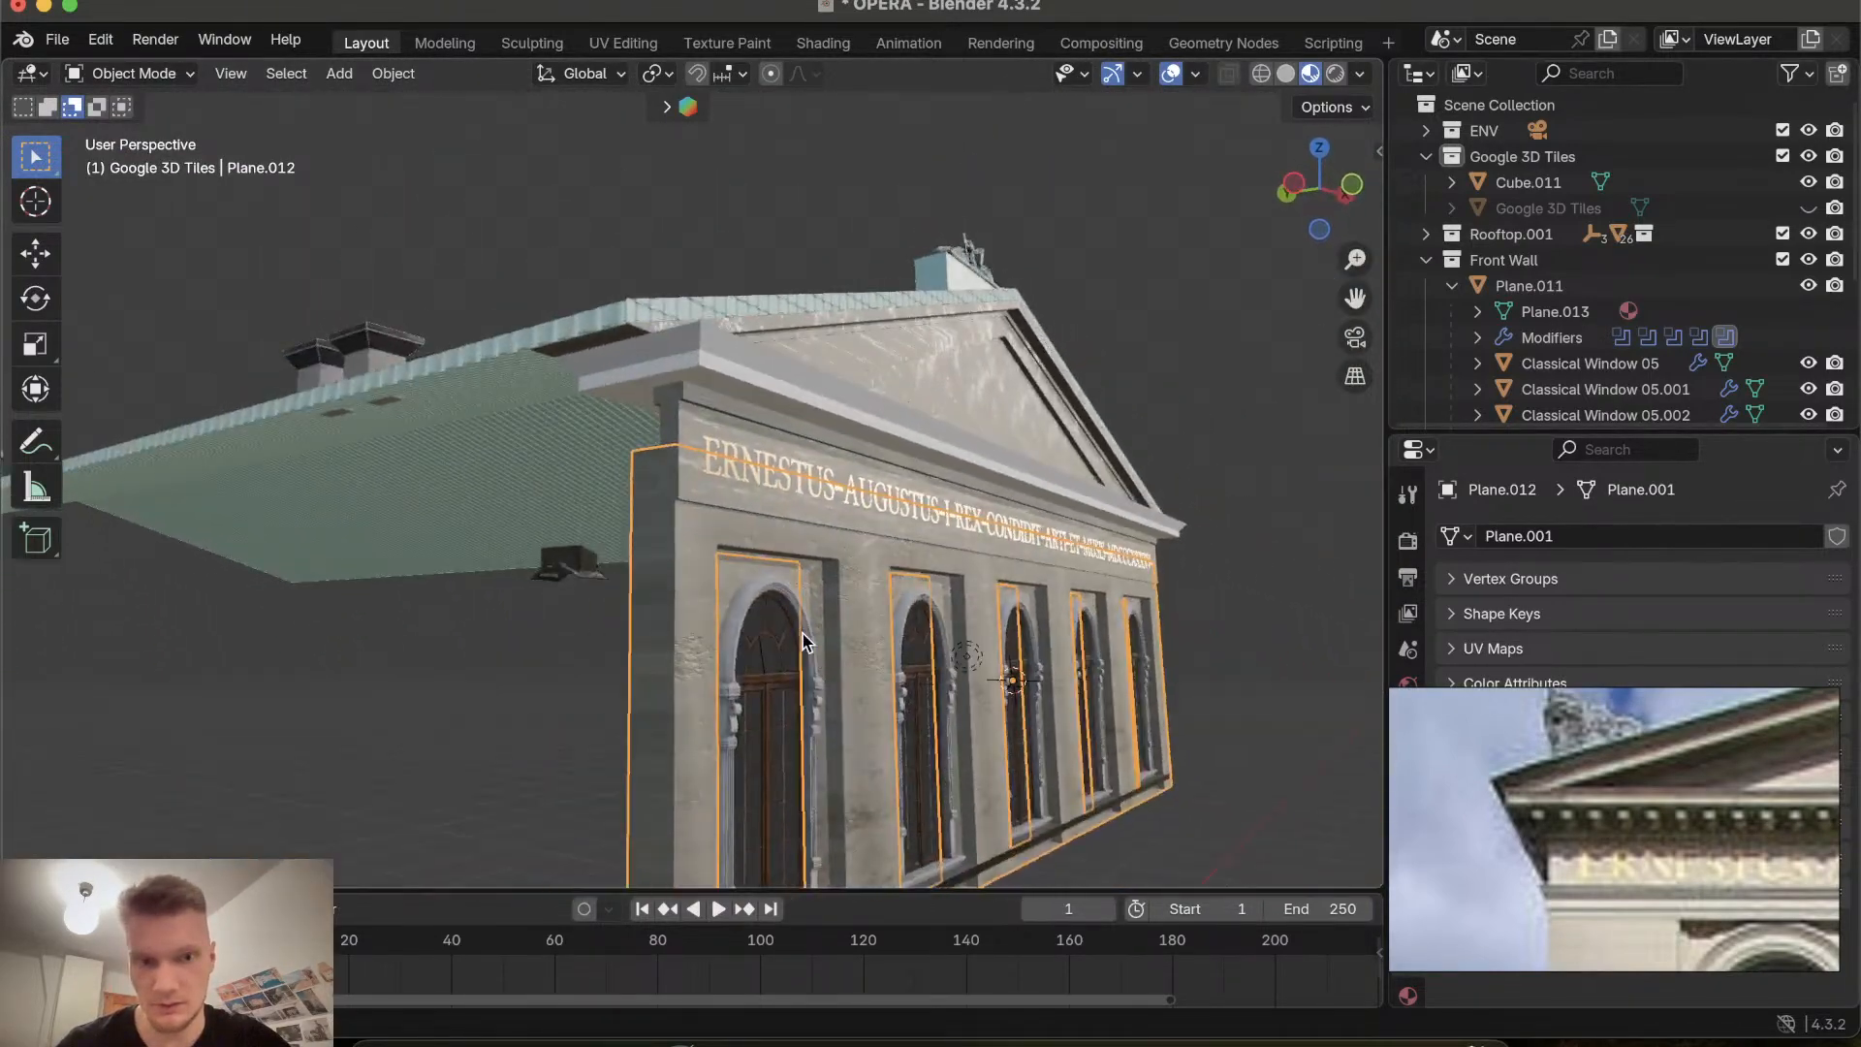
scroll(802, 642, right, 5)
scroll(802, 642, right, 10)
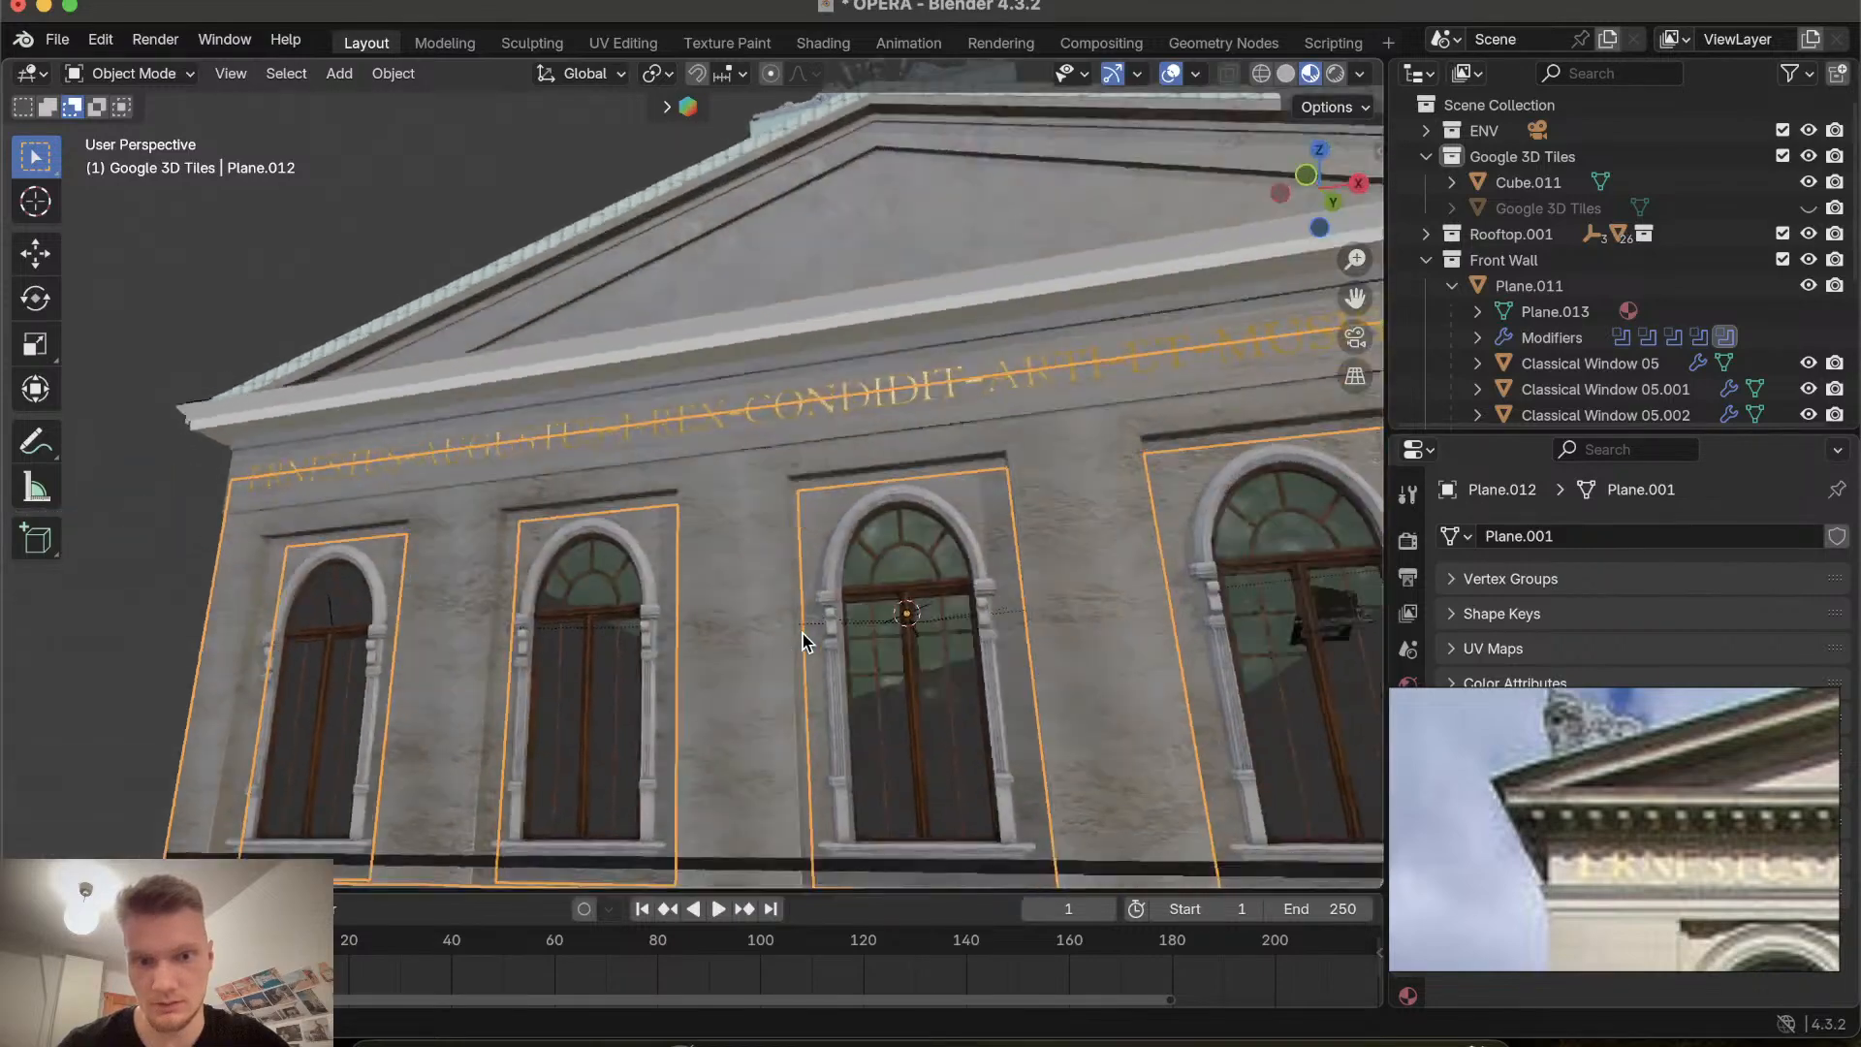
scroll(801, 642, right, 5)
ctrl+scroll(802, 641, up, 5)
shift+scroll(802, 641, up, 4)
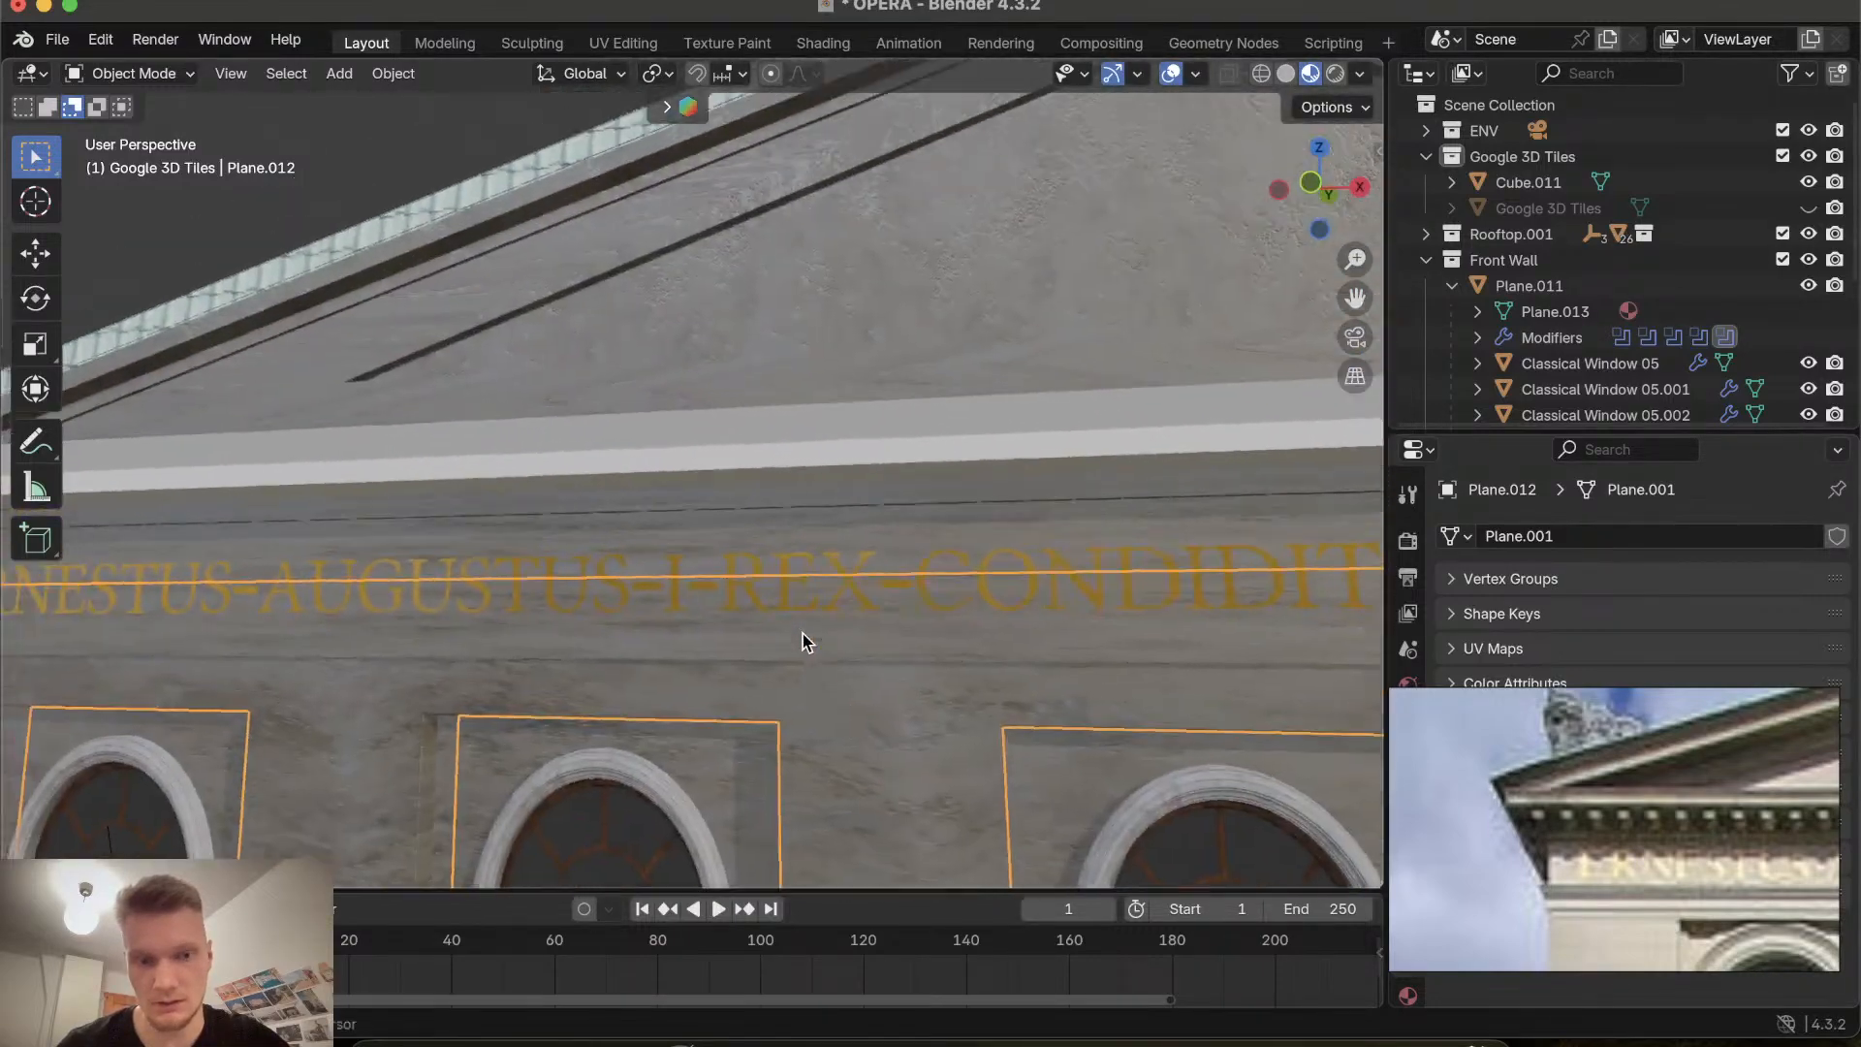
shift+scroll(801, 641, down, 5)
scroll(801, 642, right, 6)
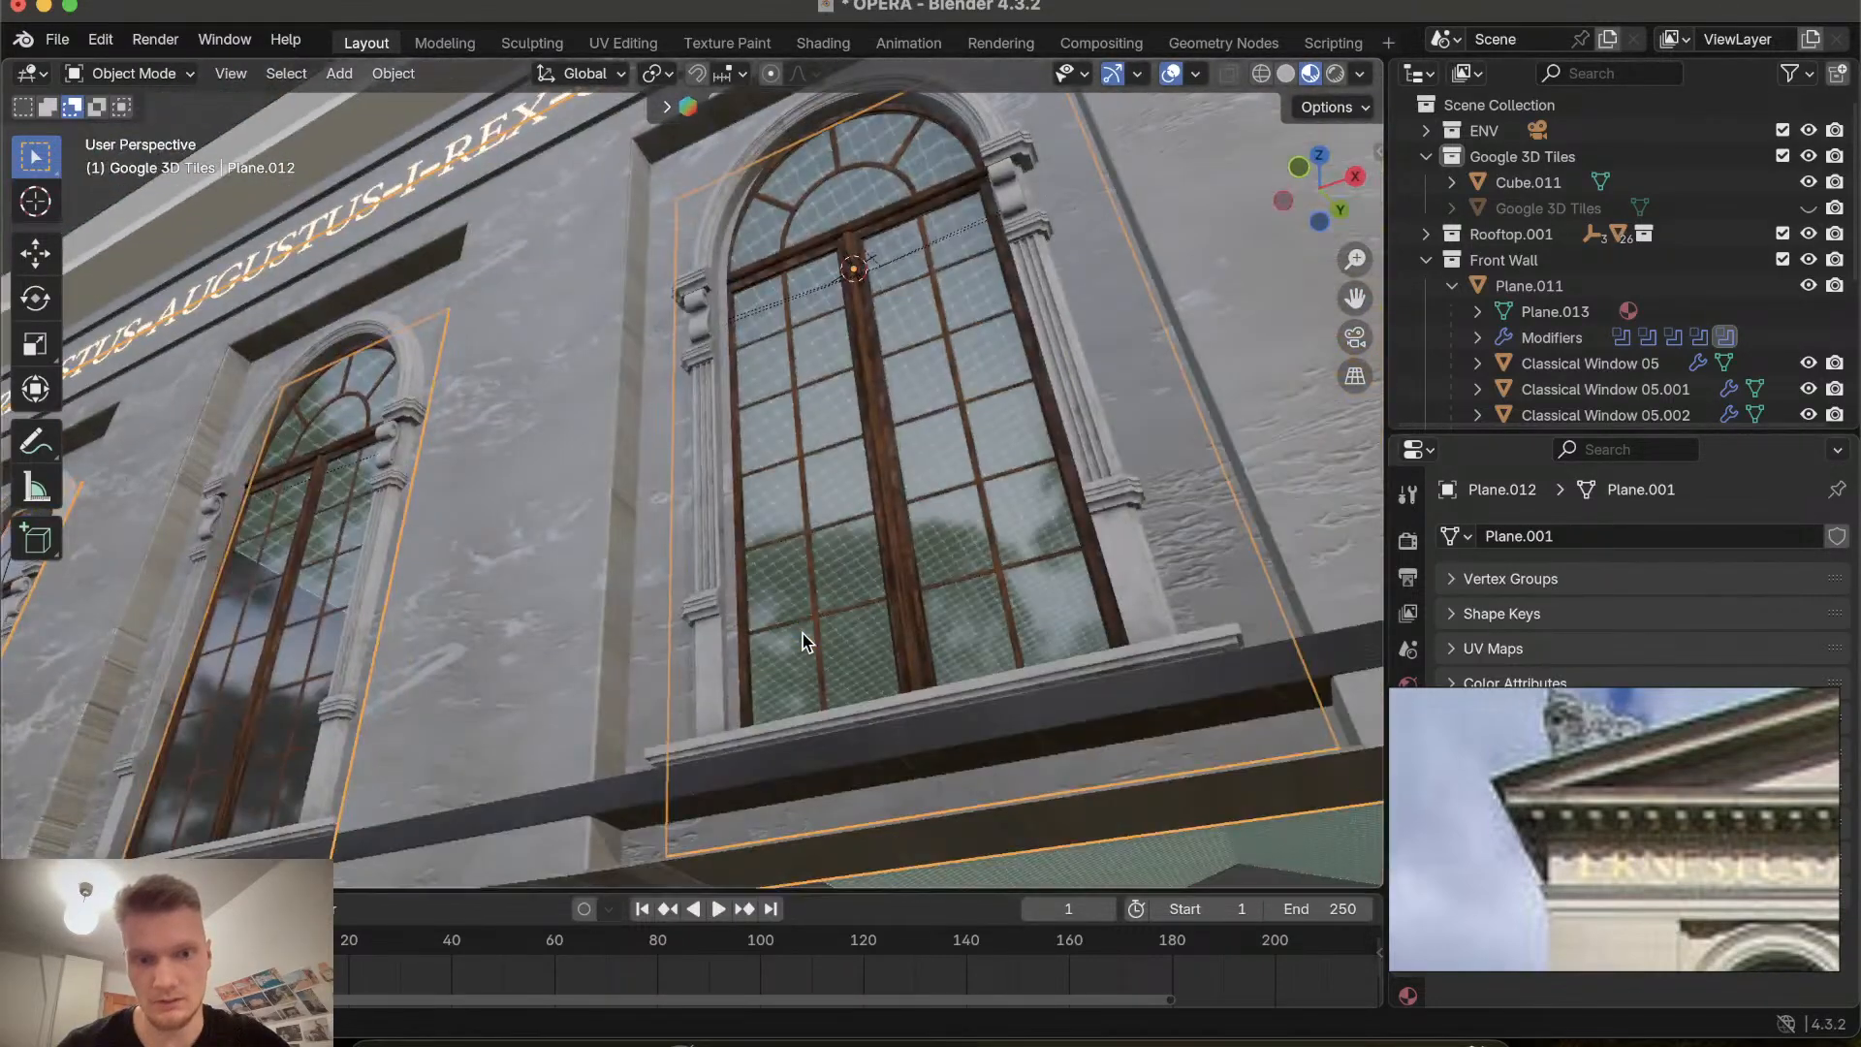
shift+scroll(802, 641, up, 4)
scroll(802, 642, left, 8)
scroll(802, 641, up, 6)
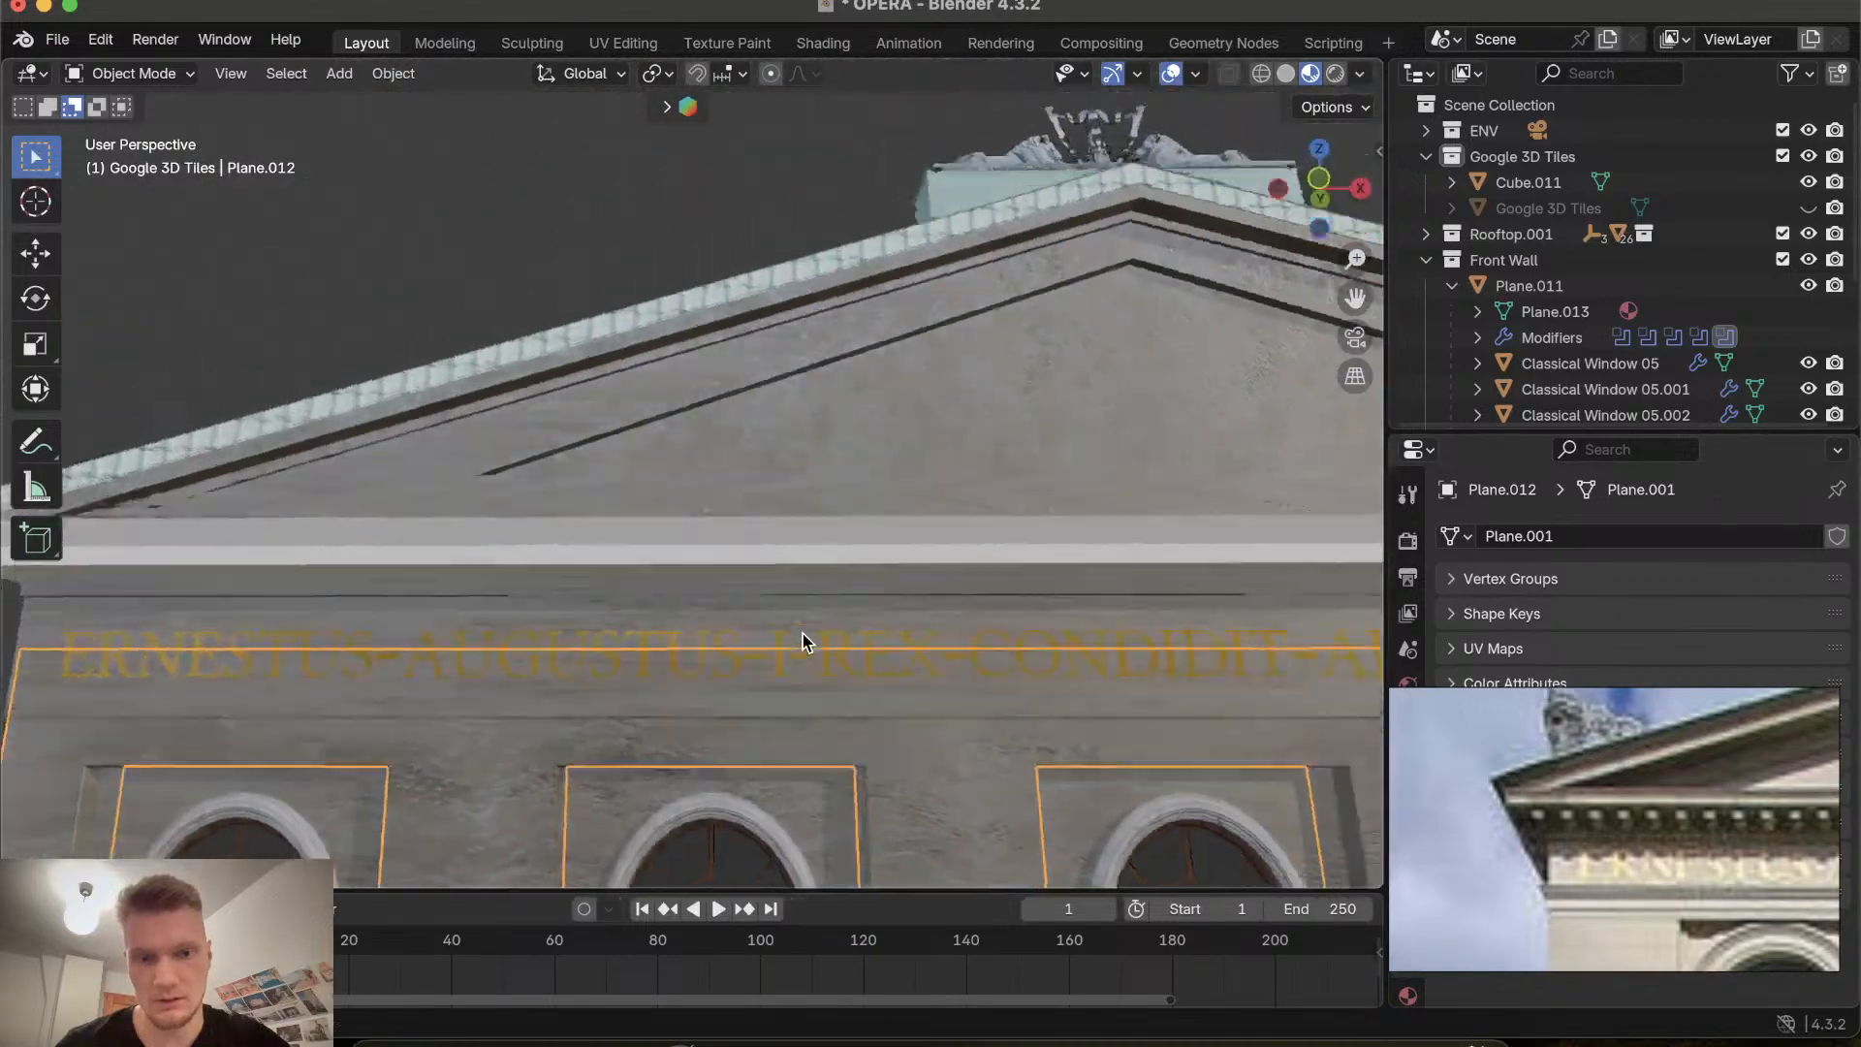
scroll(802, 641, left, 10)
scroll(801, 641, up, 4)
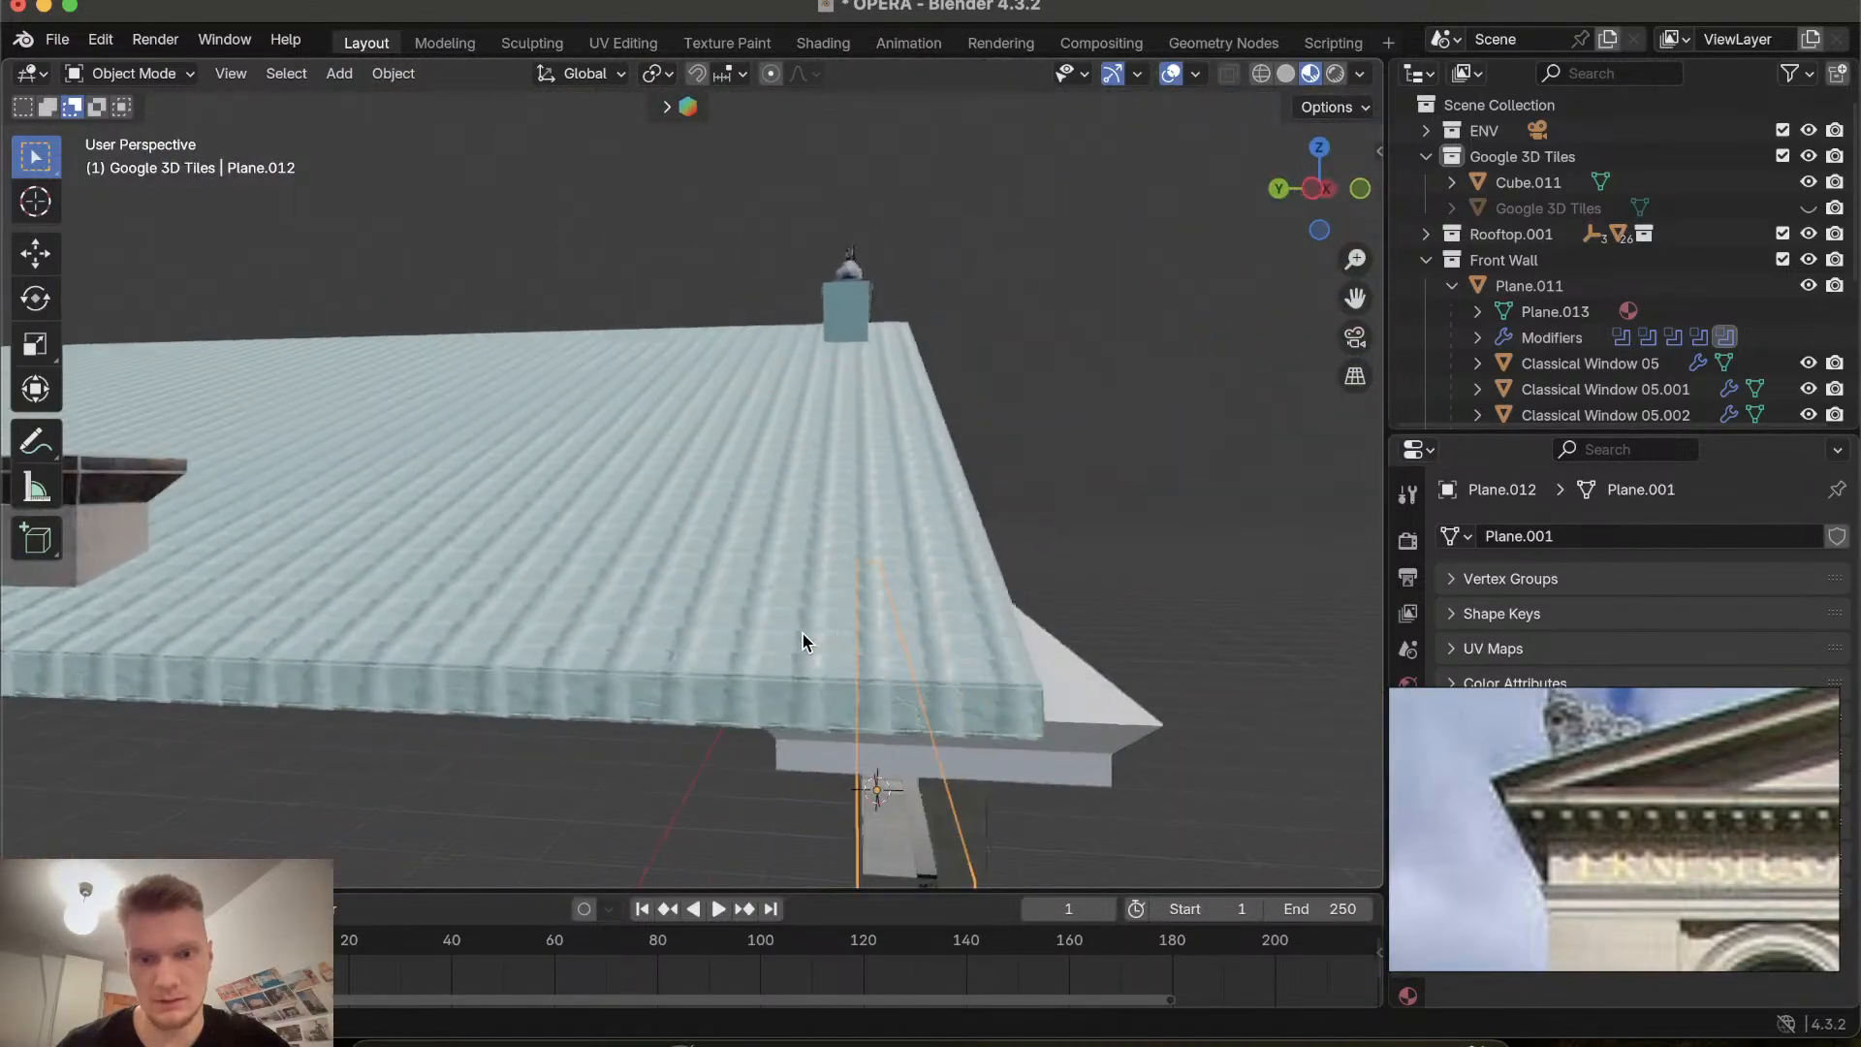
scroll(801, 641, down, 4)
scroll(803, 641, right, 6)
Select the horizontal cornice strip and inspect how it lines up with the pediment and the inscription.
click(831, 543)
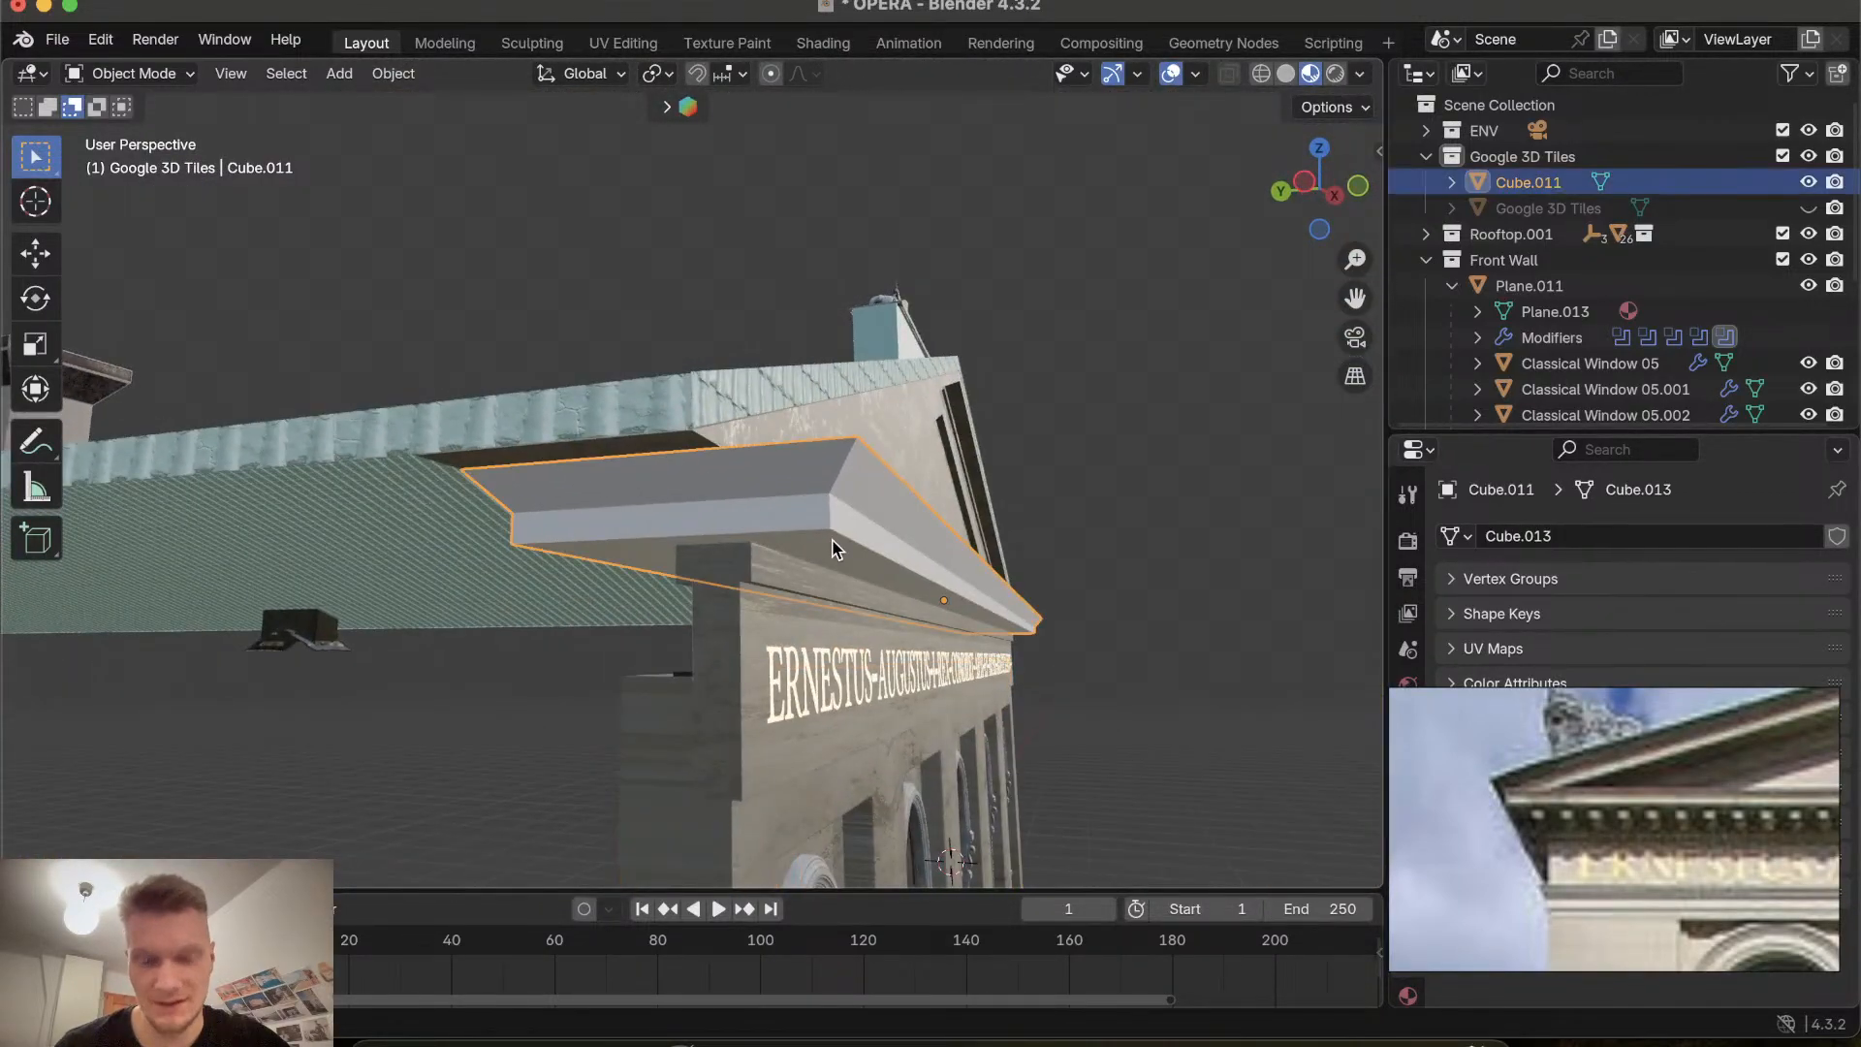
scroll(832, 547, up, 6)
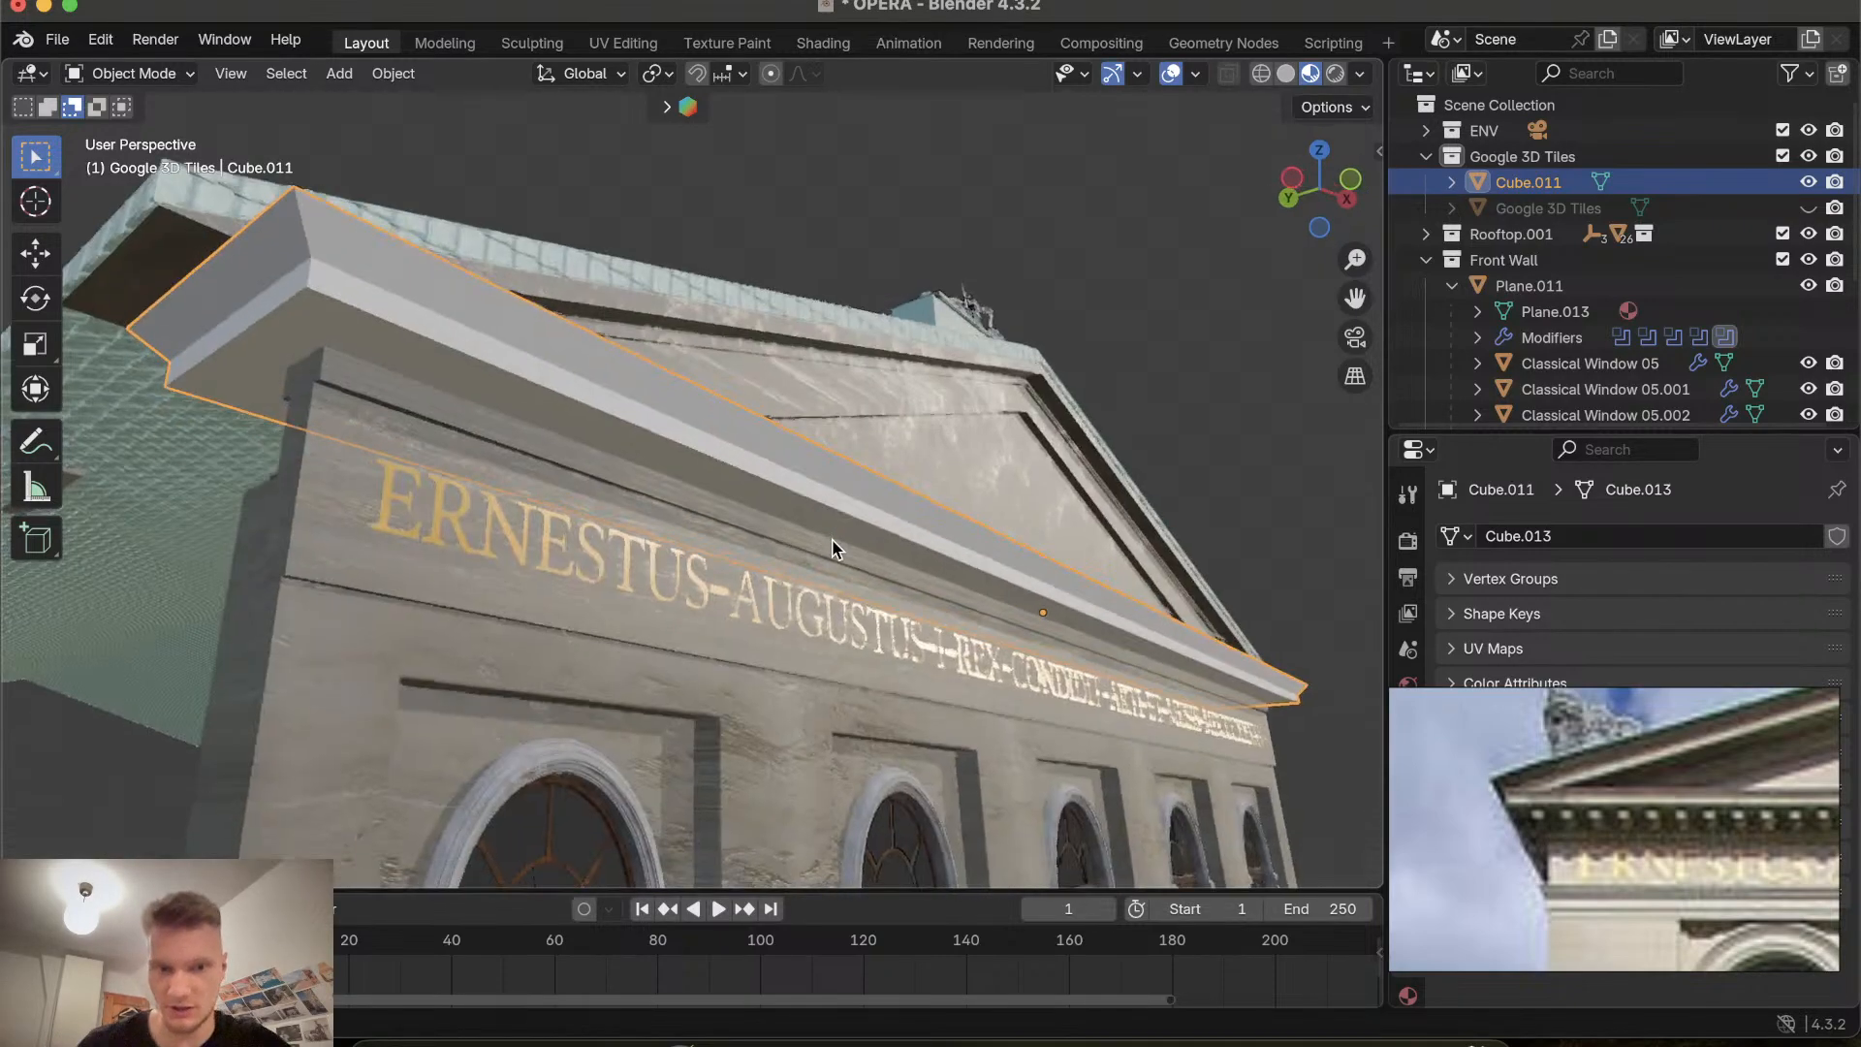
scroll(832, 548, up, 3)
scroll(837, 549, down, 3)
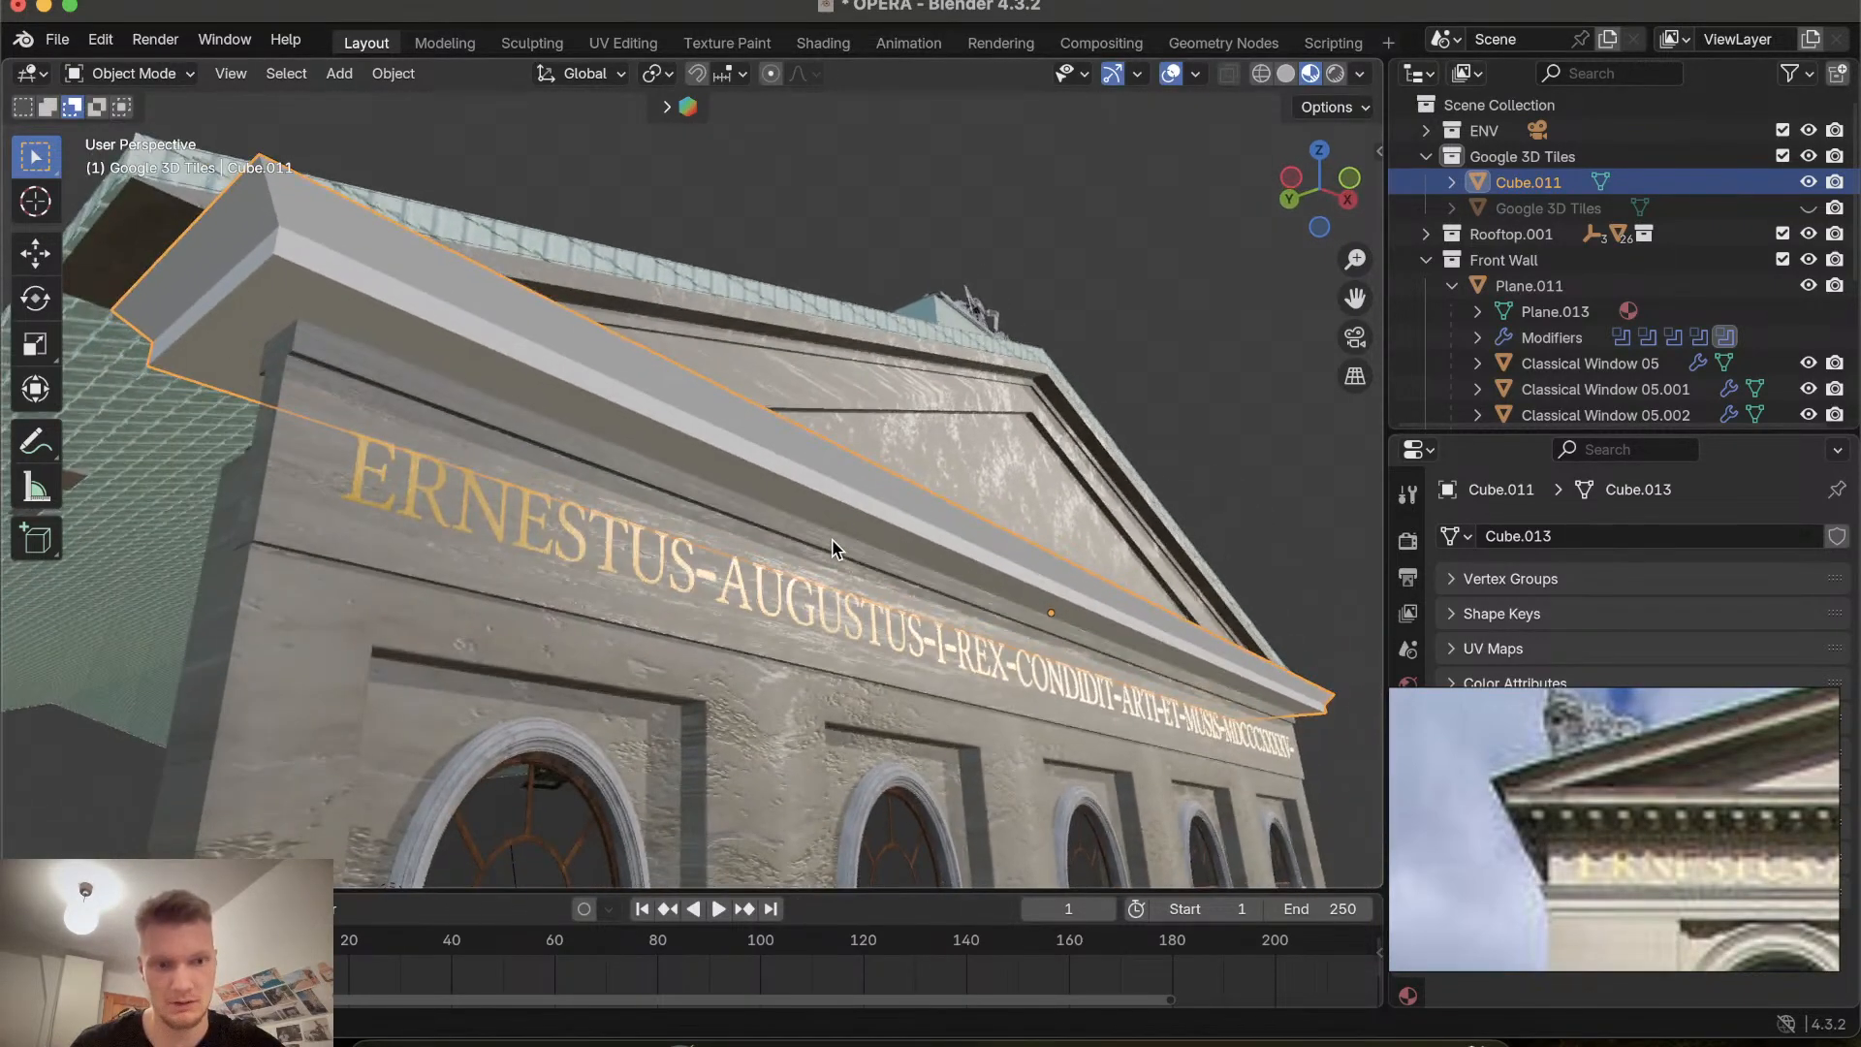
scroll(838, 550, right, 6)
scroll(838, 549, right, 2)
scroll(832, 548, right, 6)
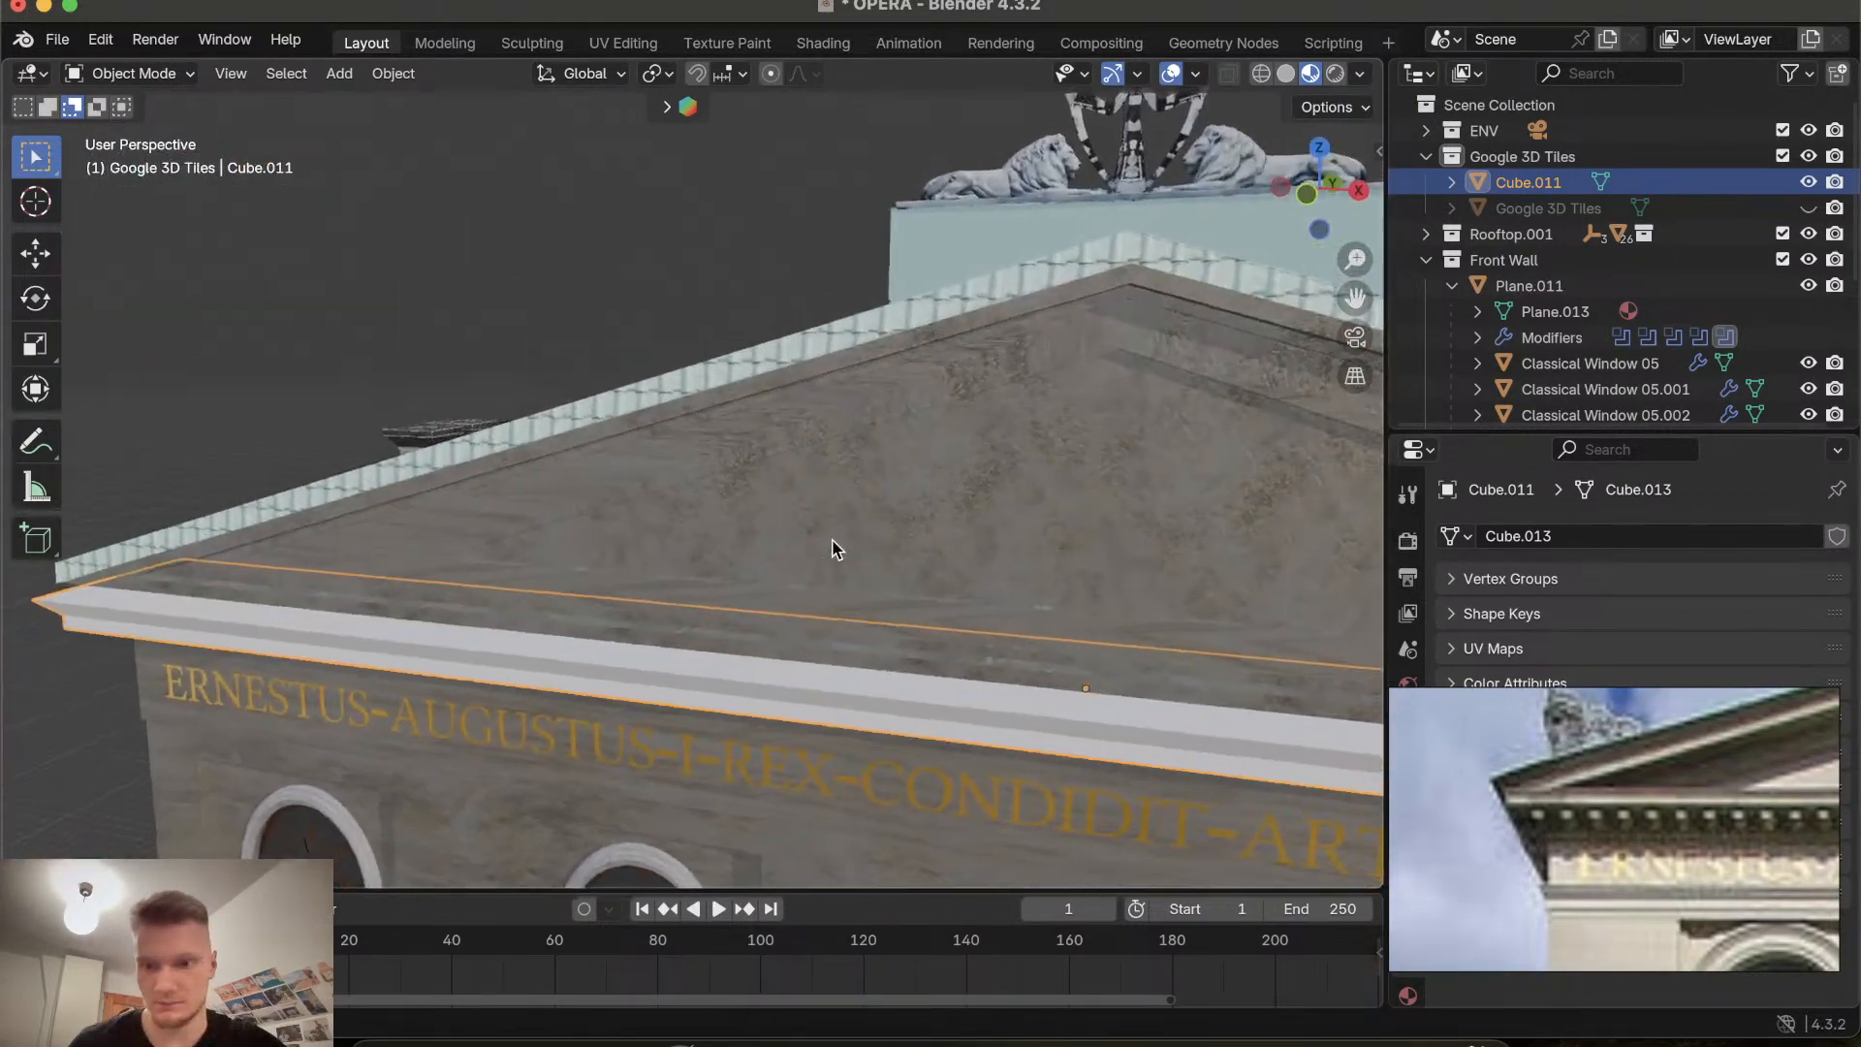
scroll(836, 548, right, 2)
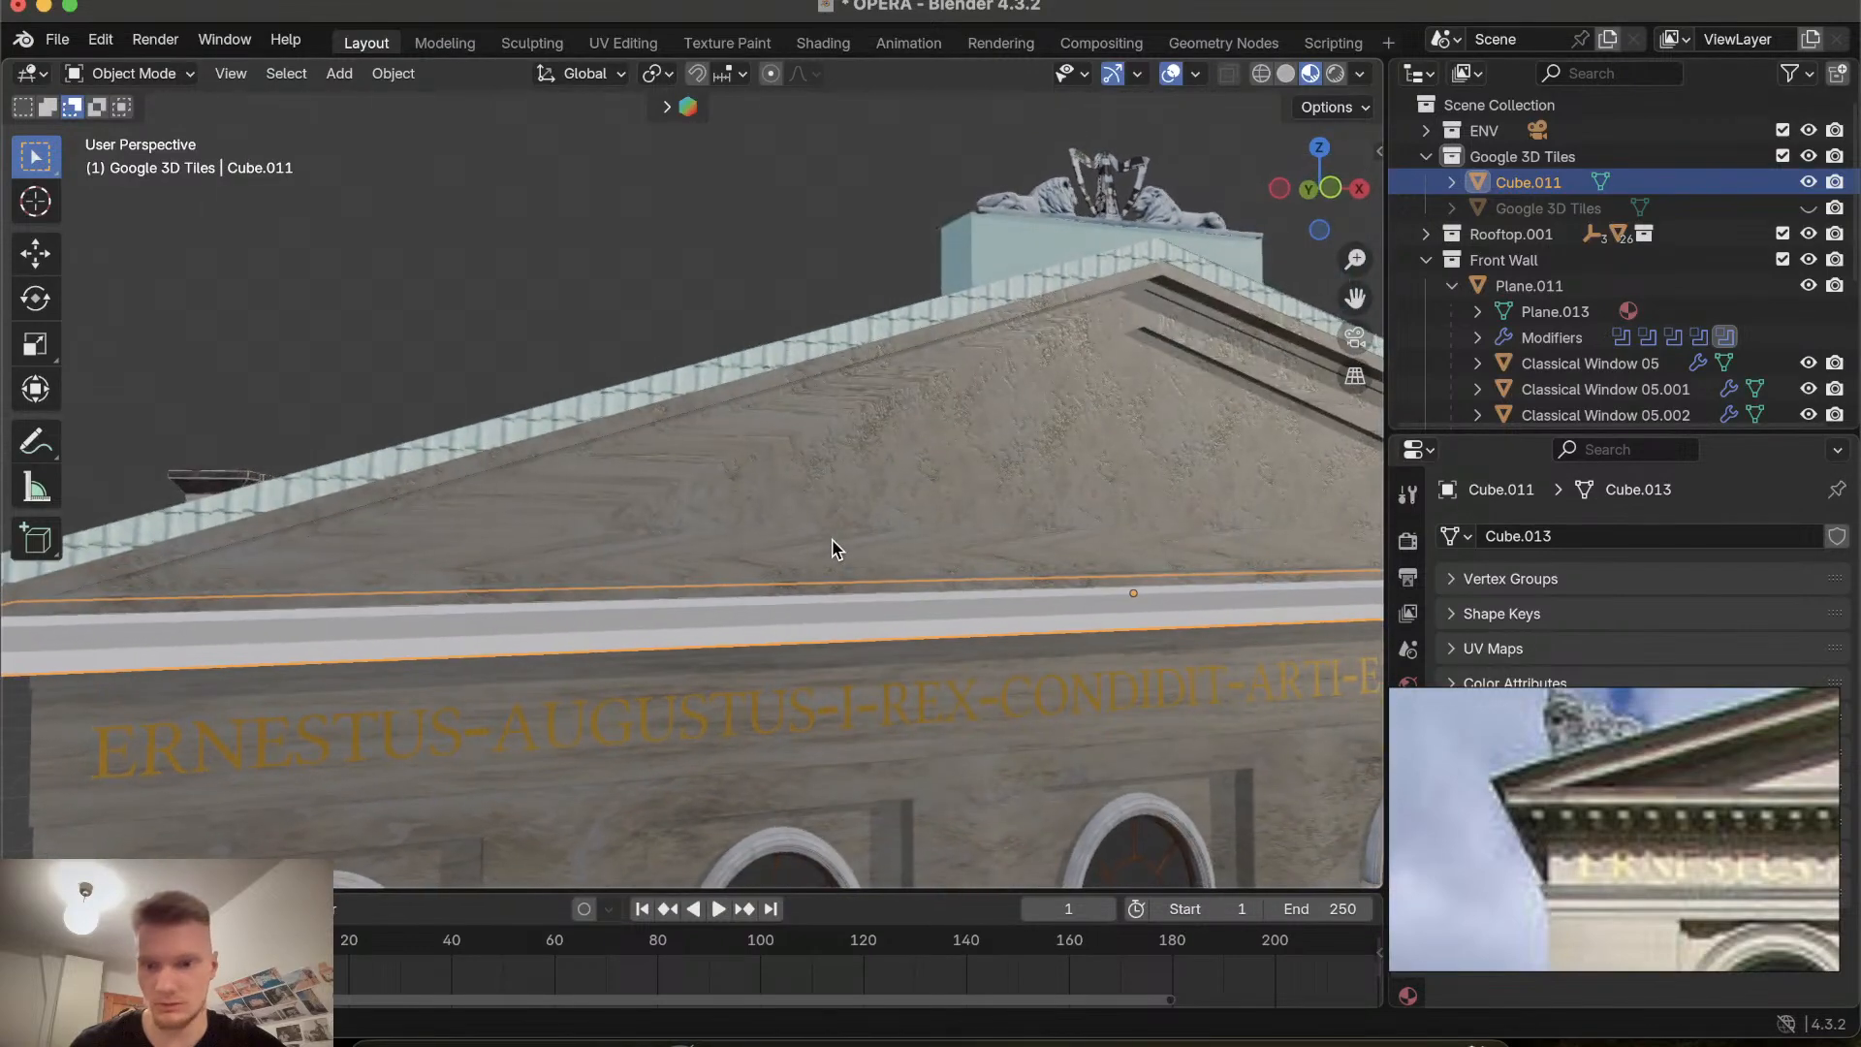
scroll(837, 549, left, 10)
scroll(837, 550, up, 3)
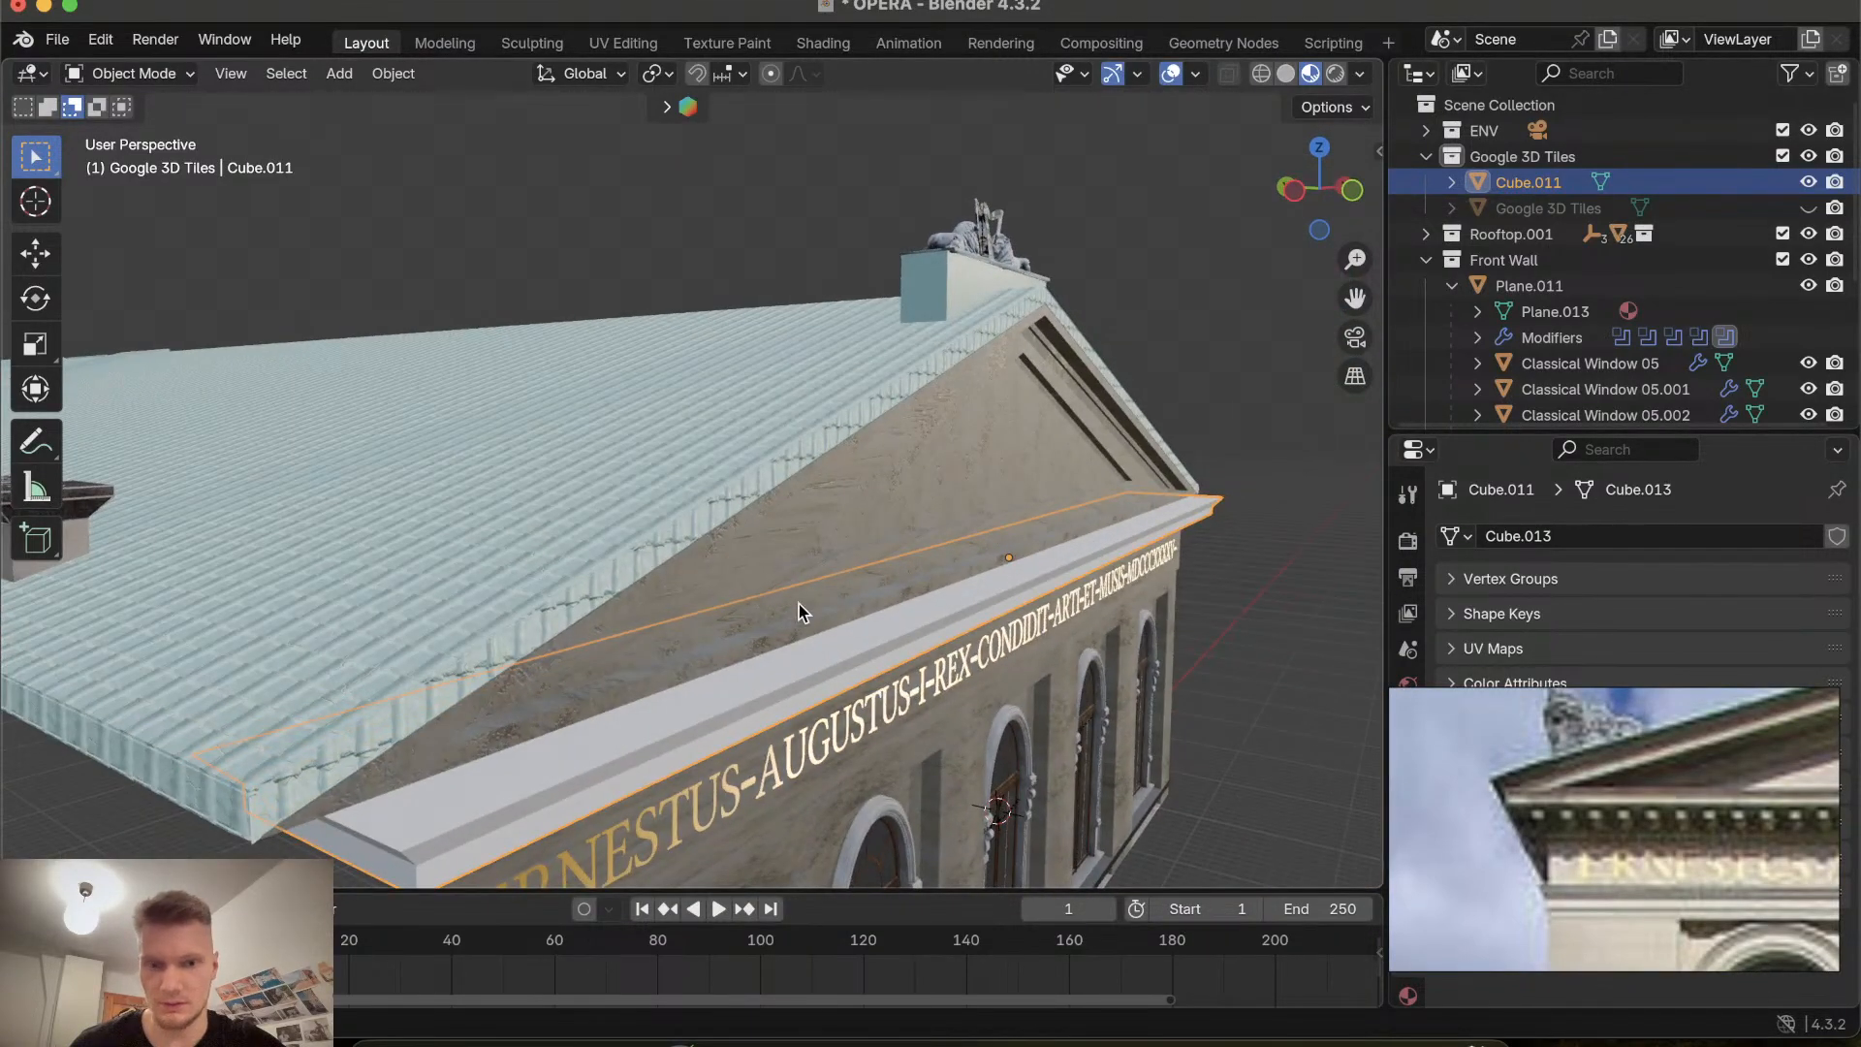
Select the triangular pediment gable above the cornice.
click(806, 607)
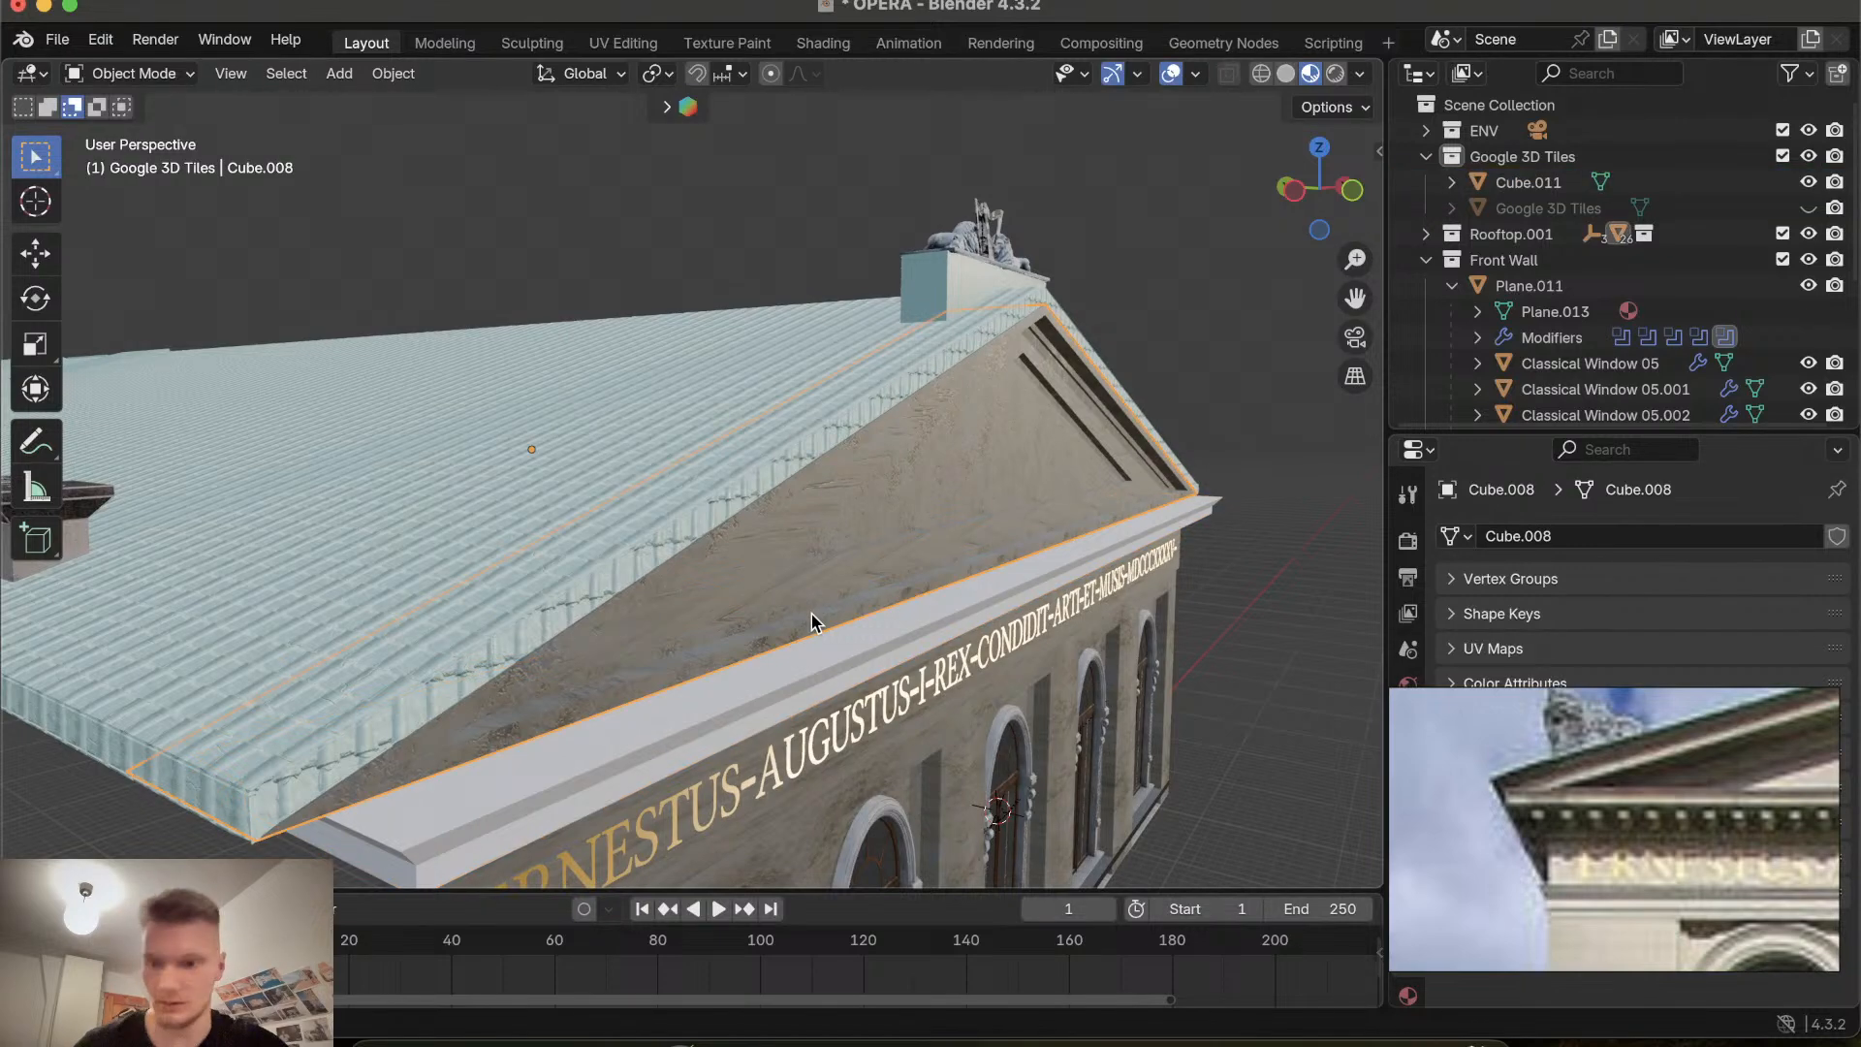
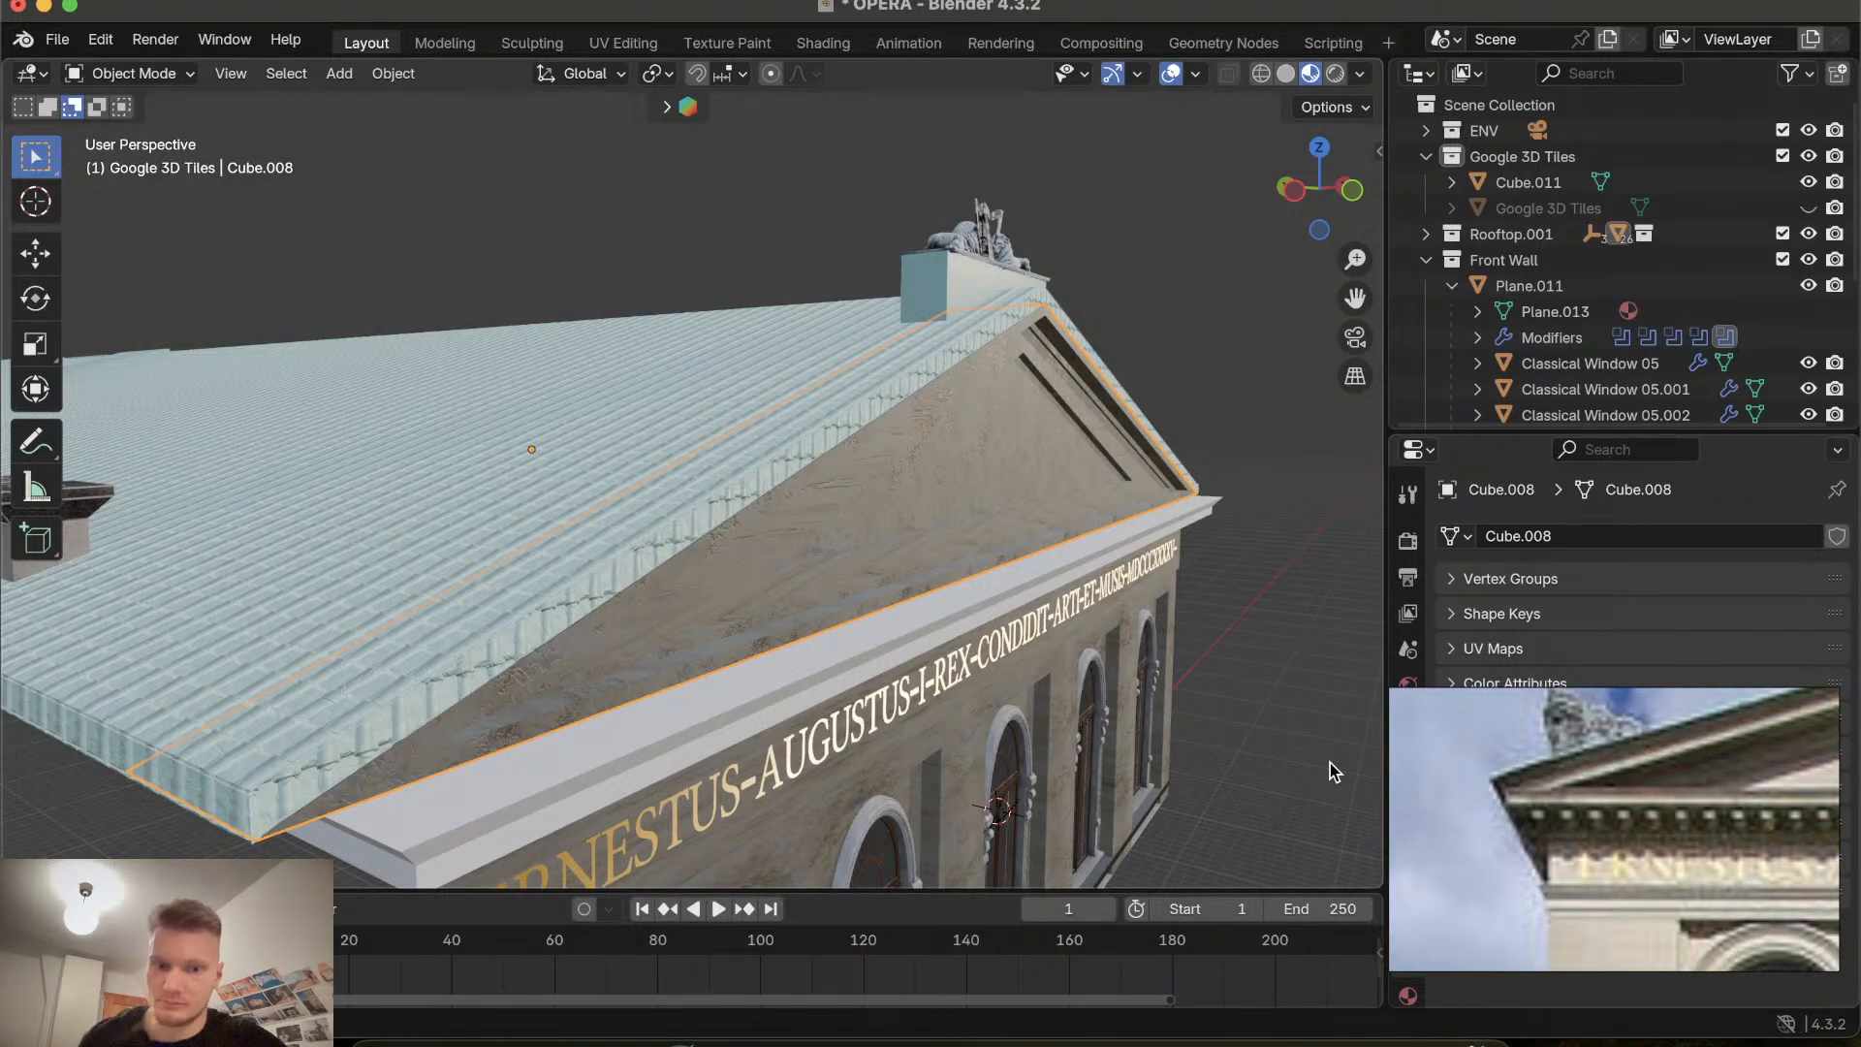
Orbit around the pediment gable to inspect how it meets the cornice and the inscription band.
scroll(971, 539, left, 5)
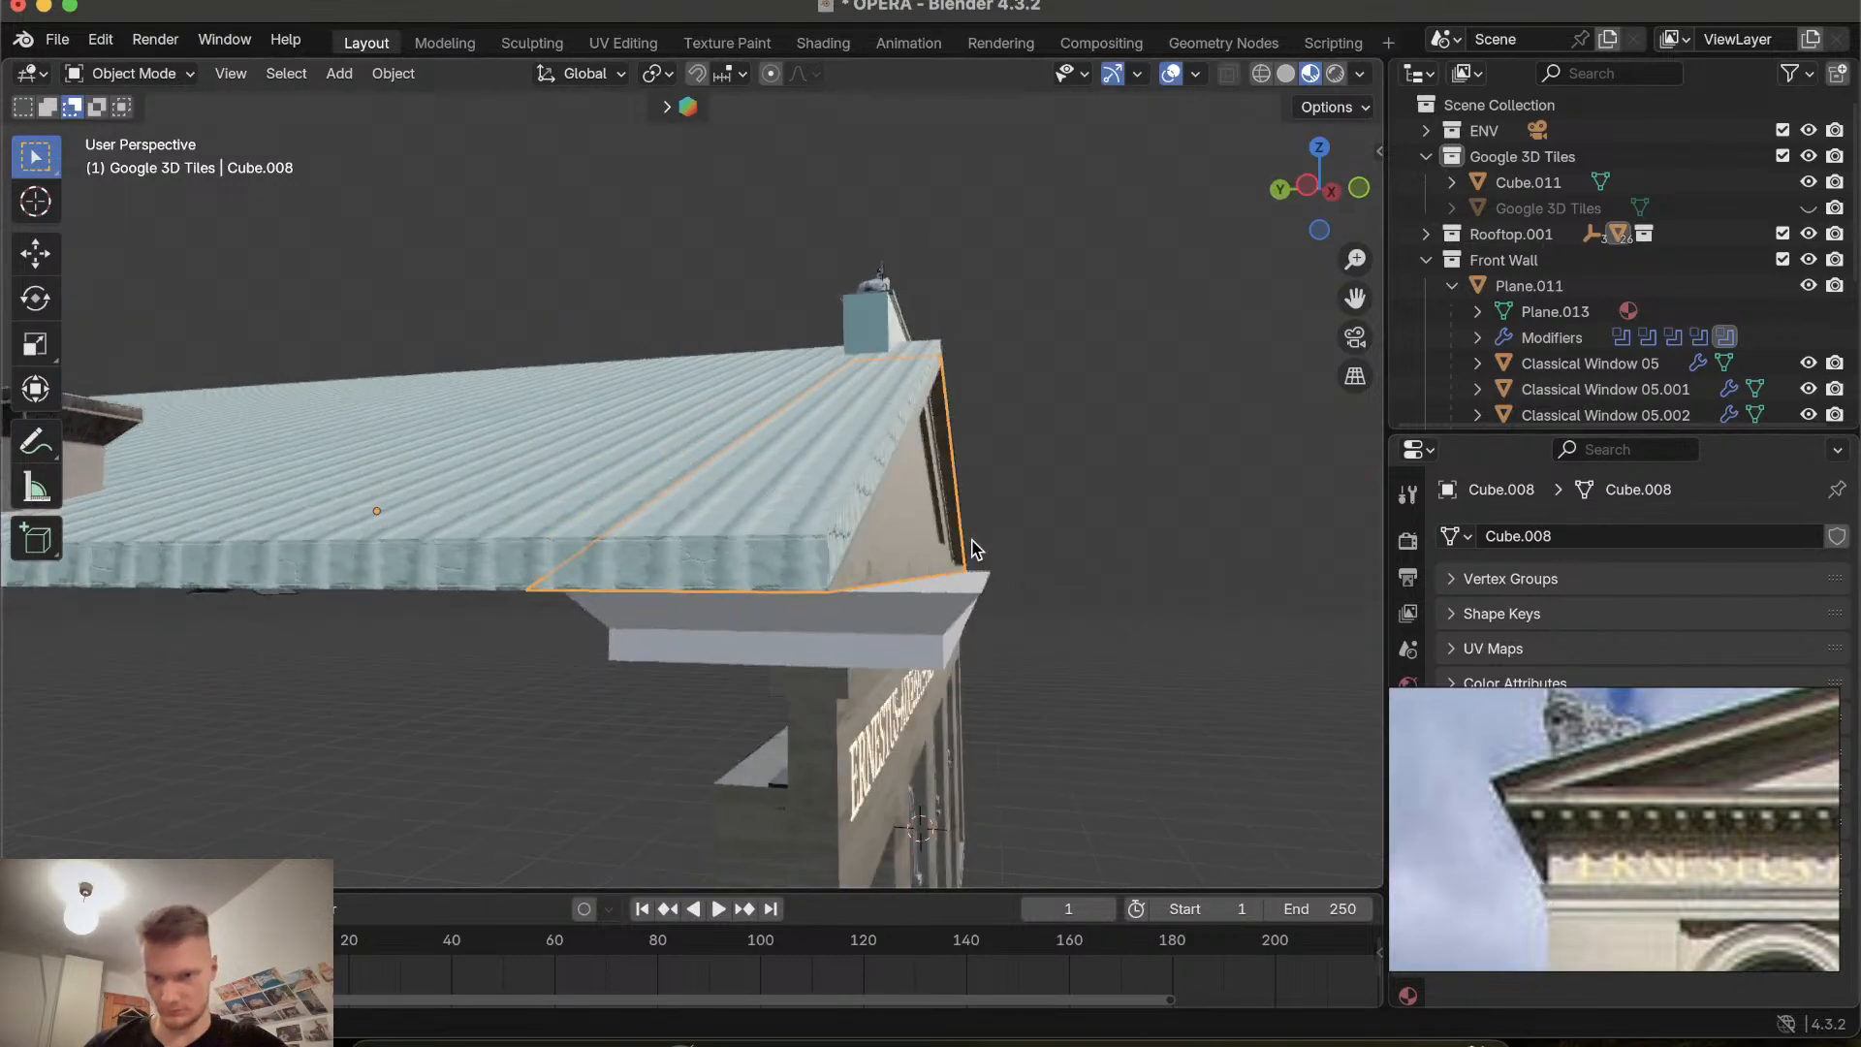
scroll(971, 539, down, 4)
scroll(971, 539, up, 3)
scroll(971, 549, down, 5)
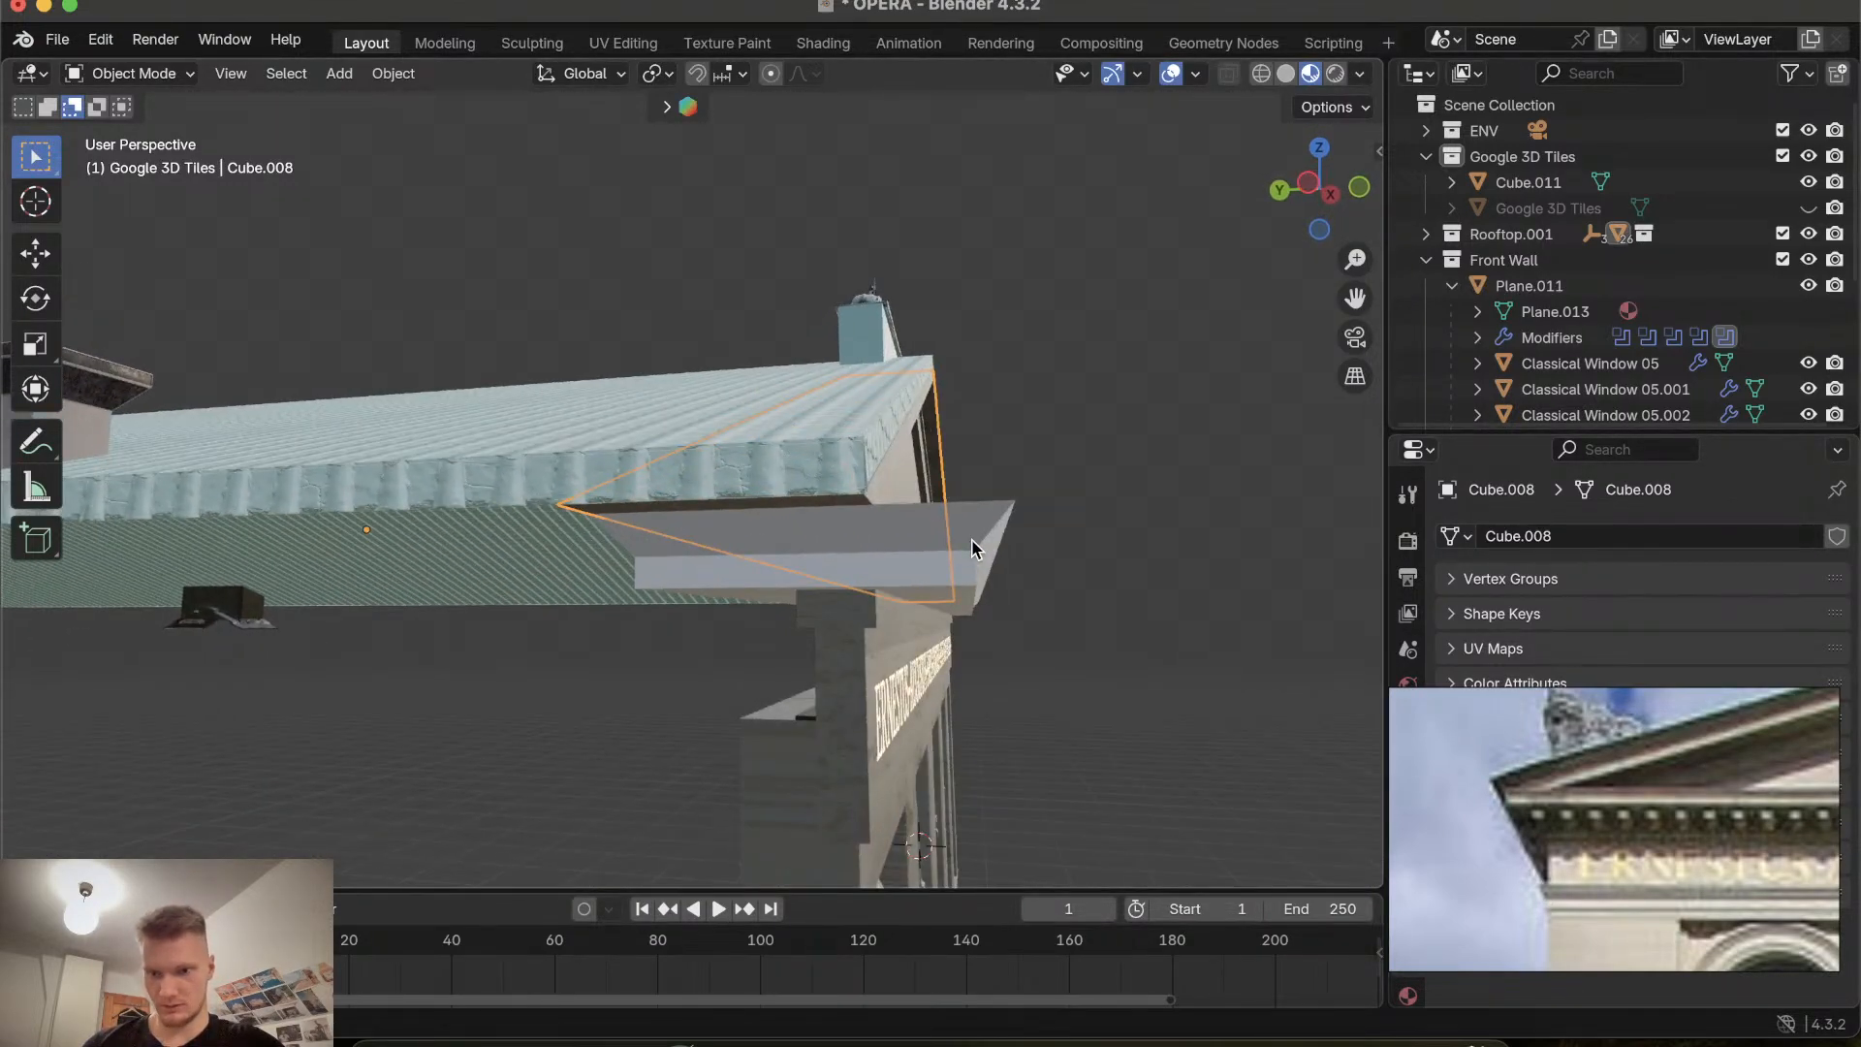
scroll(971, 538, right, 5)
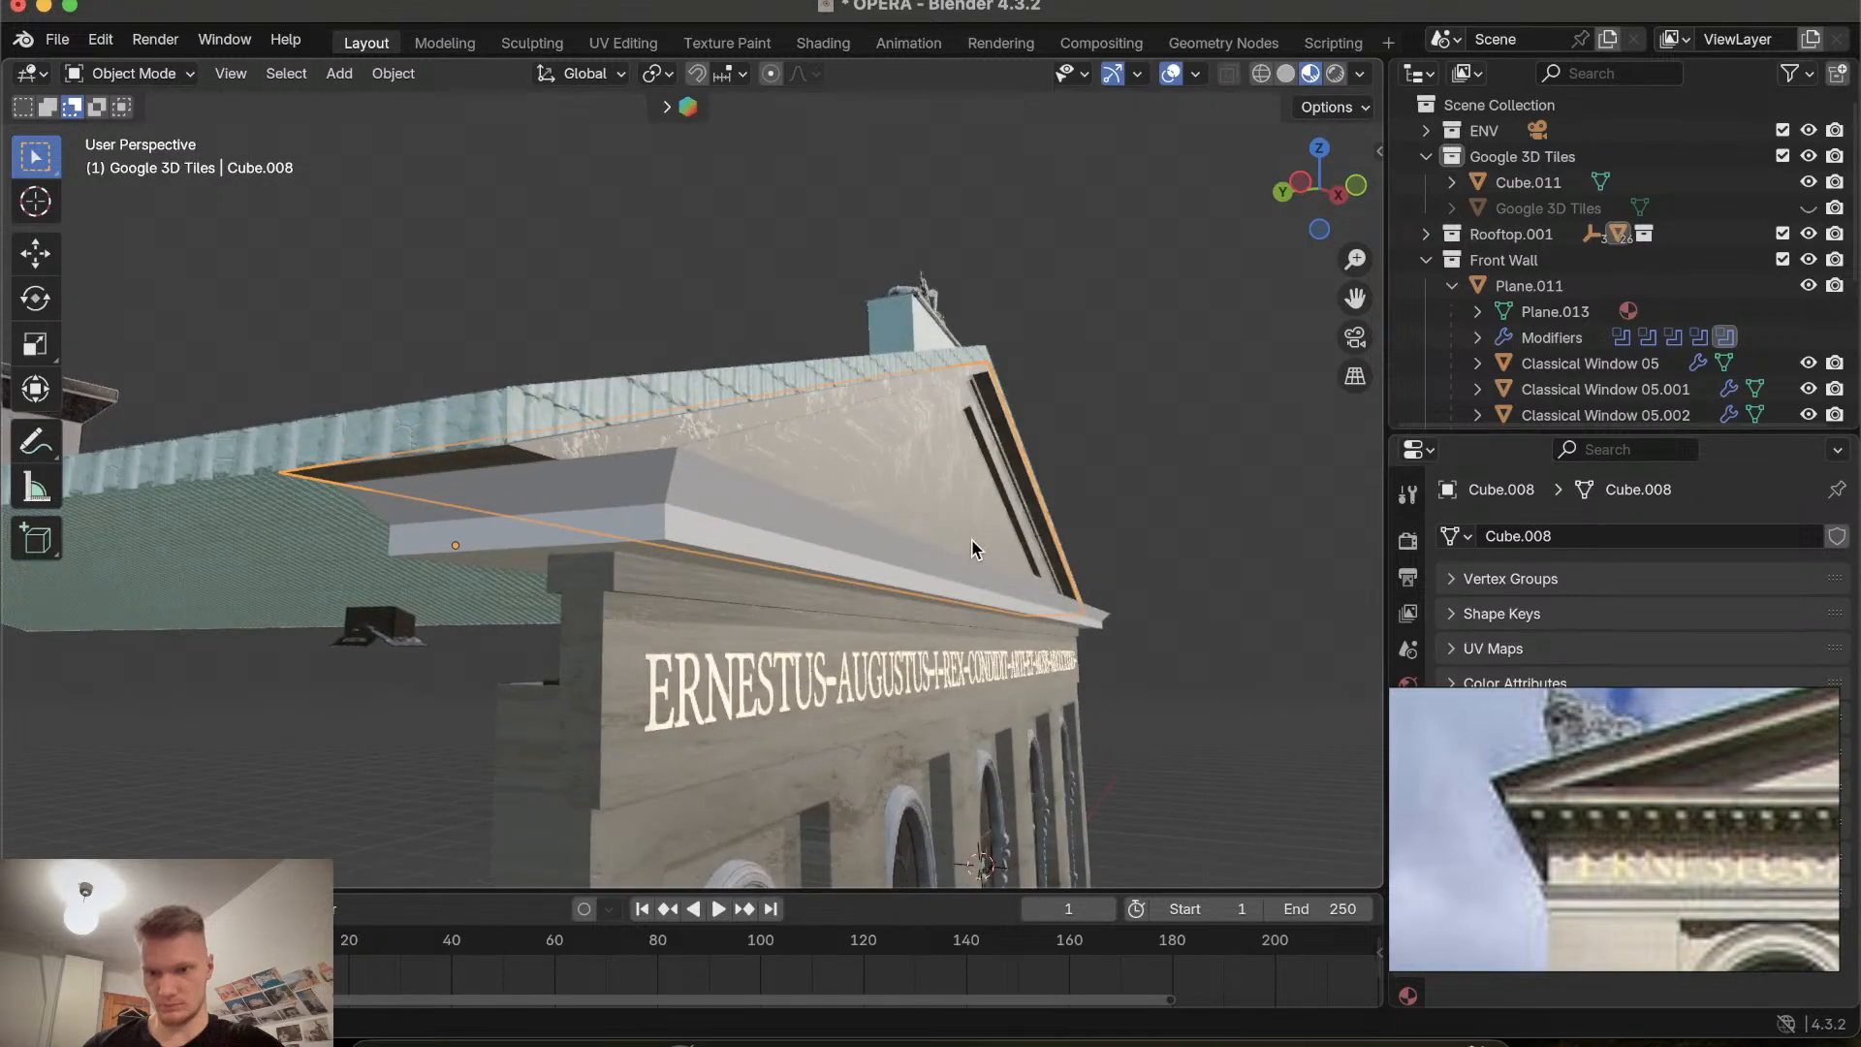
scroll(971, 539, left, 5)
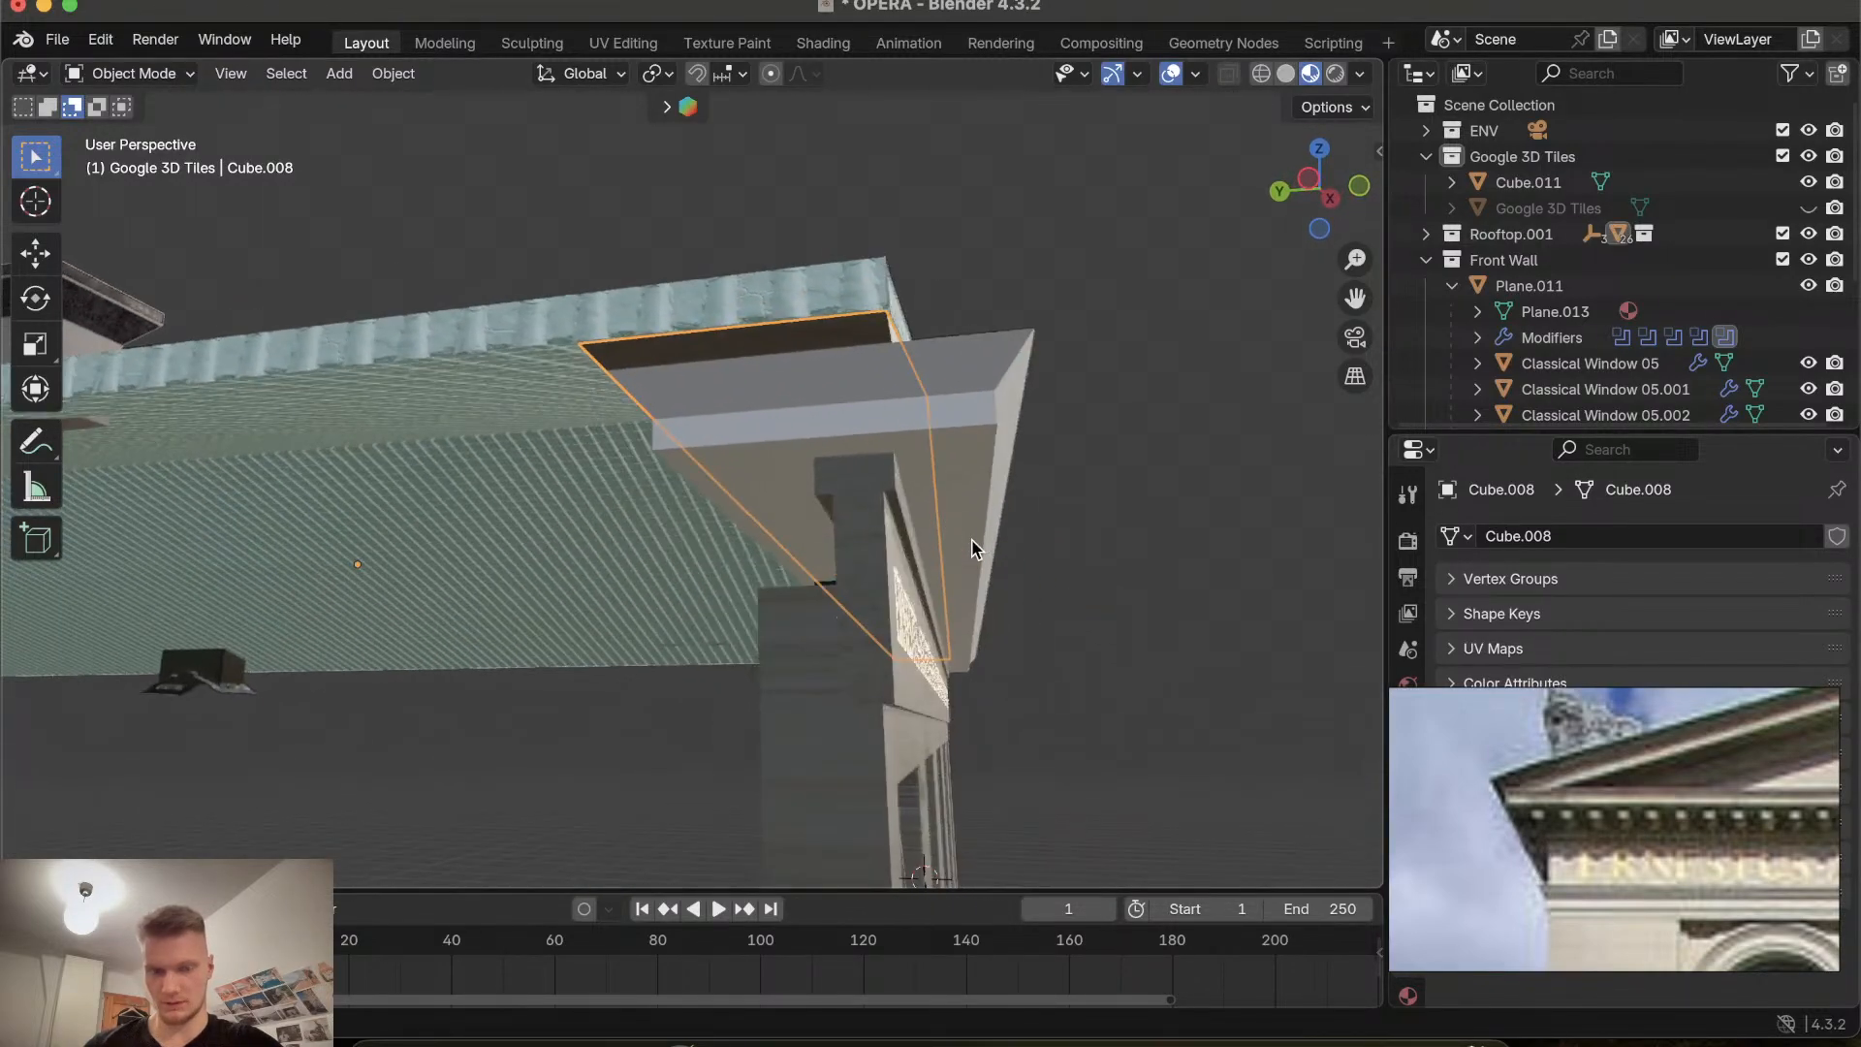
scroll(971, 539, right, 5)
scroll(971, 539, right, 10)
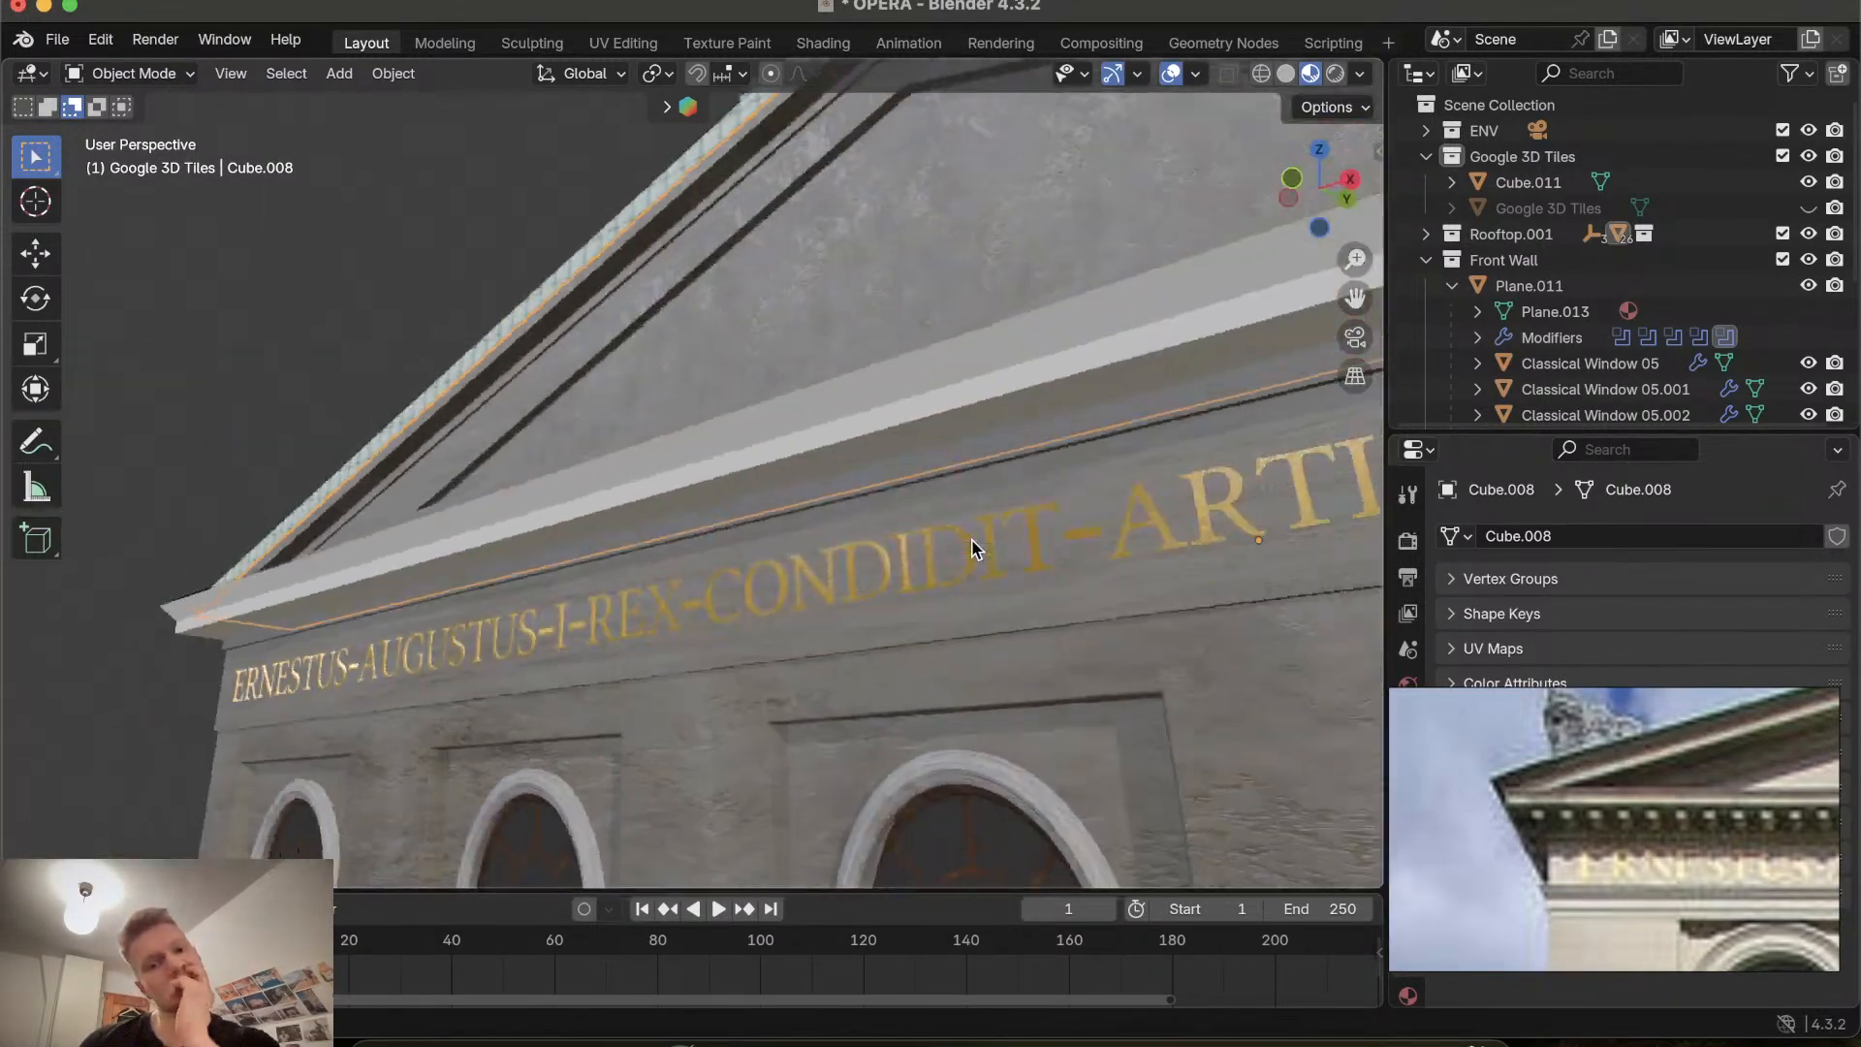
scroll(971, 538, left, 8)
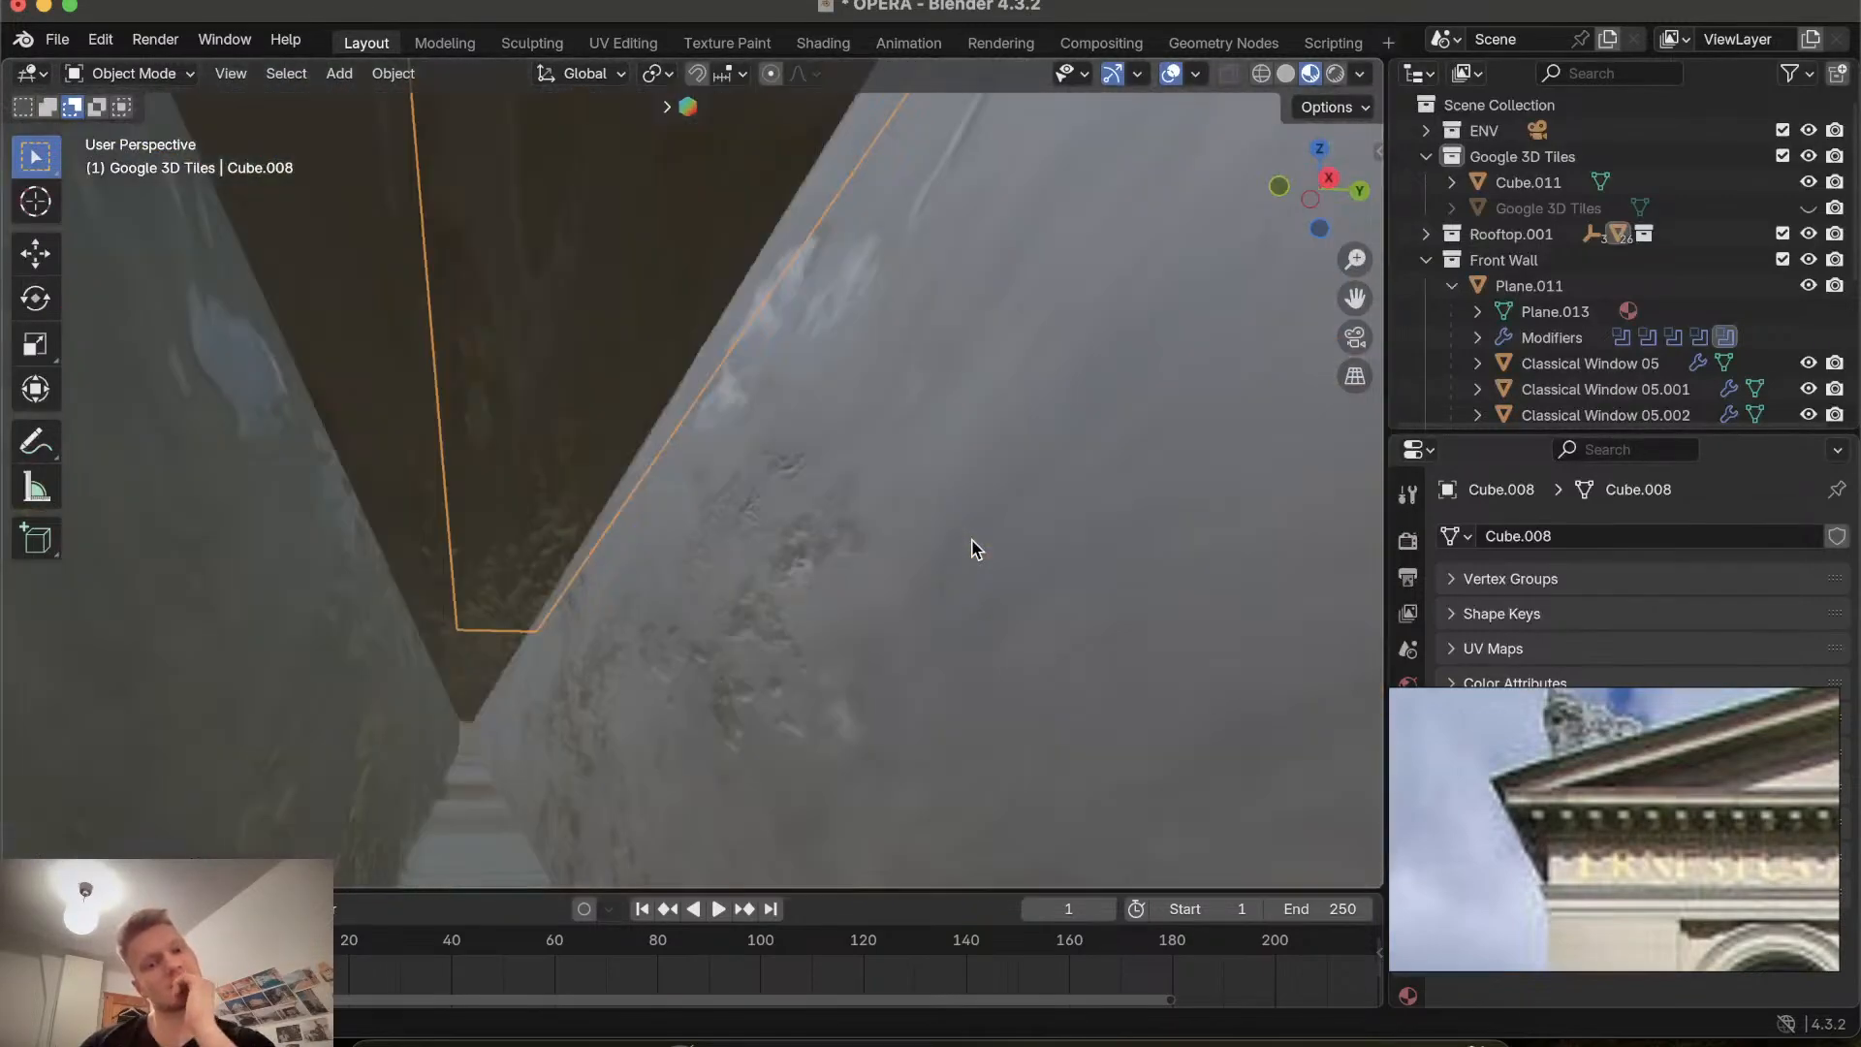
scroll(972, 550, right, 4)
scroll(972, 549, left, 10)
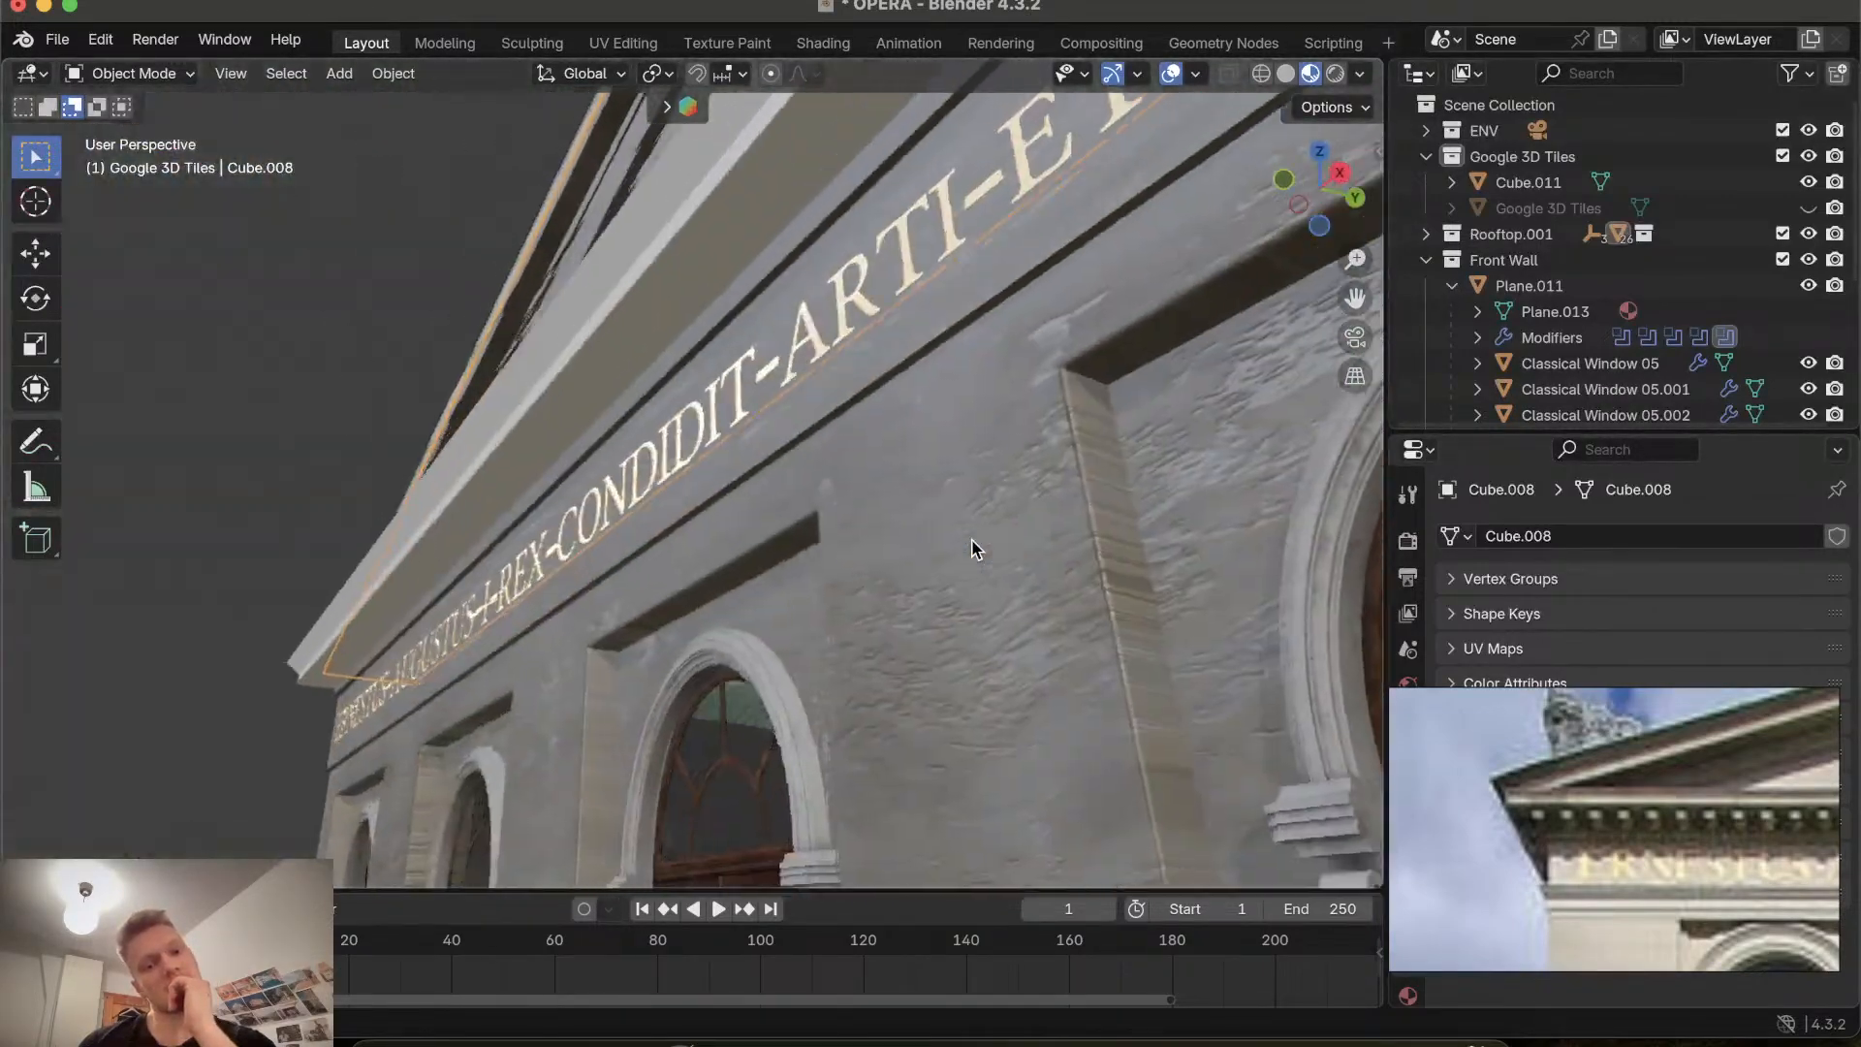
scroll(973, 548, right, 10)
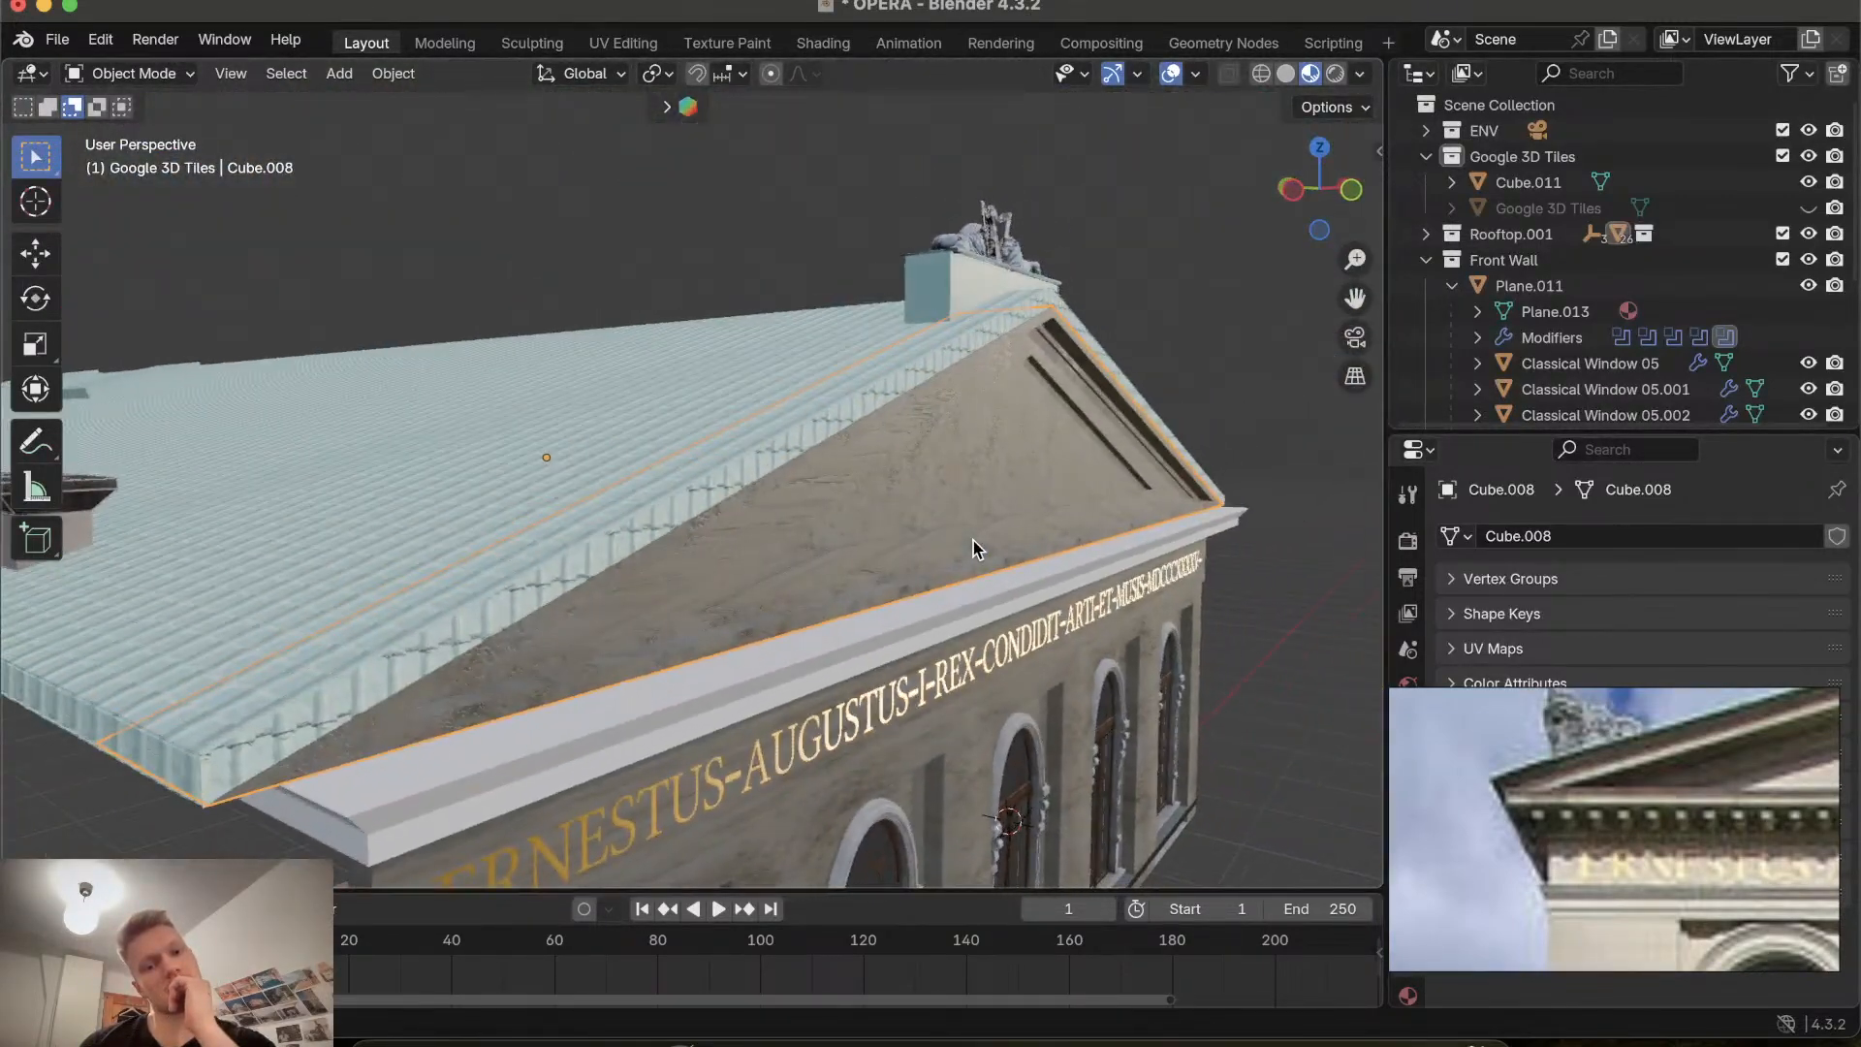
scroll(973, 548, left, 6)
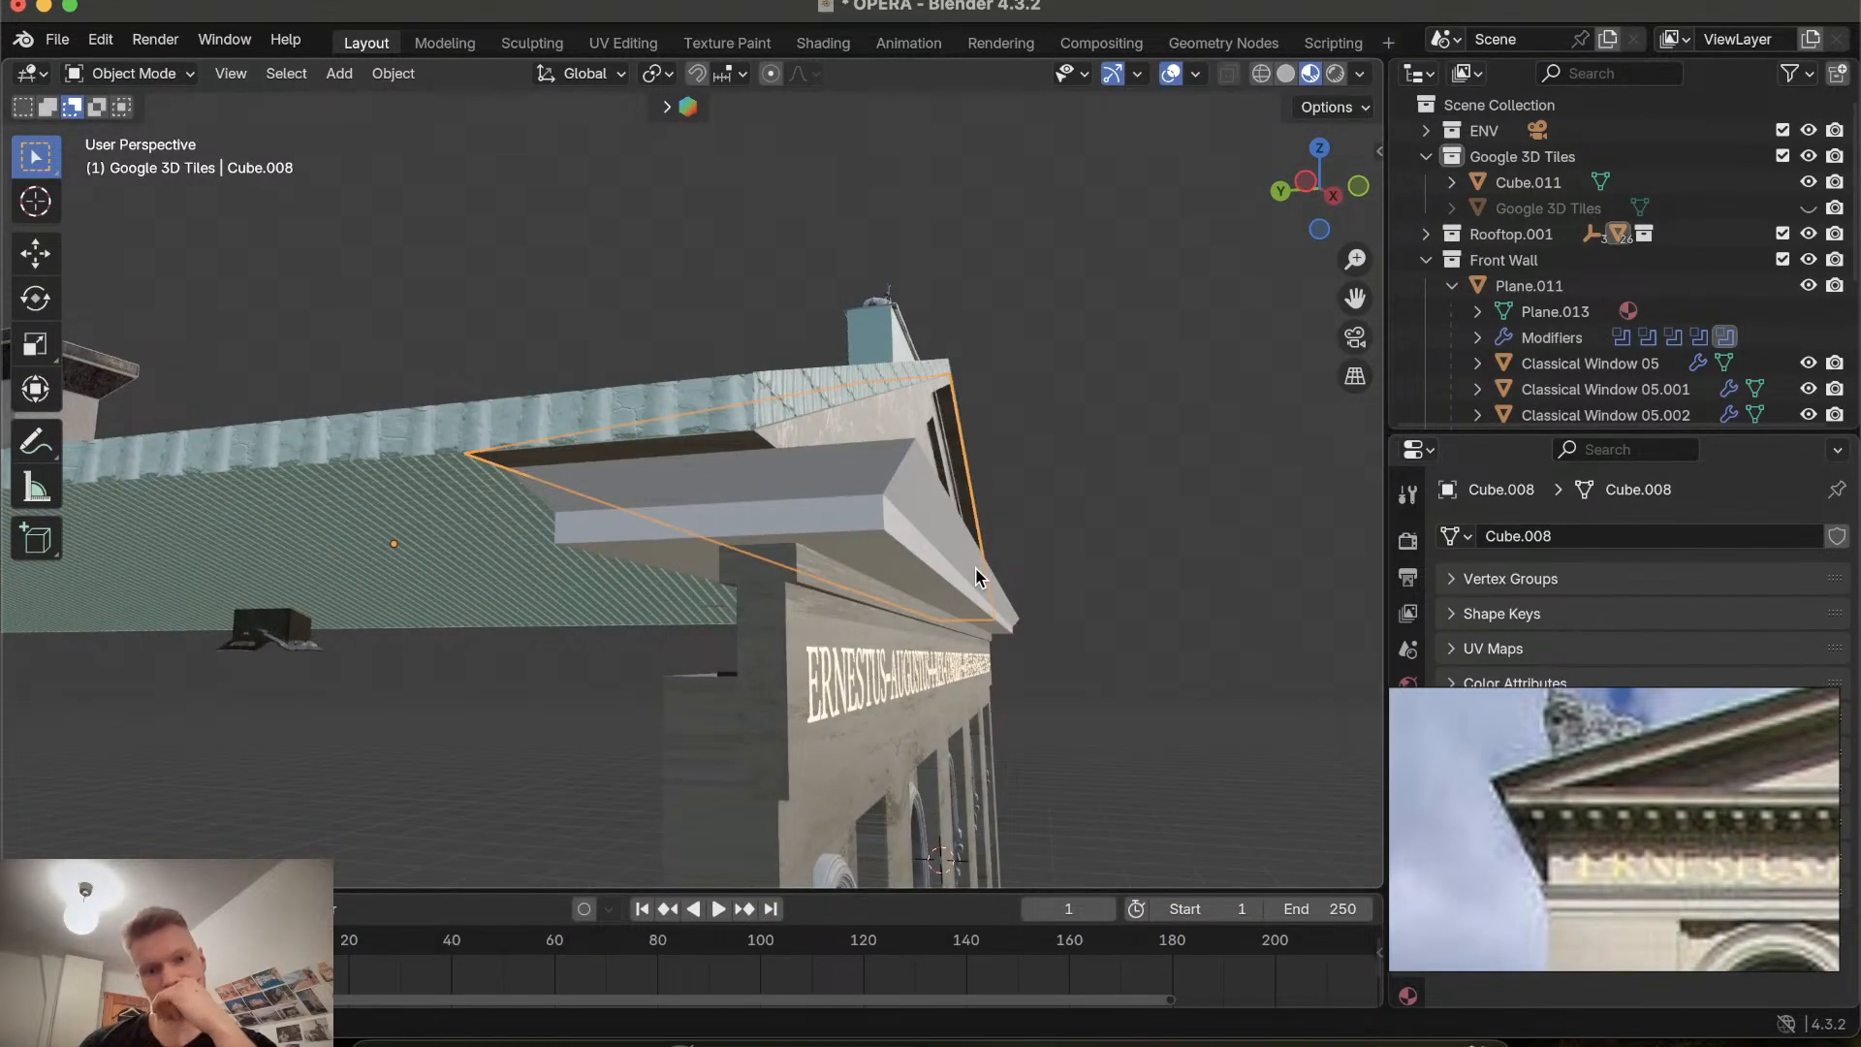
Browse the opera reference photo to compare the cornice and inscription band details.
scroll(1662, 808, down, 5)
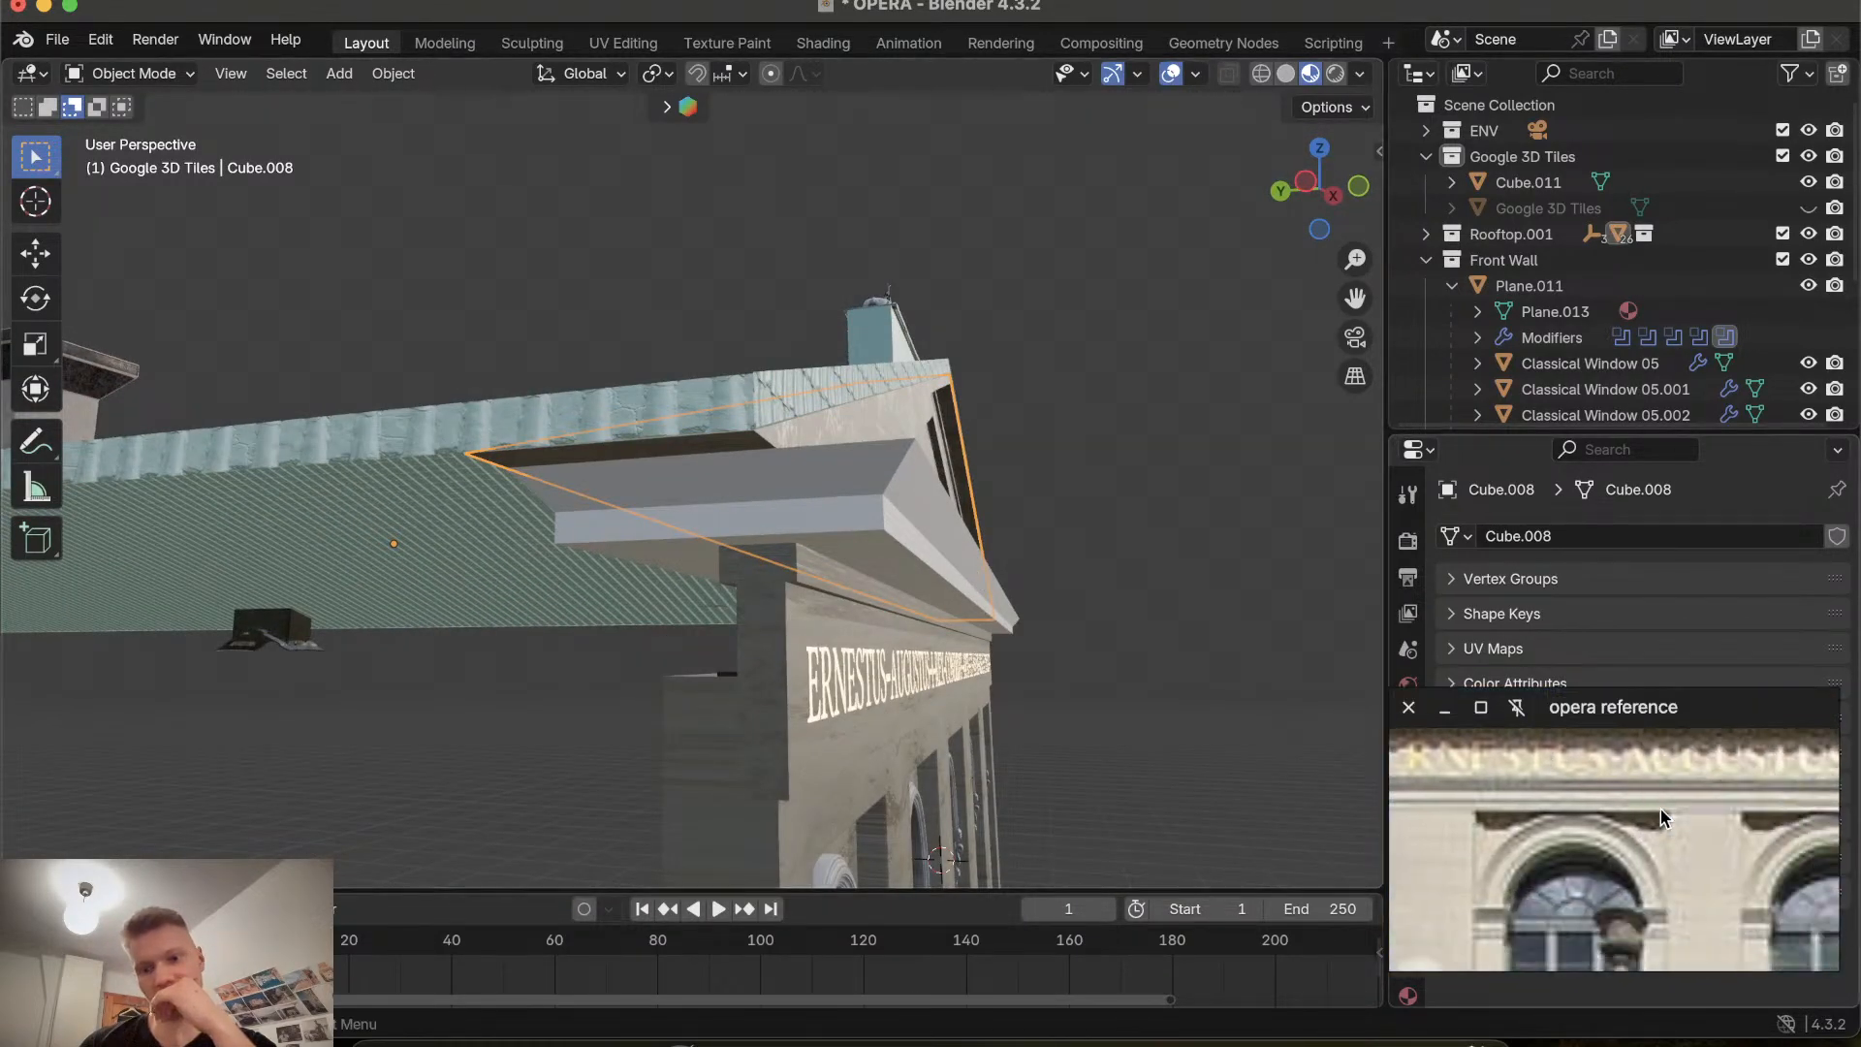
scroll(1665, 812, up, 8)
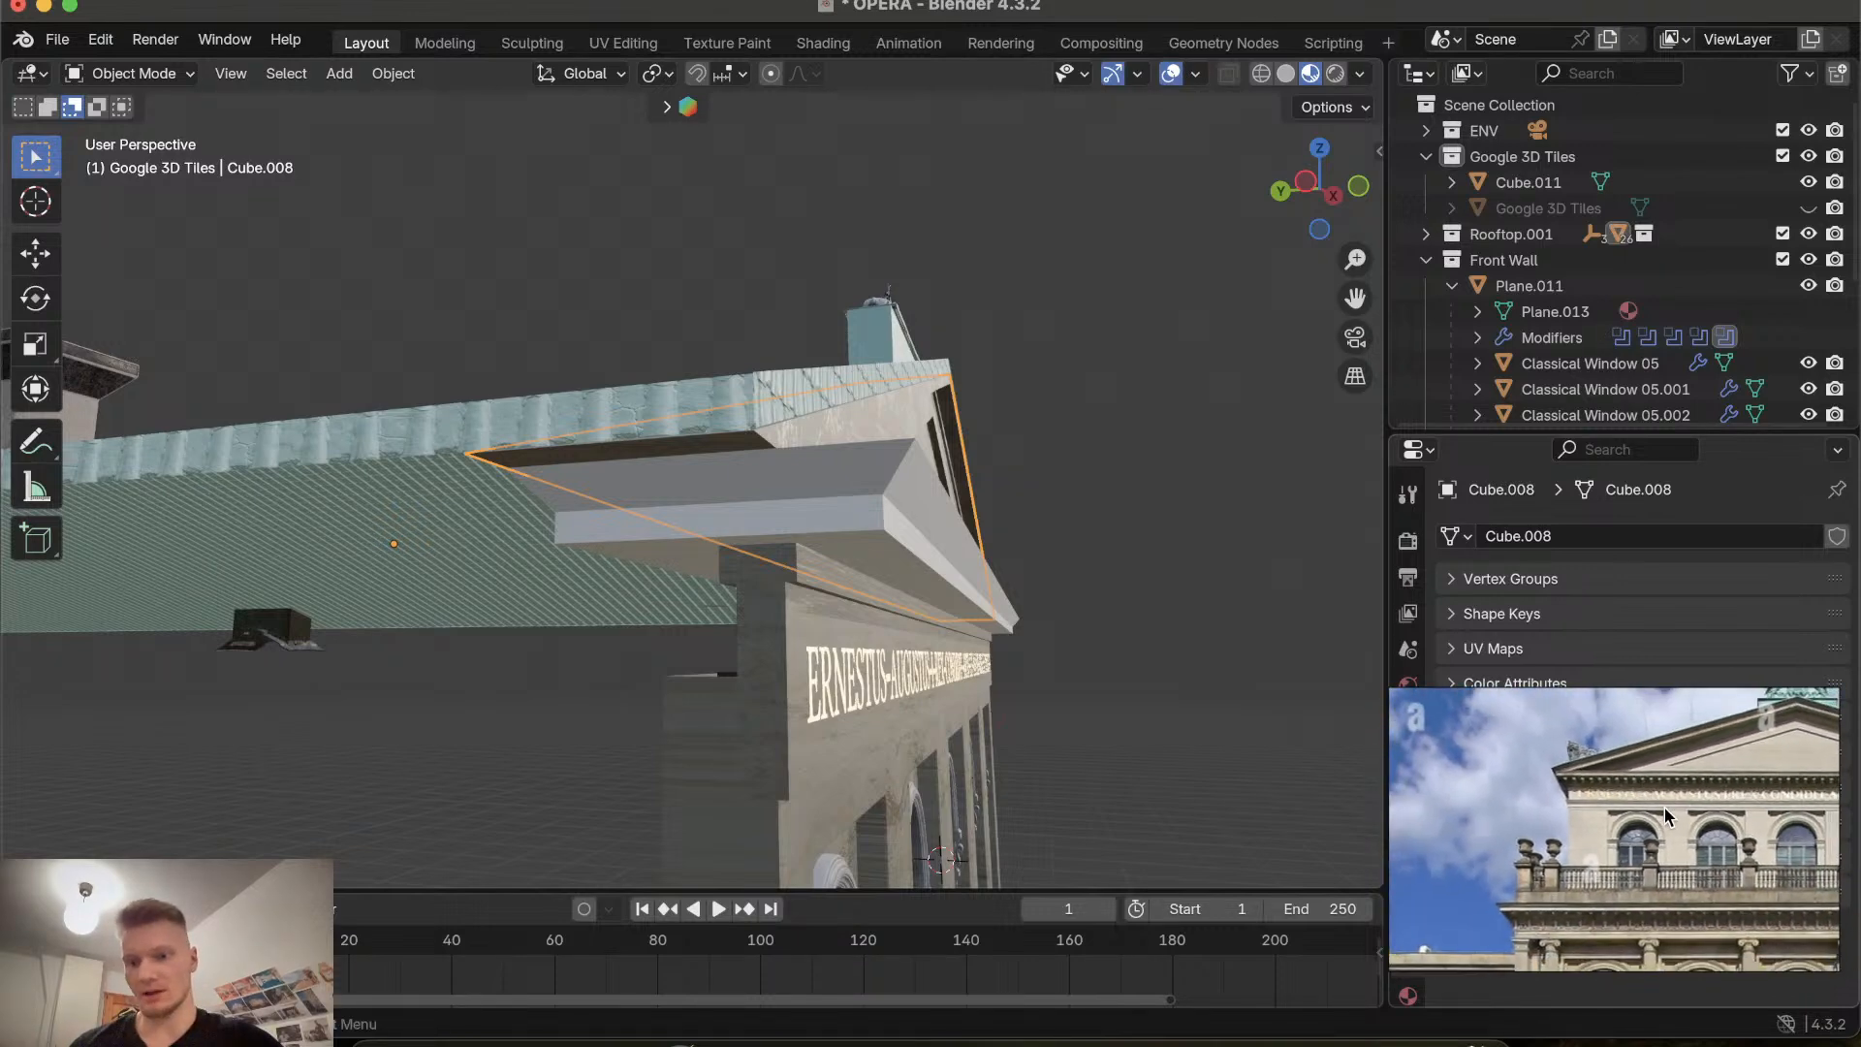
scroll(1665, 812, down, 8)
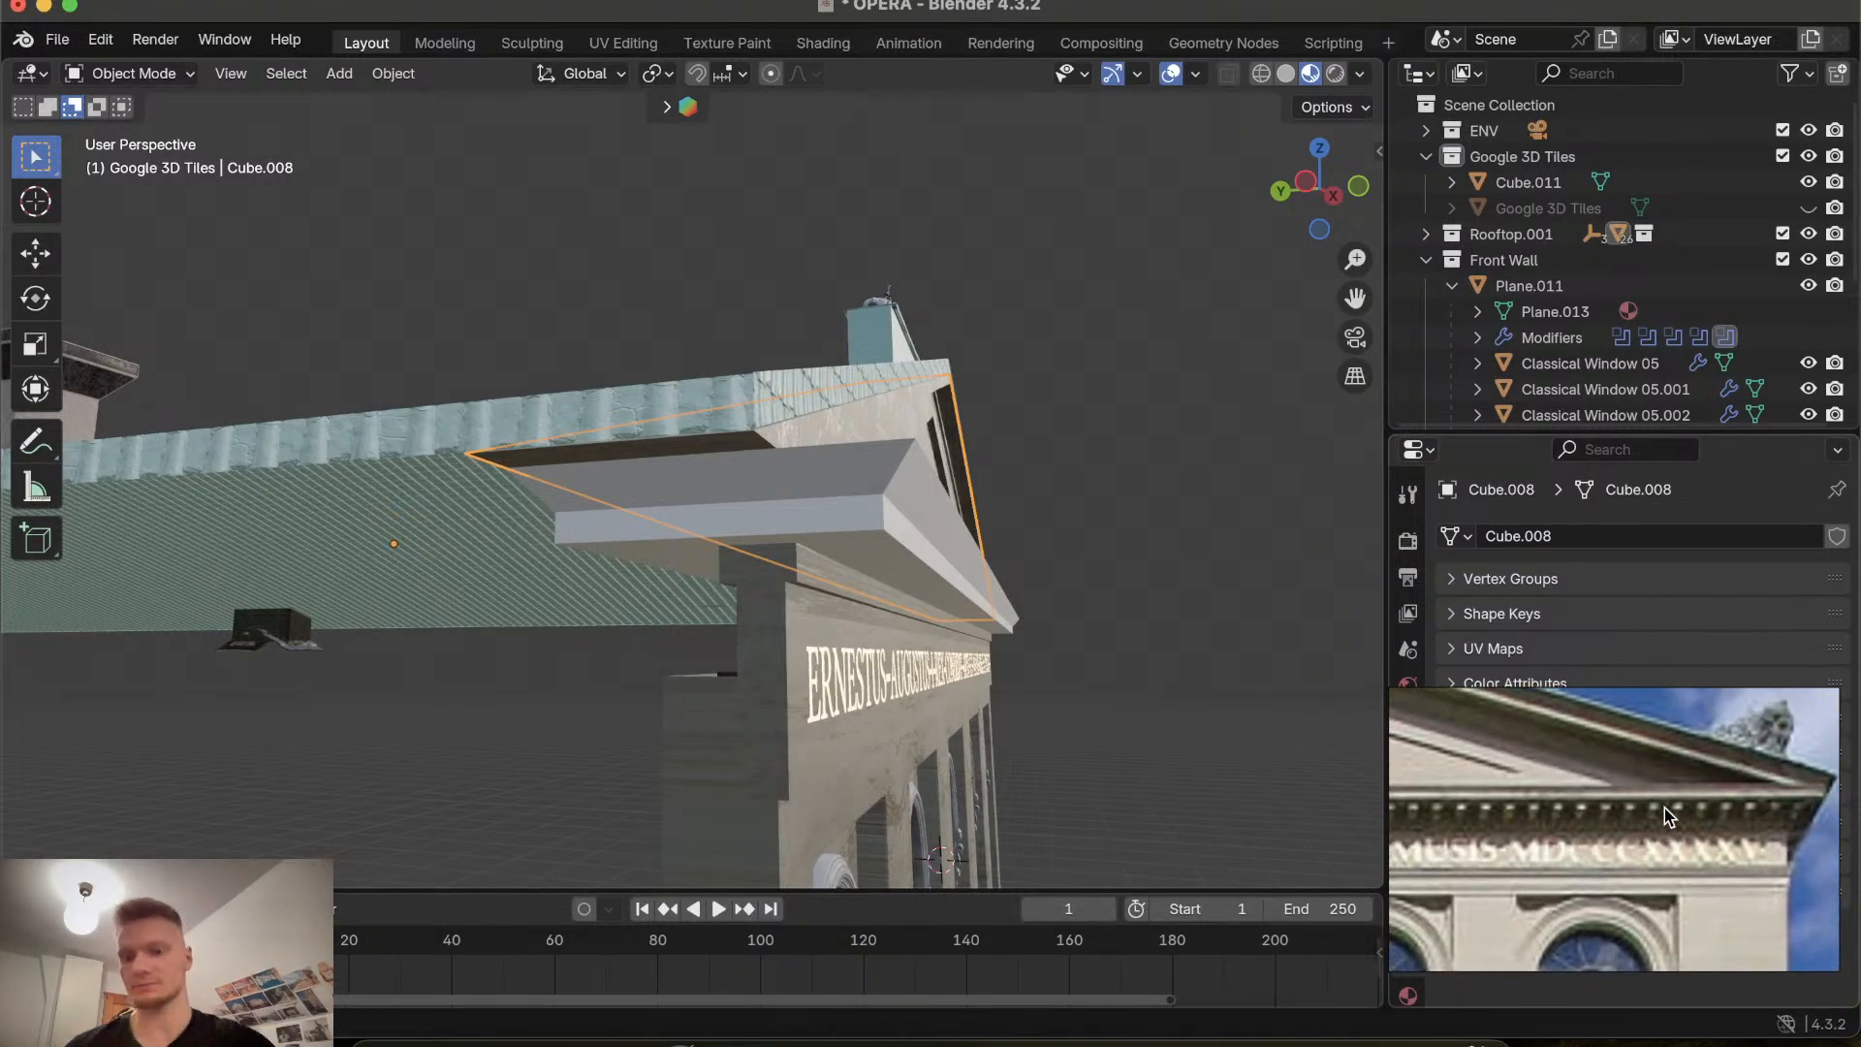
scroll(1667, 817, down, 2)
Orbit around the front facade to inspect the inscription band and cornice from several angles.
scroll(1063, 807, right, 10)
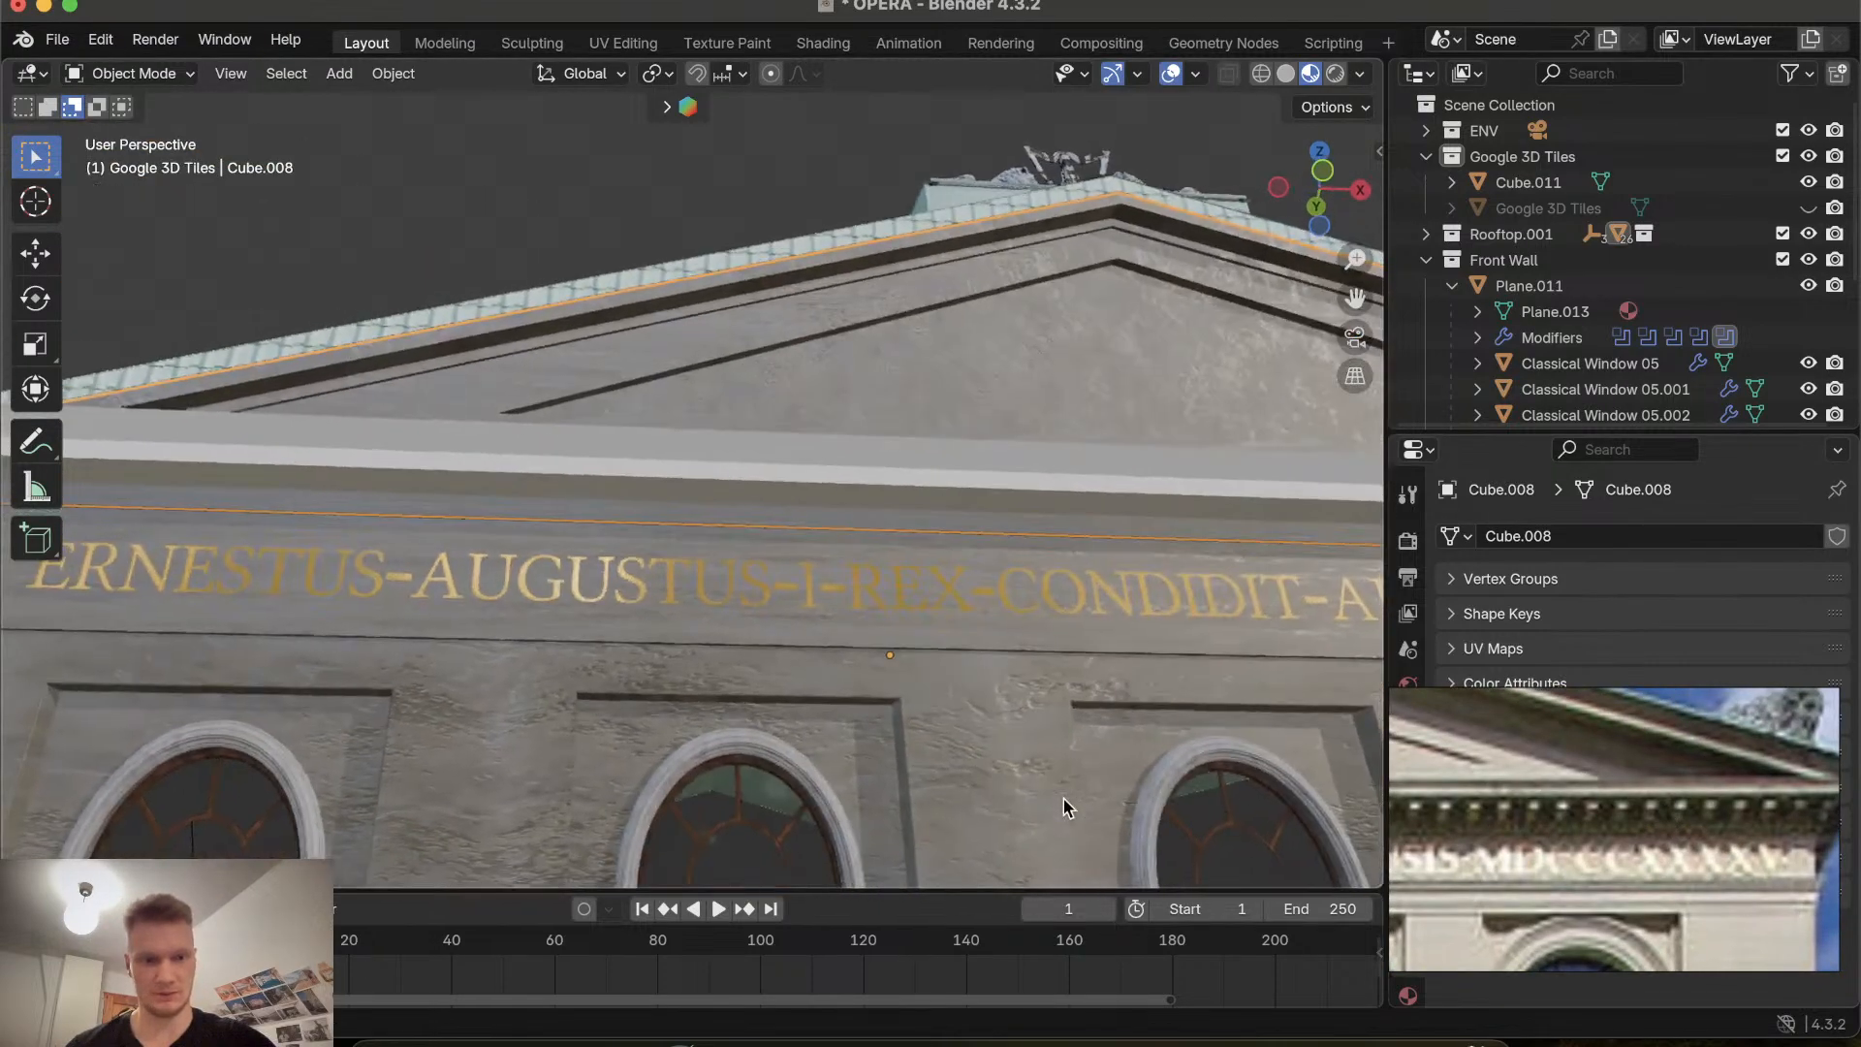
scroll(1064, 808, down, 4)
scroll(1063, 808, right, 3)
scroll(1063, 799, left, 12)
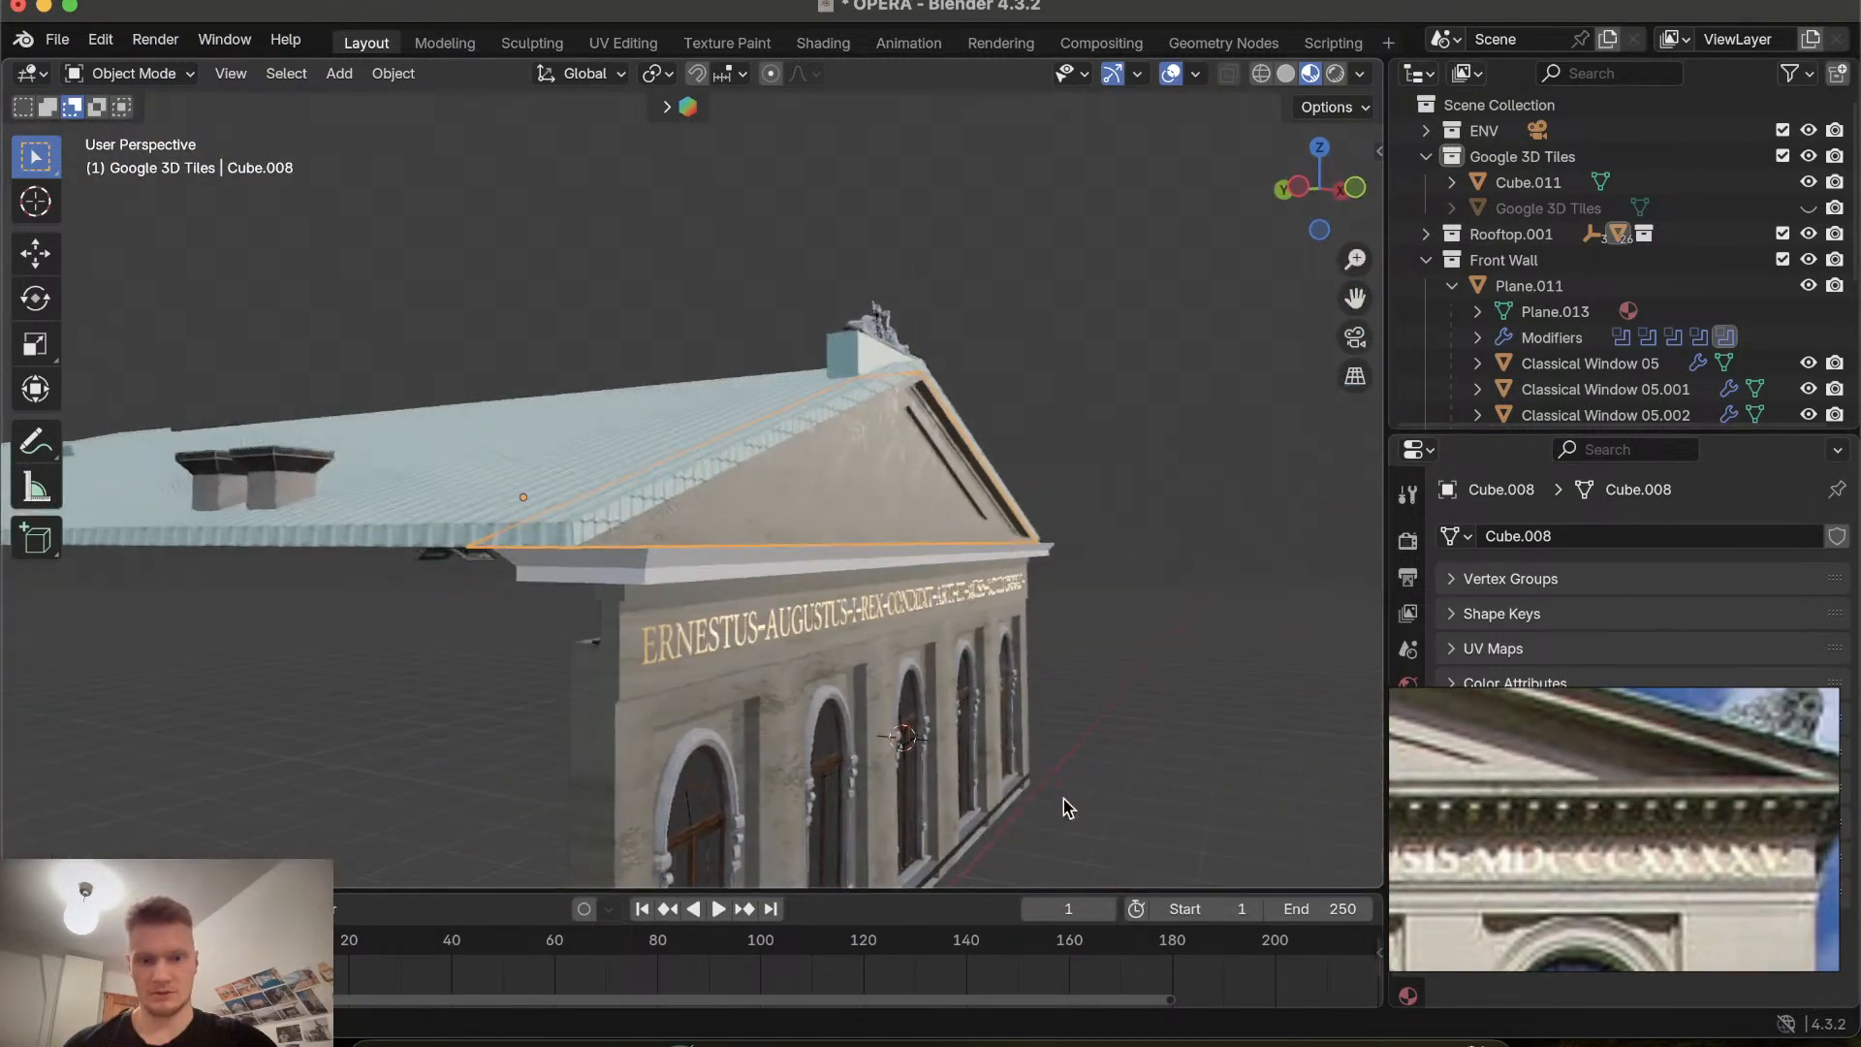
scroll(1064, 798, down, 5)
scroll(1063, 799, right, 8)
scroll(1064, 799, down, 3)
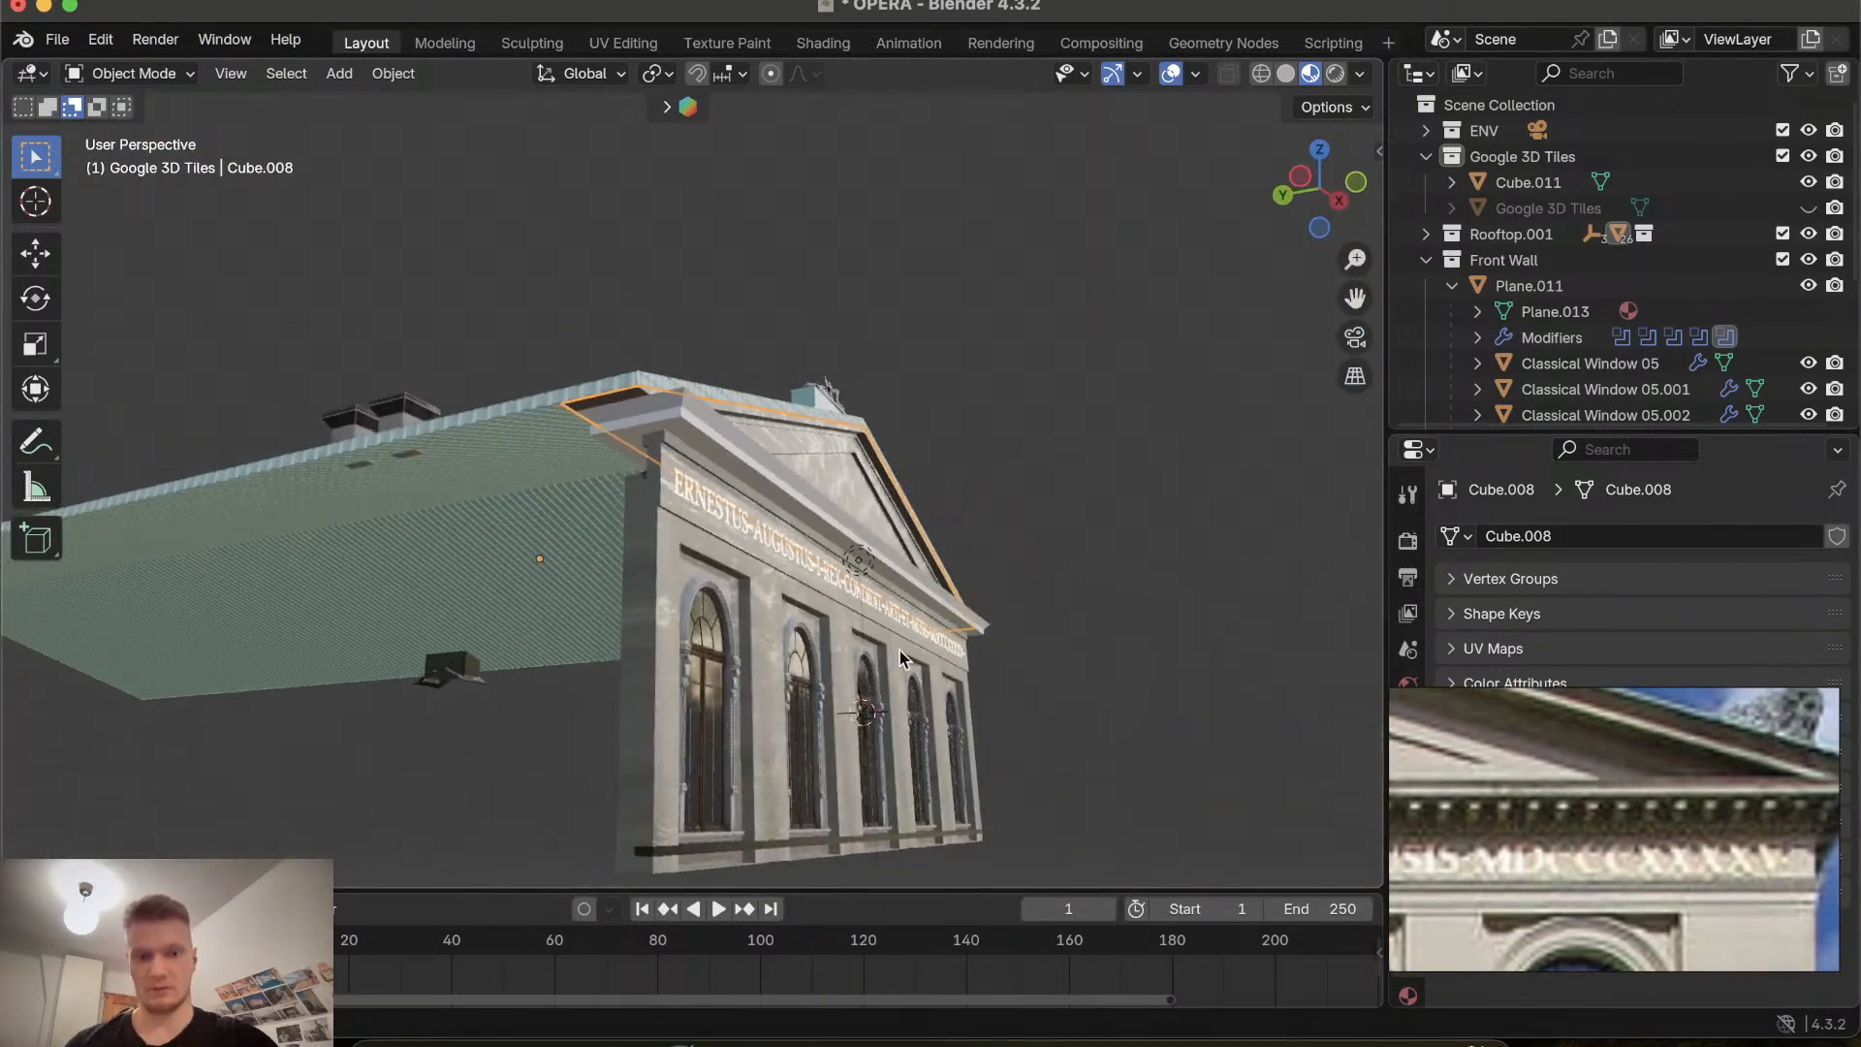
scroll(976, 647, left, 8)
scroll(977, 647, up, 5)
scroll(793, 630, right, 8)
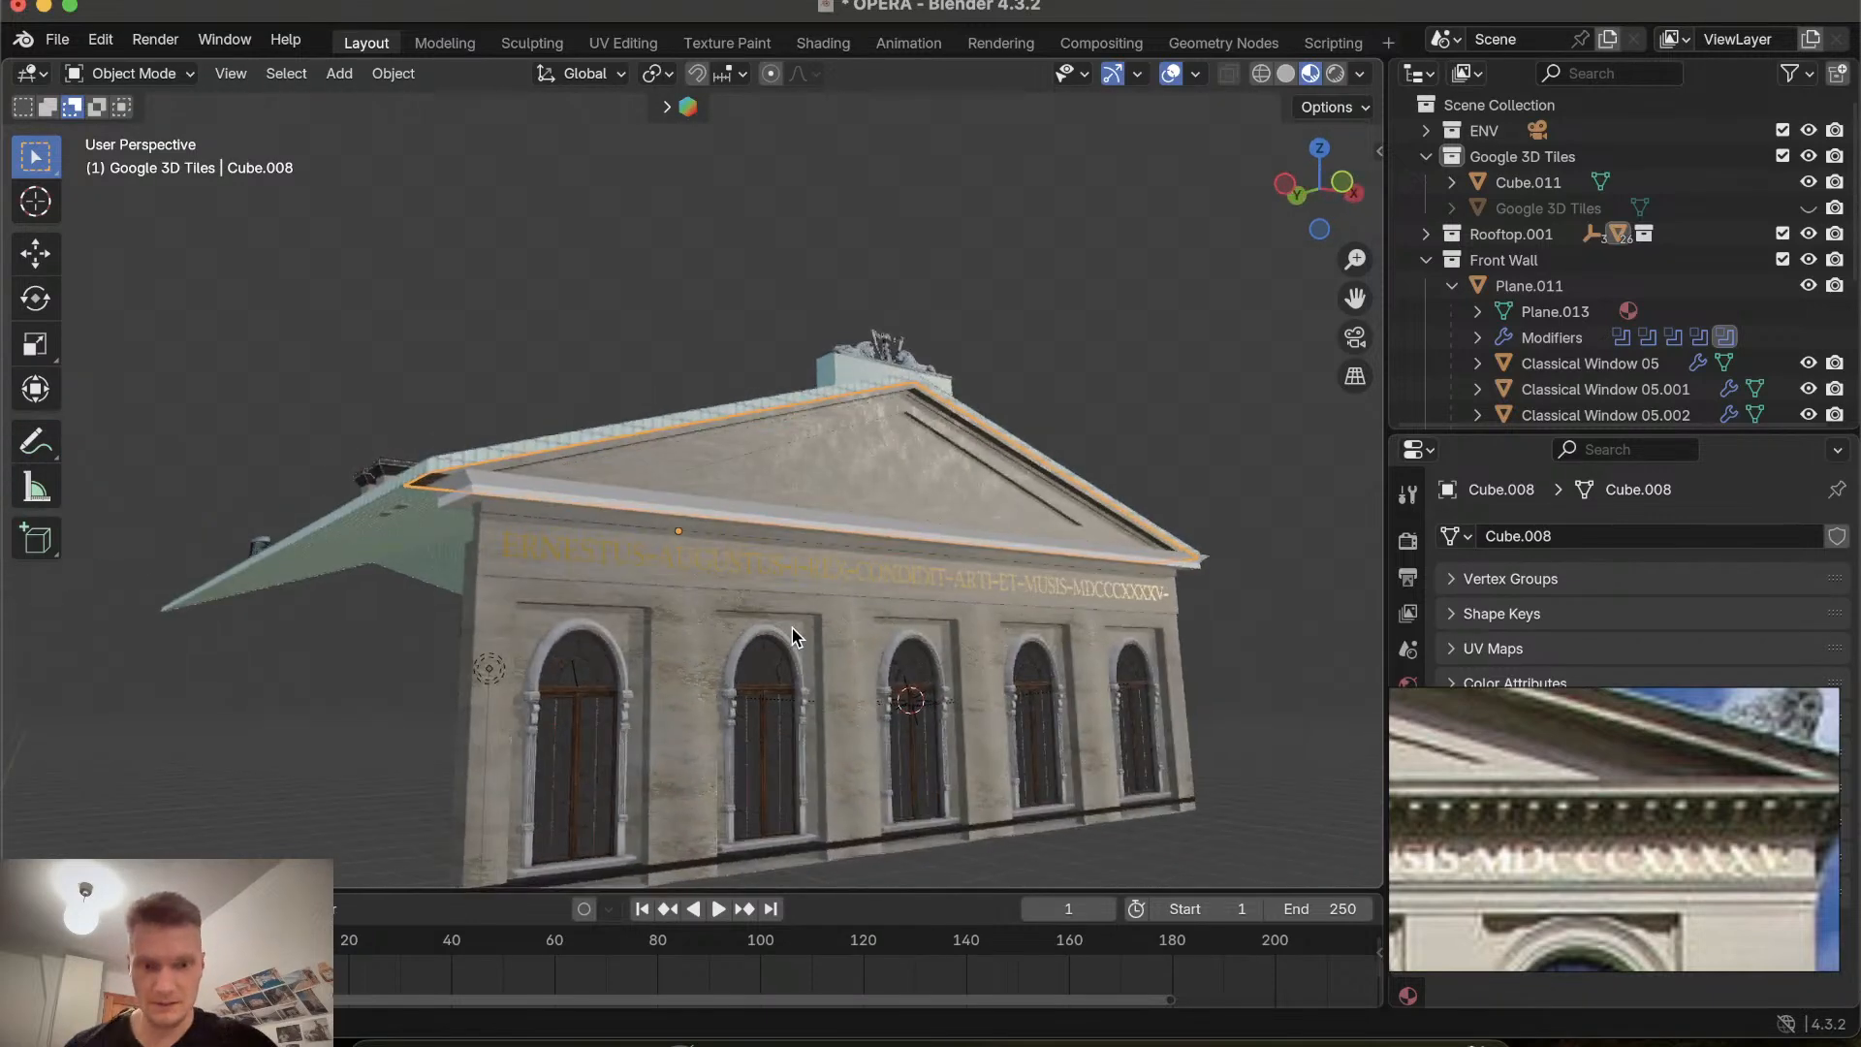
scroll(793, 630, up, 4)
scroll(793, 630, left, 3)
scroll(741, 585, up, 4)
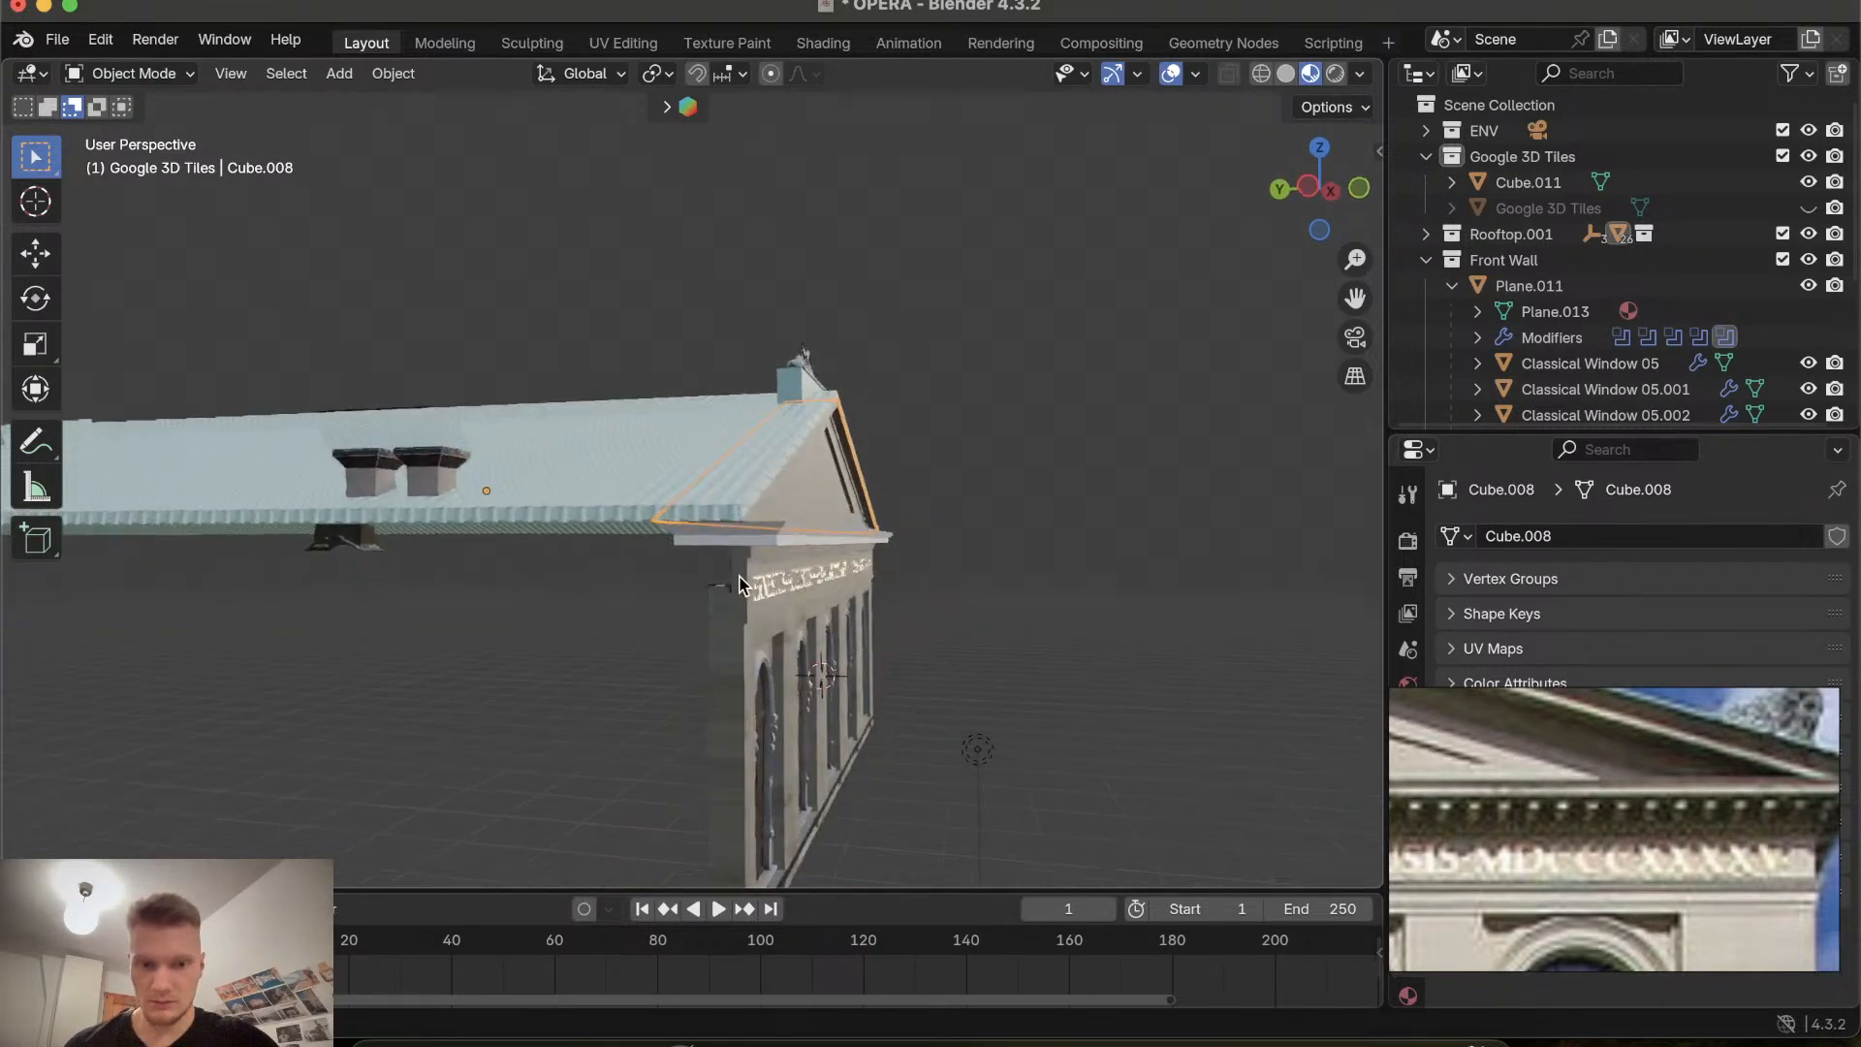
scroll(748, 587, right, 5)
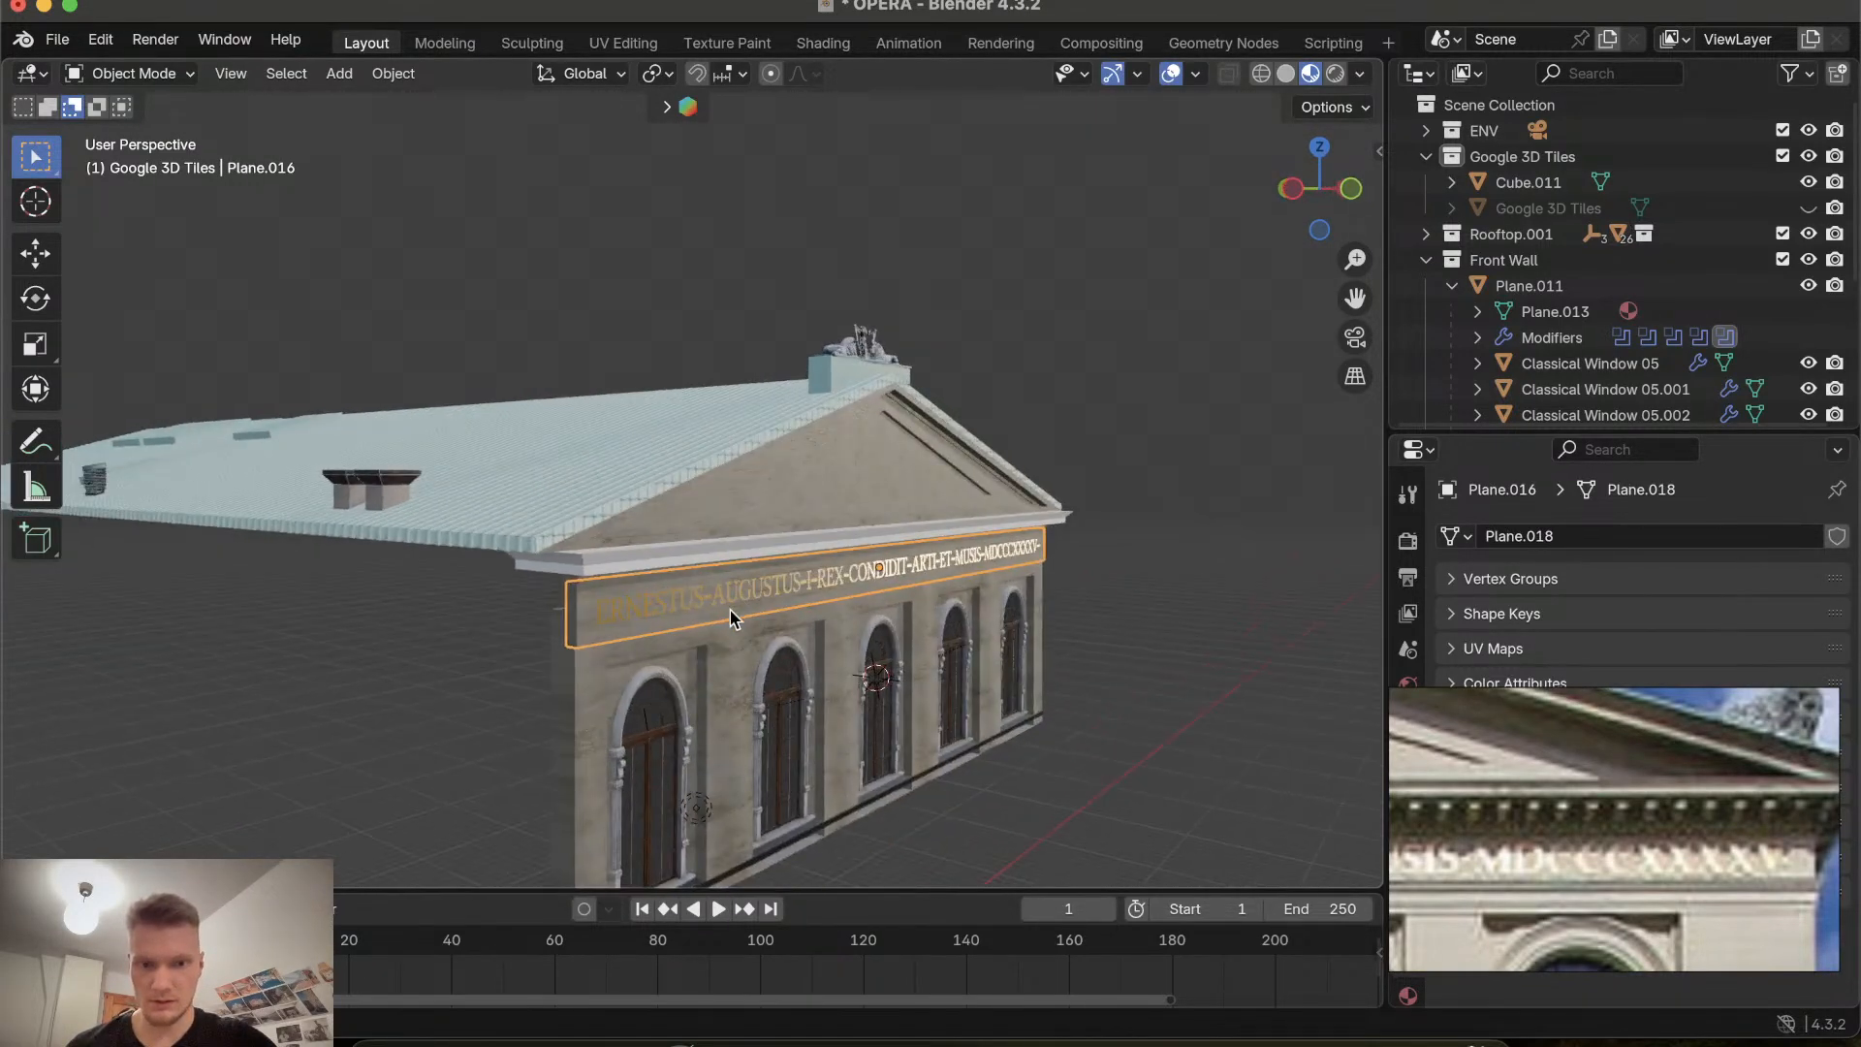
scroll(734, 618, left, 5)
scroll(723, 579, up, 5)
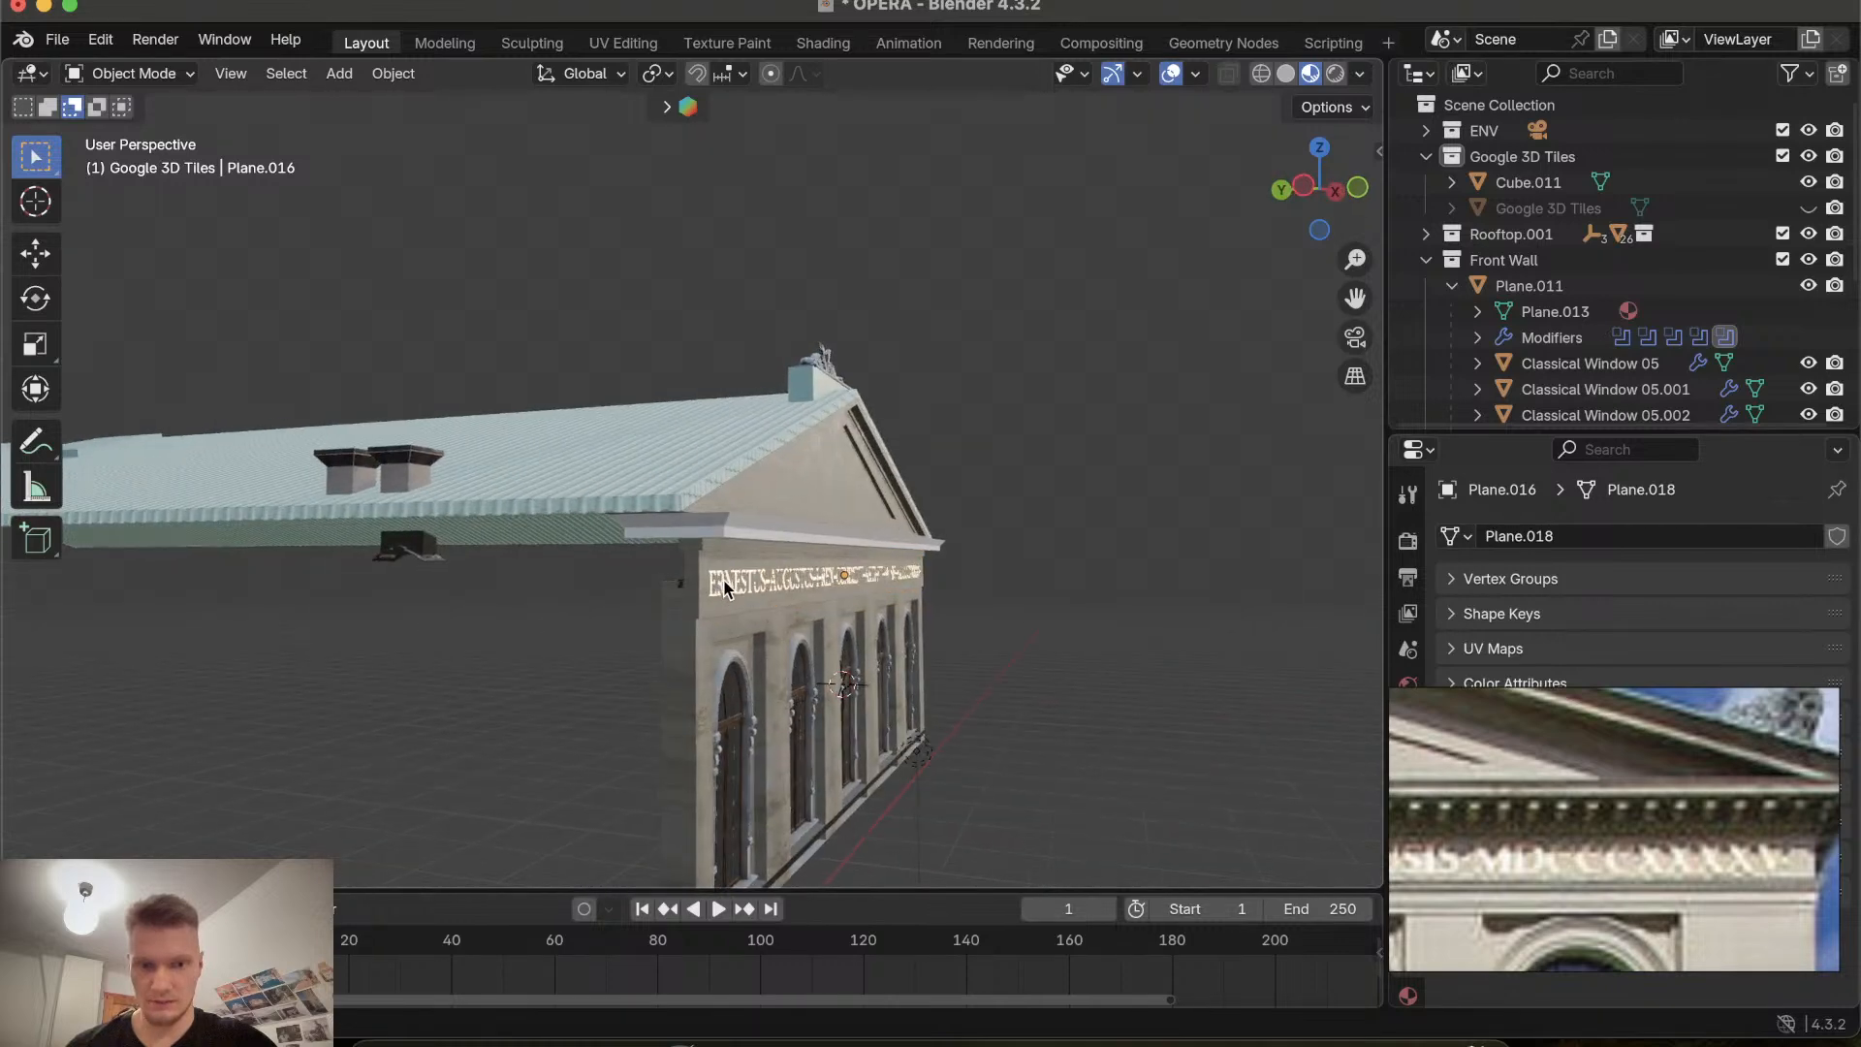
scroll(721, 636, right, 8)
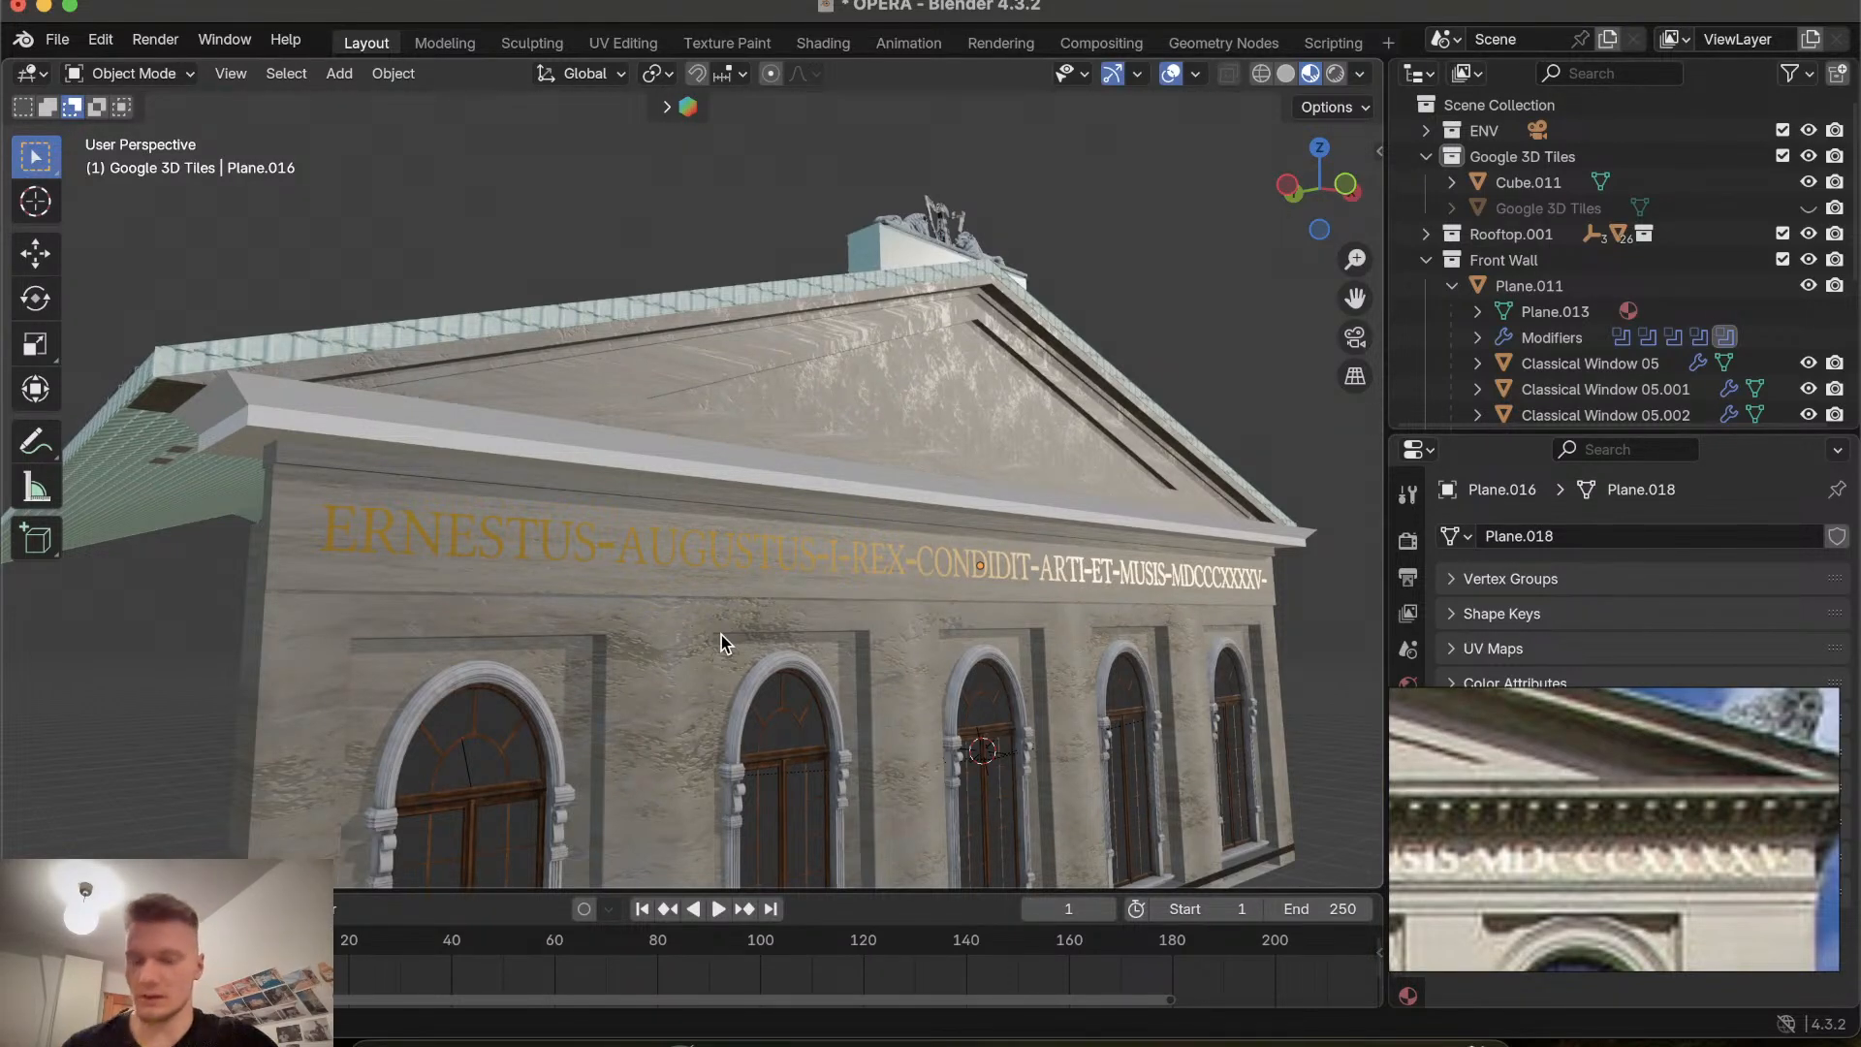
scroll(676, 511, left, 3)
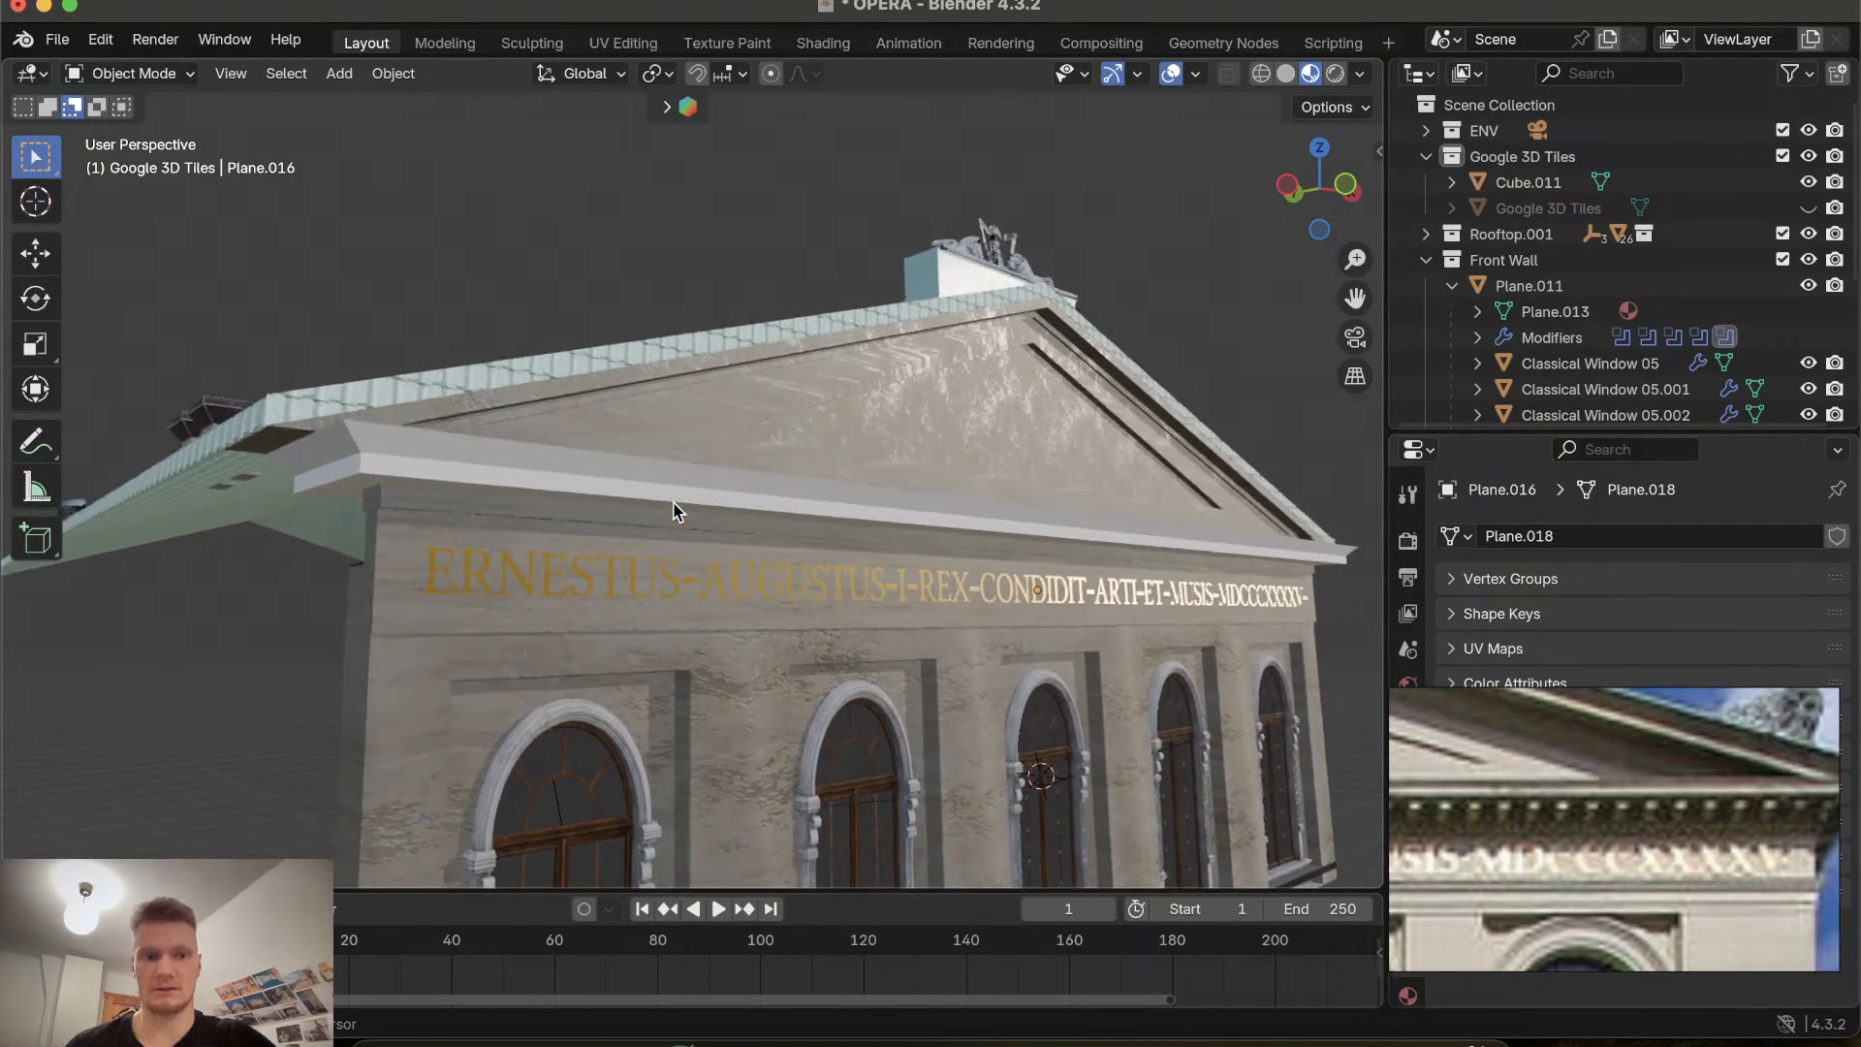
scroll(675, 510, left, 10)
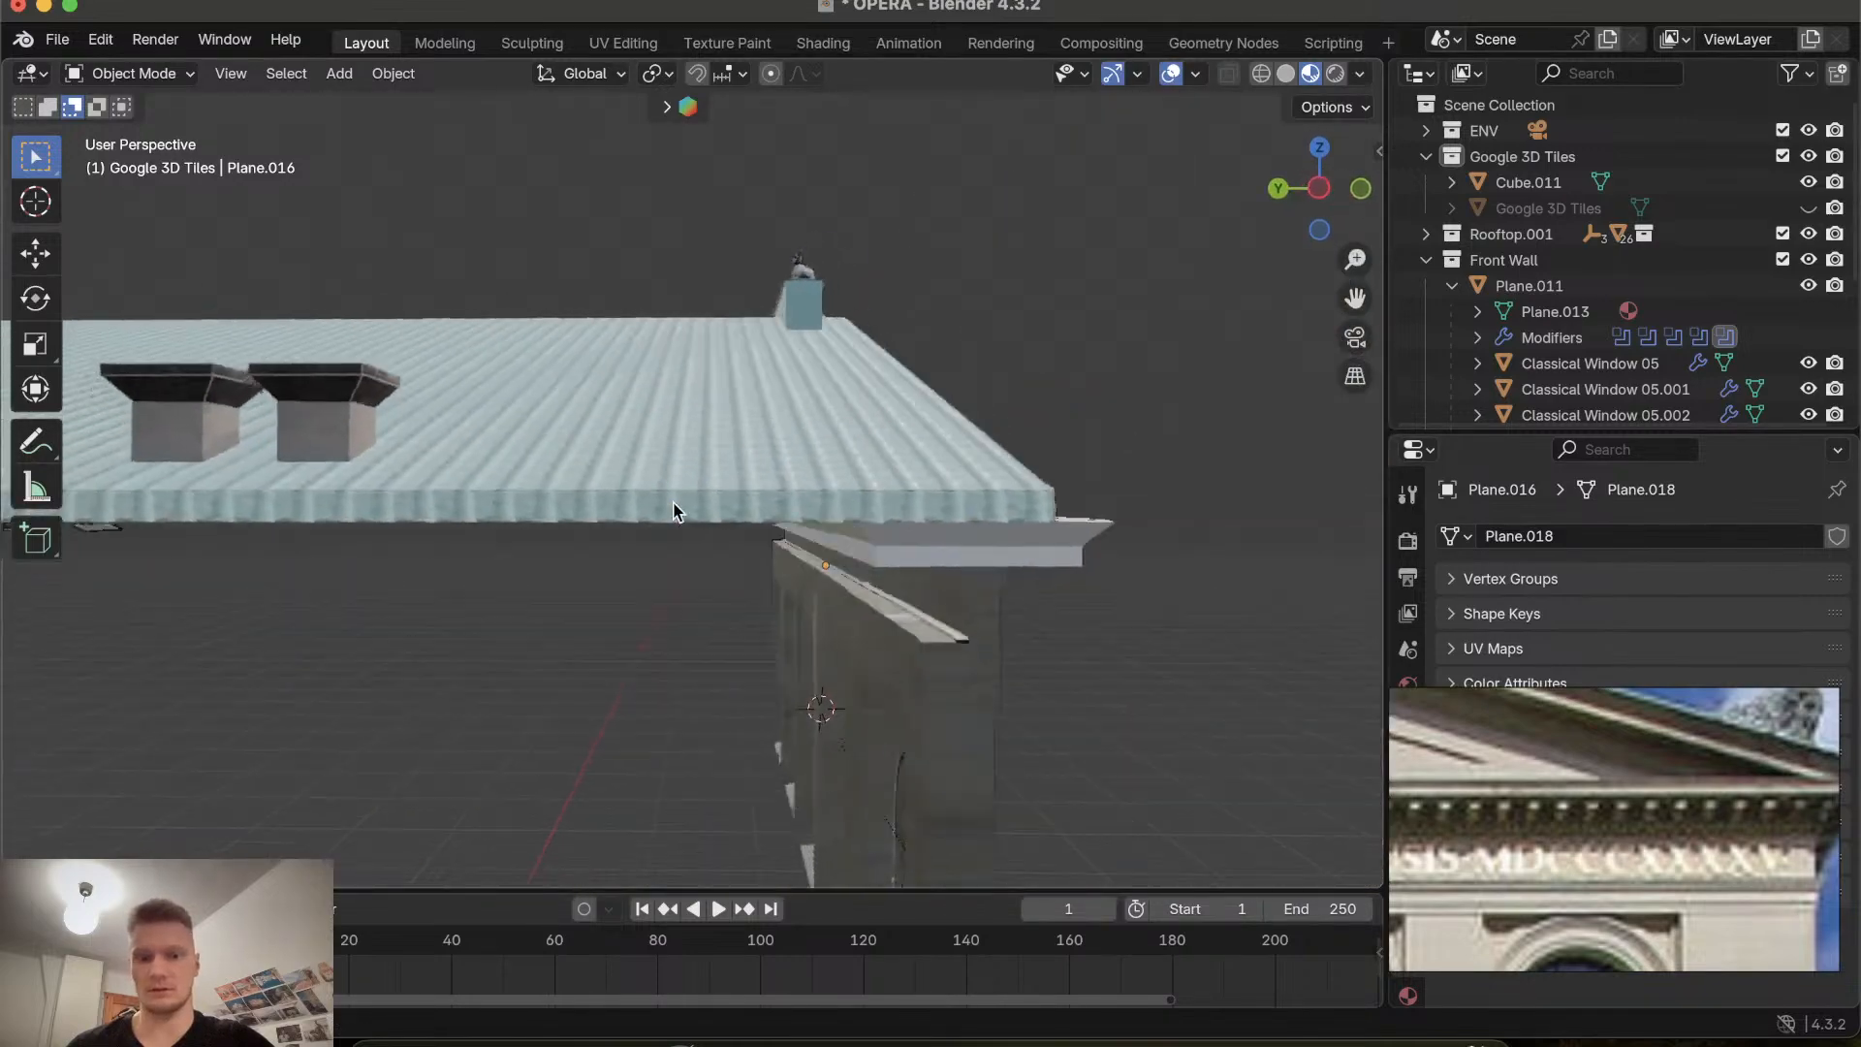
scroll(676, 511, left, 5)
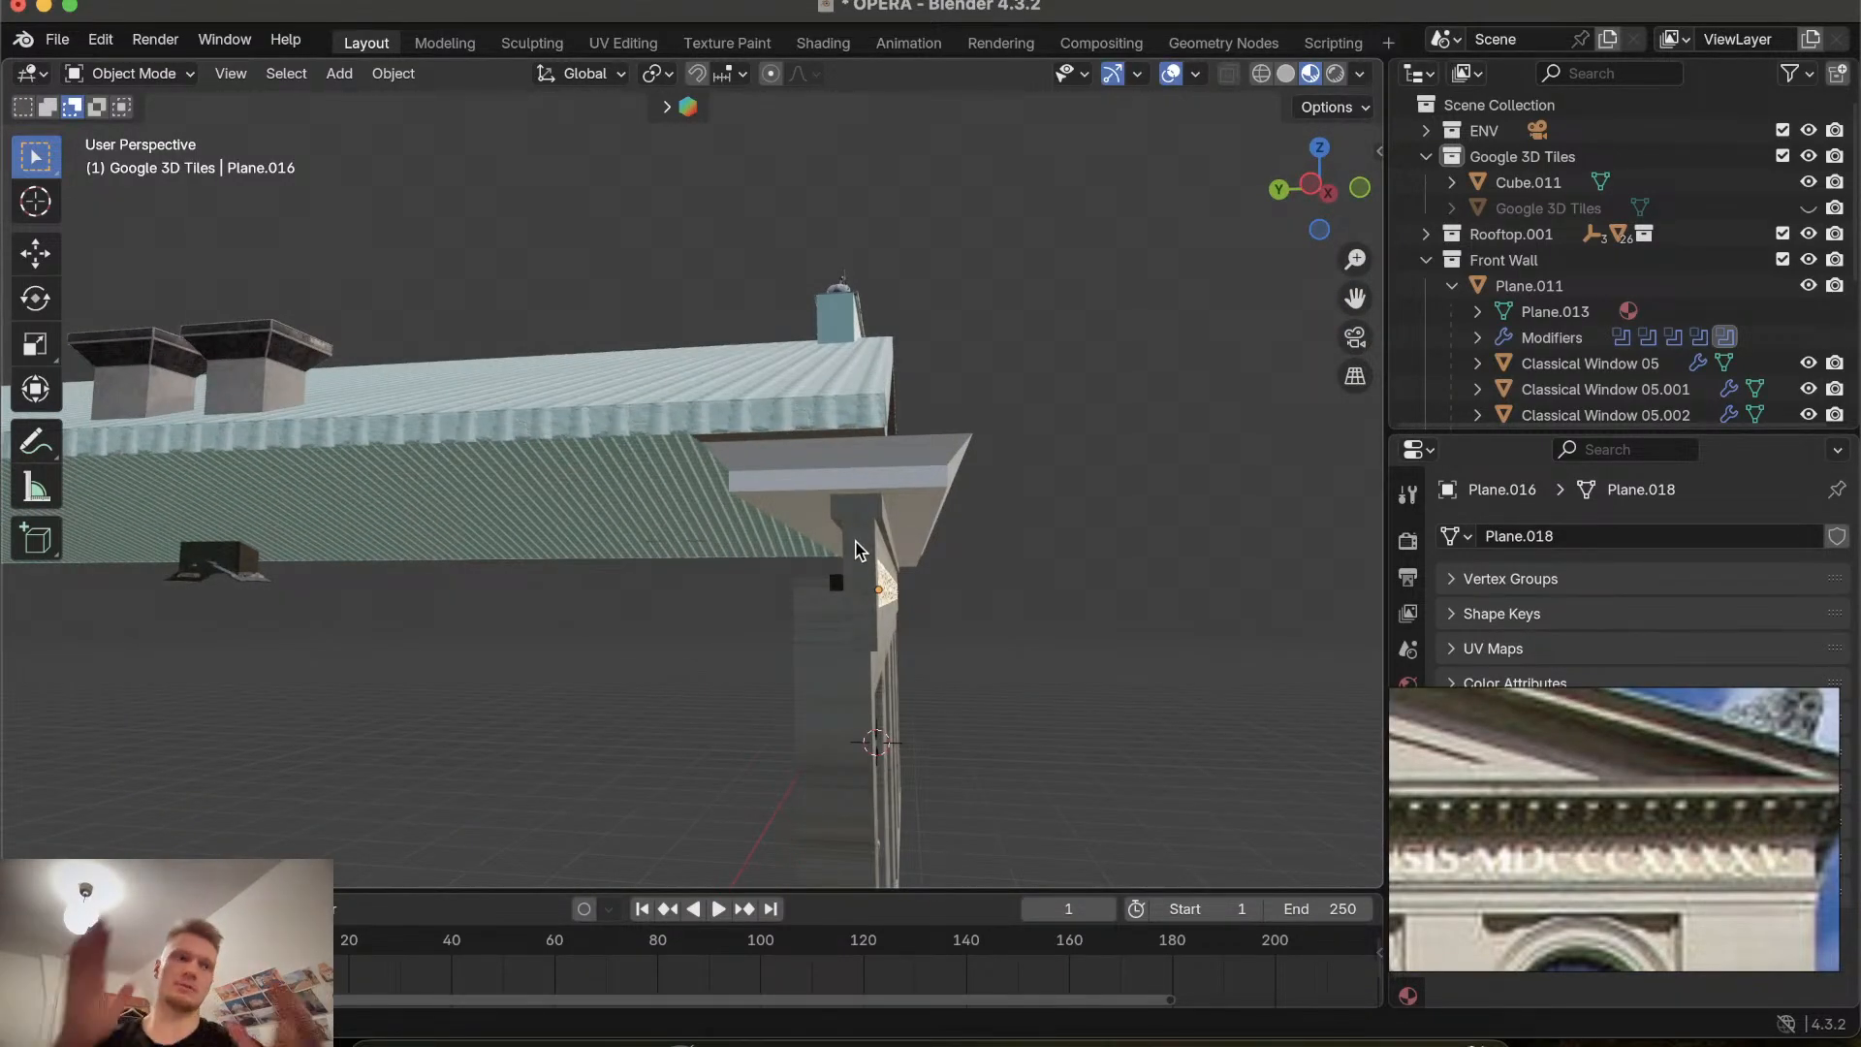
scroll(854, 548, right, 5)
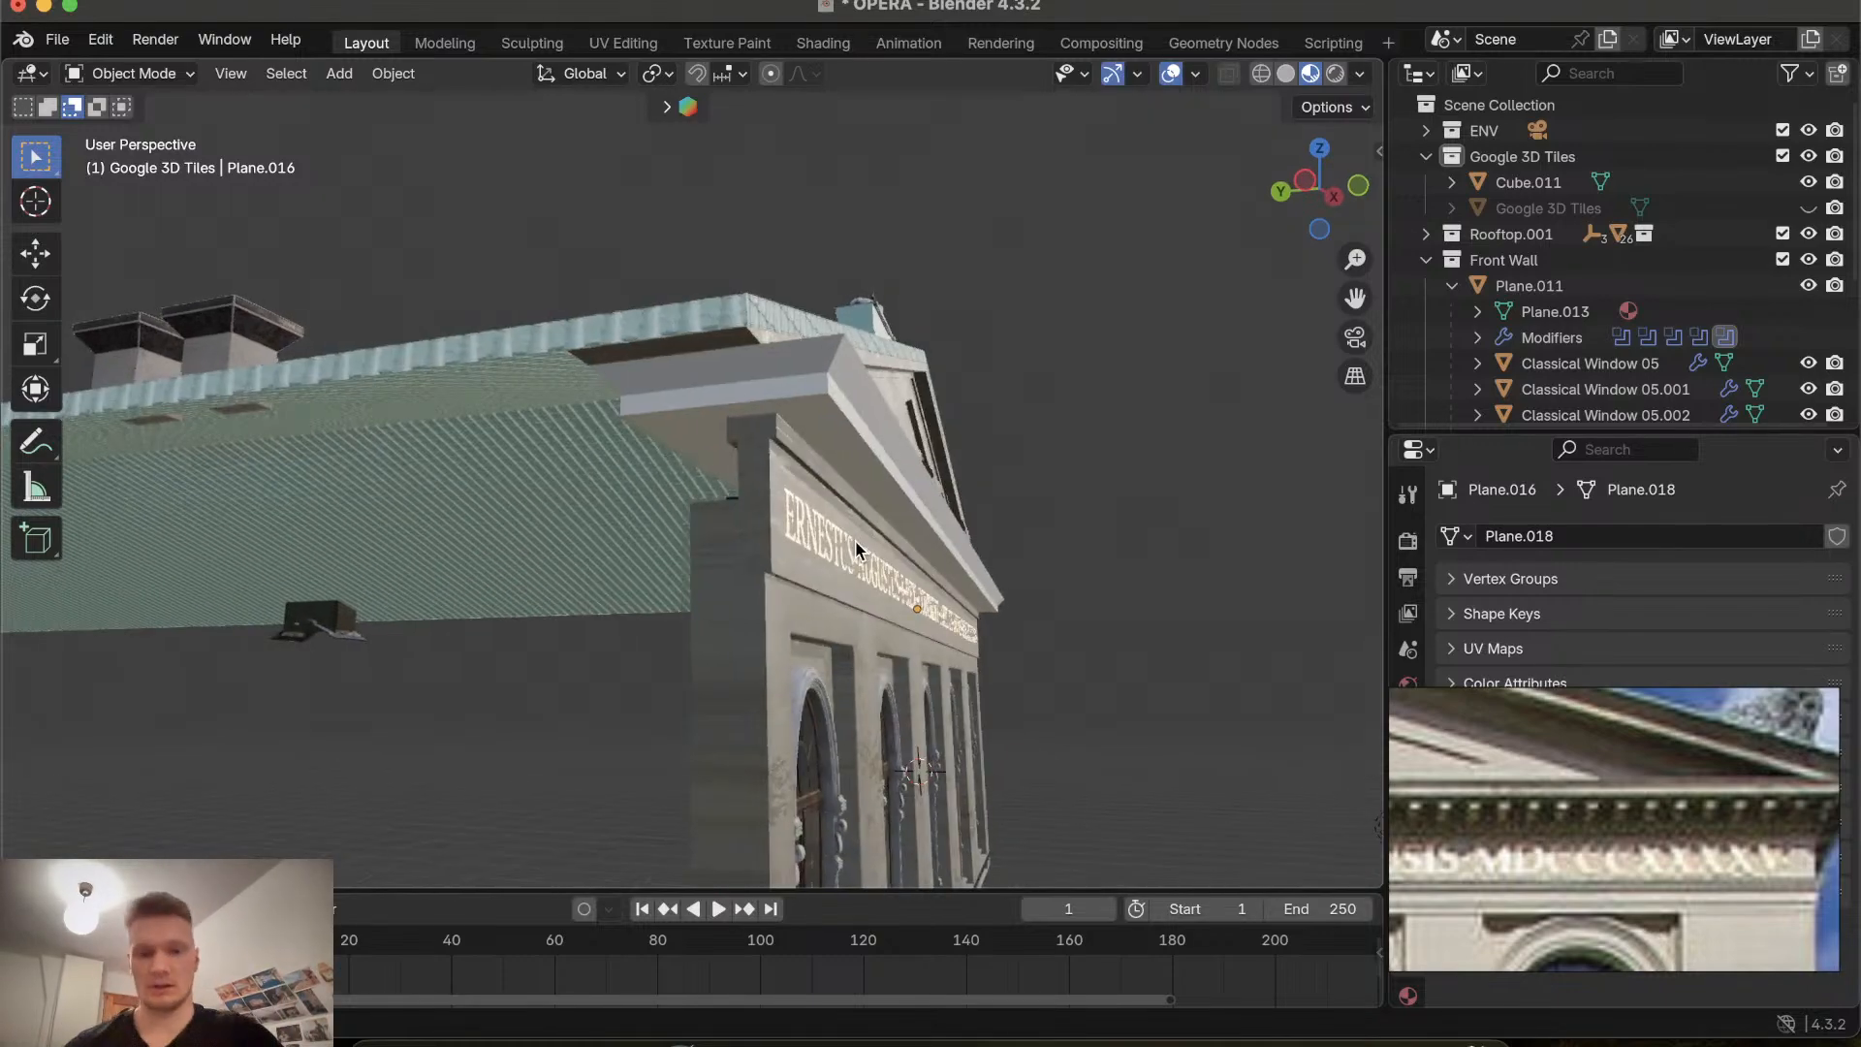
scroll(812, 556, up, 10)
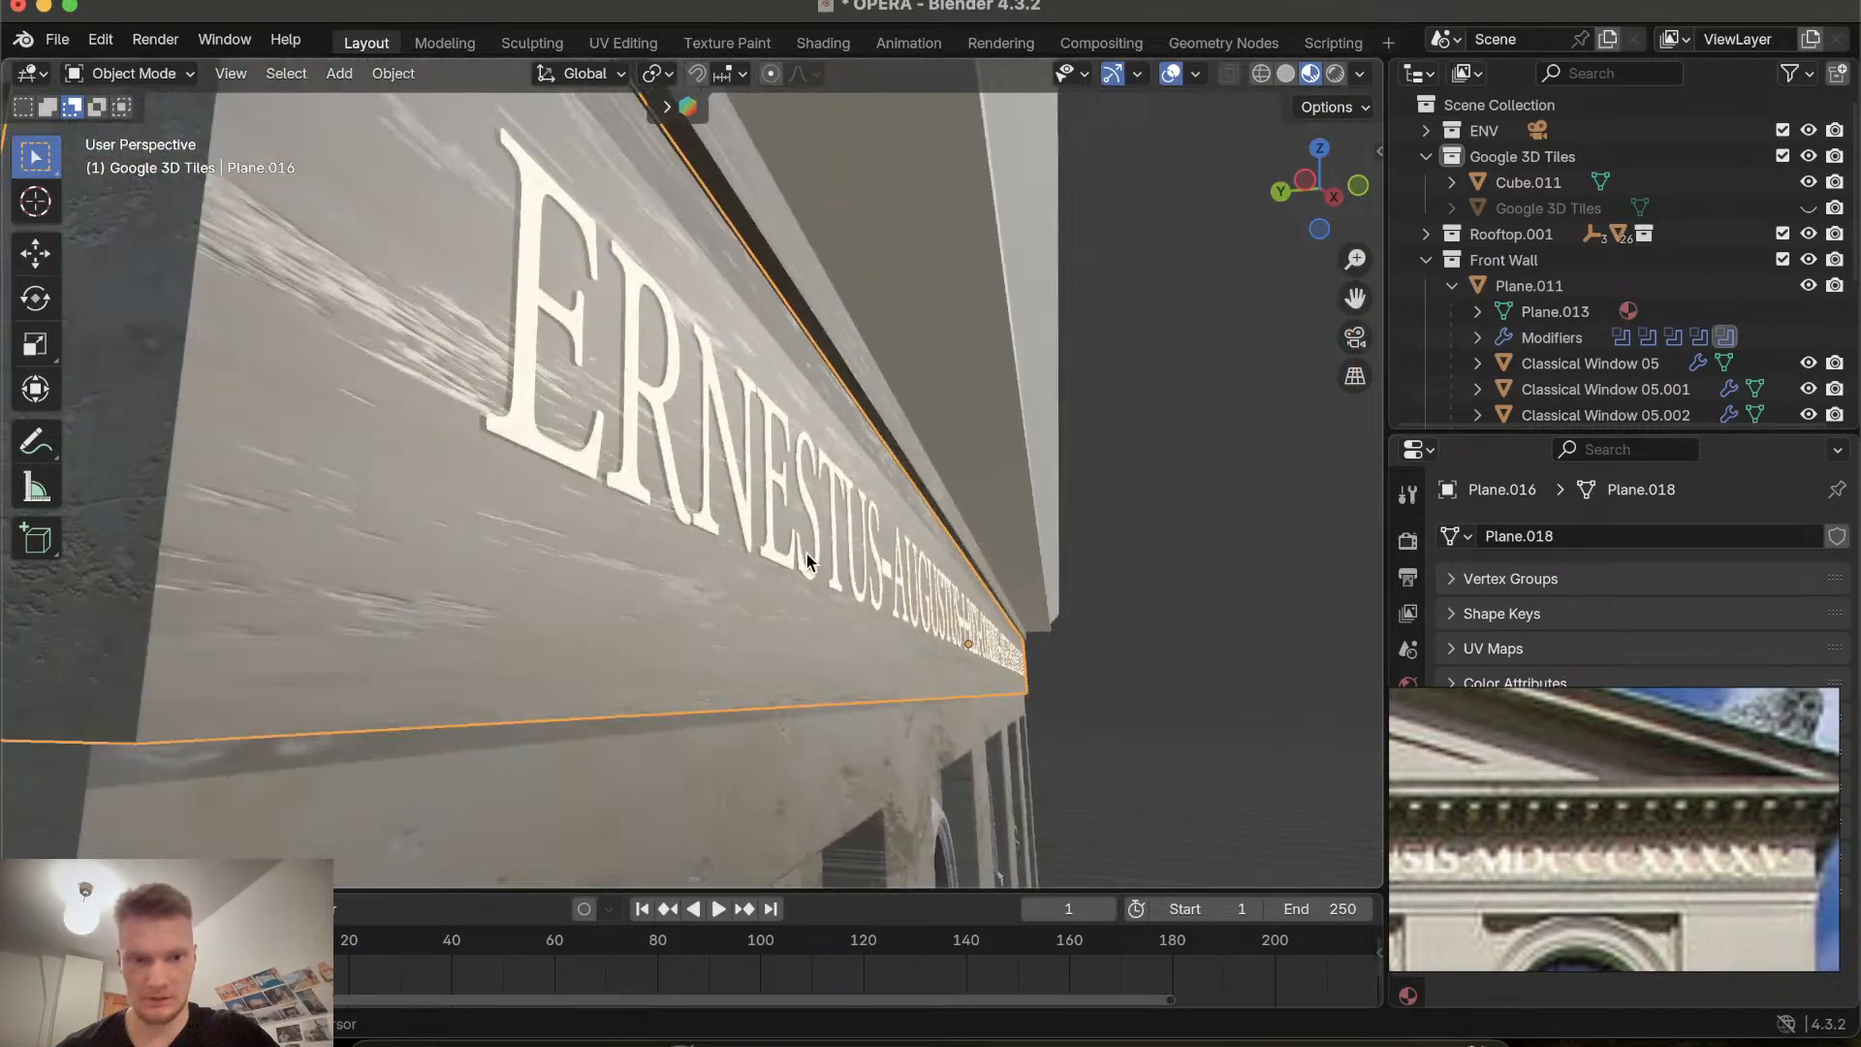
Select the inscription band and front facade panels and try moving them along Y by about 0.88 m.
shift+click(632, 461)
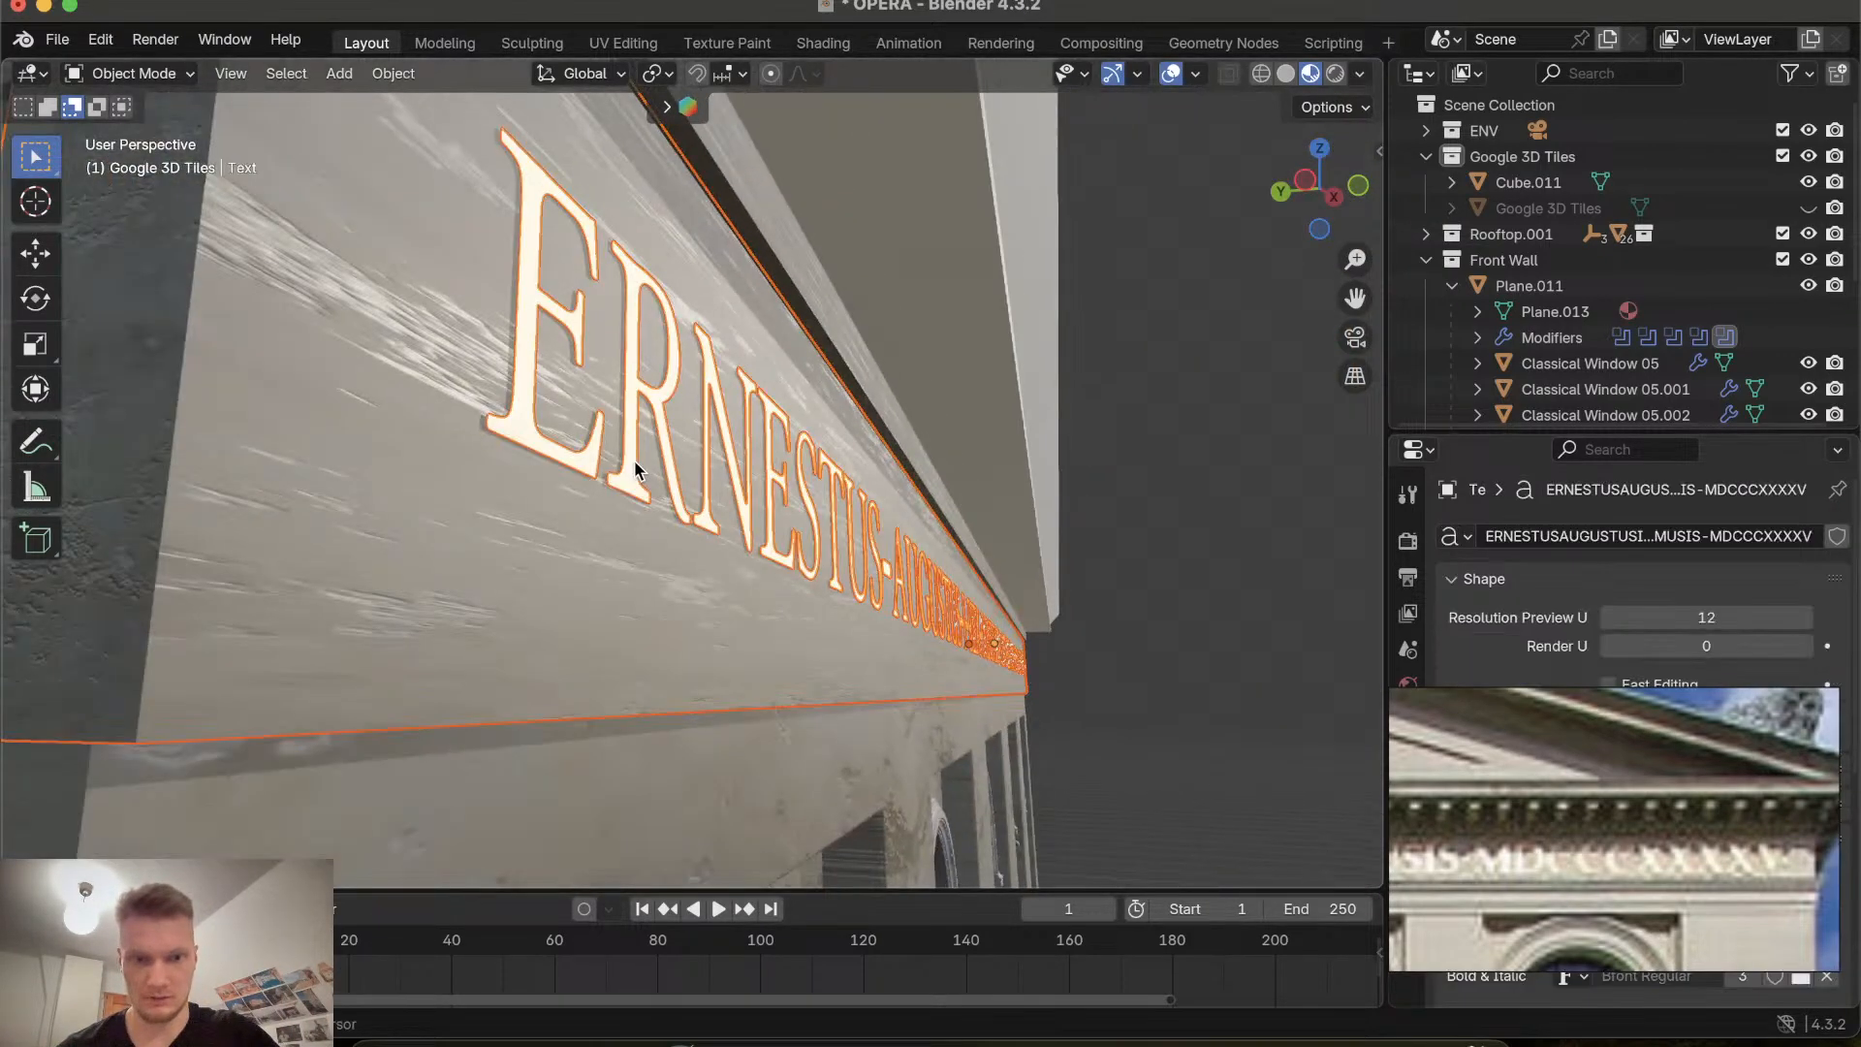
shift+click(474, 480)
scroll(590, 532, down, 10)
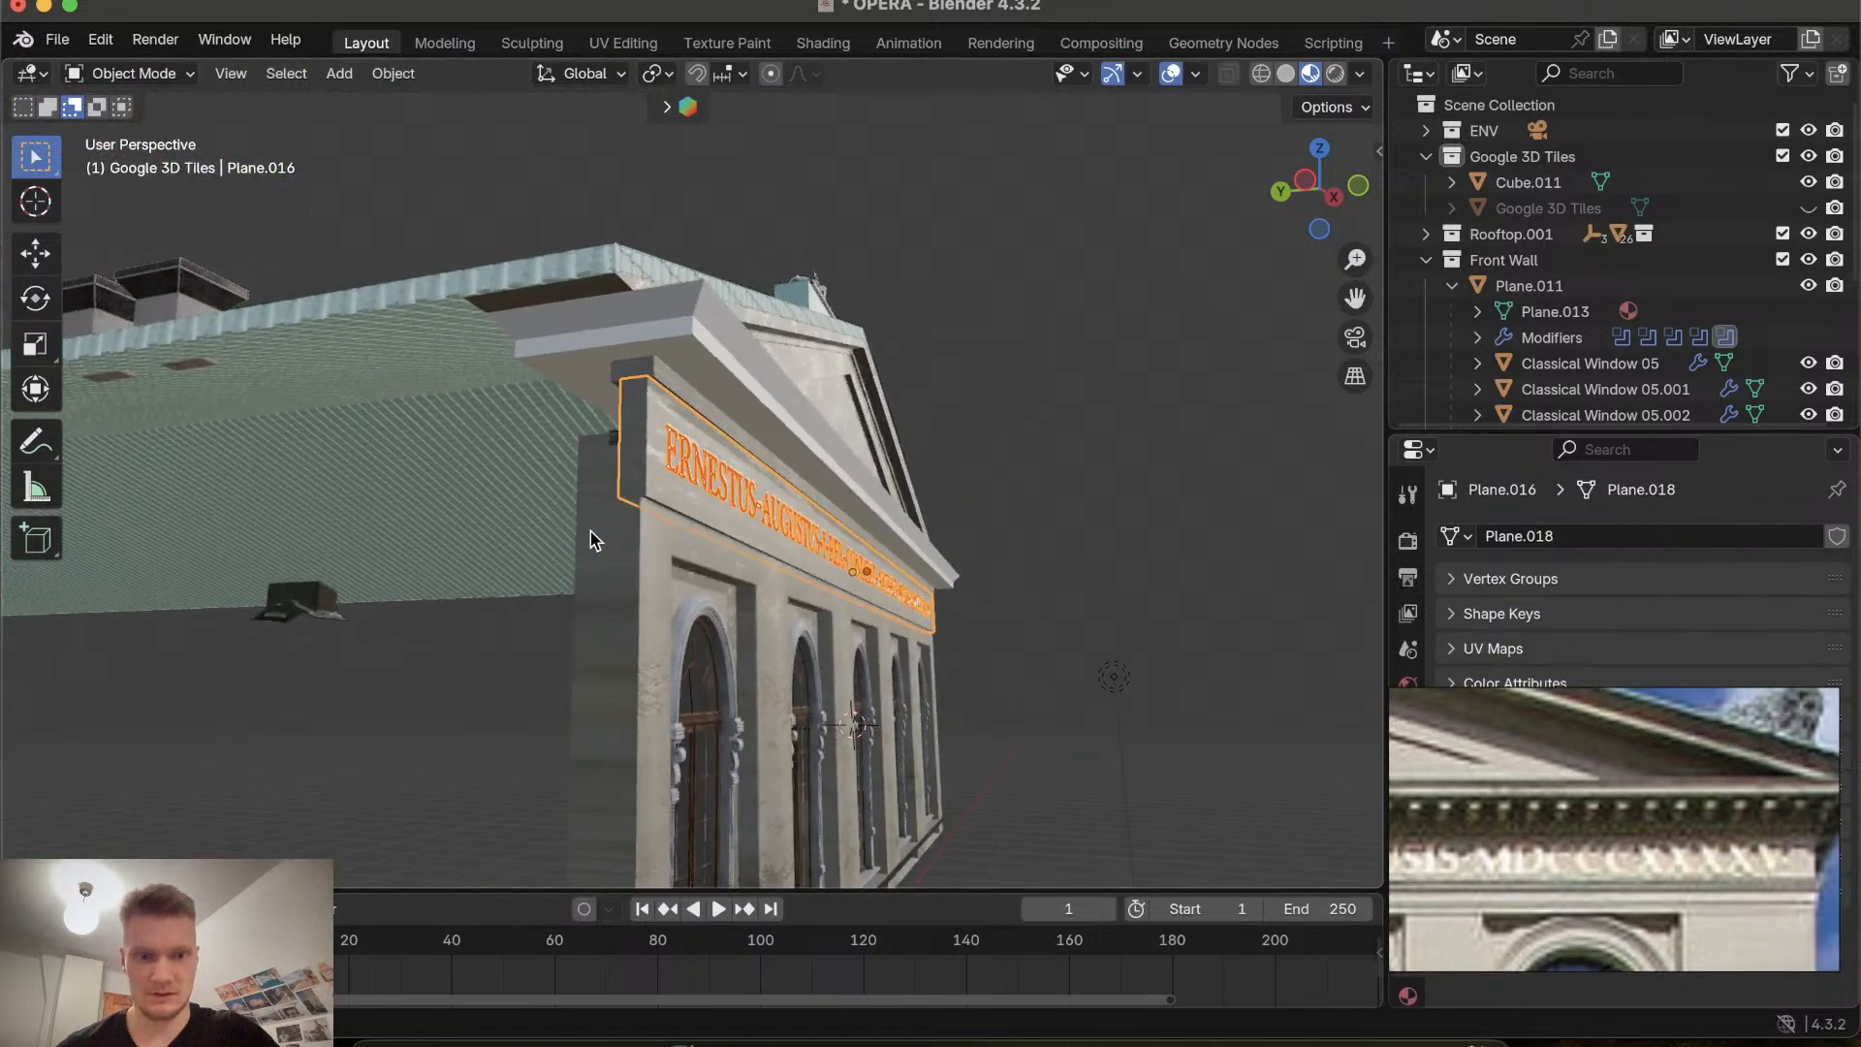
shift+click(630, 566)
shift+click(644, 381)
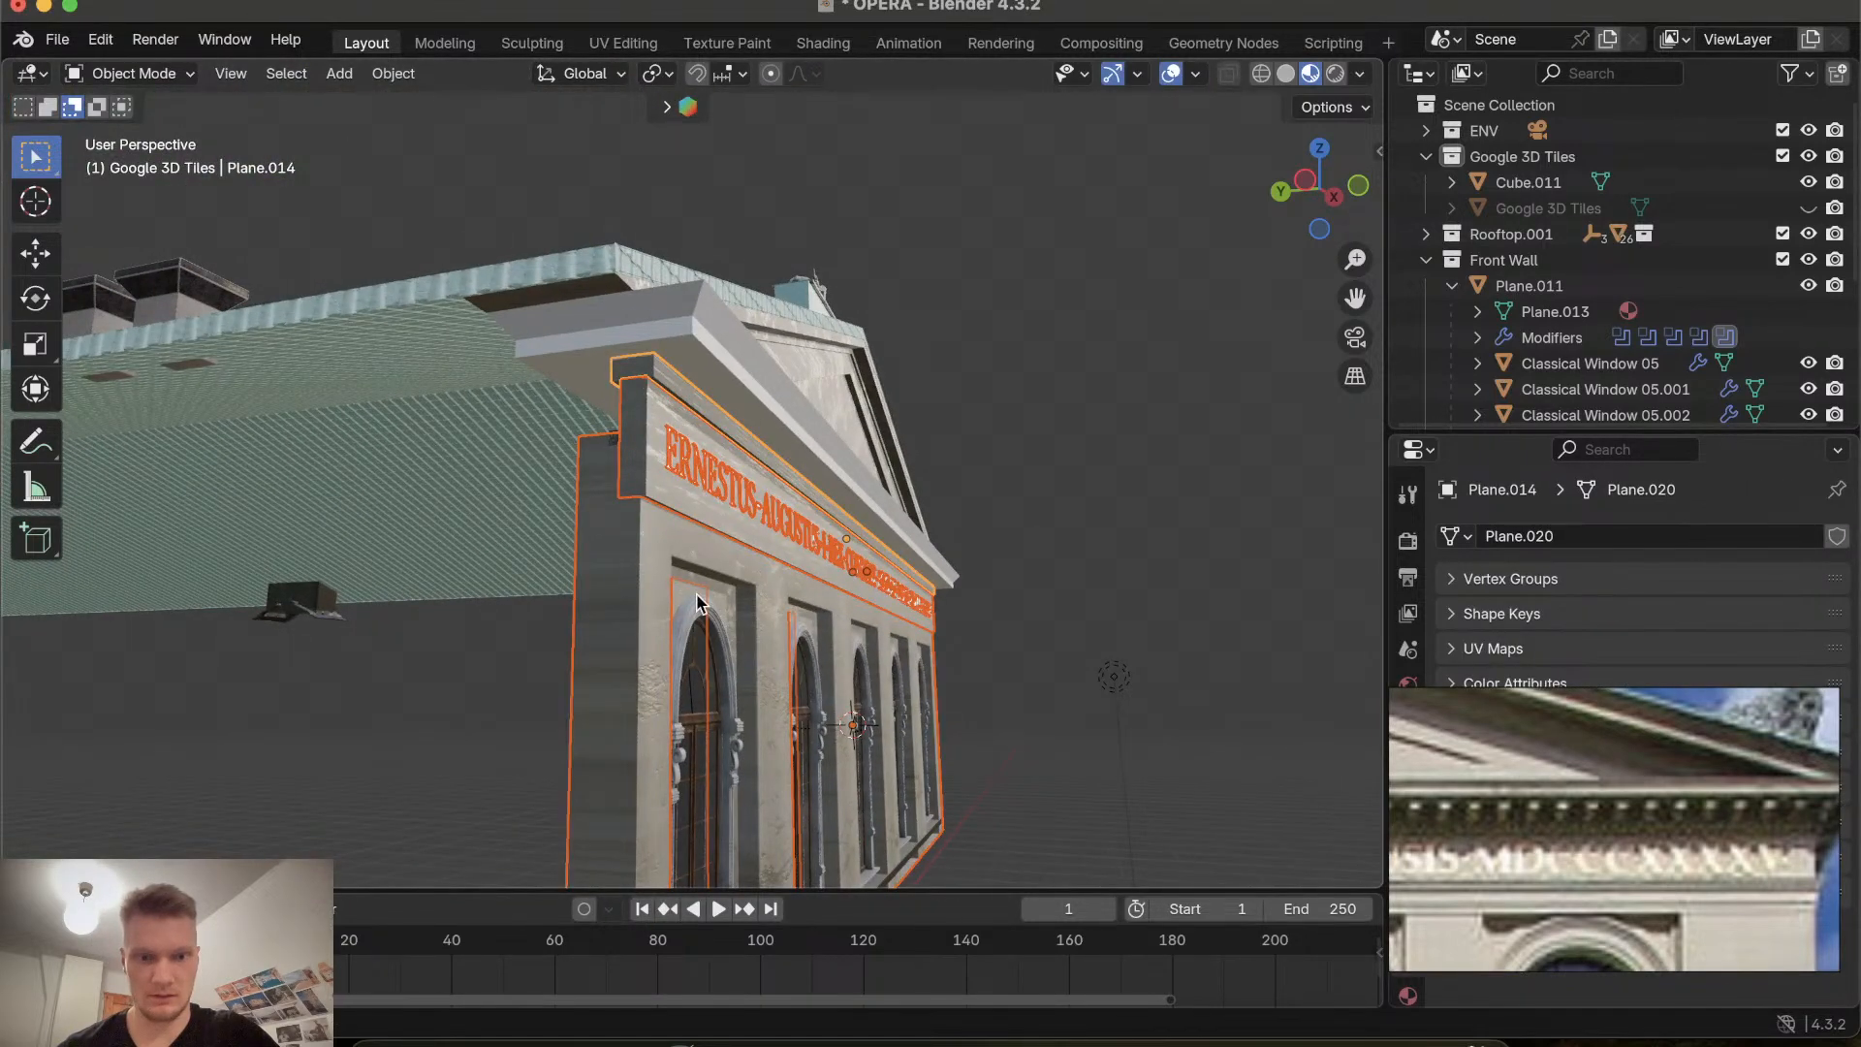
scroll(697, 603, right, 10)
shift+click(813, 641)
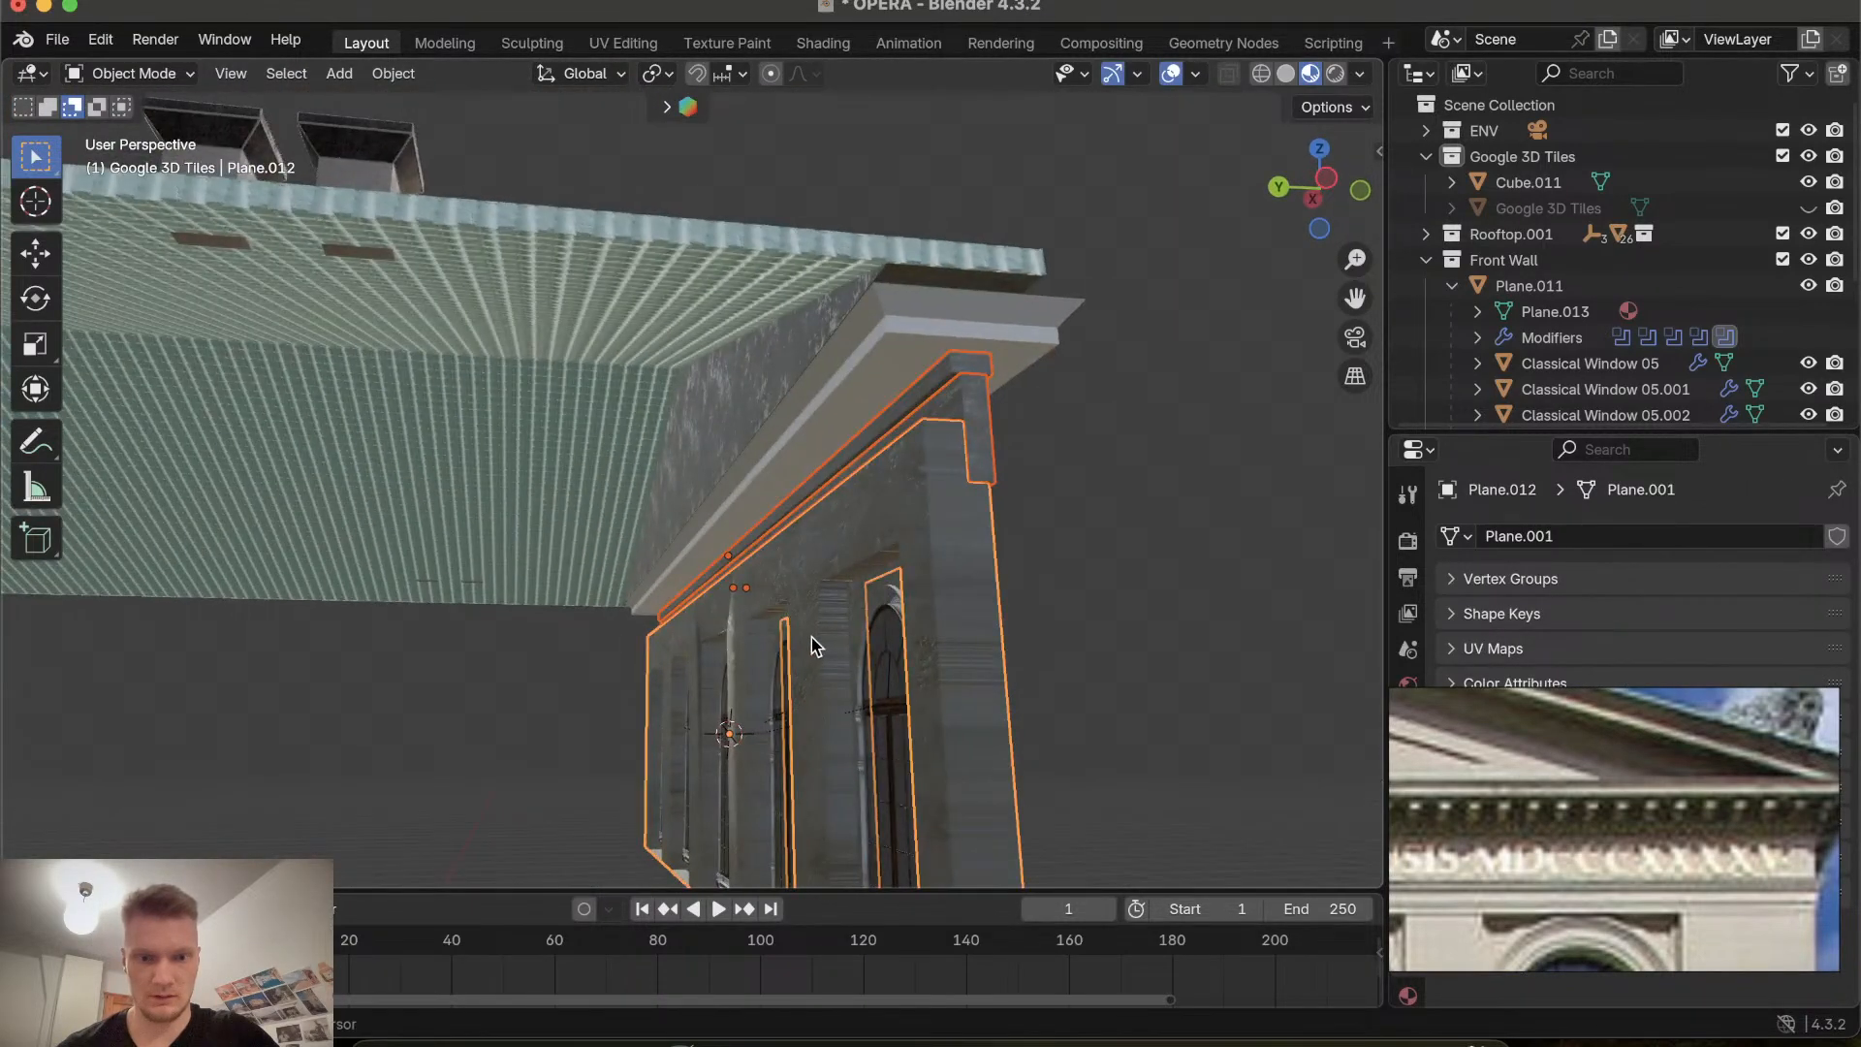
scroll(812, 645, left, 10)
key(g)
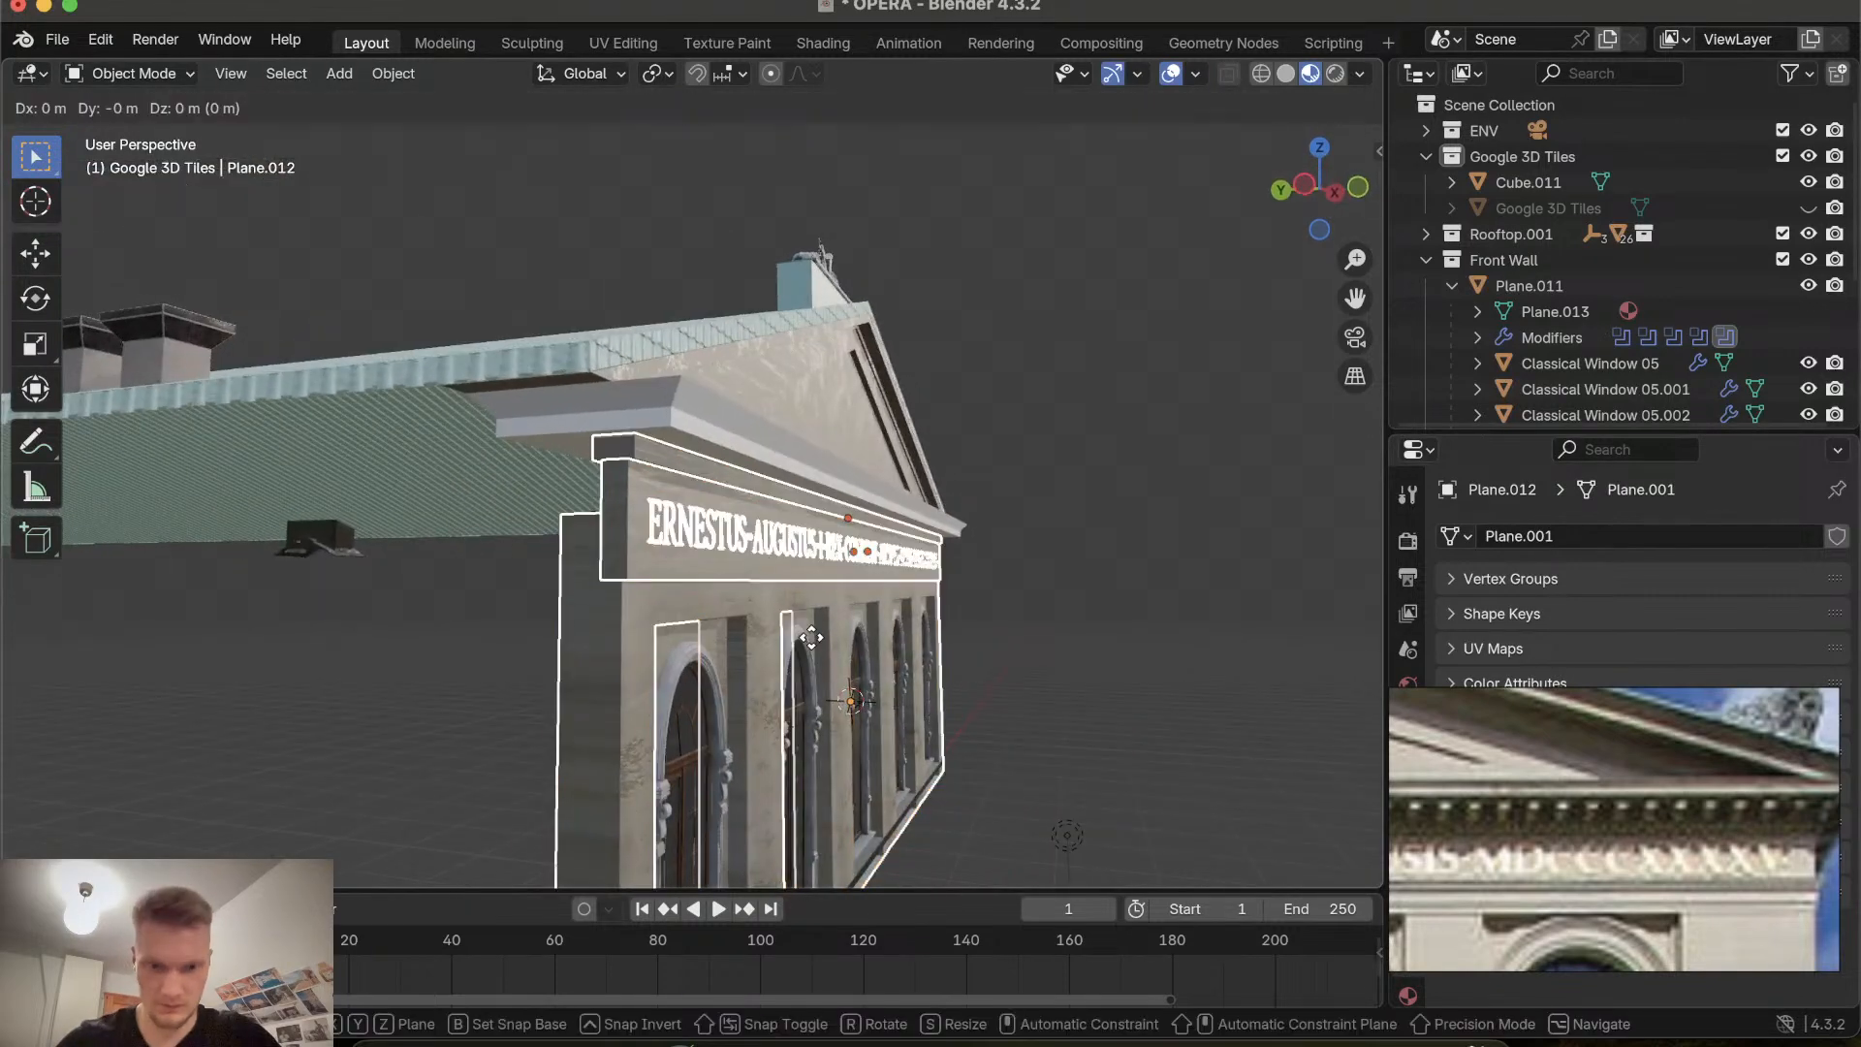
key(y)
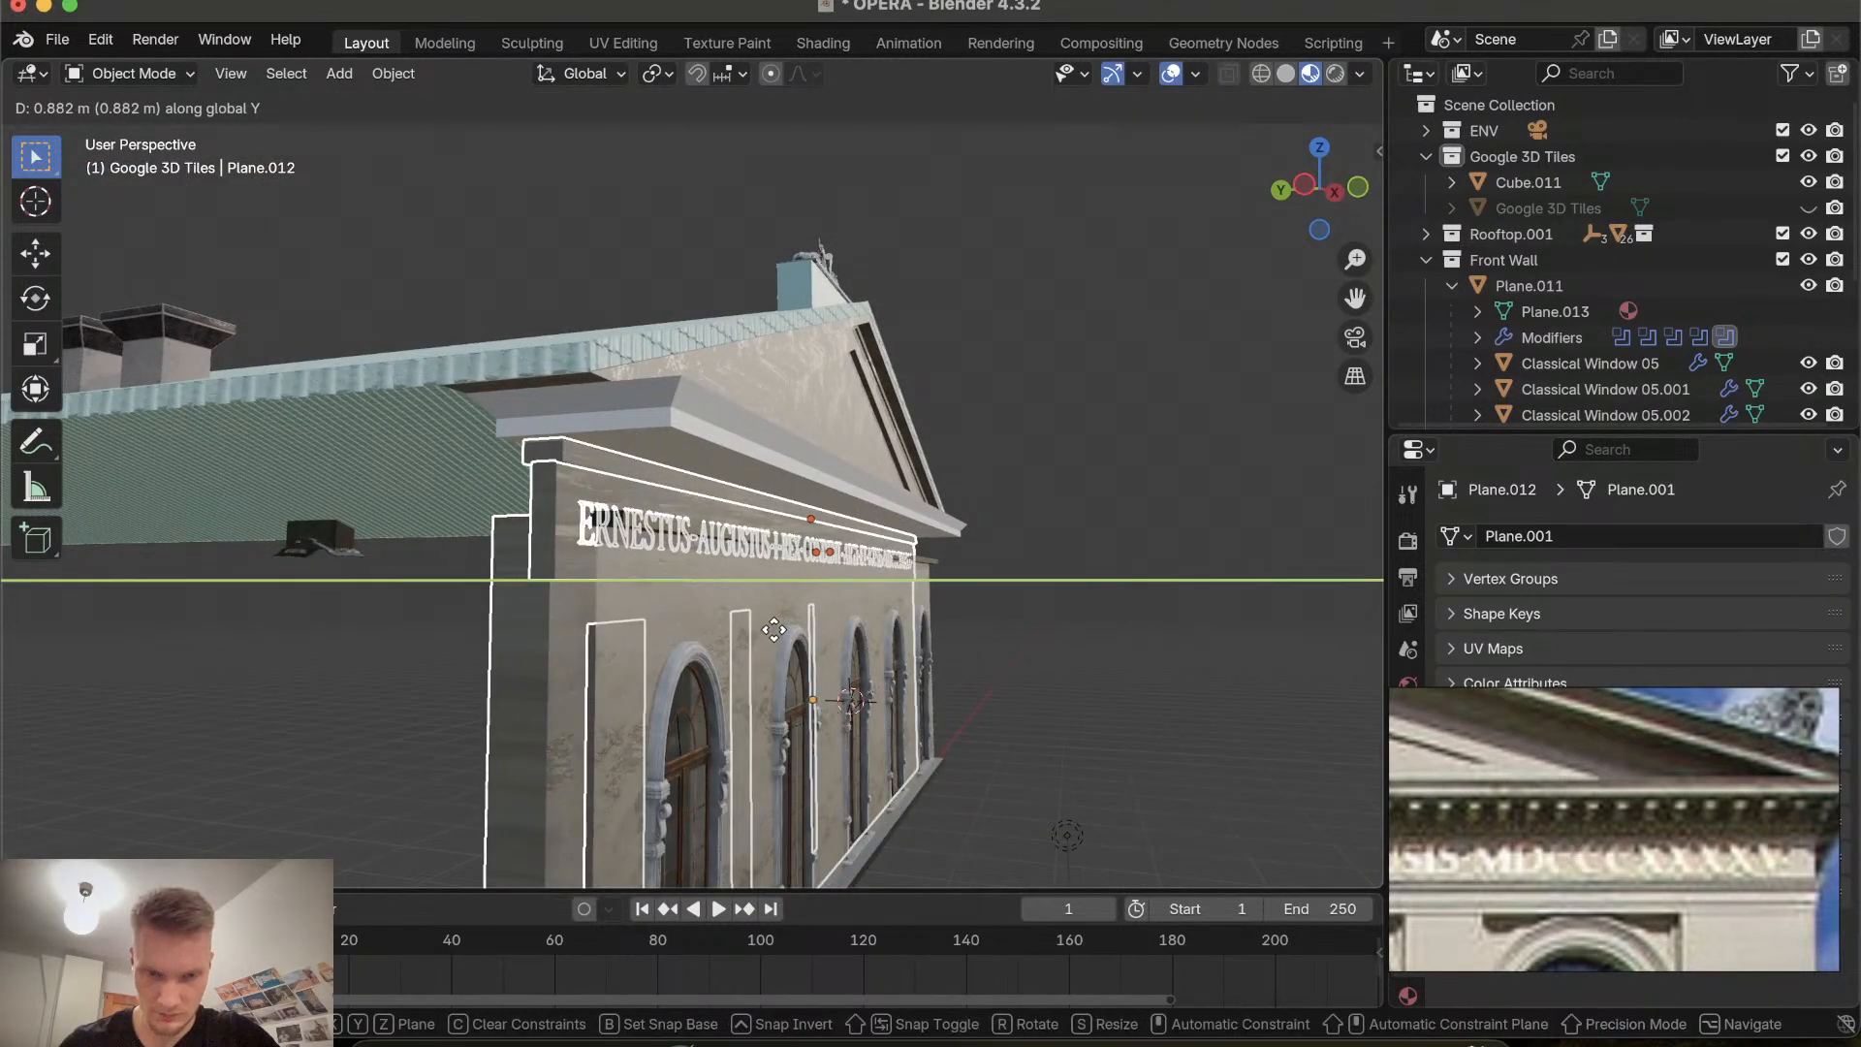
click(801, 644)
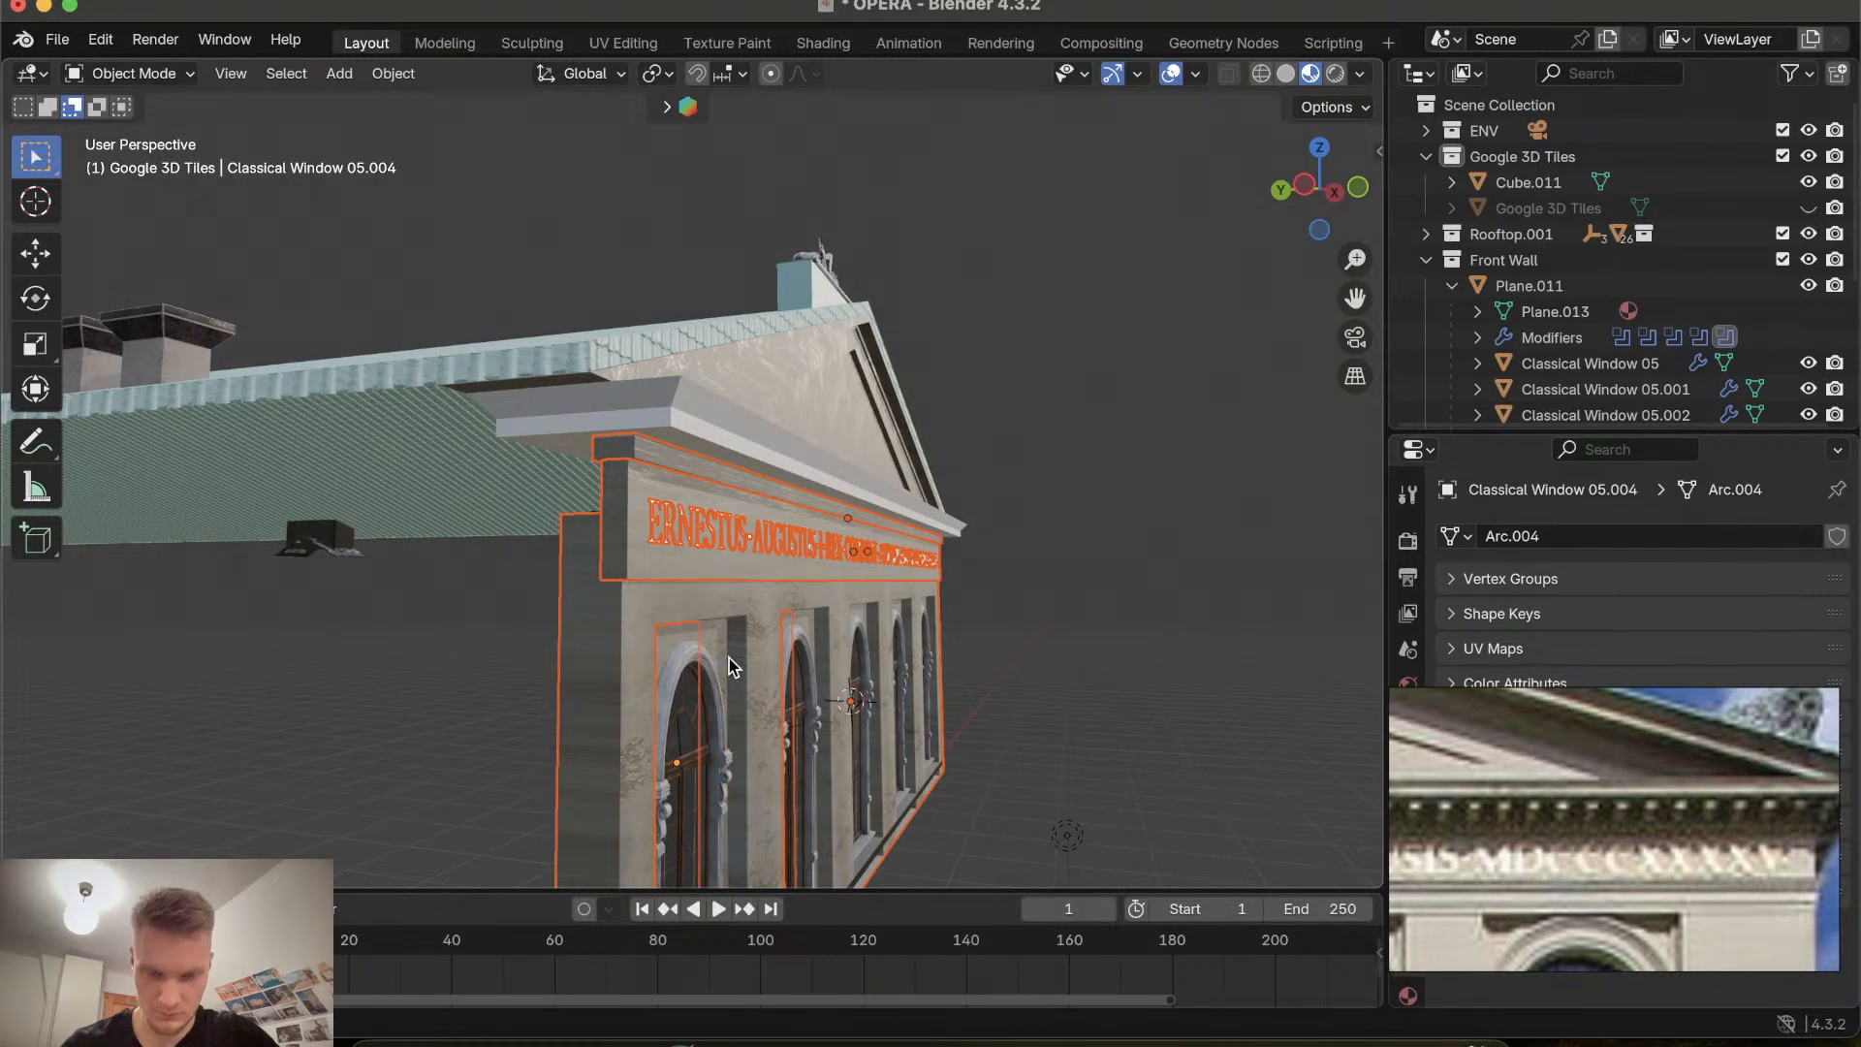
key(g)
key(y)
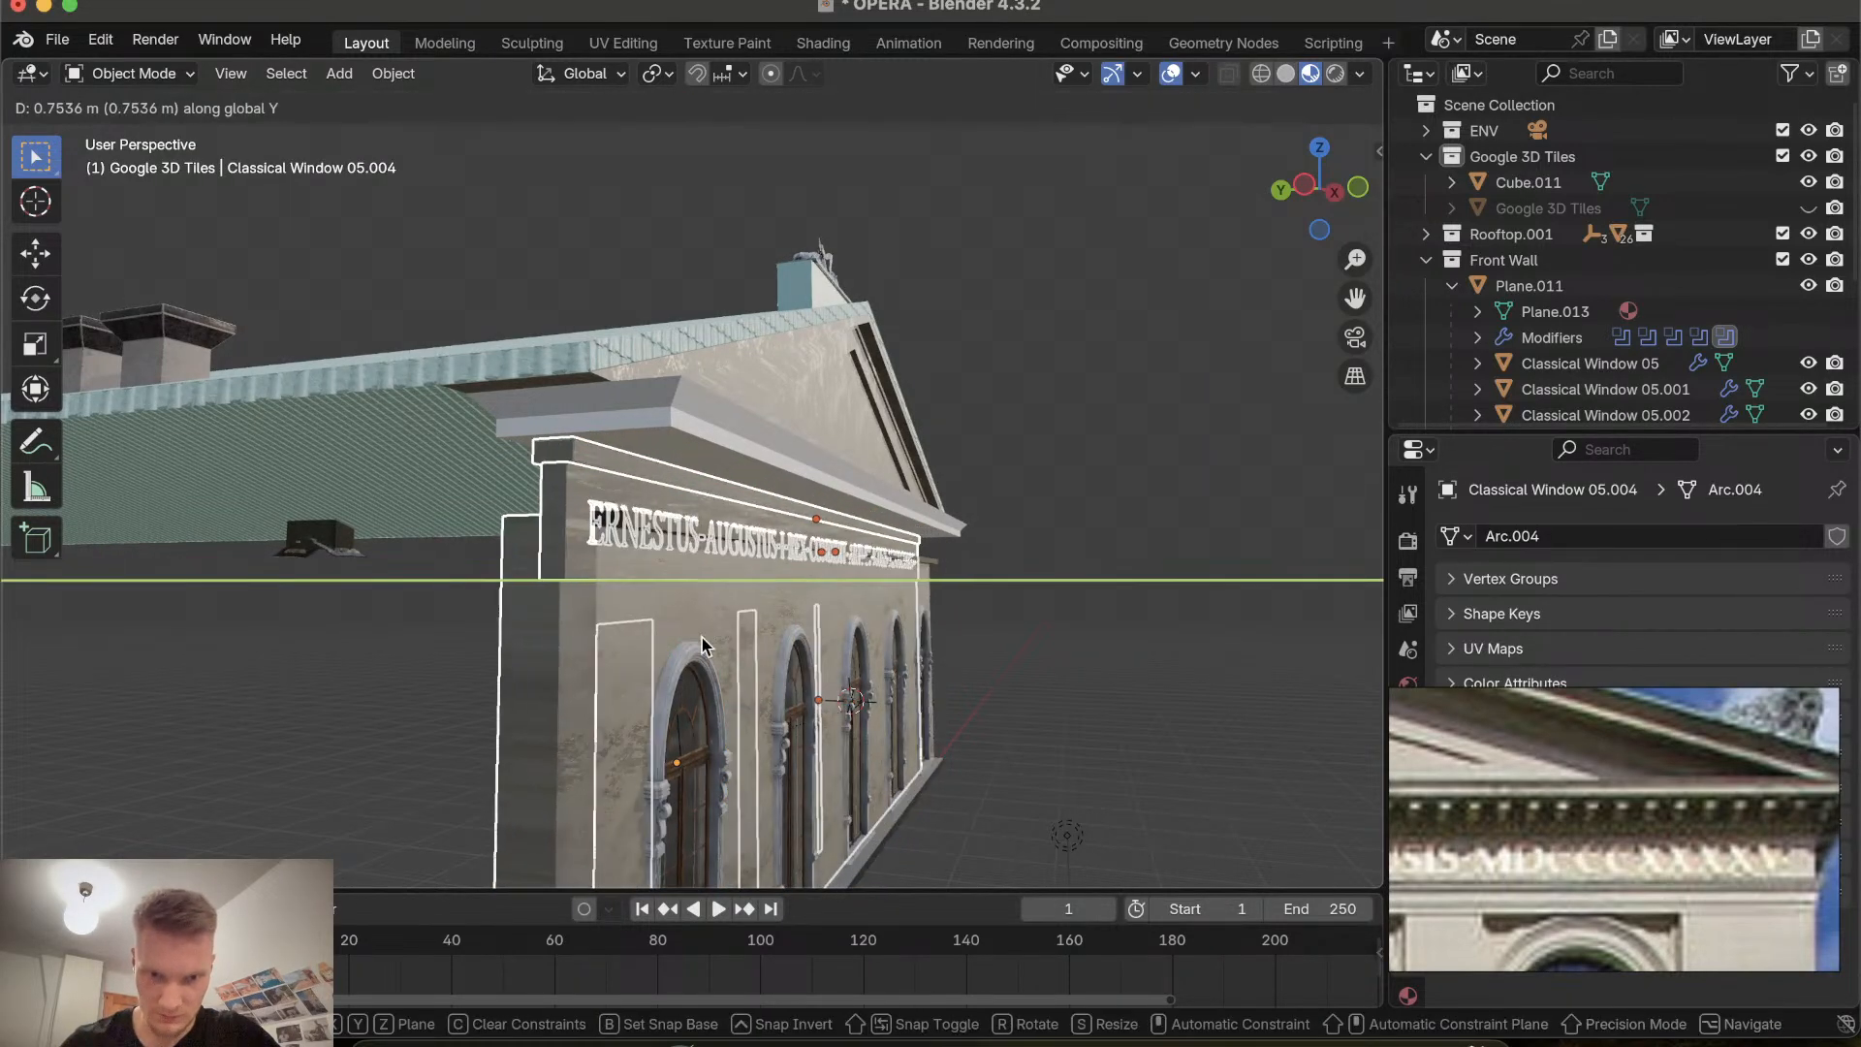
right_click(701, 636)
Select the front wall and nudge it slightly along Y.
scroll(682, 663, right, 10)
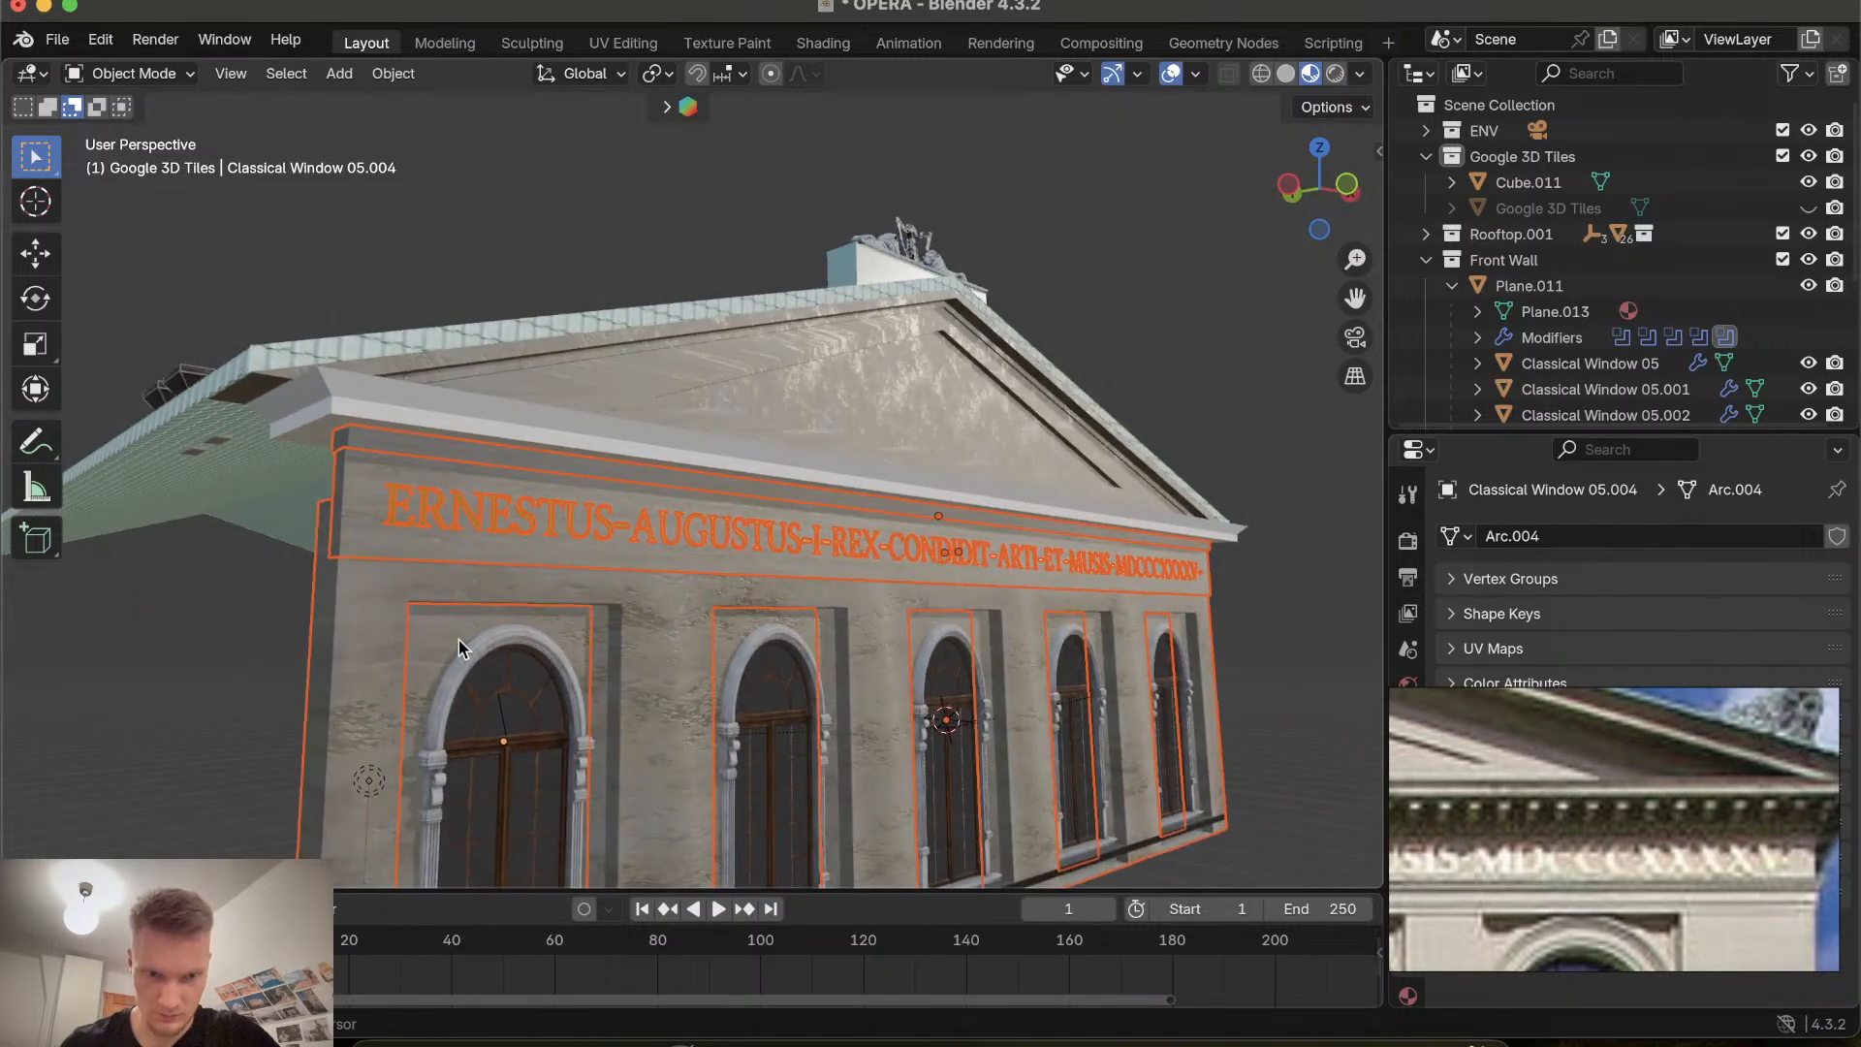
click(451, 638)
scroll(450, 637, left, 10)
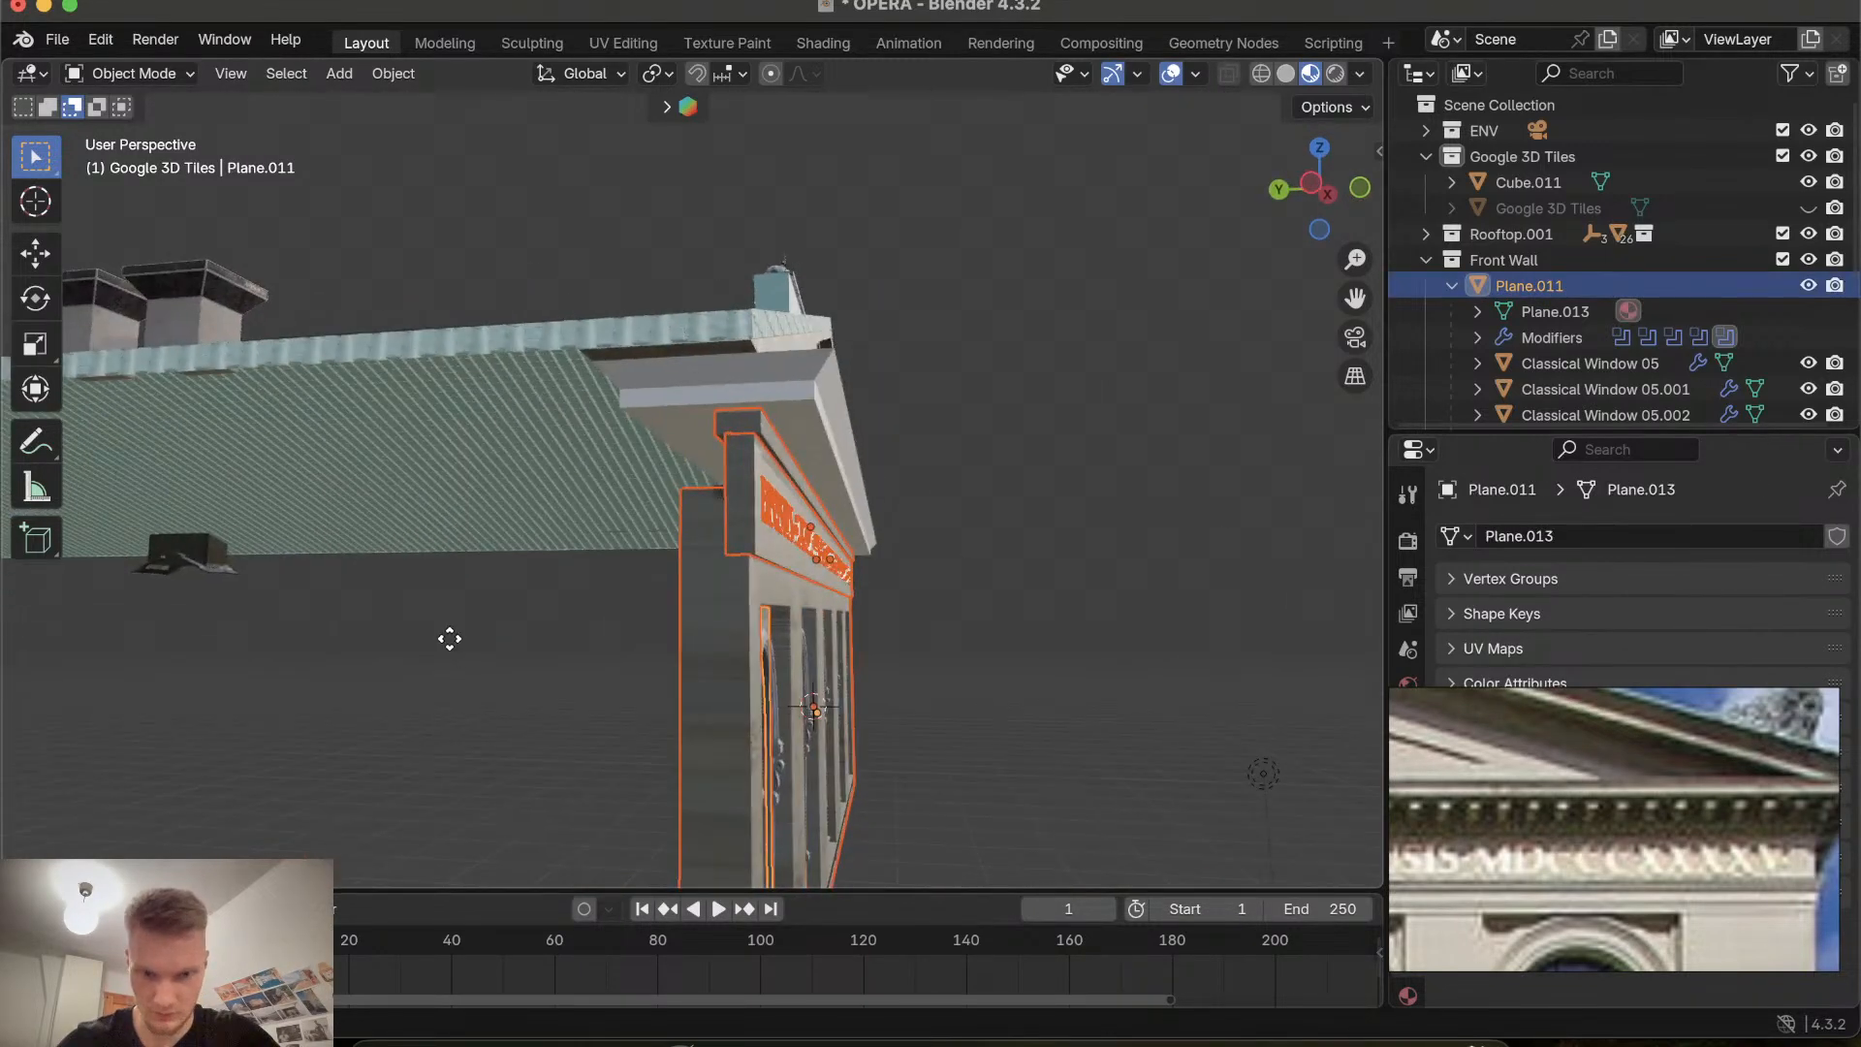
key(g)
key(y)
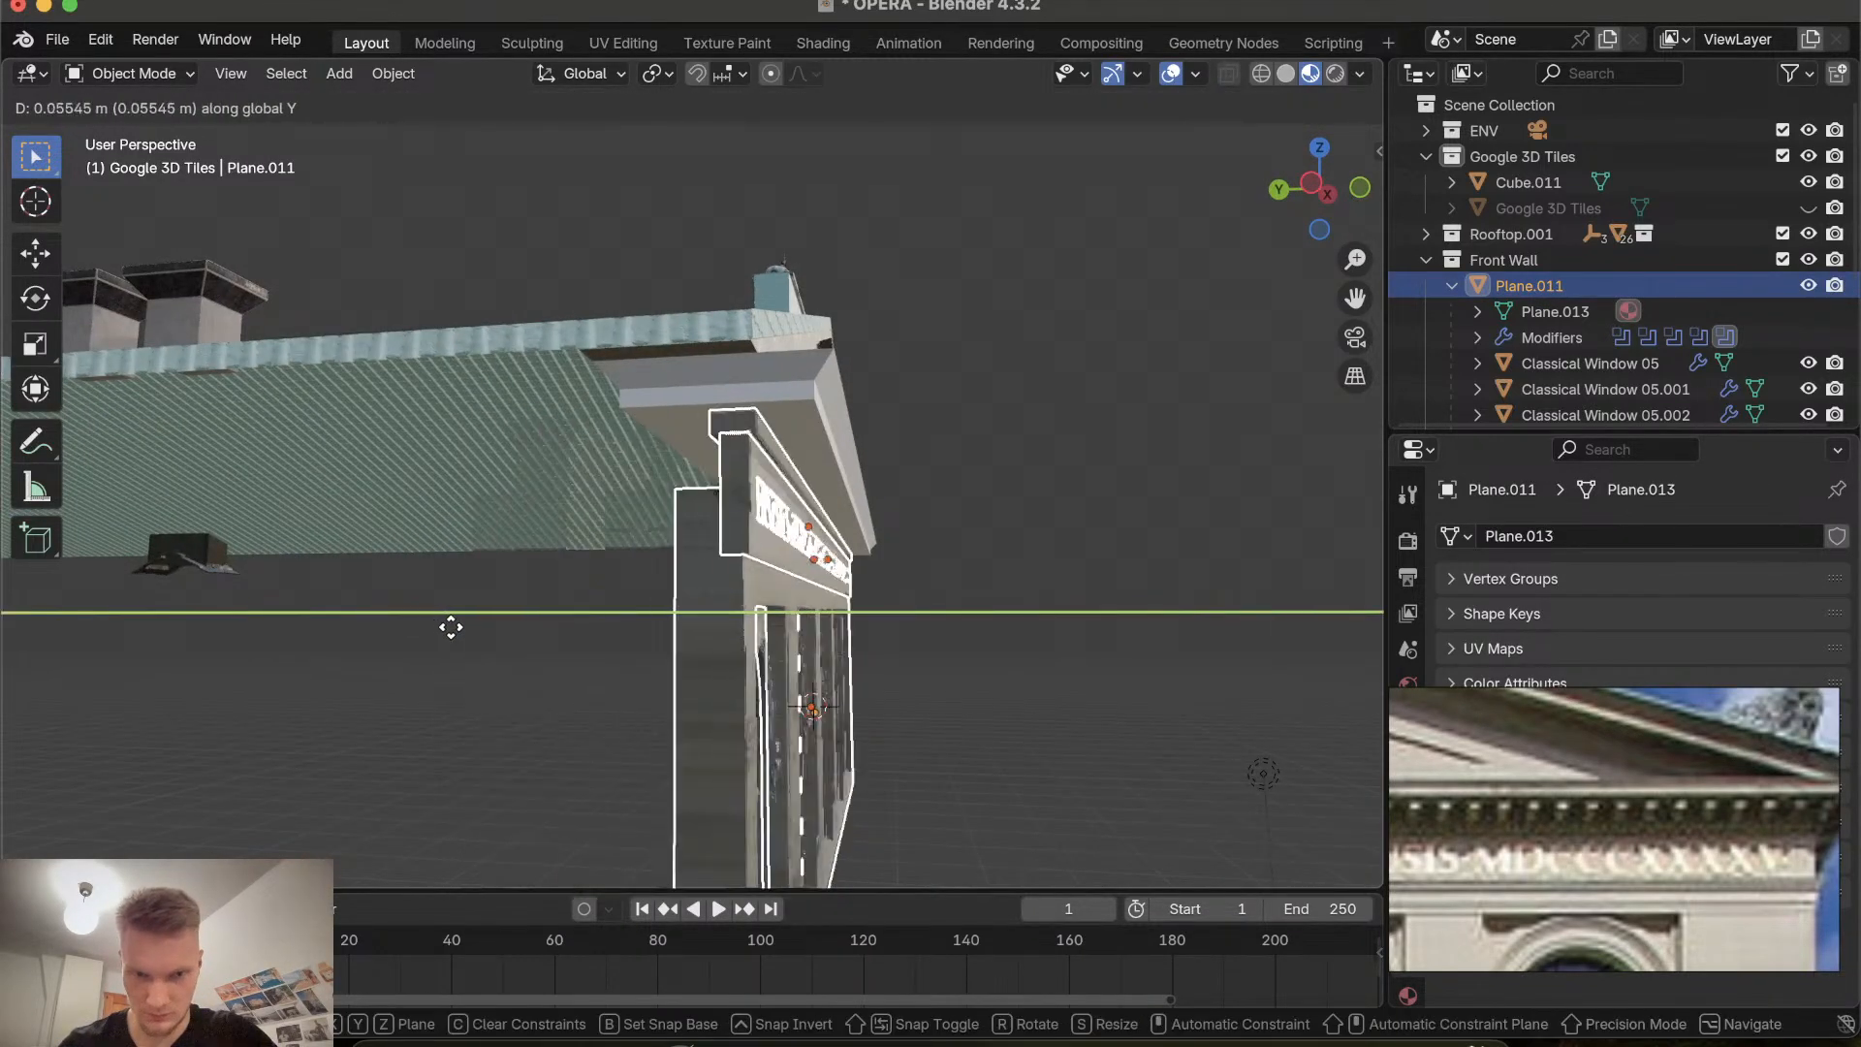
click(451, 628)
Move the front wall along Y by about 0.59 m.
scroll(631, 638, left, 10)
scroll(631, 639, right, 15)
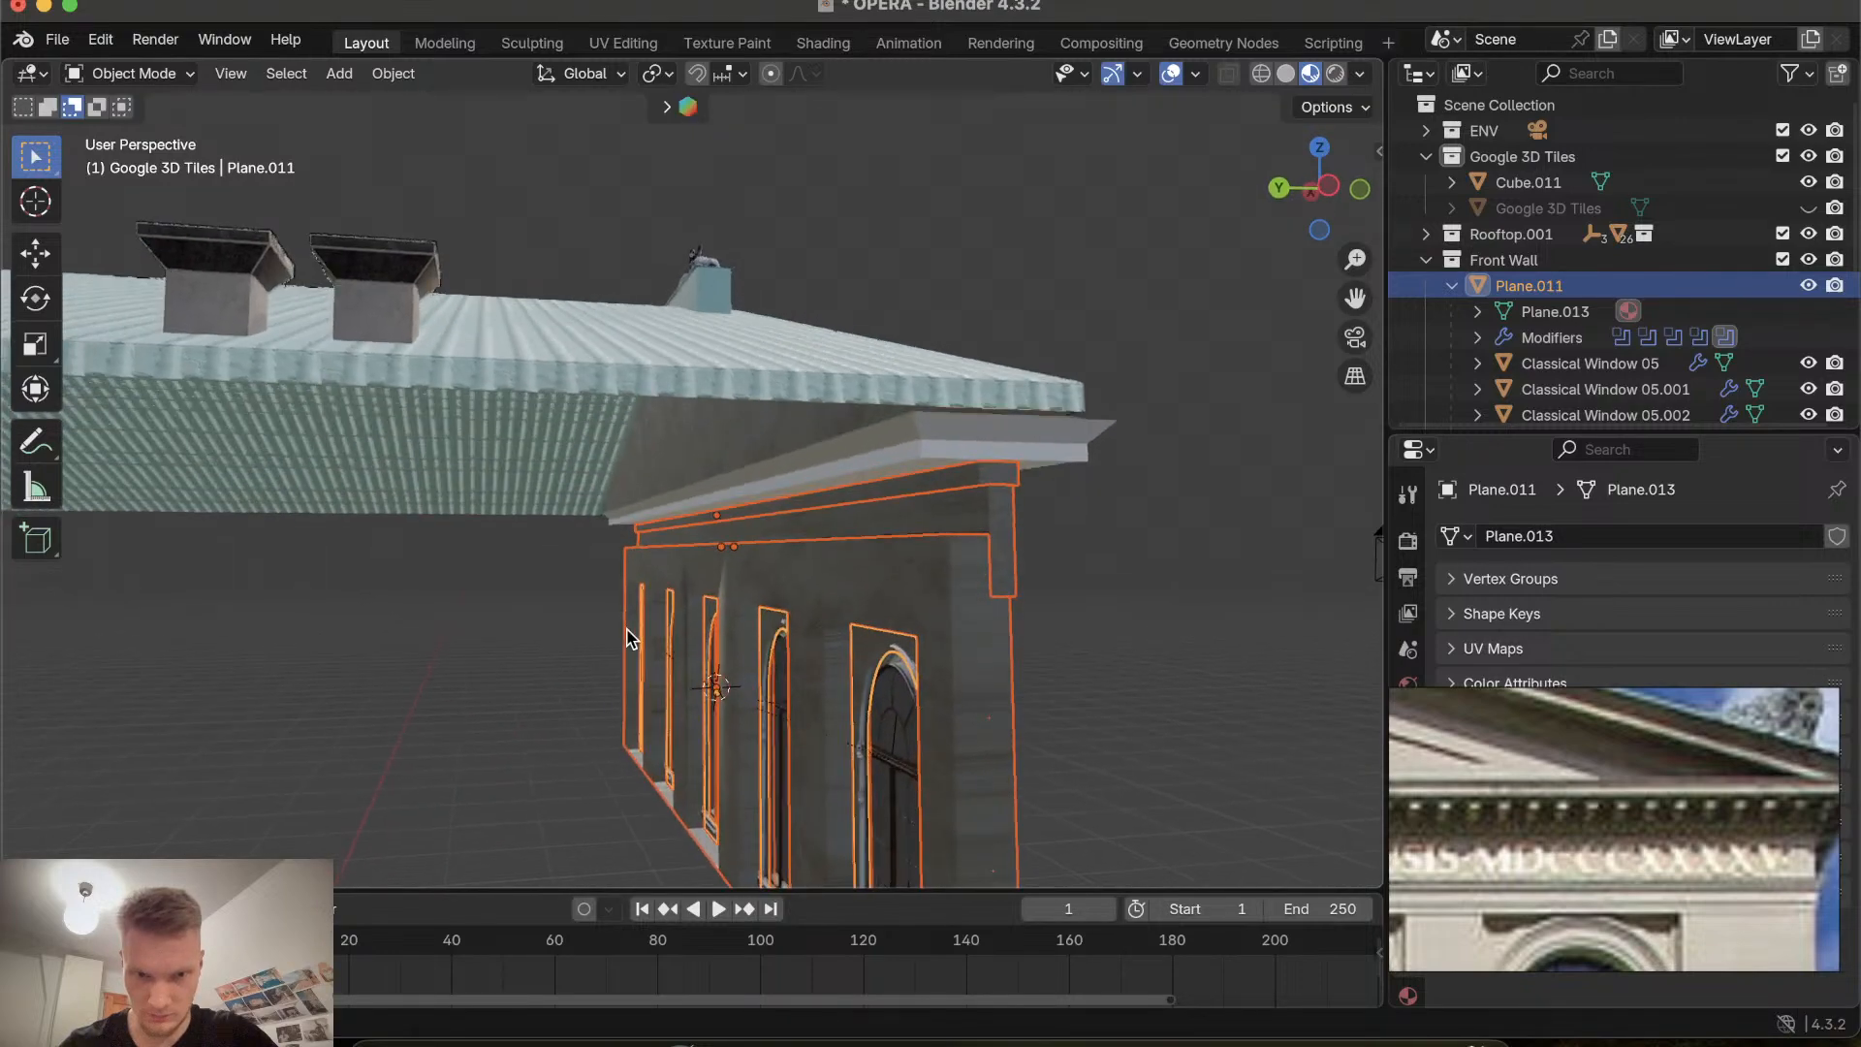
scroll(739, 645, right, 8)
scroll(738, 645, left, 10)
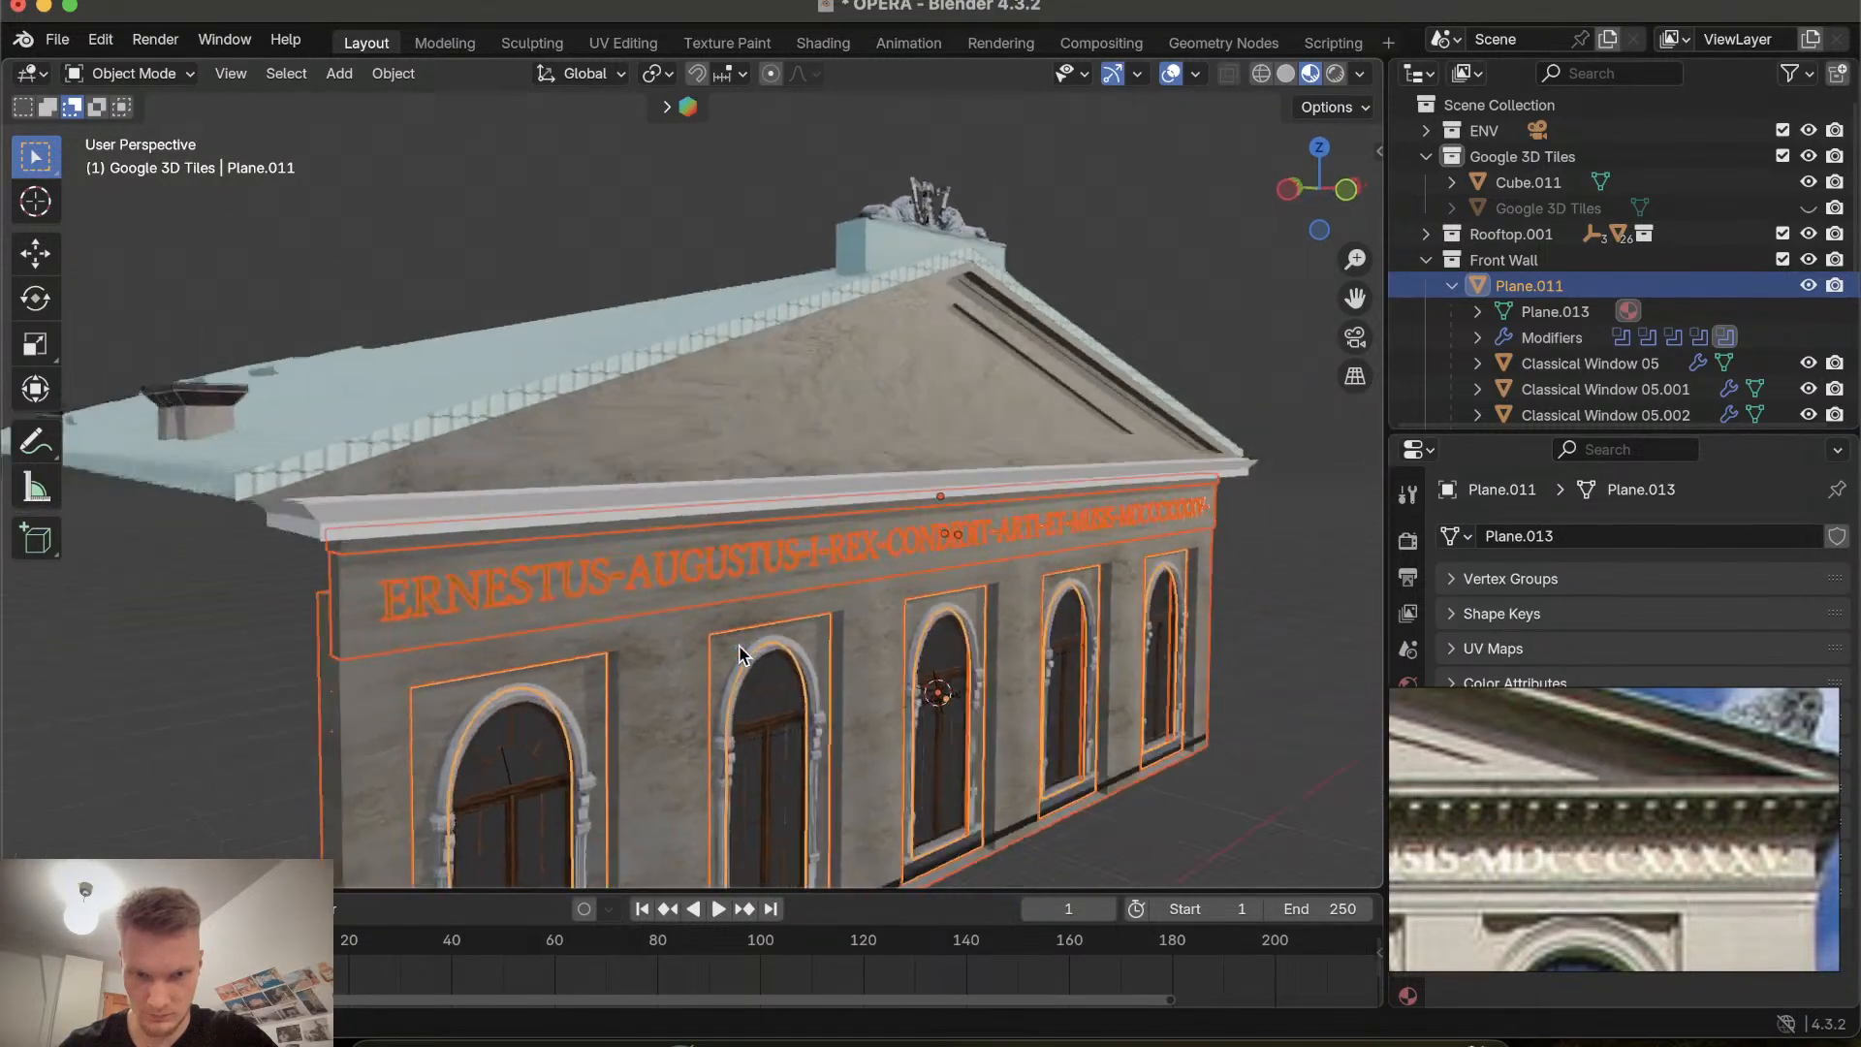
scroll(739, 645, left, 12)
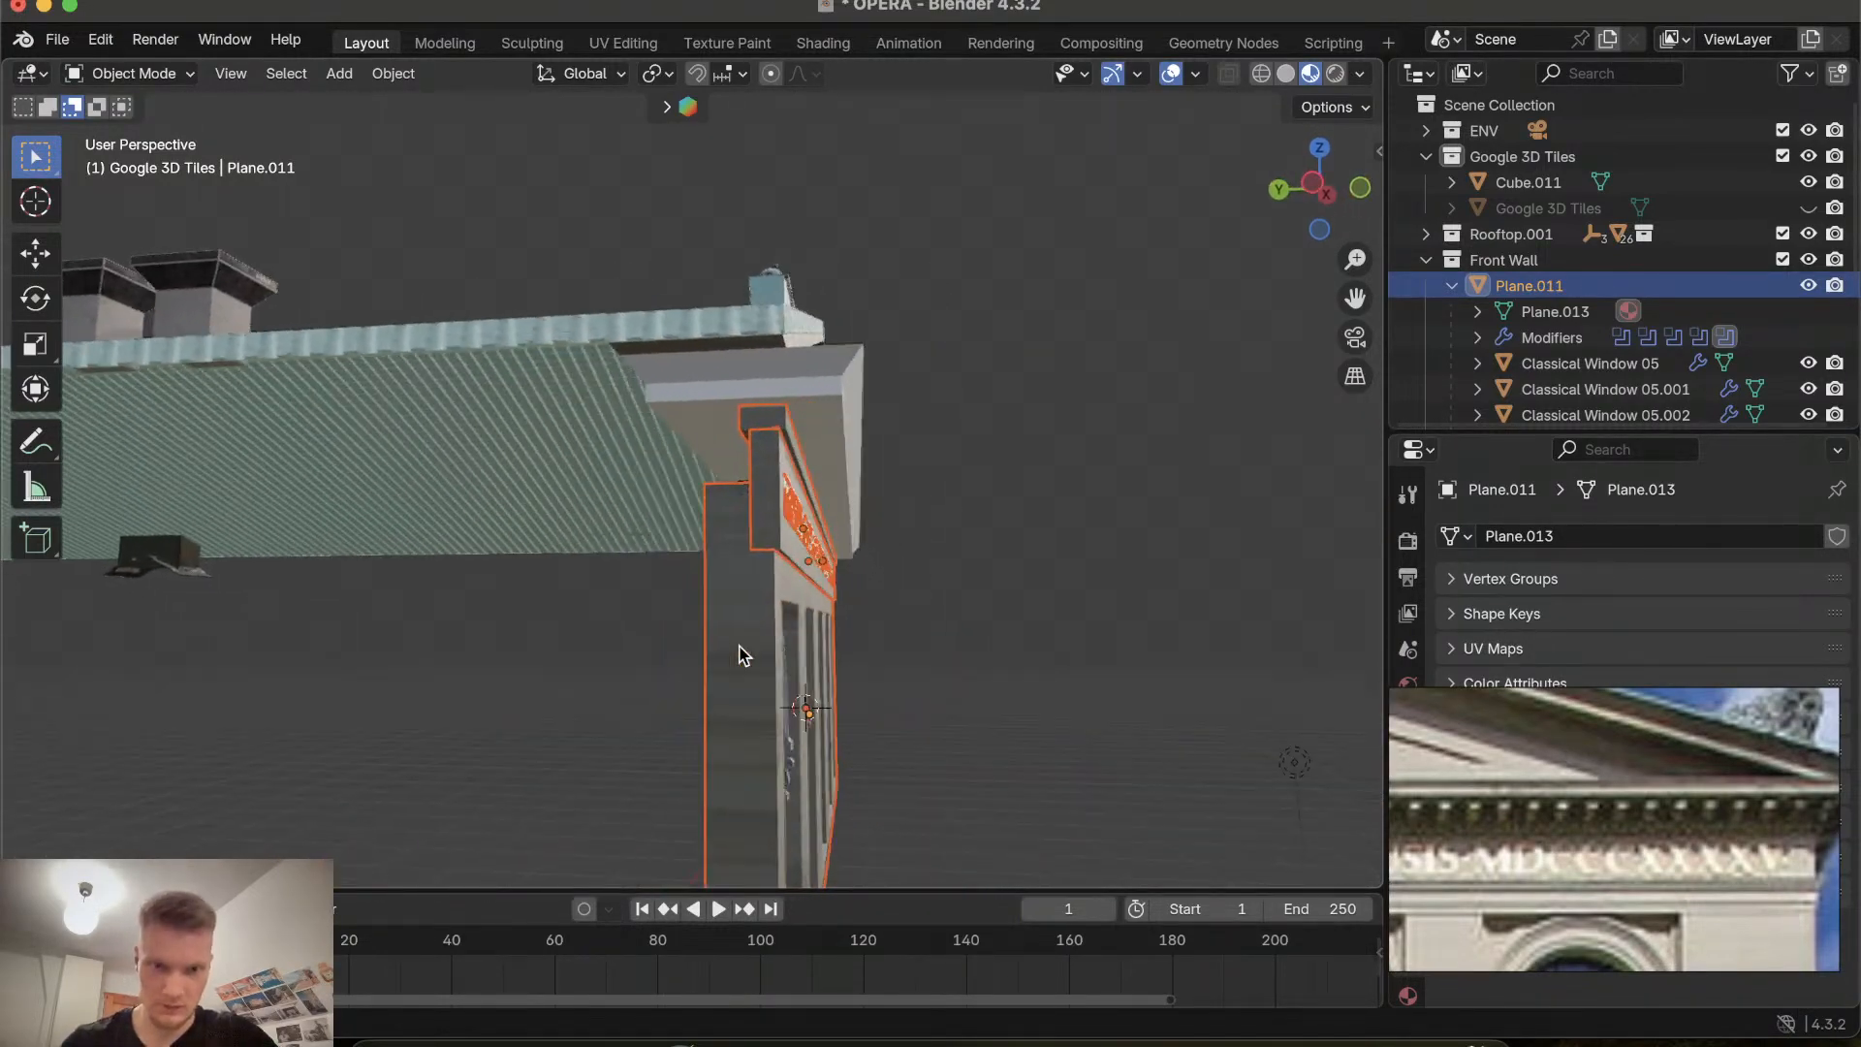
scroll(739, 653, left, 10)
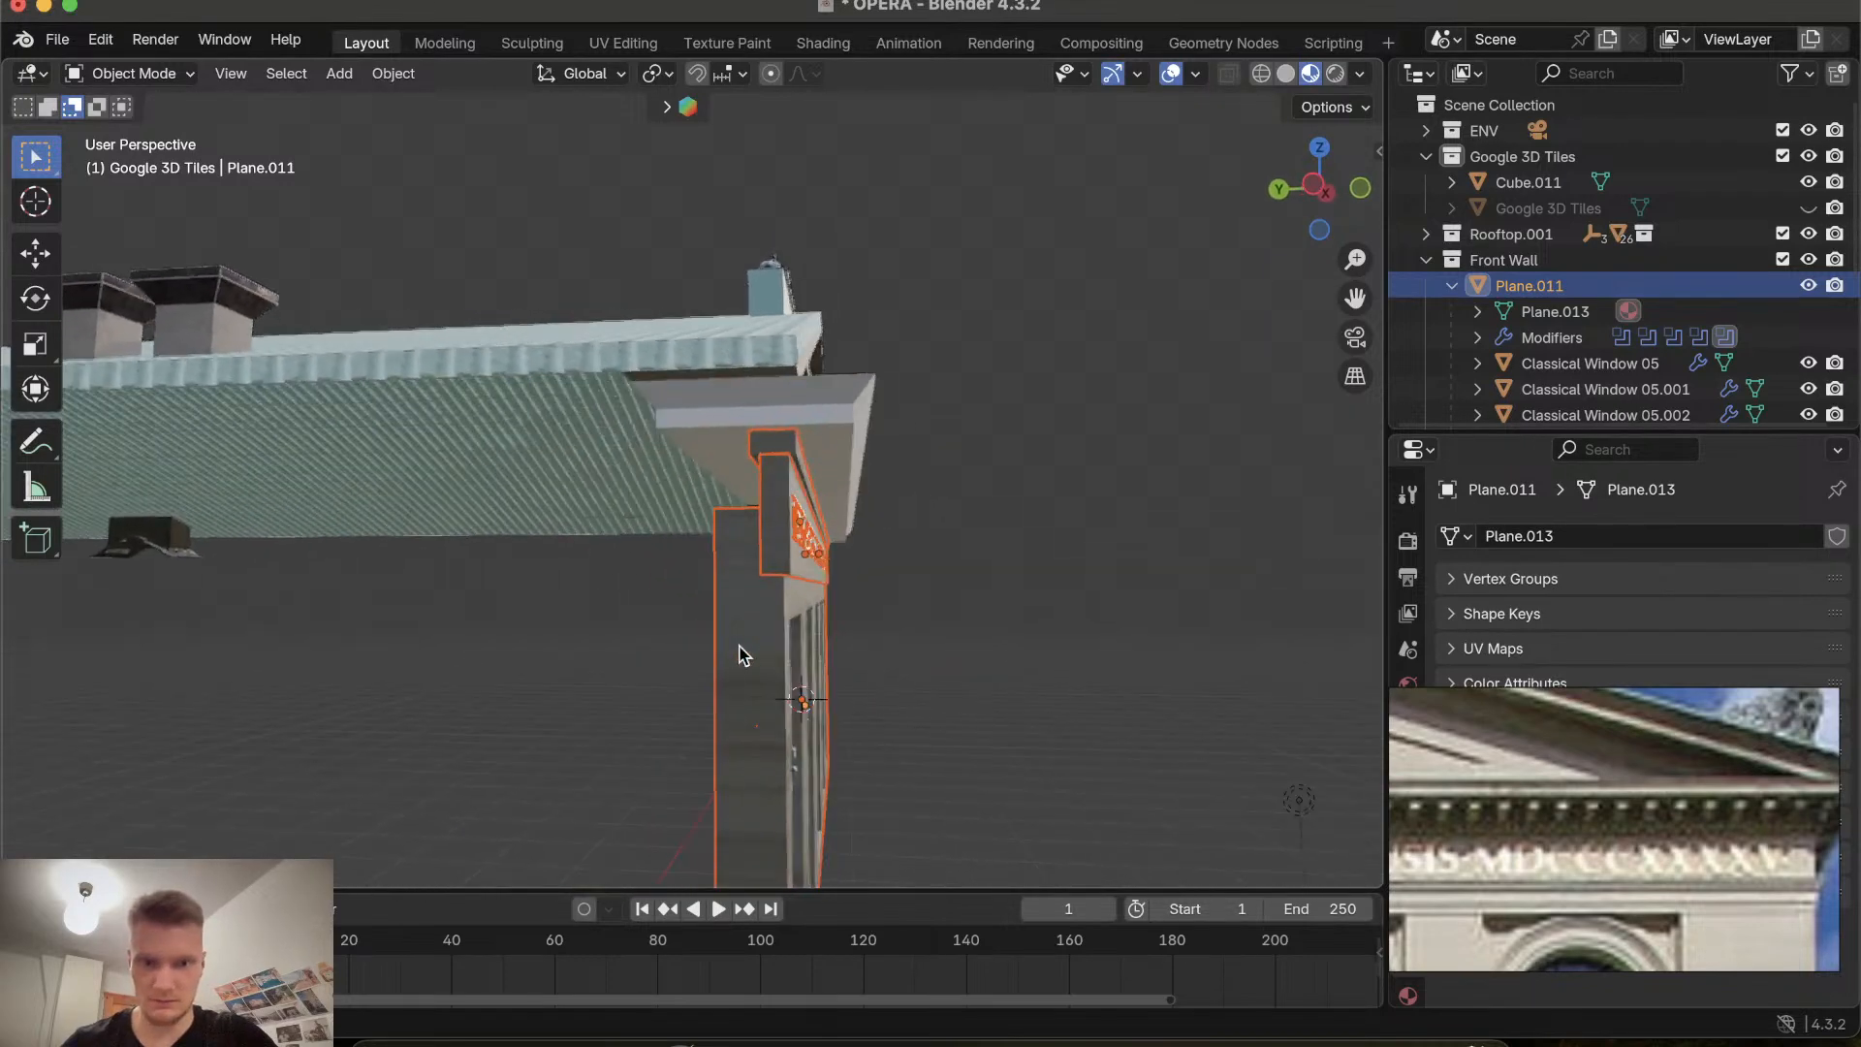
key(g)
key(y)
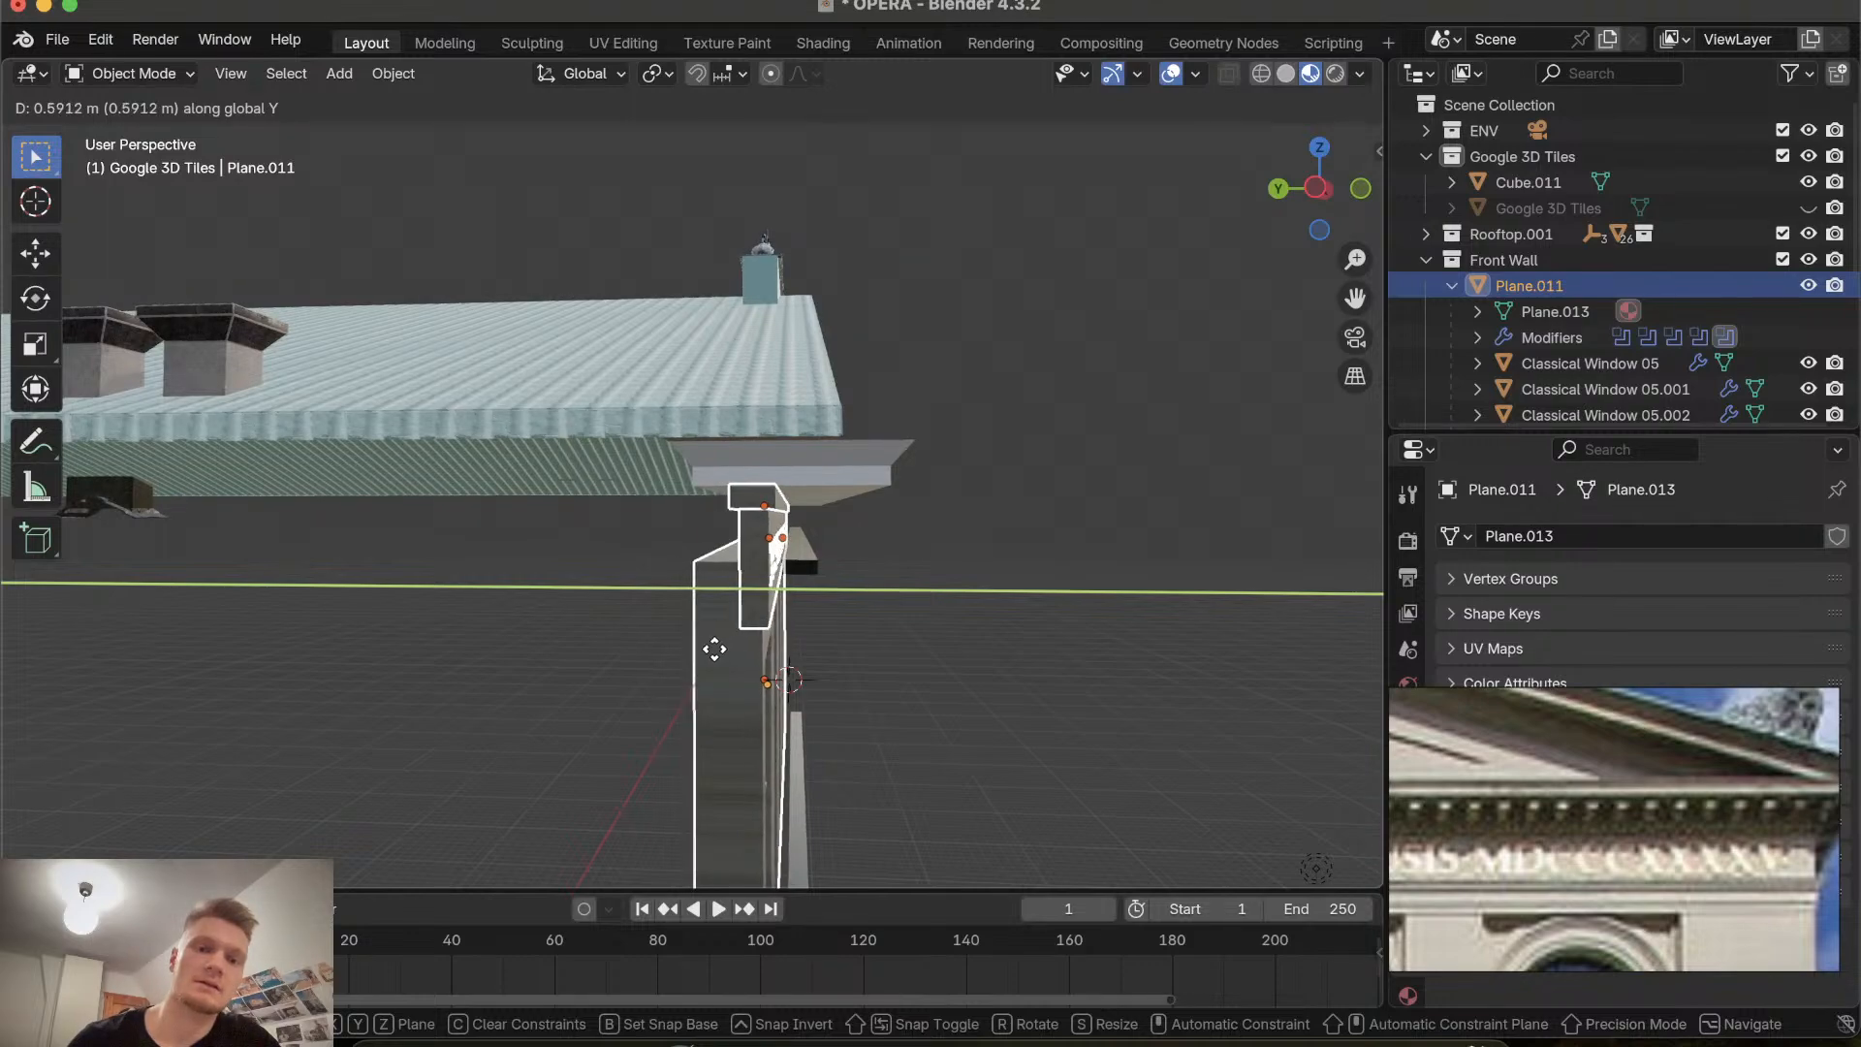
click(715, 649)
Select the base strip along the bottom of the facade and move it along Y by about 0.67 m.
scroll(747, 640, right, 10)
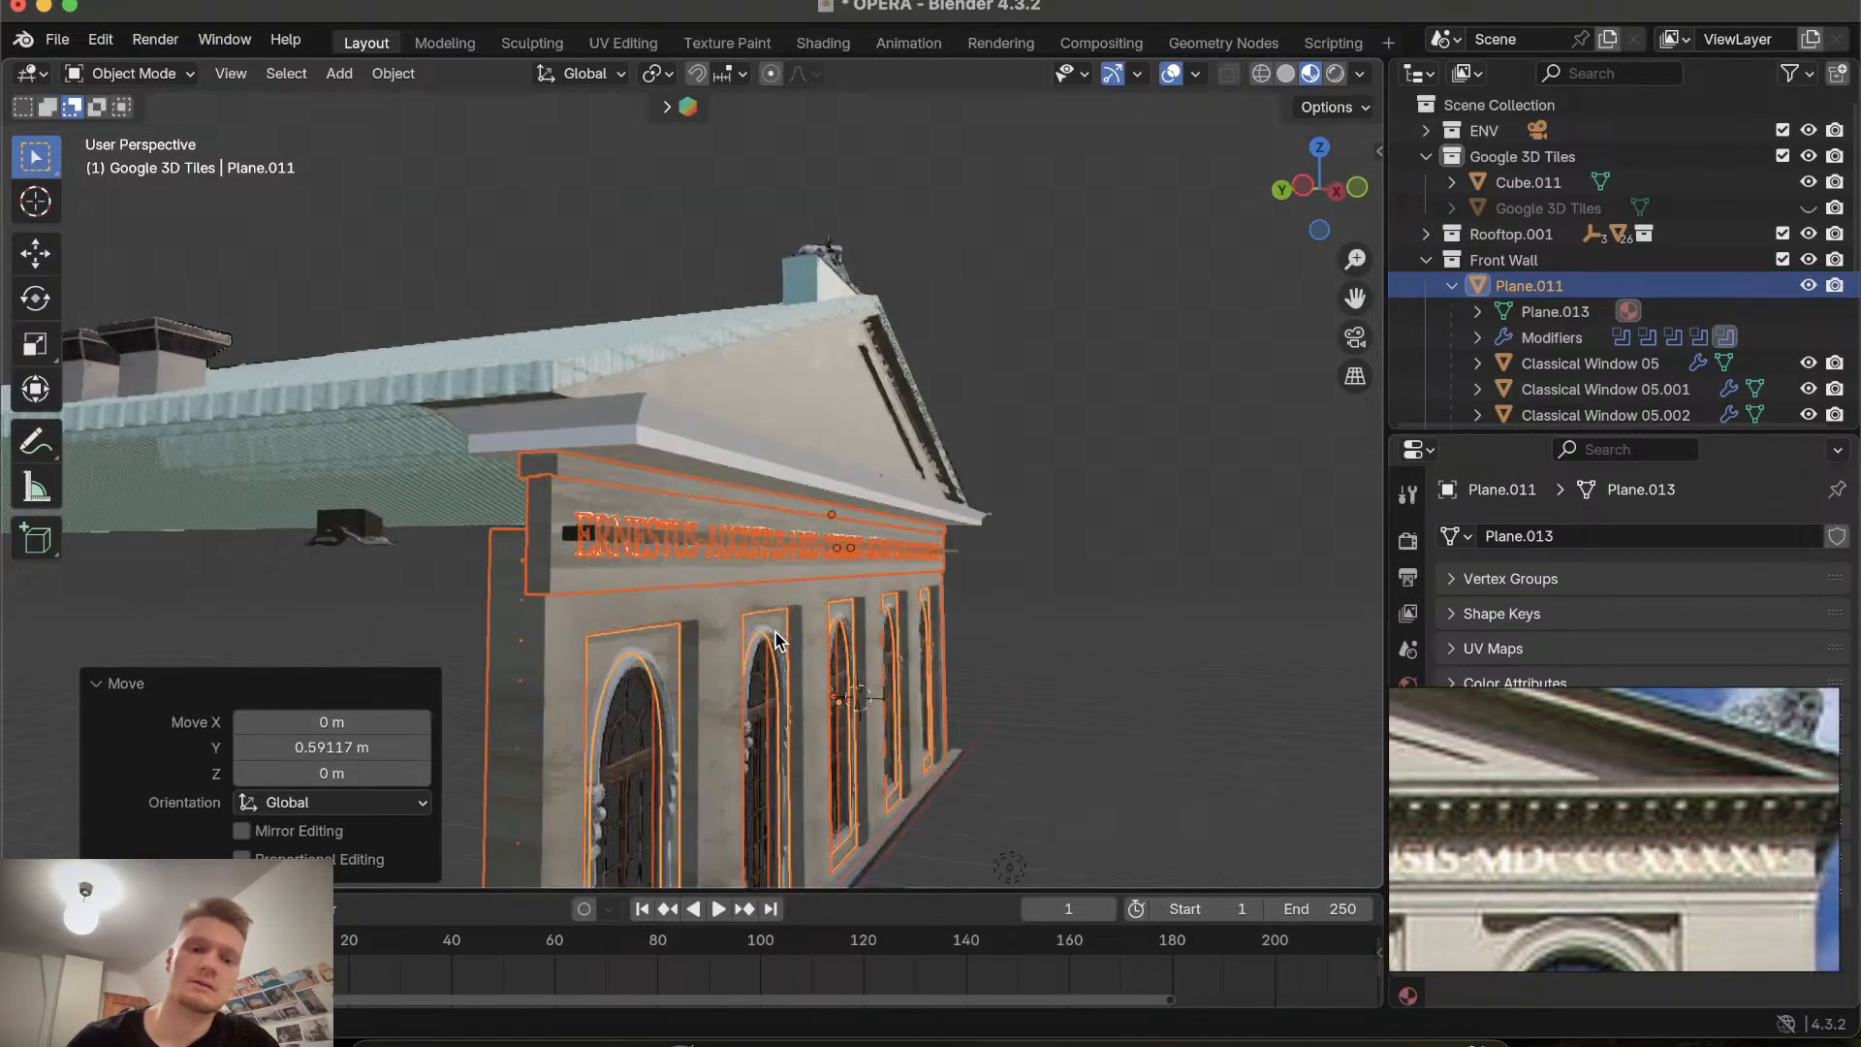
scroll(776, 632, right, 15)
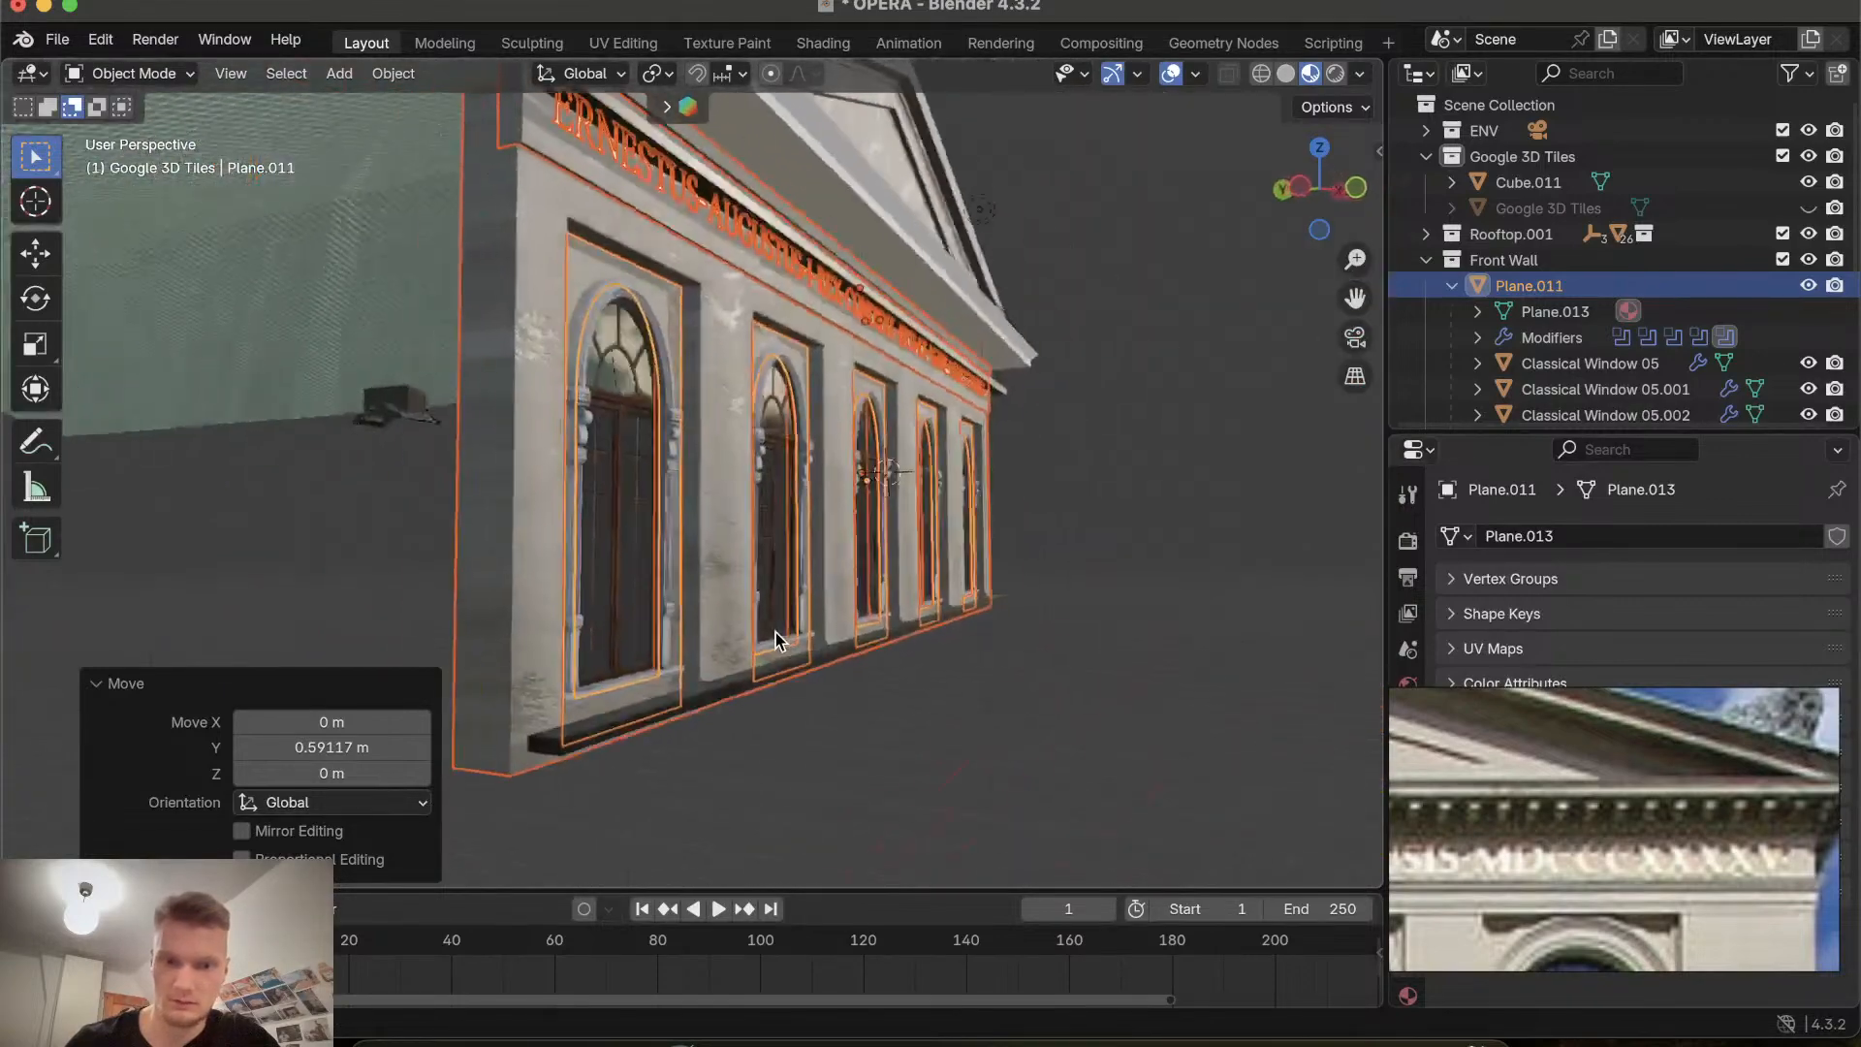
scroll(775, 632, right, 2)
click(986, 737)
scroll(985, 736, right, 8)
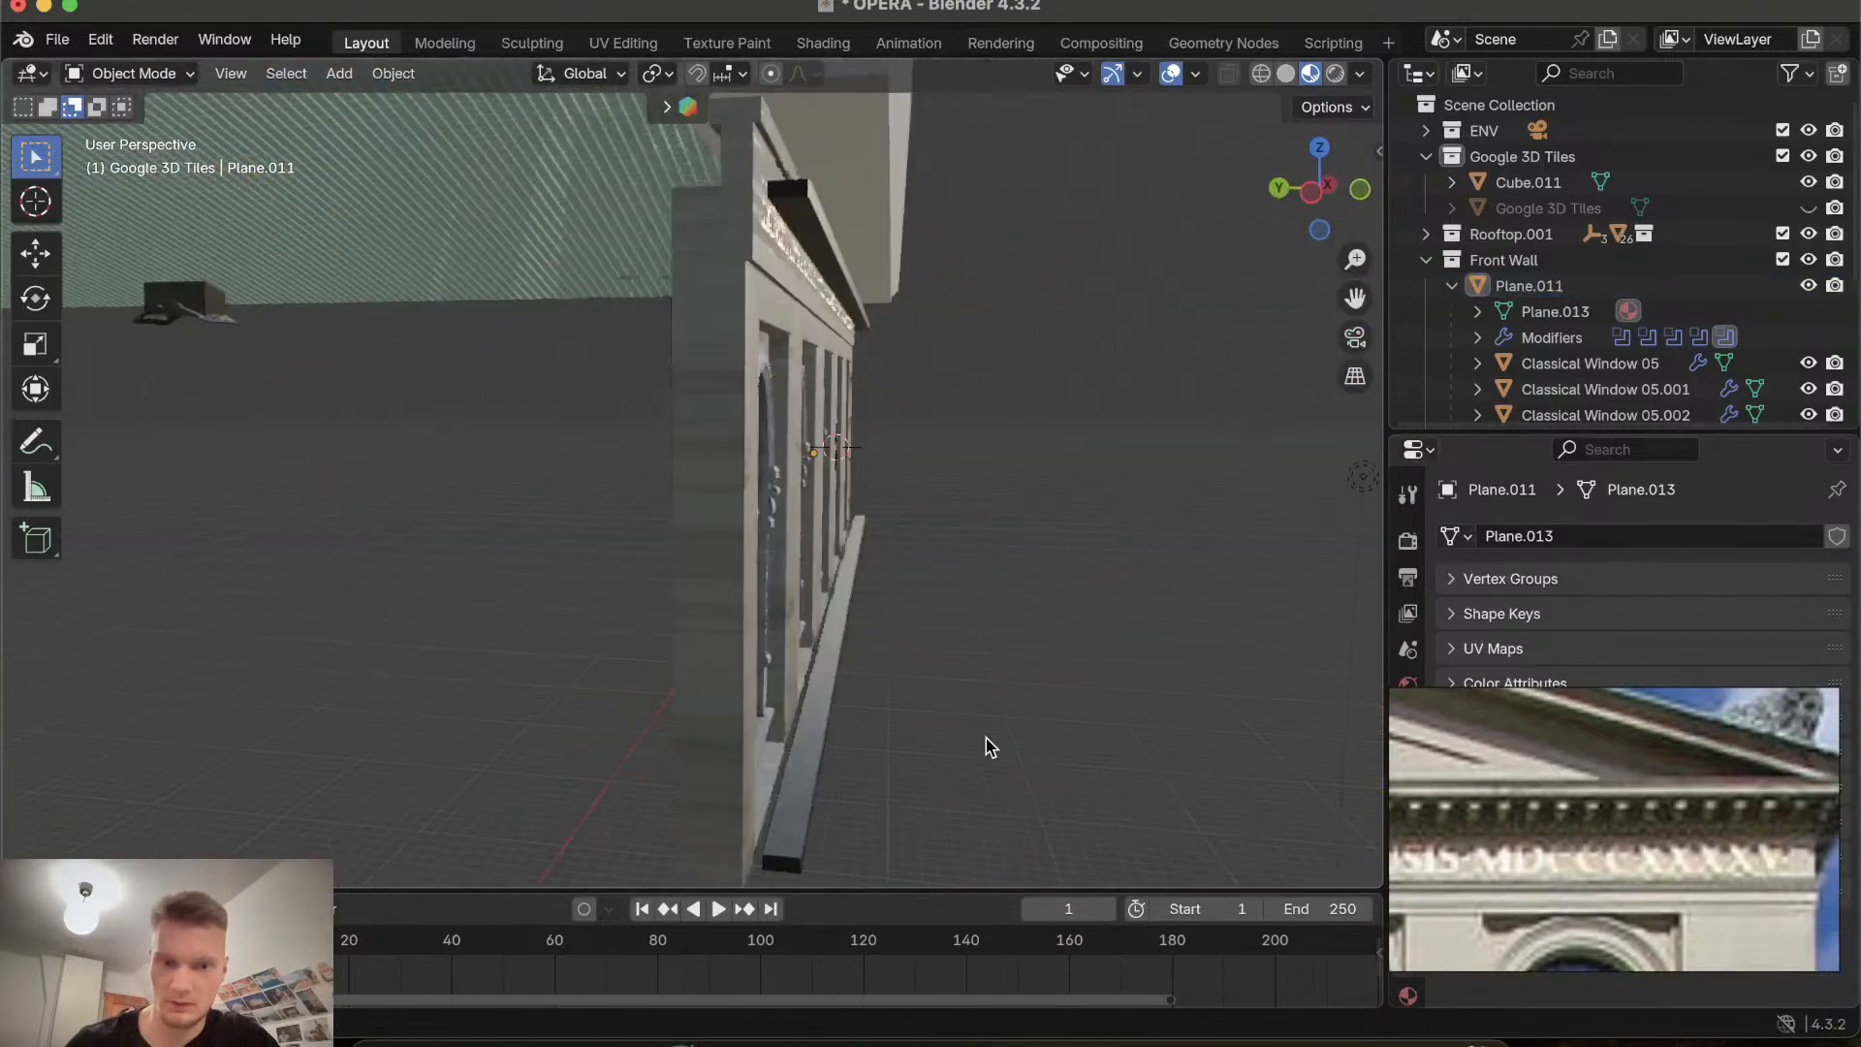
key(g)
key(y)
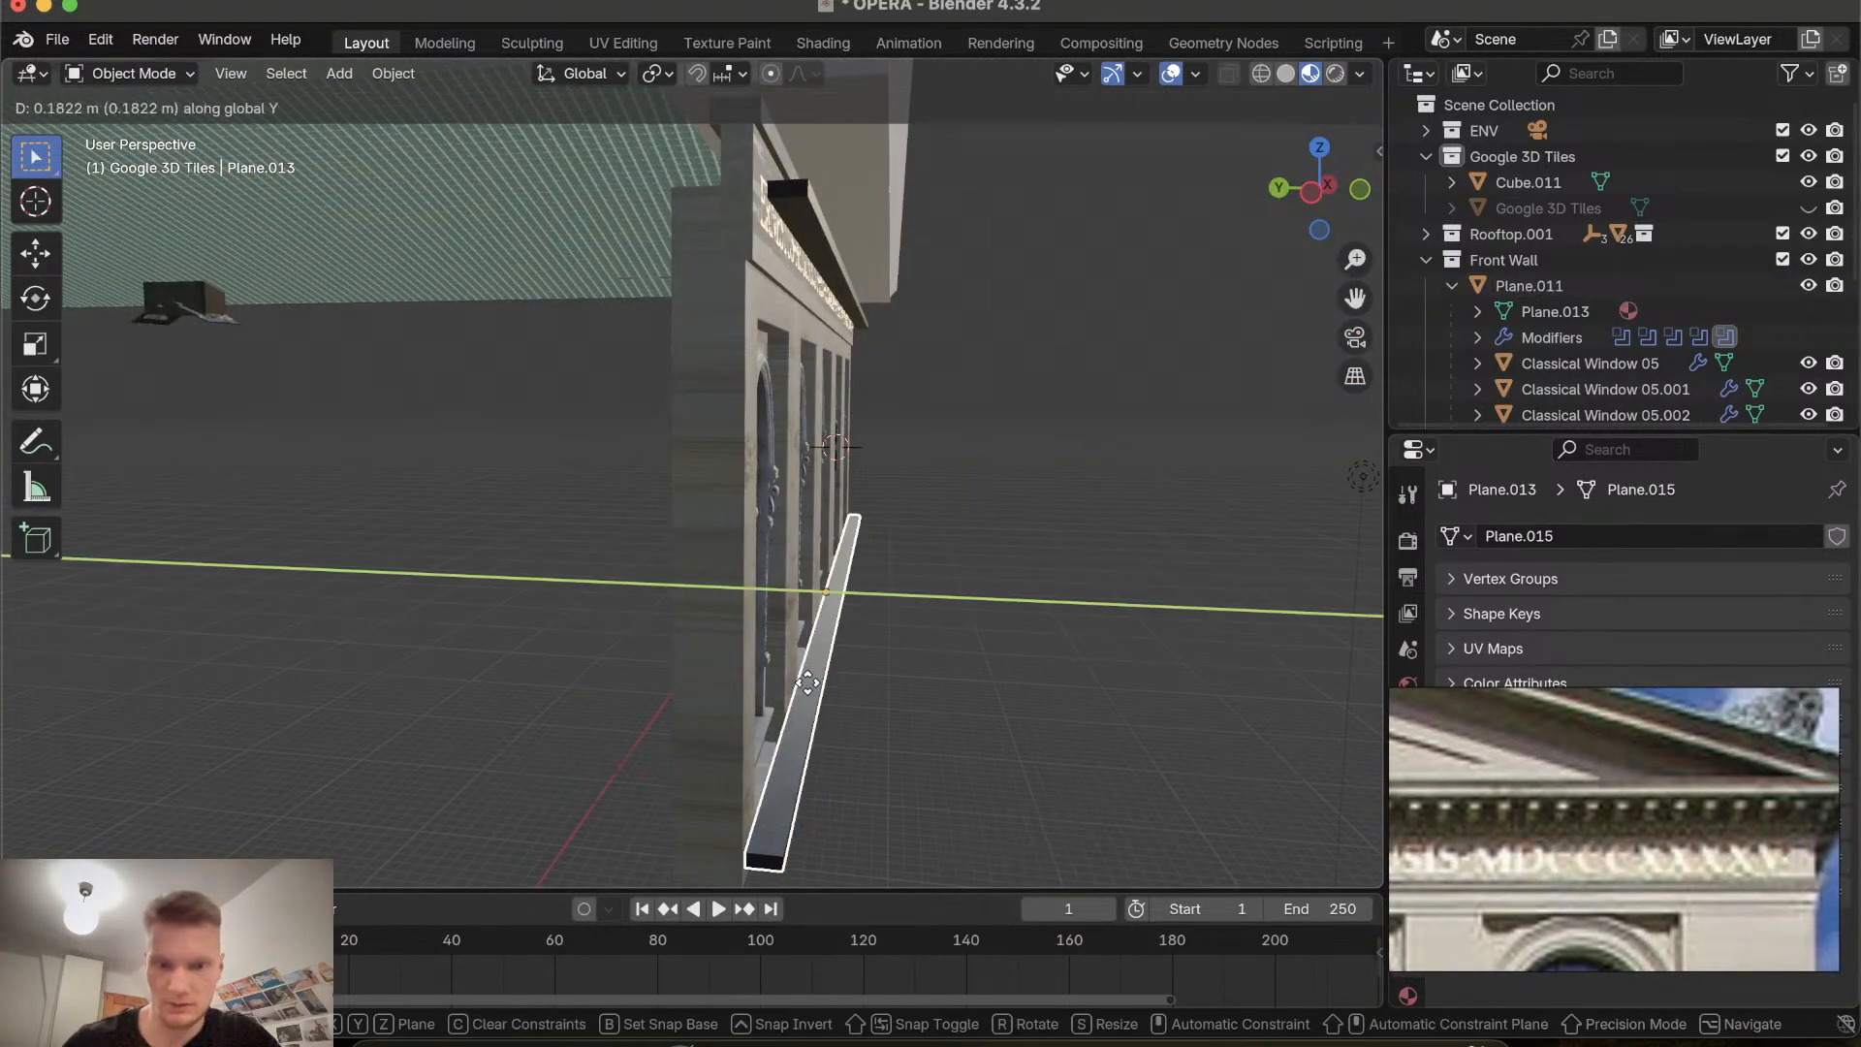
click(795, 683)
Pull the base strip back along Y by about 0.07 m.
scroll(795, 682, right, 12)
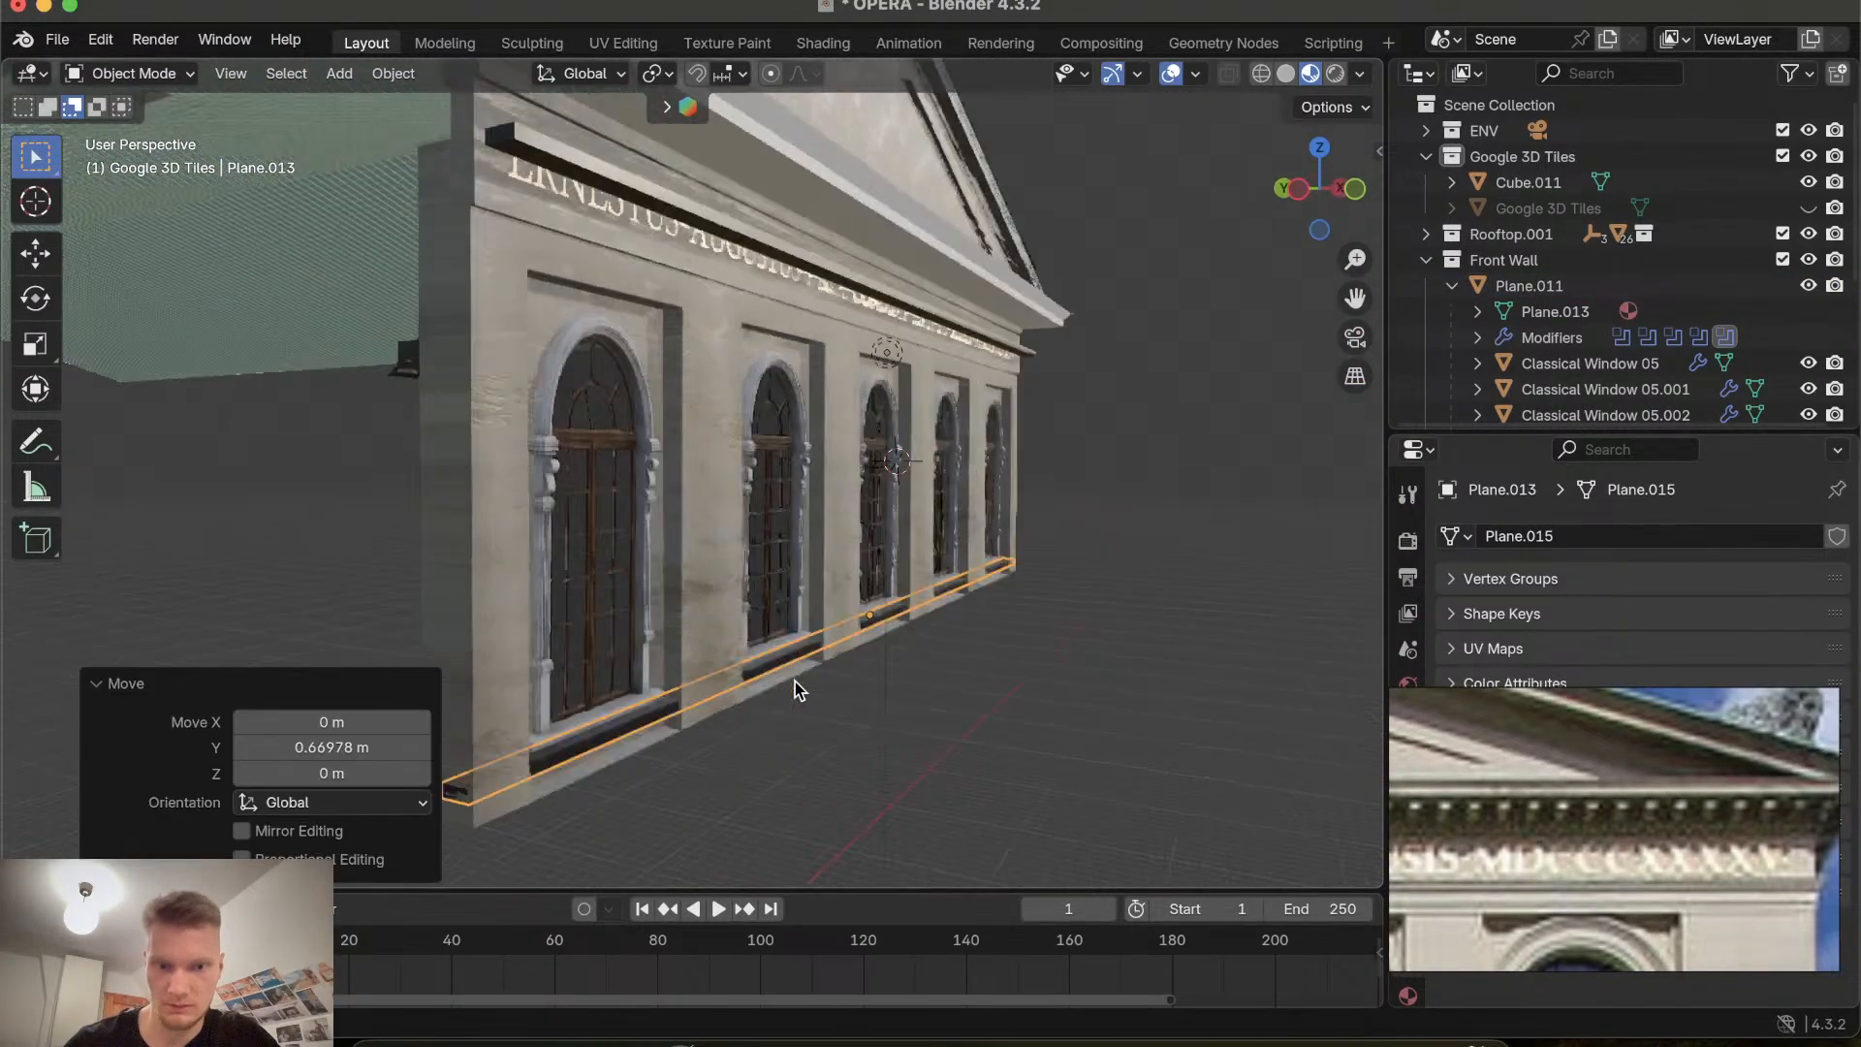
click(910, 784)
scroll(909, 784, up, 10)
scroll(909, 784, down, 10)
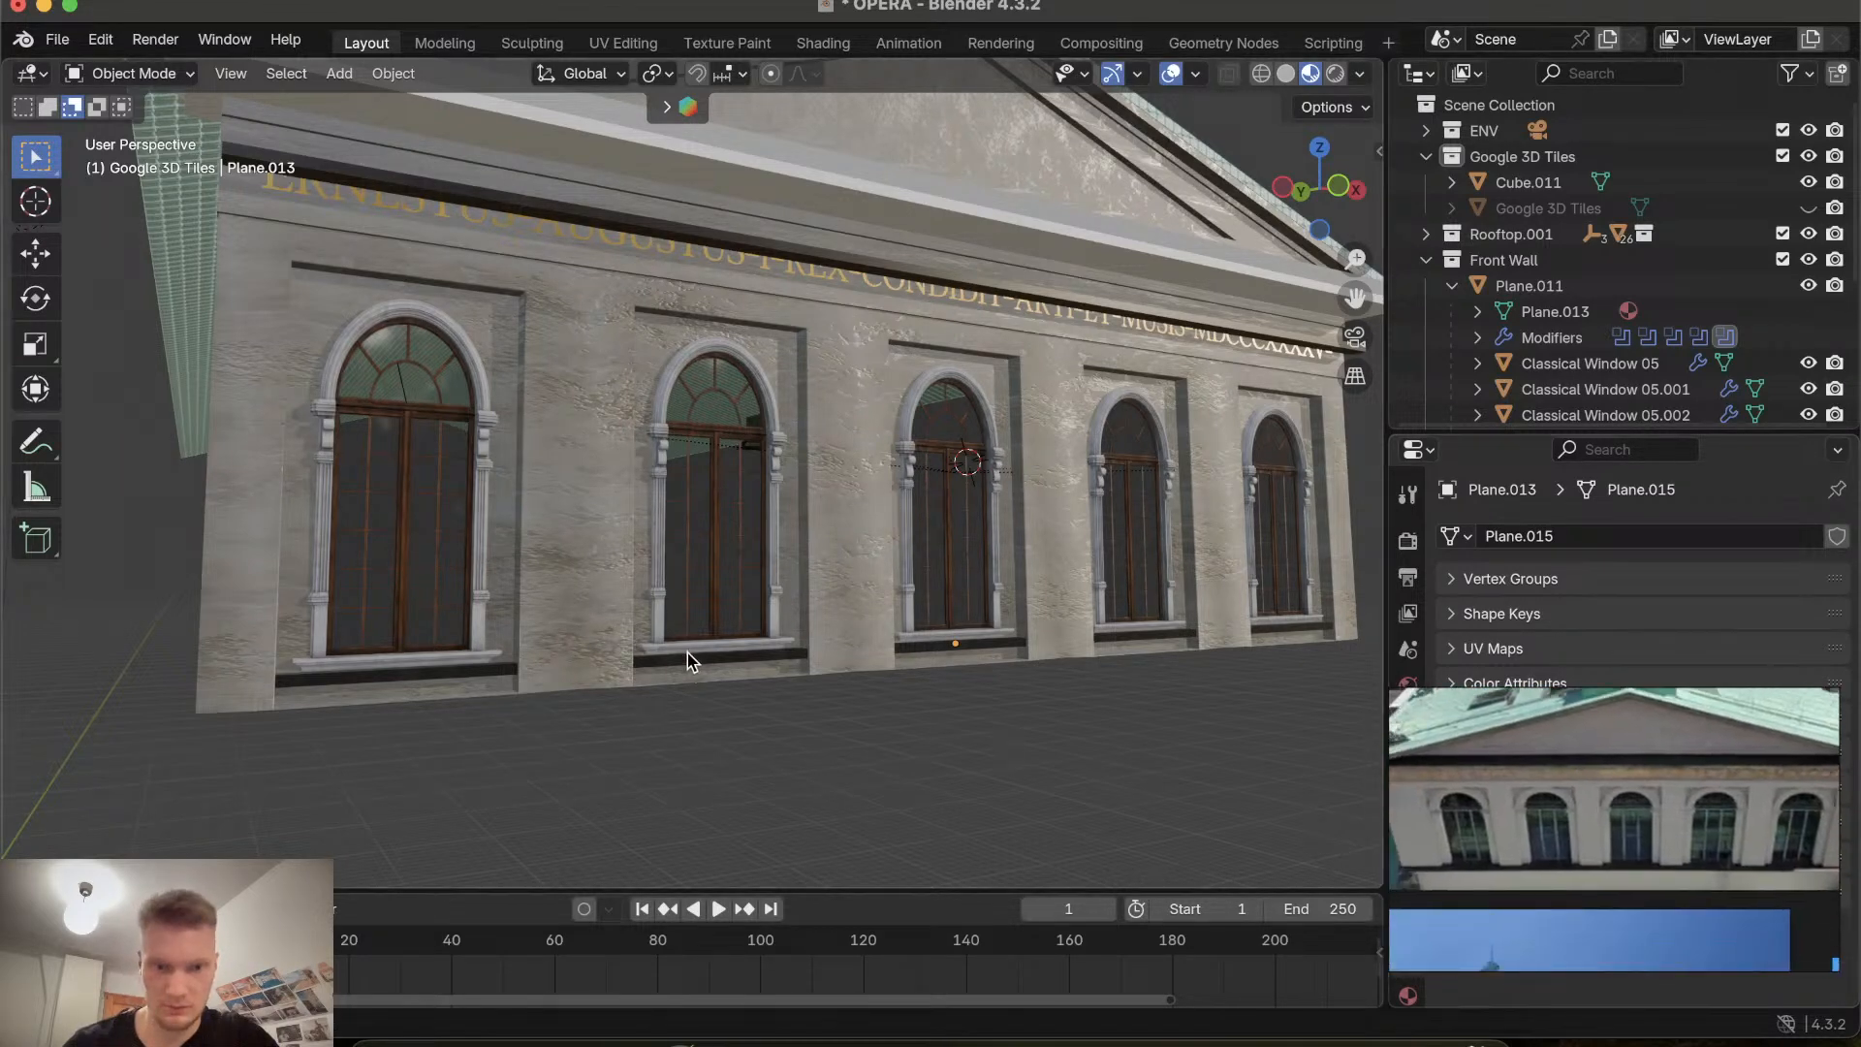
key(g)
key(y)
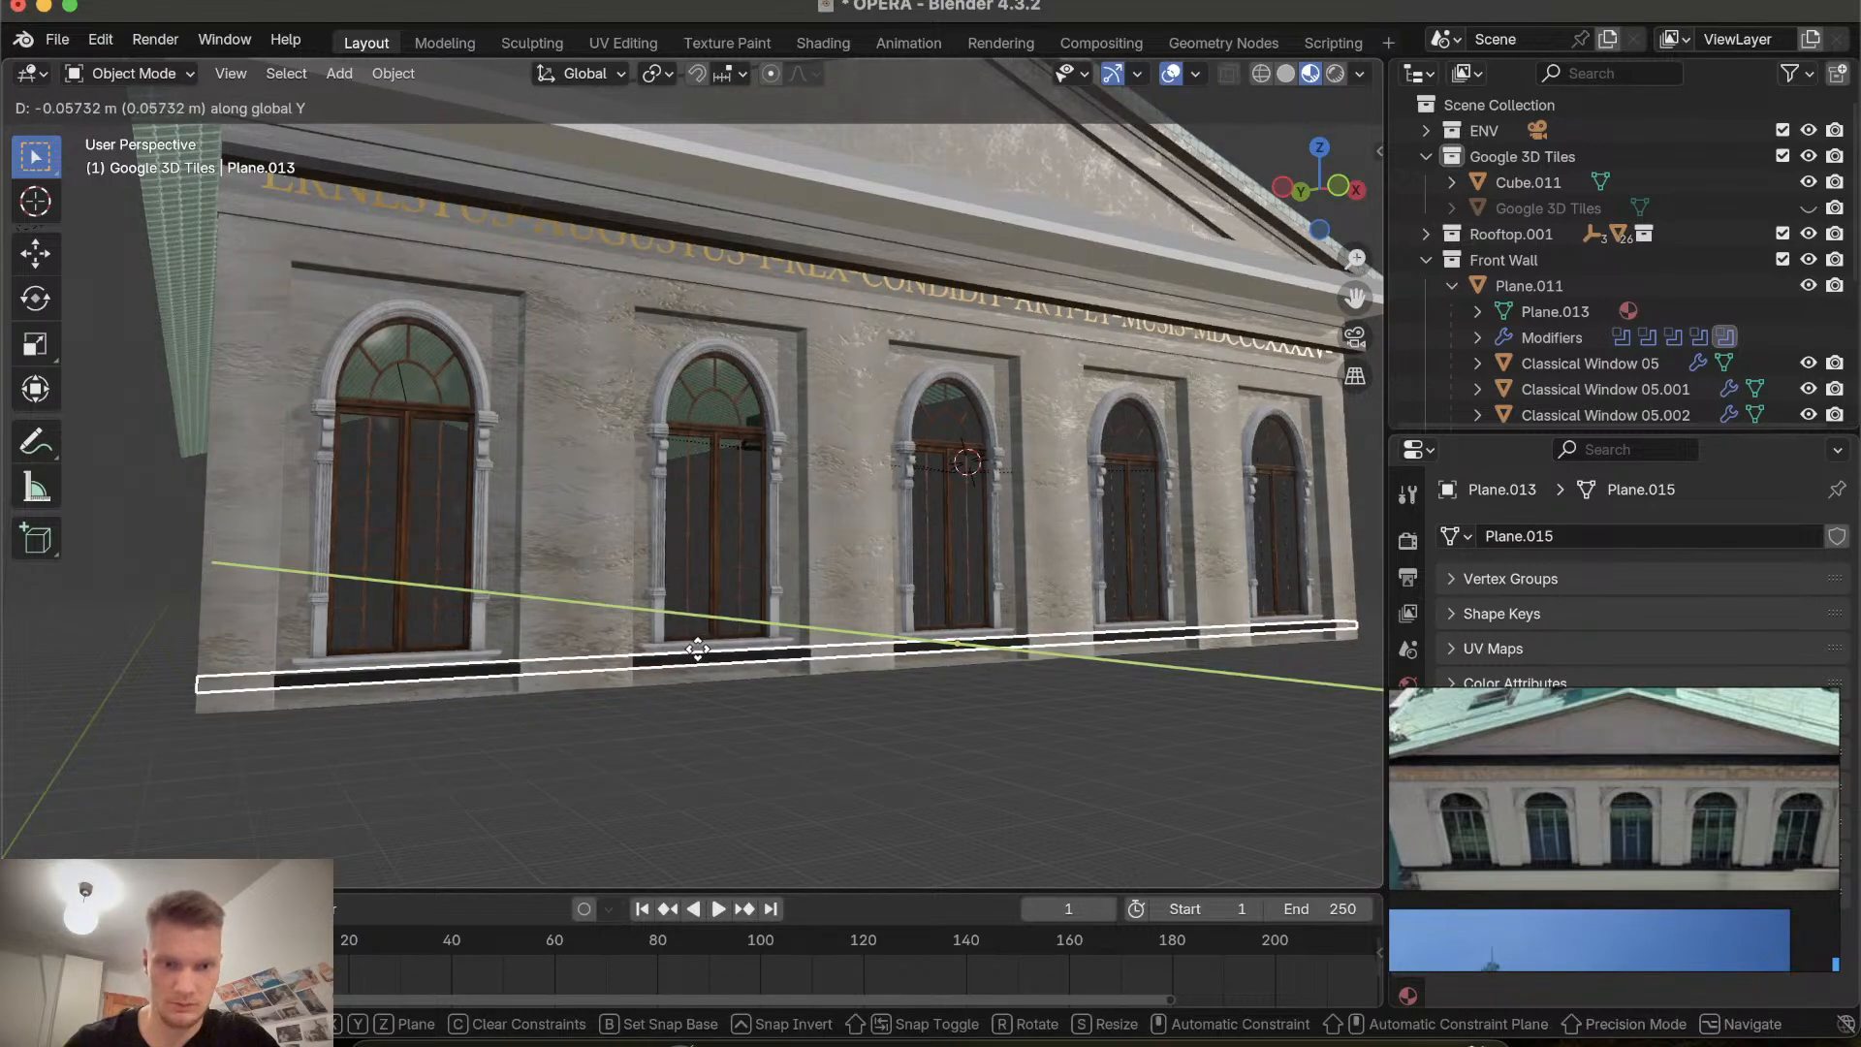
click(702, 655)
middle_drag(702, 655, 773, 678)
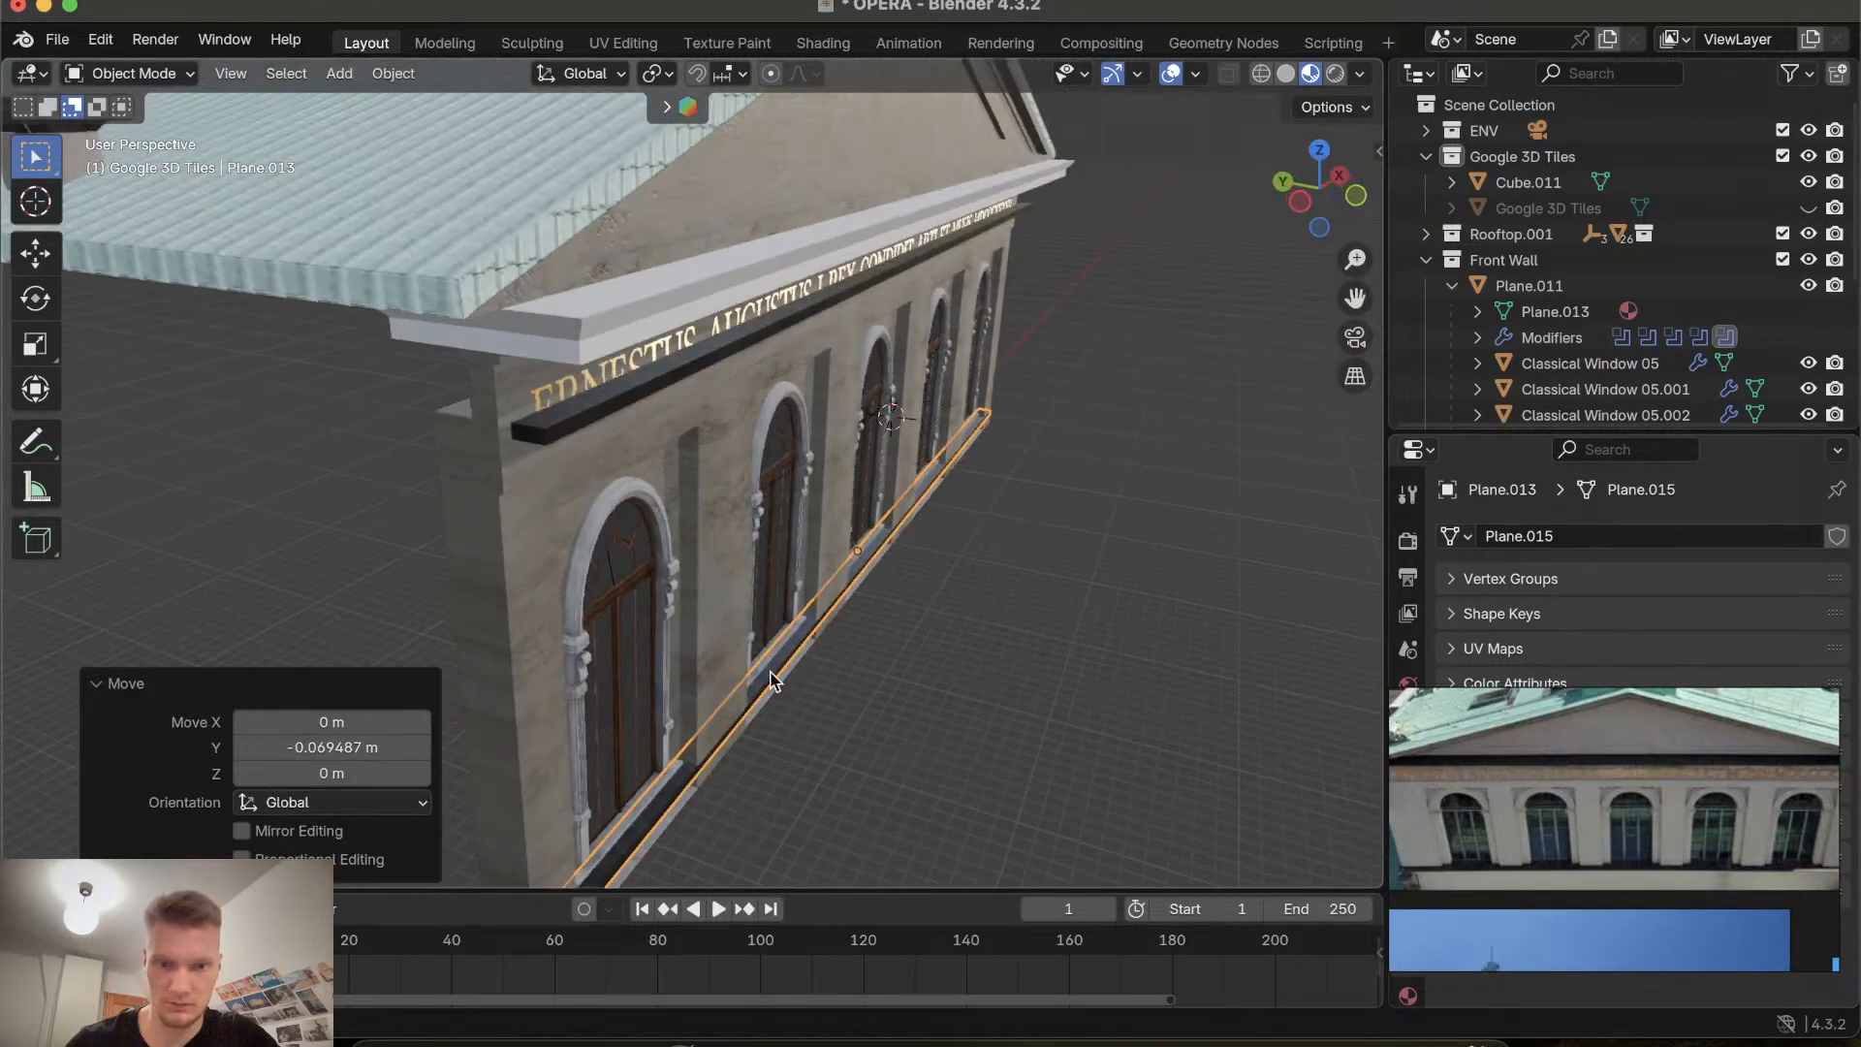
Select the dark strip along the top of the inscription band and raise it along Z by about 0.68 m.
click(888, 707)
middle_drag(888, 708, 889, 715)
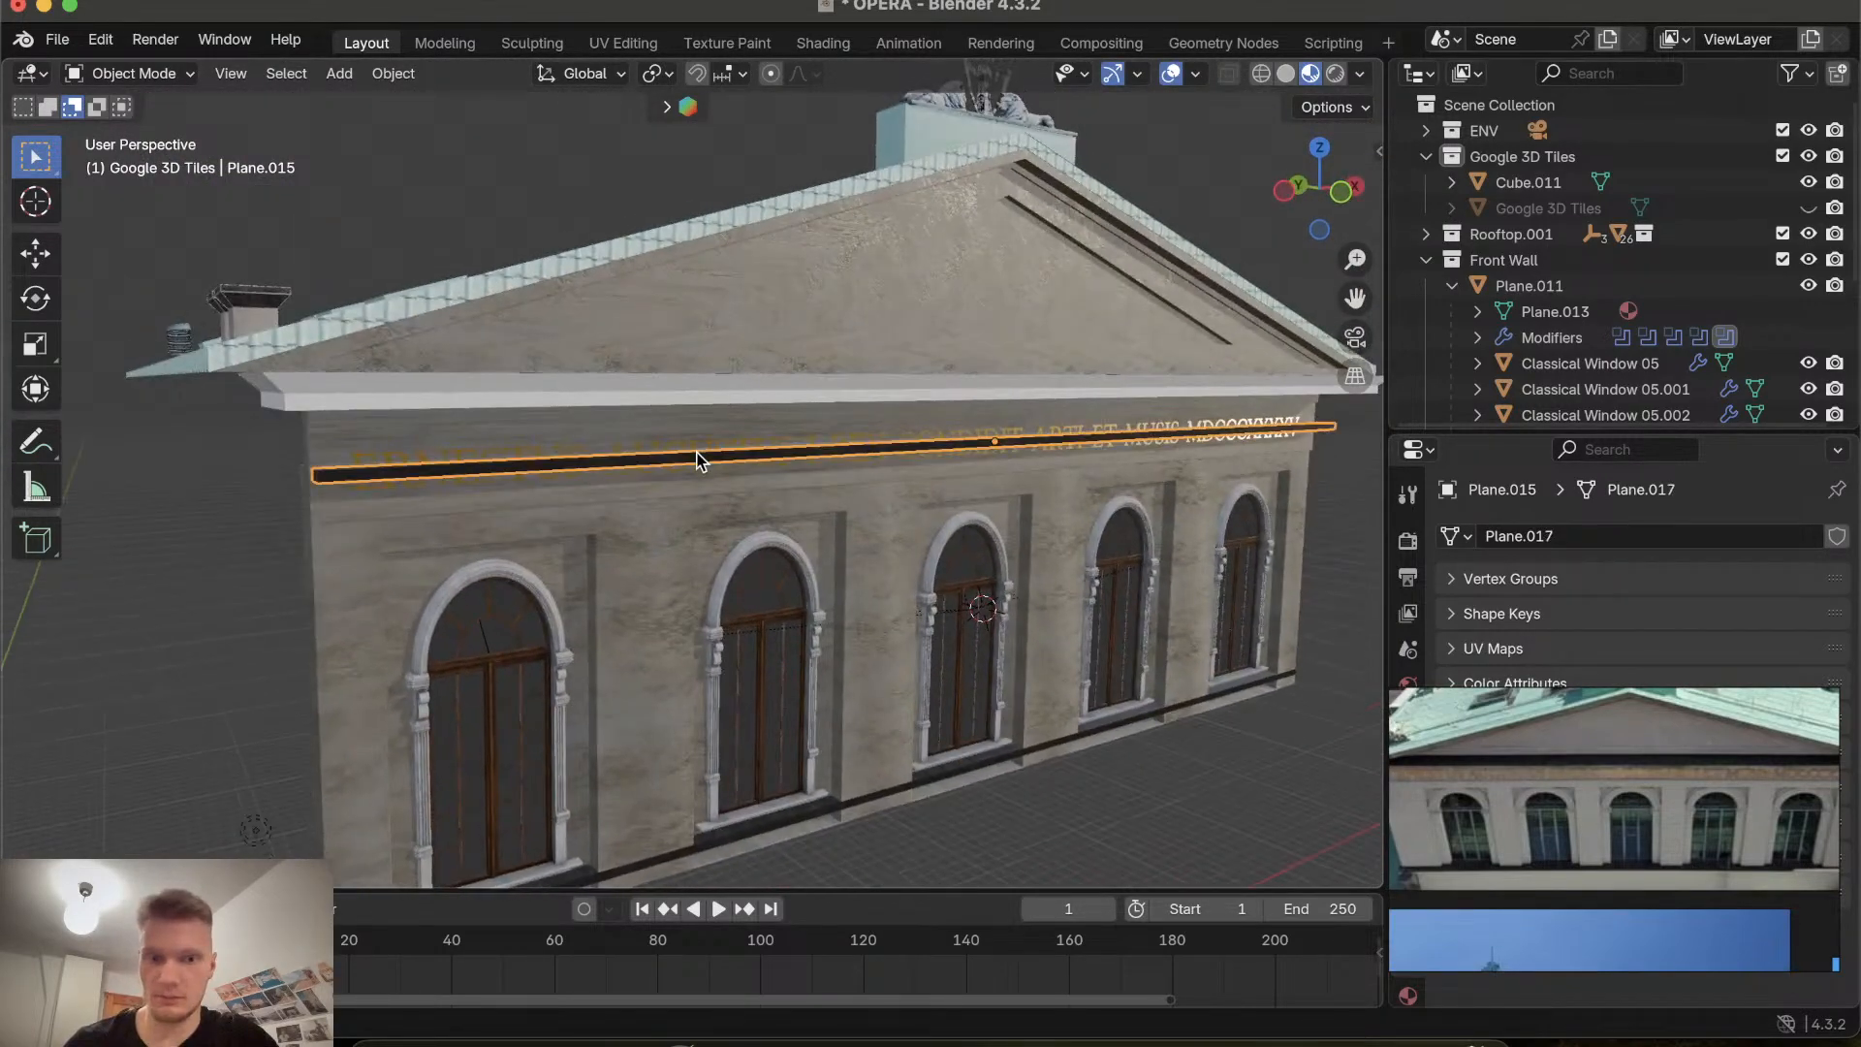
key(g)
key(z)
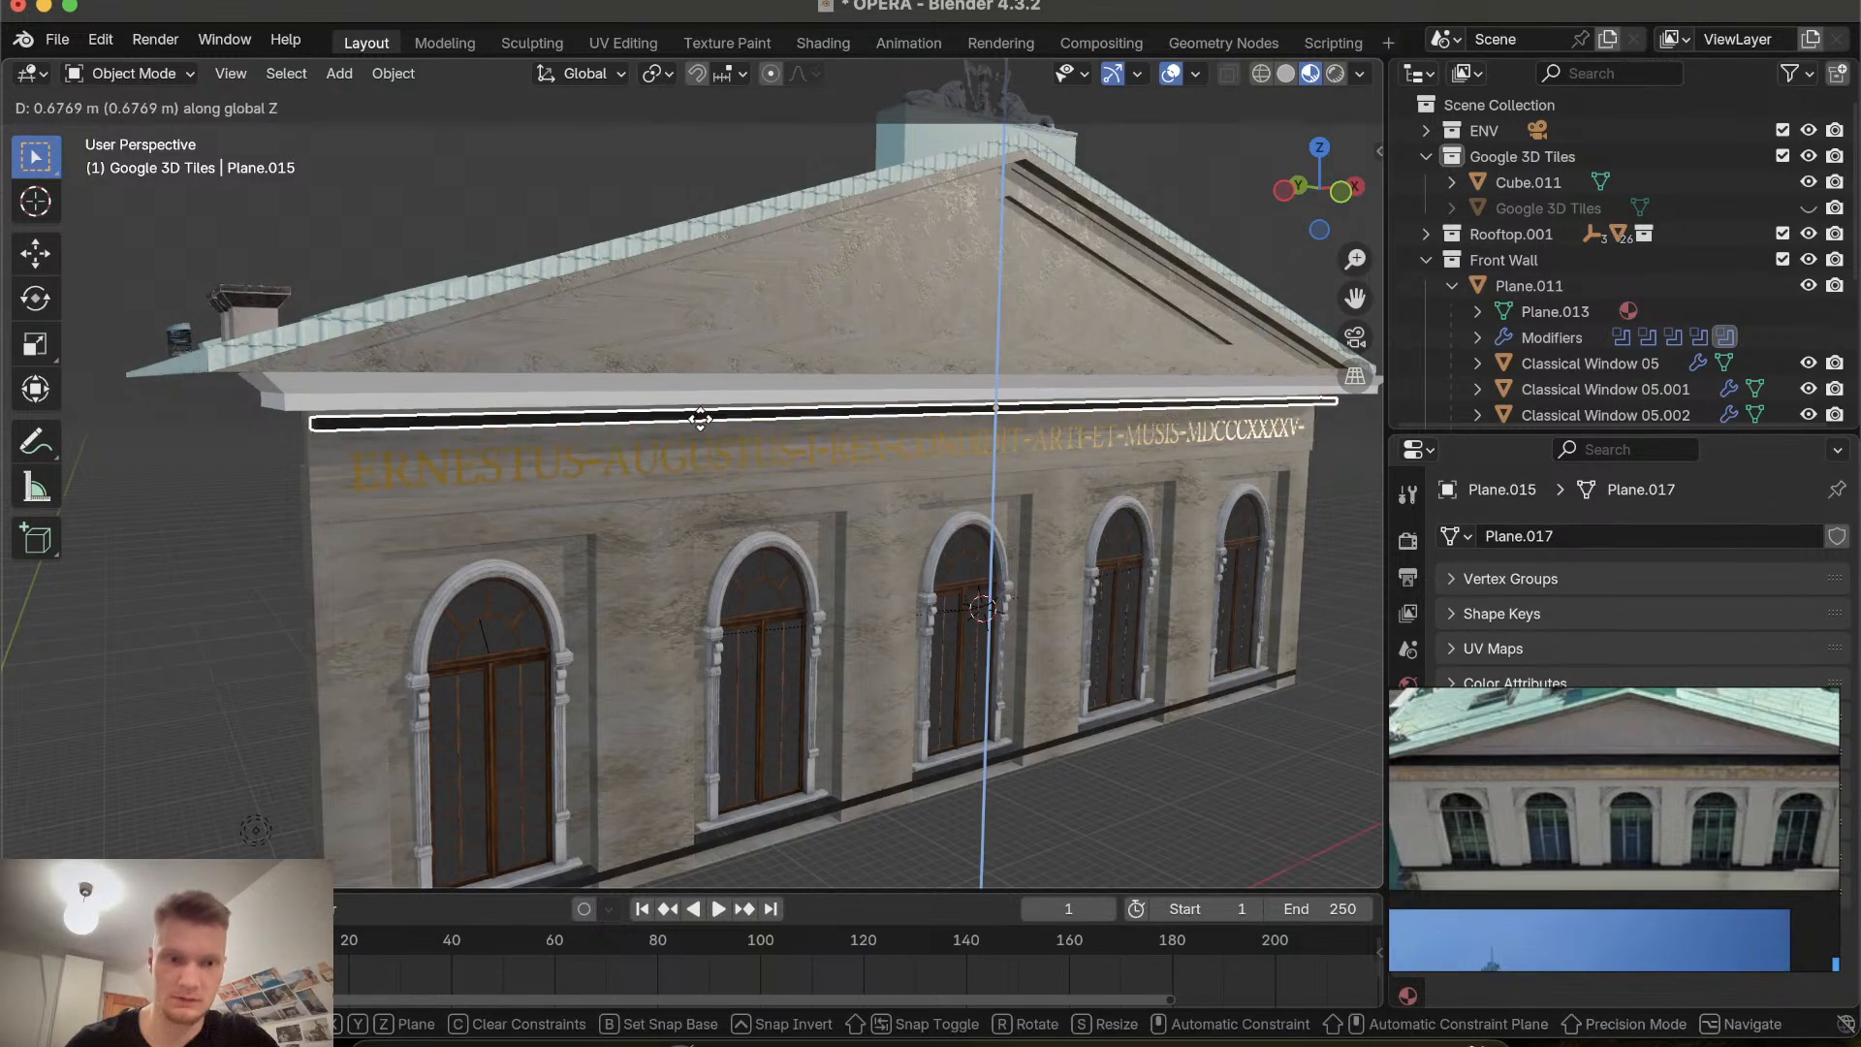
click(700, 423)
middle_drag(700, 422, 700, 399)
Select the cornice and move it along Y by about 0.88 m.
click(738, 350)
middle_drag(839, 372, 858, 407)
key(g)
key(y)
click(802, 375)
Adjust the cornice about -0.07 m along Y and raise it about 0.03 m along Z.
scroll(857, 407, up, 5)
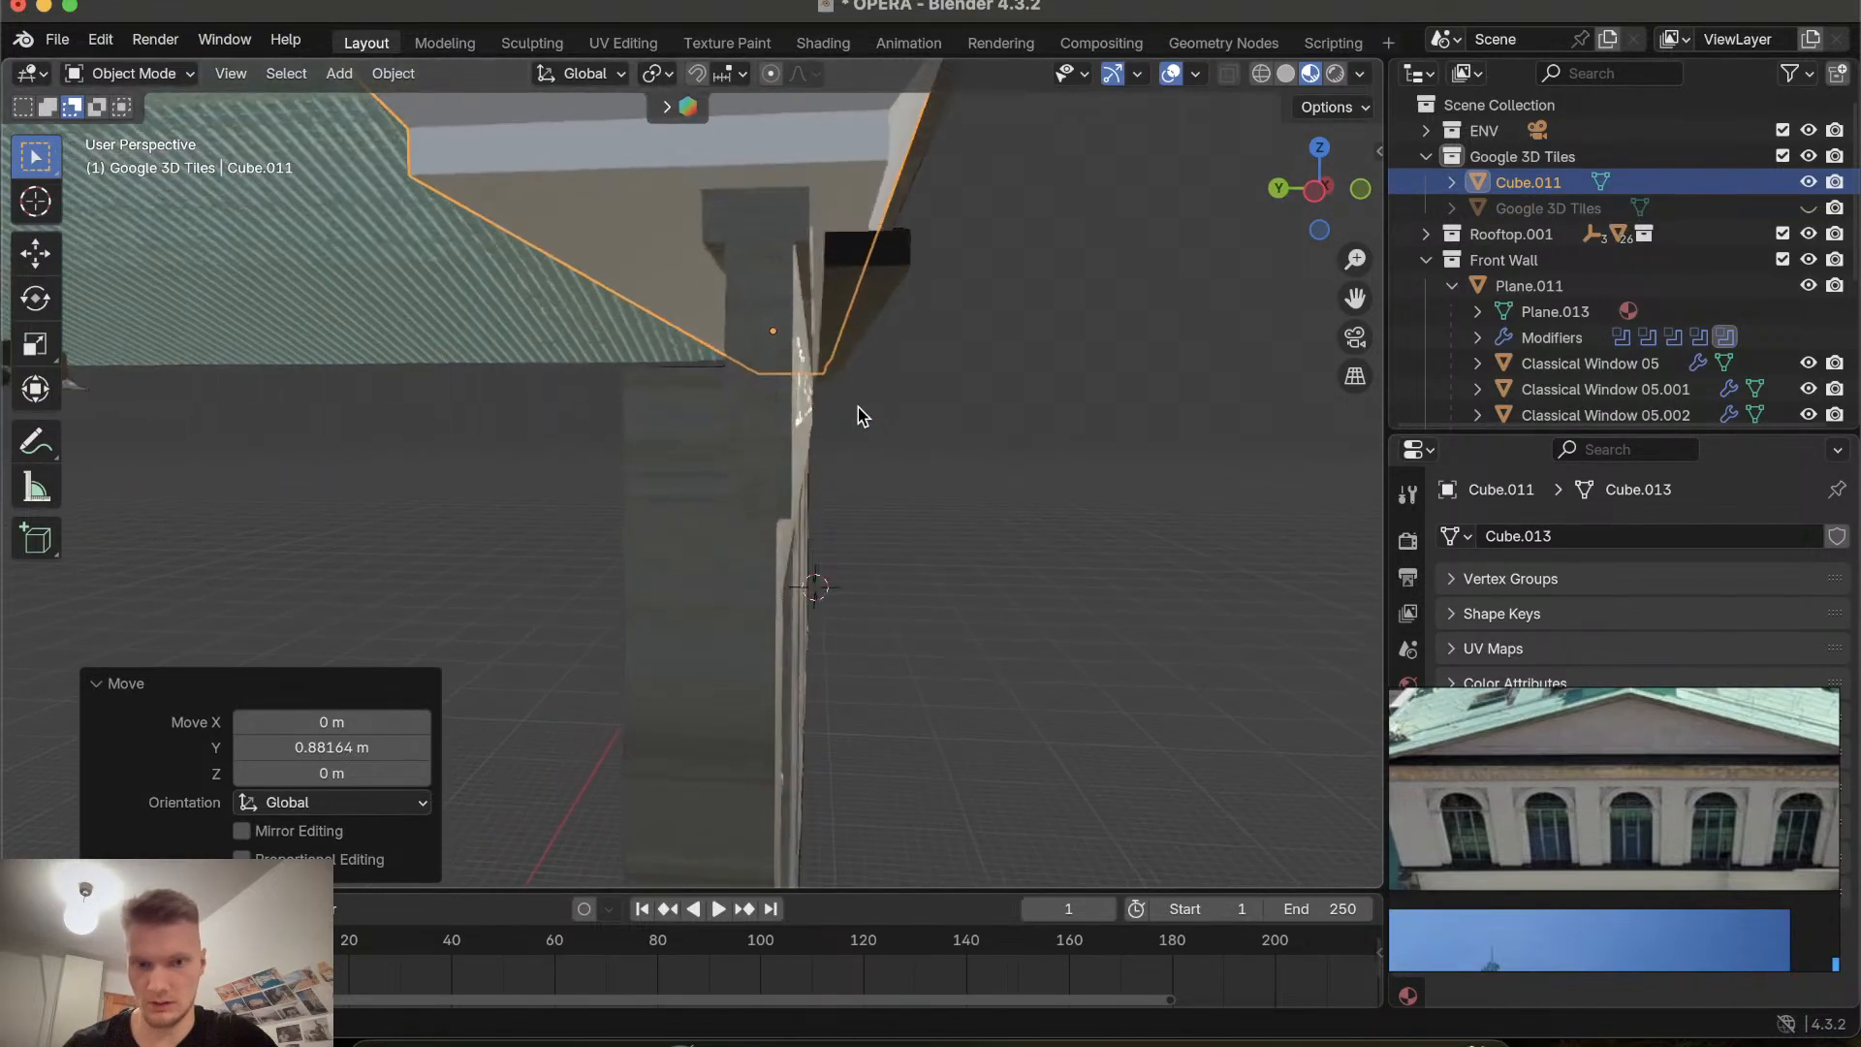
shift+scroll(858, 407, right, 6)
key(g)
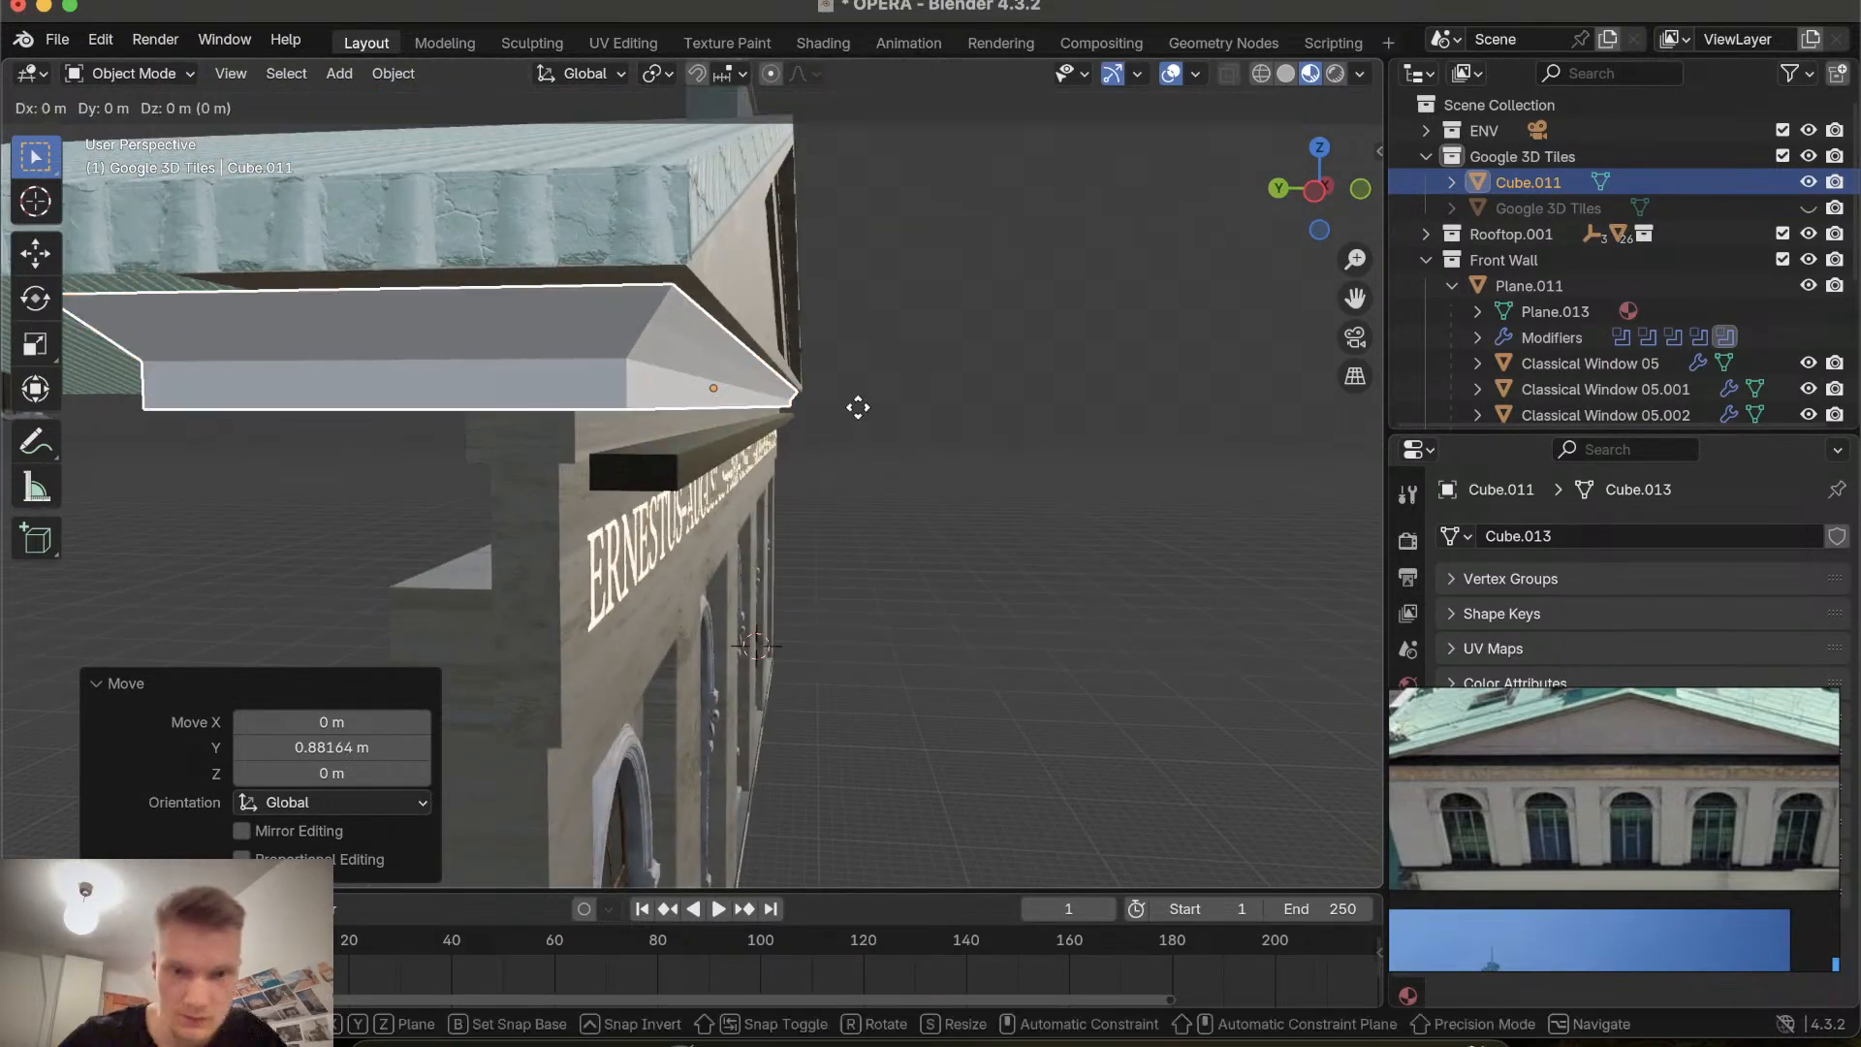
key(y)
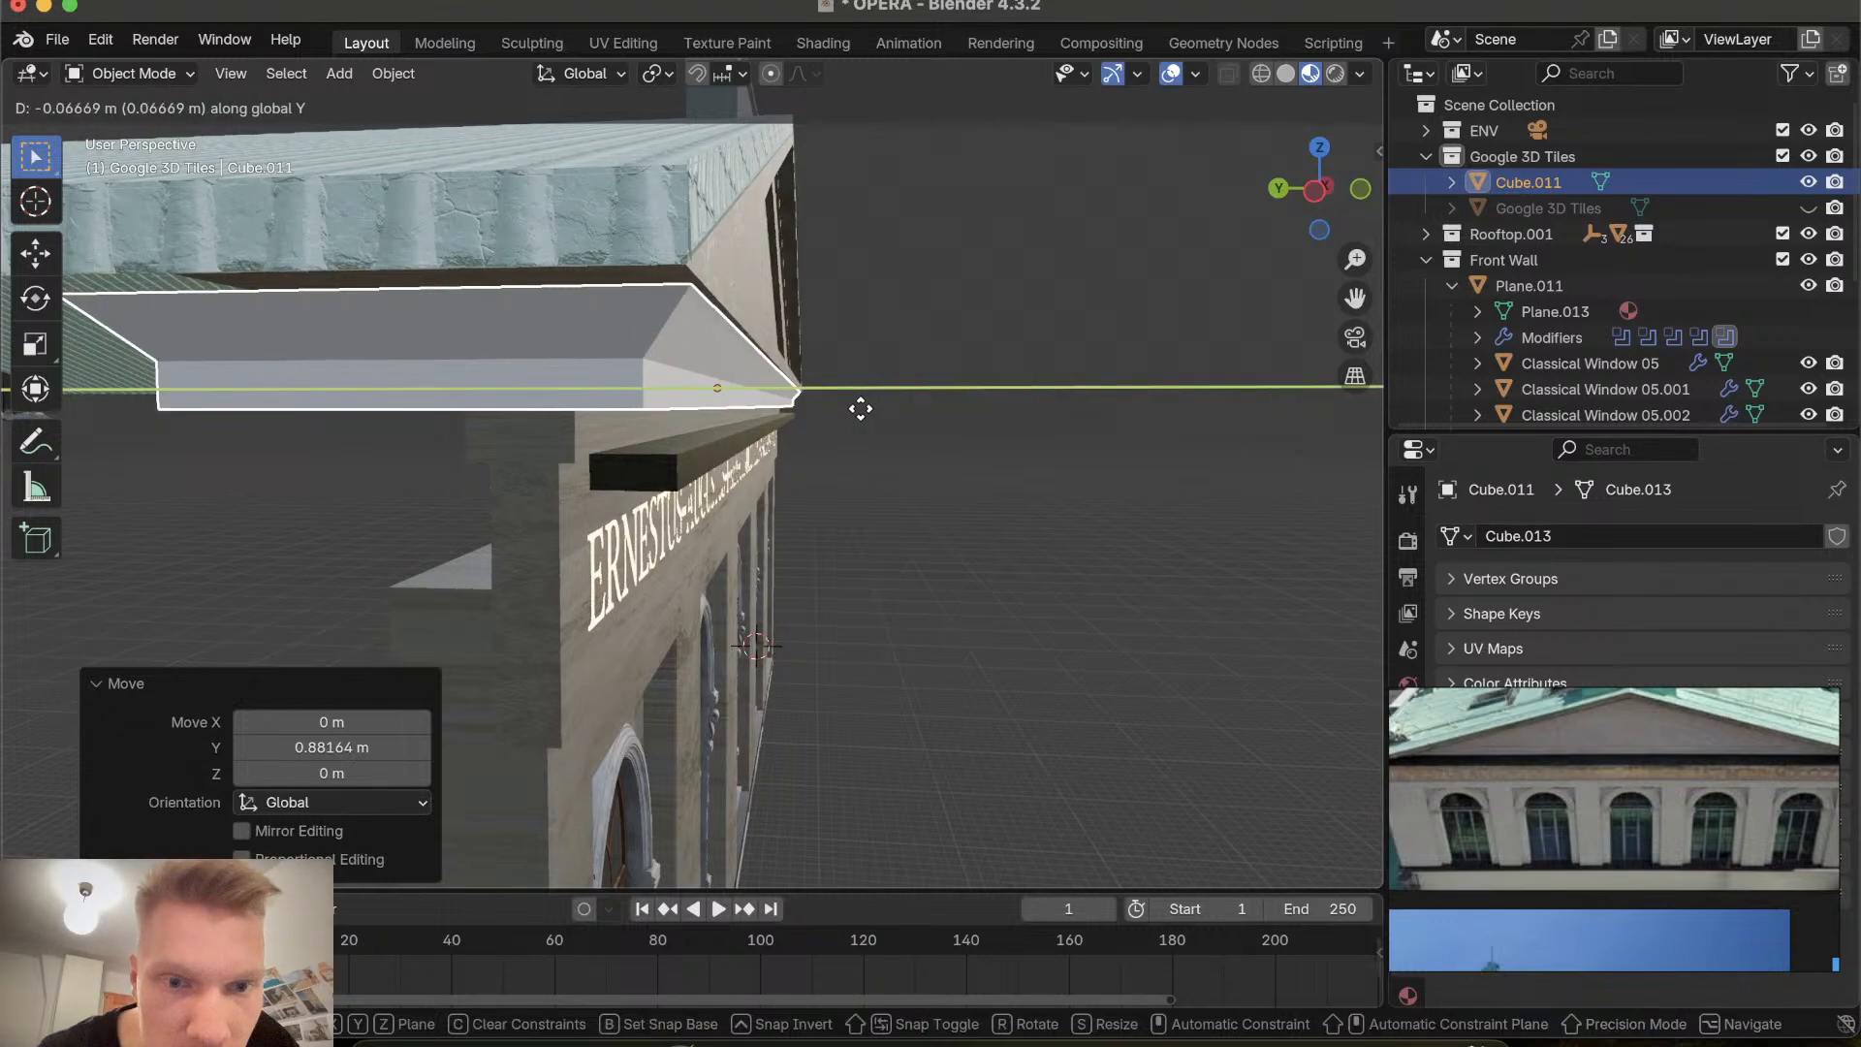
click(861, 408)
key(g)
key(z)
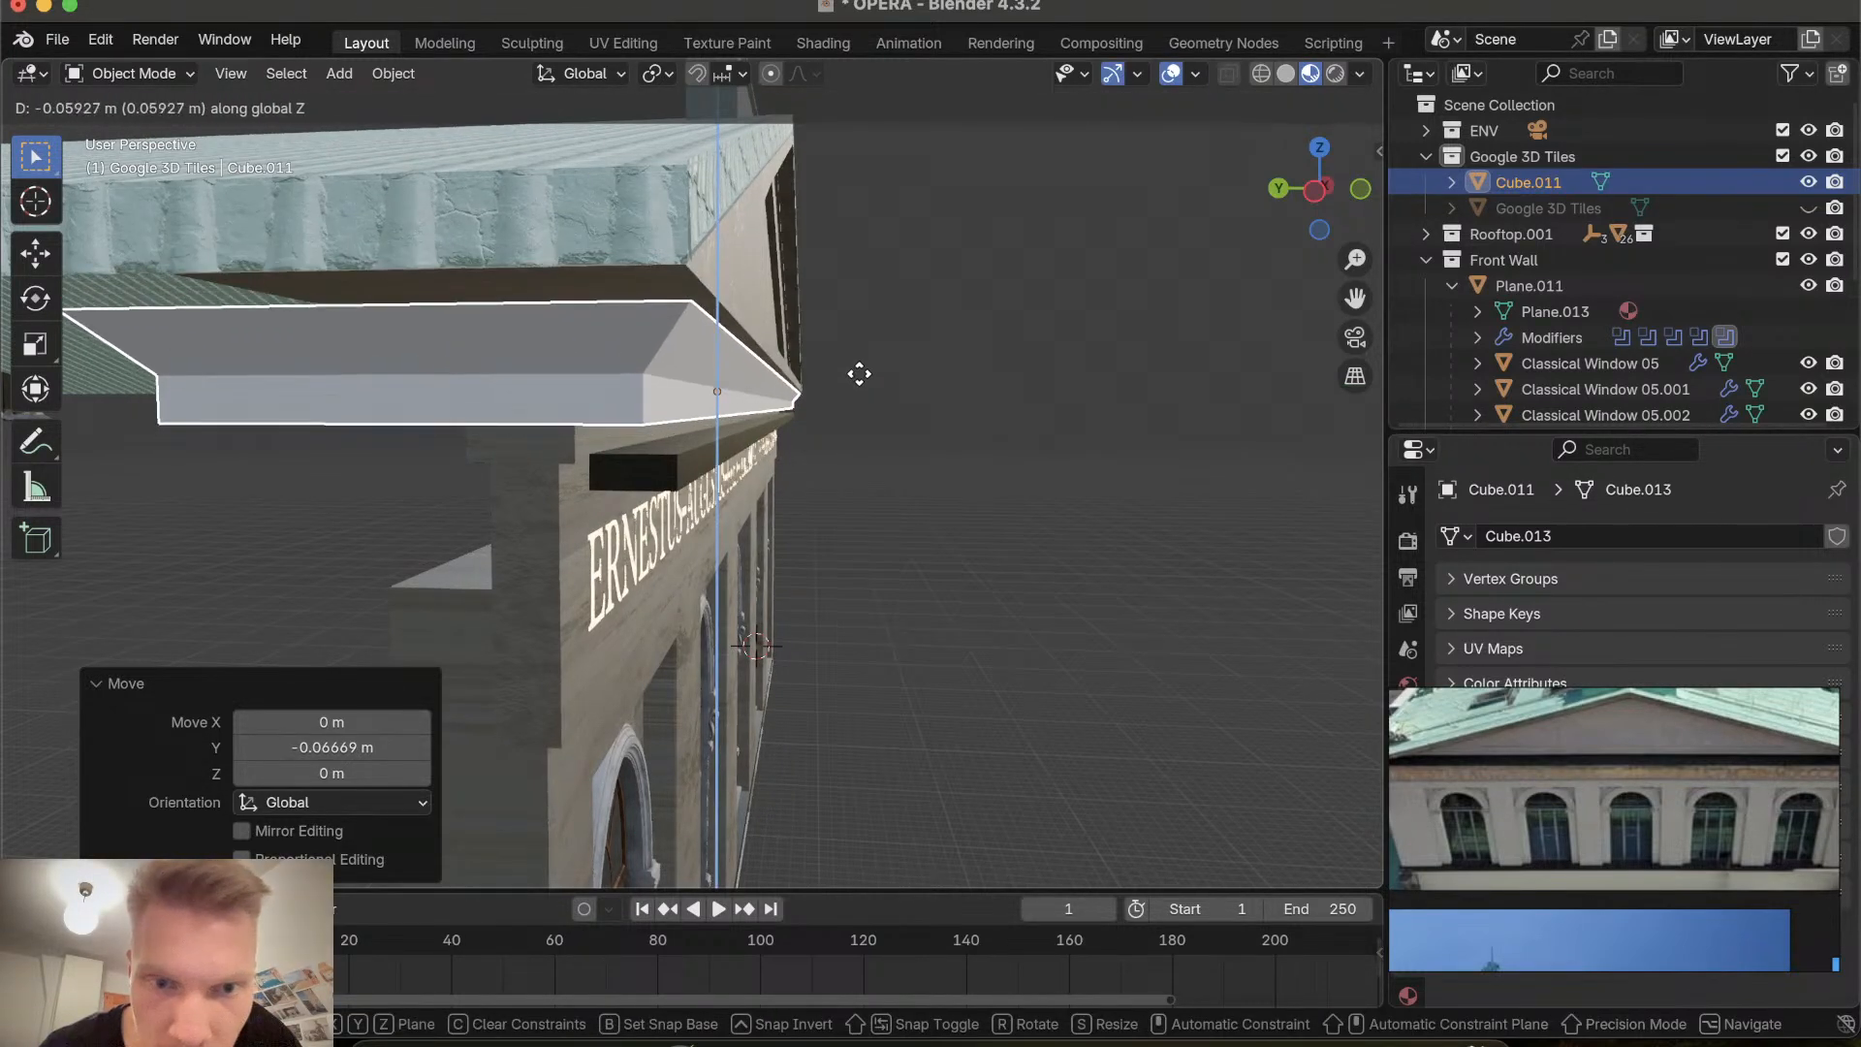
click(860, 331)
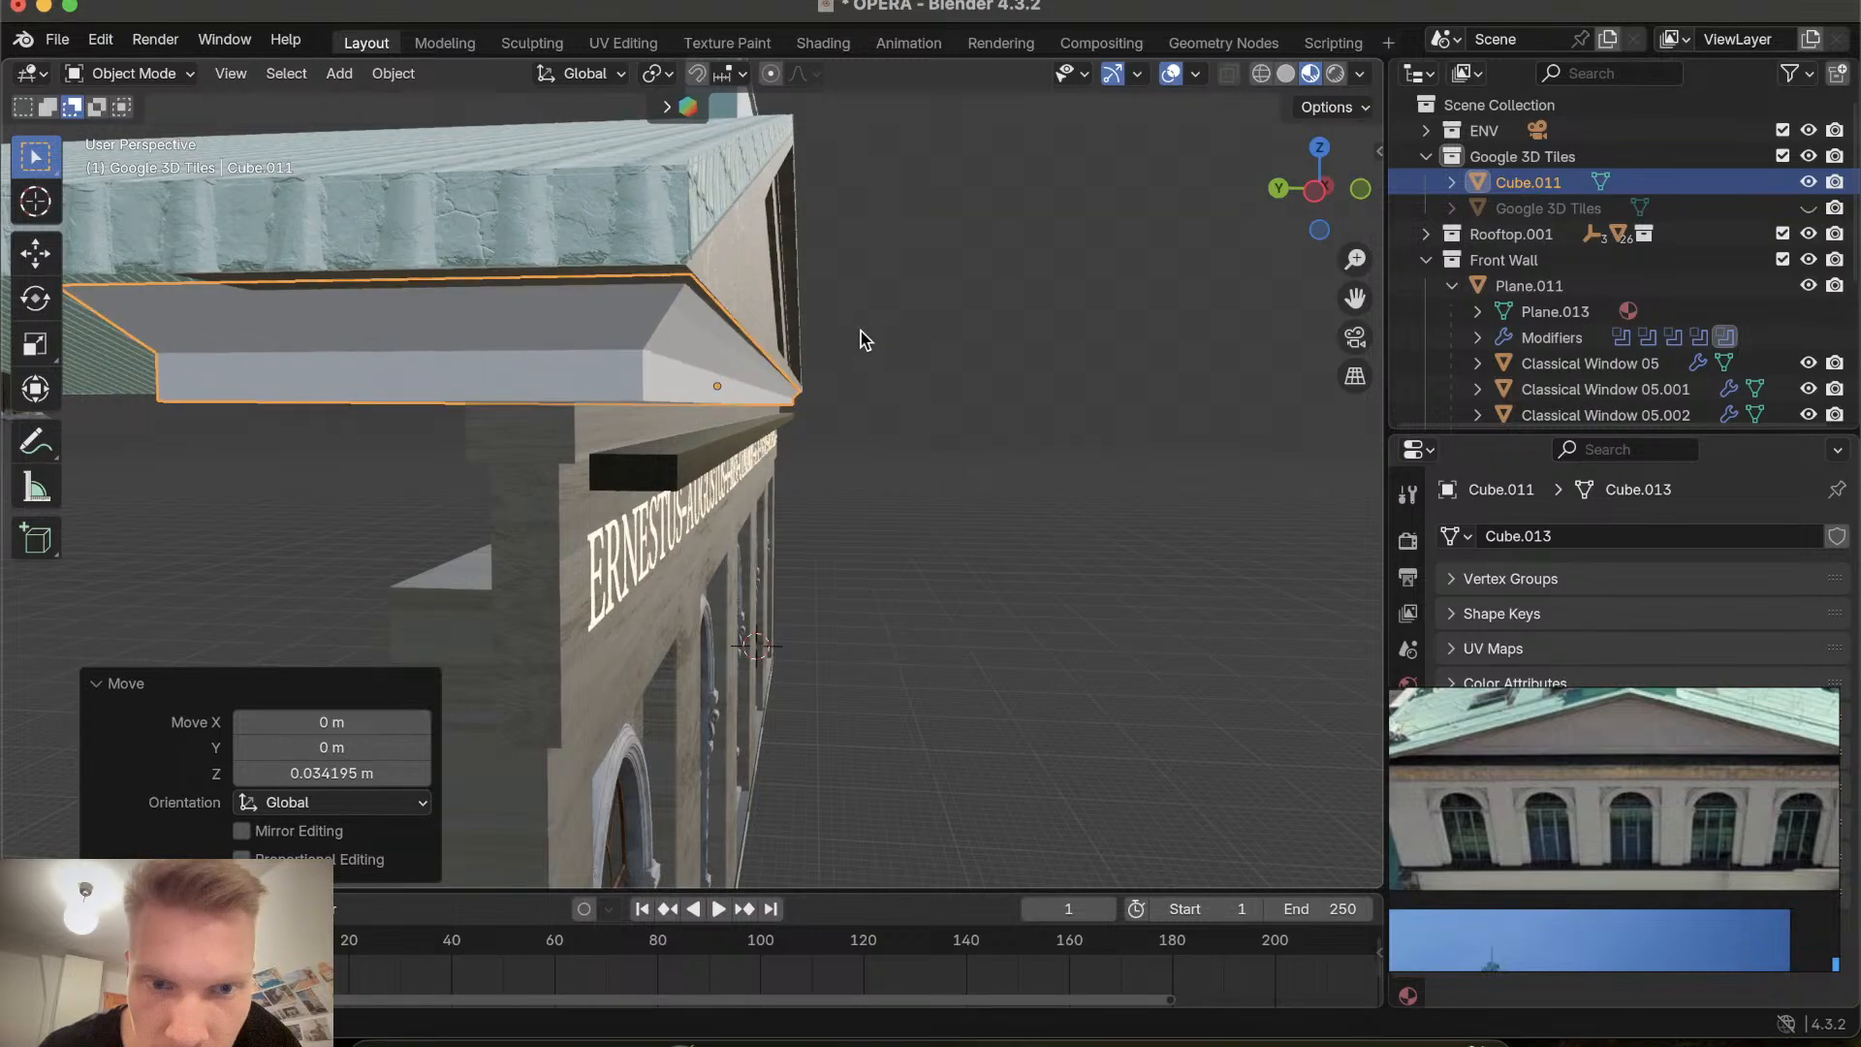
Lower the cornice about 0.02 m along Z and deselect it.
scroll(861, 331, right, 10)
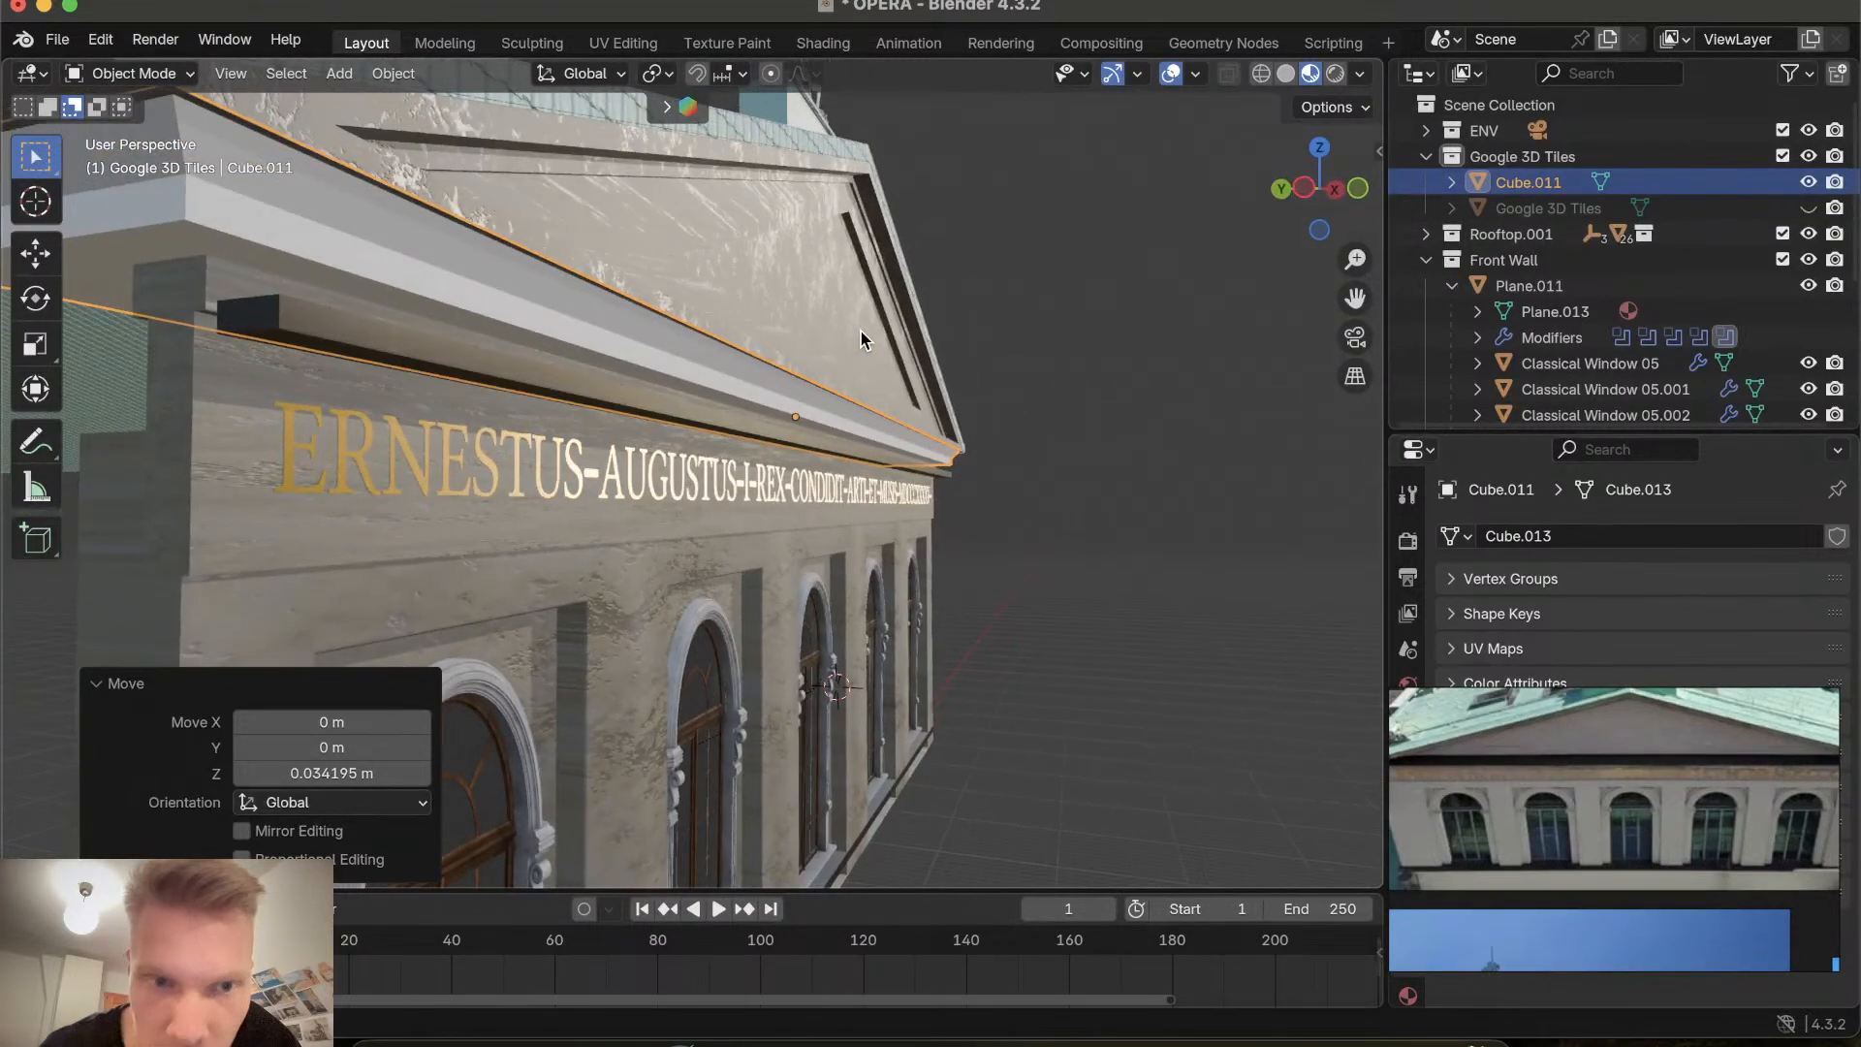
scroll(858, 329, right, 5)
key(g)
key(z)
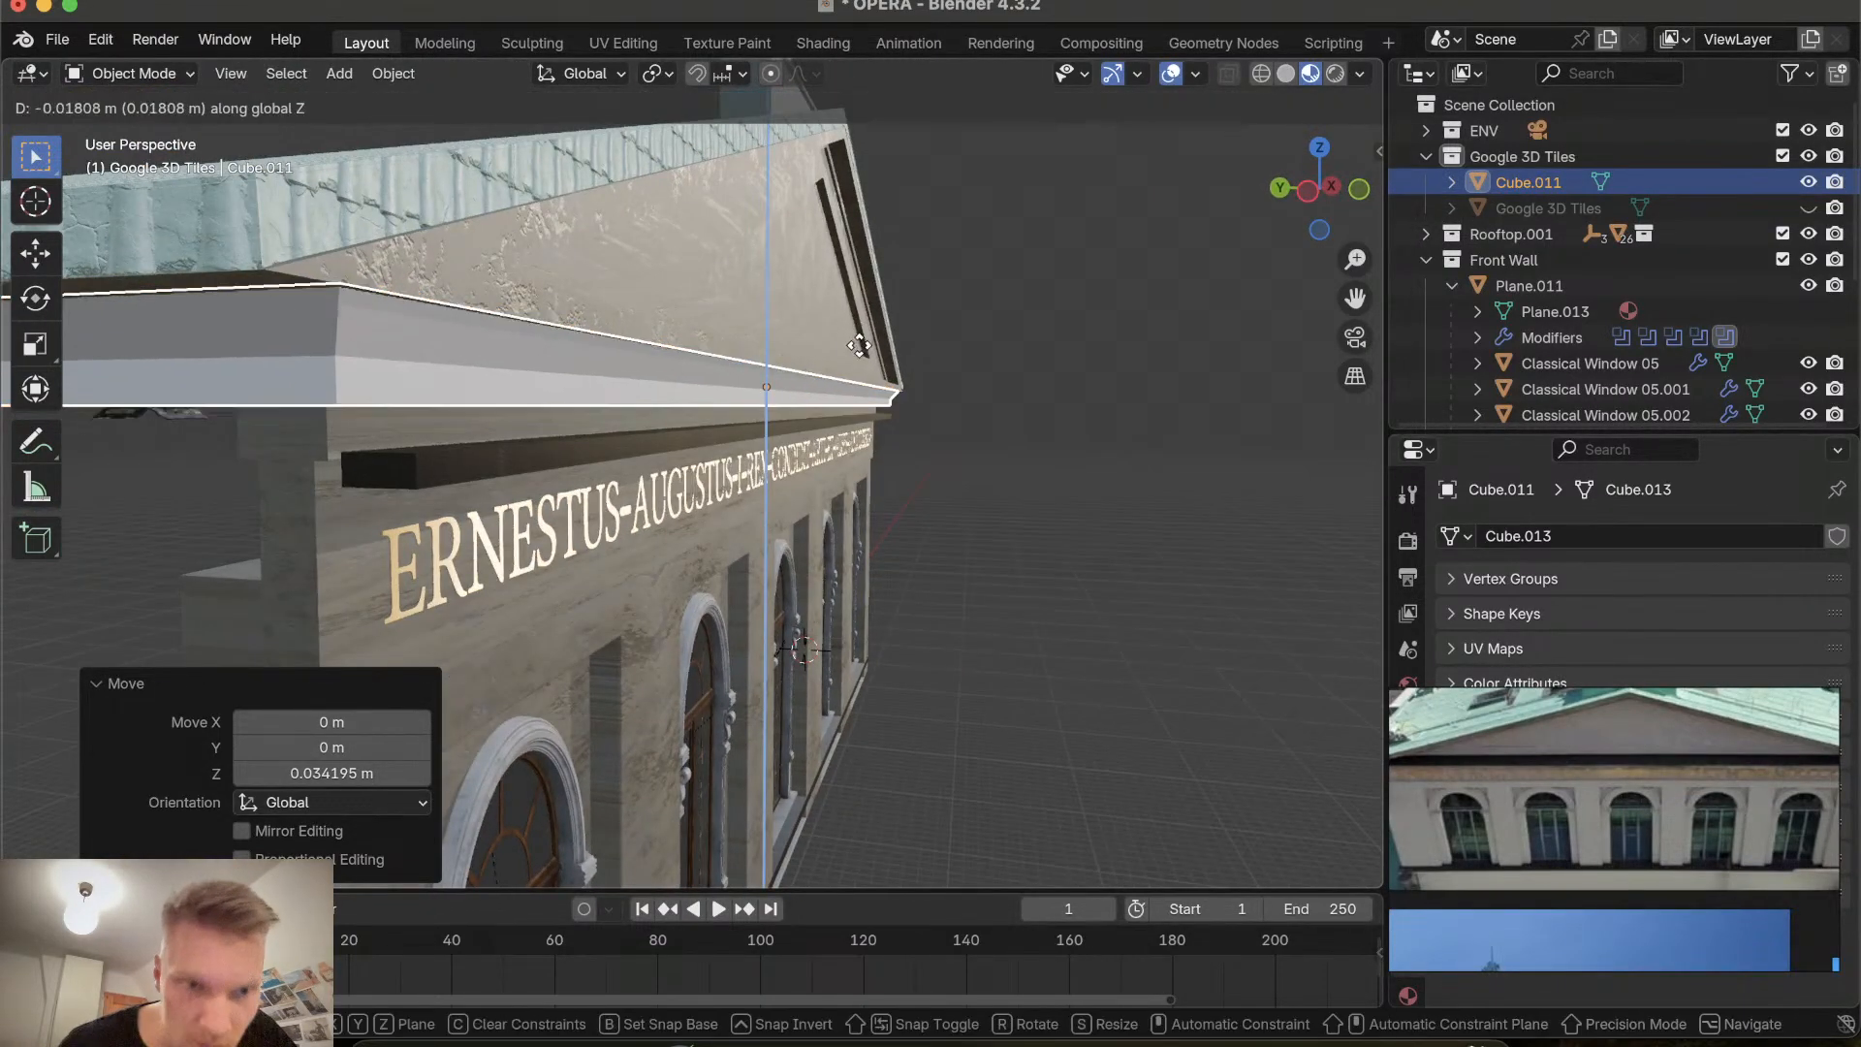
click(858, 348)
click(1030, 391)
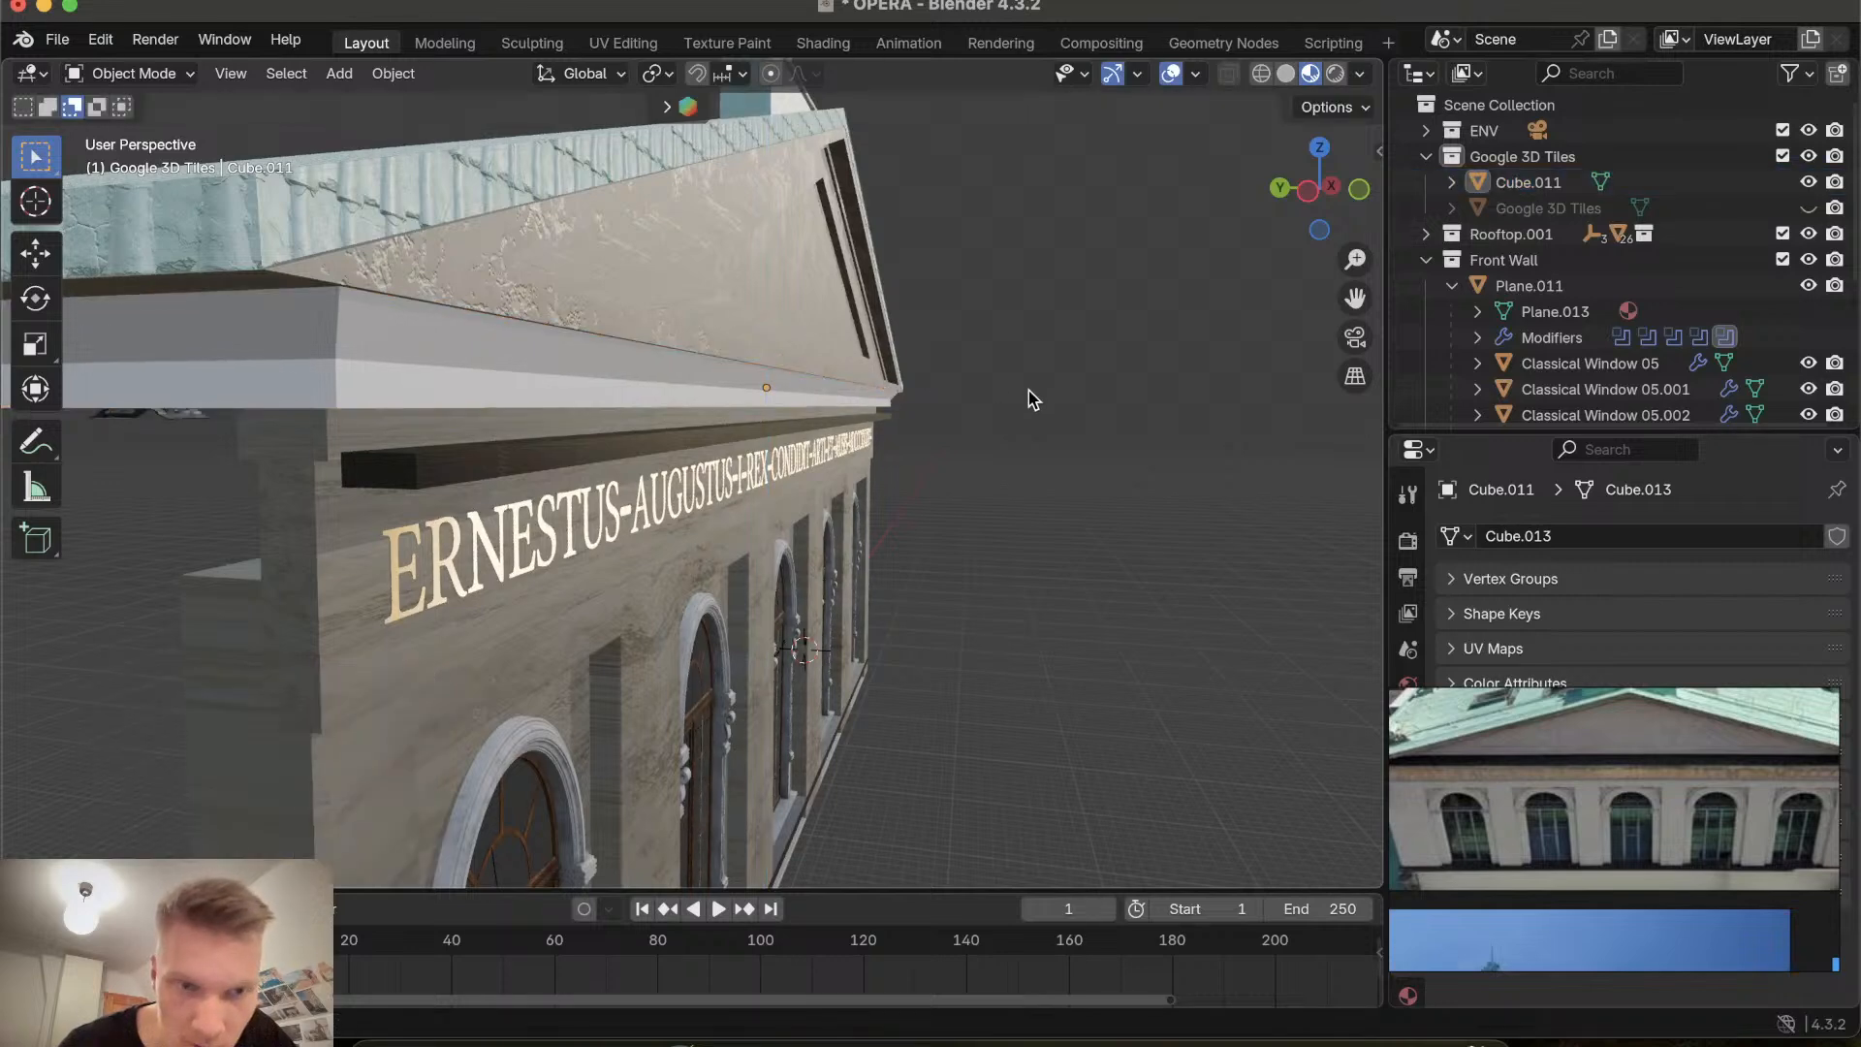
Select the dark strip above the inscription and raise it along Z by about 0.89 m.
scroll(1030, 392, left, 5)
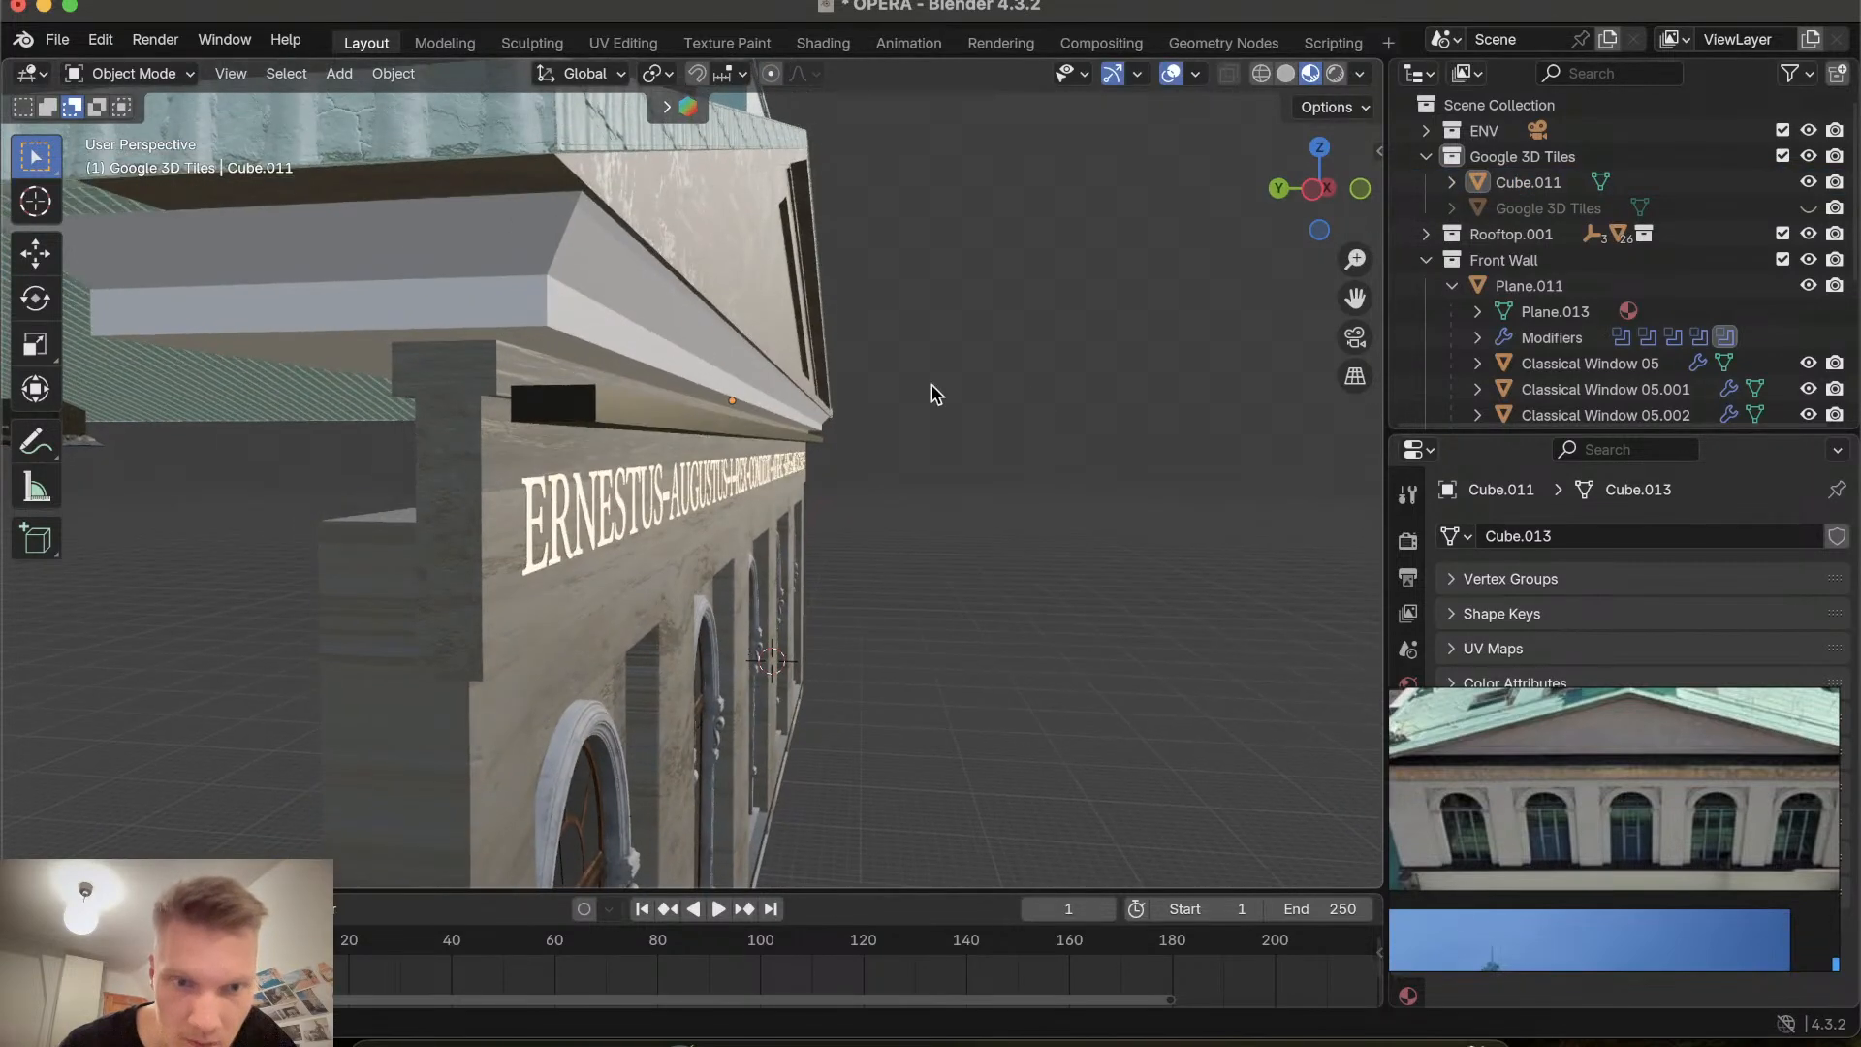
scroll(679, 422, up, 5)
scroll(678, 422, down, 5)
click(582, 414)
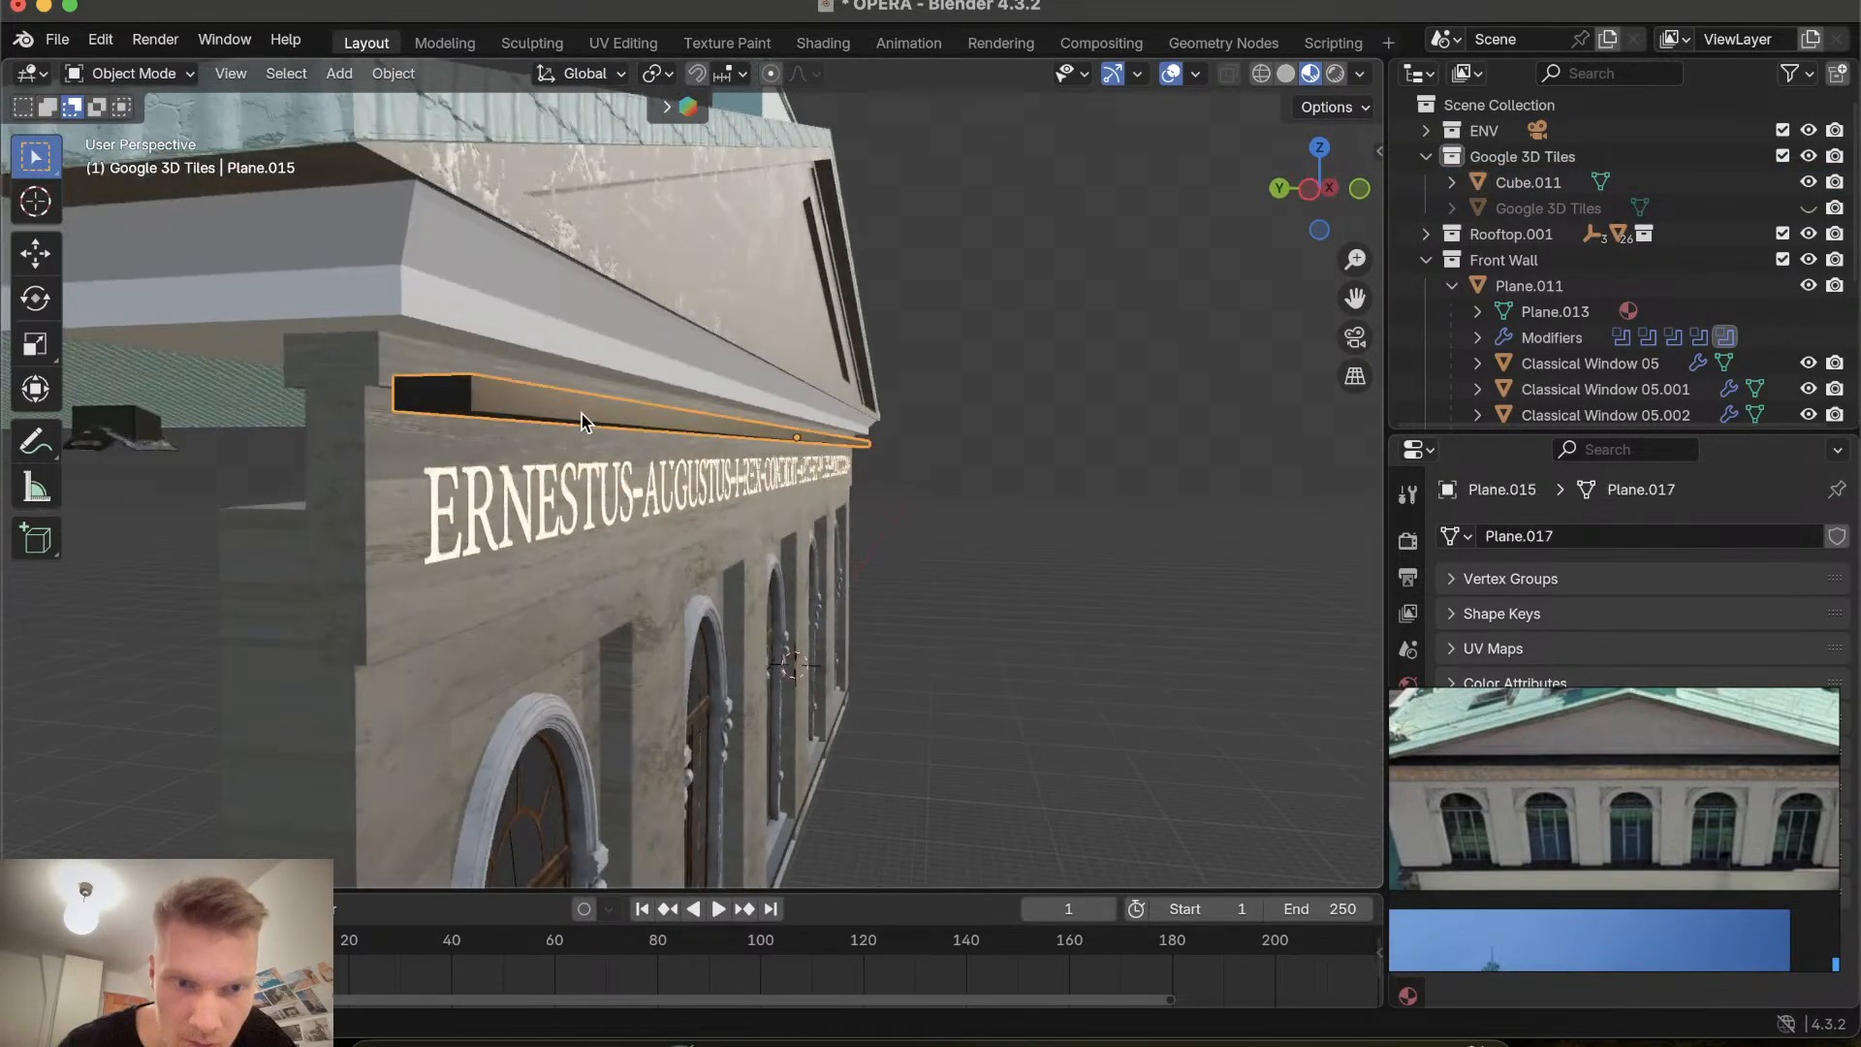
scroll(581, 415, left, 5)
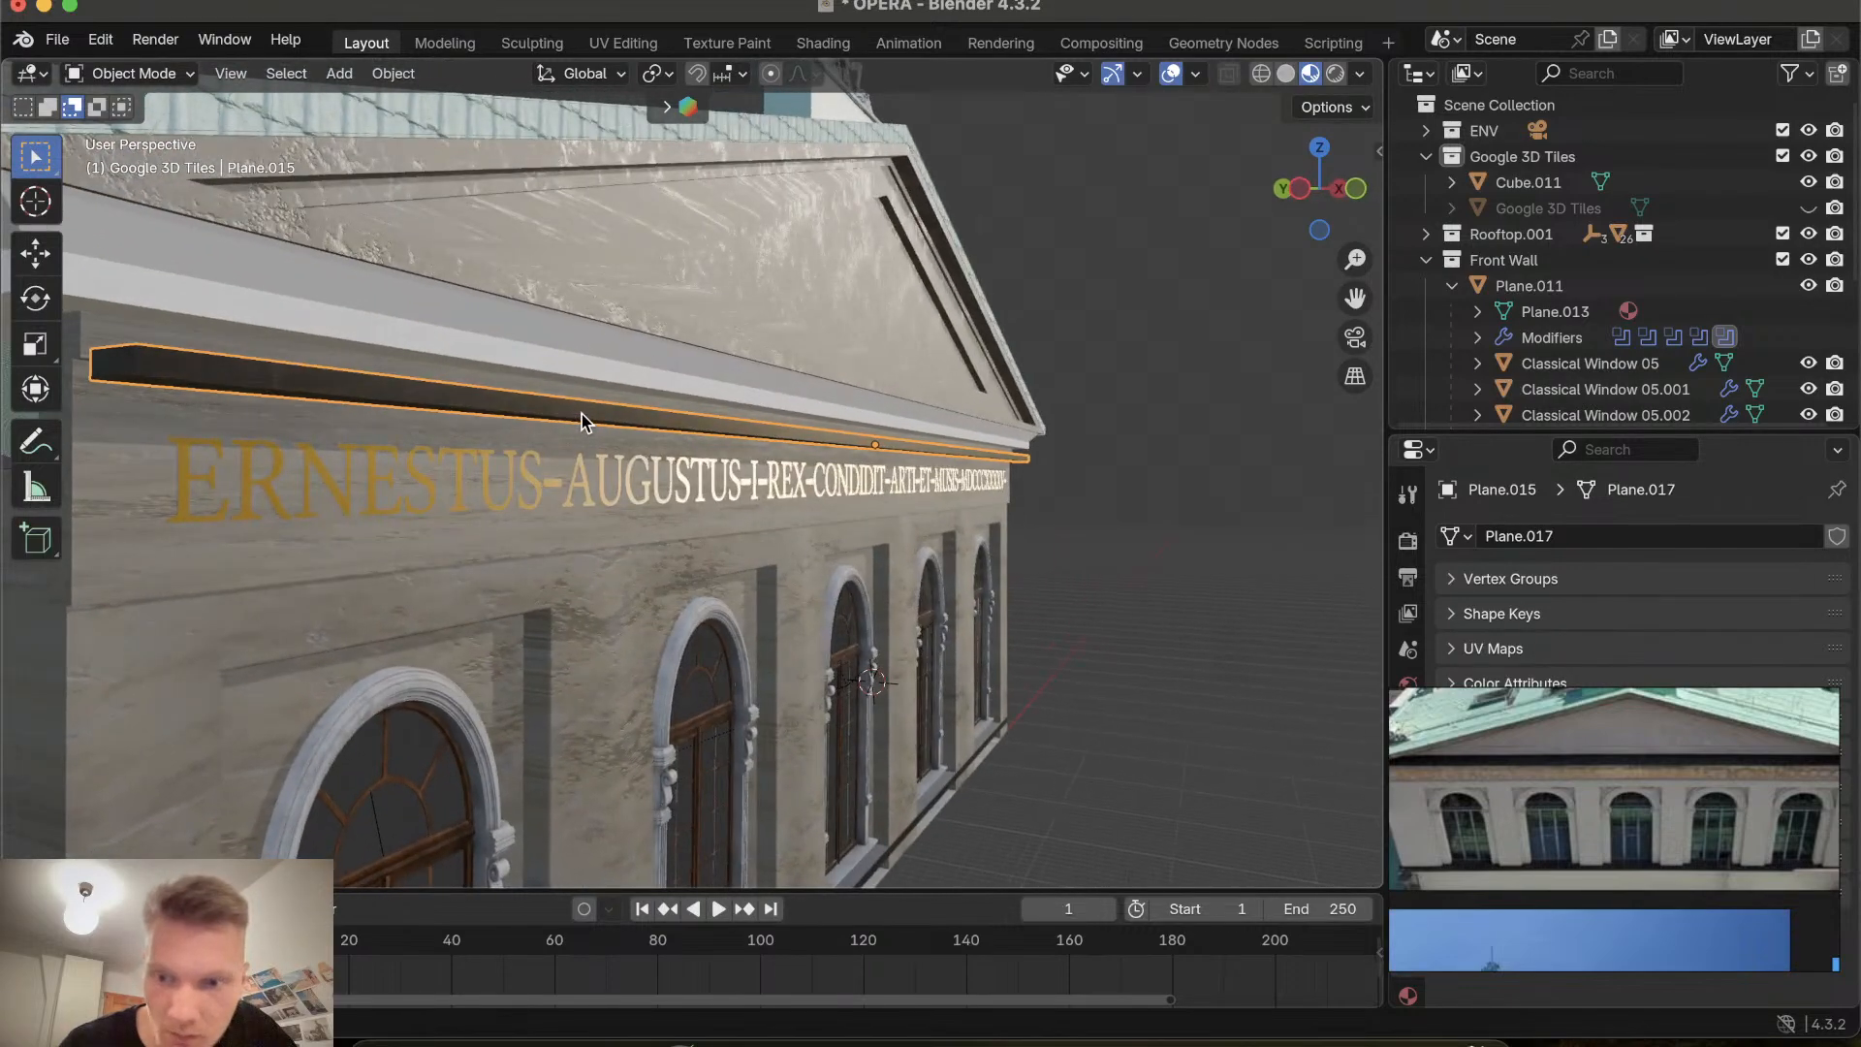
scroll(610, 496, up, 10)
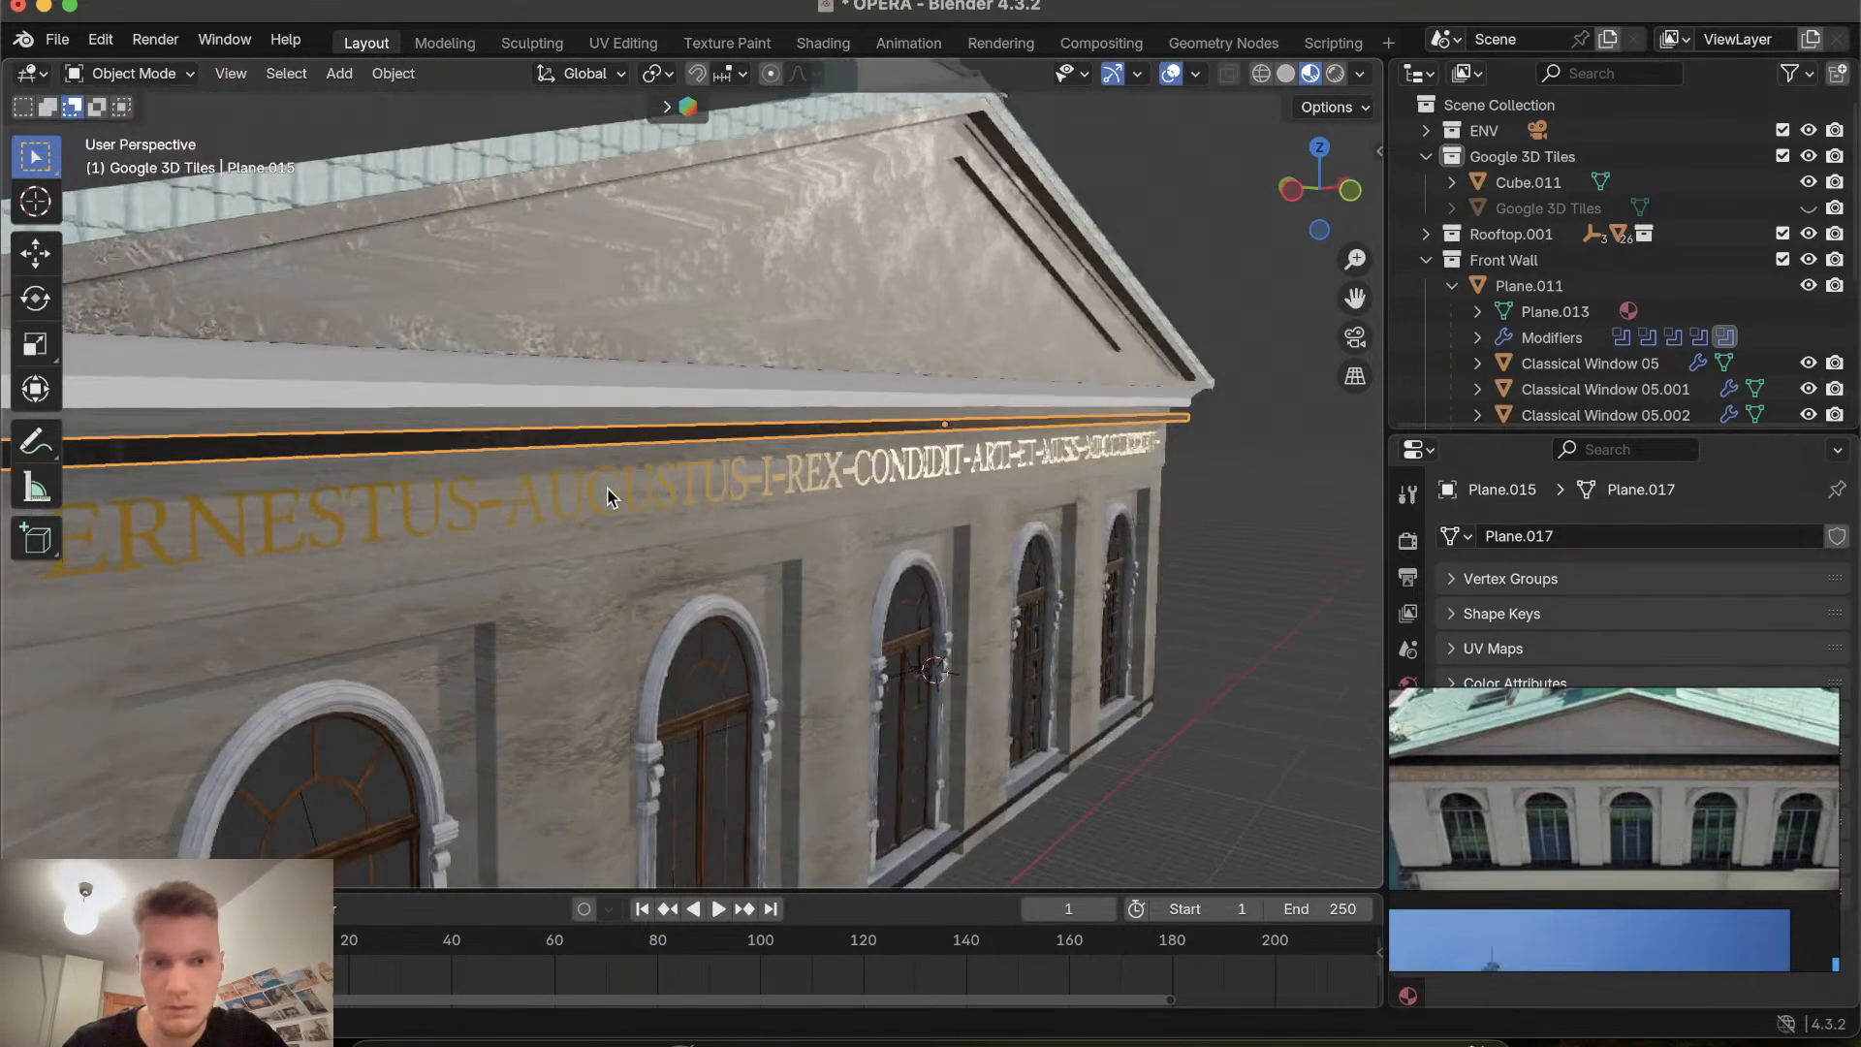
scroll(607, 495, down, 10)
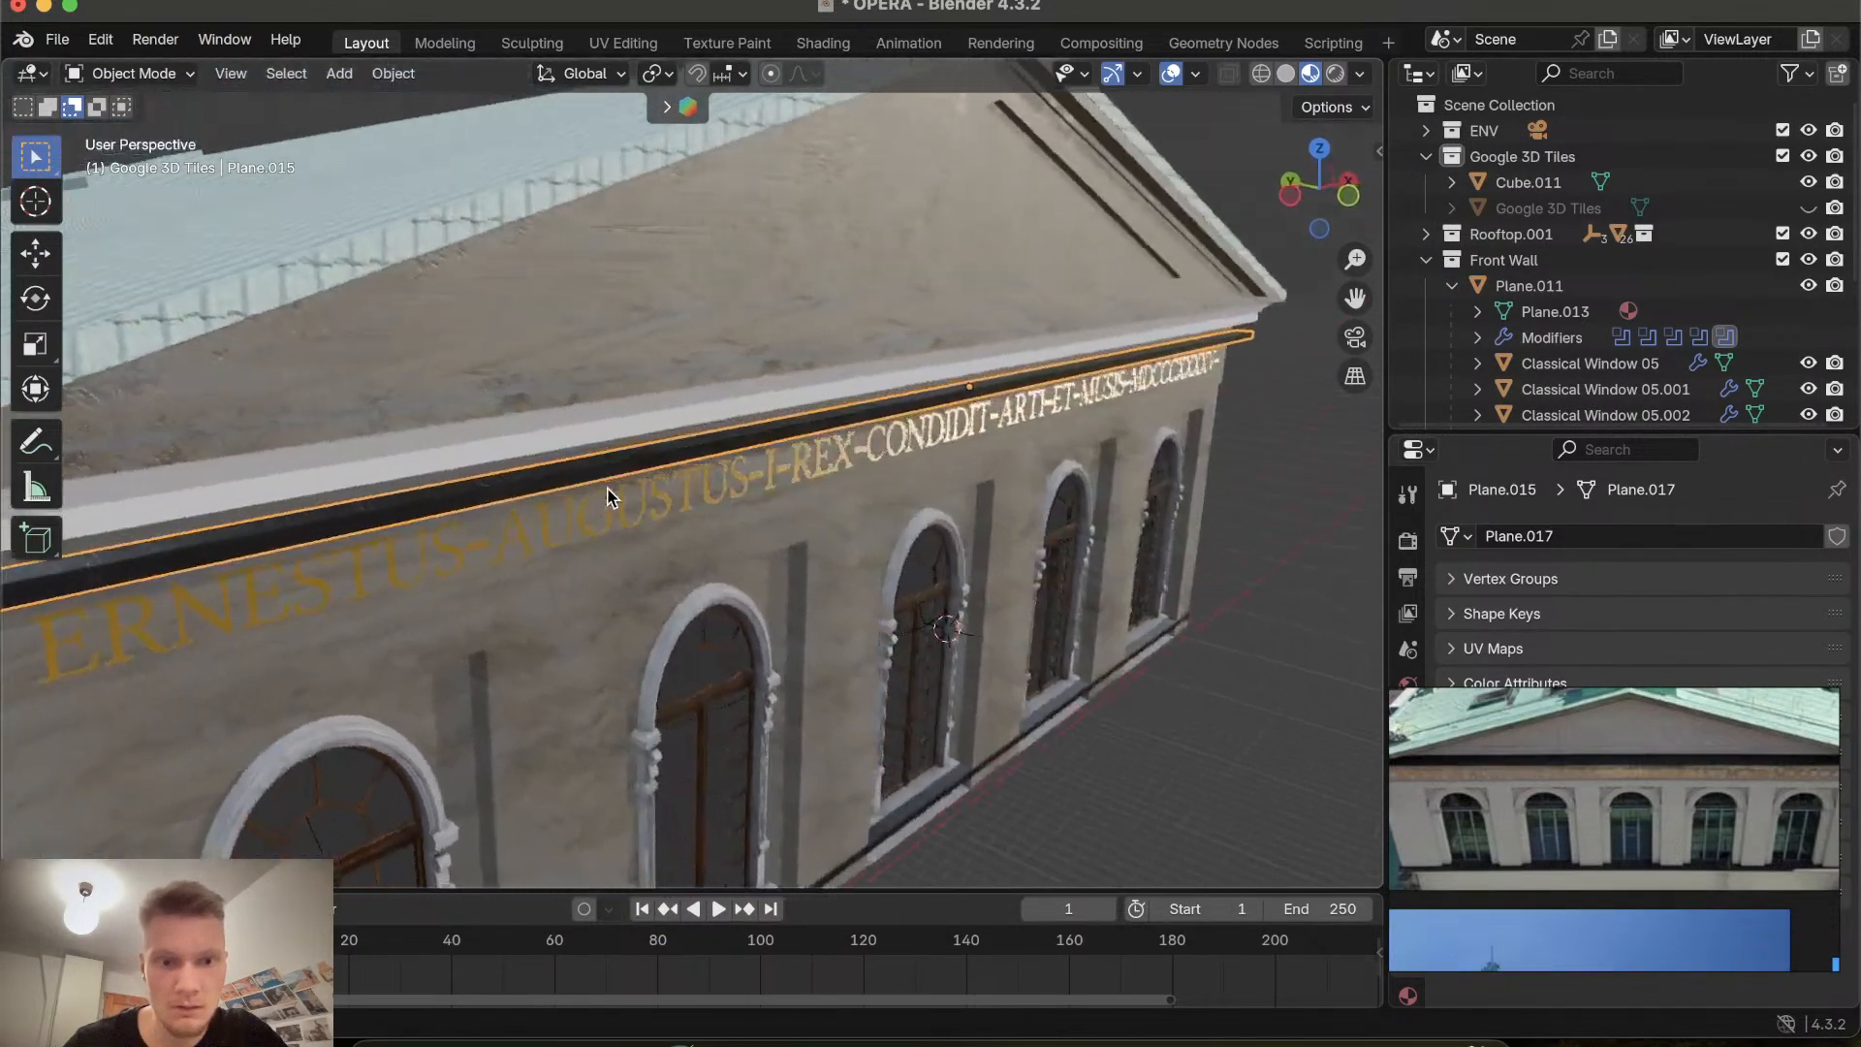
key(g)
key(z)
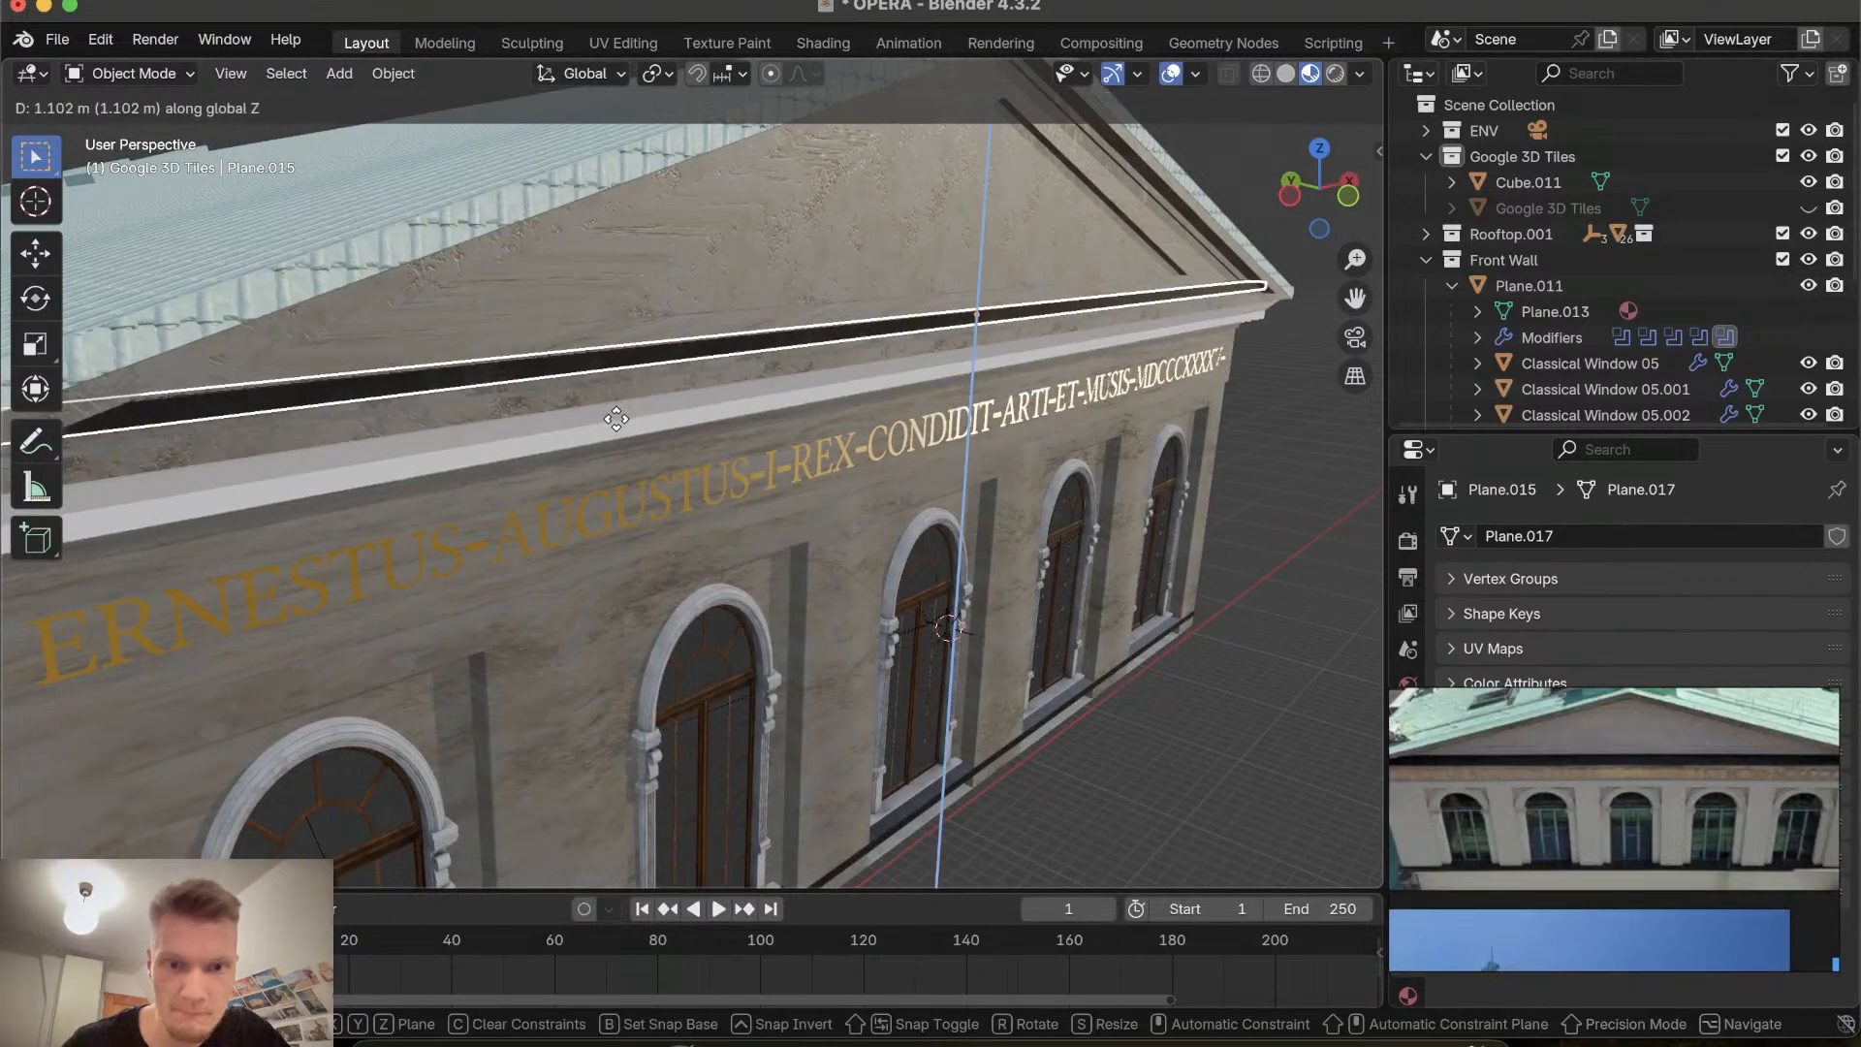
click(619, 432)
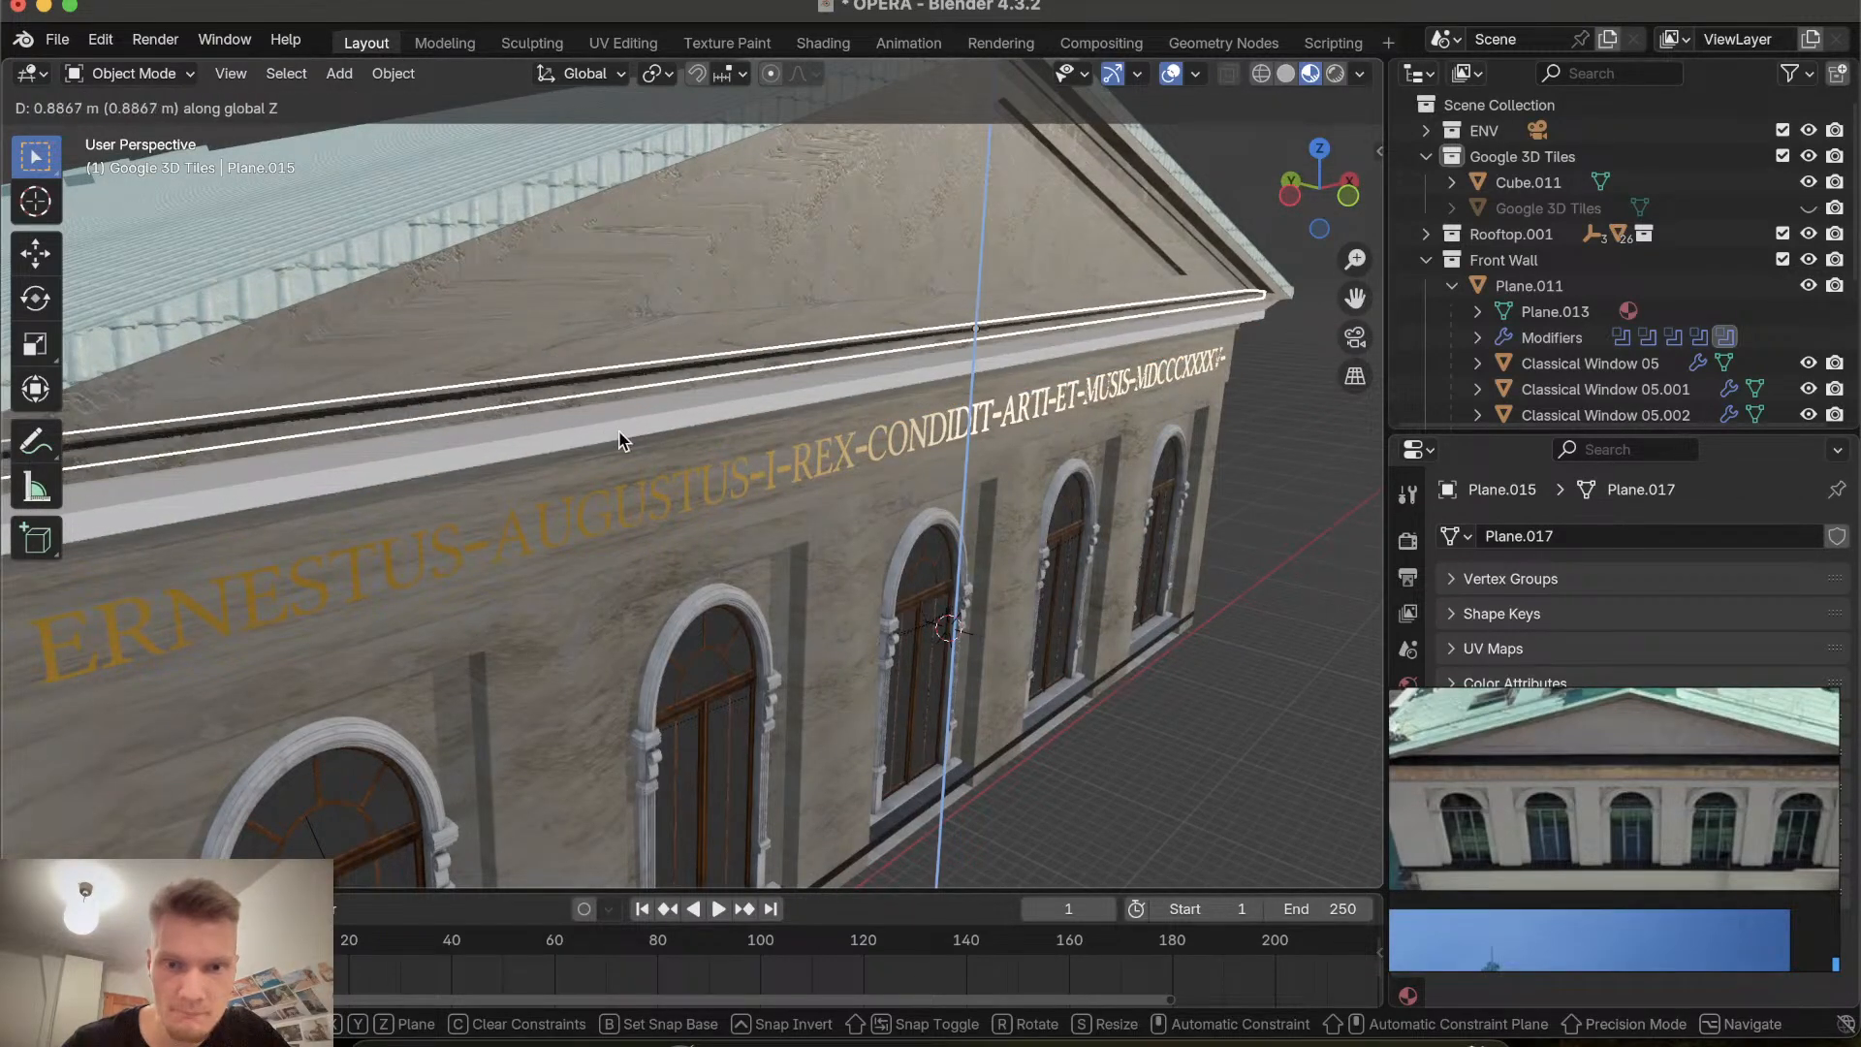
Lower the dark strip about 0.02 m along Z.
scroll(618, 431, left, 10)
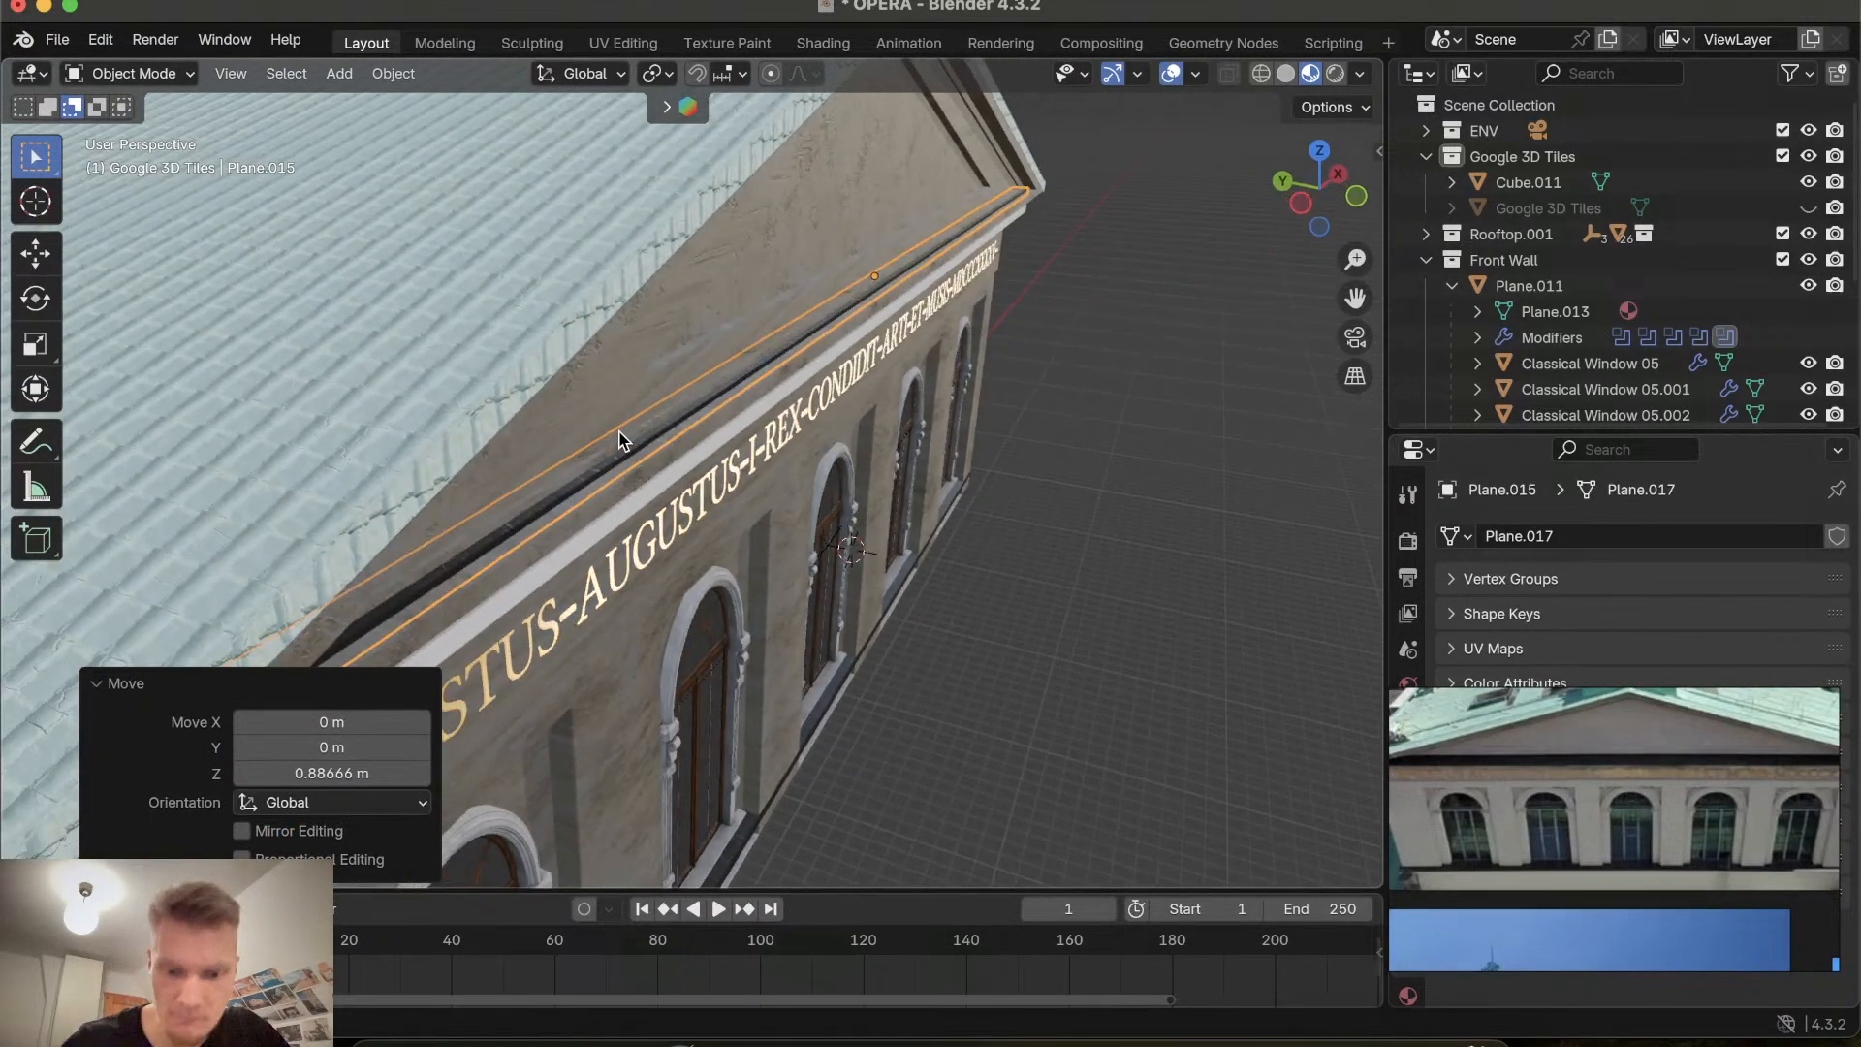
key(g)
key(z)
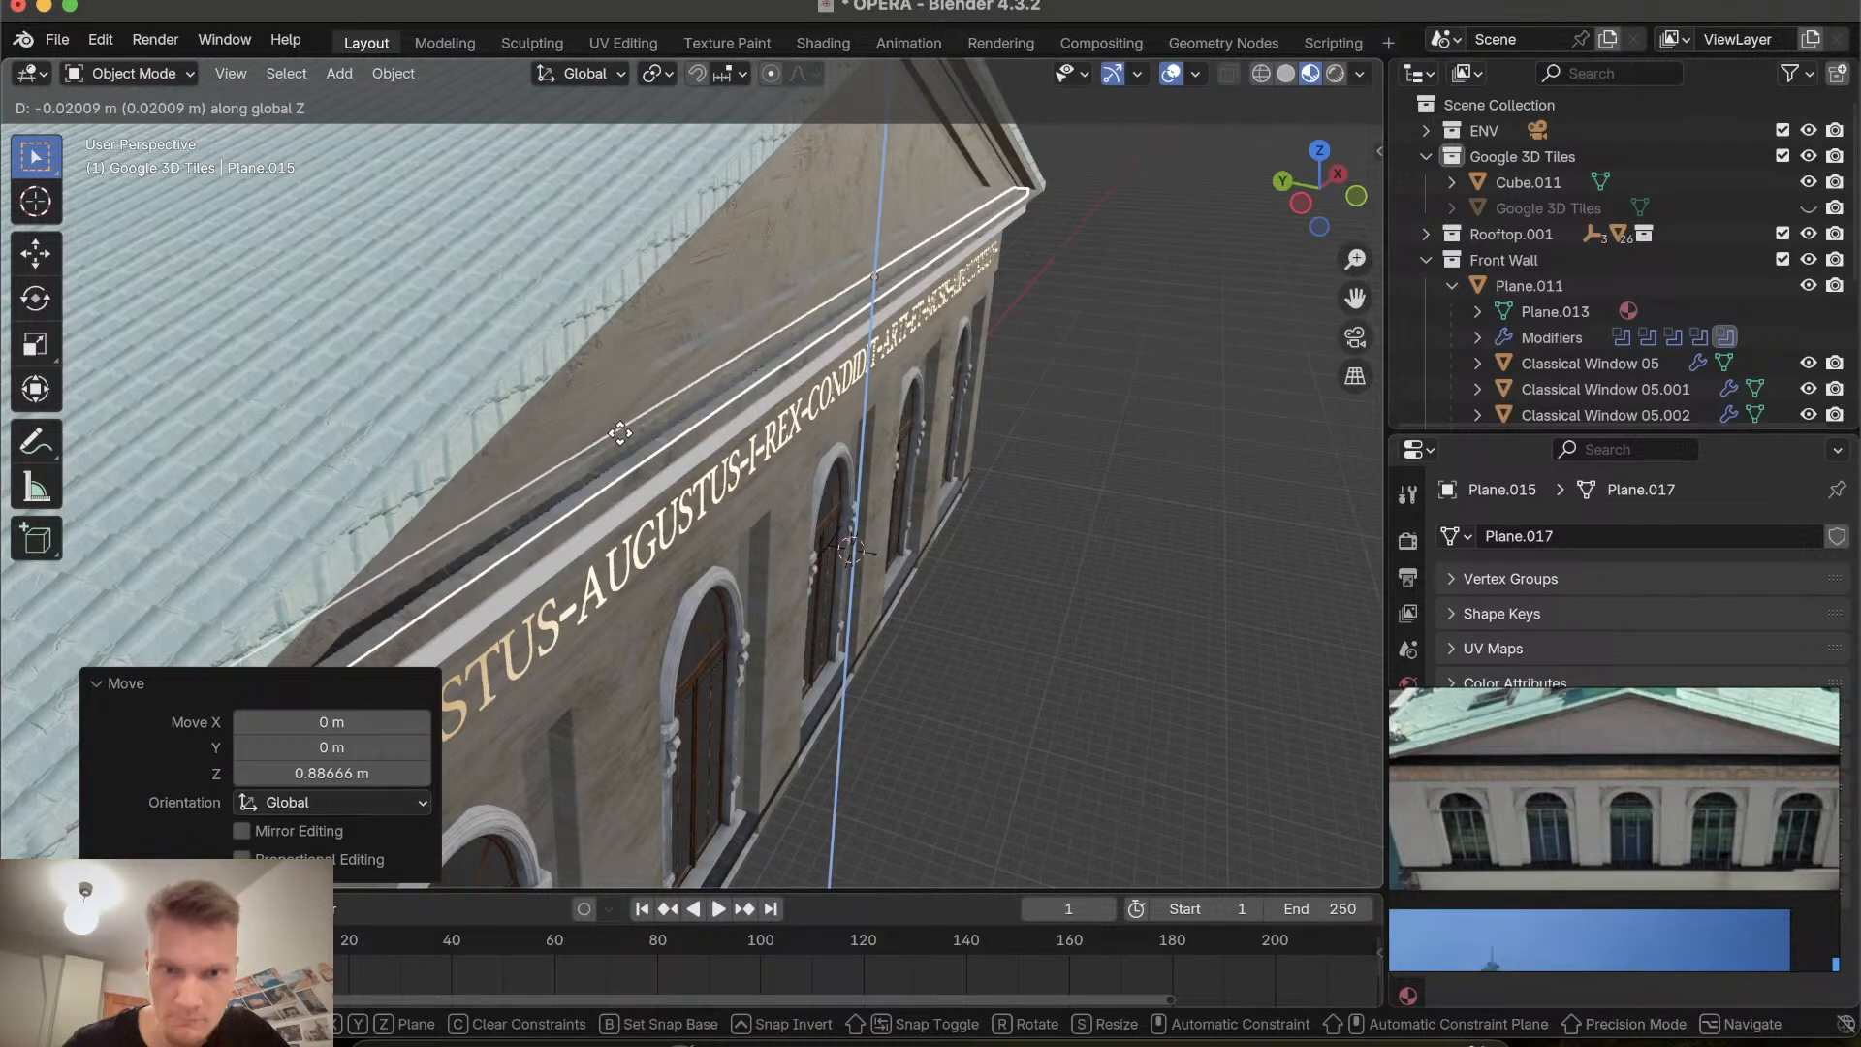
click(620, 433)
Move the dark strip about -0.26 m along Y.
key(g)
key(y)
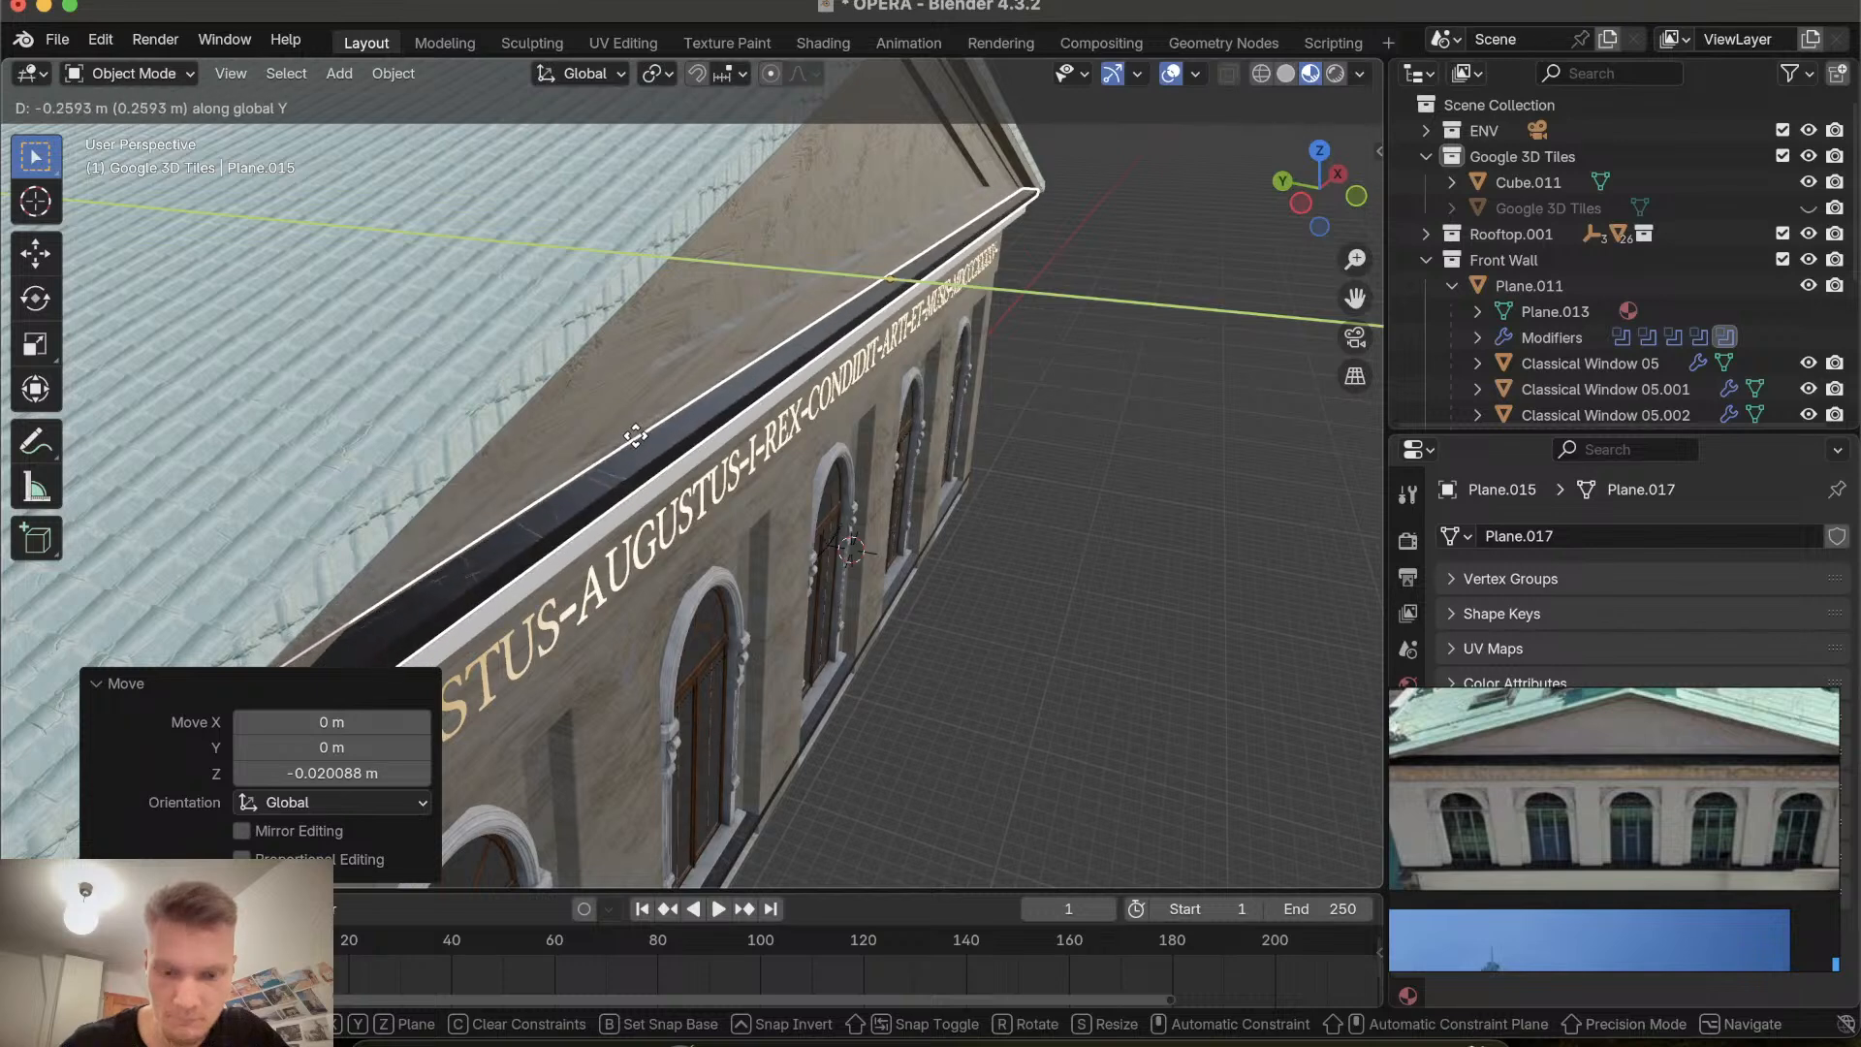
click(635, 436)
Lower the dark strip about 0.27 m along Z.
key(g)
key(z)
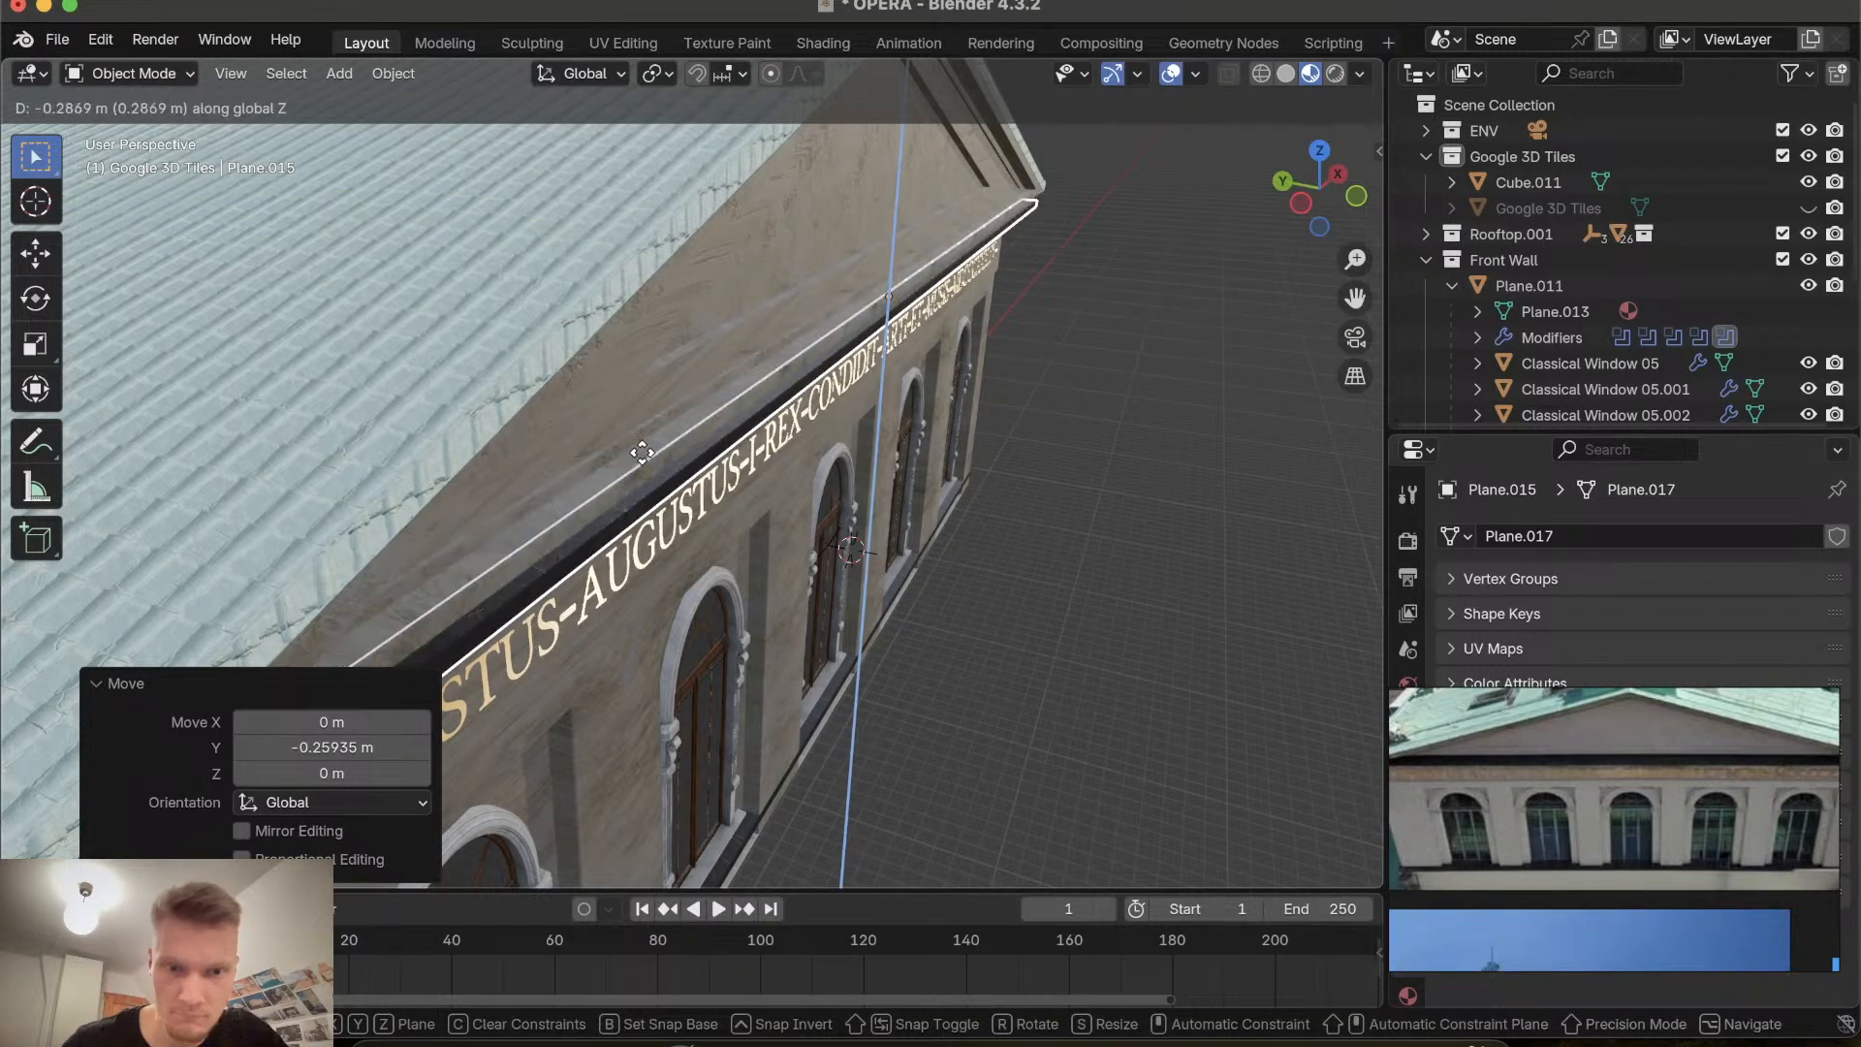
click(642, 451)
Raise the dark strip about 0.25 m along Z to sit under the cornice.
scroll(642, 451, down, 5)
scroll(642, 452, up, 5)
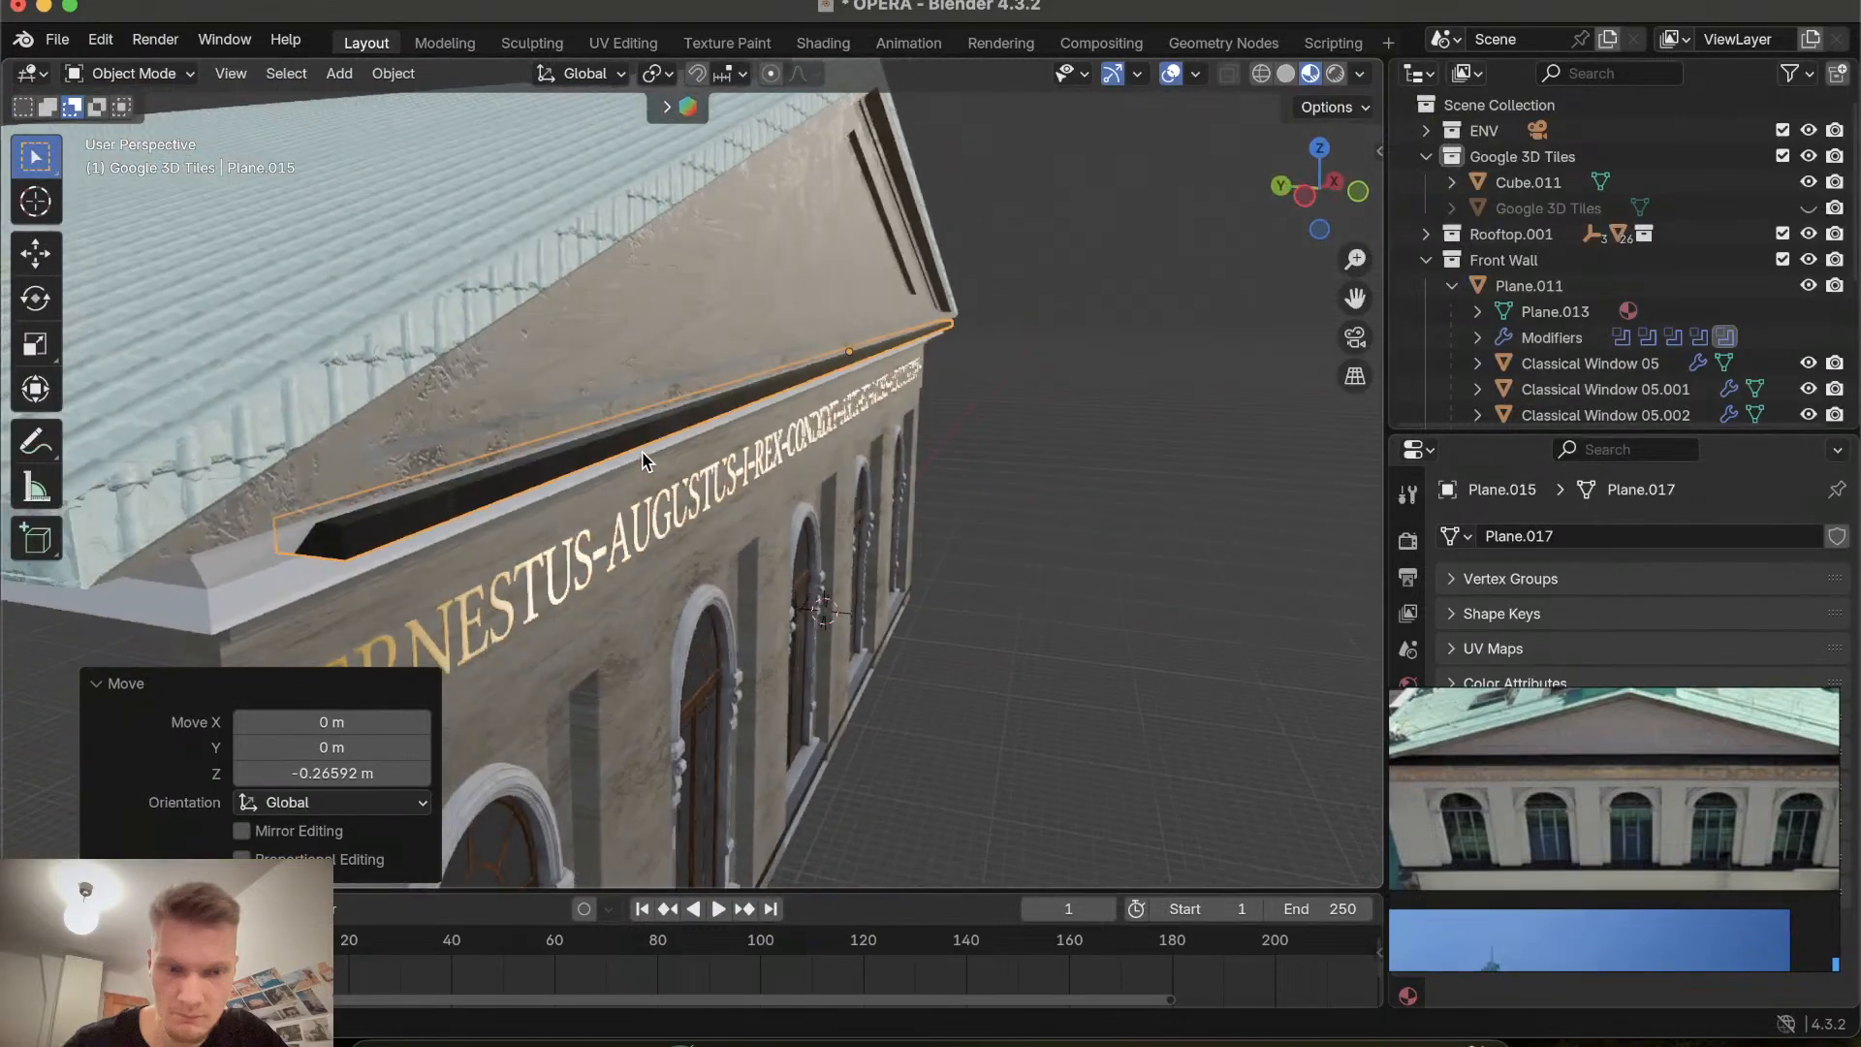
scroll(648, 461, down, 5)
scroll(648, 462, up, 5)
scroll(647, 462, right, 2)
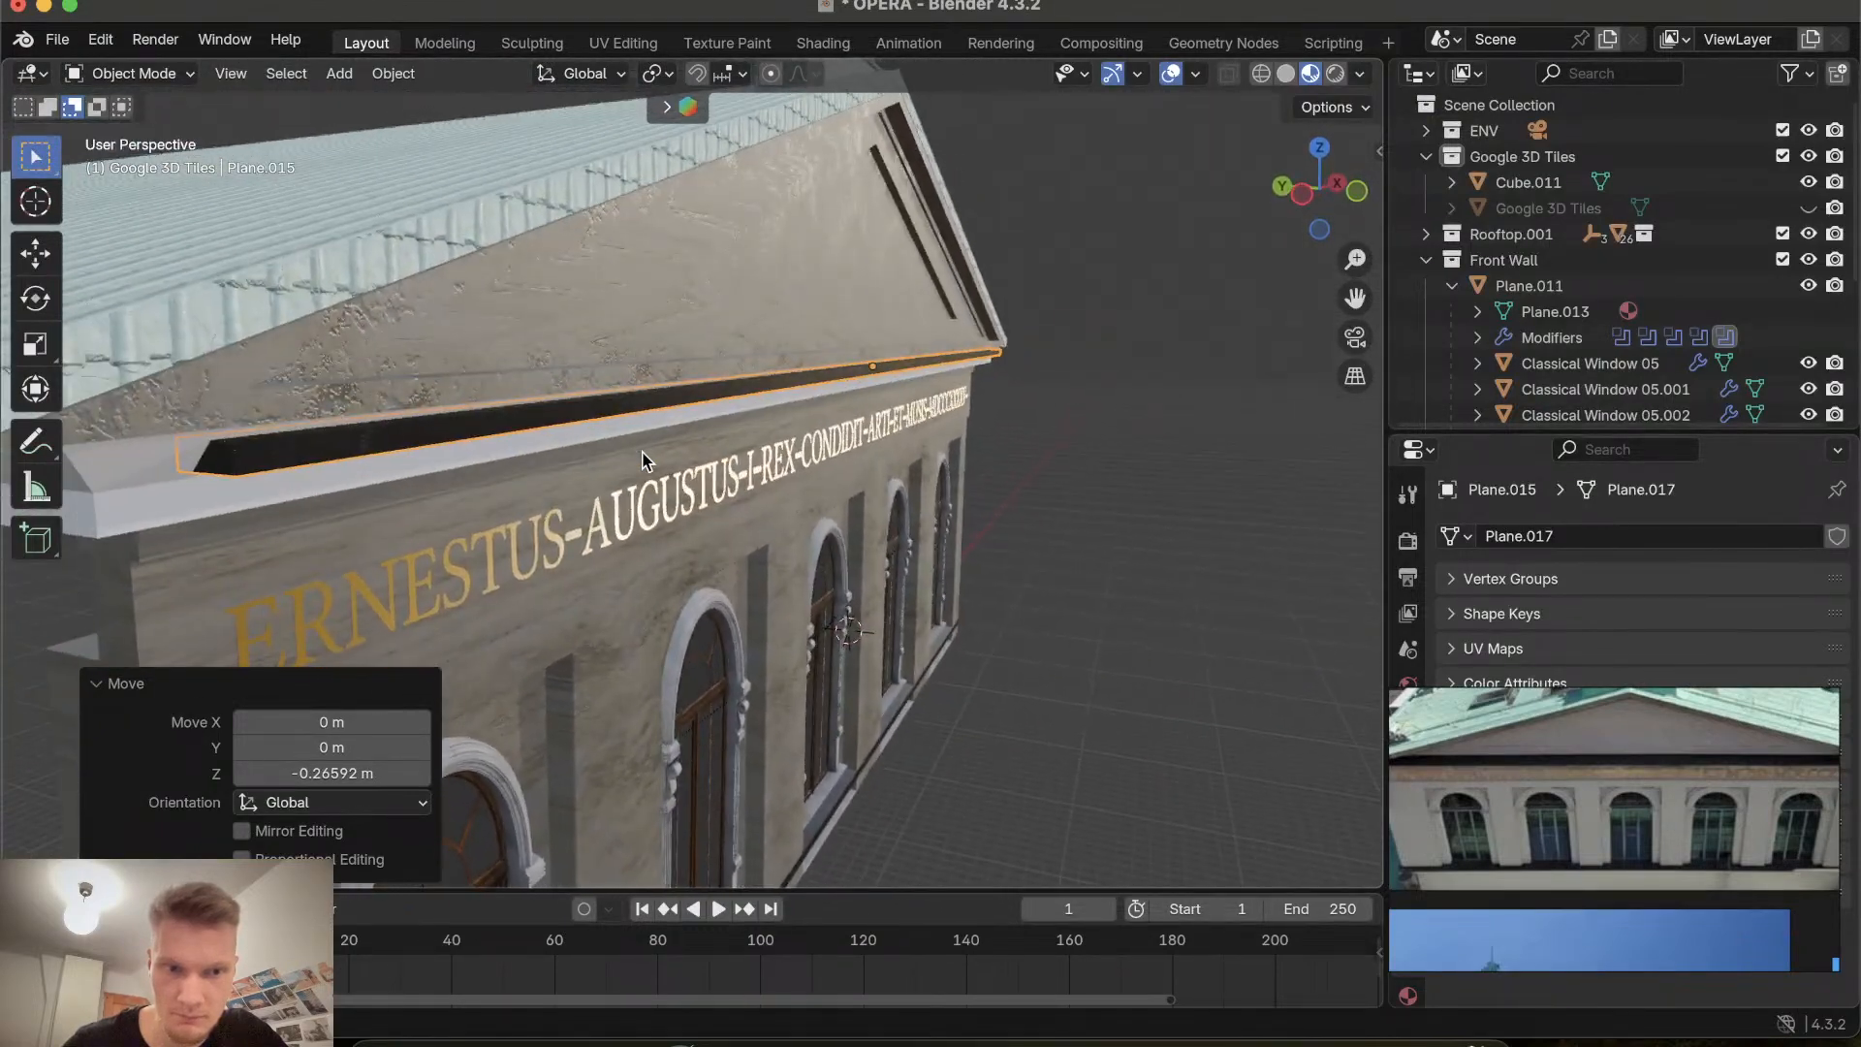
scroll(648, 461, up, 3)
ctrl+scroll(647, 461, up, 5)
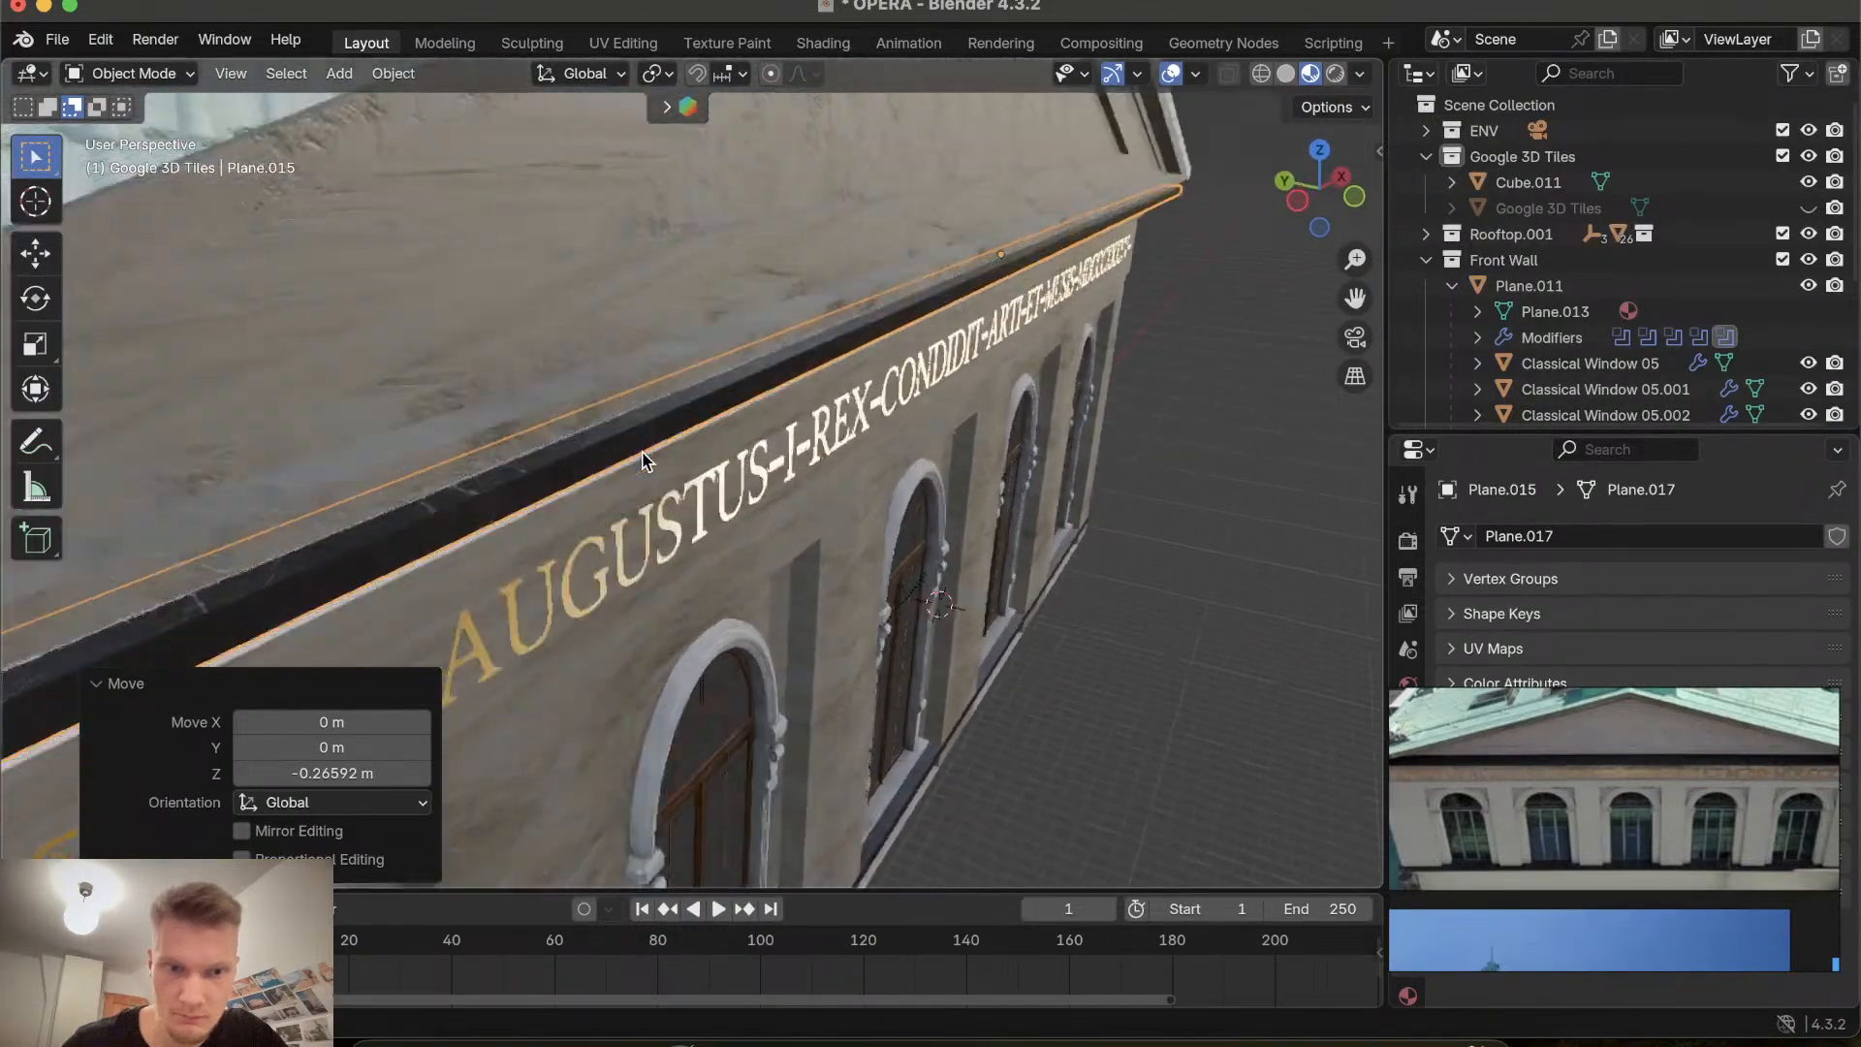
scroll(647, 461, right, 1)
scroll(647, 461, left, 5)
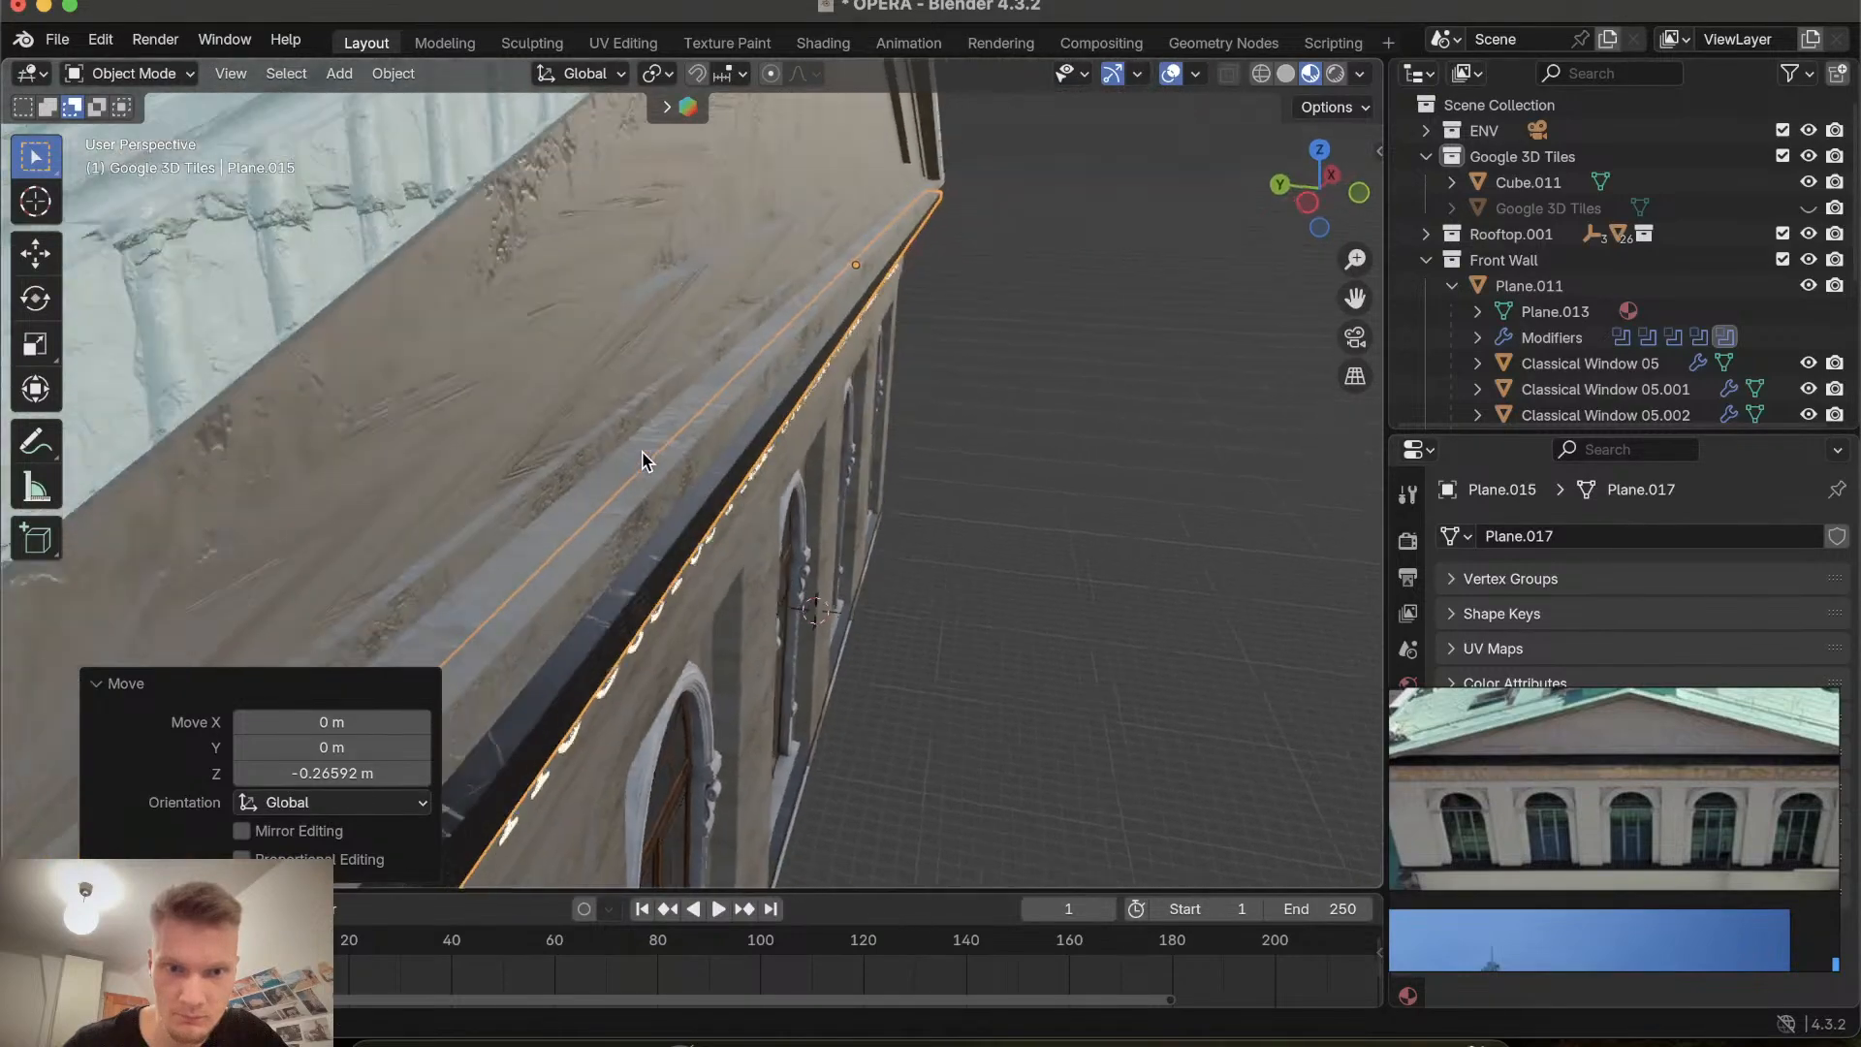
scroll(647, 462, down, 2)
scroll(648, 462, left, 4)
scroll(647, 462, right, 5)
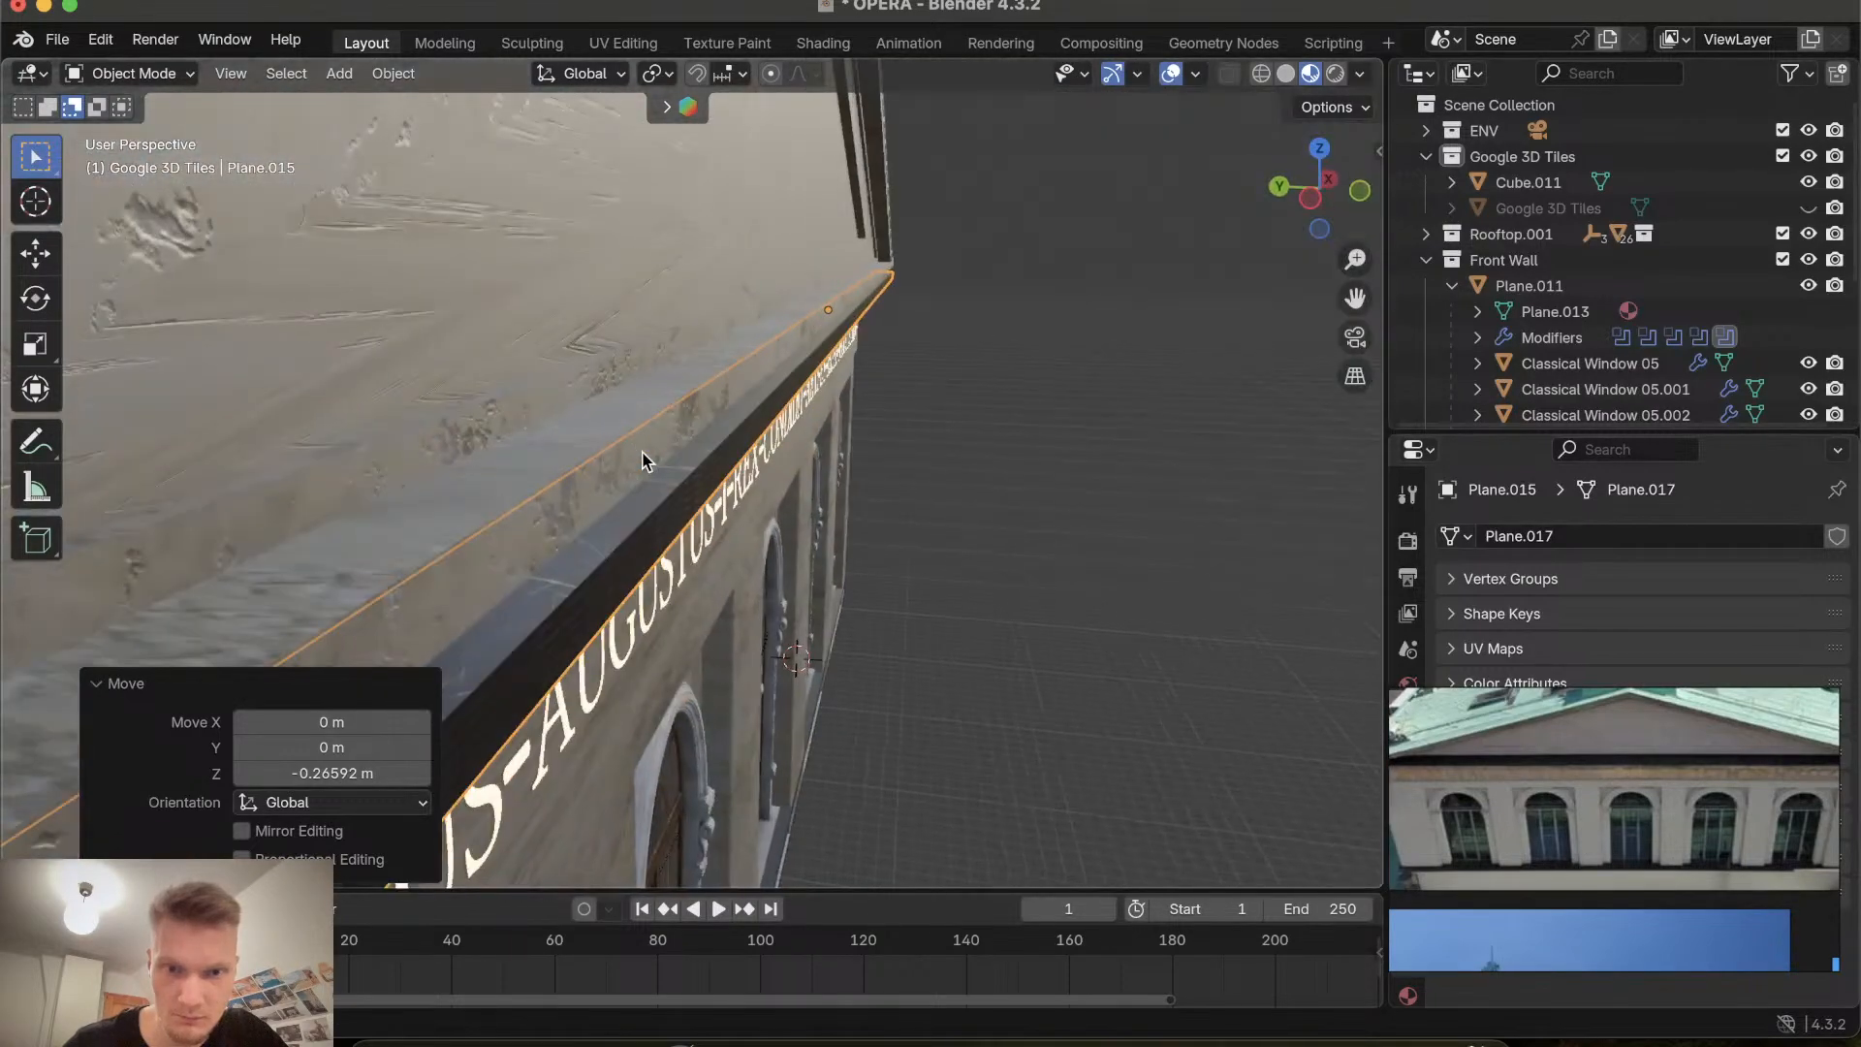
key(g)
key(z)
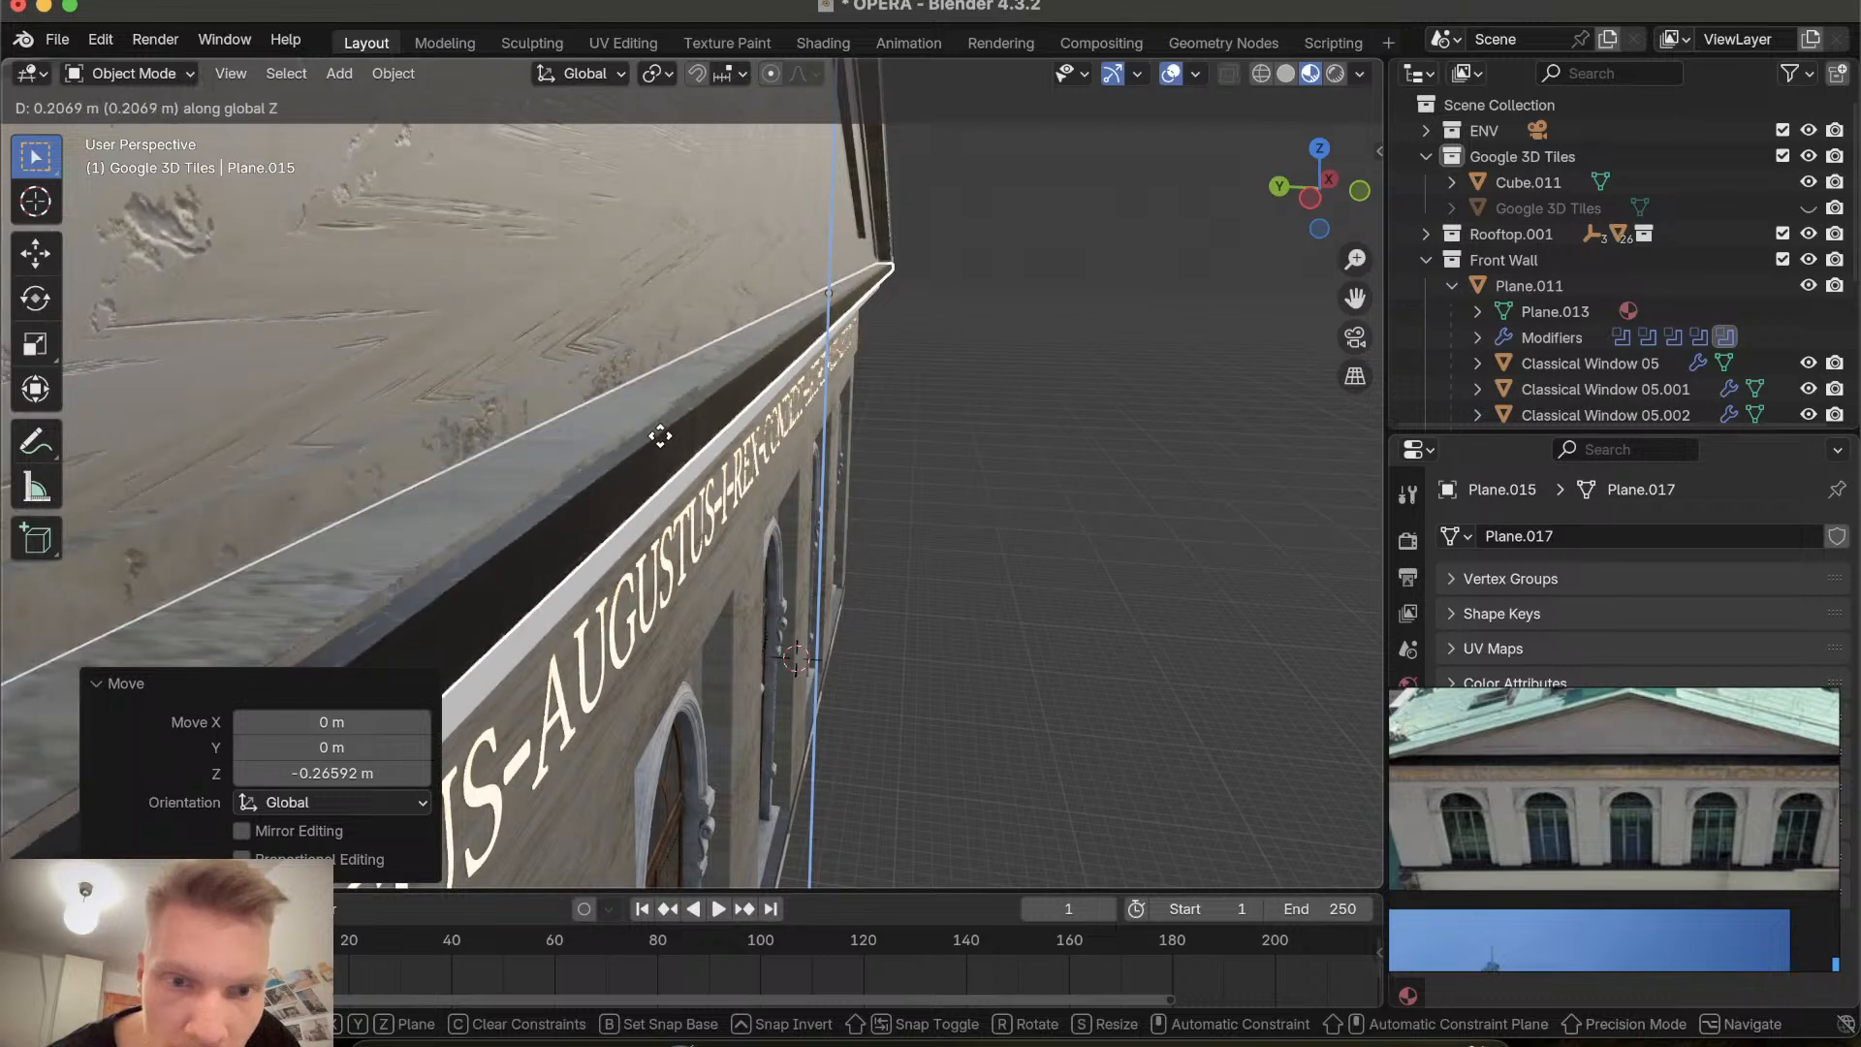
click(665, 440)
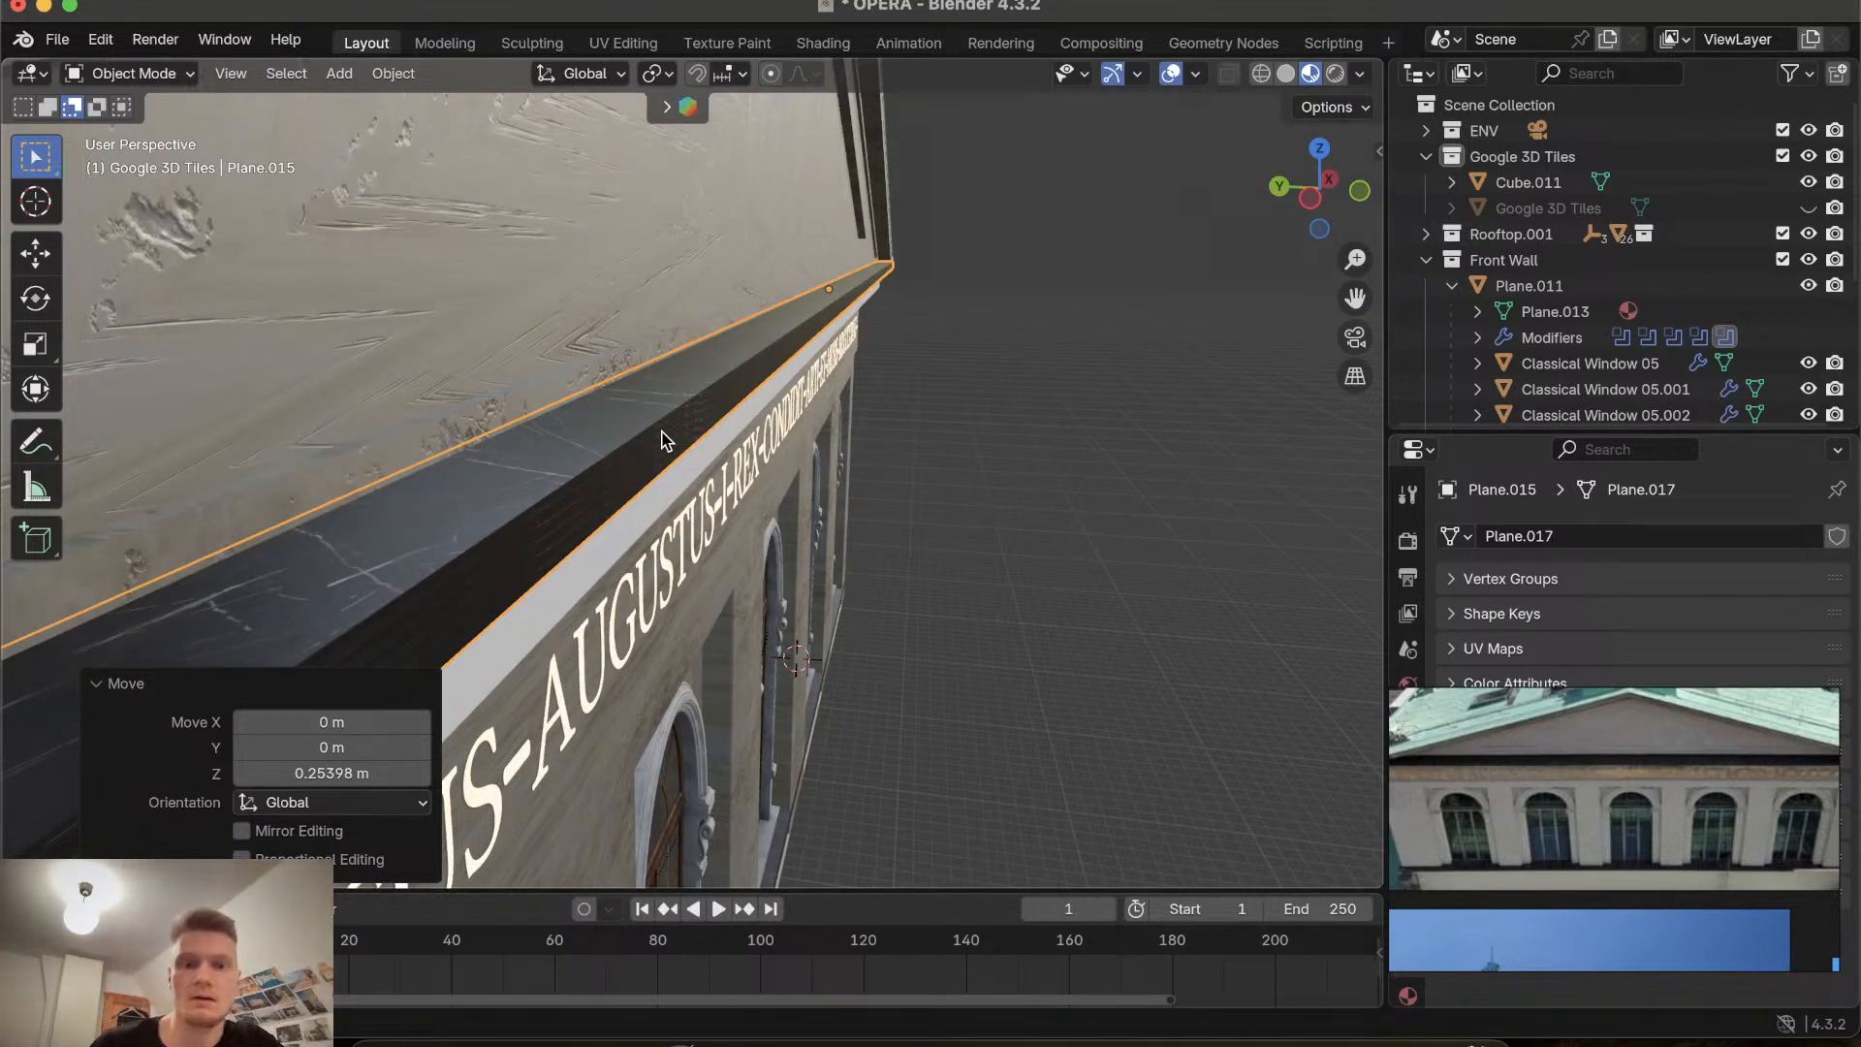
Shift the dark strip about 0.07 m along Y and deselect it.
scroll(661, 430, down, 5)
scroll(661, 431, down, 3)
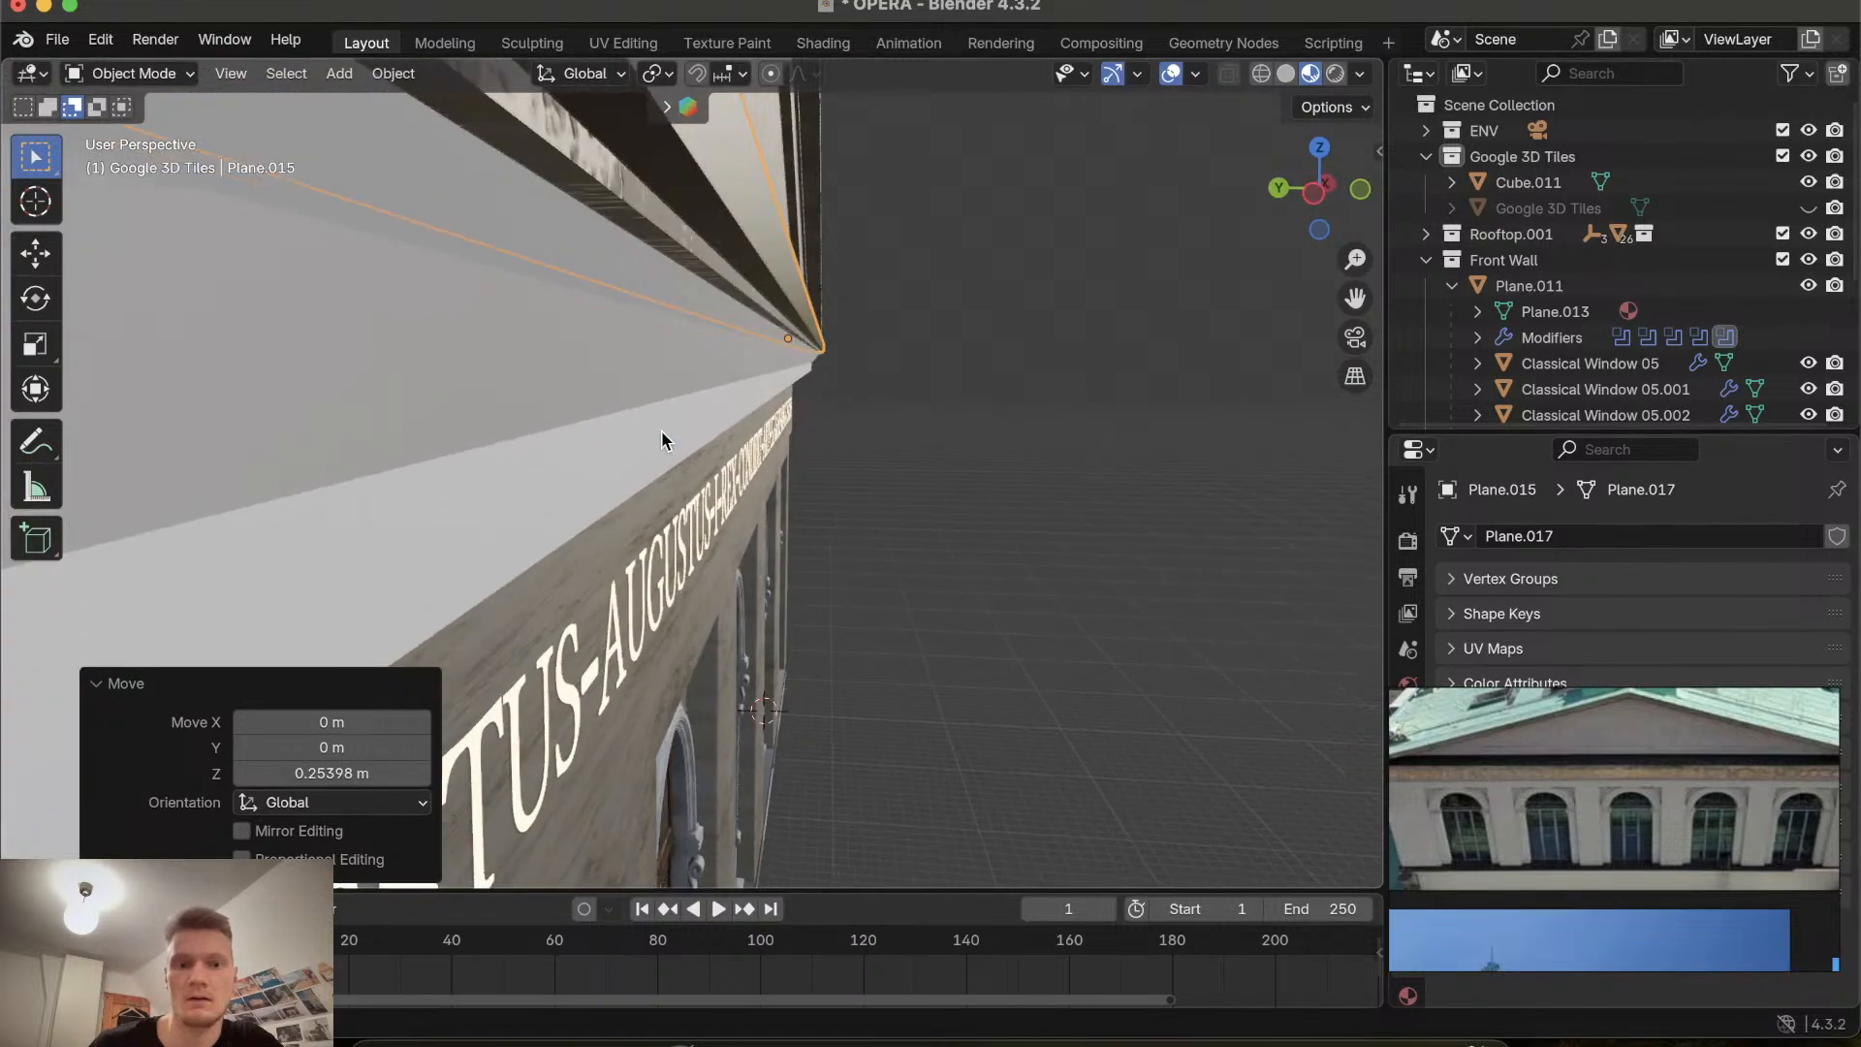
key(g)
key(y)
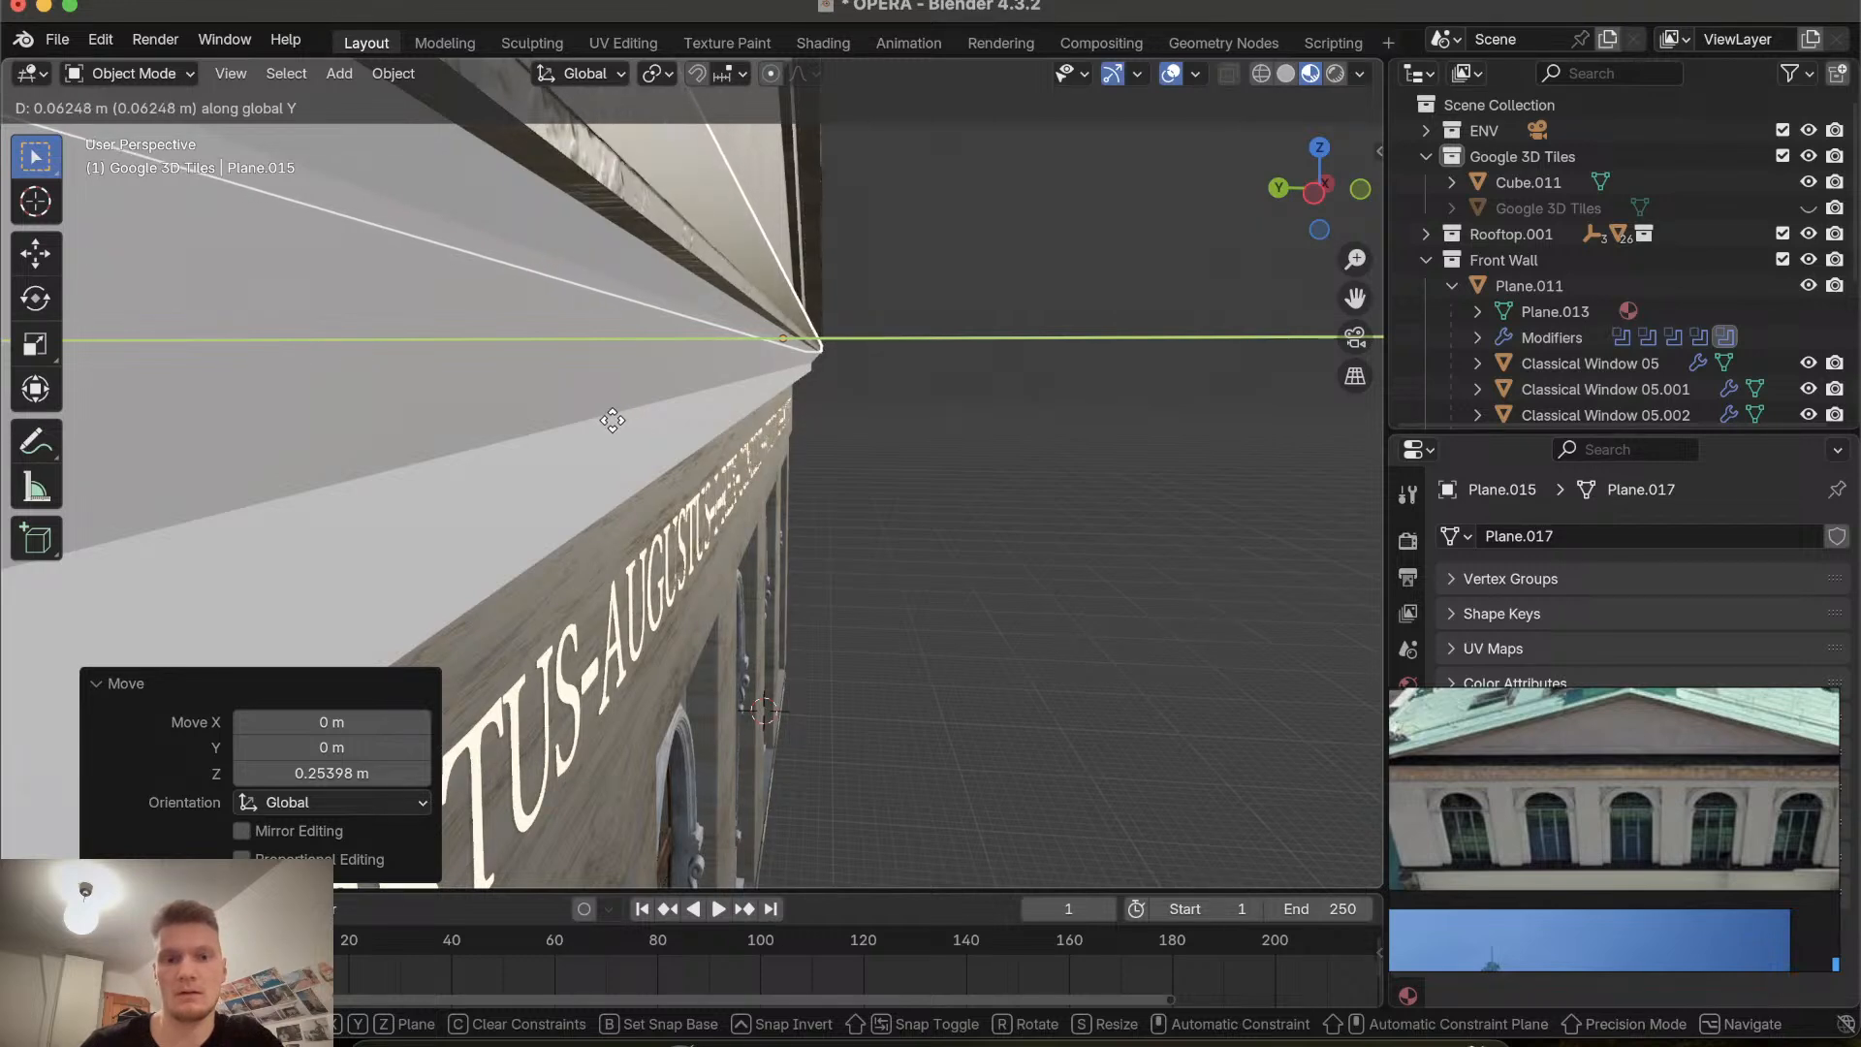
click(609, 419)
scroll(608, 419, down, 5)
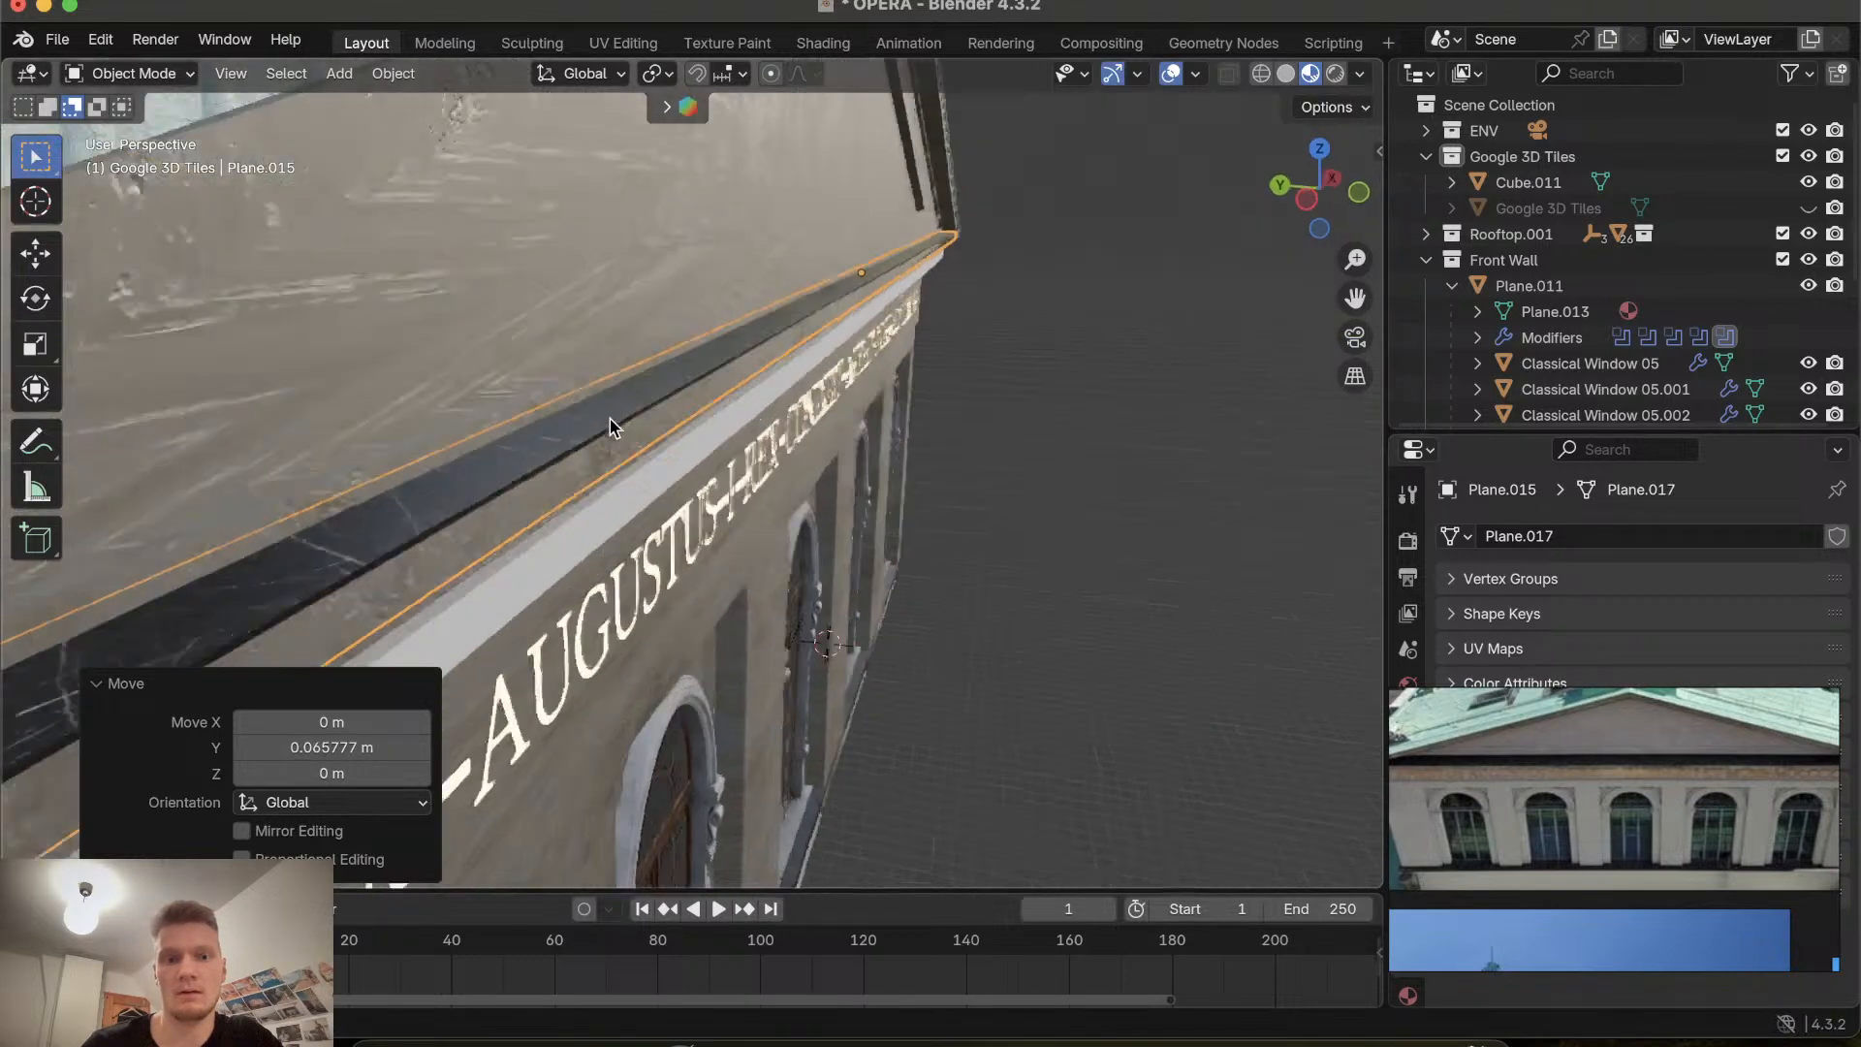
scroll(608, 419, down, 2)
click(1043, 533)
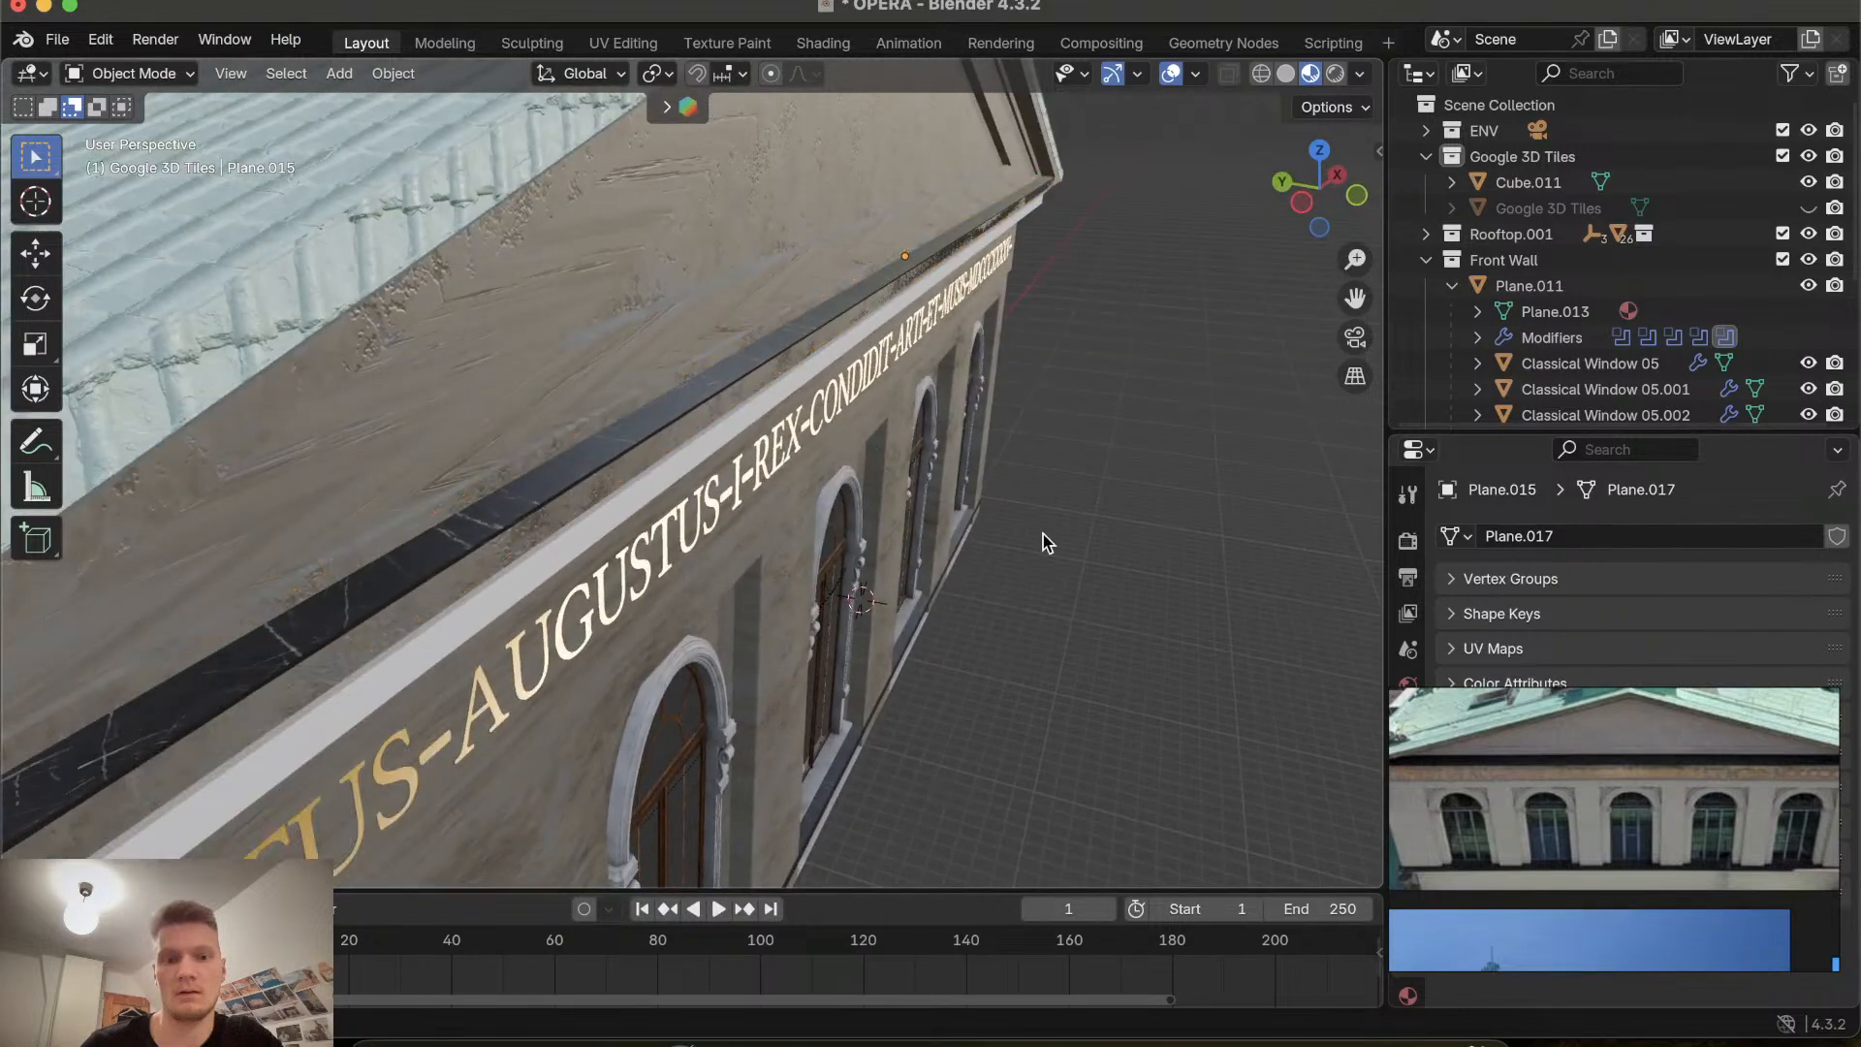
Inspect the dark strip and inscription band against the 3D tiles from several angles.
scroll(1043, 533, right, 5)
scroll(1042, 533, up, 4)
scroll(1043, 533, right, 10)
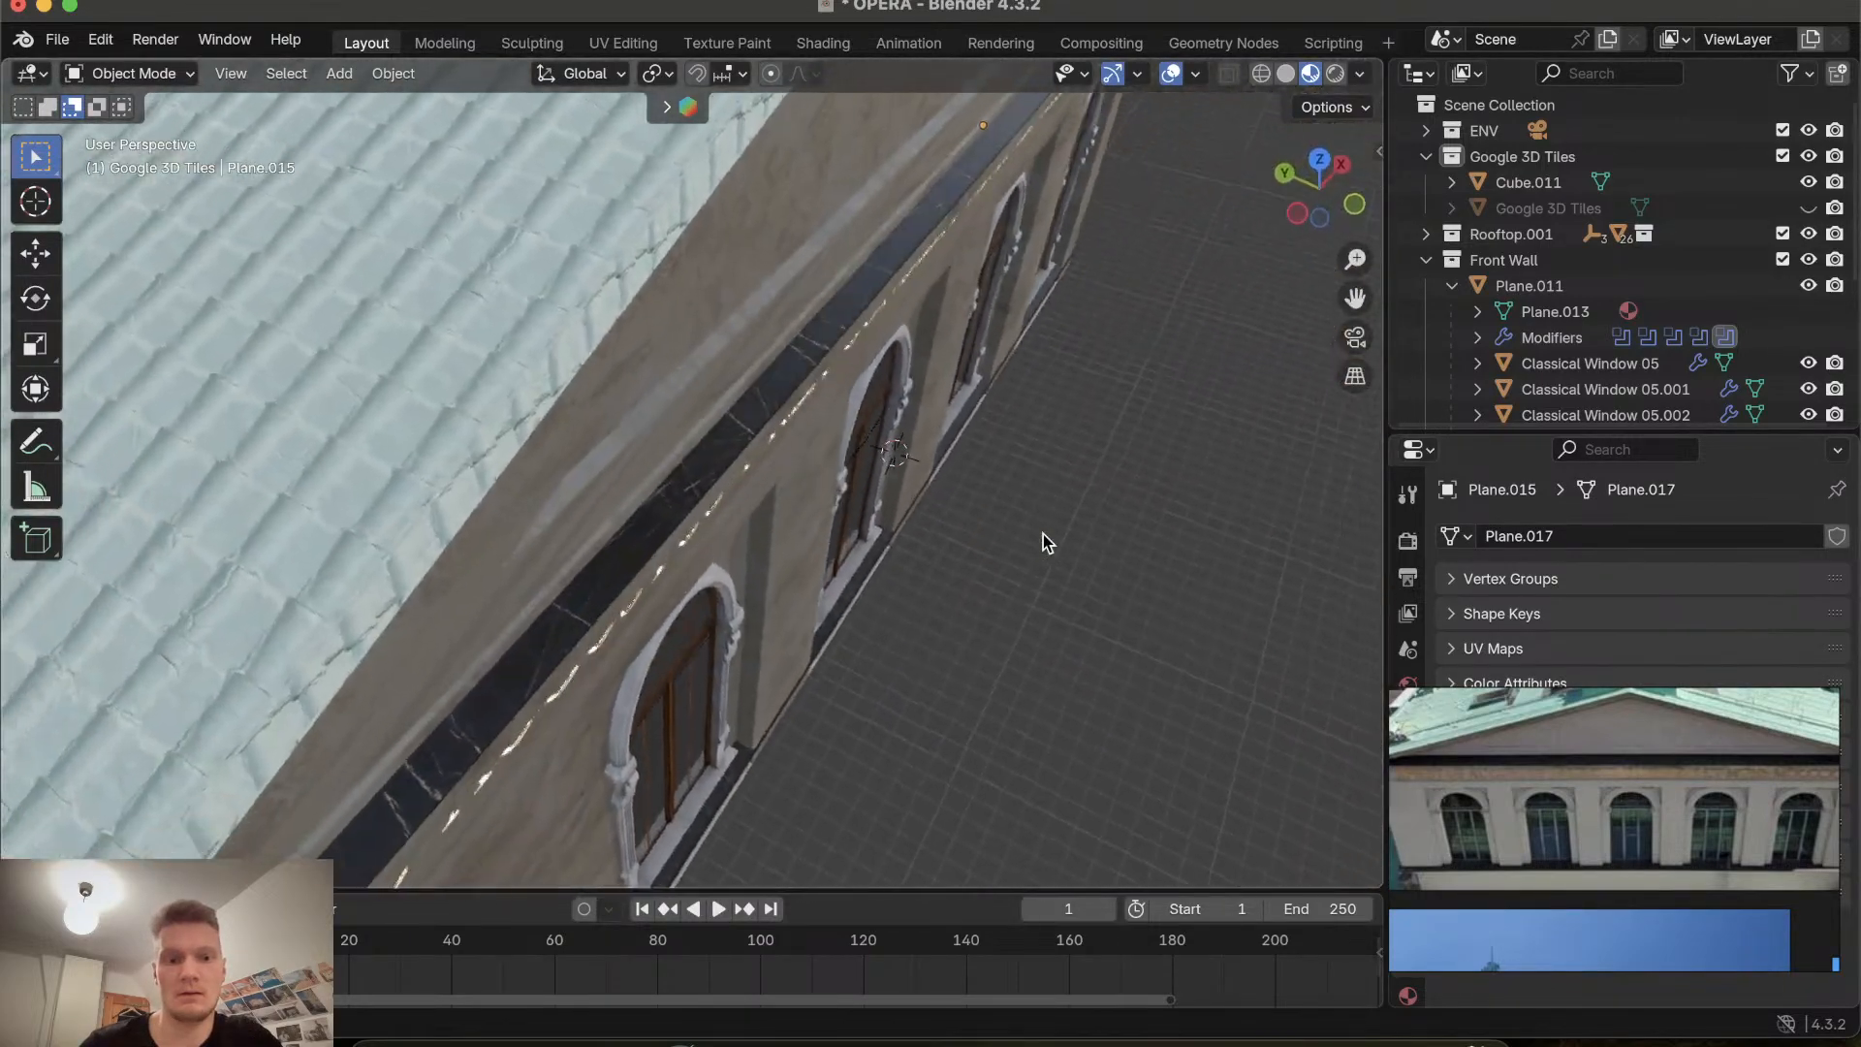
scroll(1043, 533, left, 5)
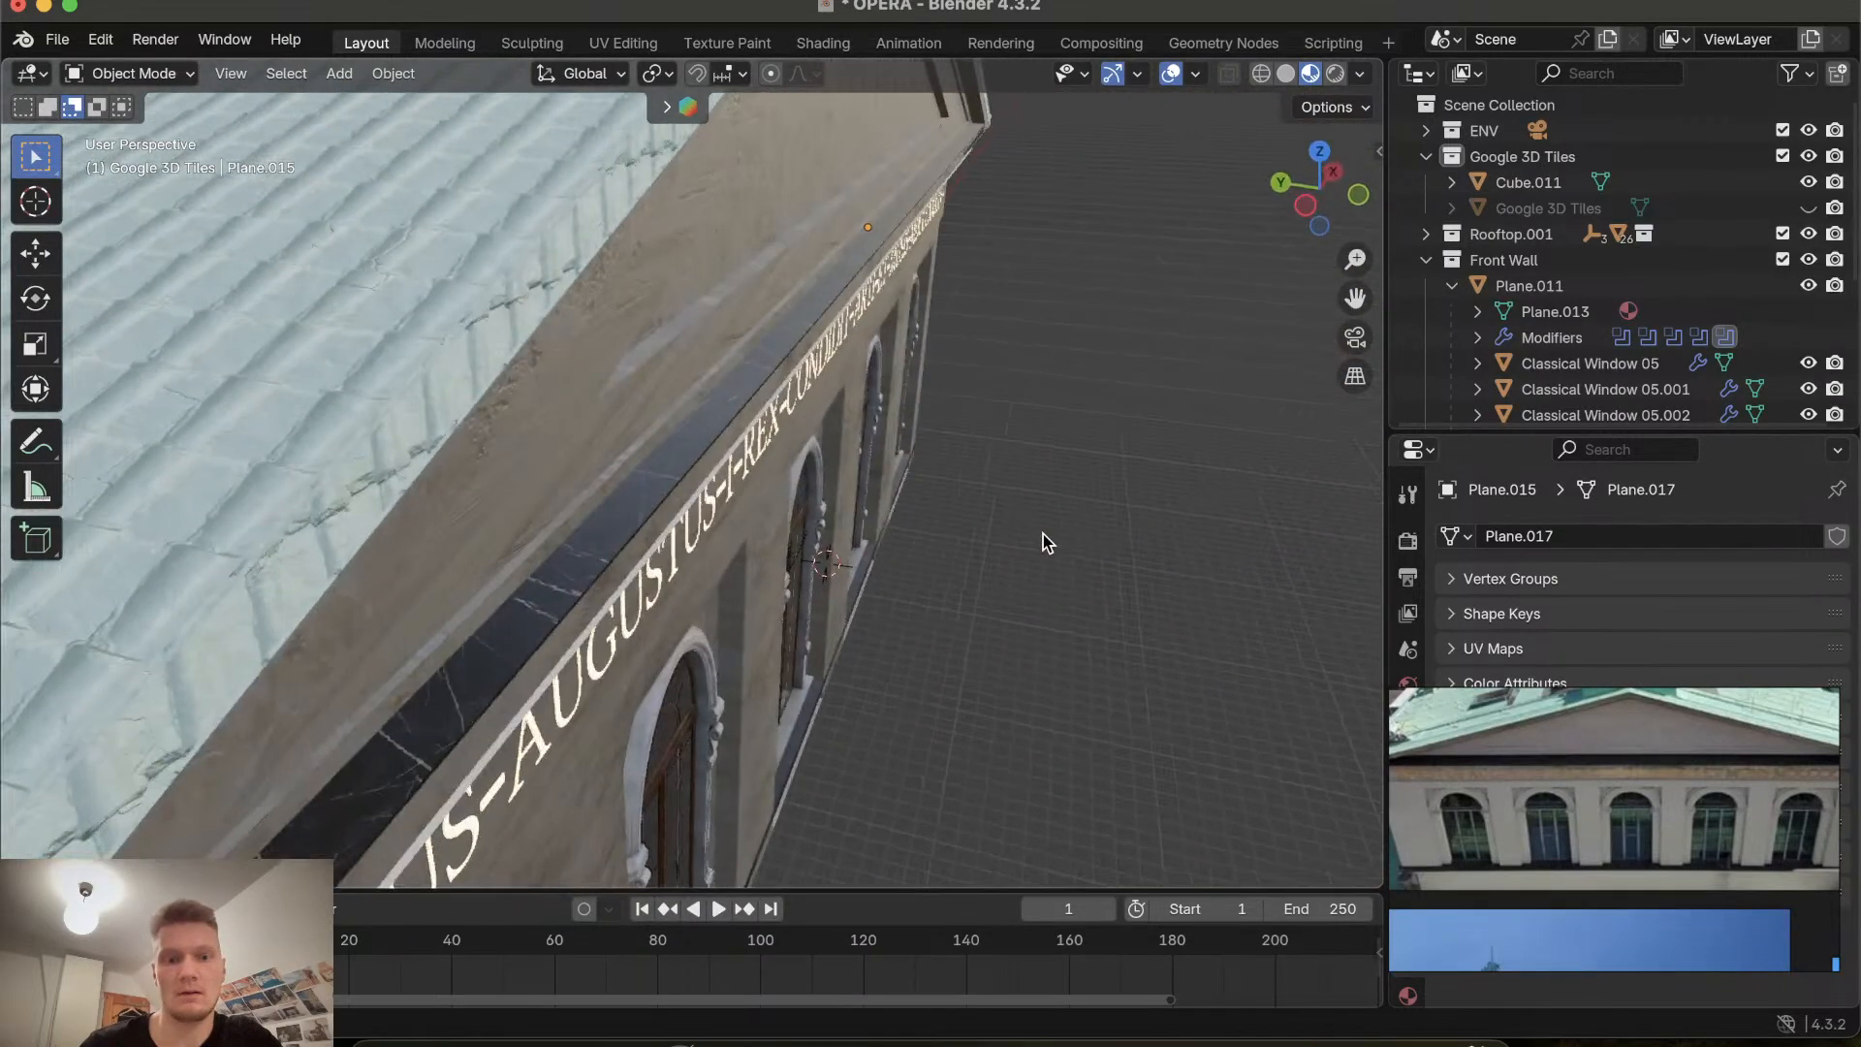
scroll(1043, 533, right, 5)
scroll(1043, 533, left, 10)
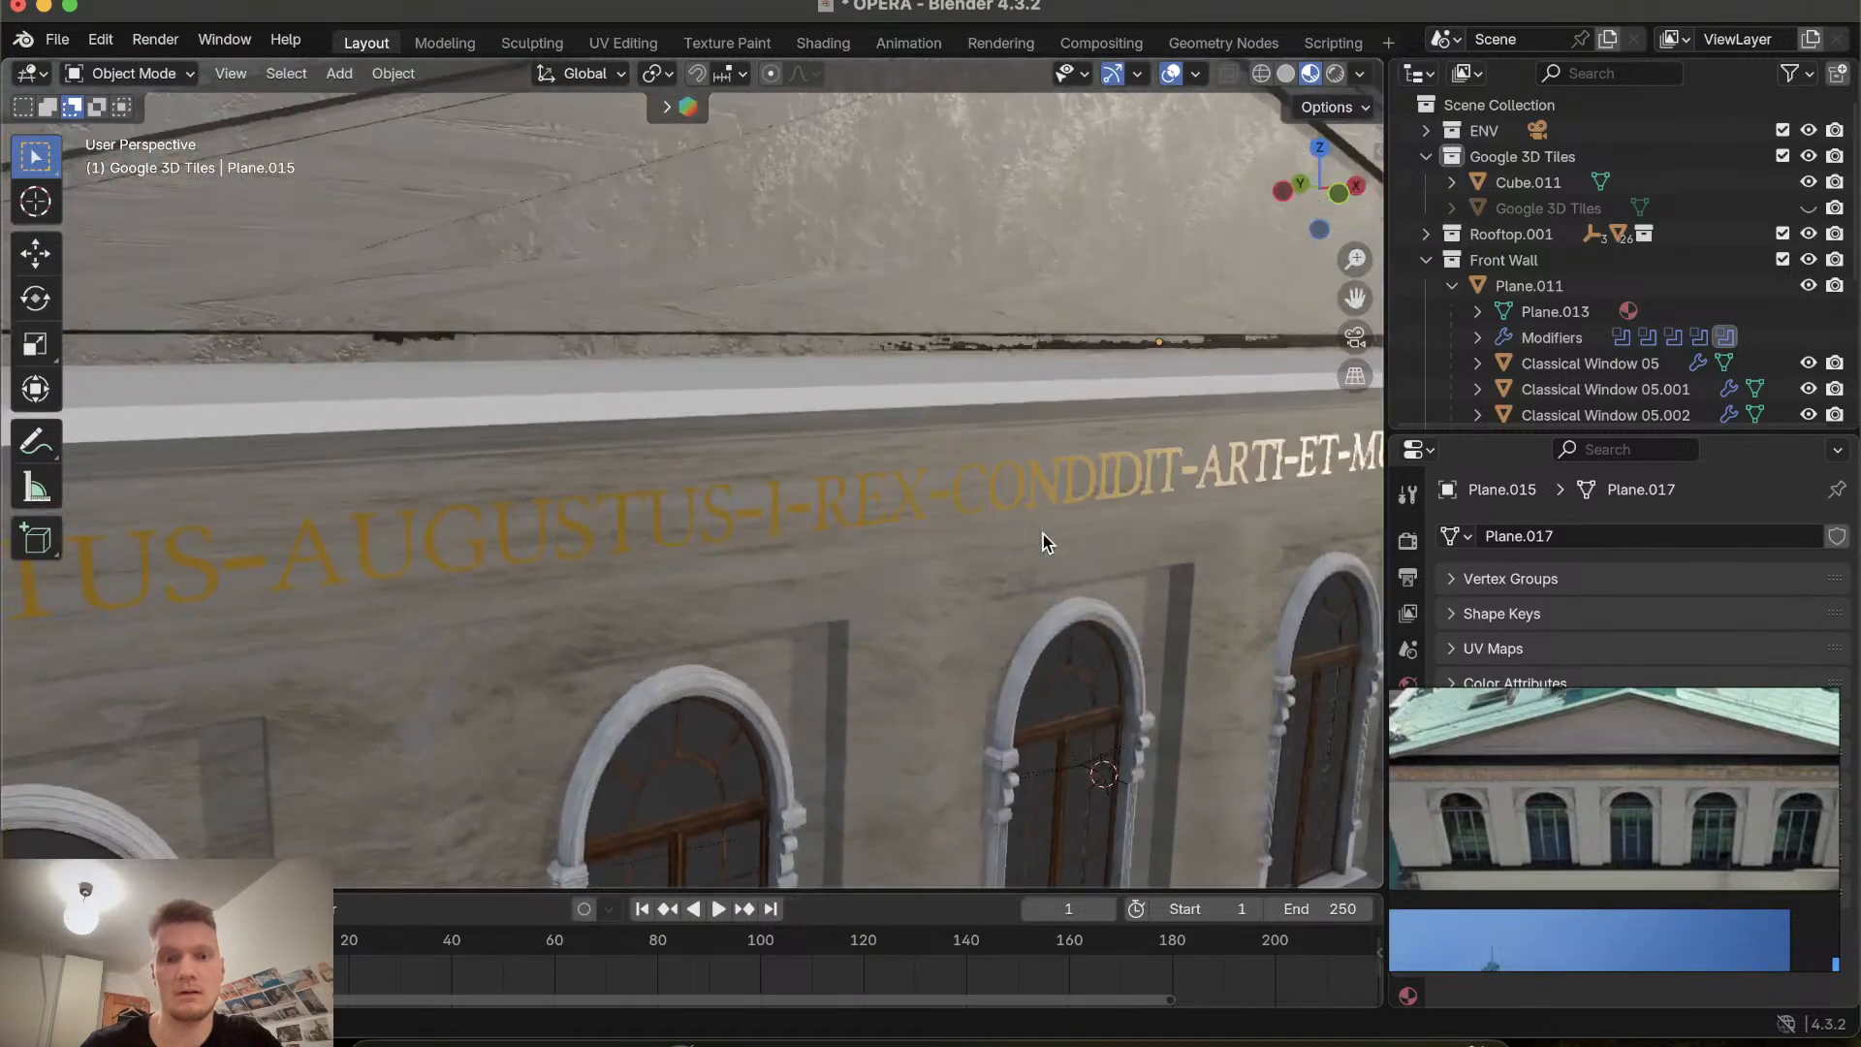
scroll(1043, 533, right, 5)
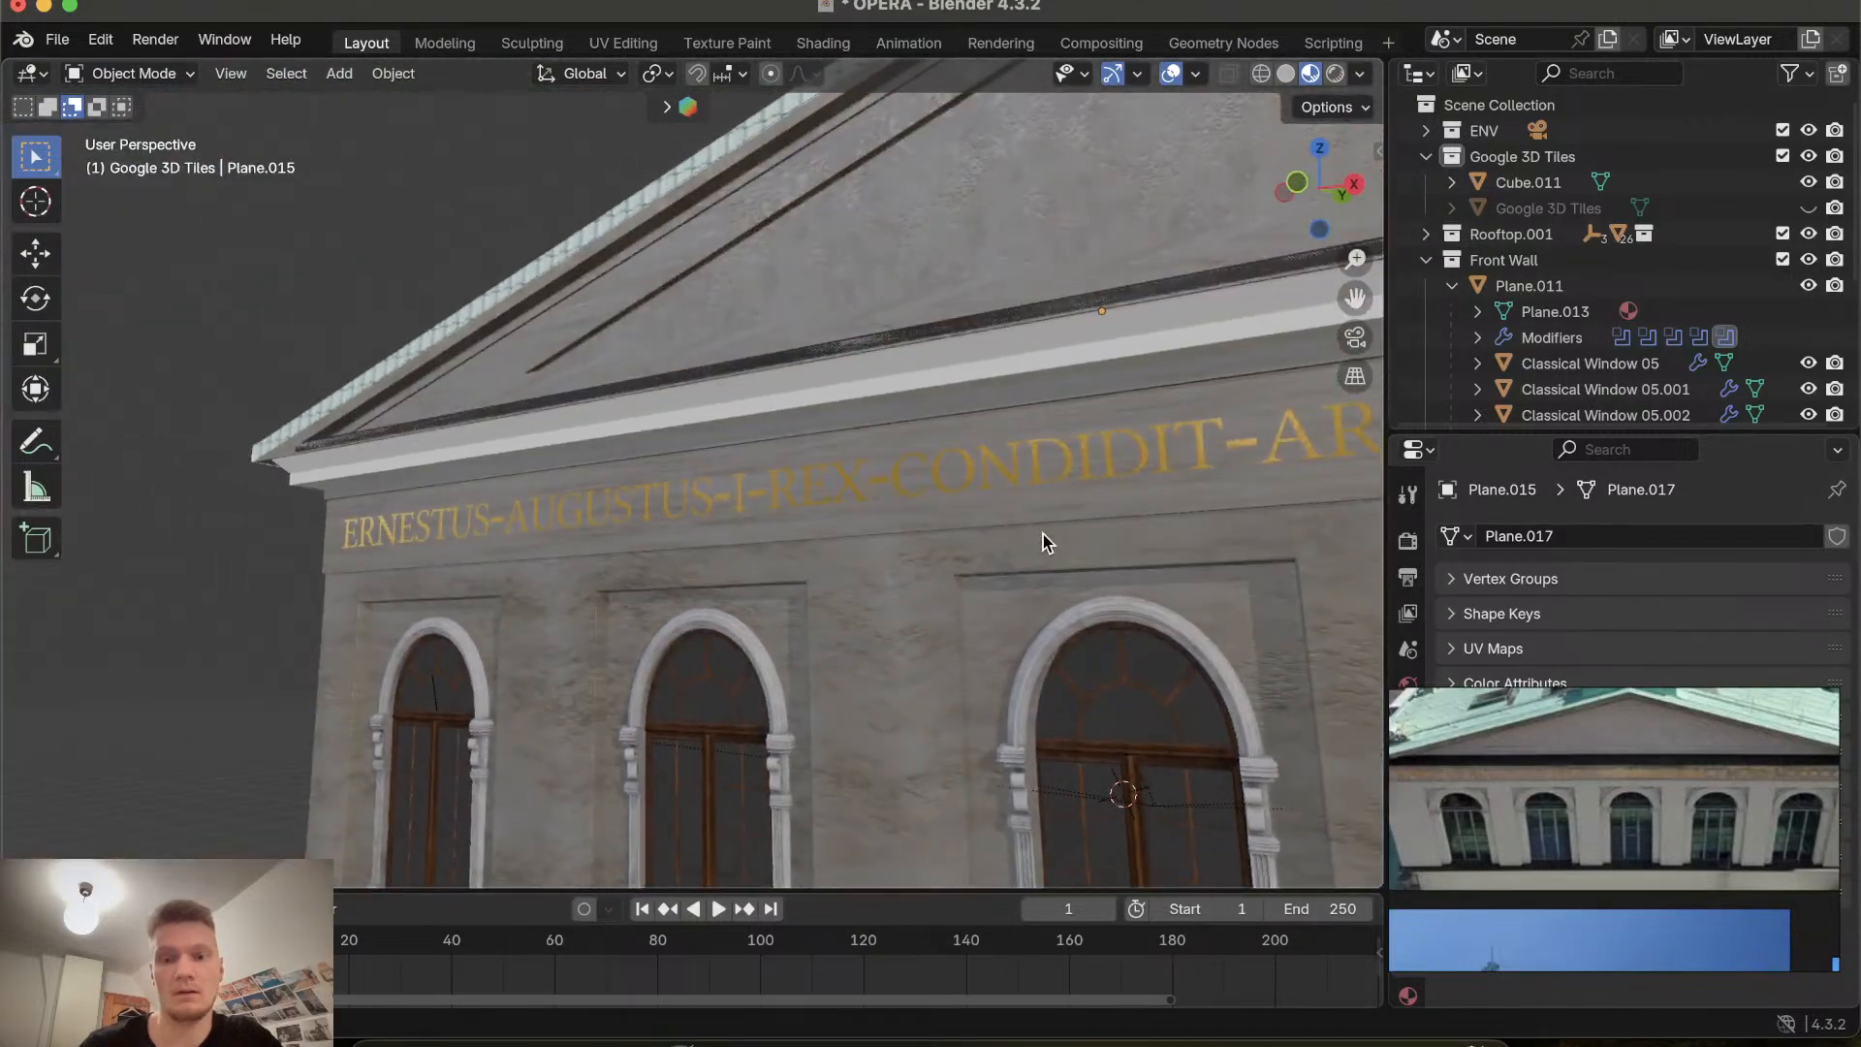
scroll(1043, 533, left, 5)
scroll(1043, 533, left, 10)
scroll(1043, 533, up, 3)
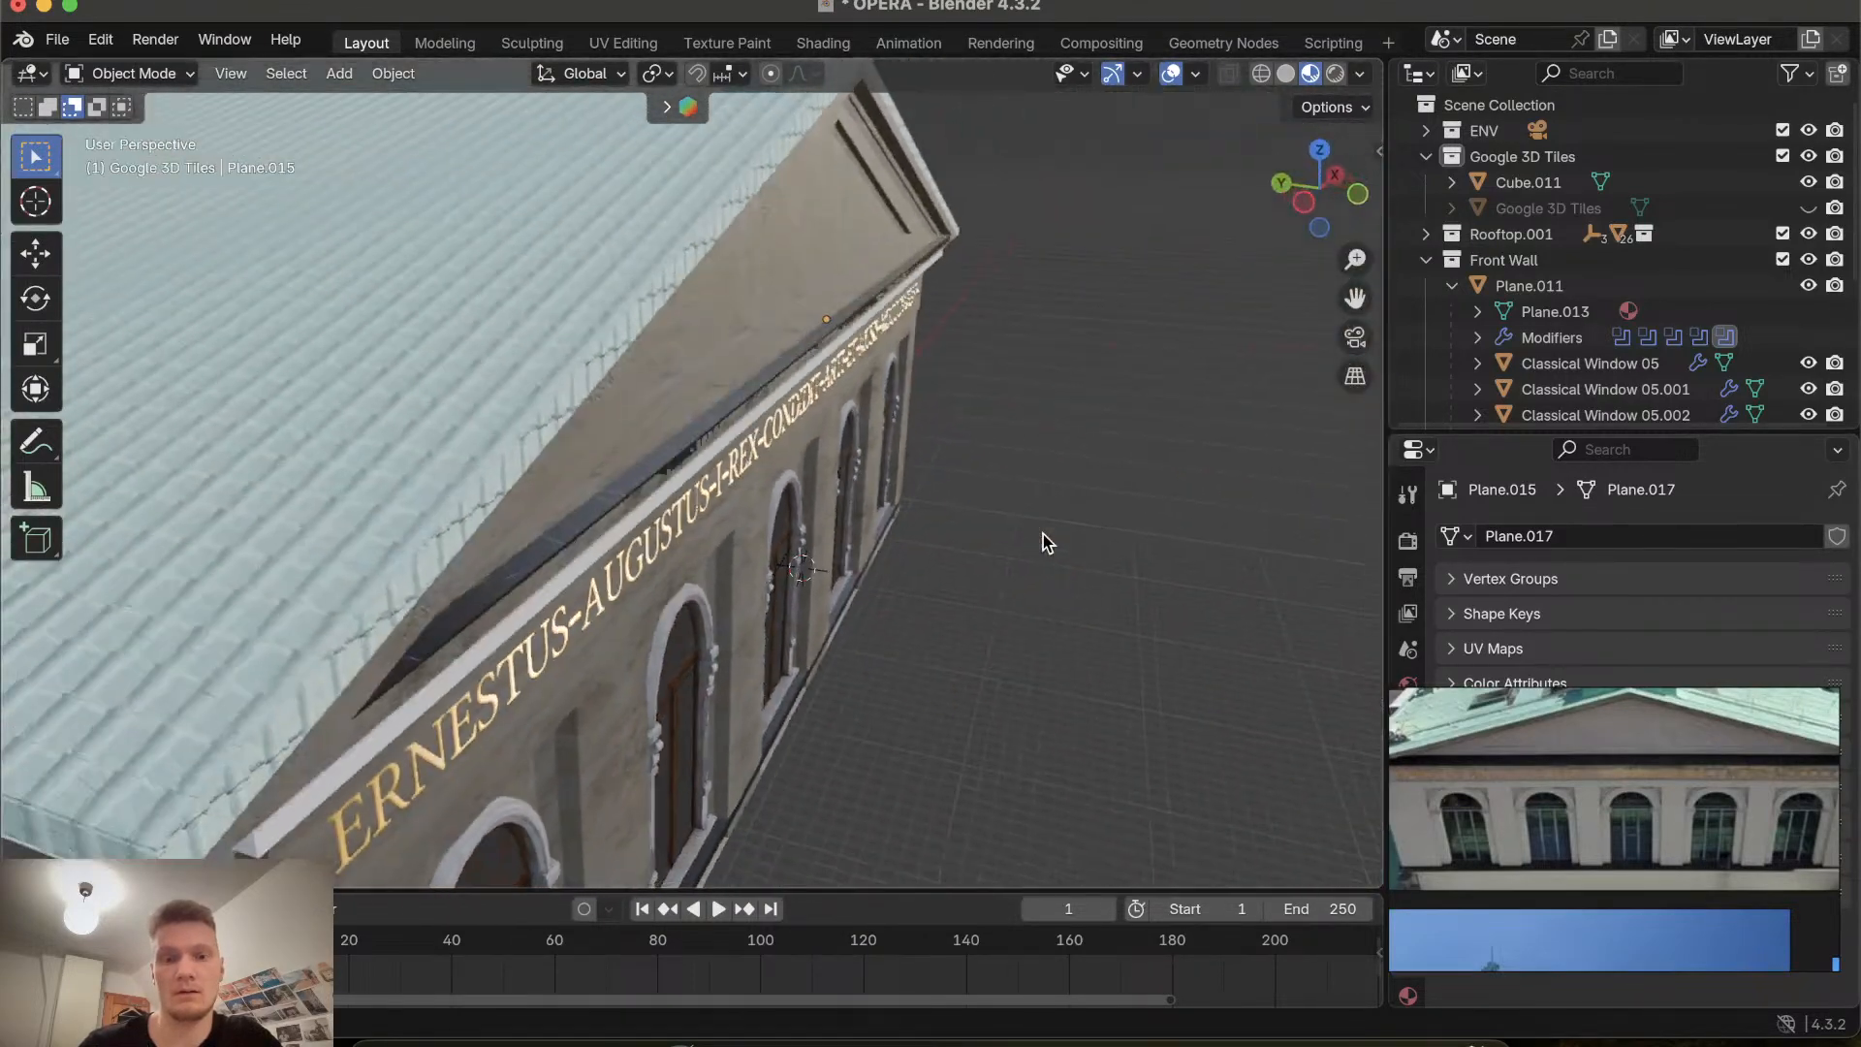
scroll(1043, 533, down, 5)
scroll(1043, 533, right, 10)
scroll(1043, 533, up, 4)
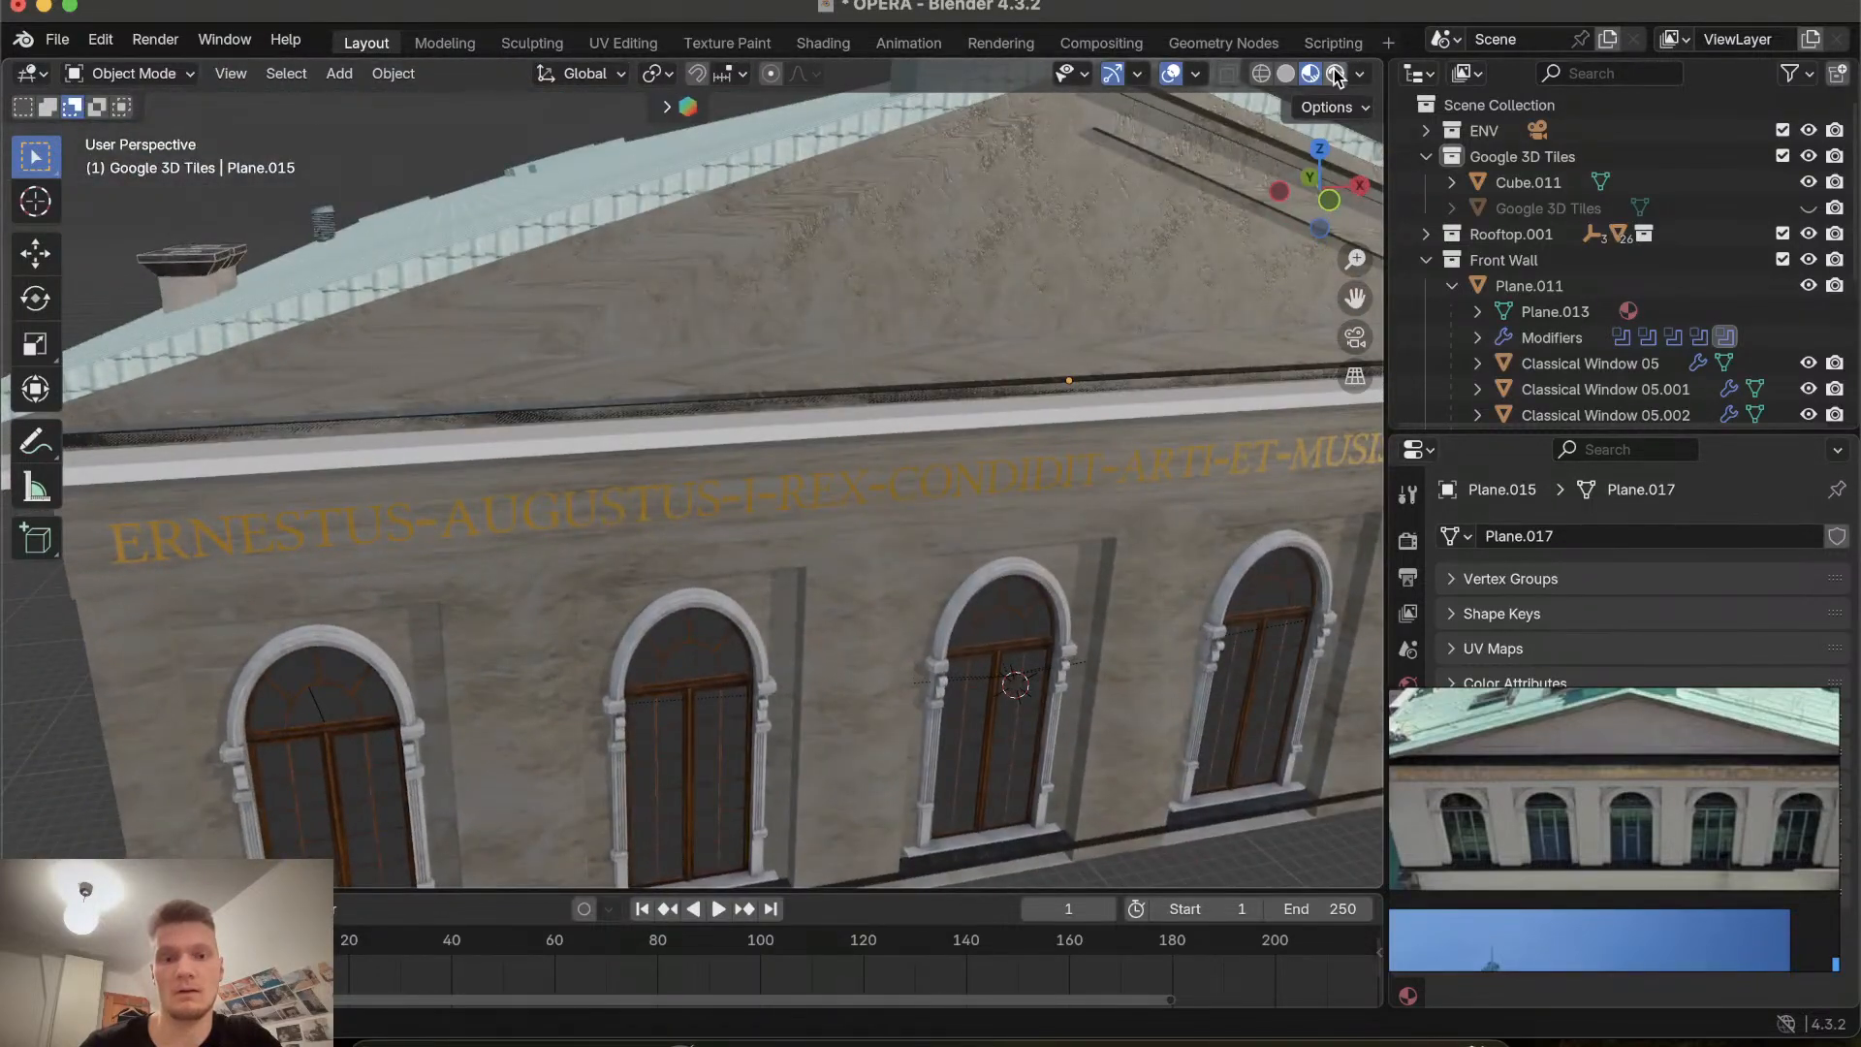
Preview the facade in rendered shading, then return to material preview shading.
key(z)
key(8)
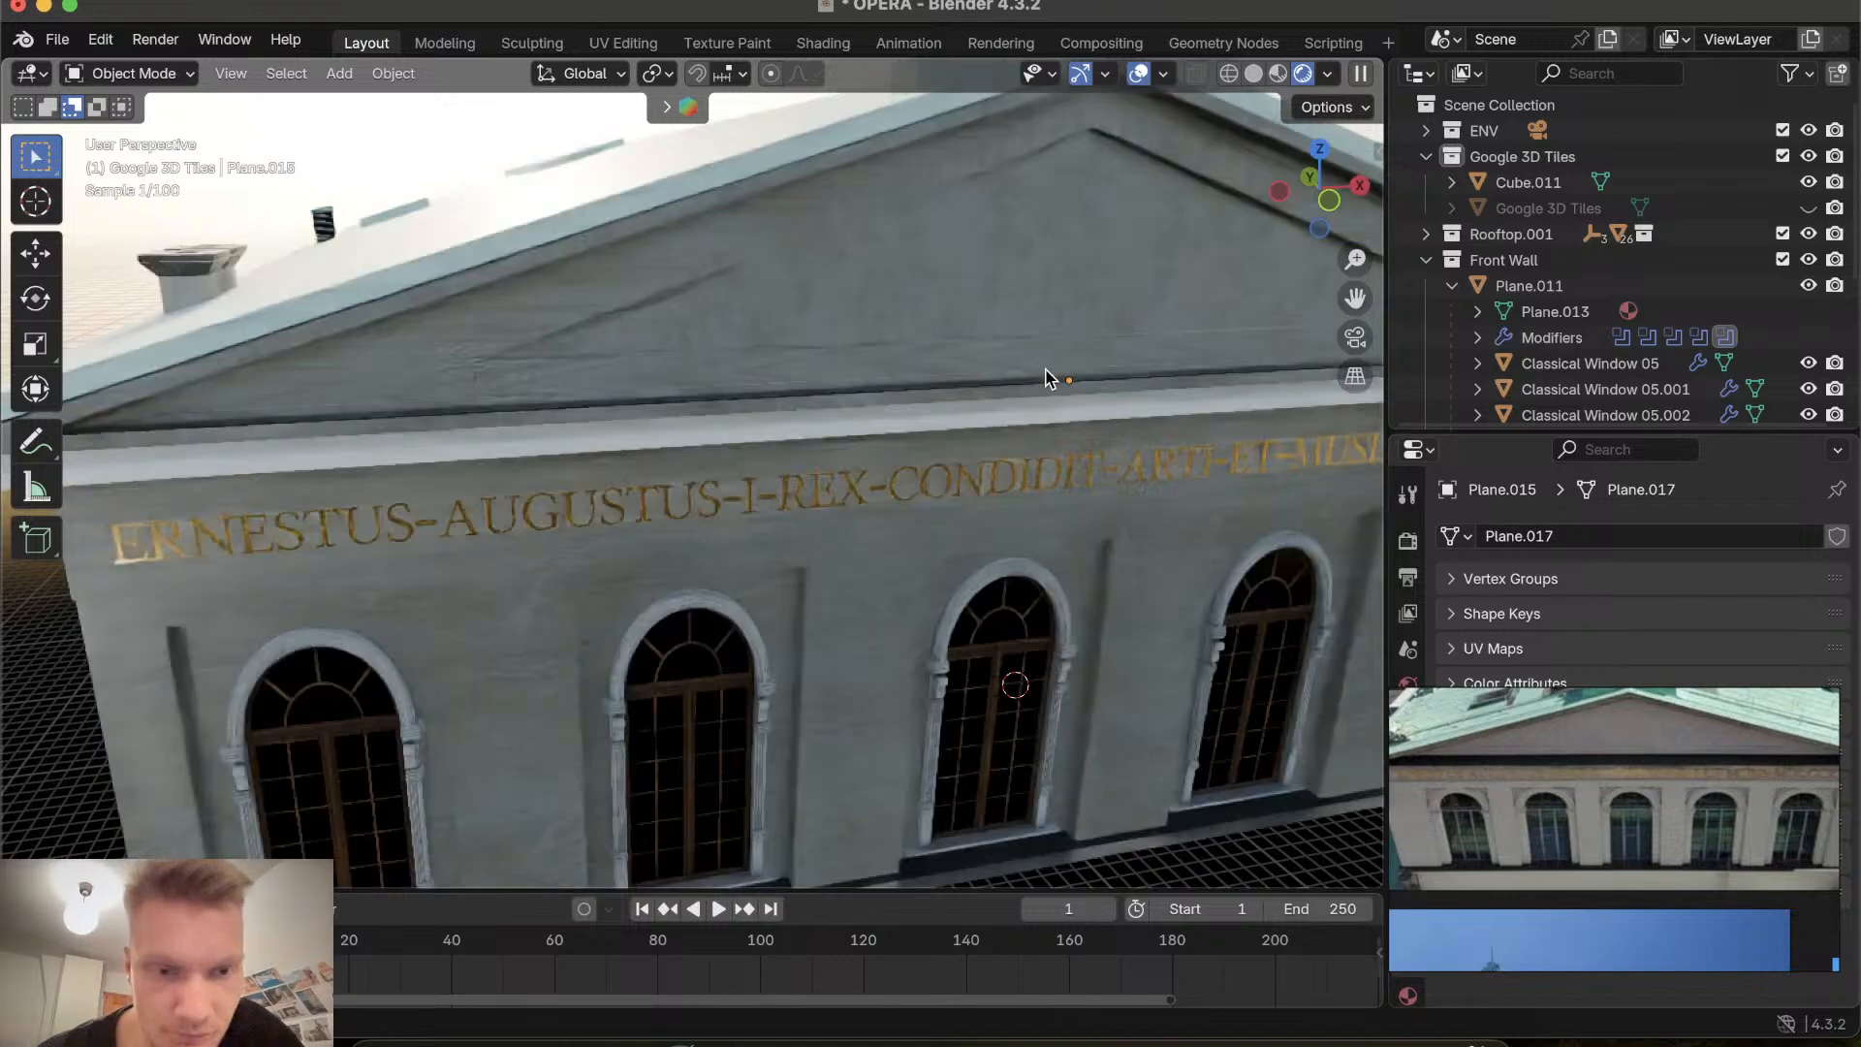
scroll(1052, 379, right, 5)
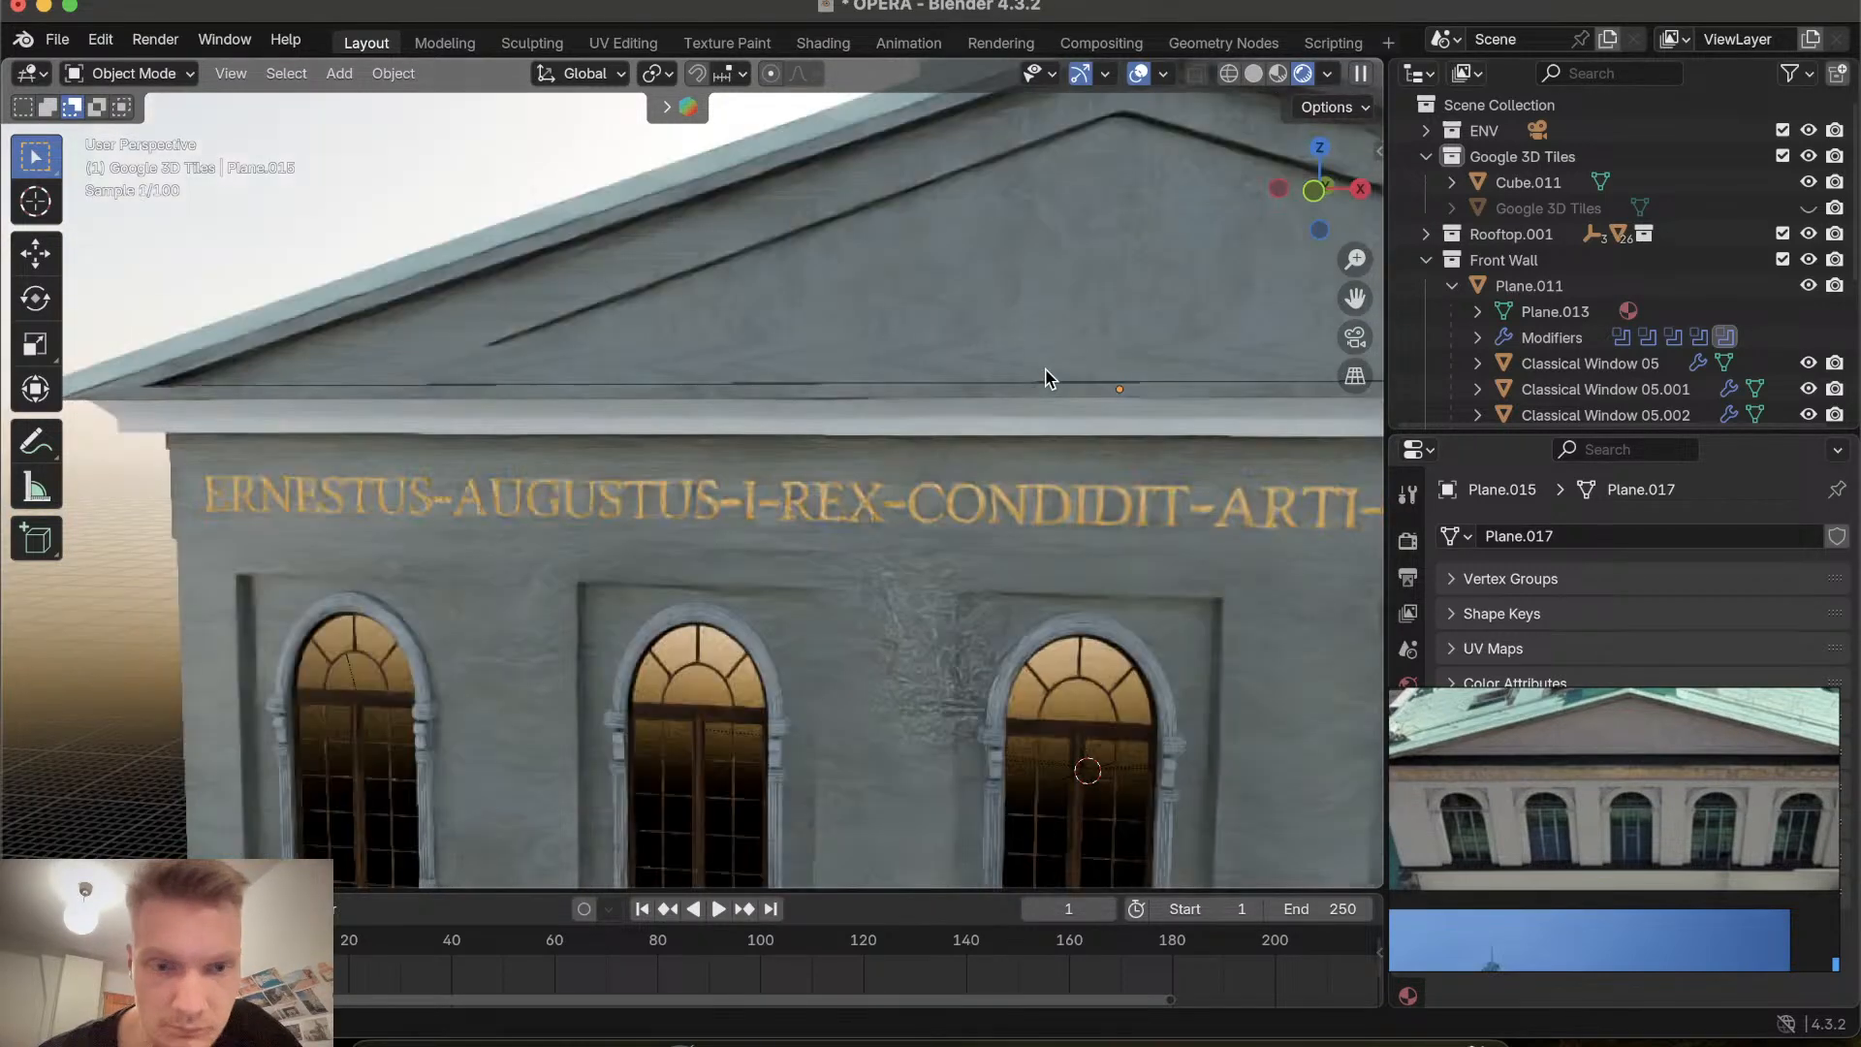
click(1281, 76)
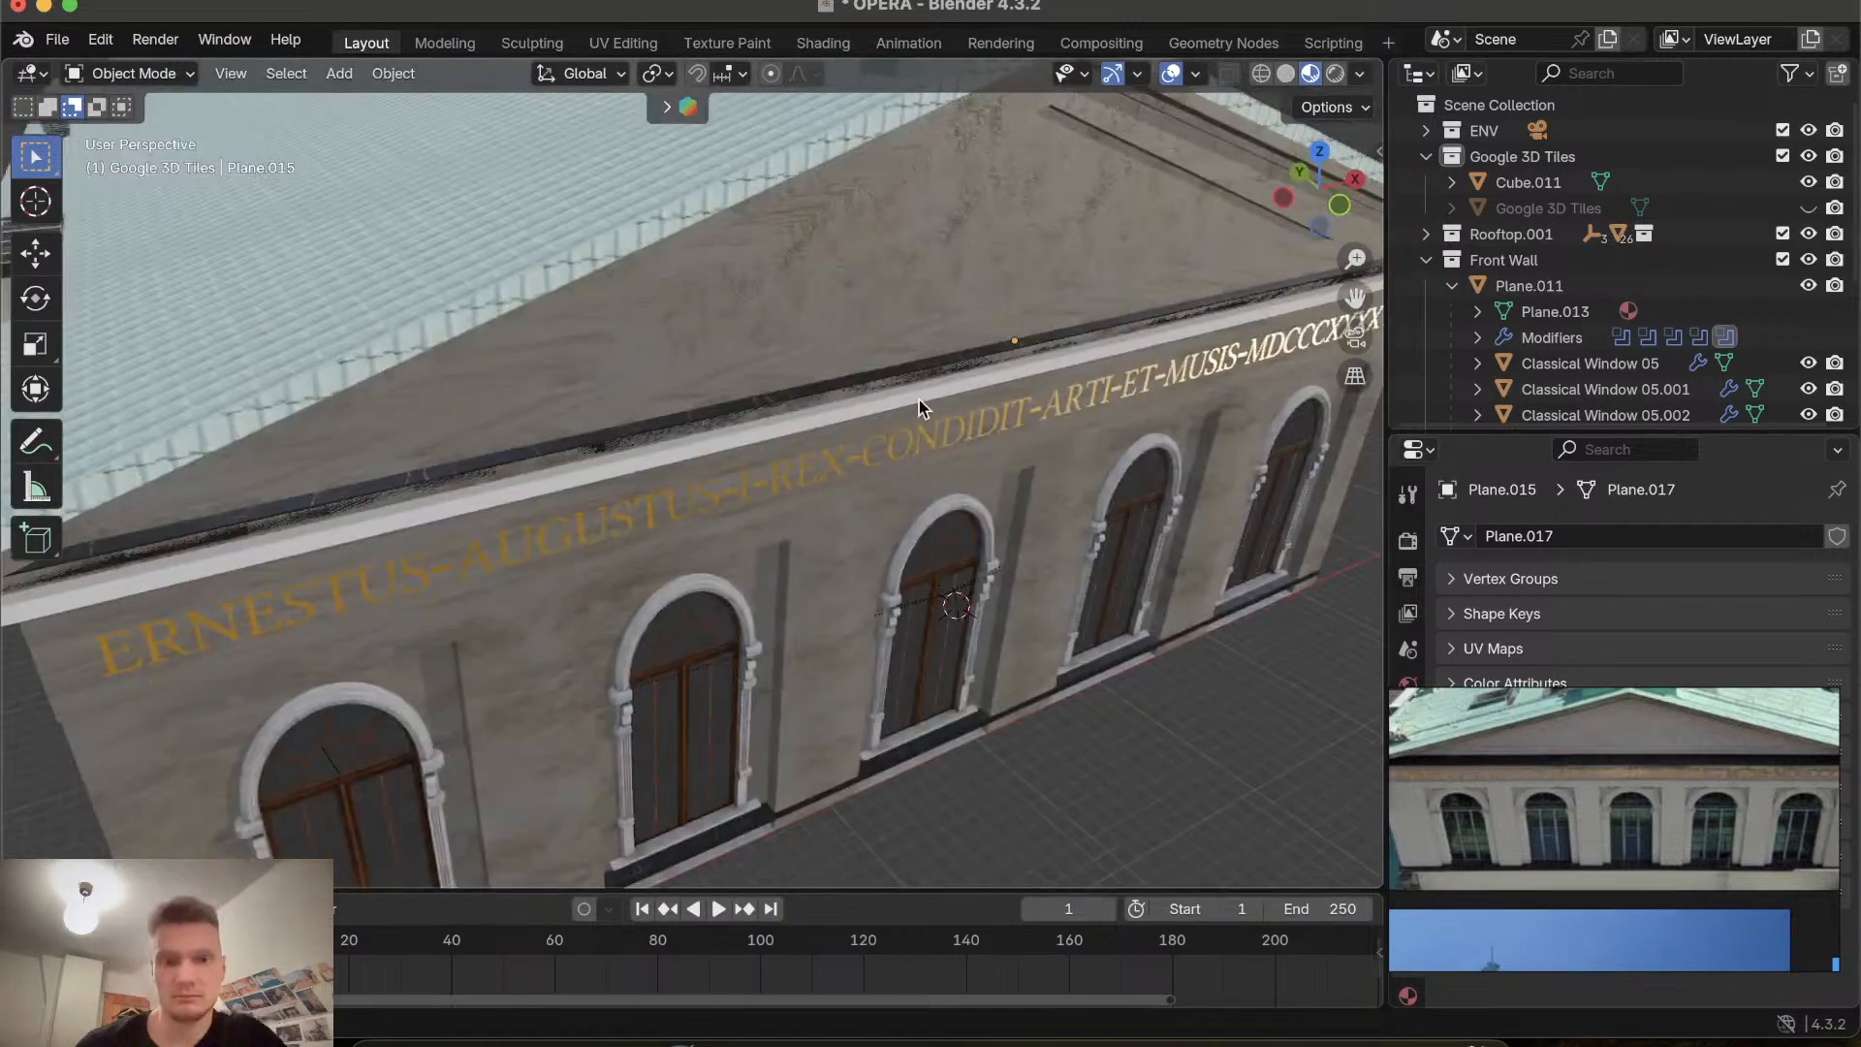
Select the dark strip again and move it about 0.05 m along Y.
scroll(919, 399, up, 5)
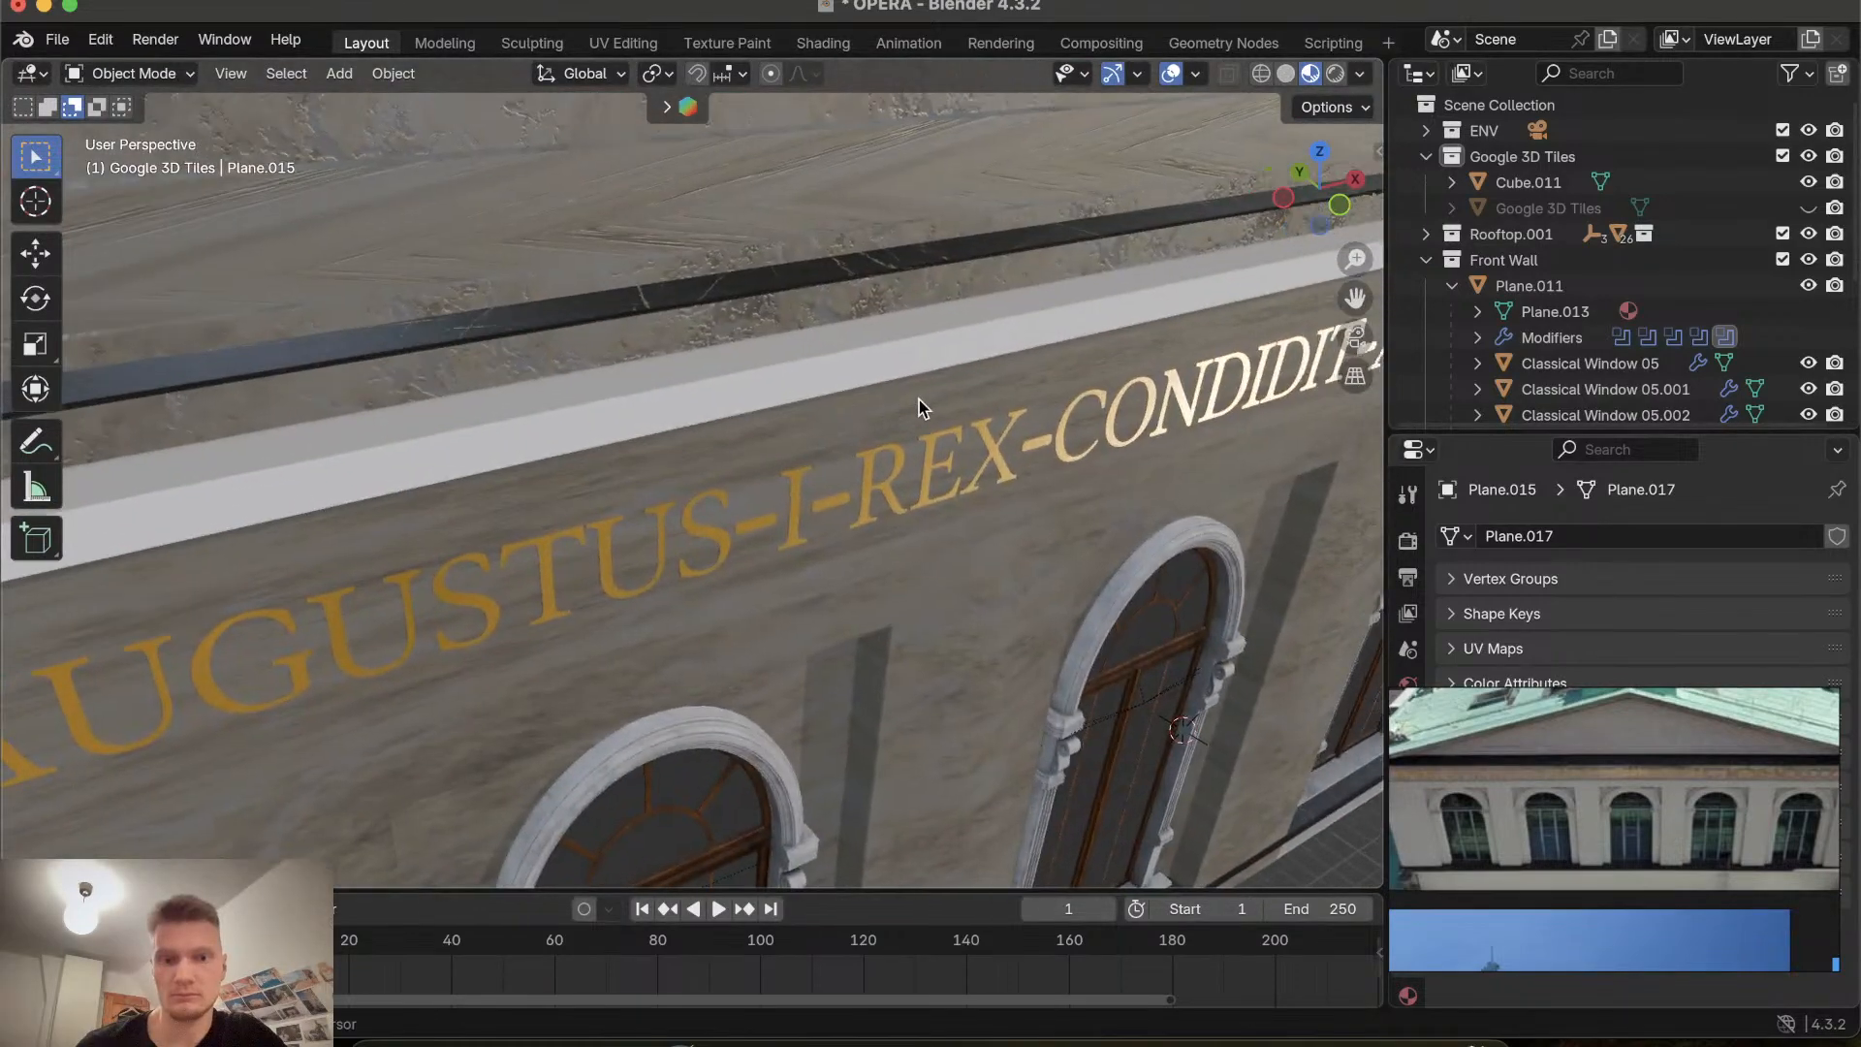
scroll(919, 399, left, 8)
click(886, 328)
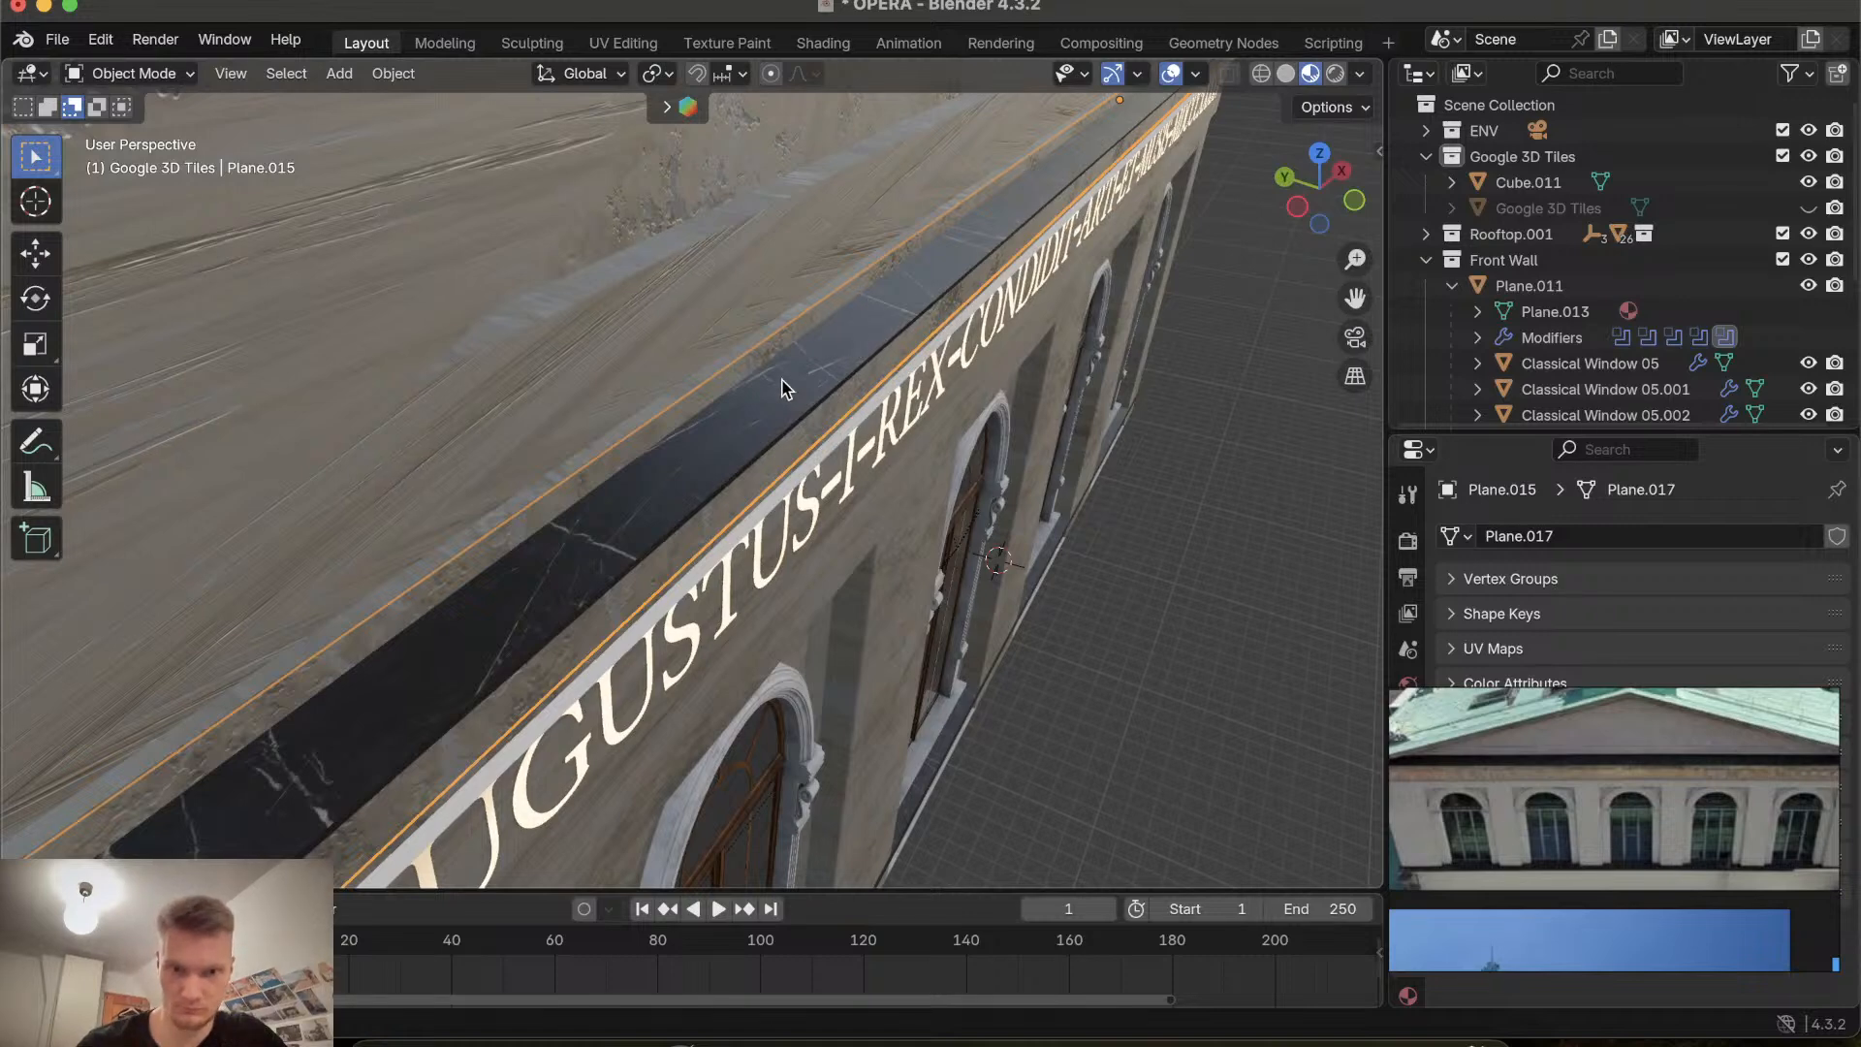
scroll(781, 381, down, 4)
key(g)
key(y)
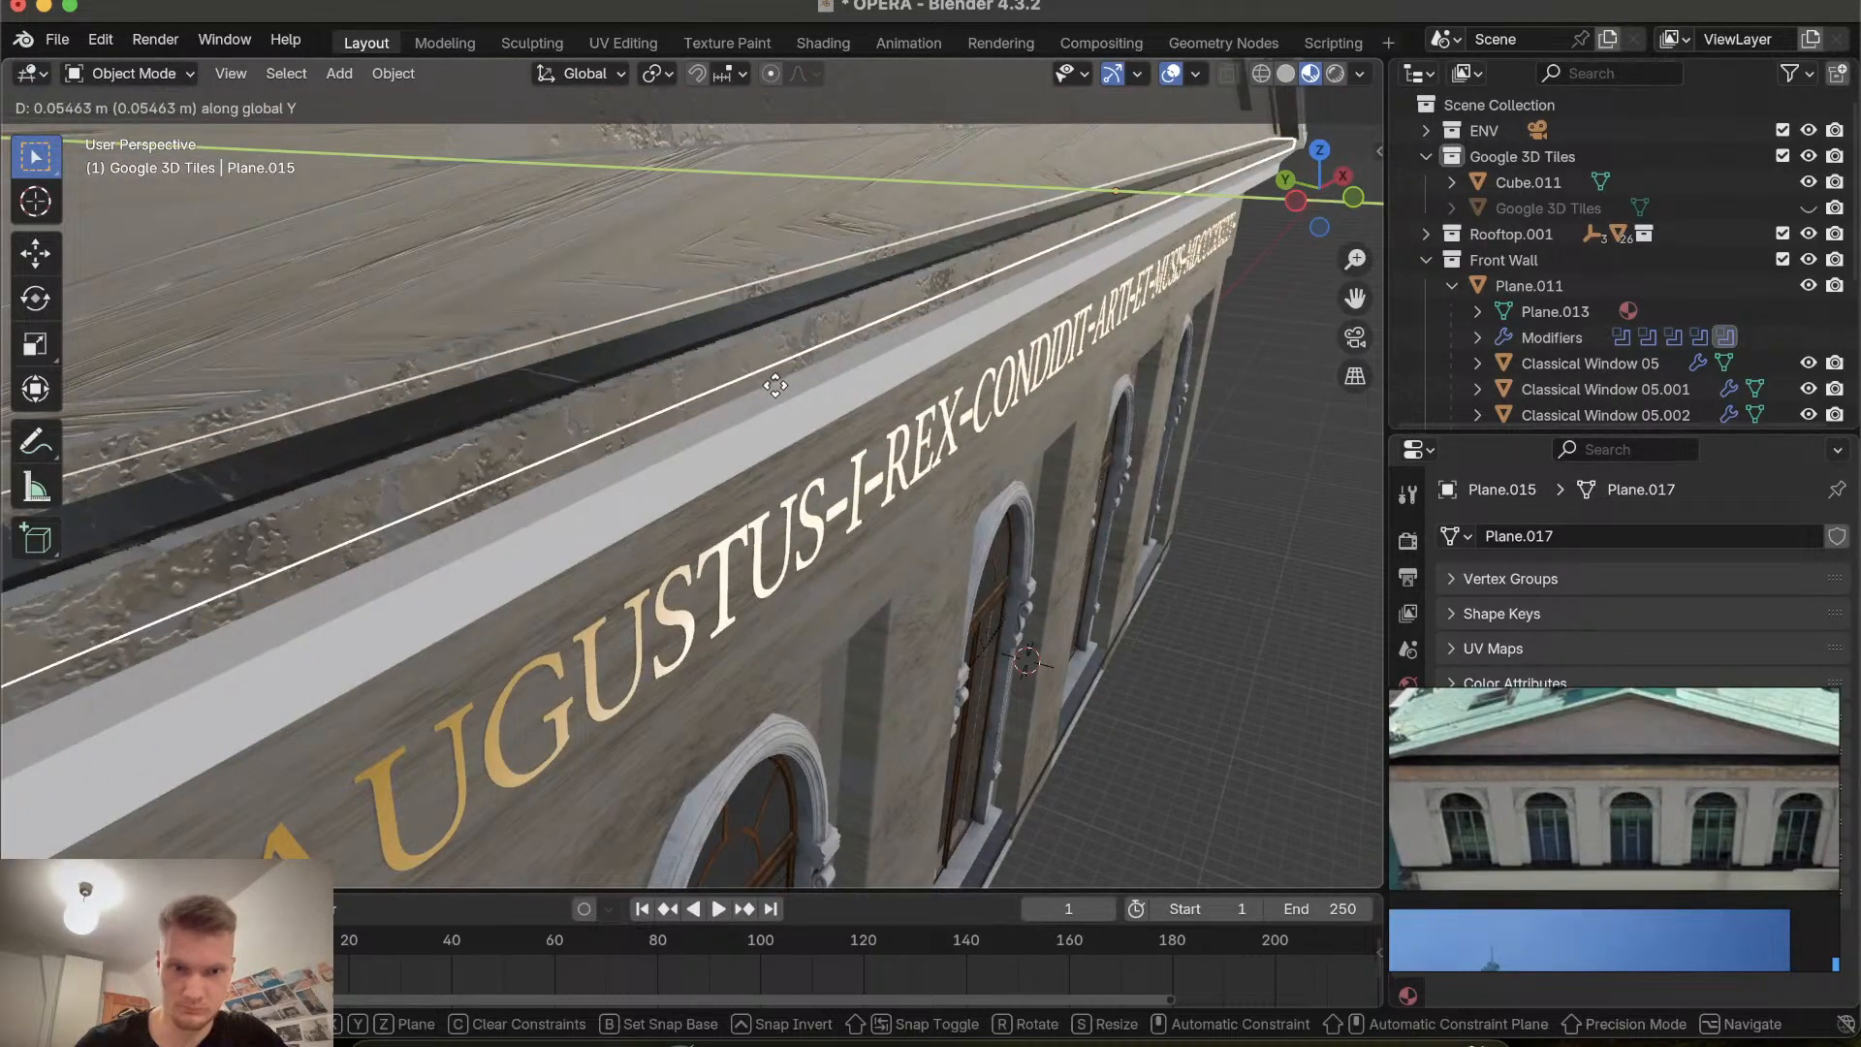
click(775, 386)
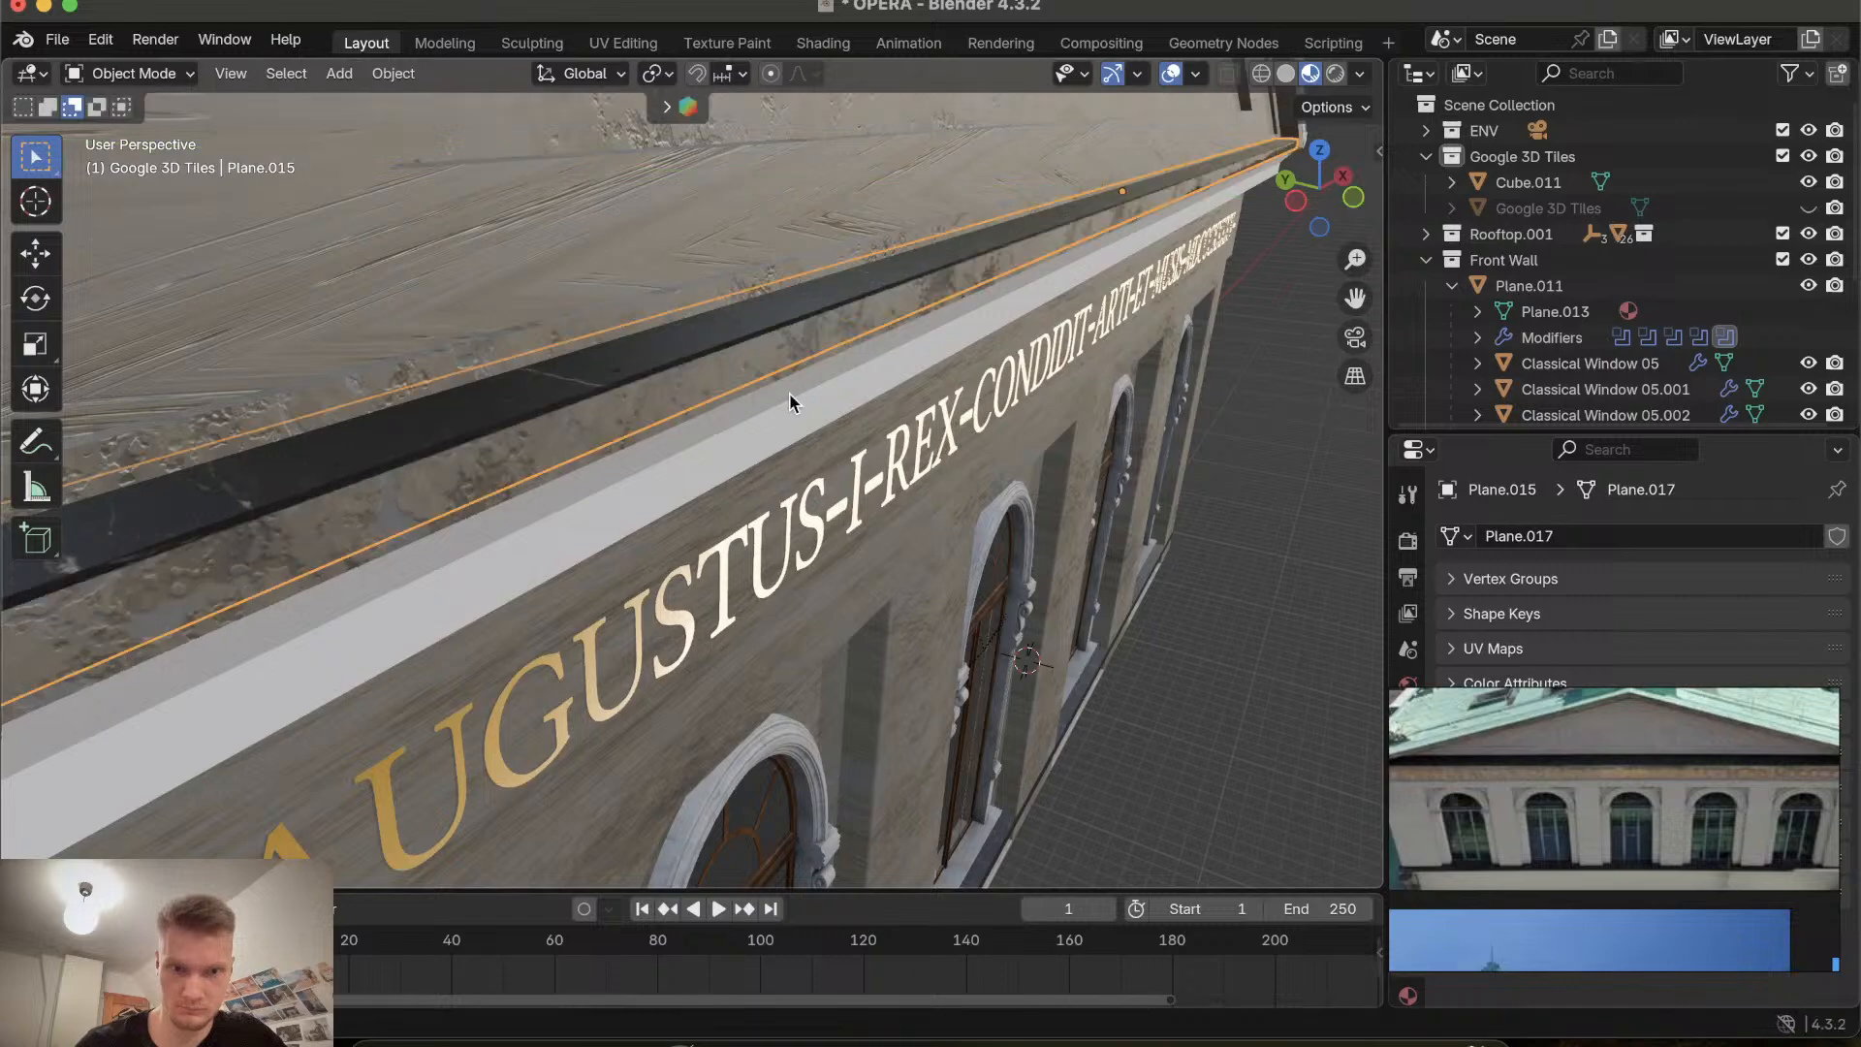
Nudge the dark strip about 0.001 m along Y.
scroll(789, 393, down, 1)
scroll(716, 418, left, 5)
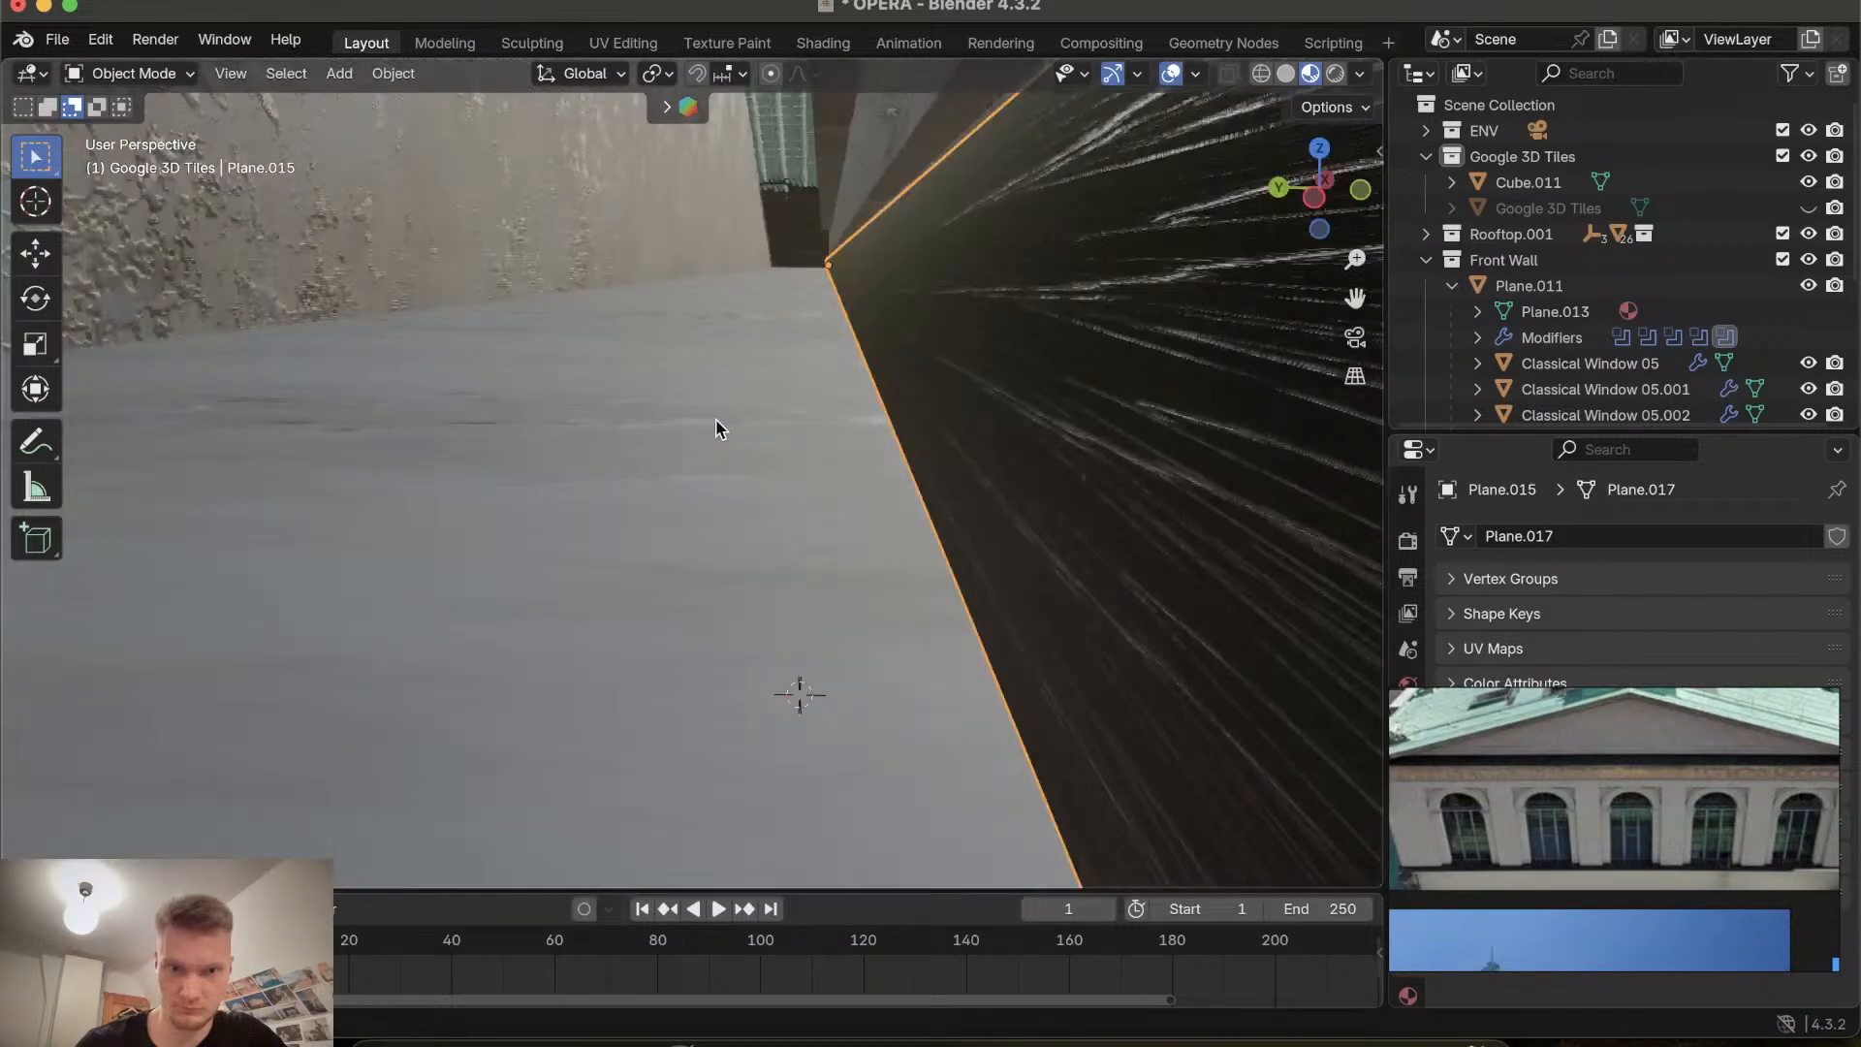
scroll(716, 419, right, 5)
scroll(715, 419, left, 4)
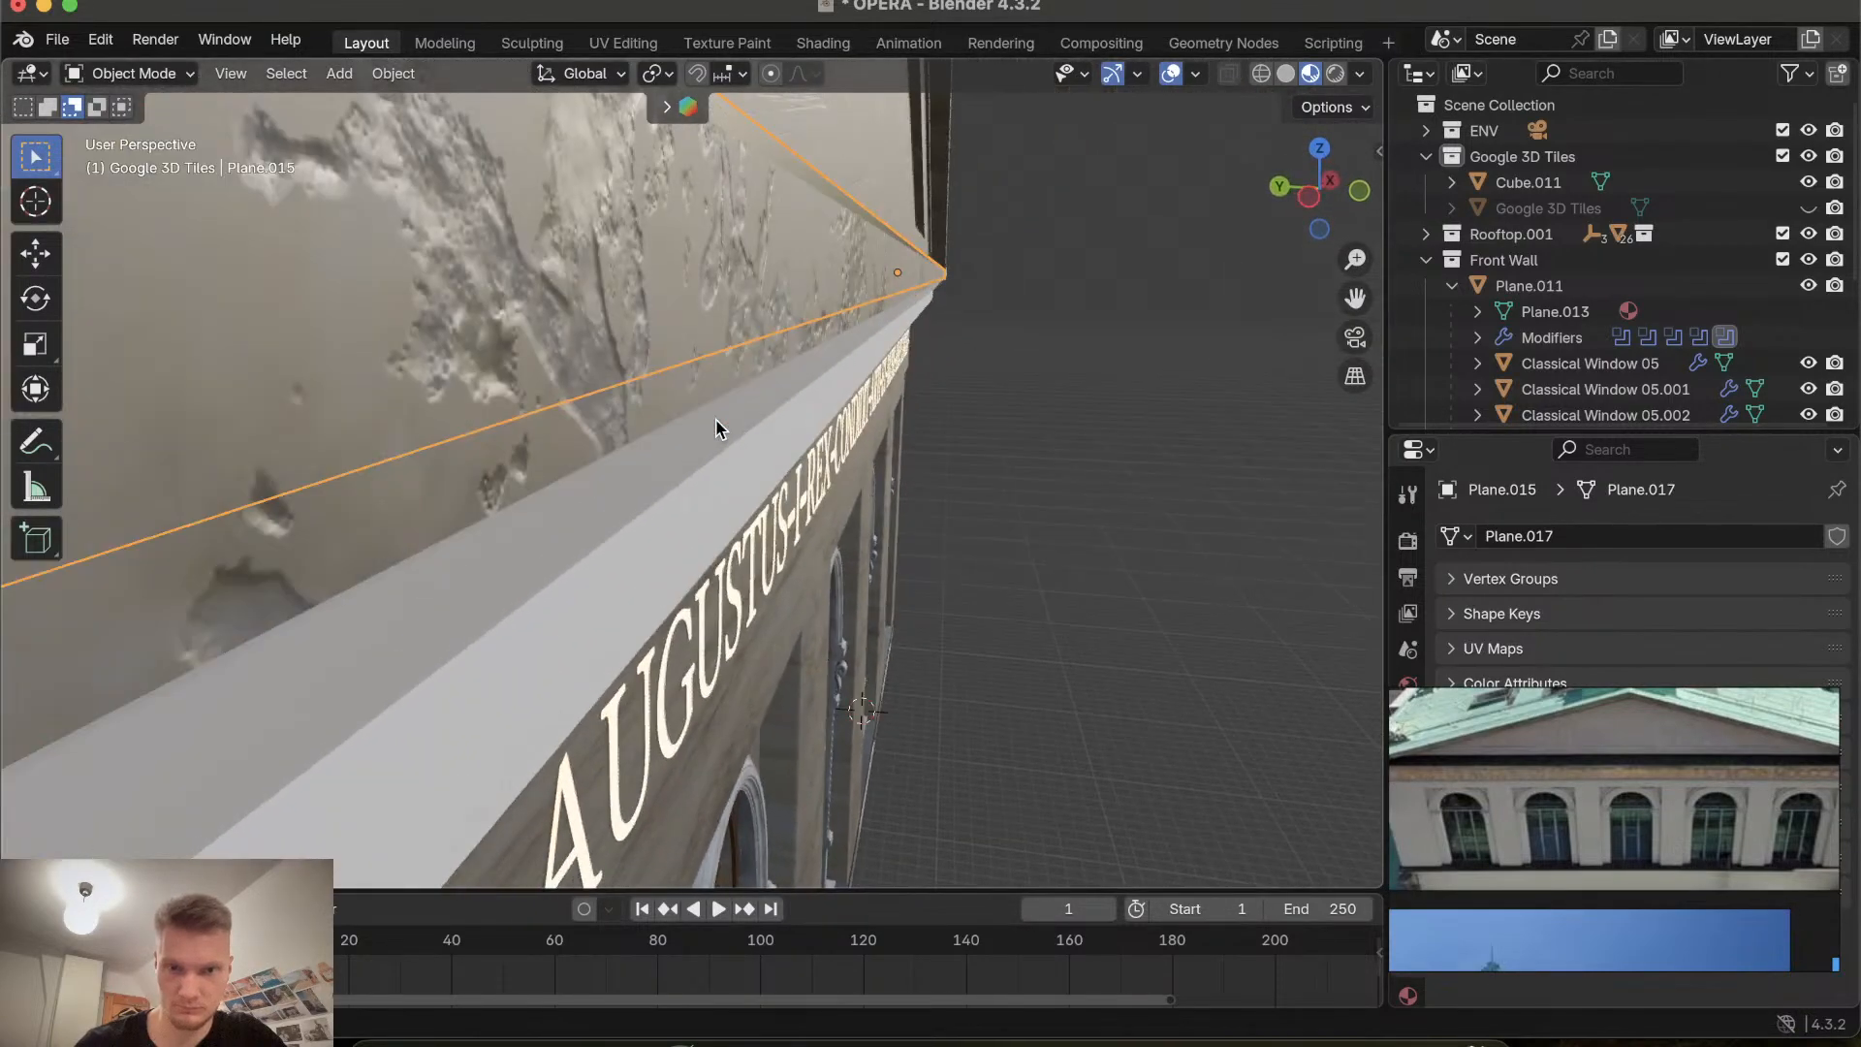
key(g)
key(y)
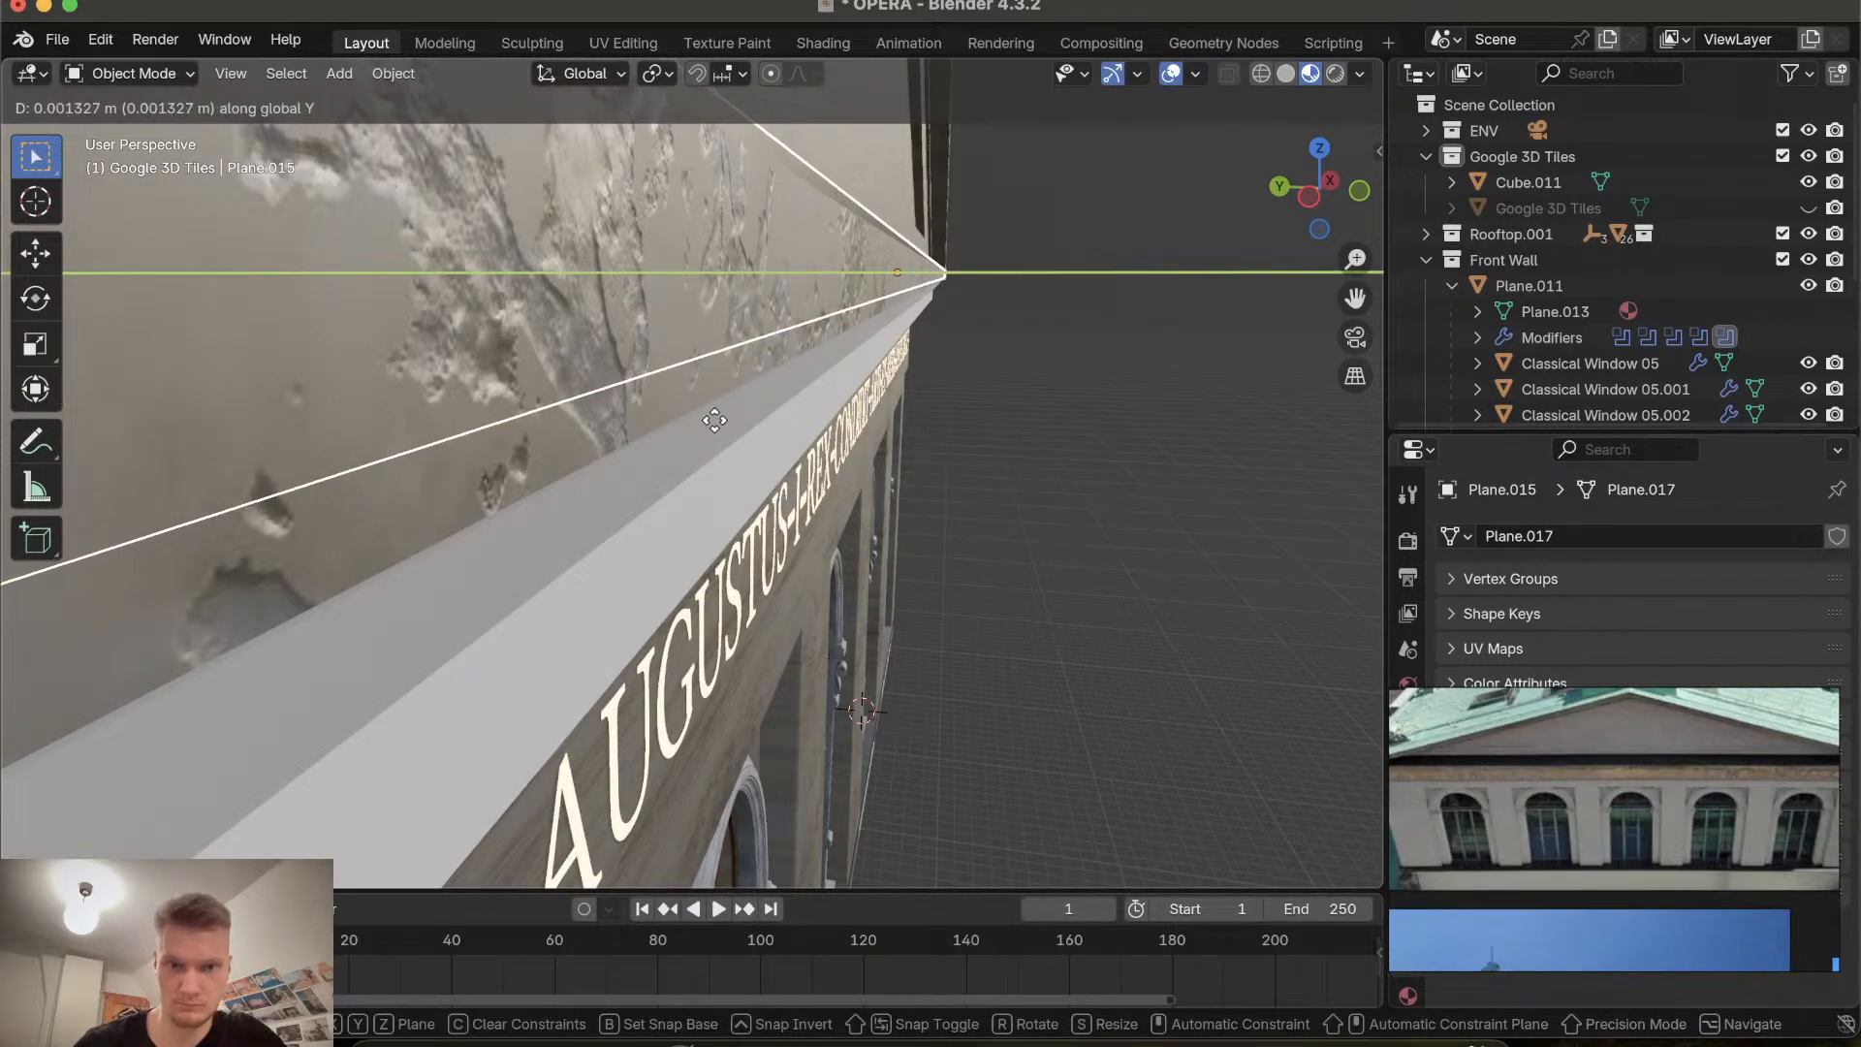
click(714, 420)
Inspect the facade panels around the windows and reselect the dark strip.
scroll(715, 420, right, 10)
scroll(714, 420, down, 5)
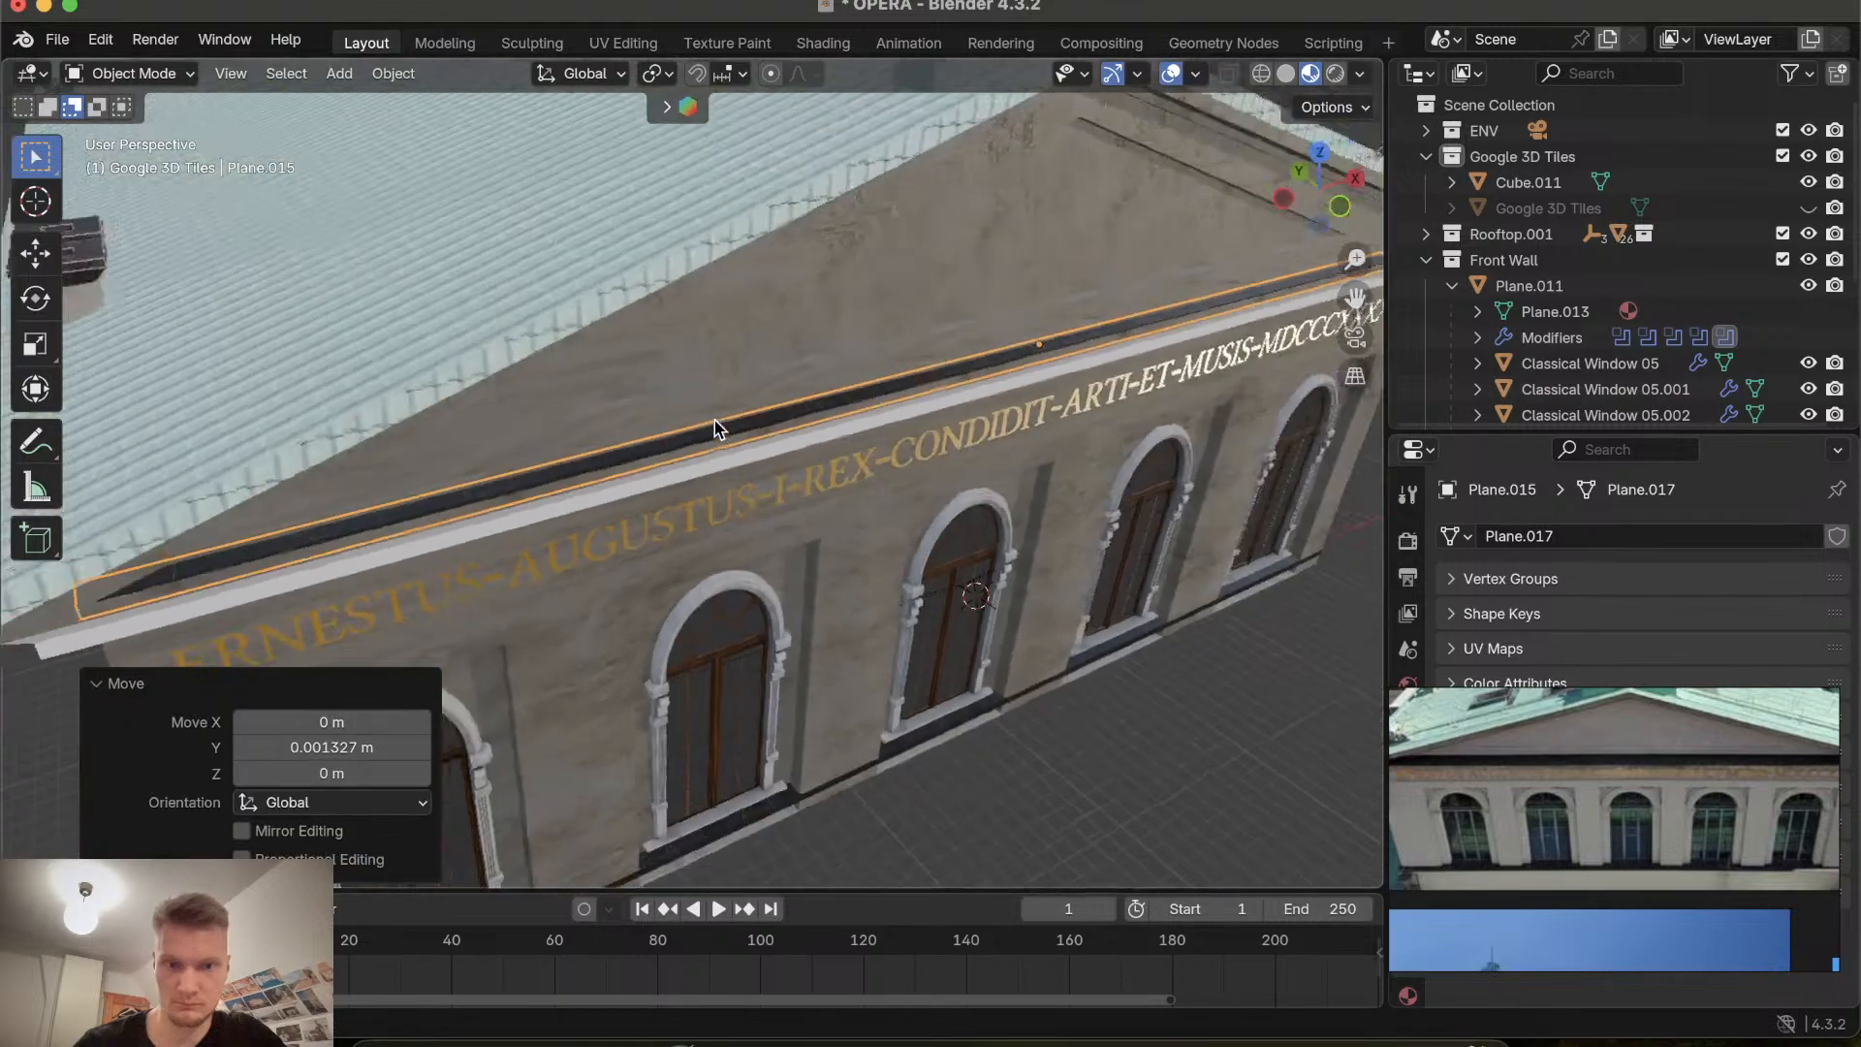
scroll(715, 420, down, 5)
click(1026, 618)
scroll(1025, 616, left, 10)
scroll(1026, 617, down, 10)
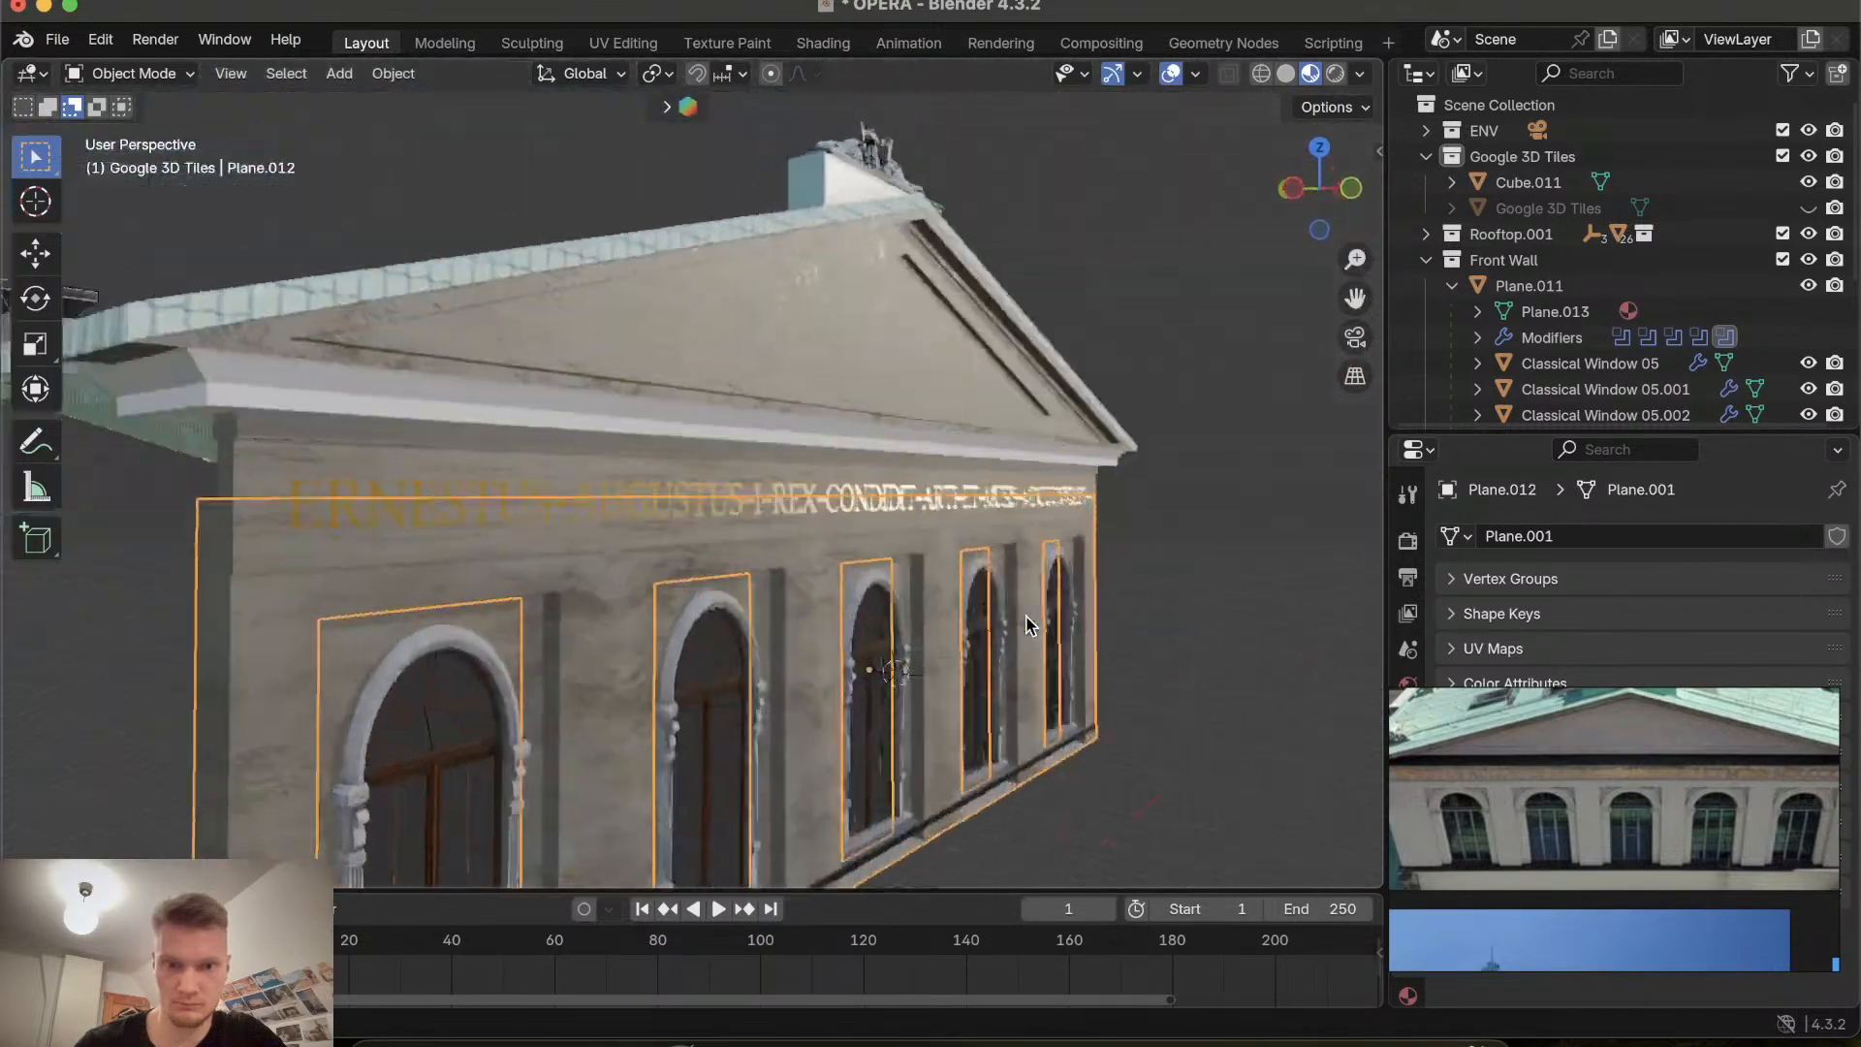
scroll(1025, 616, right, 10)
scroll(1025, 616, up, 10)
scroll(1026, 617, left, 10)
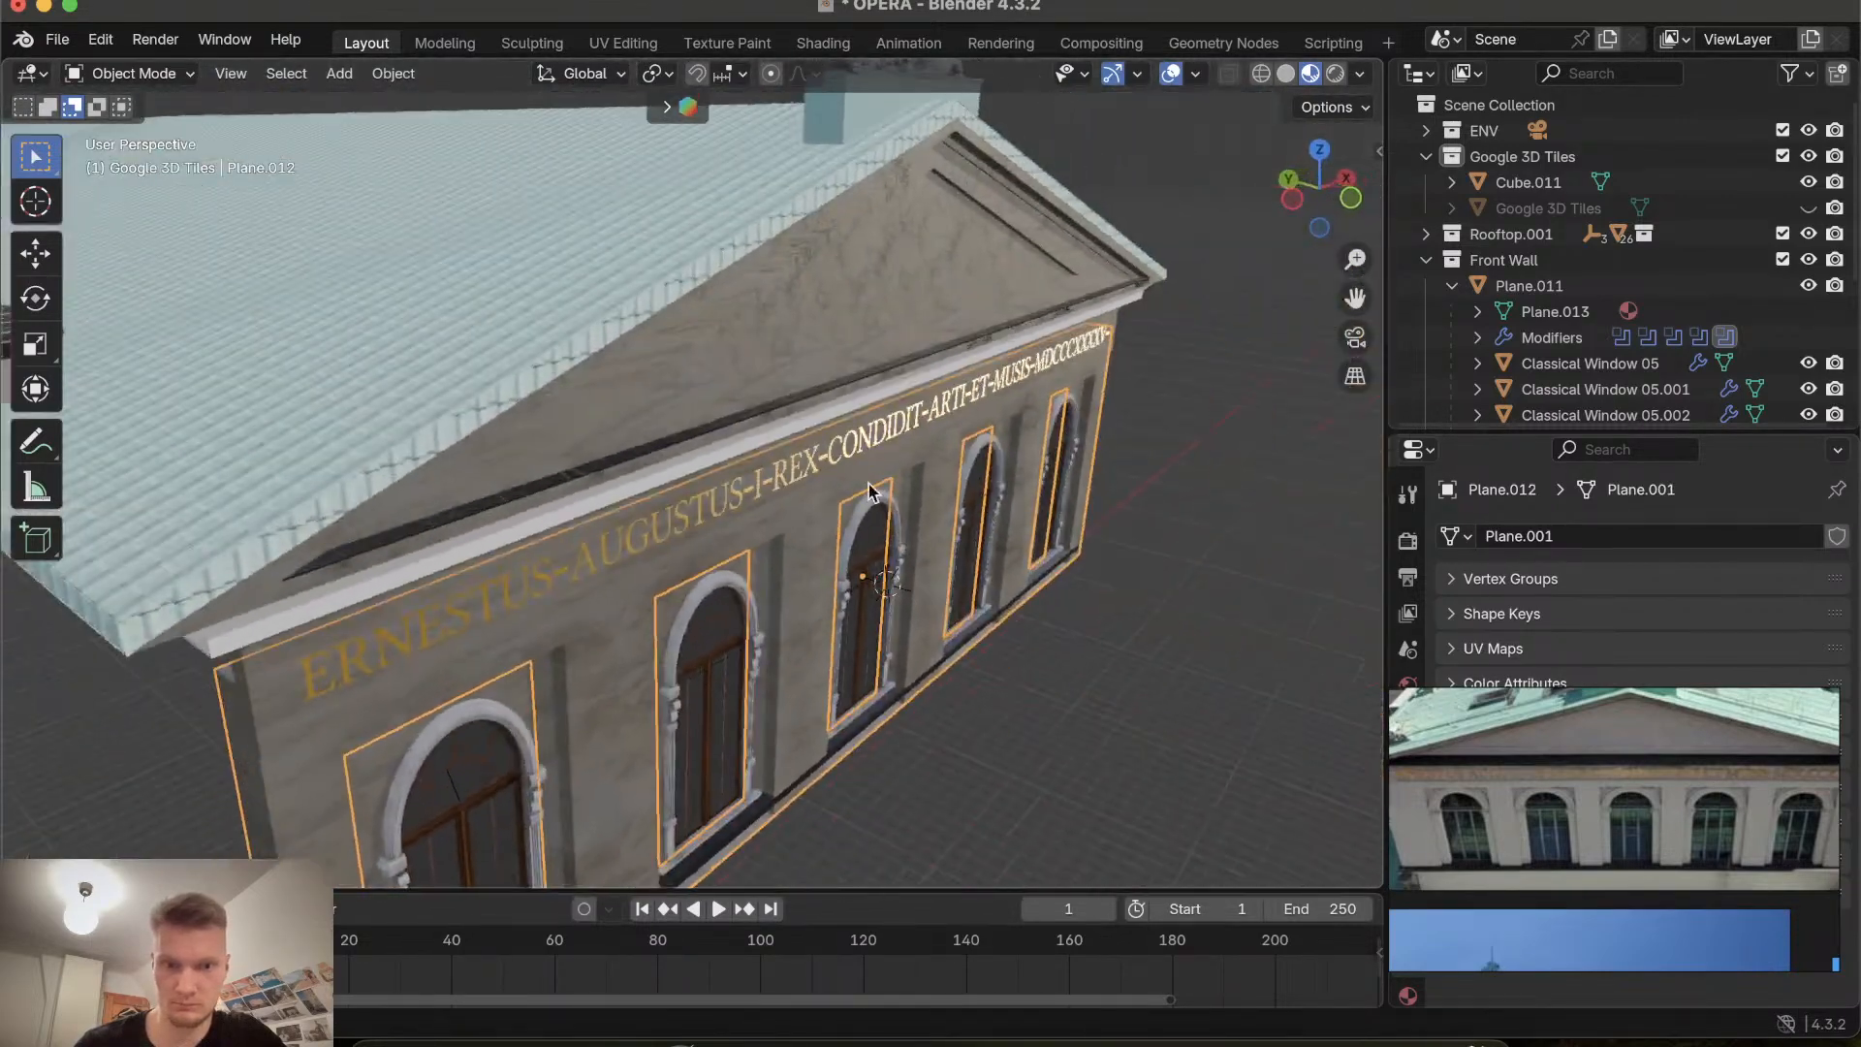
click(741, 417)
scroll(741, 415, right, 5)
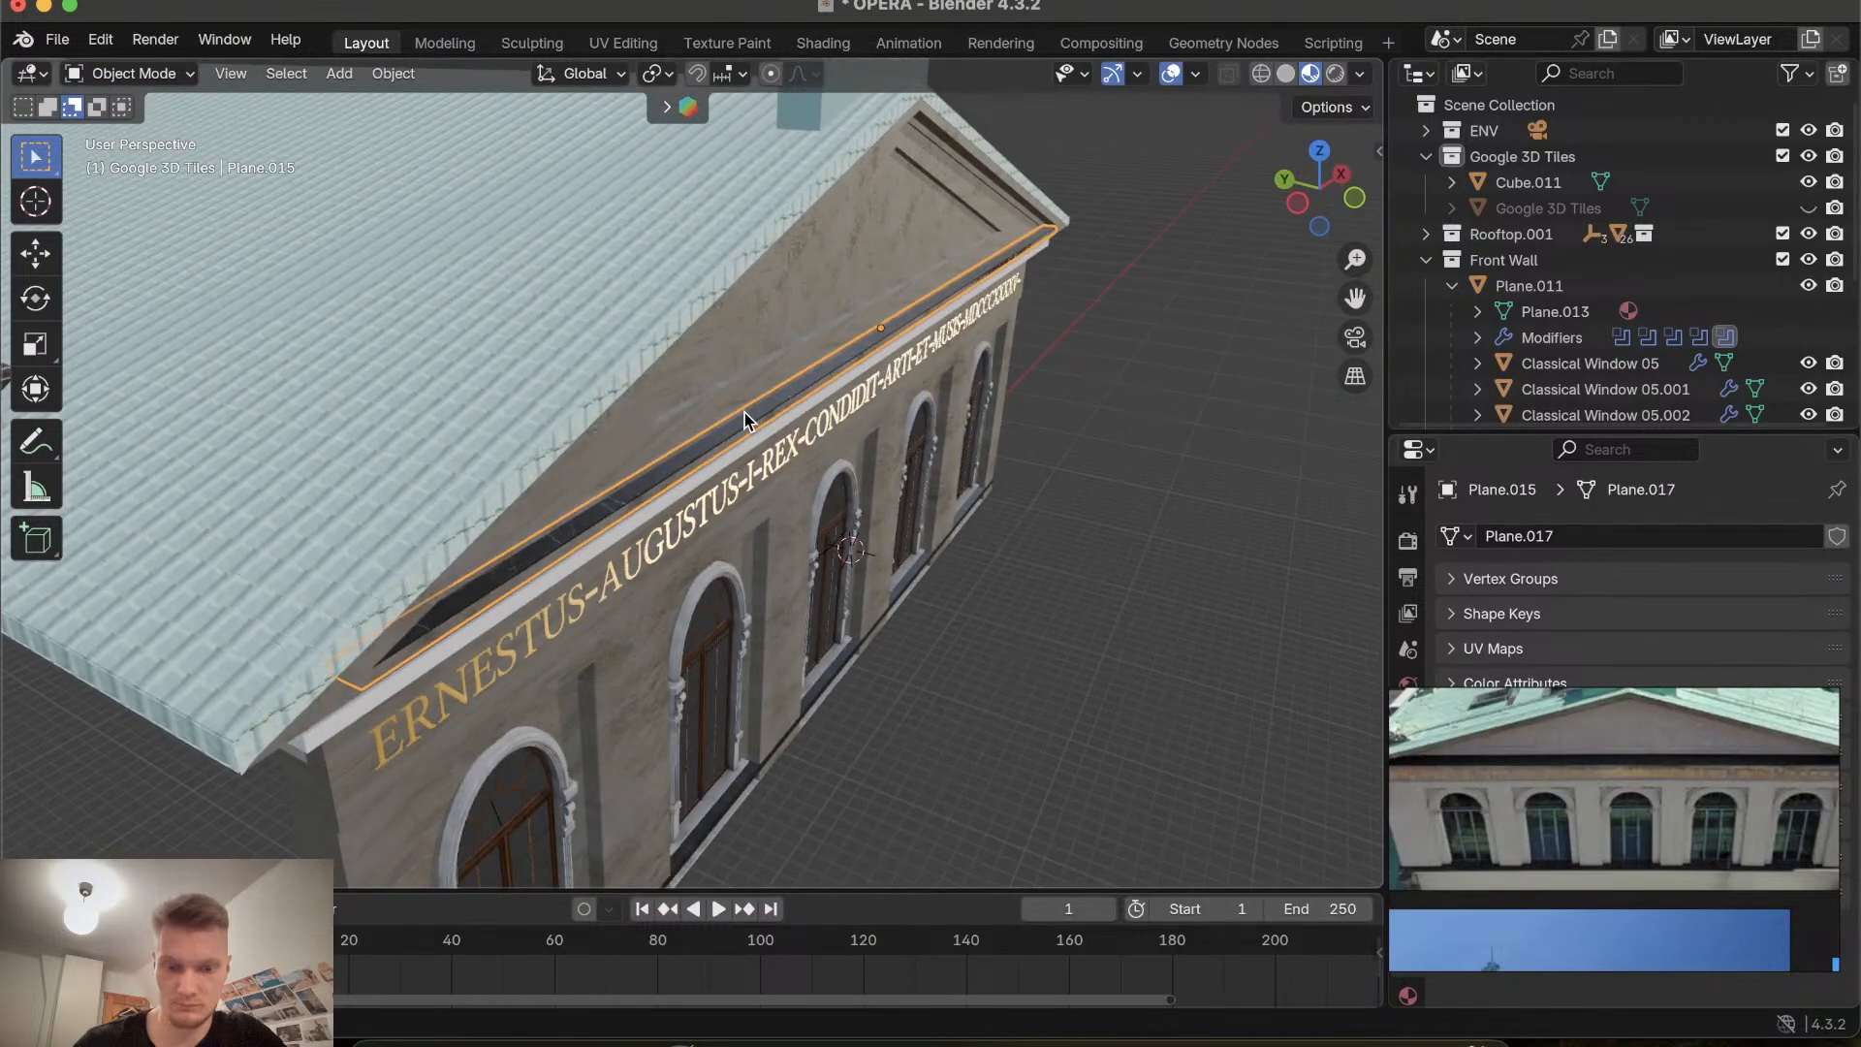
Move the dark strip about 0.024 m along Y.
key(g)
key(y)
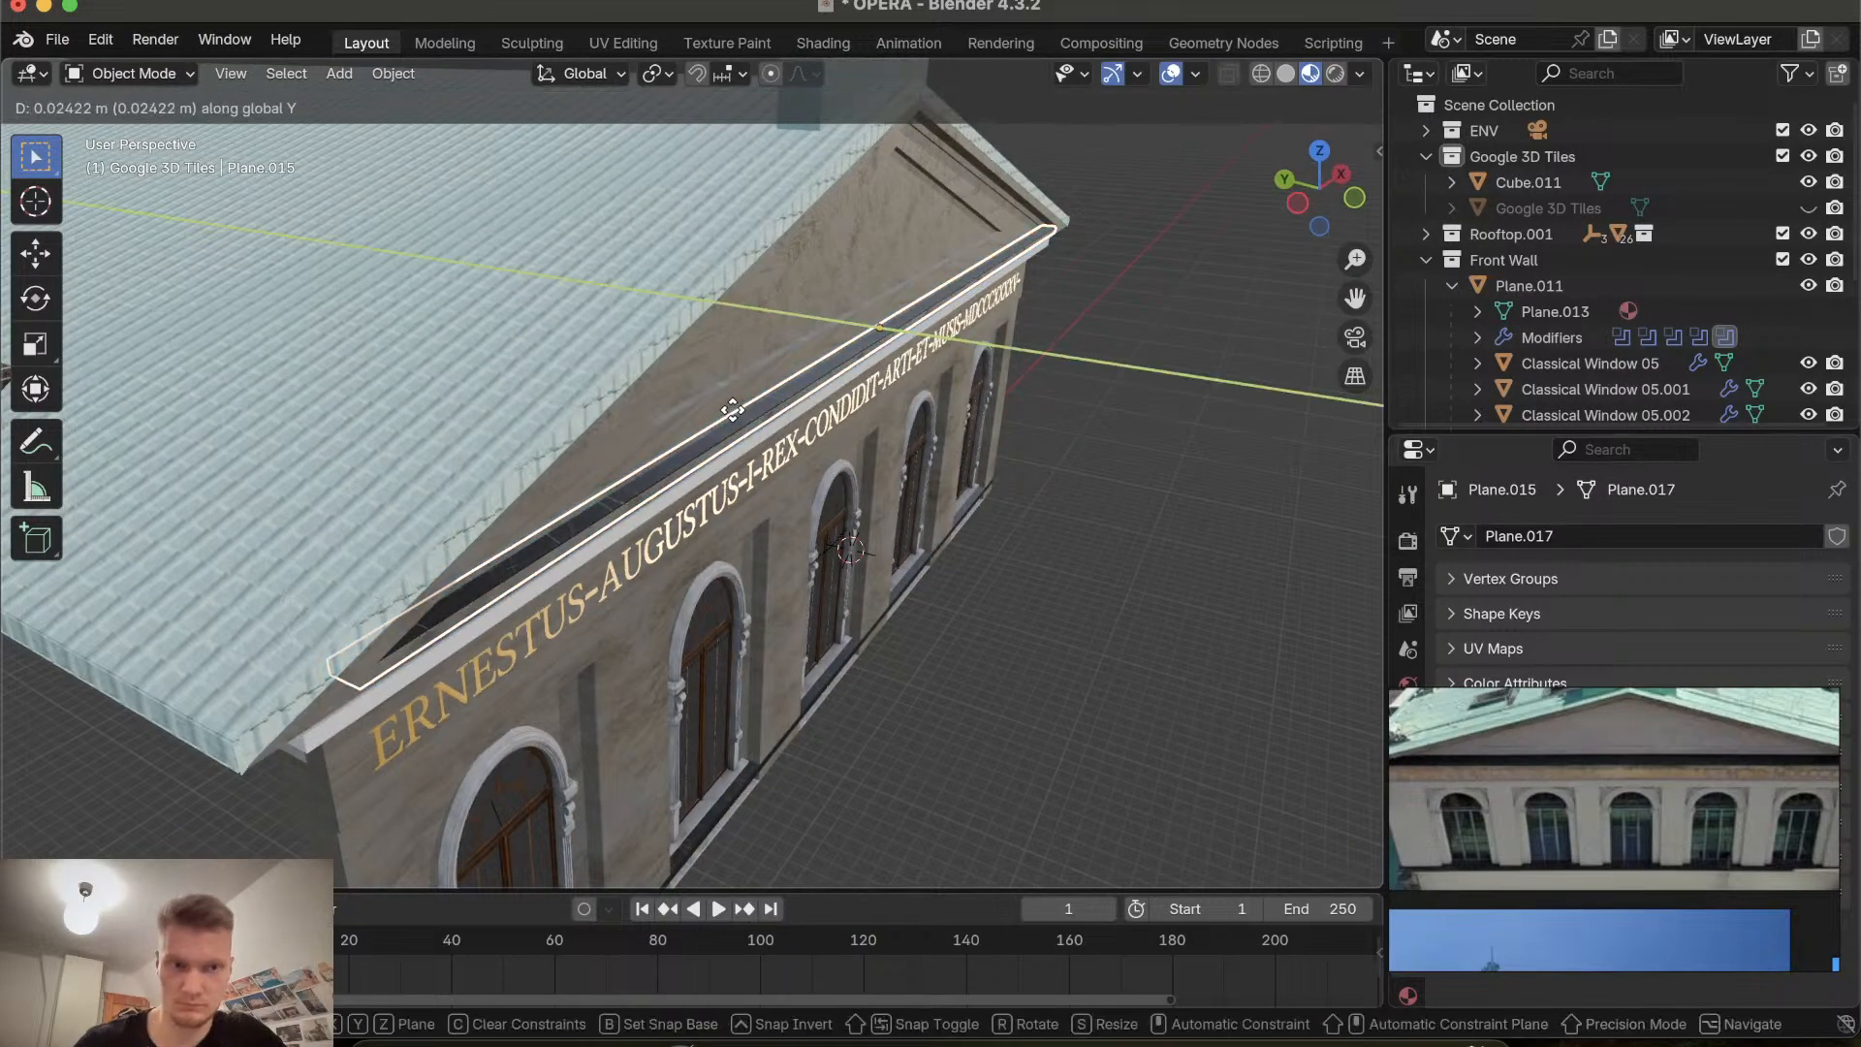
click(732, 410)
Move the dark strip about 0.023 m down along Z.
scroll(733, 410, right, 10)
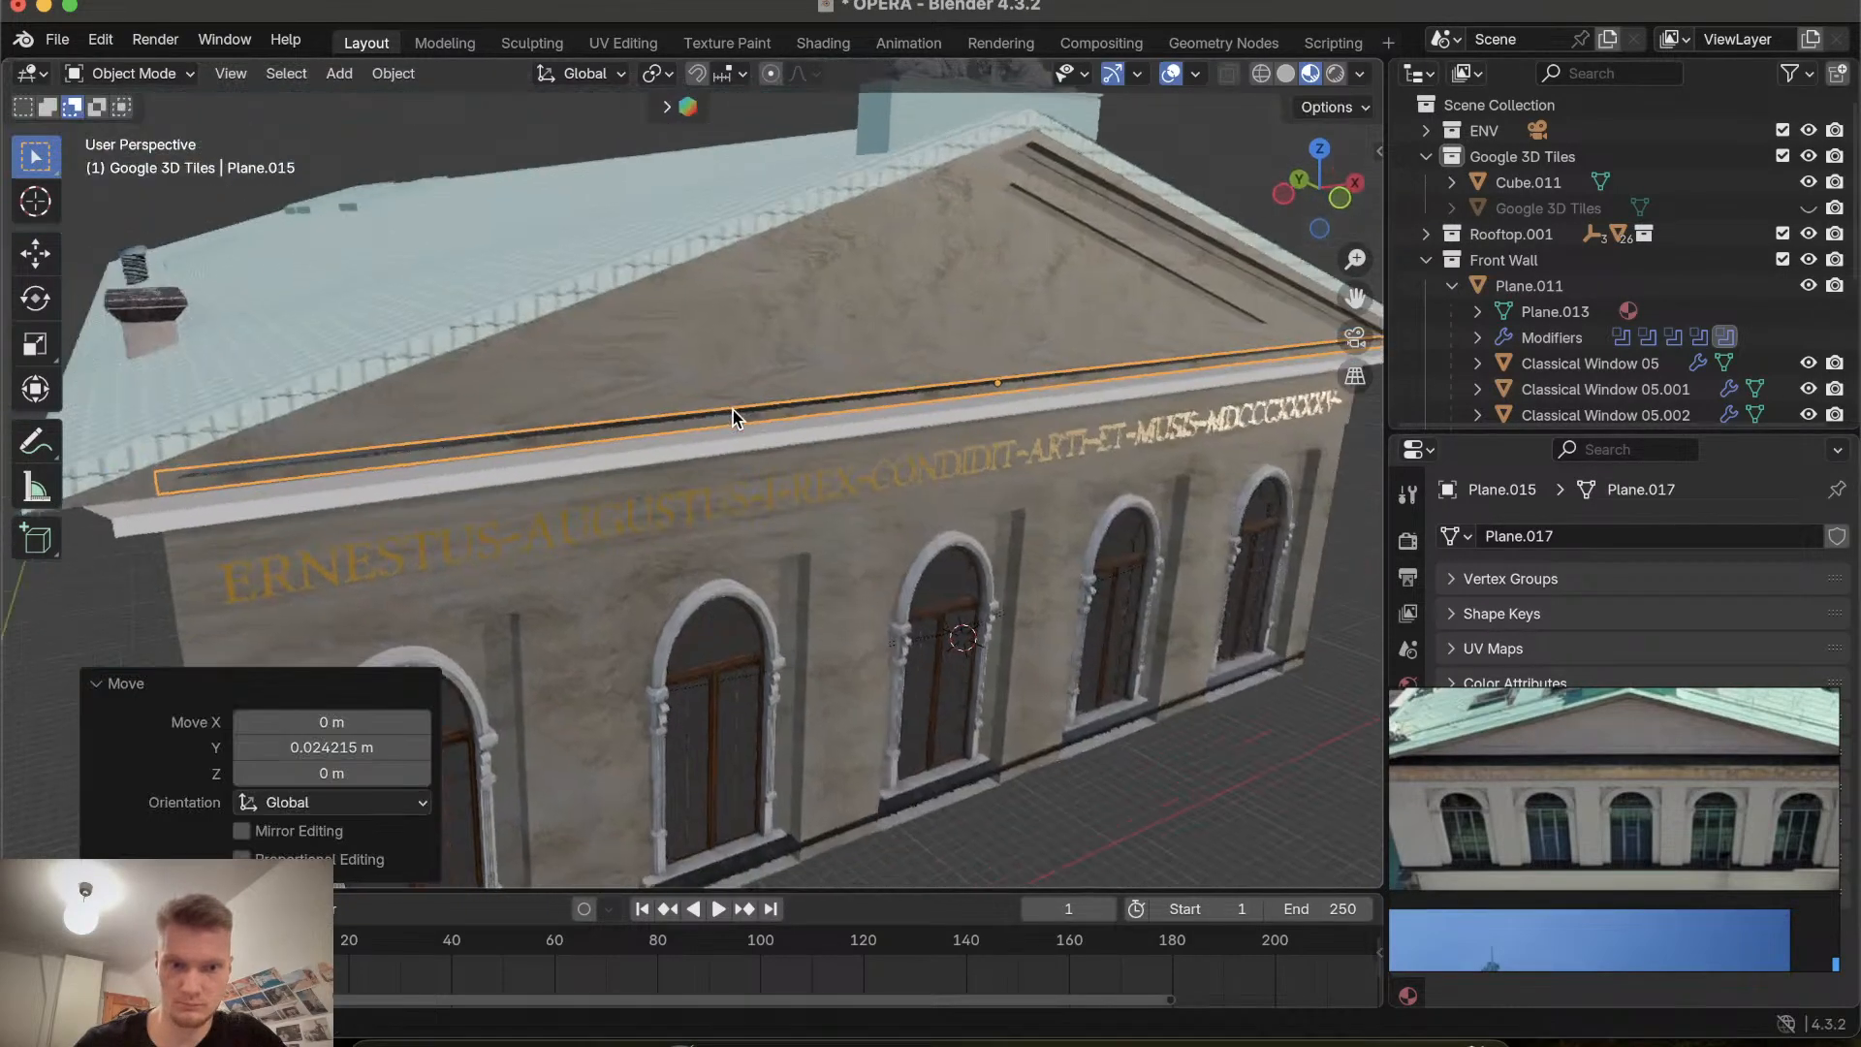
scroll(732, 410, left, 8)
scroll(733, 410, right, 8)
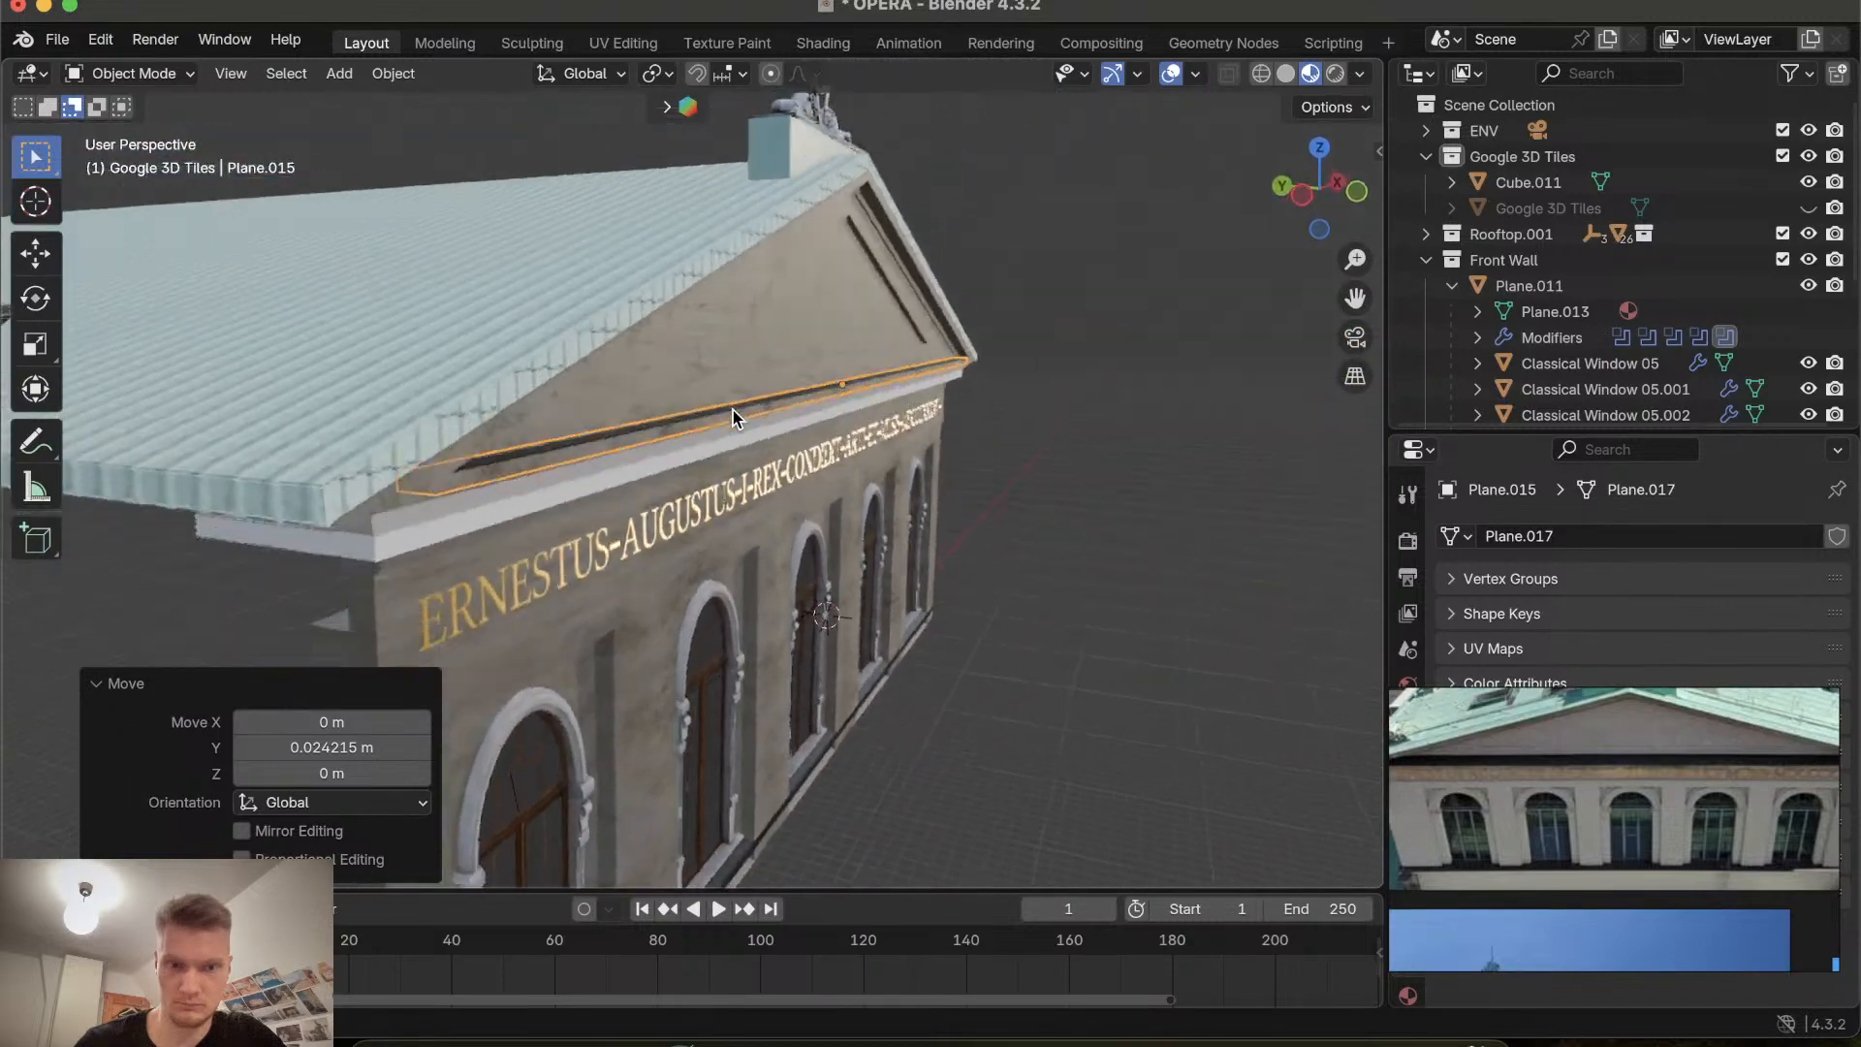
scroll(733, 410, left, 5)
scroll(733, 410, right, 8)
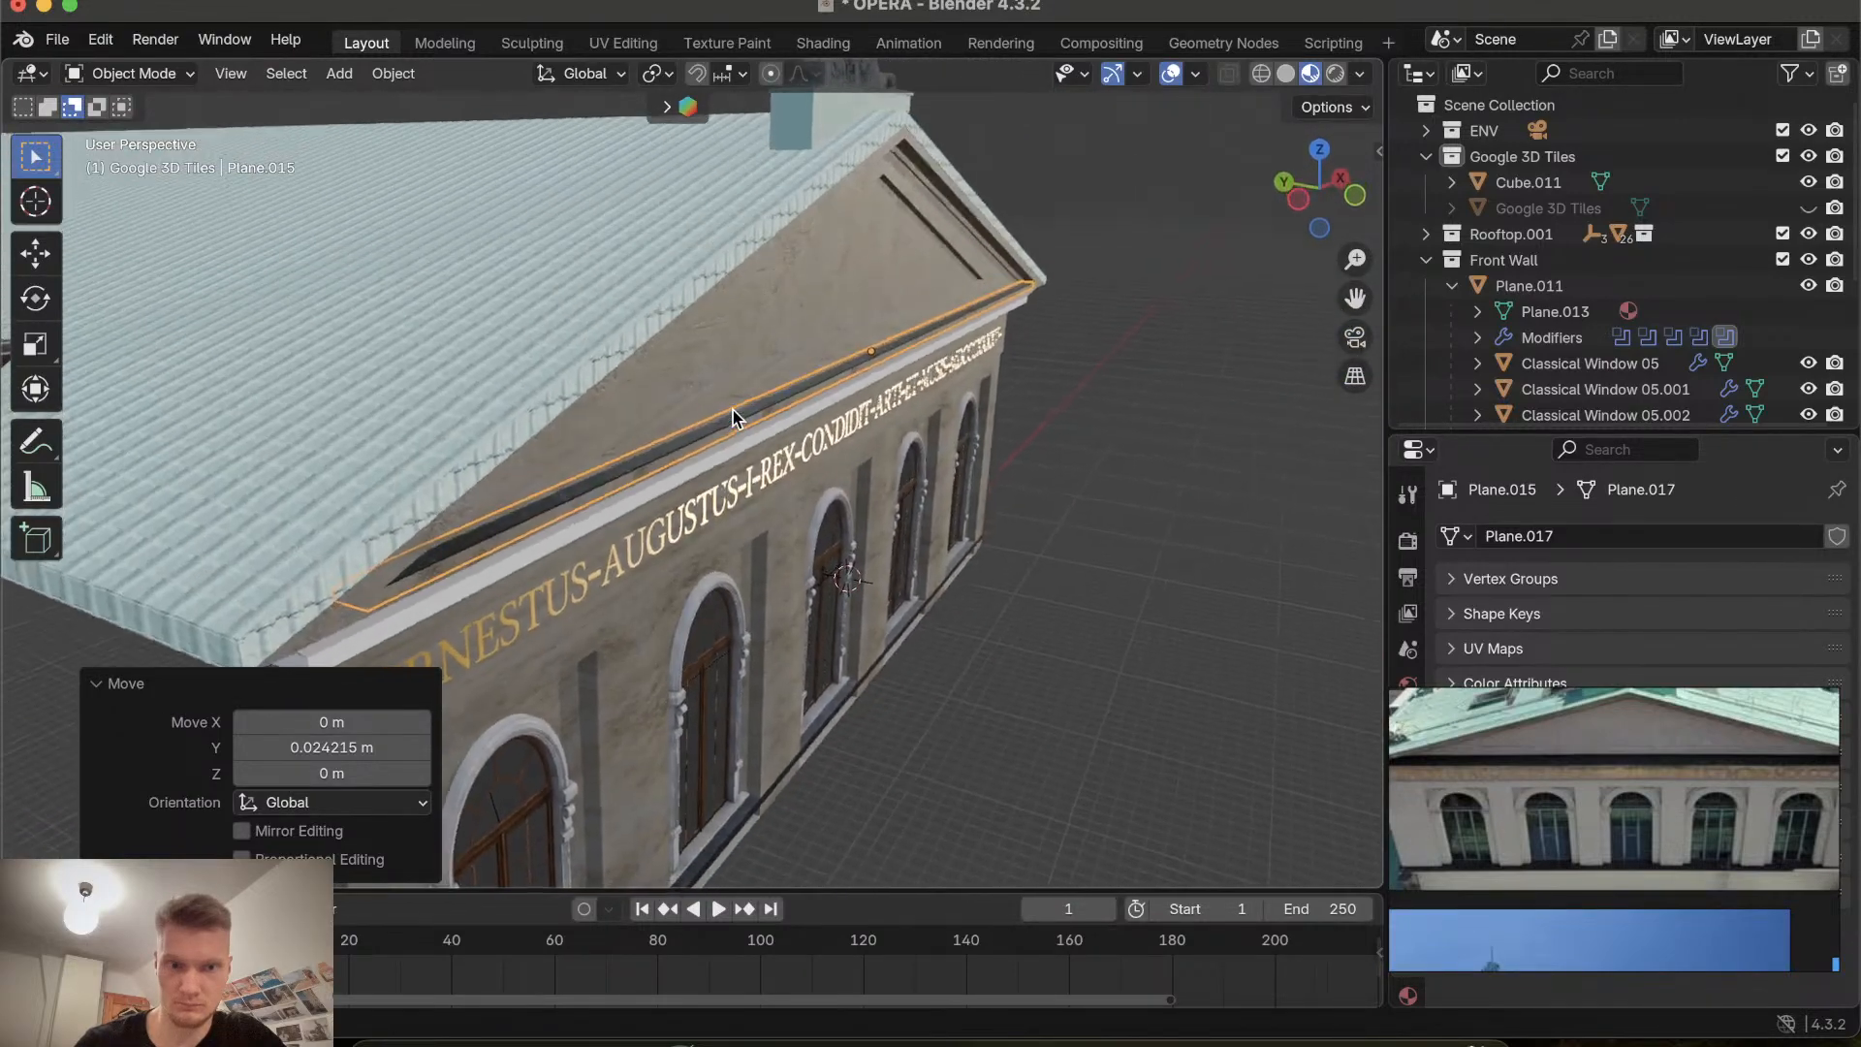
scroll(732, 410, up, 8)
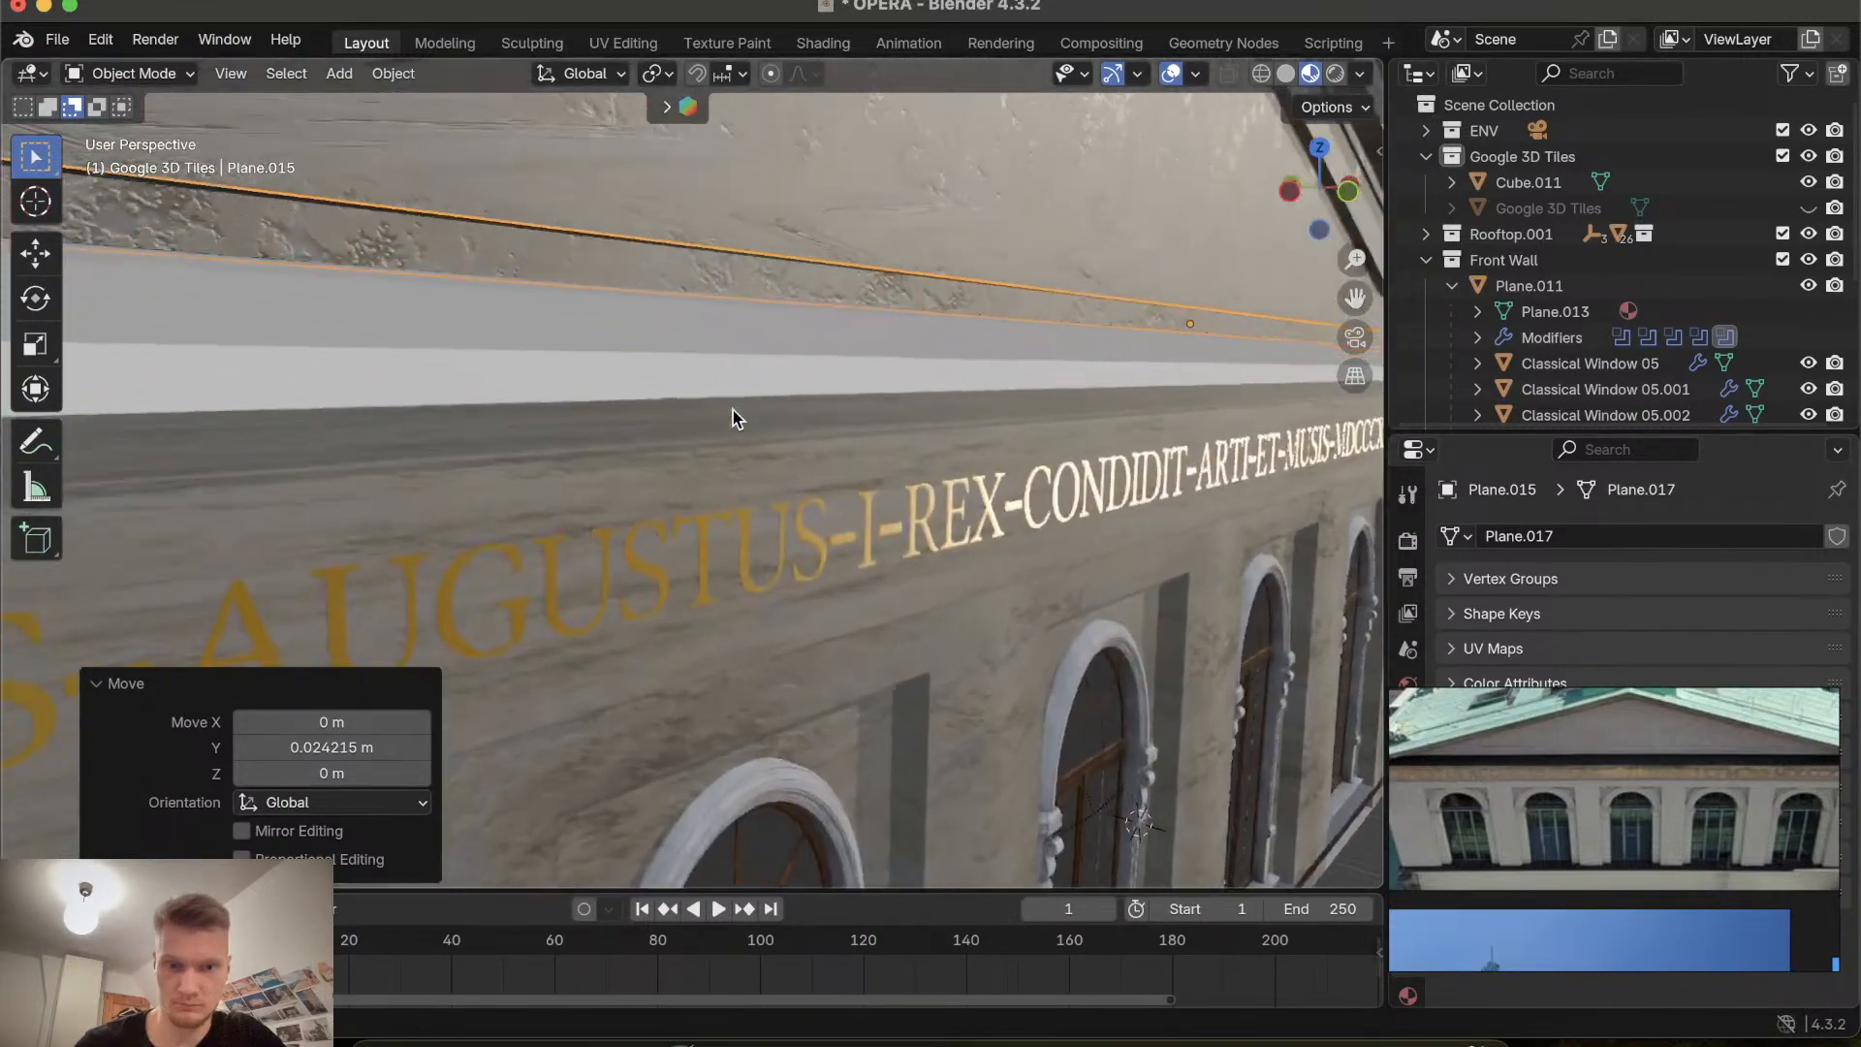
scroll(732, 409, up, 5)
scroll(733, 410, down, 10)
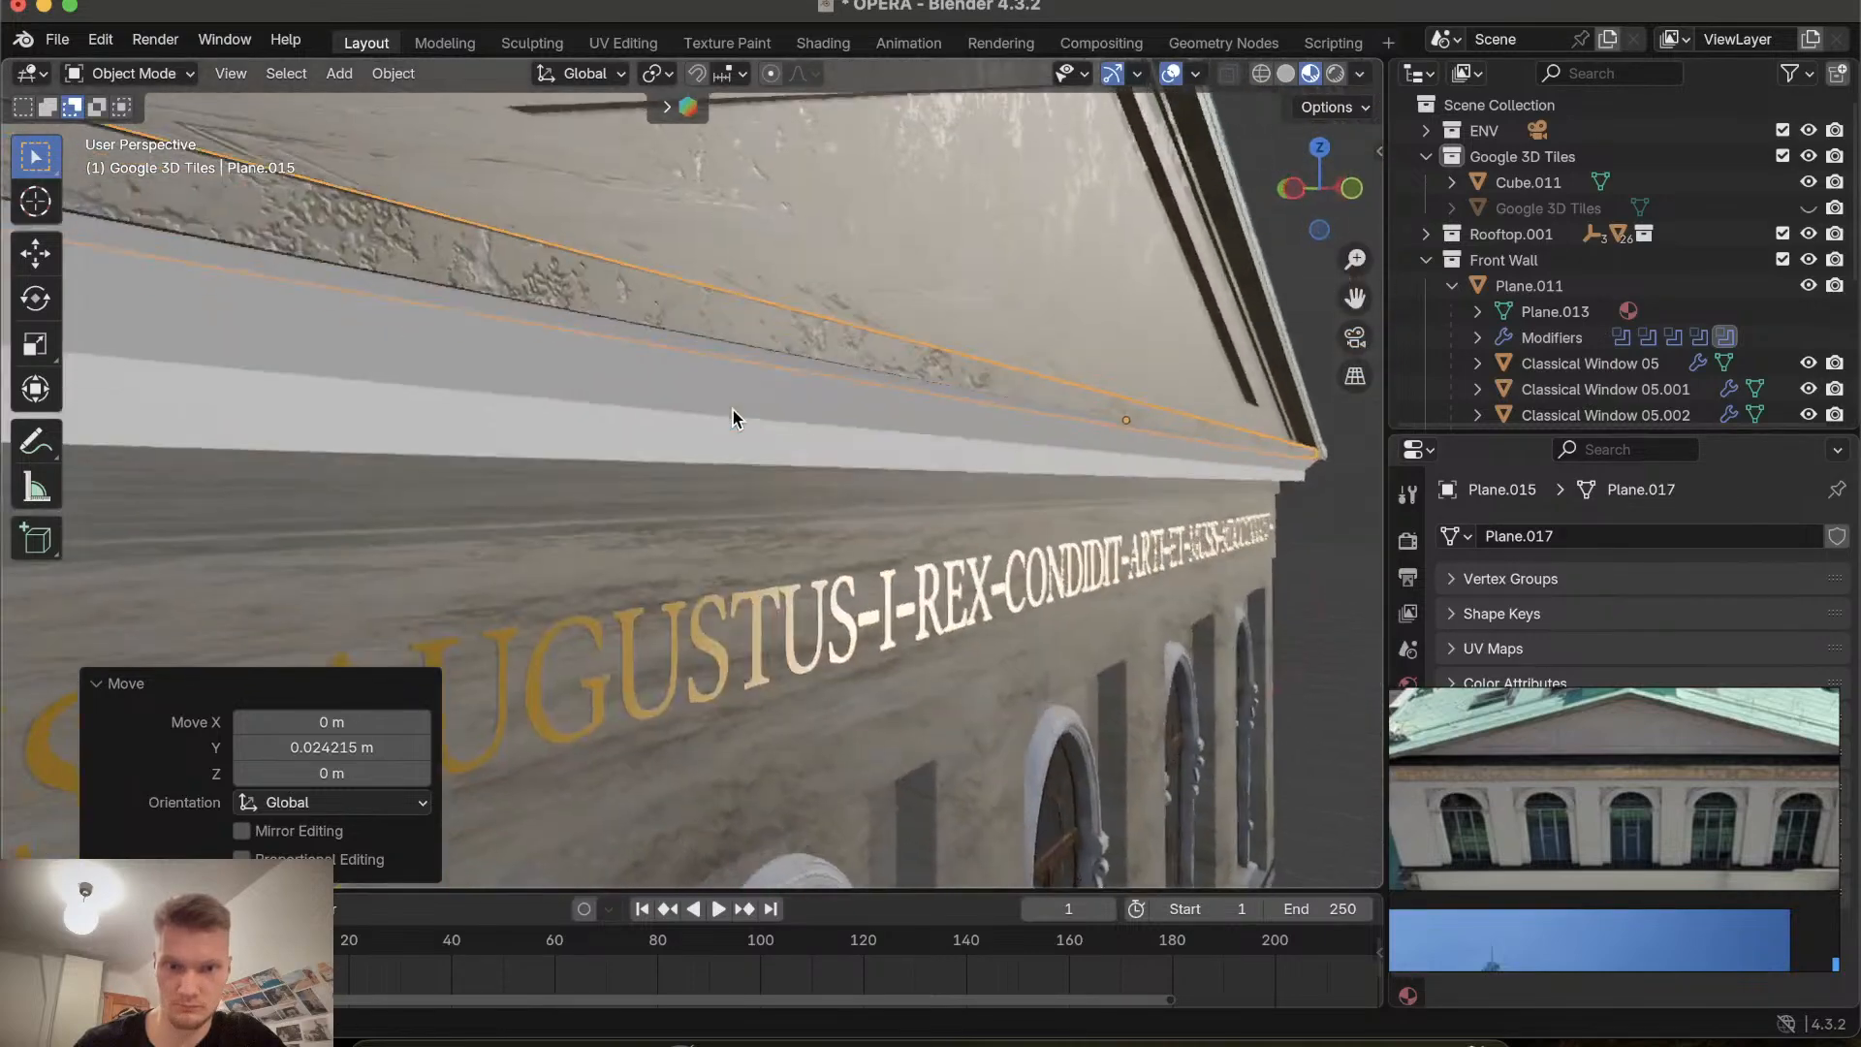
scroll(733, 410, down, 5)
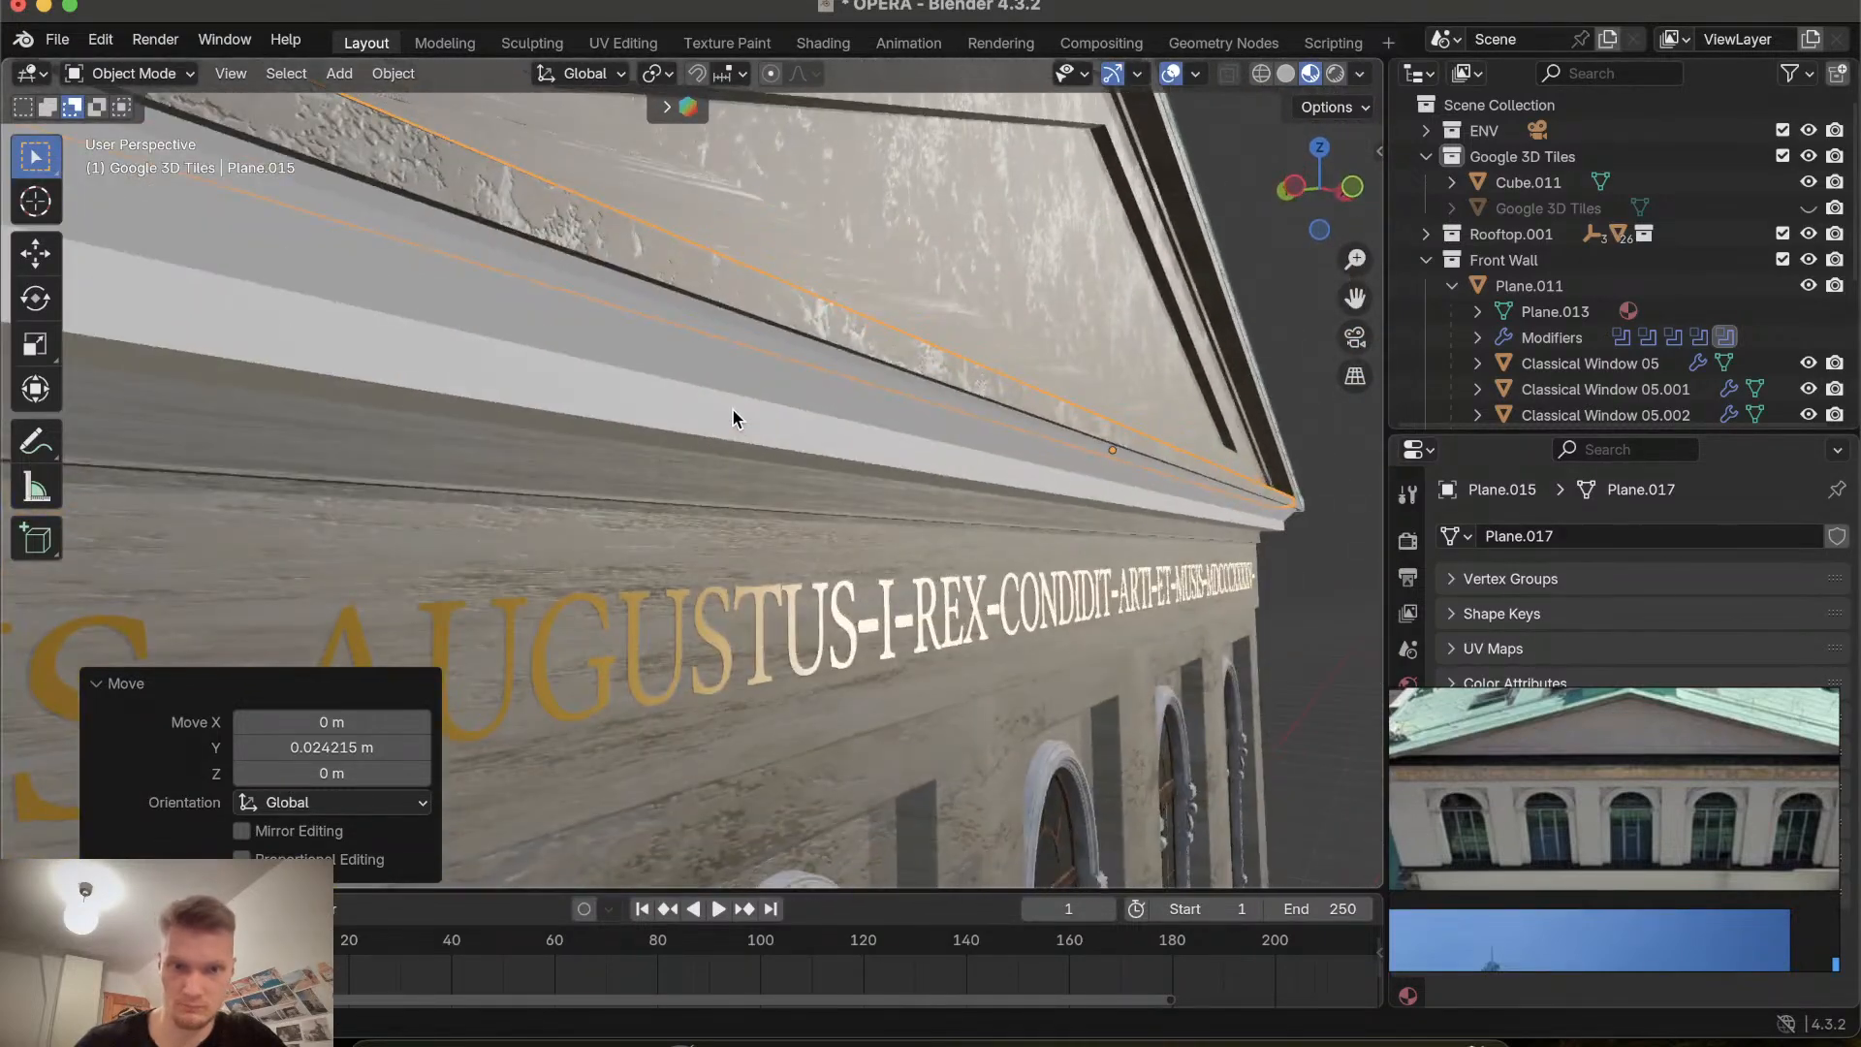
key(g)
key(z)
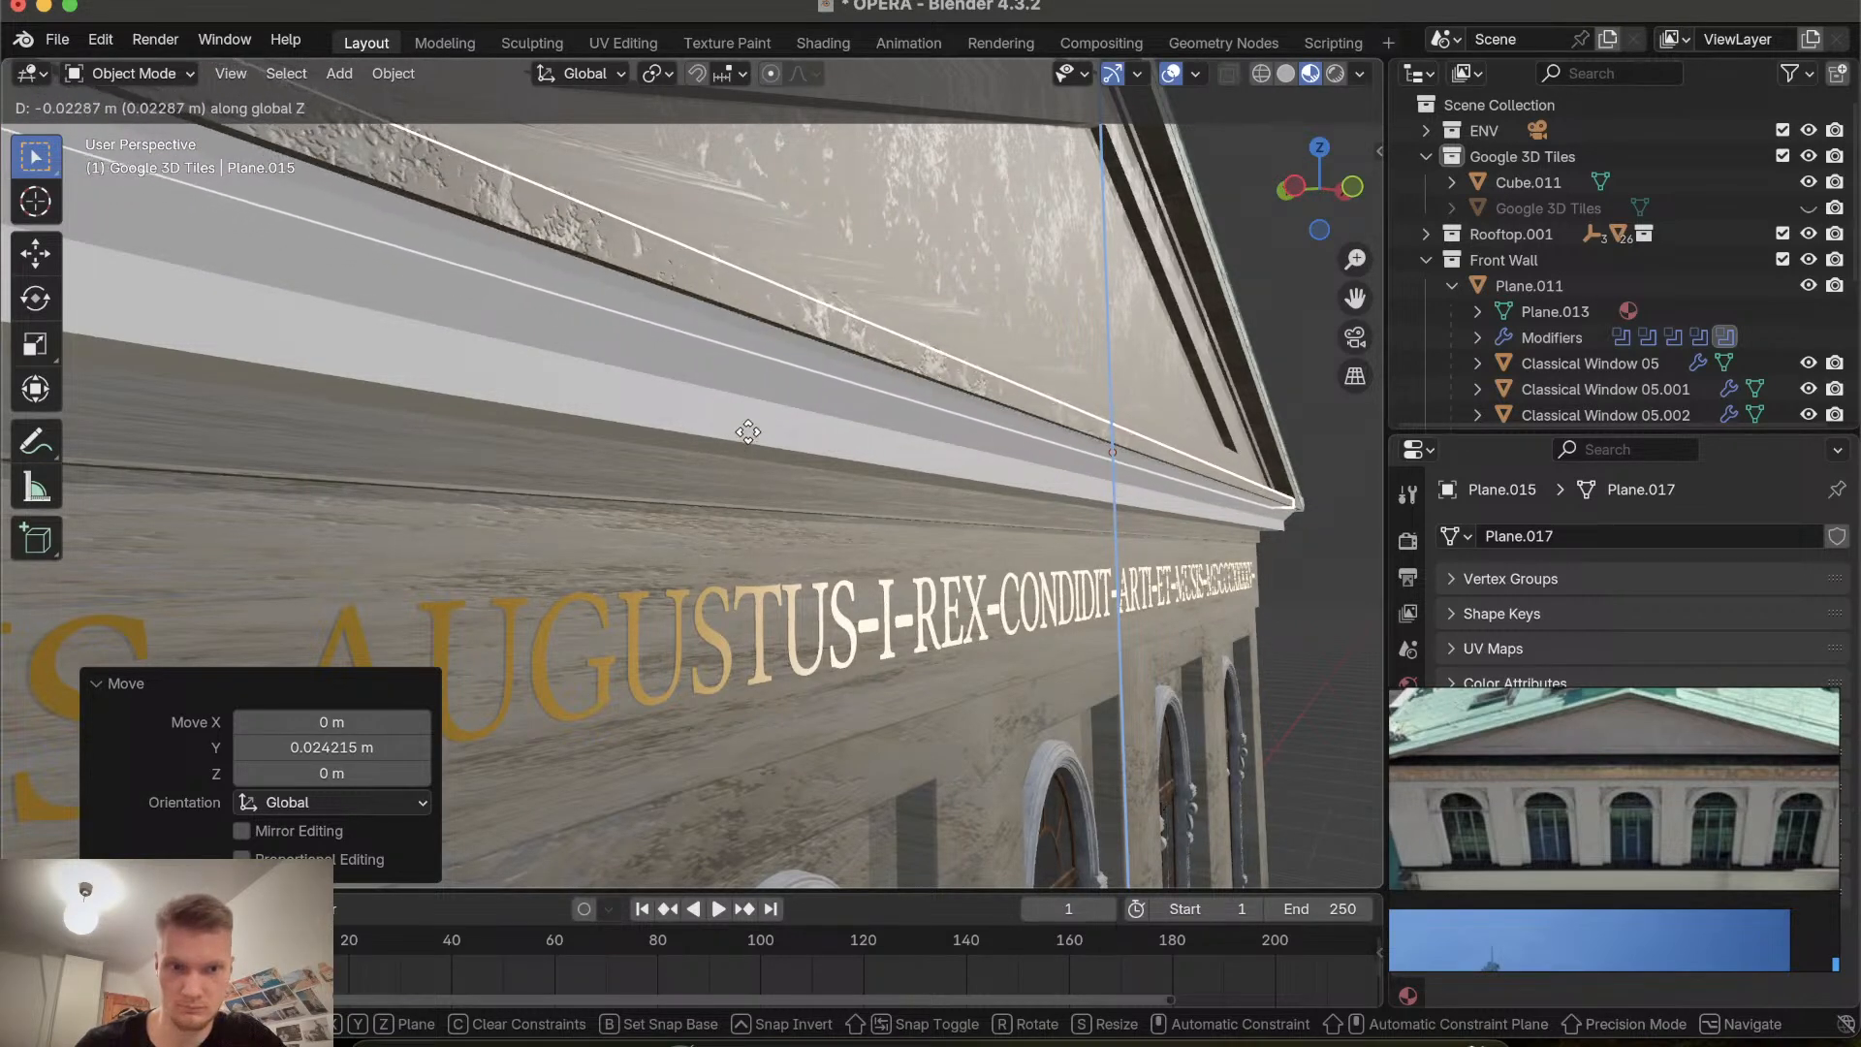
click(747, 432)
middle_drag(747, 431, 753, 441)
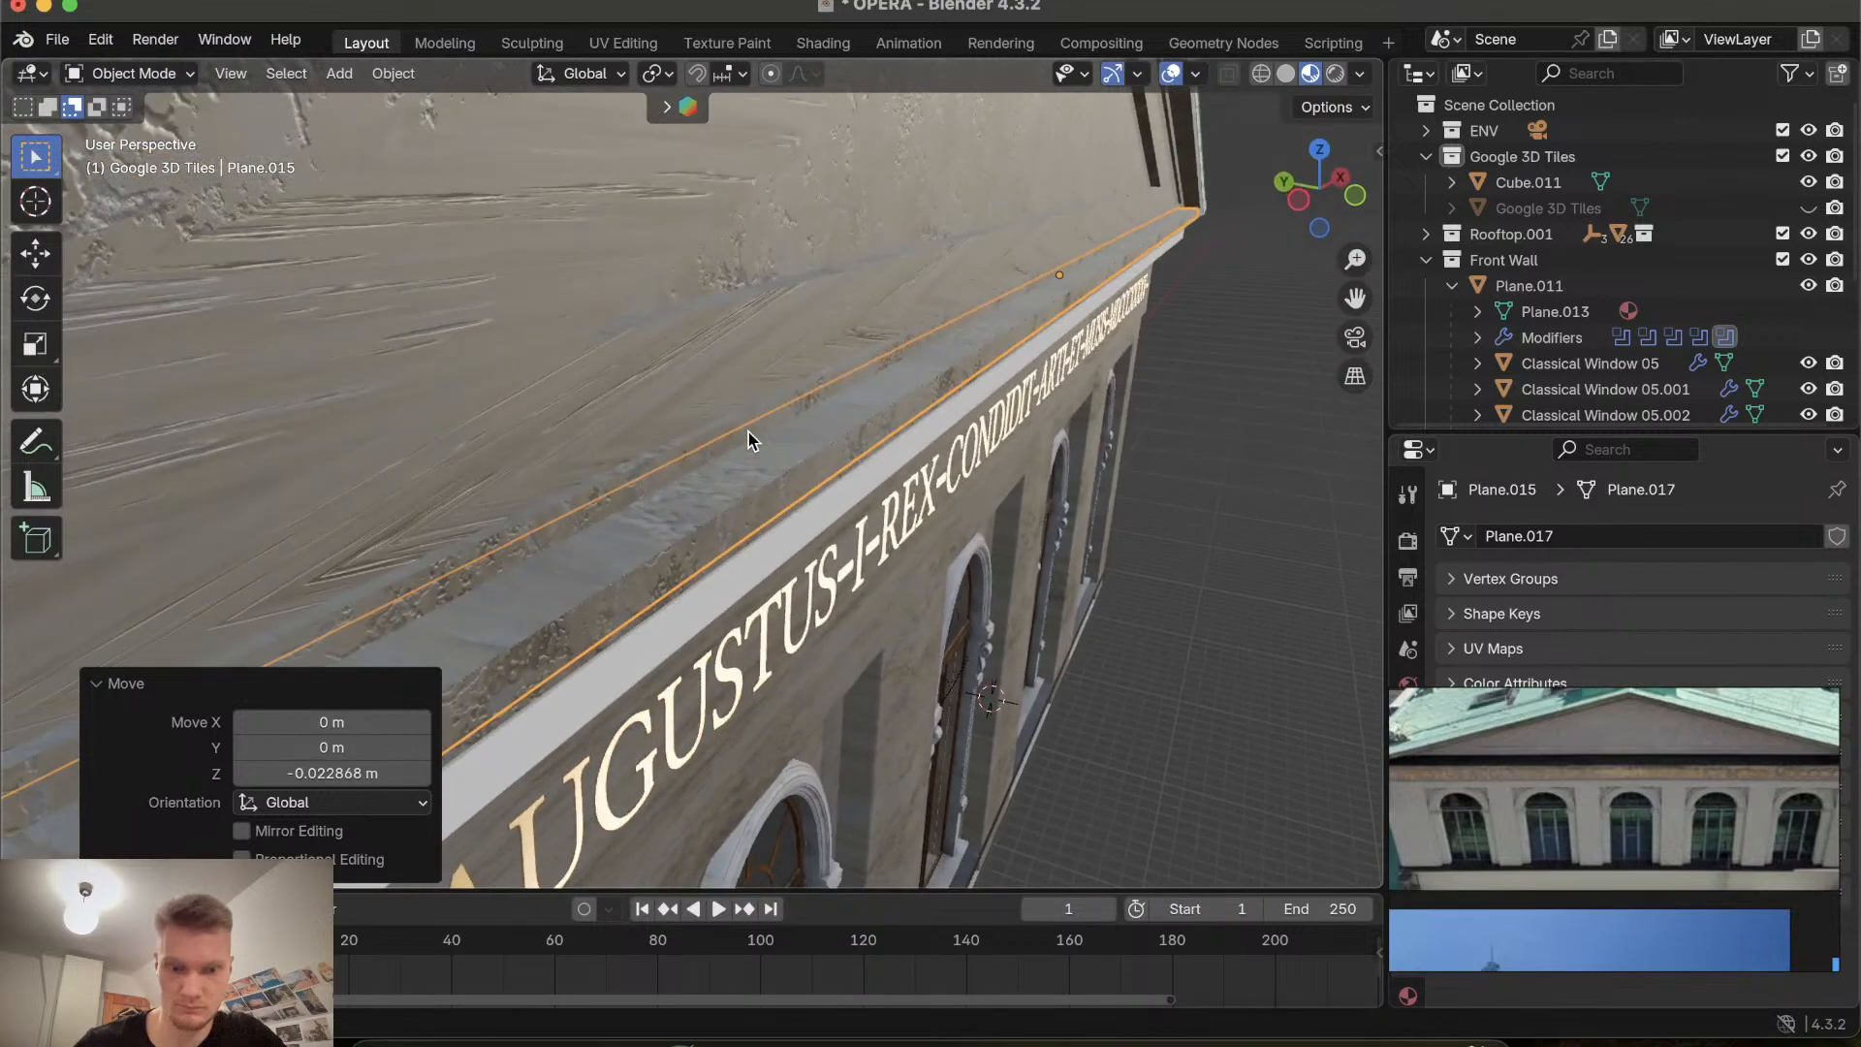
Move the dark strip about 0.13 m up along Z.
key(g)
key(z)
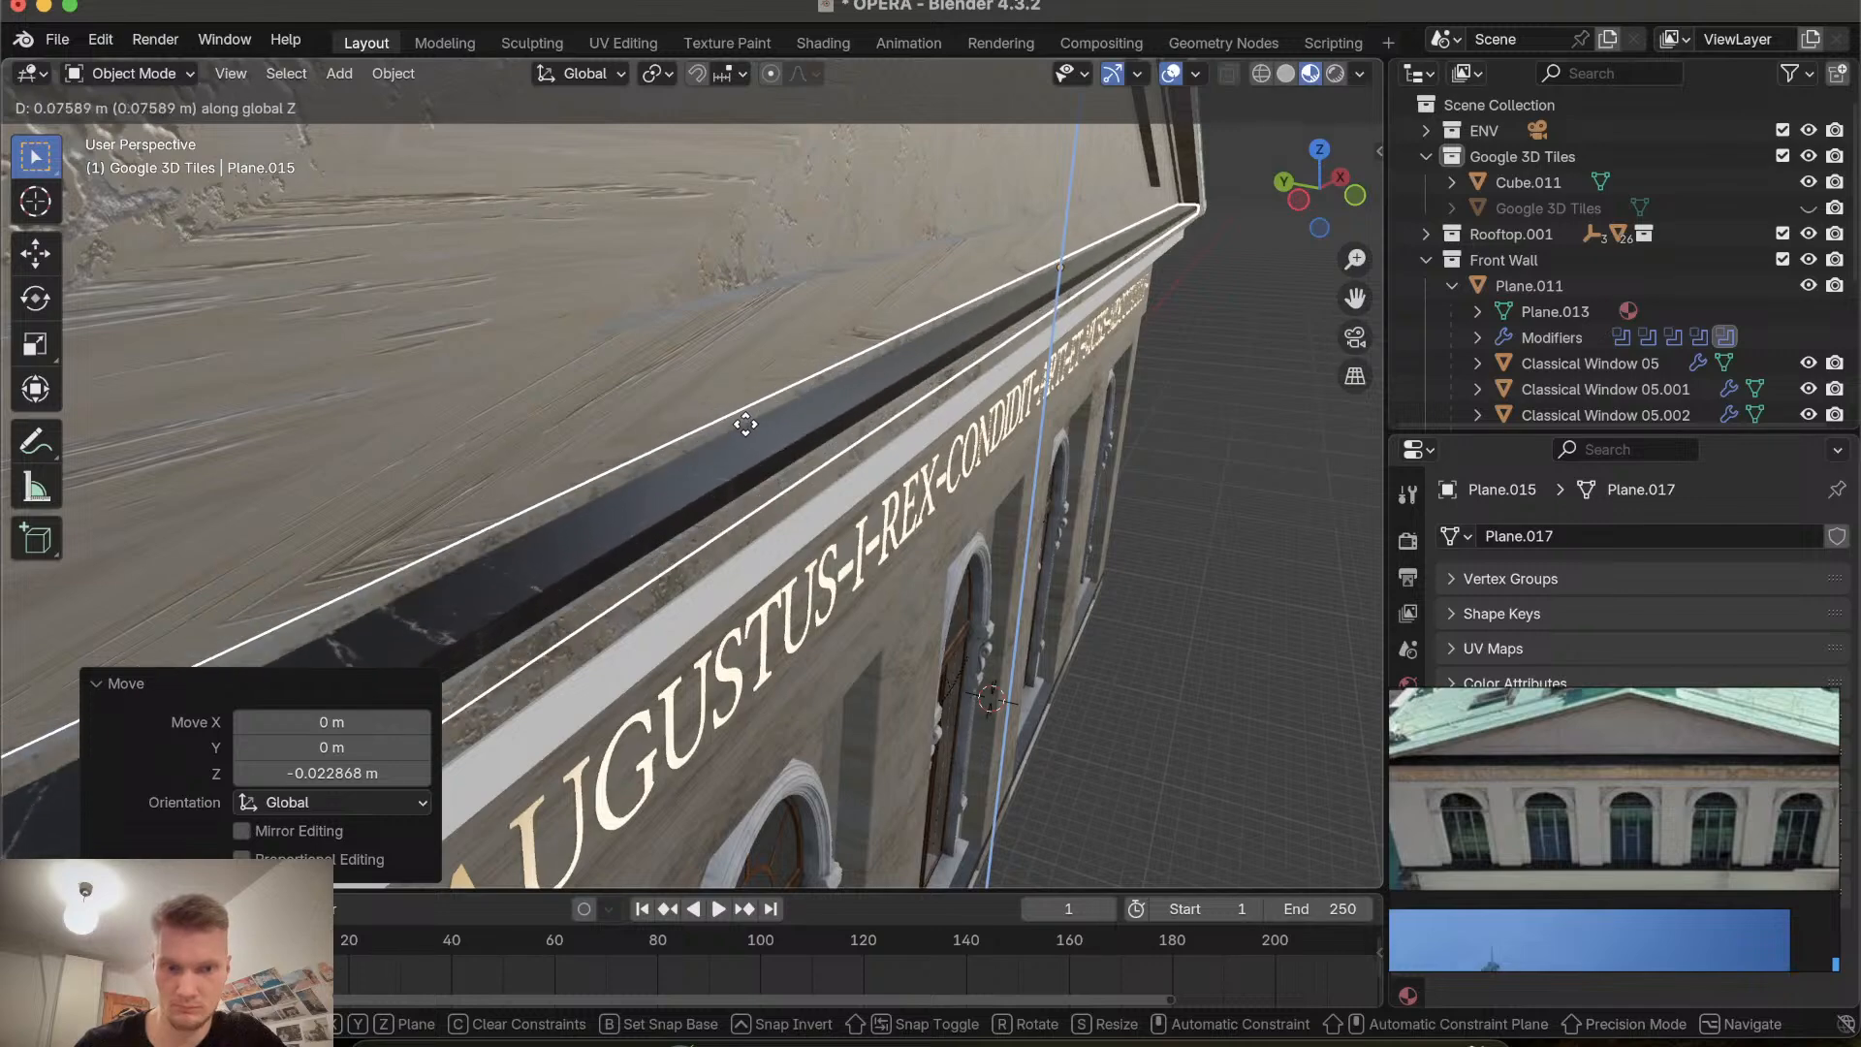
click(745, 418)
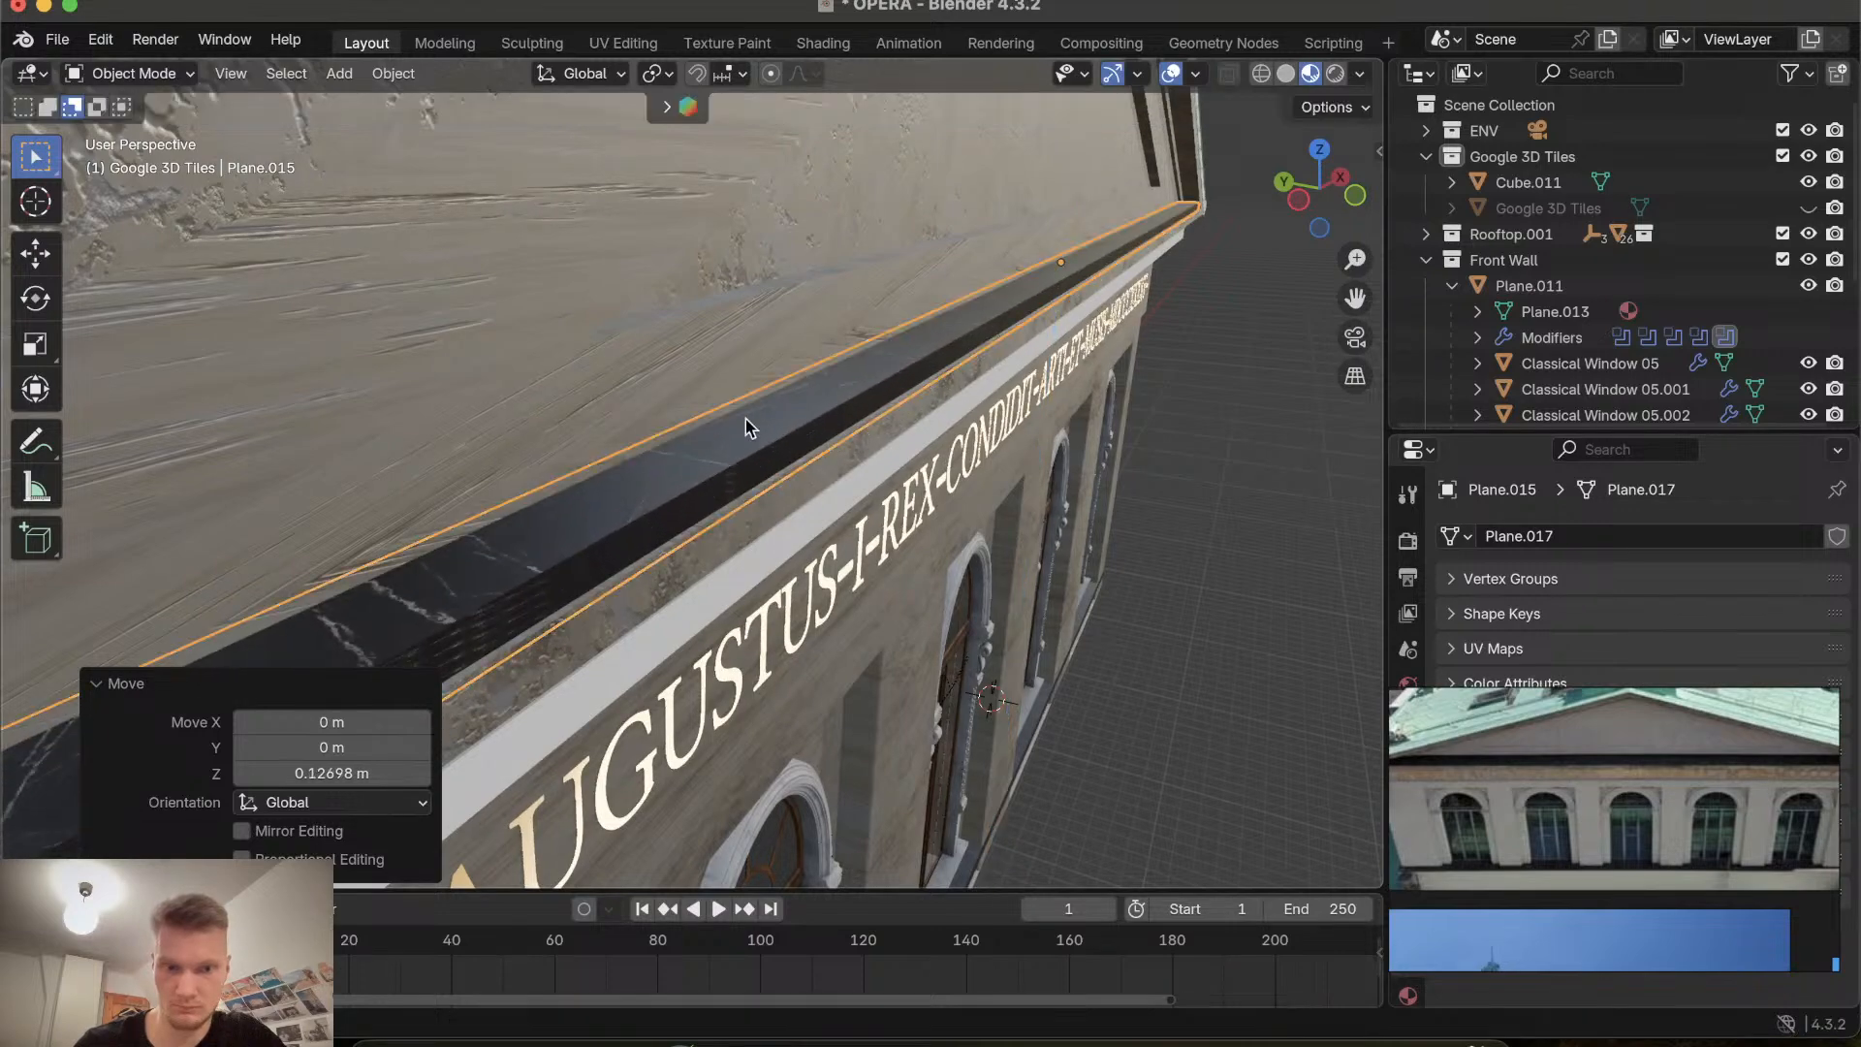
Select the gable cornice object and apply the Cement material from the asset shelf to the pediment.
scroll(746, 419, up, 5)
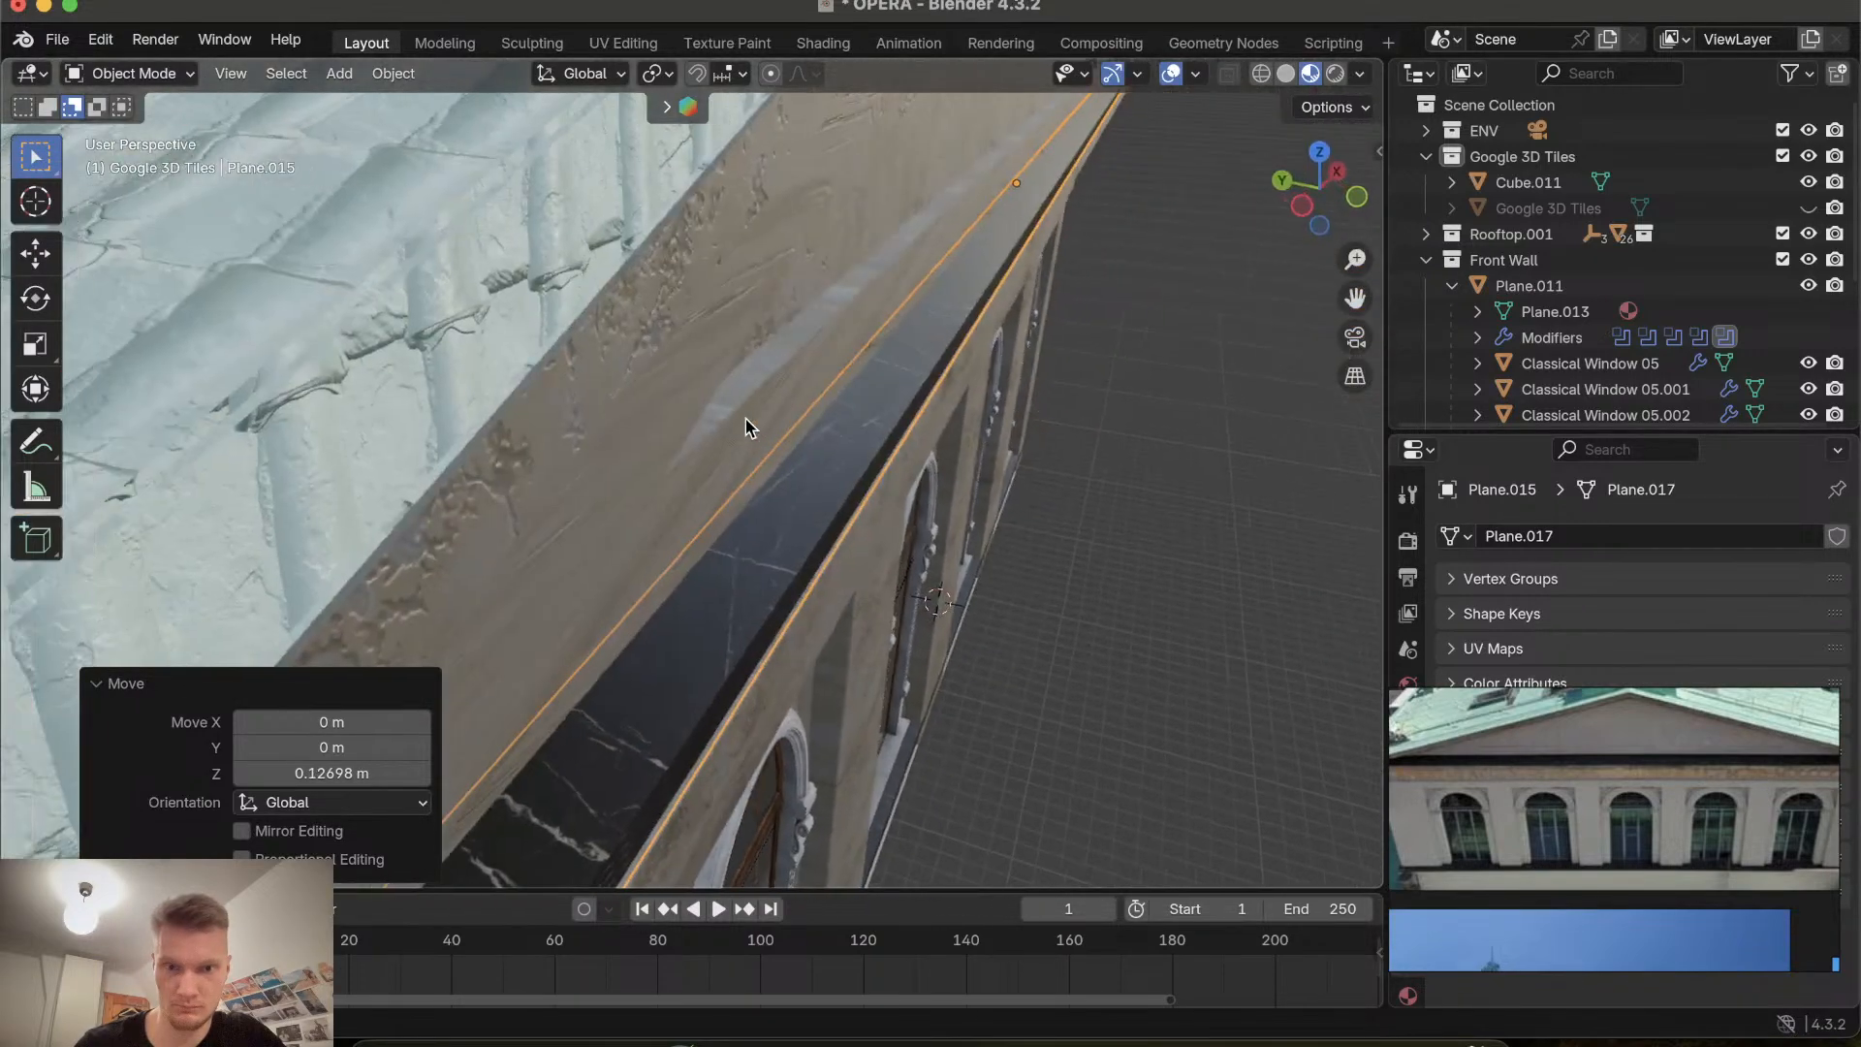
scroll(746, 419, down, 10)
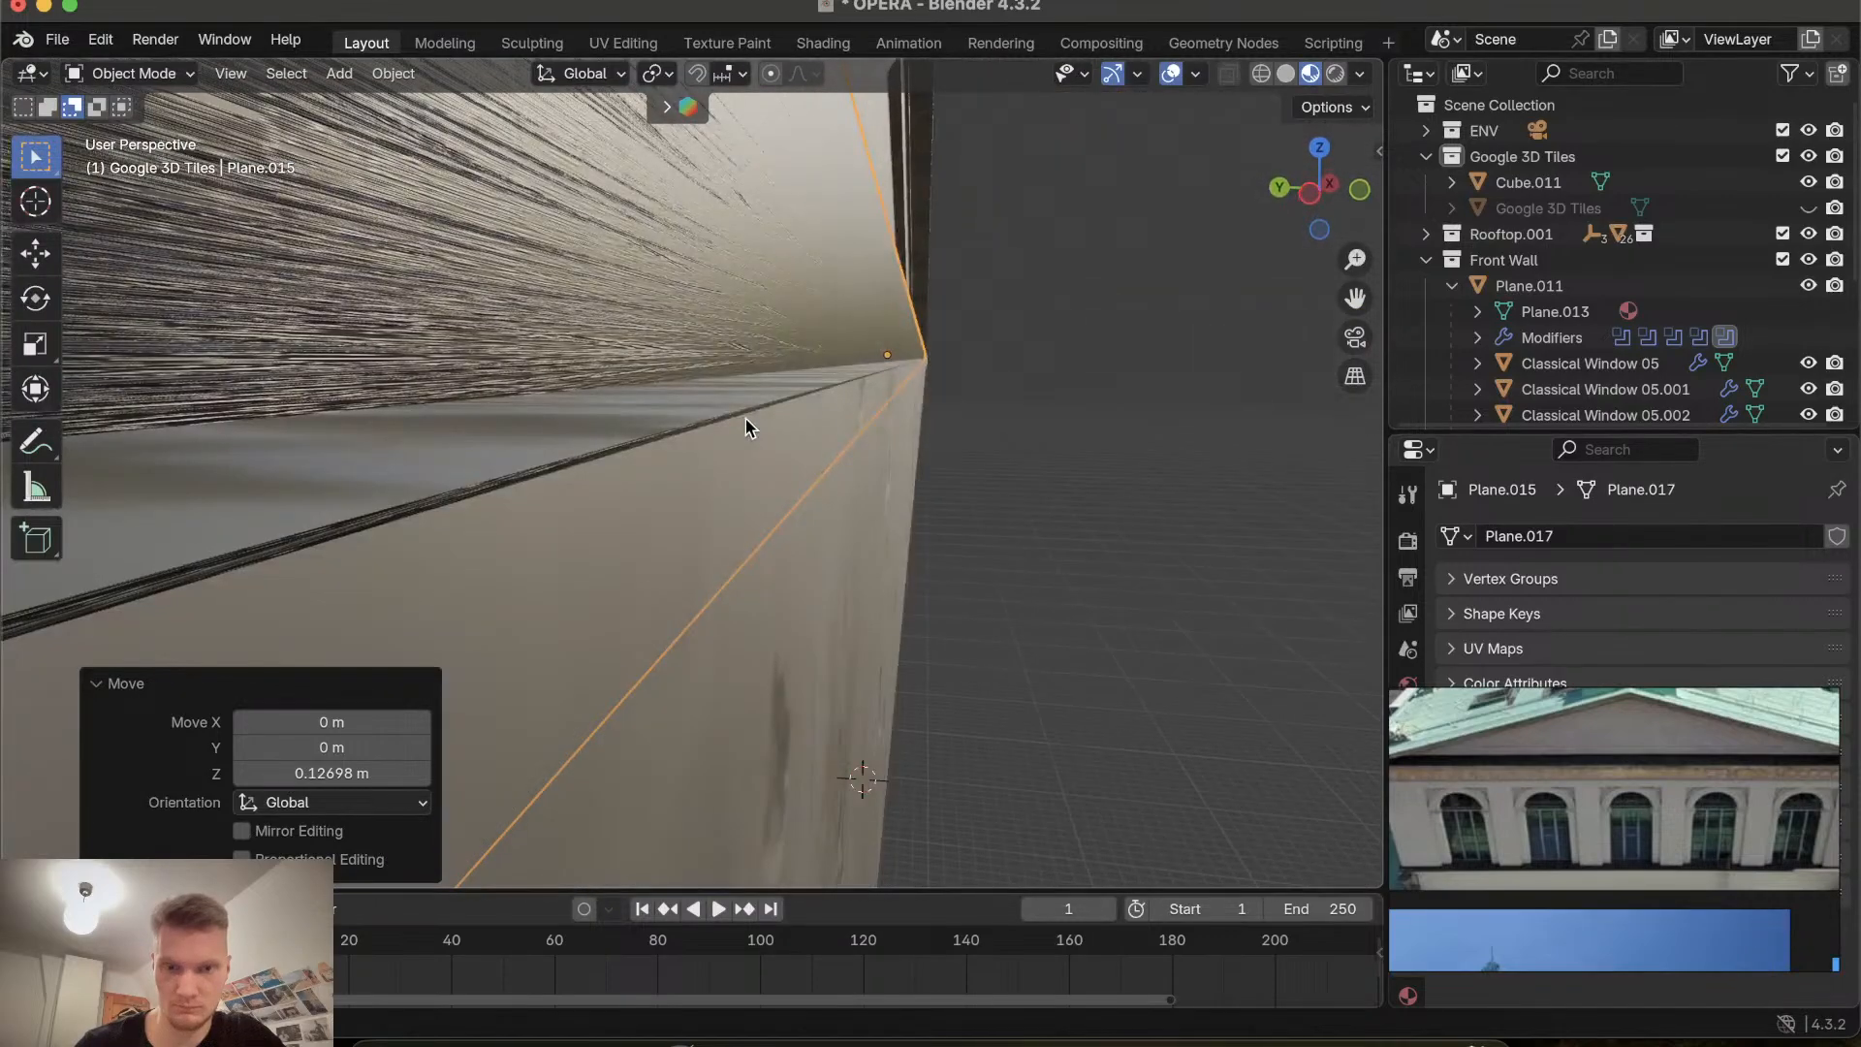
scroll(746, 418, right, 10)
scroll(746, 418, up, 5)
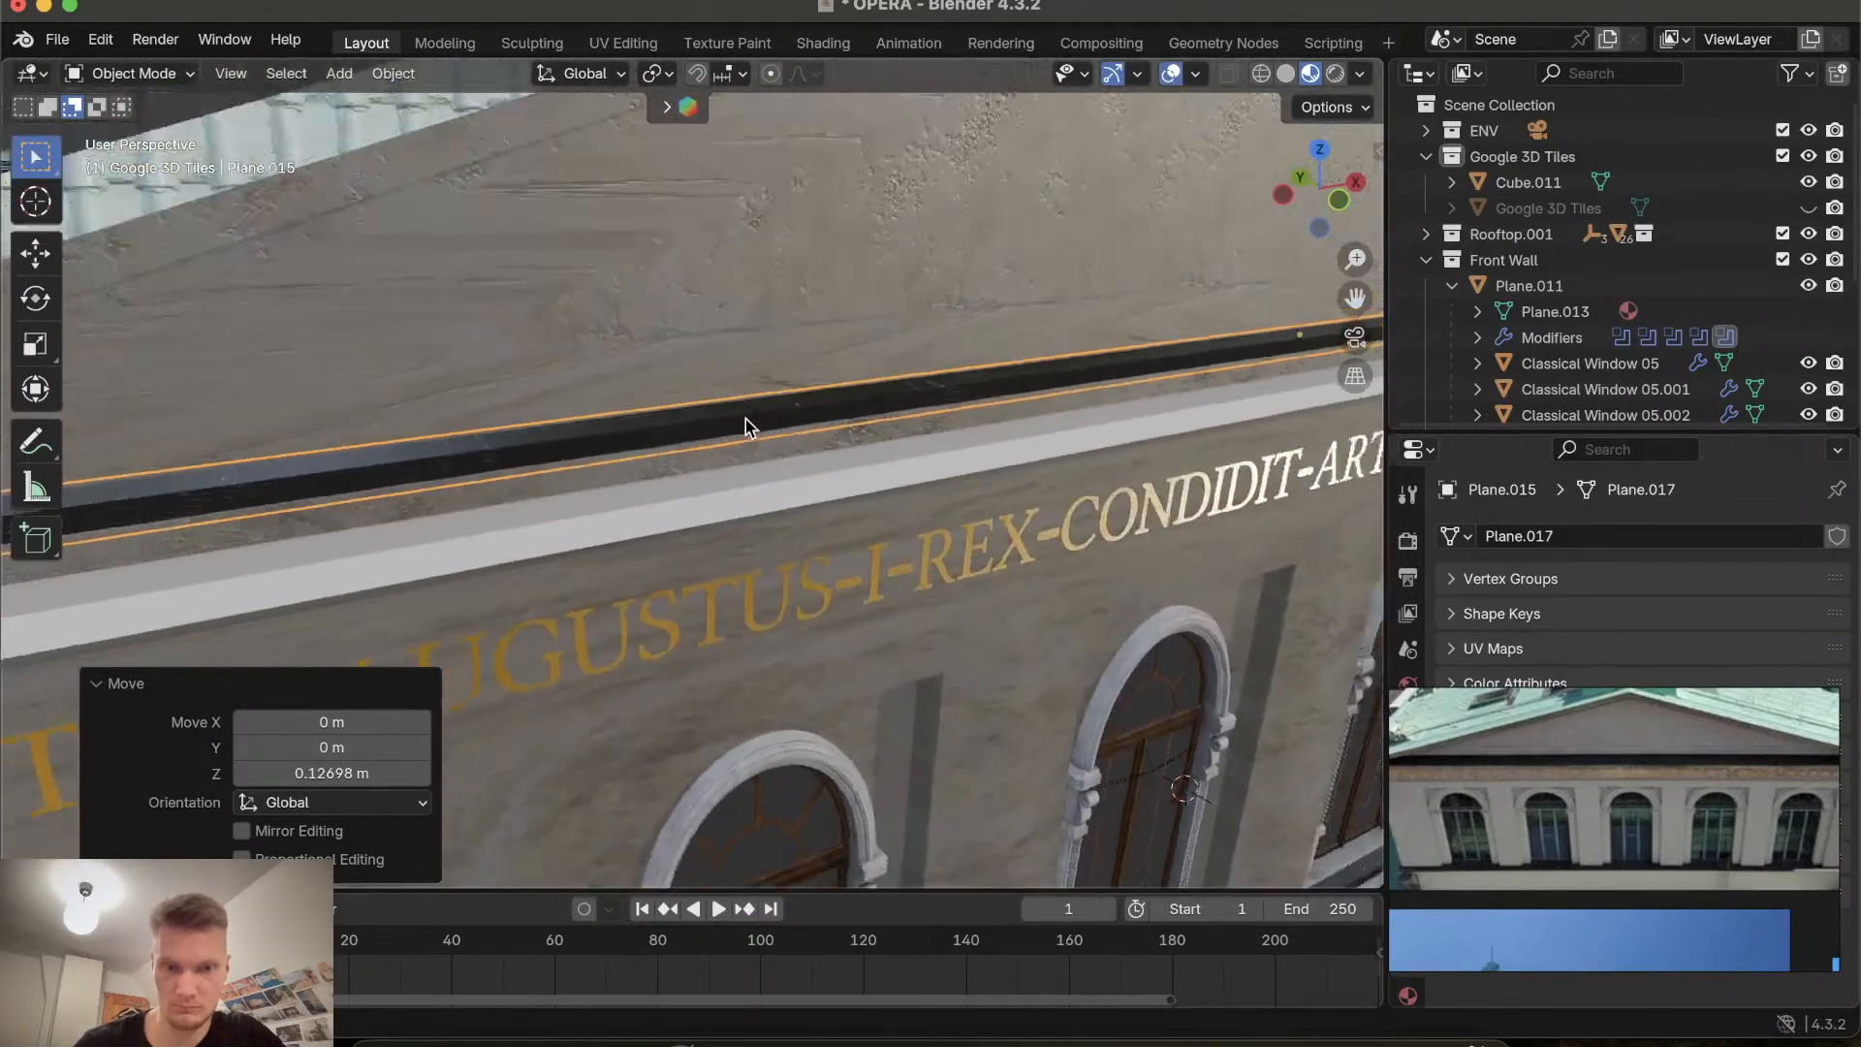
click(725, 400)
scroll(725, 400, left, 5)
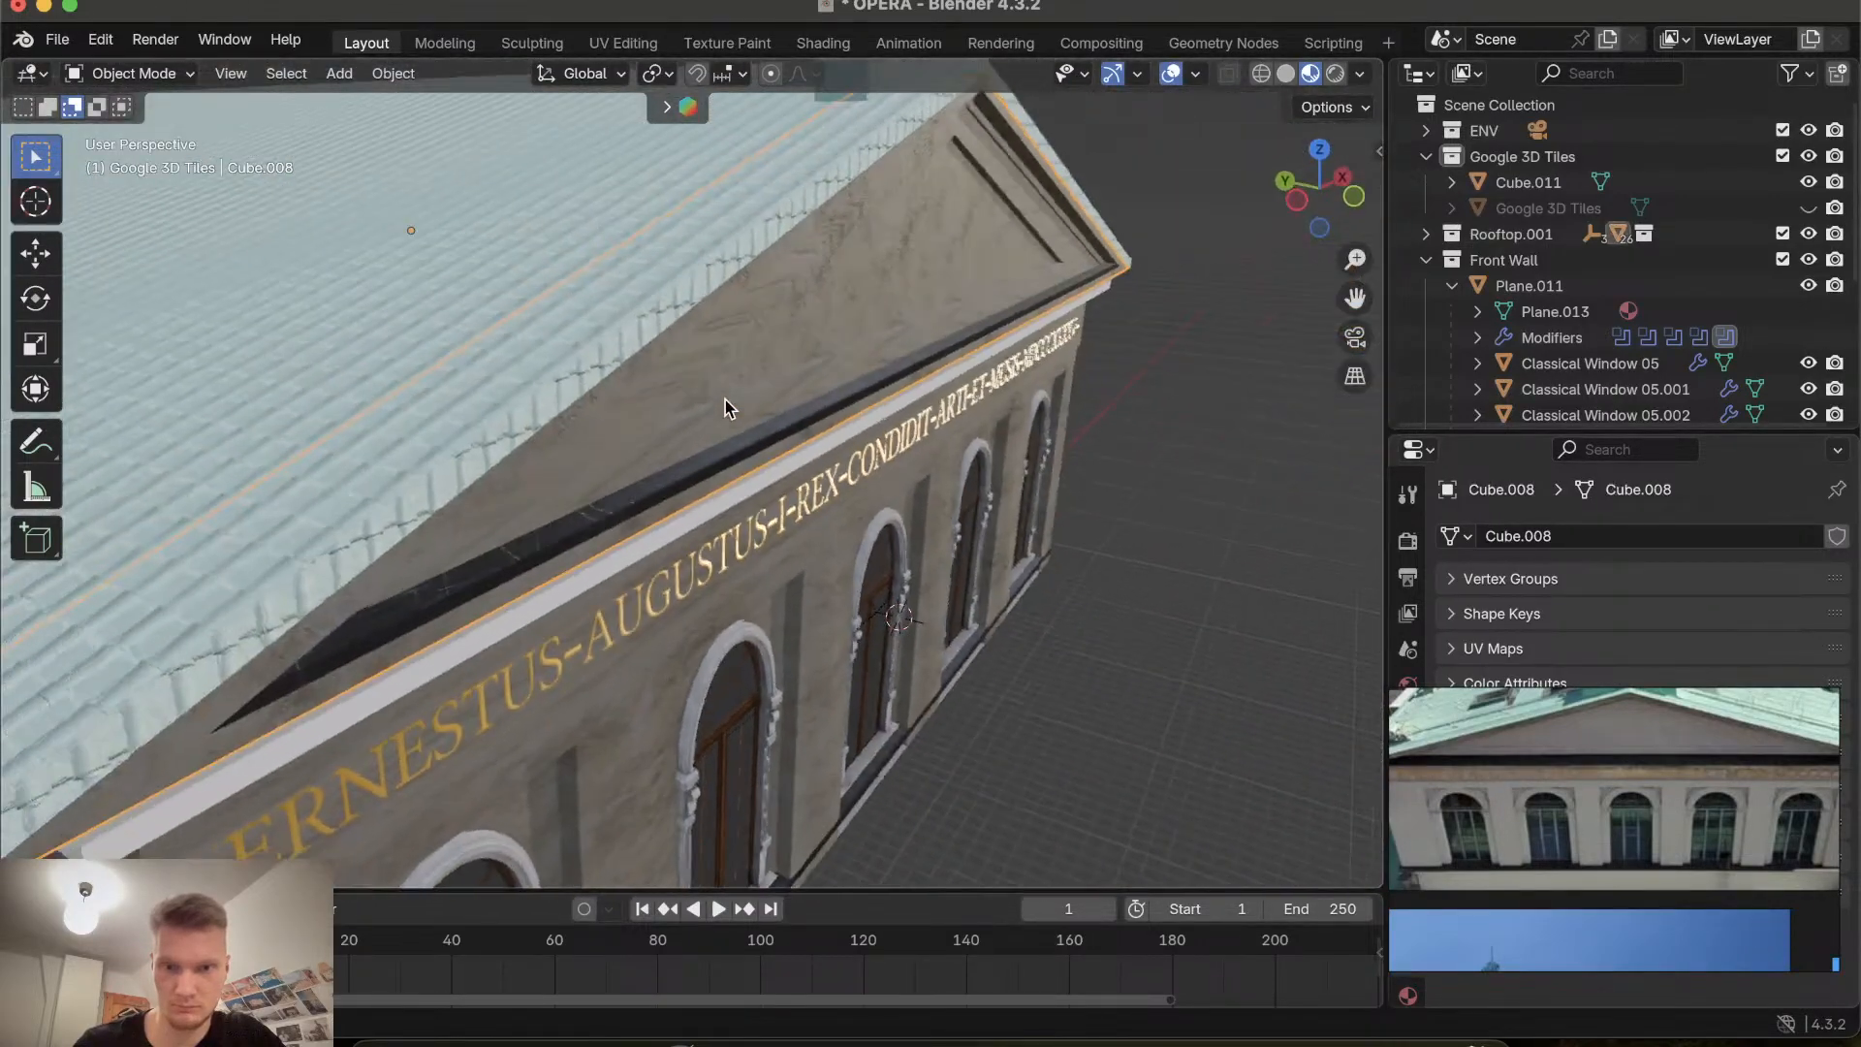
scroll(725, 399, down, 6)
scroll(725, 399, left, 8)
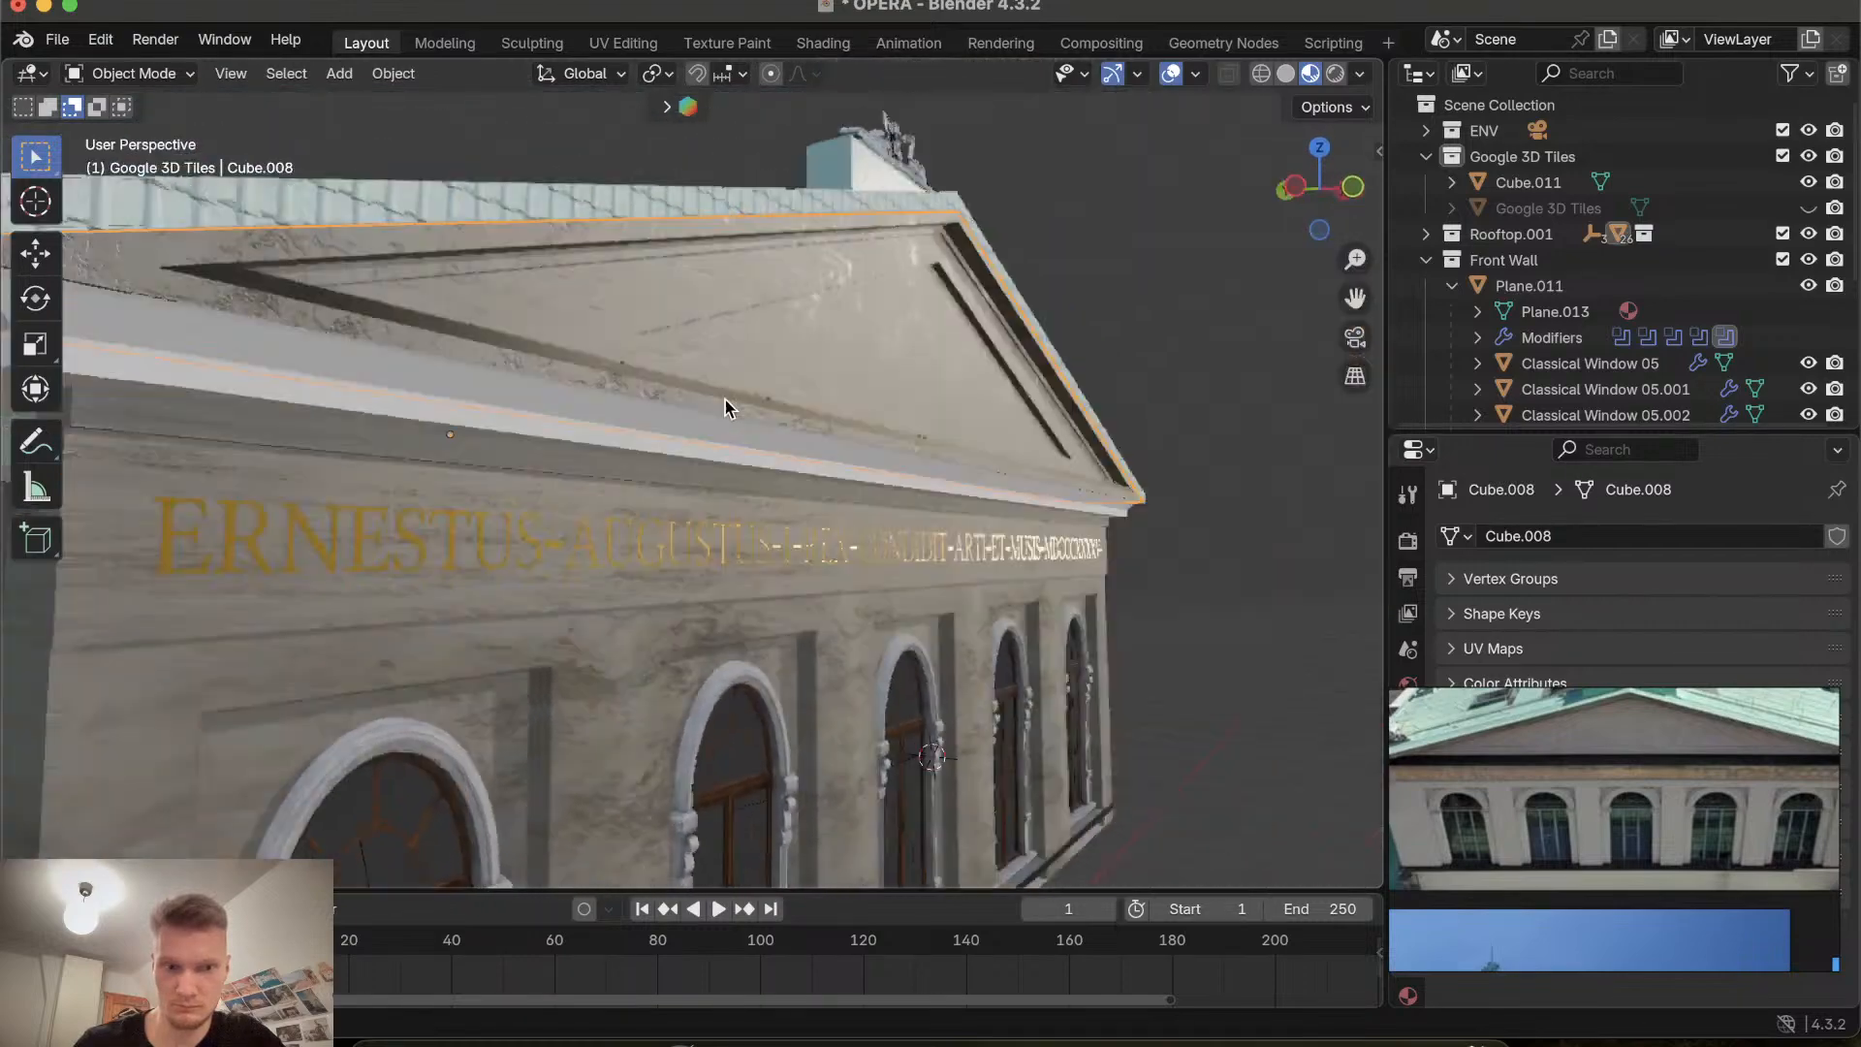
scroll(725, 400, right, 8)
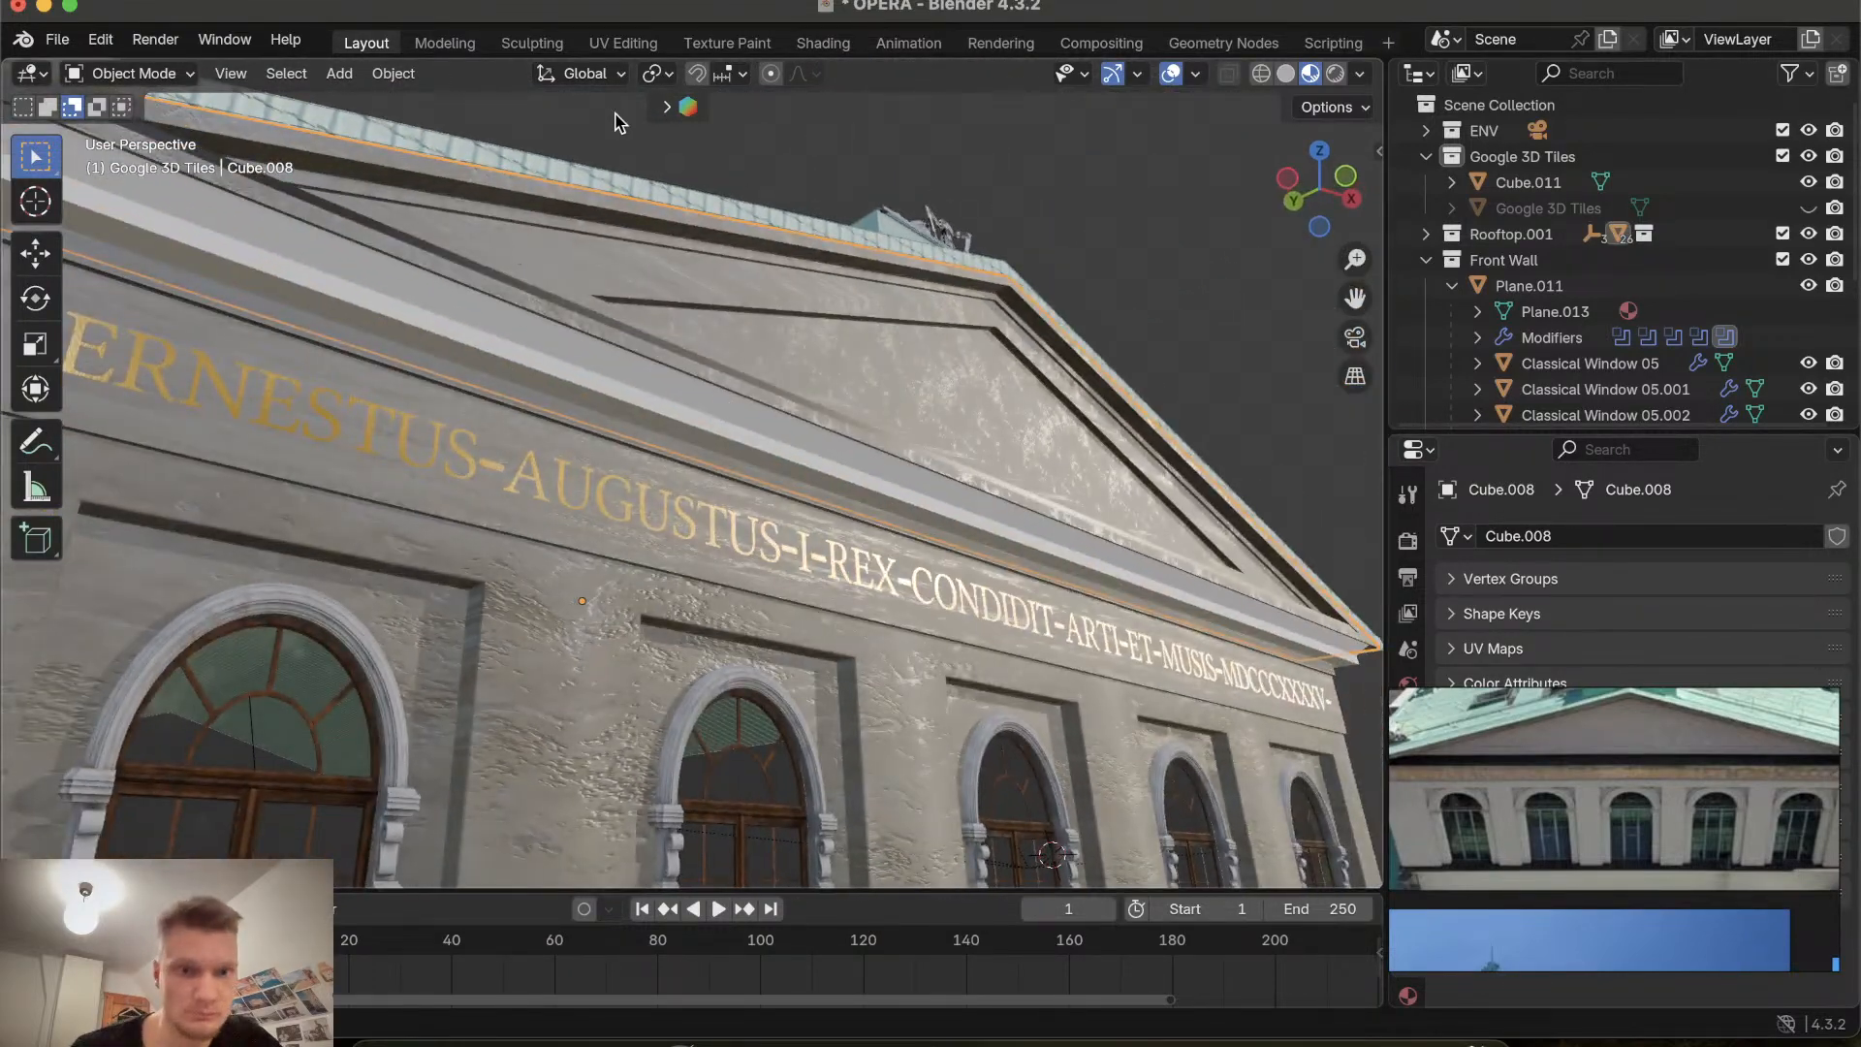
click(667, 107)
mouse_move(308, 175)
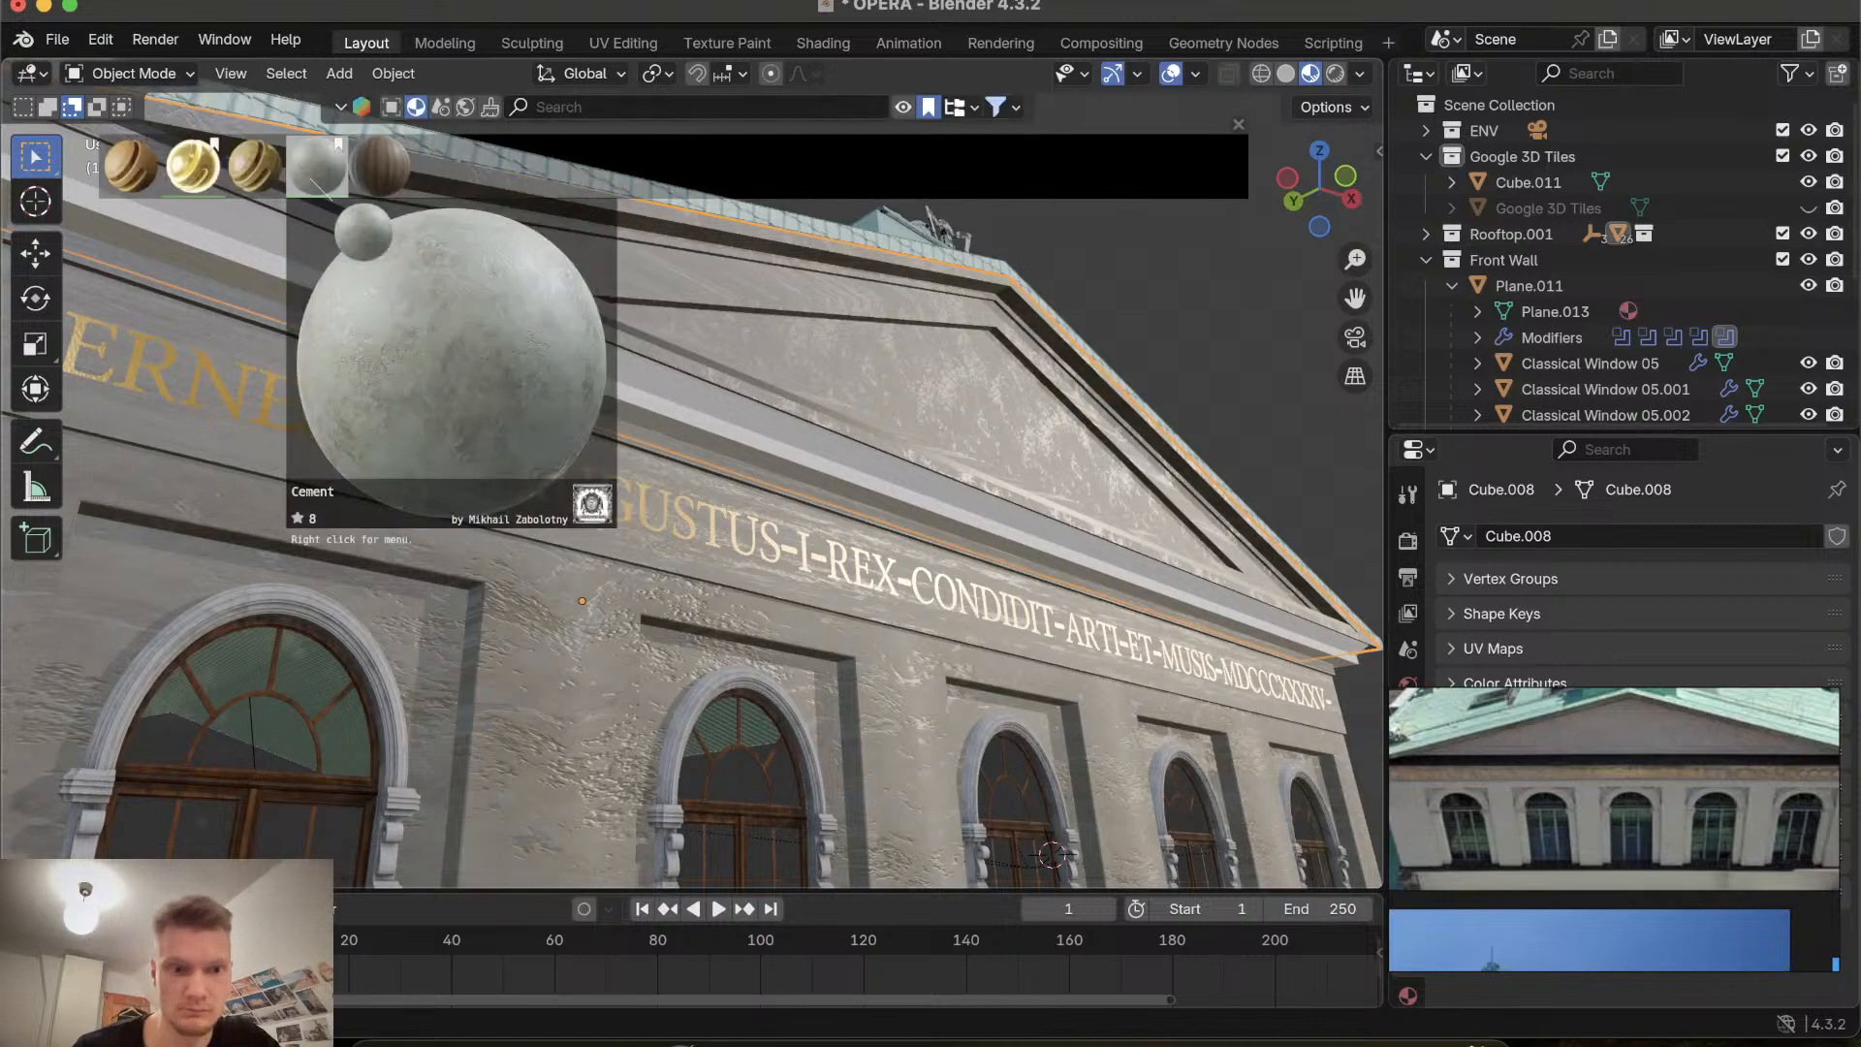
drag(310, 179, 582, 456)
drag(515, 322, 516, 322)
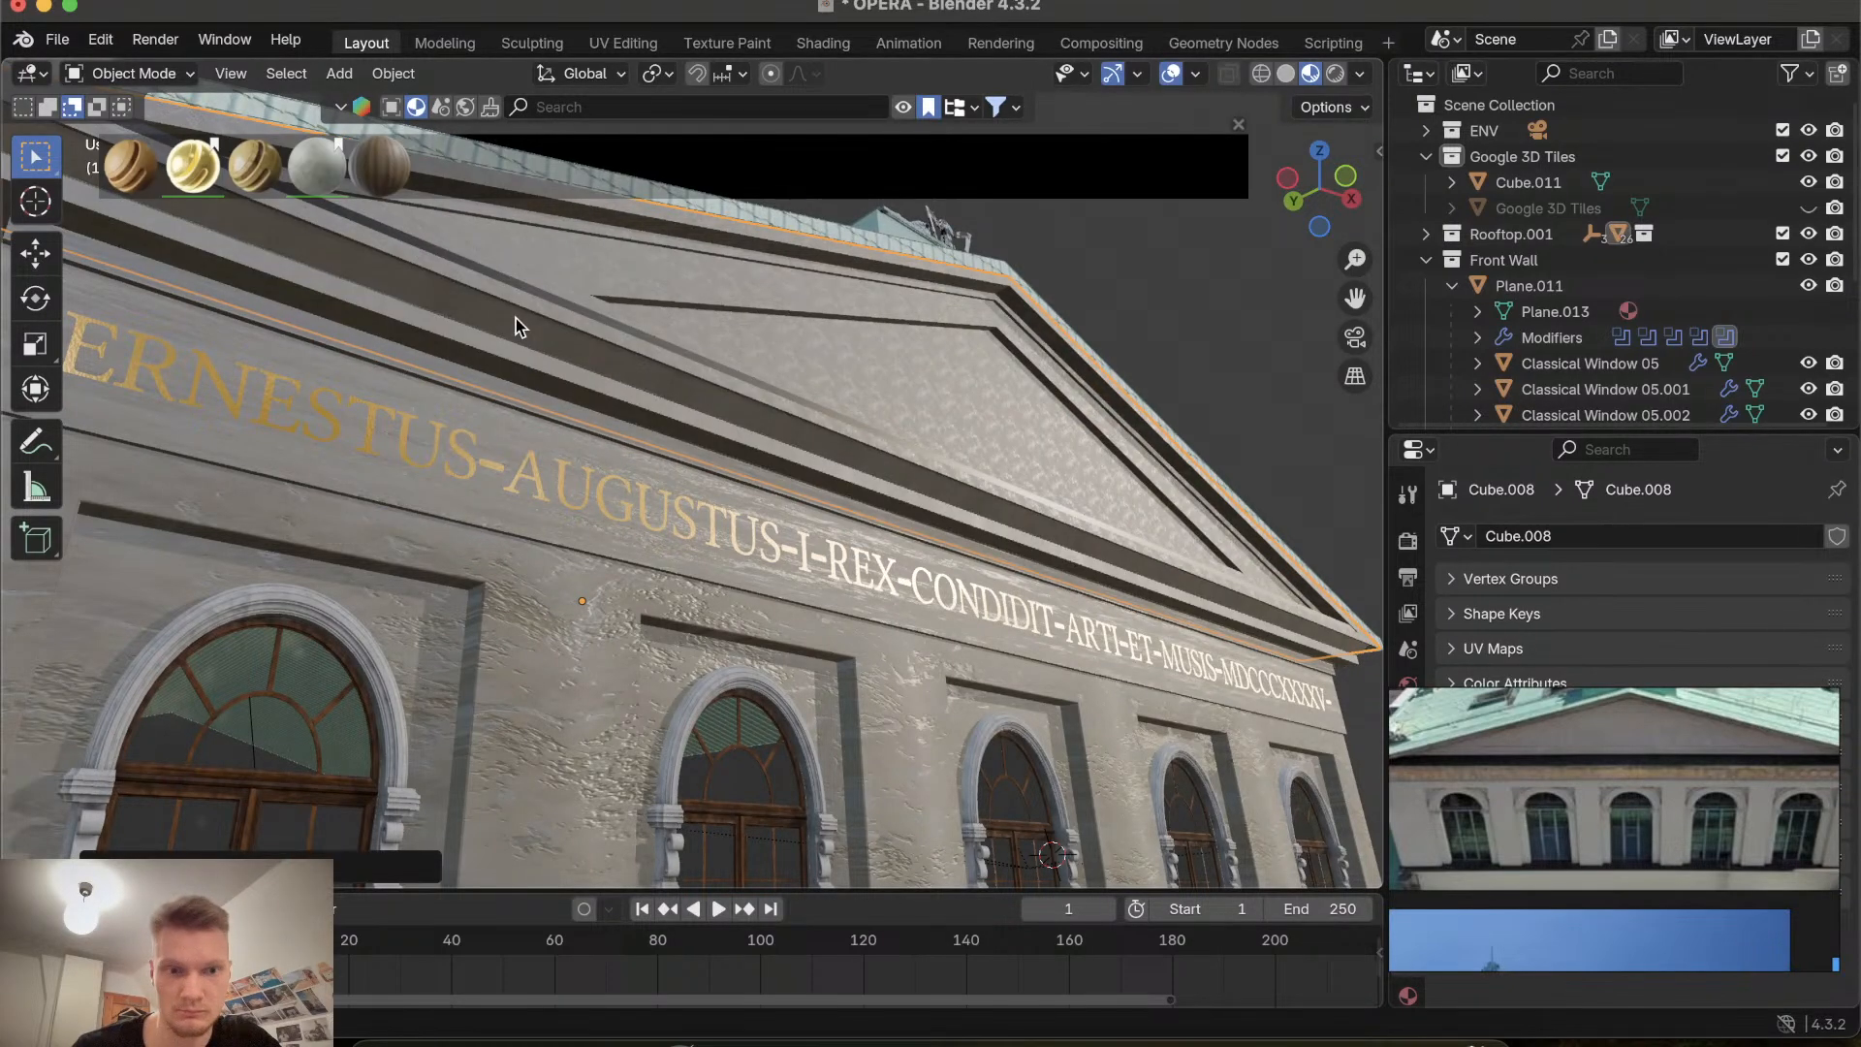
Apply the Cement material to another part of the gable front.
scroll(516, 321, left, 10)
scroll(515, 318, right, 10)
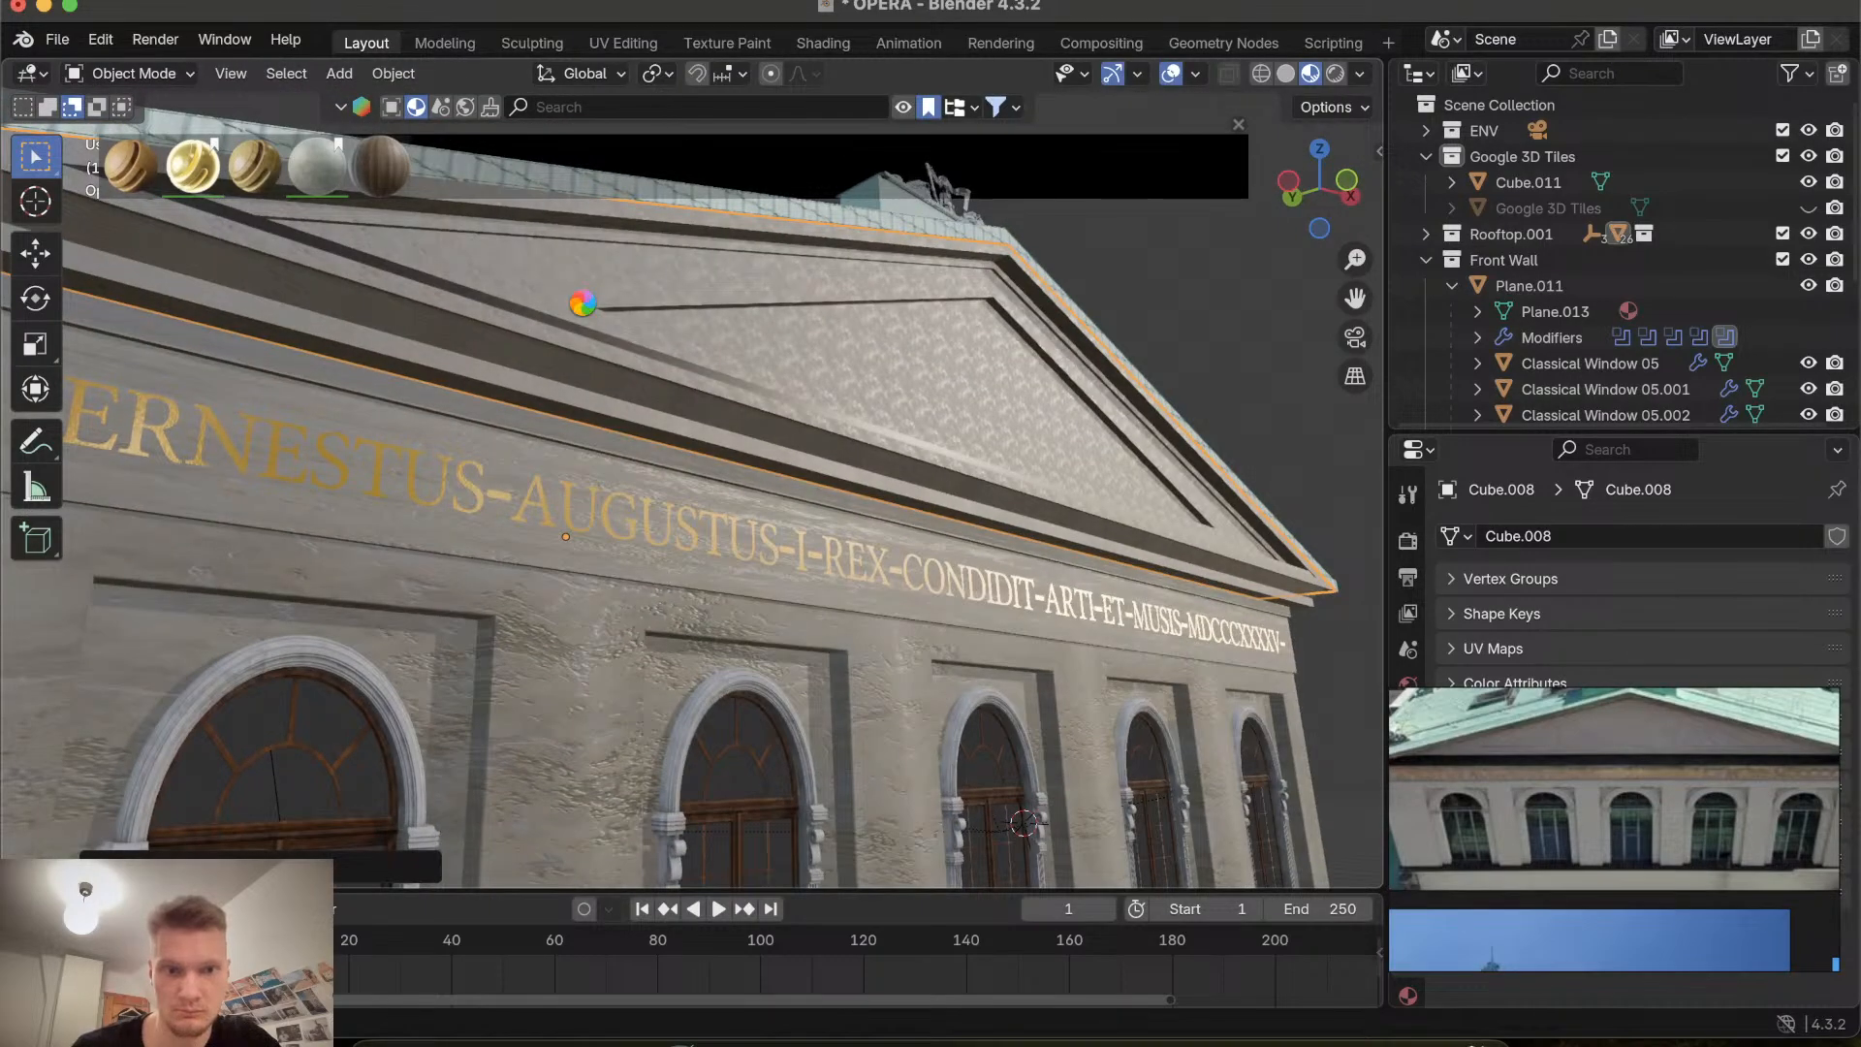
scroll(583, 303, left, 5)
scroll(583, 303, up, 5)
scroll(583, 302, down, 10)
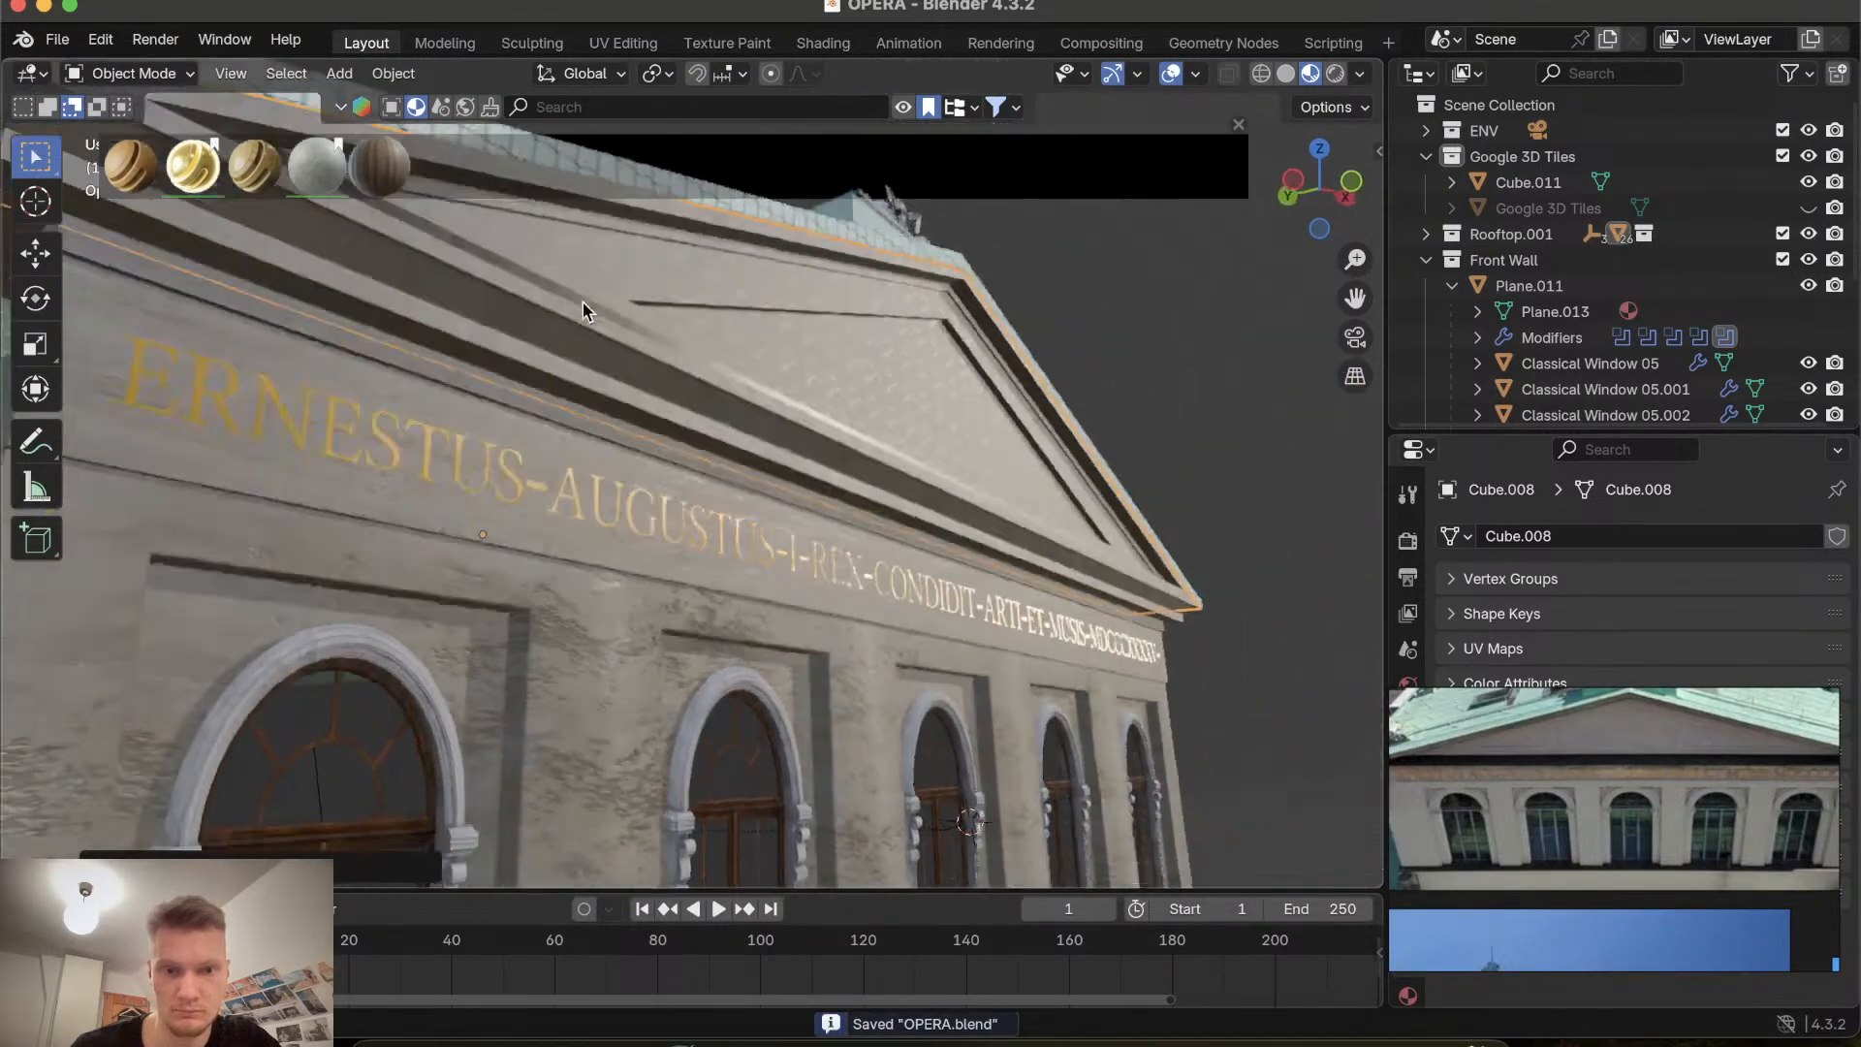
scroll(584, 302, left, 8)
mouse_move(339, 160)
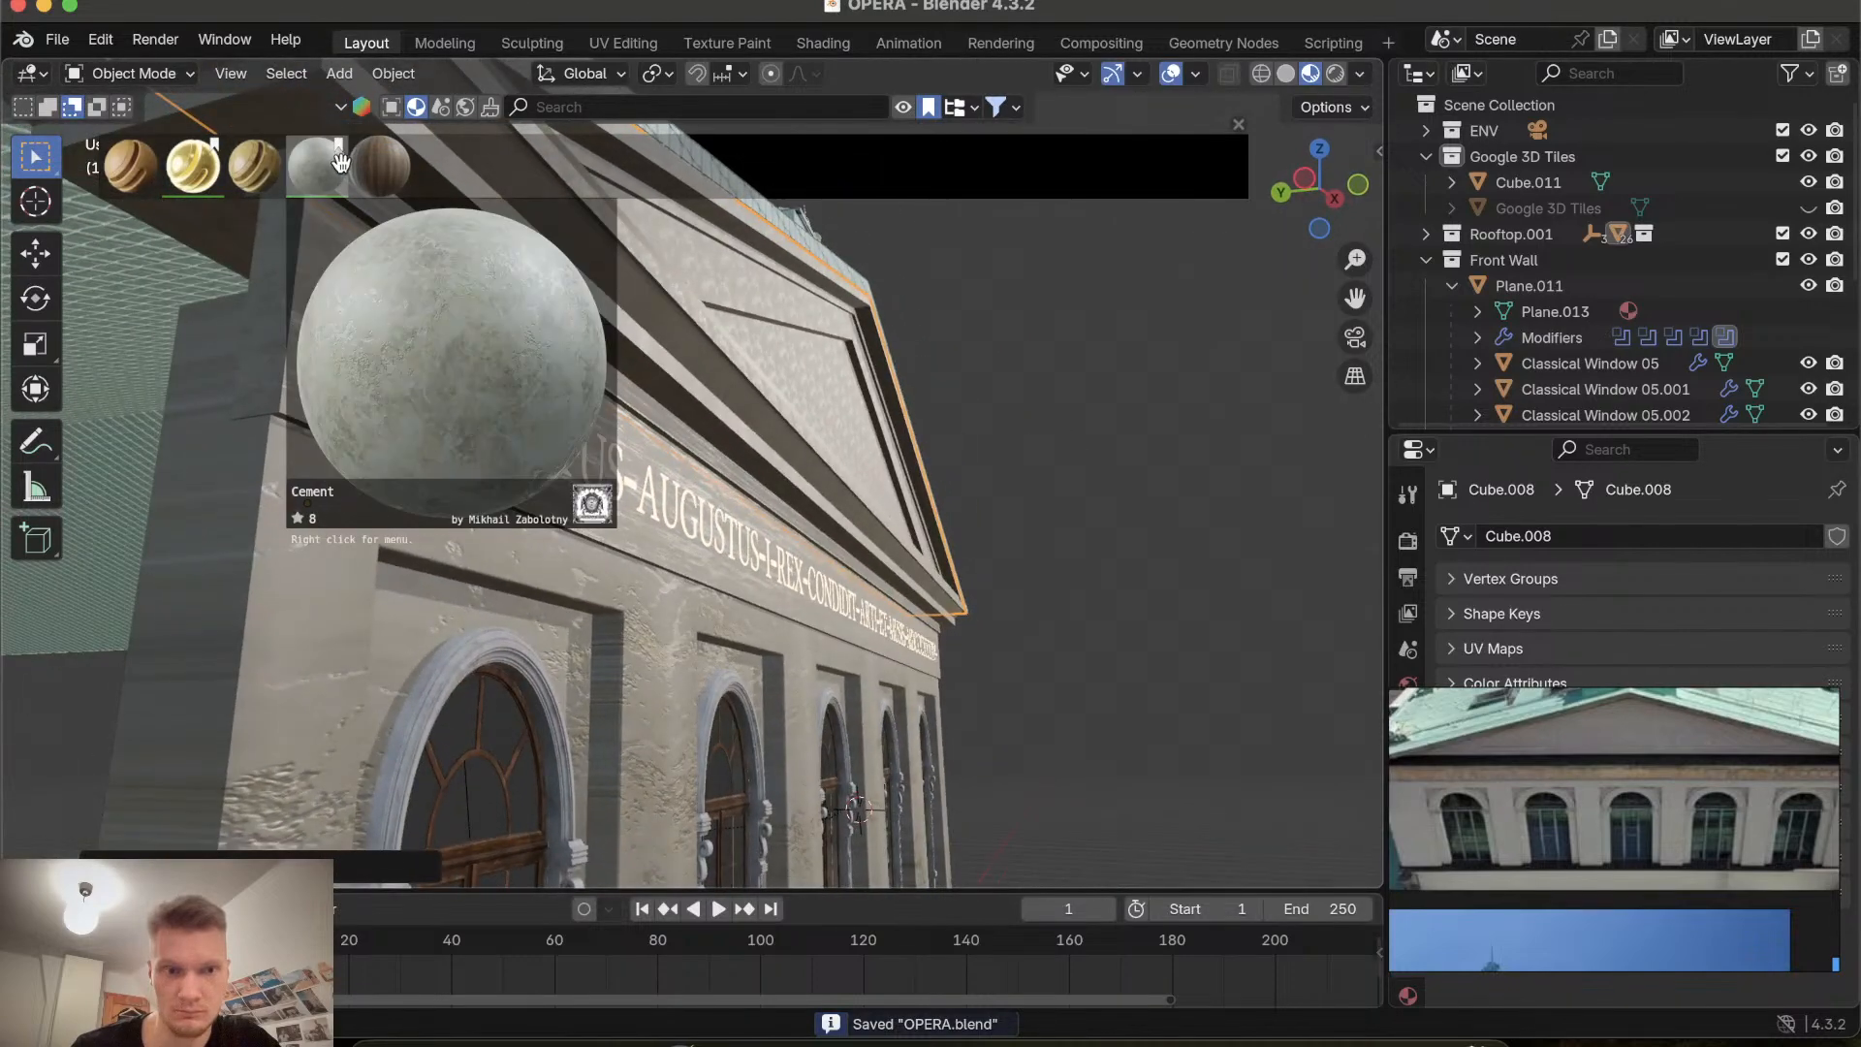
drag(382, 215, 679, 381)
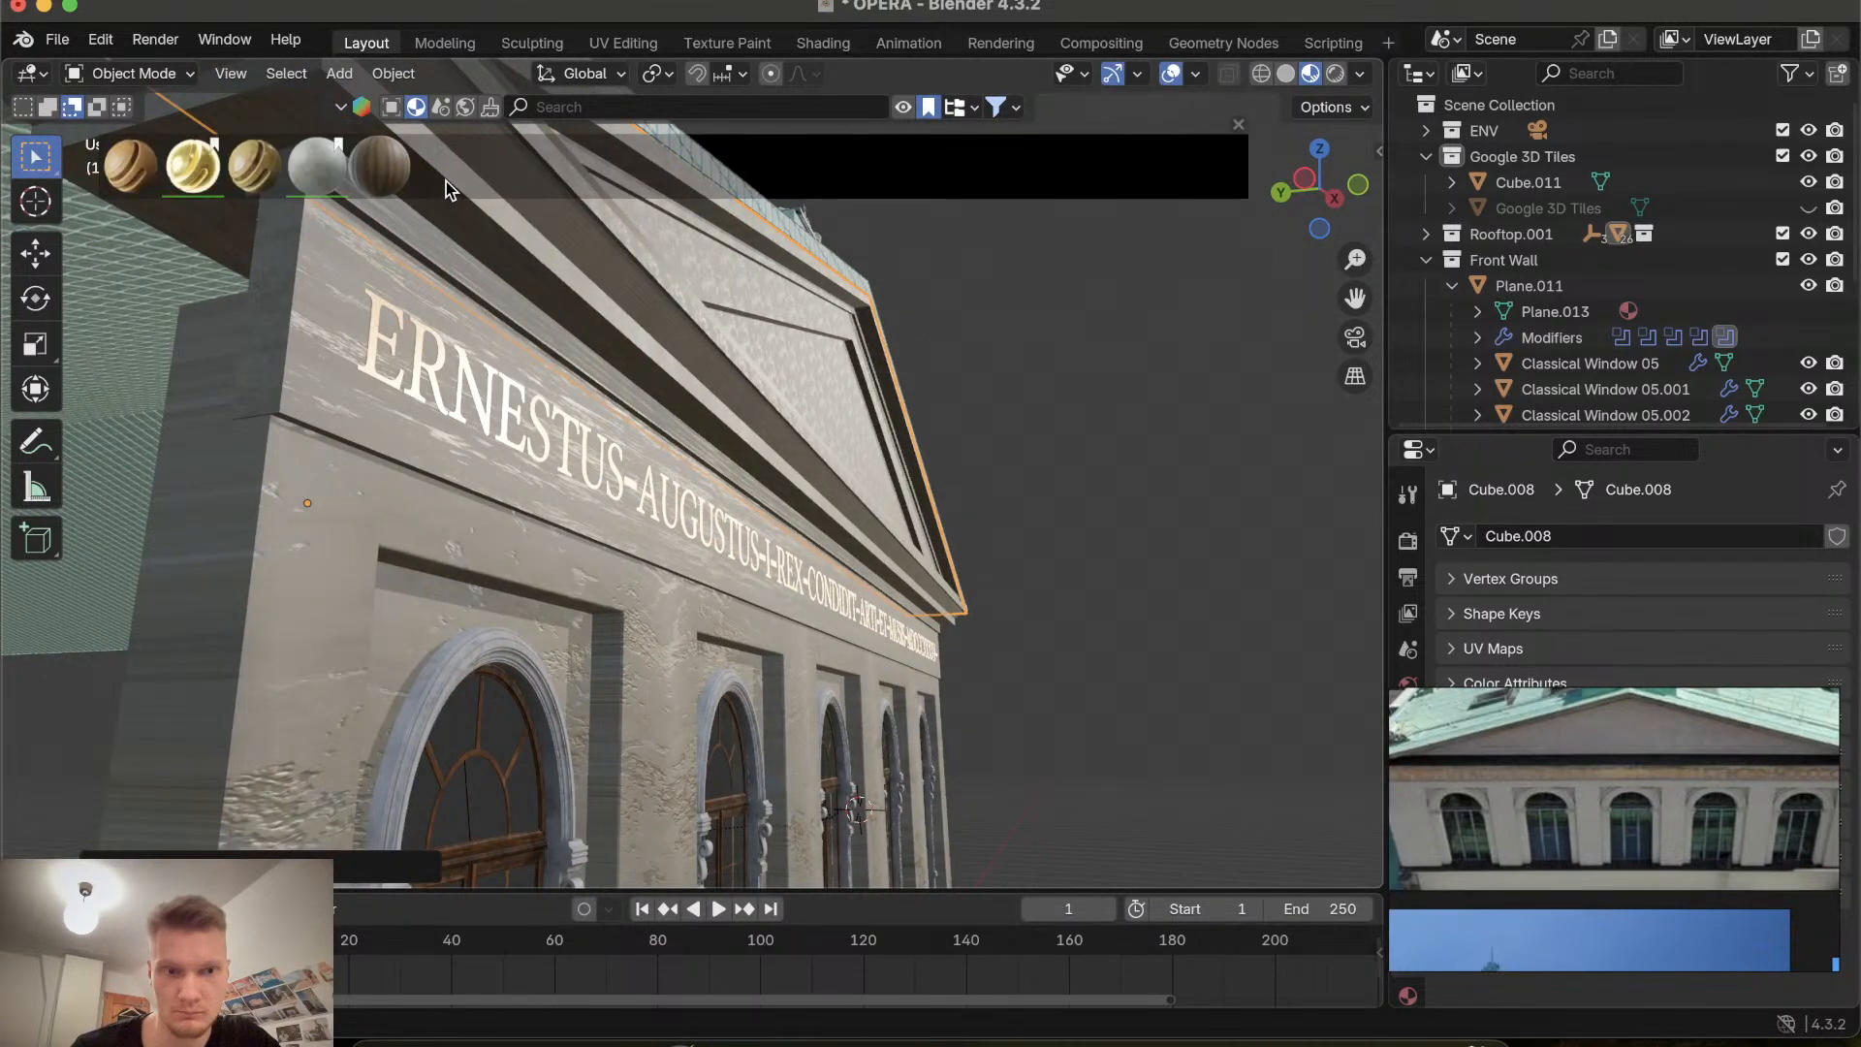
Select the cornice band object and scale down its UVs in UV Editing, then leave Edit Mode.
scroll(549, 316, up, 5)
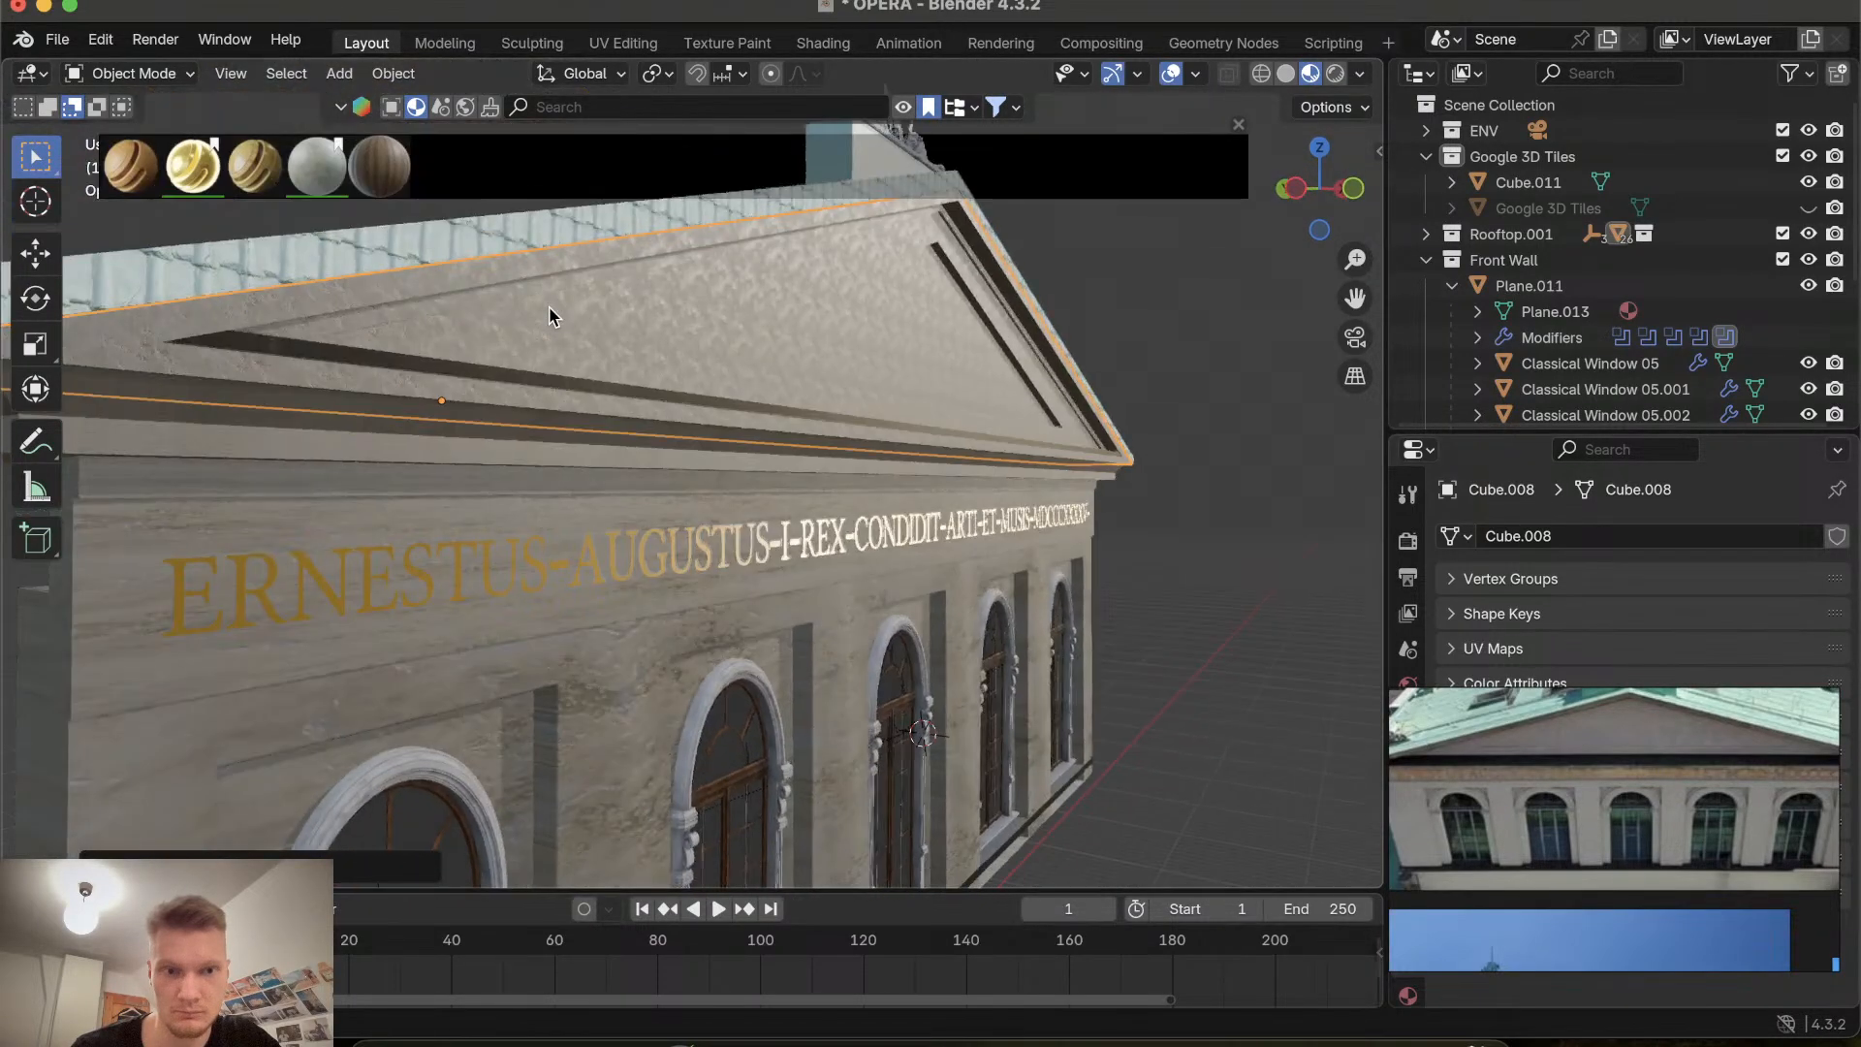
click(470, 450)
scroll(470, 450, down, 6)
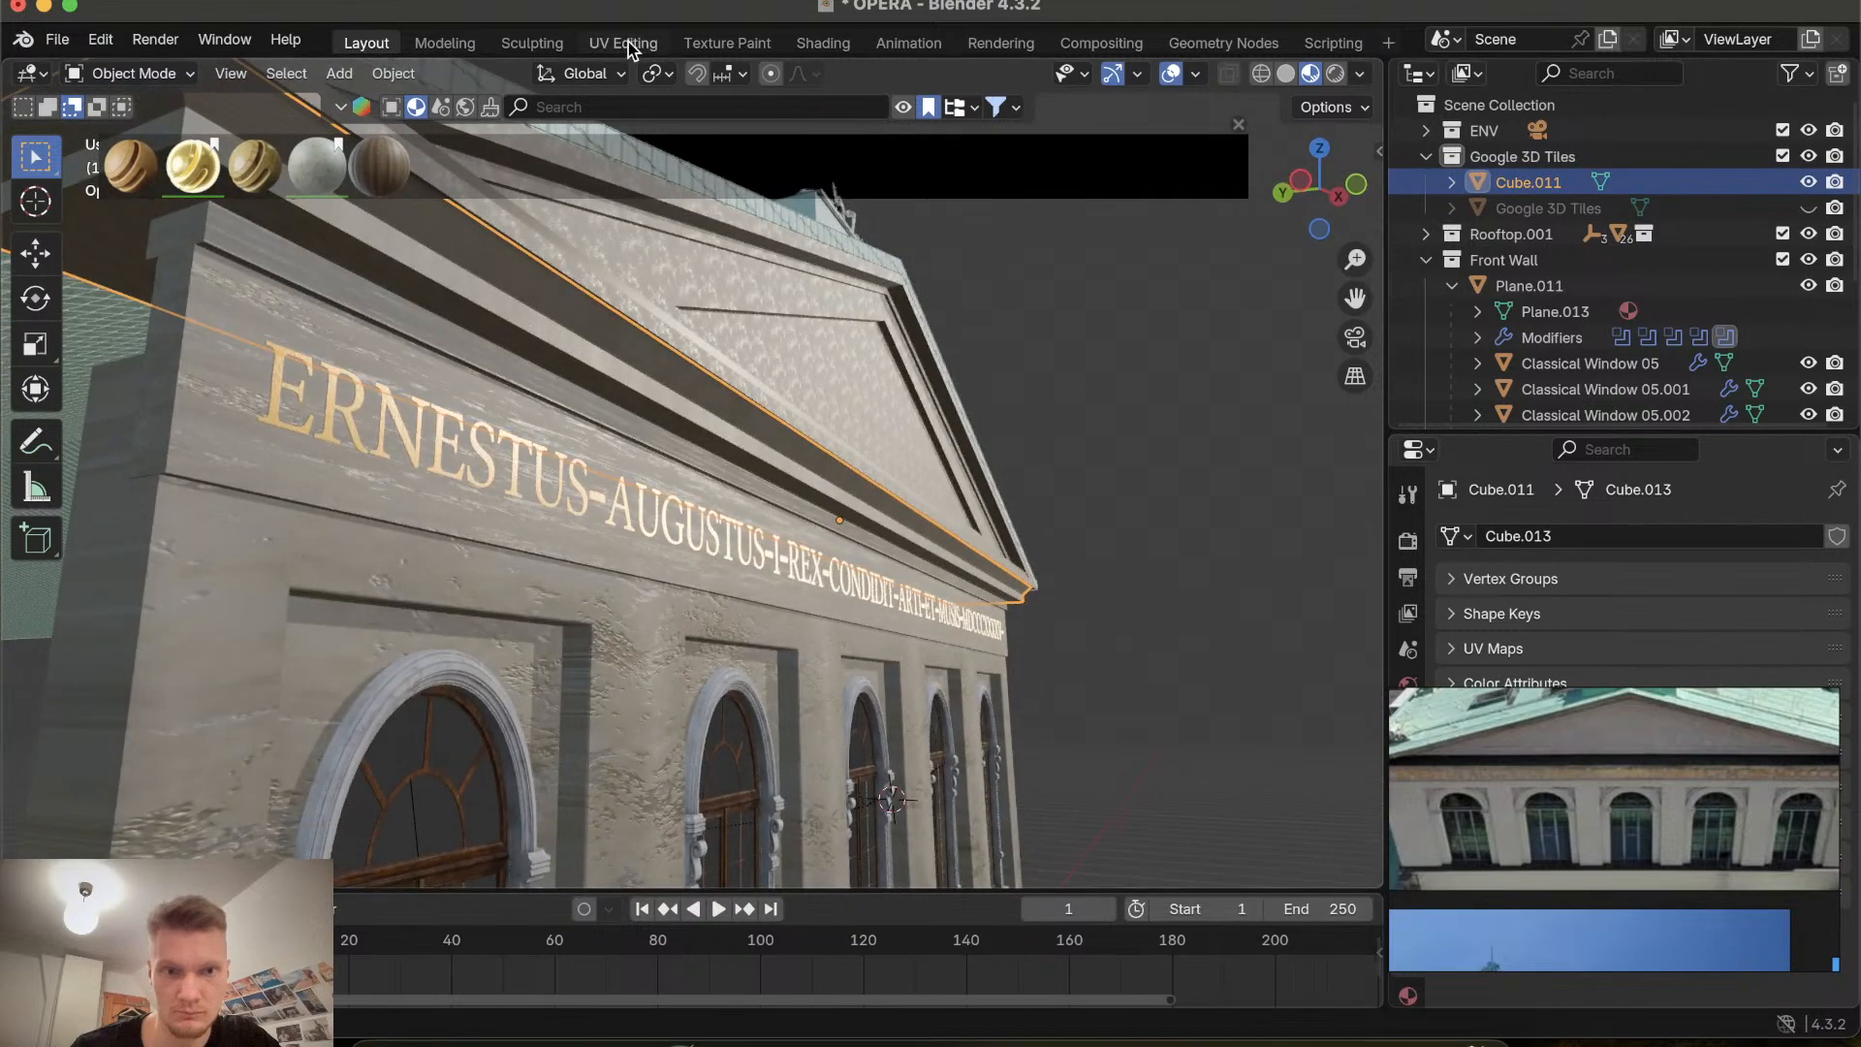
click(622, 43)
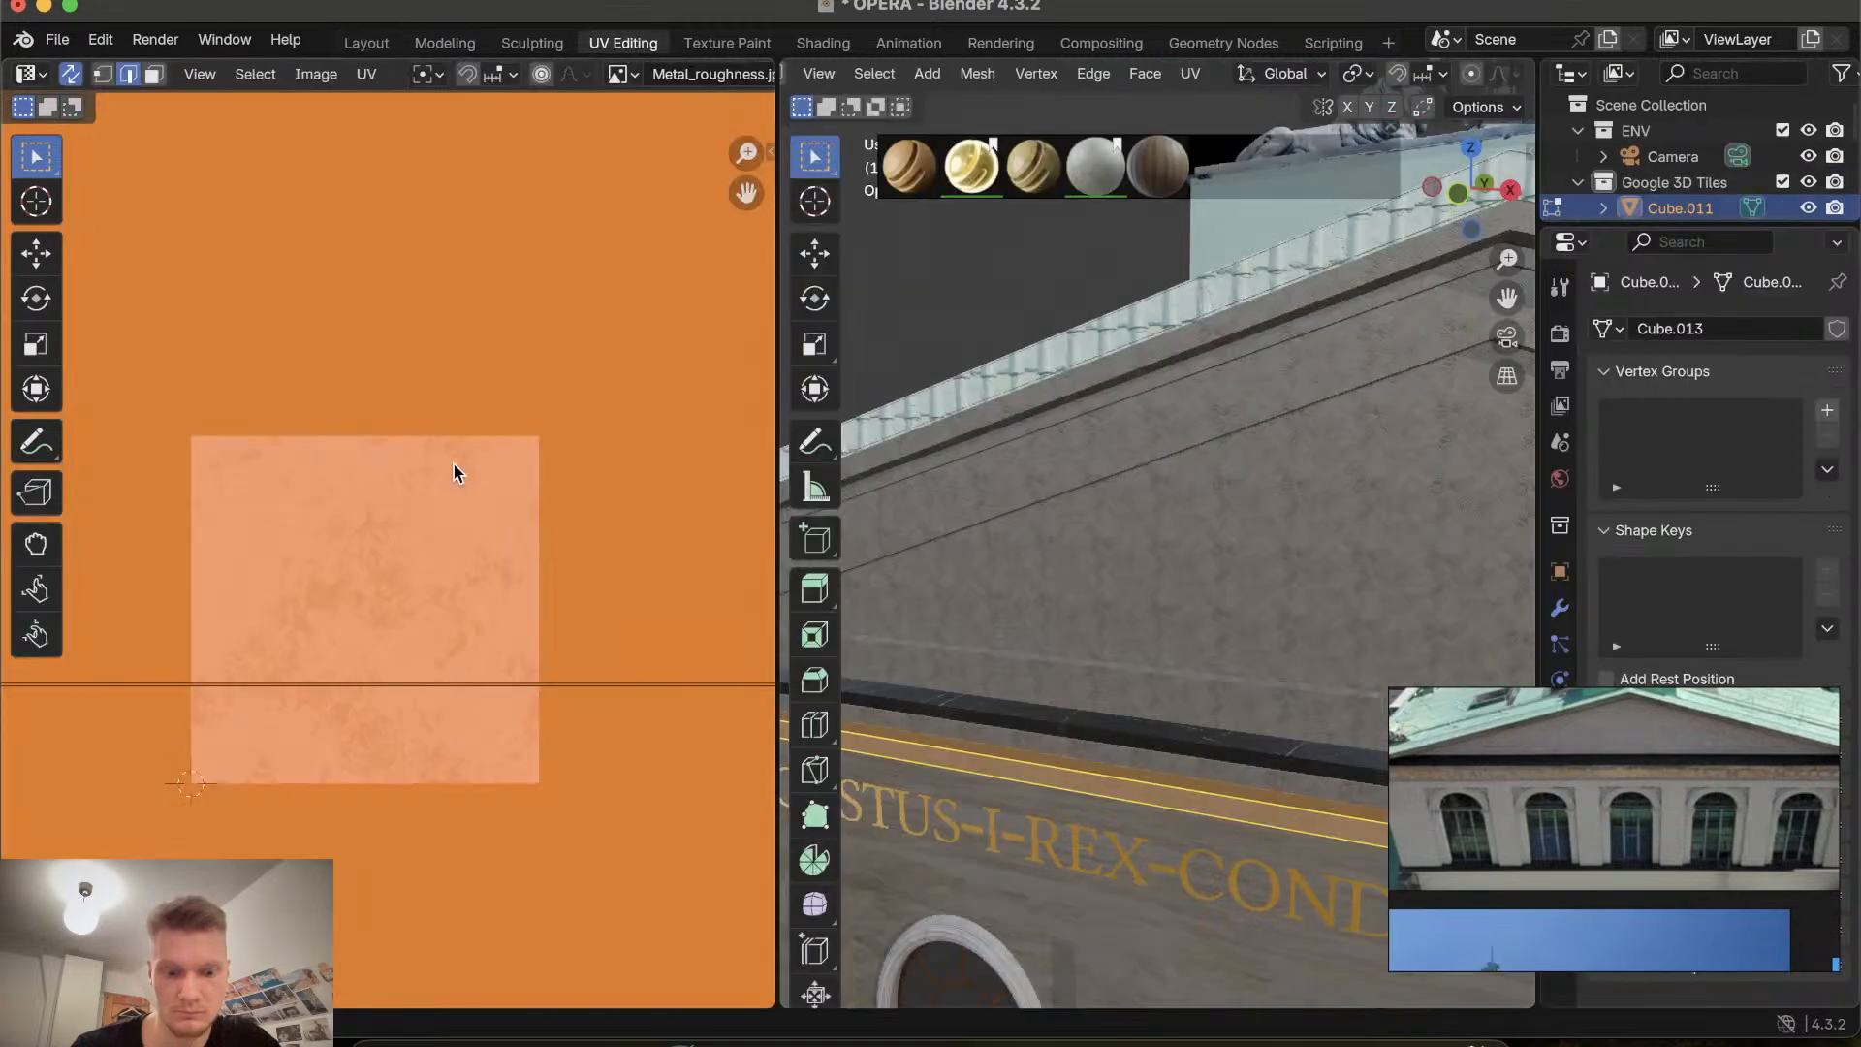
key(s)
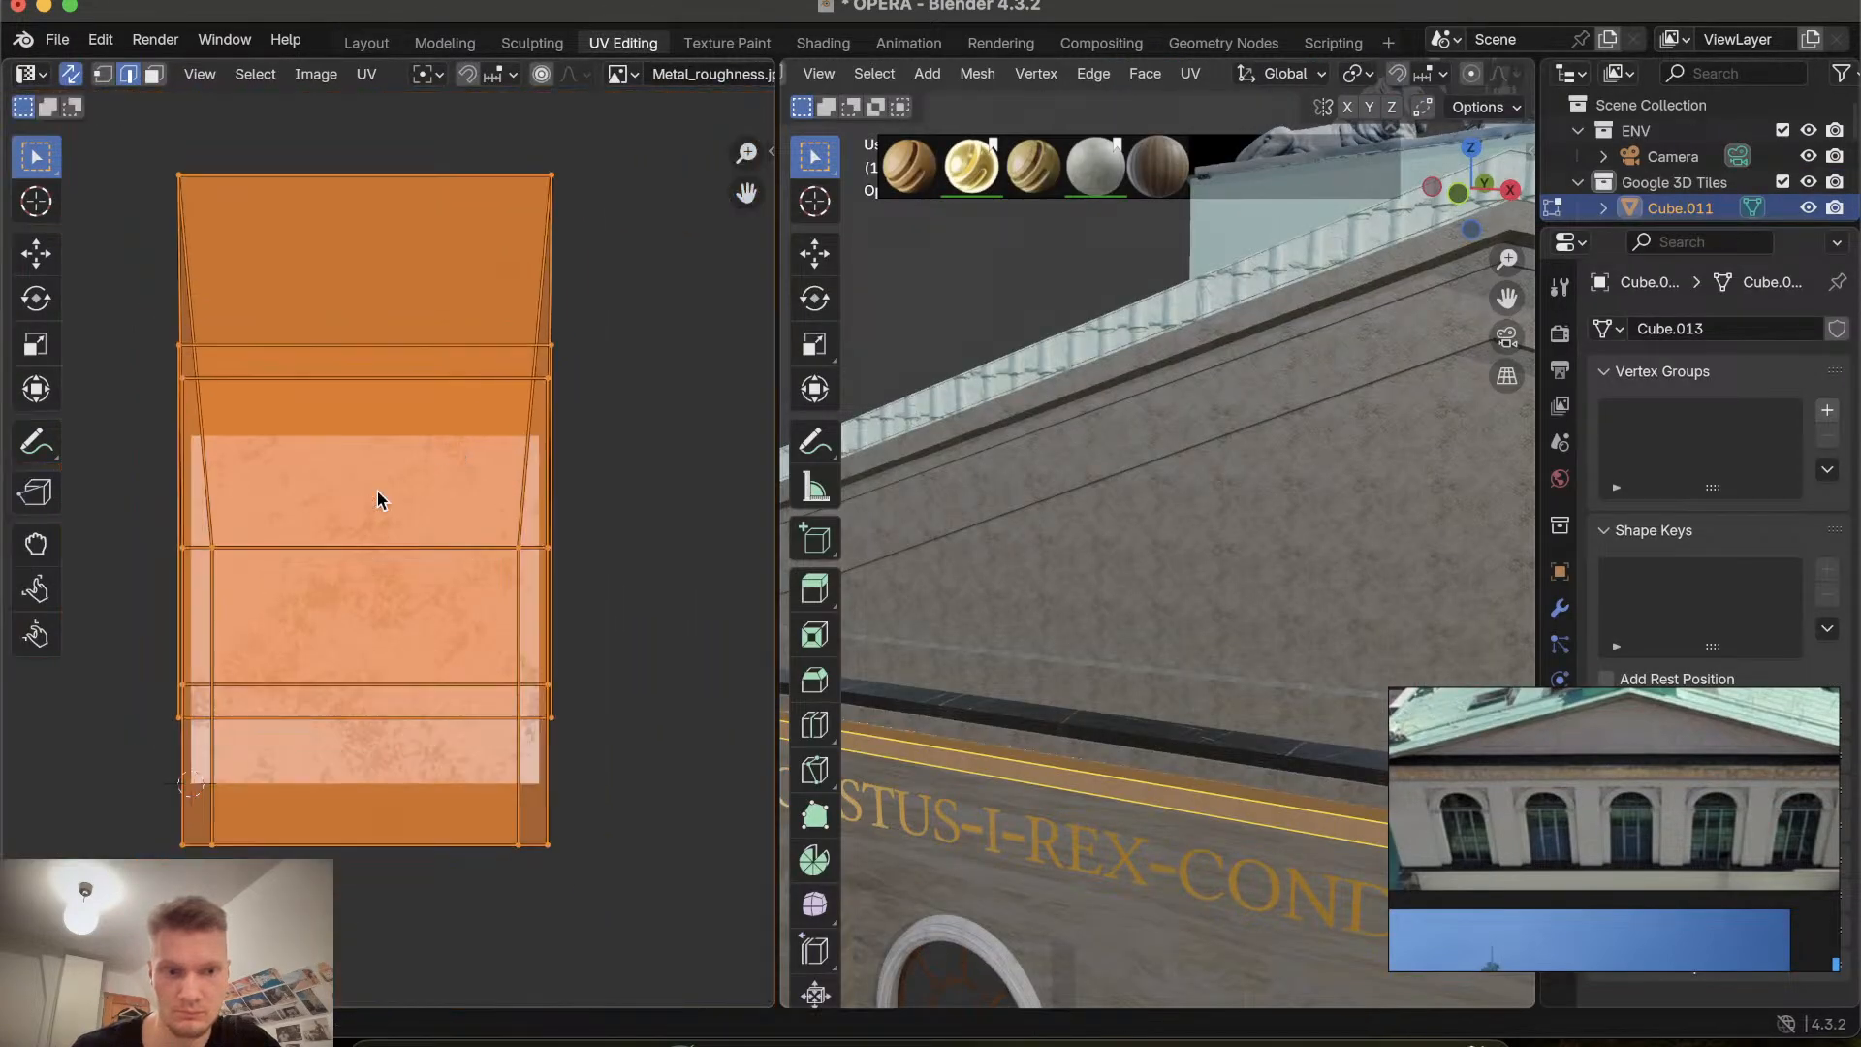
key(s)
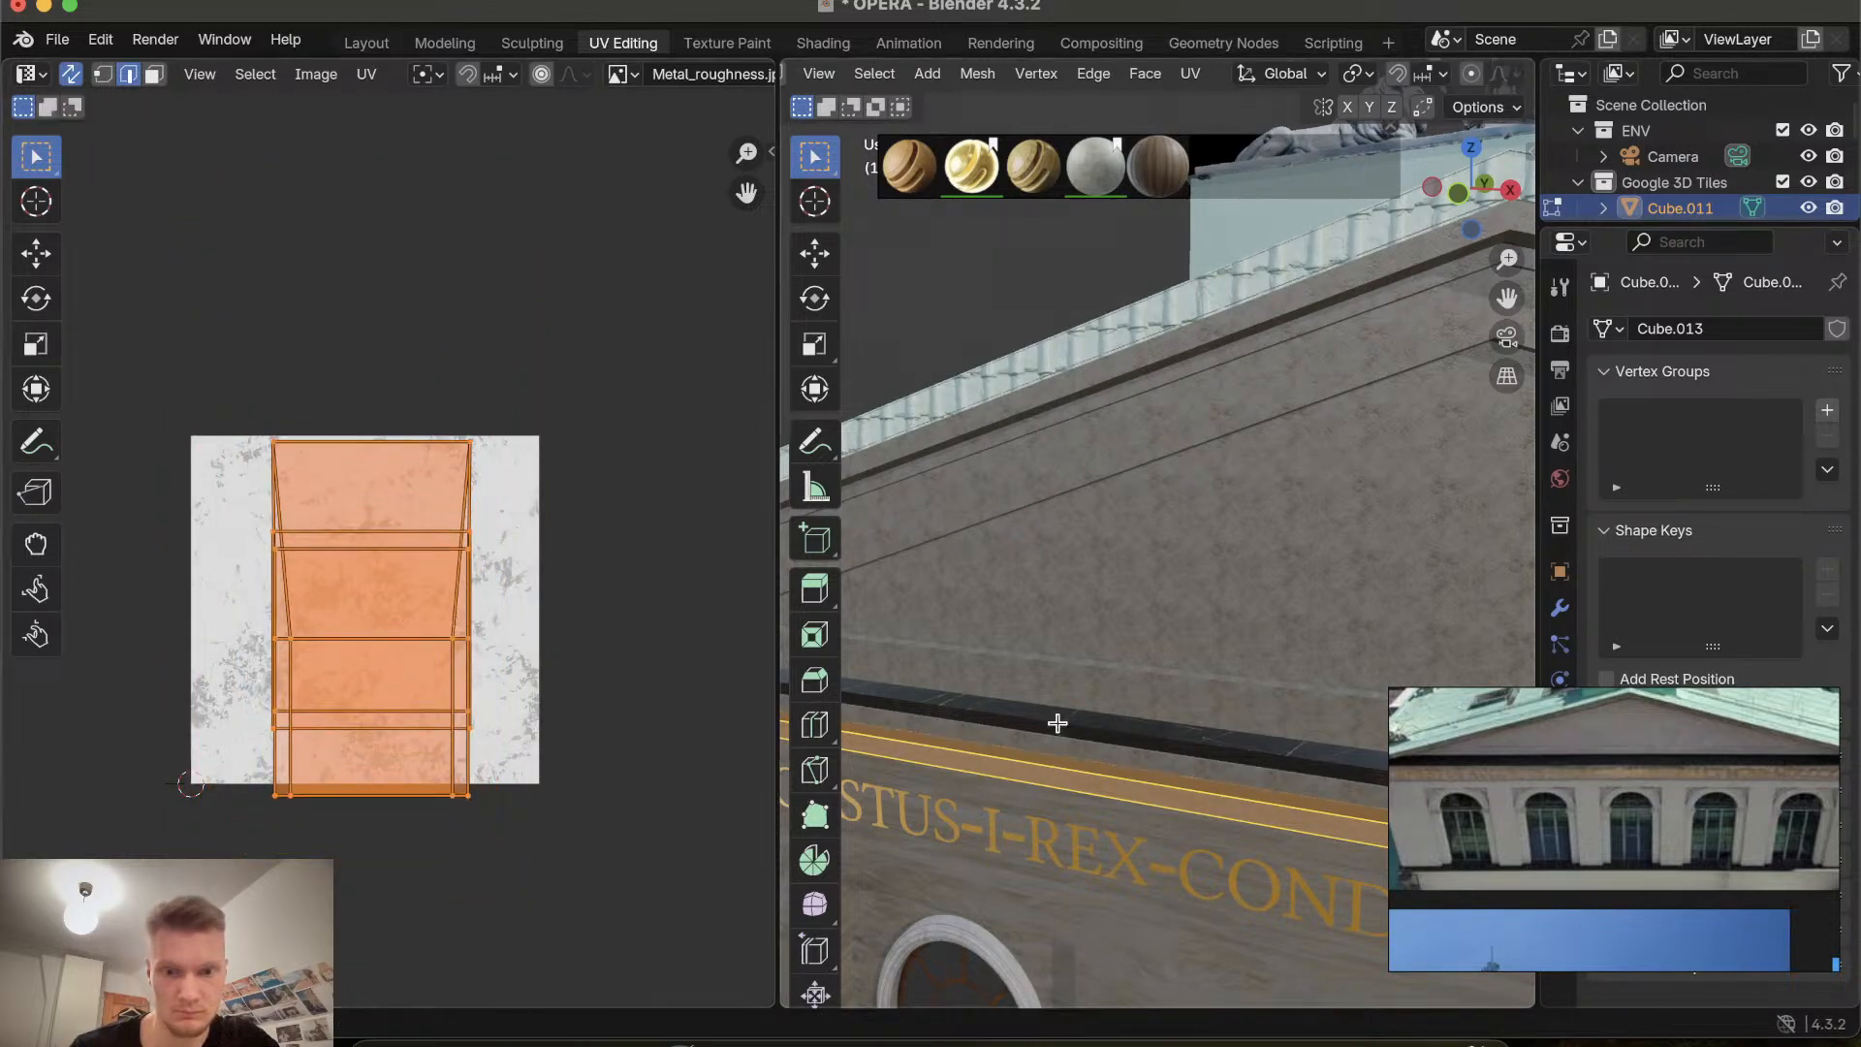
scroll(1096, 665, down, 4)
middle_drag(1096, 666, 1134, 492)
key(Tab)
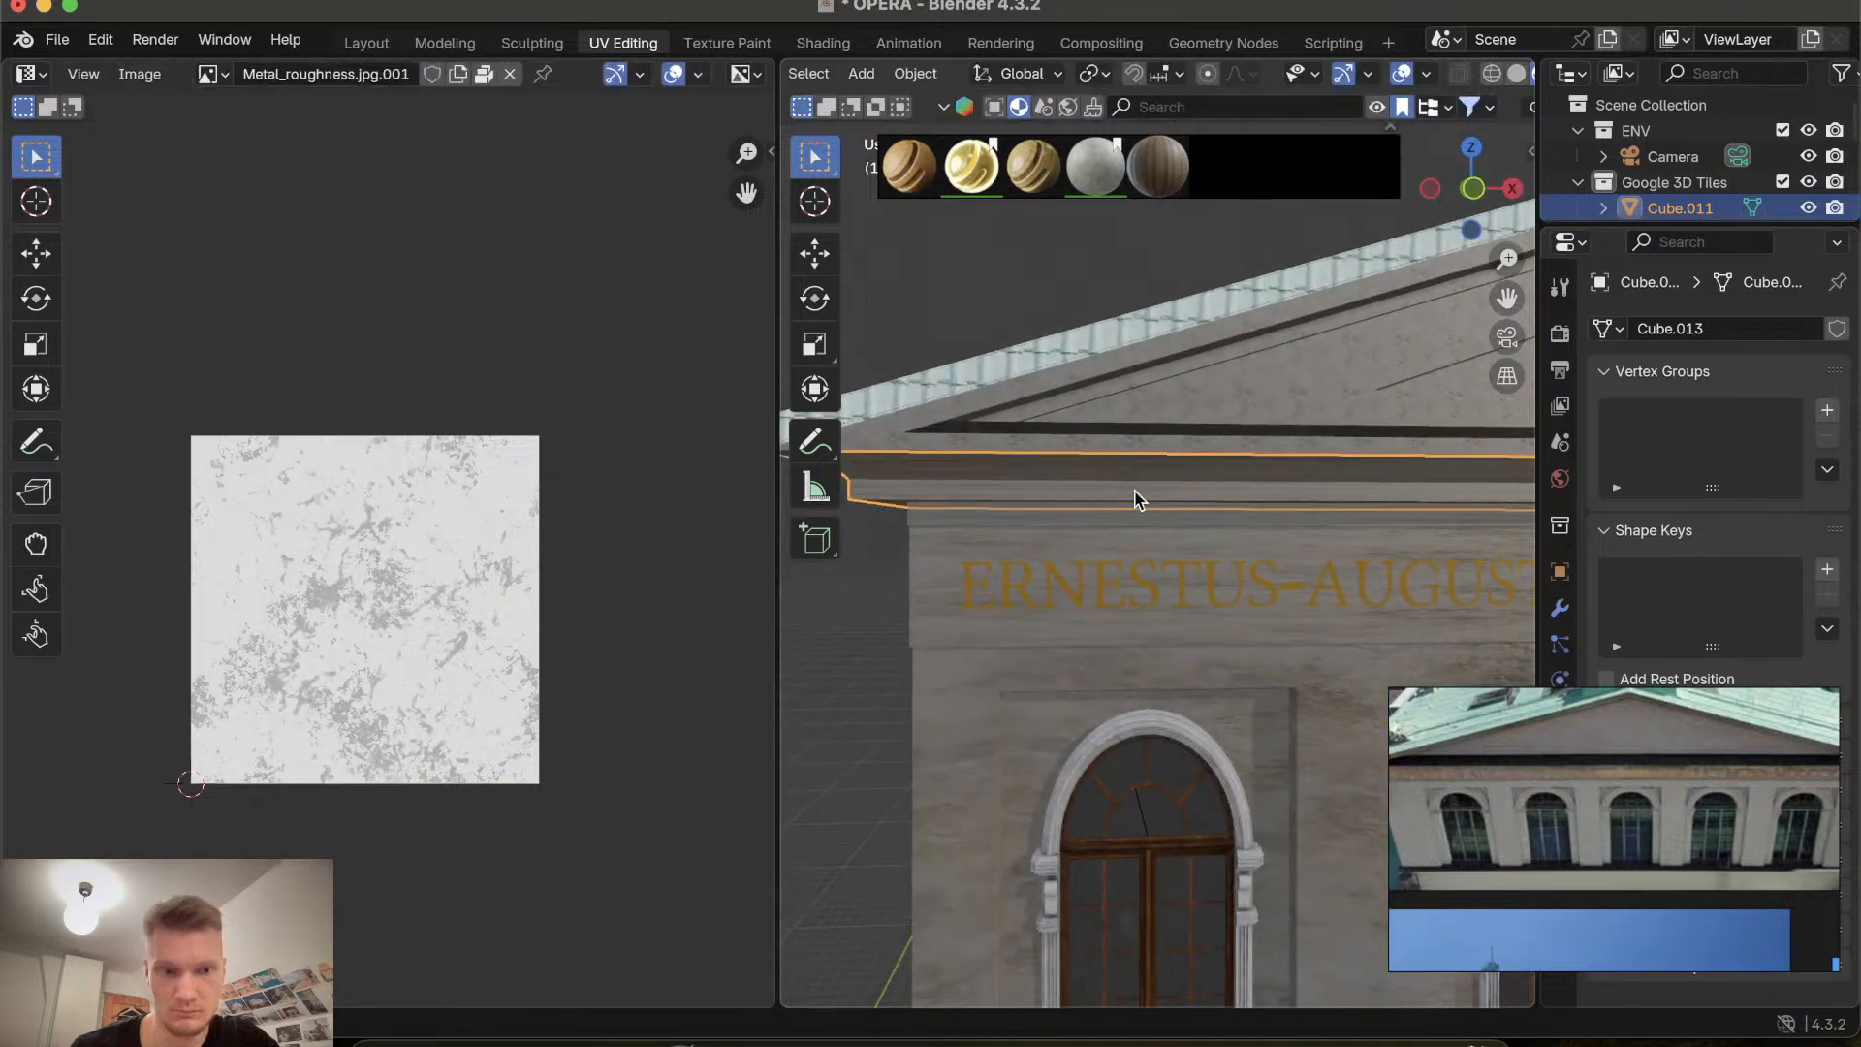
Select the gable object and scale down its UVs over the texture in UV Editing.
click(353, 44)
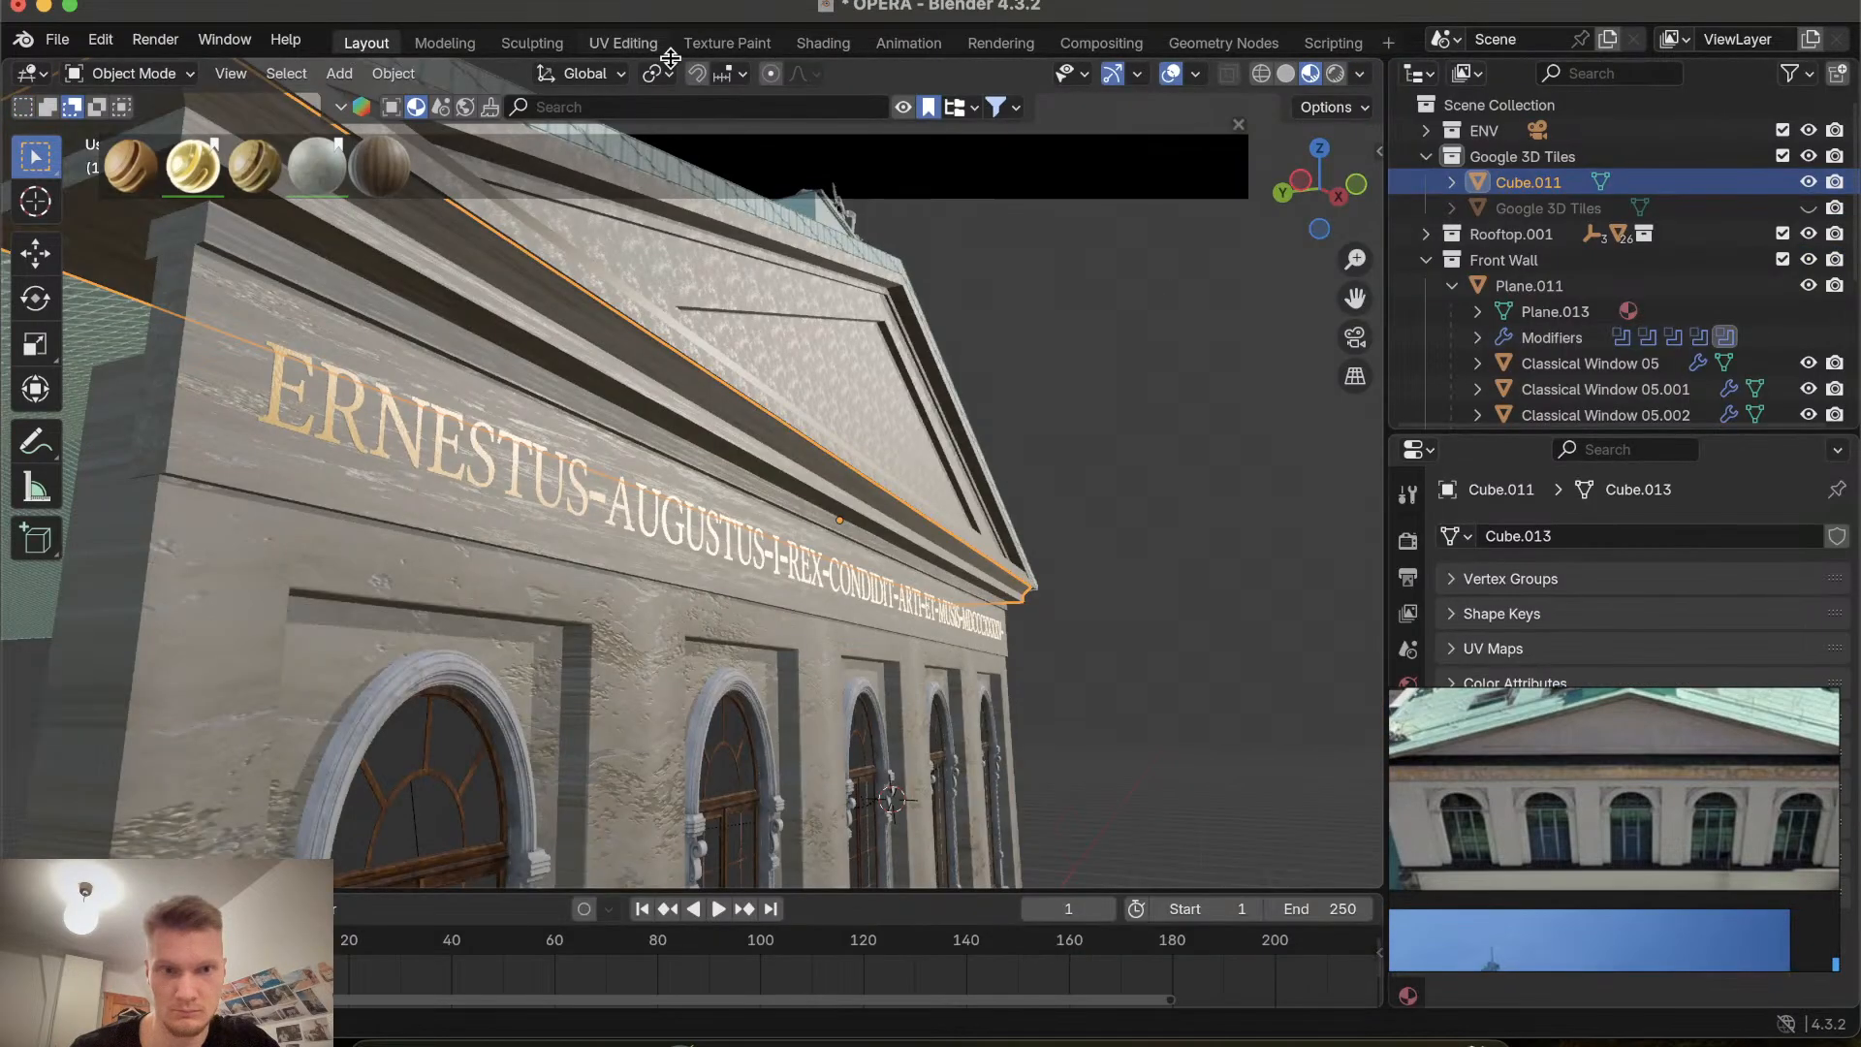
click(729, 299)
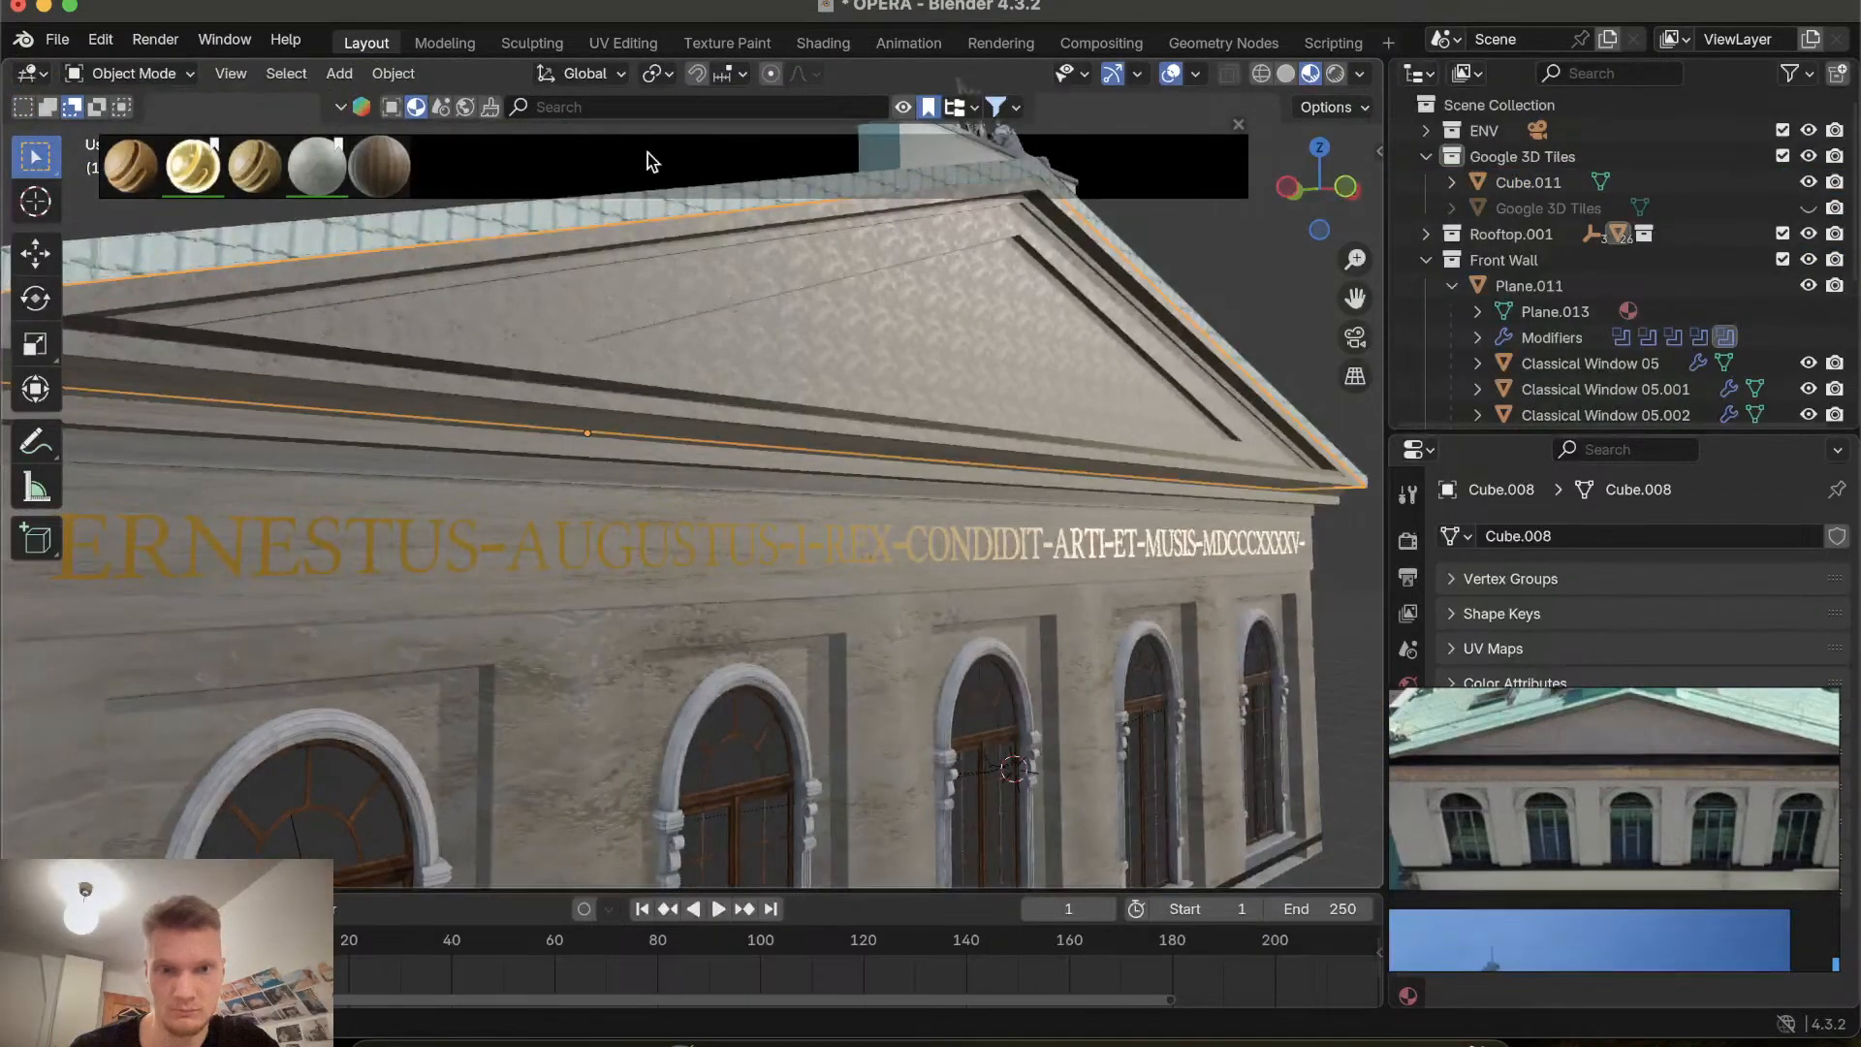
click(625, 43)
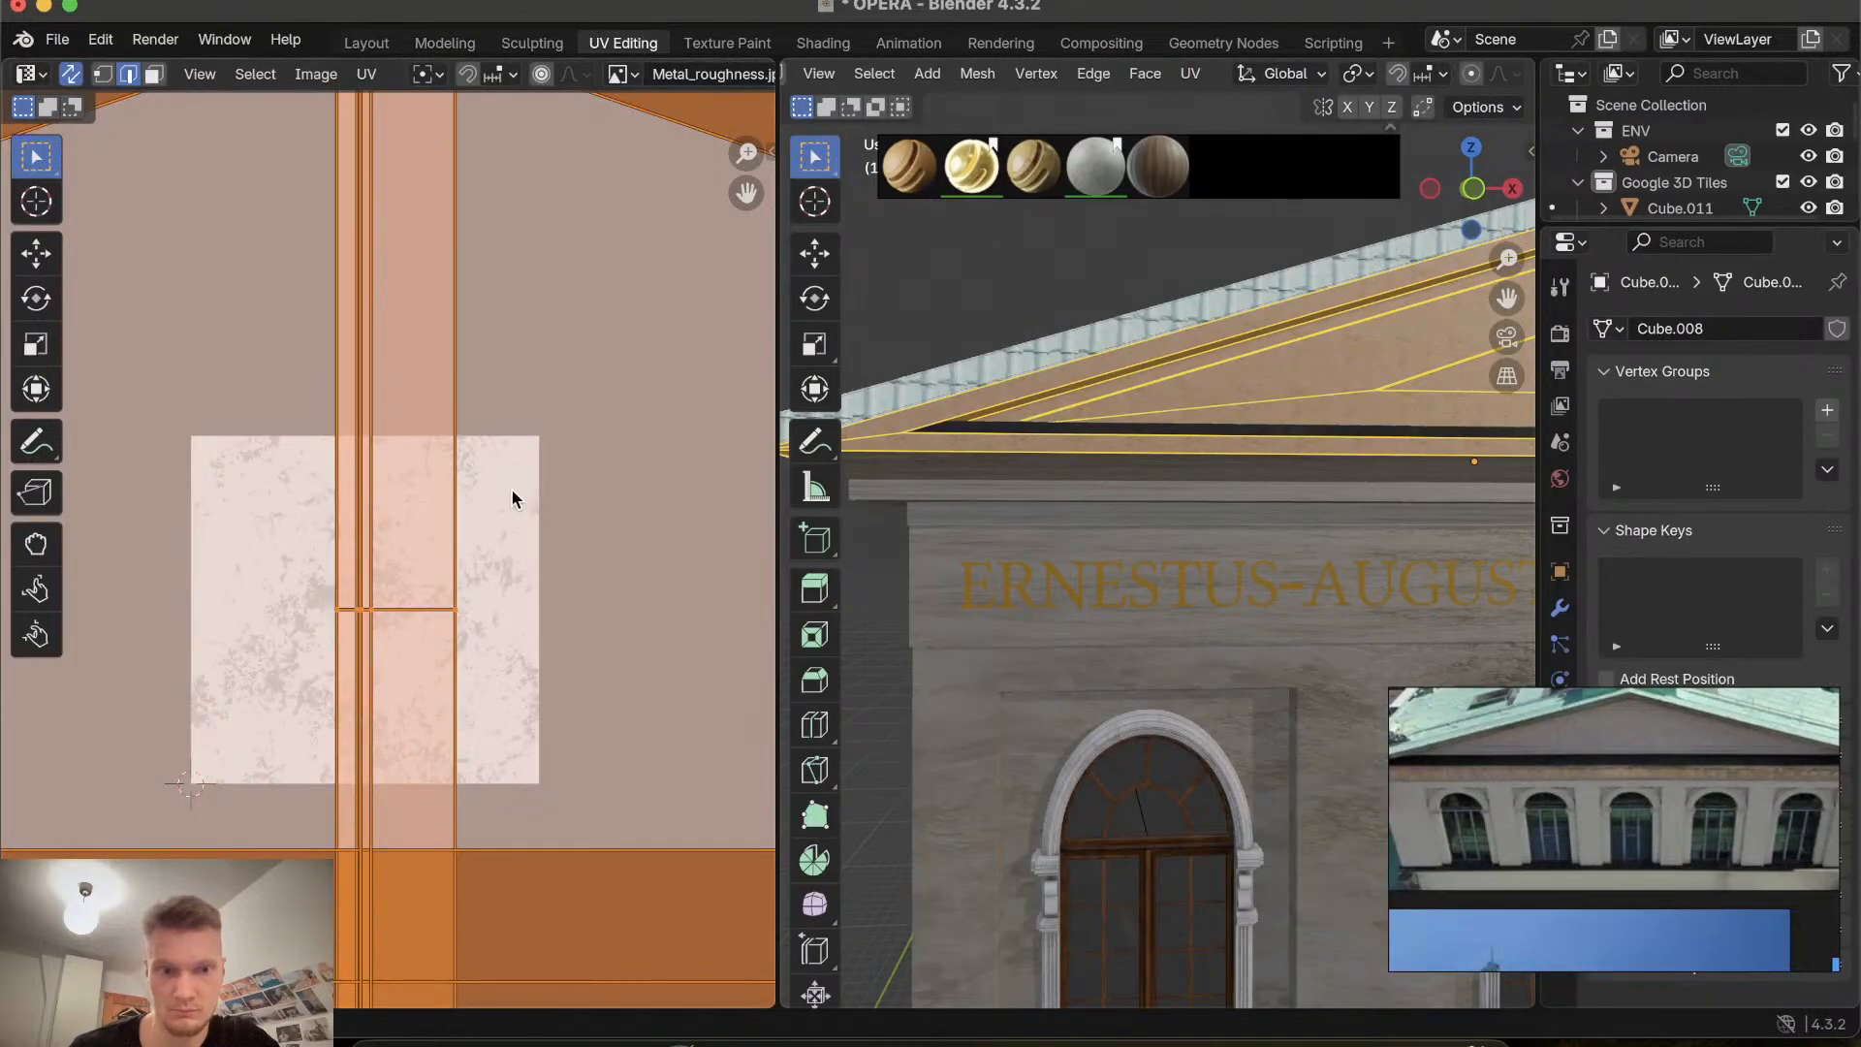
key(s)
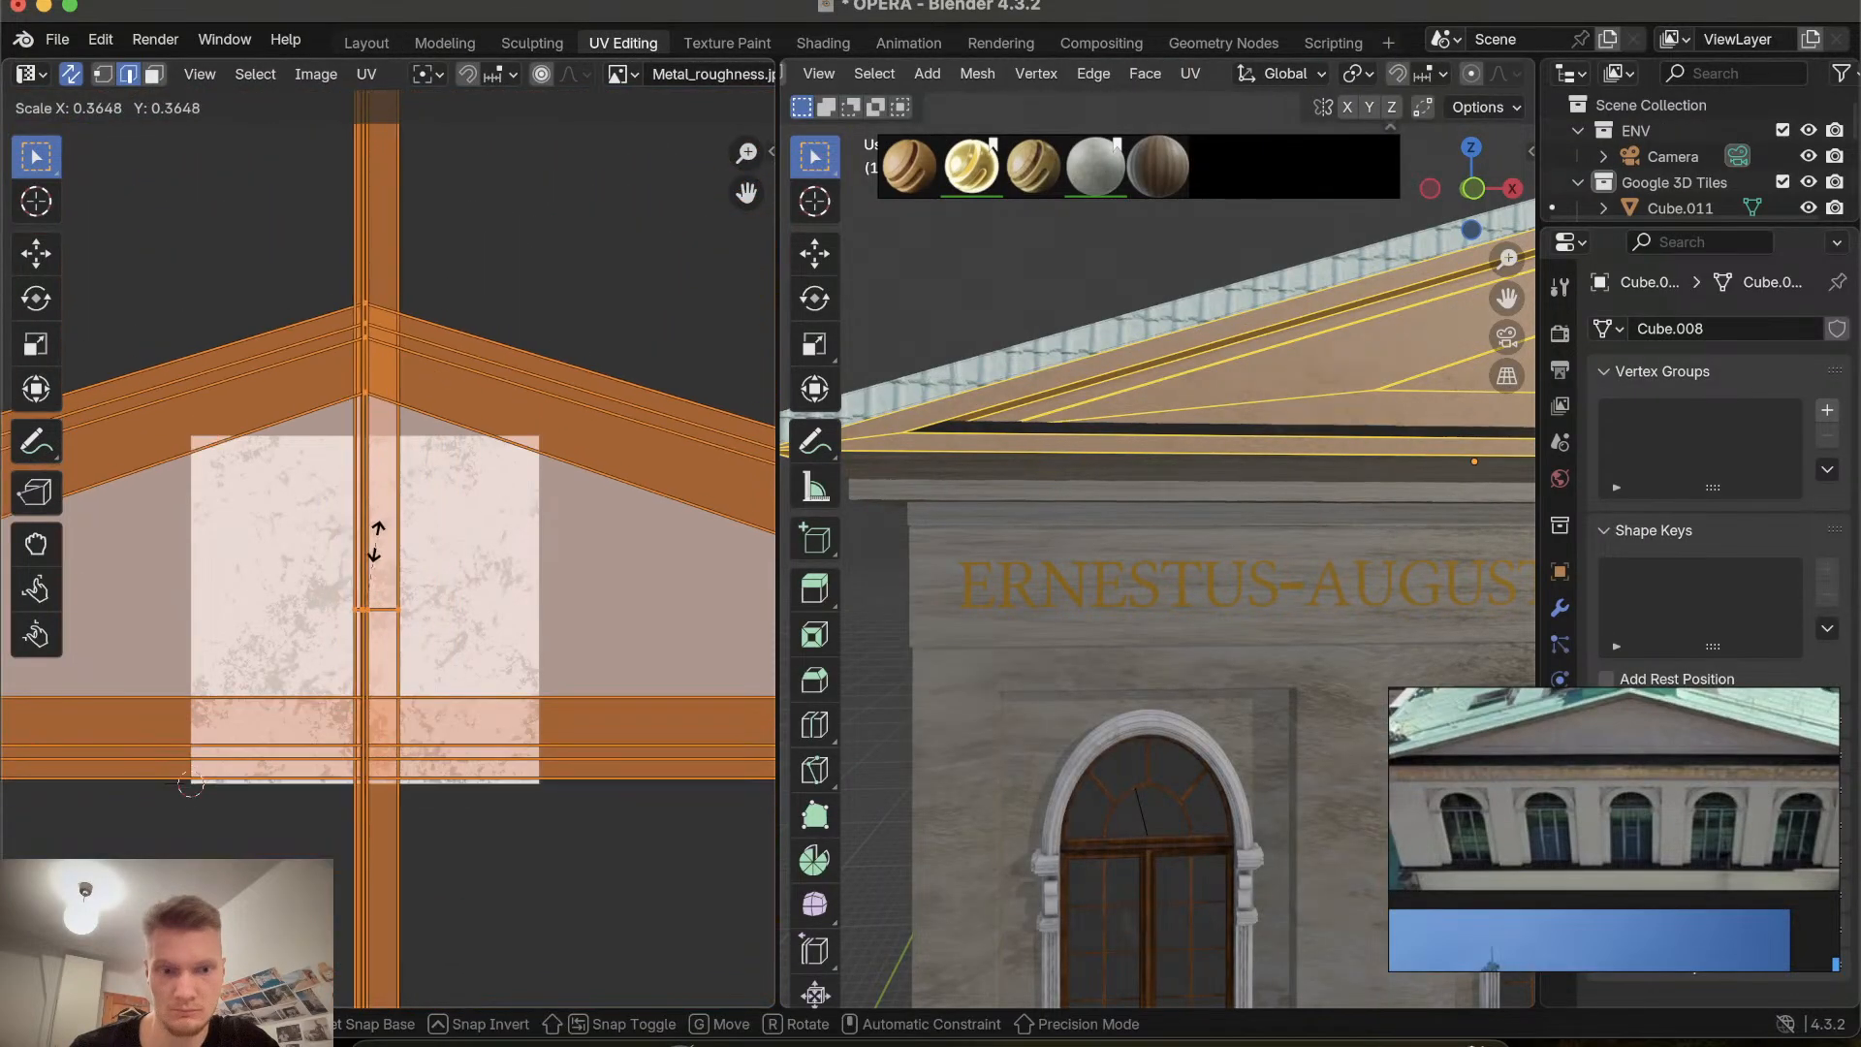
key(s)
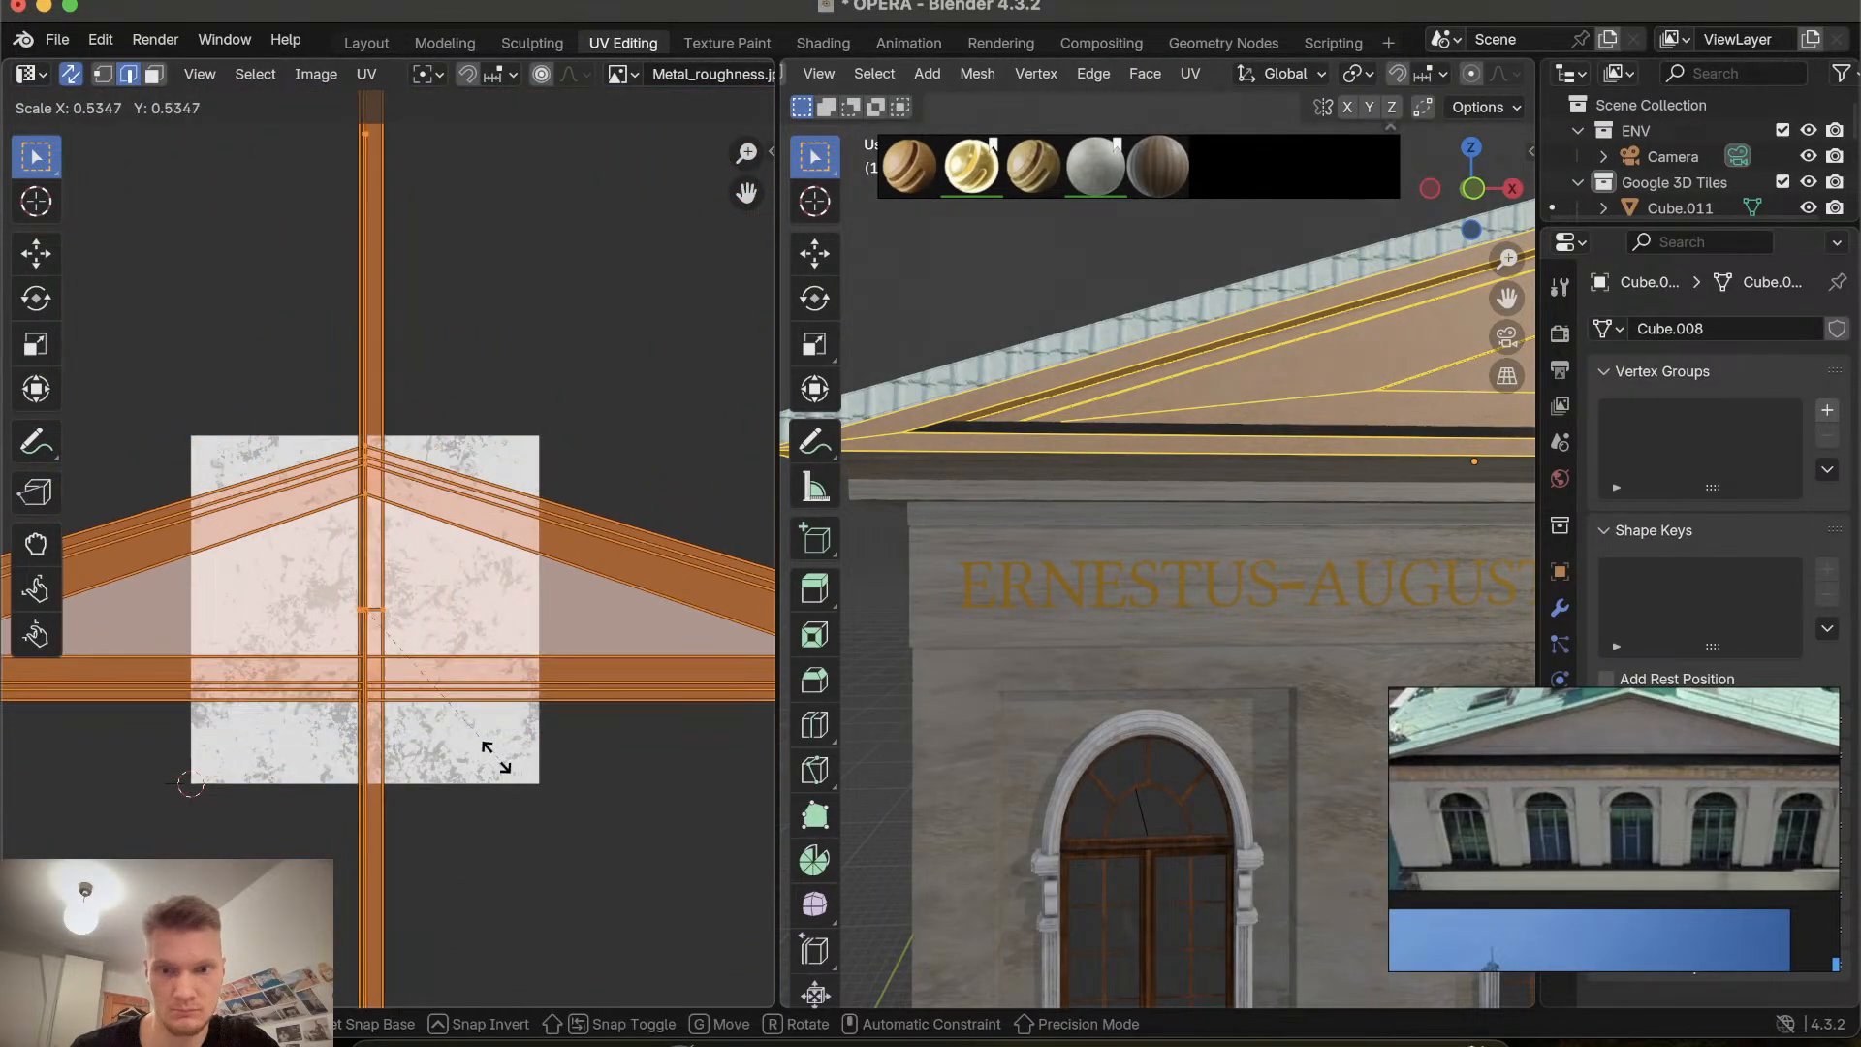
key(s)
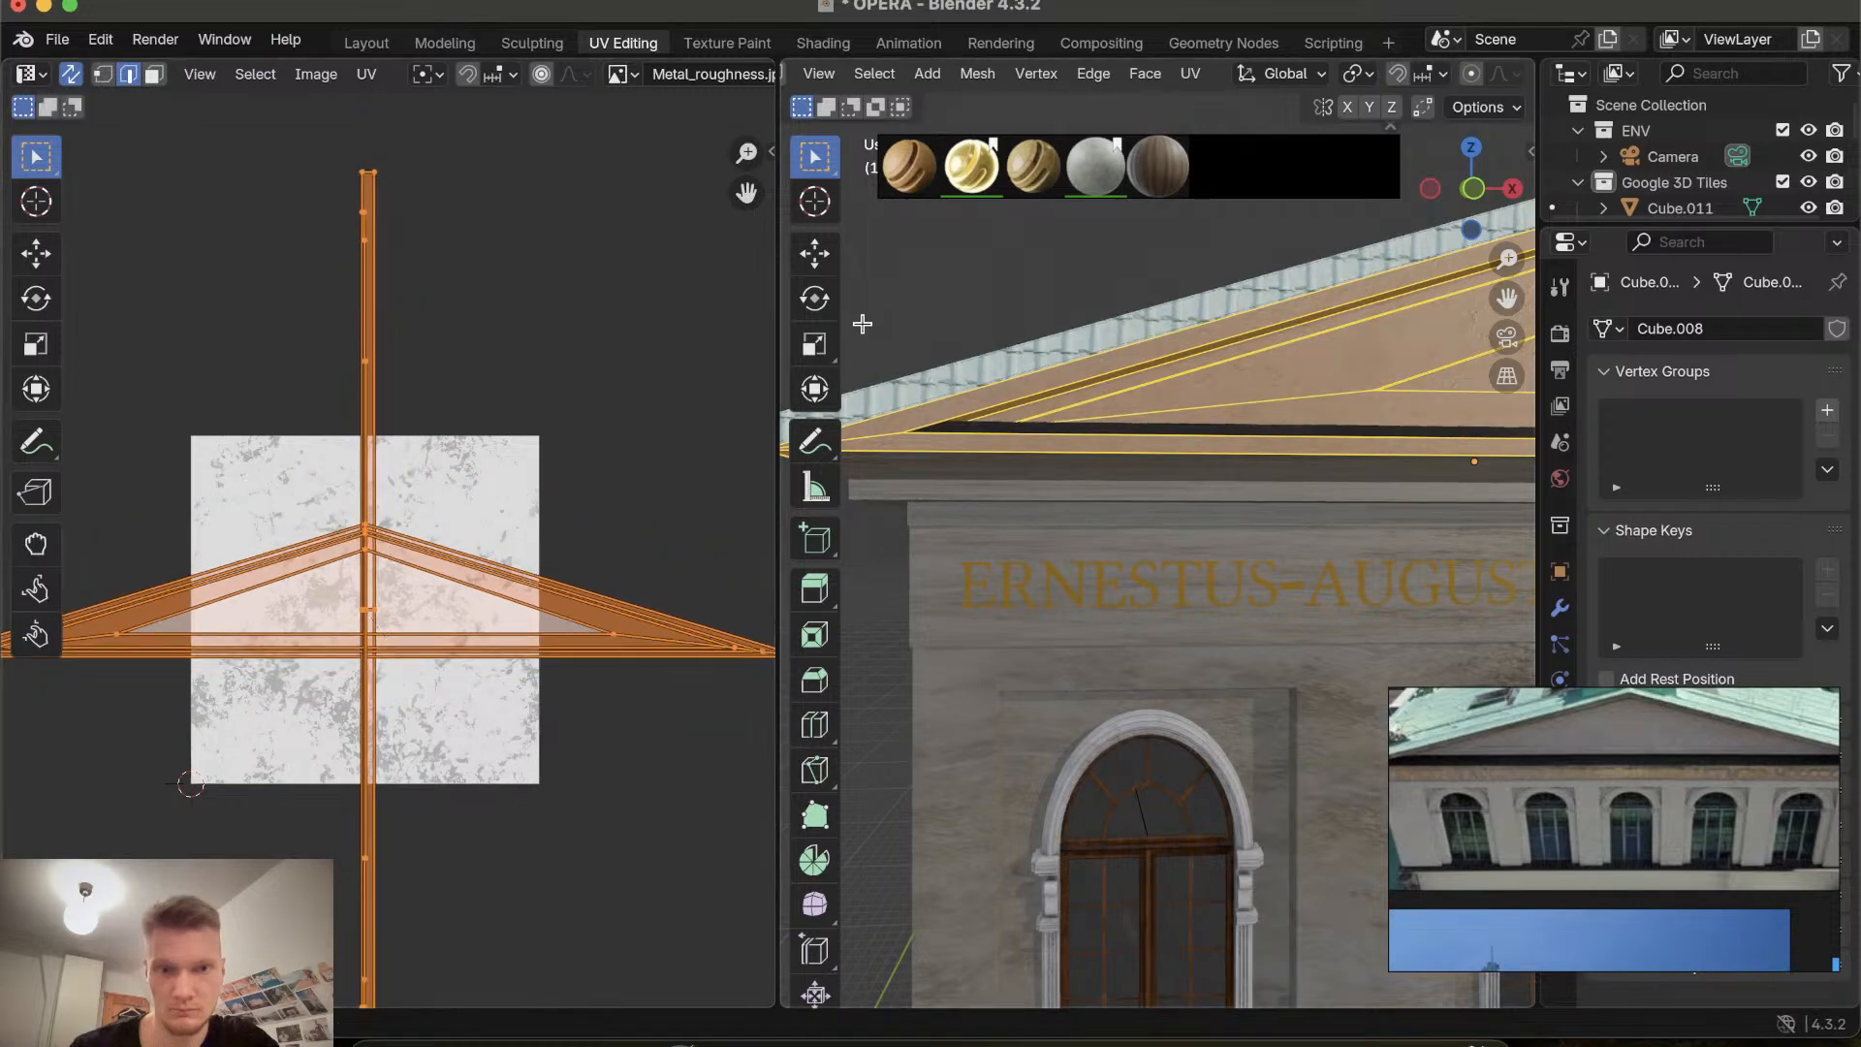
Switch to the Layout workspace and inspect the gable, cornice and inscription band from several angles.
click(365, 44)
scroll(632, 364, right, 5)
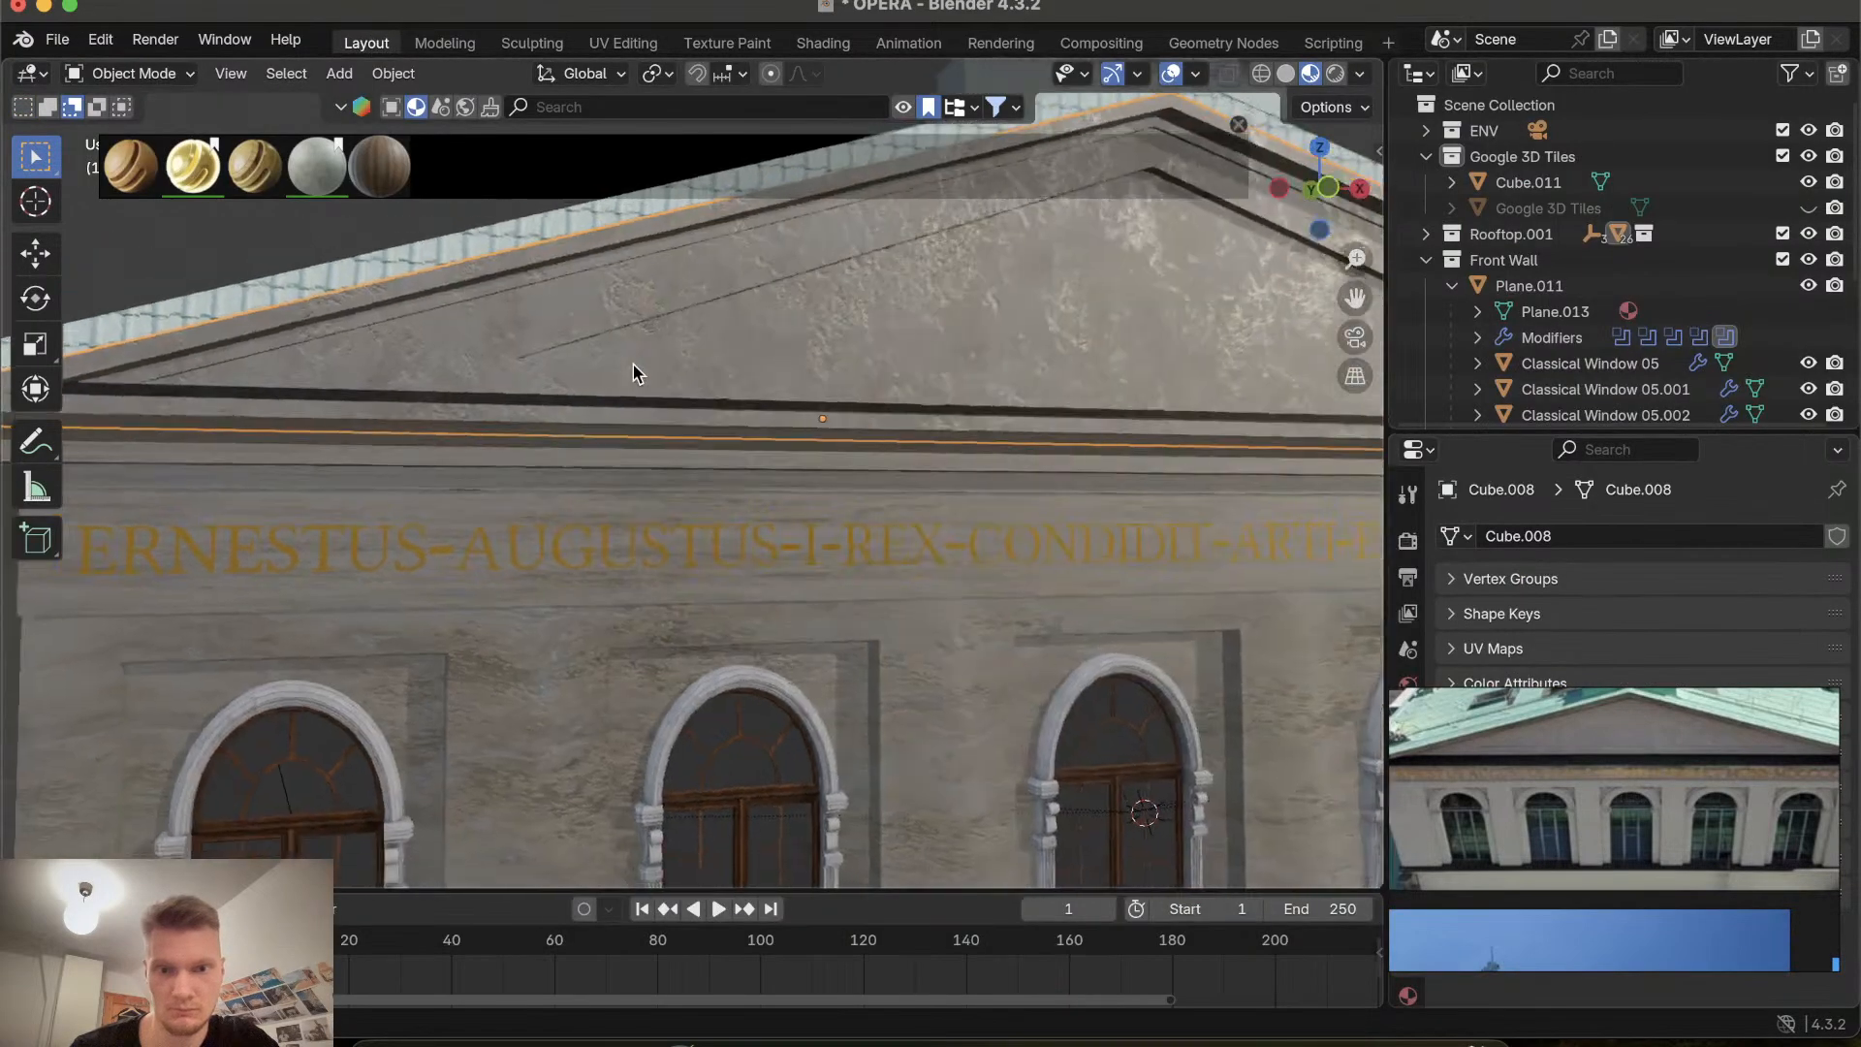
scroll(632, 364, down, 5)
click(592, 326)
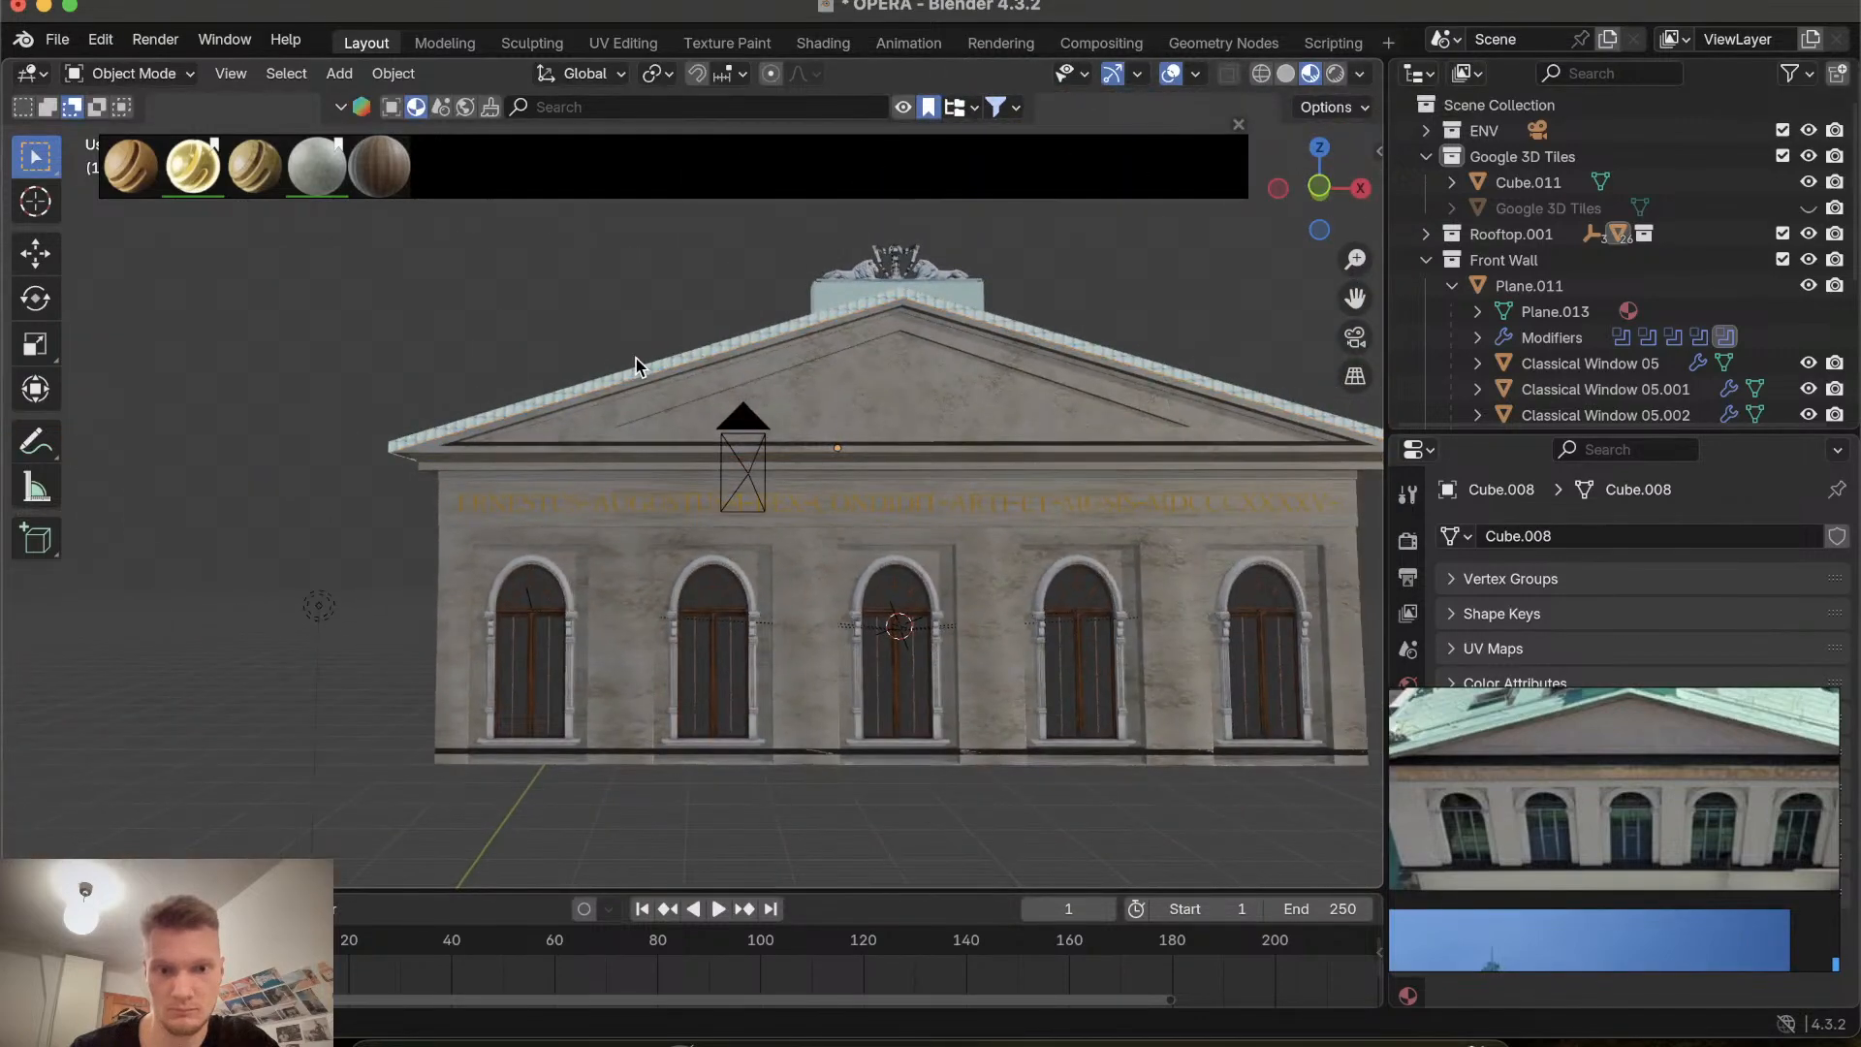
scroll(636, 358, left, 5)
scroll(636, 359, up, 4)
scroll(635, 359, right, 8)
scroll(636, 358, down, 4)
scroll(985, 533, up, 8)
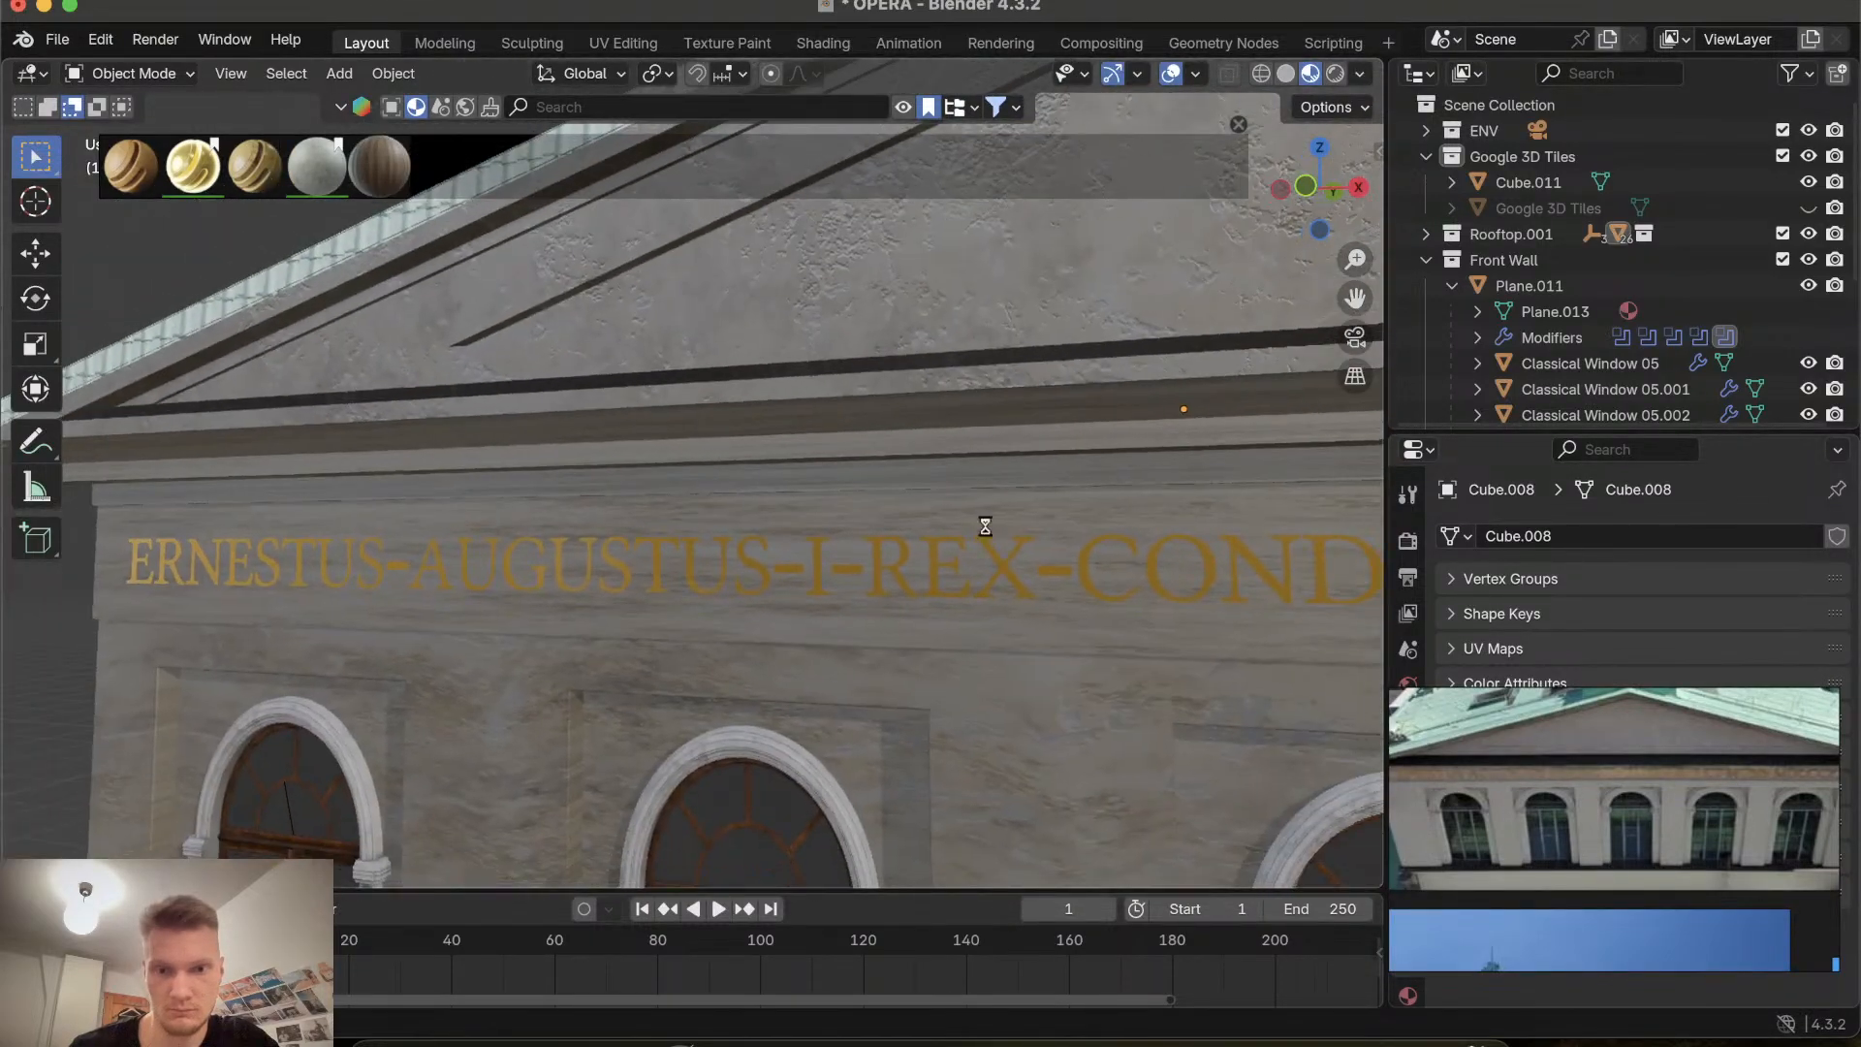
scroll(985, 523, left, 5)
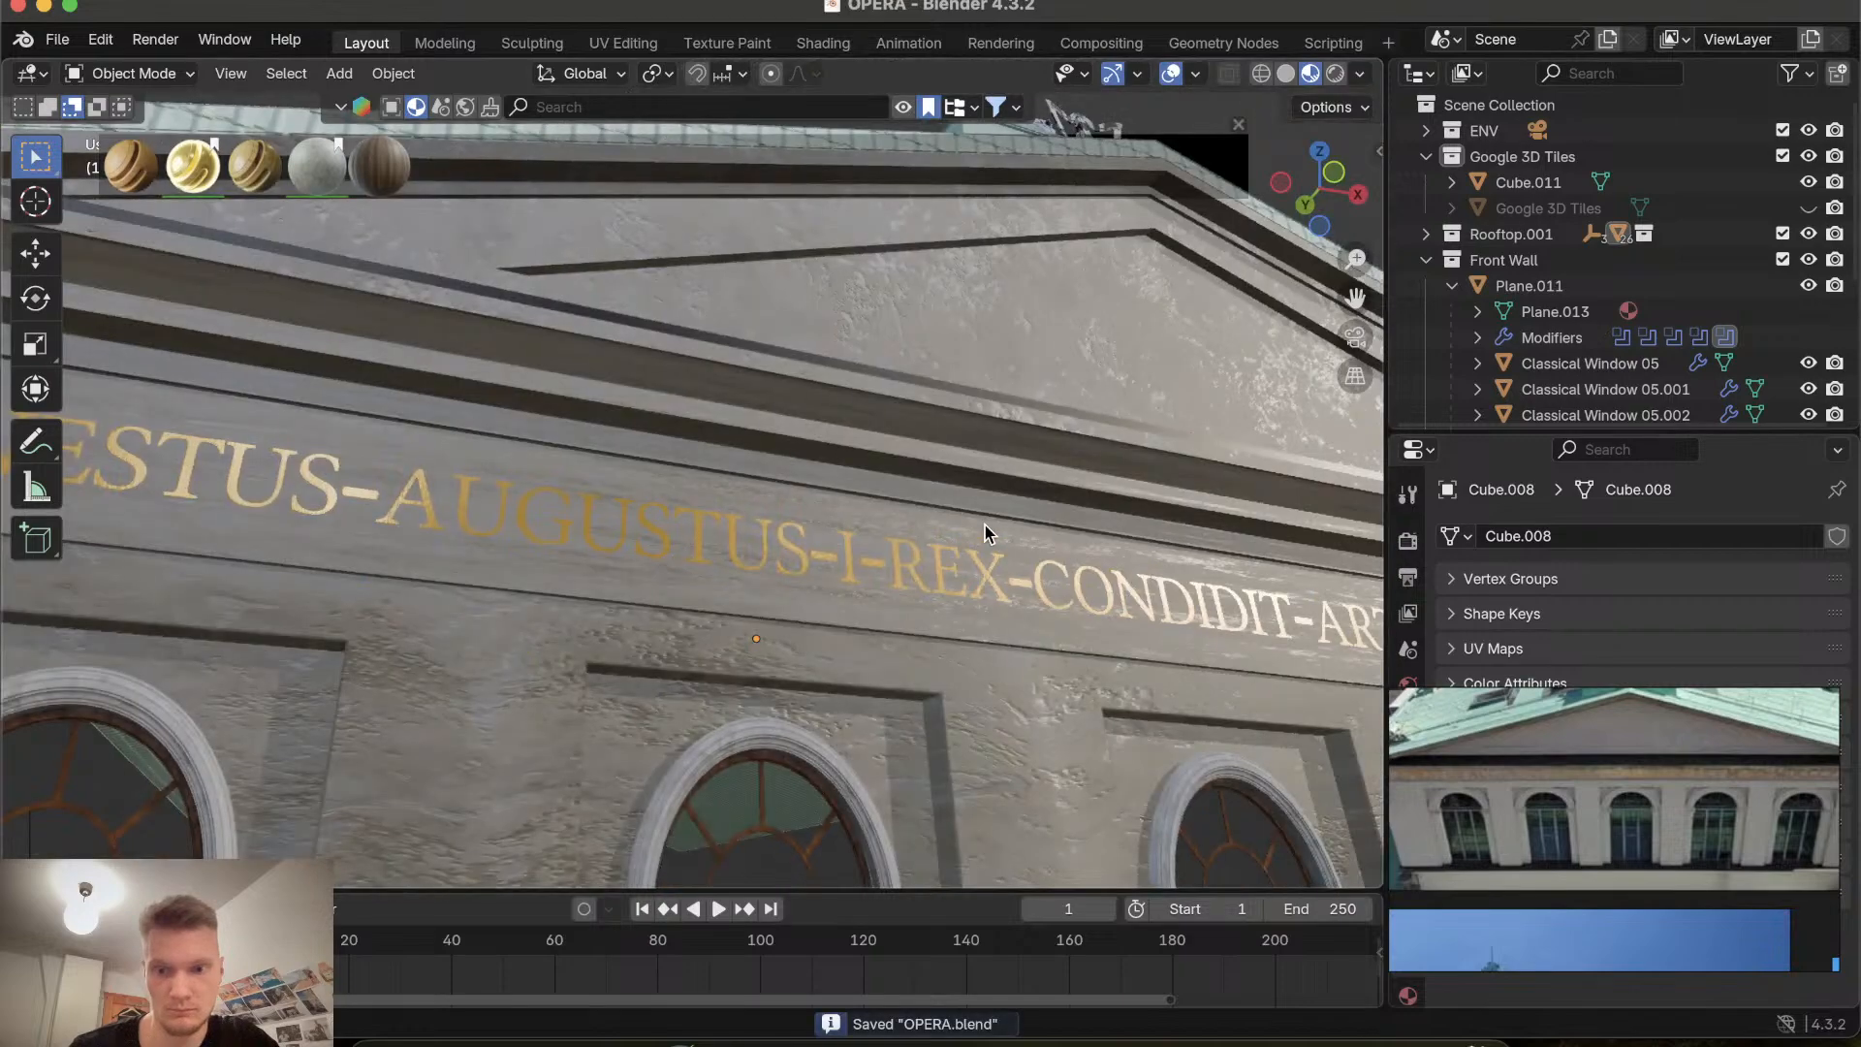
scroll(984, 521, left, 3)
scroll(998, 524, right, 5)
scroll(1781, 860, down, 8)
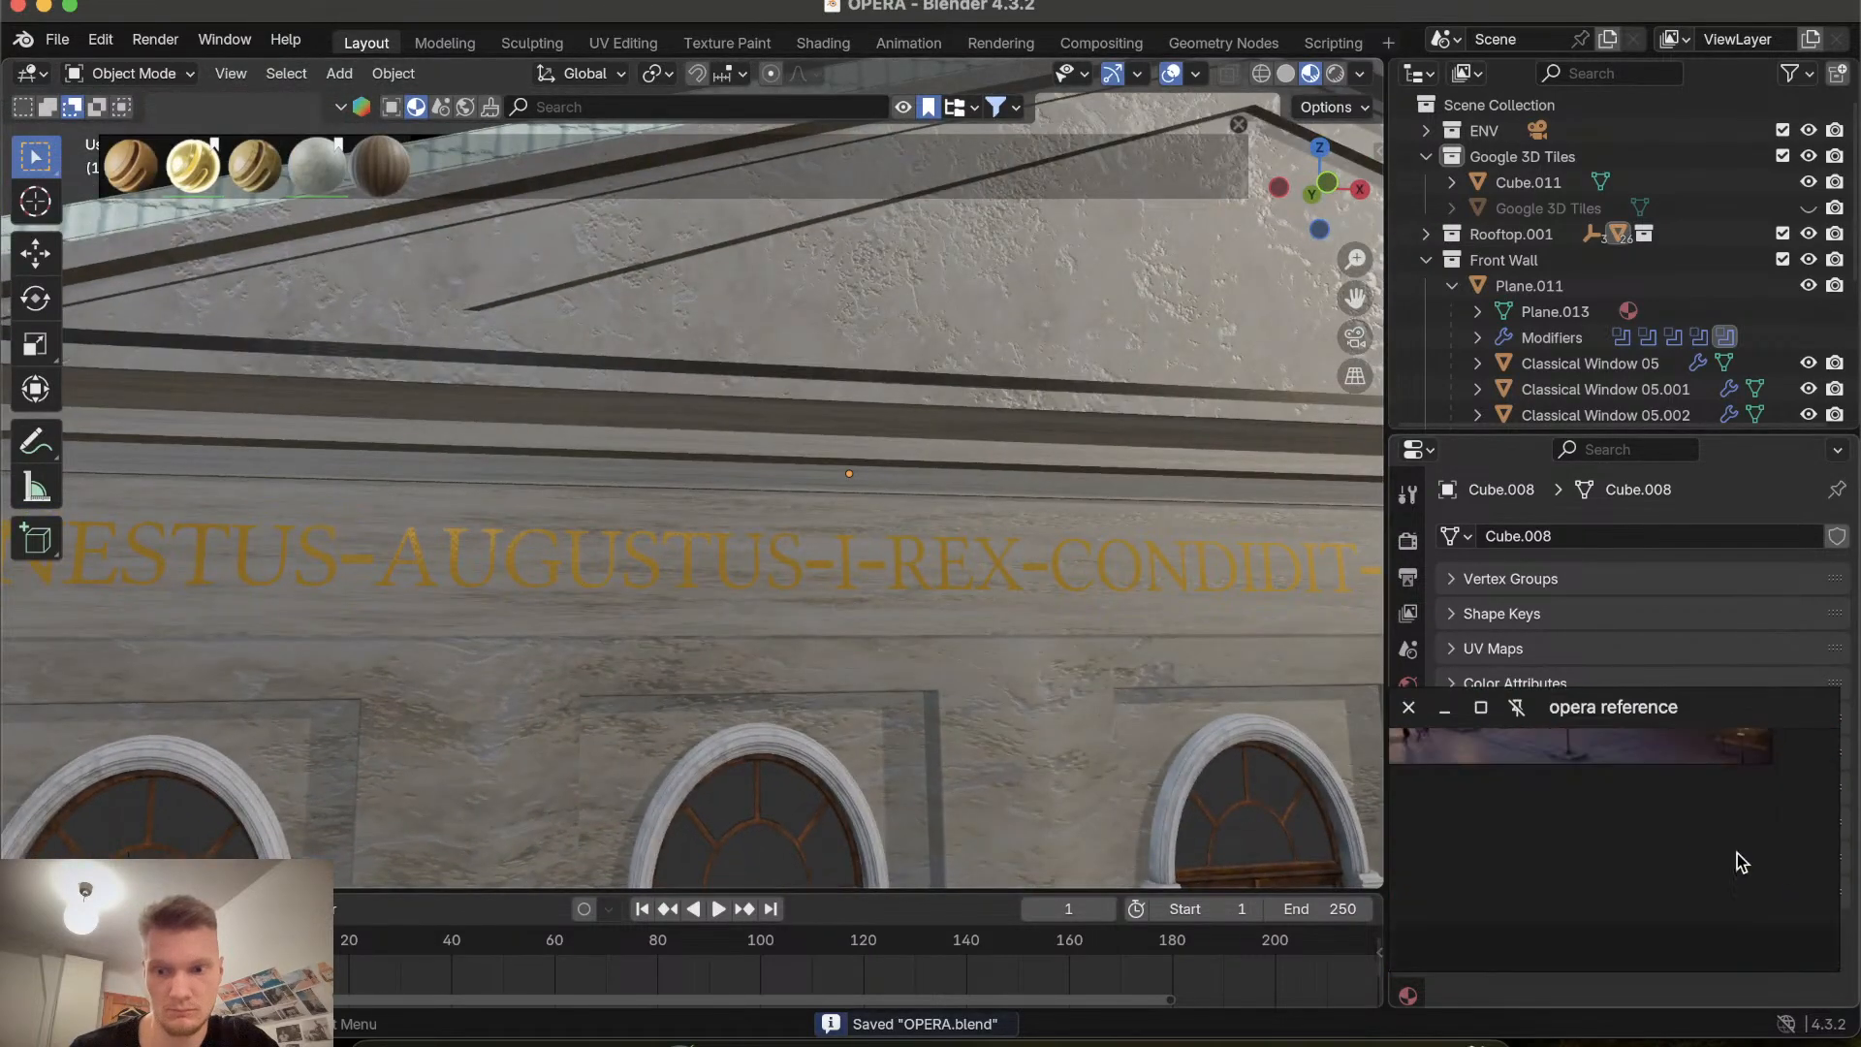
scroll(1705, 848, right, 5)
scroll(1697, 841, up, 3)
scroll(1697, 844, up, 10)
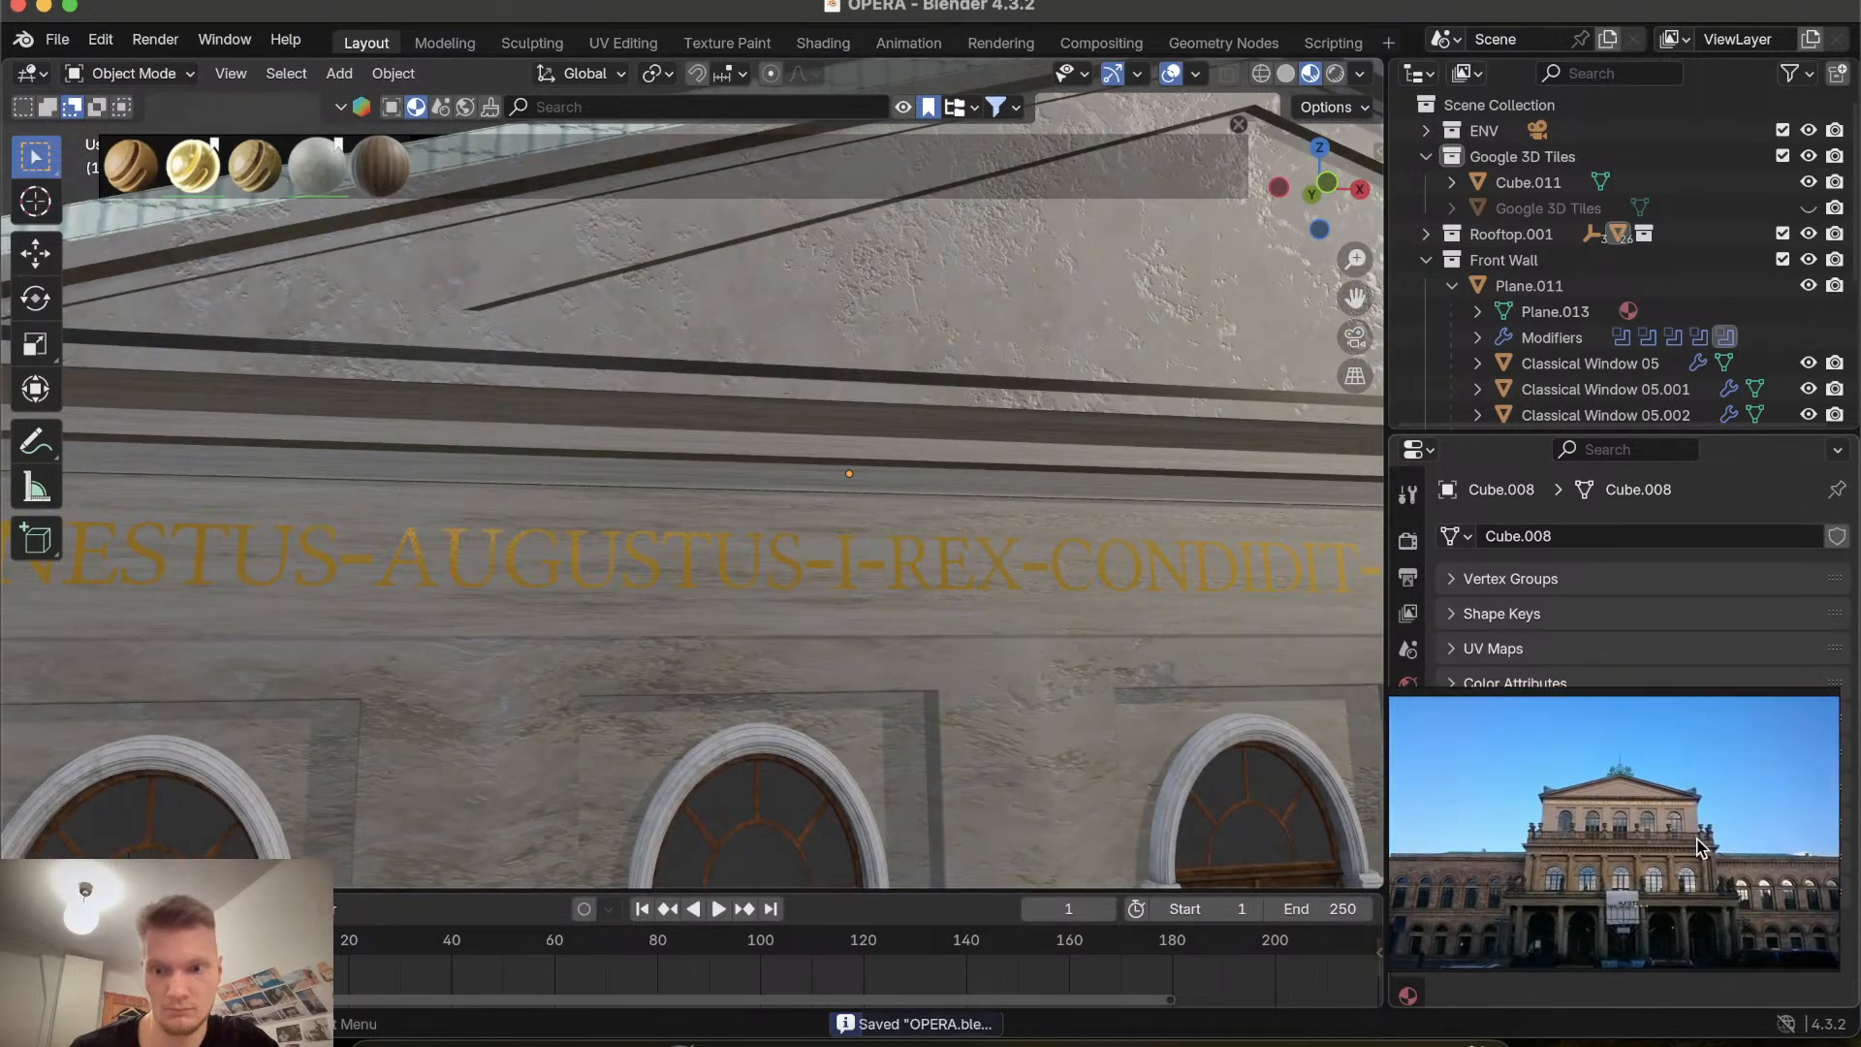
scroll(1697, 841, left, 3)
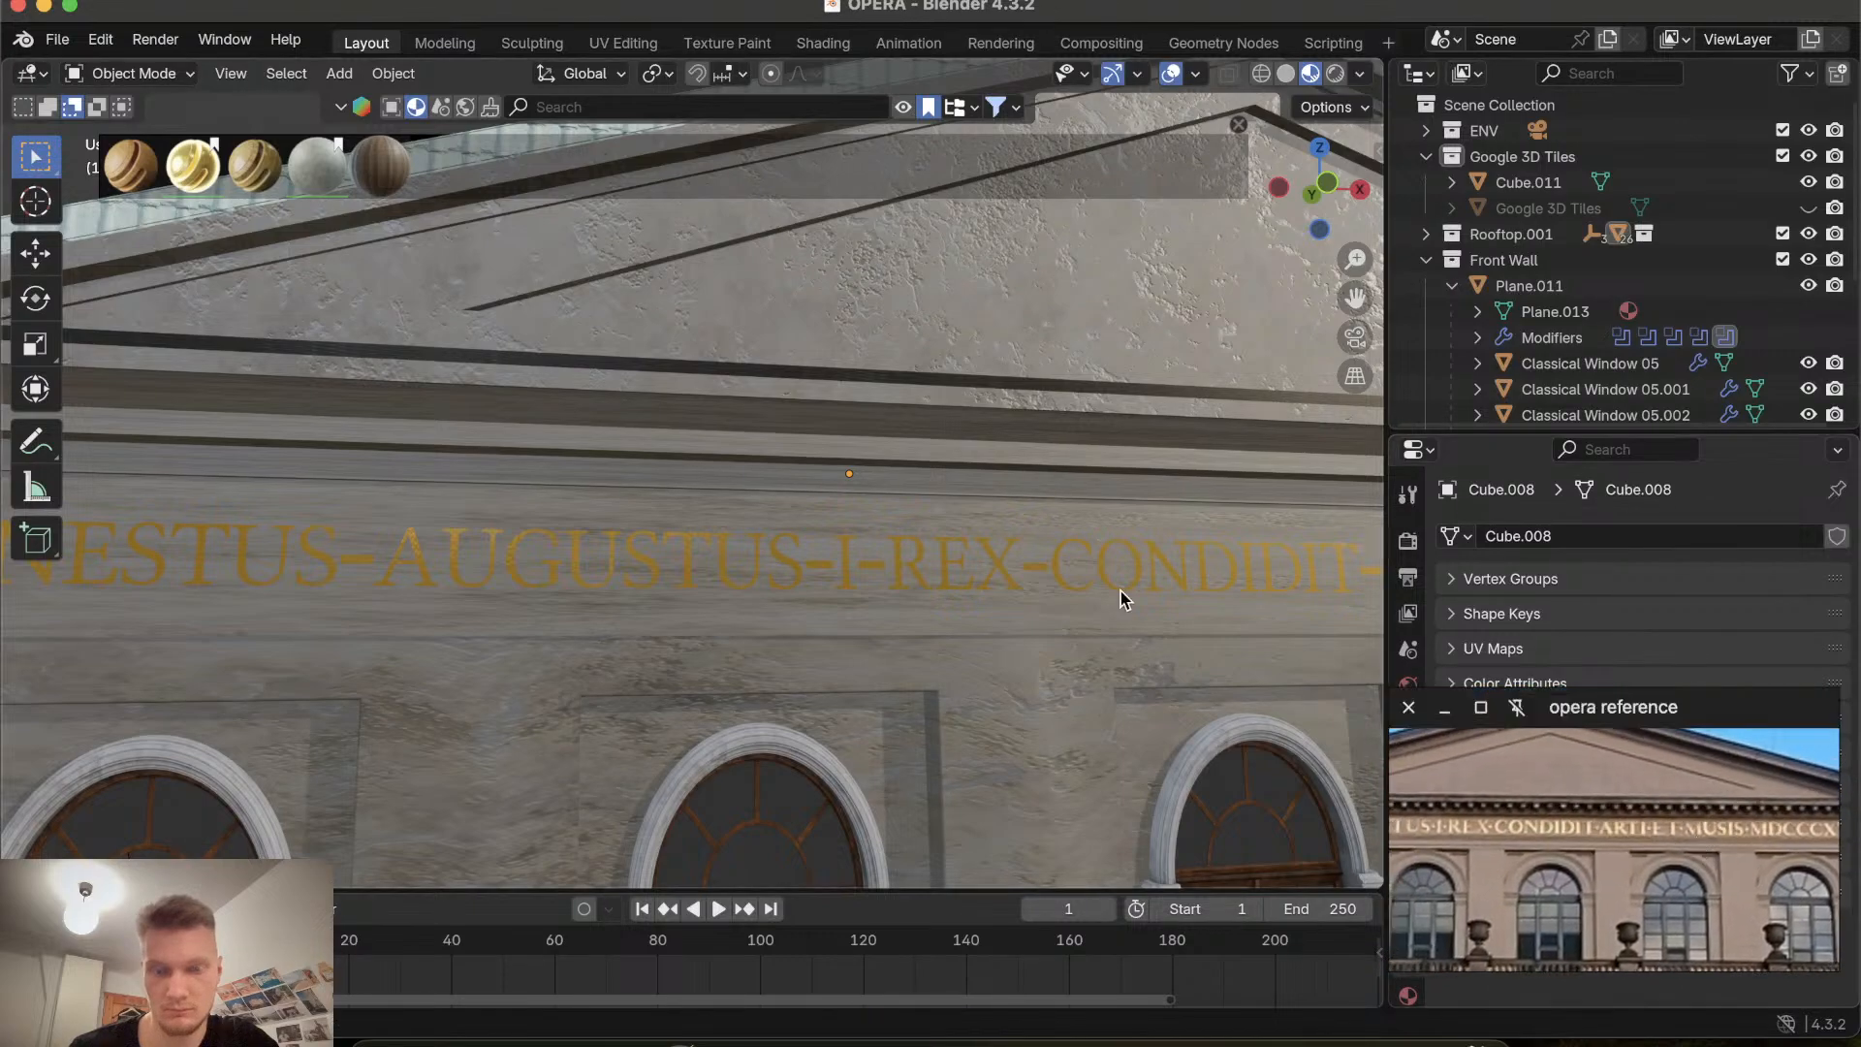
scroll(1121, 591, down, 5)
scroll(1120, 589, down, 10)
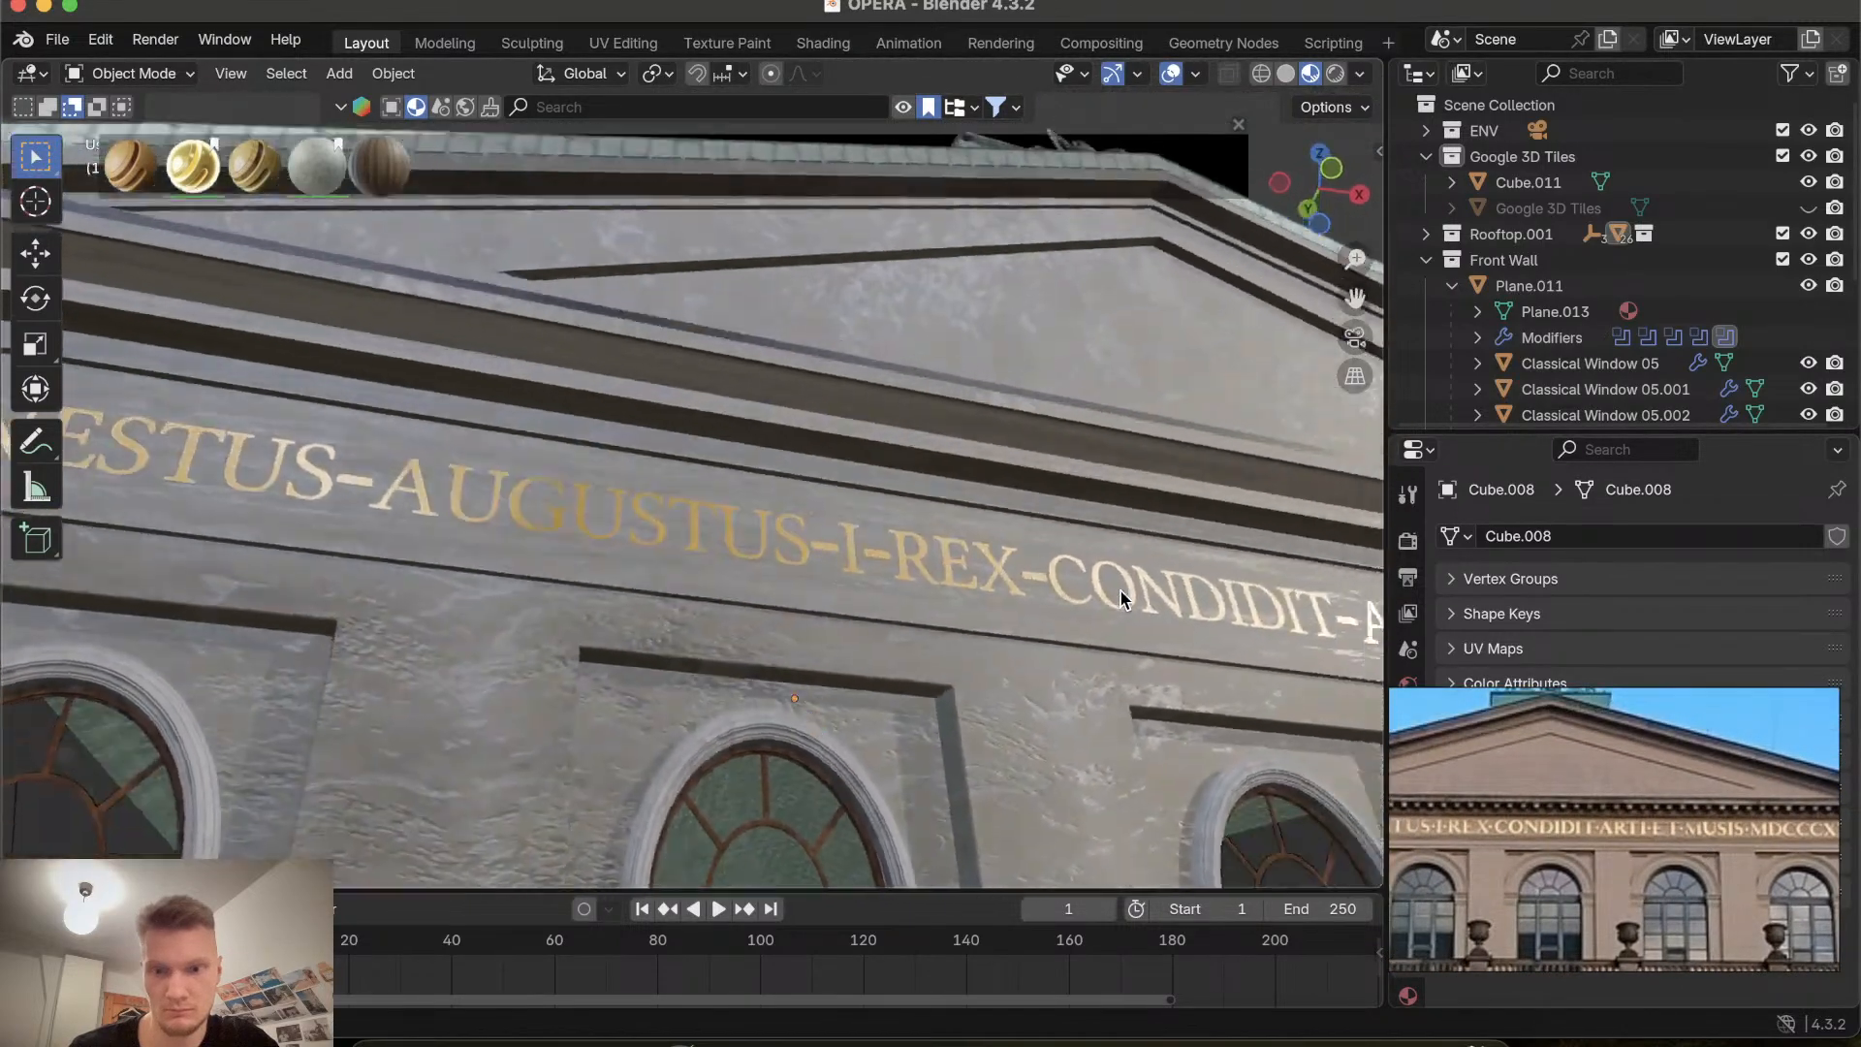
scroll(1120, 589, up, 6)
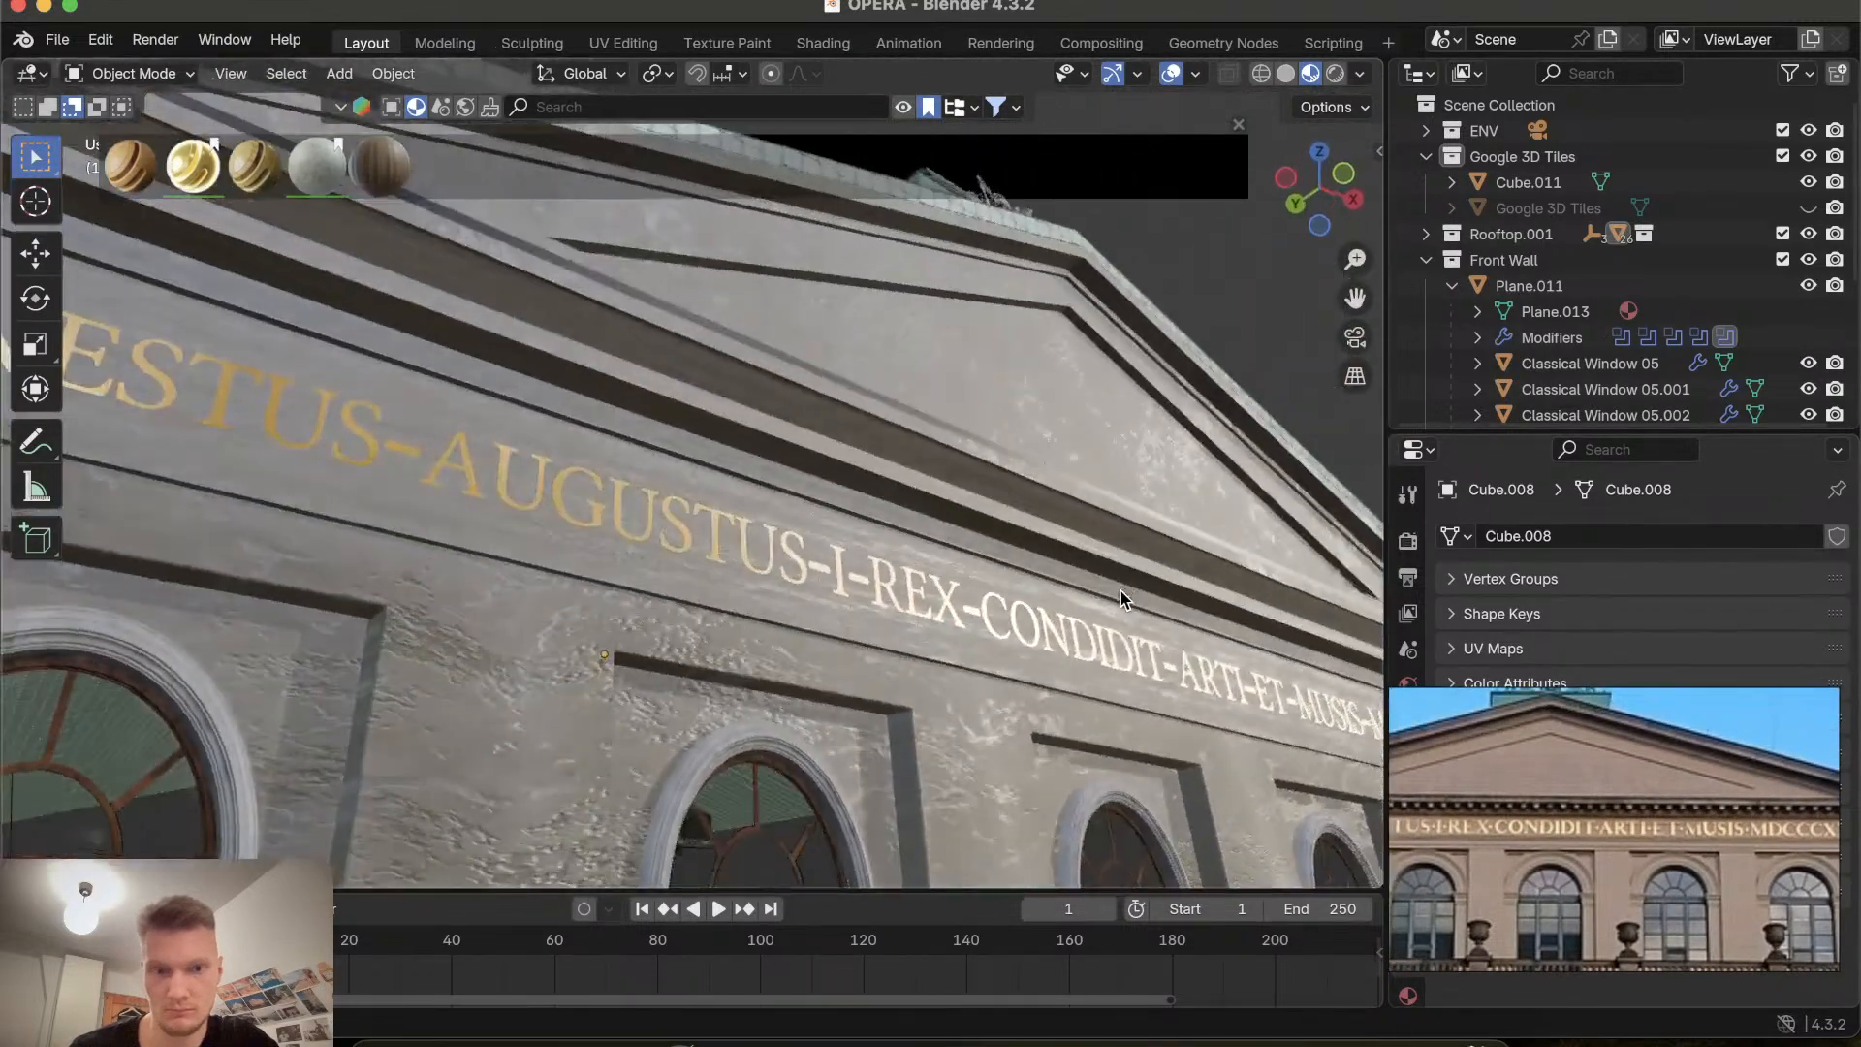
Select the cornice band and try Shade Auto Smooth with an angle of about 80°, then switch auto smoothing off.
click(783, 450)
click(783, 450)
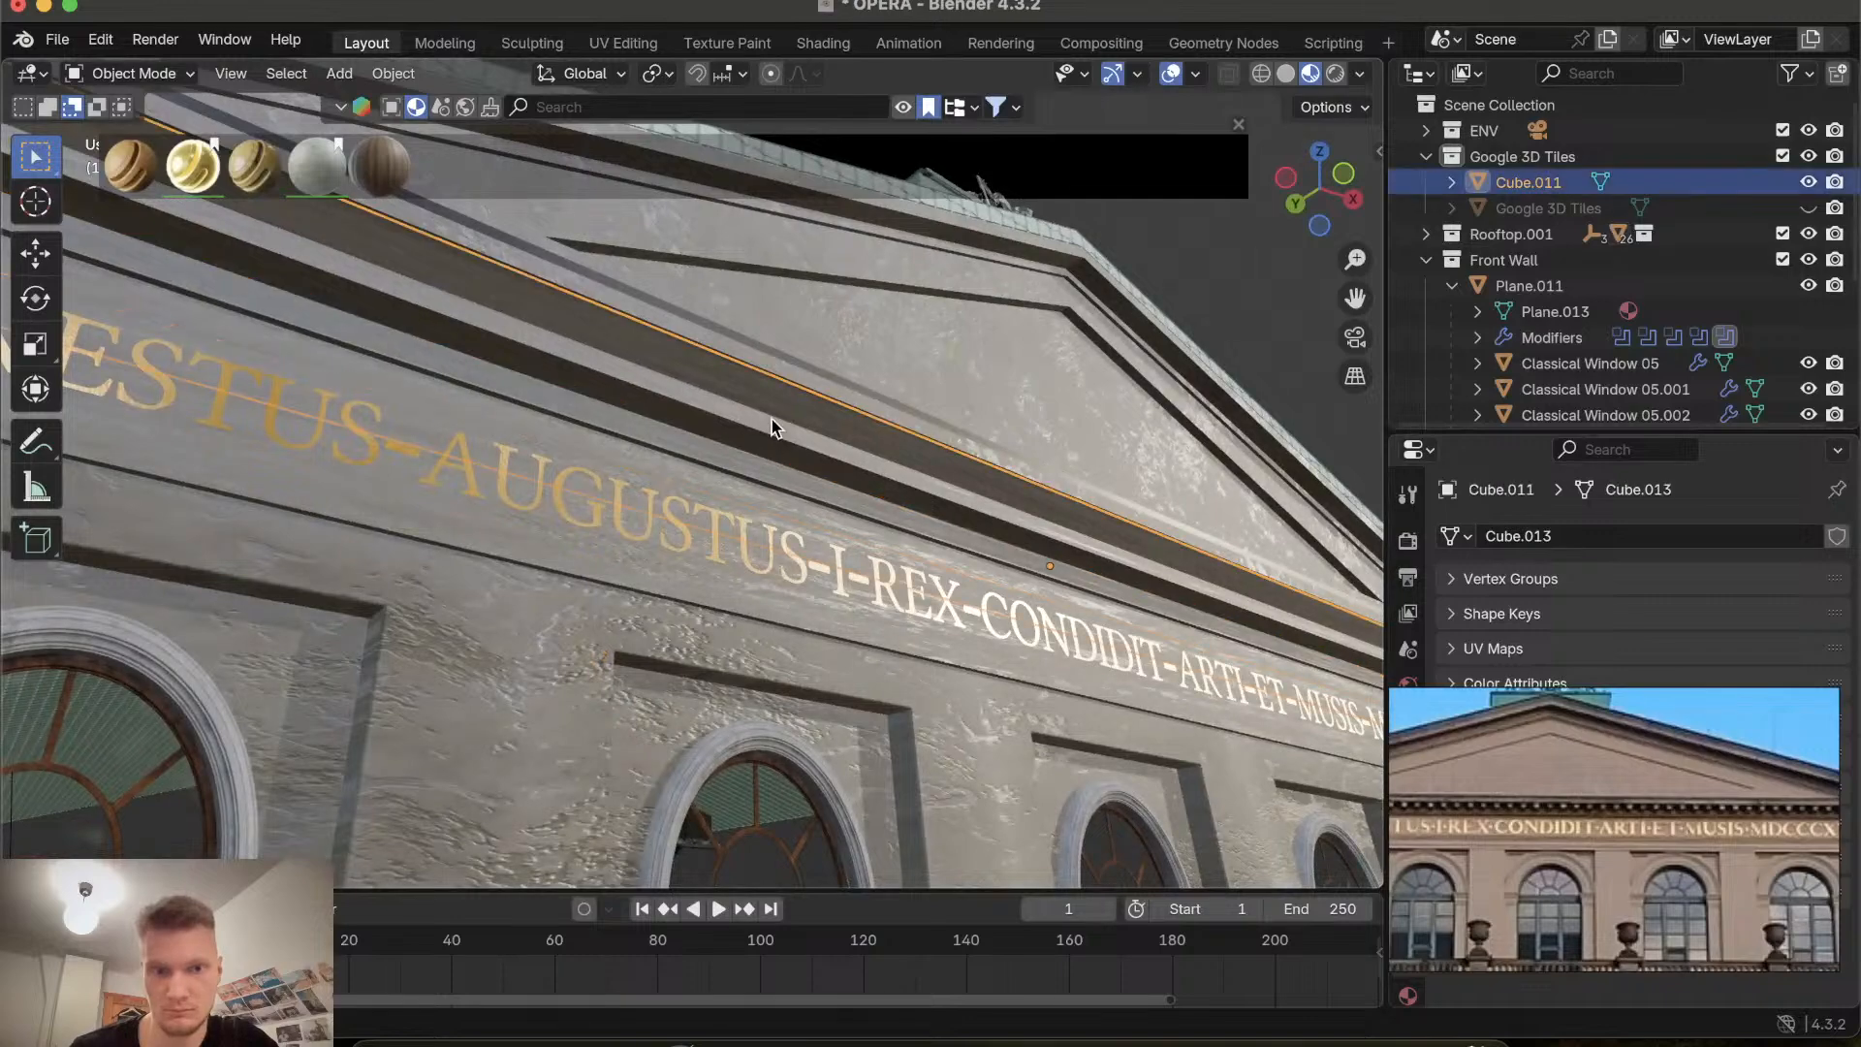
scroll(772, 419, right, 10)
scroll(772, 418, left, 10)
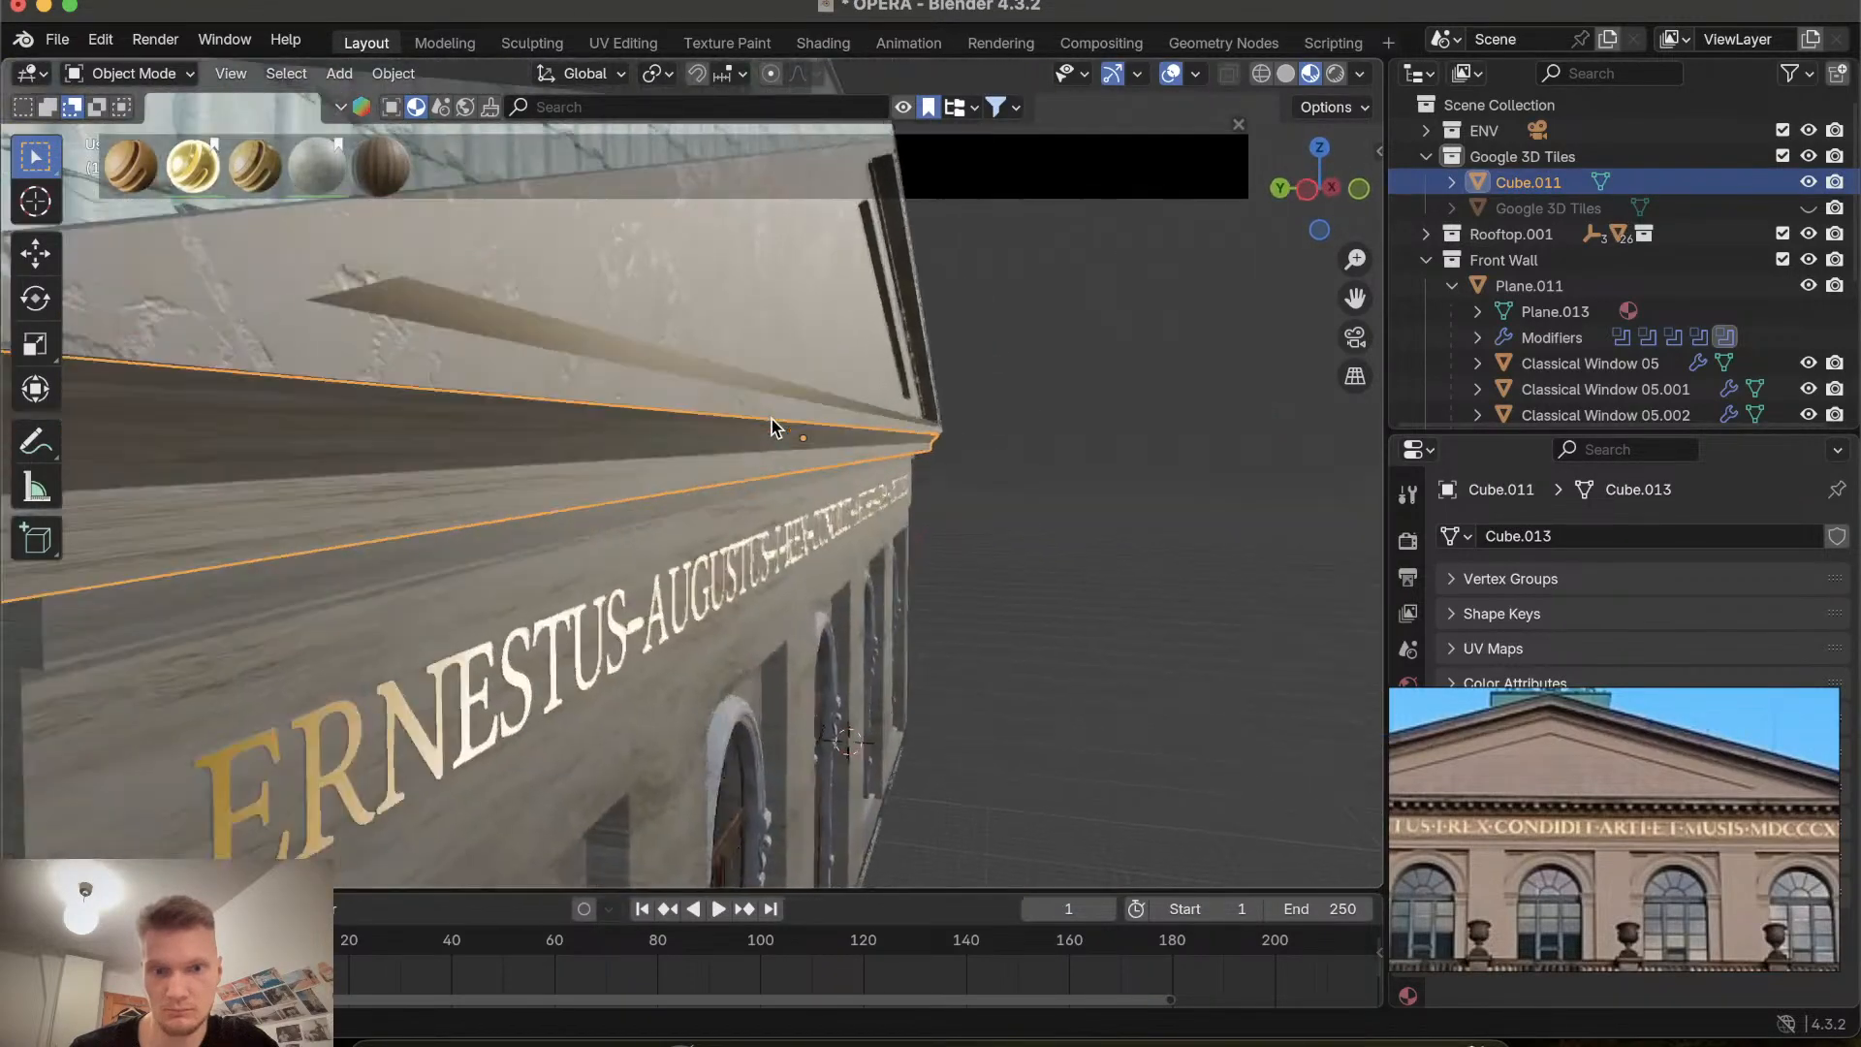
scroll(771, 418, right, 10)
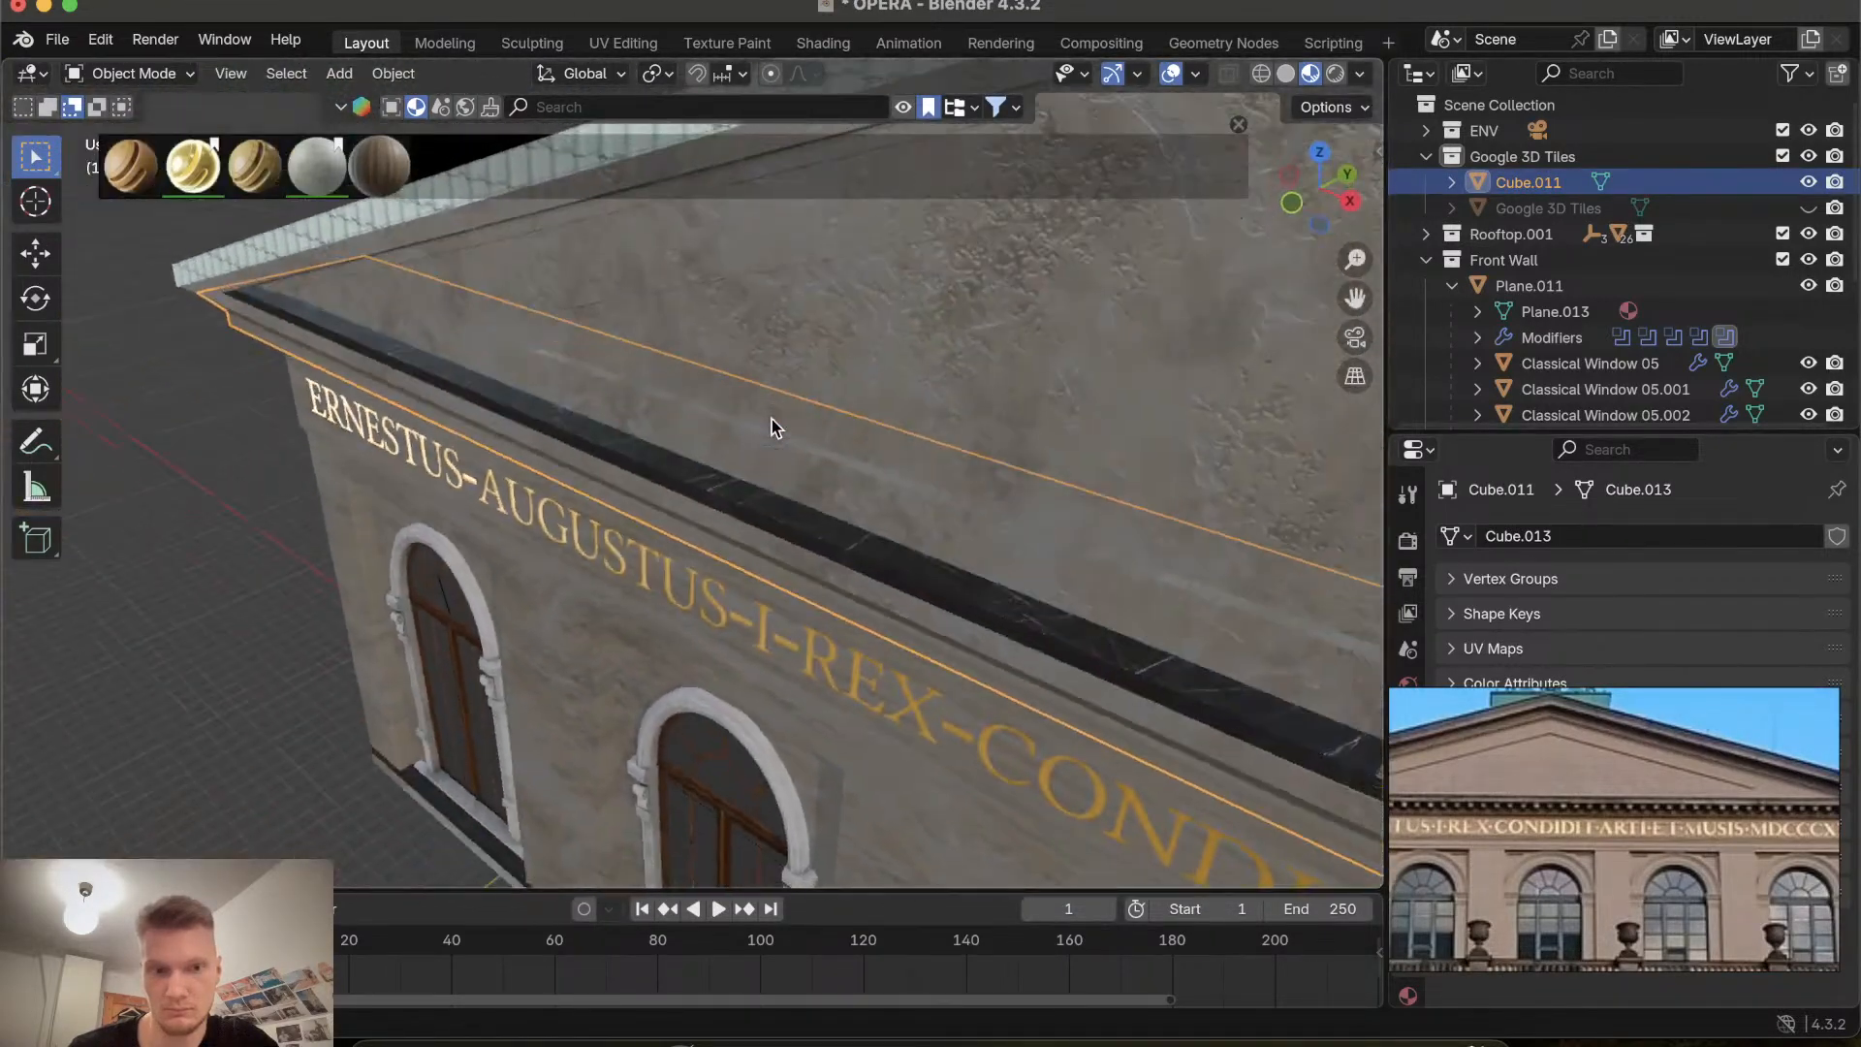
click(805, 427)
scroll(804, 434, left, 5)
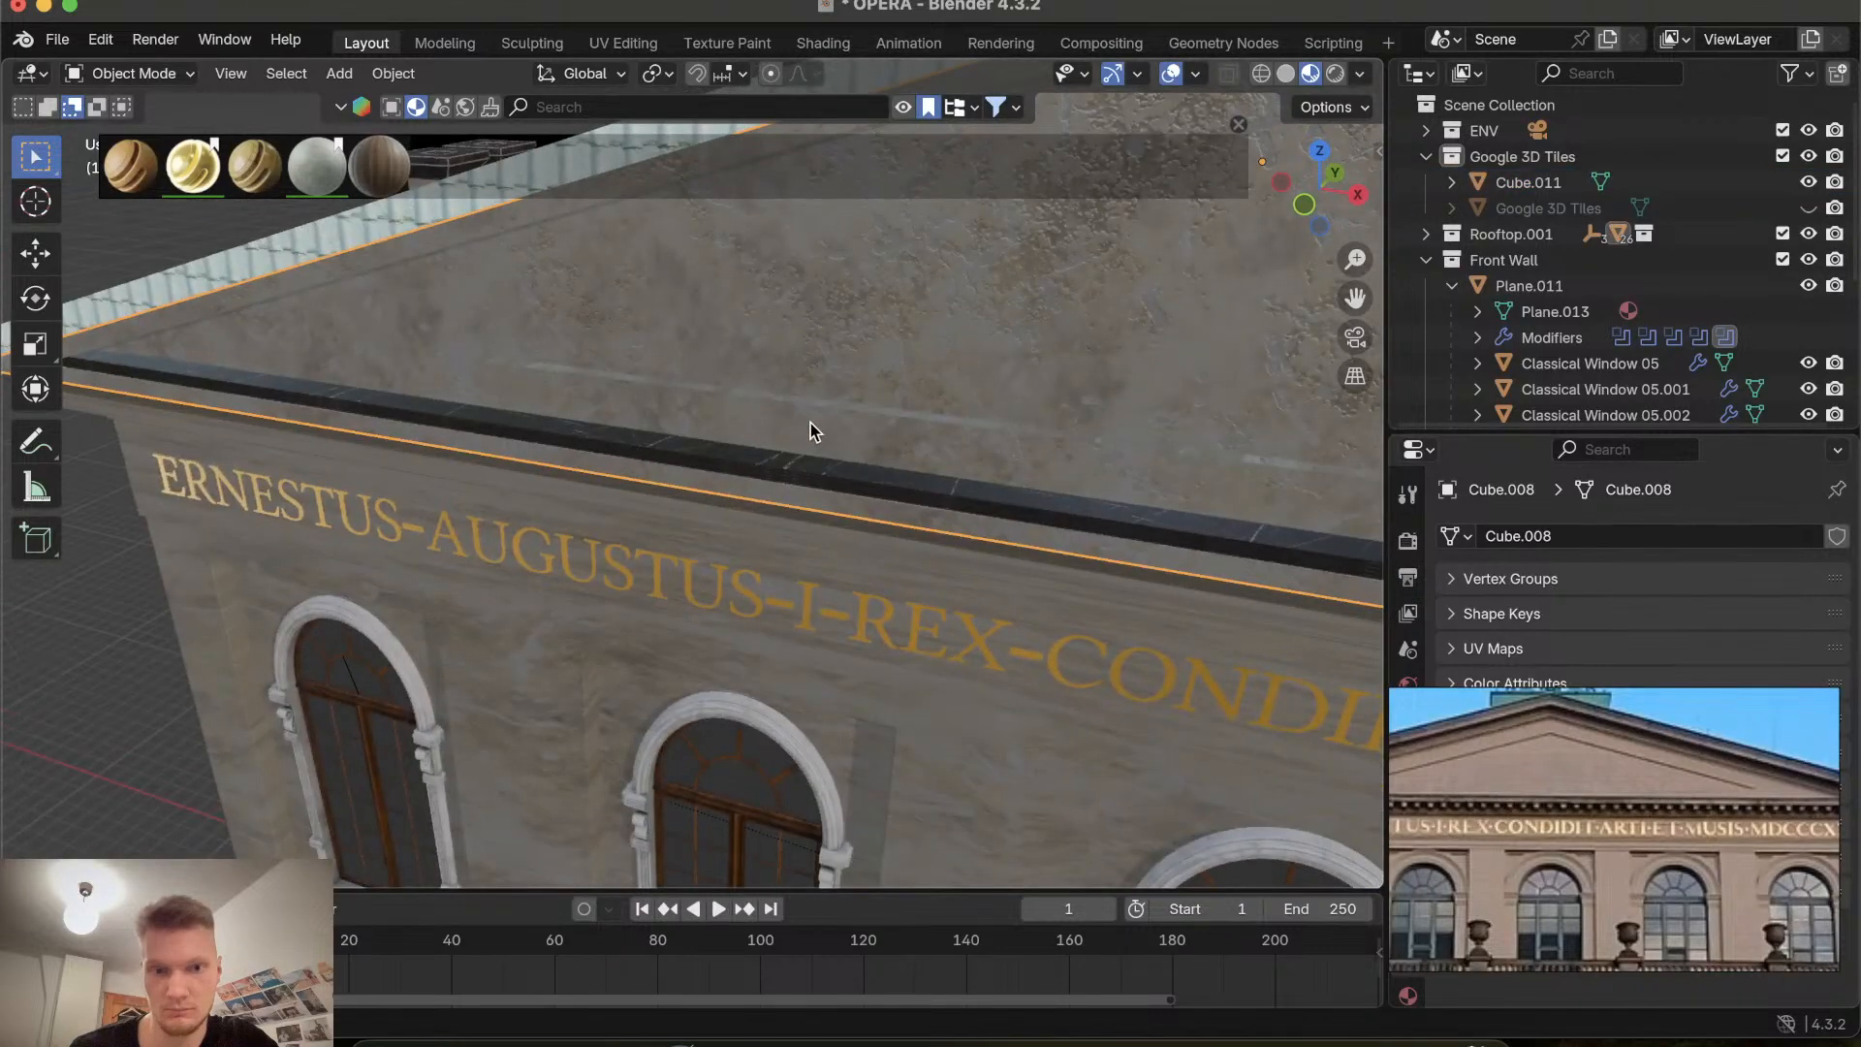
right_click(864, 395)
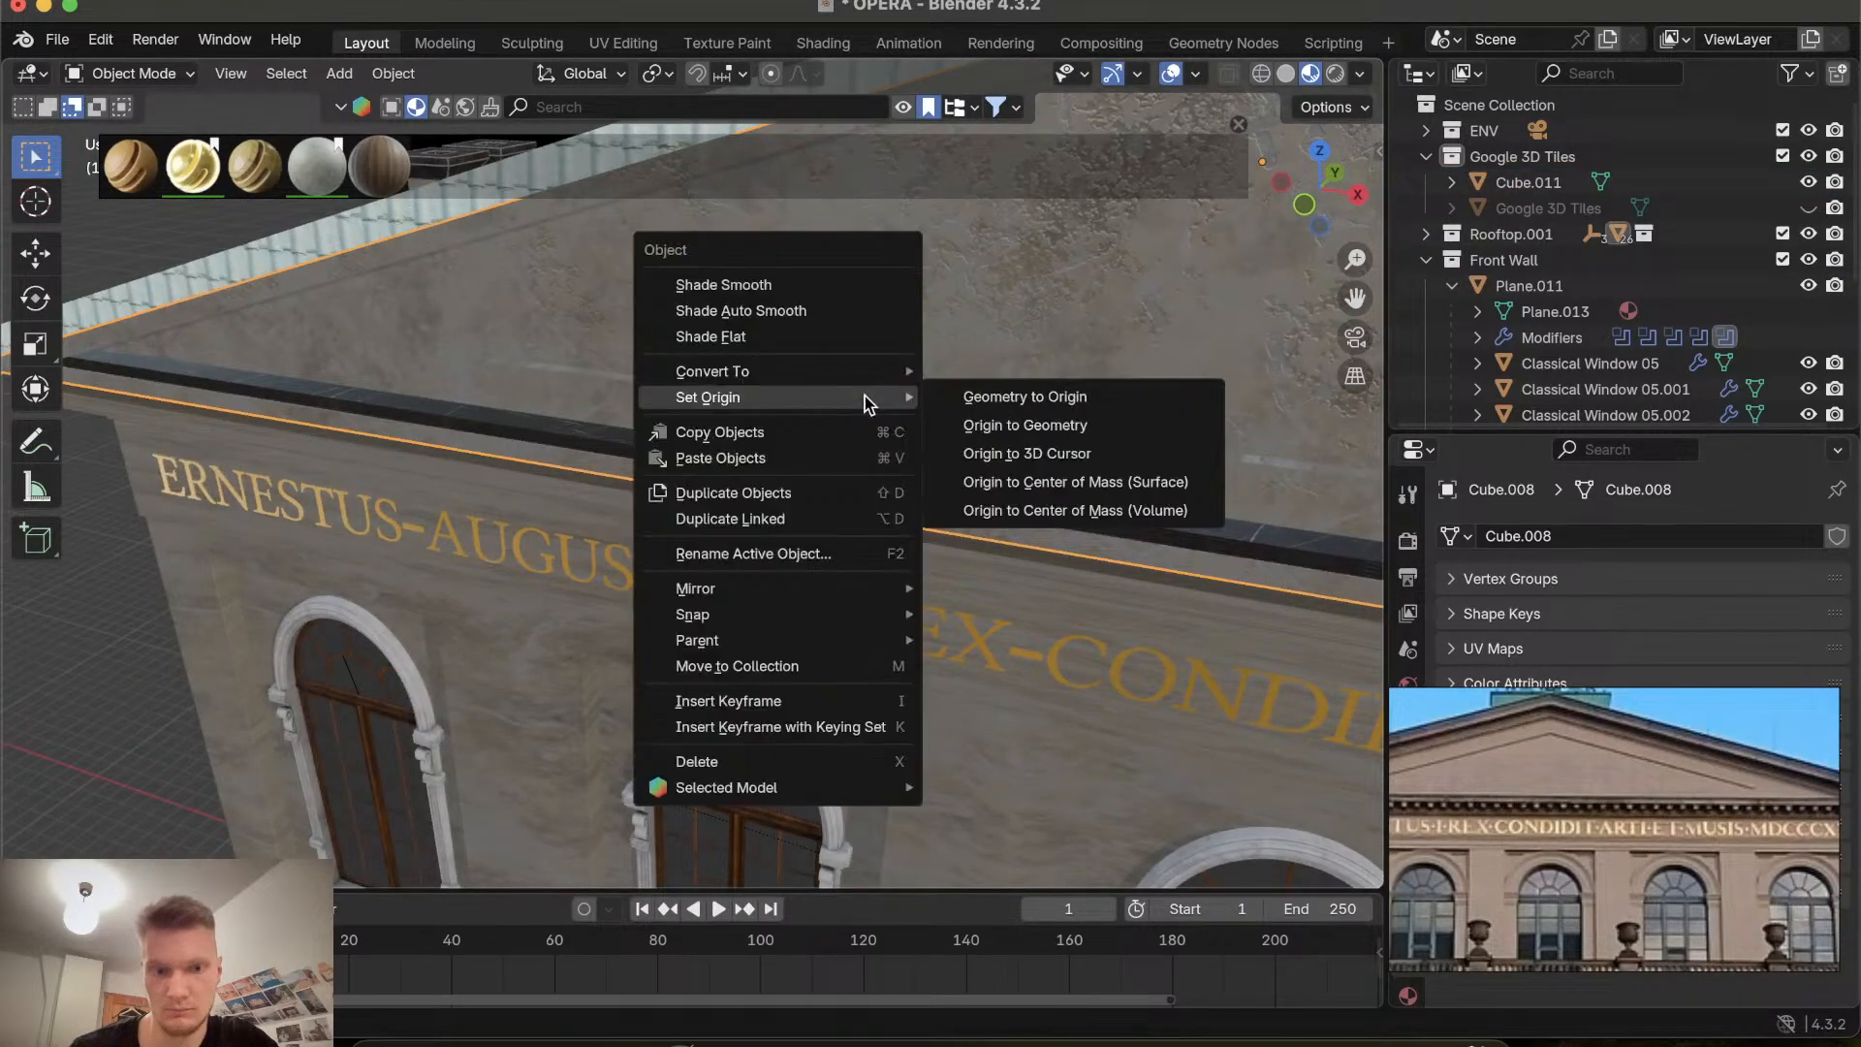
click(834, 308)
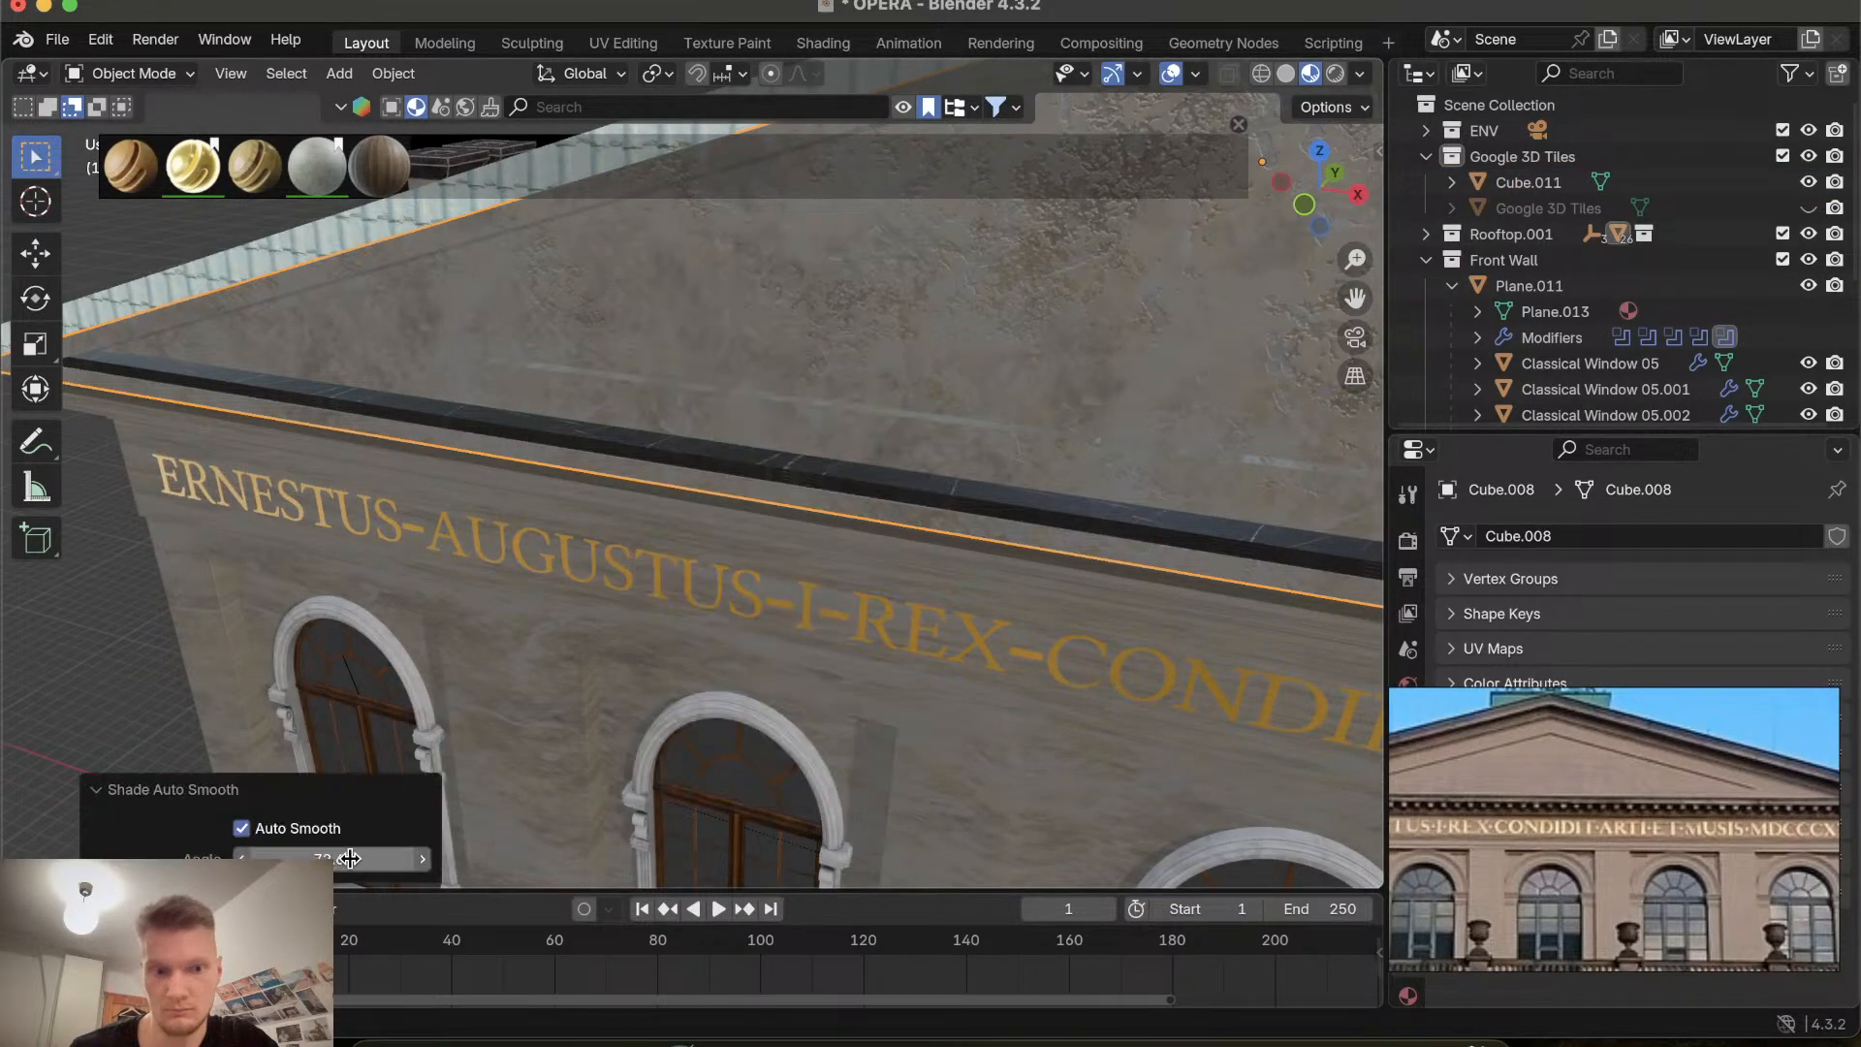
drag(373, 859, 498, 850)
scroll(601, 496, right, 10)
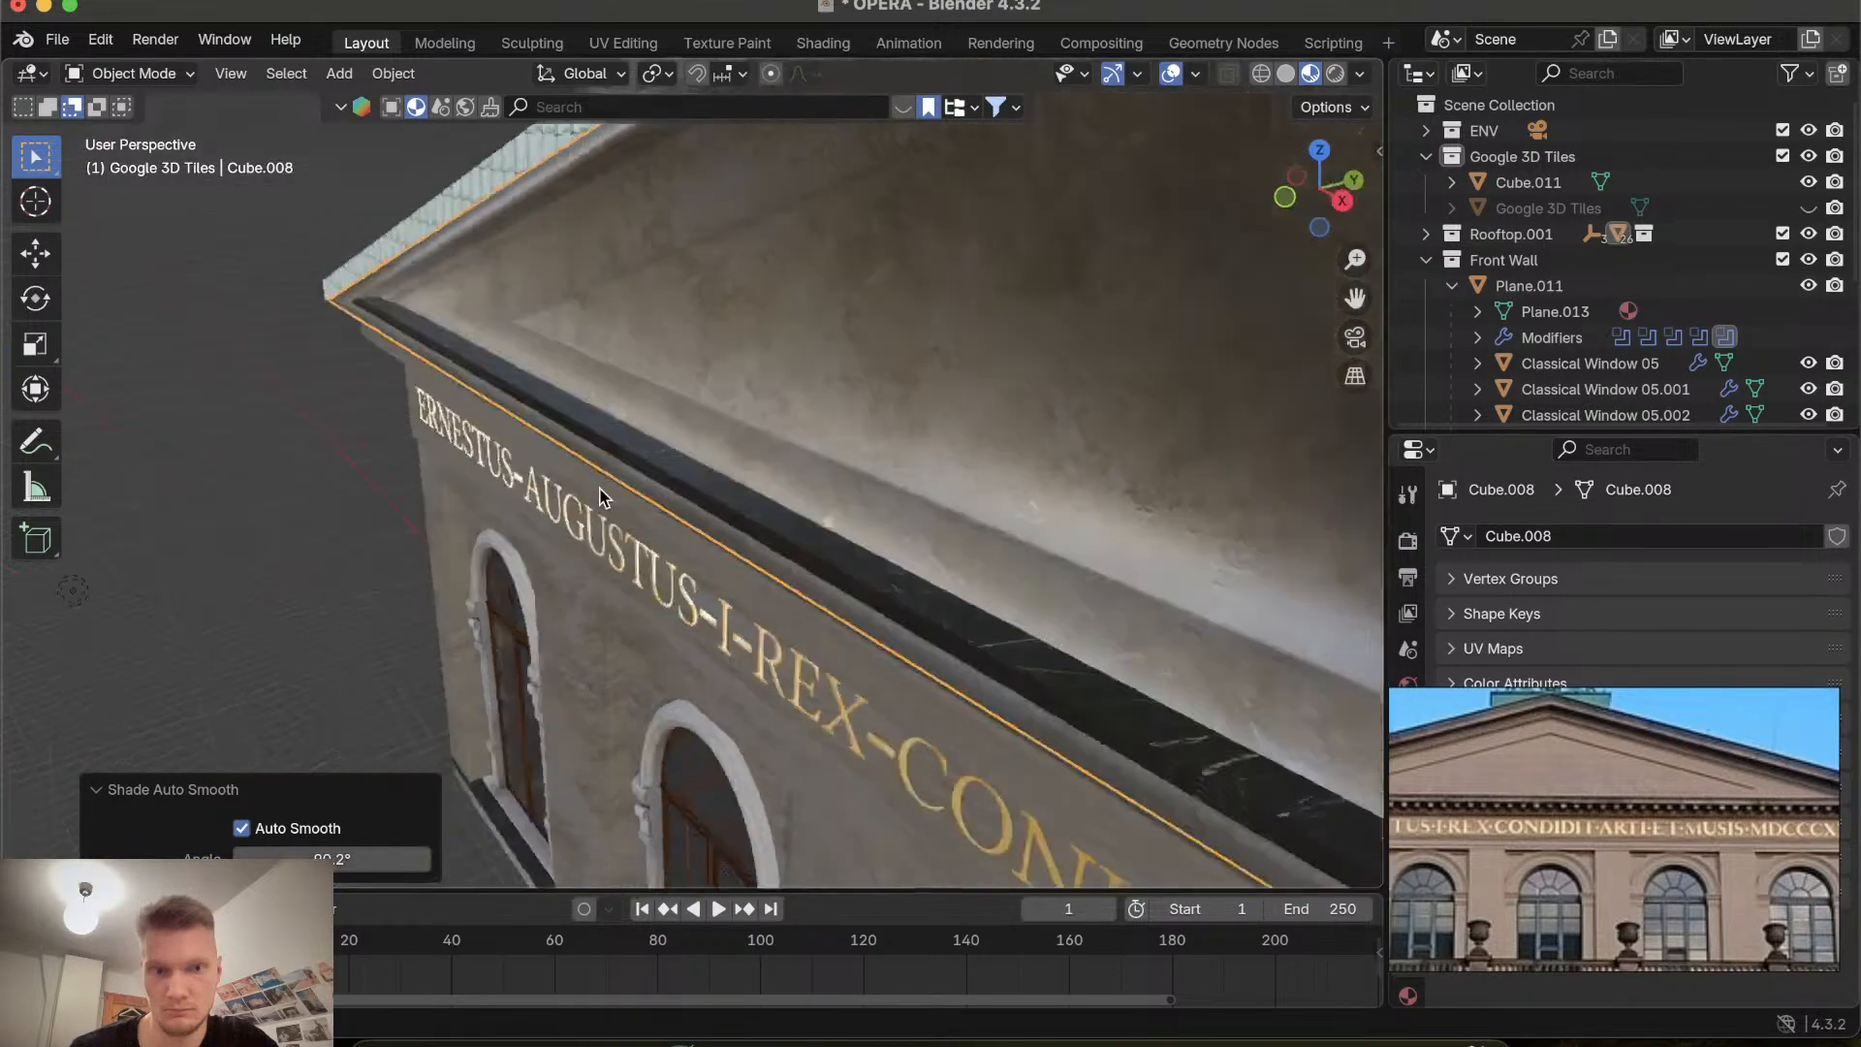
scroll(601, 495, right, 6)
scroll(601, 495, left, 6)
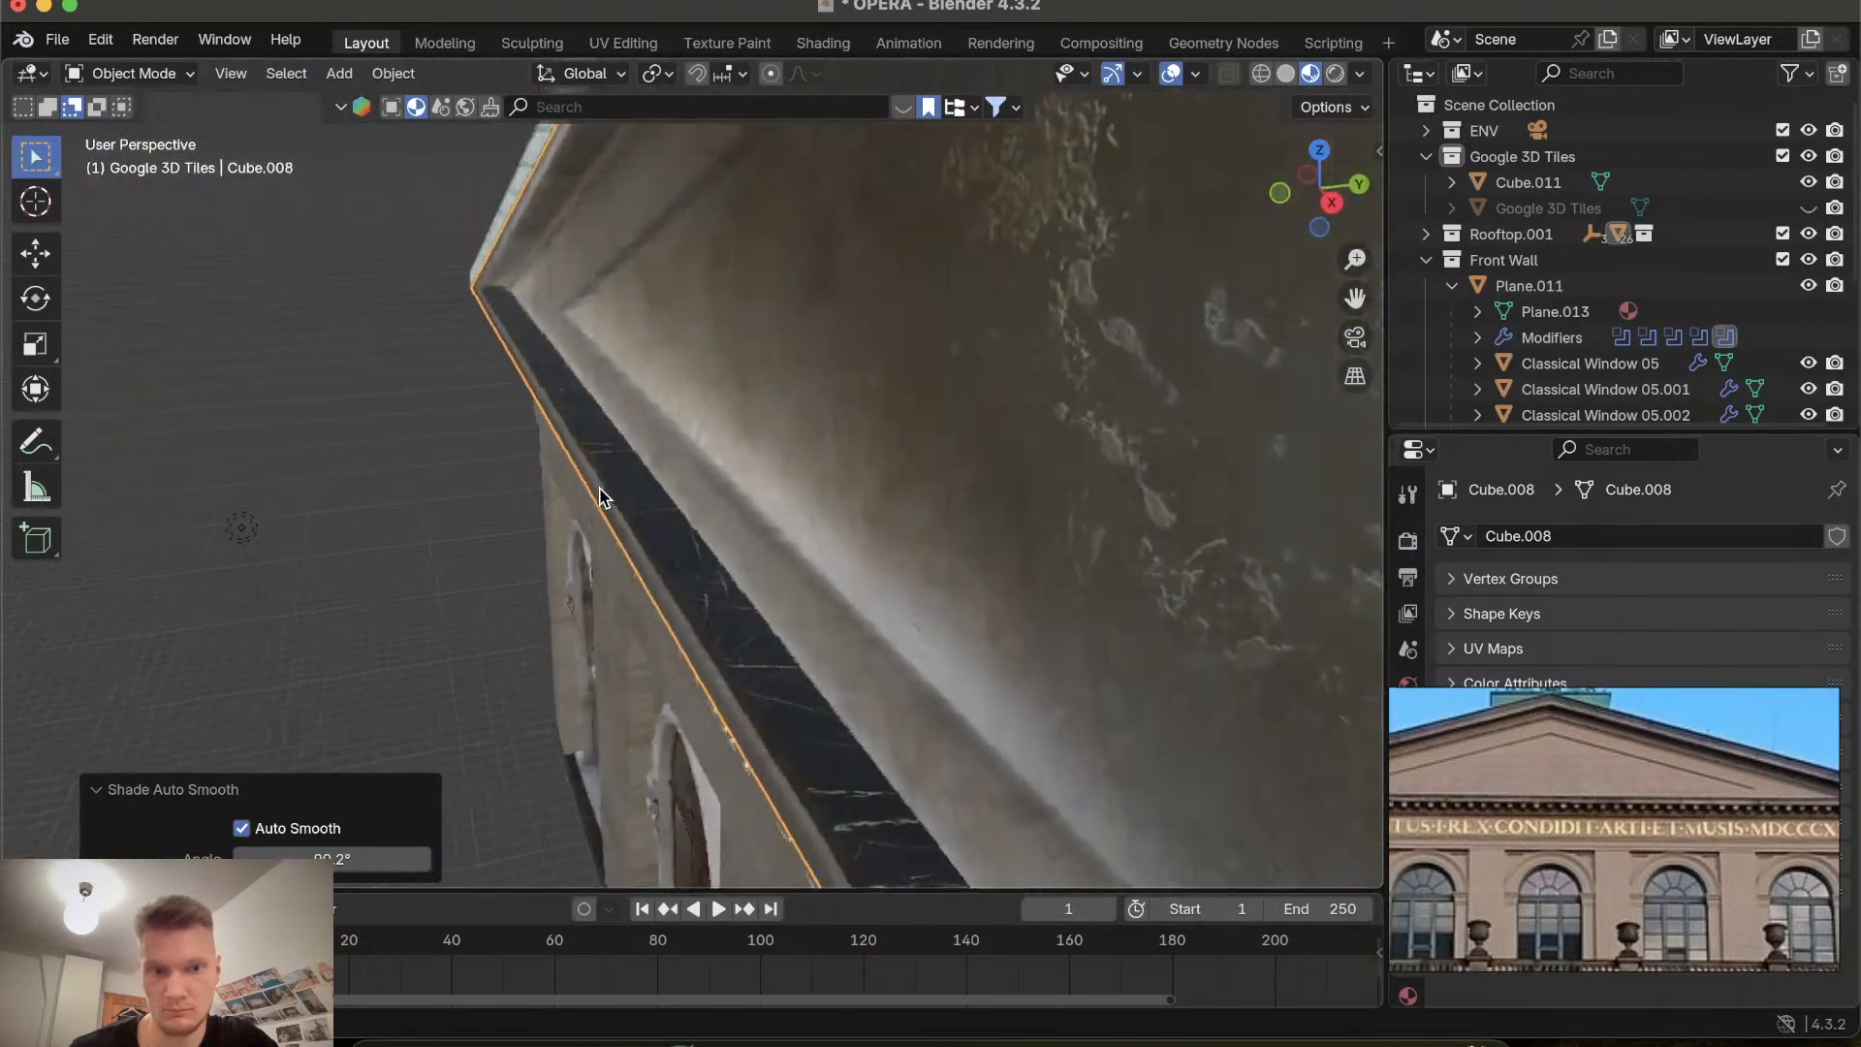
scroll(601, 496, right, 4)
scroll(601, 495, down, 8)
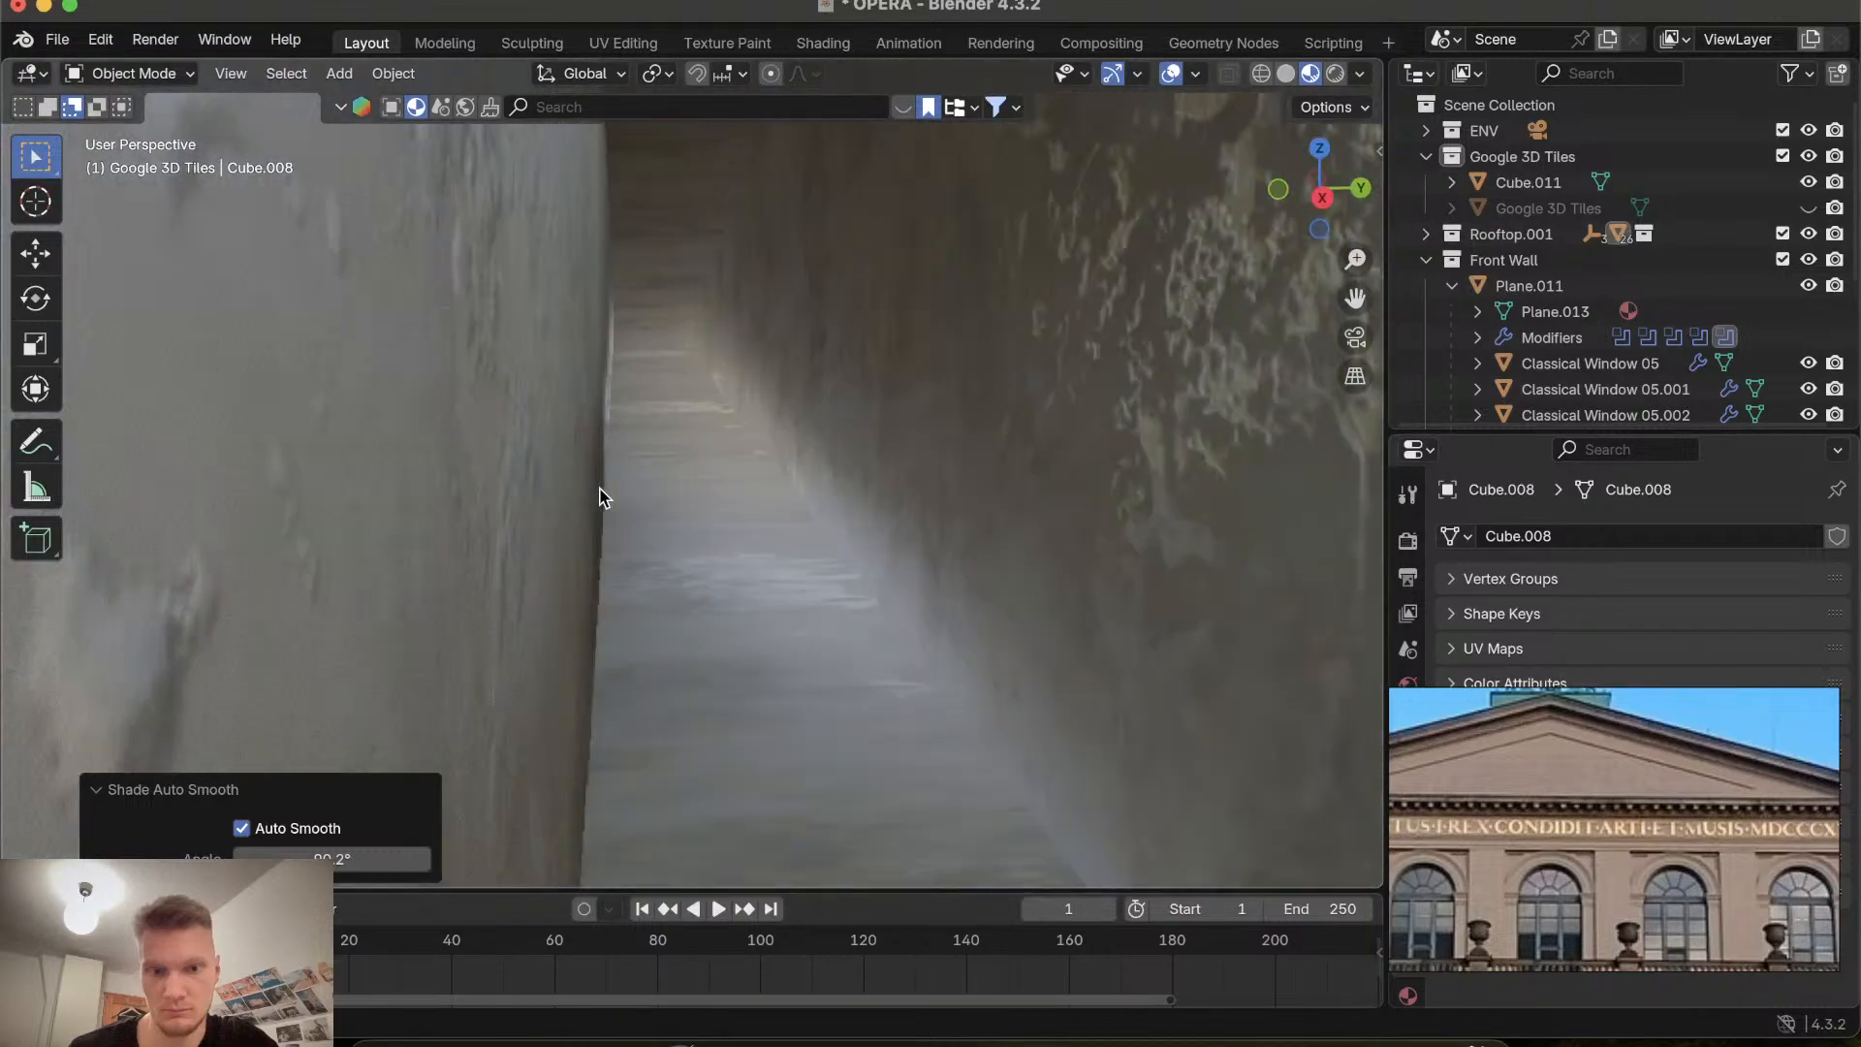
scroll(601, 495, up, 8)
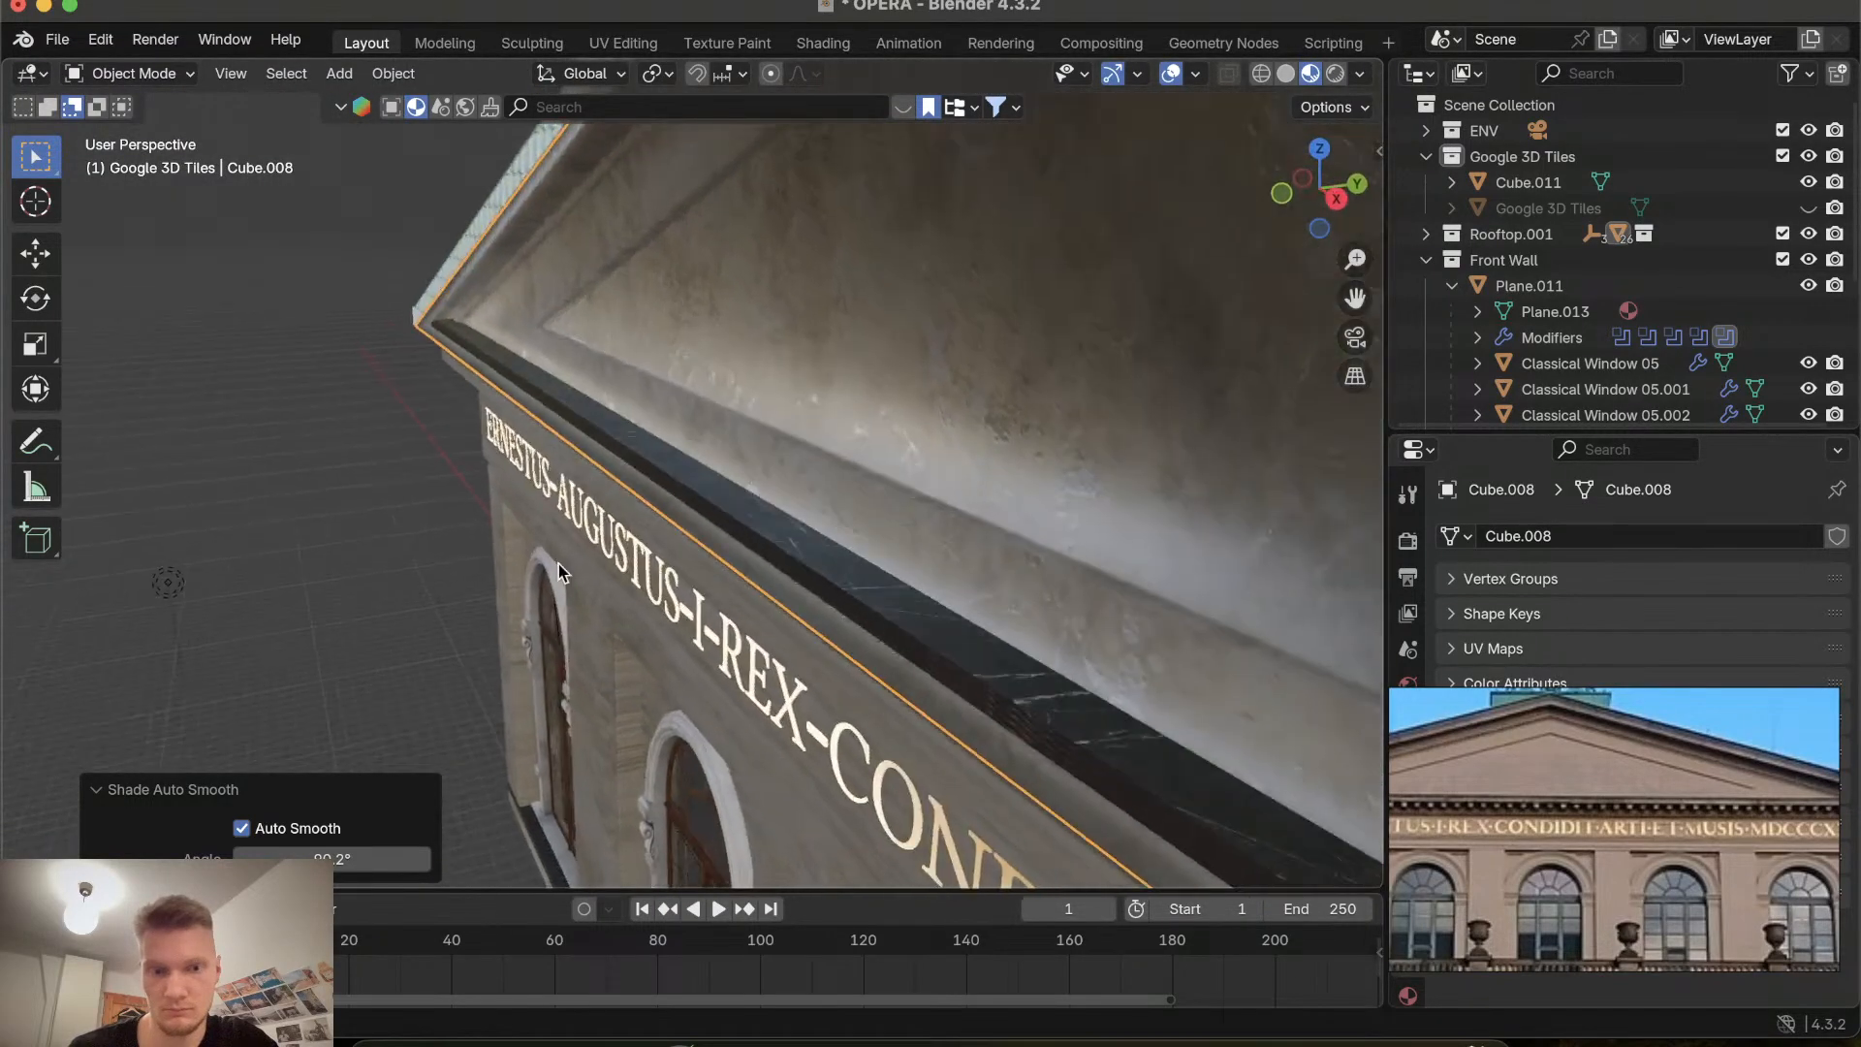
mouse_move(329, 858)
mouse_down()
mouse_move(402, 858)
mouse_move(236, 843)
mouse_up()
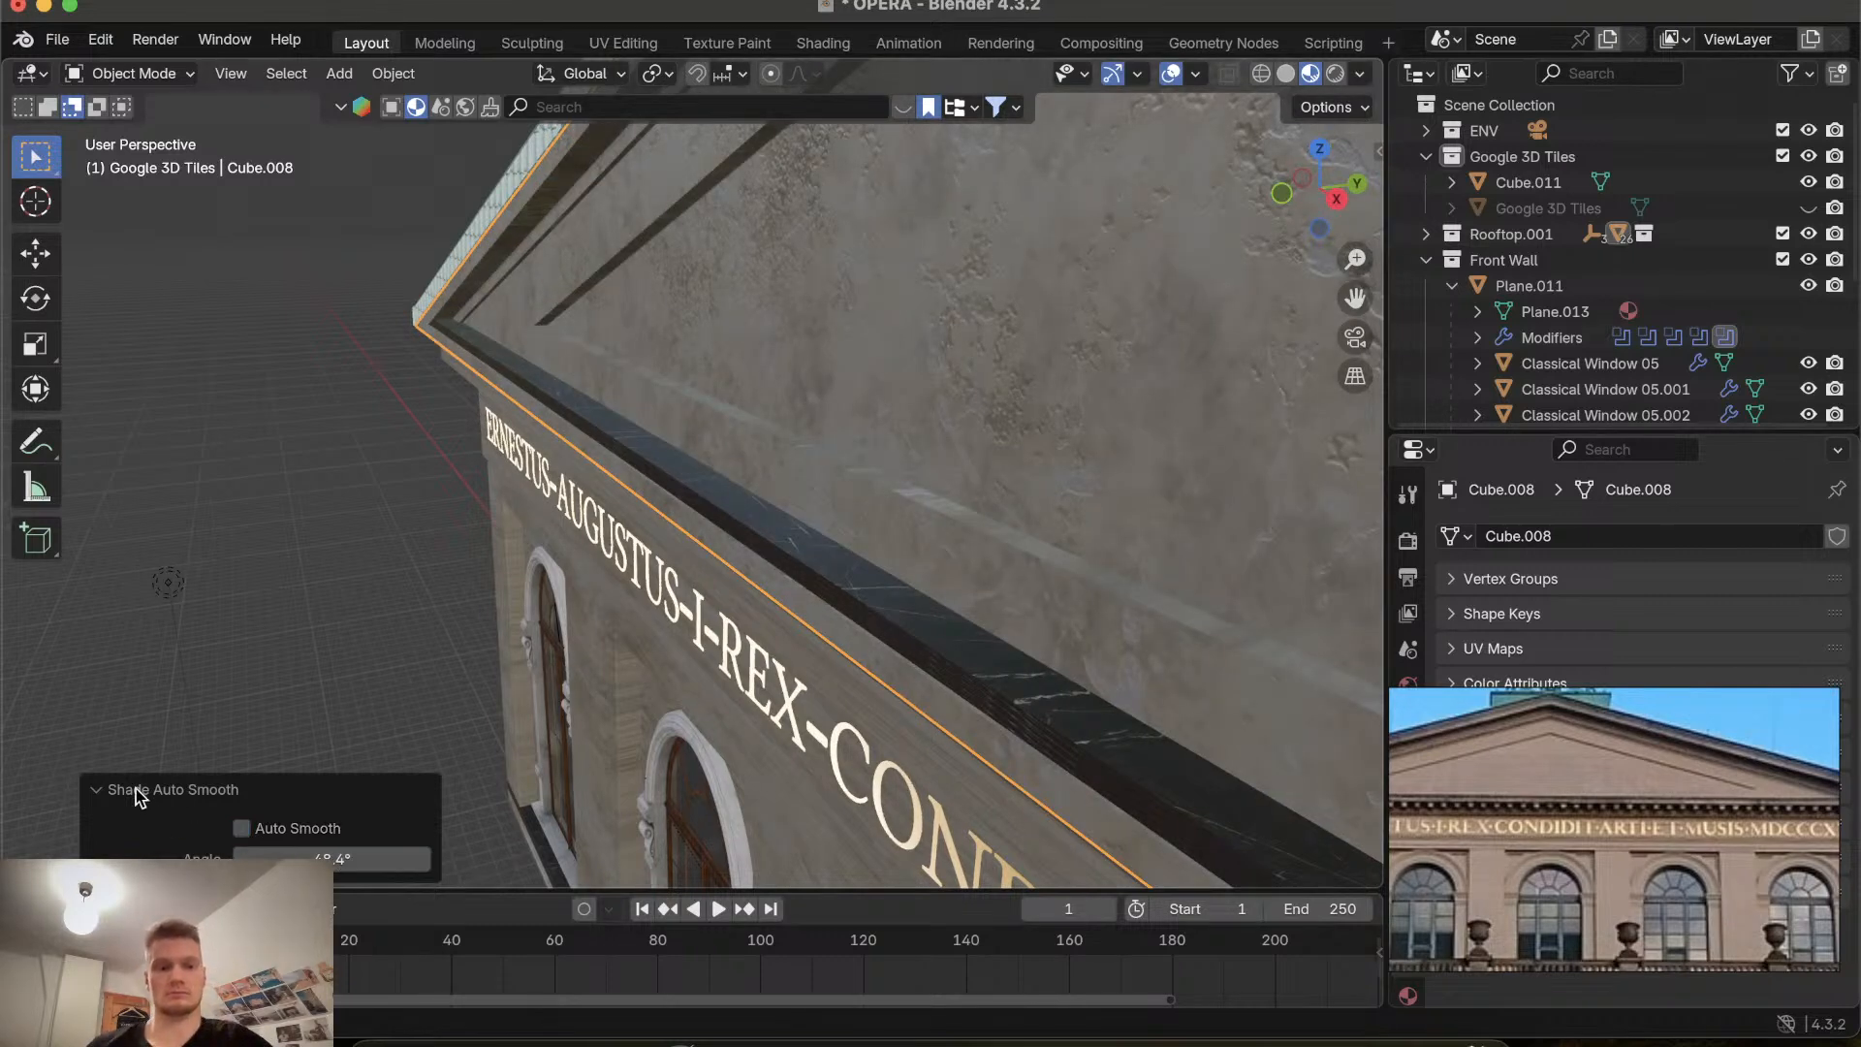
click(104, 794)
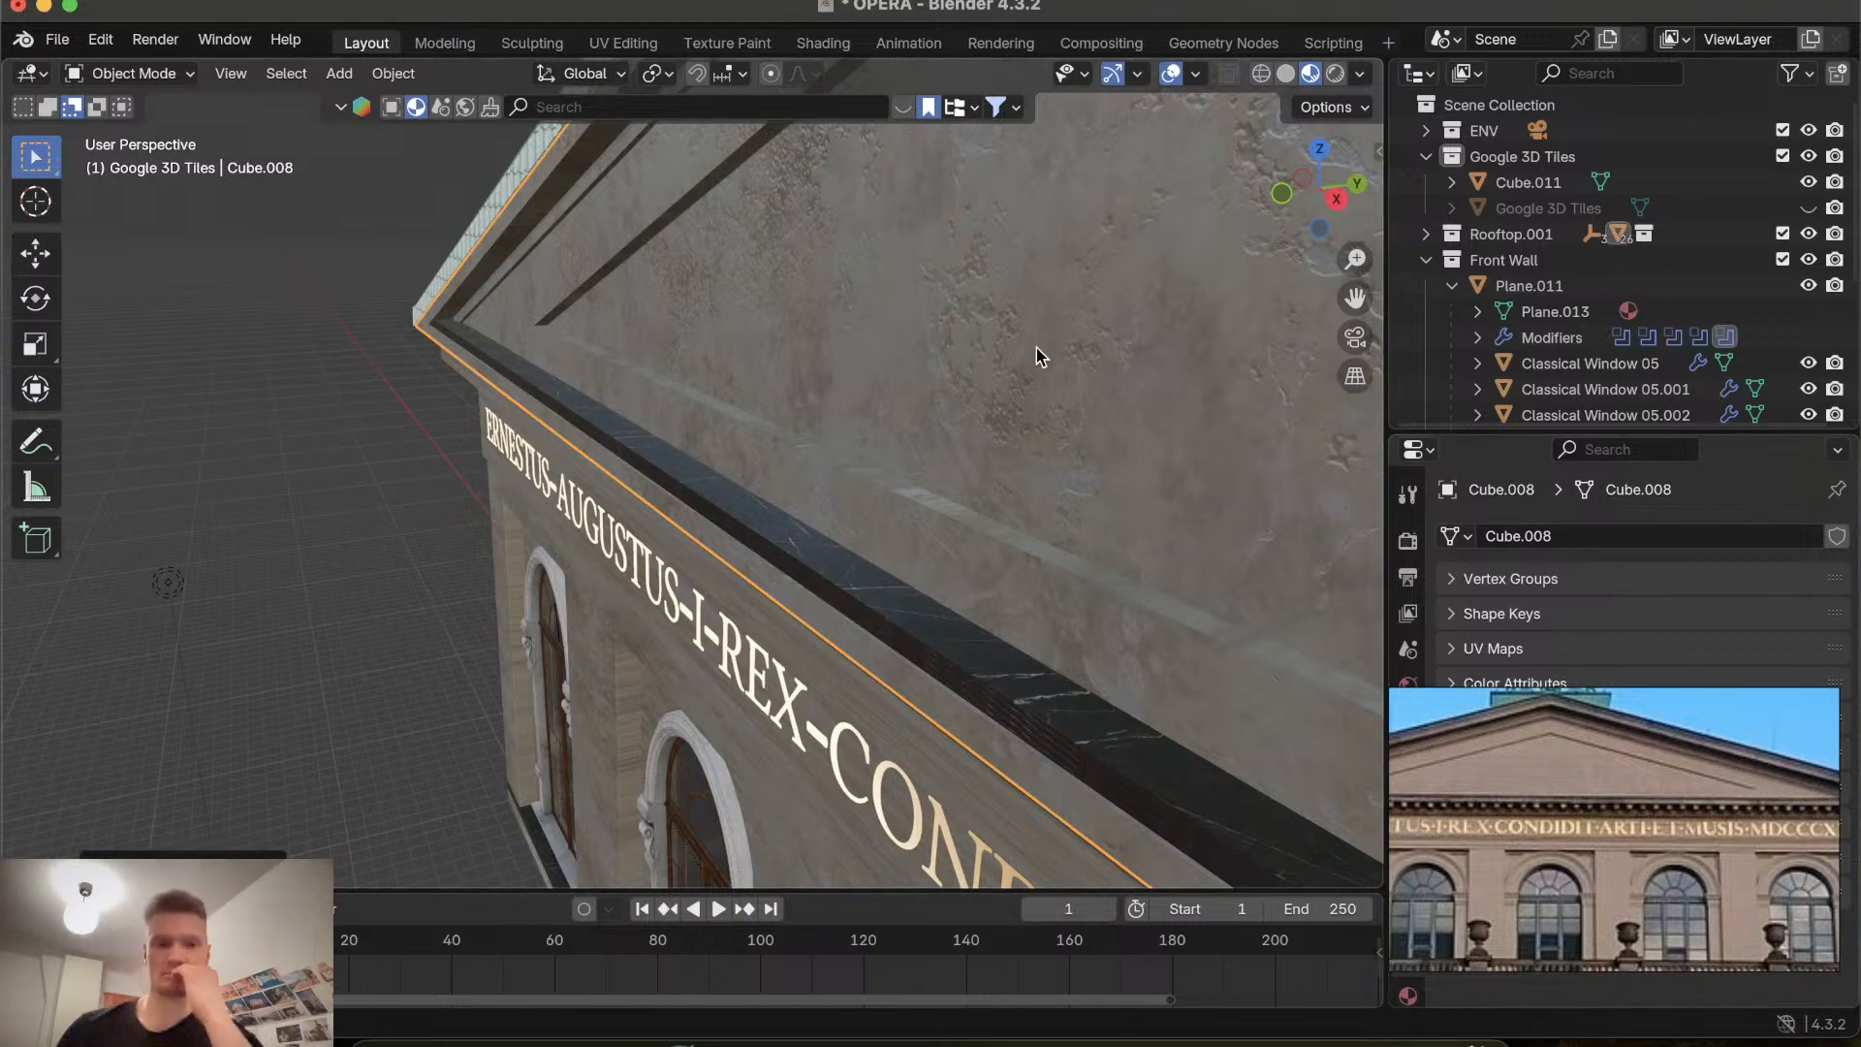
Orbit around the front facade to compare the inscription band and cornice with the reference photo.
scroll(917, 355, left, 10)
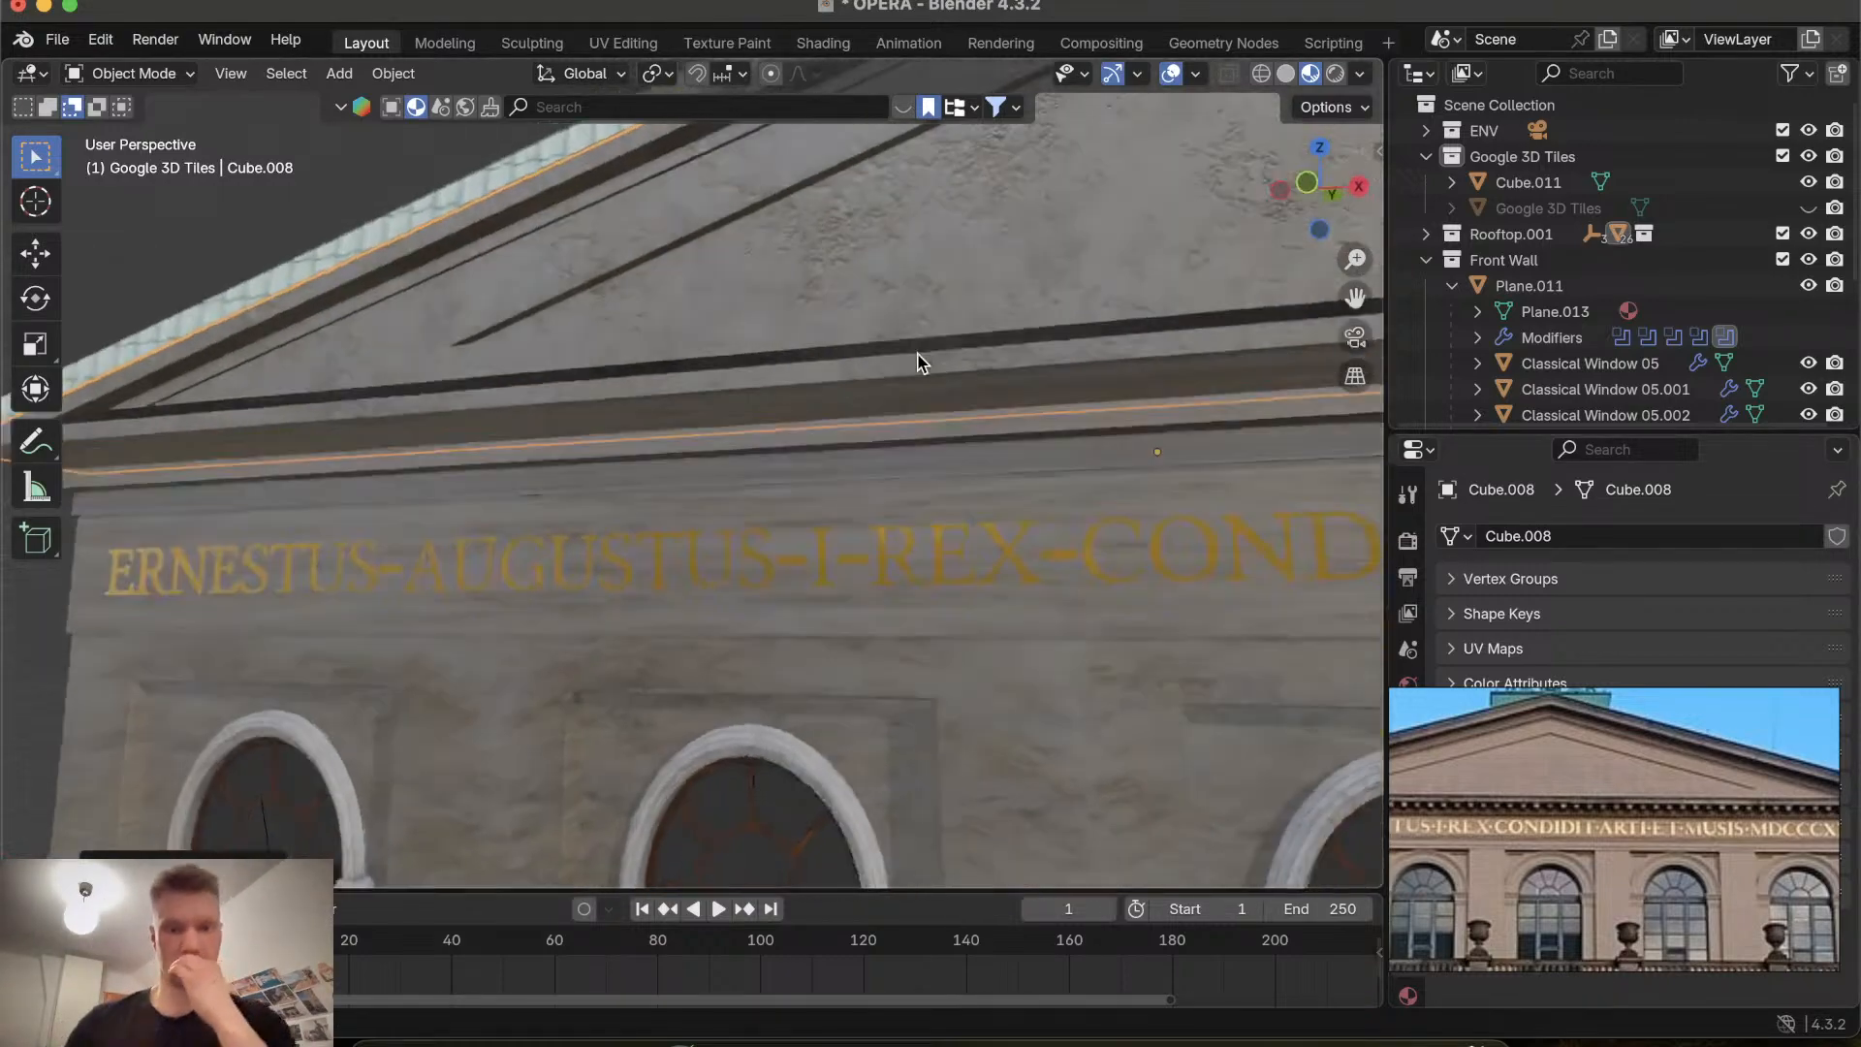
scroll(916, 355, right, 5)
scroll(917, 355, up, 8)
scroll(917, 355, down, 10)
scroll(917, 354, left, 10)
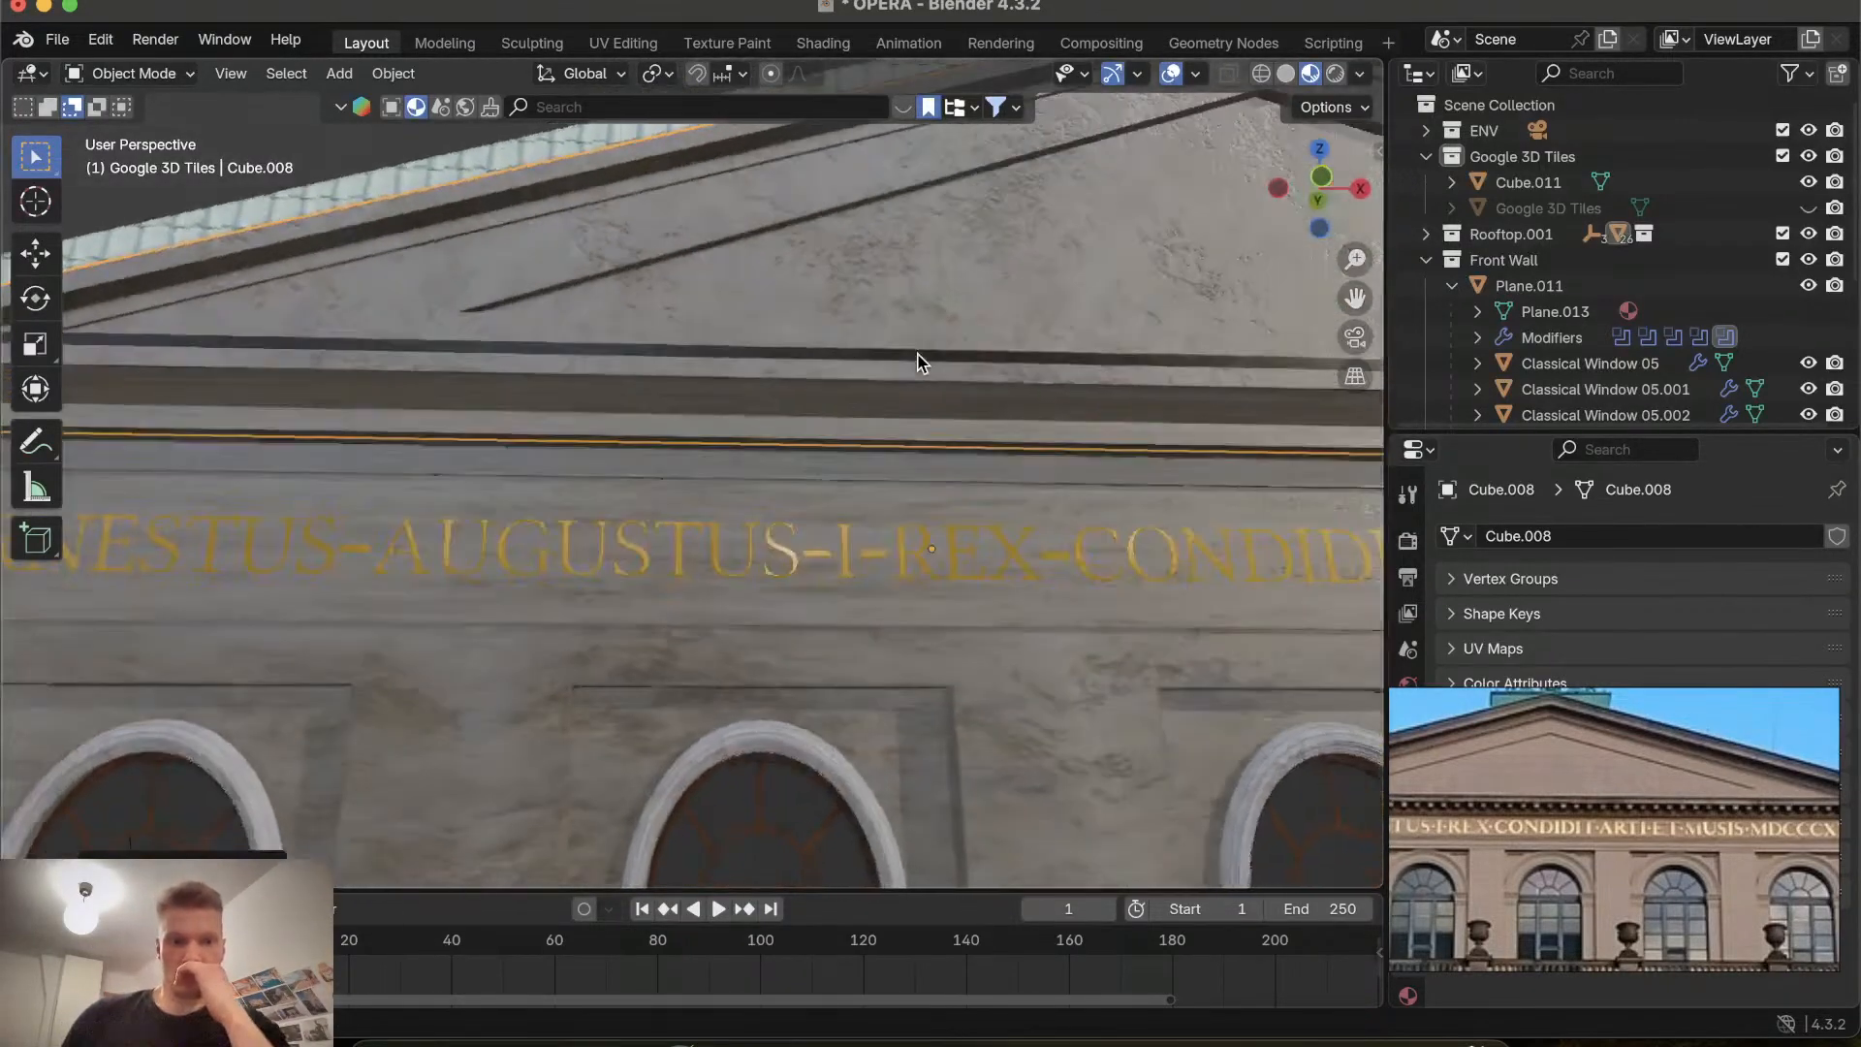
scroll(917, 355, left, 5)
scroll(917, 355, right, 5)
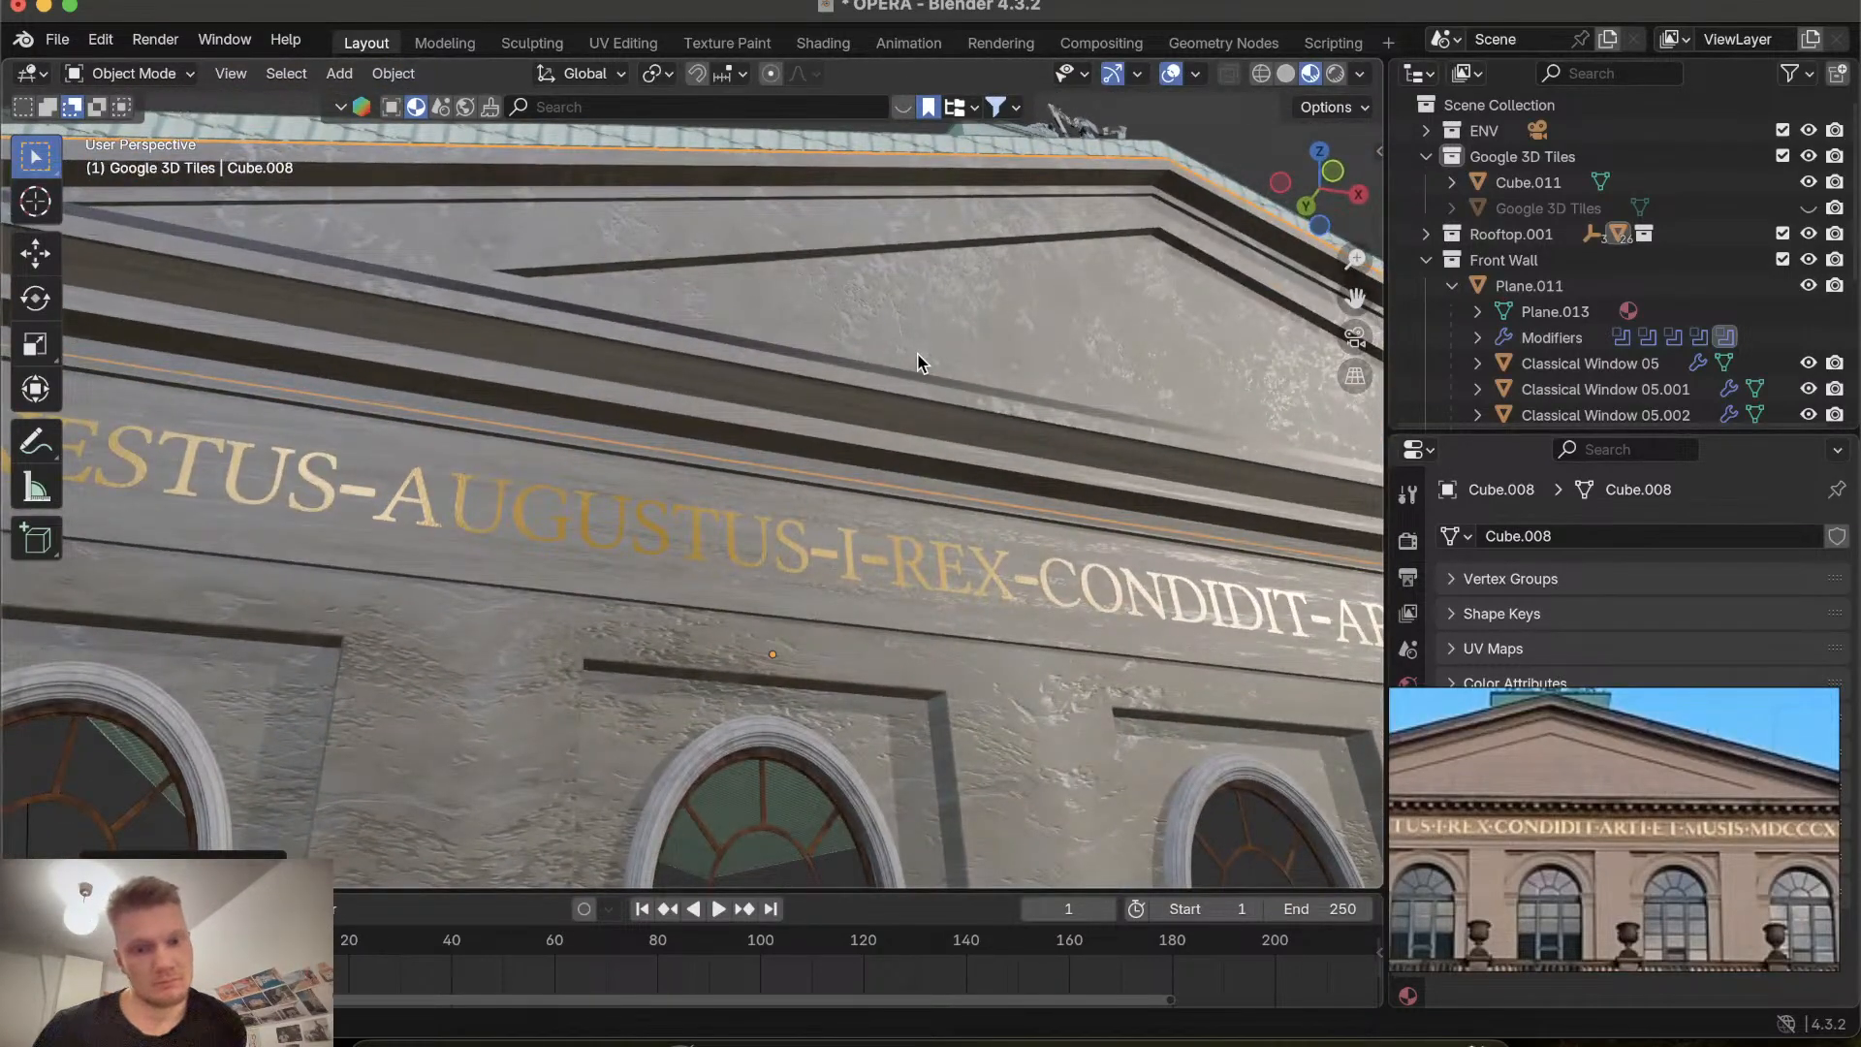
scroll(917, 354, left, 8)
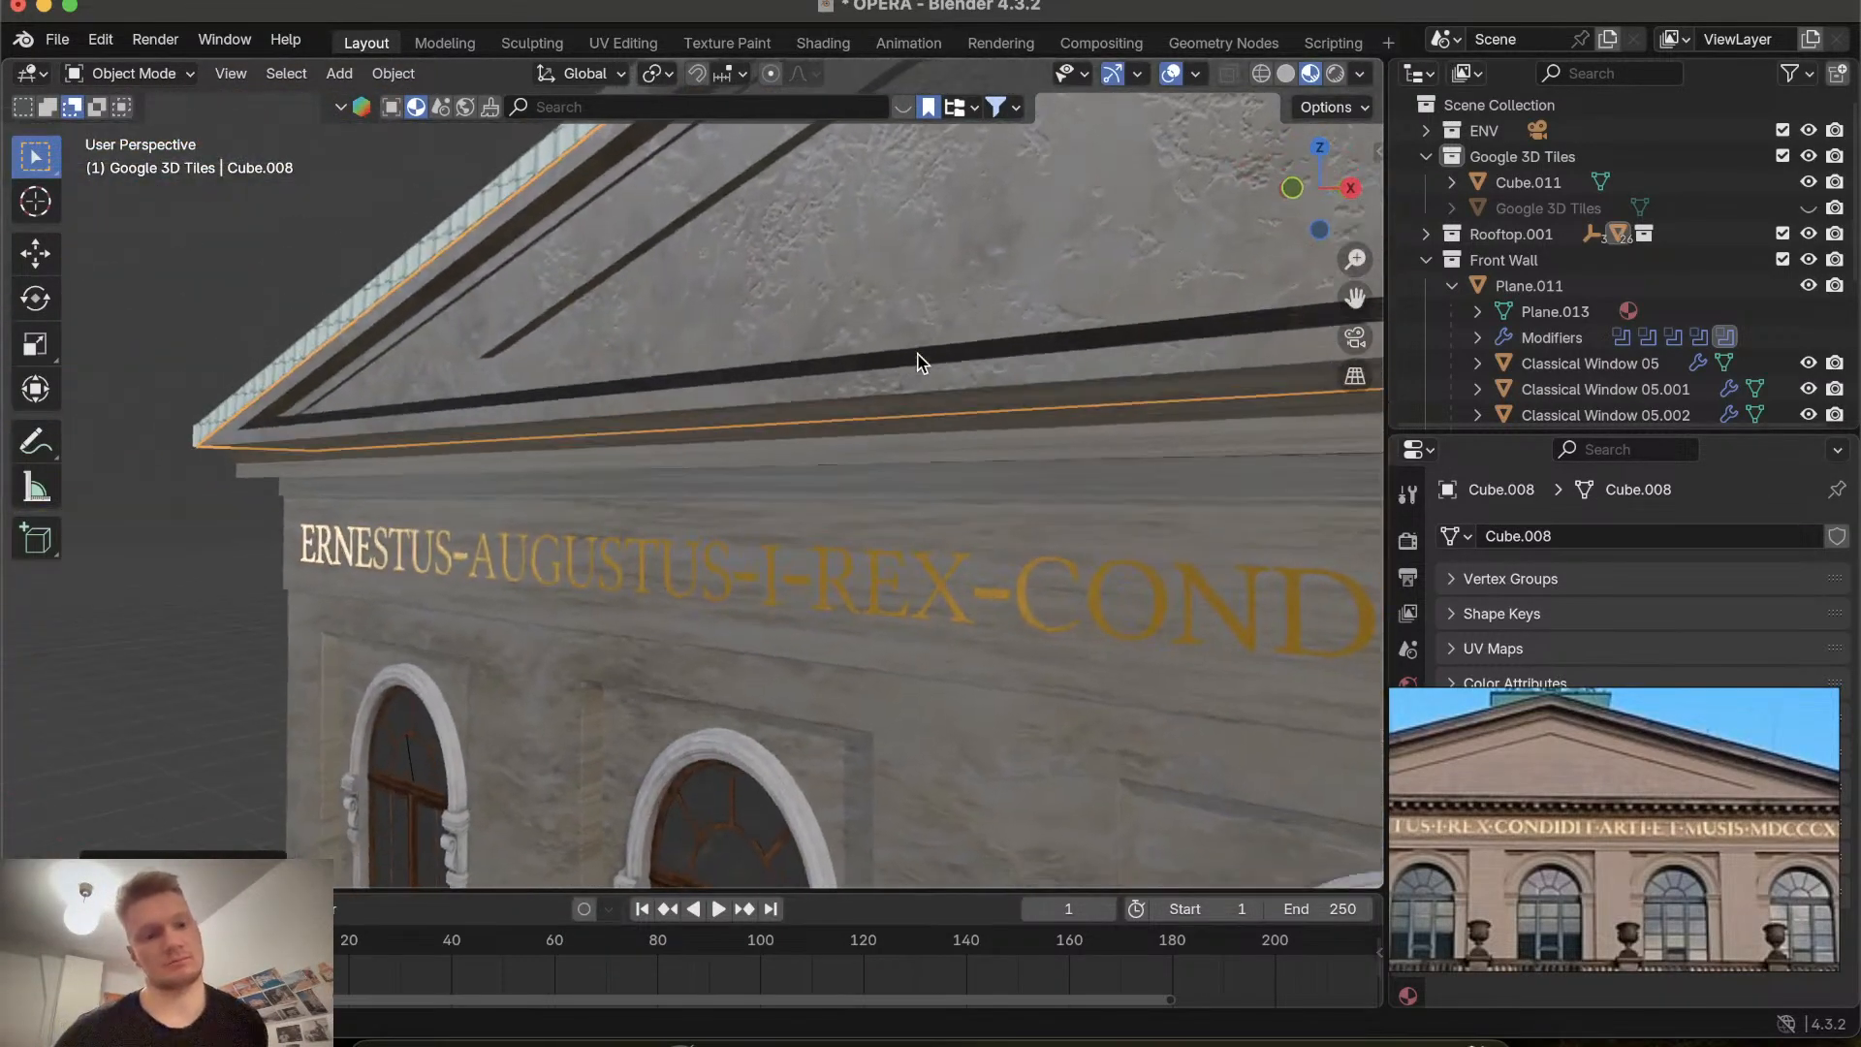
scroll(917, 358, up, 10)
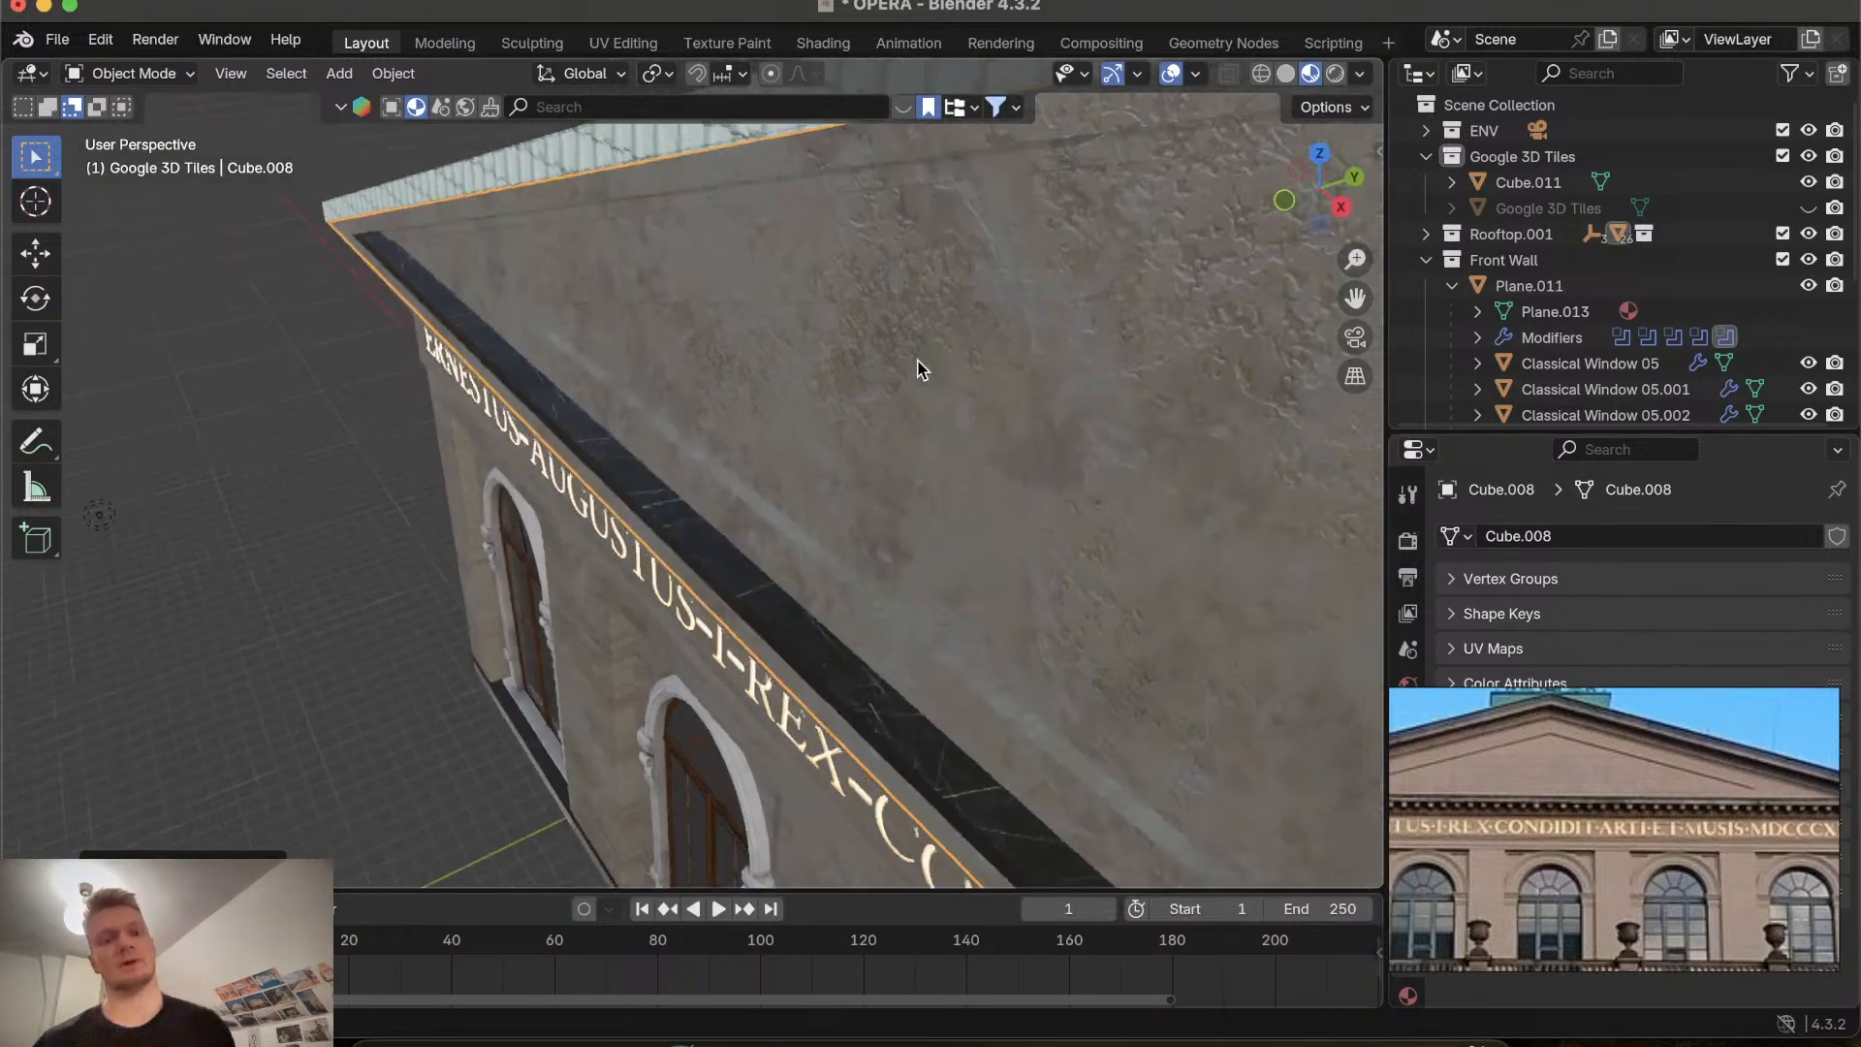
scroll(919, 369, down, 5)
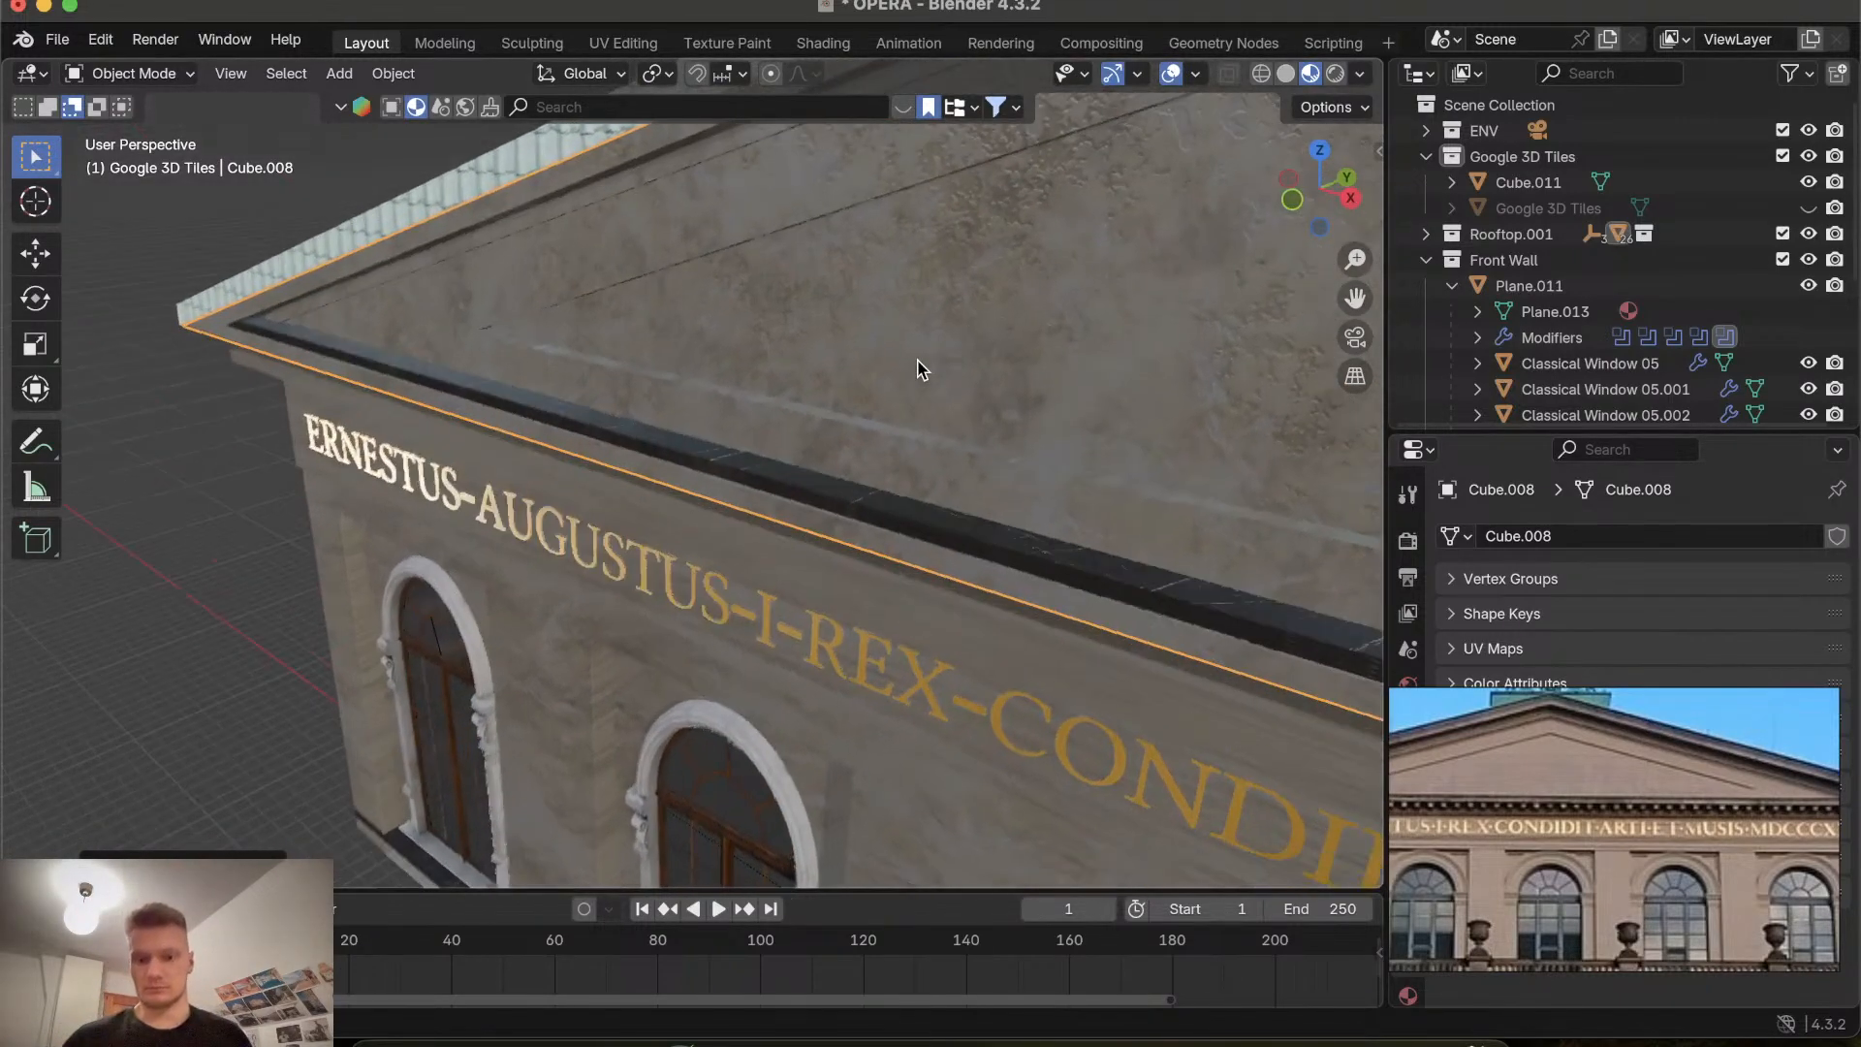
scroll(921, 370, left, 3)
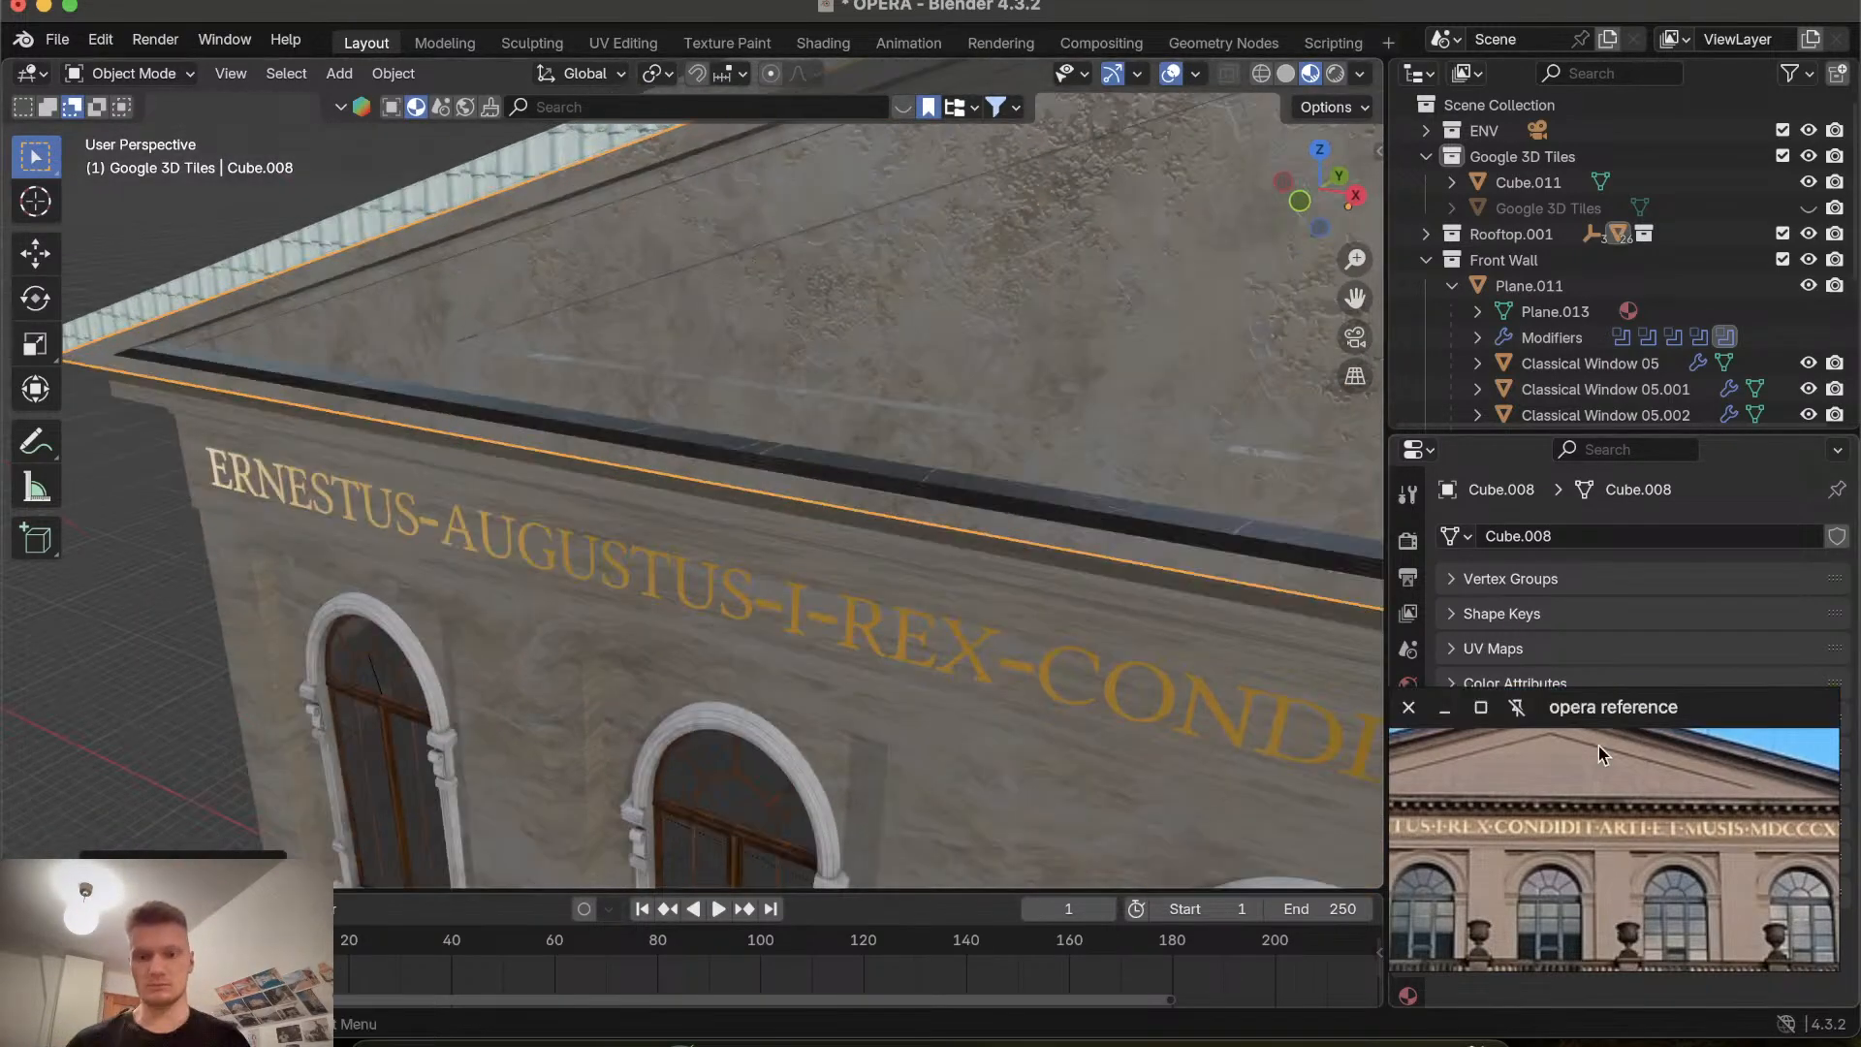
scroll(1587, 857, up, 10)
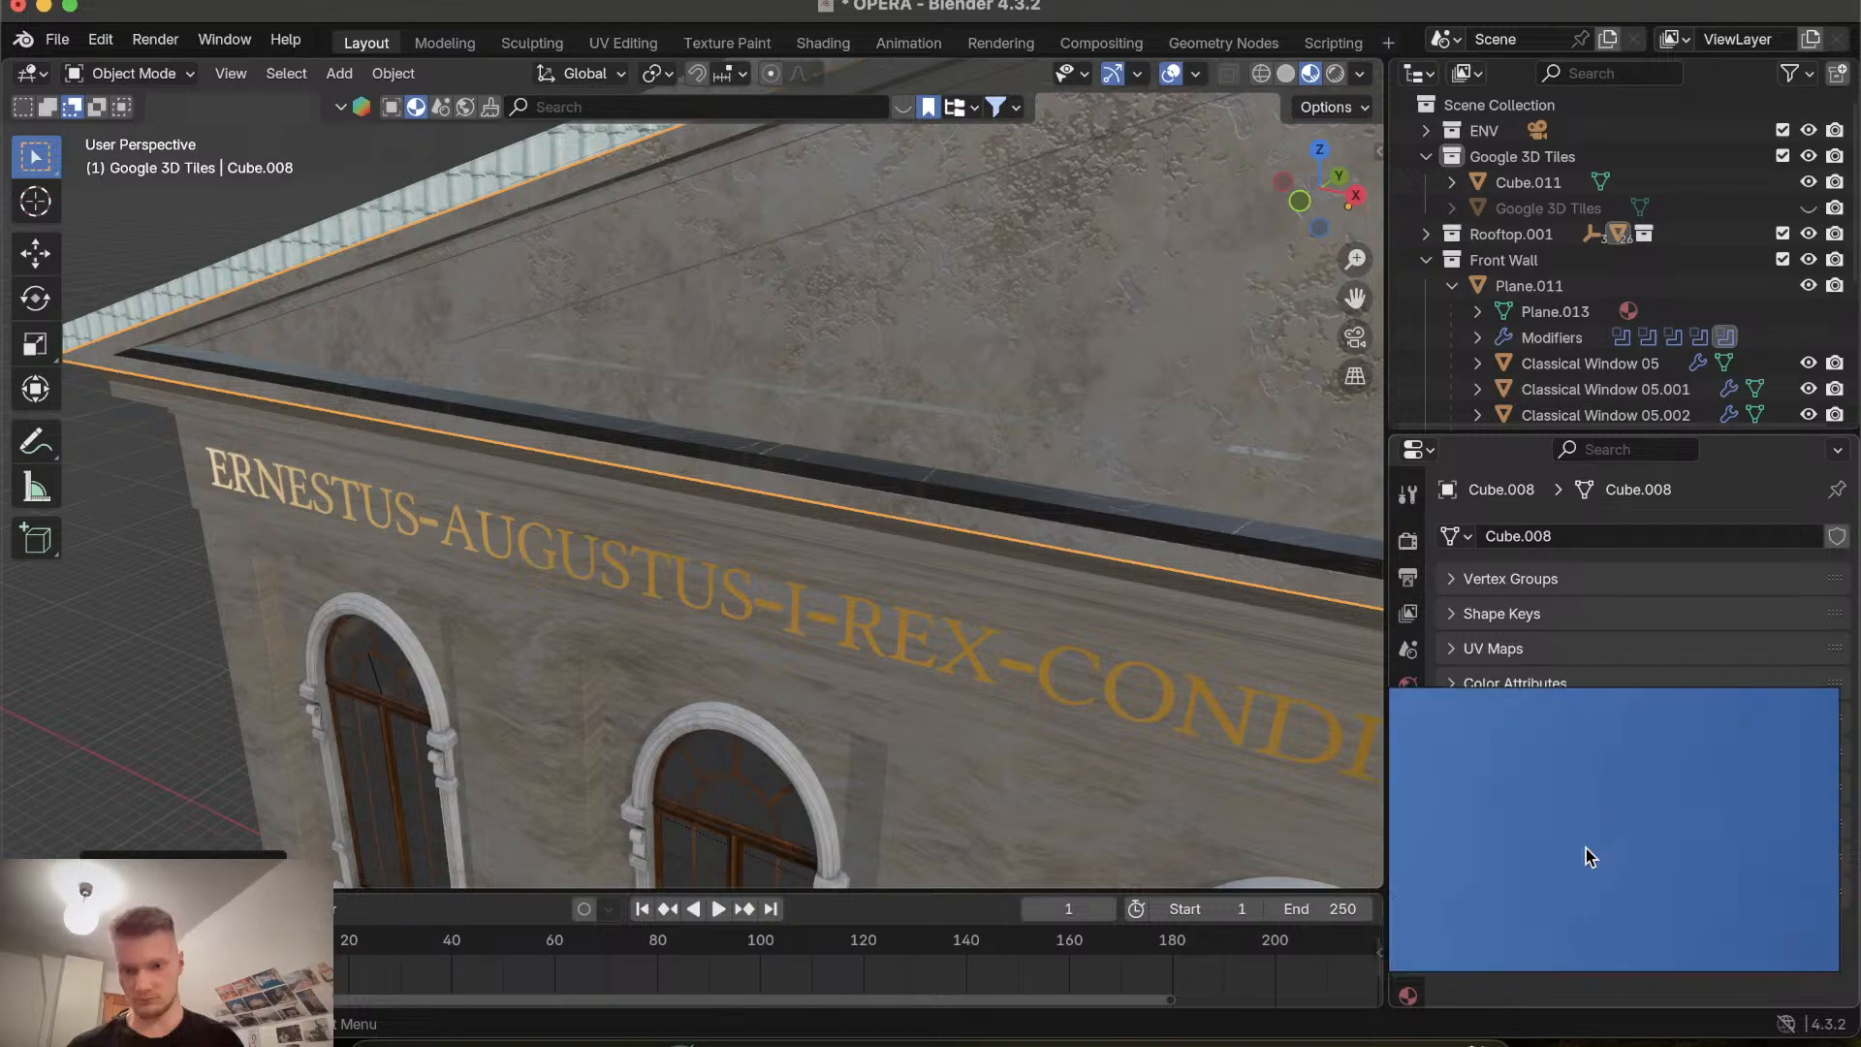
scroll(1586, 847, down, 5)
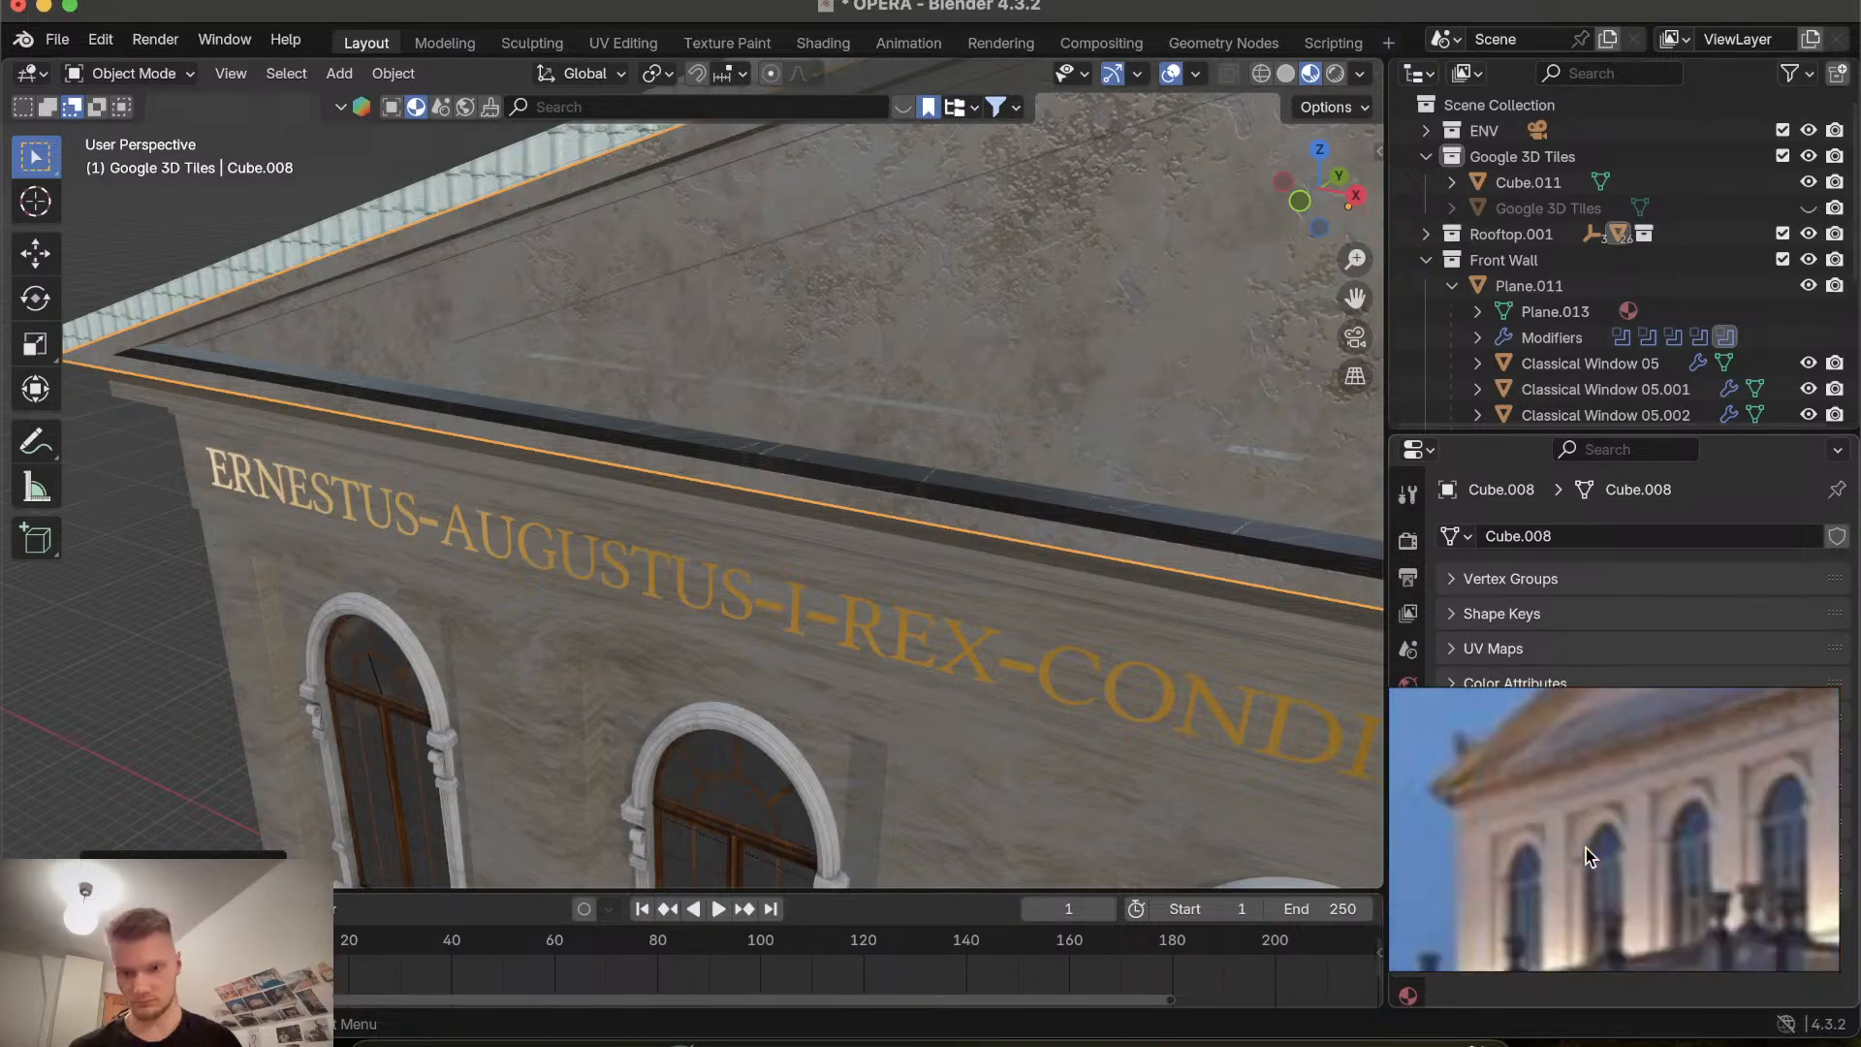
scroll(1586, 857, right, 10)
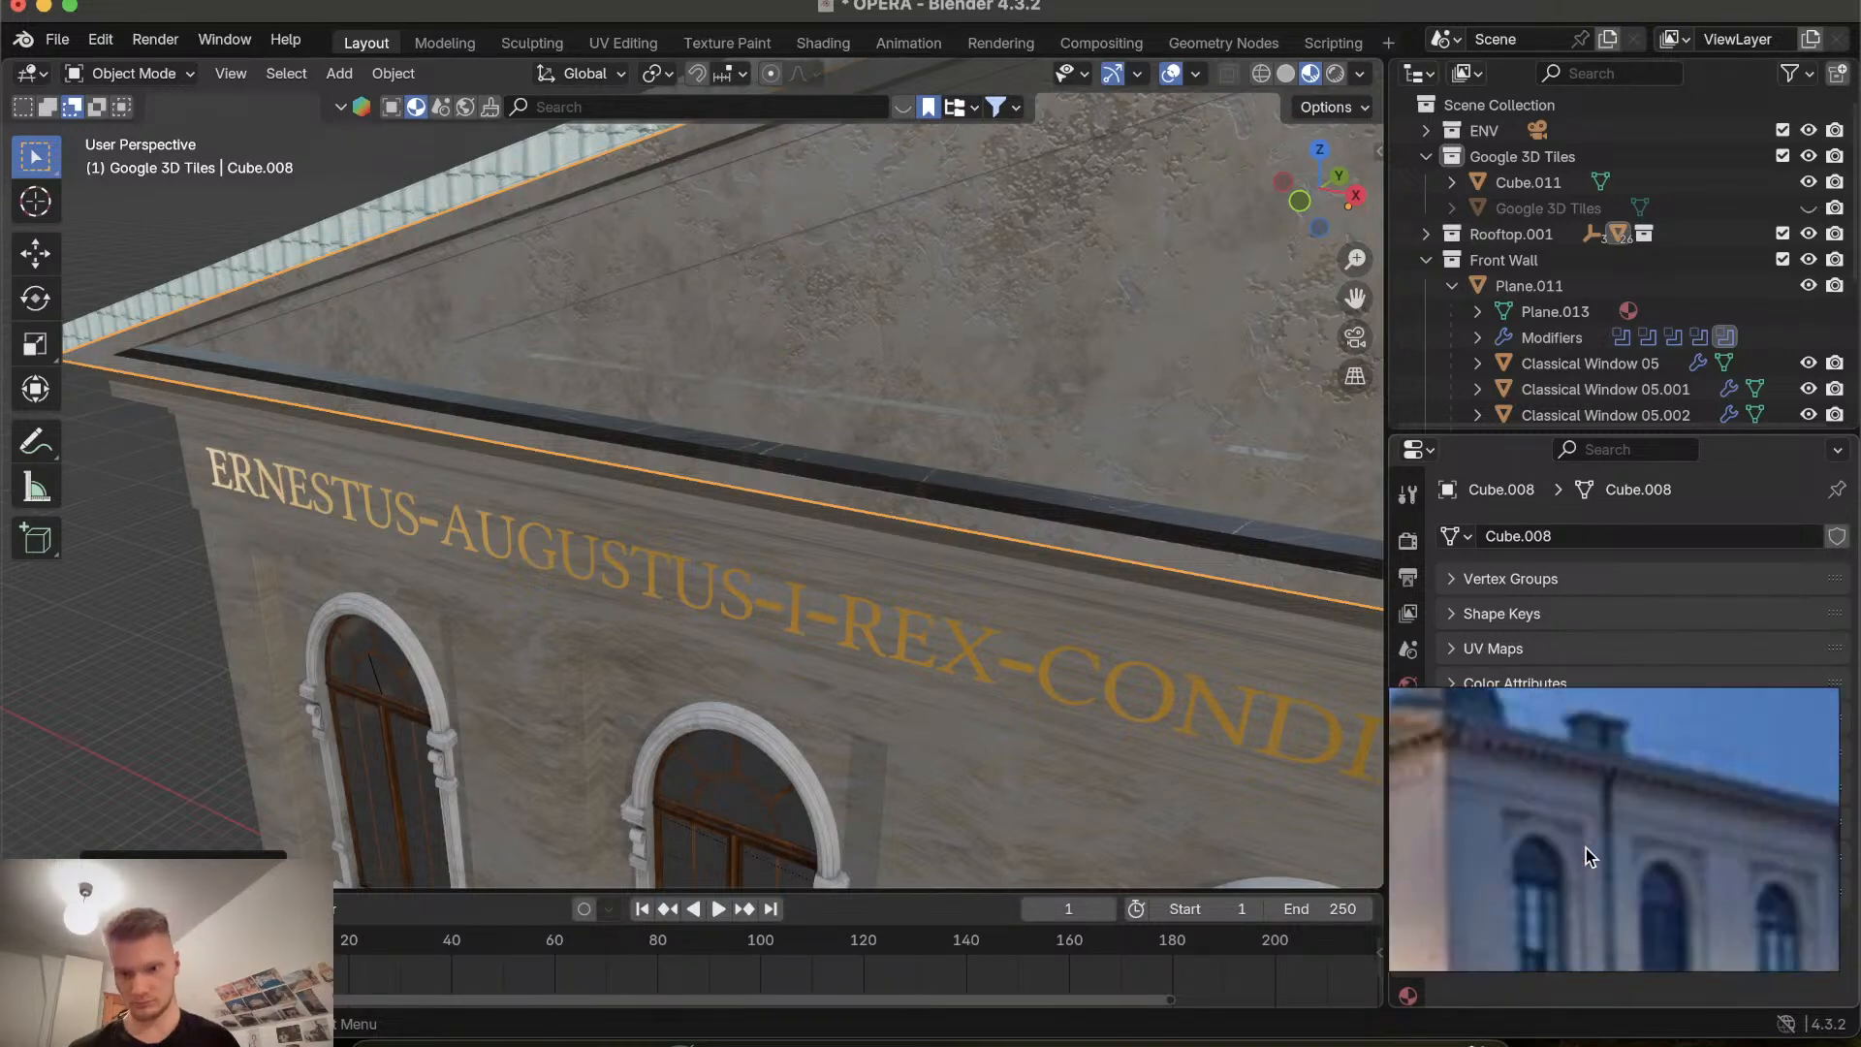
scroll(1586, 856, left, 10)
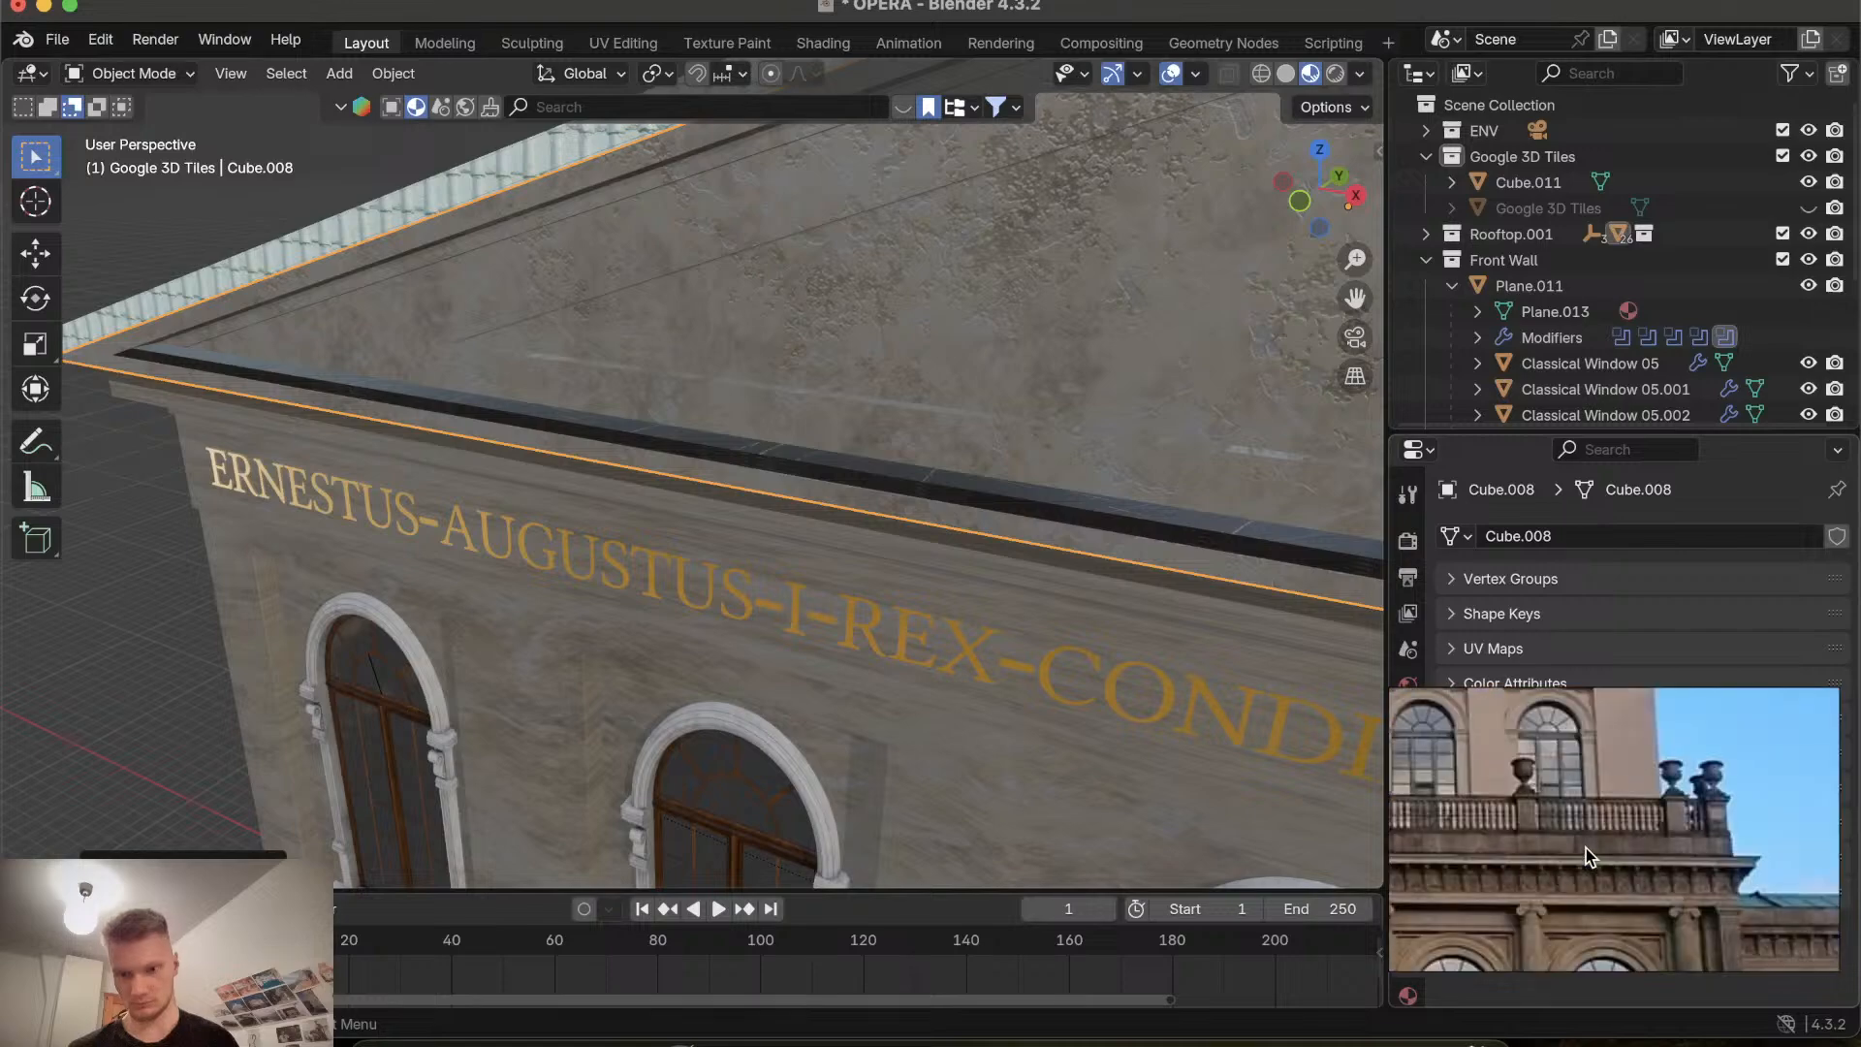
scroll(1586, 847, left, 8)
scroll(1093, 740, down, 10)
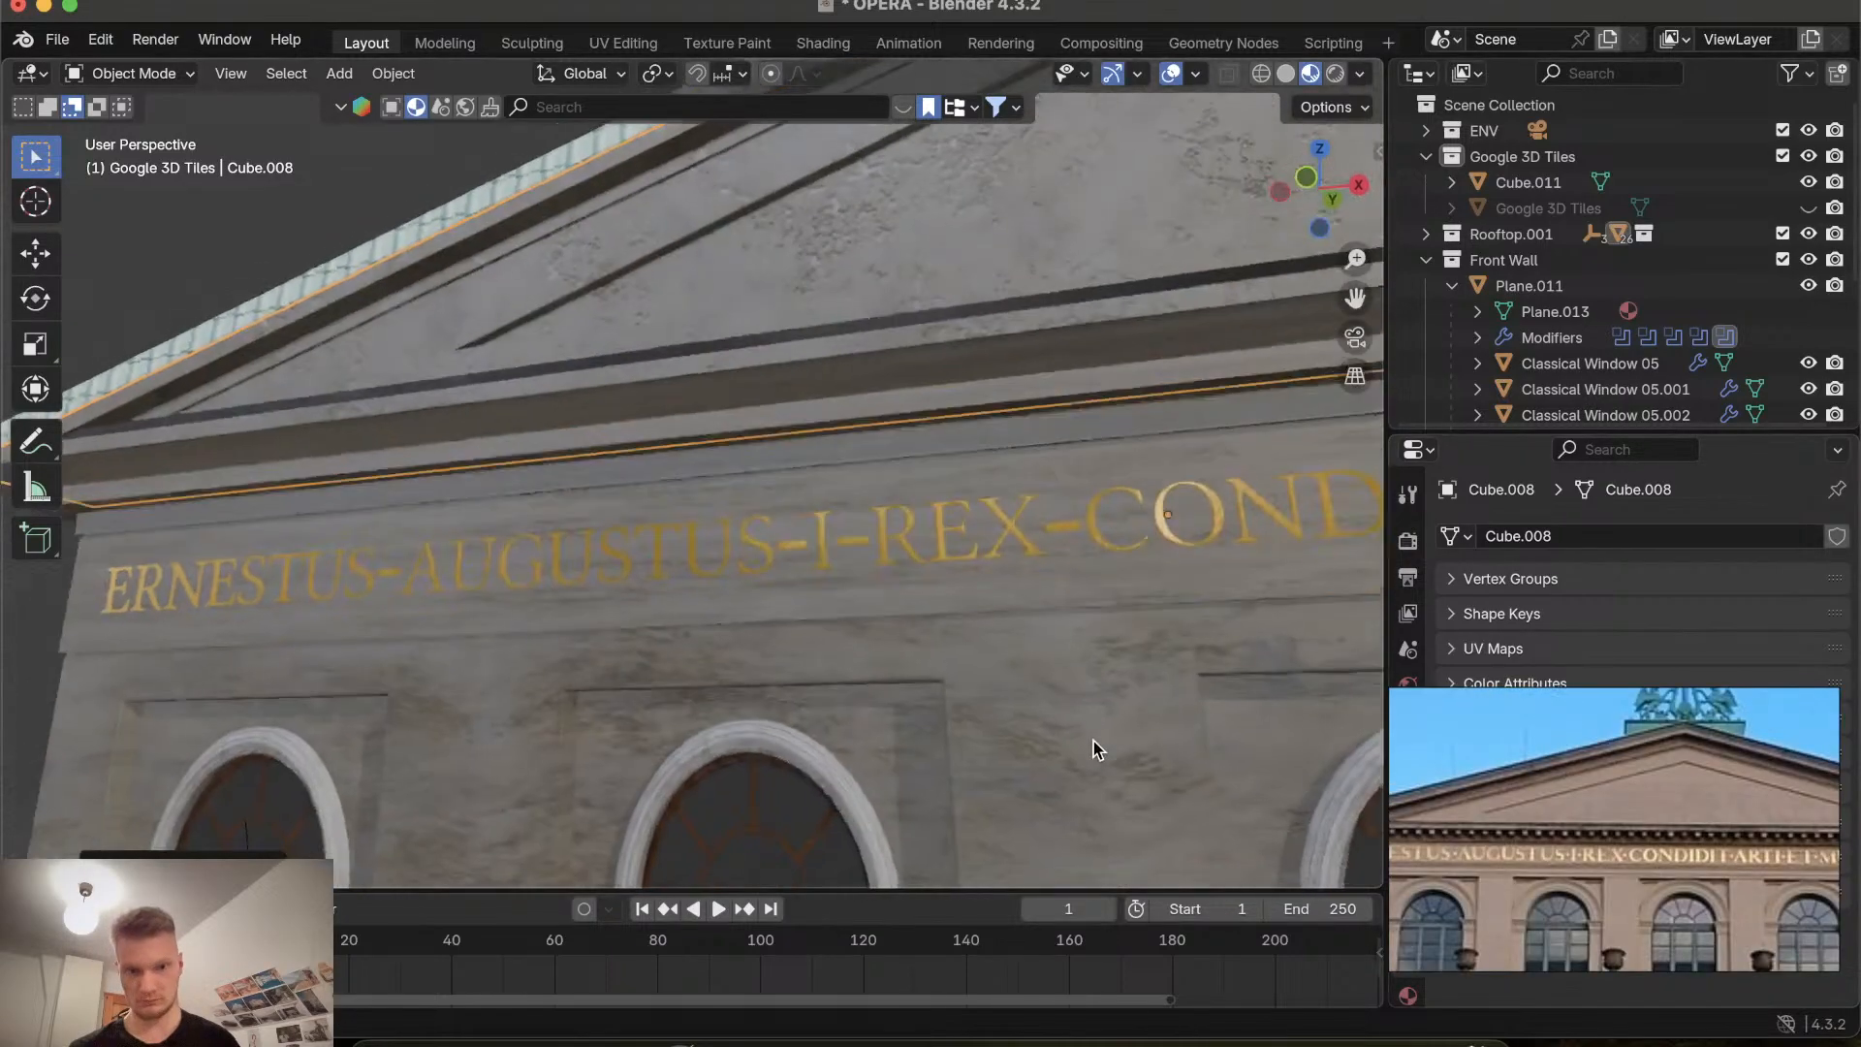
scroll(1094, 741, down, 5)
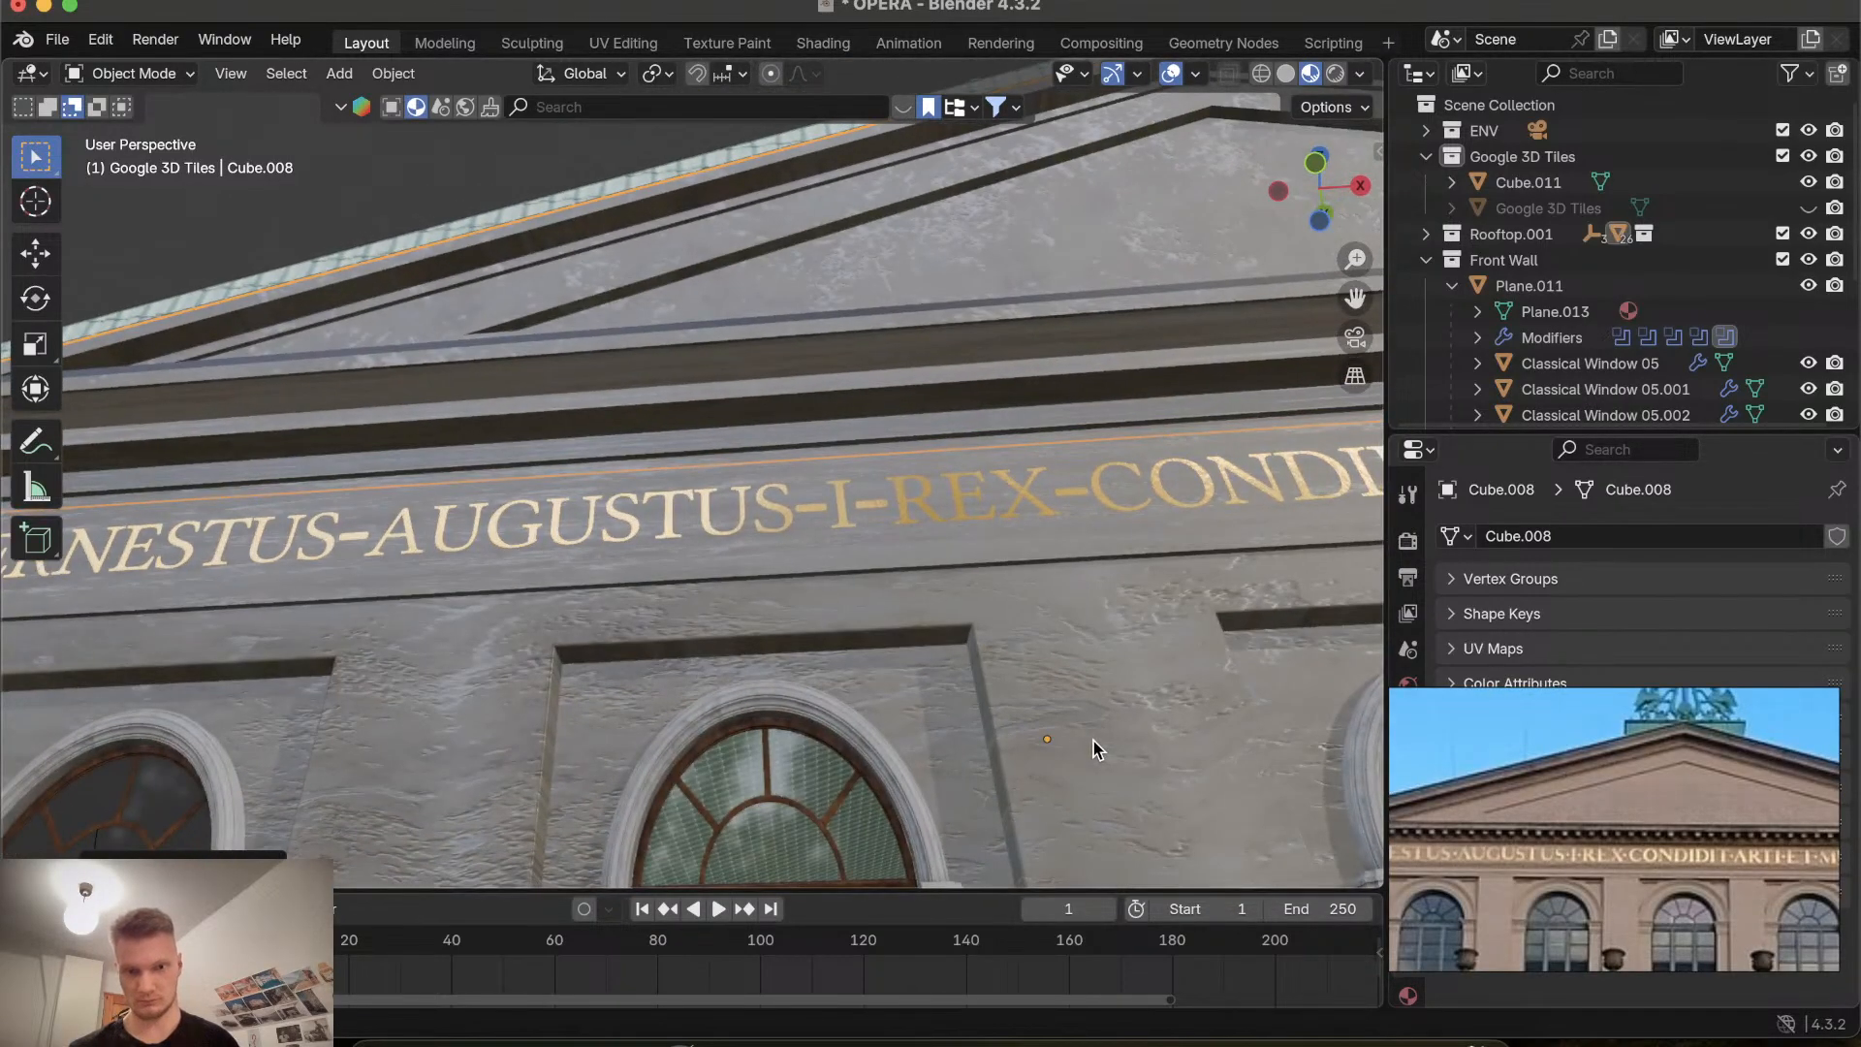
scroll(1093, 741, down, 5)
scroll(1093, 740, left, 3)
scroll(1093, 741, up, 8)
scroll(1094, 740, left, 10)
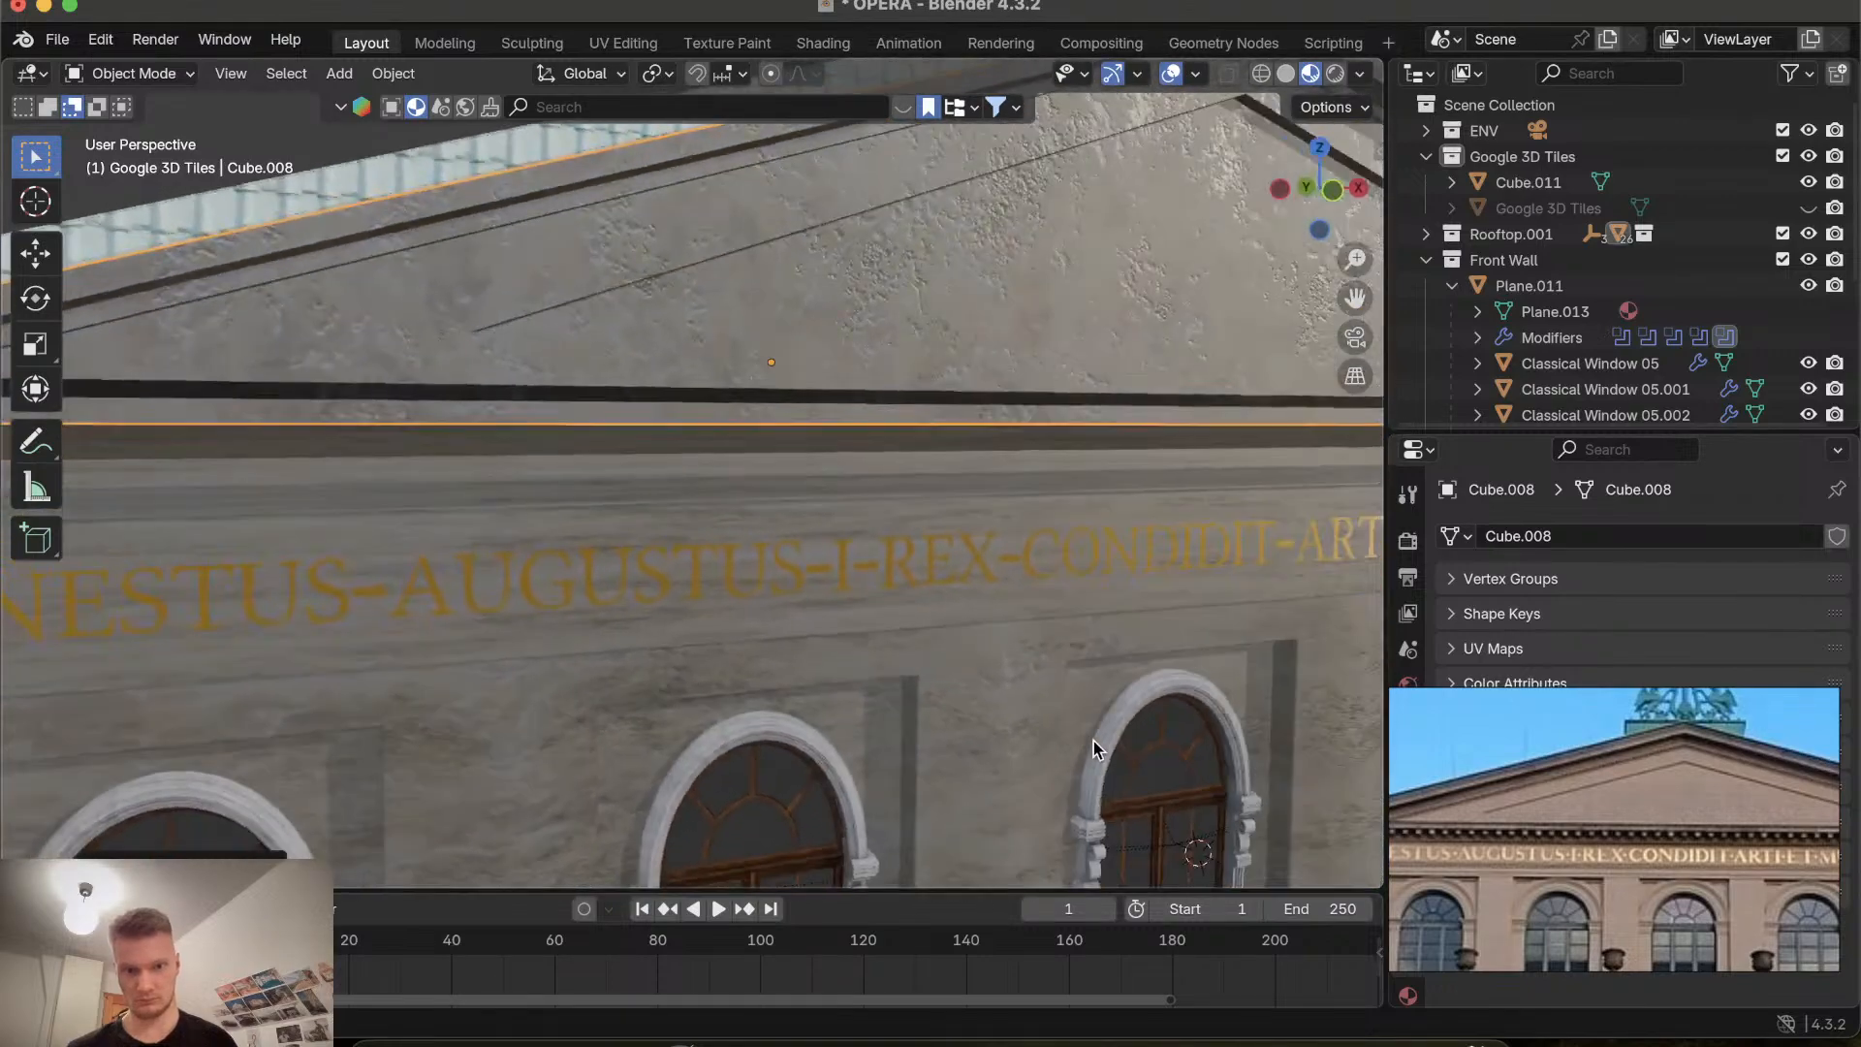
Zoom and orbit around the gable, cornice and inscription band to inspect the facade from close and distant views.
scroll(1093, 740, down, 12)
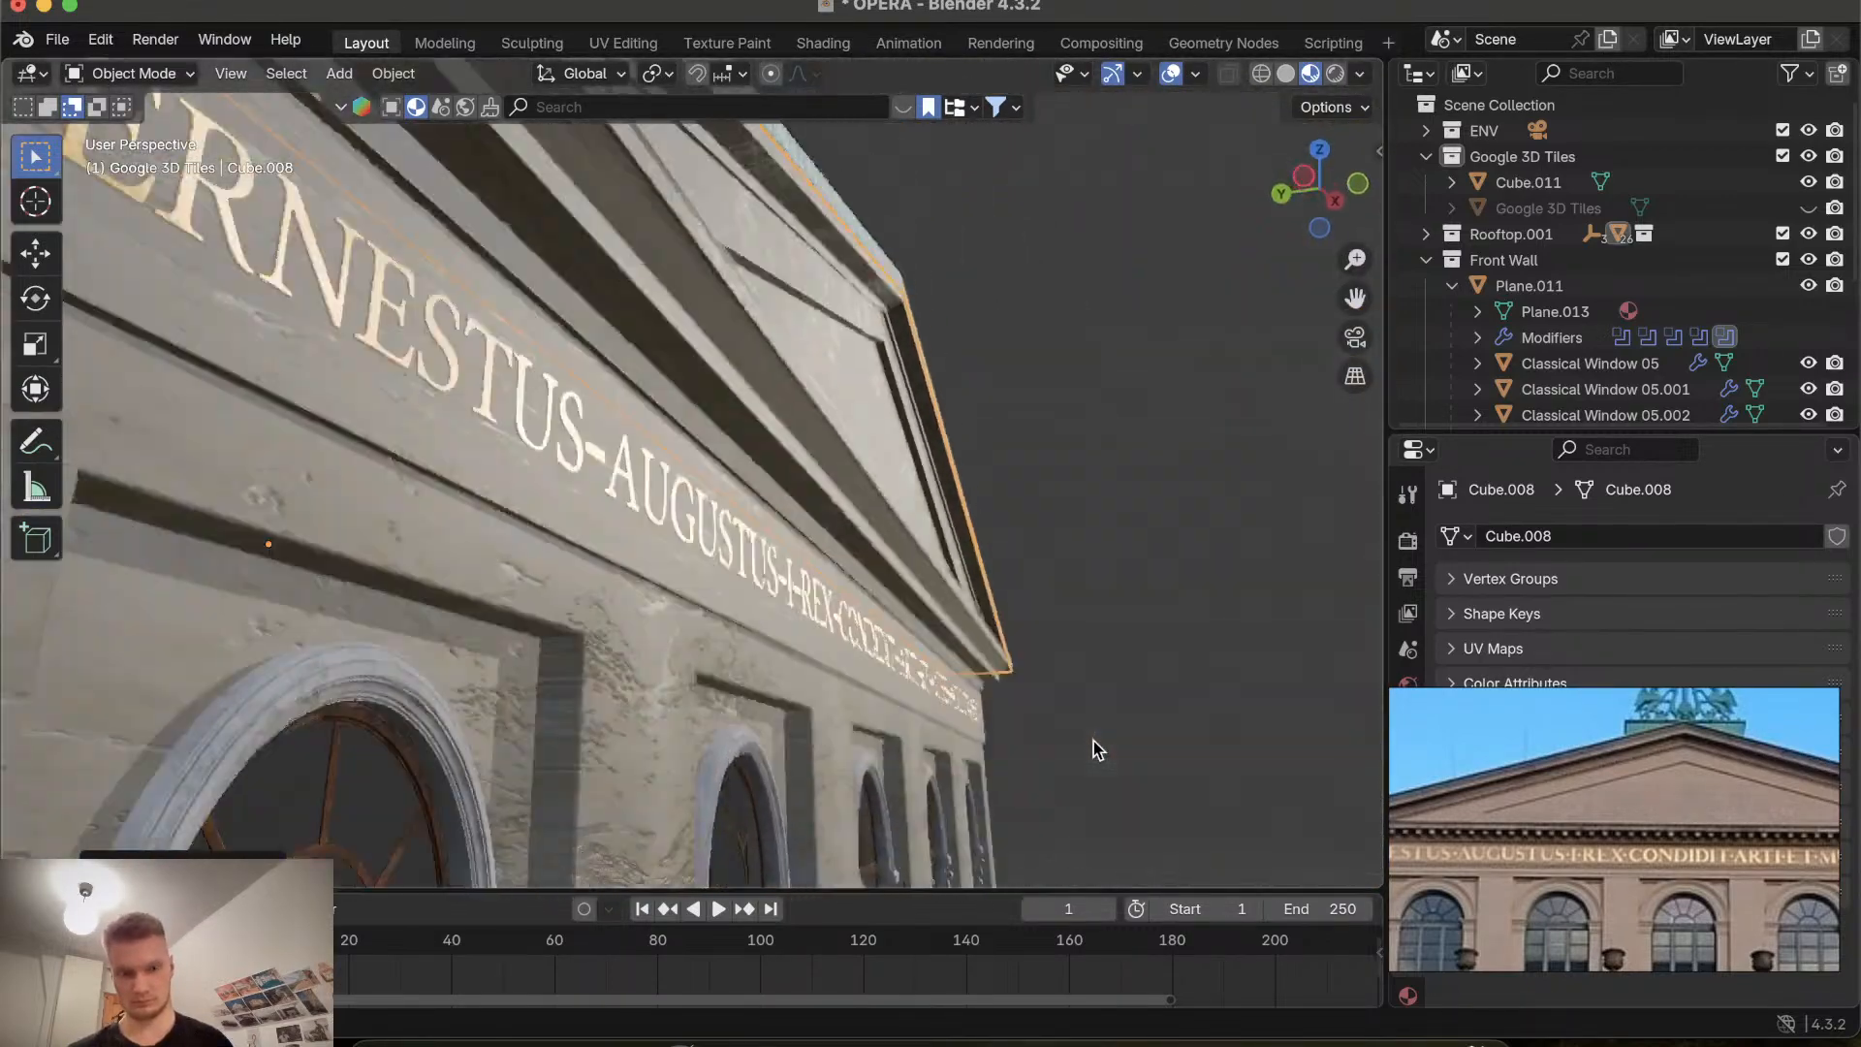
scroll(1093, 741, up, 10)
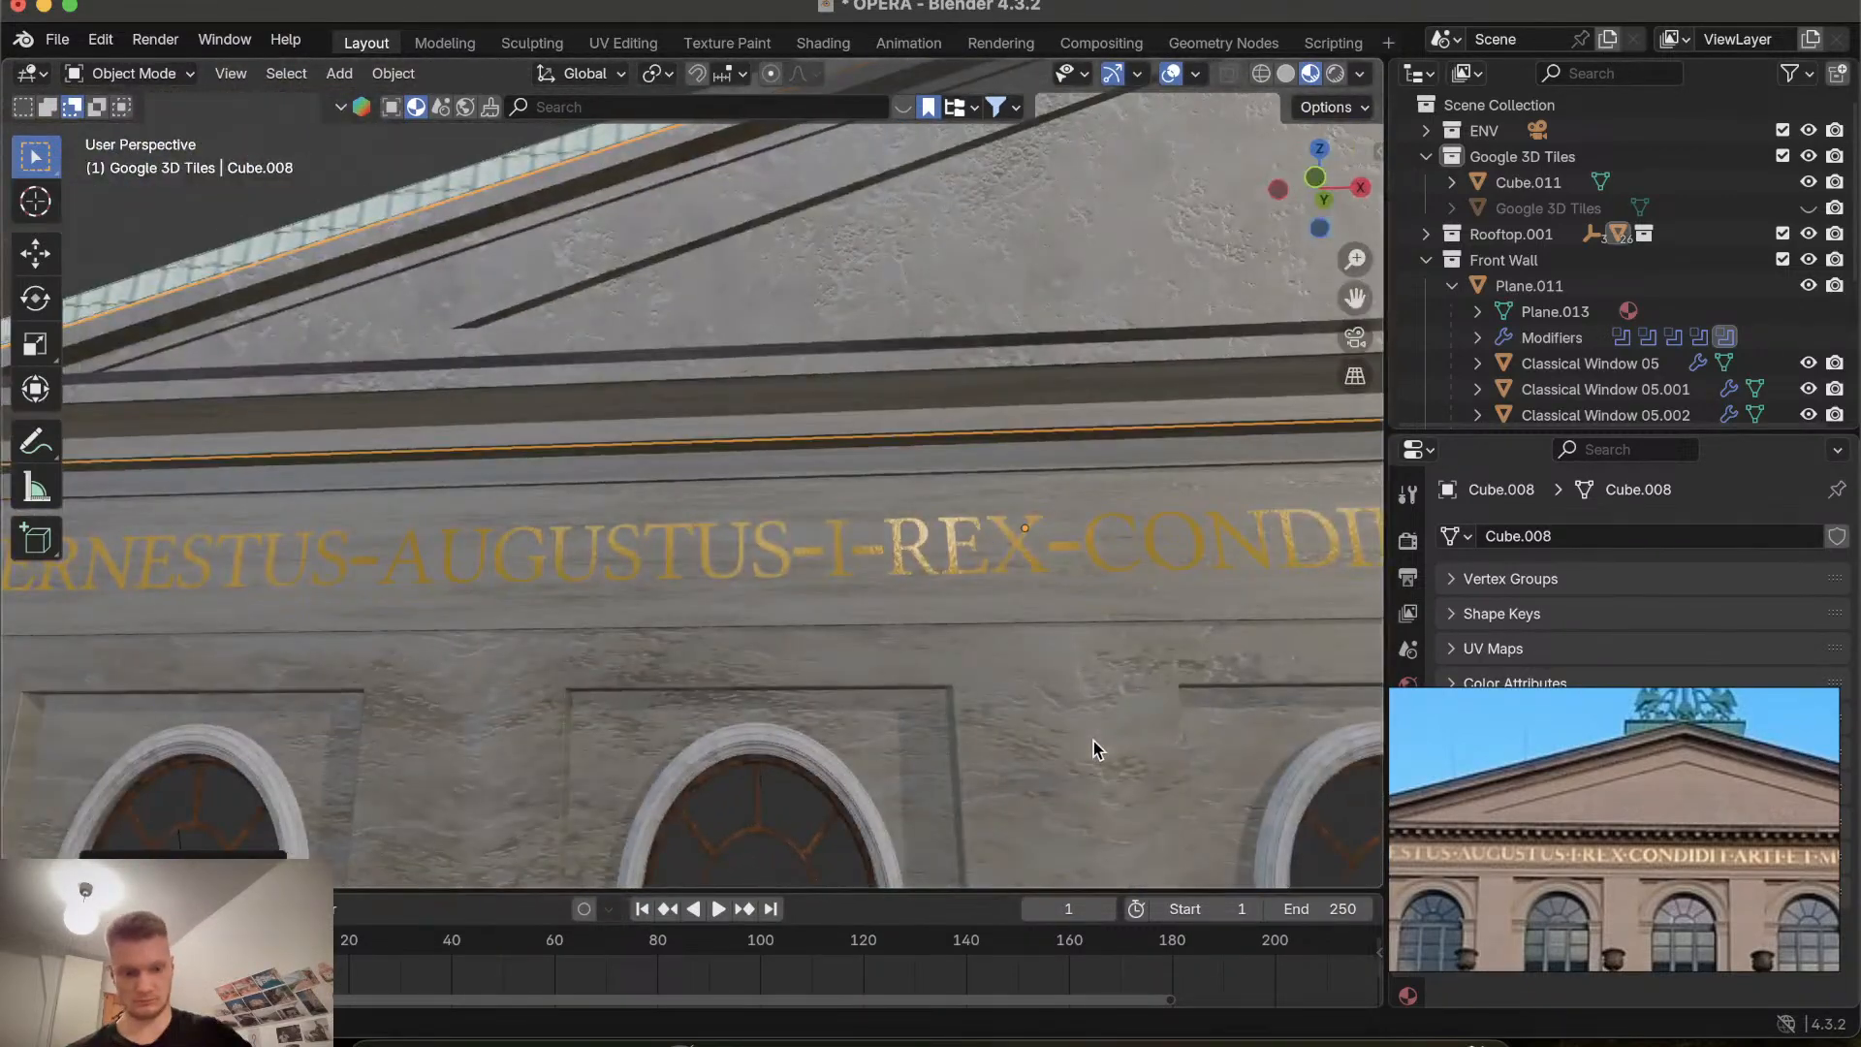
scroll(1093, 740, down, 10)
scroll(1093, 741, up, 8)
scroll(1094, 740, right, 5)
scroll(1093, 740, down, 6)
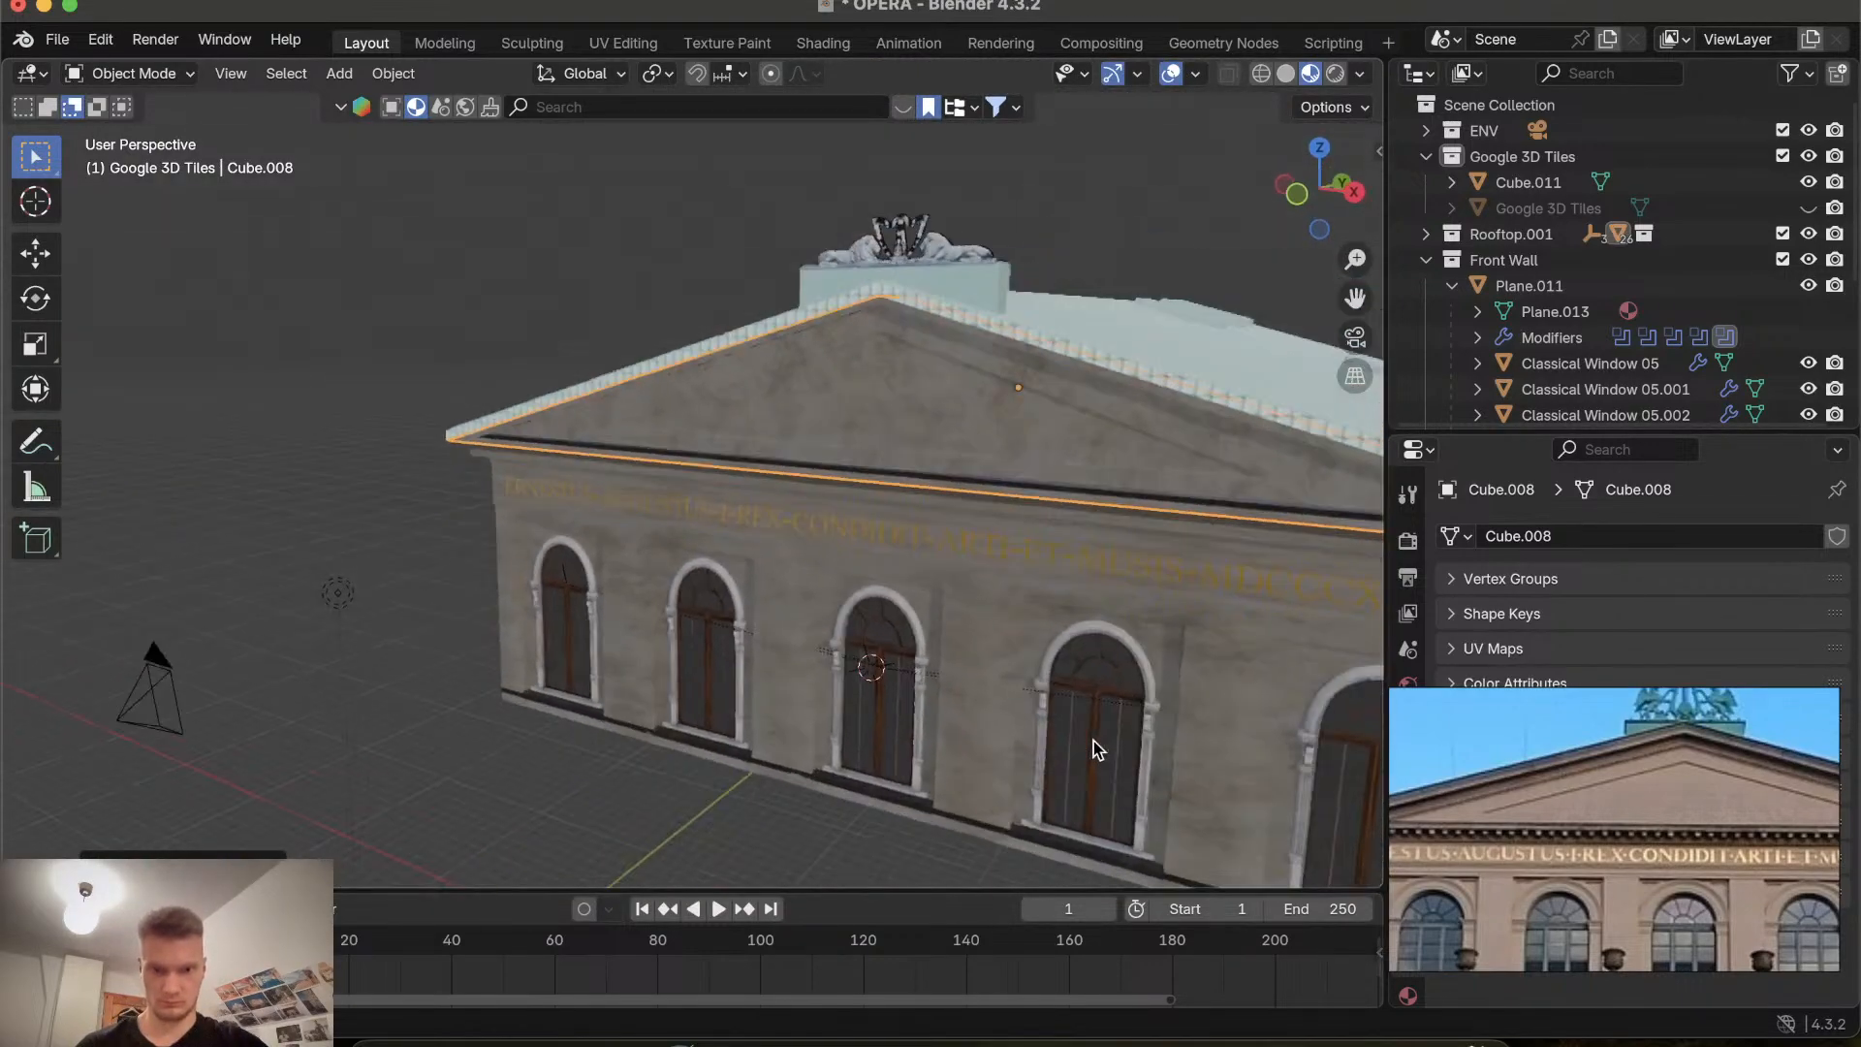
scroll(1093, 740, down, 4)
scroll(1093, 741, up, 5)
click(1255, 734)
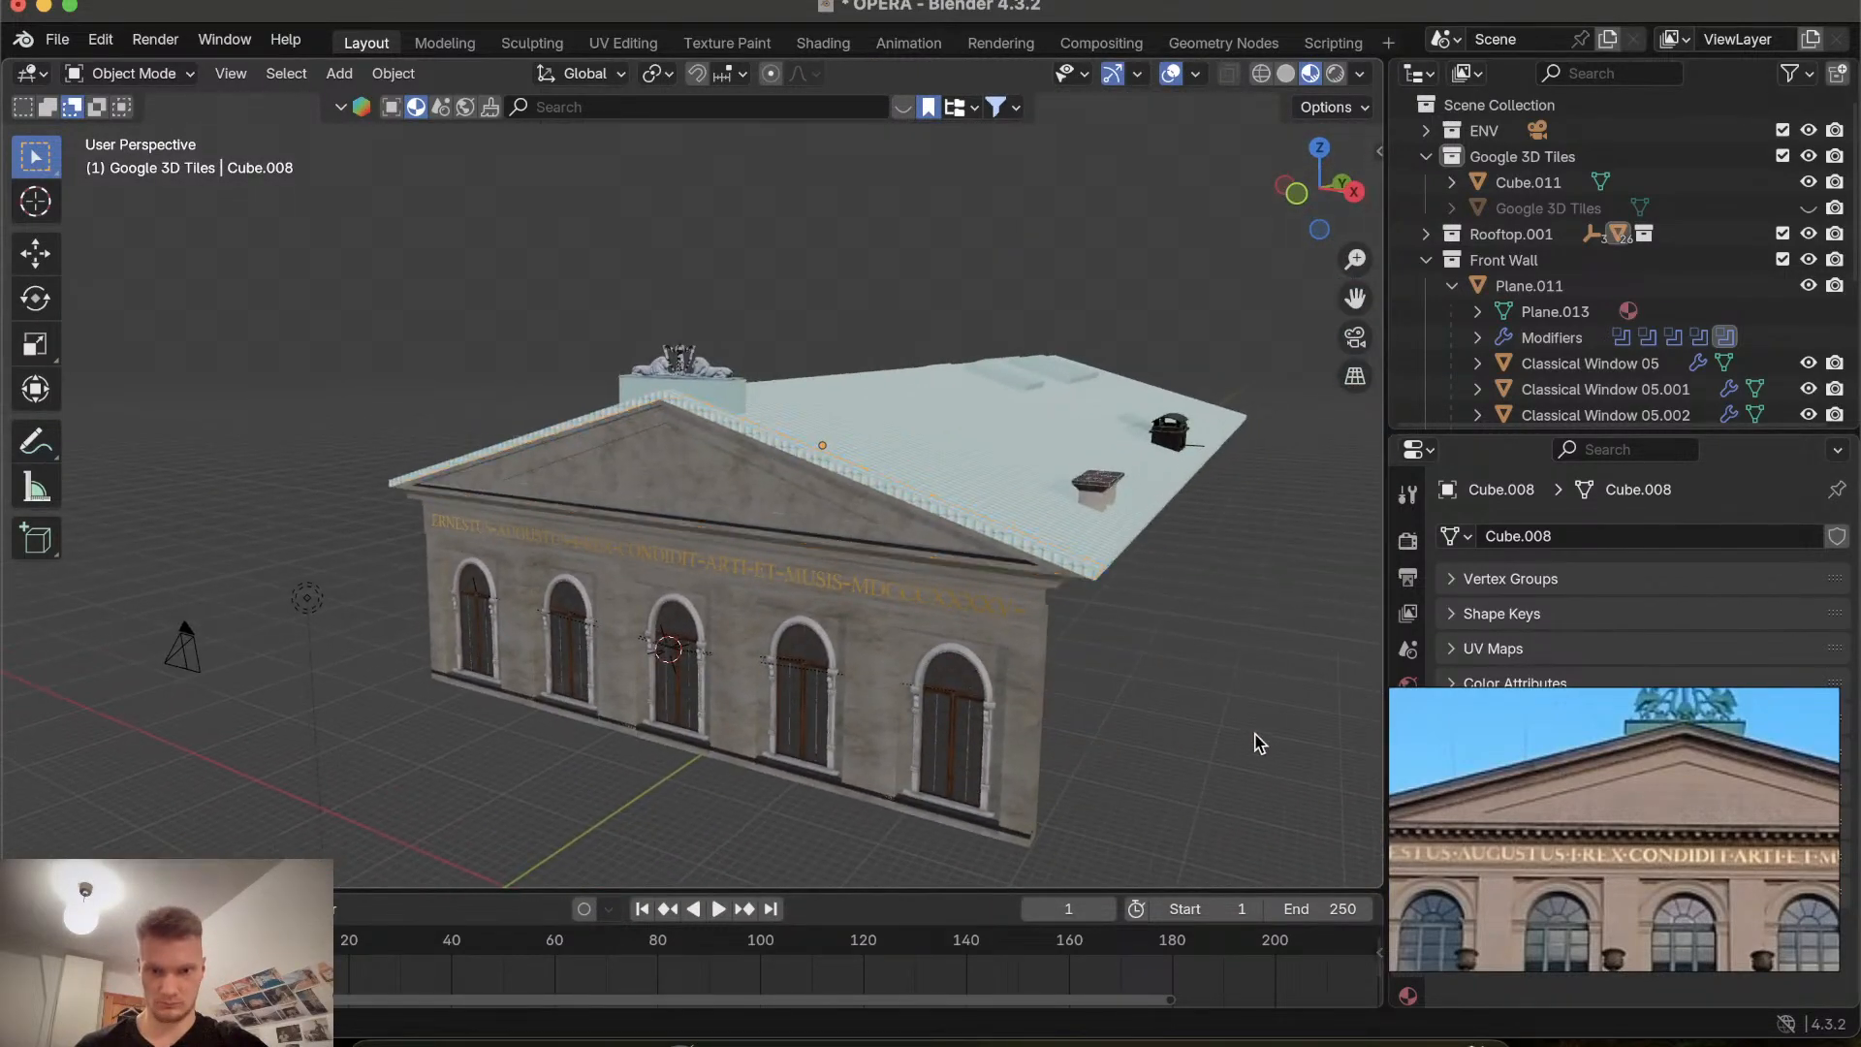
scroll(1184, 701, down, 10)
scroll(1190, 710, up, 10)
scroll(1190, 711, down, 10)
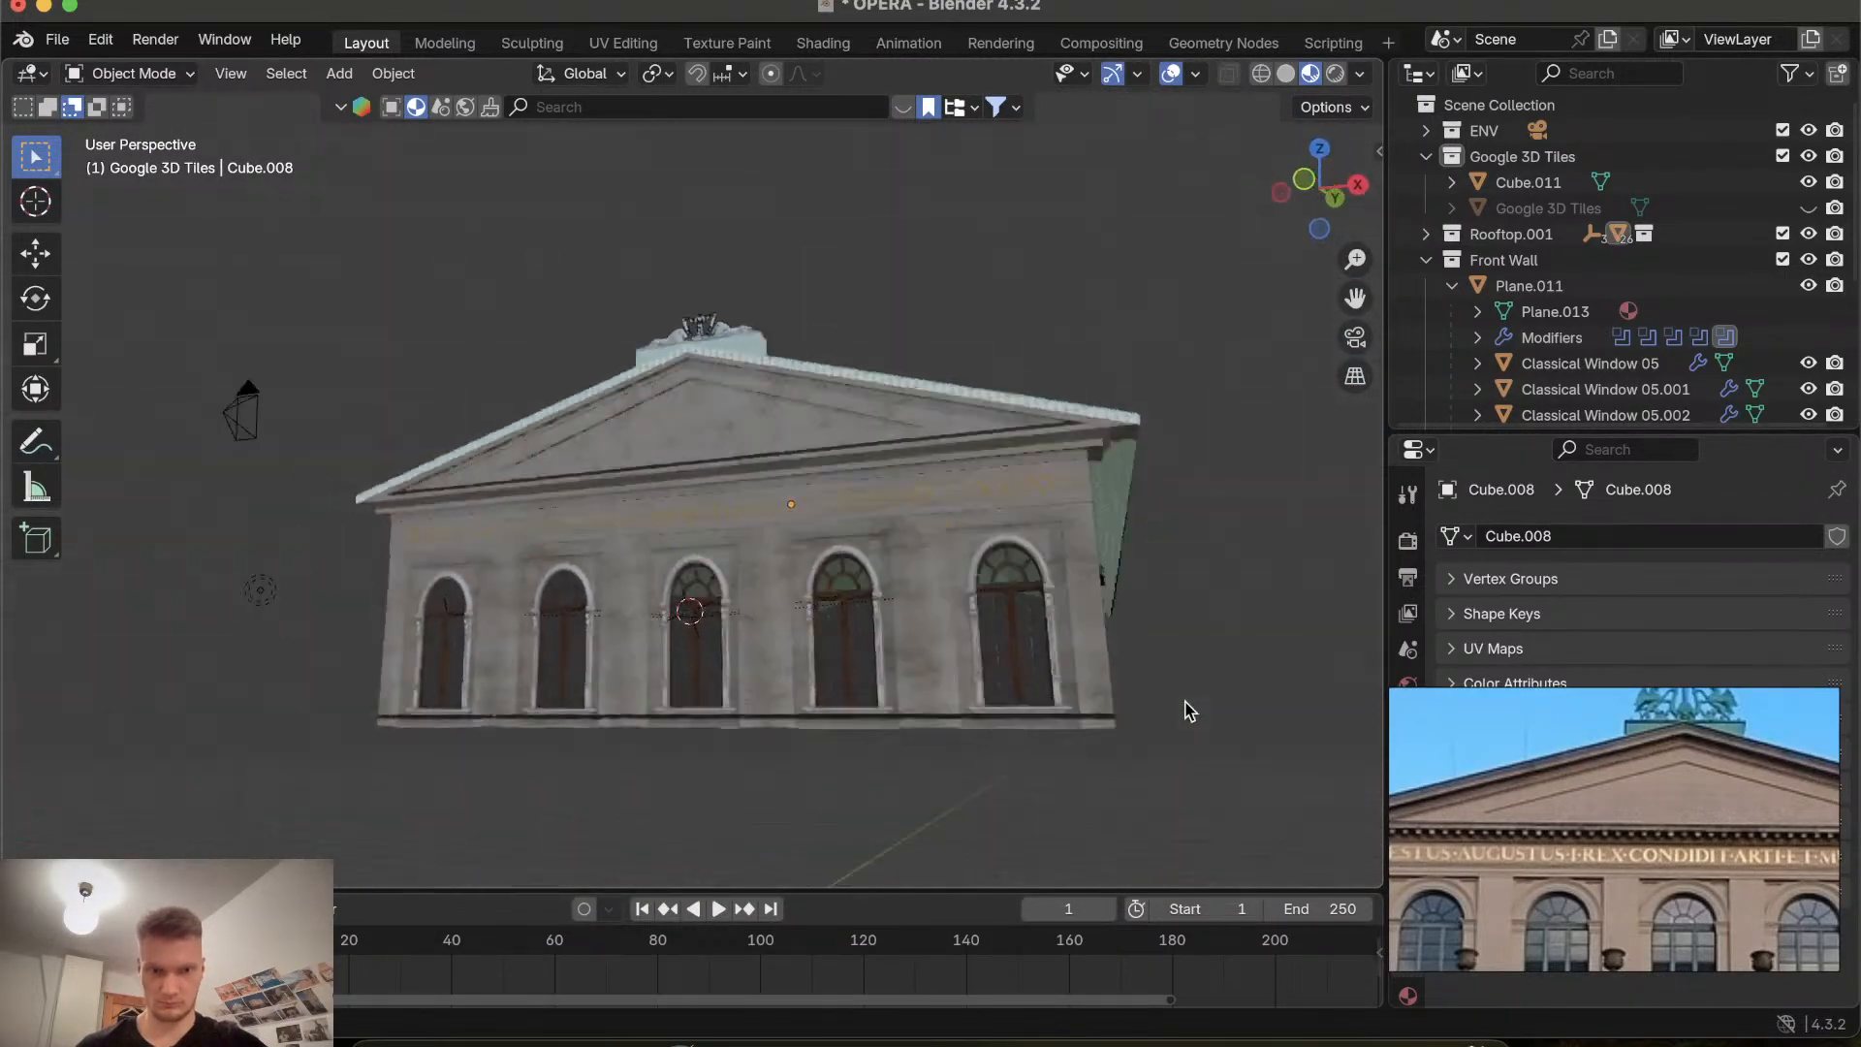
Browse the reference photos of the opera building and compare them with the modeled facade and roof.
scroll(1191, 711, right, 4)
scroll(1190, 710, left, 5)
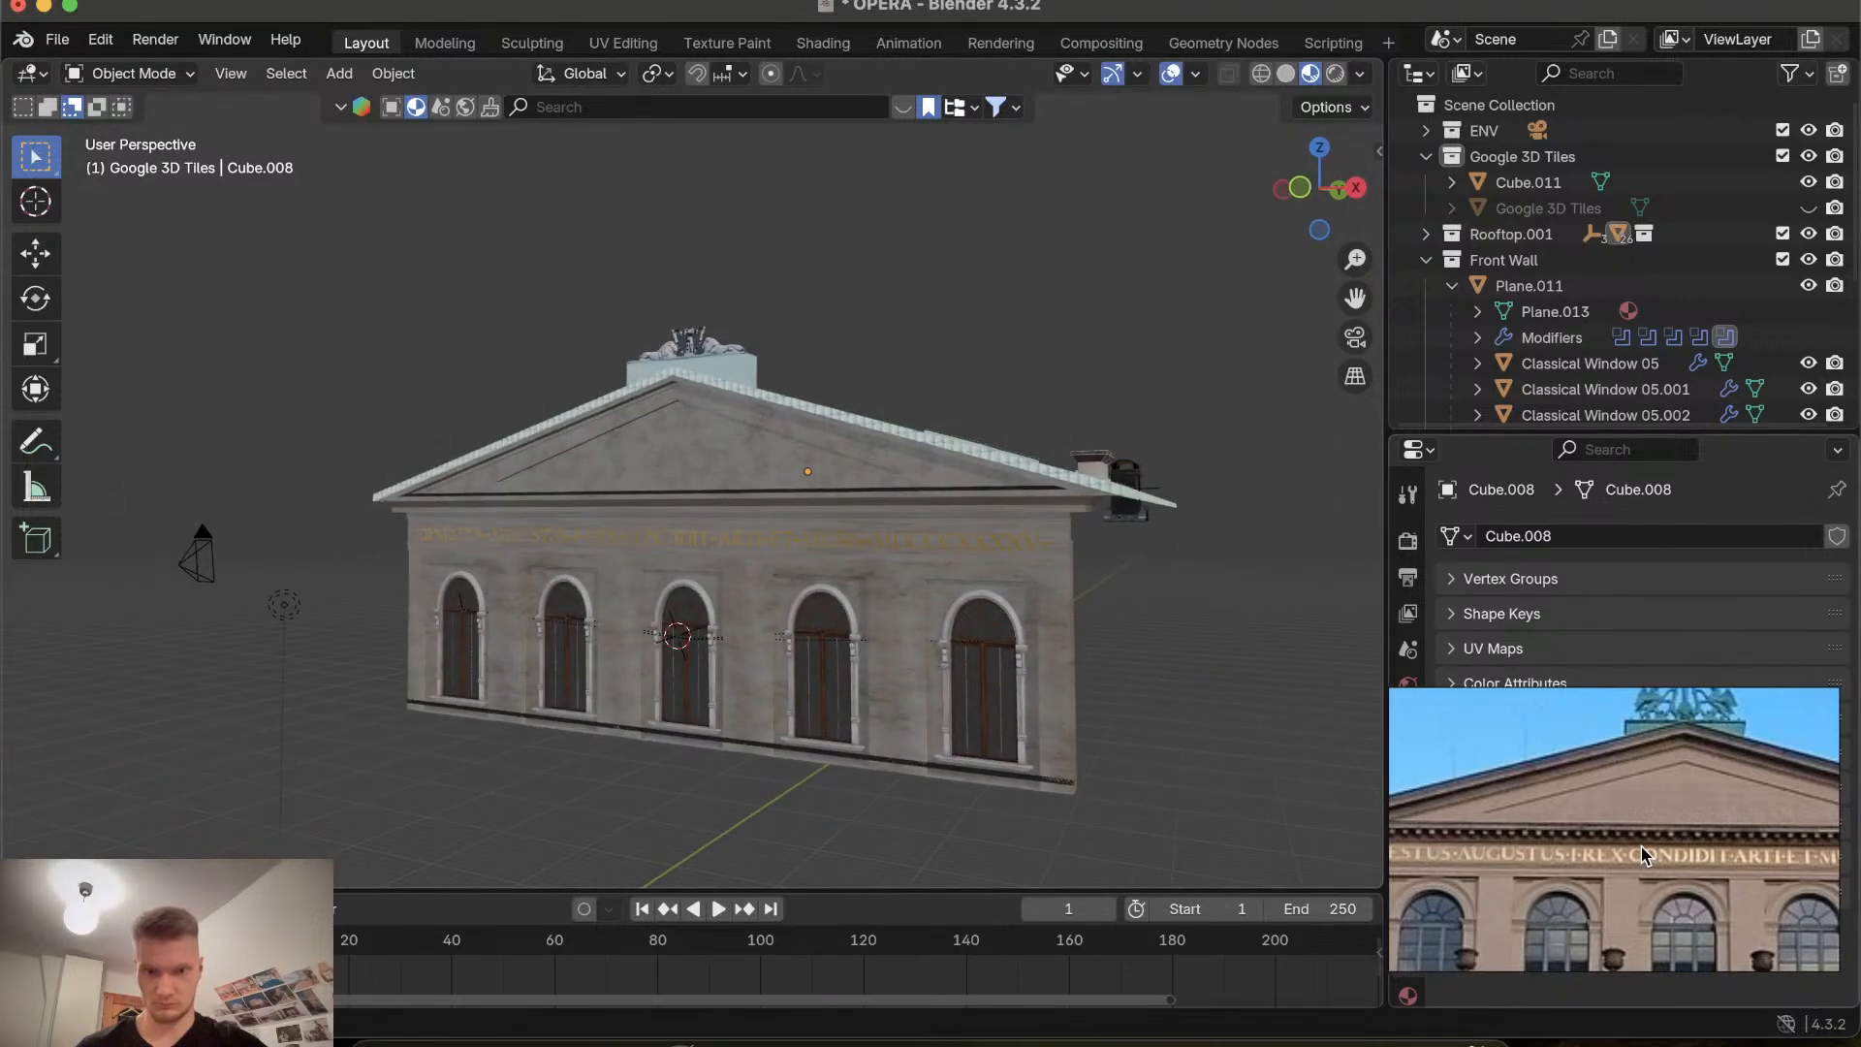
scroll(1605, 856, down, 5)
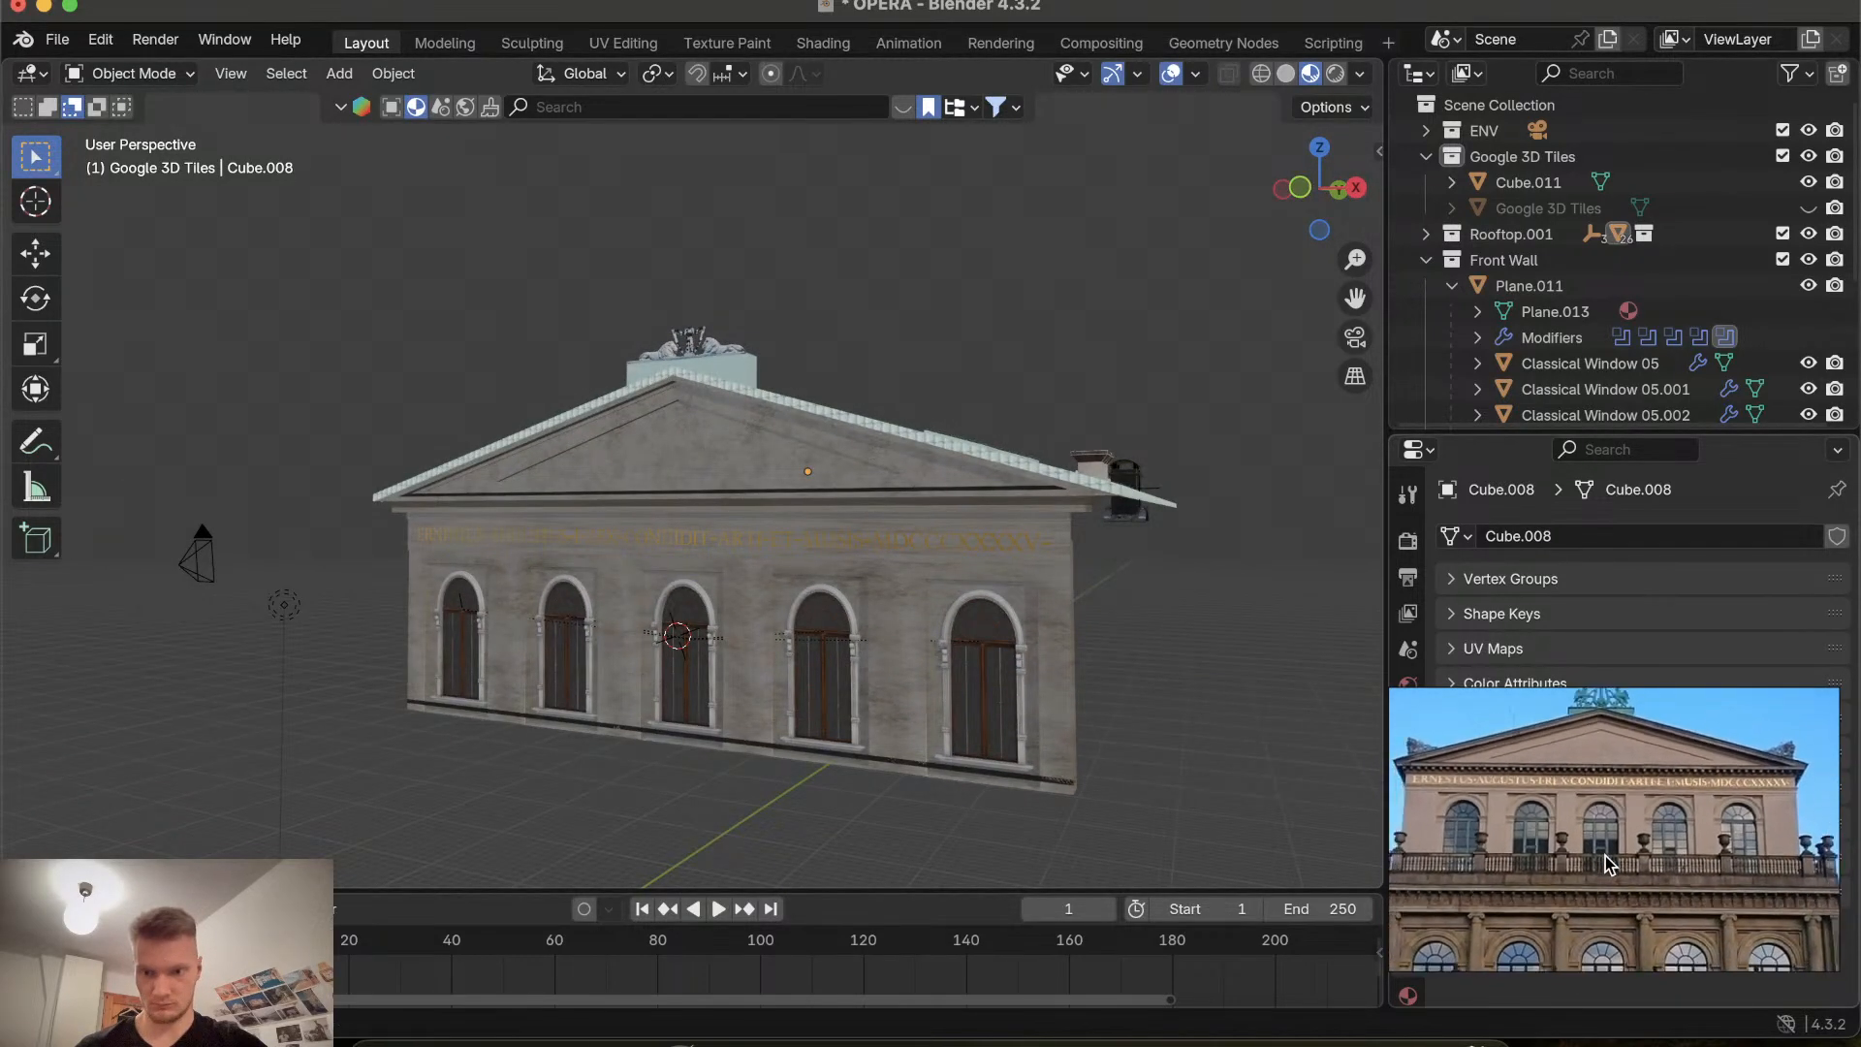
scroll(1605, 857, up, 3)
scroll(1605, 857, down, 4)
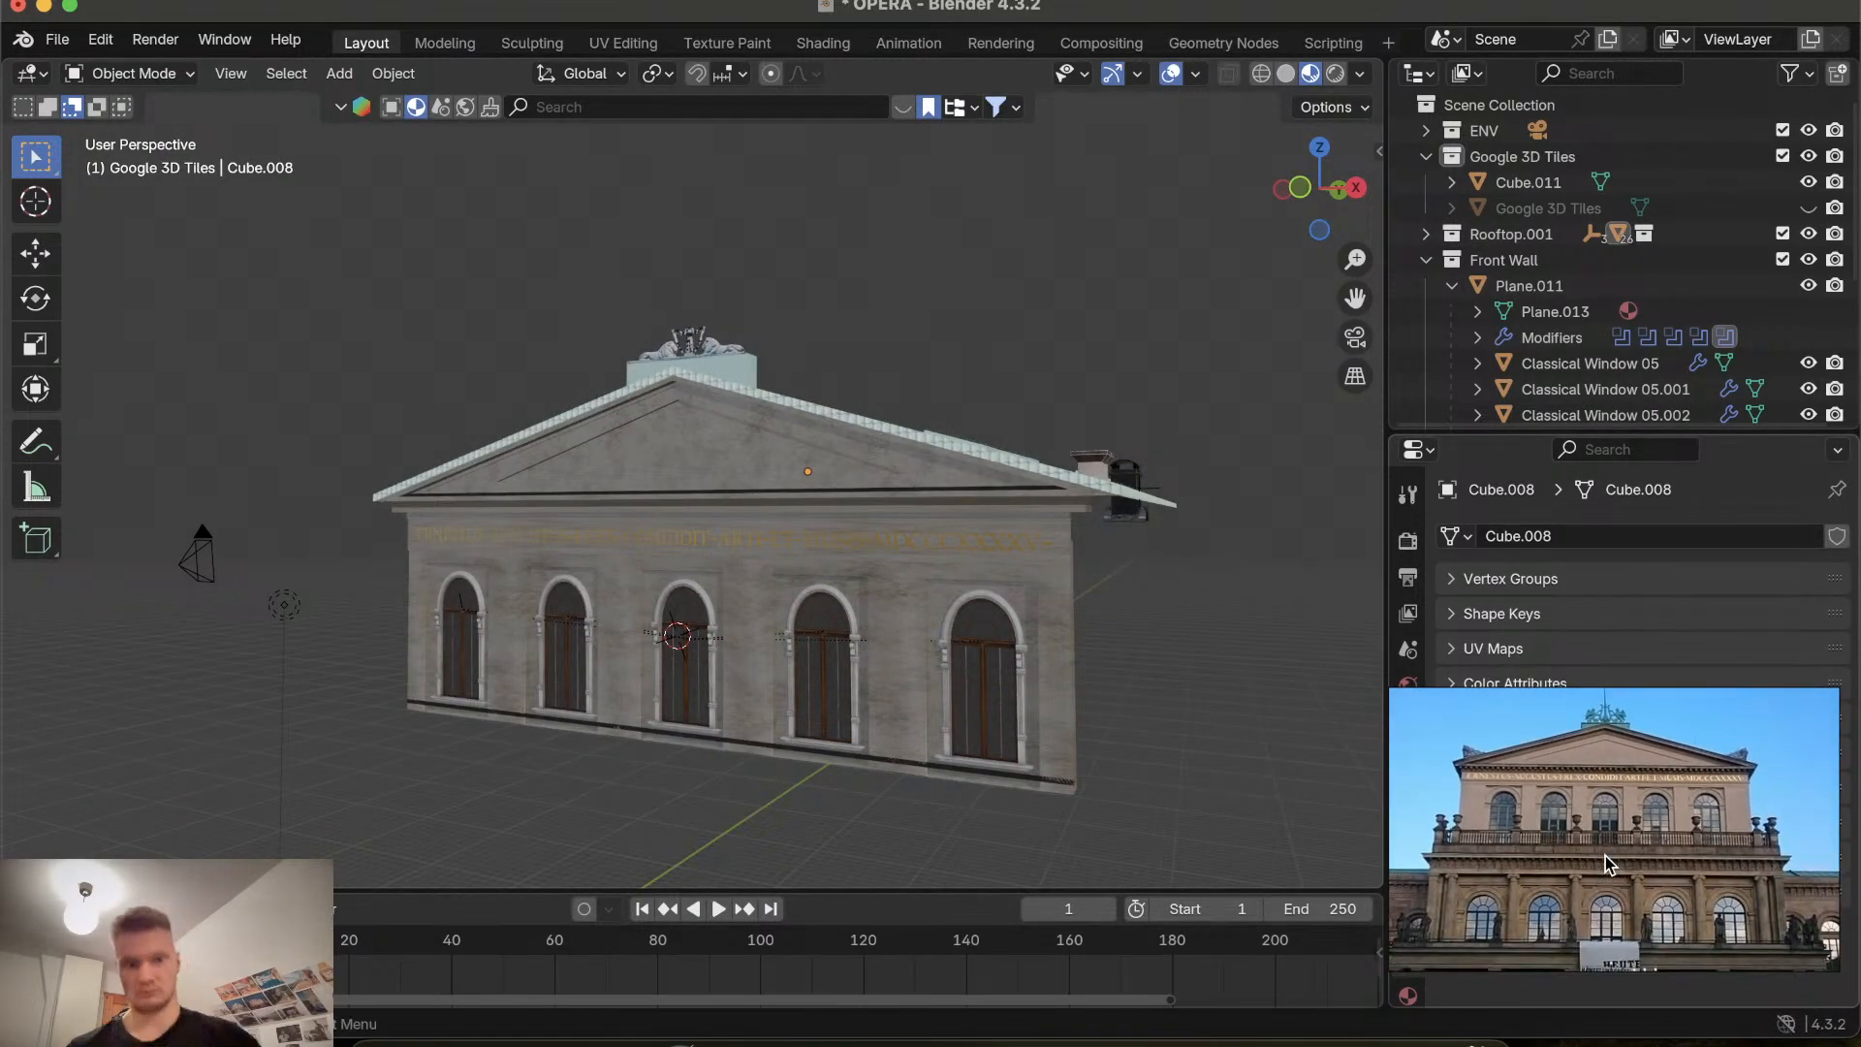
scroll(843, 598, right, 5)
scroll(843, 591, up, 3)
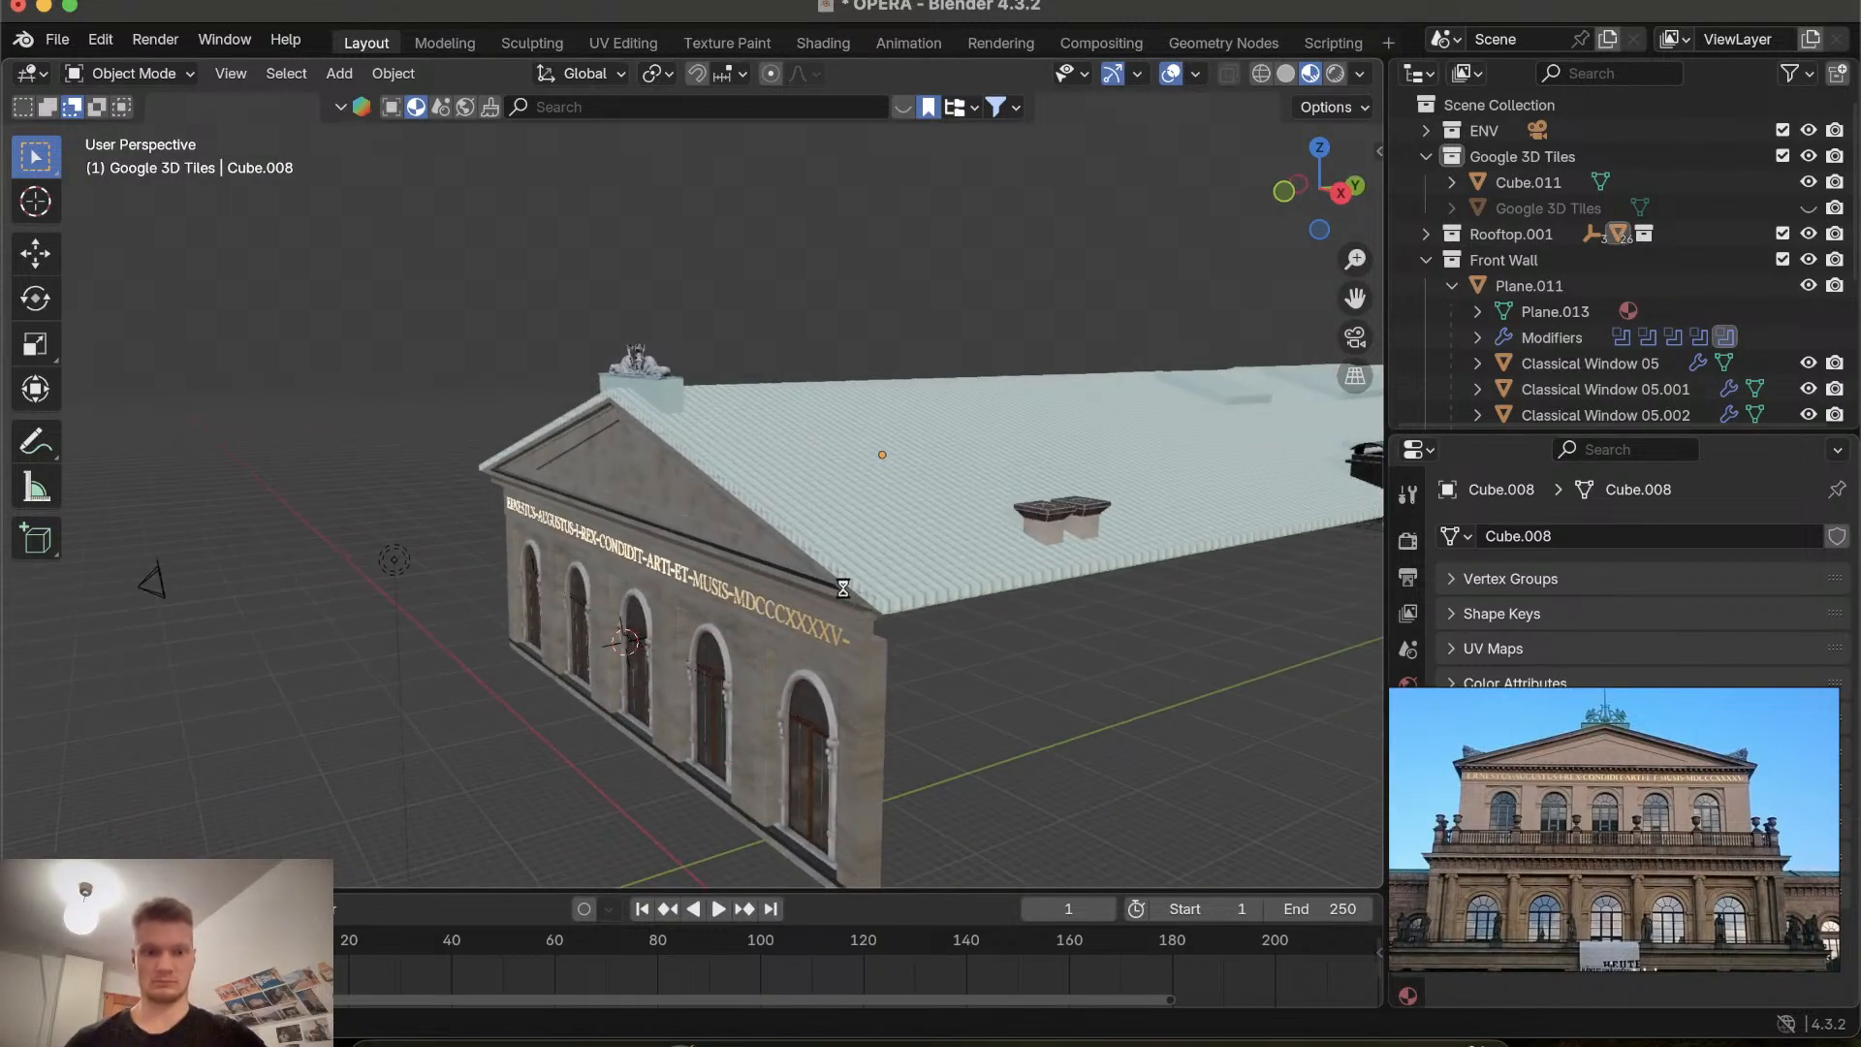
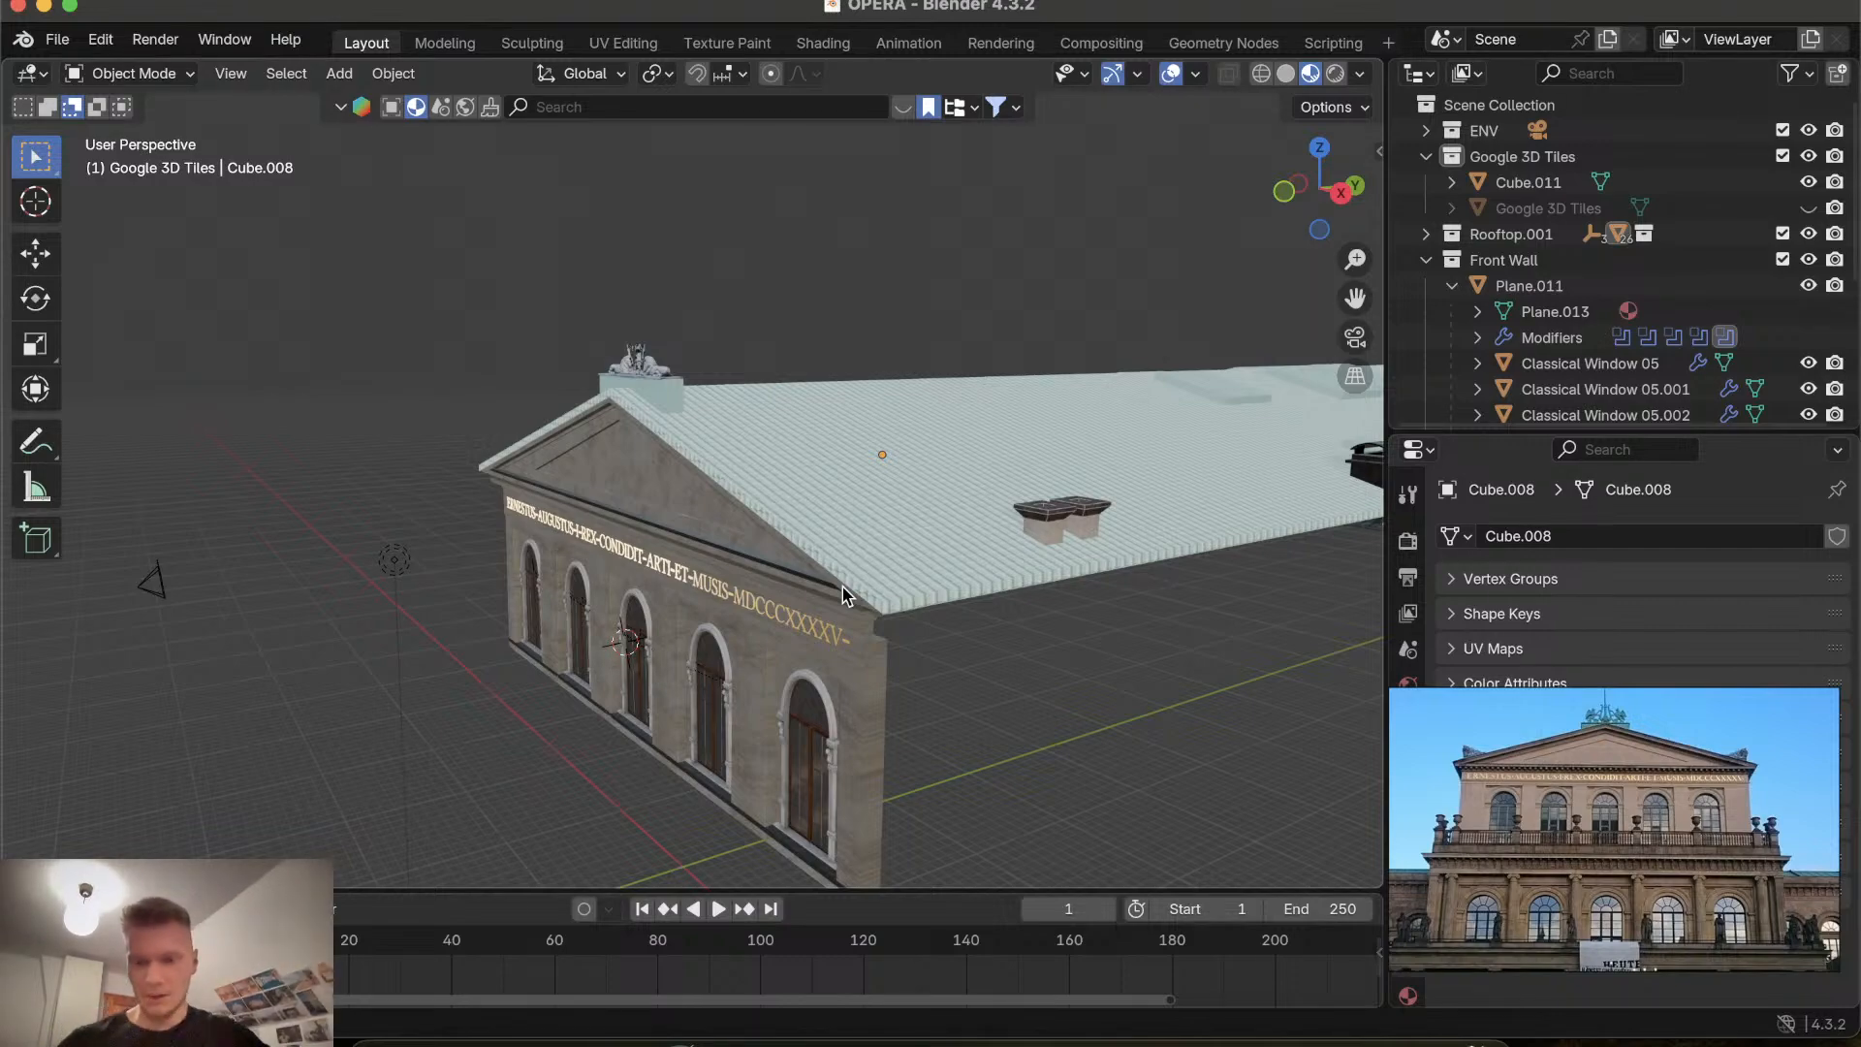
Orbit and zoom around the opera building model to examine the front facade and its inscription.
scroll(801, 727, left, 10)
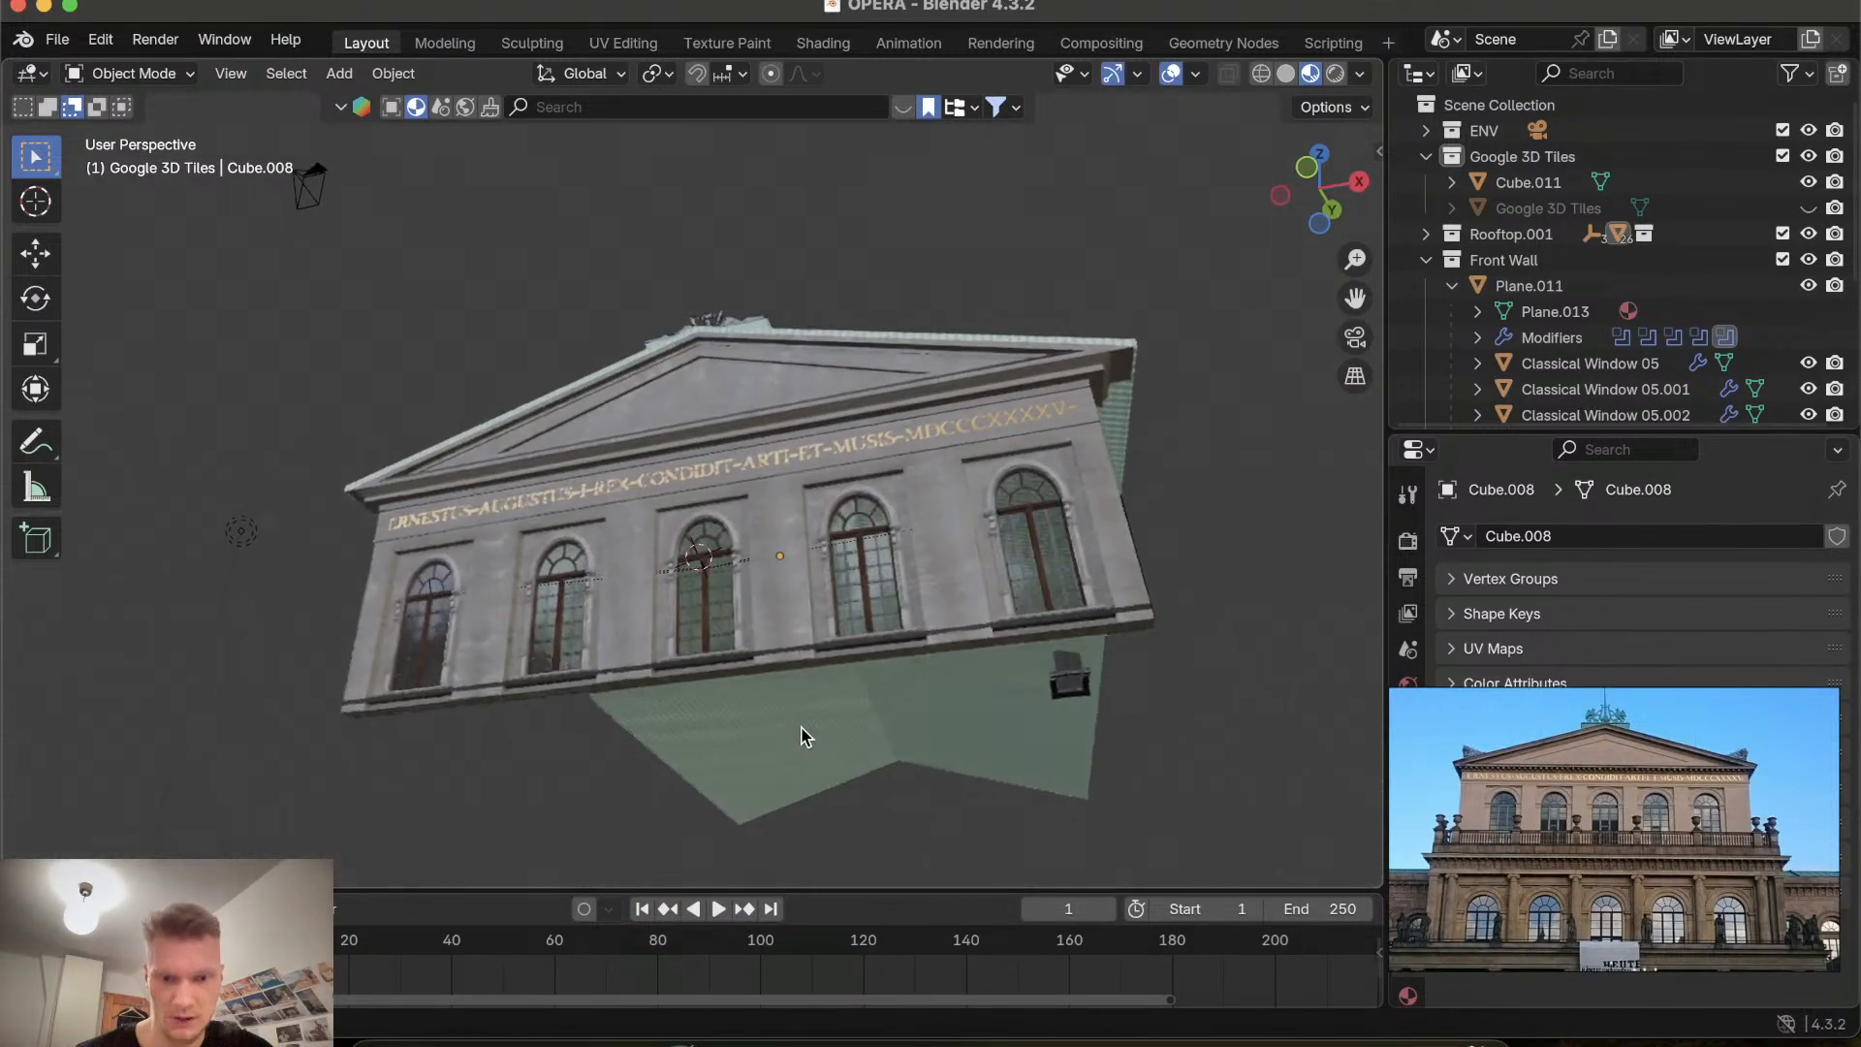
scroll(800, 737, down, 10)
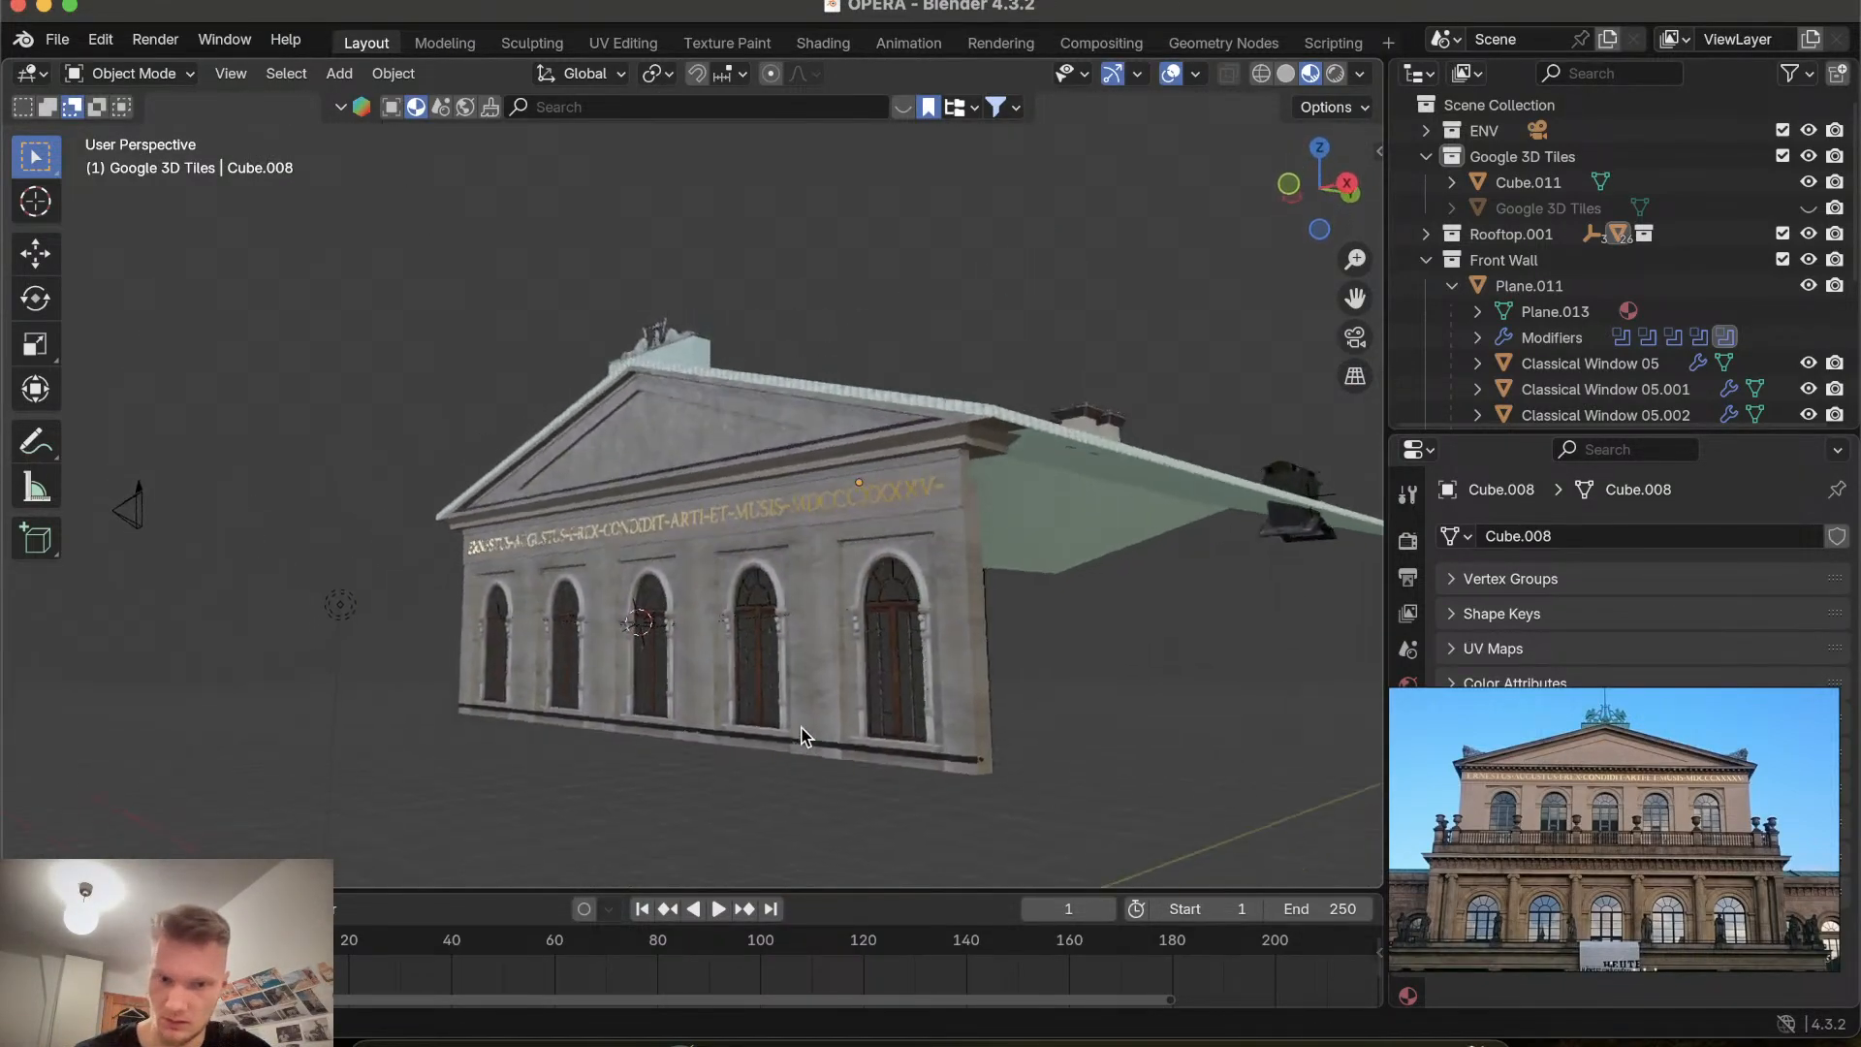
scroll(801, 736, down, 10)
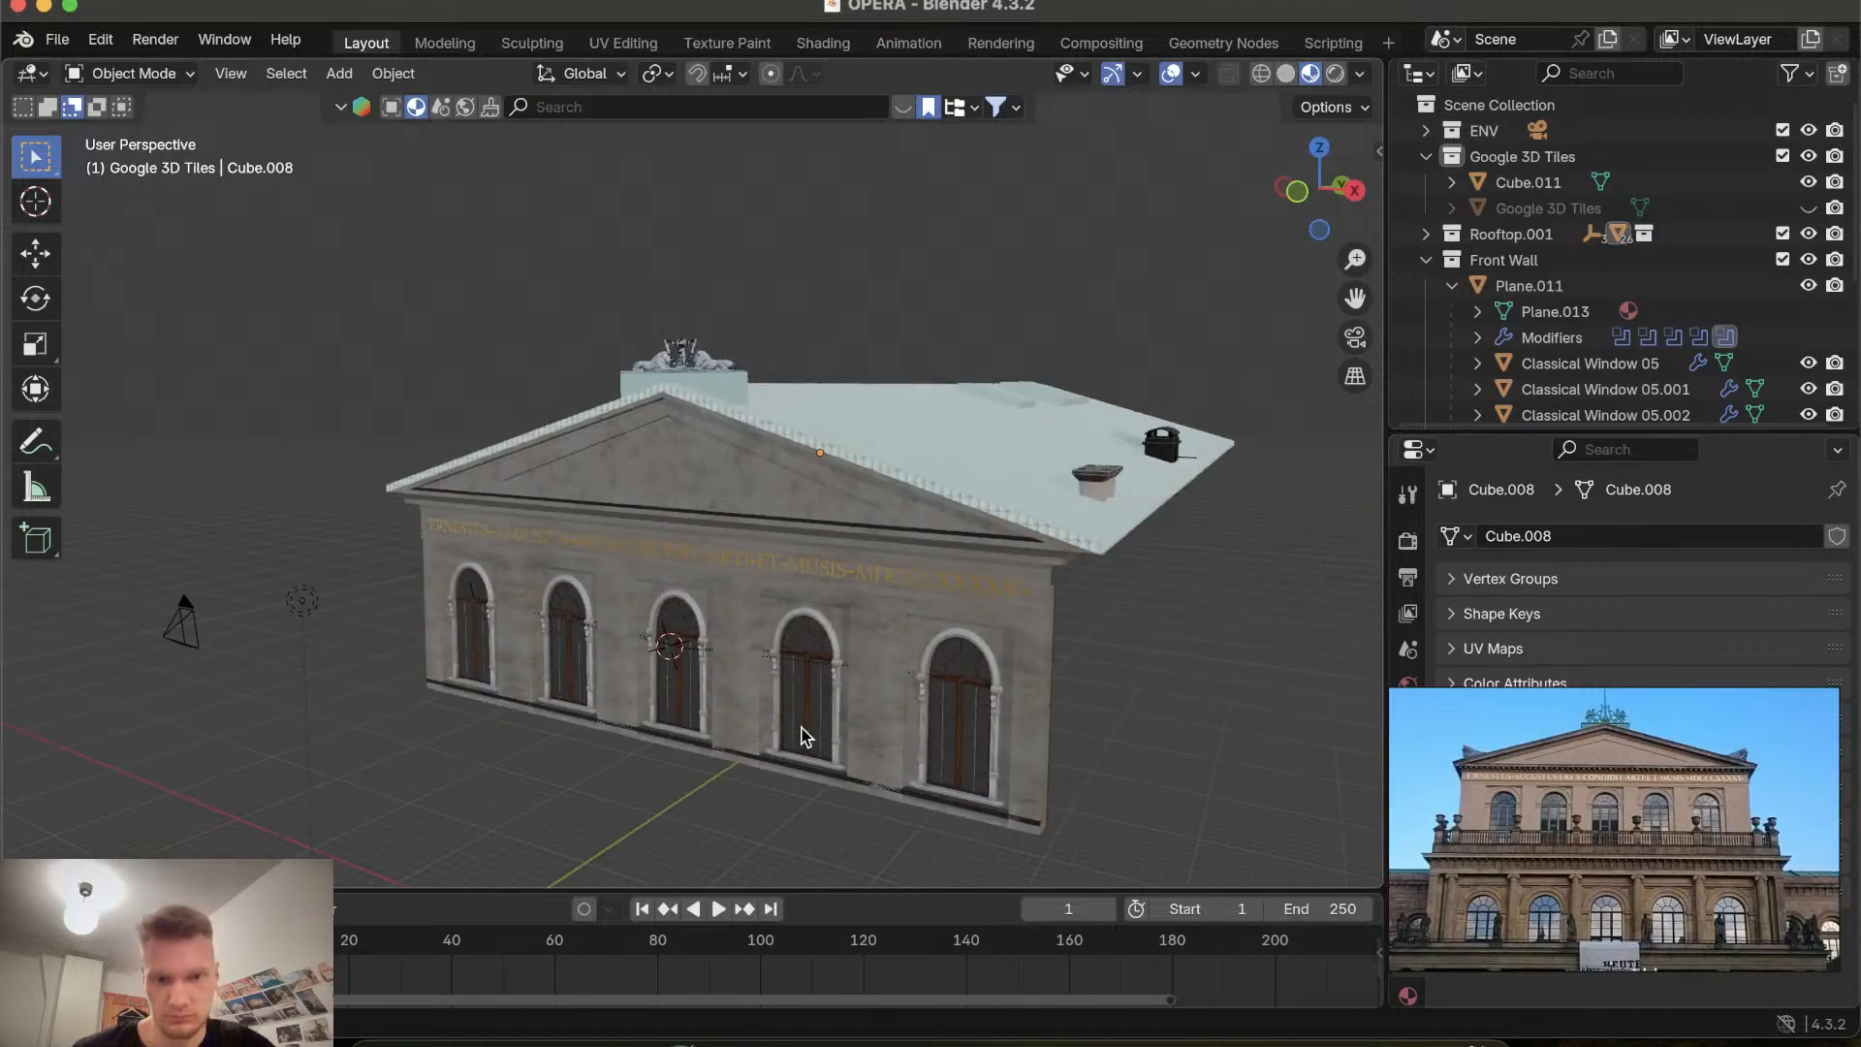
scroll(800, 736, down, 2)
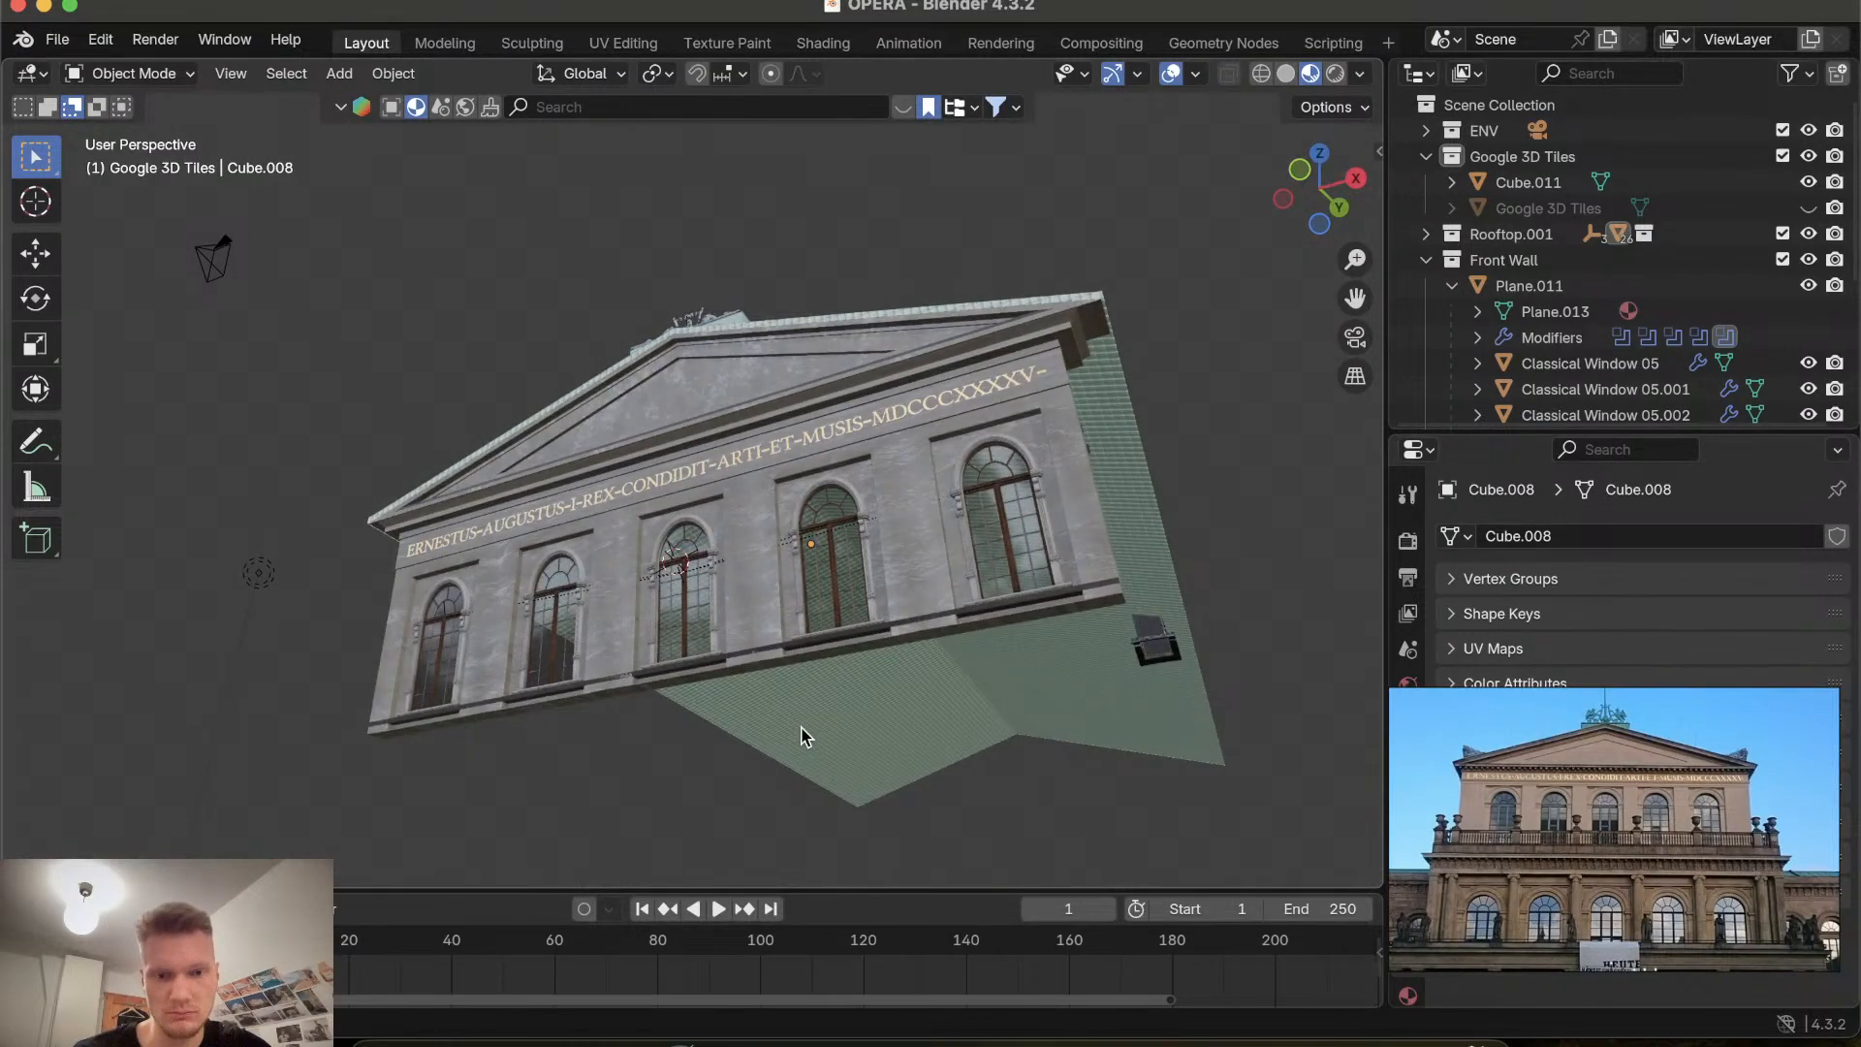
scroll(801, 737, down, 10)
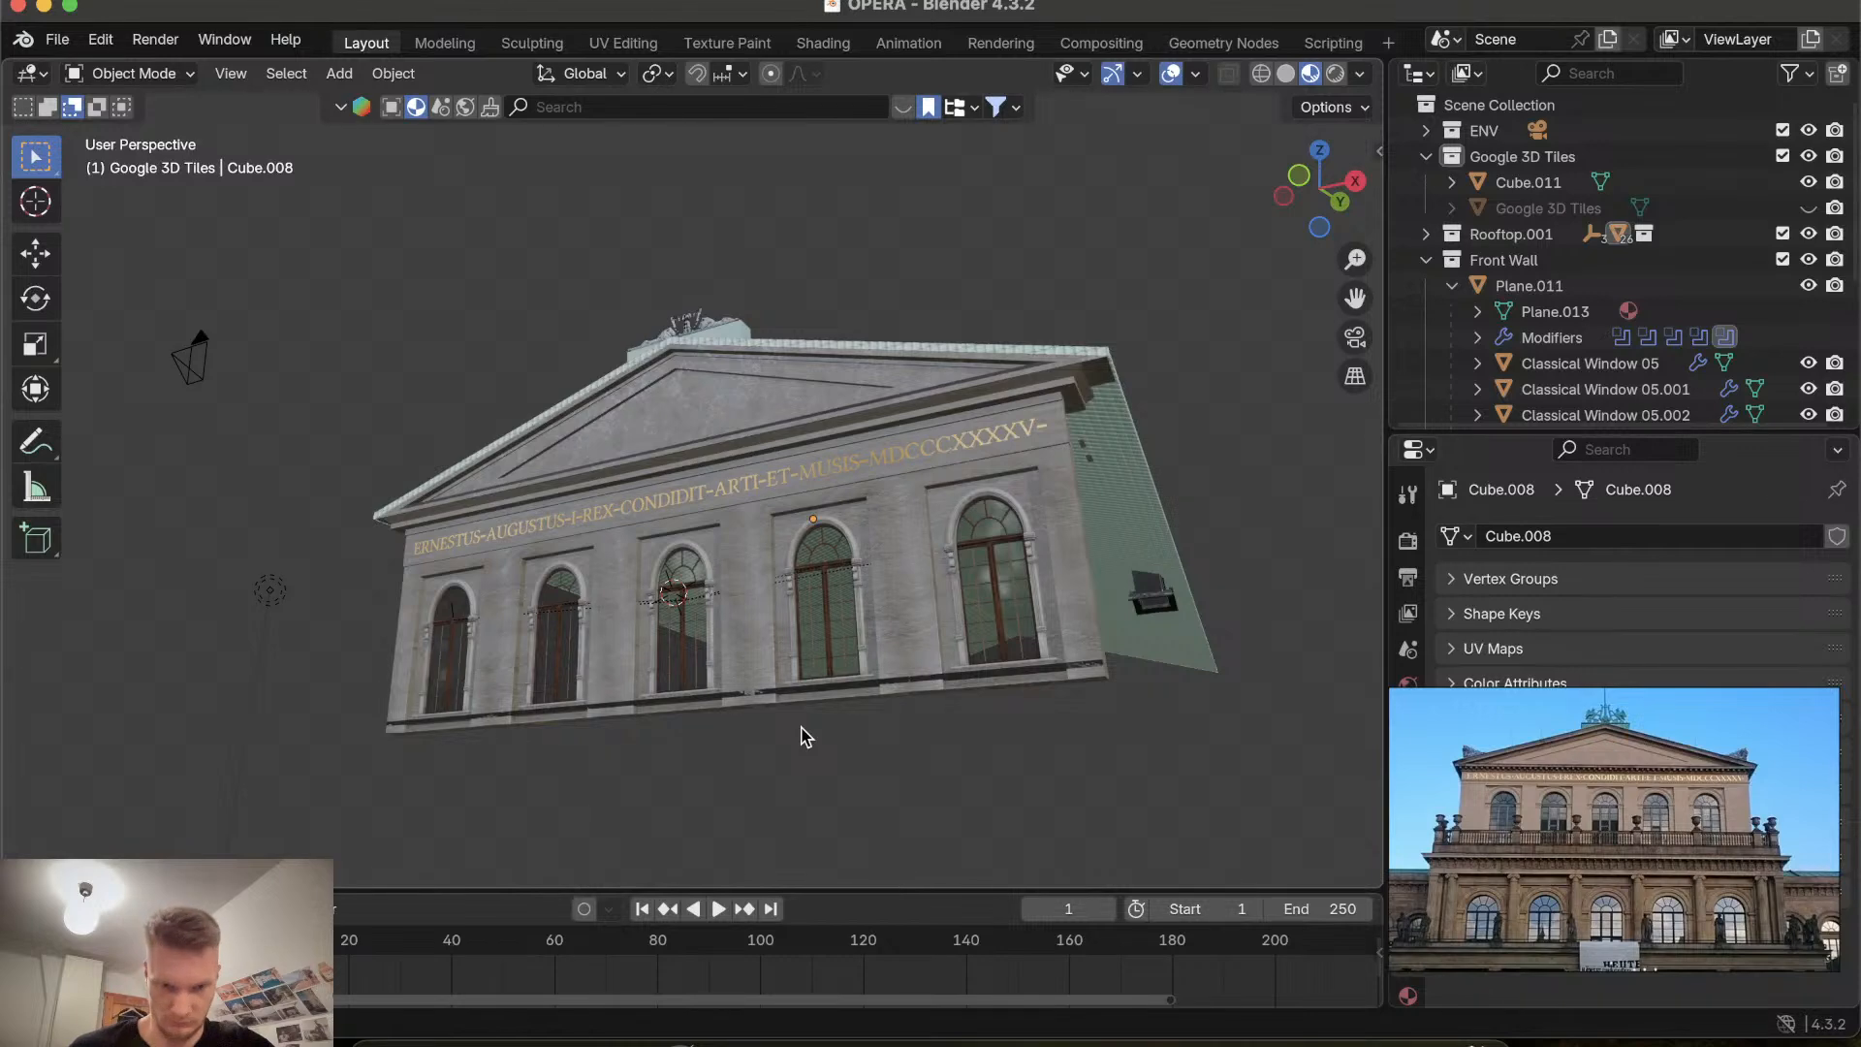
scroll(800, 736, up, 10)
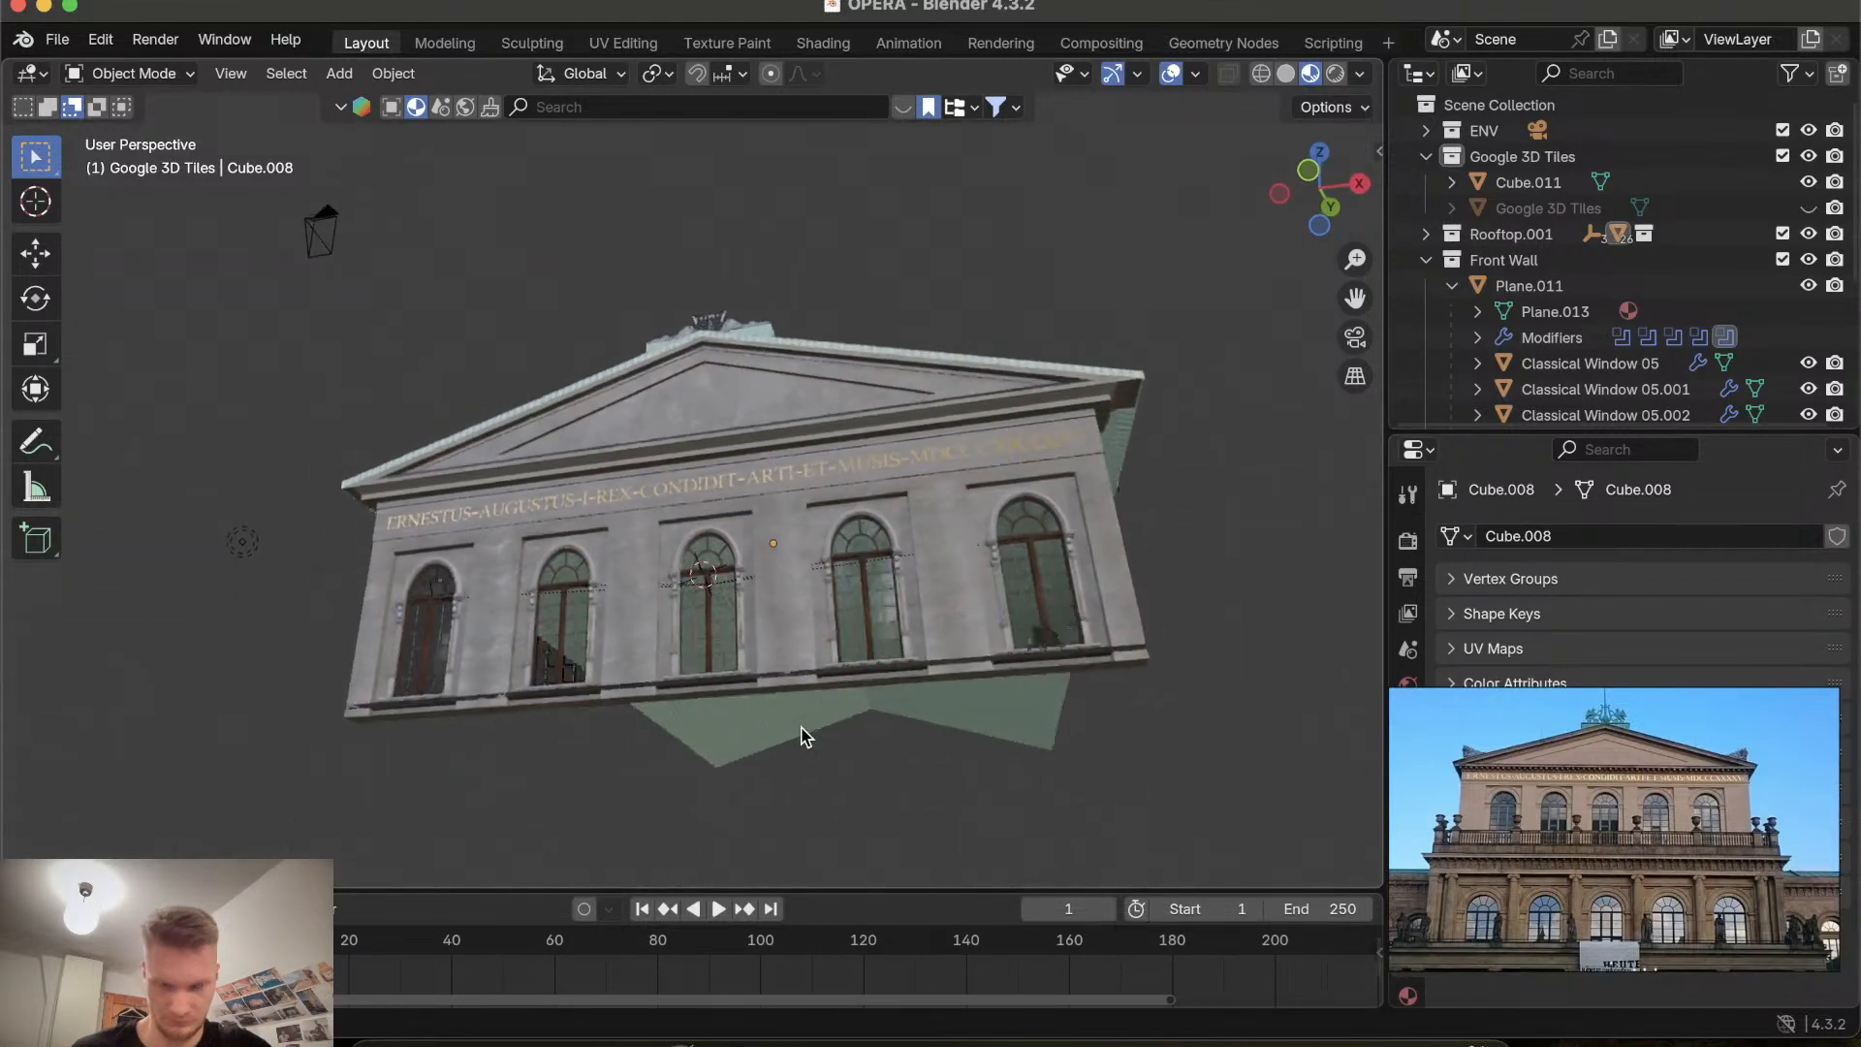
scroll(800, 737, up, 10)
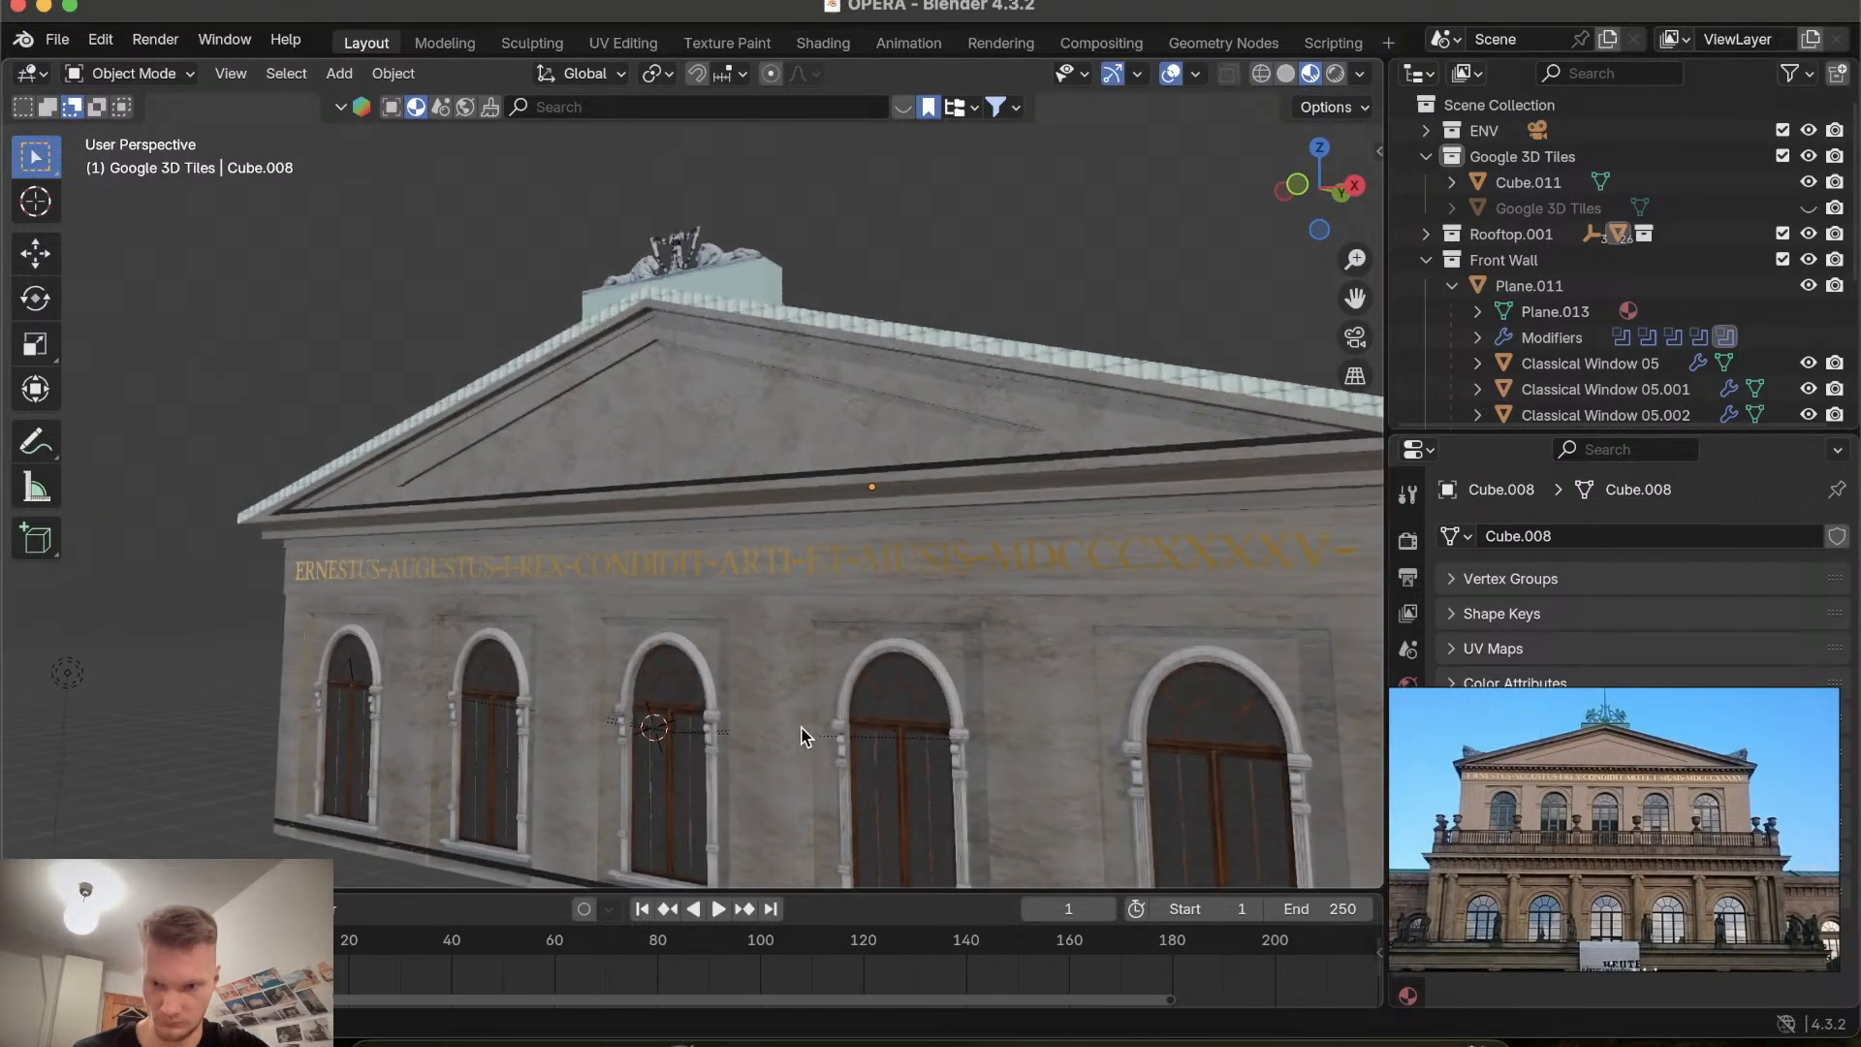
scroll(800, 737, down, 5)
scroll(801, 737, left, 8)
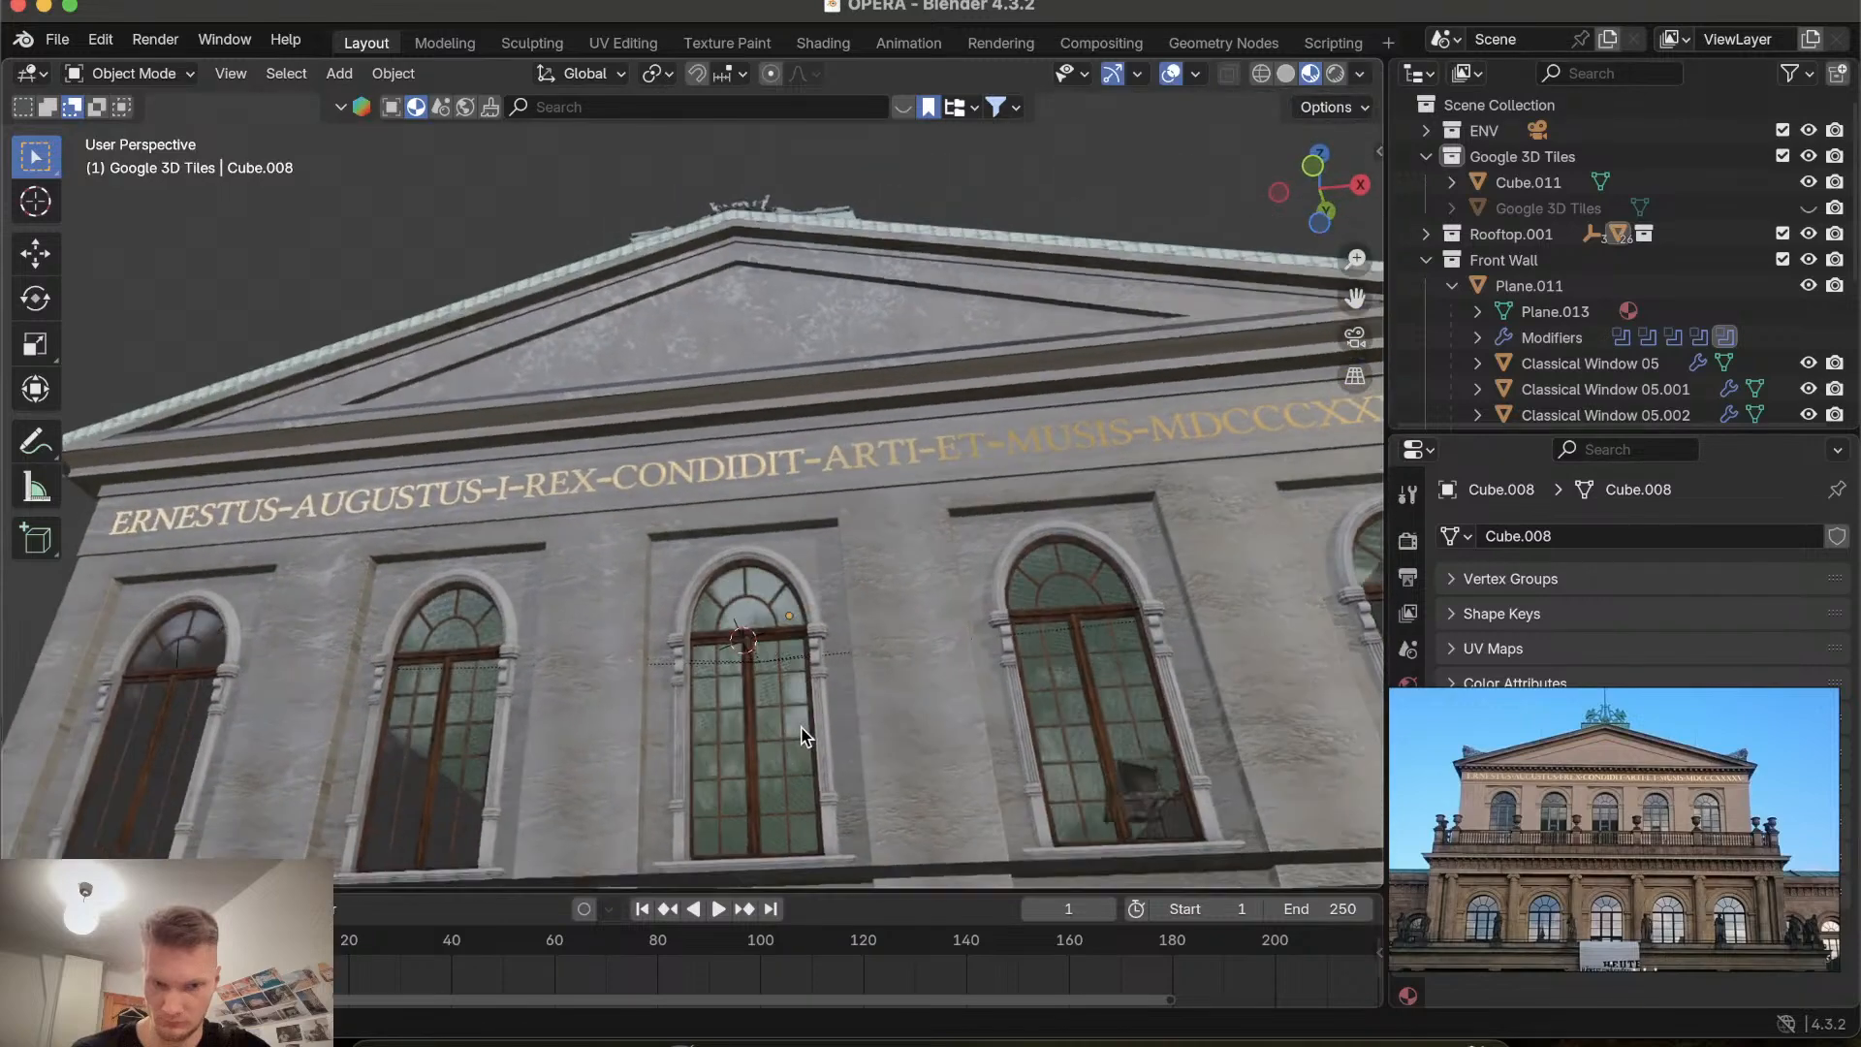
scroll(800, 736, up, 5)
scroll(800, 736, down, 8)
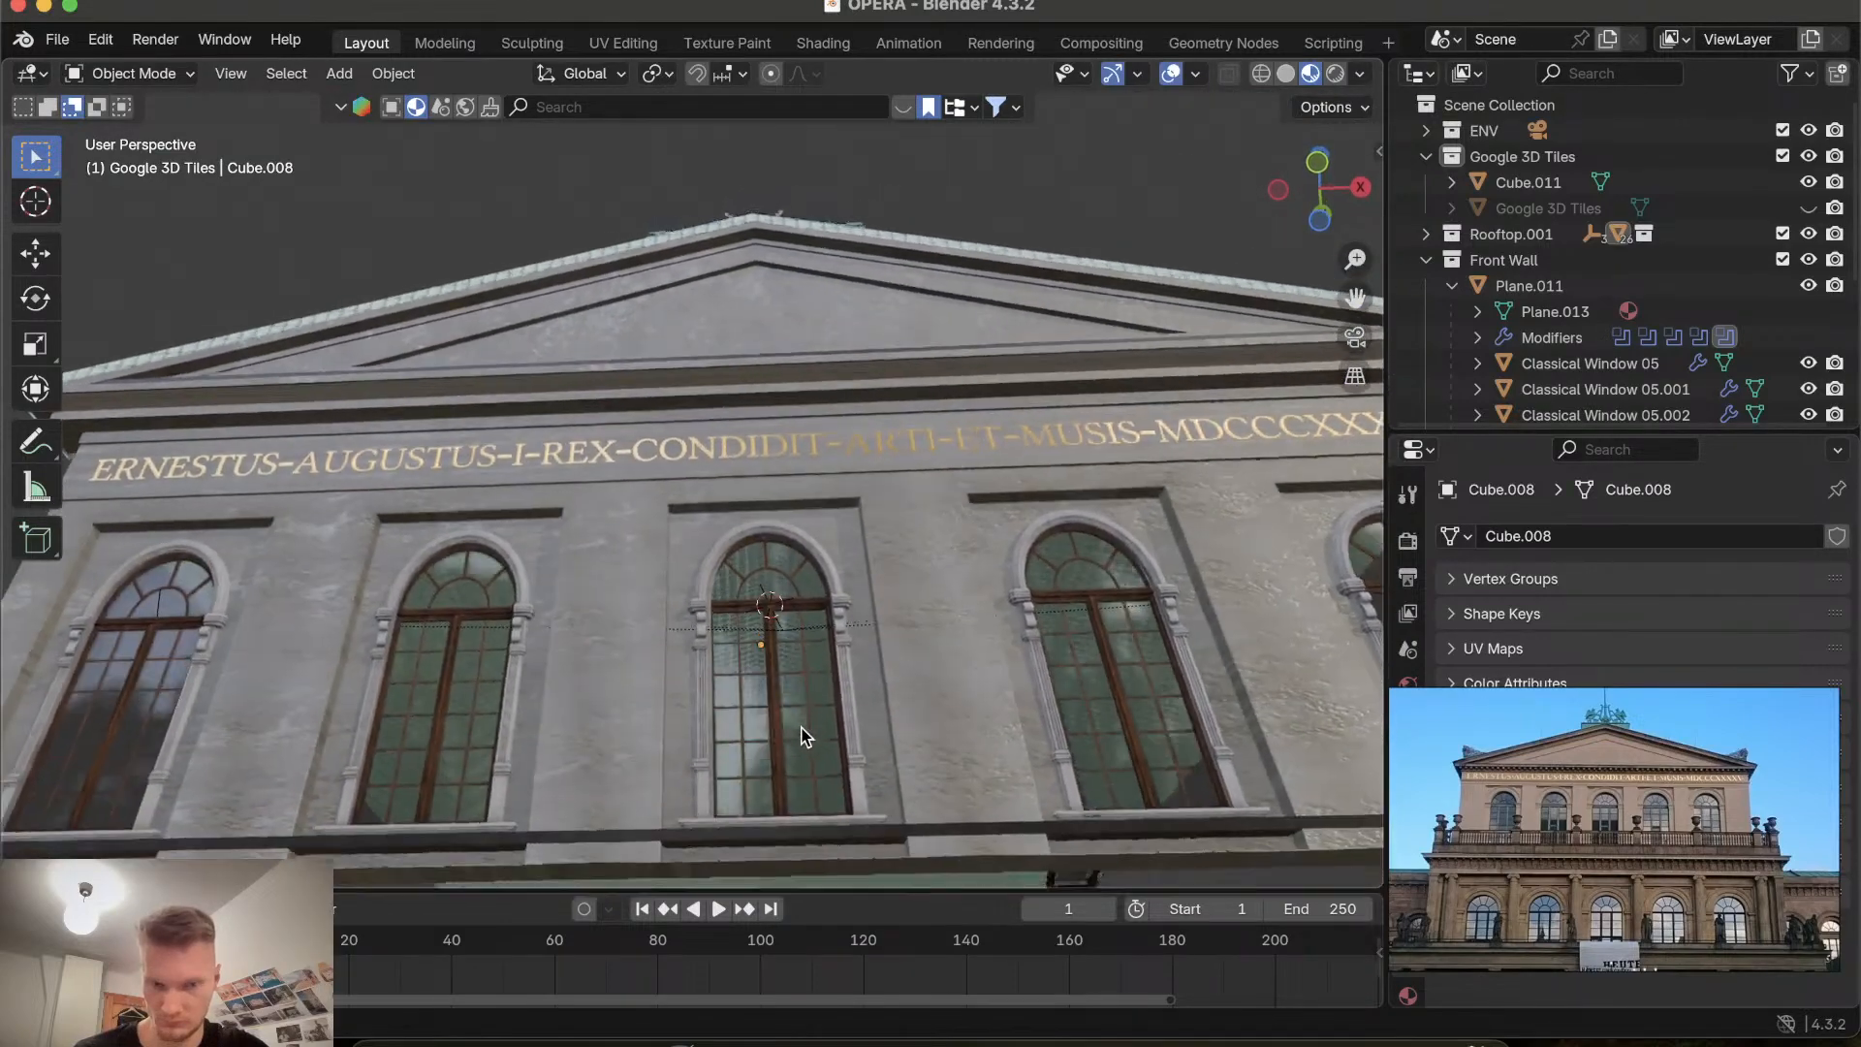
scroll(800, 737, up, 2)
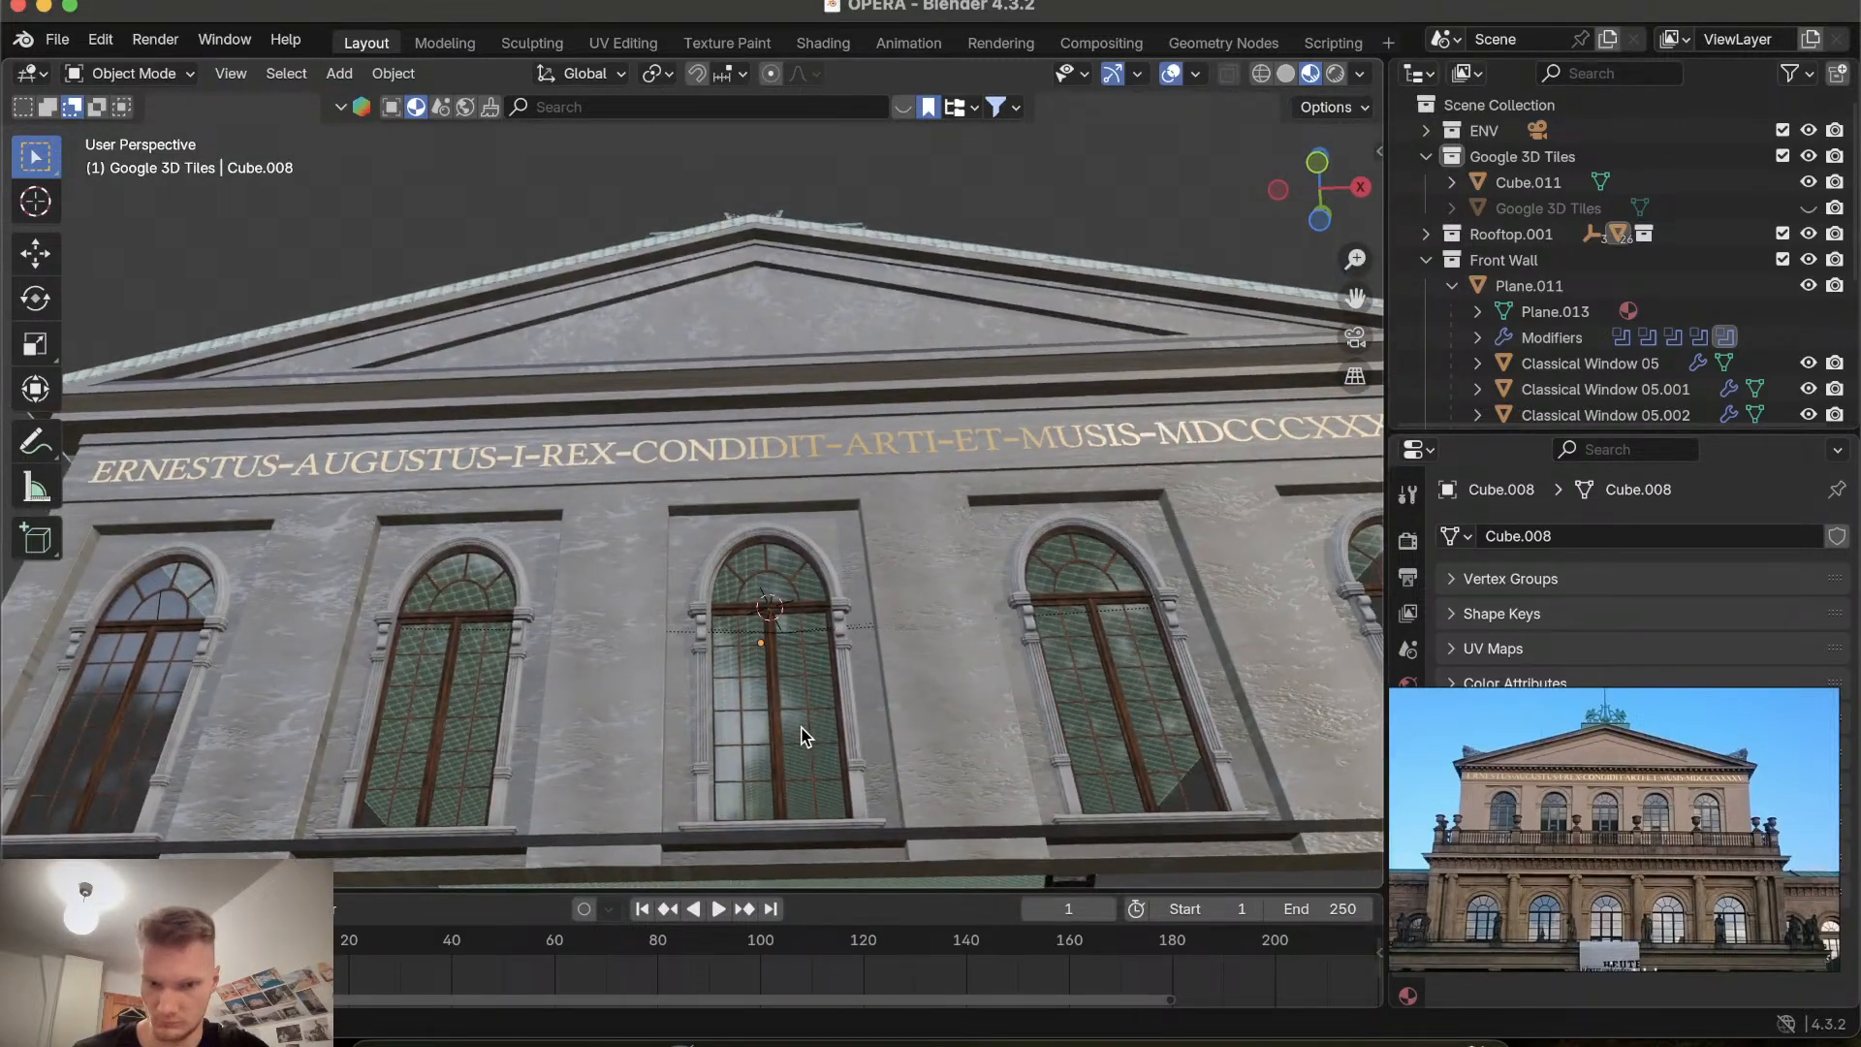
scroll(801, 737, up, 4)
scroll(801, 736, down, 4)
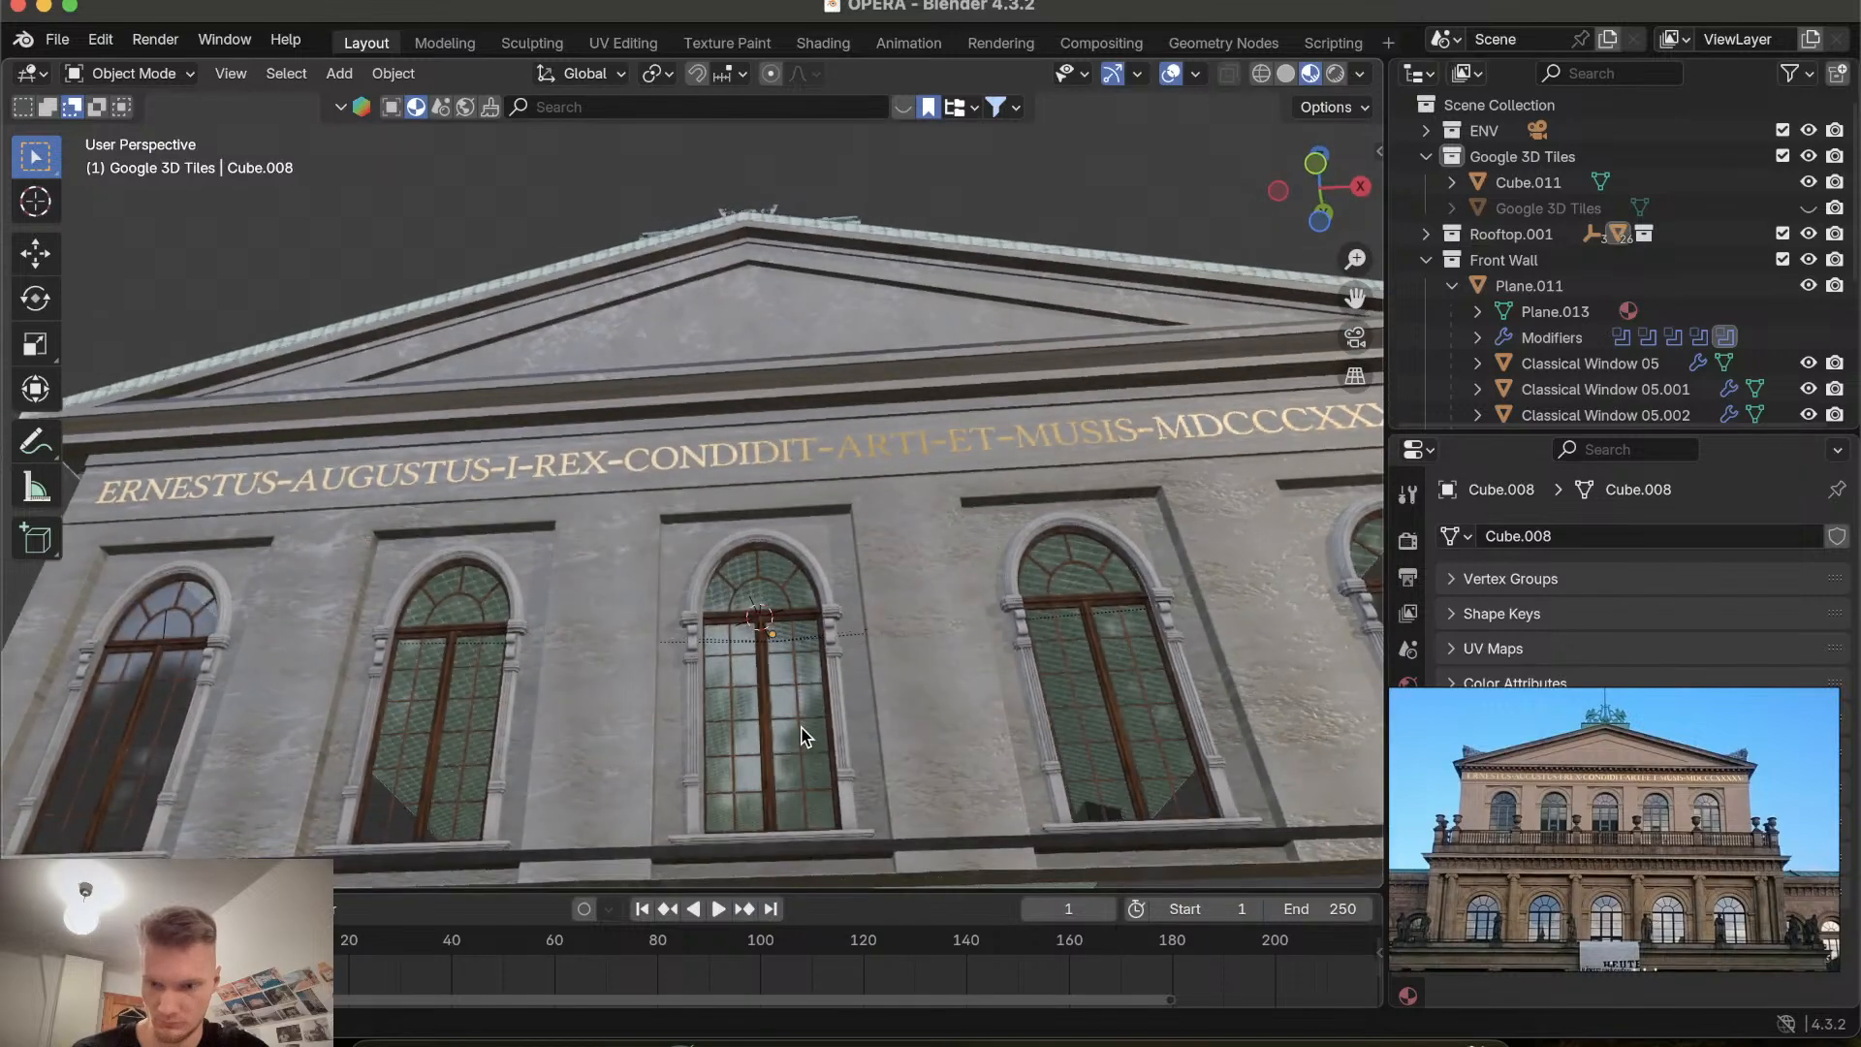
scroll(801, 737, up, 4)
scroll(801, 737, down, 2)
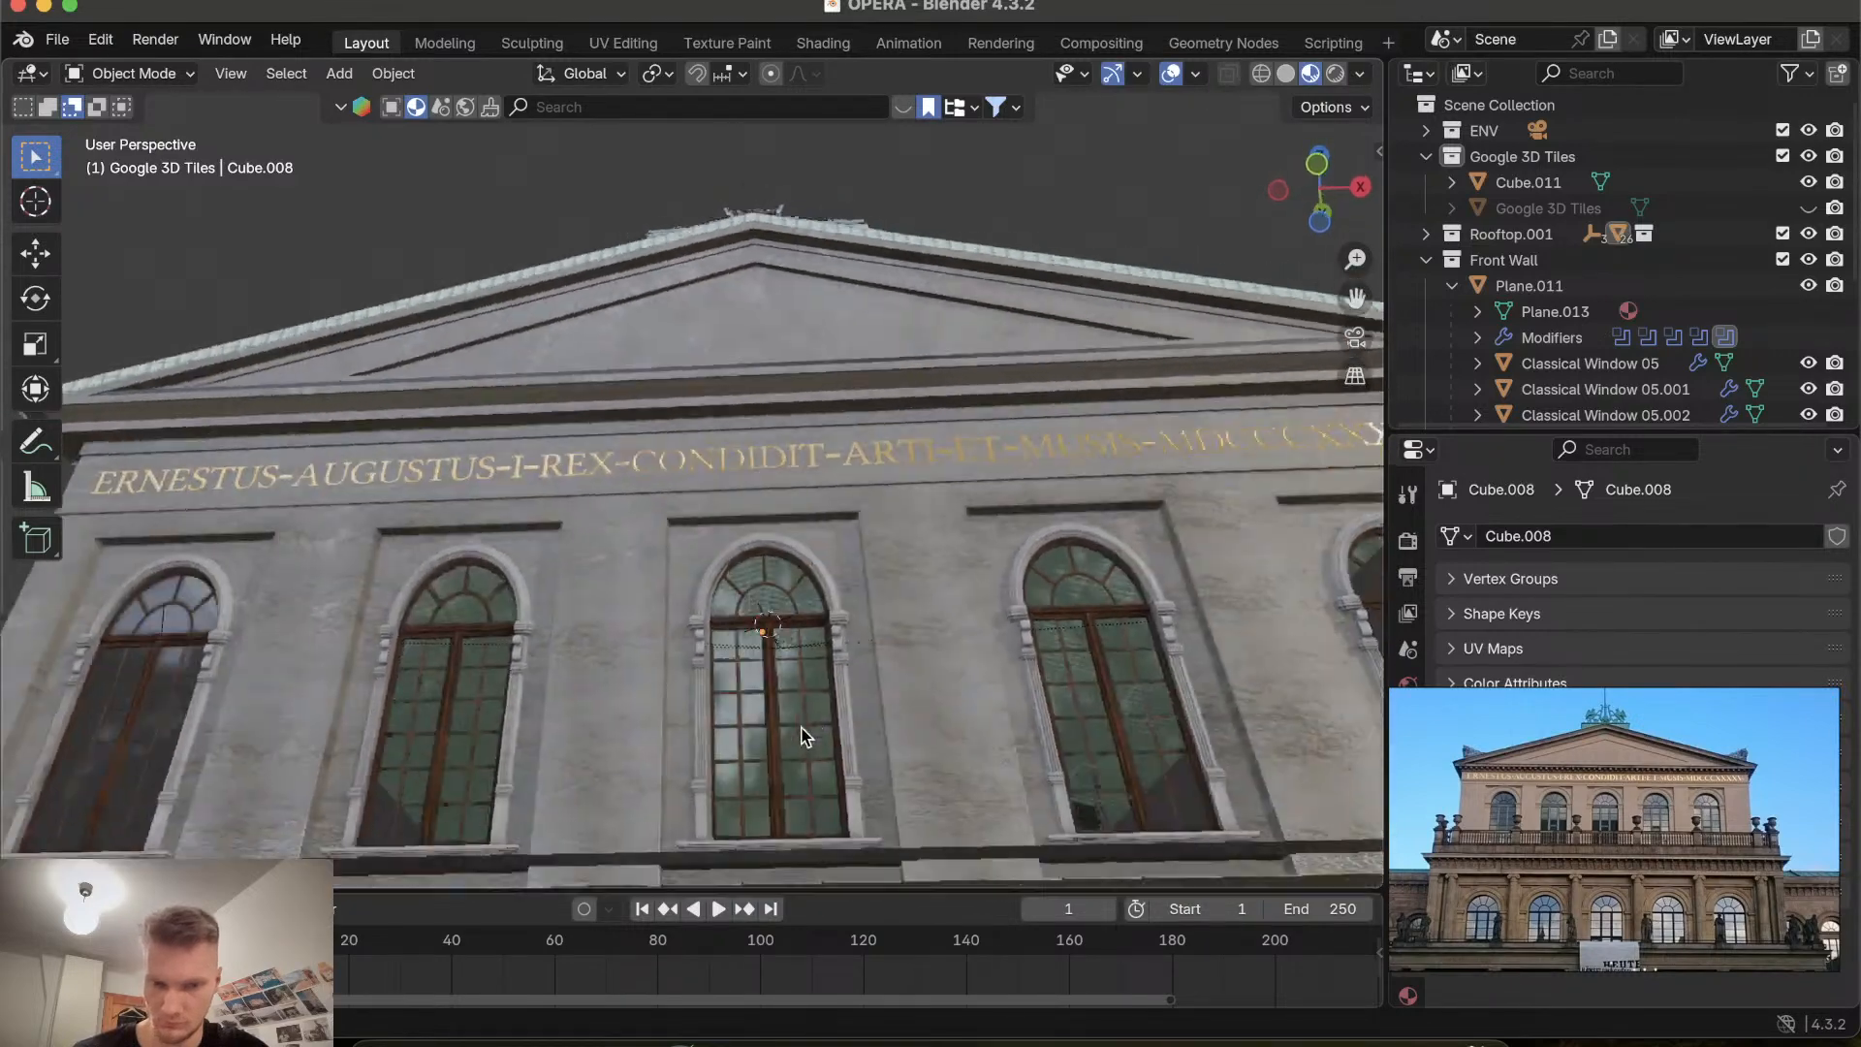
scroll(800, 736, down, 3)
scroll(800, 736, up, 2)
scroll(800, 737, down, 6)
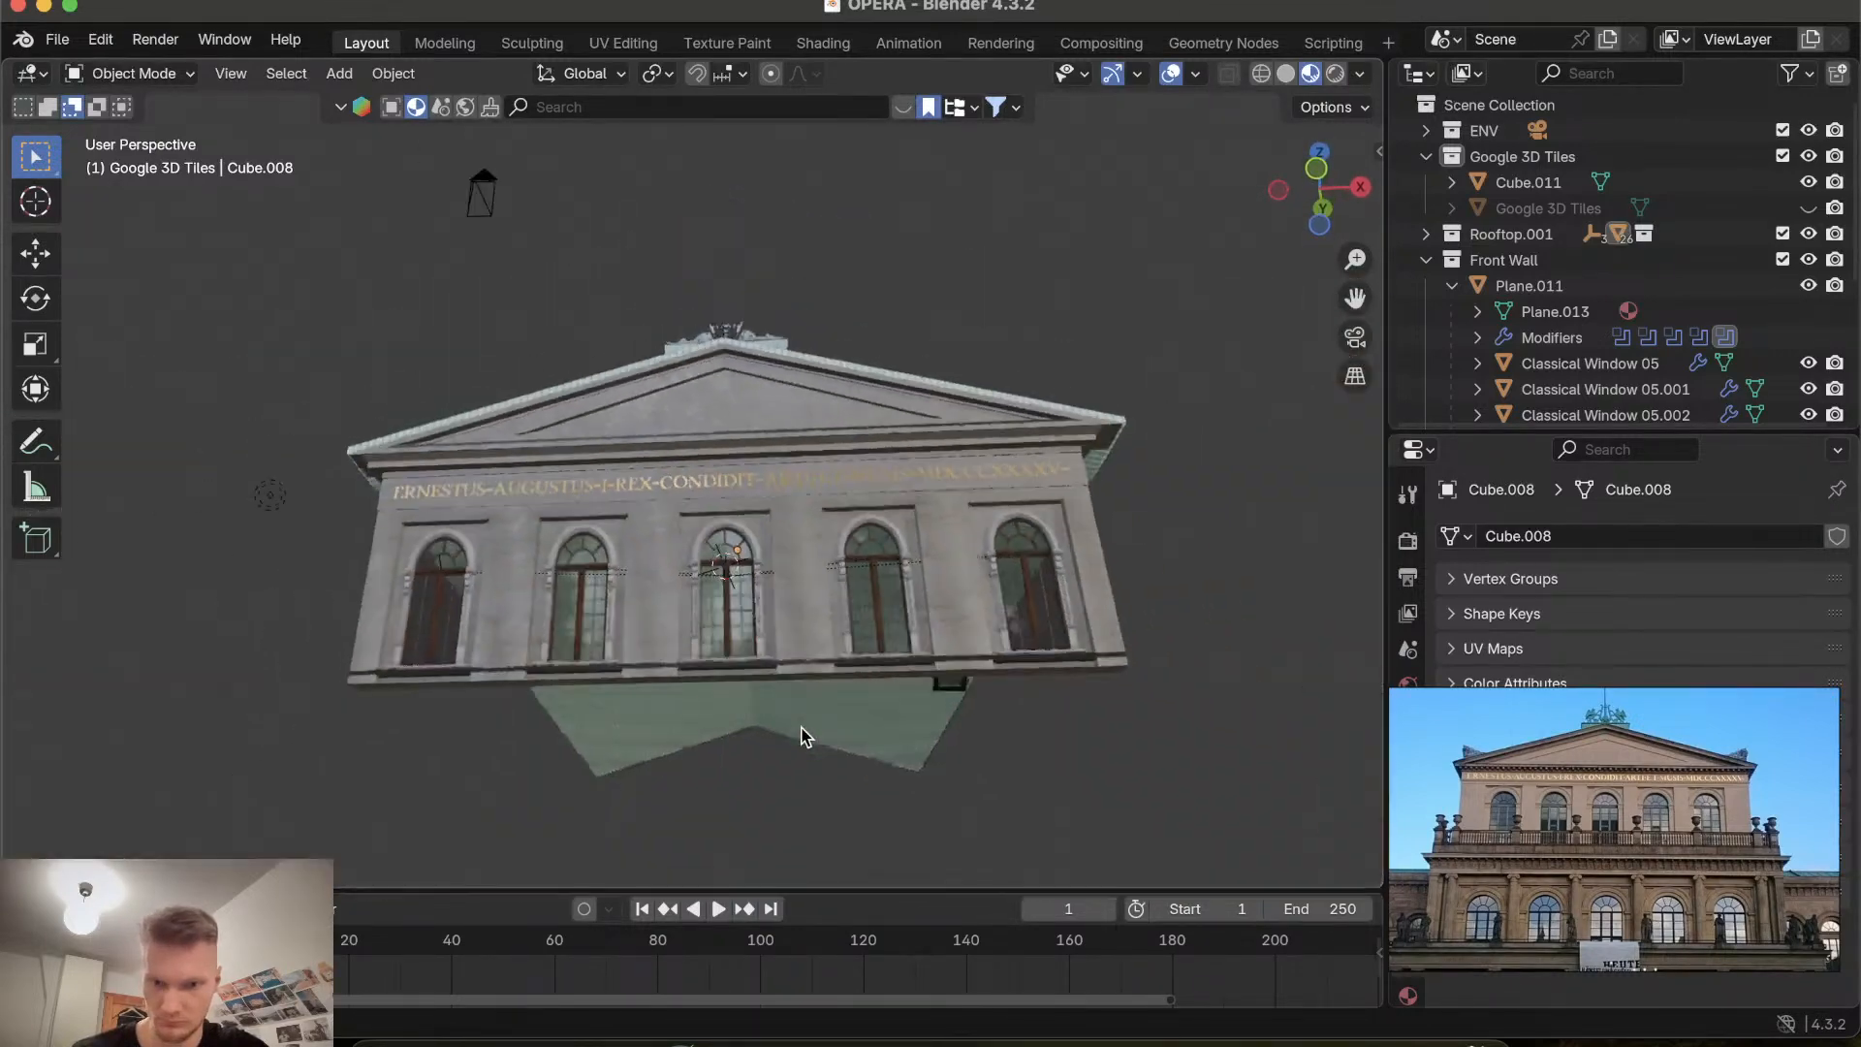
Examine the roof and its chimneys from above and from several angles around the building.
scroll(801, 736, down, 10)
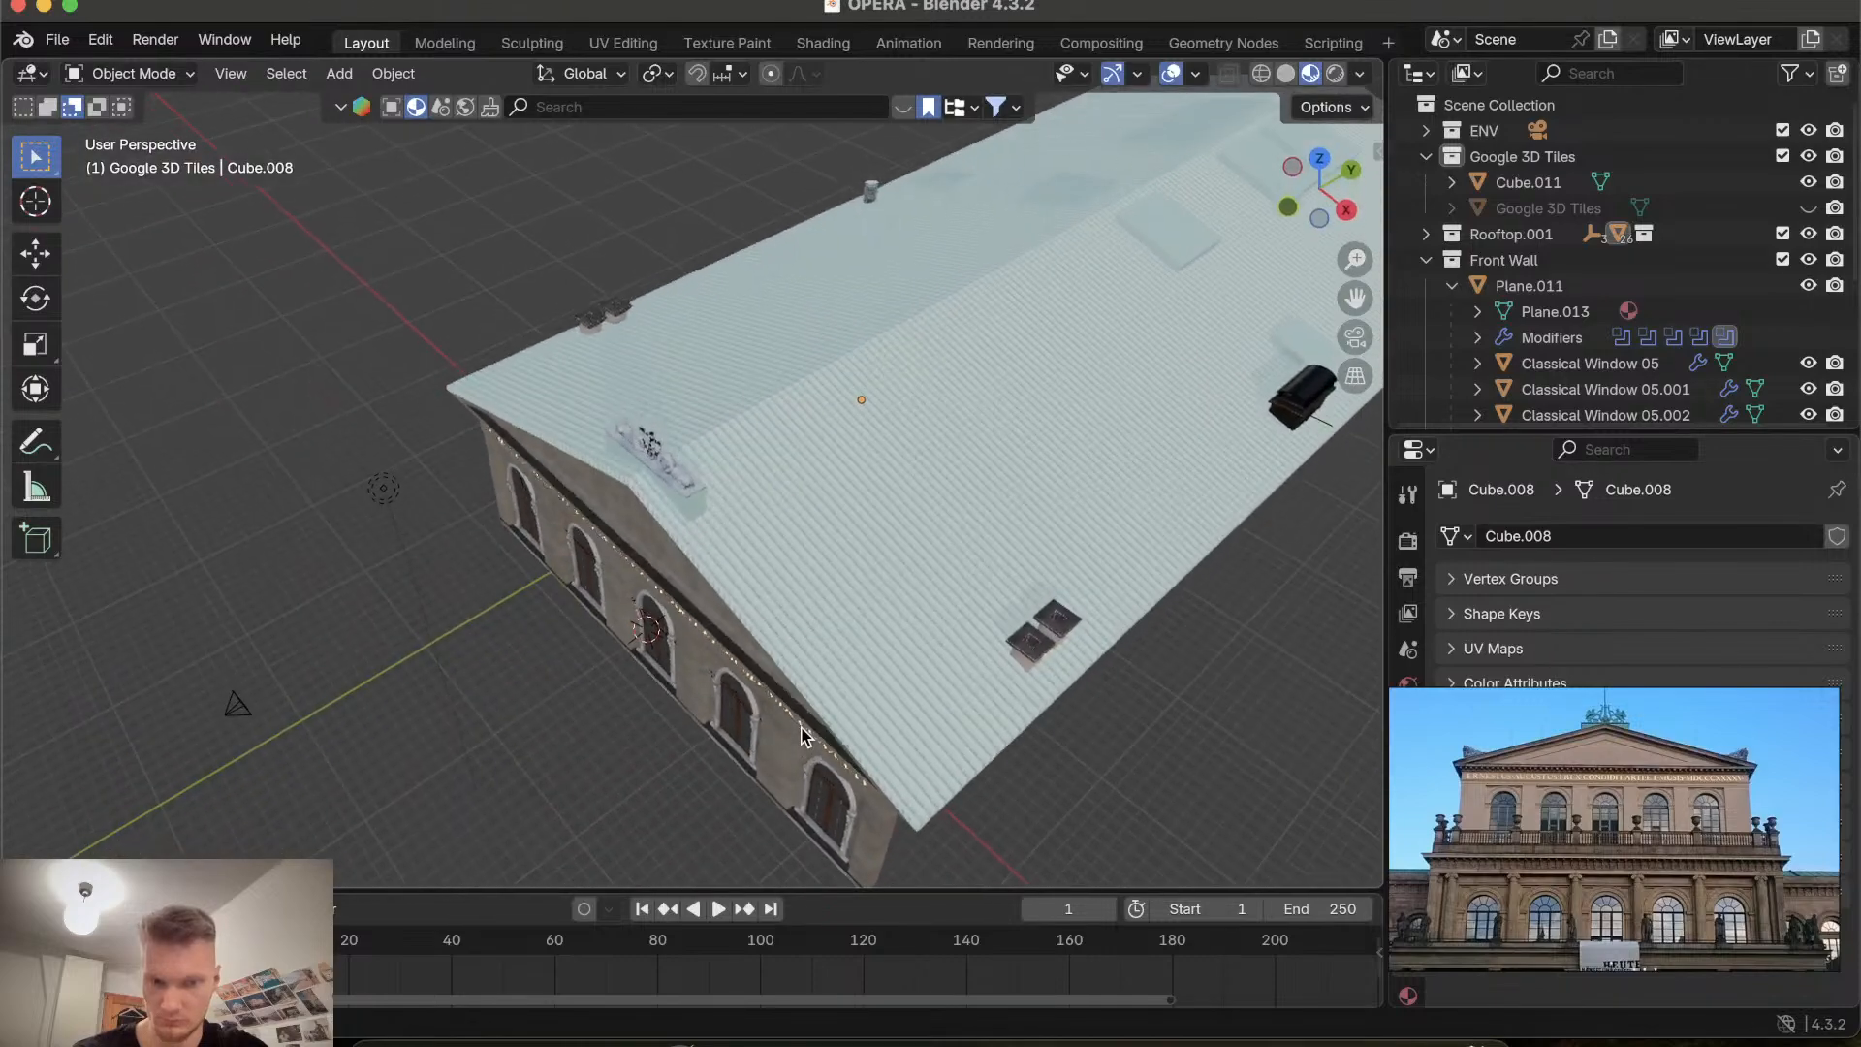
scroll(800, 737, up, 8)
scroll(801, 736, down, 3)
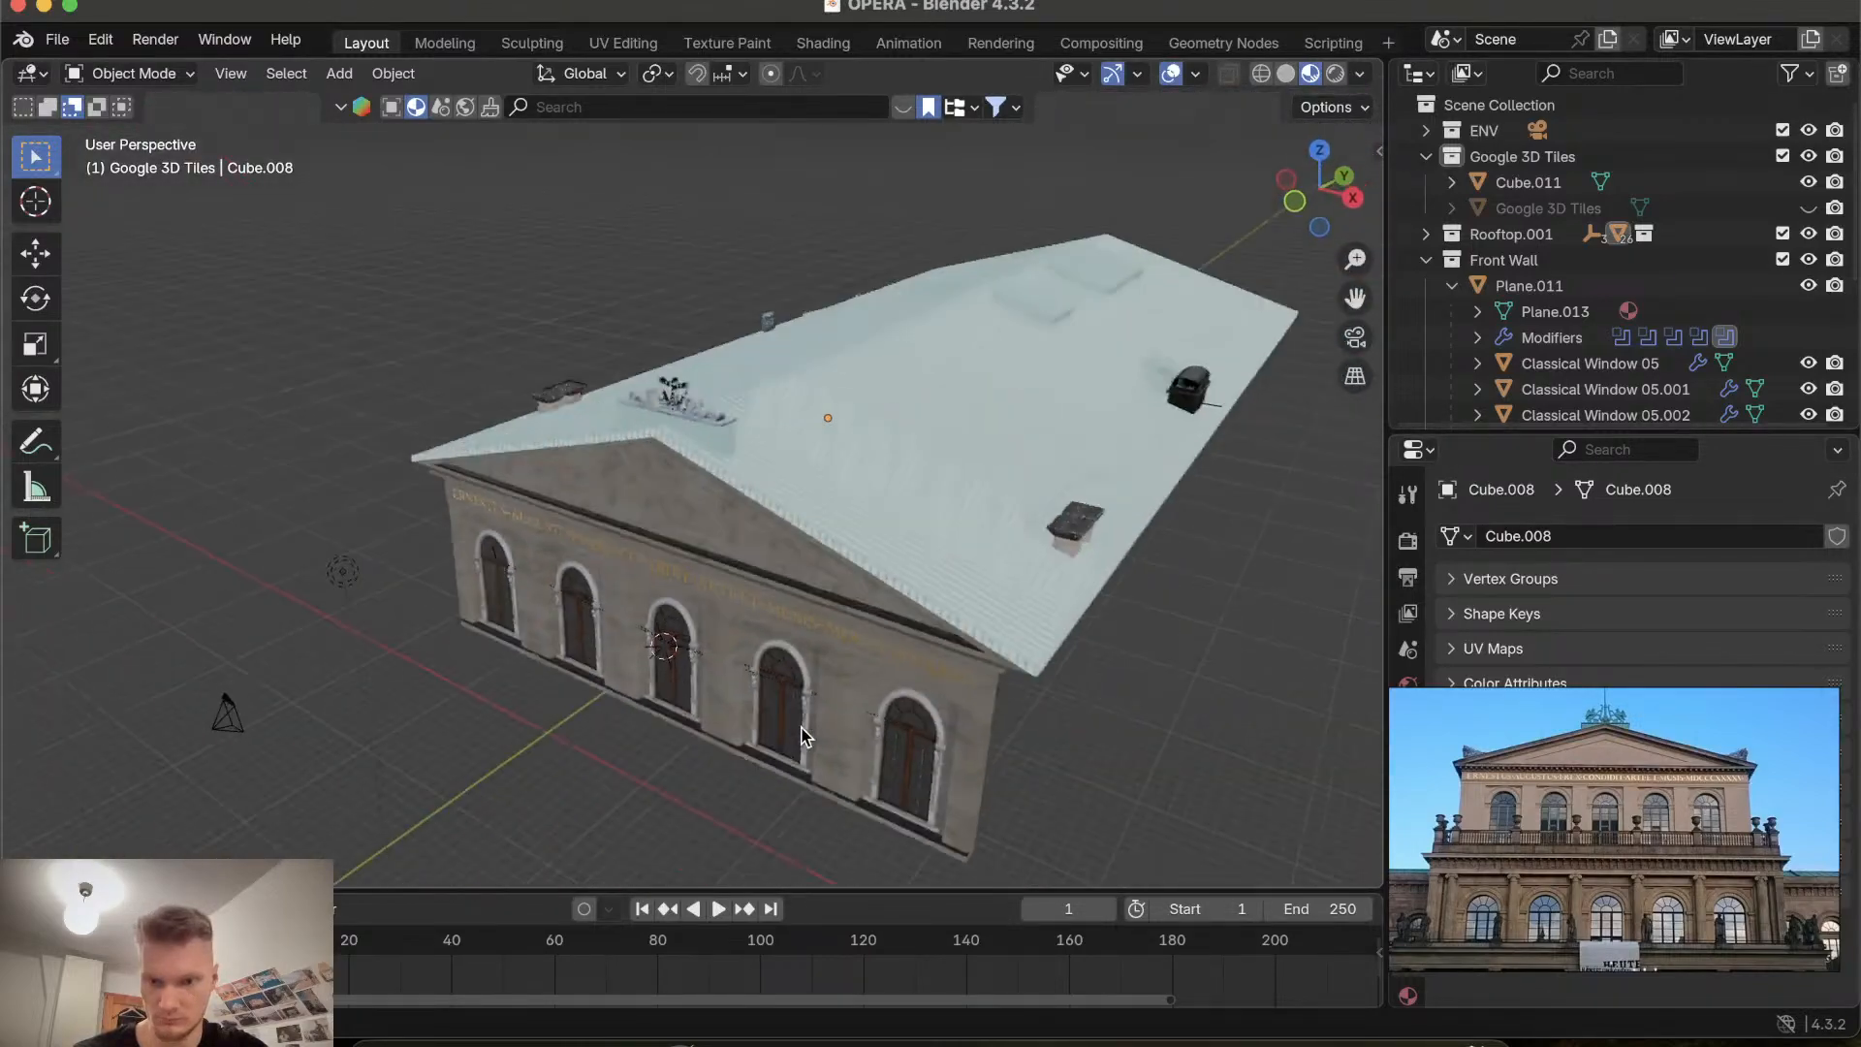
scroll(801, 736, up, 4)
scroll(801, 737, up, 8)
scroll(804, 726, down, 4)
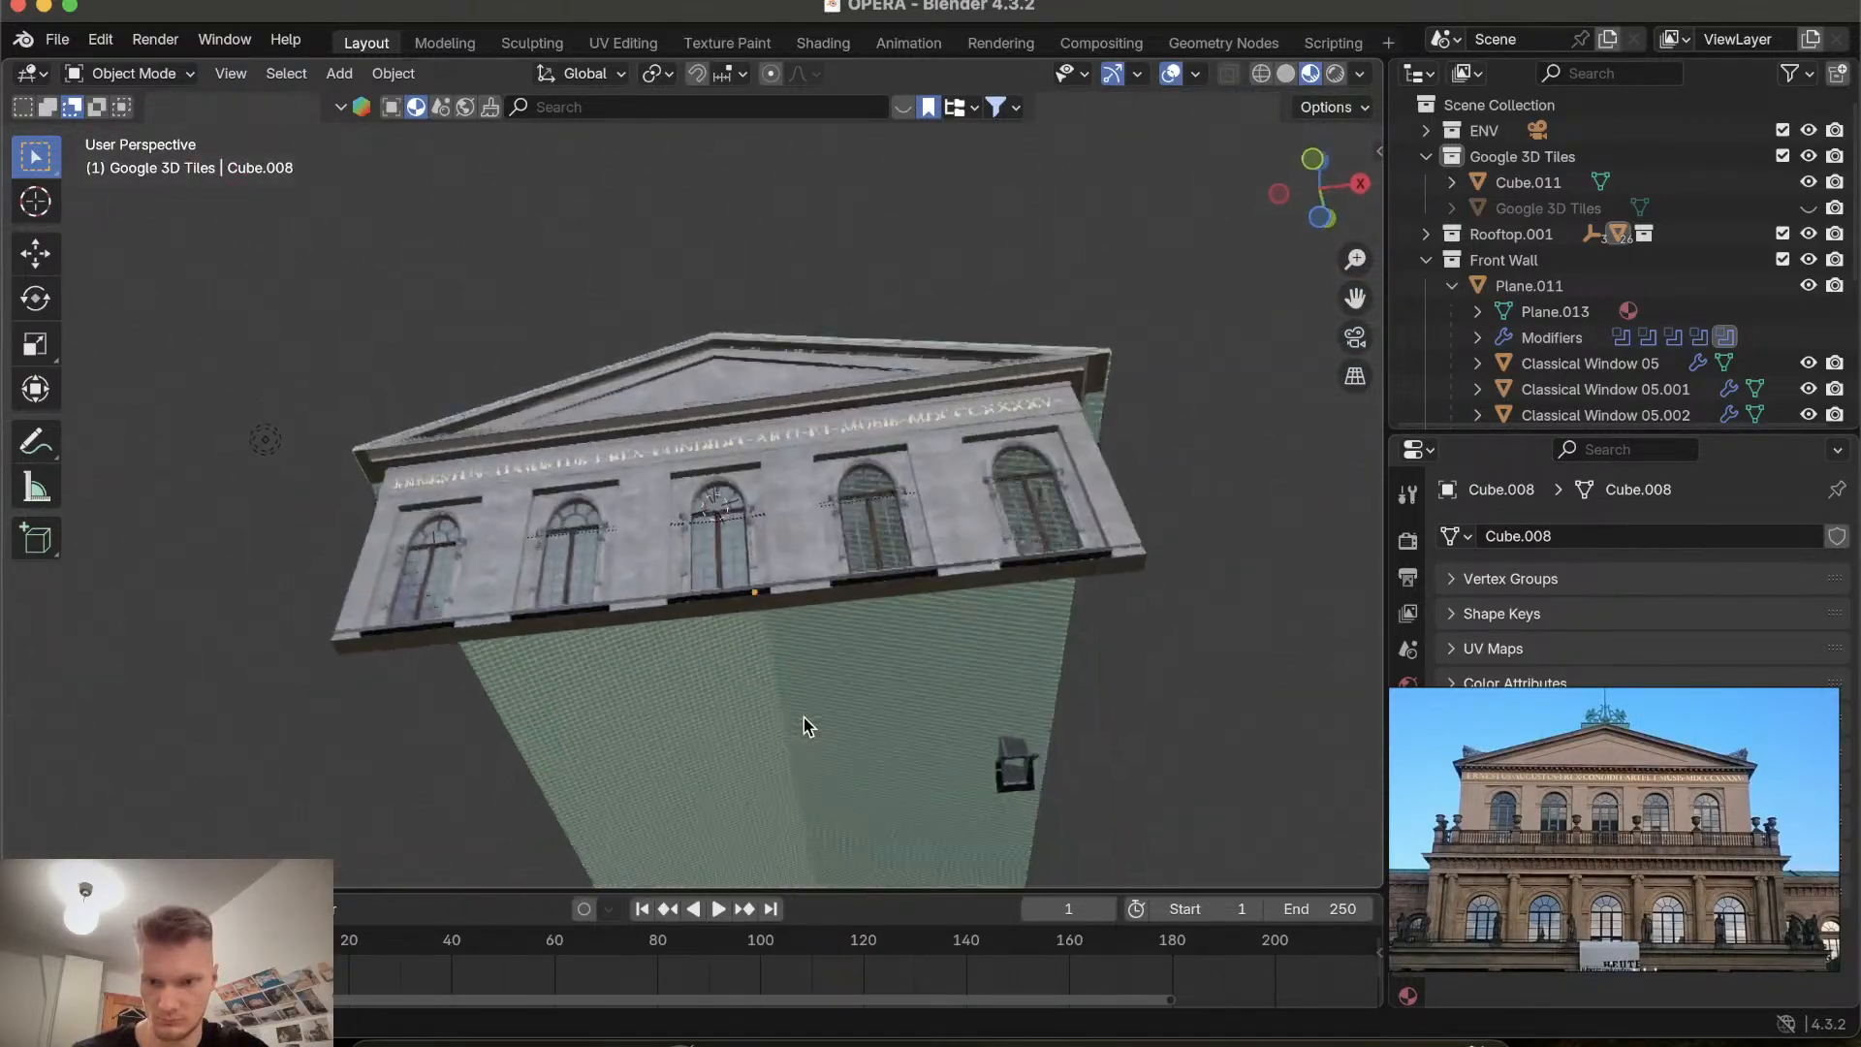
scroll(804, 726, up, 5)
scroll(805, 726, down, 4)
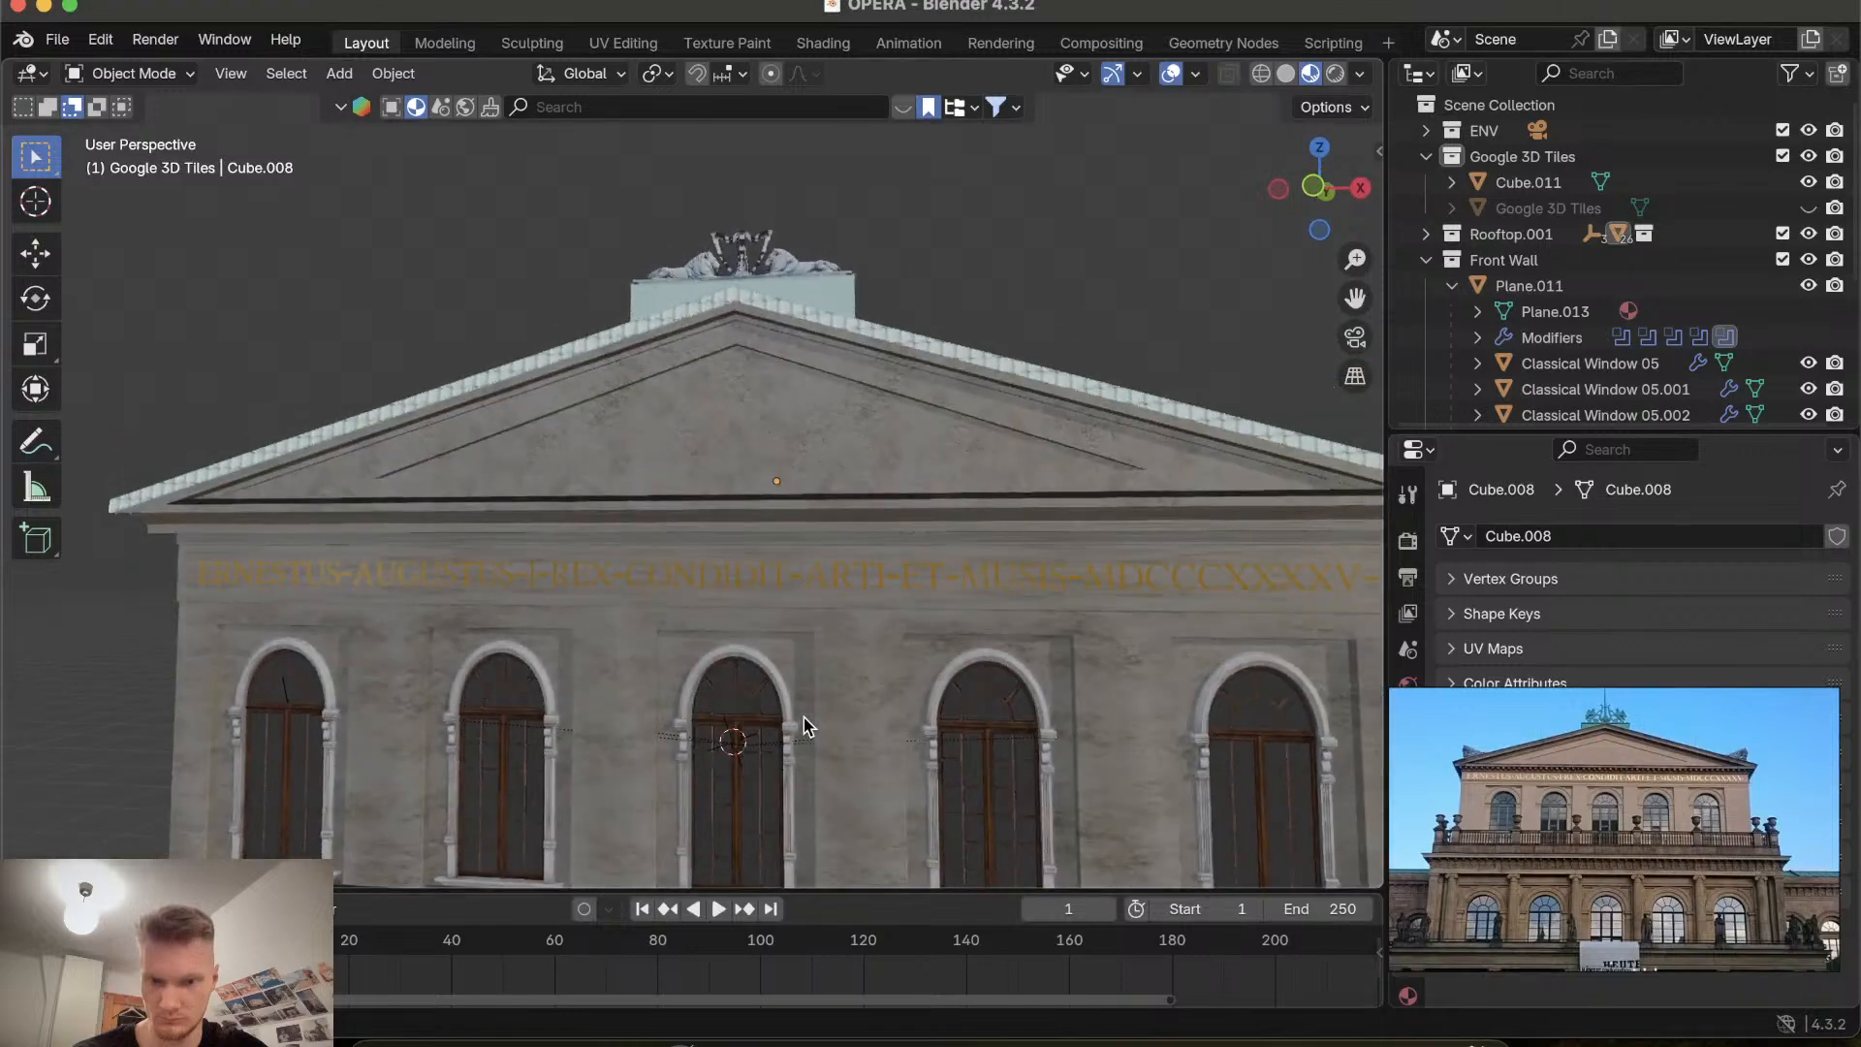
scroll(804, 726, up, 3)
scroll(805, 722, down, 5)
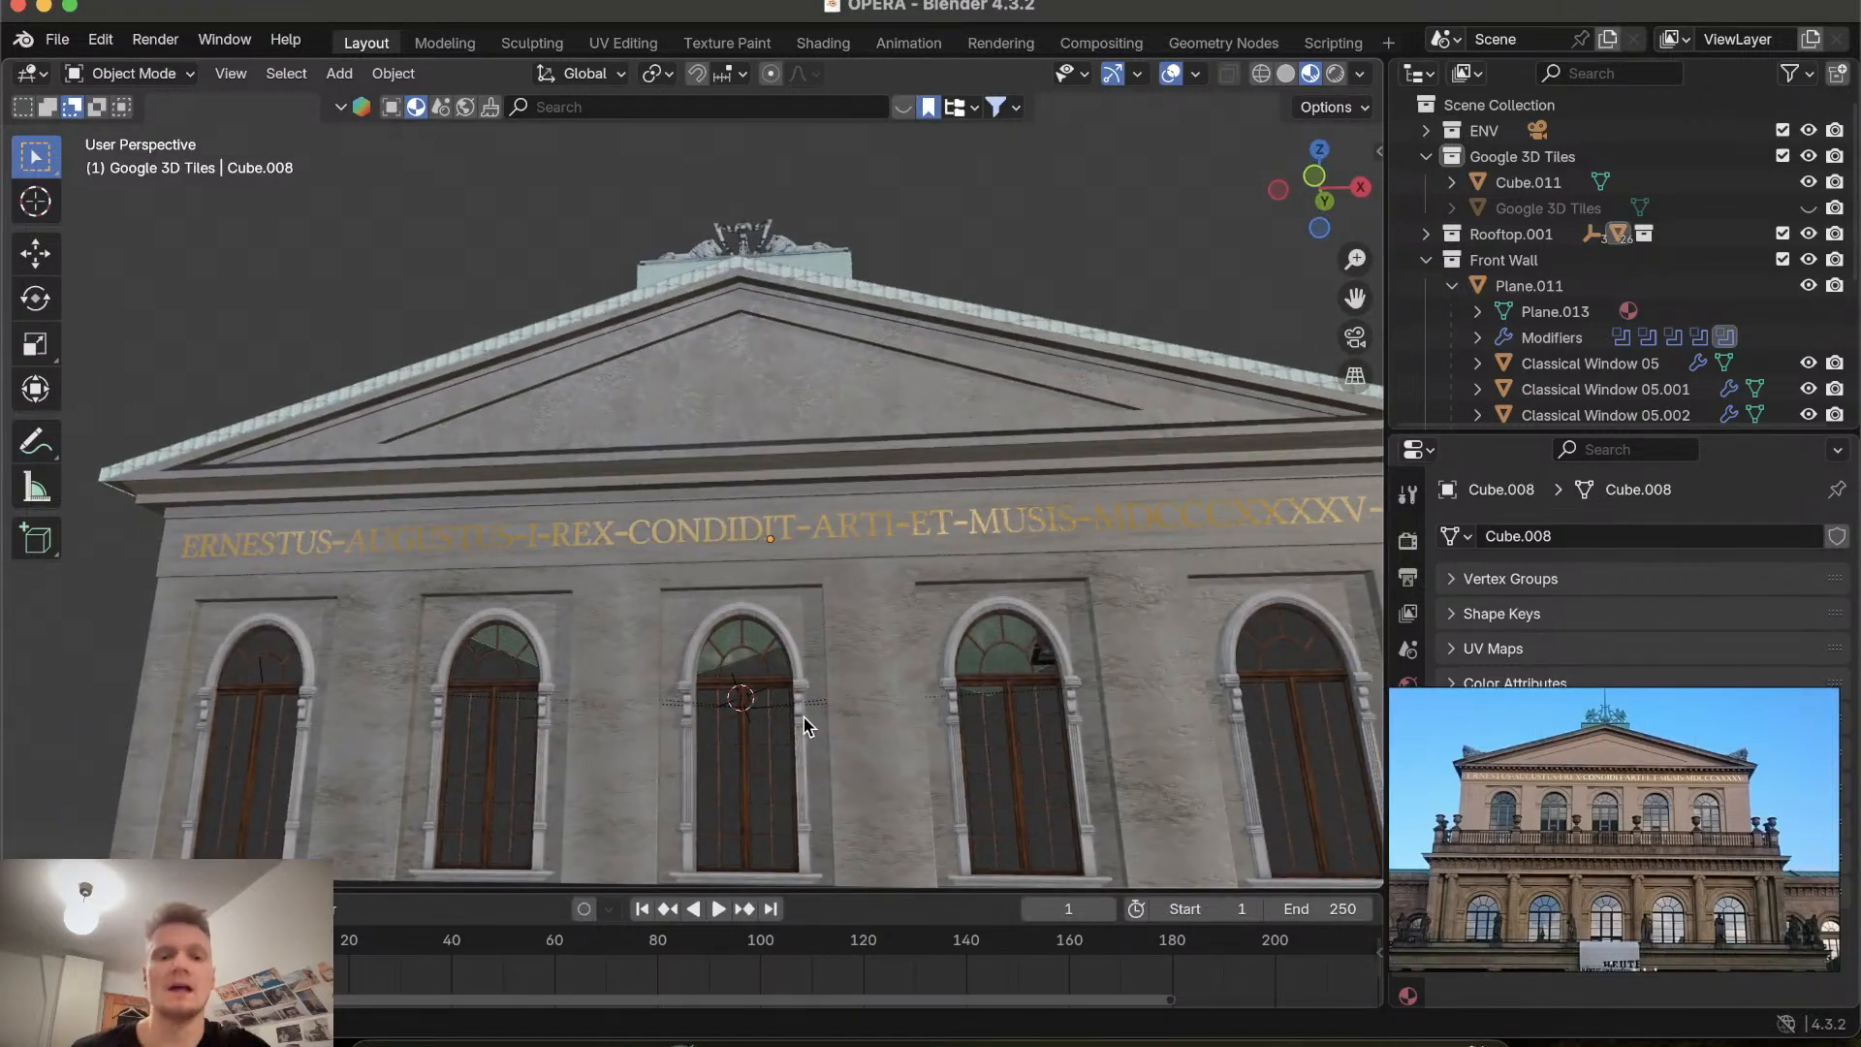
scroll(805, 722, down, 6)
scroll(805, 722, up, 7)
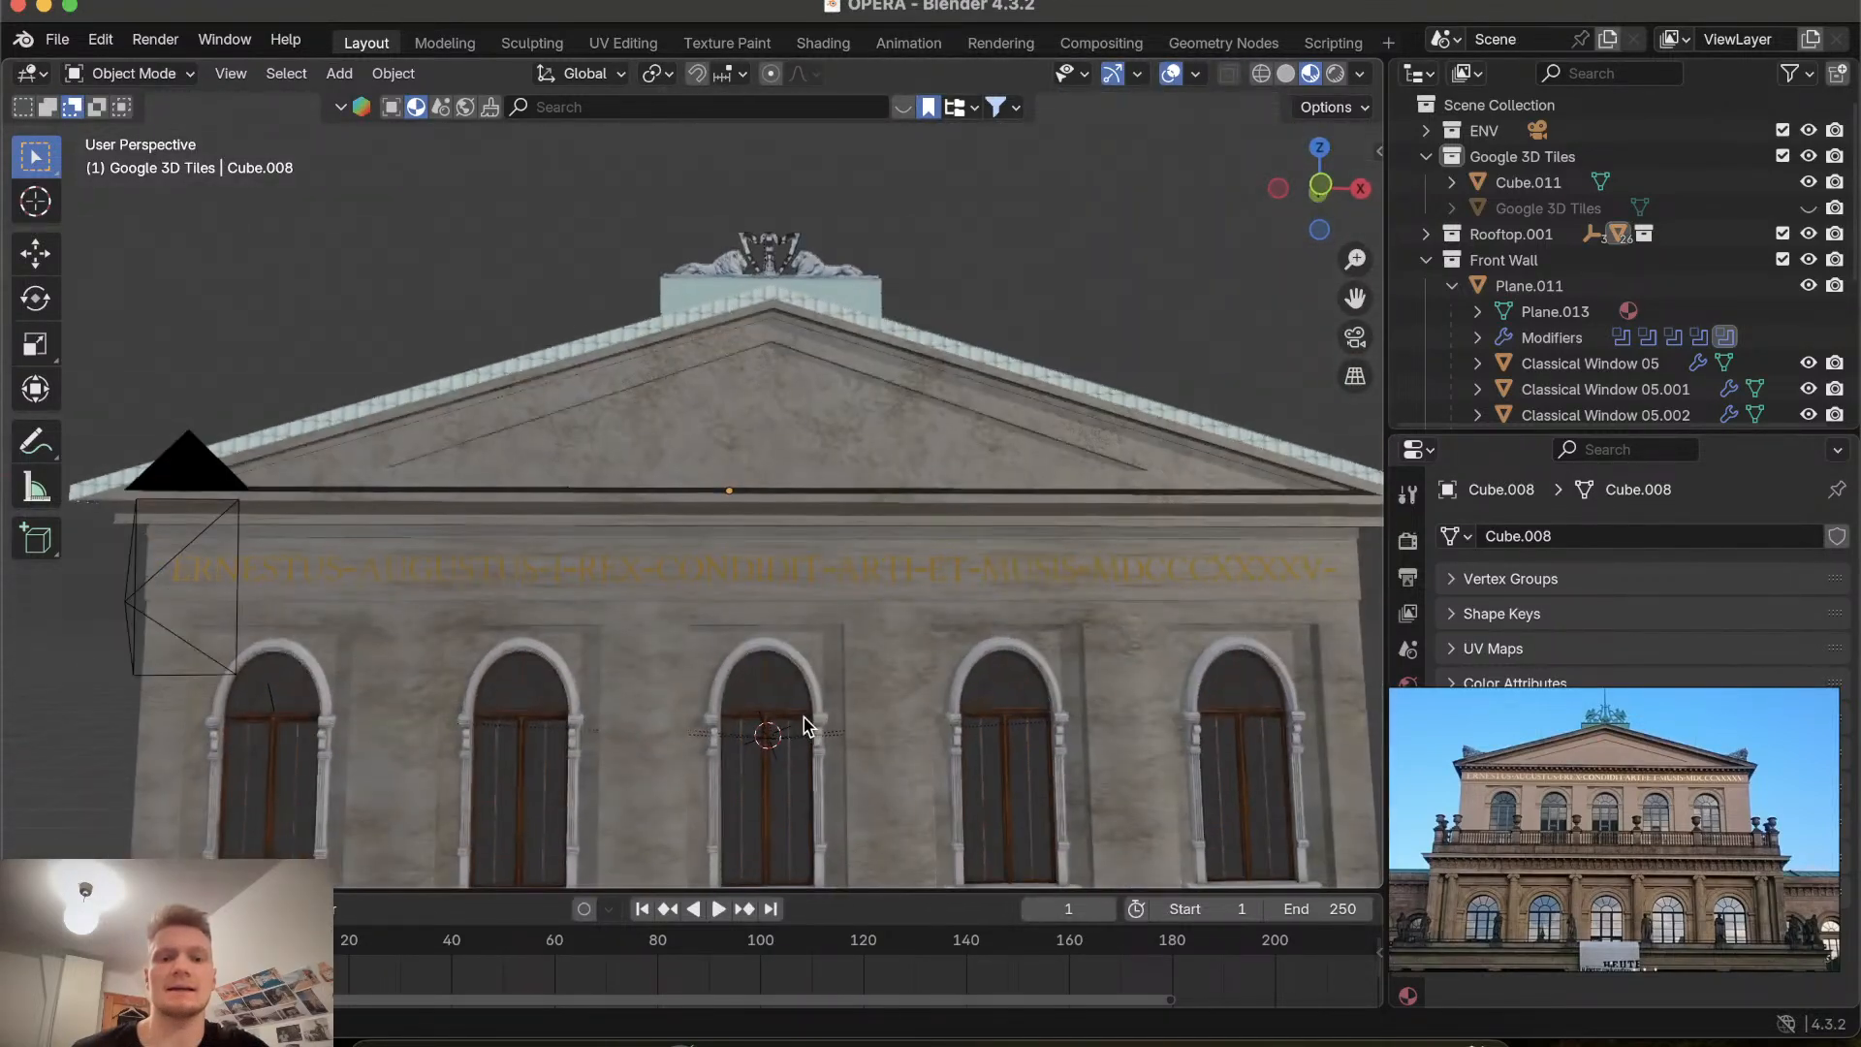
scroll(805, 717, down, 5)
scroll(804, 717, up, 5)
scroll(805, 717, down, 6)
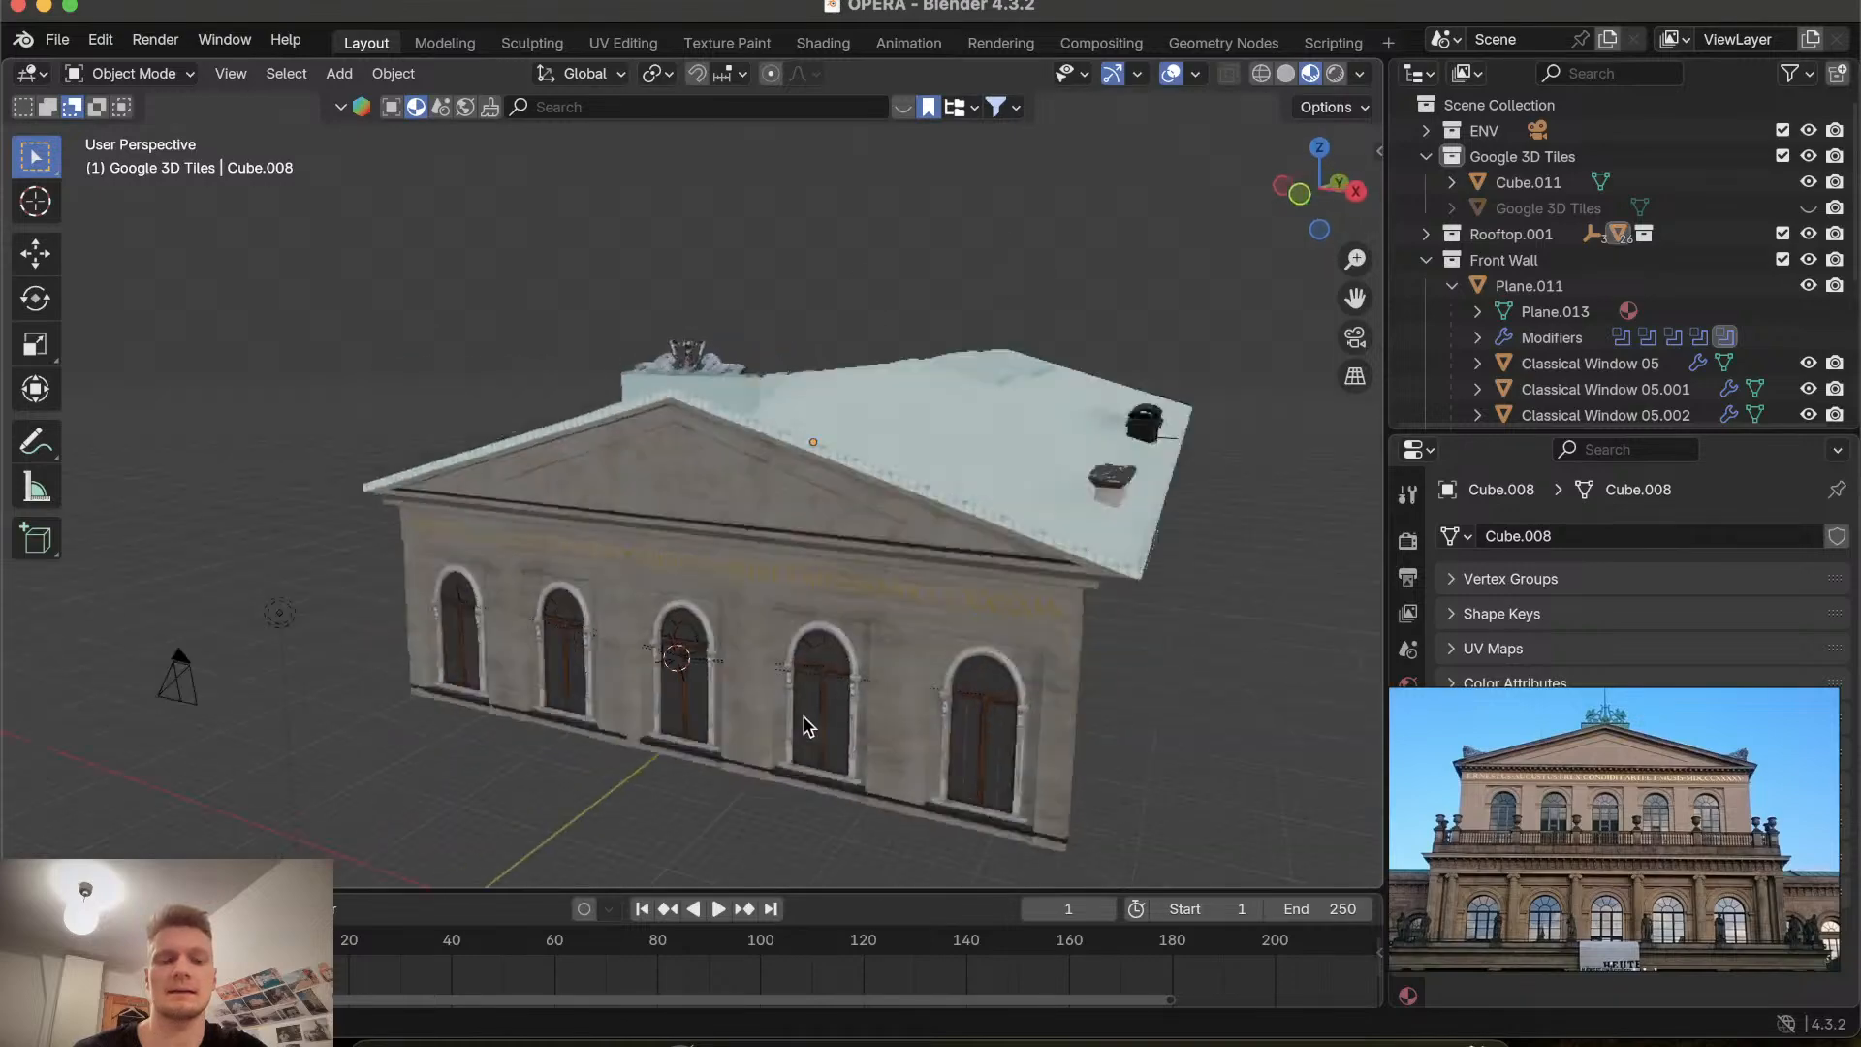
scroll(804, 717, up, 6)
scroll(804, 717, up, 4)
scroll(804, 718, down, 10)
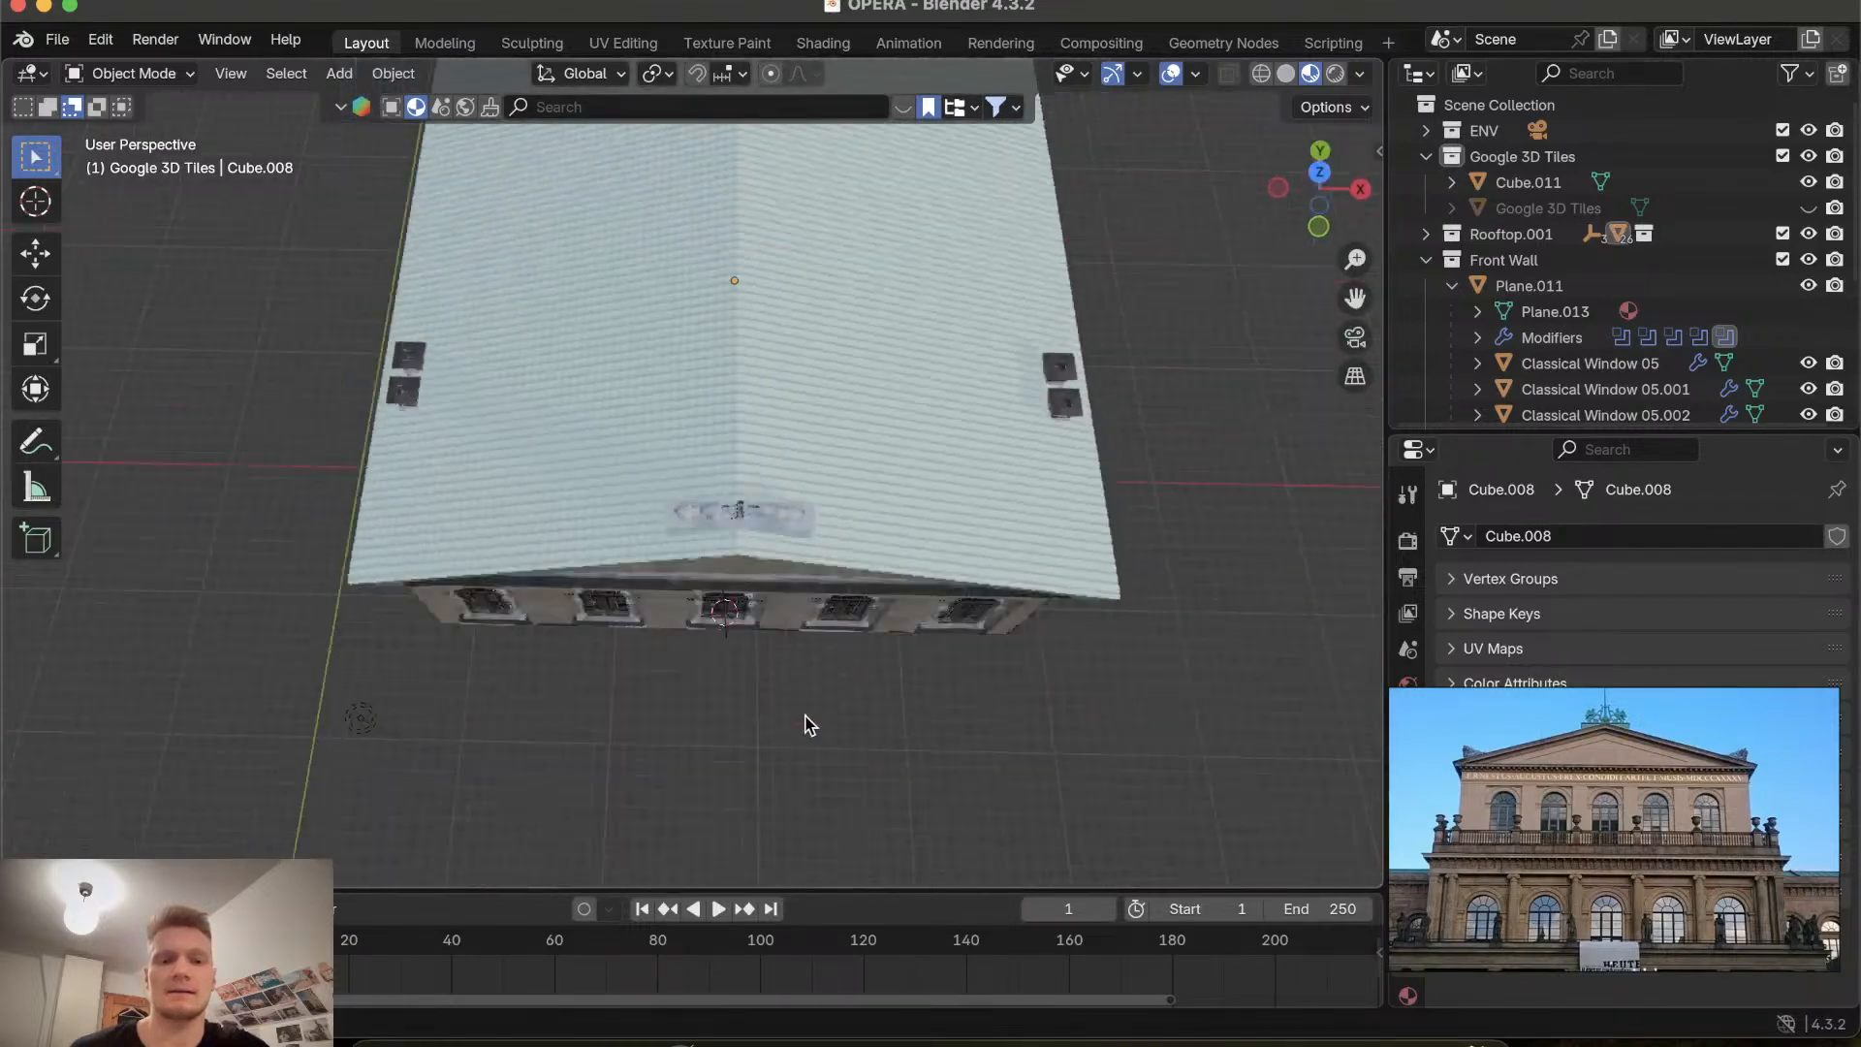
scroll(804, 717, up, 6)
scroll(806, 722, down, 5)
scroll(807, 722, up, 10)
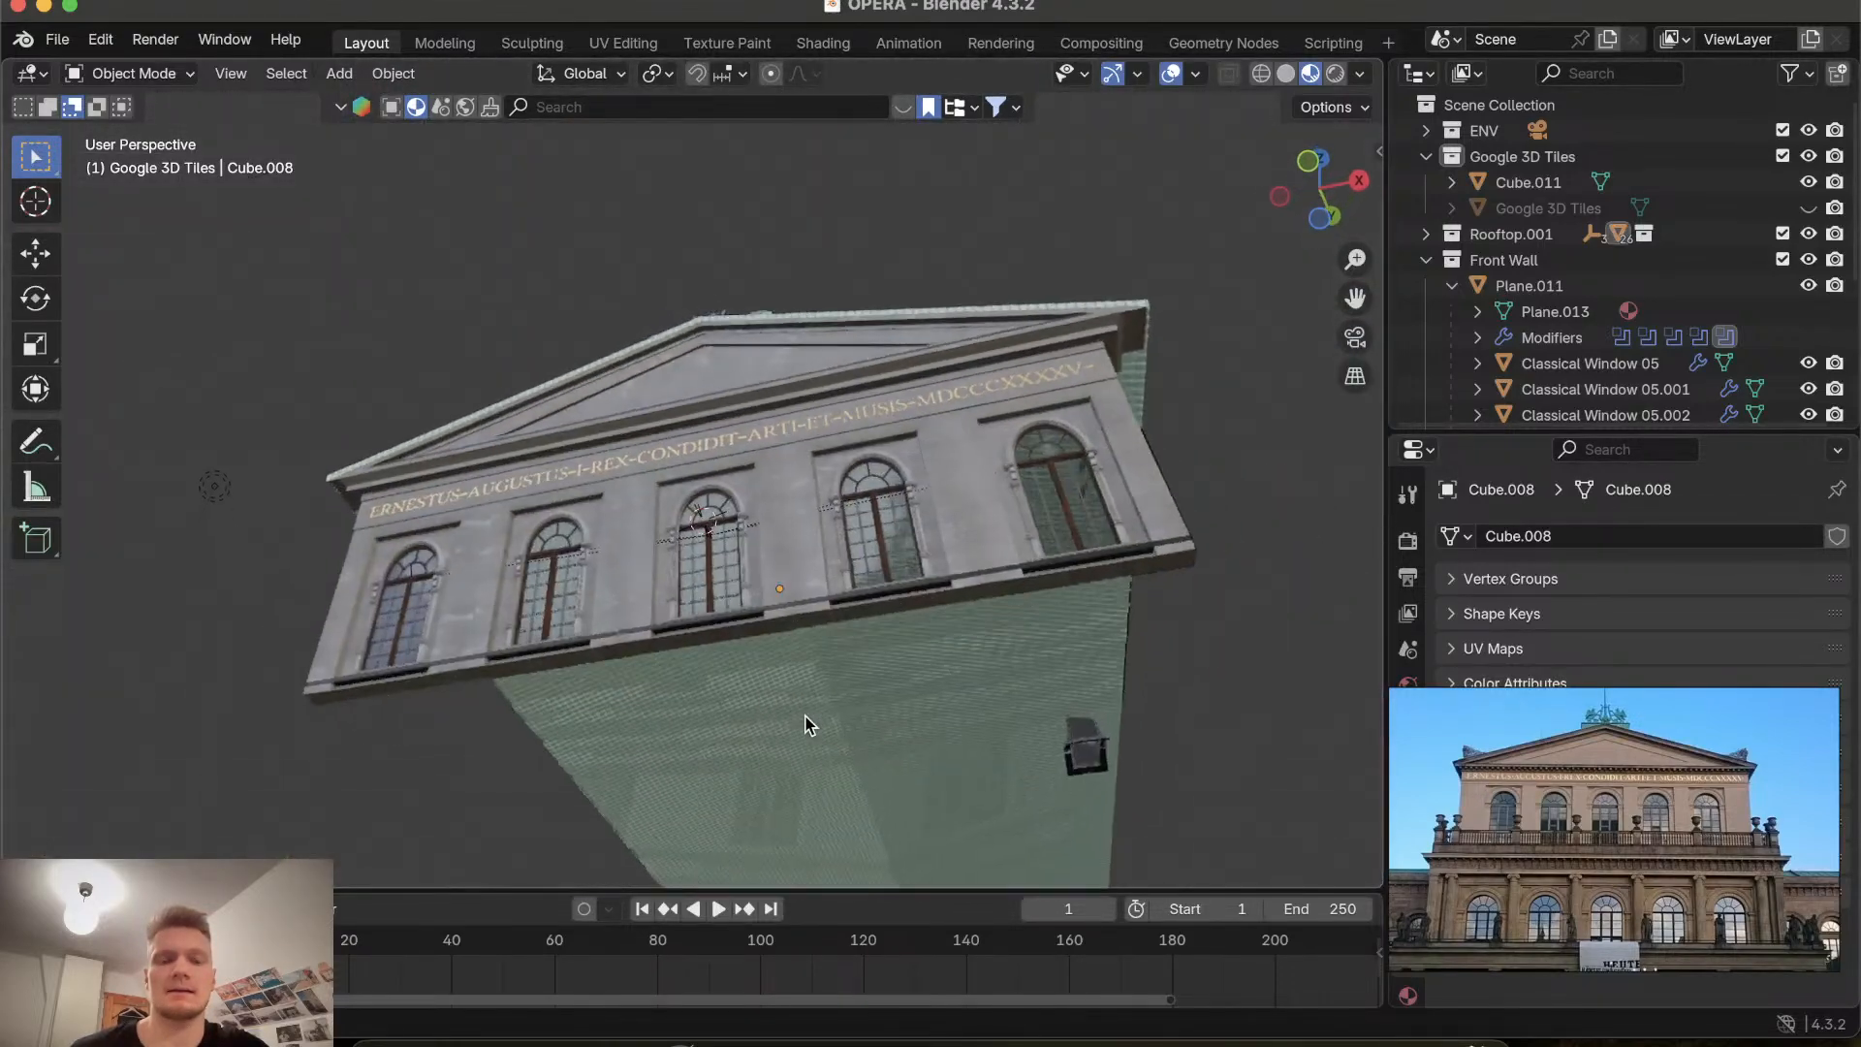
scroll(806, 724, down, 10)
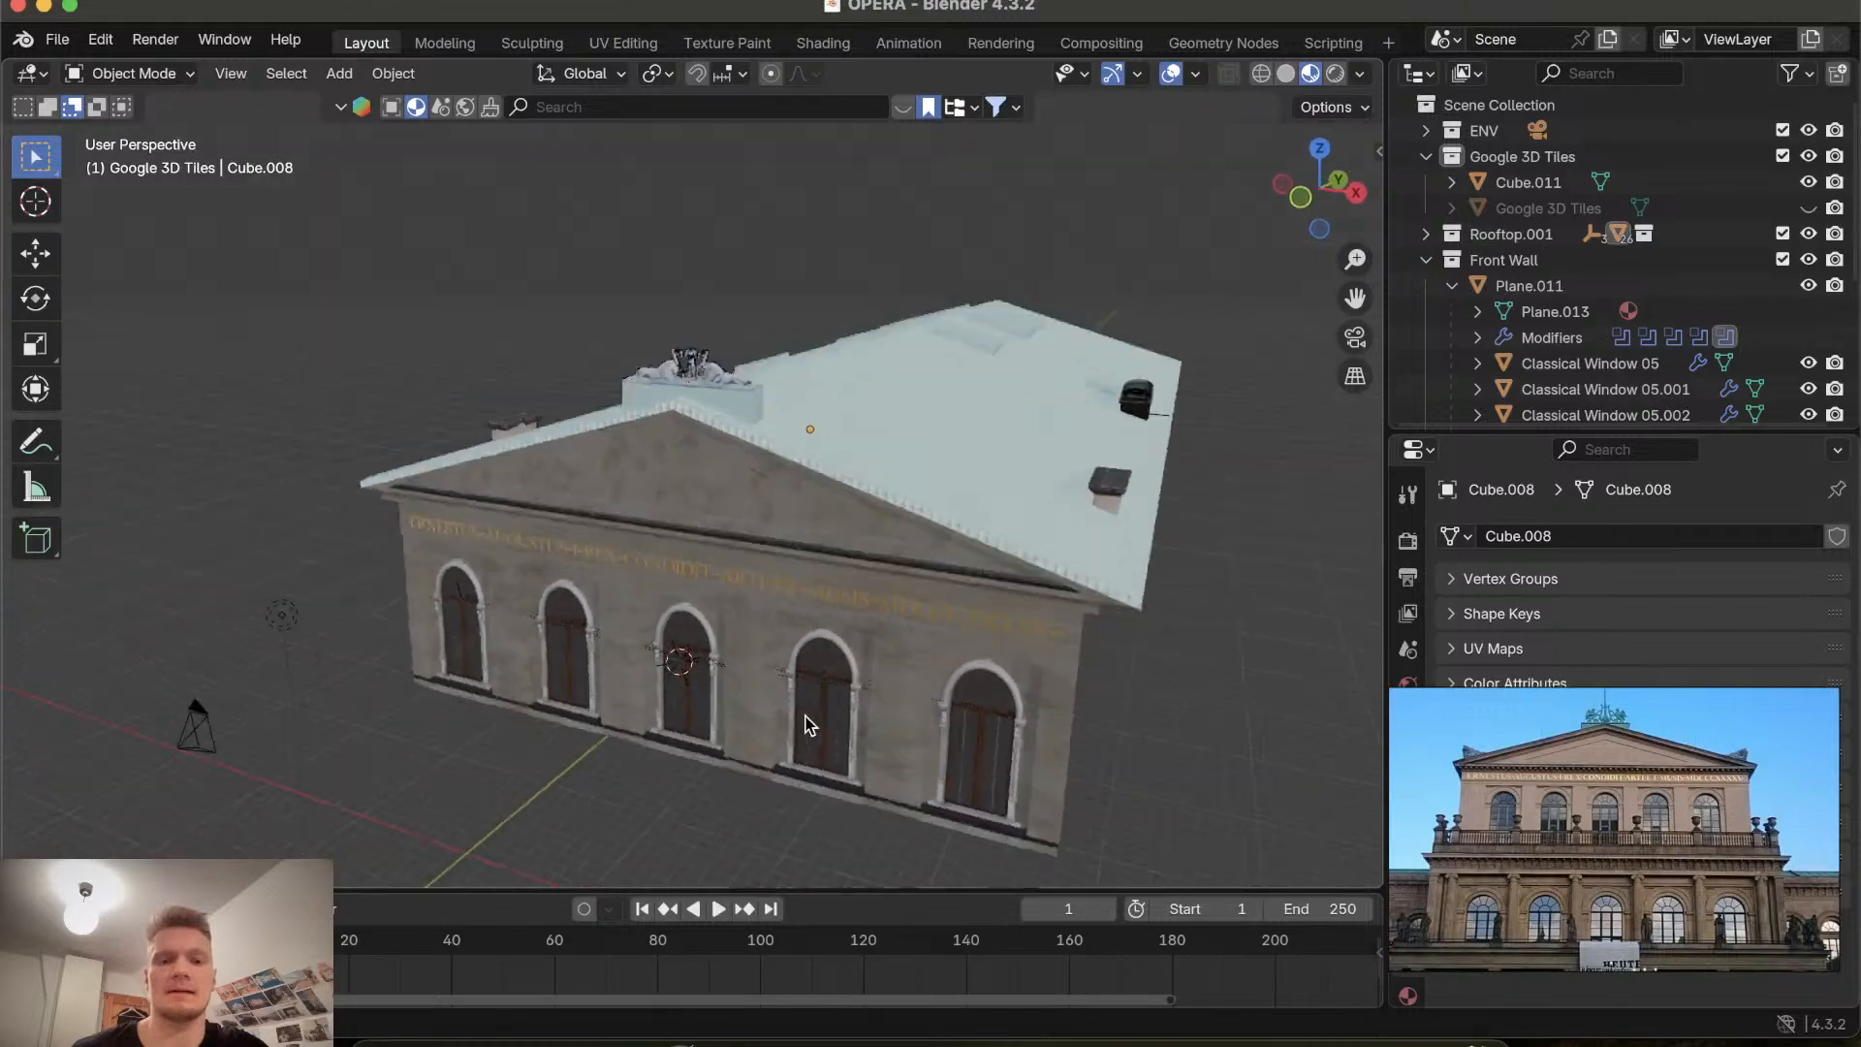
Inspect the arched windows, pediment and rooftop sculpture up close from different viewpoints.
scroll(806, 724, up, 5)
scroll(804, 725, down, 5)
scroll(804, 725, up, 5)
scroll(805, 725, down, 10)
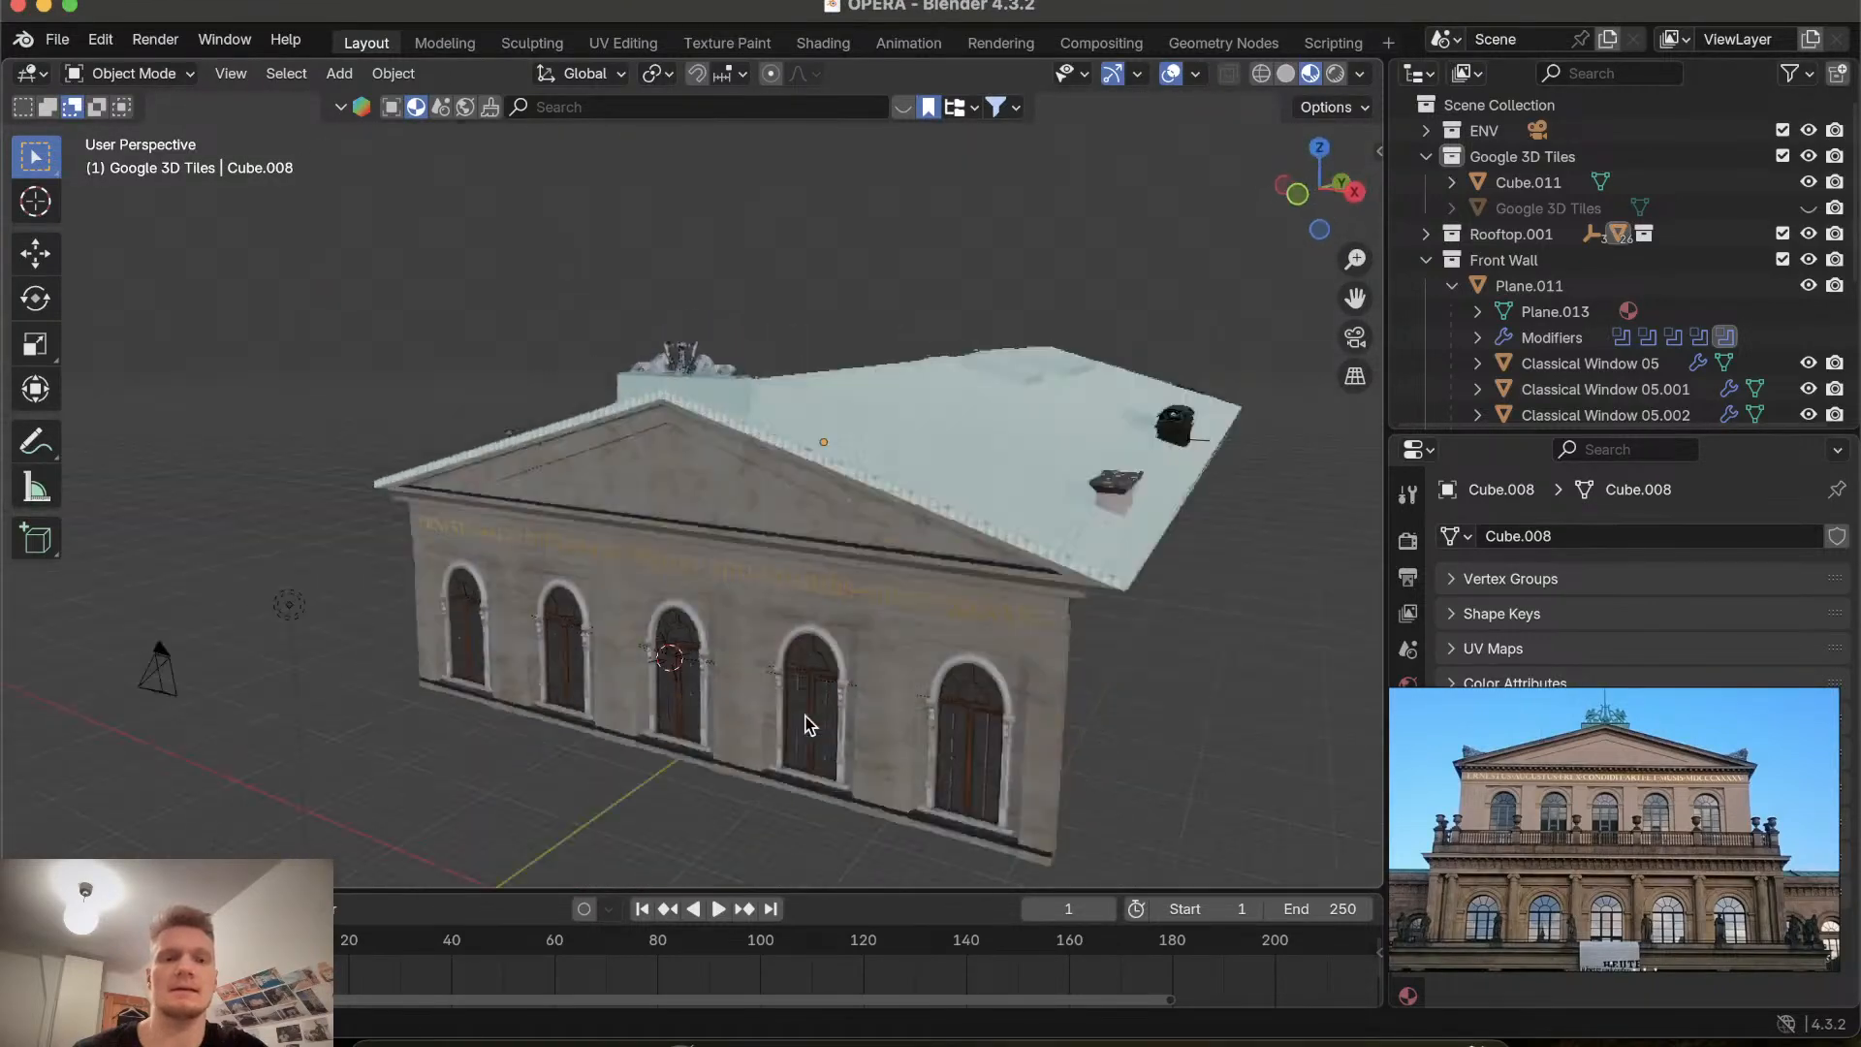
shift+scroll(804, 725, up, 5)
scroll(804, 725, down, 10)
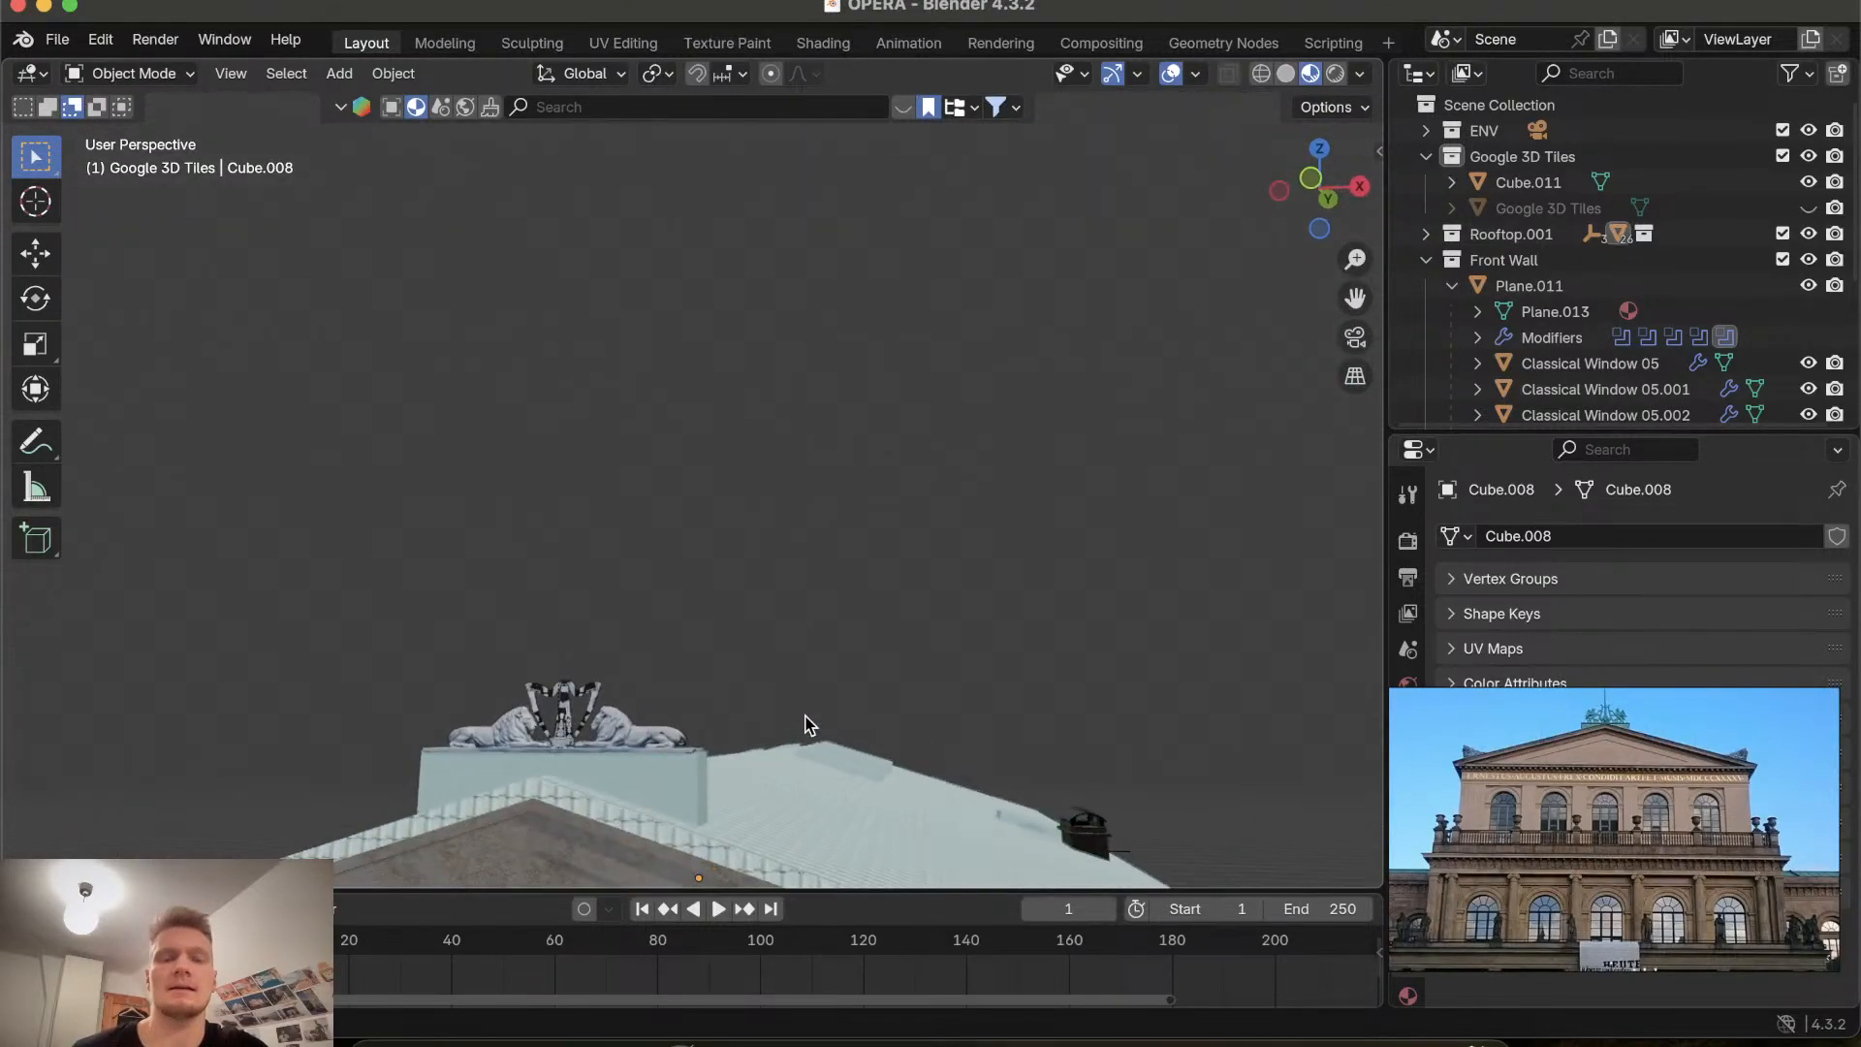
ctrl+scroll(805, 725, down, 5)
ctrl+scroll(805, 725, up, 10)
shift+scroll(805, 725, down, 10)
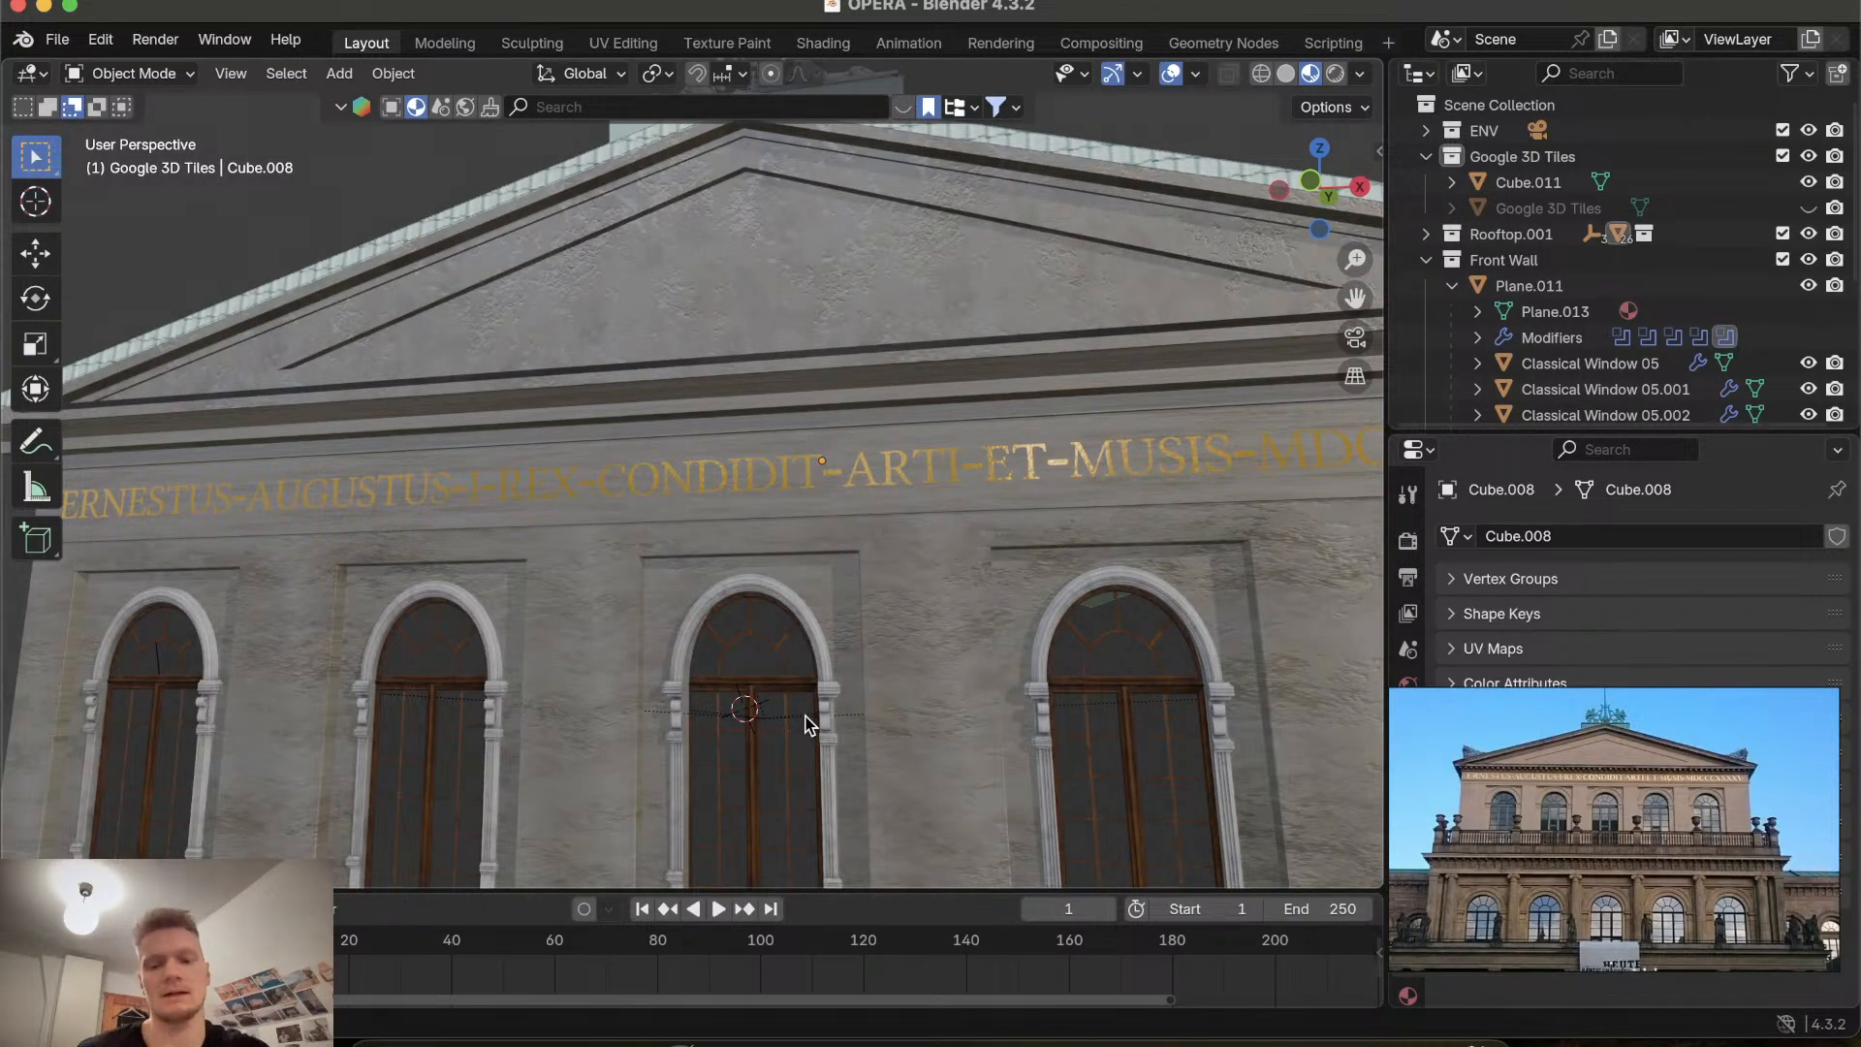
scroll(902, 698, right, 10)
scroll(901, 698, left, 8)
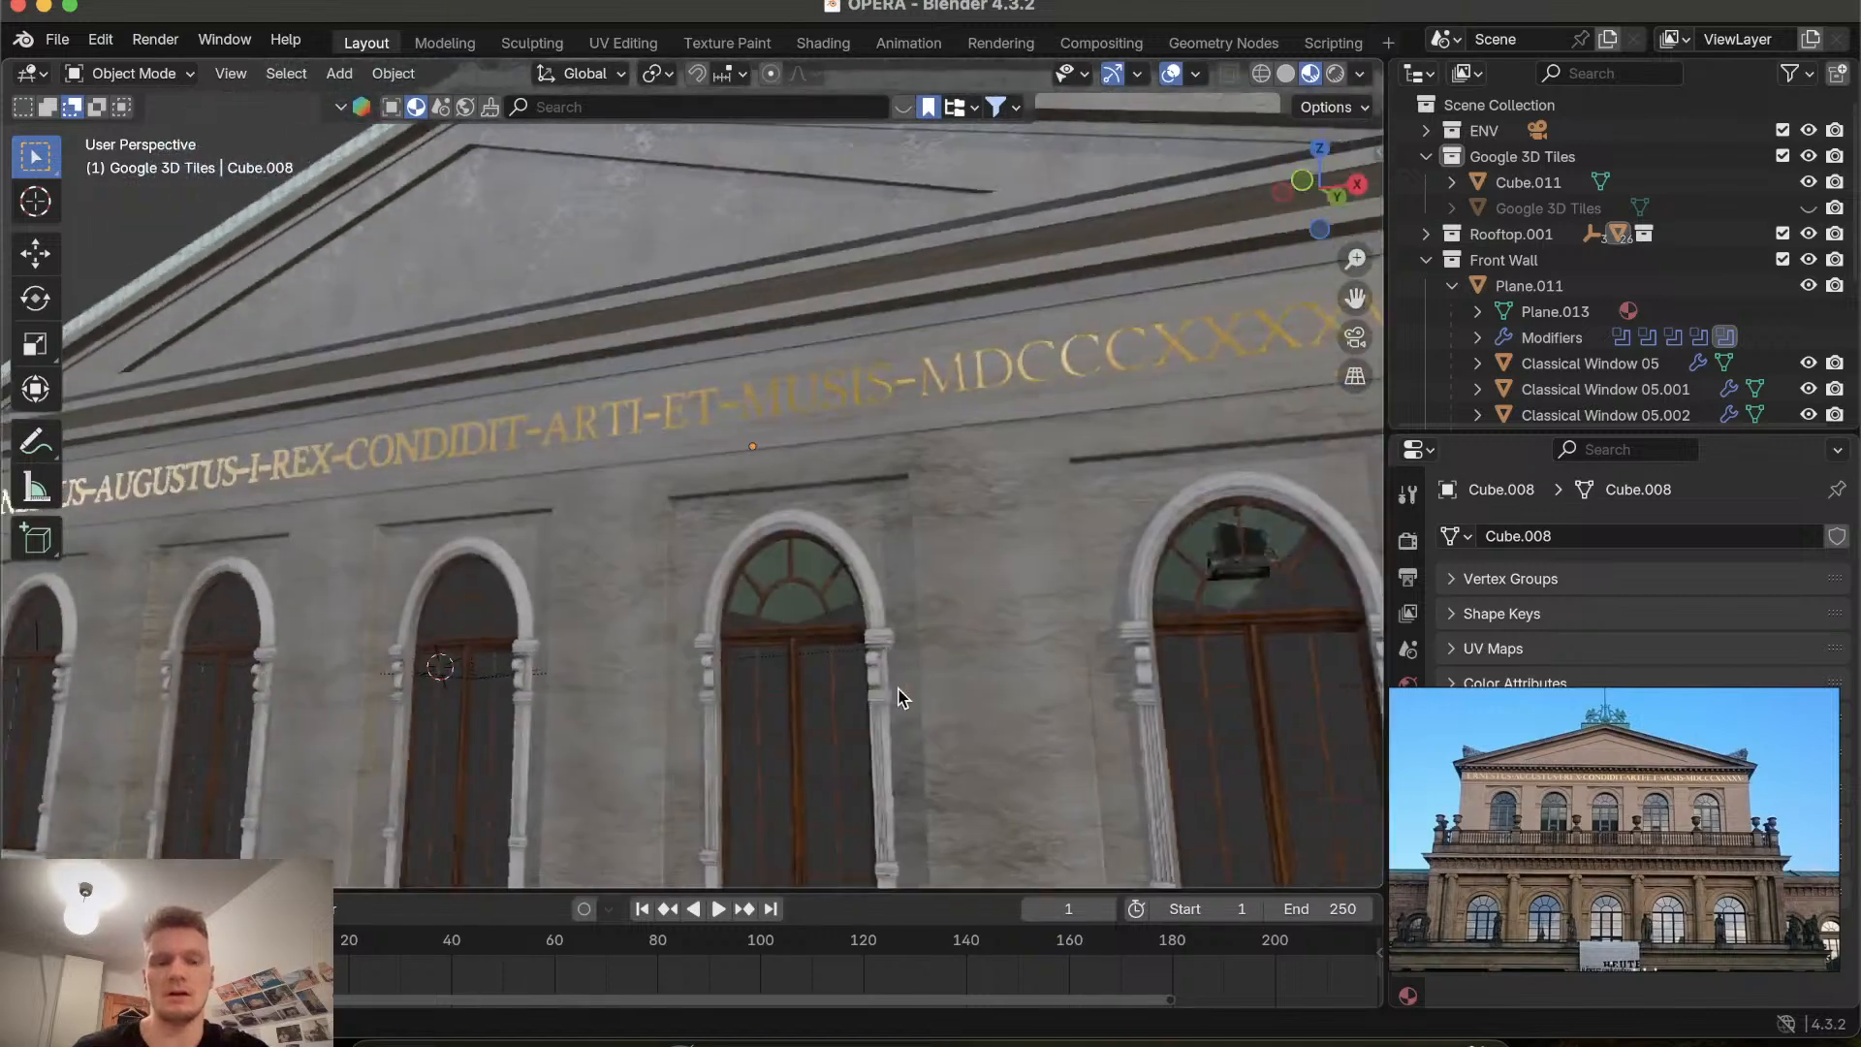
scroll(901, 698, down, 10)
scroll(902, 697, up, 6)
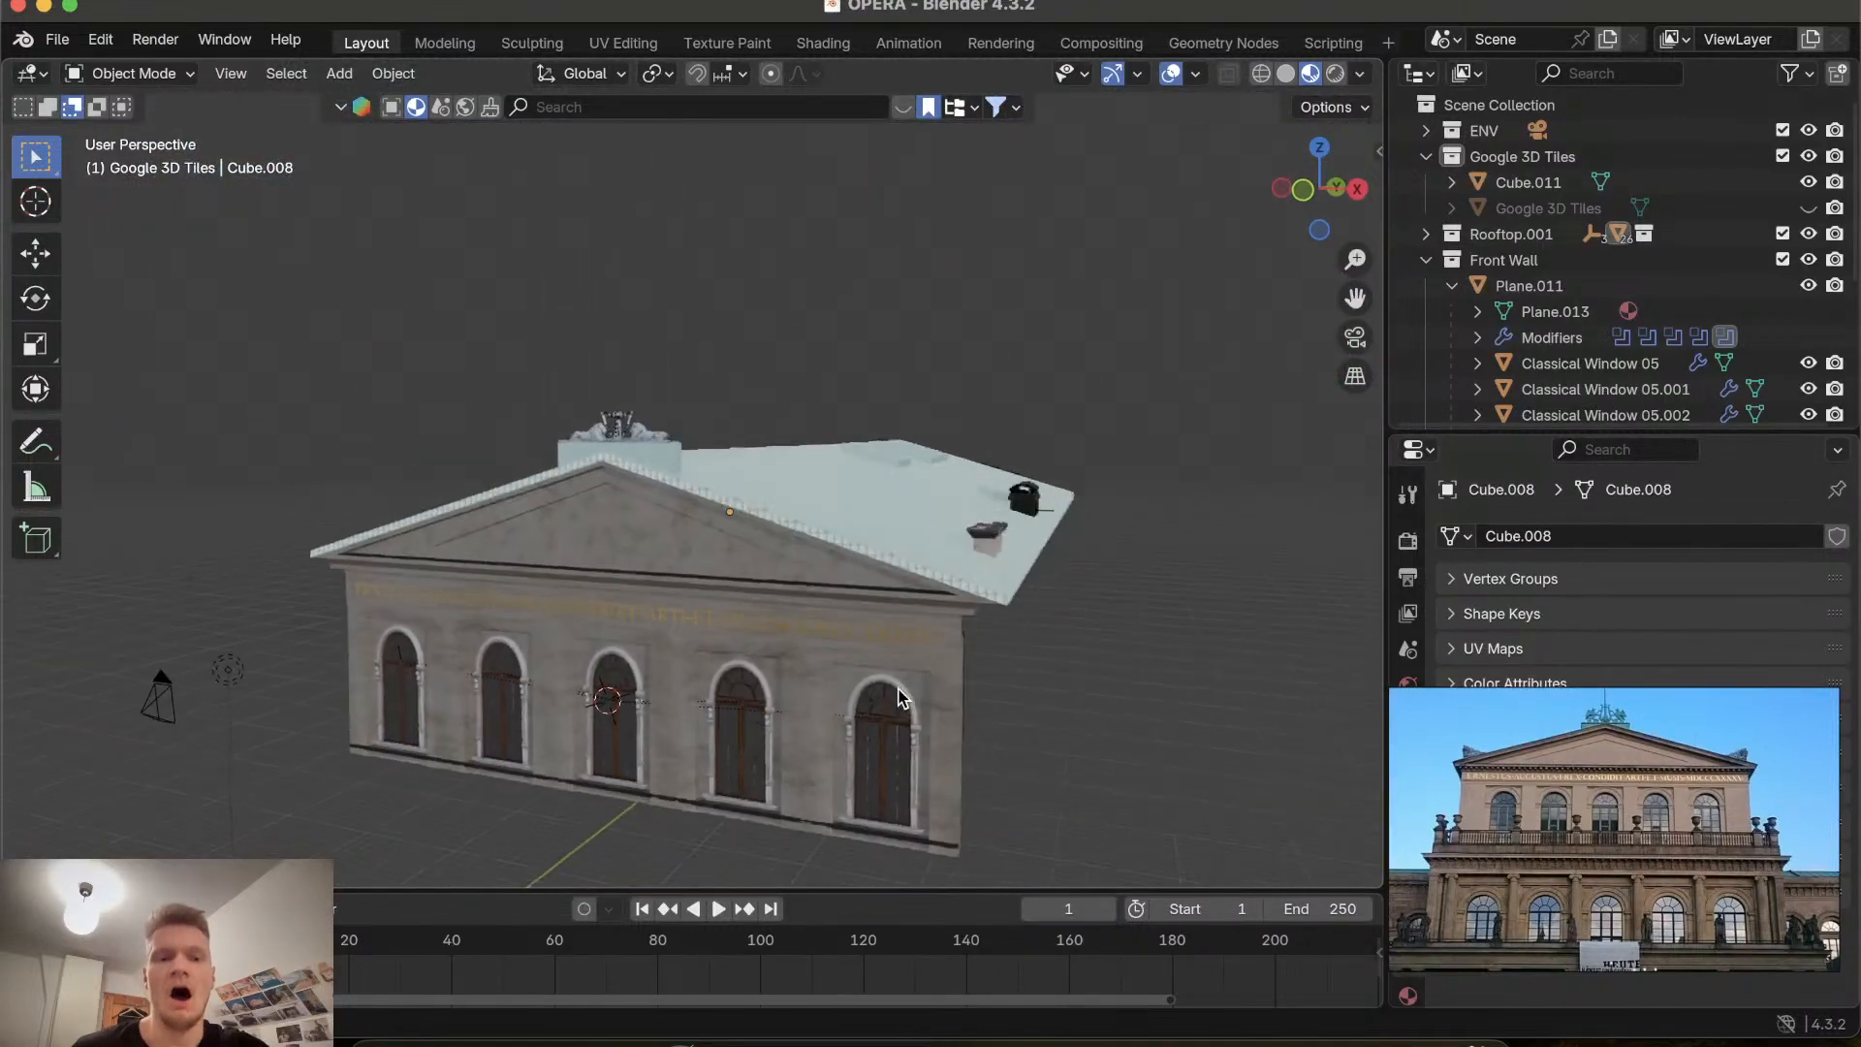
scroll(901, 697, down, 8)
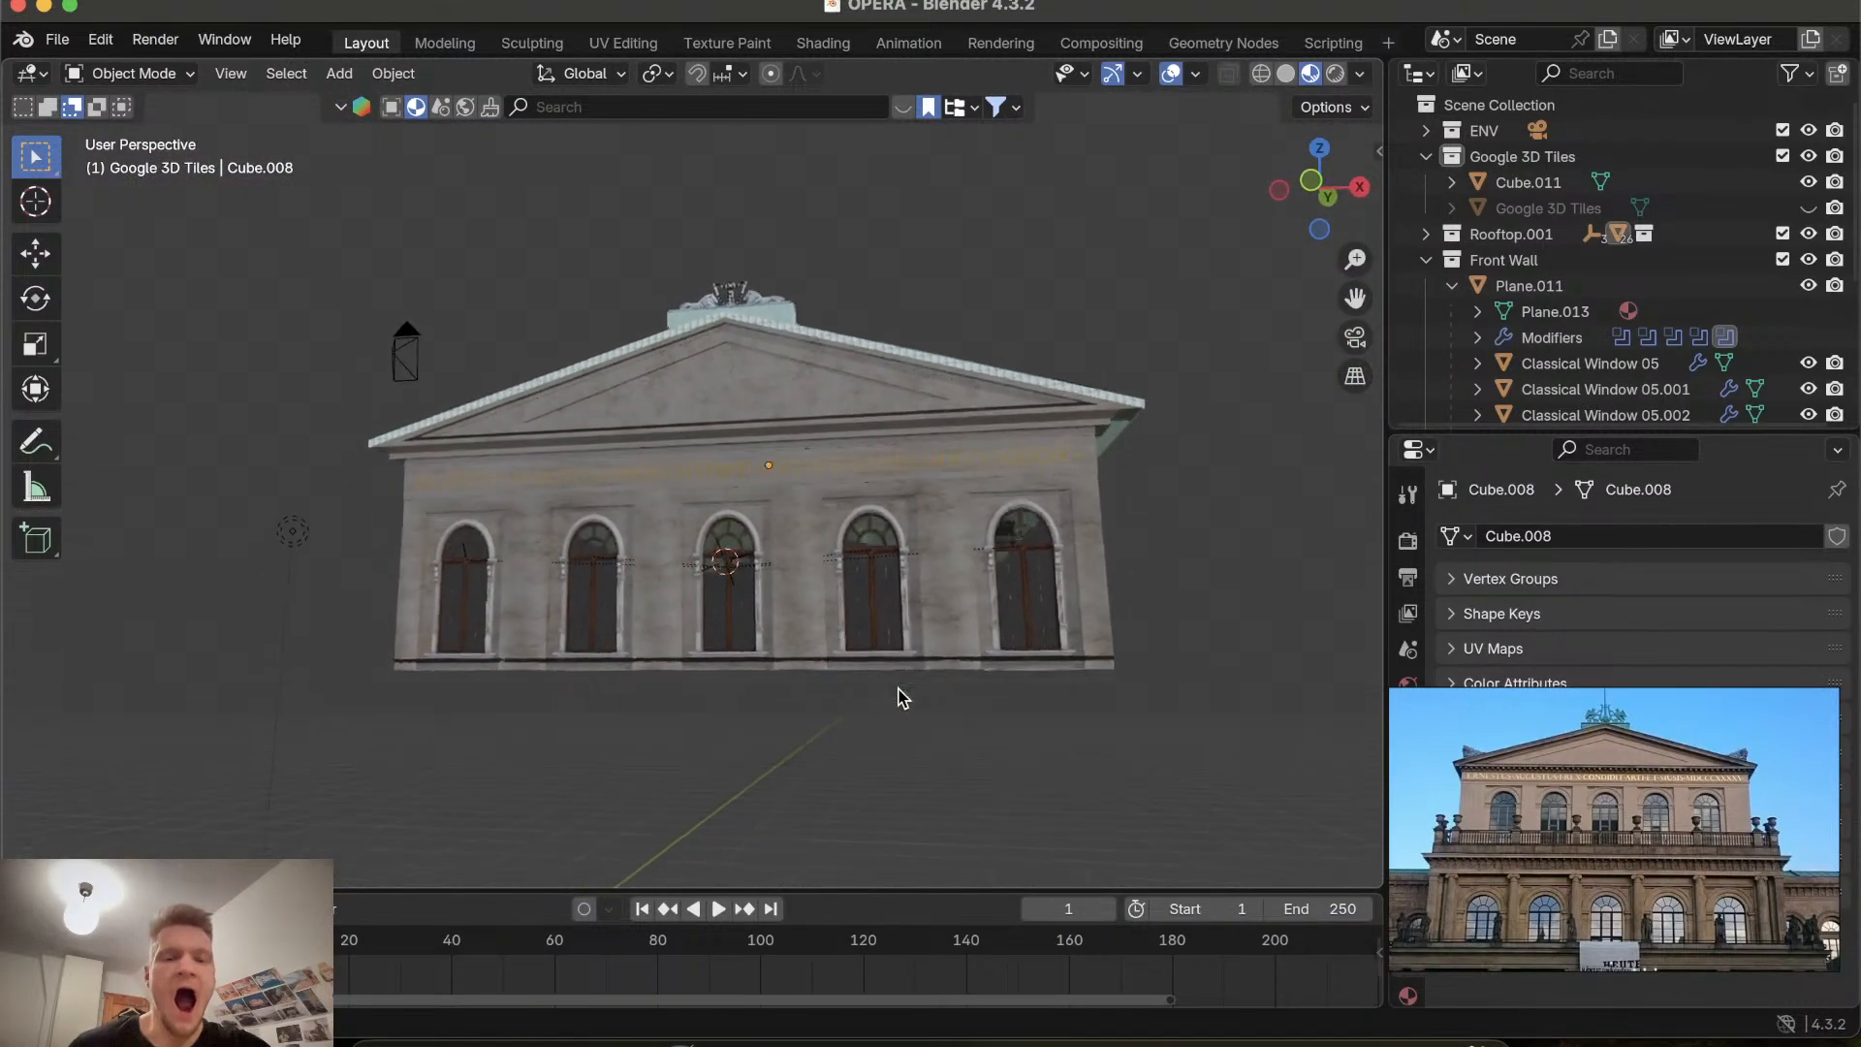
scroll(901, 698, up, 10)
scroll(902, 698, down, 8)
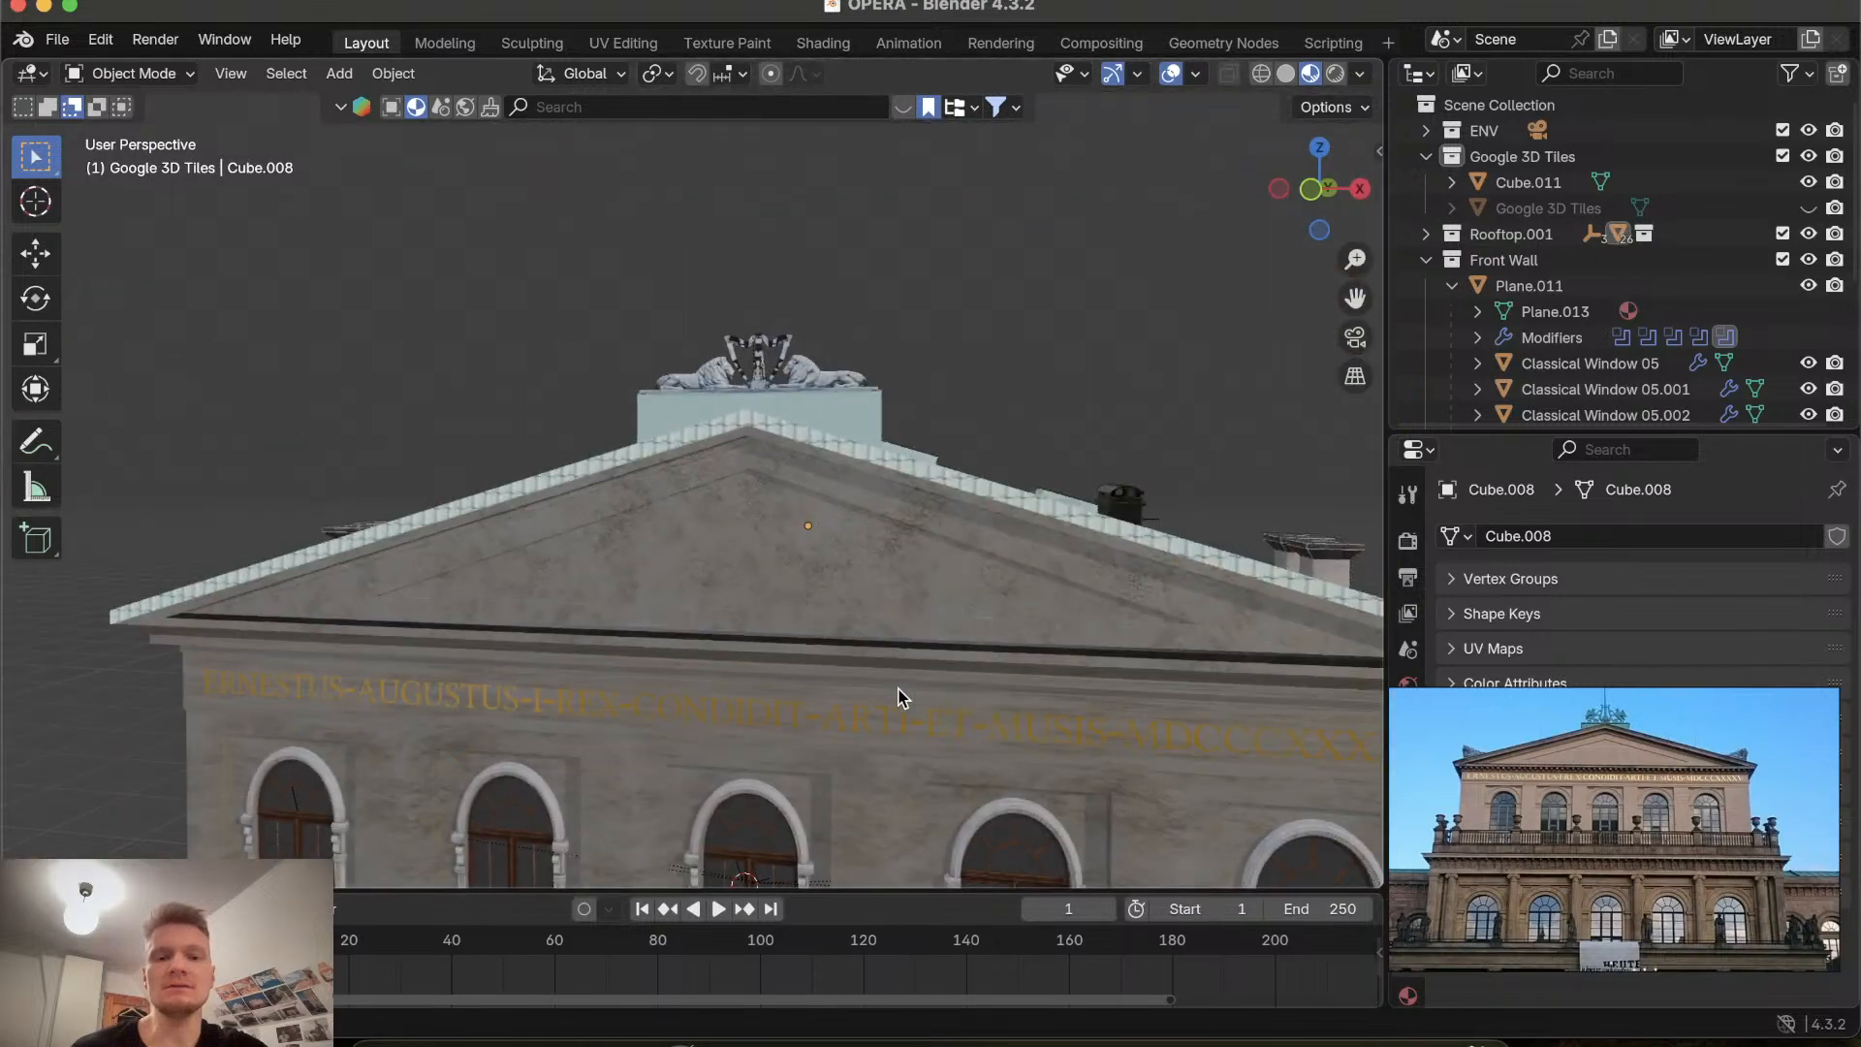
scroll(901, 698, down, 5)
scroll(902, 697, left, 8)
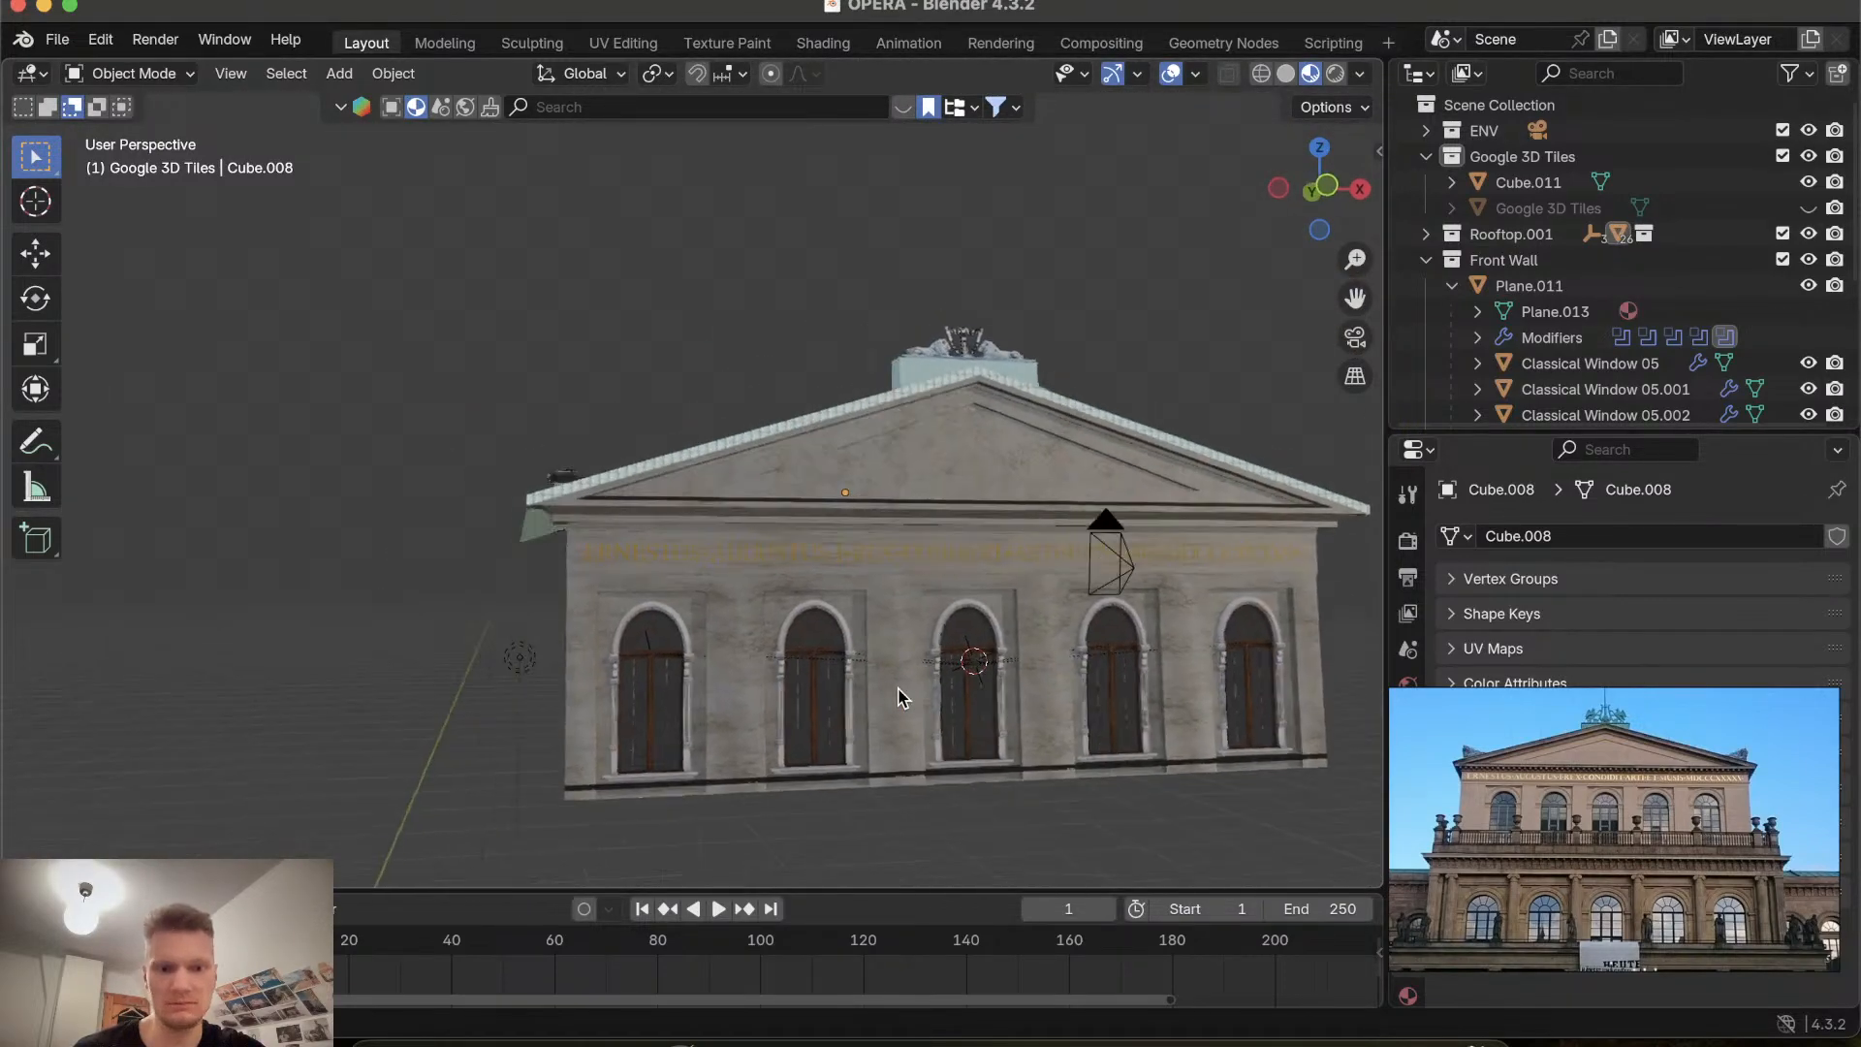
scroll(901, 697, left, 10)
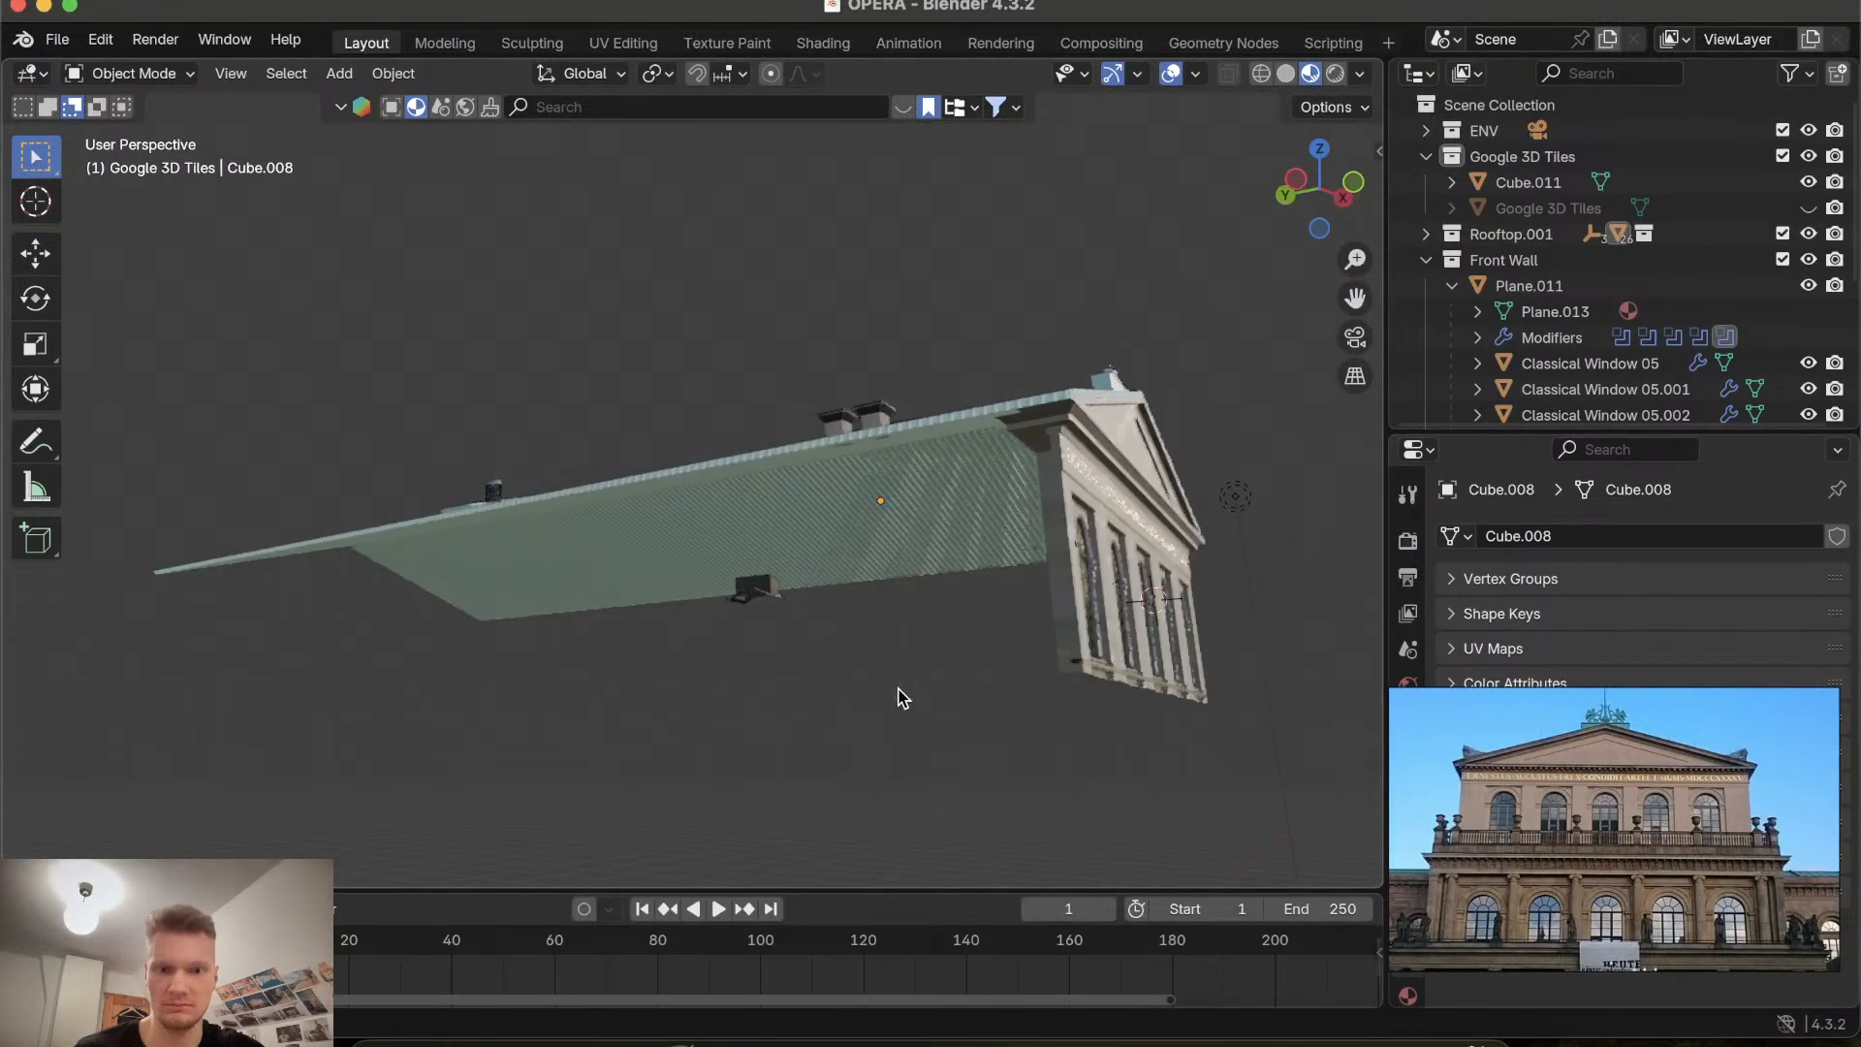
scroll(902, 698, left, 3)
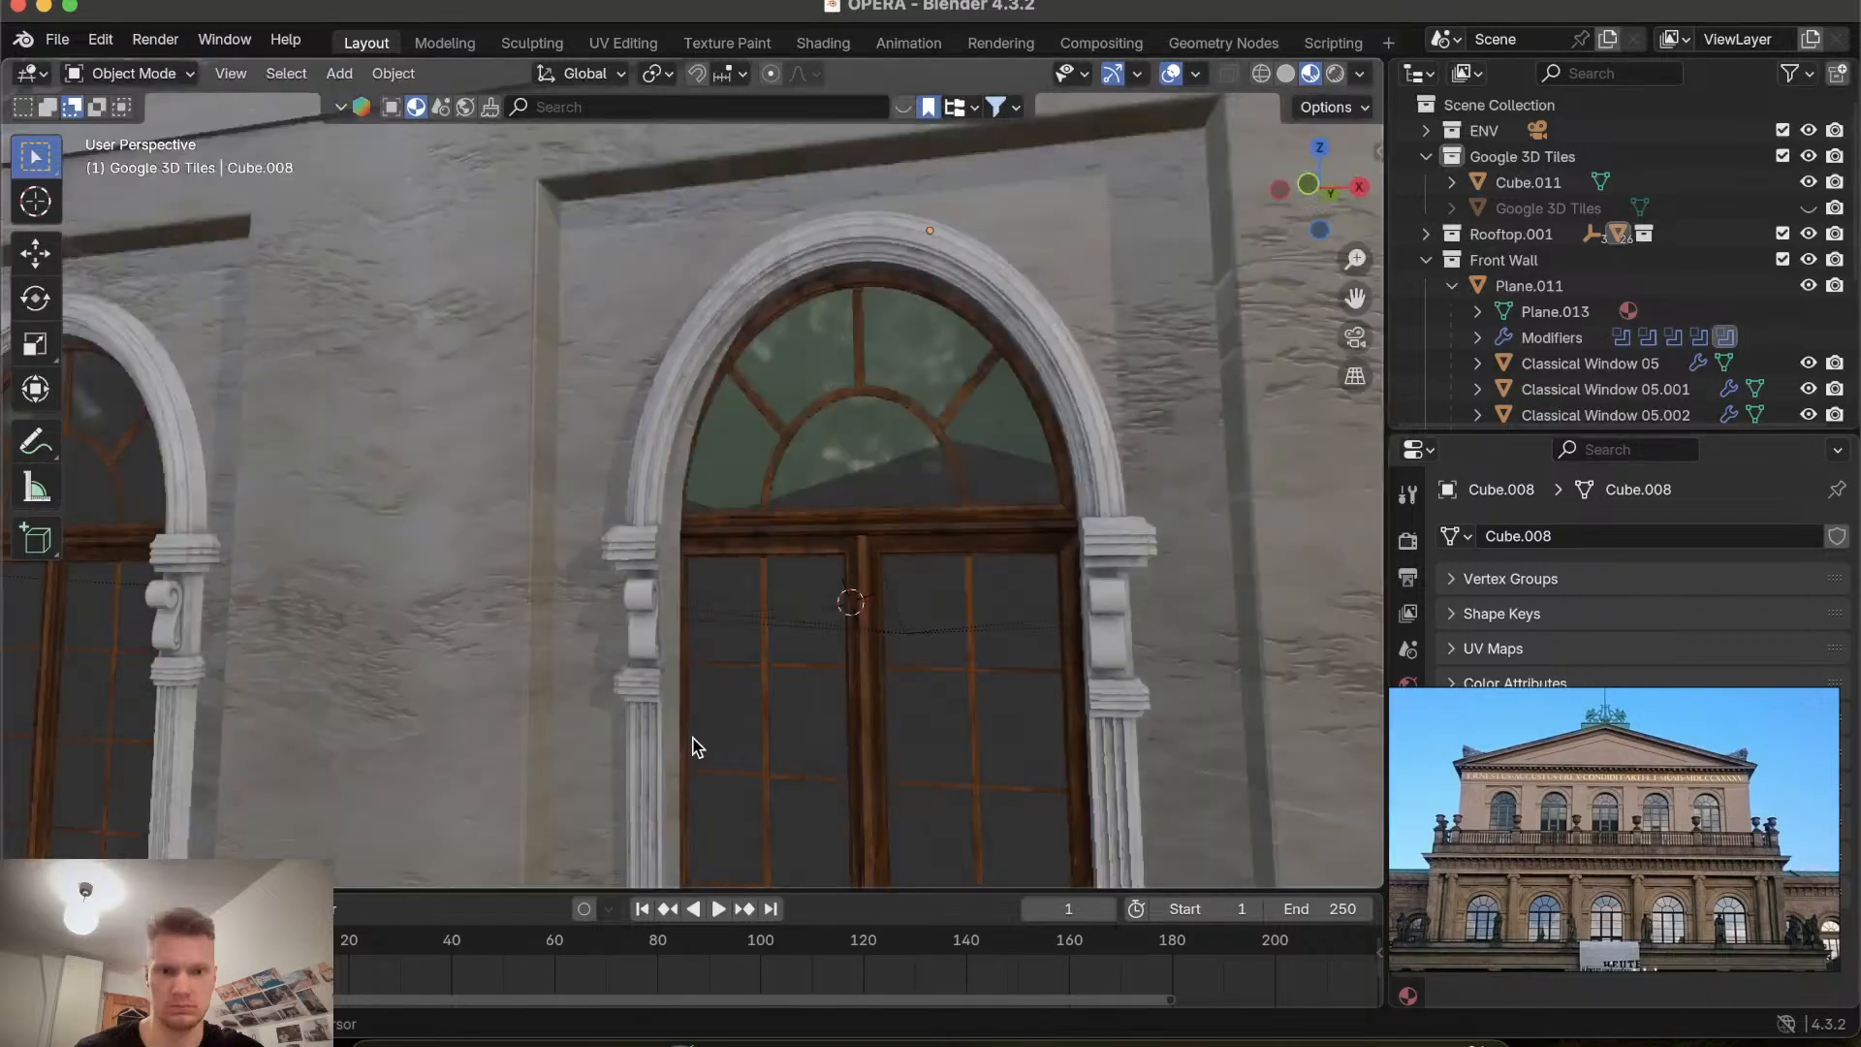
ctrl+scroll(698, 748, down, 5)
shift+scroll(698, 747, down, 5)
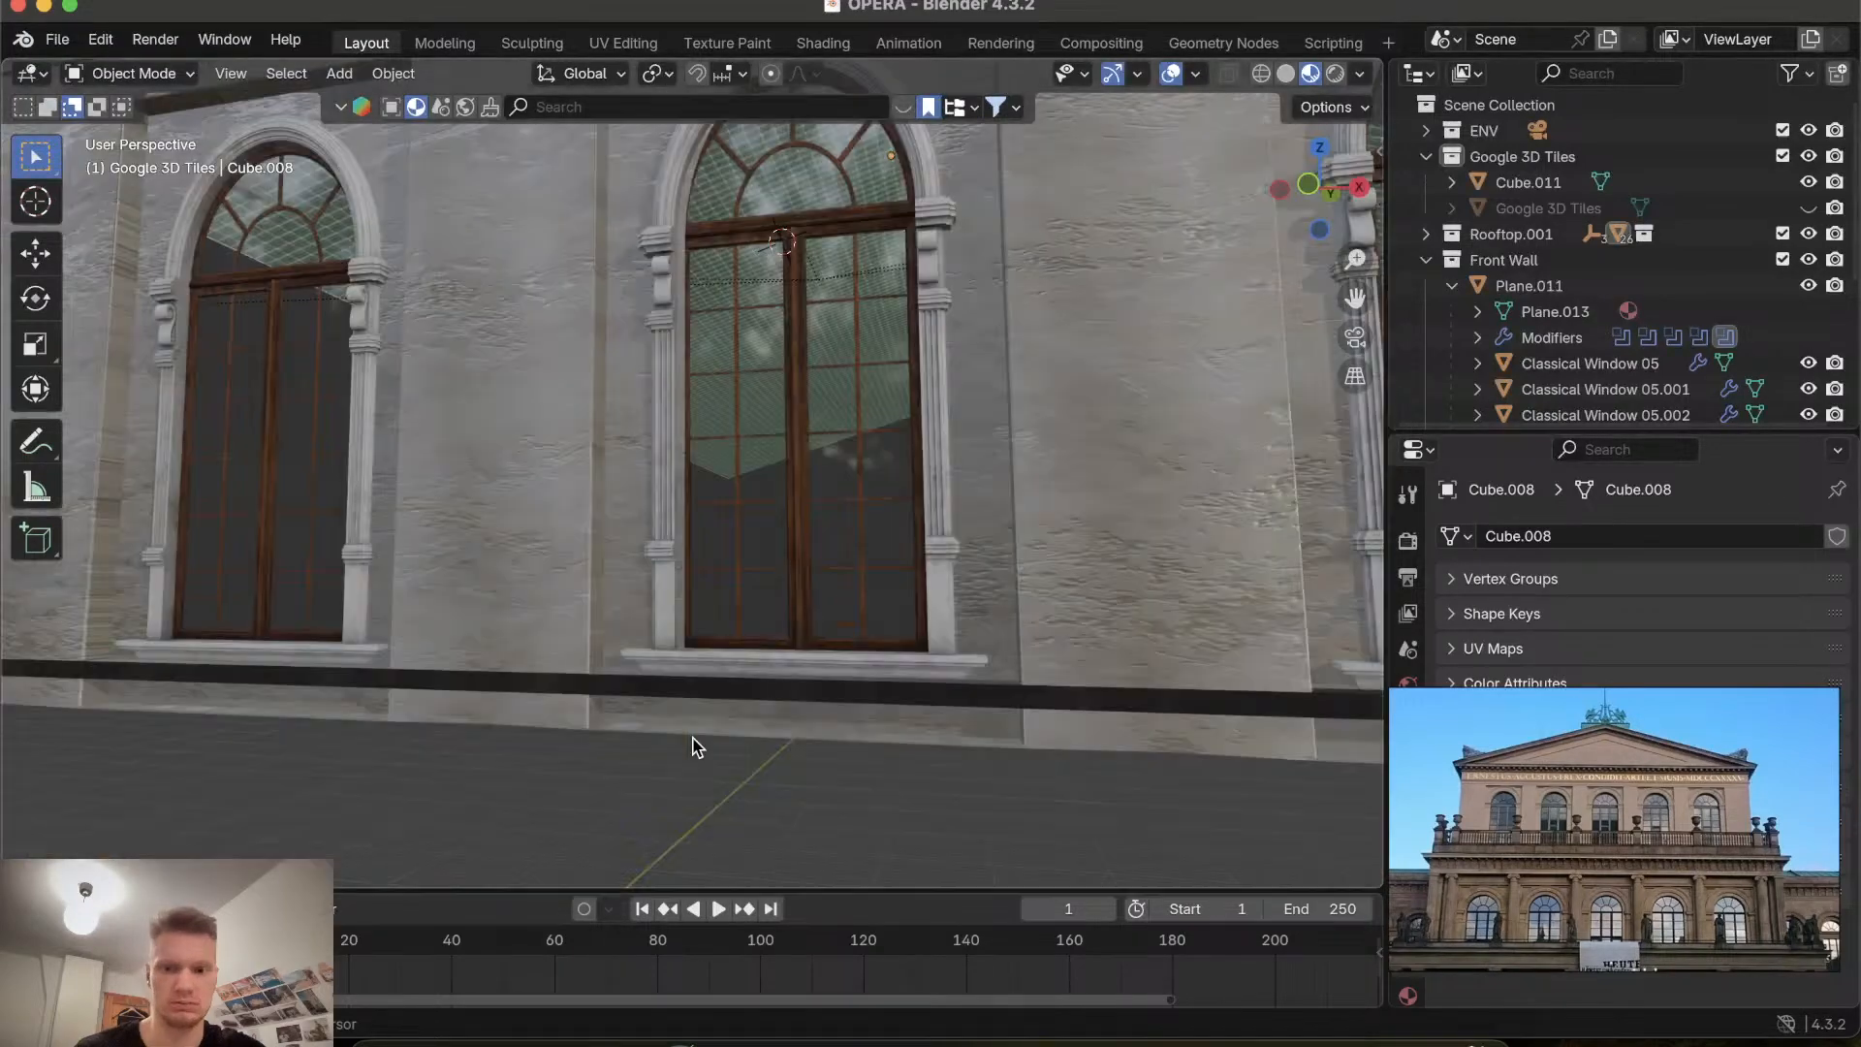
shift+scroll(698, 747, up, 10)
Orbit and zoom along the facade to examine the pediment, inscription and arched windows of the model.
ctrl+scroll(698, 748, down, 6)
scroll(697, 747, up, 6)
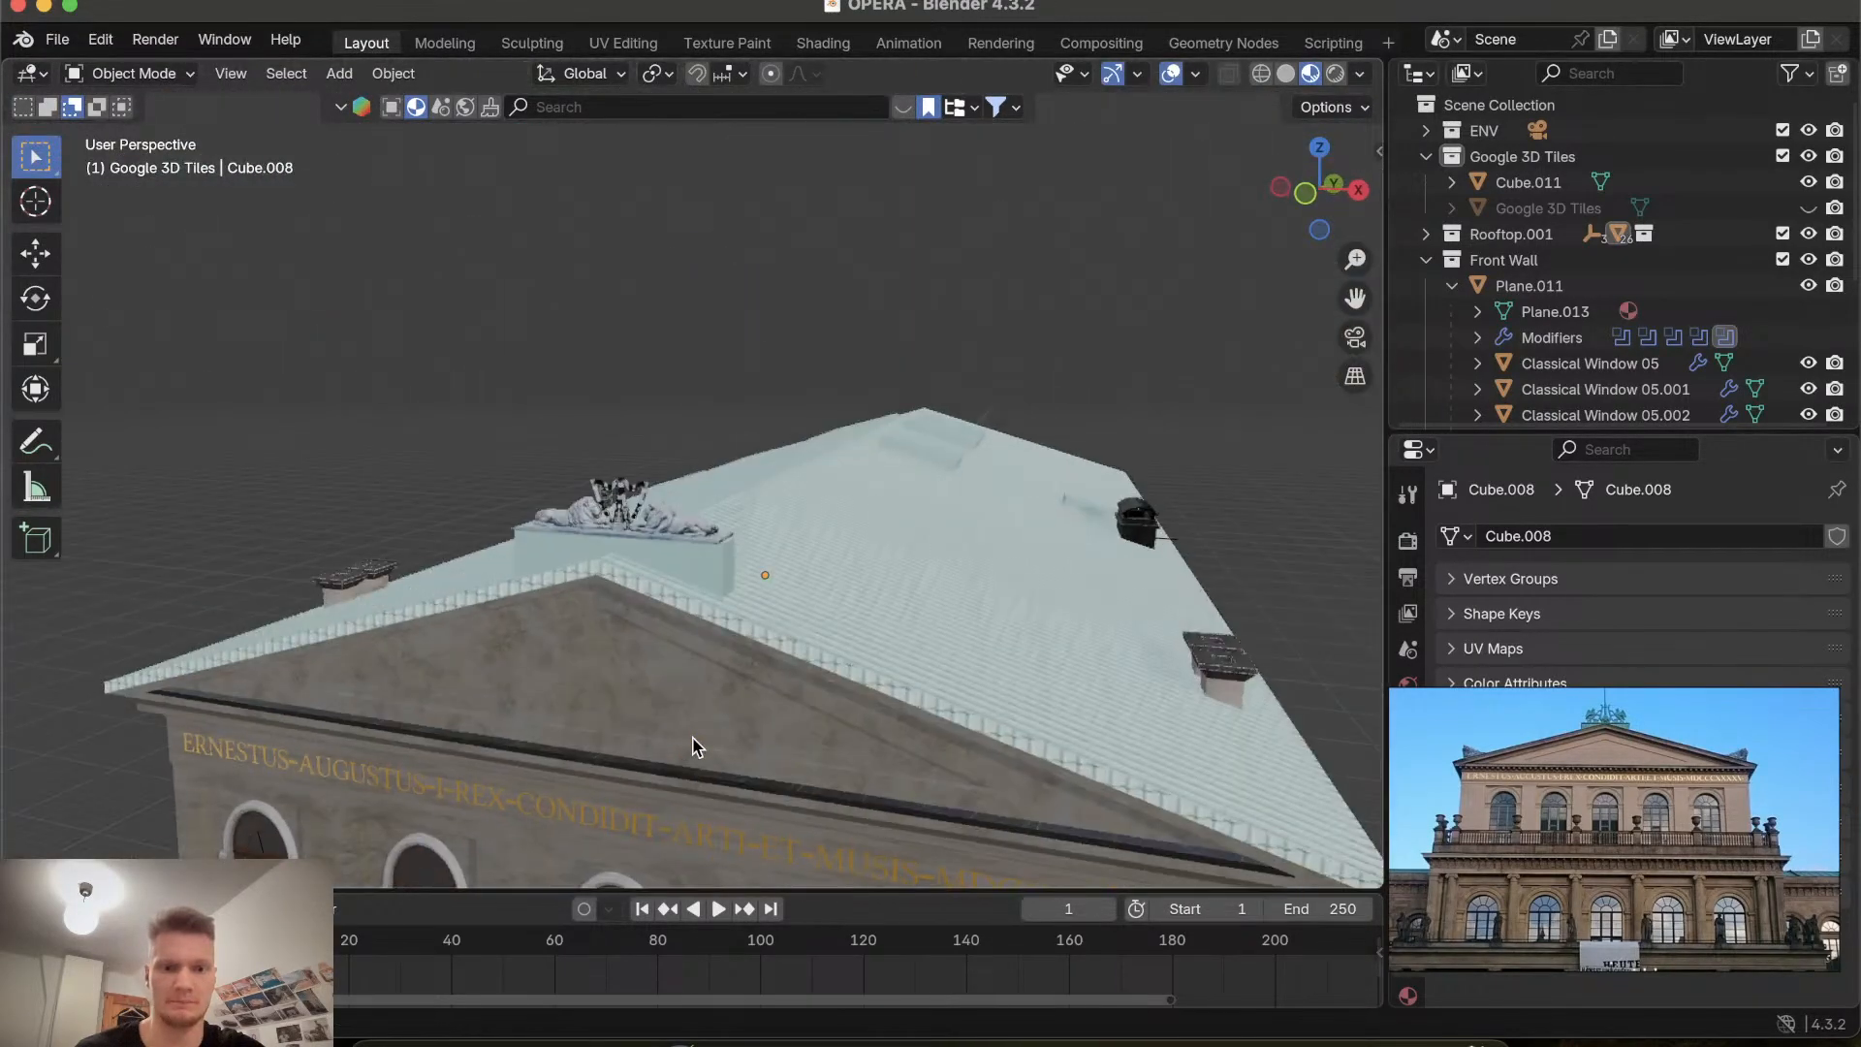
scroll(695, 746, down, 5)
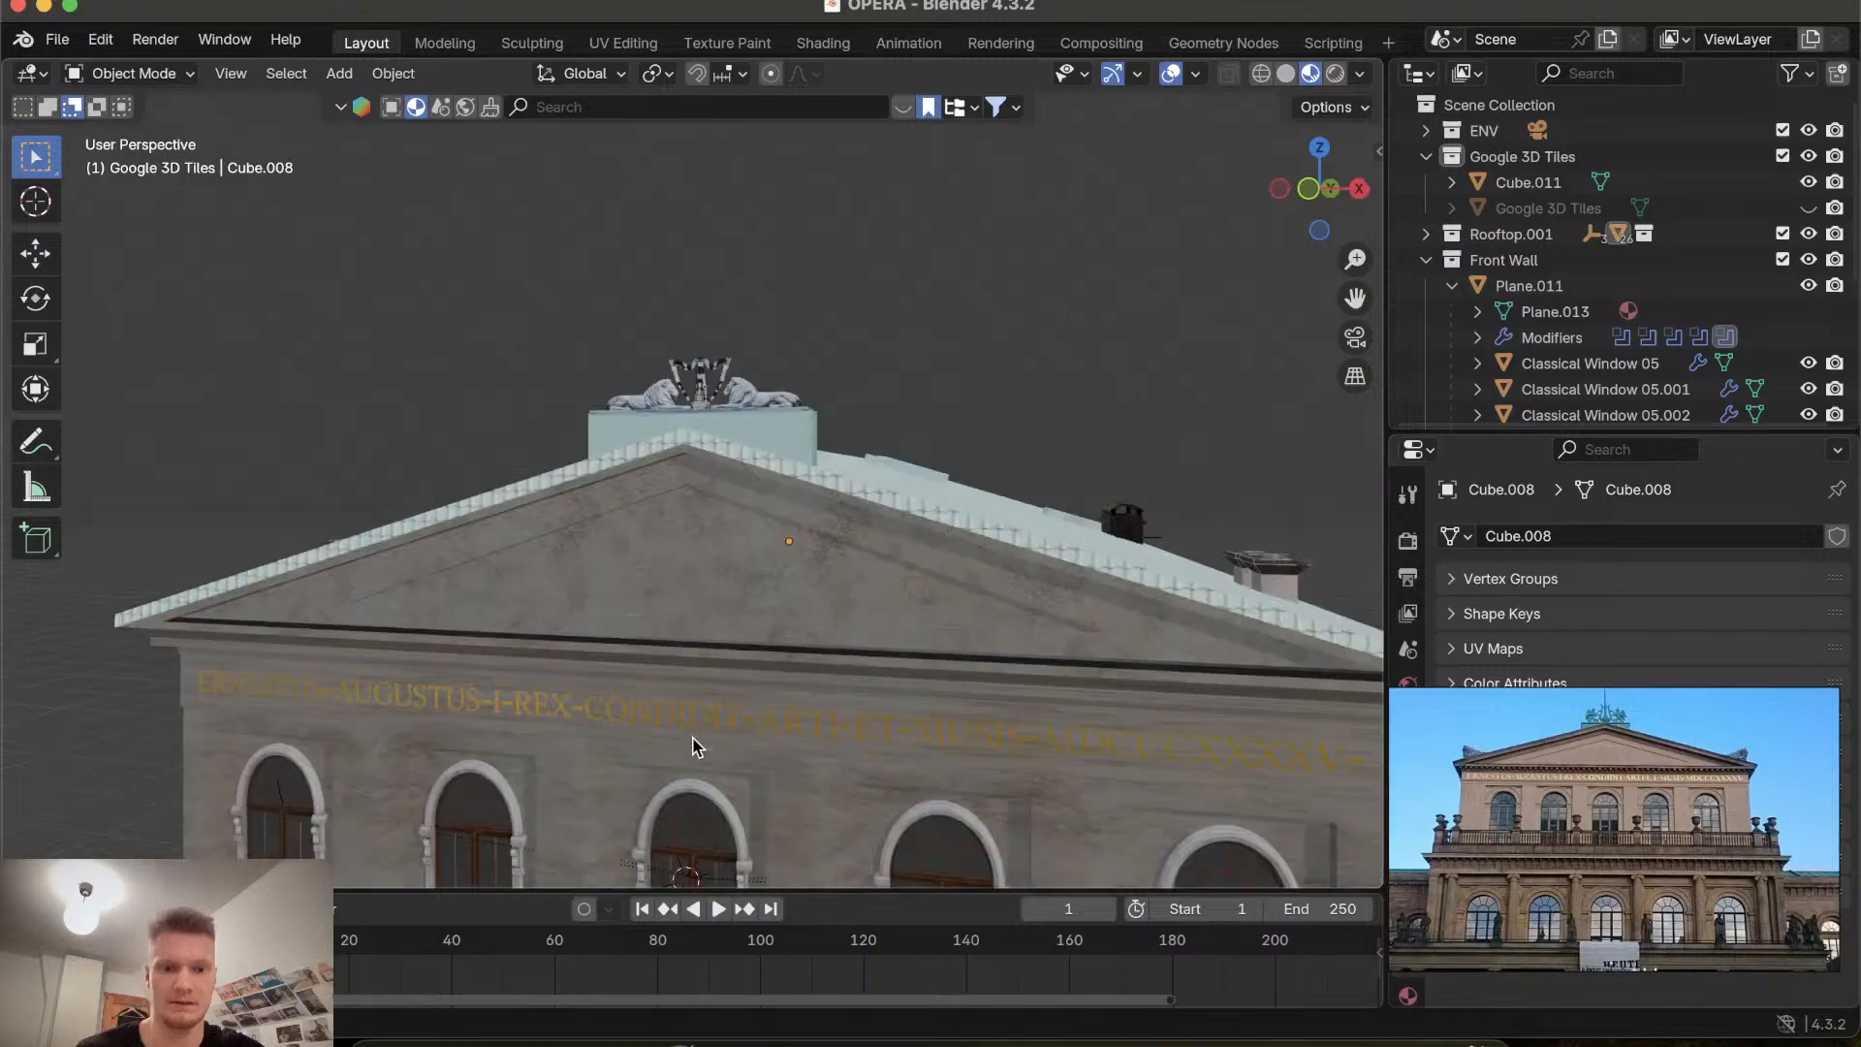
ctrl+scroll(693, 738, up, 8)
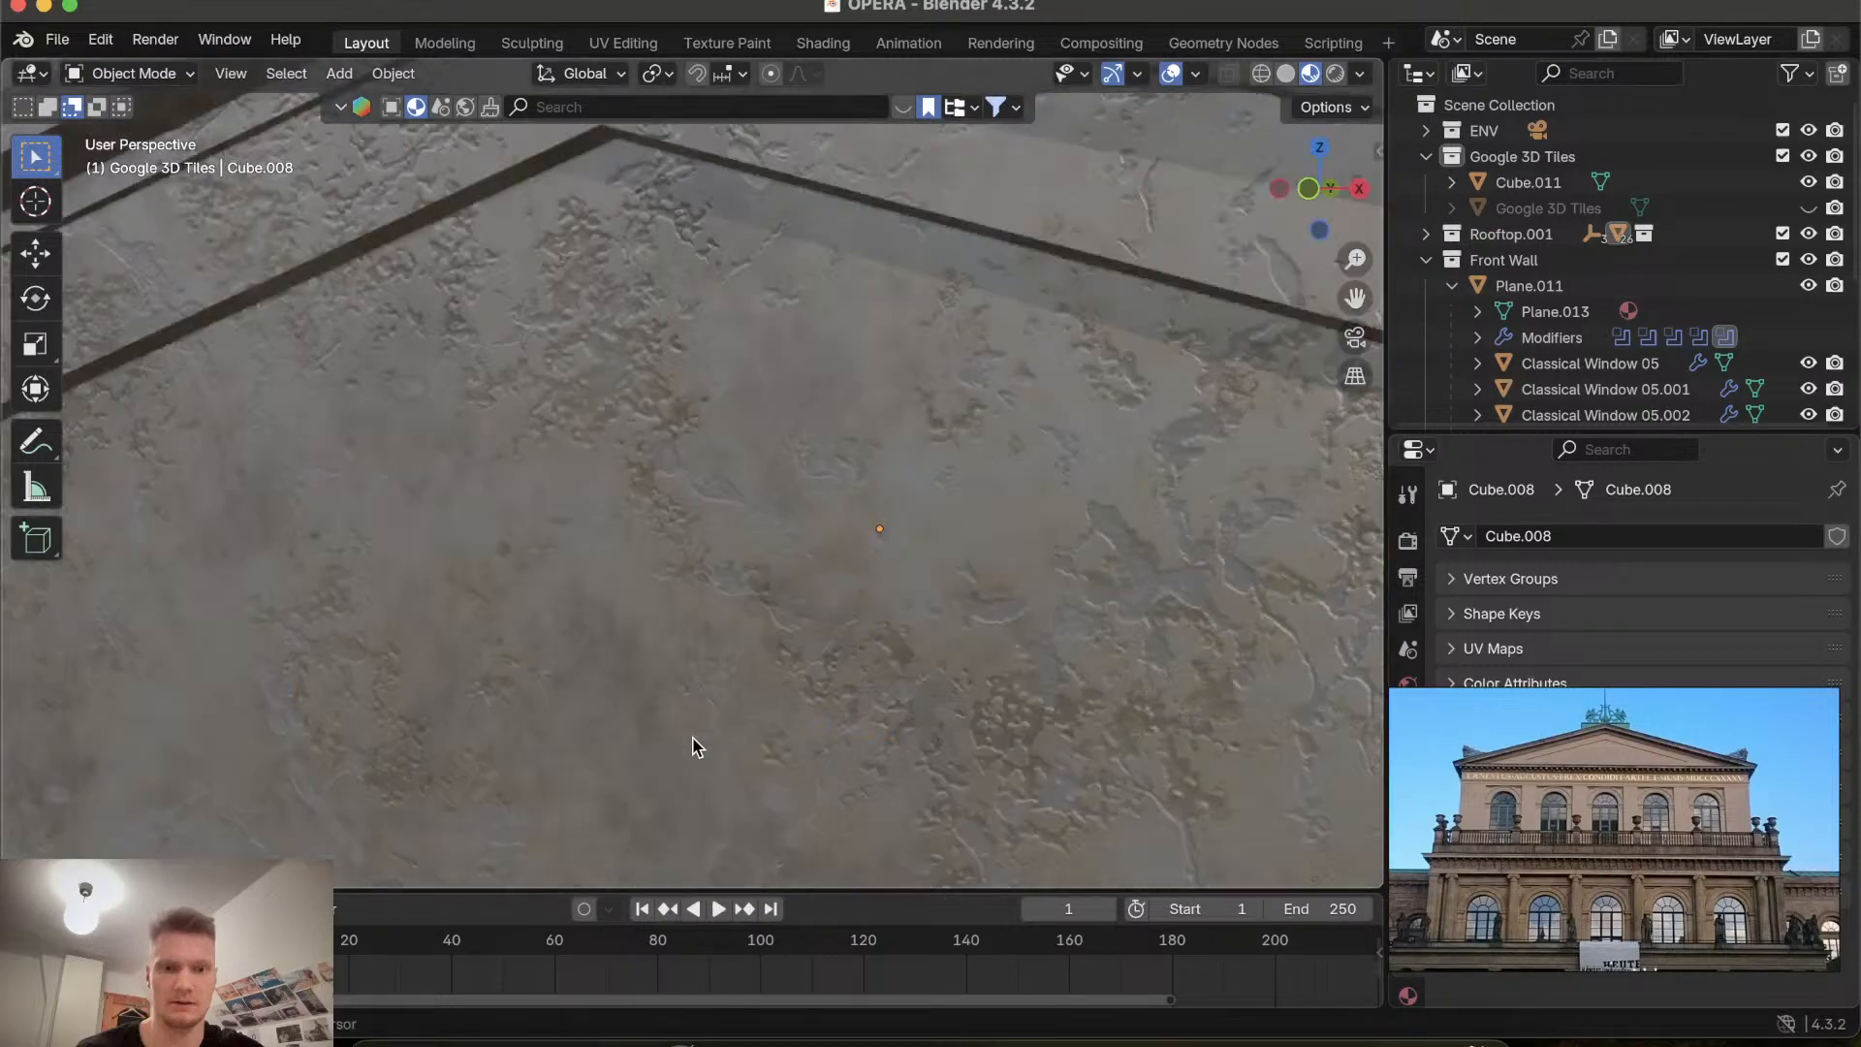
shift+scroll(693, 737, up, 8)
ctrl+scroll(693, 737, down, 8)
ctrl+scroll(693, 737, up, 8)
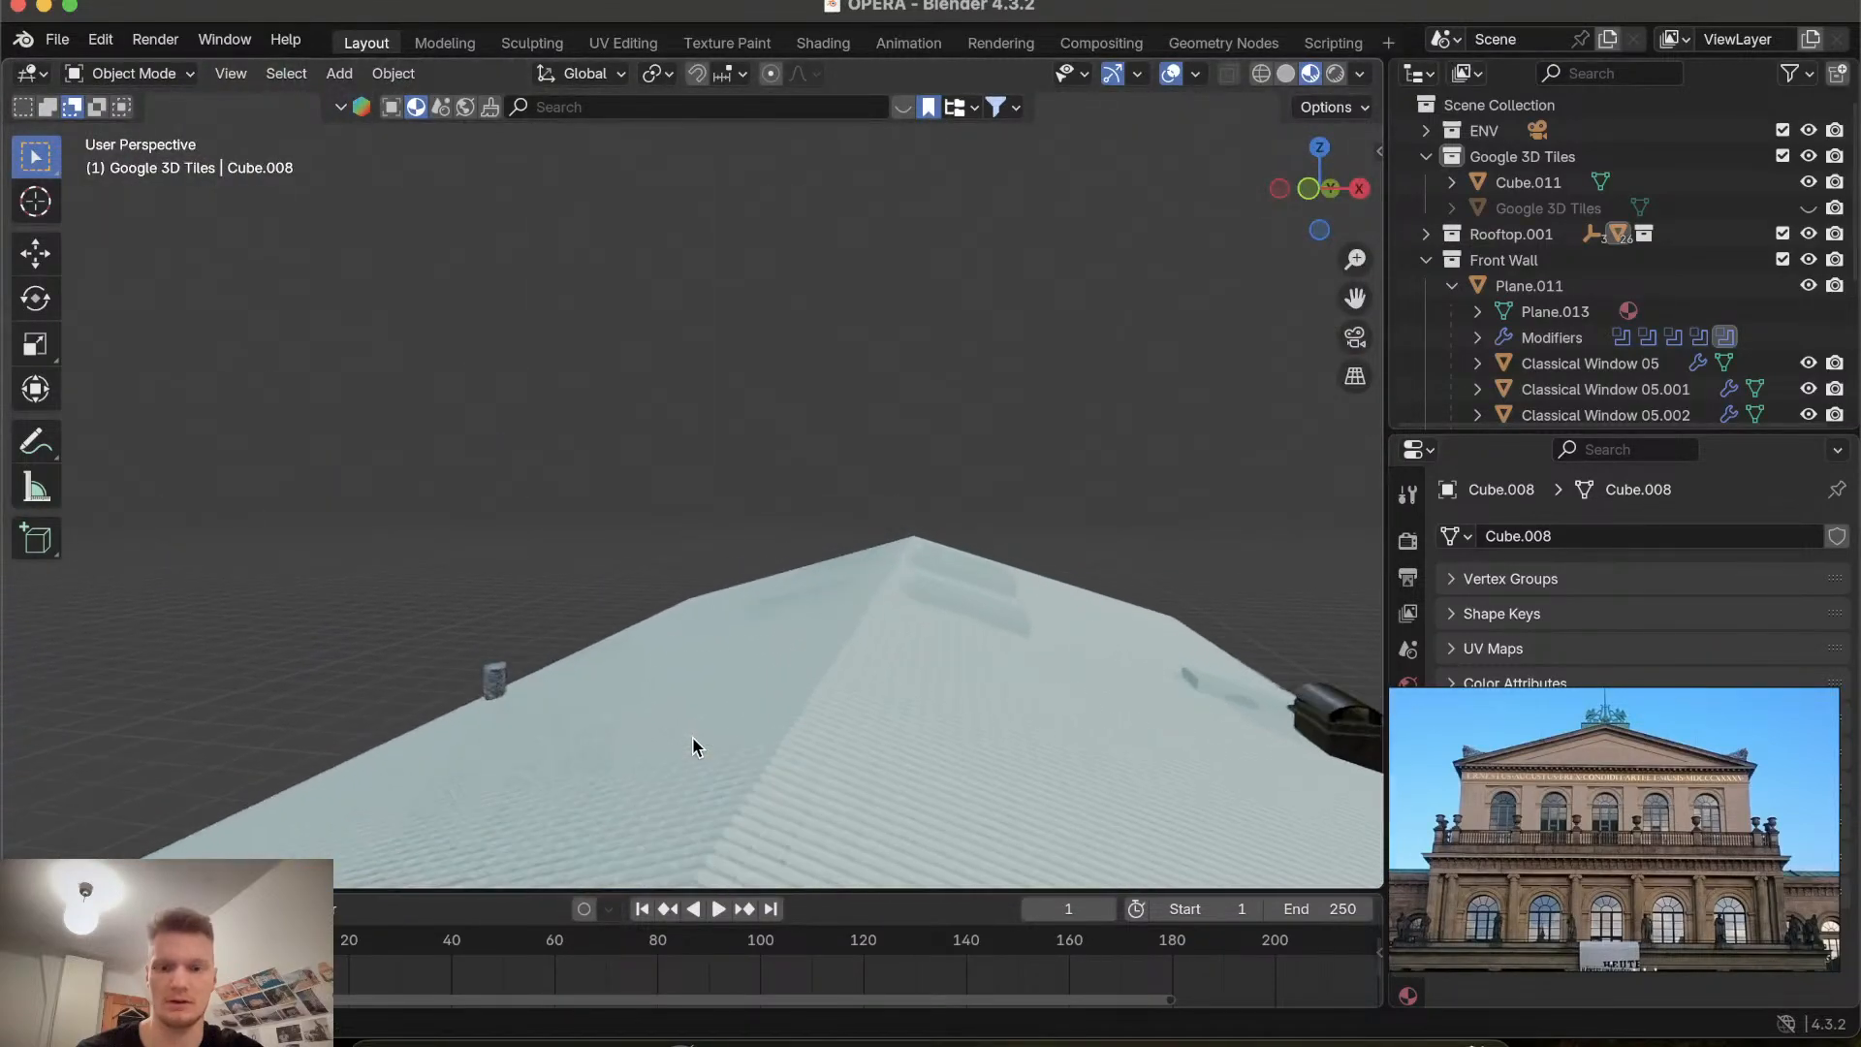
ctrl+scroll(693, 738, down, 3)
shift+scroll(693, 738, down, 10)
shift+scroll(695, 747, down, 8)
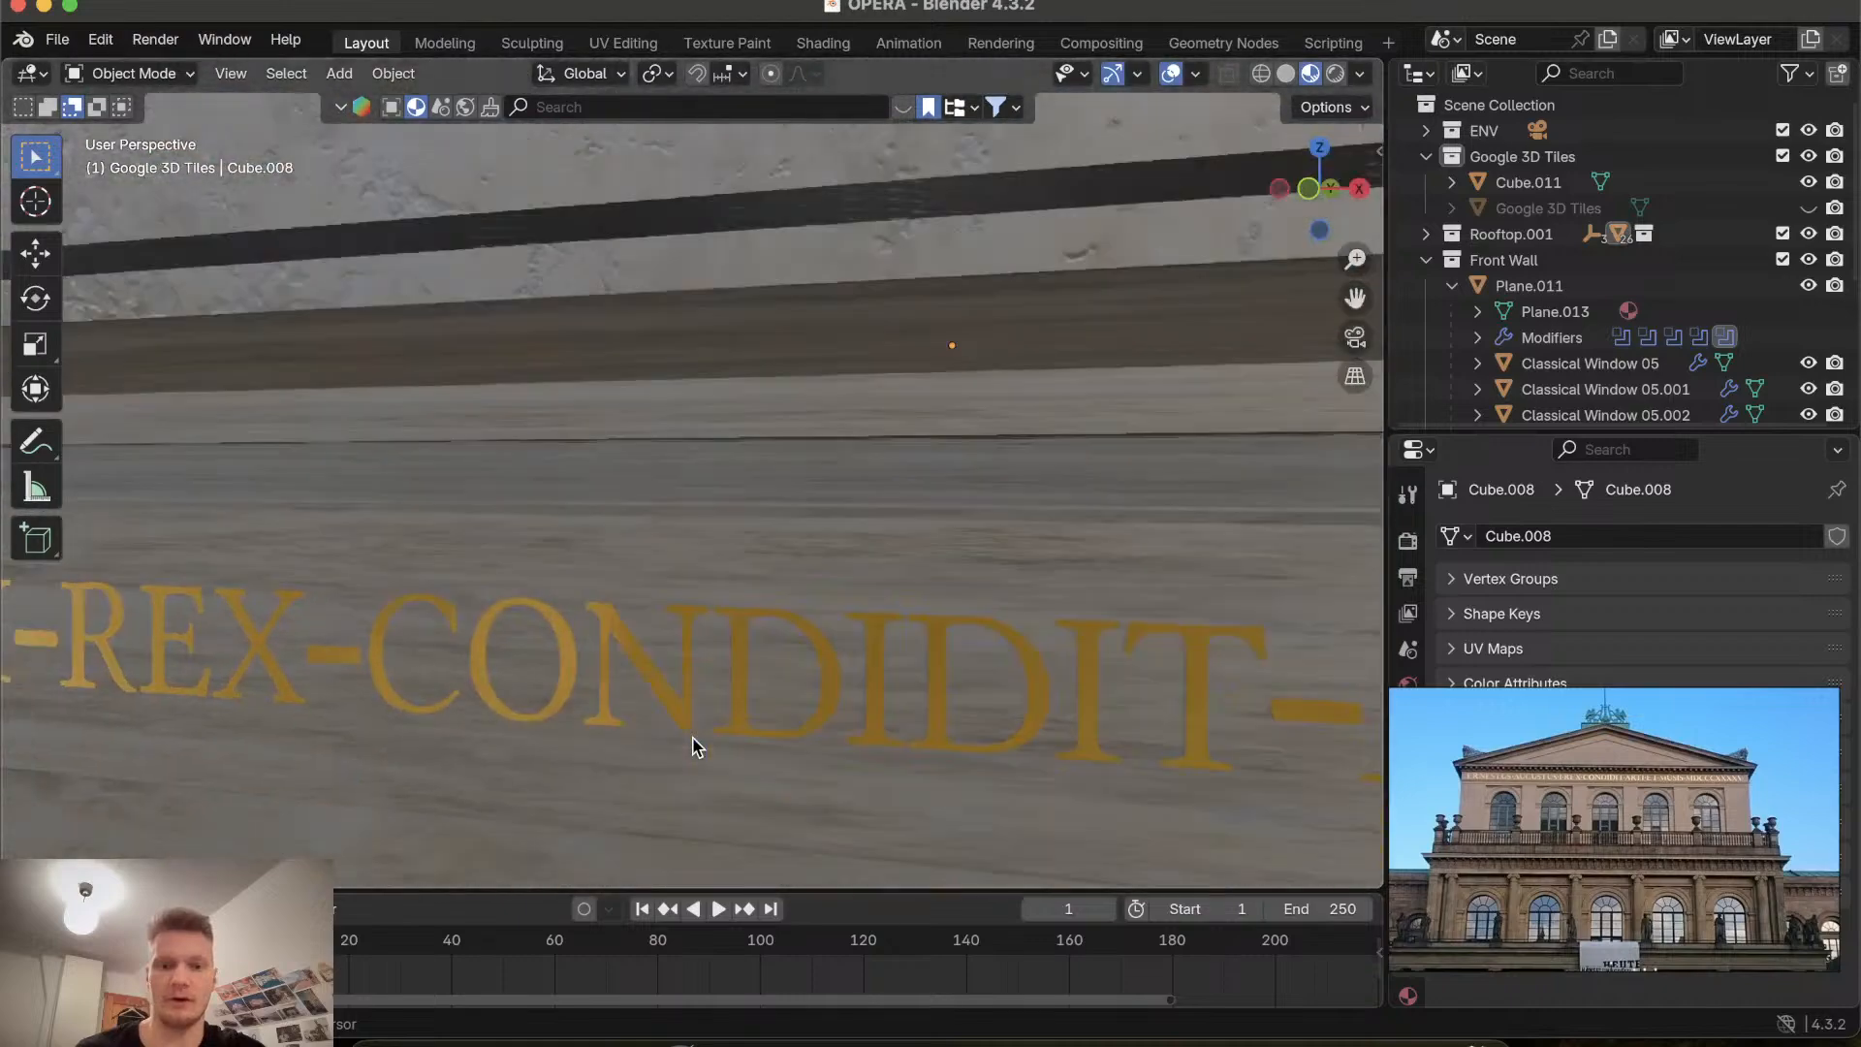
shift+scroll(695, 746, down, 10)
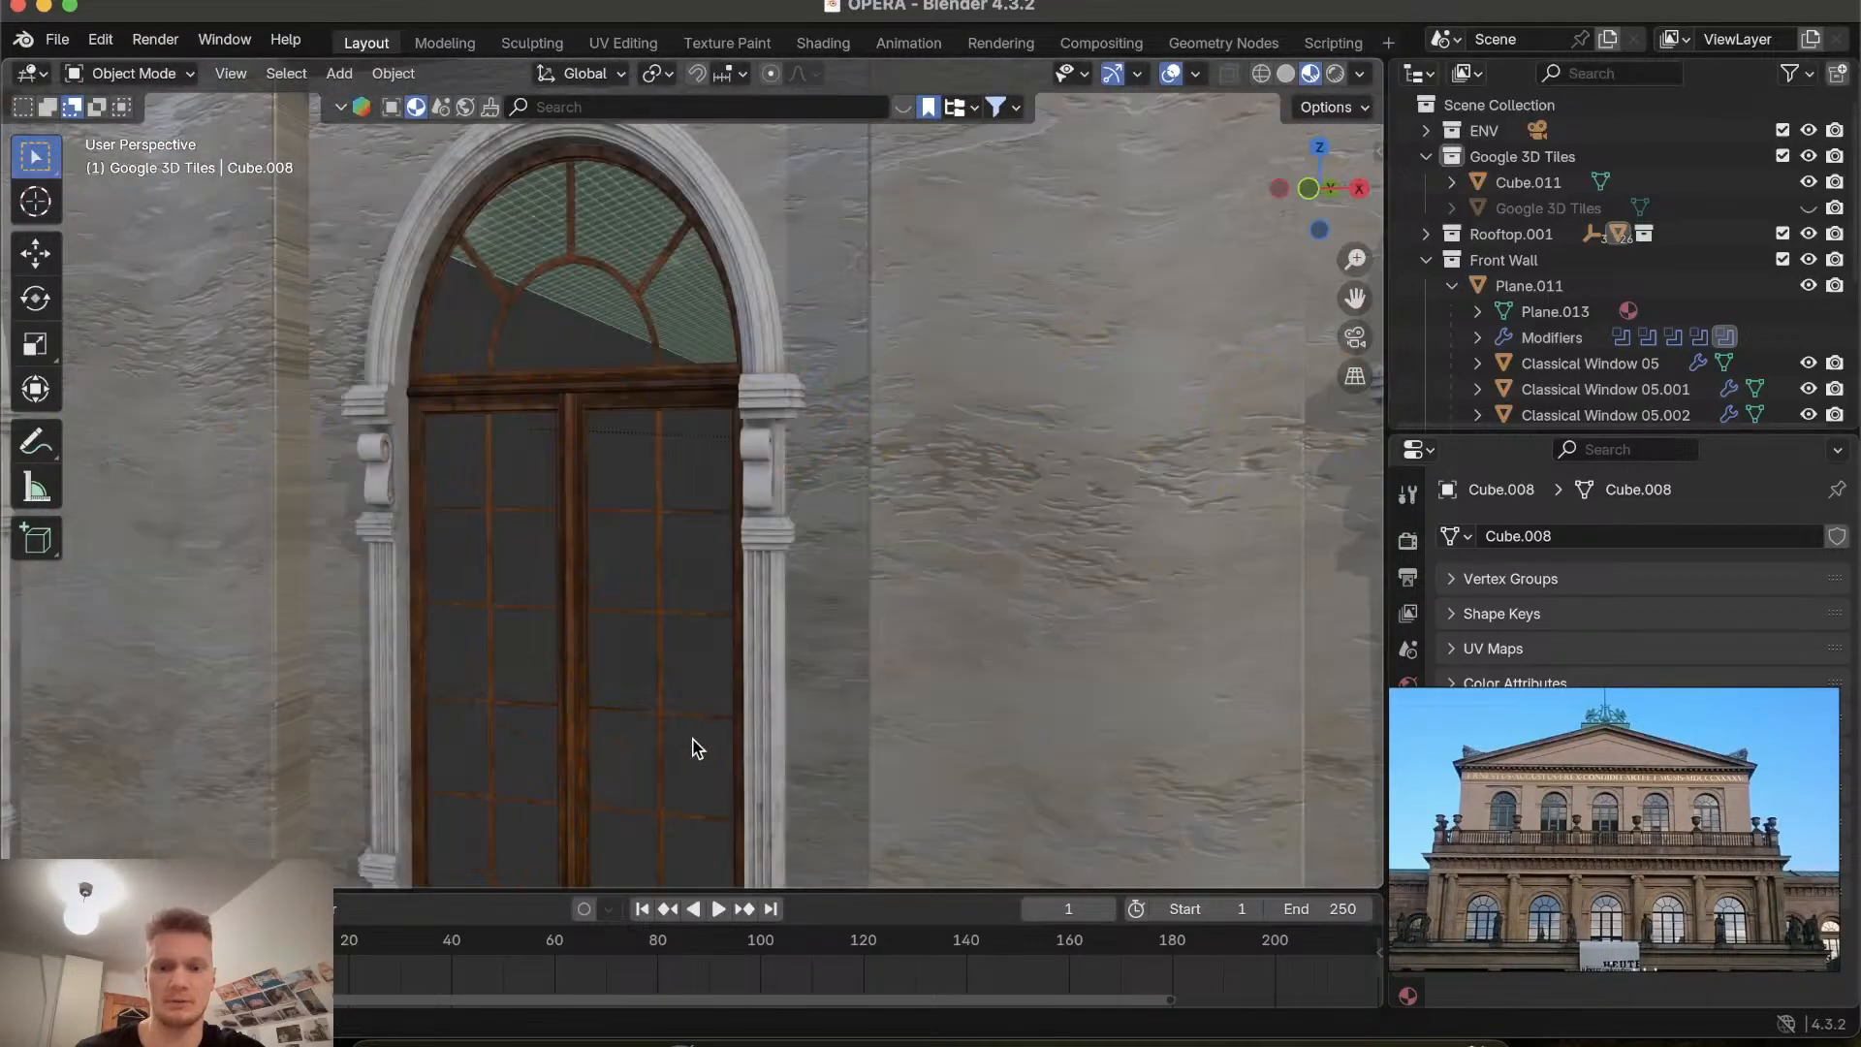
Zoom and pan the reference photo to compare its arched windows and inscription with the model.
shift+scroll(698, 748, down, 5)
scroll(1522, 863, up, 5)
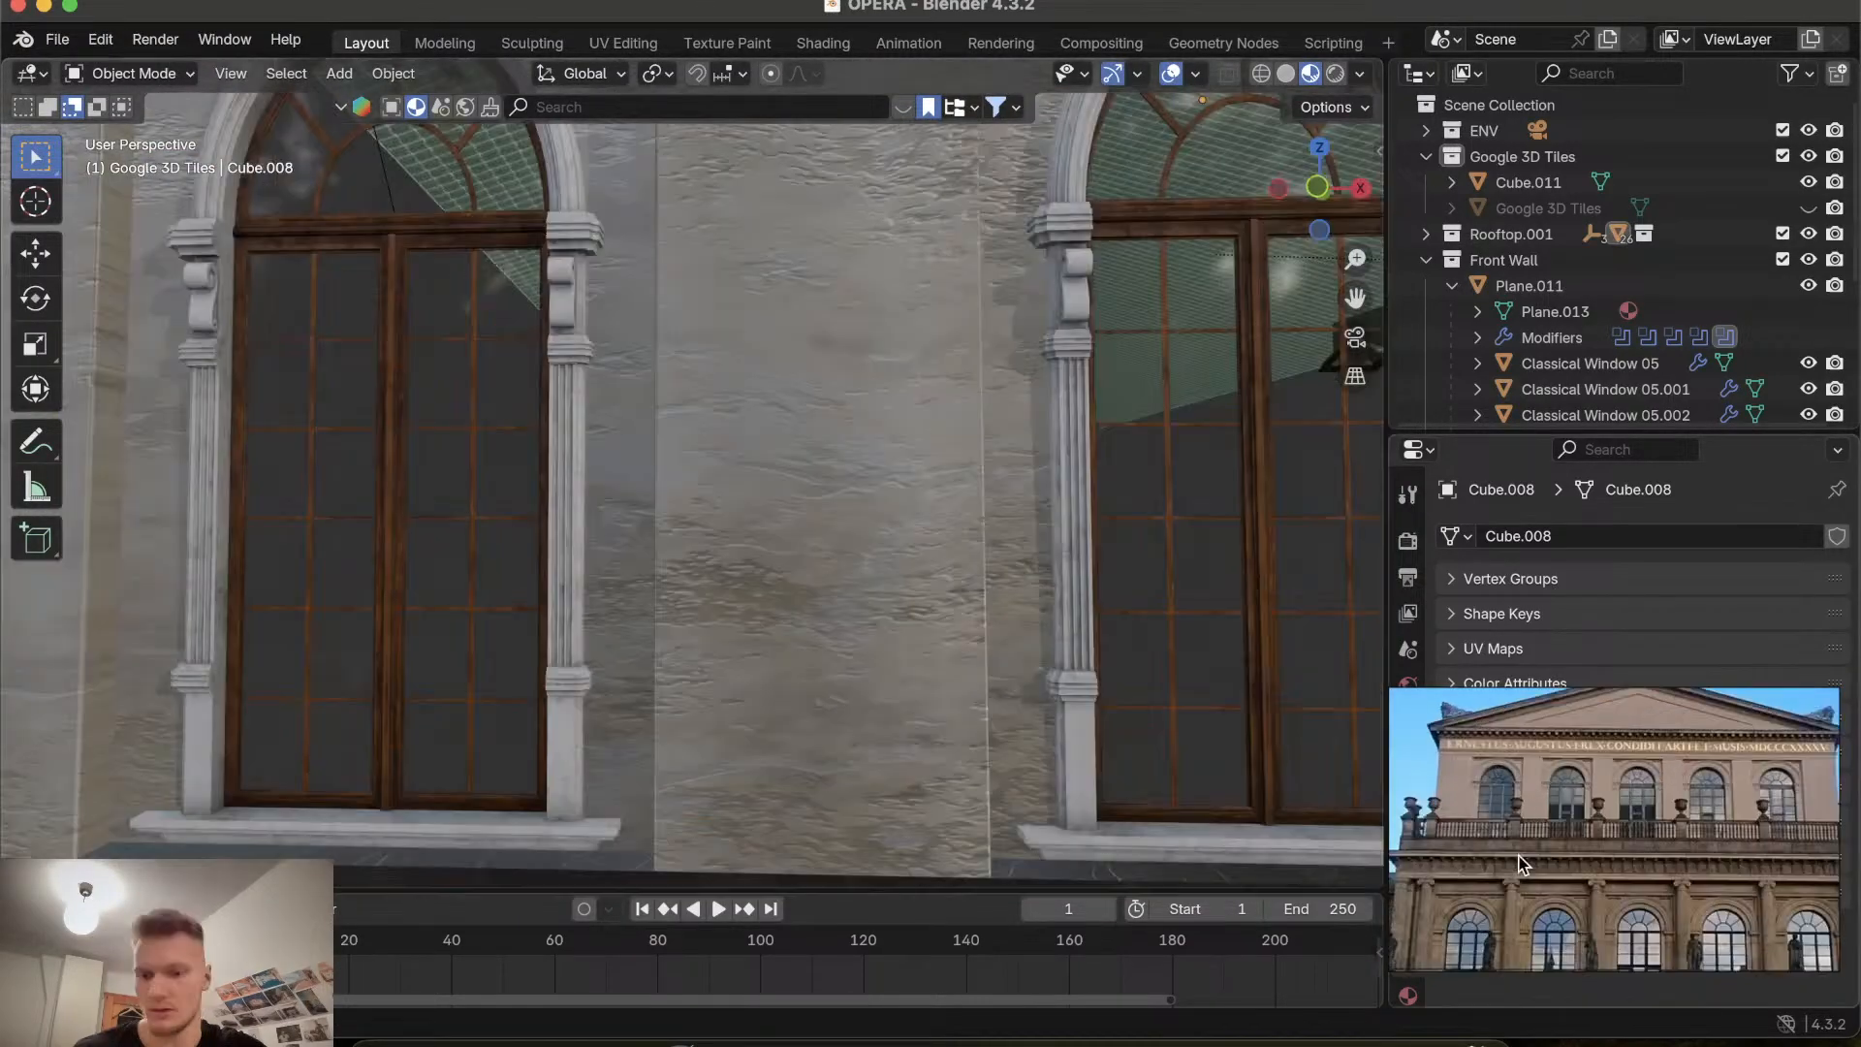
scroll(1519, 858, up, 5)
scroll(1518, 857, down, 5)
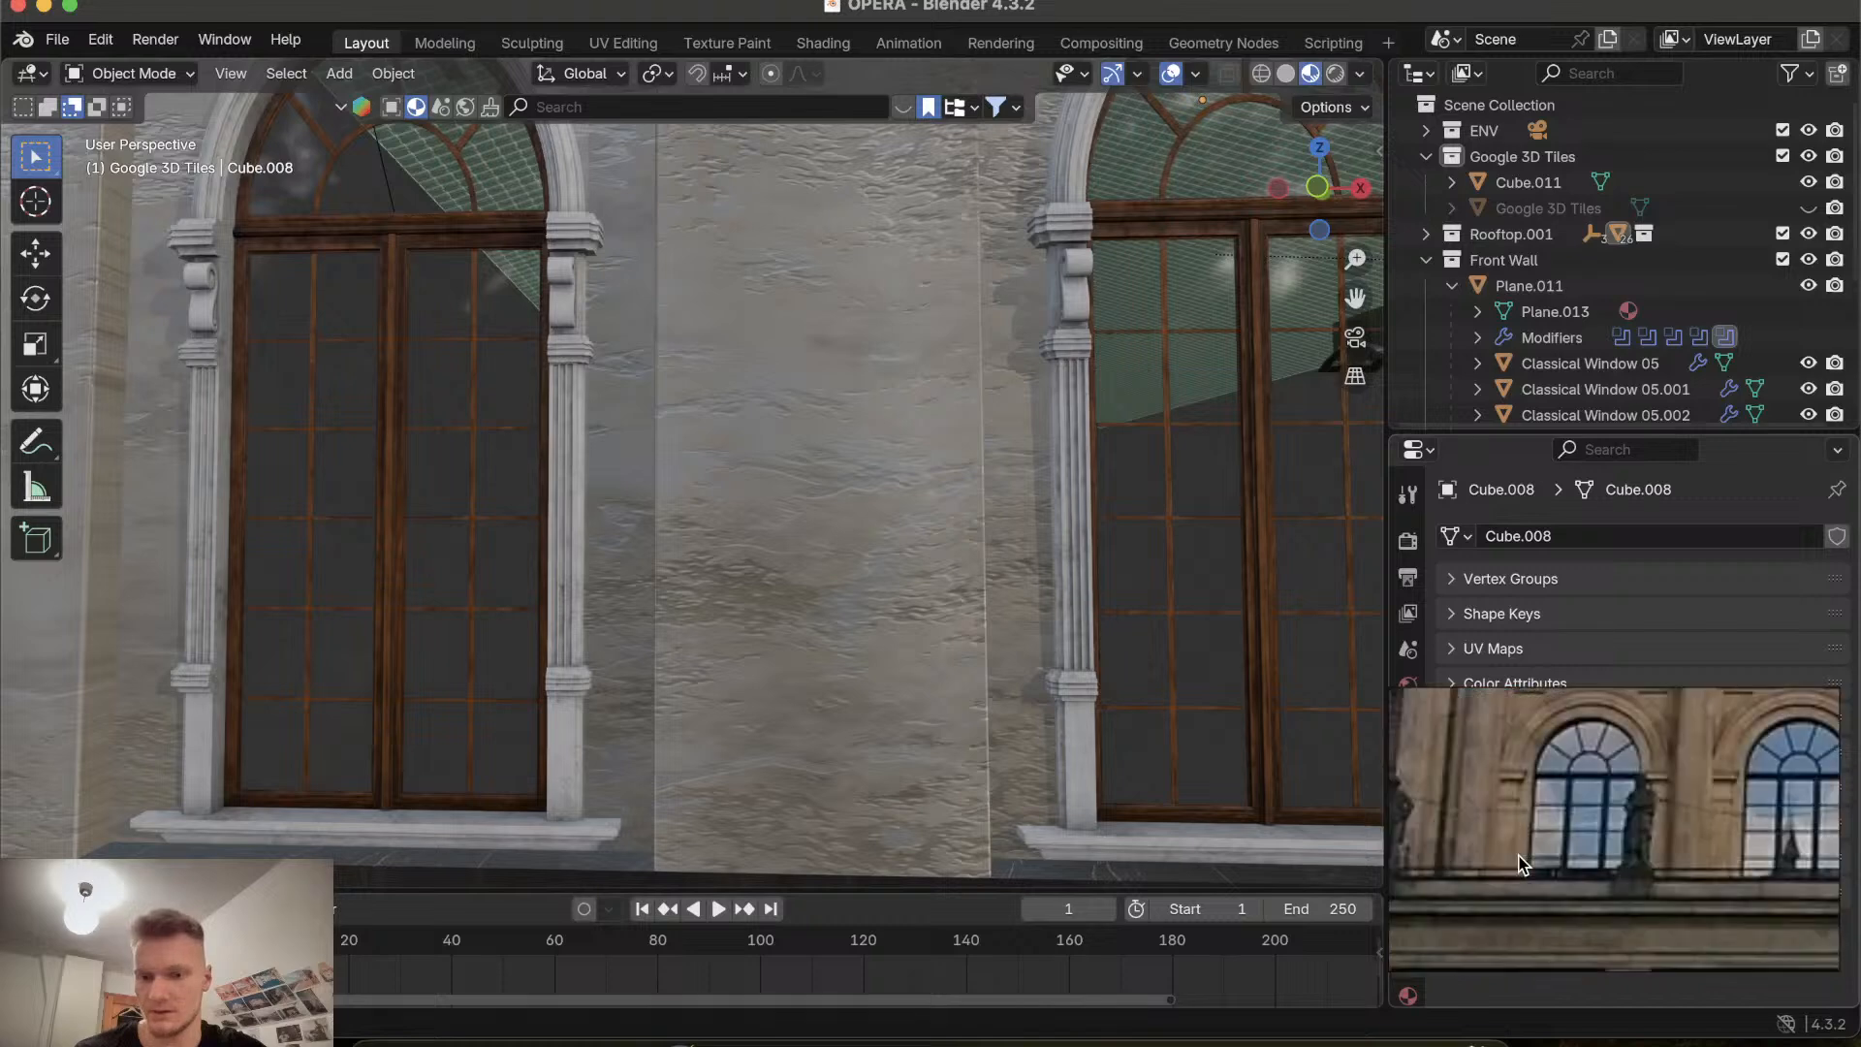
scroll(1597, 817, up, 4)
scroll(1597, 817, down, 5)
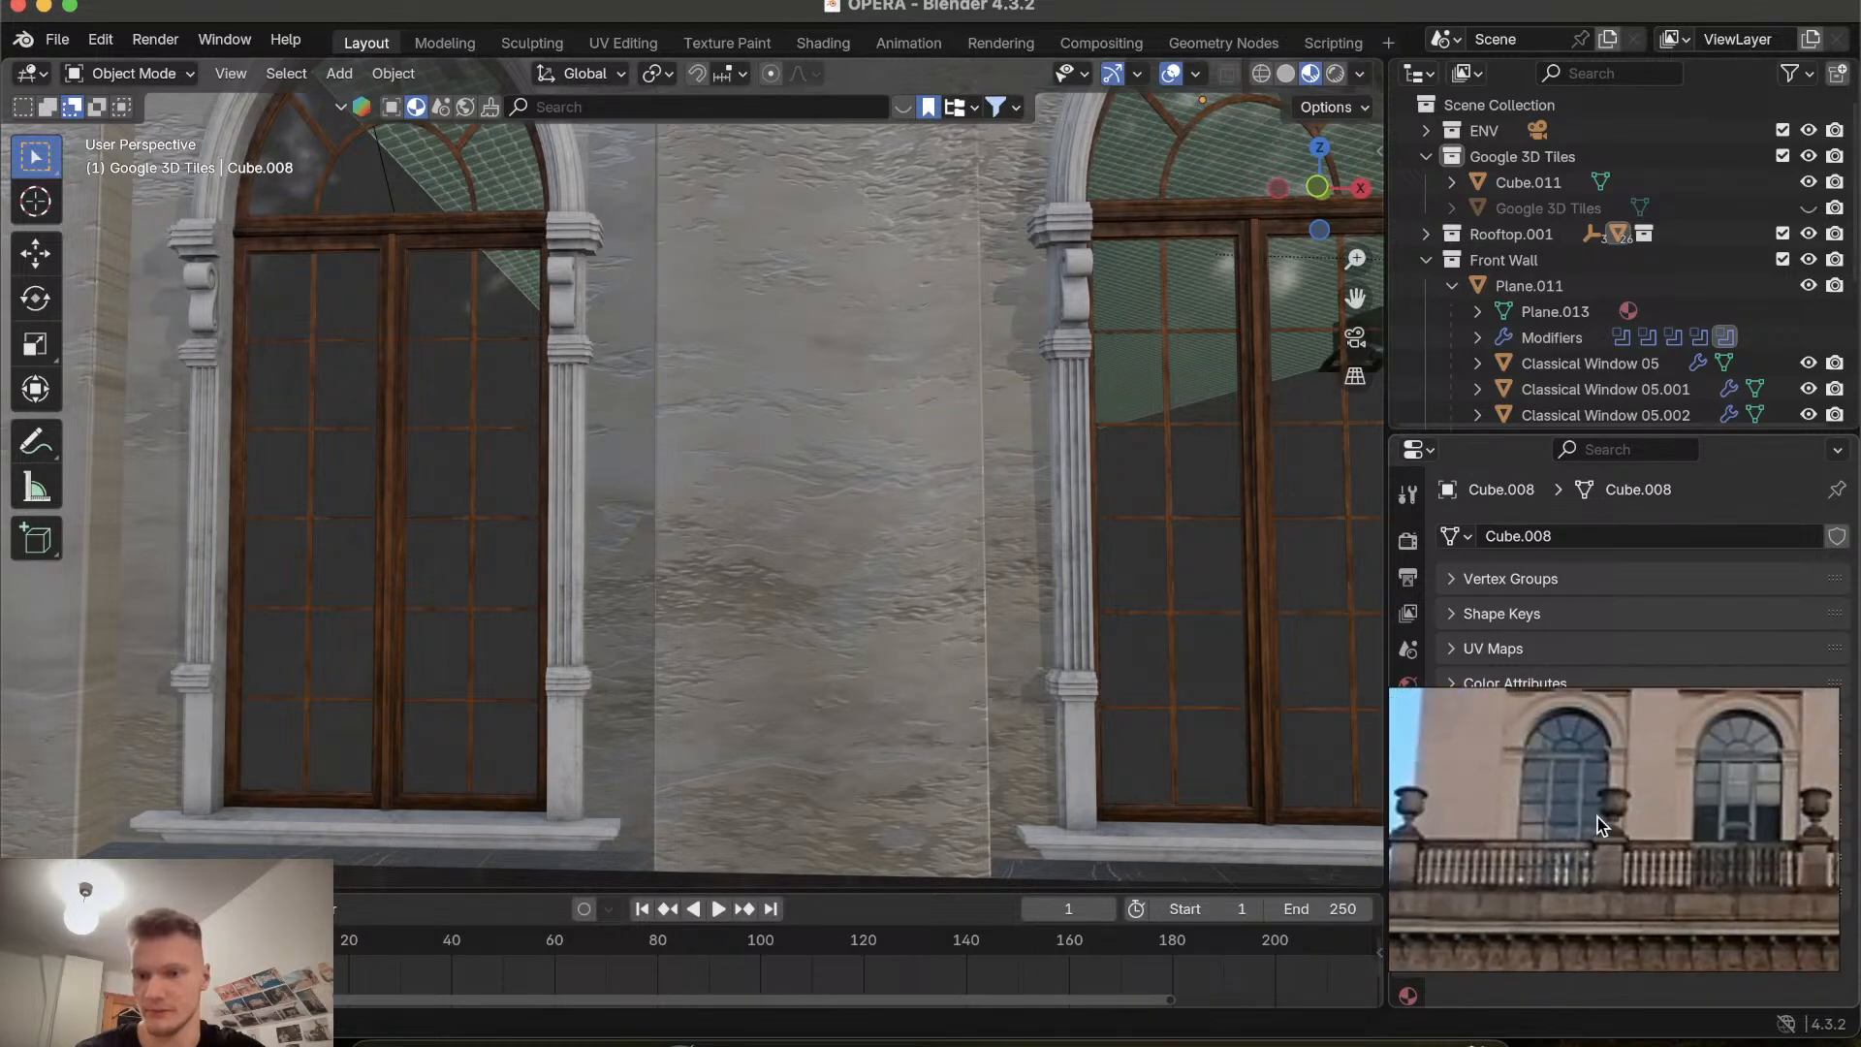
middle_drag(1597, 817, 1538, 886)
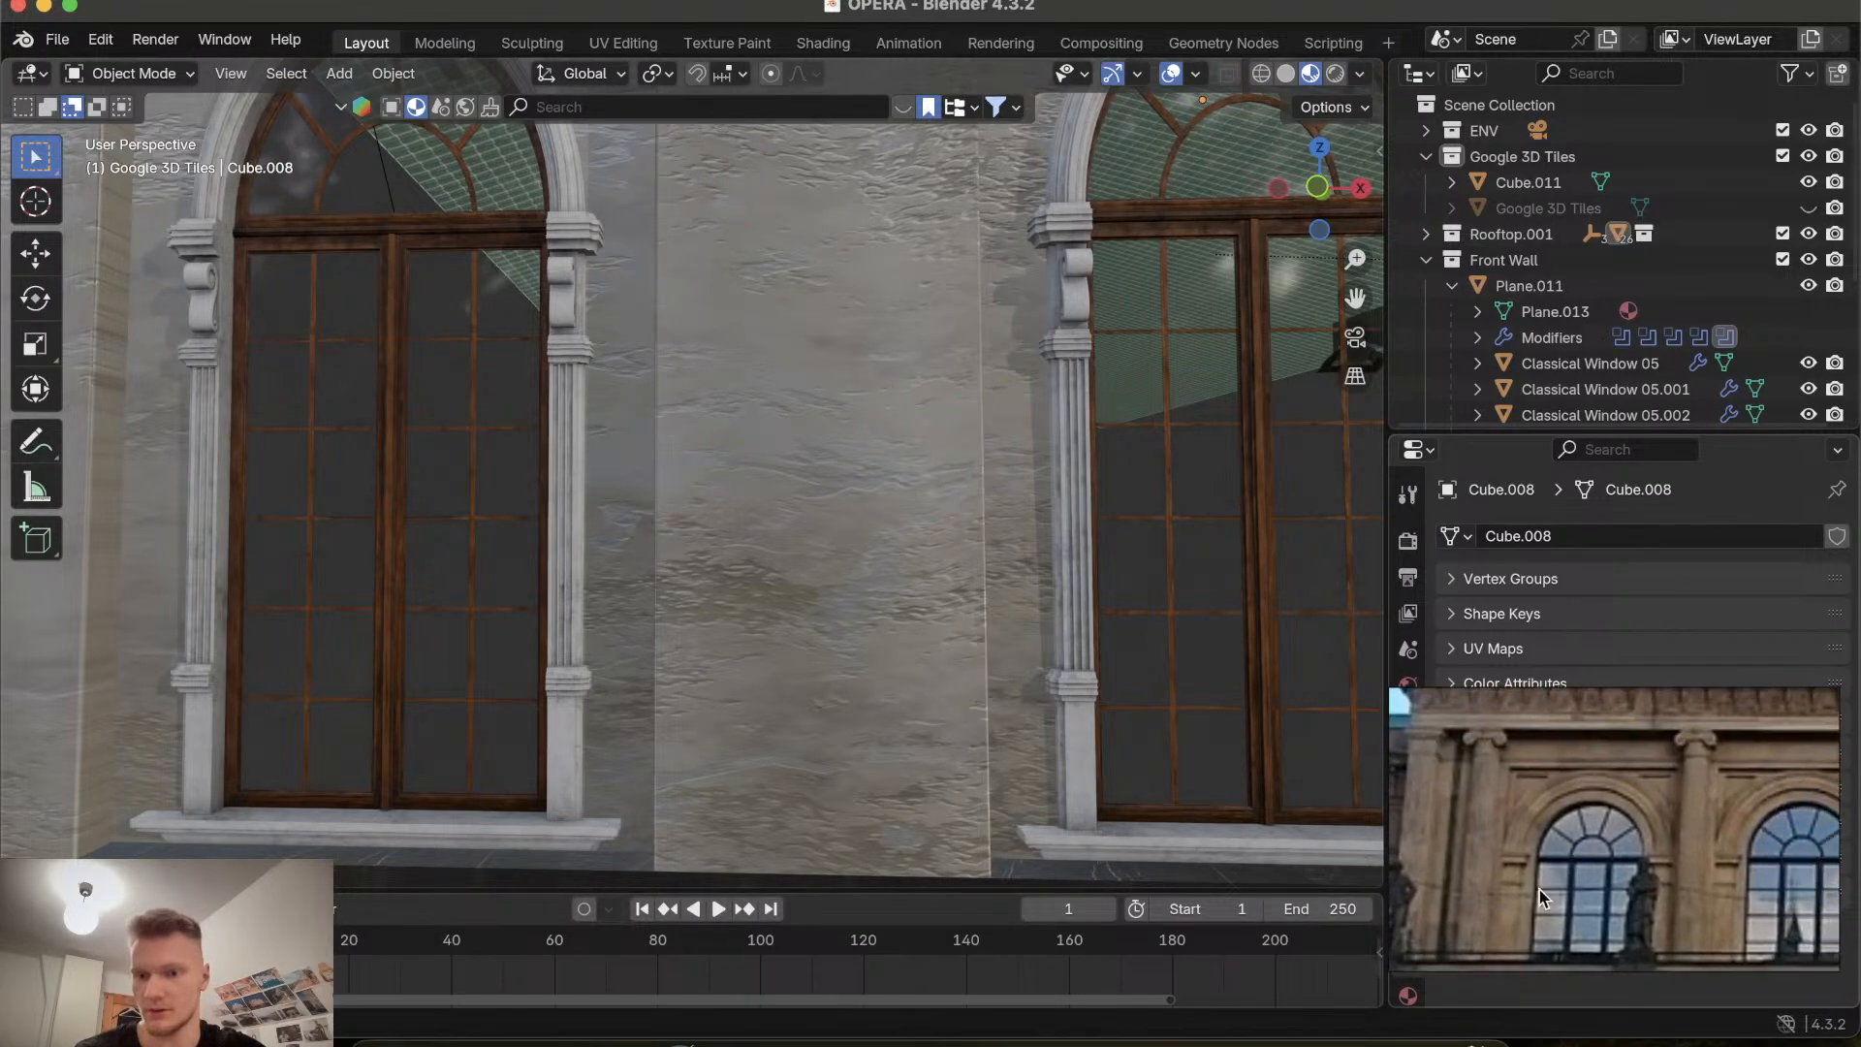
scroll(1539, 887, up, 3)
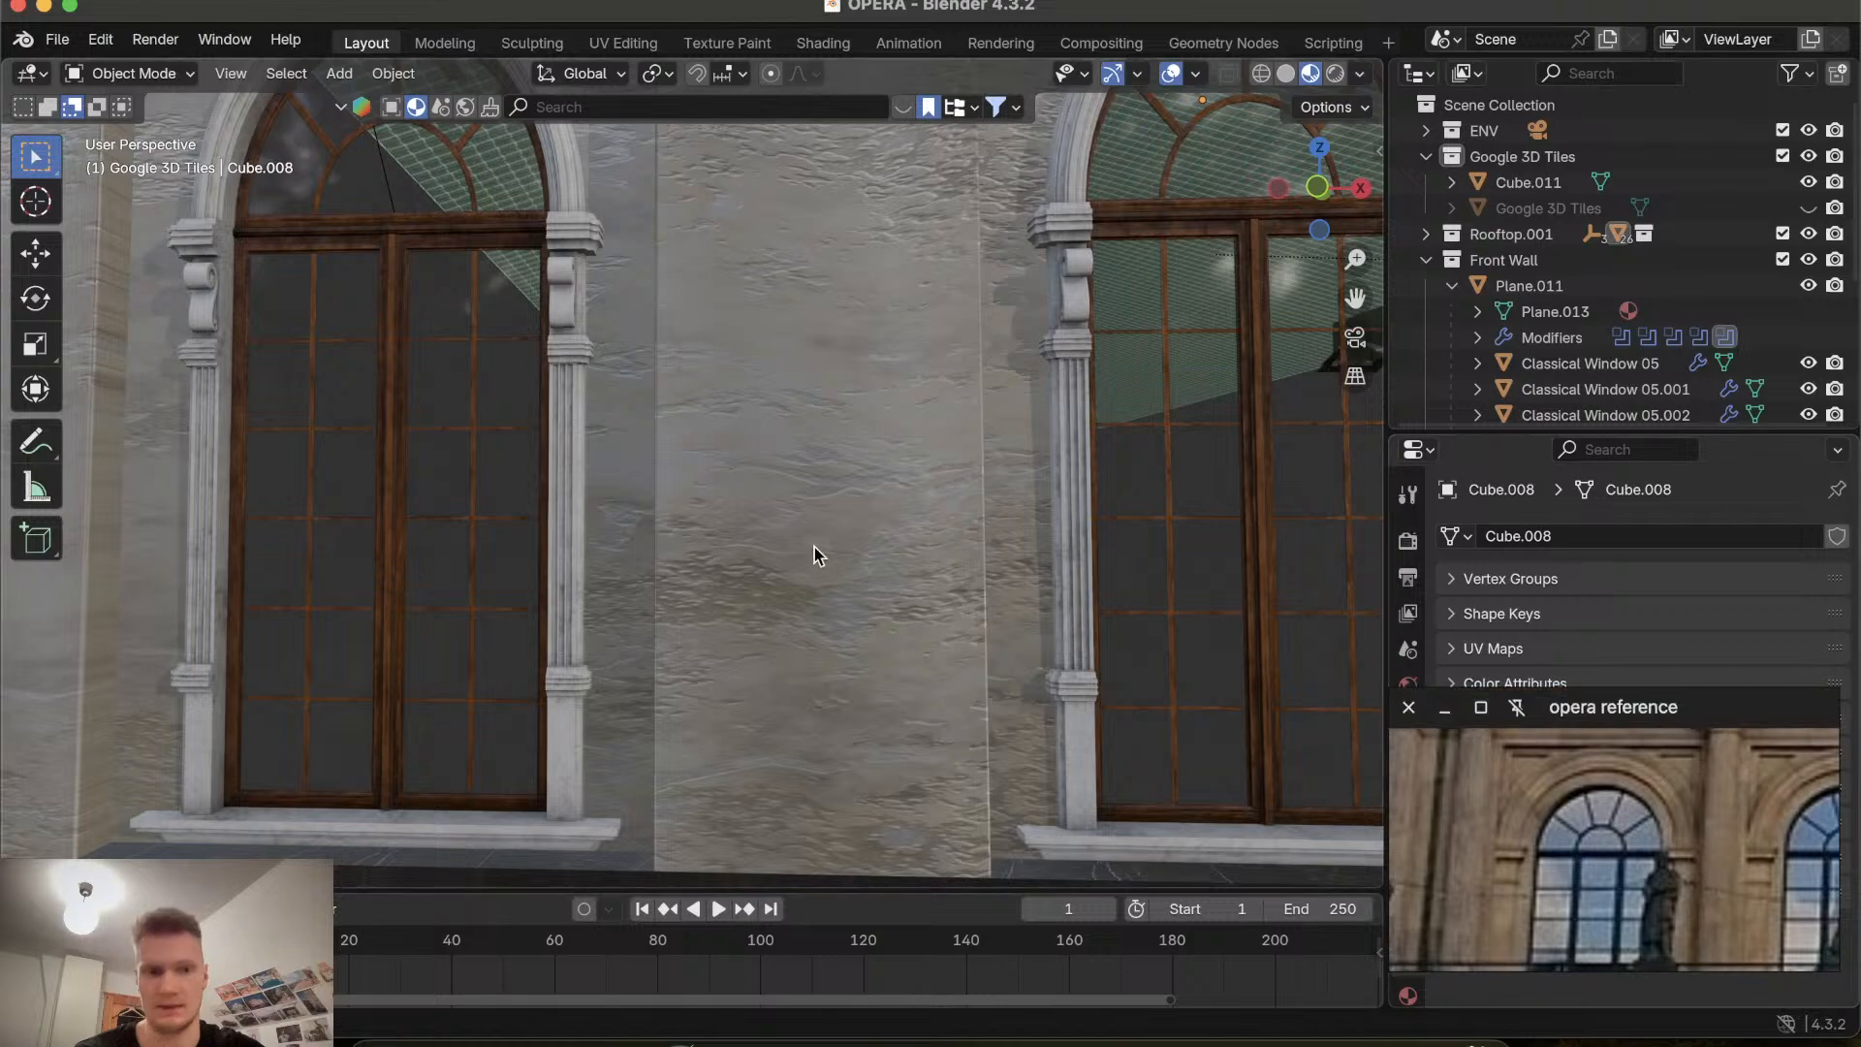
scroll(814, 546, down, 6)
scroll(814, 547, up, 12)
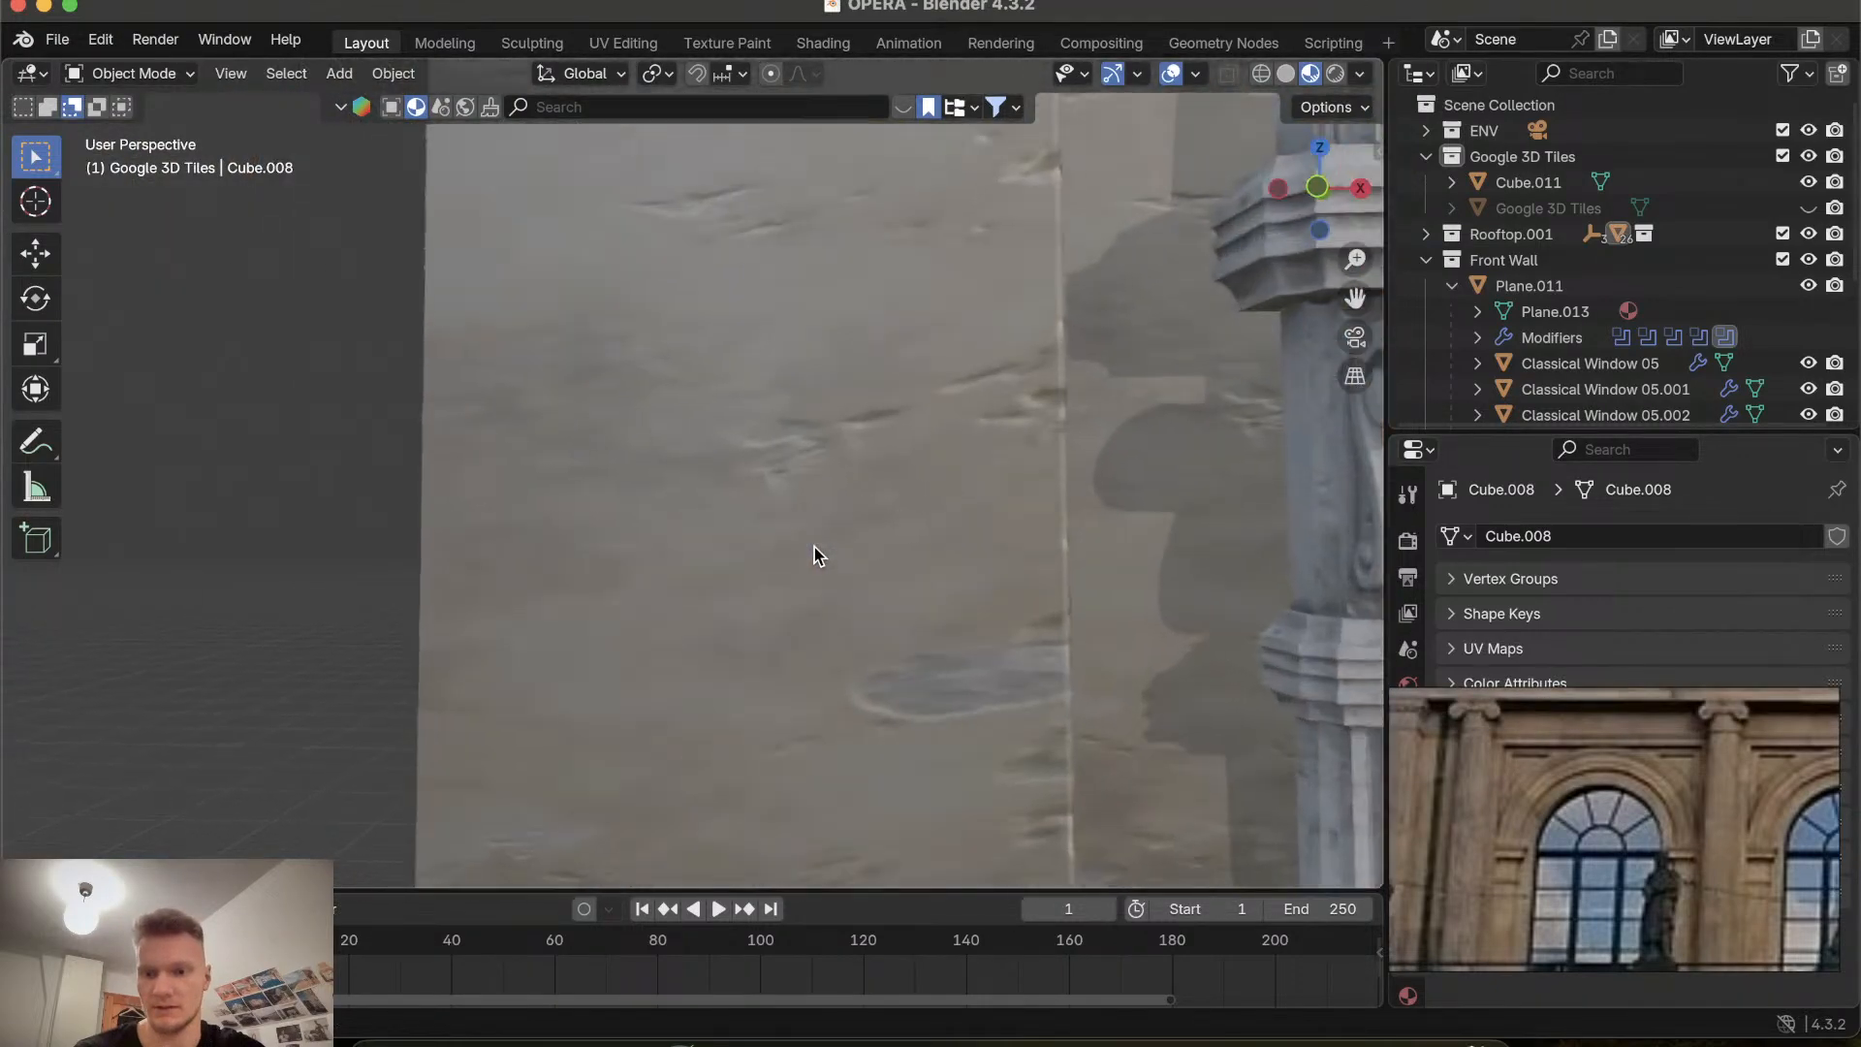
scroll(815, 546, down, 9)
scroll(814, 547, up, 1)
shift+scroll(814, 547, right, 5)
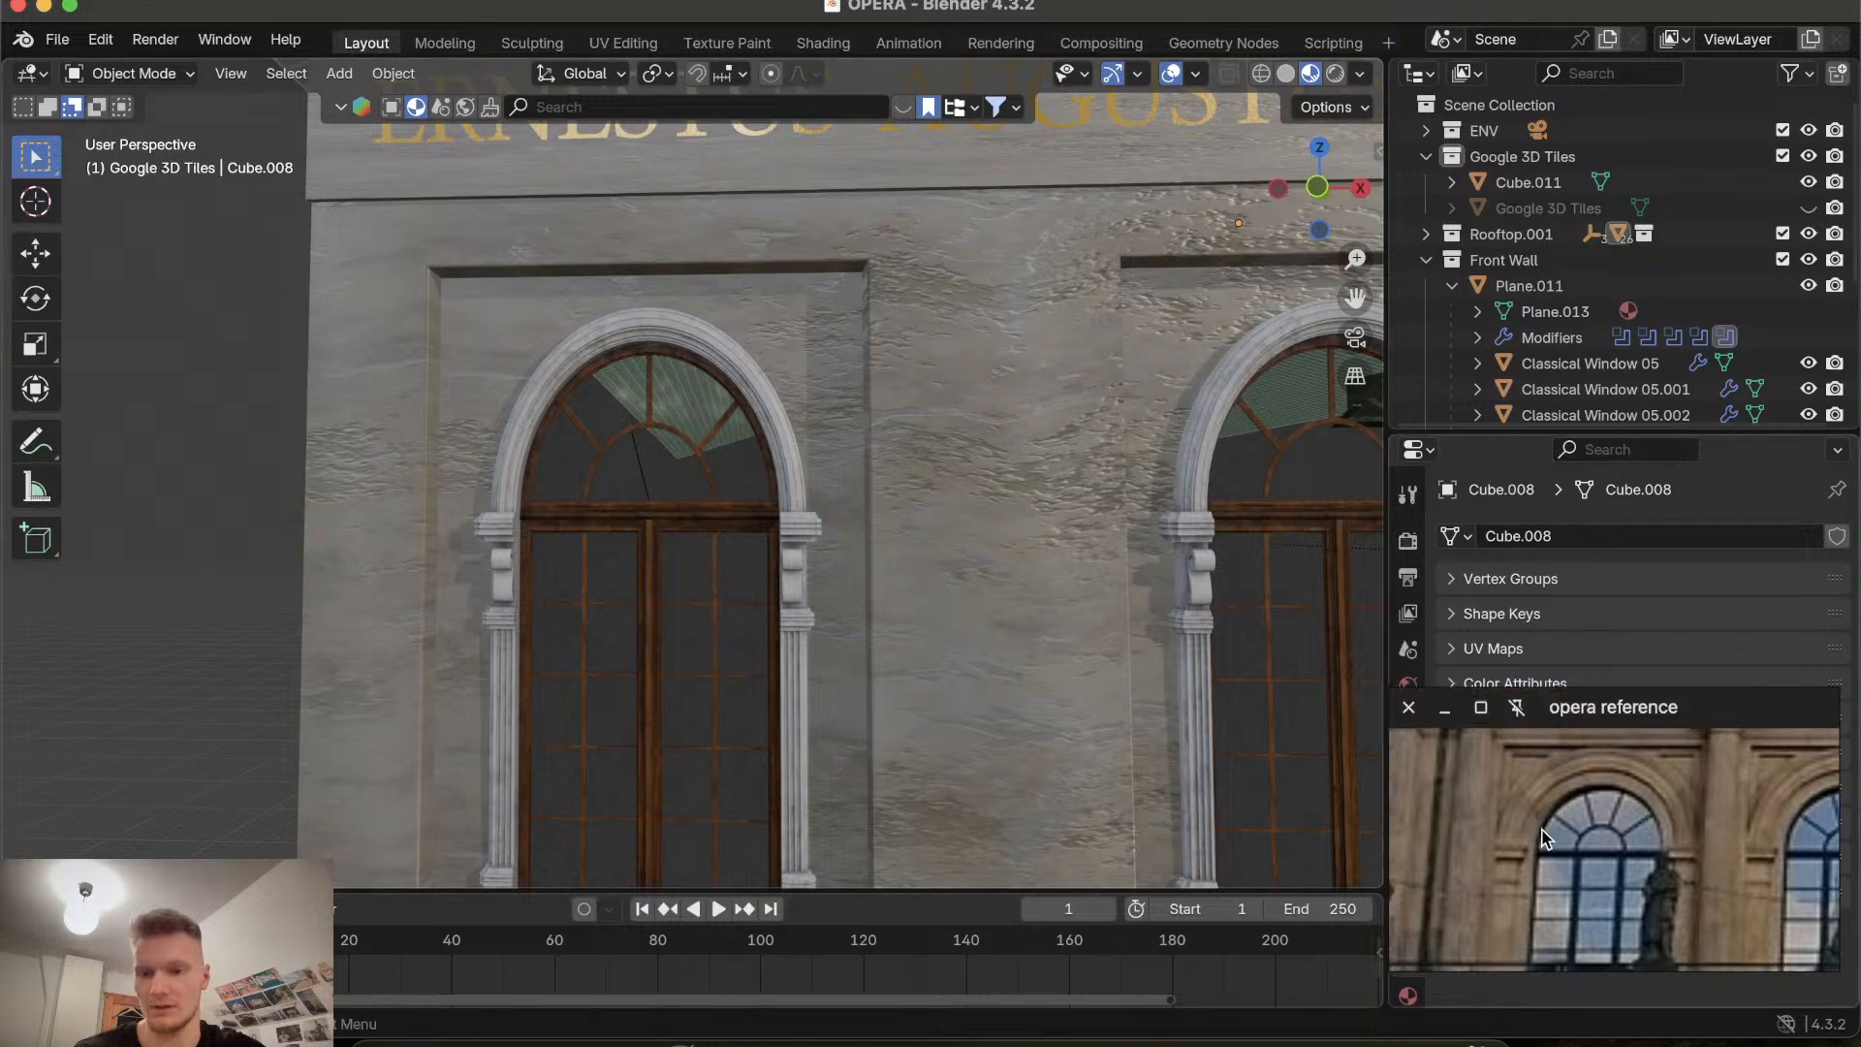
scroll(1542, 831, left, 10)
scroll(1542, 830, down, 1)
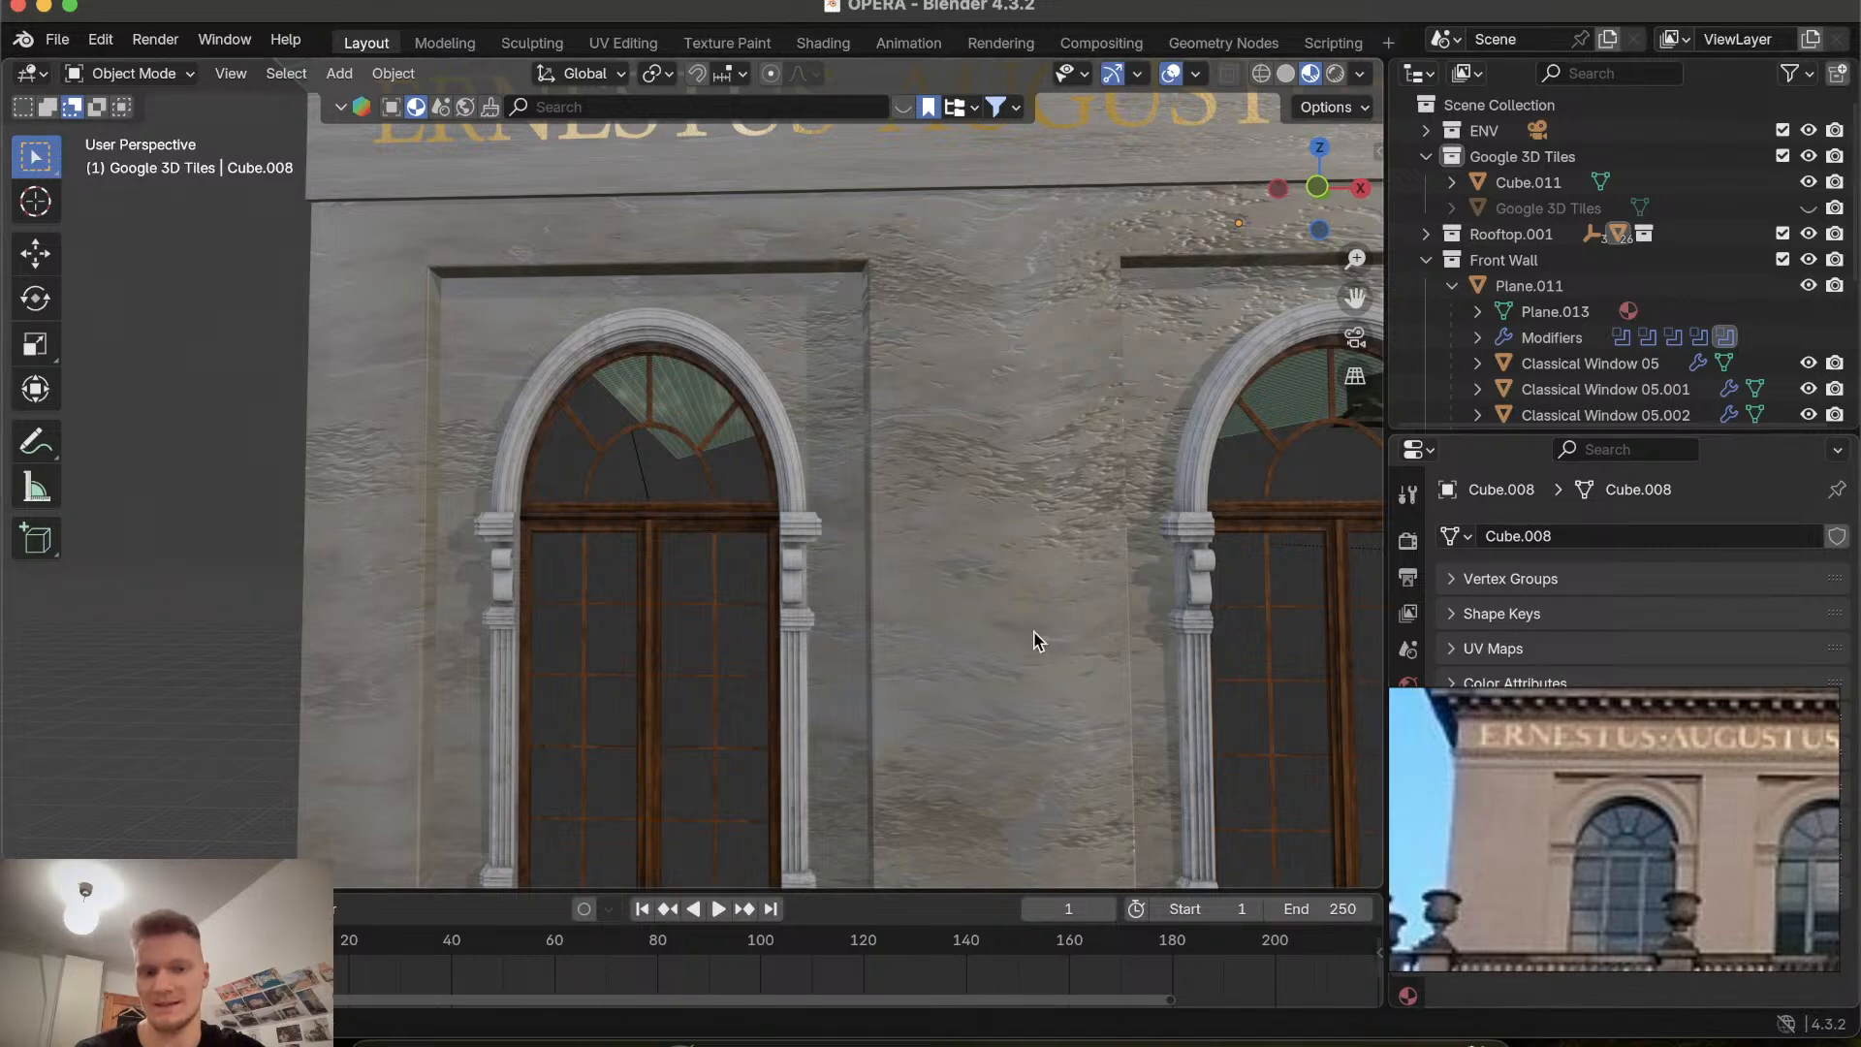
Select an arched facade window and examine it closely from several angles.
click(790, 531)
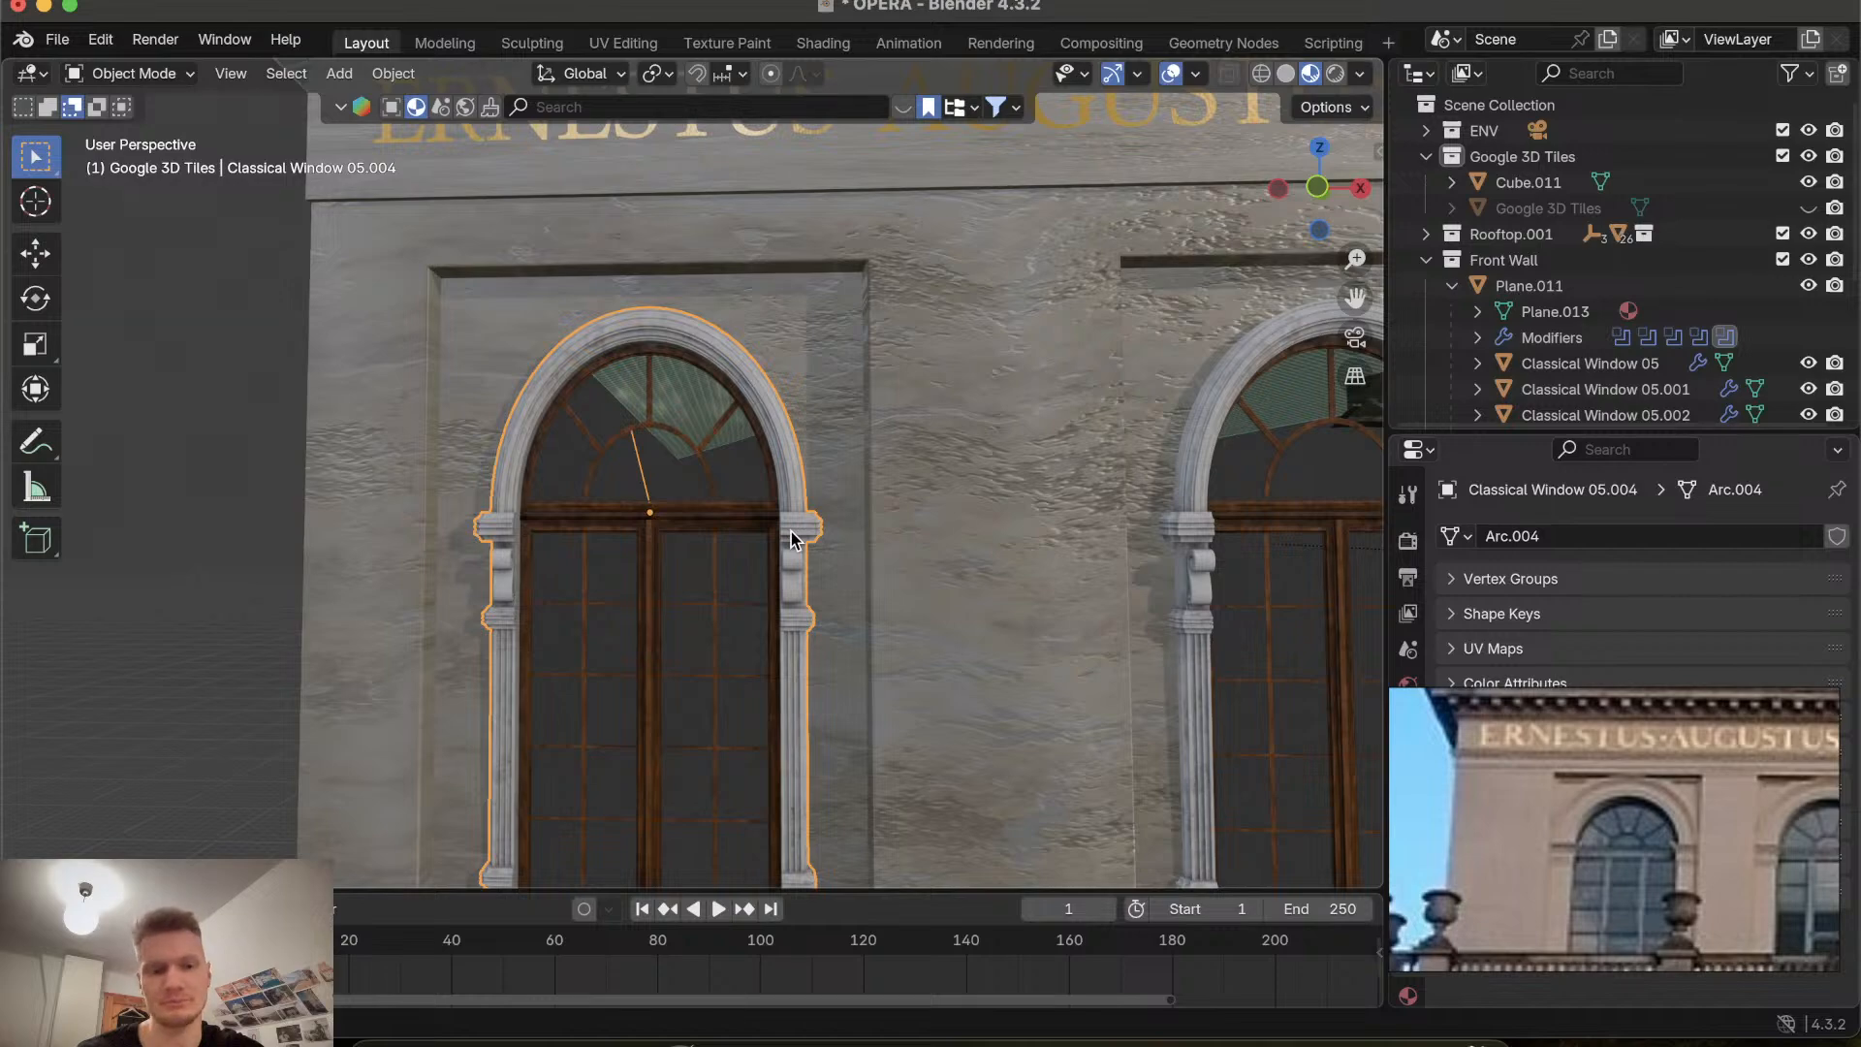
shift+scroll(791, 531, down, 10)
shift+scroll(791, 531, up, 10)
scroll(790, 531, left, 10)
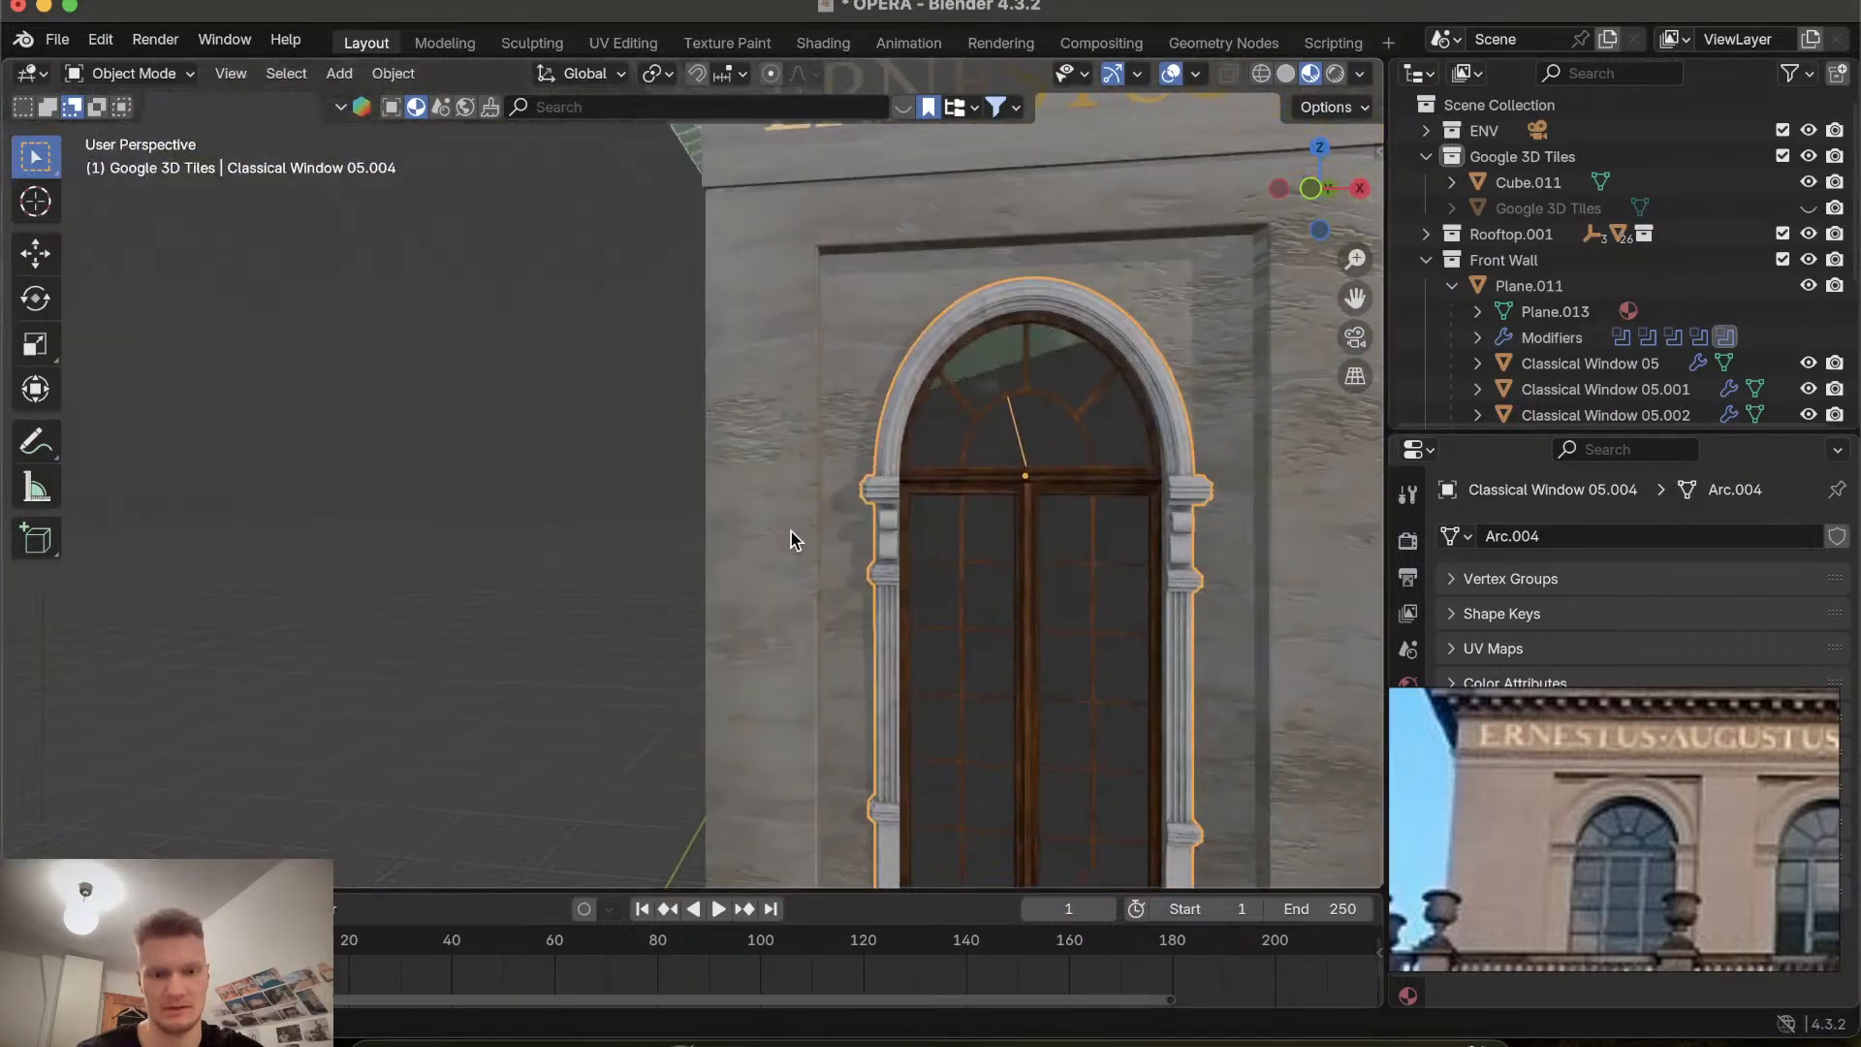
scroll(791, 531, right, 15)
scroll(791, 531, left, 10)
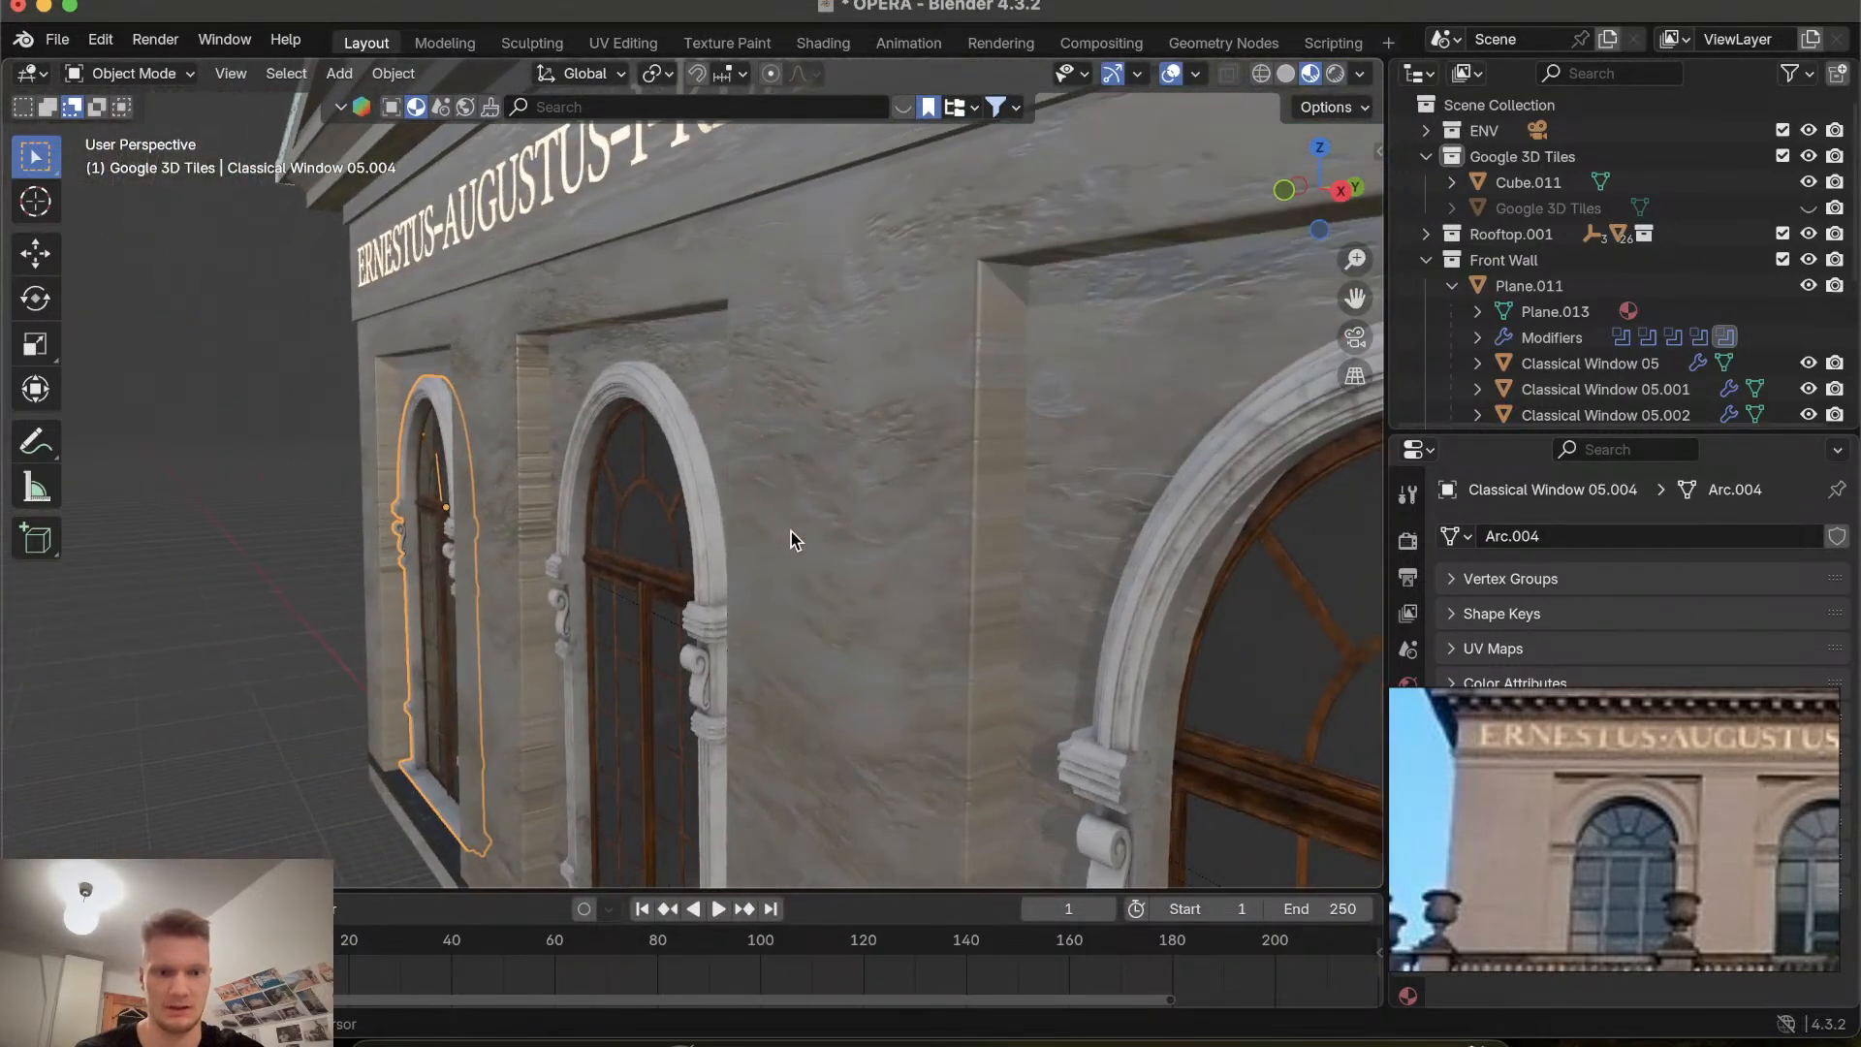
scroll(791, 531, right, 10)
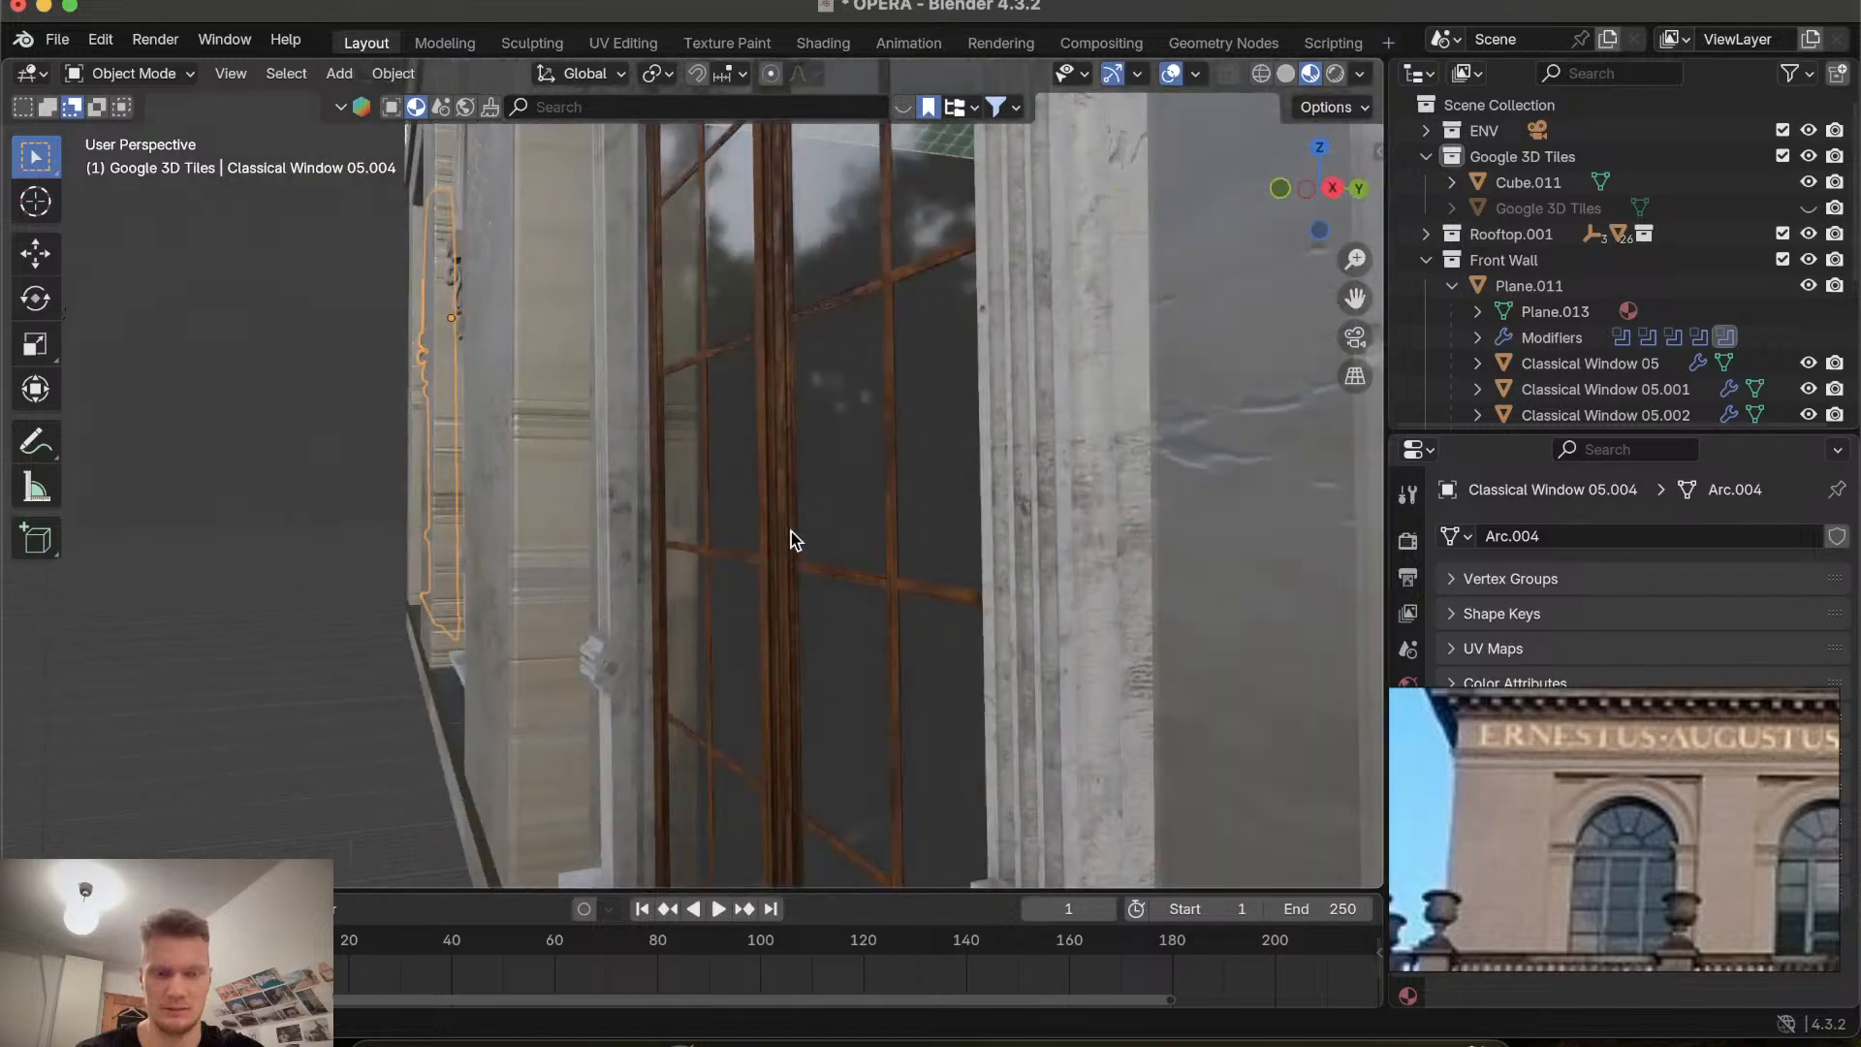
scroll(791, 532, left, 10)
scroll(1043, 527, left, 10)
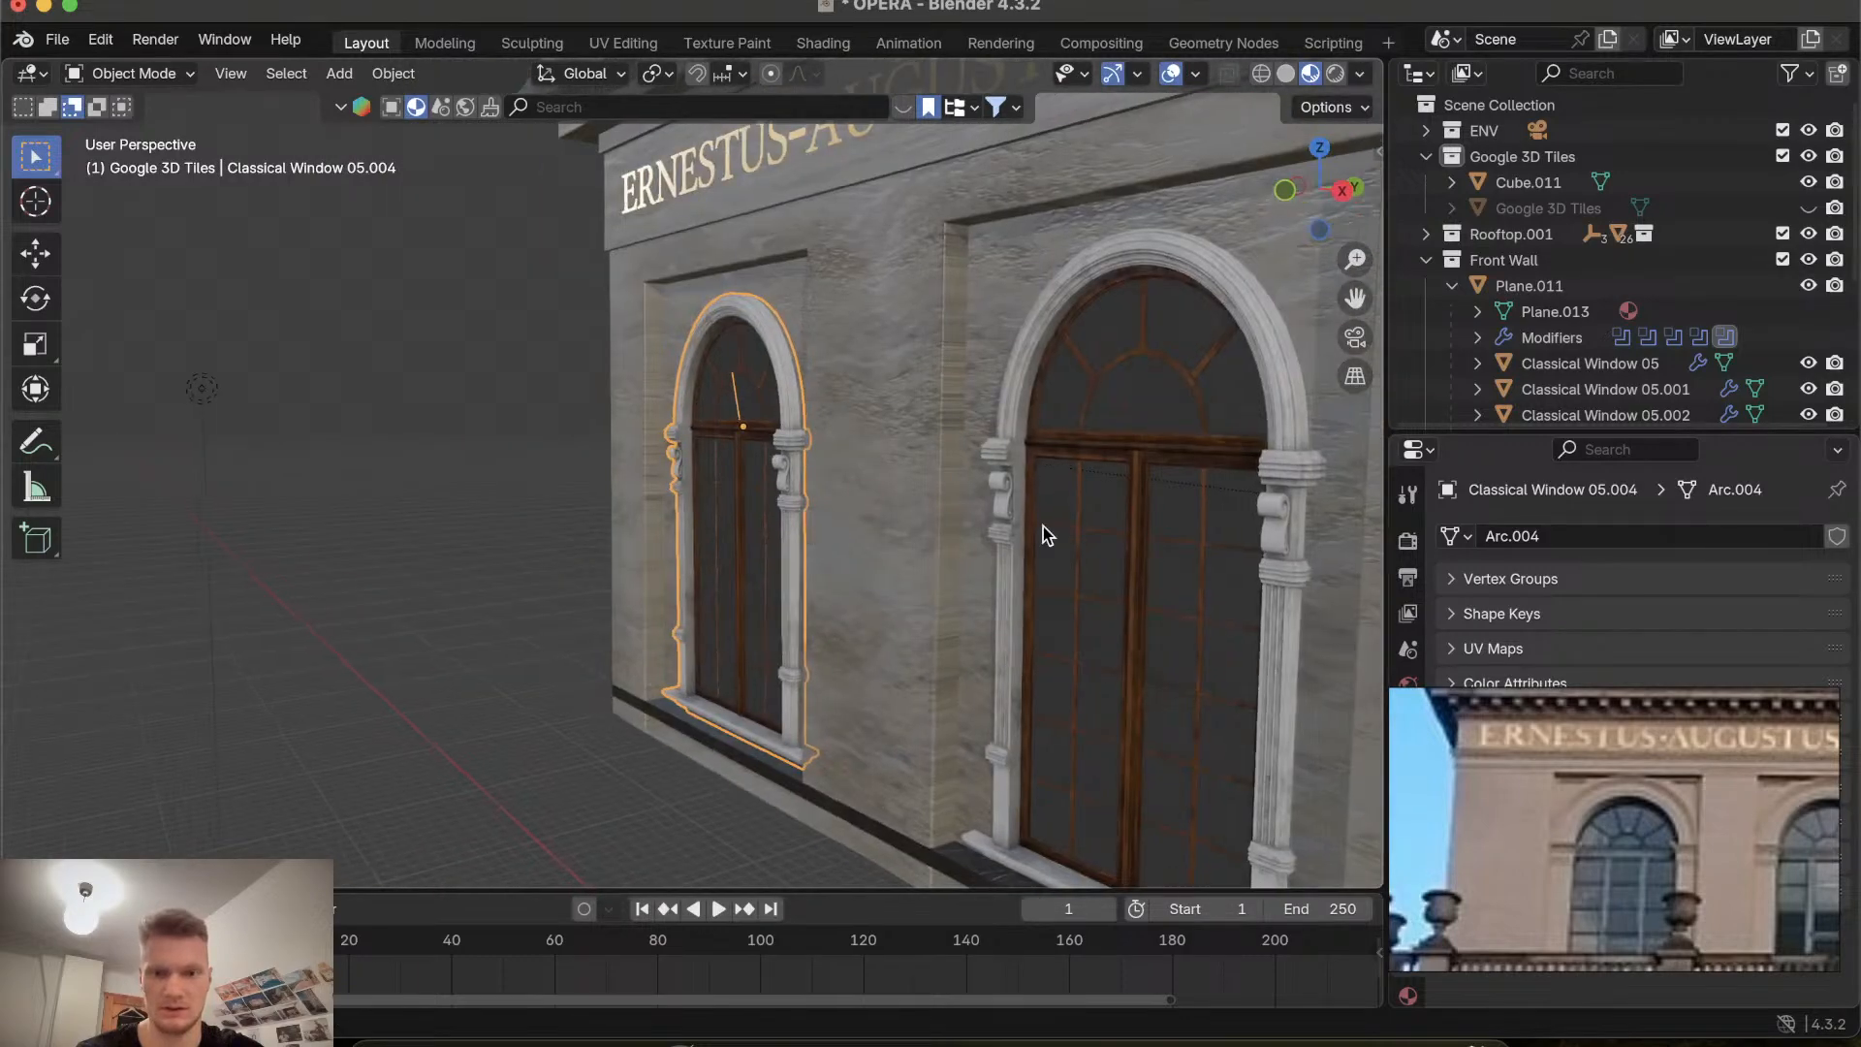
scroll(1043, 526, right, 4)
scroll(1043, 527, down, 3)
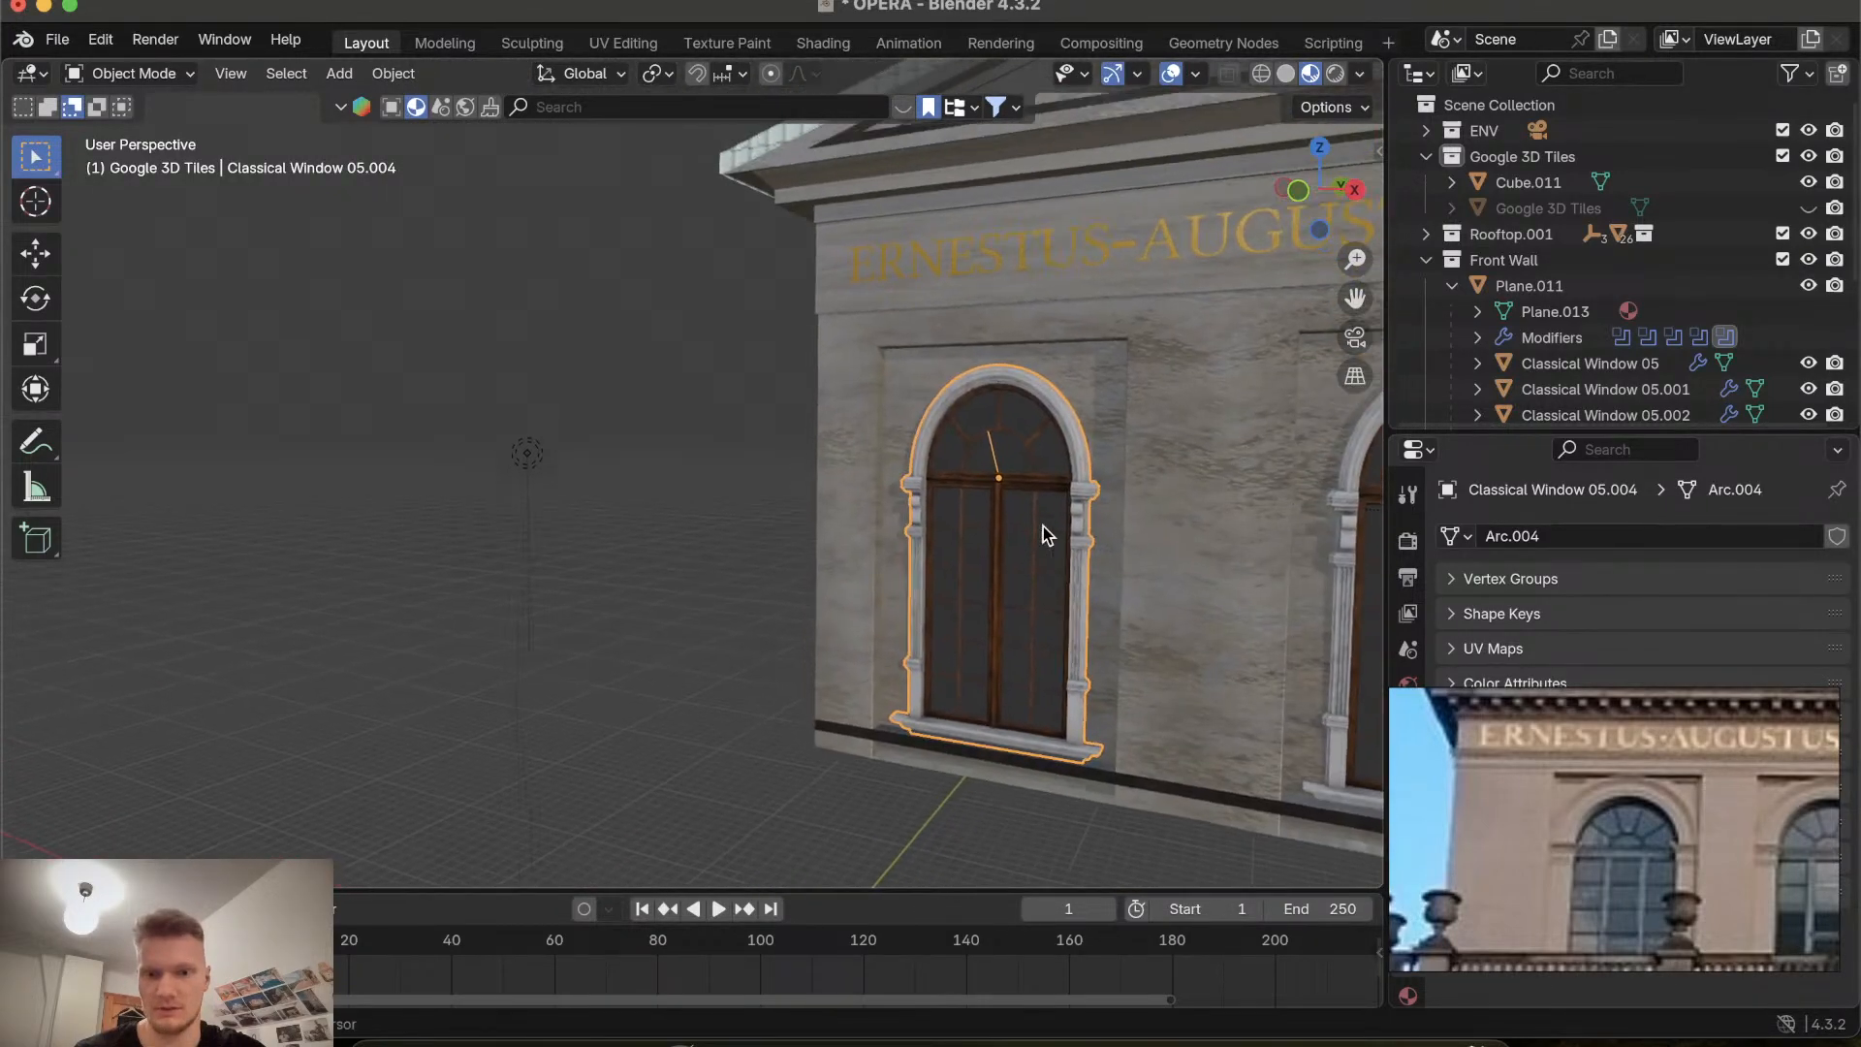
scroll(1043, 527, up, 8)
shift+scroll(1043, 526, right, 10)
shift+scroll(1043, 526, left, 3)
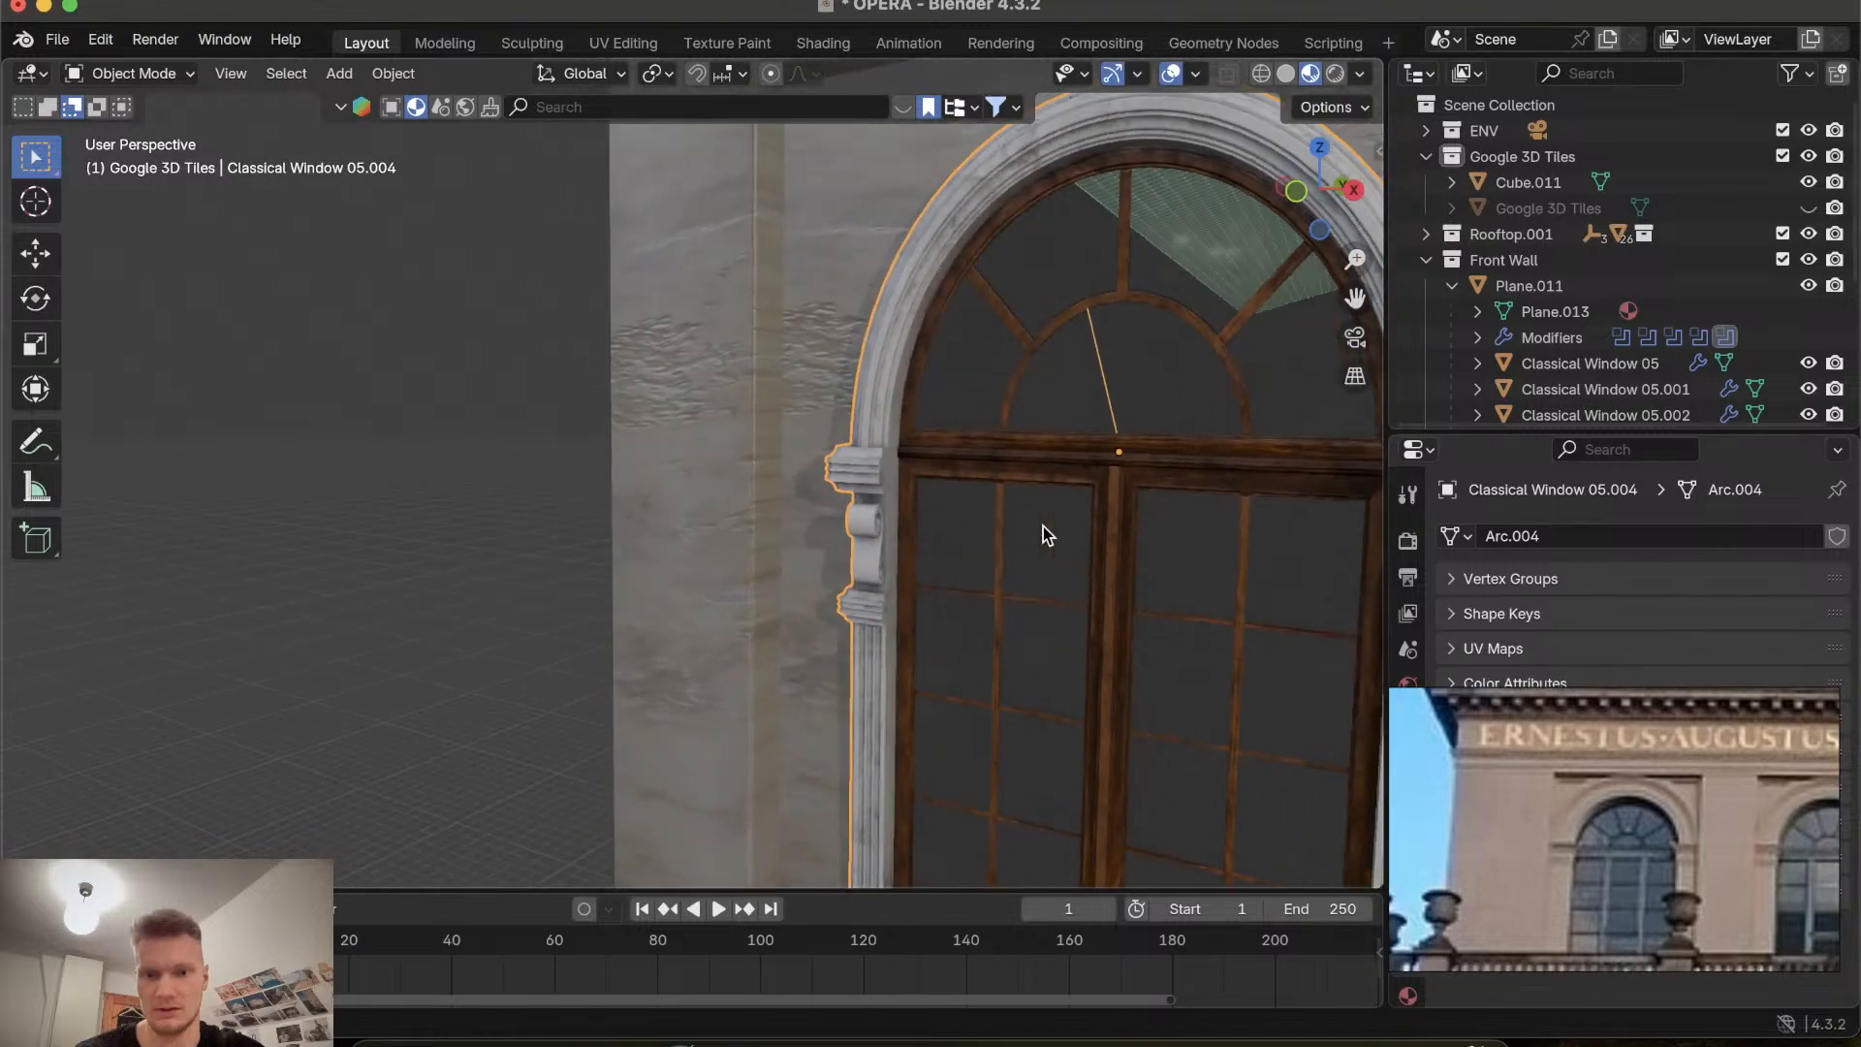
scroll(1043, 526, right, 10)
scroll(1043, 527, left, 5)
scroll(1043, 527, up, 5)
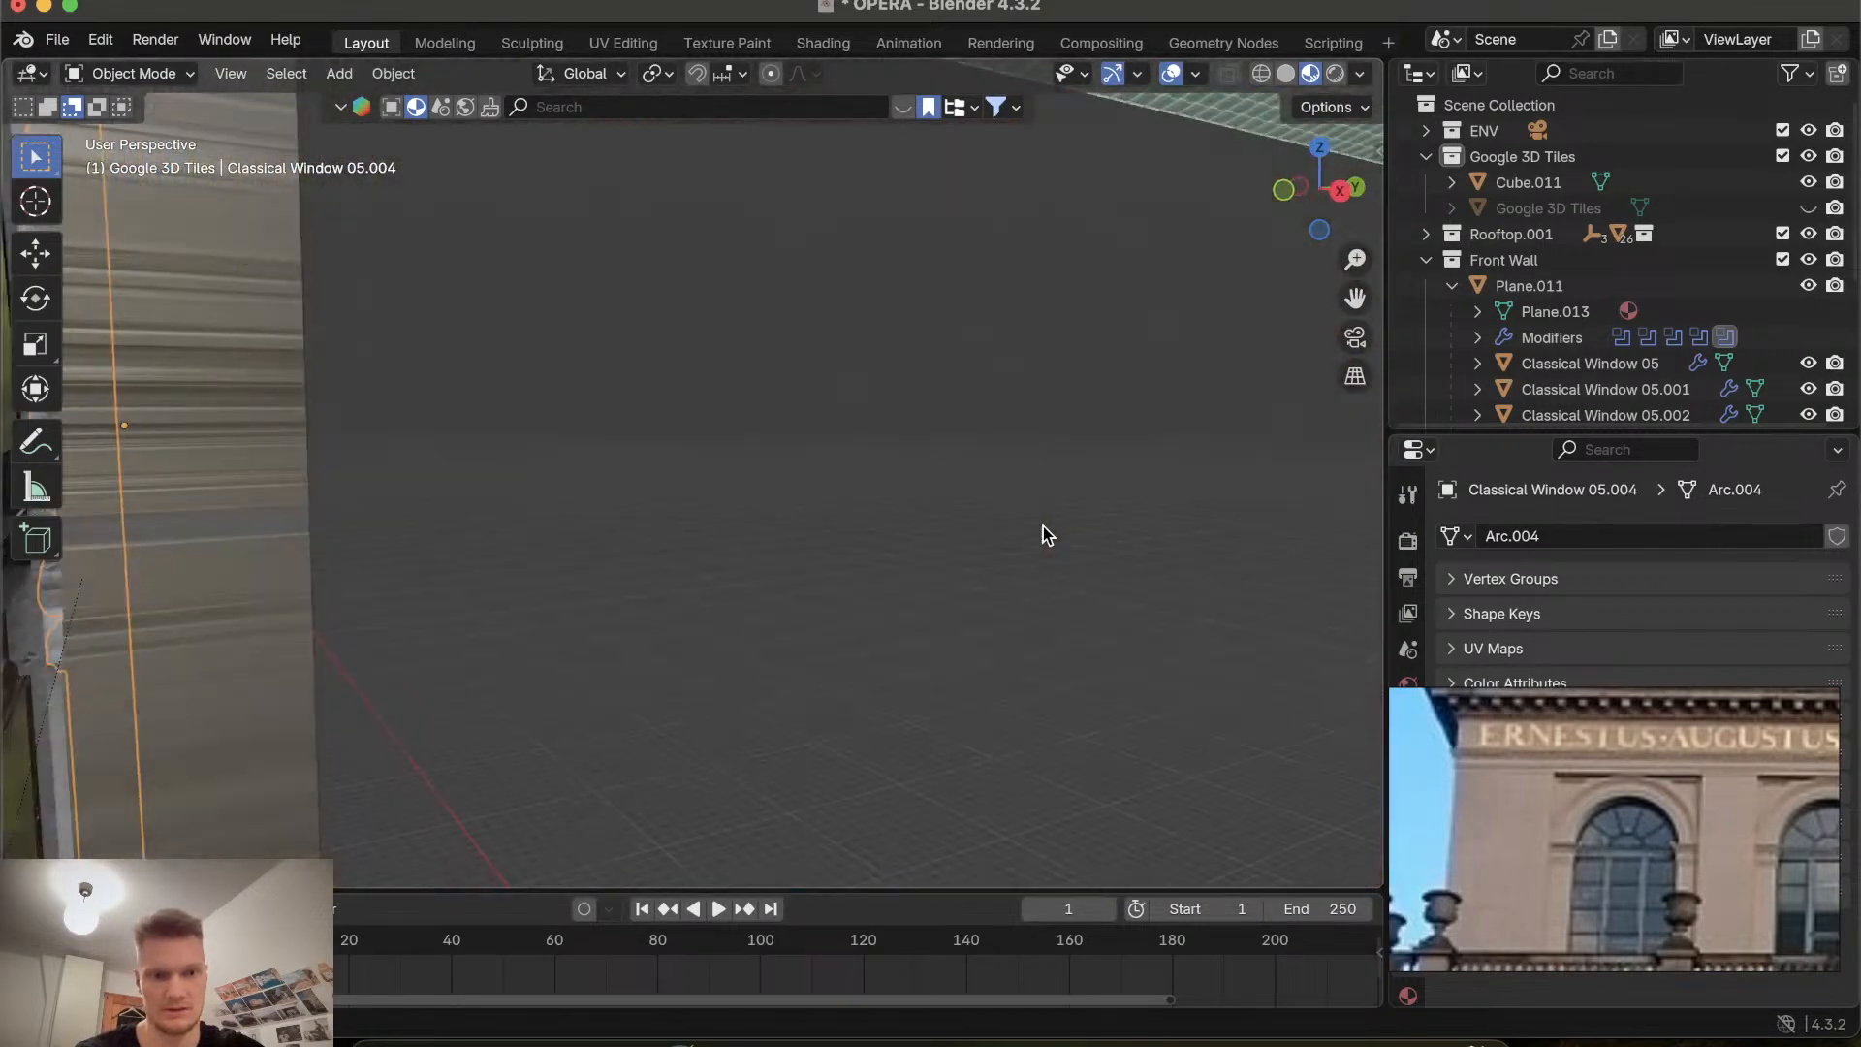
scroll(1043, 526, down, 10)
shift+scroll(1043, 526, left, 3)
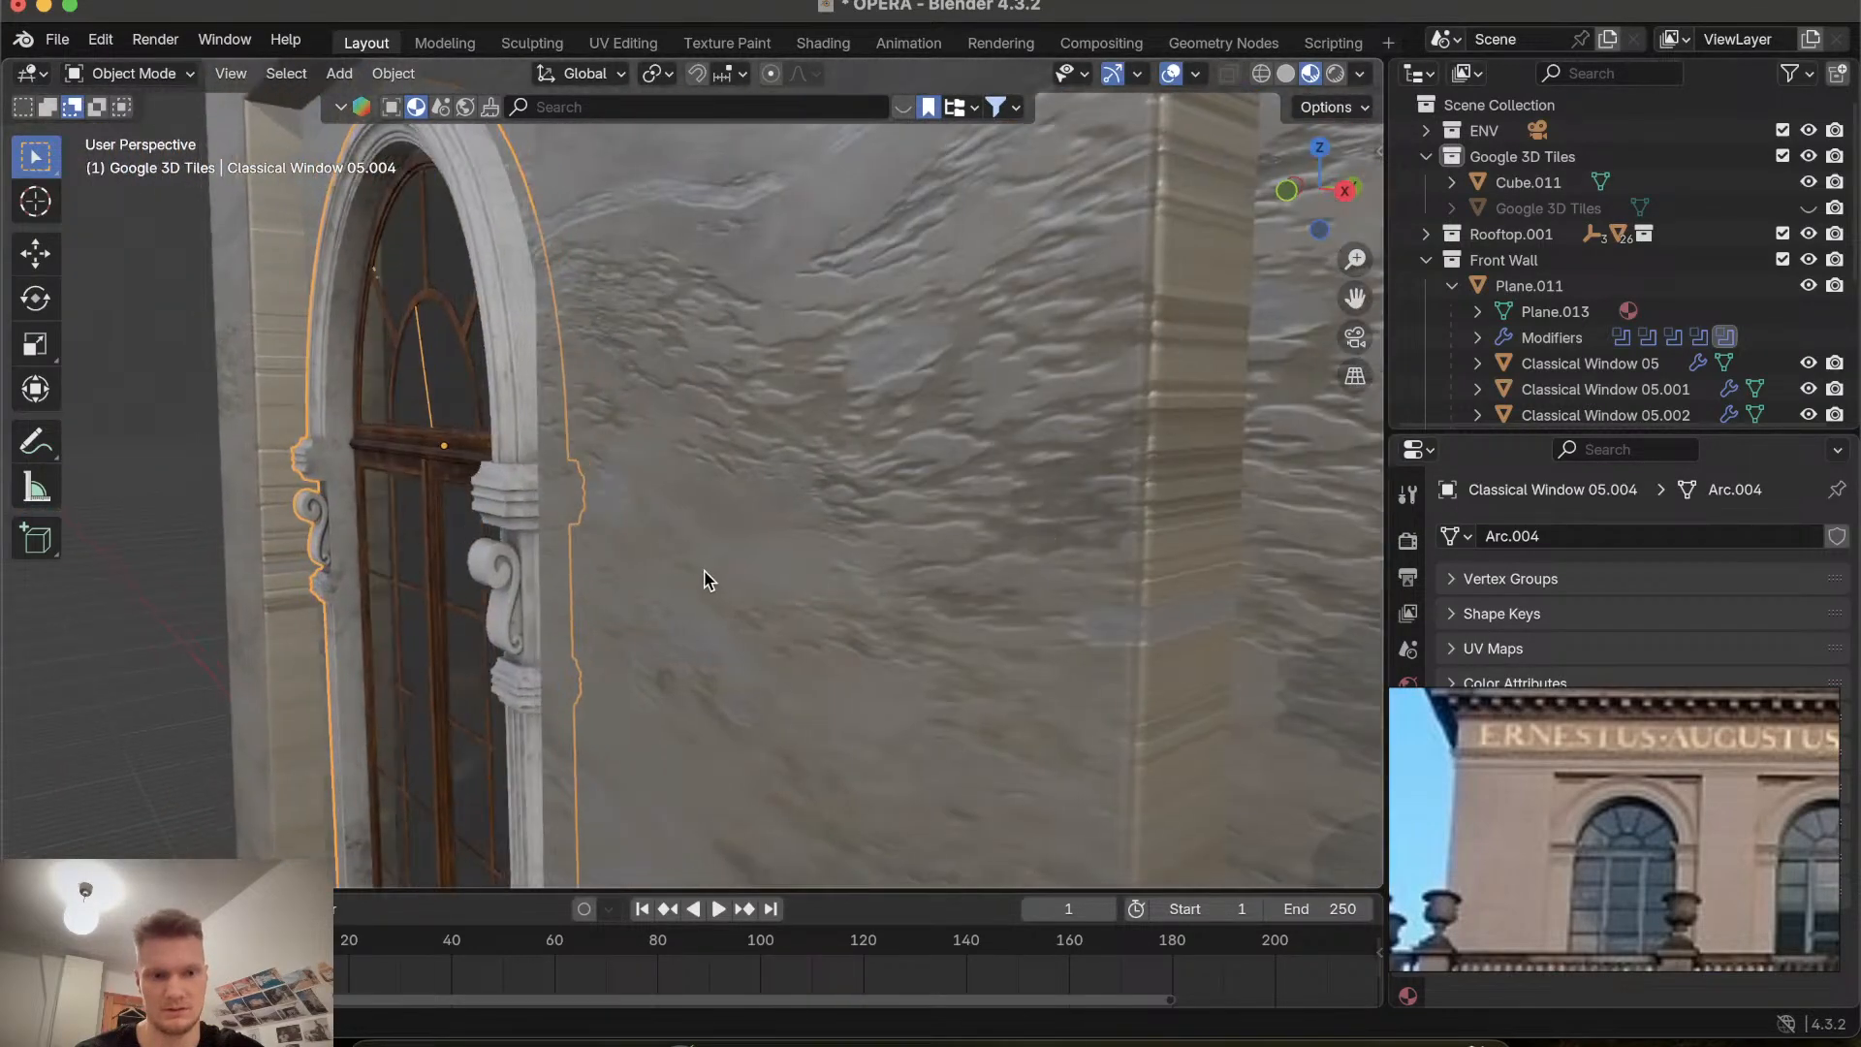
scroll(707, 582, left, 5)
Delete the selected radial spoke edges in the arched window's fanlight in Edit Mode.
key(Tab)
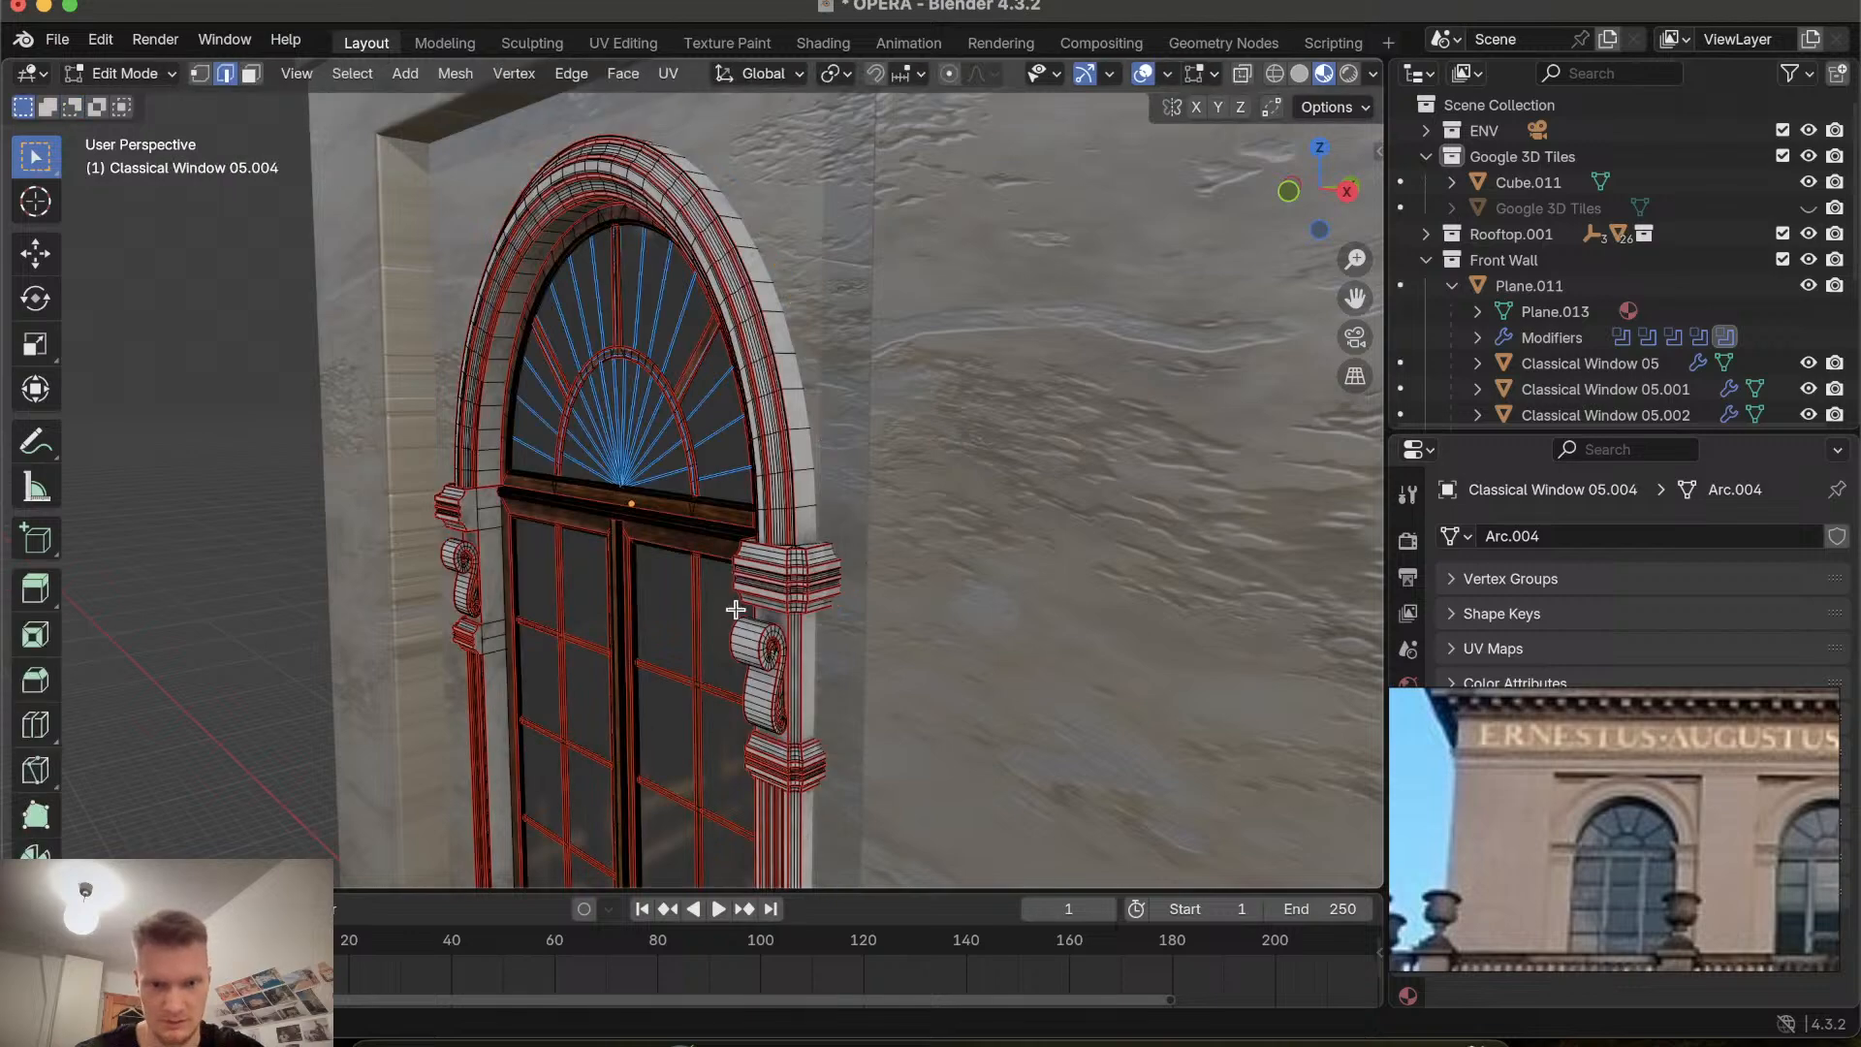
key(x)
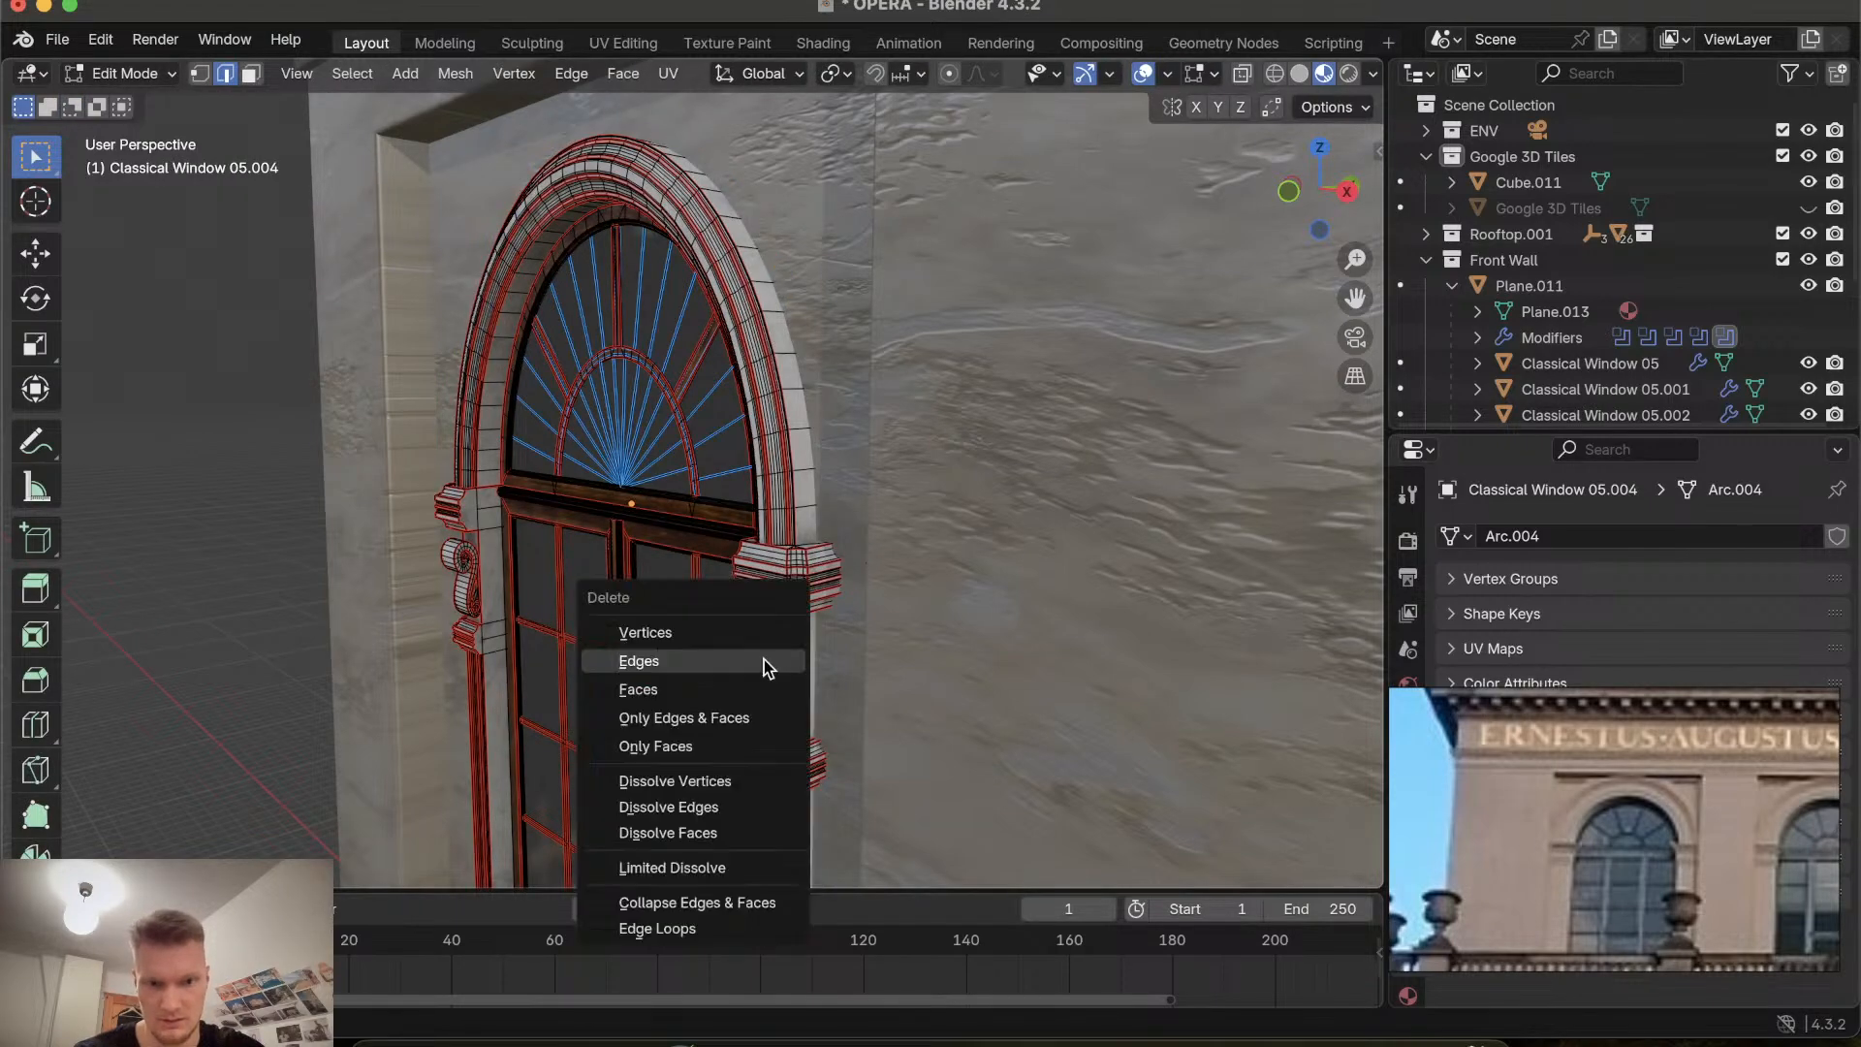
click(766, 668)
scroll(736, 633, right, 8)
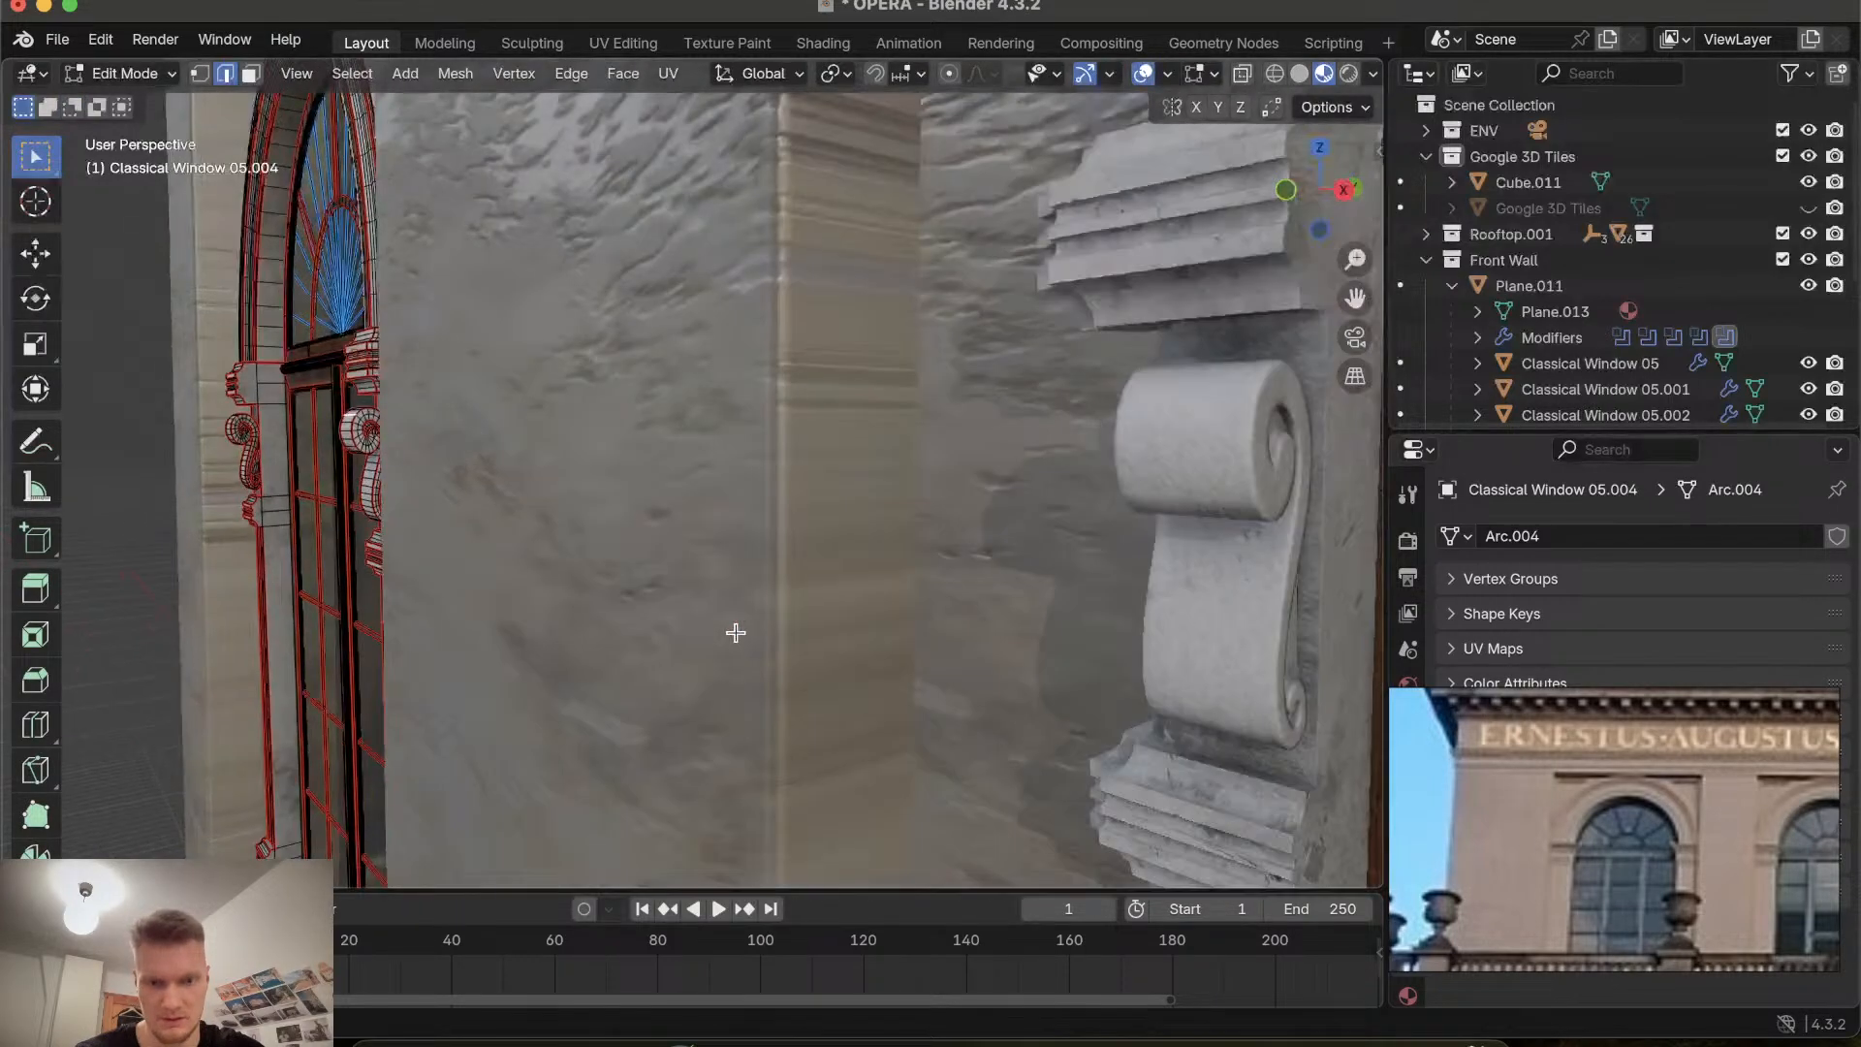
scroll(736, 633, left, 12)
shift+scroll(735, 633, up, 4)
key(Tab)
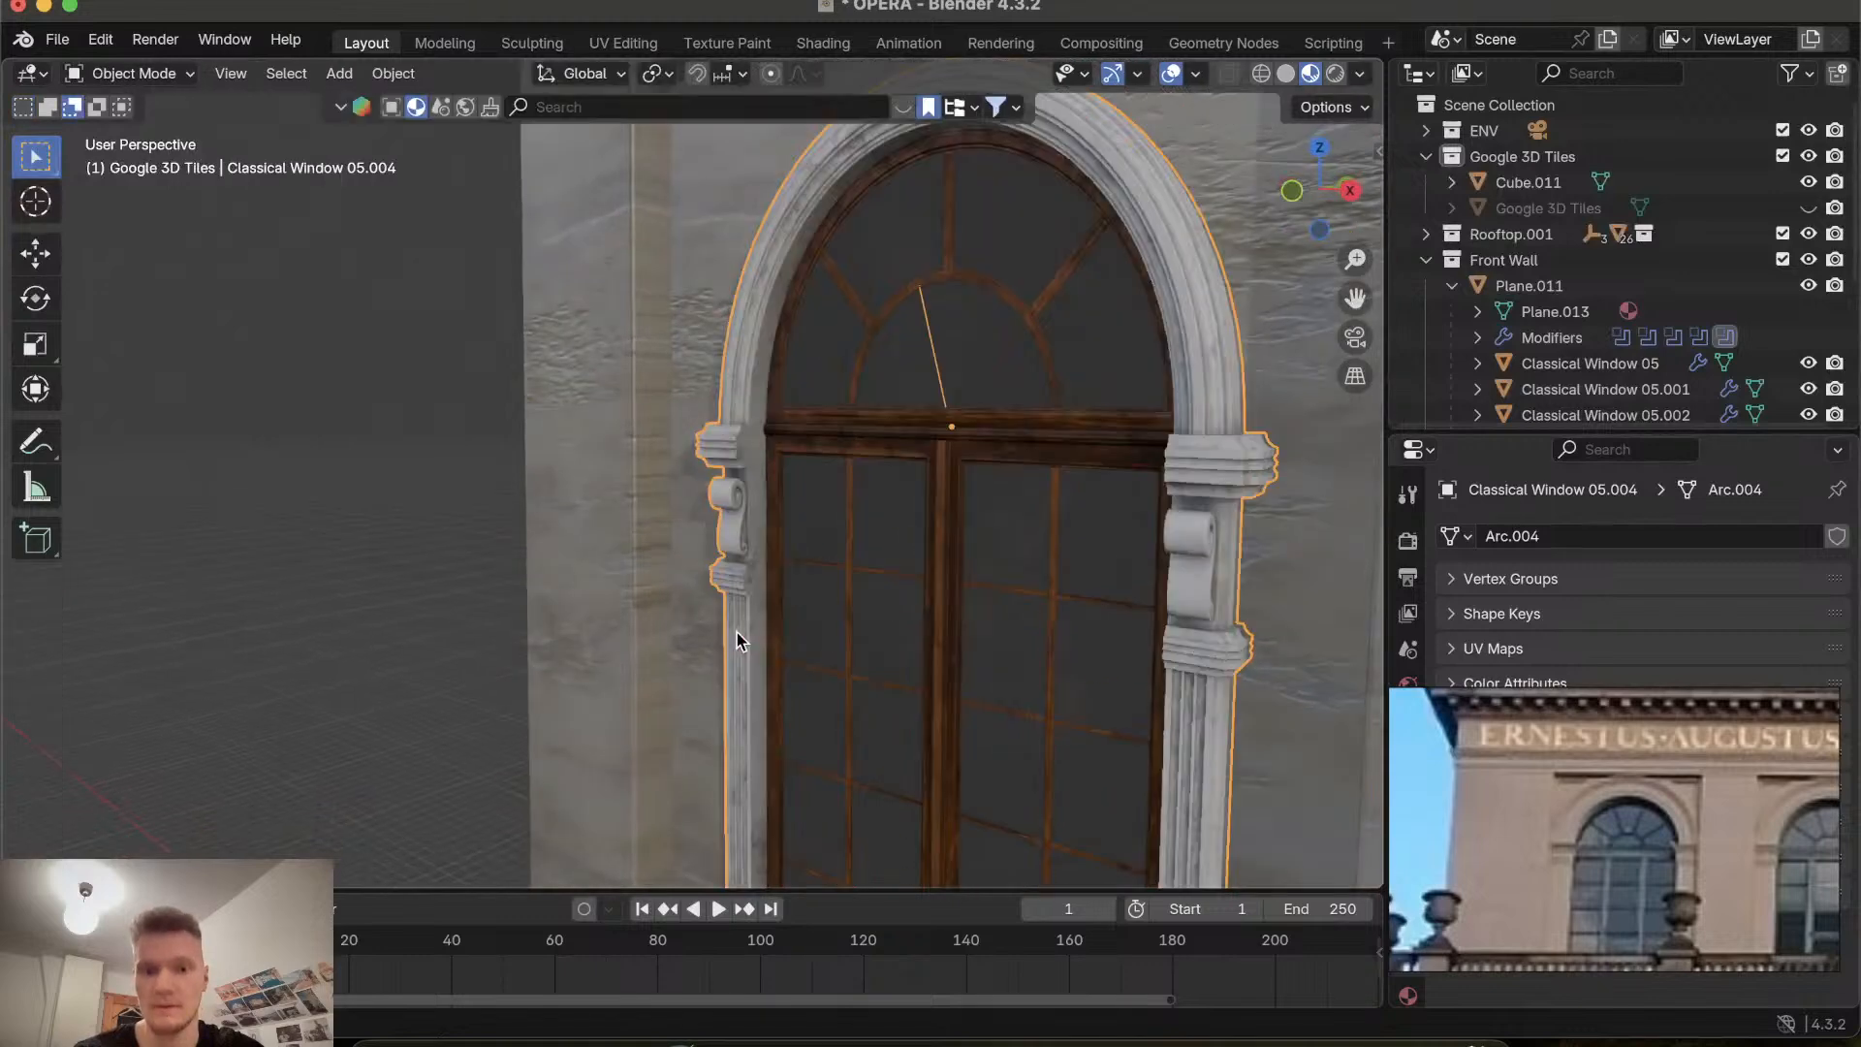
Inspect the edited arched window and its neighbouring window up close from different viewpoints.
scroll(845, 589, right, 6)
scroll(845, 589, left, 6)
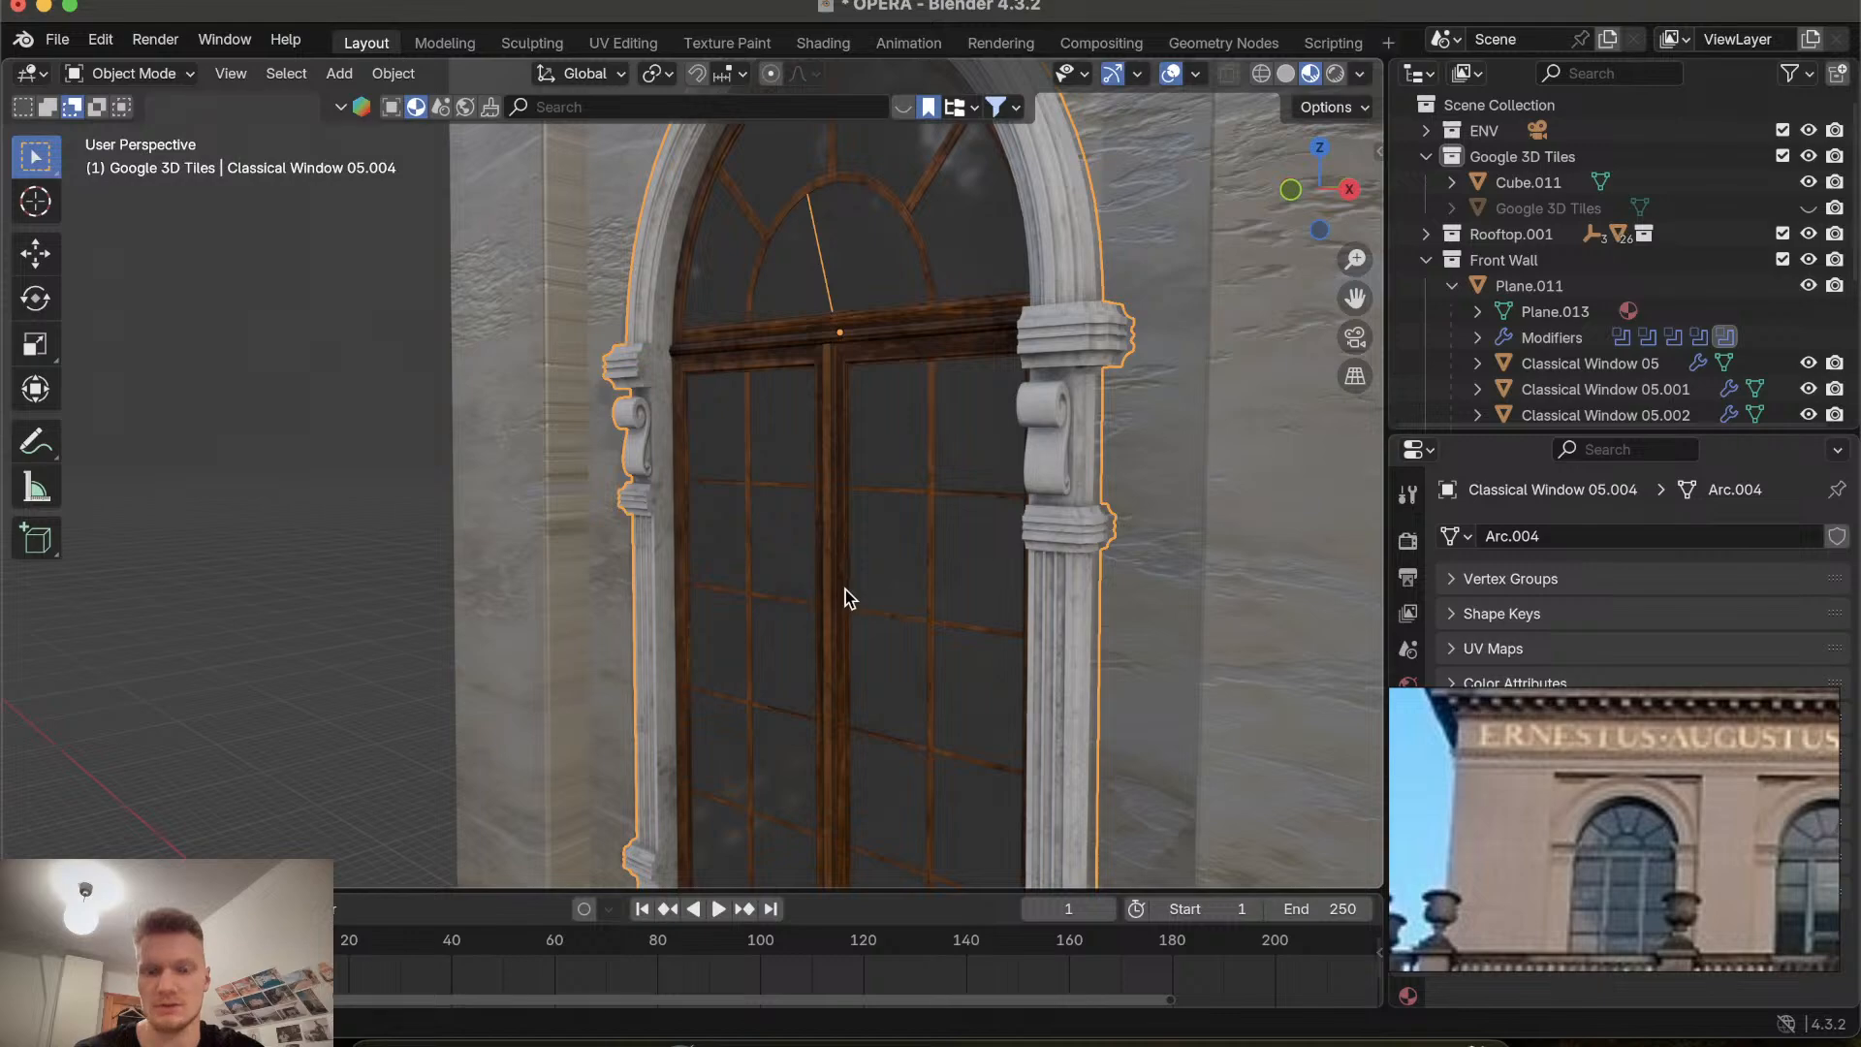
shift+scroll(845, 590, down, 10)
shift+scroll(845, 589, up, 10)
shift+scroll(845, 589, left, 4)
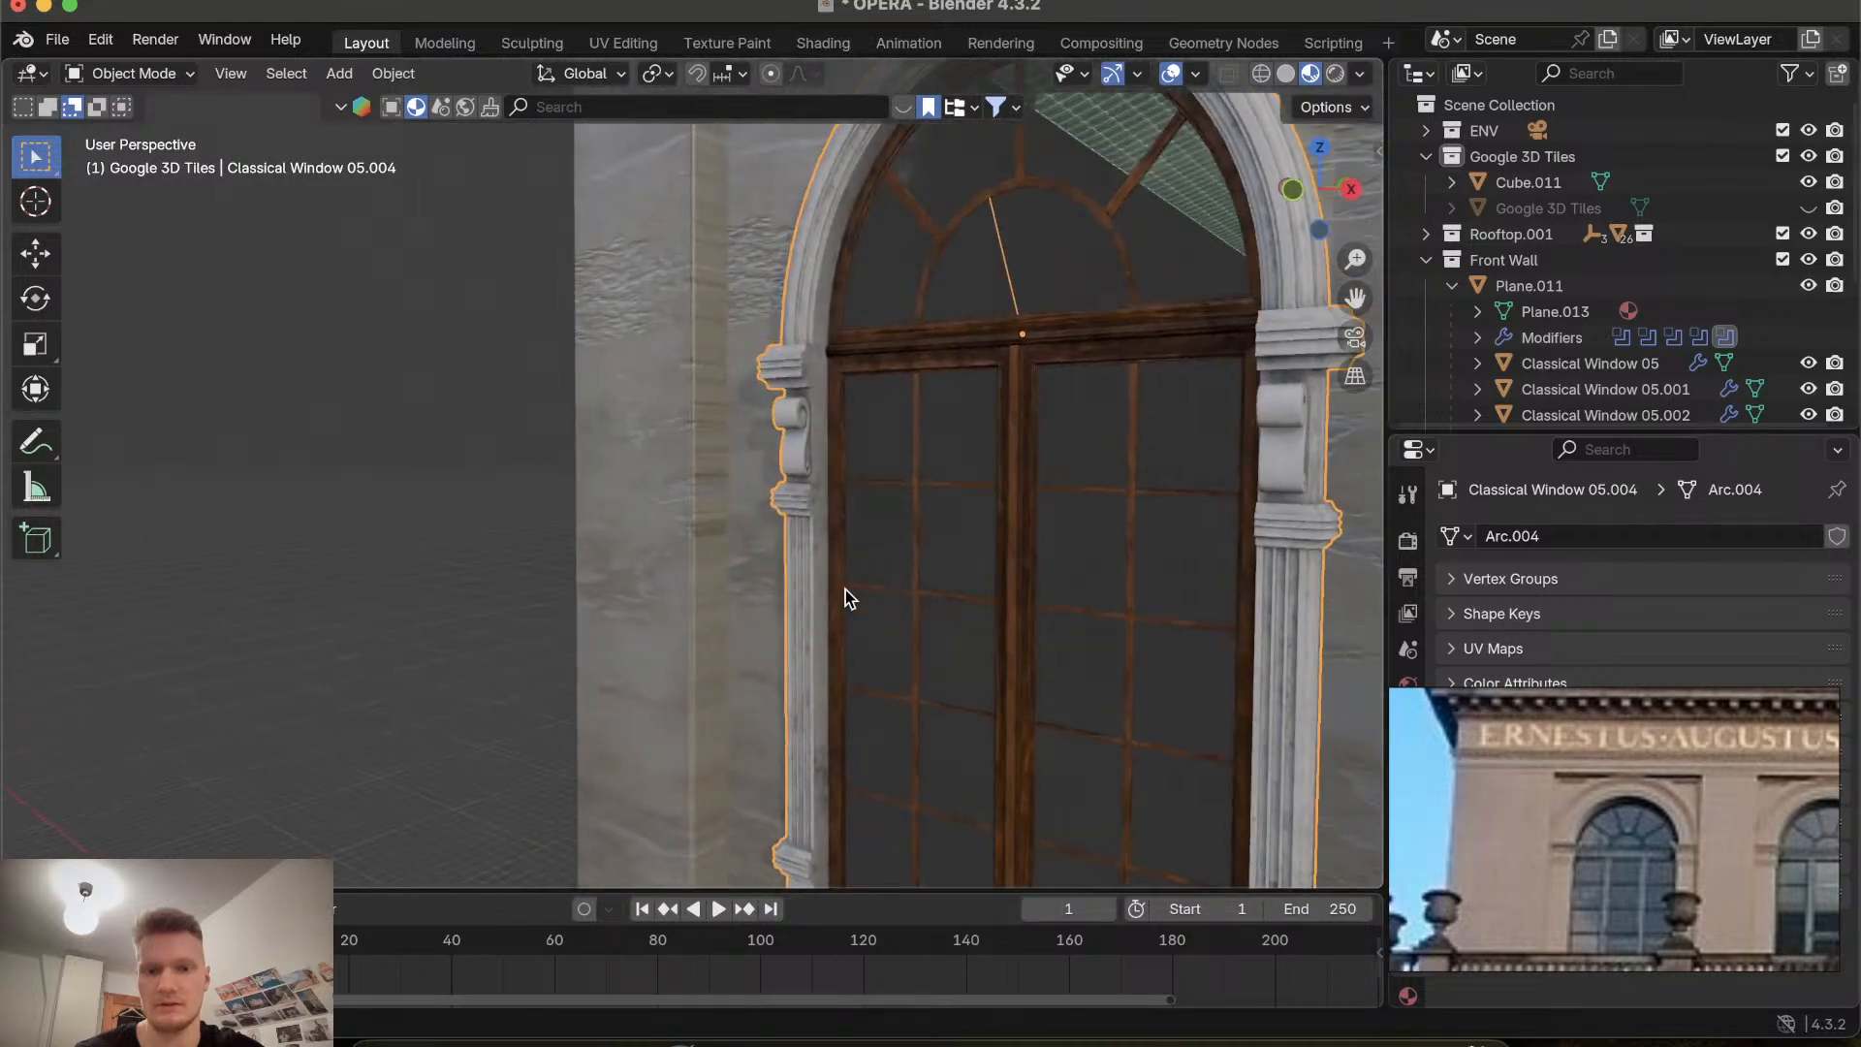
scroll(845, 590, right, 8)
scroll(845, 590, left, 15)
scroll(845, 589, right, 10)
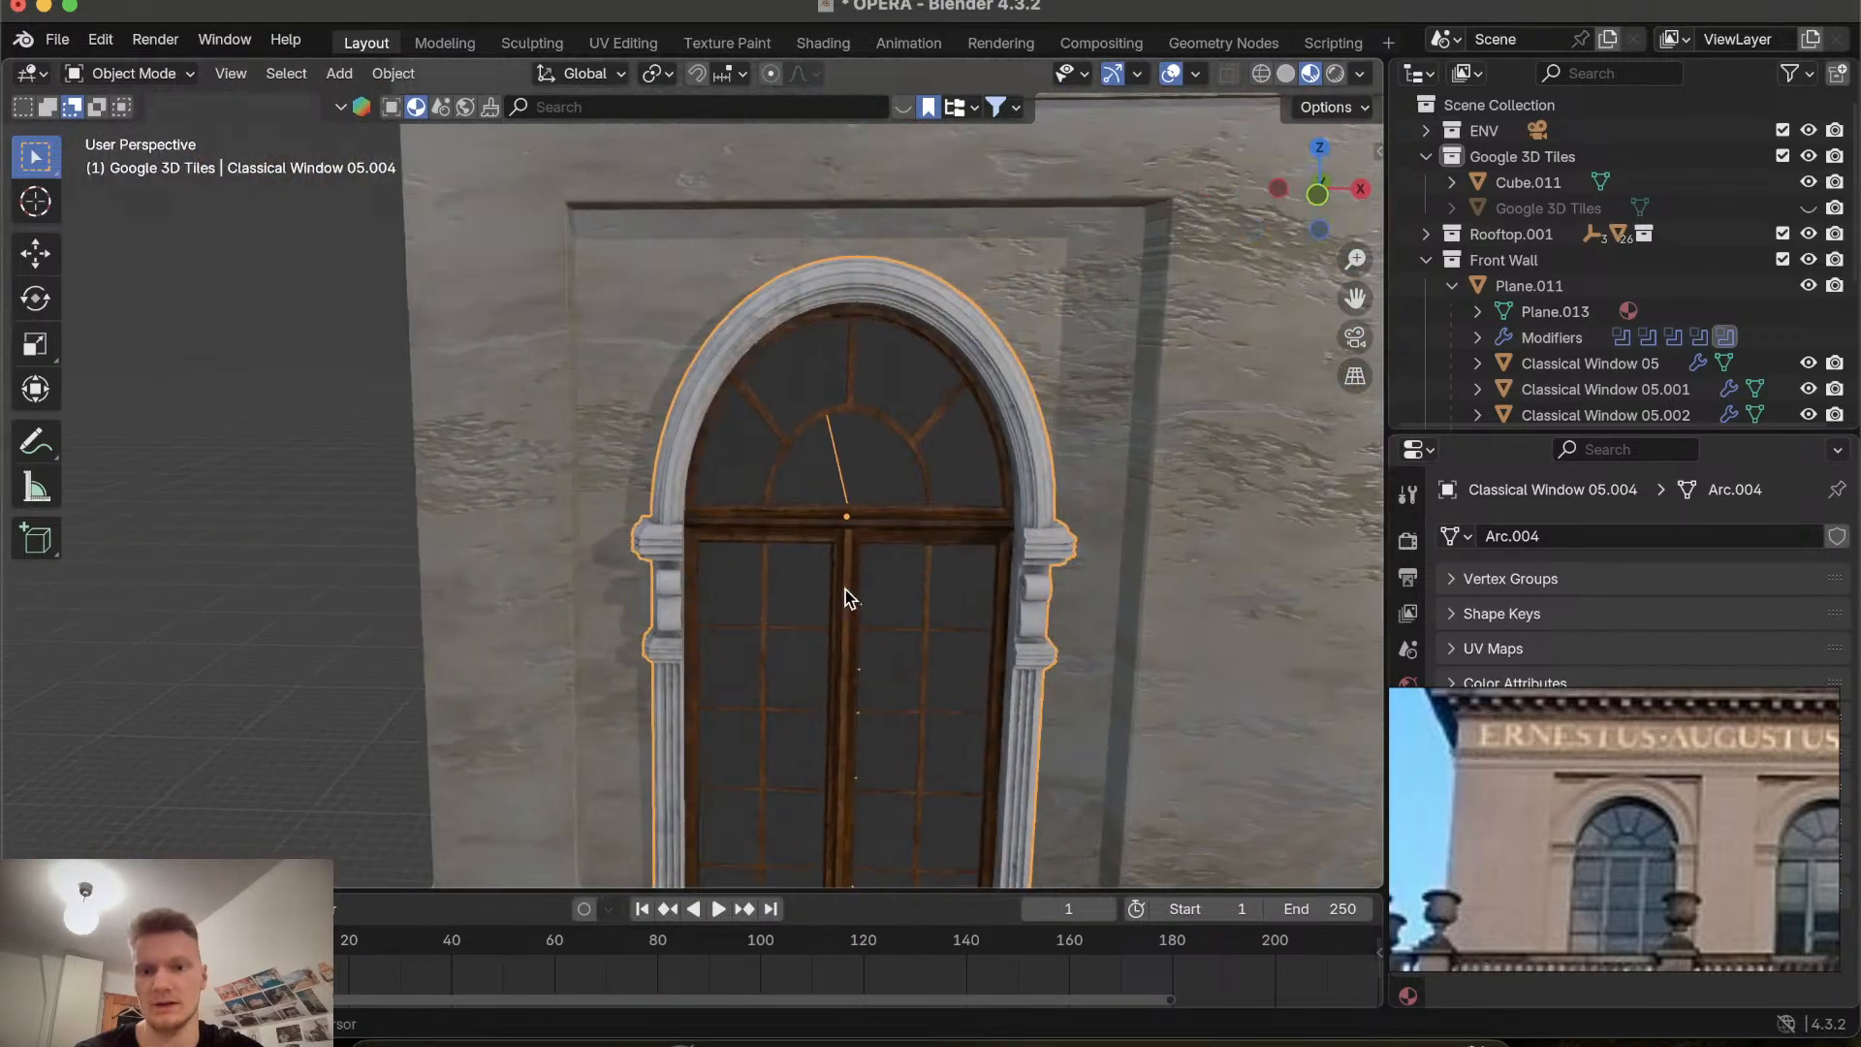
shift+scroll(846, 589, right, 6)
ctrl+scroll(845, 590, down, 8)
ctrl+scroll(845, 589, up, 10)
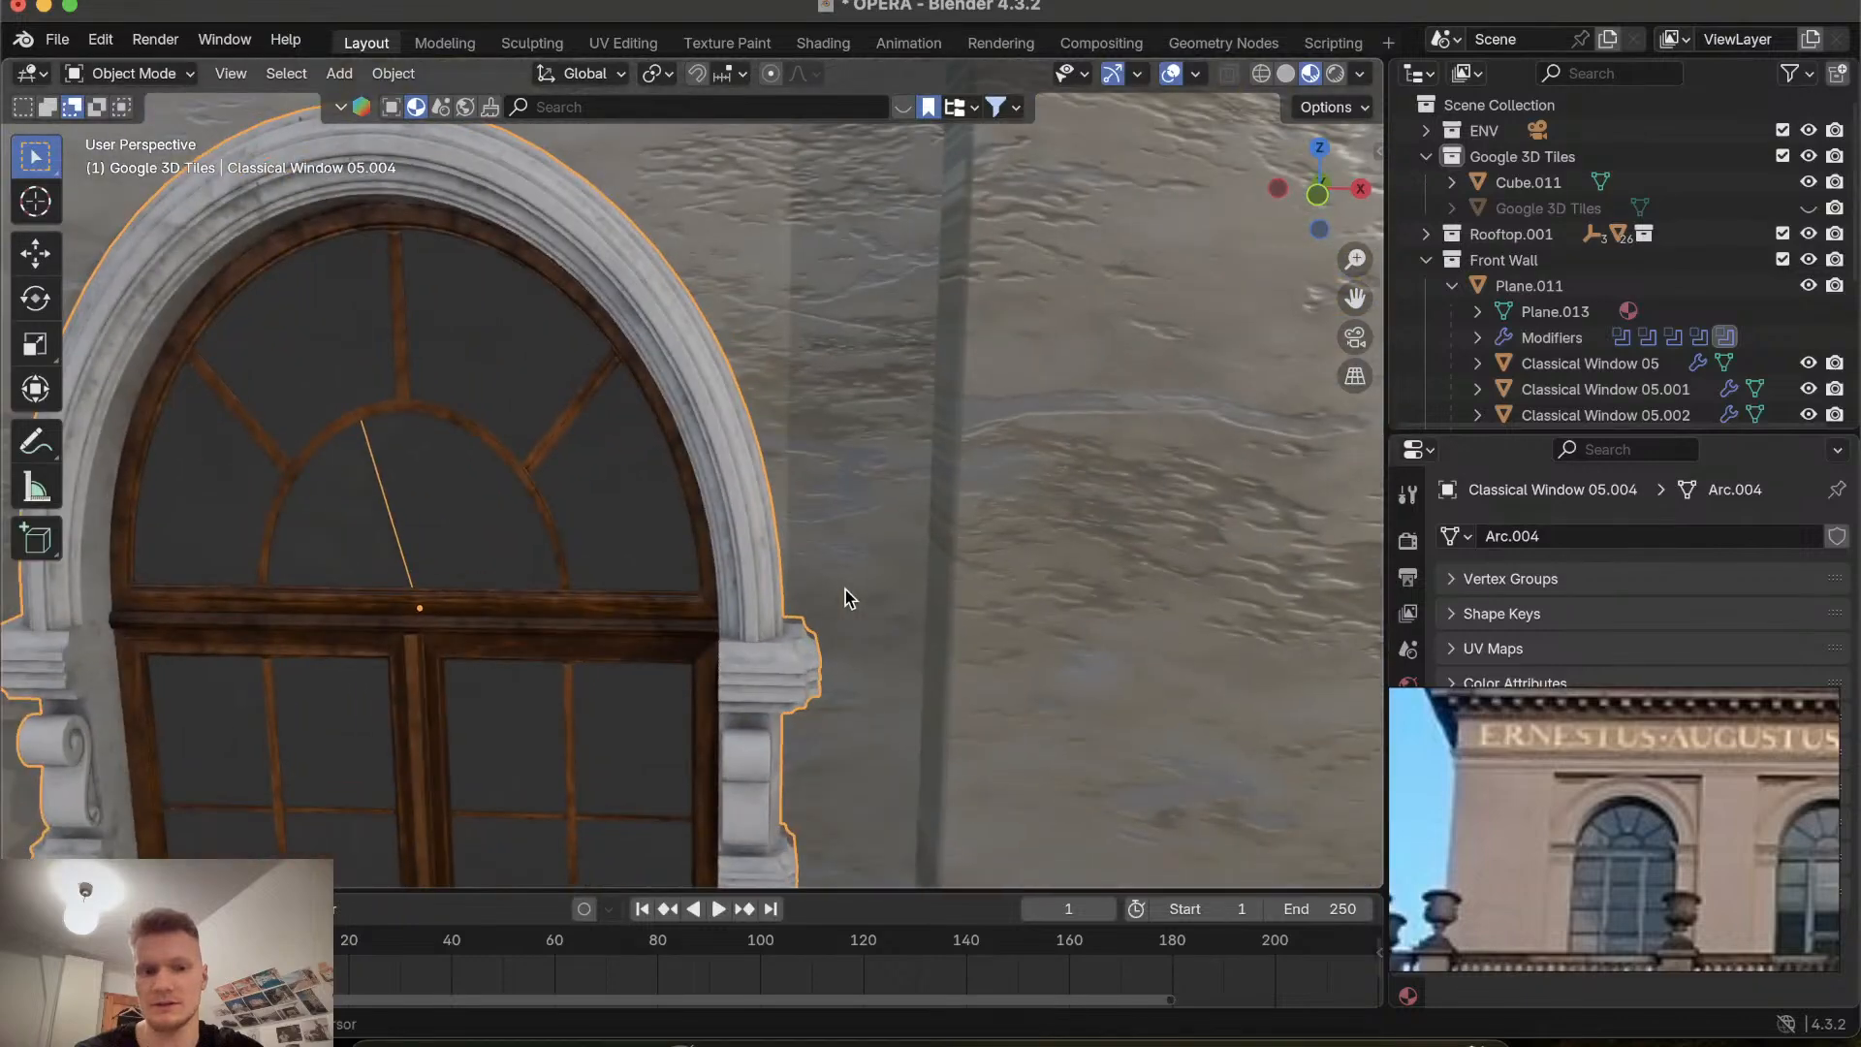
shift+scroll(845, 589, left, 8)
shift+scroll(845, 589, down, 6)
shift+scroll(845, 589, up, 4)
shift+scroll(845, 589, down, 2)
shift+scroll(845, 589, right, 2)
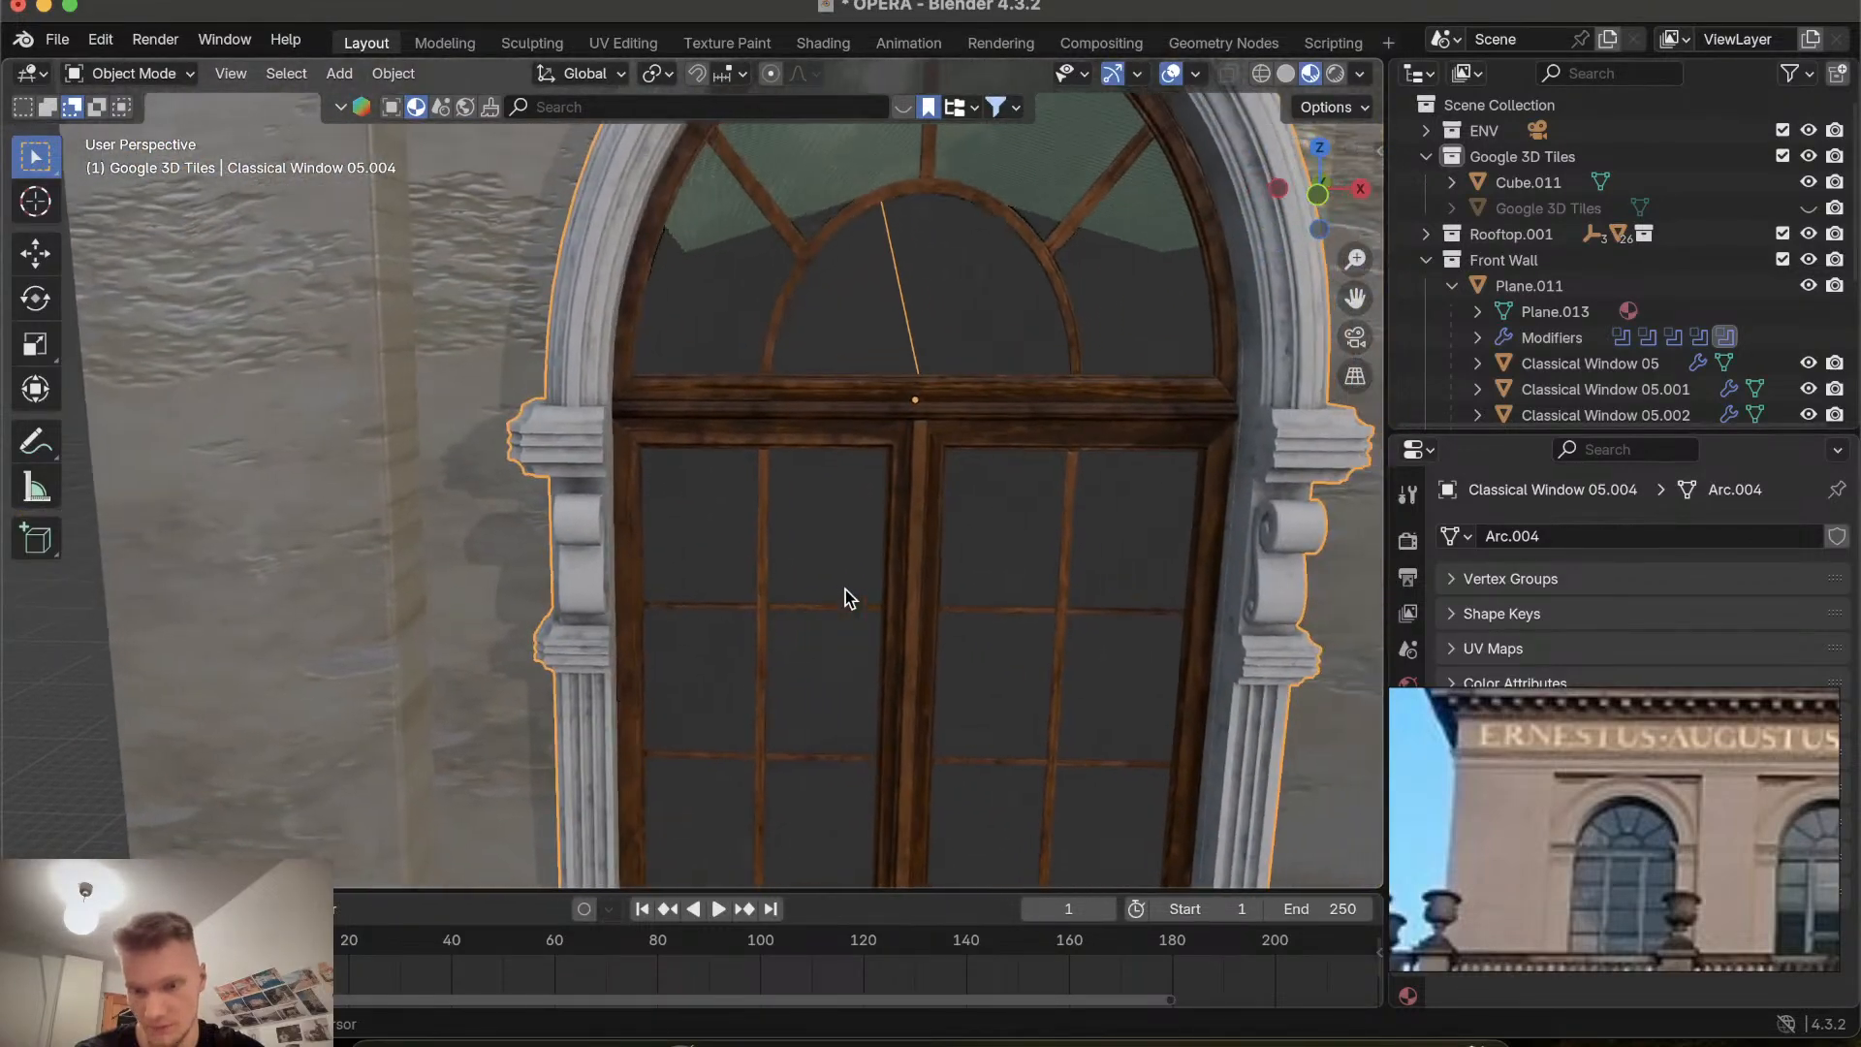
ctrl+scroll(845, 590, down, 8)
ctrl+scroll(845, 590, up, 10)
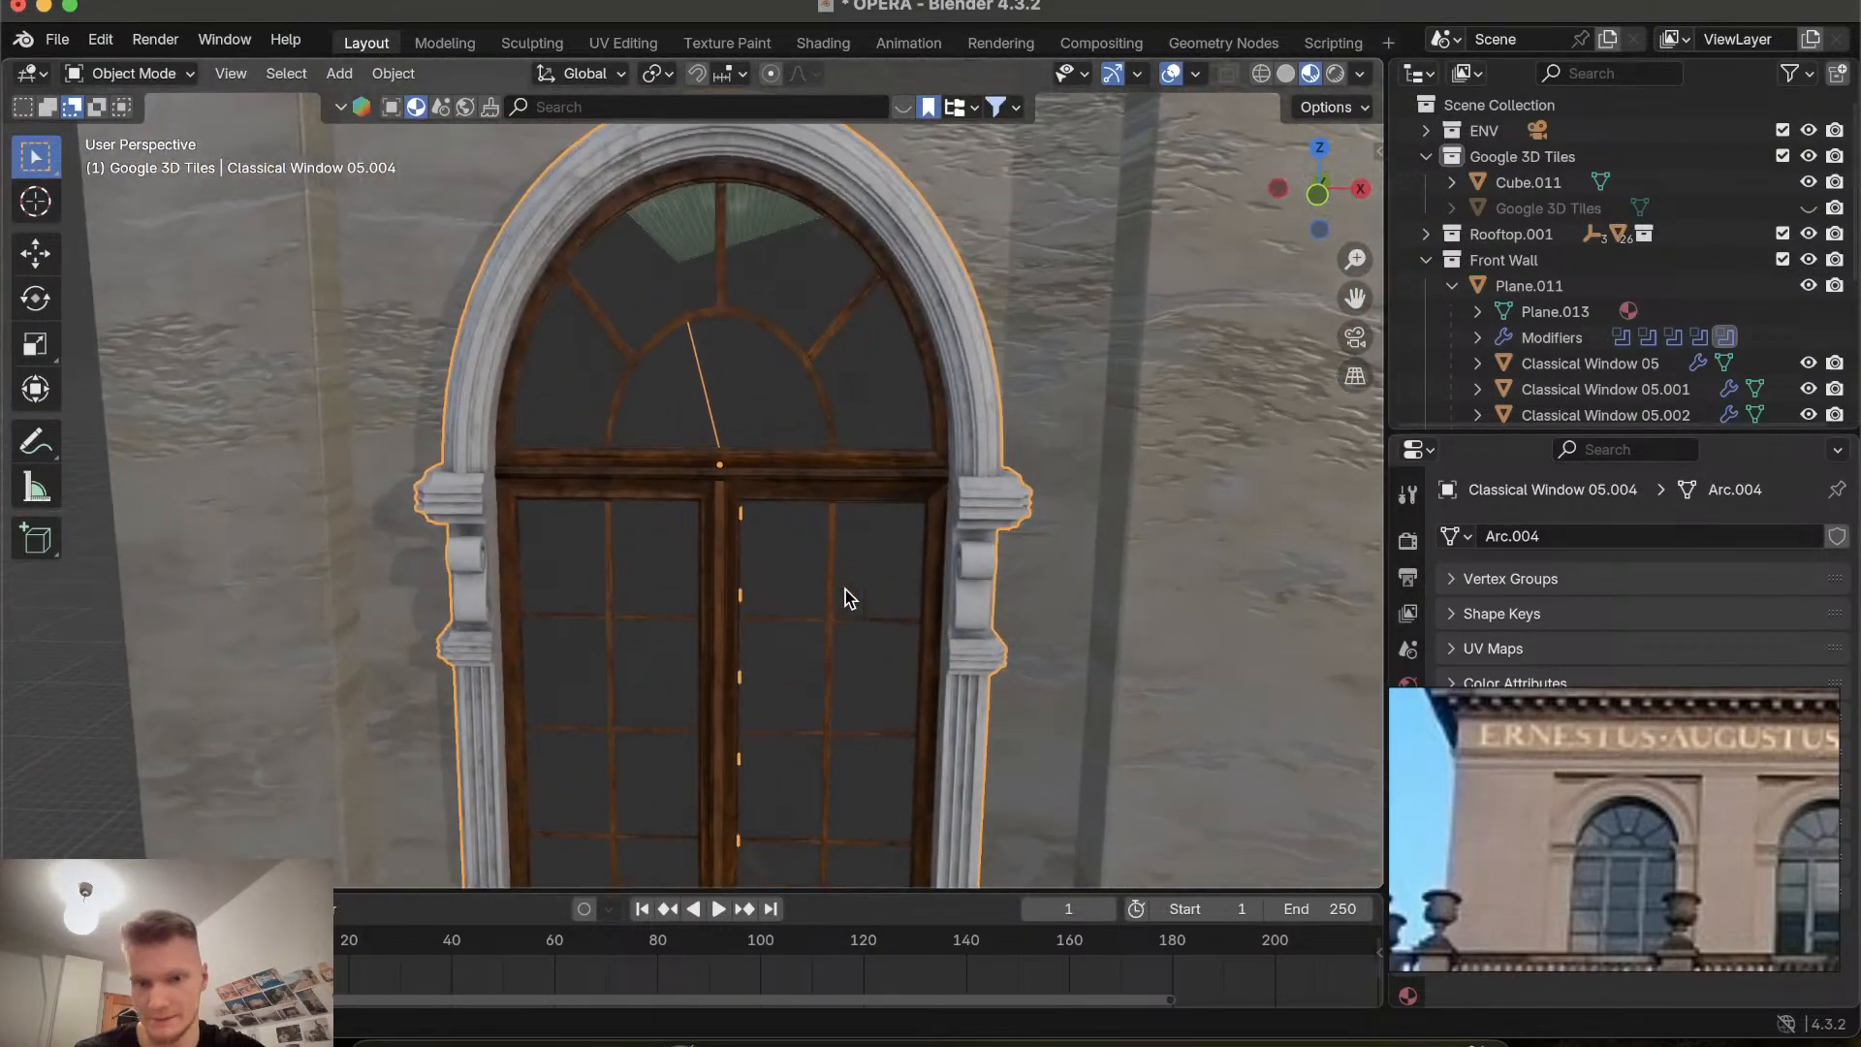
scroll(845, 589, down, 5)
shift+scroll(845, 589, down, 8)
shift+scroll(845, 589, up, 8)
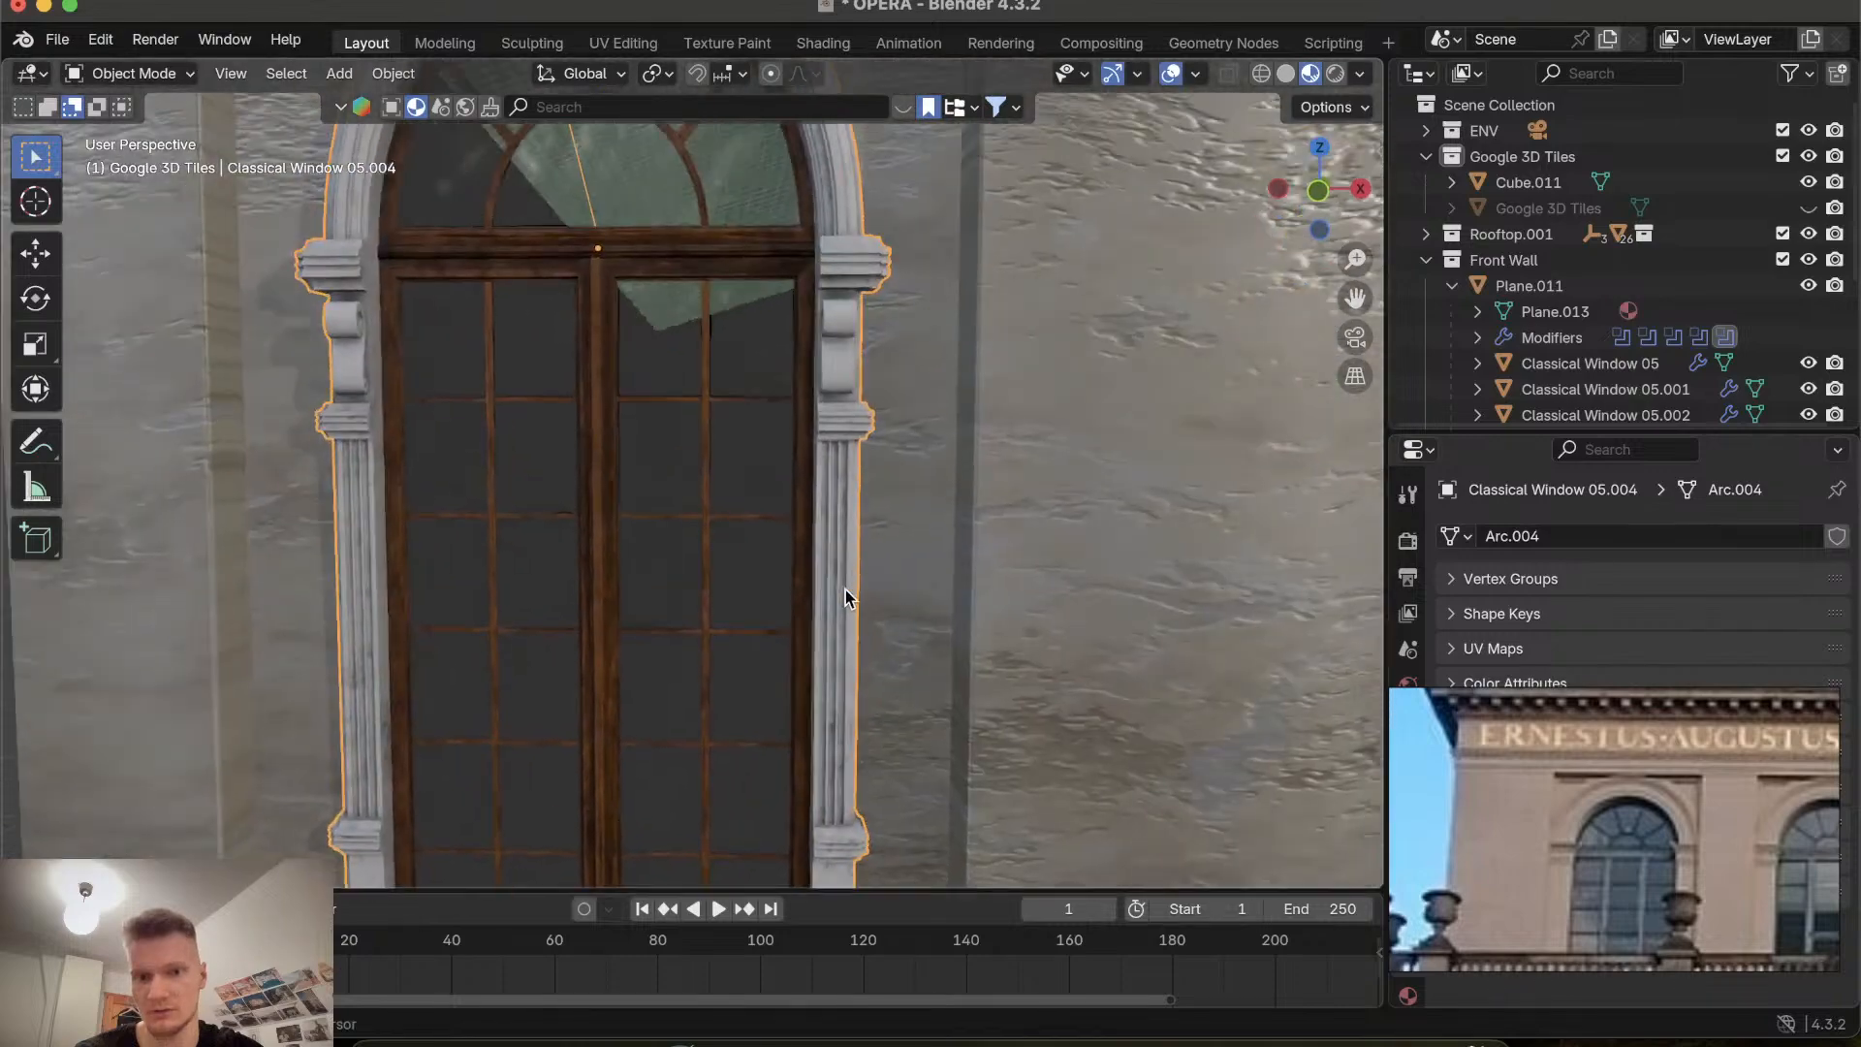
shift+scroll(845, 590, up, 3)
ctrl+scroll(845, 590, down, 8)
ctrl+scroll(845, 589, up, 8)
ctrl+scroll(845, 590, down, 8)
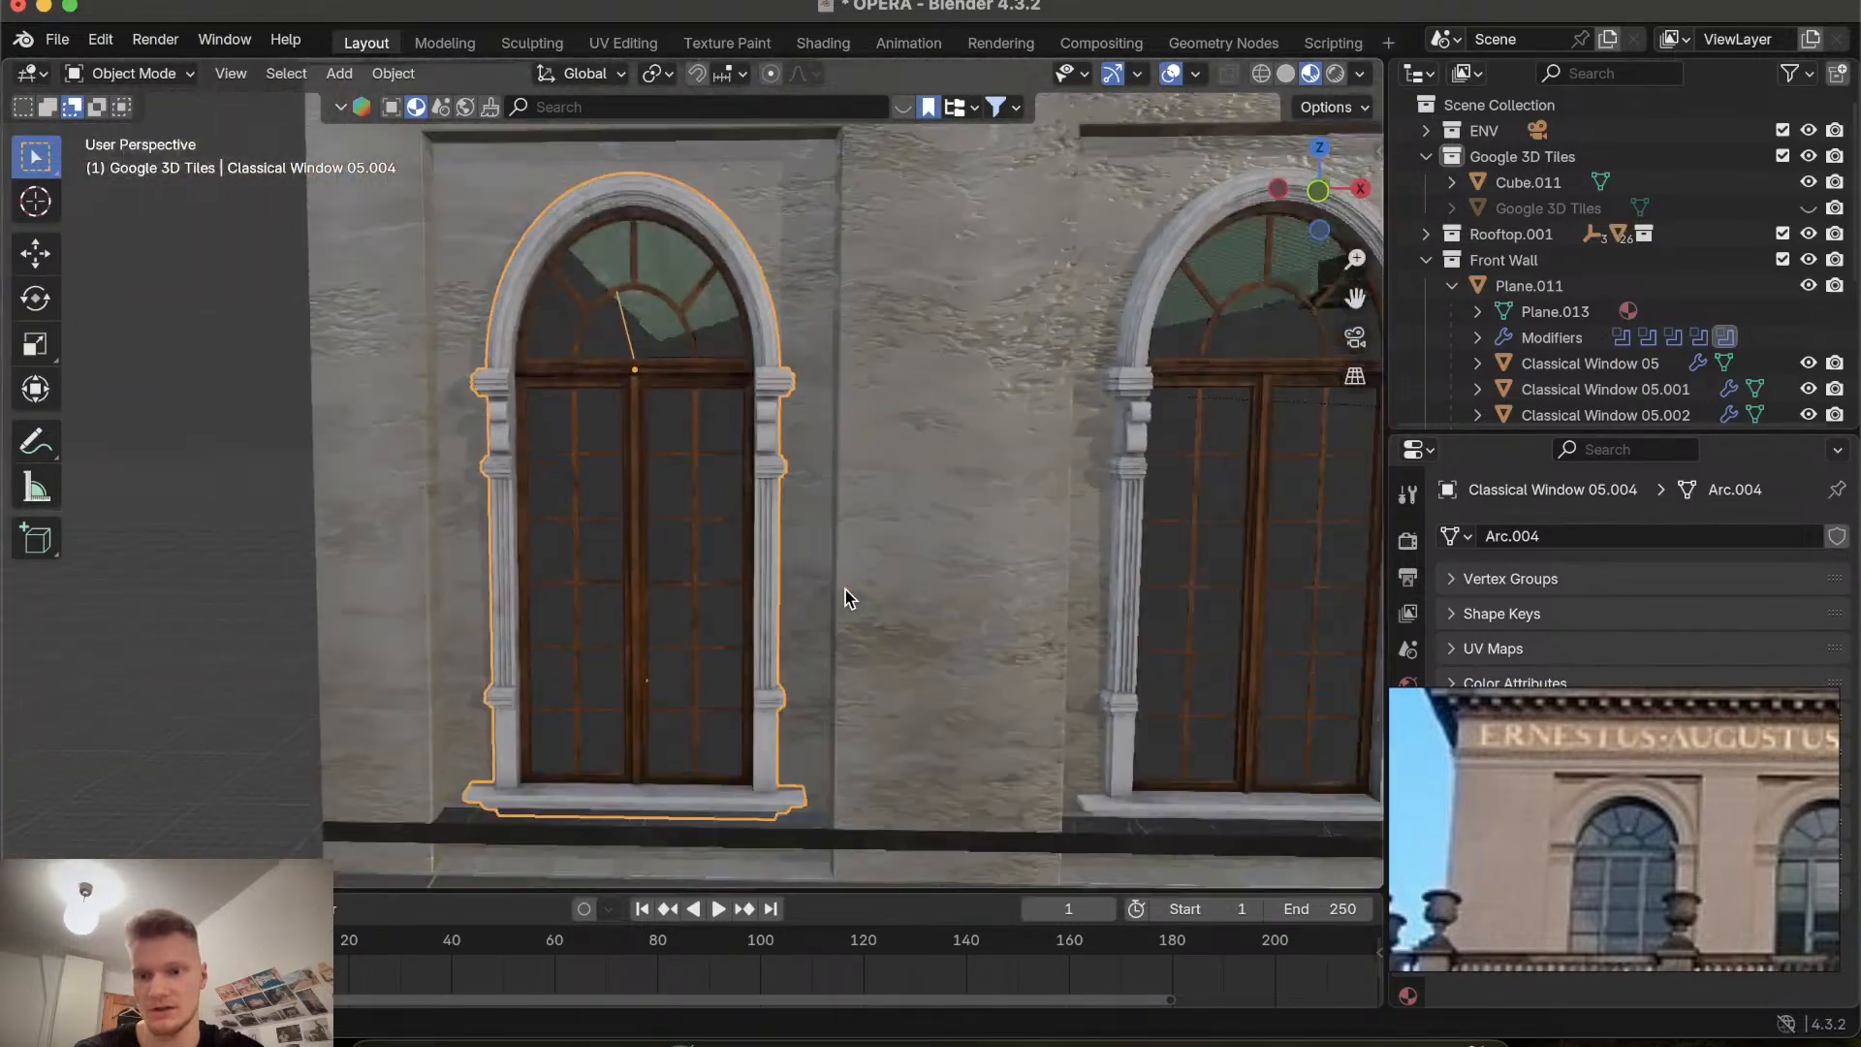
scroll(845, 590, down, 6)
shift+scroll(845, 589, down, 8)
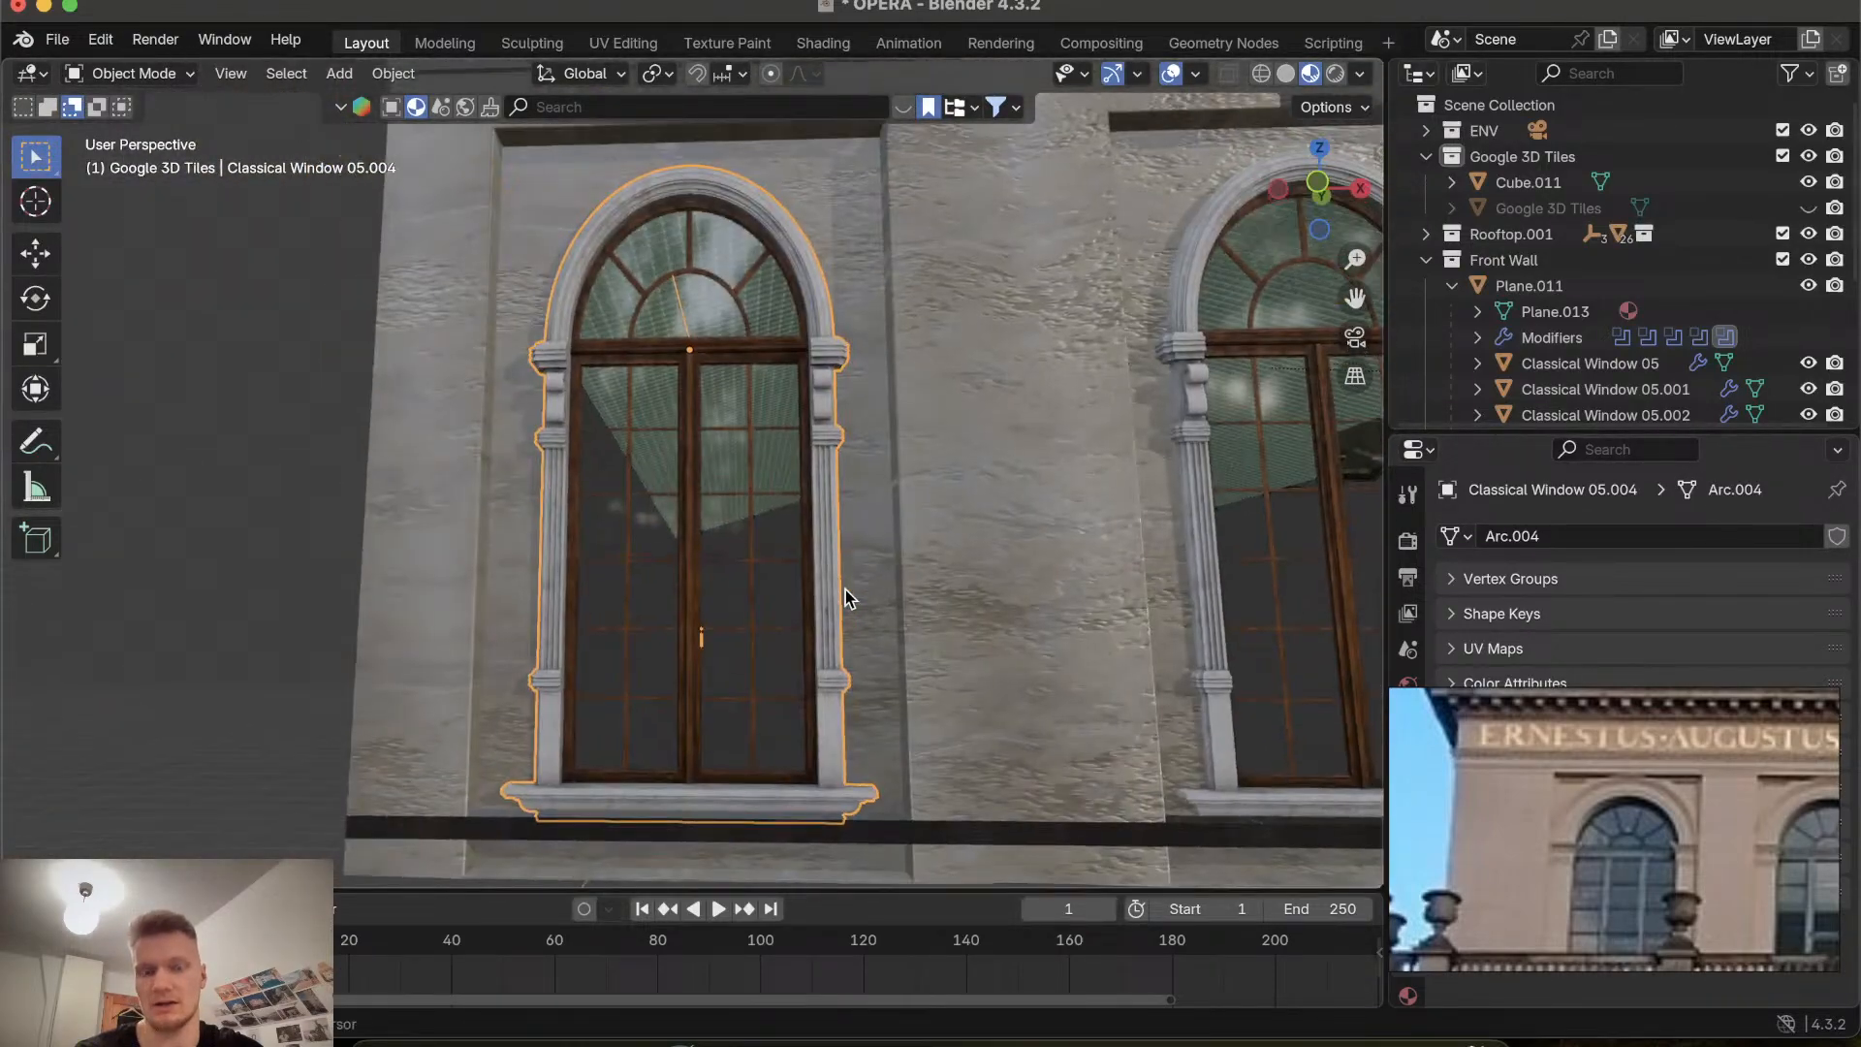
Select the wall panel behind the arched windows, enter Edit Mode and examine its recessed frame around the window.
scroll(845, 590, down, 6)
click(768, 368)
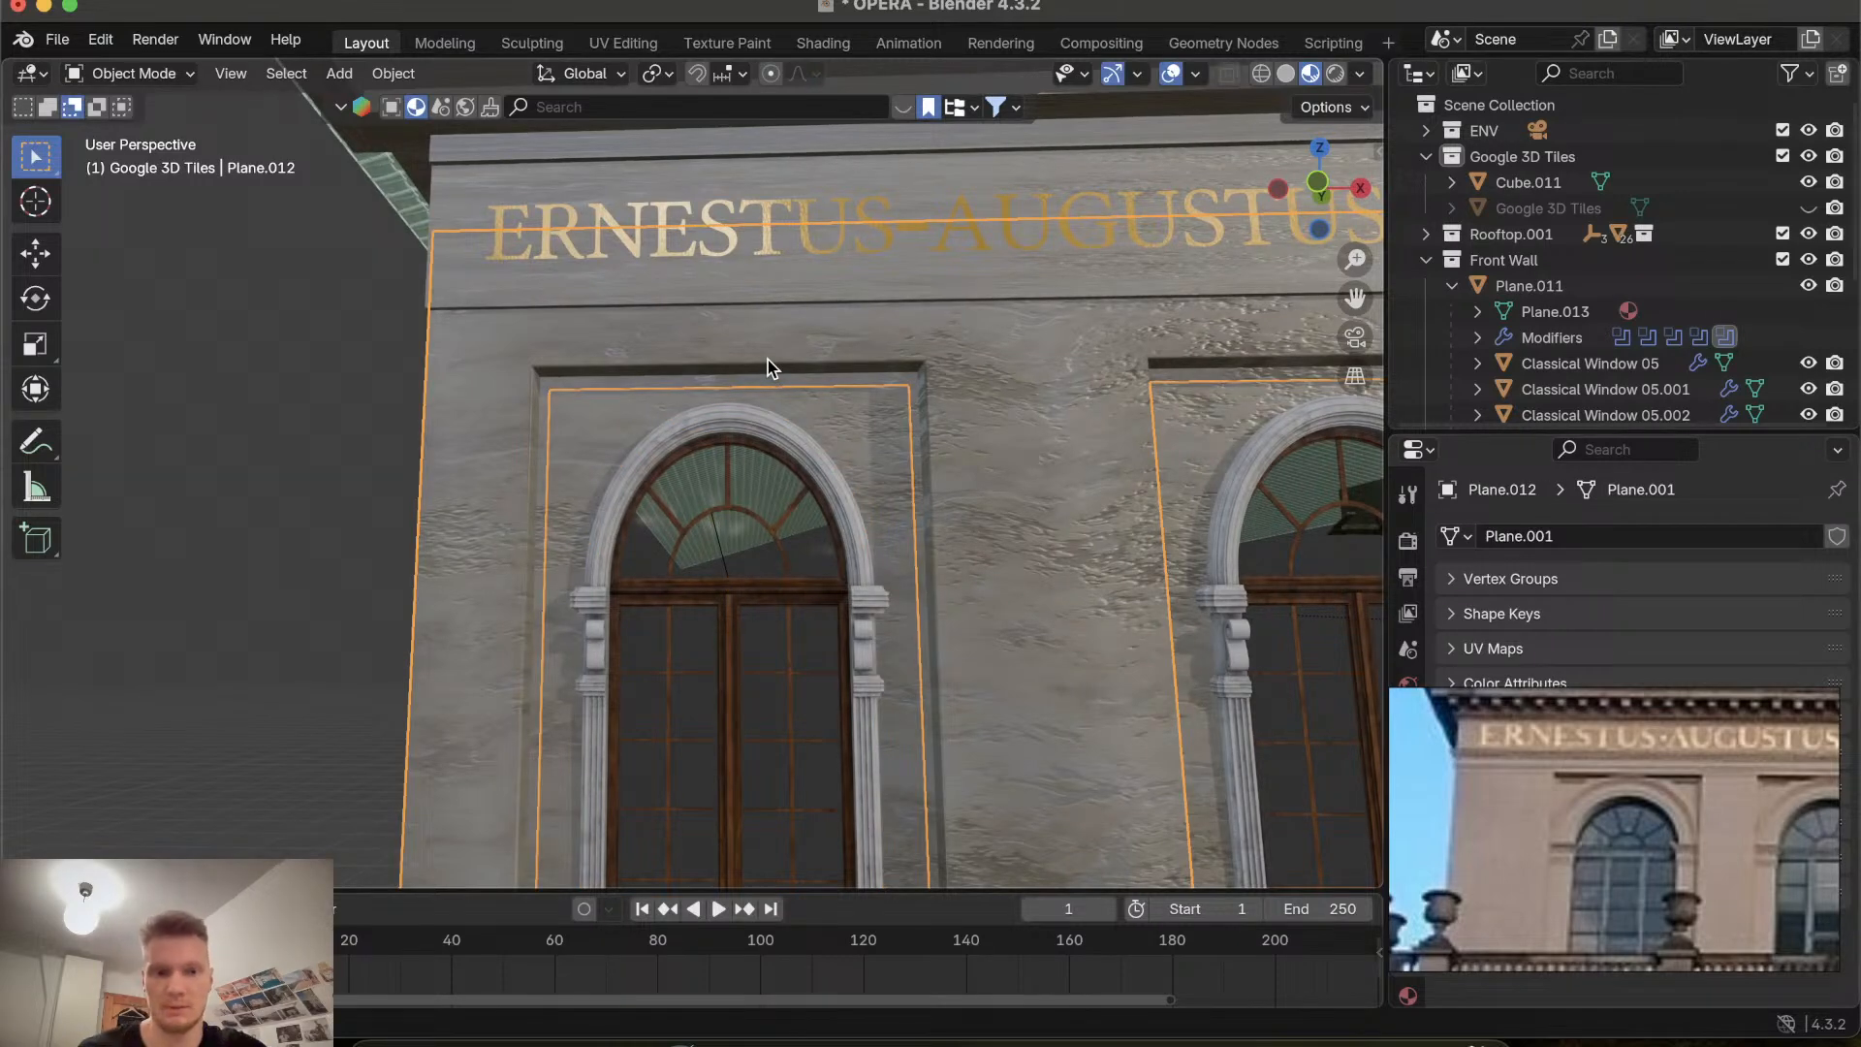
key(Tab)
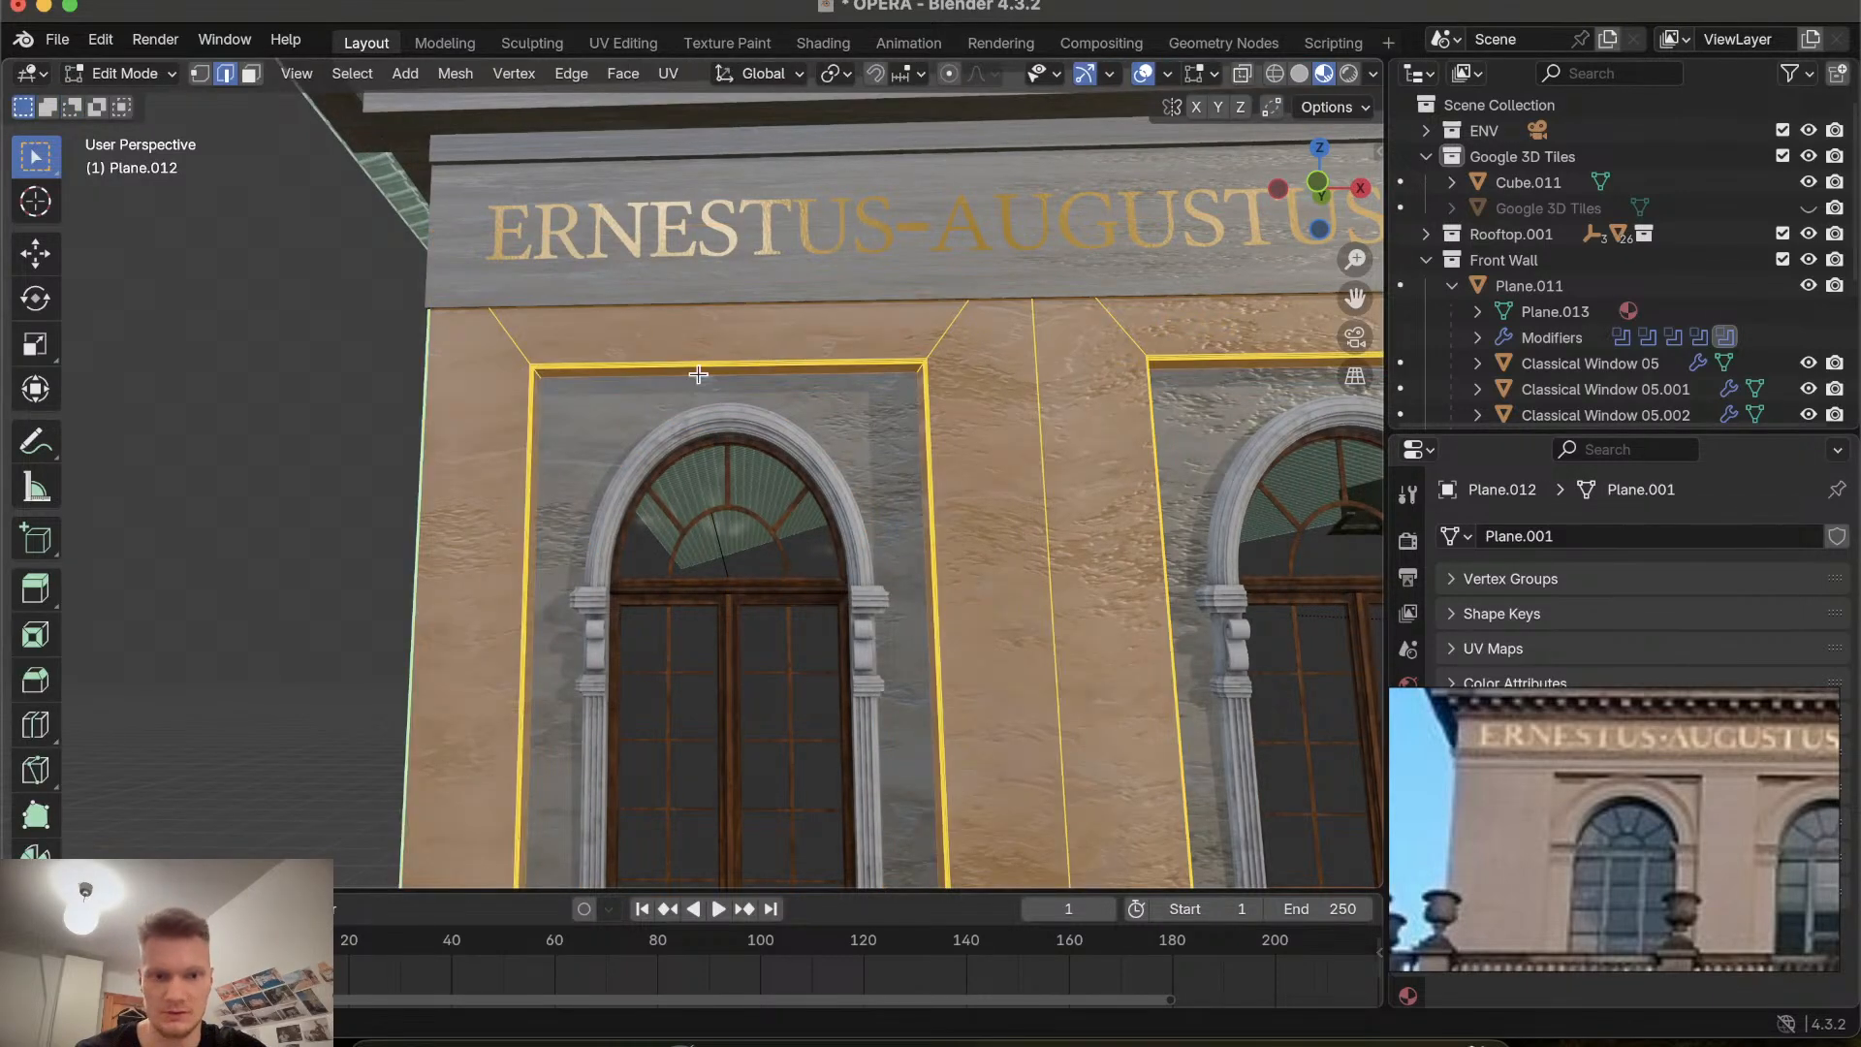
ctrl+scroll(698, 374, up, 5)
scroll(698, 374, up, 3)
click(587, 211)
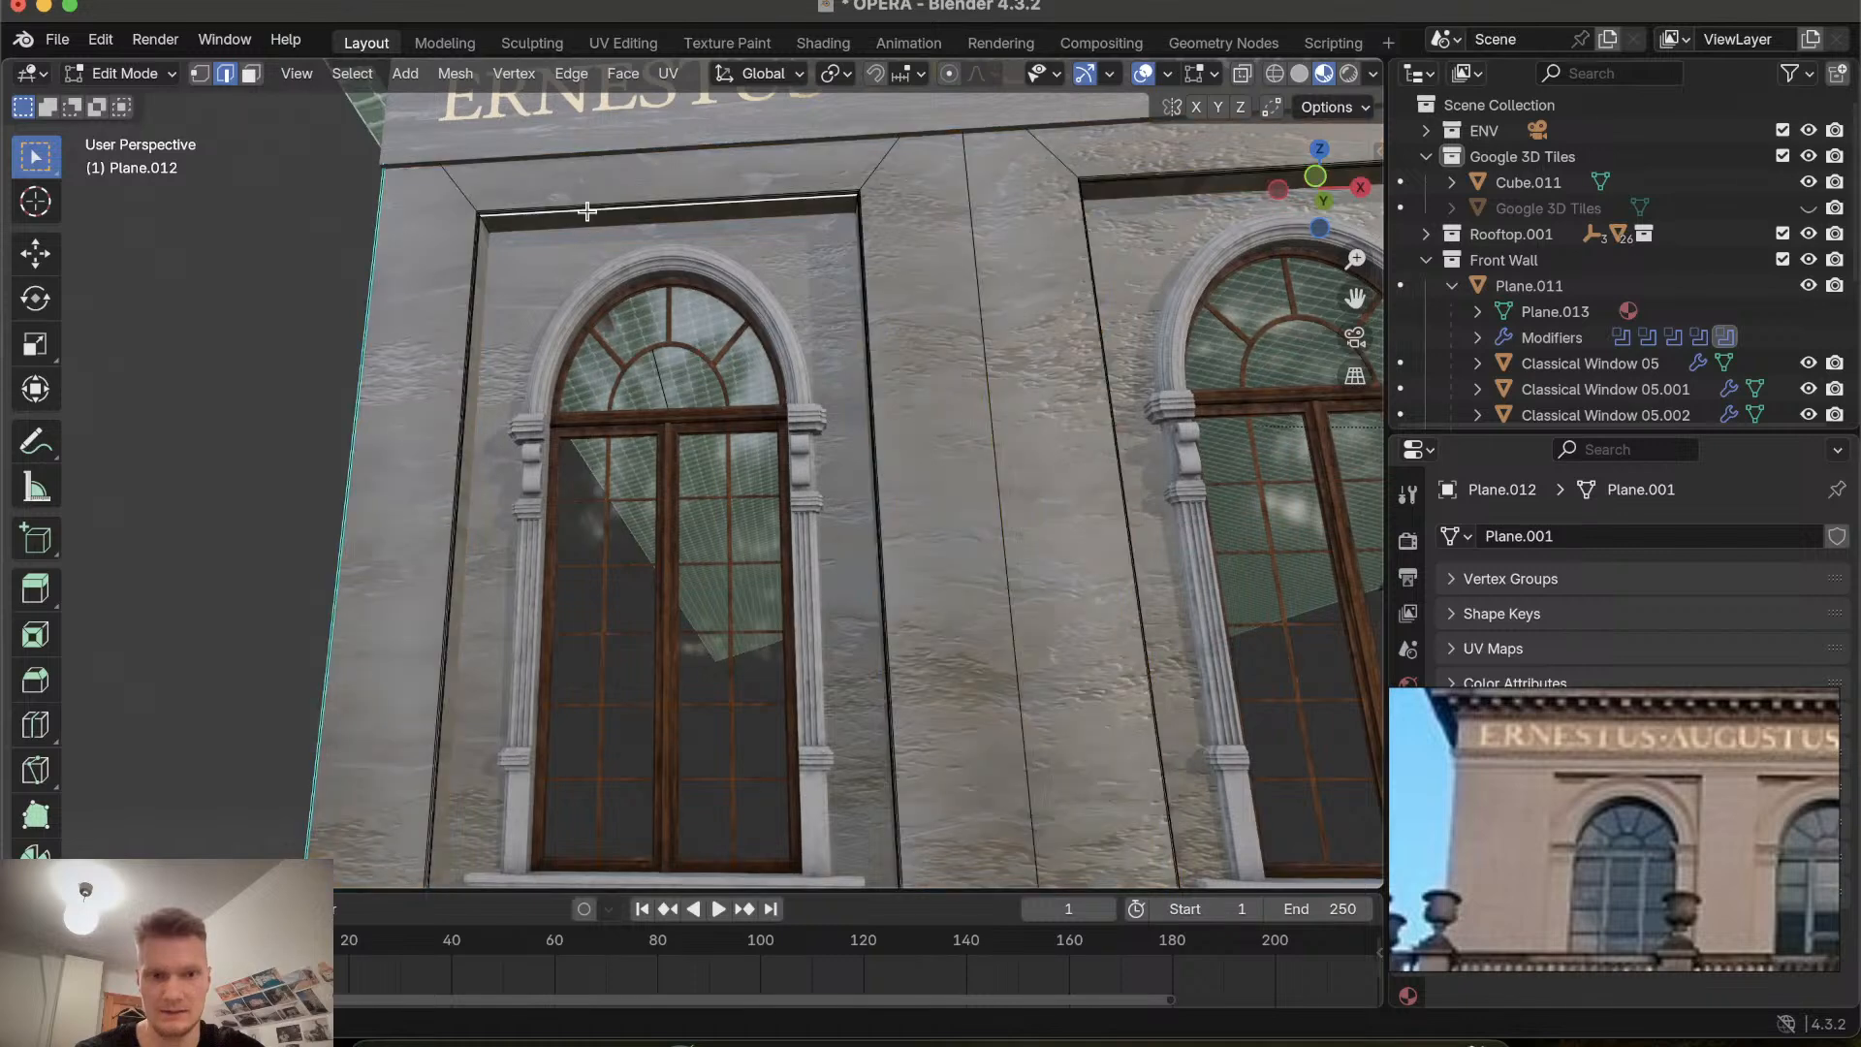
click(569, 203)
click(569, 203)
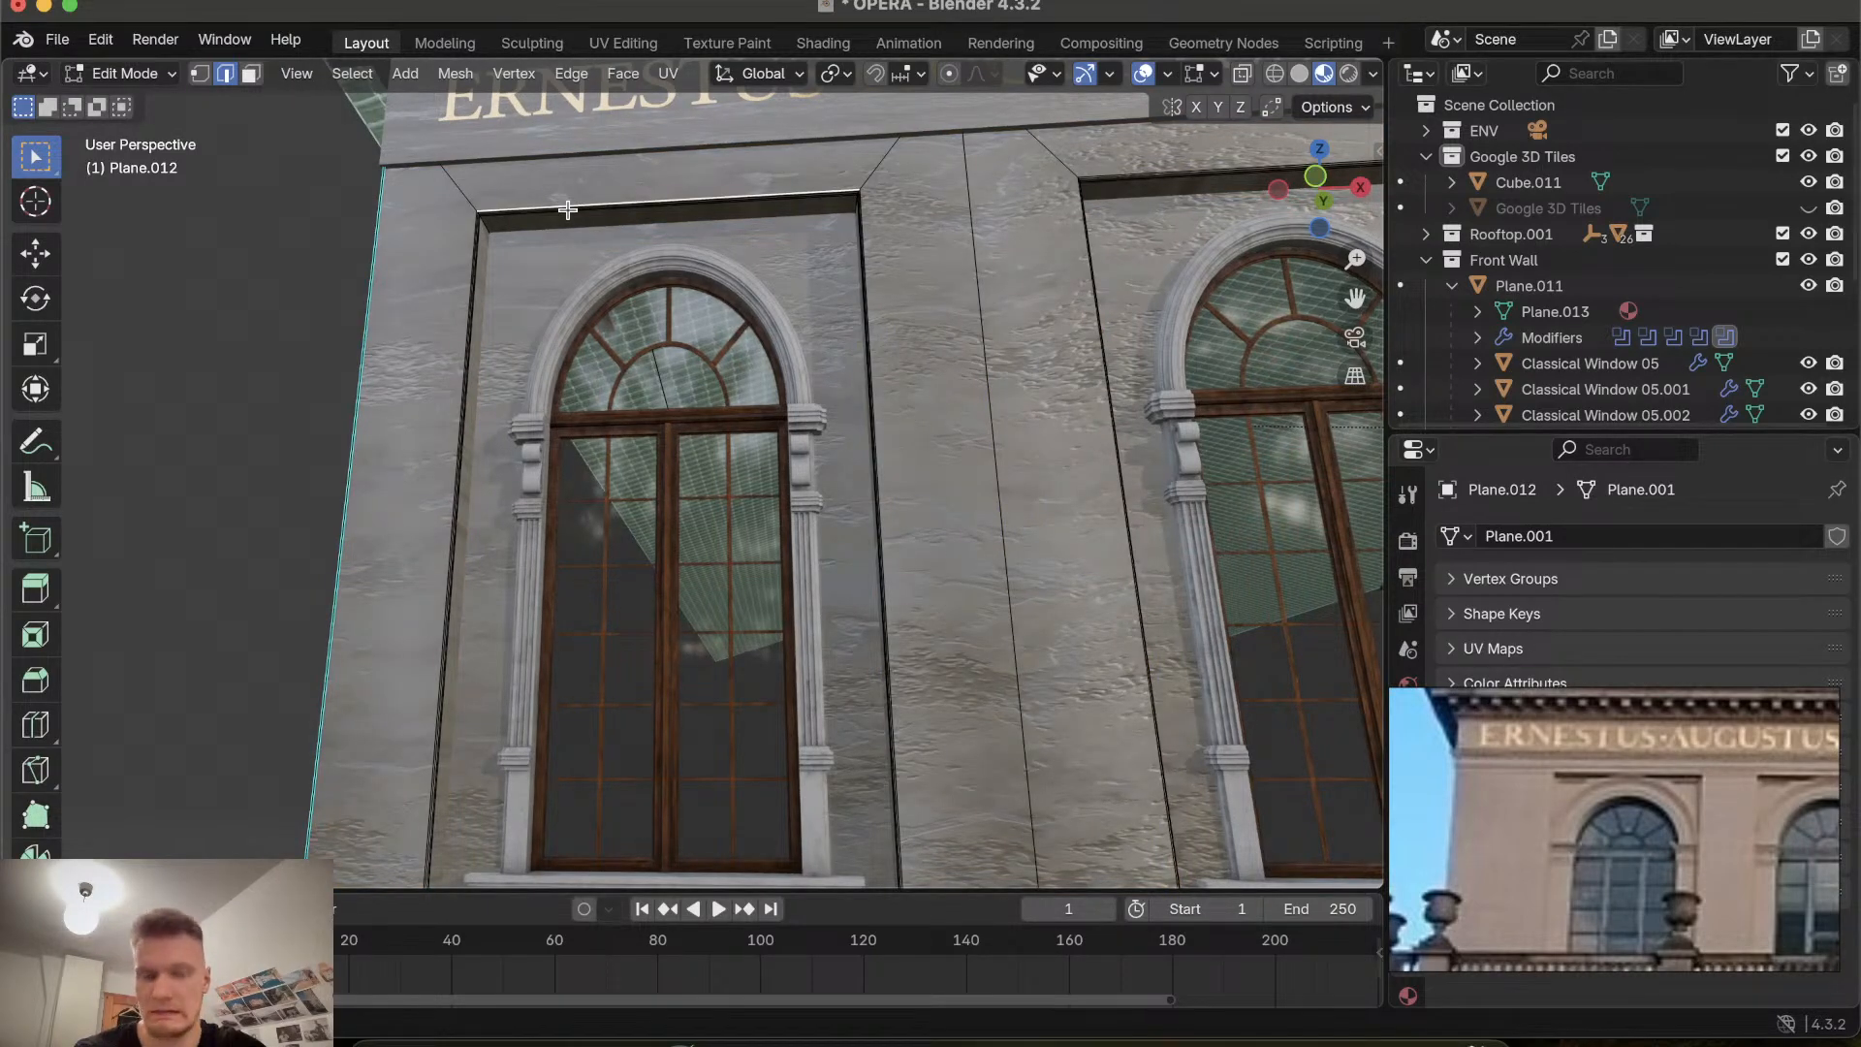
ctrl+scroll(564, 276, up, 10)
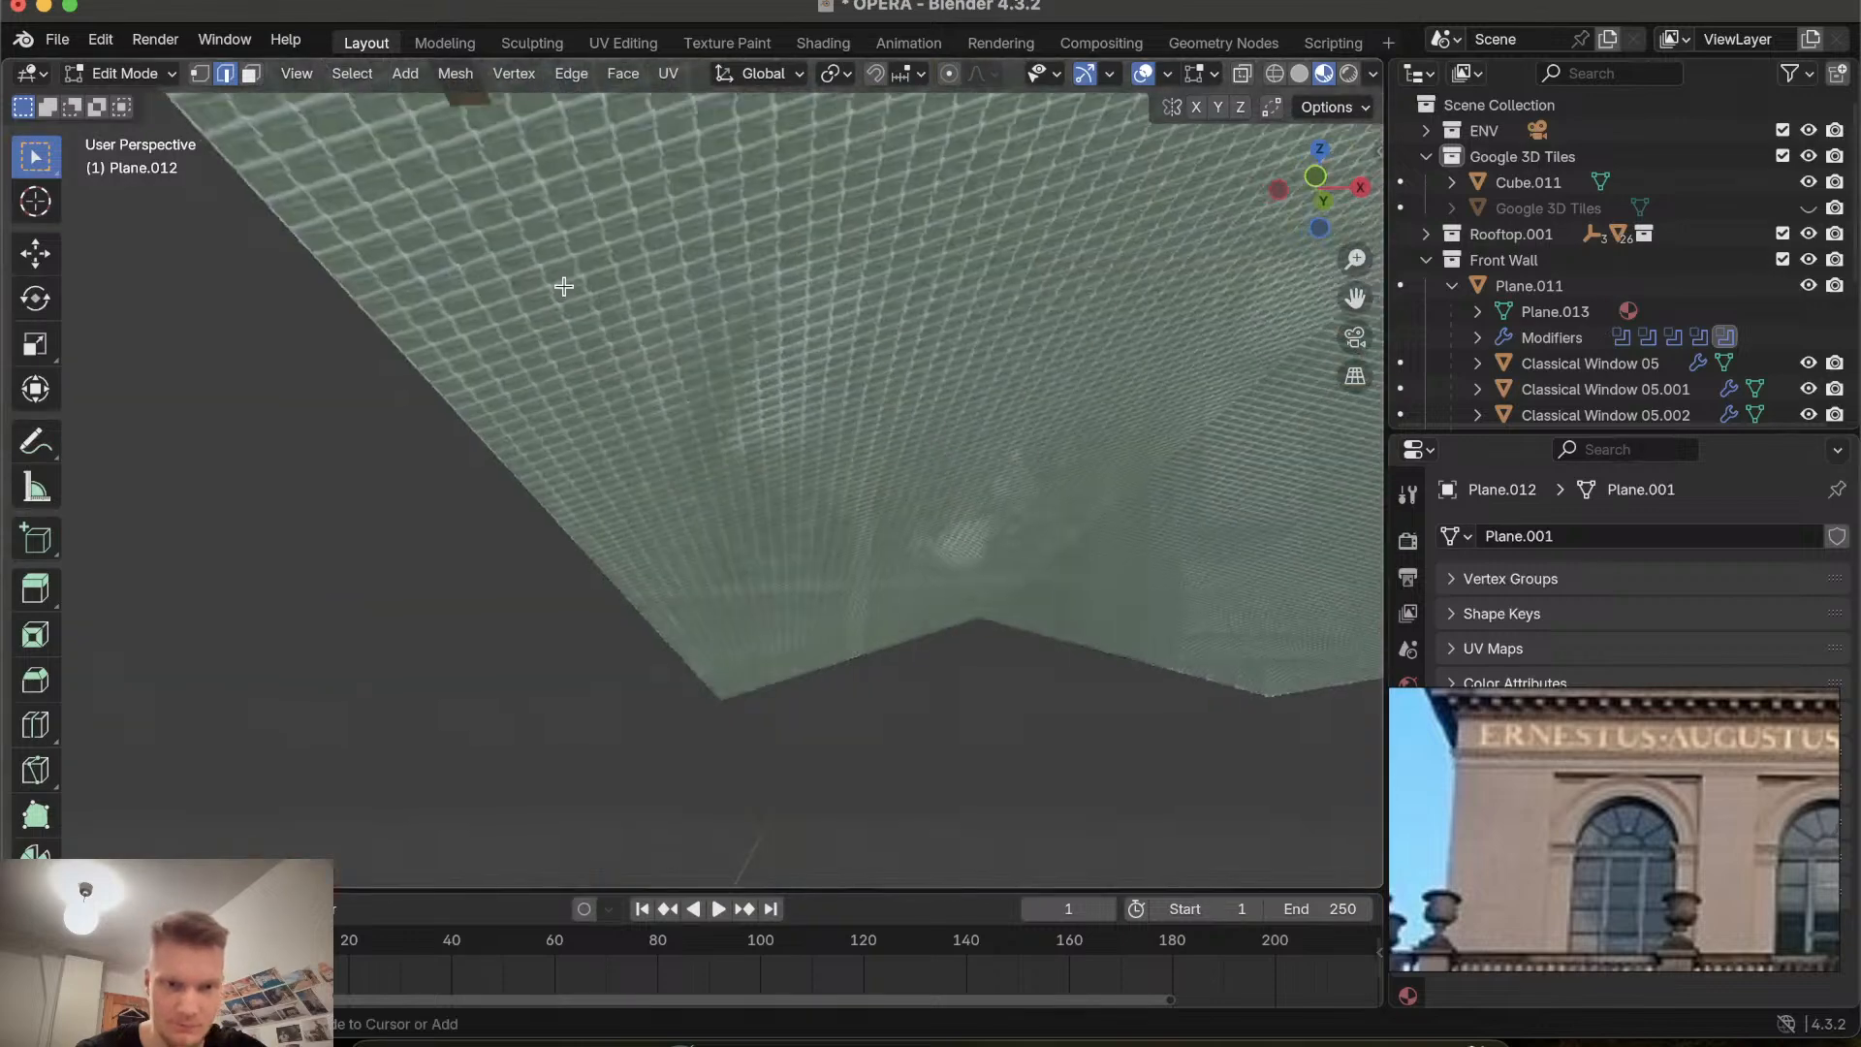
ctrl+scroll(564, 276, down, 6)
shift+scroll(564, 286, up, 10)
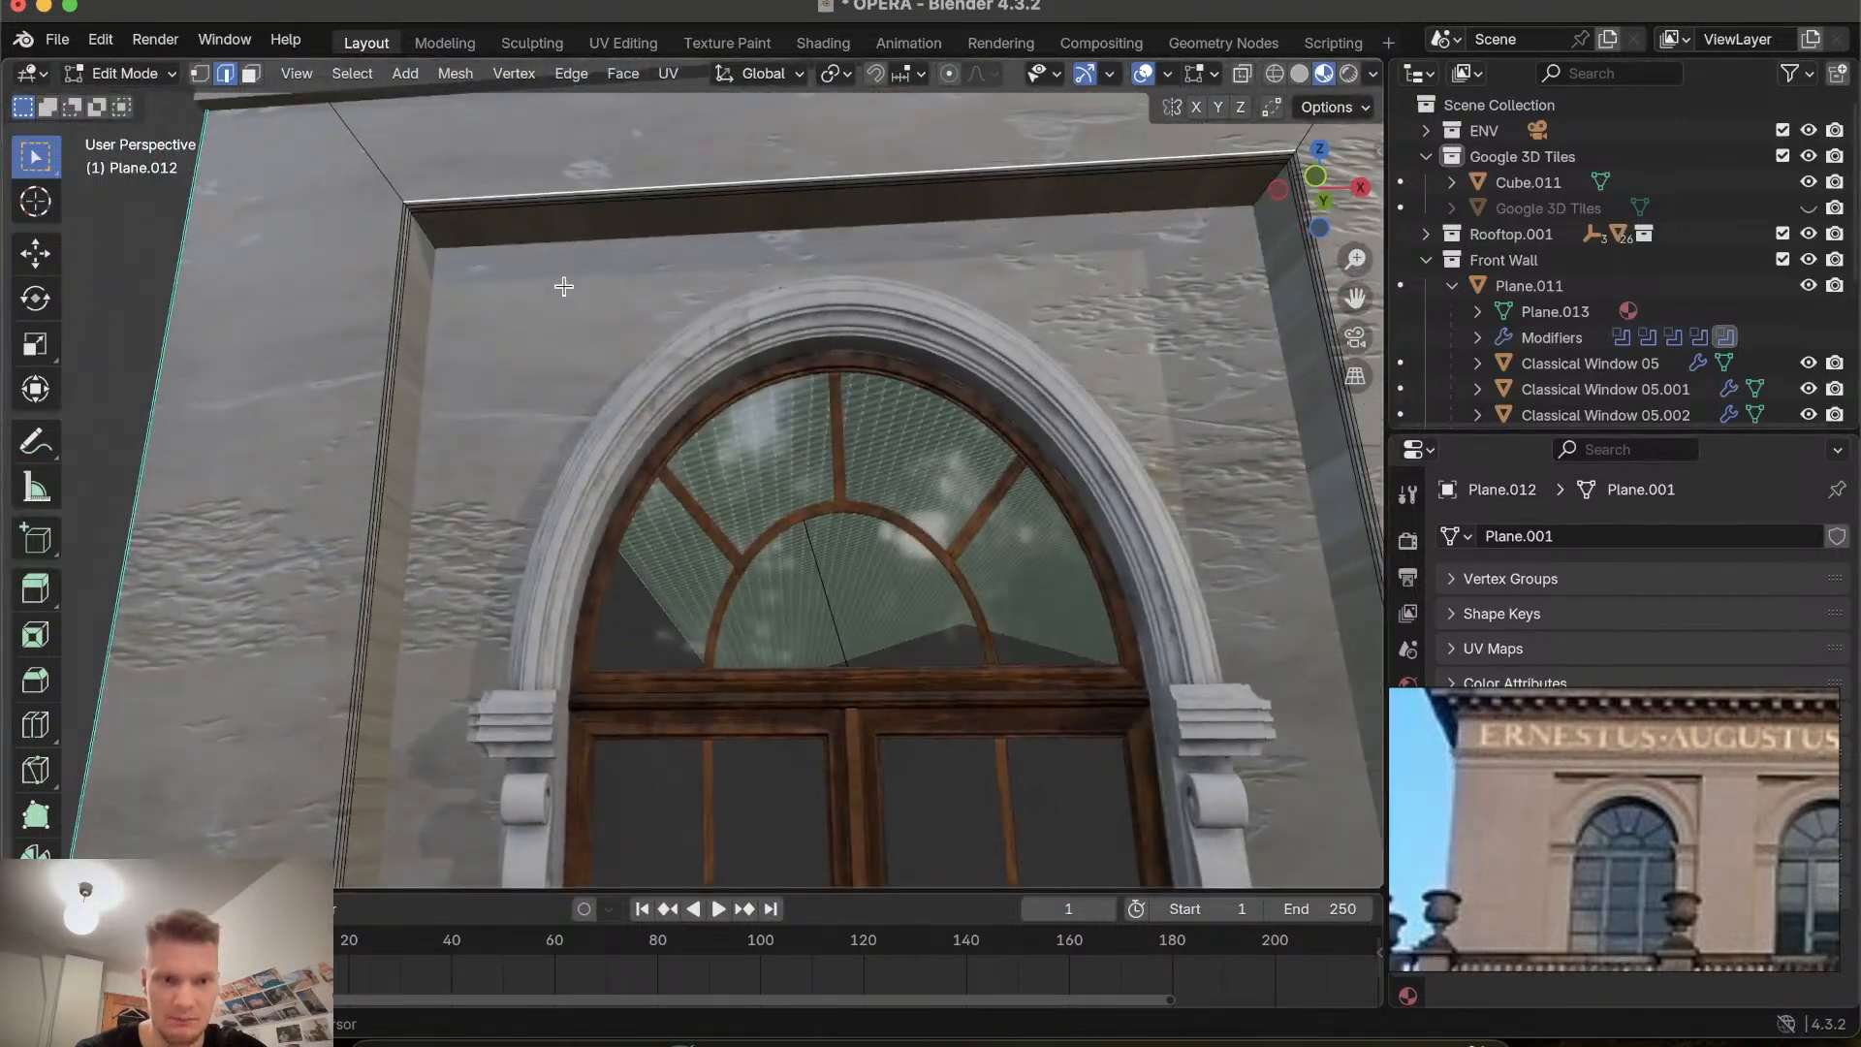
click(397, 342)
shift+scroll(397, 341, right, 10)
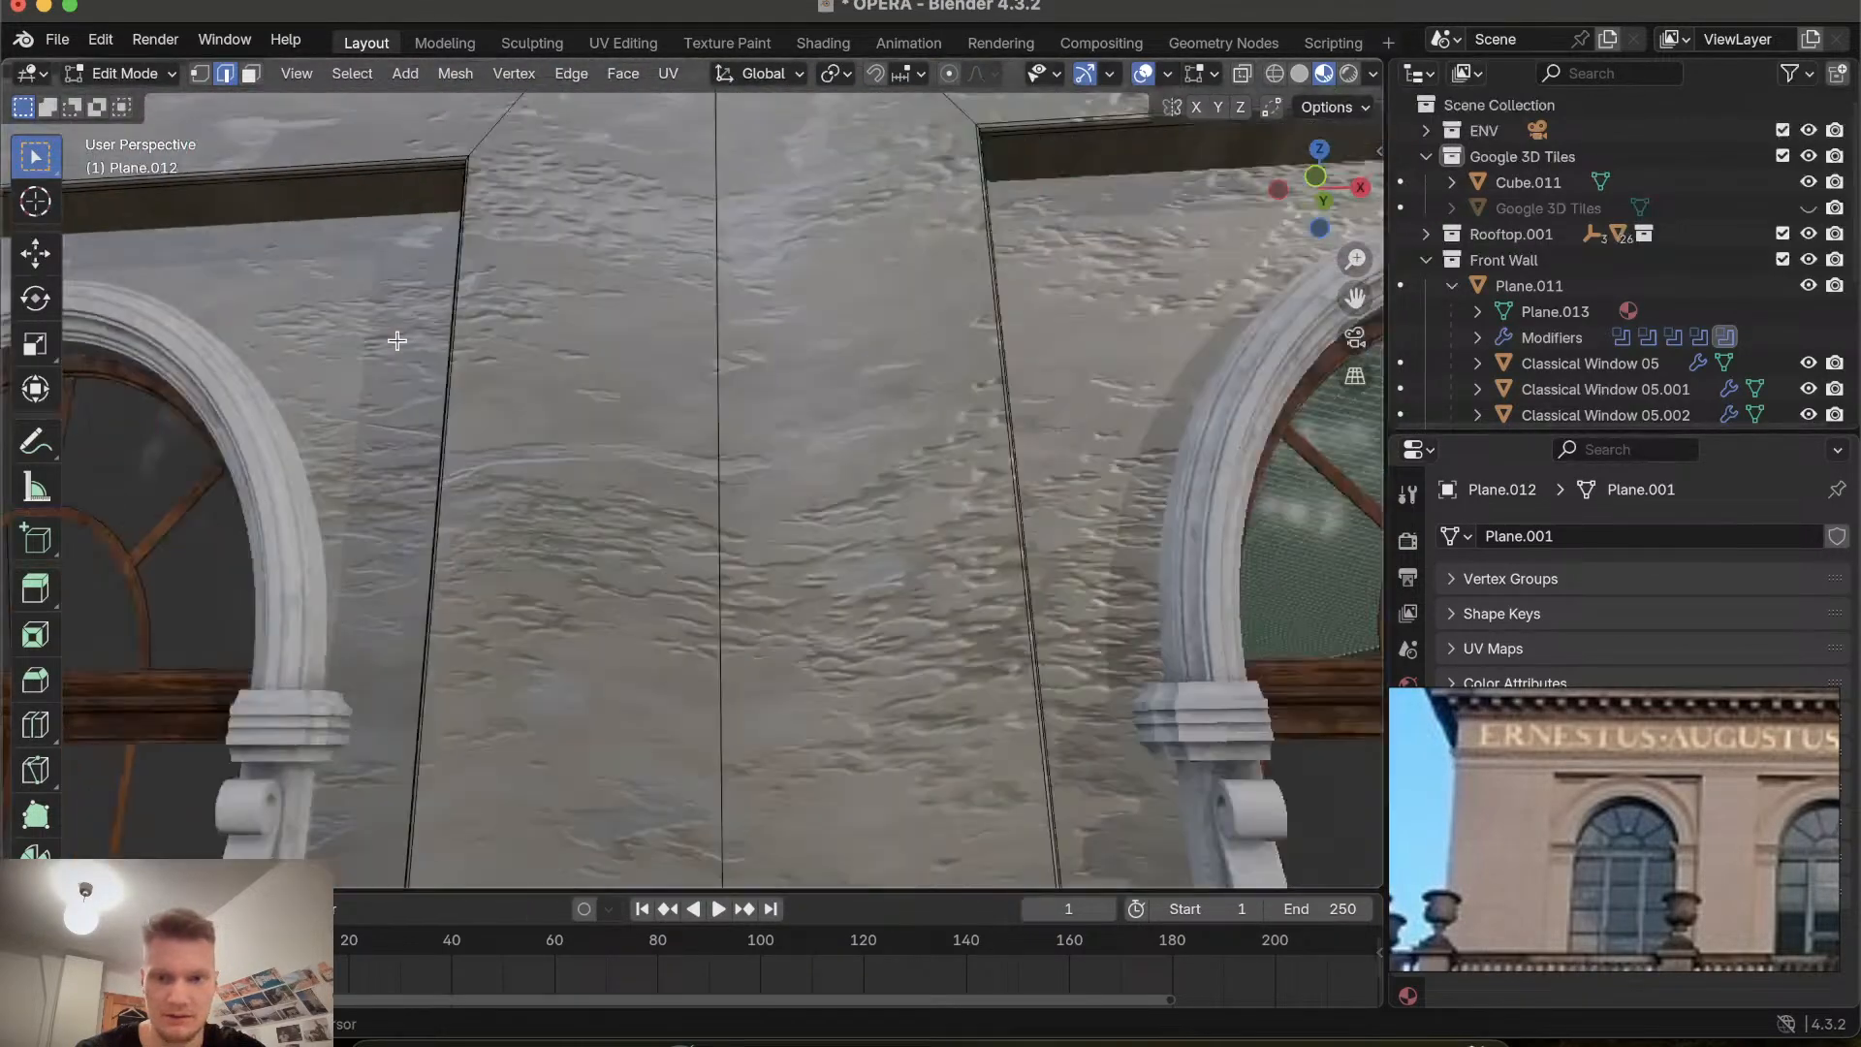
shift+scroll(397, 341, left, 15)
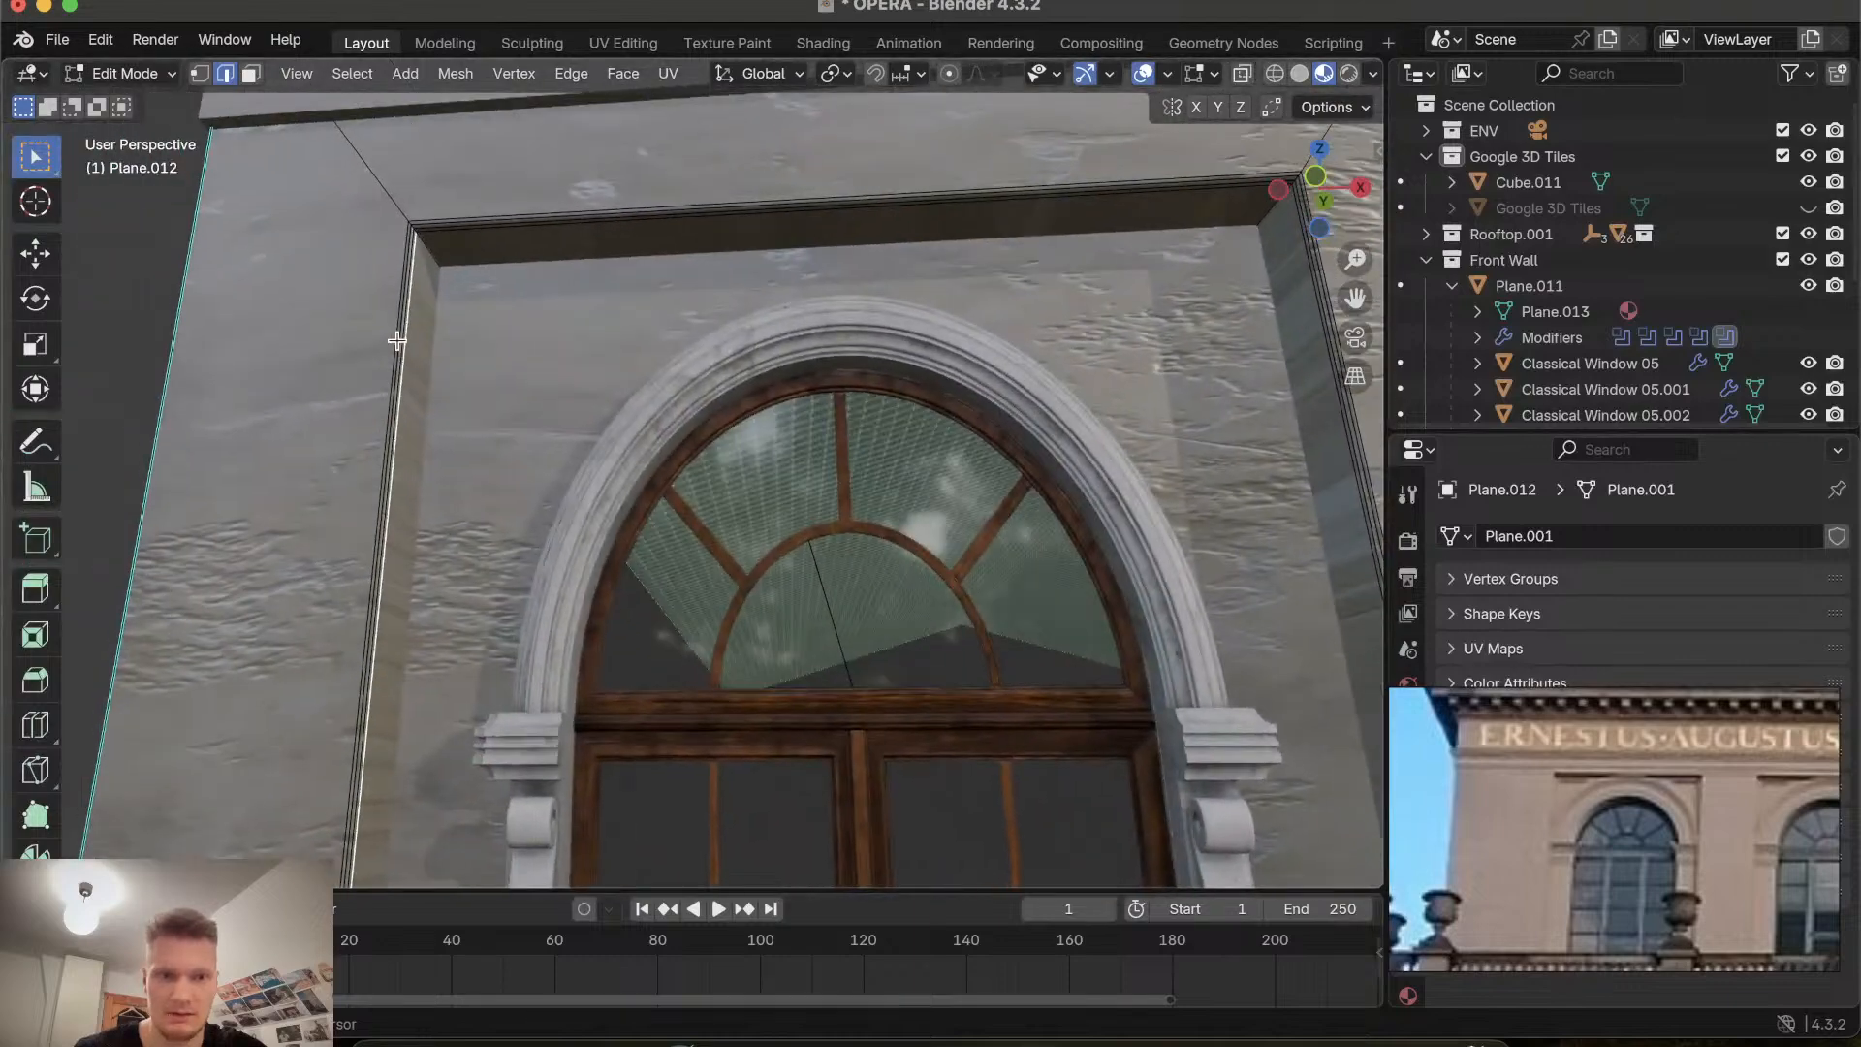
shift+scroll(398, 341, right, 3)
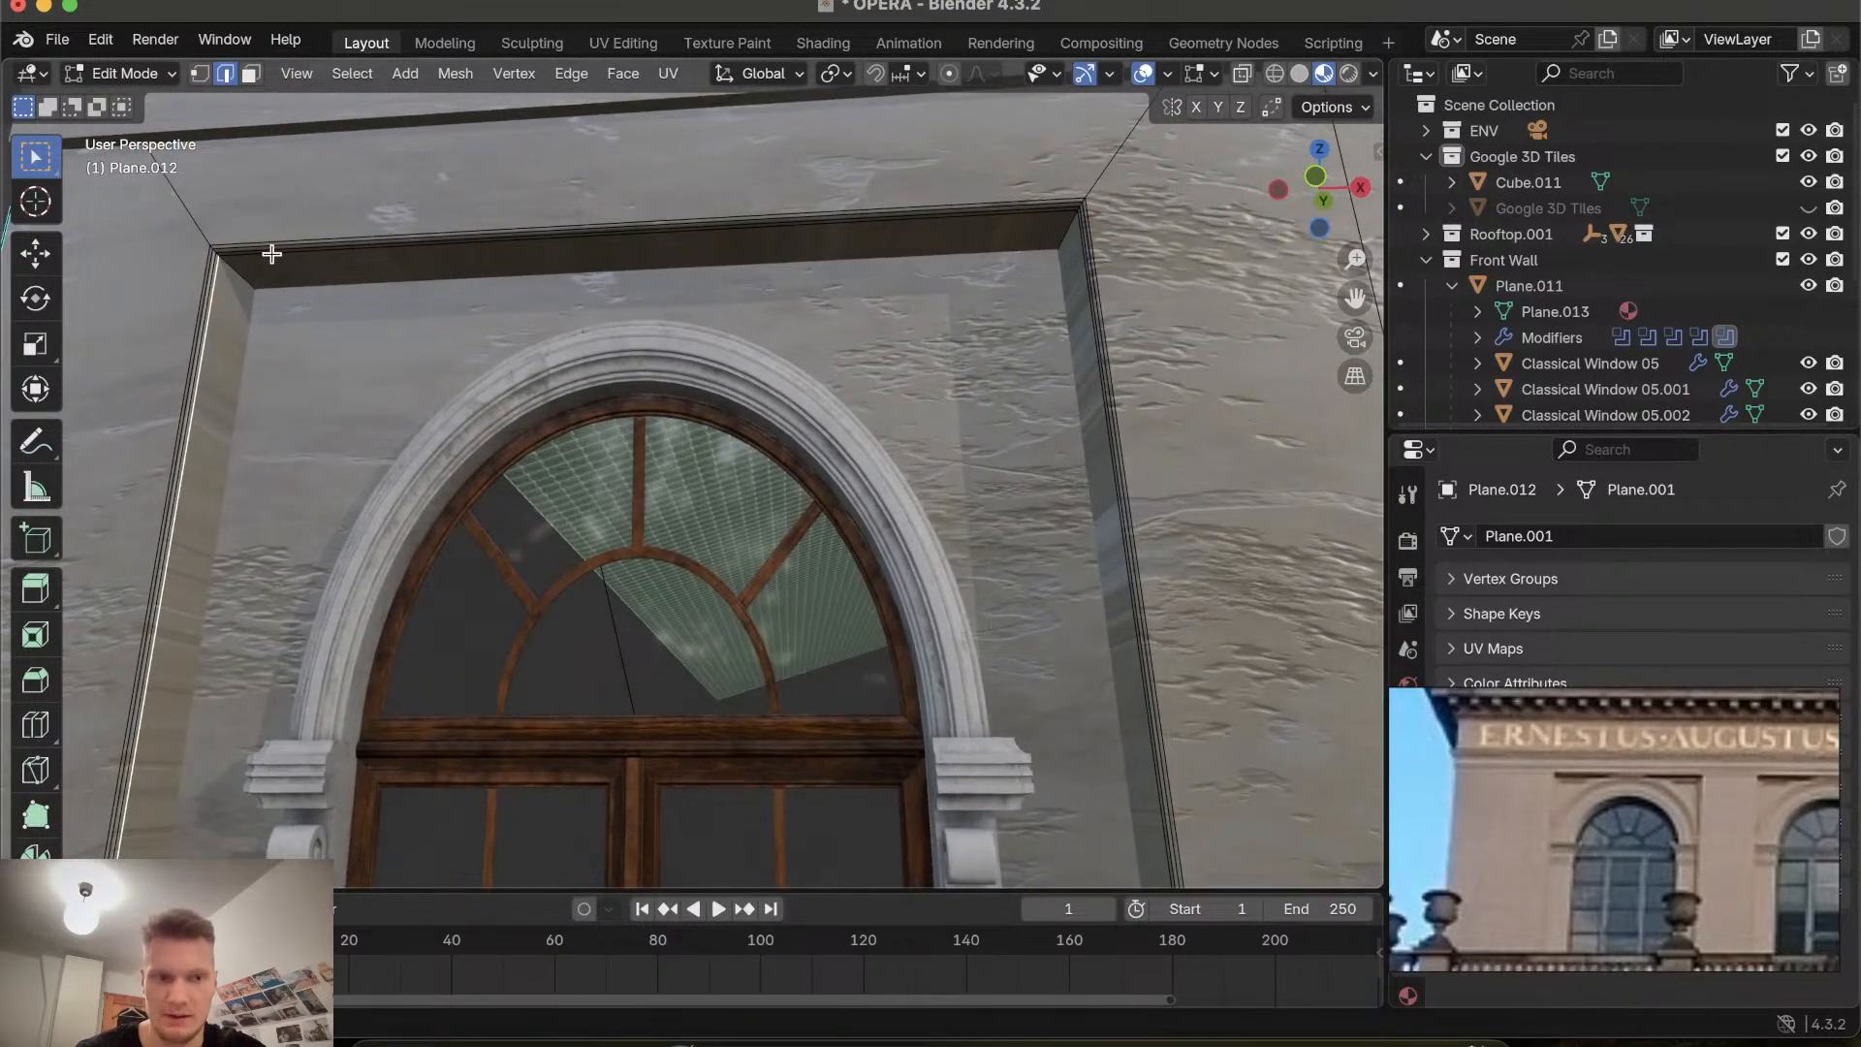
ctrl+scroll(241, 319, up, 5)
ctrl+scroll(240, 319, down, 10)
shift+scroll(240, 319, up, 5)
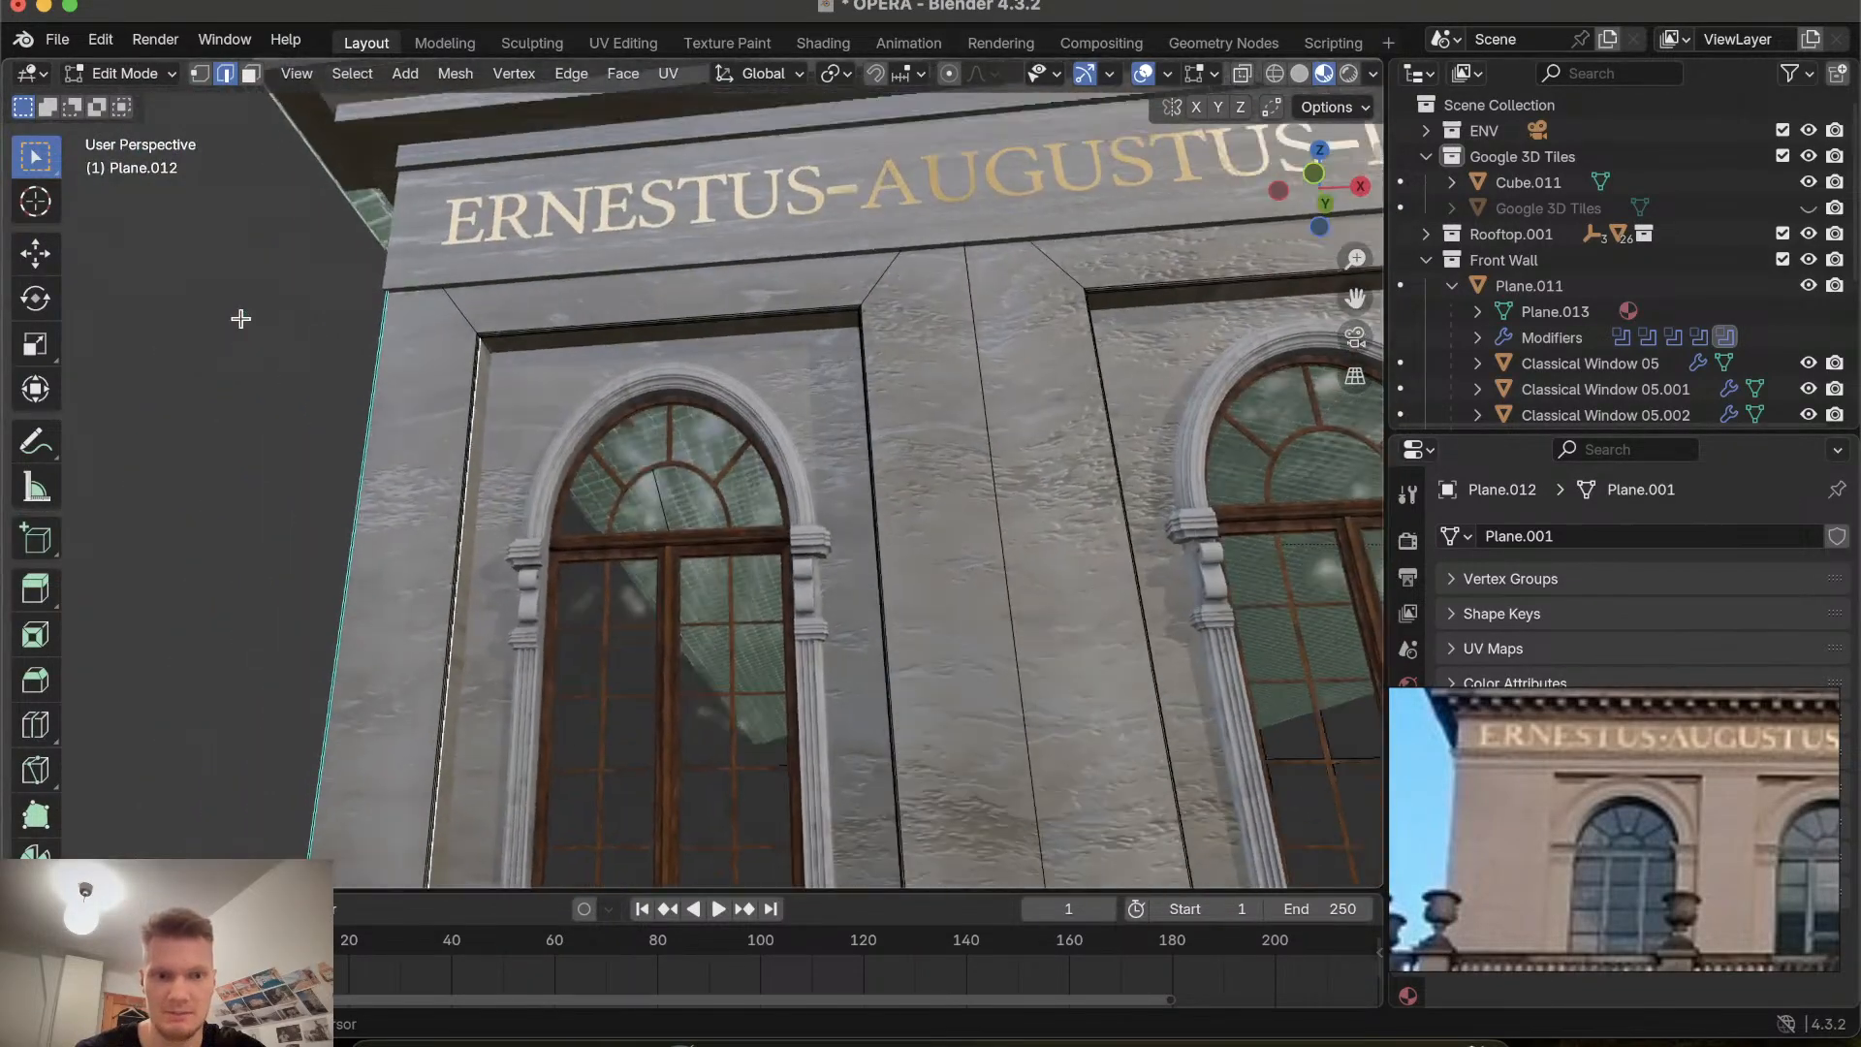
scroll(240, 319, up, 8)
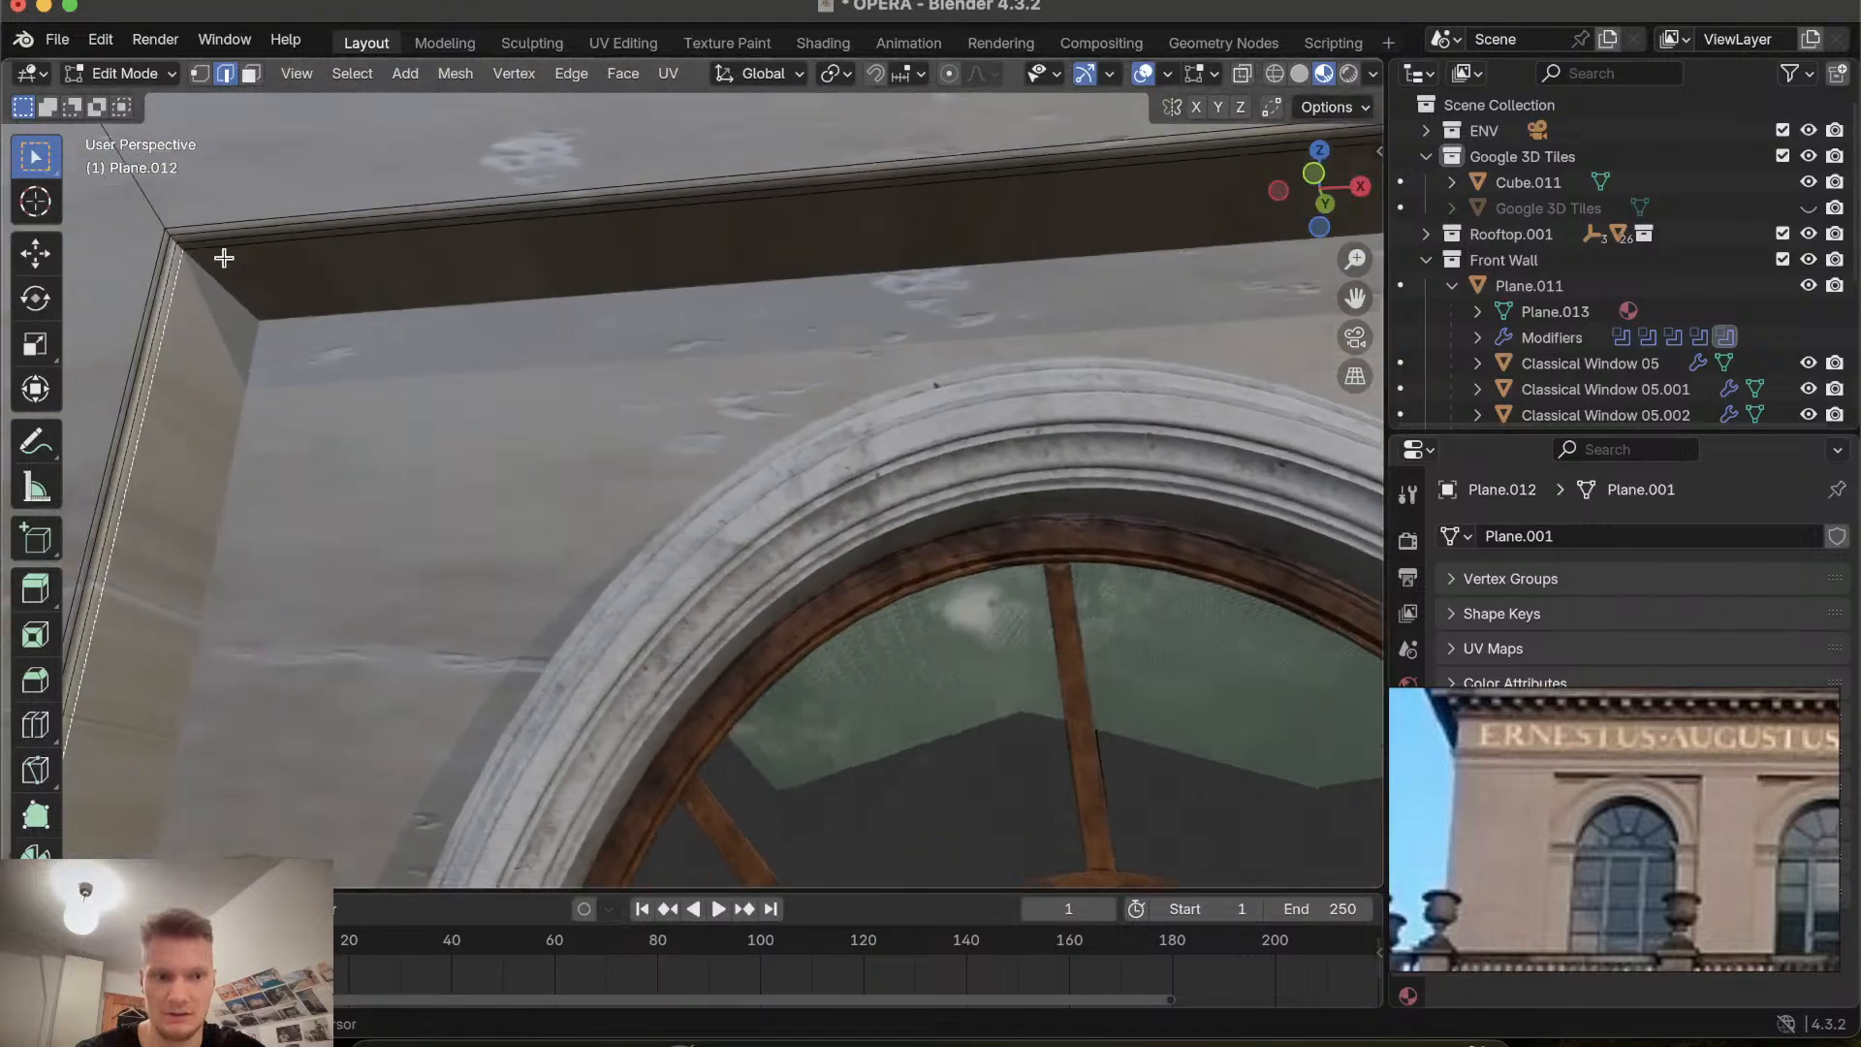
scroll(224, 258, up, 2)
Select the linked frame geometry of the wall panel and merge its vertices by distance at 0.0201 m.
shift+click(225, 259)
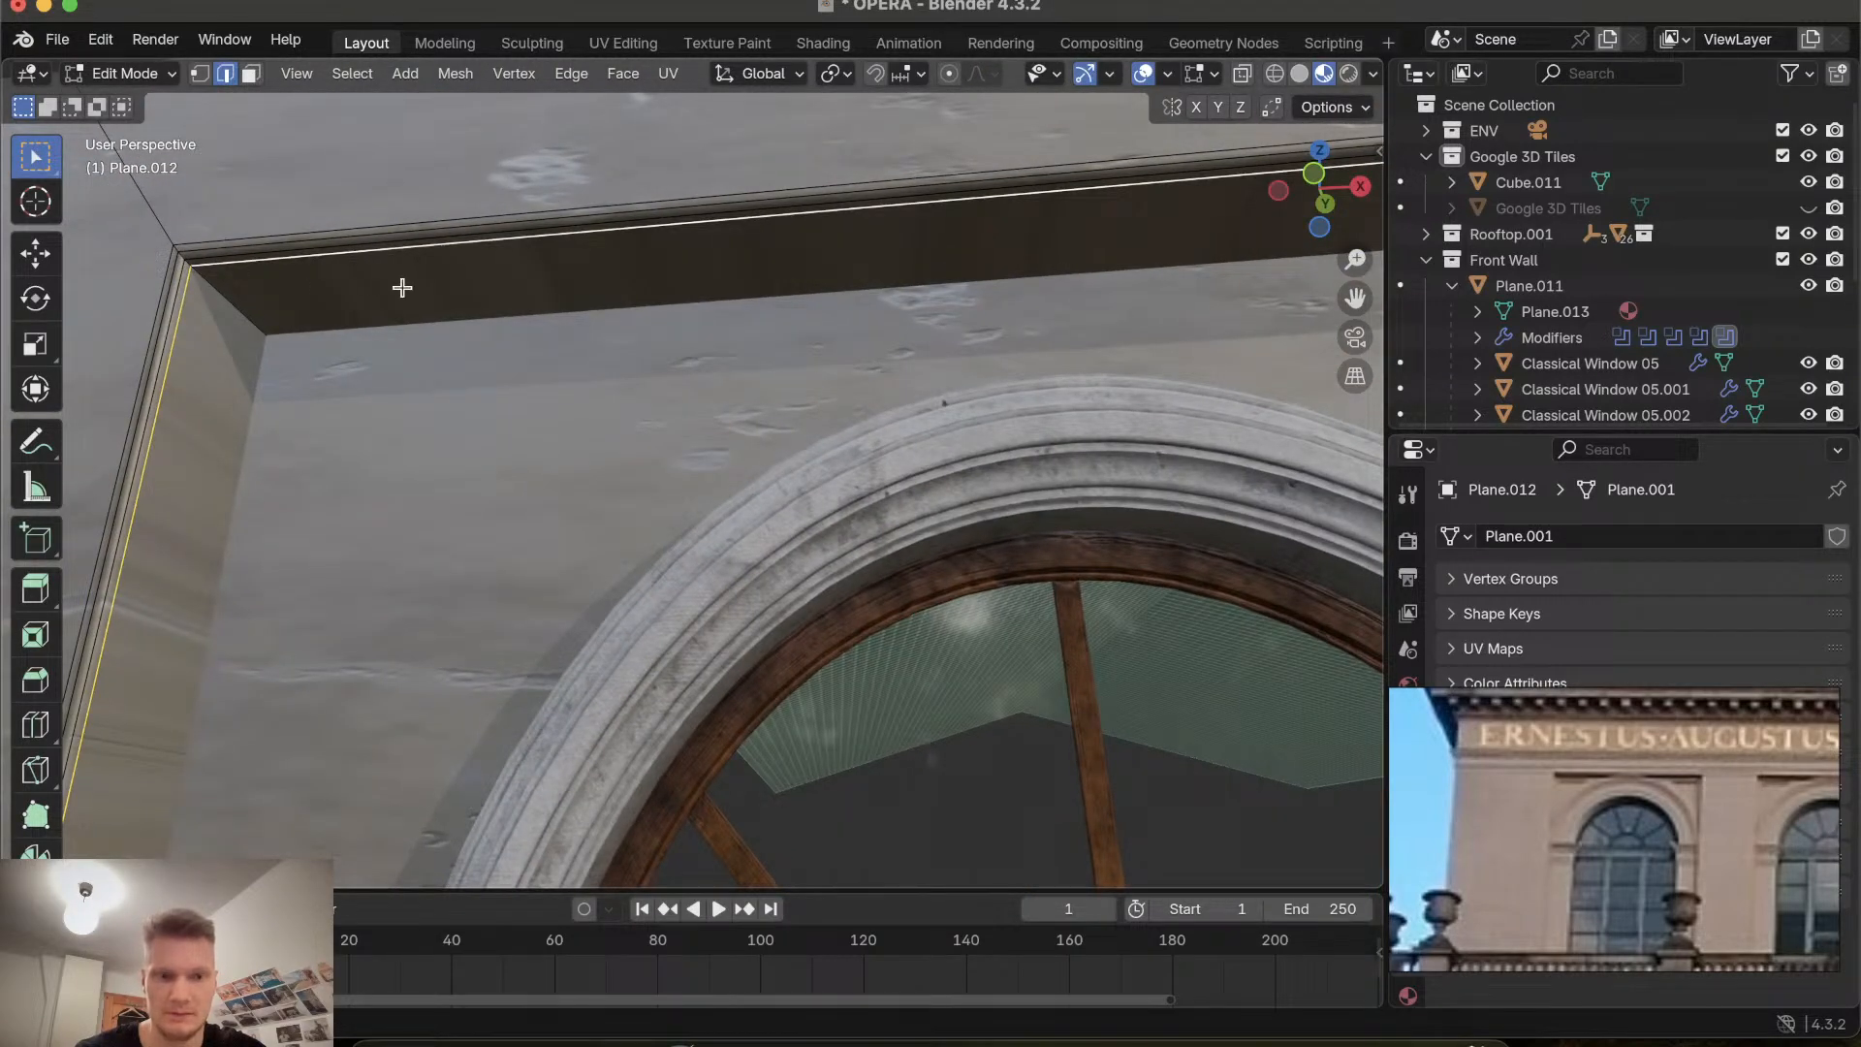
key(ctrl+l)
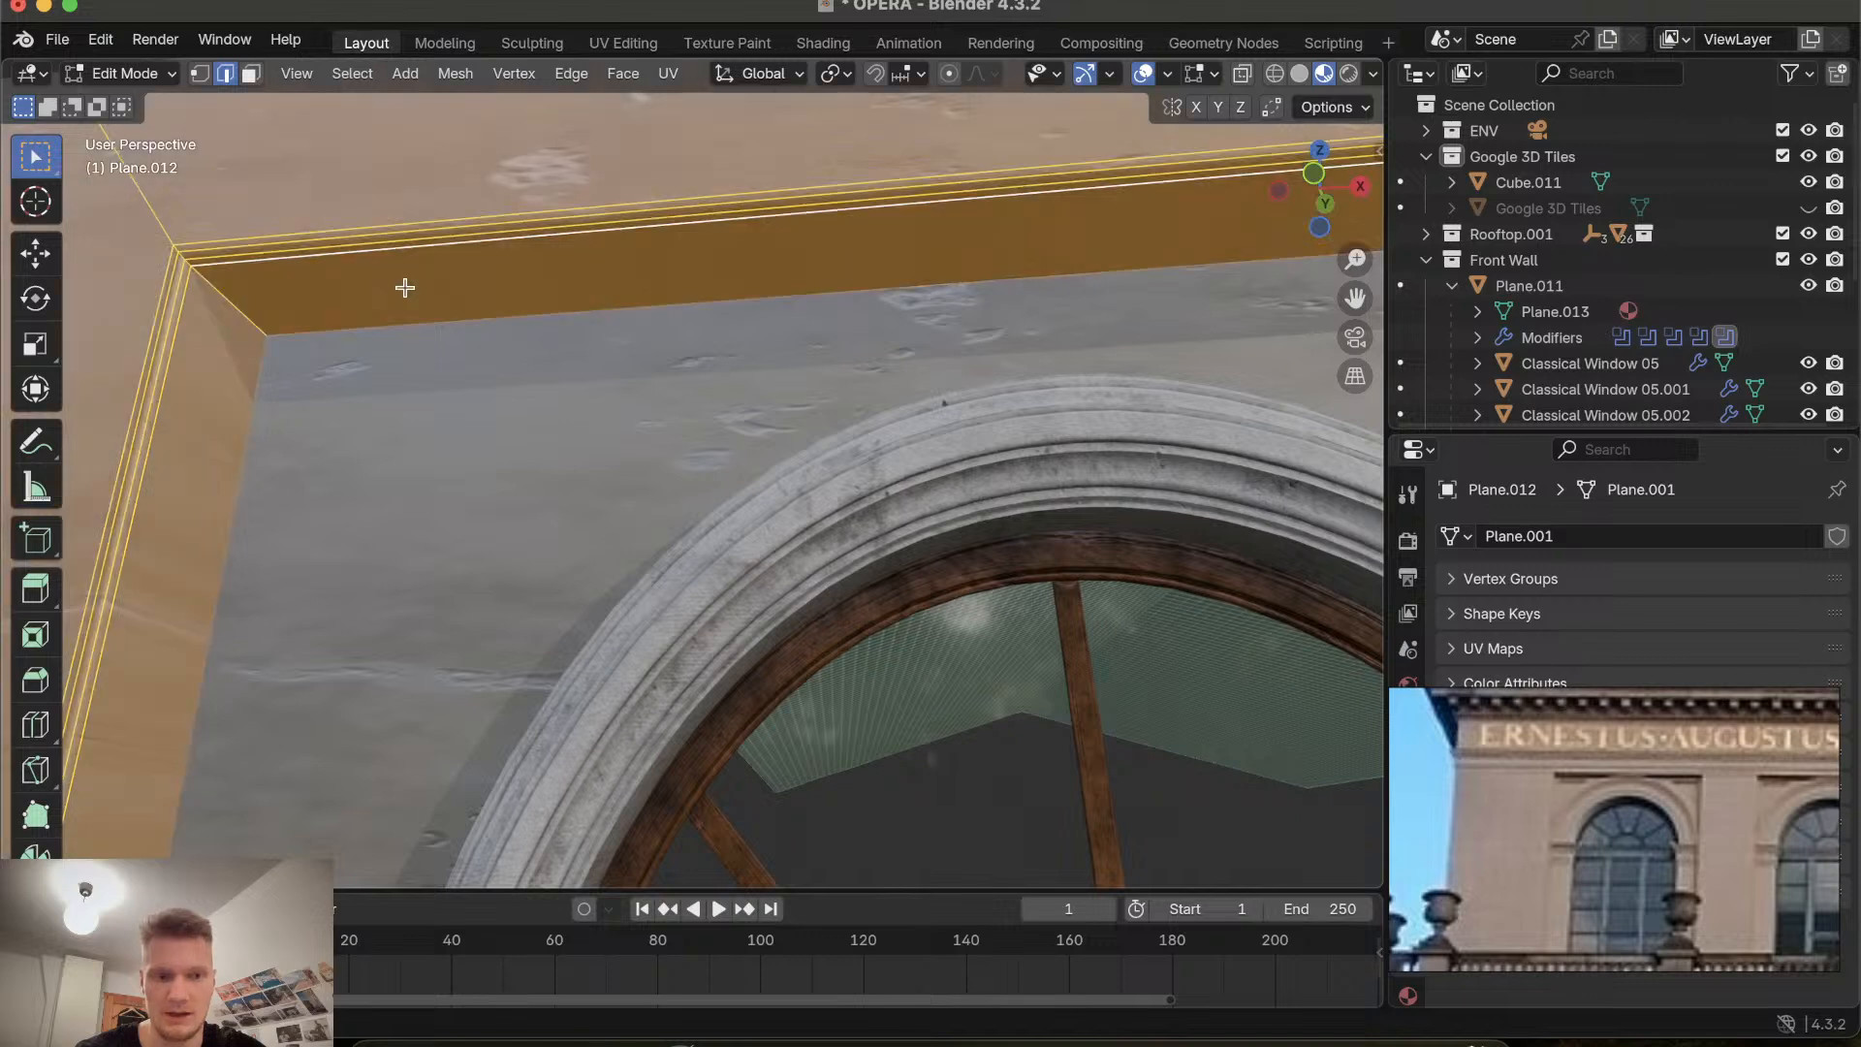
key(m)
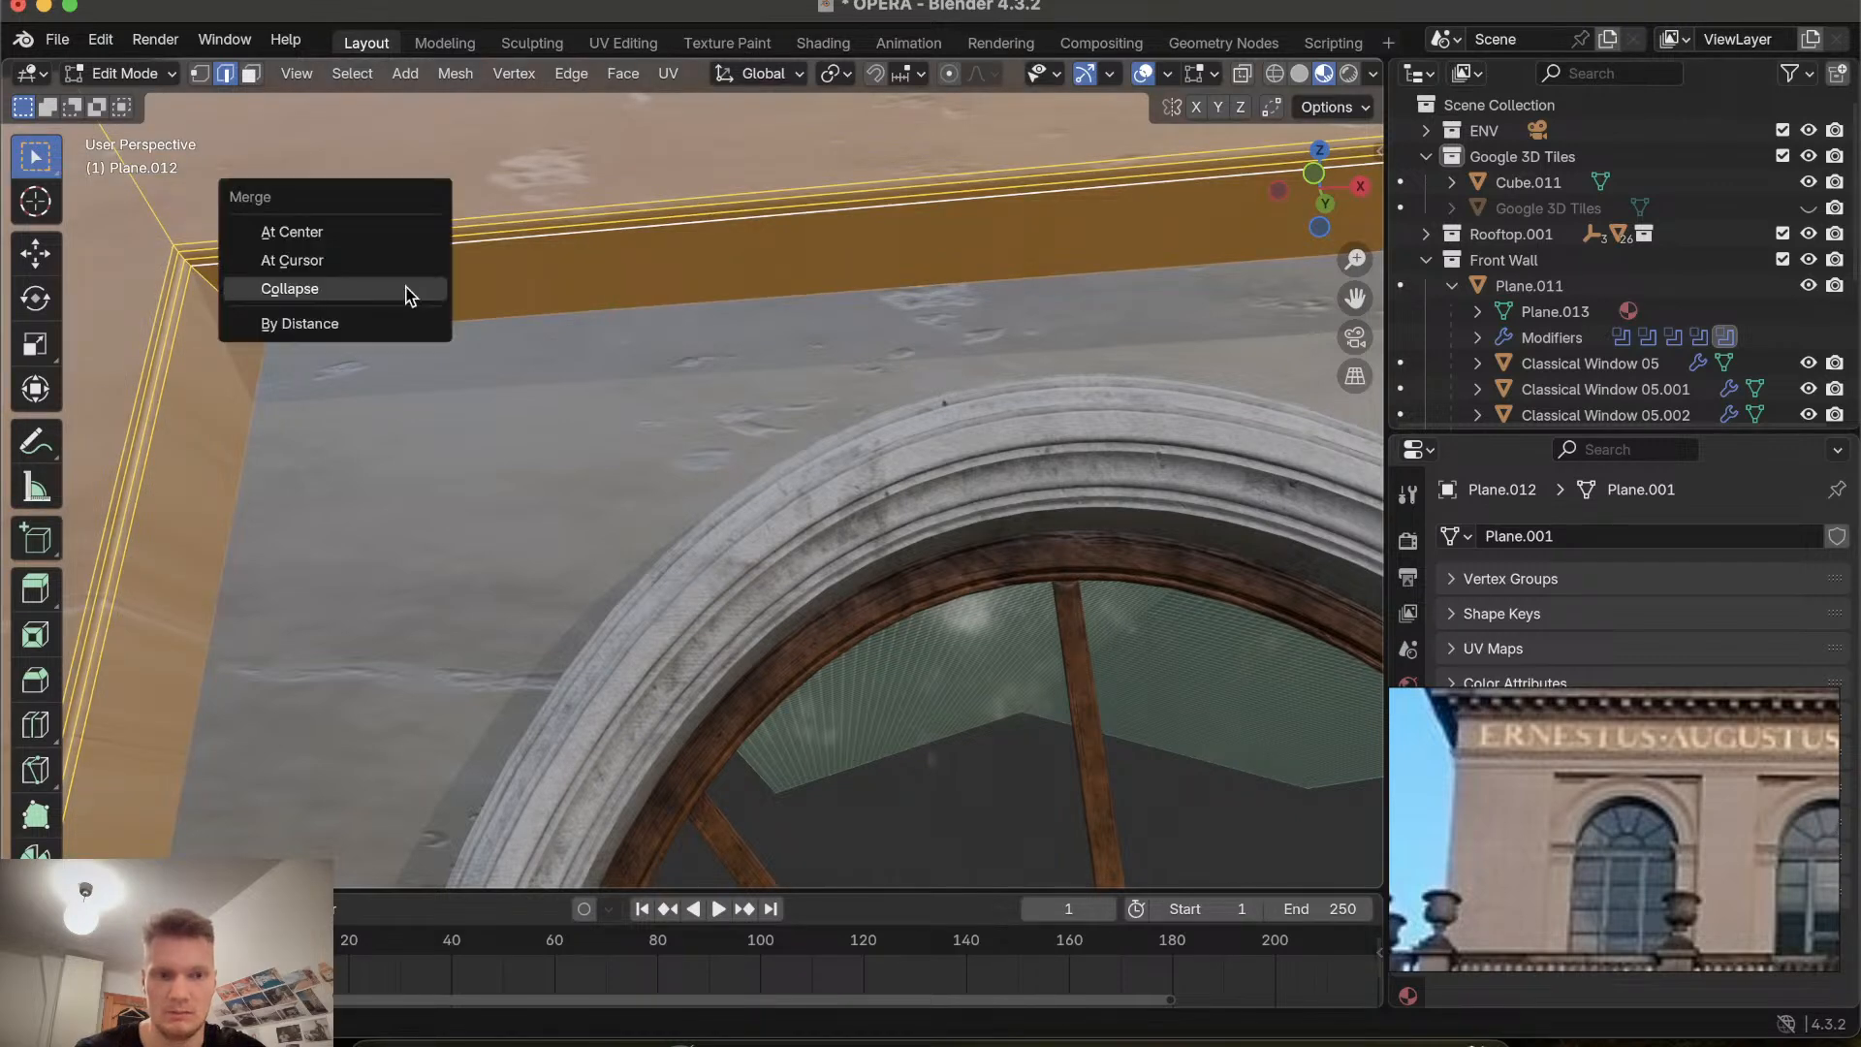
click(397, 320)
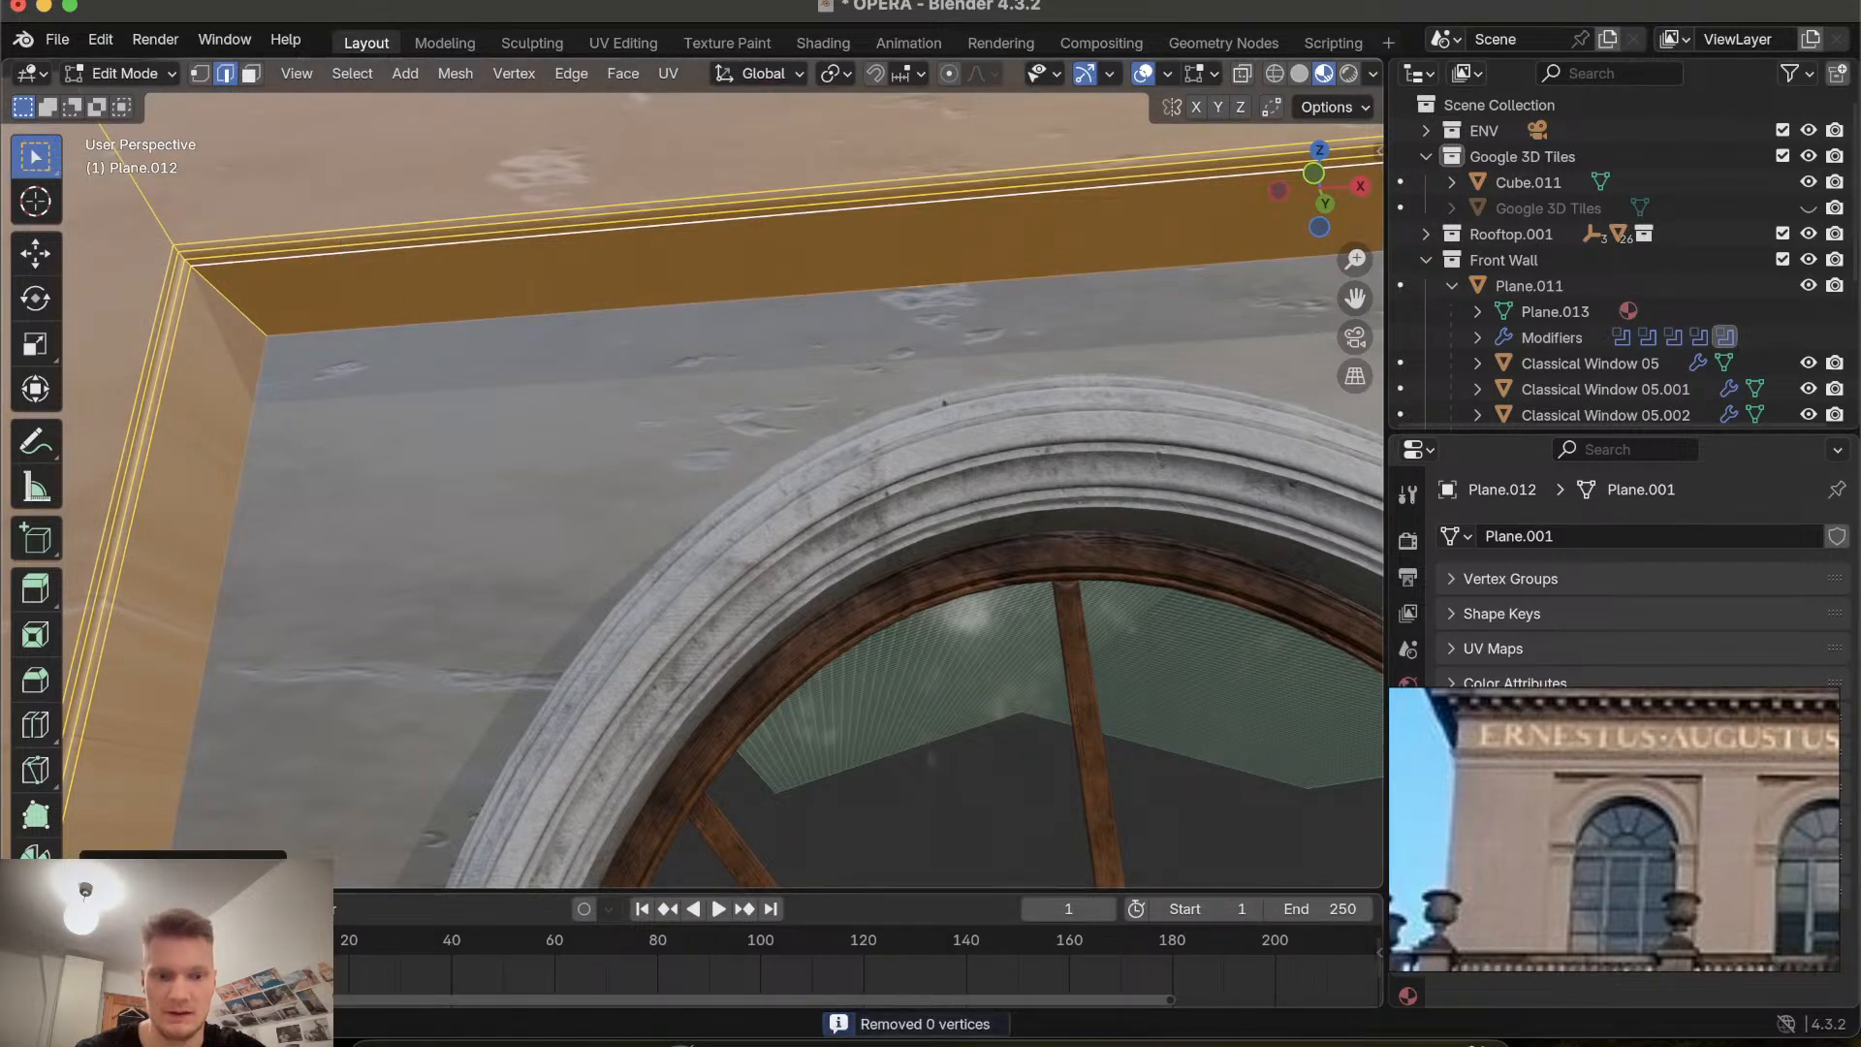
click(155, 868)
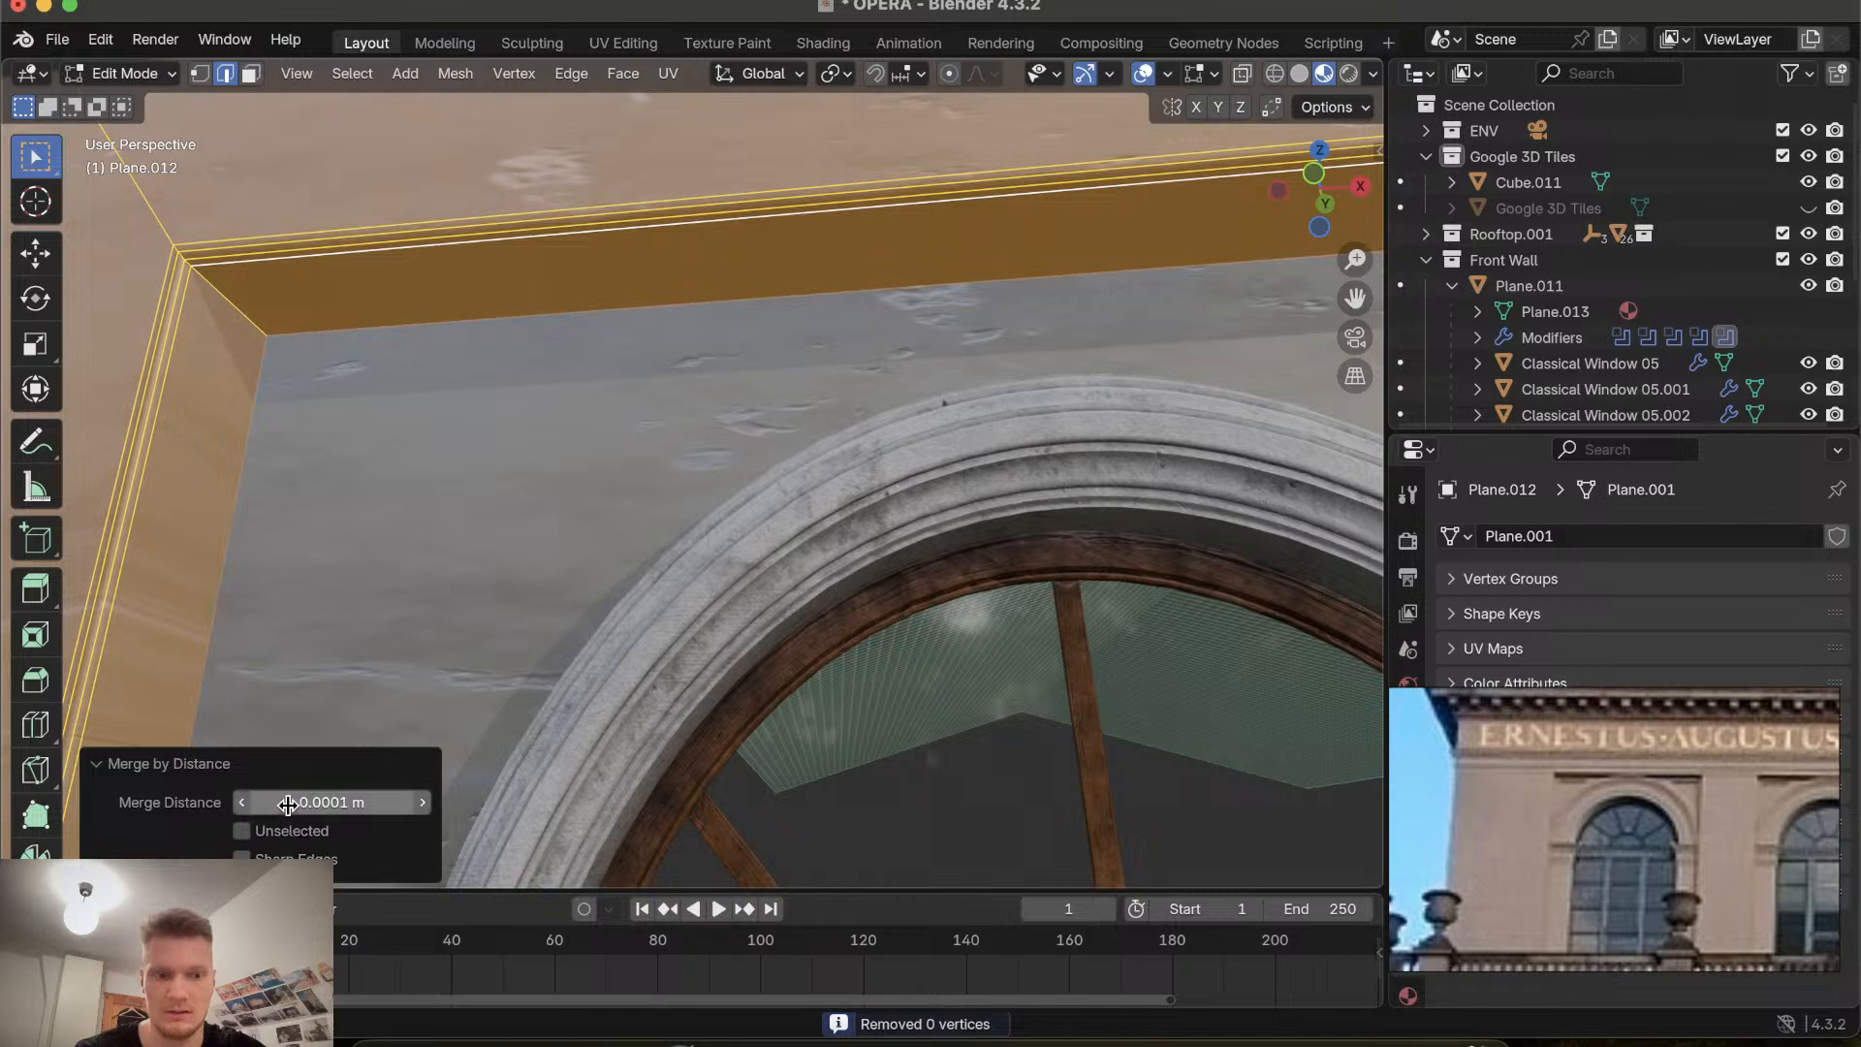
click(423, 803)
click(424, 803)
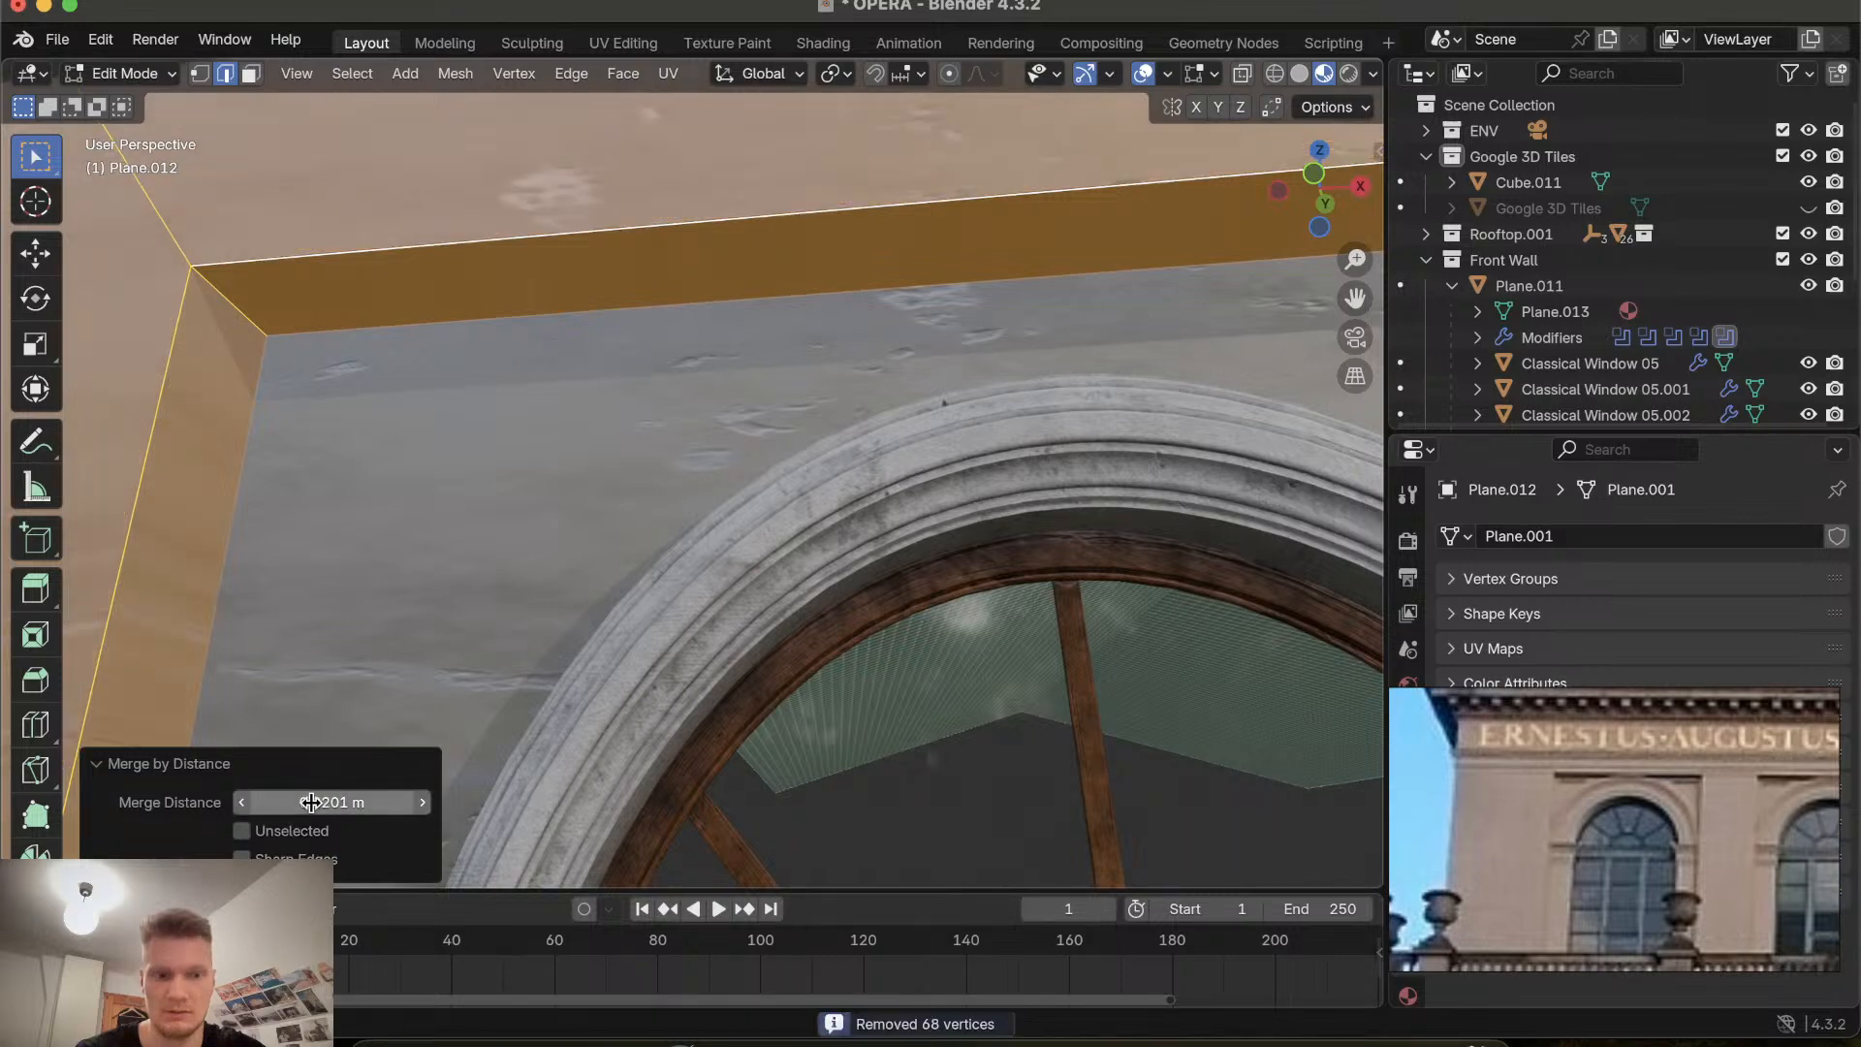
click(241, 802)
click(241, 803)
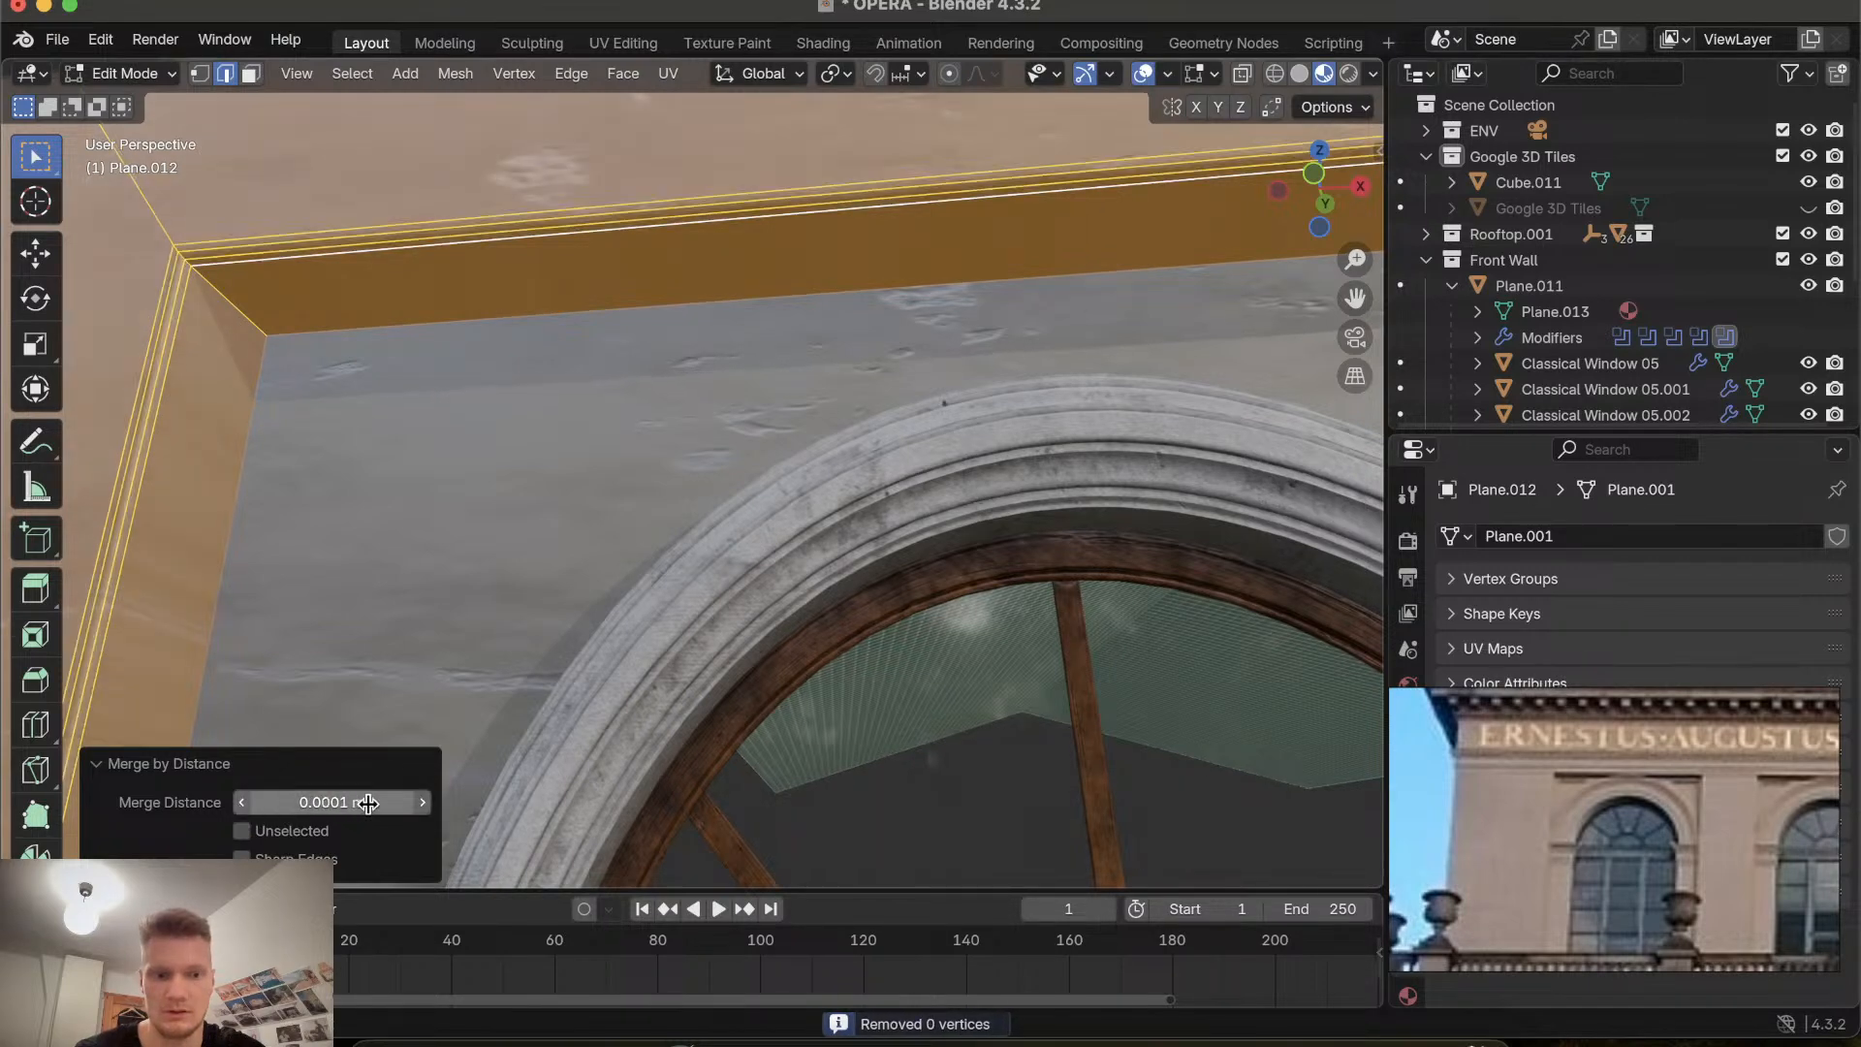
click(423, 802)
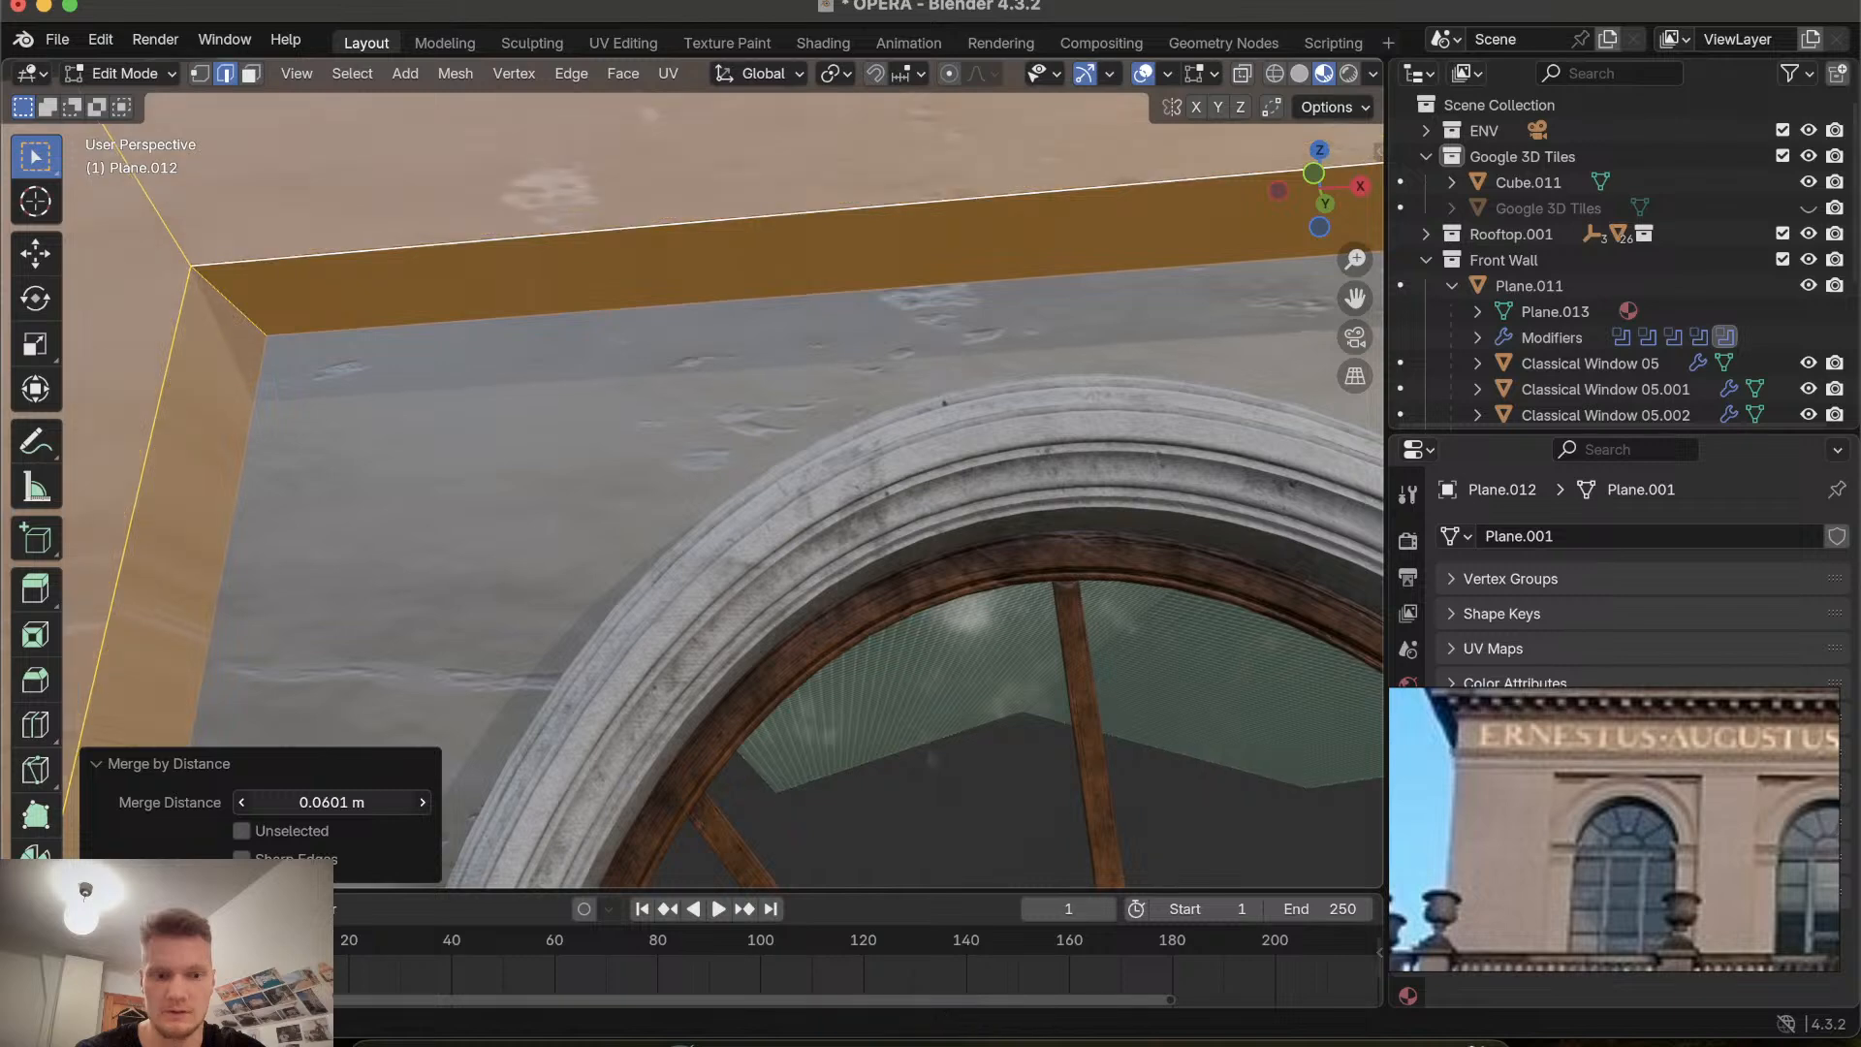
click(423, 802)
click(241, 803)
click(241, 802)
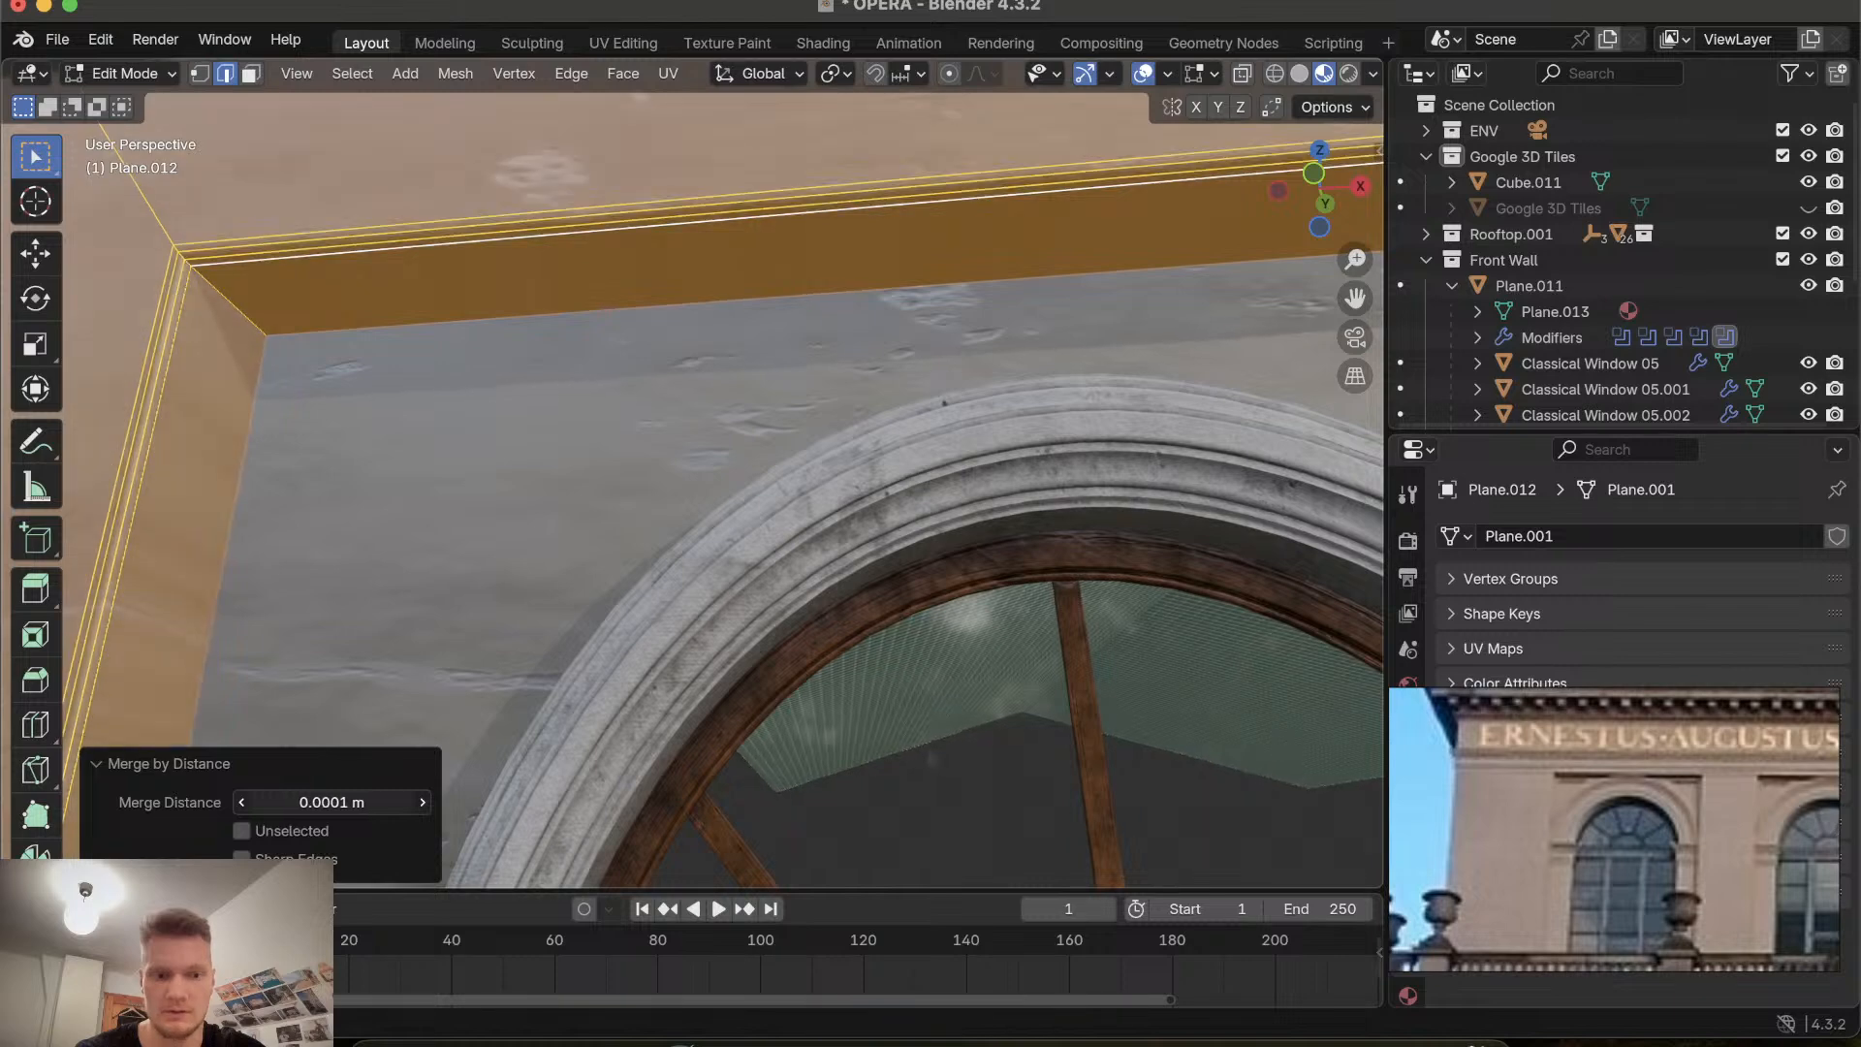
click(347, 804)
click(347, 804)
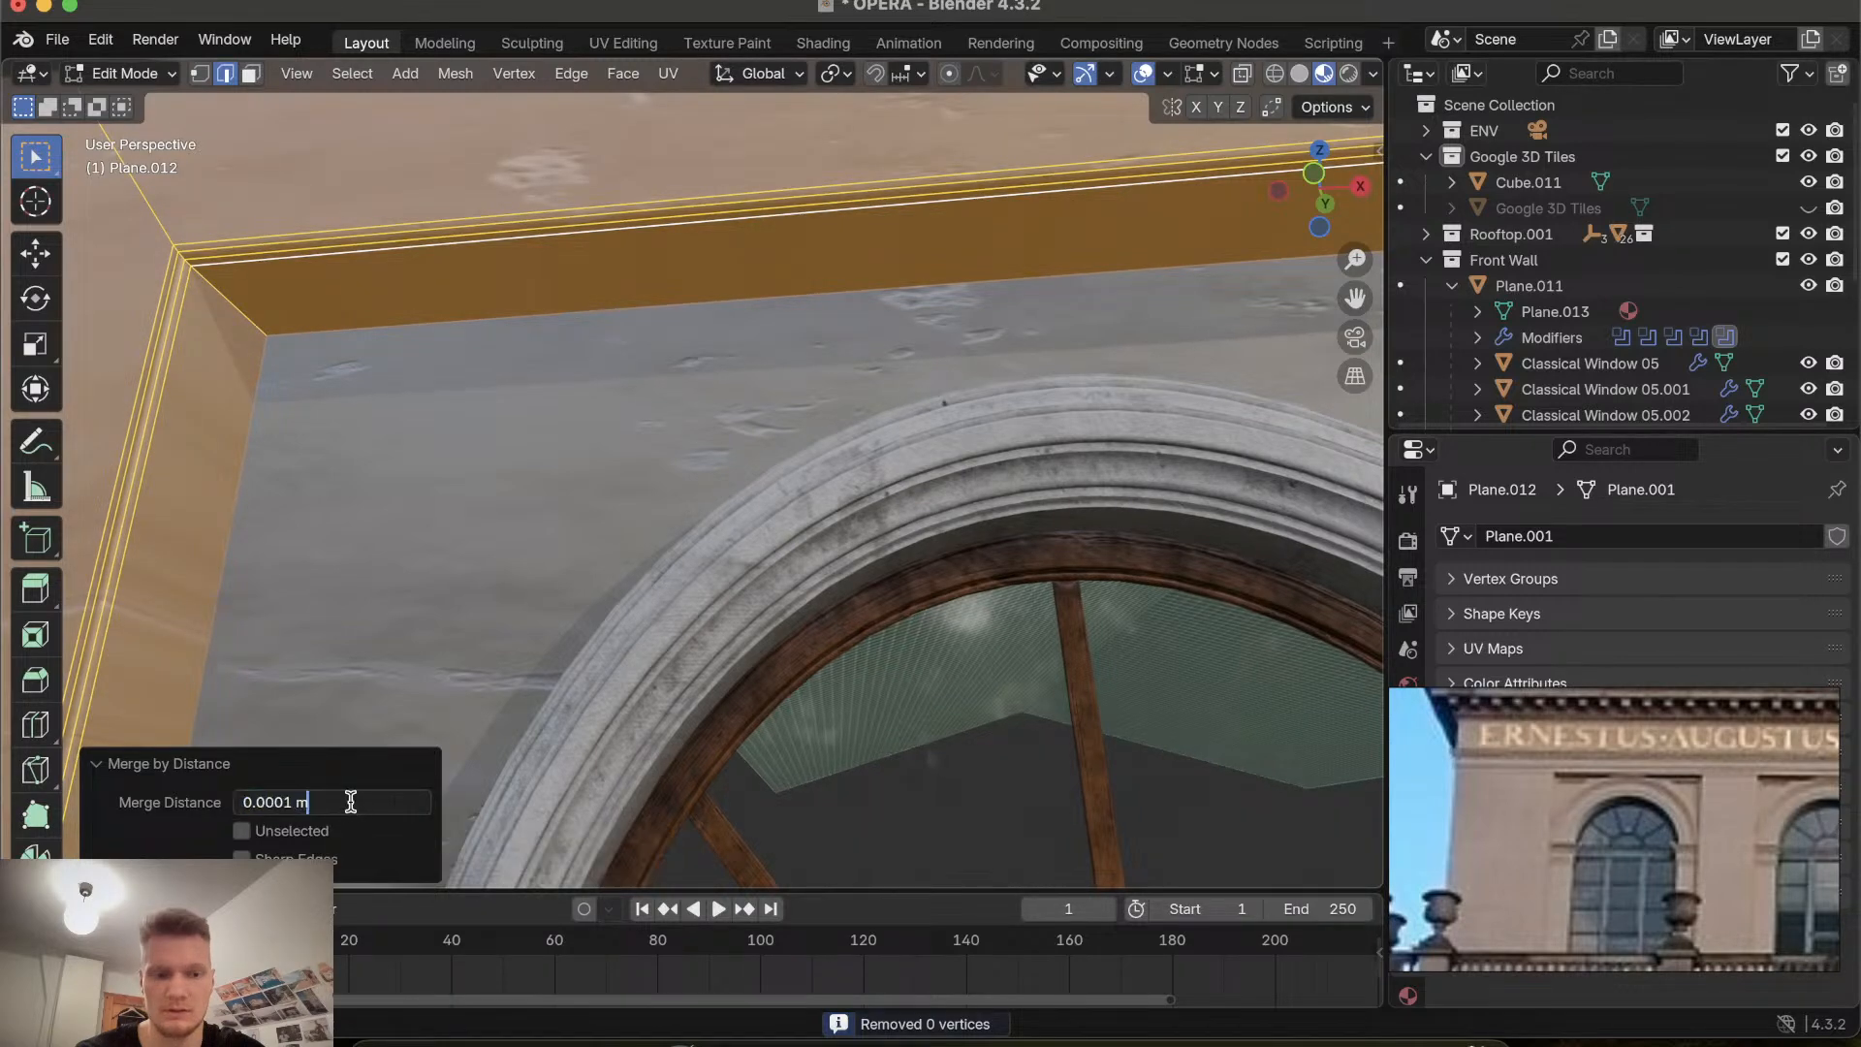
click(327, 783)
drag(328, 803, 369, 803)
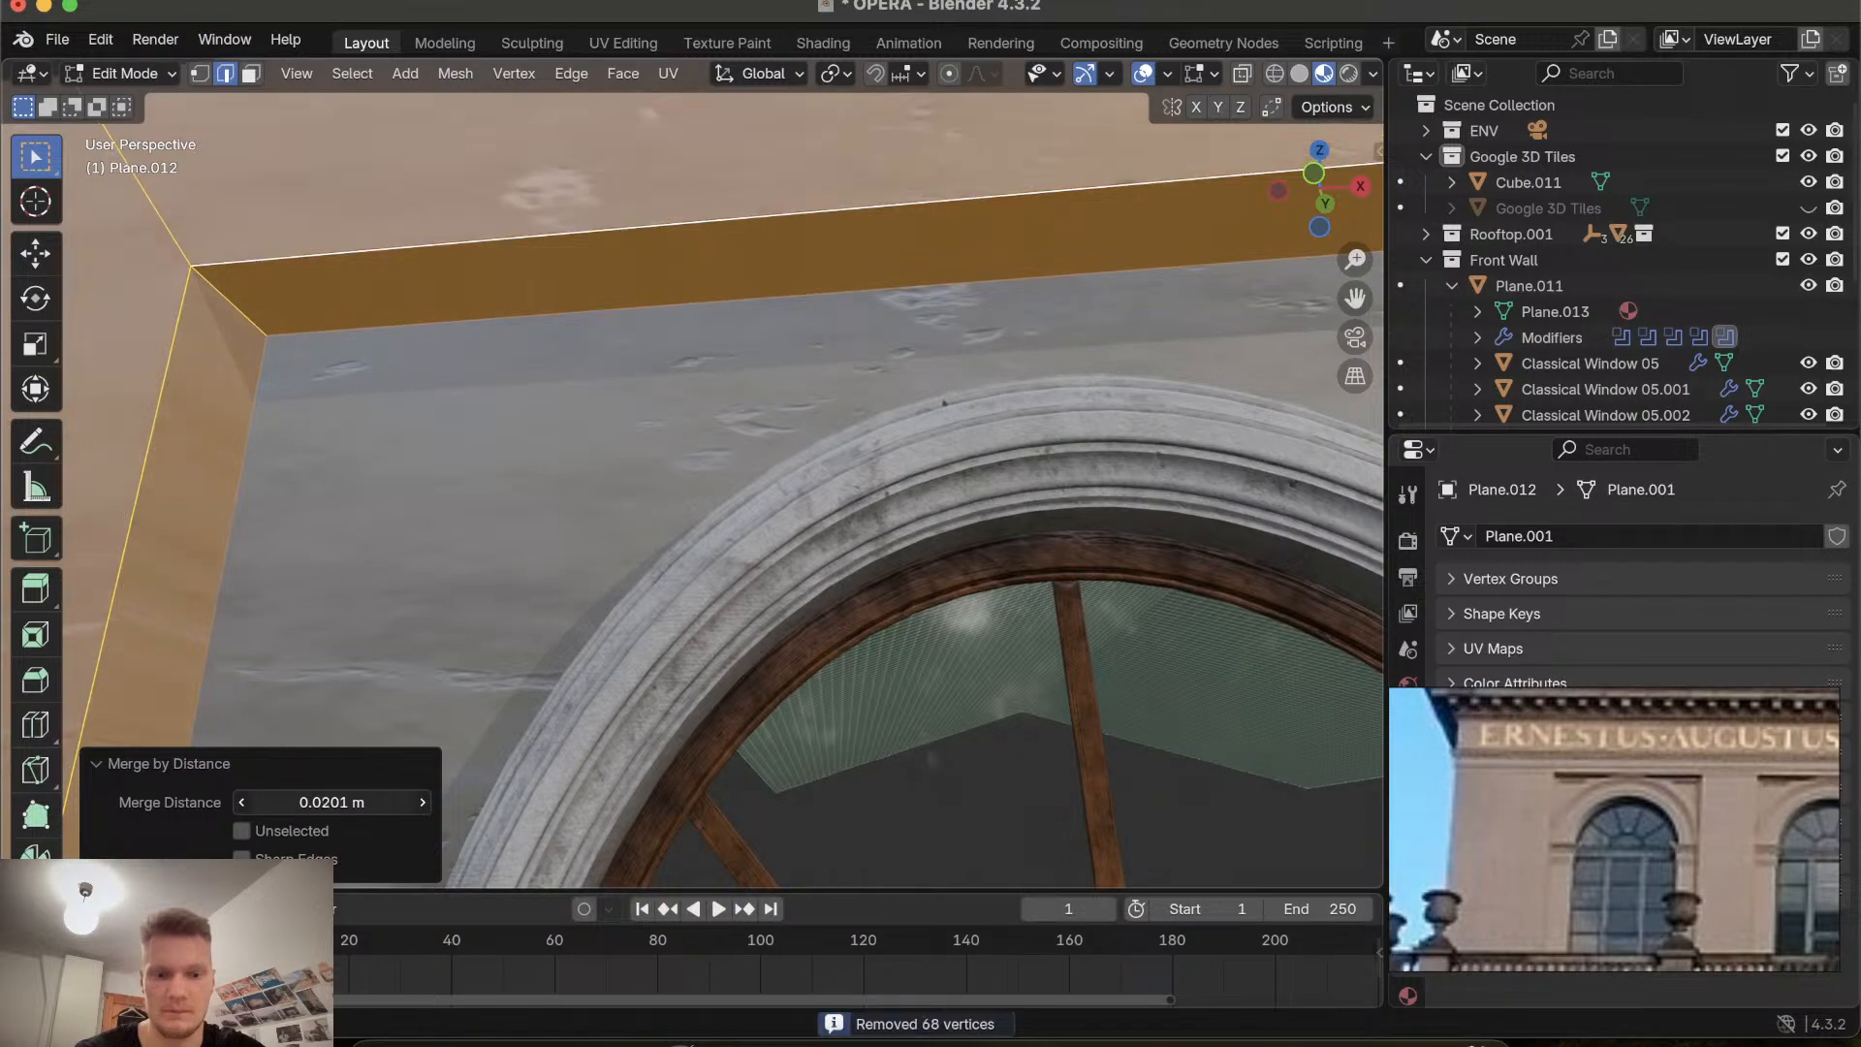
Examine the merged wall panel along the facade from several viewpoints in Edit Mode.
ctrl+scroll(448, 507, down, 8)
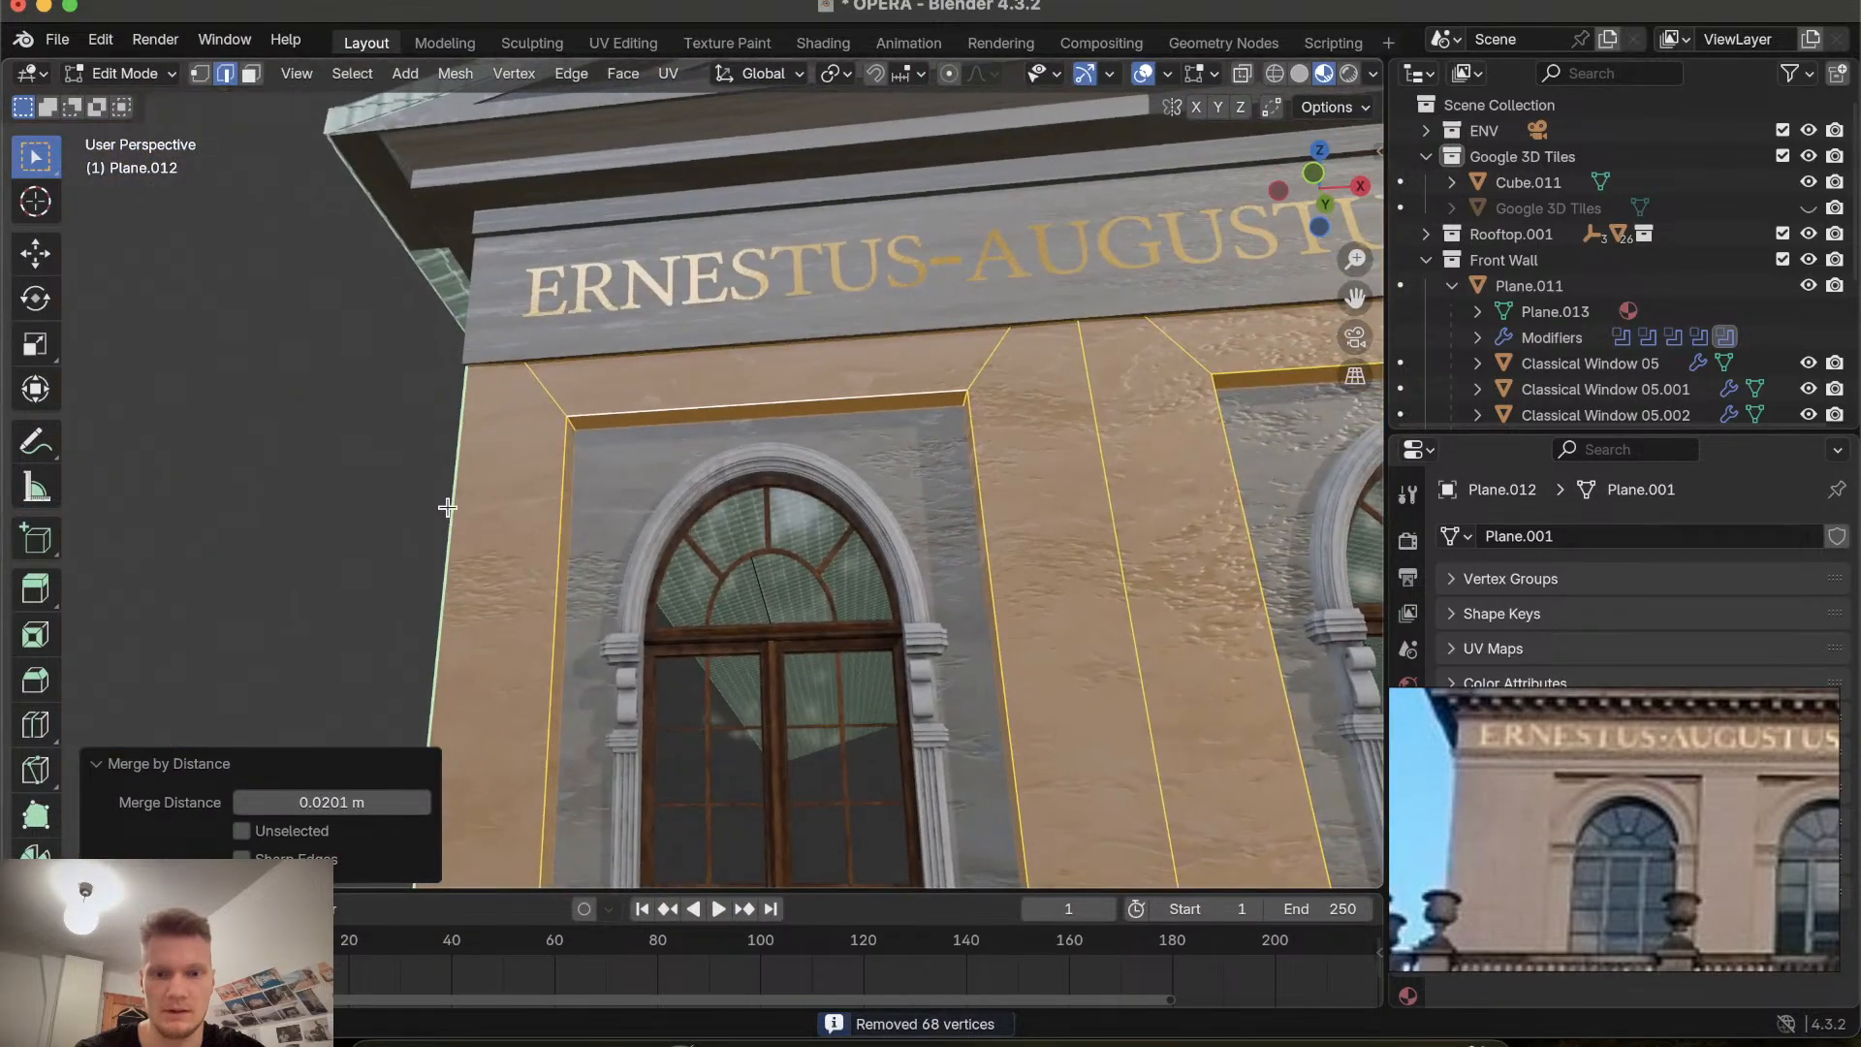
shift+scroll(448, 507, right, 5)
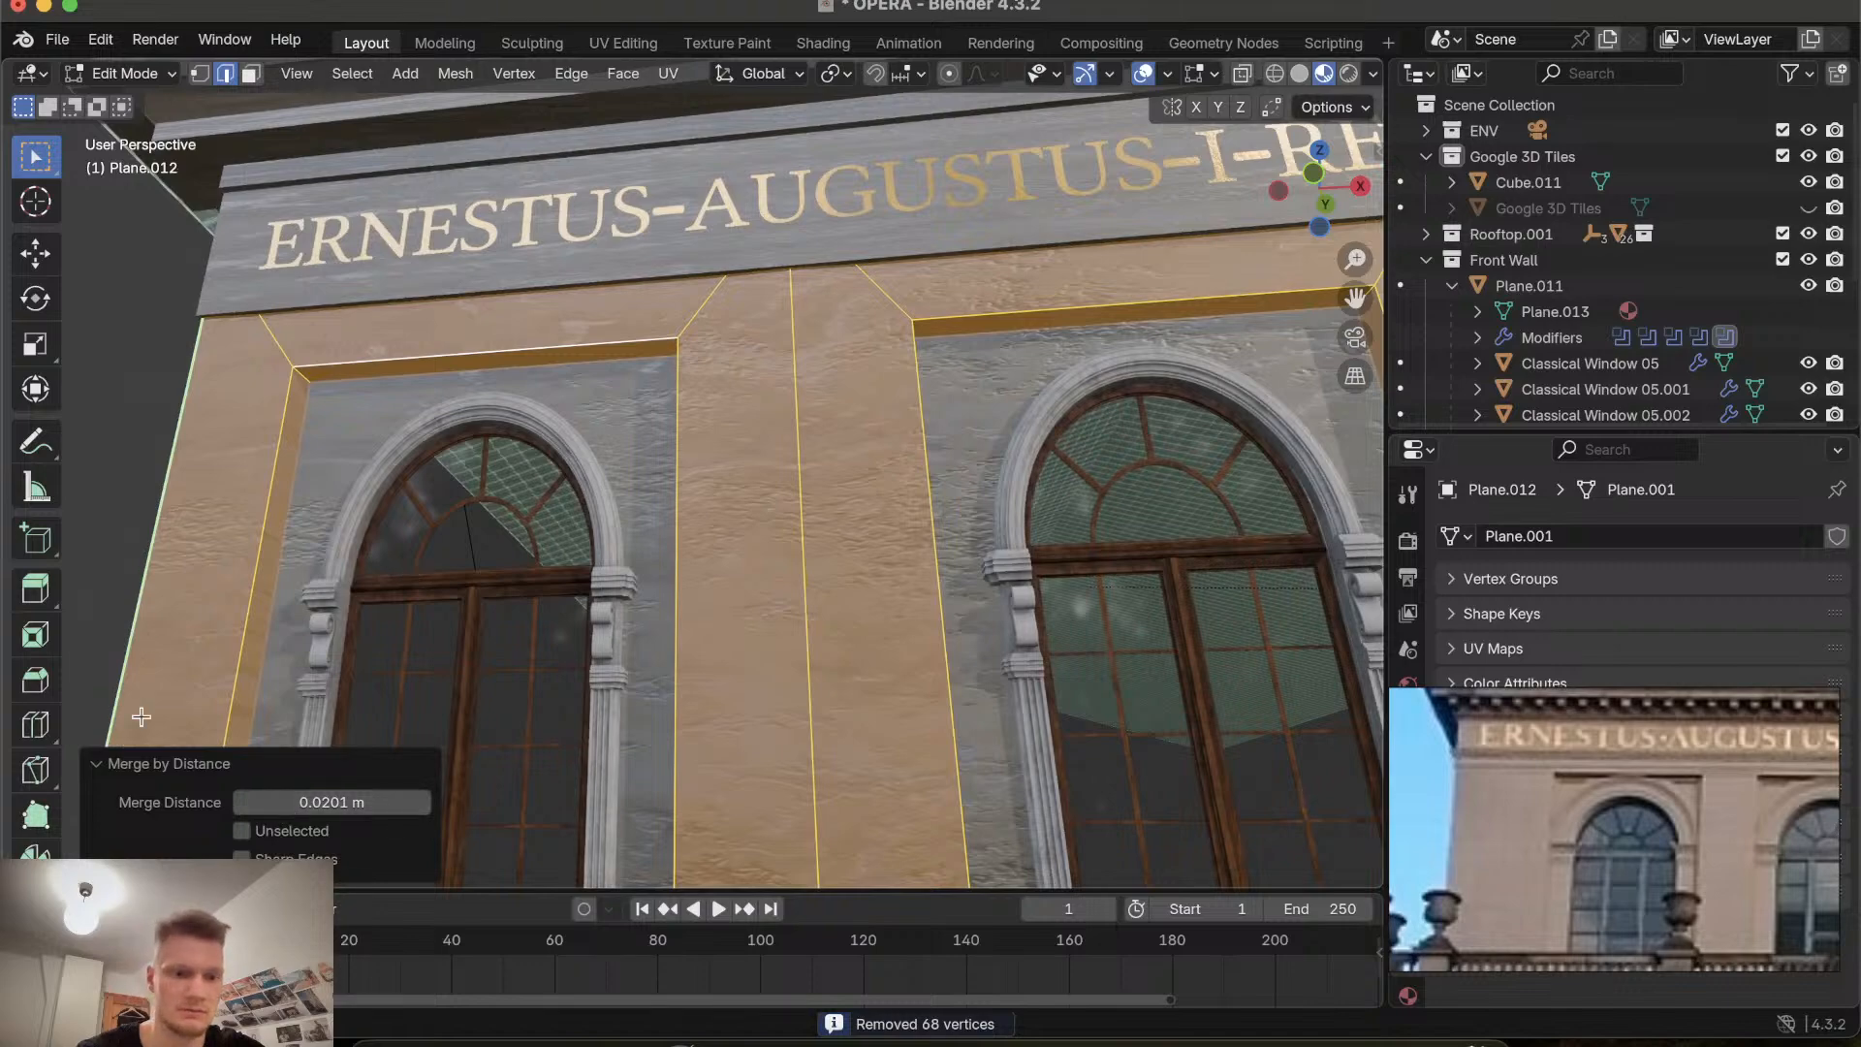
click(100, 766)
click(100, 433)
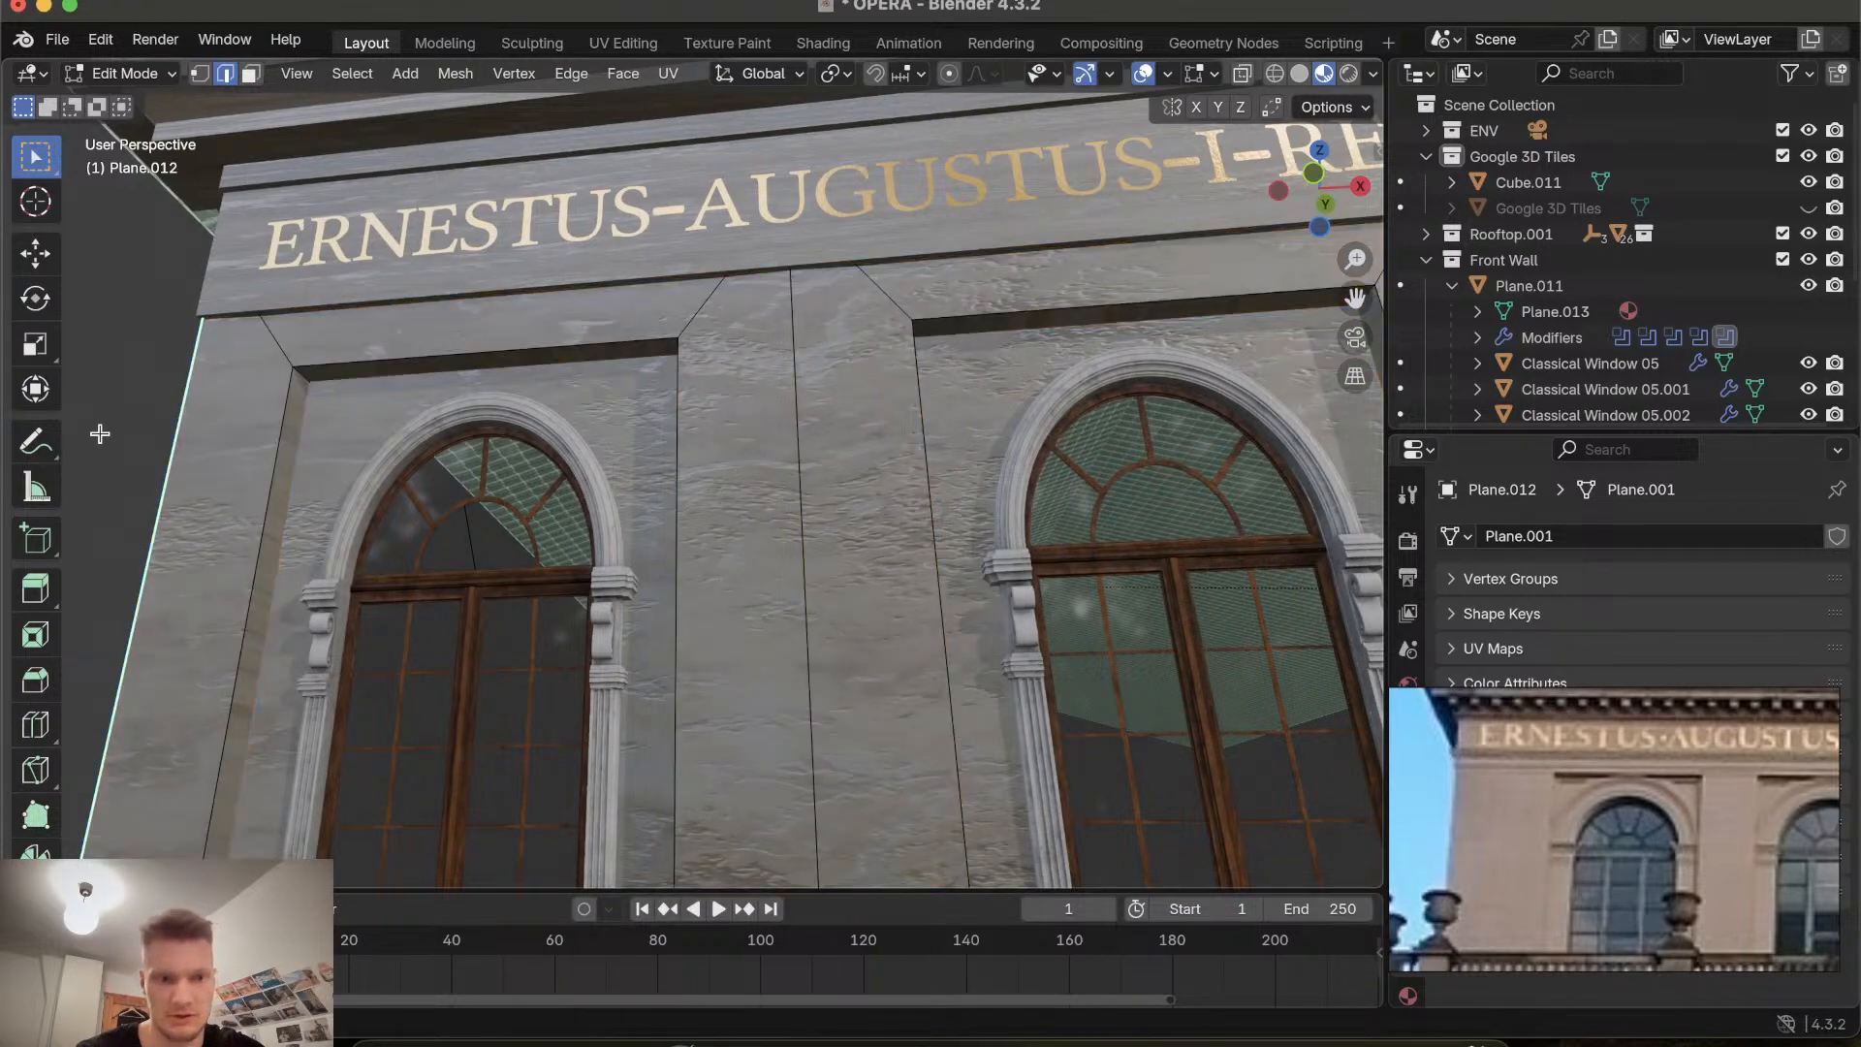
ctrl+scroll(100, 433, up, 5)
ctrl+scroll(644, 518, down, 10)
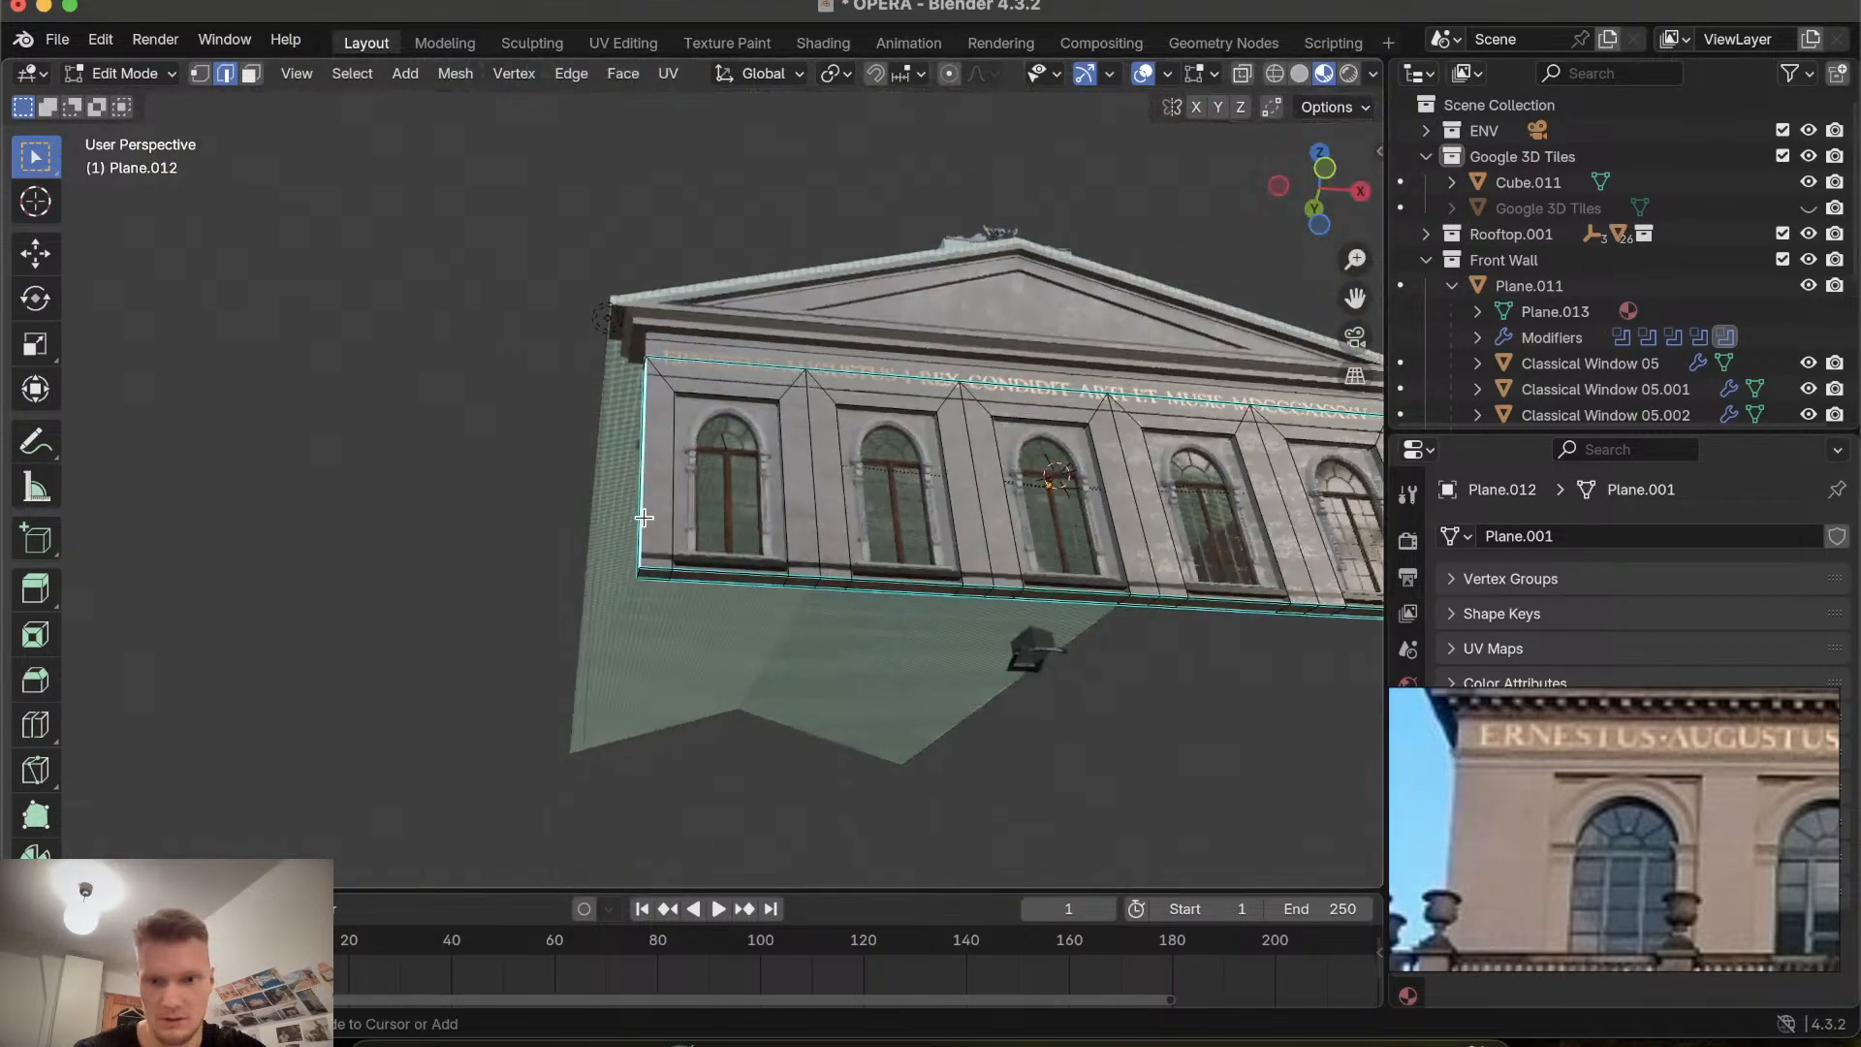
scroll(643, 518, right, 4)
scroll(644, 518, left, 3)
scroll(643, 517, up, 5)
scroll(644, 517, up, 5)
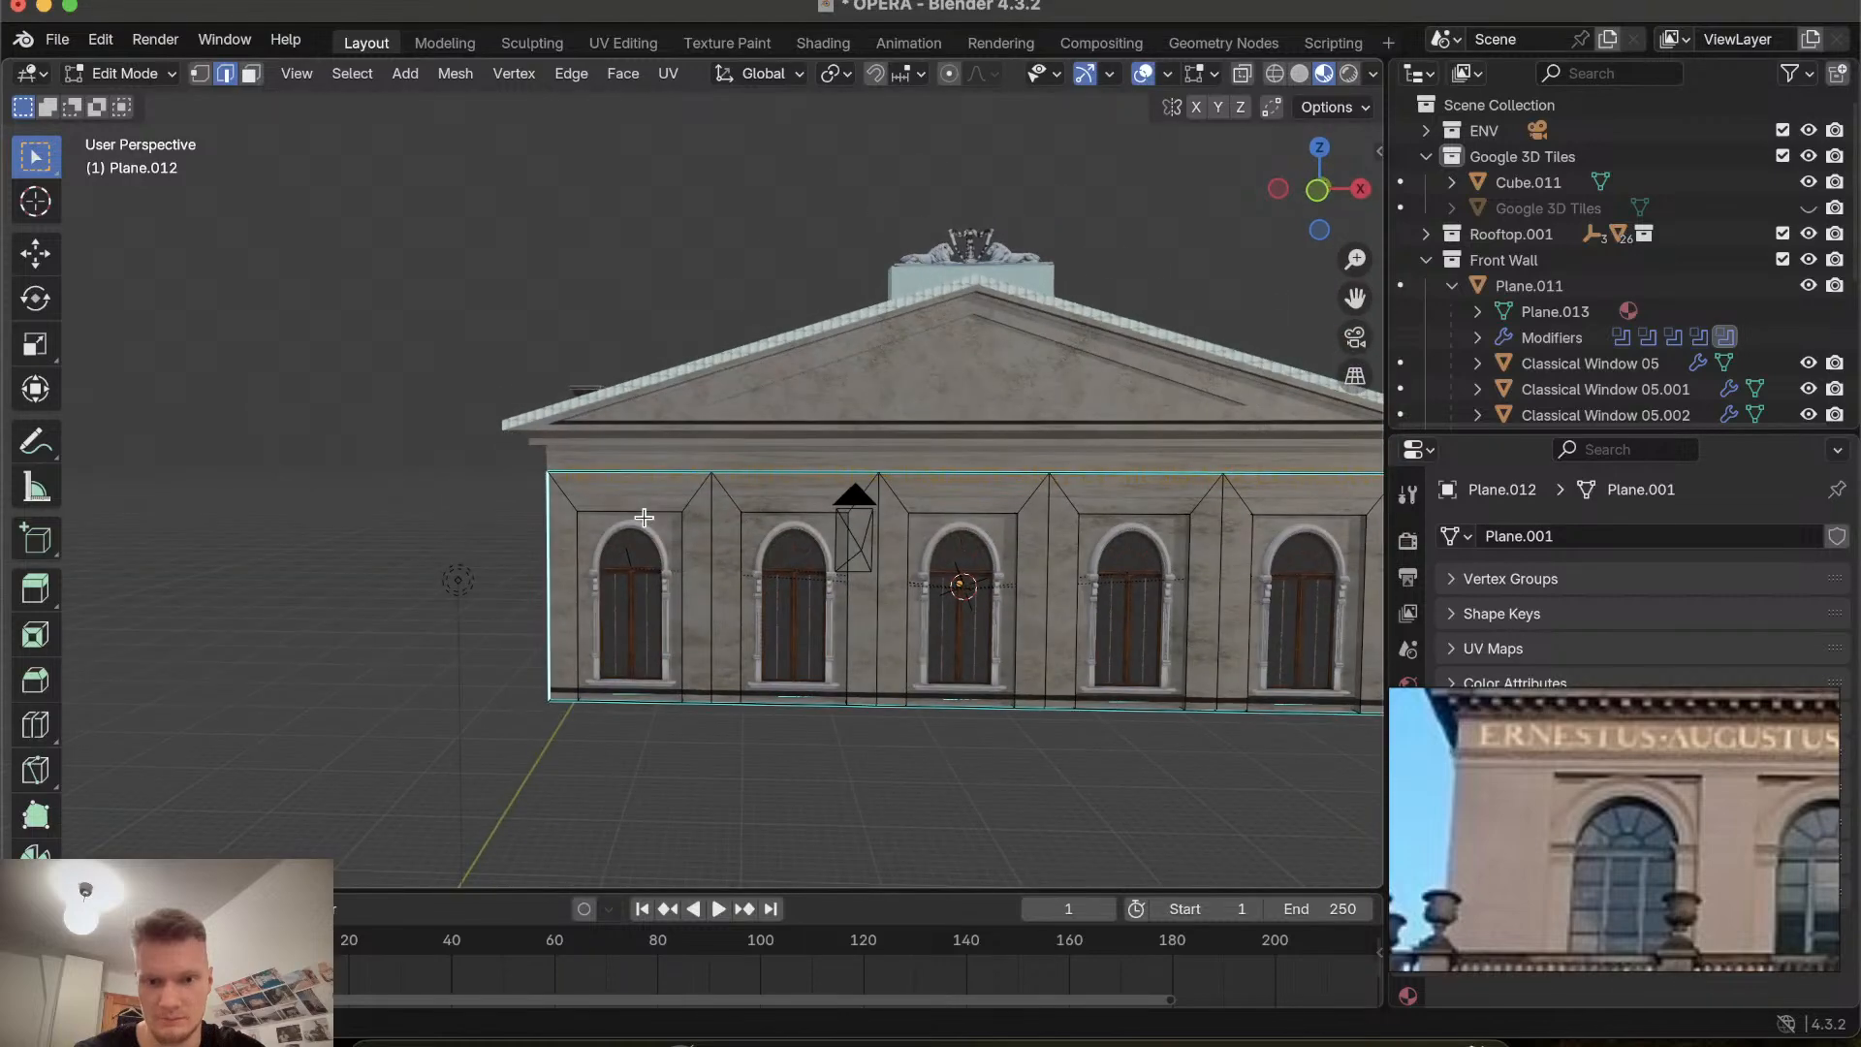
scroll(643, 518, left, 3)
ctrl+scroll(643, 517, up, 8)
shift+scroll(643, 518, down, 6)
shift+scroll(644, 517, down, 5)
ctrl+scroll(643, 518, up, 6)
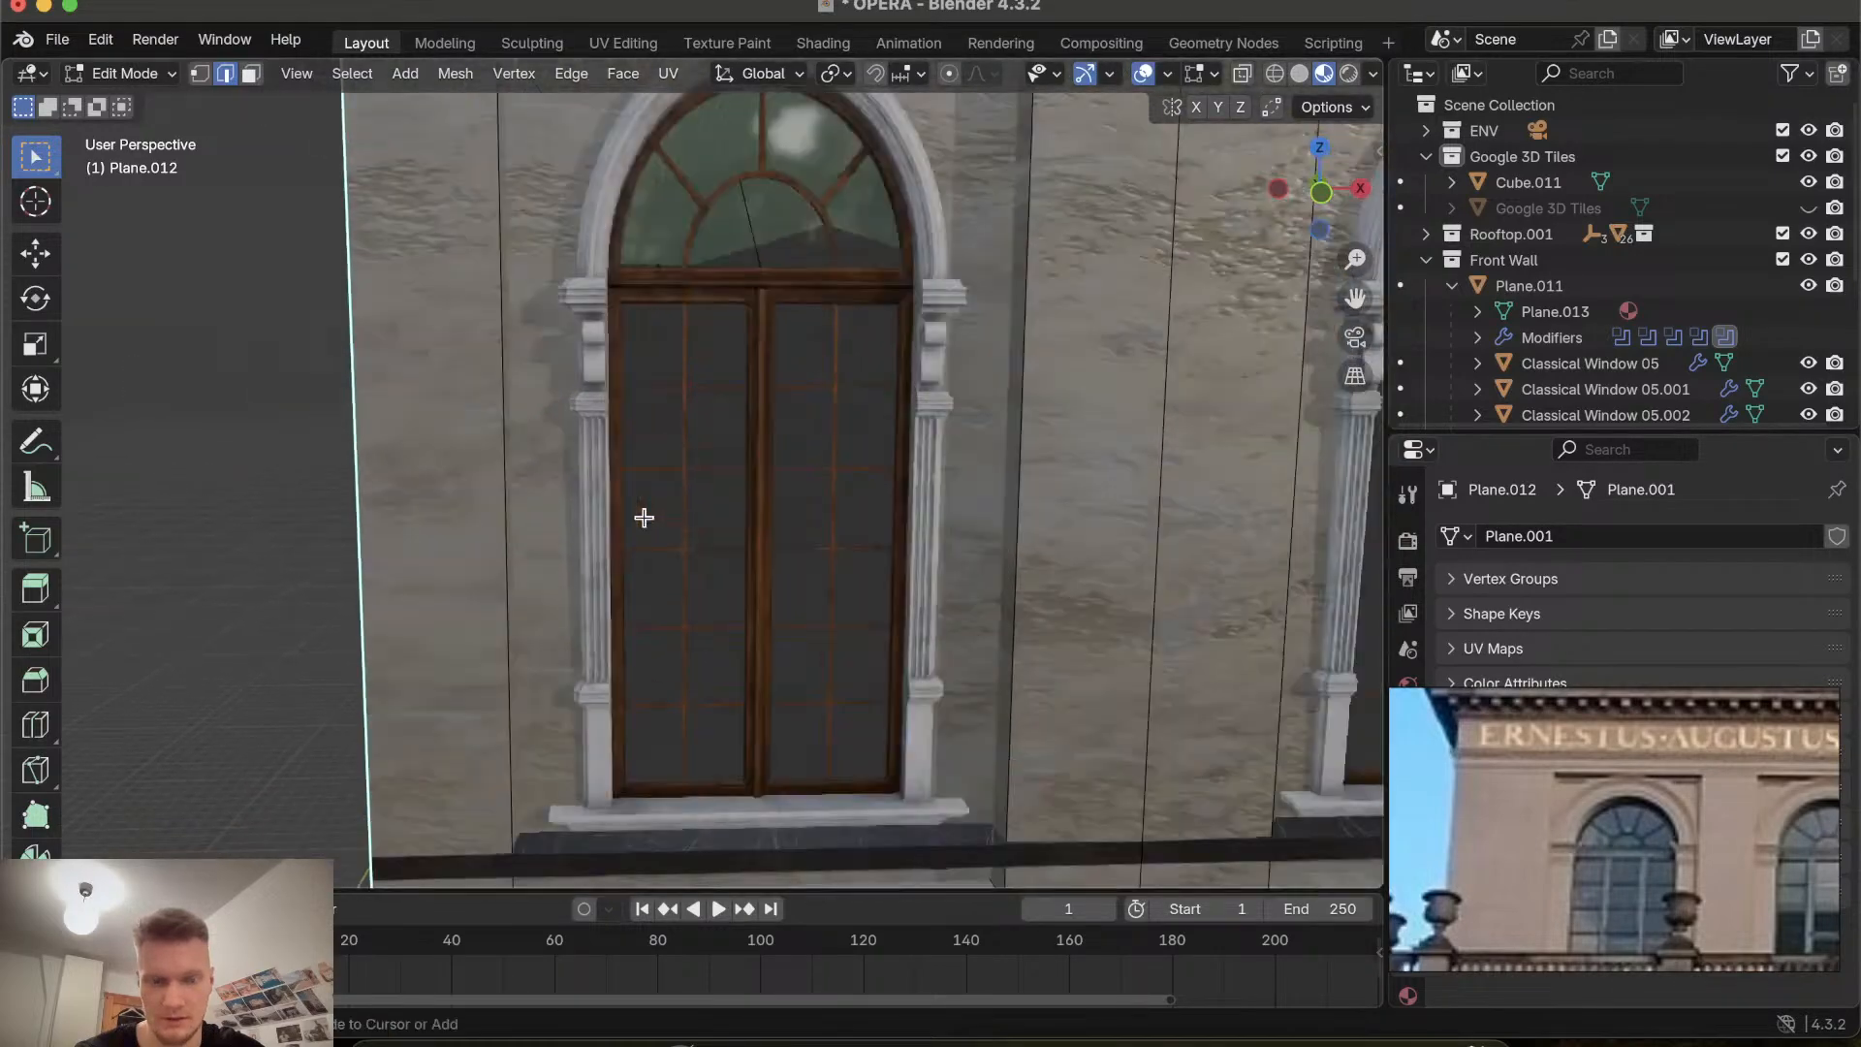
ctrl+scroll(643, 517, down, 4)
Return to Object Mode and examine the facade windows and wall panels up close from different angles.
key(Tab)
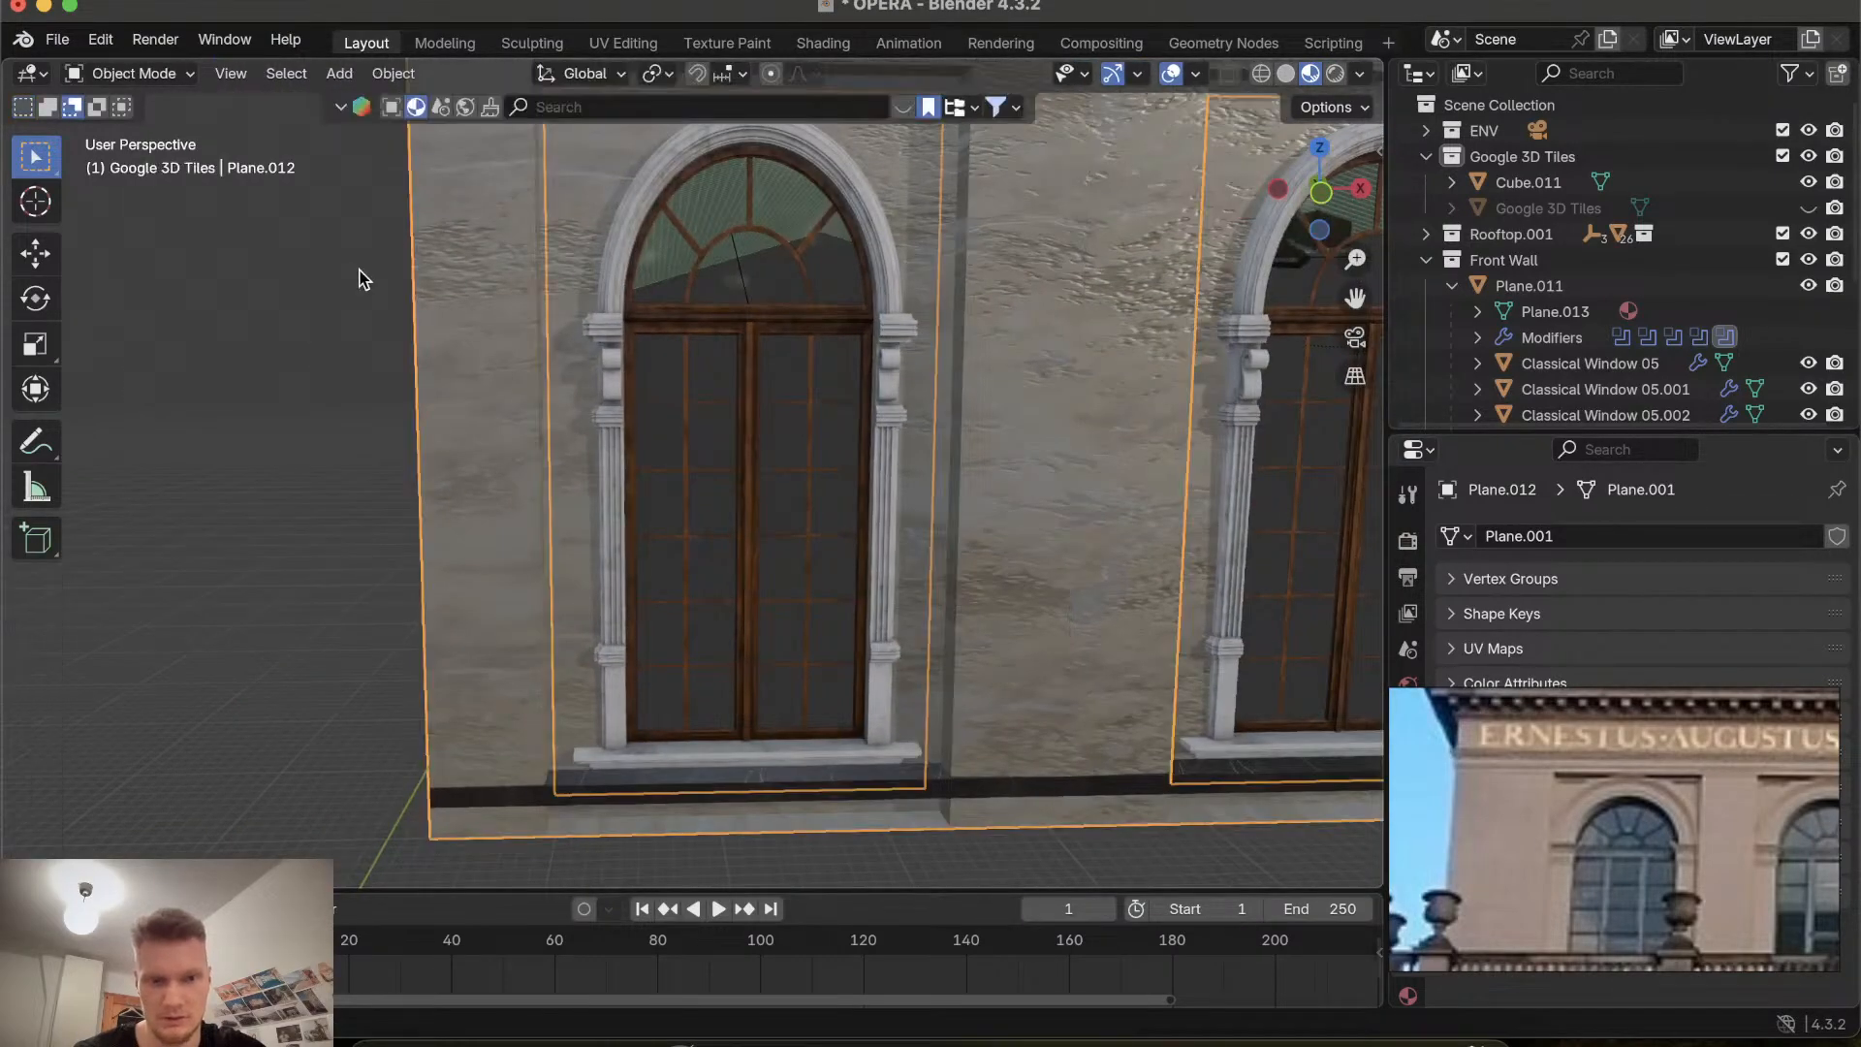
ctrl+scroll(358, 279, down, 10)
click(359, 279)
scroll(638, 398, right, 4)
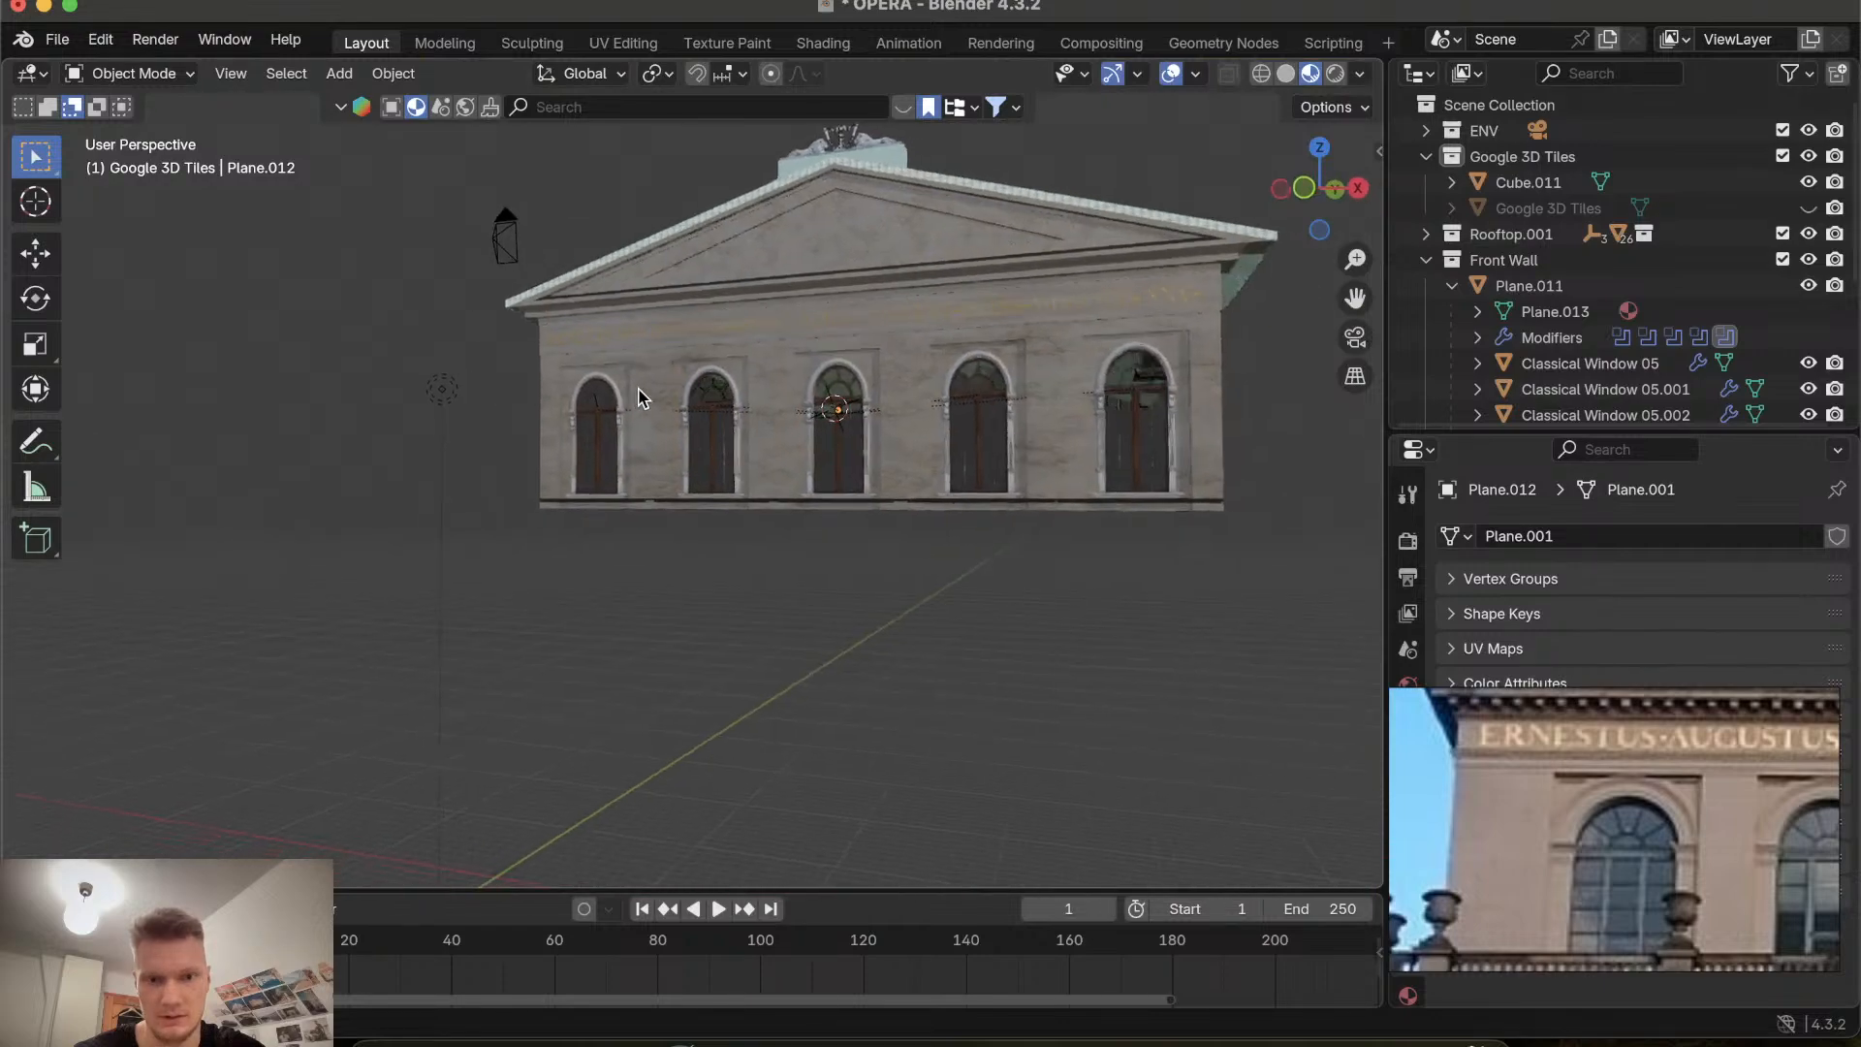
ctrl+scroll(638, 398, up, 10)
ctrl+scroll(638, 397, up, 1)
ctrl+scroll(638, 398, down, 5)
shift+scroll(637, 397, up, 8)
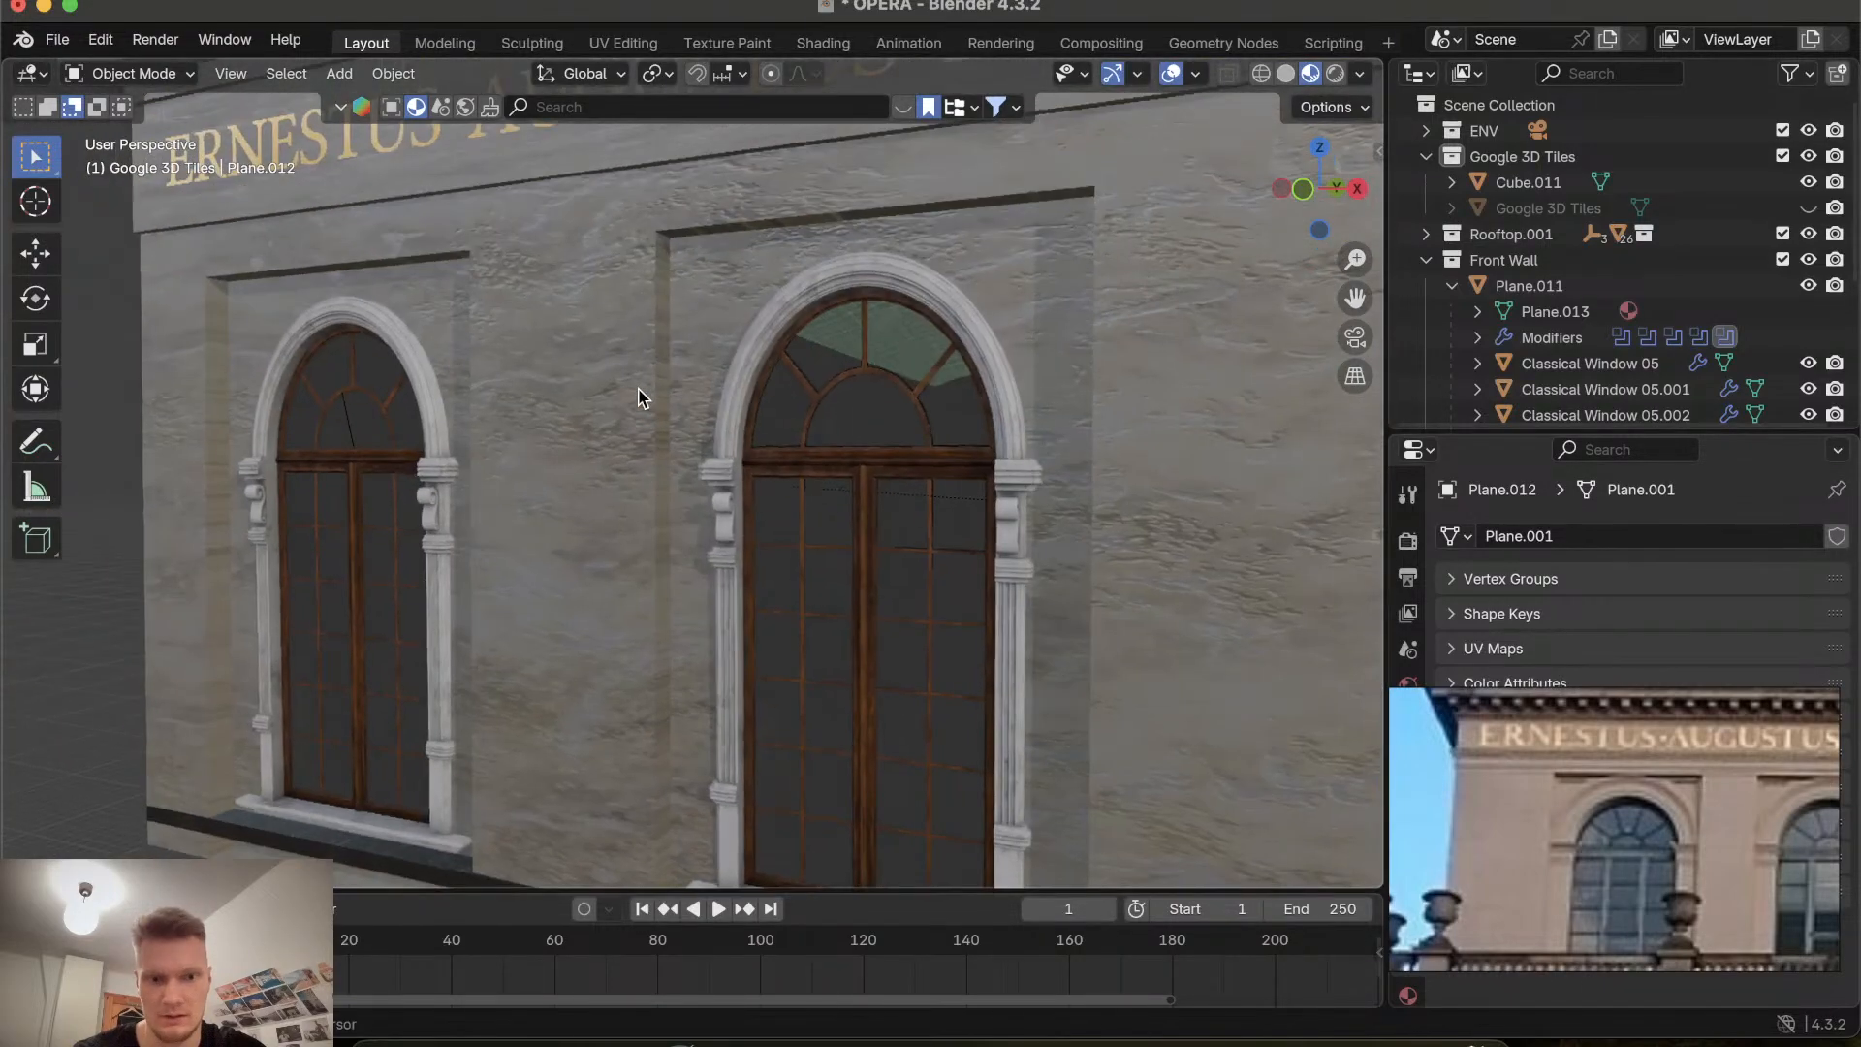
shift+scroll(638, 398, down, 8)
scroll(638, 397, down, 6)
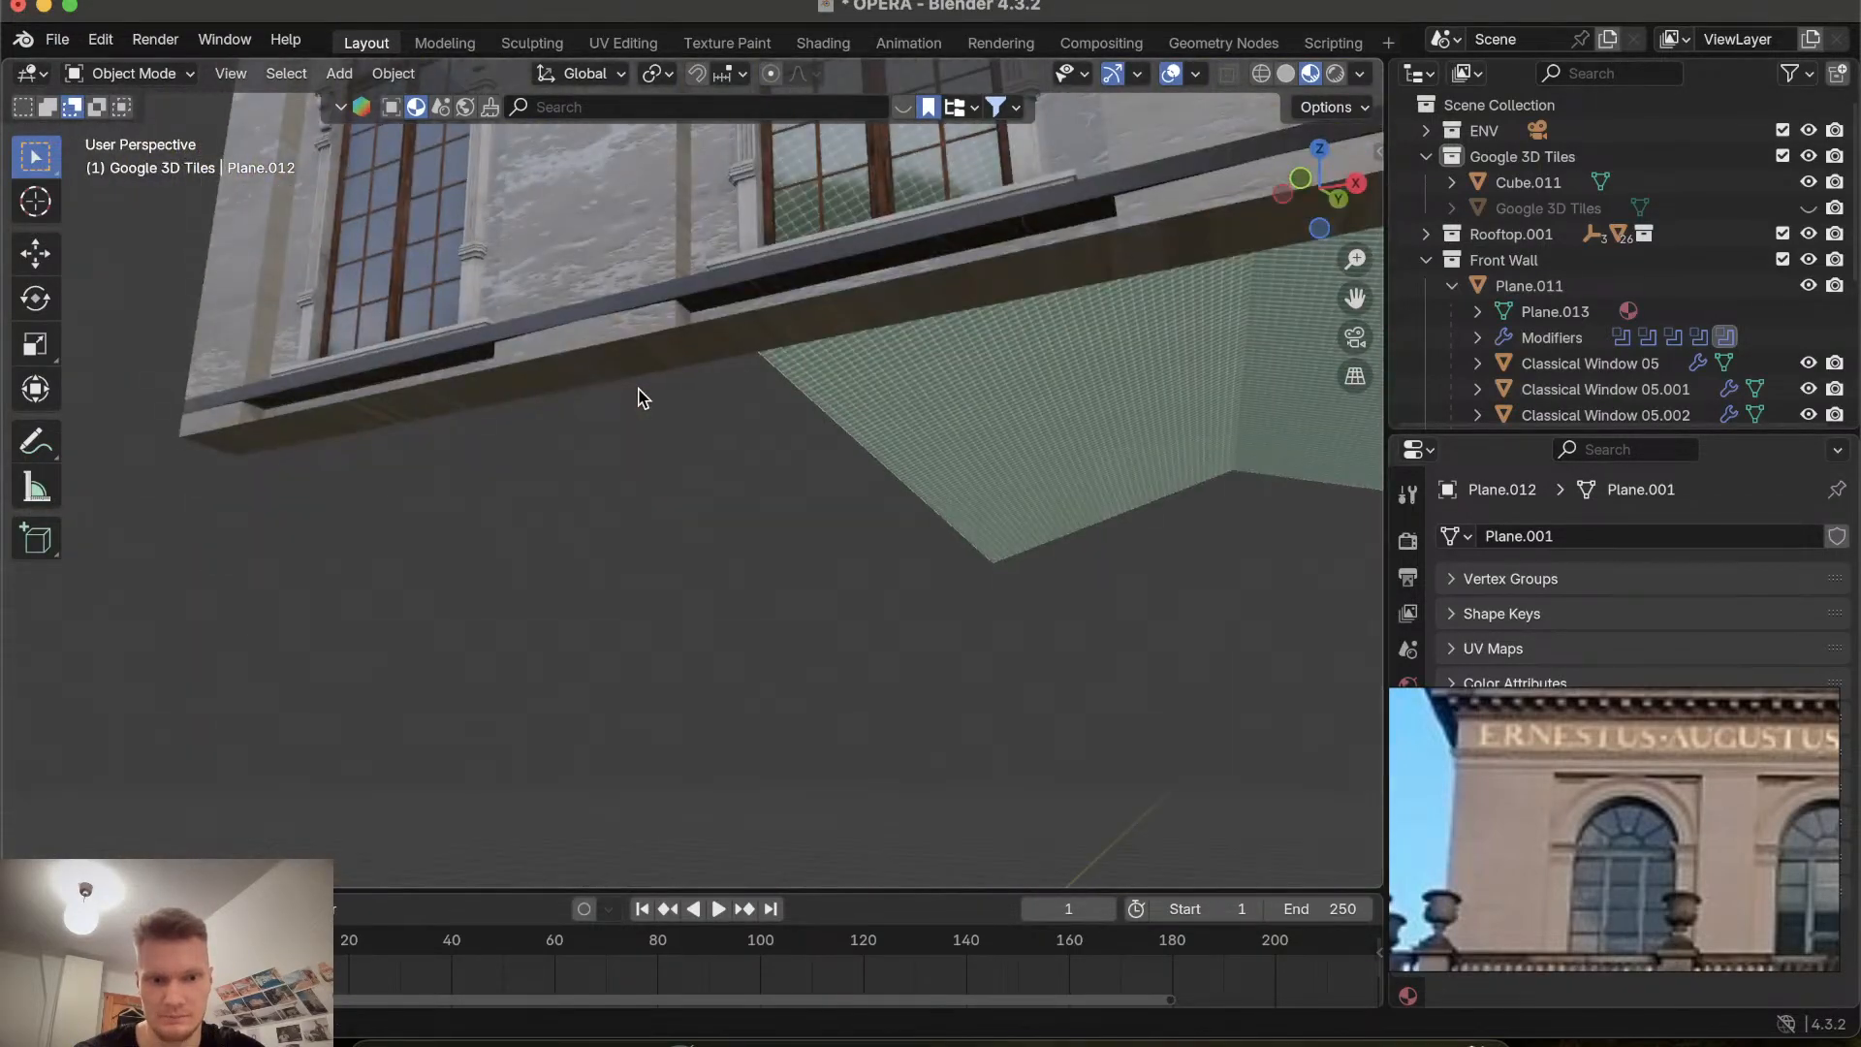
scroll(638, 397, up, 6)
scroll(638, 398, down, 8)
scroll(638, 397, up, 10)
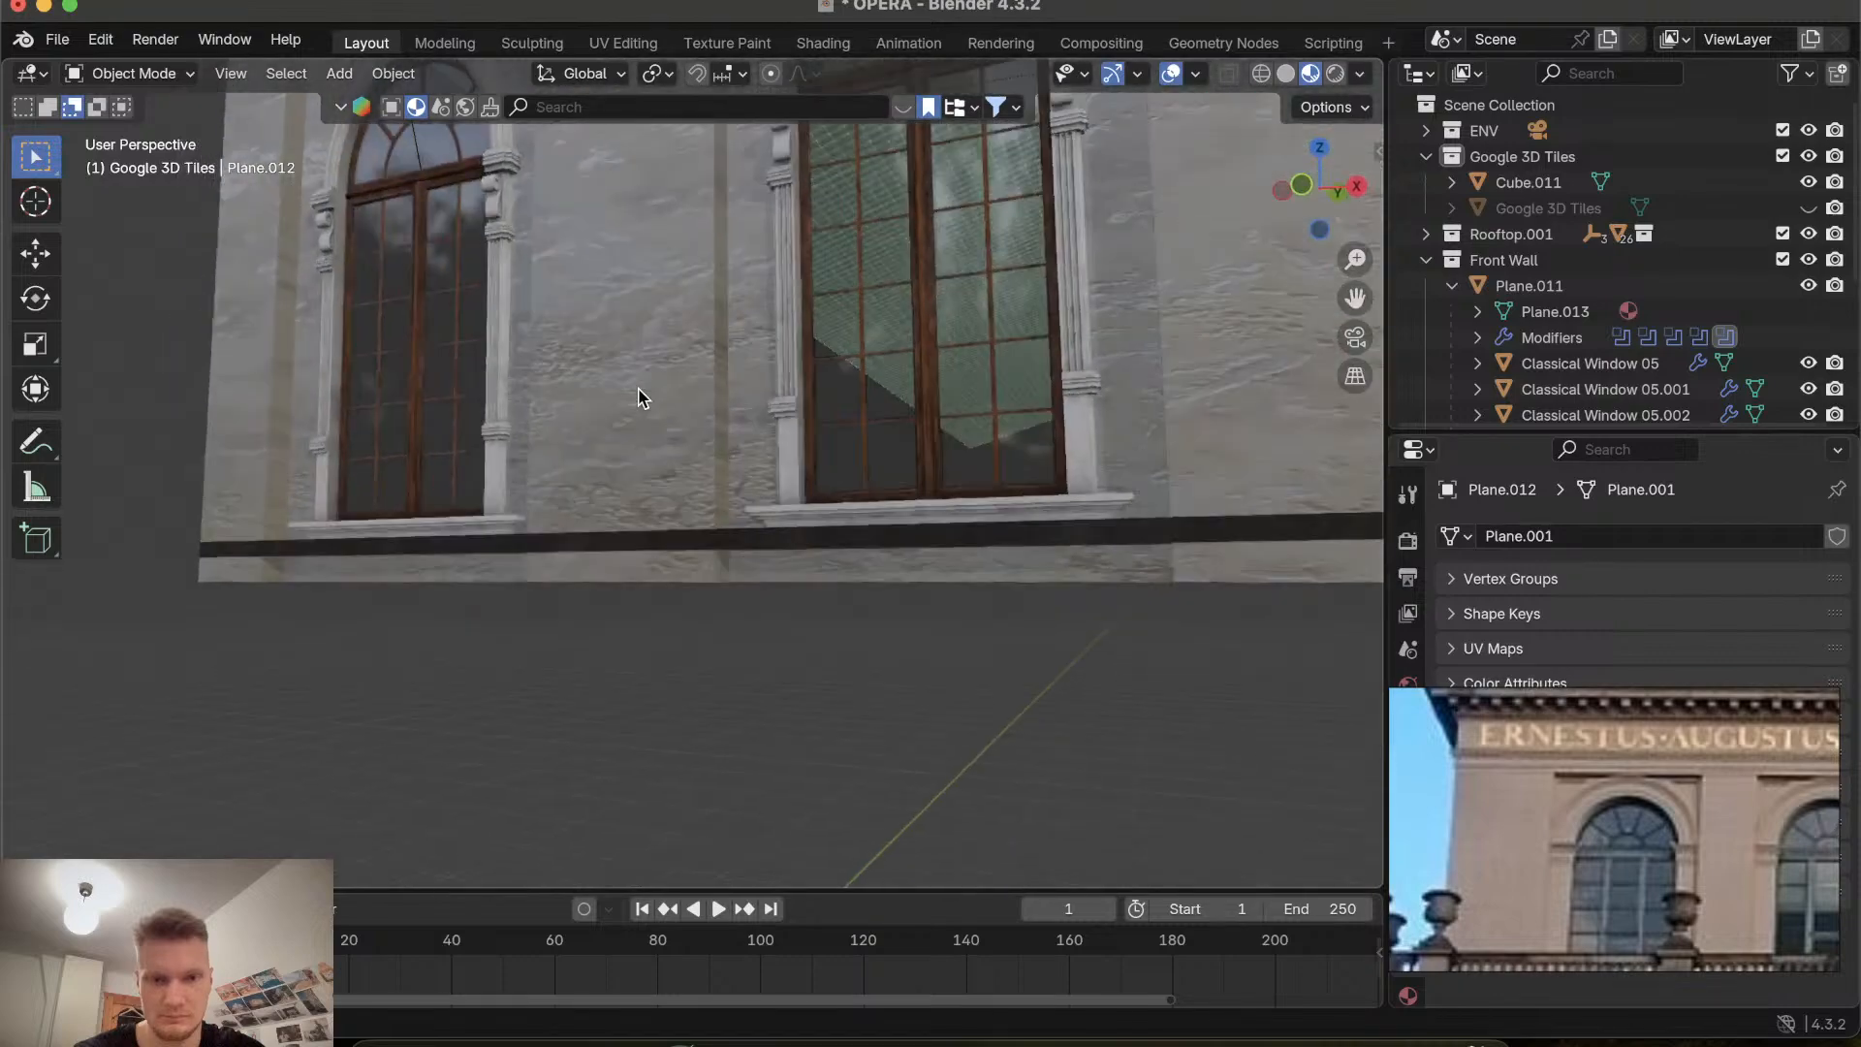
scroll(638, 397, down, 8)
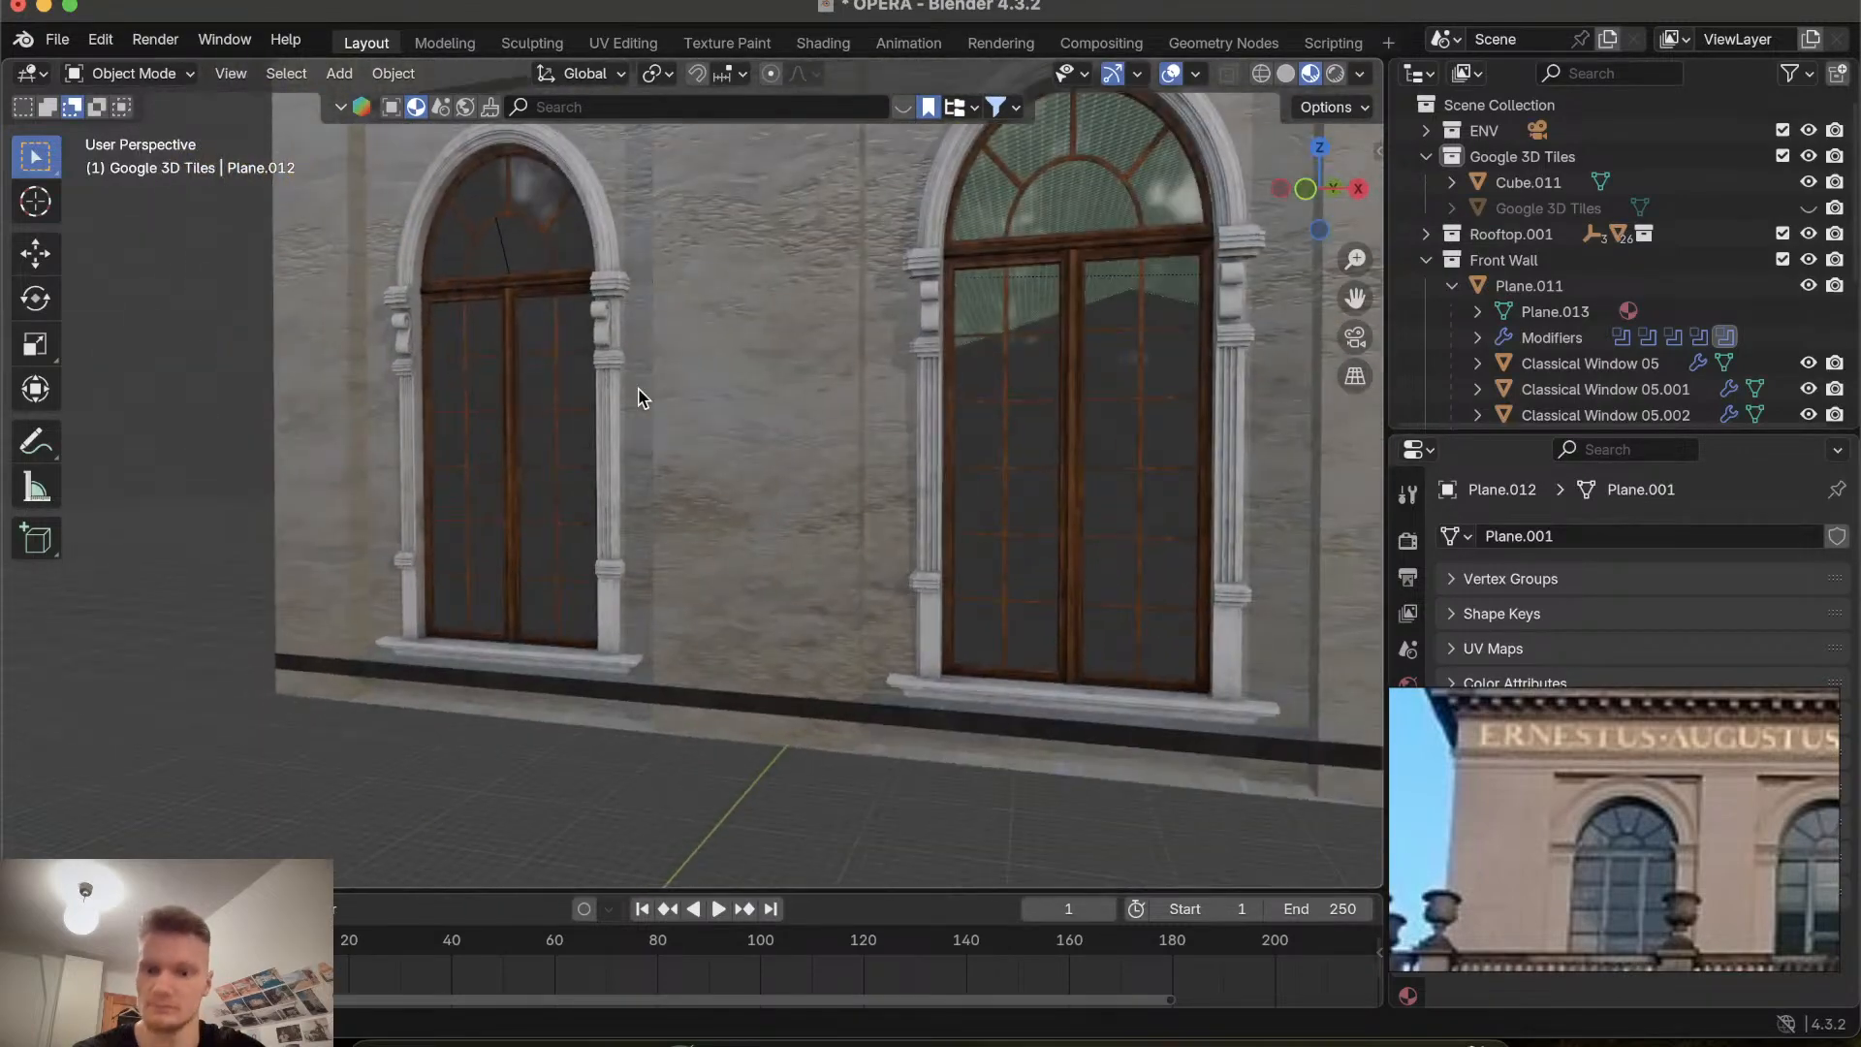
shift+scroll(520, 475, up, 6)
ctrl+scroll(520, 475, up, 5)
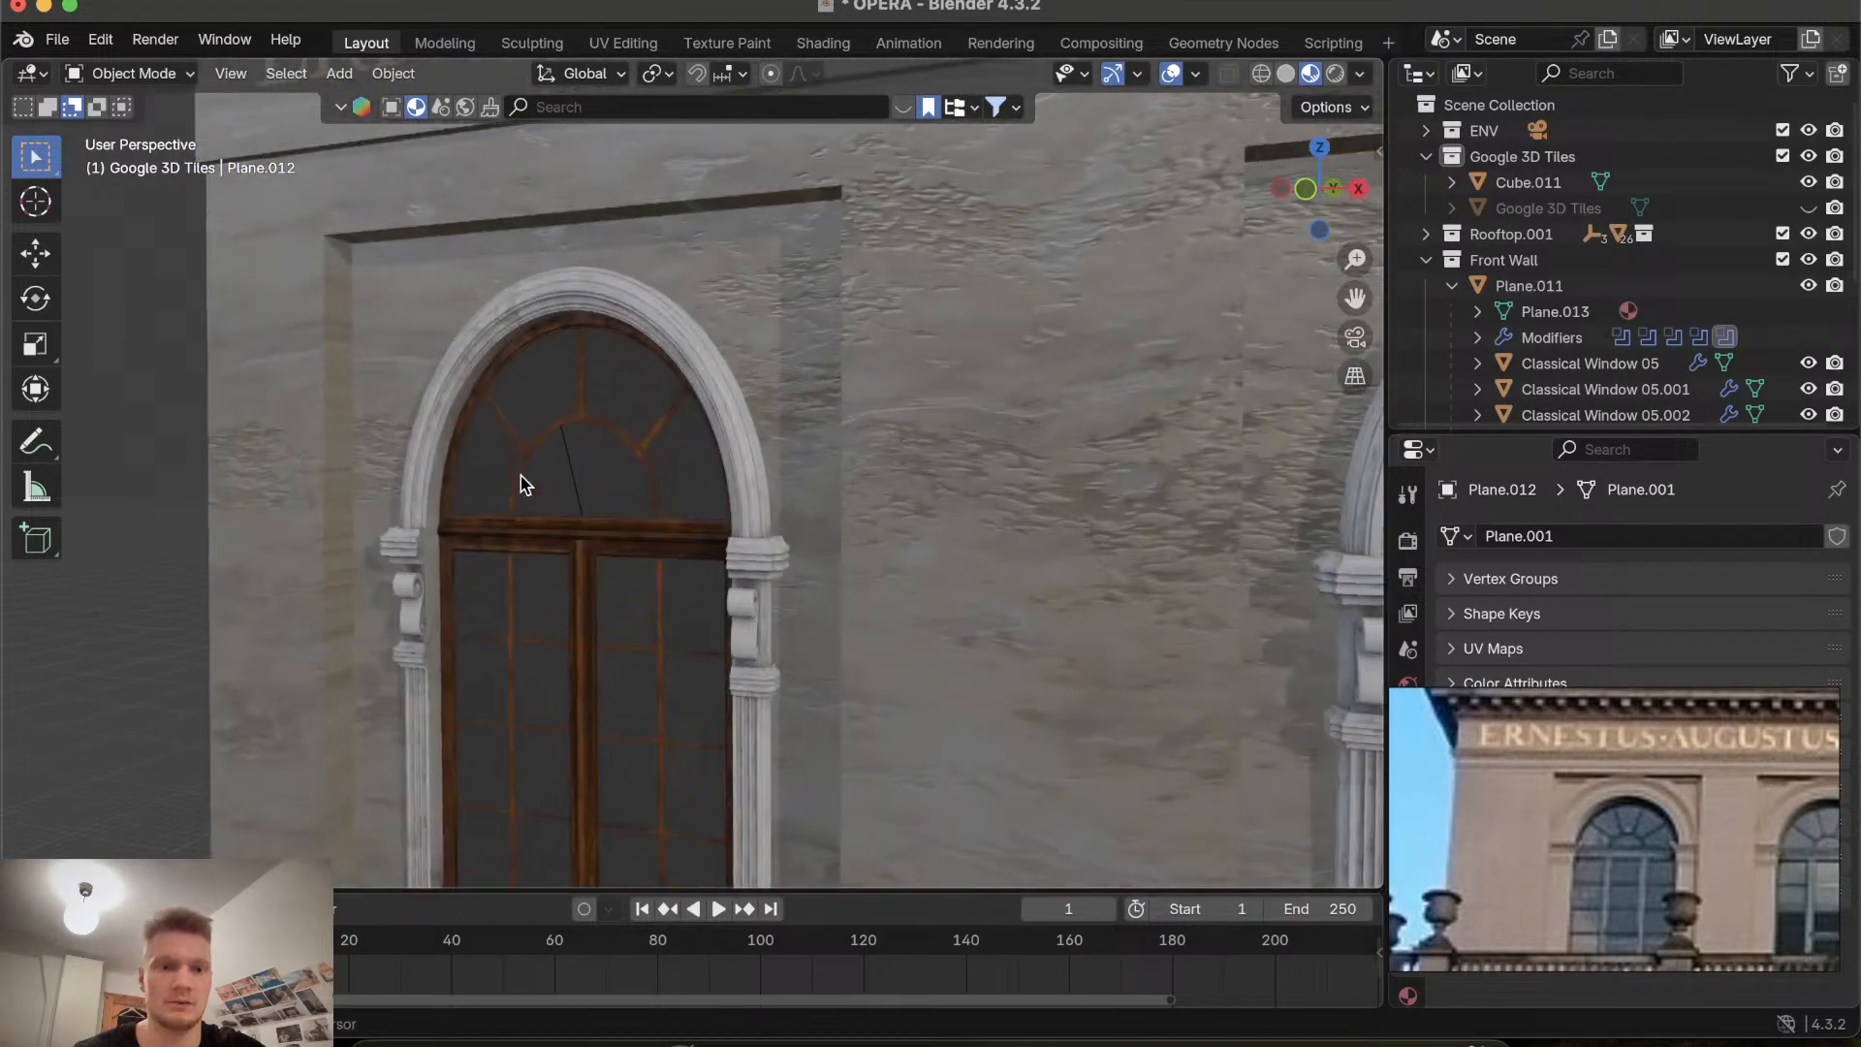
Examine the arched window's recessed frame up close and put the wall panel into Edit Mode.
shift+scroll(520, 475, right, 4)
shift+scroll(520, 474, left, 5)
scroll(520, 475, left, 6)
scroll(520, 475, right, 6)
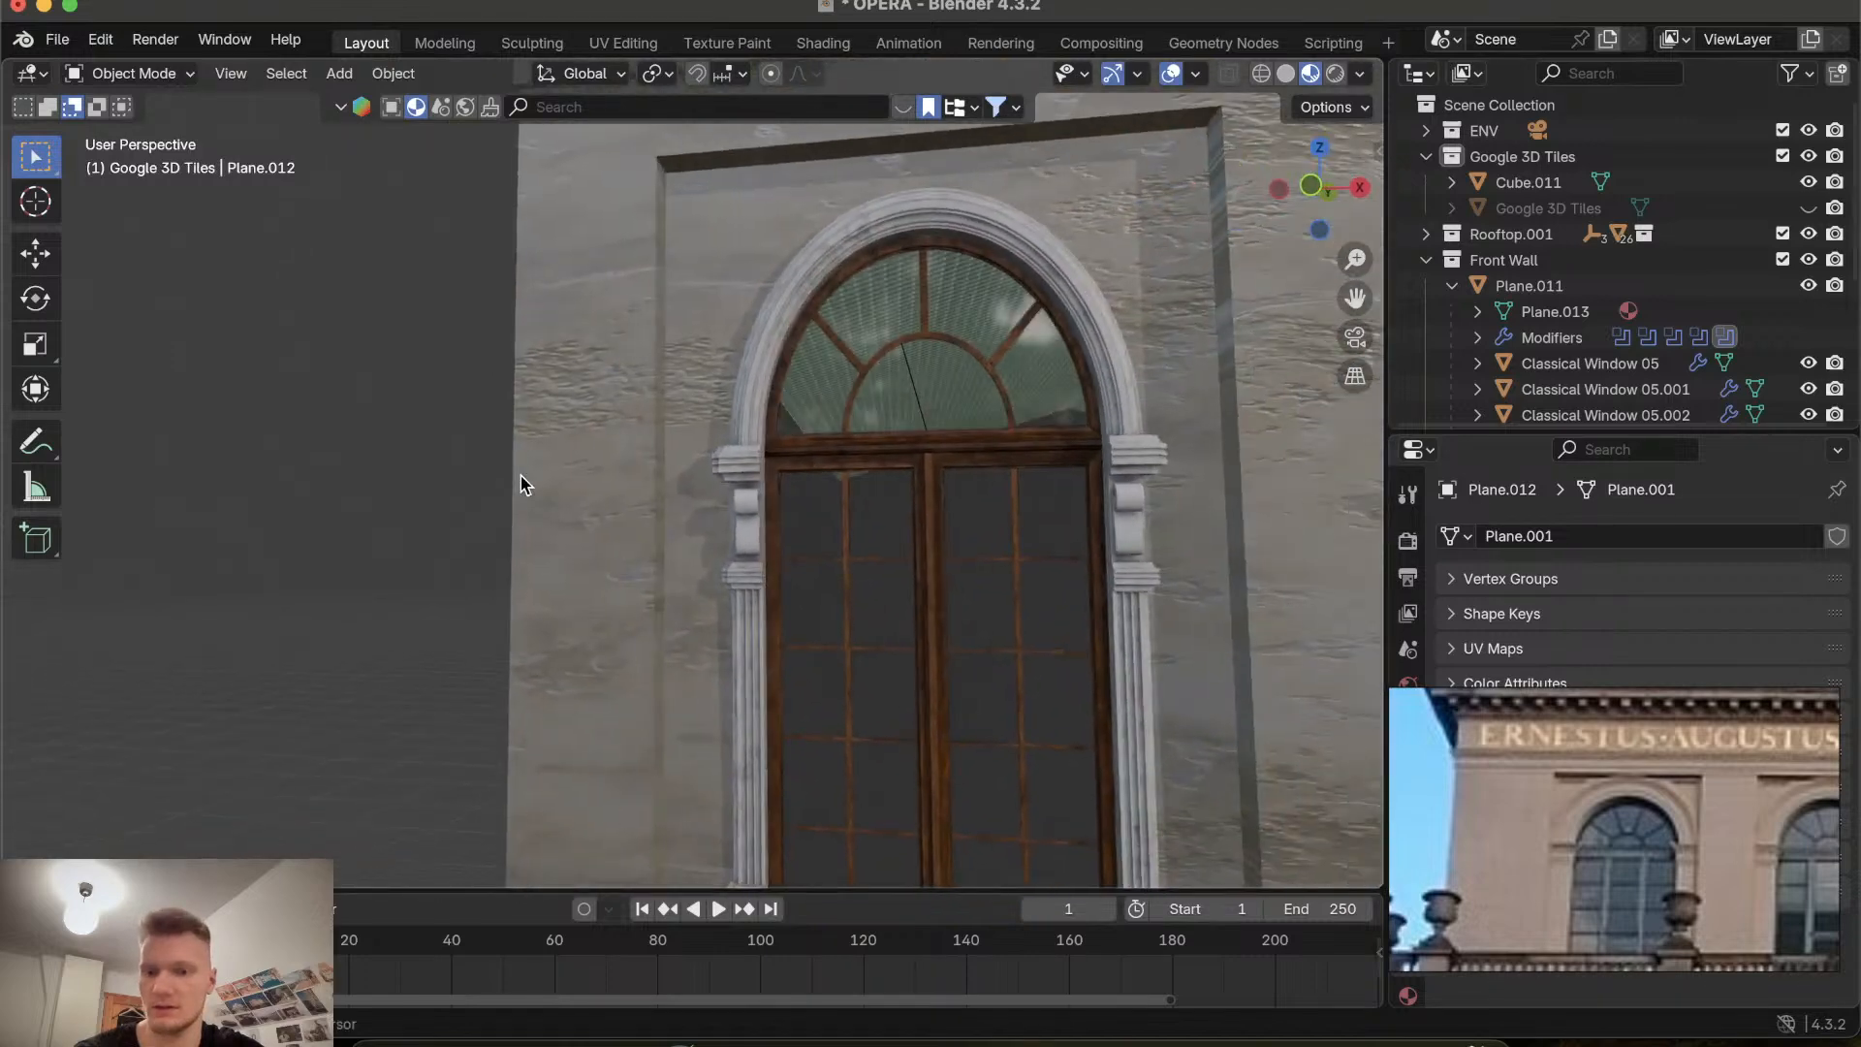
shift+scroll(520, 475, down, 3)
key(Tab)
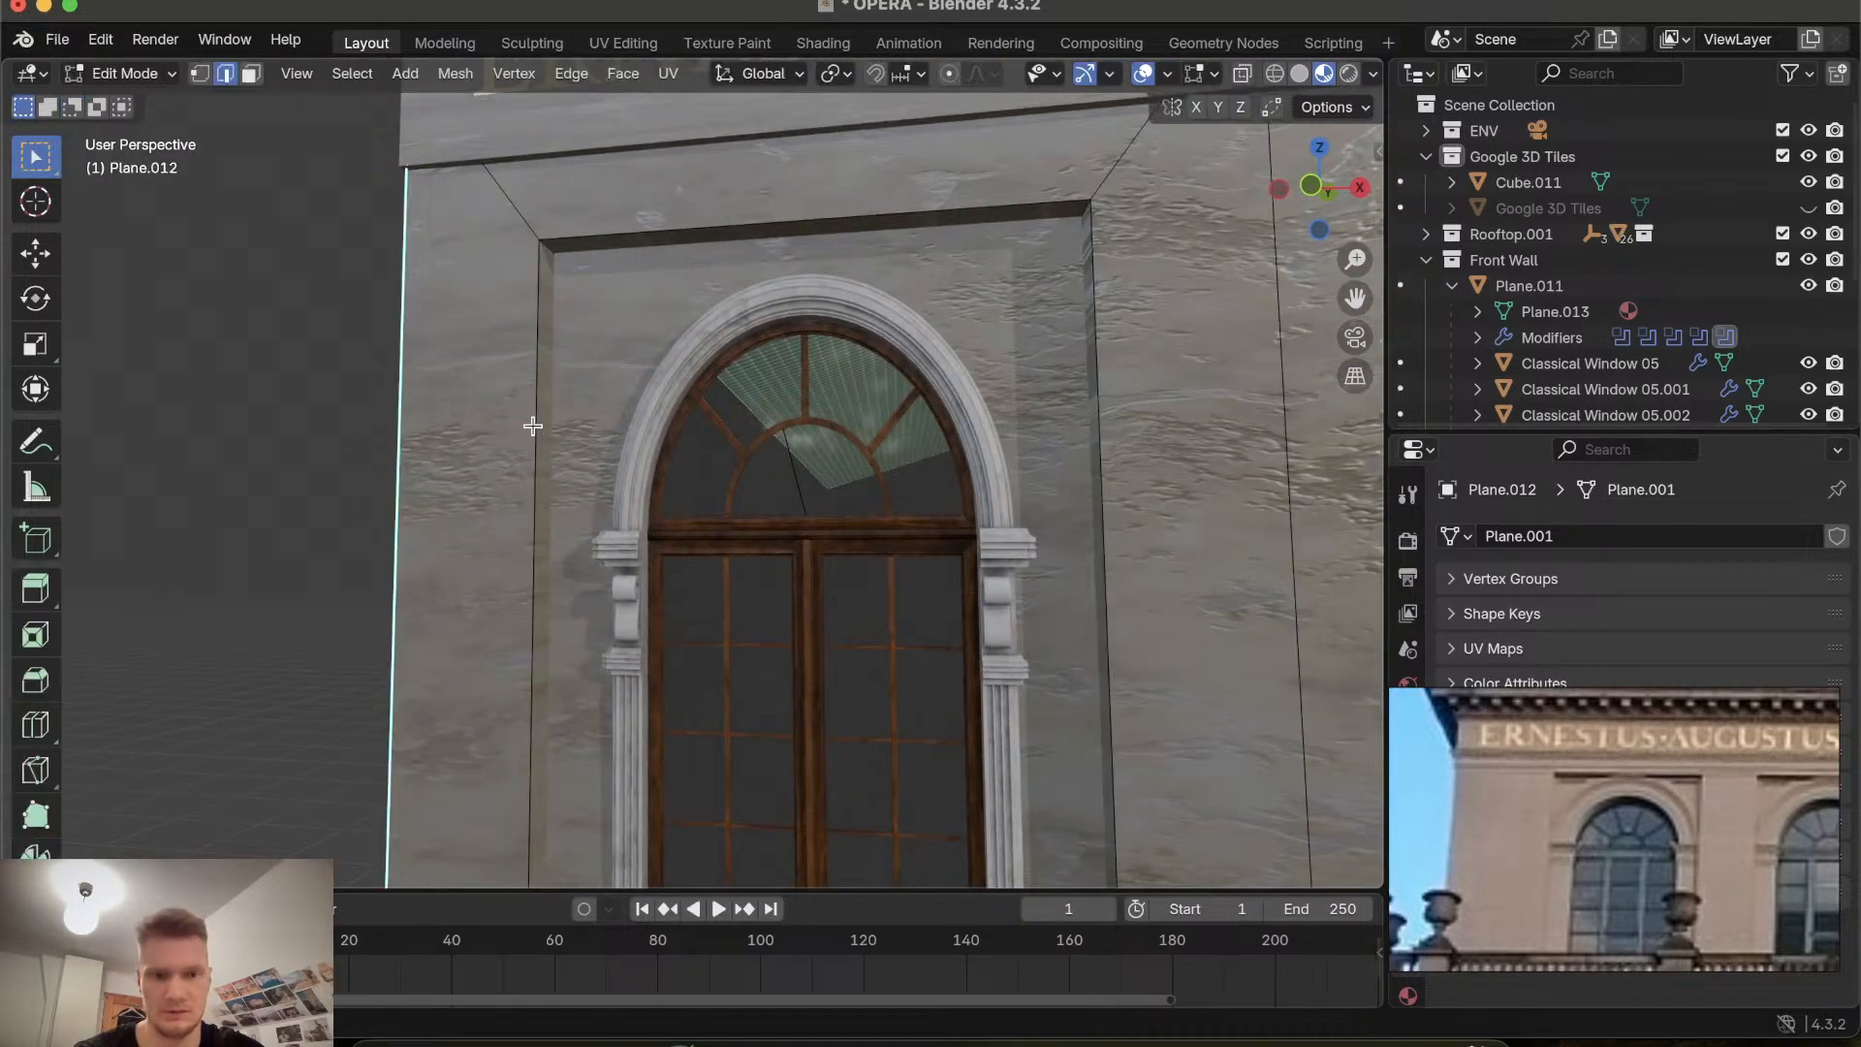
key(Tab)
key(Tab)
Examine the wall panel's recessed frame edges from front, back and perspective views.
scroll(533, 427, up, 6)
scroll(533, 426, down, 6)
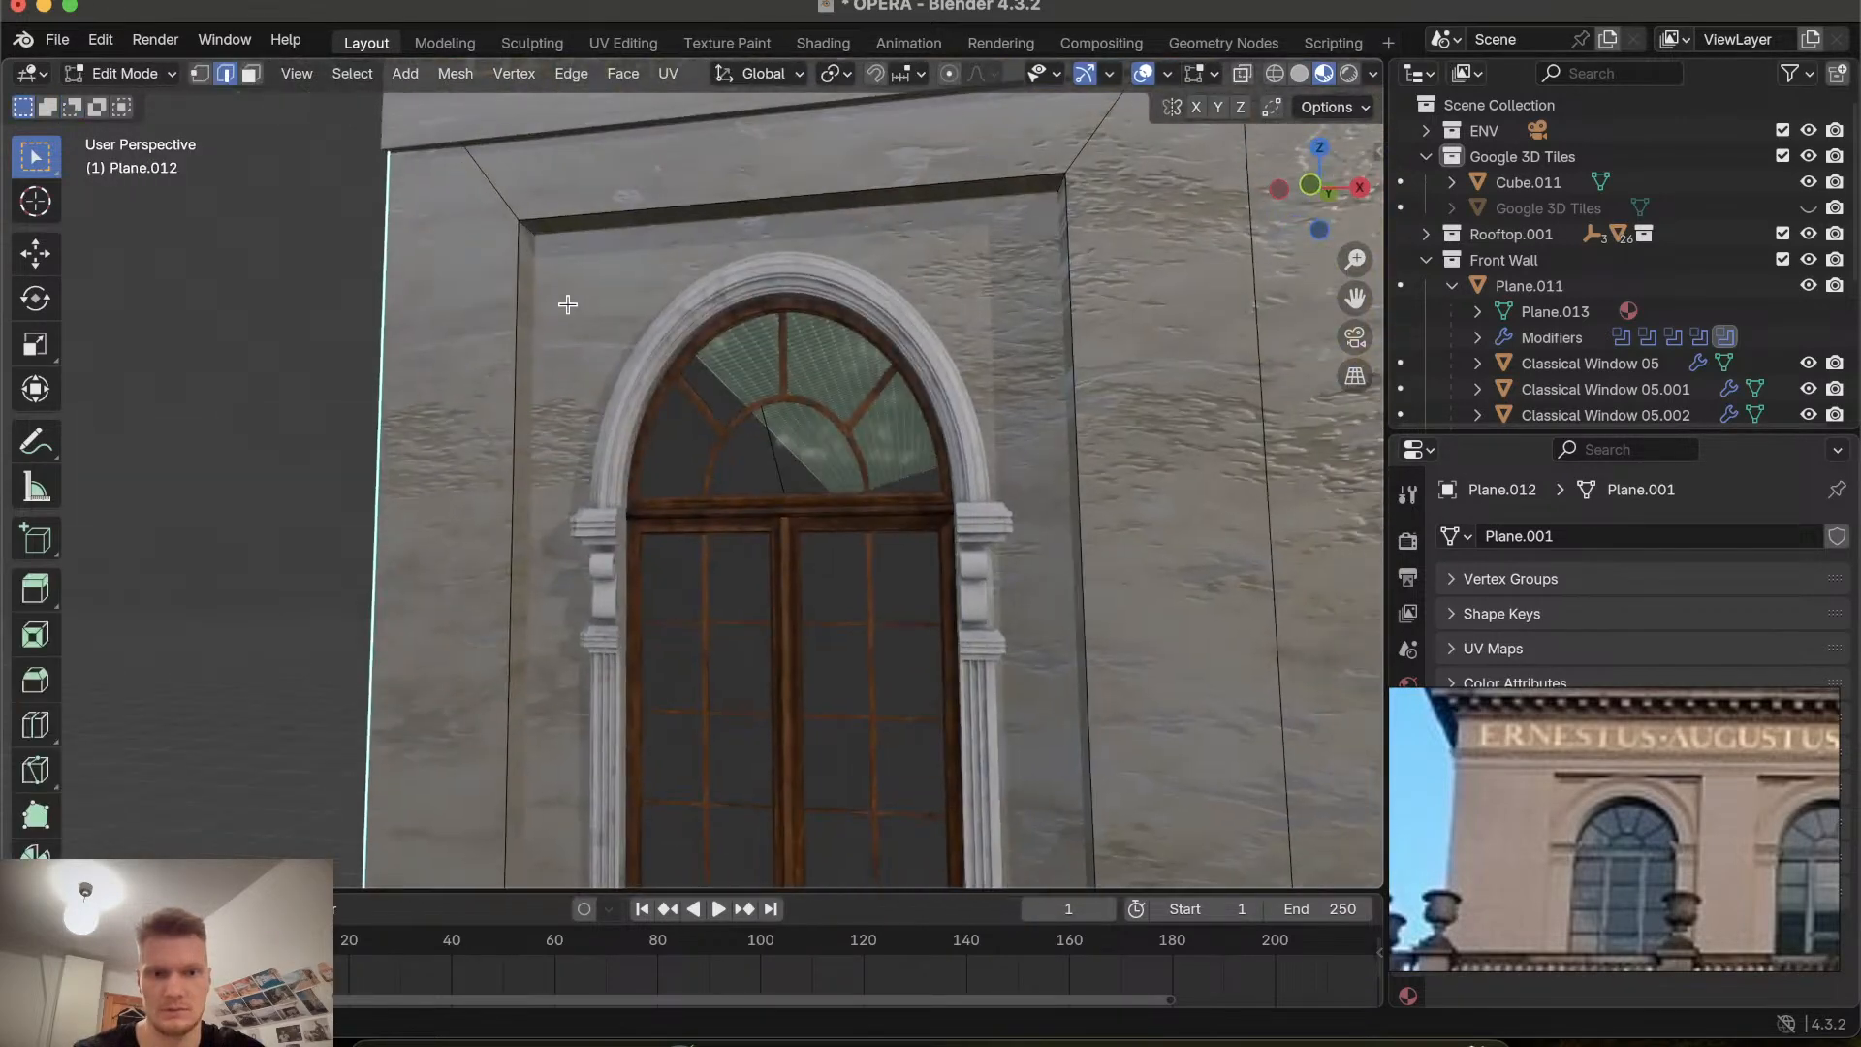
shift+click(551, 218)
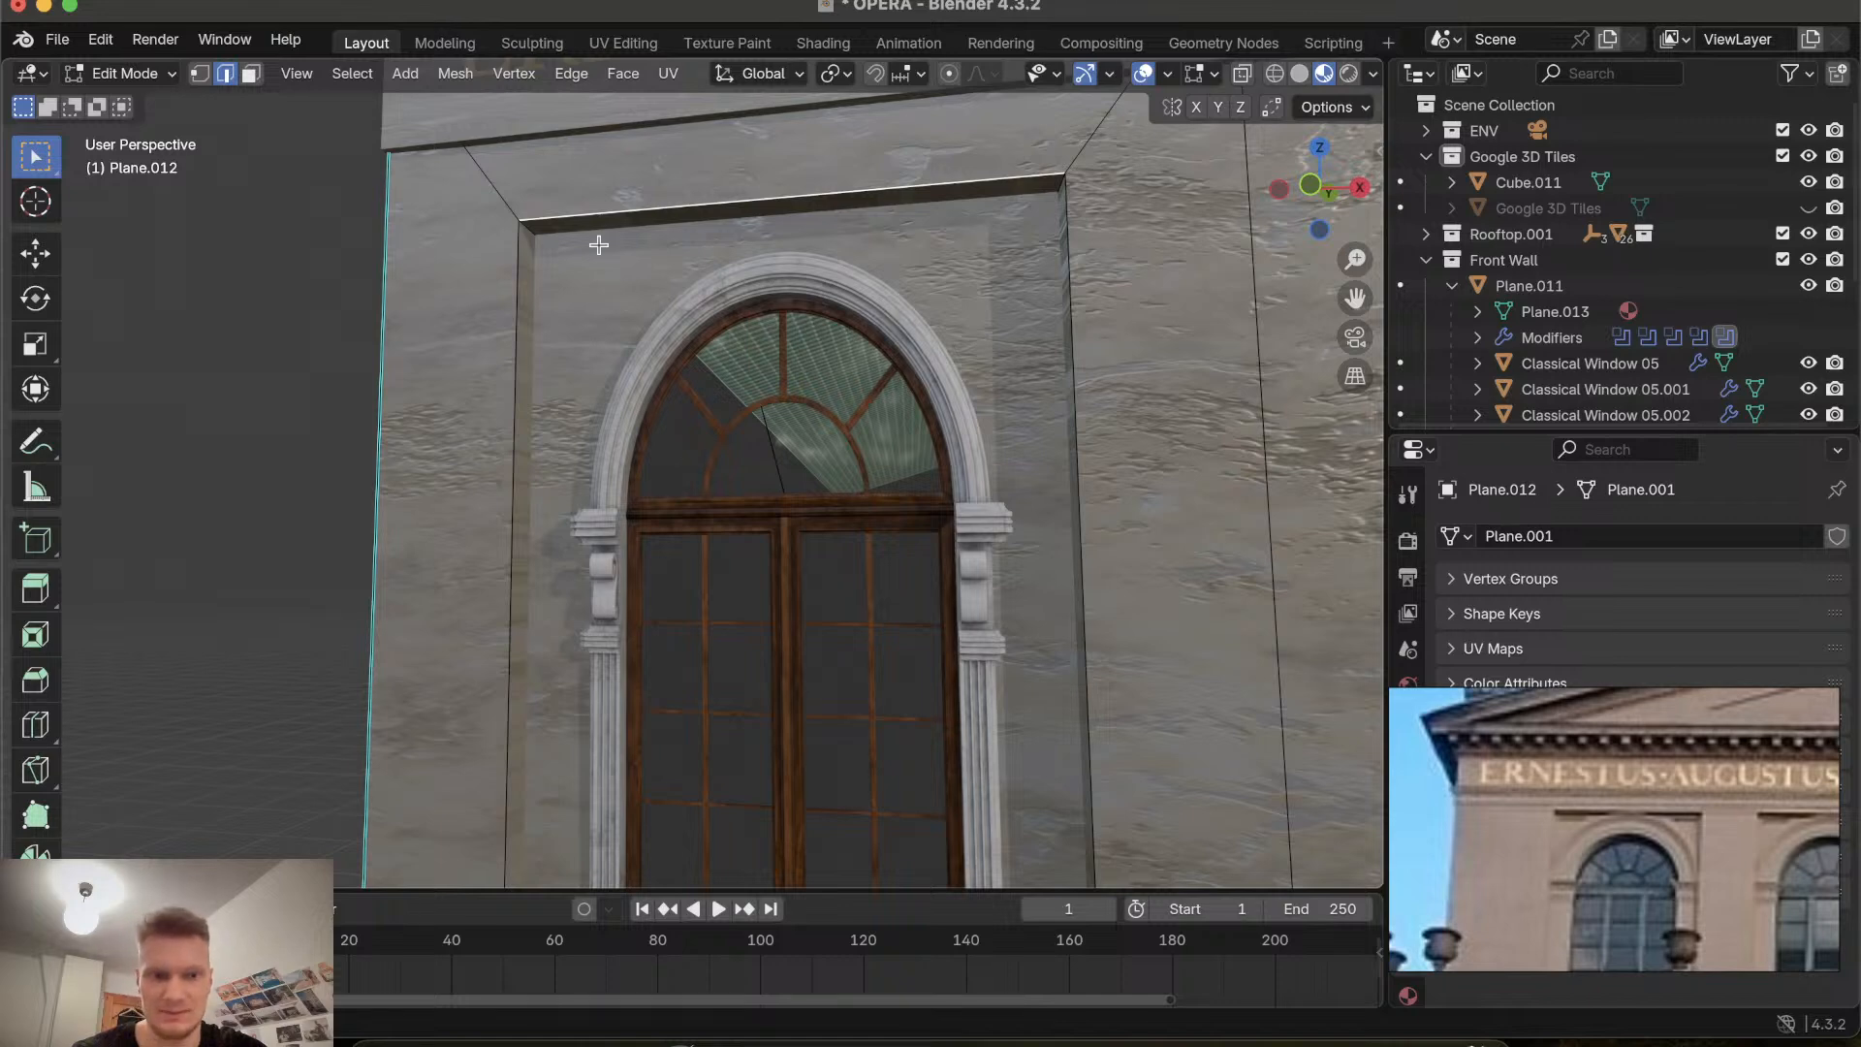
scroll(598, 245, down, 3)
scroll(598, 245, up, 5)
click(462, 266)
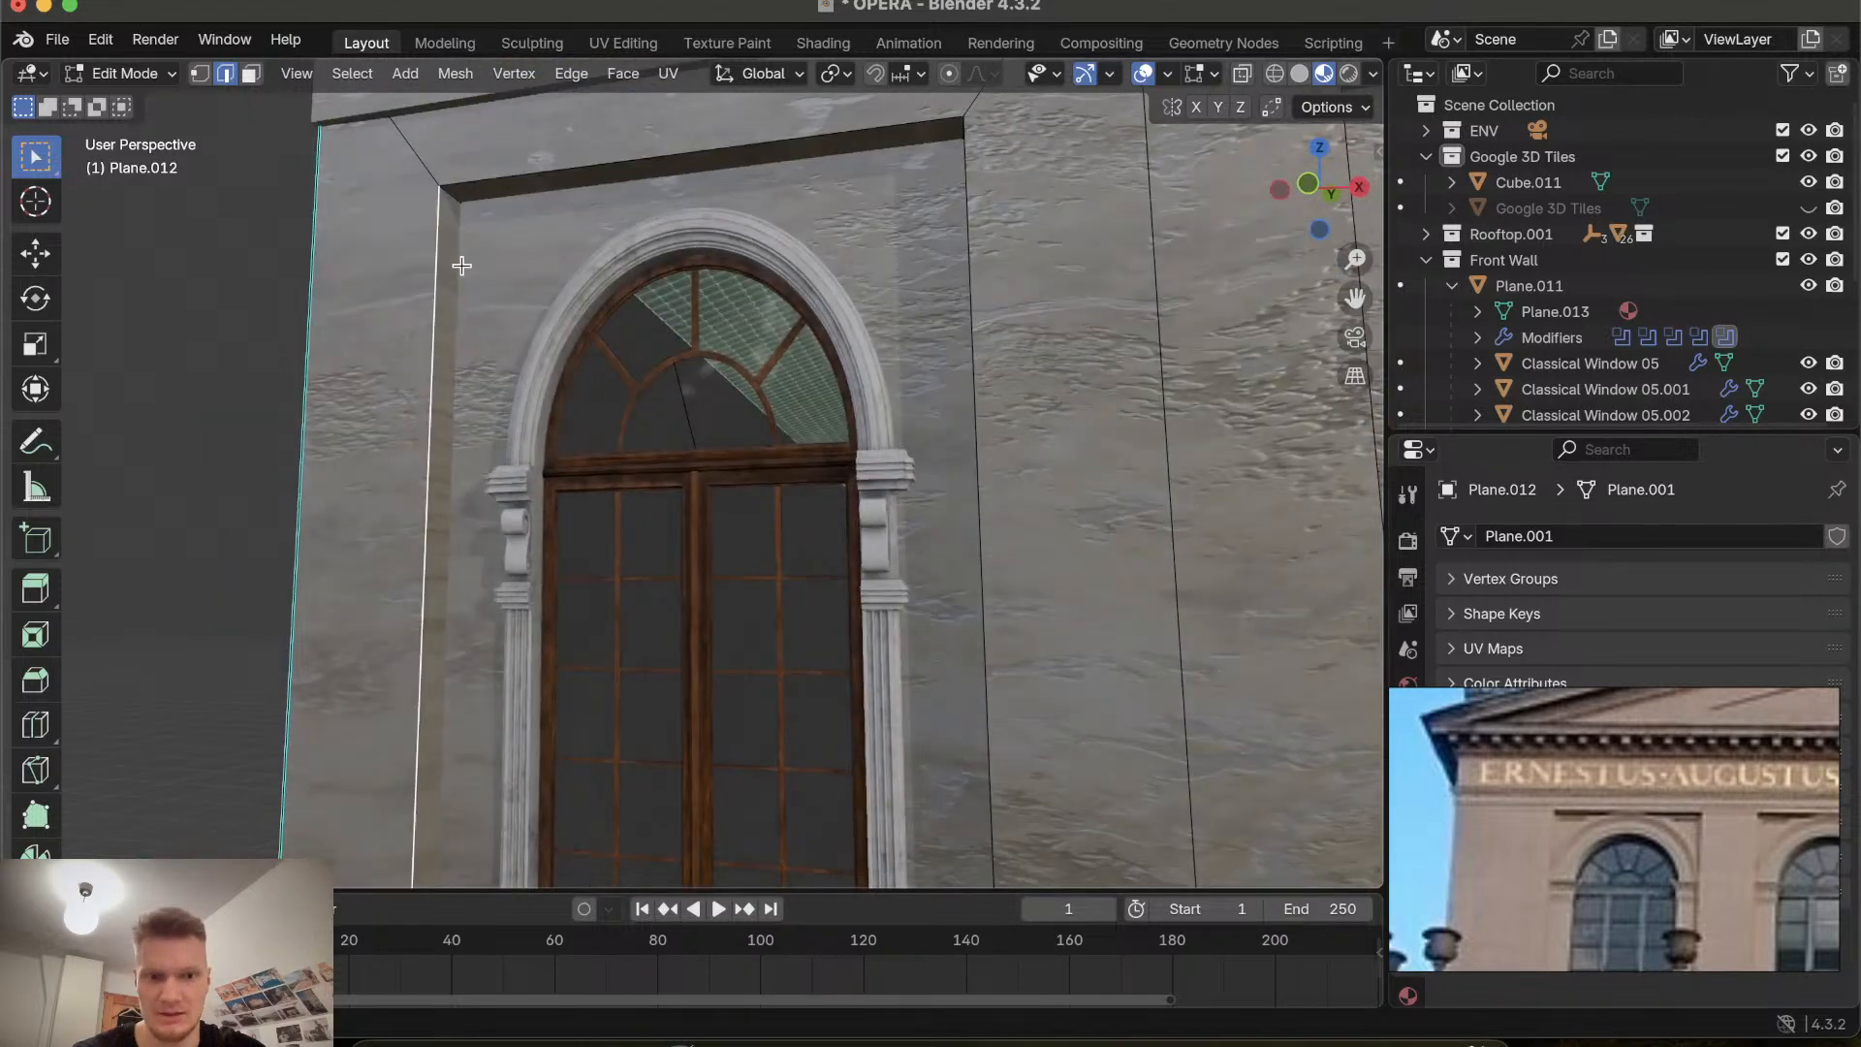
click(461, 262)
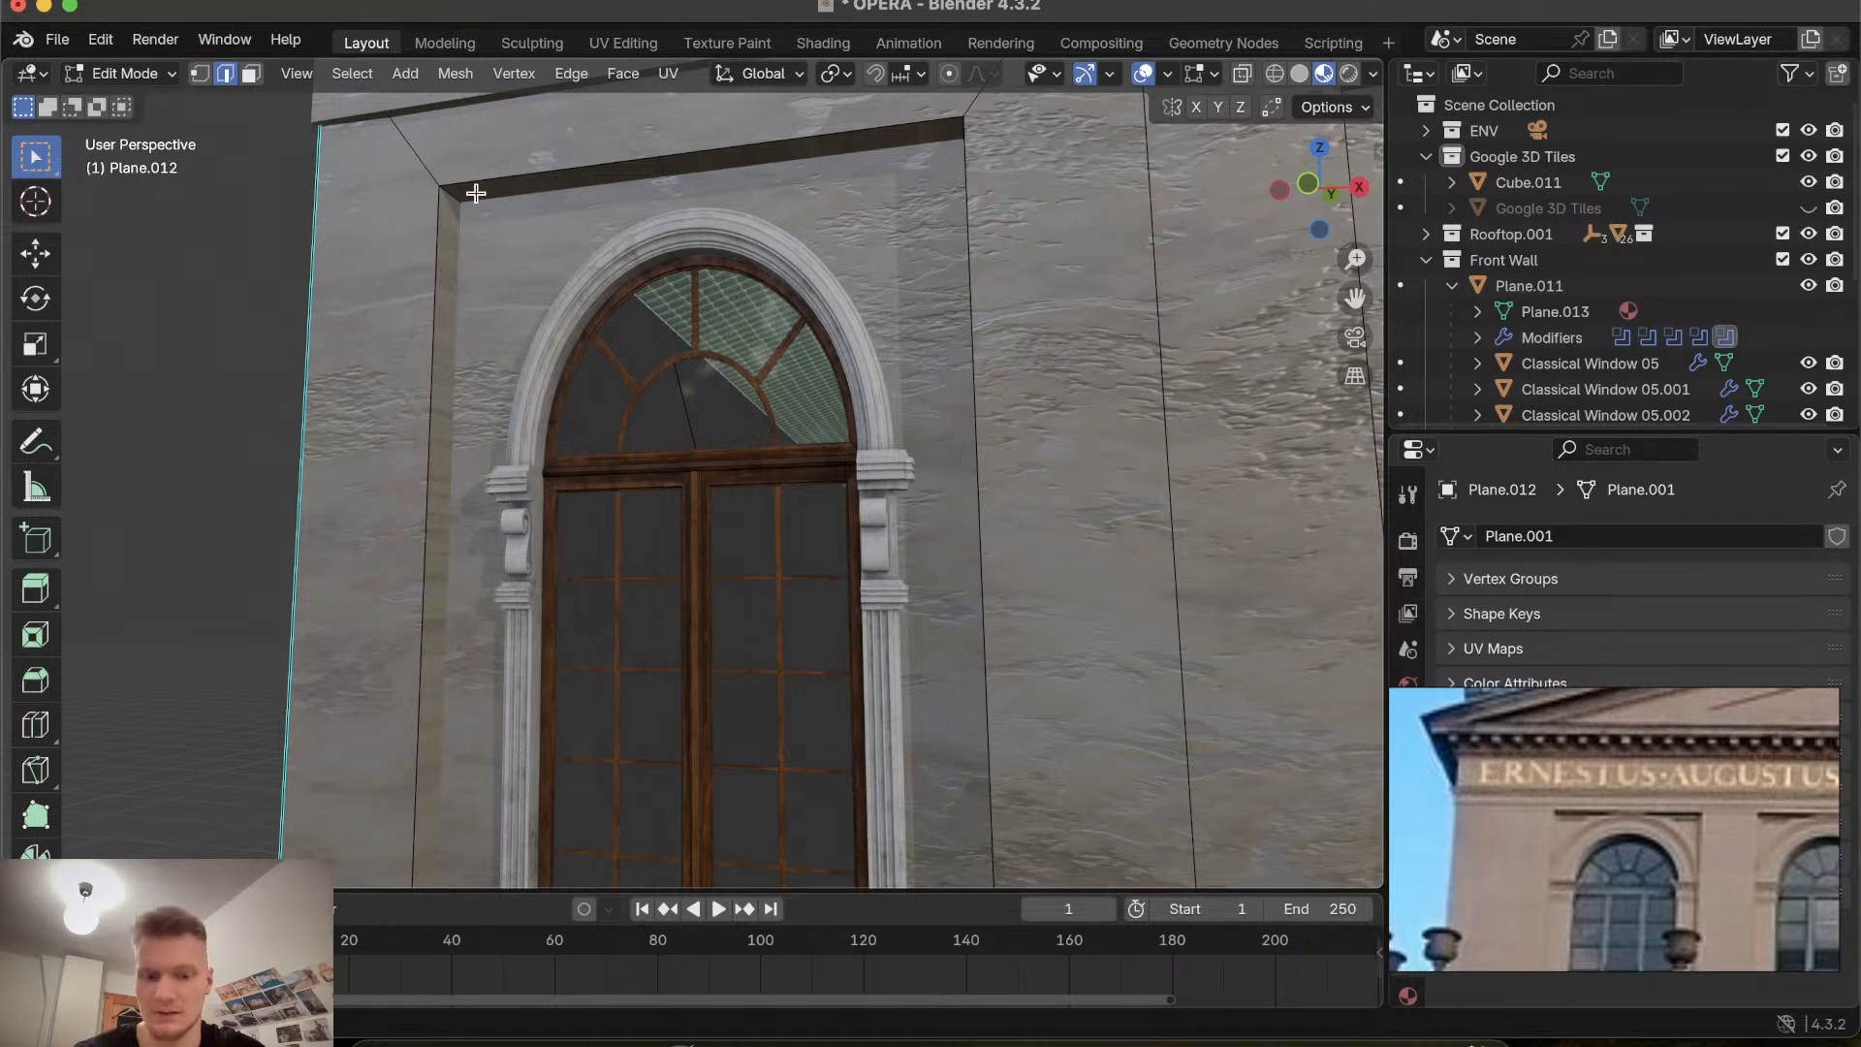
middle_drag(475, 193, 1211, 163)
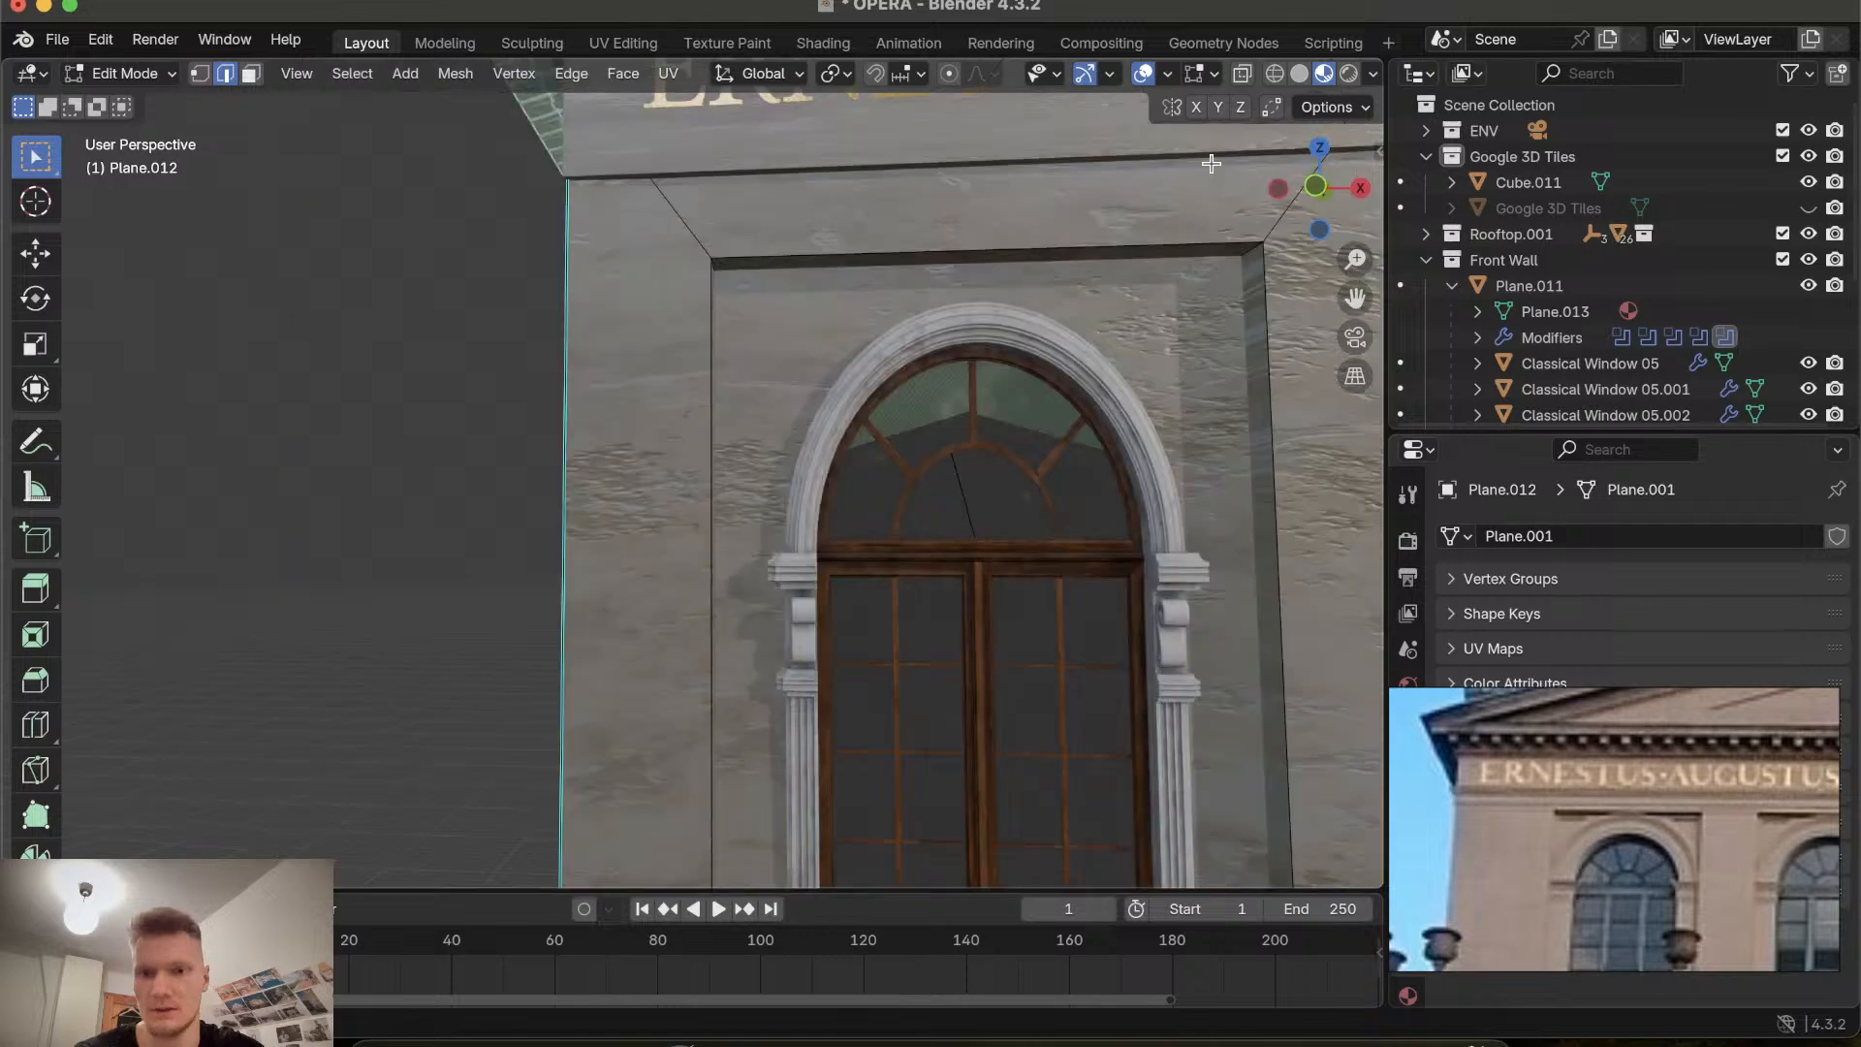
key(KP_1)
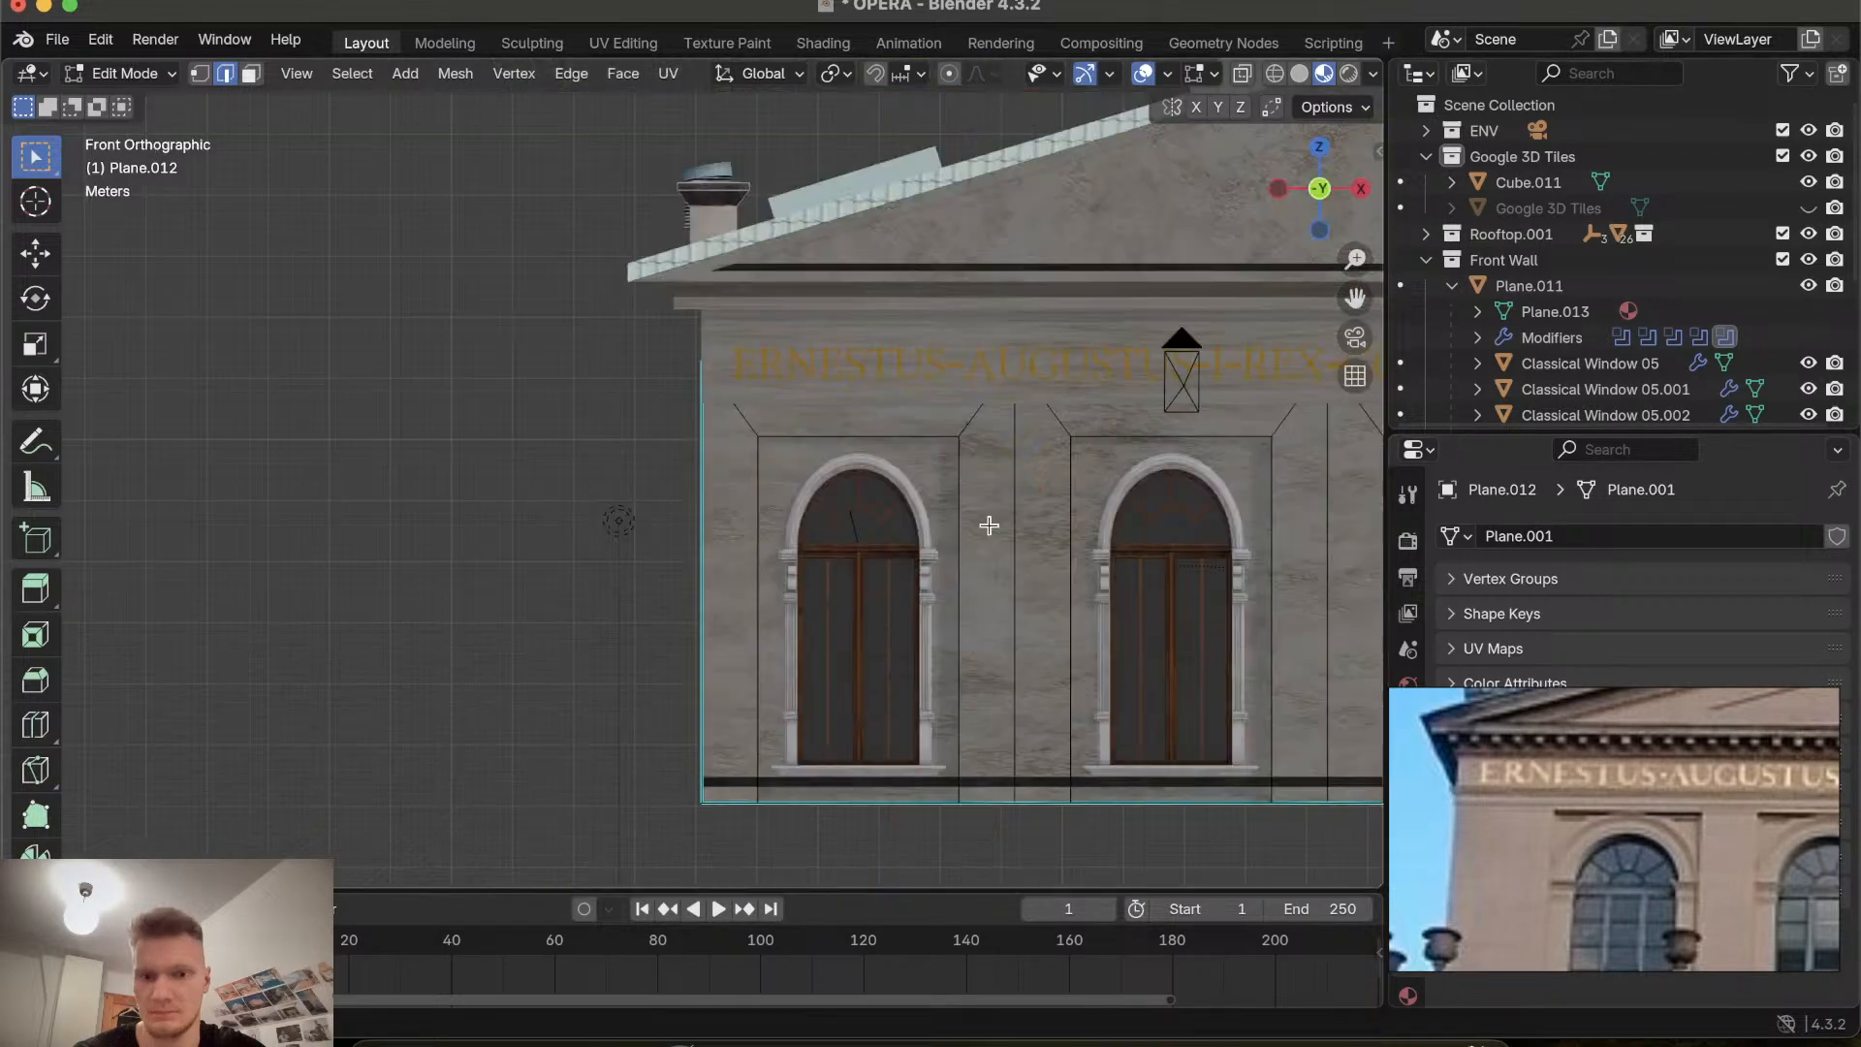
click(1326, 197)
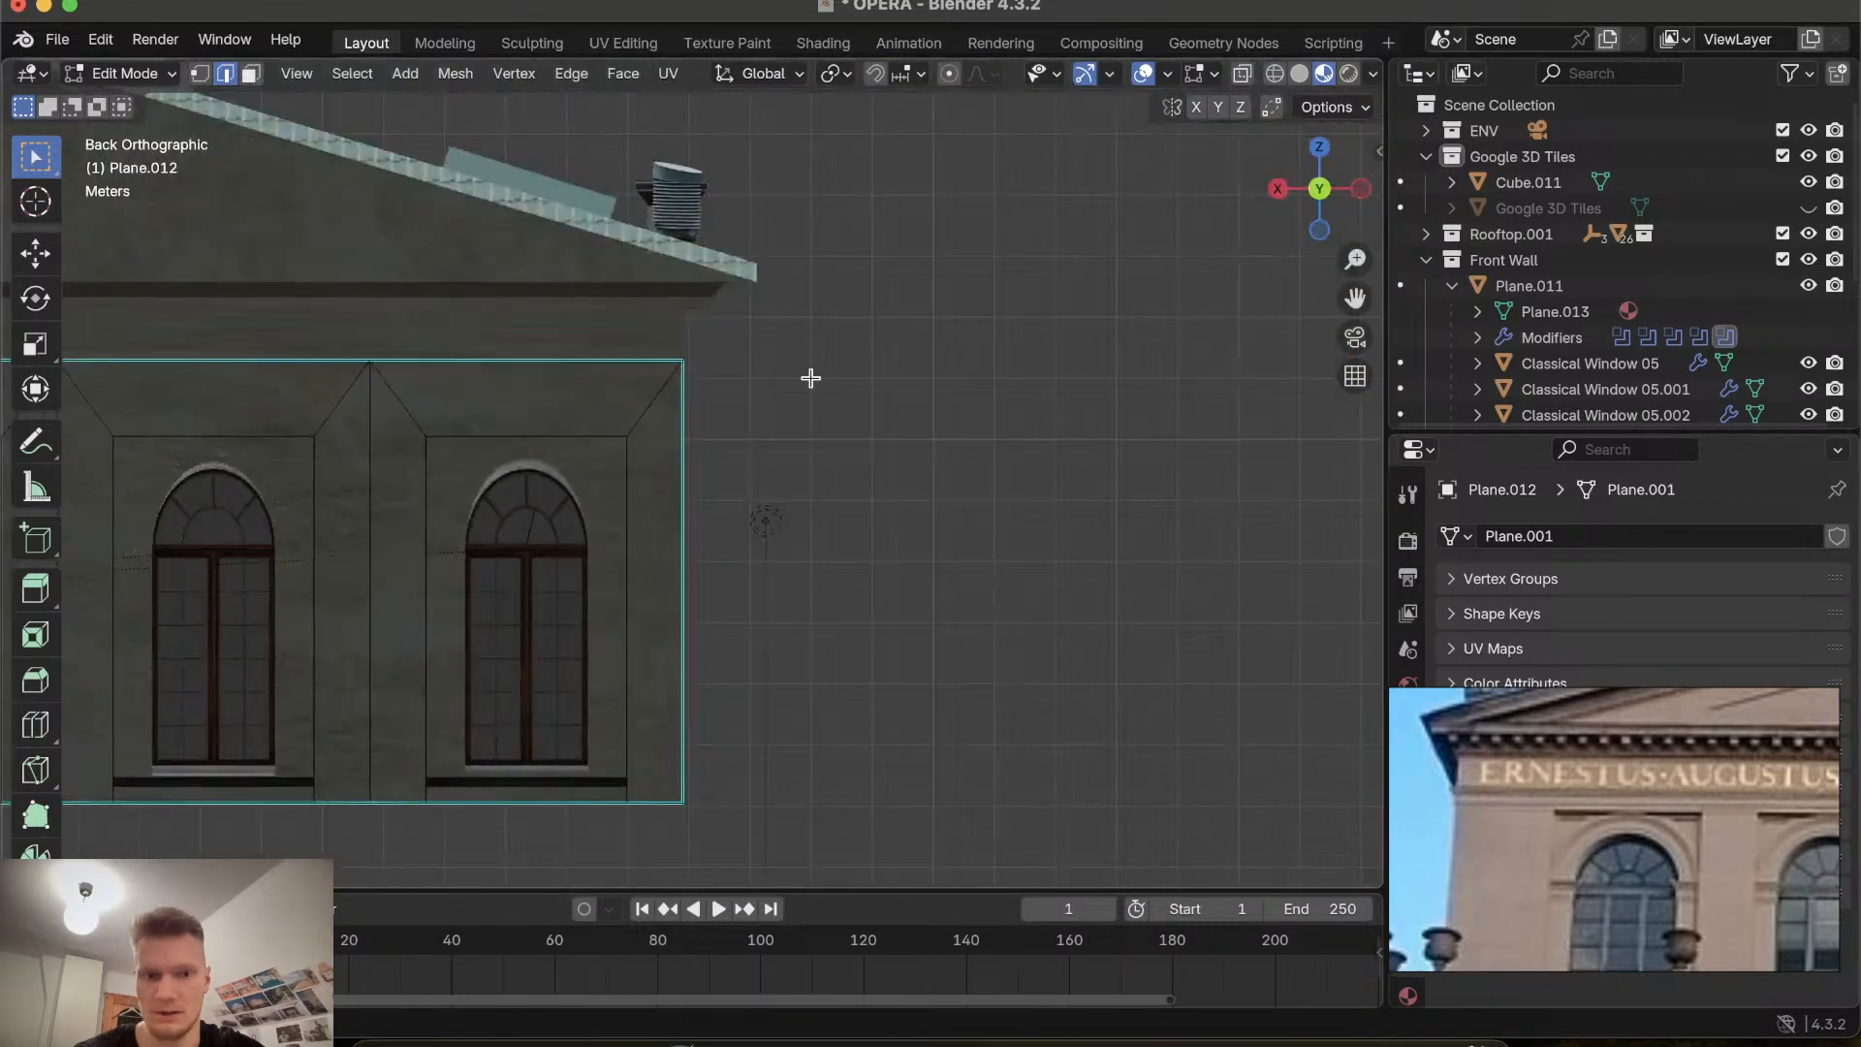
shift+scroll(696, 461, left, 2)
shift+scroll(697, 461, left, 3)
scroll(697, 461, right, 6)
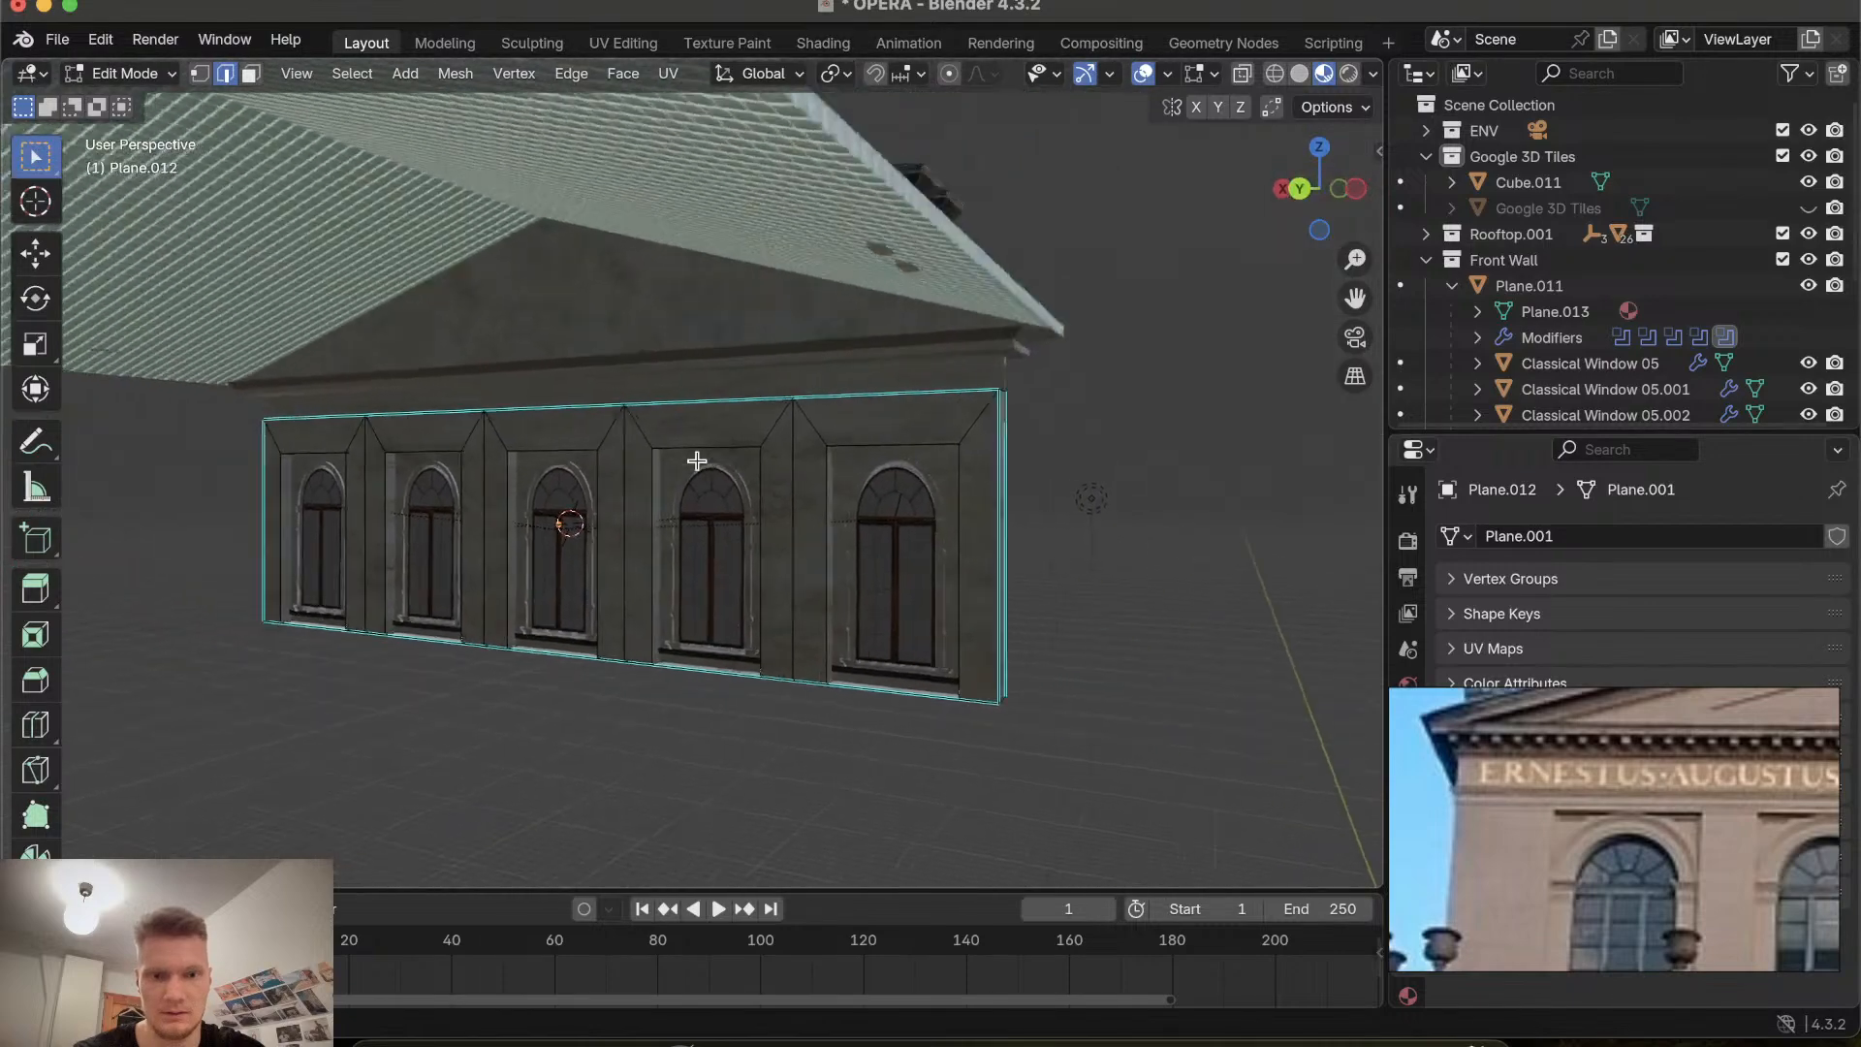
shift+scroll(923, 514, right, 5)
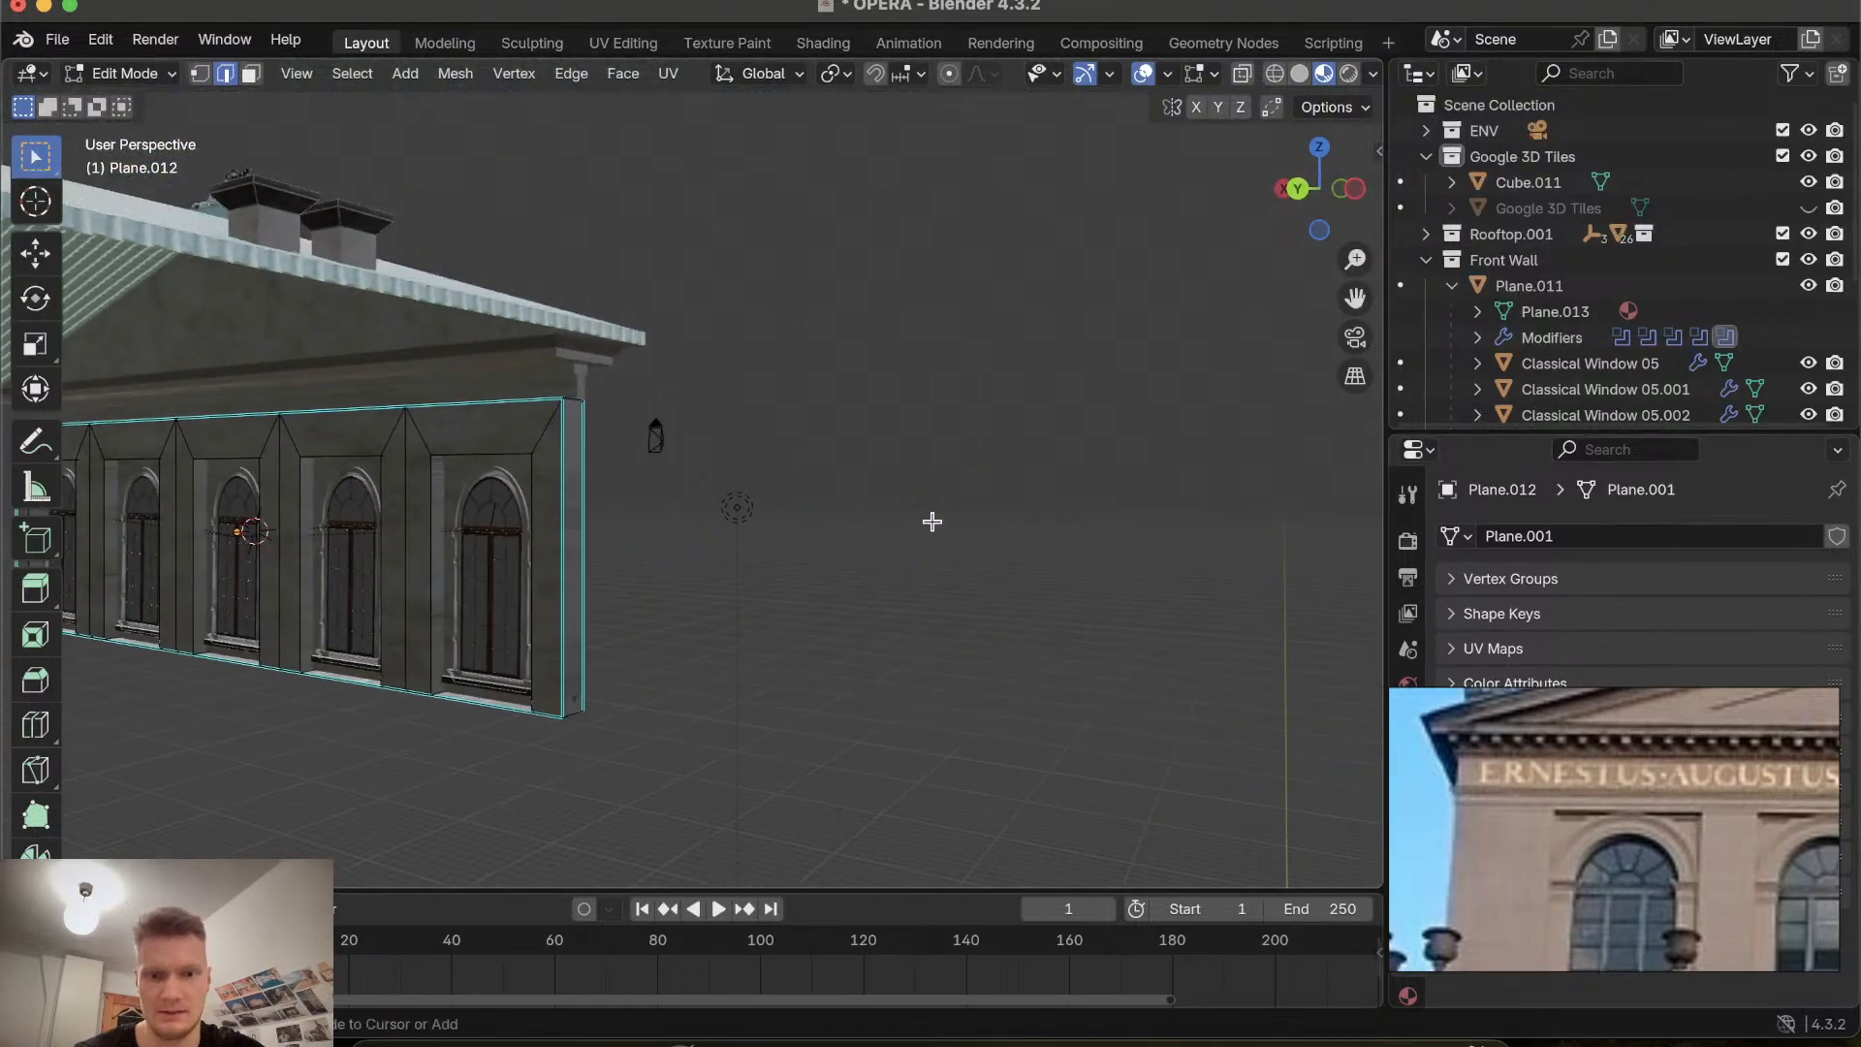
scroll(522, 516, up, 3)
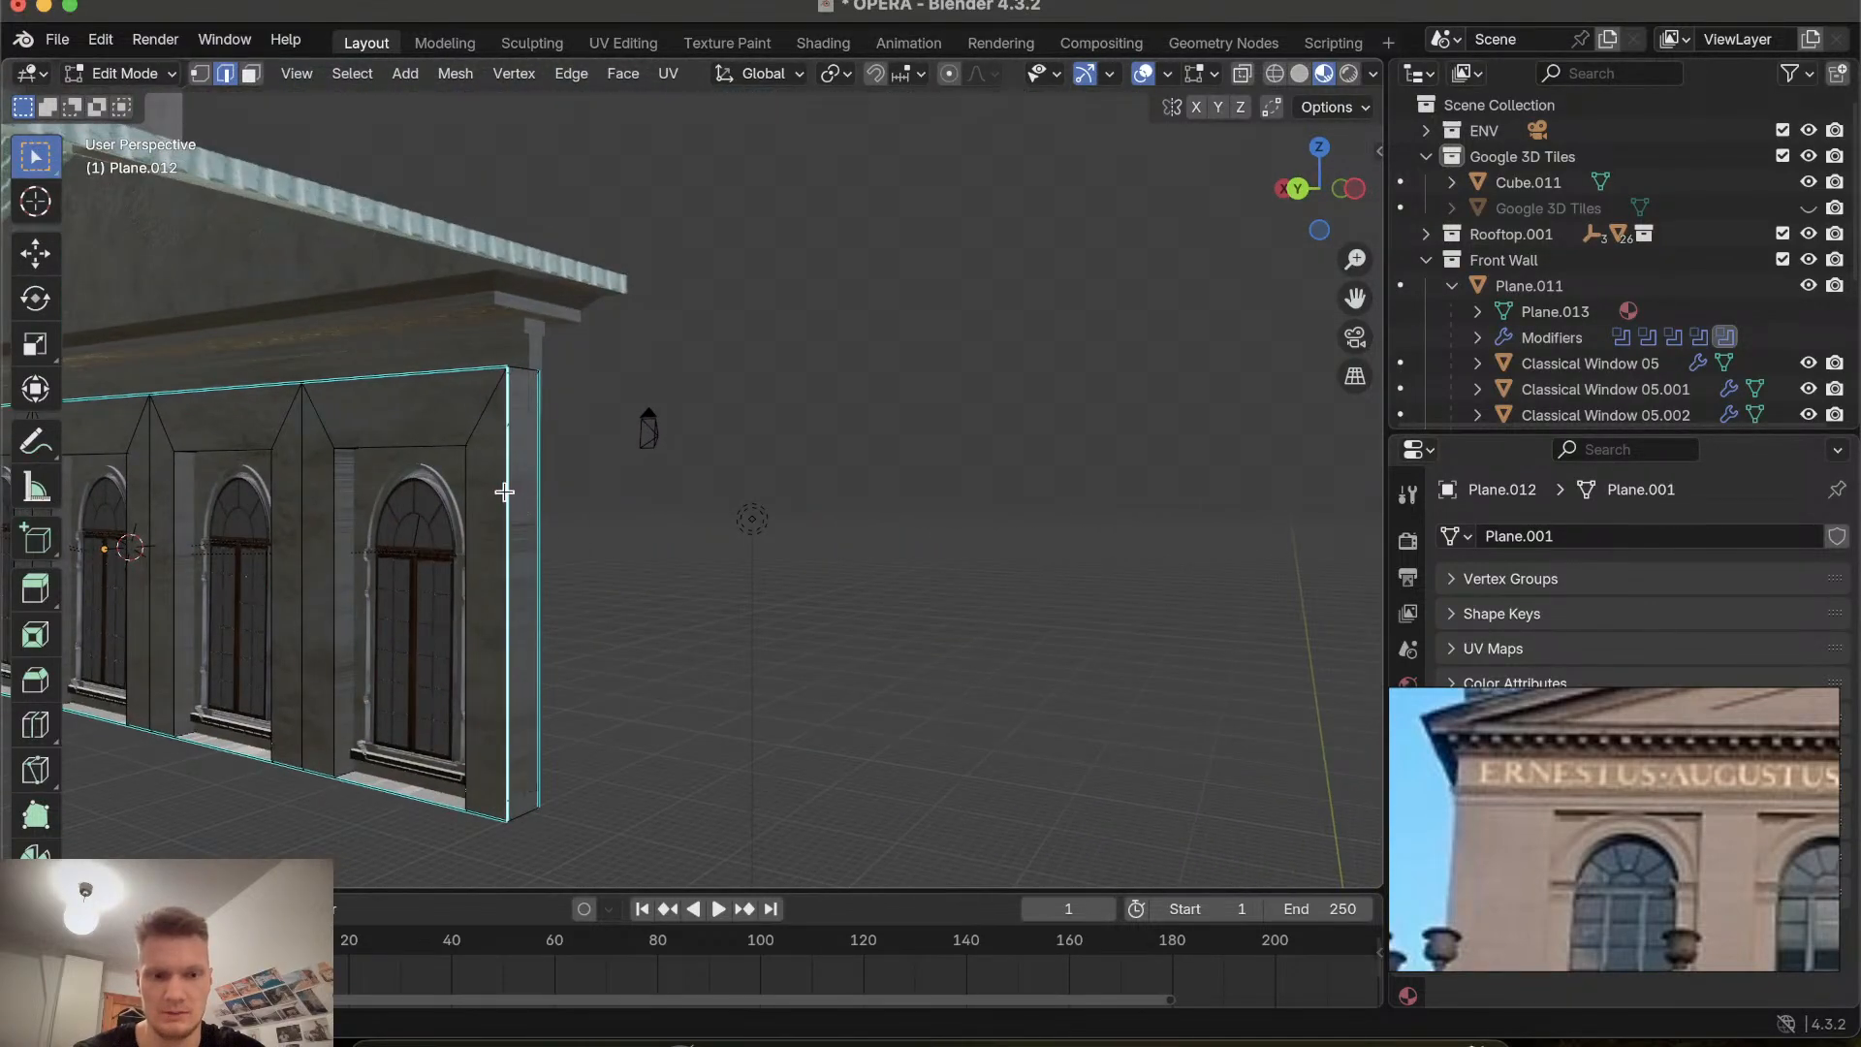
In back orthographic view, box-select the recessed window frames across the whole wall panel.
click(408, 377)
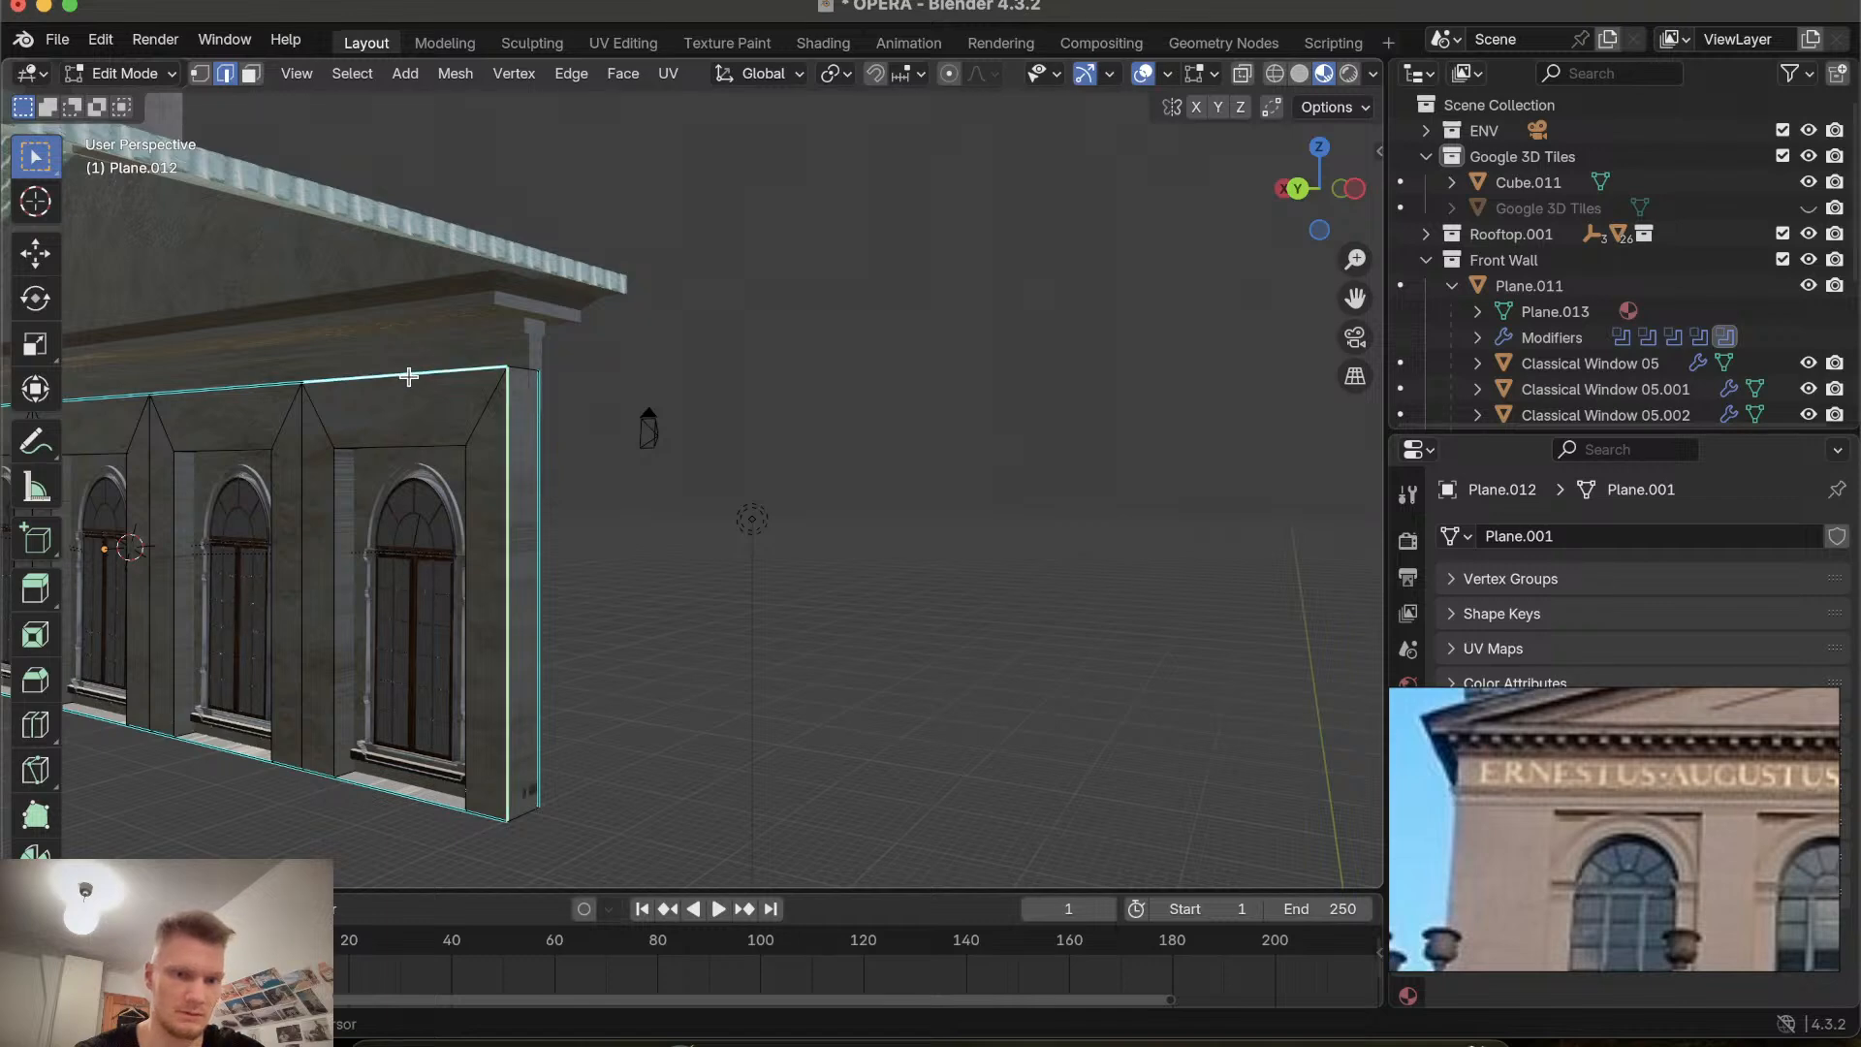
click(326, 421)
scroll(325, 421, left, 3)
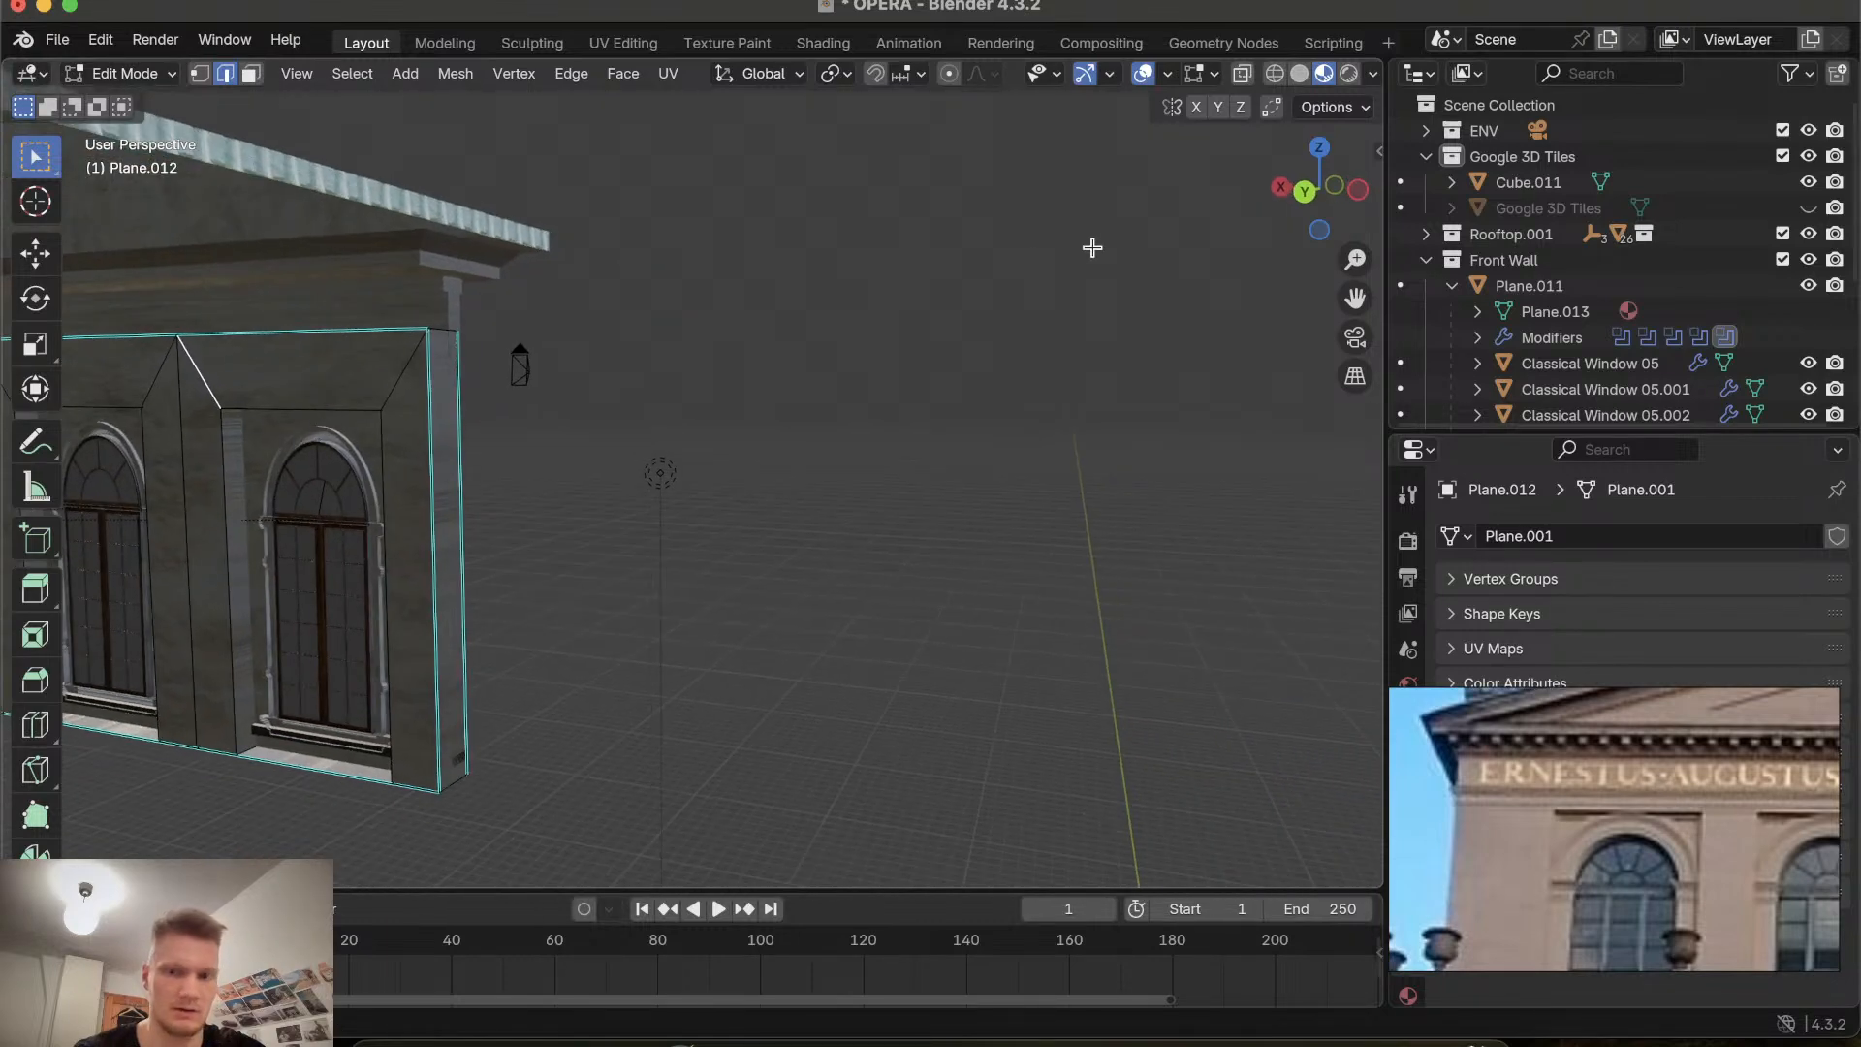
click(1307, 192)
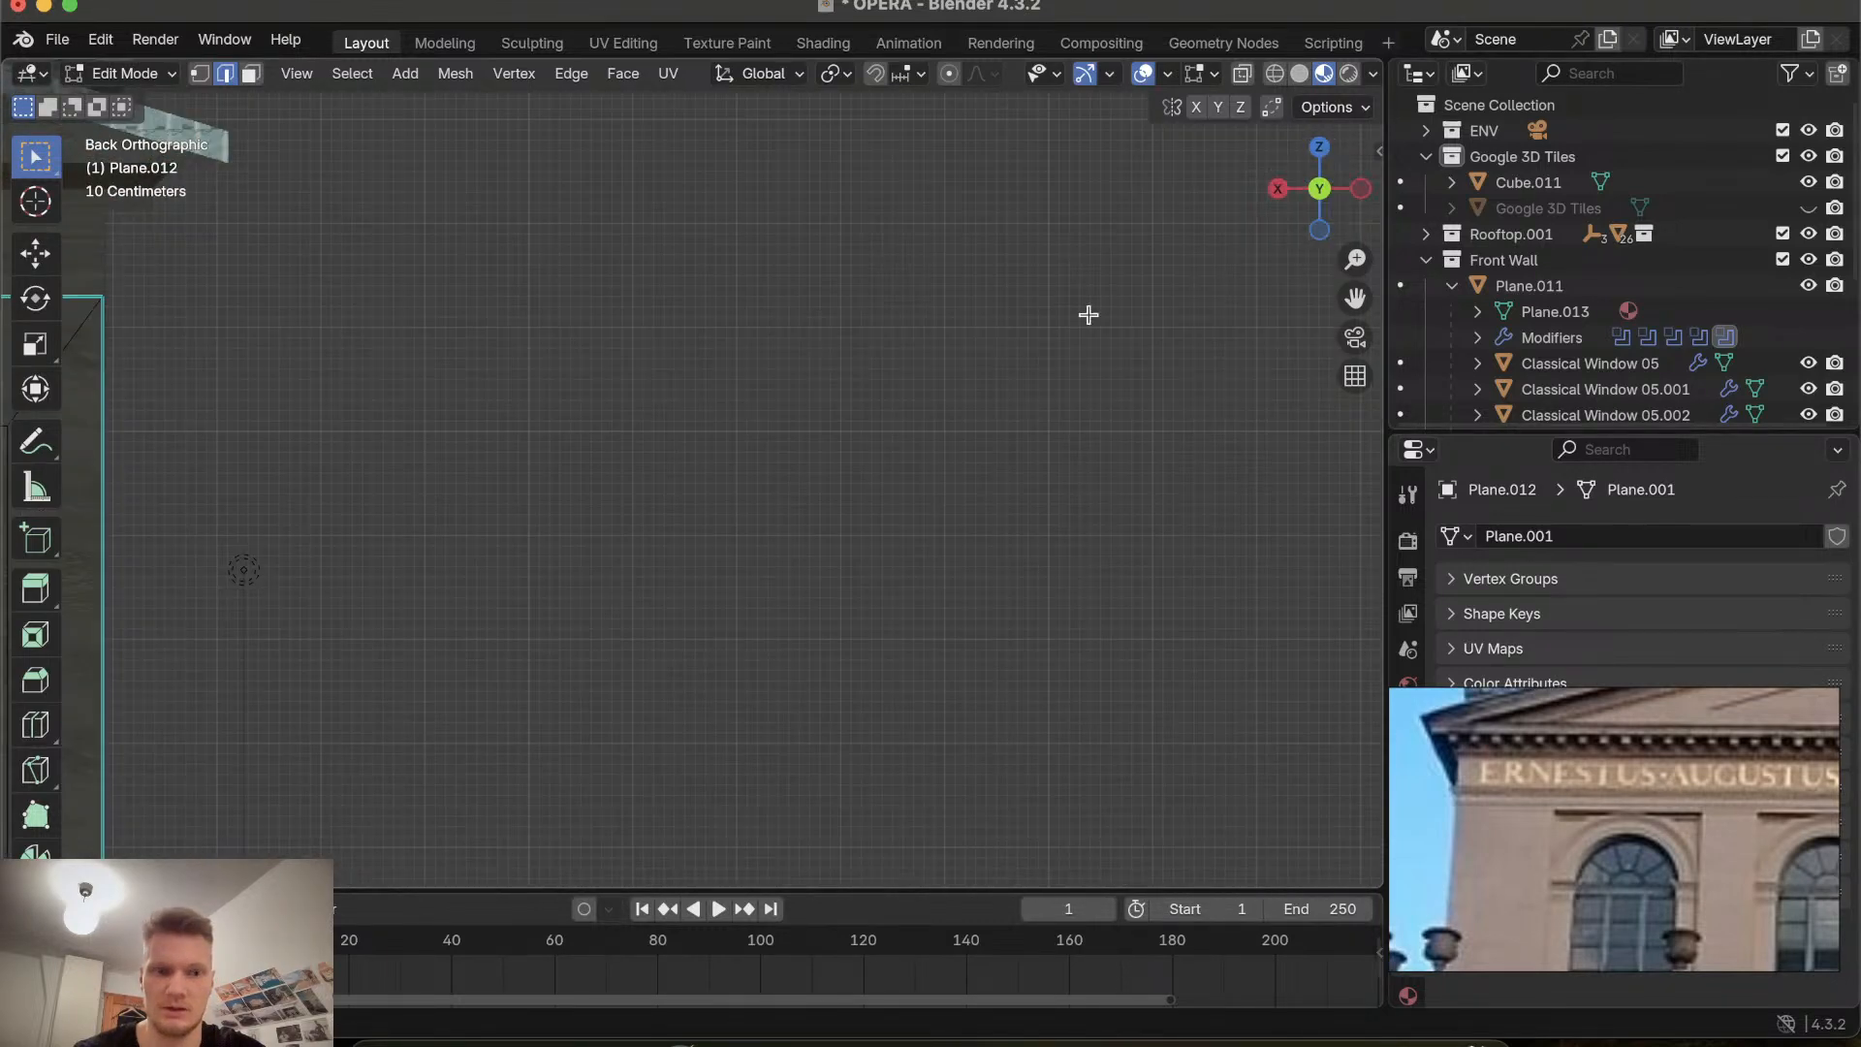
scroll(823, 509, down, 8)
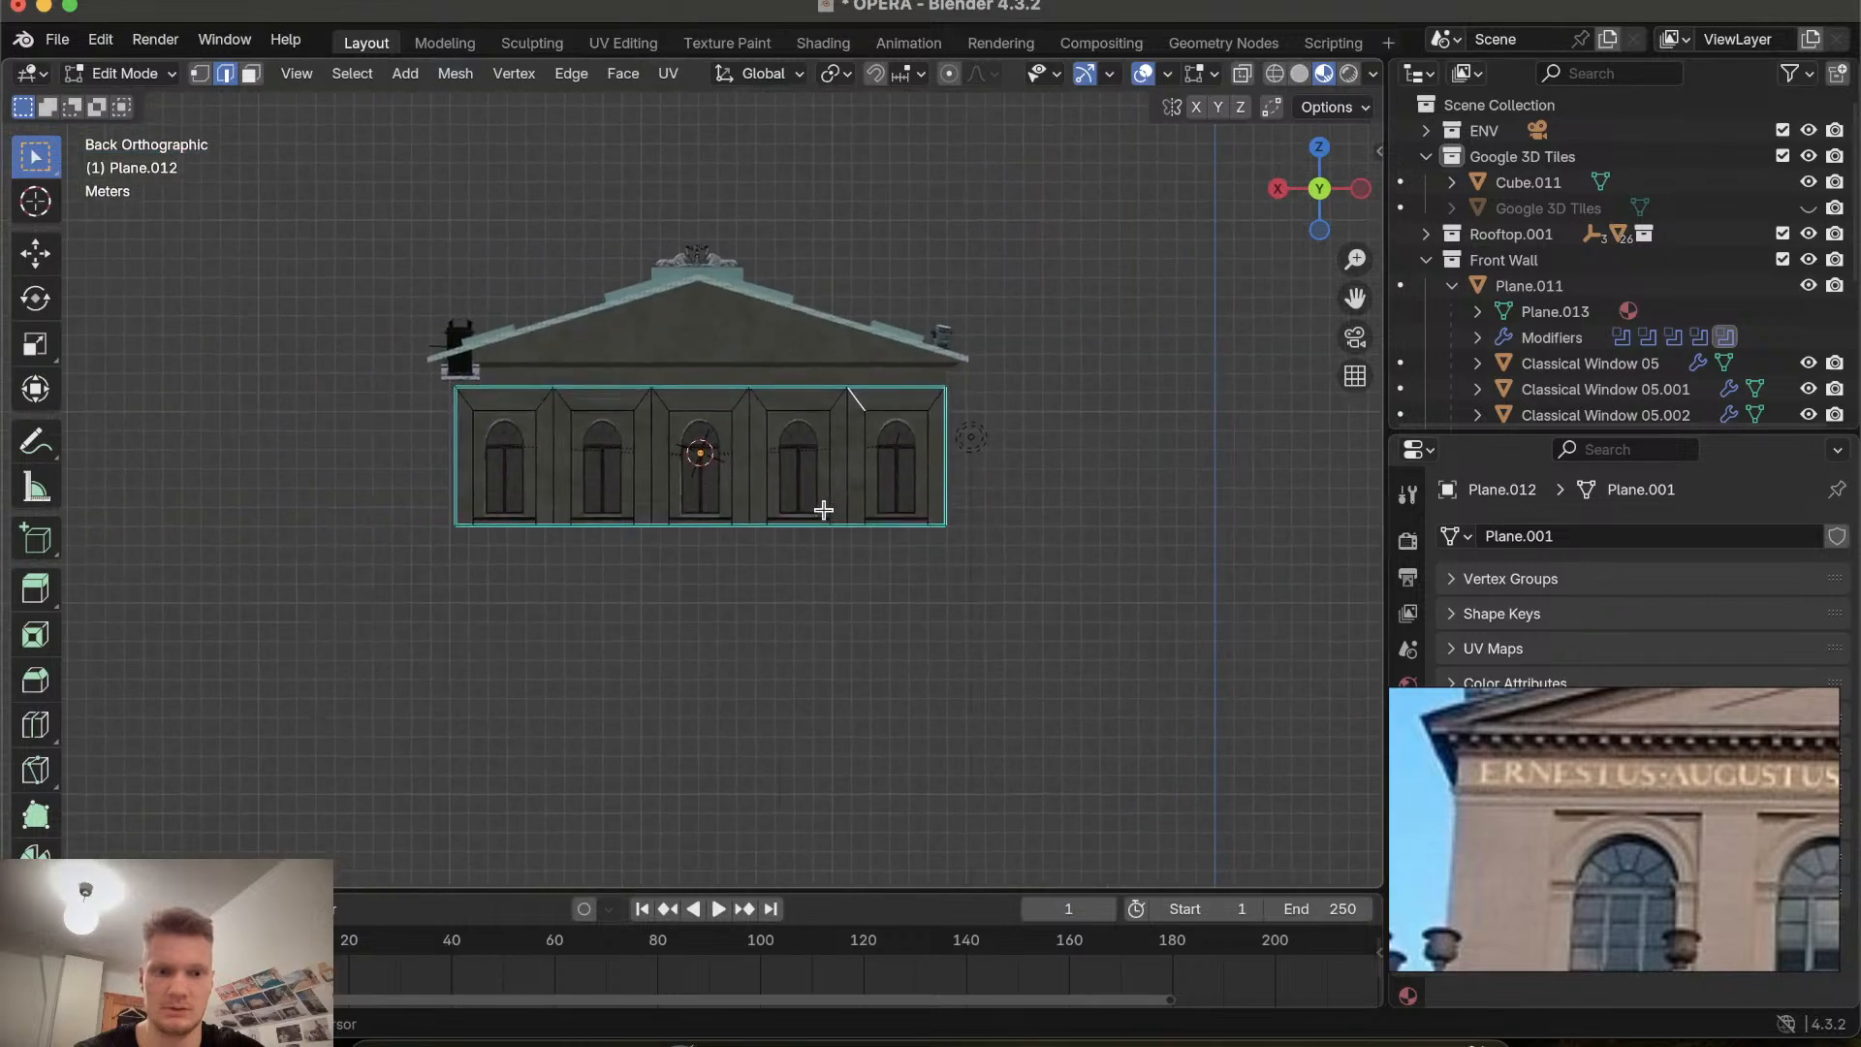
scroll(822, 509, down, 1)
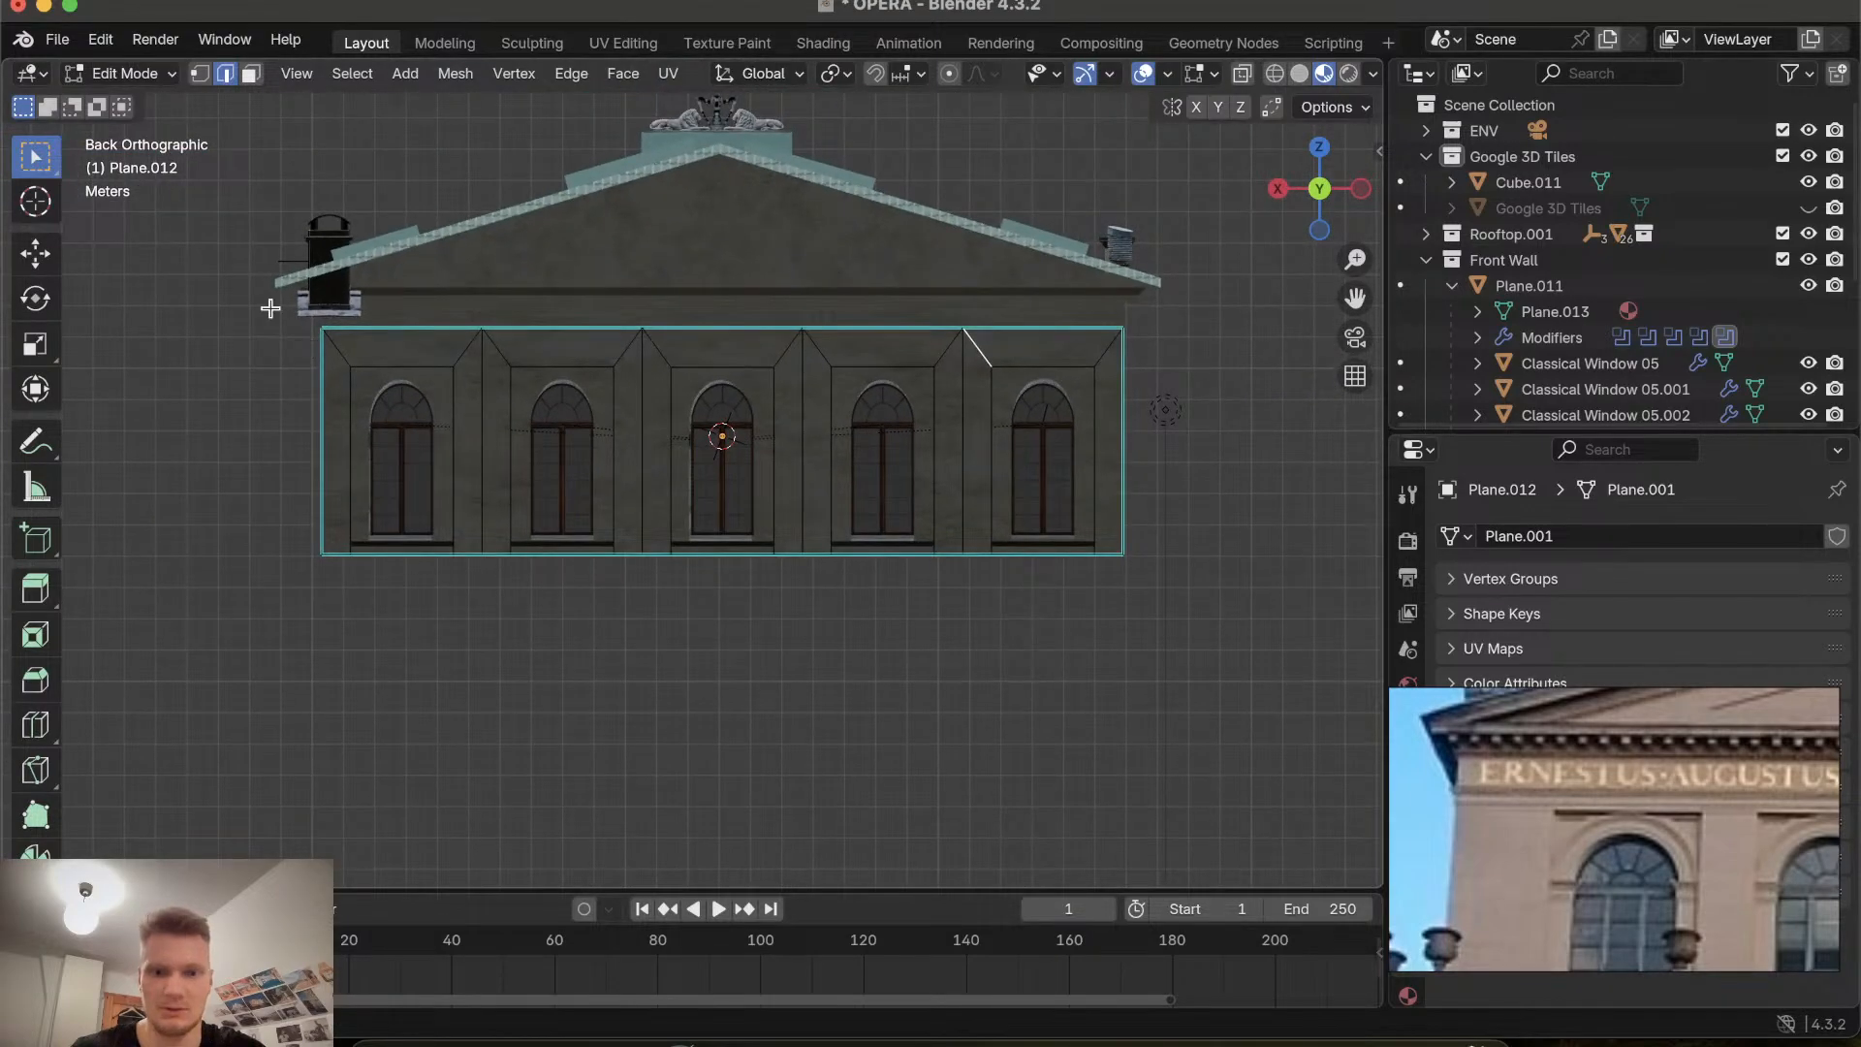
drag(271, 308, 1210, 663)
Move the selected recessed frames -0.5779 m along the global Y axis.
scroll(1210, 664, right, 10)
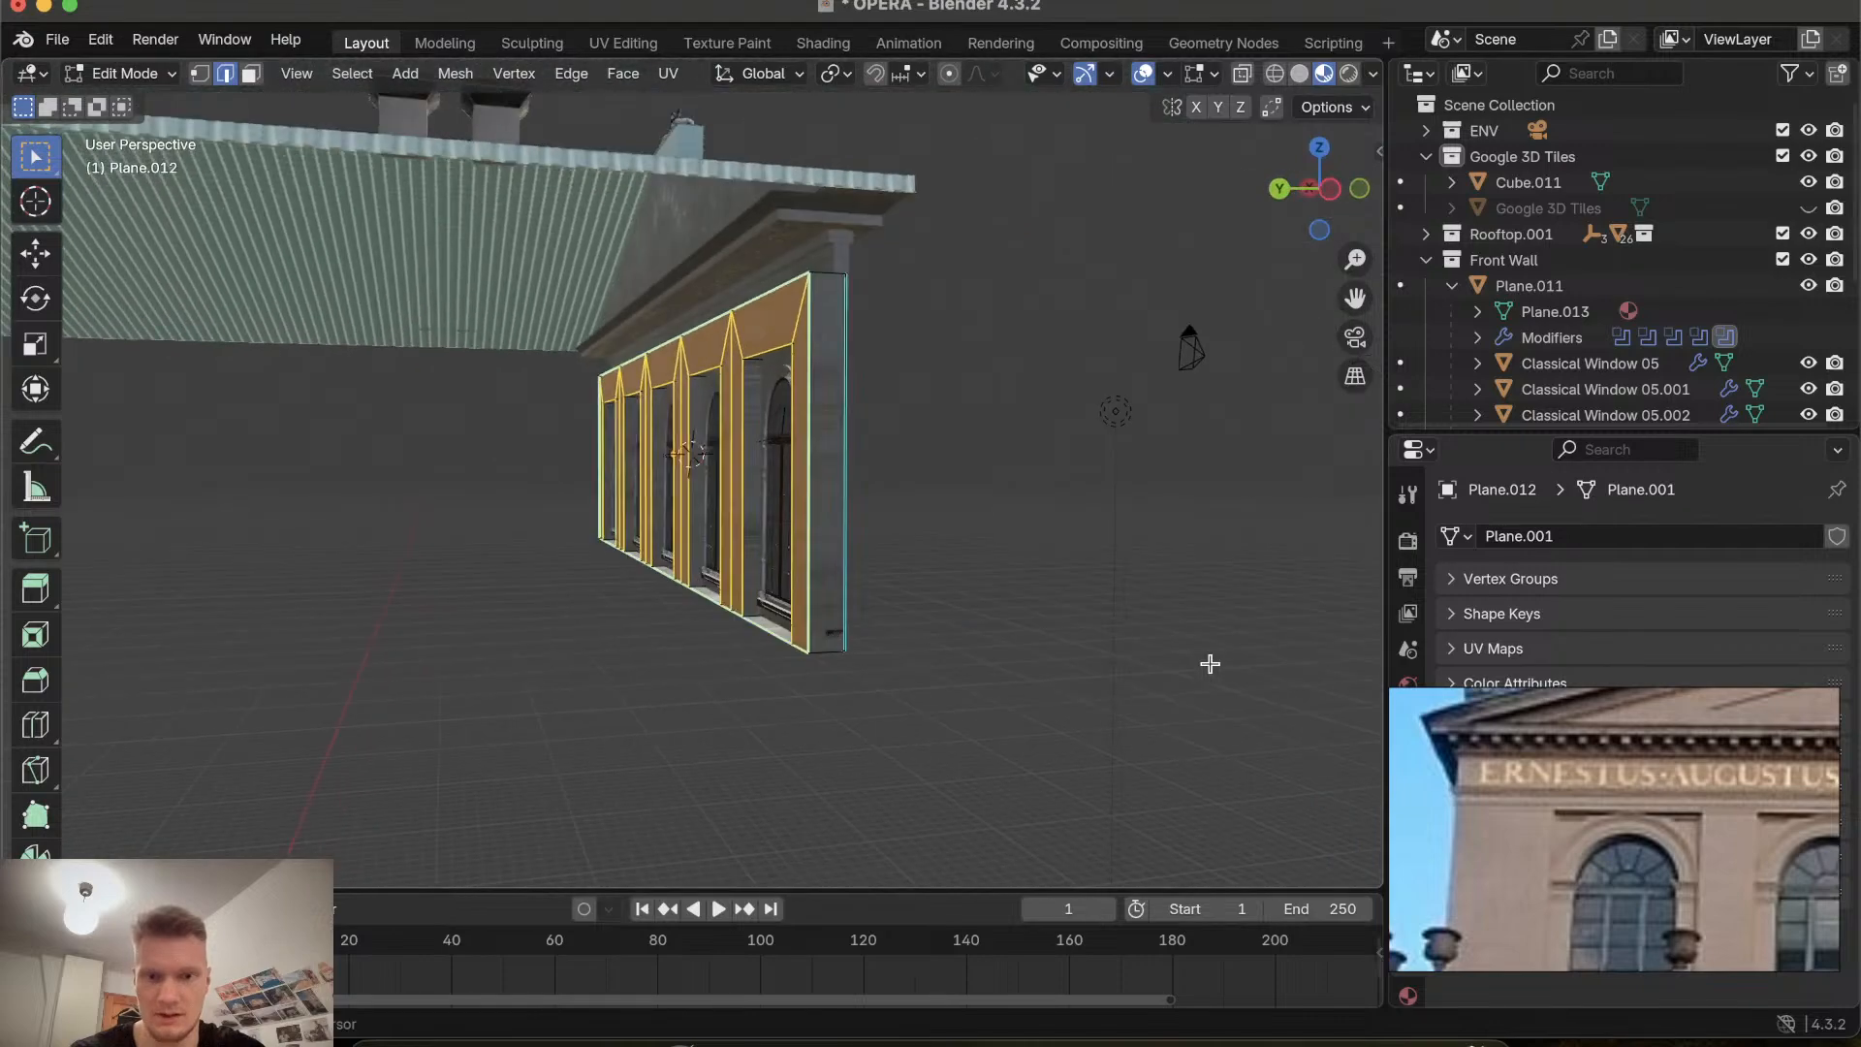
scroll(1209, 664, right, 5)
scroll(709, 702, left, 8)
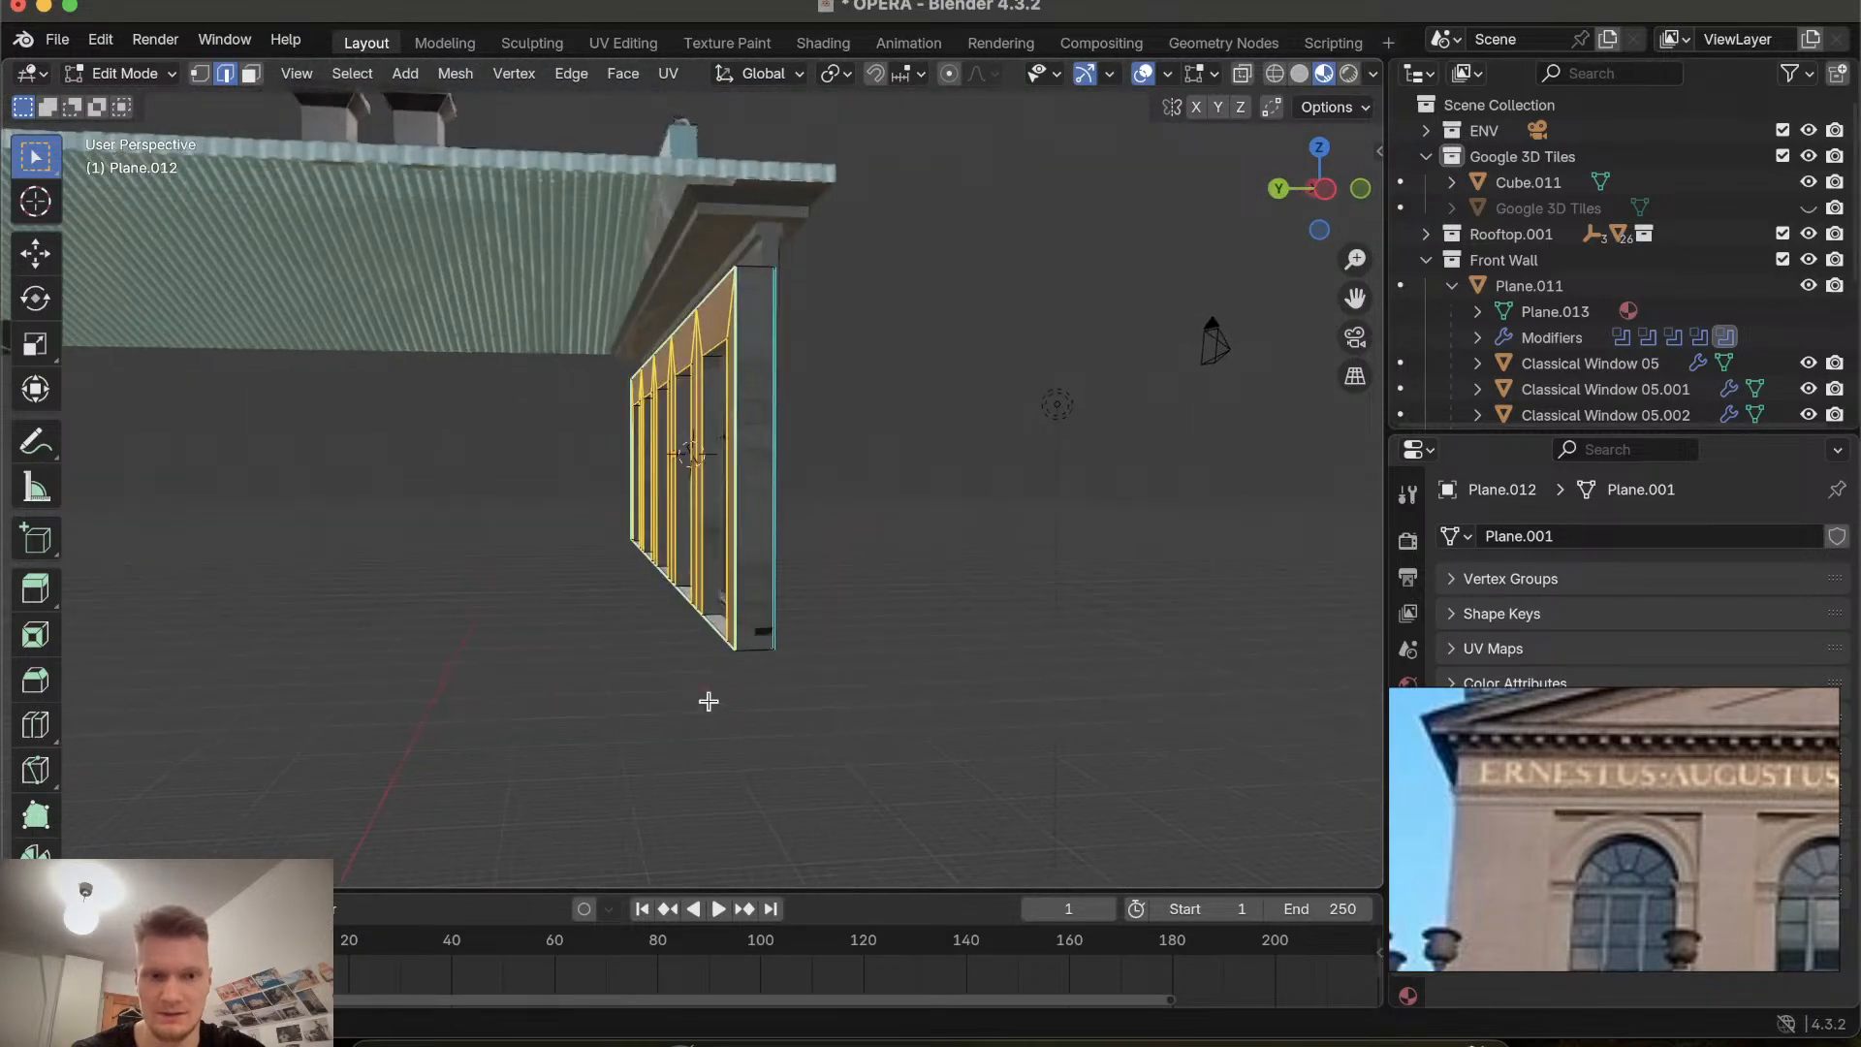
scroll(708, 701, right, 6)
scroll(709, 702, left, 2)
shift+scroll(708, 701, up, 5)
scroll(709, 701, up, 10)
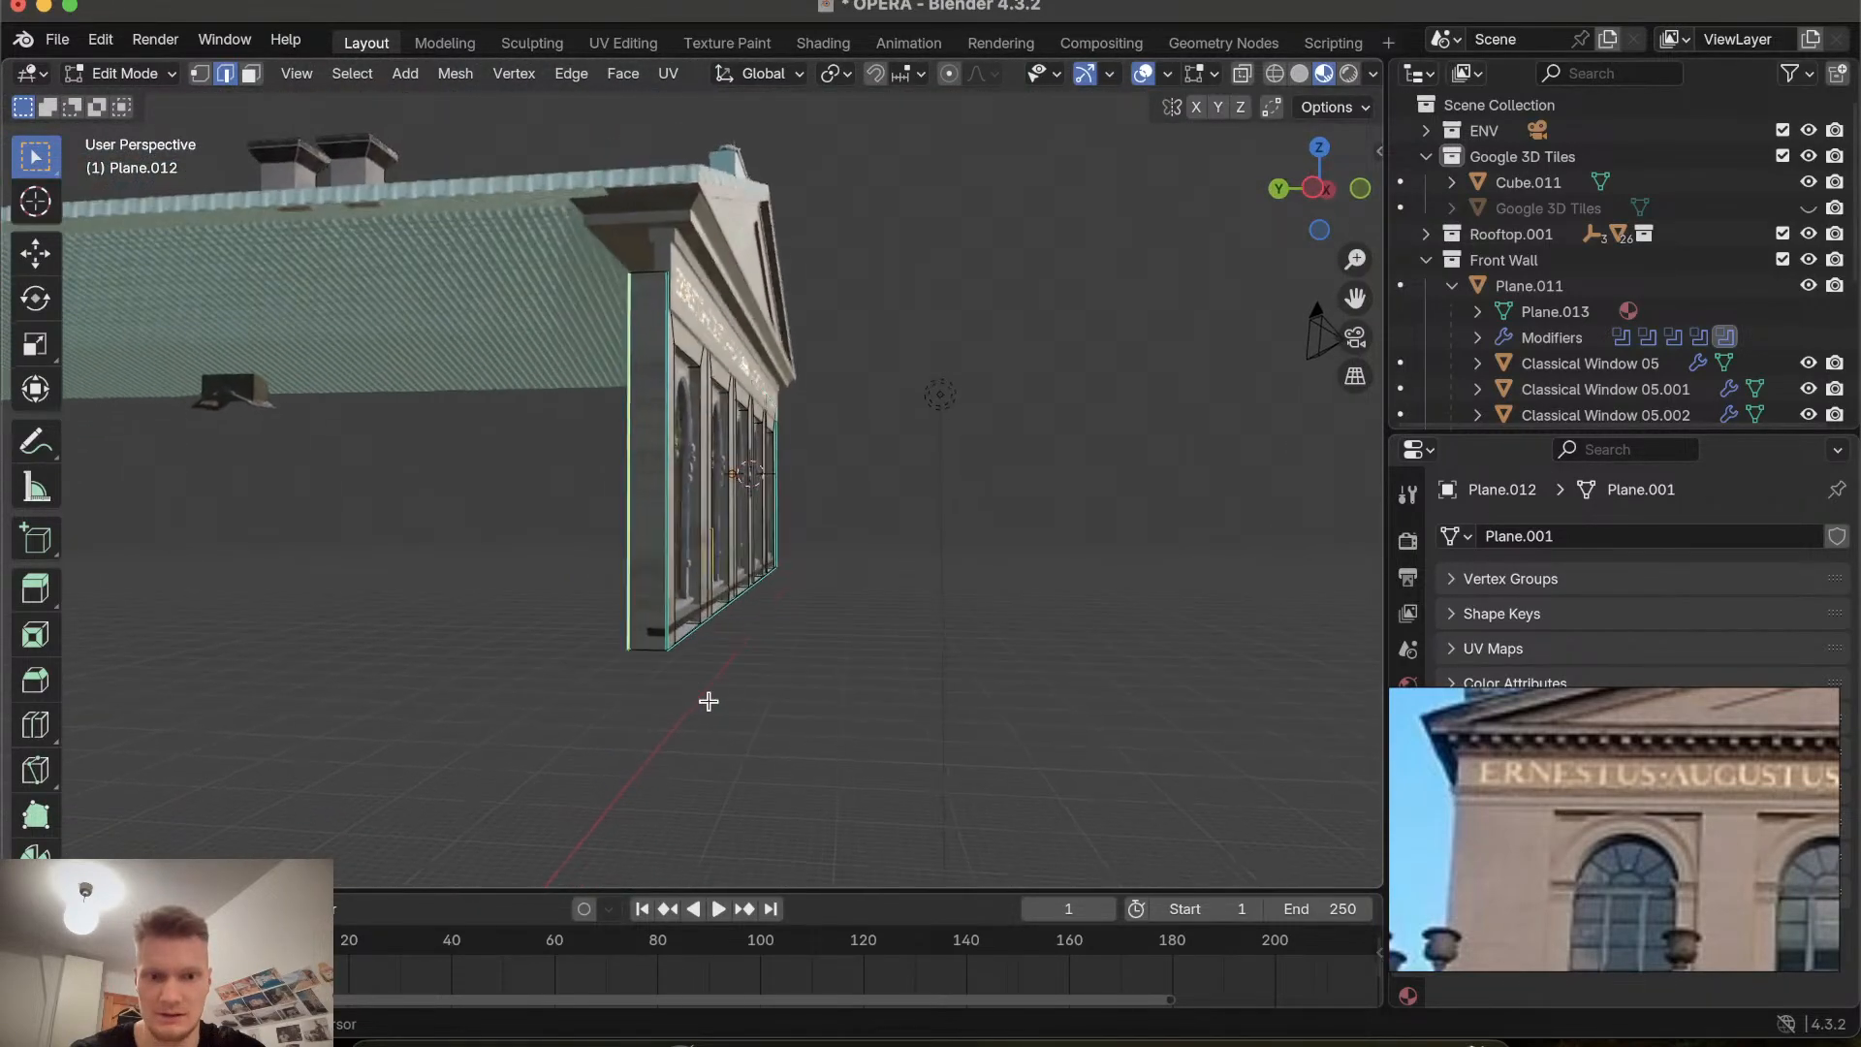
scroll(709, 701, down, 5)
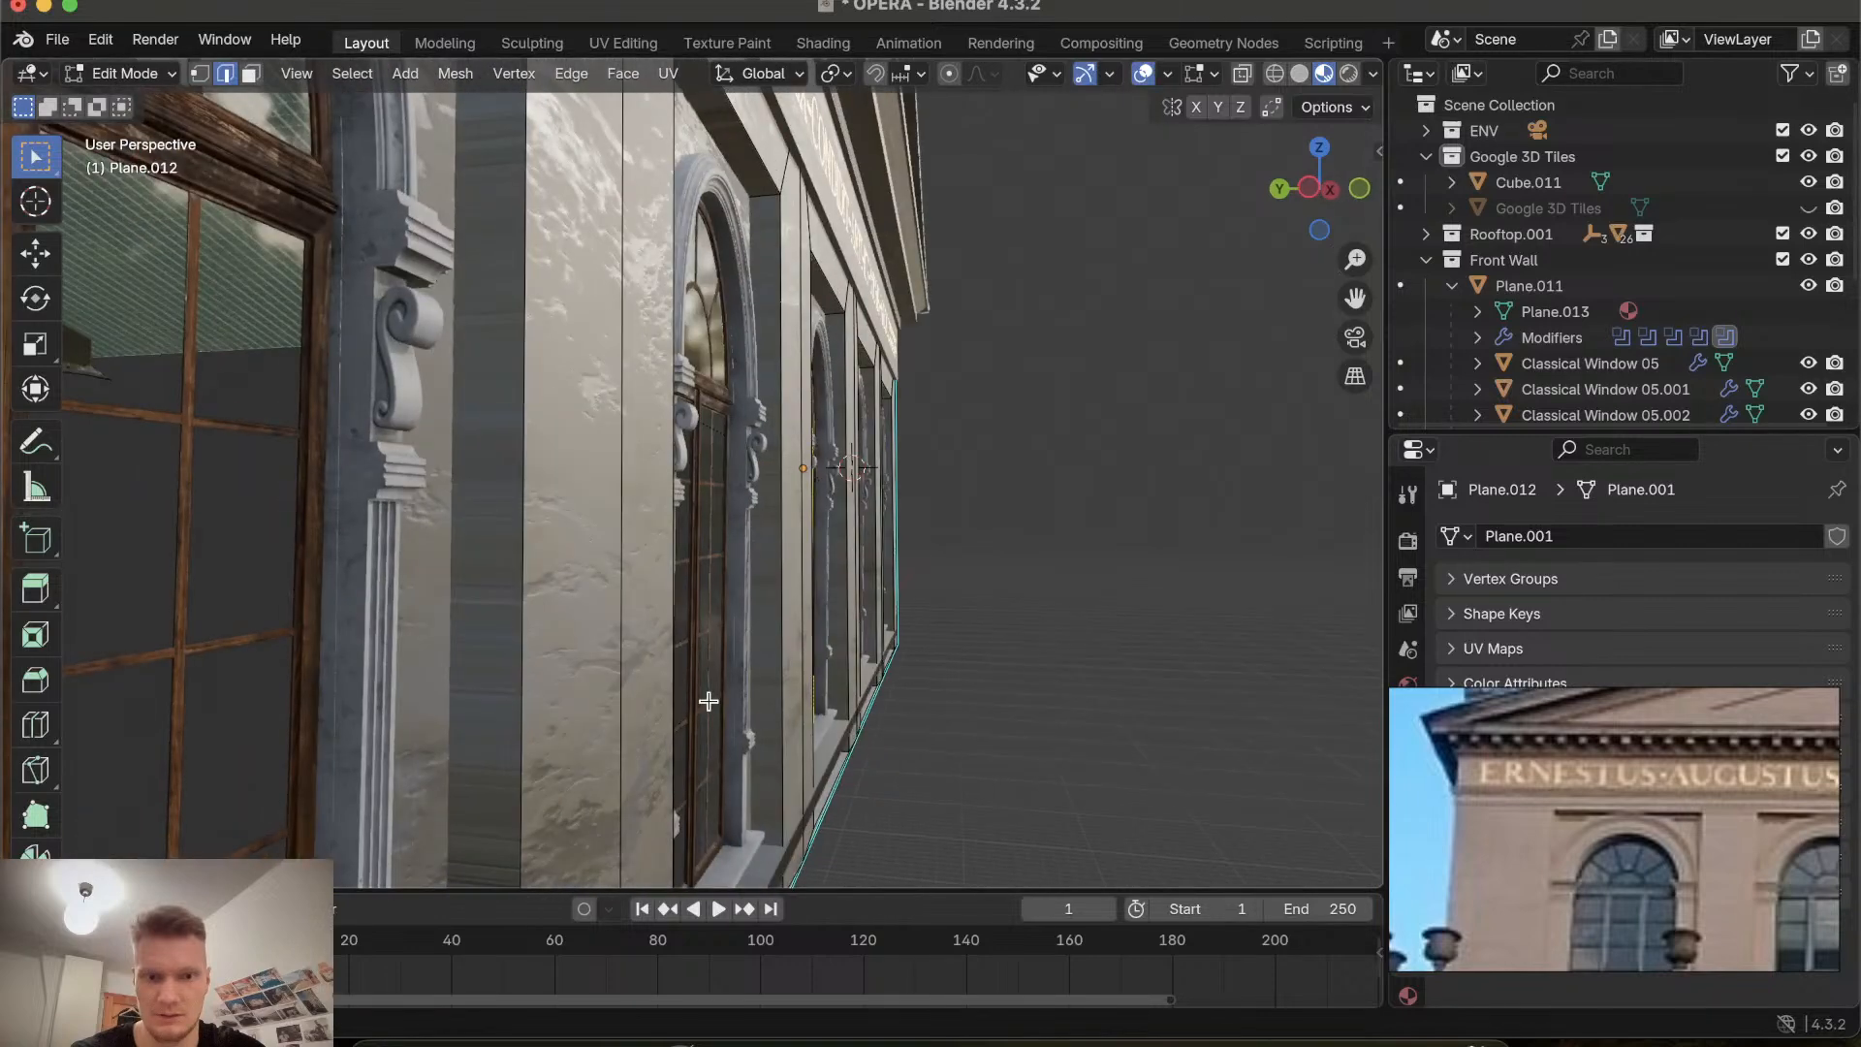
key(g)
key(y)
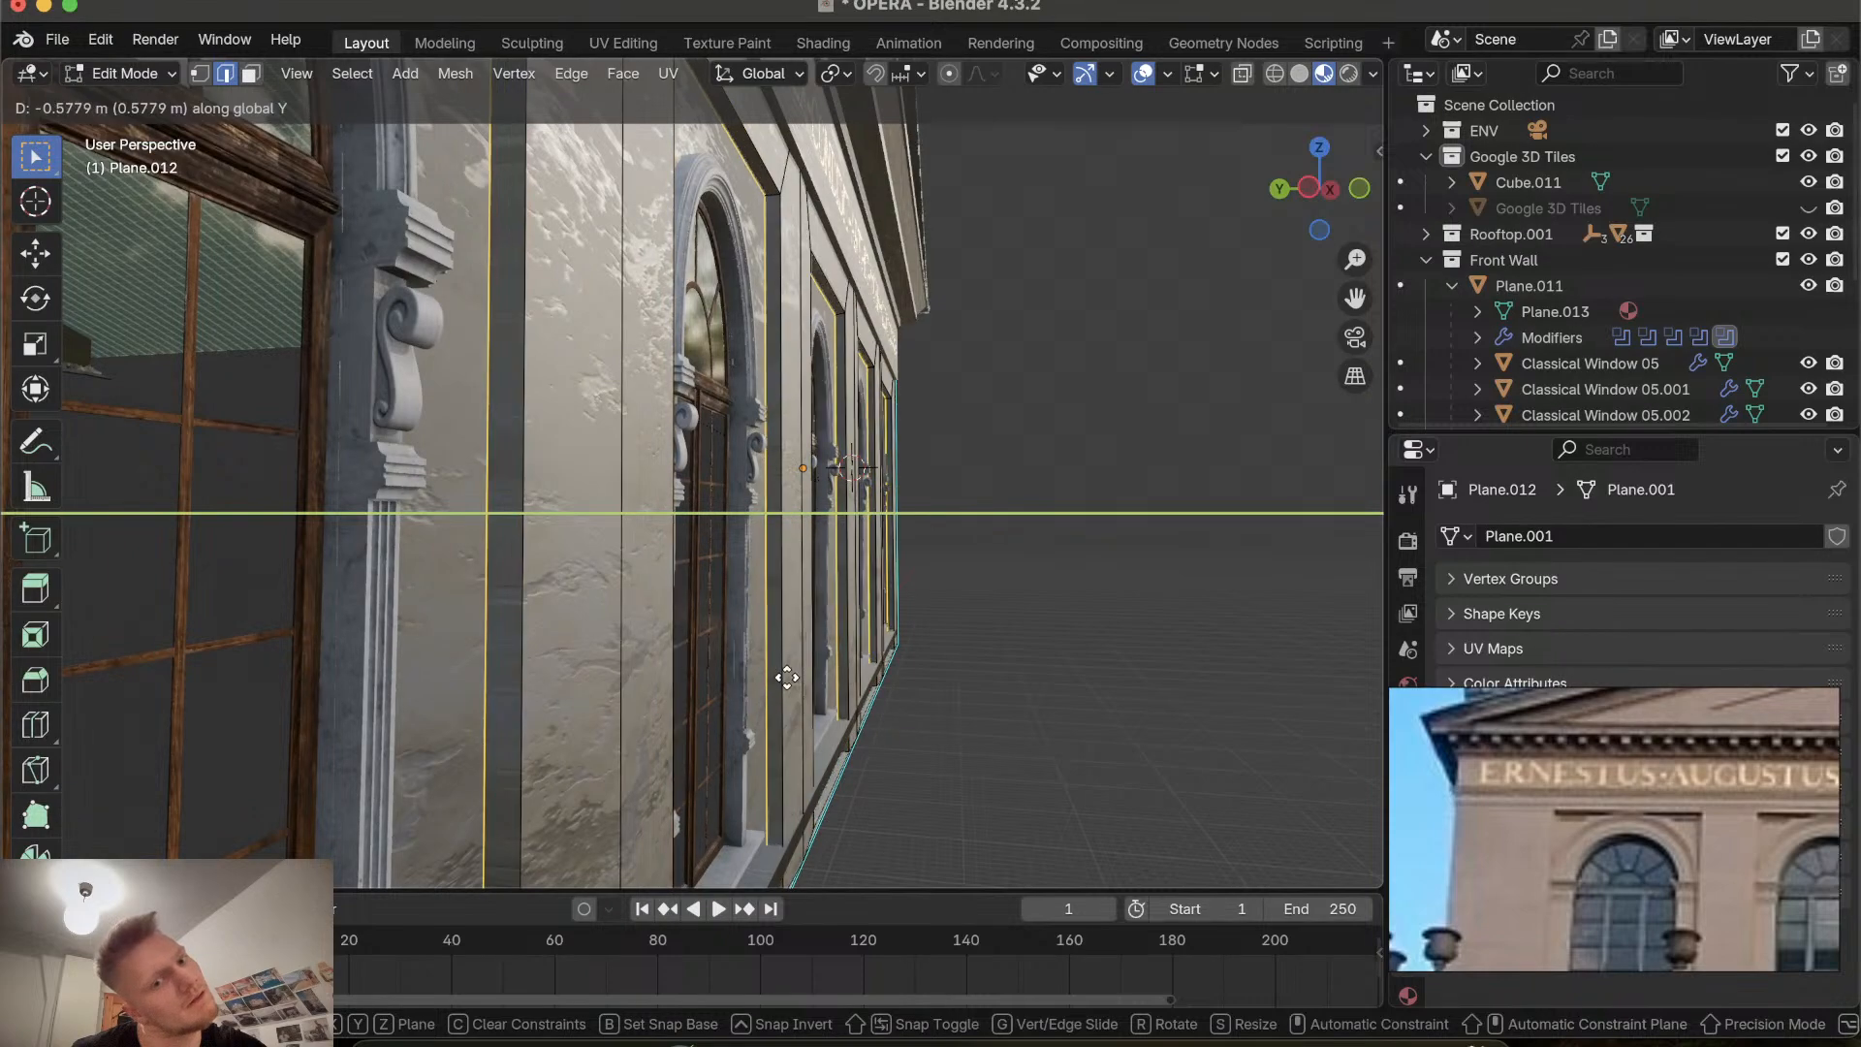
click(850, 695)
Examine the deepened window recesses along the facade from several viewpoints.
scroll(849, 696, right, 10)
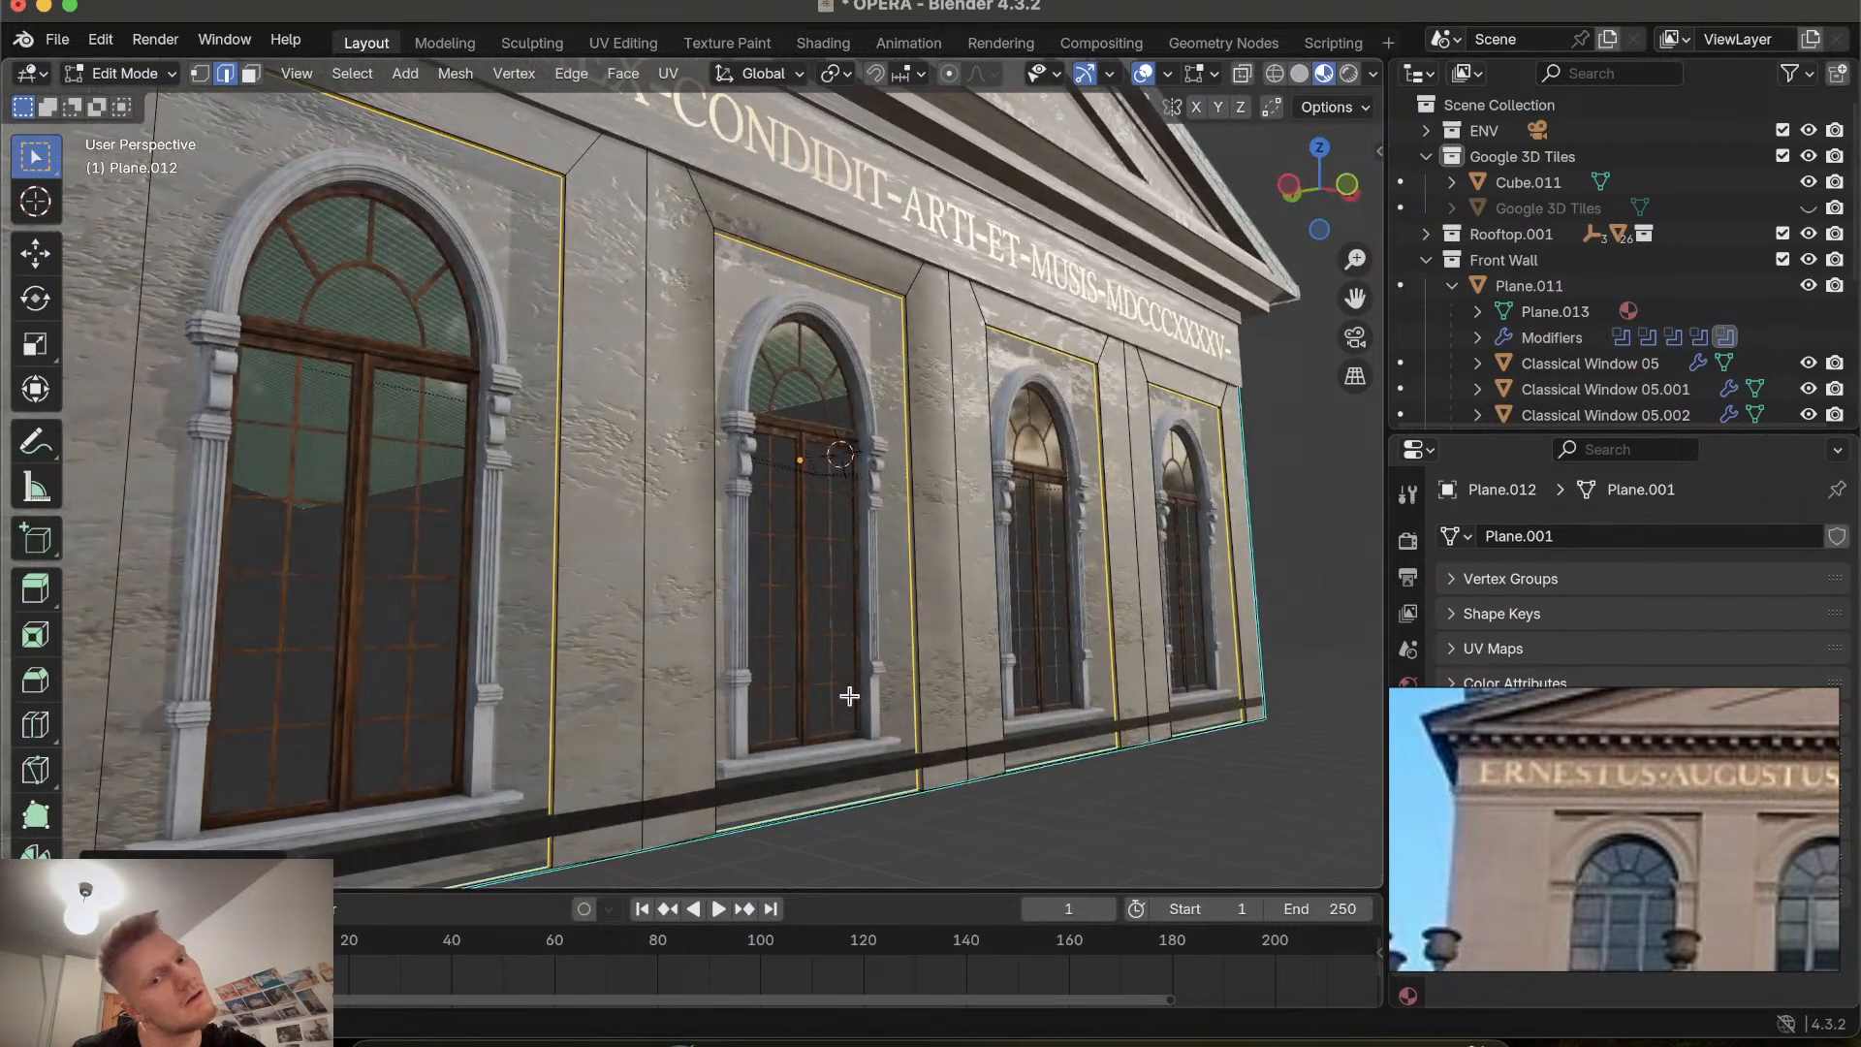
scroll(849, 696, right, 5)
scroll(363, 709, left, 15)
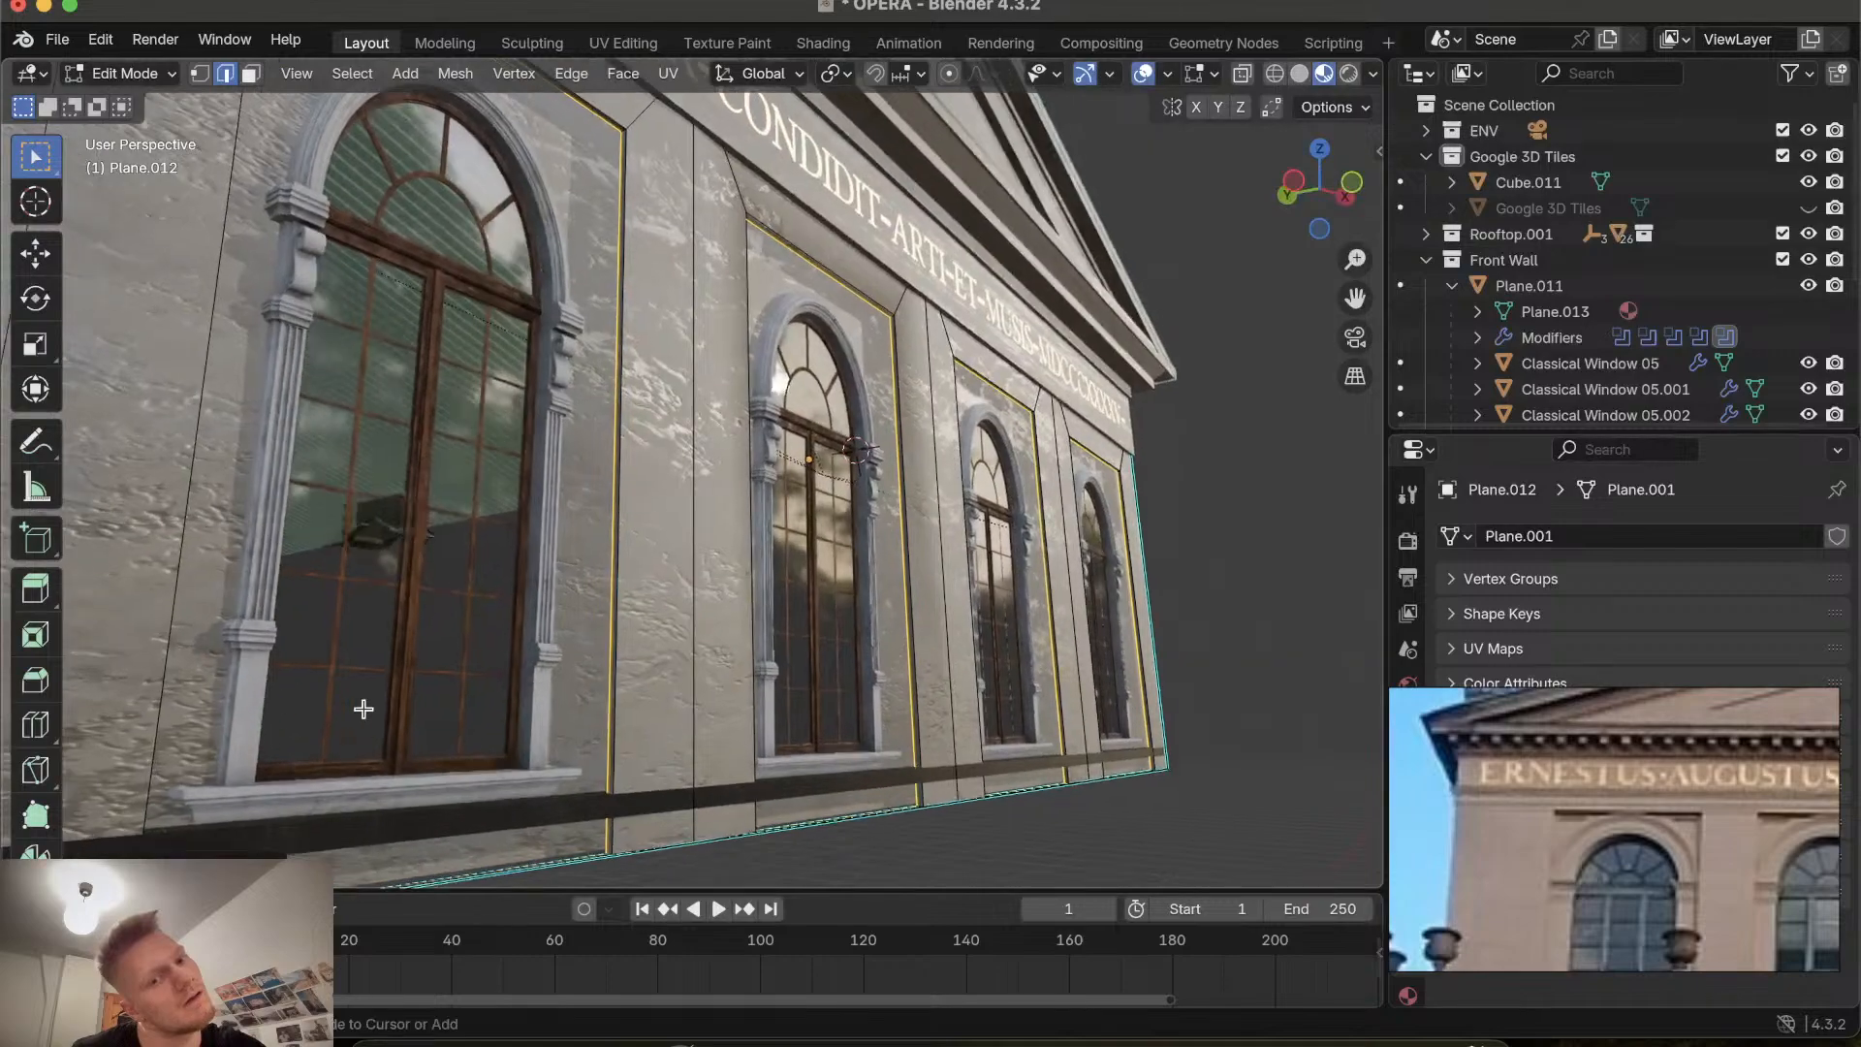
scroll(364, 708, left, 15)
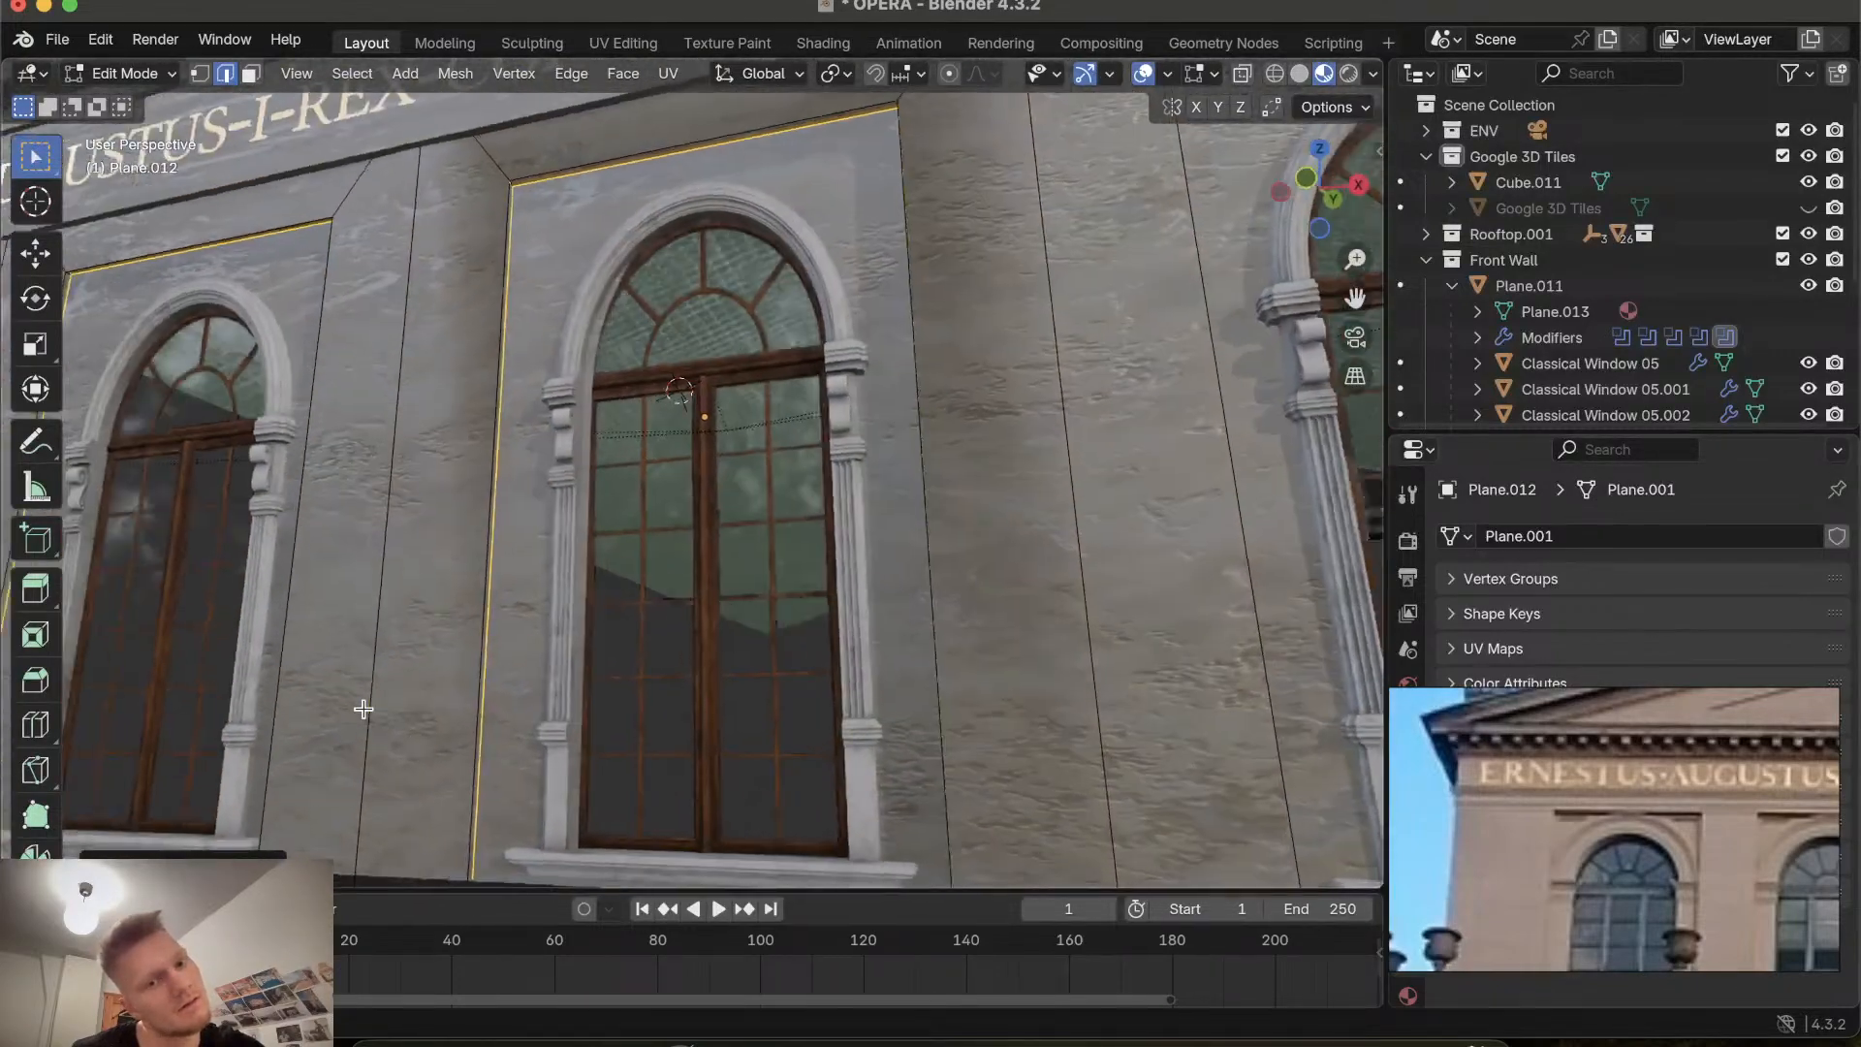
scroll(363, 709, left, 5)
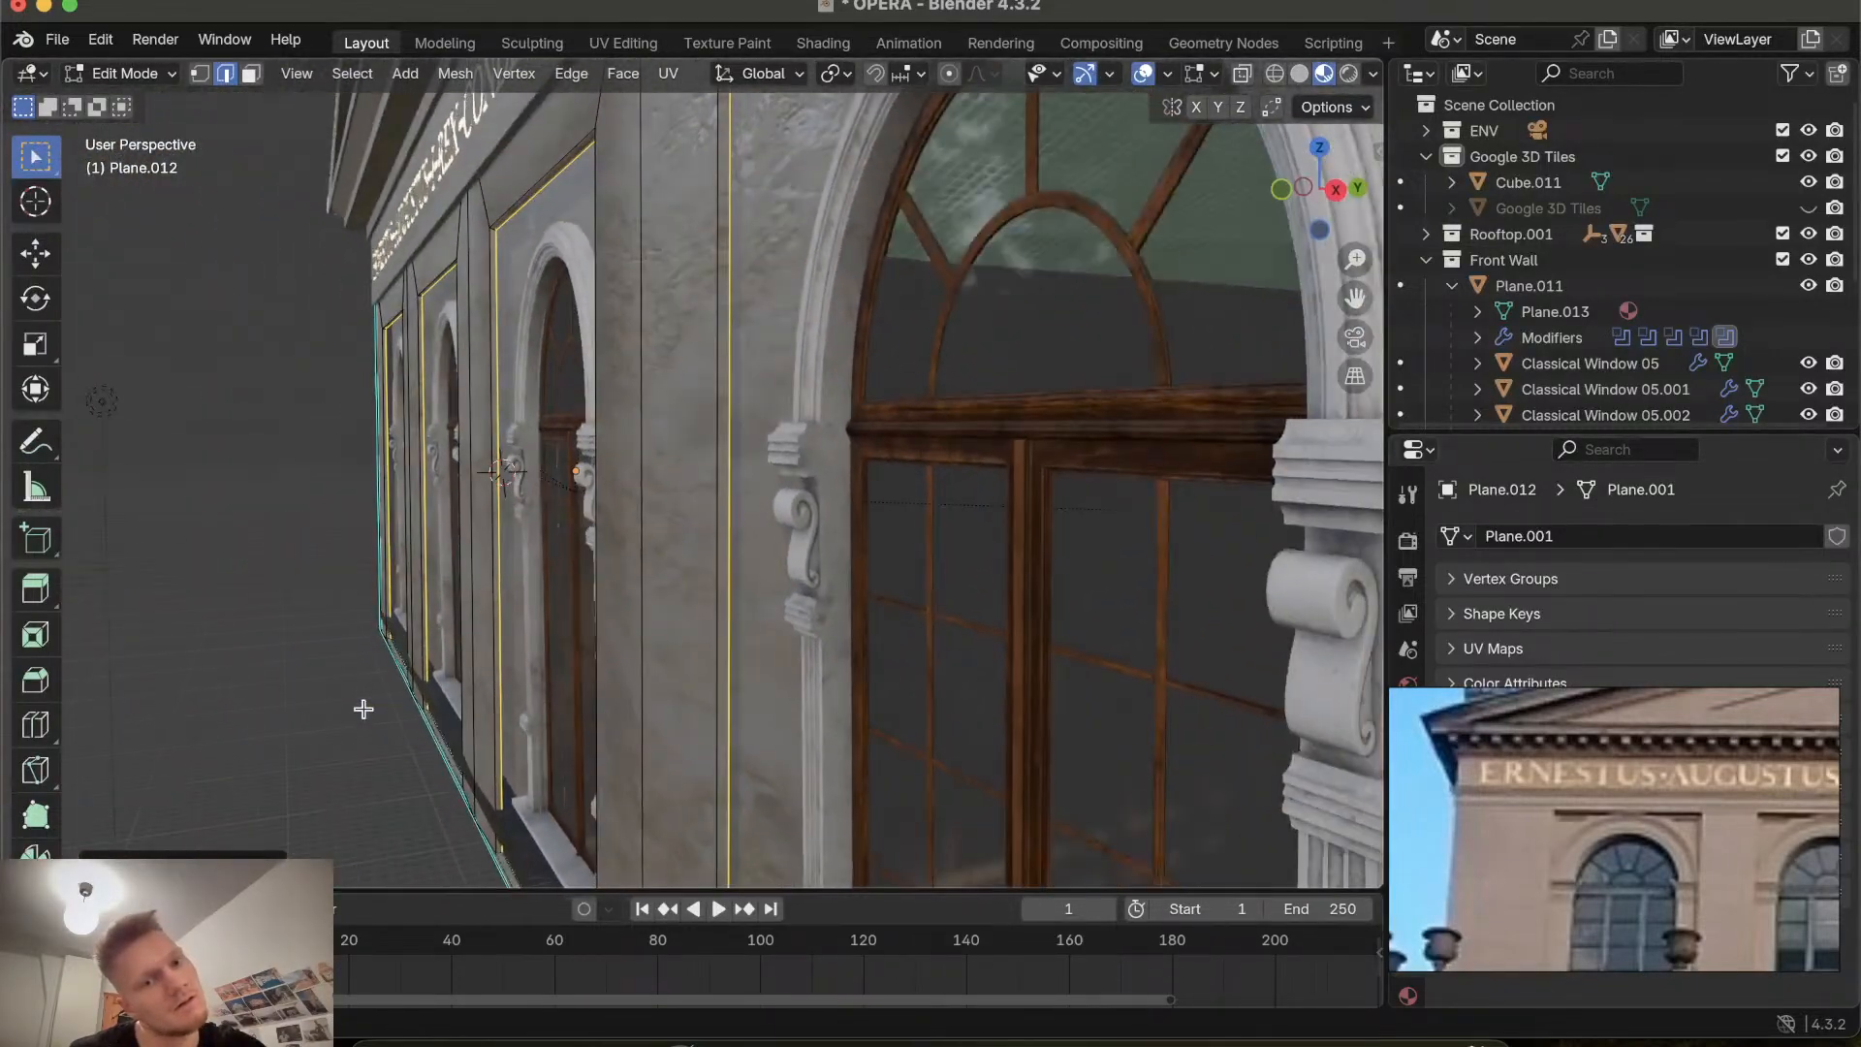
ctrl+scroll(363, 709, up, 6)
scroll(364, 708, right, 10)
ctrl+scroll(364, 709, down, 10)
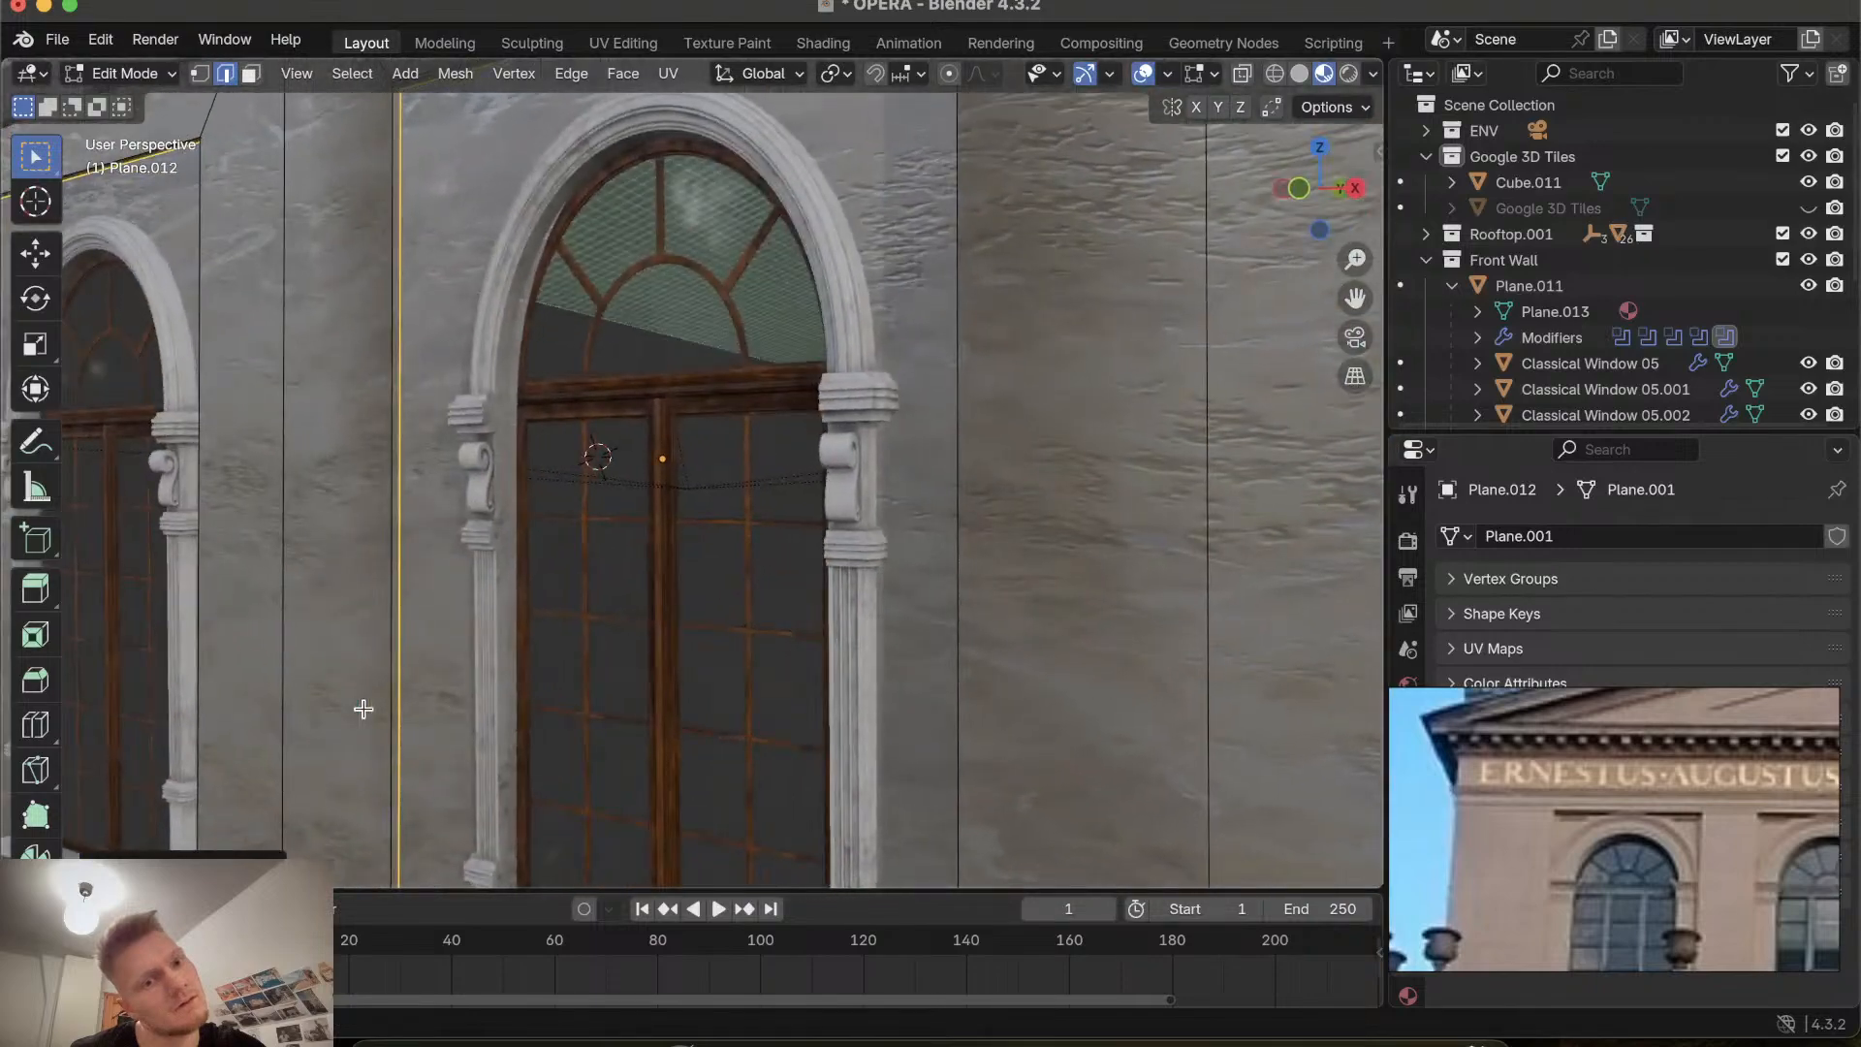
shift+scroll(390, 770, down, 8)
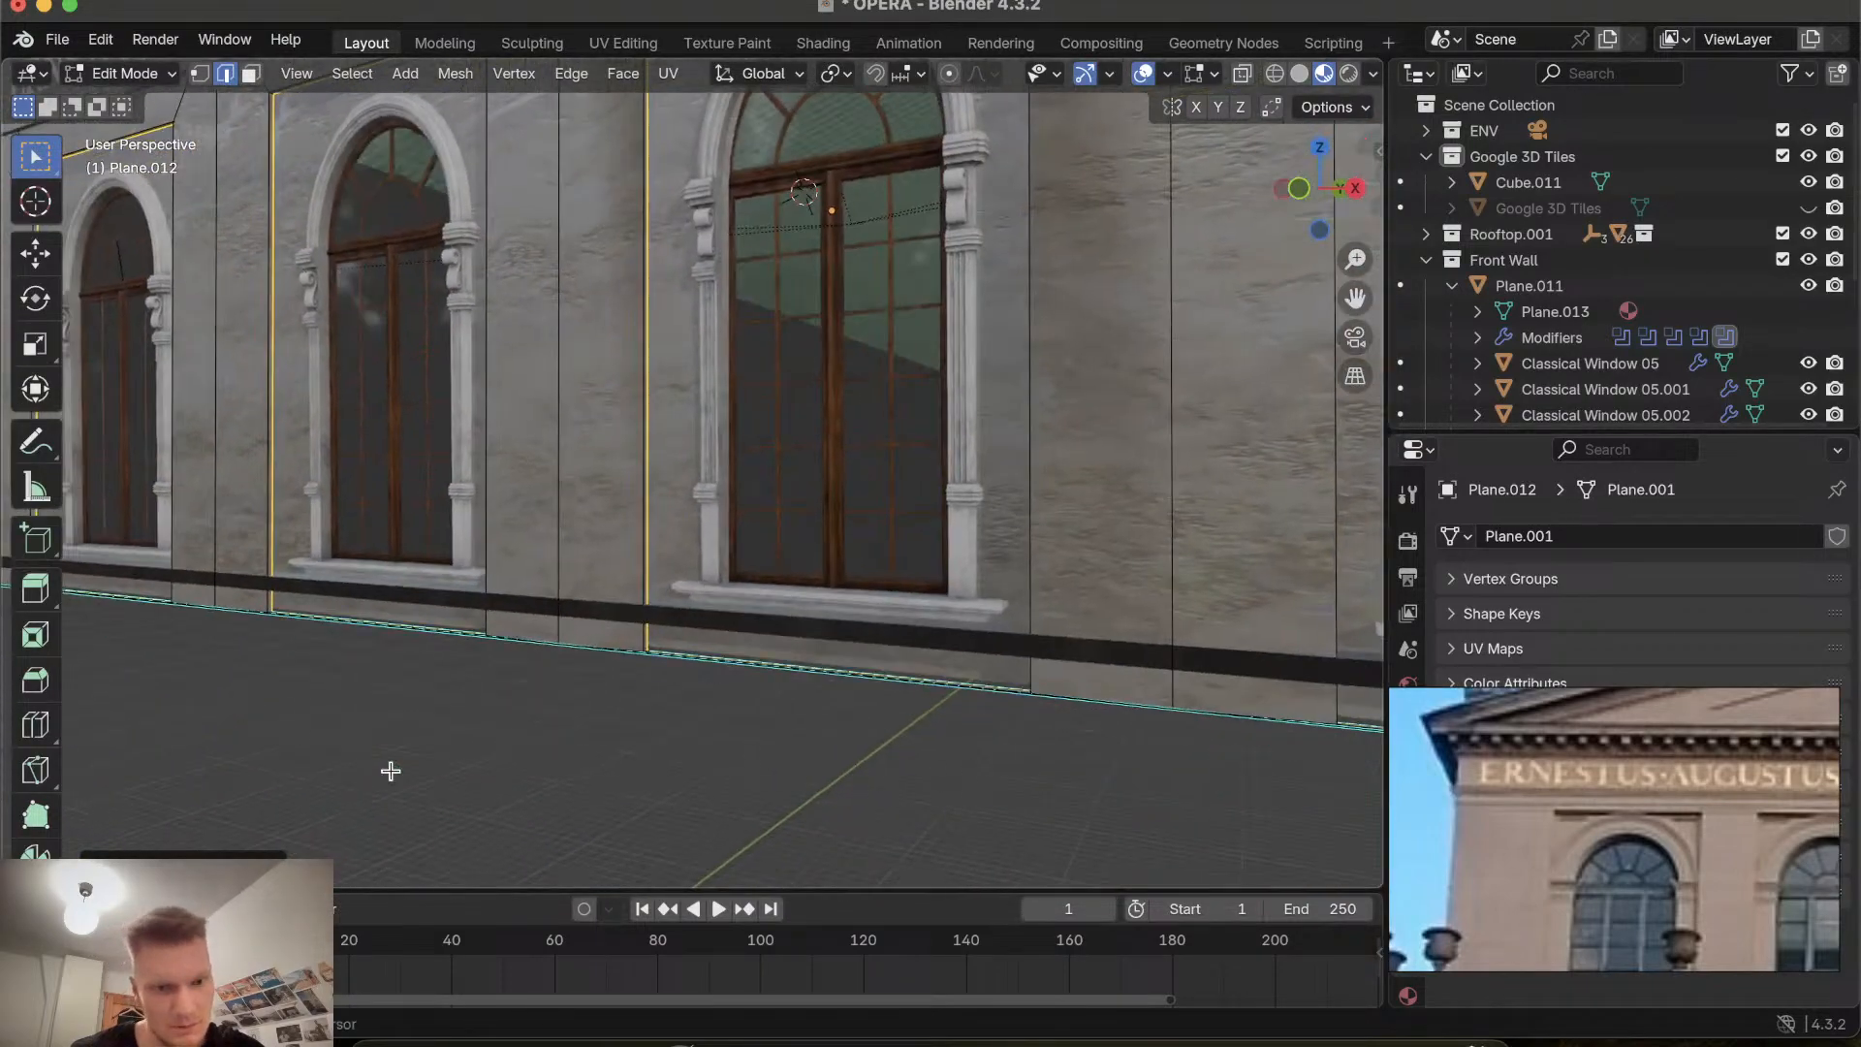
Examine the lower wall edge and window sills around the recesses up close.
click(458, 755)
scroll(685, 759, down, 8)
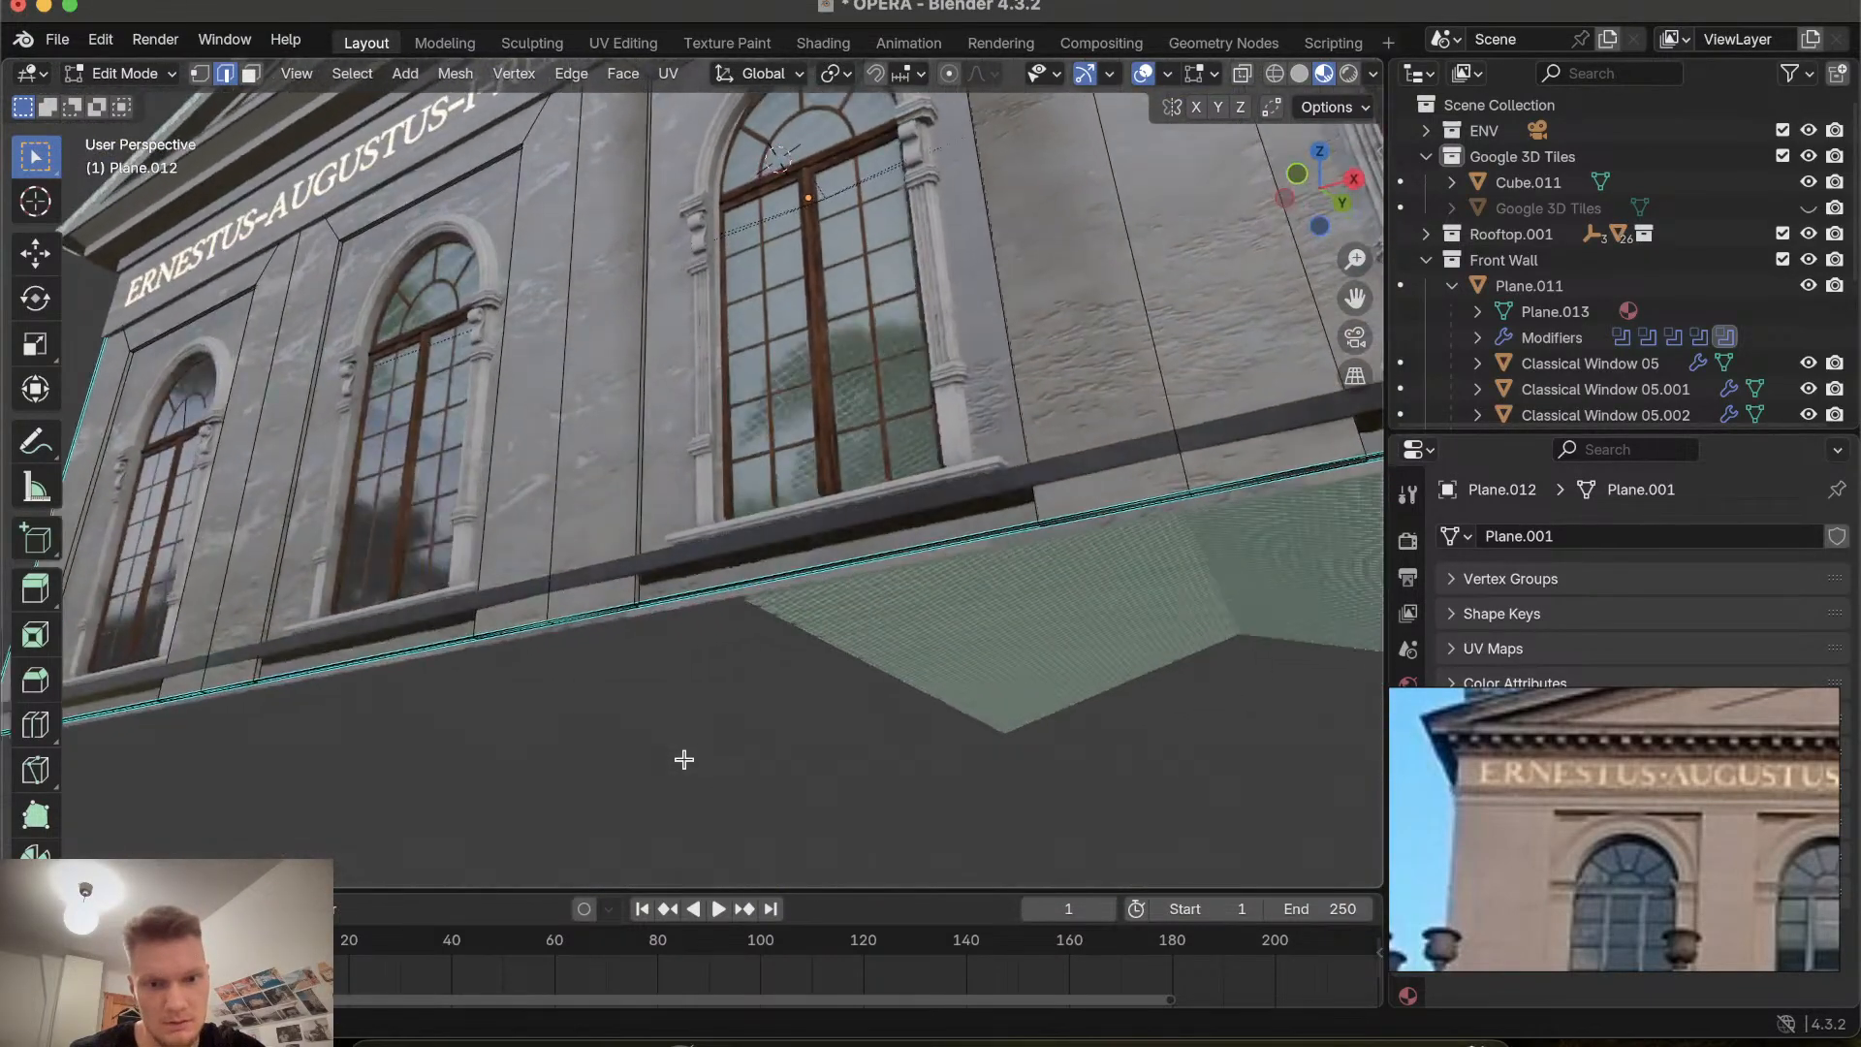
scroll(685, 760, up, 8)
scroll(684, 760, left, 6)
ctrl+scroll(684, 760, up, 10)
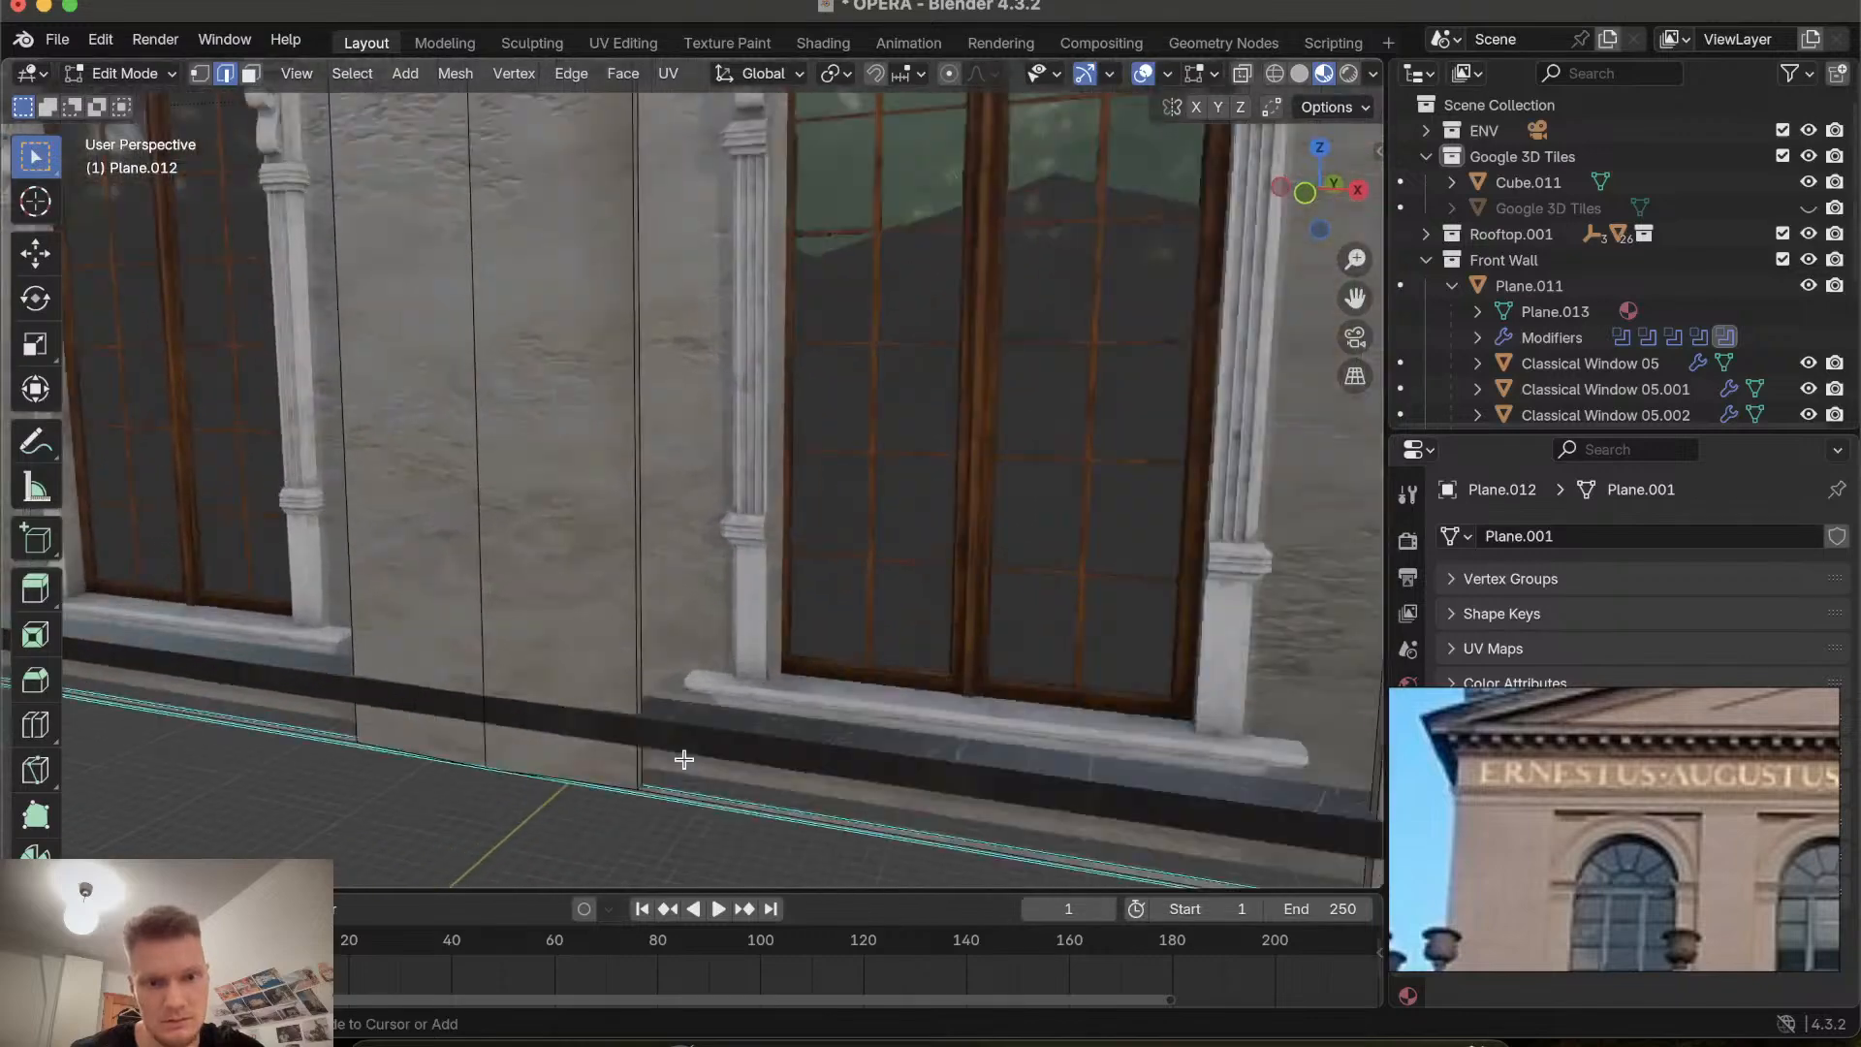
scroll(684, 760, right, 10)
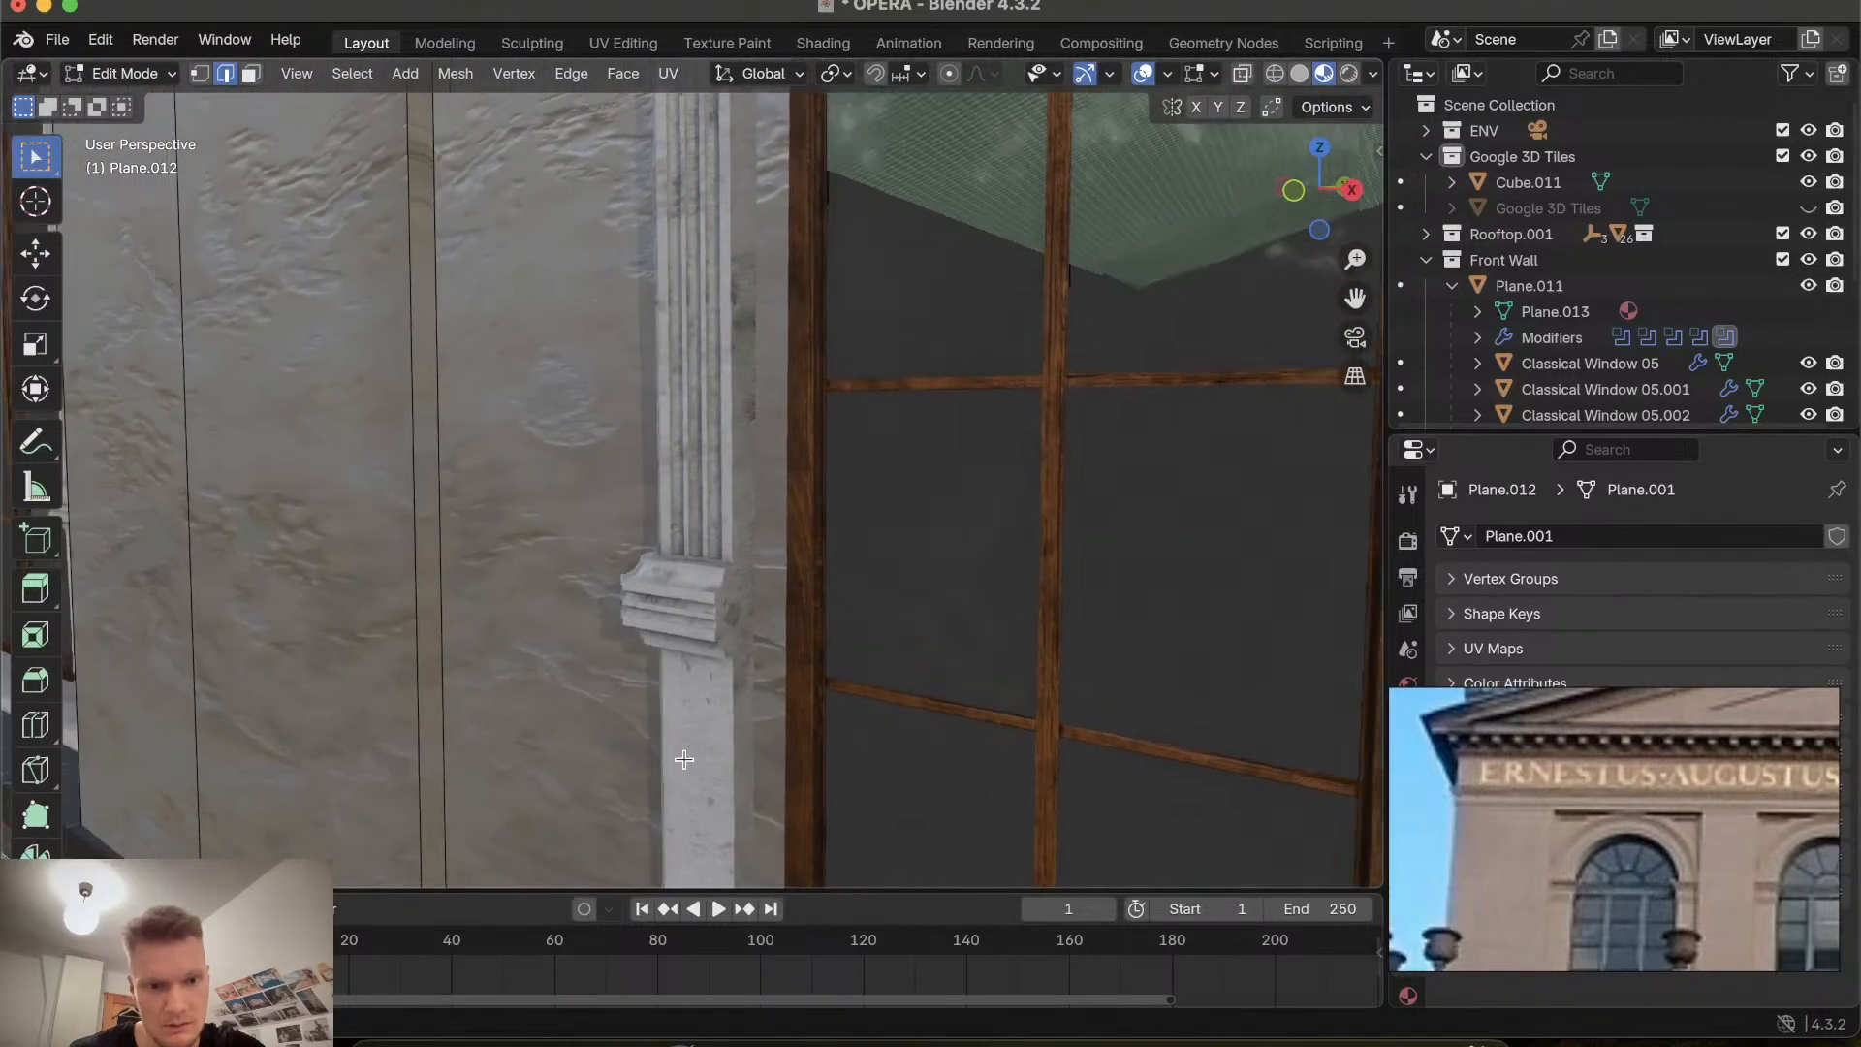
scroll(684, 760, right, 10)
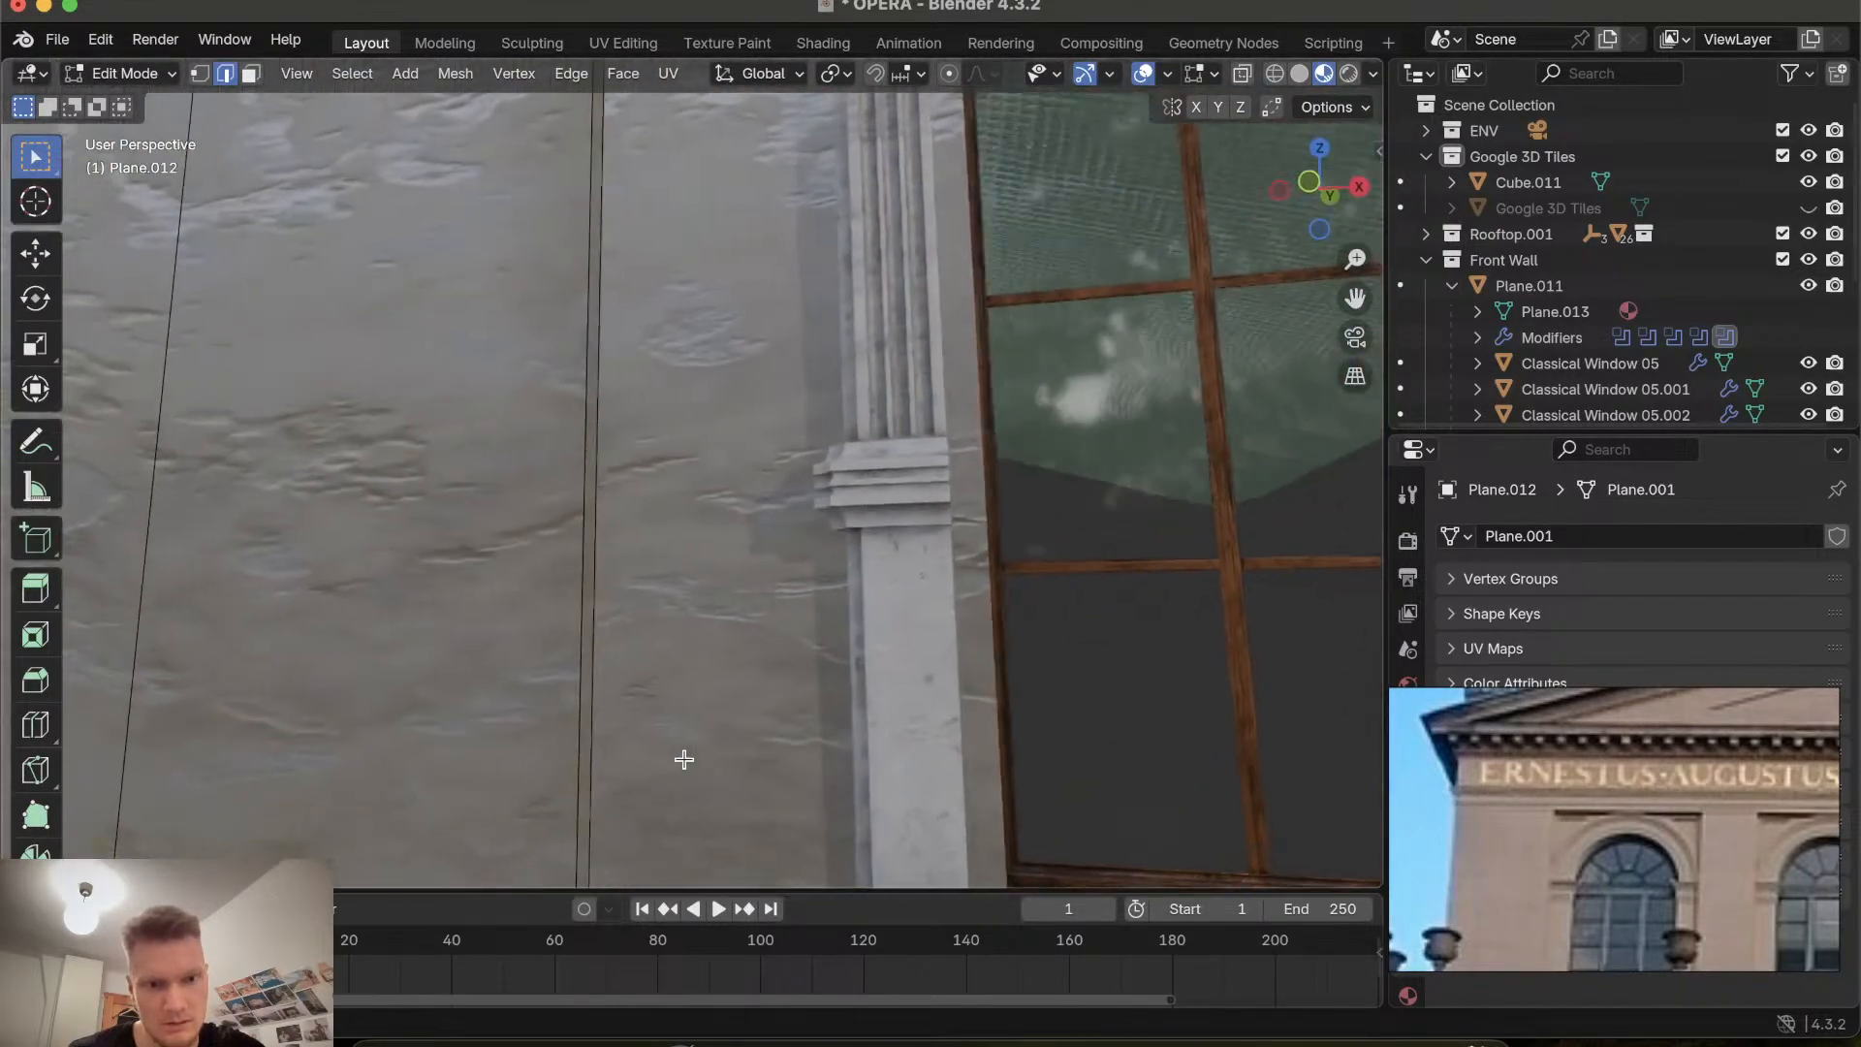
scroll(613, 745, right, 5)
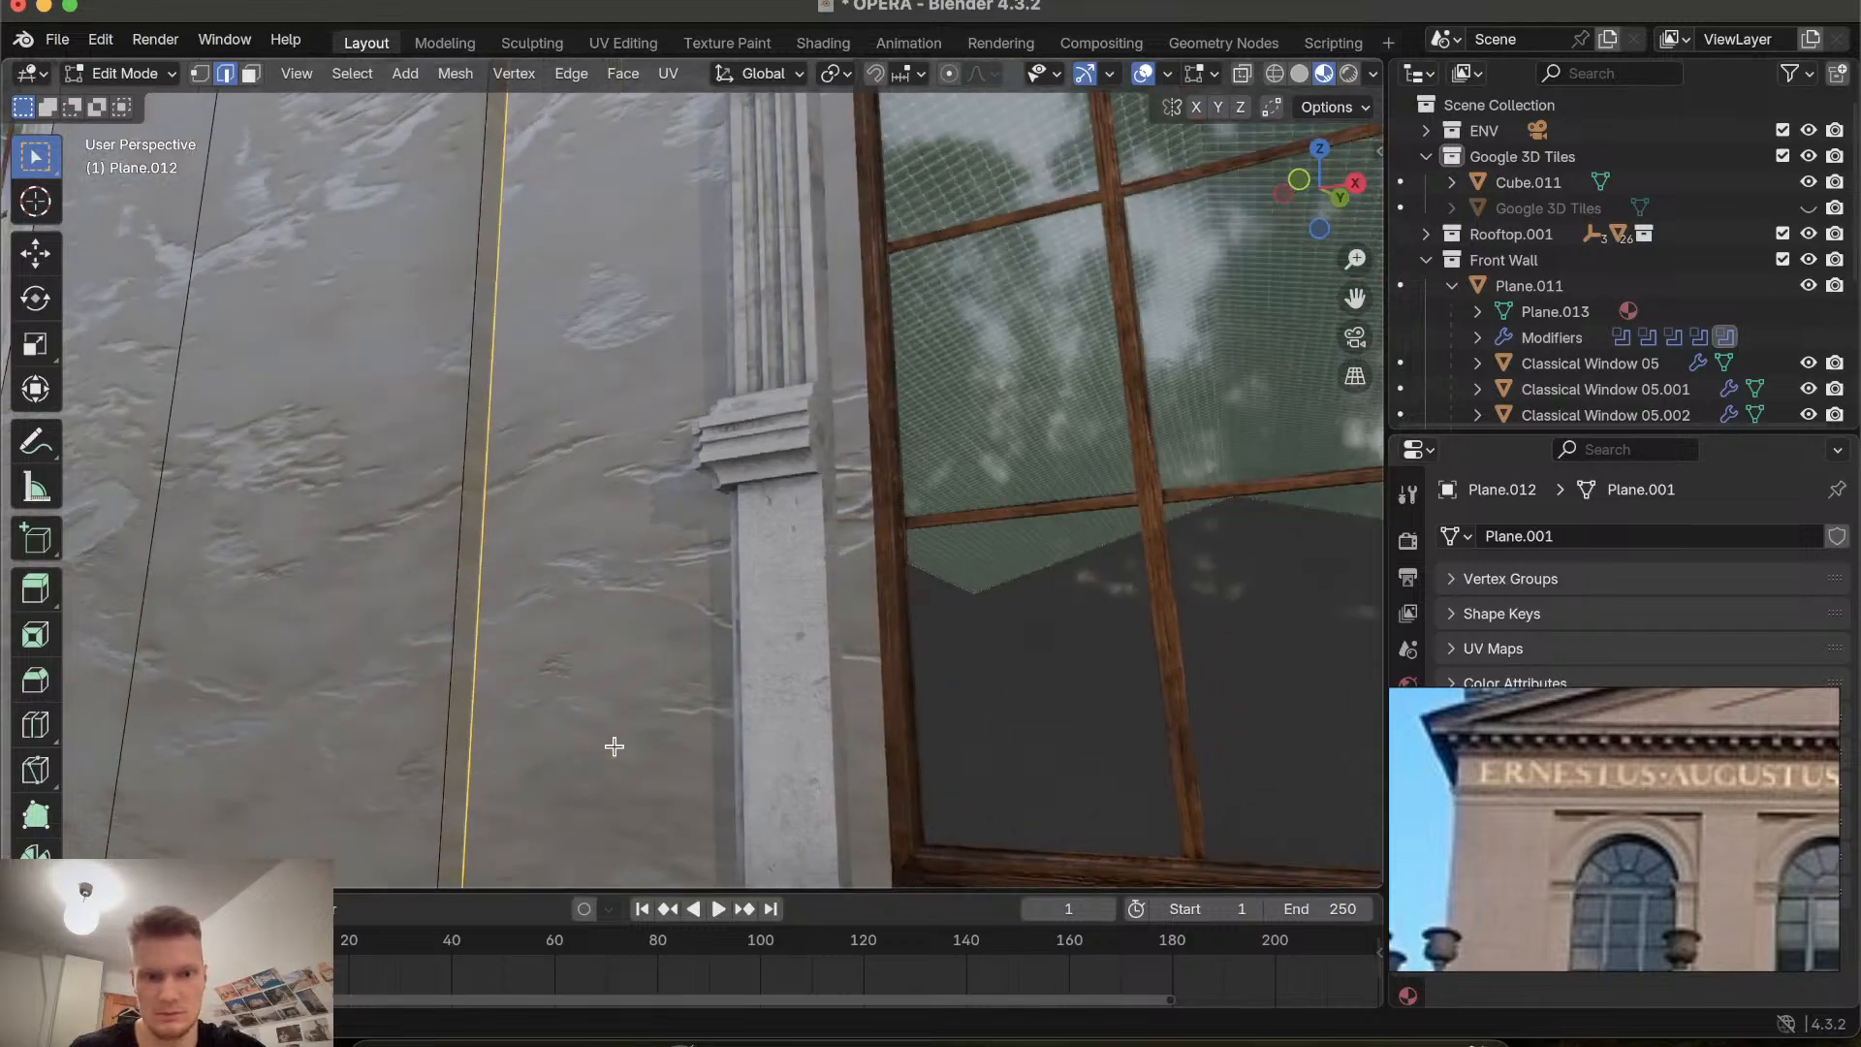
scroll(788, 628, left, 10)
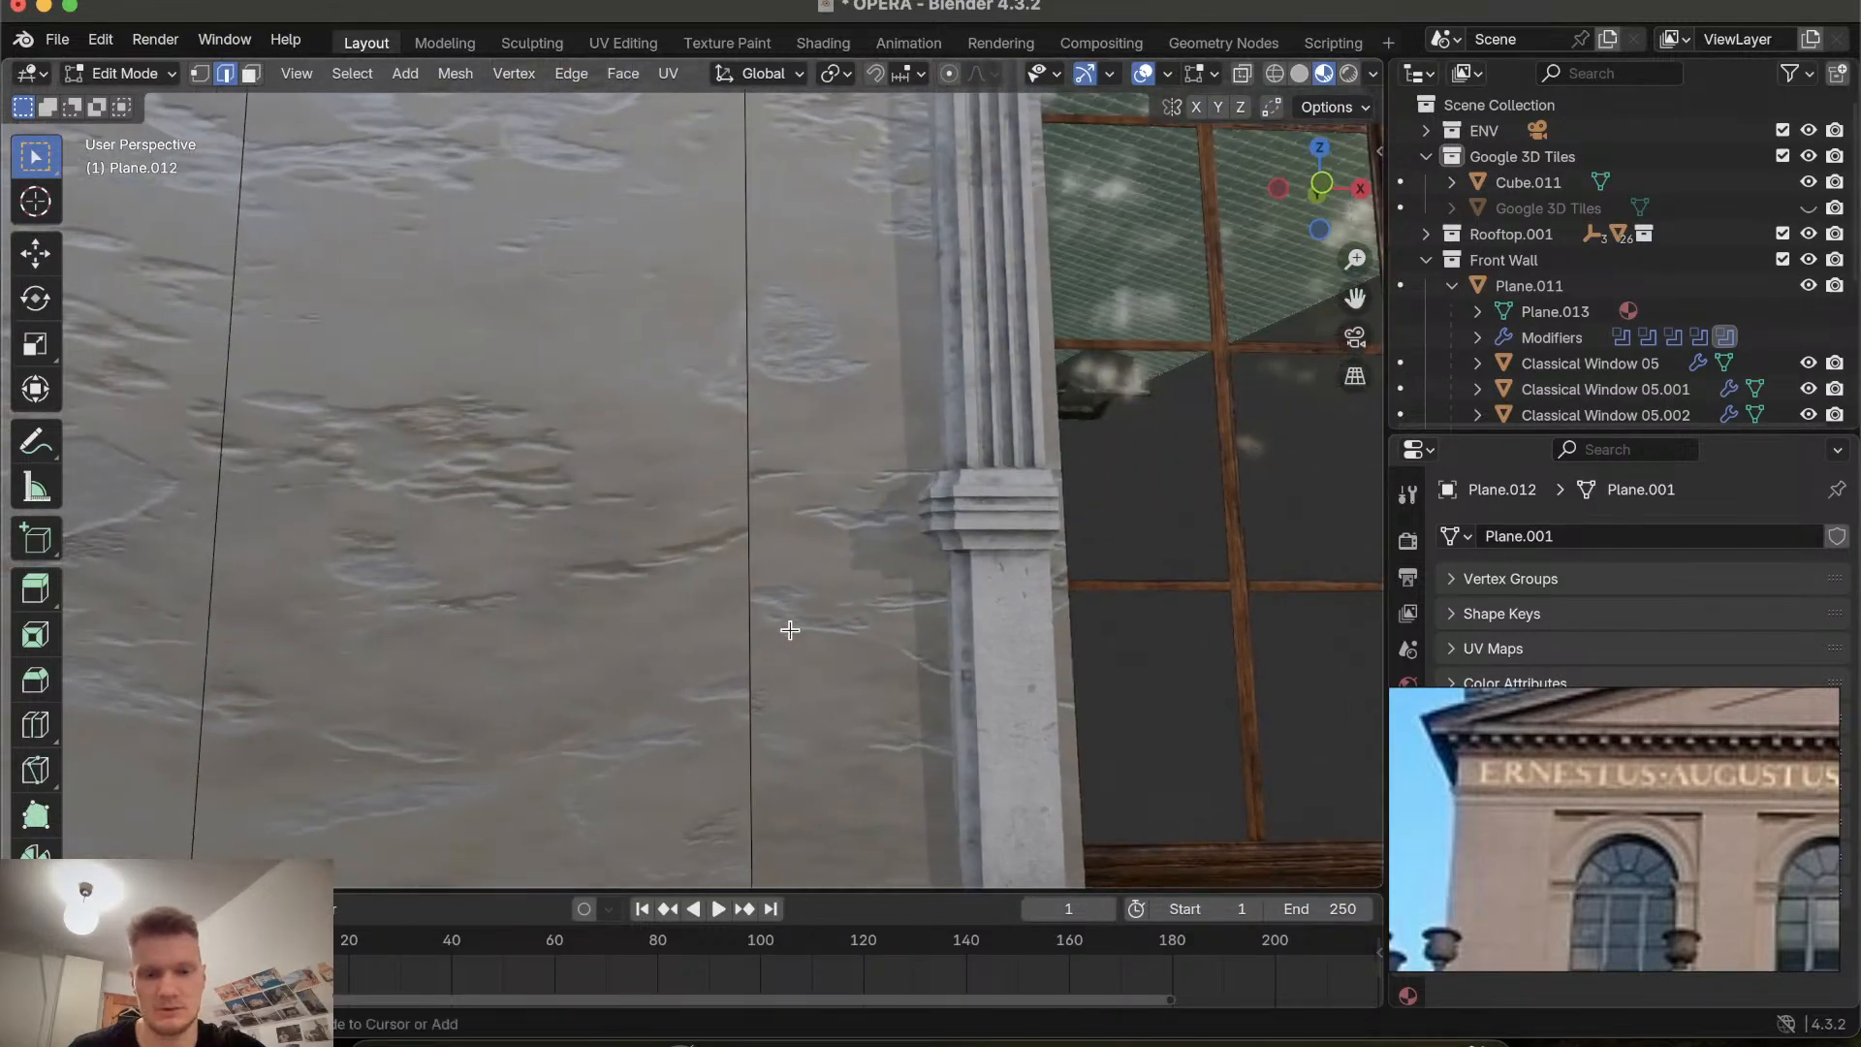
scroll(790, 630, right, 10)
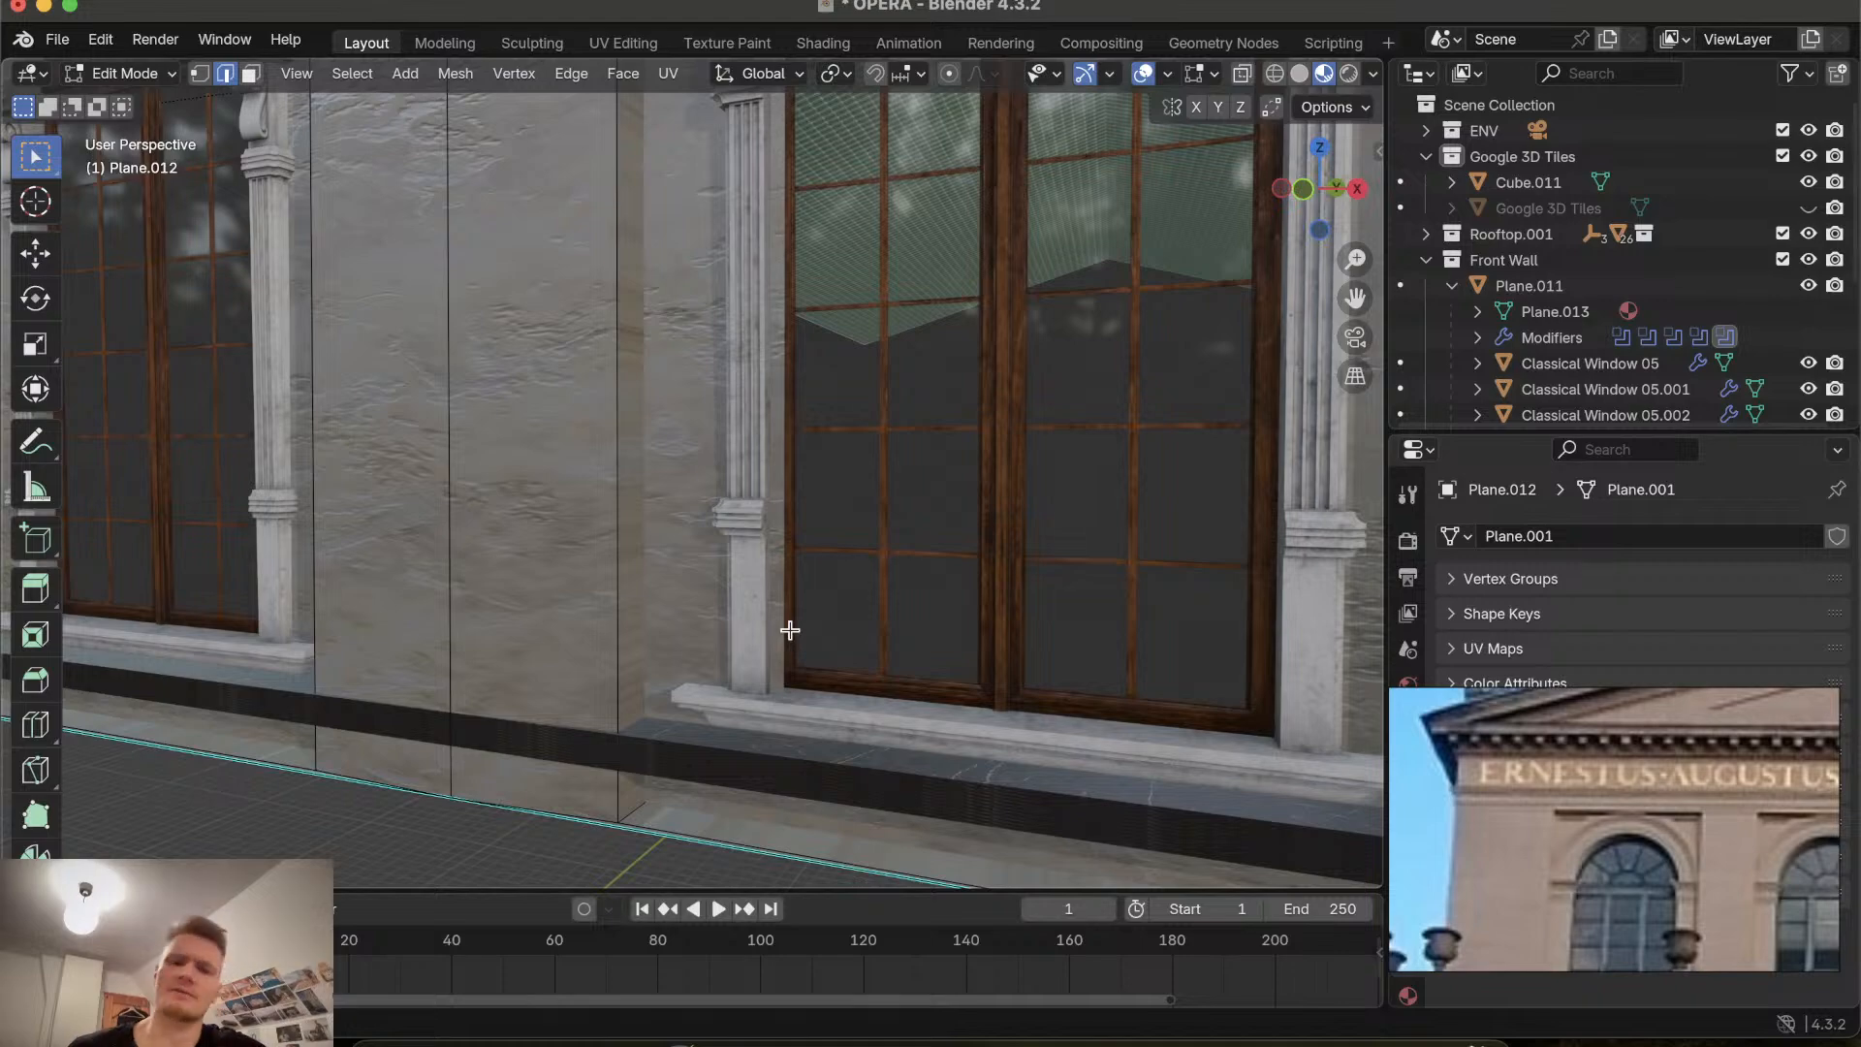
Try moving the wall object about -1.29 m along the global Y axis, then undo the move.
scroll(790, 630, right, 10)
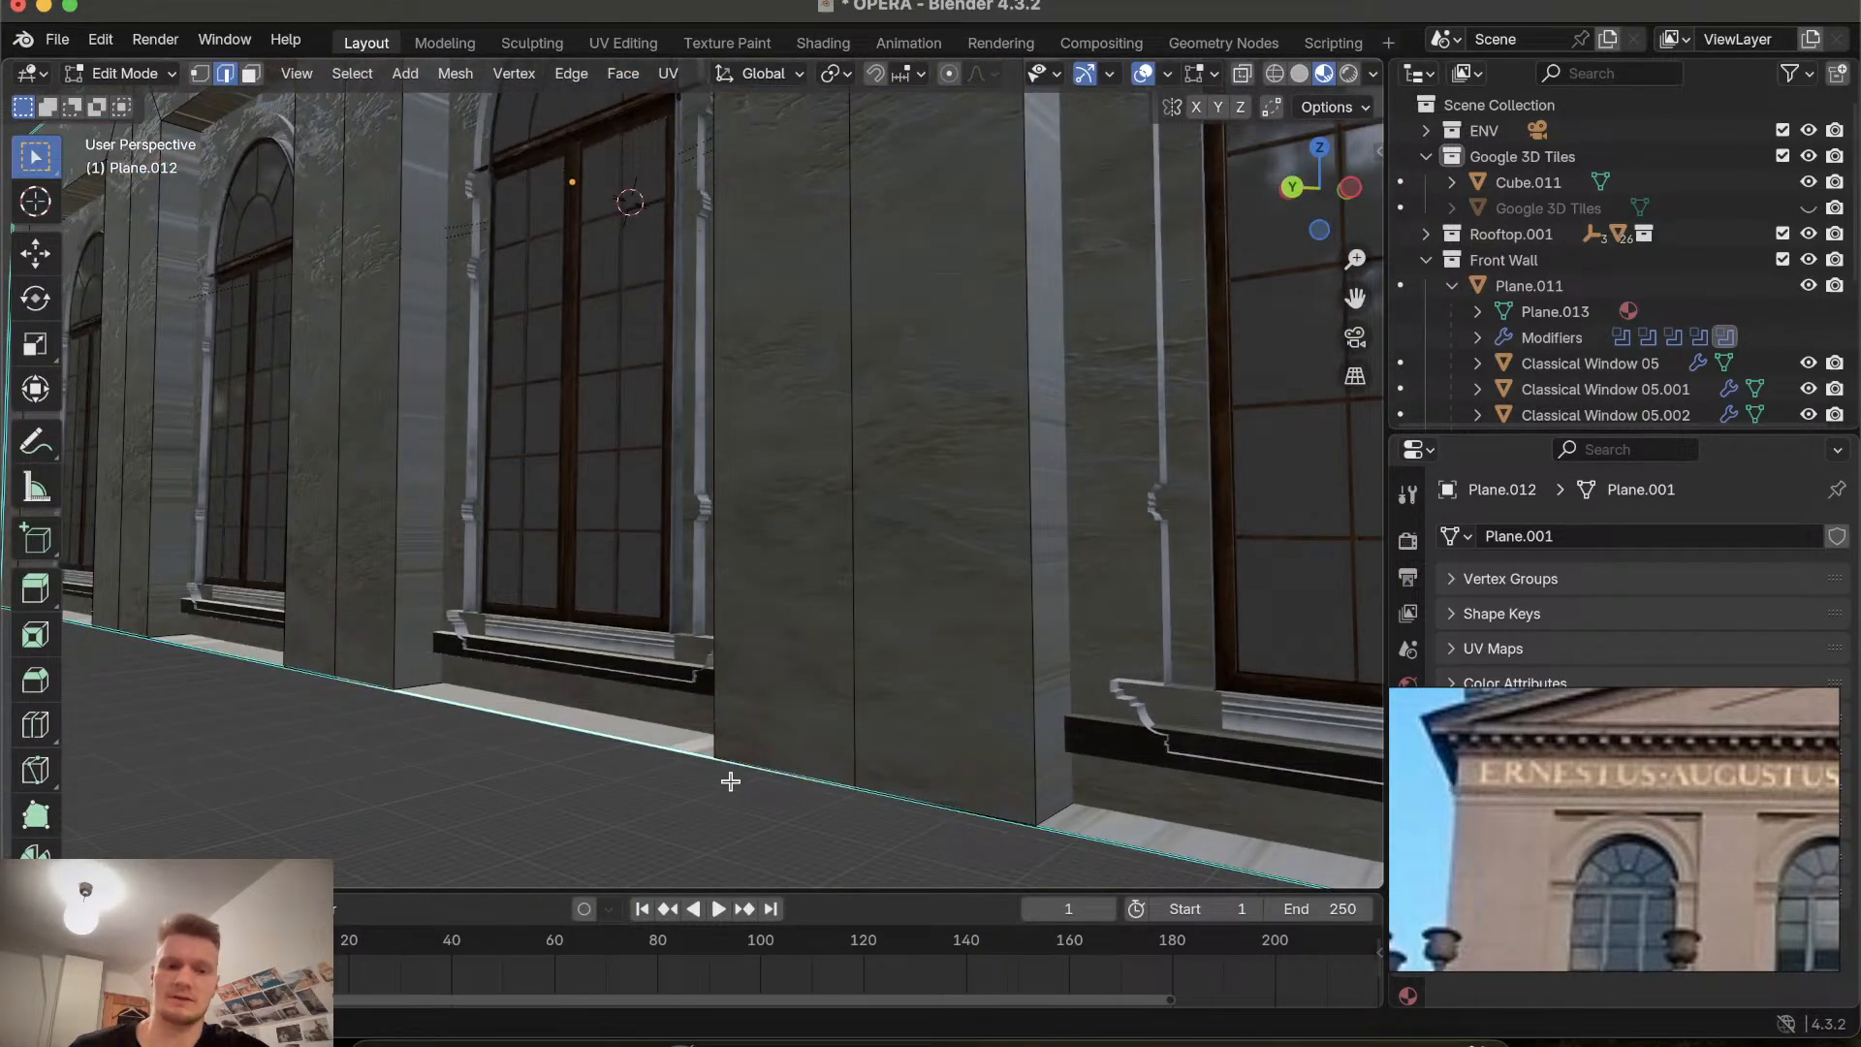
scroll(731, 781, right, 15)
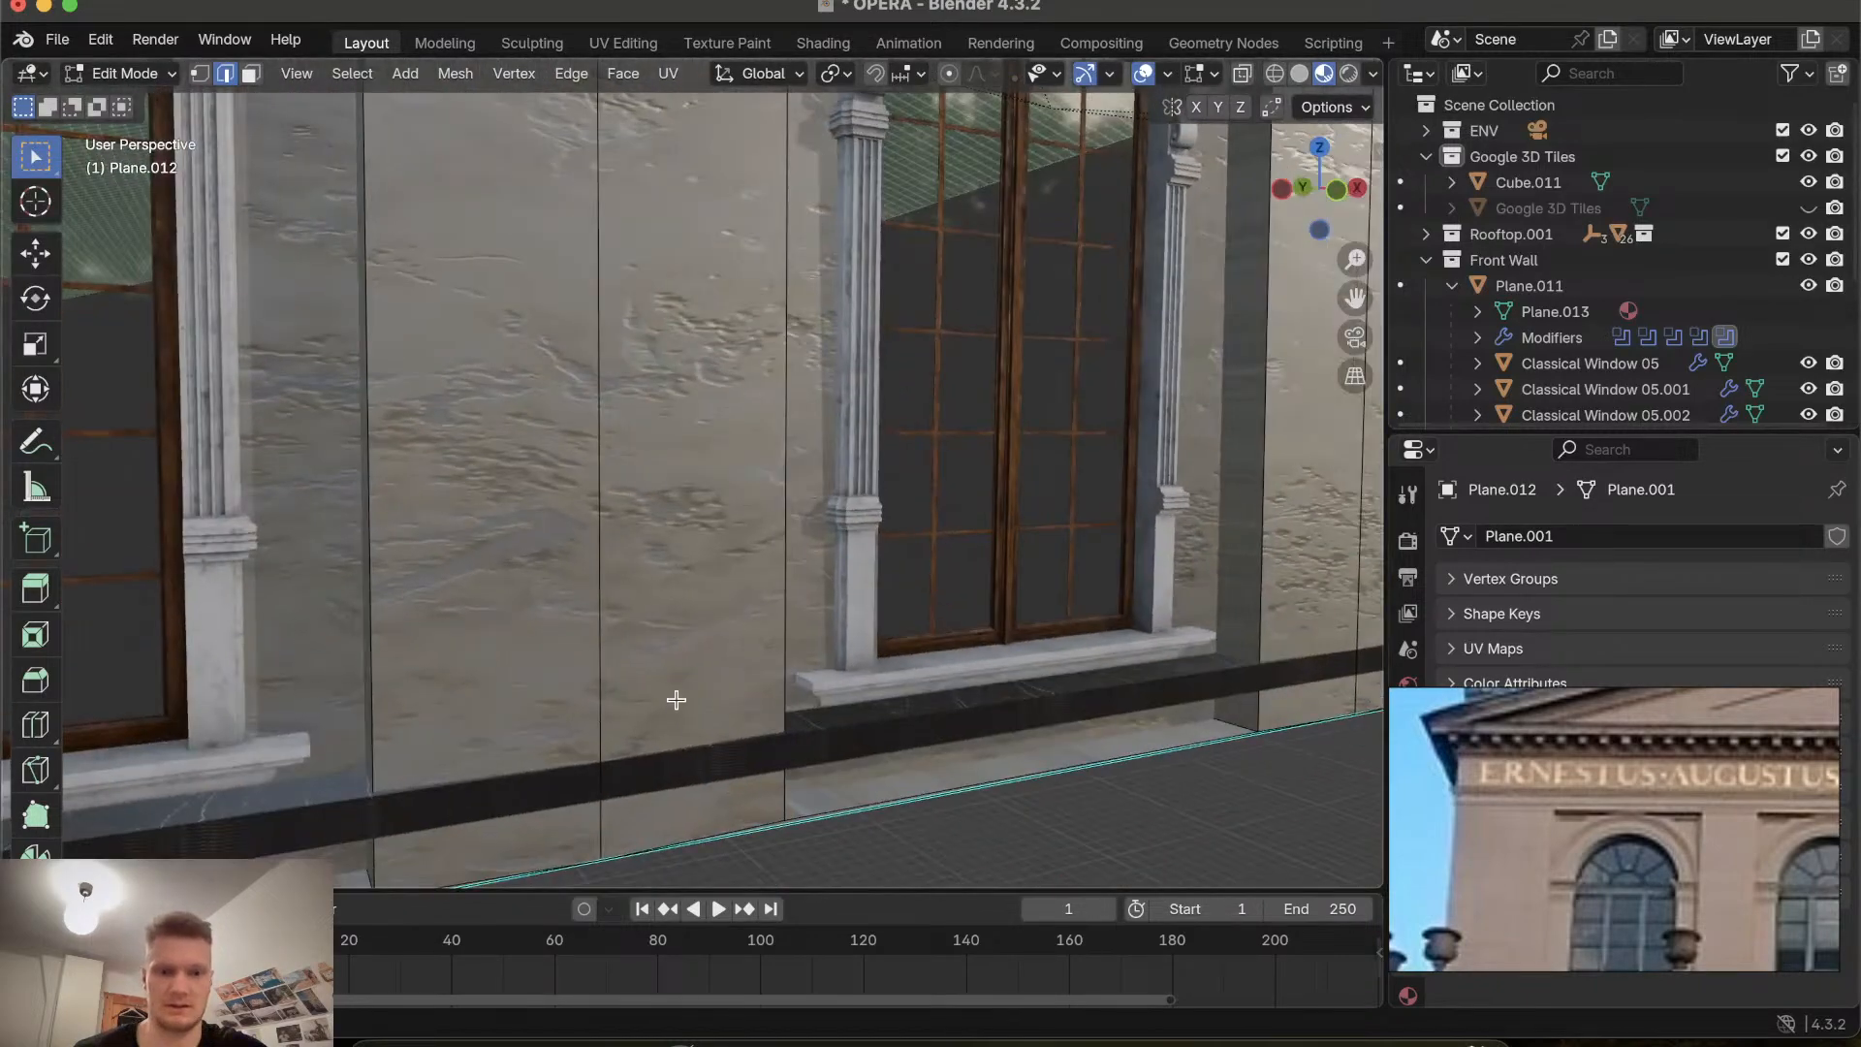
key(Tab)
scroll(642, 626, right, 15)
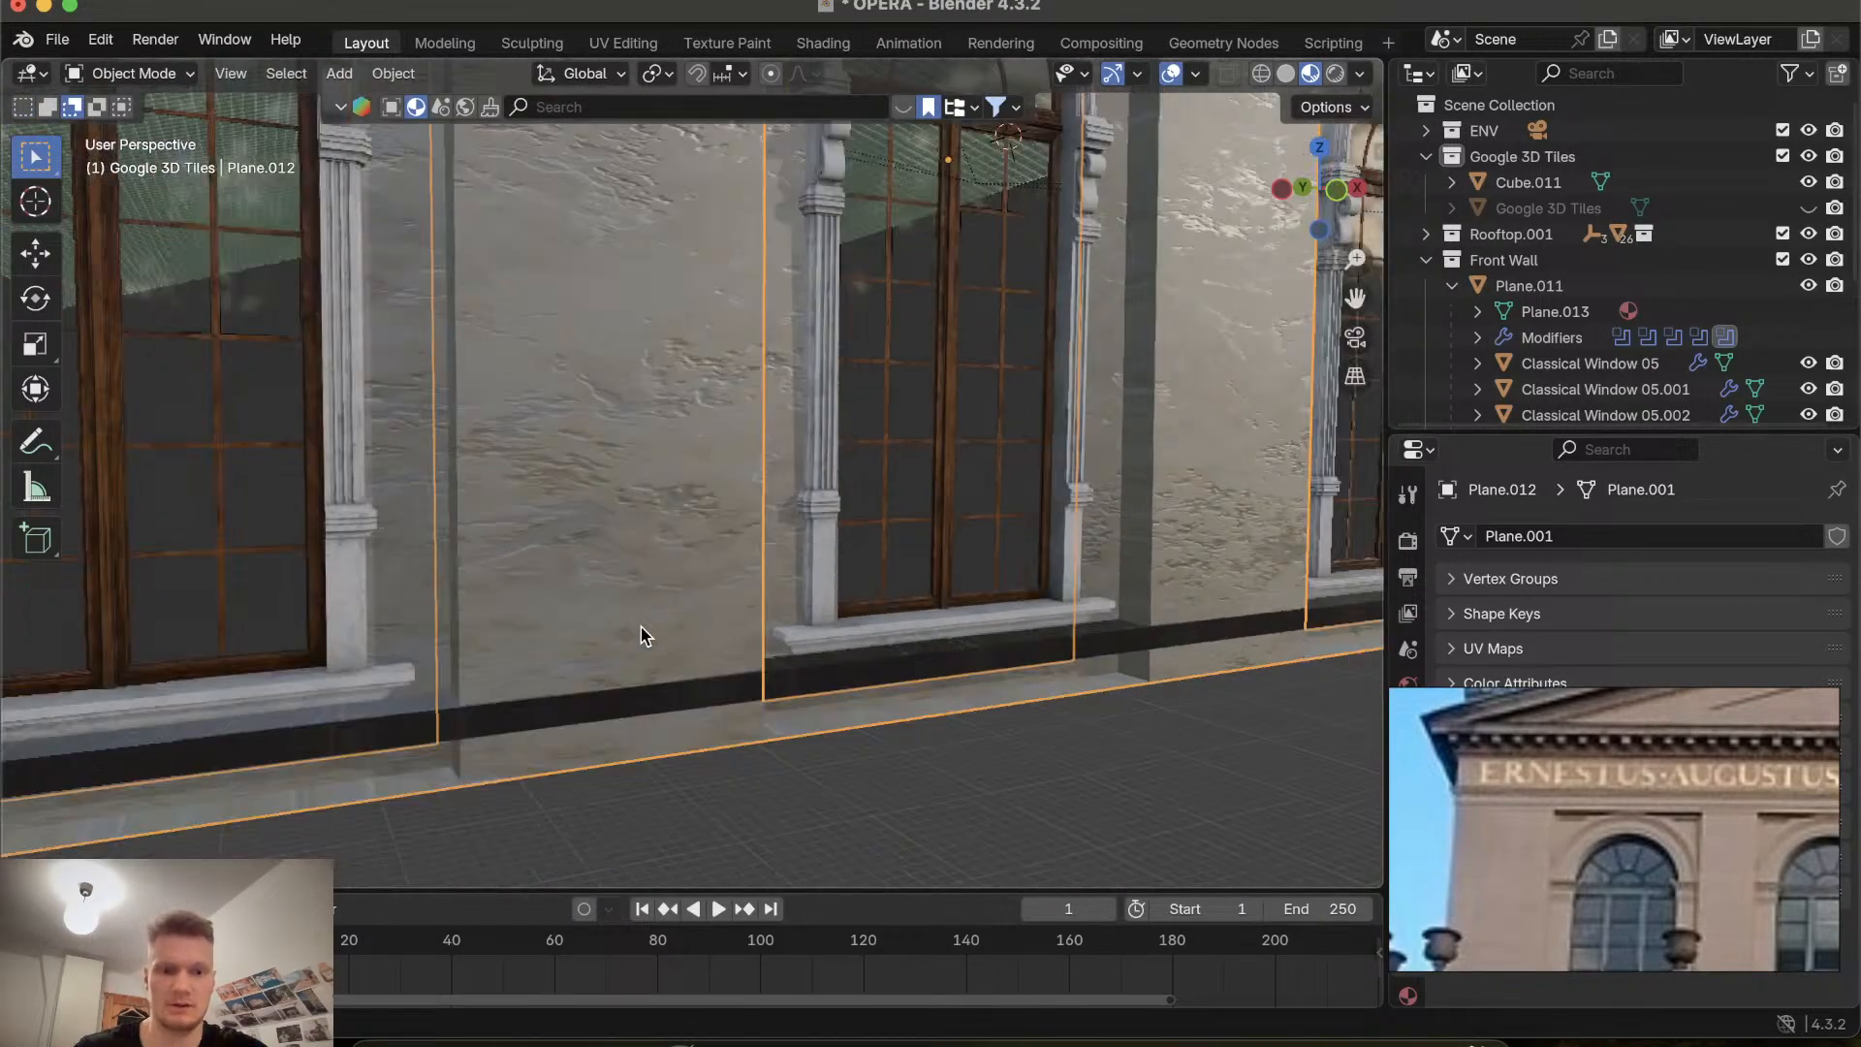
scroll(642, 626, left, 10)
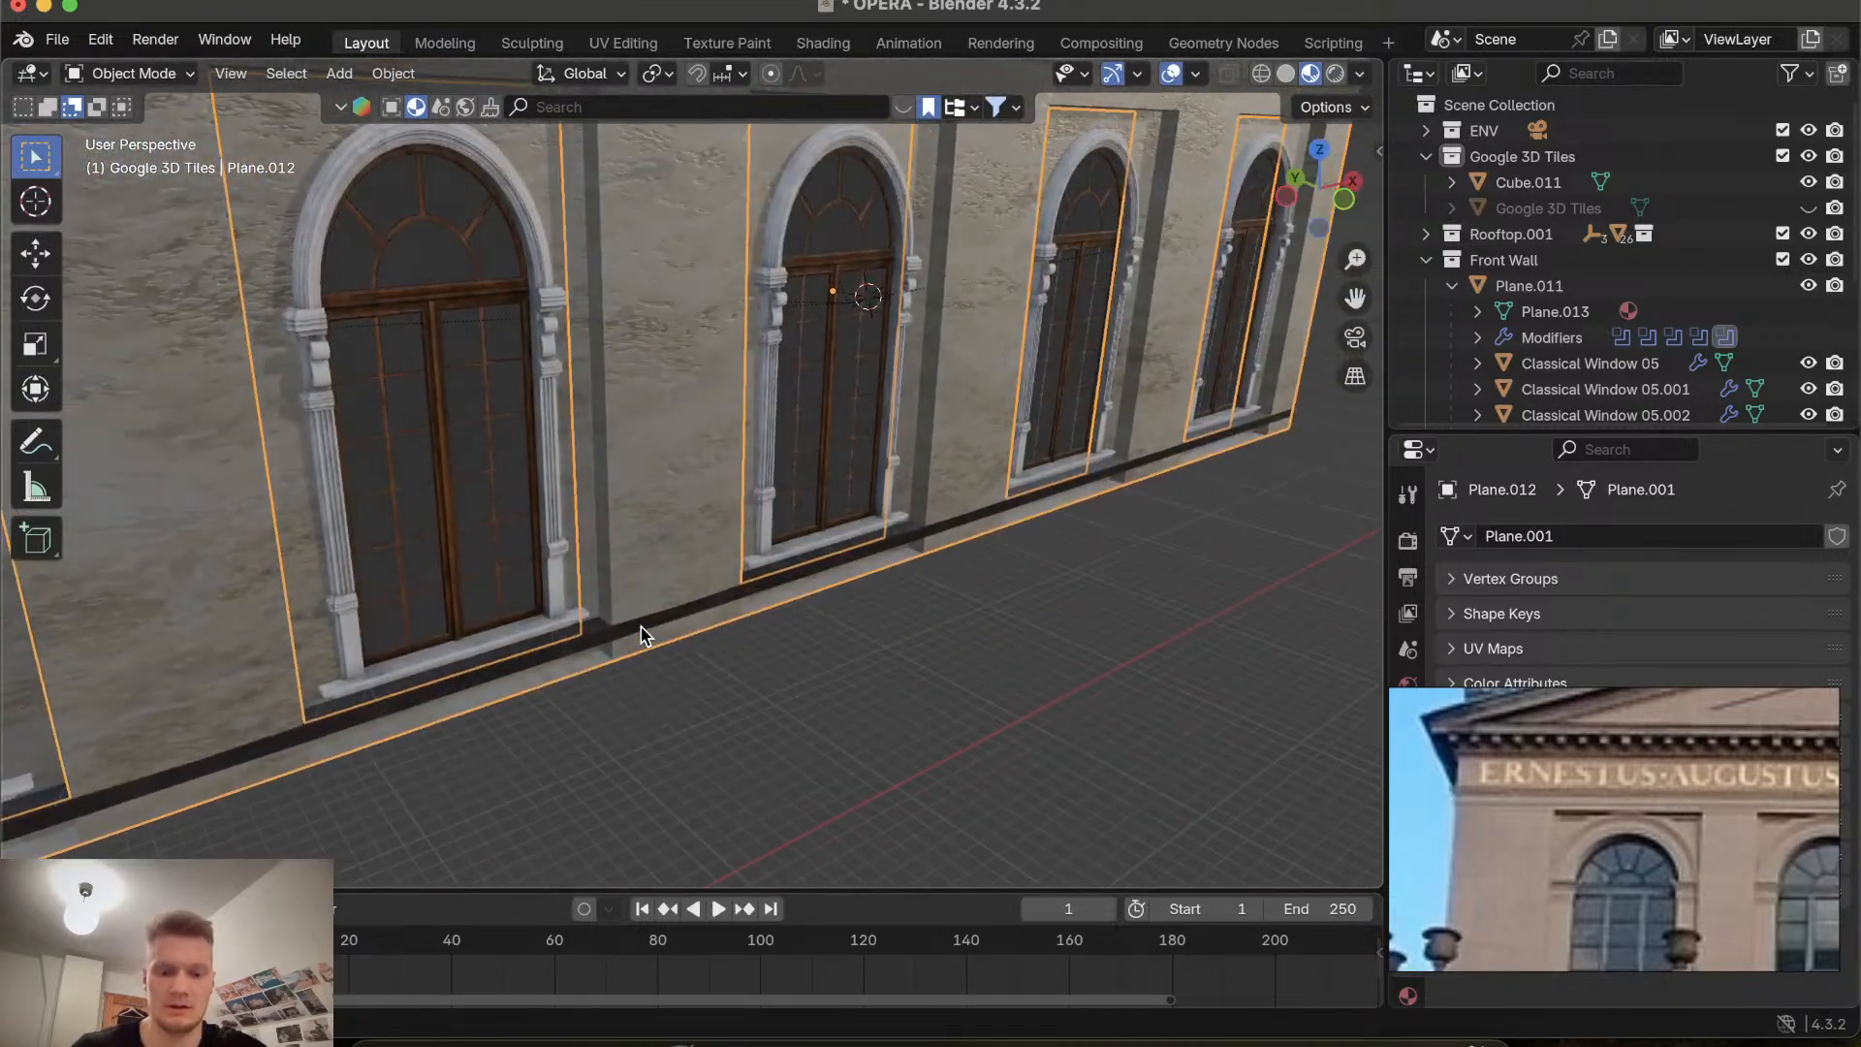
key(g)
key(y)
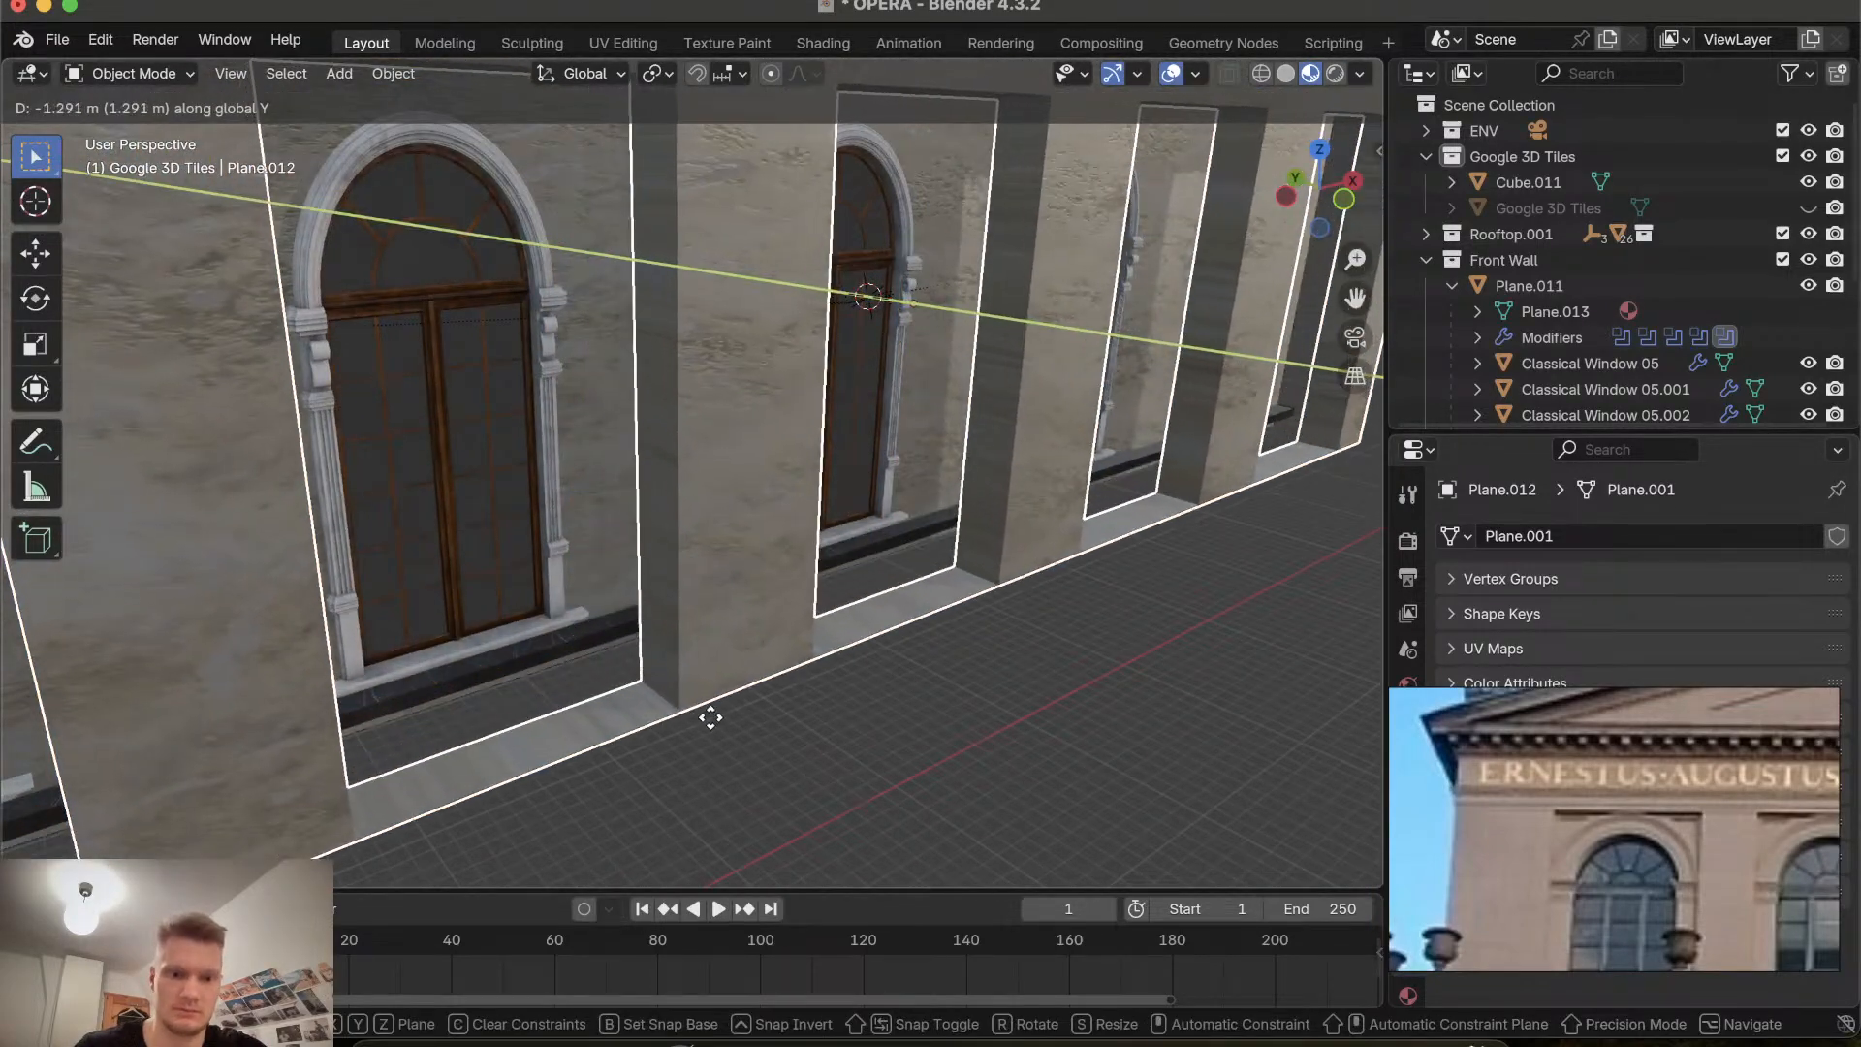
click(708, 716)
scroll(710, 719, right, 10)
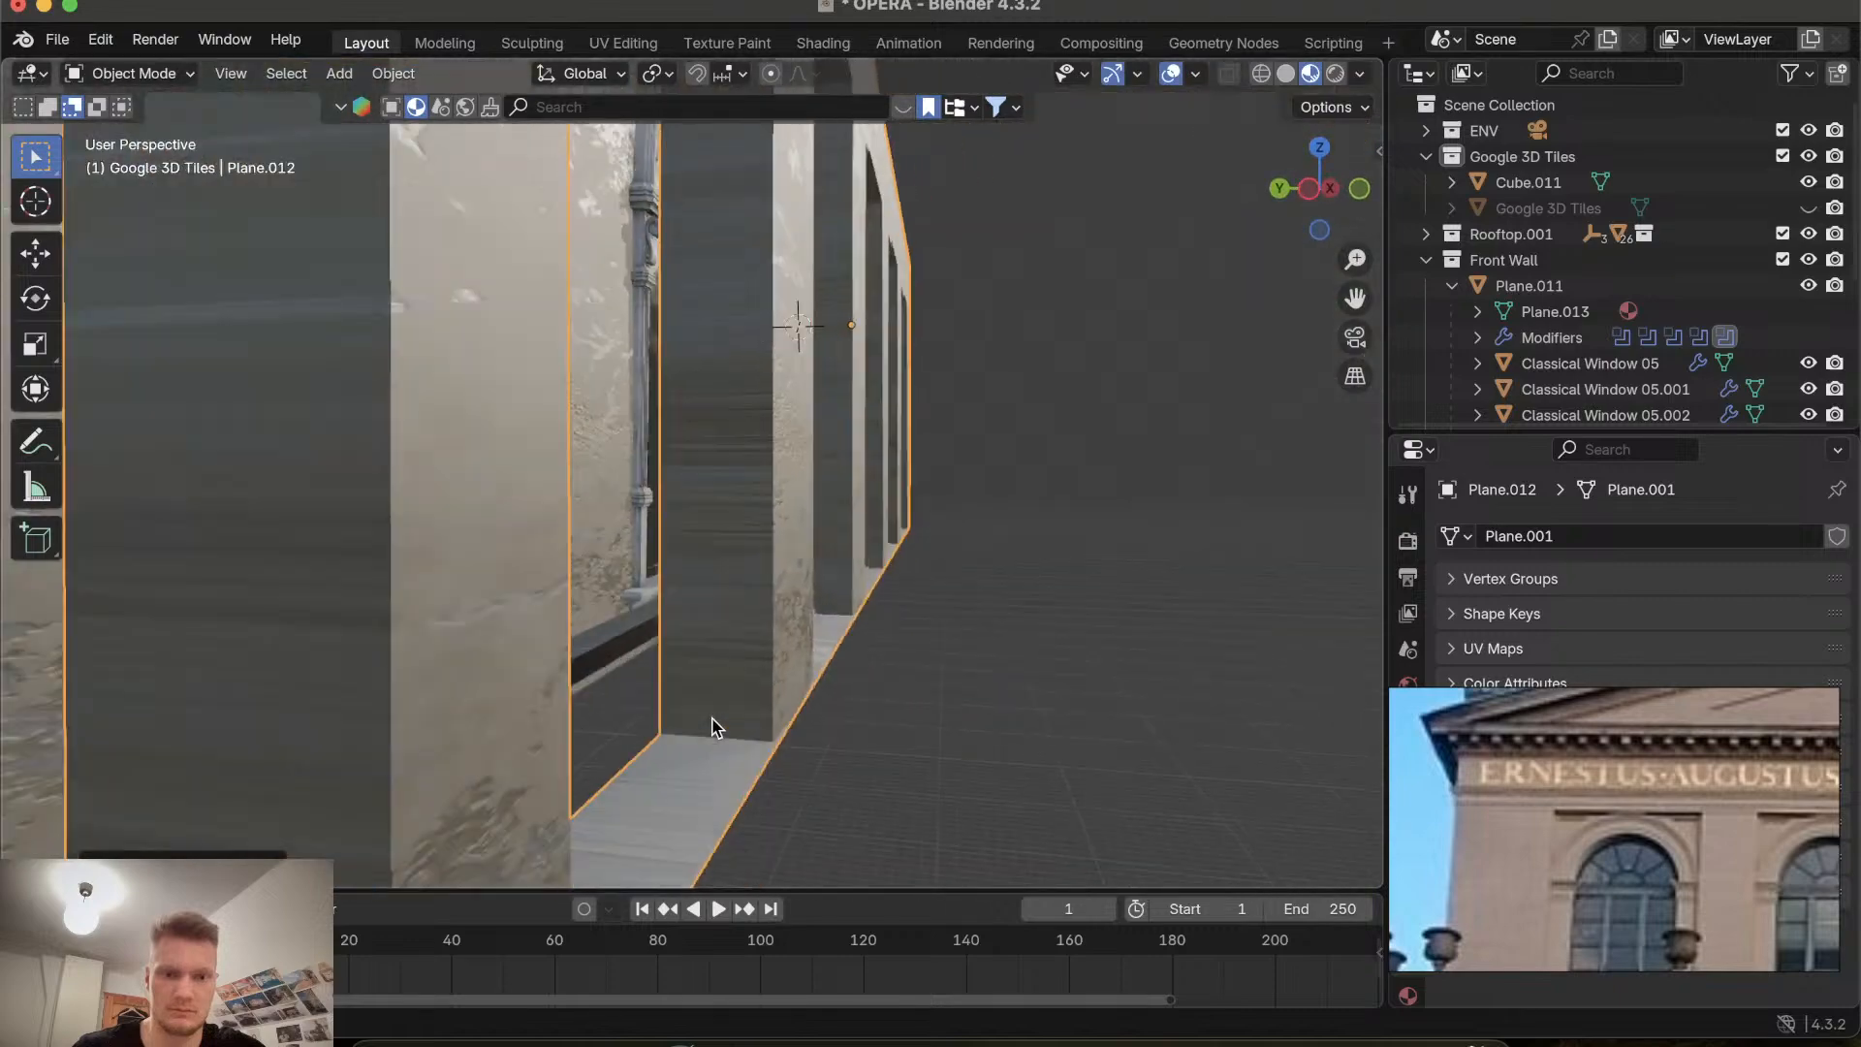
scroll(714, 727, left, 10)
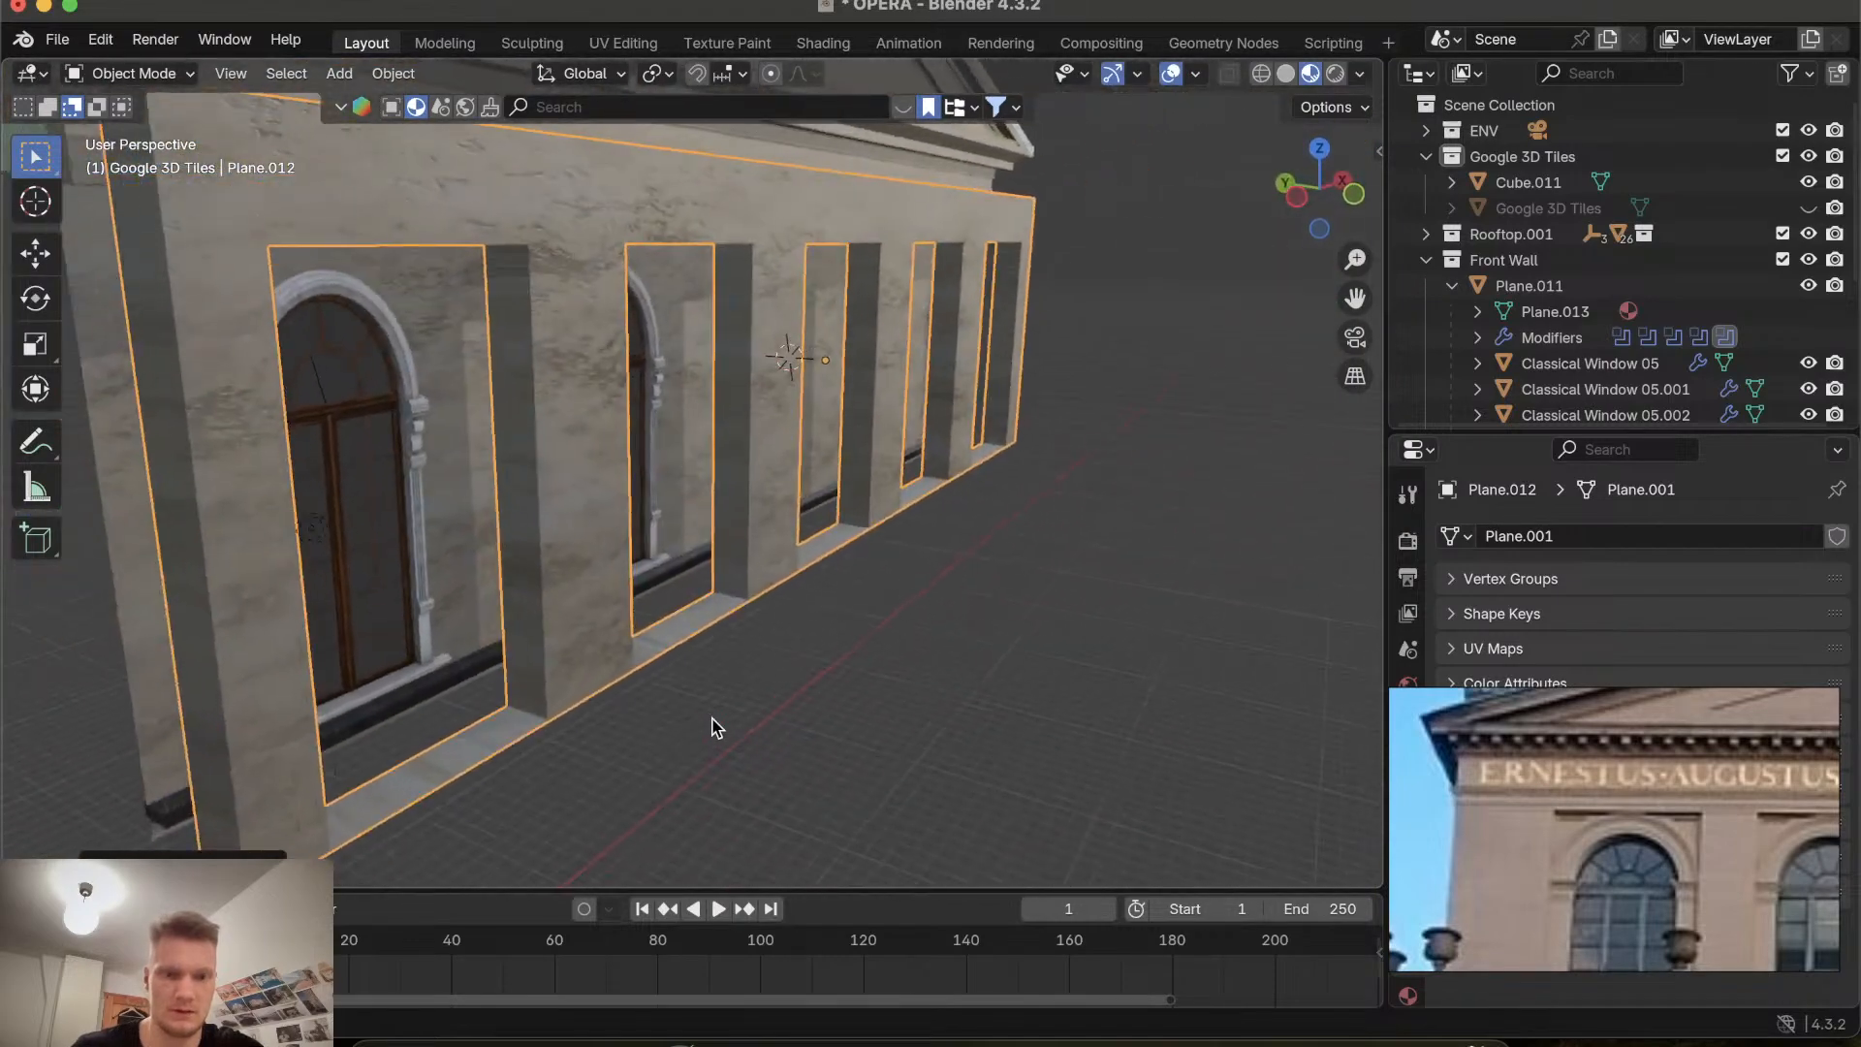
scroll(713, 727, right, 8)
scroll(713, 726, left, 5)
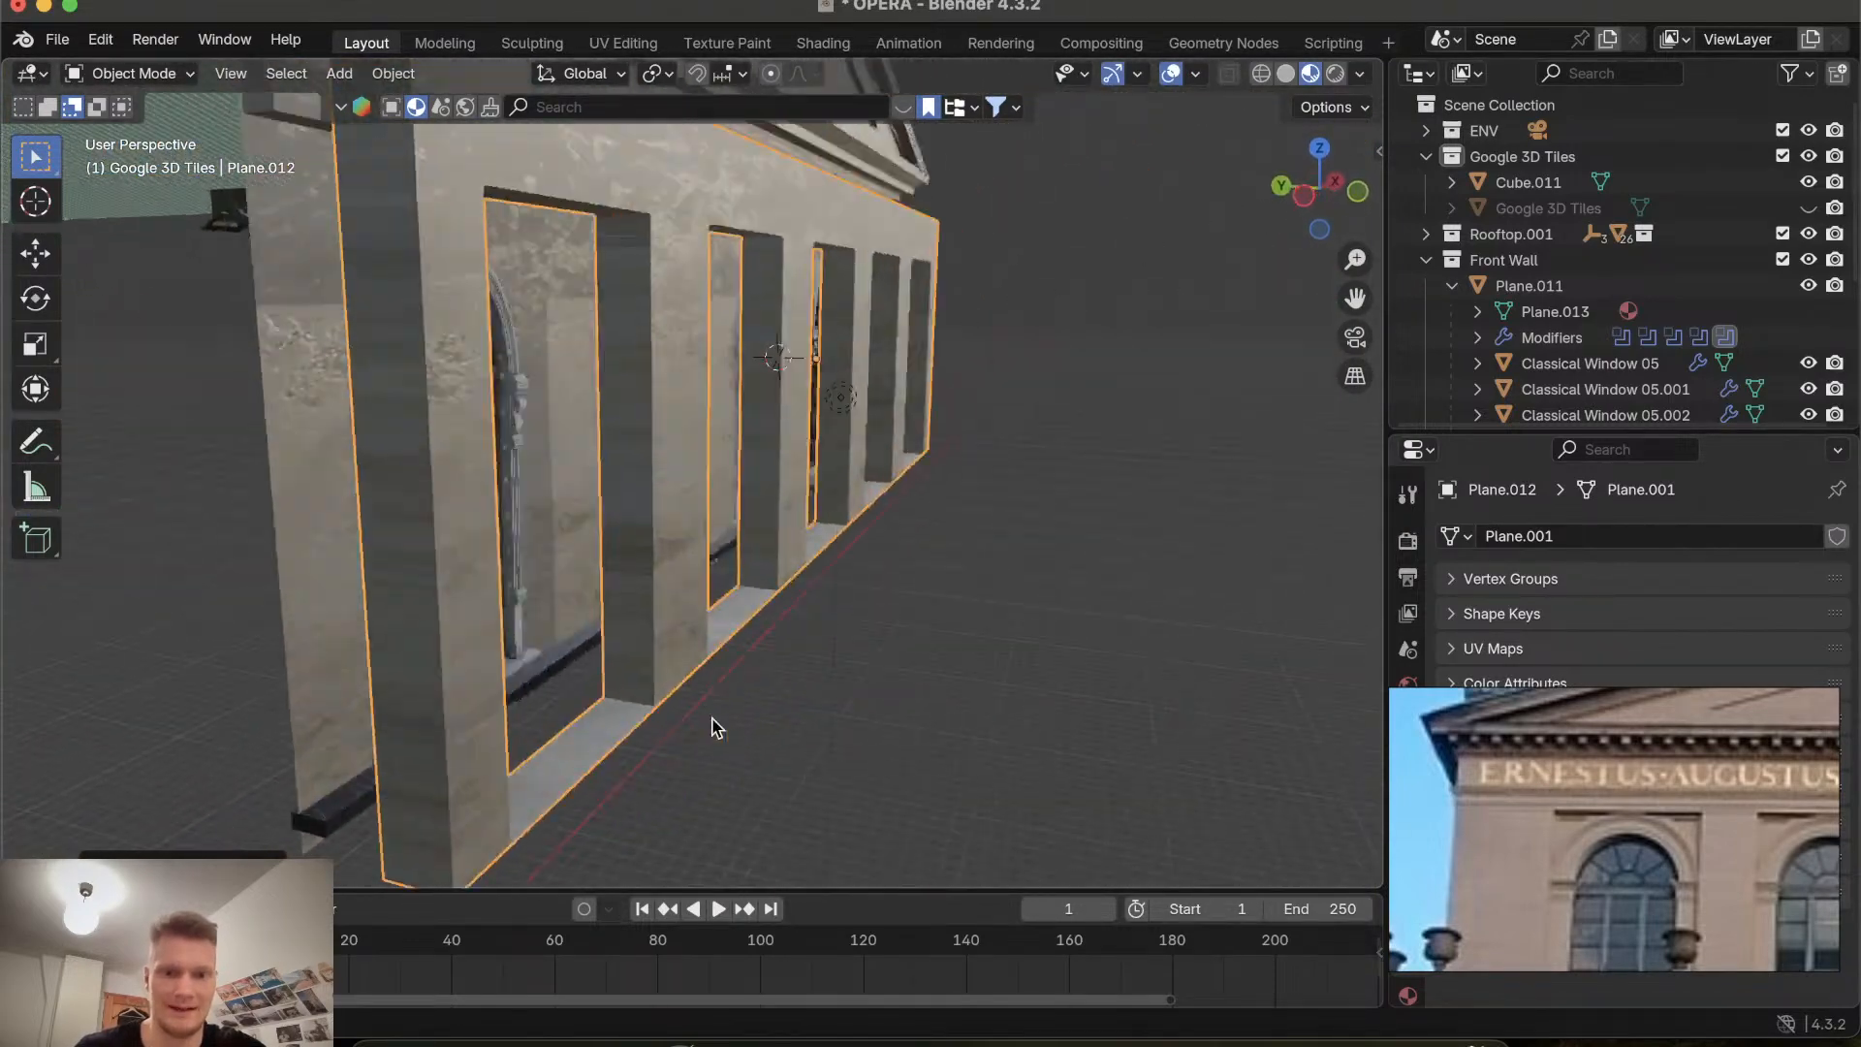
scroll(713, 727, left, 4)
key(super+z)
Examine the wall's thickness and window recesses from several angles.
shift+scroll(585, 686, up, 6)
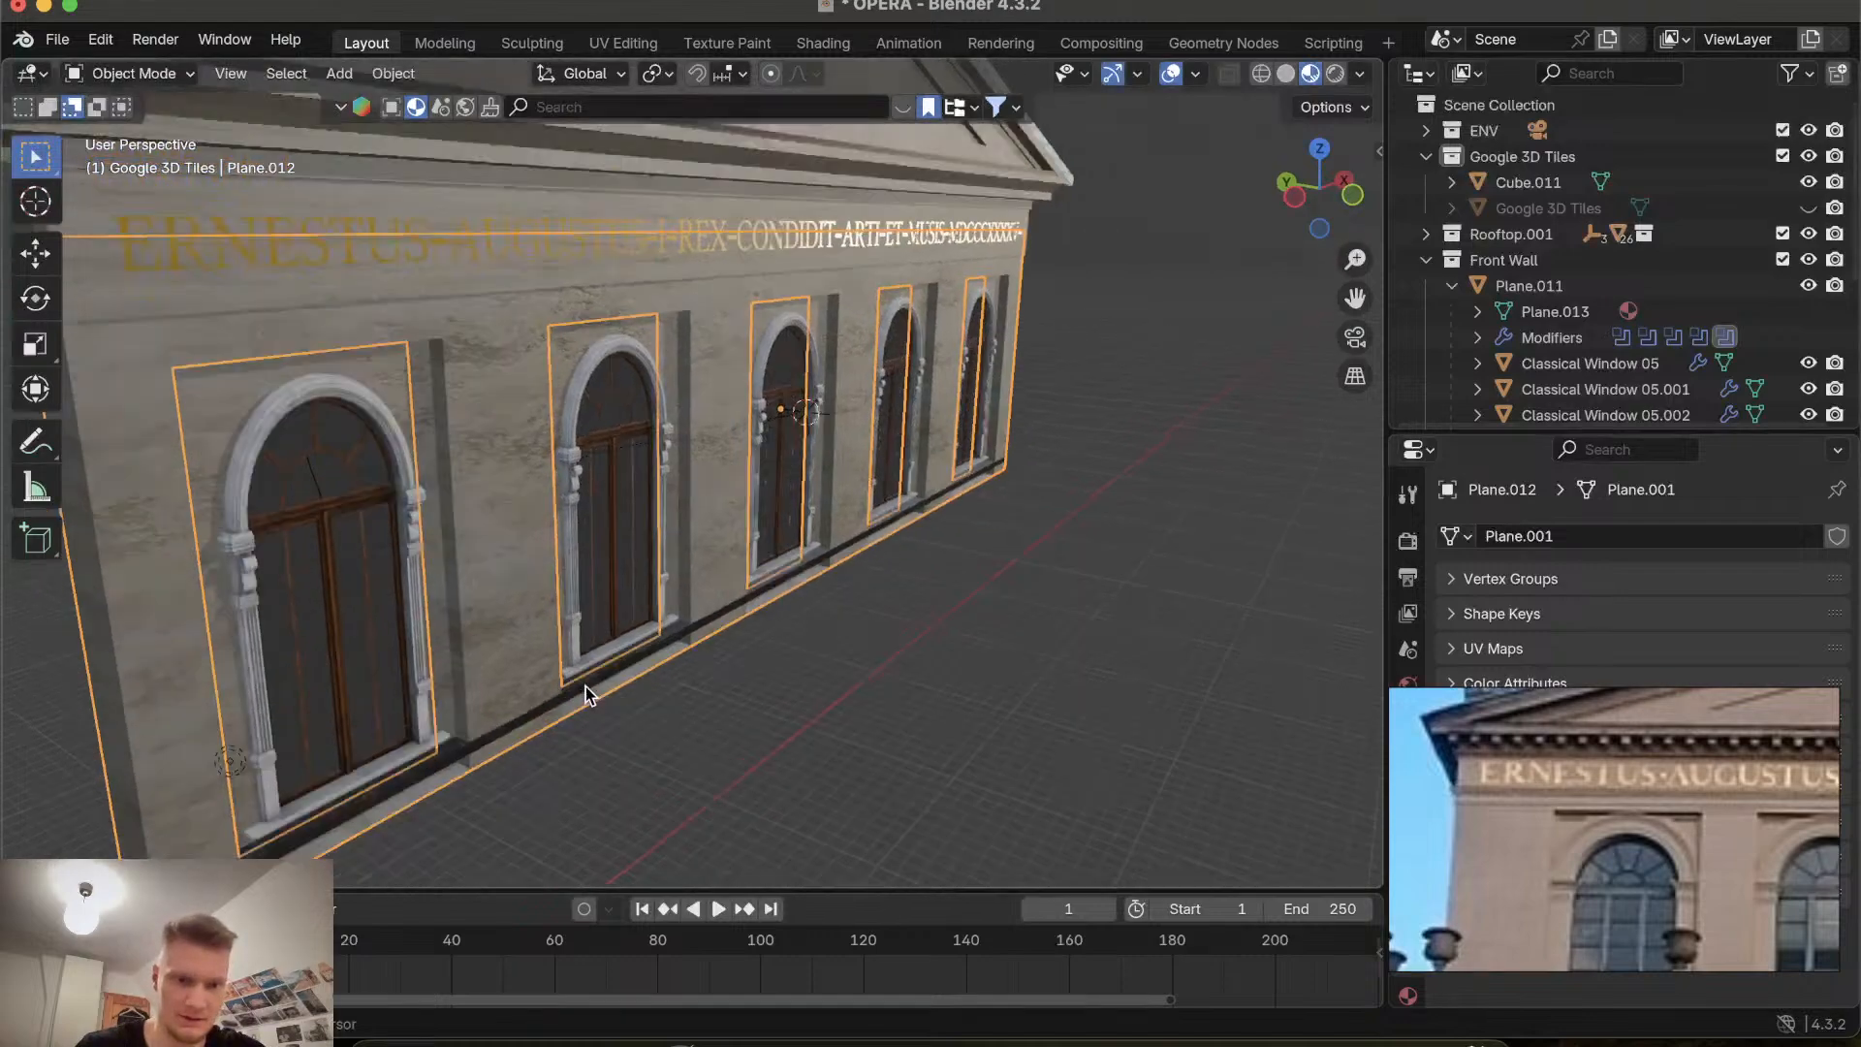
shift+scroll(586, 686, left, 6)
scroll(586, 686, right, 6)
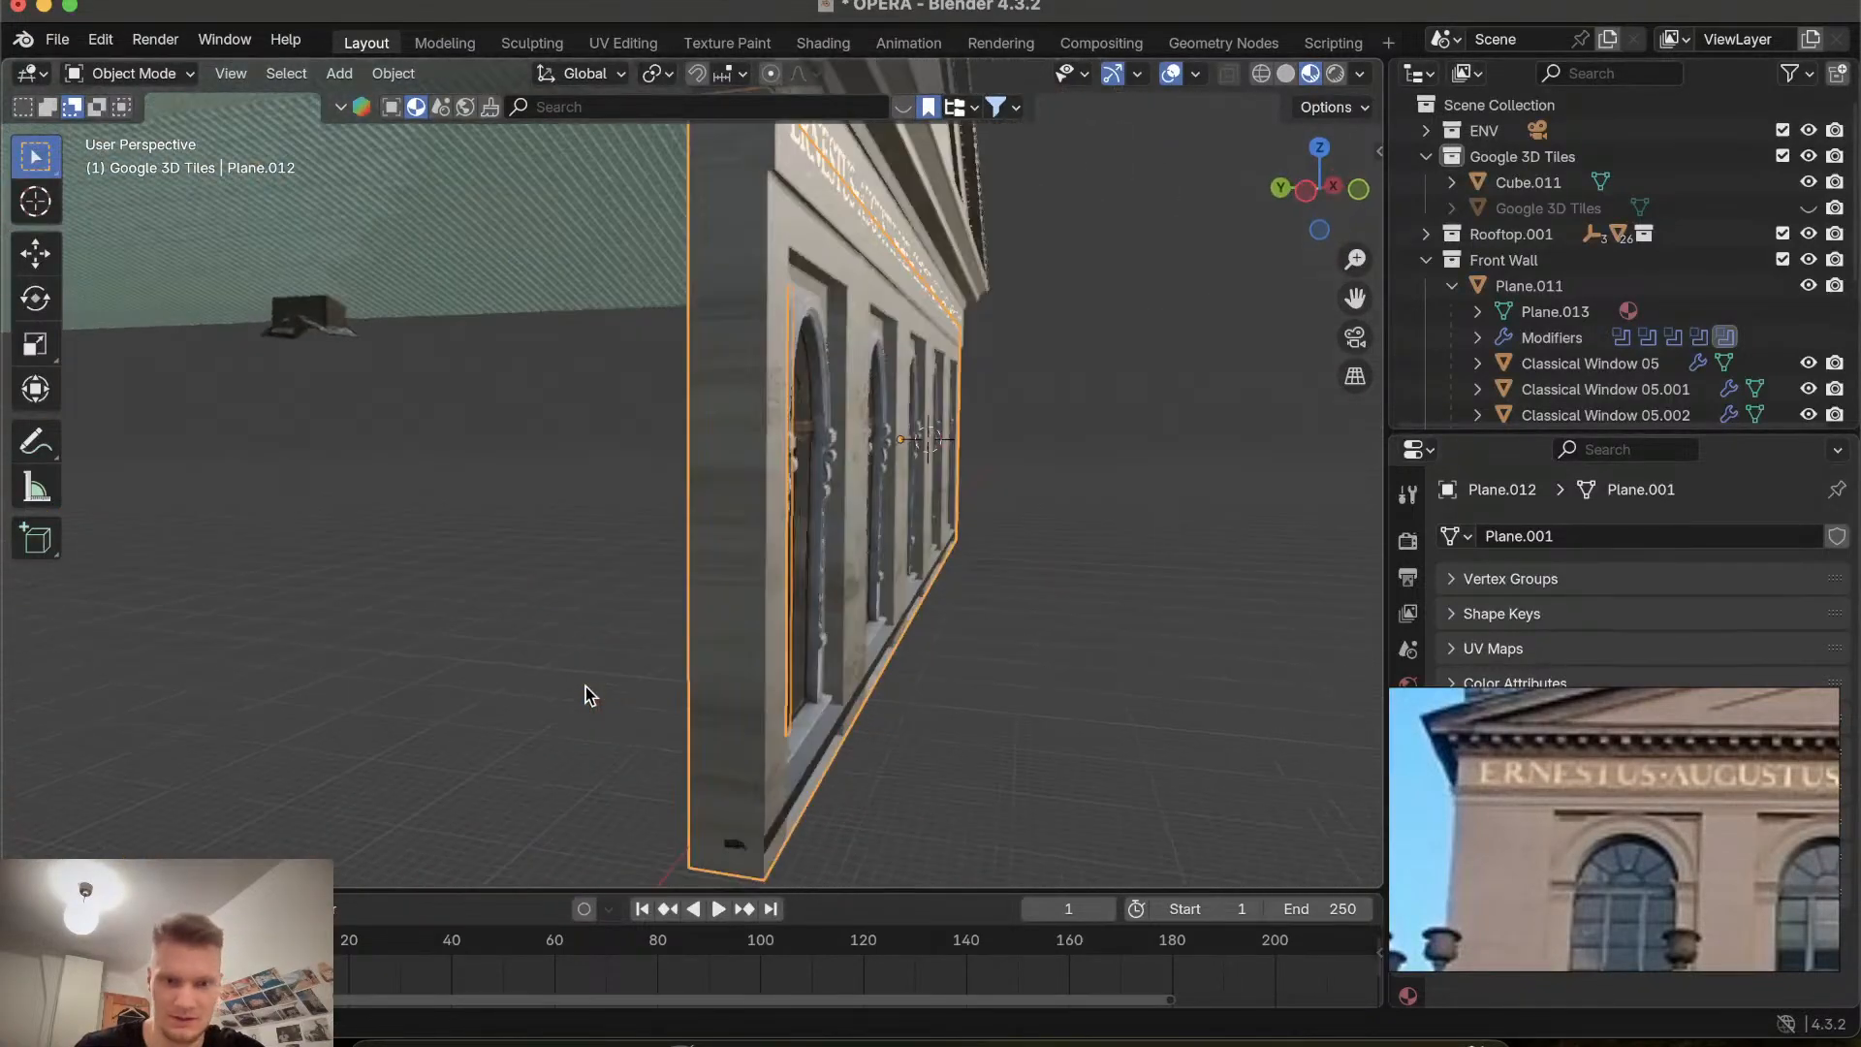
shift+scroll(765, 748, right, 5)
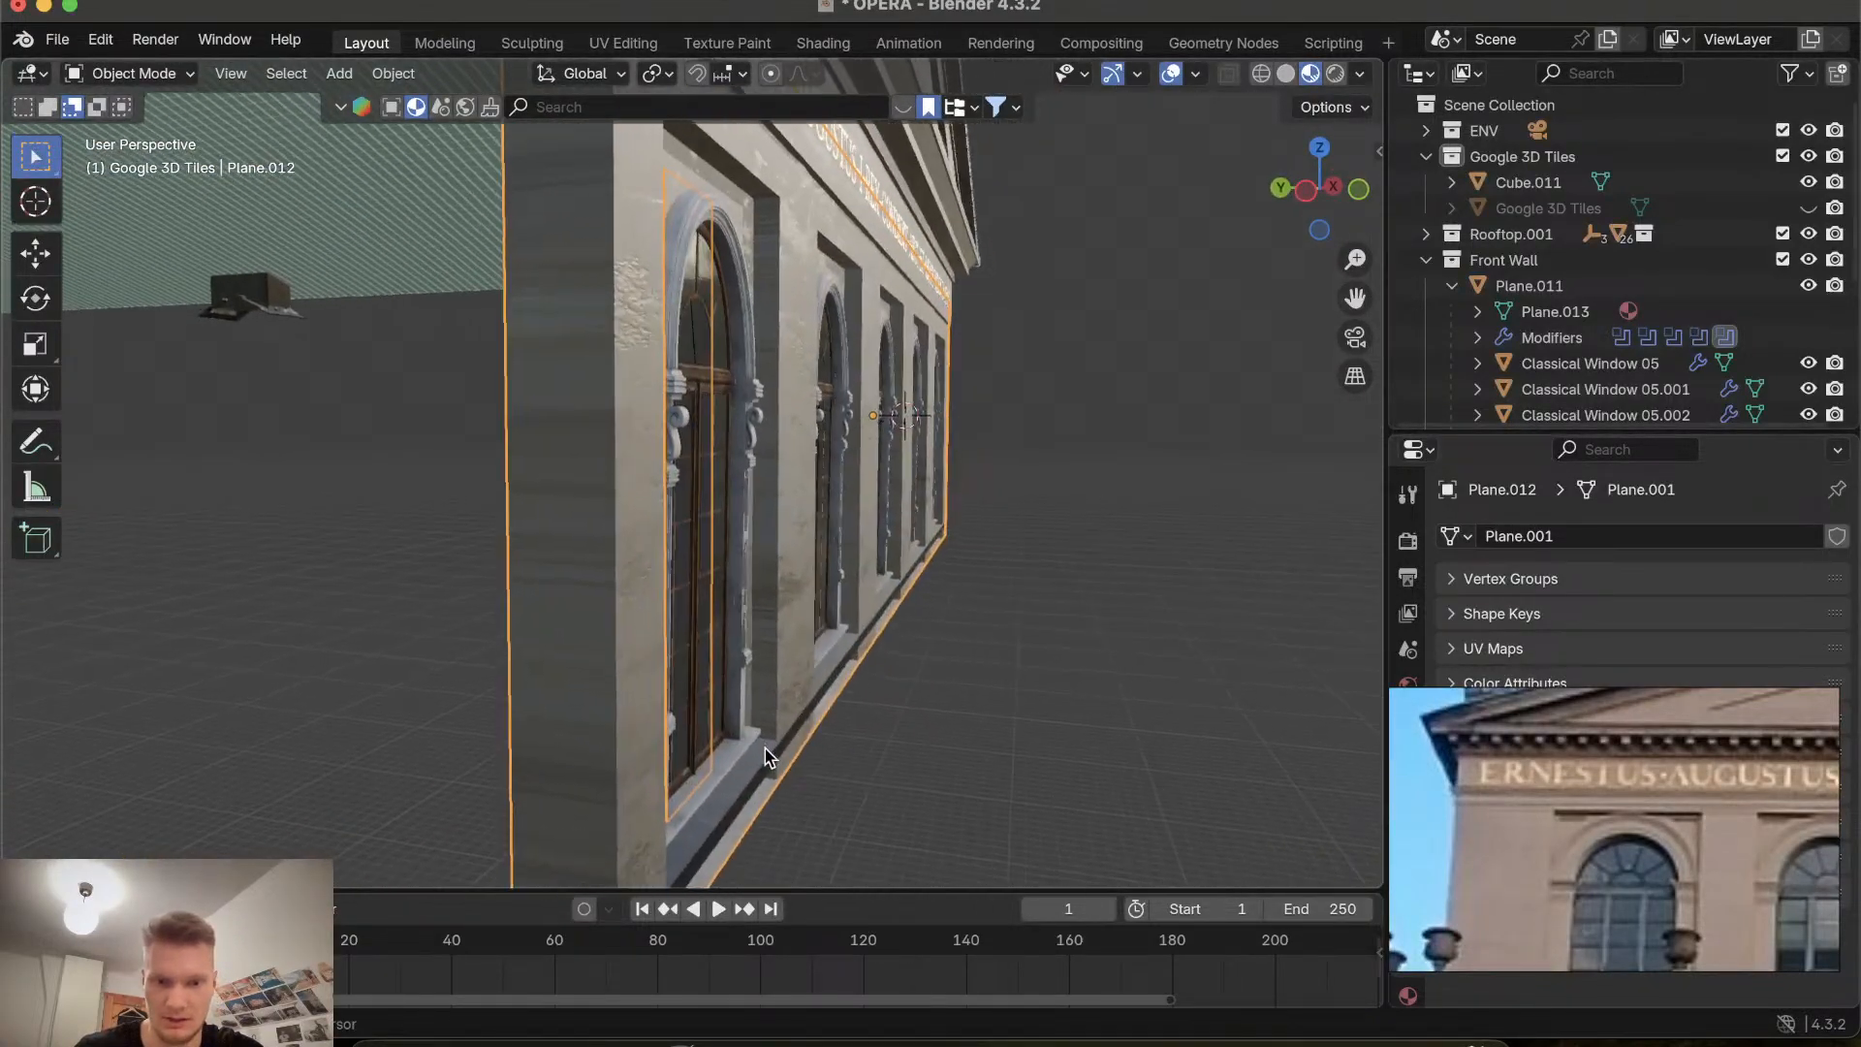
shift+scroll(765, 748, left, 5)
shift+scroll(765, 748, down, 4)
scroll(764, 748, left, 6)
scroll(764, 749, right, 7)
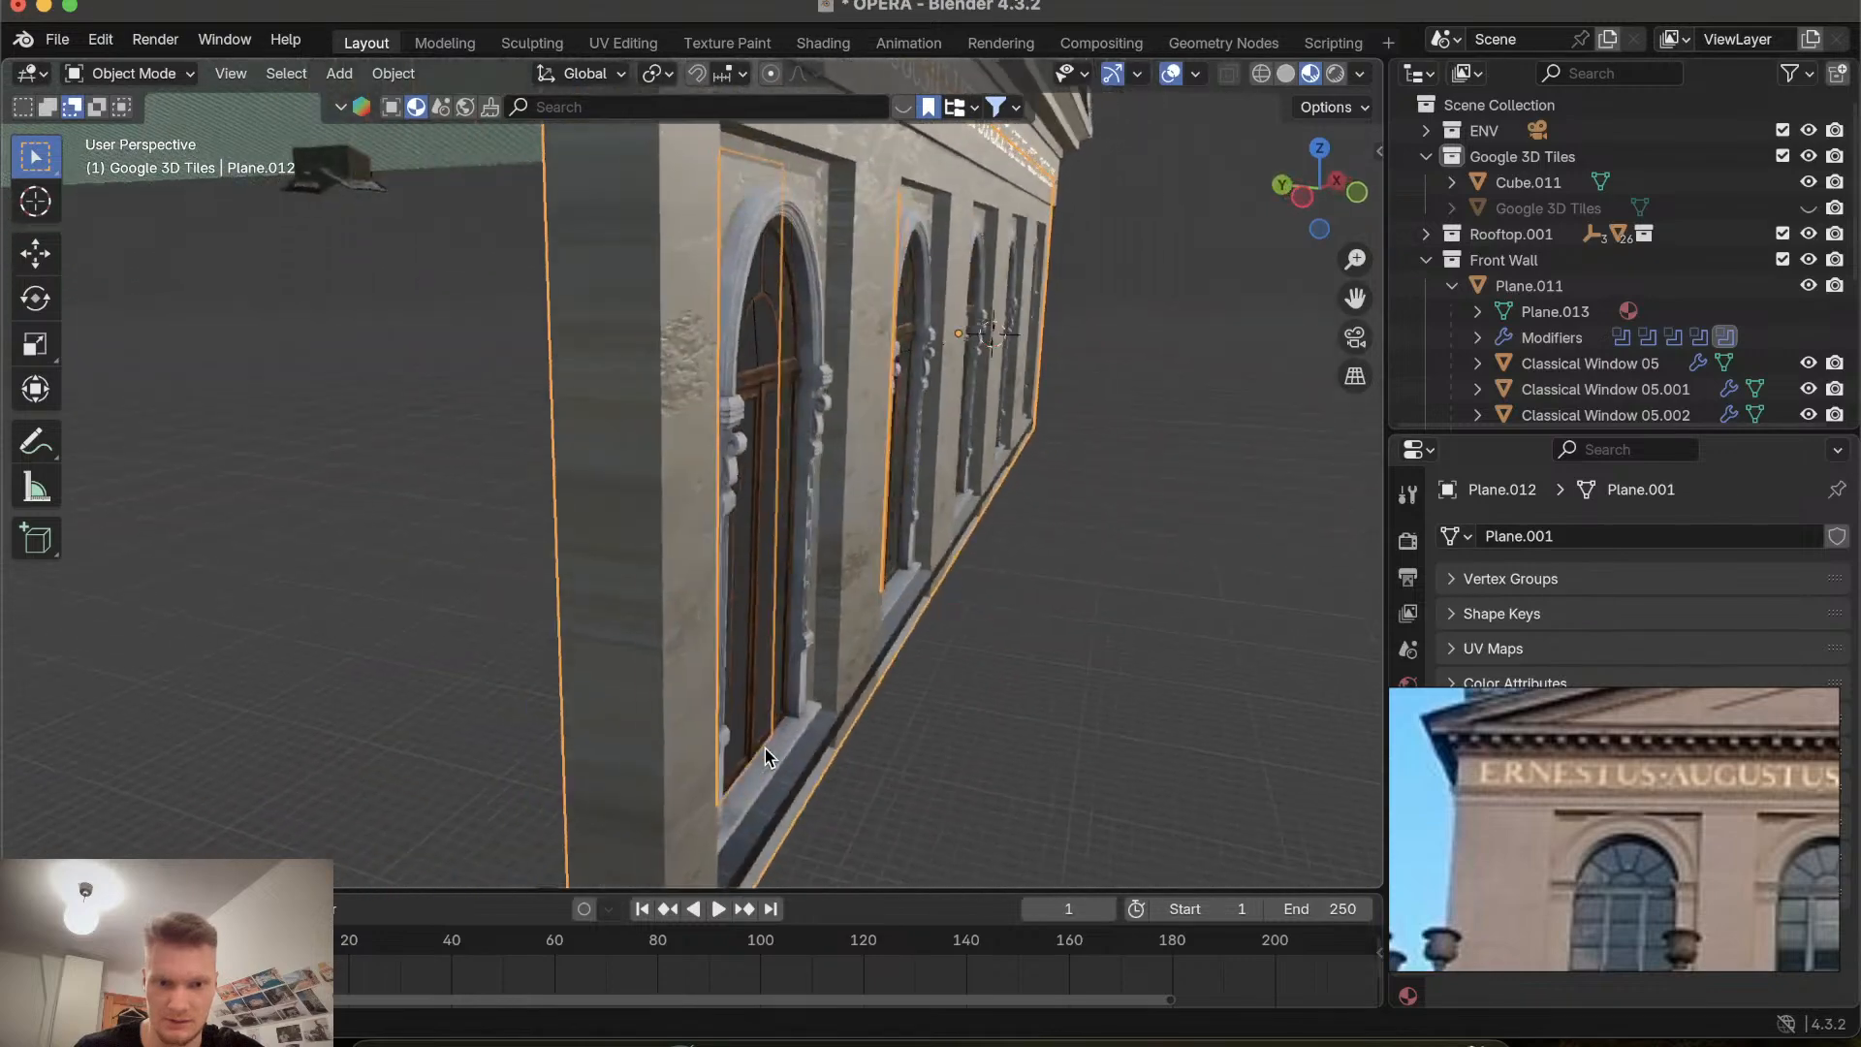
scroll(765, 748, left, 6)
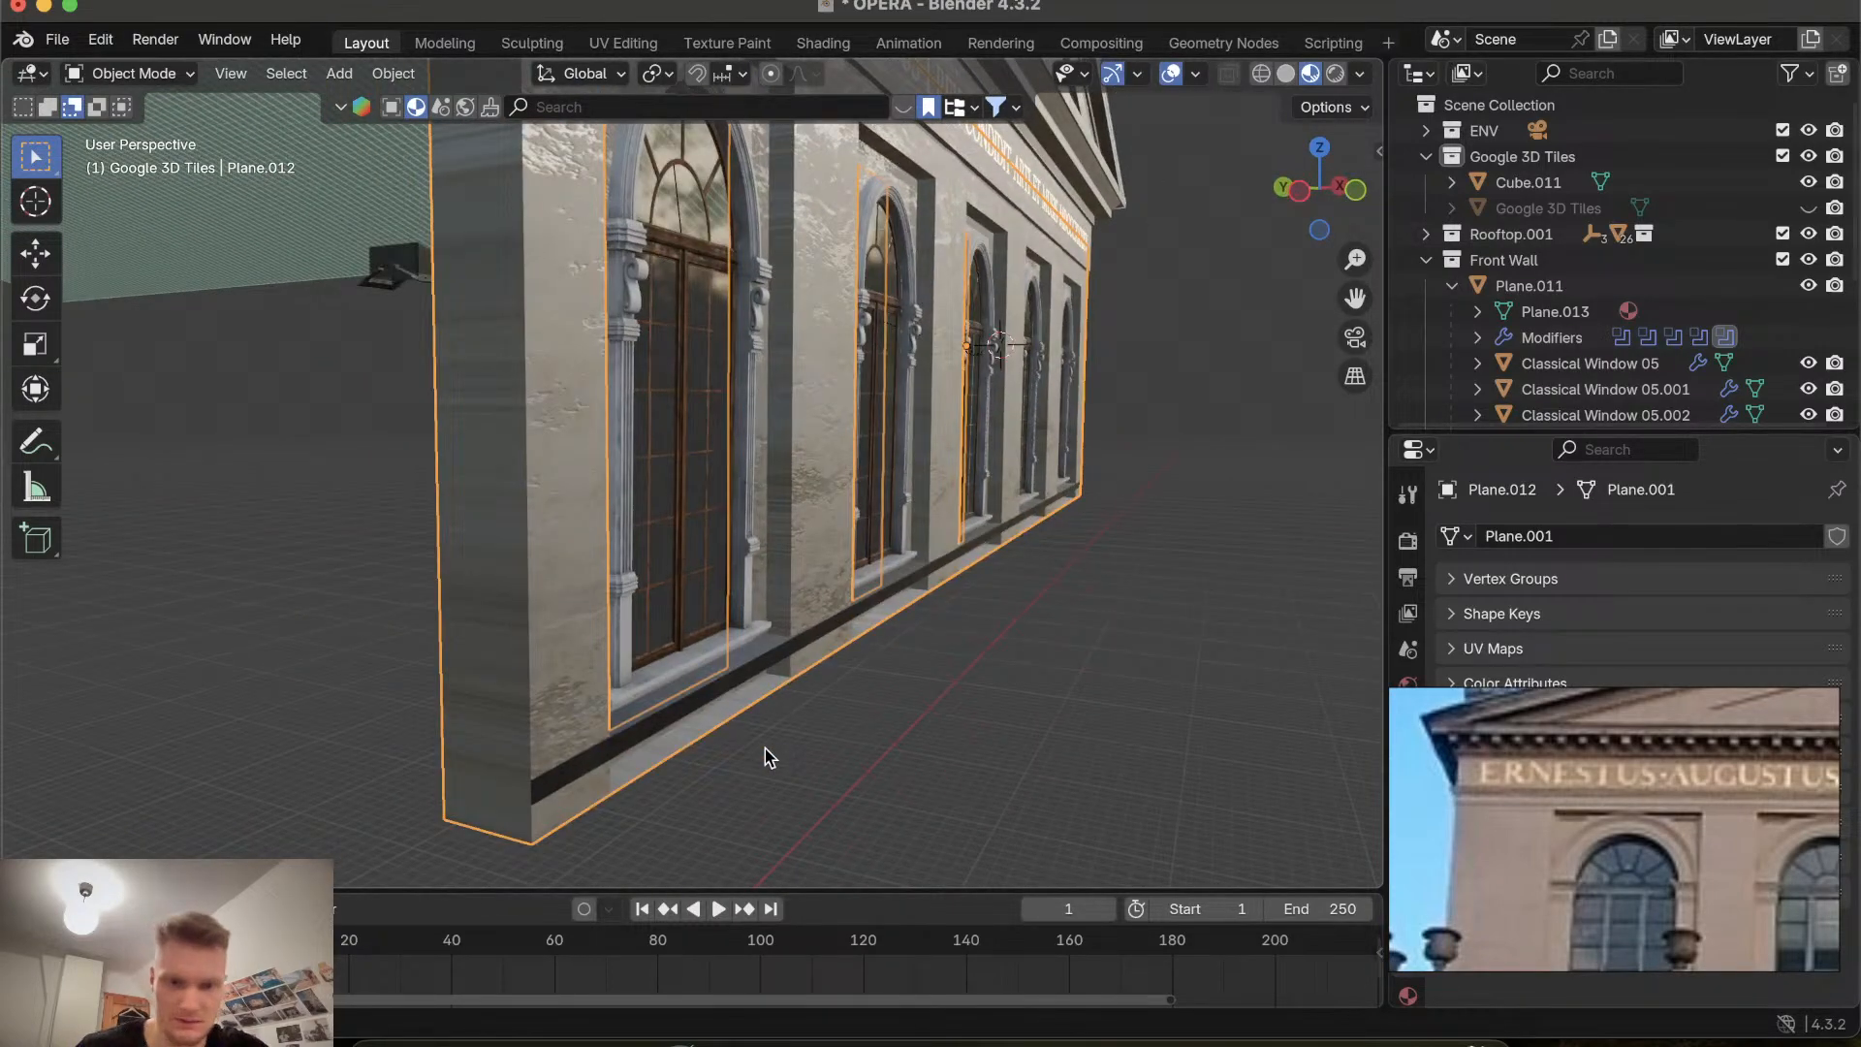
Move the wall object about -0.31 m along the global Y axis.
key(s)
key(x)
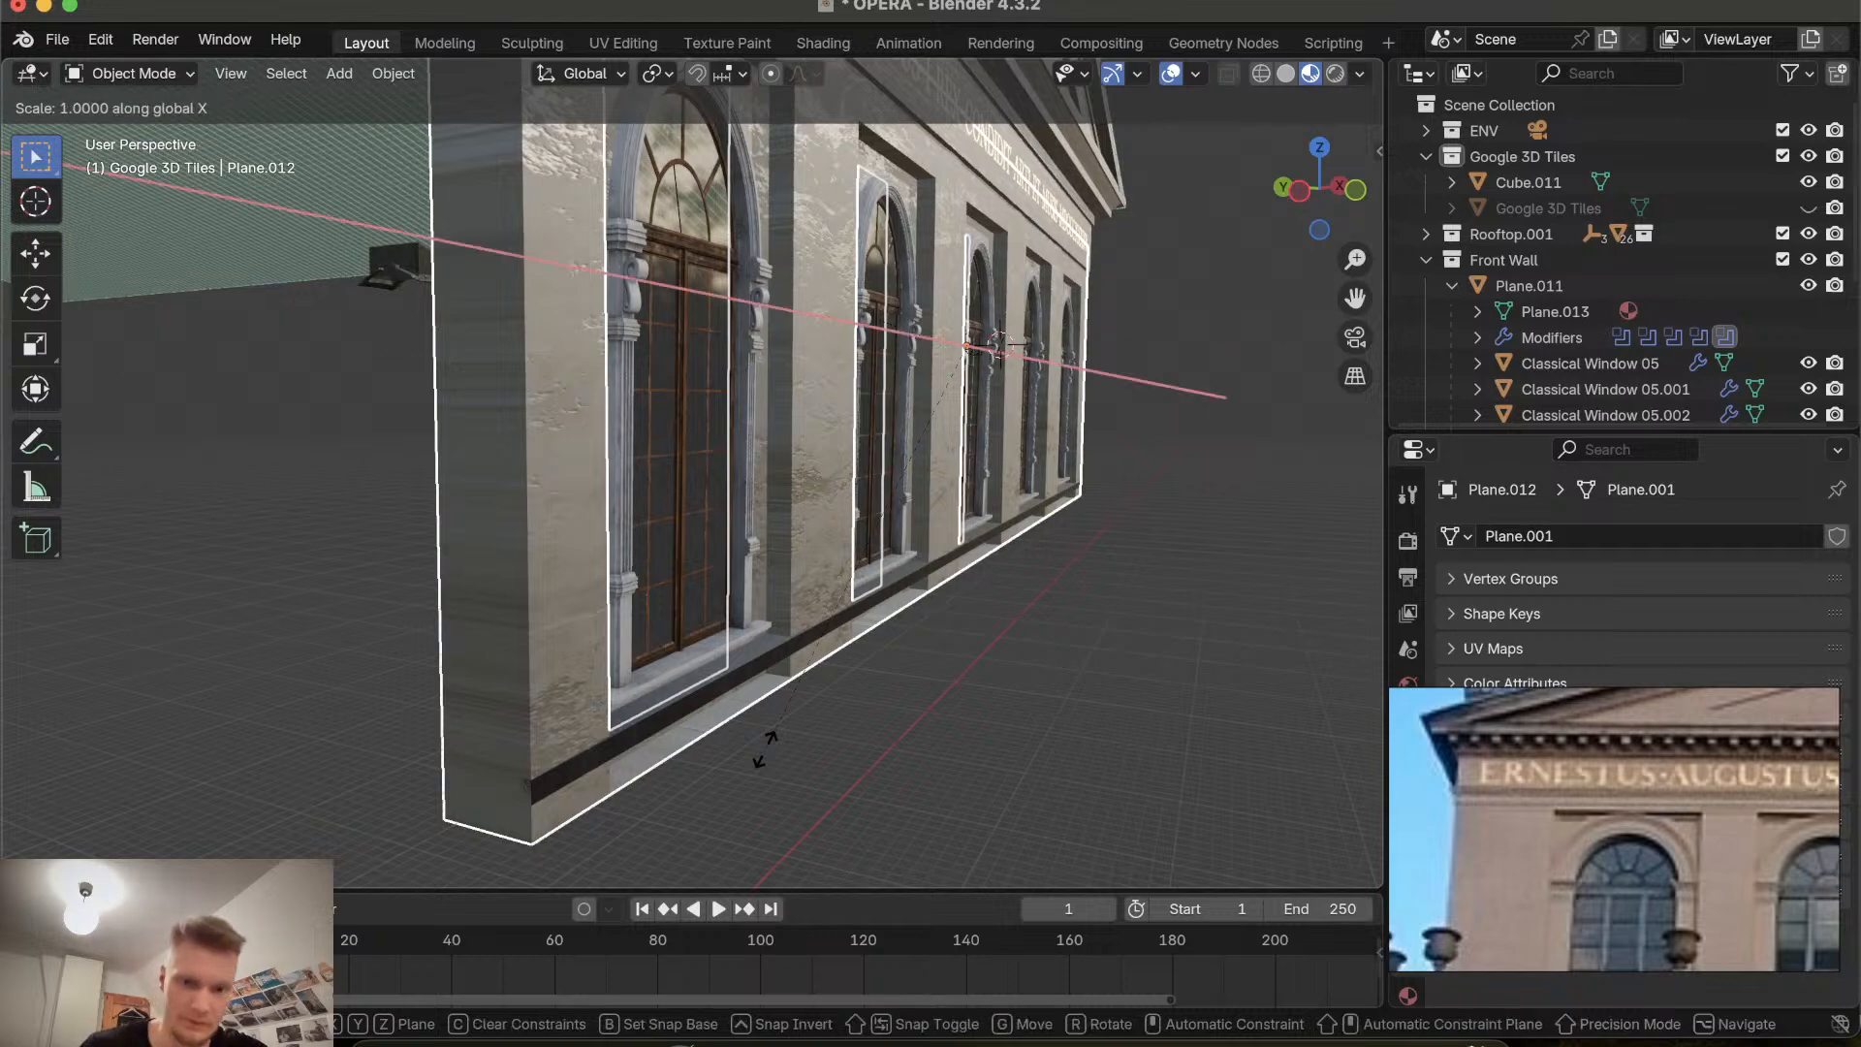
key(y)
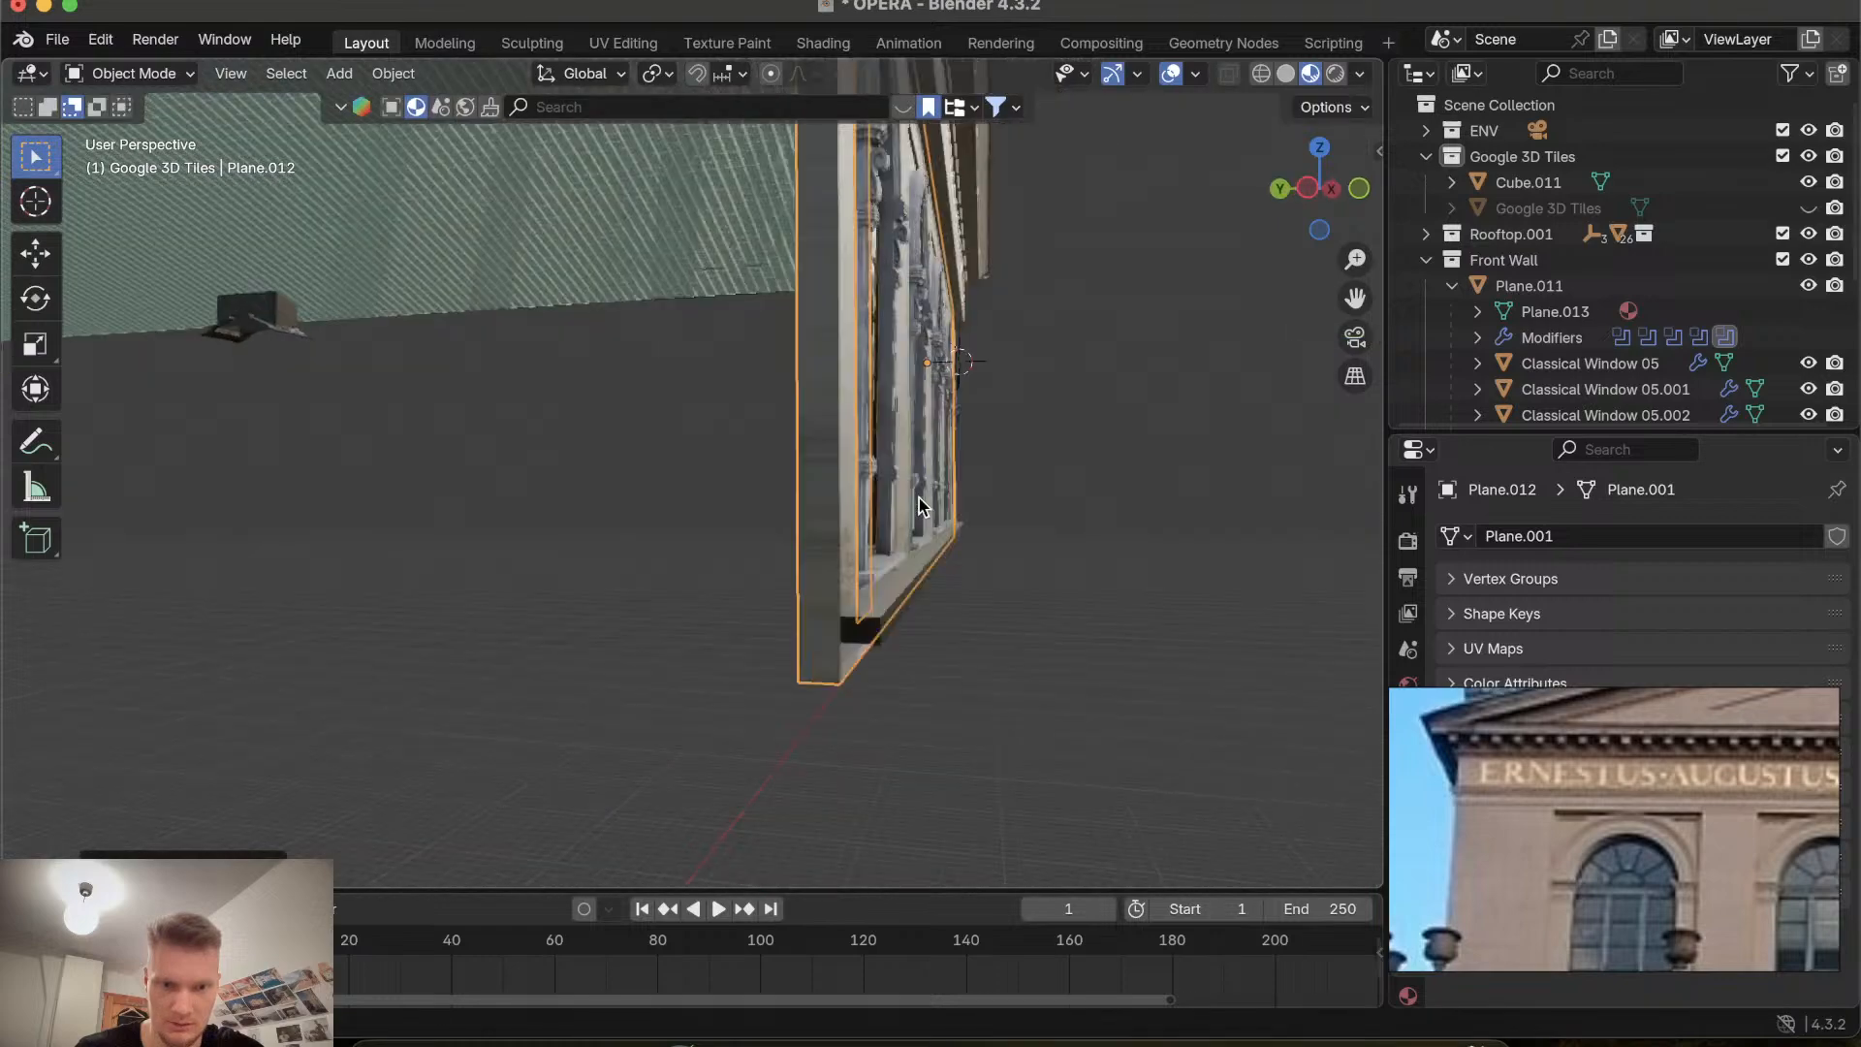
key(g)
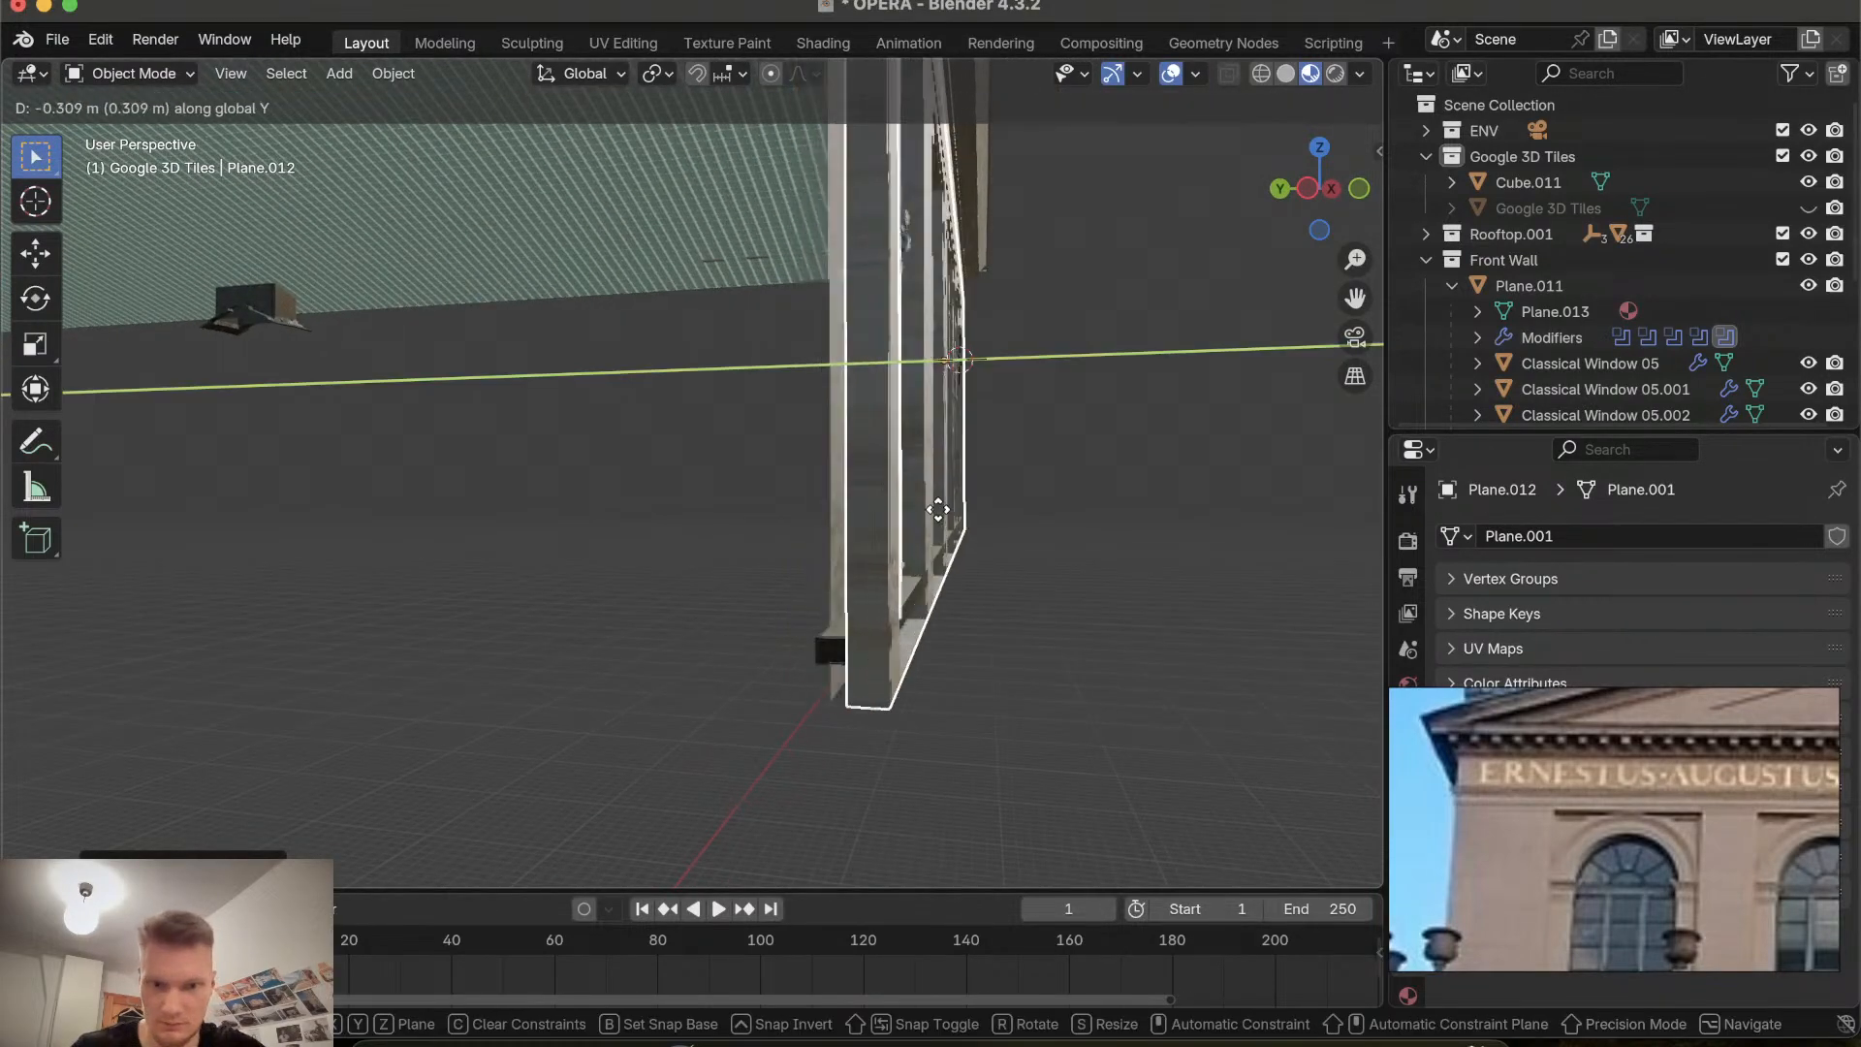
click(927, 507)
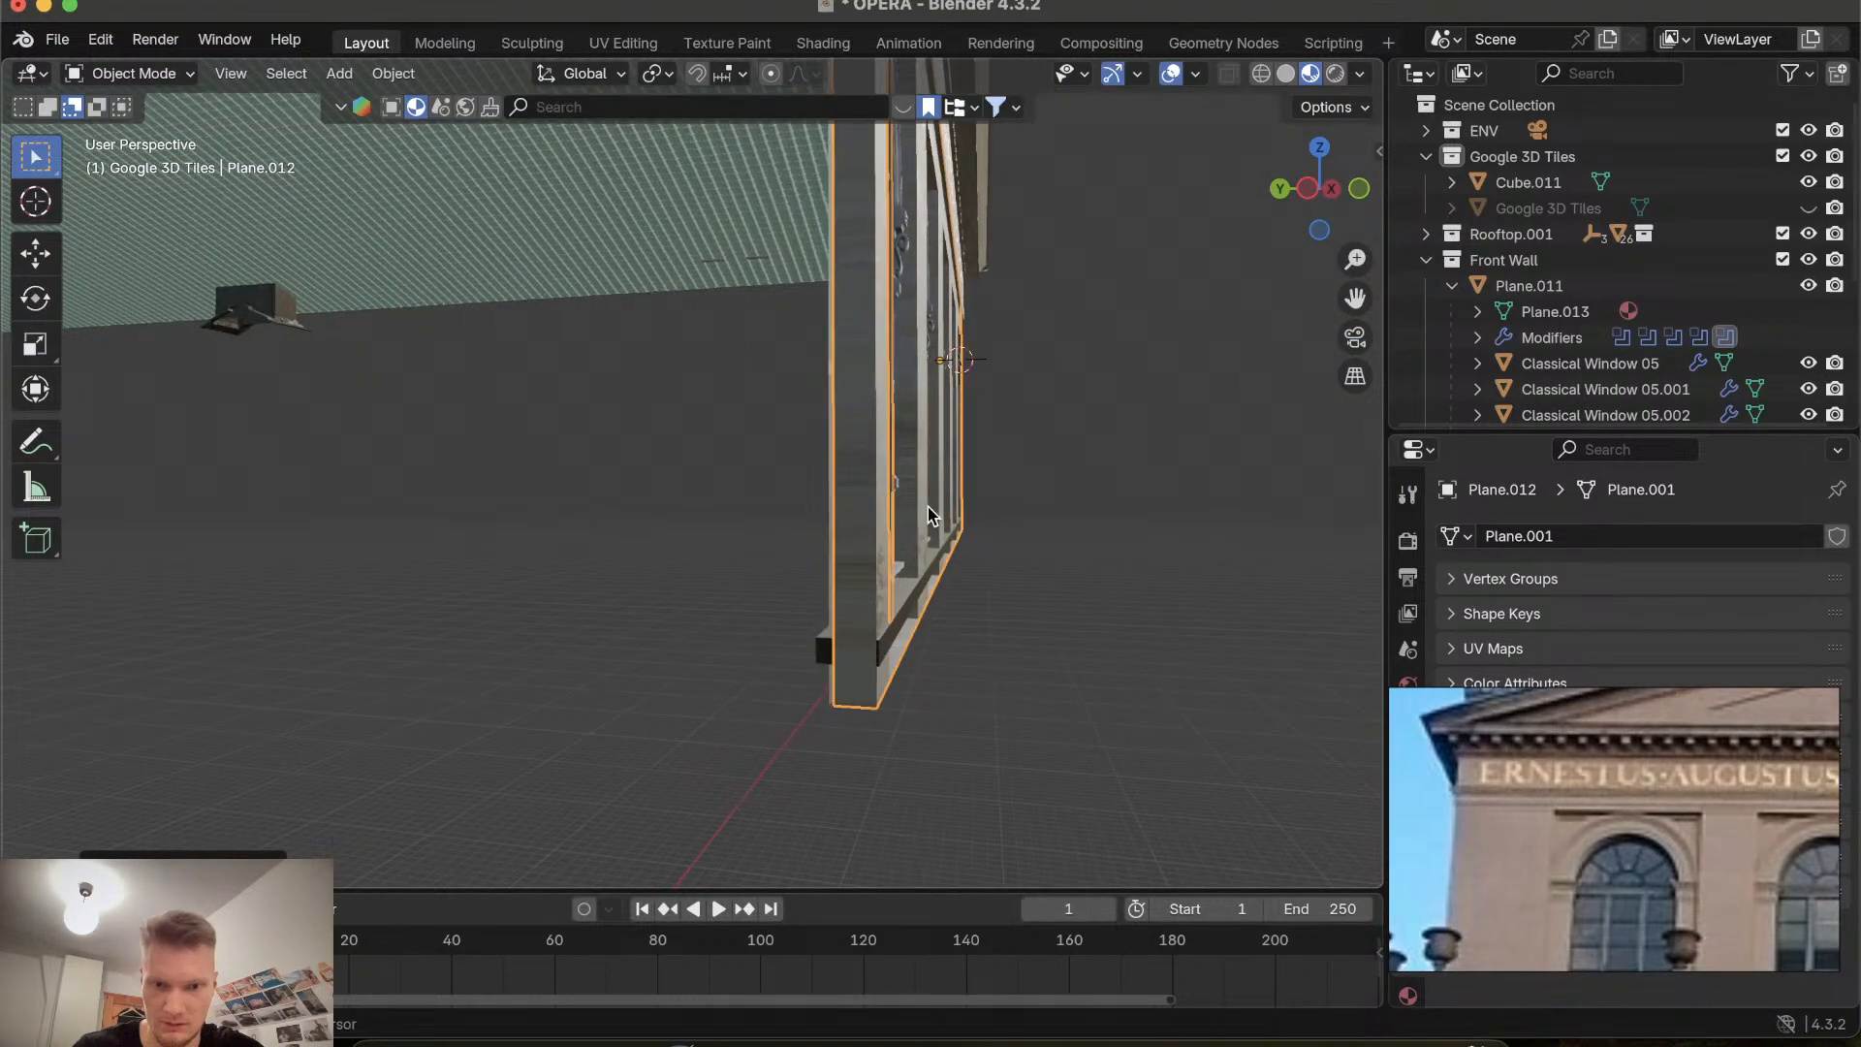
Examine the shifted wall and its window recesses from the side and up close.
scroll(928, 508, right, 6)
scroll(635, 569, right, 10)
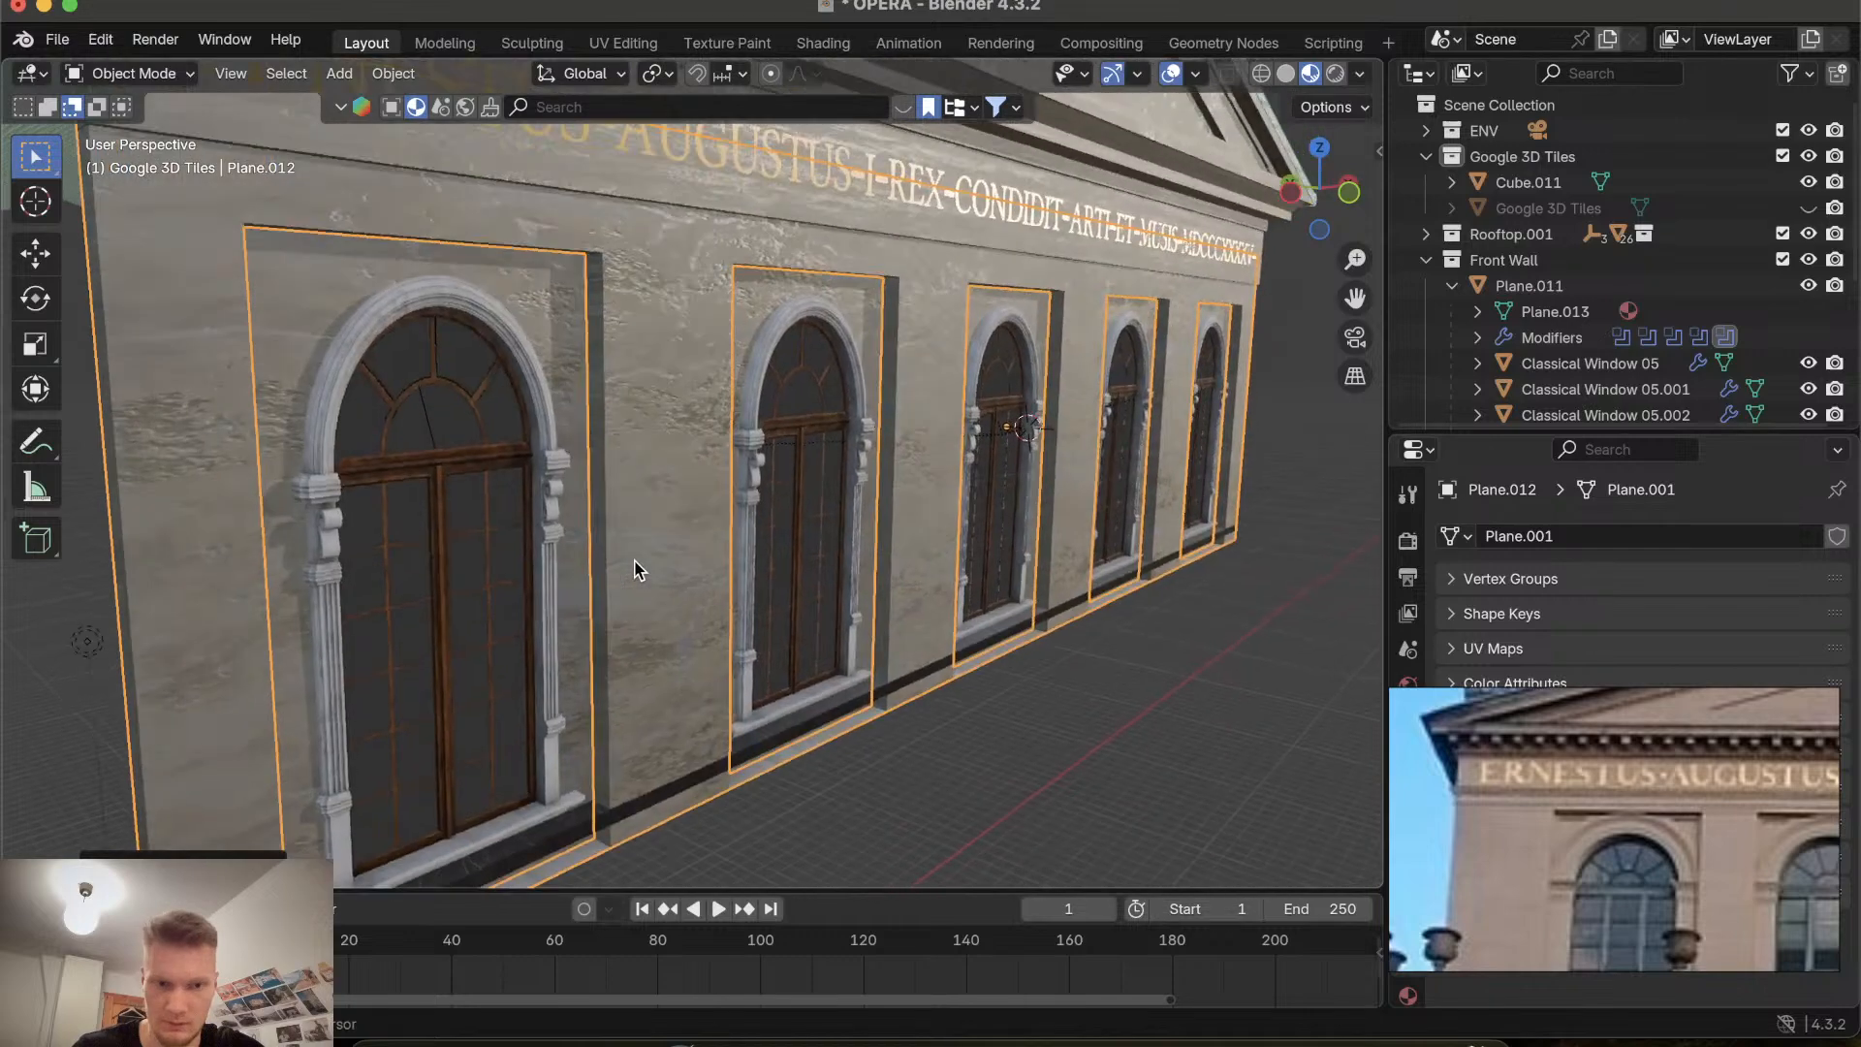
scroll(634, 569, right, 5)
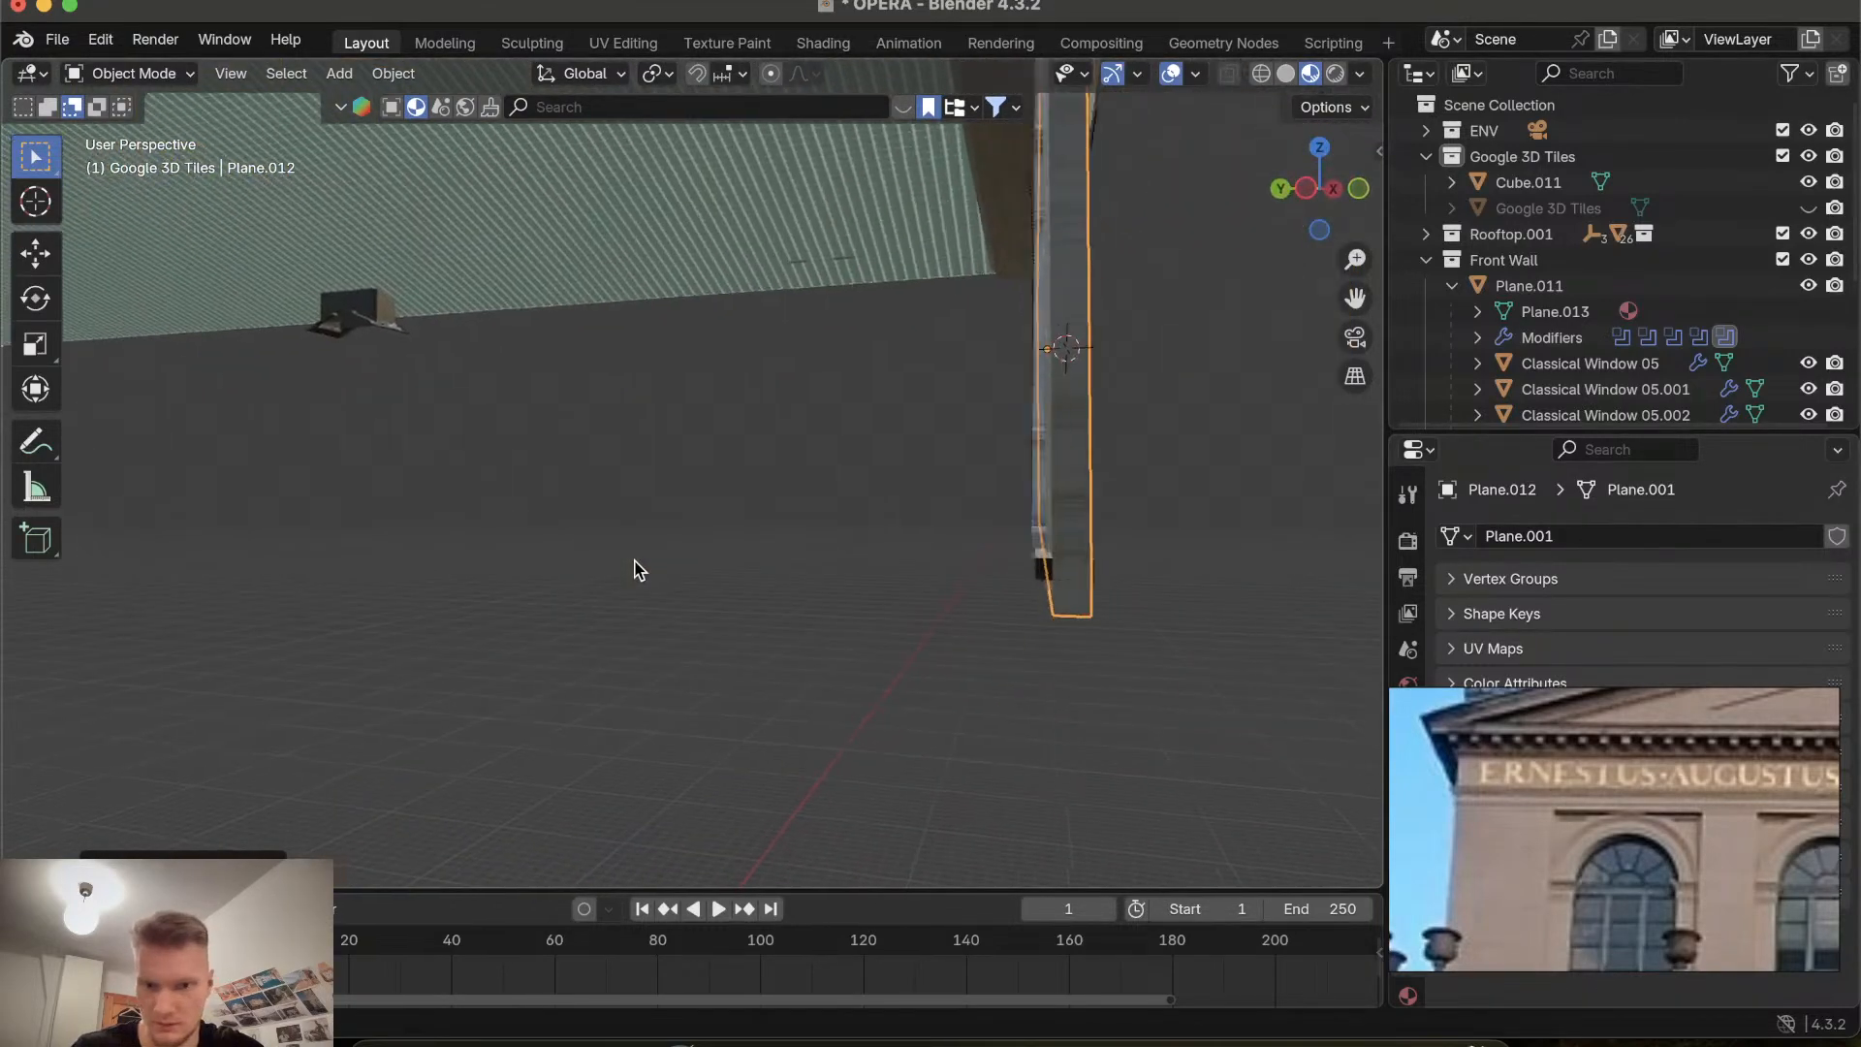
scroll(904, 577, right, 8)
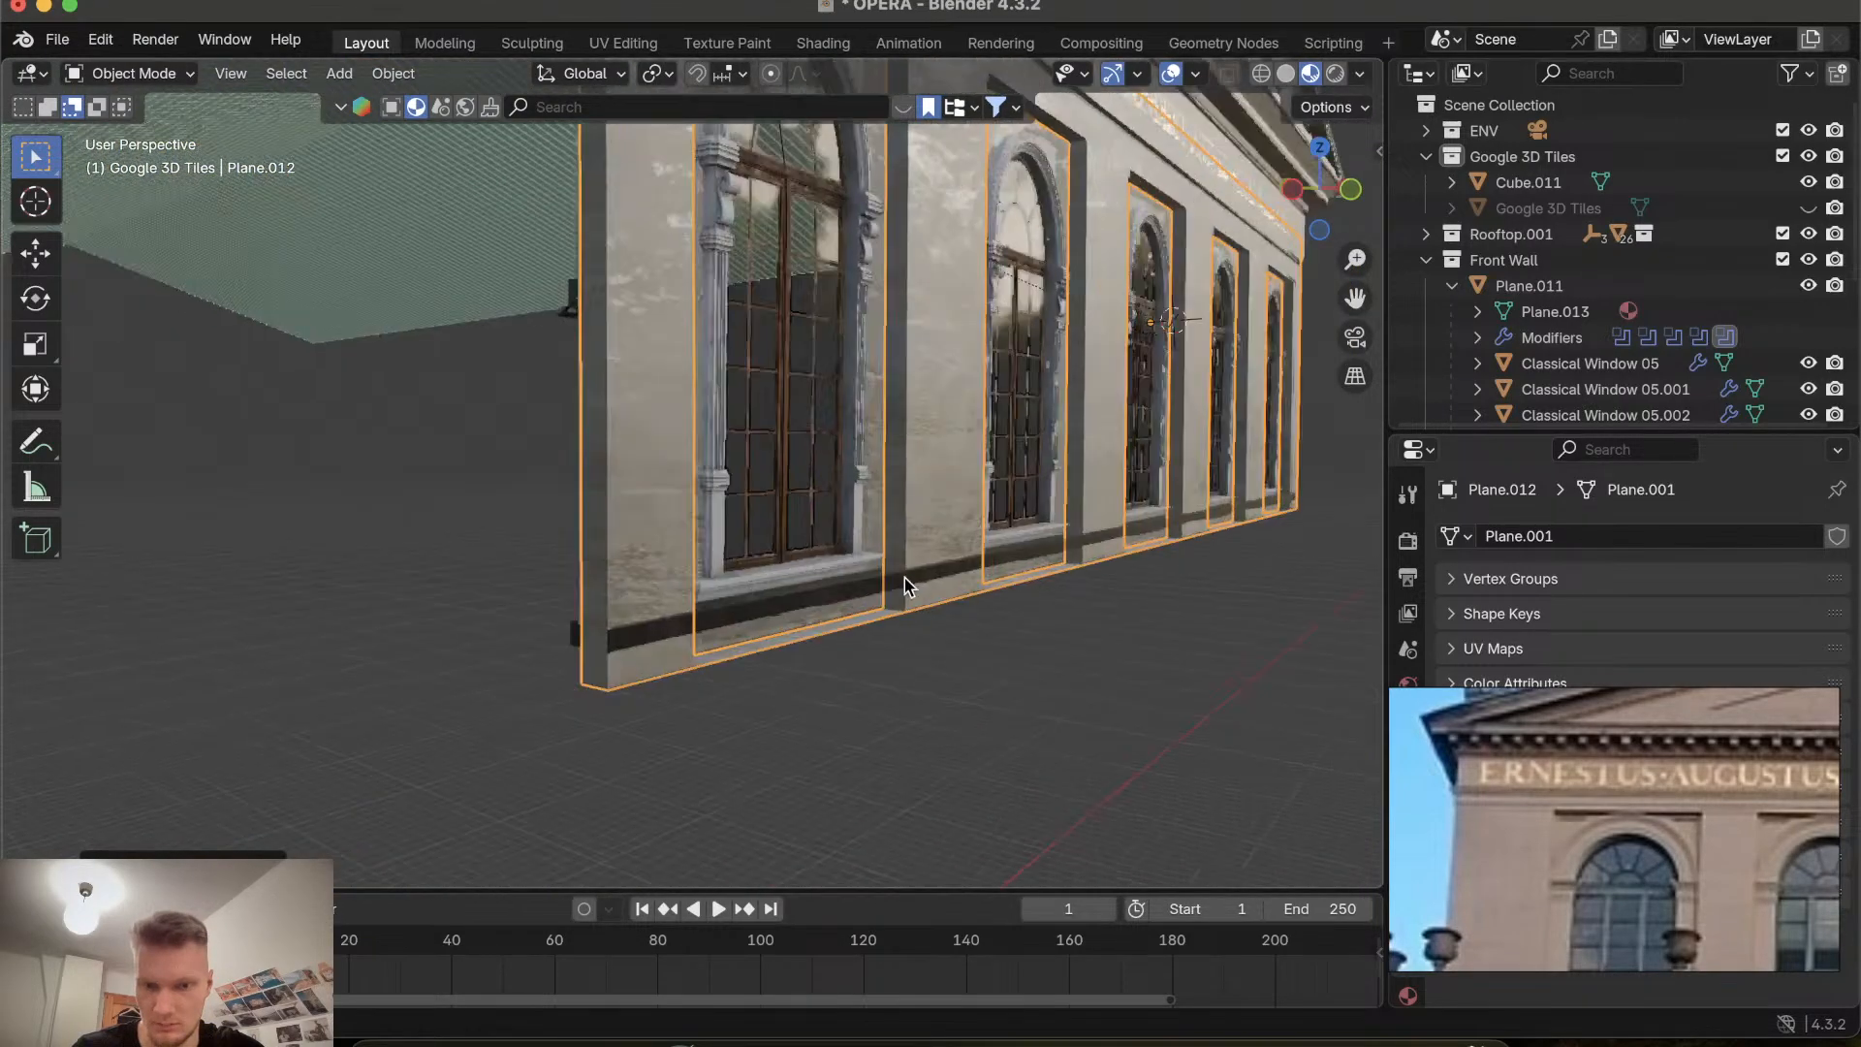
scroll(904, 578, up, 8)
scroll(904, 577, down, 3)
scroll(904, 578, down, 5)
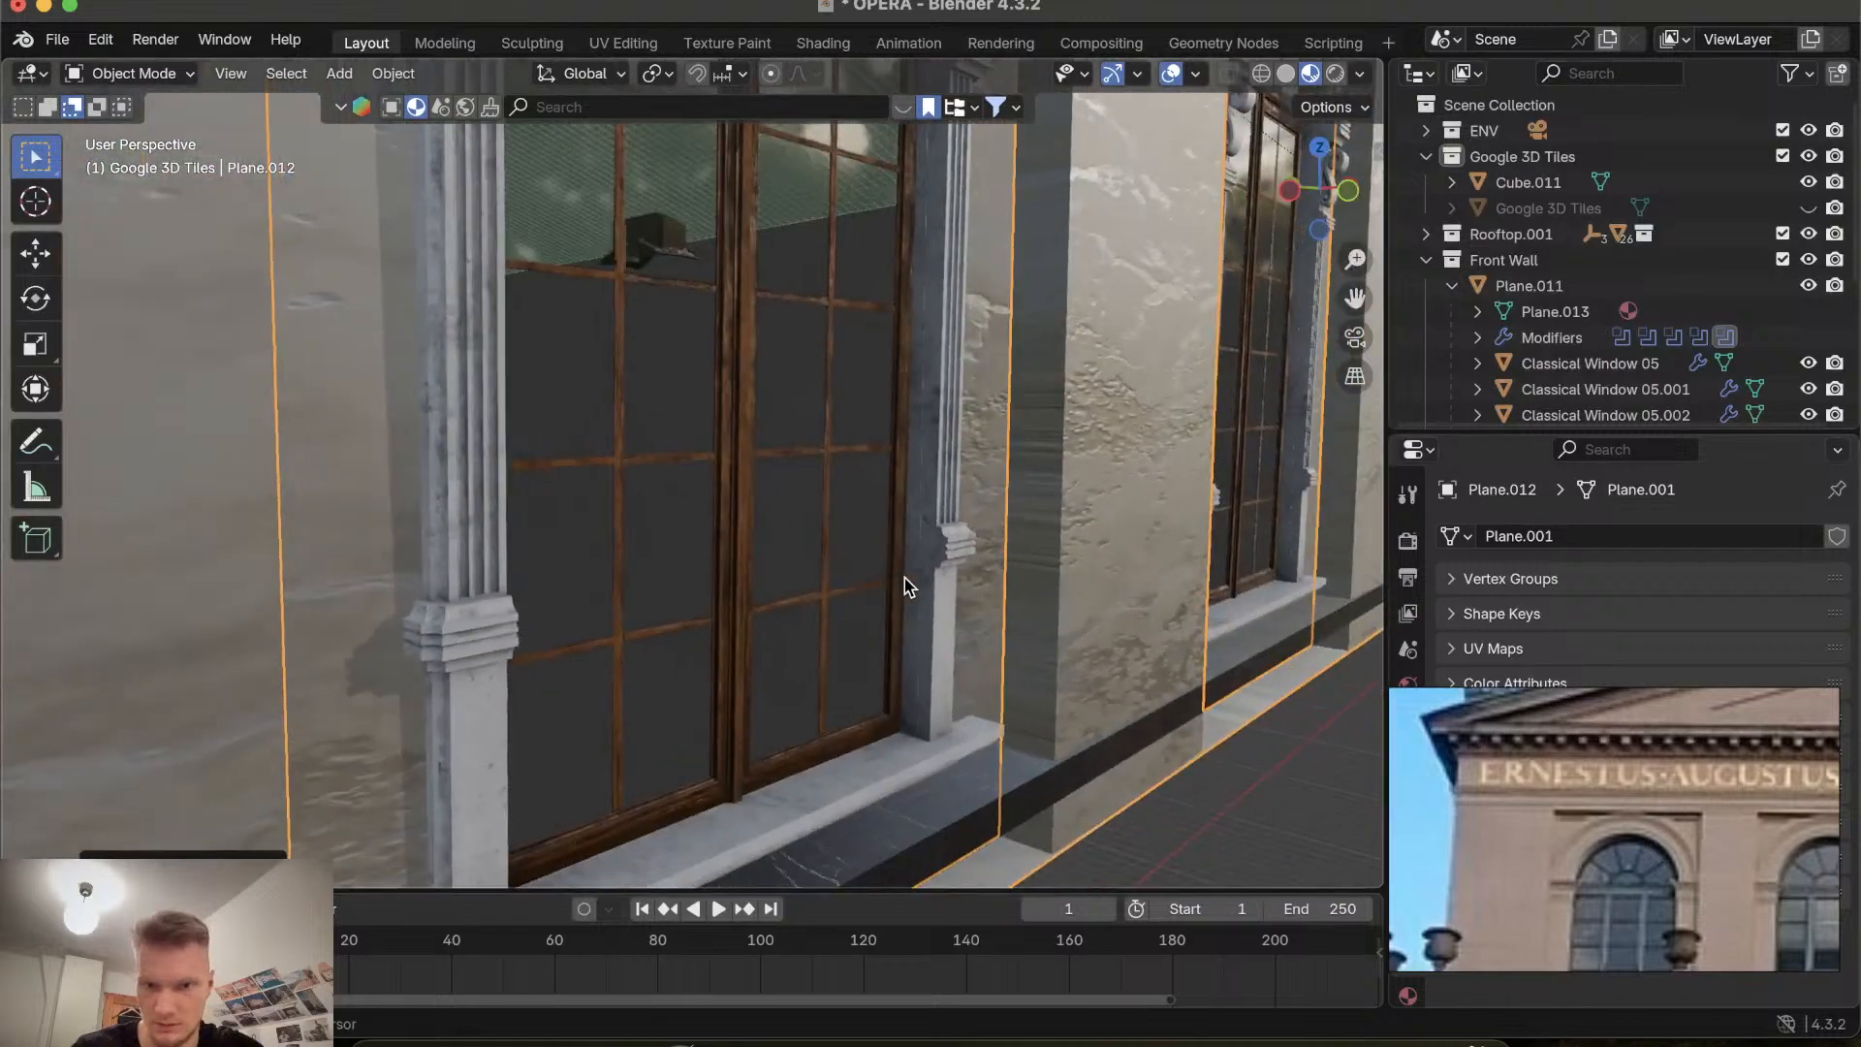
scroll(904, 578, right, 3)
scroll(1011, 632, left, 3)
scroll(1011, 640, left, 2)
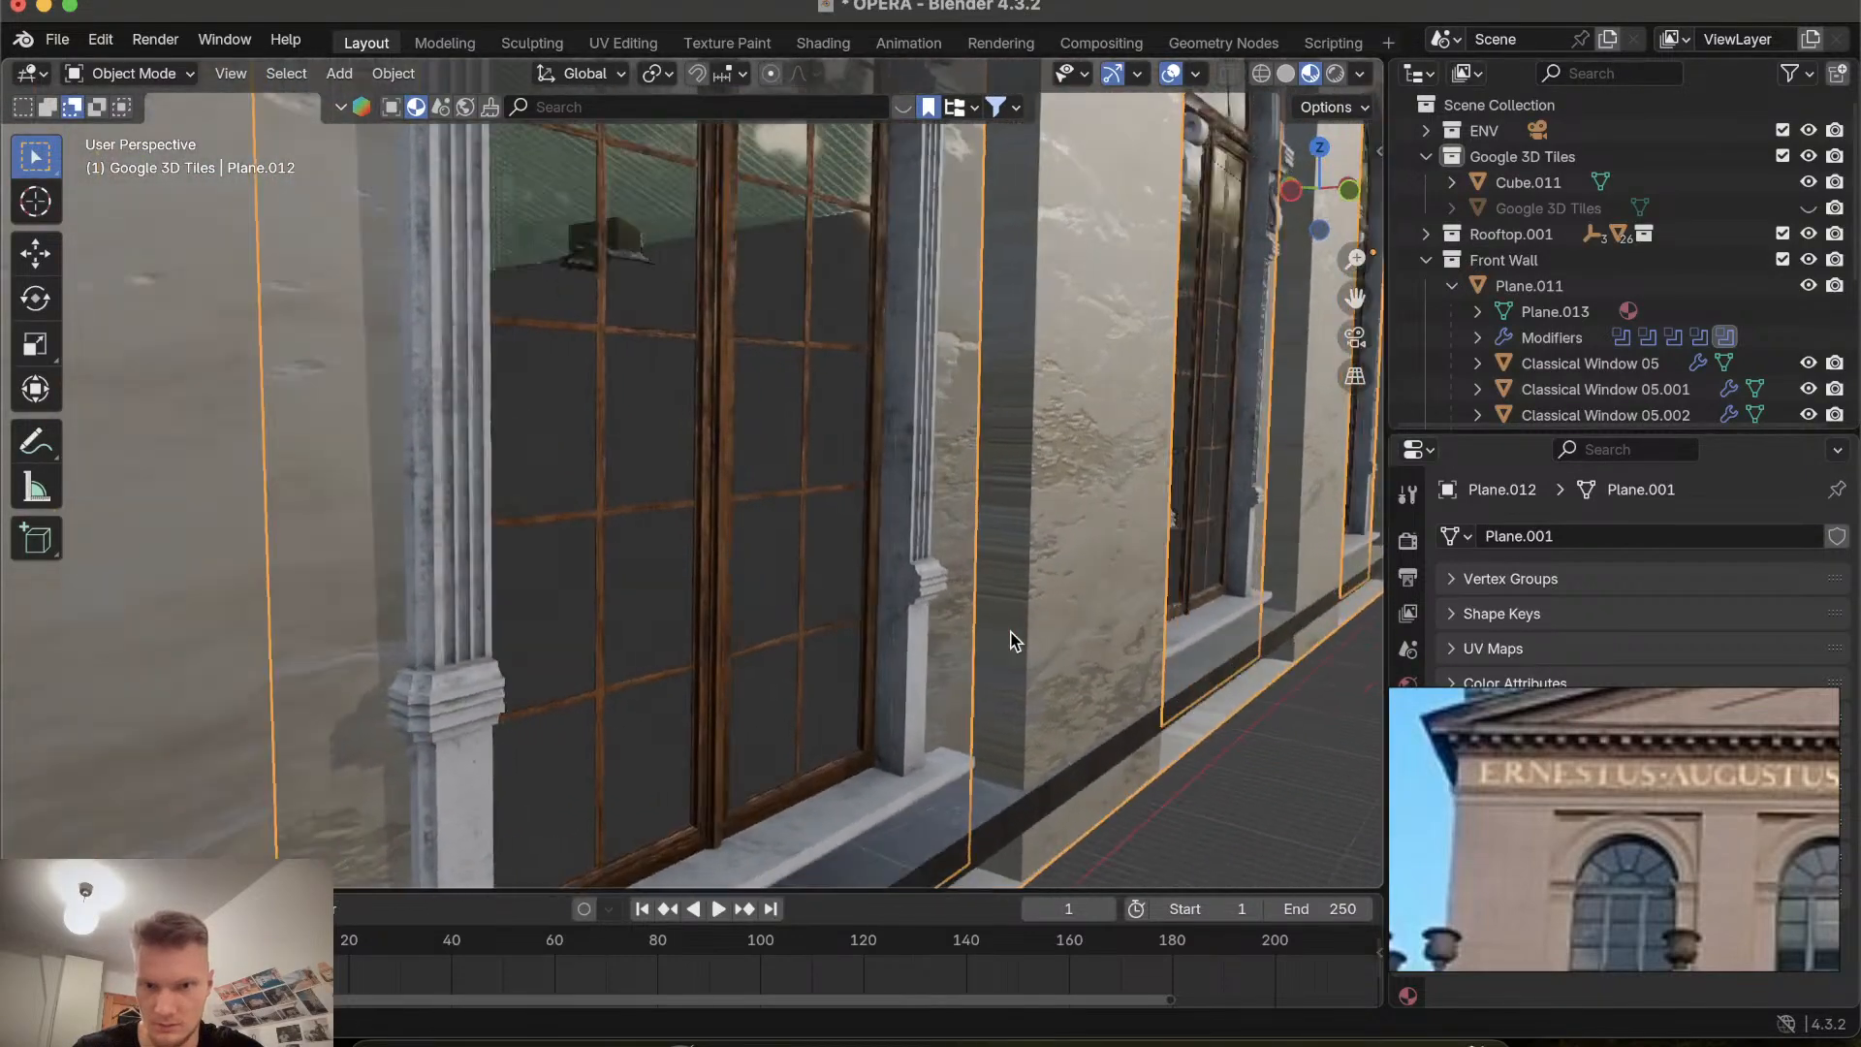
Scale the wall object to 0.8372 along the global Y axis.
key(s)
key(y)
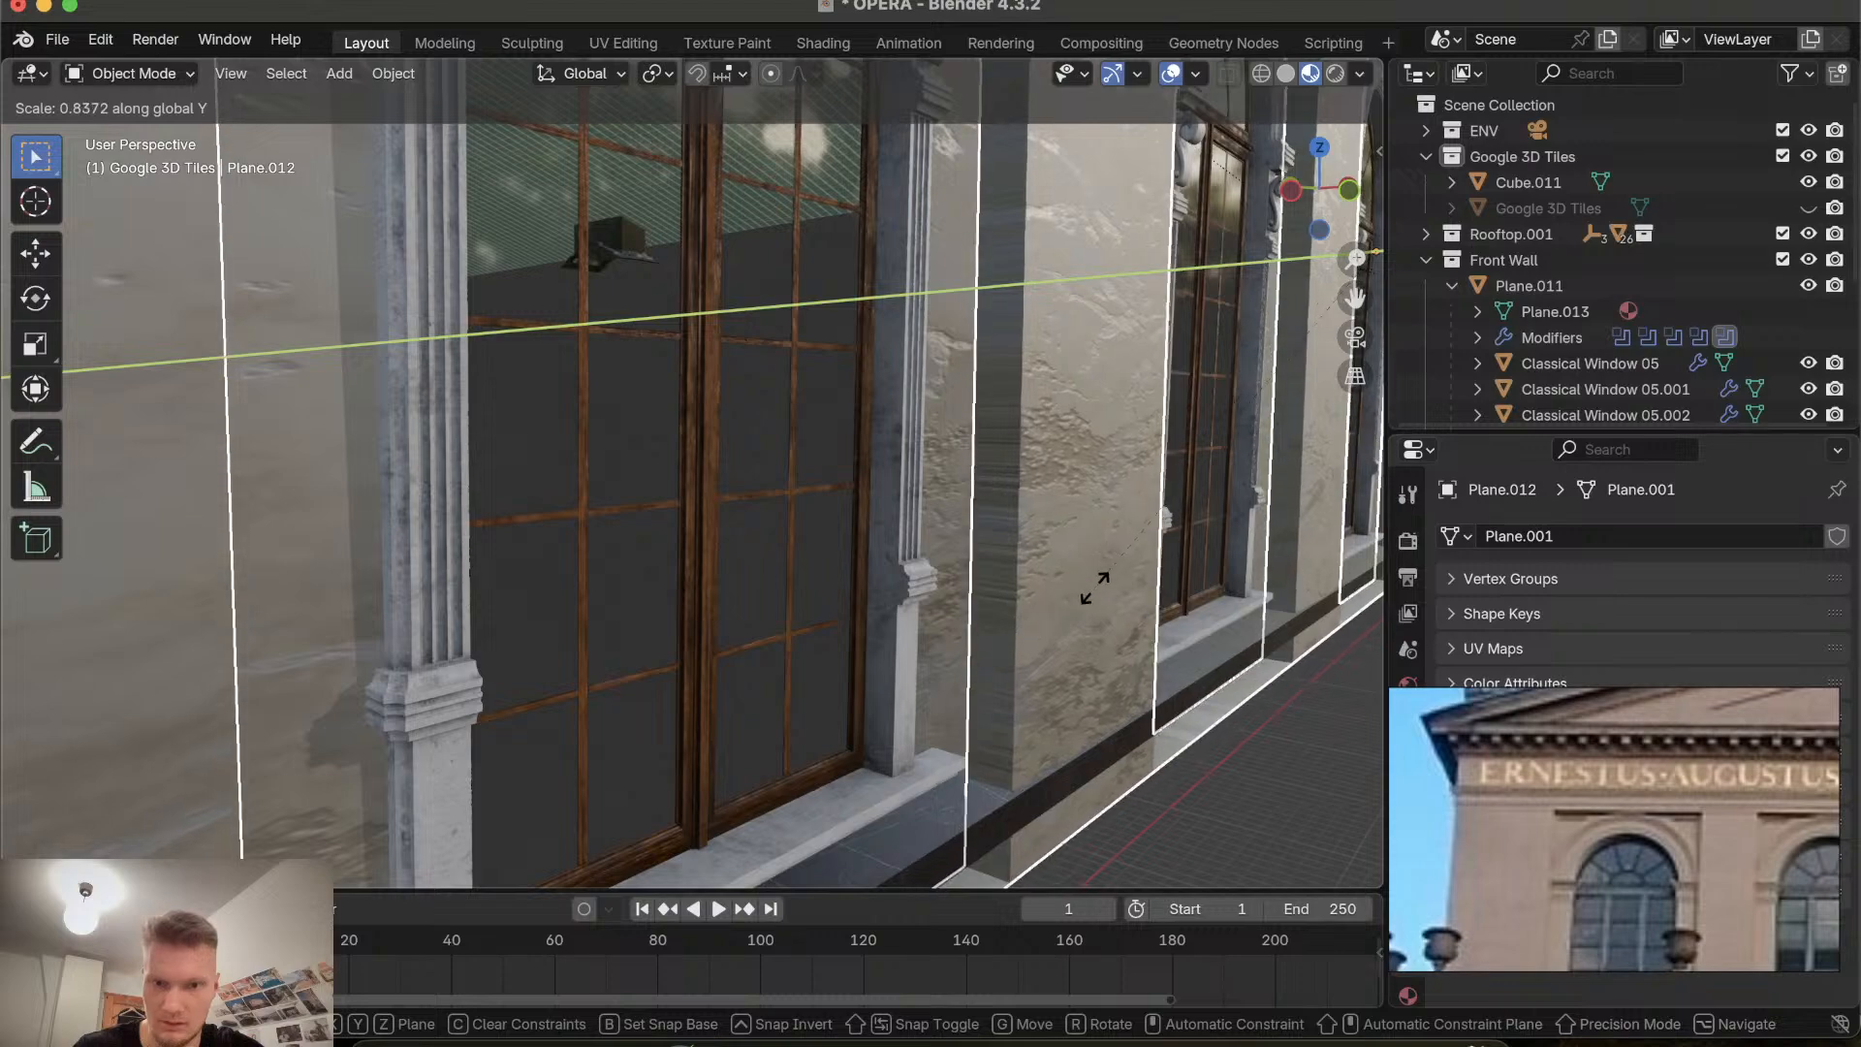
click(1144, 550)
Examine the scaled wall's depth and windows from several viewpoints.
scroll(1143, 551, left, 5)
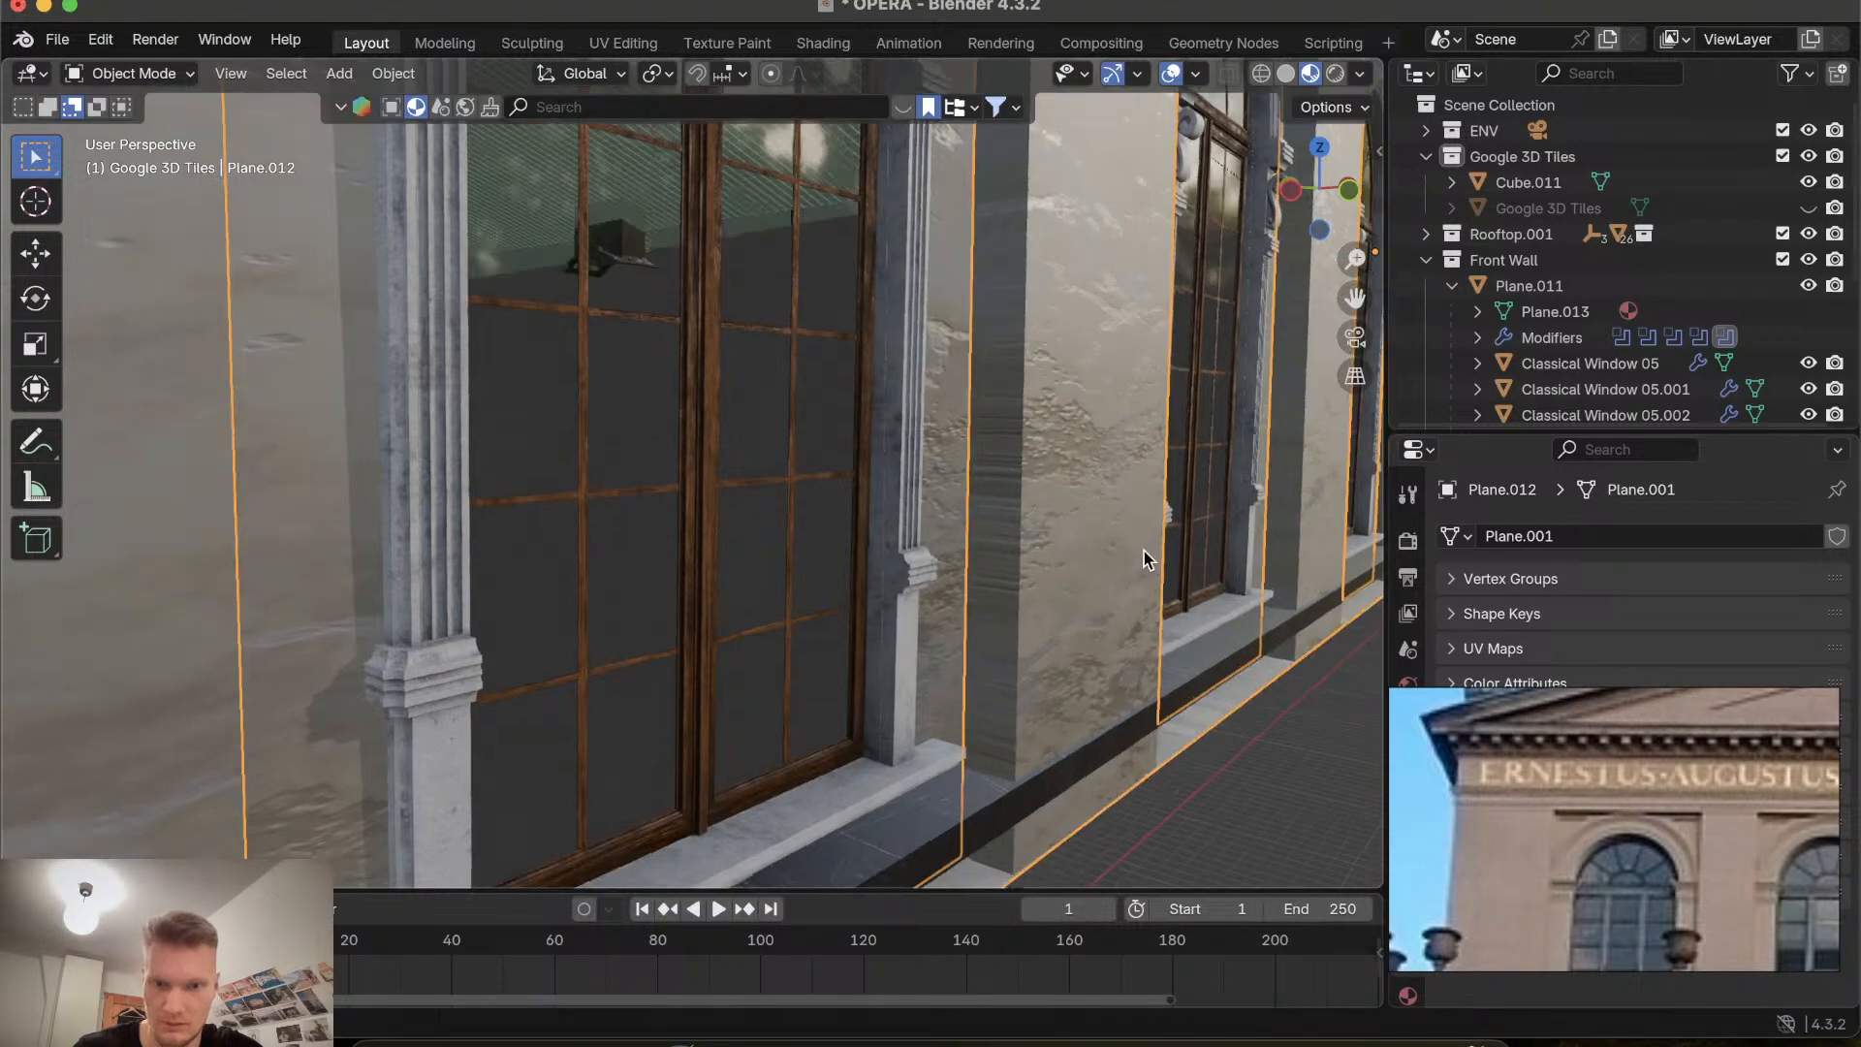
scroll(1143, 551, right, 2)
scroll(1144, 551, left, 8)
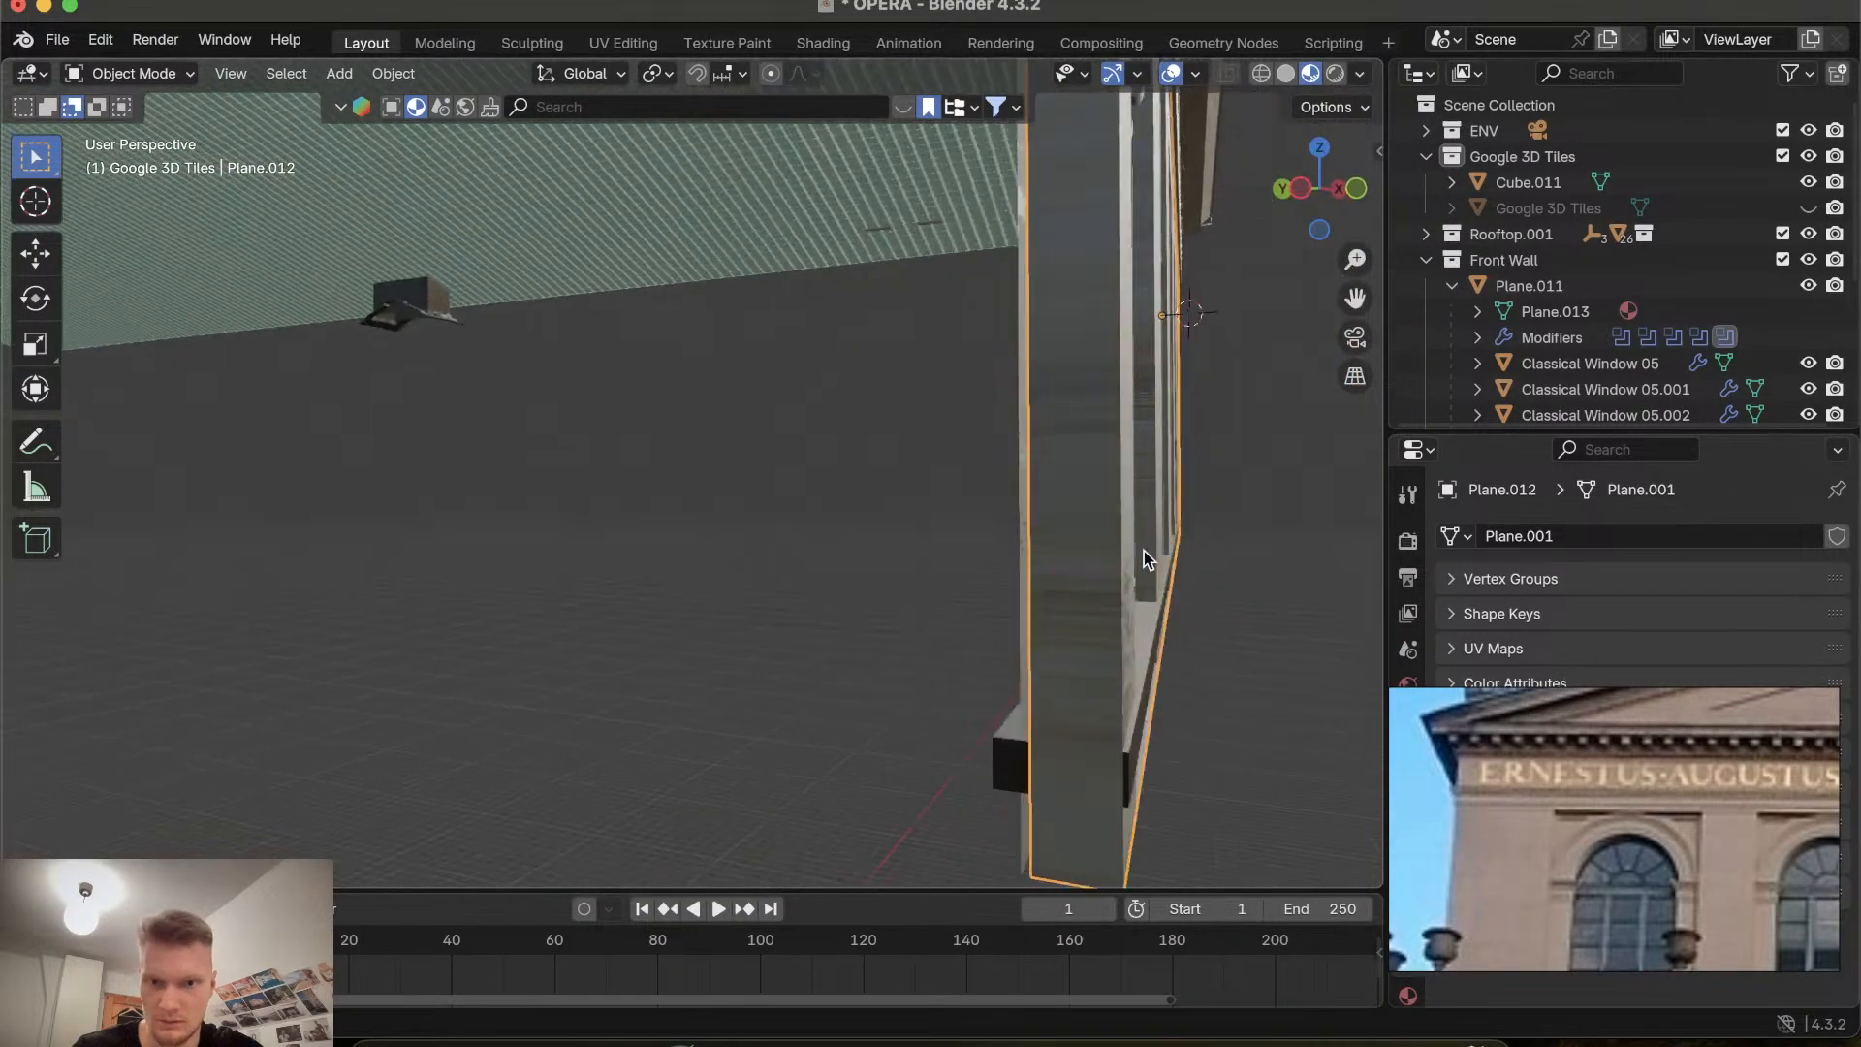
scroll(1144, 550, right, 10)
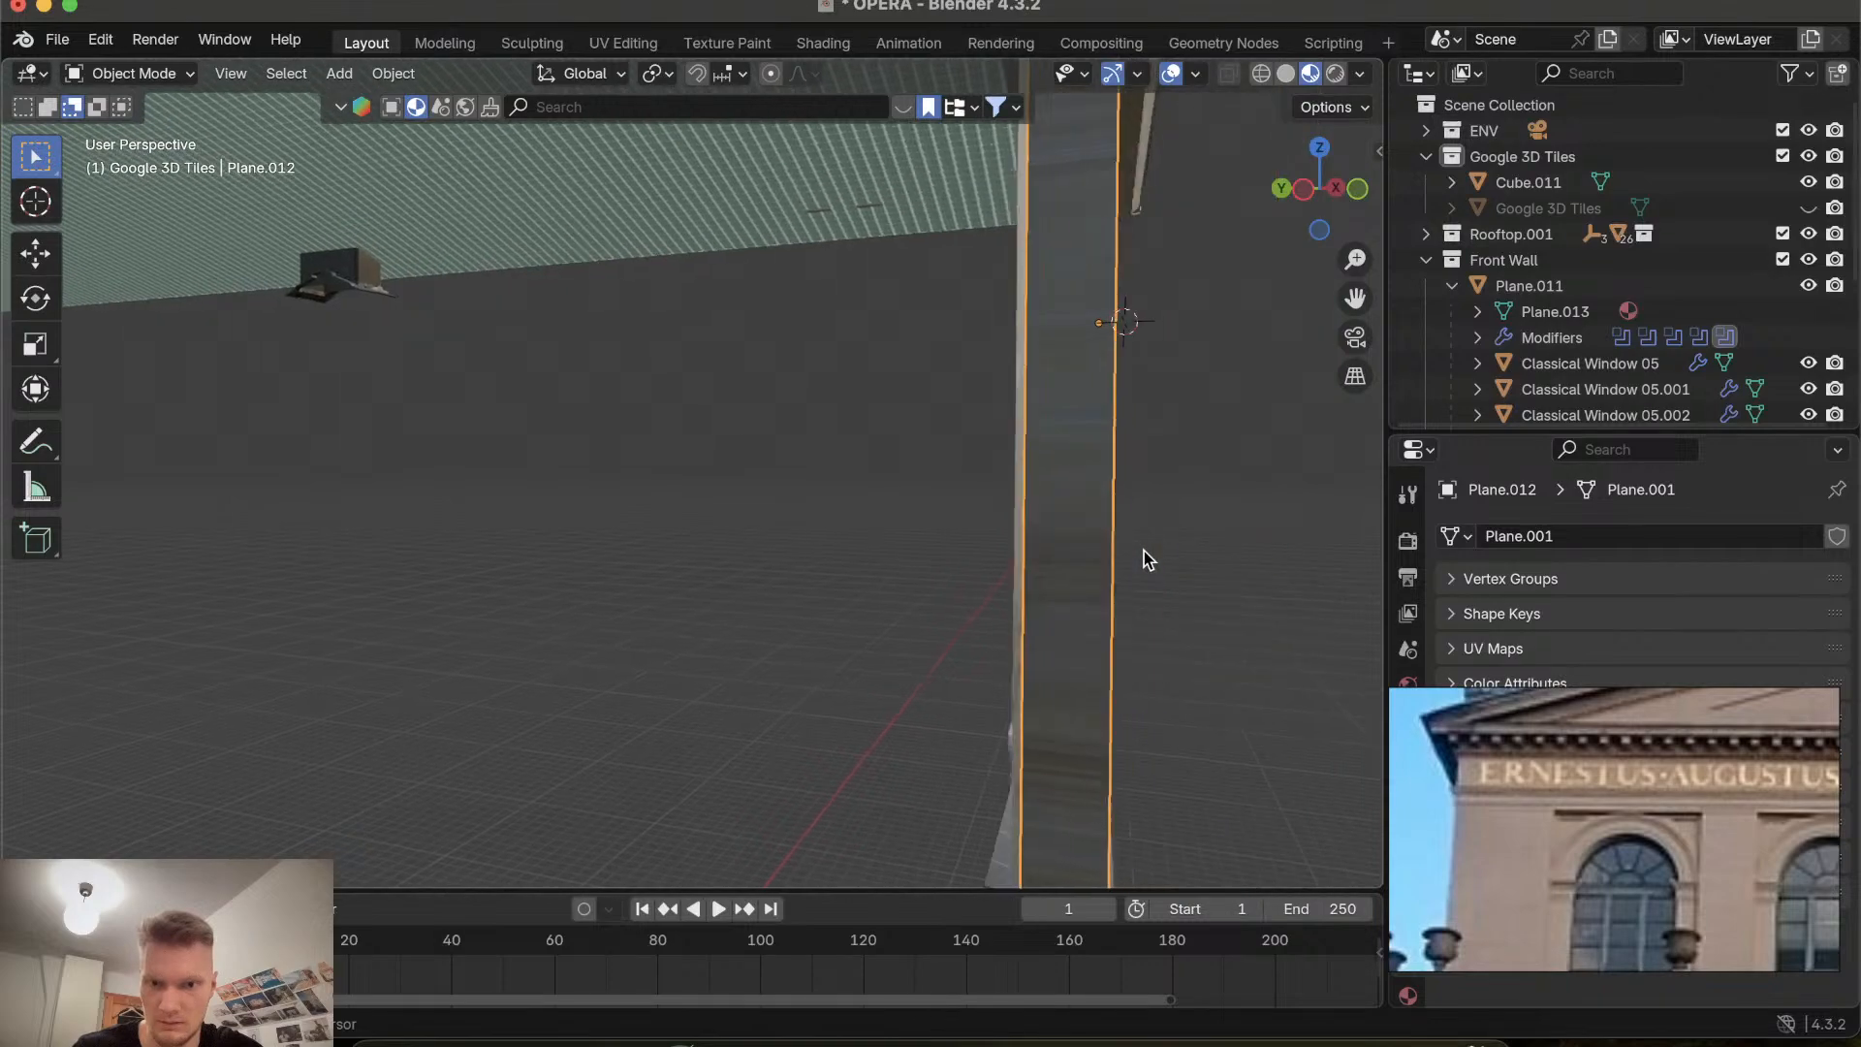
scroll(1144, 550, right, 2)
scroll(1144, 550, left, 8)
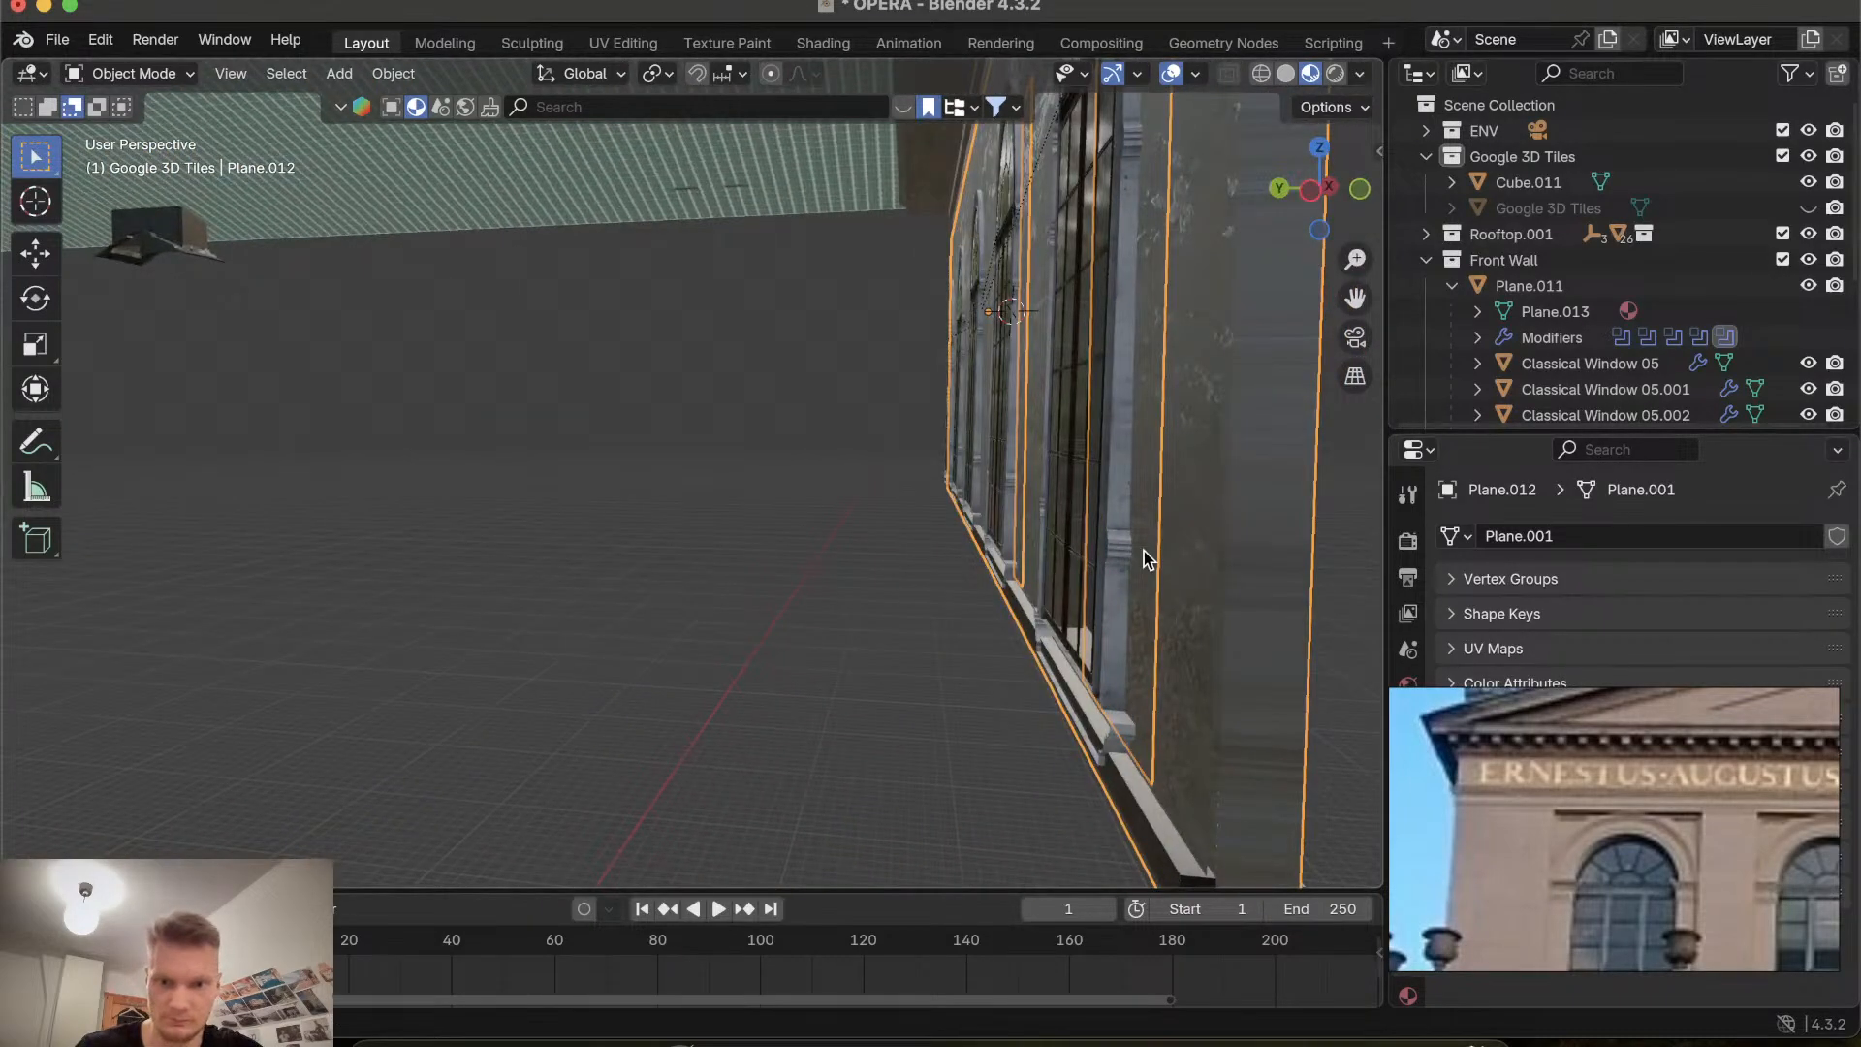
scroll(1205, 591, right, 10)
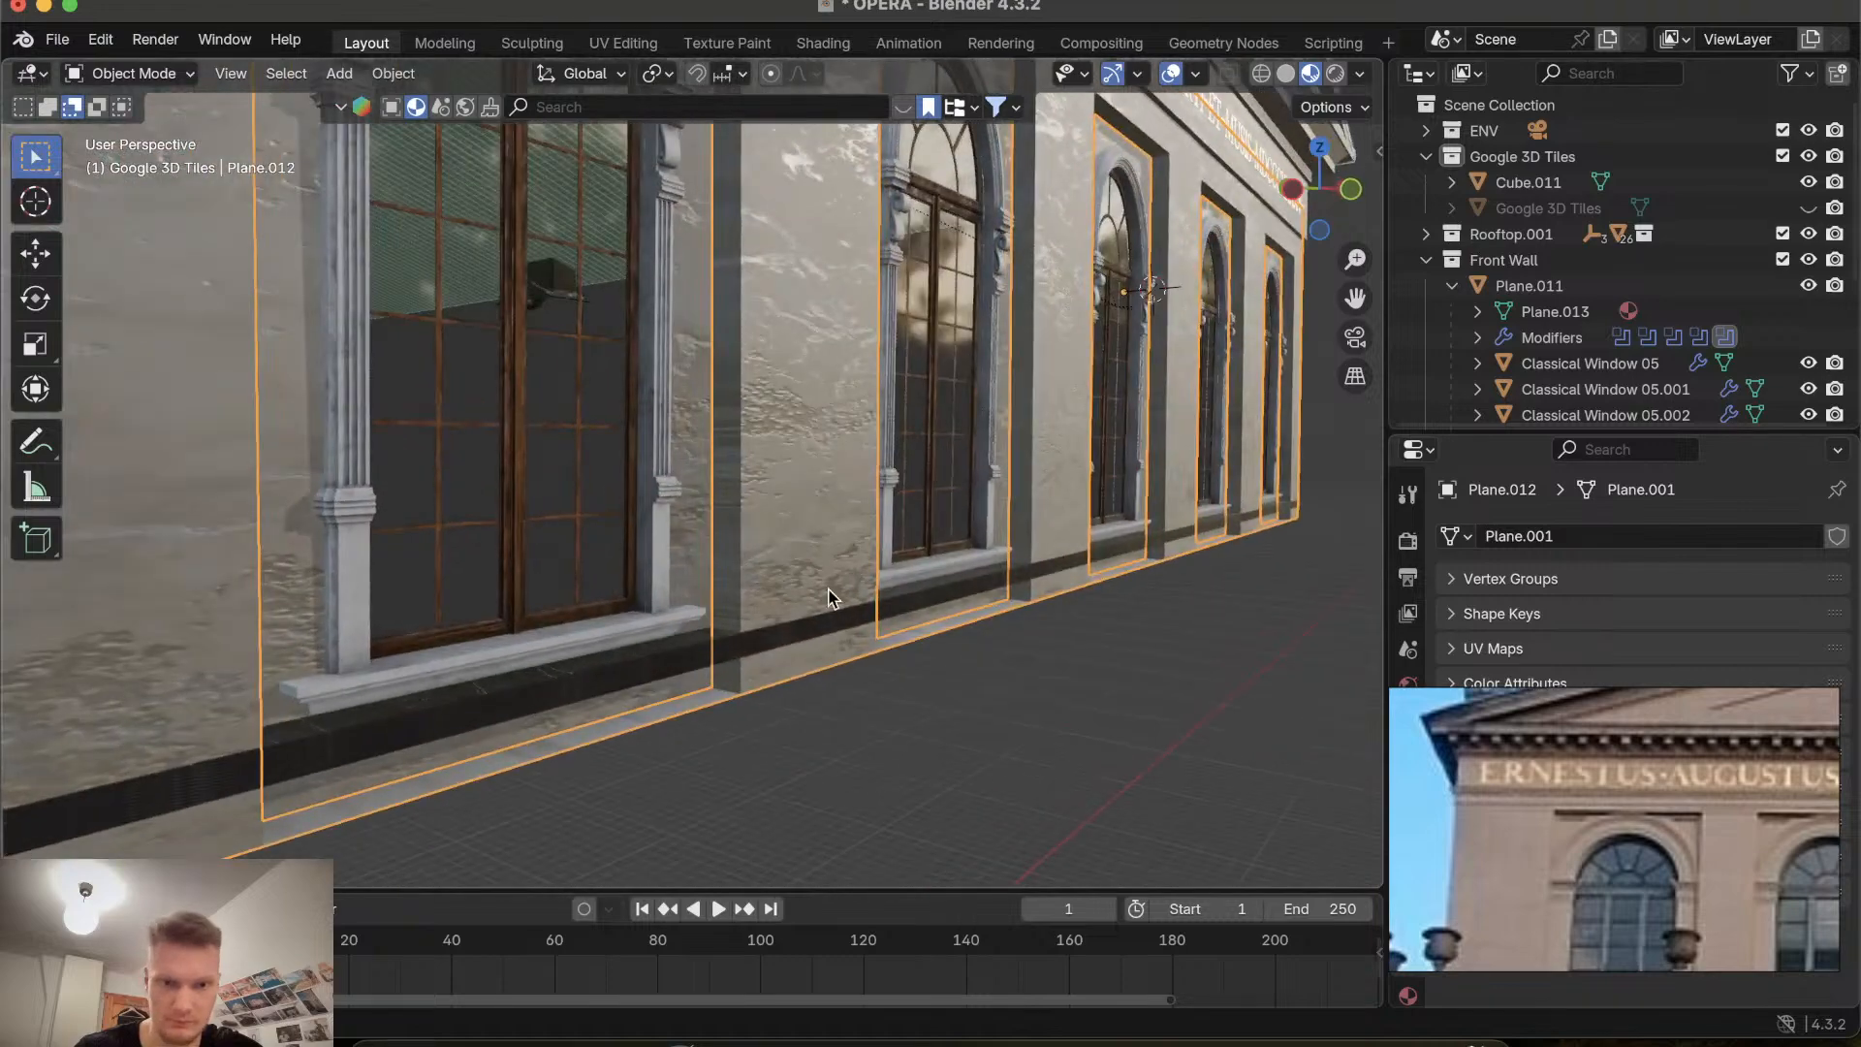
scroll(831, 598, right, 4)
scroll(832, 598, left, 8)
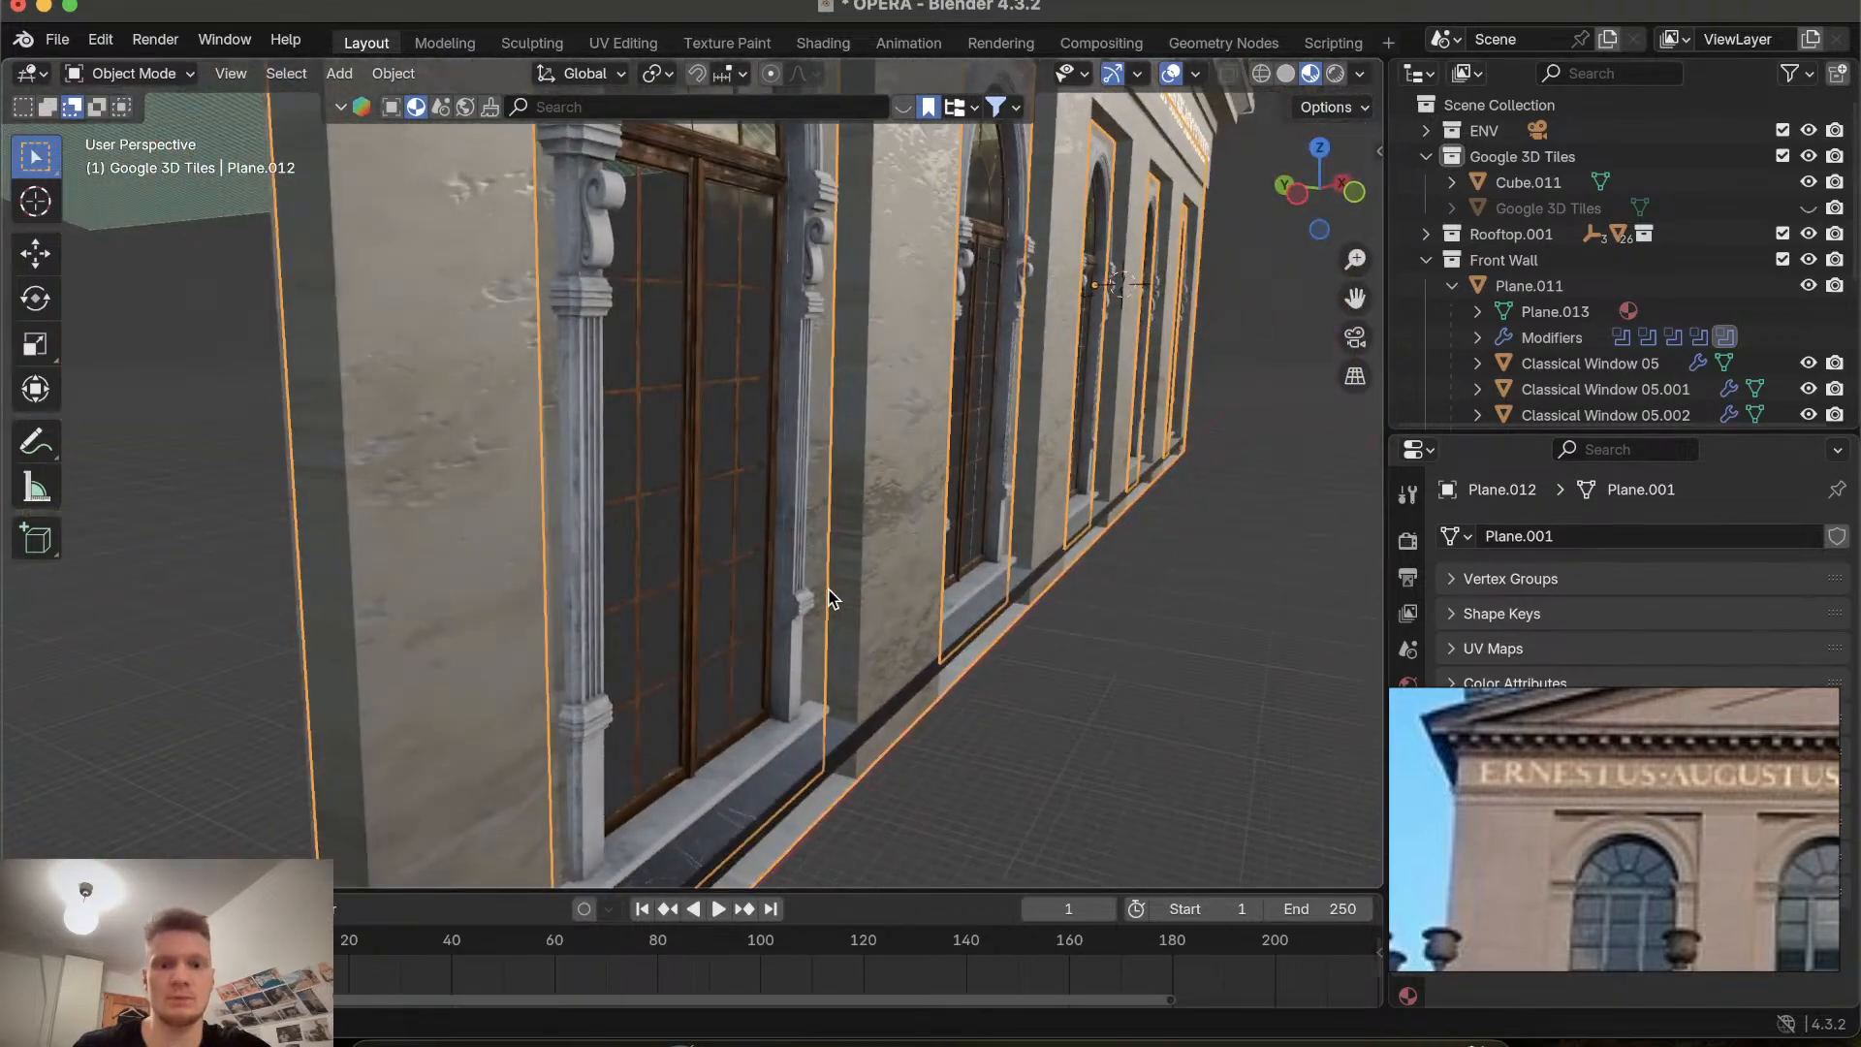
scroll(832, 598, right, 10)
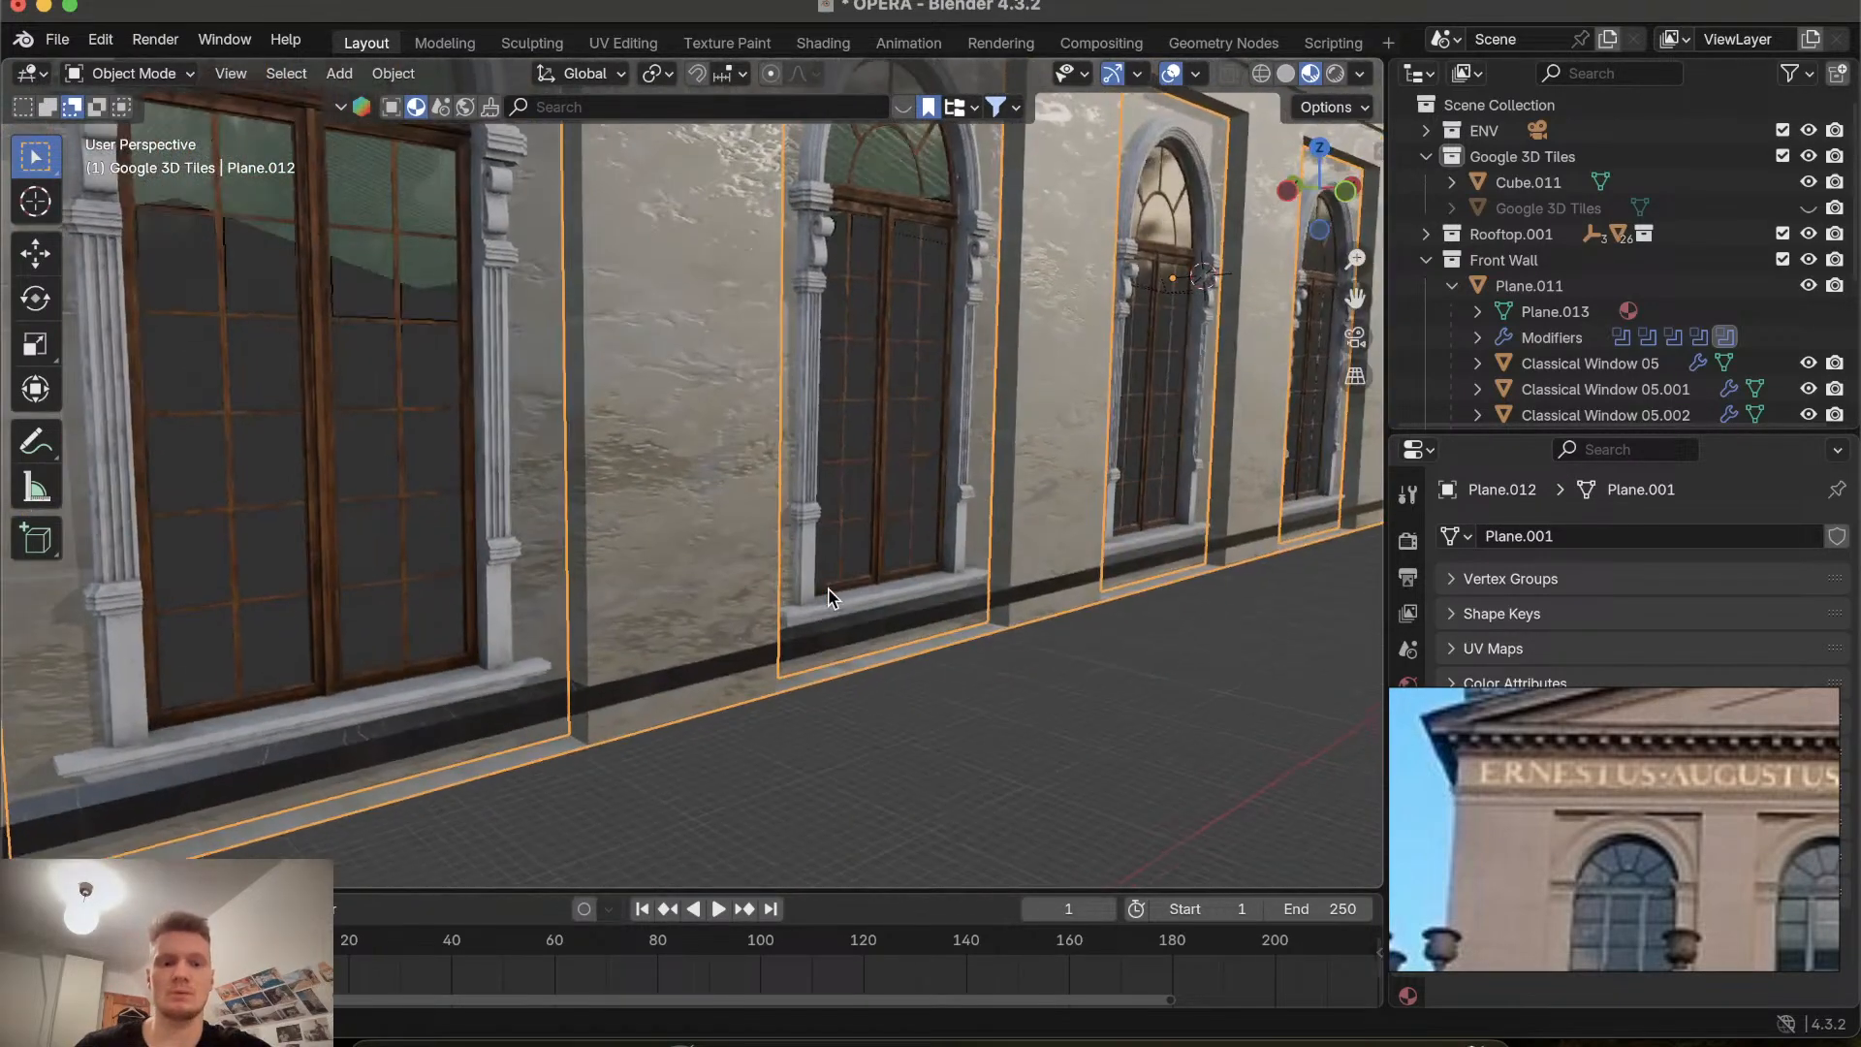
Enter edit mode on the wall and examine the arched windows and inscription up close.
key(Tab)
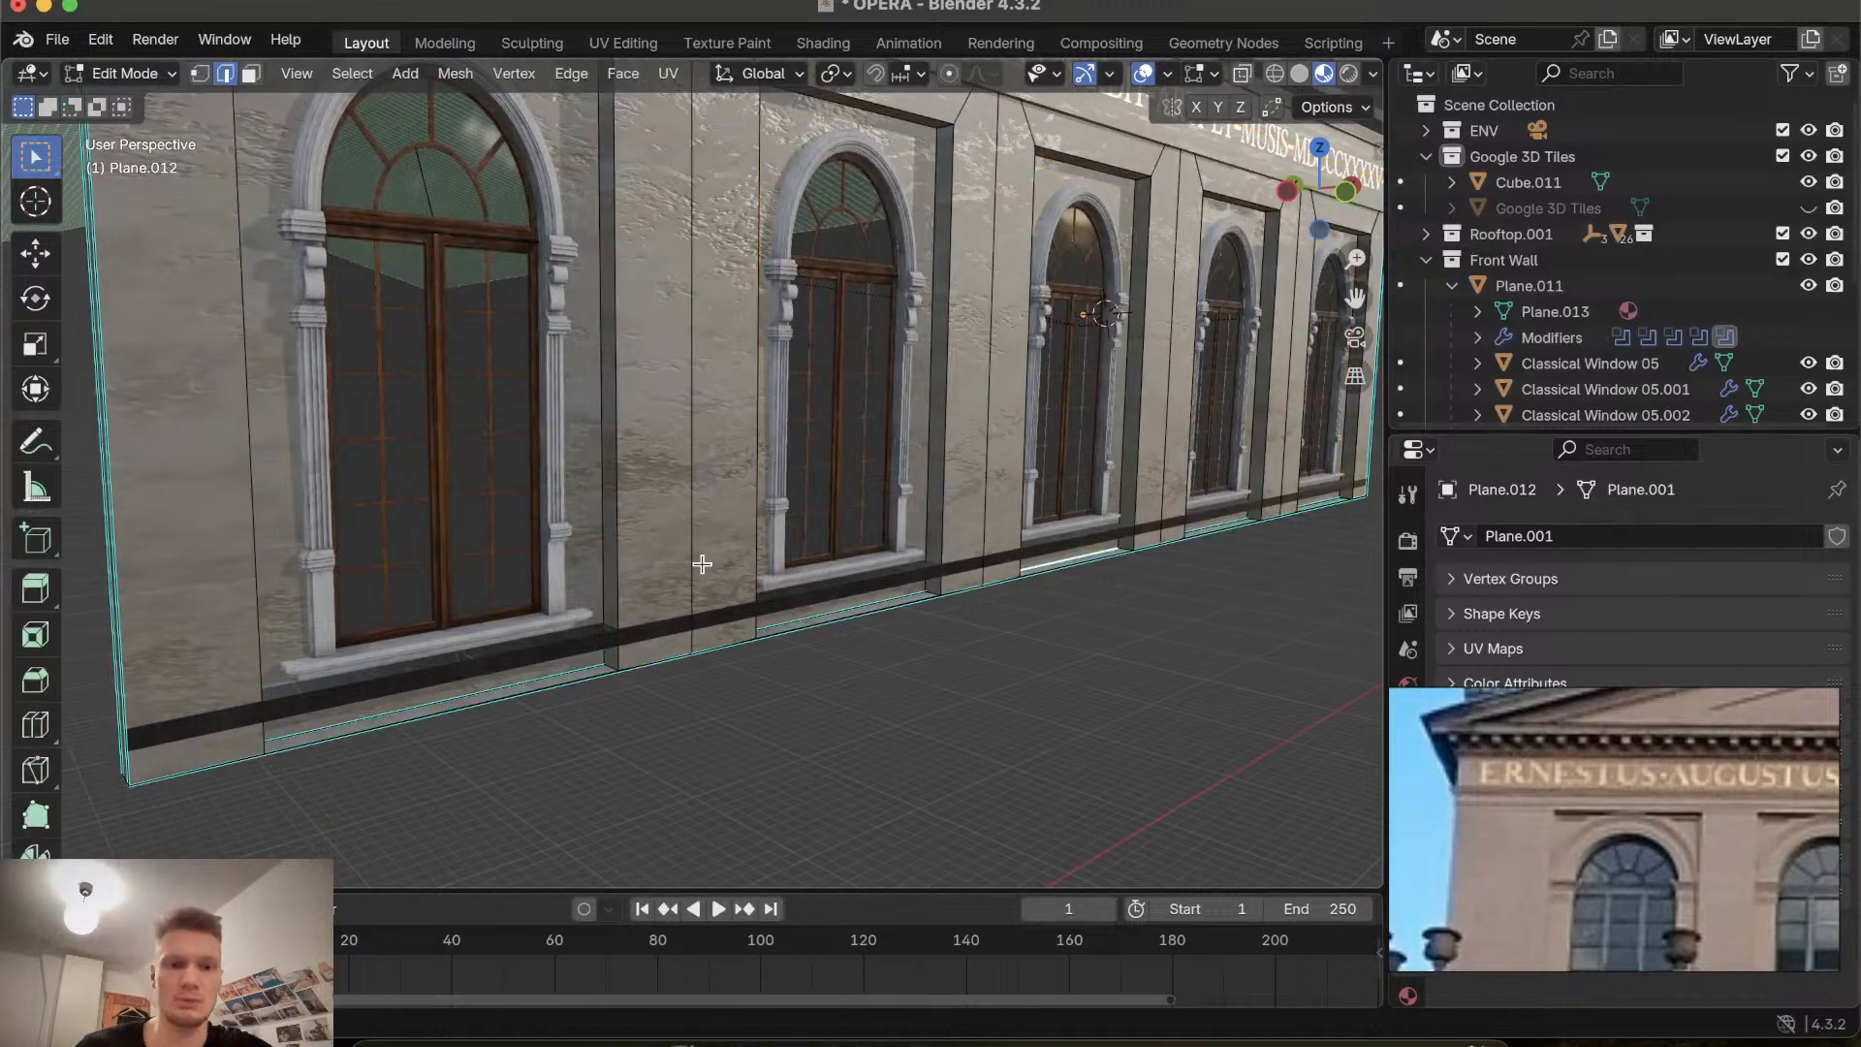
scroll(586, 585, right, 5)
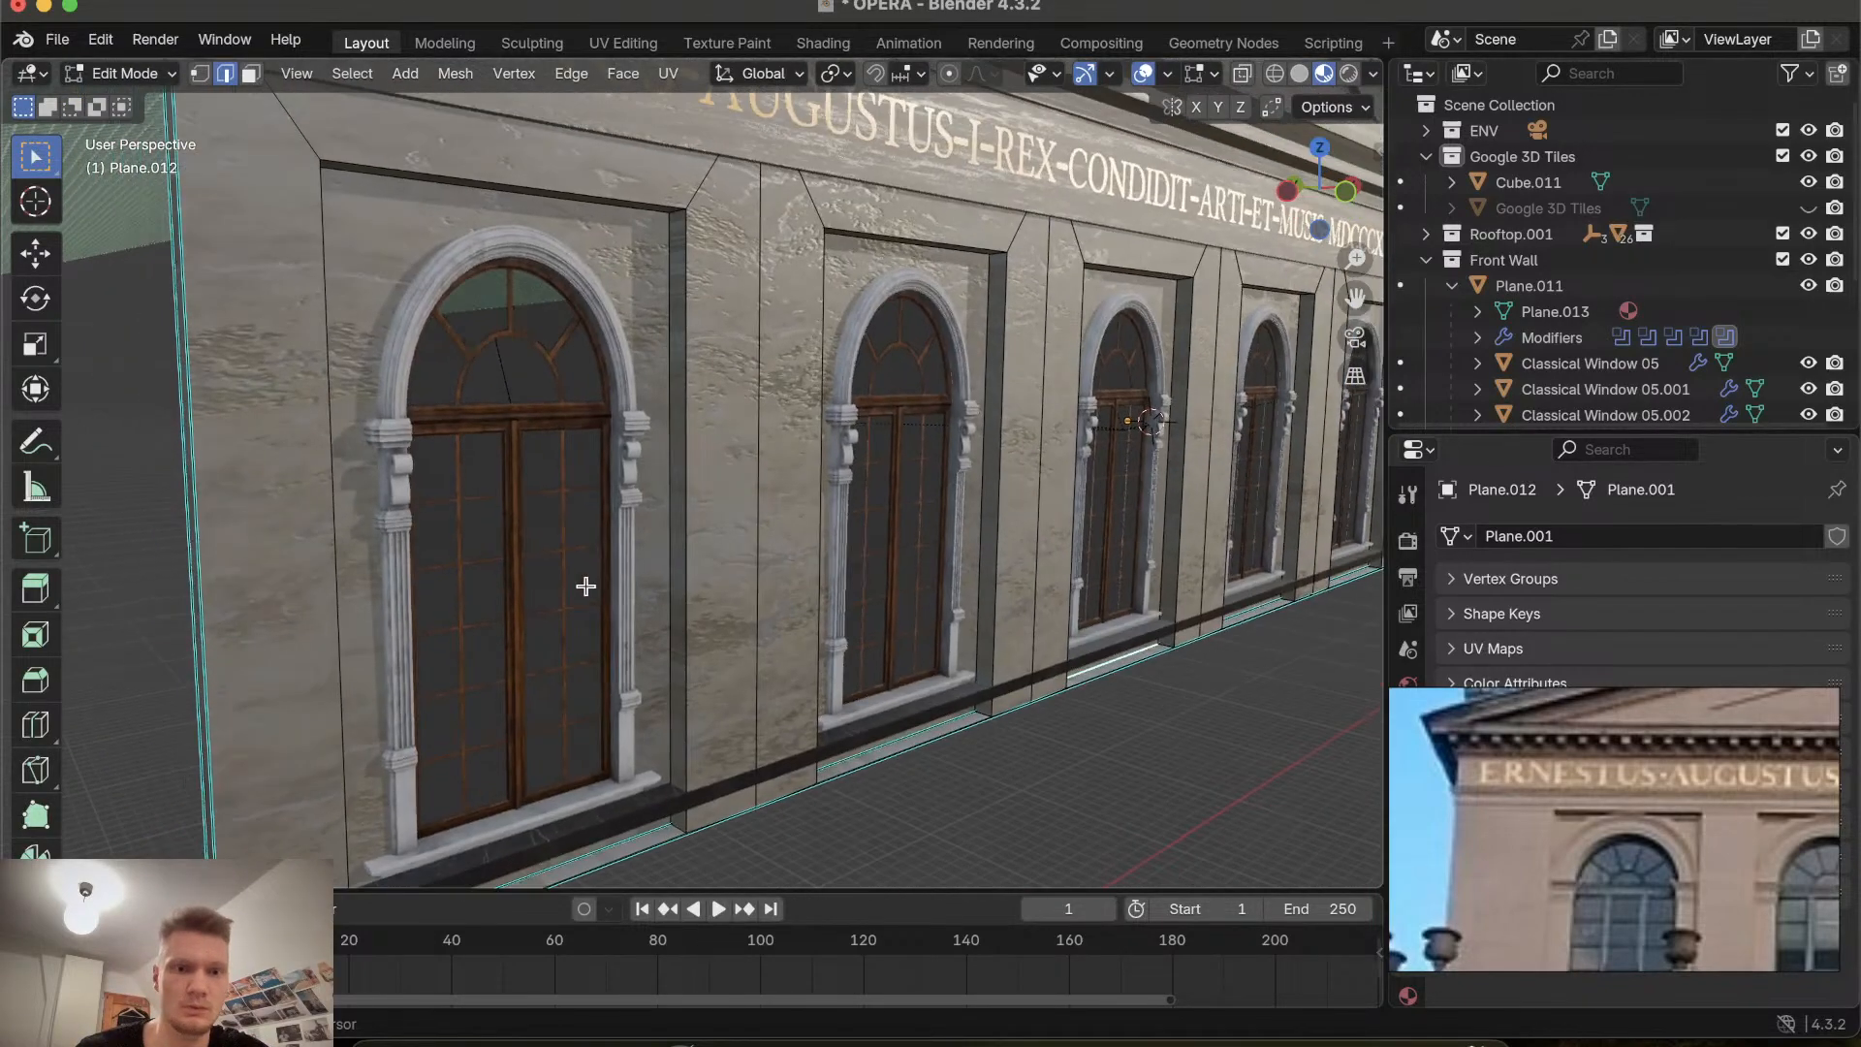
shift+scroll(648, 550, left, 4)
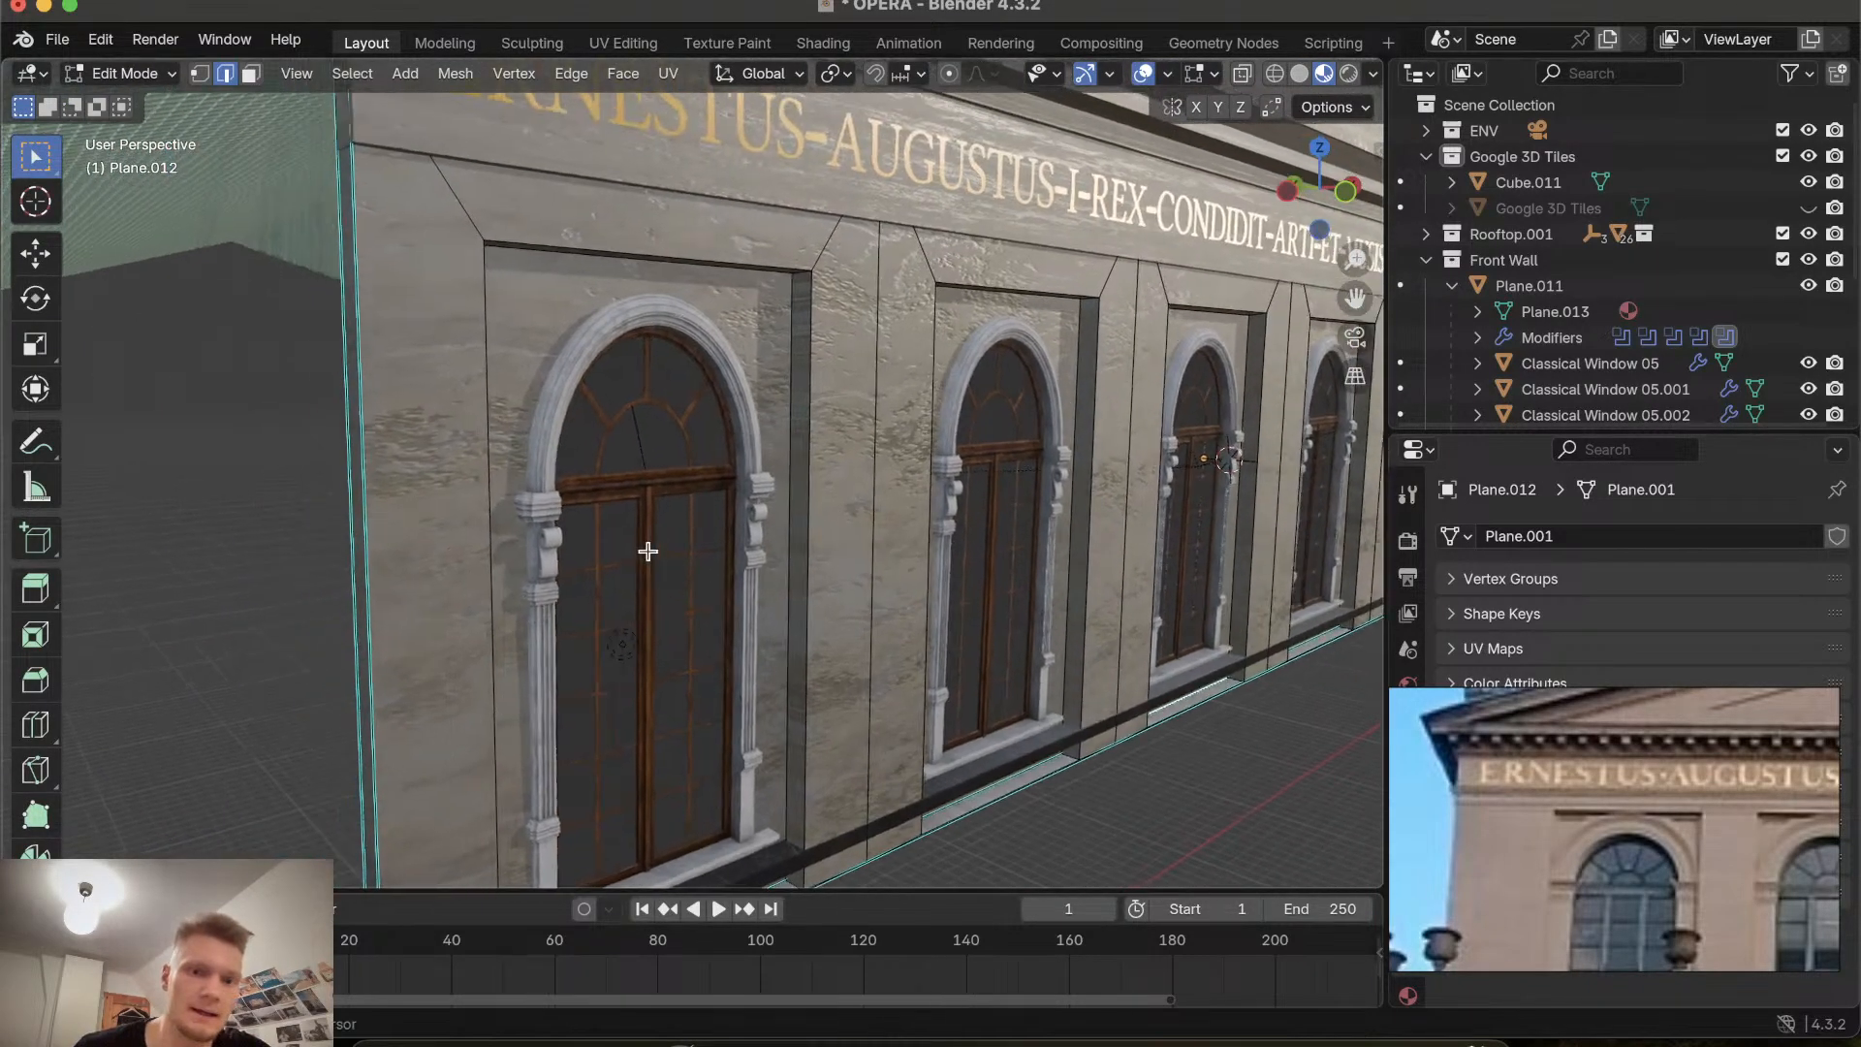
ctrl+scroll(647, 551, up, 5)
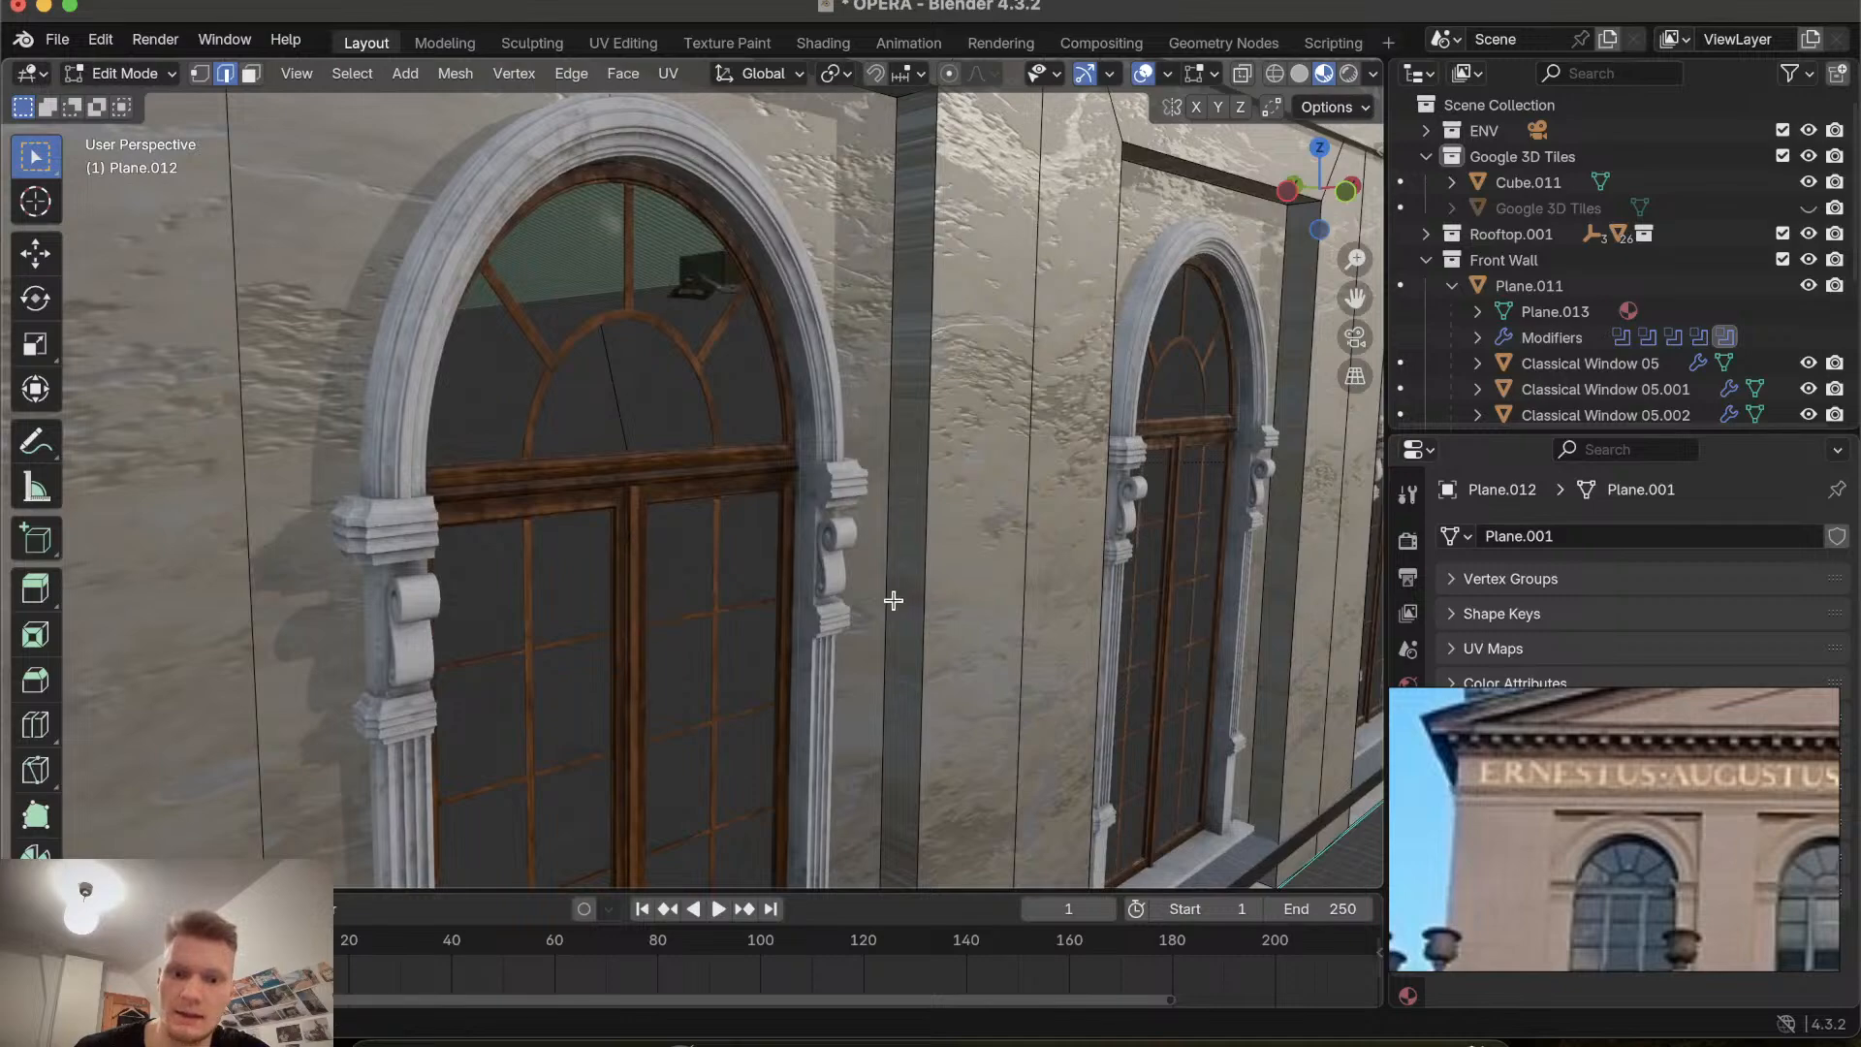
scroll(892, 599, right, 8)
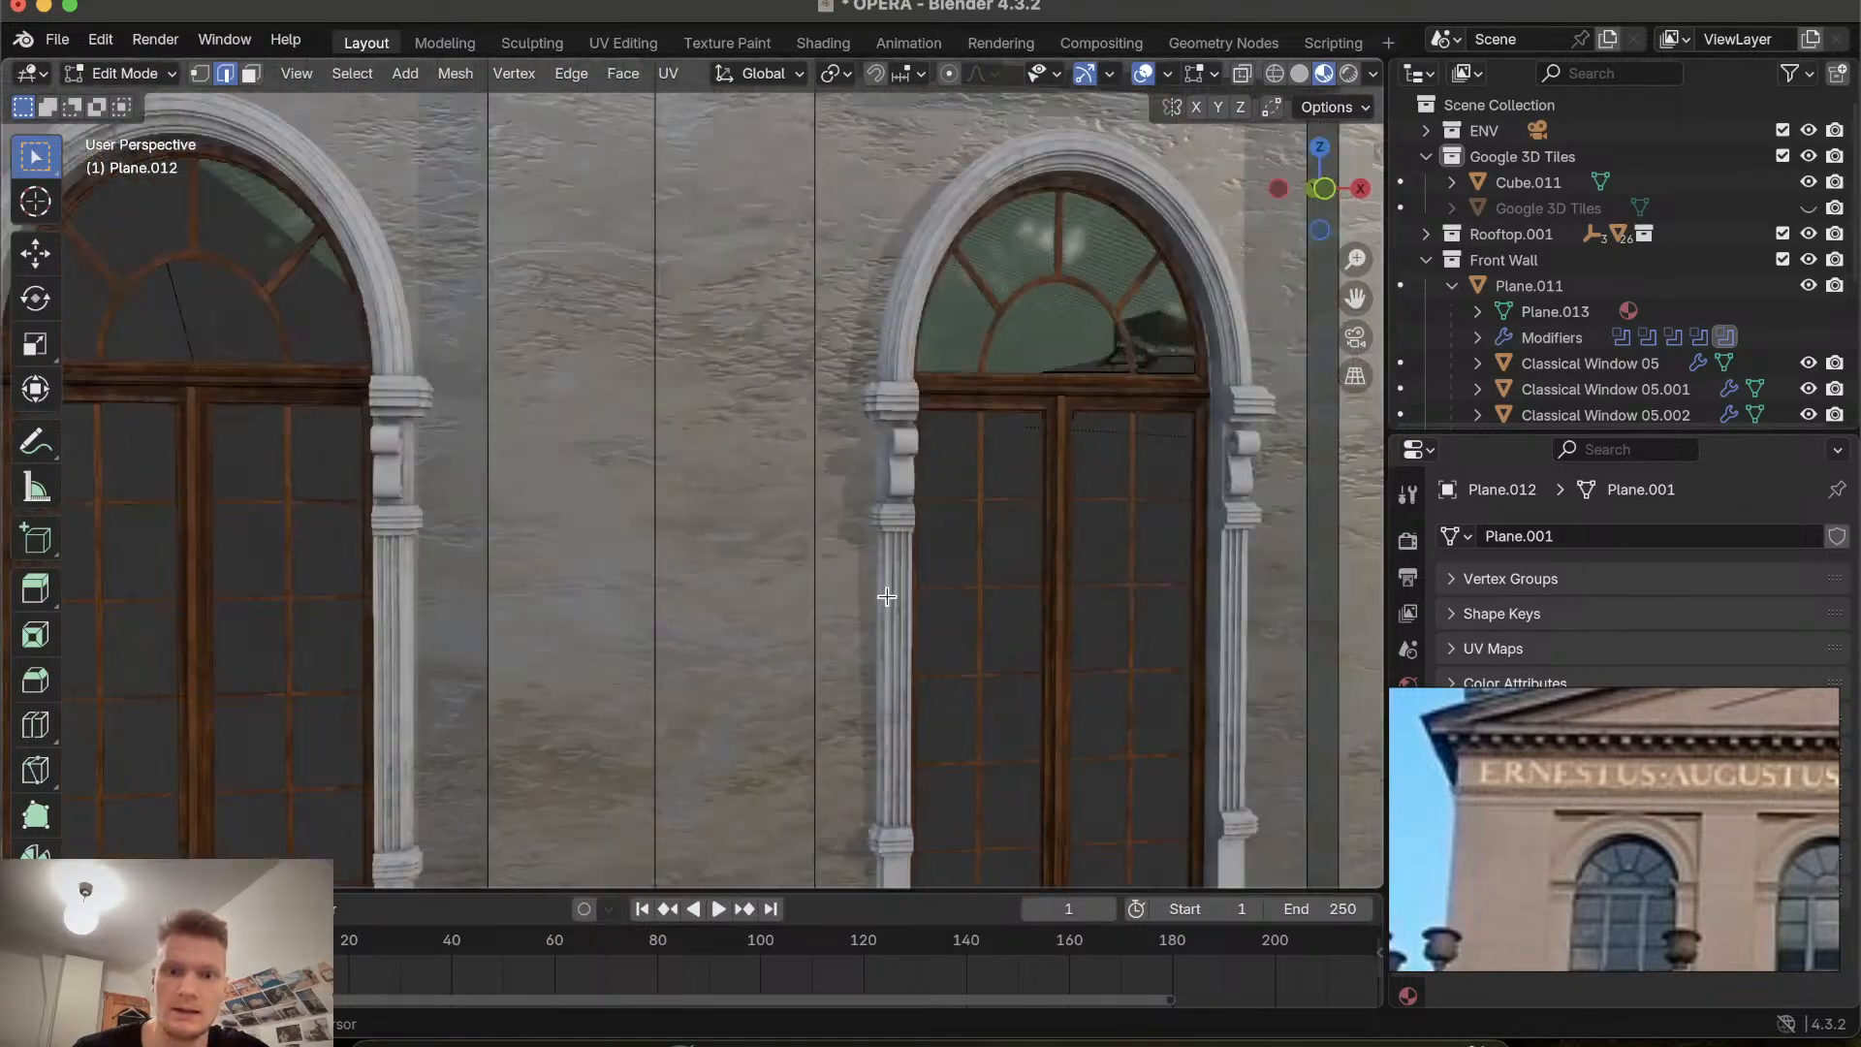
Examine the wall's arched window recesses up close from several angles.
shift+scroll(887, 597, right, 4)
scroll(887, 597, left, 6)
shift+scroll(887, 597, left, 3)
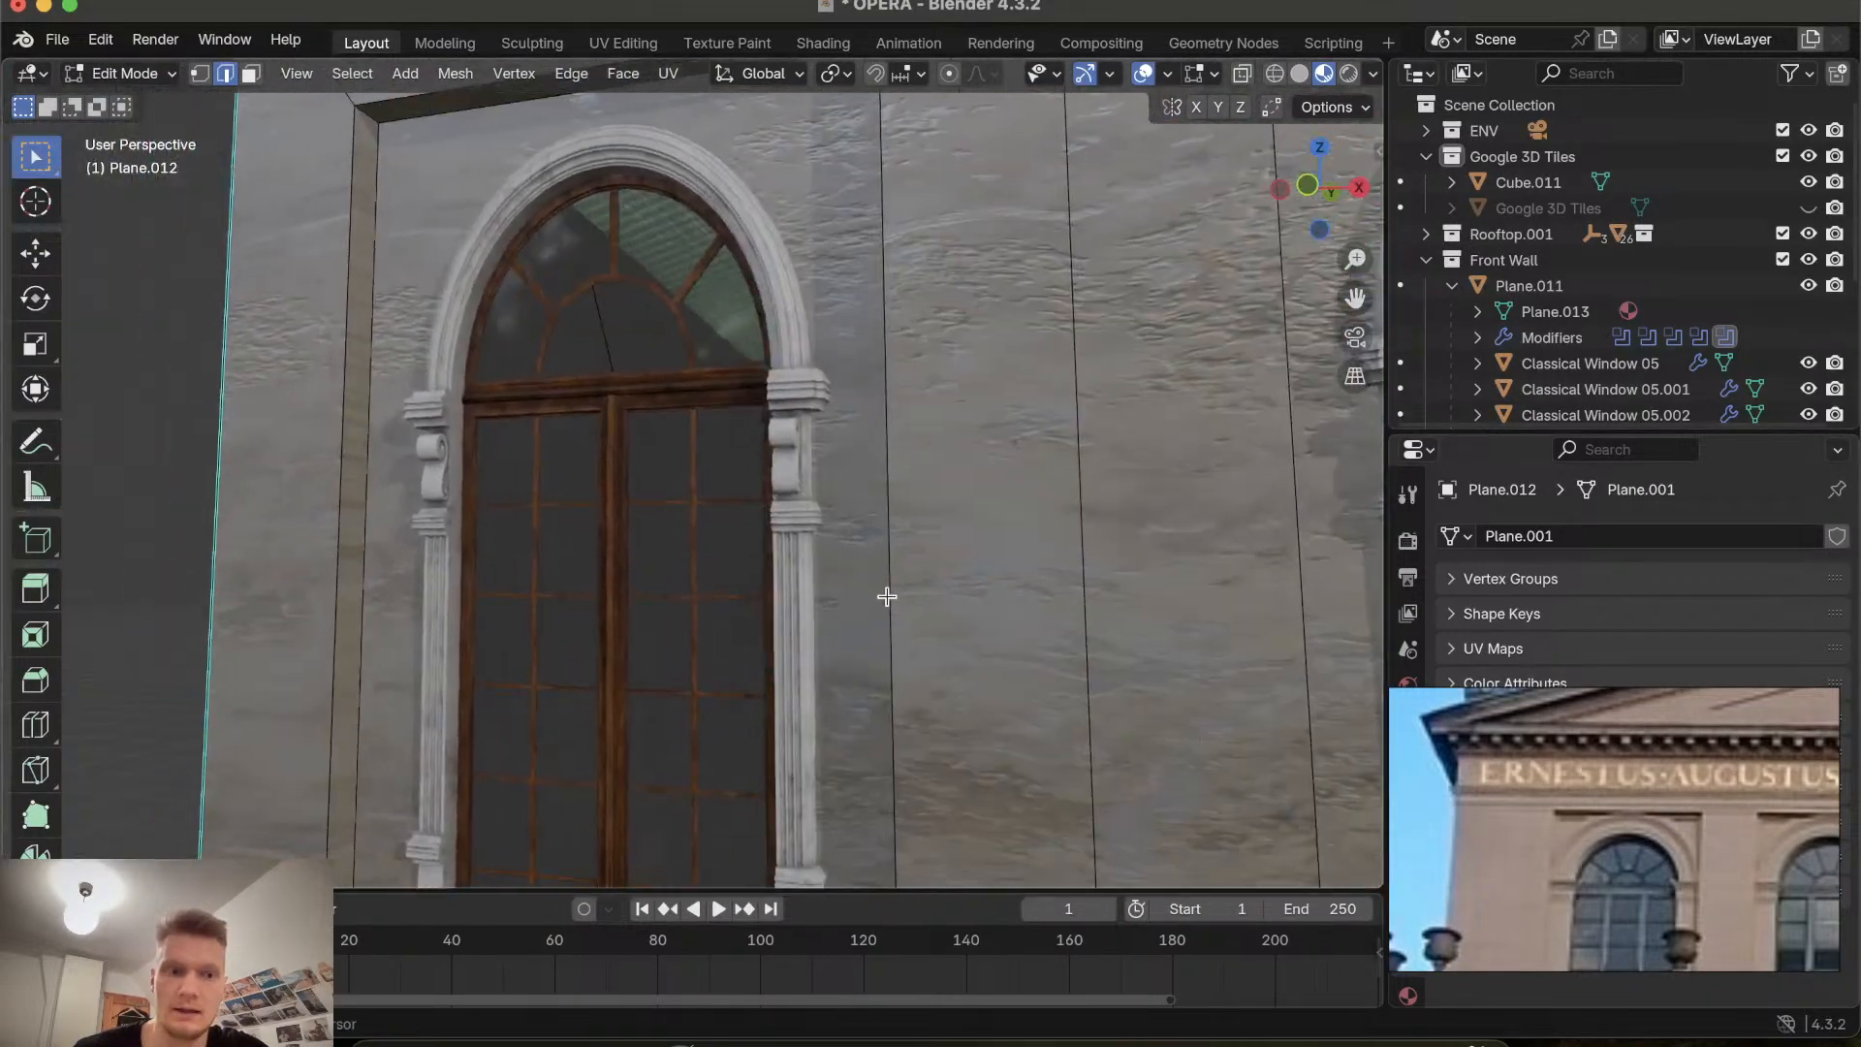
shift+scroll(887, 597, left, 1)
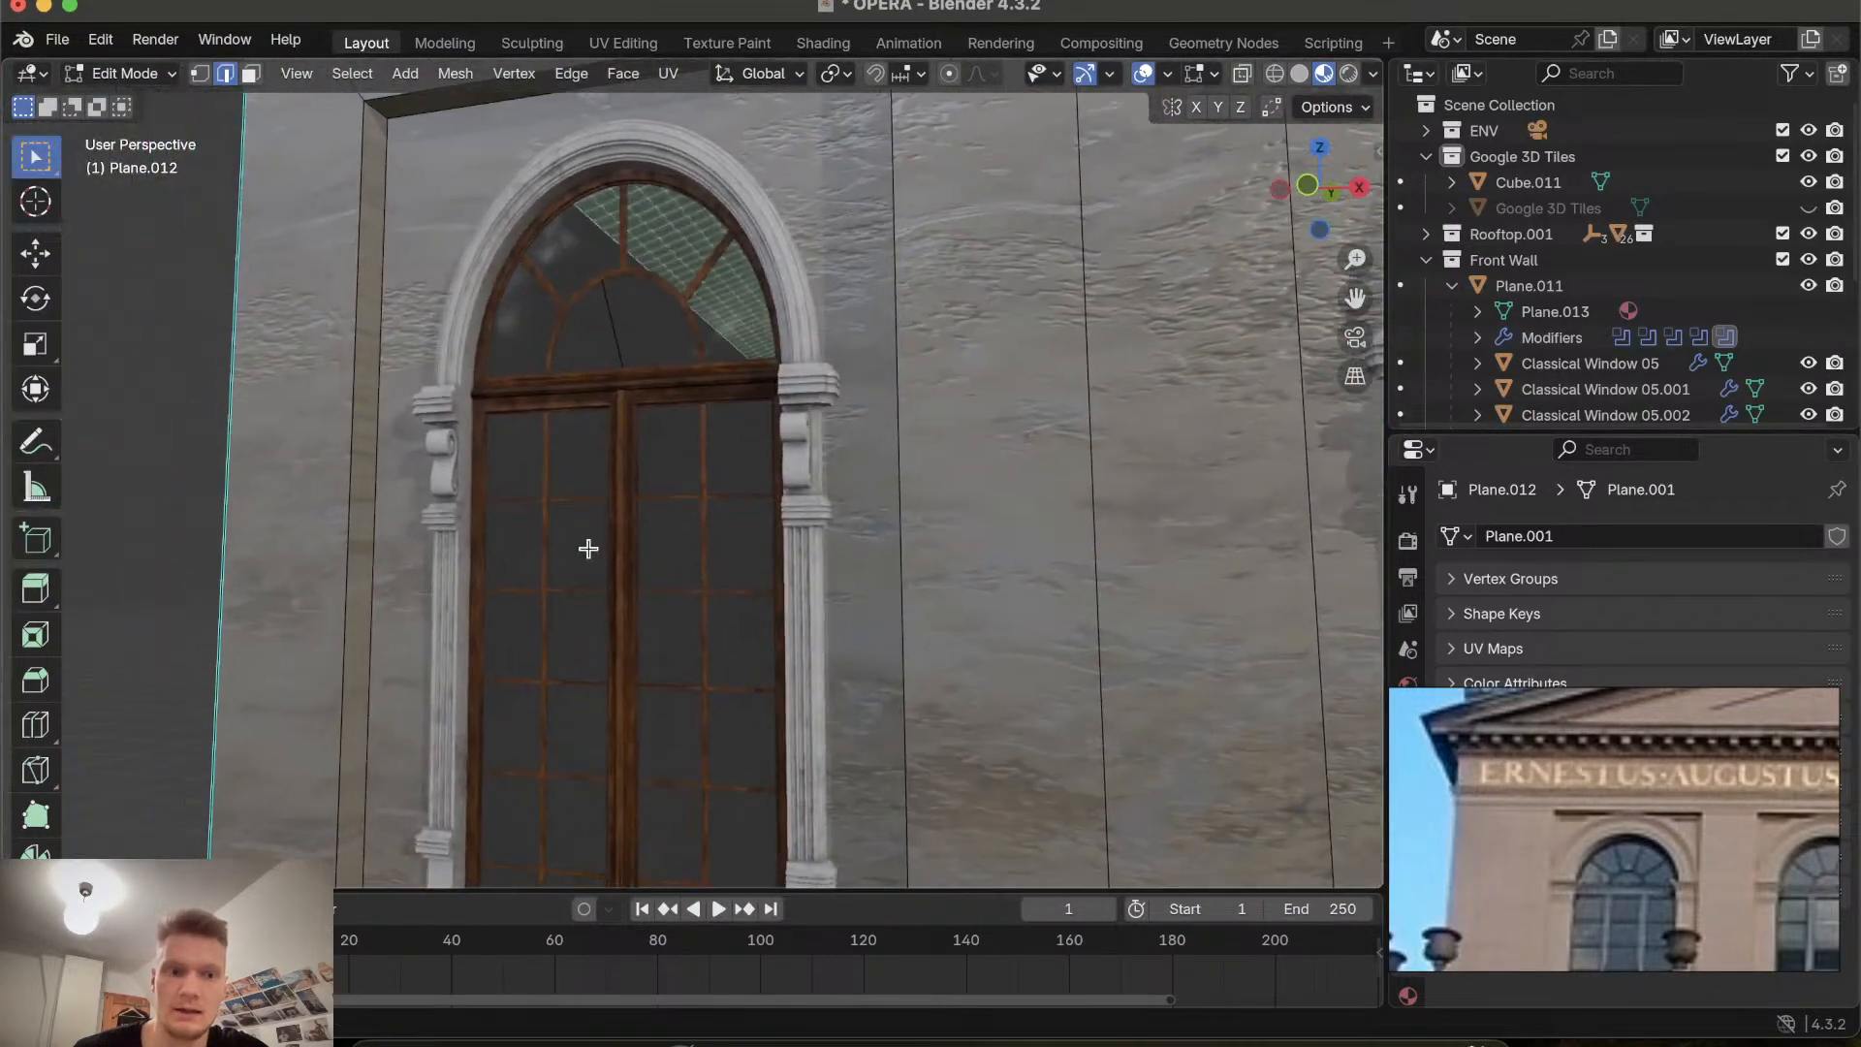
alt+click(375, 503)
scroll(375, 503, right, 3)
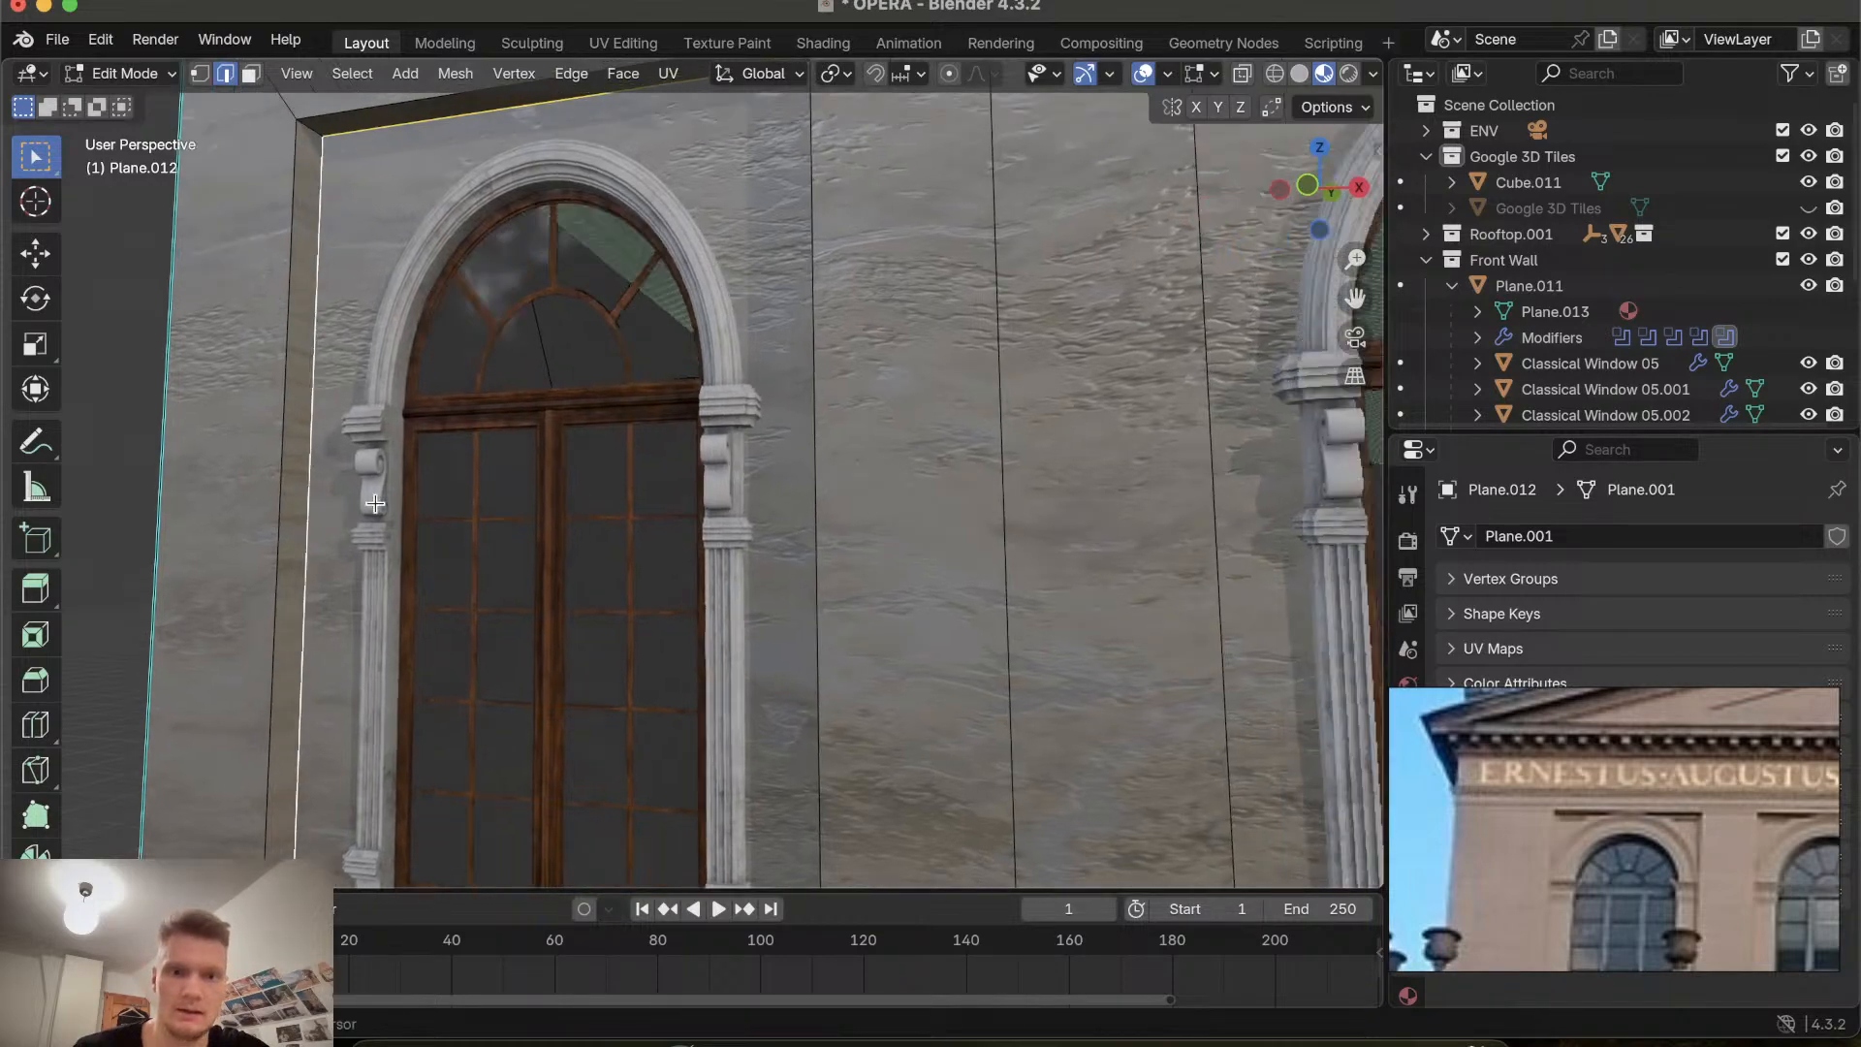
scroll(375, 503, left, 10)
scroll(375, 503, right, 6)
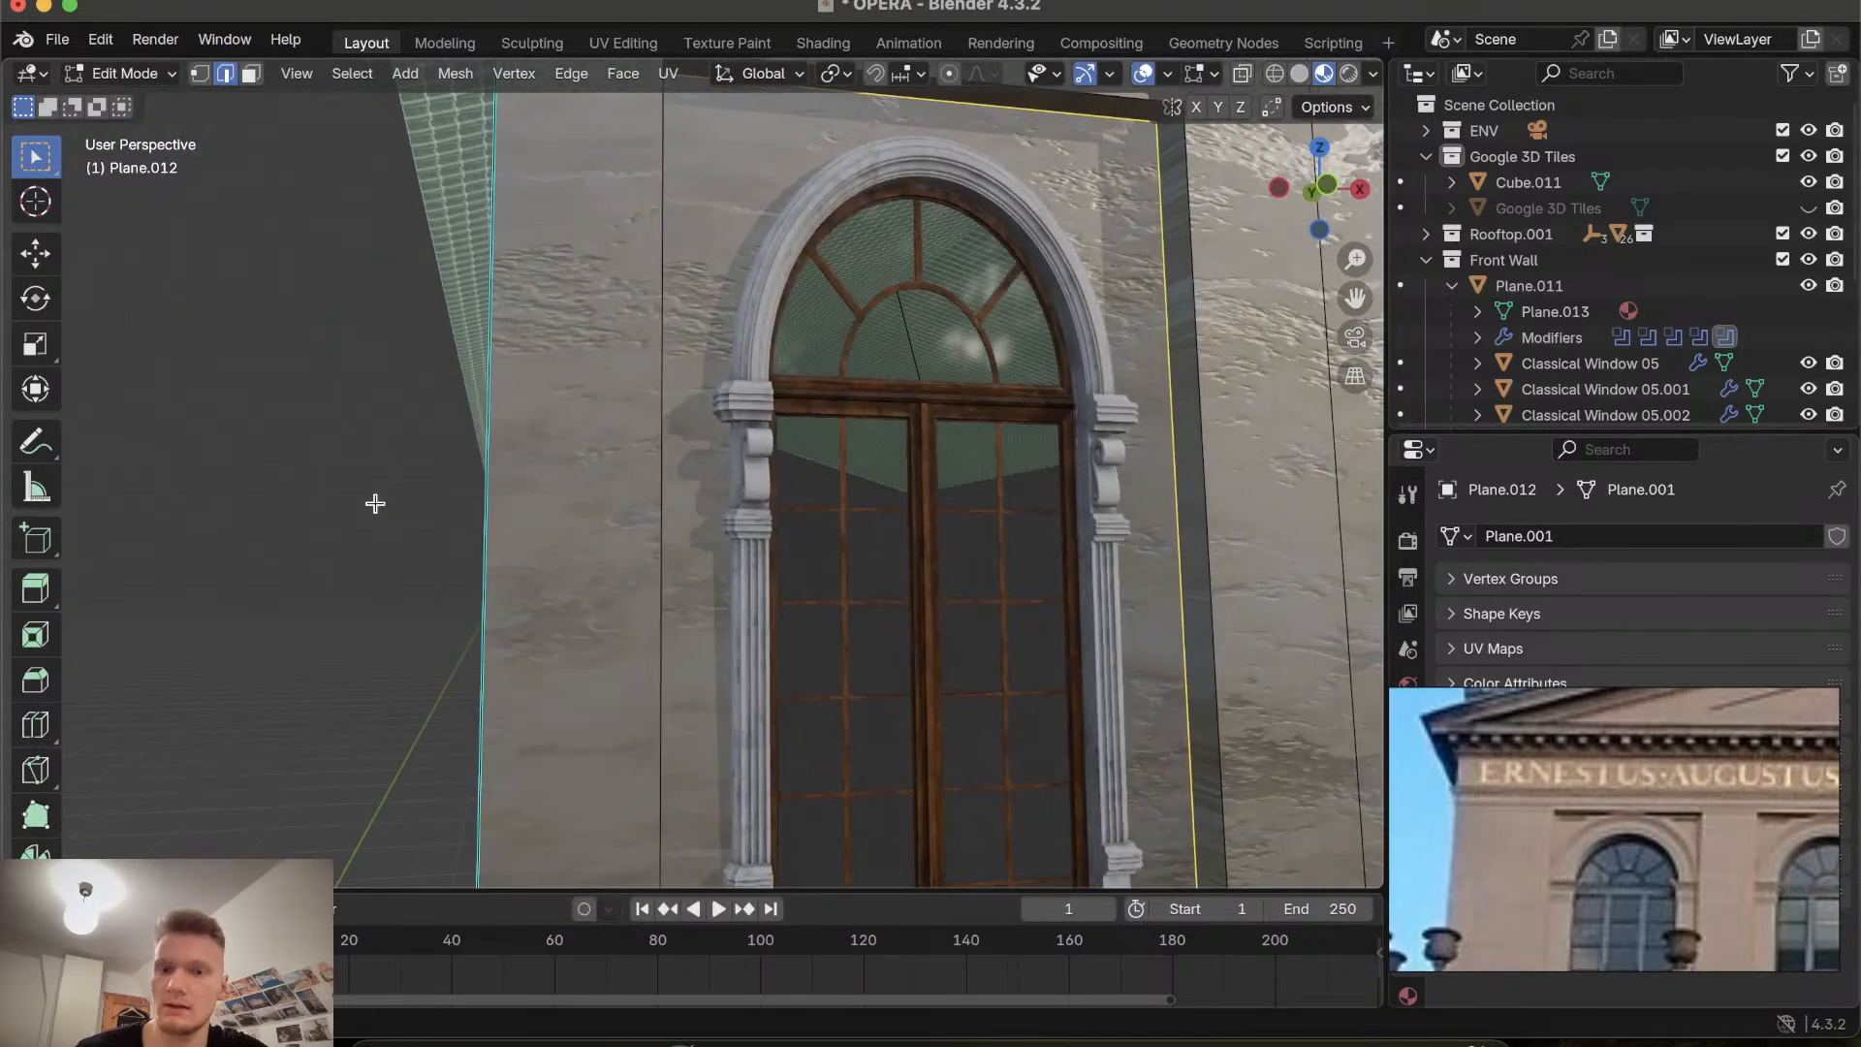
scroll(606, 480, right, 3)
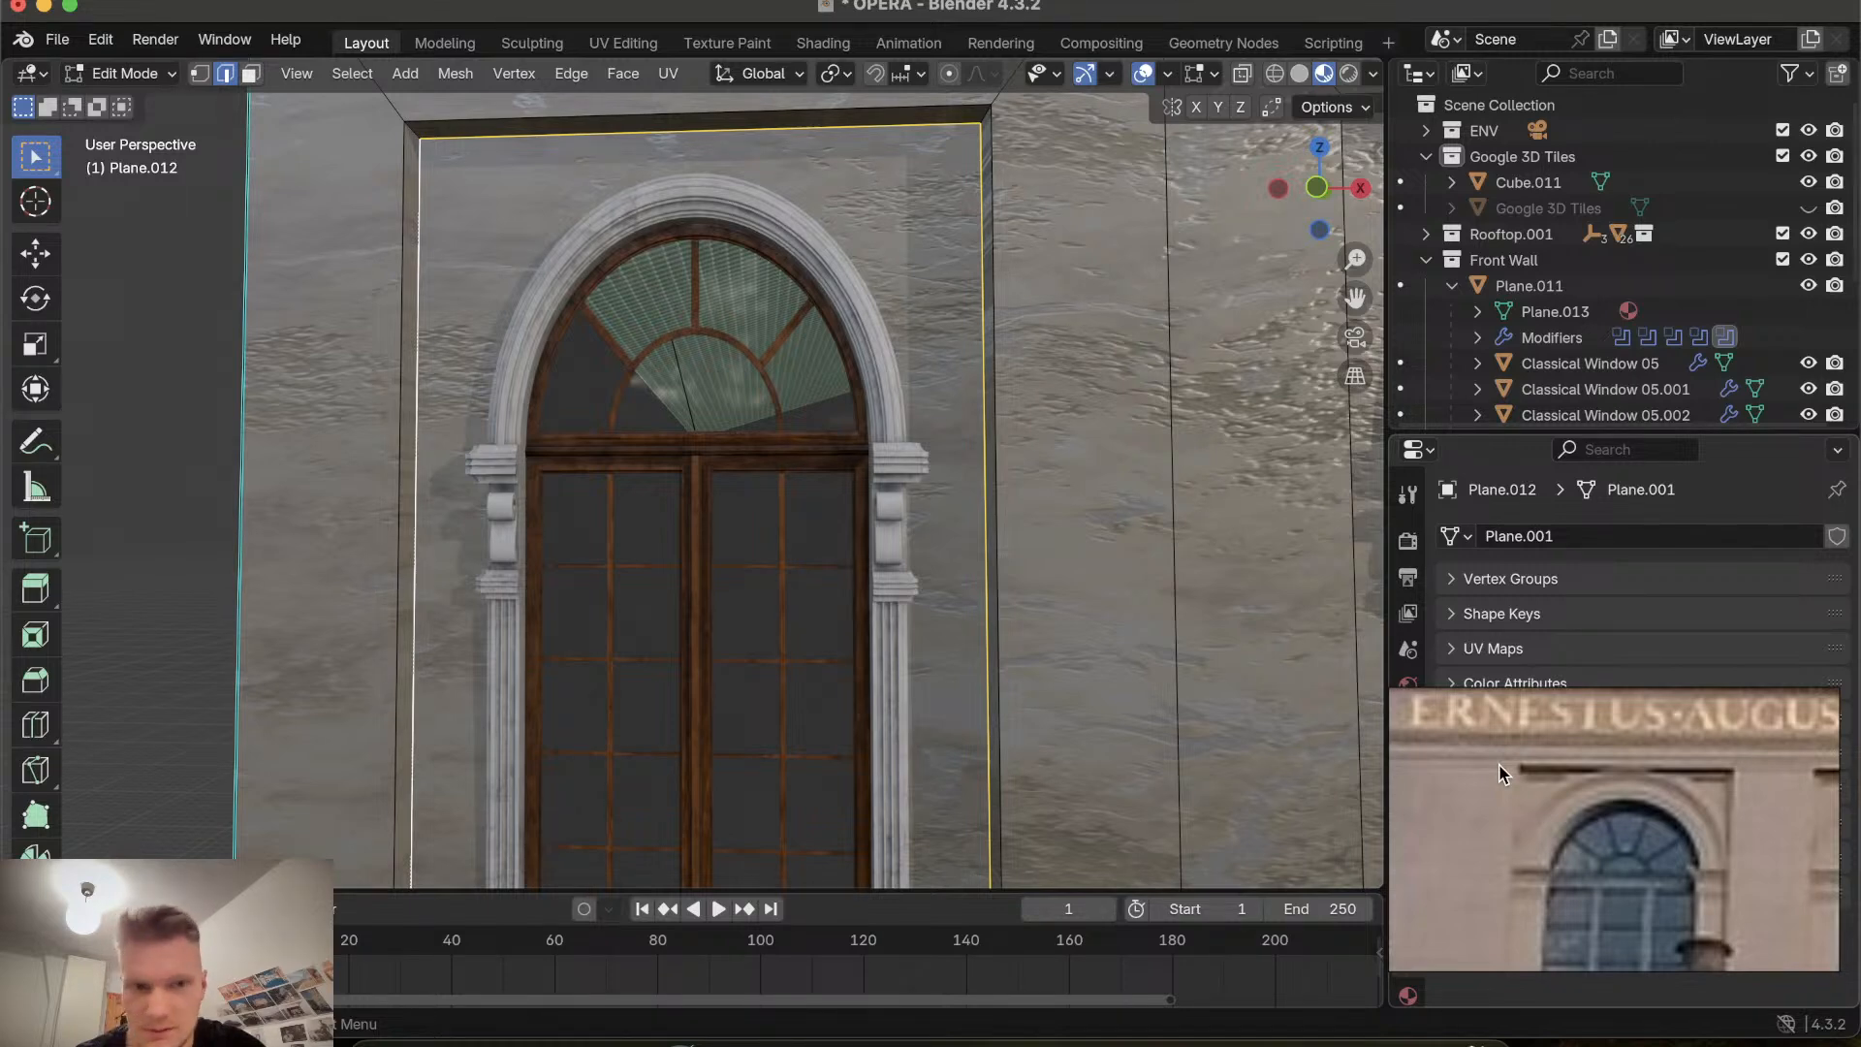
scroll(1065, 486, right, 10)
scroll(1064, 485, left, 4)
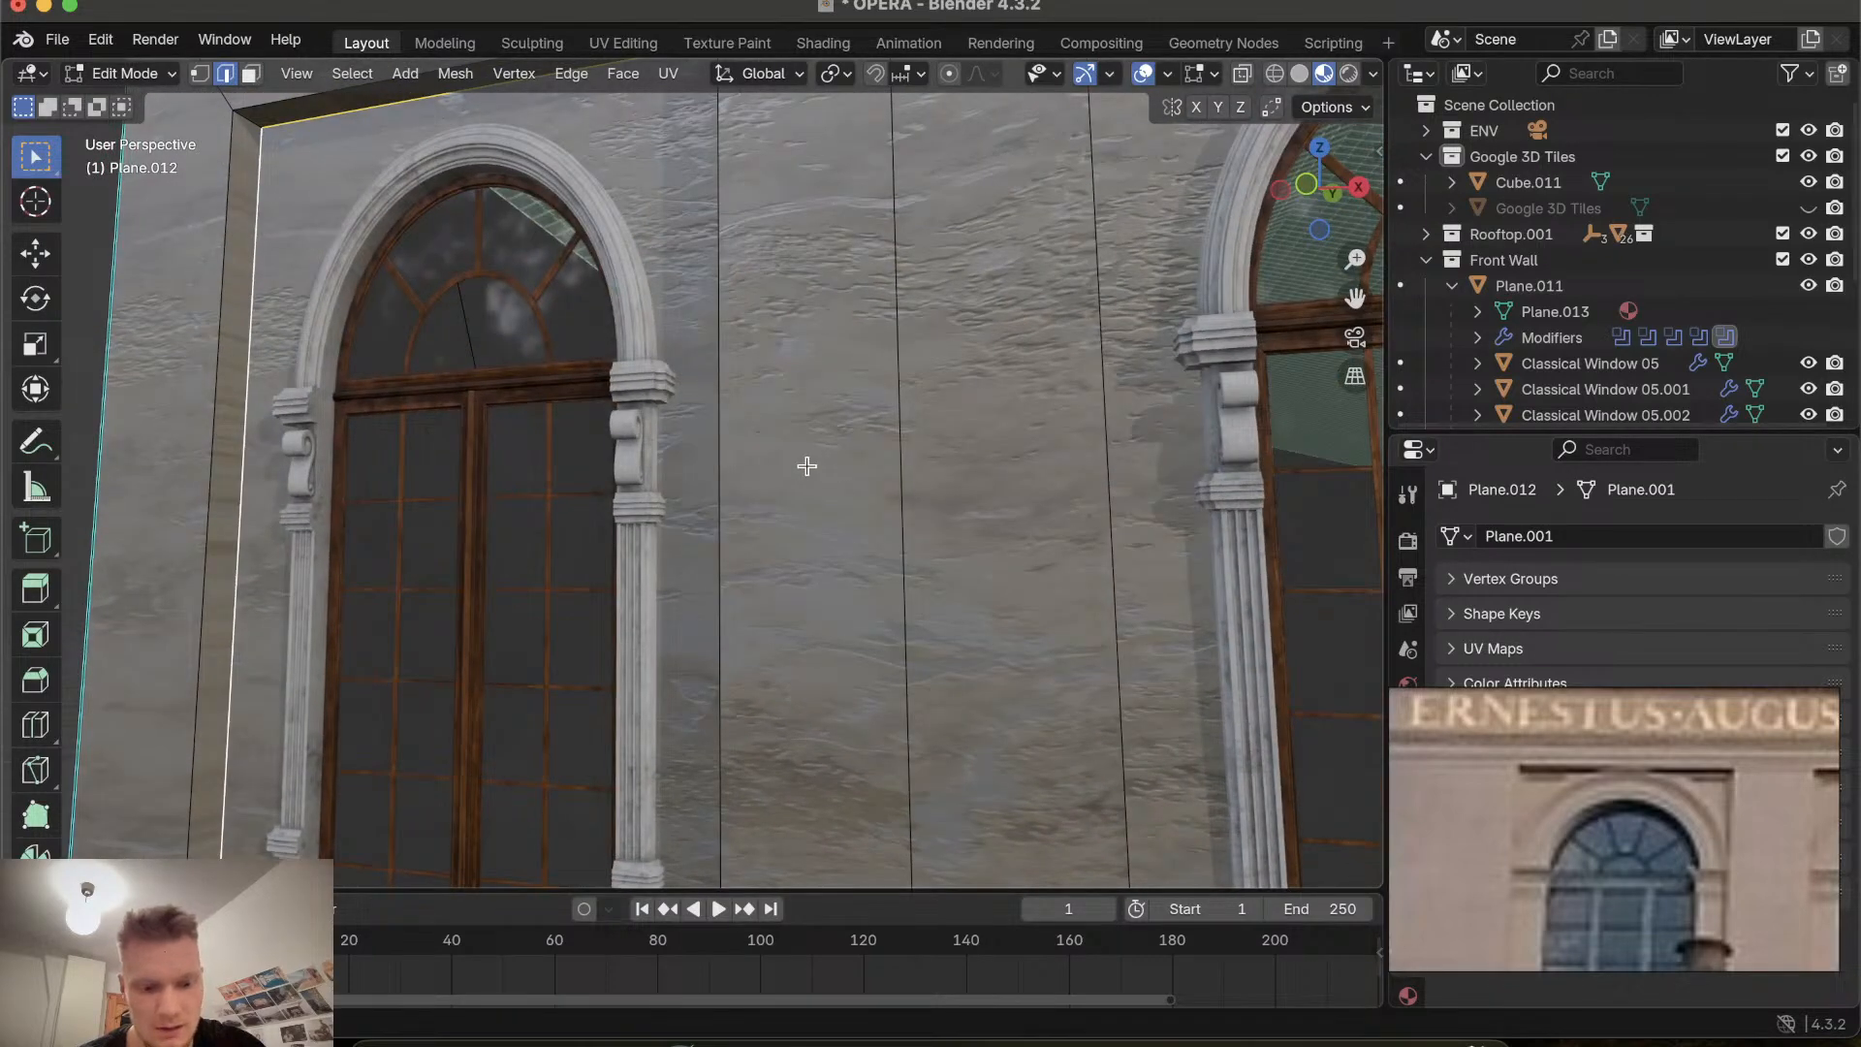
key(ctrl+r)
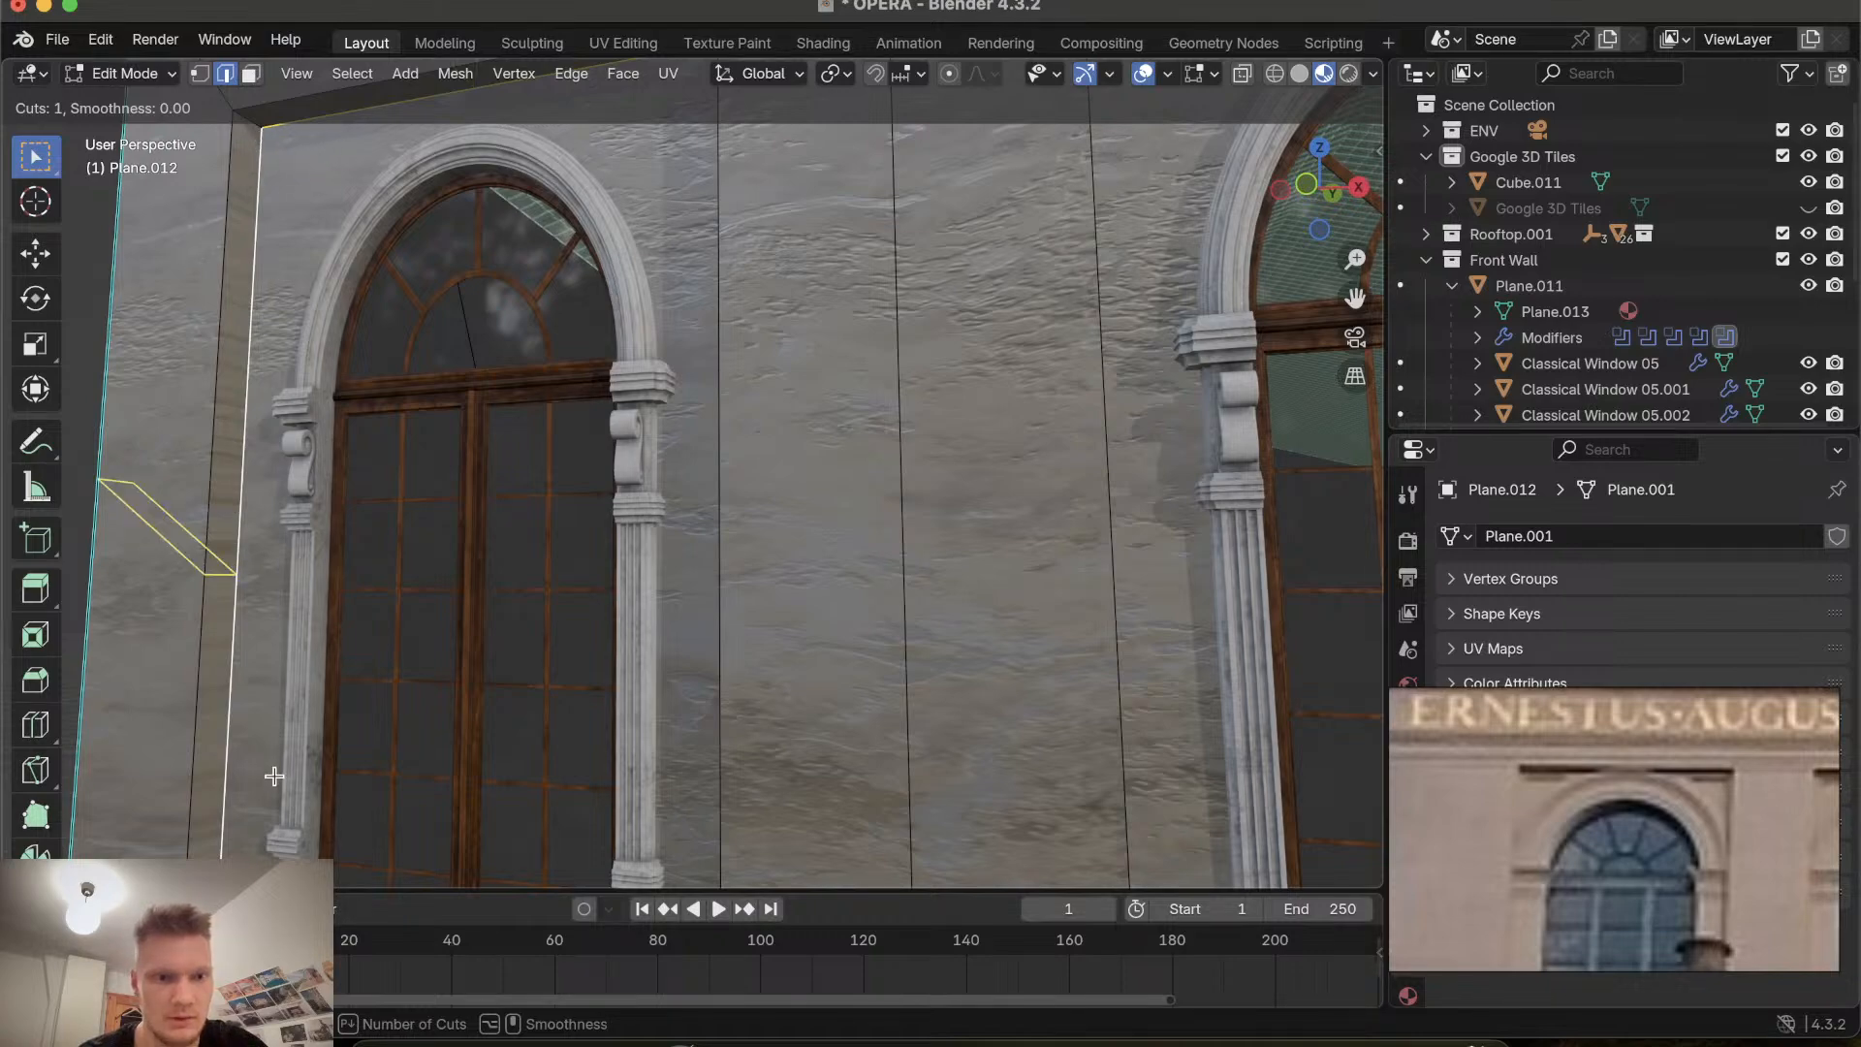
key(Escape)
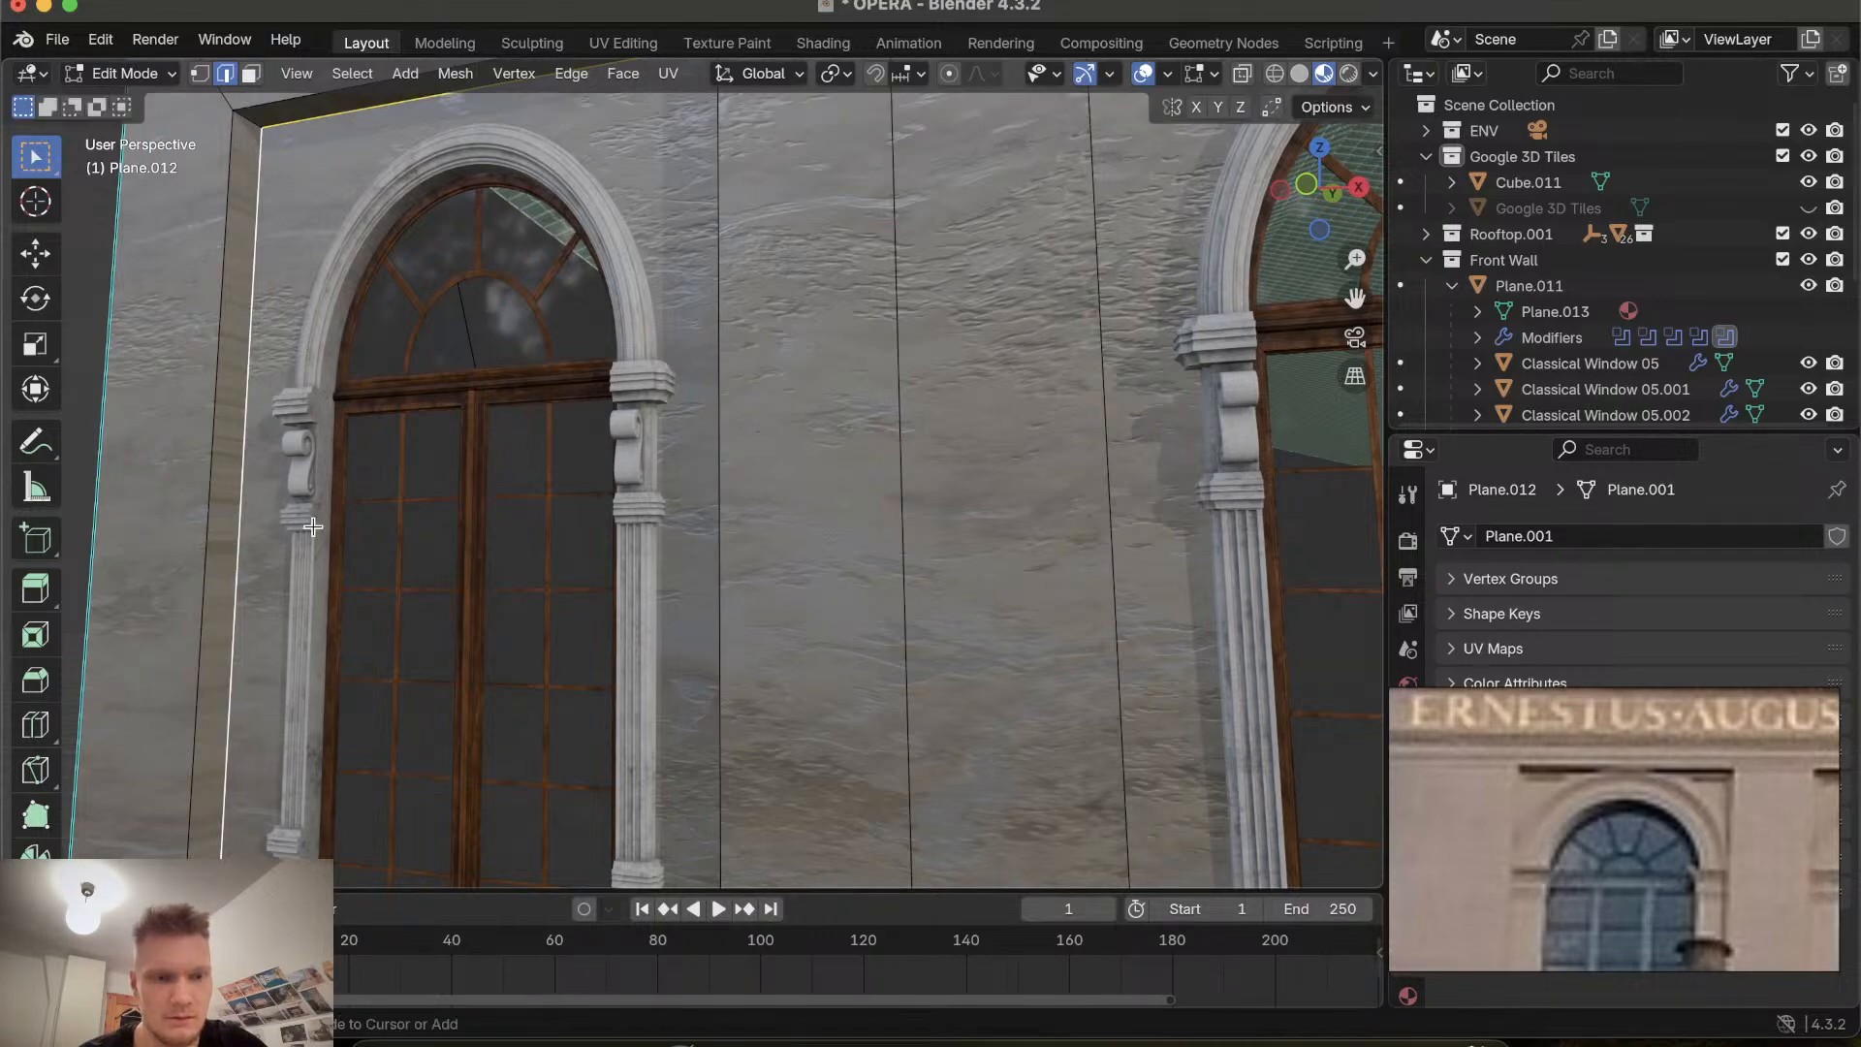
scroll(312, 526, down, 8)
scroll(312, 526, up, 1)
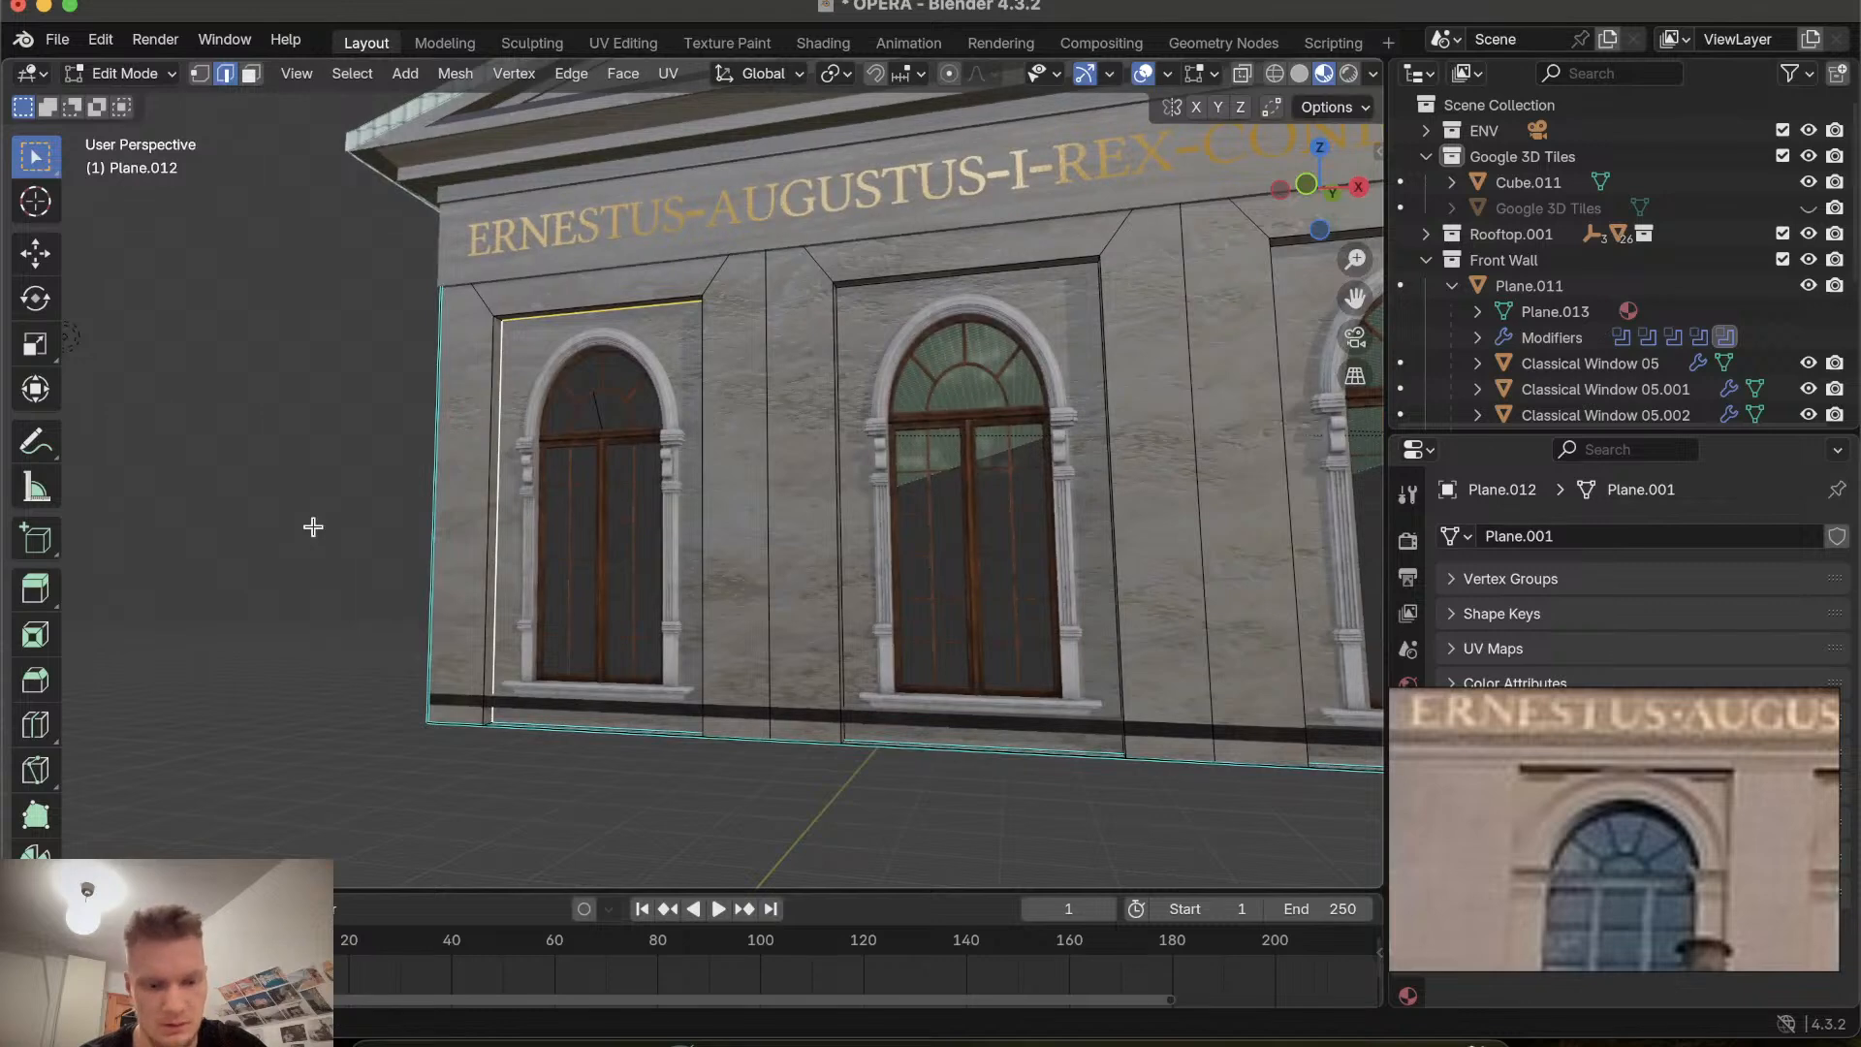
key(ctrl+r)
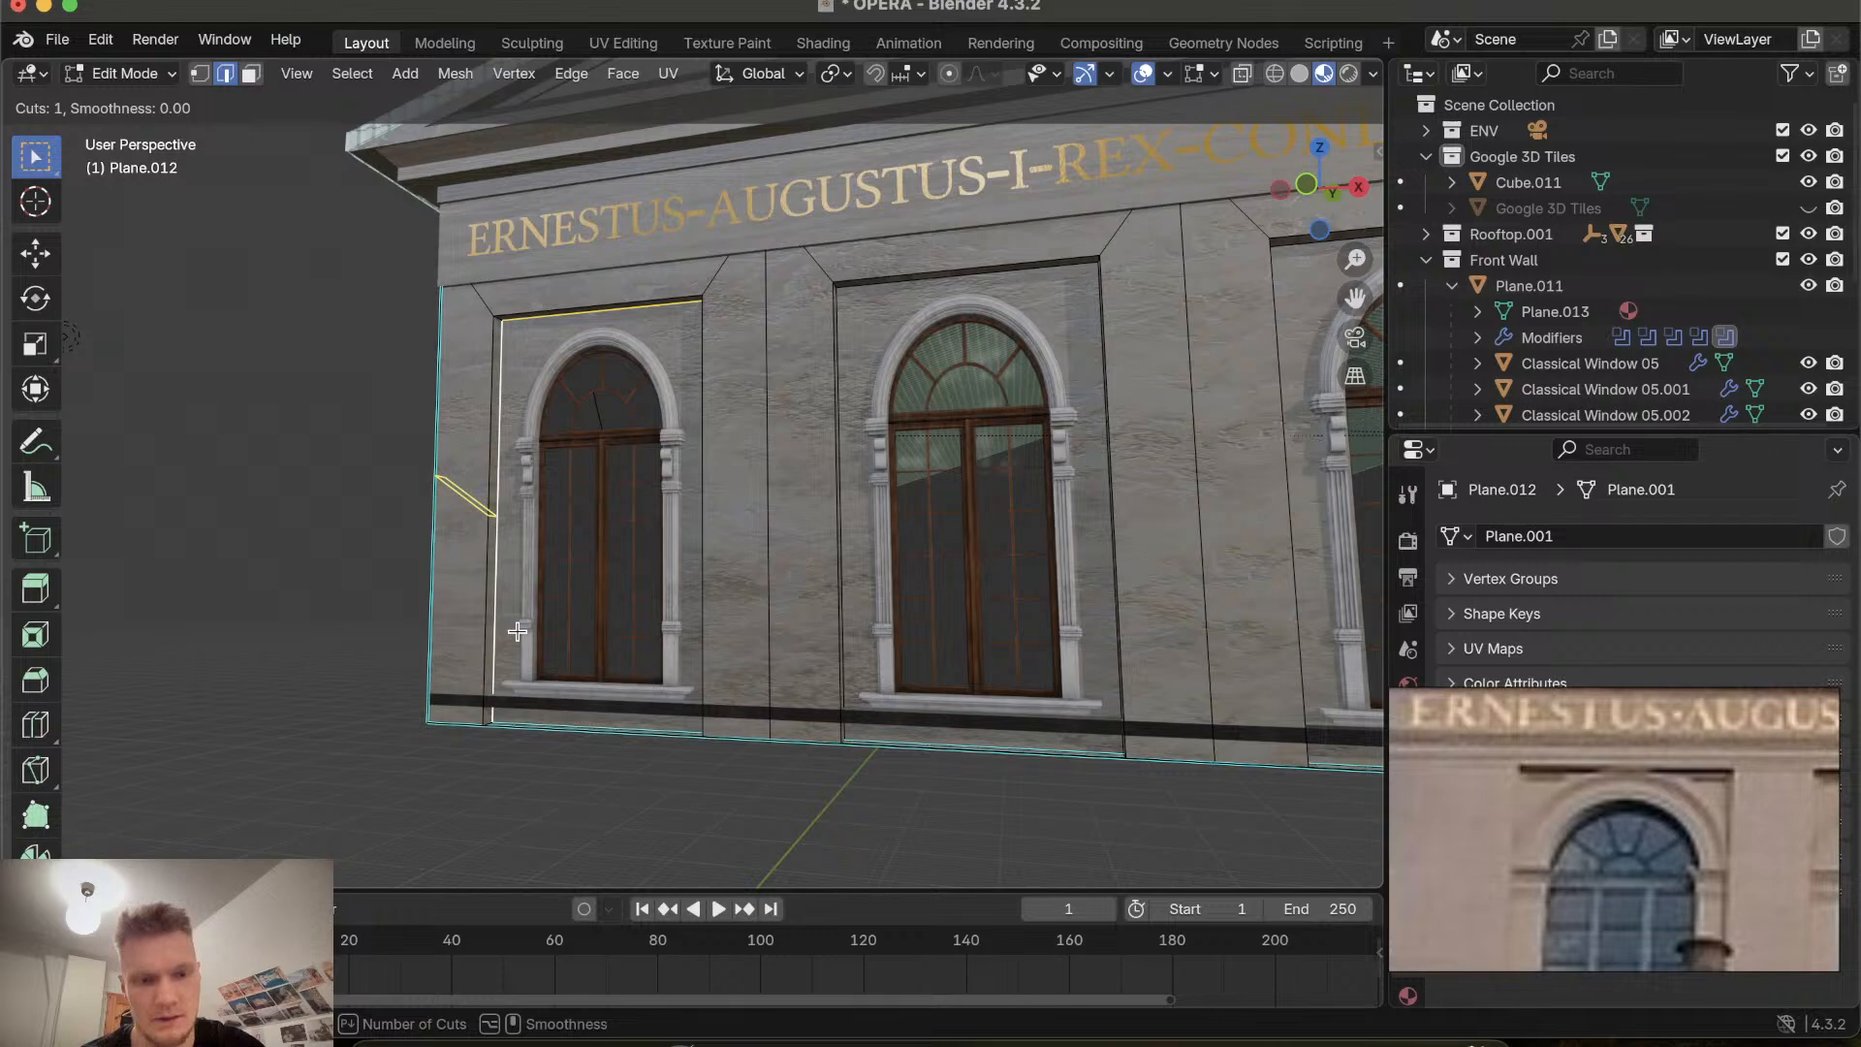
key(Escape)
scroll(551, 708, down, 5)
scroll(551, 708, up, 5)
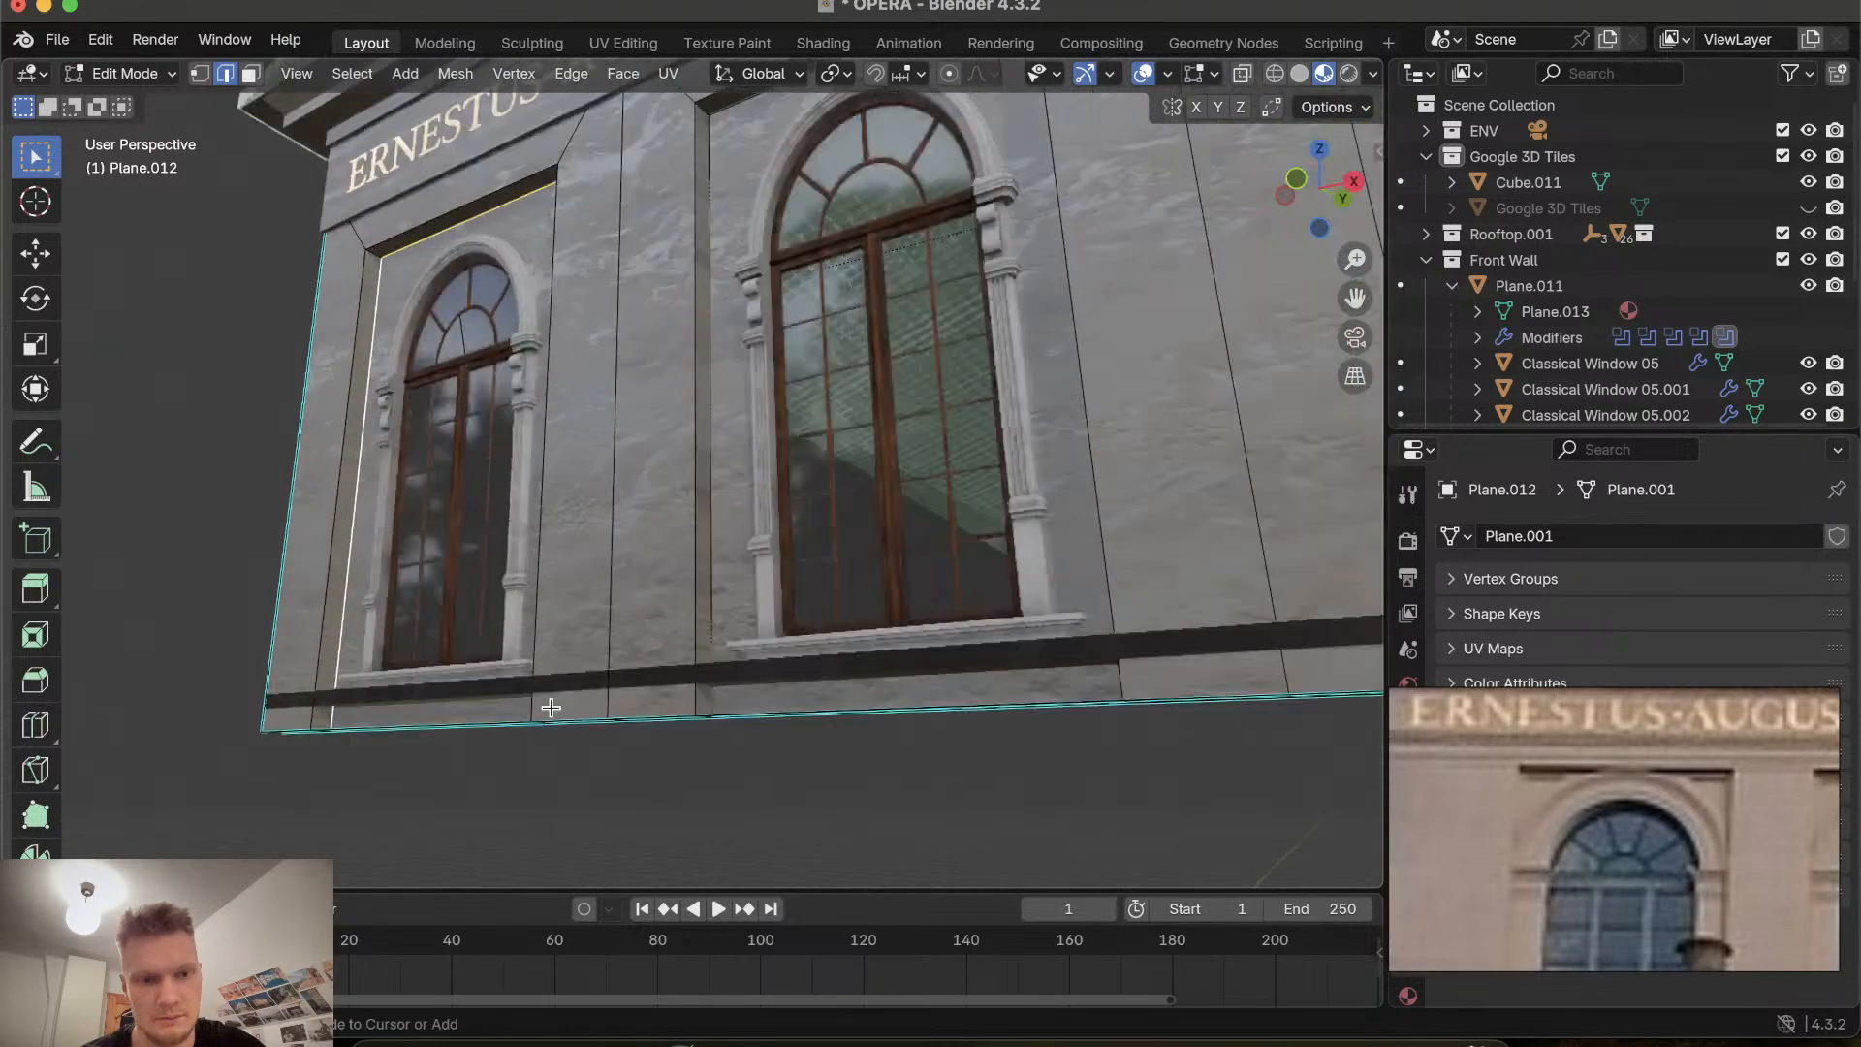
ctrl+scroll(550, 708, up, 4)
shift+scroll(551, 708, left, 5)
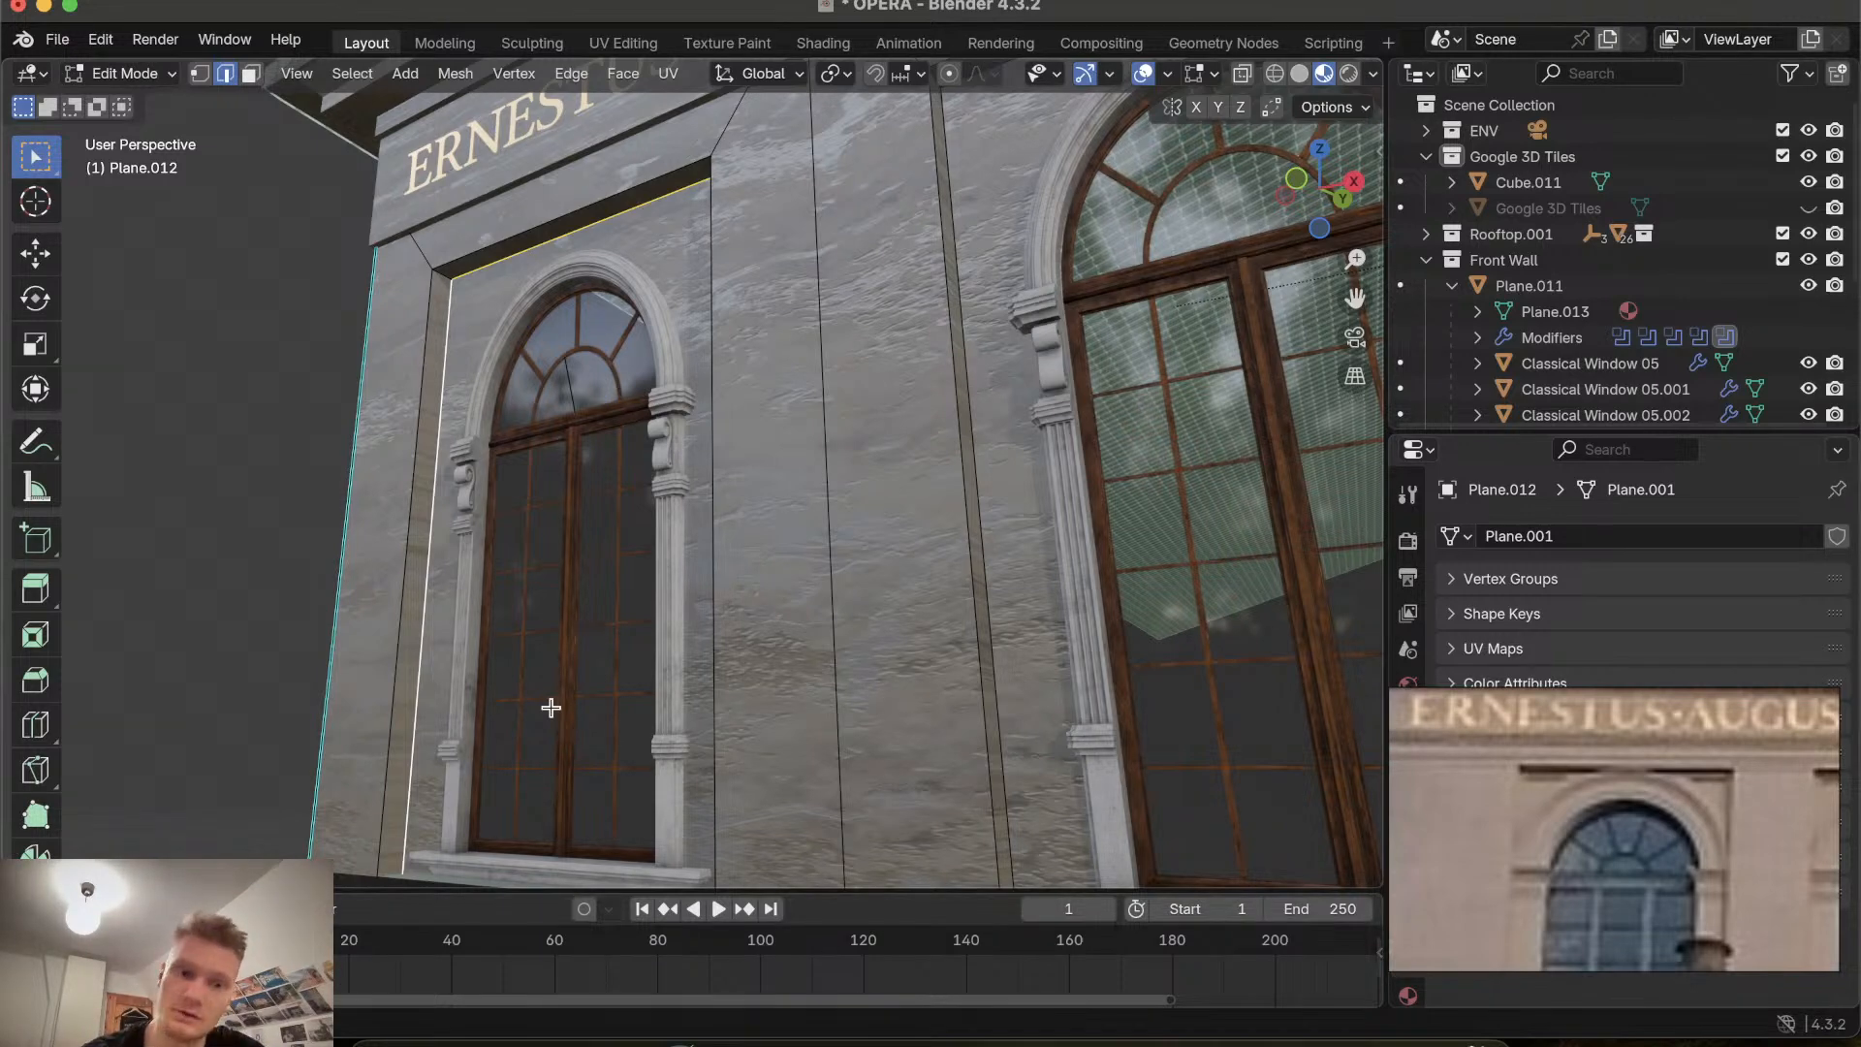
Insert a loop cut around the window recess frame, sliding it close to the recess's outer edge.
click(443, 267)
click(449, 284)
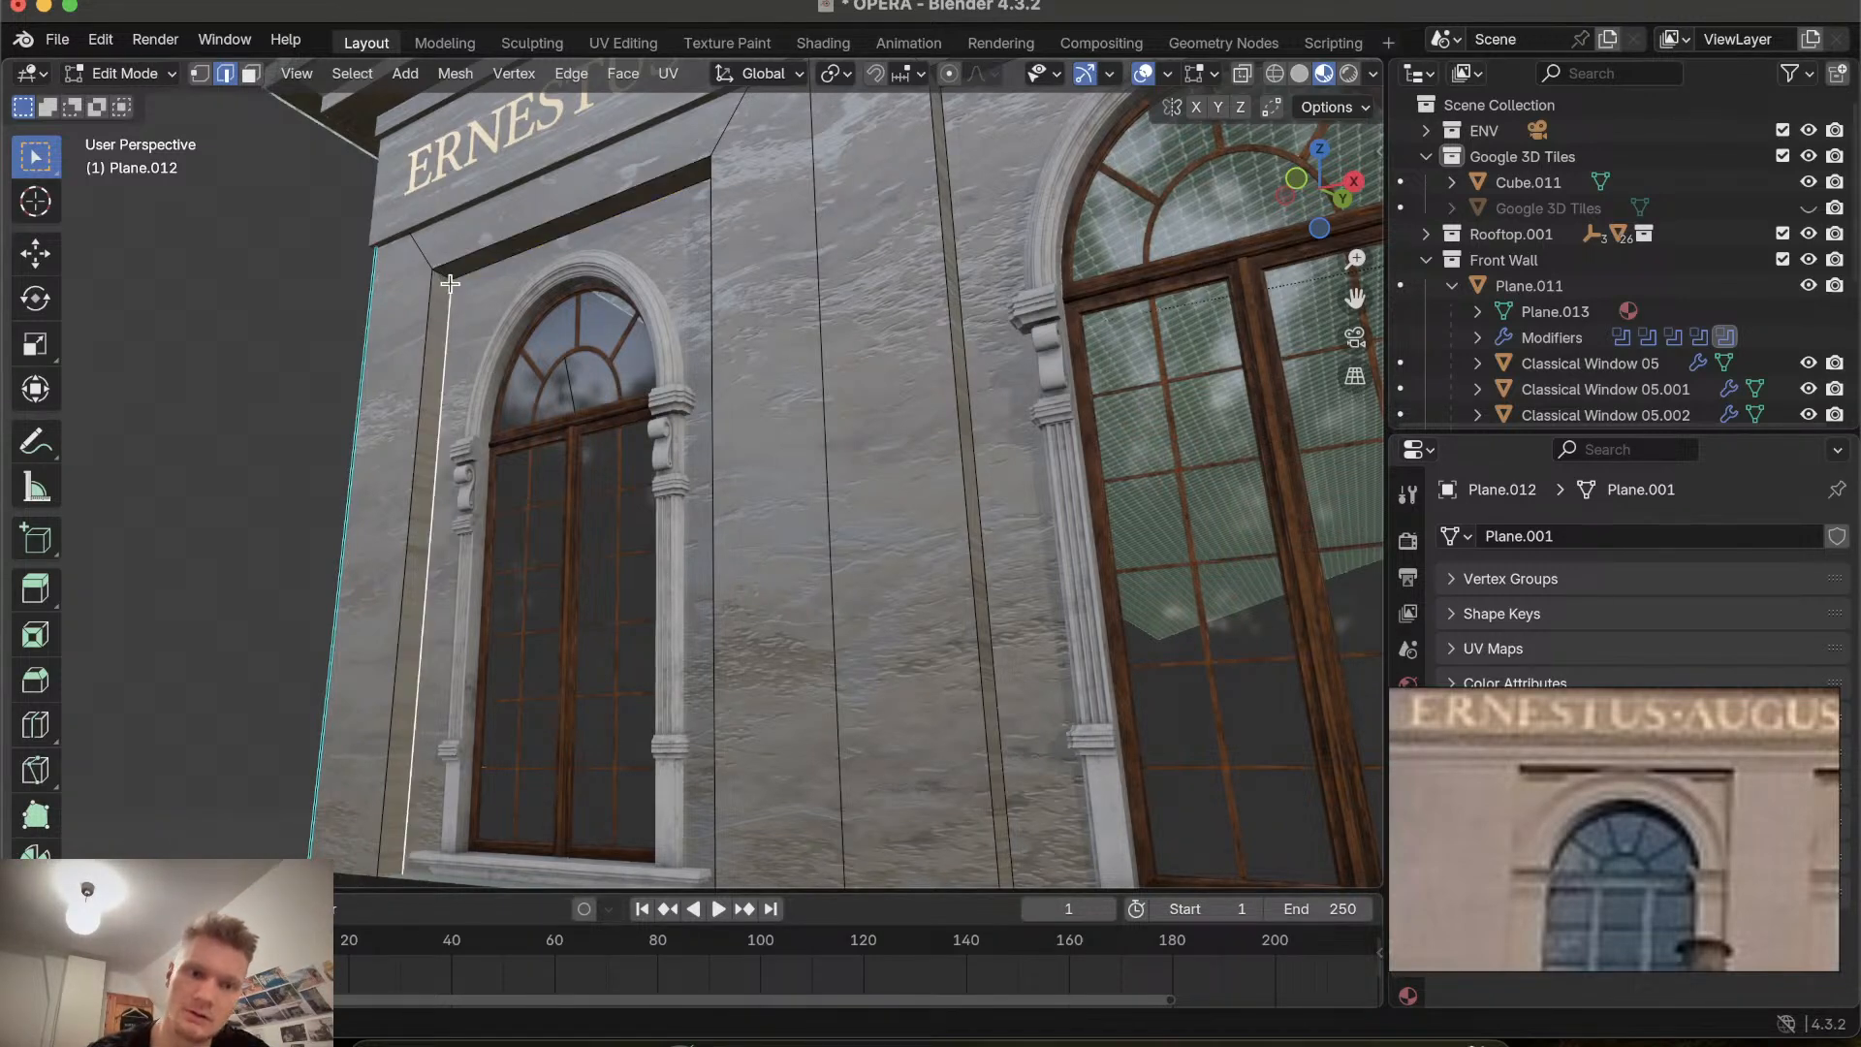
click(443, 278)
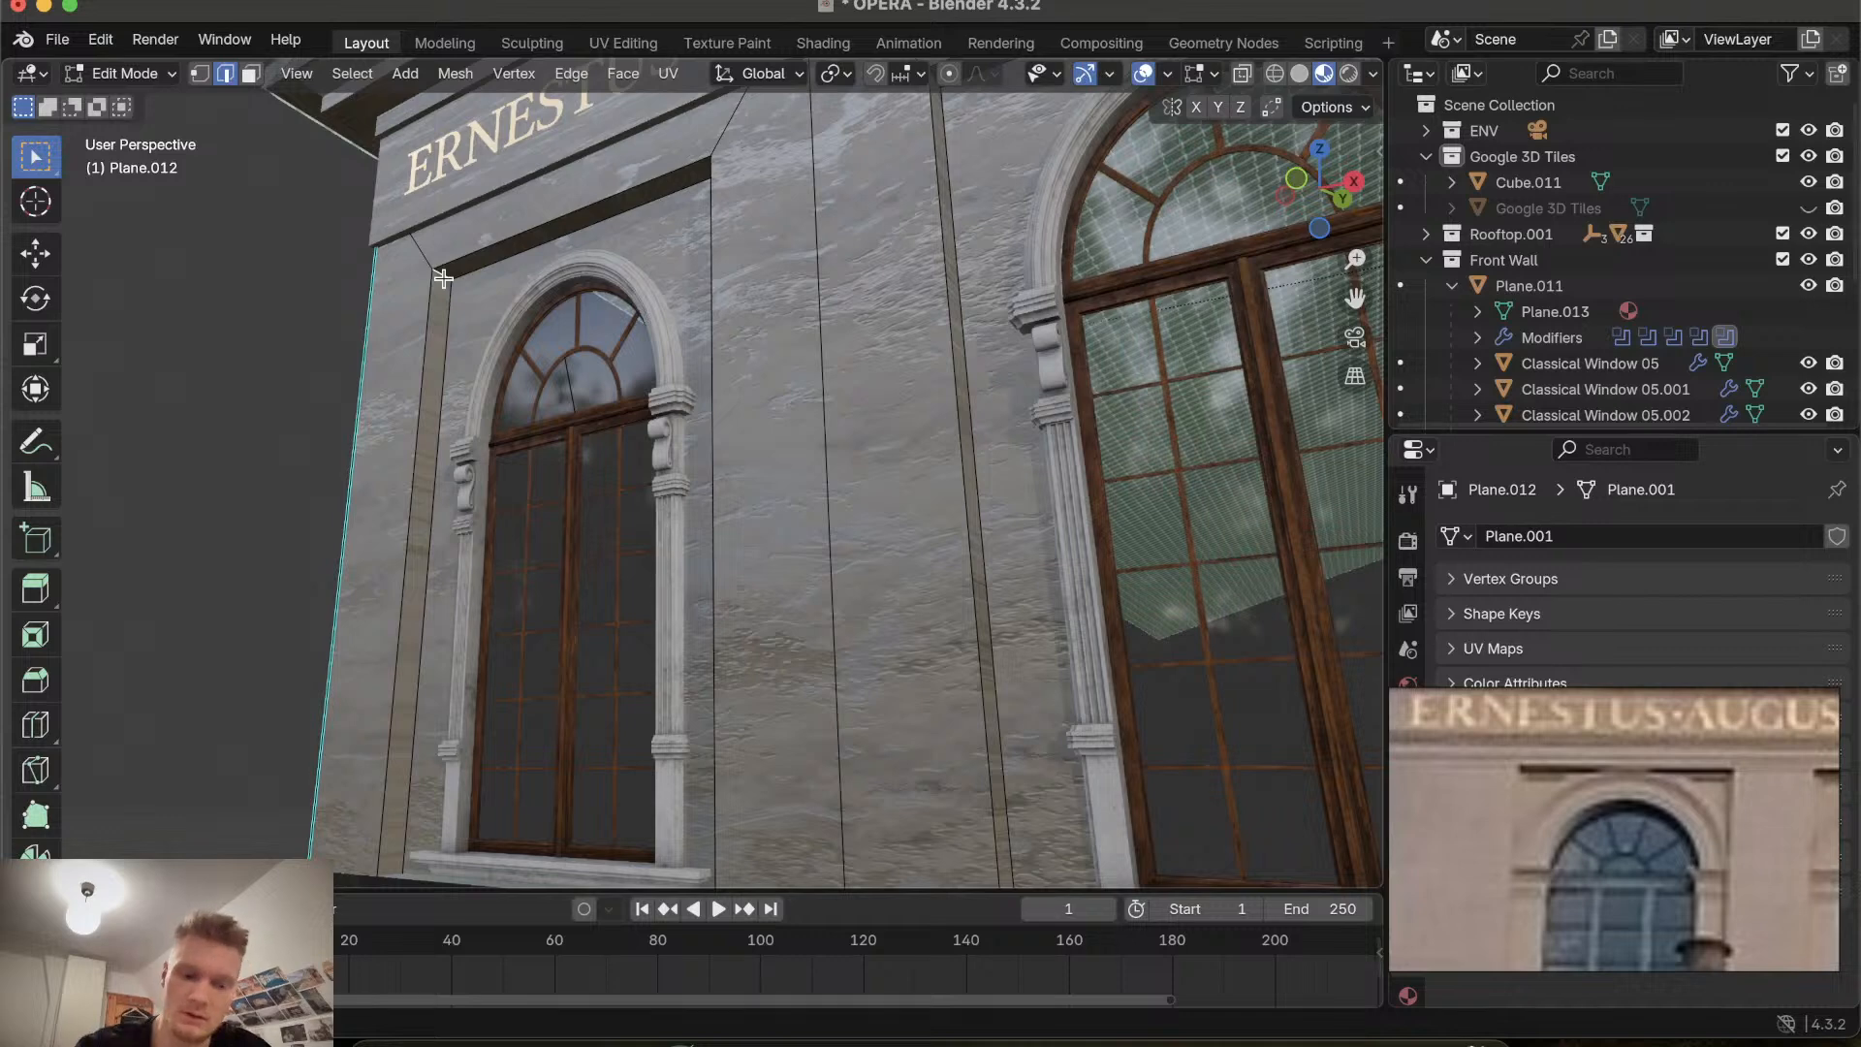
key(ctrl+r)
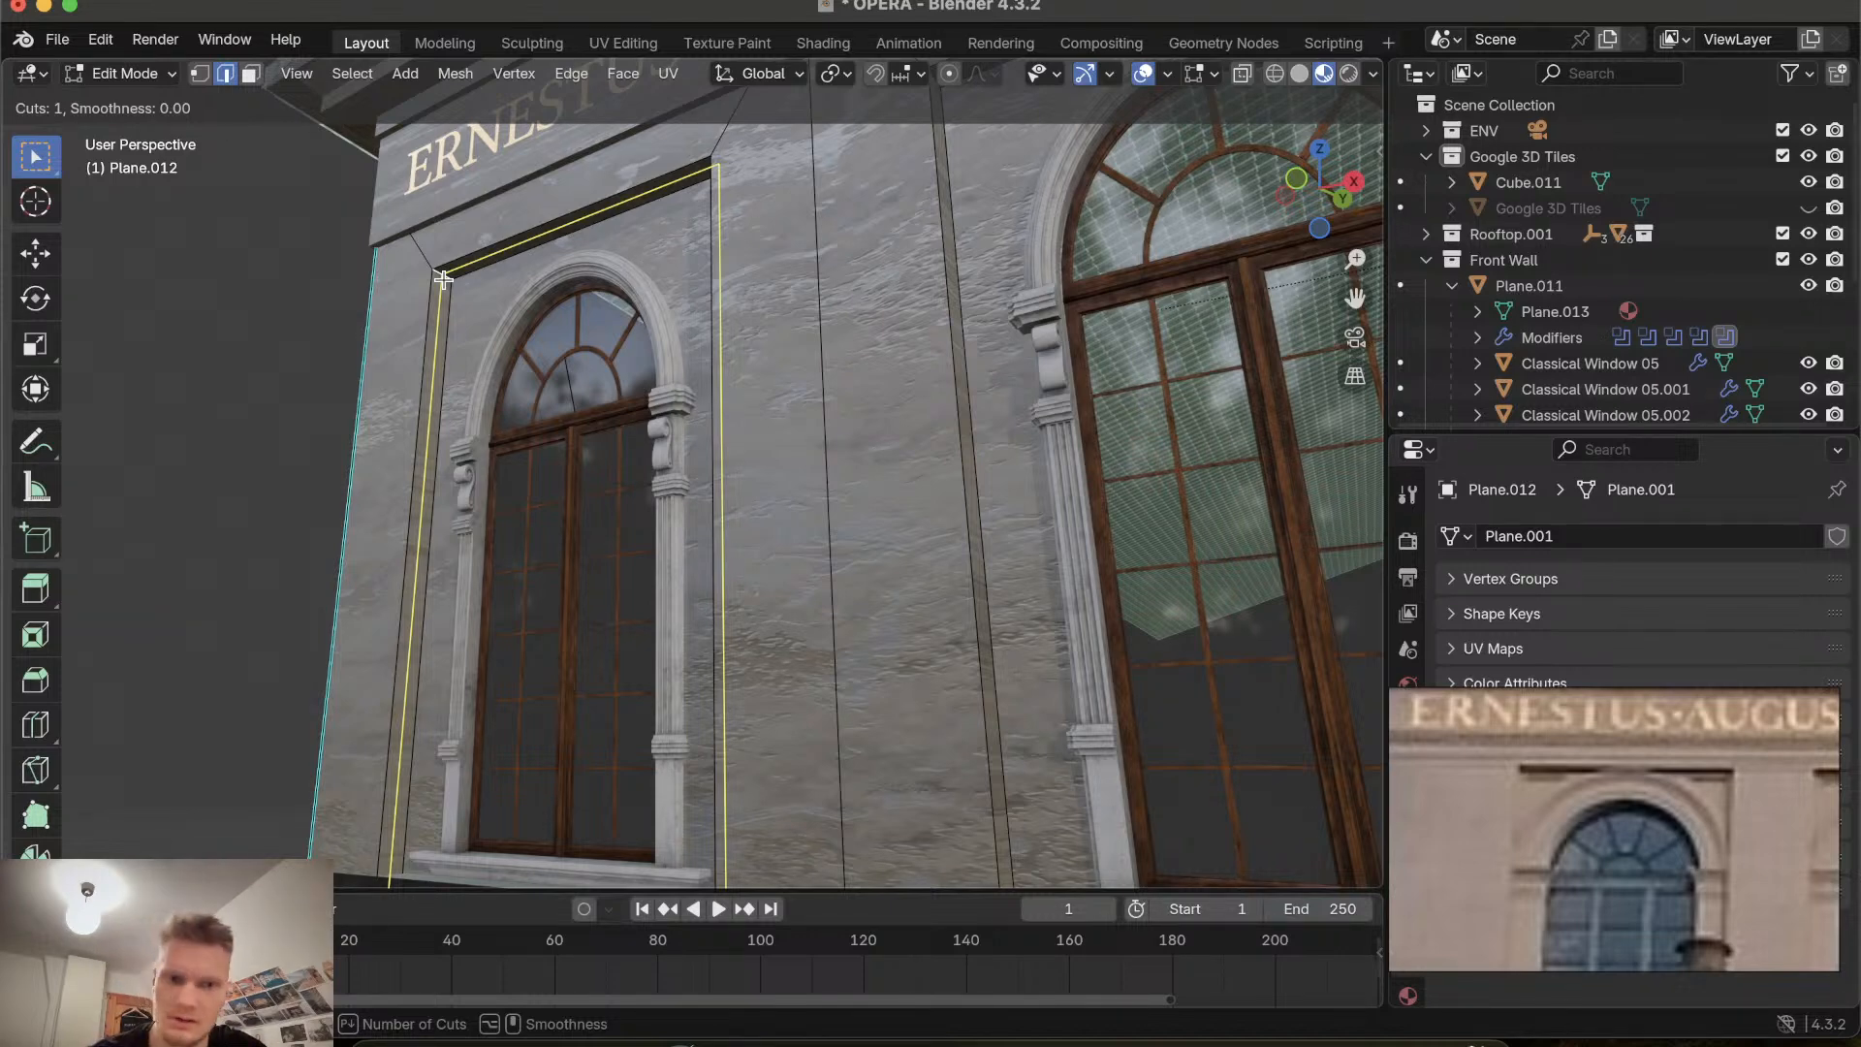
click(443, 279)
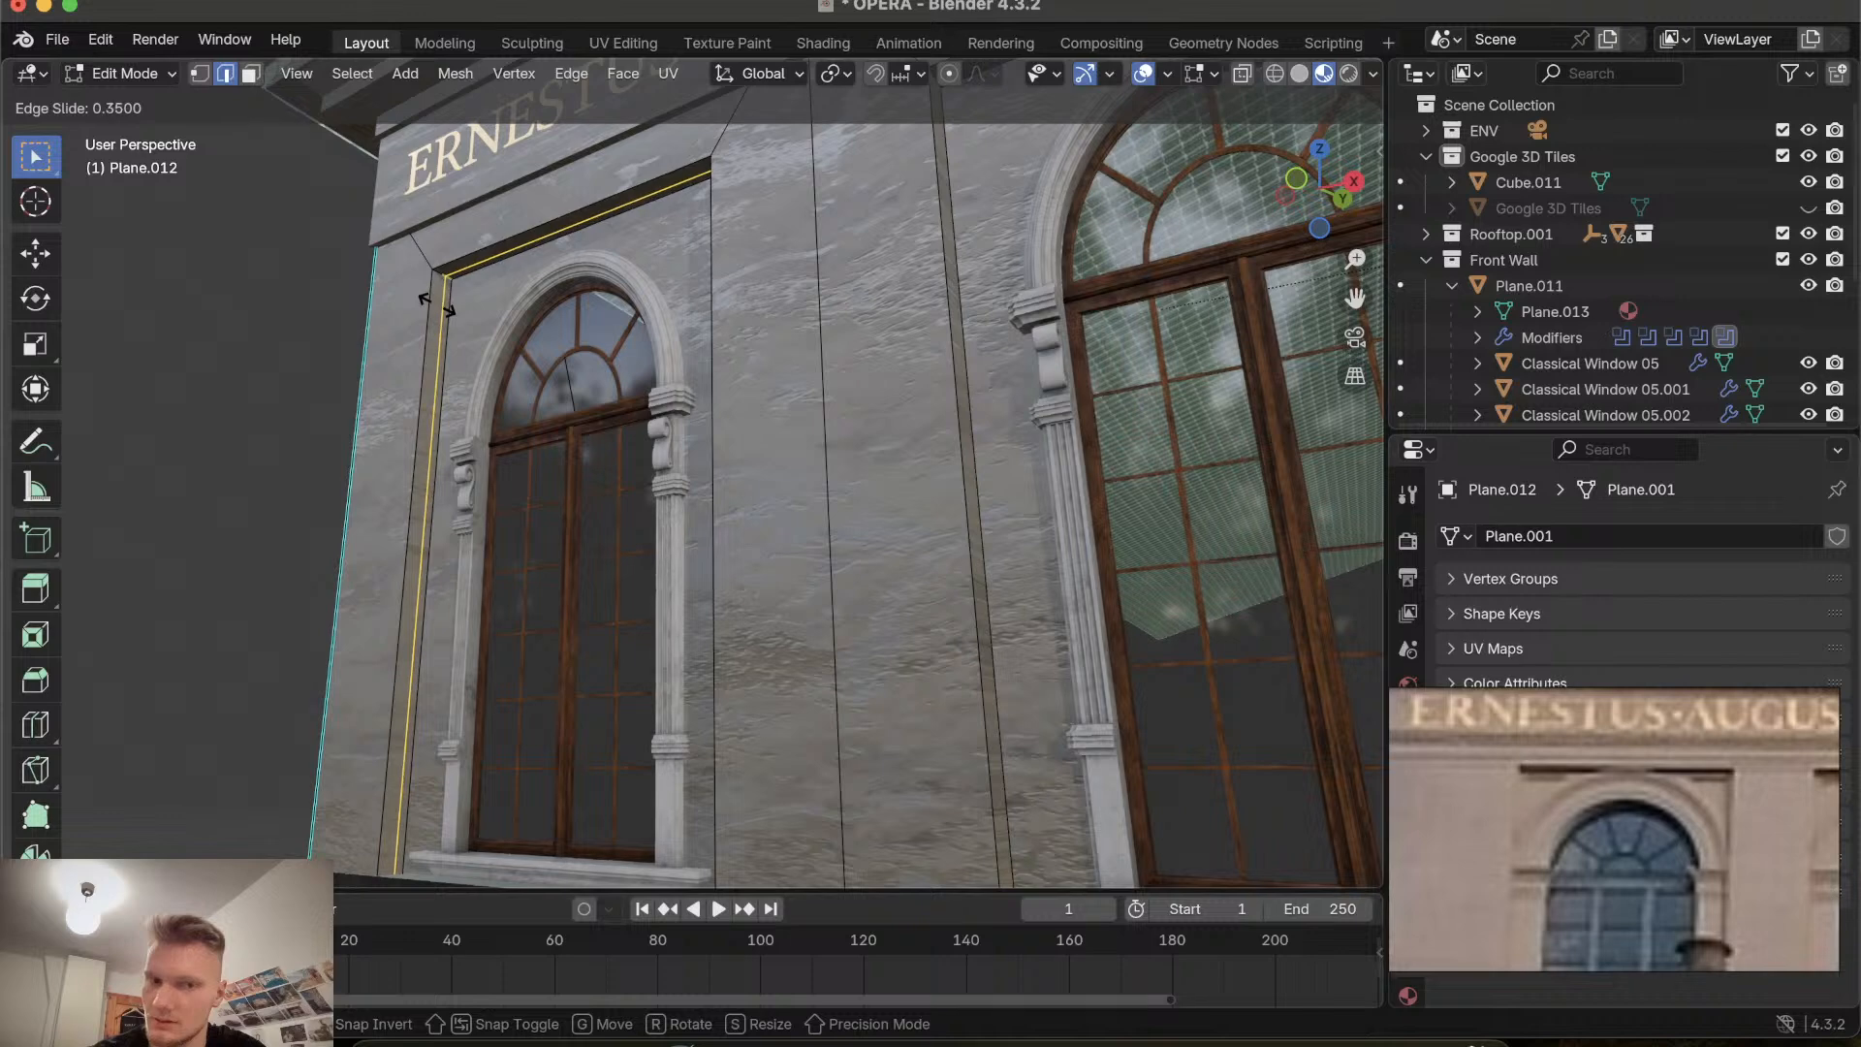
click(435, 305)
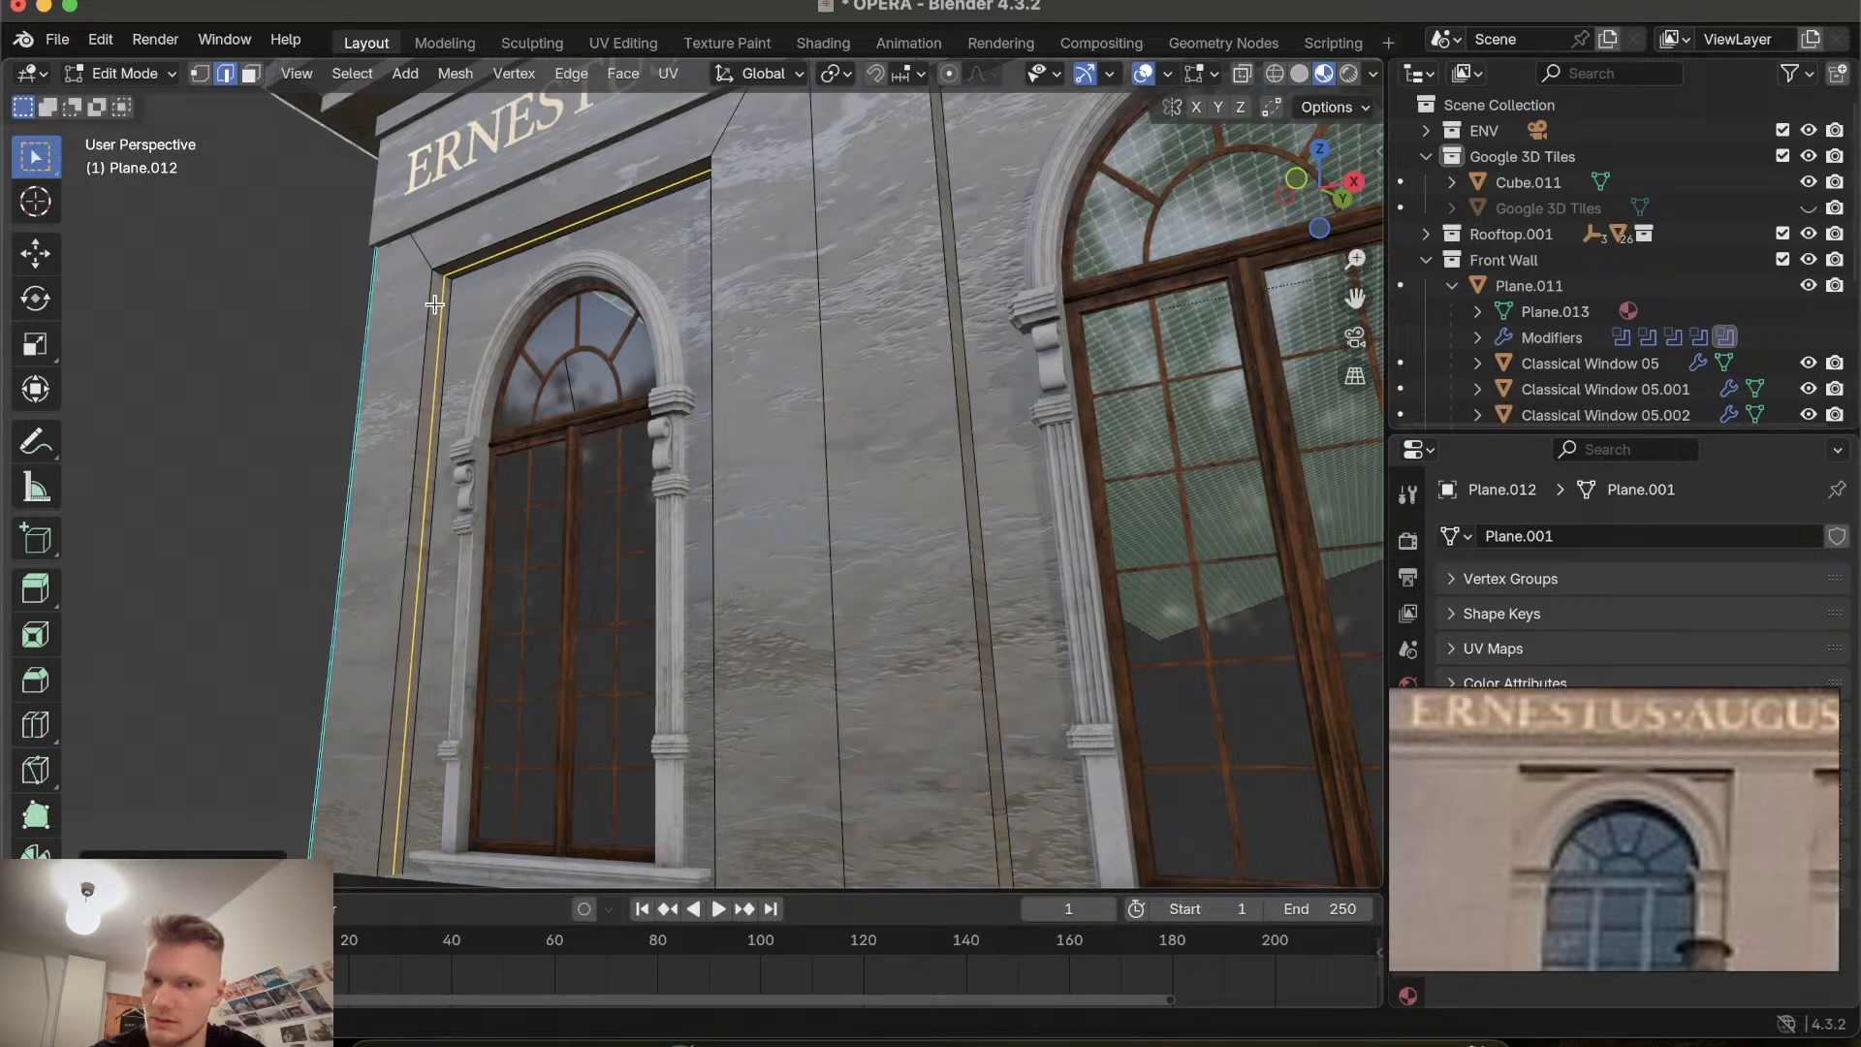
Select the top edge of the window recess and extrude it along its normal about 0.05 m.
scroll(434, 305, right, 5)
click(543, 226)
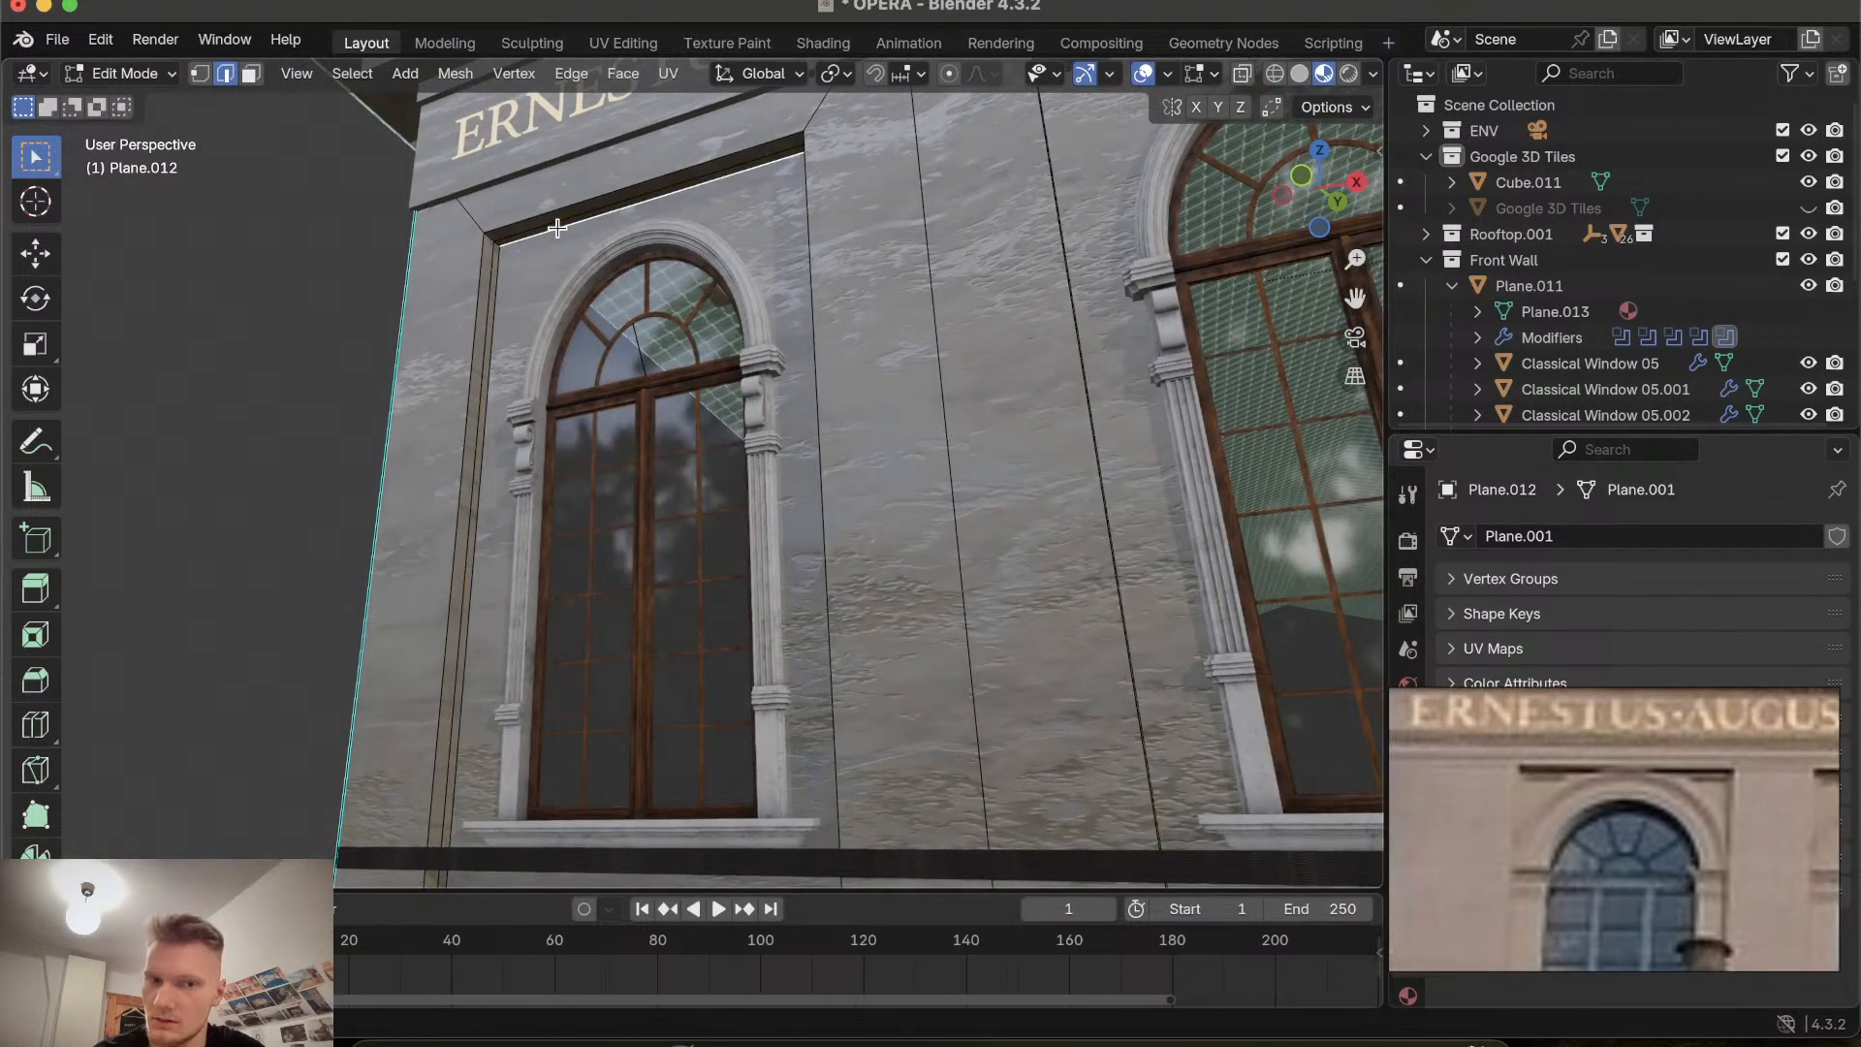
alt+click(552, 232)
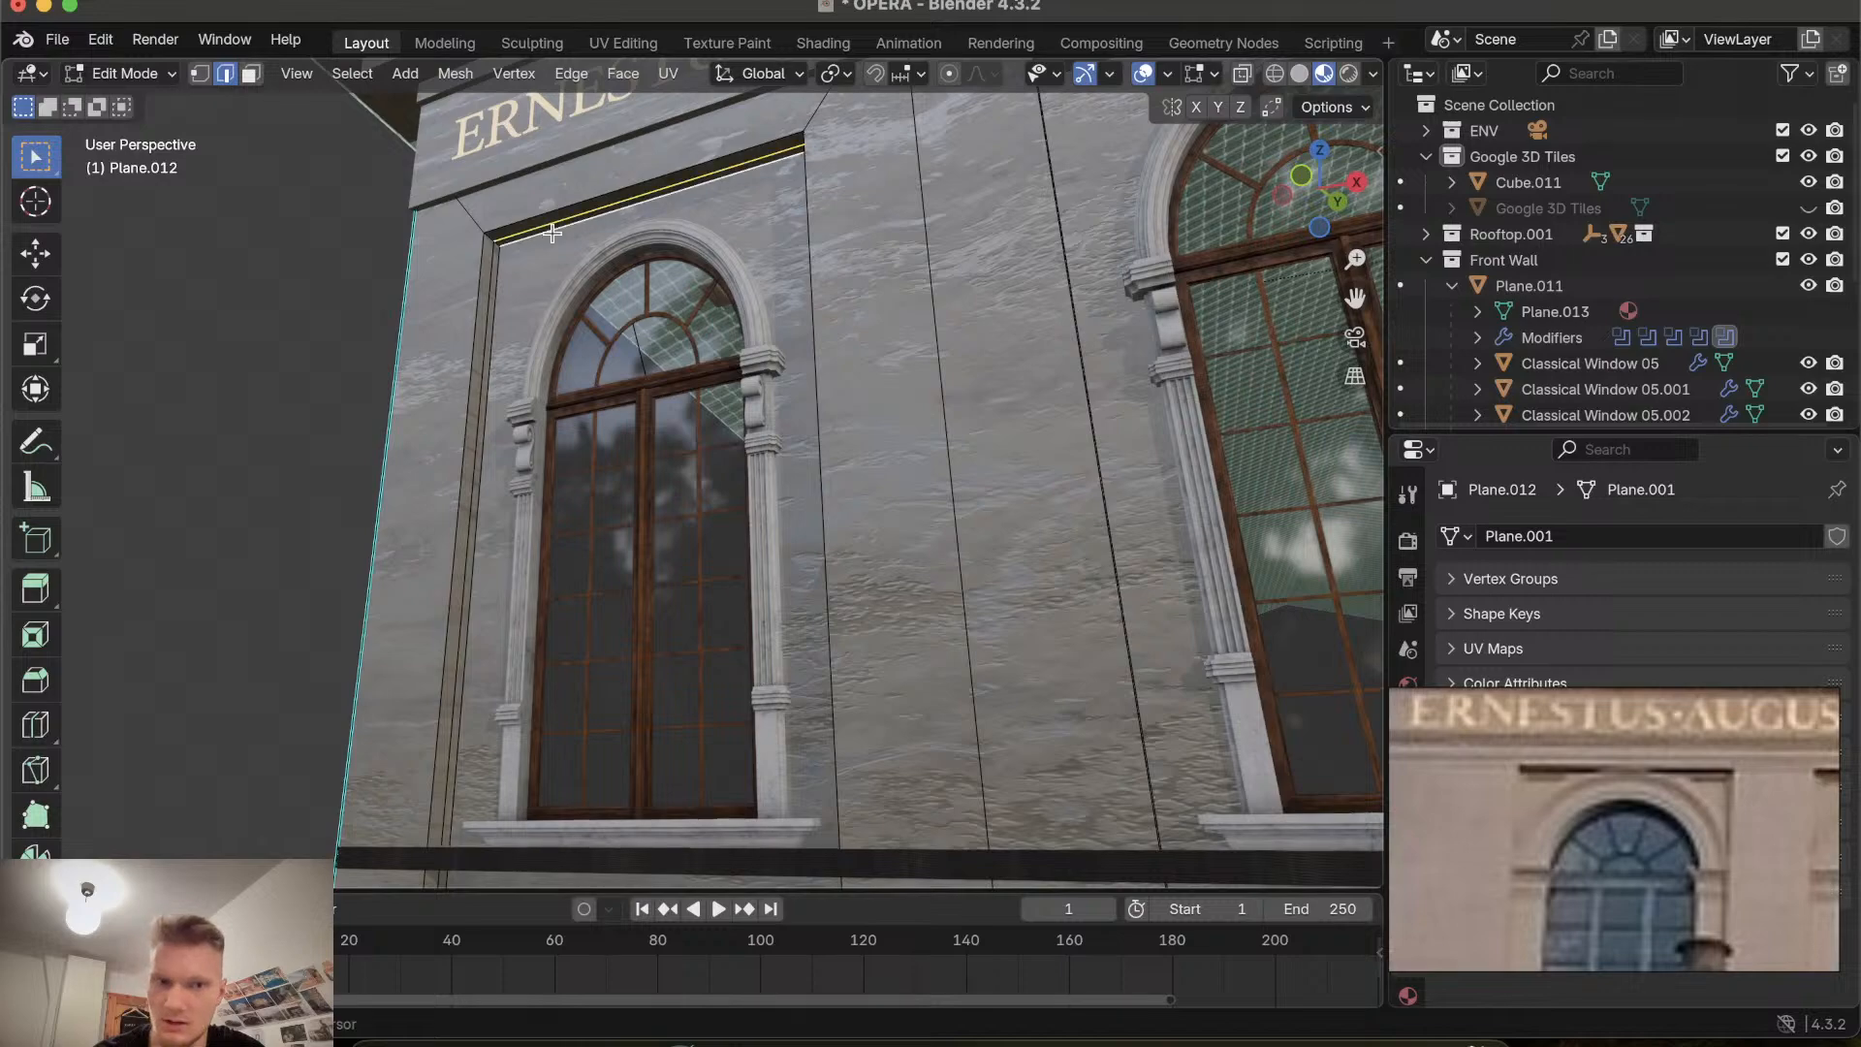
ctrl+scroll(498, 243, up, 10)
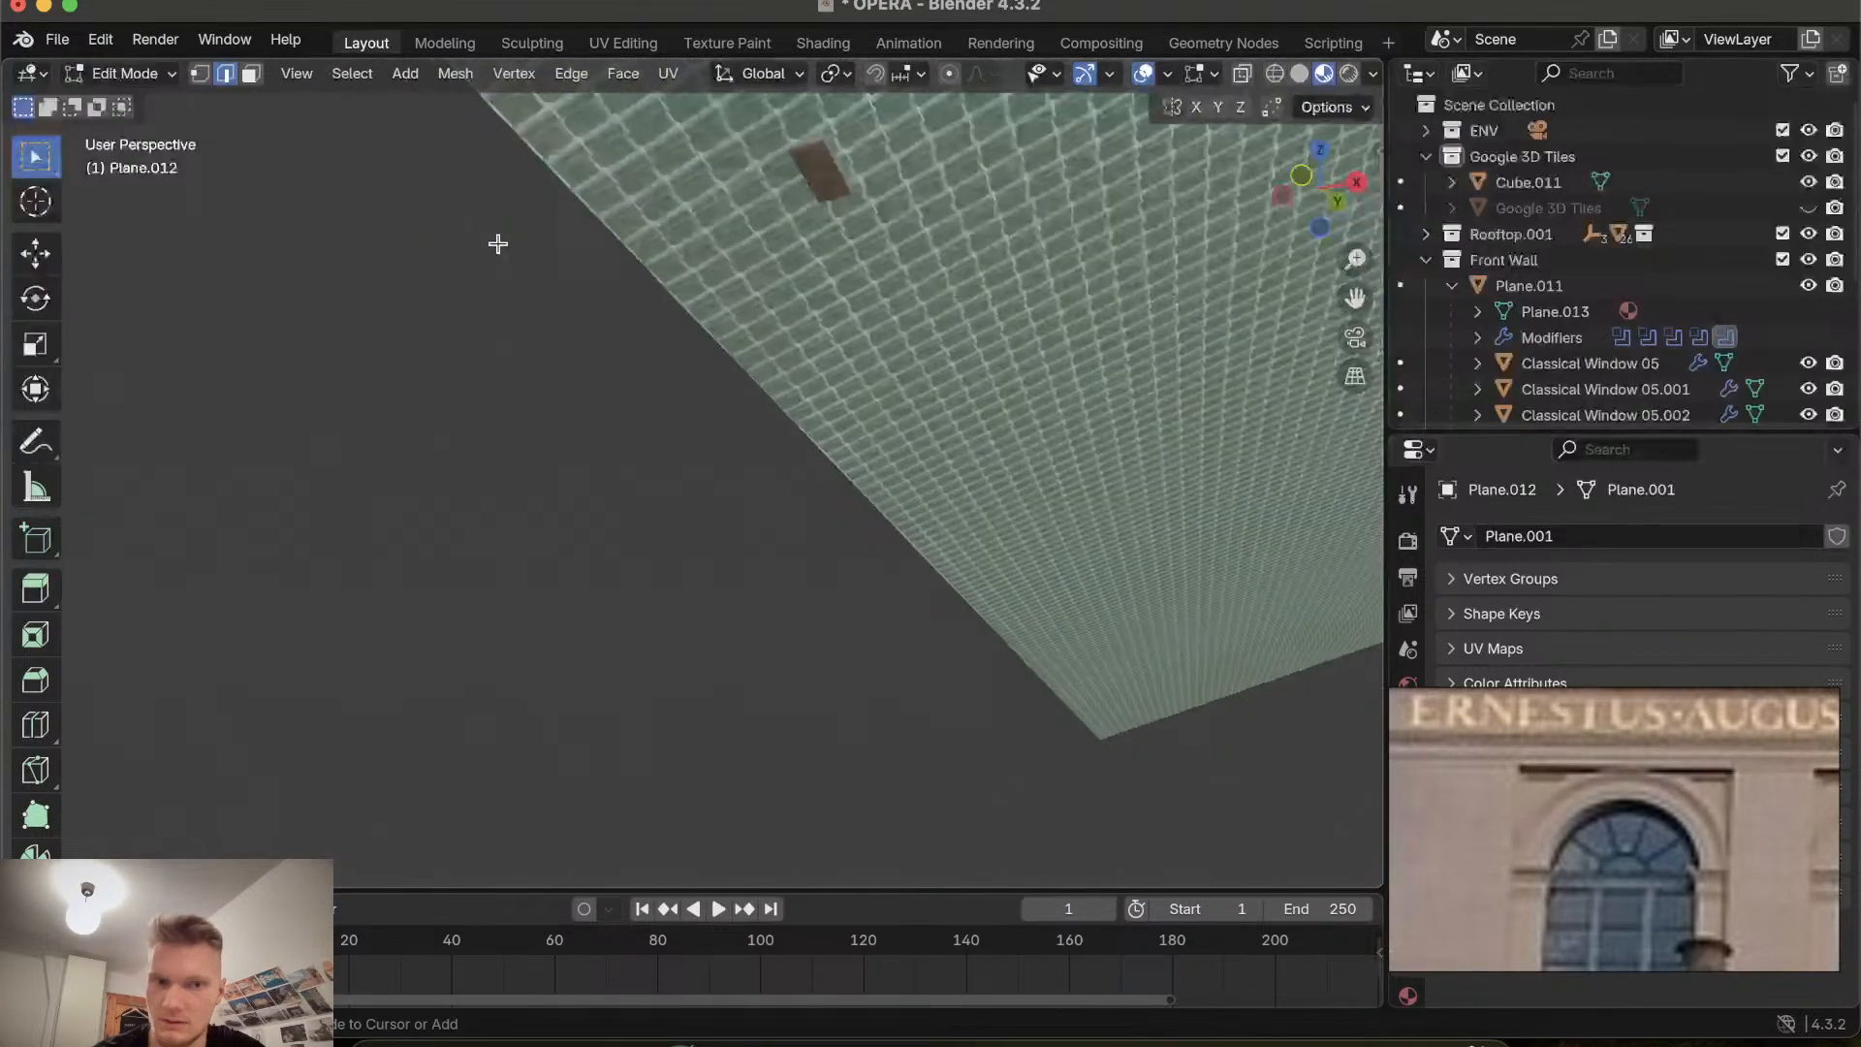
ctrl+scroll(497, 243, down, 8)
shift+scroll(497, 243, up, 3)
shift+scroll(497, 243, up, 3)
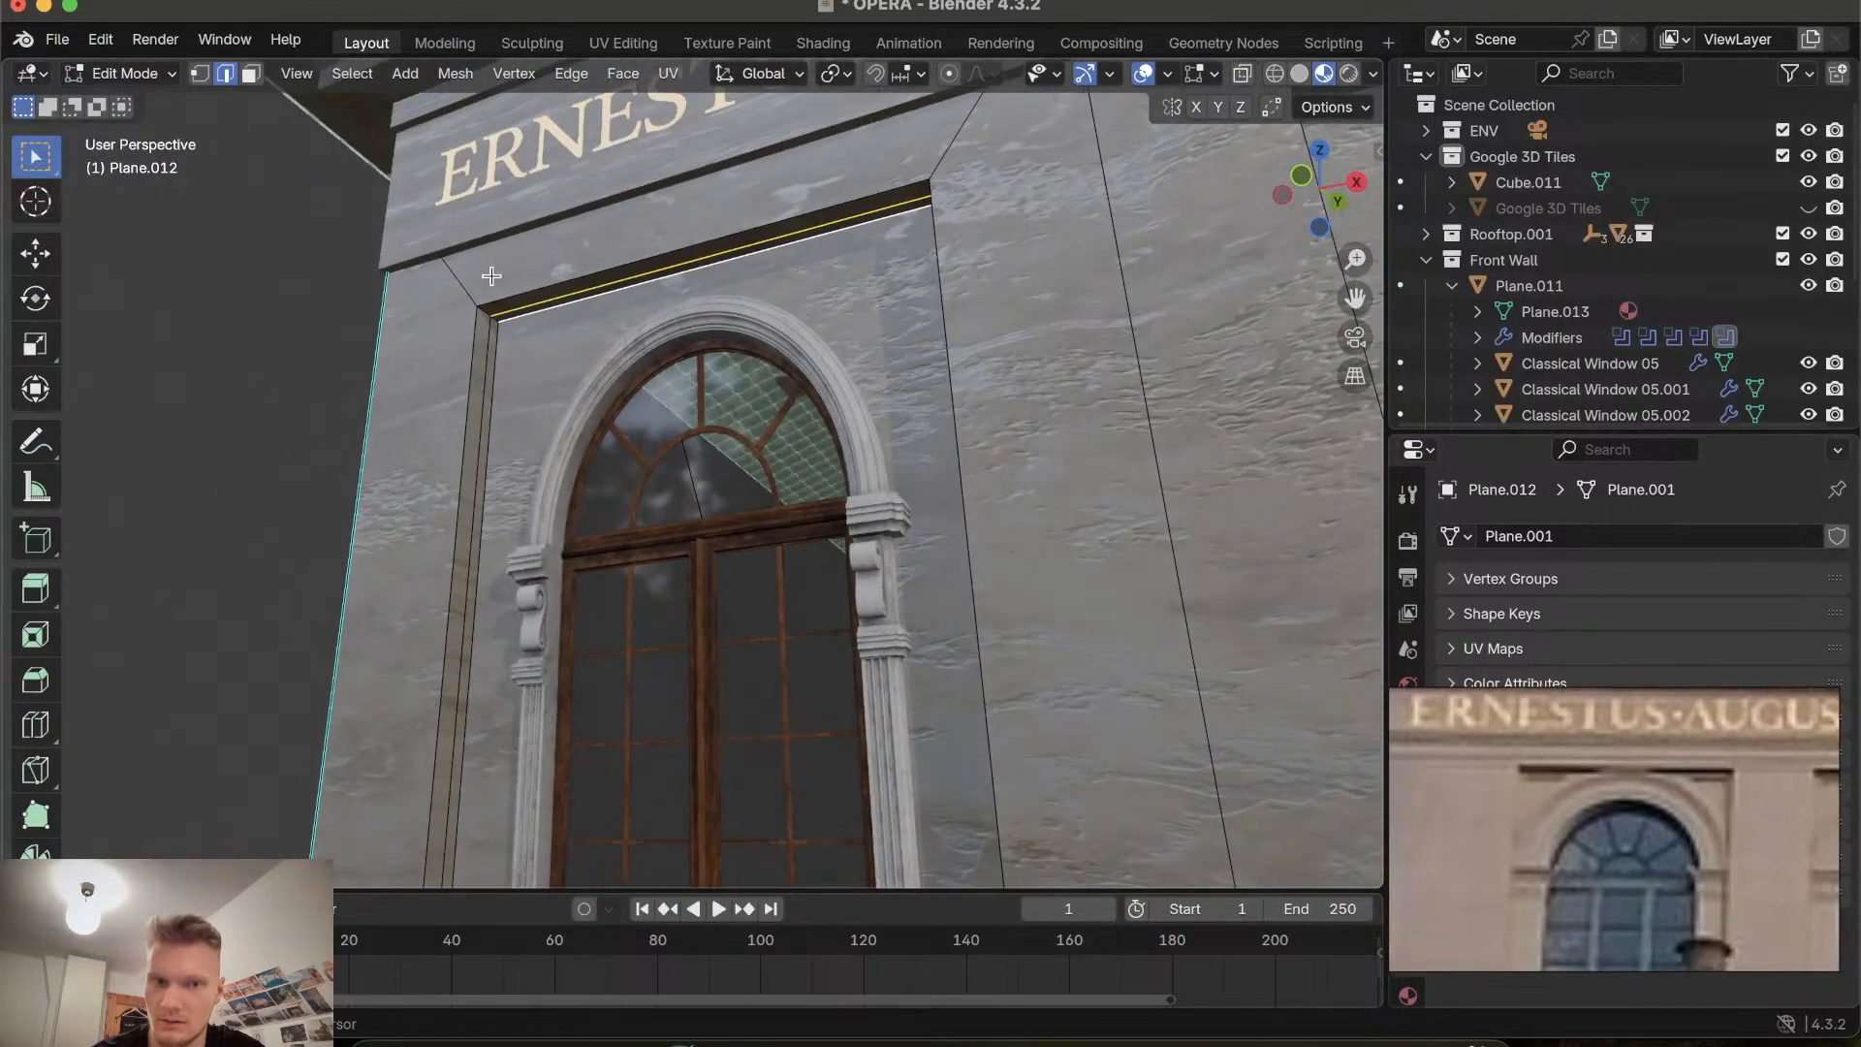
shift+click(496, 321)
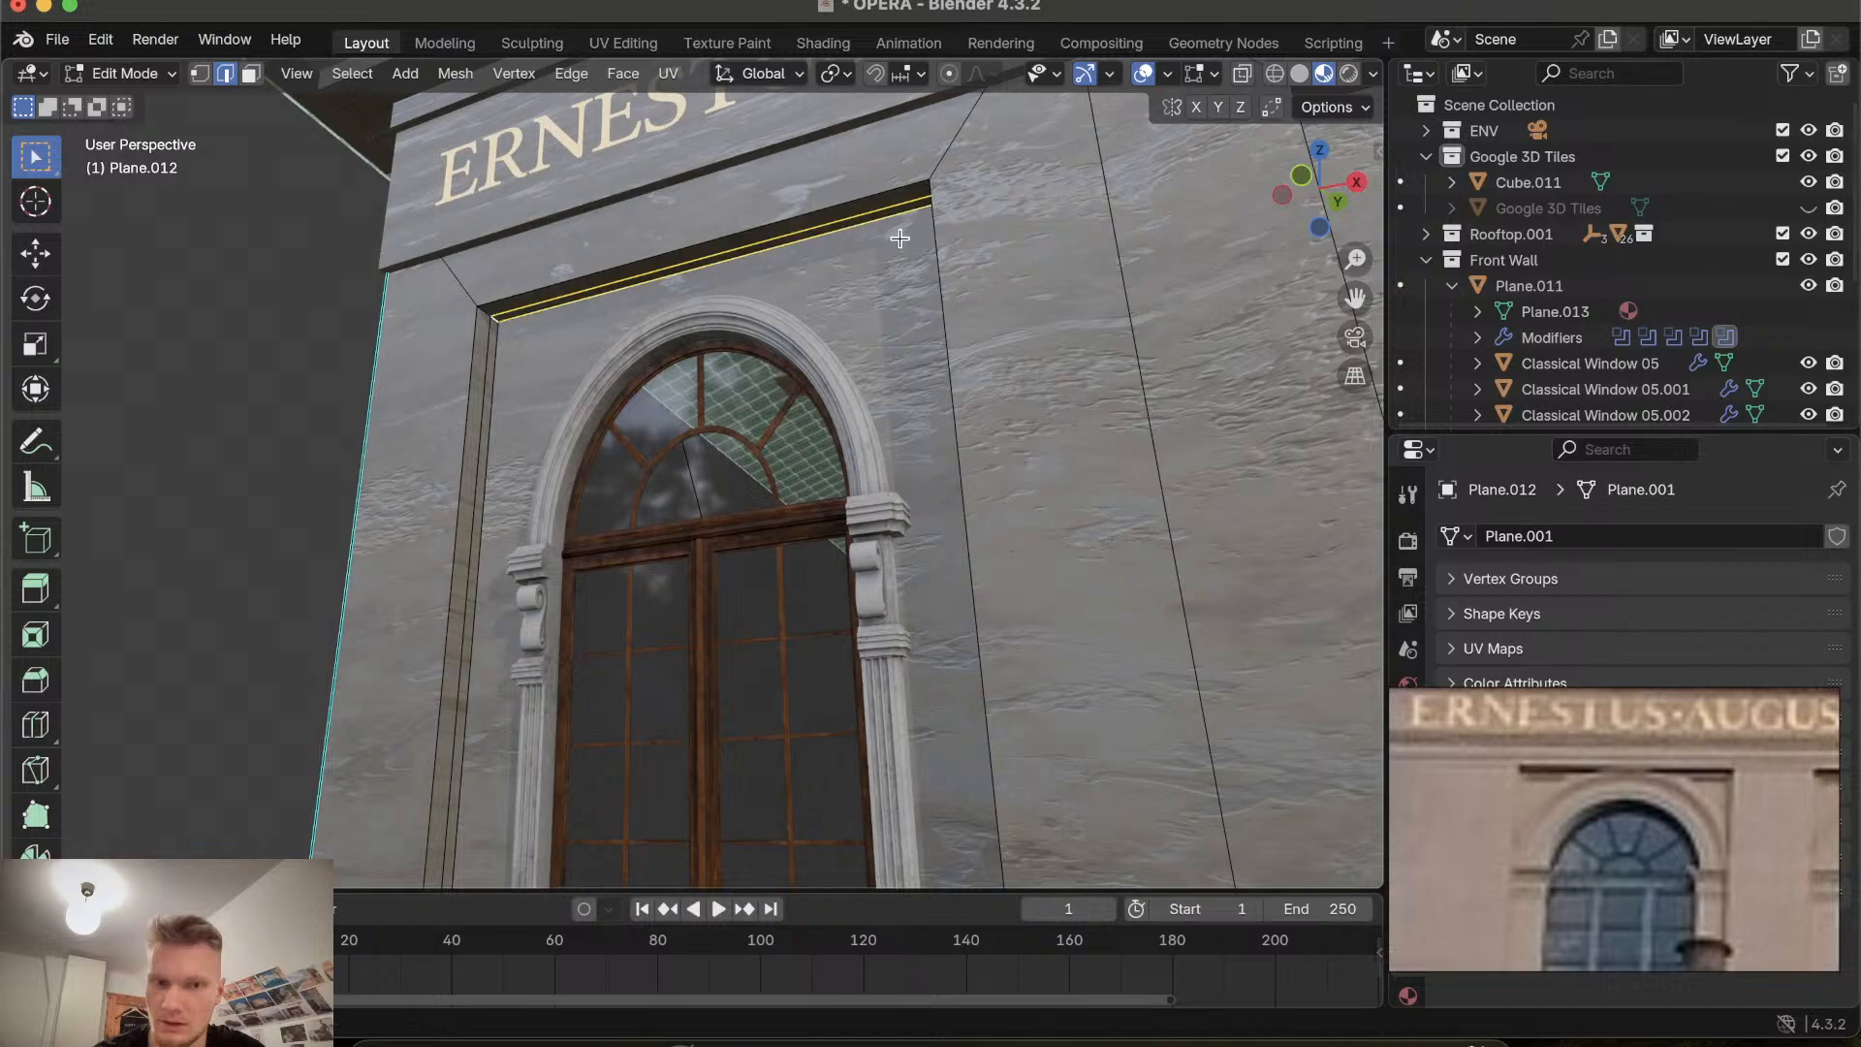
scroll(1050, 182, left, 6)
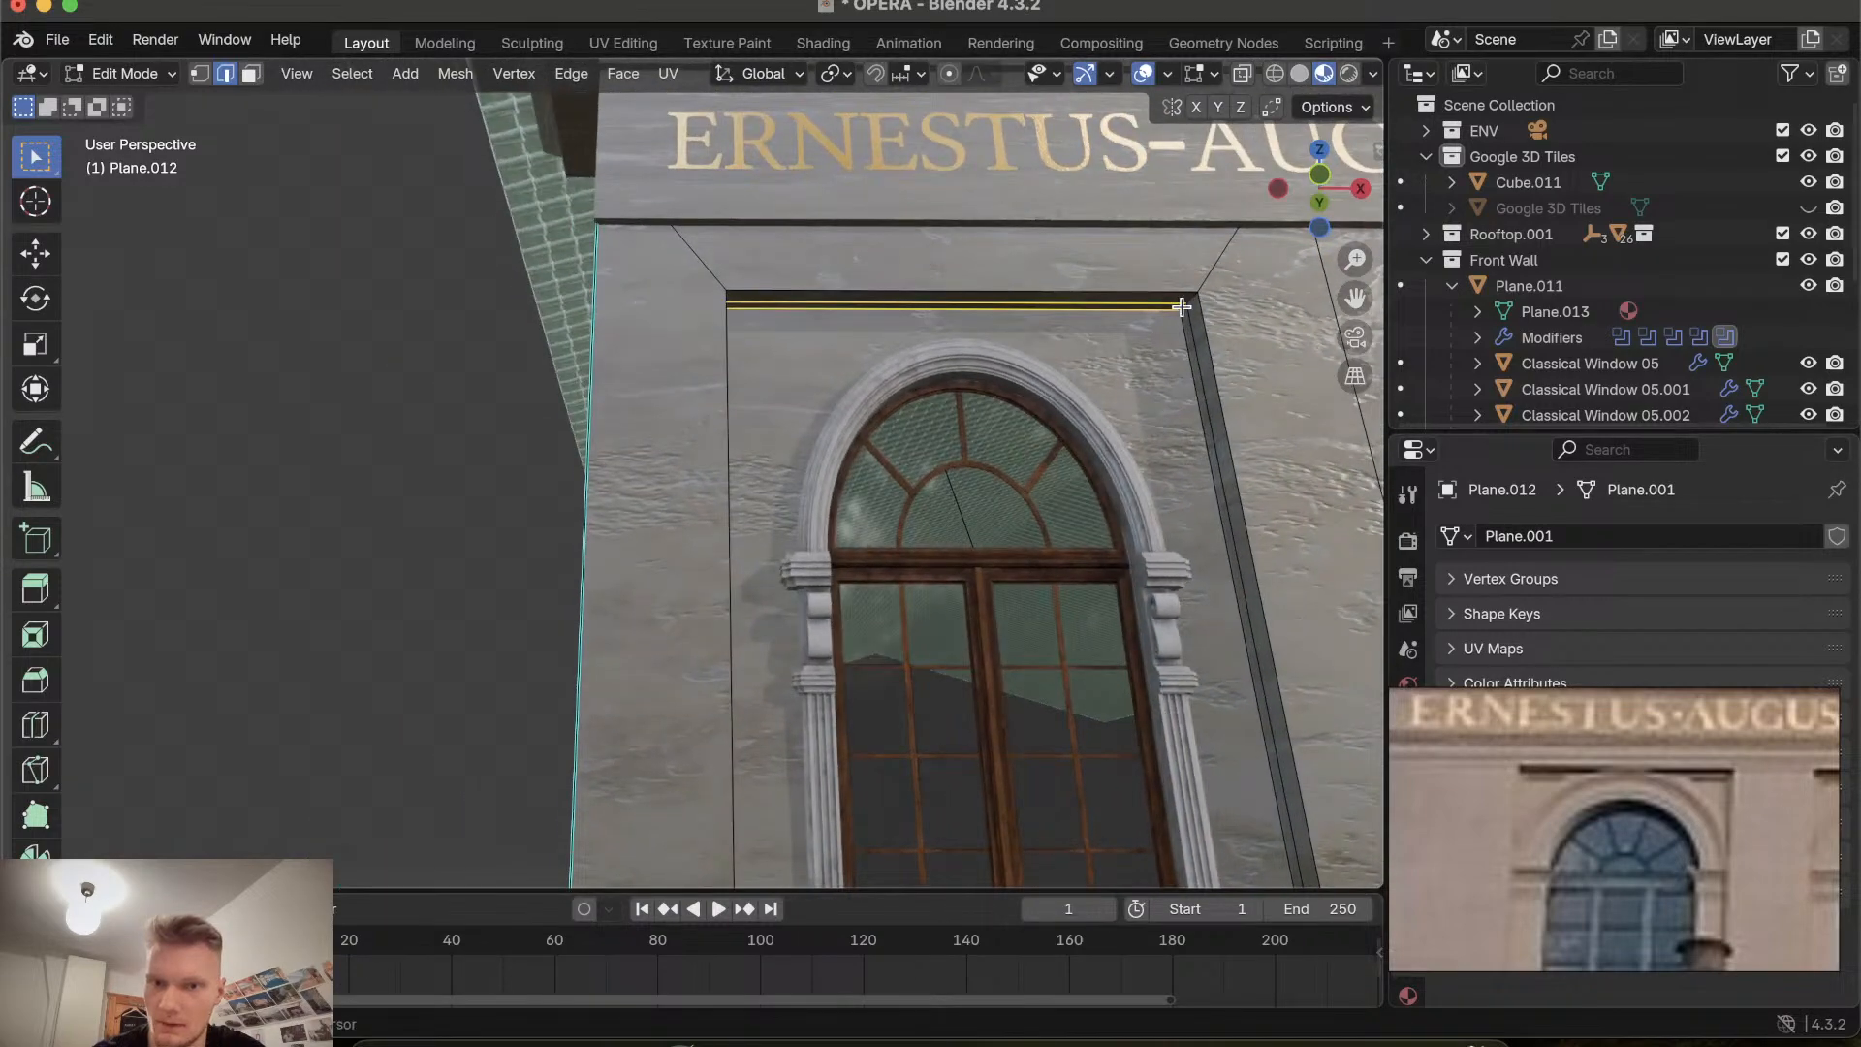
shift+click(1182, 308)
scroll(1120, 340, right, 6)
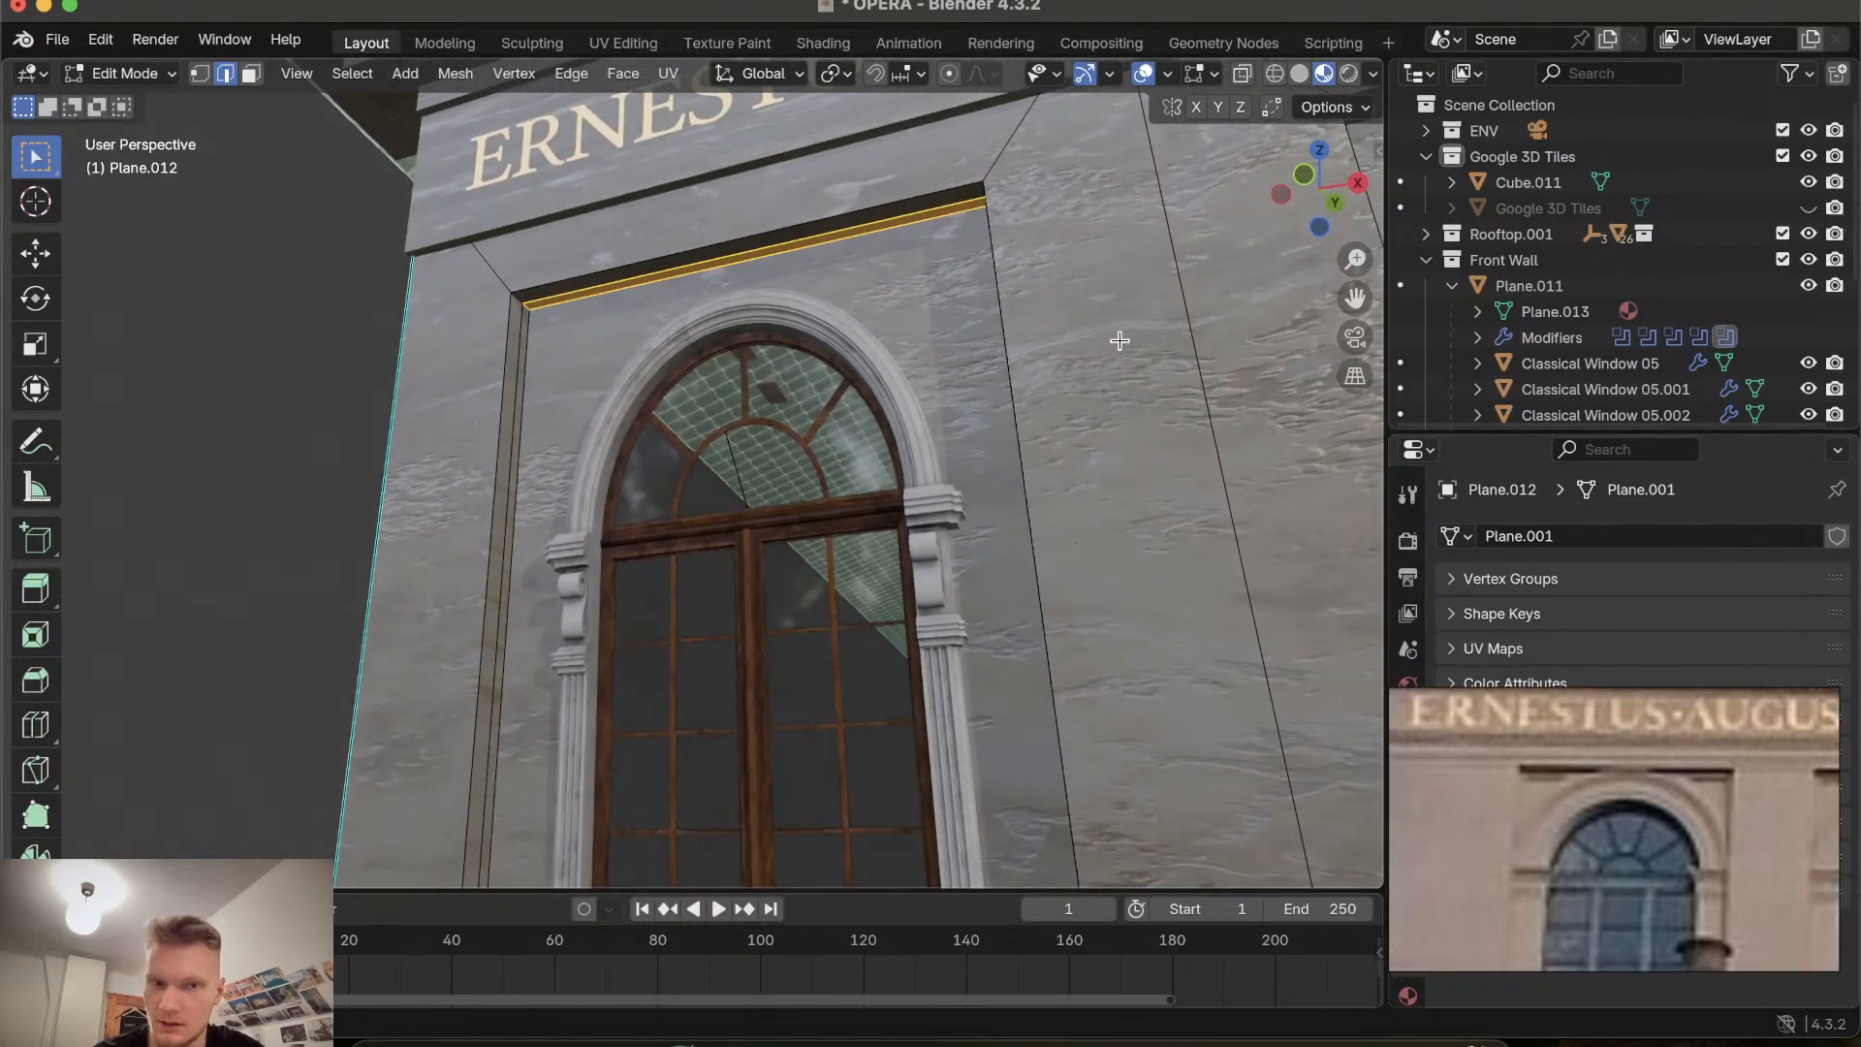
key(e)
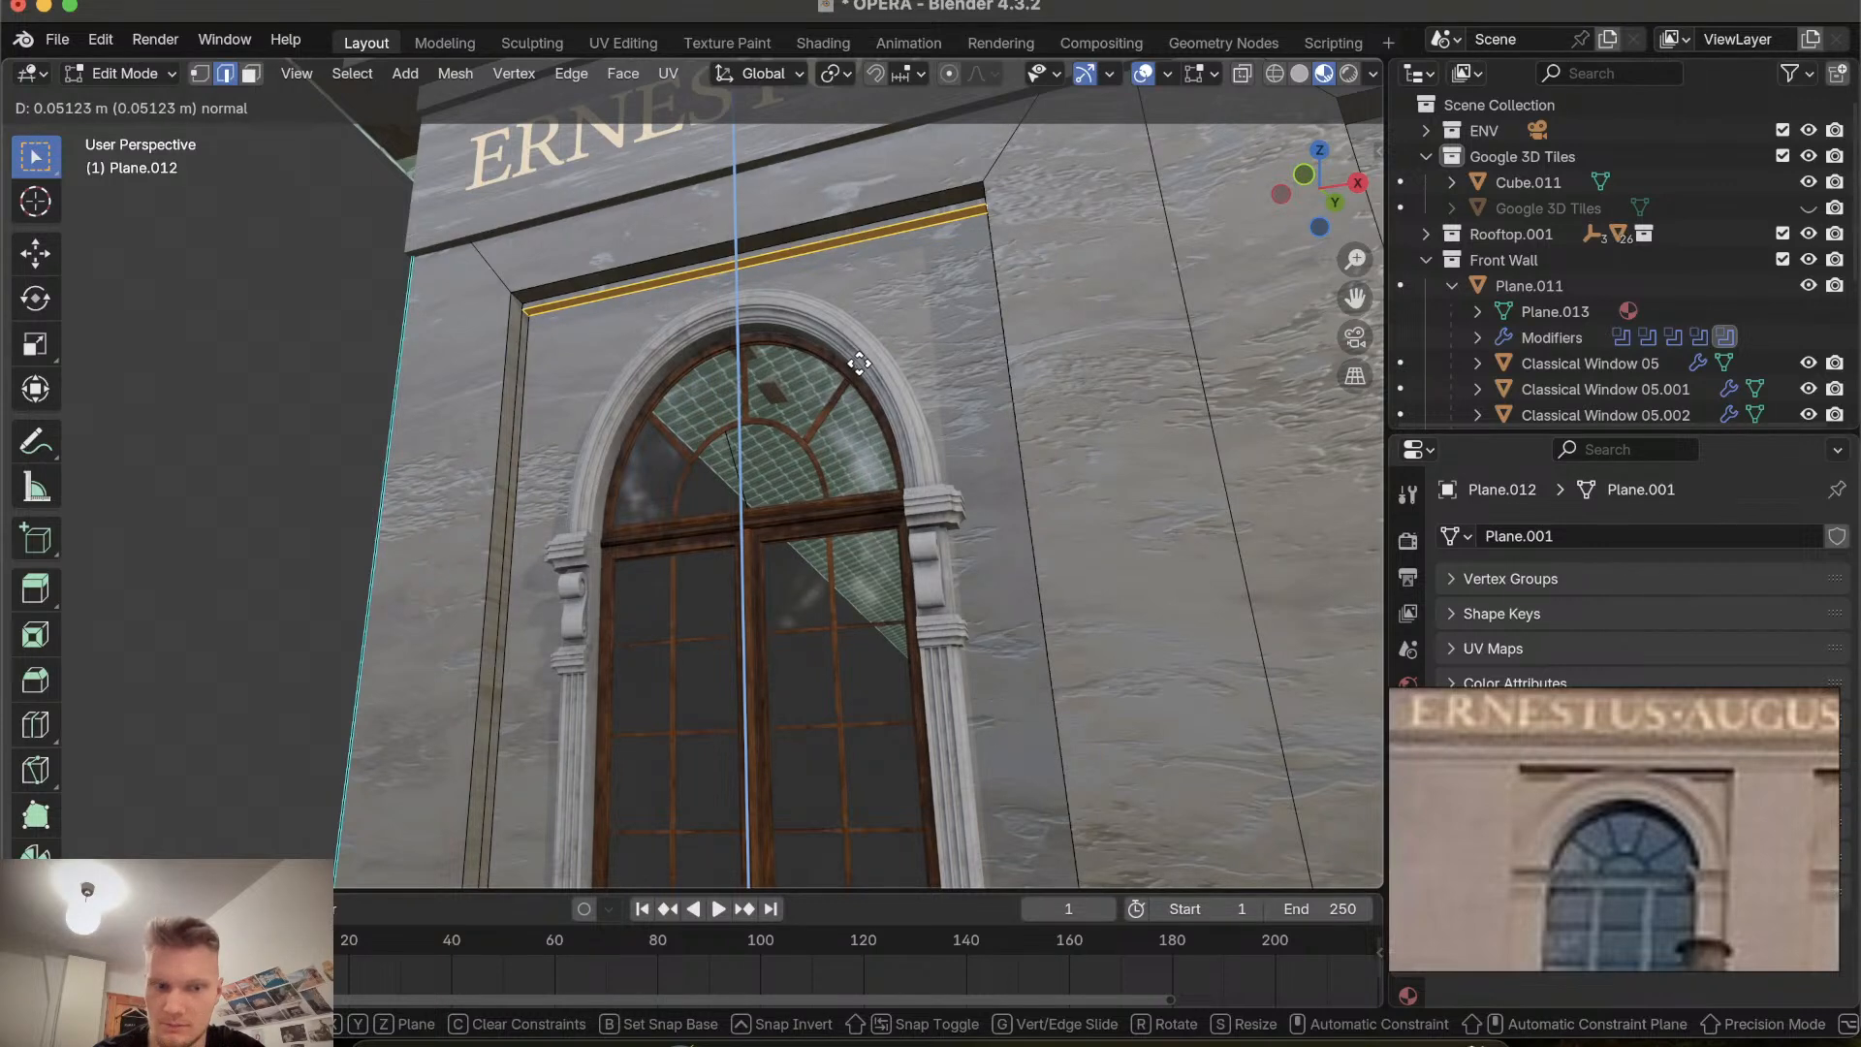
click(859, 363)
middle_drag(858, 364, 508, 465)
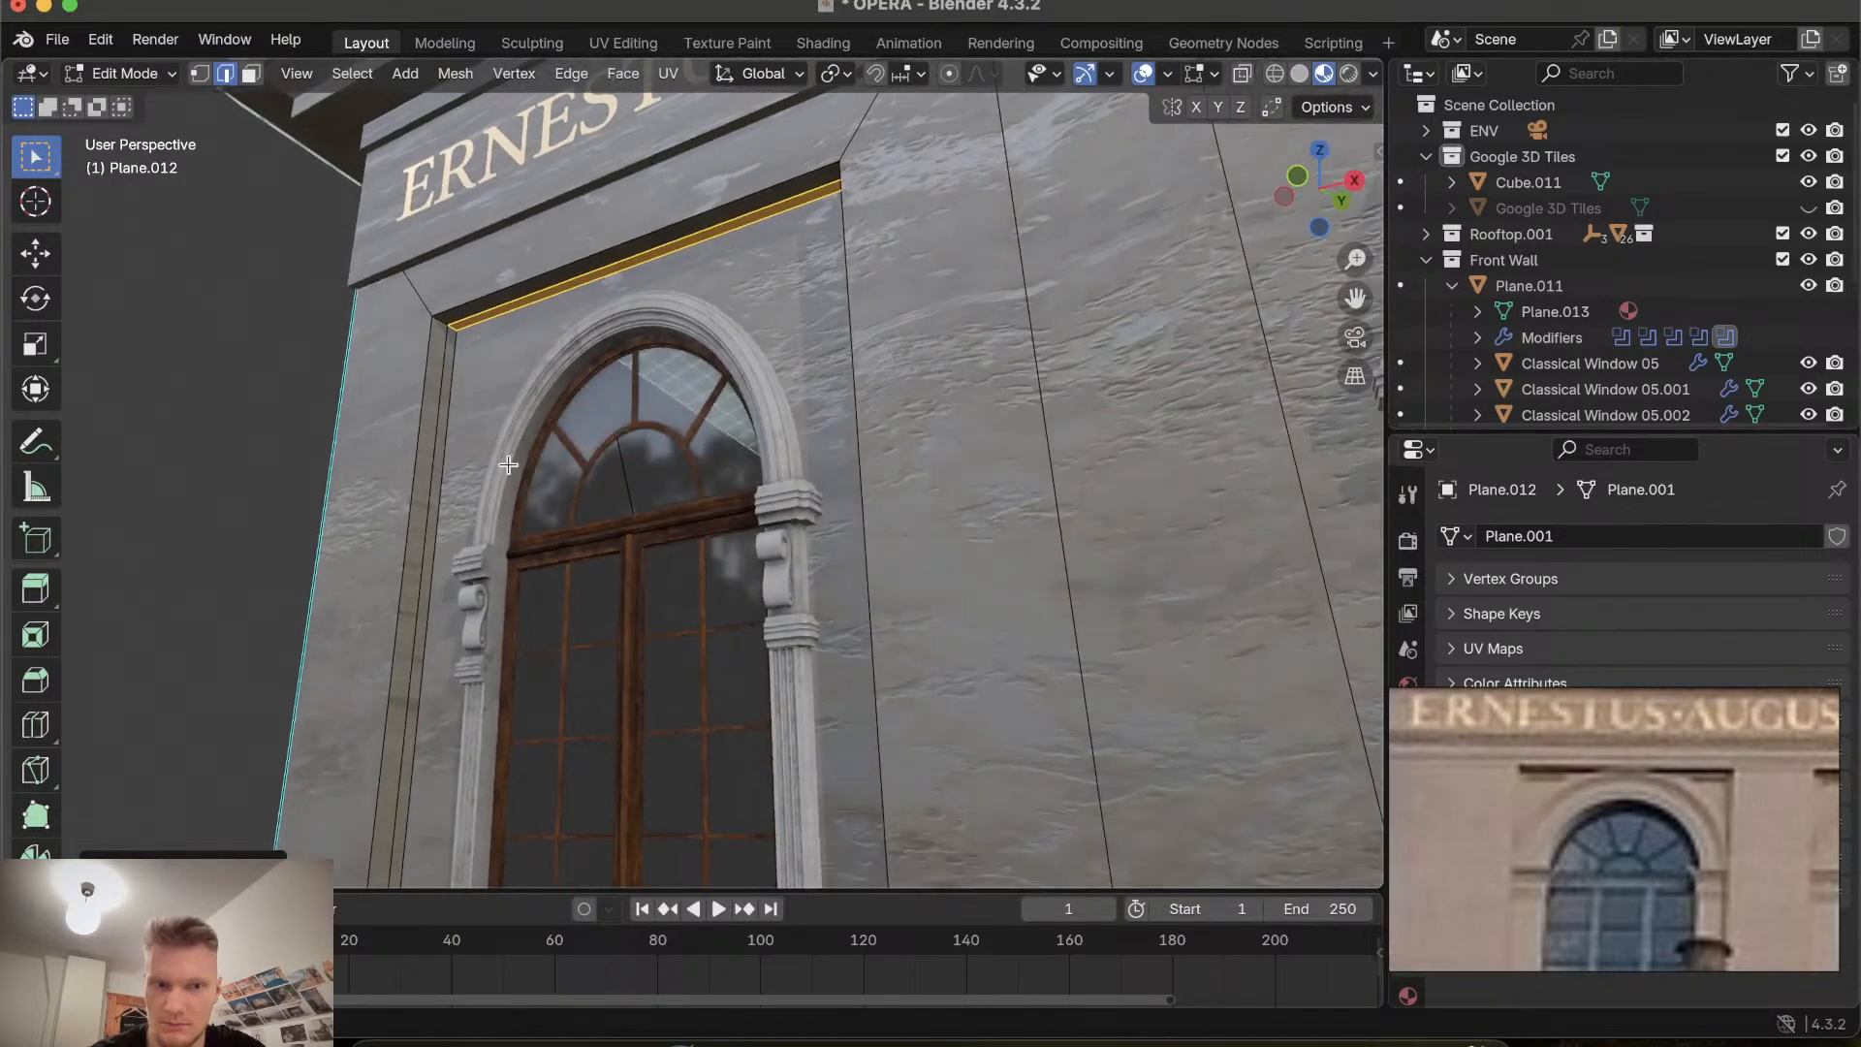
Switch to face selection, select the frame faces around the window recess and extrude them inward about 0.12 m.
click(250, 74)
click(445, 377)
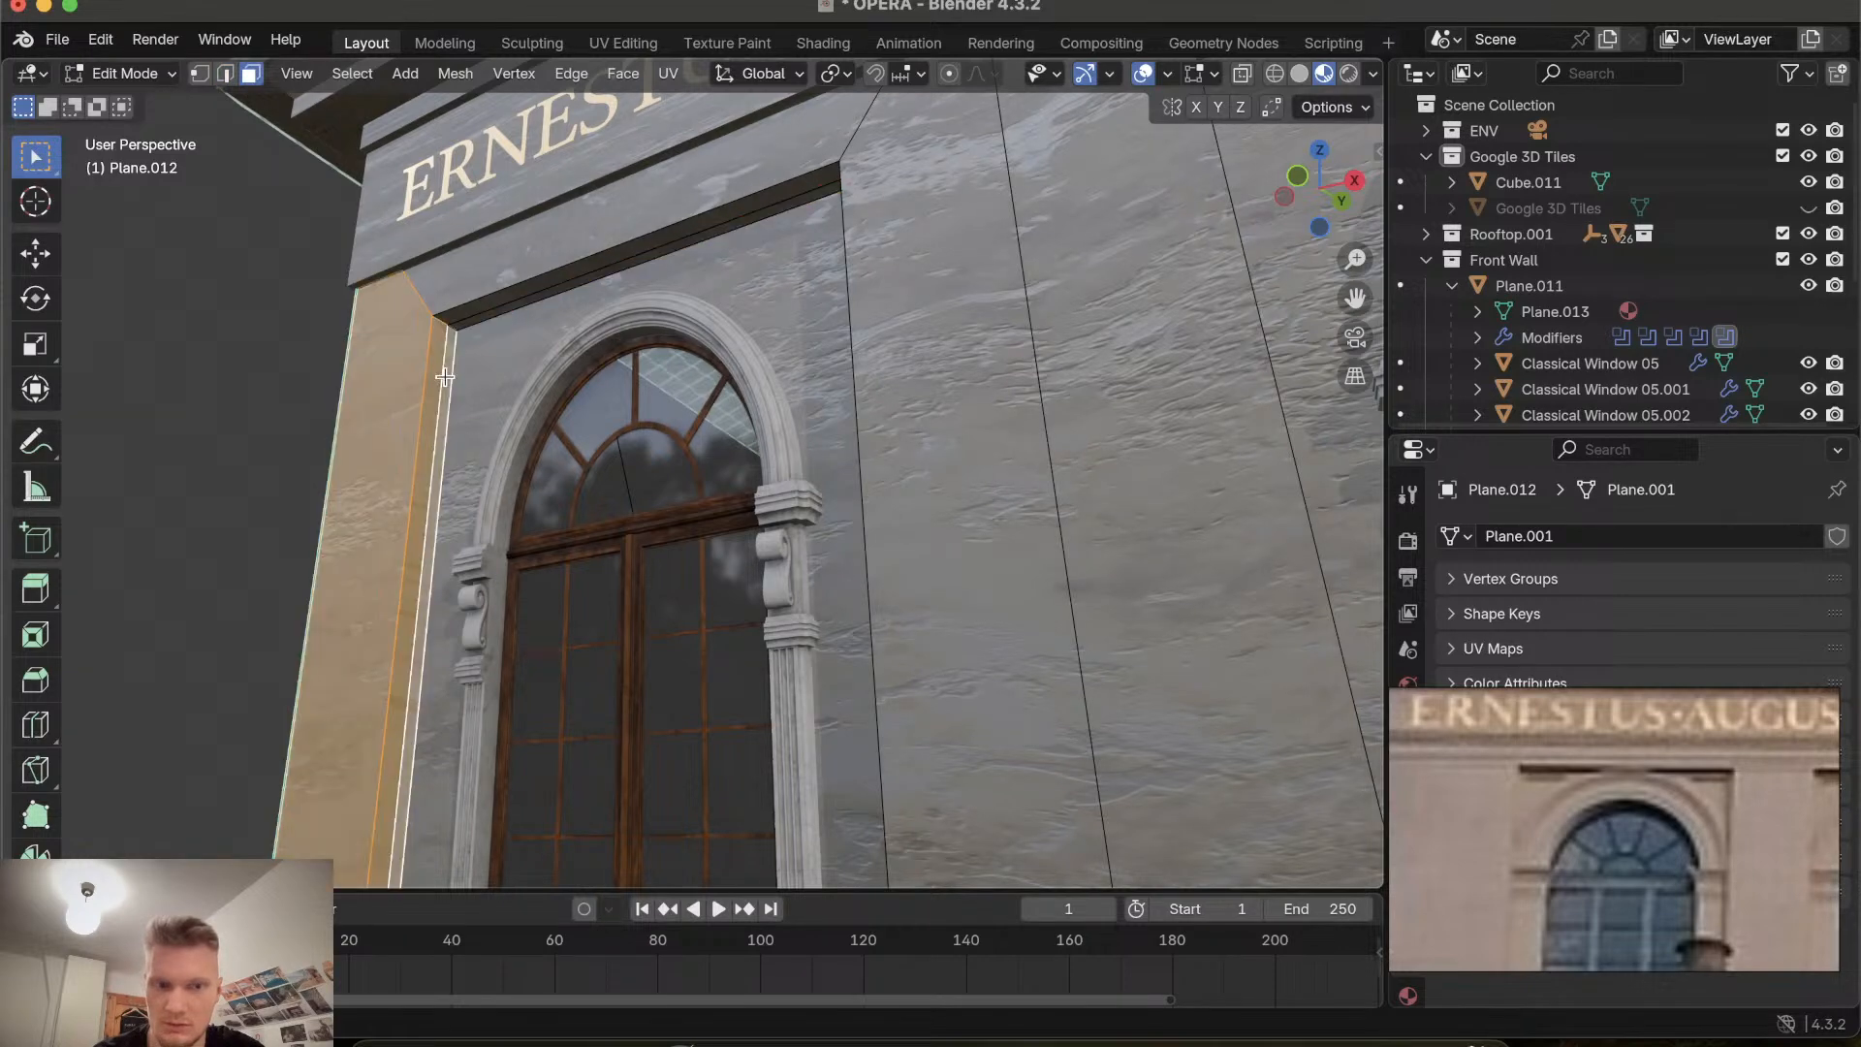
alt+click(457, 344)
alt+click(456, 342)
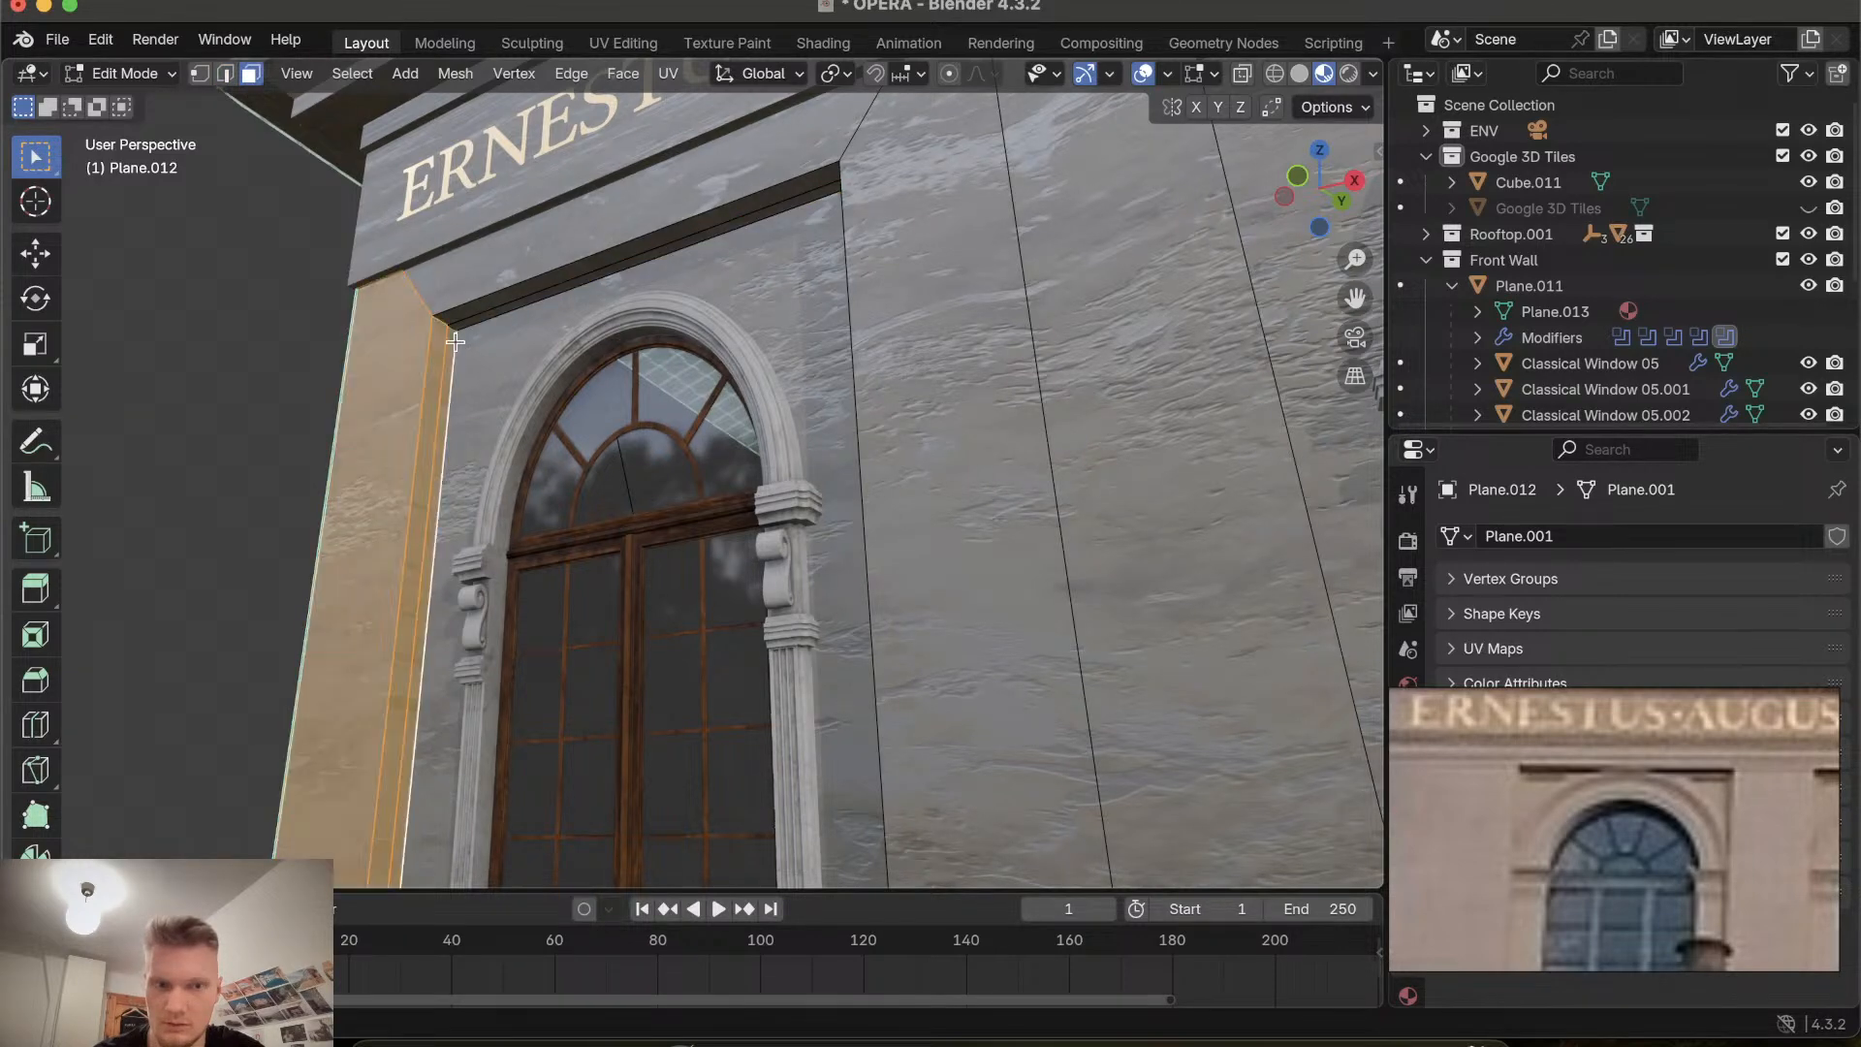
click(499, 307)
shift+click(448, 375)
scroll(447, 374, left, 5)
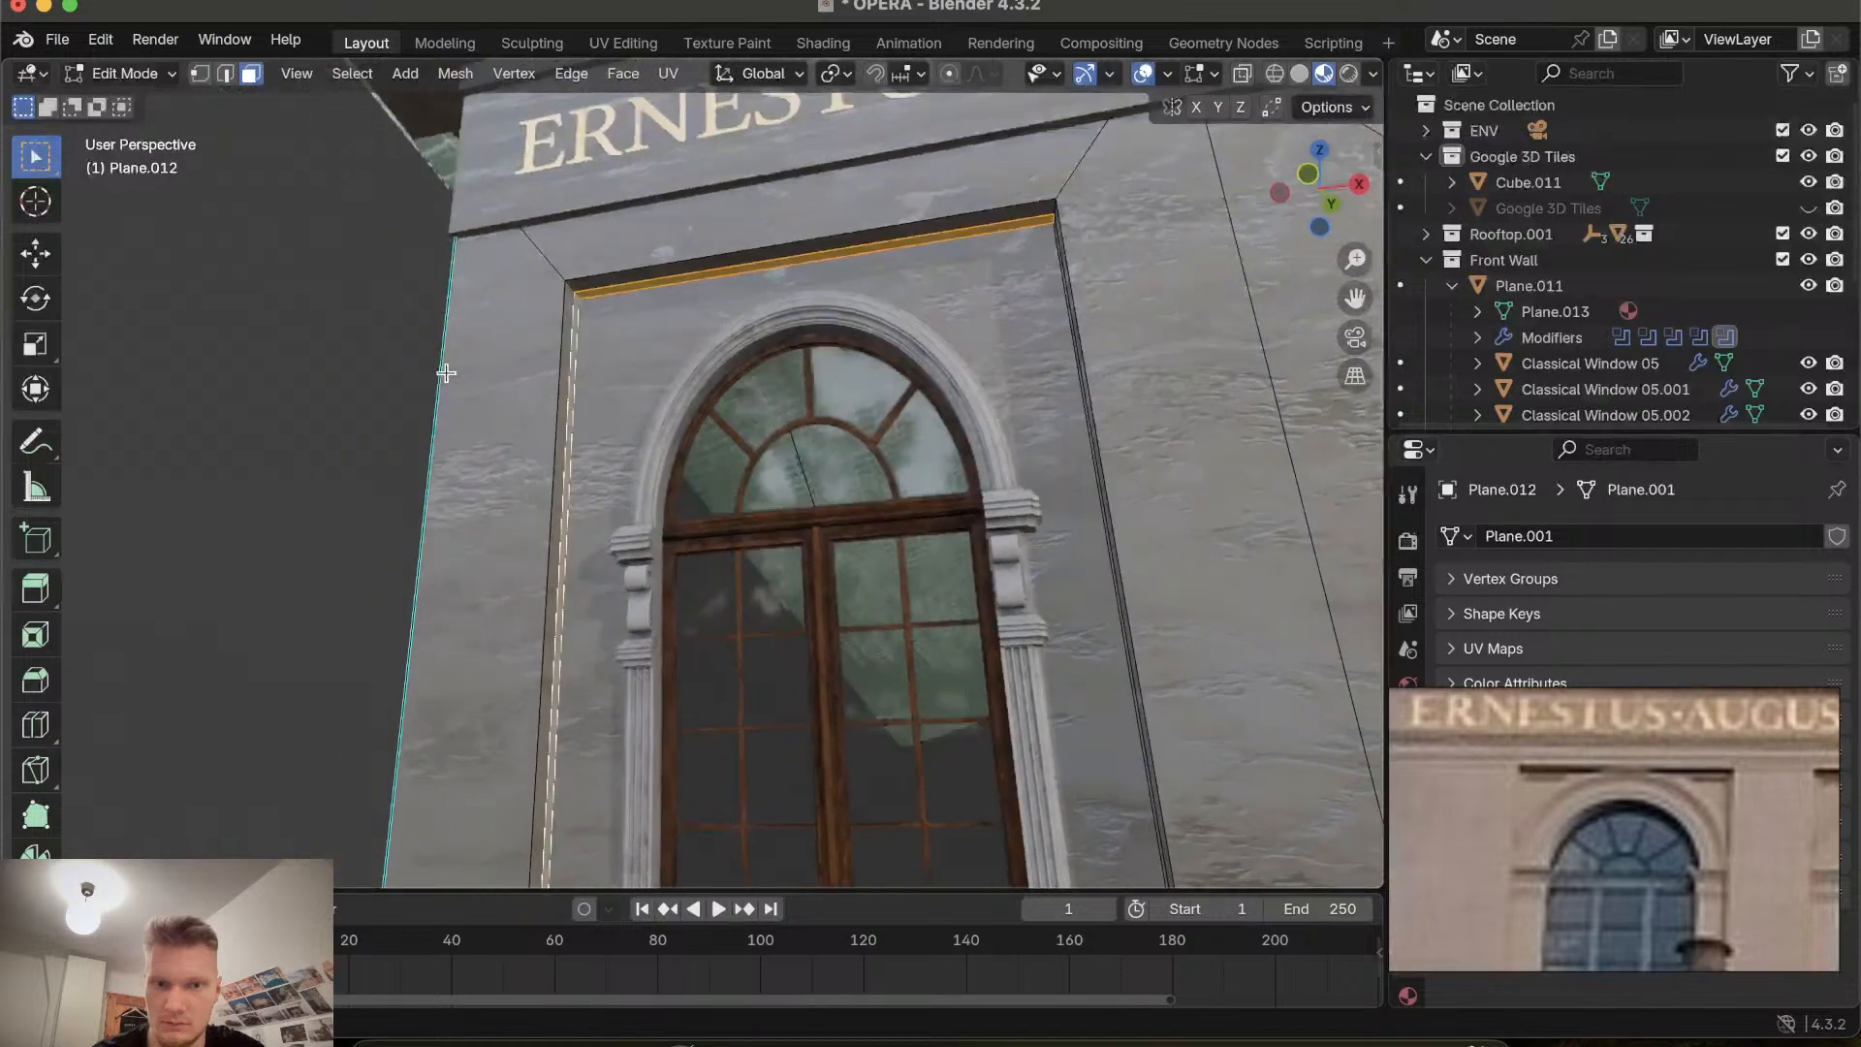
scroll(446, 374, left, 5)
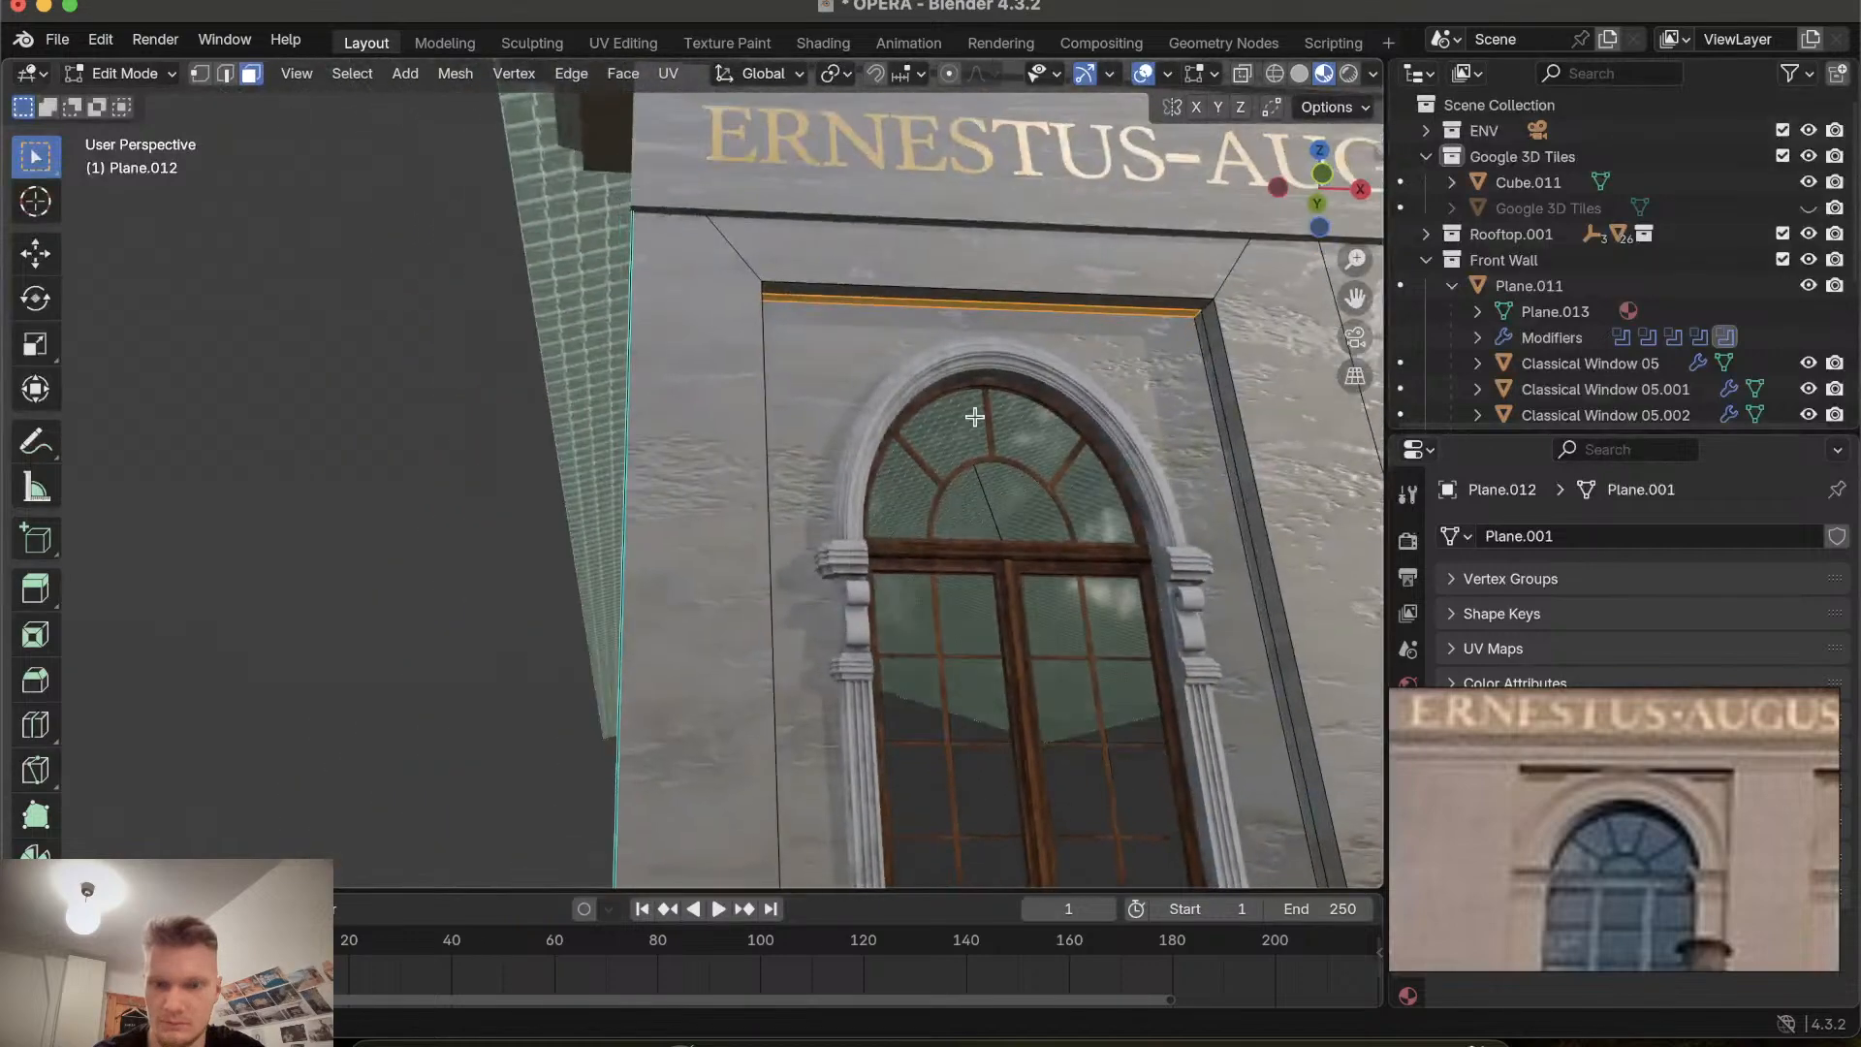
shift+click(1228, 451)
scroll(1228, 450, right, 5)
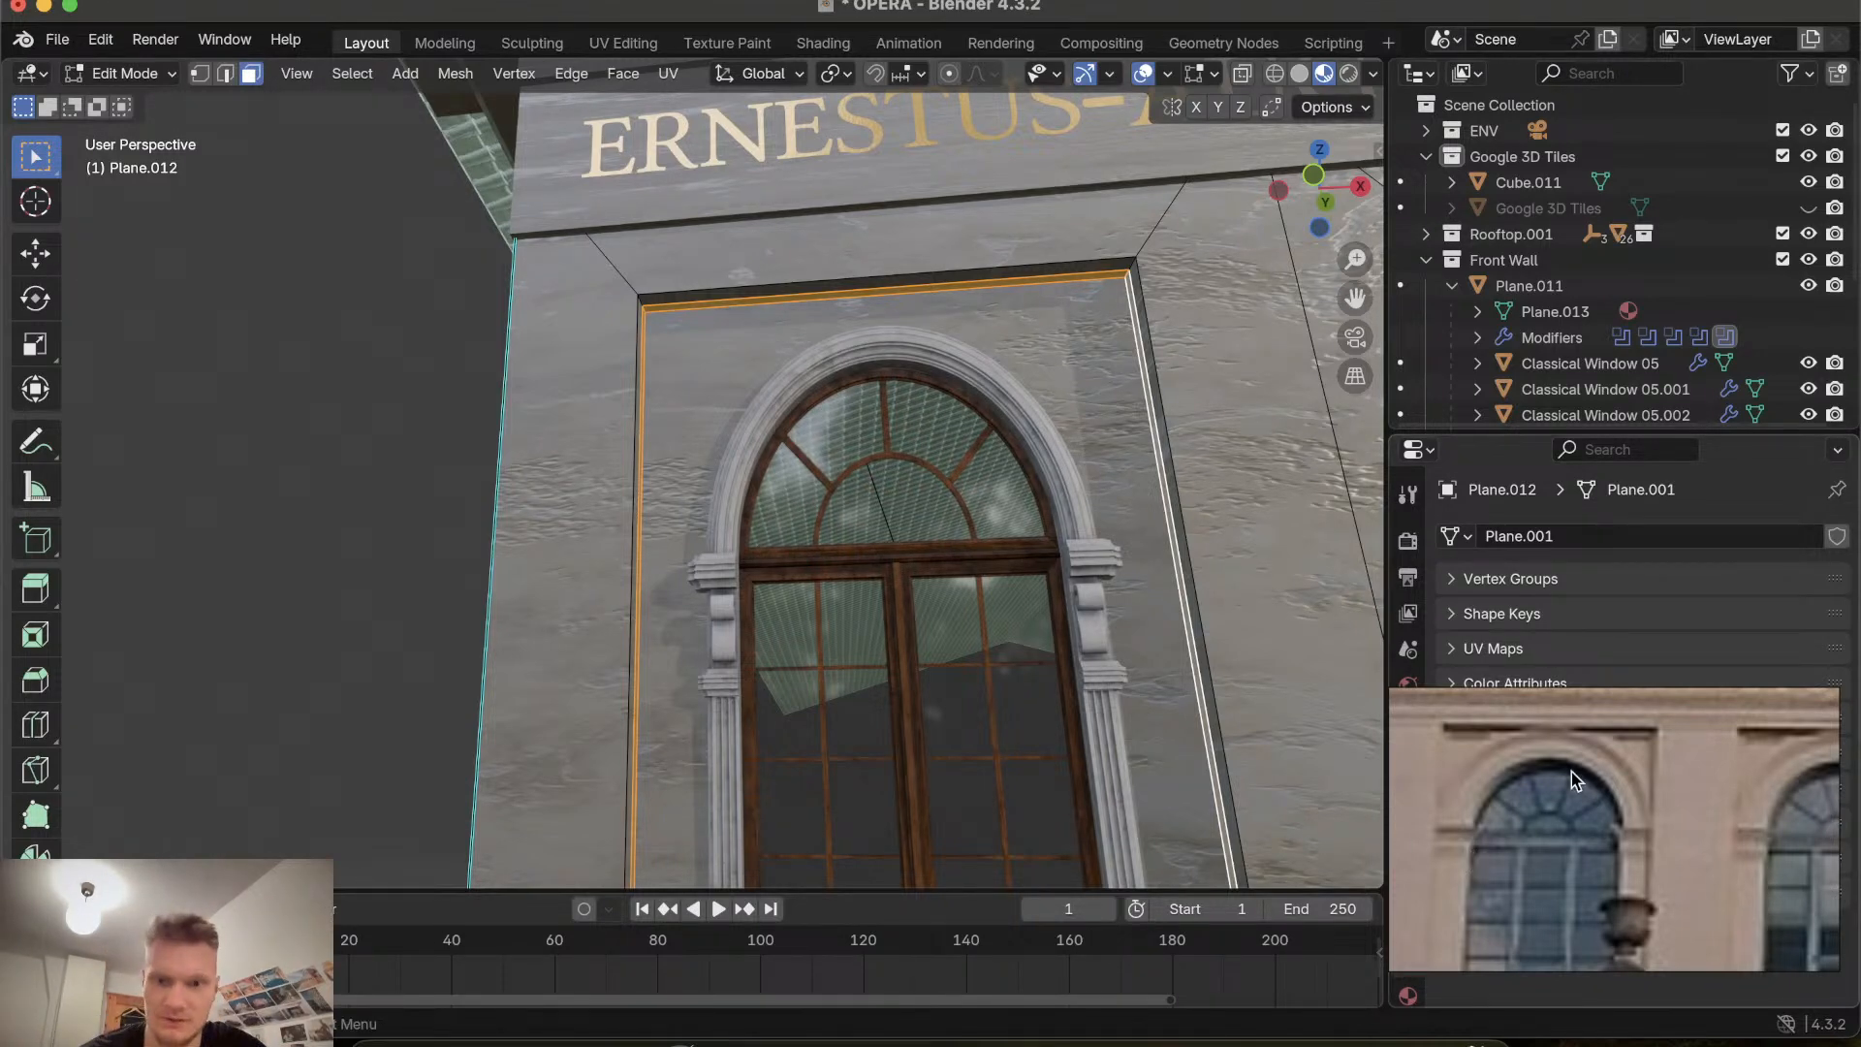
scroll(1310, 670, down, 5)
scroll(1310, 670, up, 5)
shift+scroll(1310, 670, down, 5)
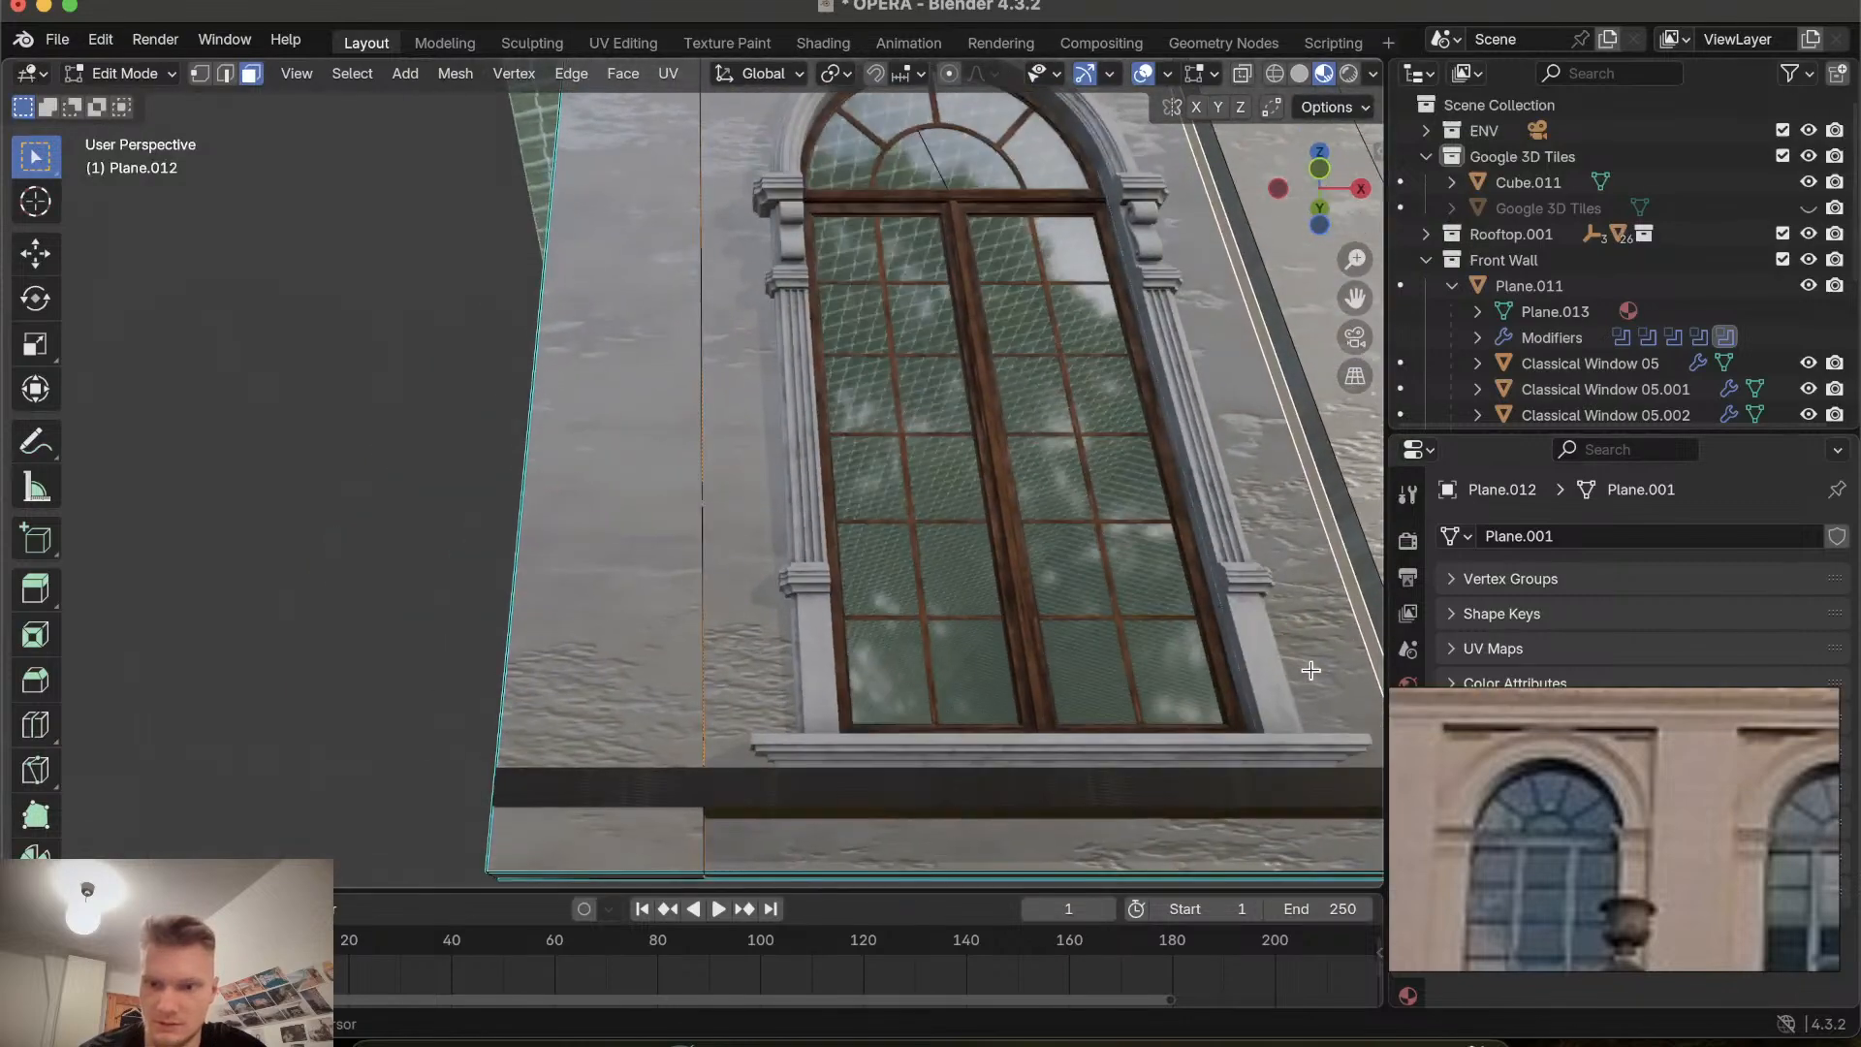
shift+scroll(1310, 670, up, 5)
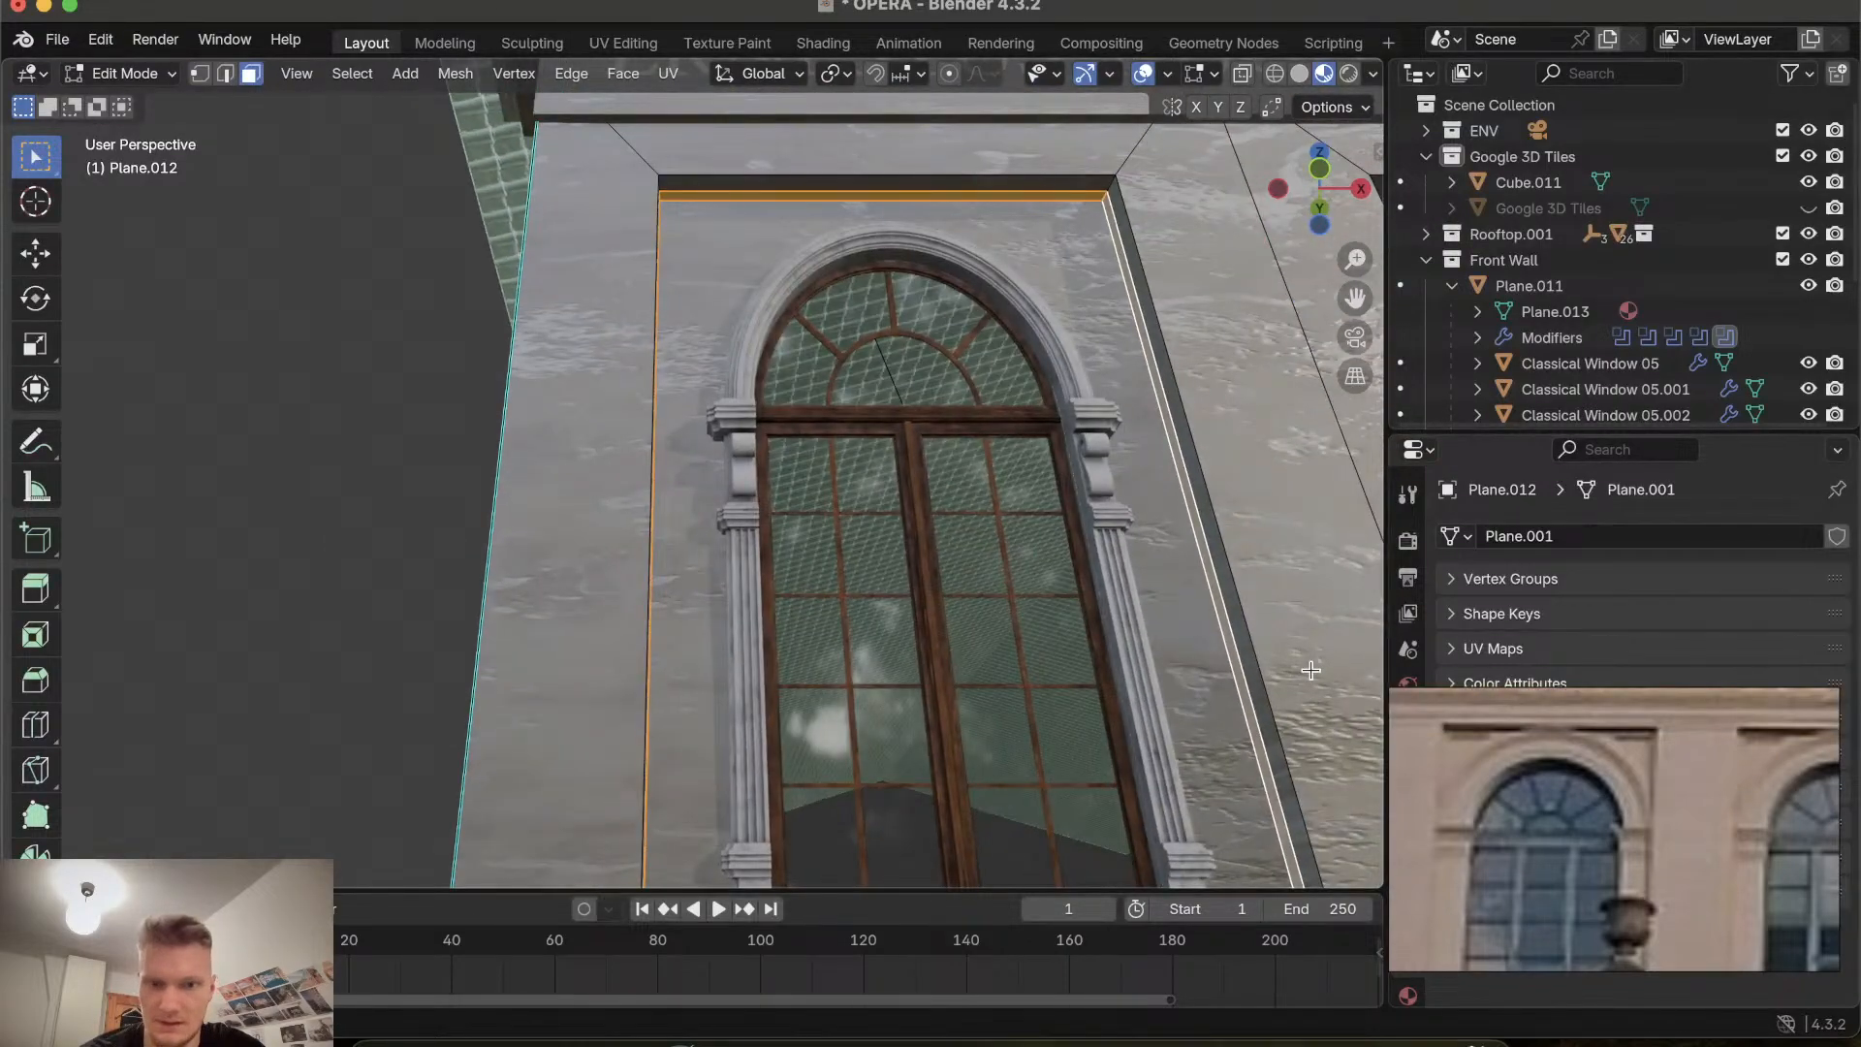
key(e)
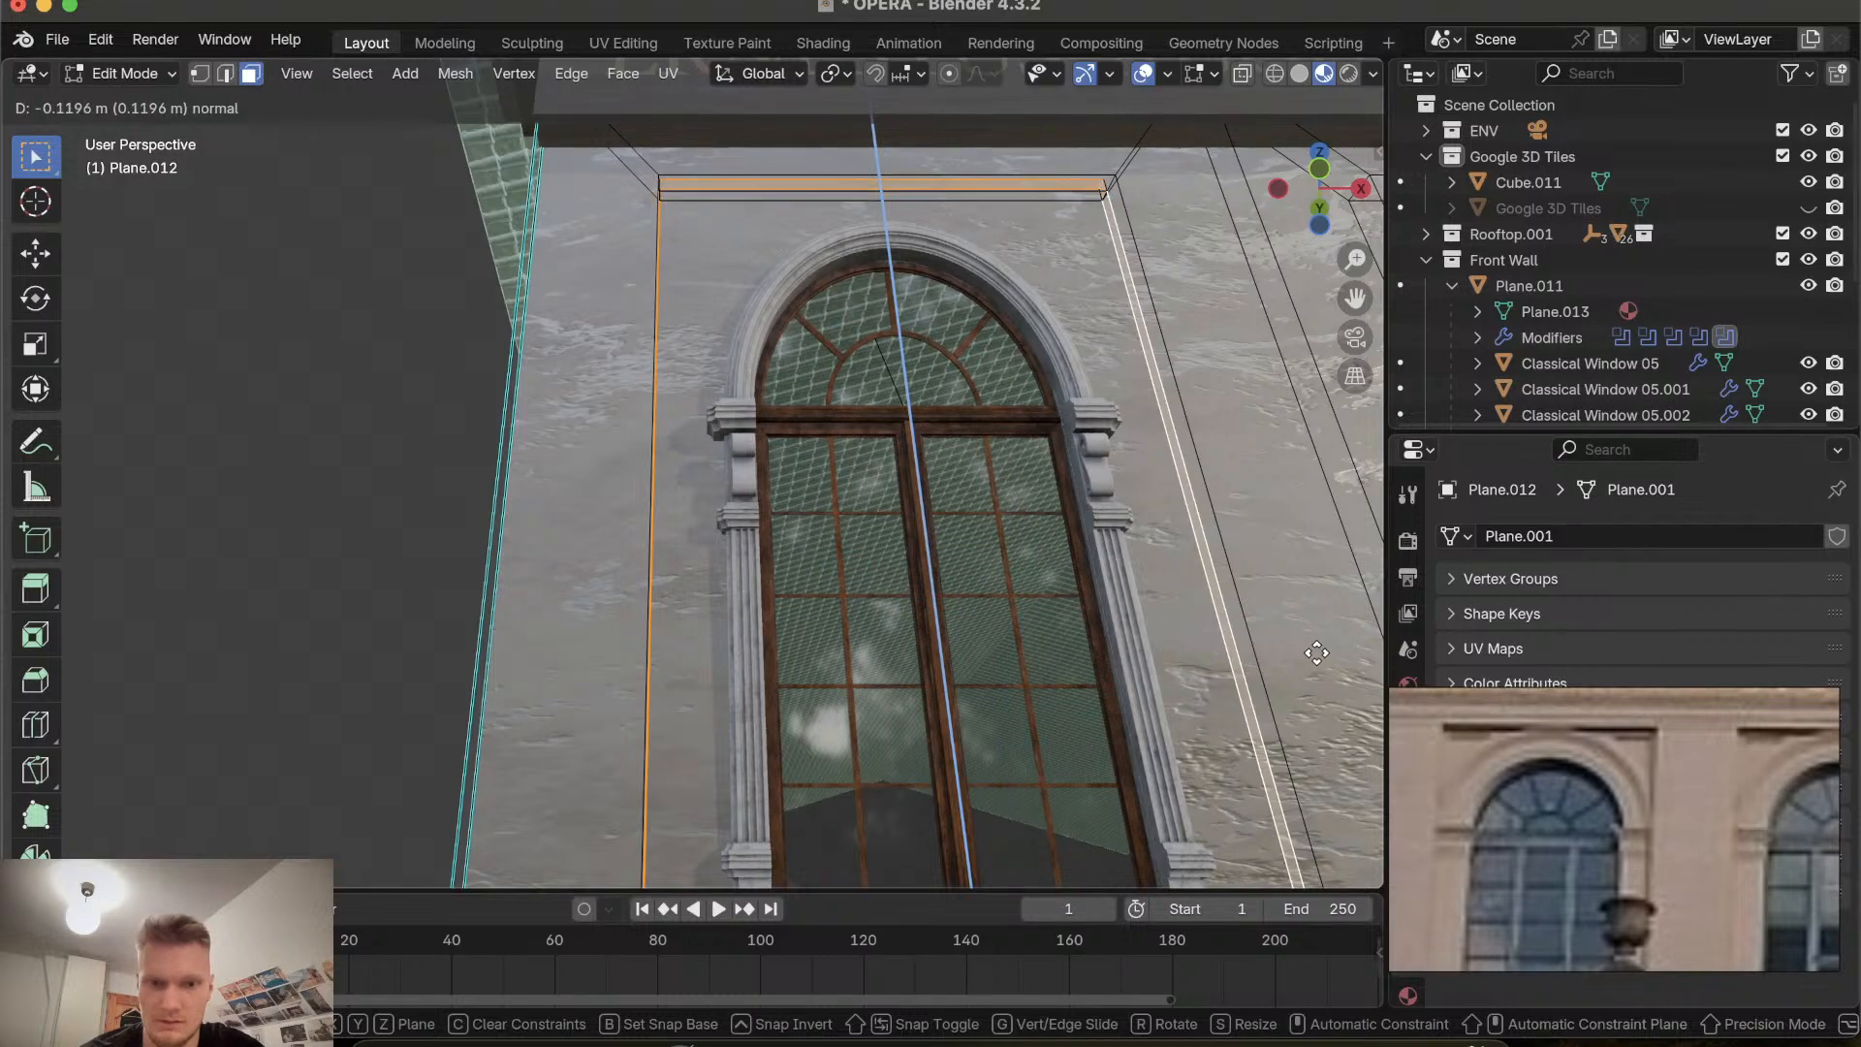
click(1316, 654)
scroll(1127, 652, right, 5)
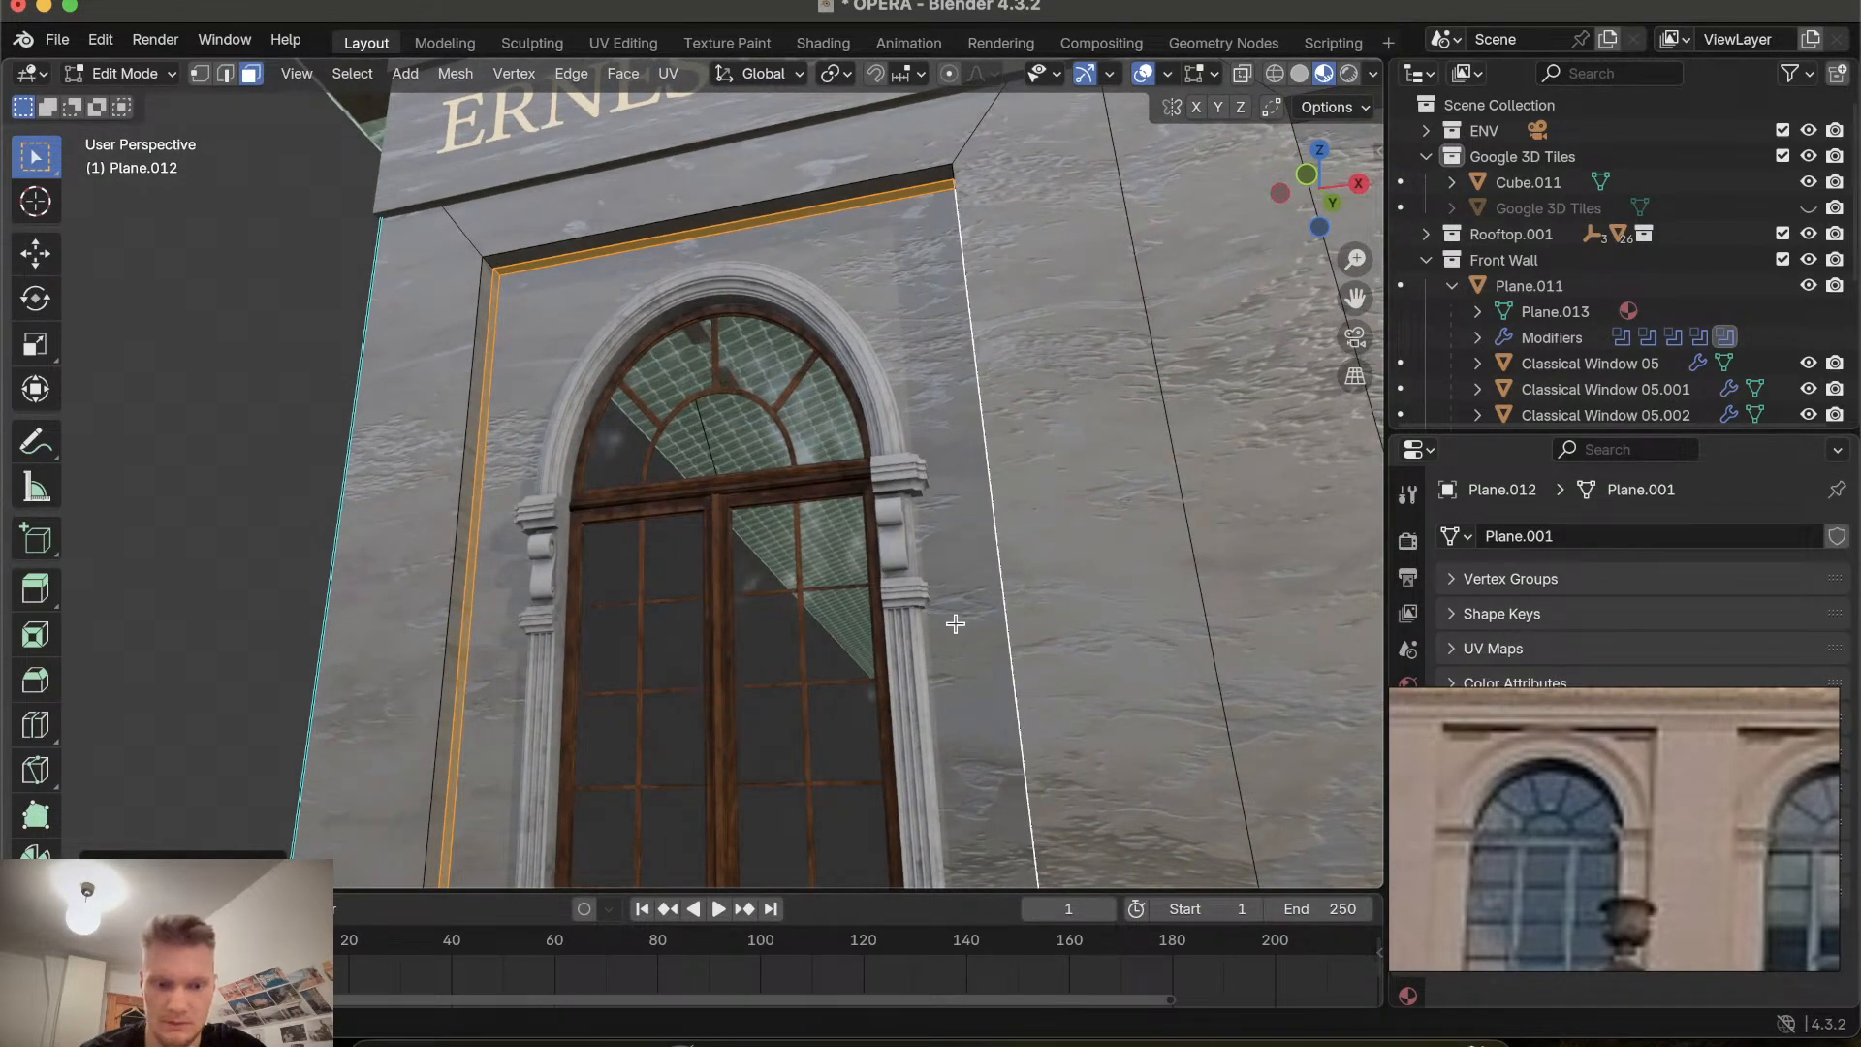
Scale the selected recess frame faces down to about 0.93, then again to about 0.97, and deselect.
key(s)
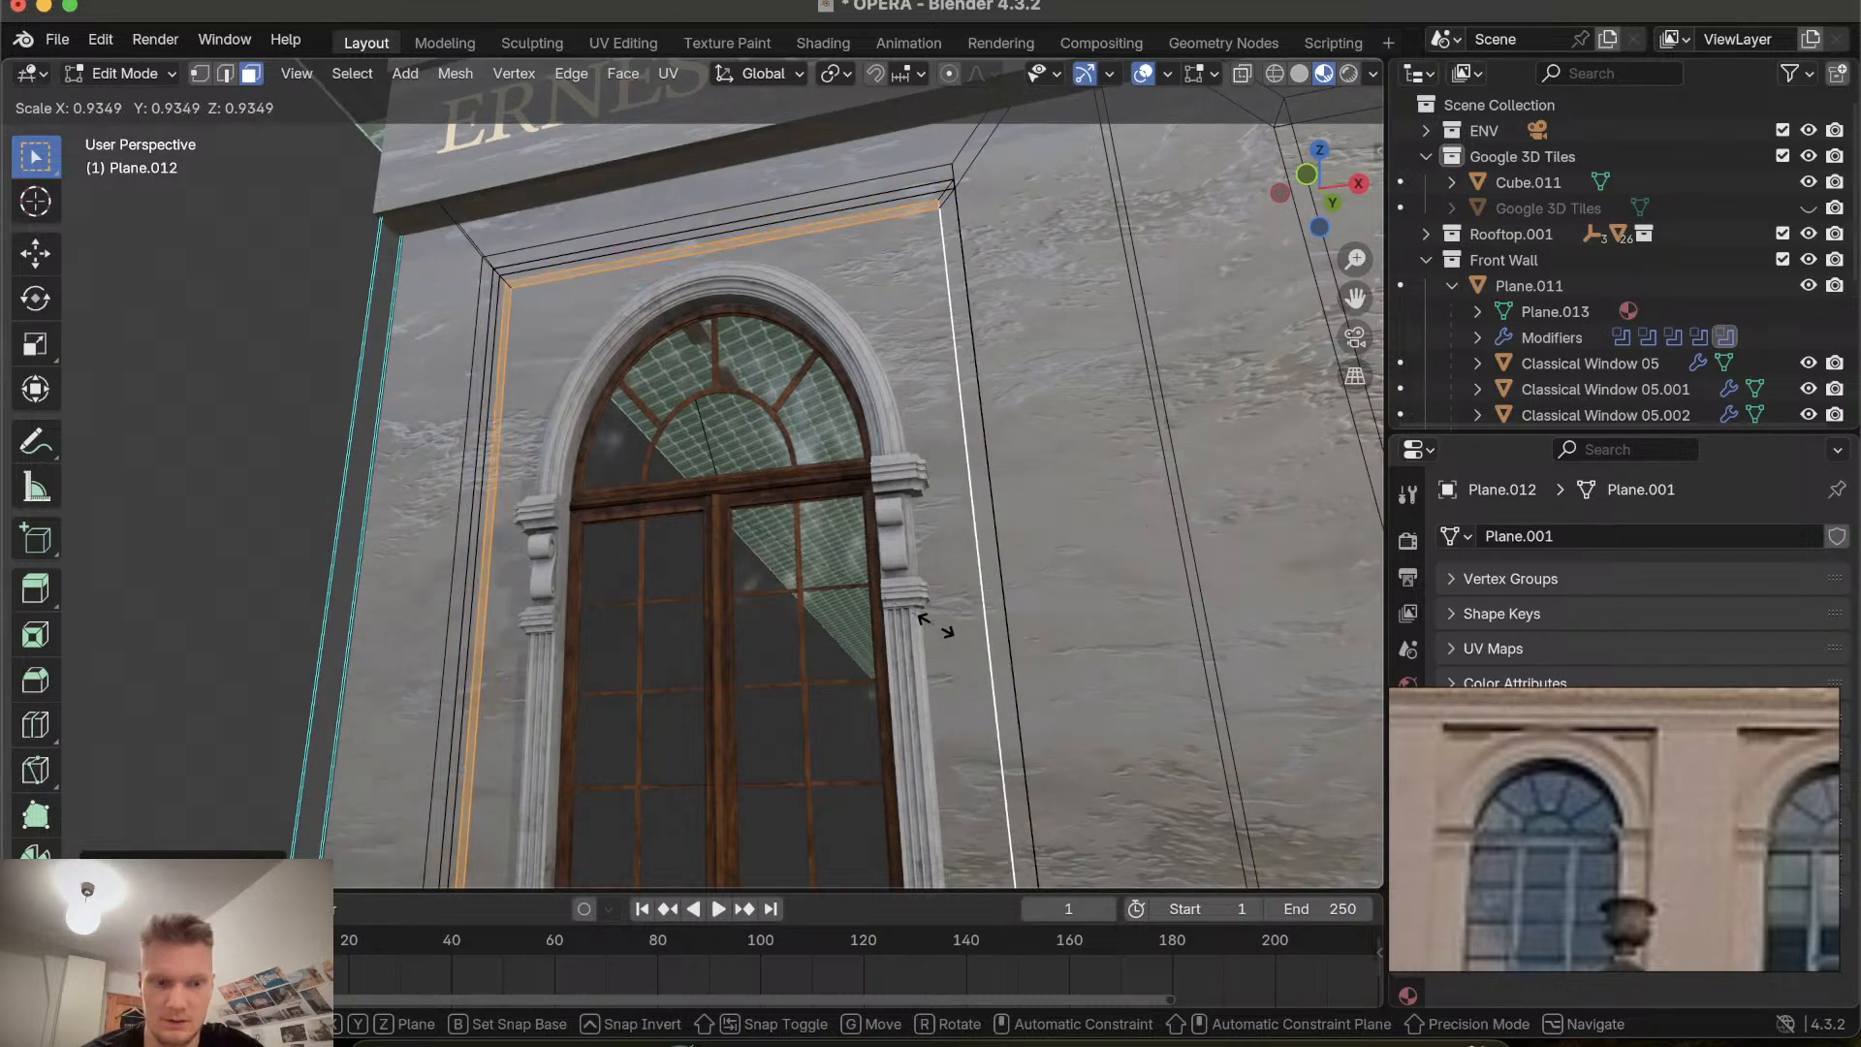
click(935, 626)
scroll(931, 623, down, 5)
scroll(676, 625, up, 3)
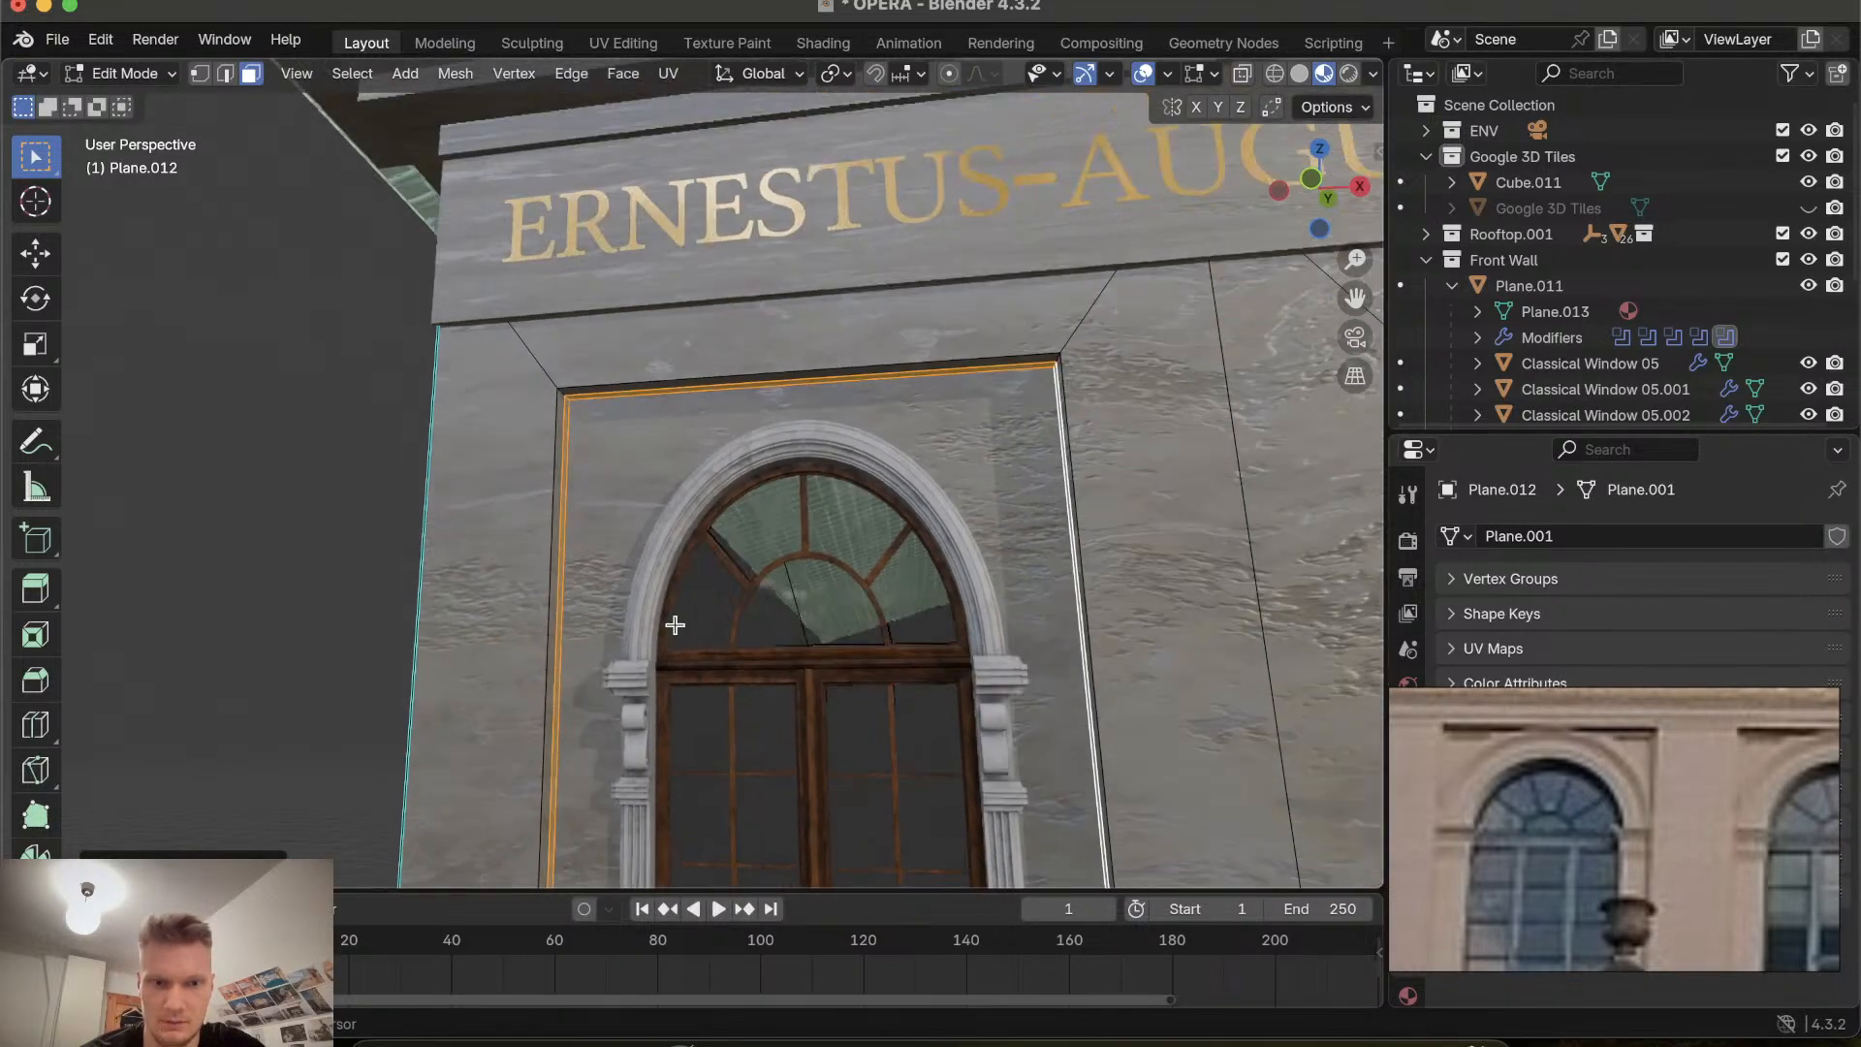
scroll(675, 625, up, 6)
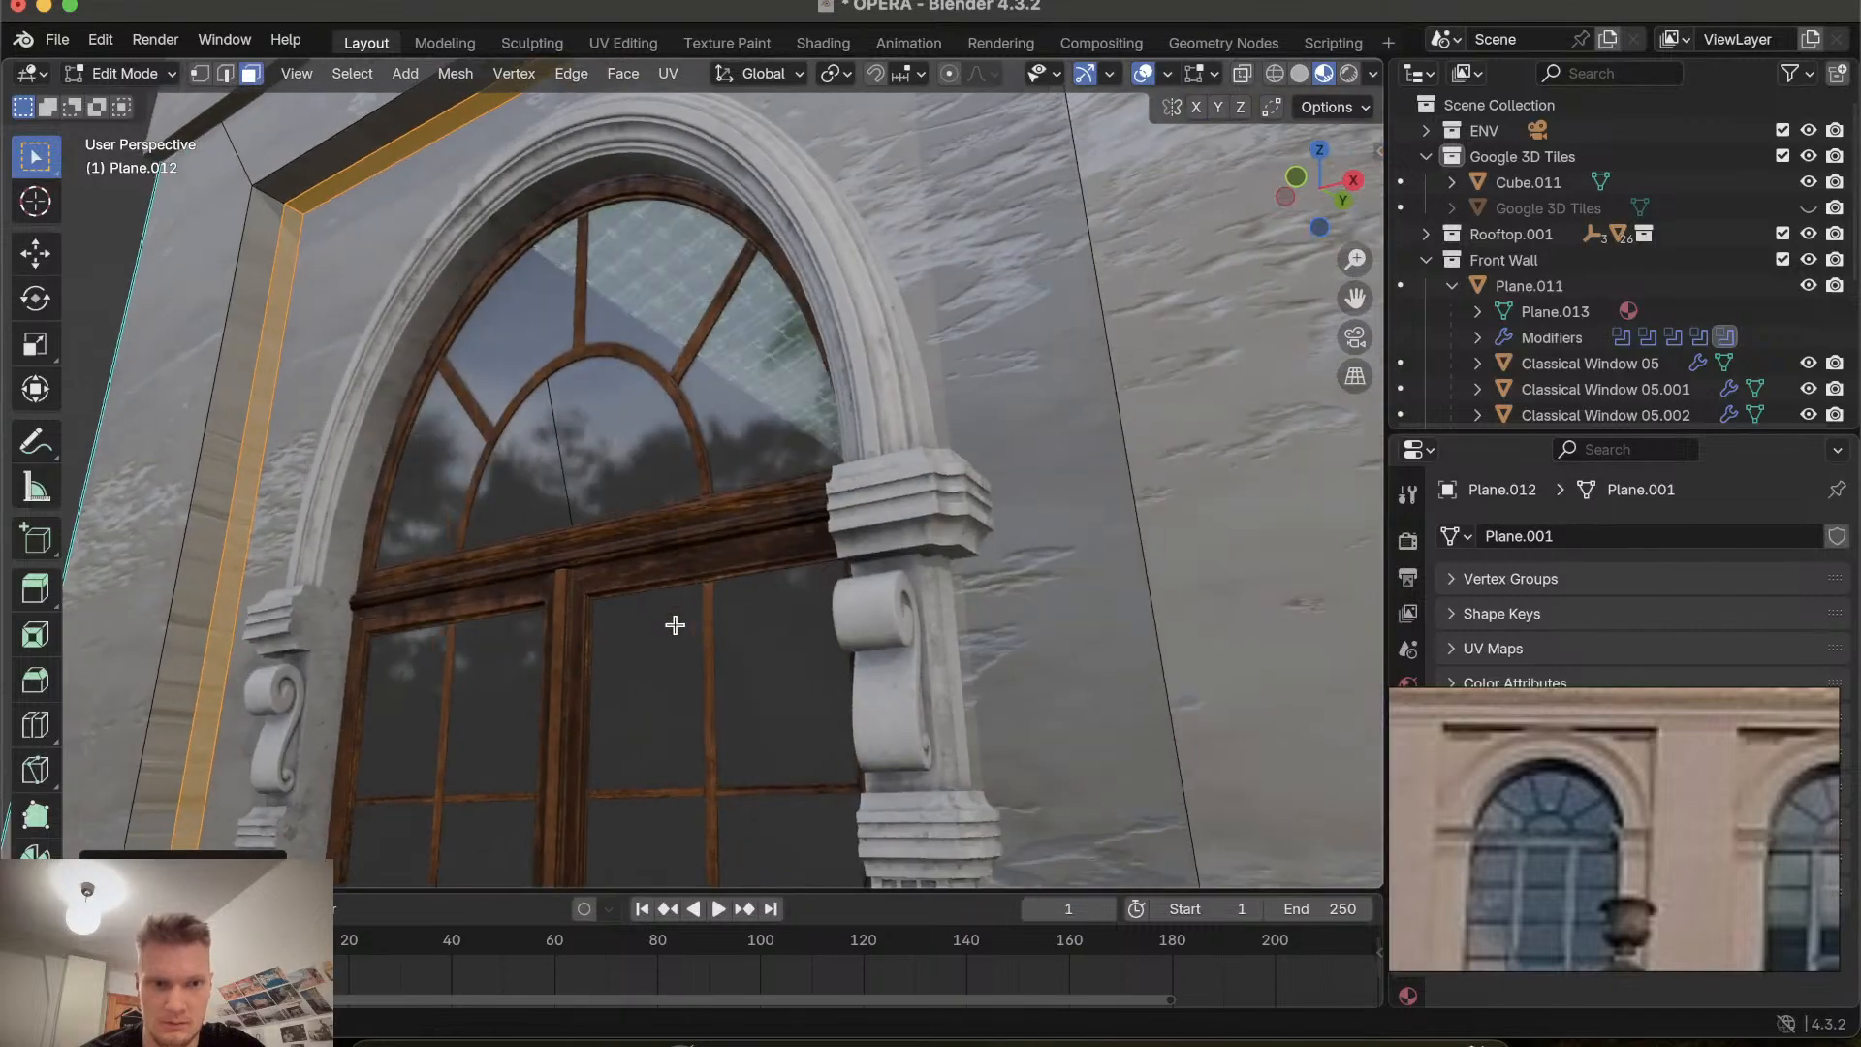
scroll(676, 626, up, 1)
key(s)
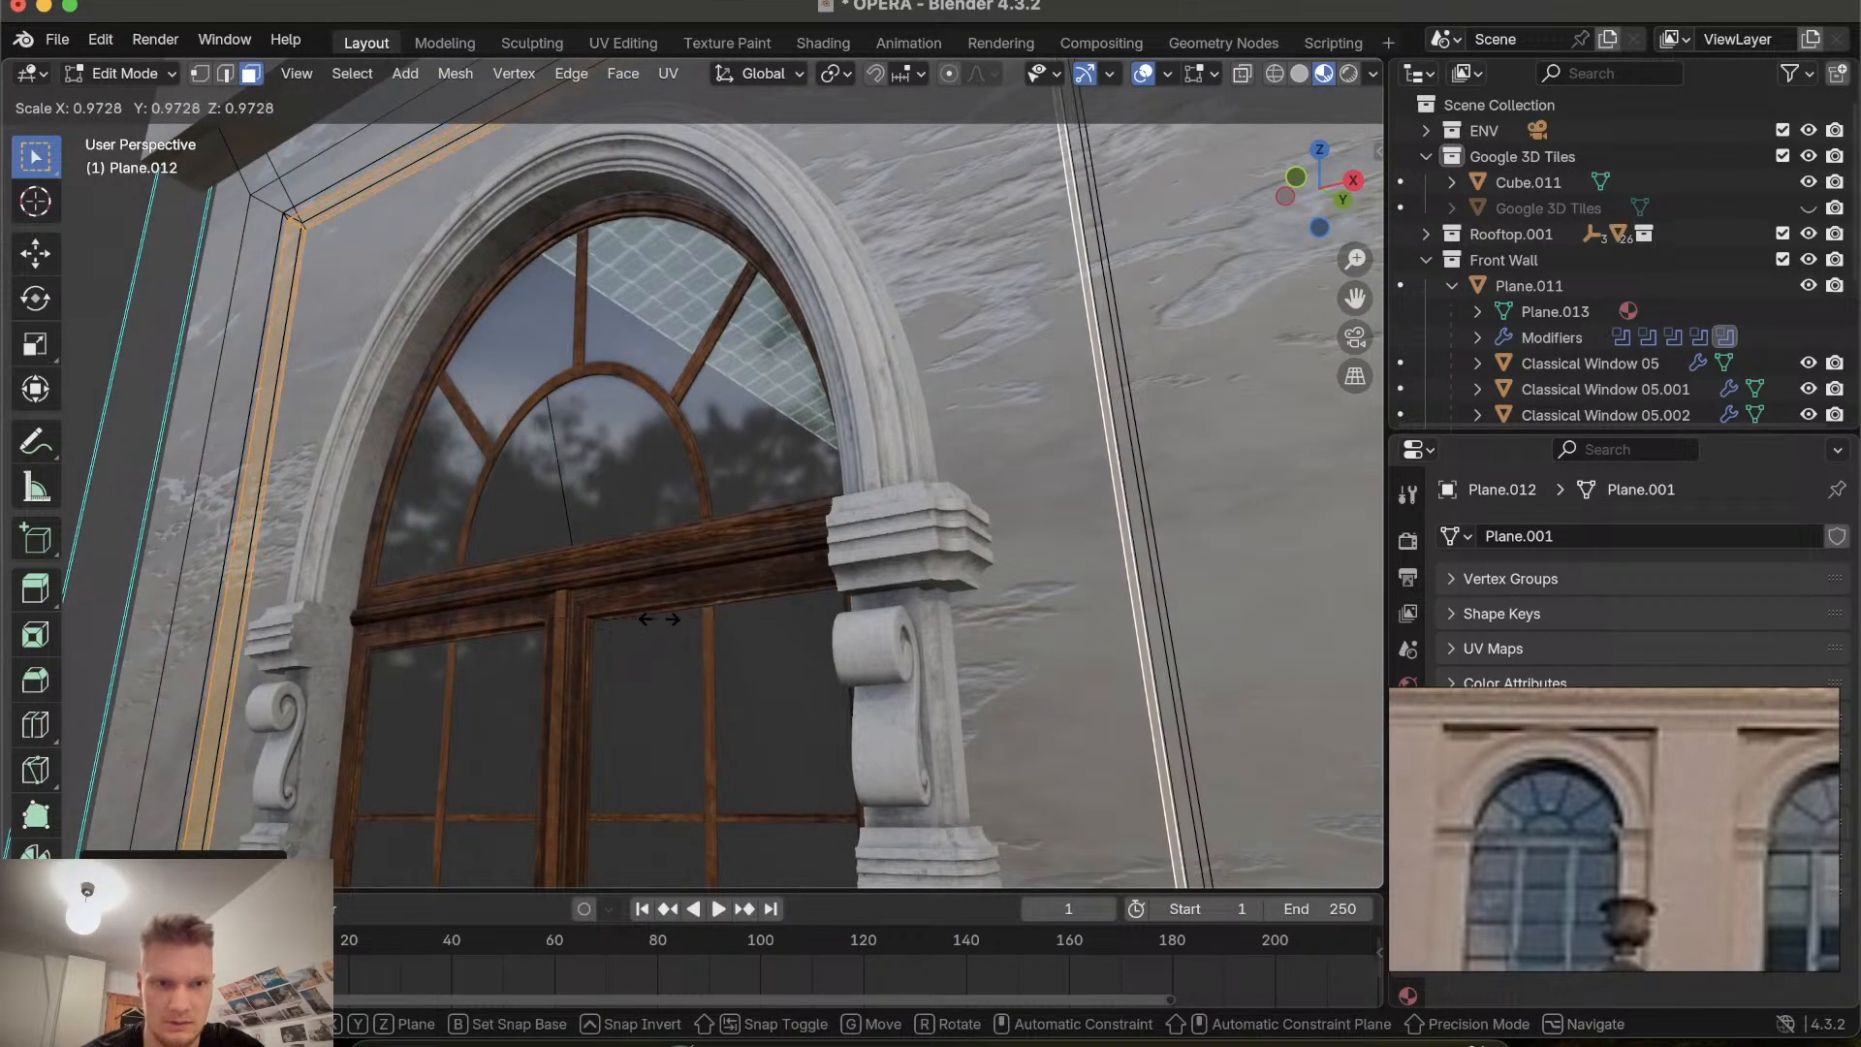
click(602, 520)
middle_drag(602, 519, 683, 543)
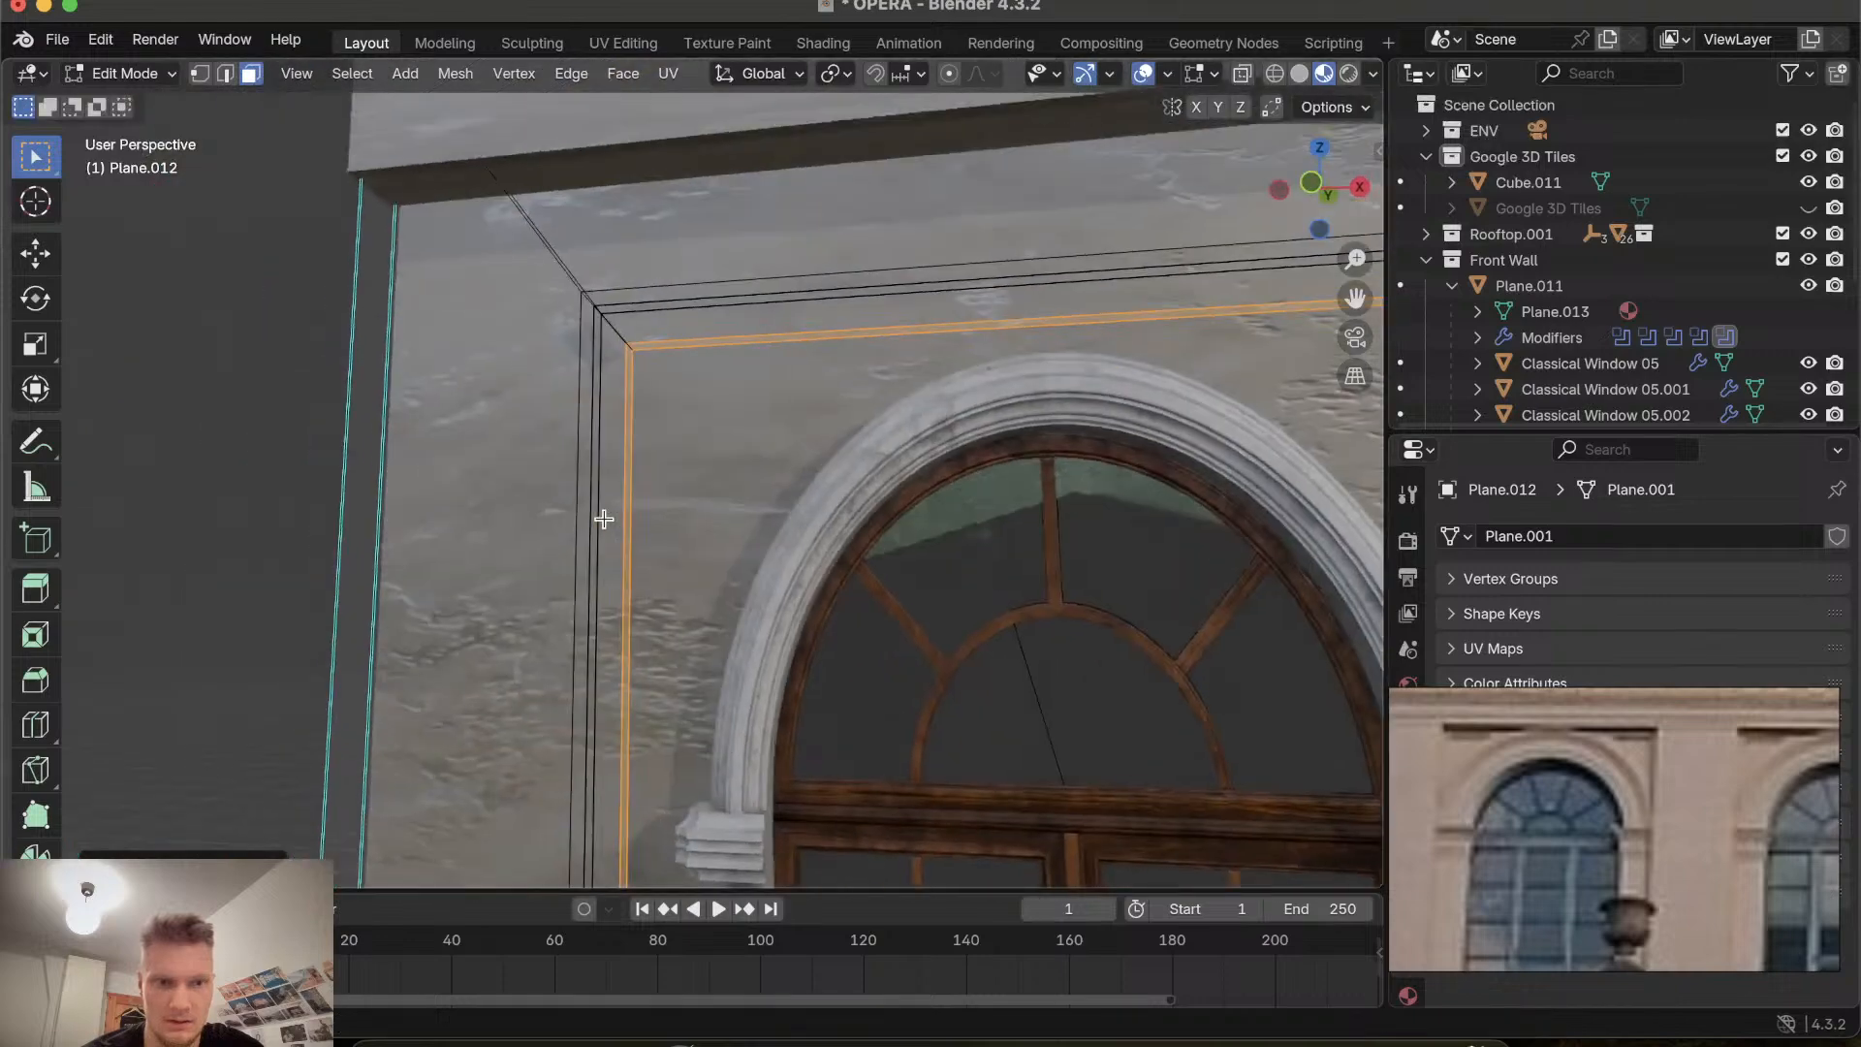
click(296, 413)
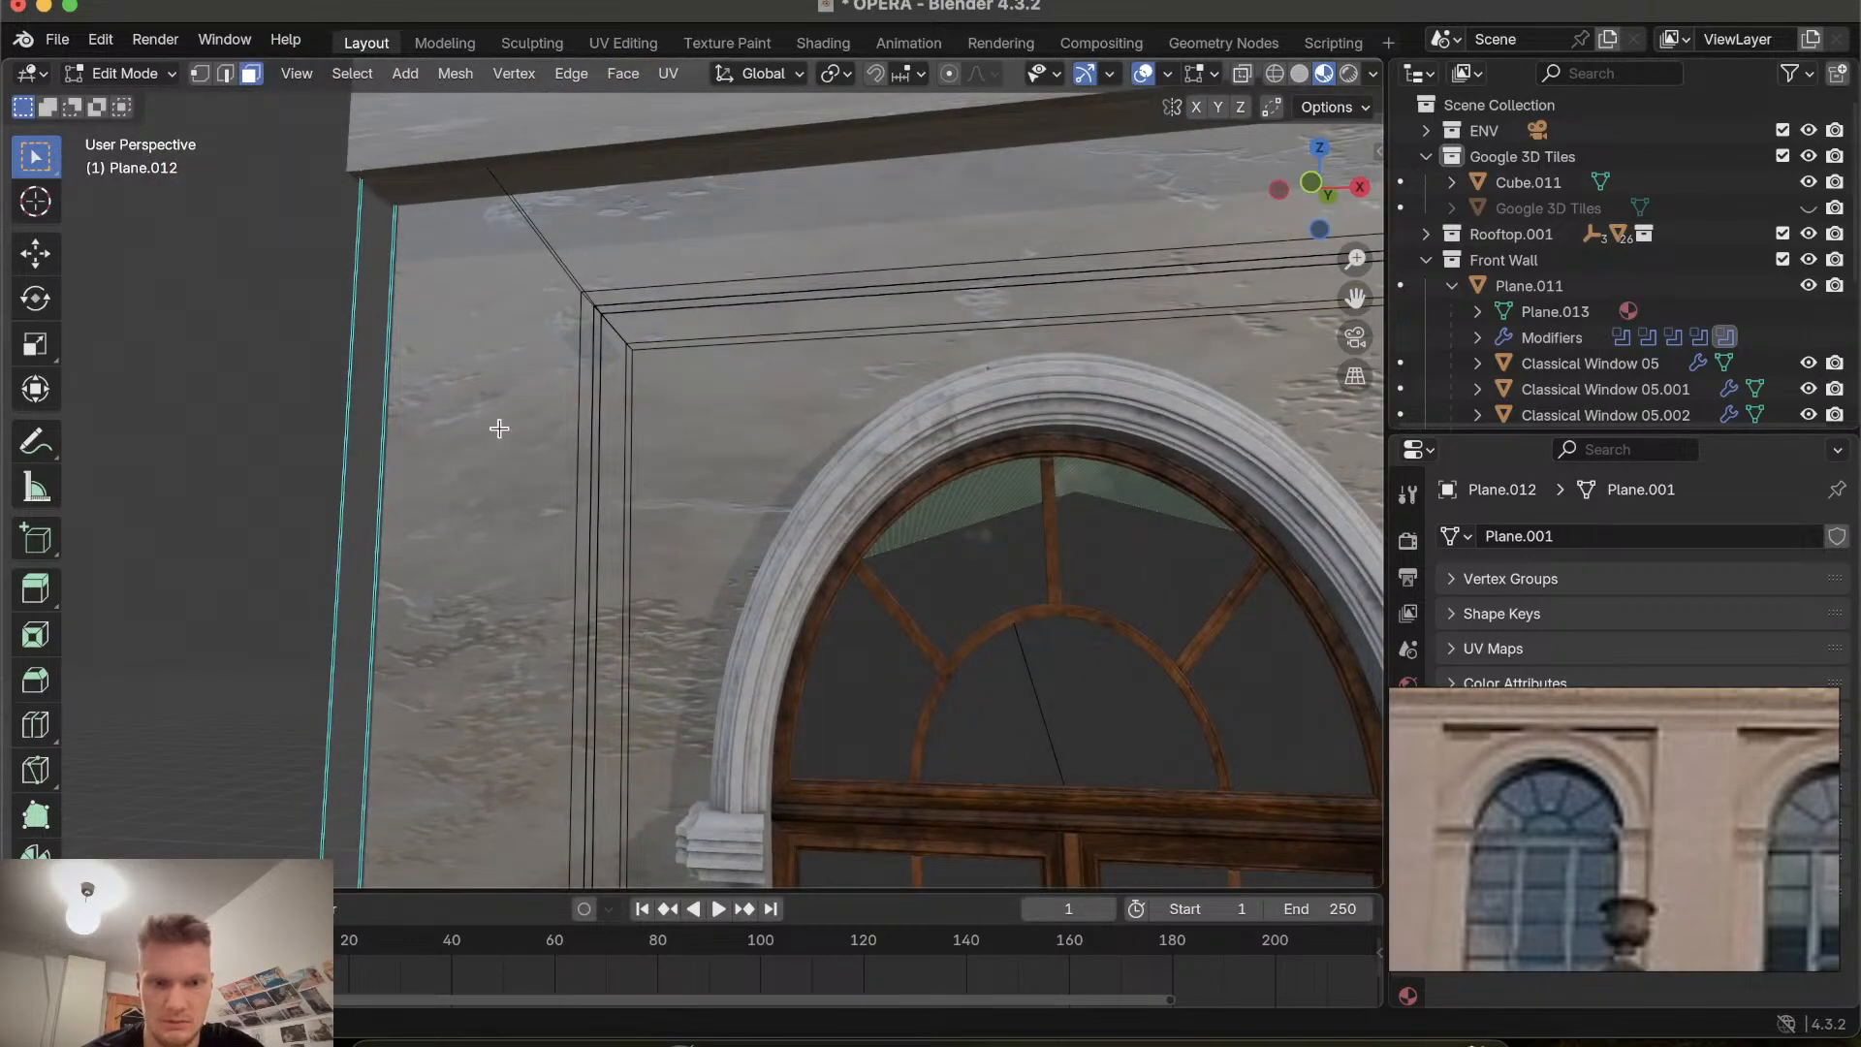
Inspect the deepened window recess in object mode from several angles.
key(Tab)
scroll(636, 497, down, 6)
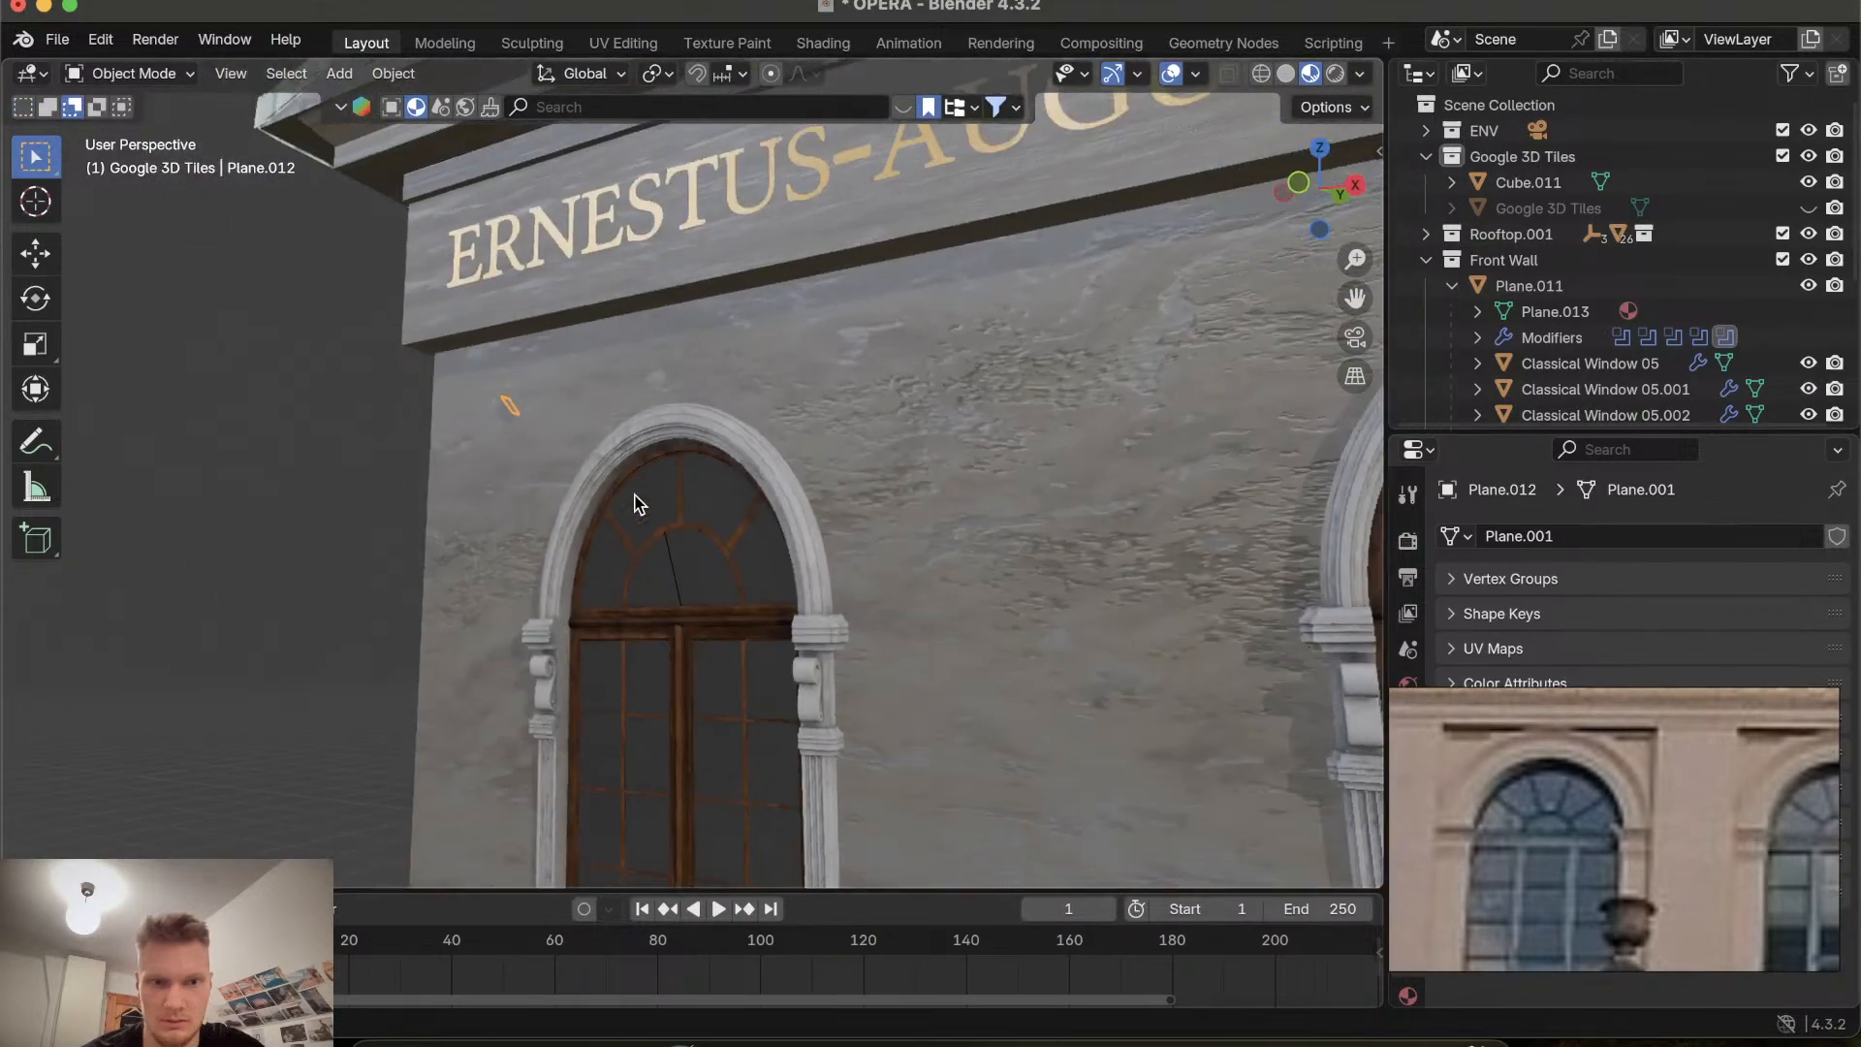
scroll(635, 504, left, 10)
scroll(636, 504, right, 5)
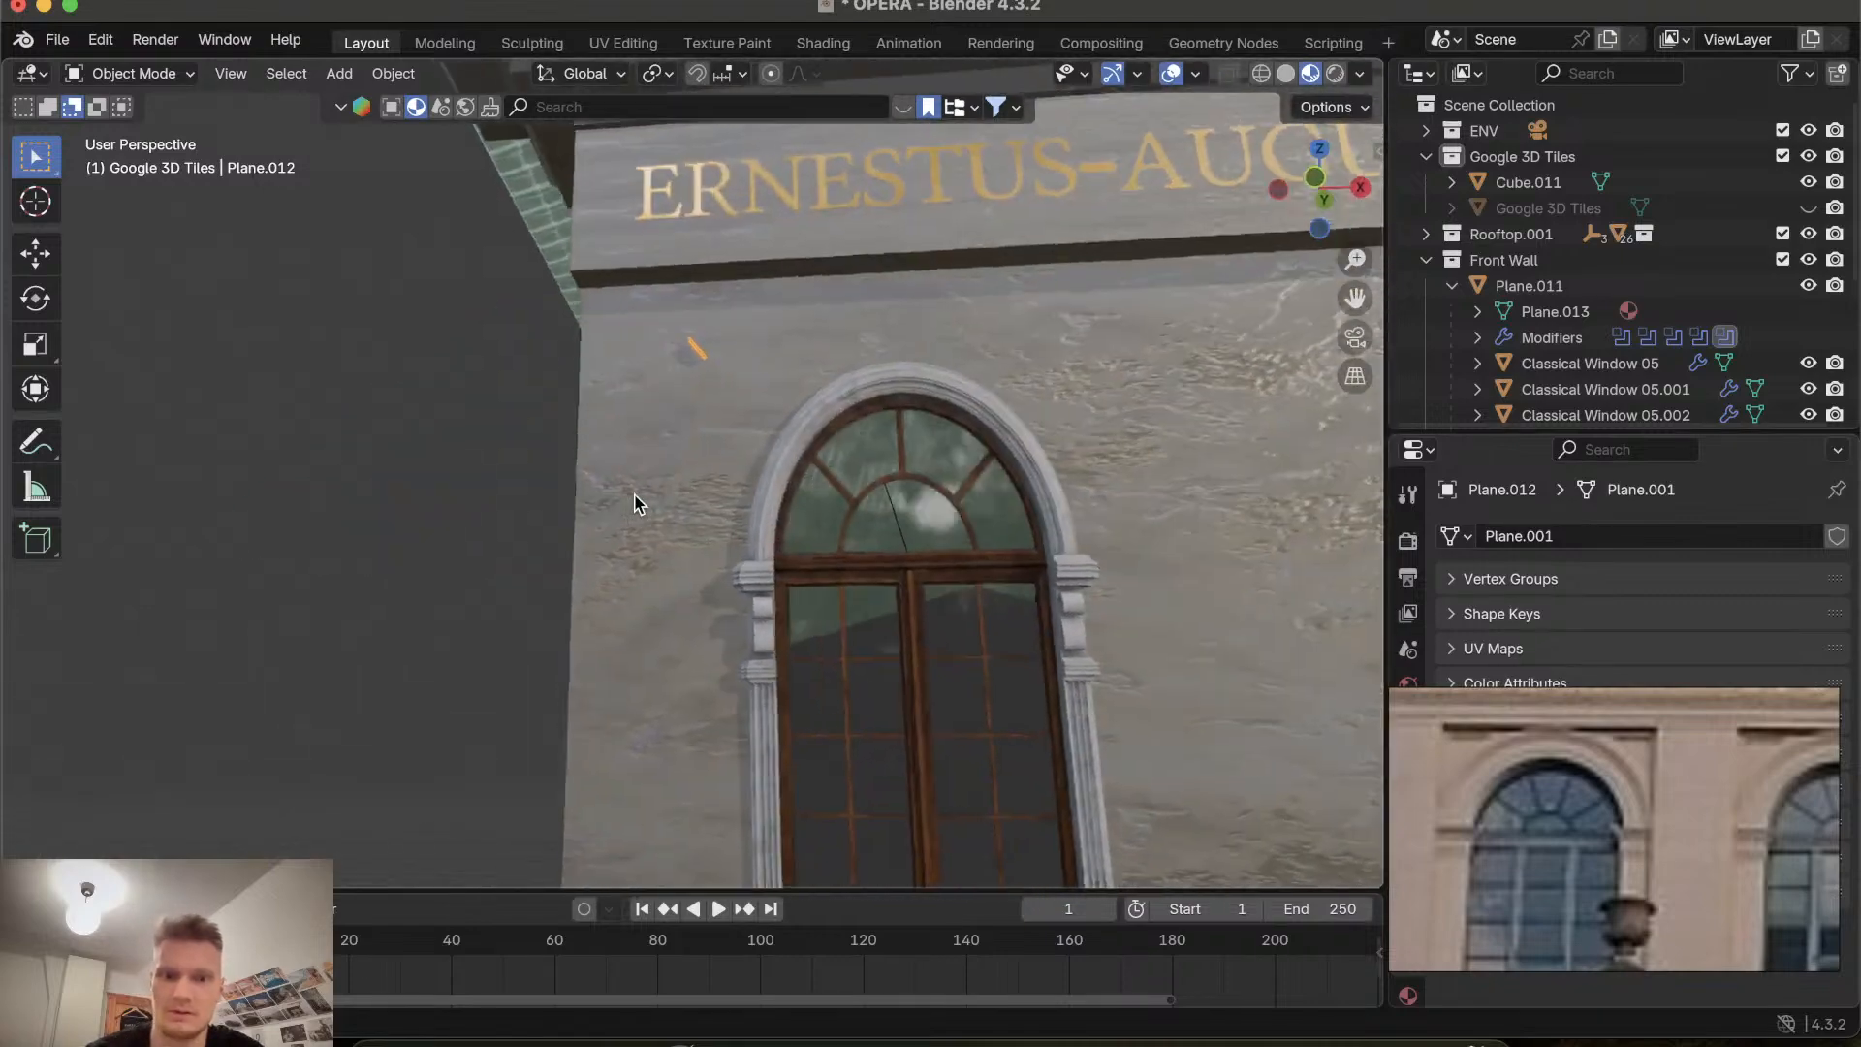
scroll(635, 504, right, 5)
scroll(636, 504, up, 3)
scroll(635, 504, left, 4)
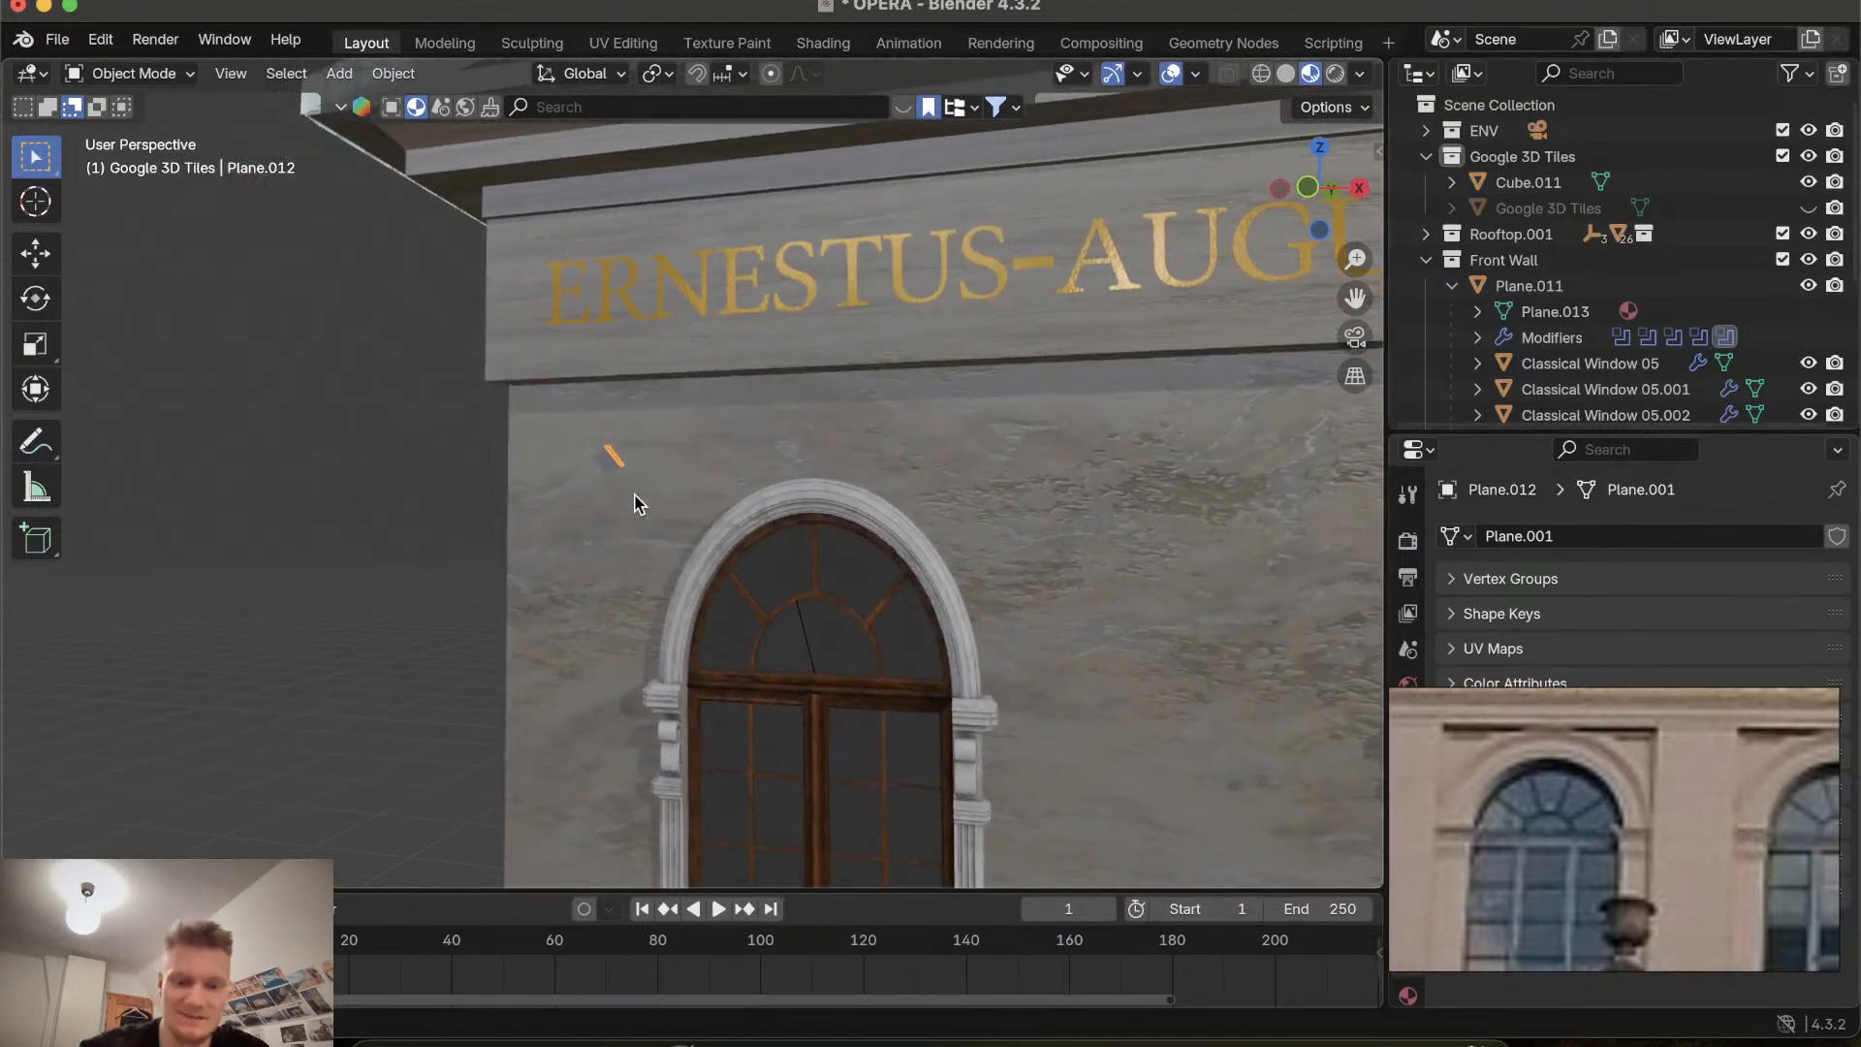
key(Tab)
click(634, 496)
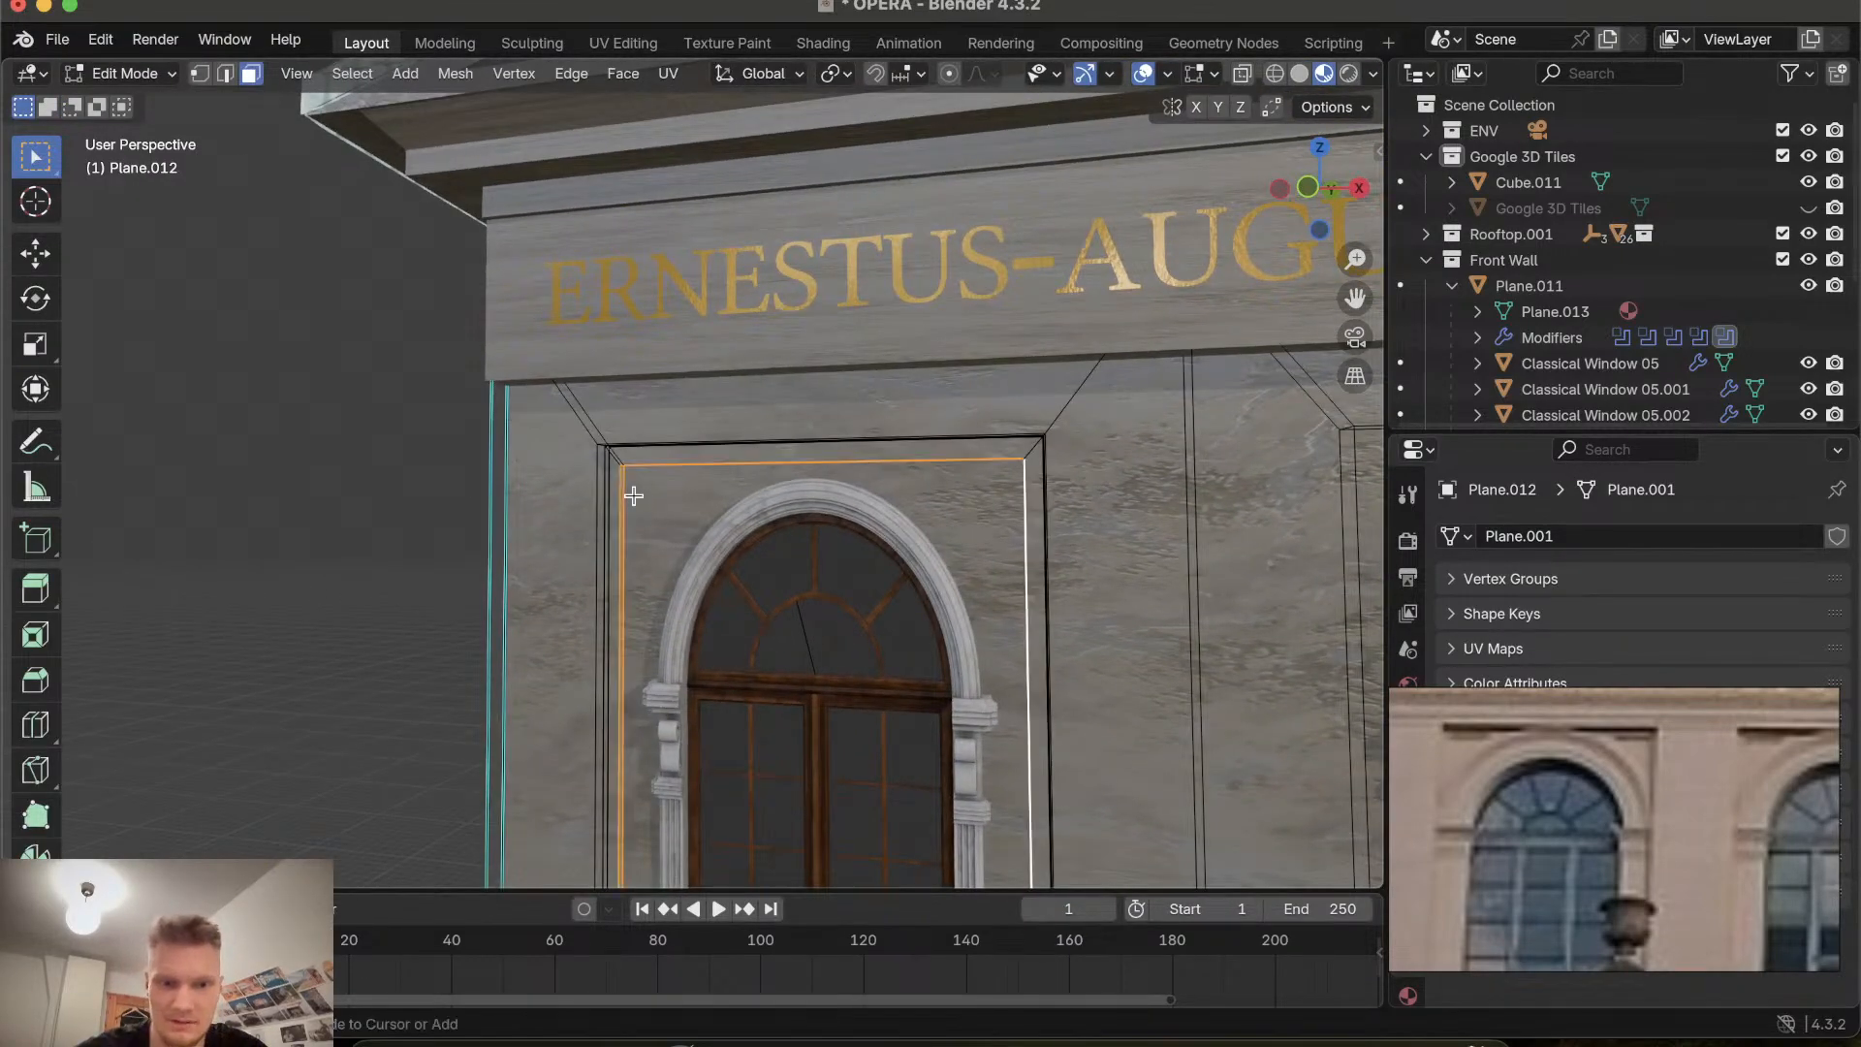
key(ctrl+z)
scroll(633, 496, down, 5)
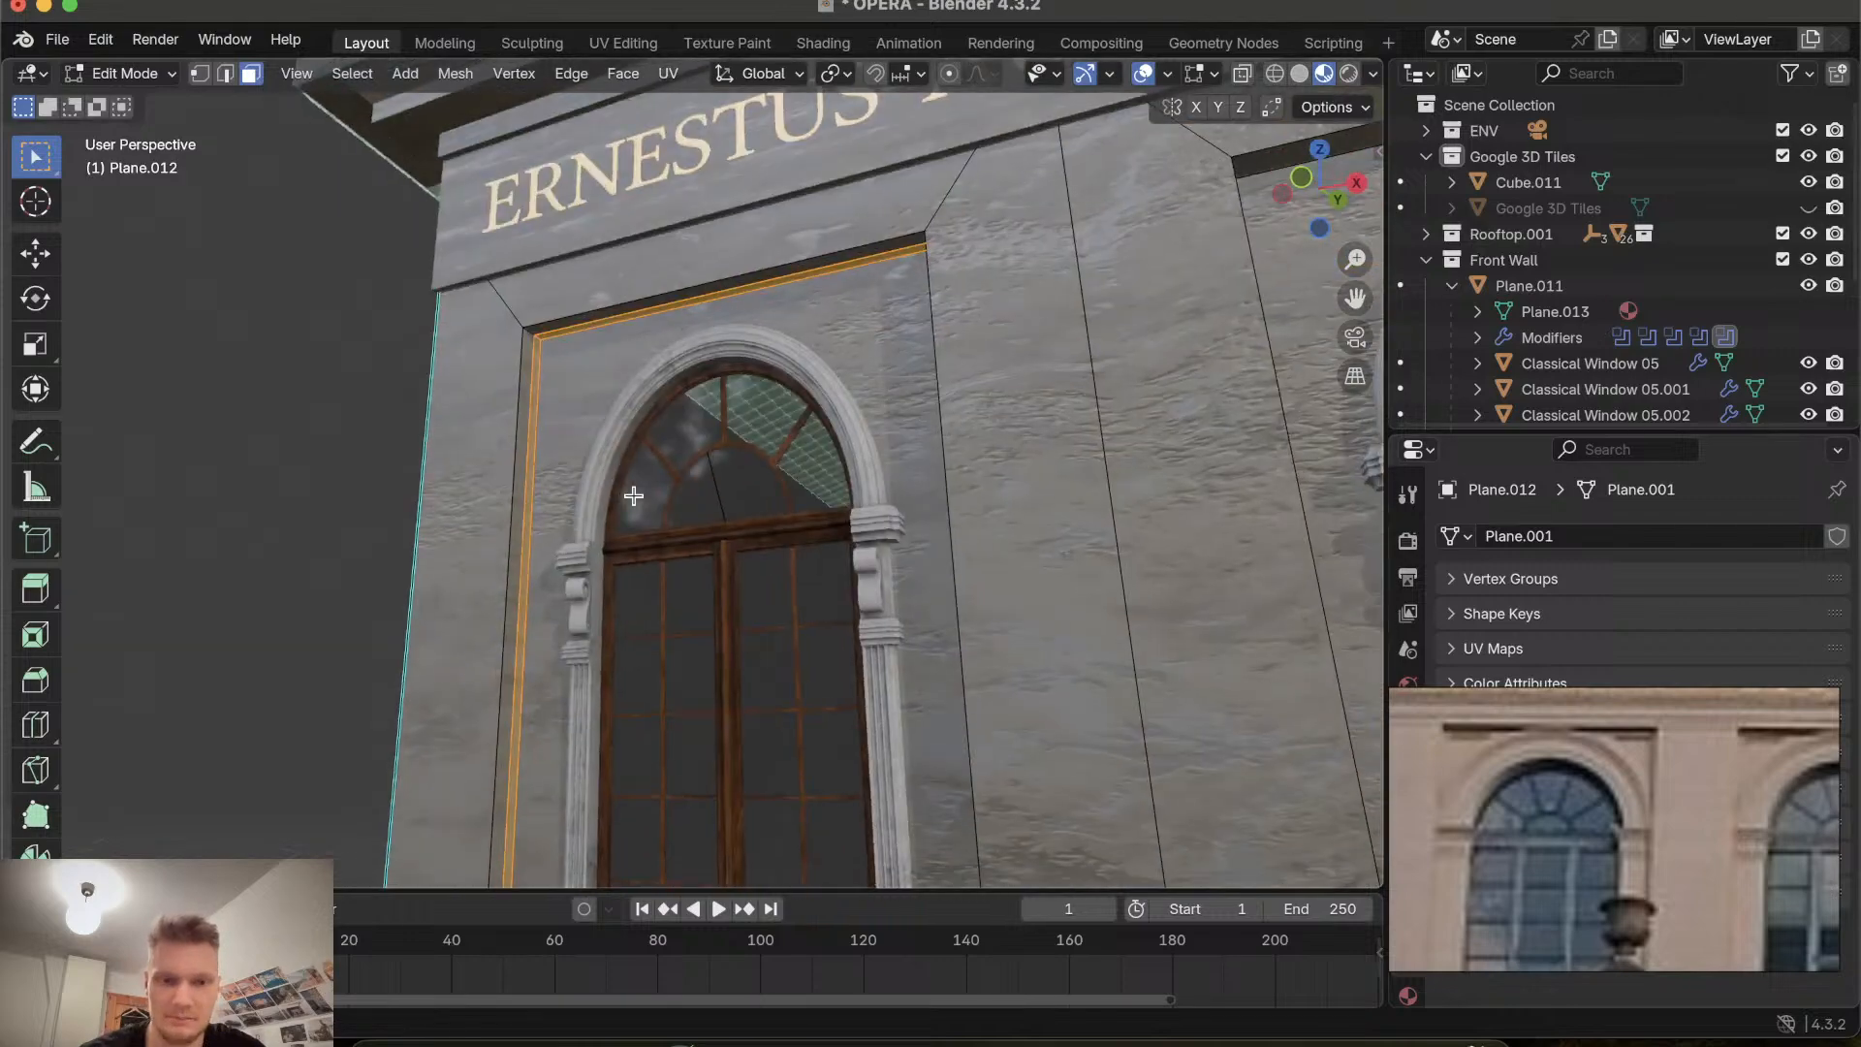
click(268, 432)
scroll(268, 432, right, 5)
scroll(267, 433, left, 5)
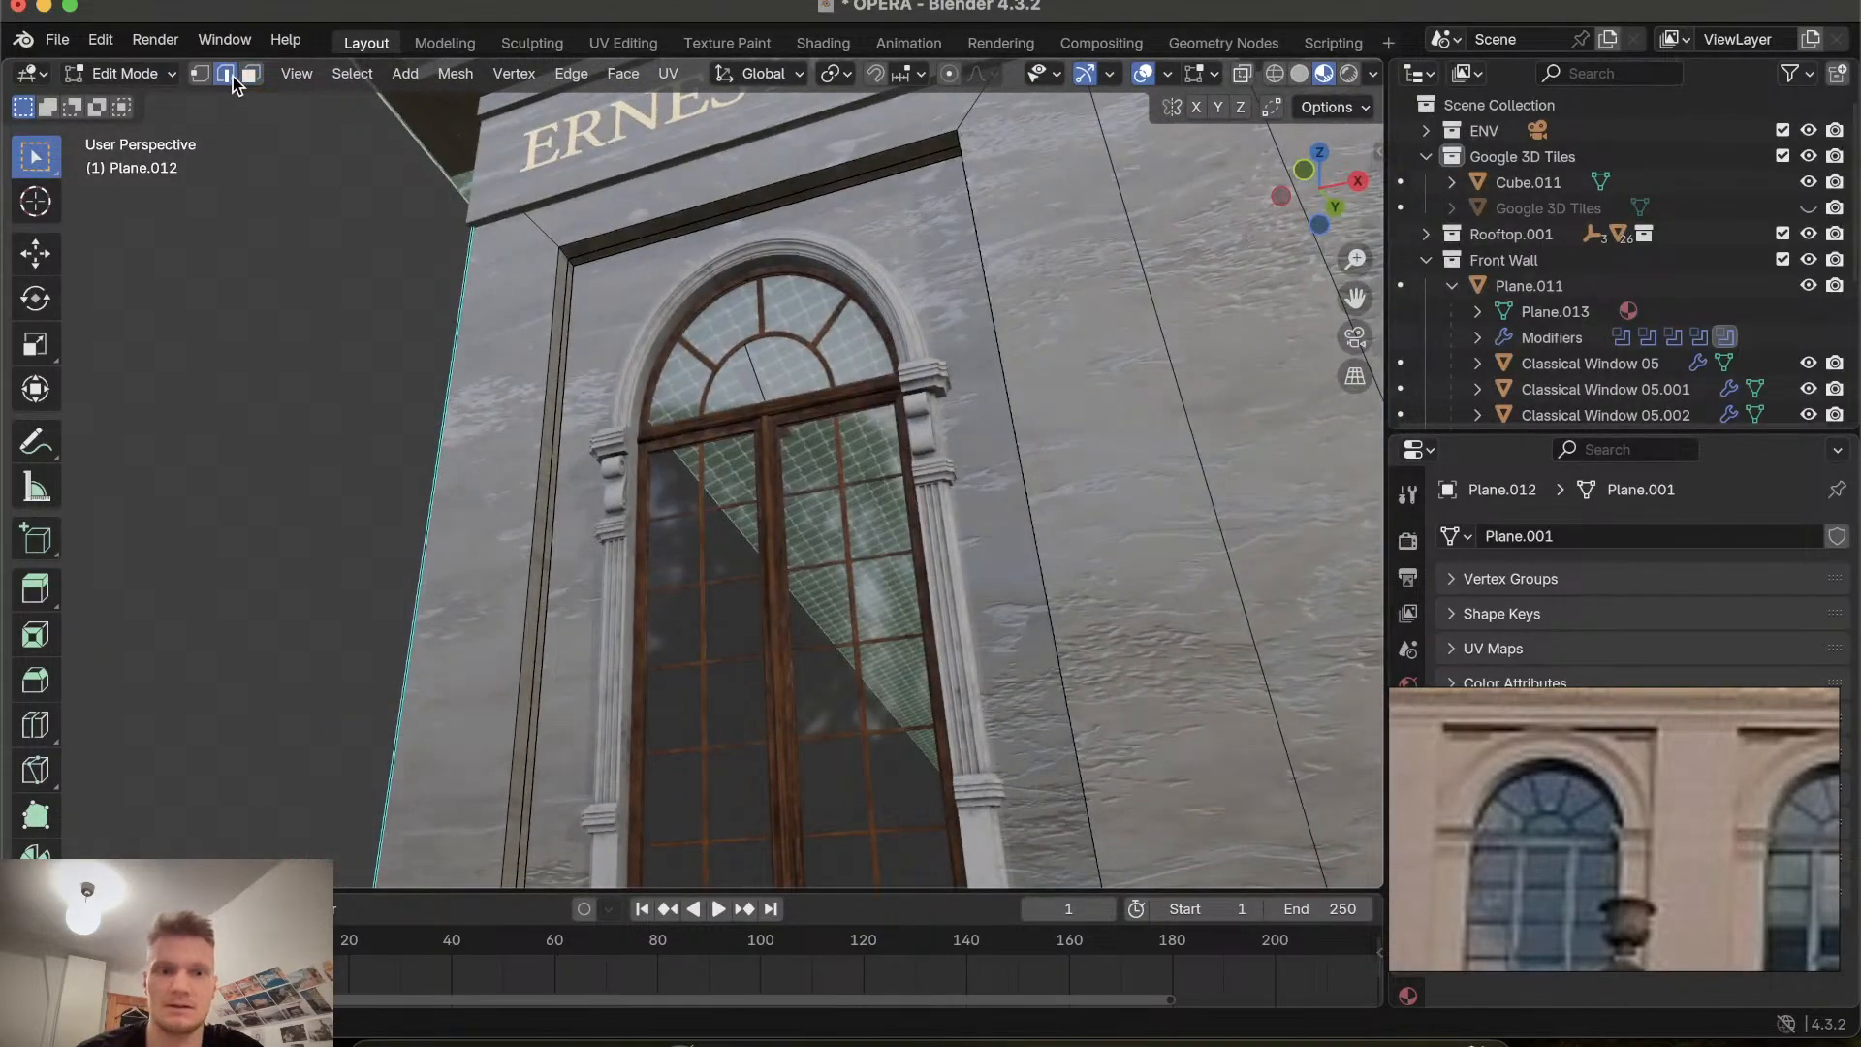
click(210, 76)
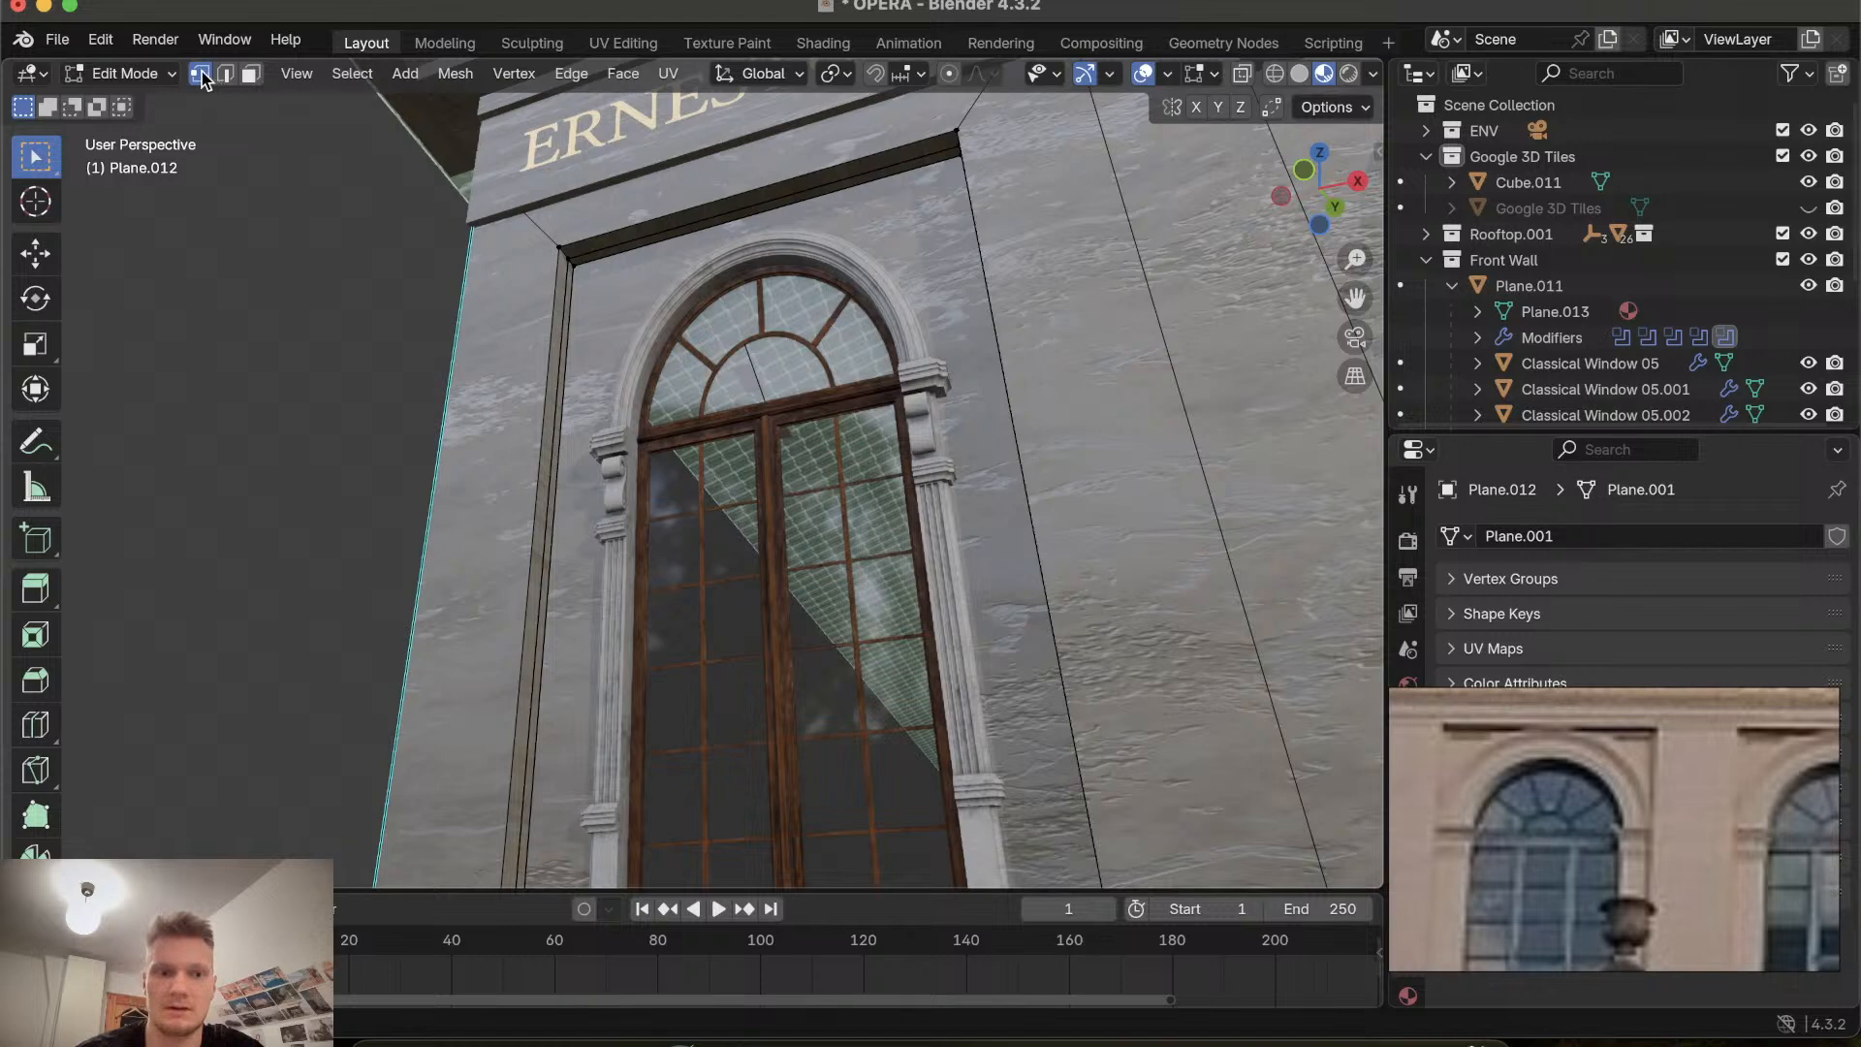
key(Tab)
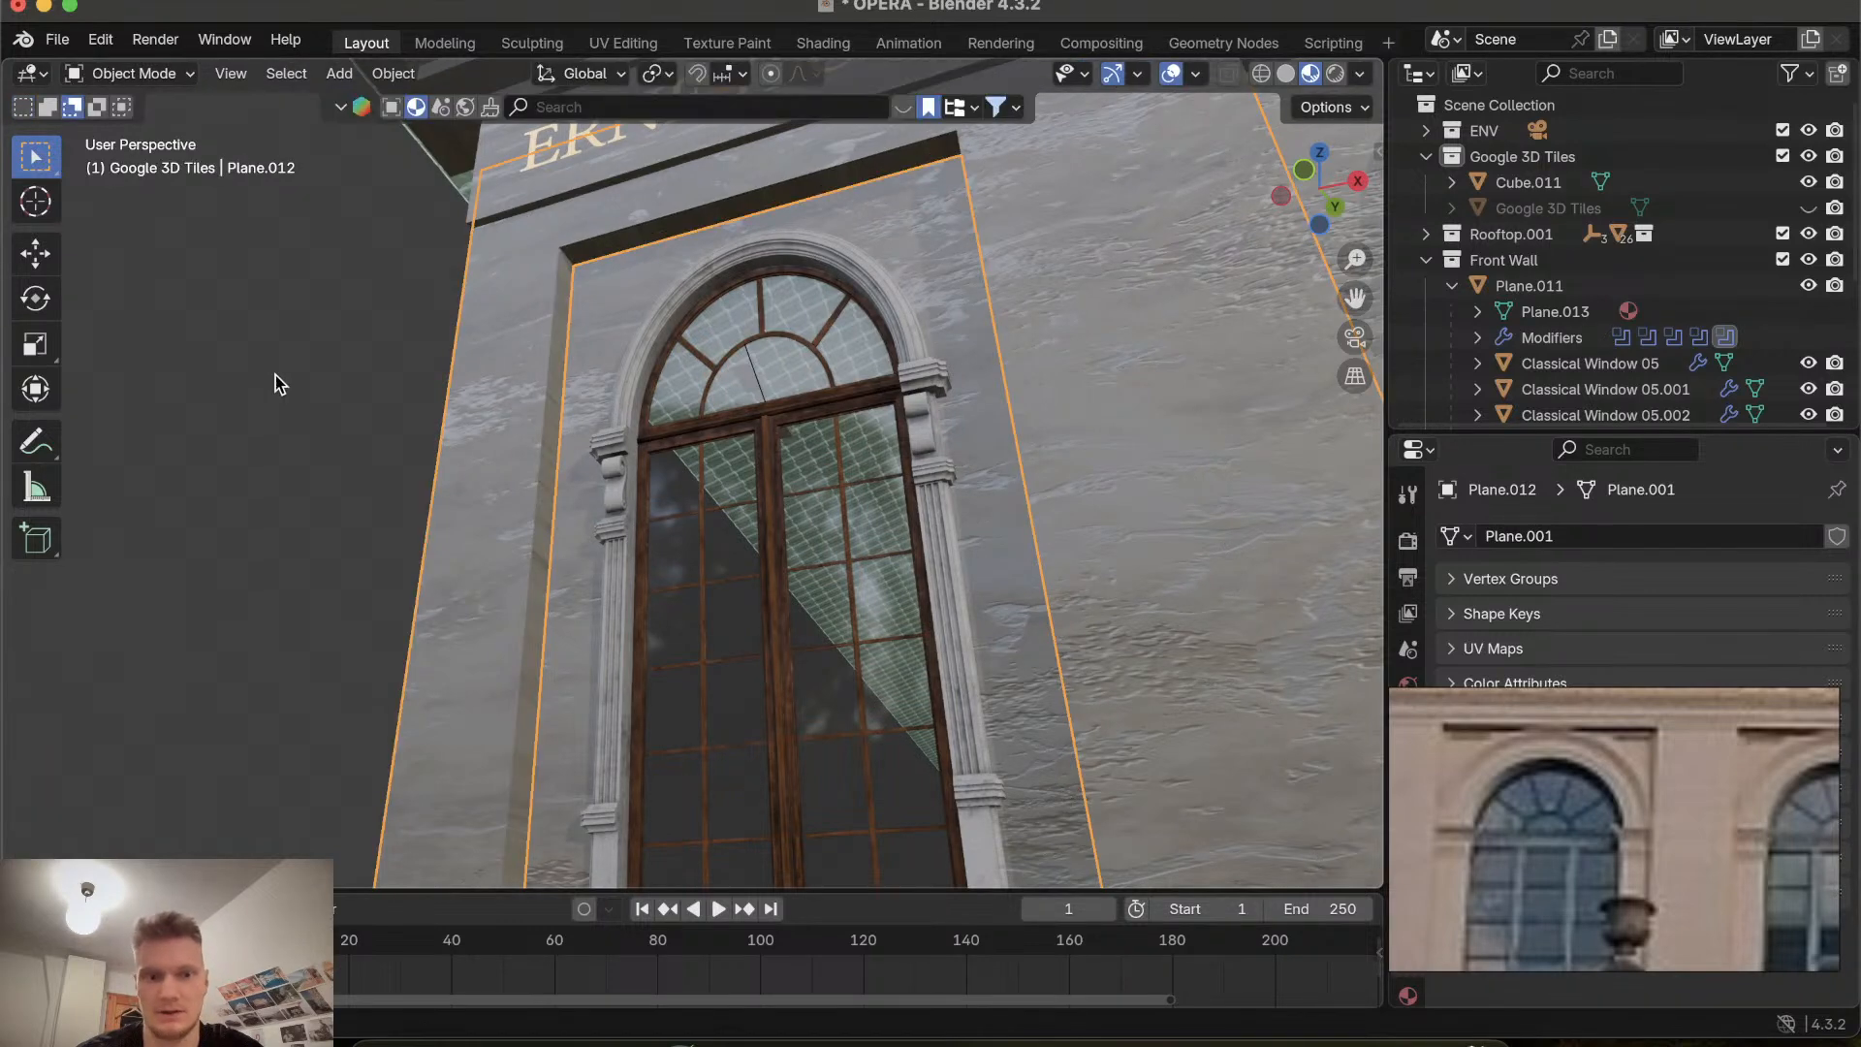
Examine the recessed arched windows along the front wall from several angles.
scroll(358, 434, up, 5)
scroll(358, 433, down, 5)
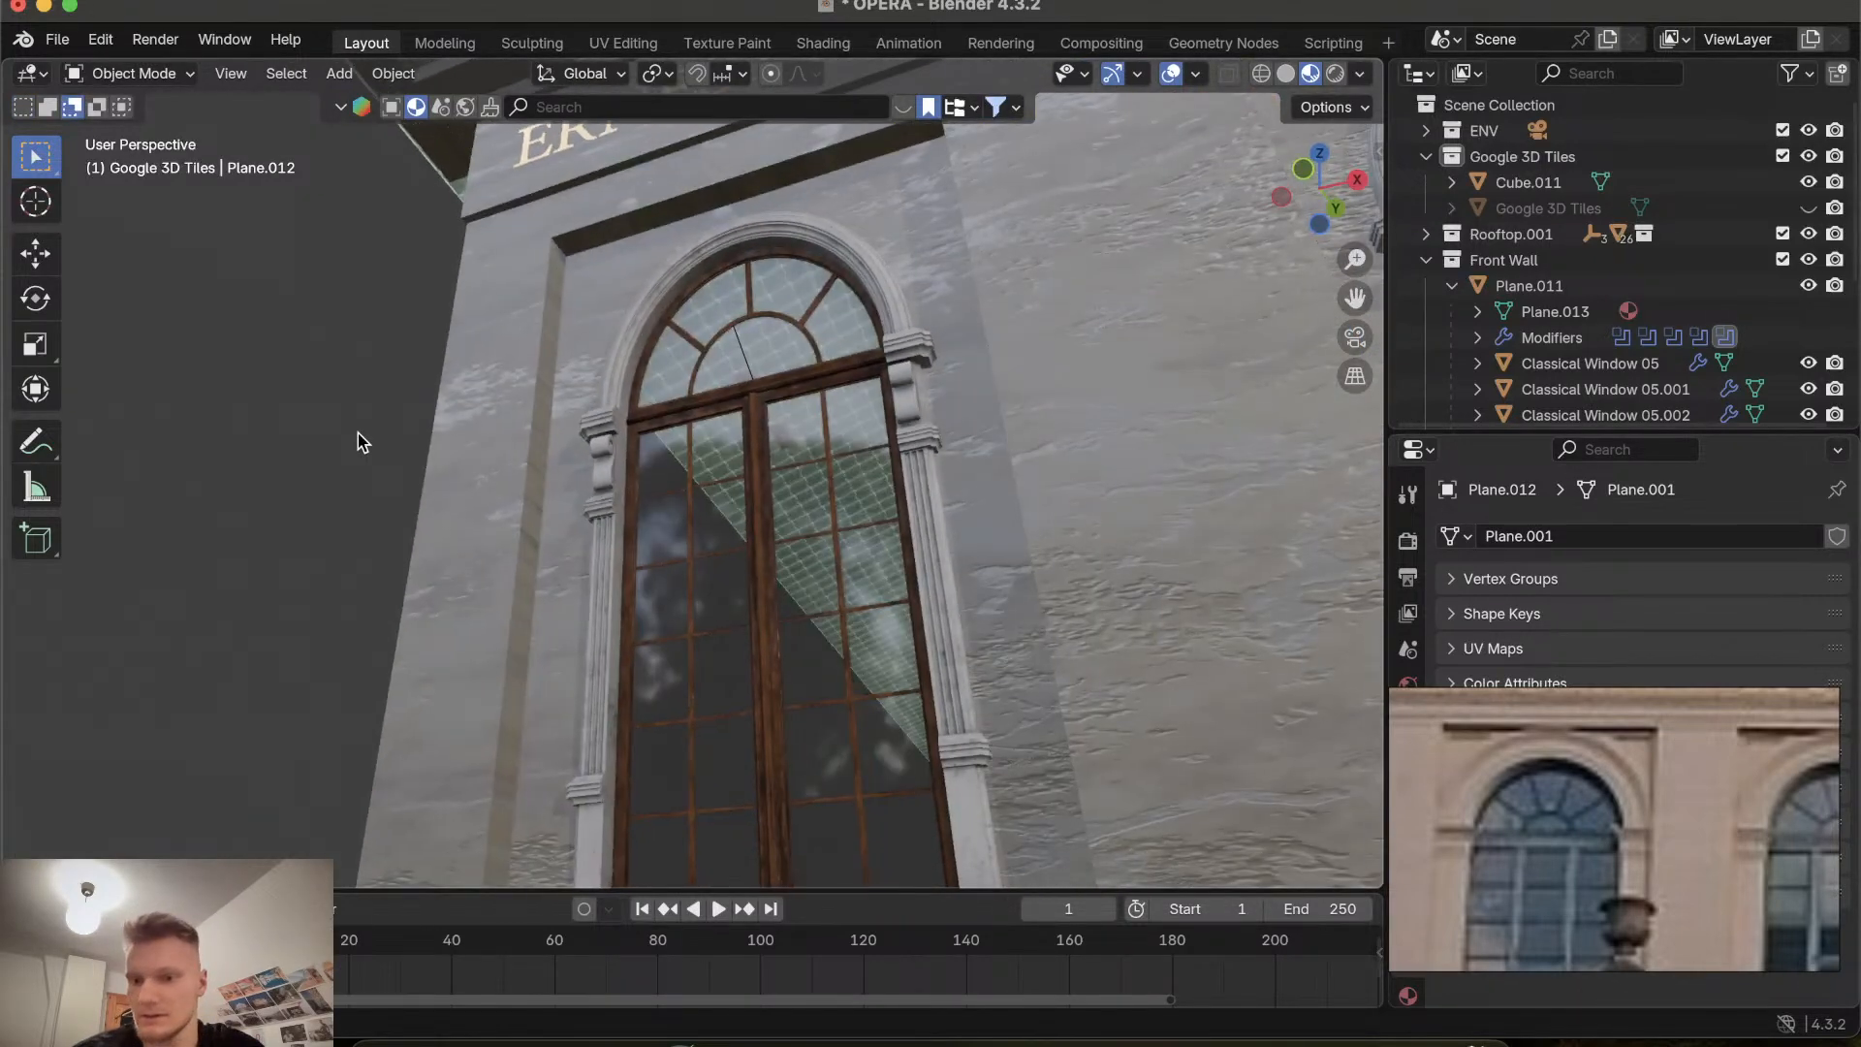
scroll(358, 433, down, 3)
scroll(358, 433, up, 4)
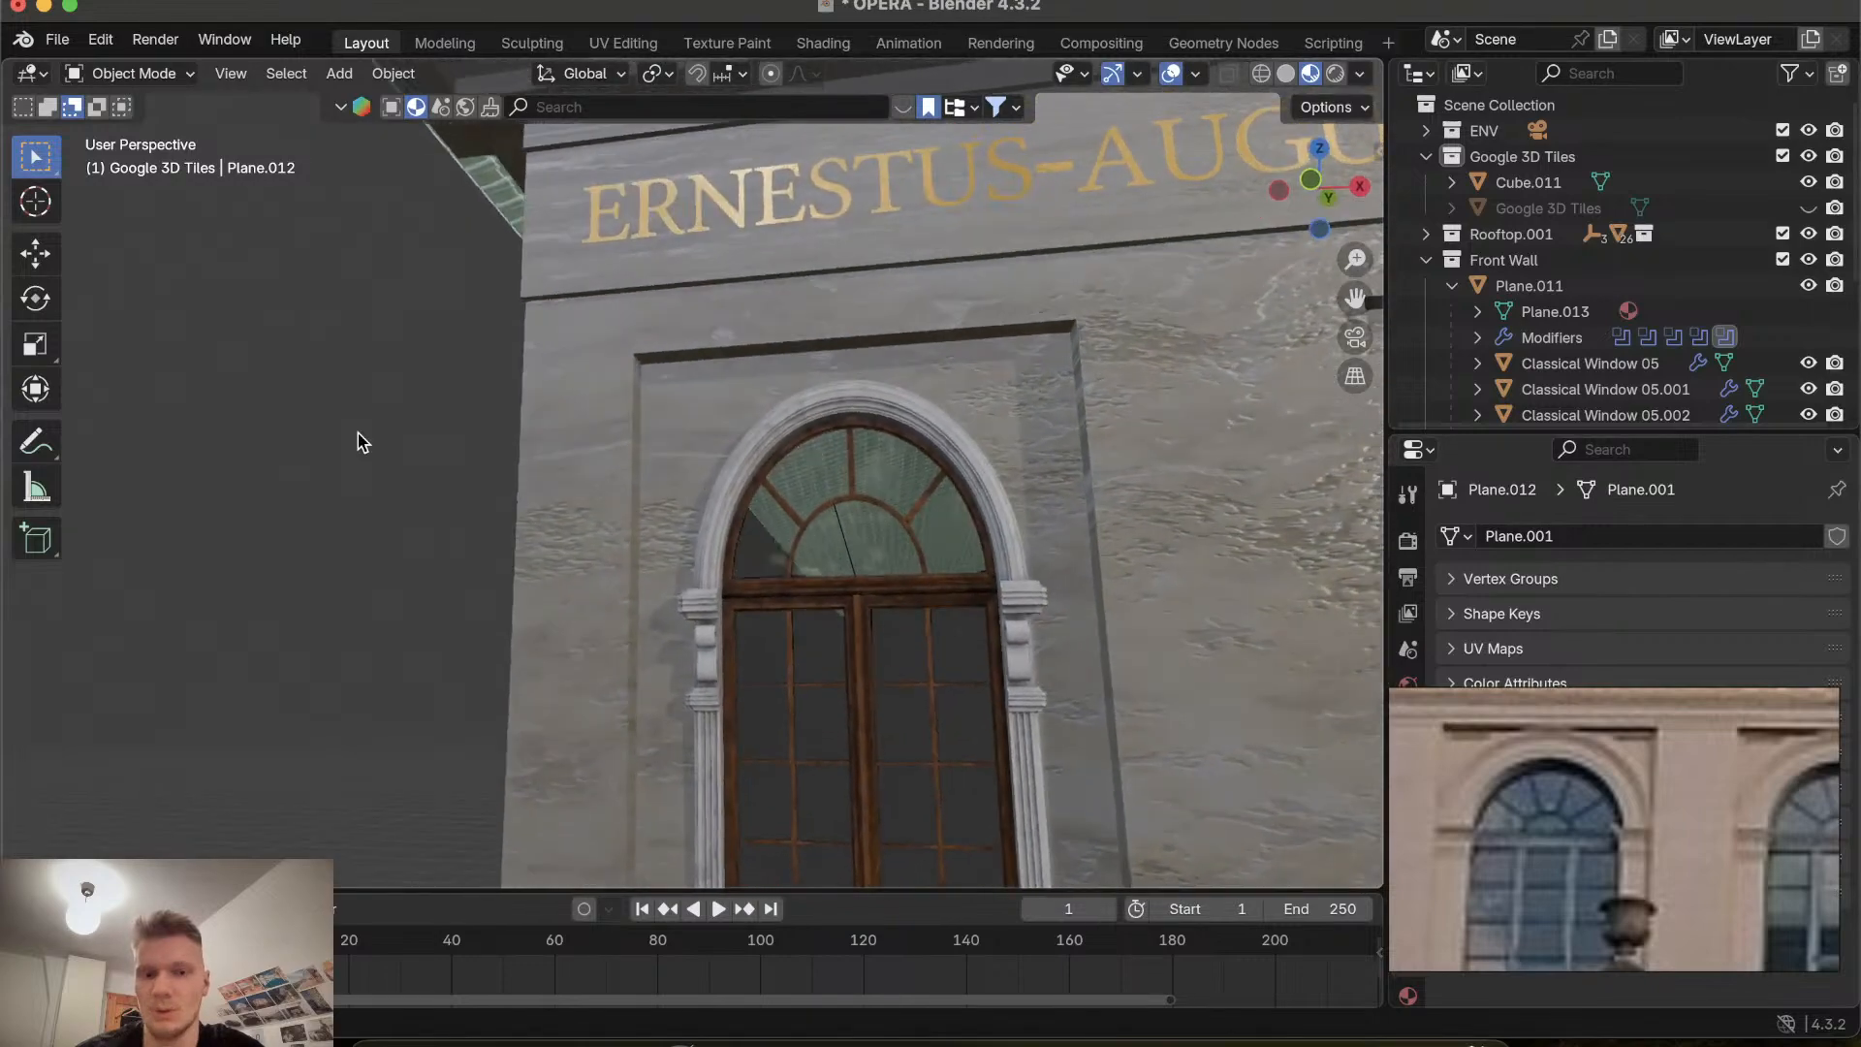
scroll(358, 434, down, 6)
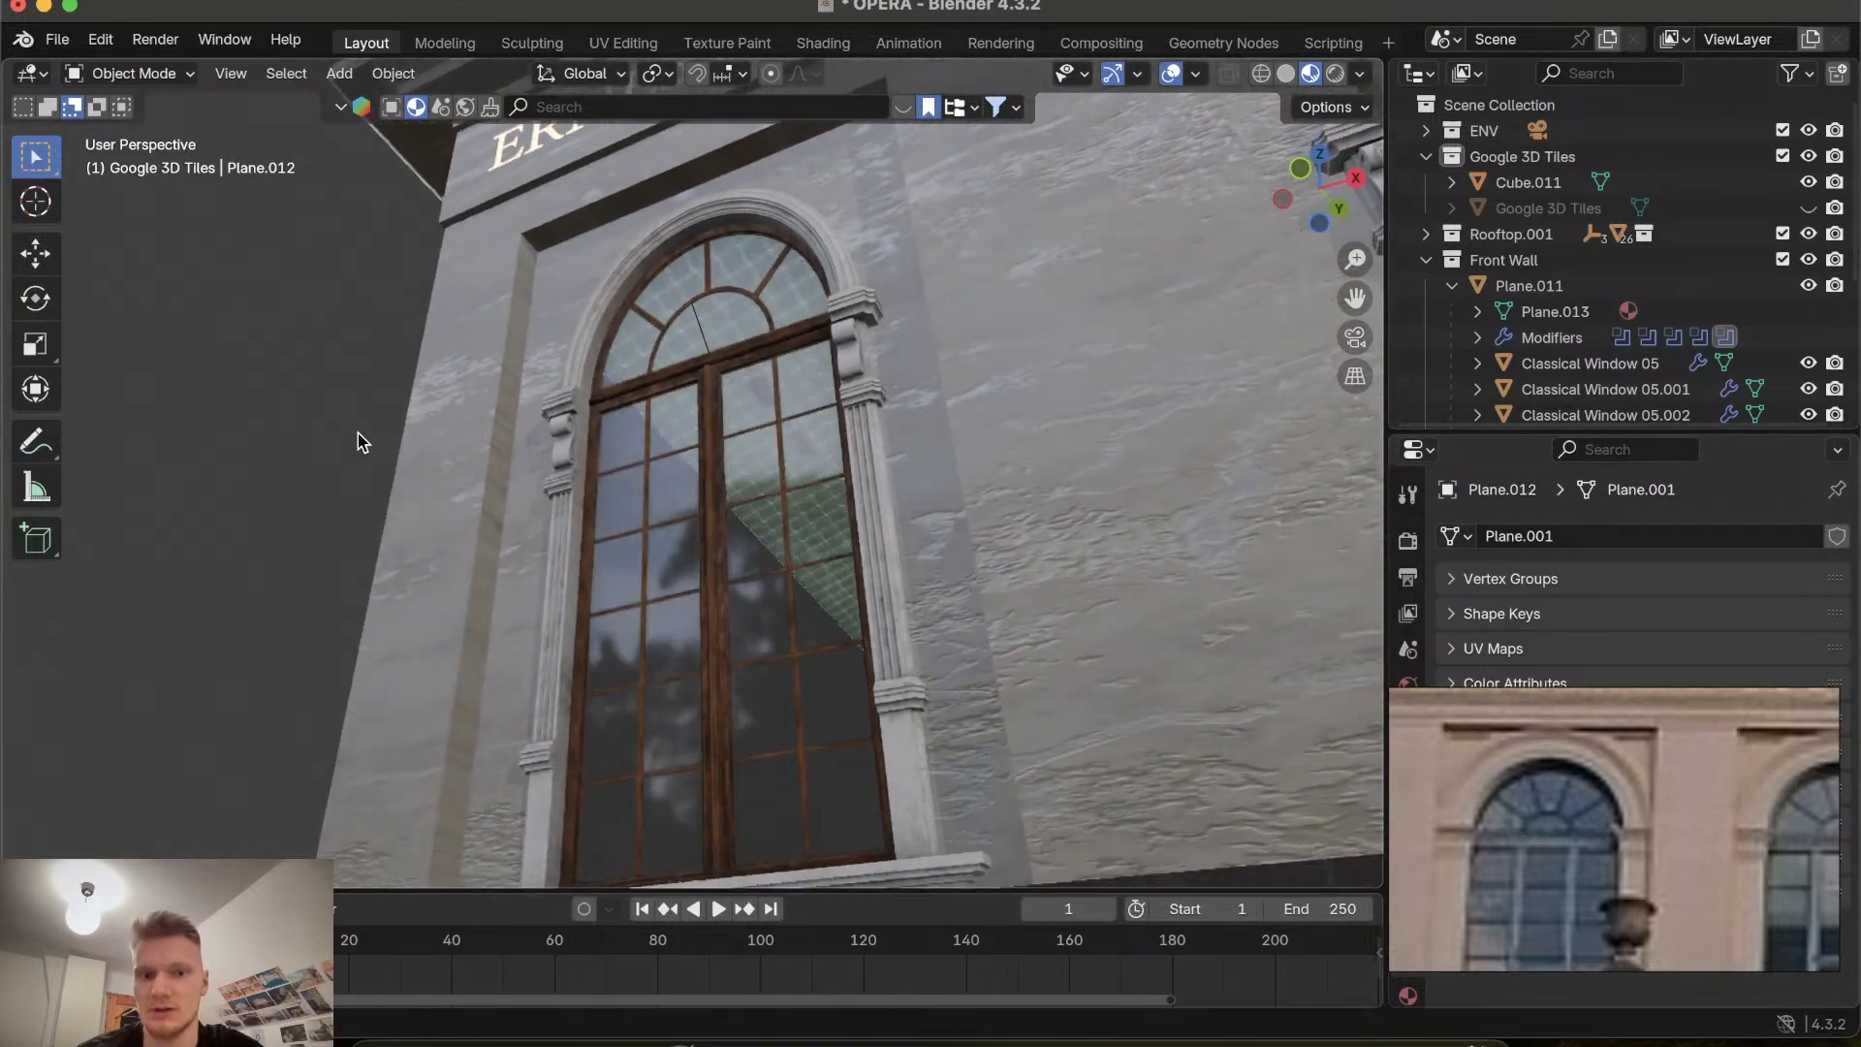
scroll(358, 433, up, 8)
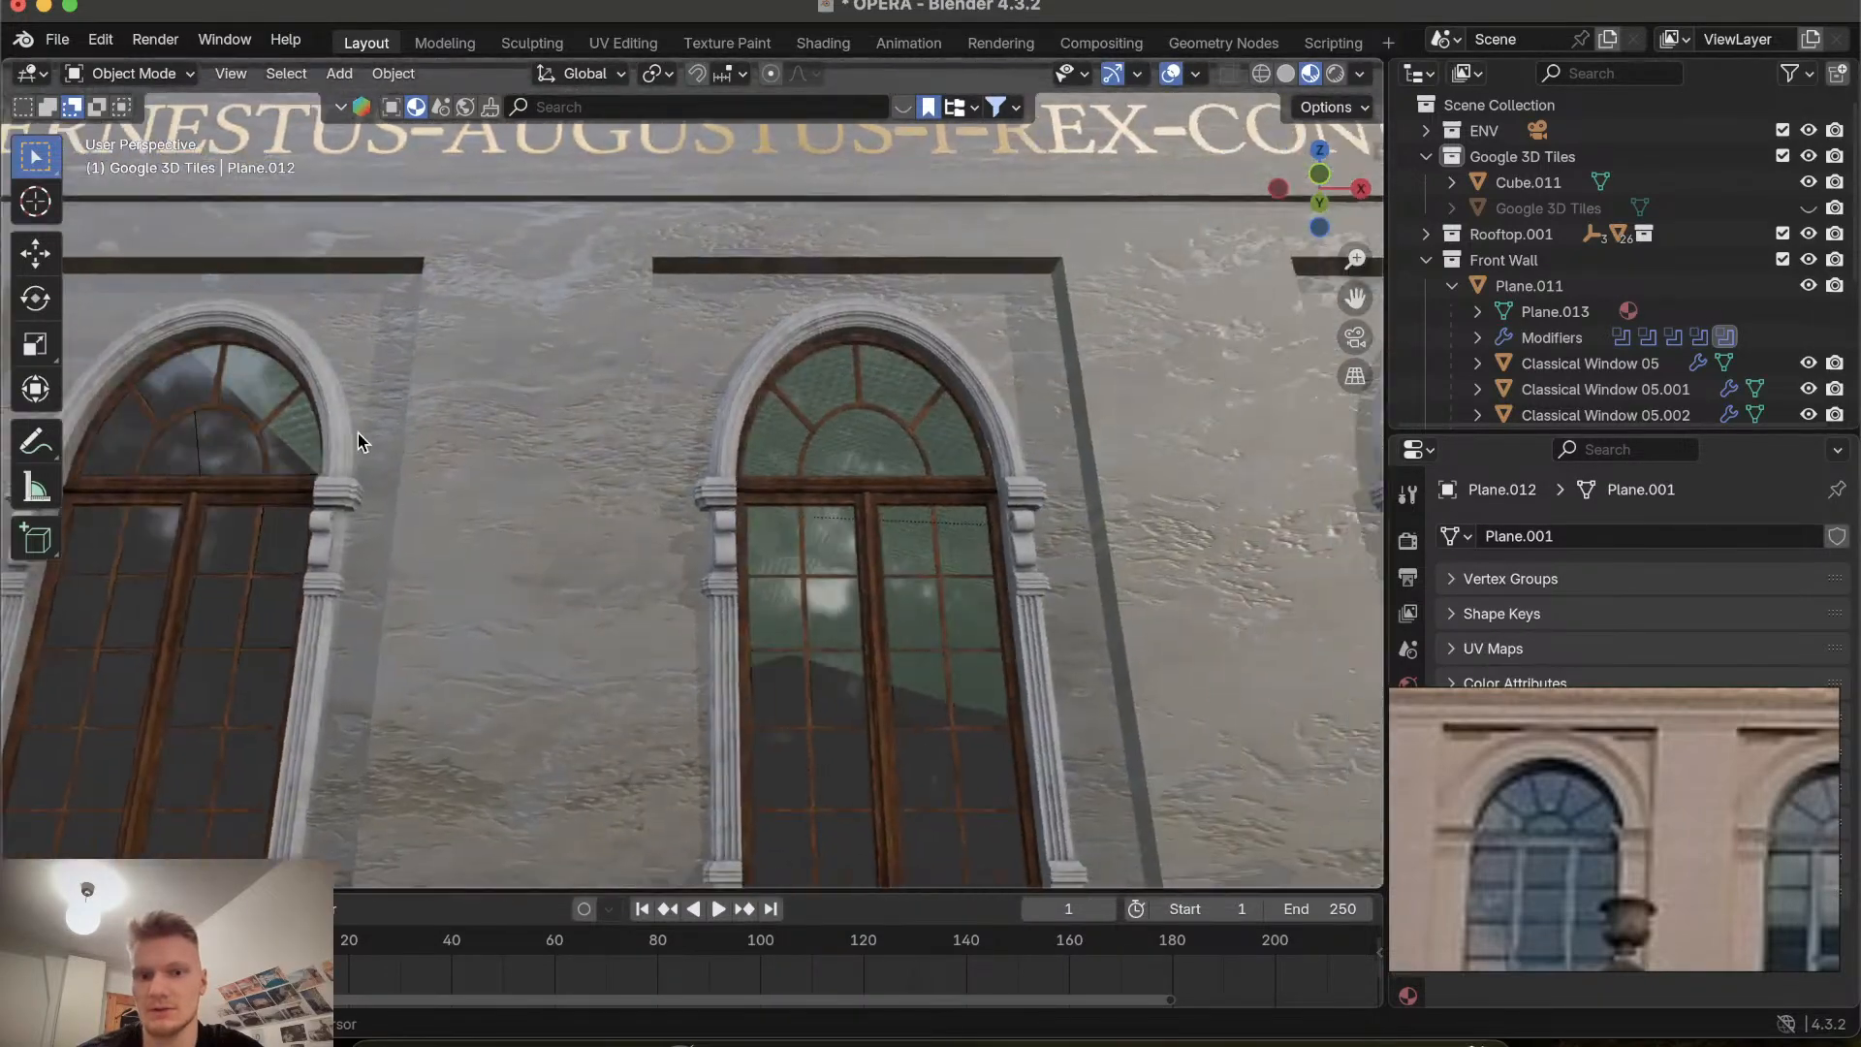
shift+scroll(358, 433, left, 6)
scroll(357, 434, left, 5)
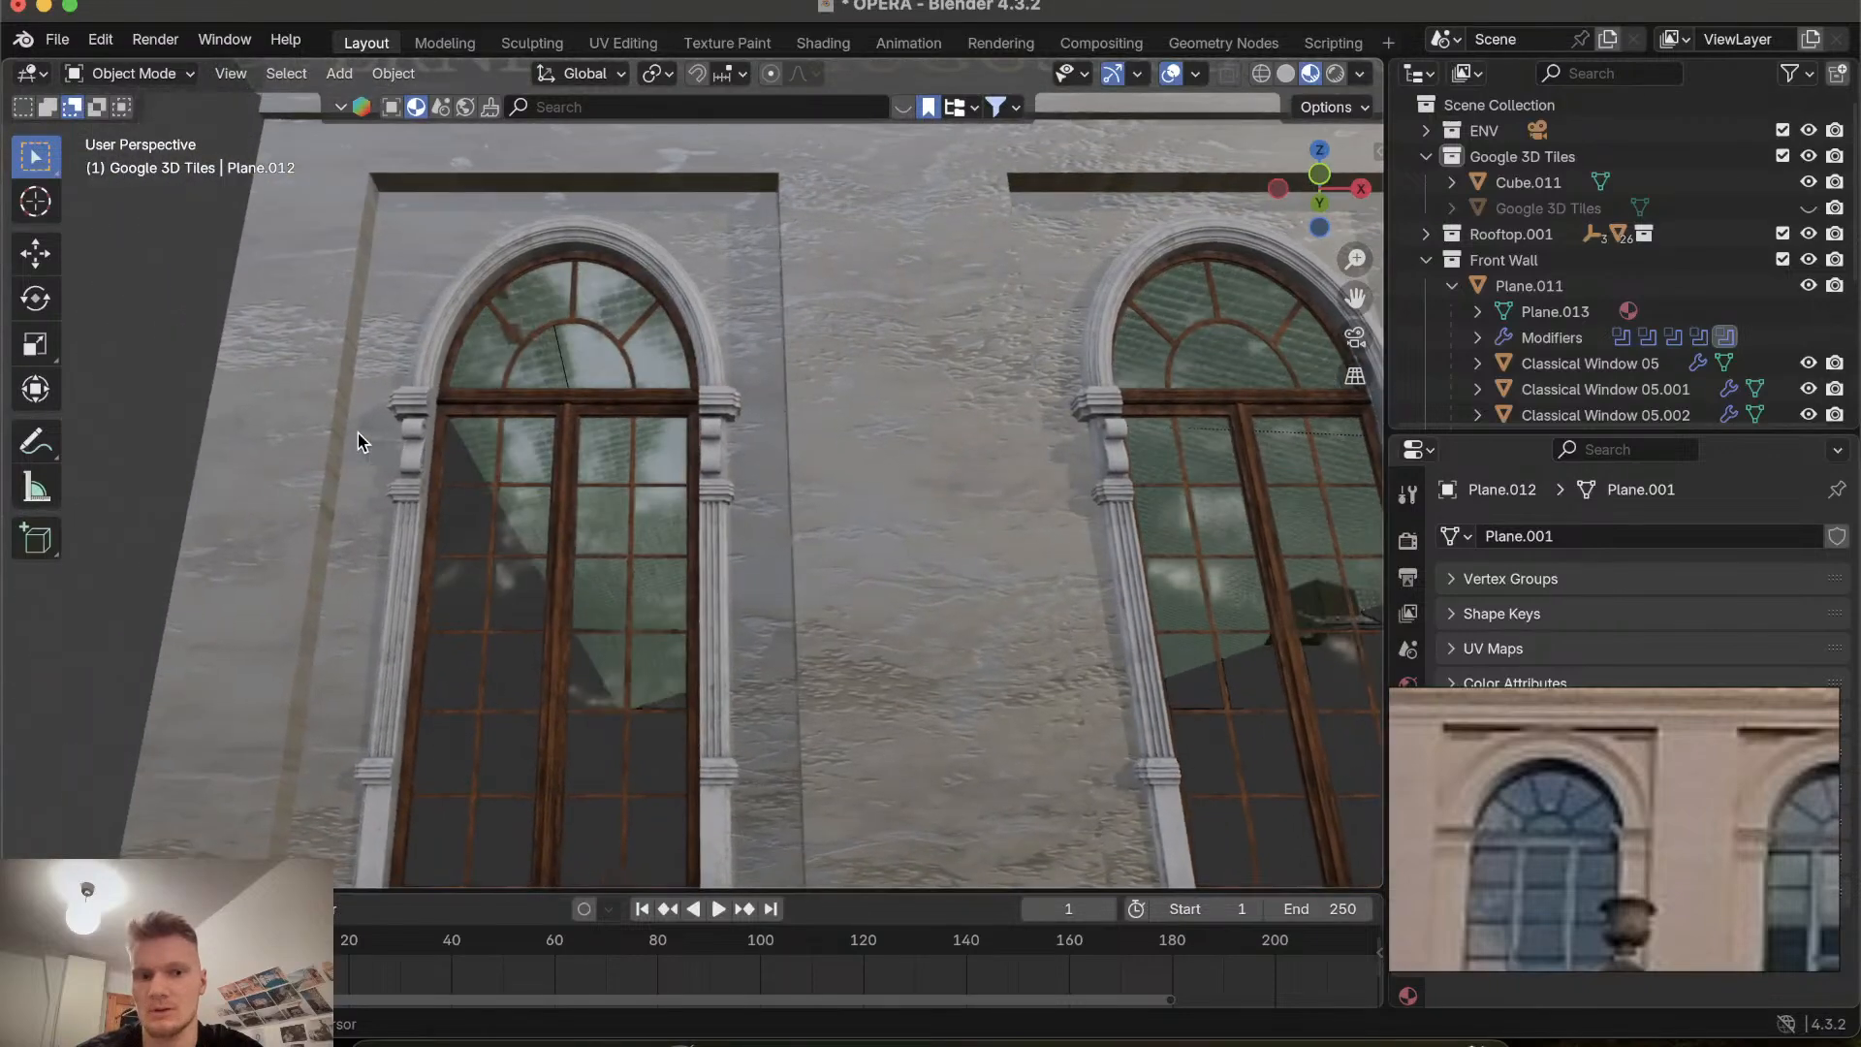
scroll(357, 434, left, 5)
scroll(358, 434, right, 8)
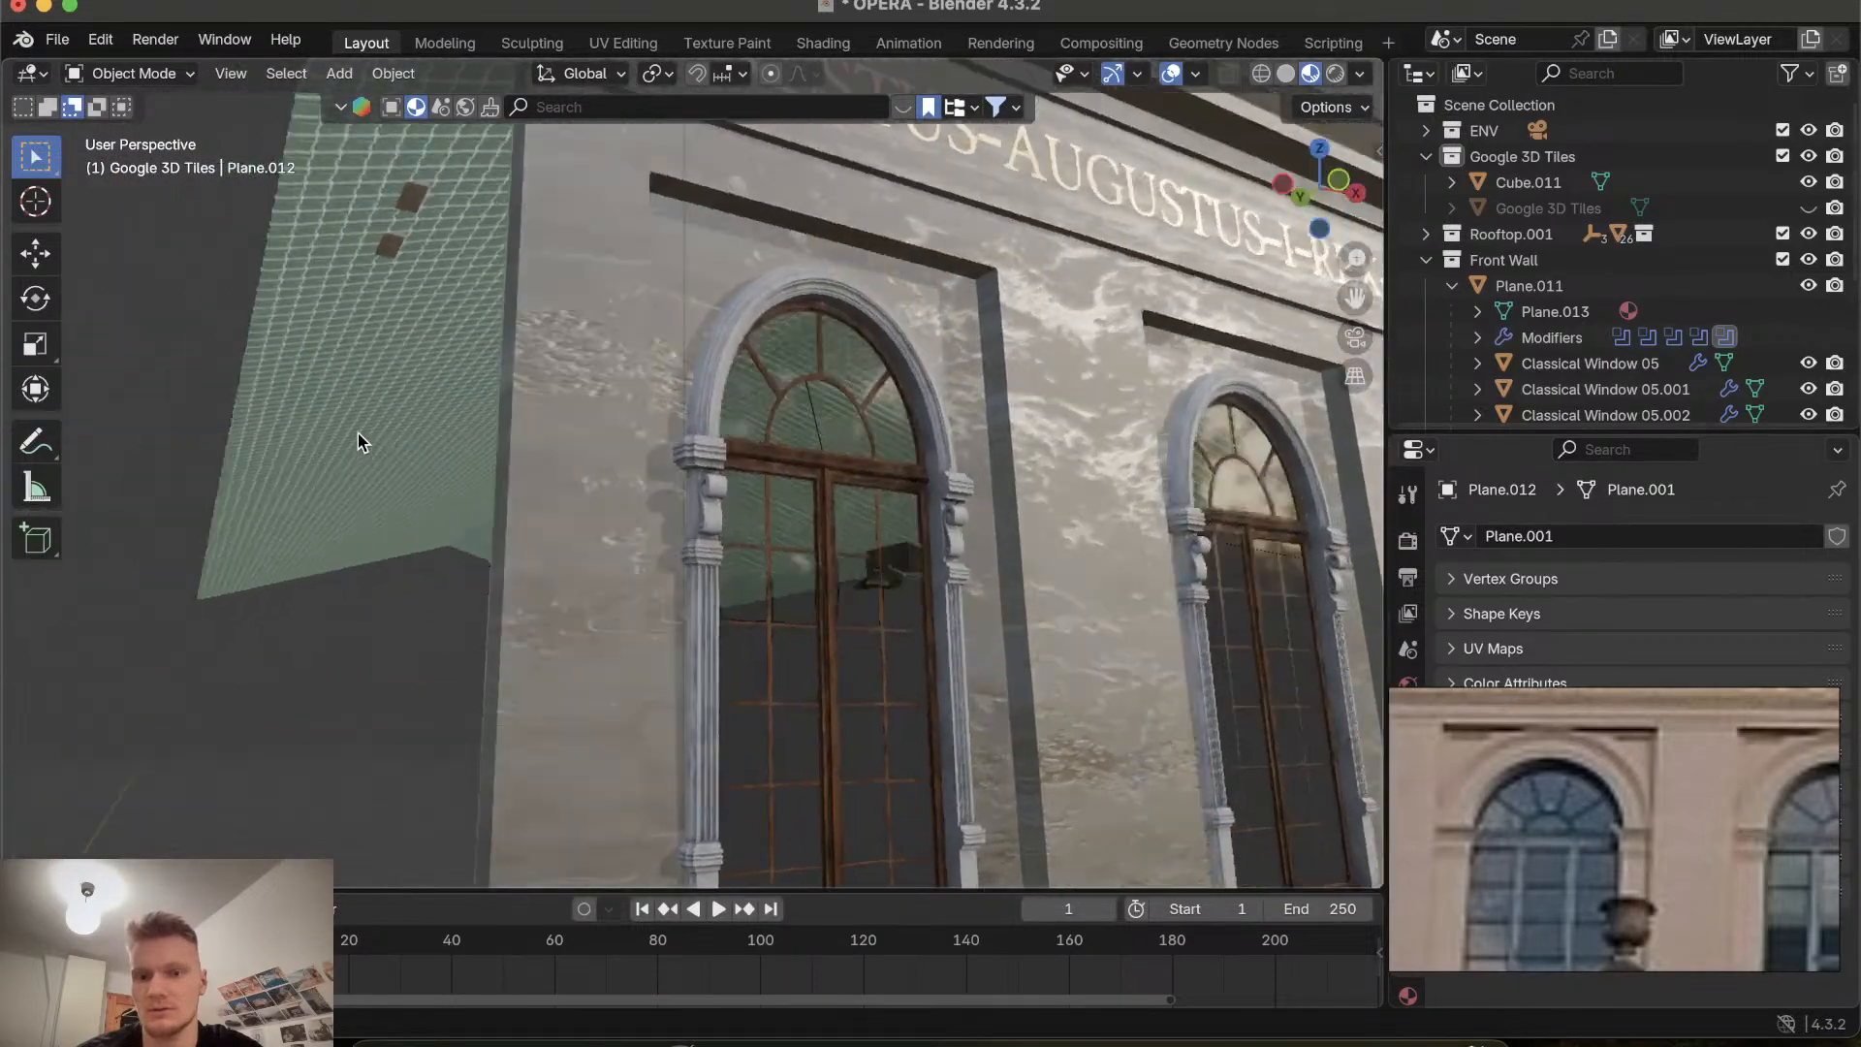
scroll(358, 433, right, 2)
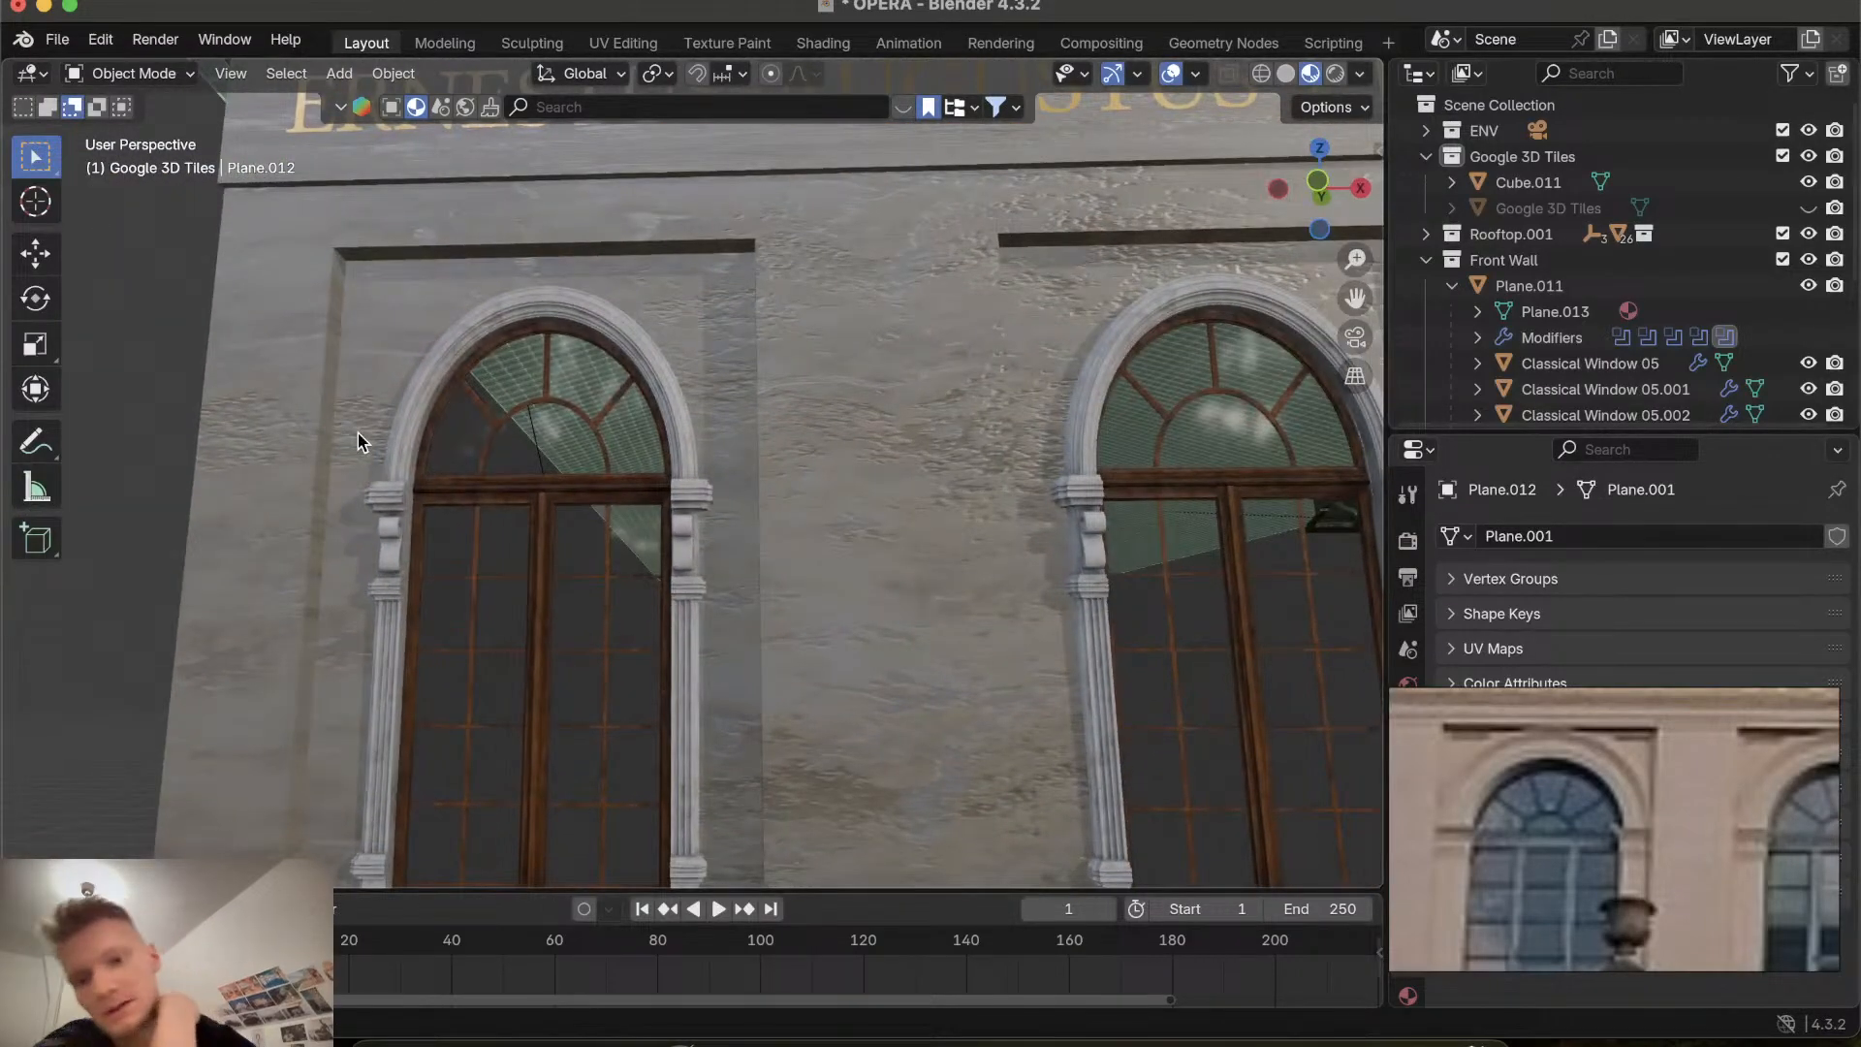
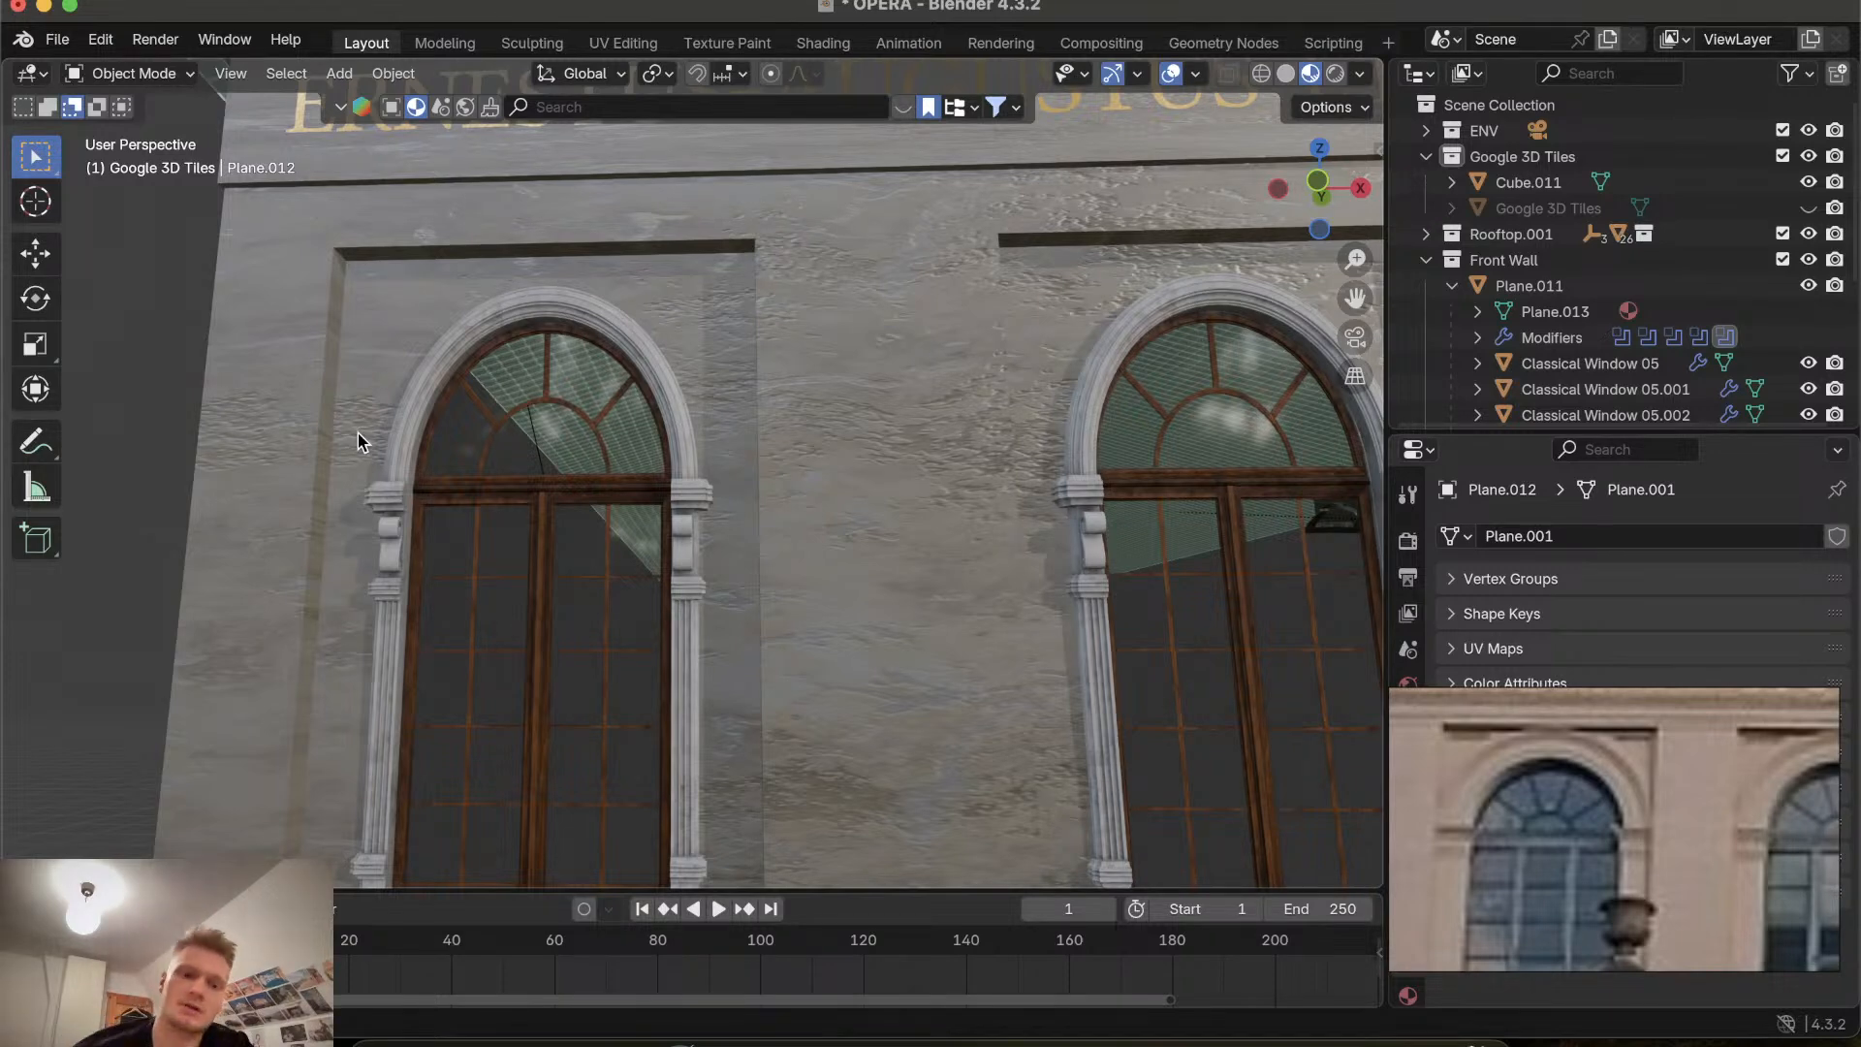
Try to inset the selected window recess faces of the front wall in edit mode, then cancel and deselect.
scroll(357, 434, up, 3)
click(390, 347)
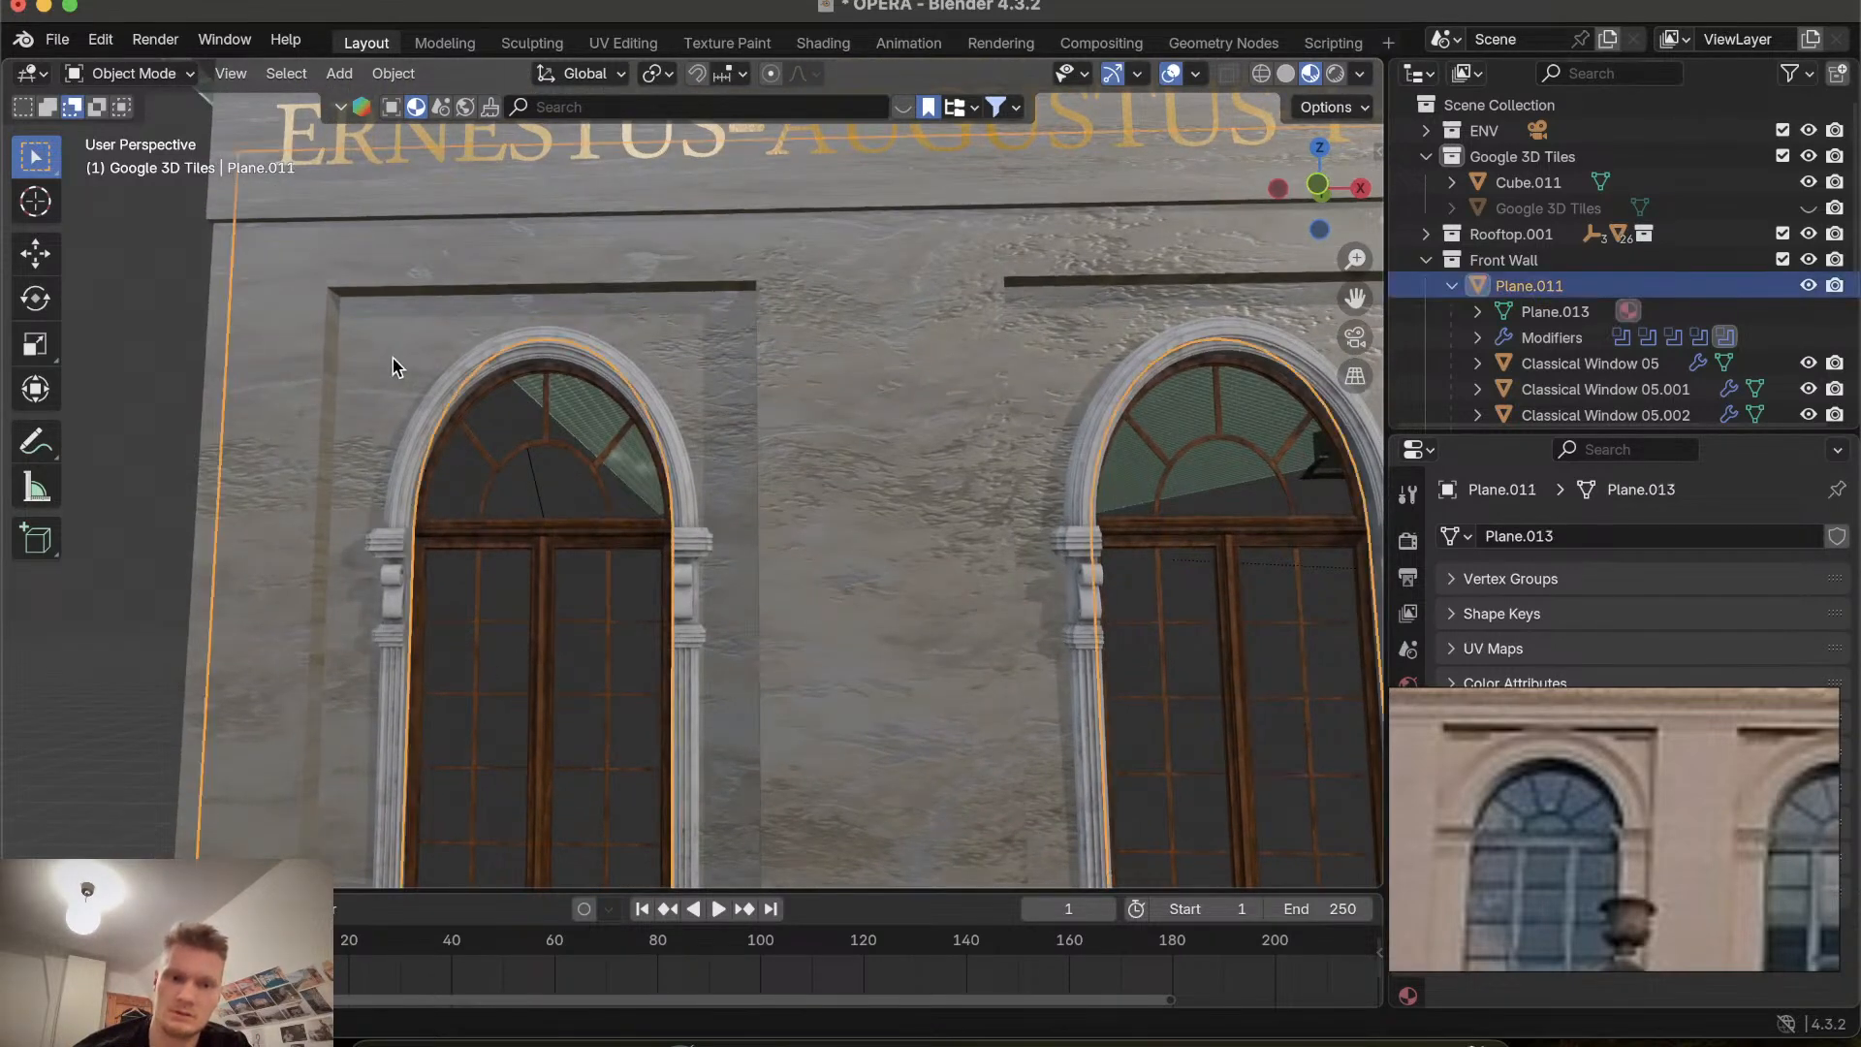
key(Tab)
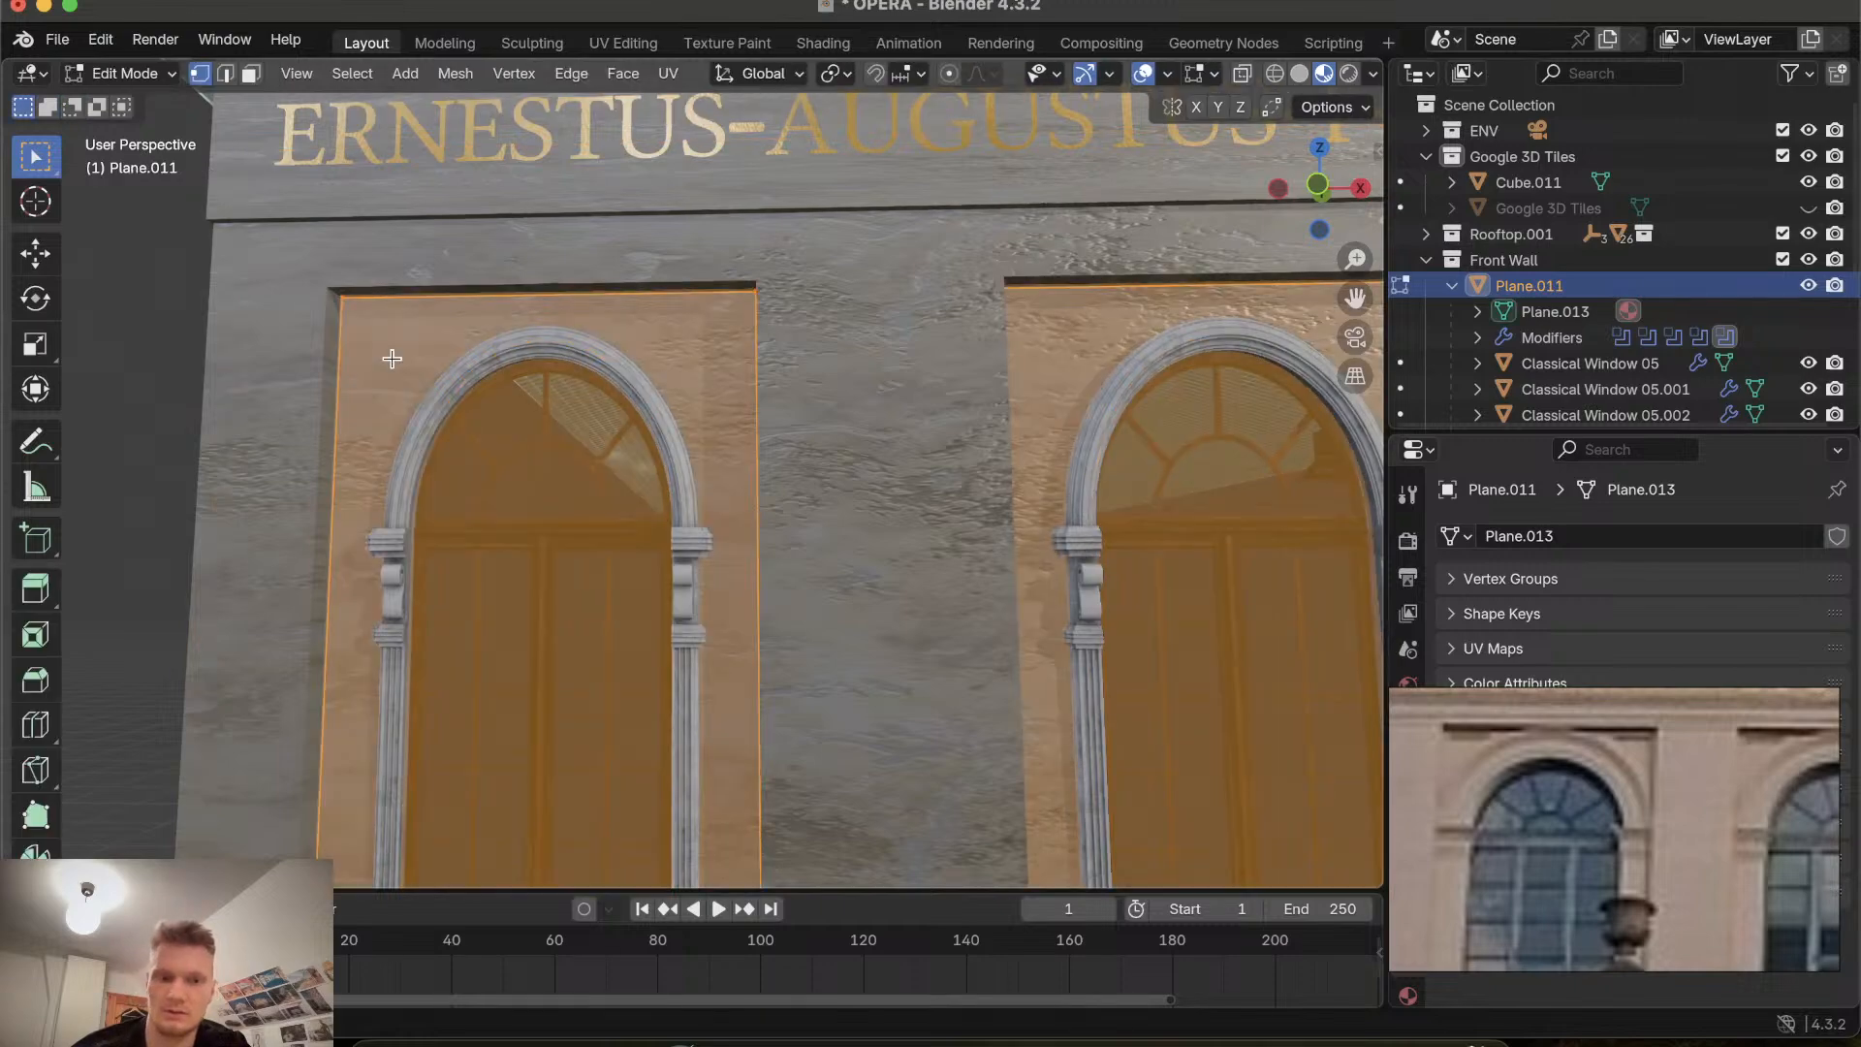
scroll(523, 494, down, 5)
scroll(523, 494, left, 10)
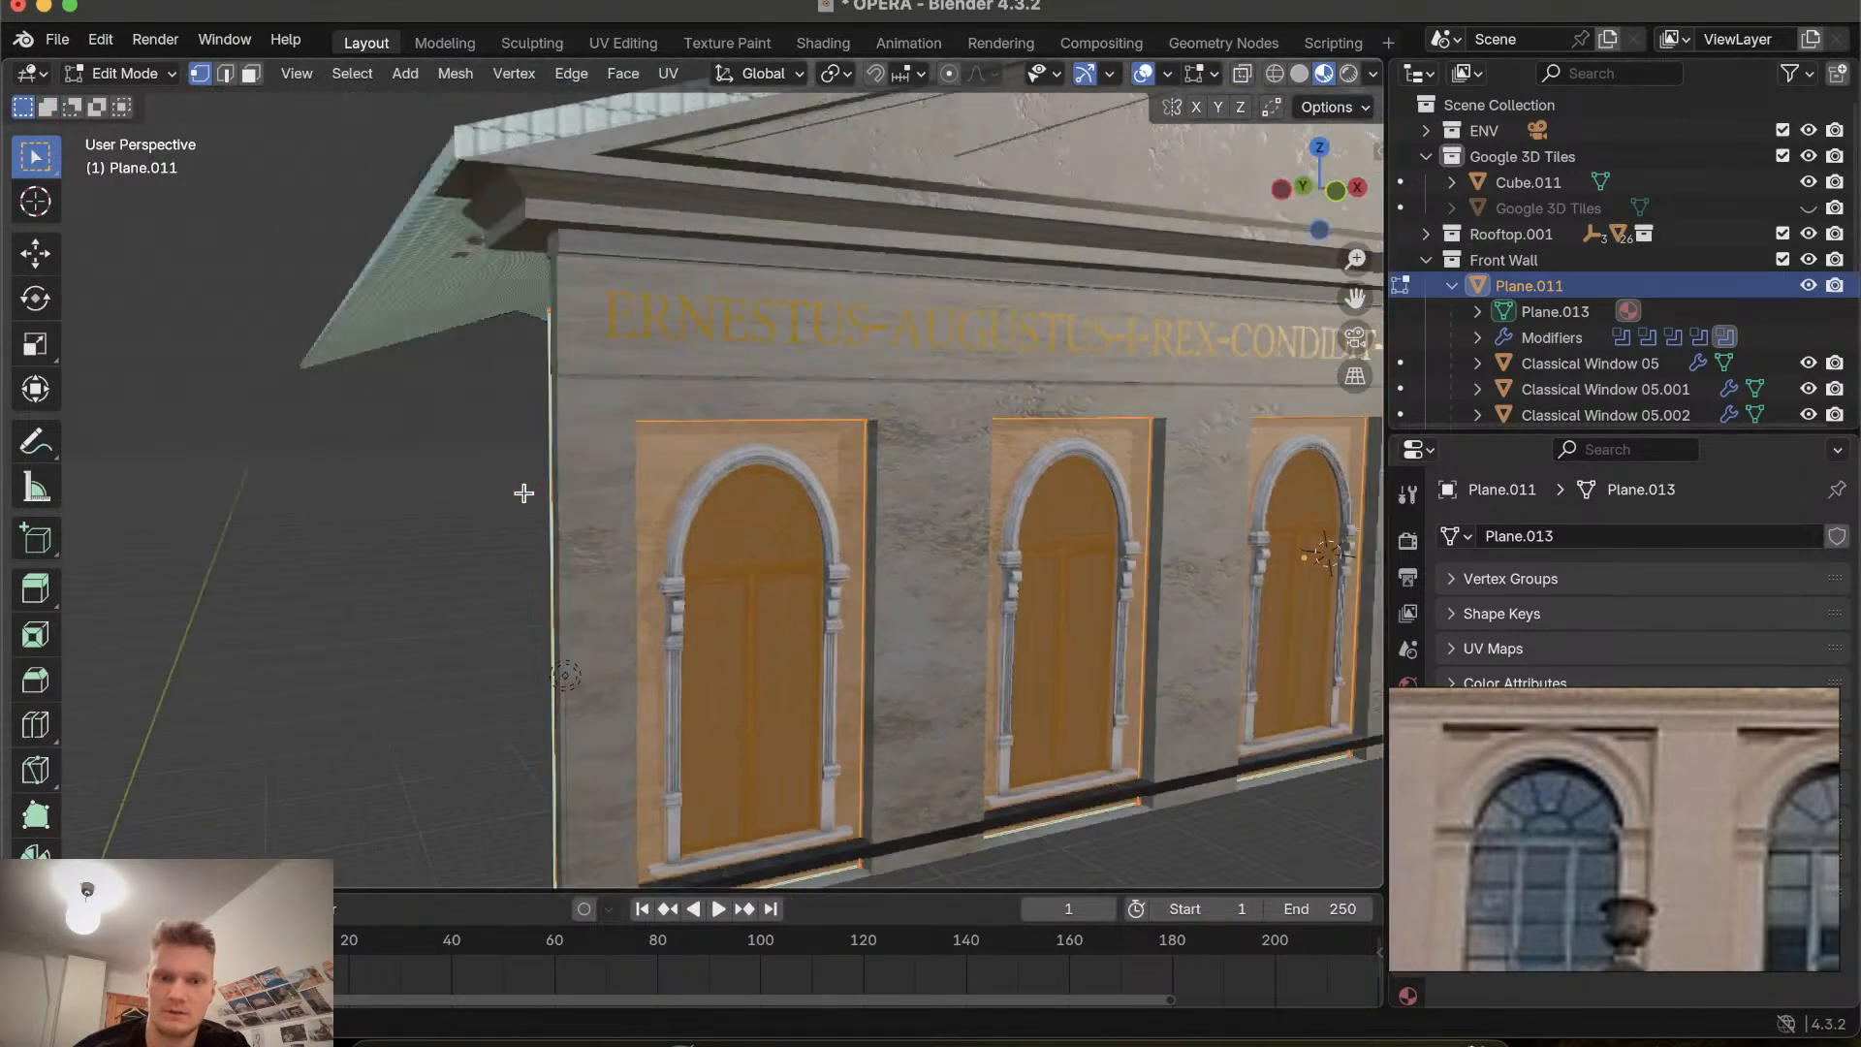
scroll(524, 494, right, 4)
scroll(523, 493, right, 10)
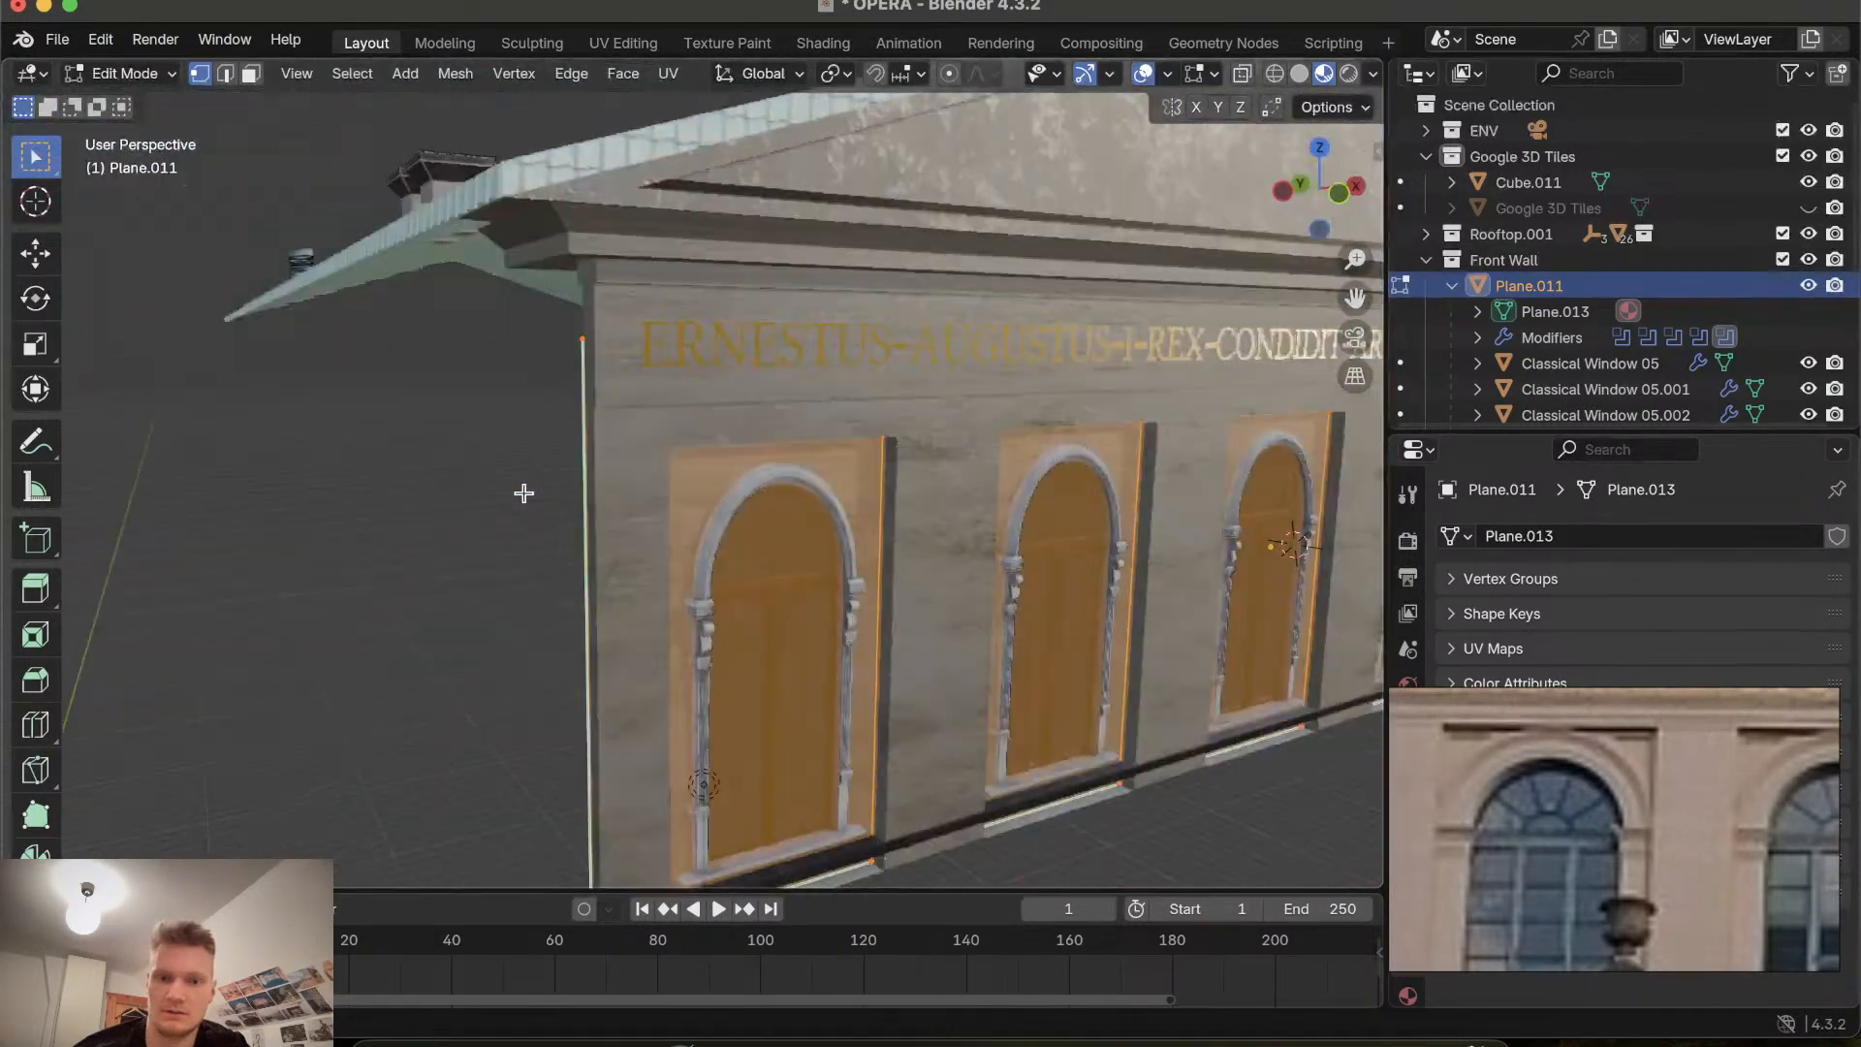
scroll(523, 494, right, 2)
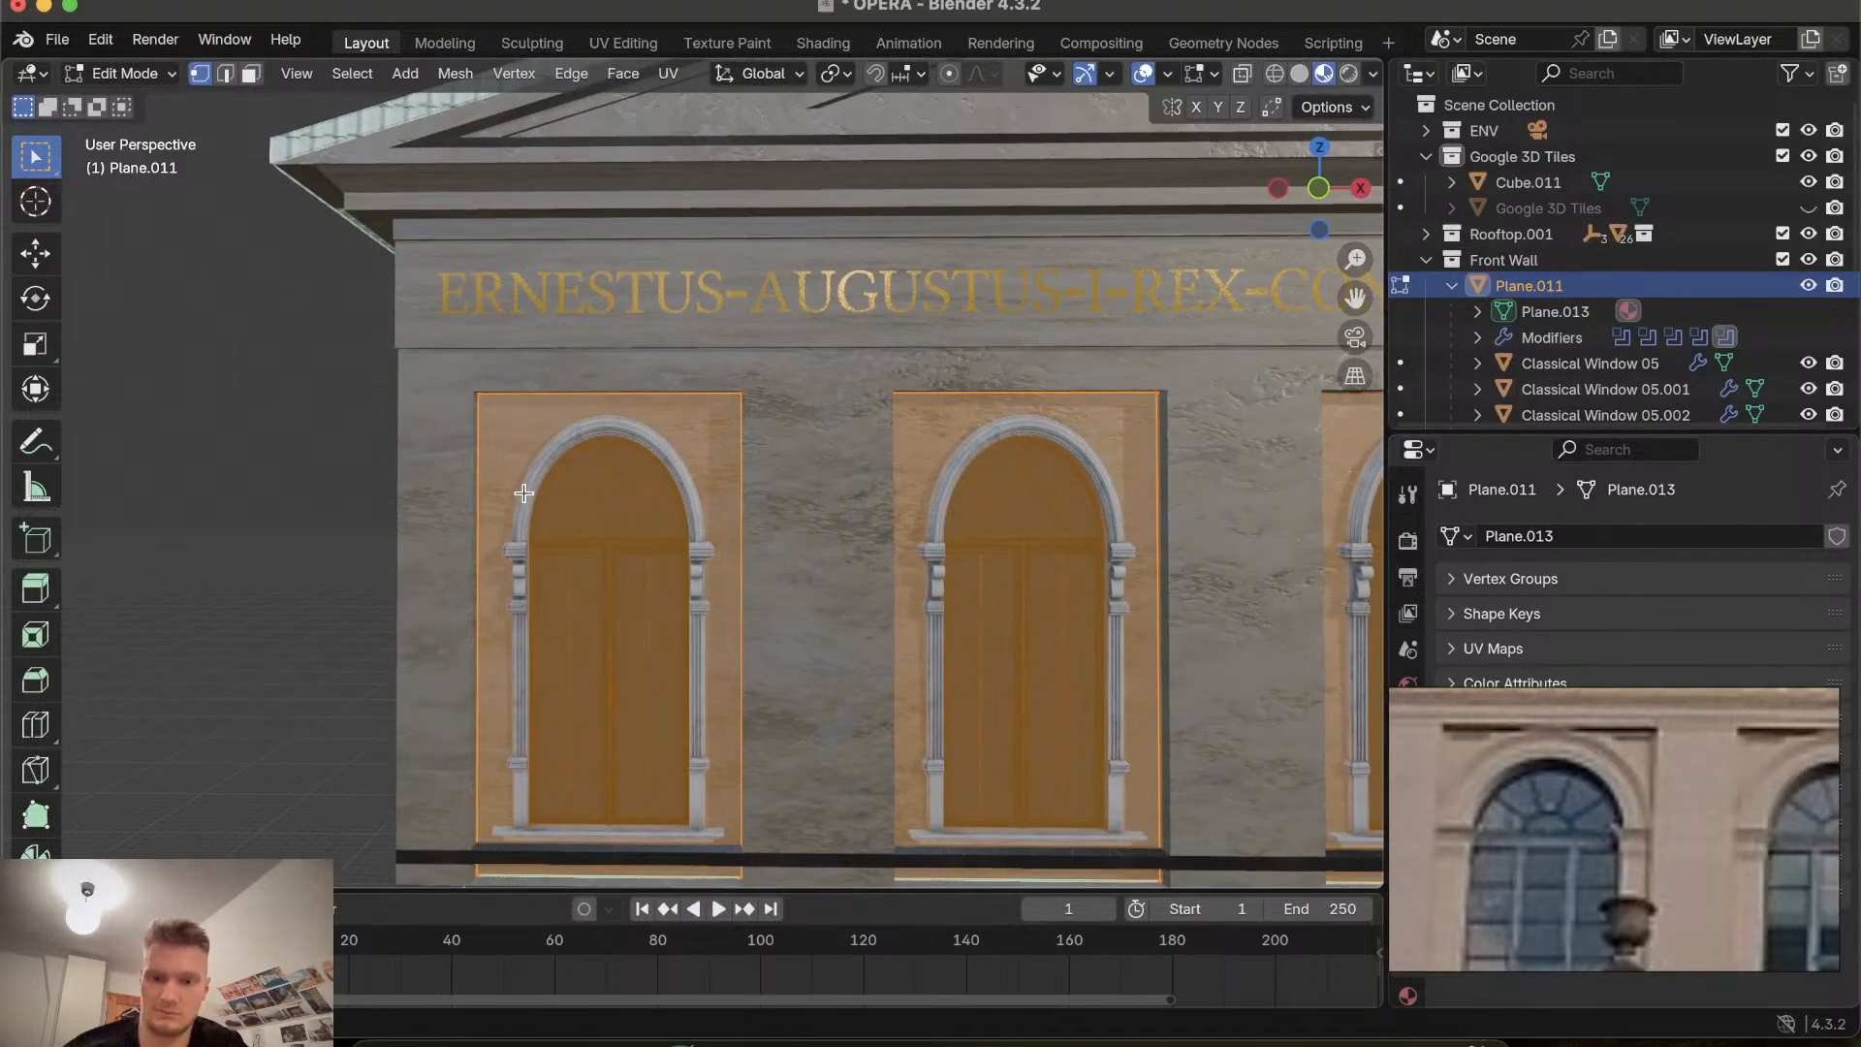
key(i)
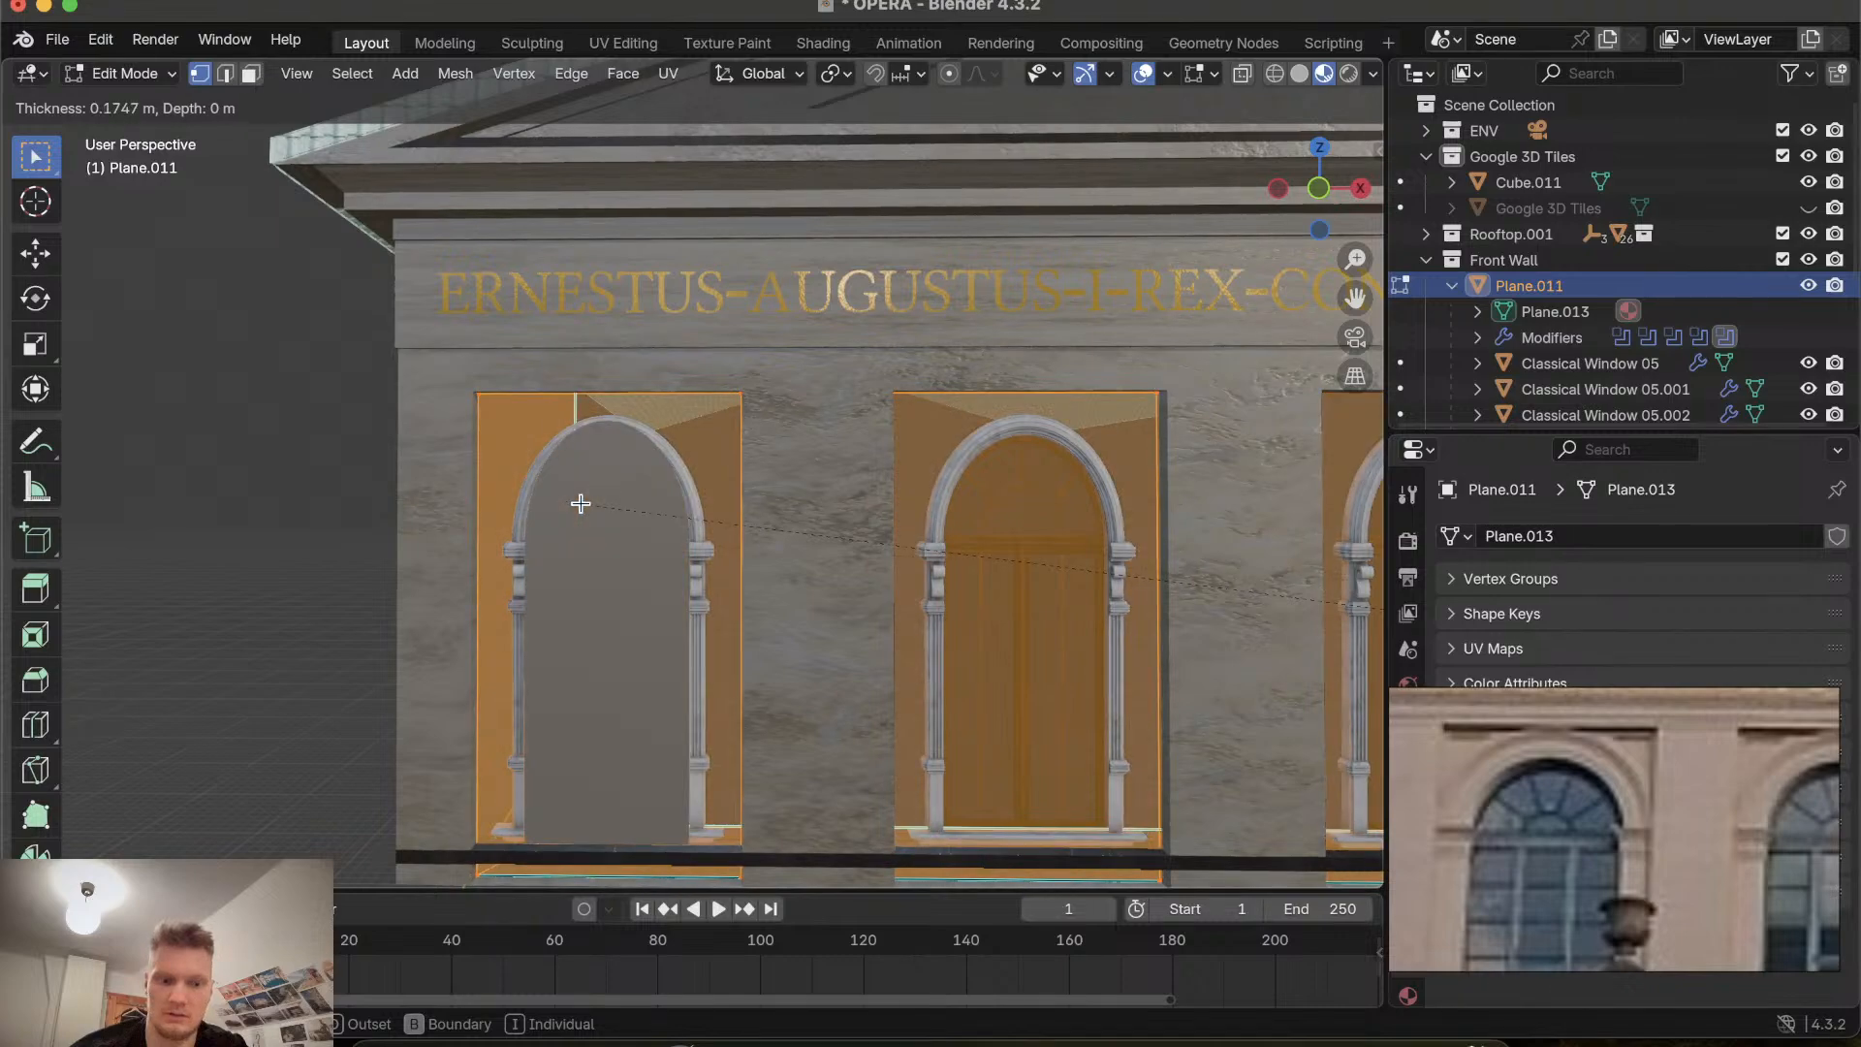
key(Escape)
scroll(581, 503, down, 3)
click(453, 457)
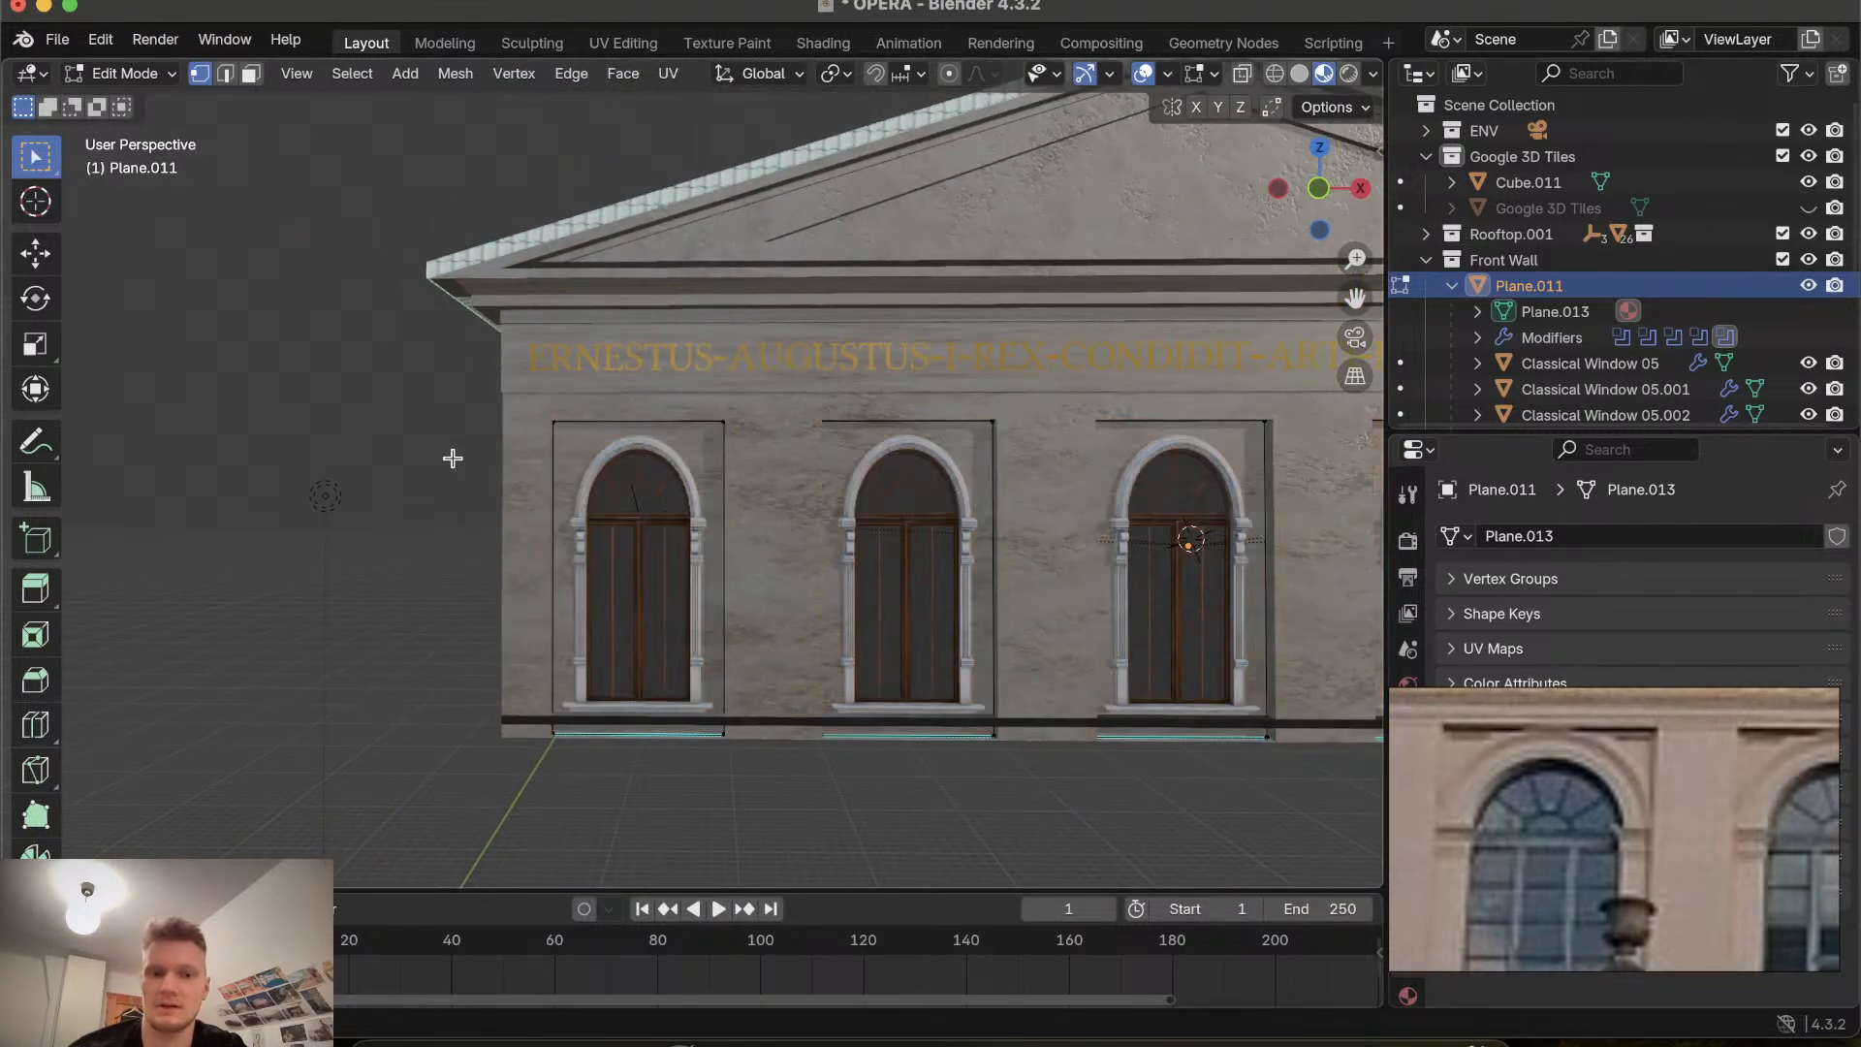
Inspect the window recesses along the front wall from several angles and save the file.
scroll(503, 528, up, 3)
scroll(503, 526, down, 3)
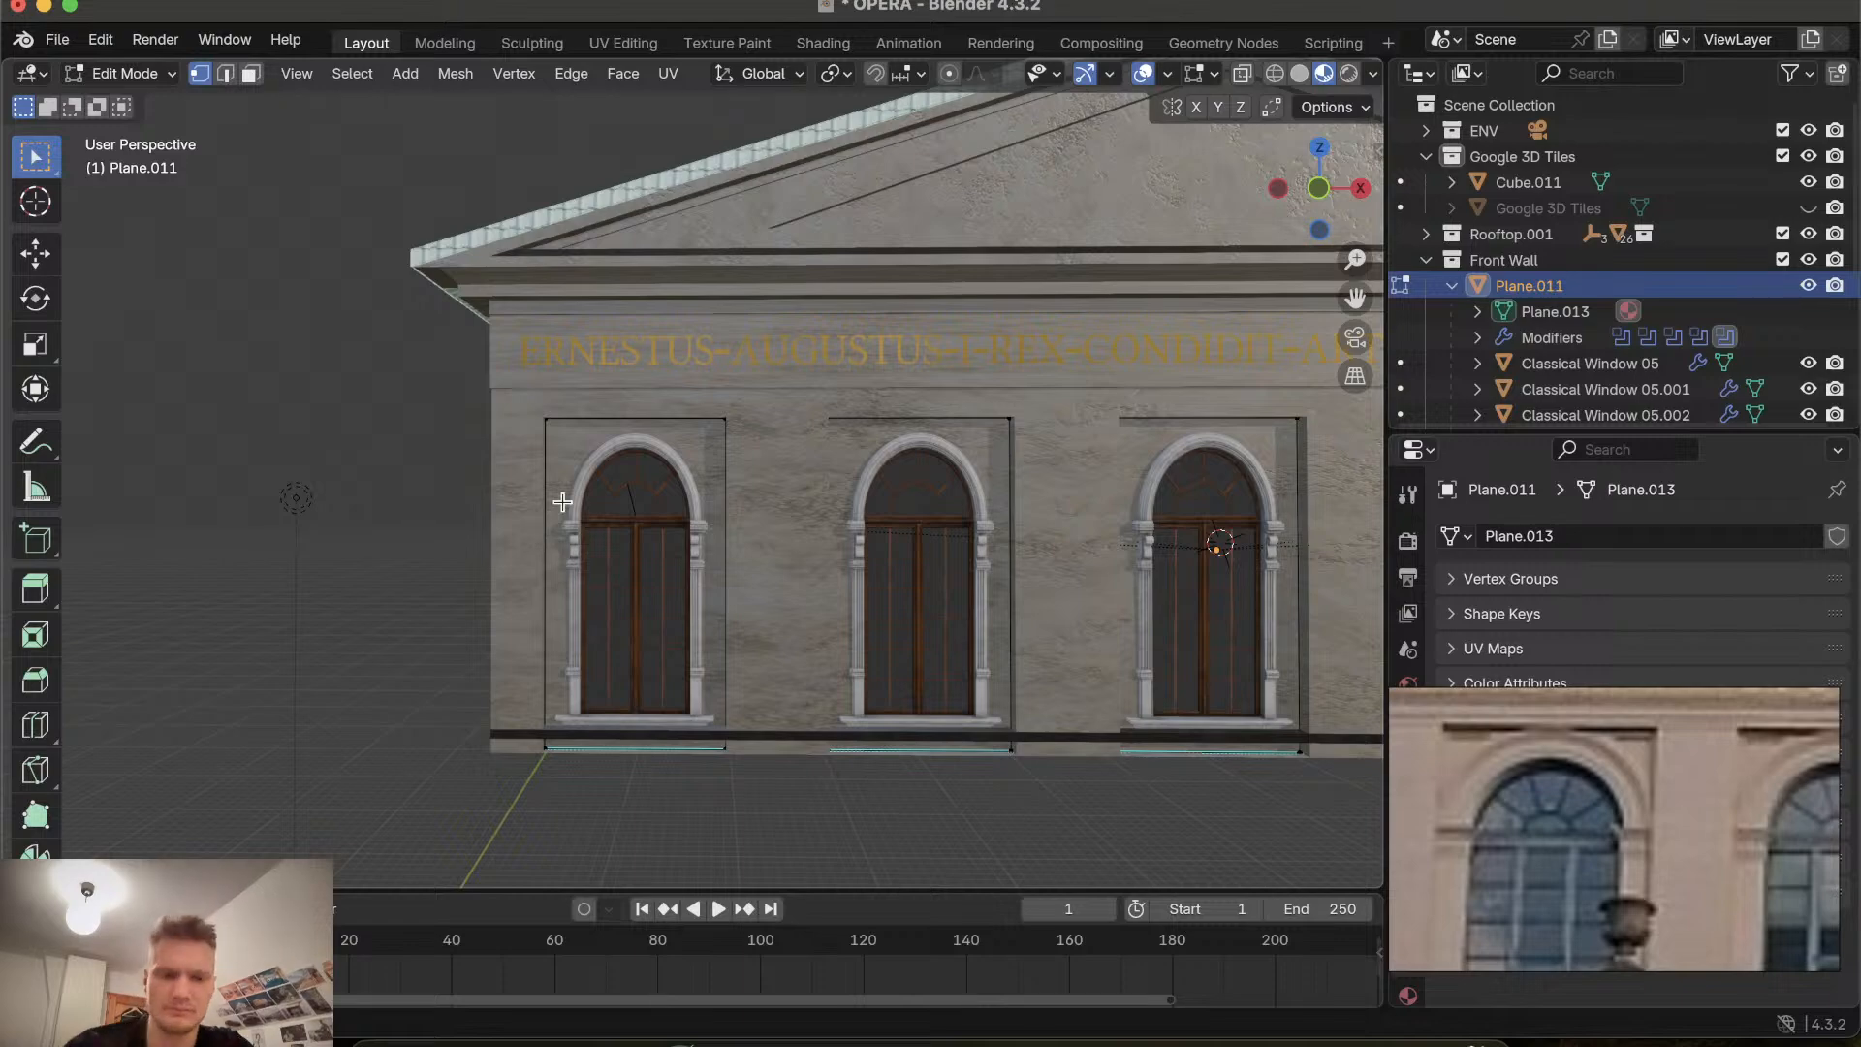
shift+scroll(599, 627, up, 3)
shift+scroll(599, 626, down, 3)
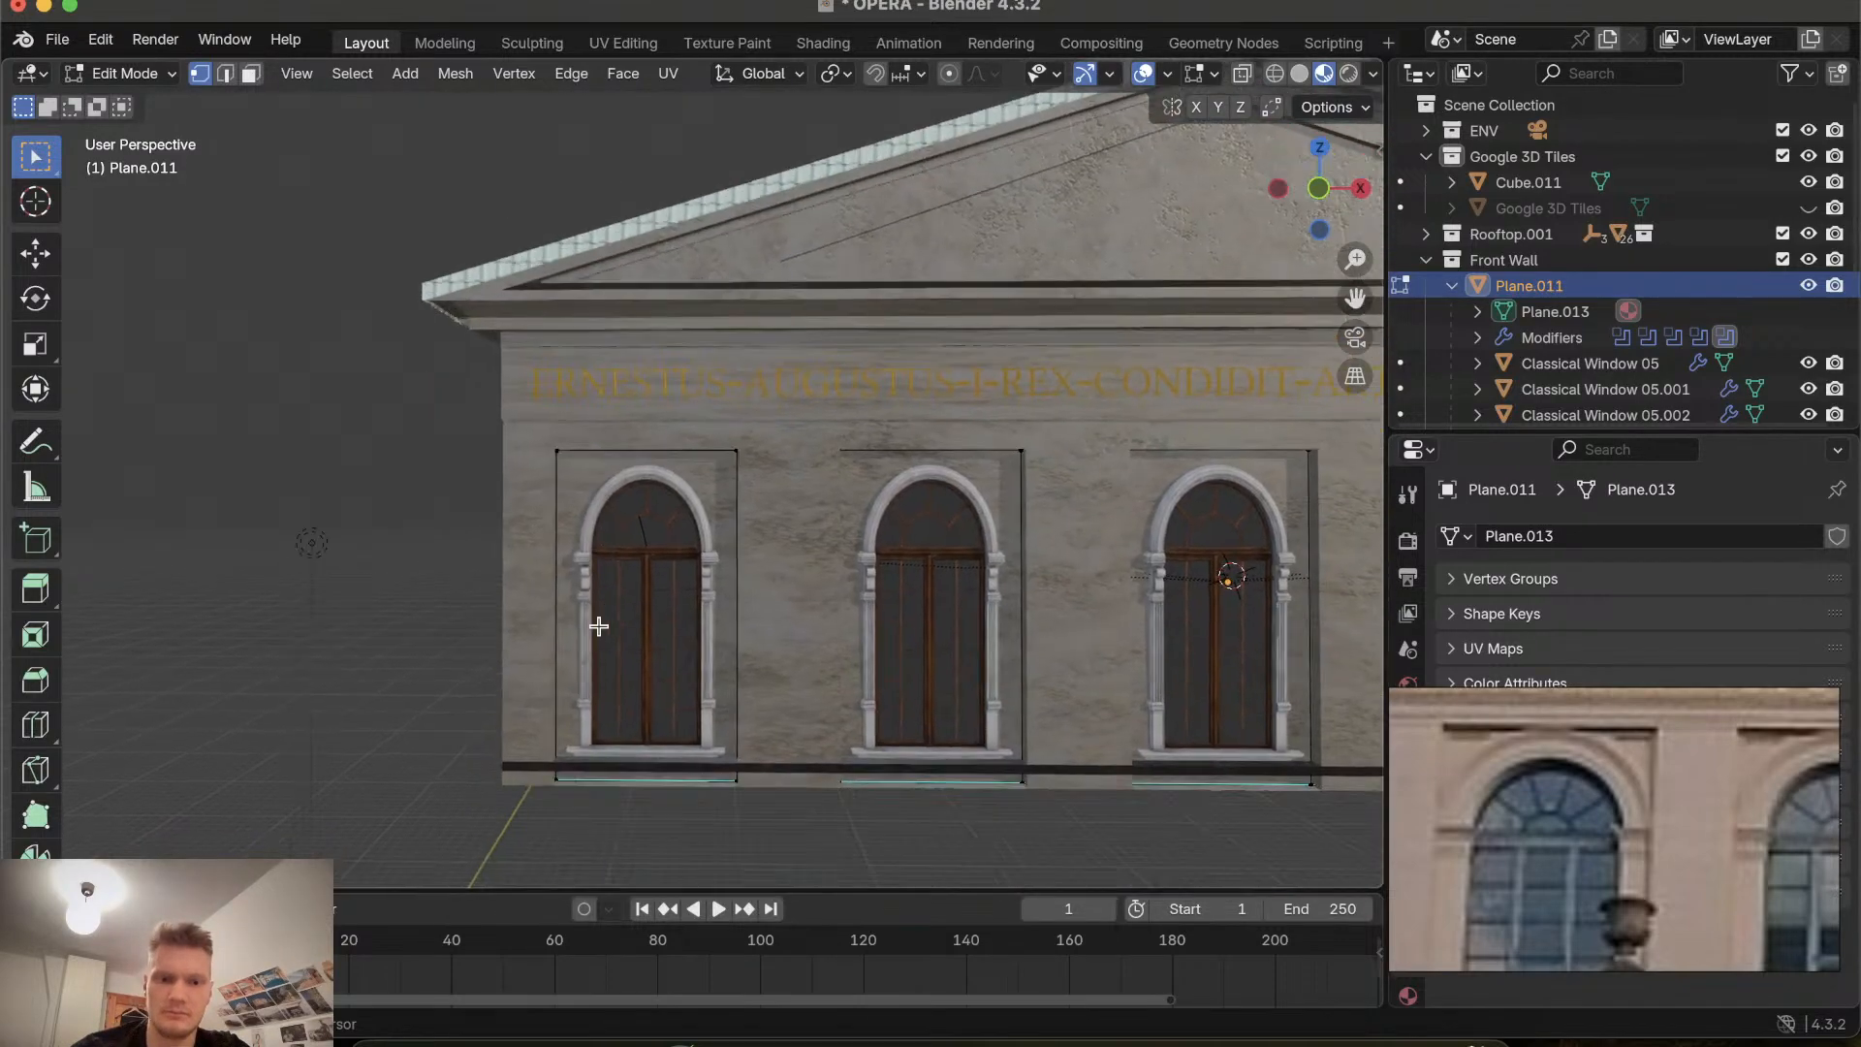
shift+scroll(599, 626, left, 2)
scroll(599, 626, up, 5)
scroll(598, 626, down, 2)
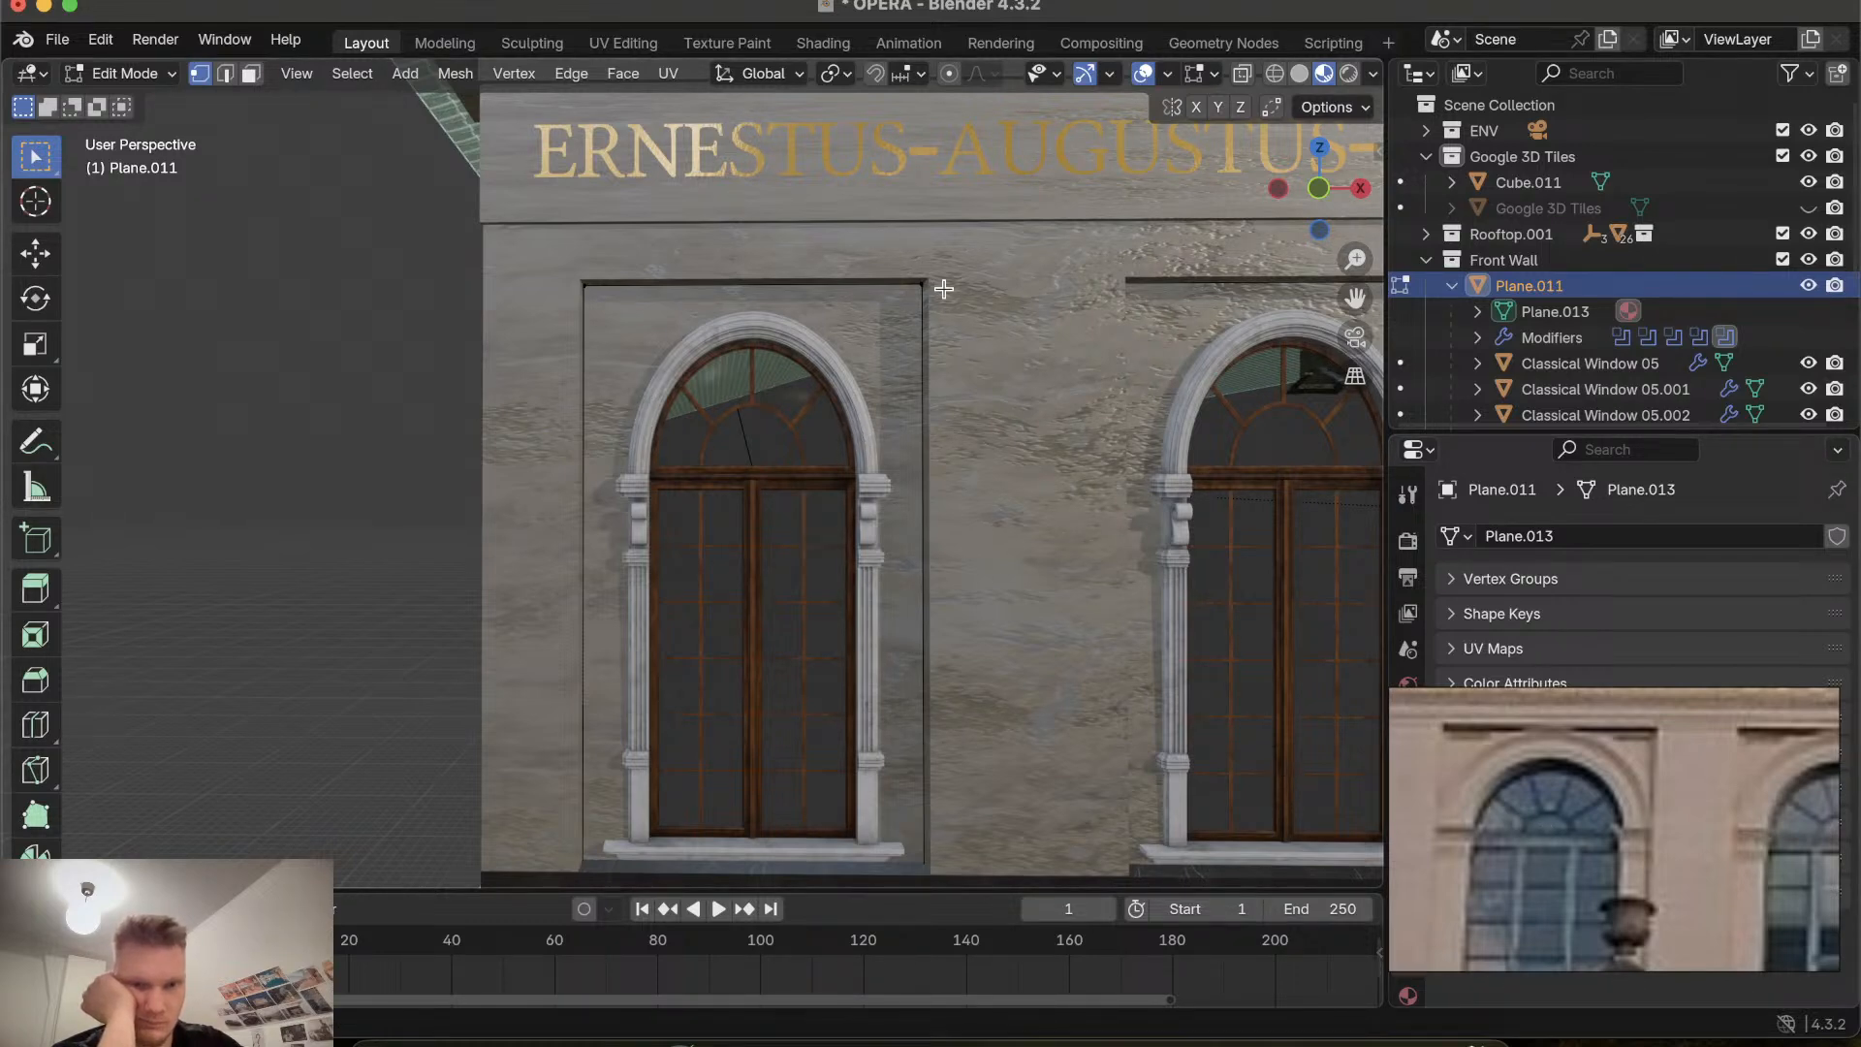
scroll(863, 307, right, 8)
scroll(864, 308, left, 4)
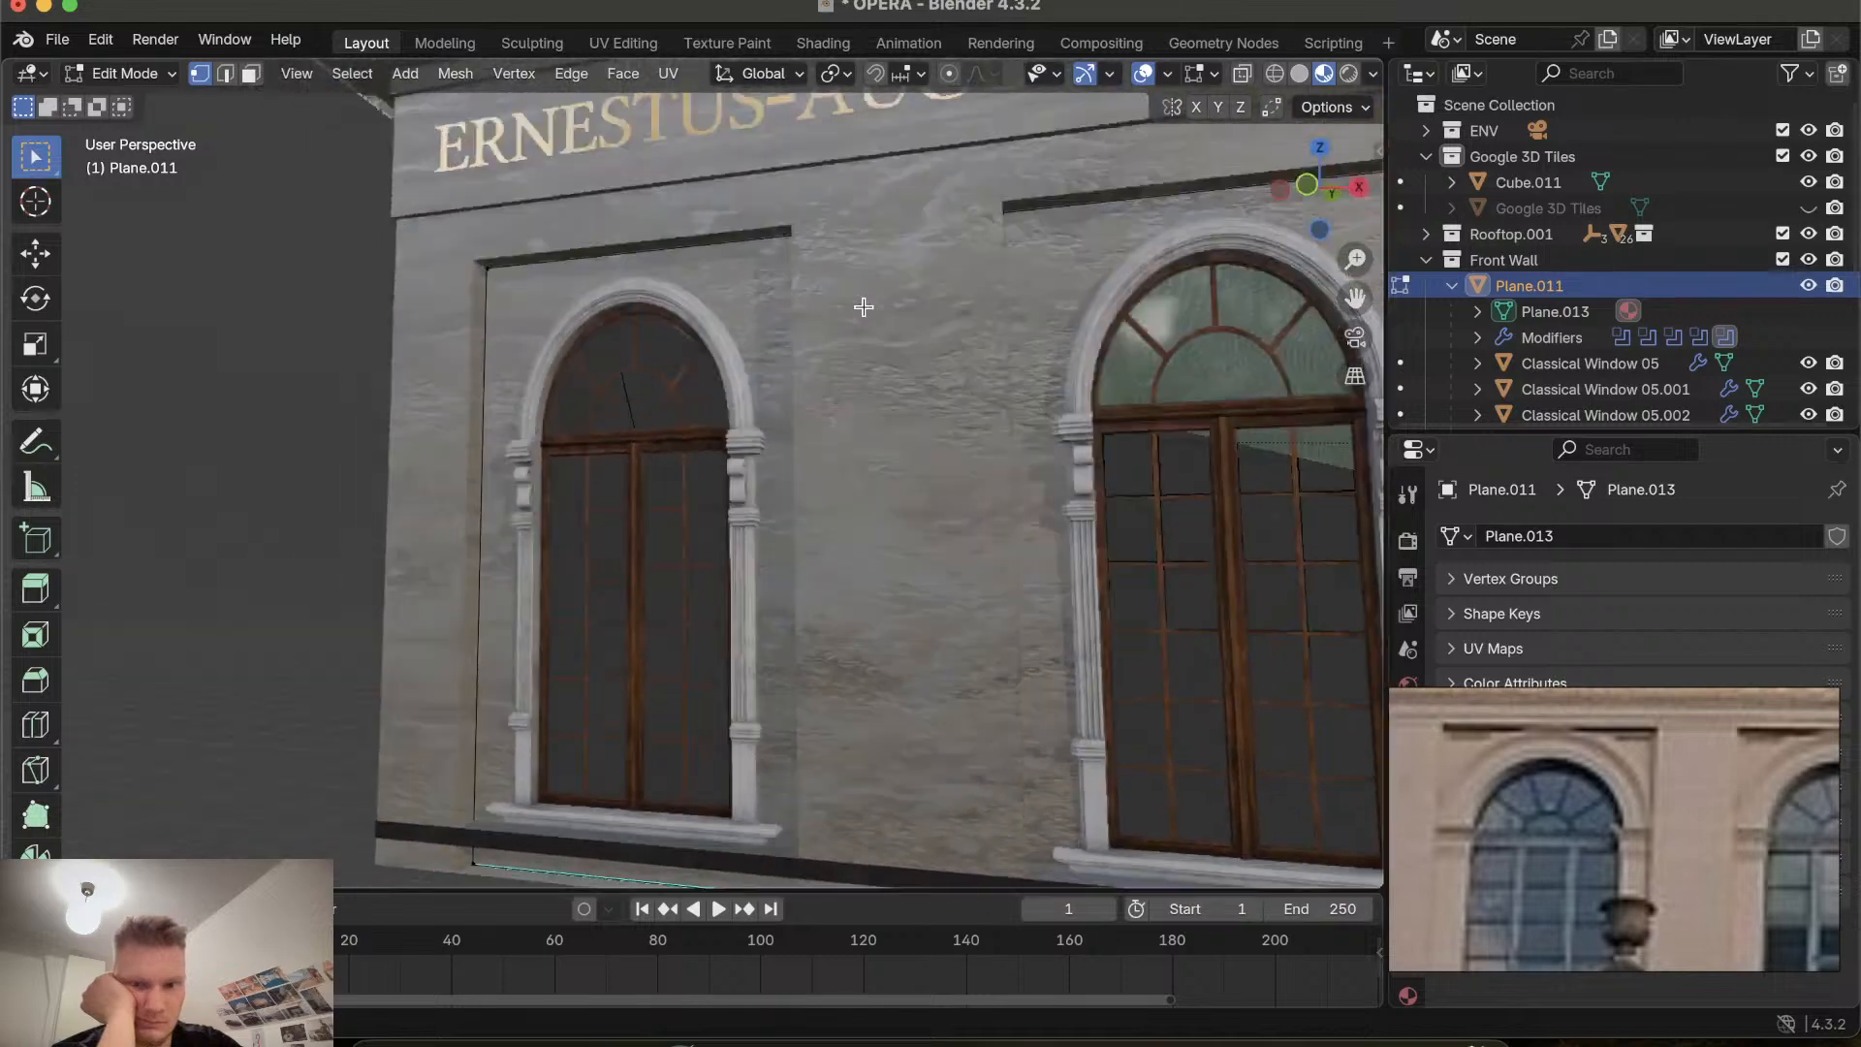
scroll(863, 308, left, 4)
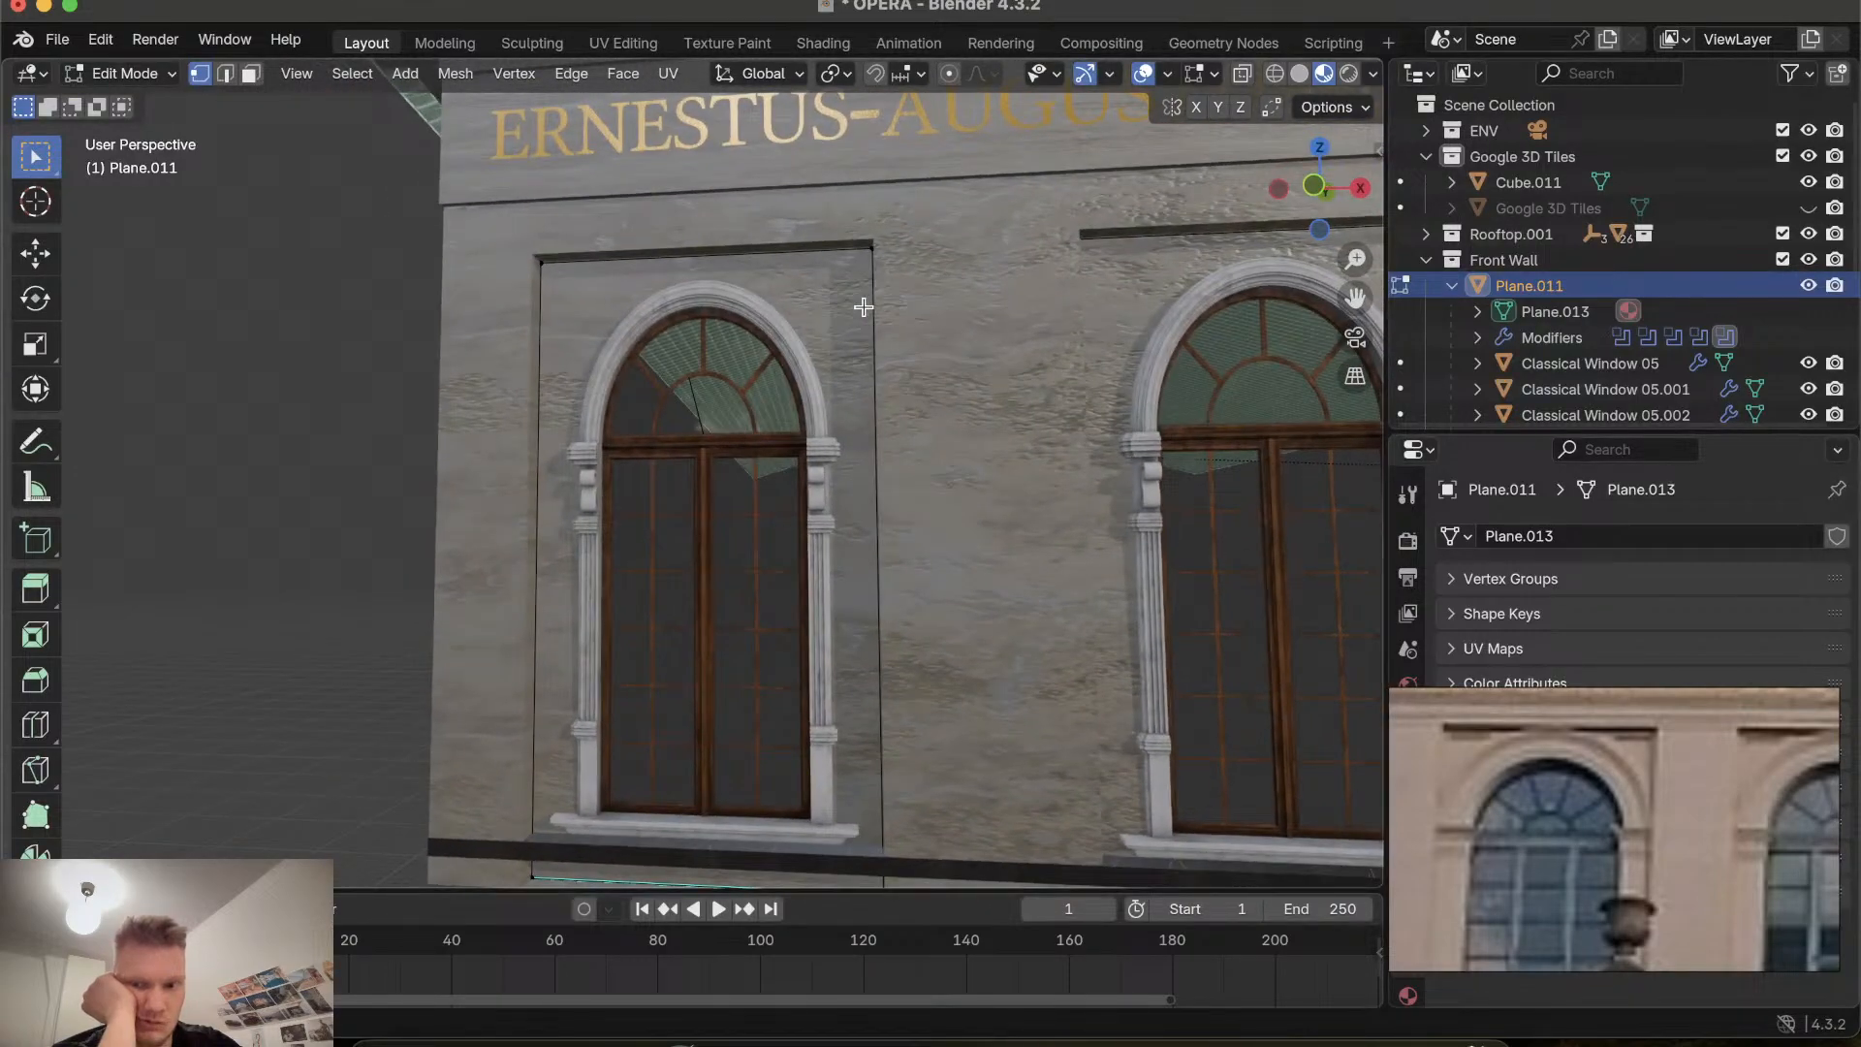
scroll(864, 307, right, 3)
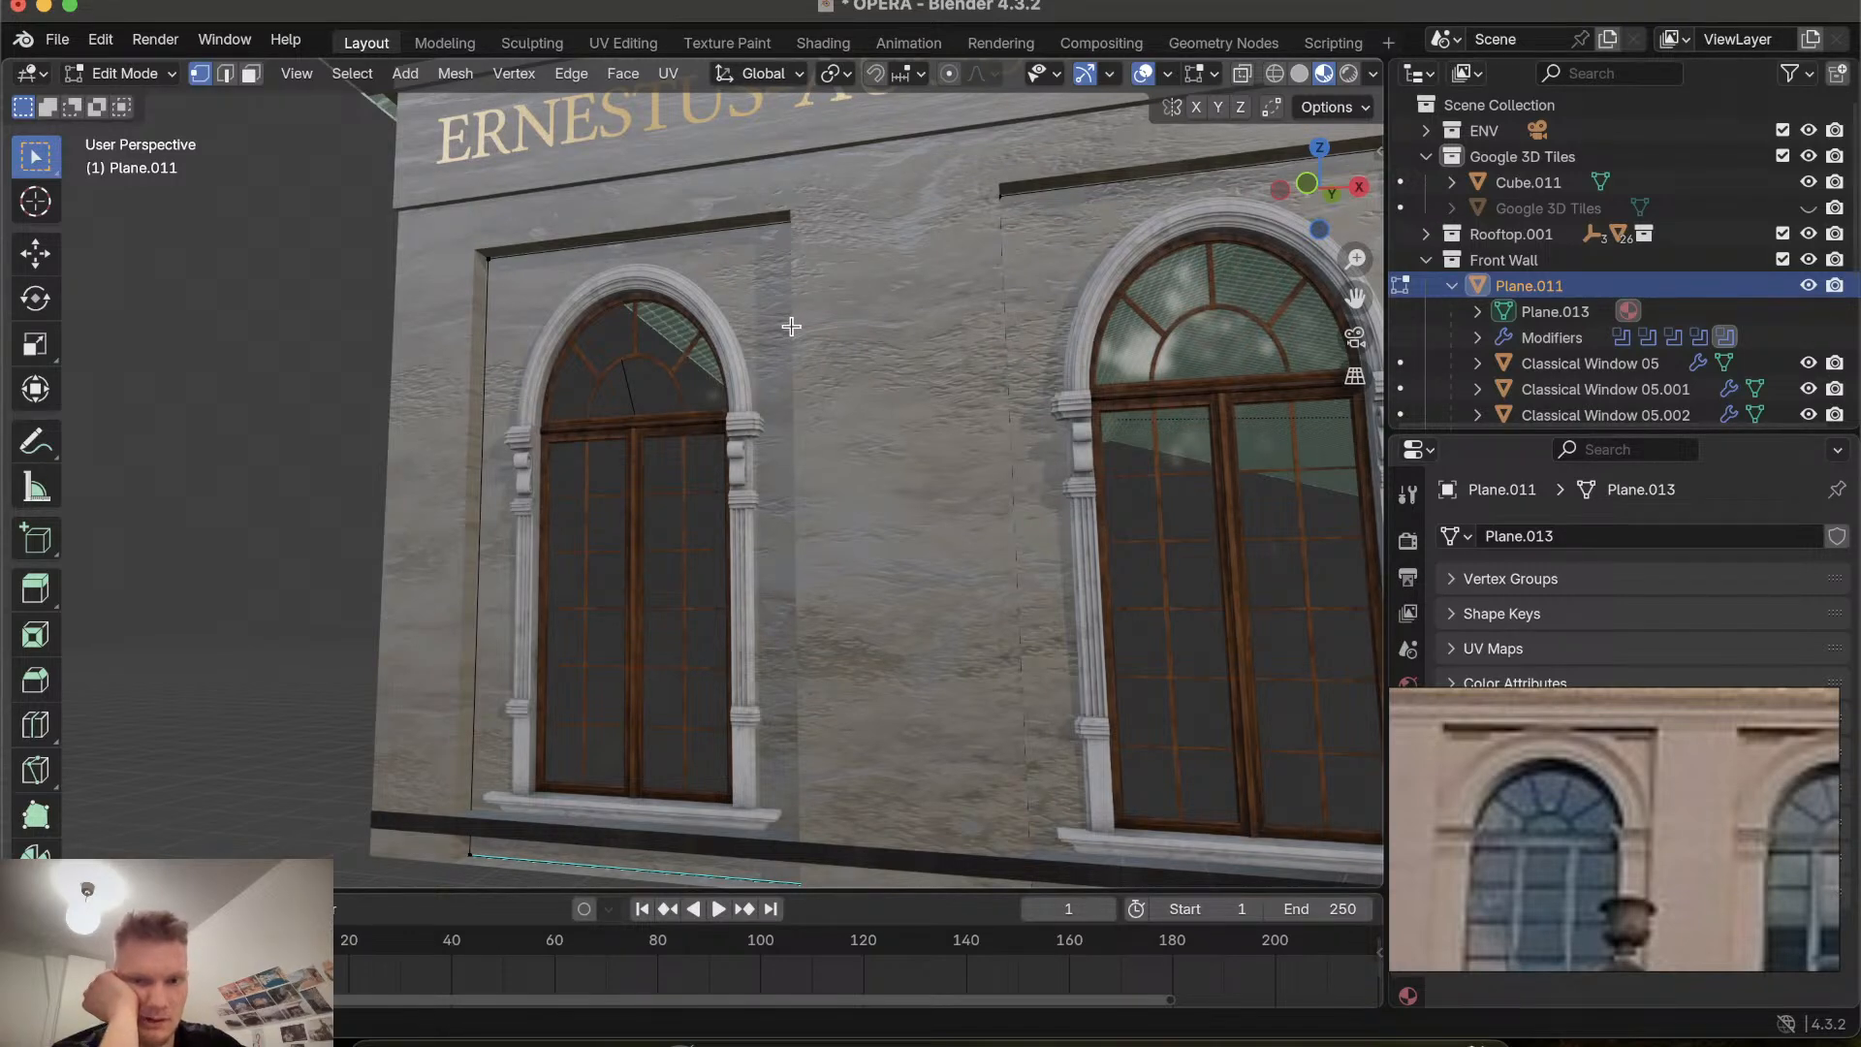
scroll(816, 326, left, 3)
scroll(816, 324, left, 5)
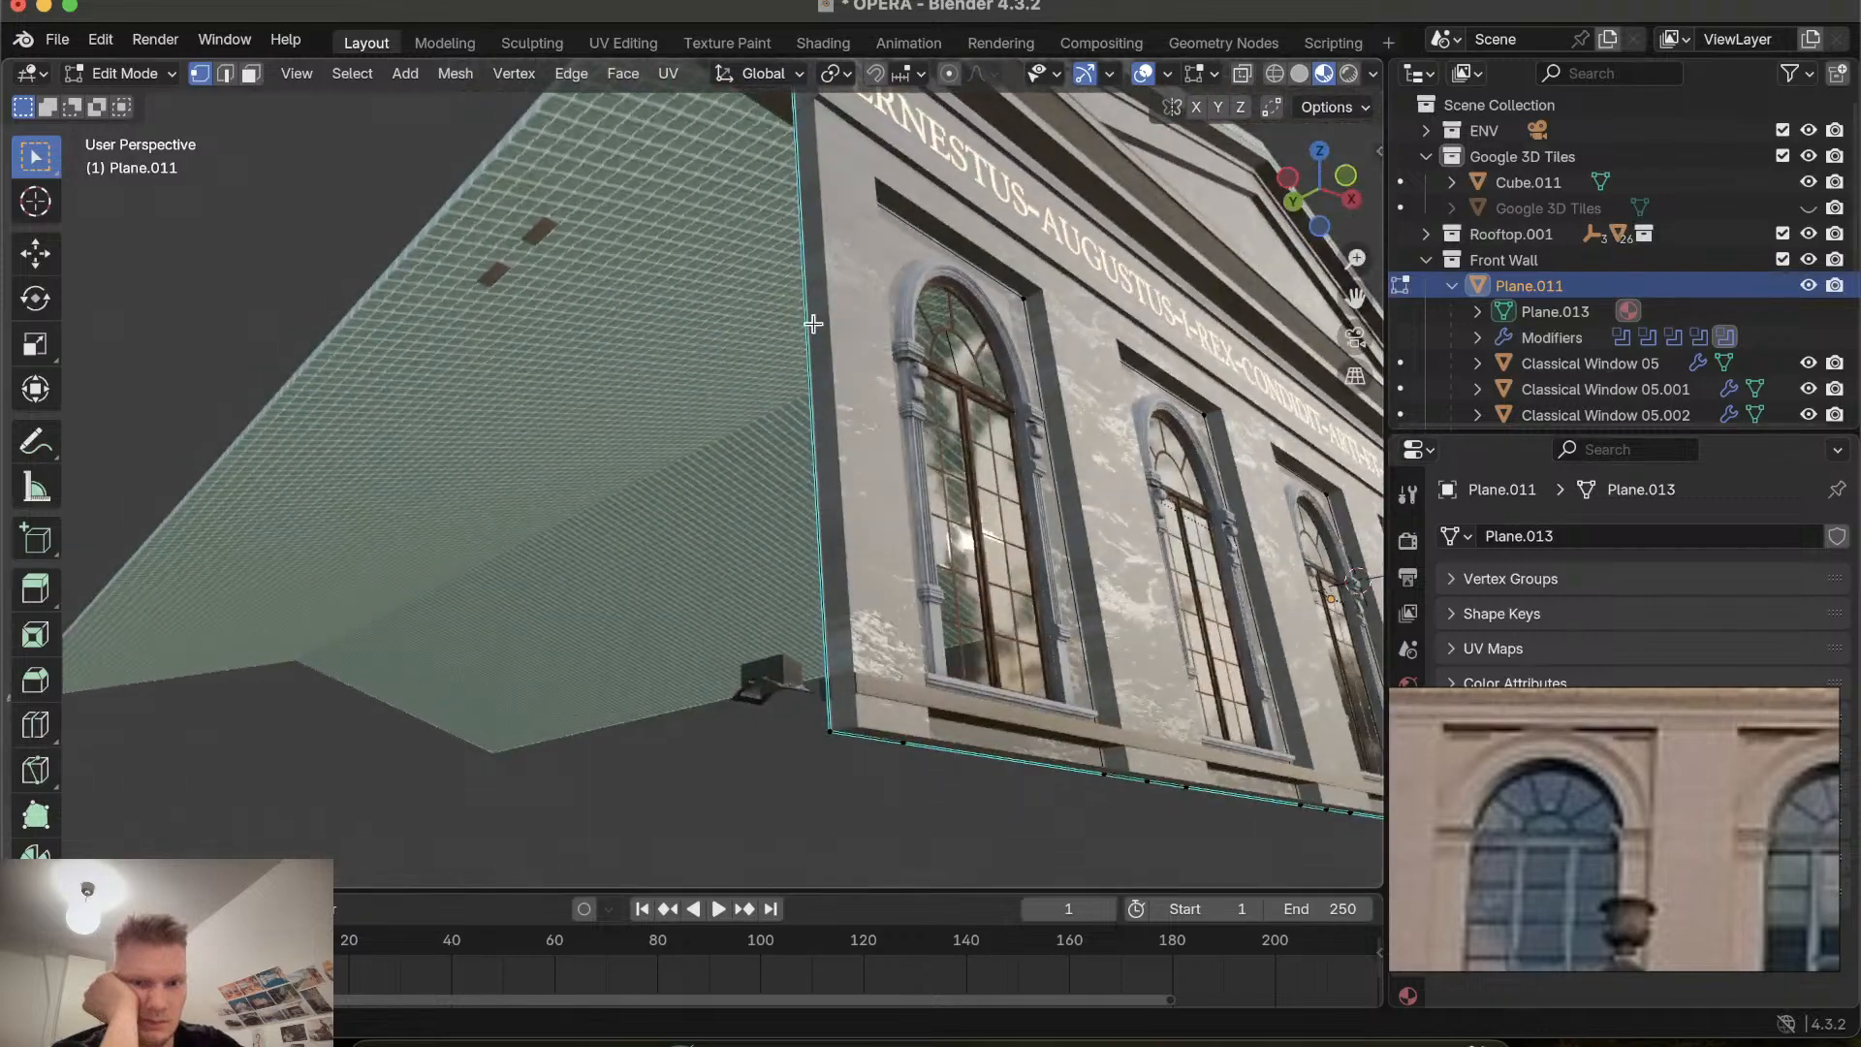
scroll(814, 324, down, 5)
scroll(813, 324, right, 5)
scroll(820, 324, up, 5)
scroll(827, 324, down, 5)
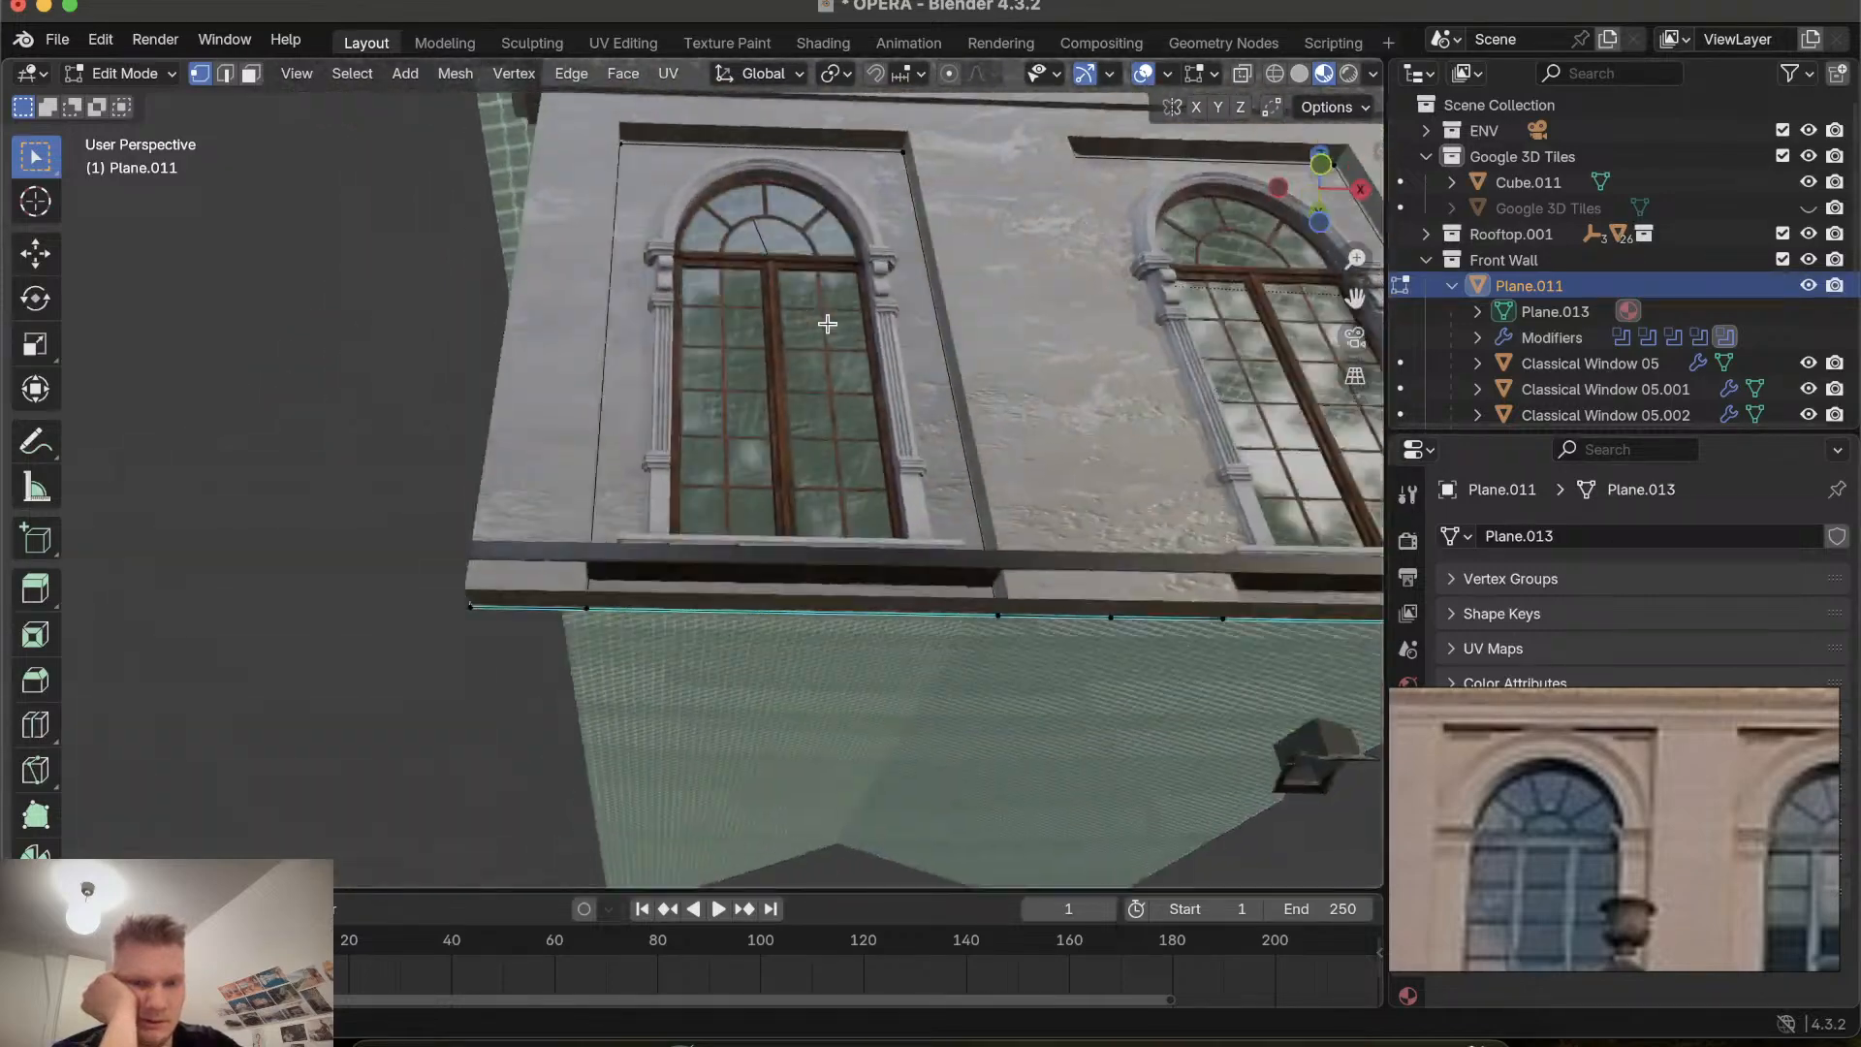
scroll(827, 324, right, 4)
scroll(826, 324, up, 4)
scroll(826, 324, left, 4)
scroll(827, 324, down, 5)
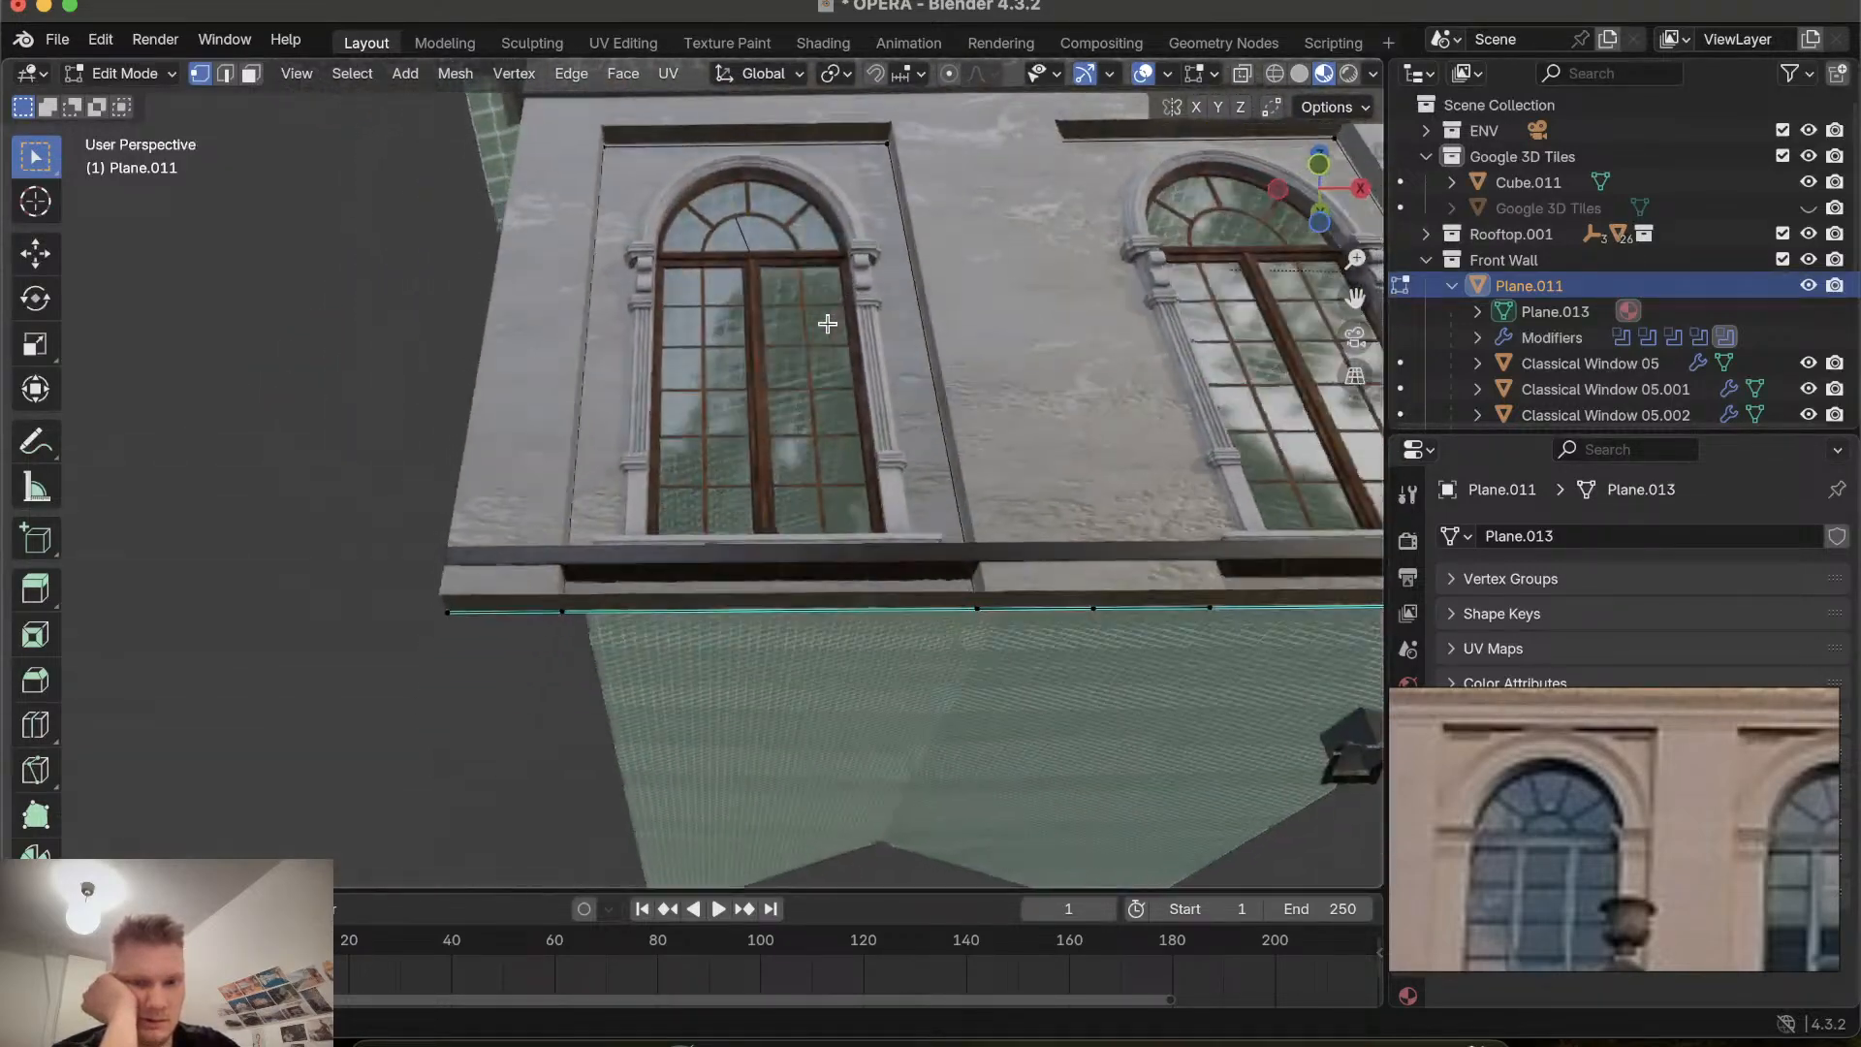
scroll(827, 323, up, 4)
scroll(826, 324, right, 4)
scroll(826, 324, down, 5)
scroll(827, 324, up, 4)
scroll(827, 324, left, 10)
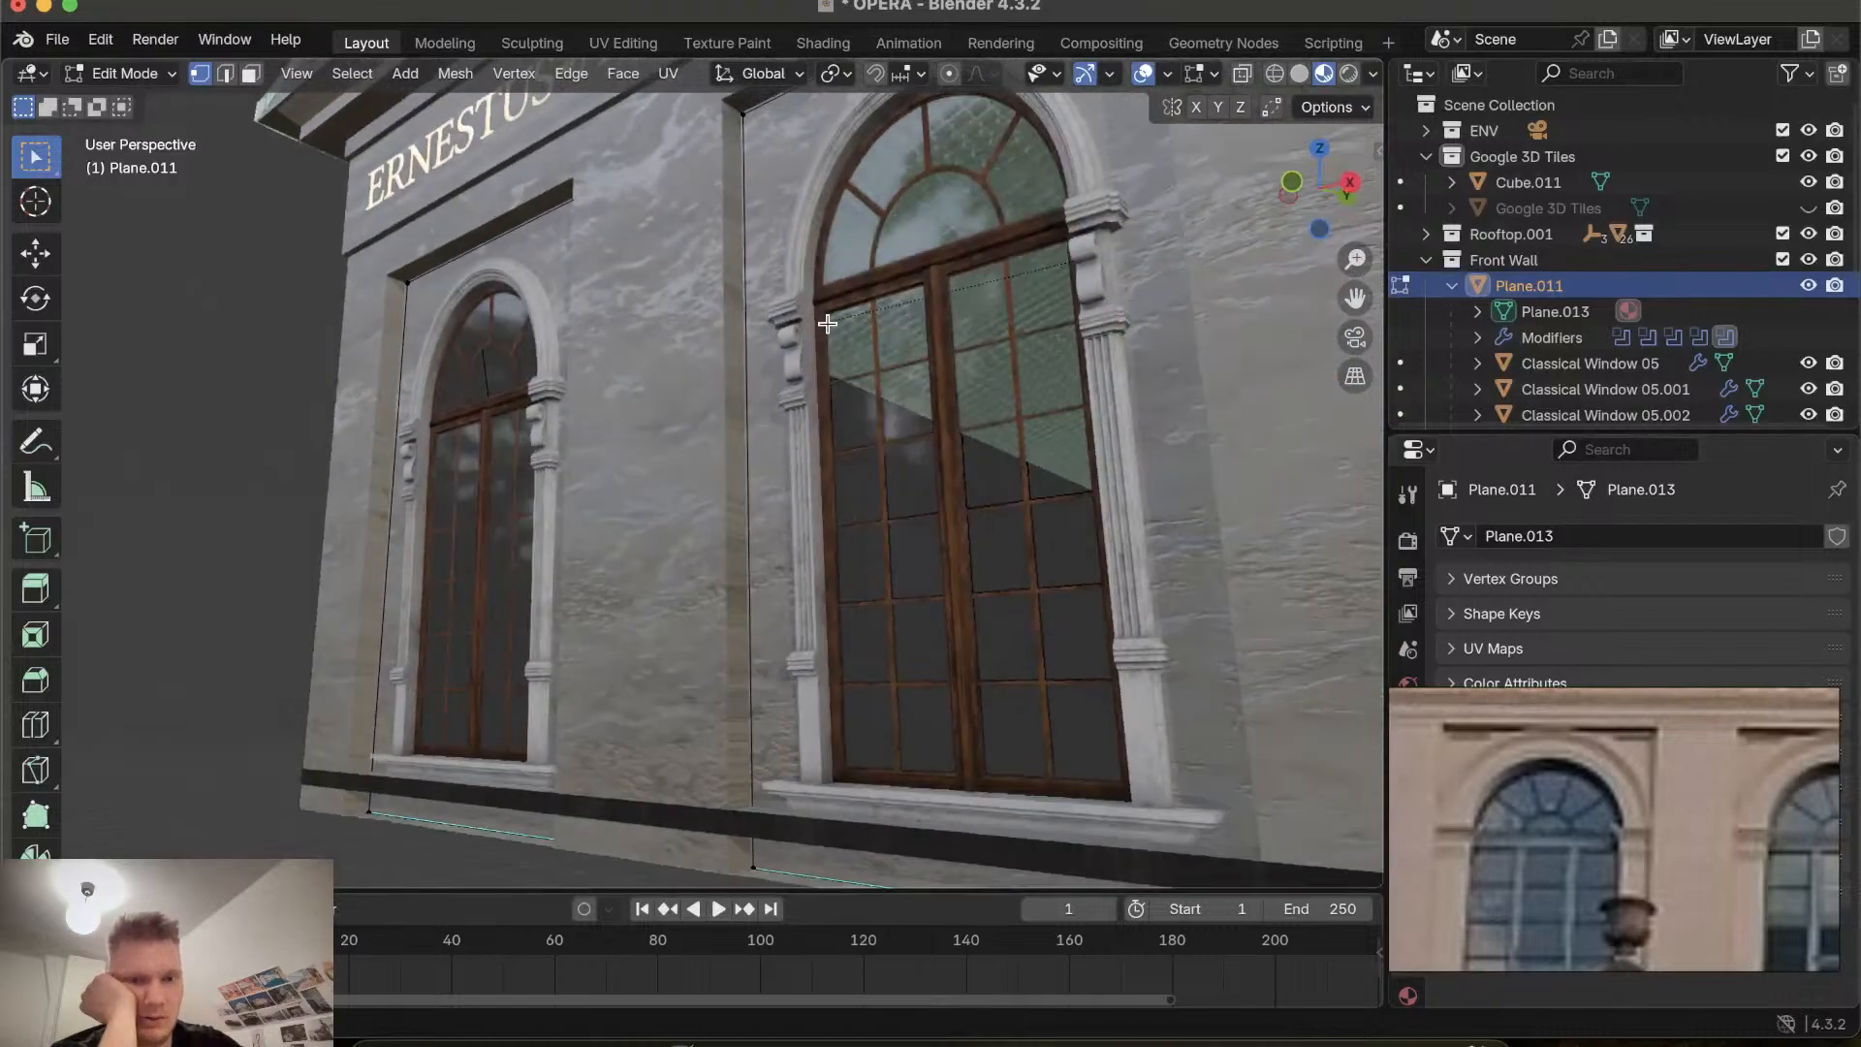
scroll(826, 324, right, 5)
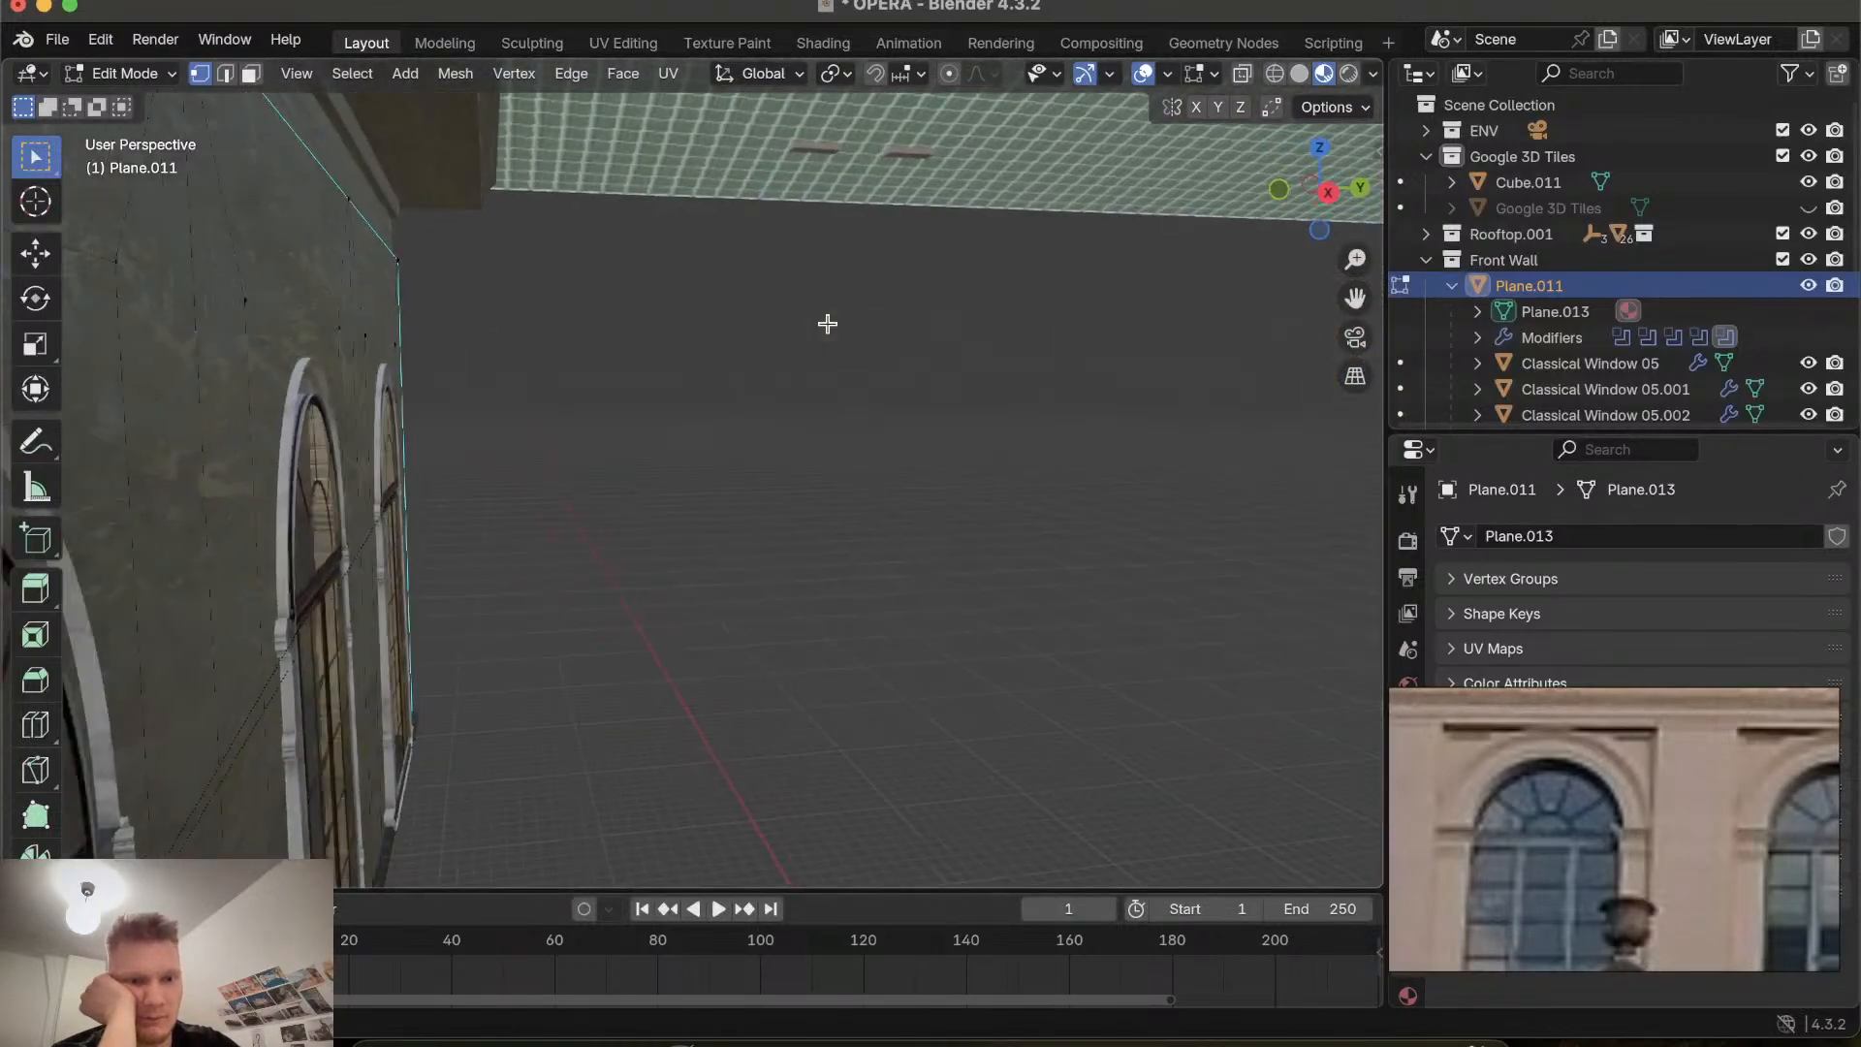
scroll(827, 324, left, 8)
scroll(827, 324, down, 3)
scroll(827, 323, left, 3)
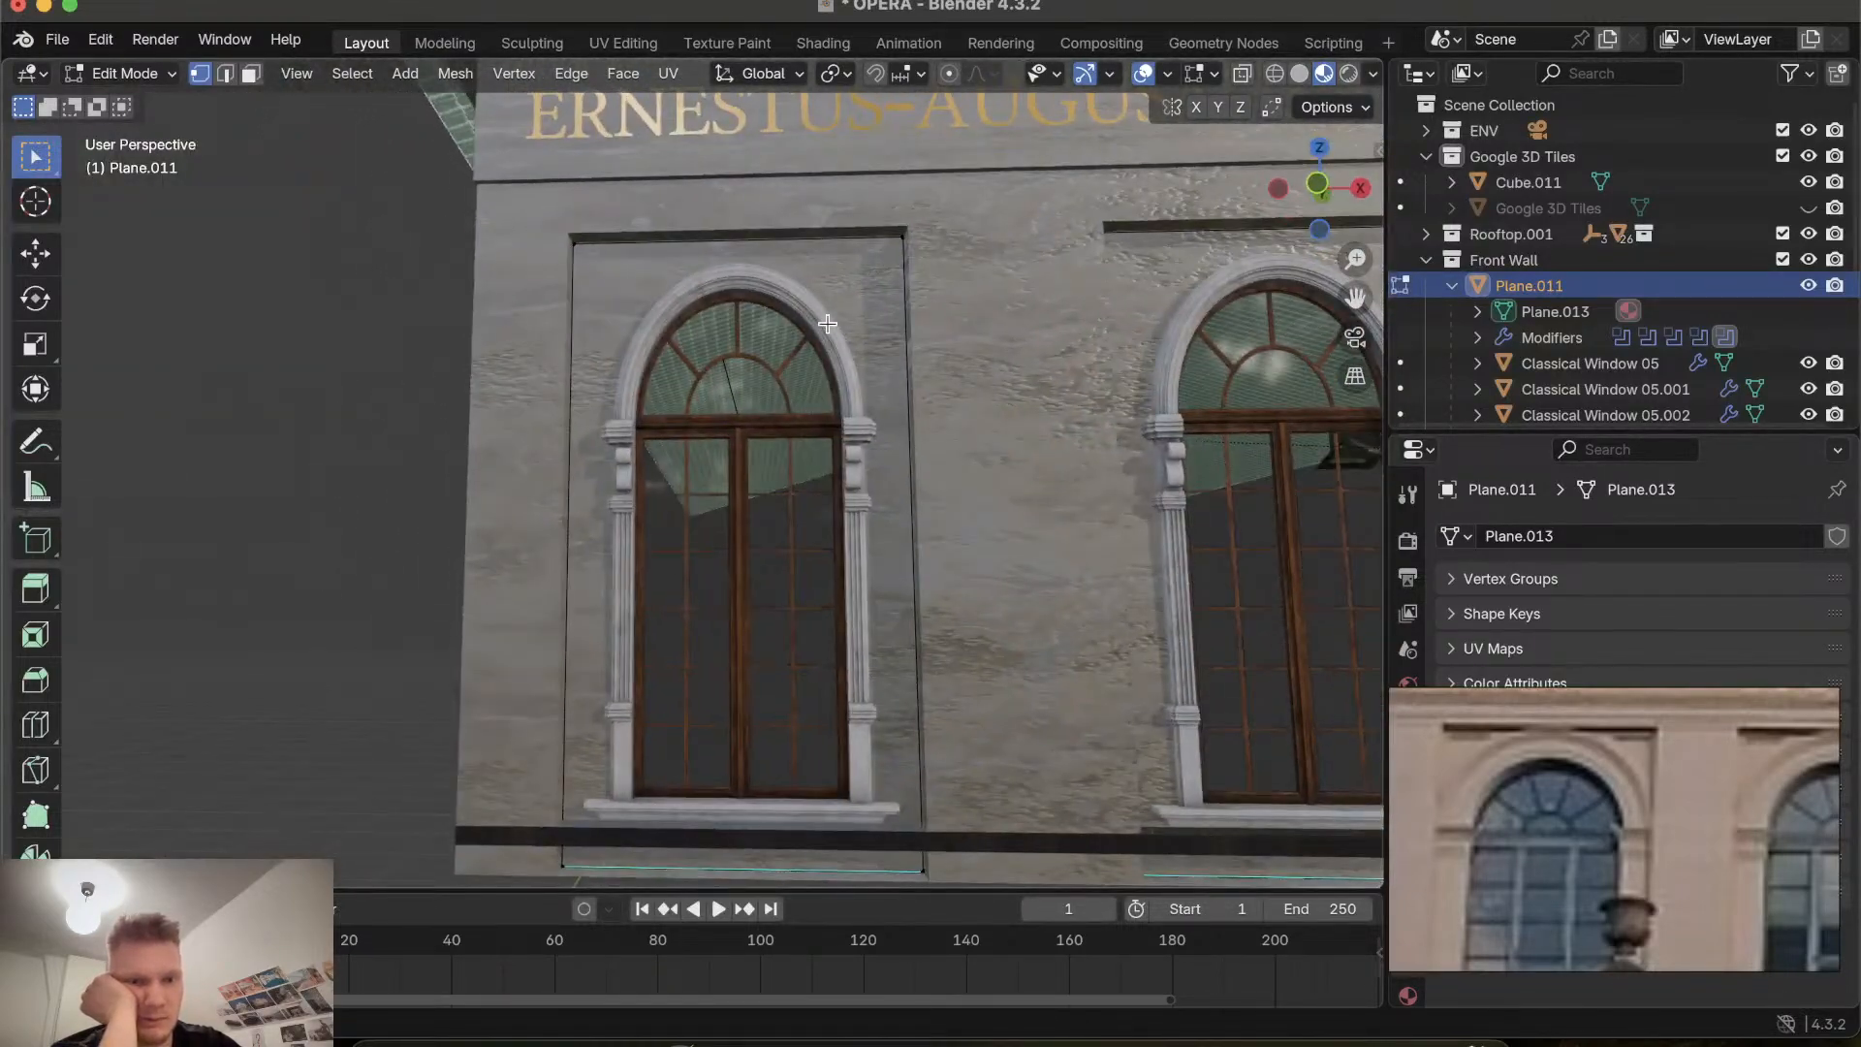
scroll(827, 324, up, 5)
scroll(827, 324, left, 8)
scroll(827, 324, right, 5)
scroll(827, 324, up, 5)
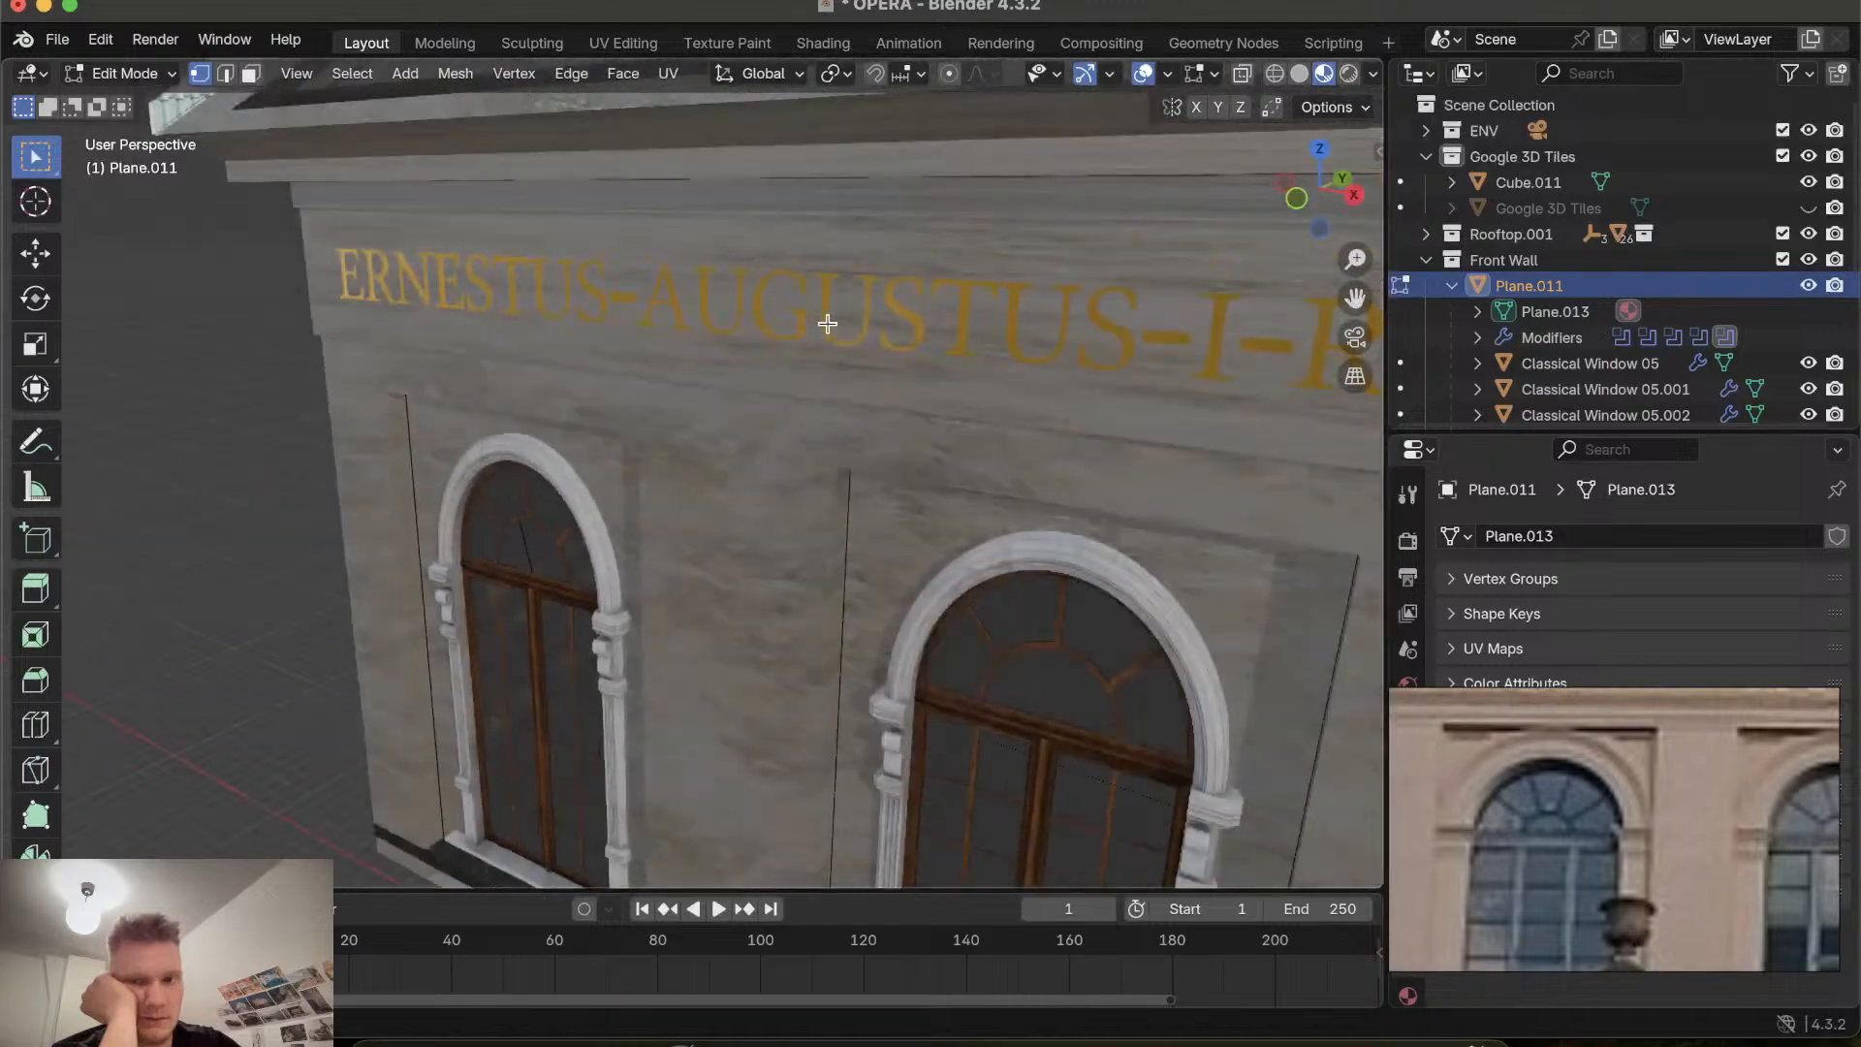
scroll(827, 323, down, 5)
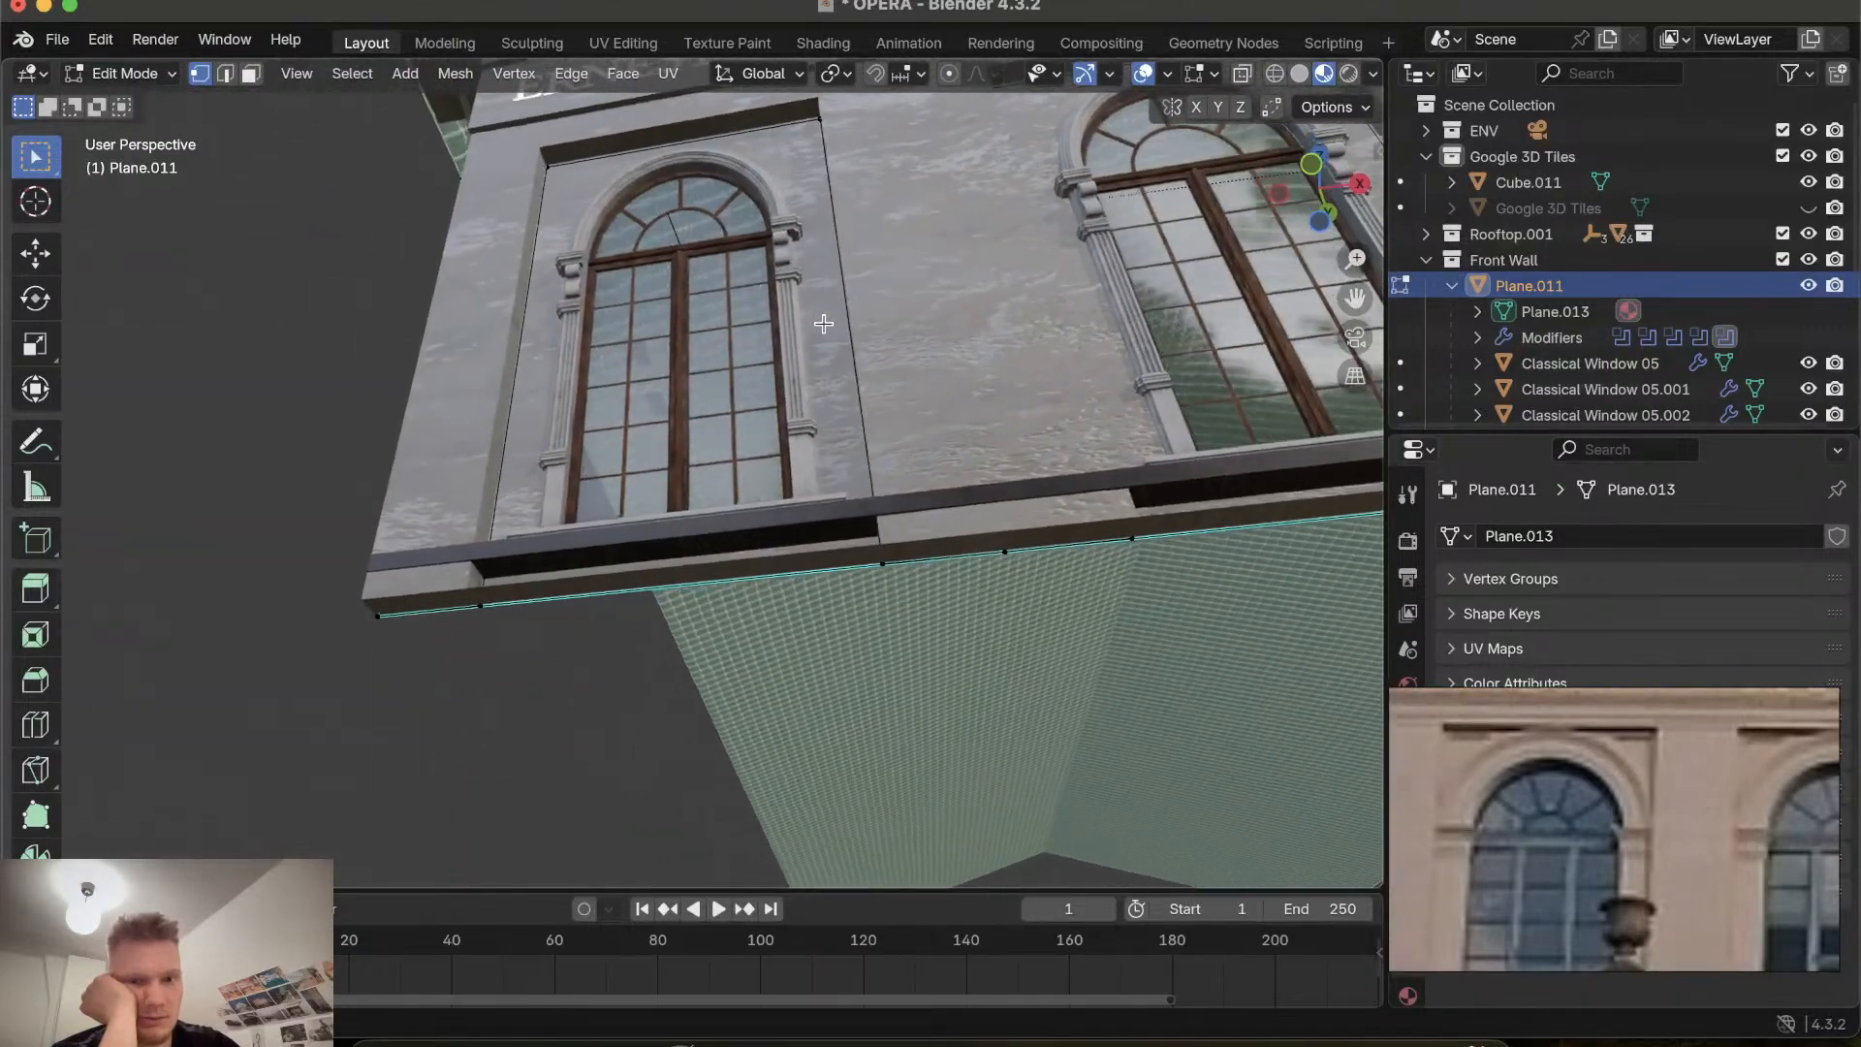
scroll(824, 324, up, 5)
scroll(824, 324, left, 6)
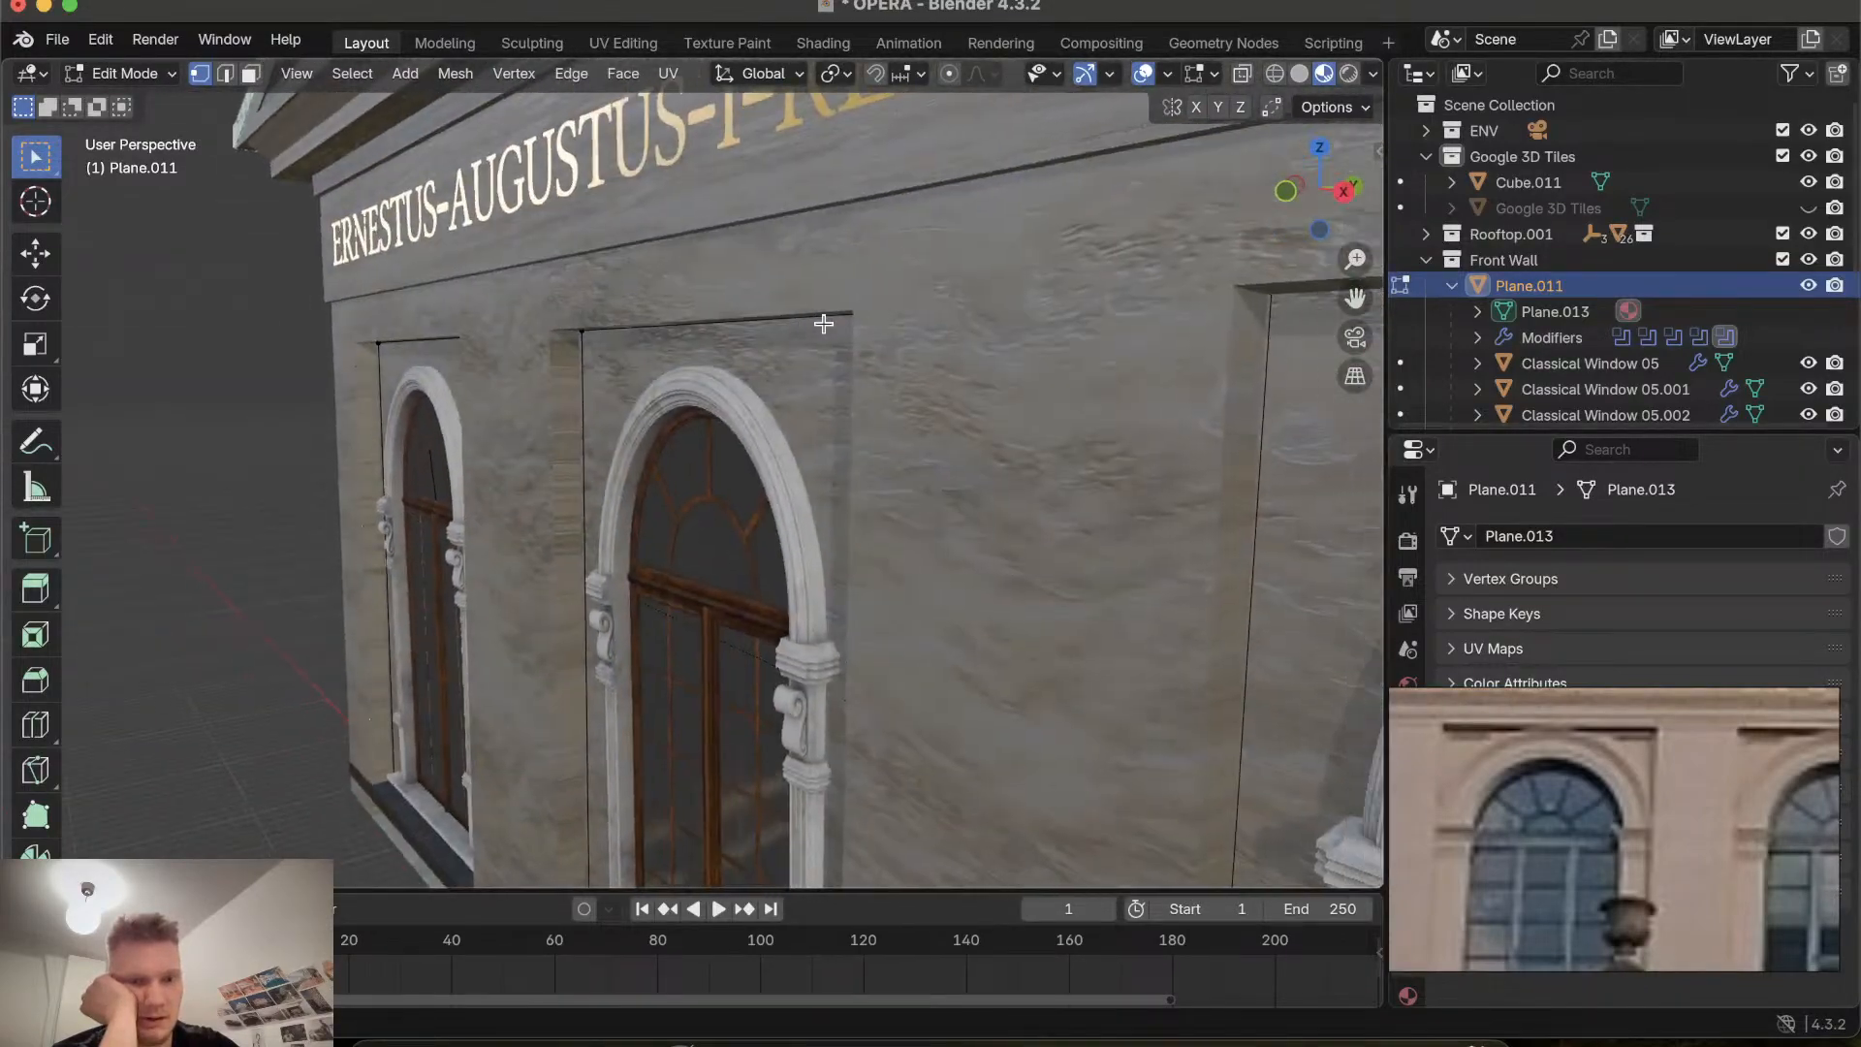
scroll(824, 323, left, 8)
scroll(824, 324, right, 10)
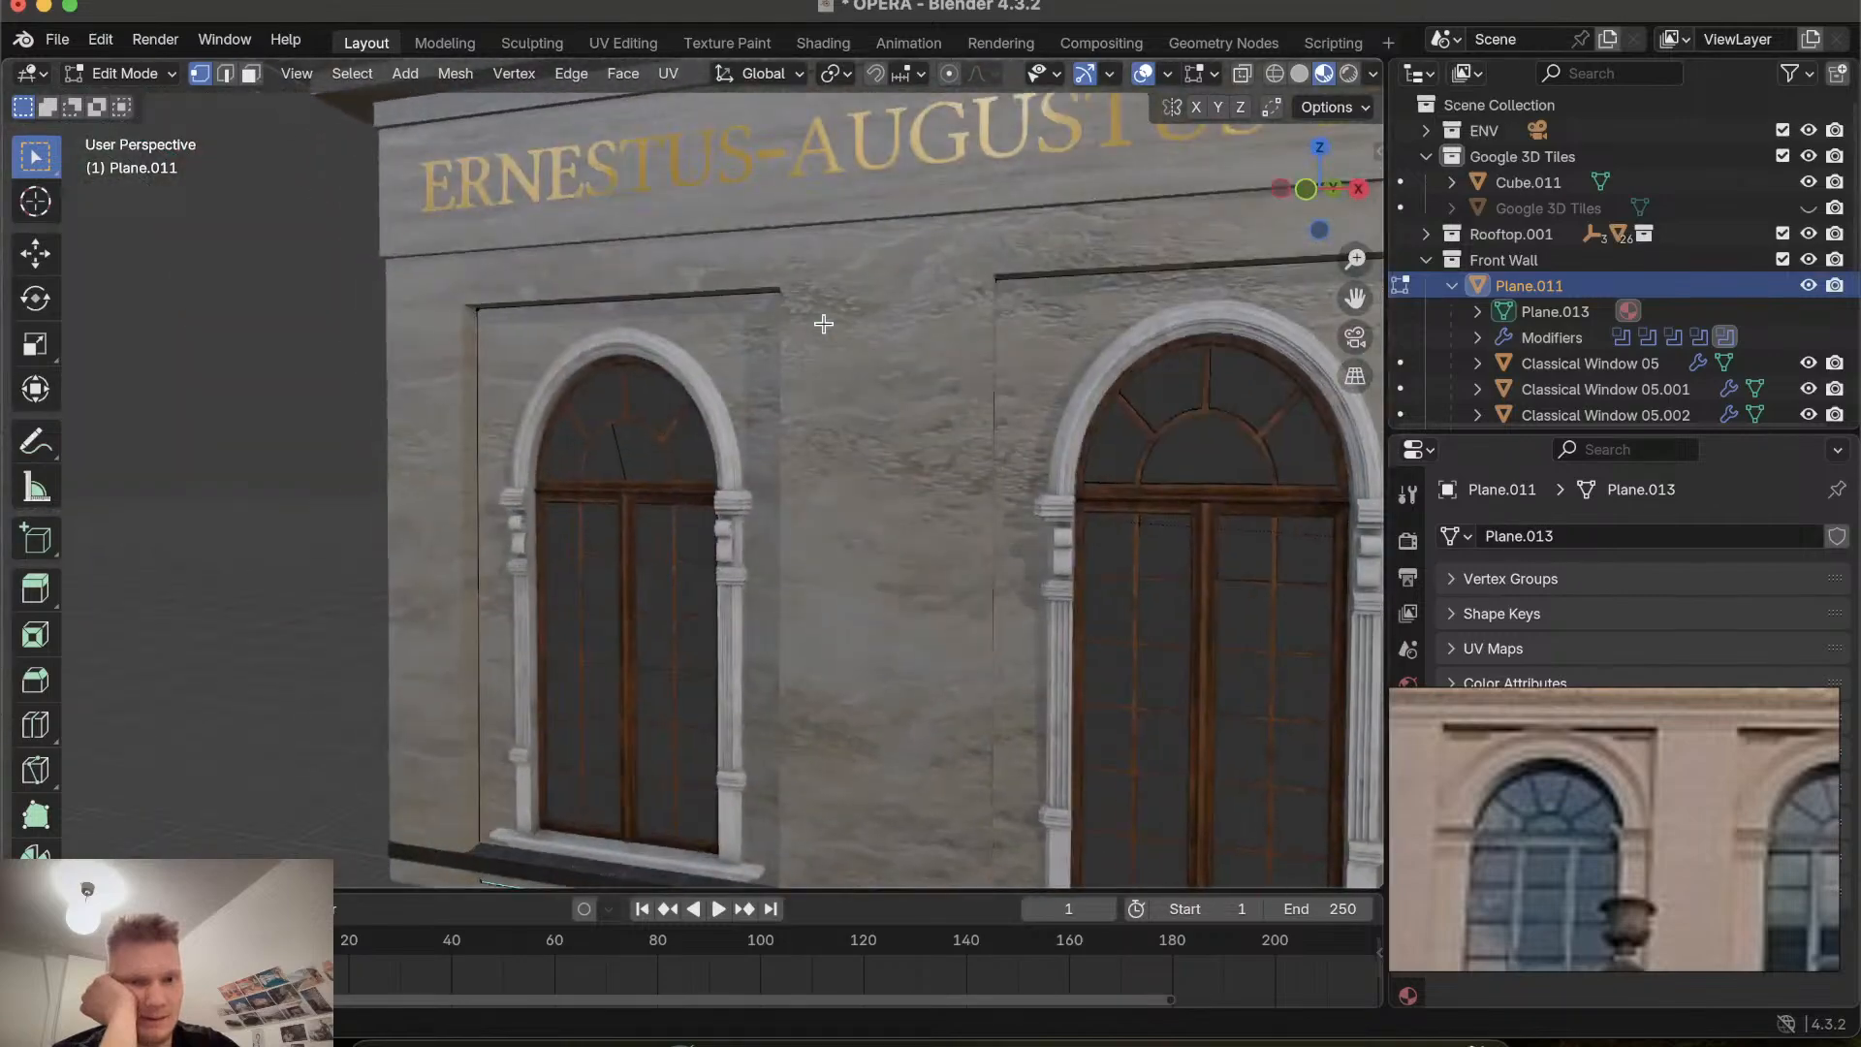
scroll(824, 324, left, 8)
scroll(824, 323, right, 8)
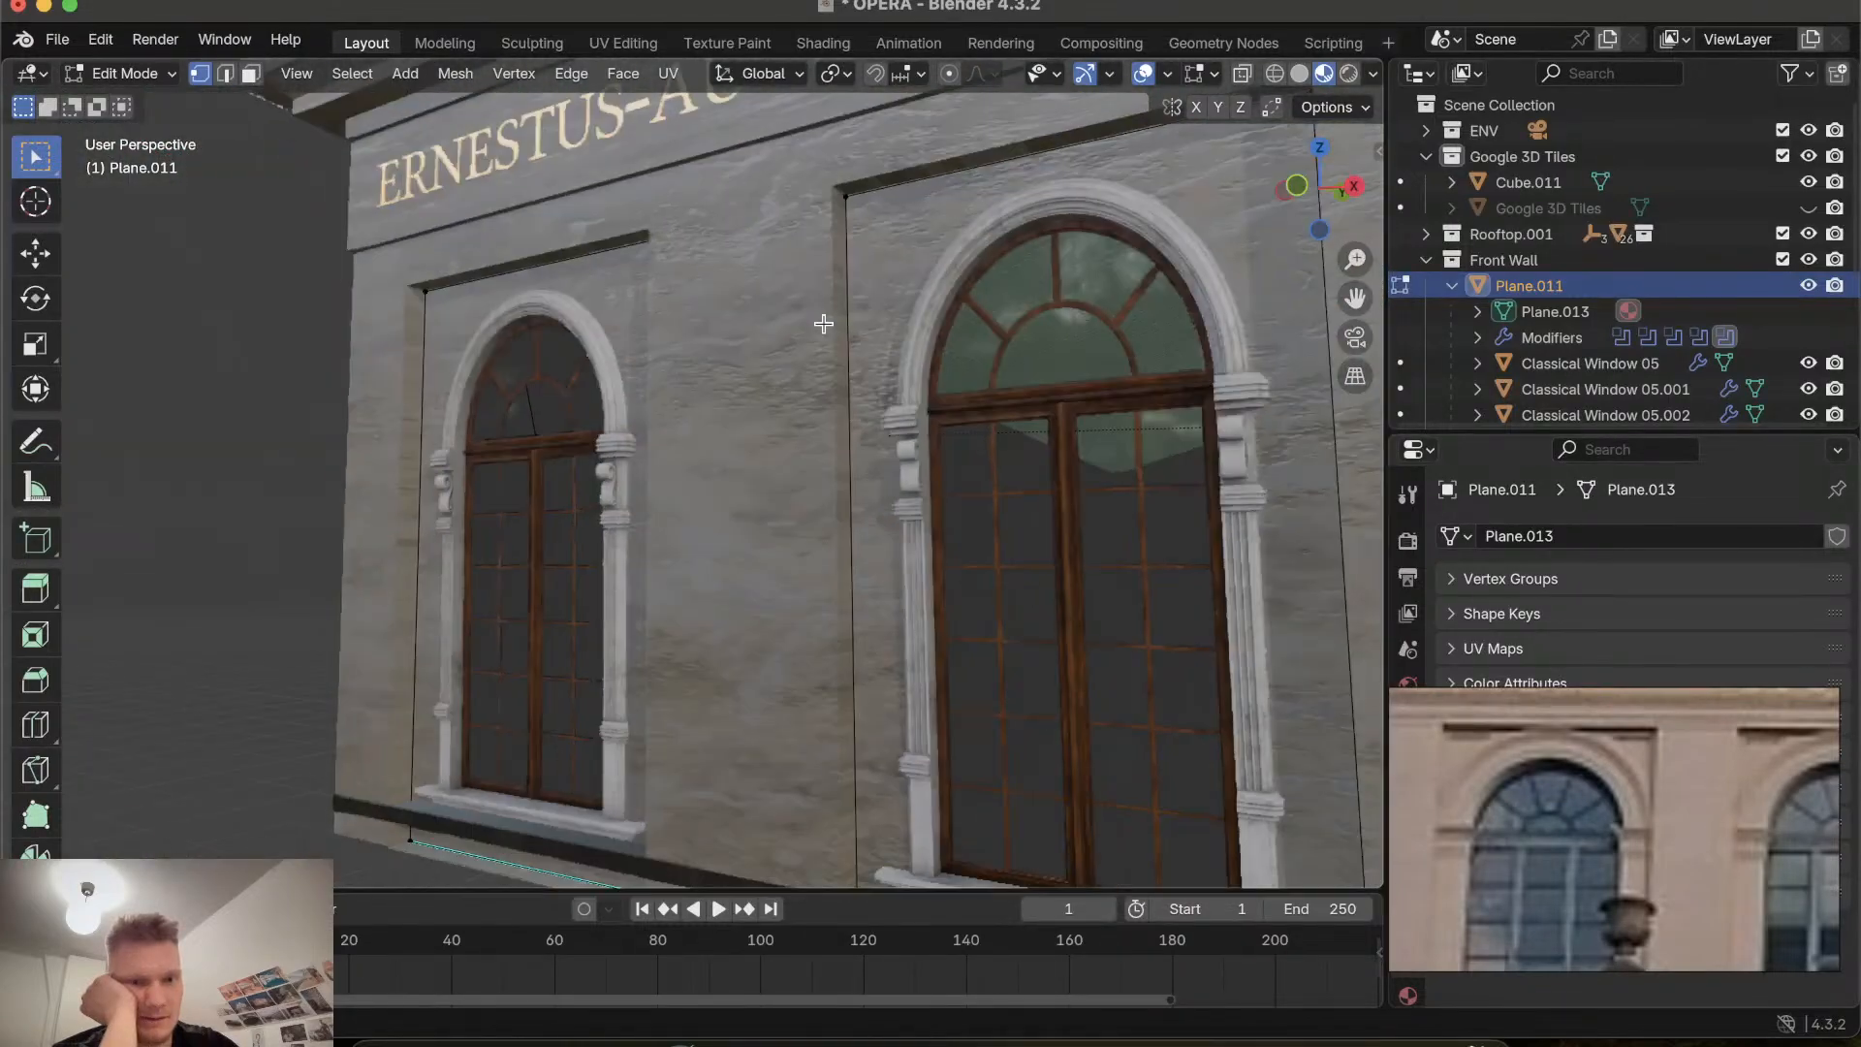
scroll(824, 324, left, 6)
scroll(823, 323, right, 7)
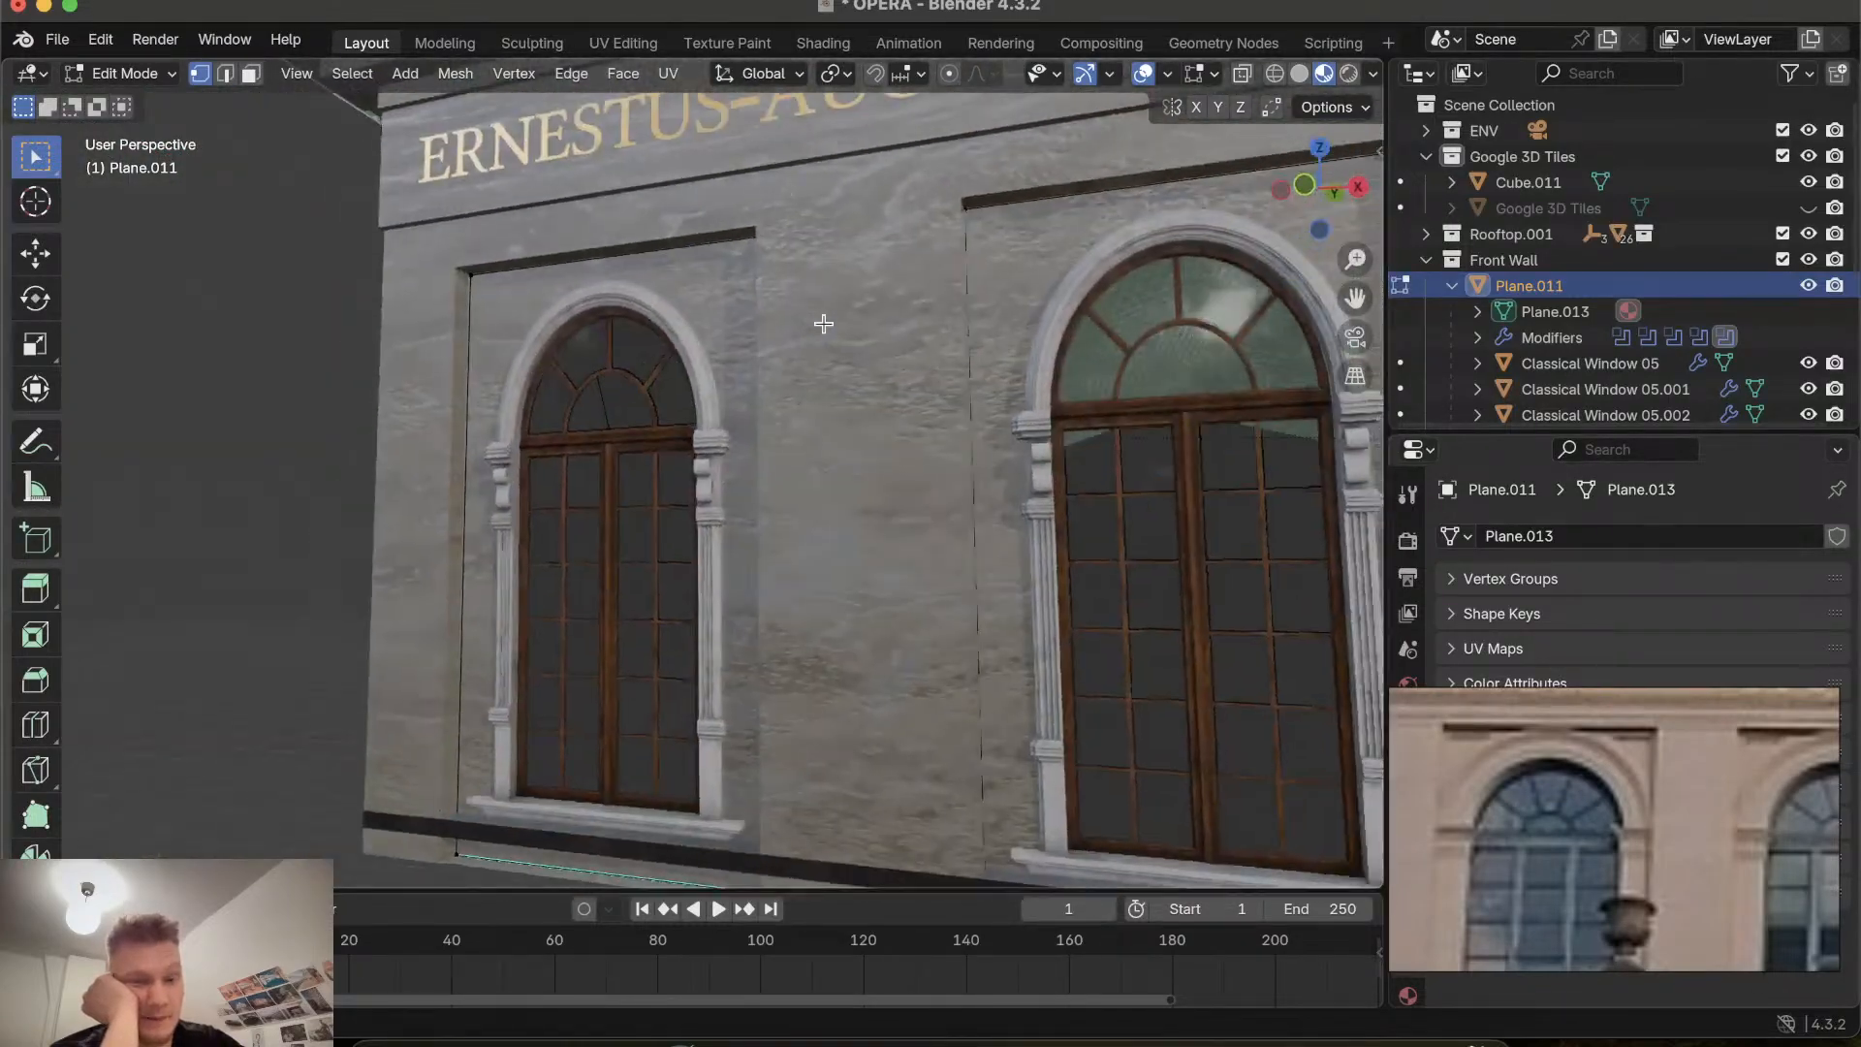
scroll(824, 324, left, 6)
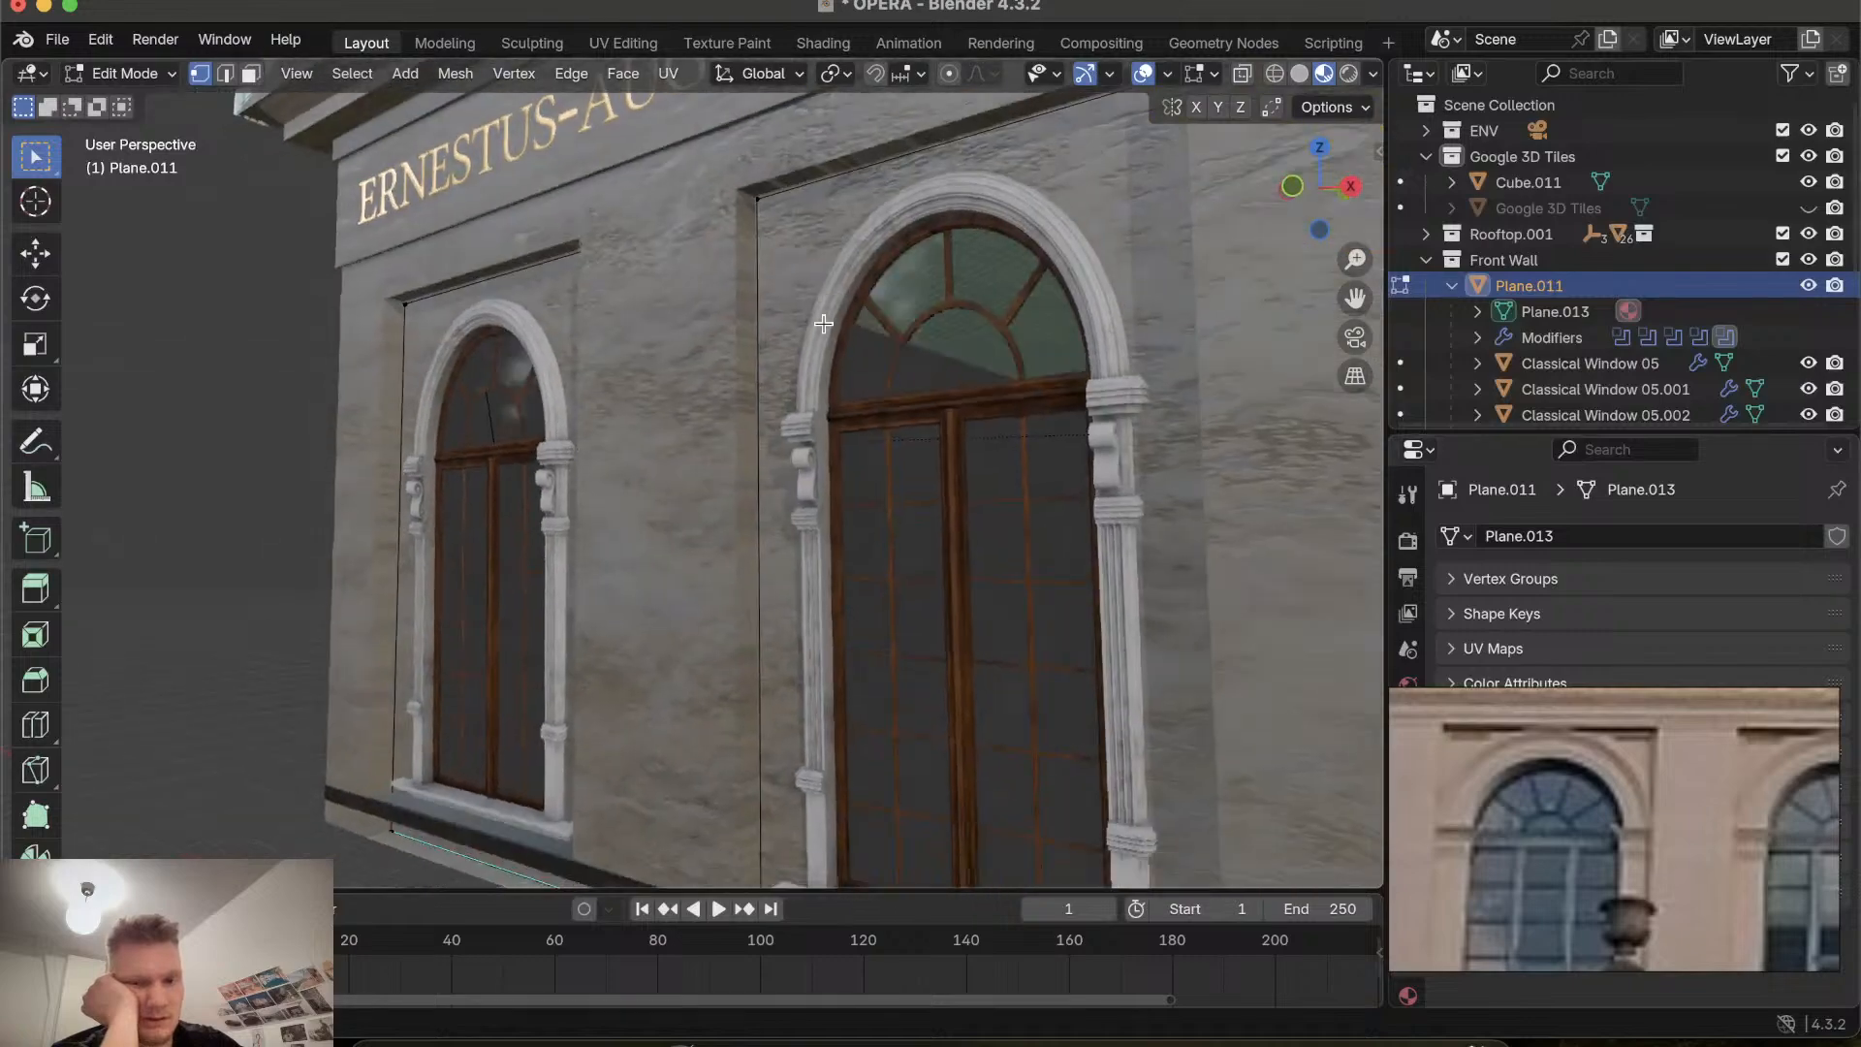
scroll(823, 323, down, 4)
scroll(824, 324, up, 7)
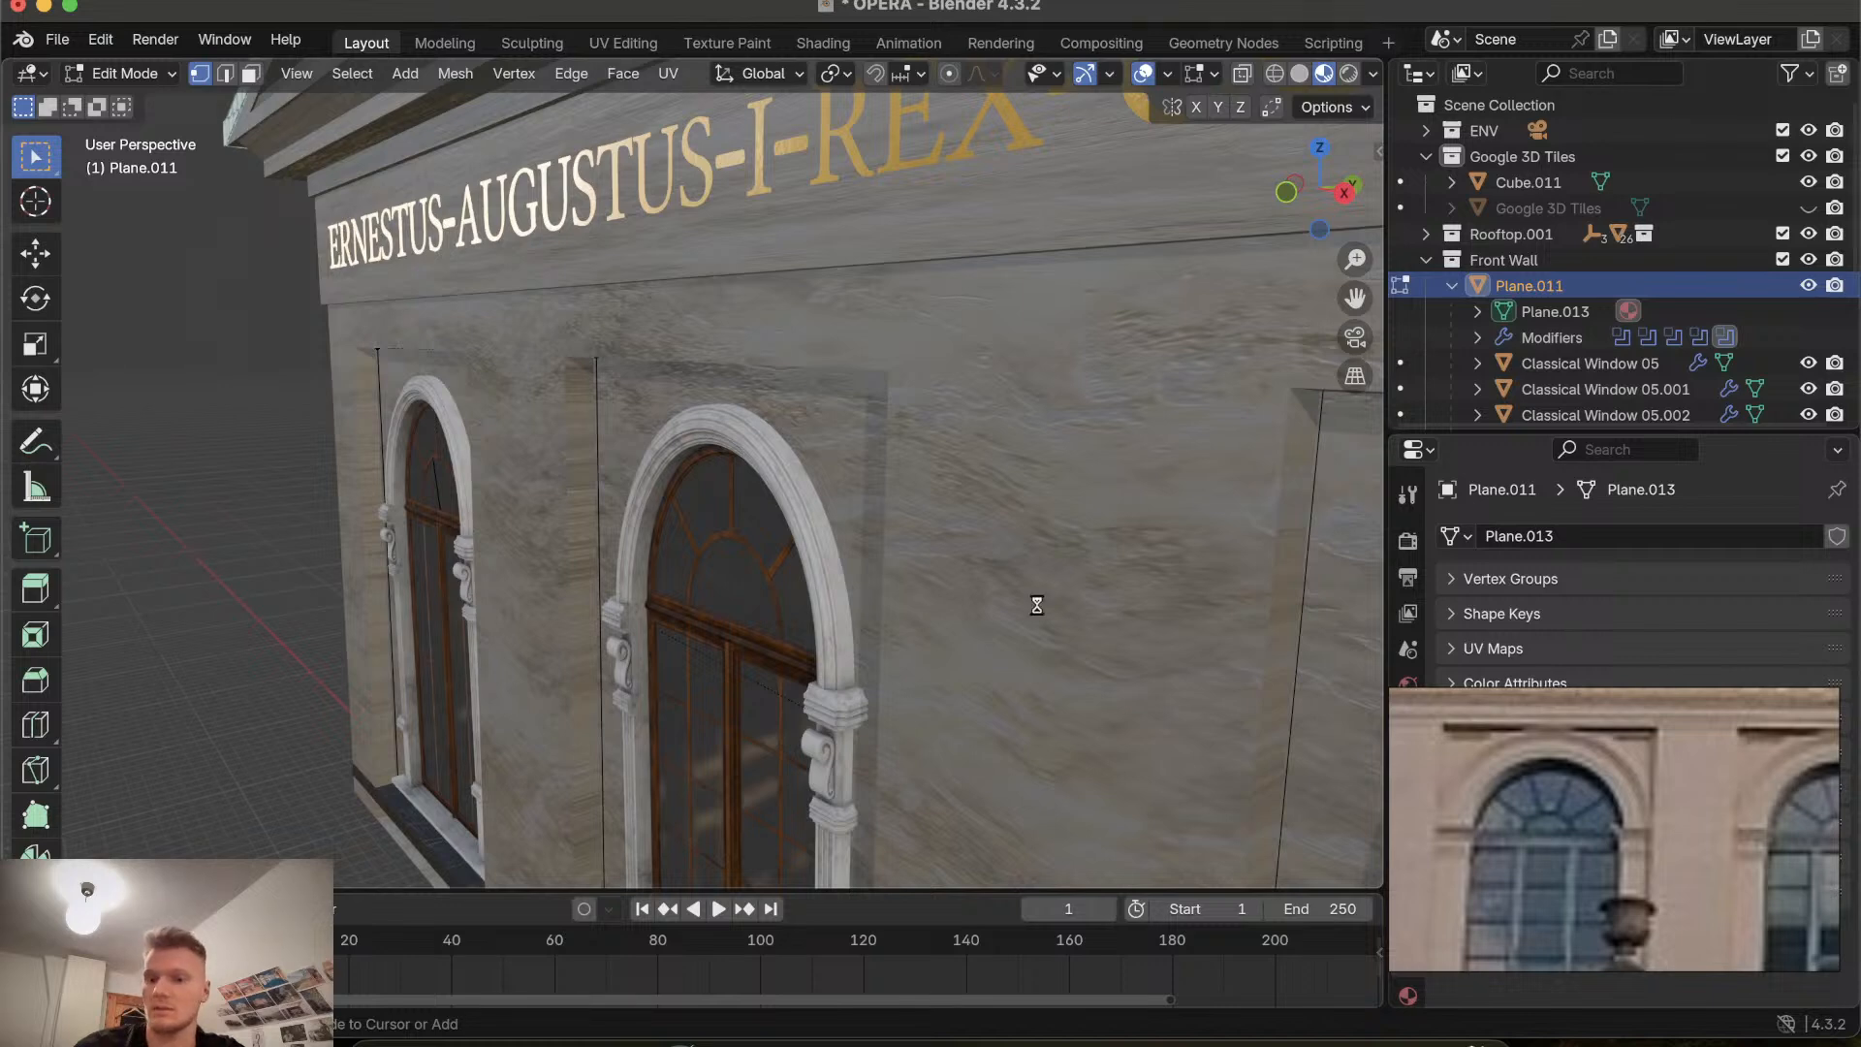
key(super+s)
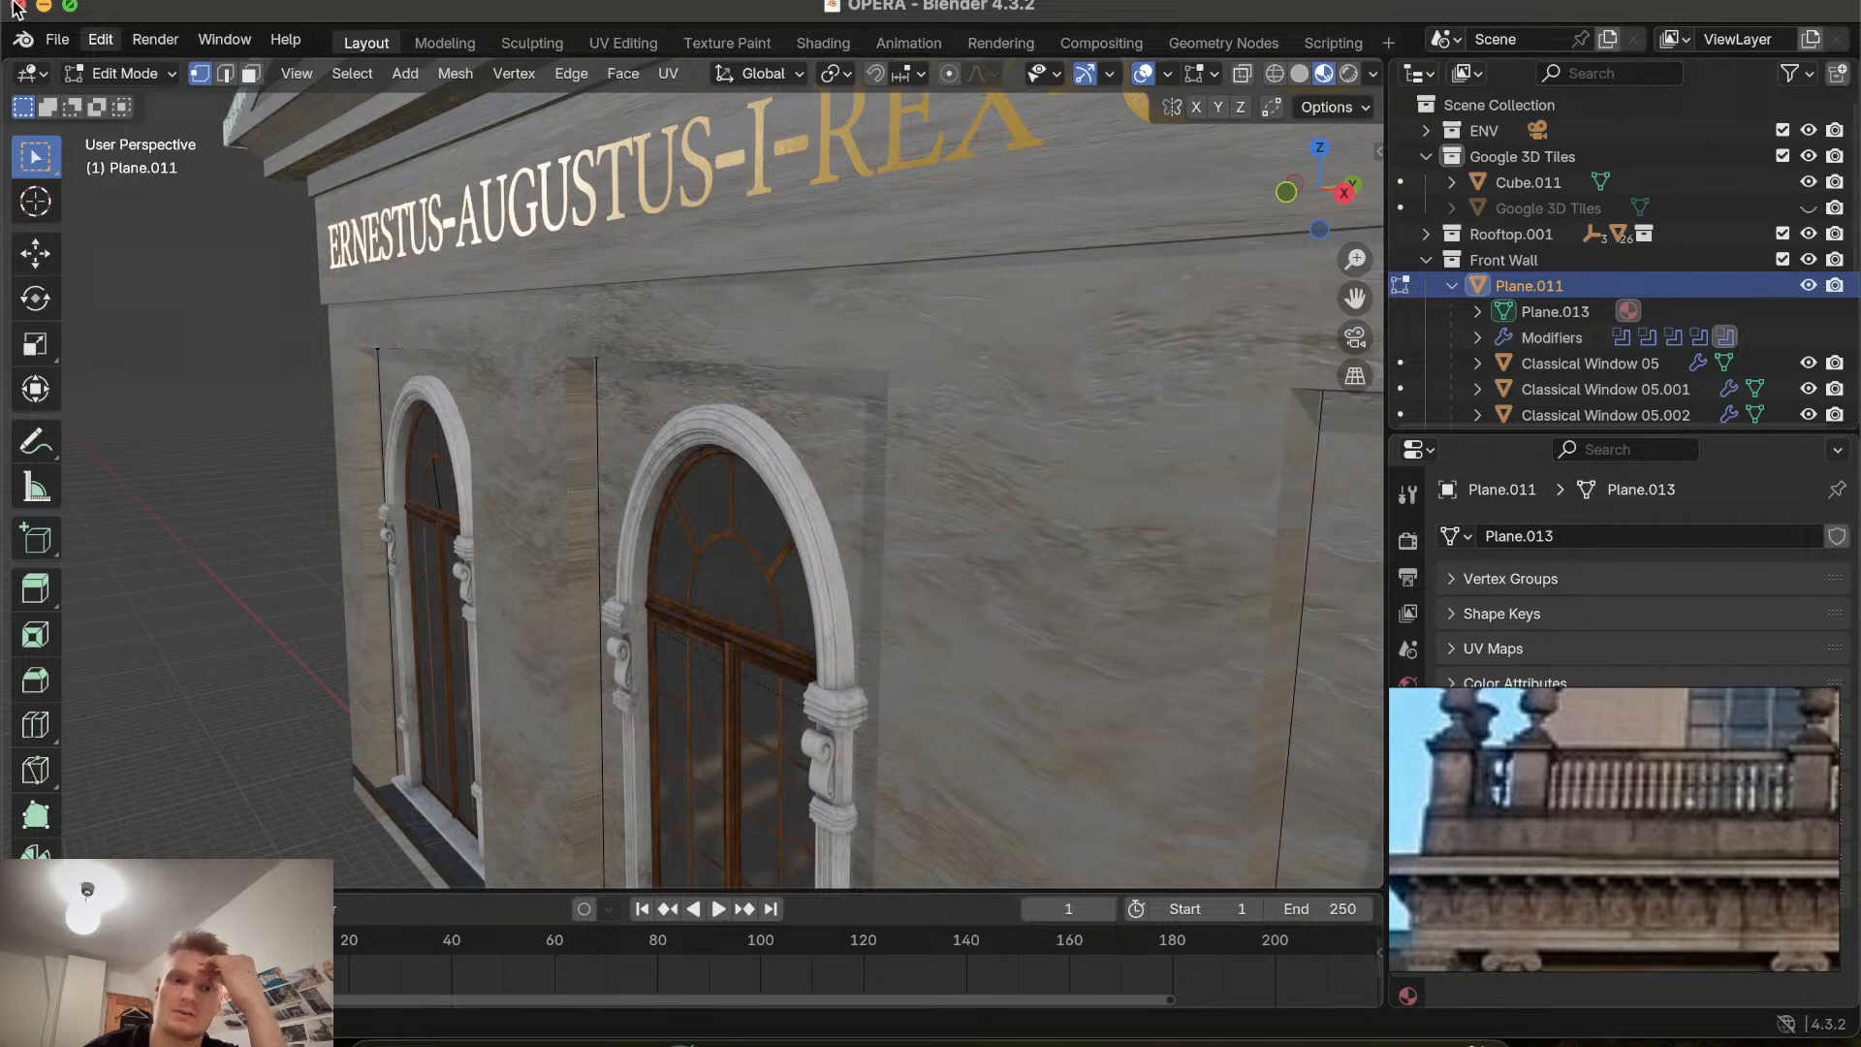
Review the front wall's recessed windows once more and return to object mode.
scroll(511, 437, left, 10)
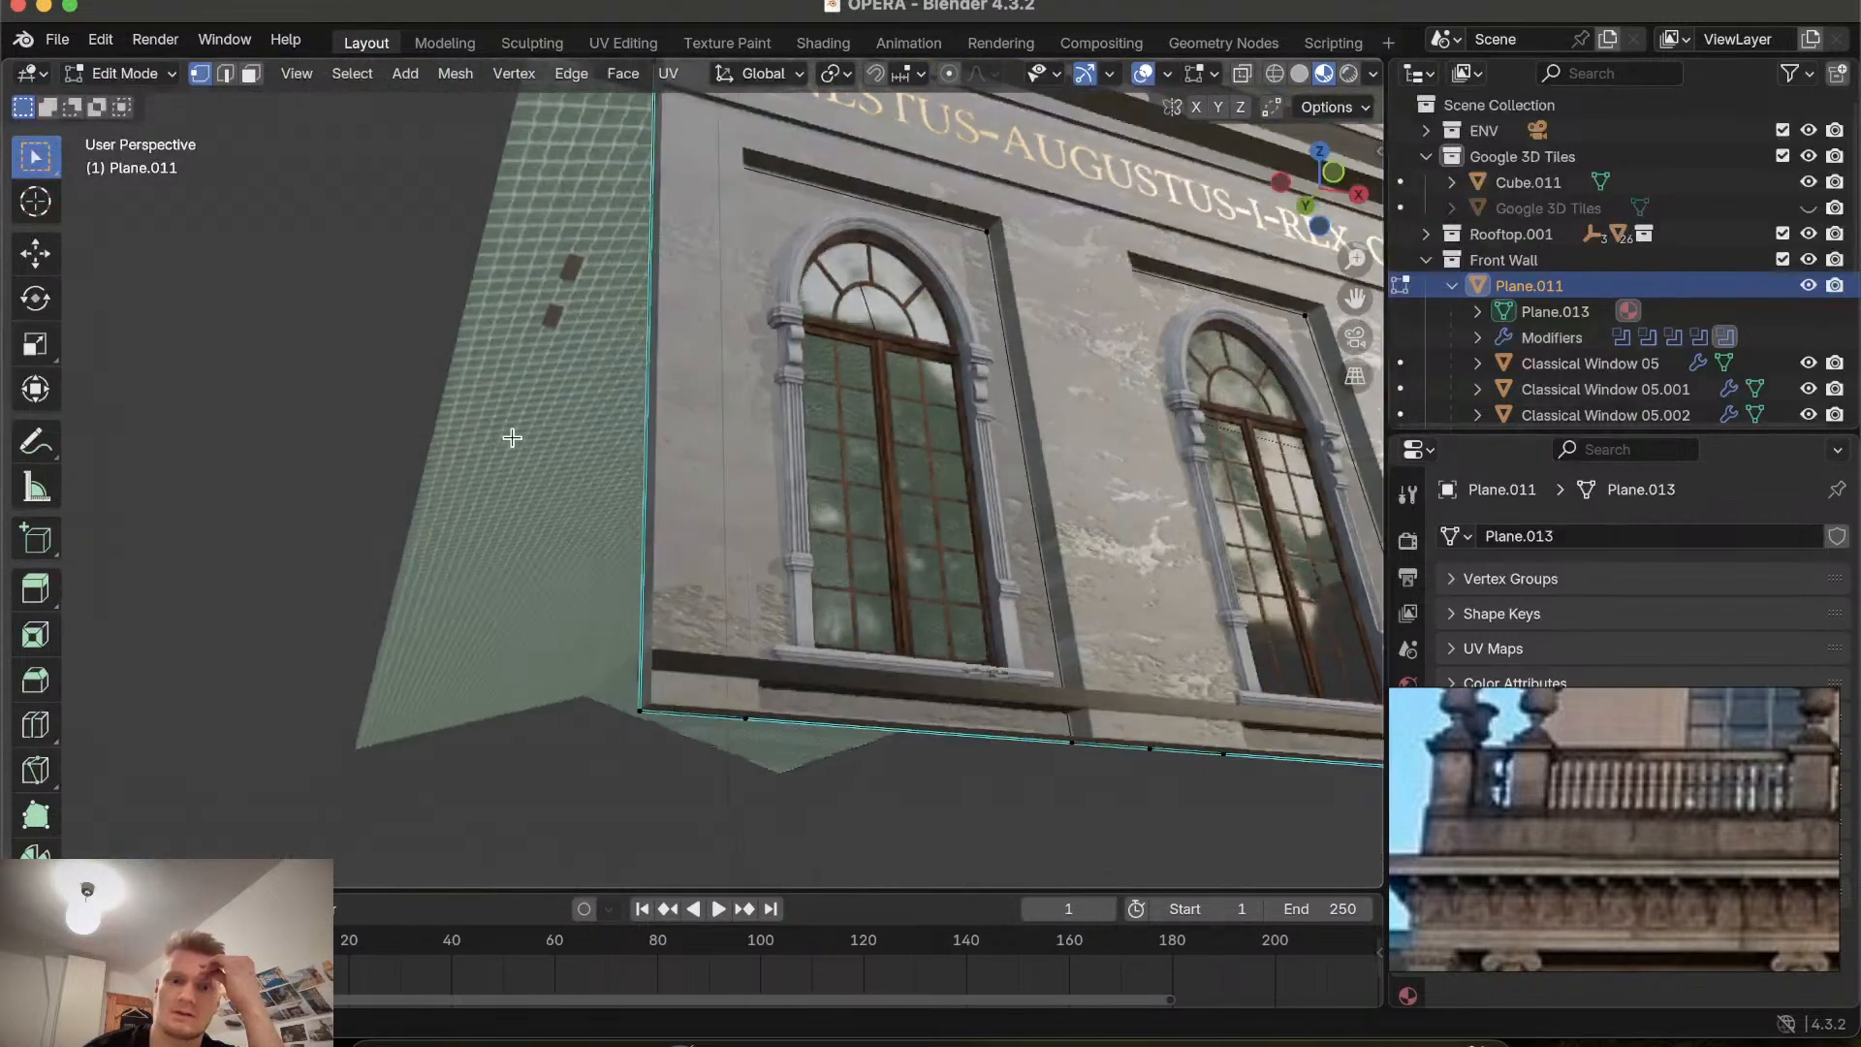
scroll(512, 437, right, 10)
scroll(580, 402, right, 10)
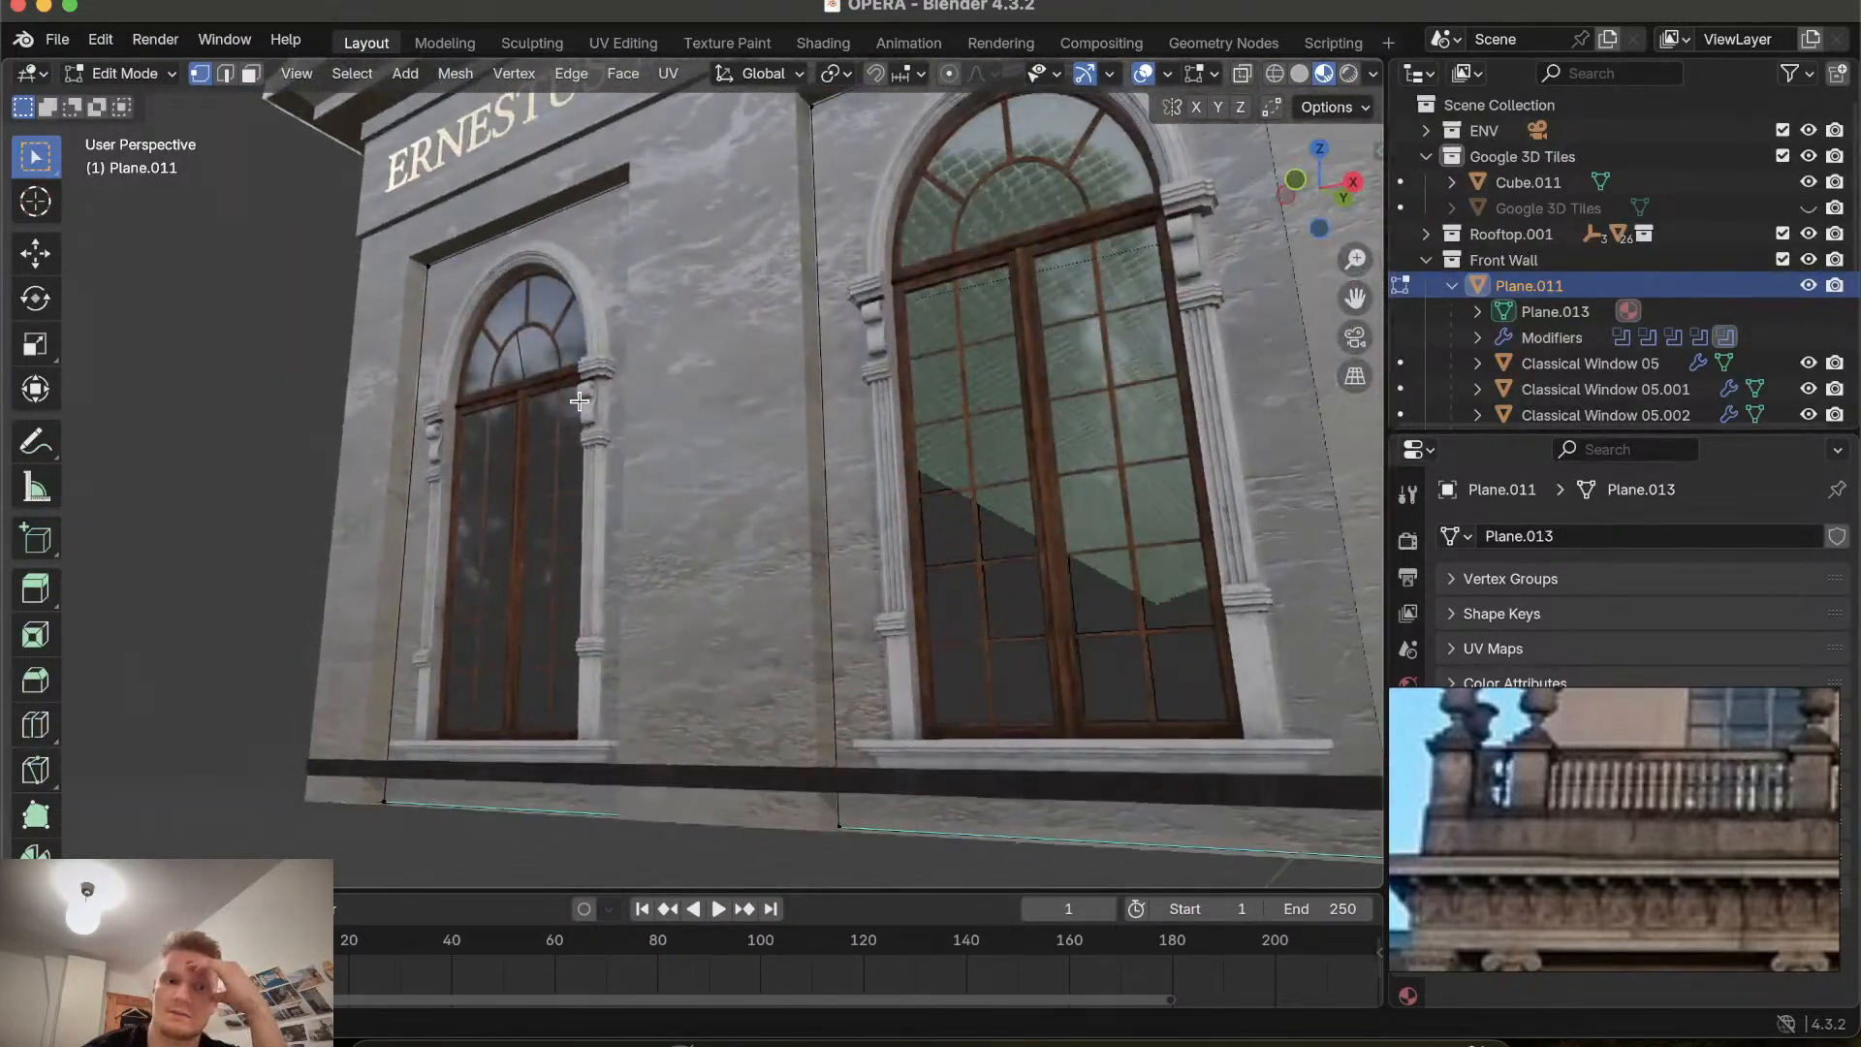
scroll(579, 402, left, 10)
scroll(579, 402, down, 5)
scroll(580, 401, up, 5)
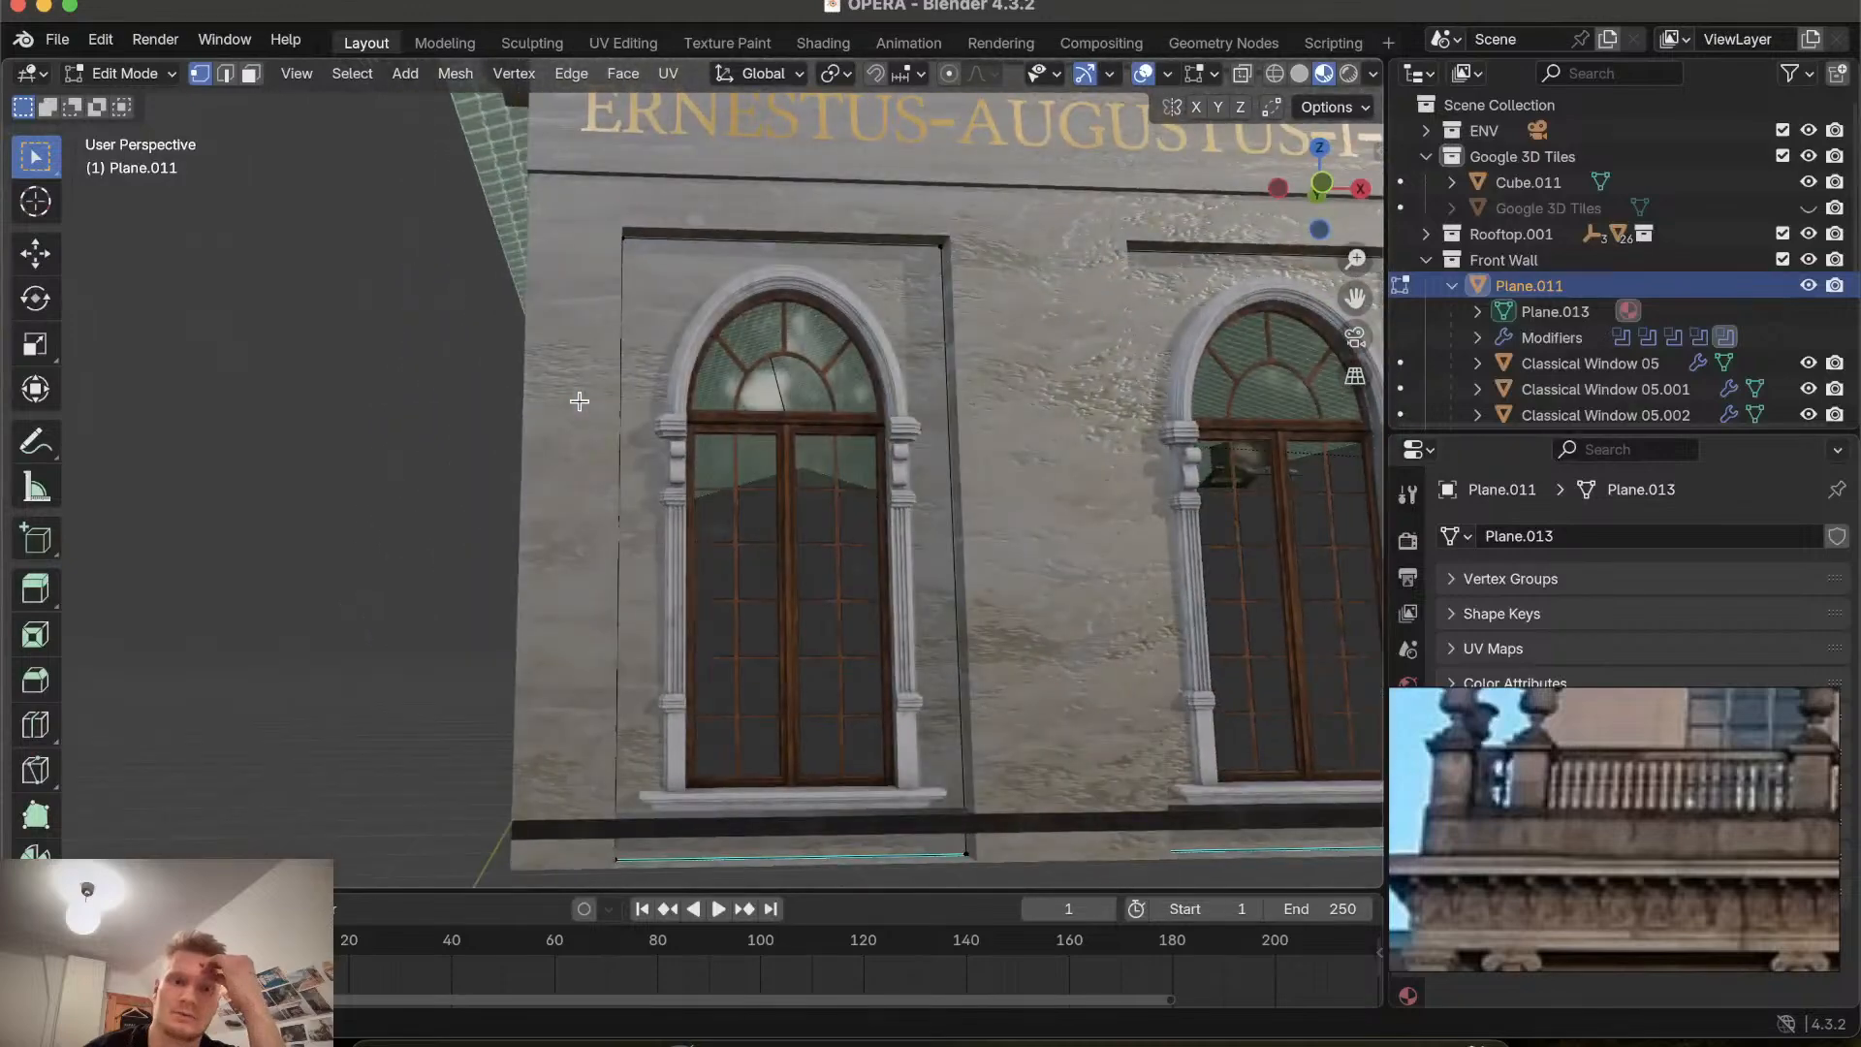
scroll(580, 401, right, 3)
scroll(579, 401, down, 10)
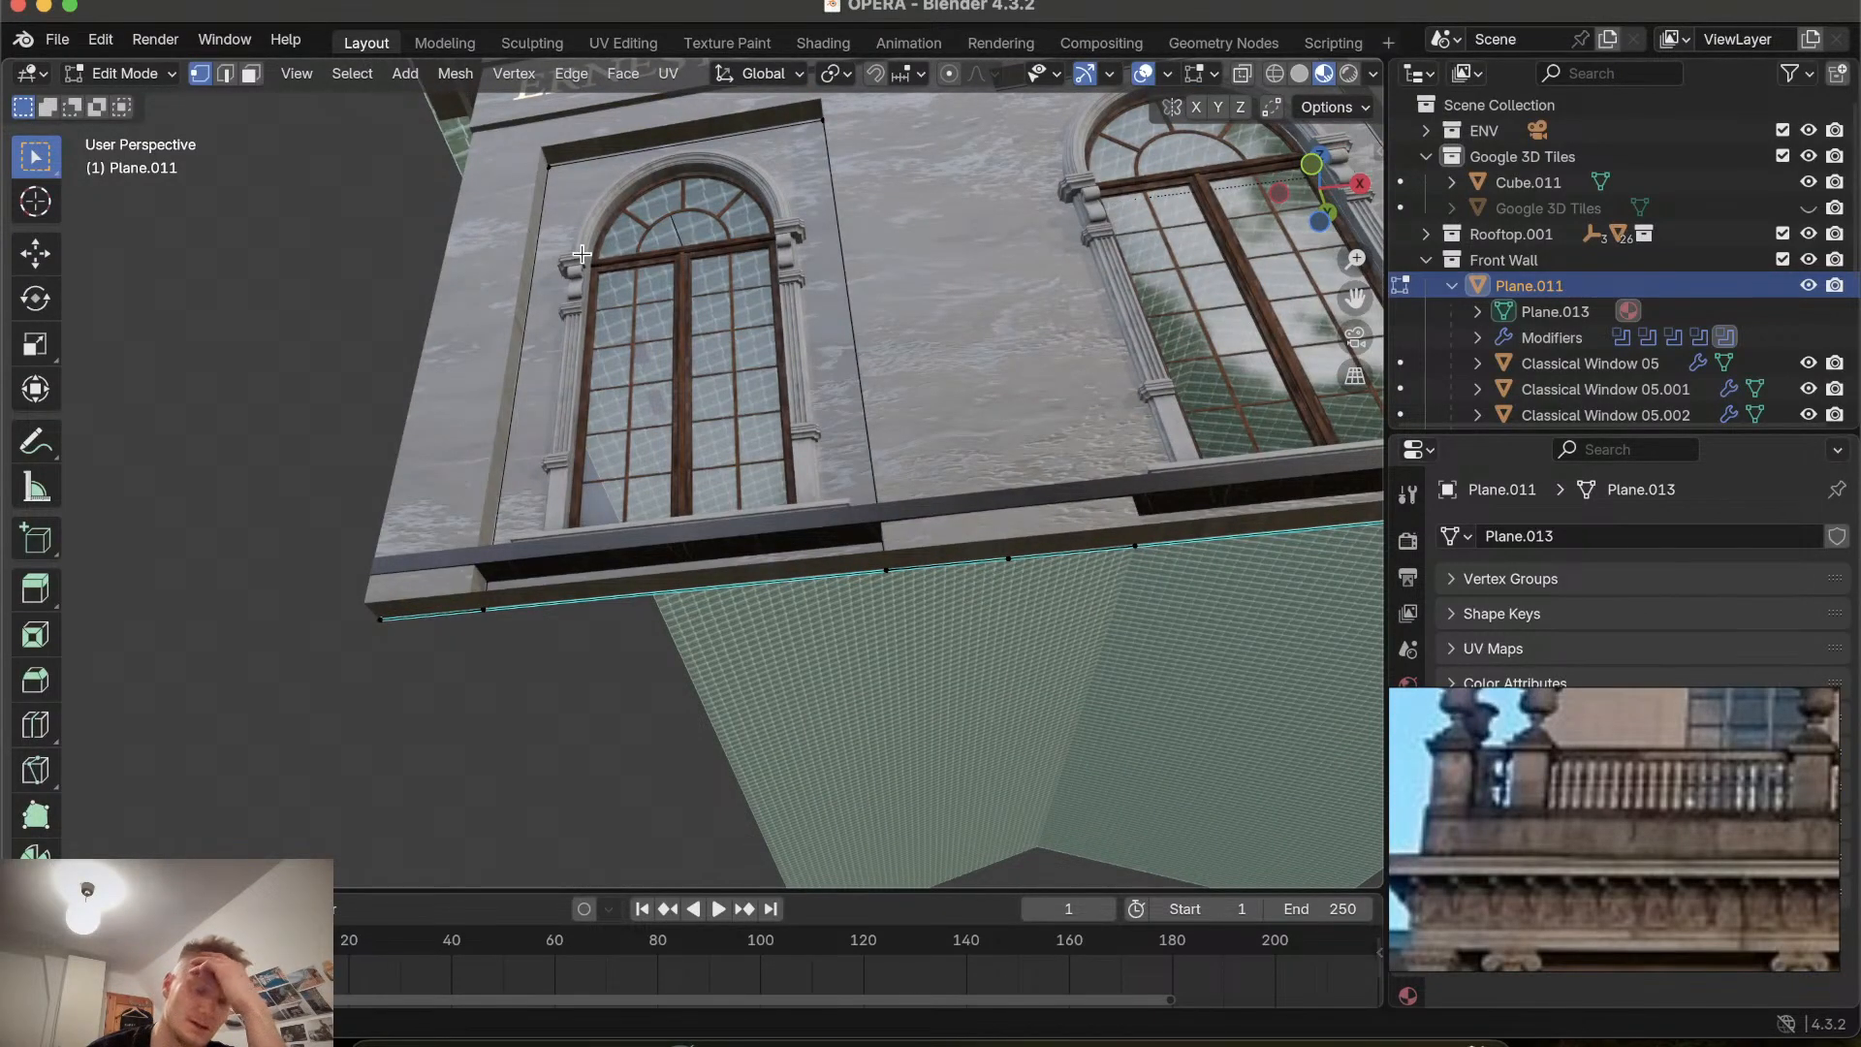
scroll(582, 254, up, 6)
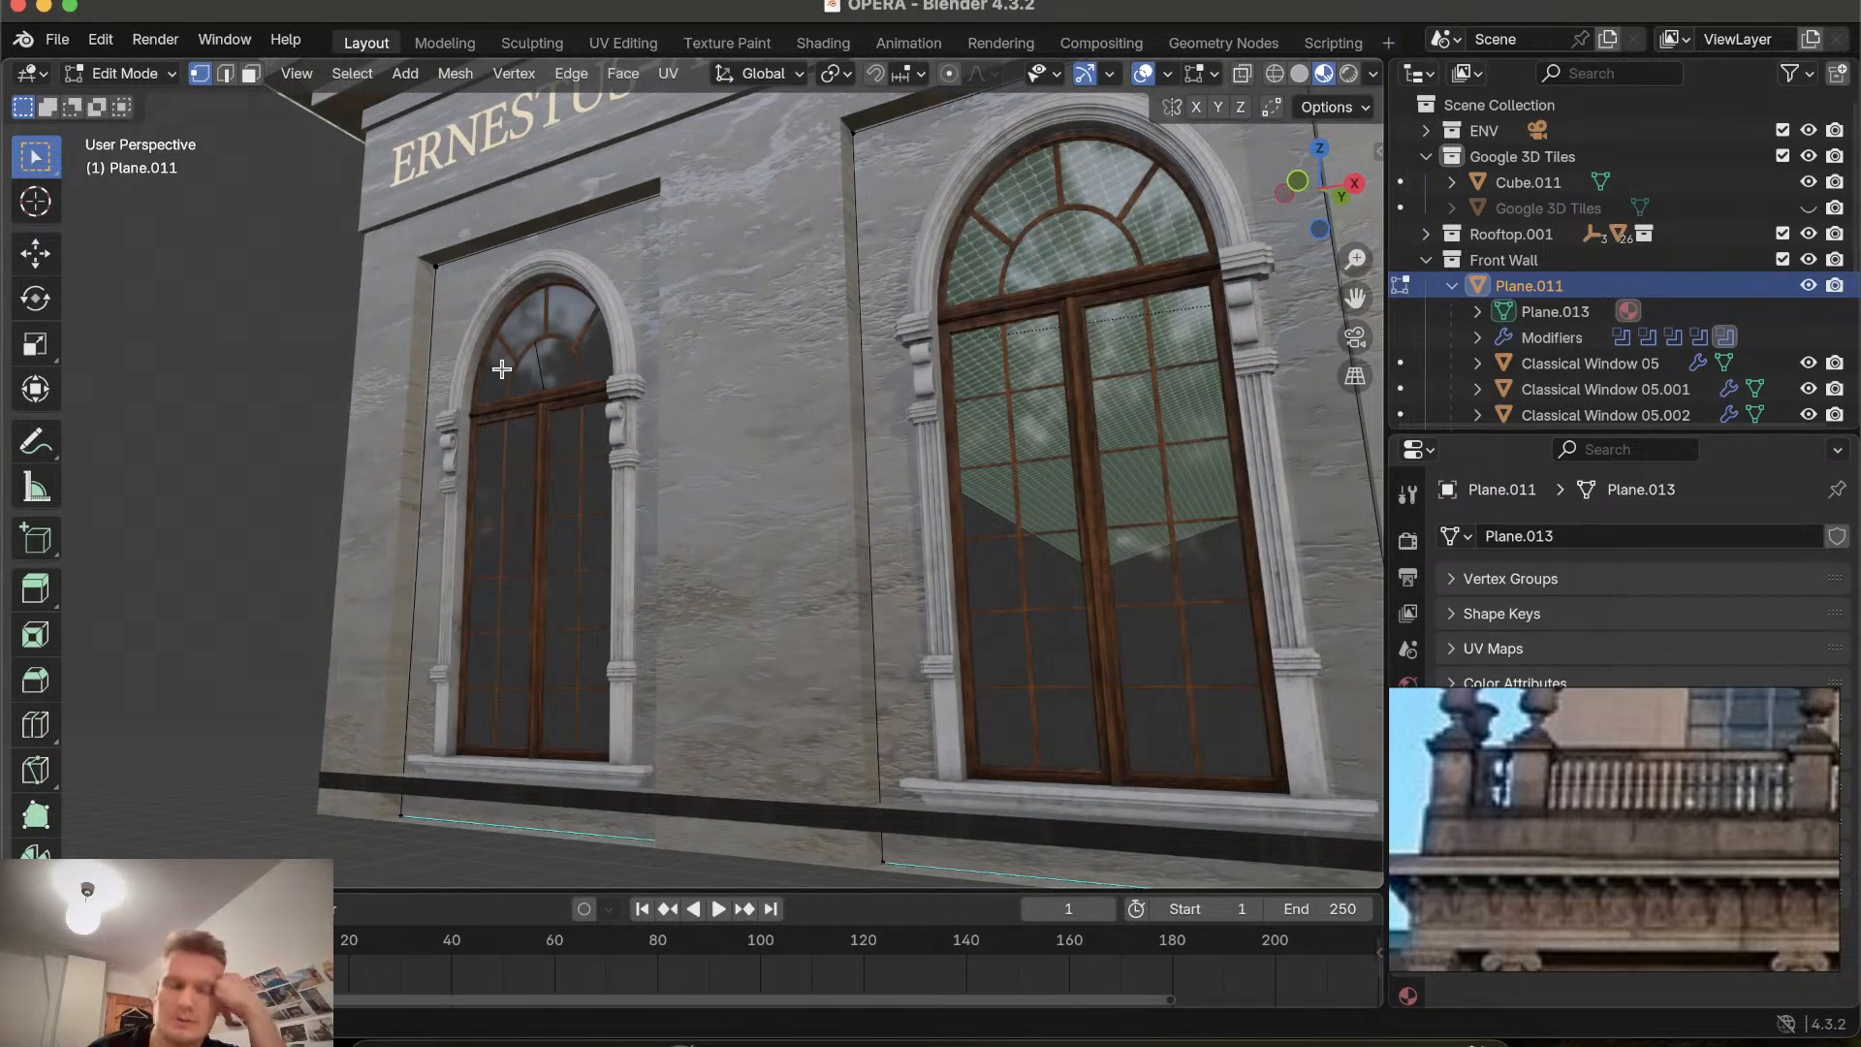
scroll(501, 369, up, 7)
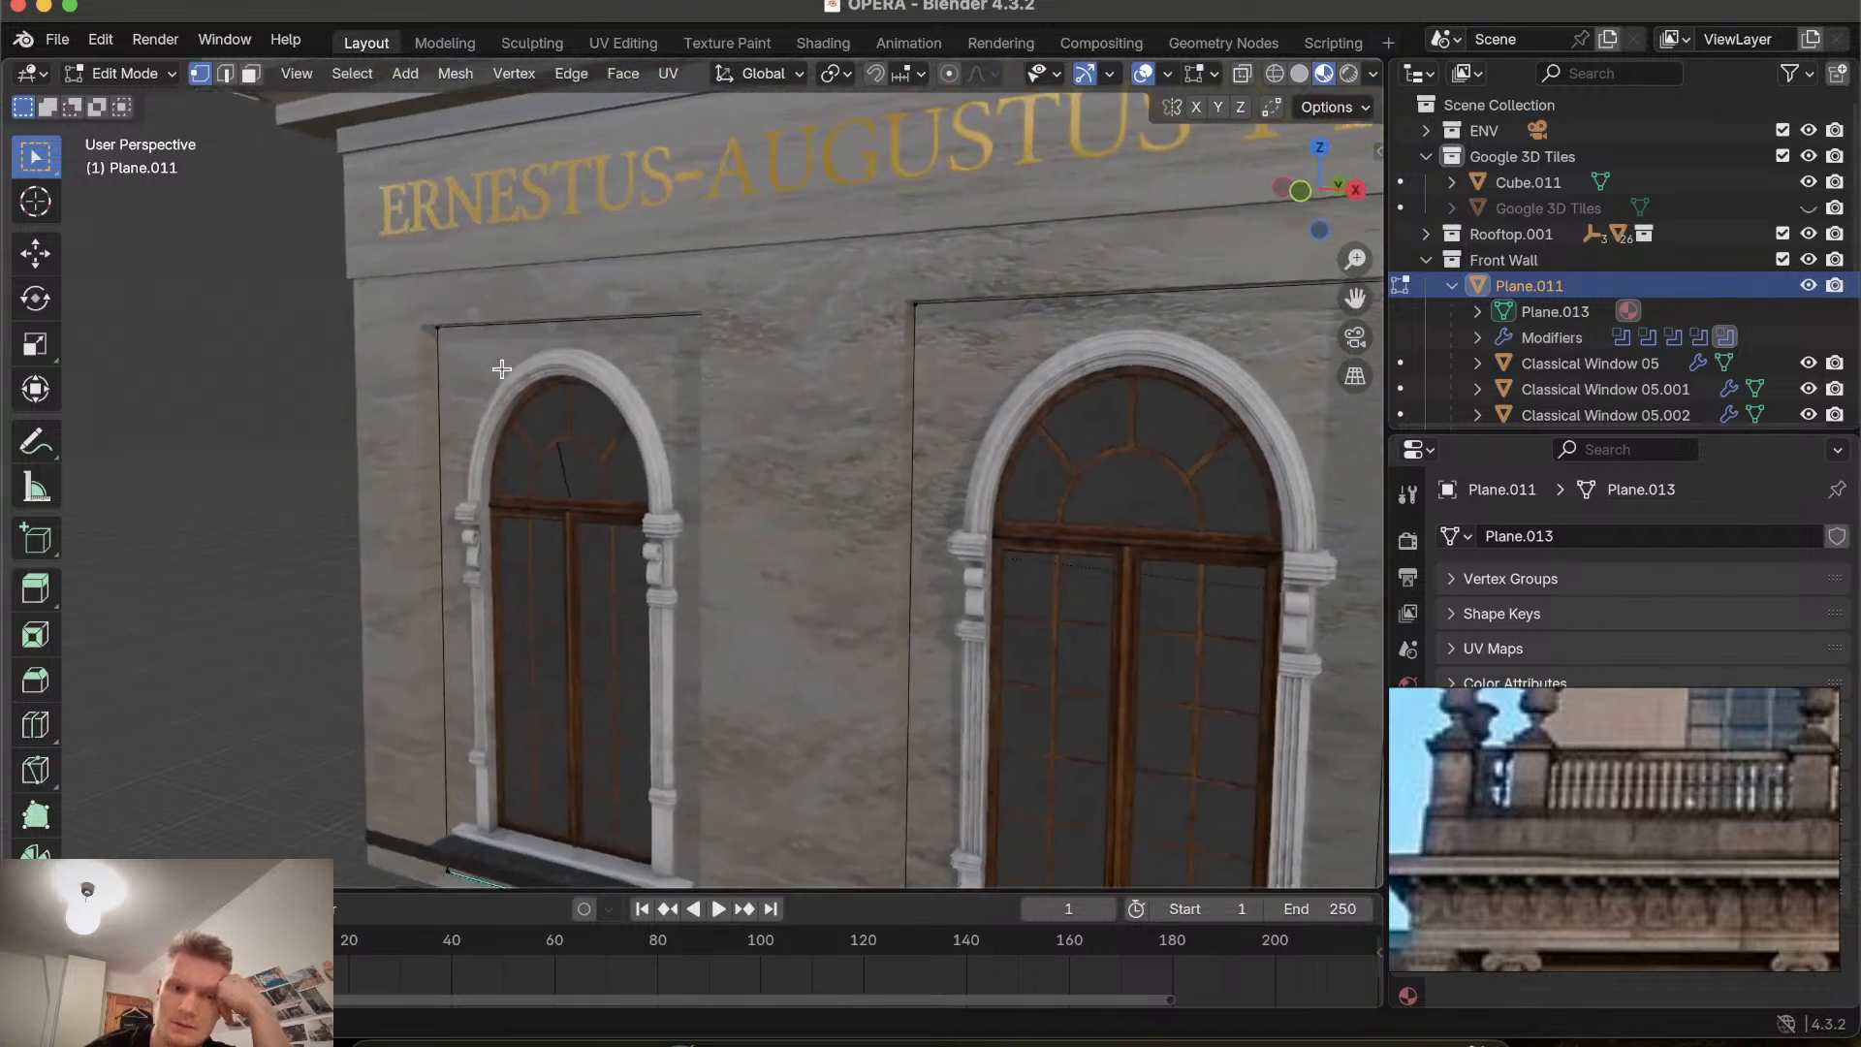
key(Tab)
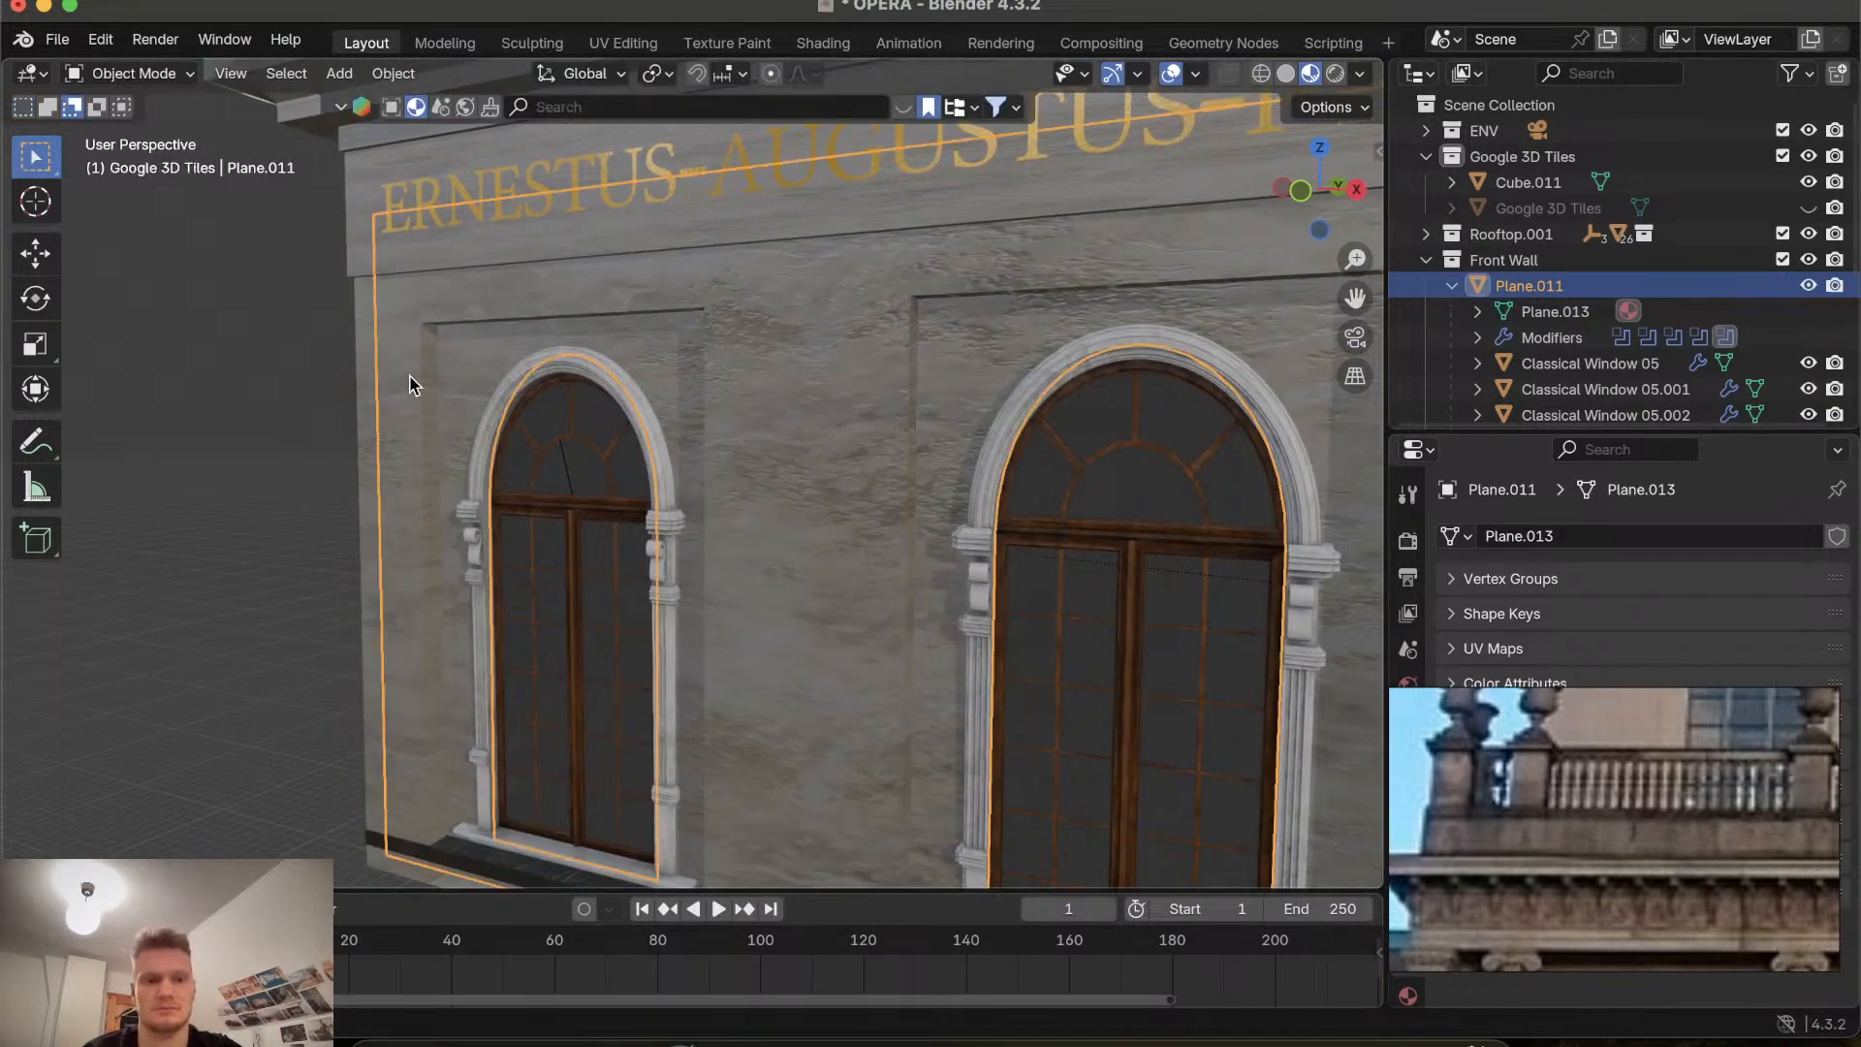
Move the front wall panel along the global Y axis.
key(g)
key(y)
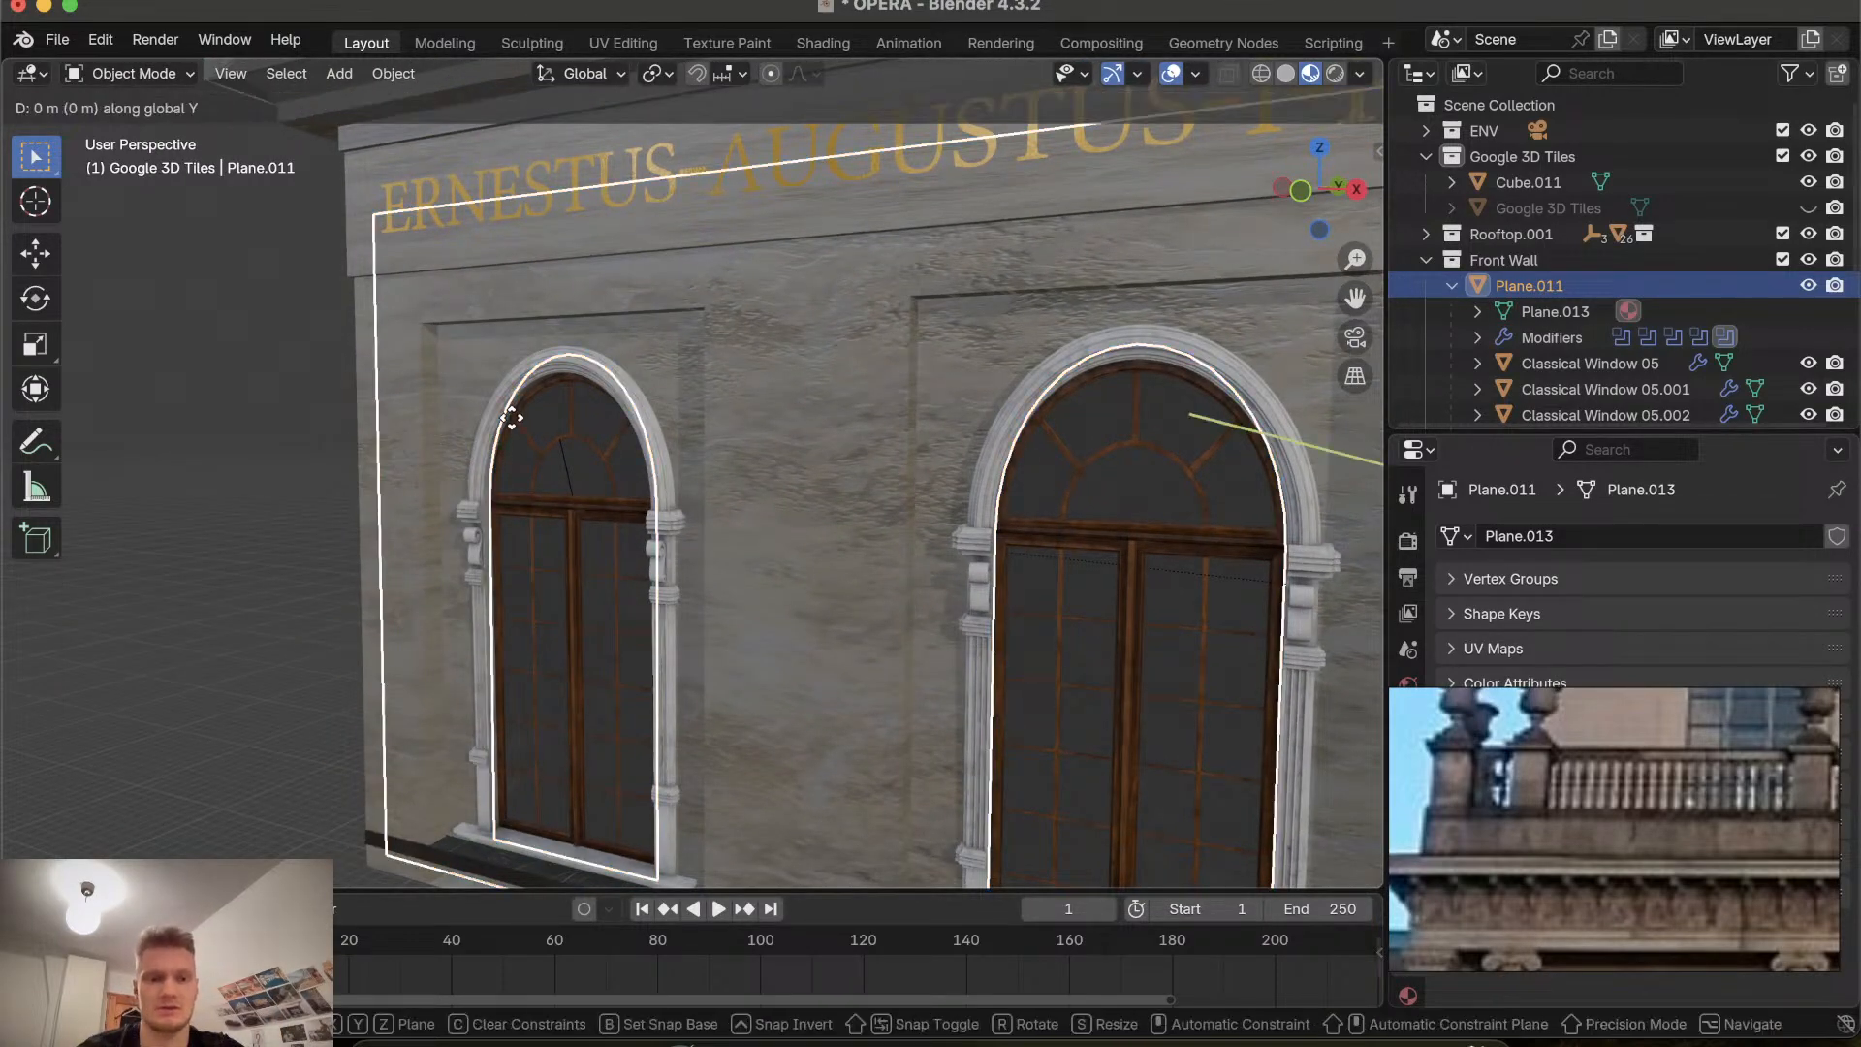
click(474, 516)
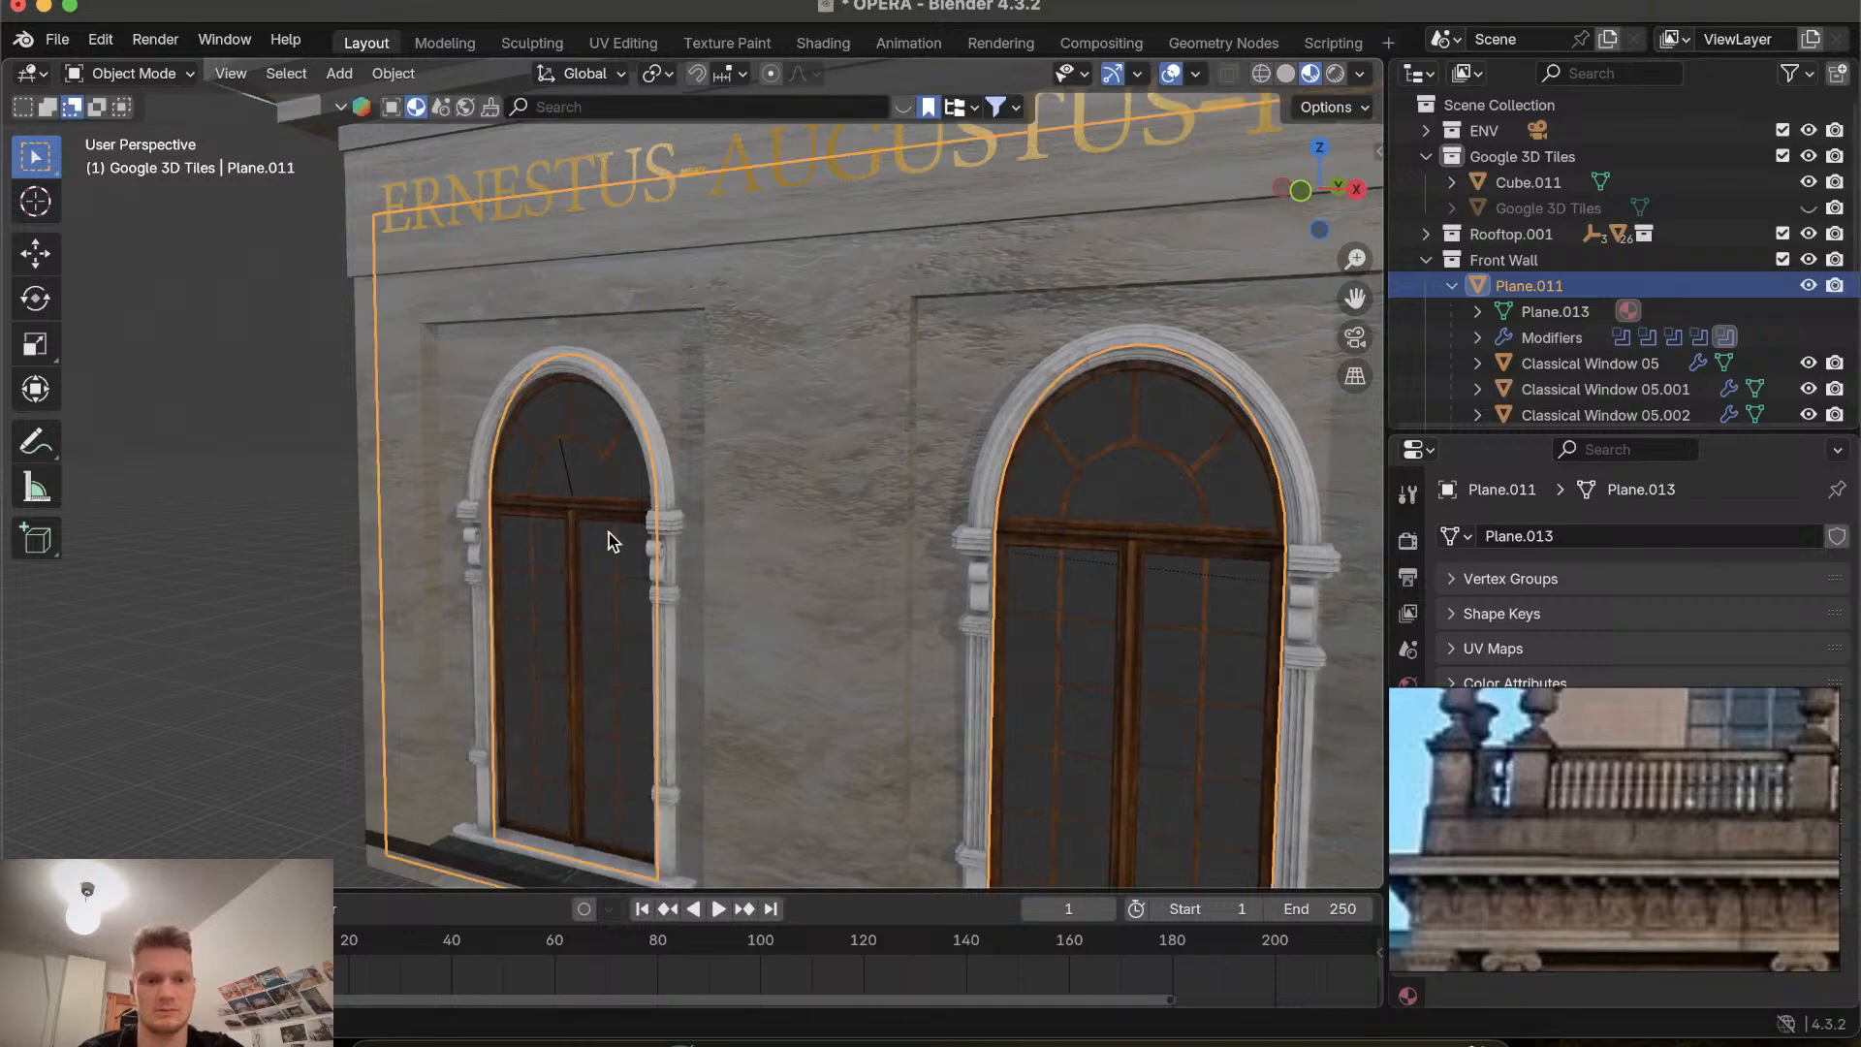
Select the neighbouring wall panel and move it along the global Y axis.
scroll(608, 532, left, 10)
click(710, 519)
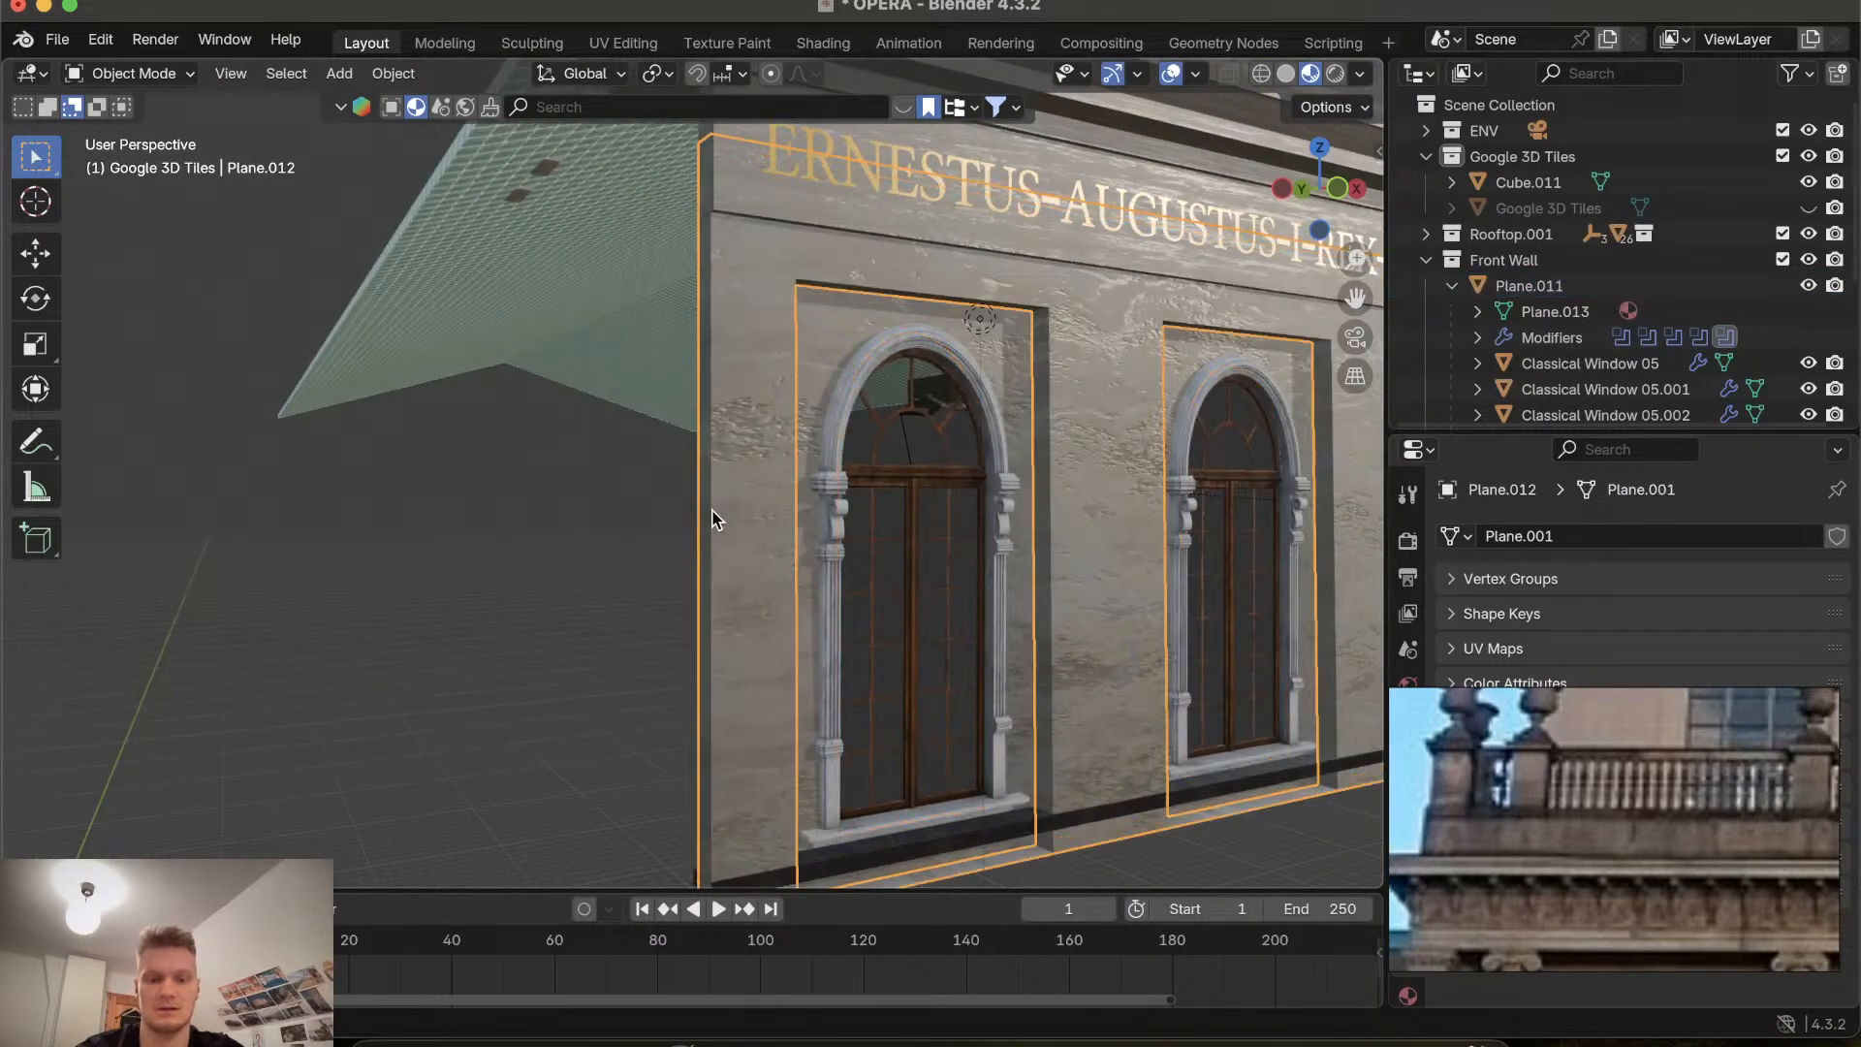
key(g)
key(y)
click(883, 667)
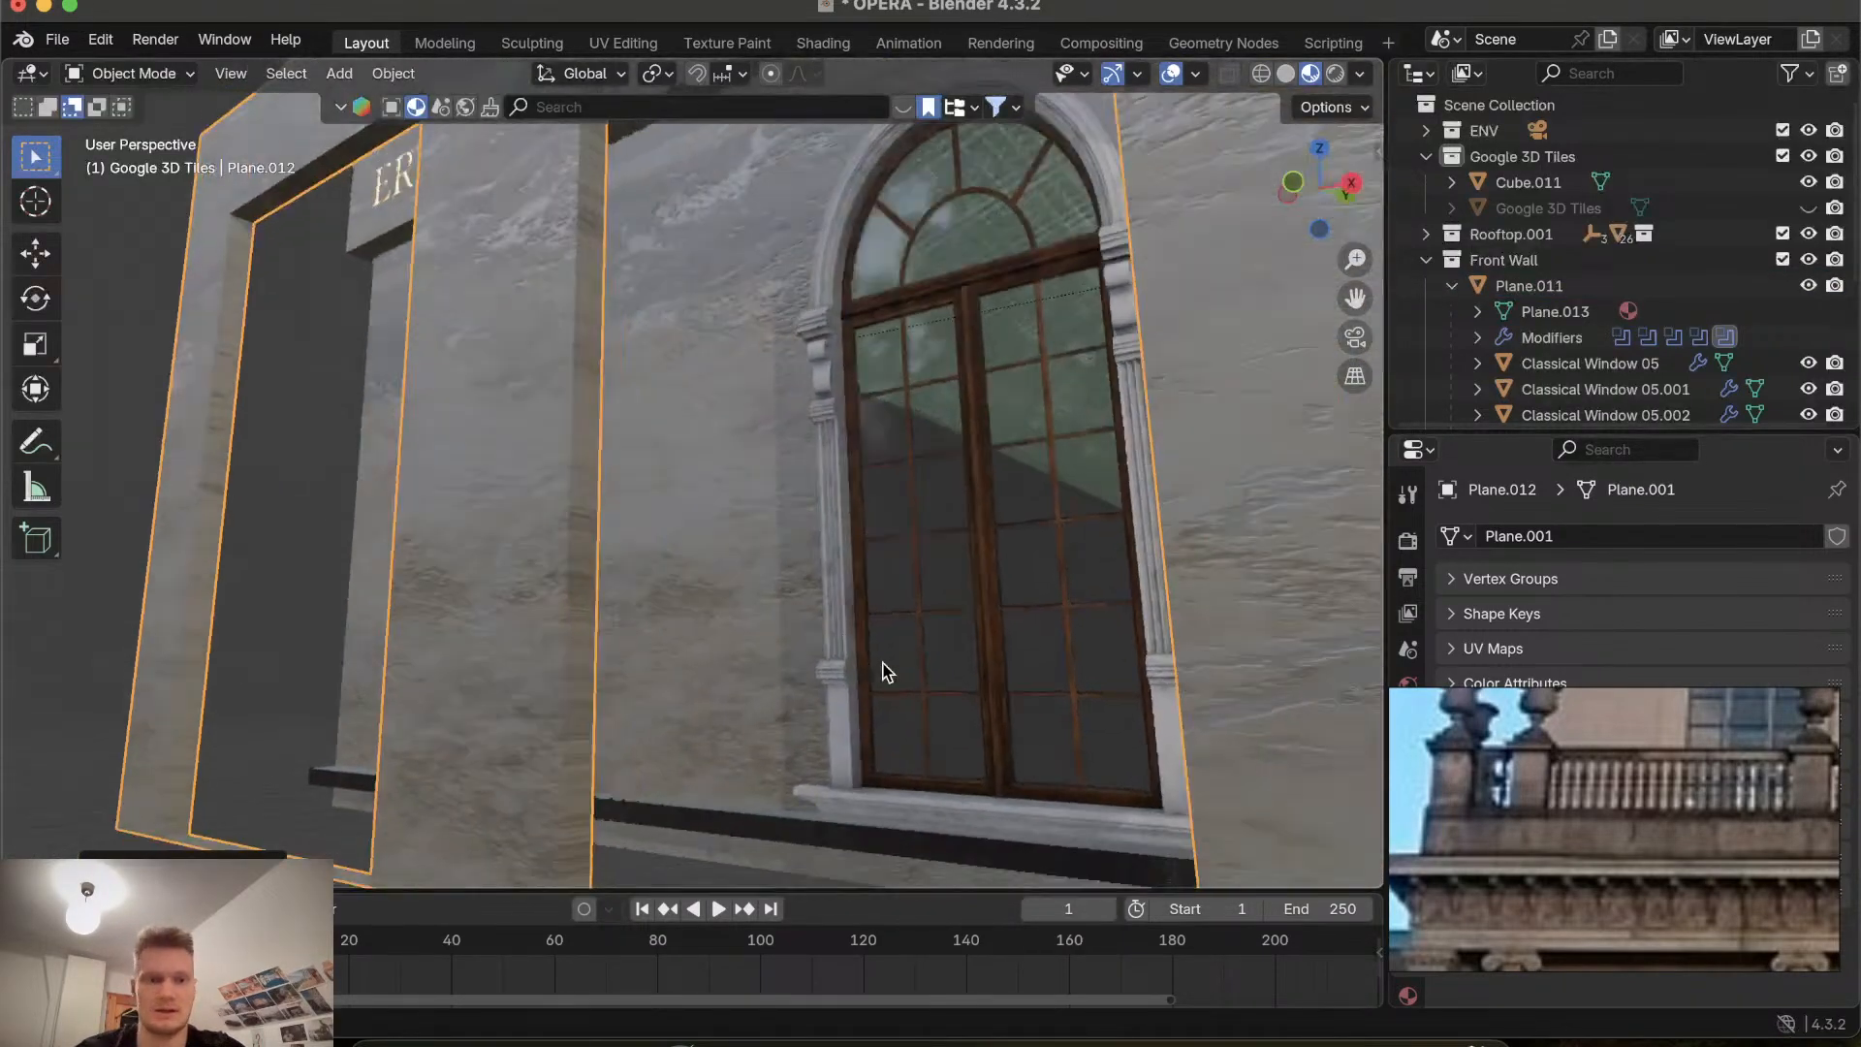
scroll(883, 667, right, 3)
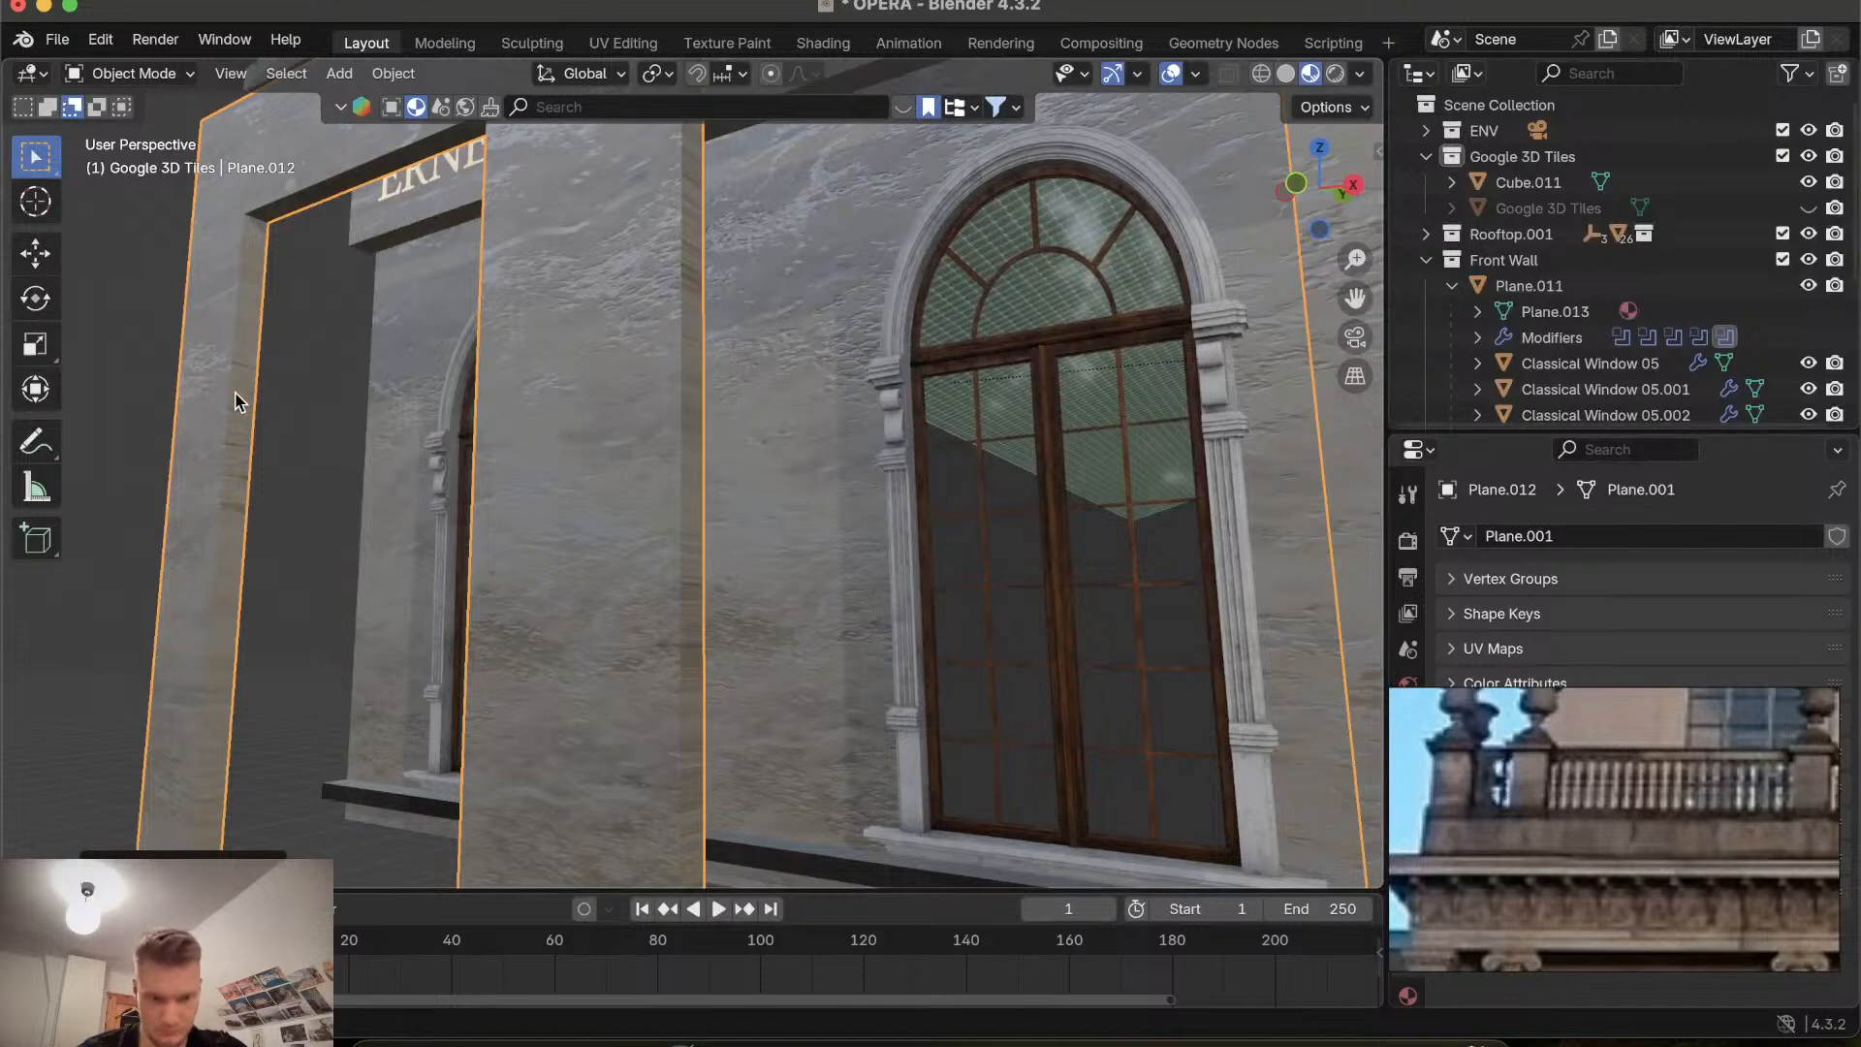
Enter edit mode on the wall panel and select the front face of the first window bay in face selection.
key(Tab)
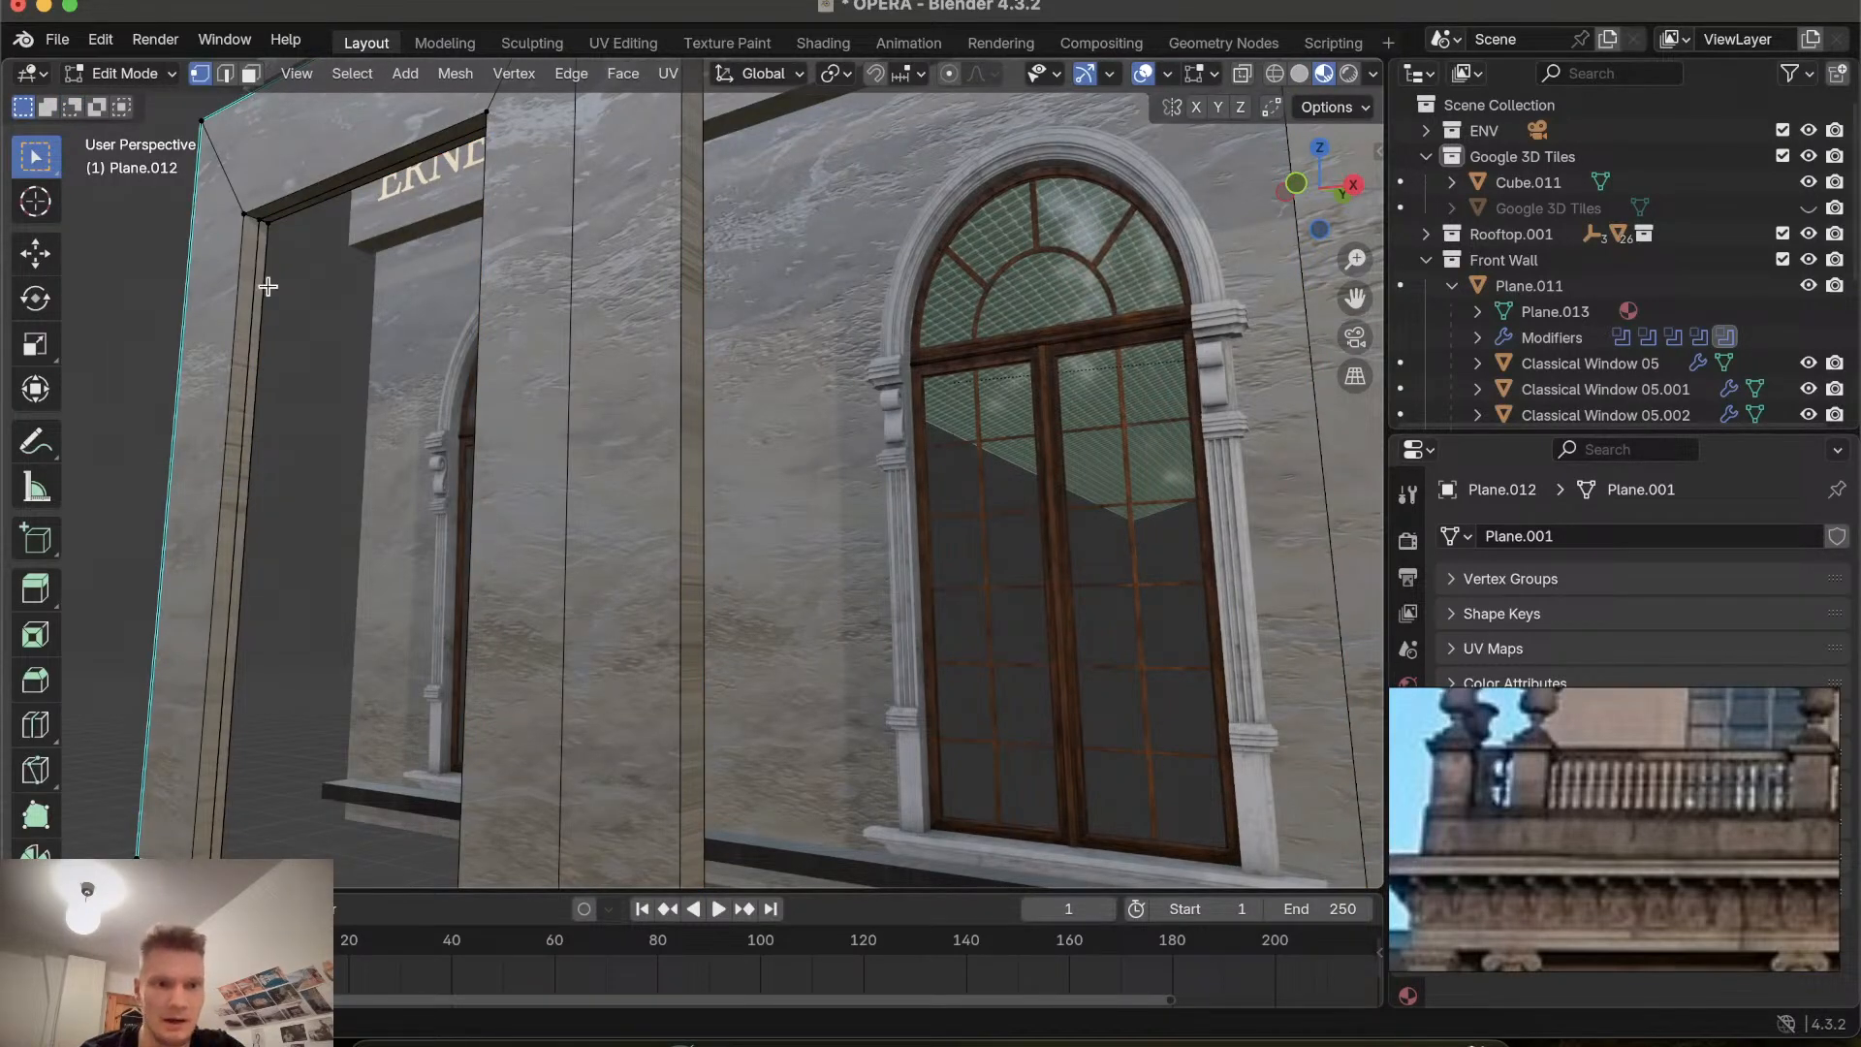
click(225, 73)
click(252, 331)
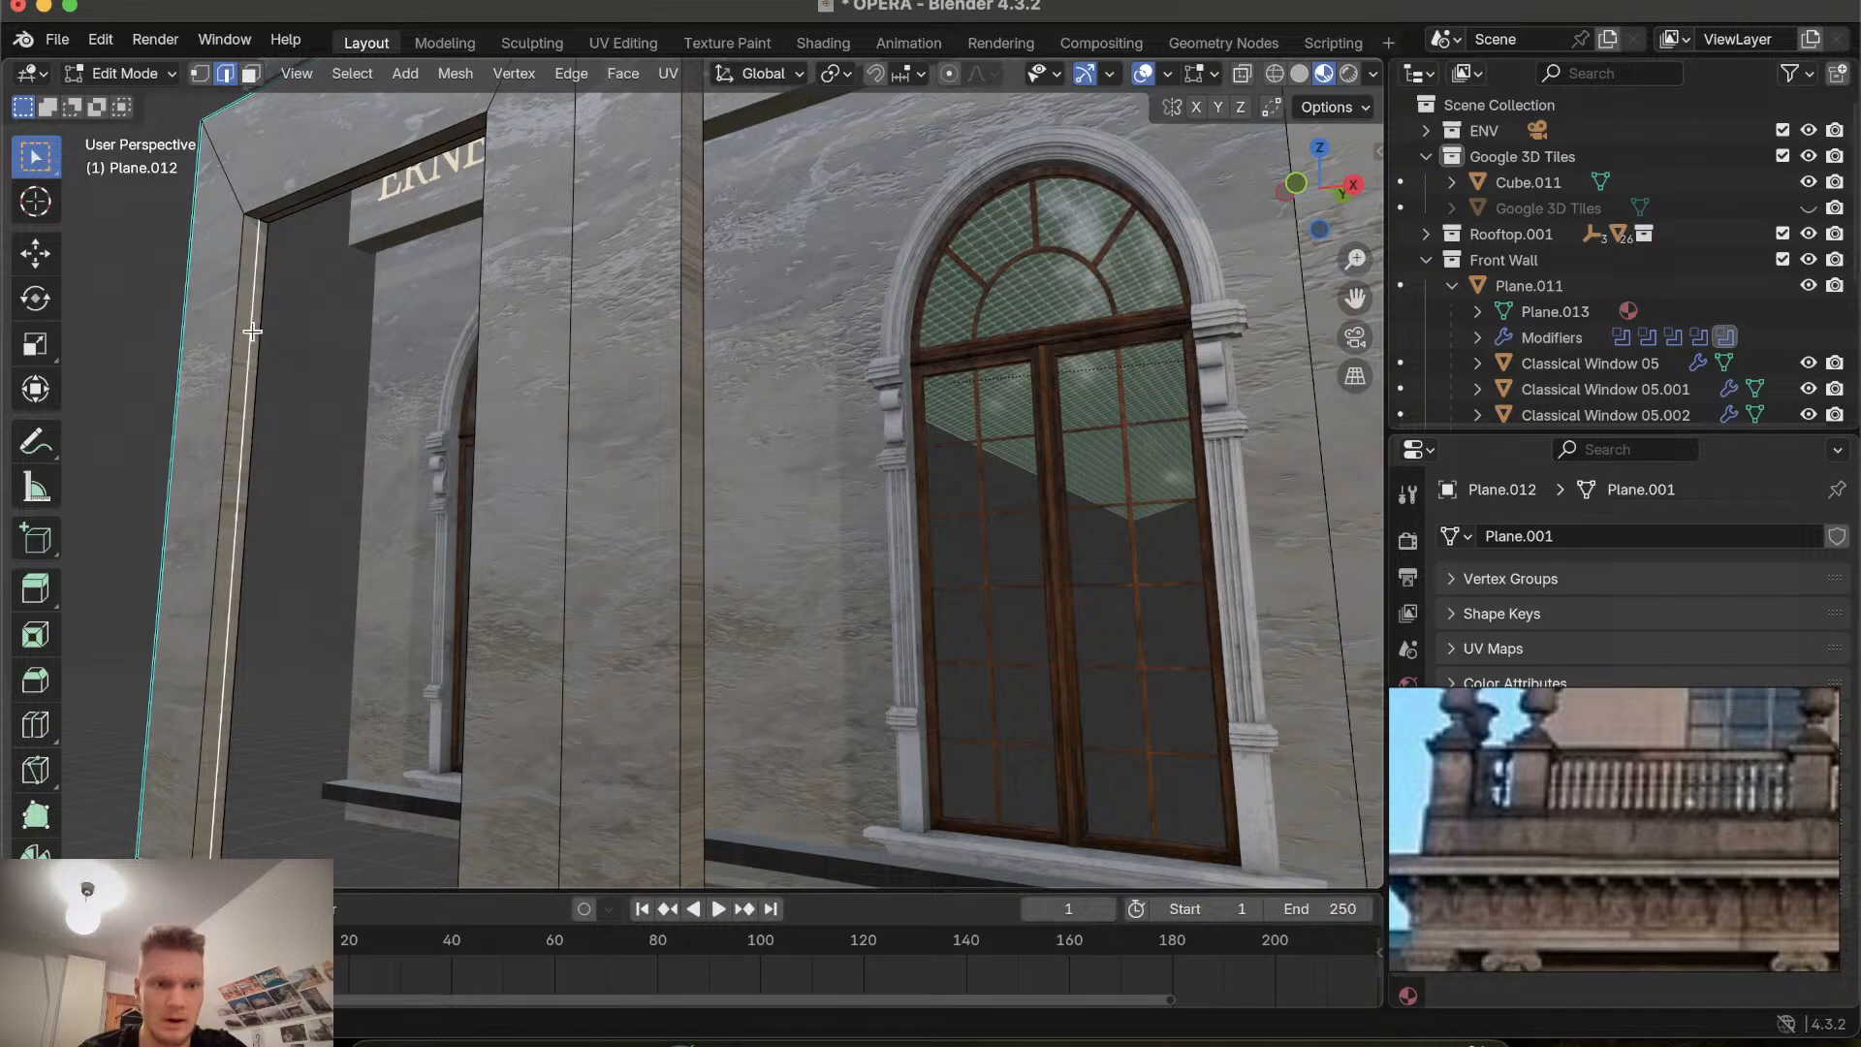
scroll(302, 304, down, 5)
click(250, 73)
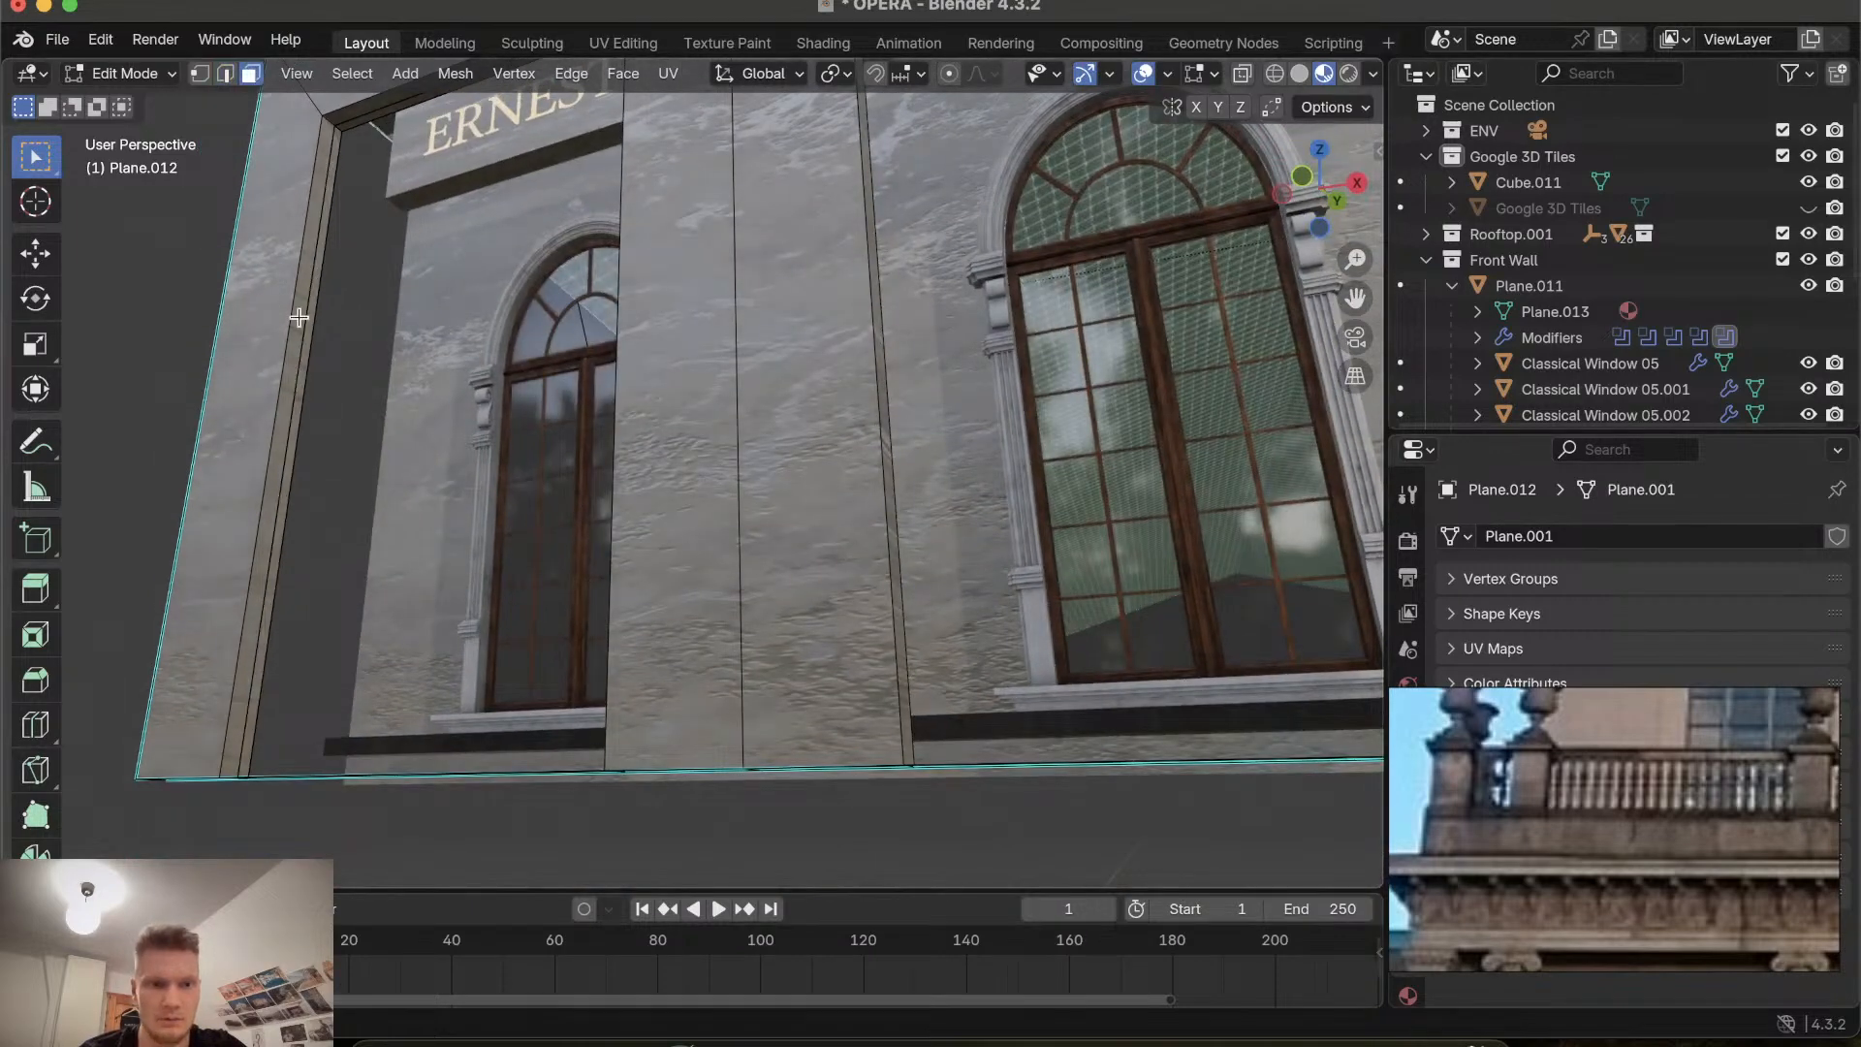
click(318, 294)
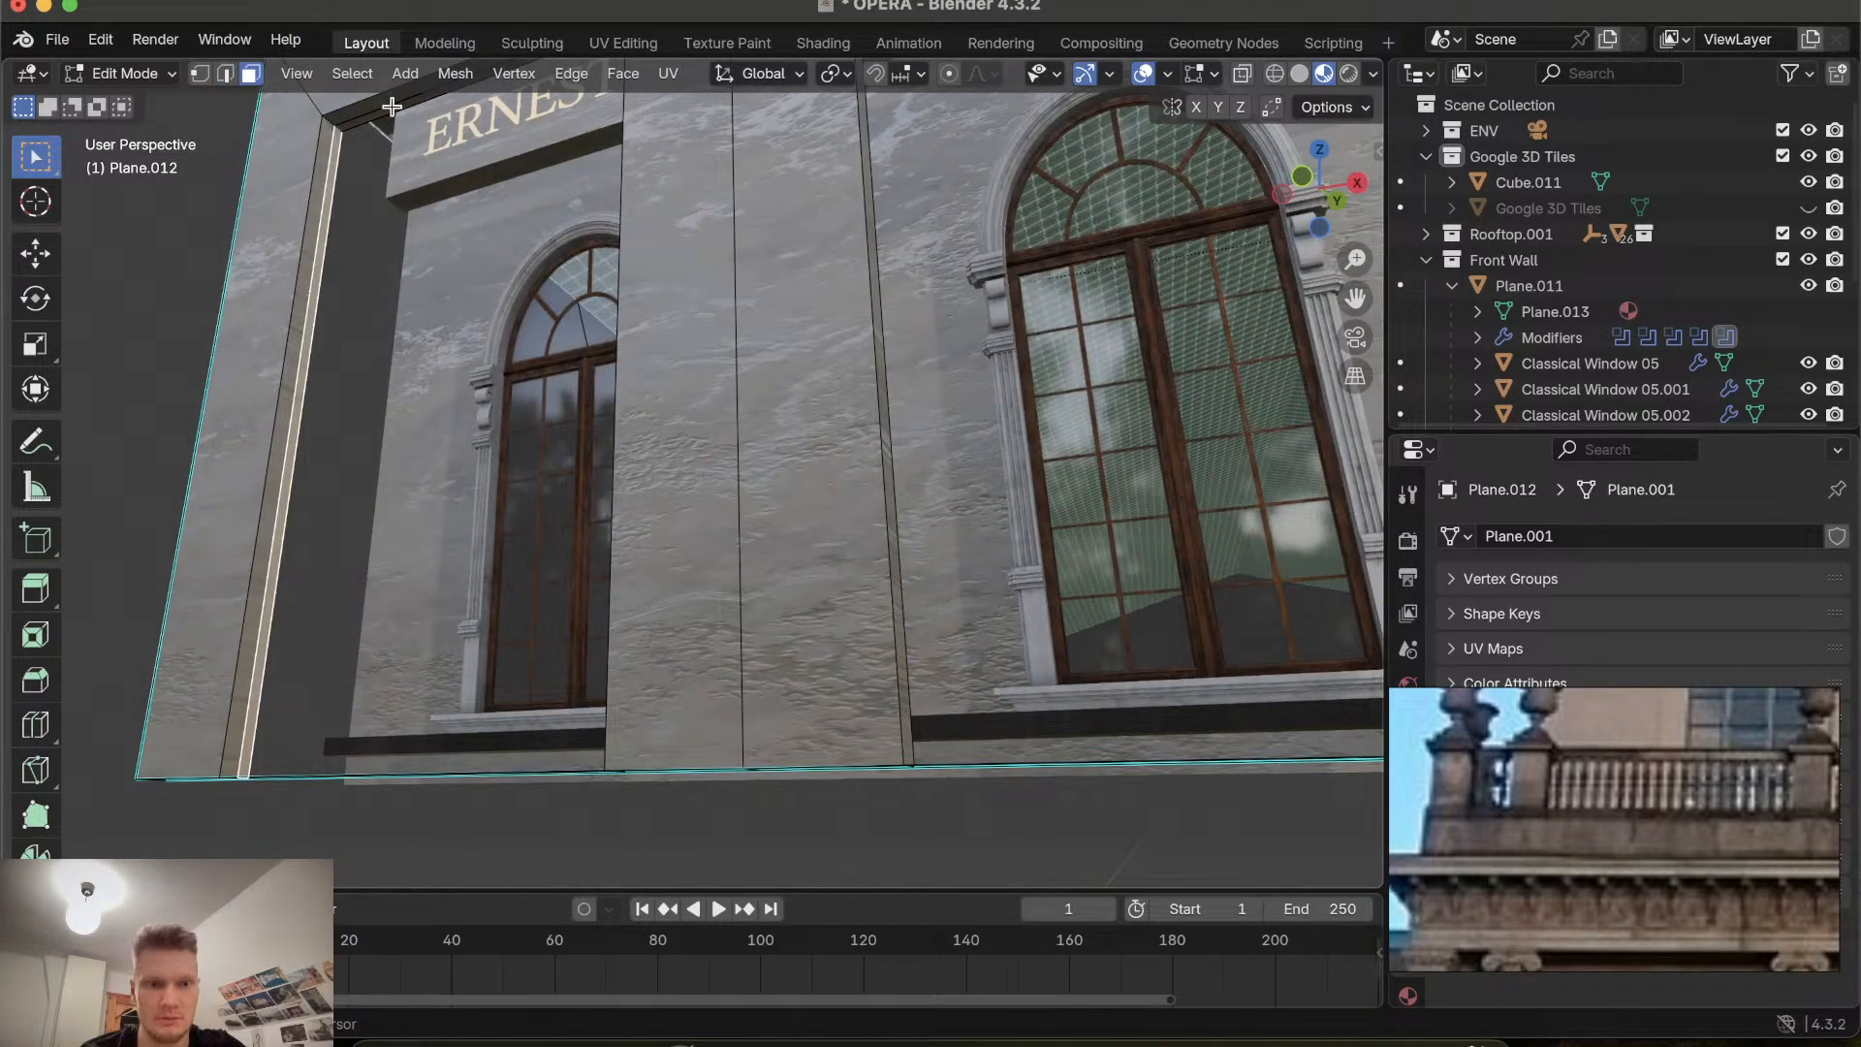
middle_drag(391, 107, 695, 203)
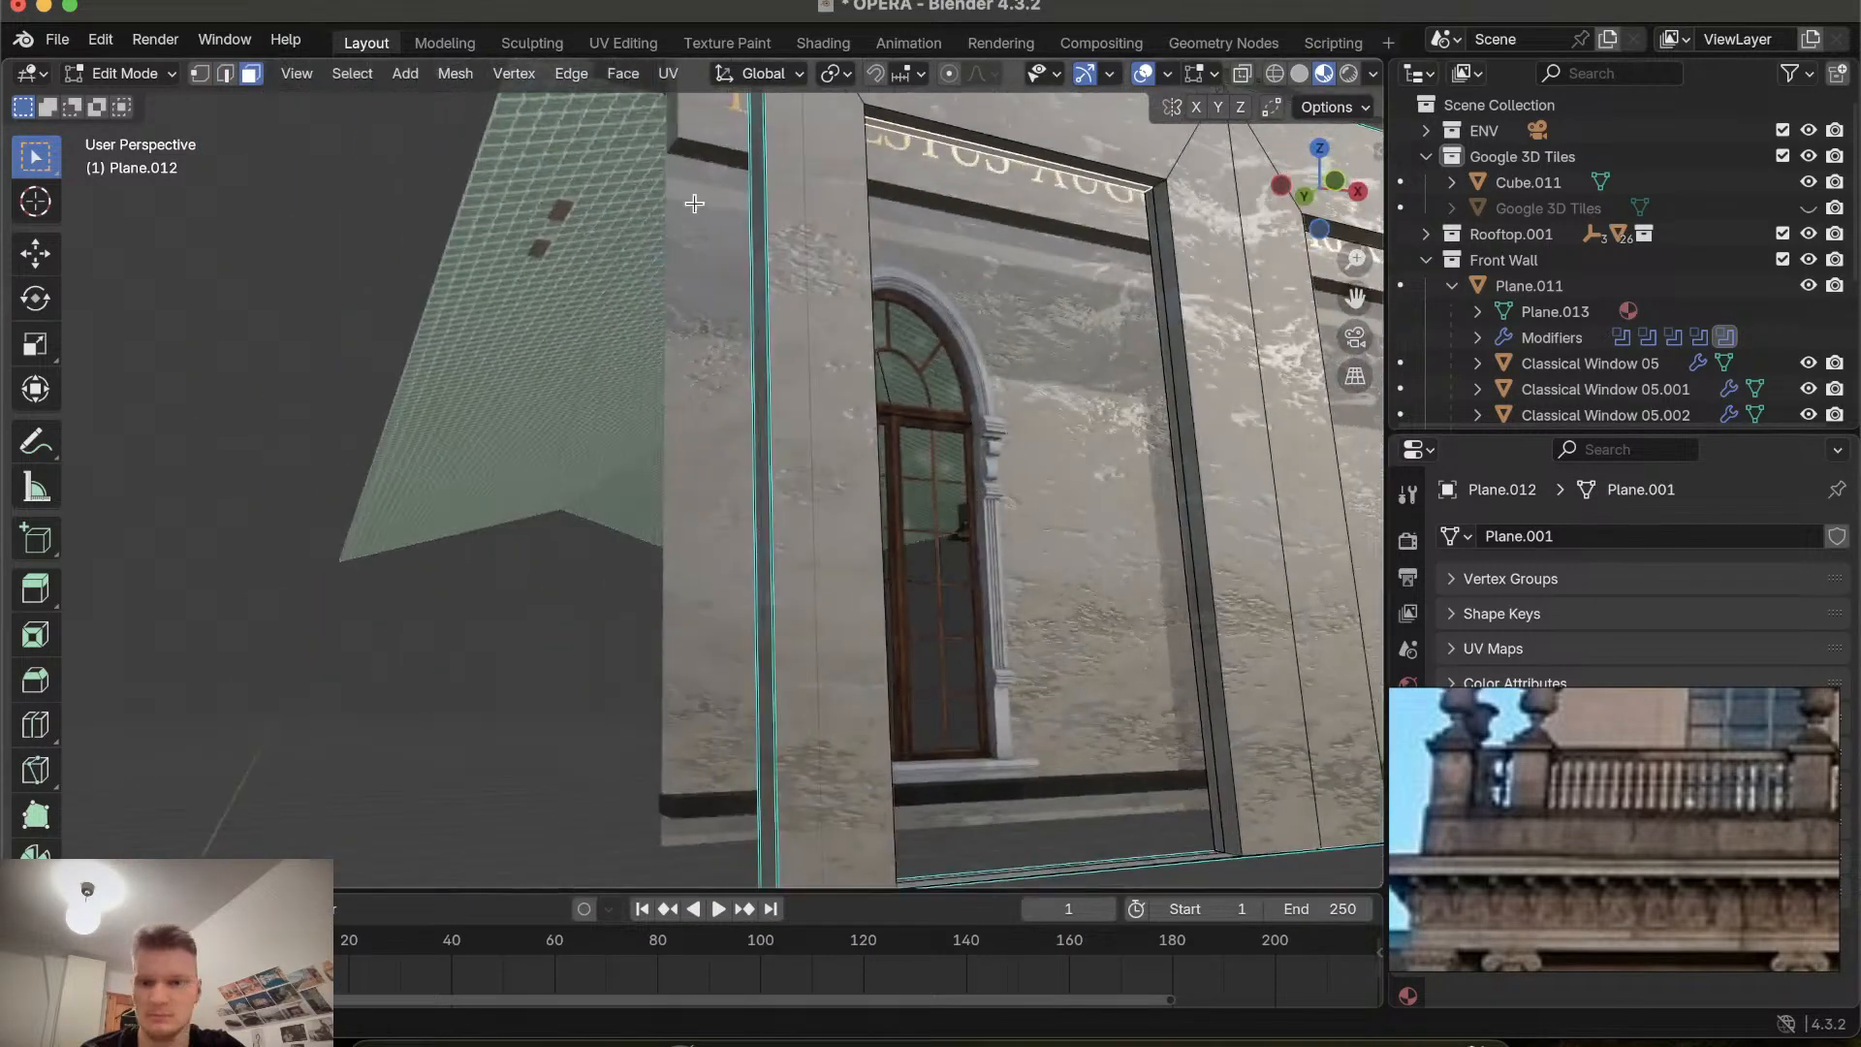
shift+click(1170, 400)
middle_drag(1171, 400, 1172, 395)
middle_drag(1126, 593, 1128, 591)
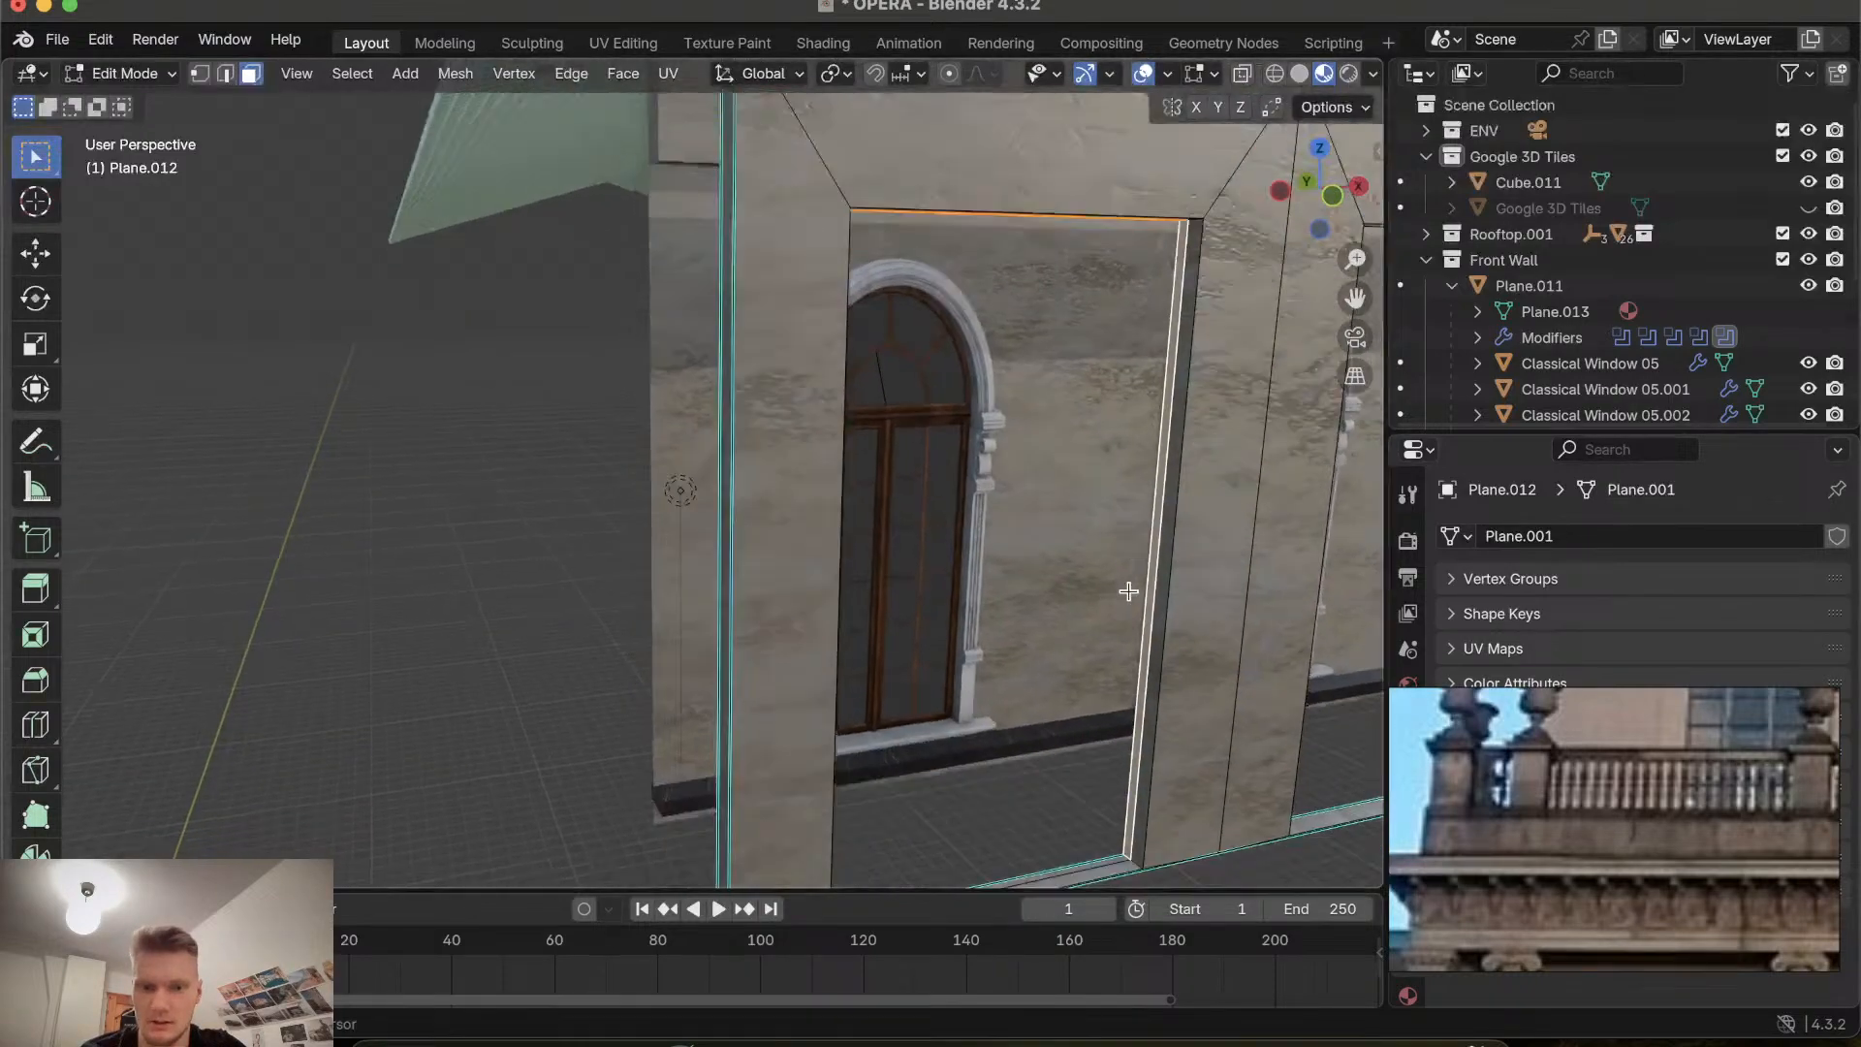
scroll(1128, 591, down, 2)
scroll(1051, 786, down, 2)
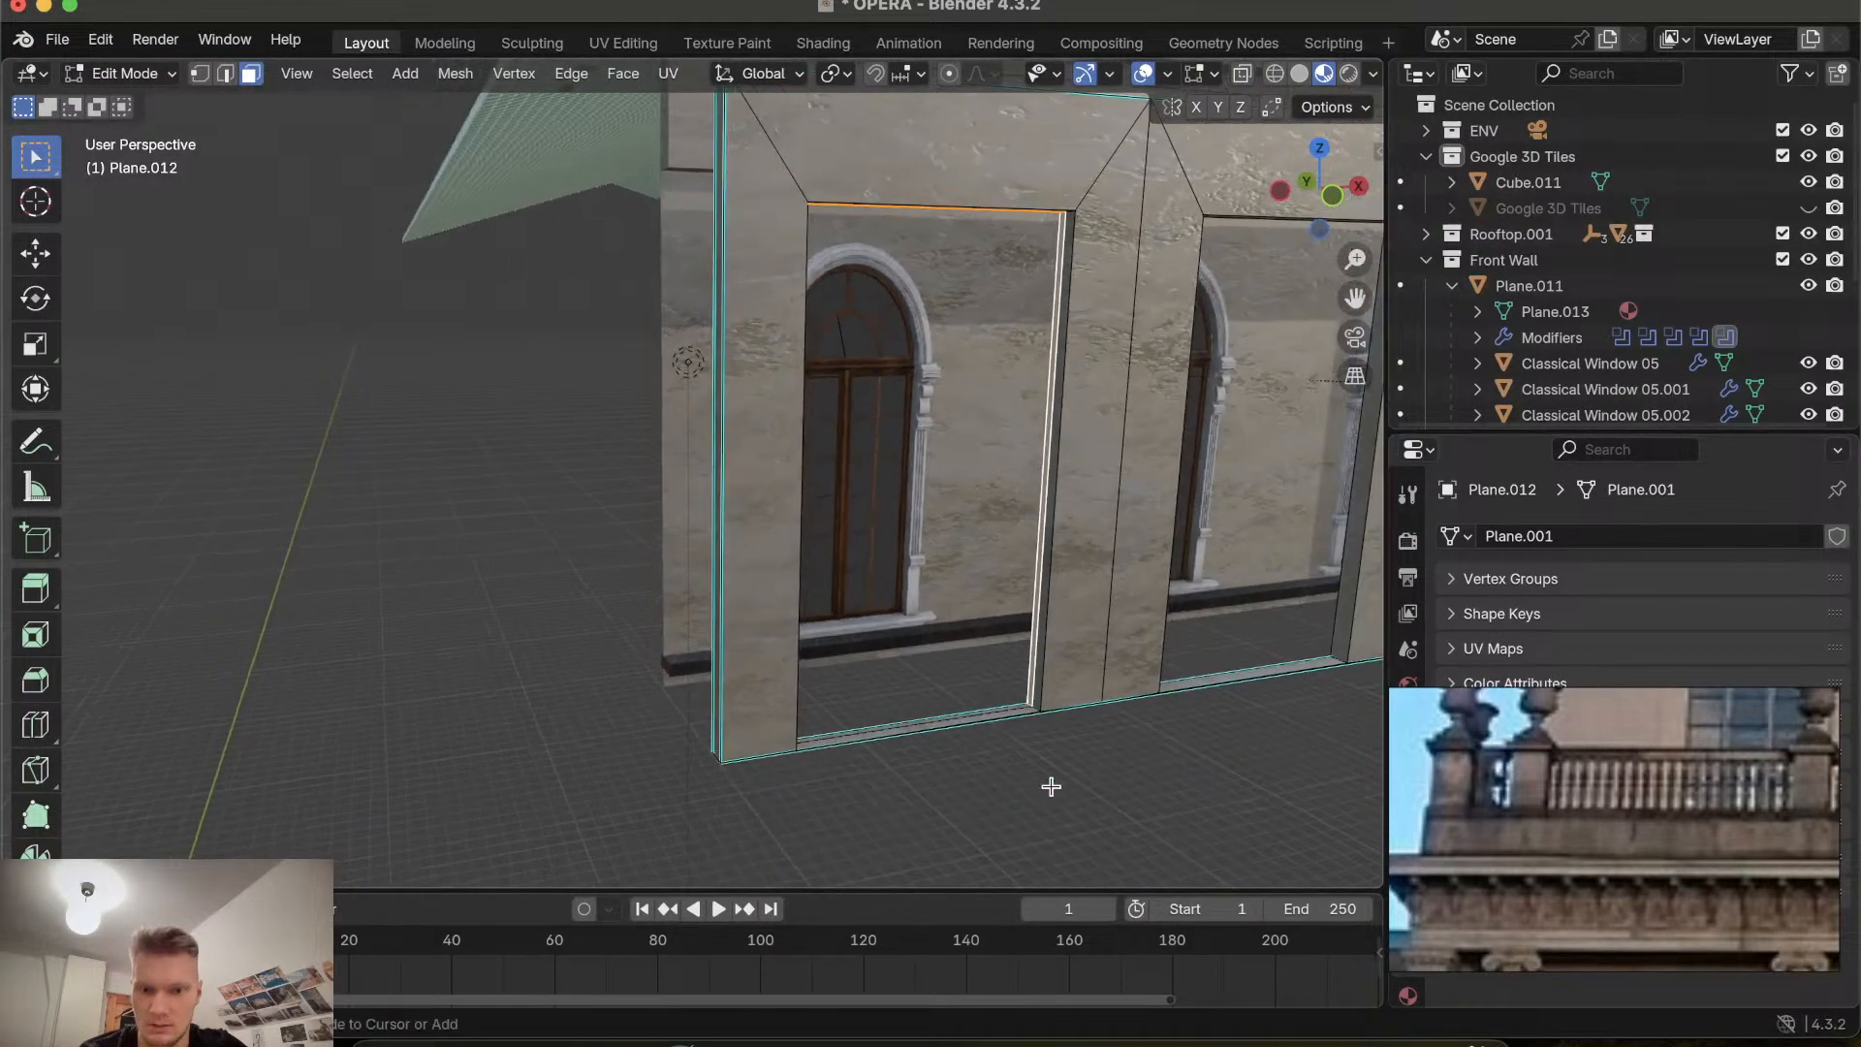
scroll(1051, 786, up, 6)
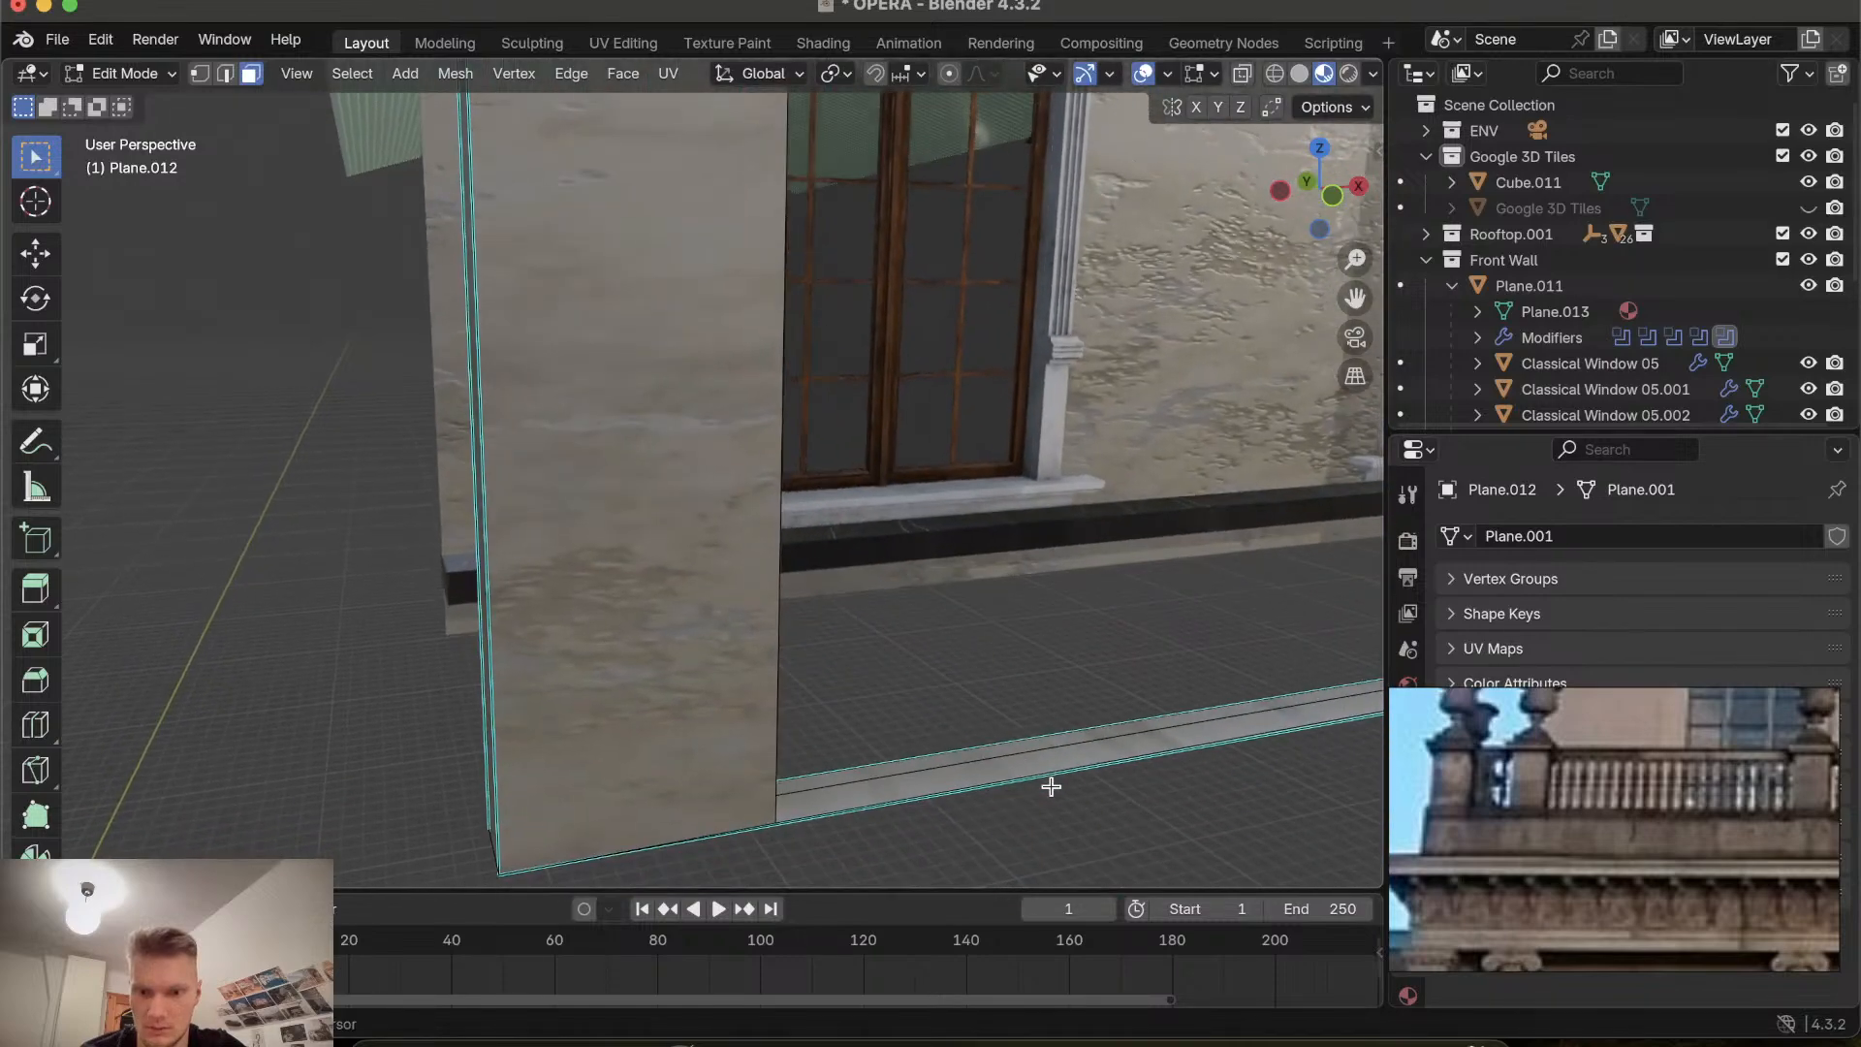
middle_drag(1030, 748, 1032, 744)
key(e)
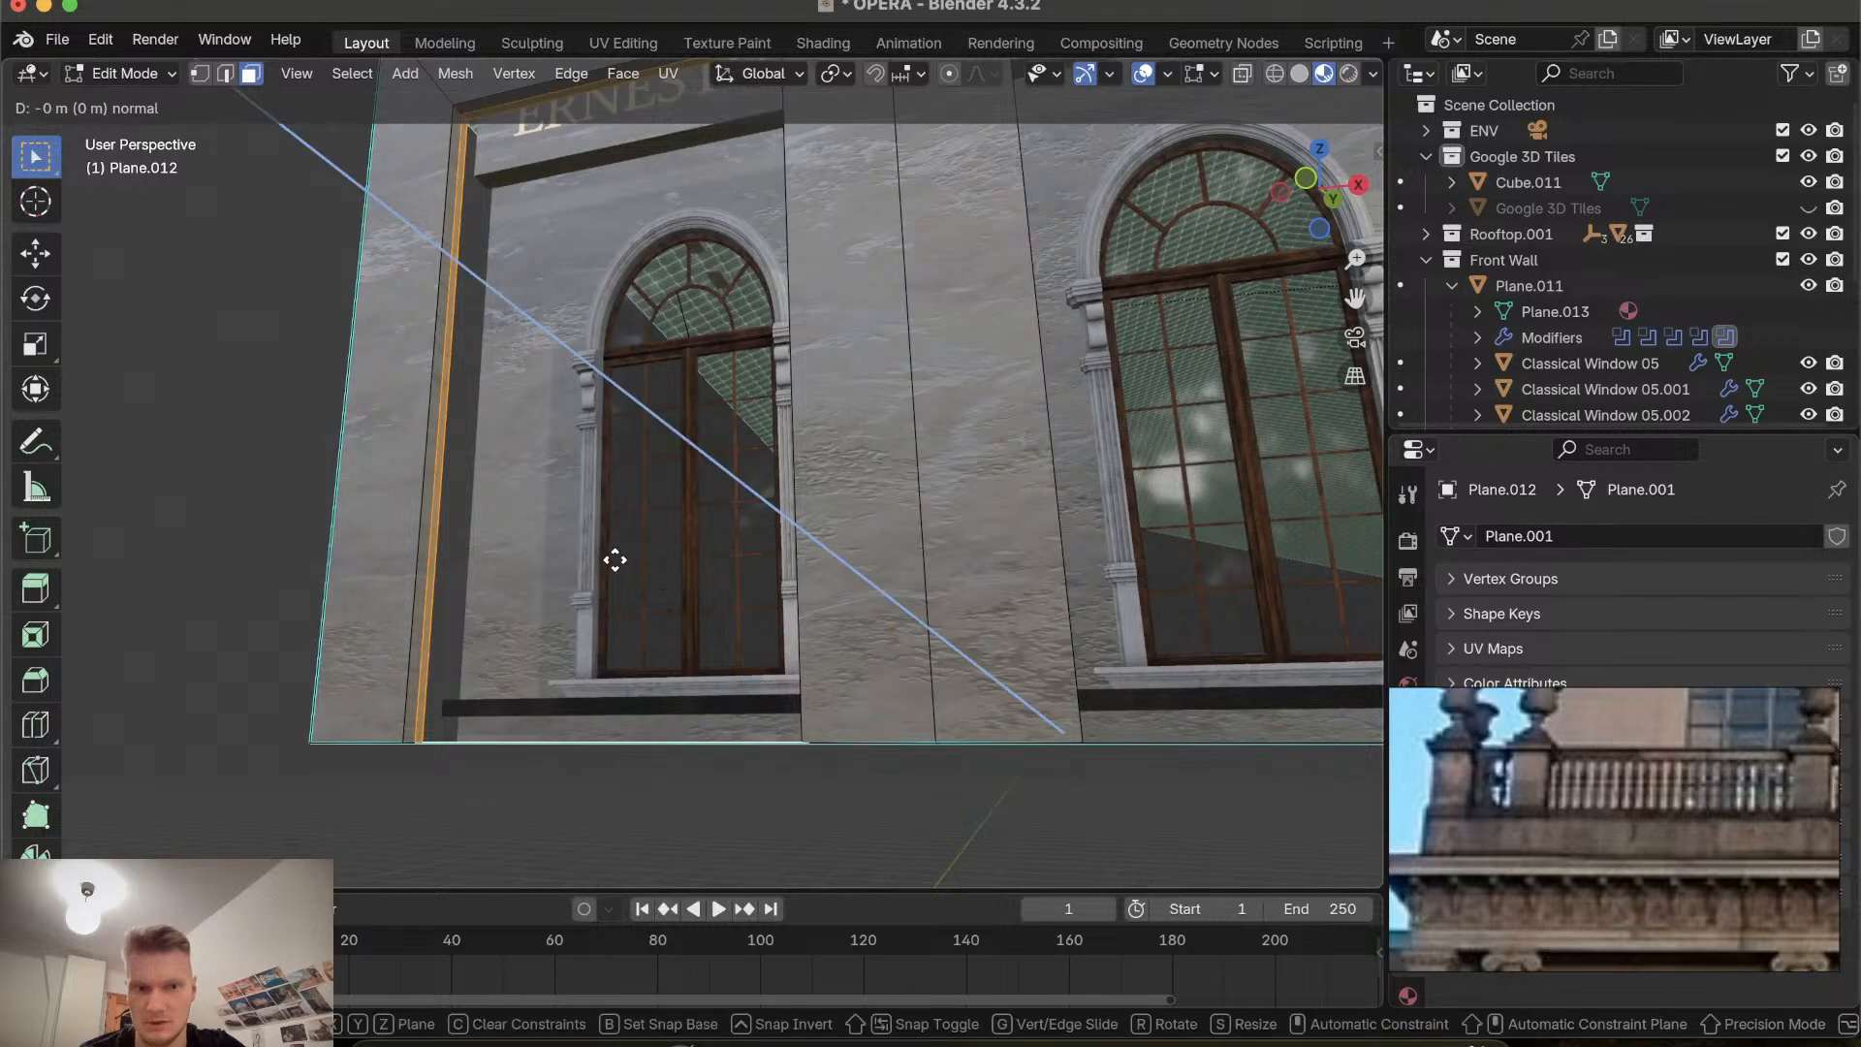
right_click(615, 559)
key(s)
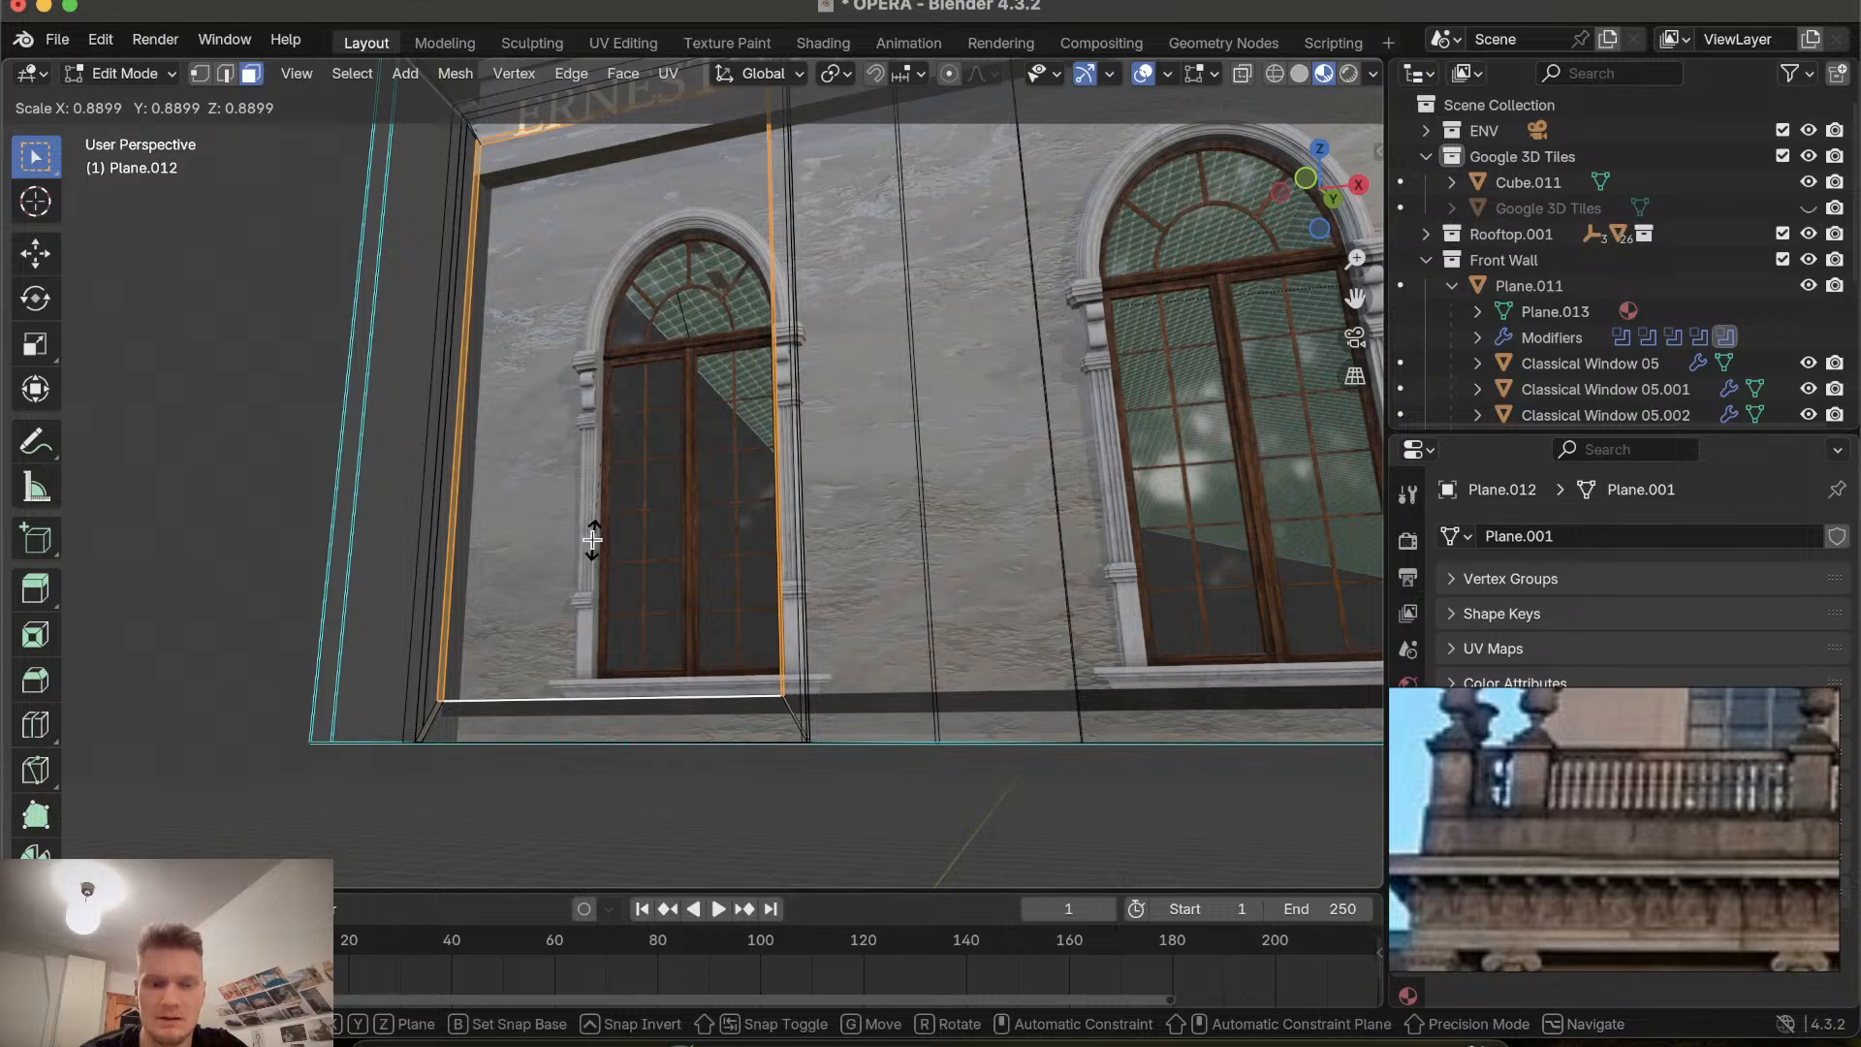
right_click(592, 539)
Extrude the selected window bay face inward about 0.88 m along its normal.
scroll(592, 539, right, 3)
scroll(593, 540, right, 10)
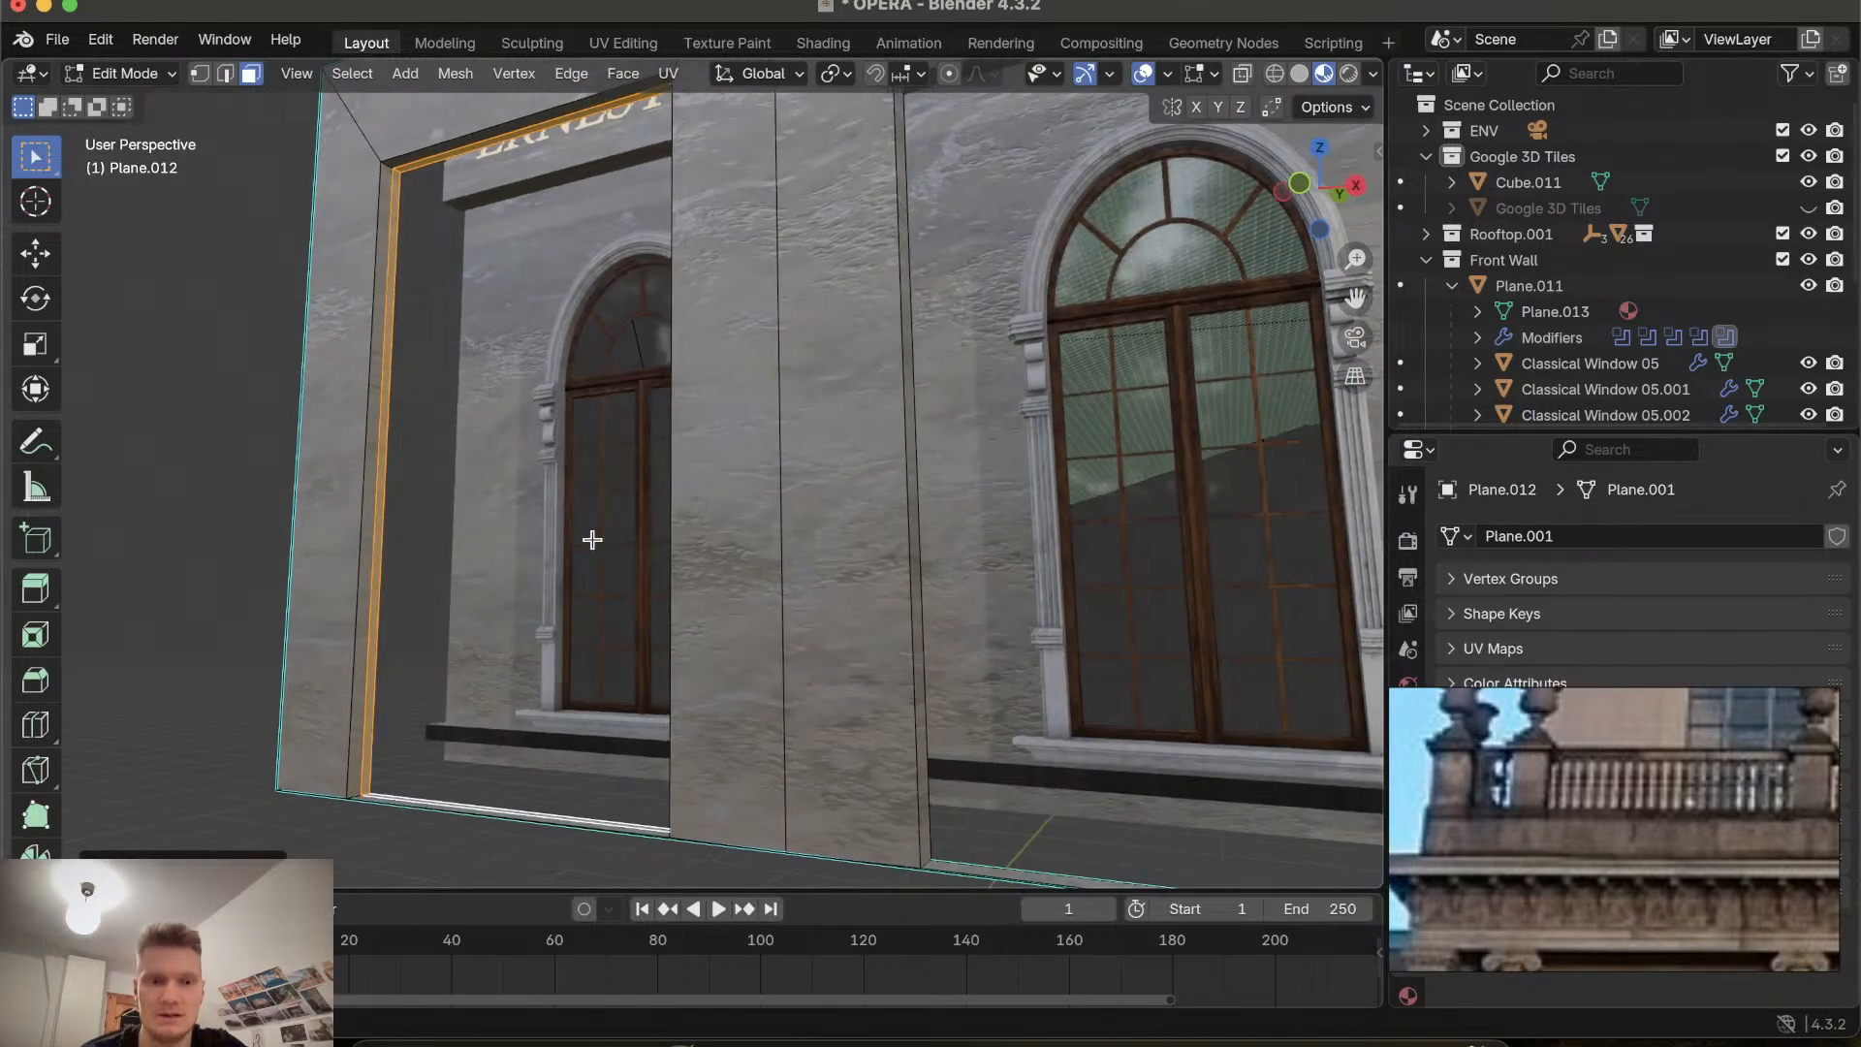
scroll(592, 540, left, 10)
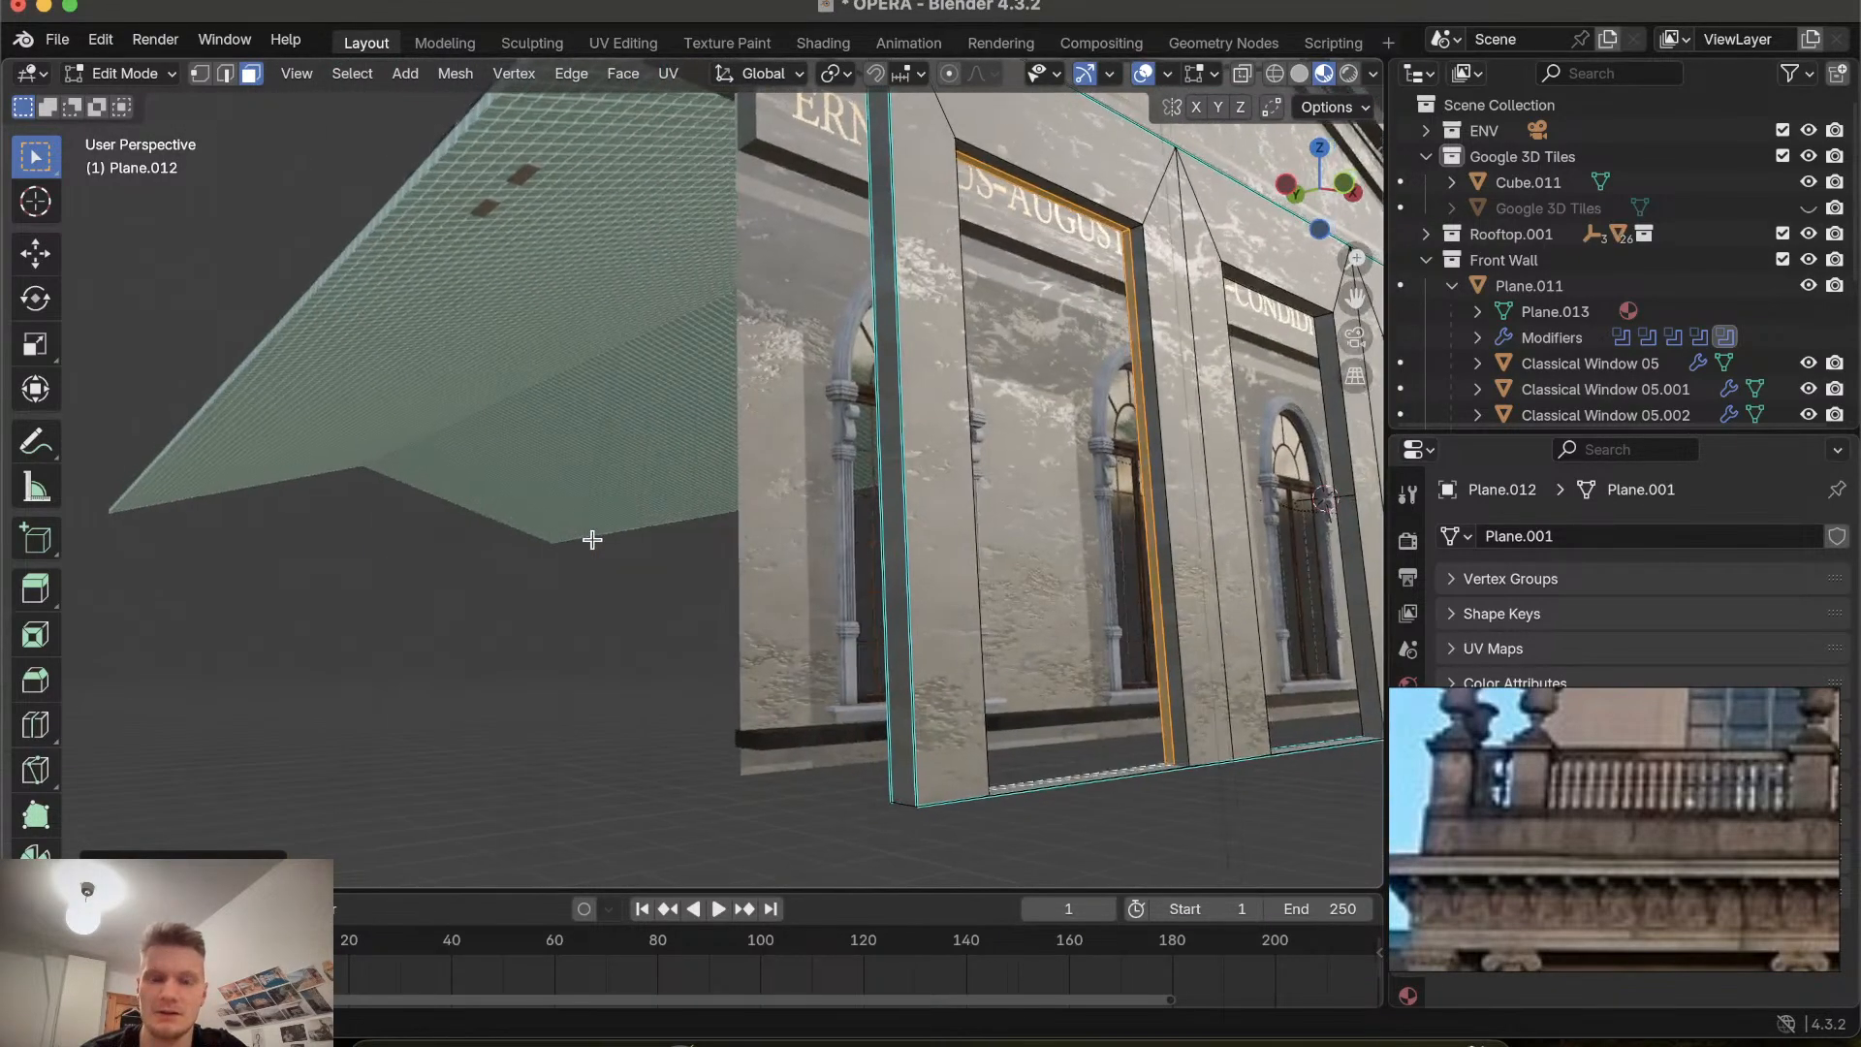
scroll(592, 540, left, 10)
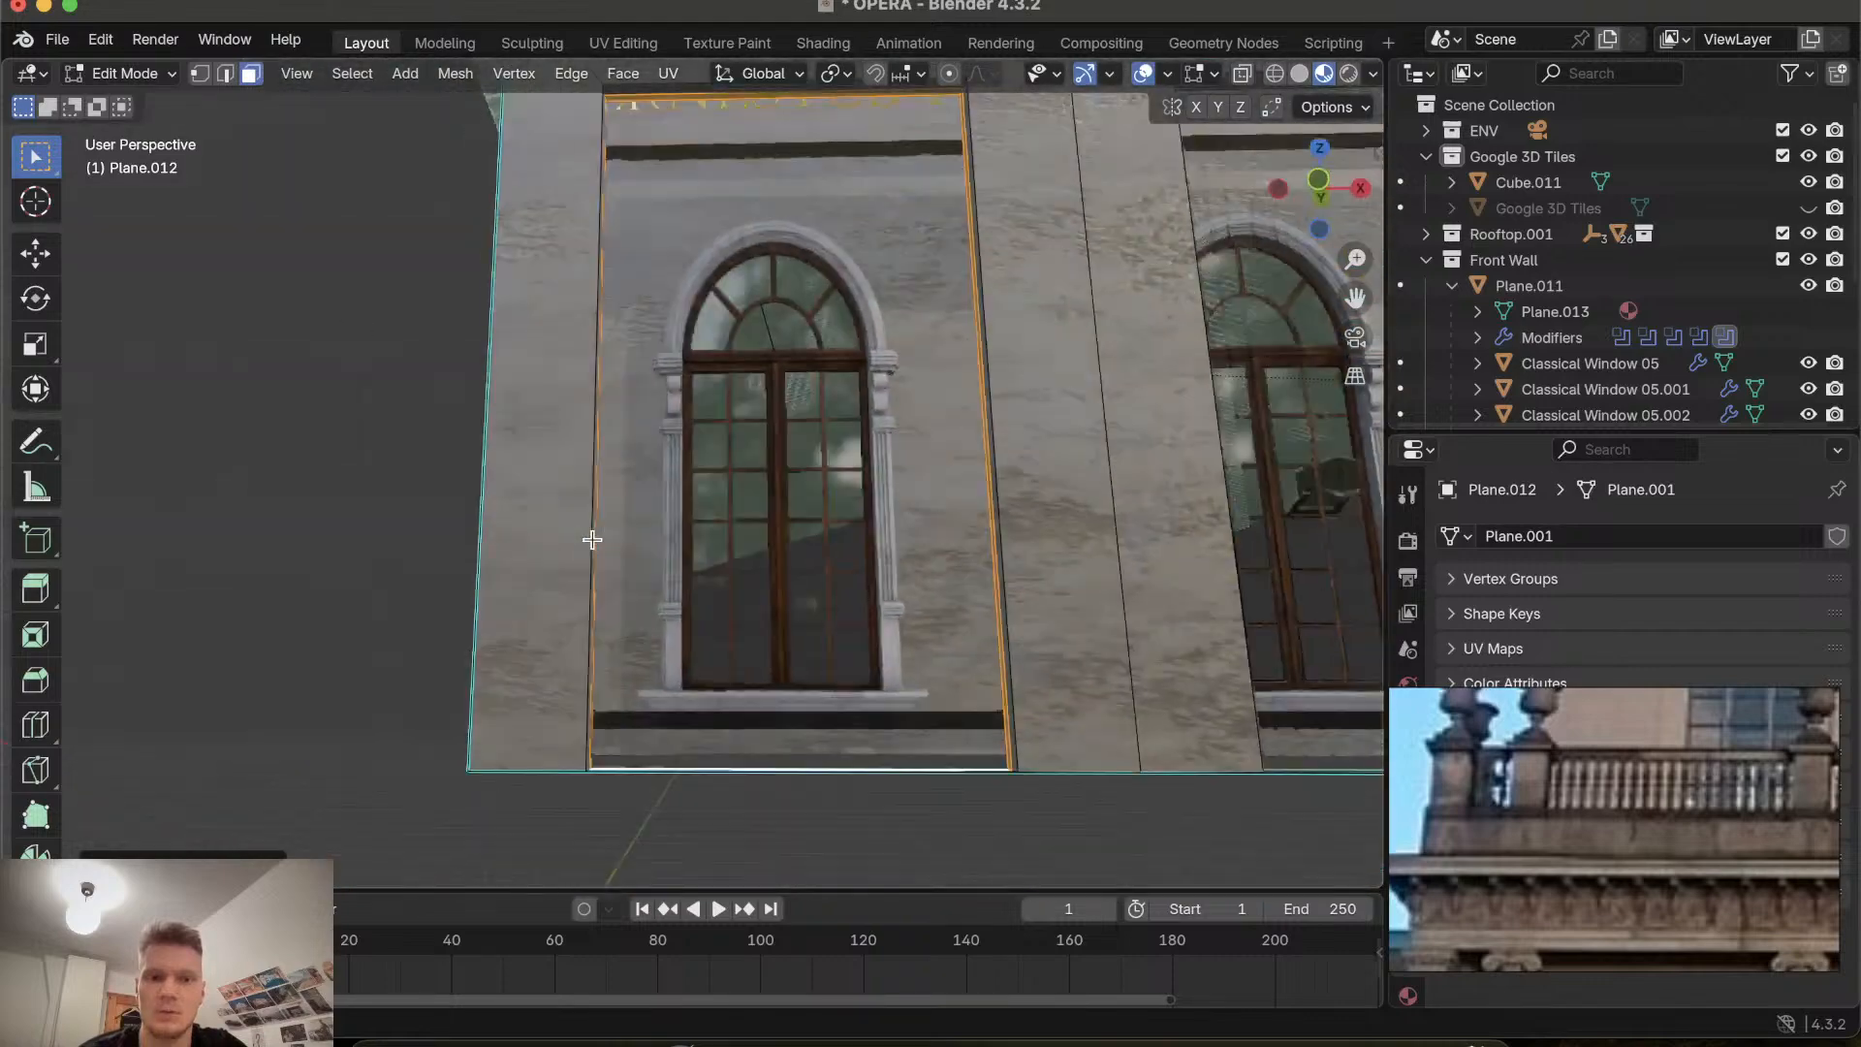
scroll(592, 540, left, 10)
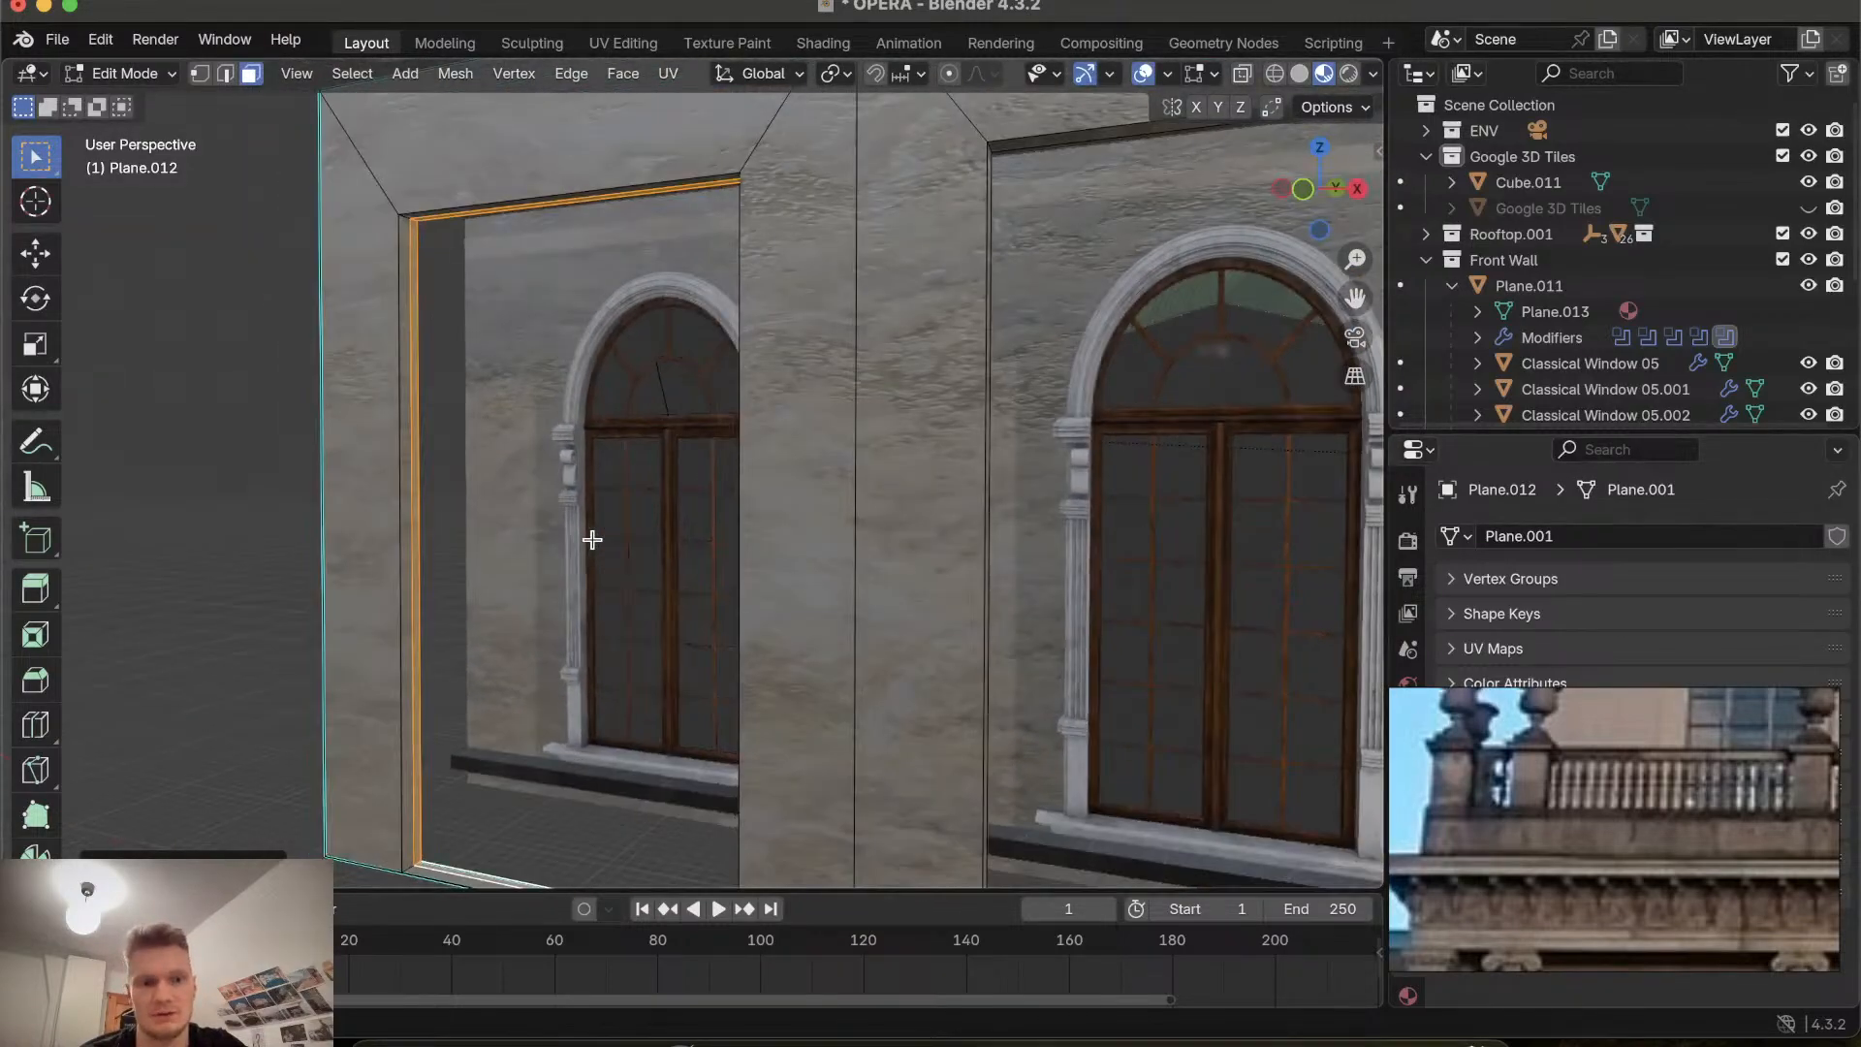
scroll(592, 540, right, 3)
key(e)
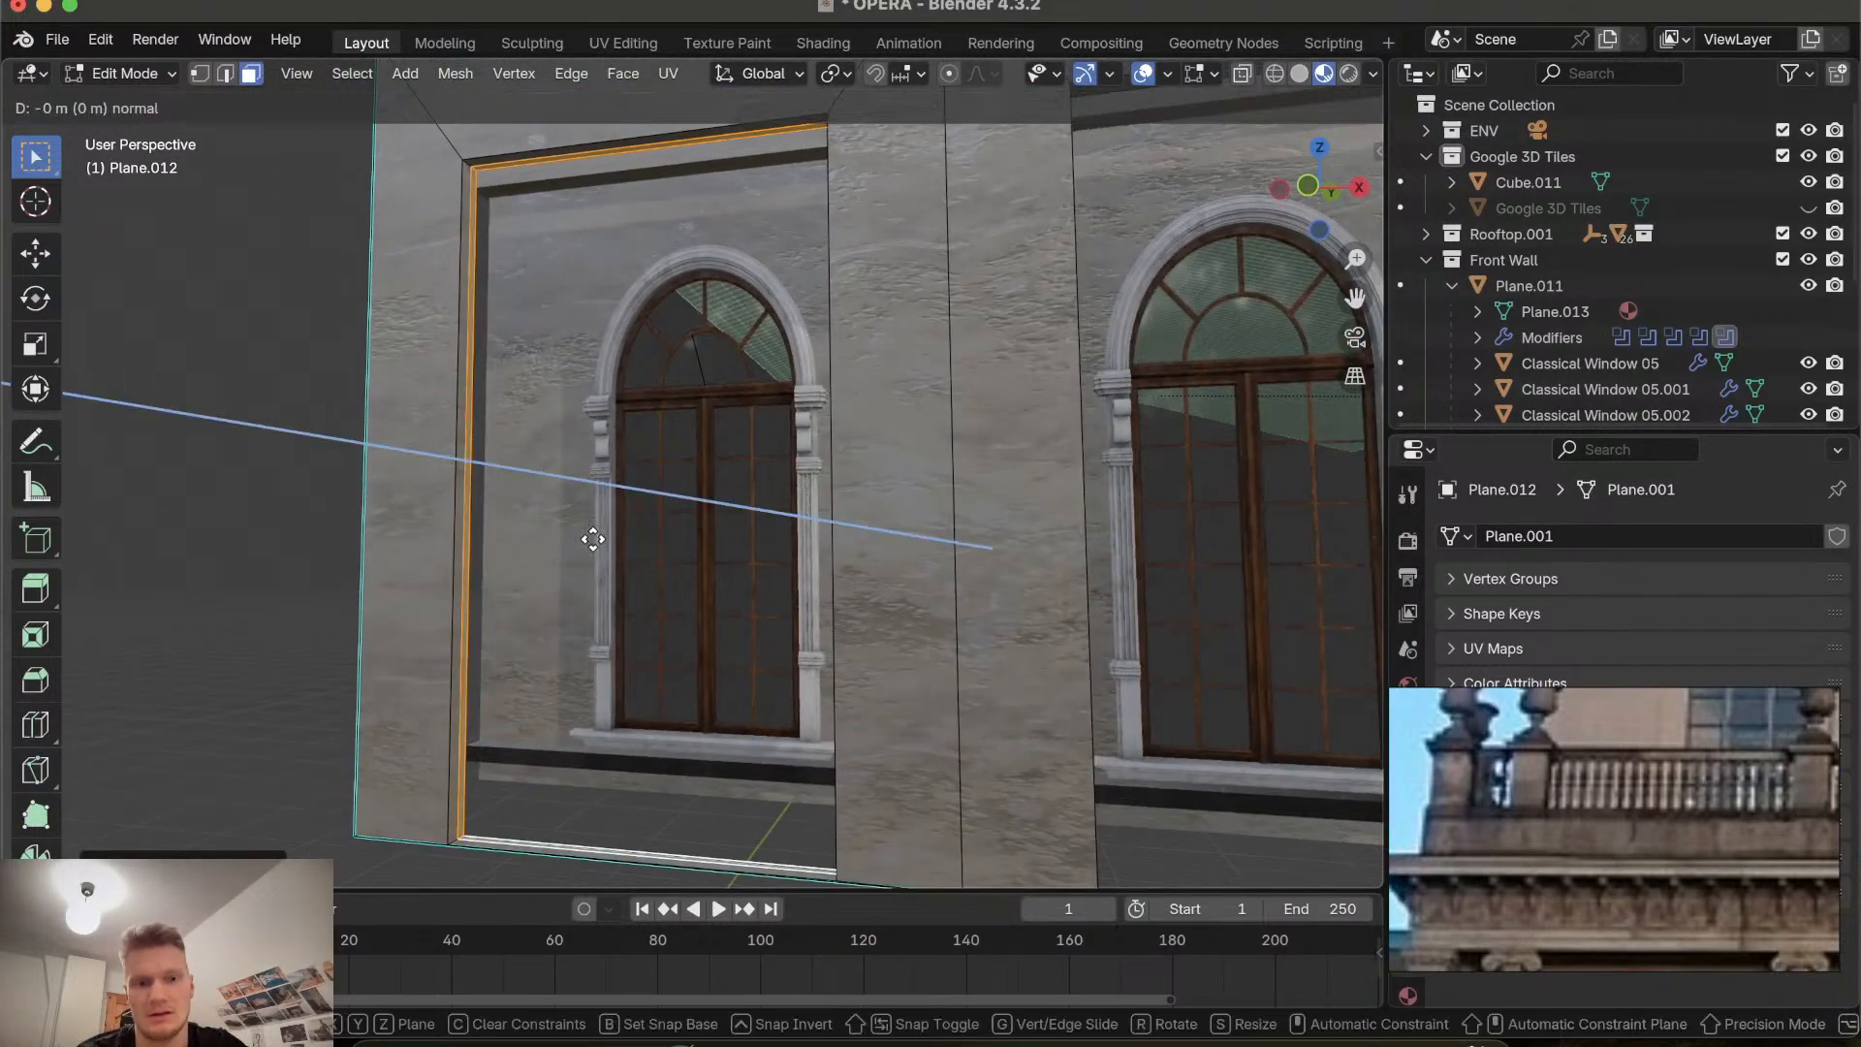
click(632, 495)
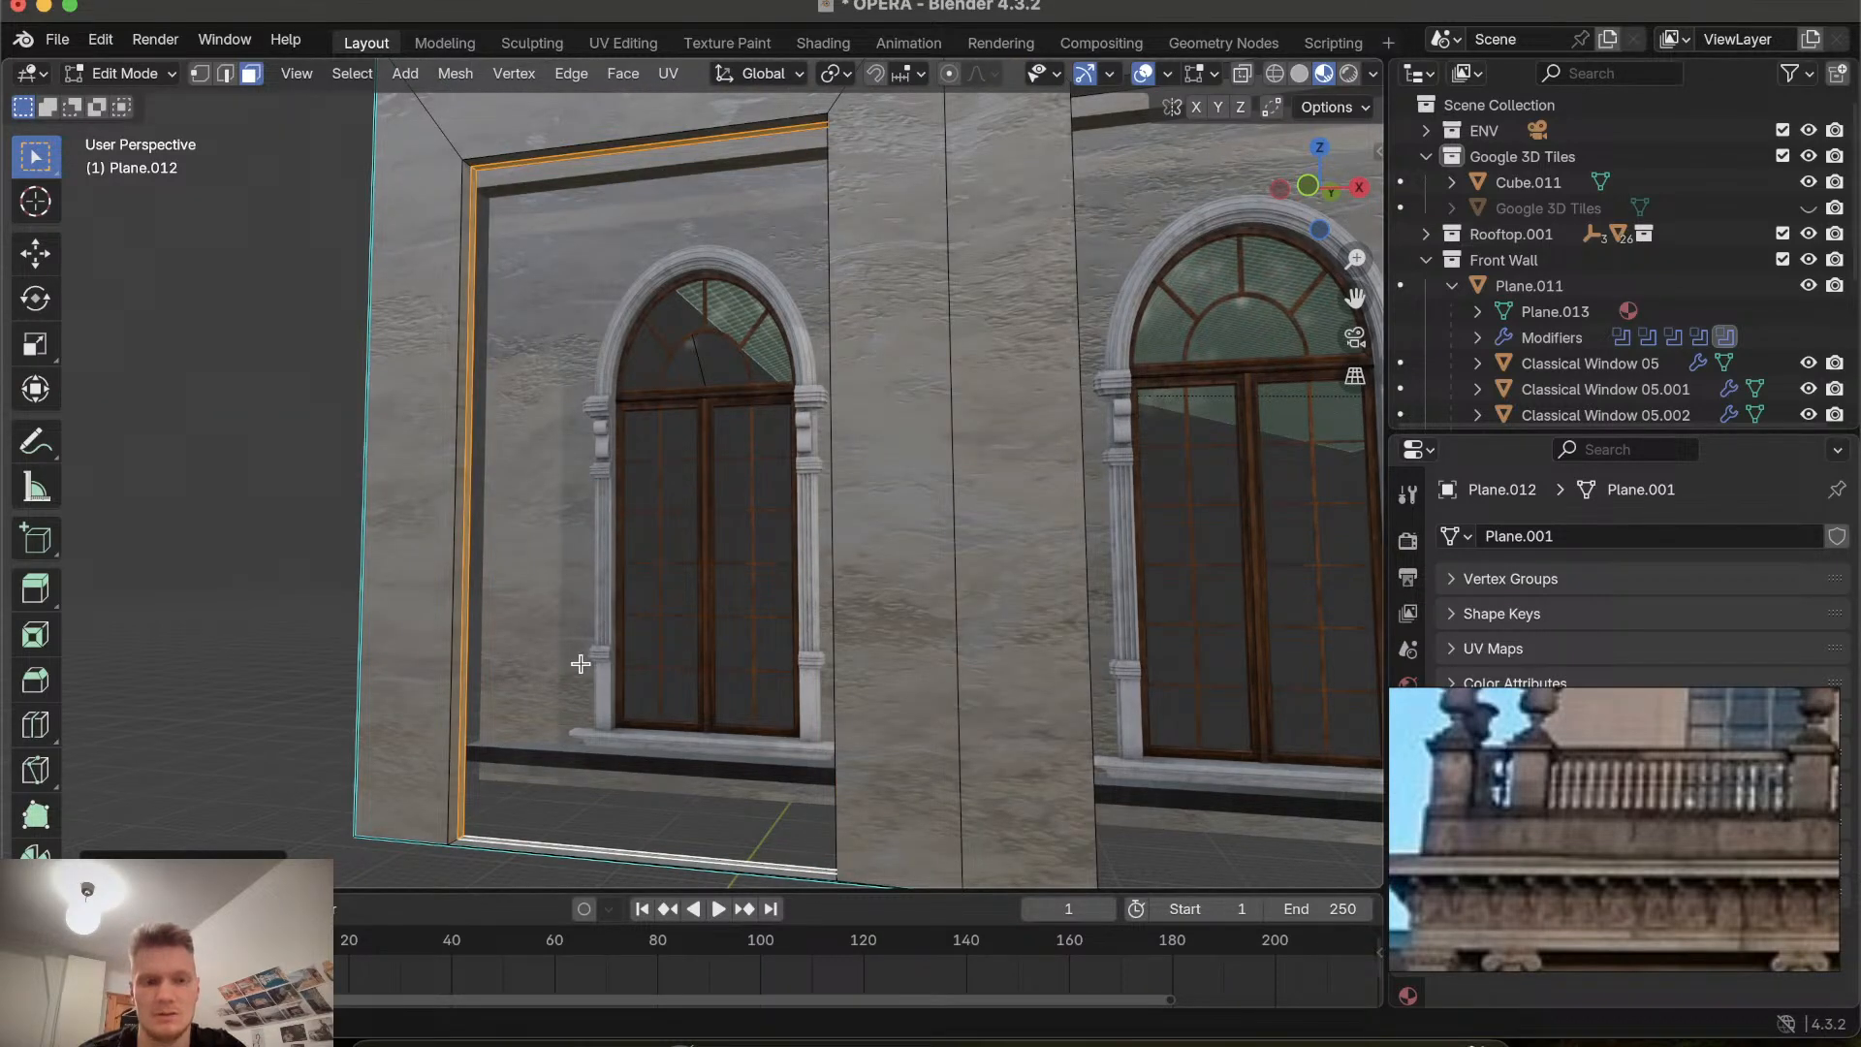
Scale the extruded bay face down to 0.9605.
key(s)
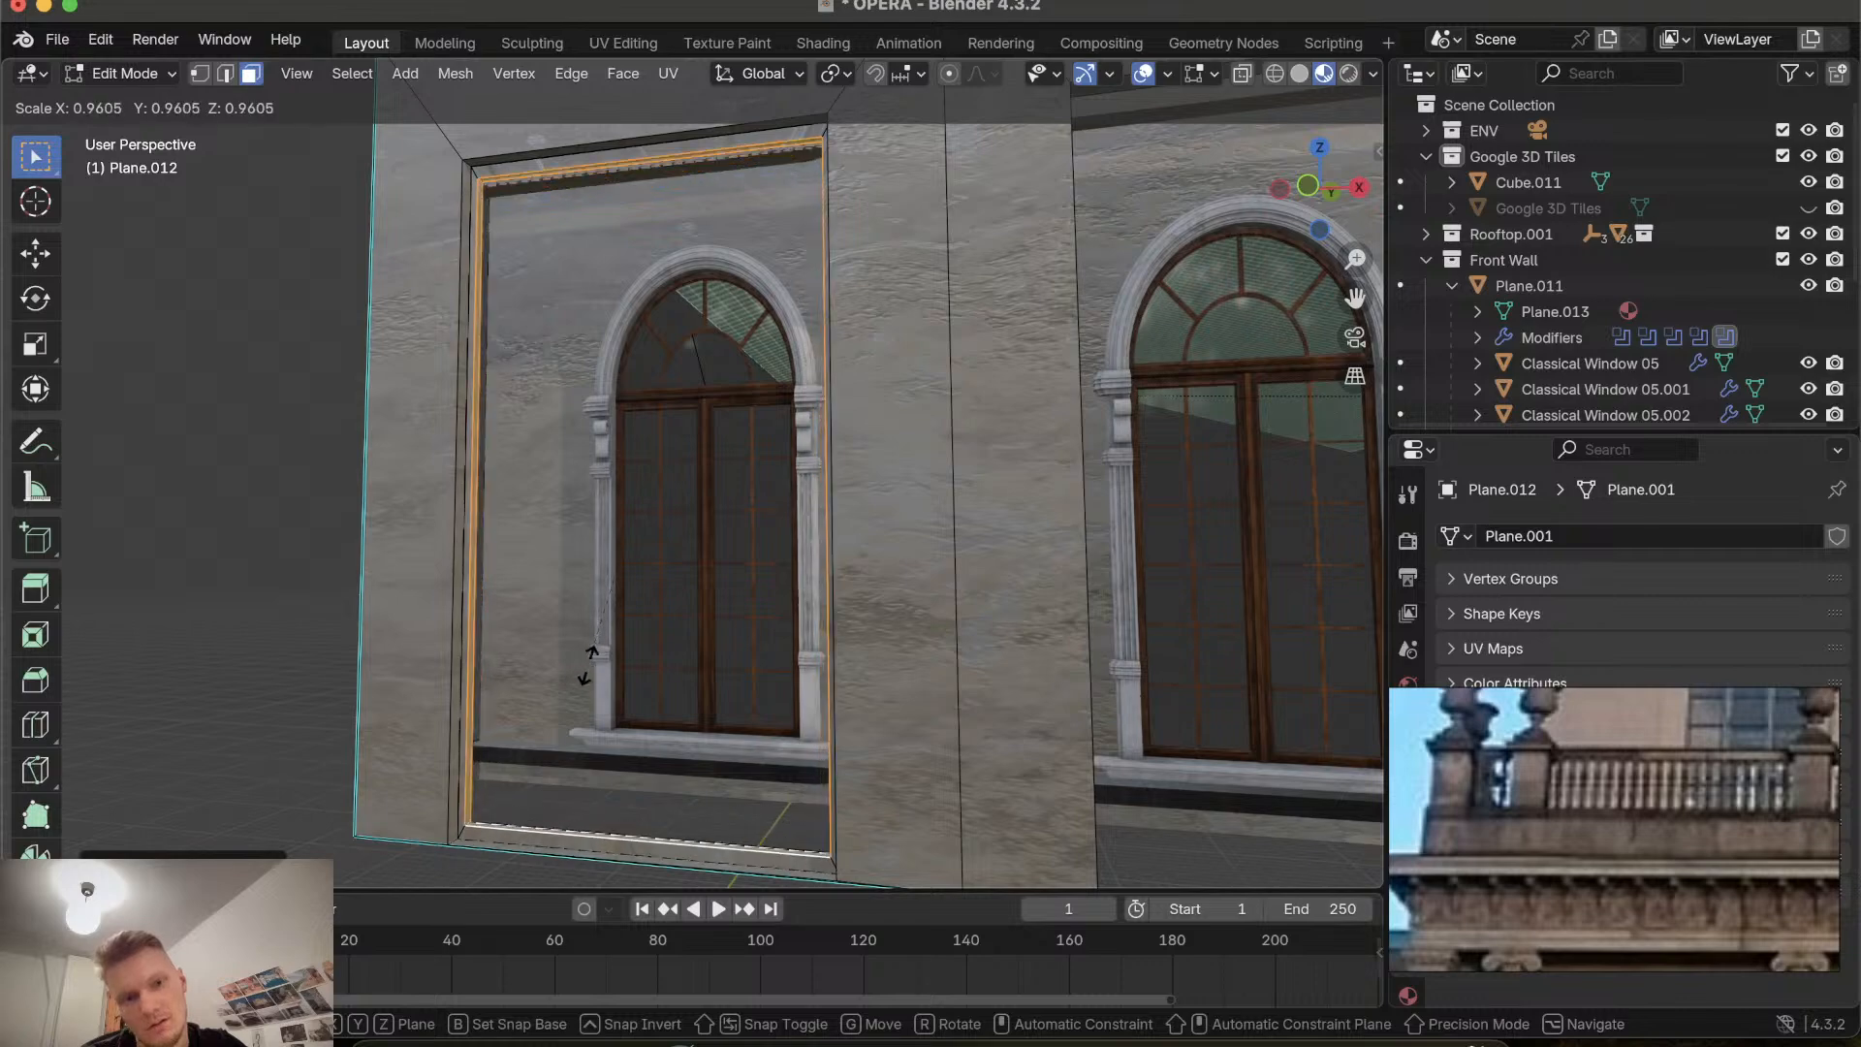
click(588, 650)
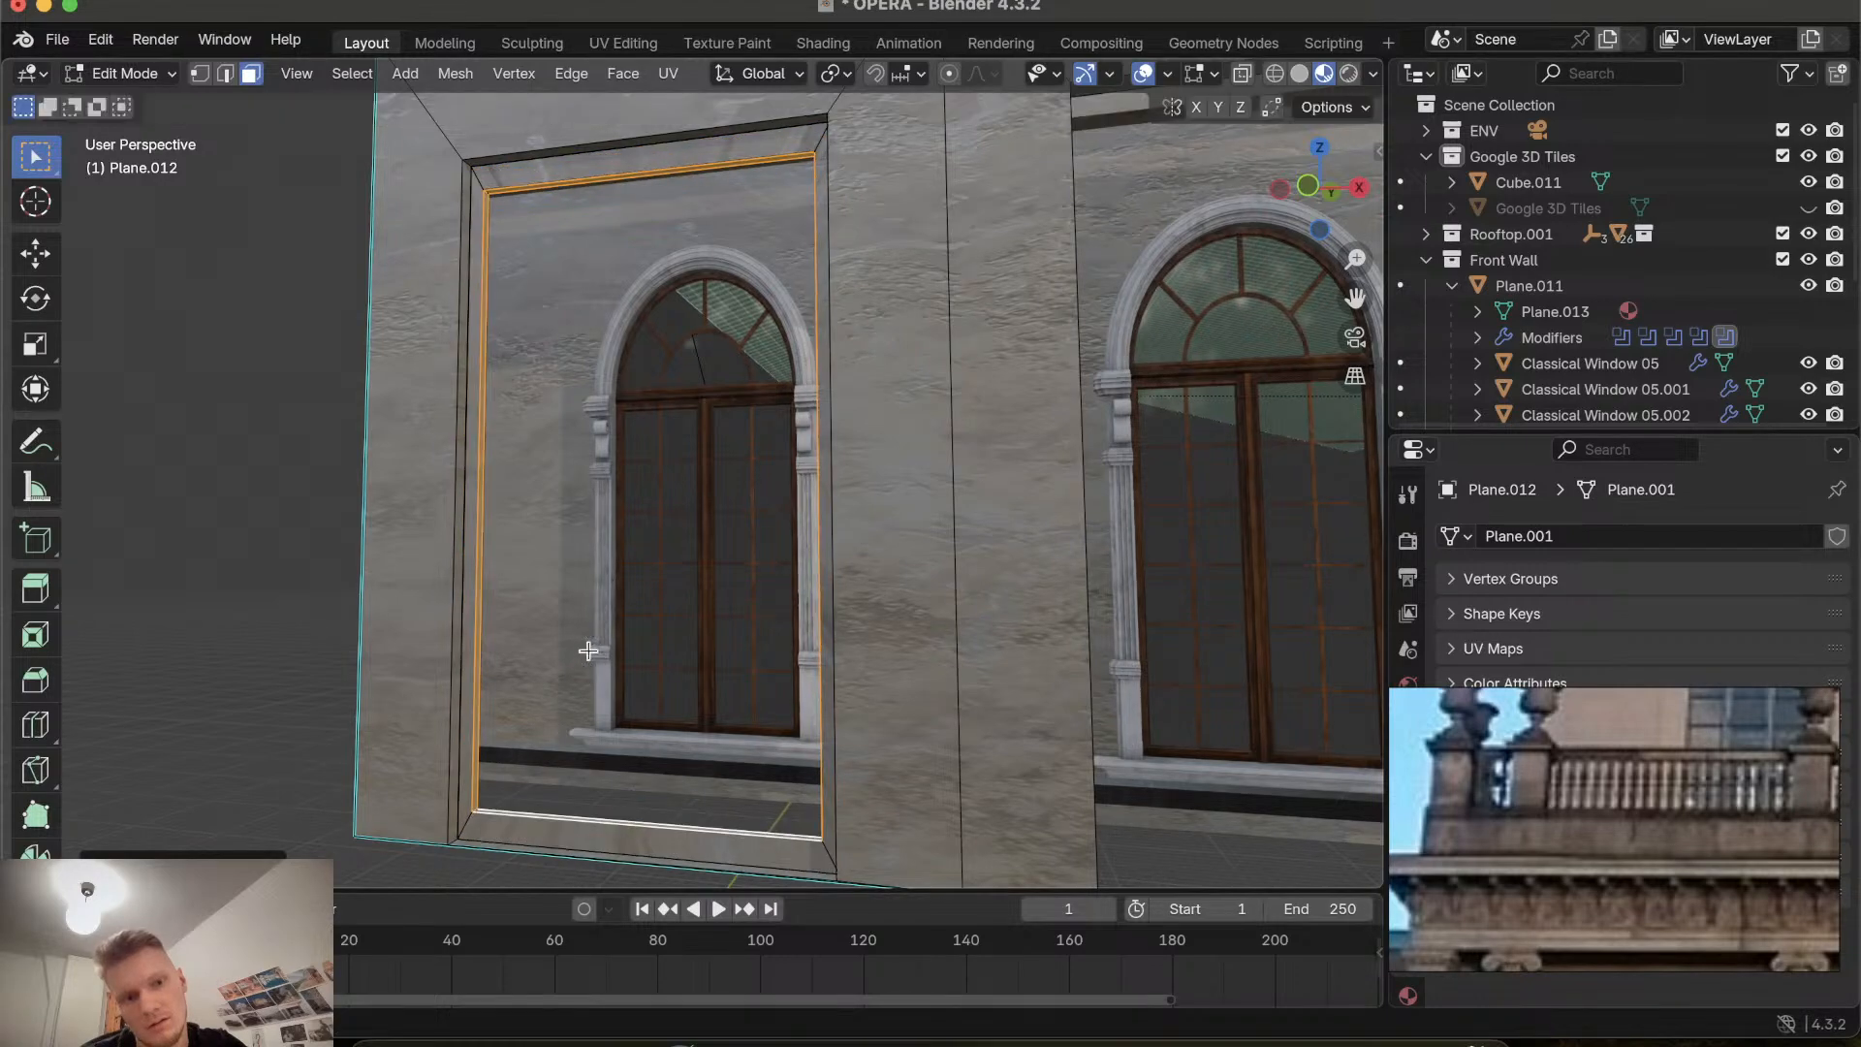
scroll(588, 650, right, 5)
scroll(588, 650, right, 10)
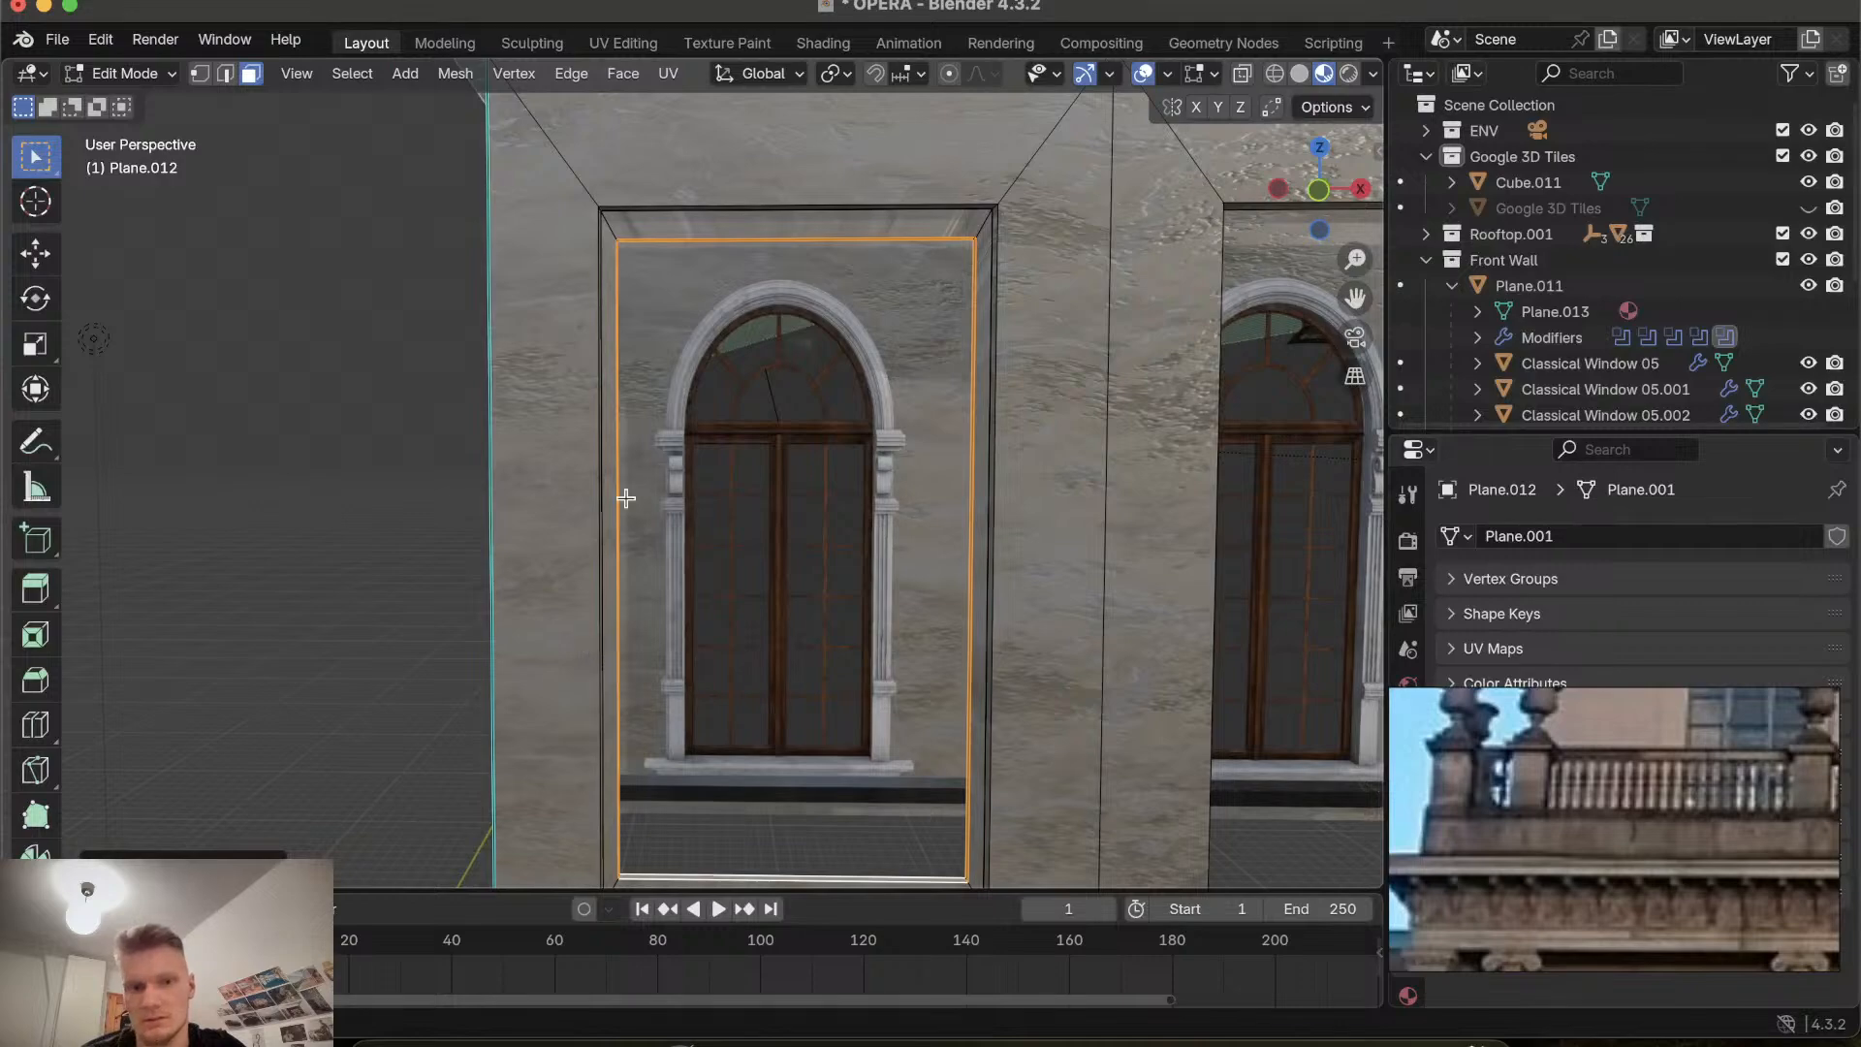
scroll(625, 498, down, 6)
scroll(625, 498, up, 3)
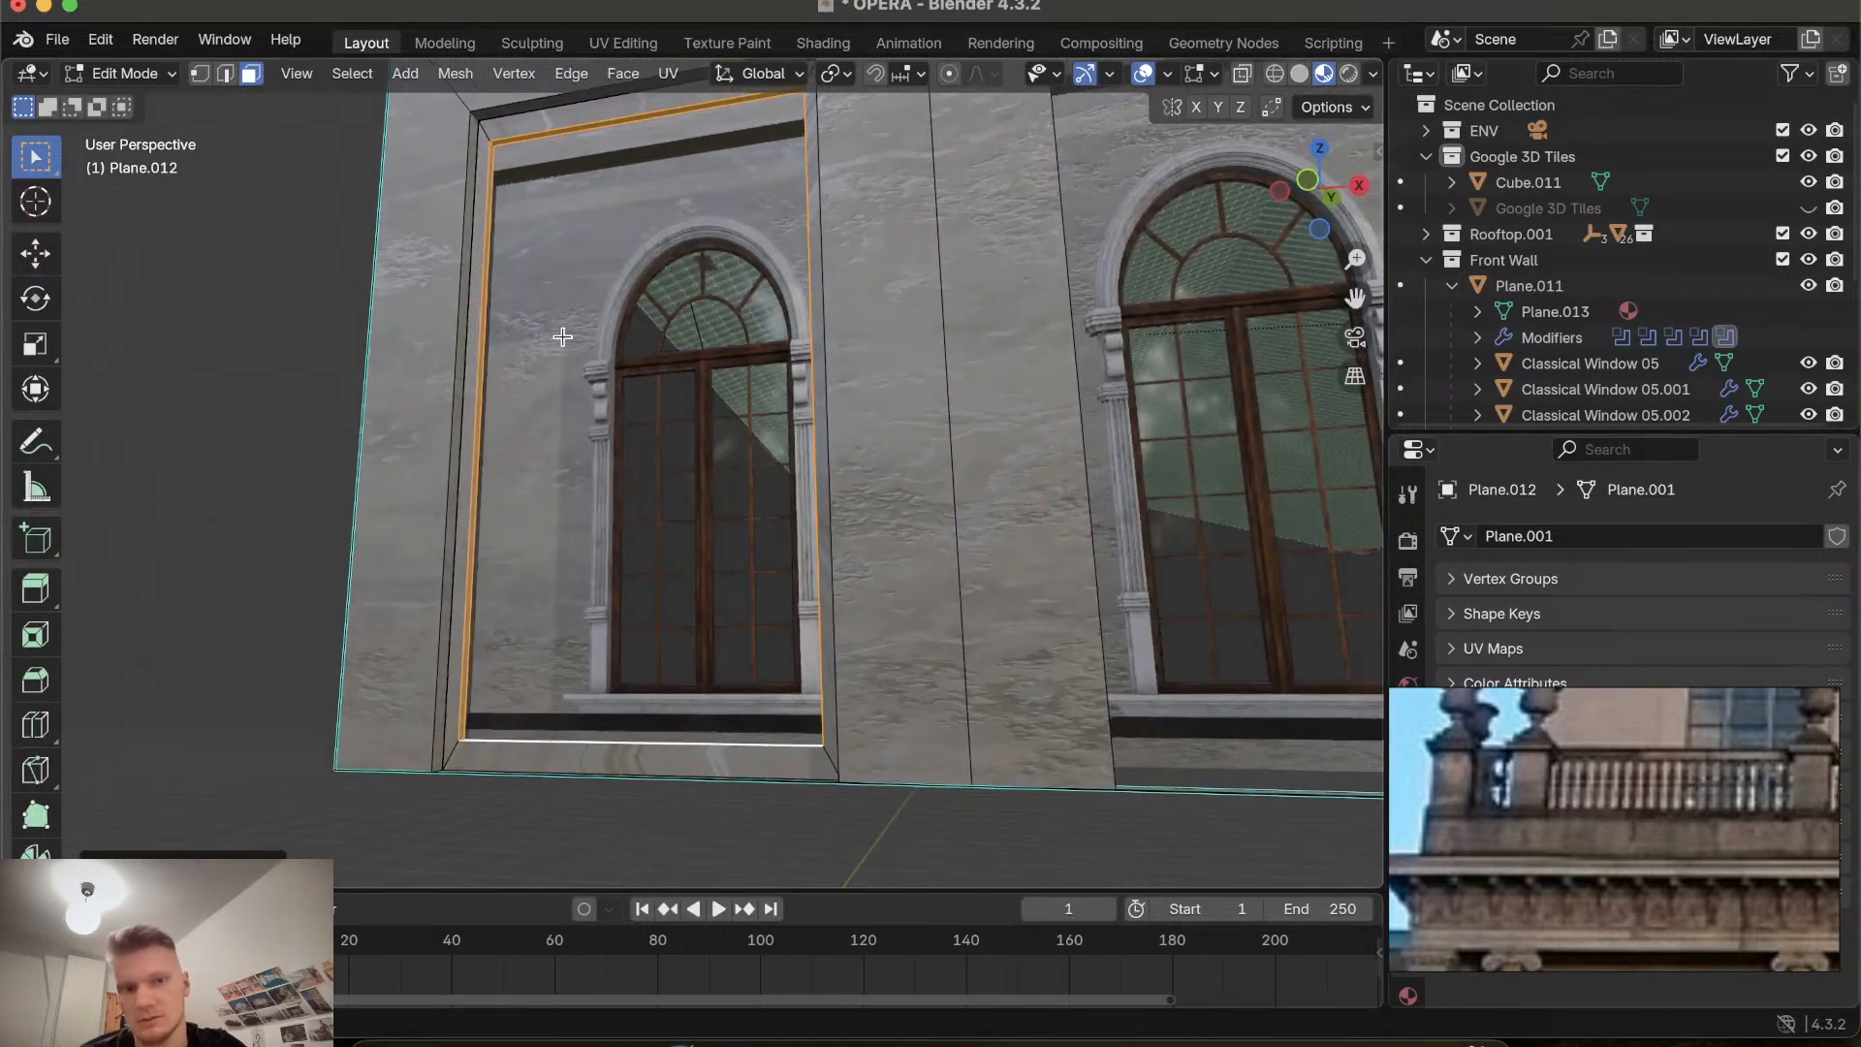
Select the bay's top edge, try scaling it, and undo back to the unscaled bay face.
click(536, 136)
scroll(671, 798, down, 5)
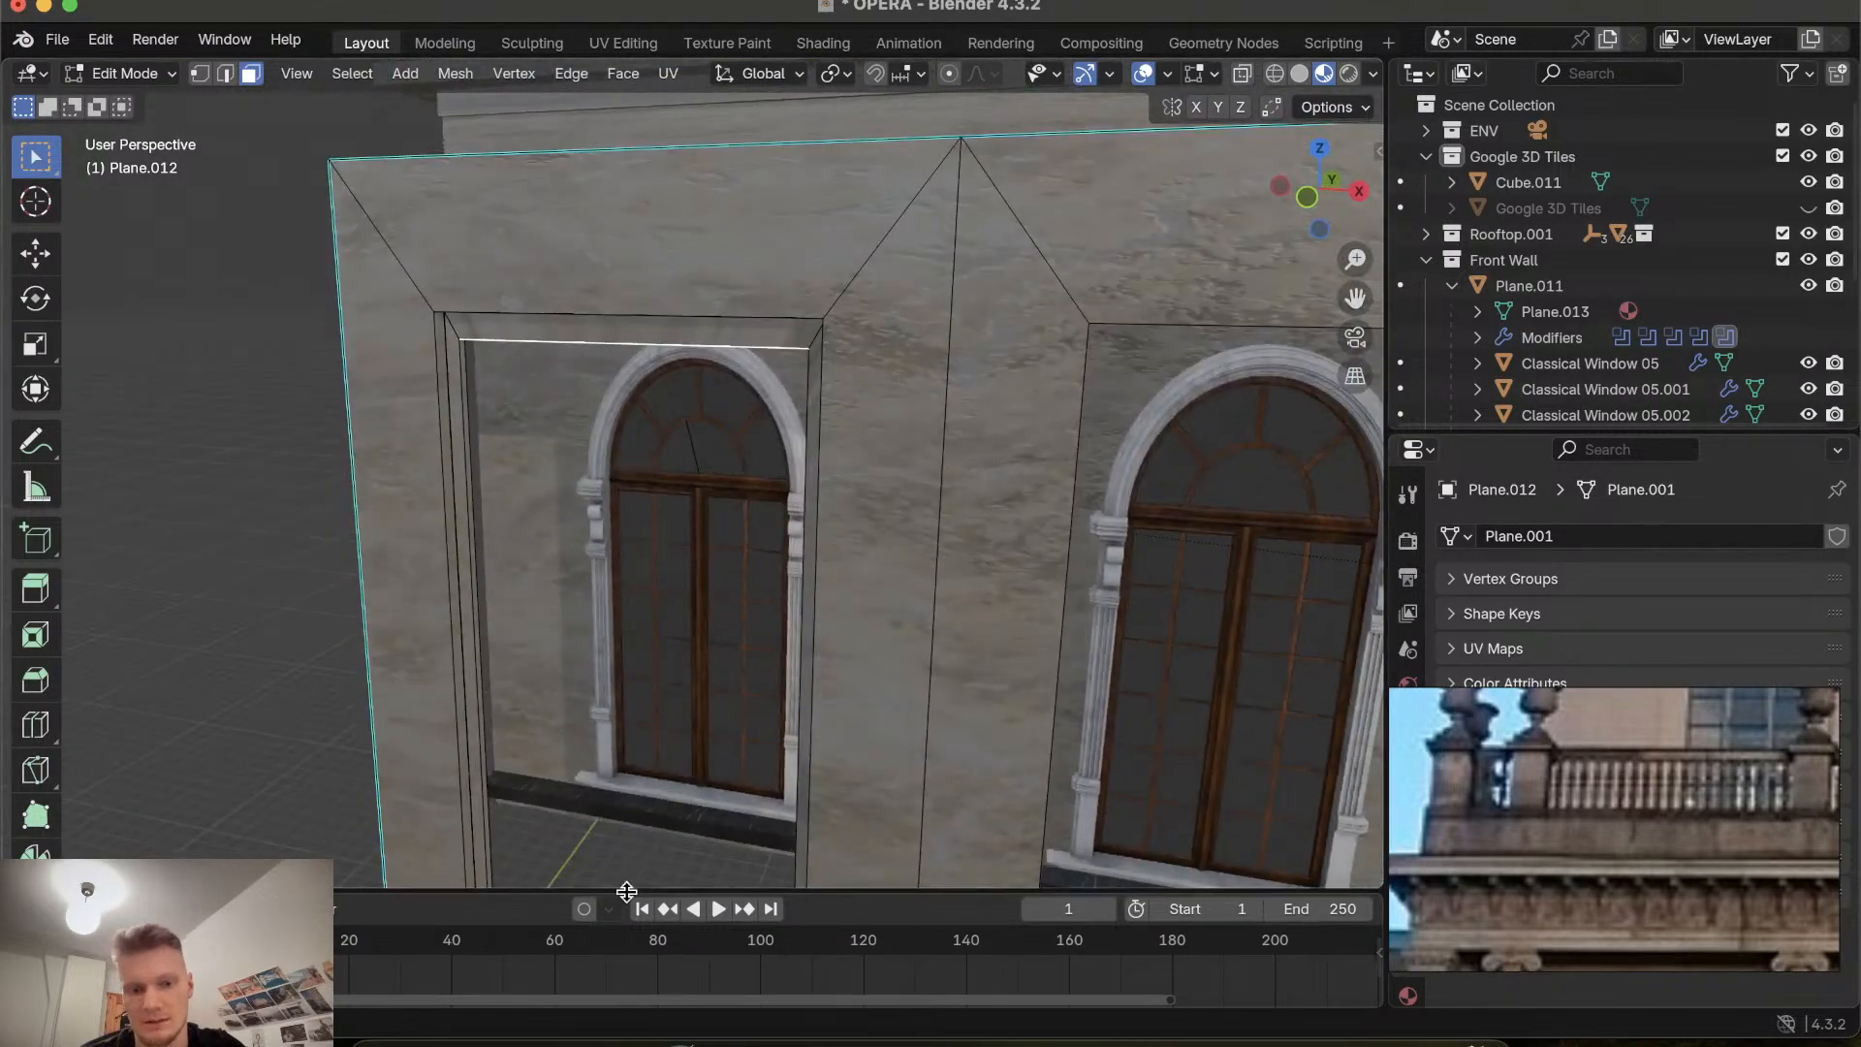
scroll(625, 705, up, 4)
scroll(626, 706, up, 3)
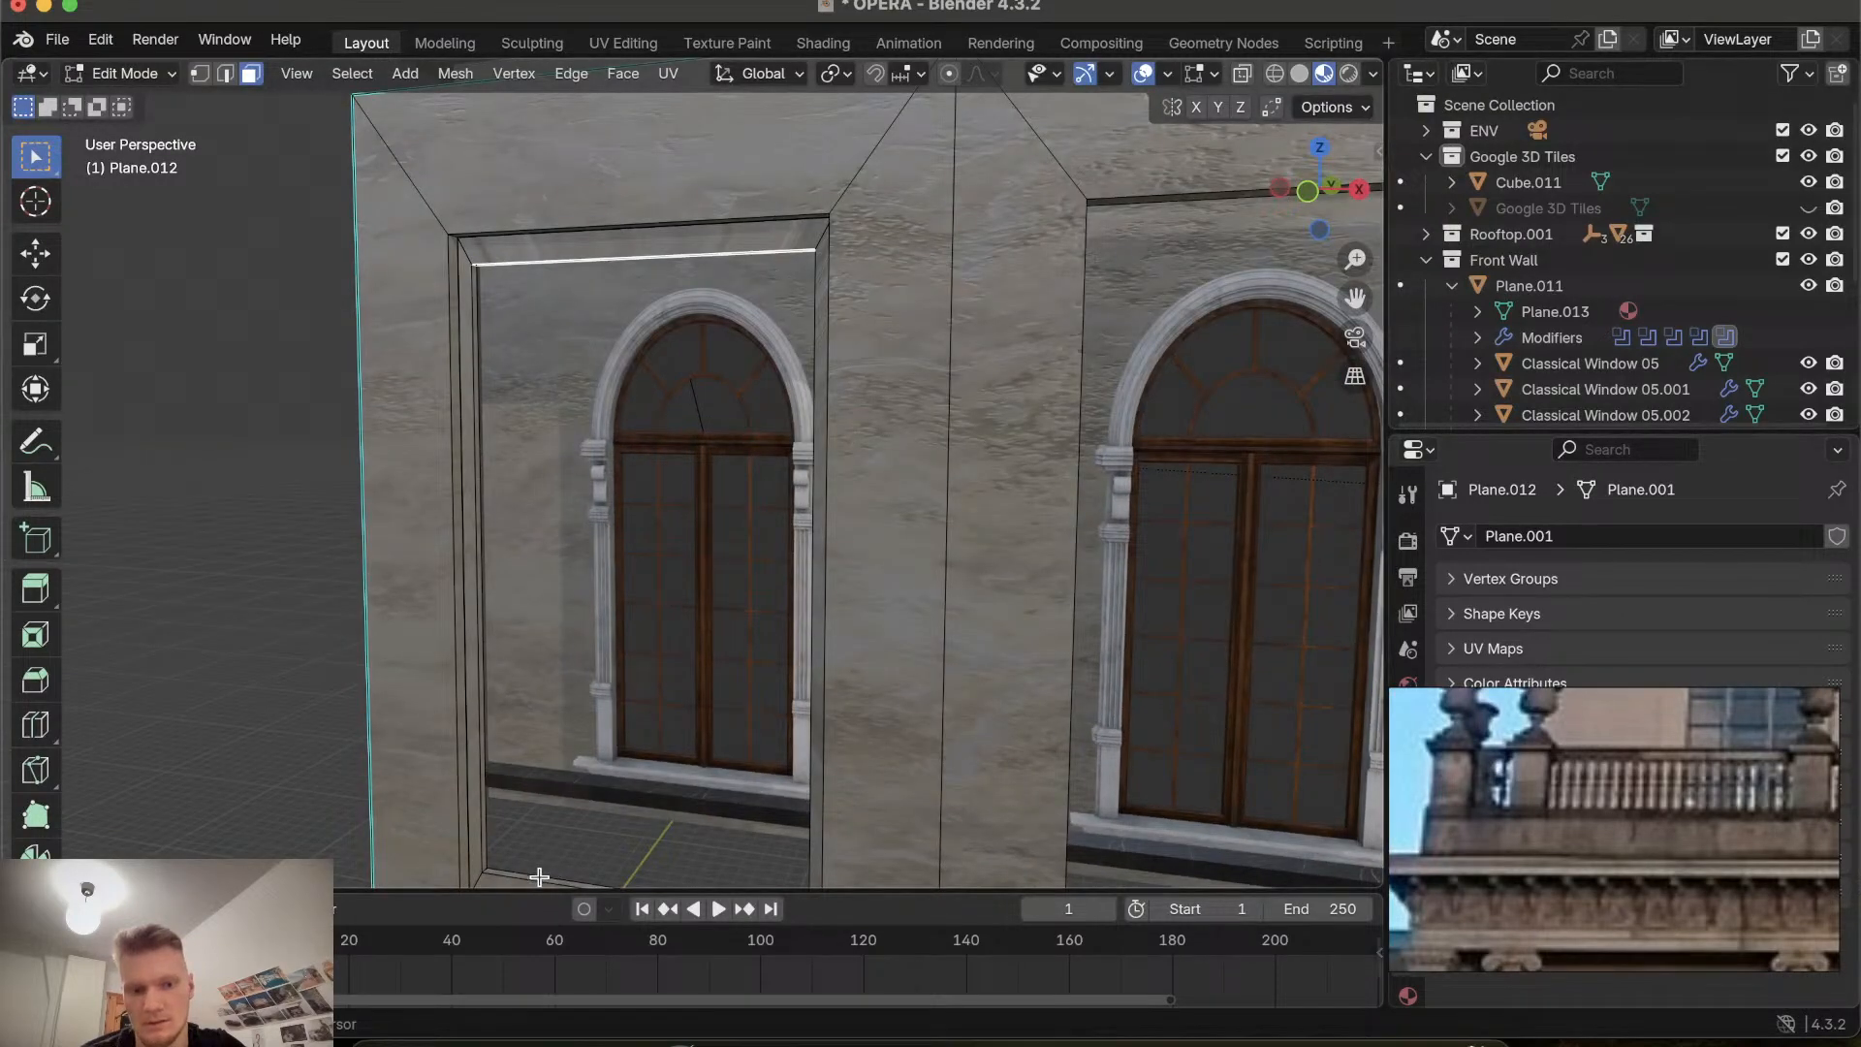
scroll(590, 616, down, 3)
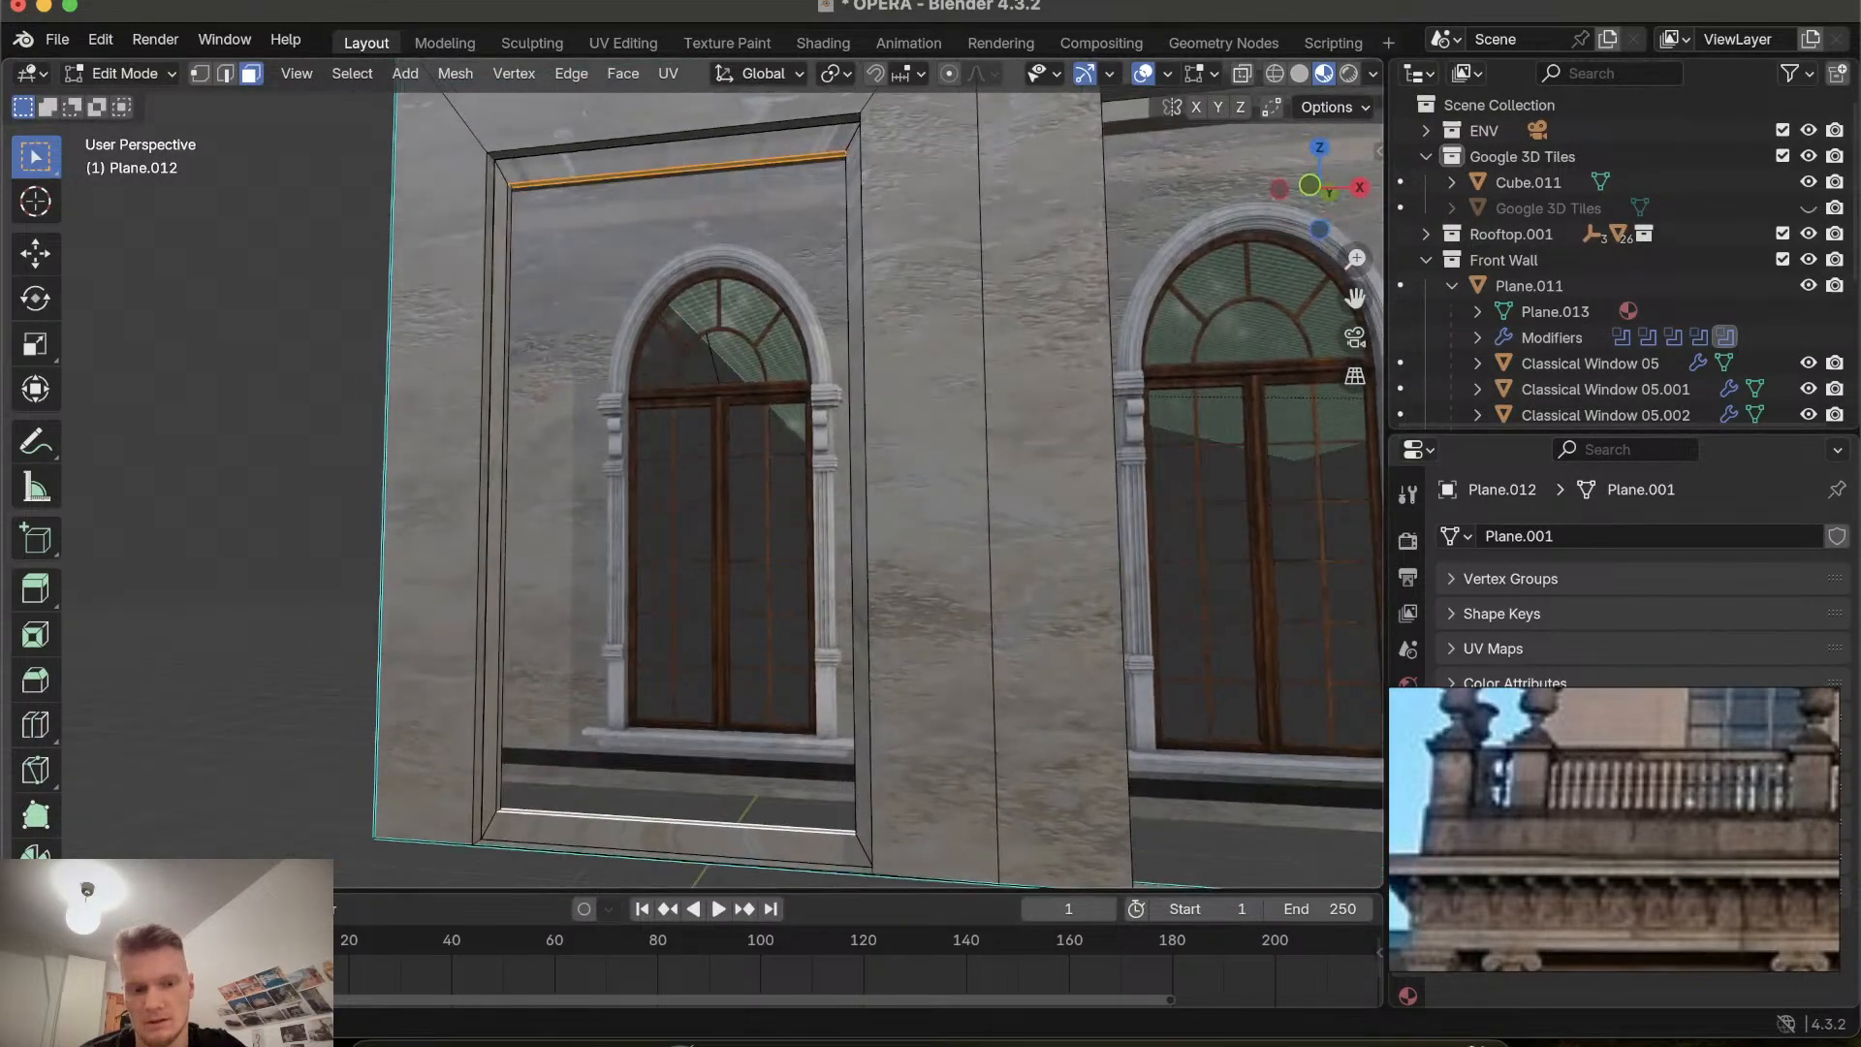
key(s)
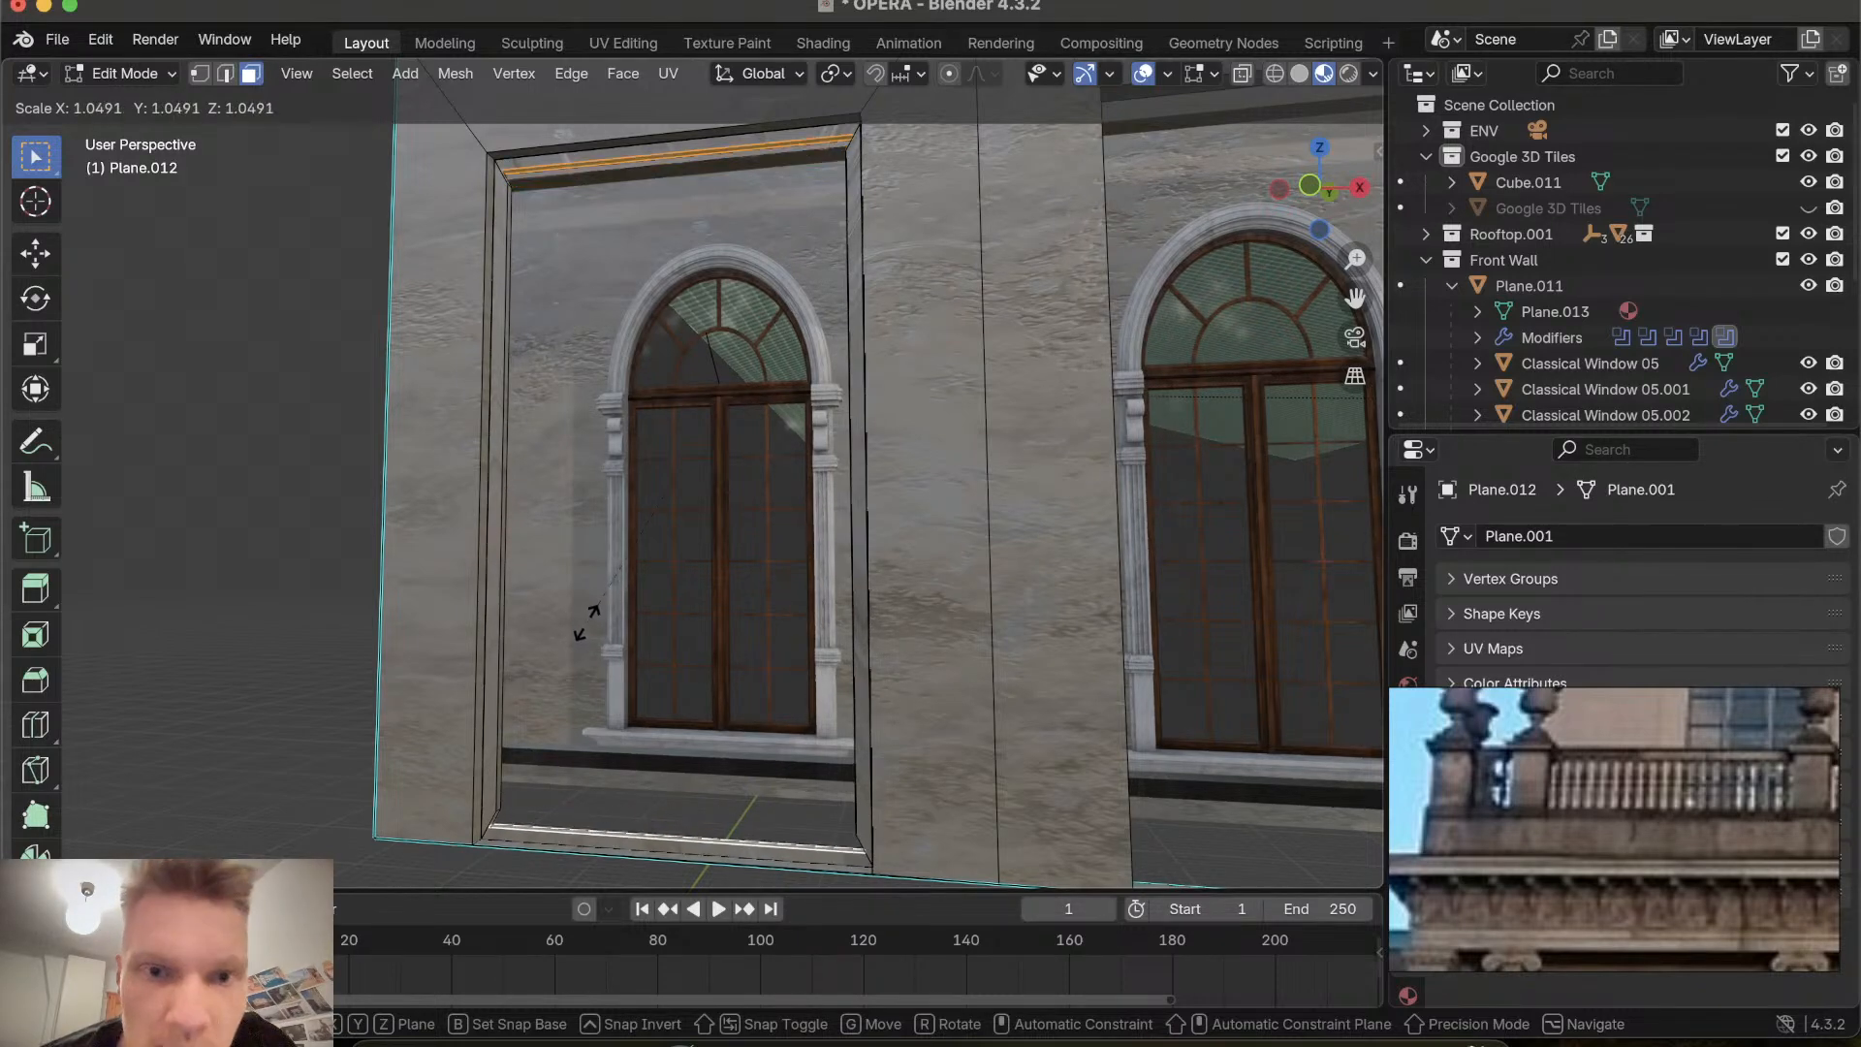
right_click(582, 625)
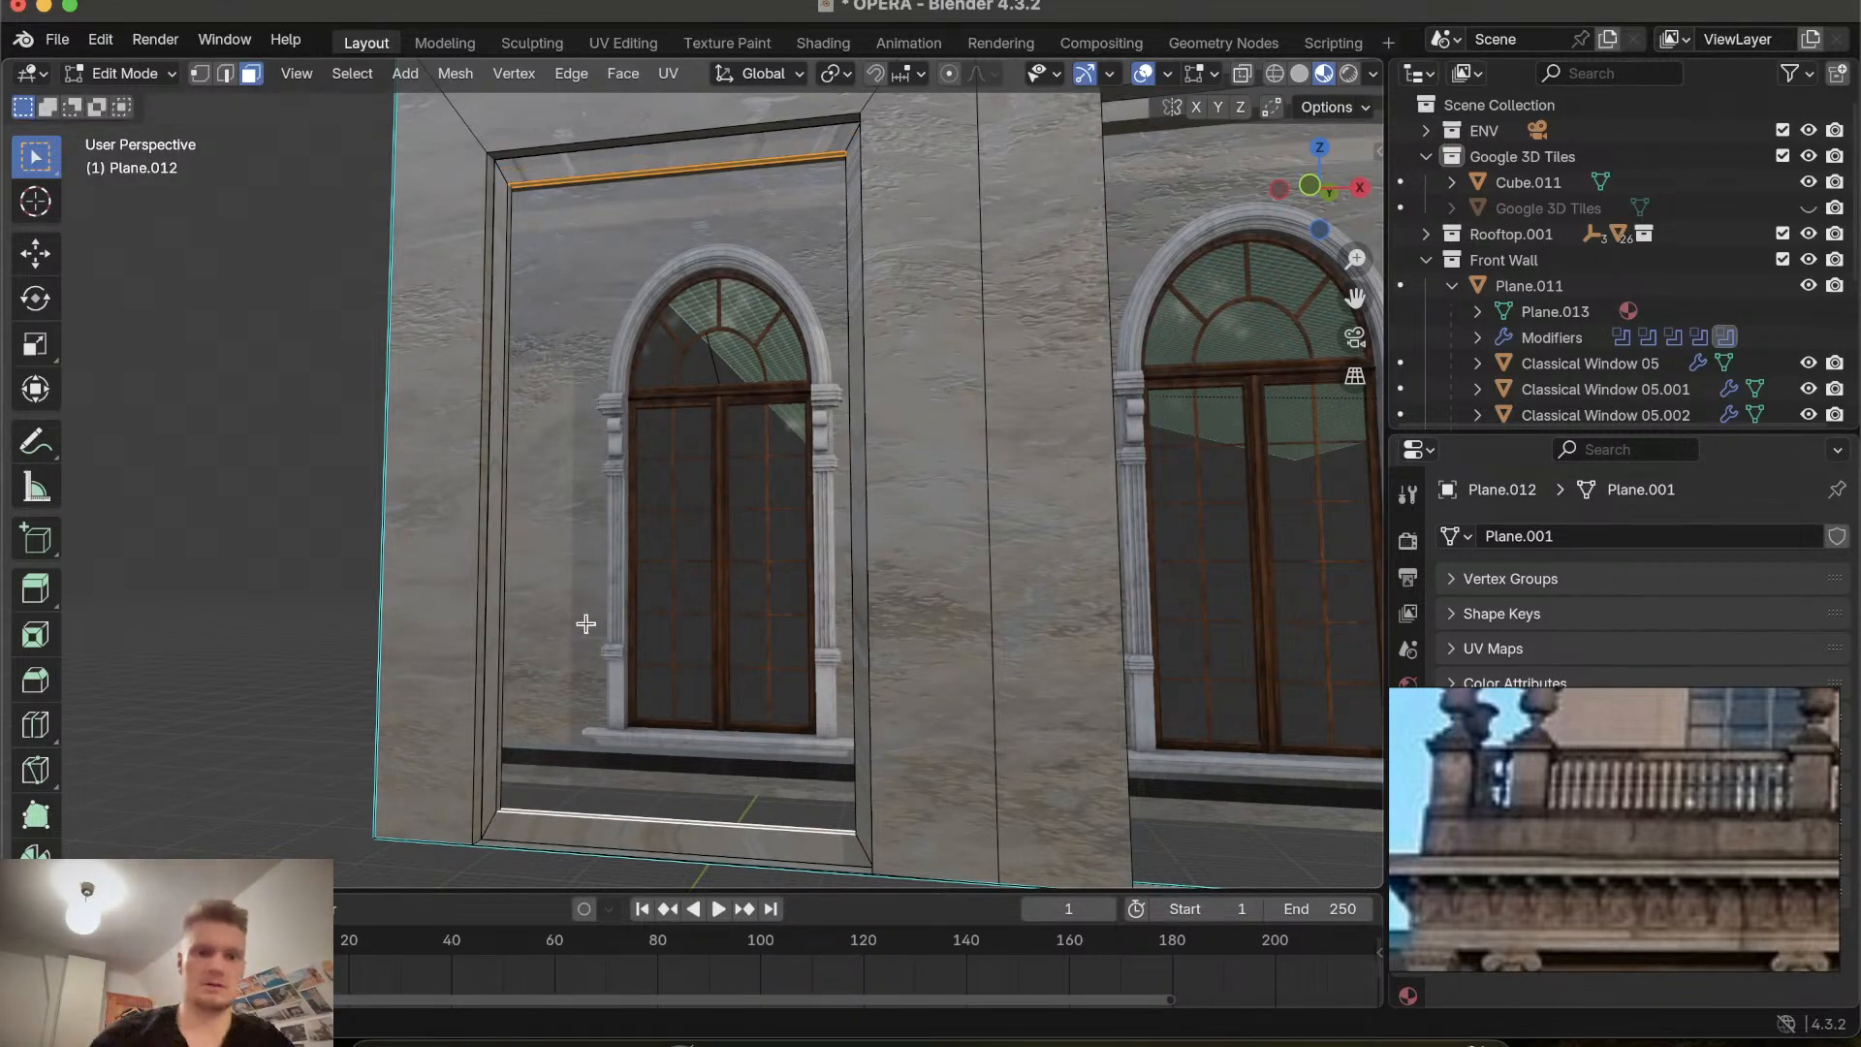
key(ctrl+z)
key(ctrl+z)
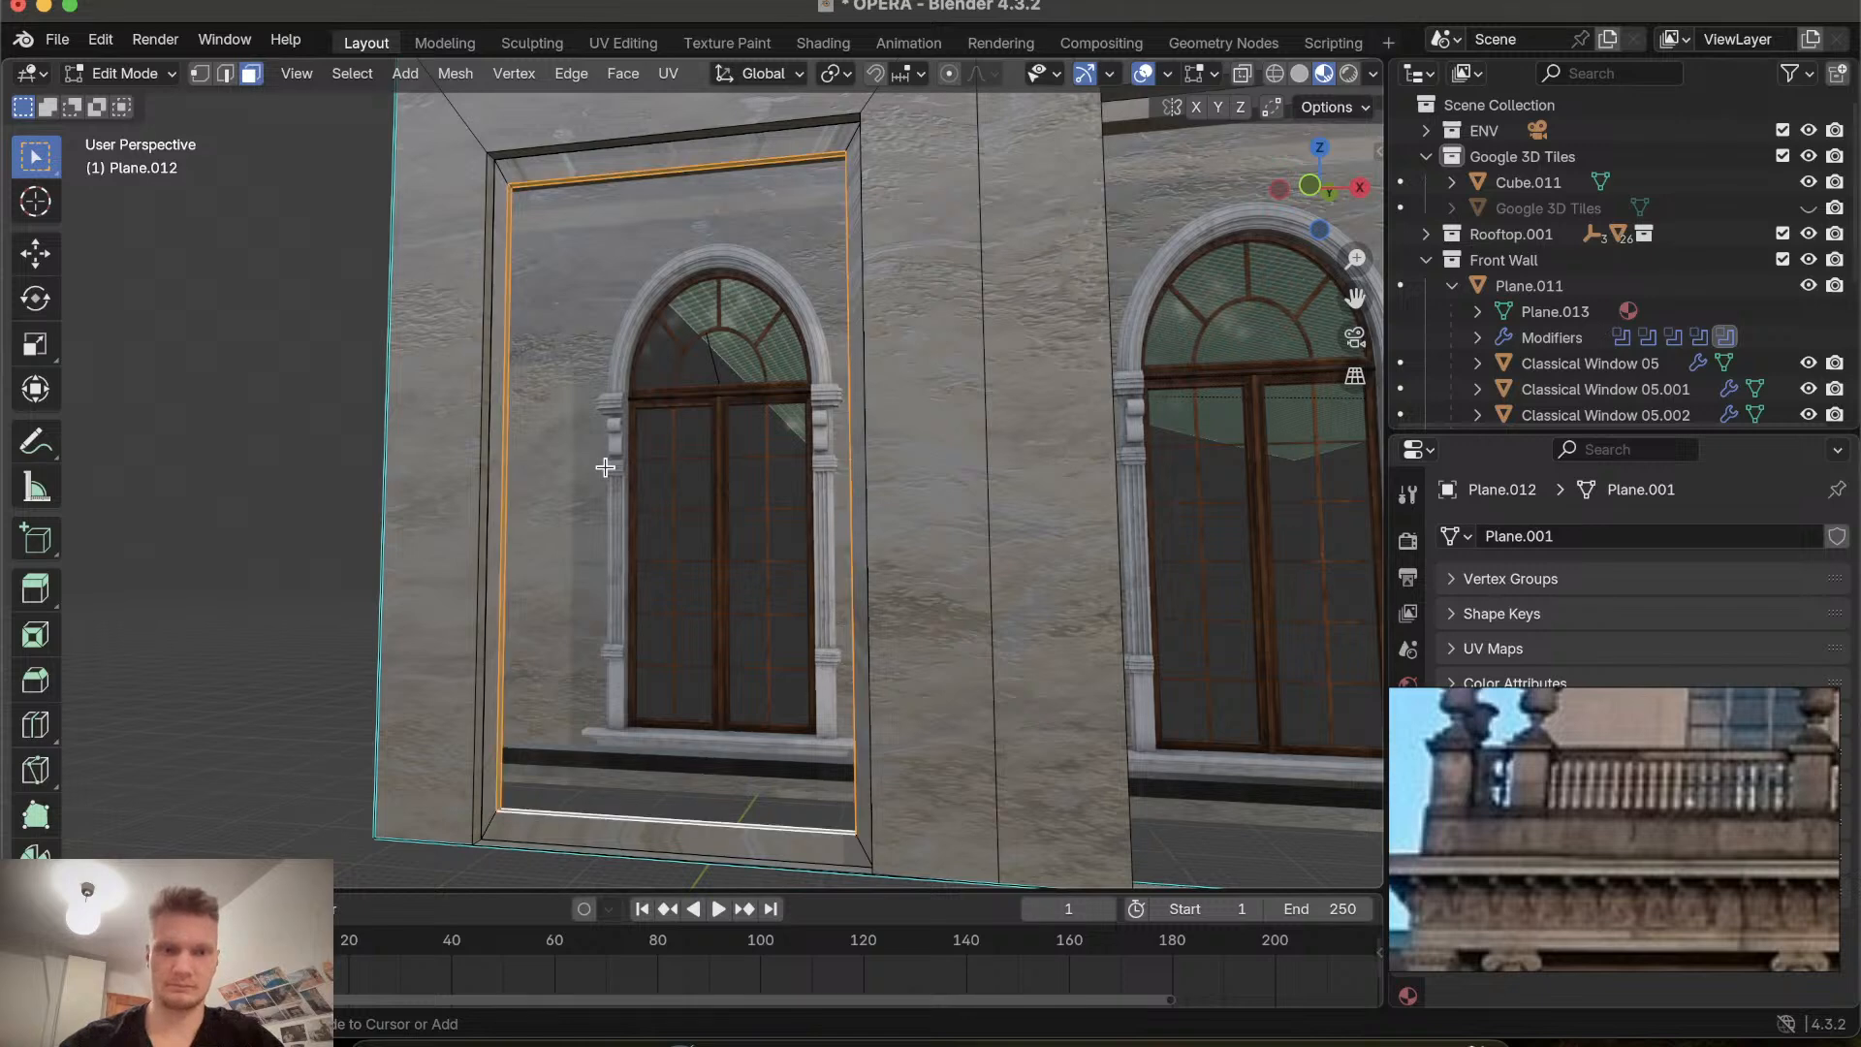
Scale the recessed bay face along the global Z axis by 1.0392.
key(s)
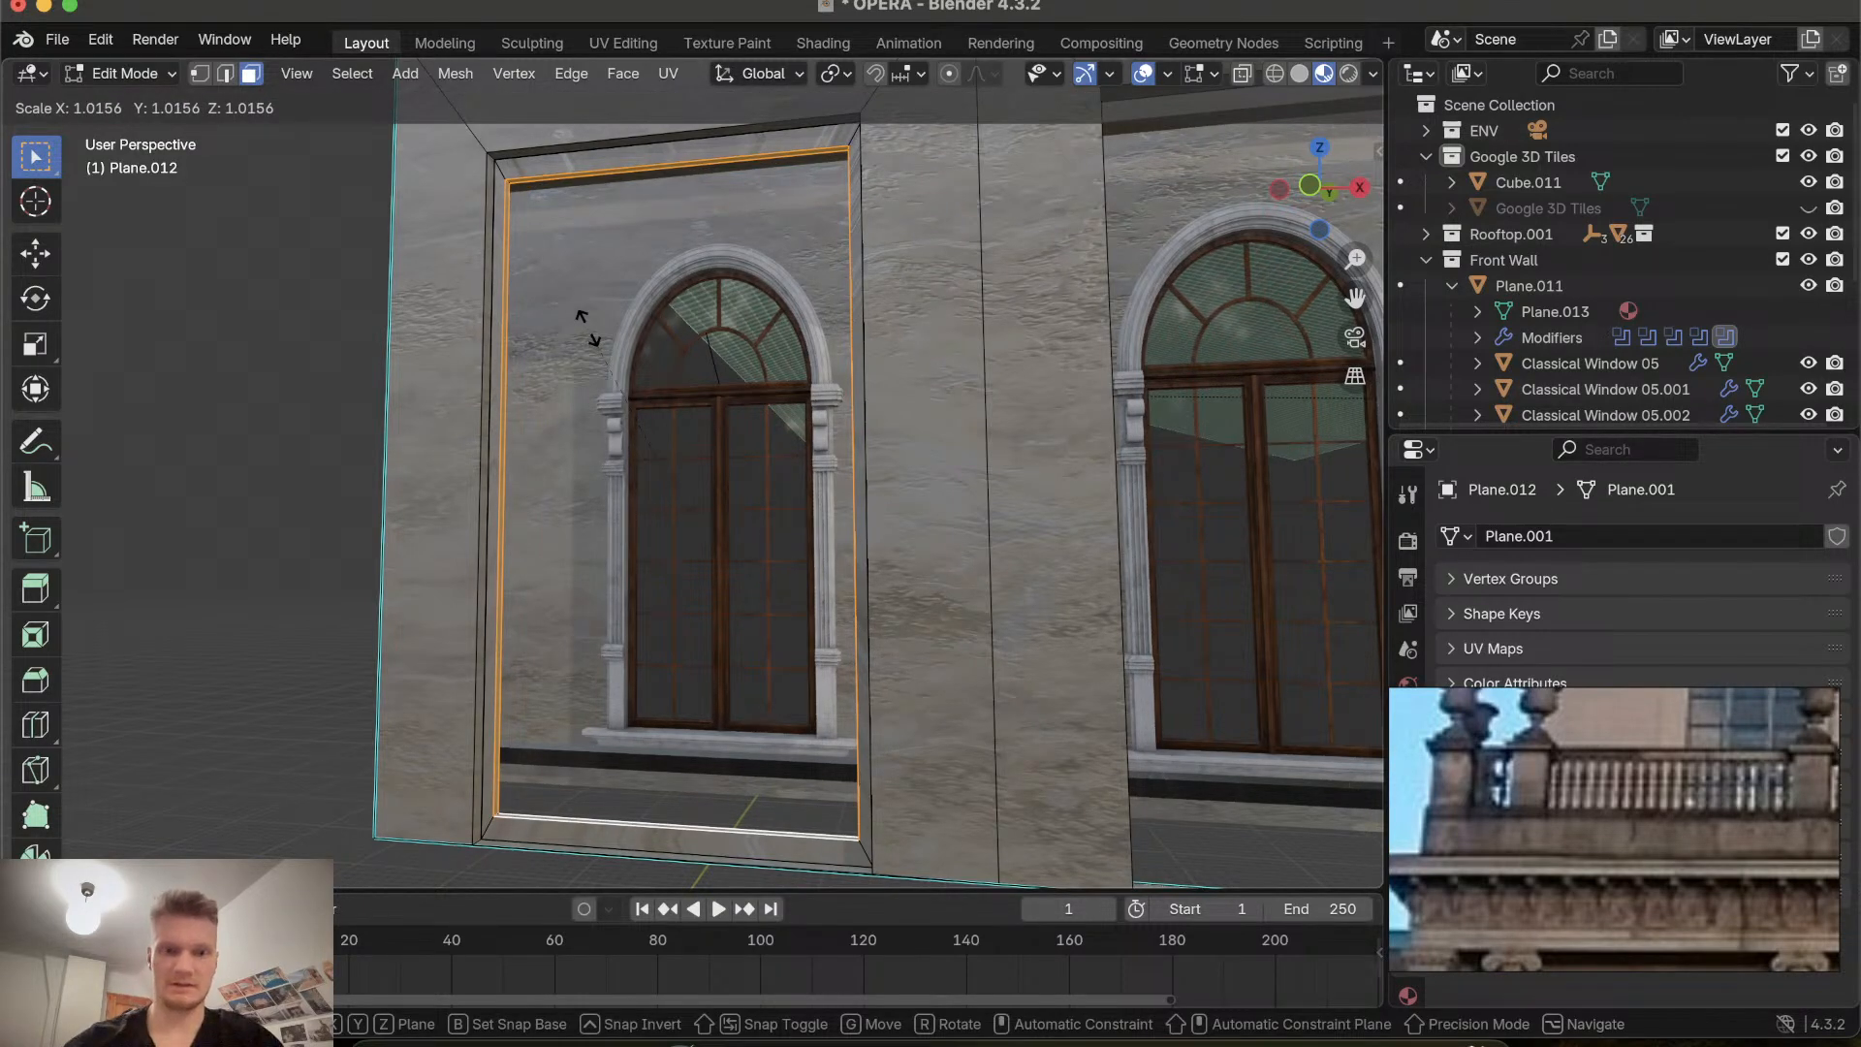
key(z)
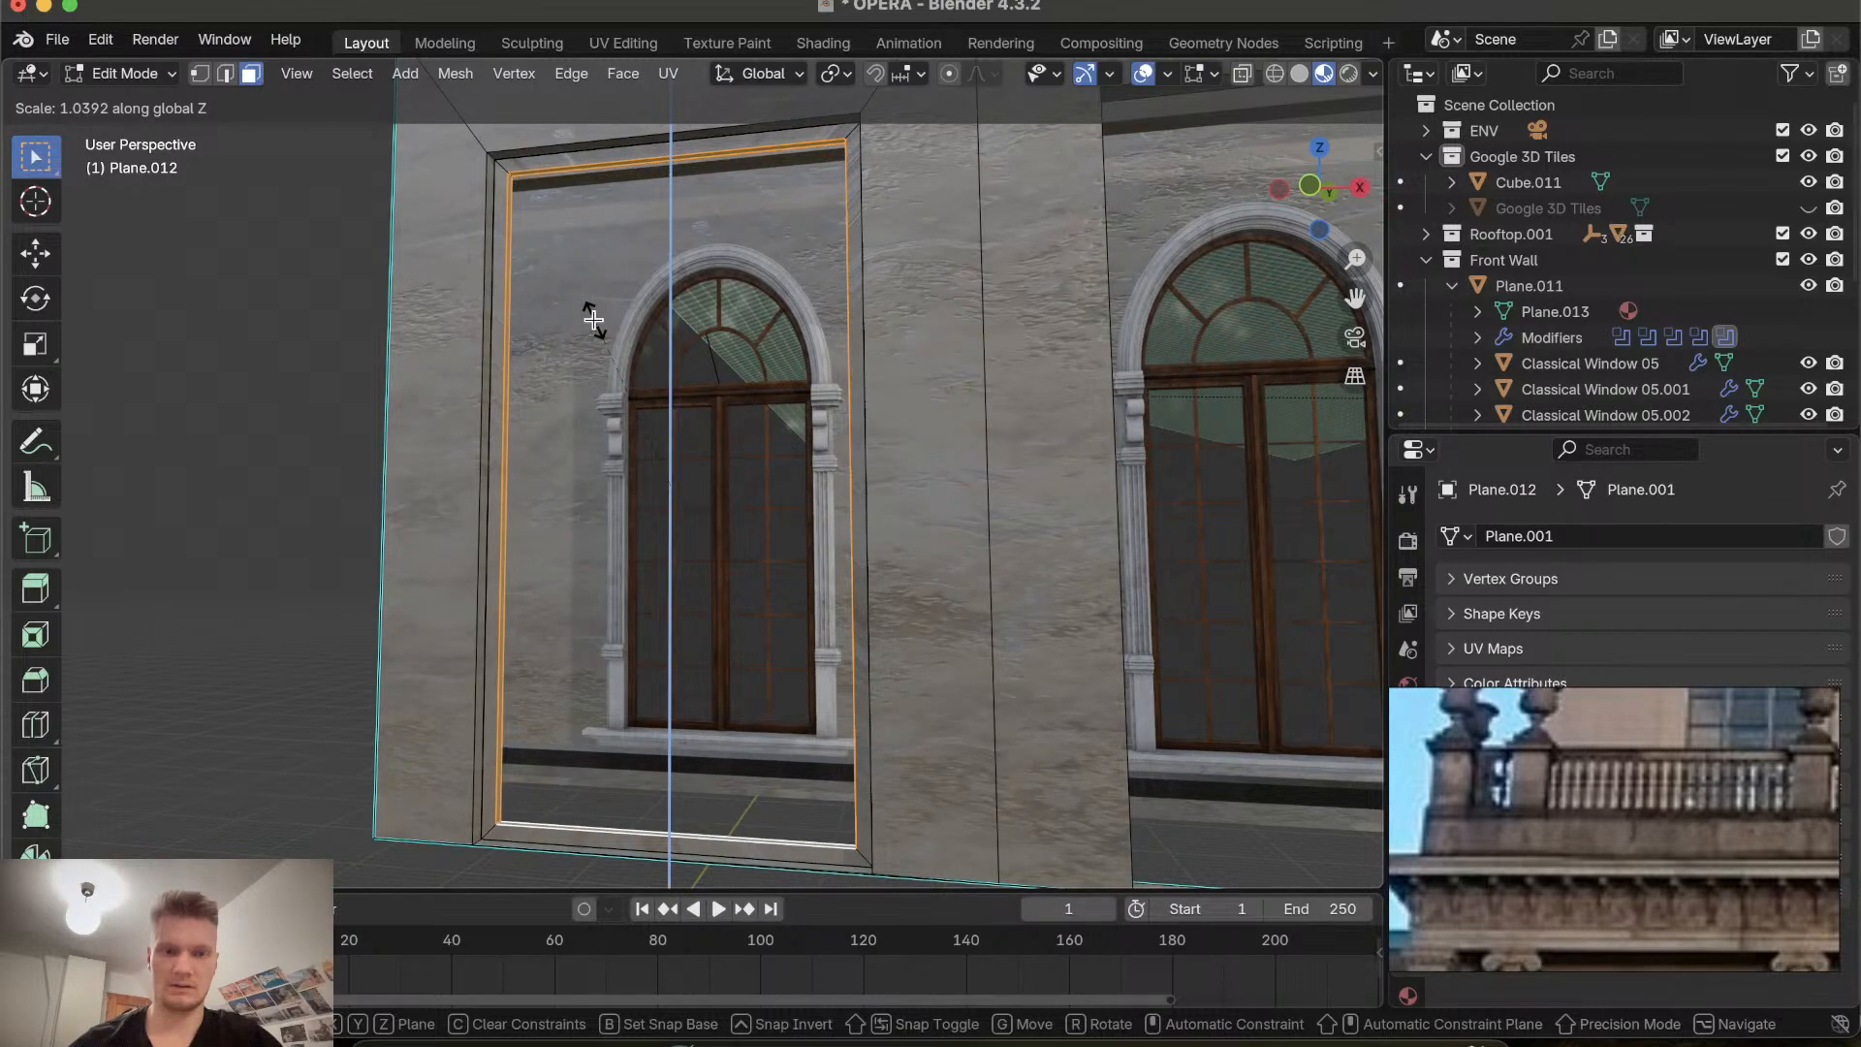
click(593, 320)
scroll(594, 320, left, 5)
click(438, 329)
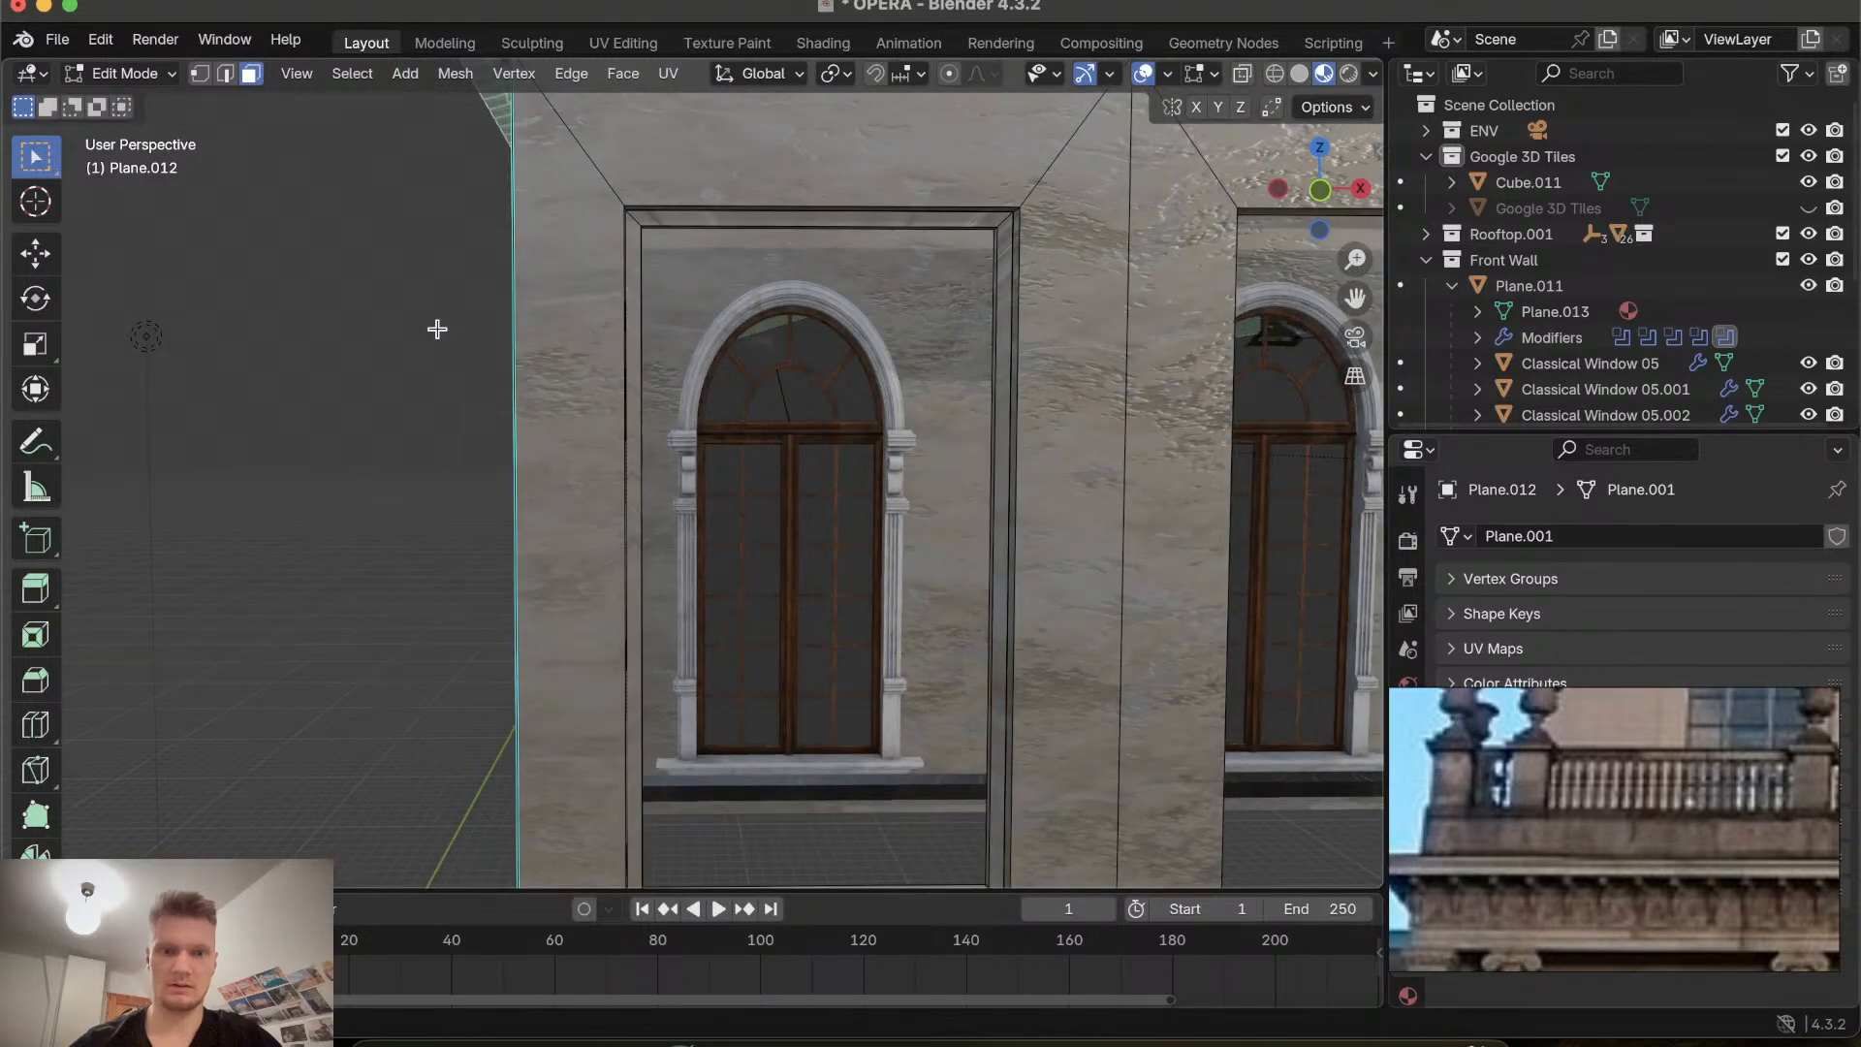
scroll(437, 328, right, 10)
scroll(437, 328, left, 7)
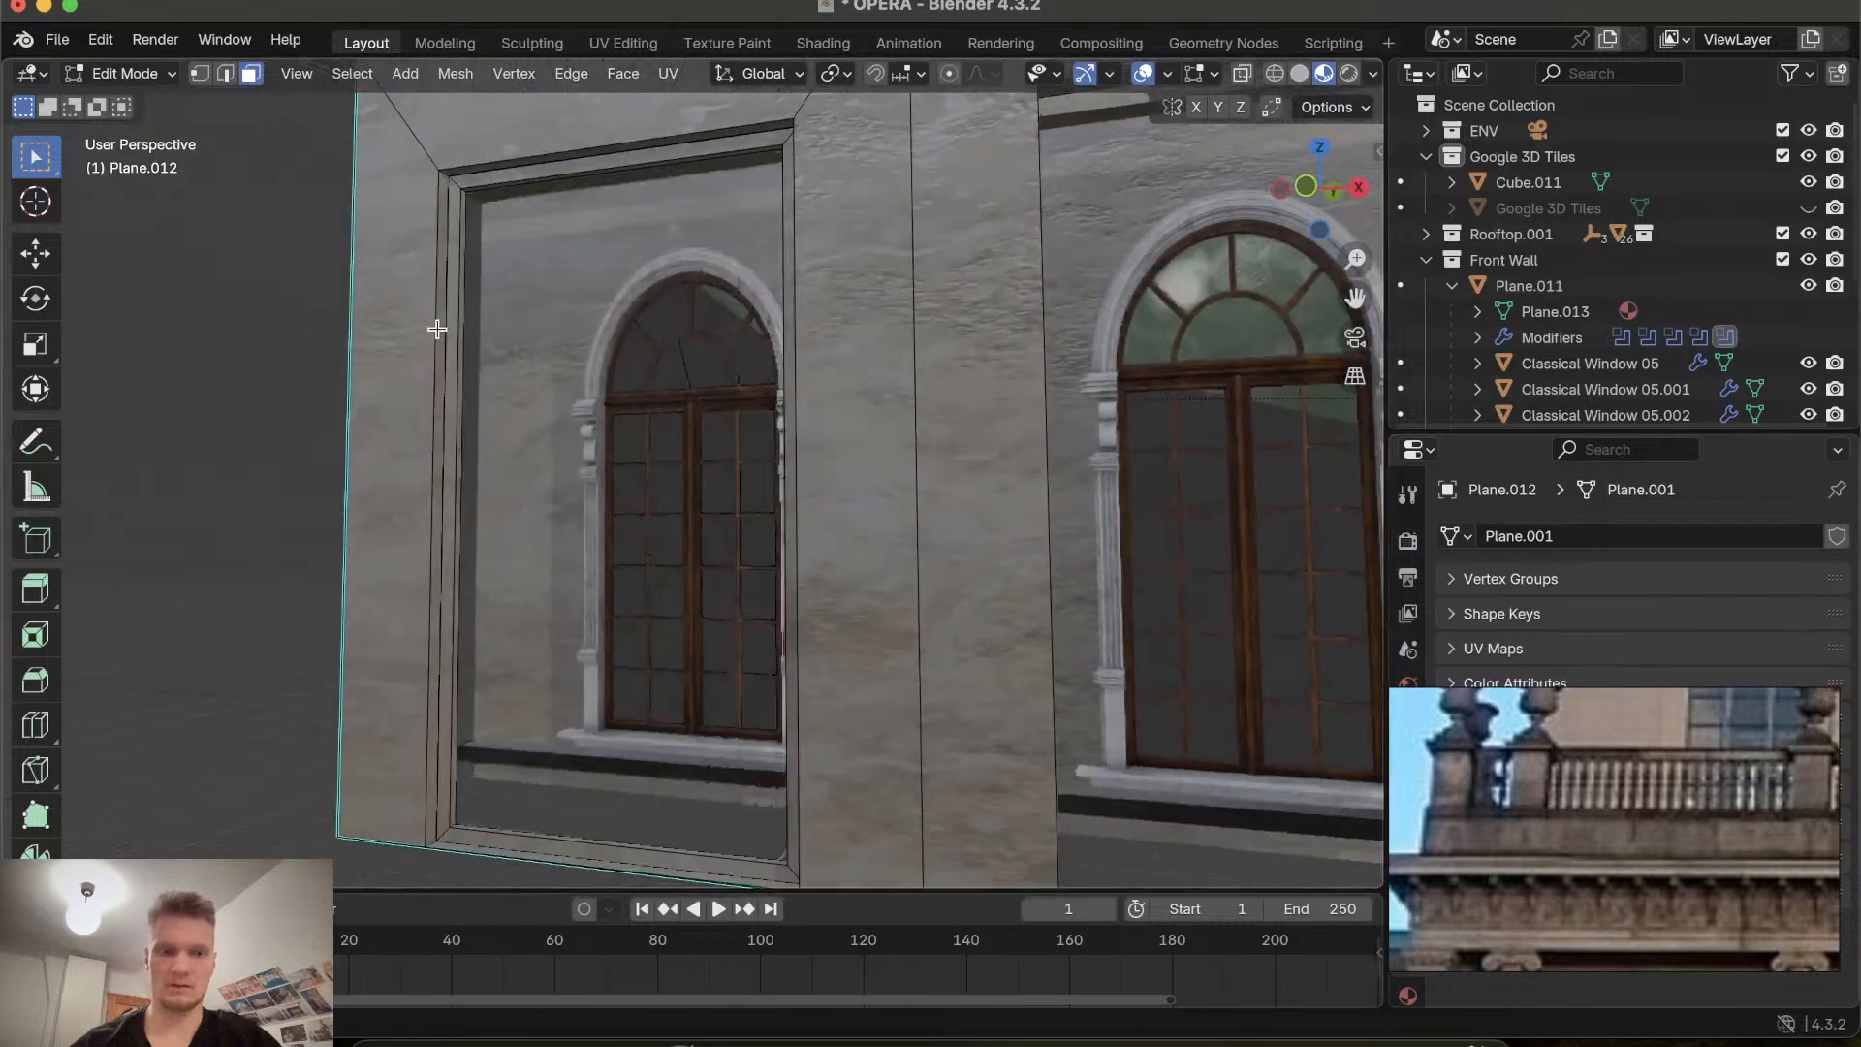
Browse the reference photo to examine the window arches and the inscription above them.
scroll(438, 329, left, 6)
mouse_move(1500, 718)
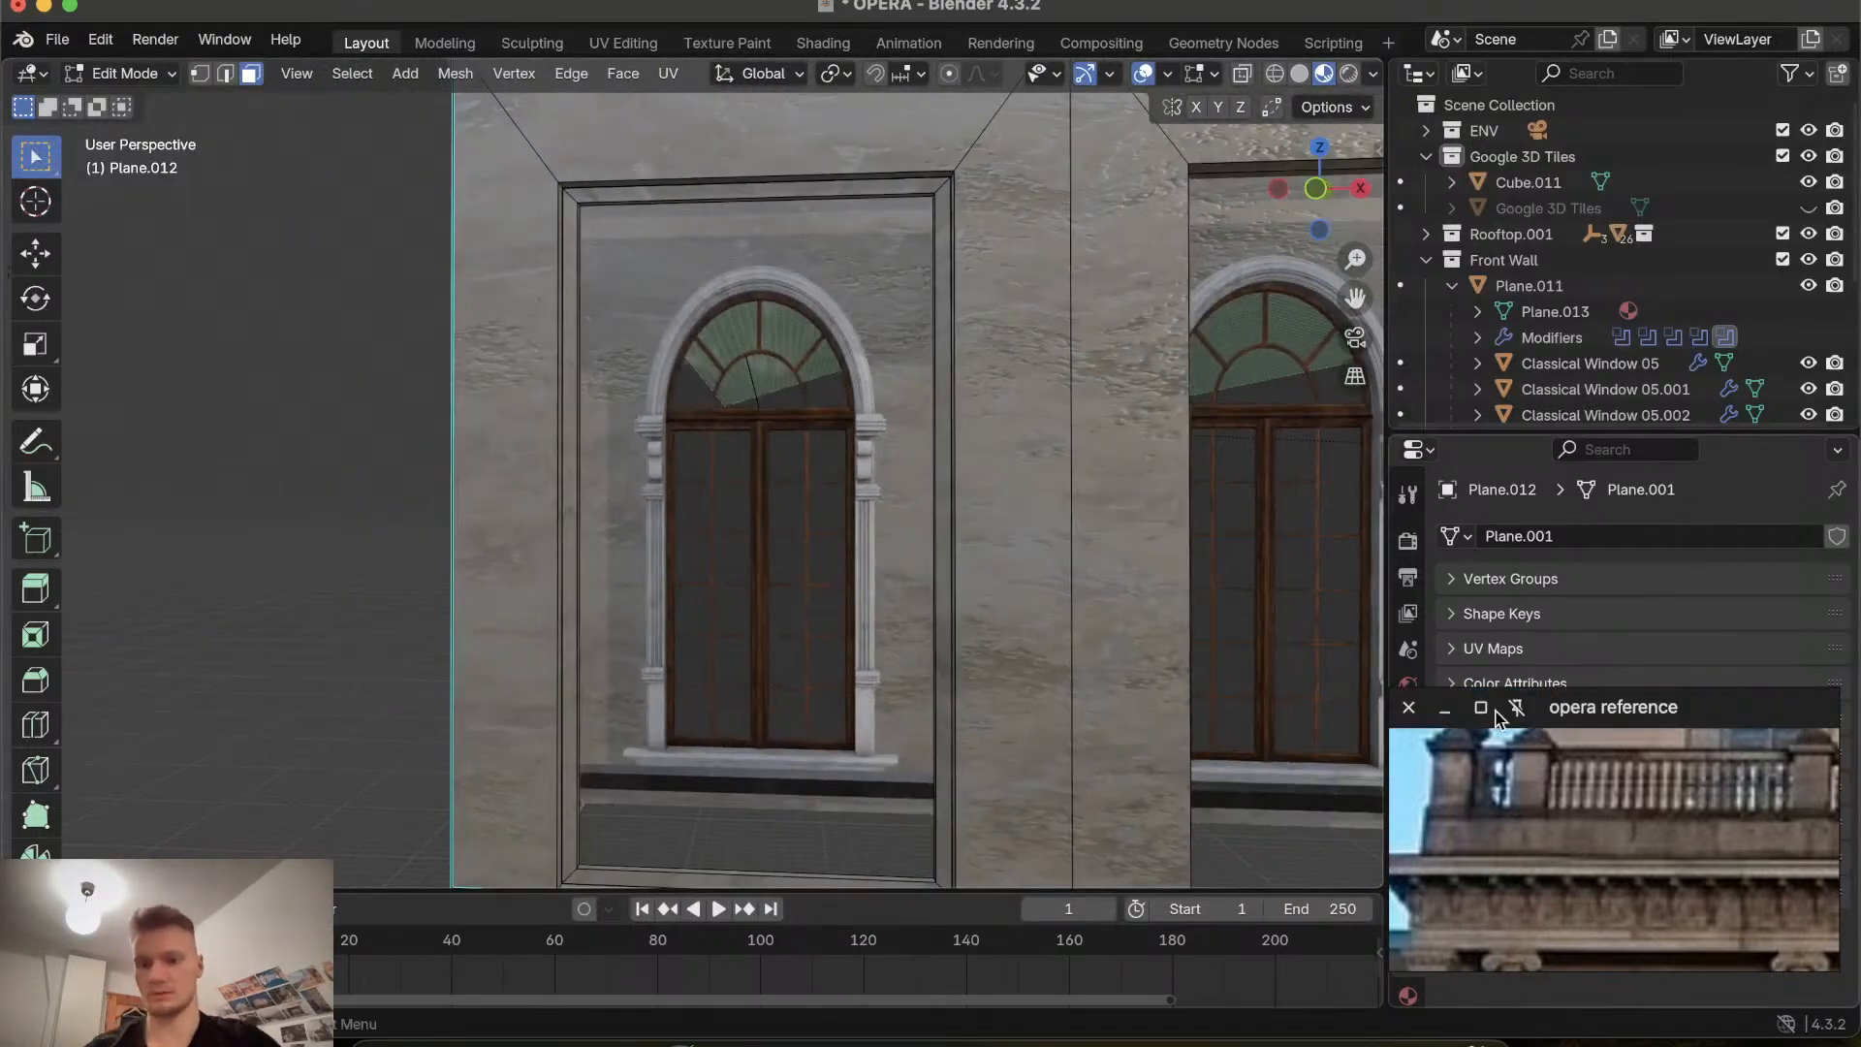
scroll(1566, 780, down, 10)
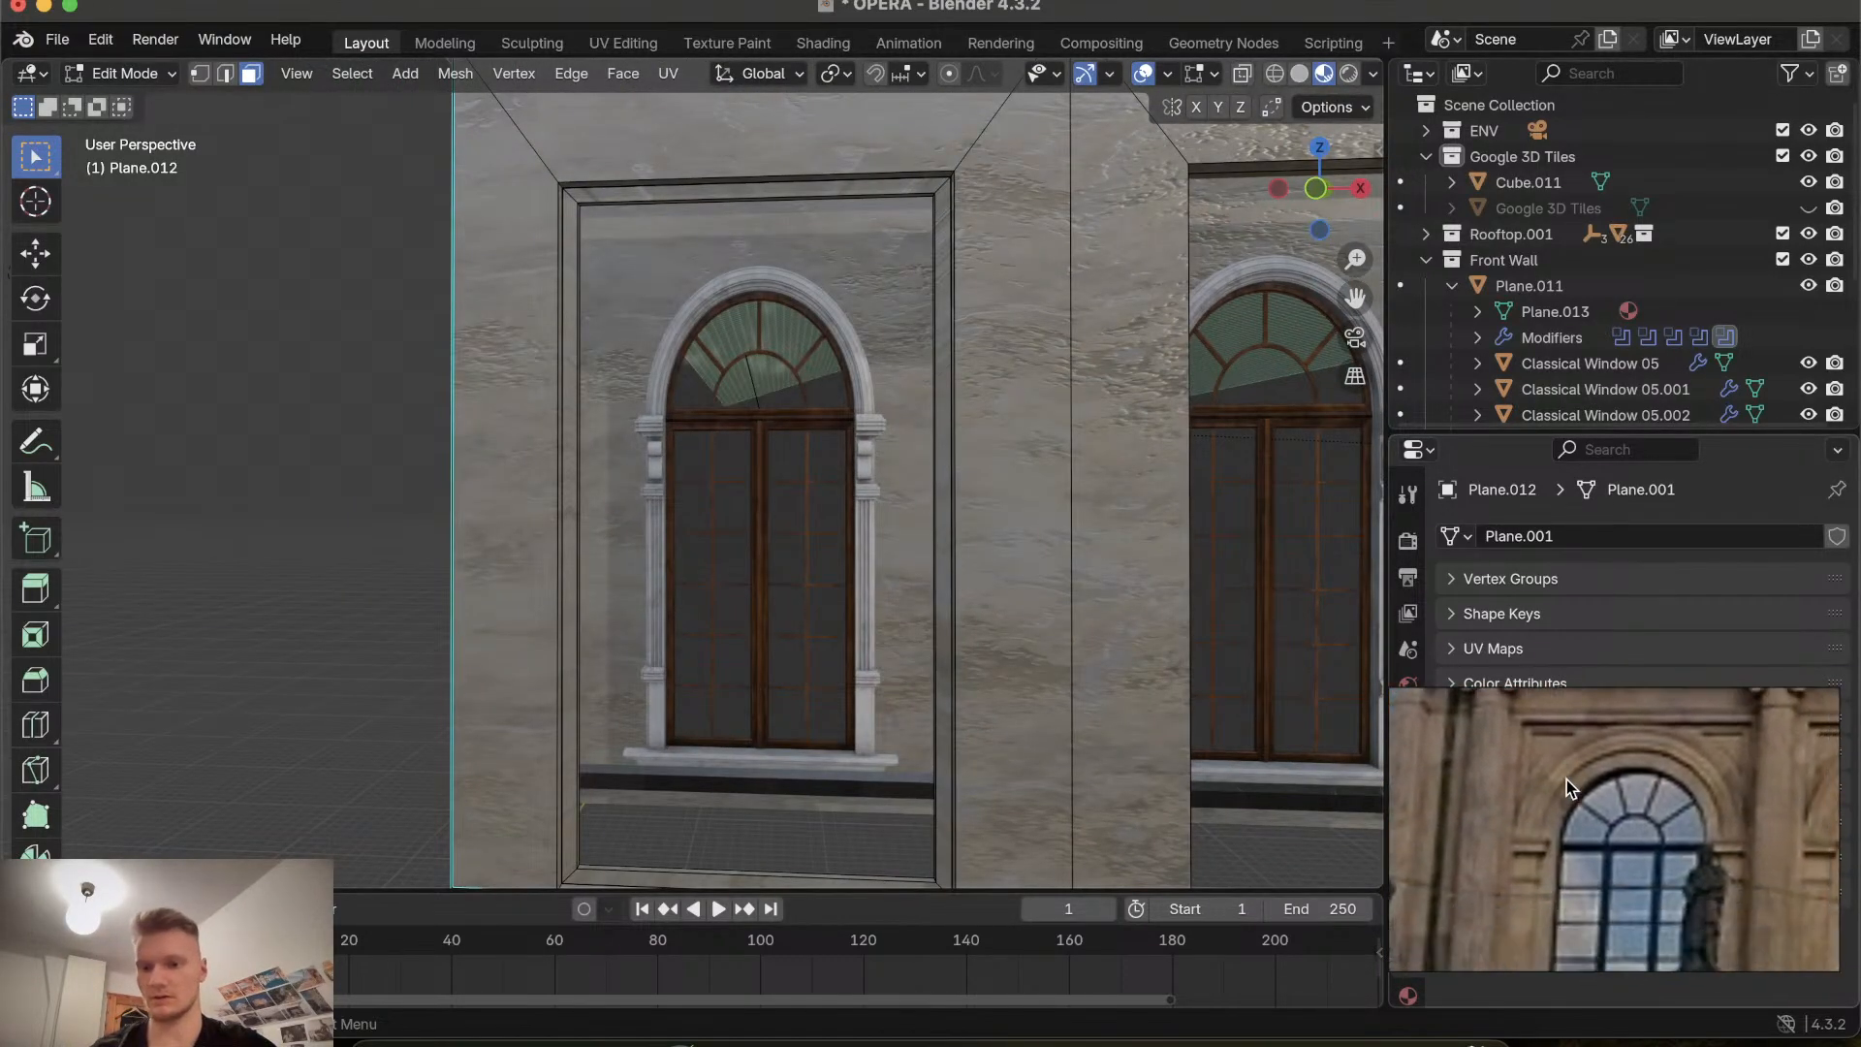
scroll(1566, 779, up, 10)
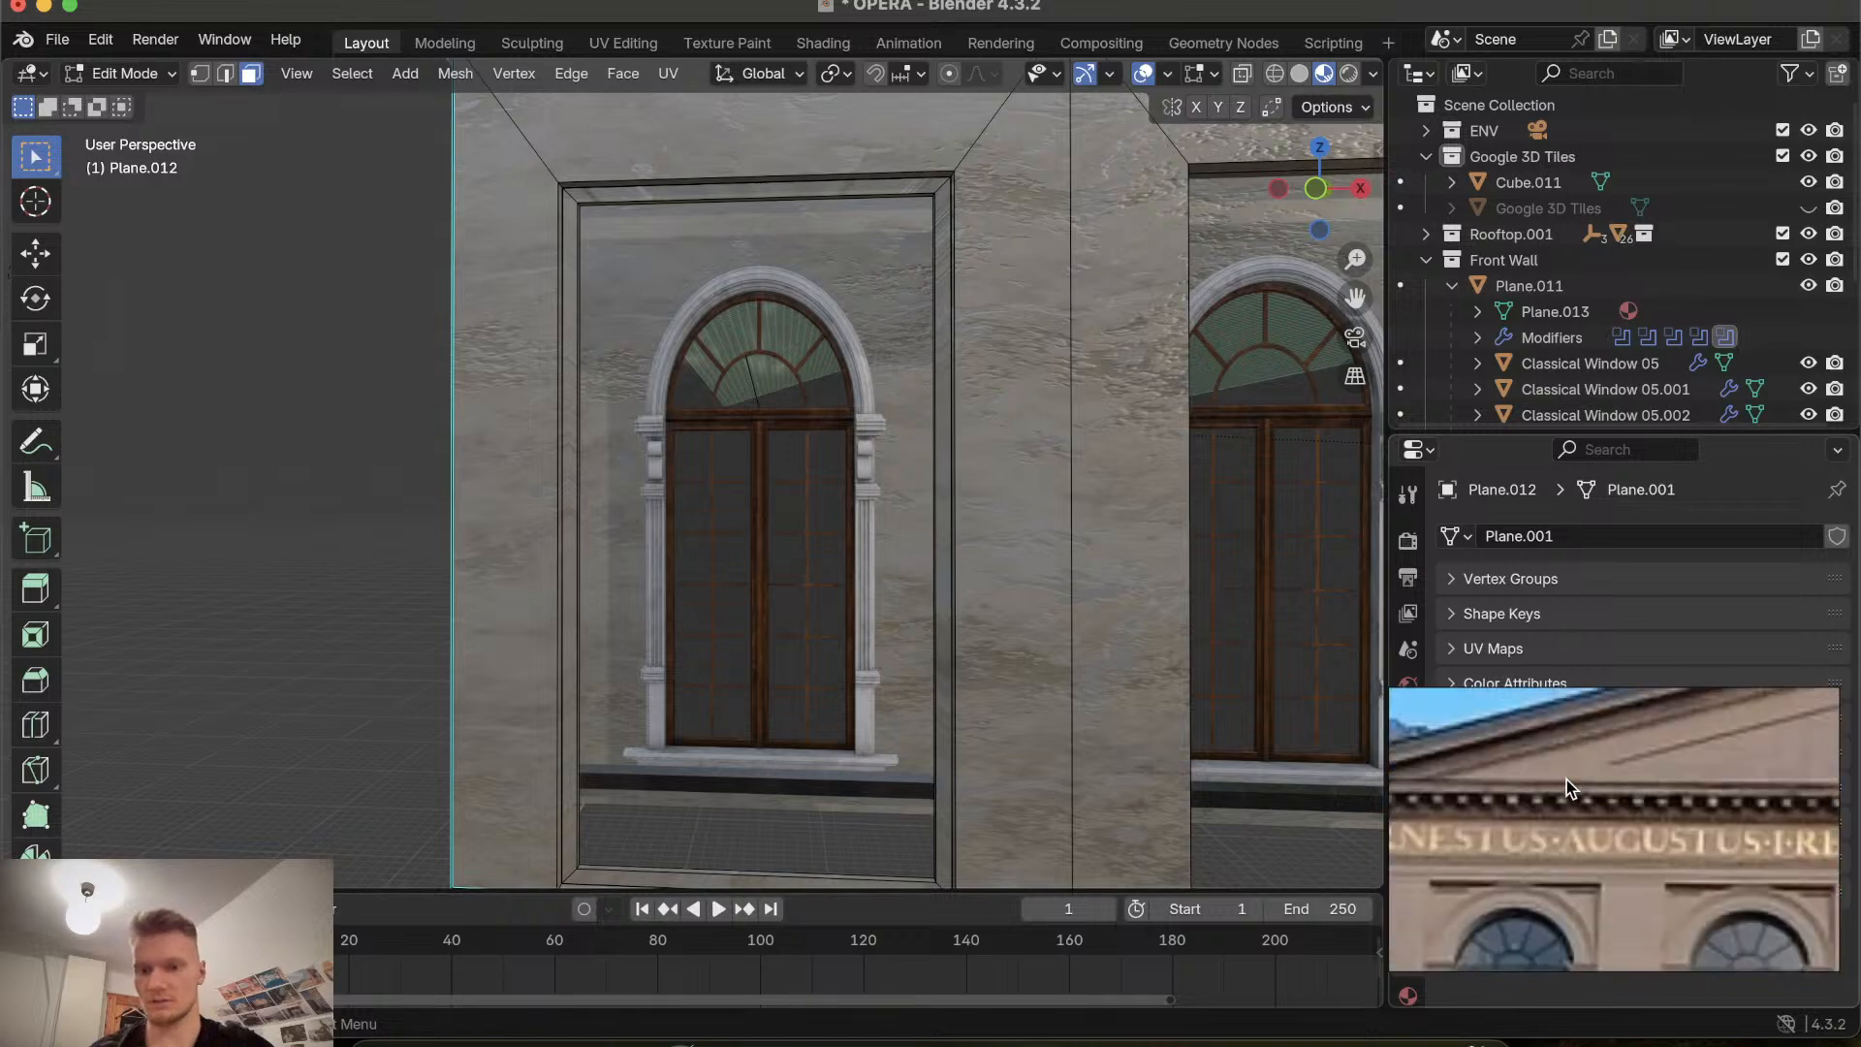
scroll(1566, 780, down, 6)
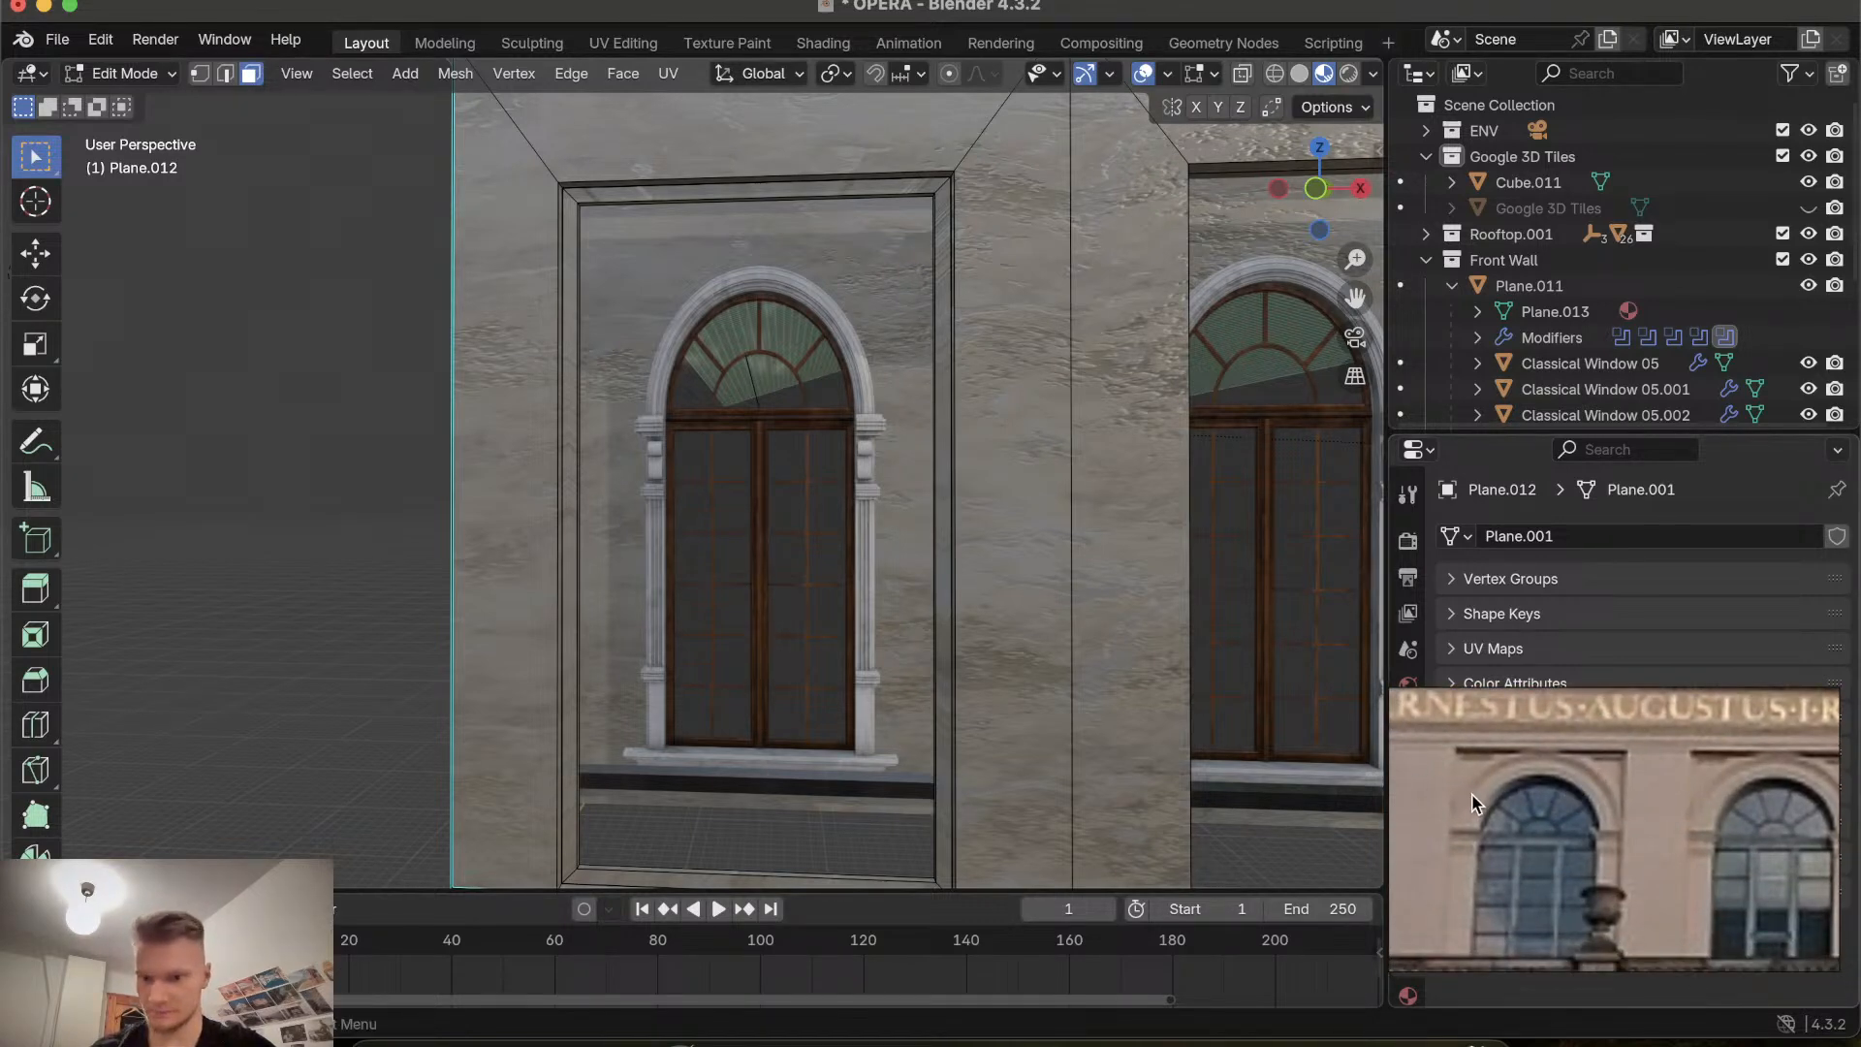
Inspect the recessed window bays of the facade from several angles.
scroll(964, 742, up, 8)
scroll(965, 742, down, 10)
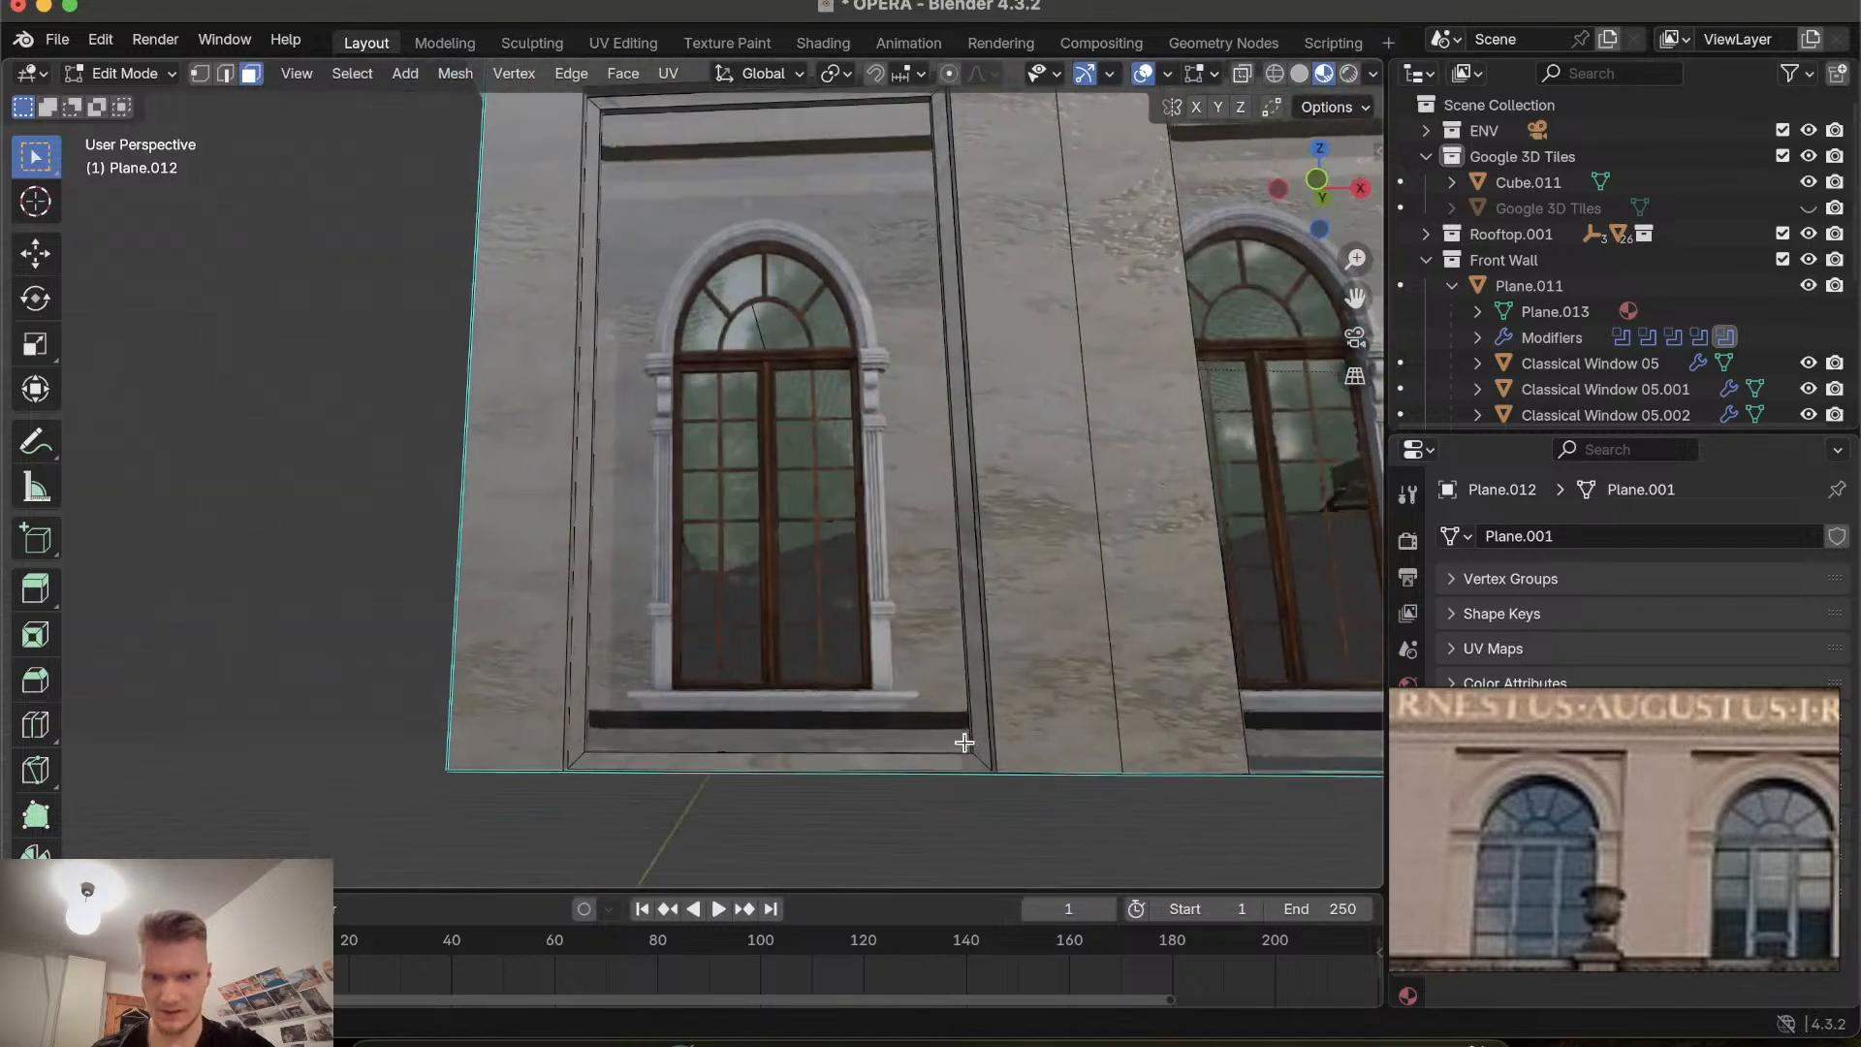
scroll(965, 742, up, 8)
scroll(964, 742, down, 8)
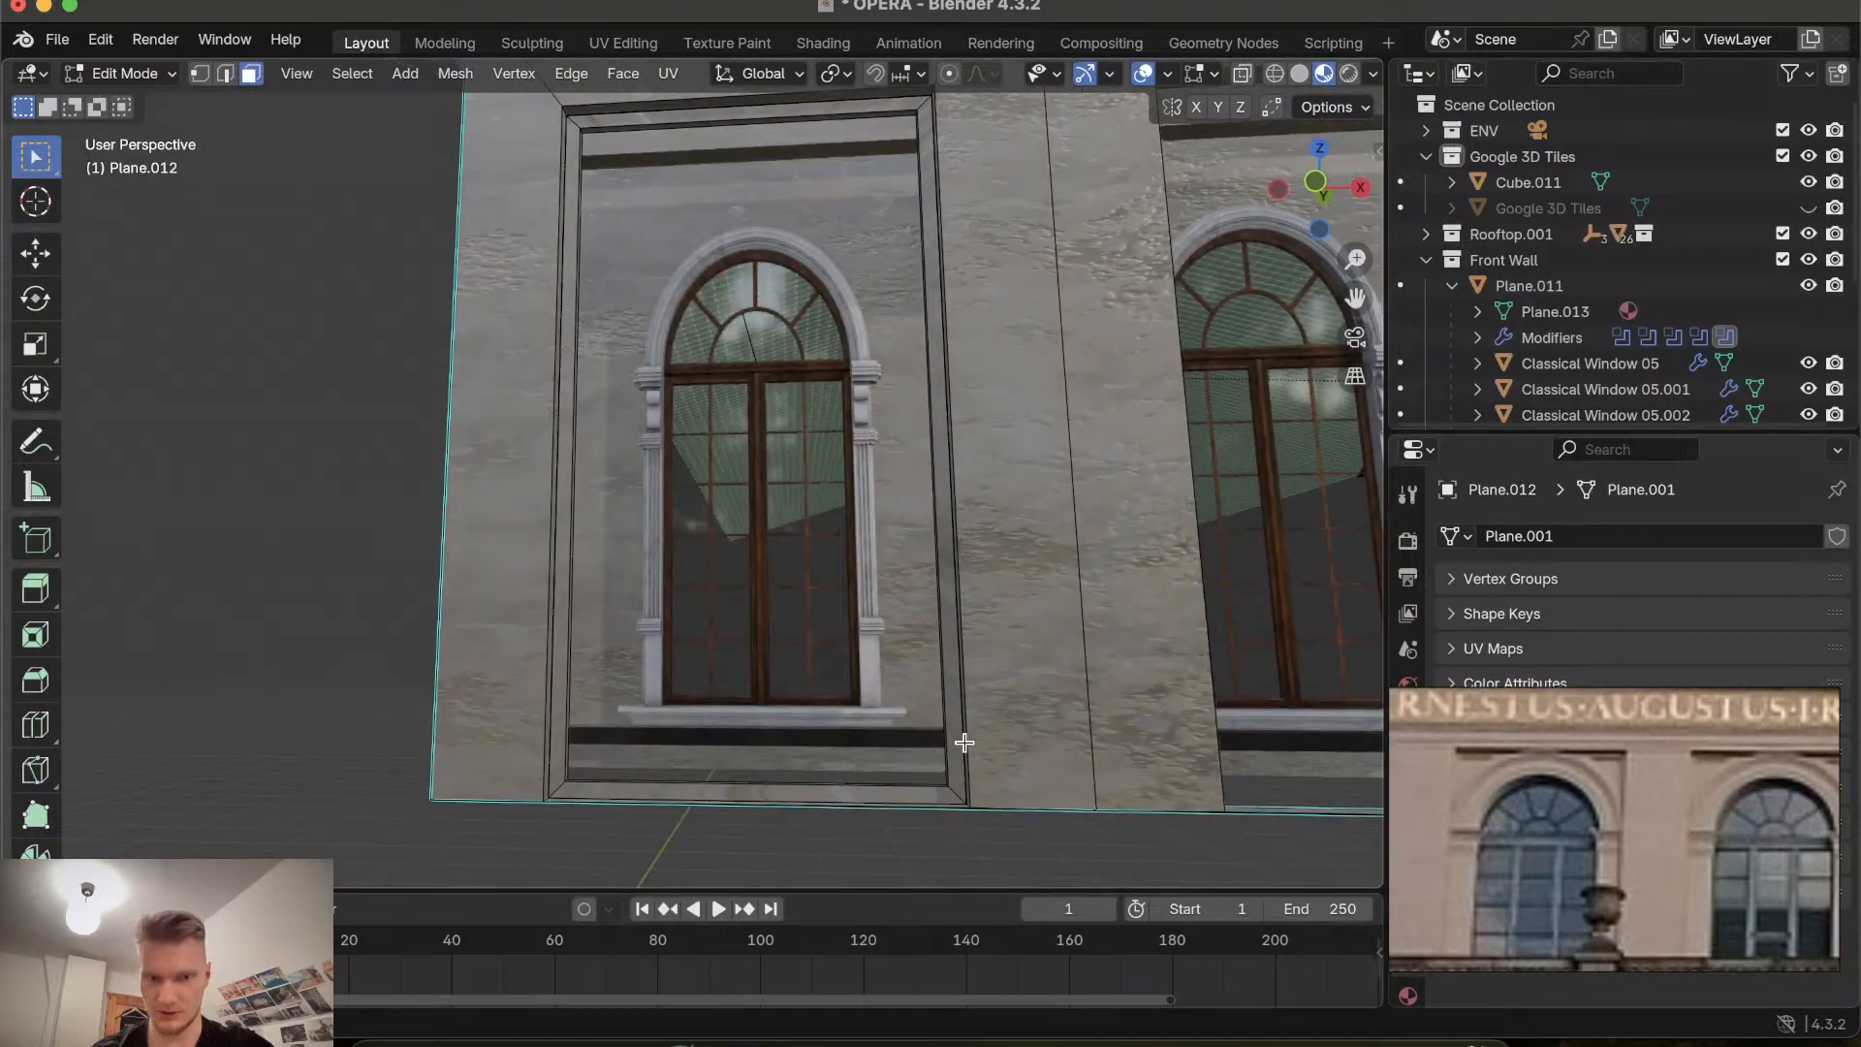
scroll(873, 821, down, 5)
ctrl+scroll(873, 820, up, 5)
scroll(873, 821, down, 5)
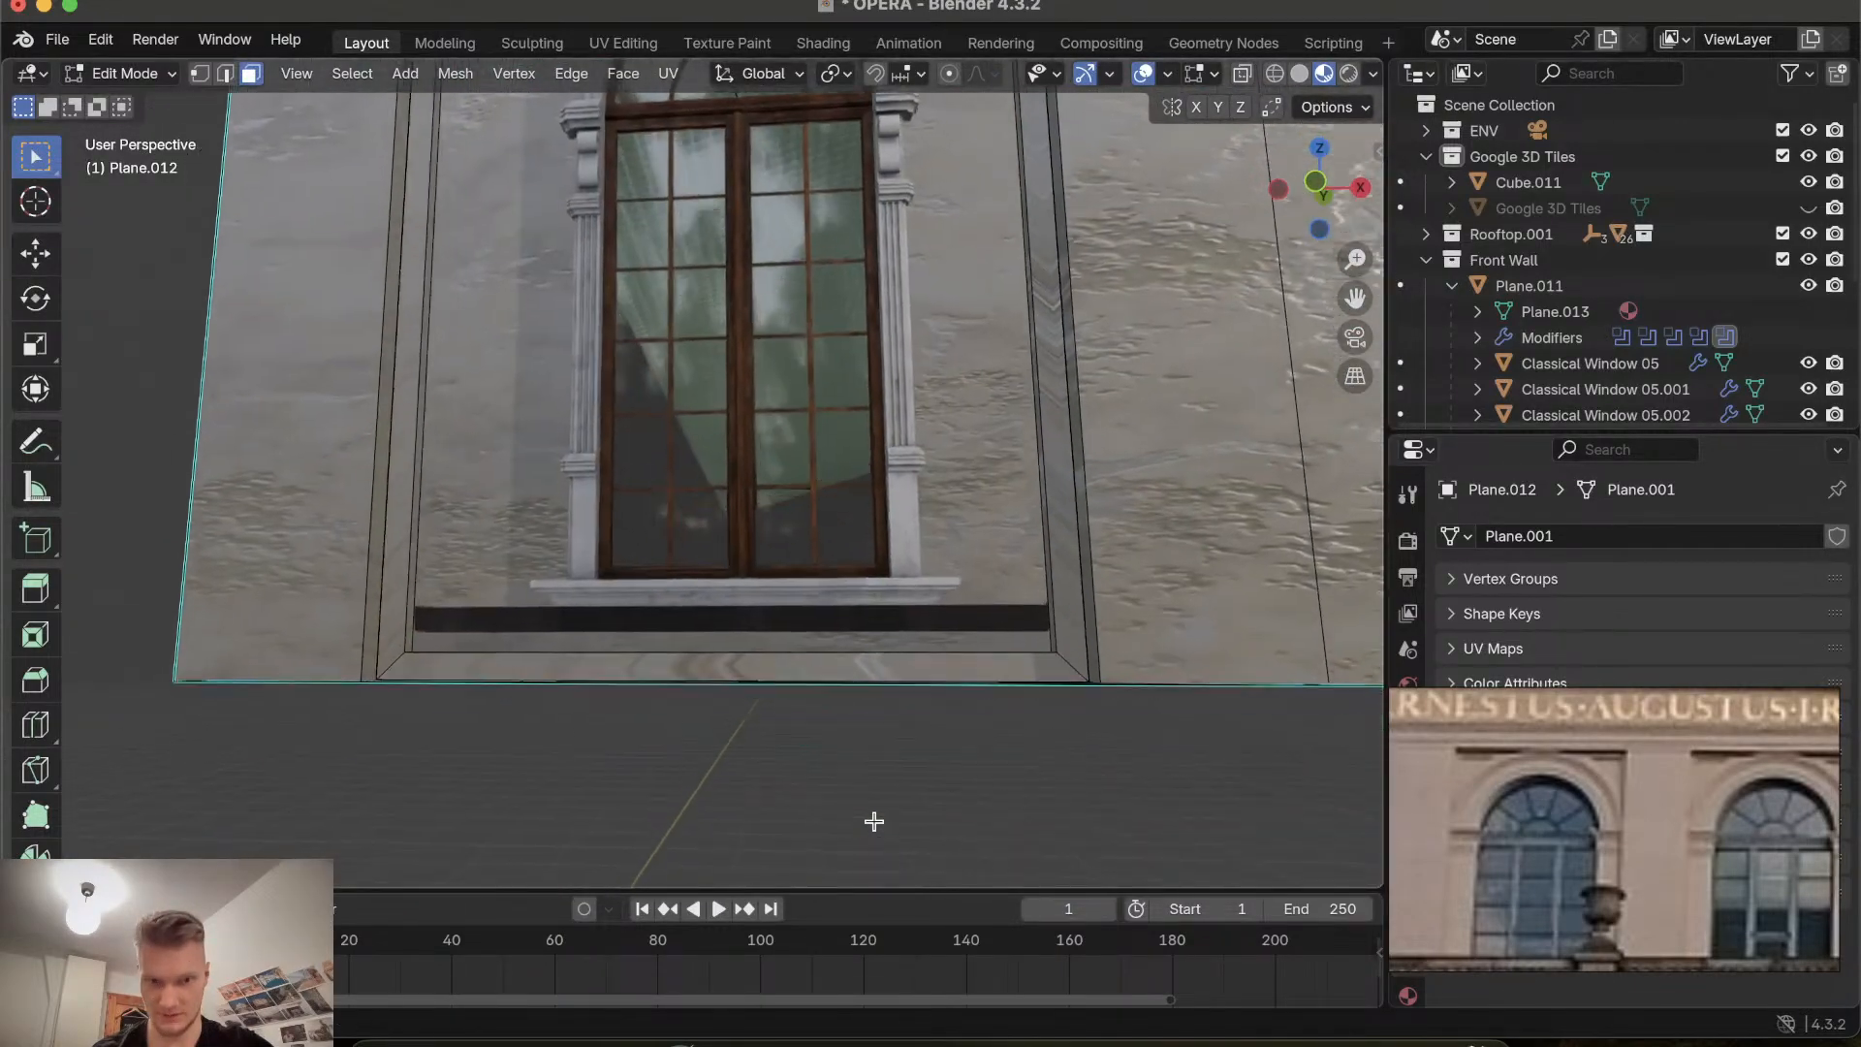
scroll(873, 821, up, 8)
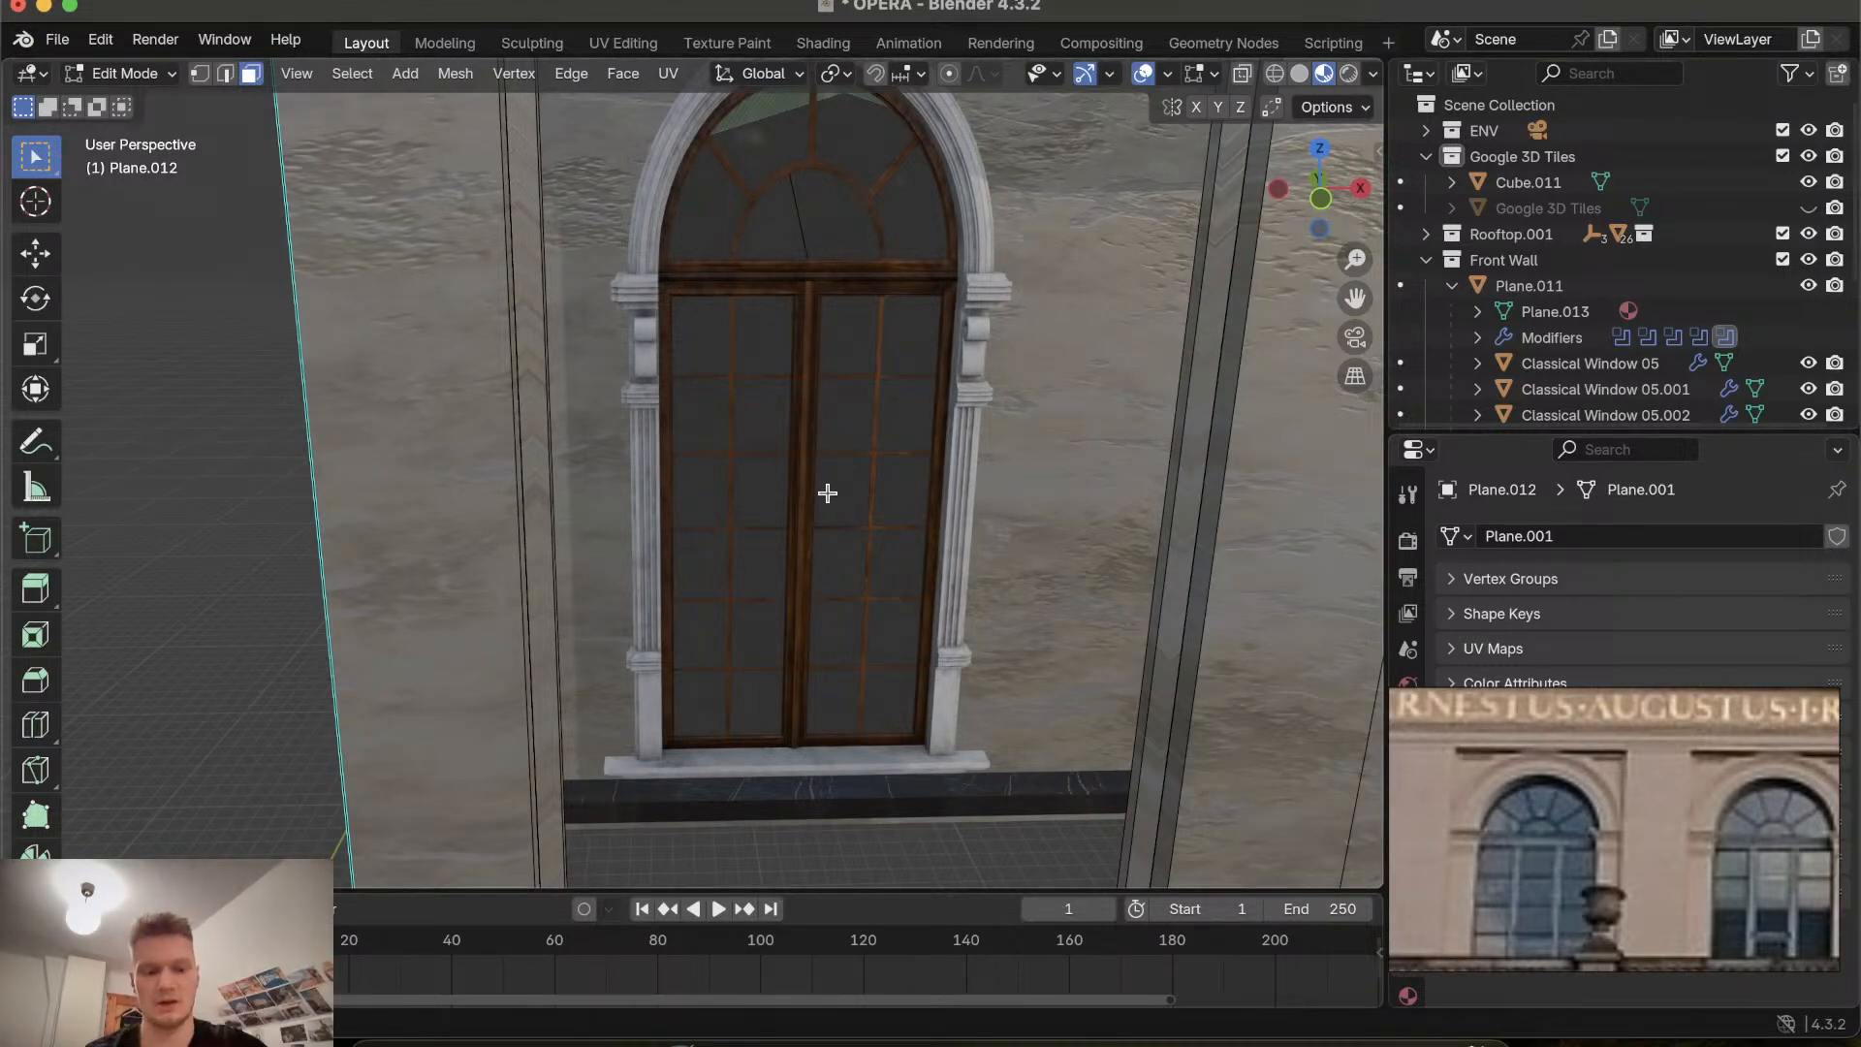
ctrl+scroll(827, 493, down, 10)
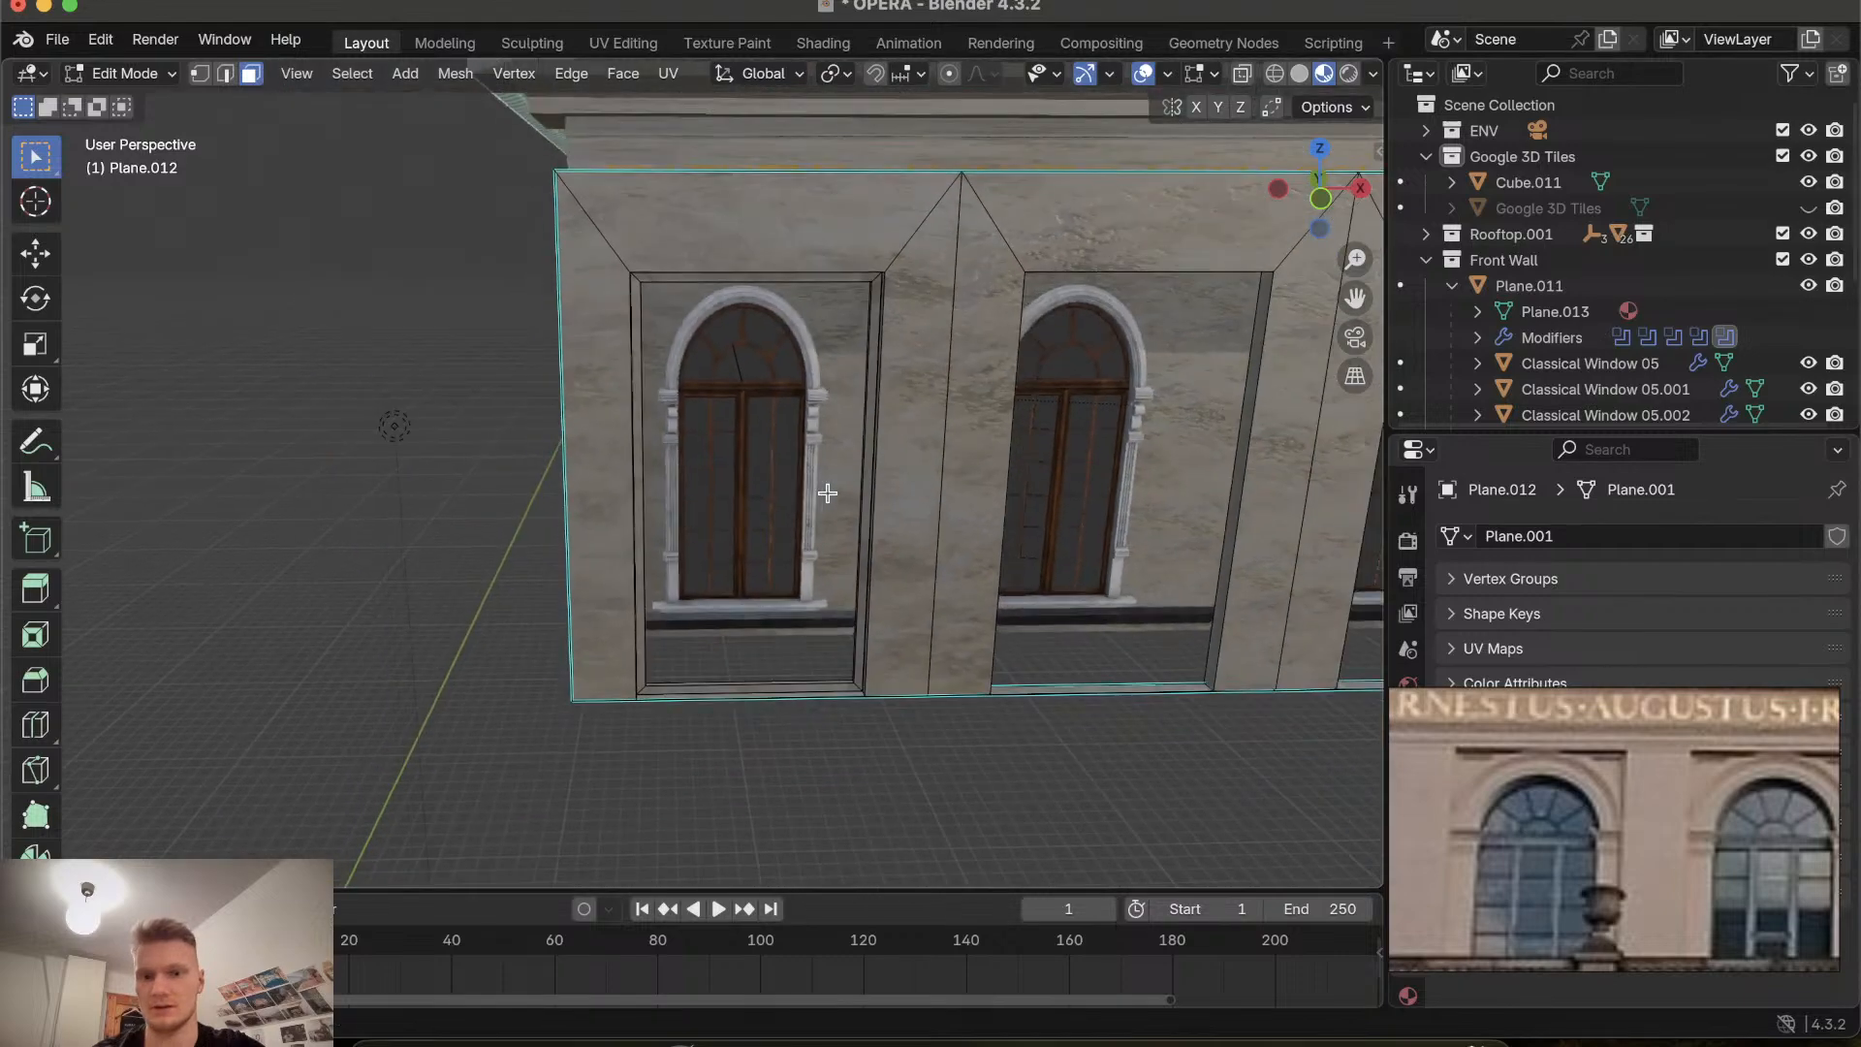
ctrl+scroll(550, 449, up, 8)
ctrl+scroll(551, 448, down, 5)
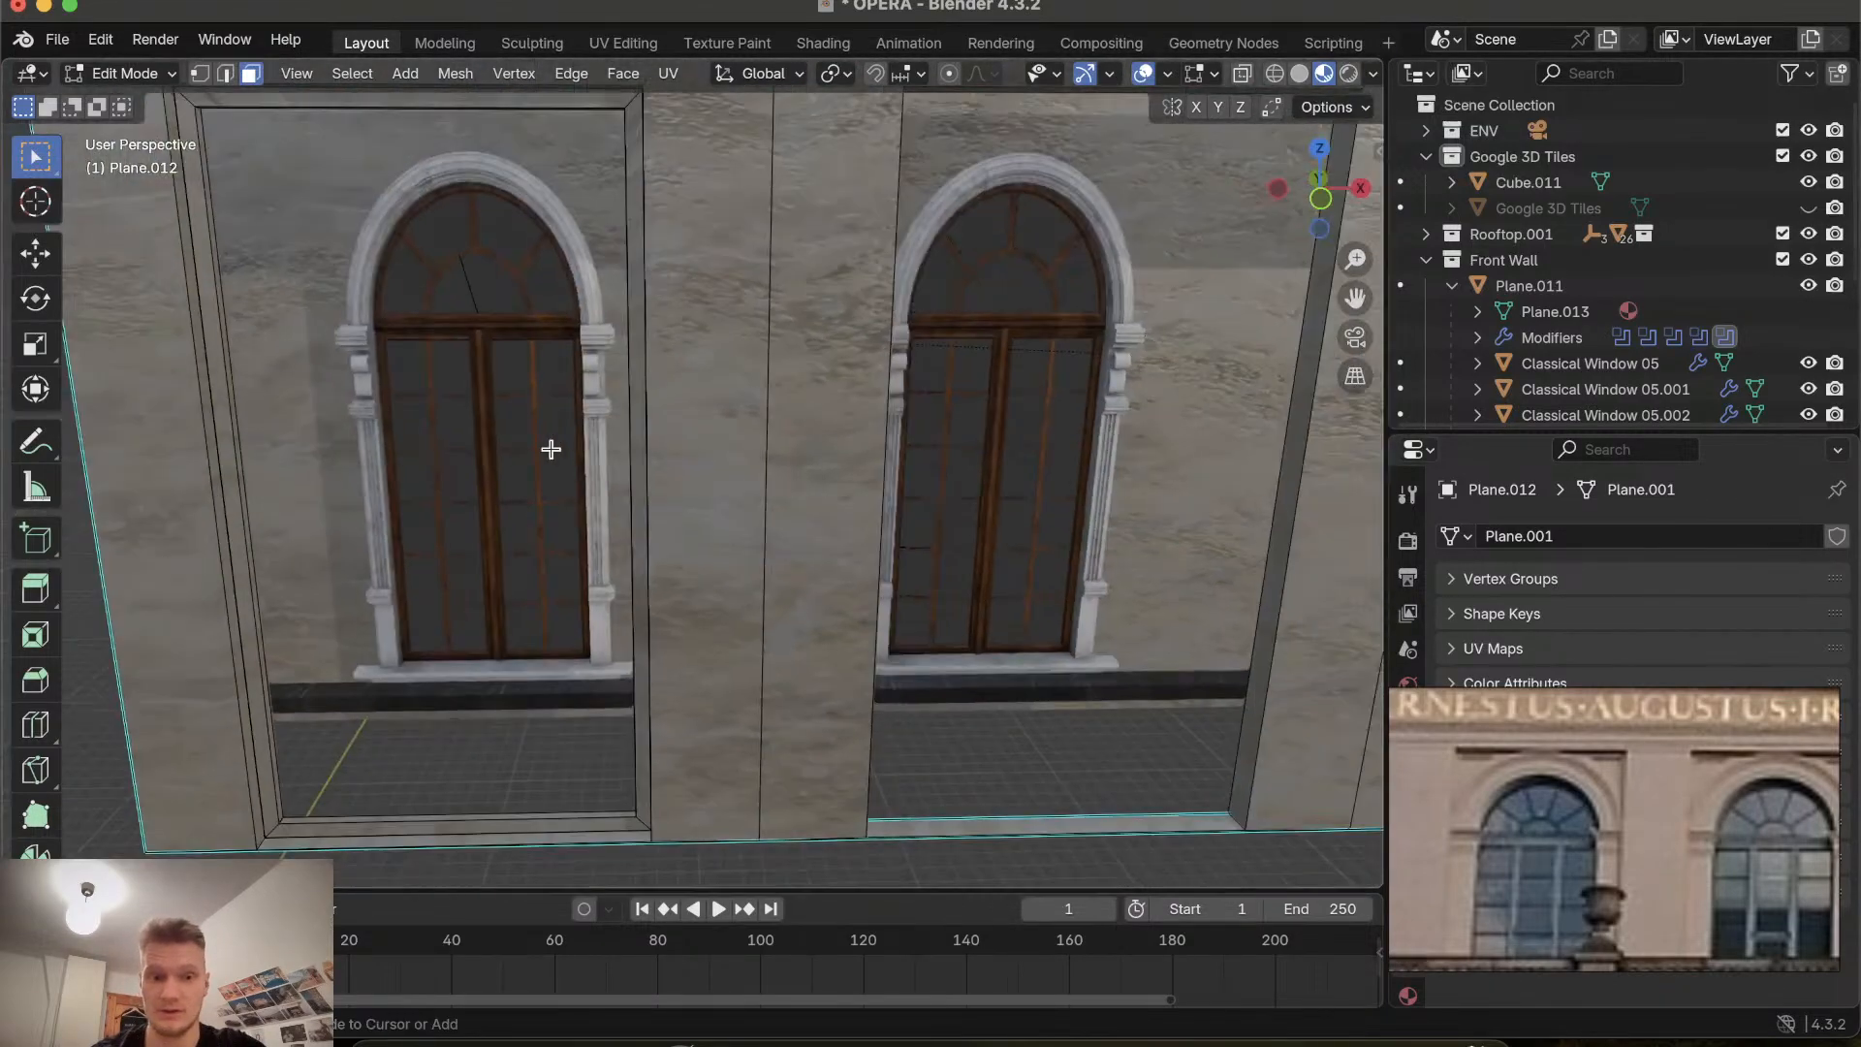
ctrl+scroll(550, 449, up, 3)
scroll(551, 449, down, 1)
scroll(551, 448, up, 2)
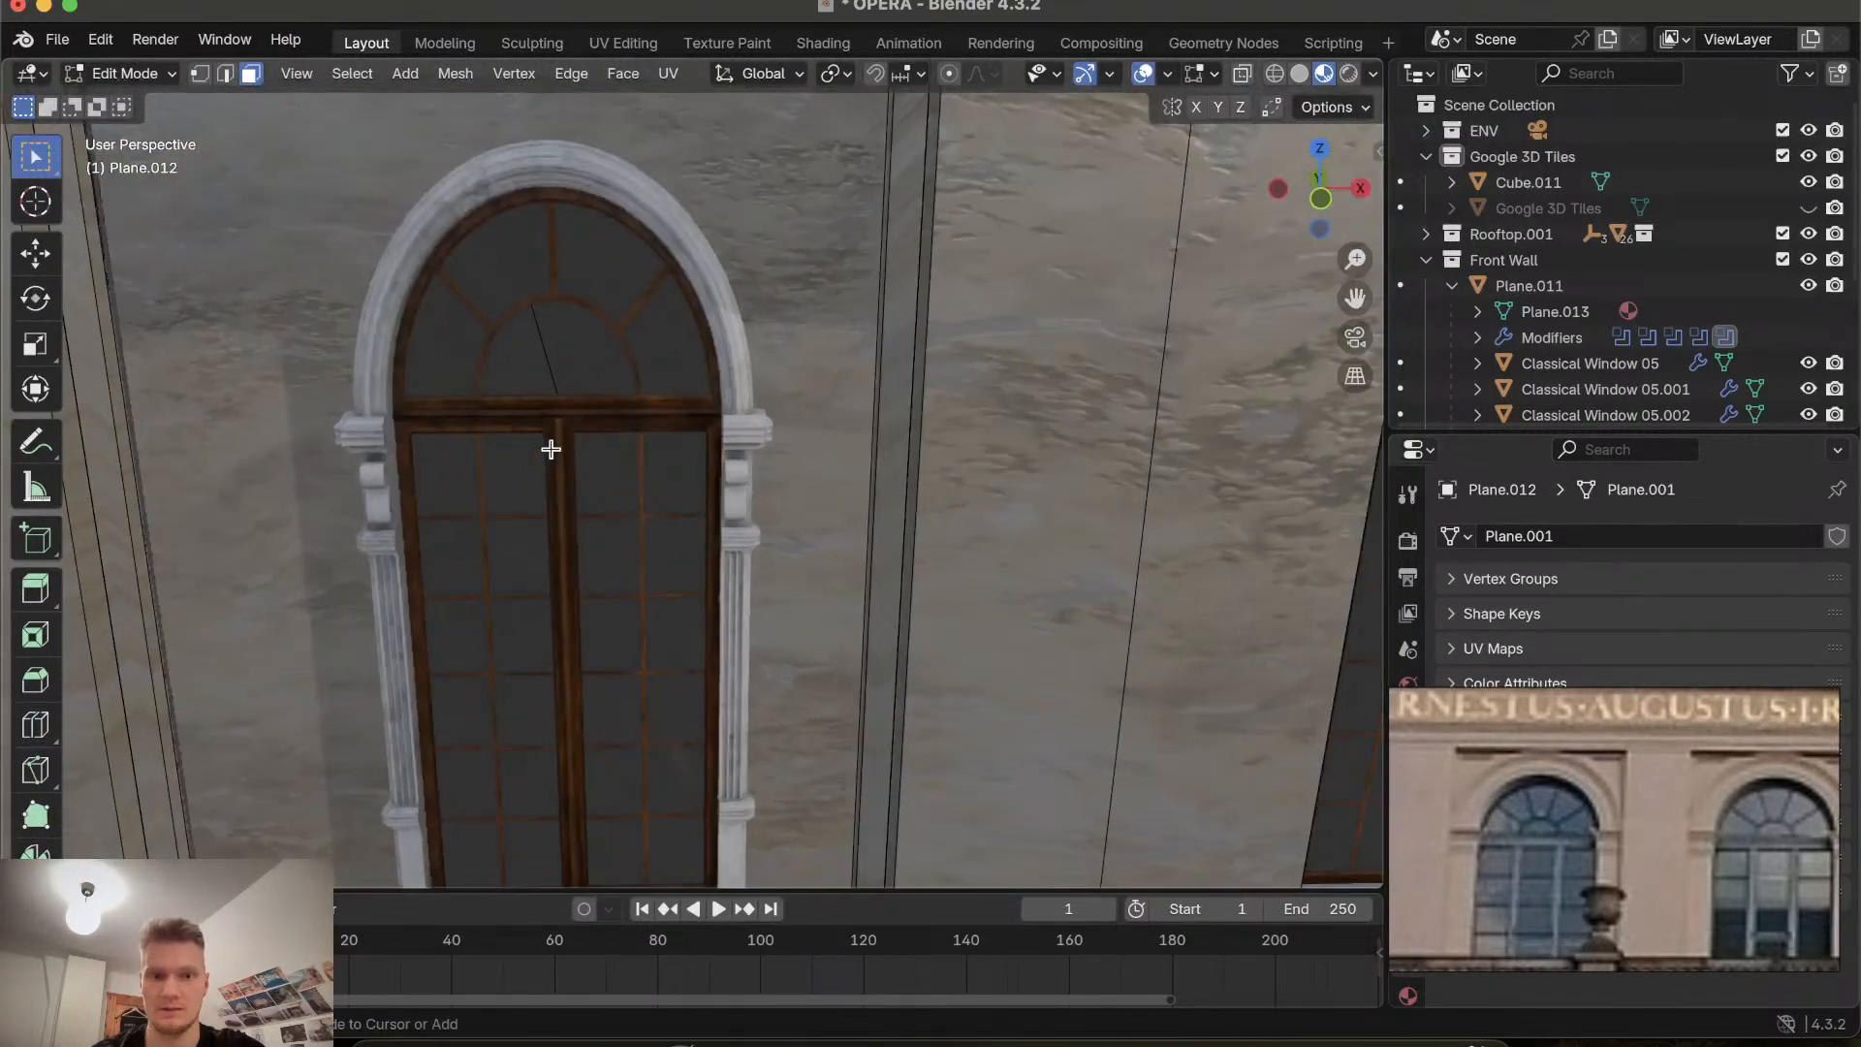
scroll(551, 449, down, 6)
scroll(551, 448, up, 6)
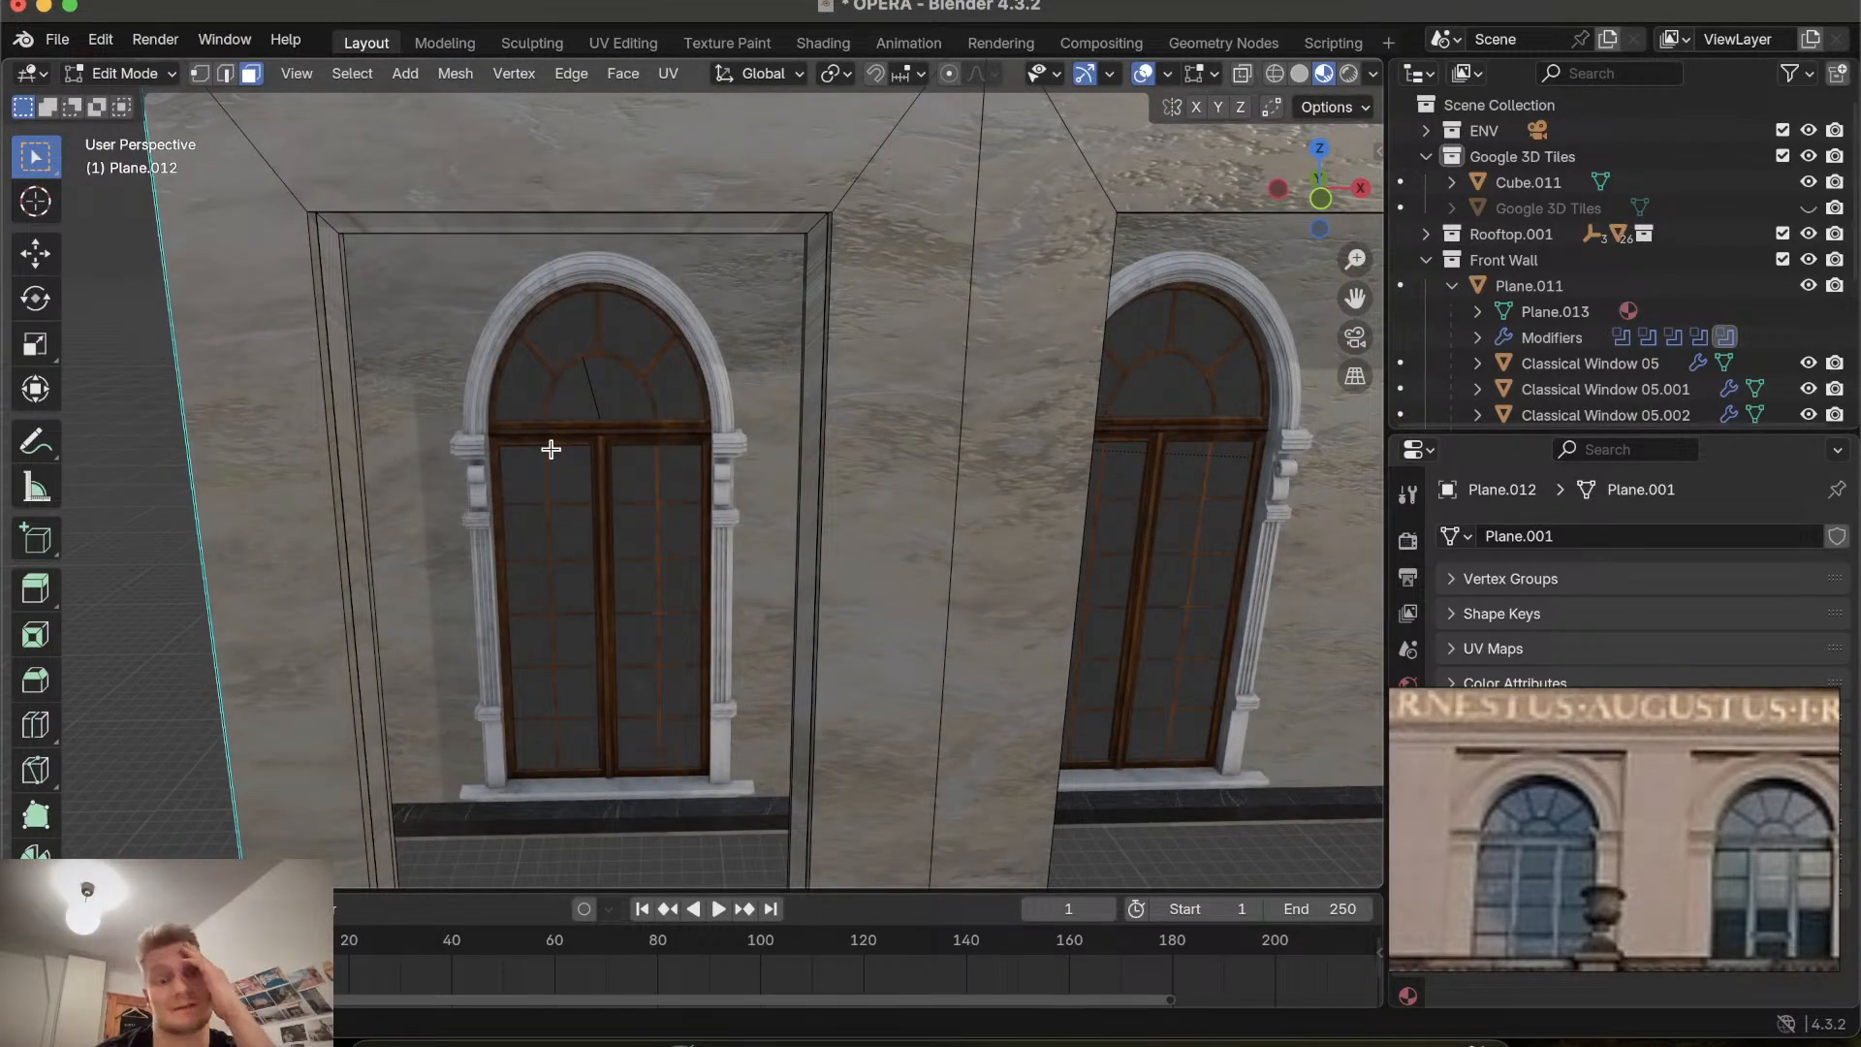
scroll(551, 448, right, 10)
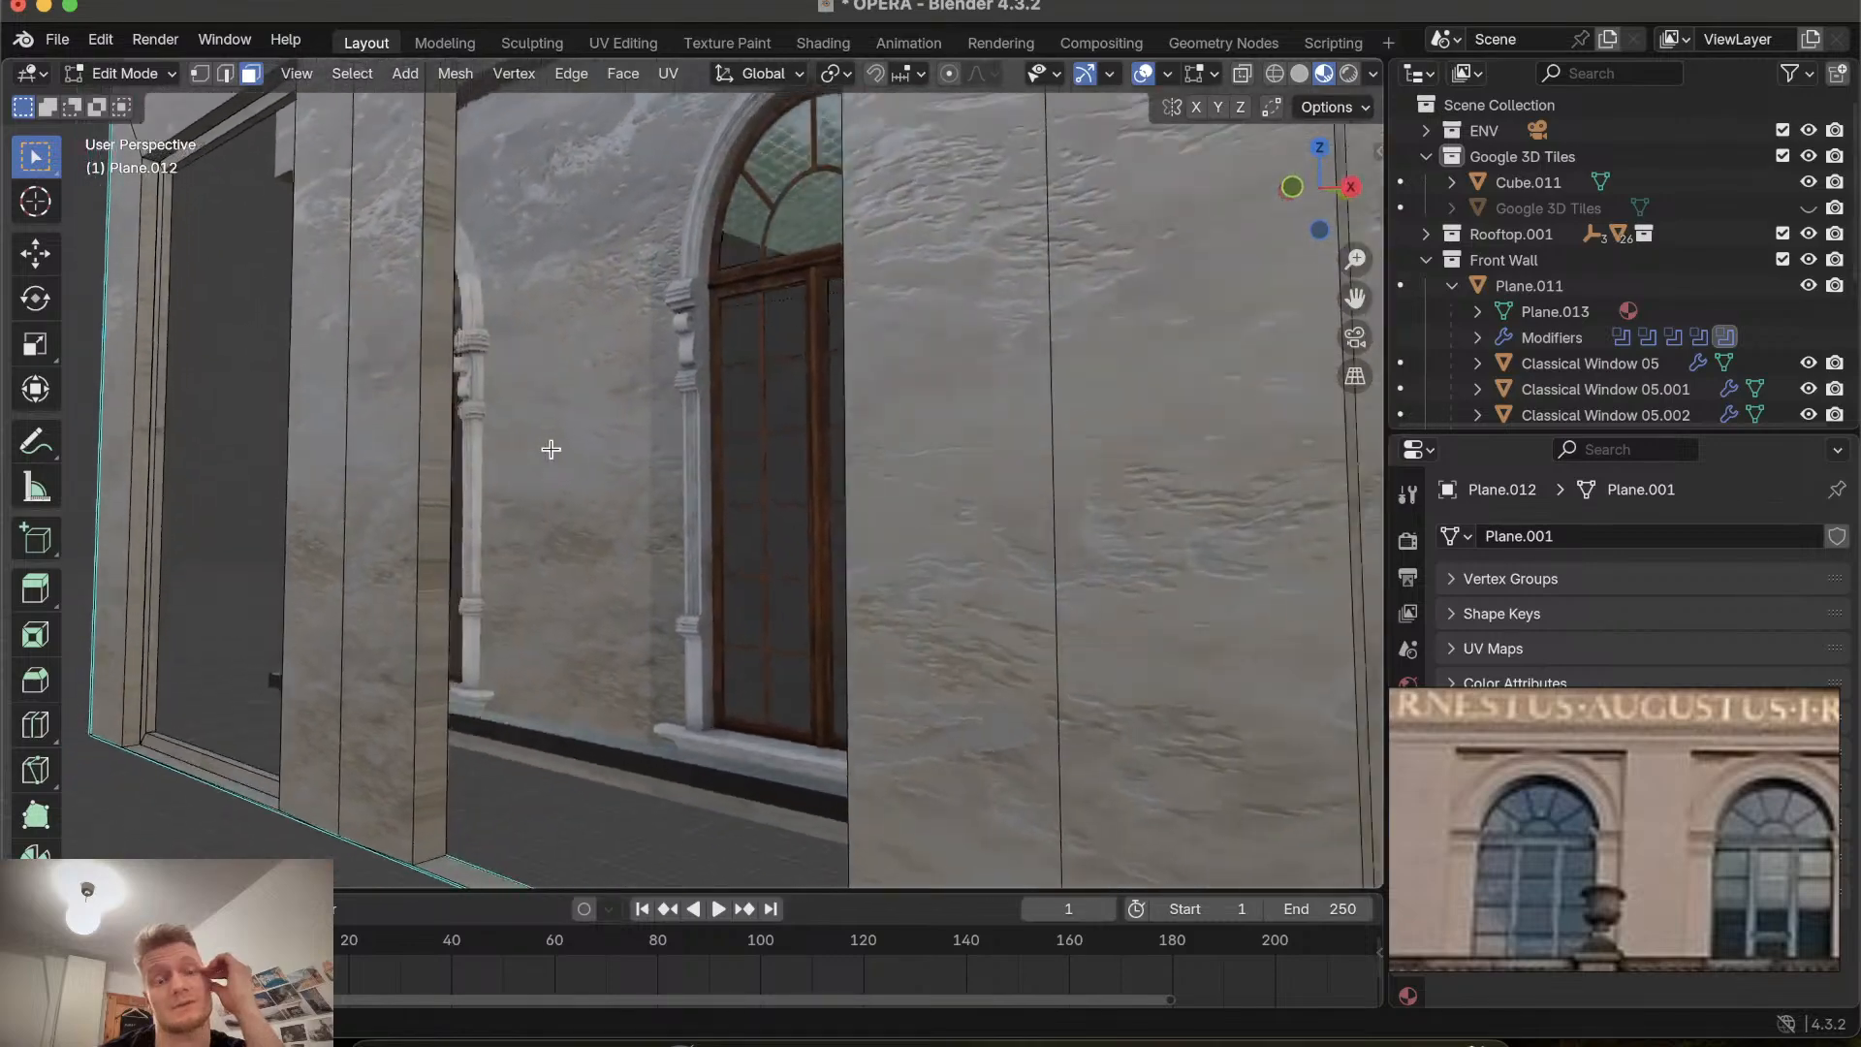
scroll(550, 449, right, 10)
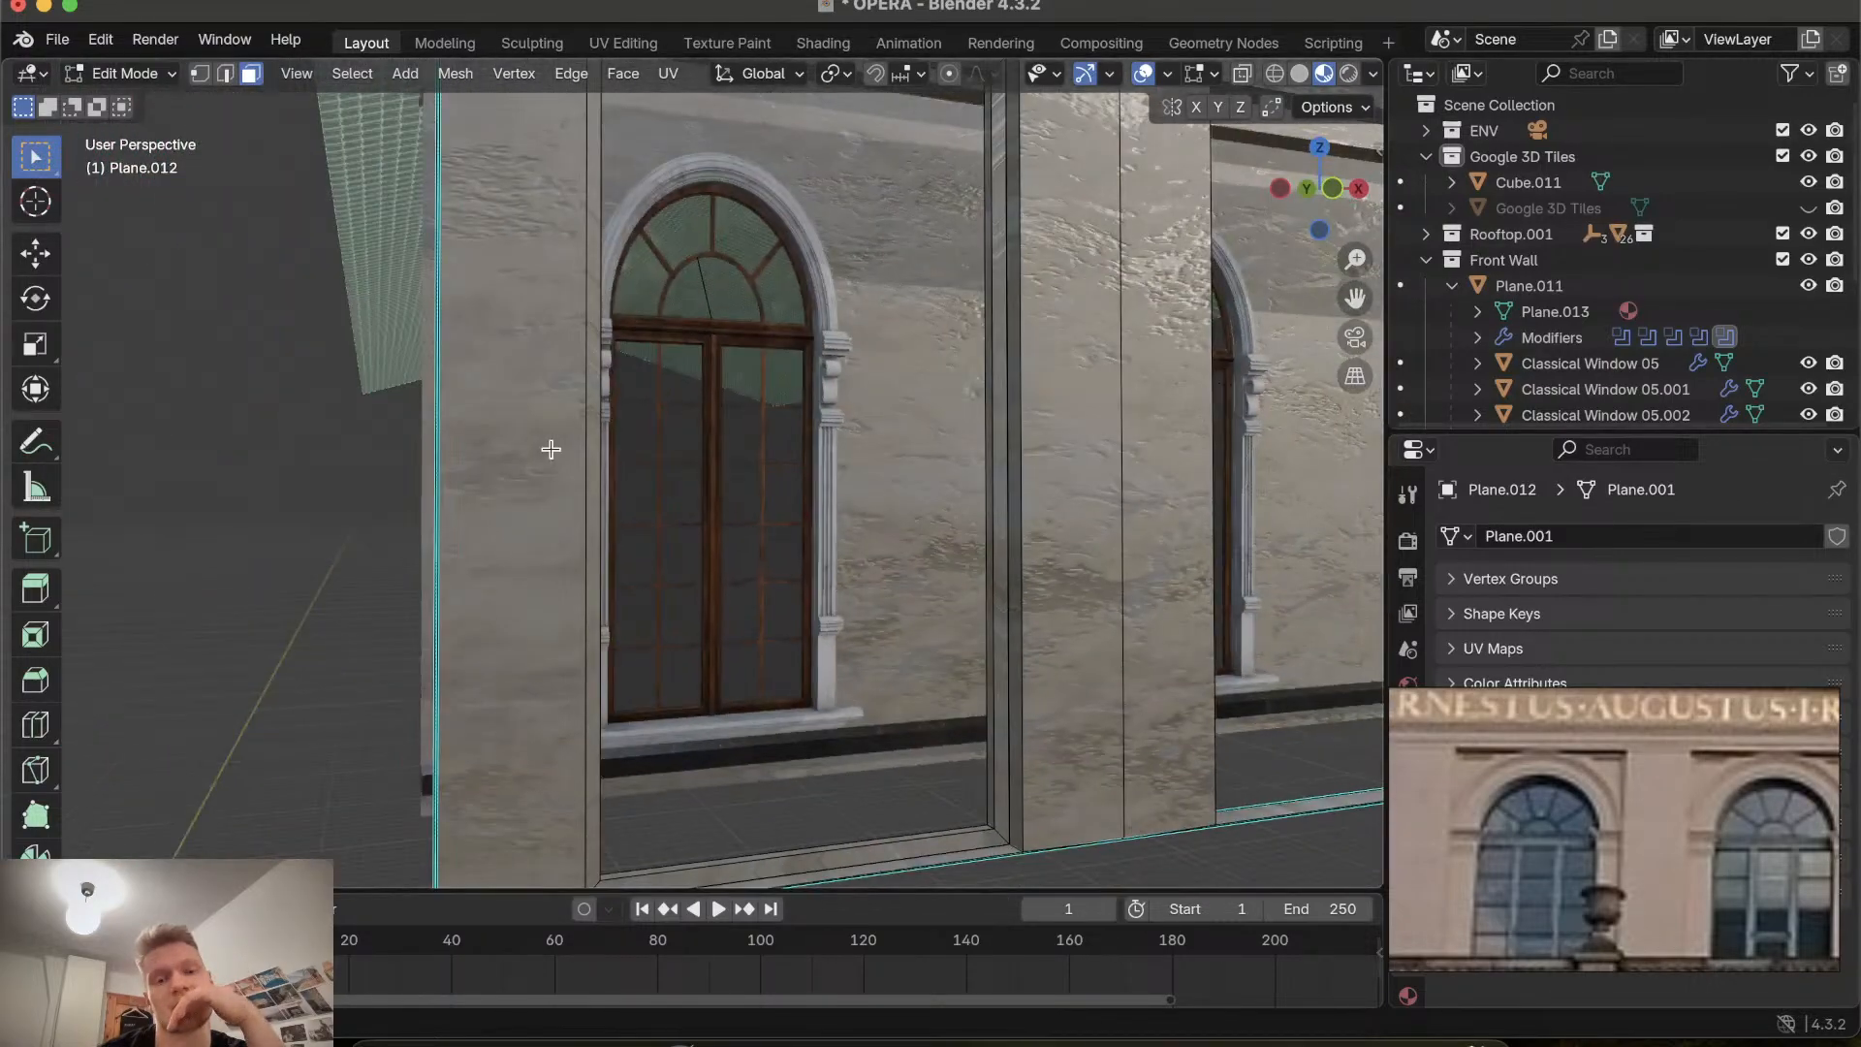
scroll(550, 449, left, 10)
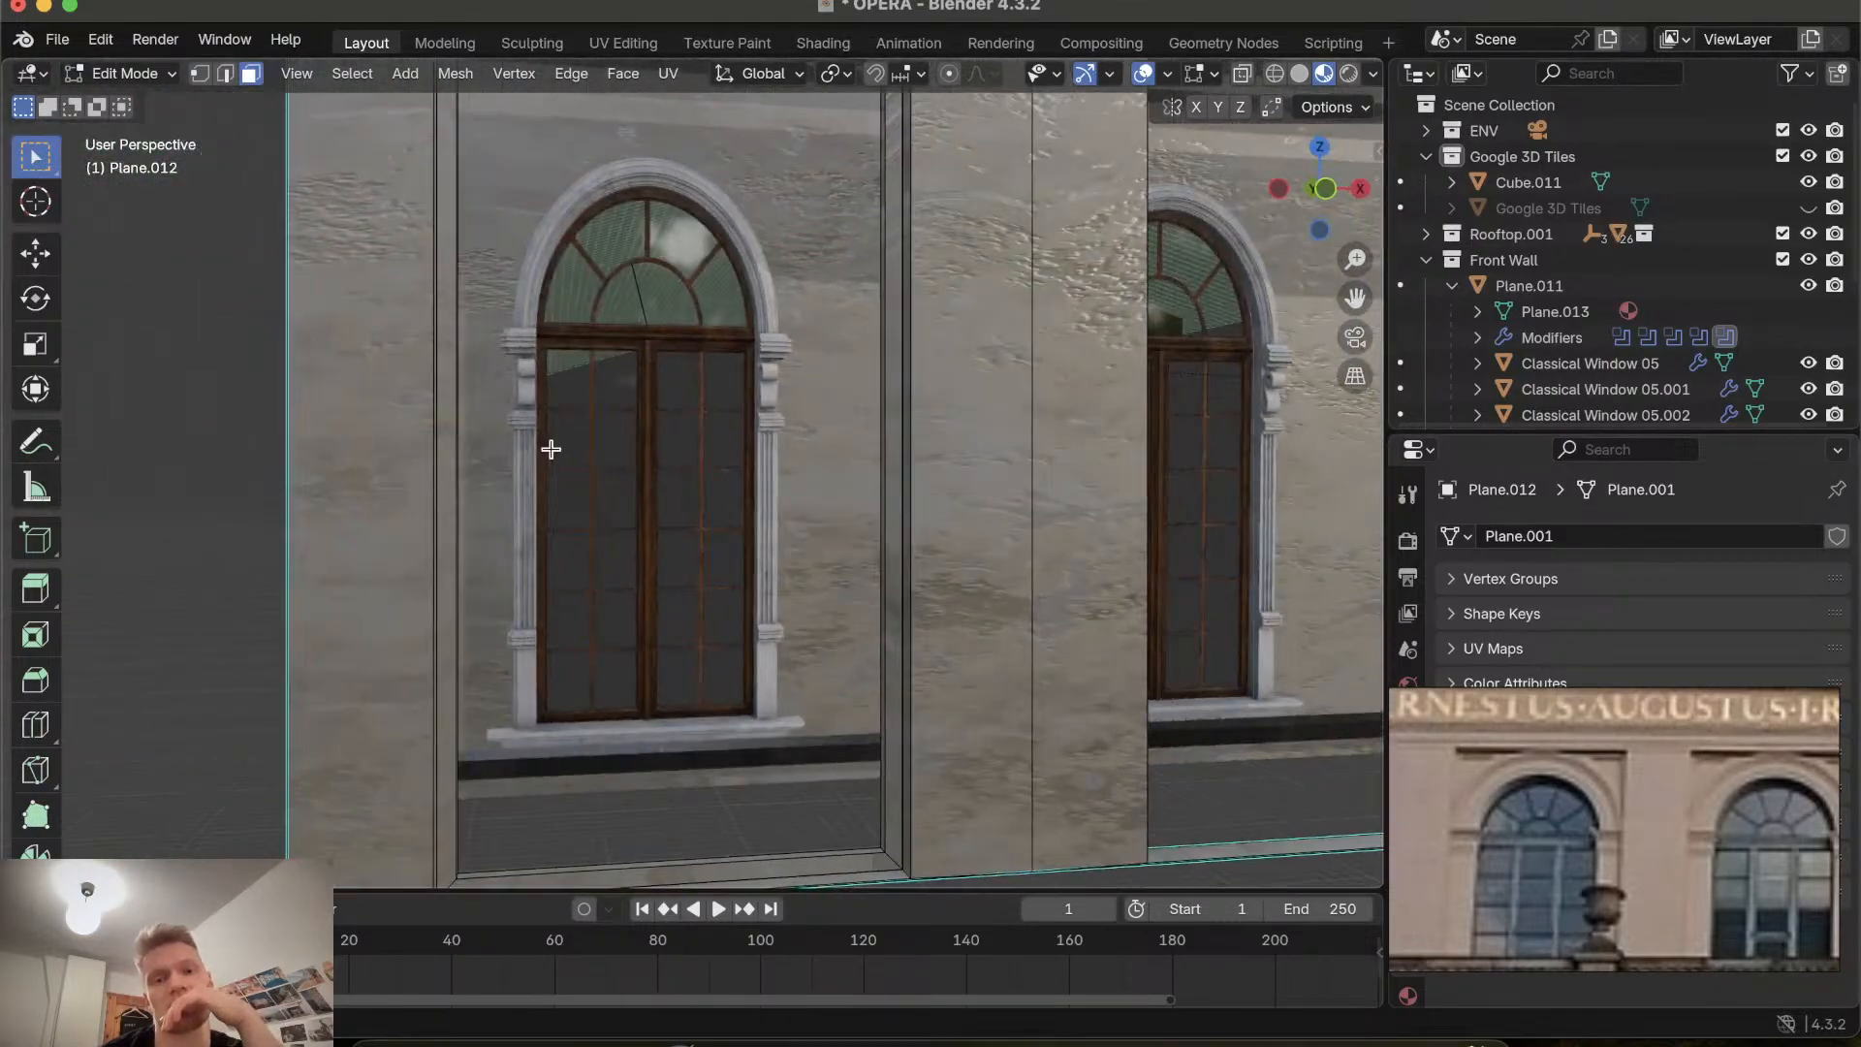
scroll(551, 449, up, 5)
scroll(551, 449, down, 5)
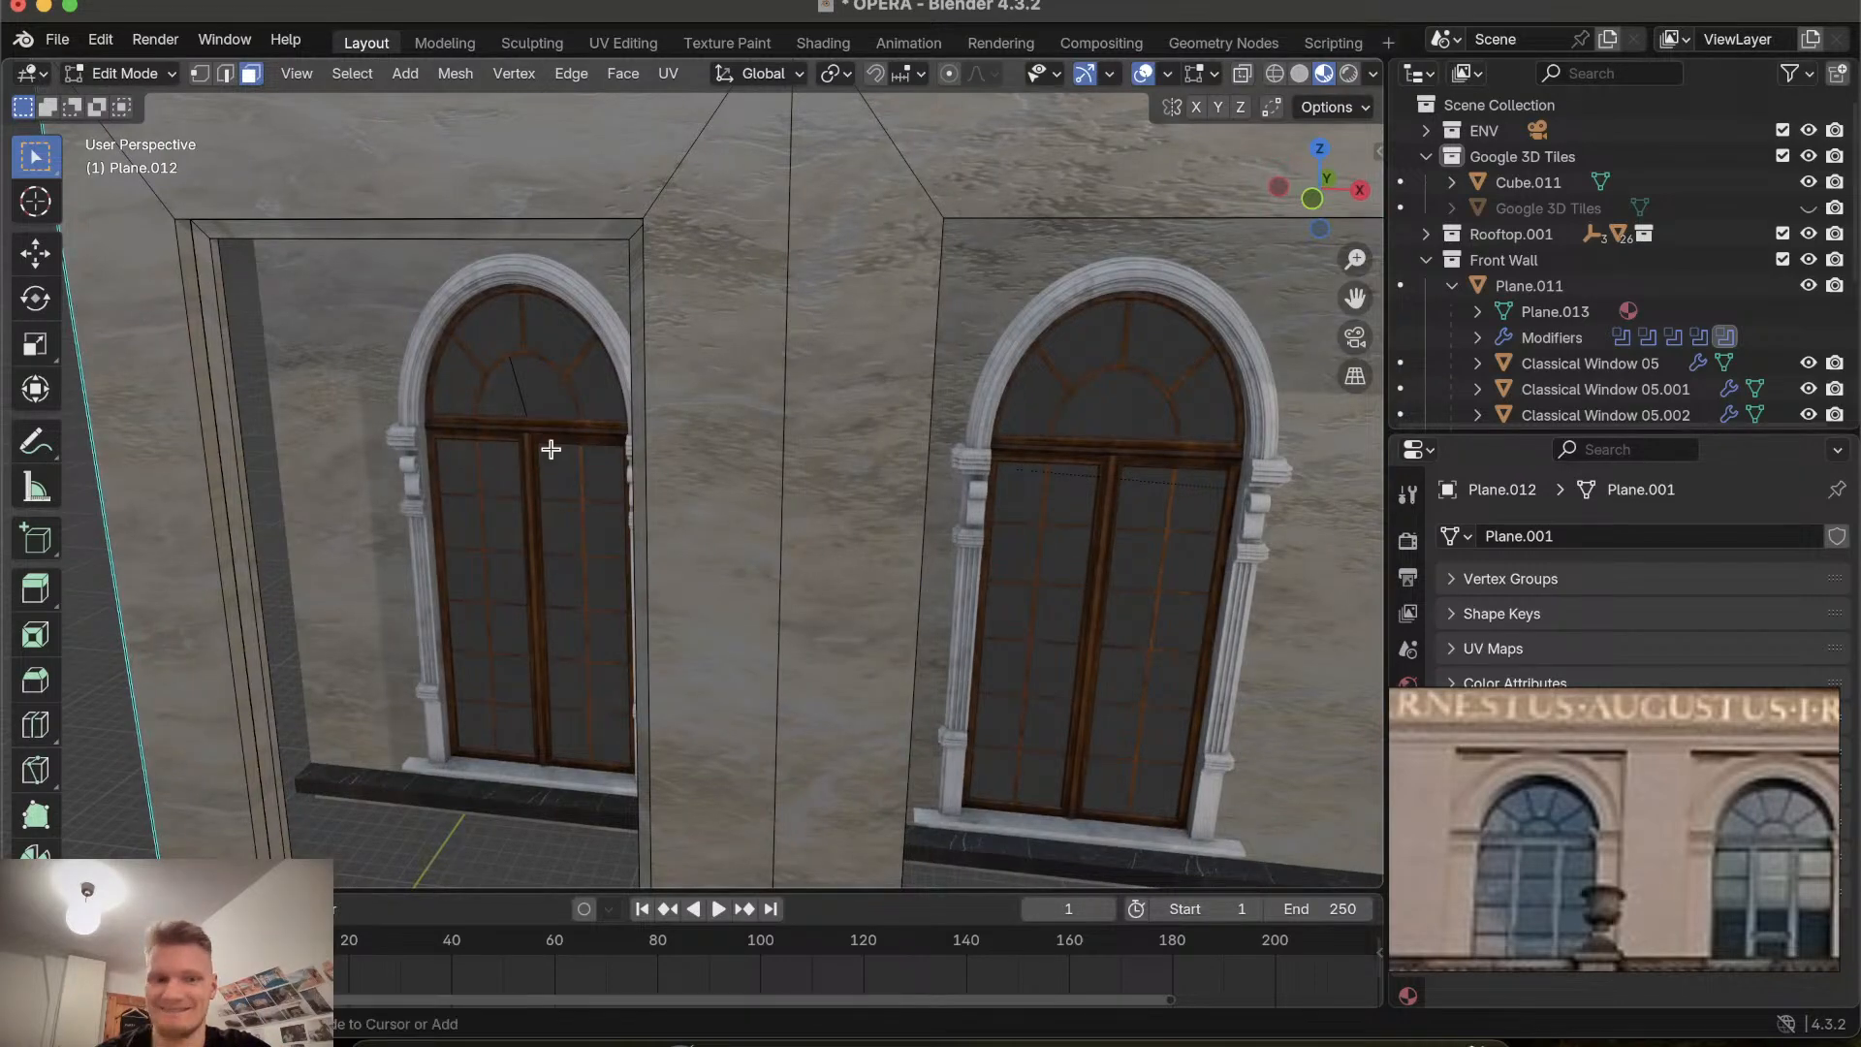
ctrl+scroll(550, 449, down, 10)
scroll(551, 449, left, 10)
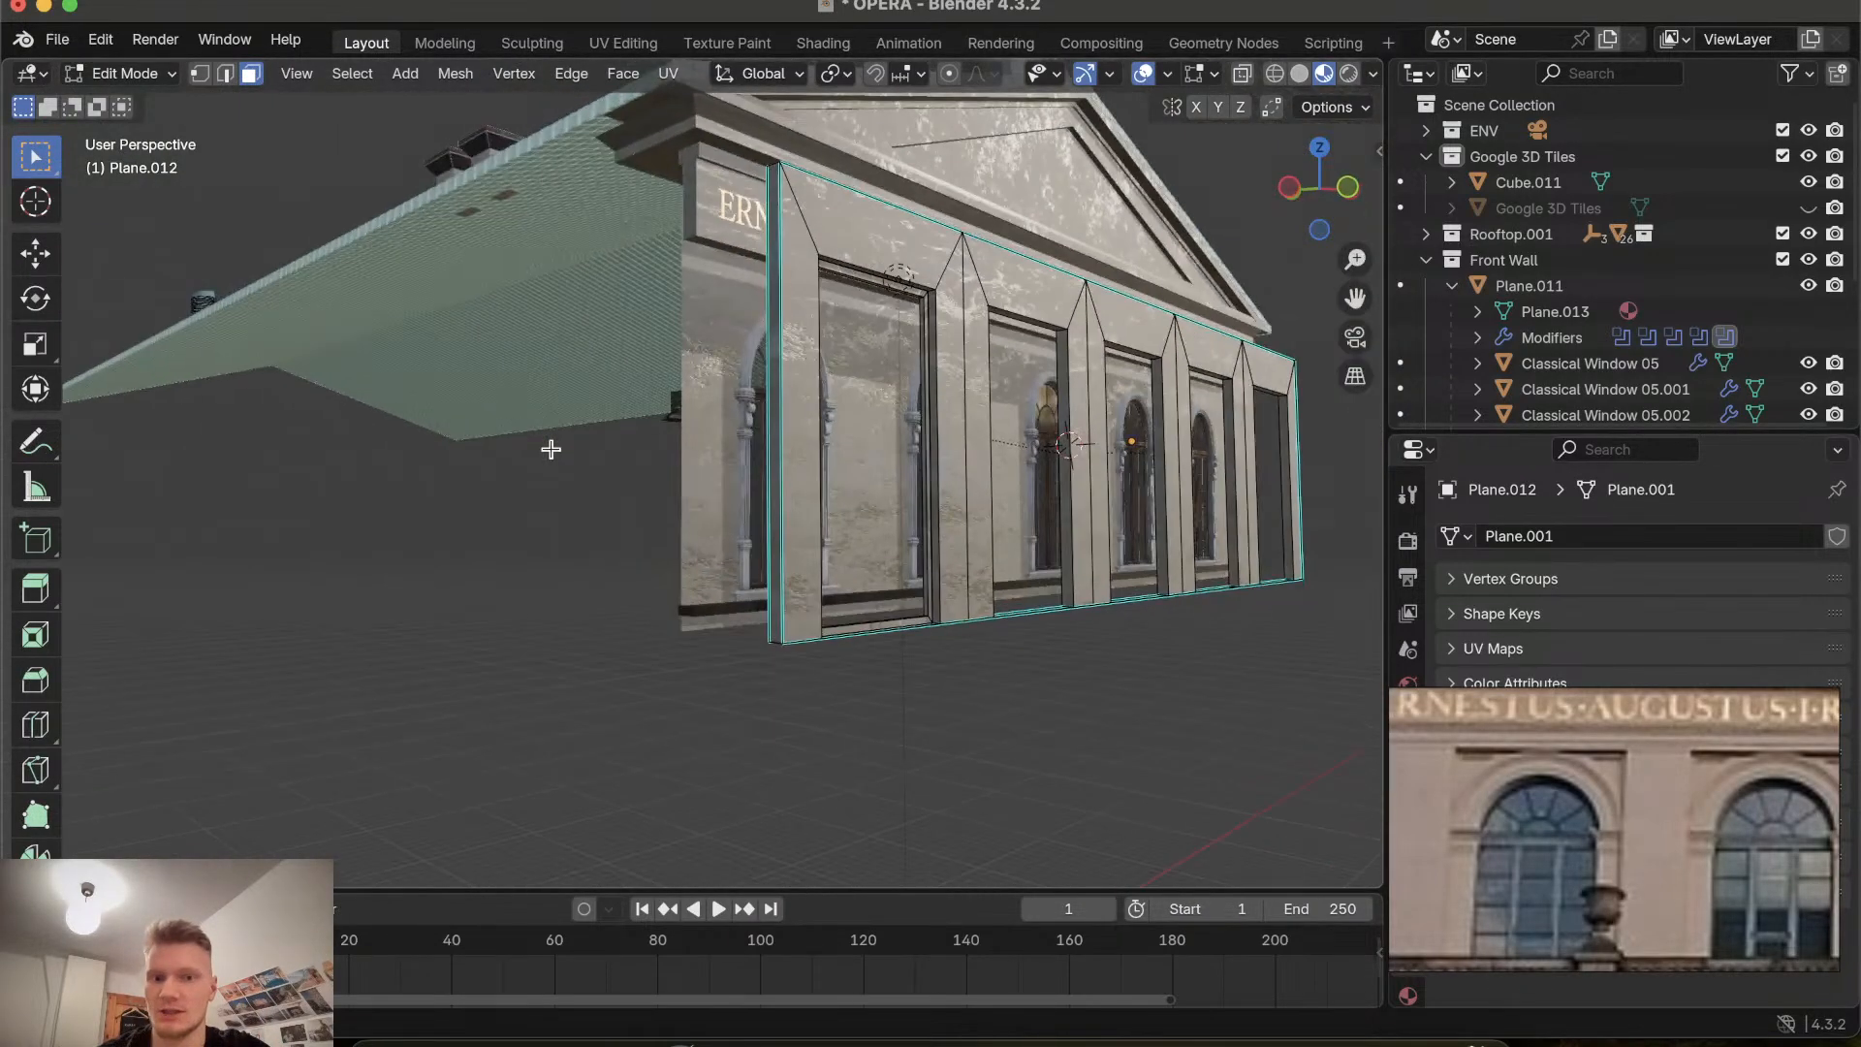
scroll(551, 448, left, 10)
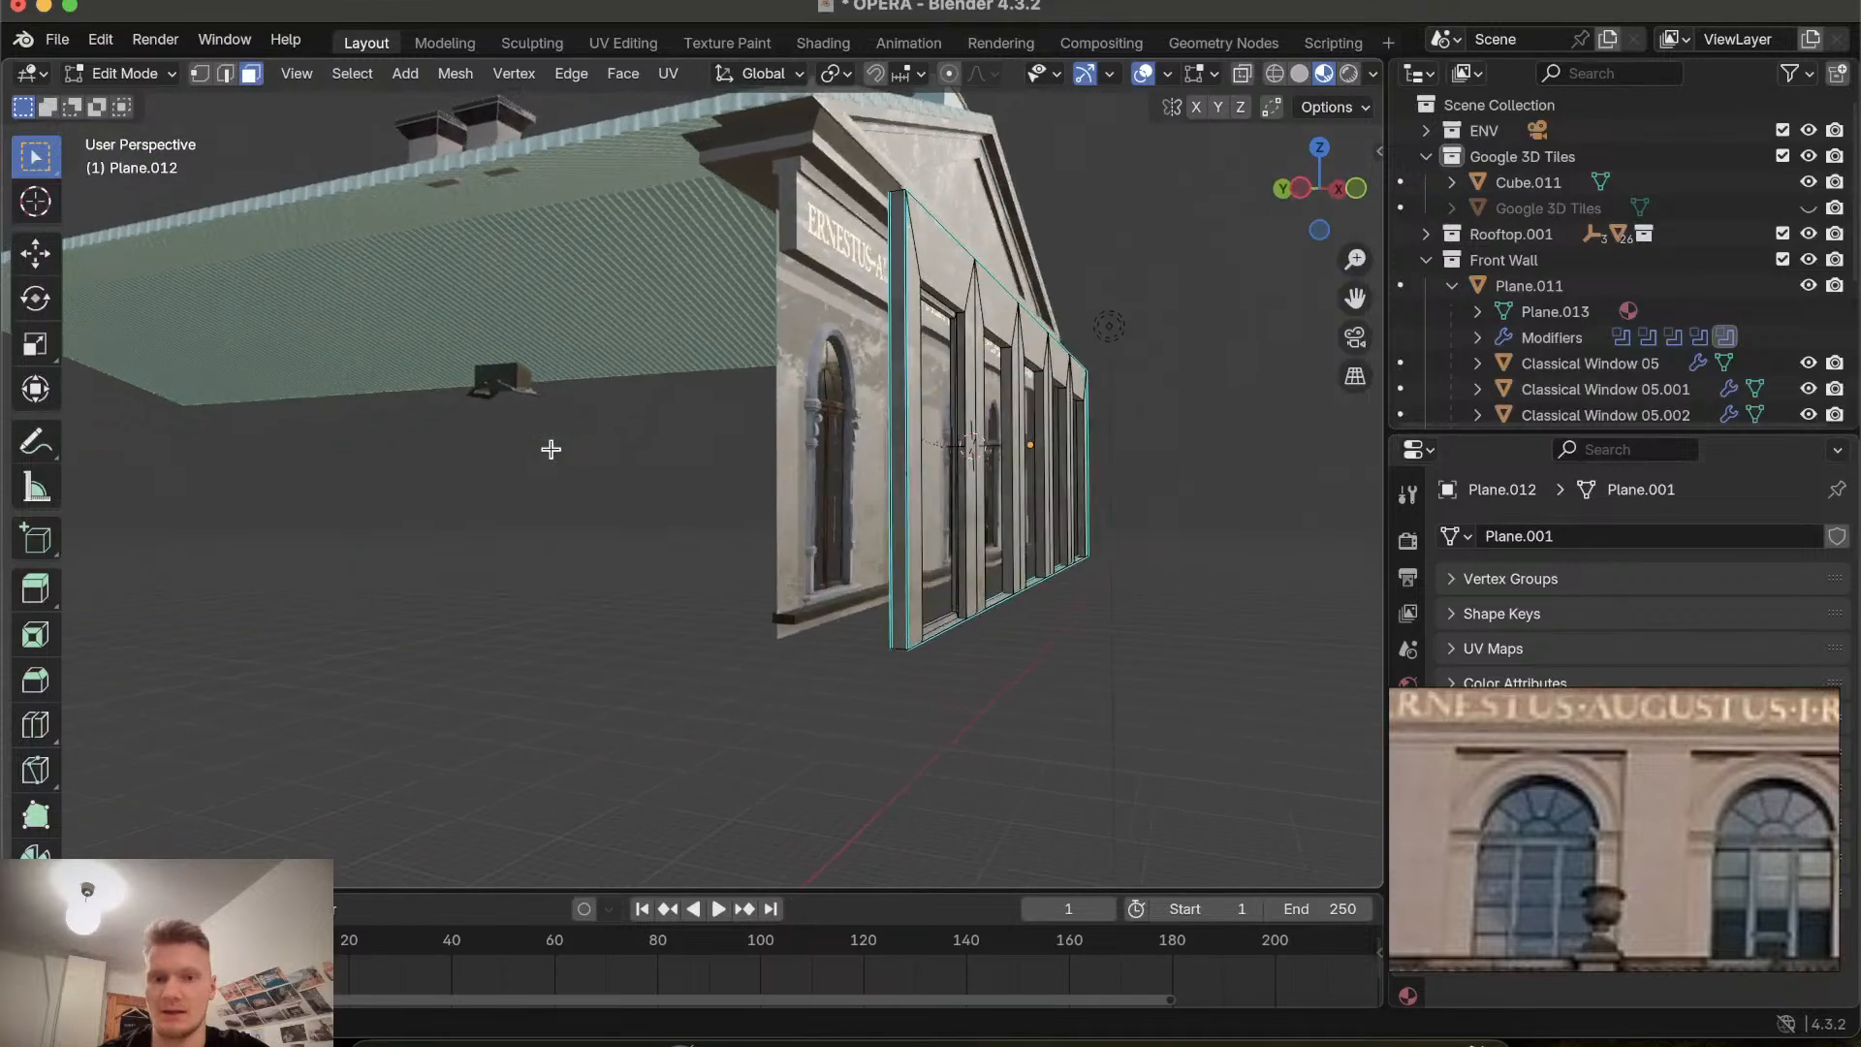
scroll(551, 449, left, 10)
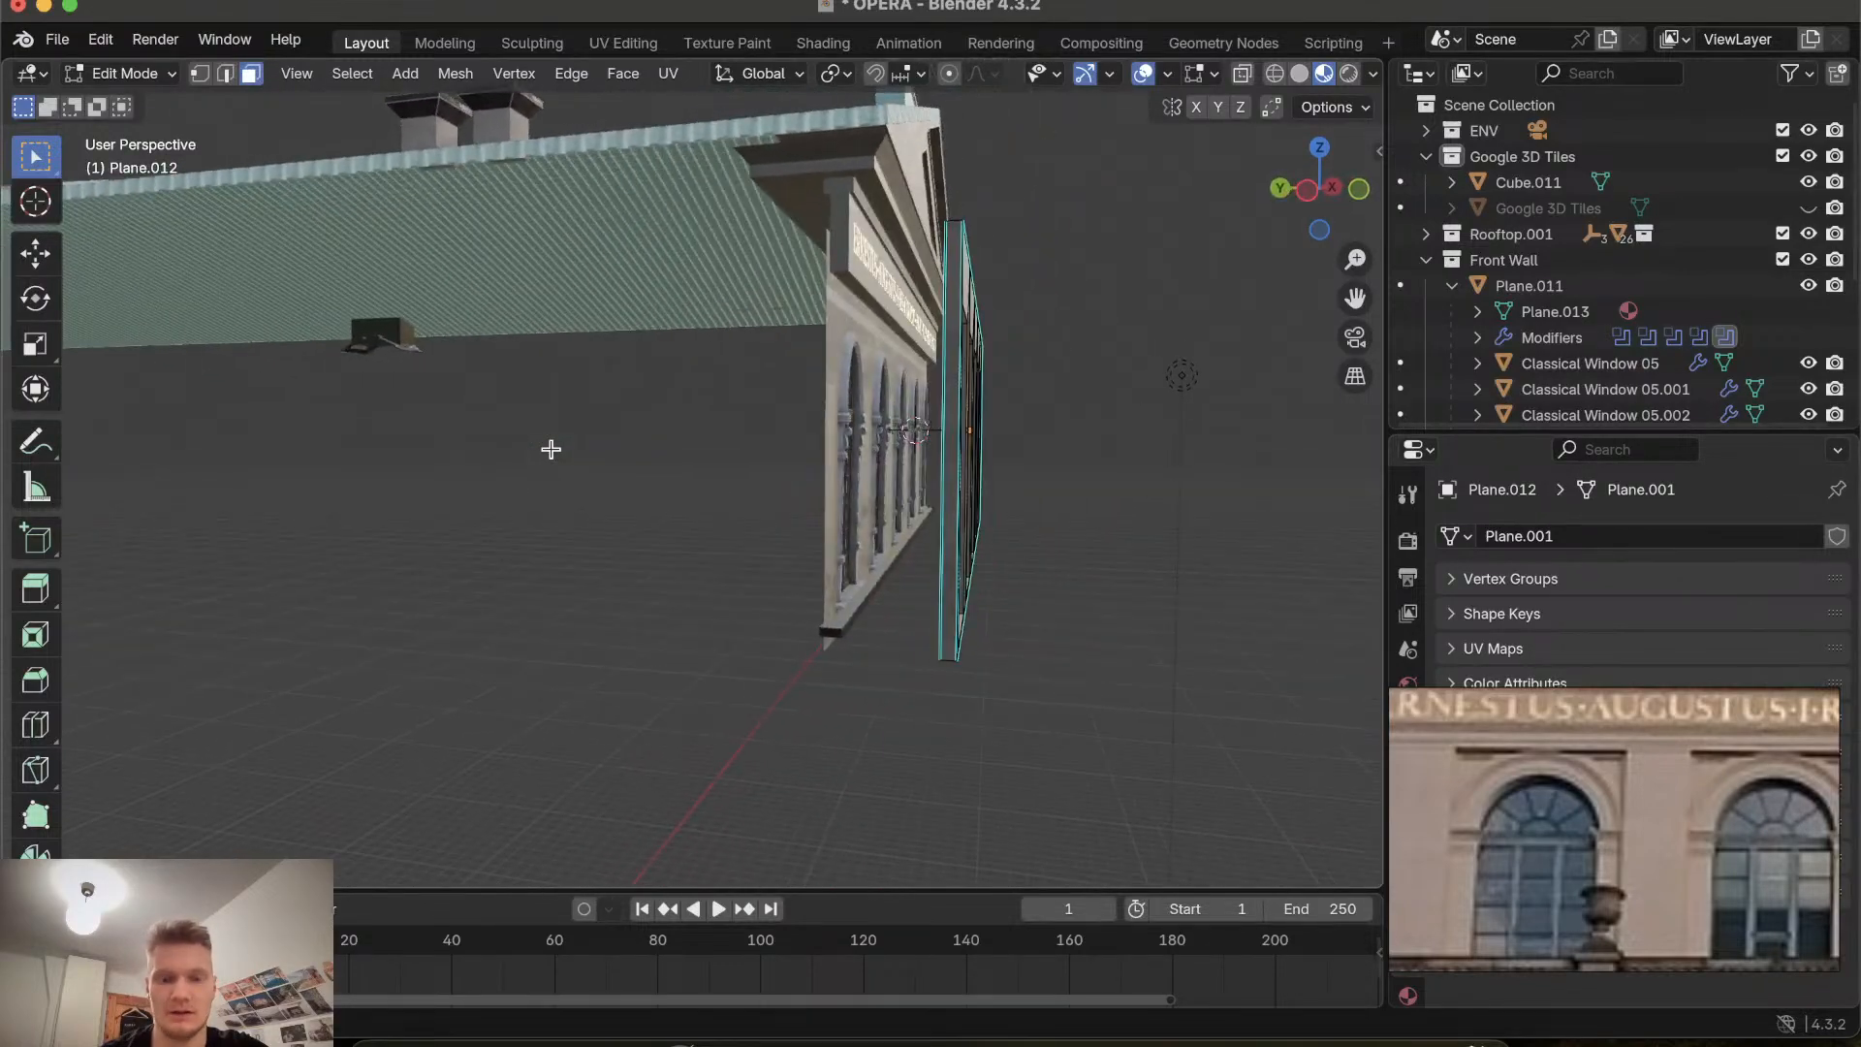
scroll(550, 449, right, 15)
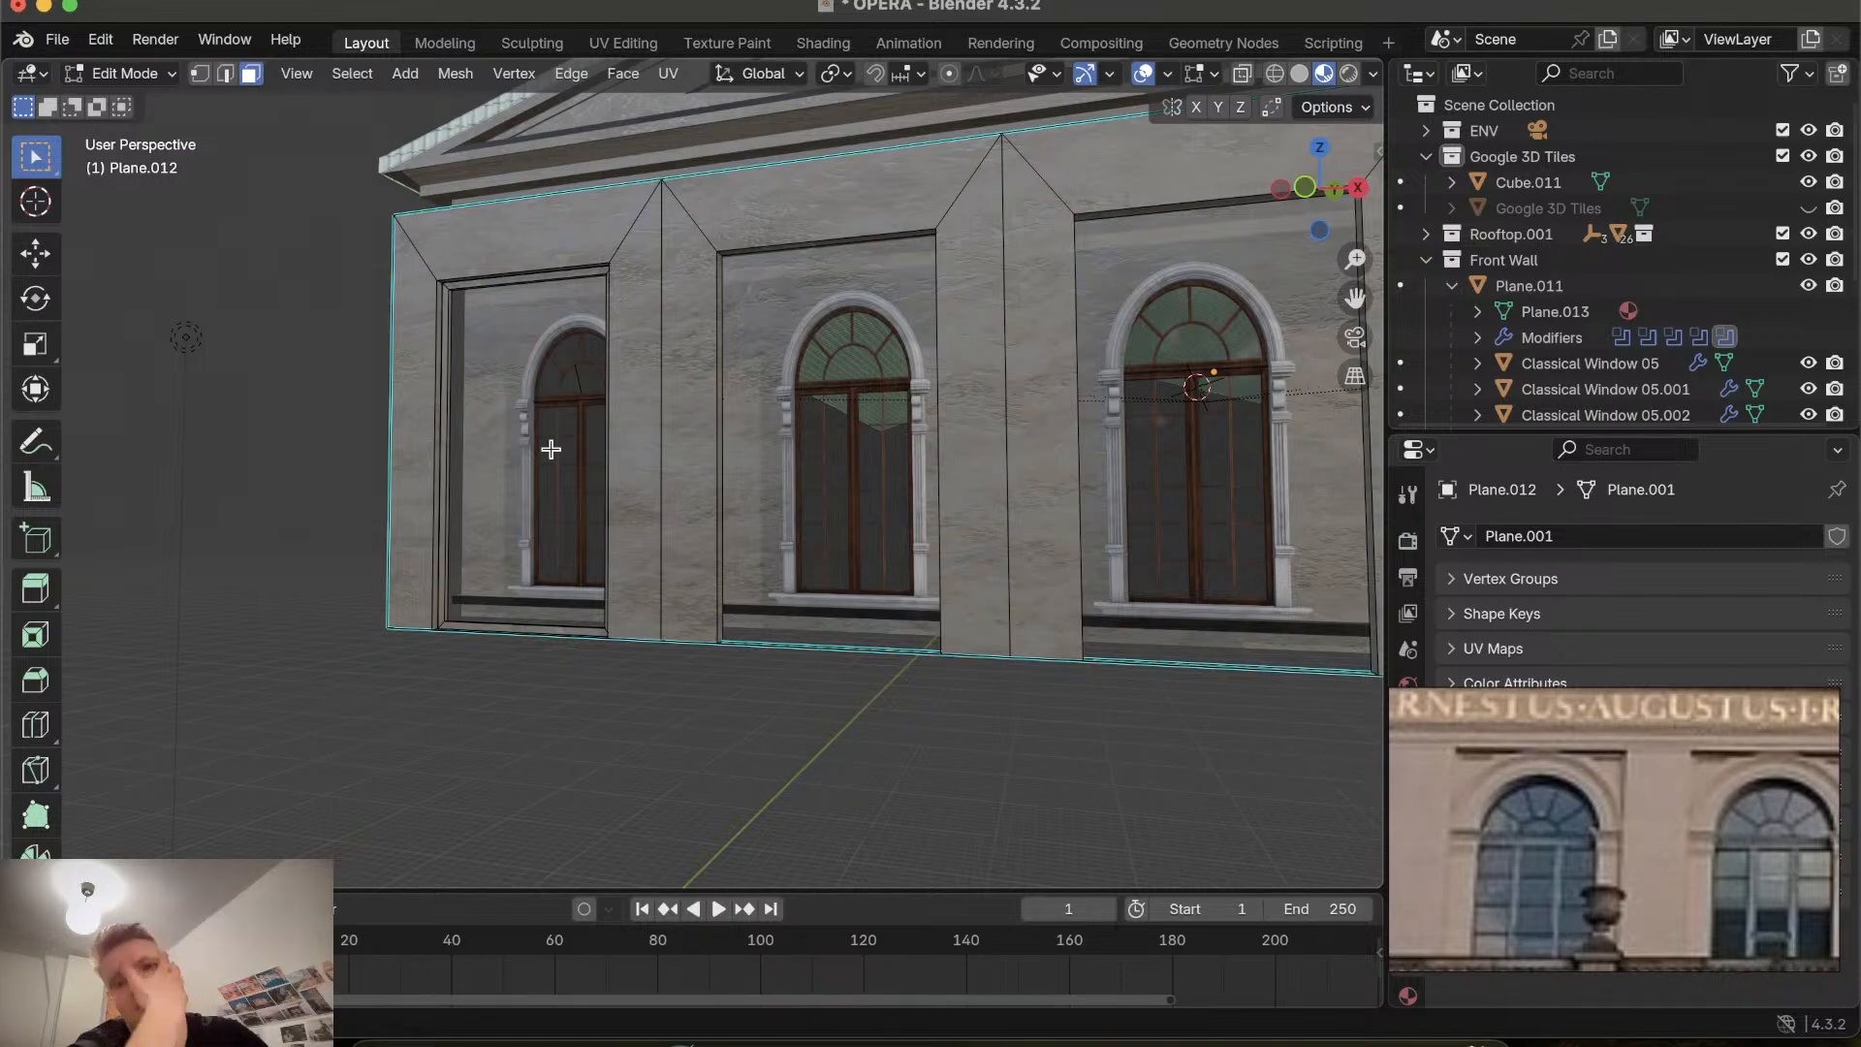
Switch to edge selection and delete a vertical edge on the outer side of the leftmost window recess.
click(551, 449)
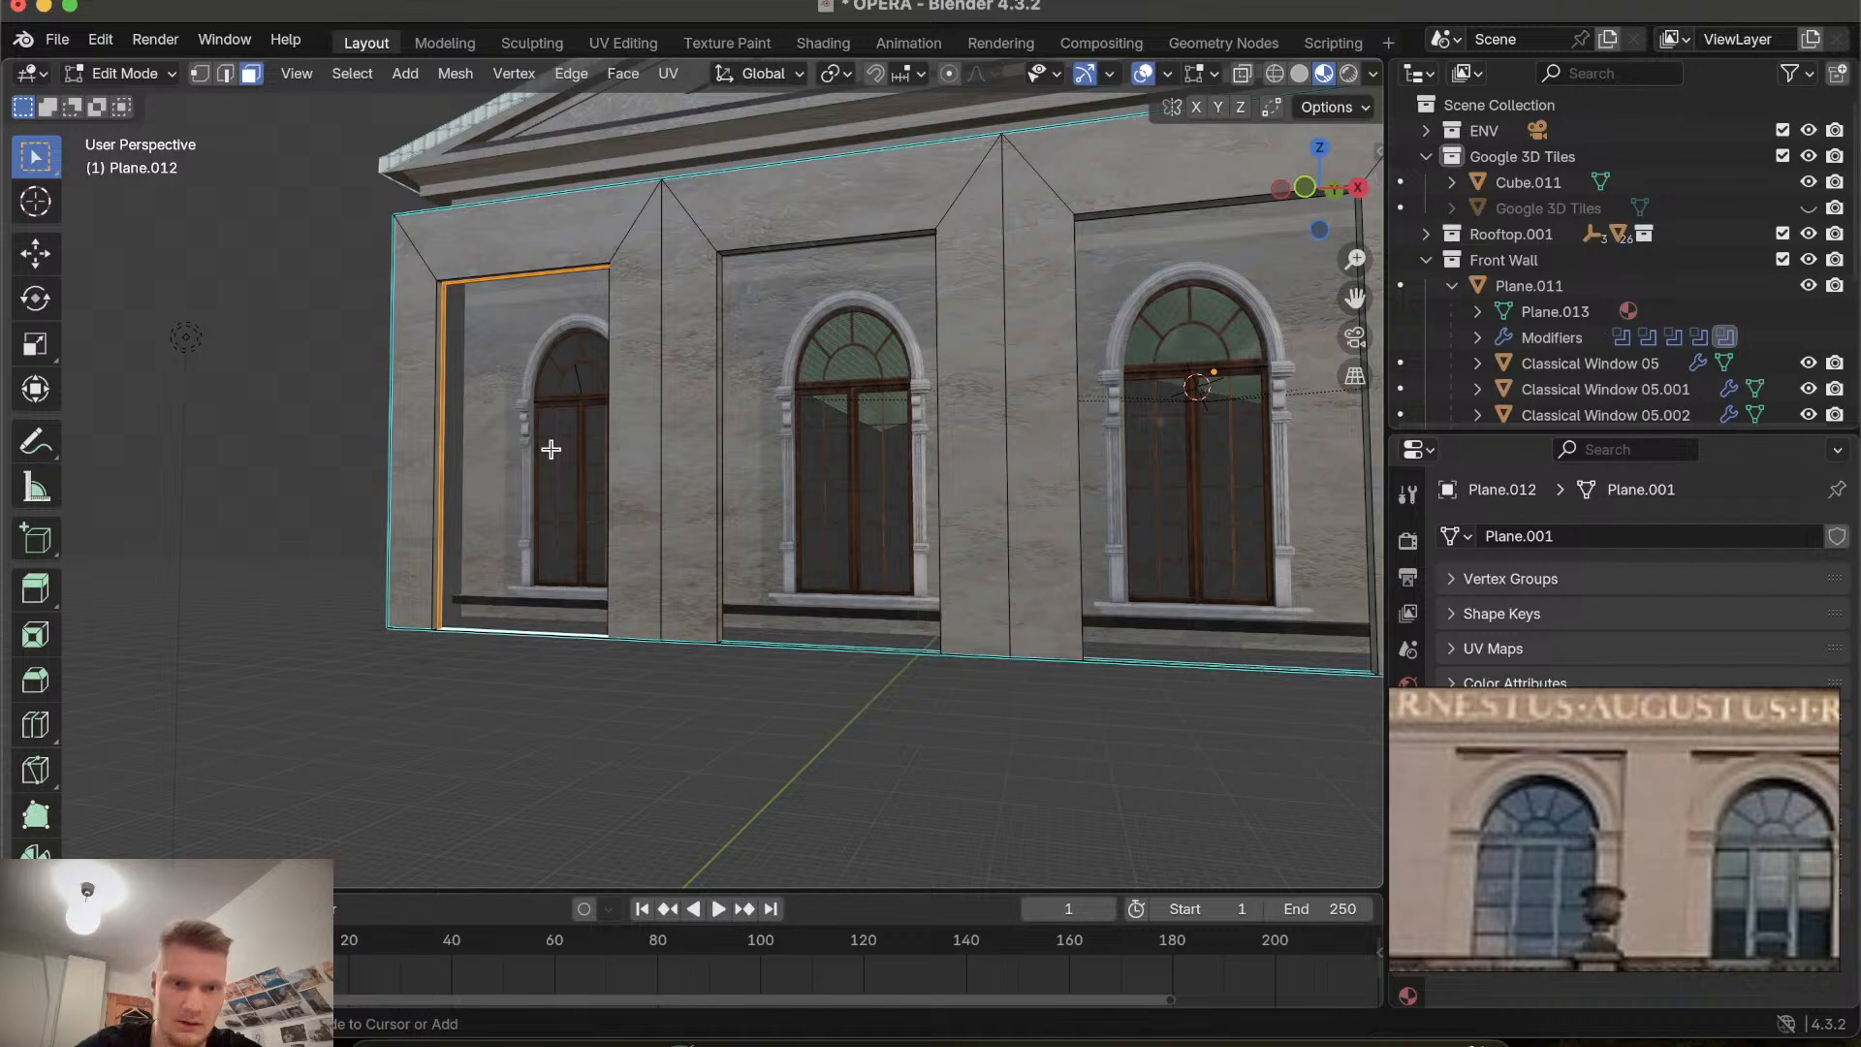
scroll(470, 486, up, 5)
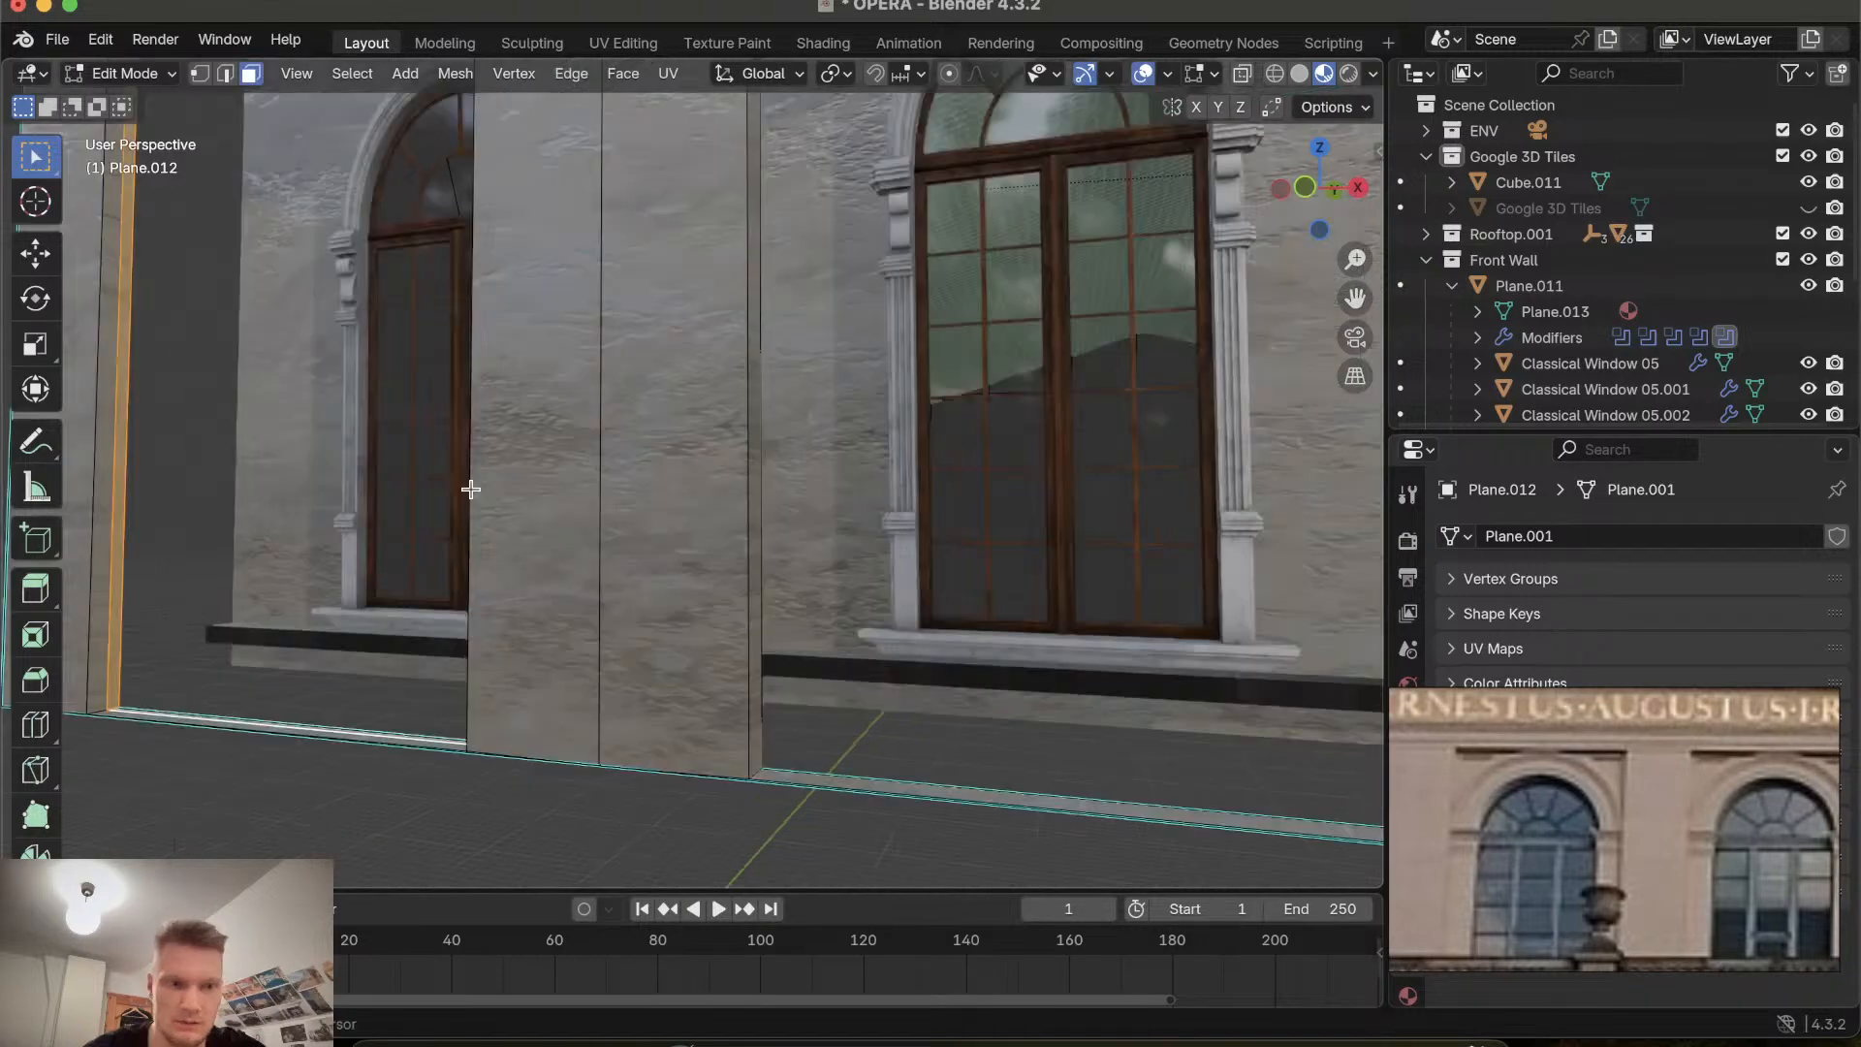
click(268, 469)
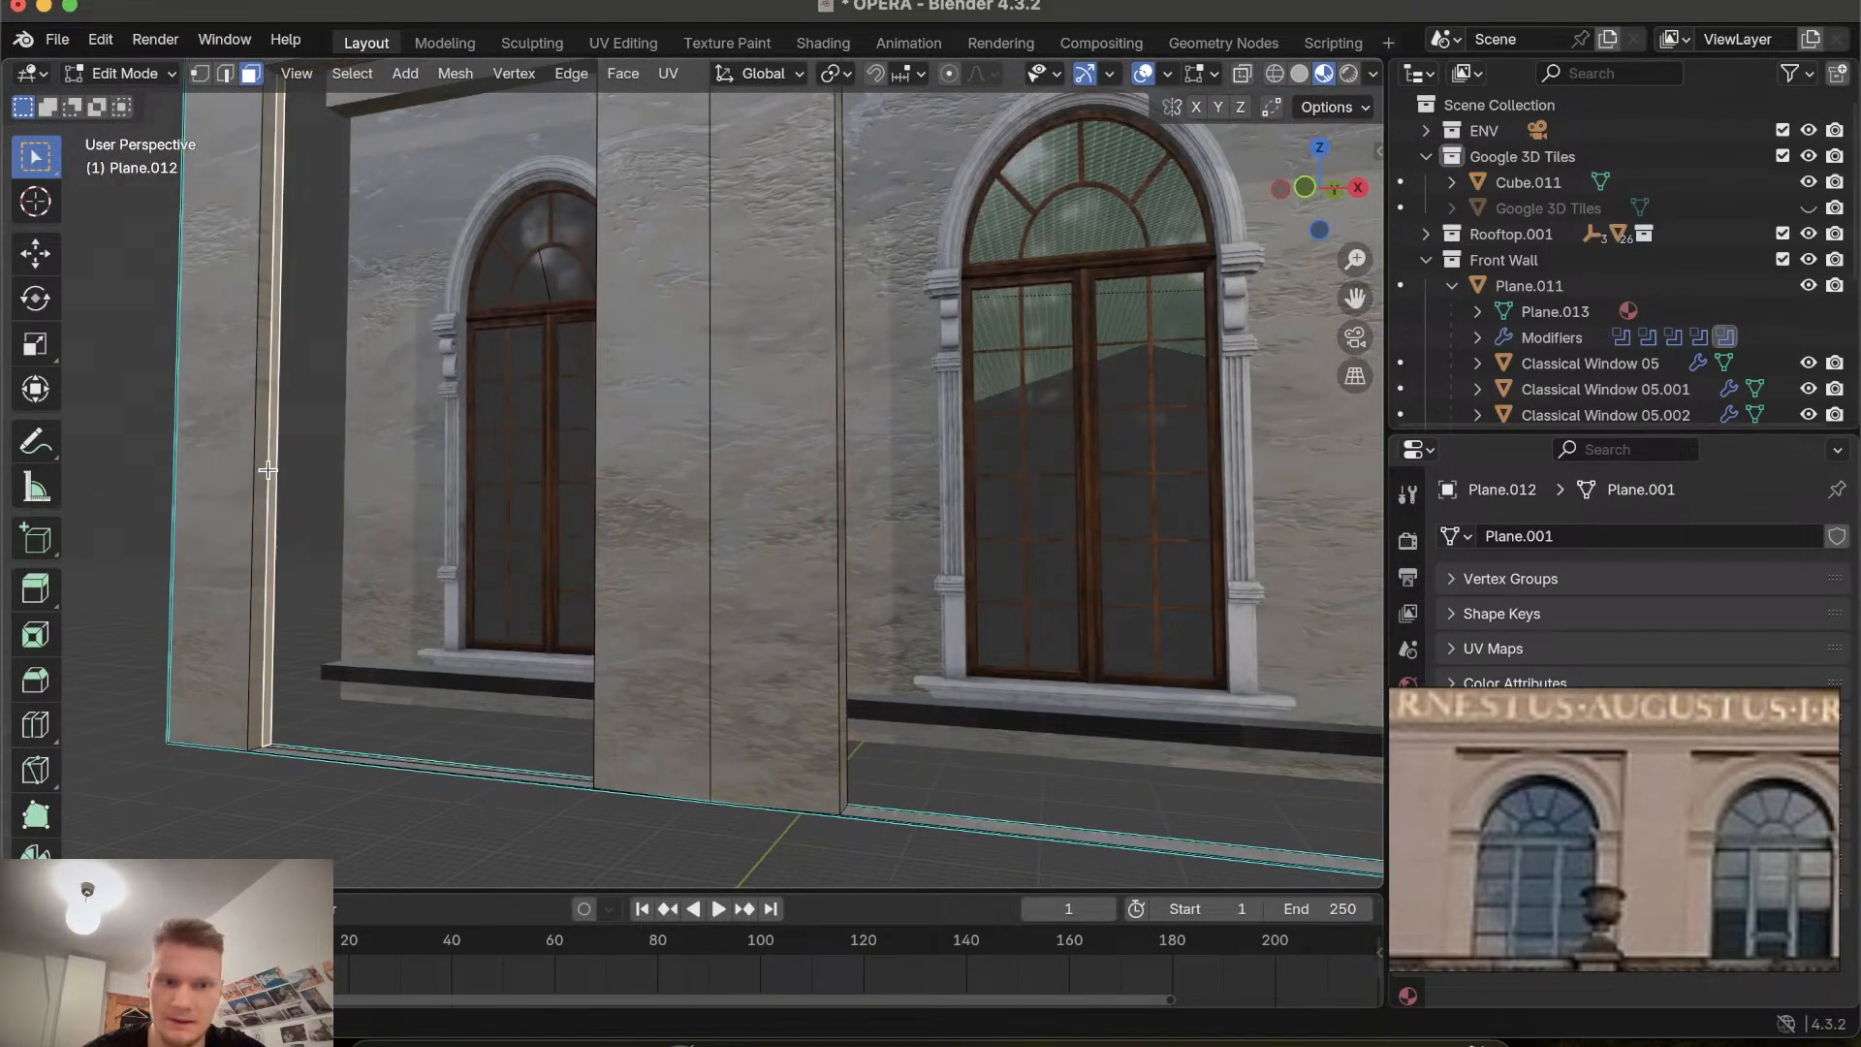
click(227, 74)
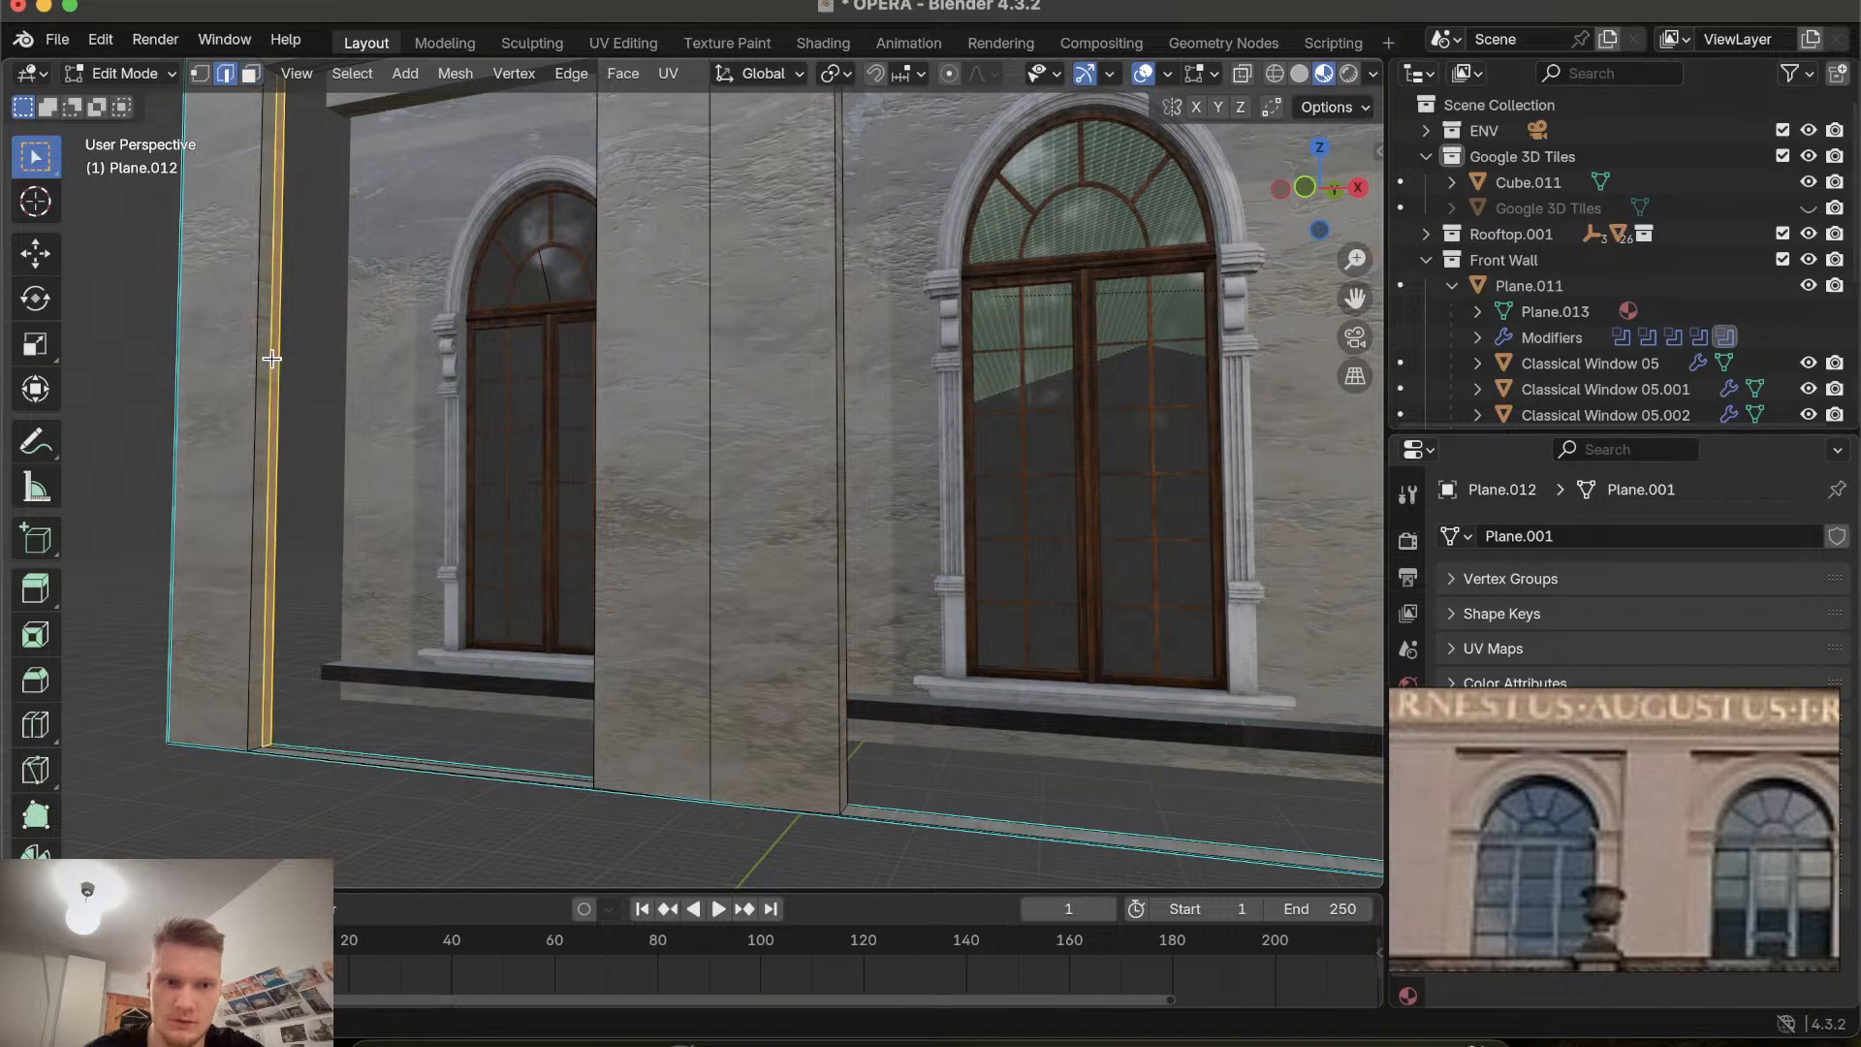
click(272, 358)
key(x)
click(299, 397)
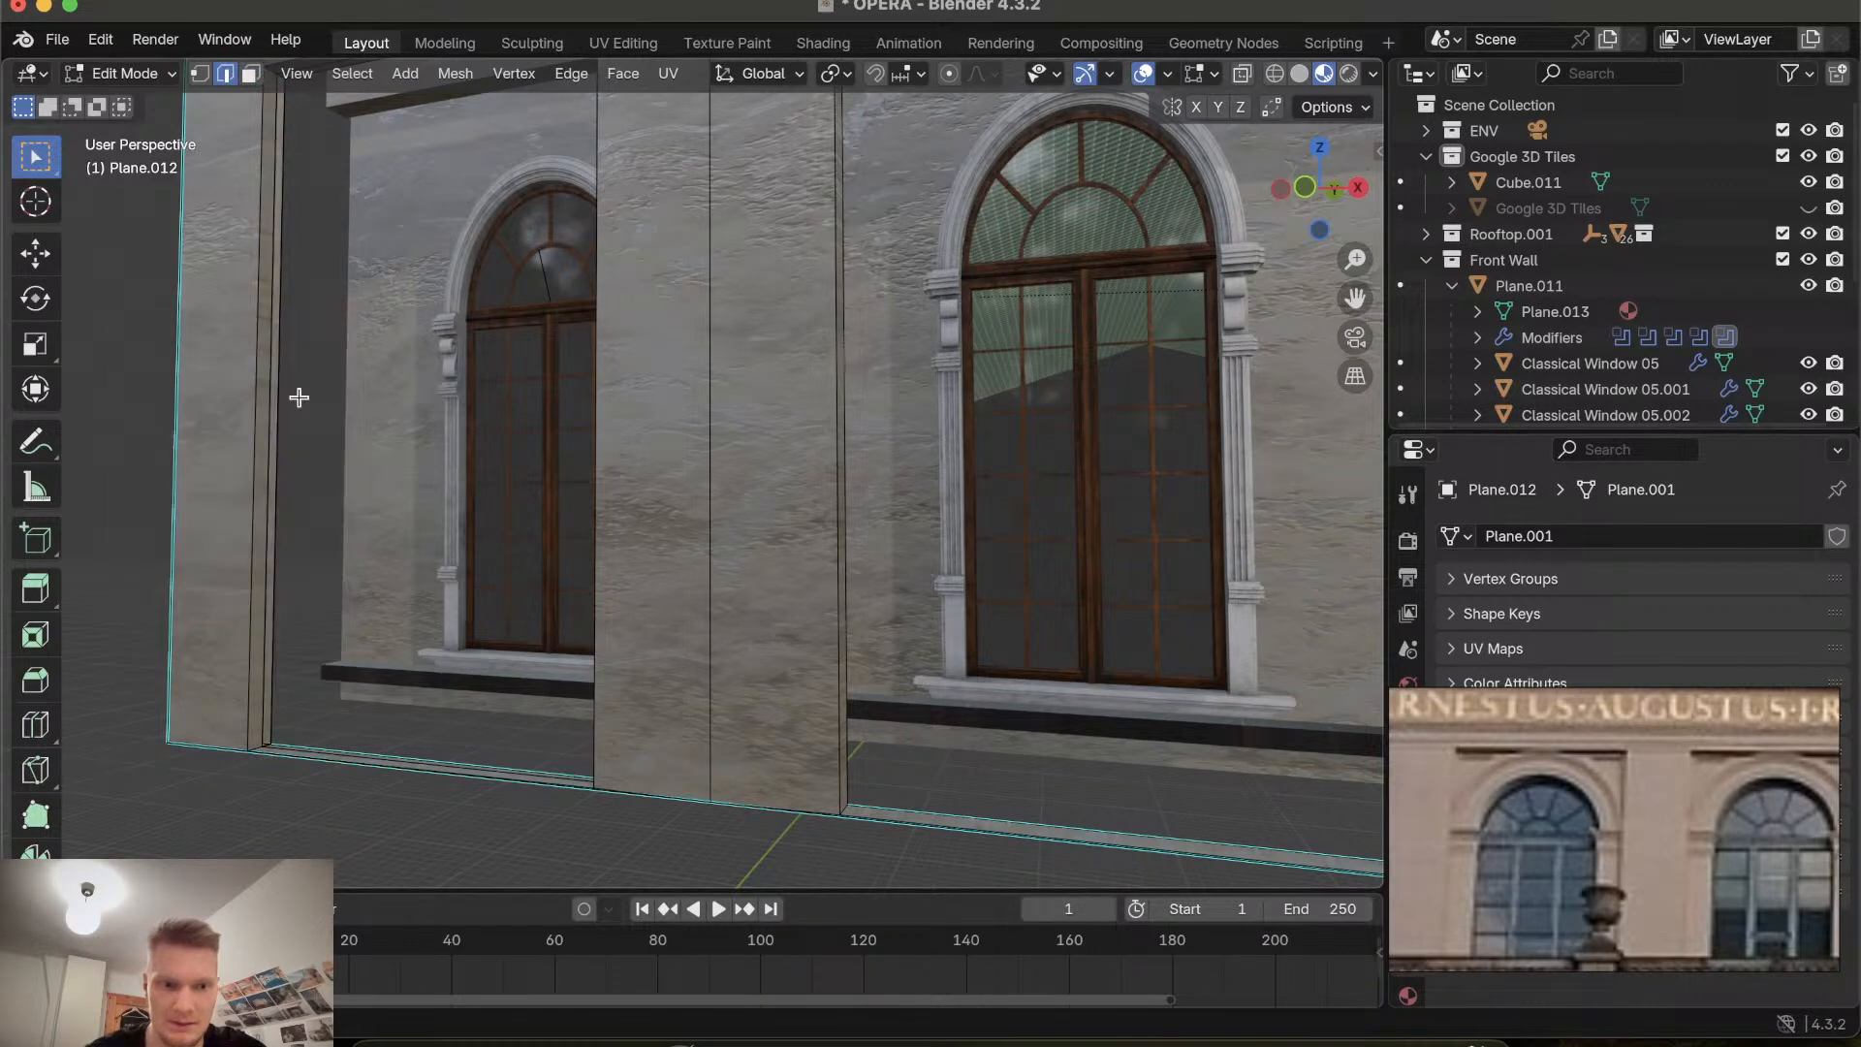
Delete the remaining vertical edges along the leftmost recess's outer side wall.
scroll(268, 394, right, 5)
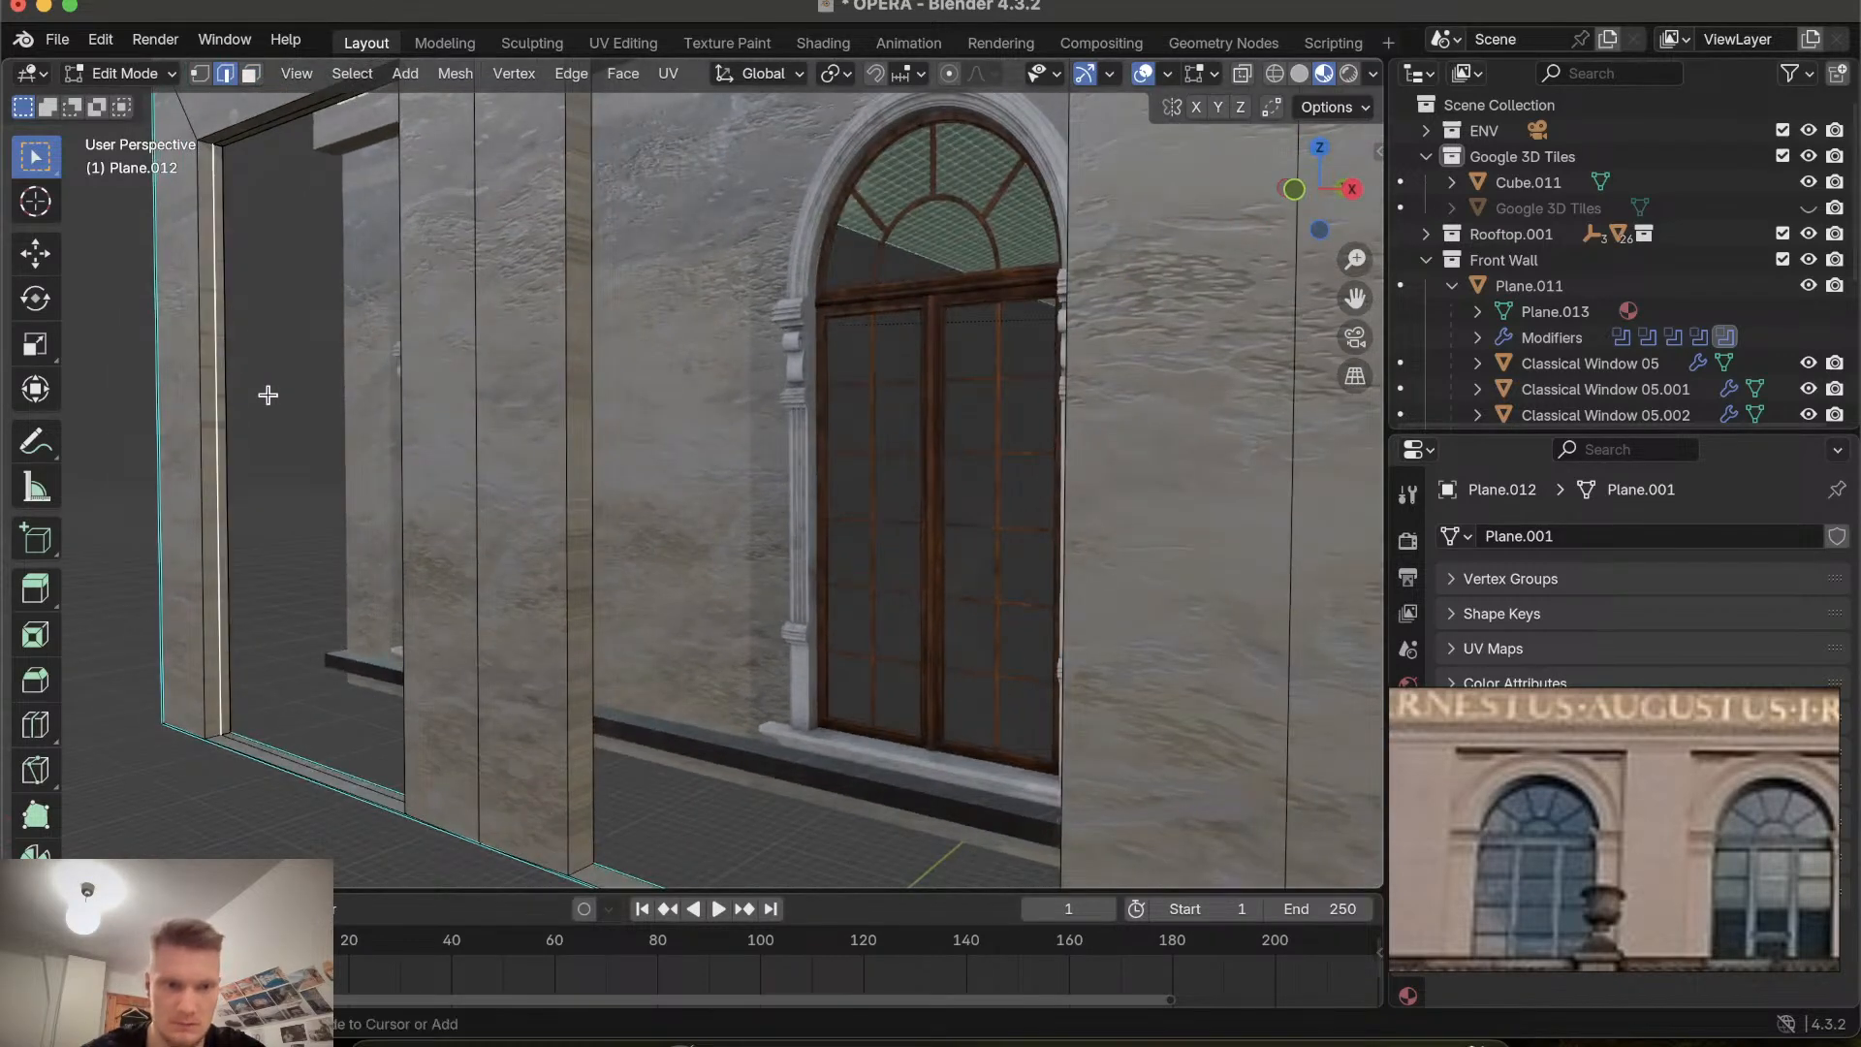
scroll(184, 388, up, 5)
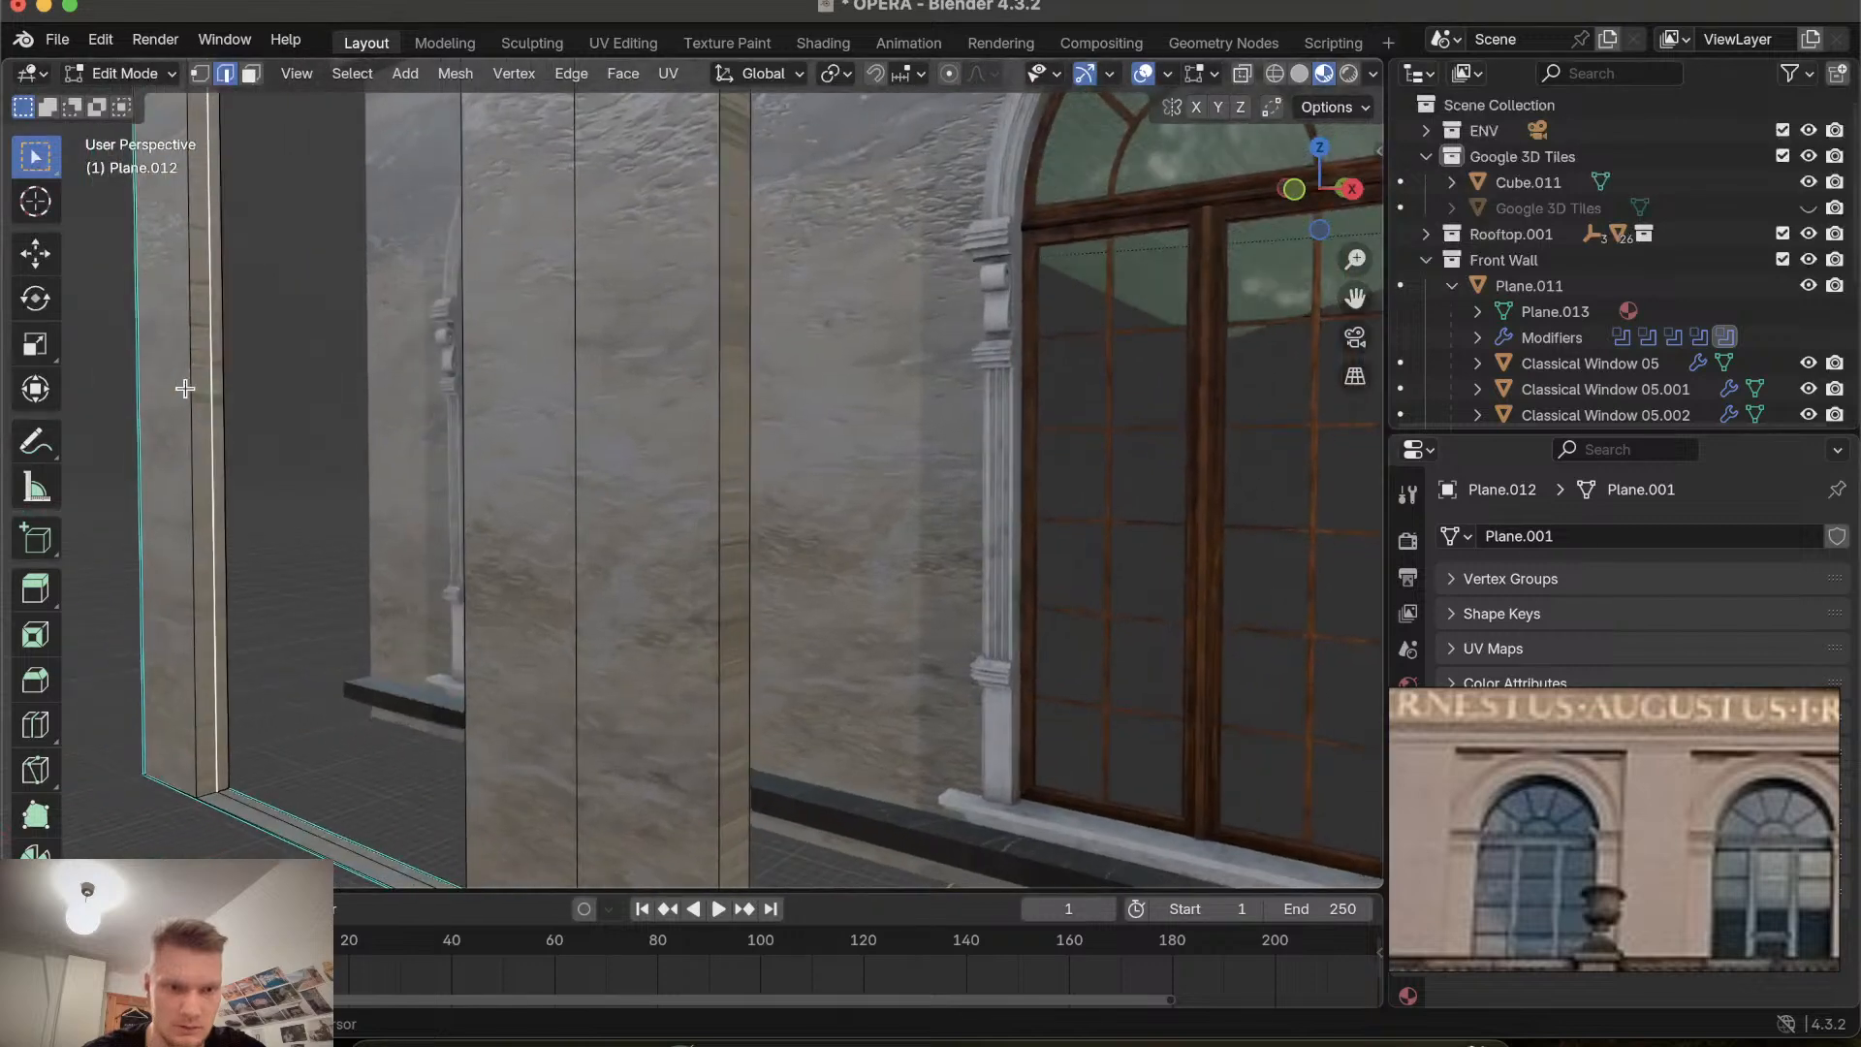
click(192, 512)
scroll(213, 519, left, 5)
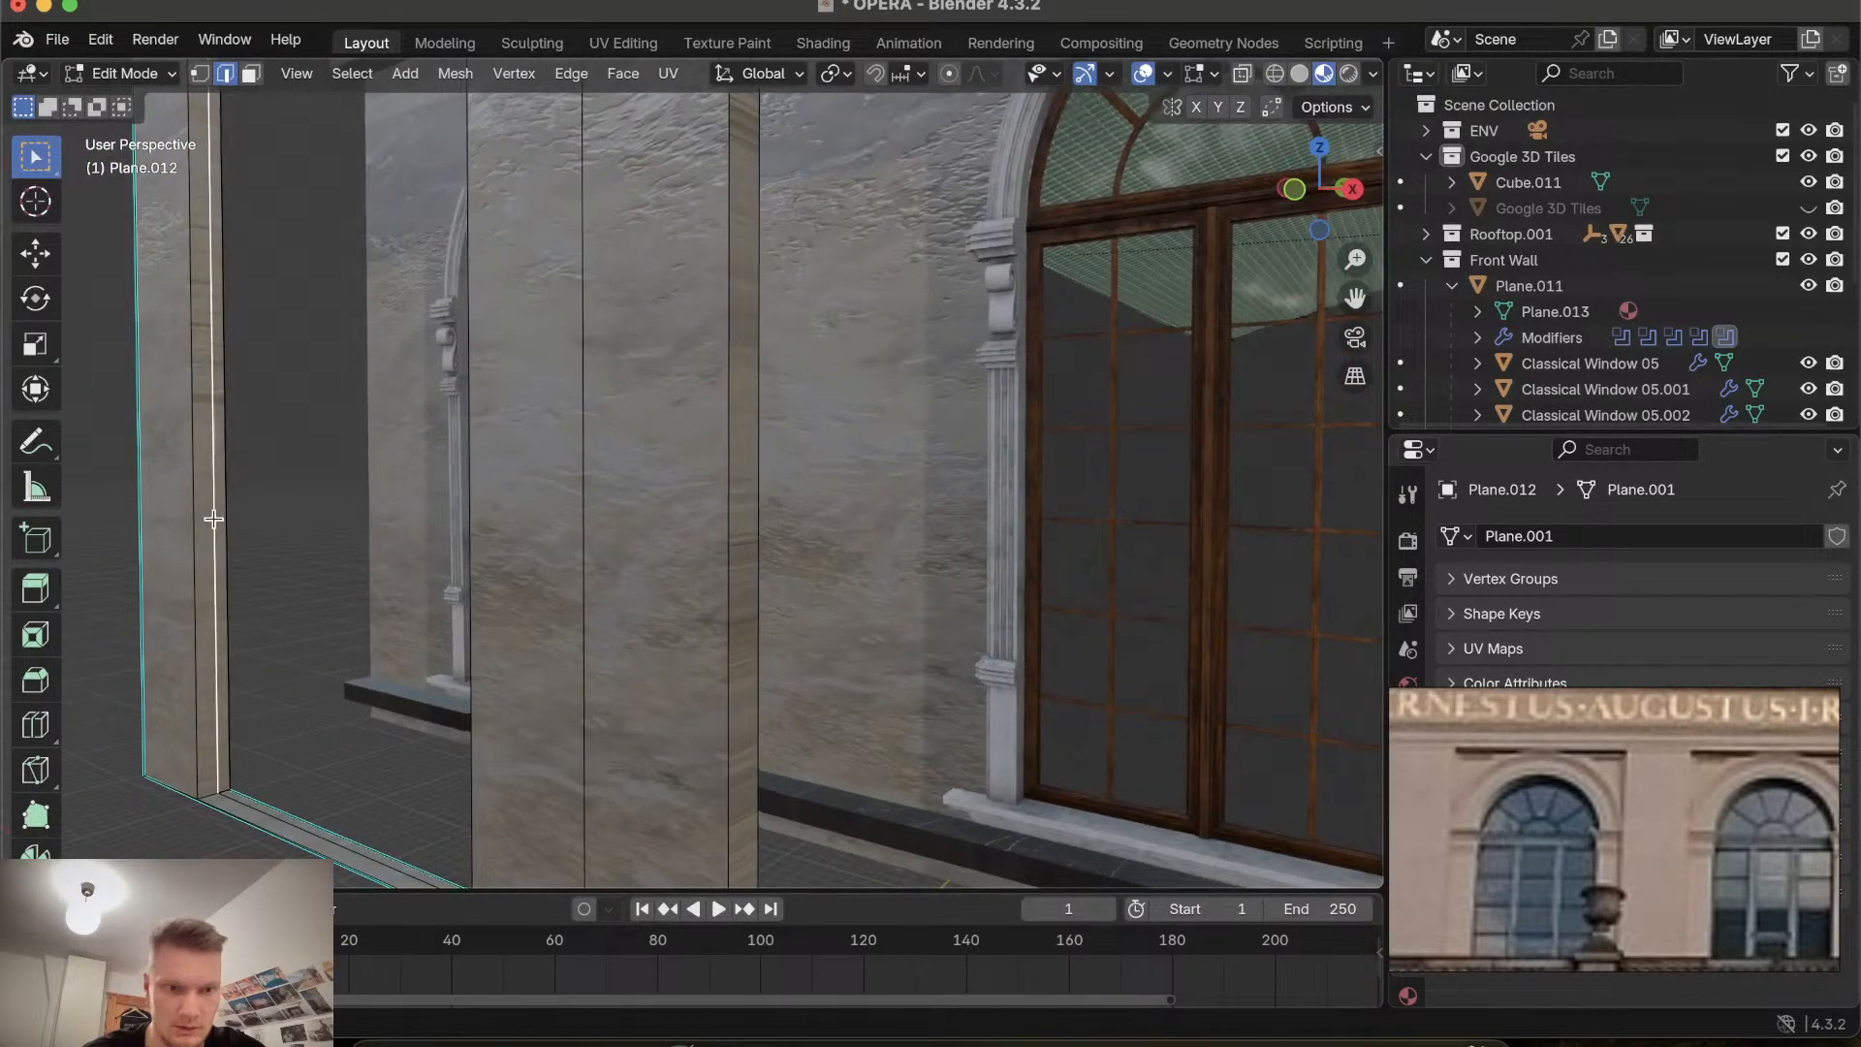
key(x)
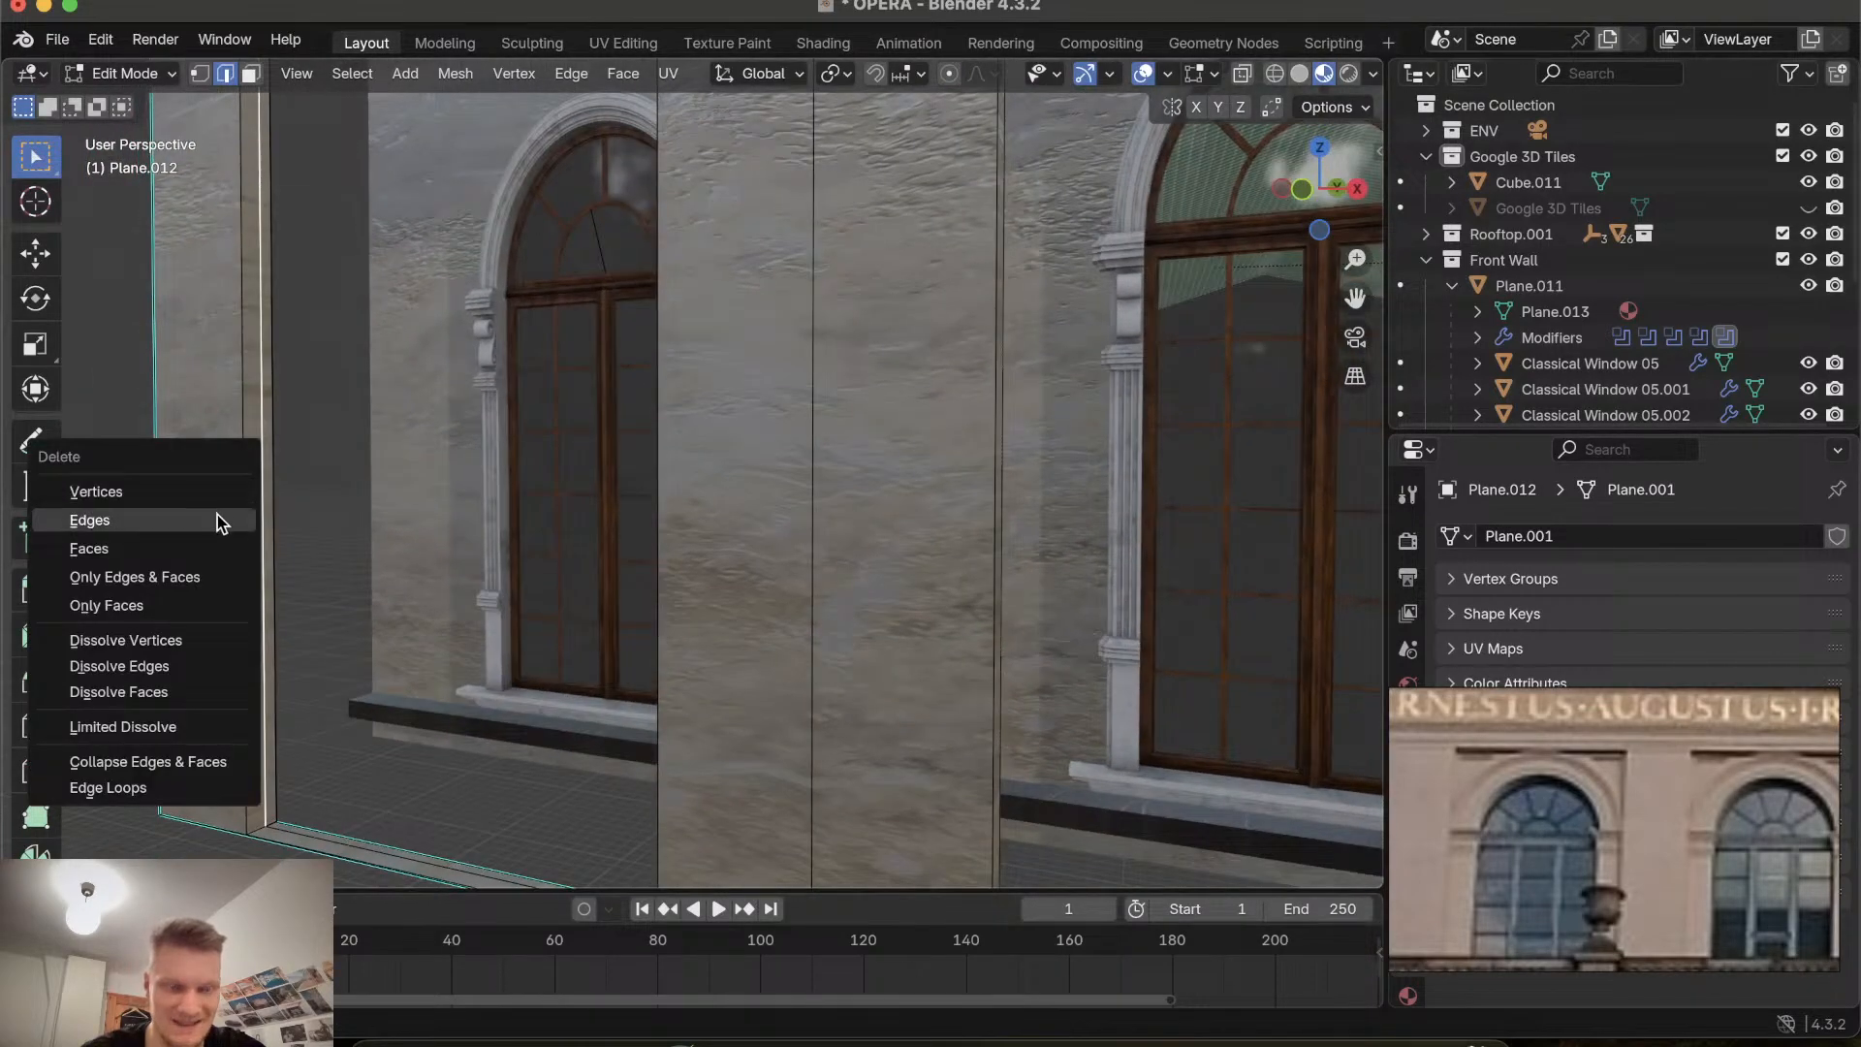
click(217, 514)
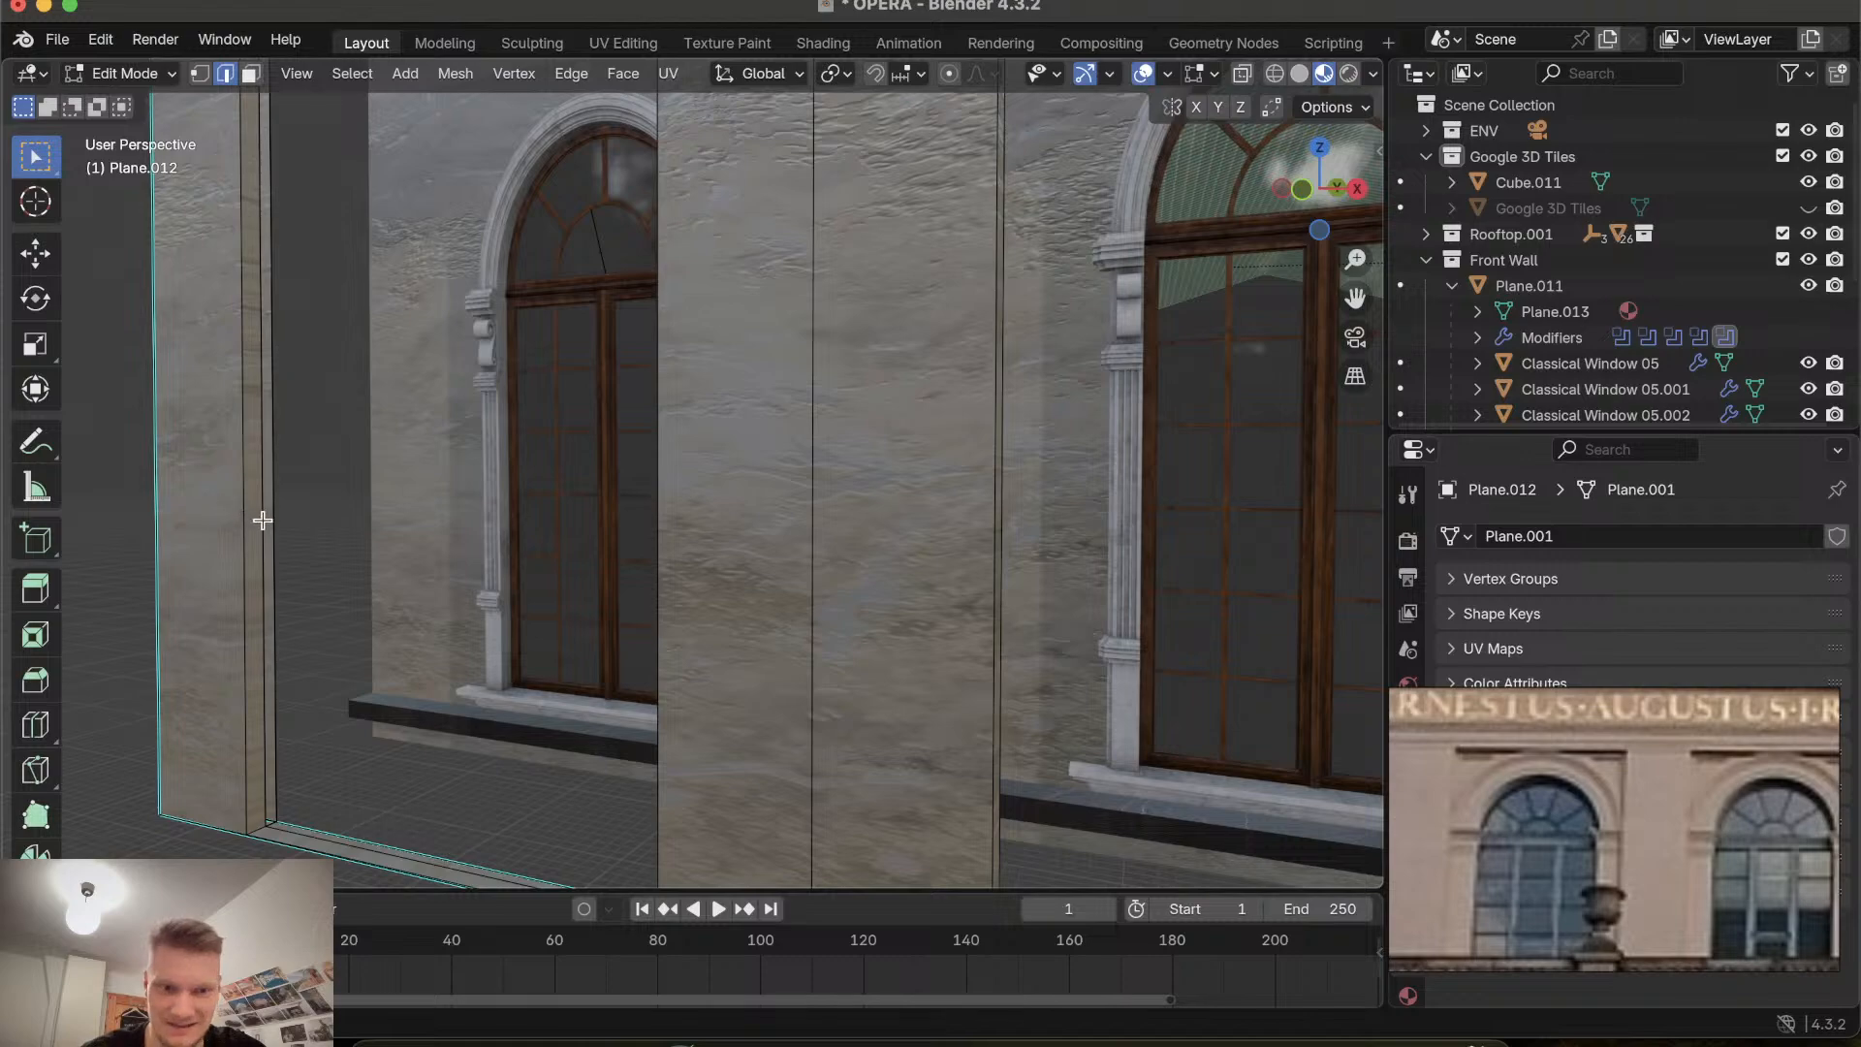
click(262, 520)
key(x)
click(263, 522)
click(264, 521)
key(x)
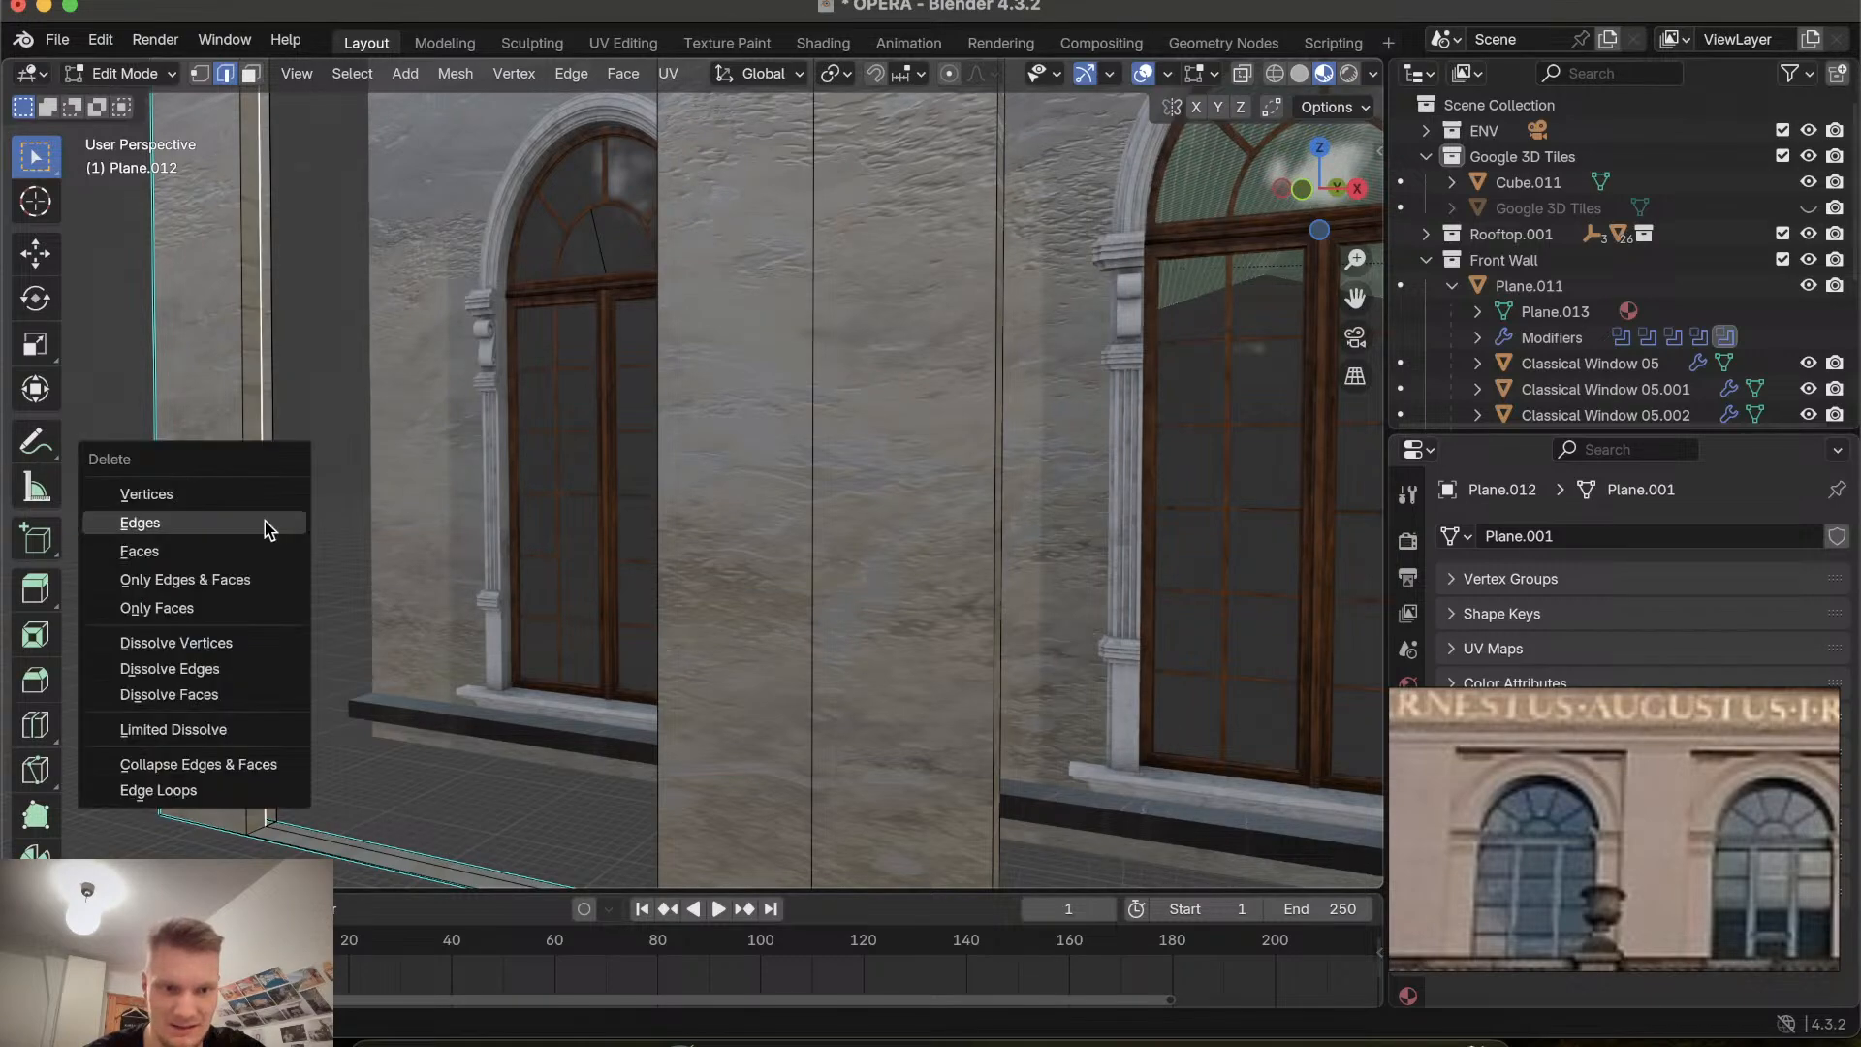
click(263, 521)
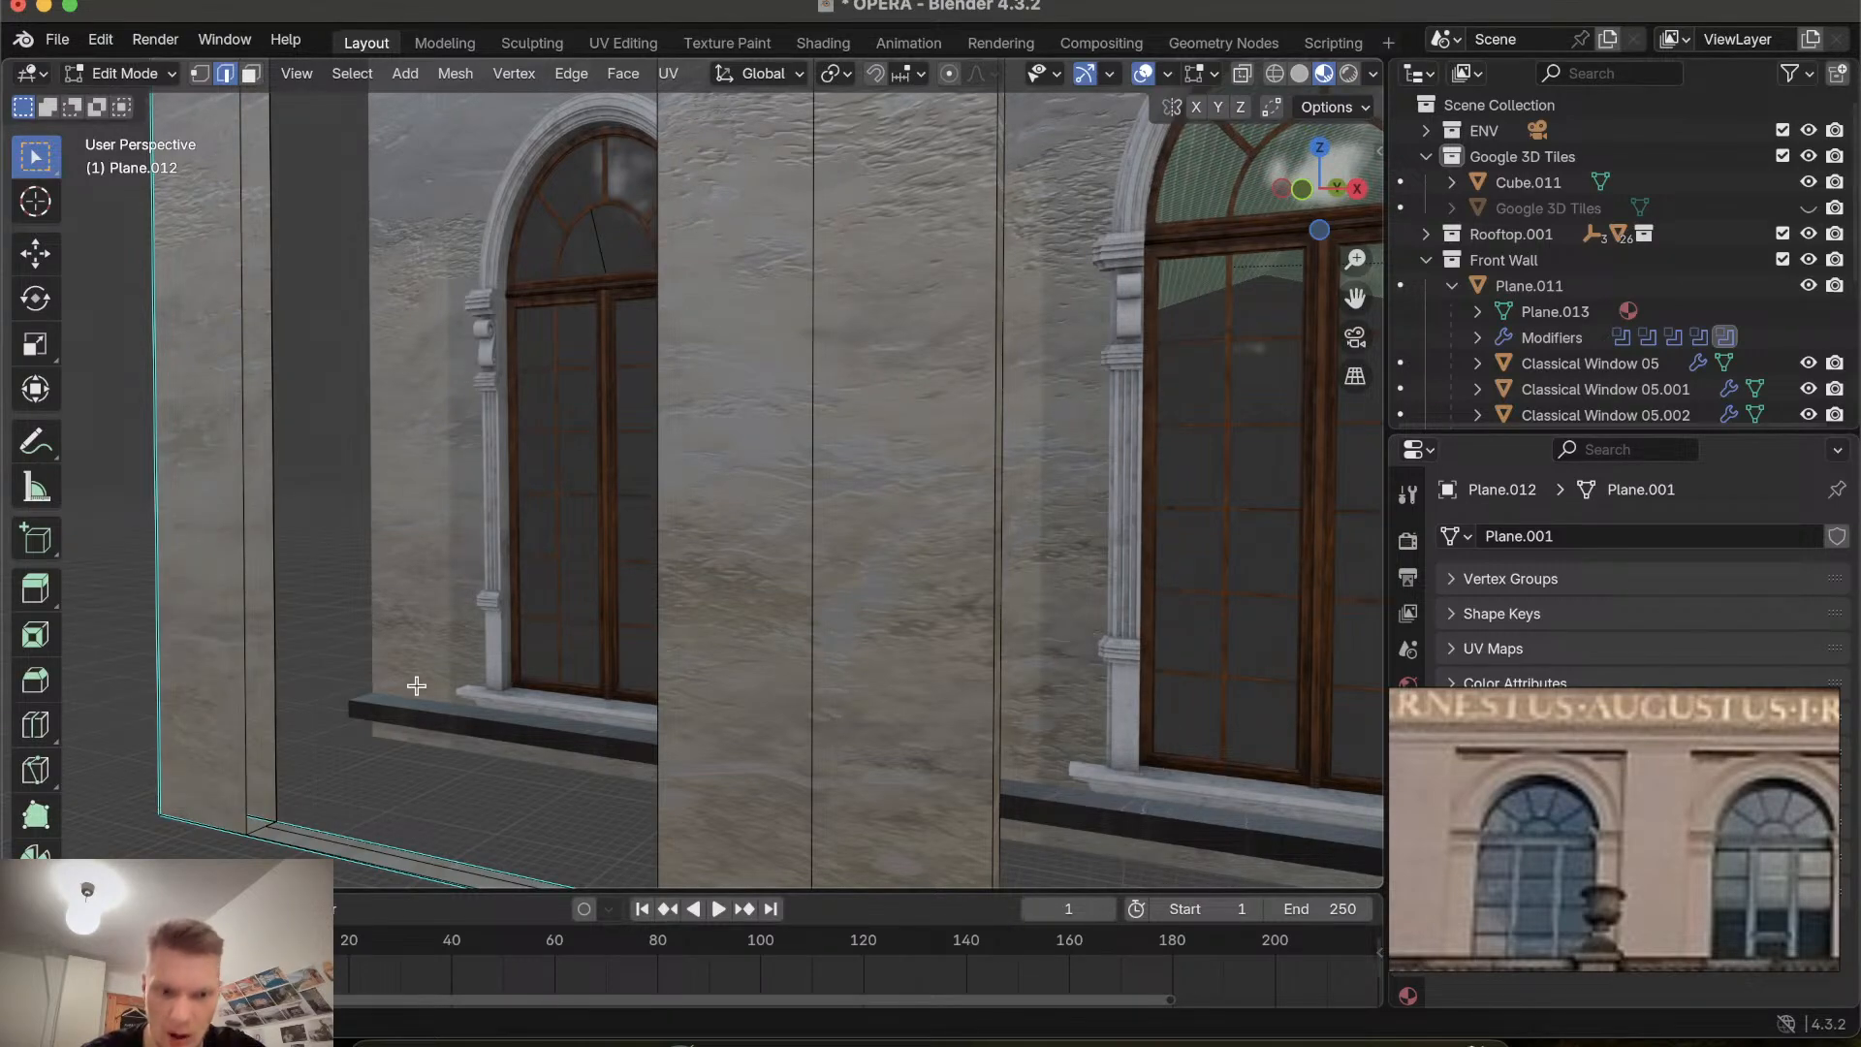
Delete the top edge of the leftmost recess near the inscription.
scroll(416, 686, up, 5)
scroll(416, 685, down, 8)
shift+scroll(415, 685, up, 10)
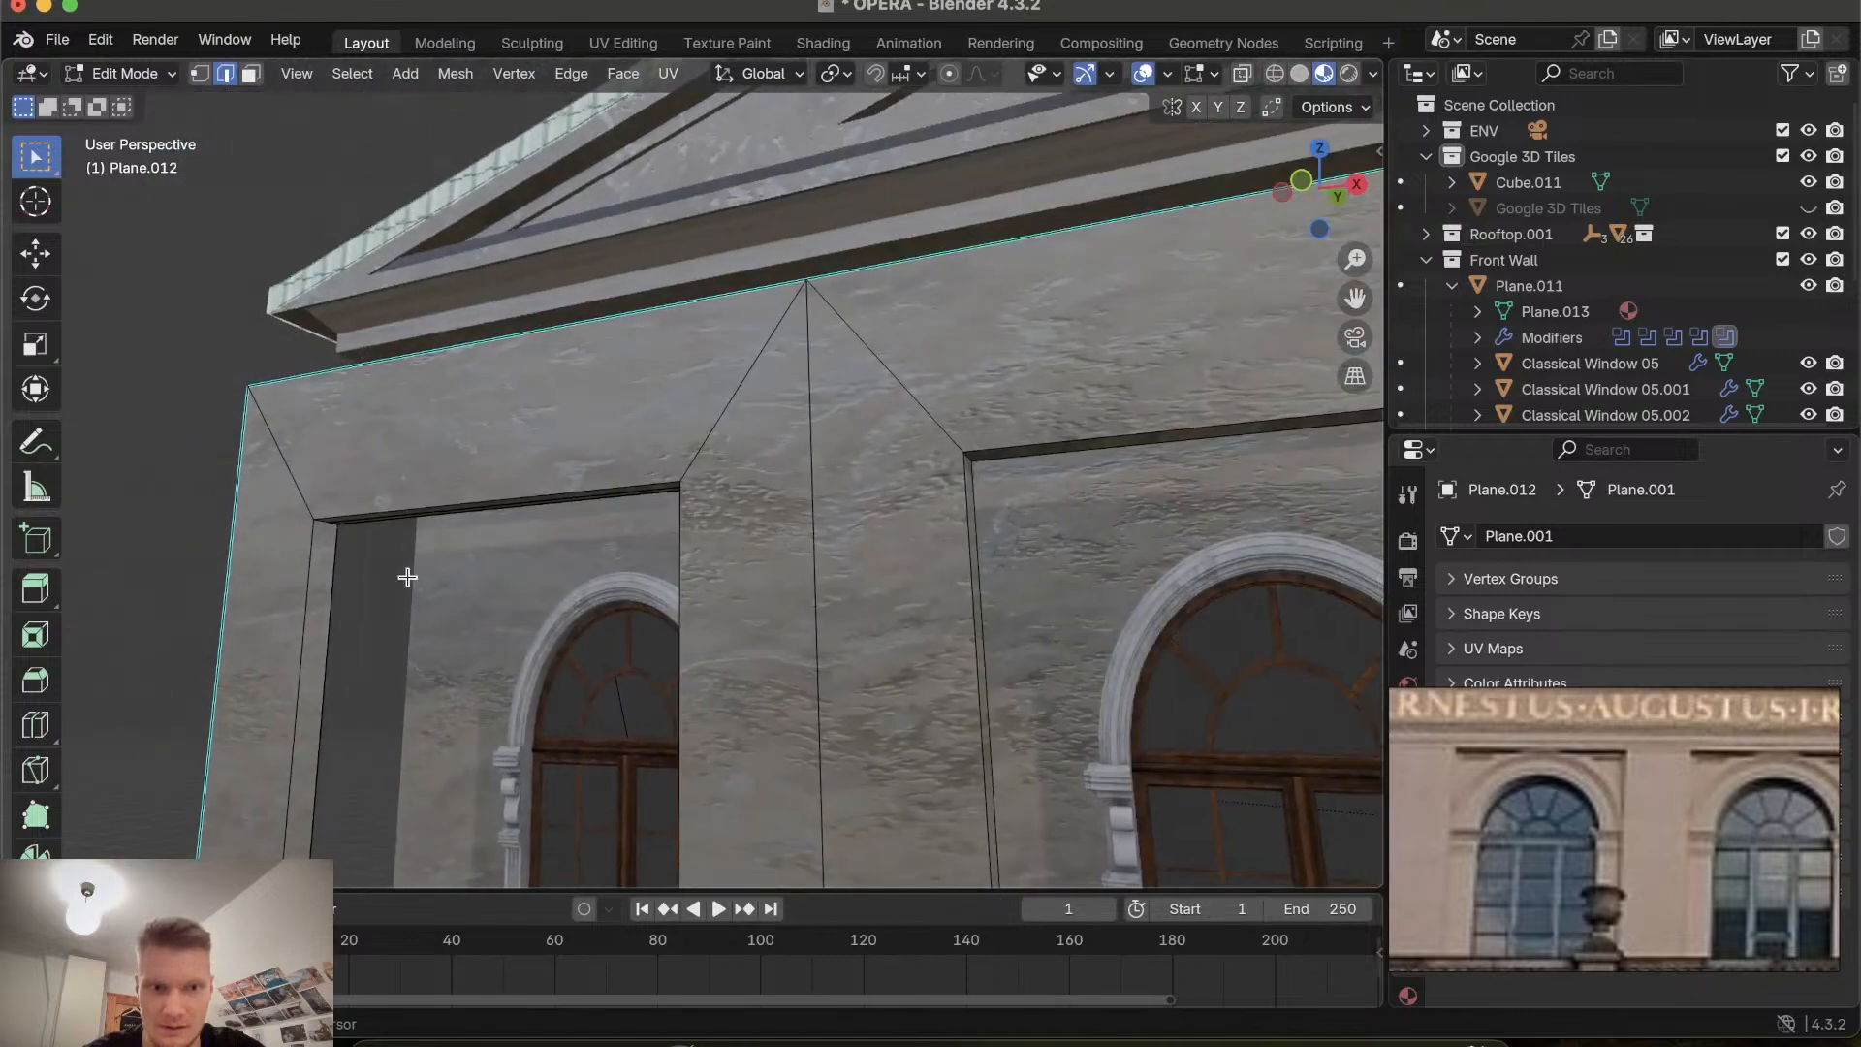
scroll(407, 576, down, 8)
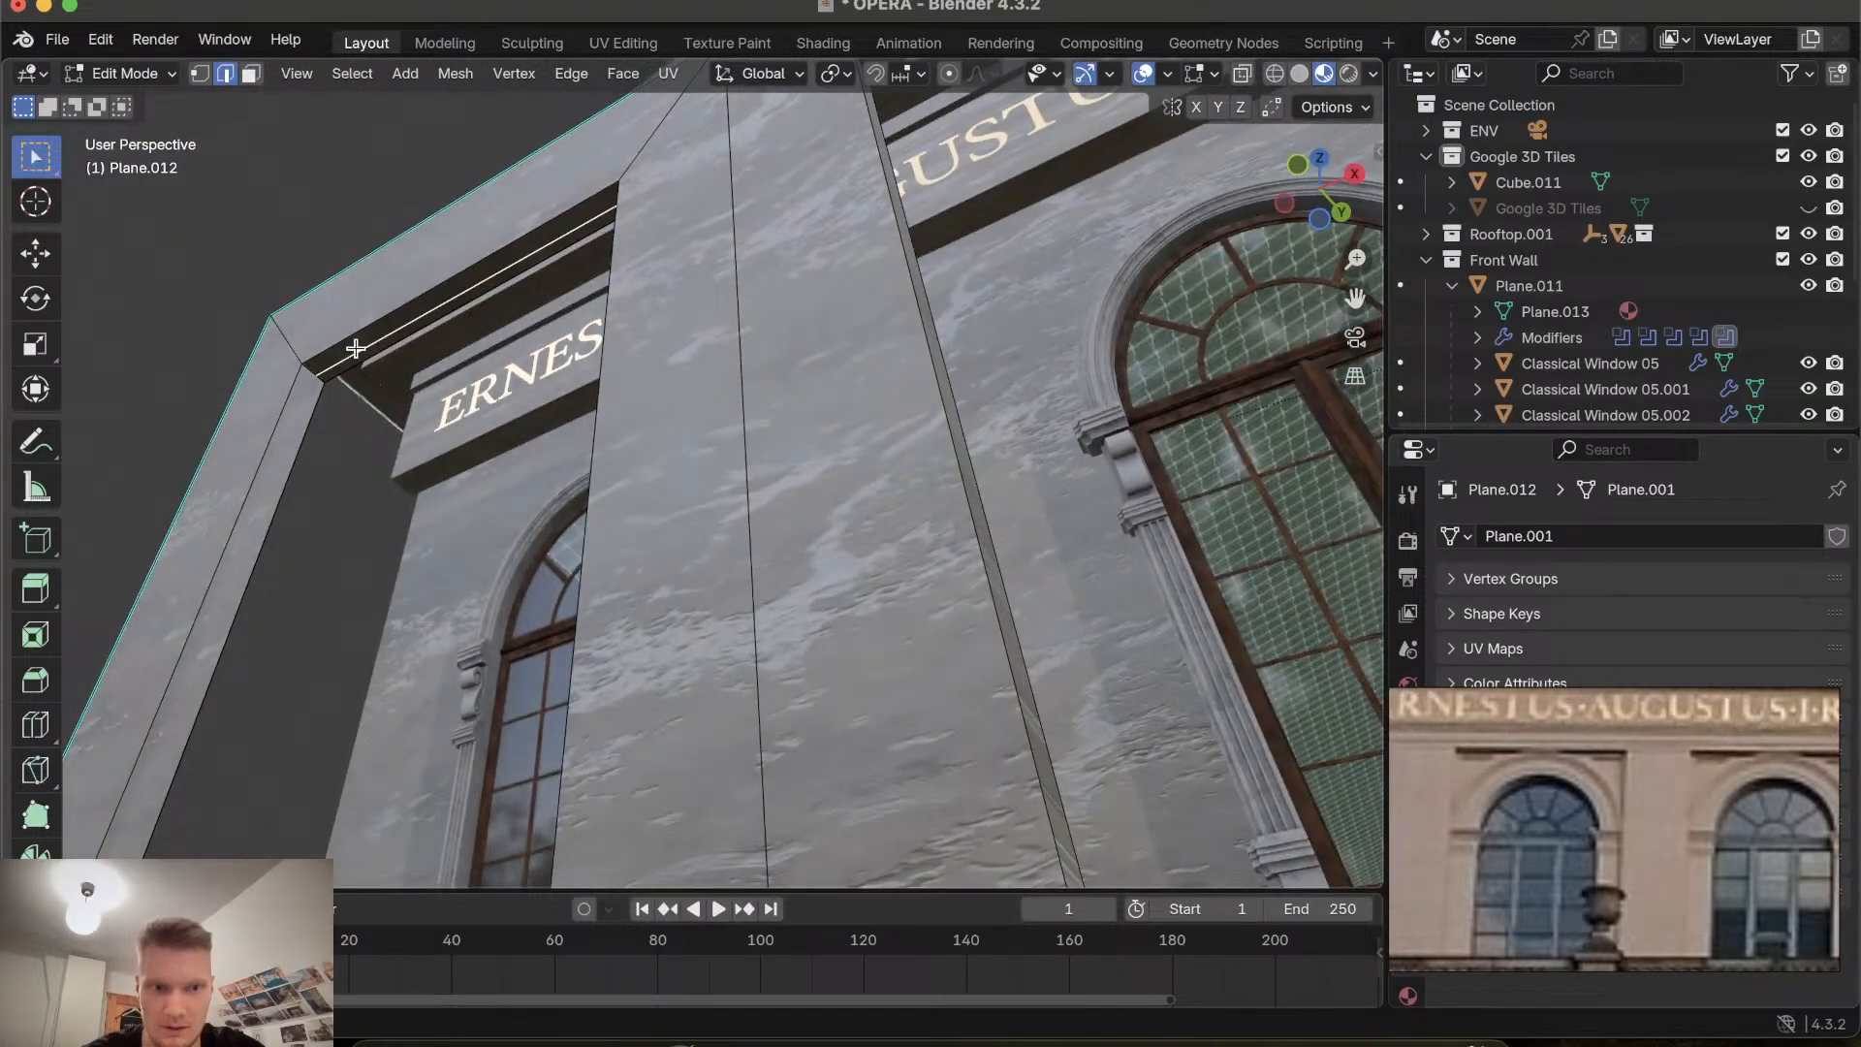
key(x)
click(356, 348)
scroll(396, 366, down, 8)
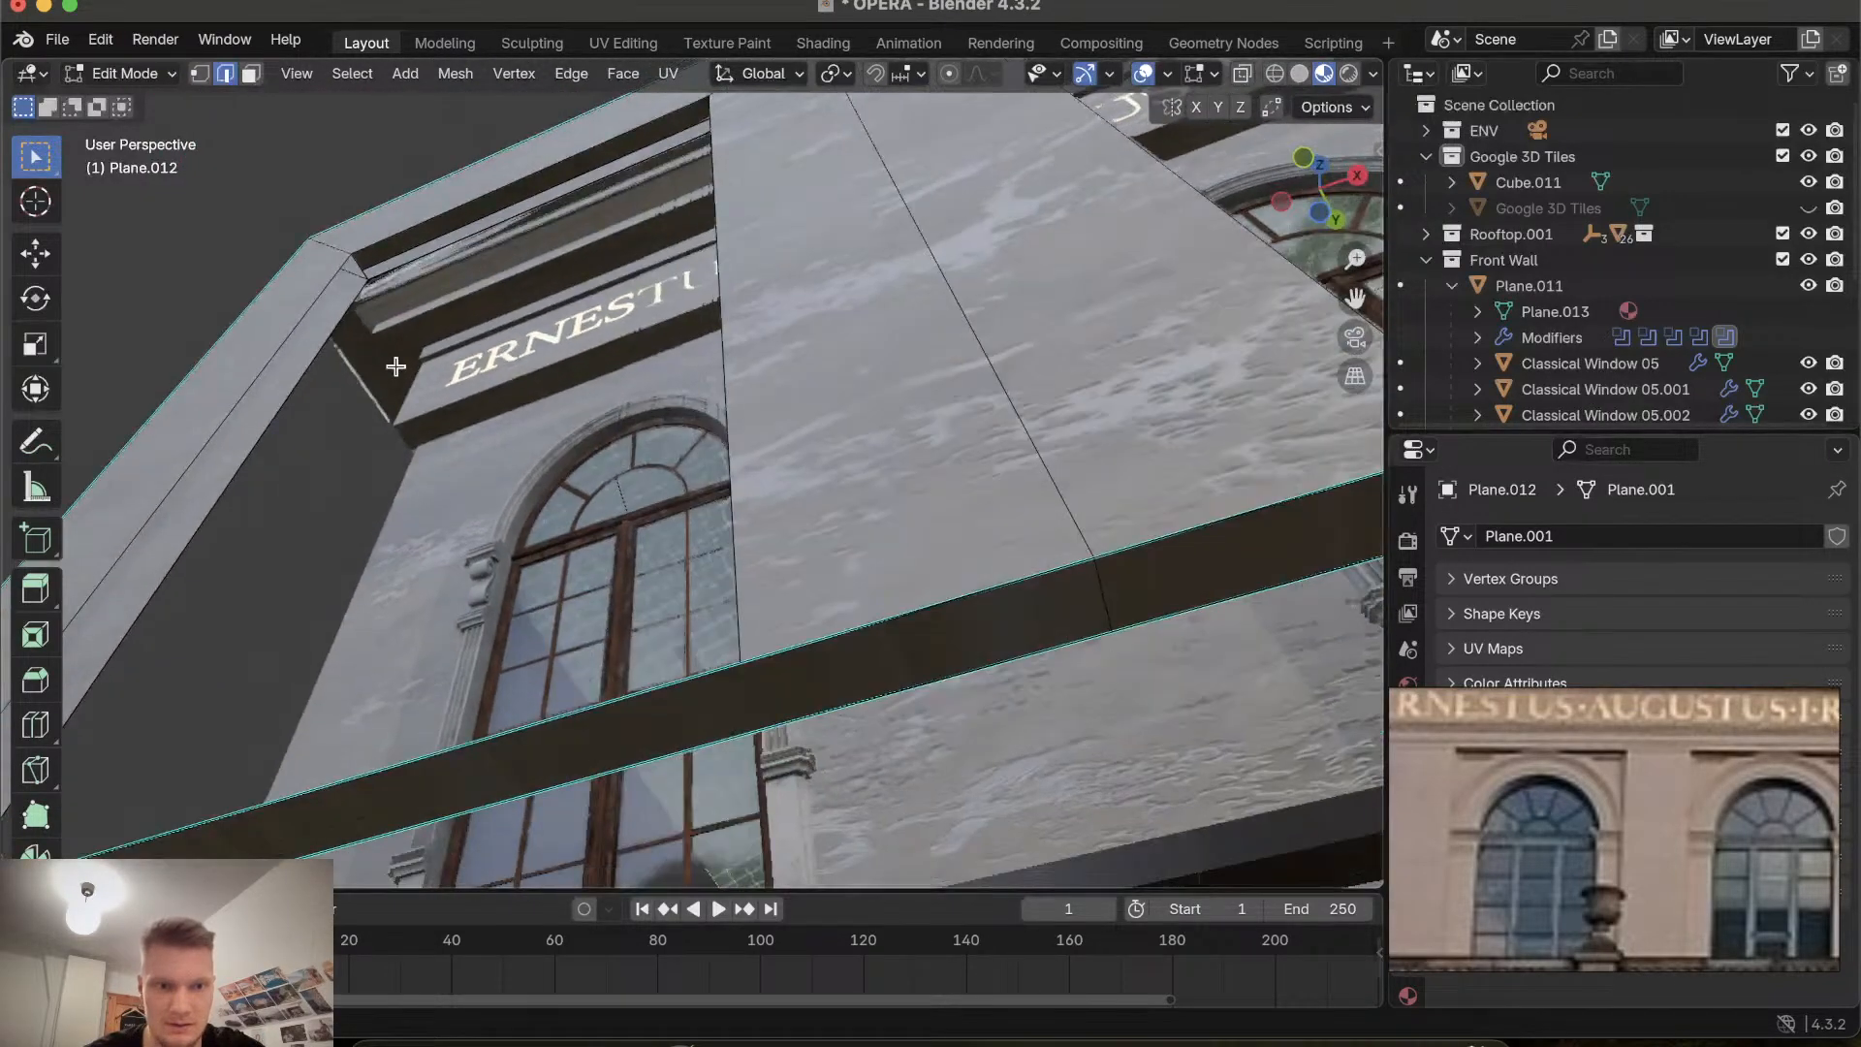
Examine the inscription band and the top of the leftmost window recess from below.
ctrl+scroll(396, 366, up, 8)
shift+scroll(396, 366, up, 4)
shift+scroll(395, 367, up, 15)
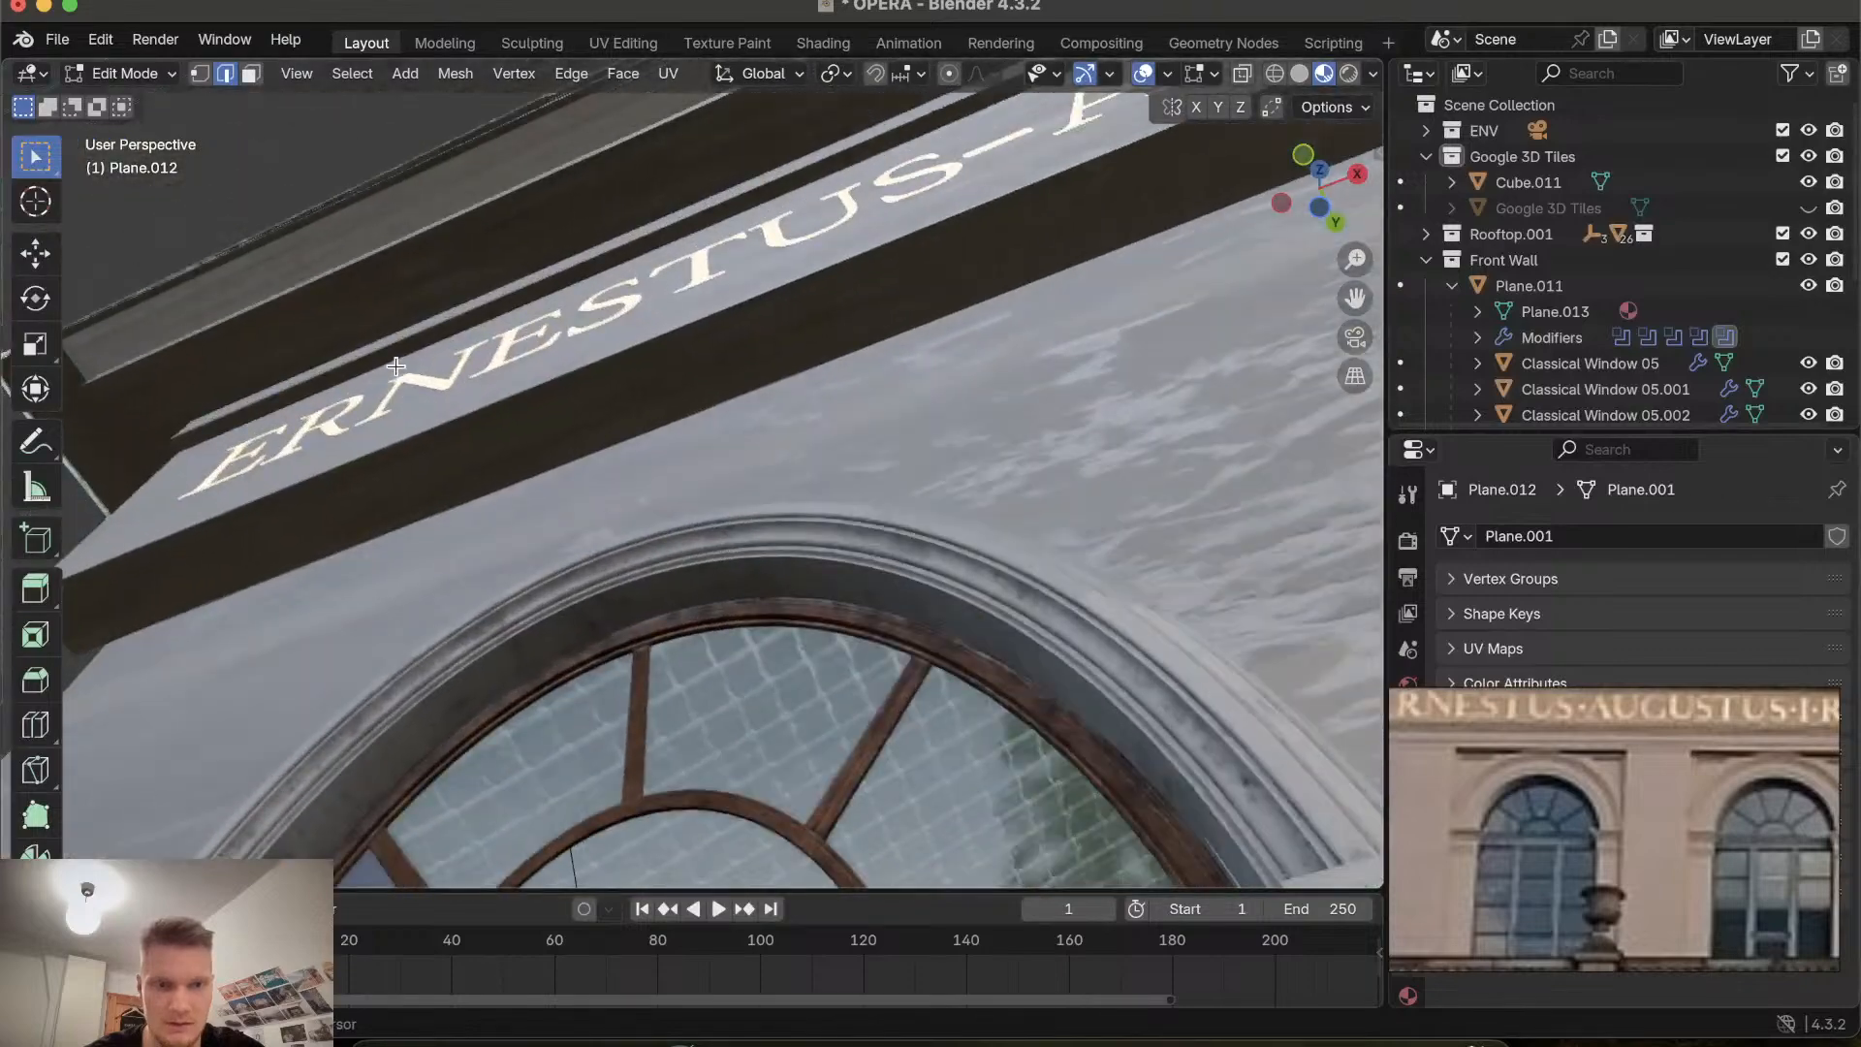
ctrl+scroll(396, 367, down, 2)
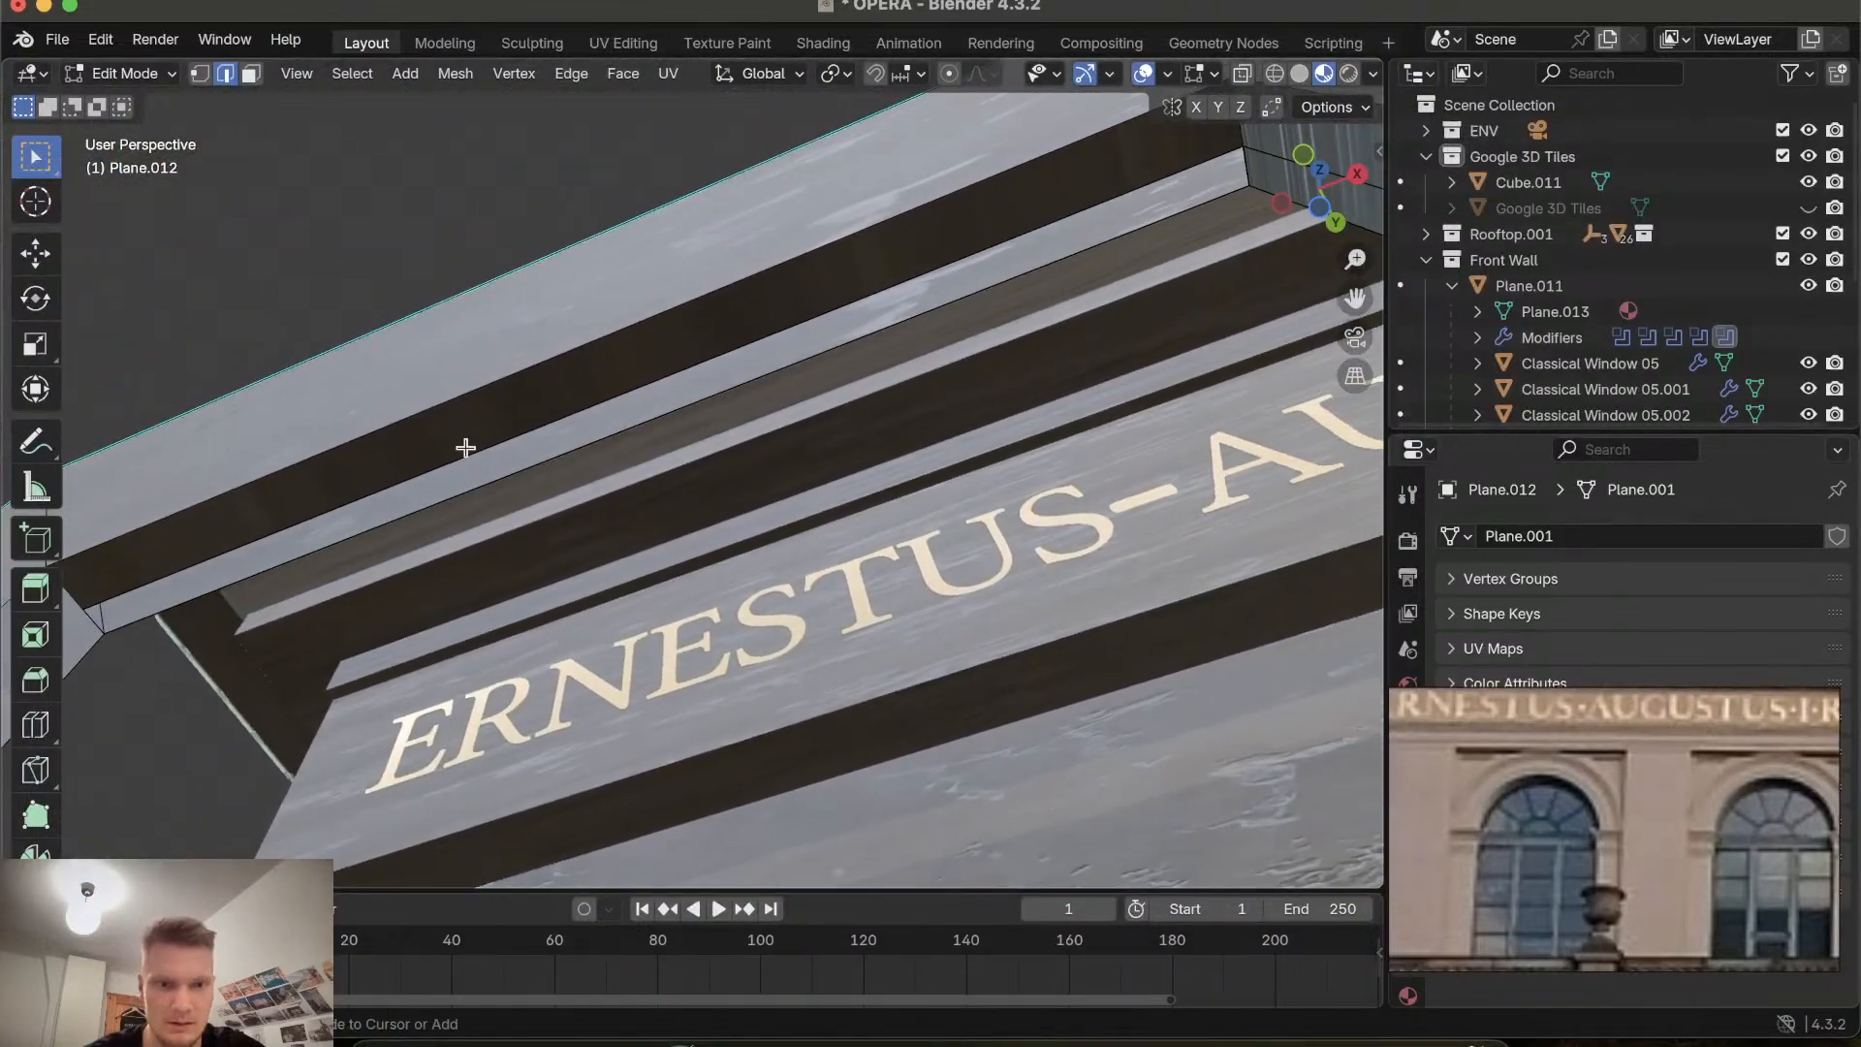
scroll(484, 461, up, 10)
scroll(484, 462, up, 10)
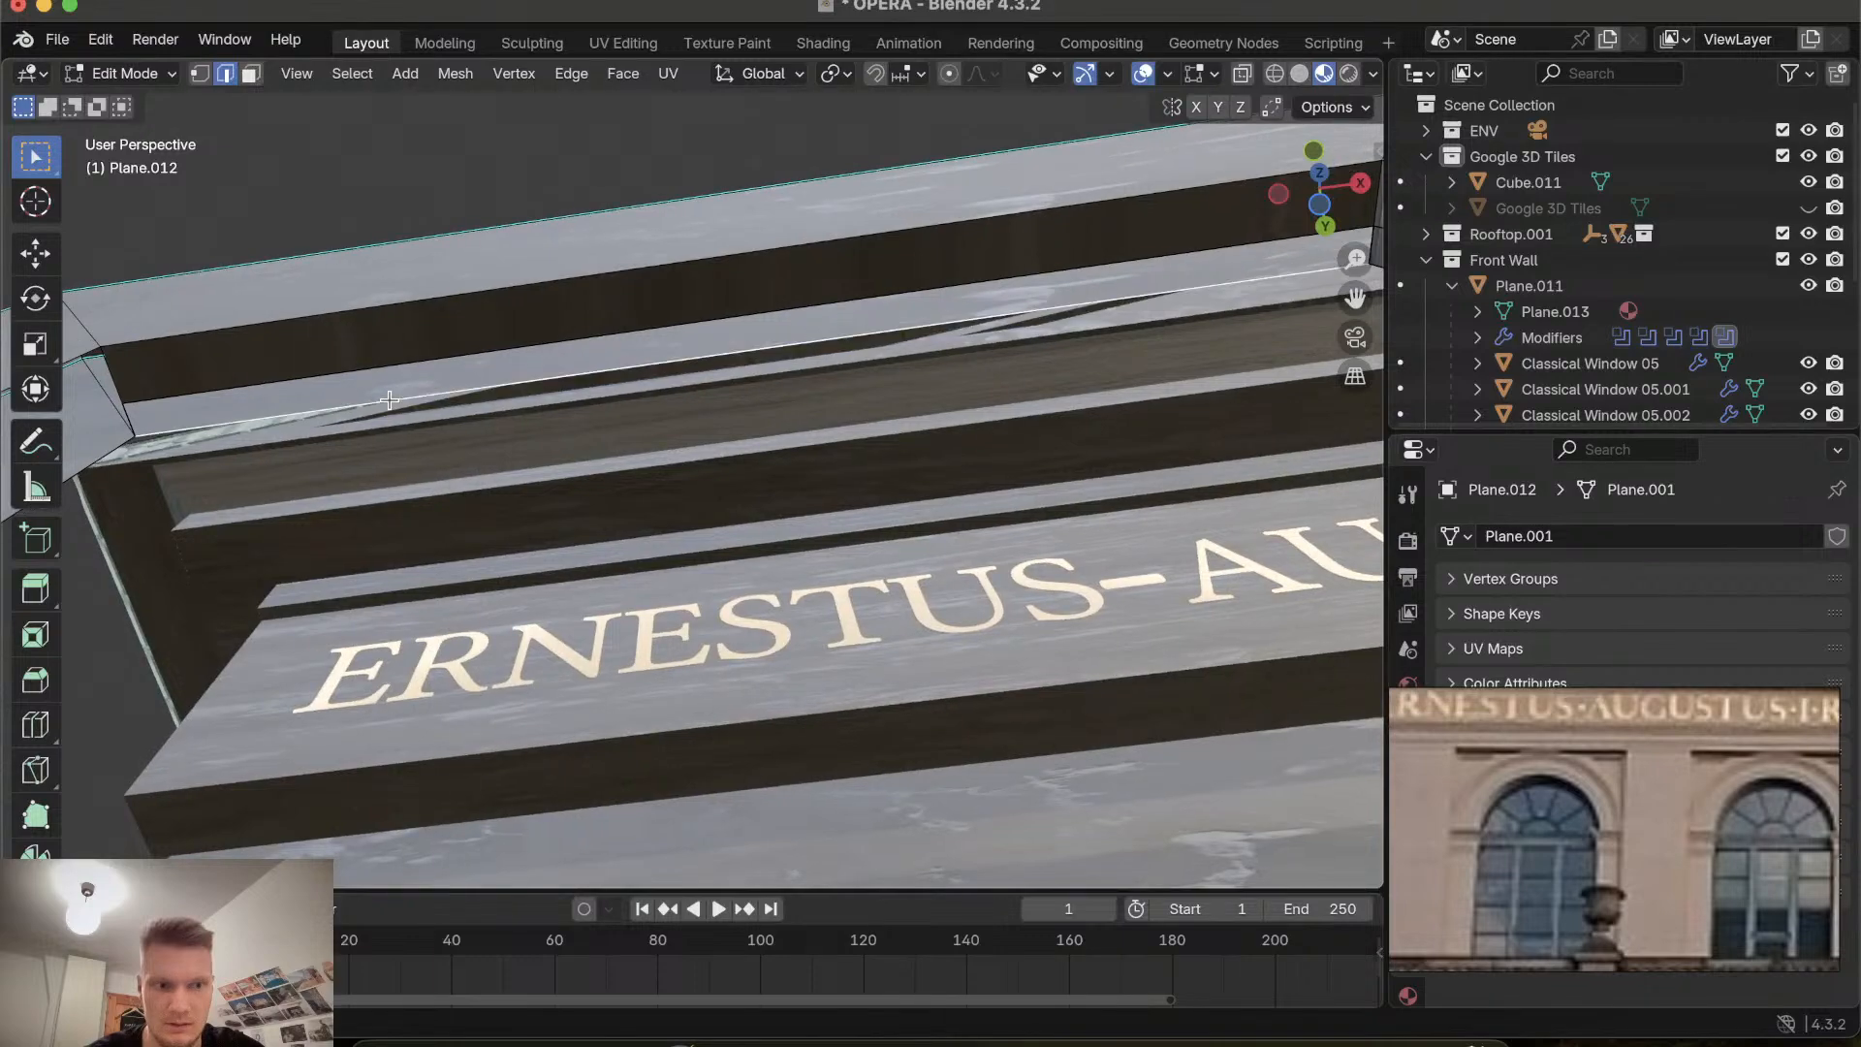
scroll(389, 399, up, 10)
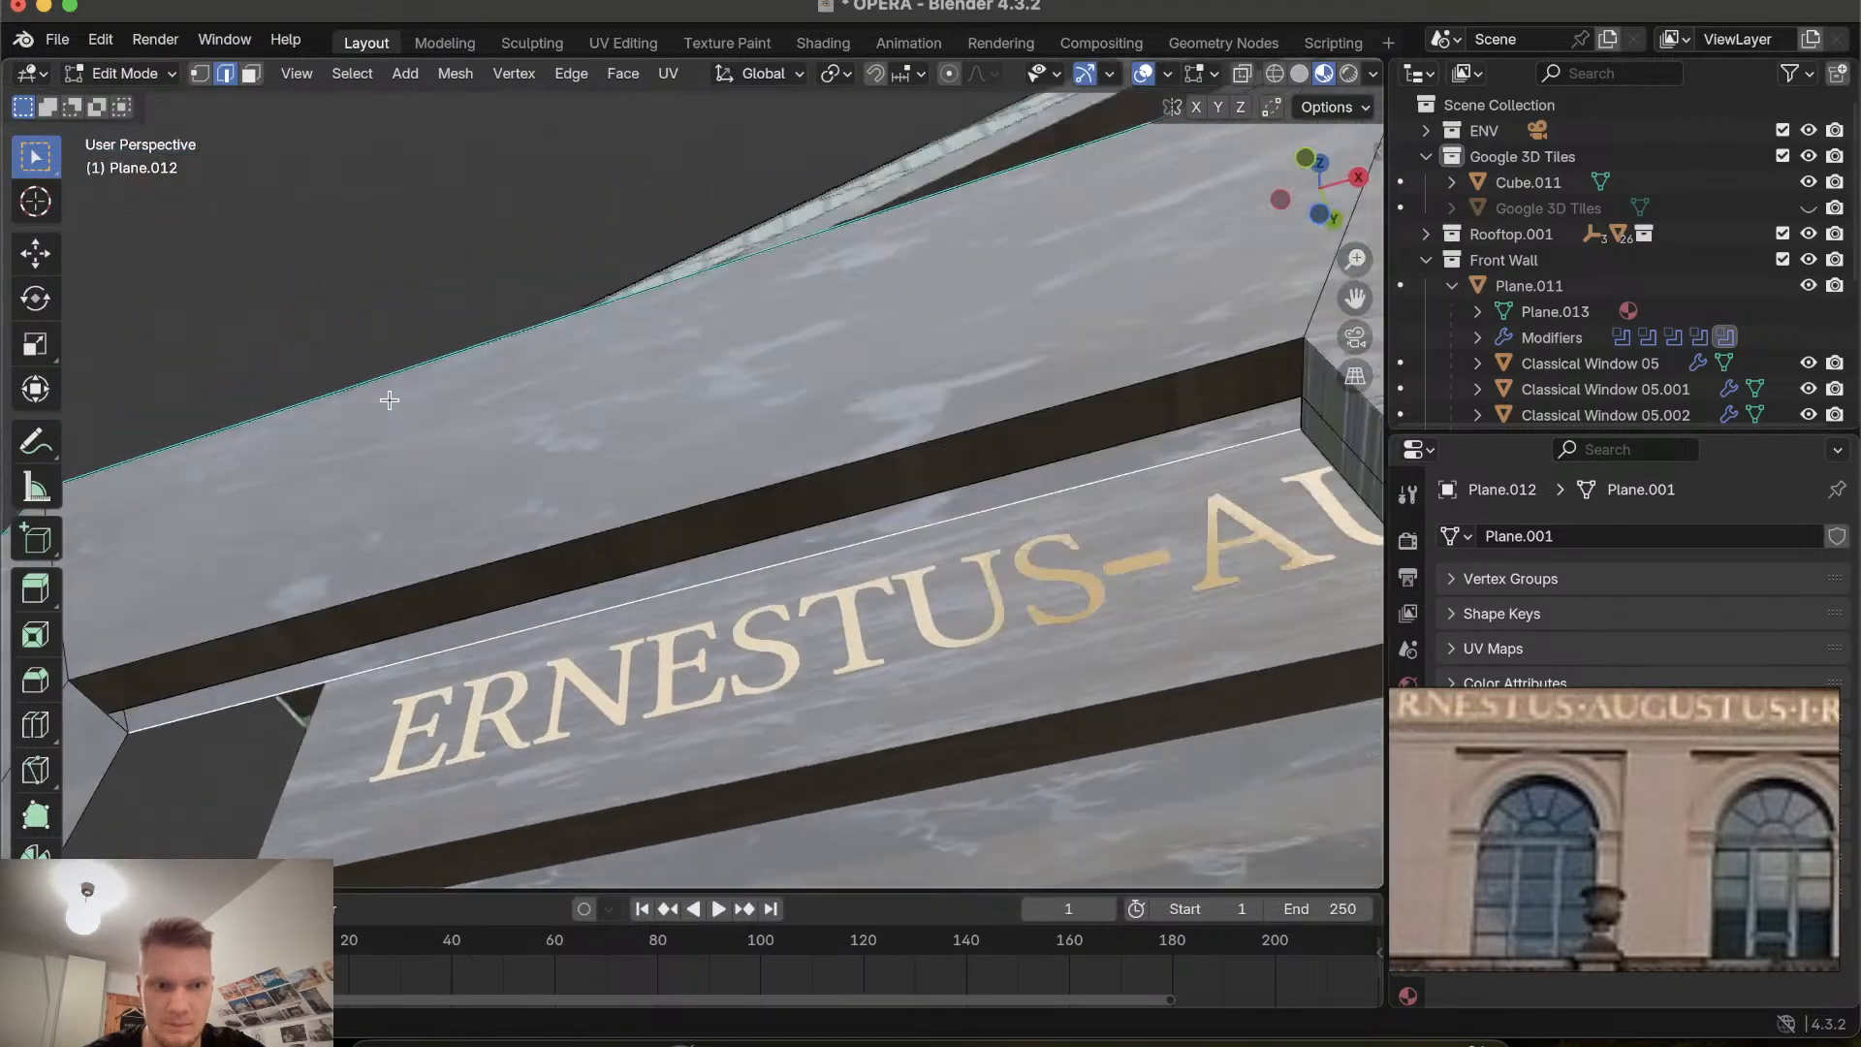
scroll(388, 400, down, 10)
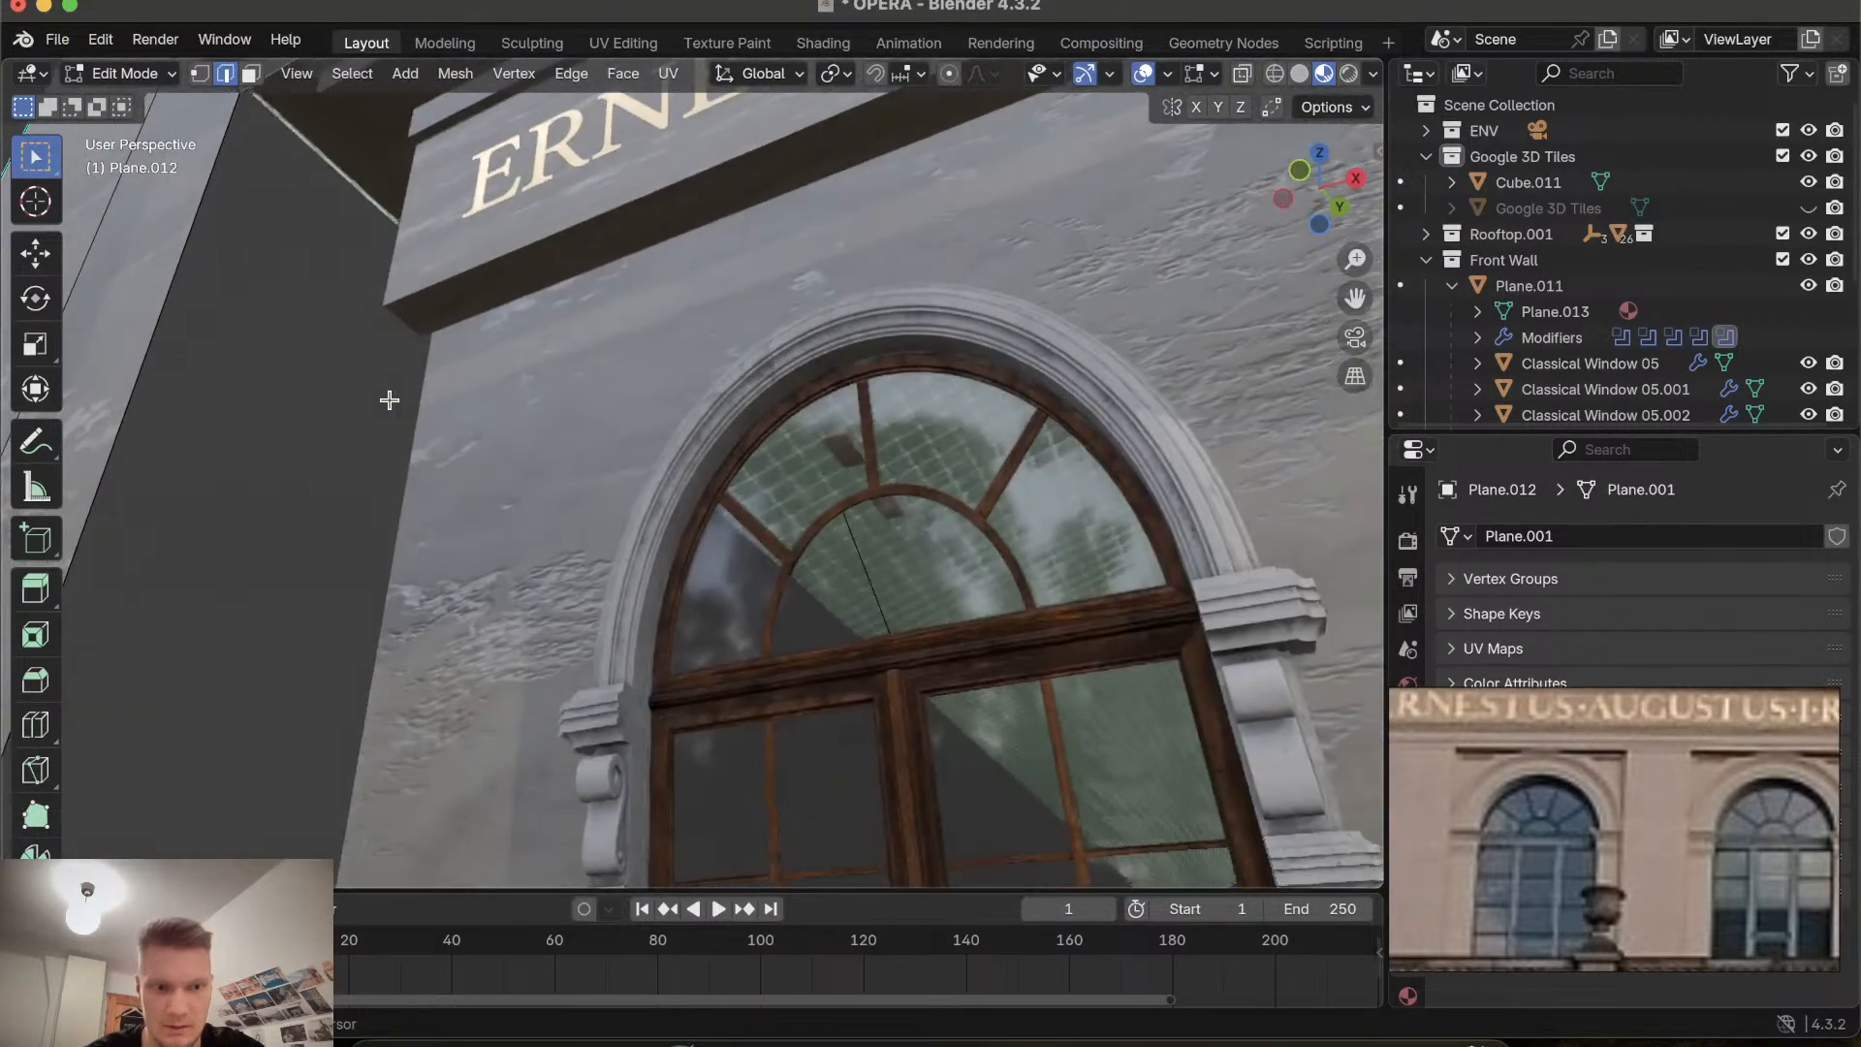
Delete the vertical corner edge of the pilaster beside the second window recess.
scroll(389, 399, right, 10)
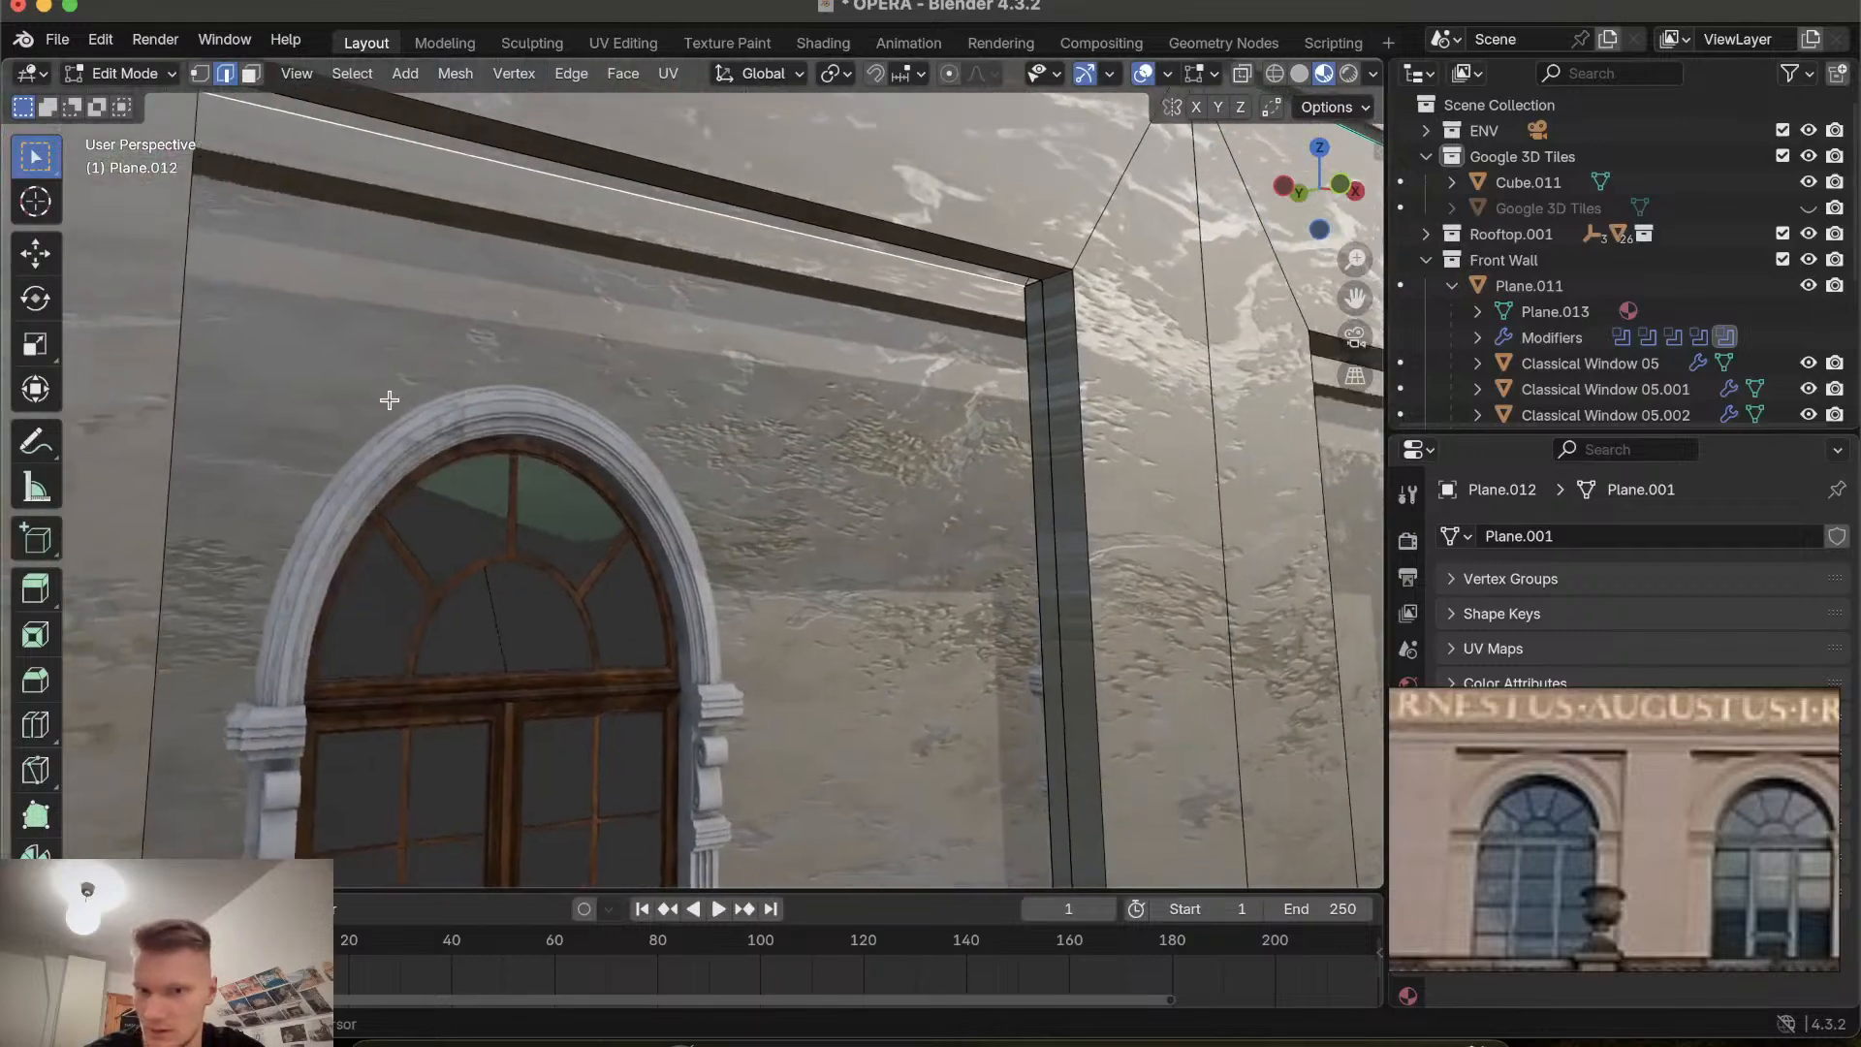
scroll(389, 400, right, 1)
key(x)
click(1042, 577)
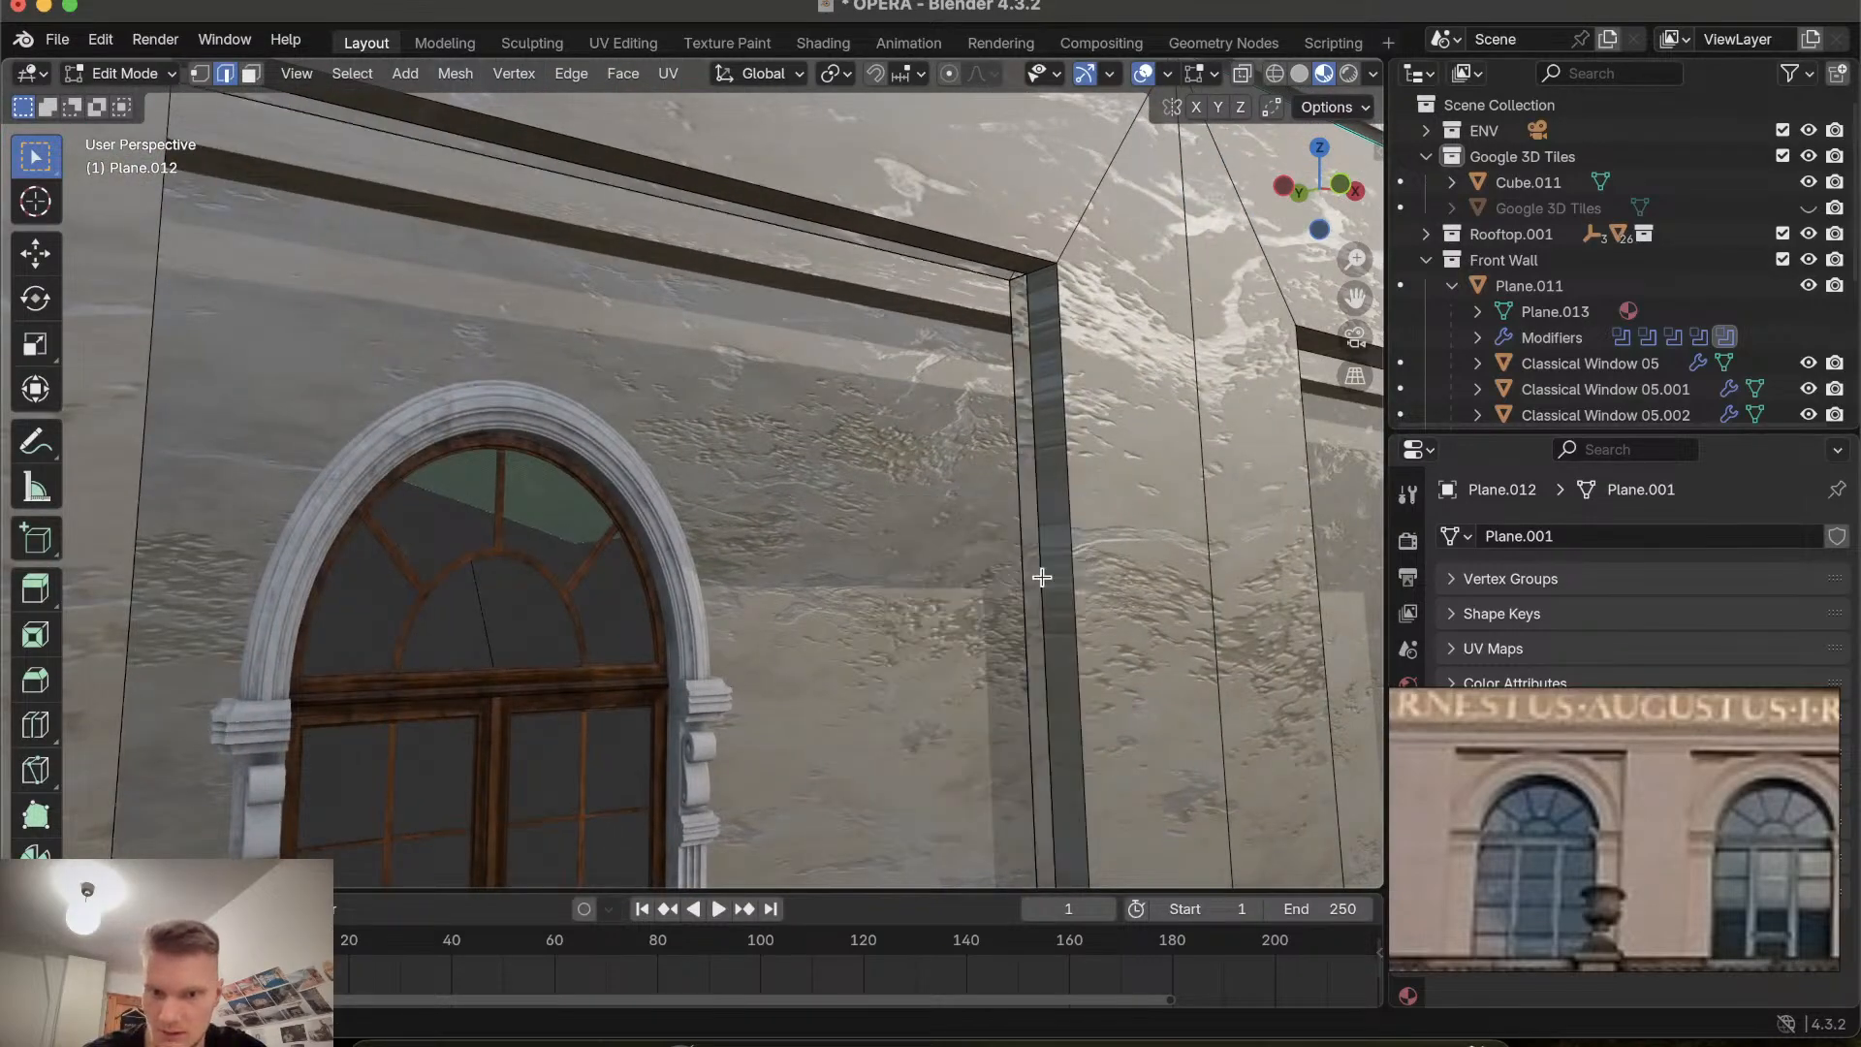
scroll(1042, 576, left, 5)
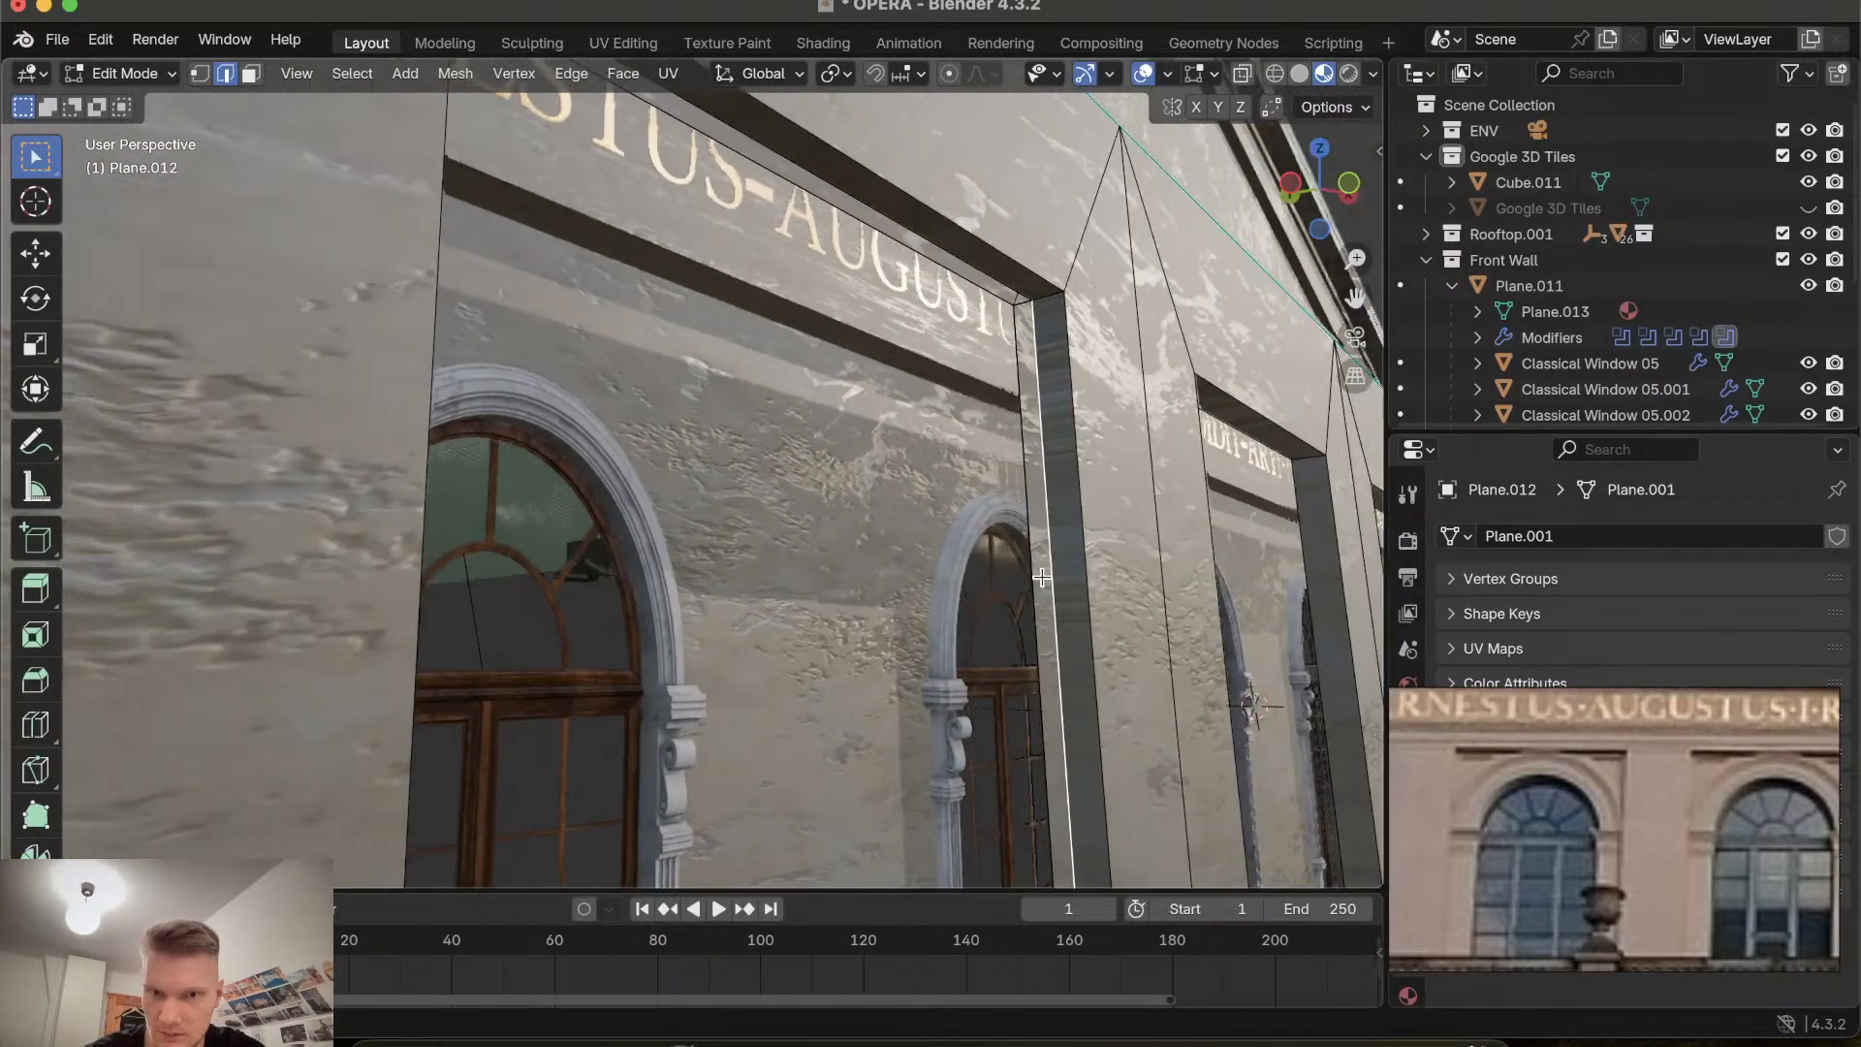
key(x)
click(1043, 578)
key(x)
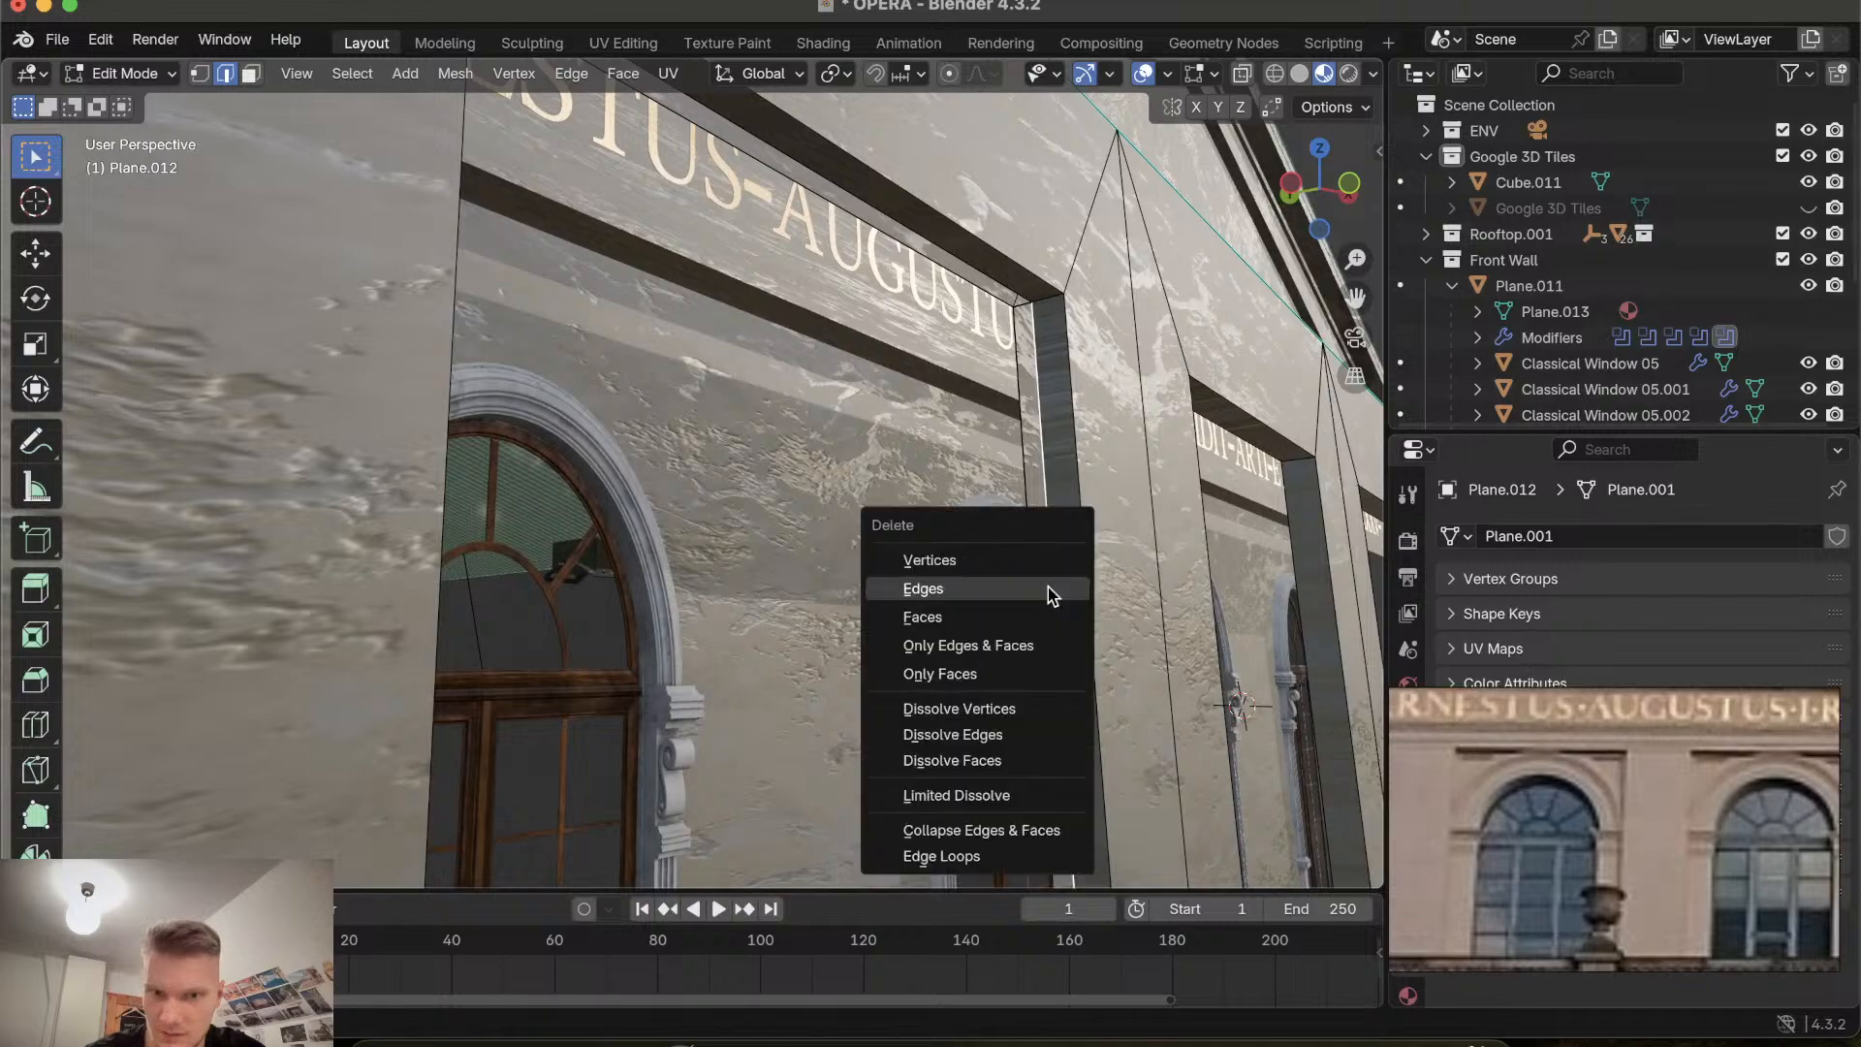
click(1047, 588)
Delete the faces at the base of the leftmost recess's side wall.
scroll(1047, 587, left, 5)
scroll(1047, 587, left, 10)
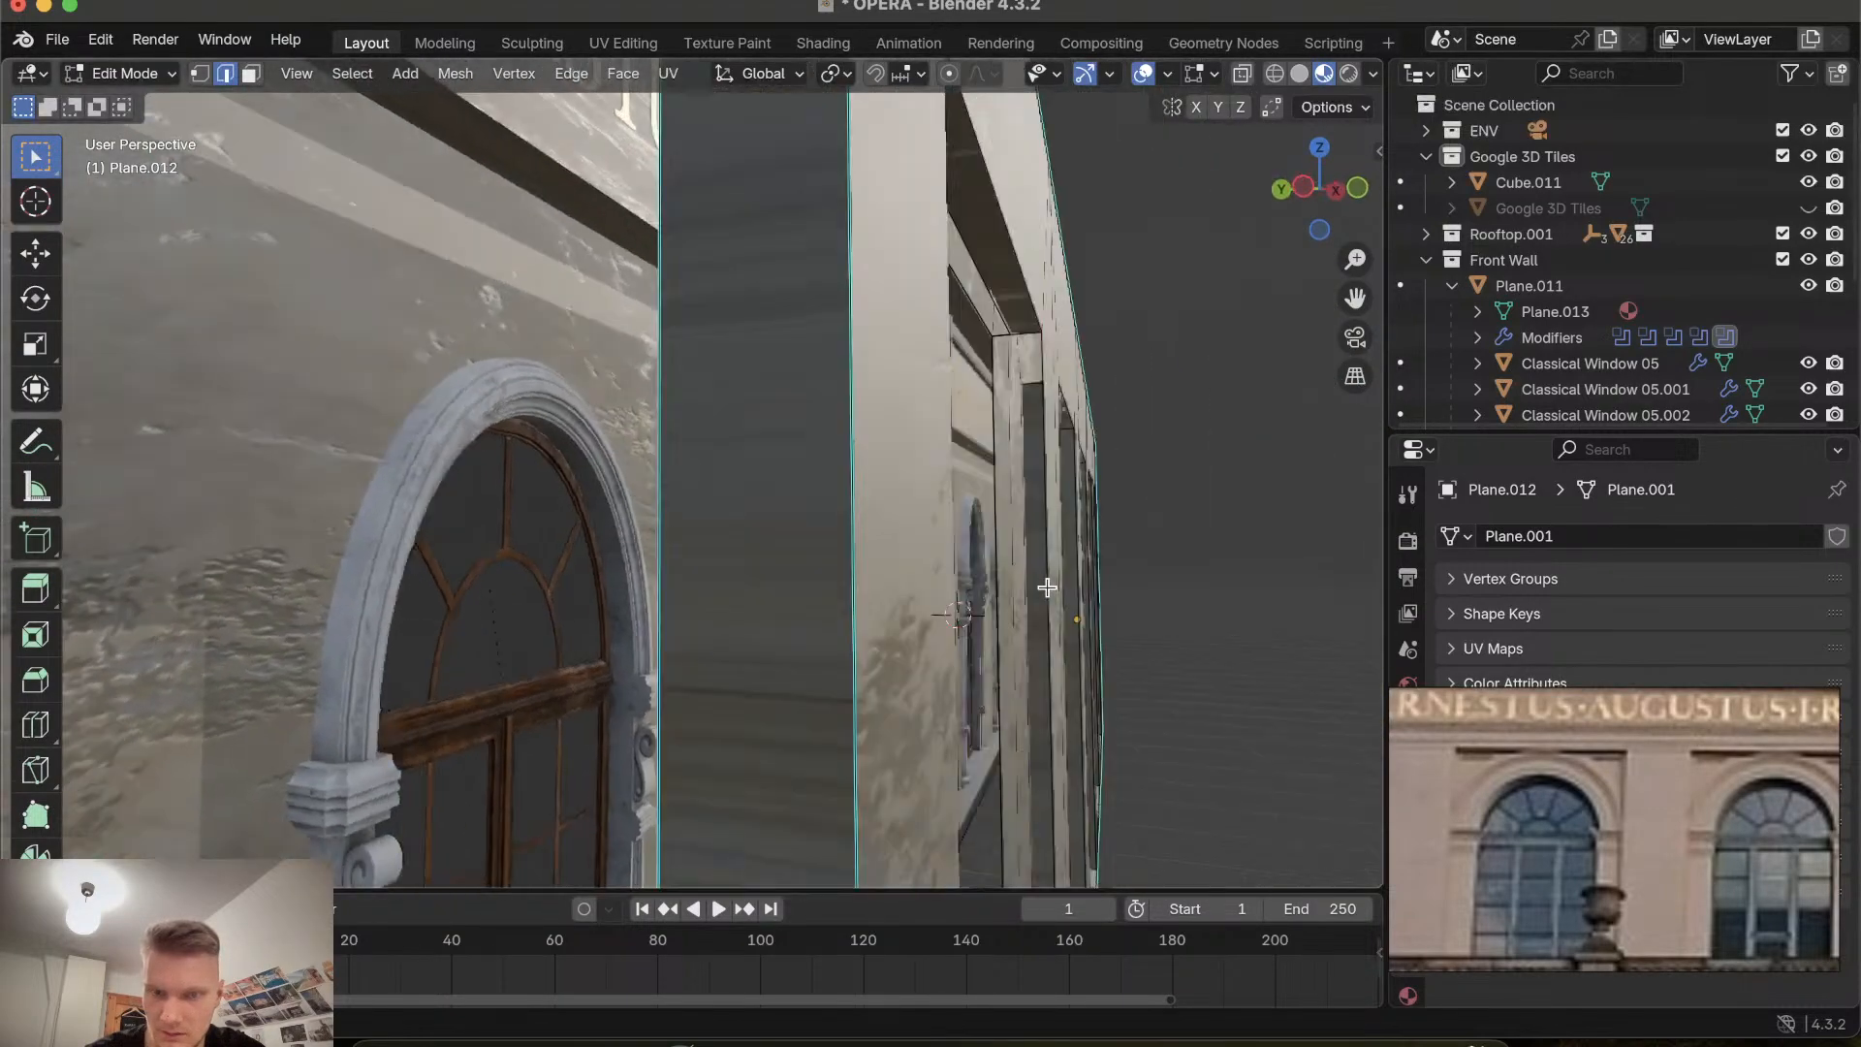
scroll(1045, 603, down, 10)
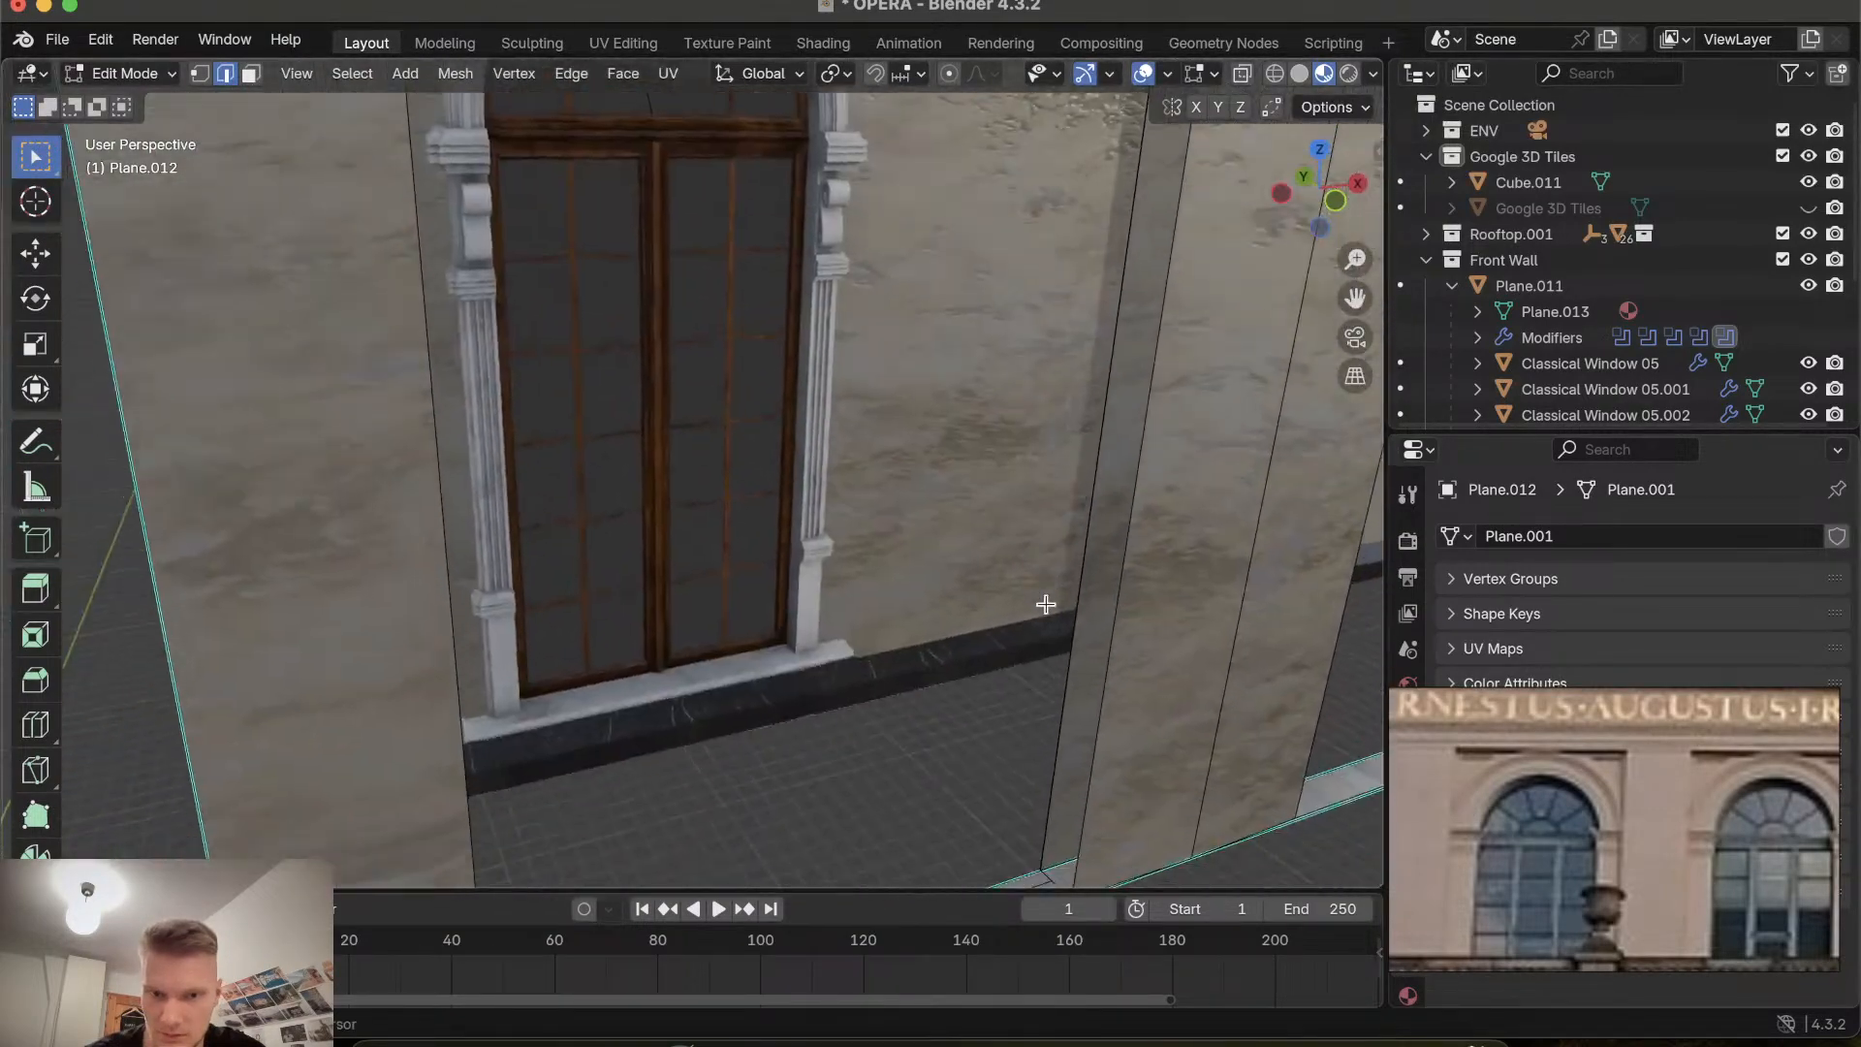
scroll(978, 836, left, 8)
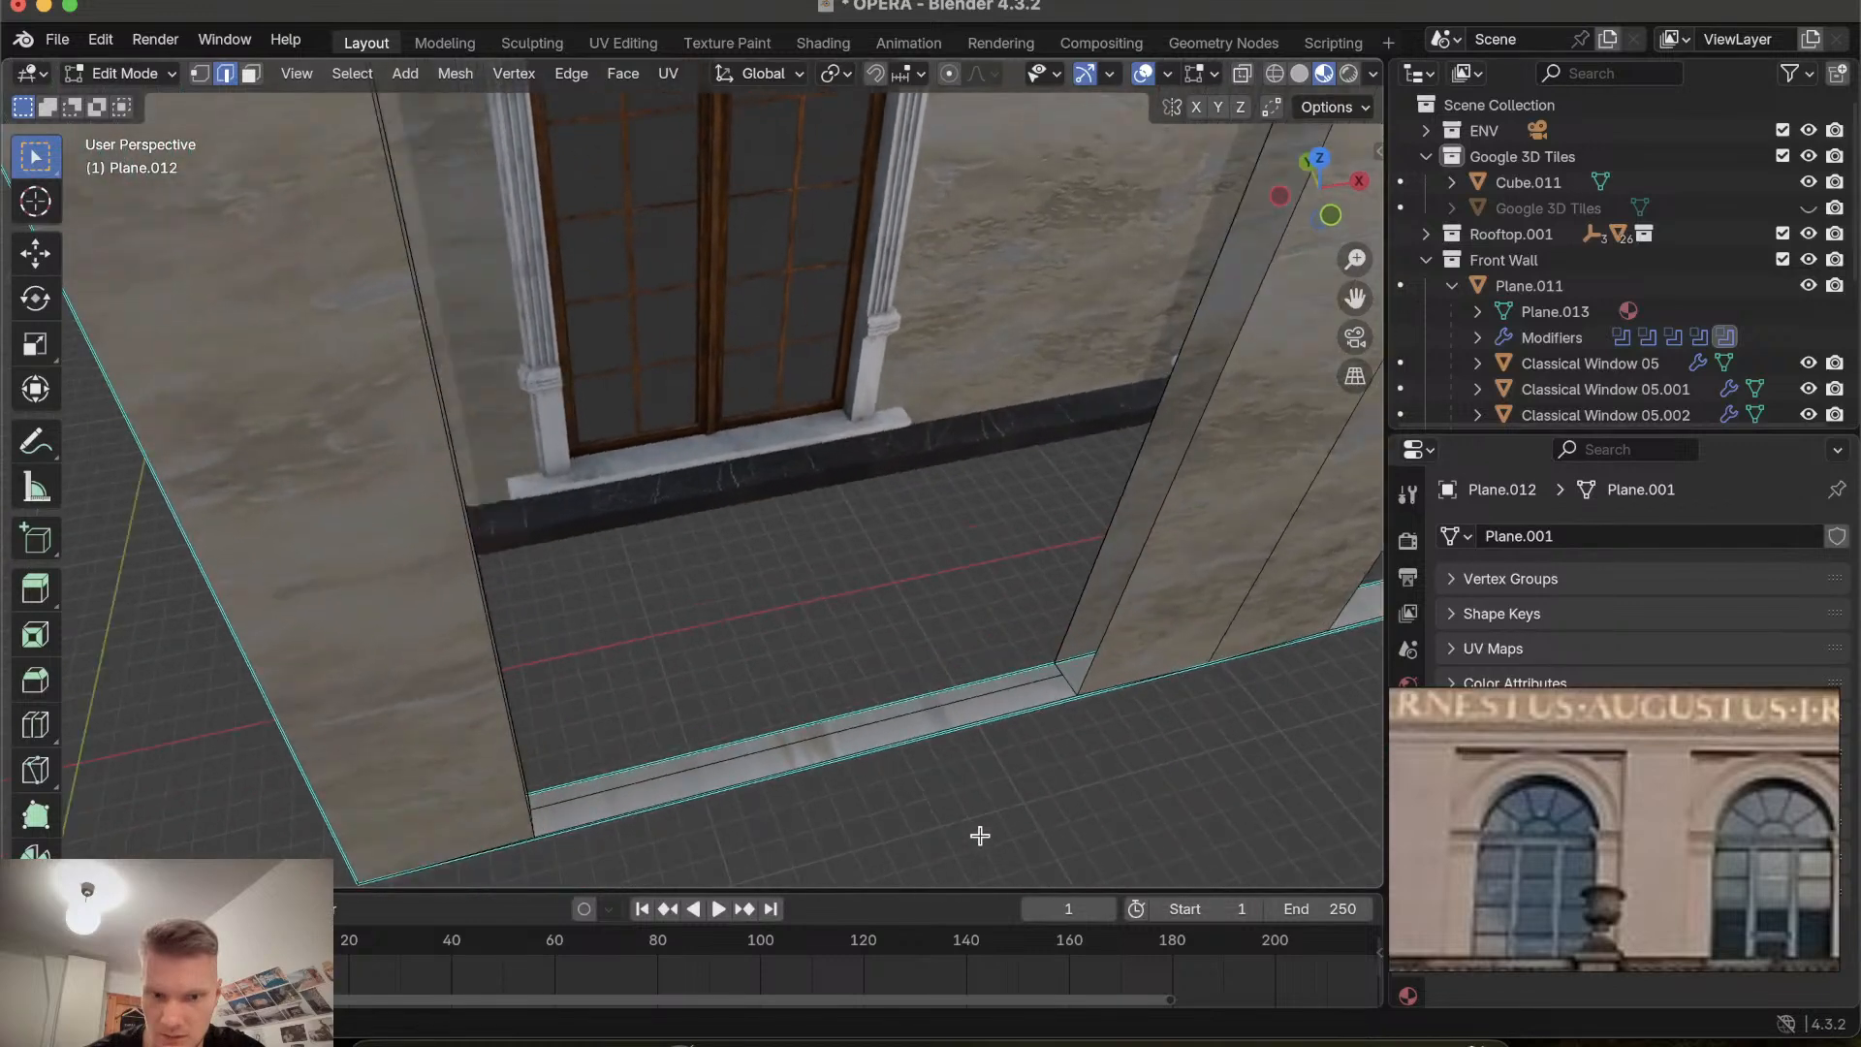
key(x)
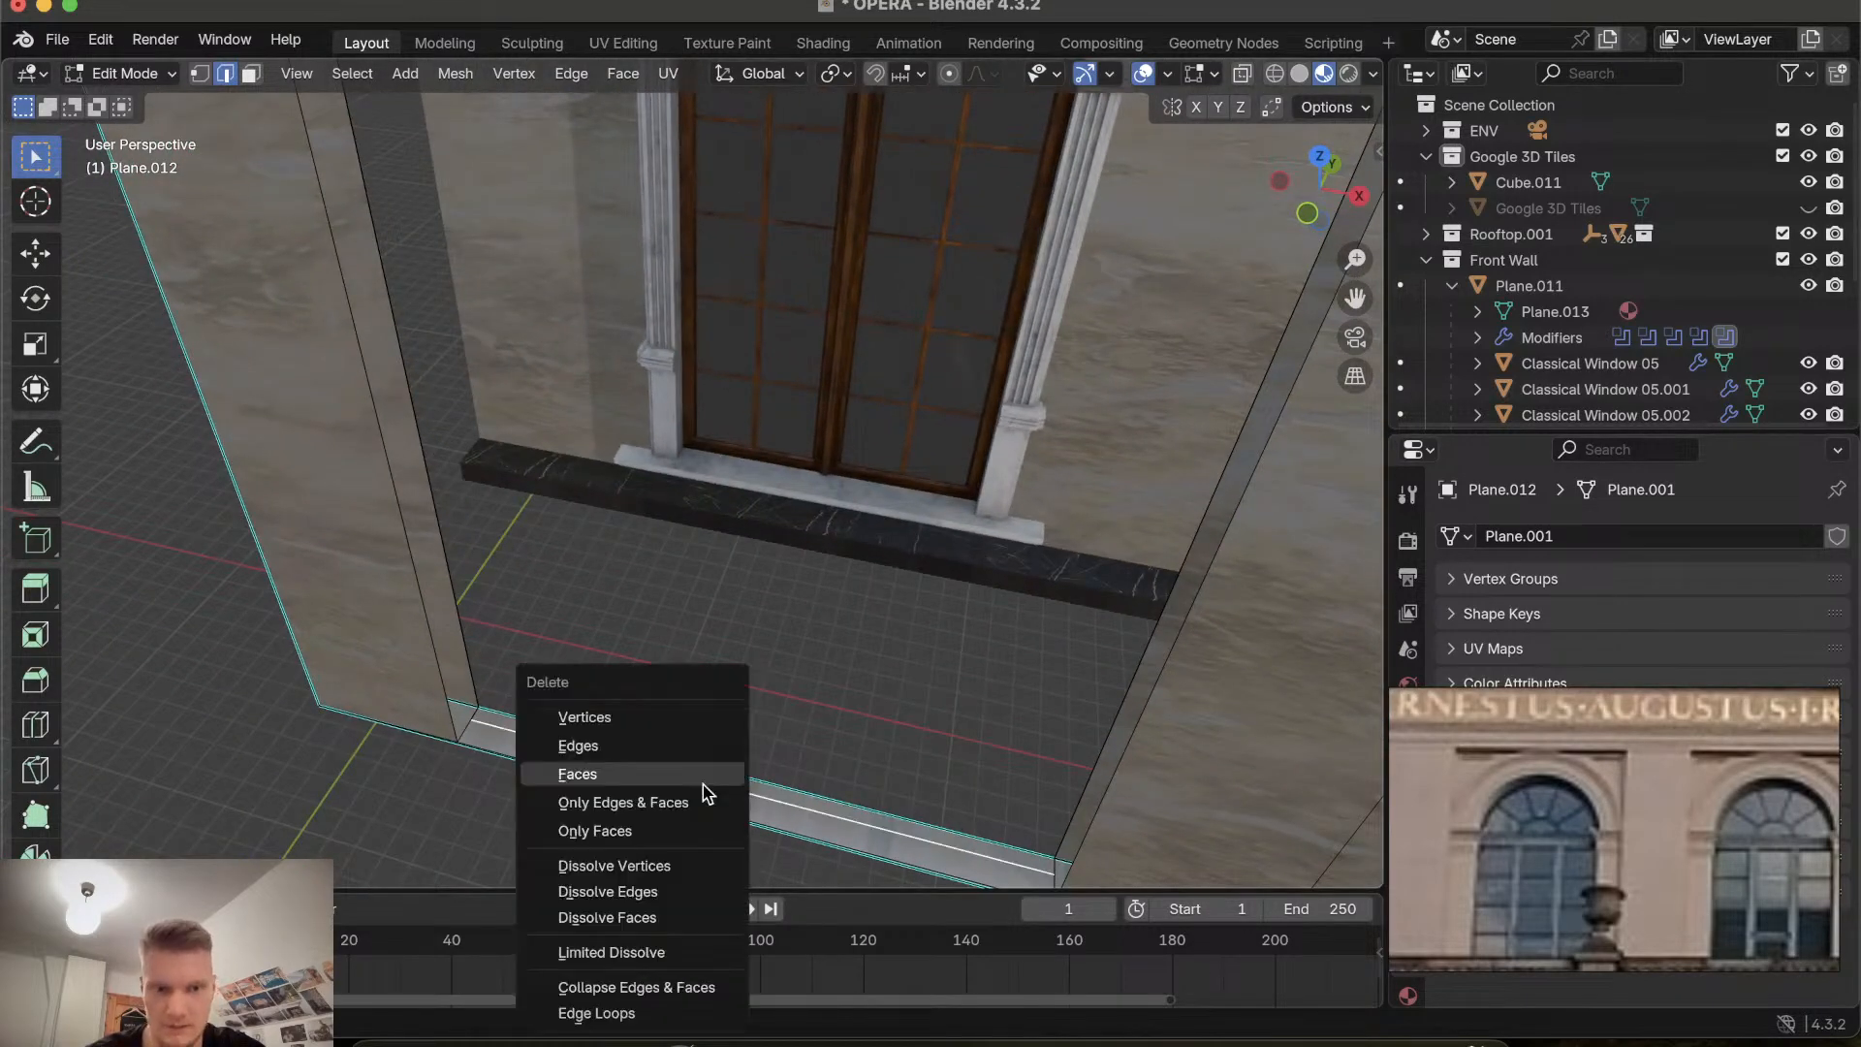
click(703, 785)
key(x)
click(703, 785)
key(x)
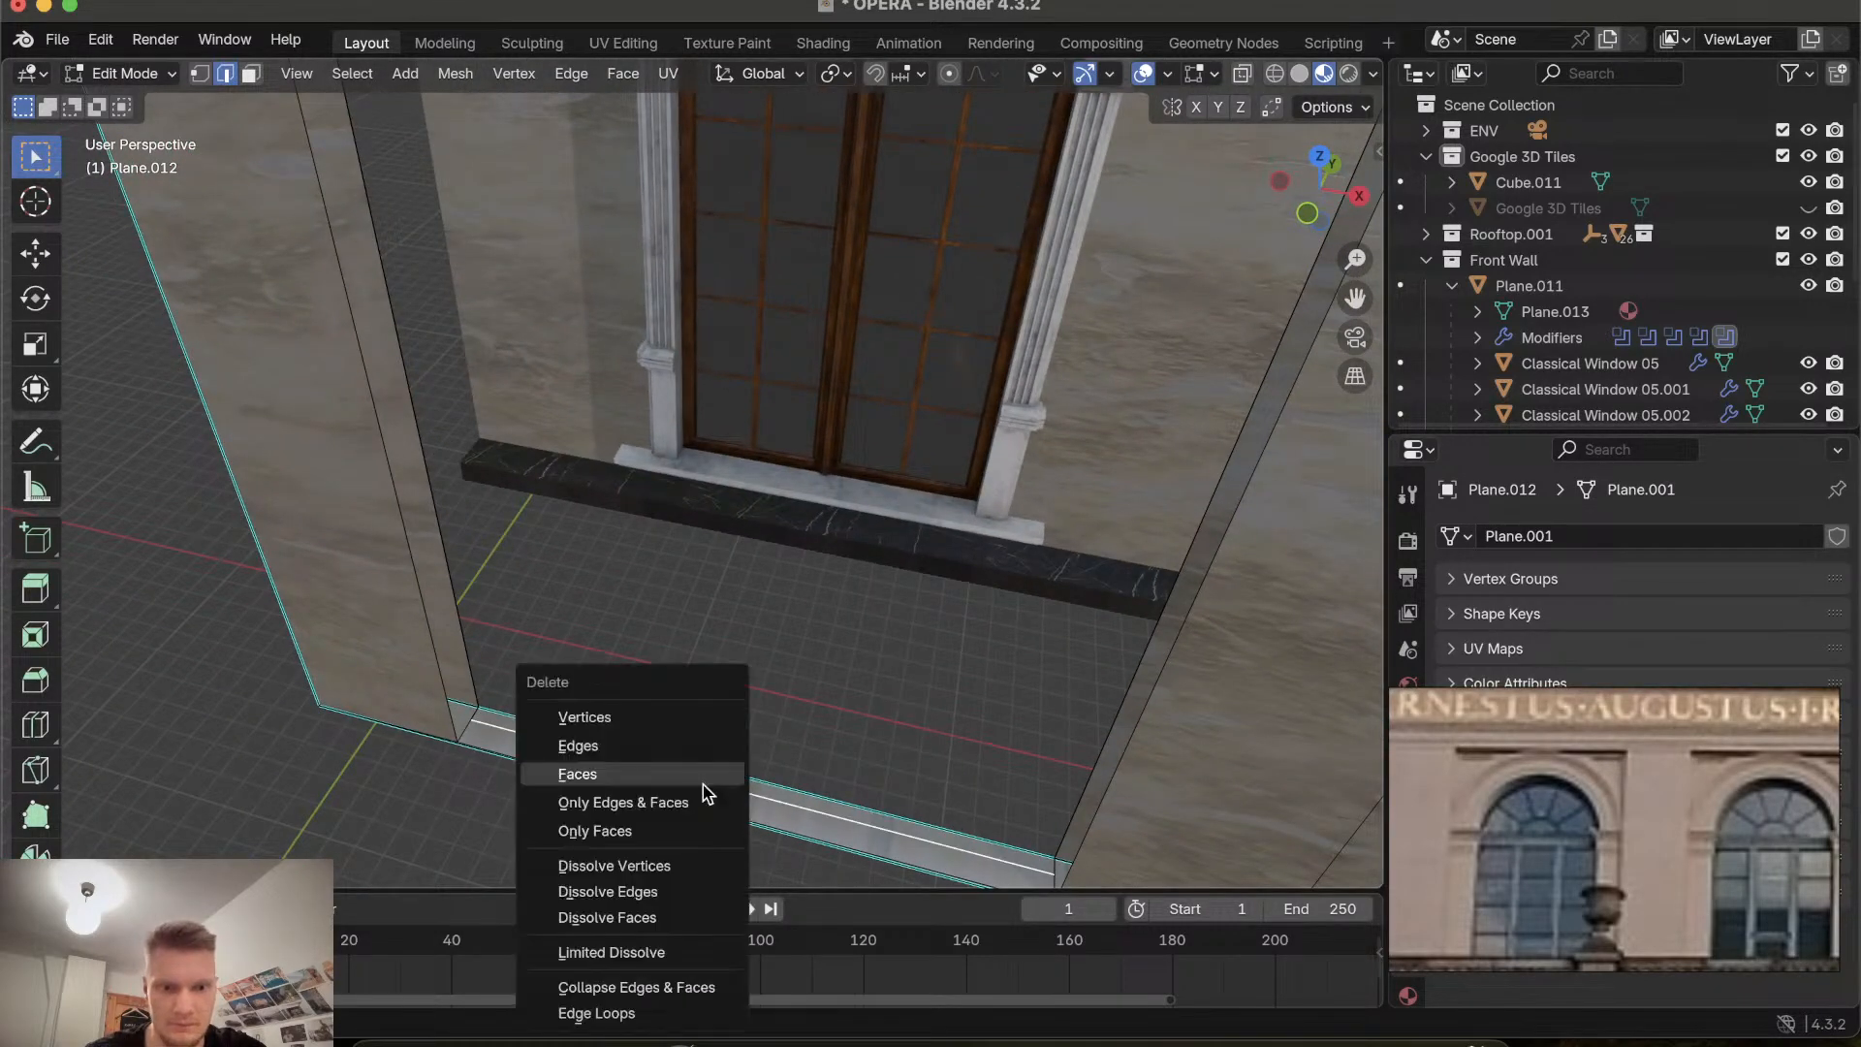
click(702, 785)
key(x)
click(703, 785)
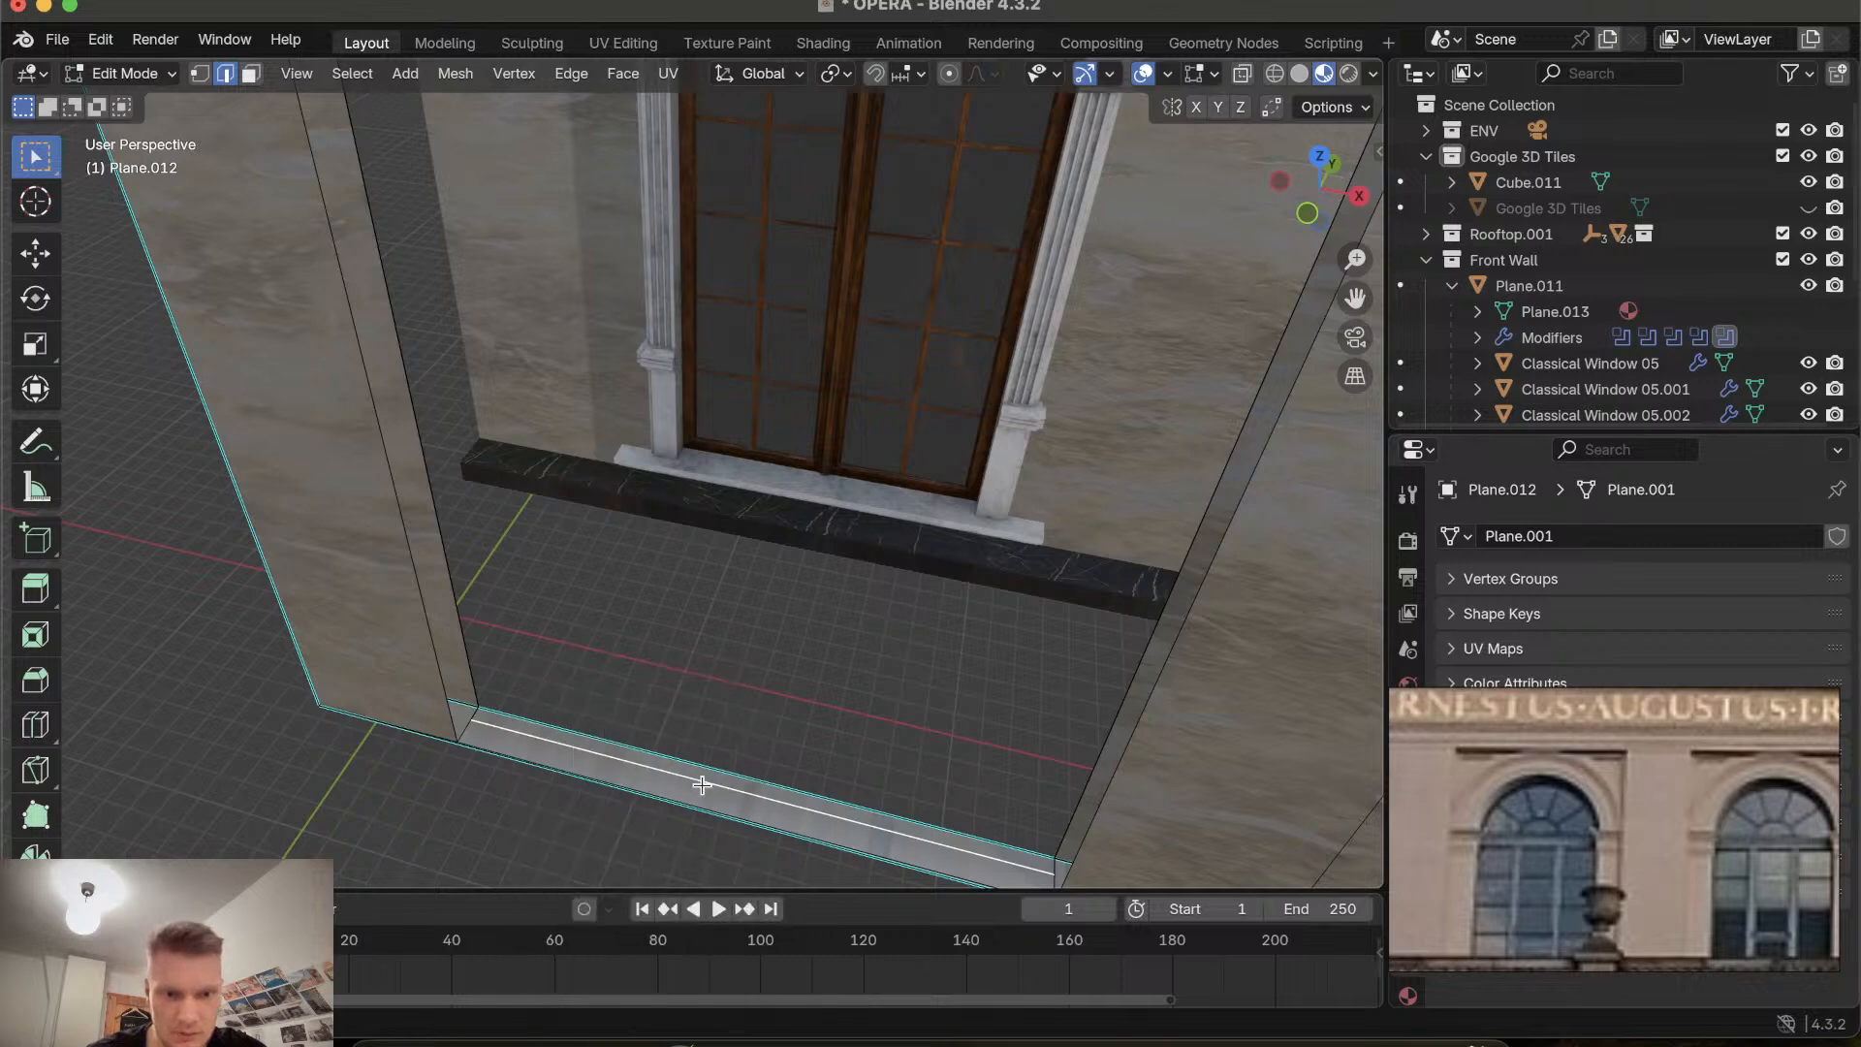
Delete the horizontal edge running along the band beside the leftmost window.
scroll(703, 785, down, 4)
scroll(703, 785, down, 4)
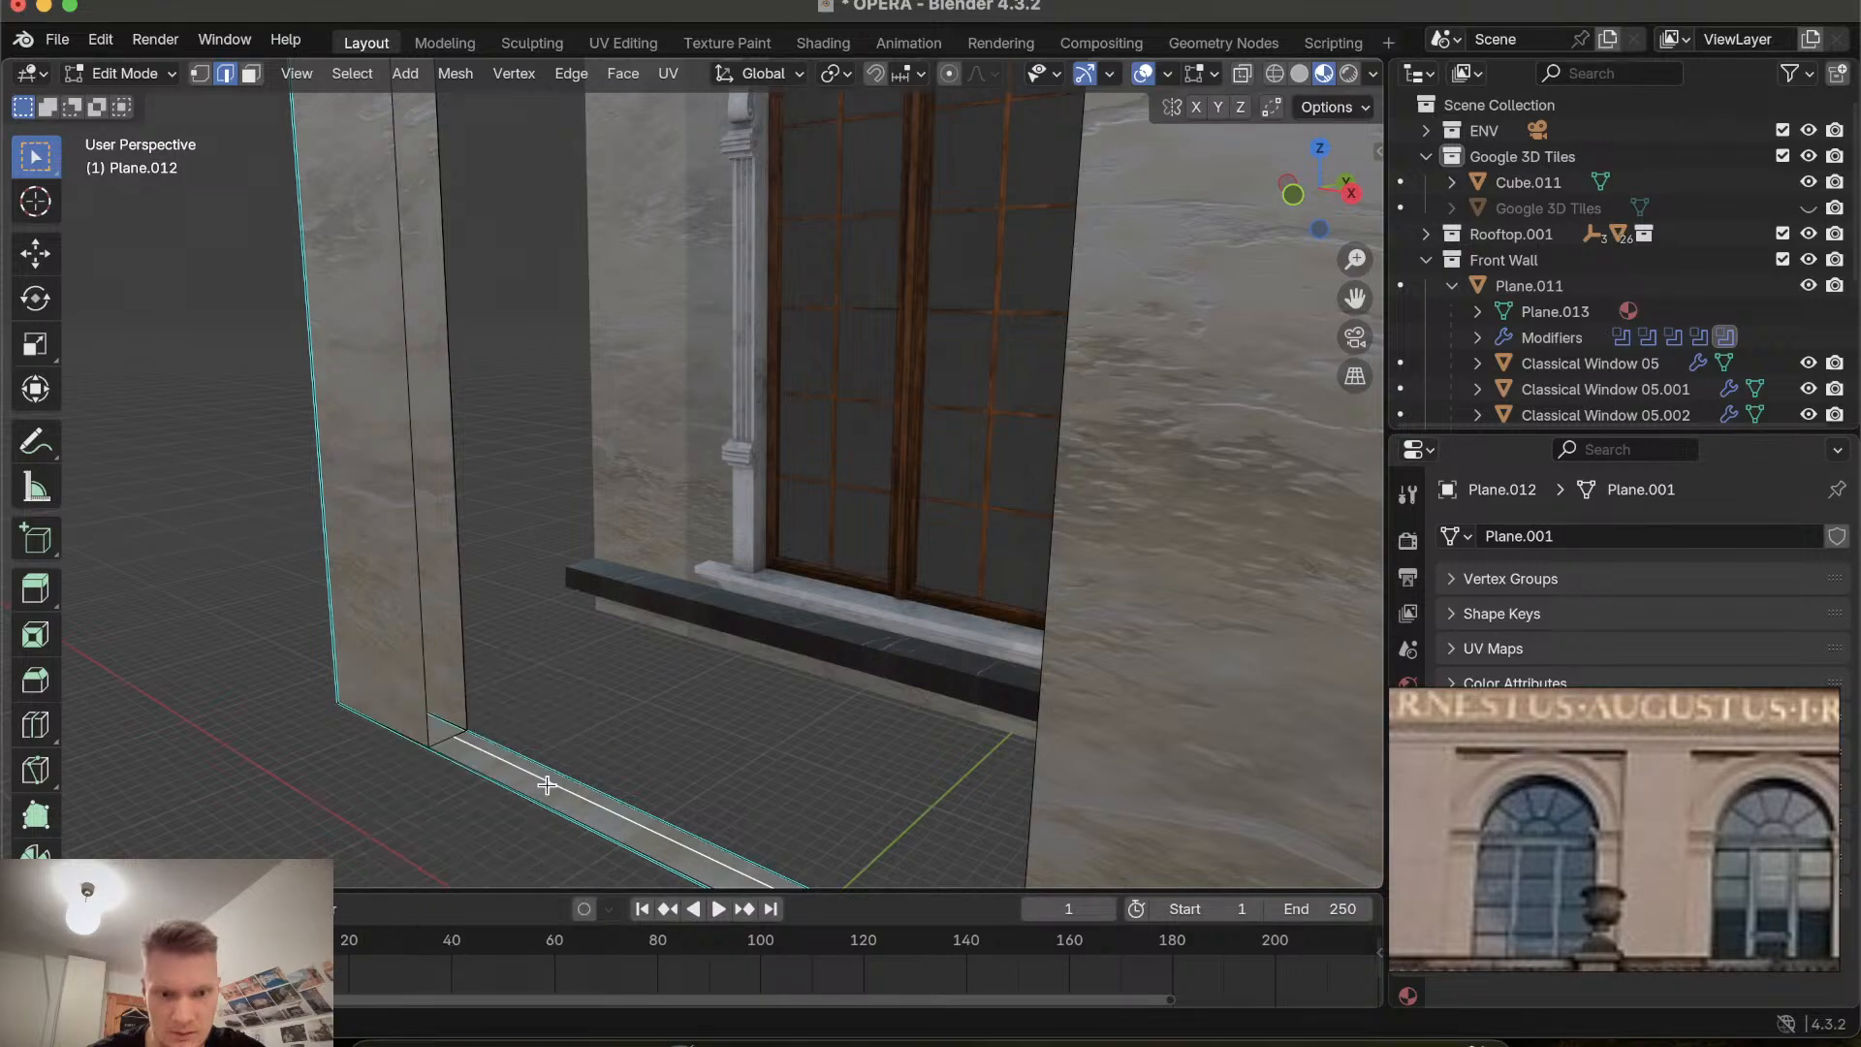
scroll(547, 785, down, 10)
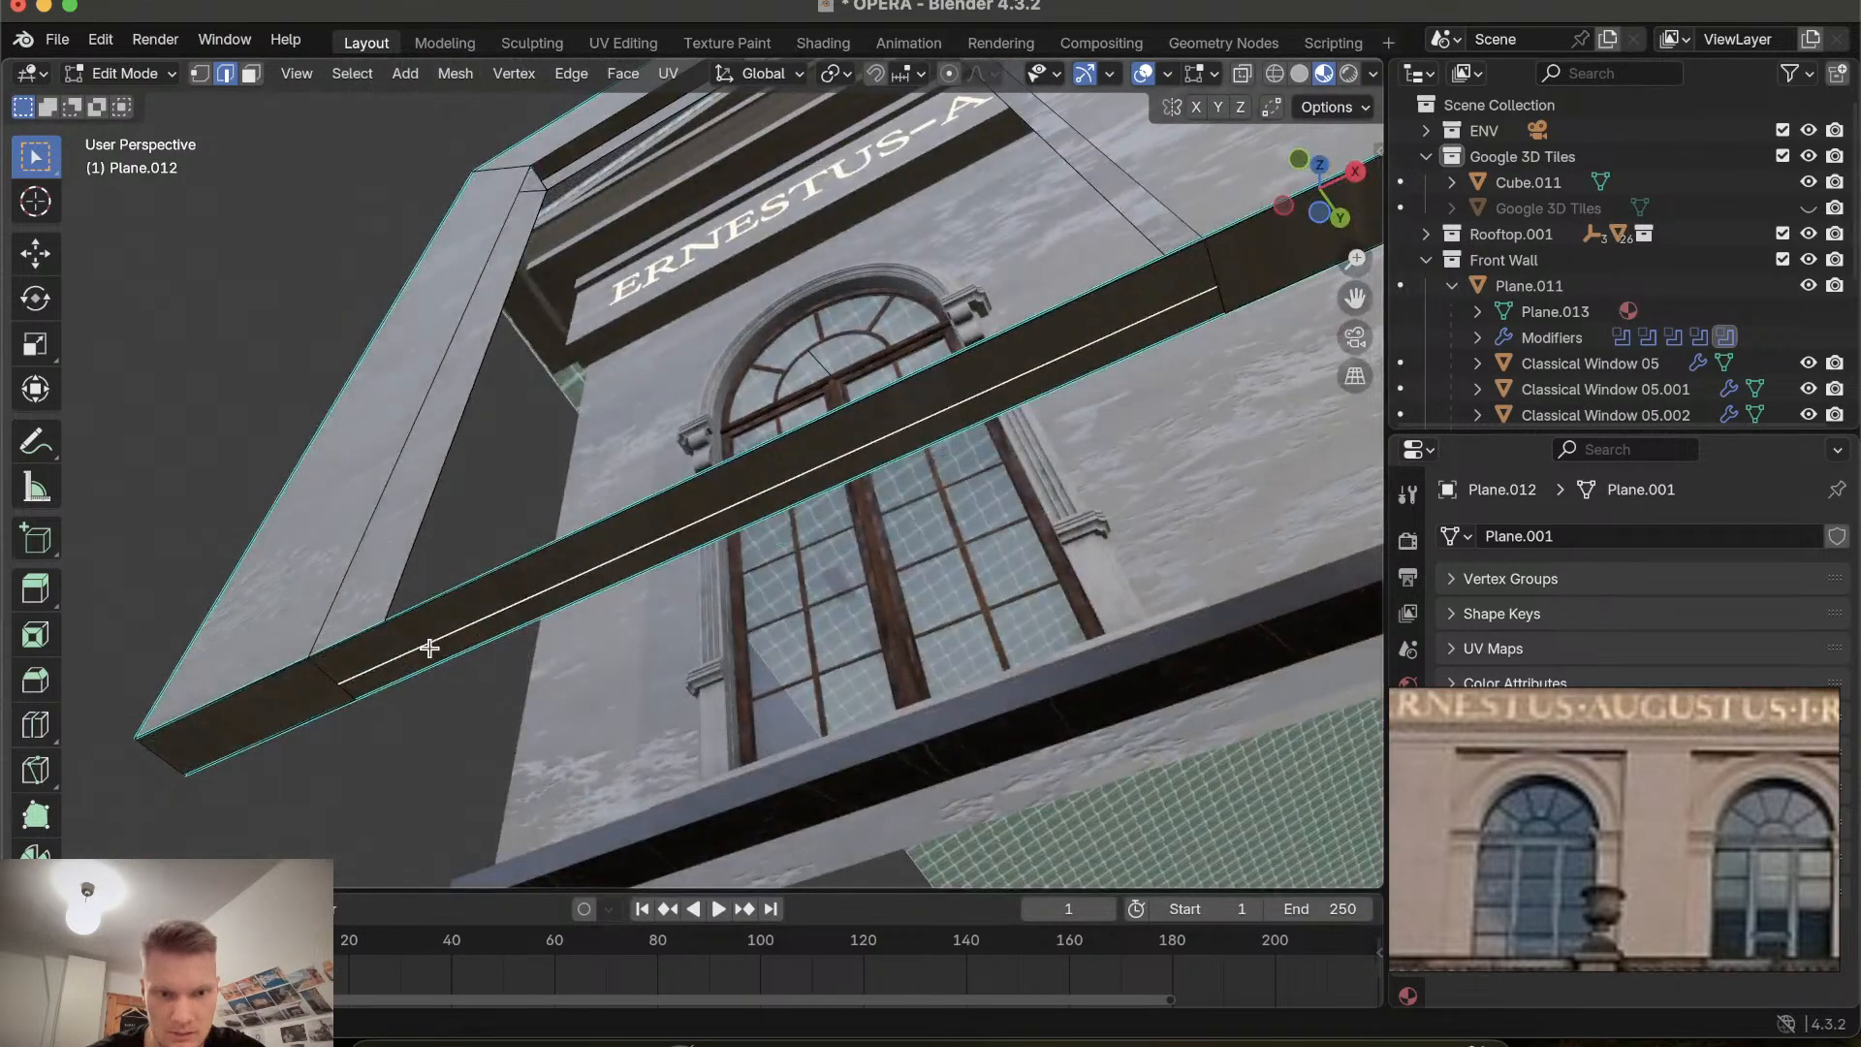
key(x)
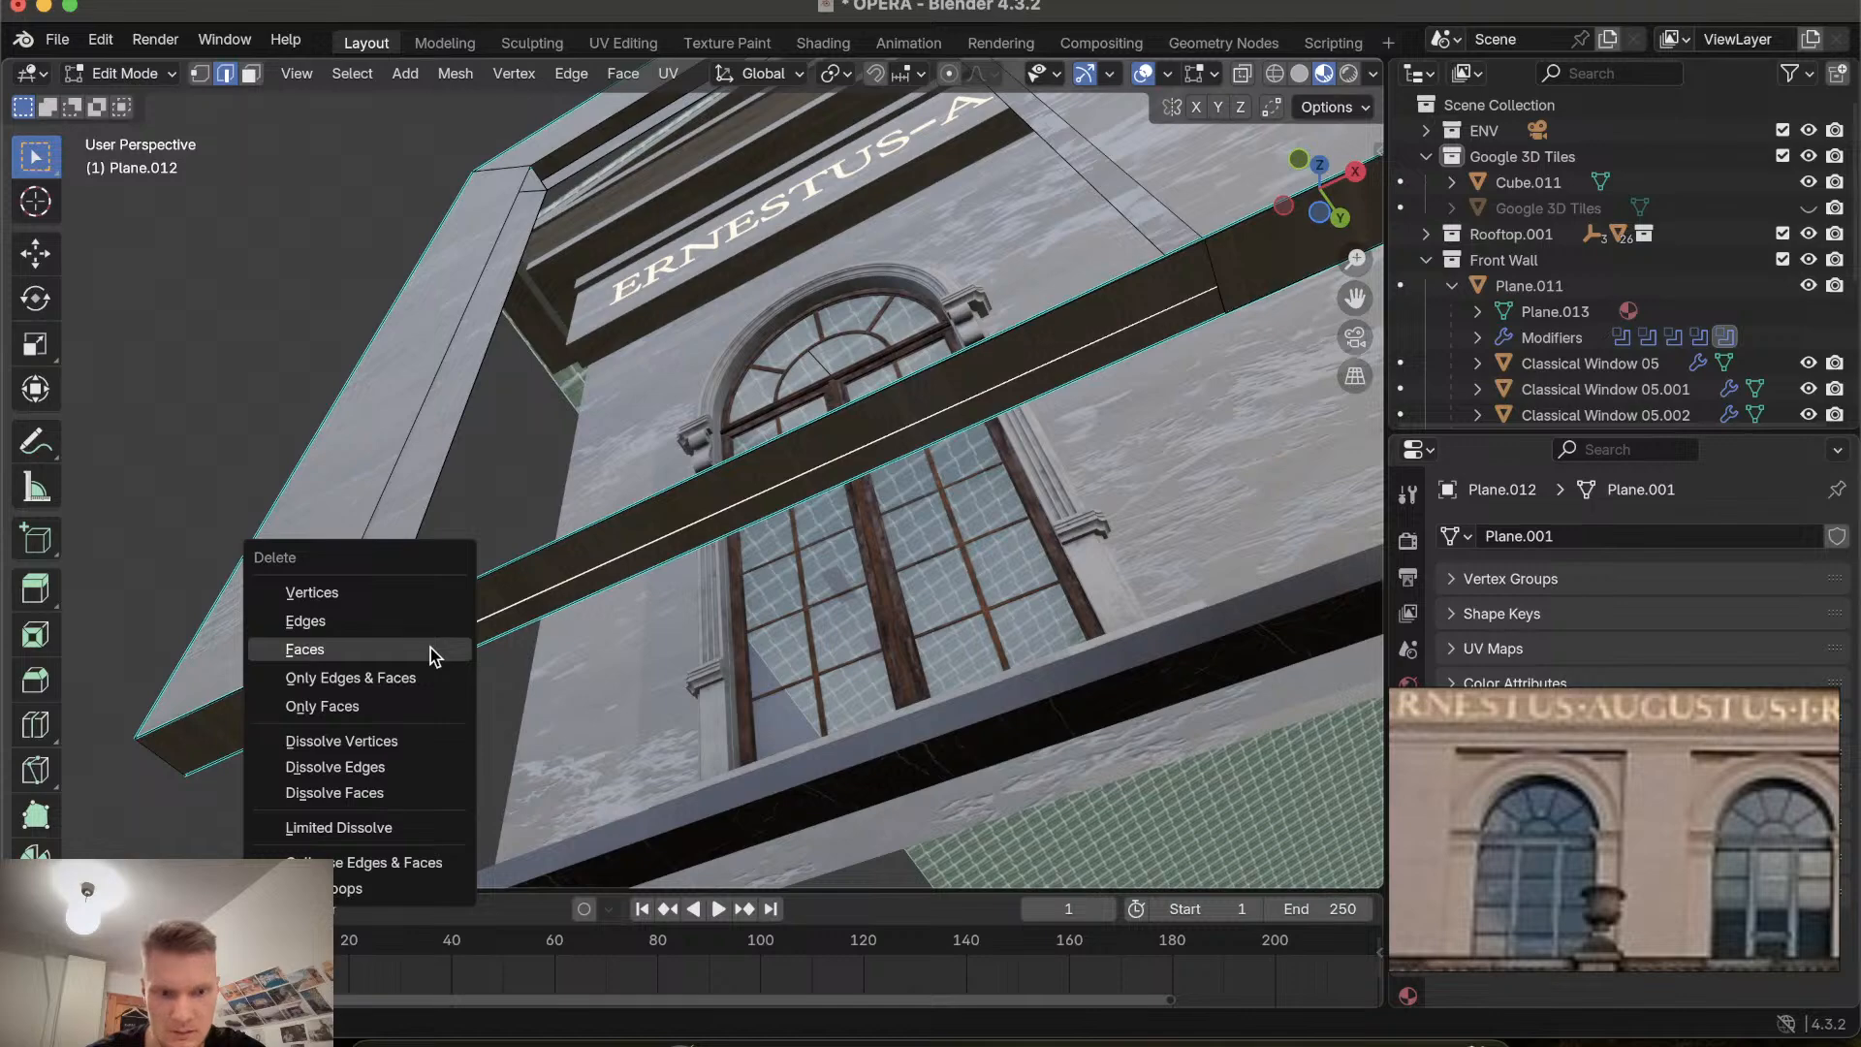
click(420, 625)
Select the two vertical edges bordering the leftmost recess's side wall and fill them with a new face.
scroll(420, 626, up, 10)
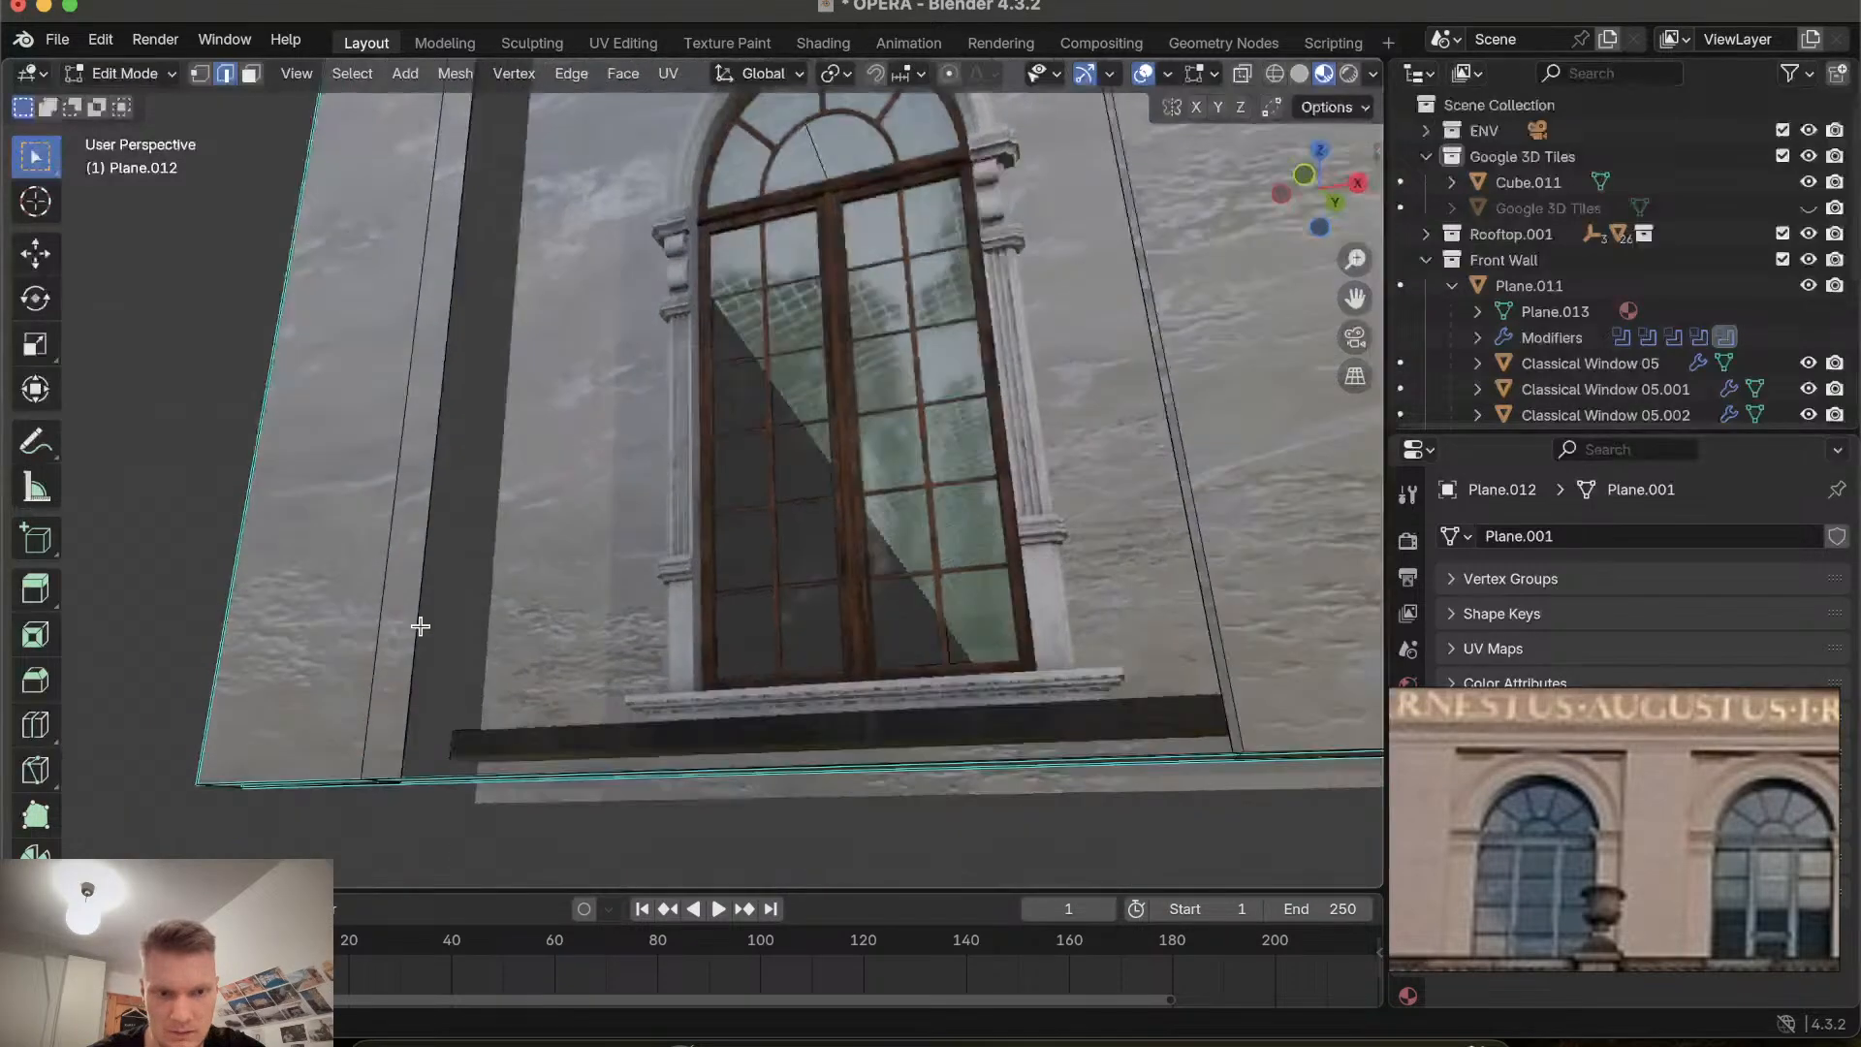
scroll(420, 626, right, 10)
scroll(420, 626, left, 4)
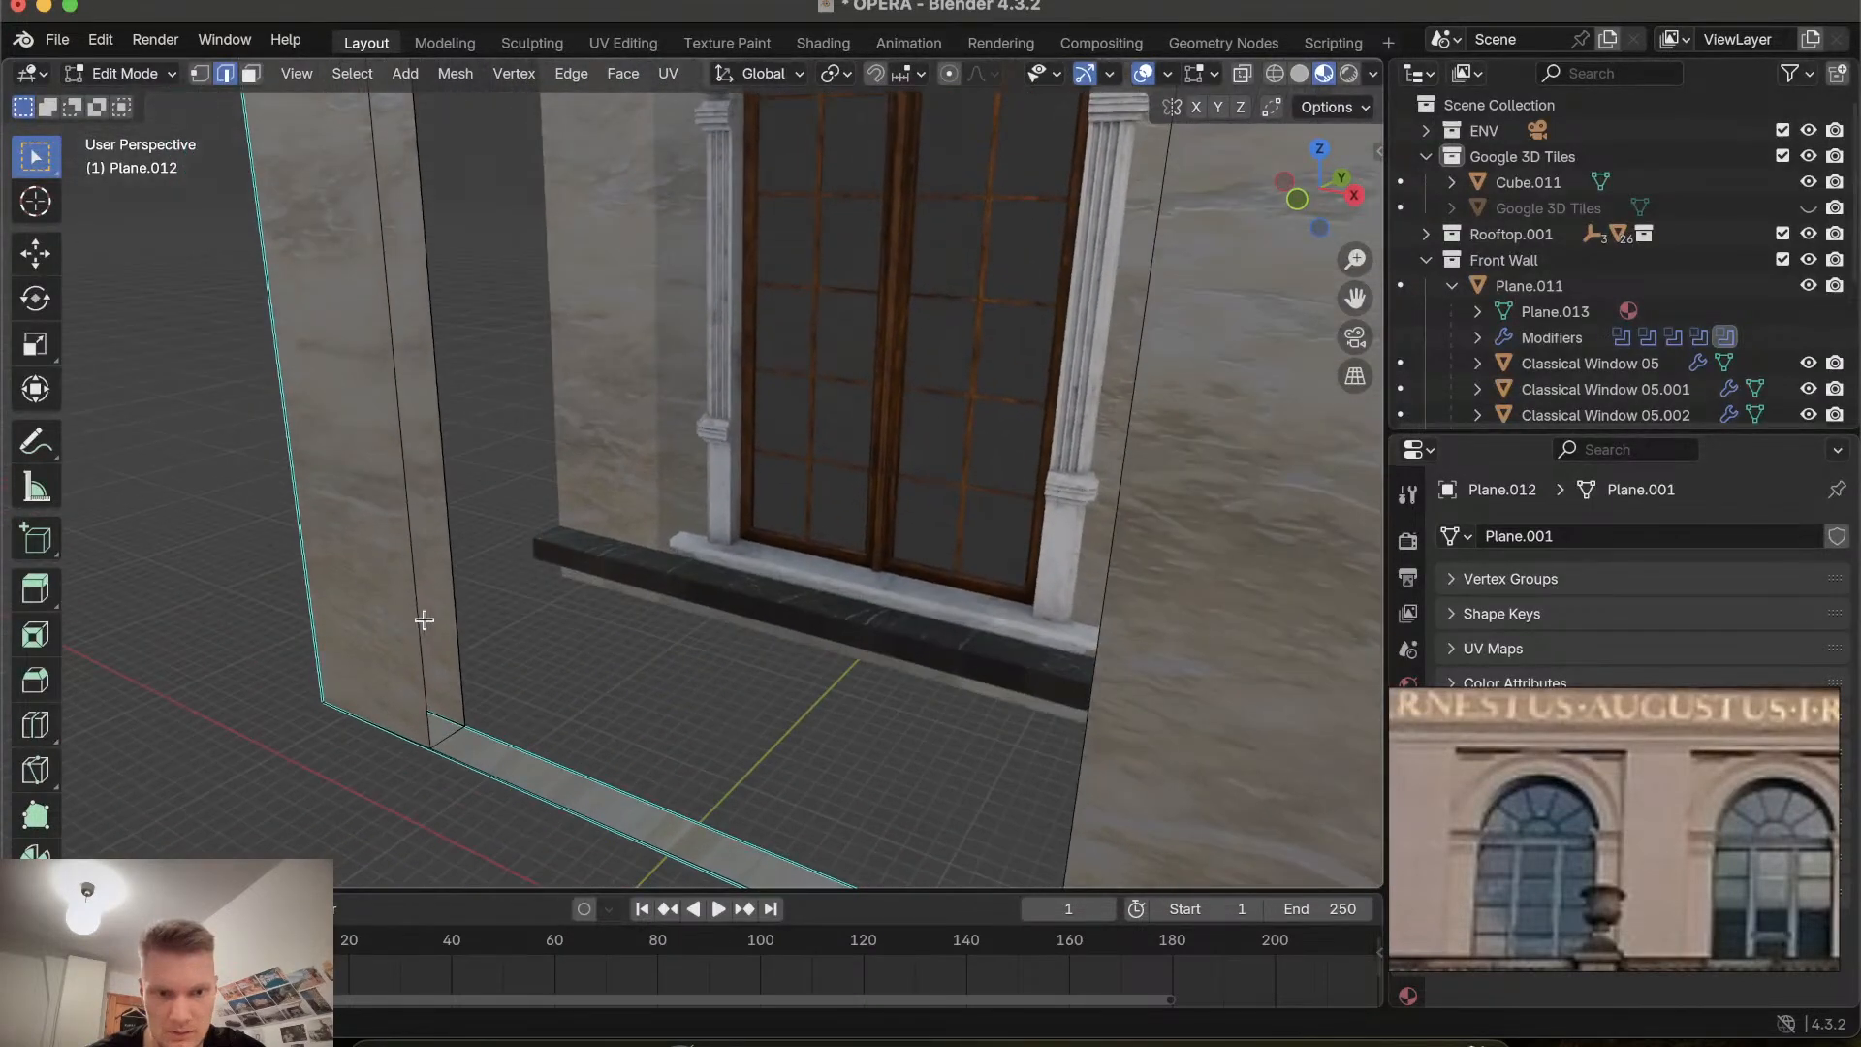
shift+click(410, 571)
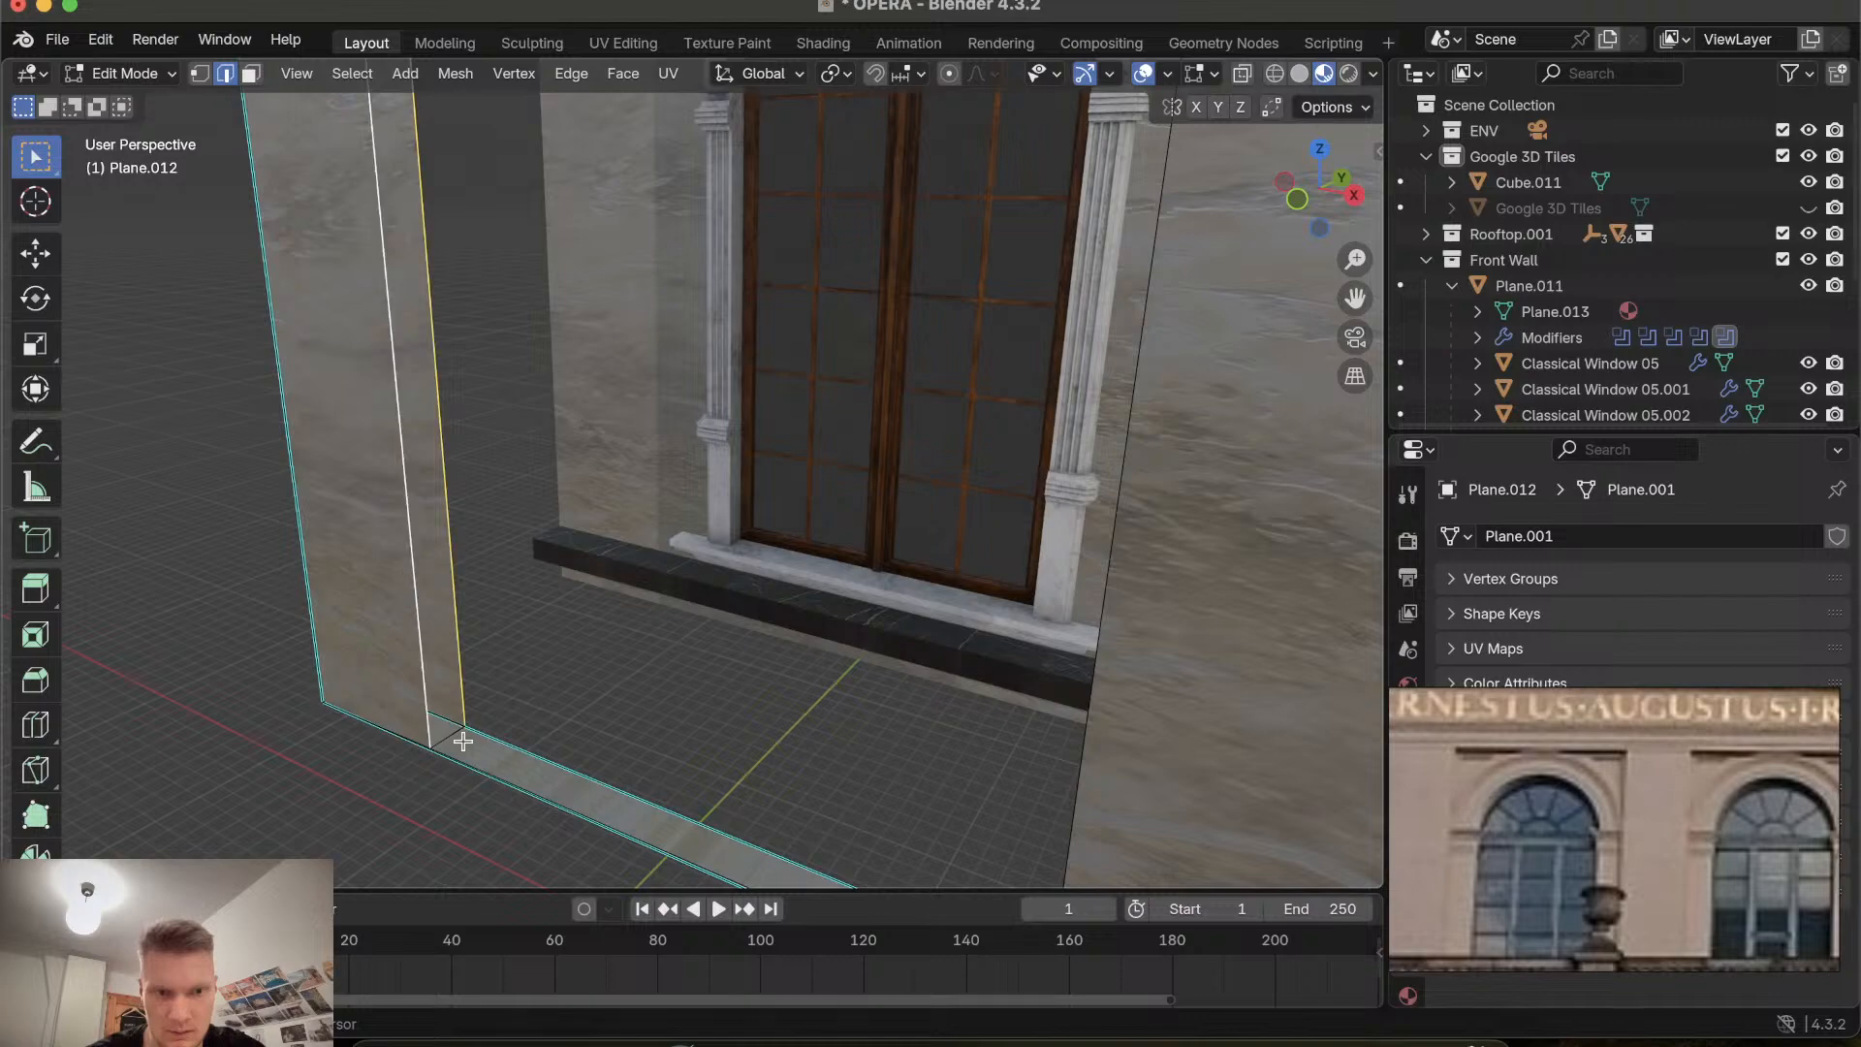
scroll(449, 737, up, 10)
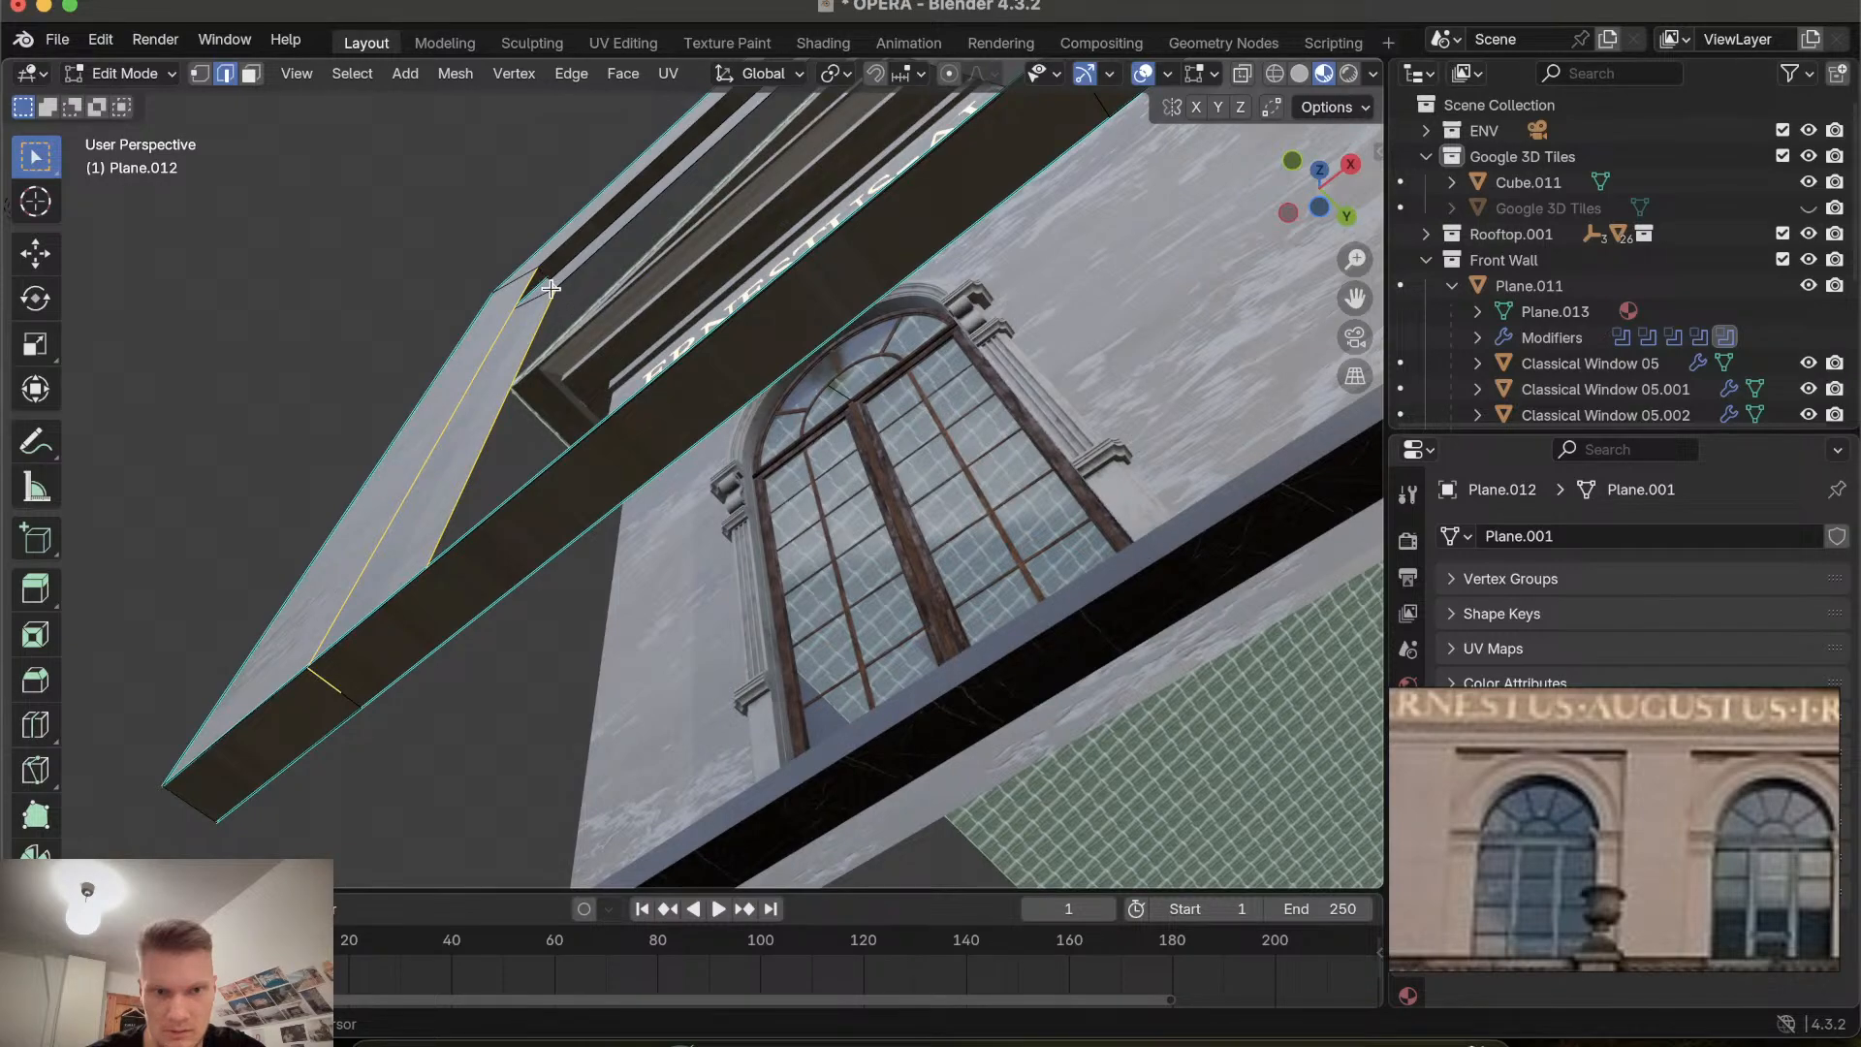
scroll(550, 289, up, 5)
shift+scroll(551, 289, up, 5)
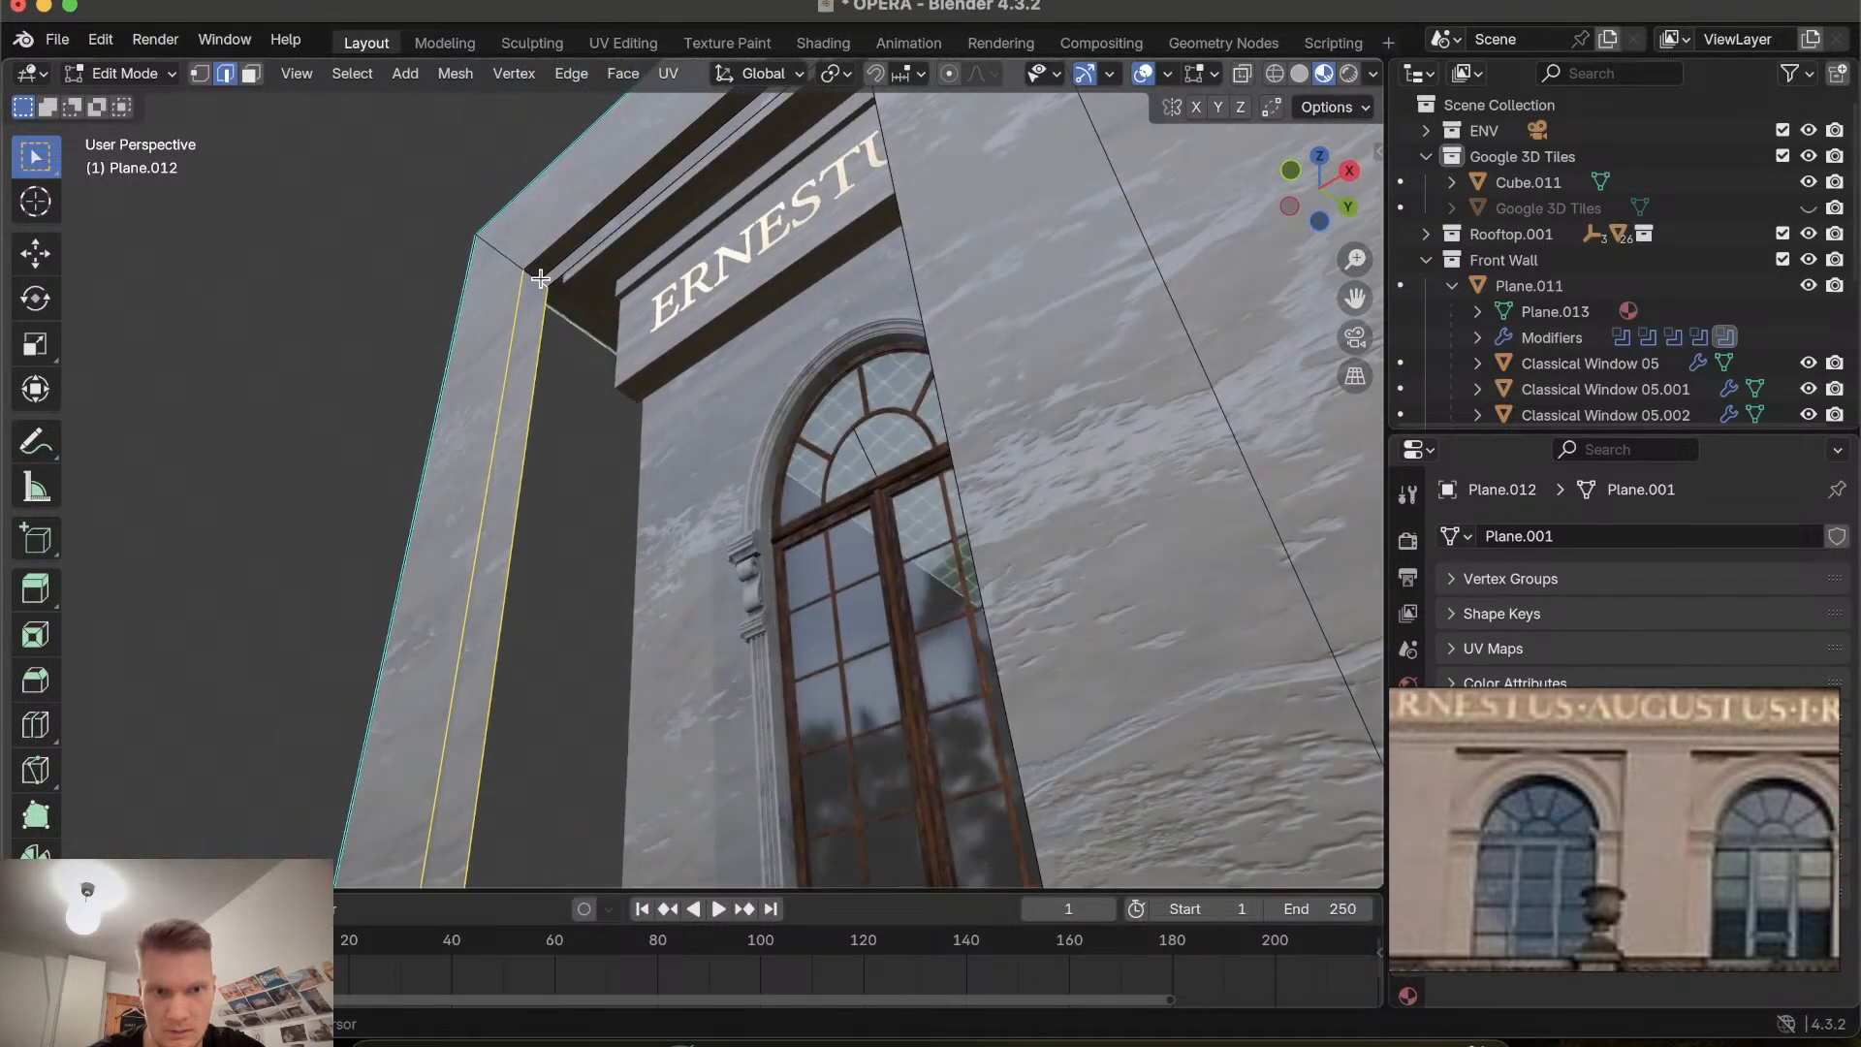
ctrl+scroll(557, 308, up, 5)
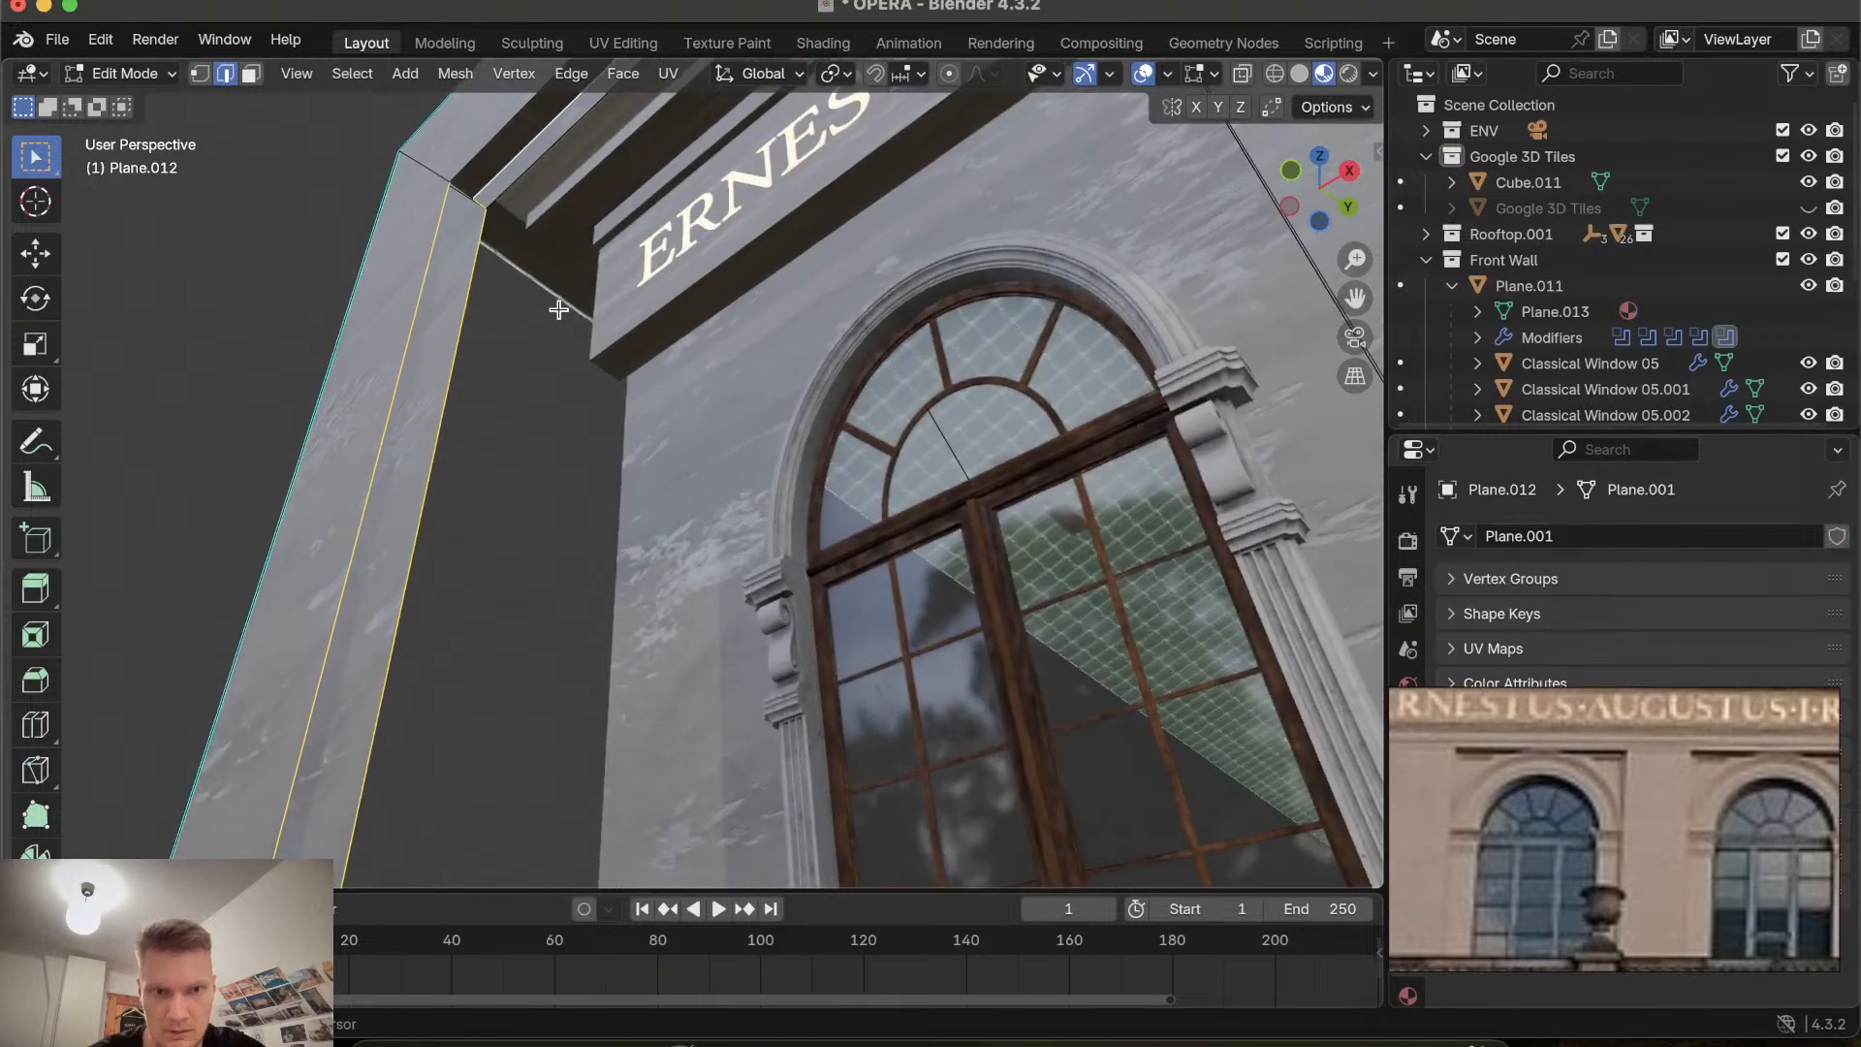
shift+scroll(556, 308, up, 2)
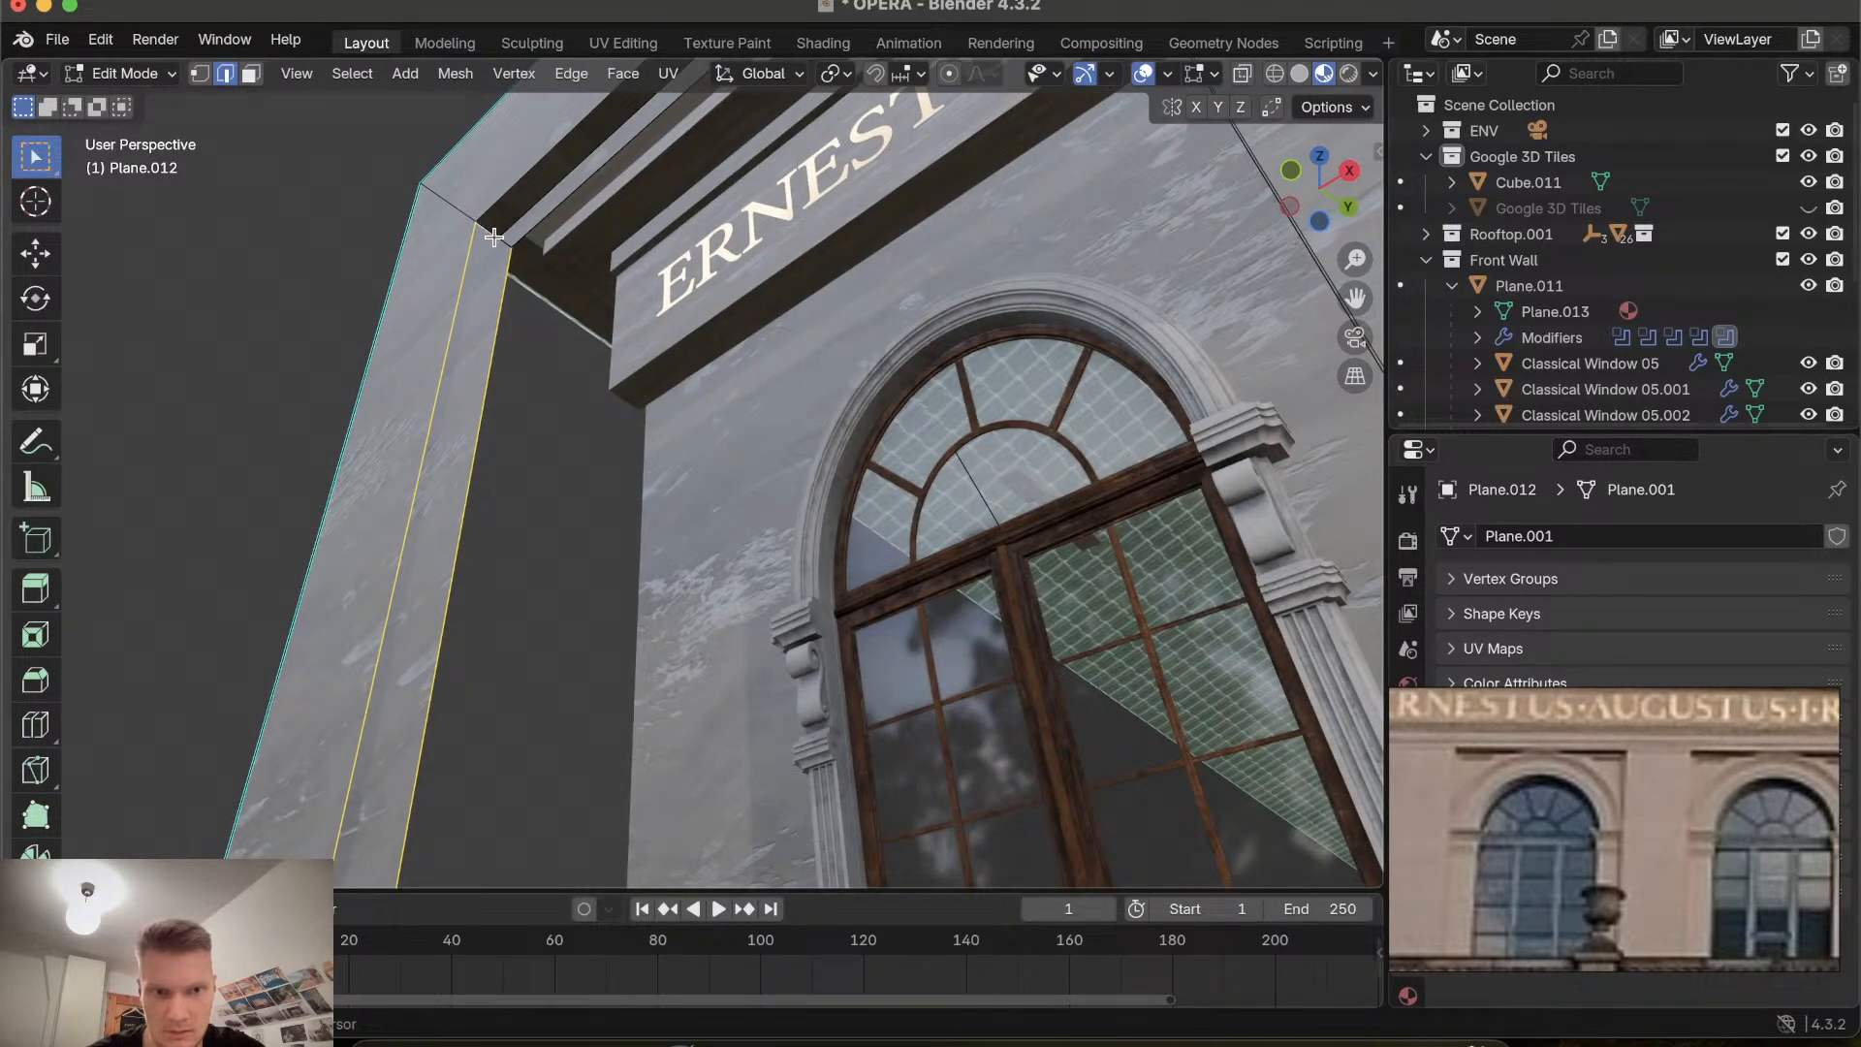
scroll(494, 238, right, 5)
shift+scroll(540, 176, right, 1)
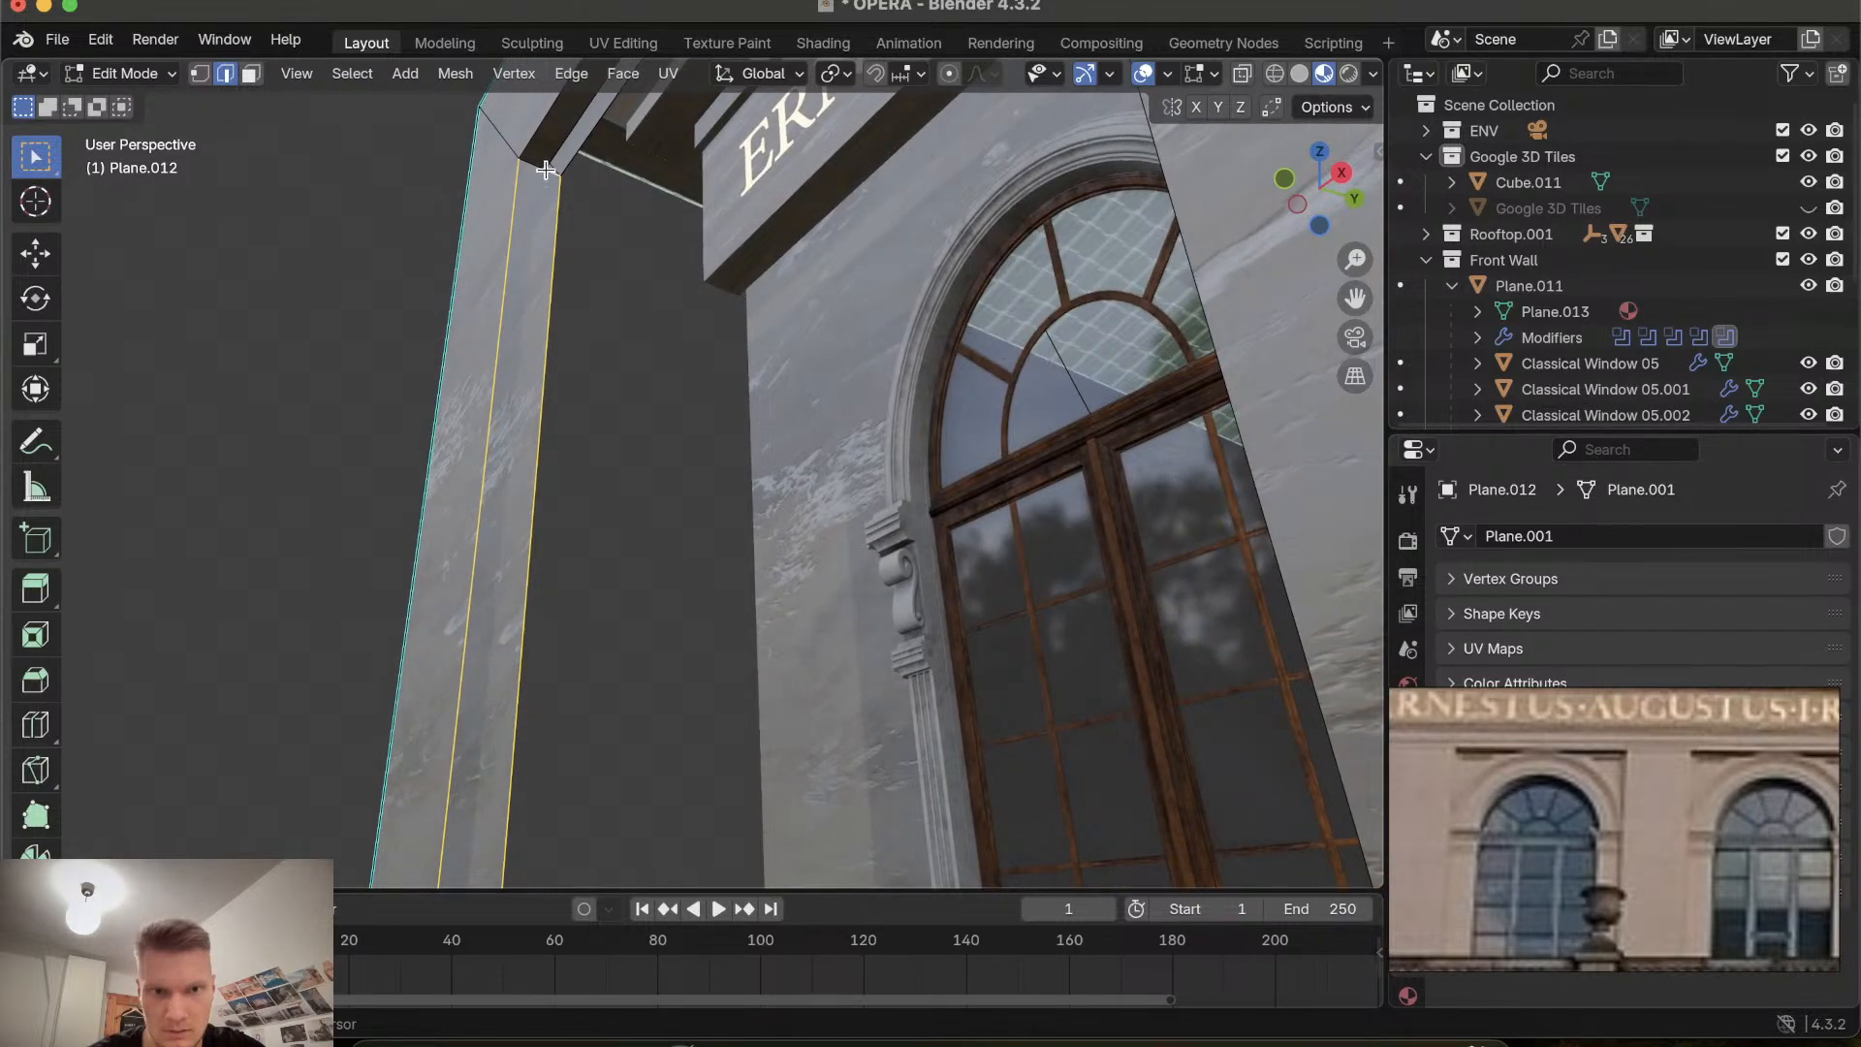
scroll(546, 169, up, 5)
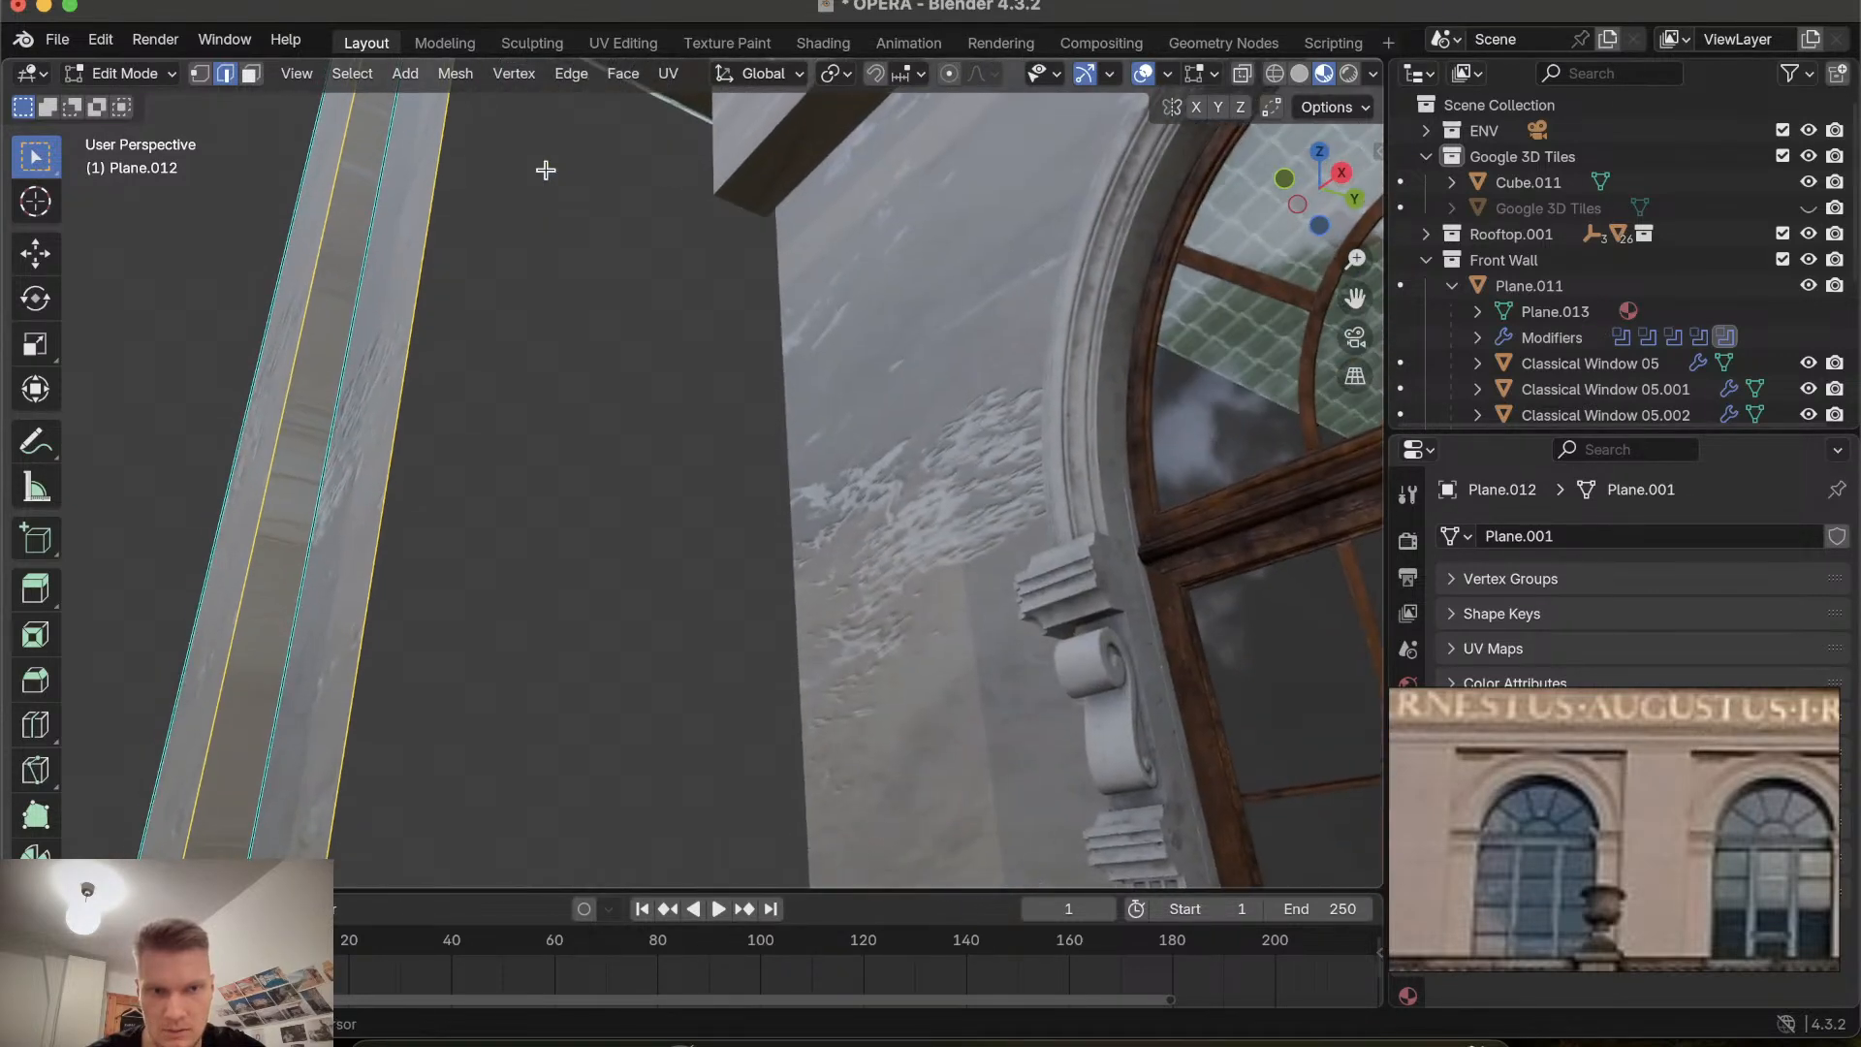
scroll(546, 170, down, 5)
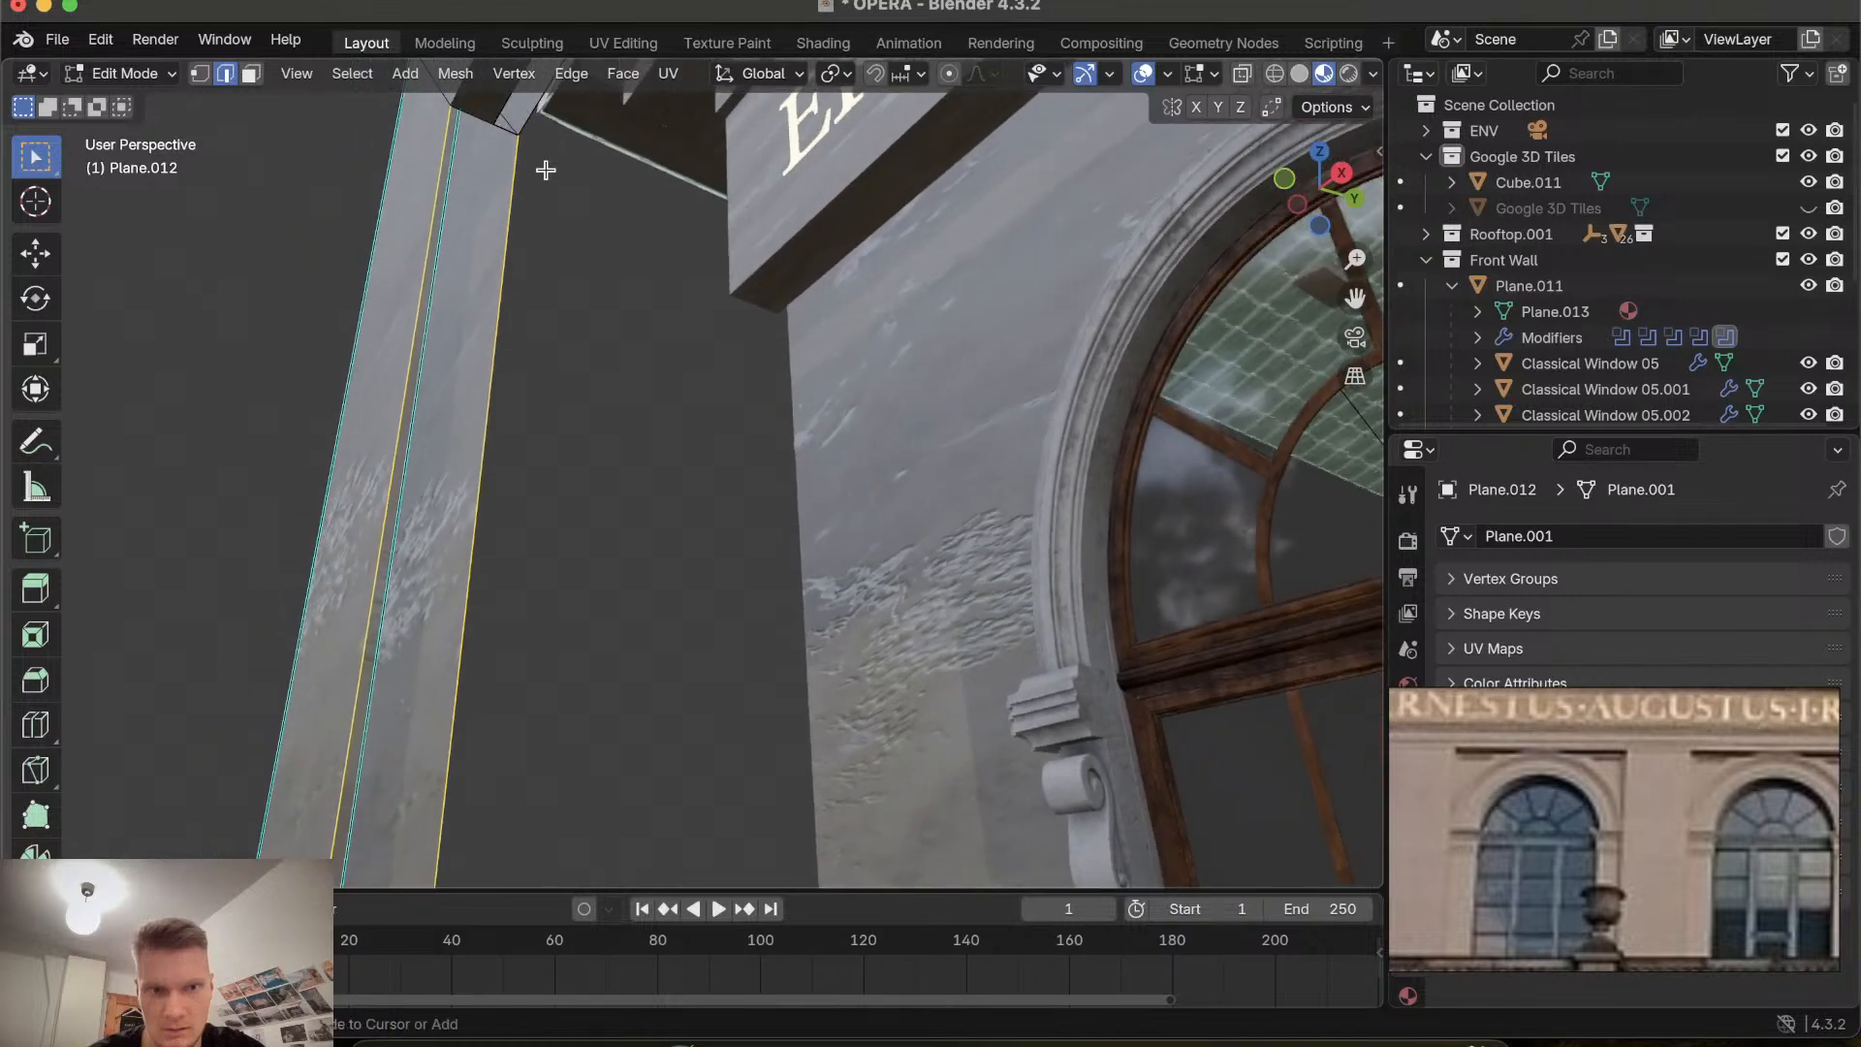
scroll(545, 169, up, 5)
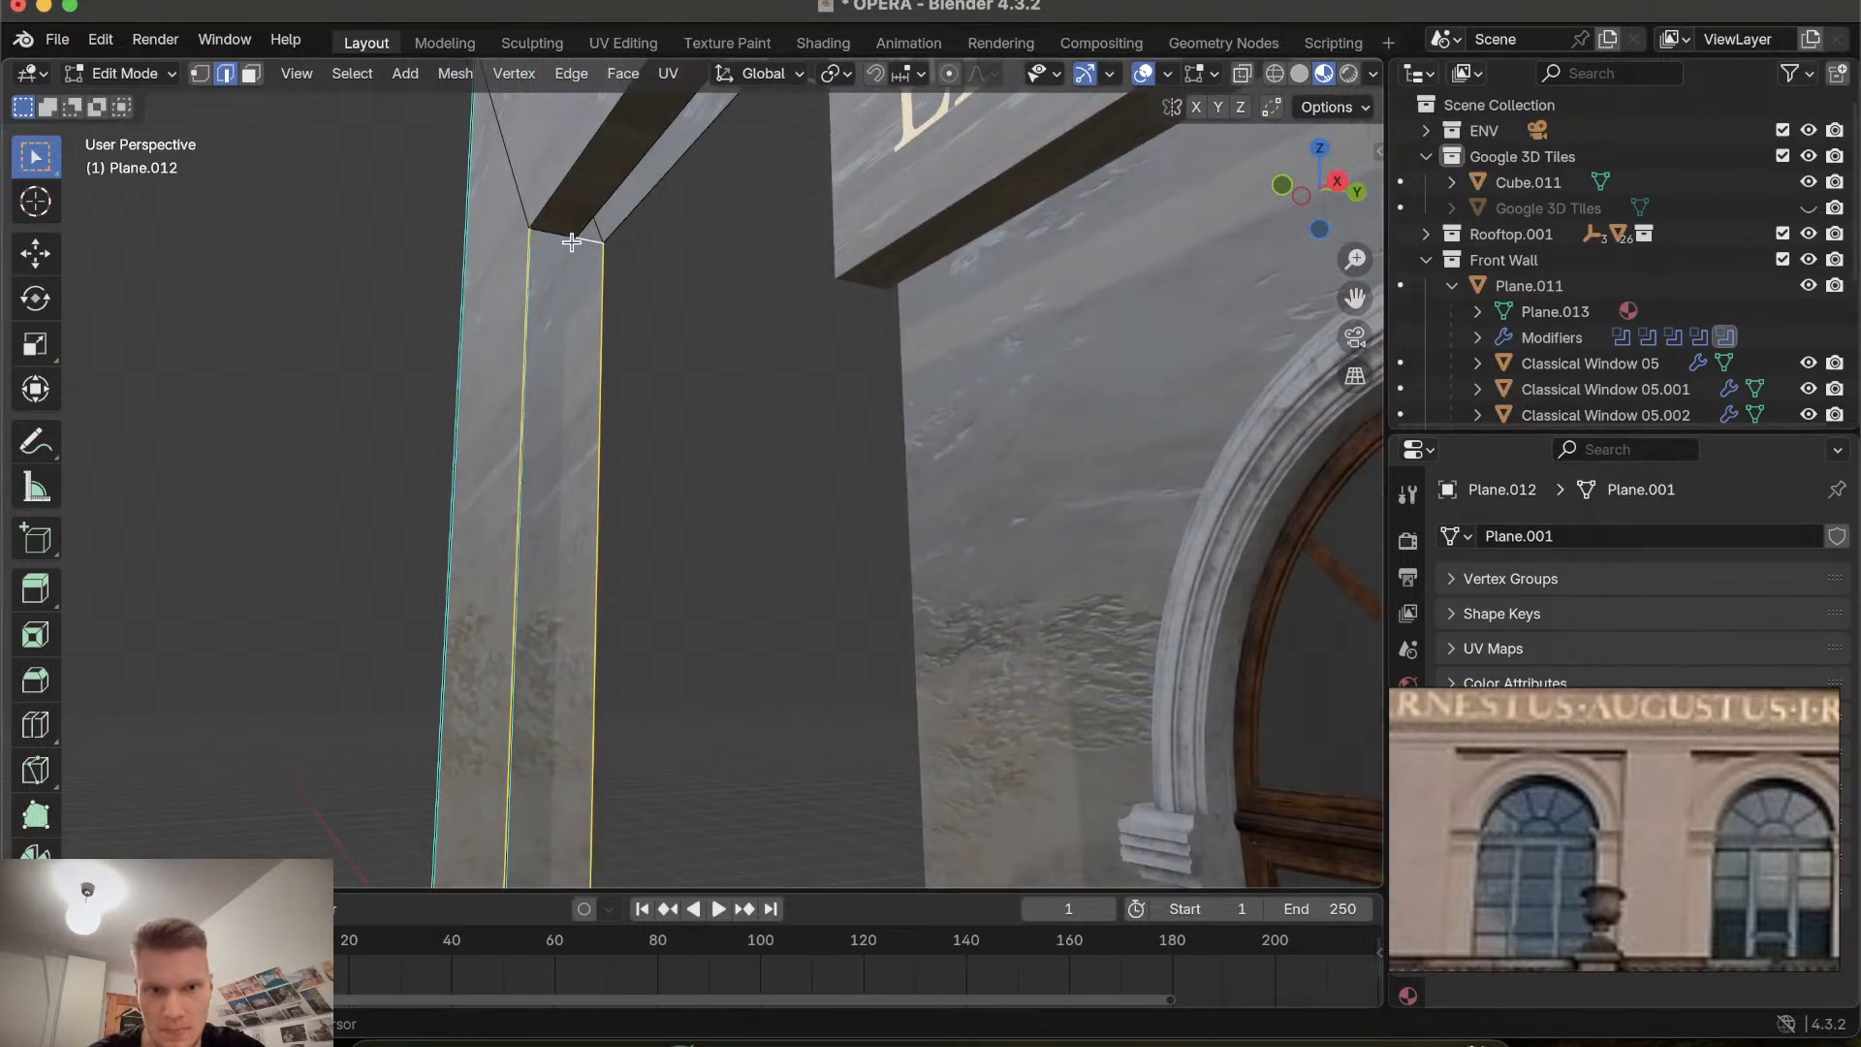
shift+click(556, 236)
scroll(555, 236, right, 5)
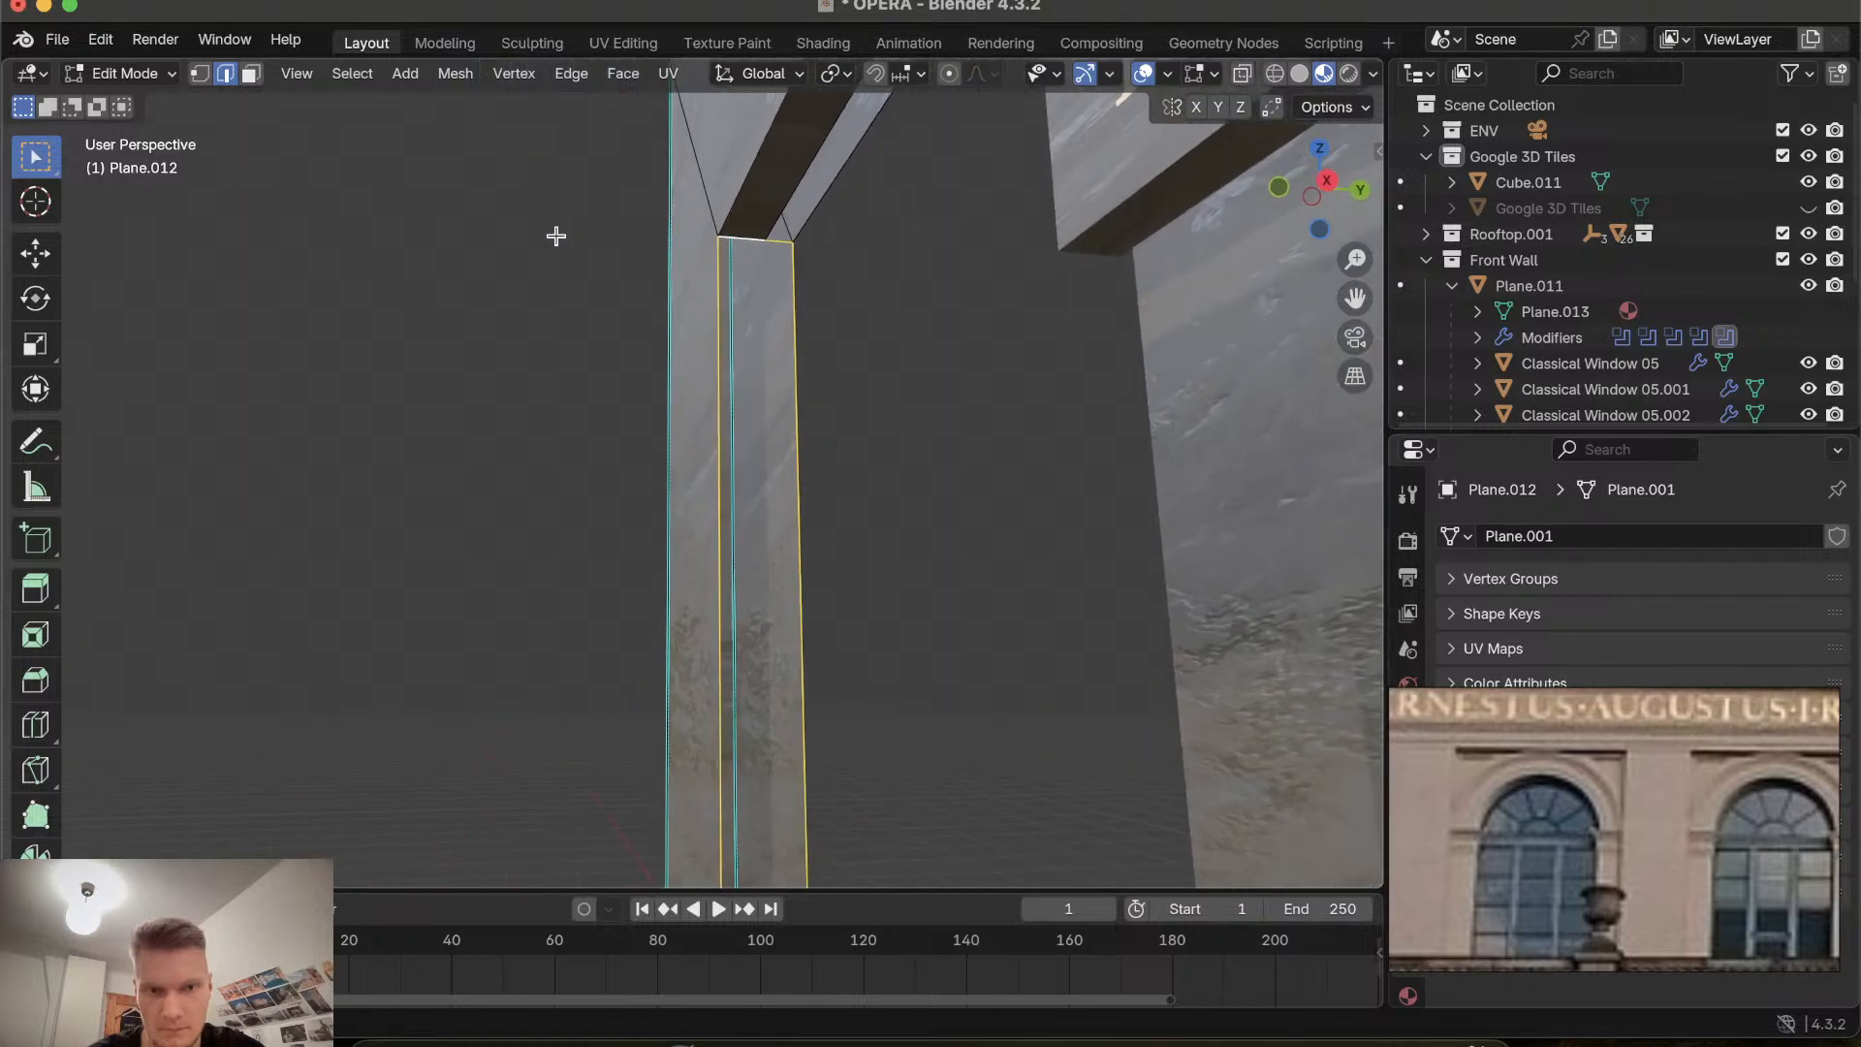
scroll(555, 236, left, 1)
scroll(555, 235, up, 10)
shift+scroll(555, 235, down, 10)
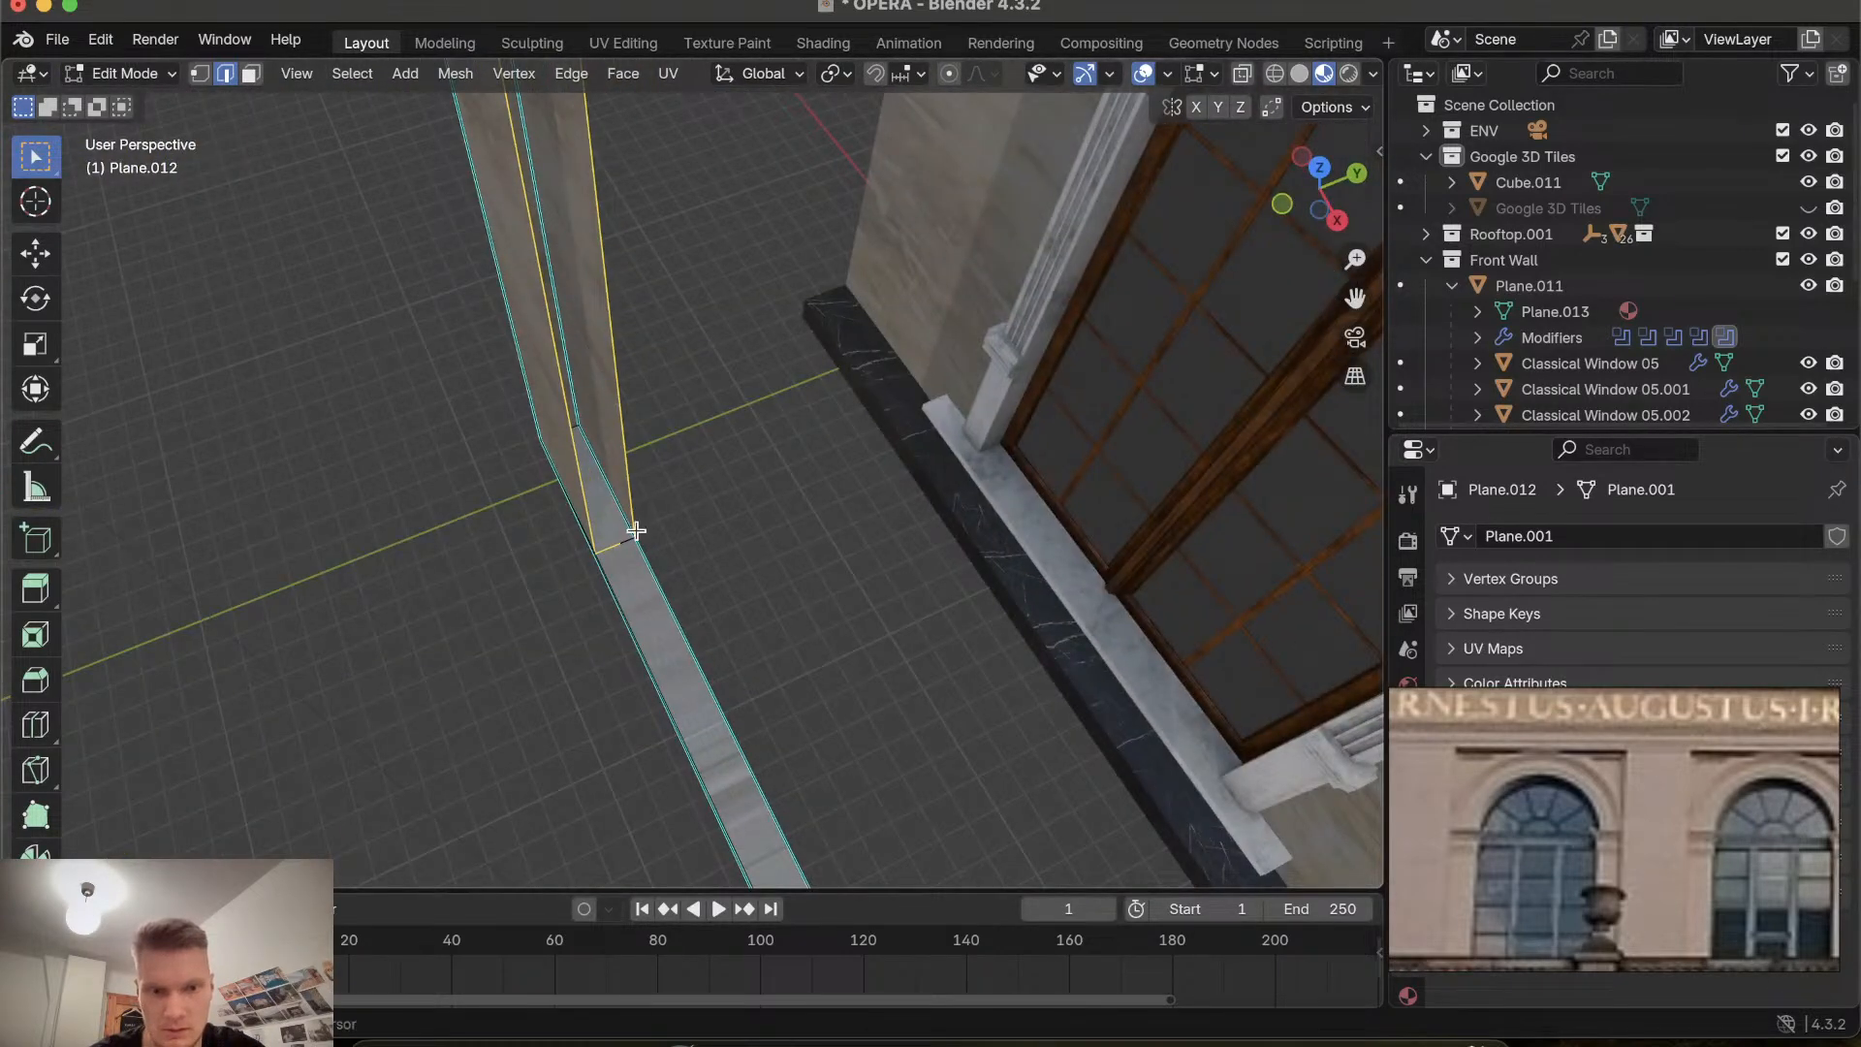
key(f)
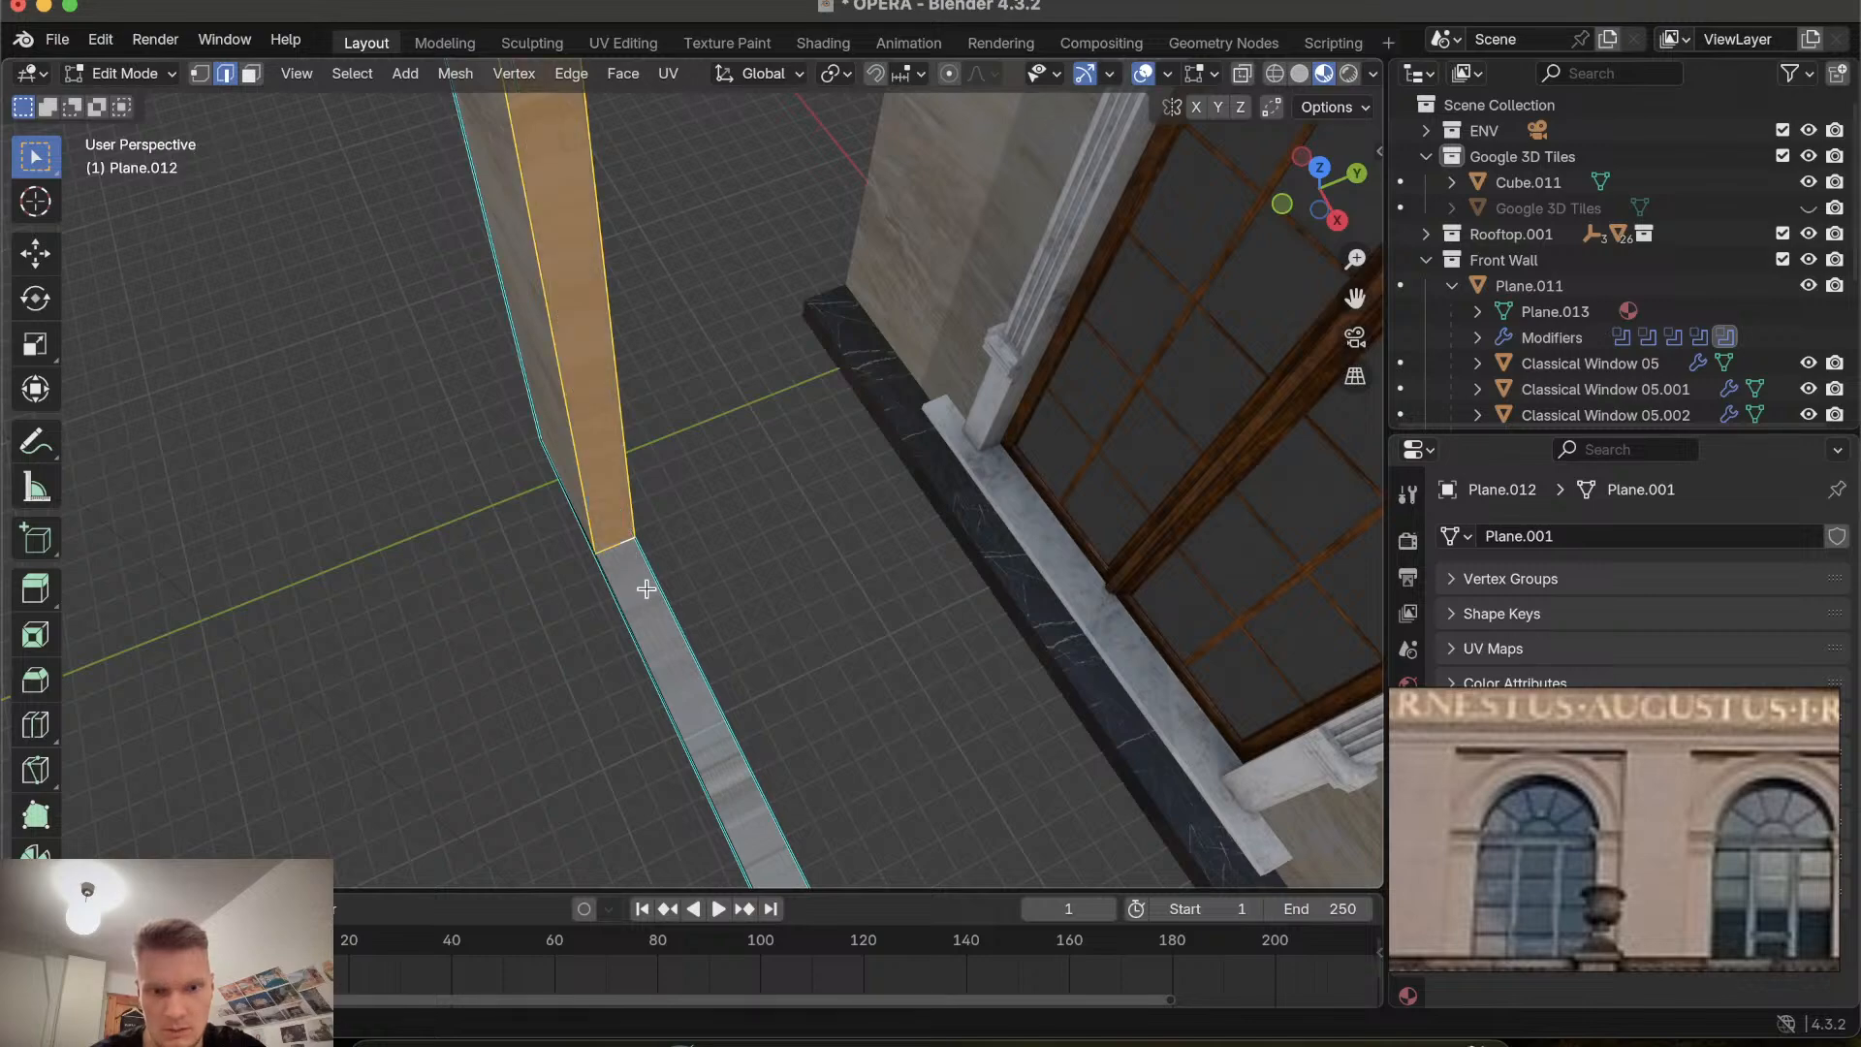
Inspect the rebuilt recess wall and the row of window recesses along the facade.
scroll(646, 588, down, 6)
click(646, 588)
scroll(647, 587, down, 10)
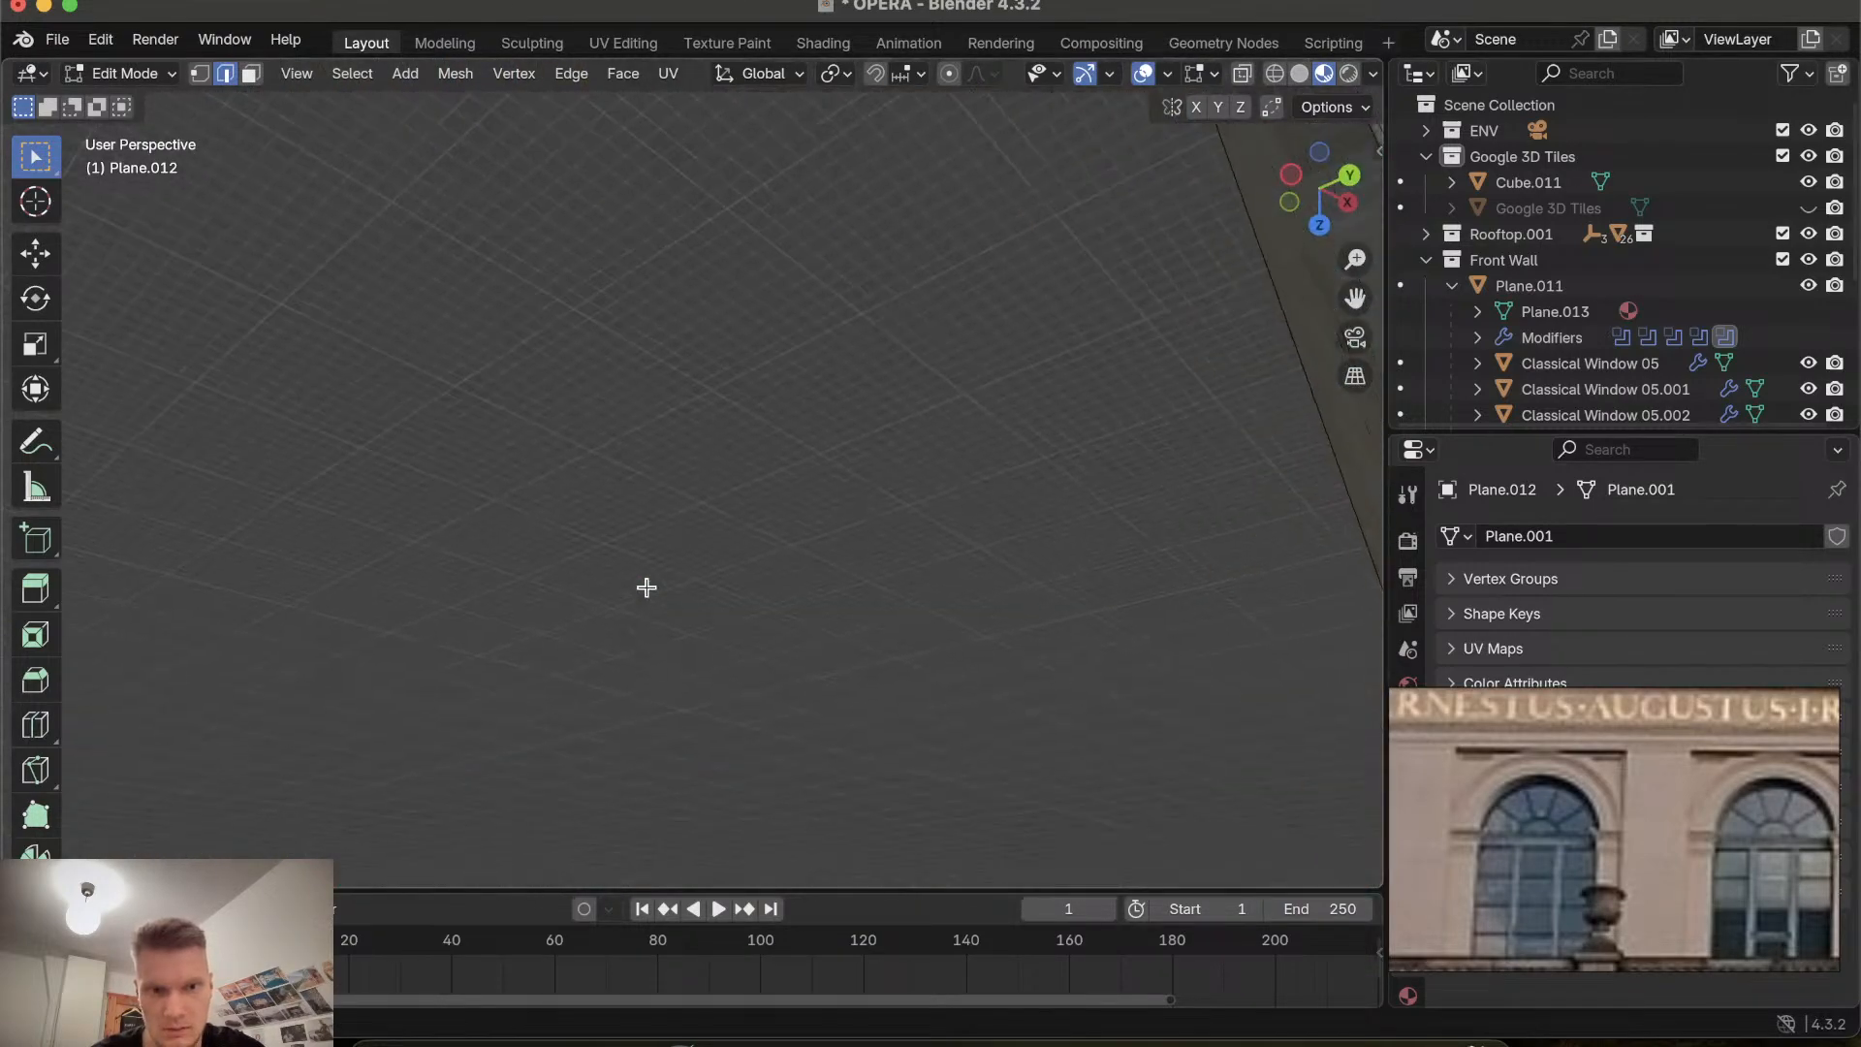
scroll(646, 588, up, 10)
scroll(647, 588, down, 5)
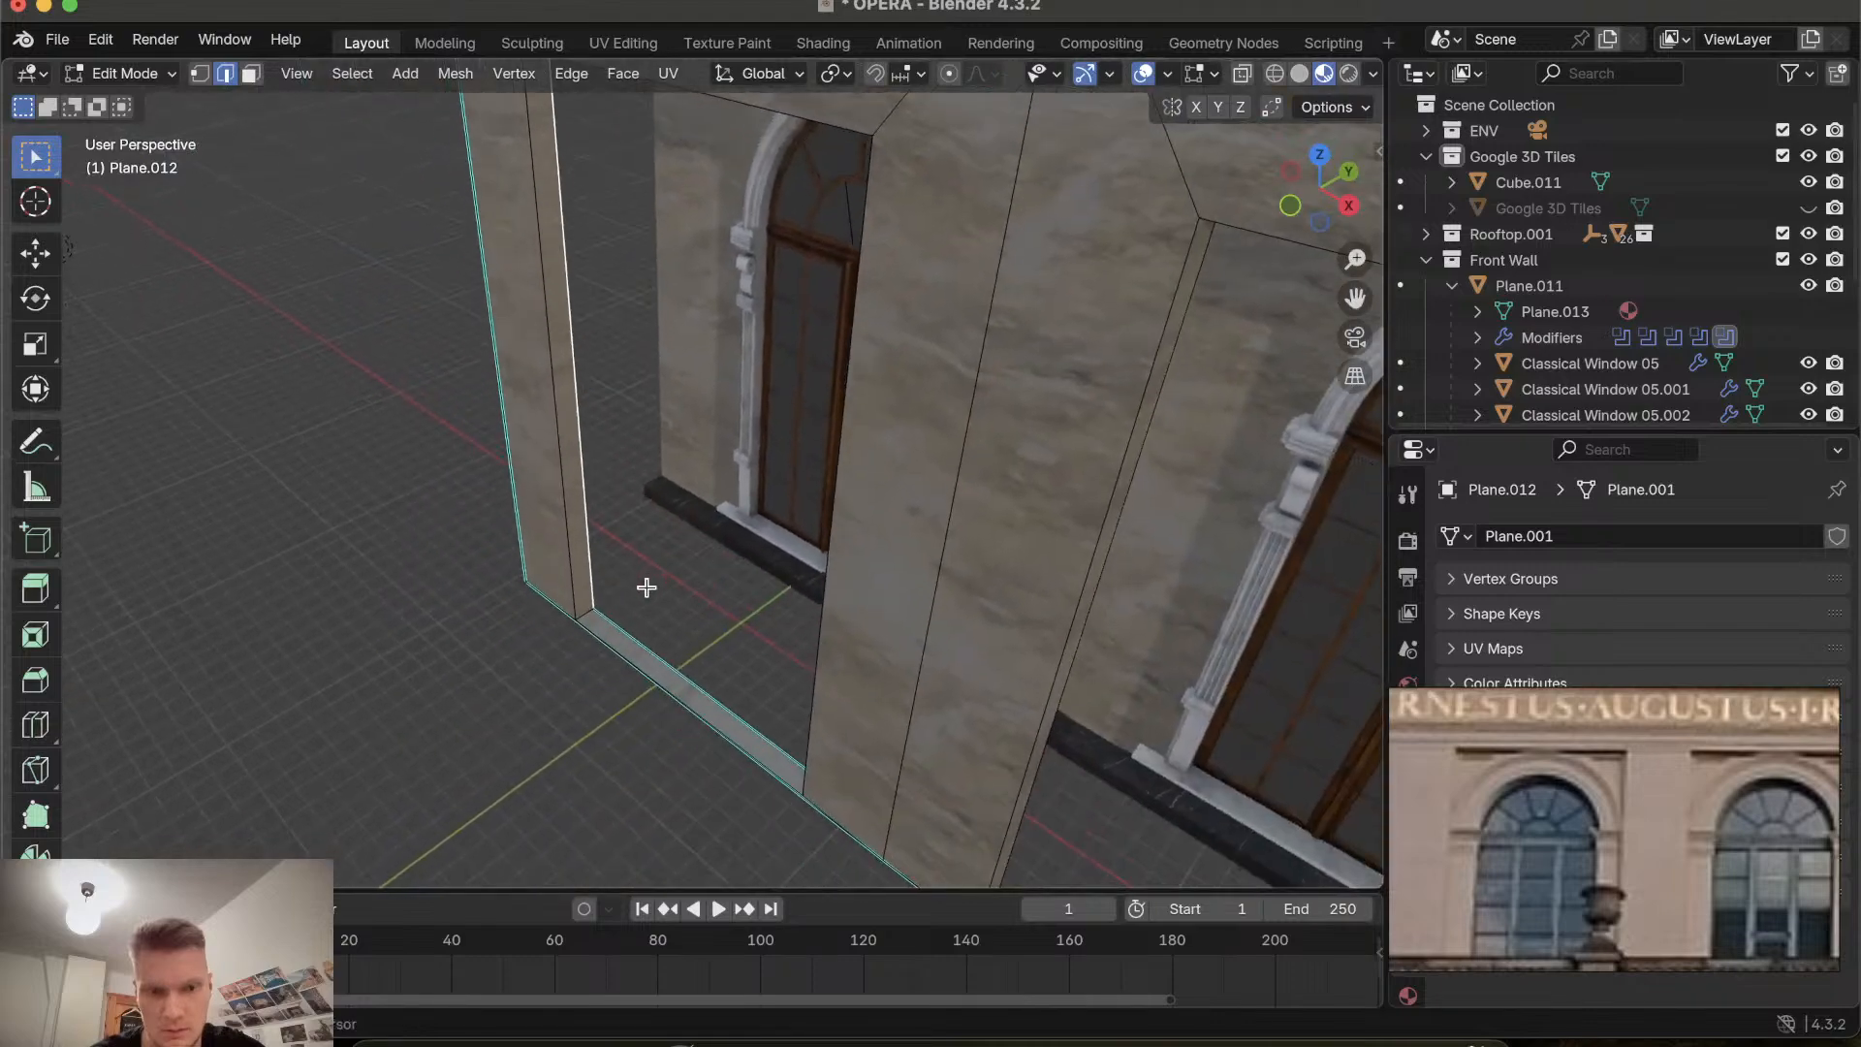
click(642, 651)
scroll(642, 651, left, 10)
scroll(642, 651, left, 10)
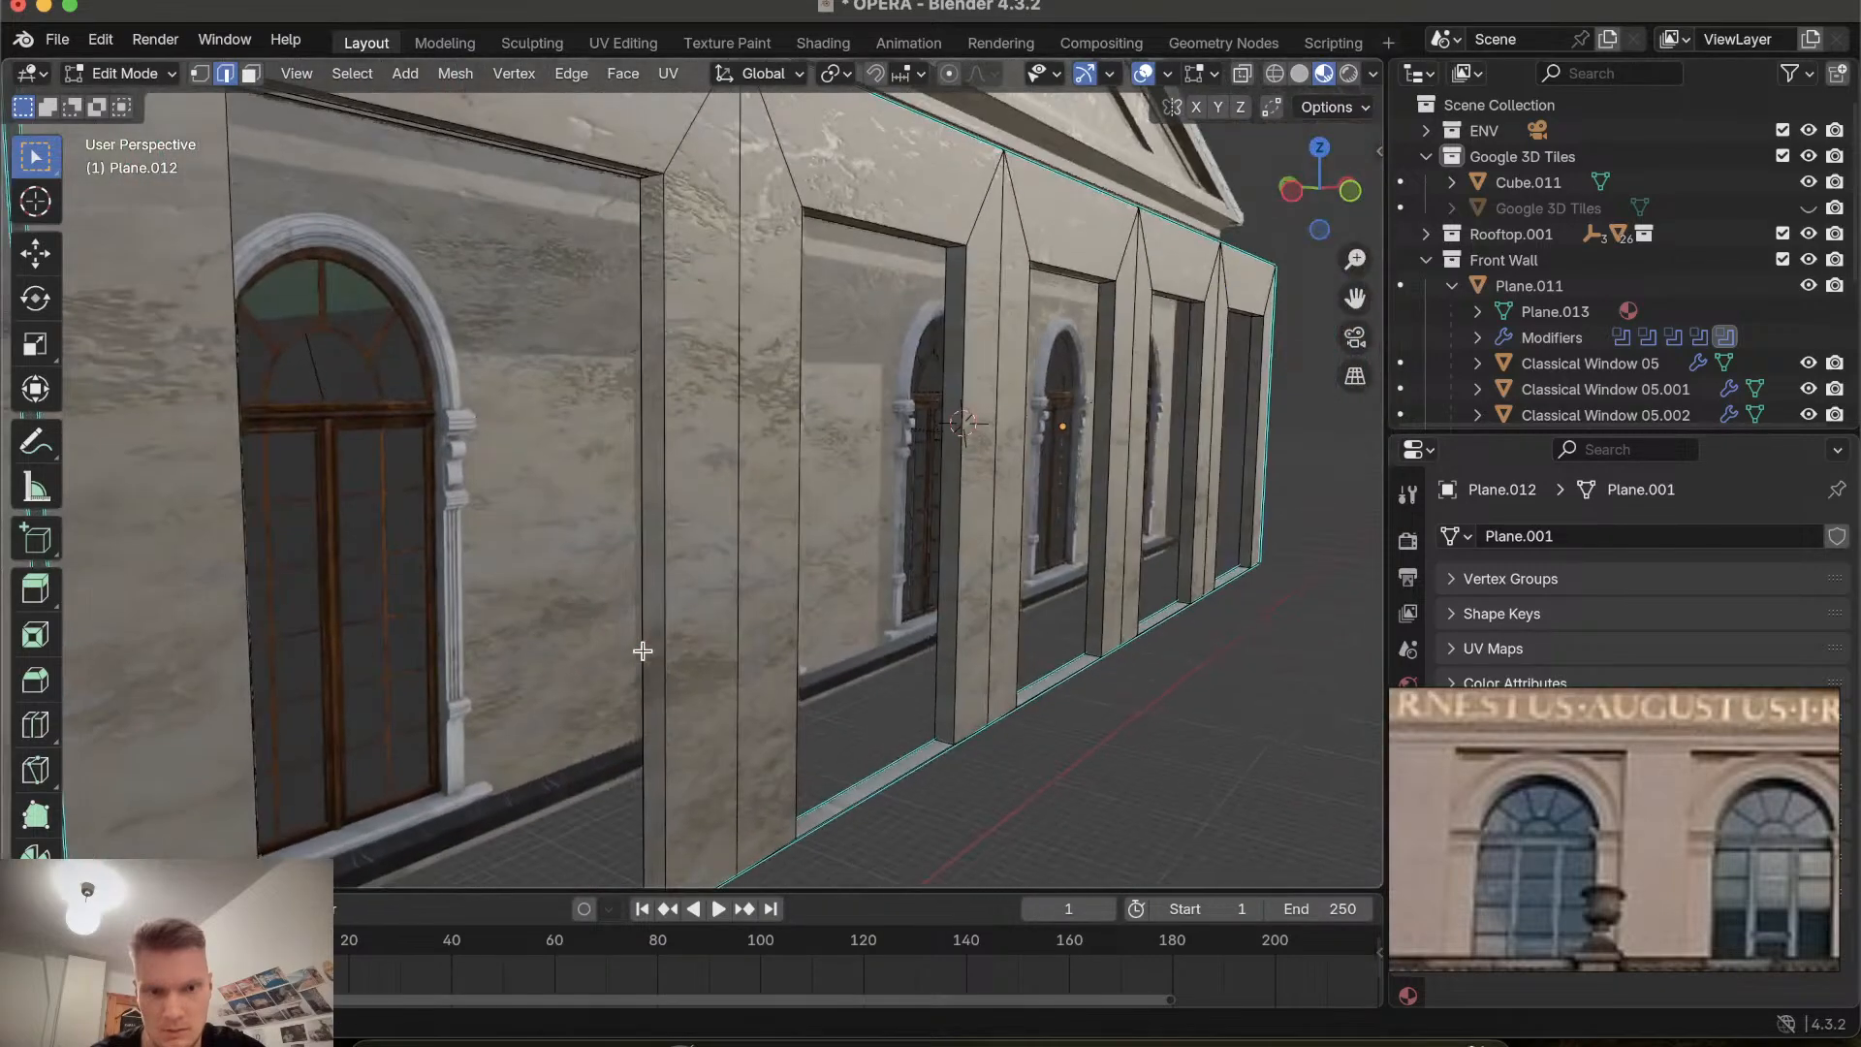
Select the edges around the leftmost recess's side wall and fill the remaining gap at its base with a new face.
click(665, 491)
shift+click(643, 475)
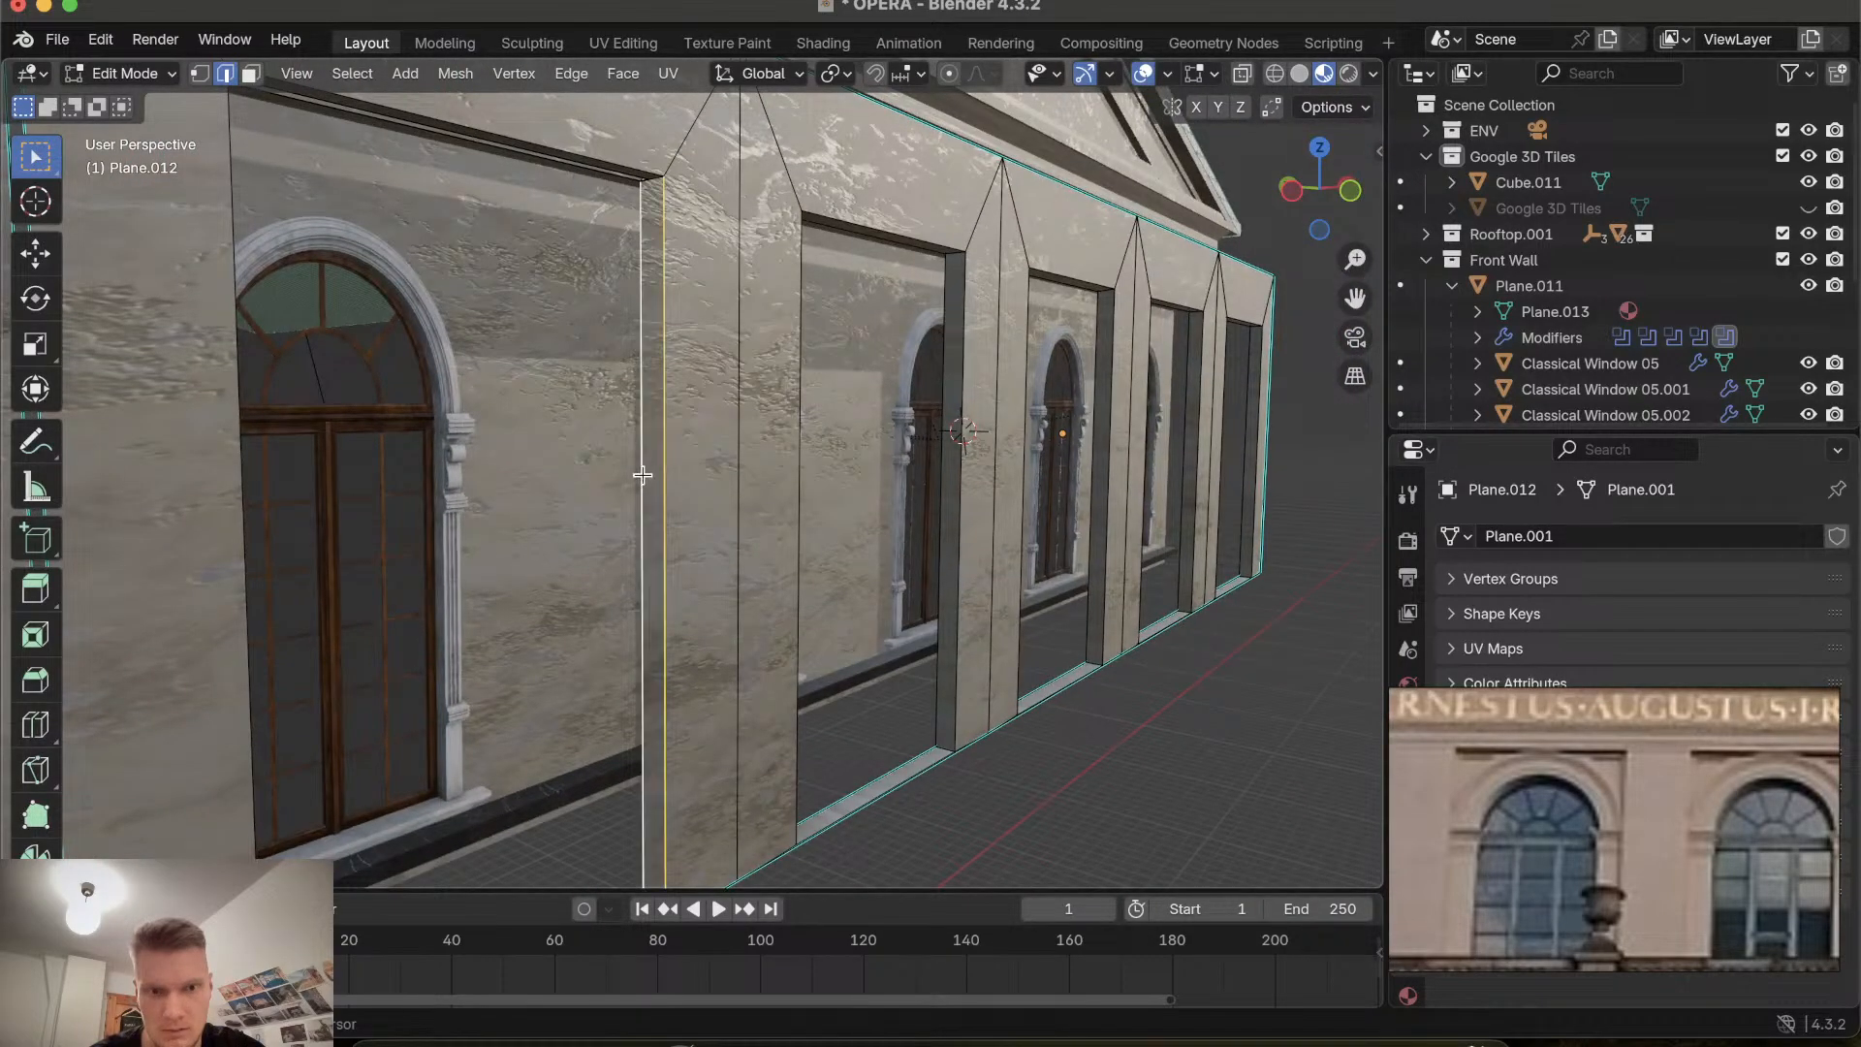
scroll(654, 189, up, 6)
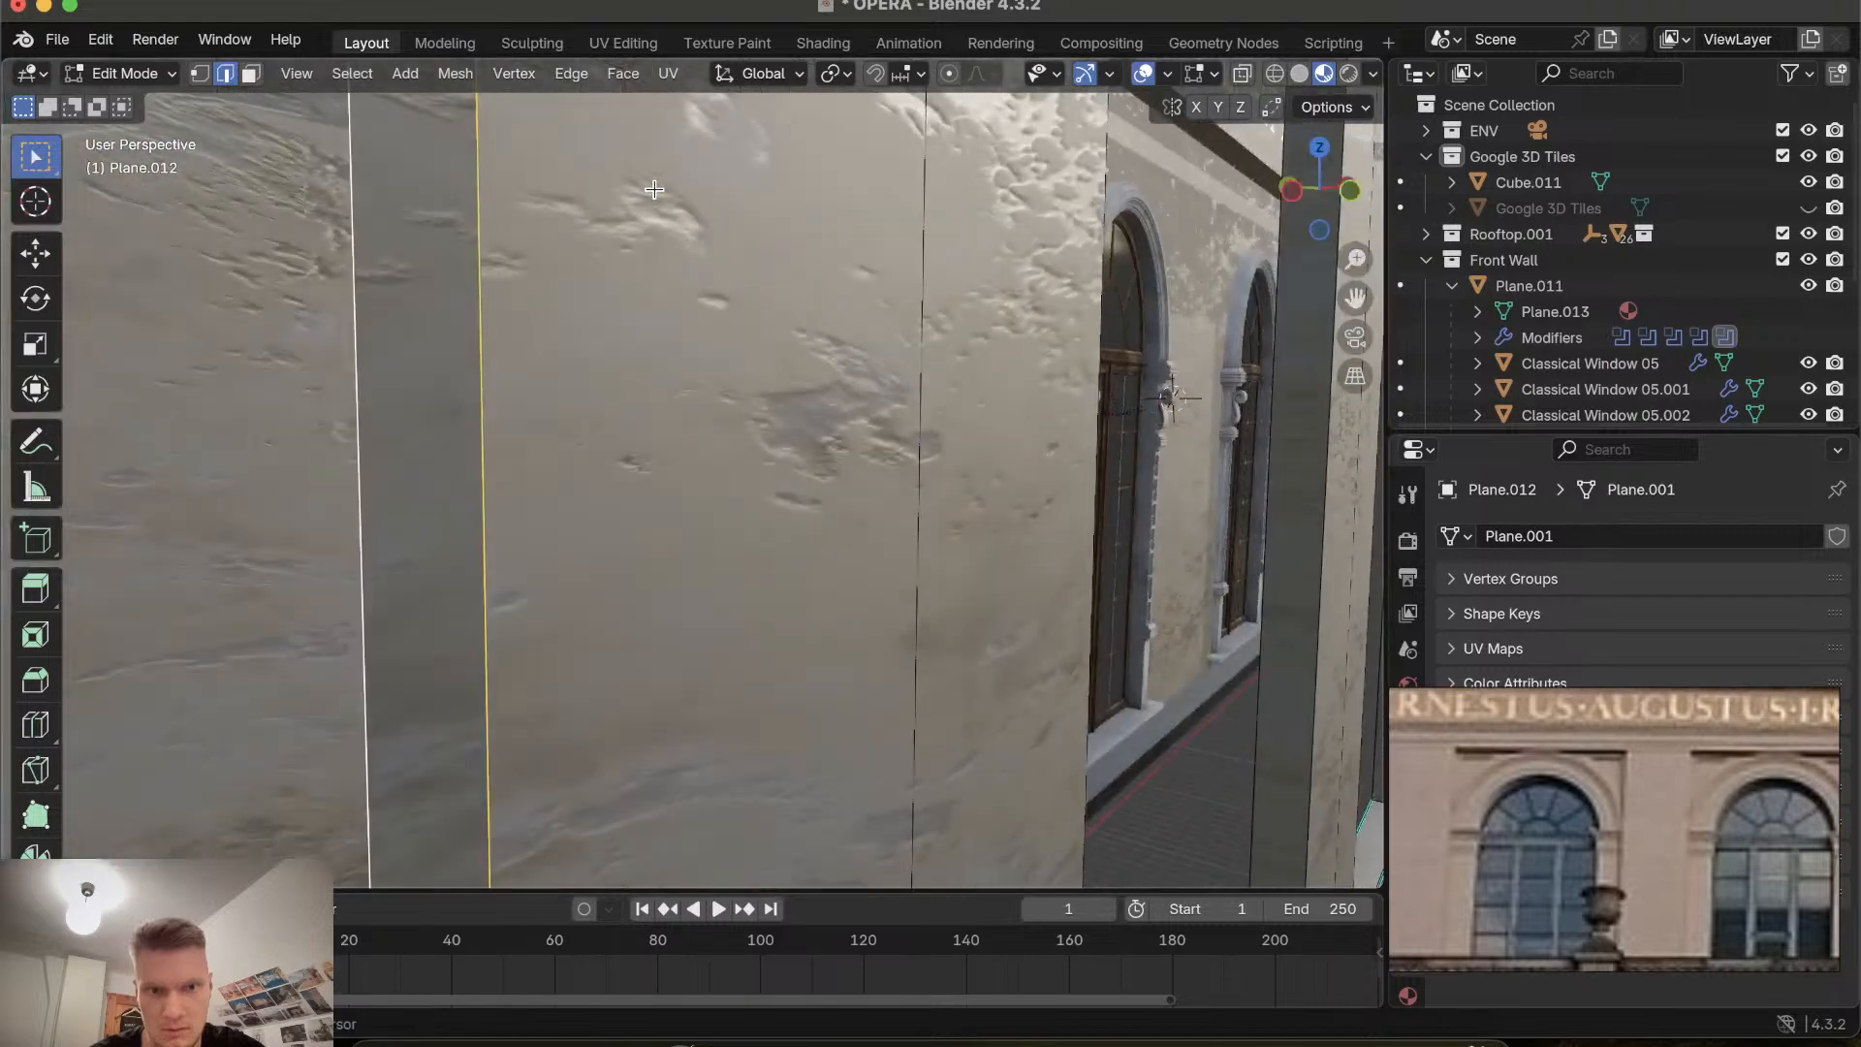
scroll(654, 189, right, 10)
scroll(654, 189, right, 10)
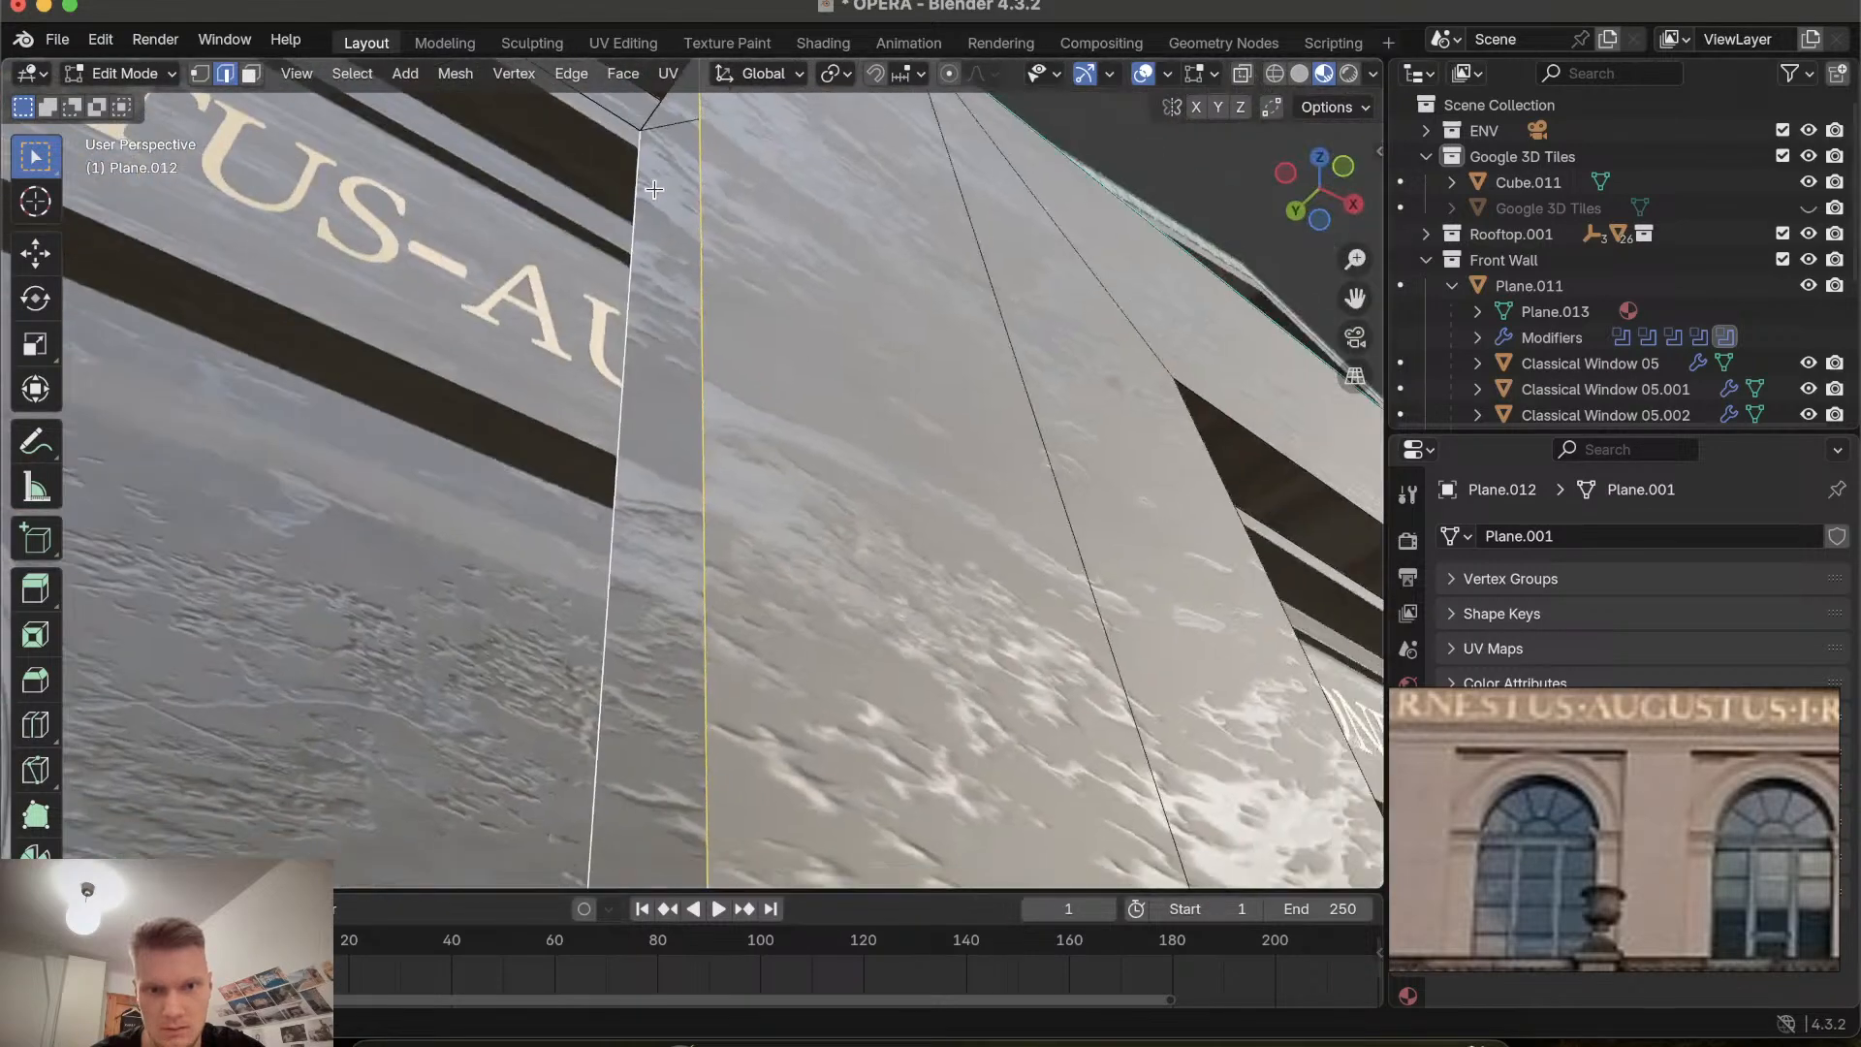
shift+scroll(654, 189, up, 5)
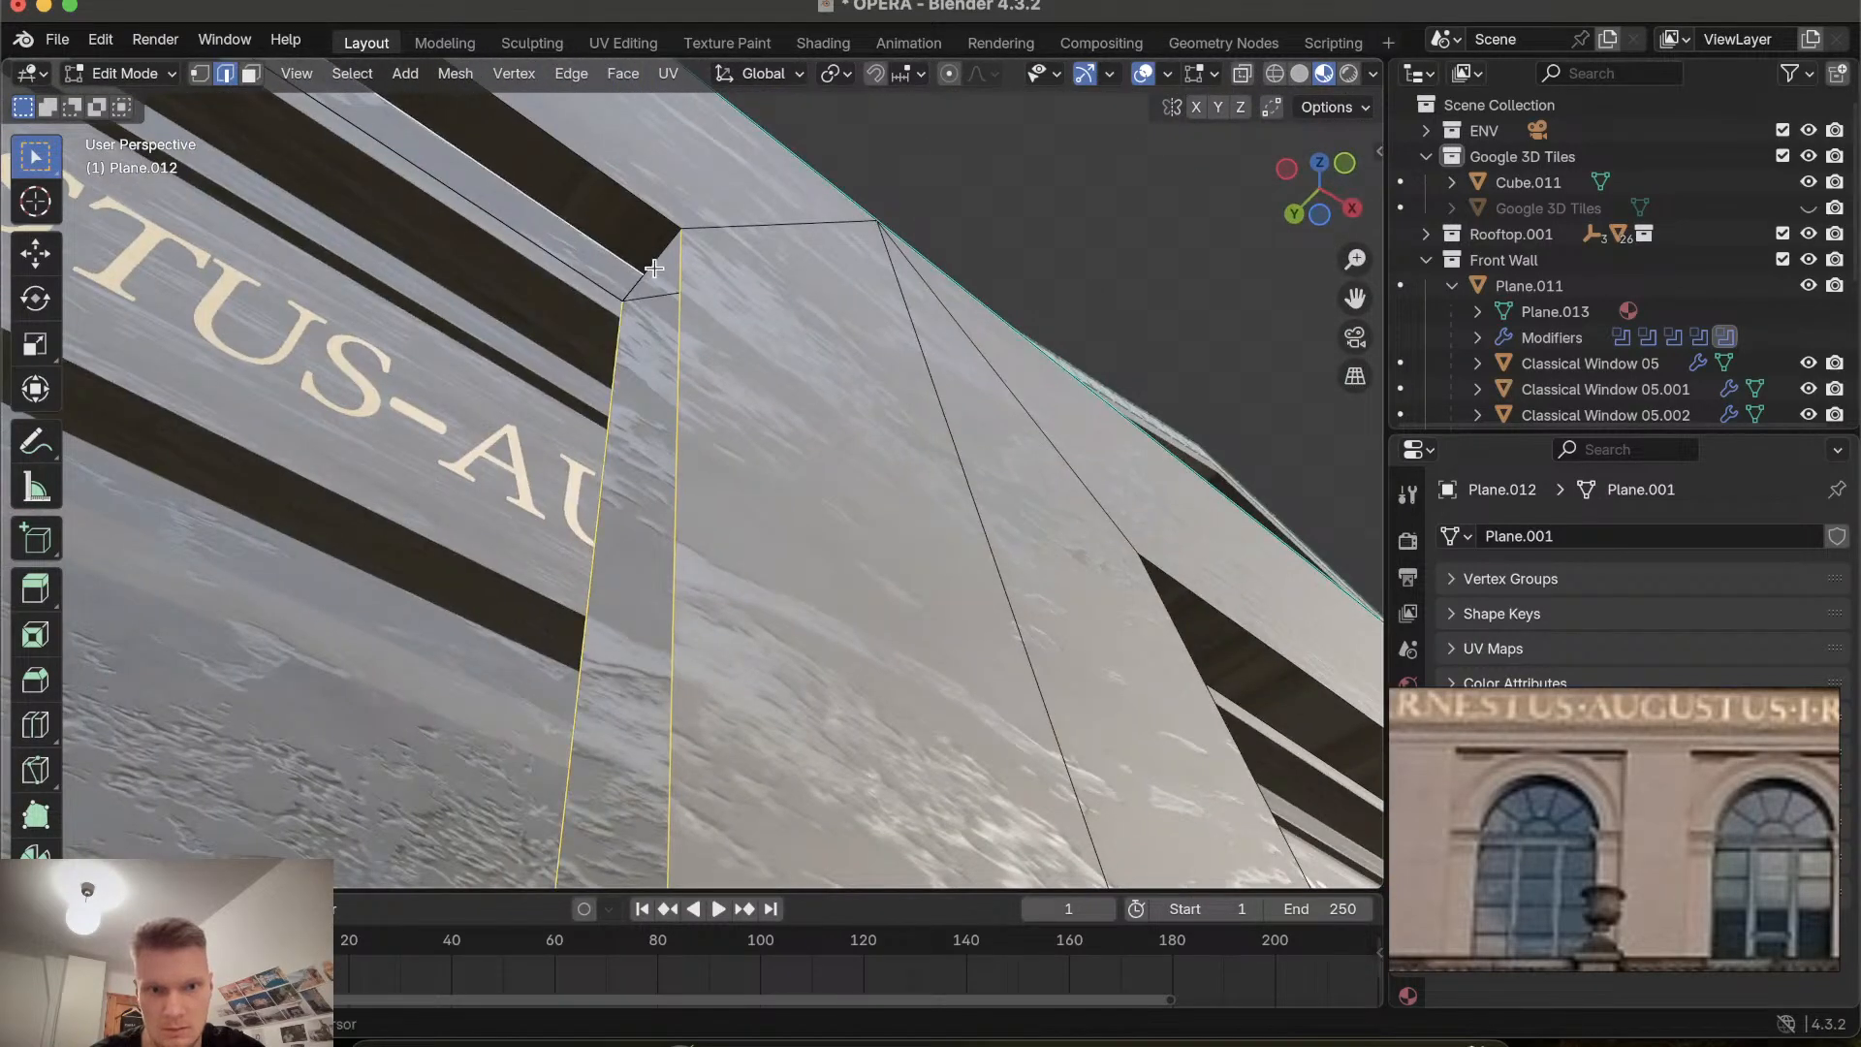
shift+click(647, 270)
scroll(620, 376, up, 10)
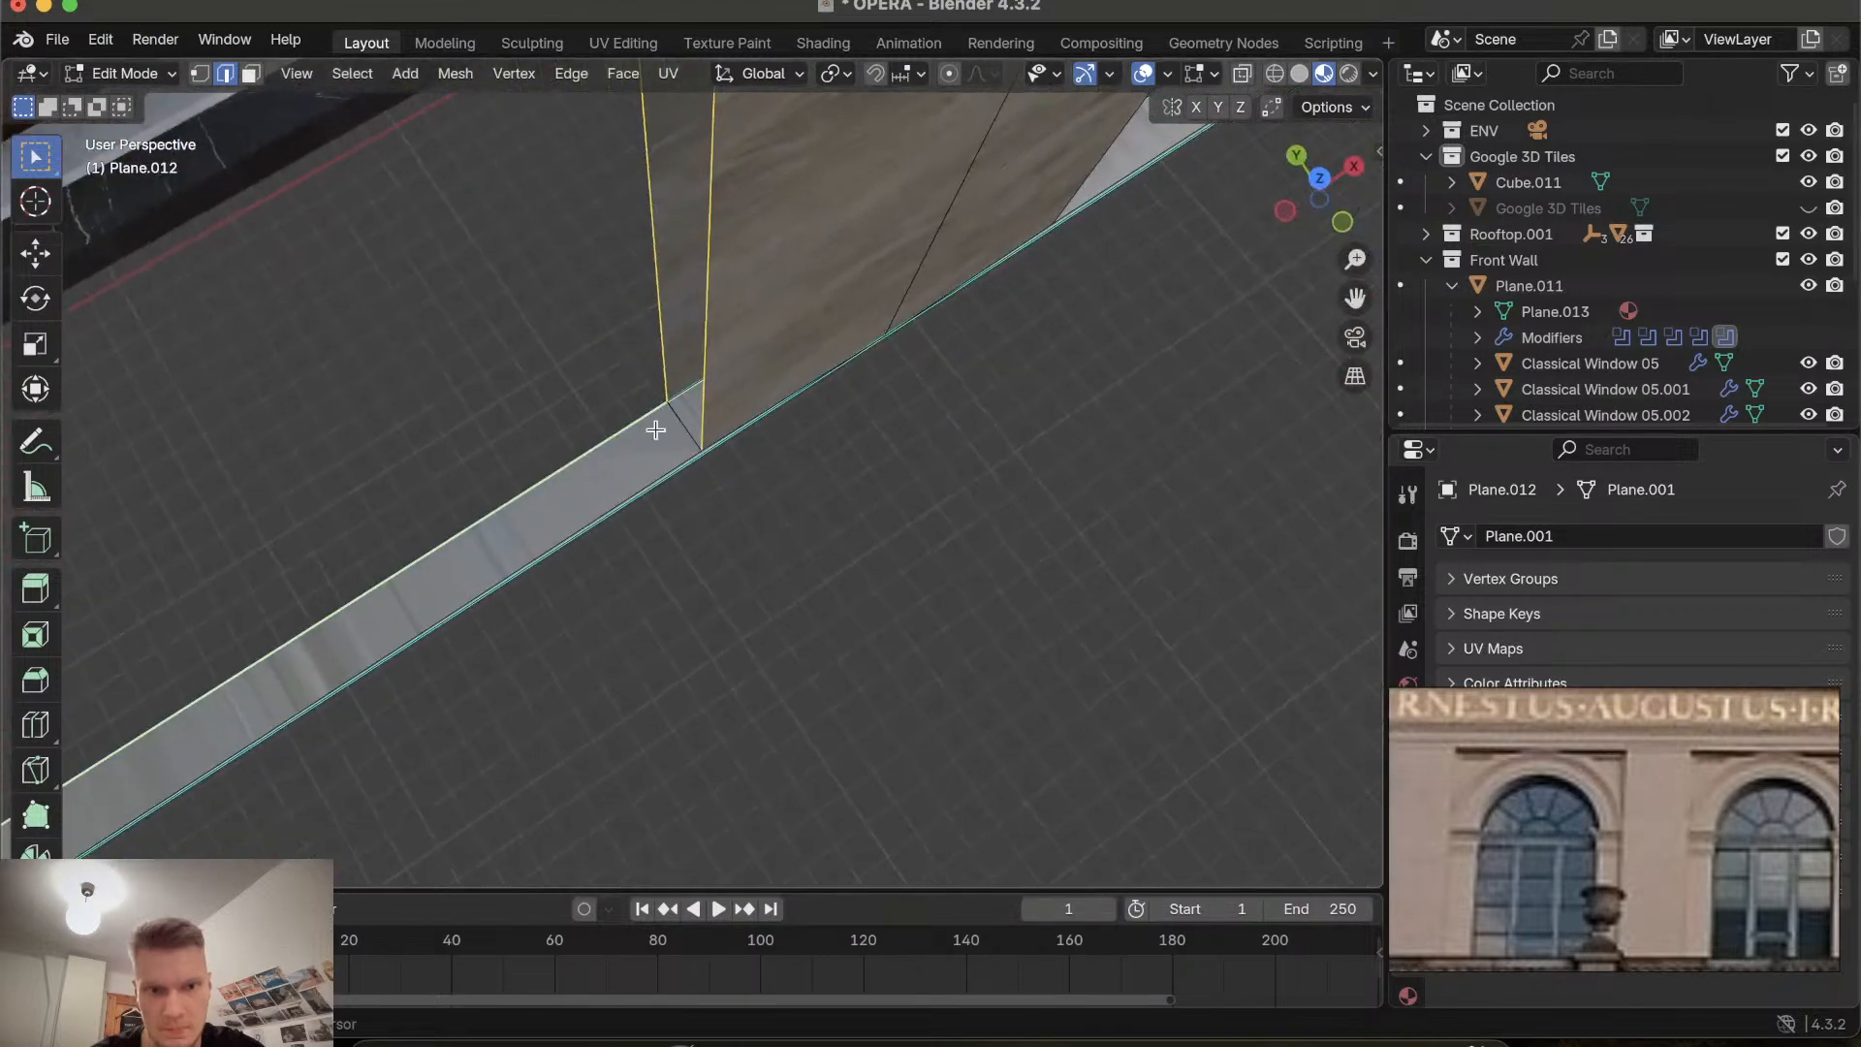
scroll(686, 431, up, 10)
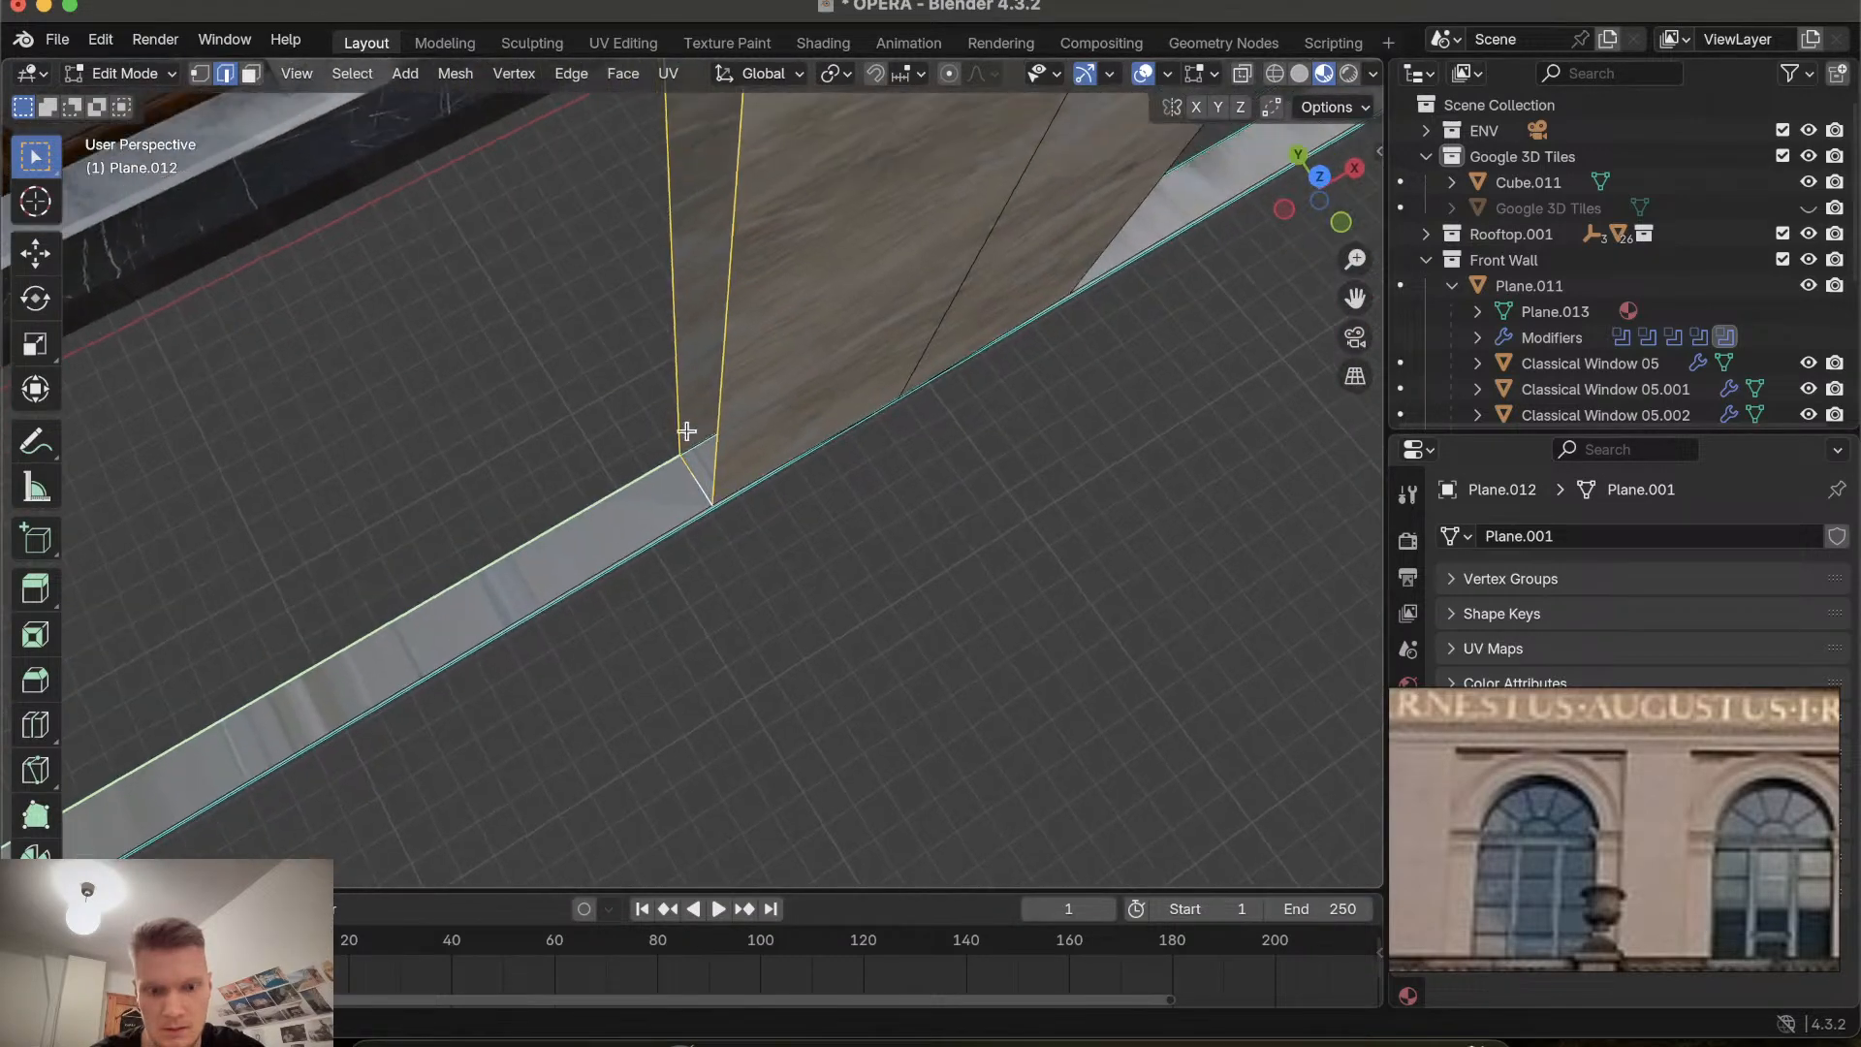
scroll(687, 431, up, 10)
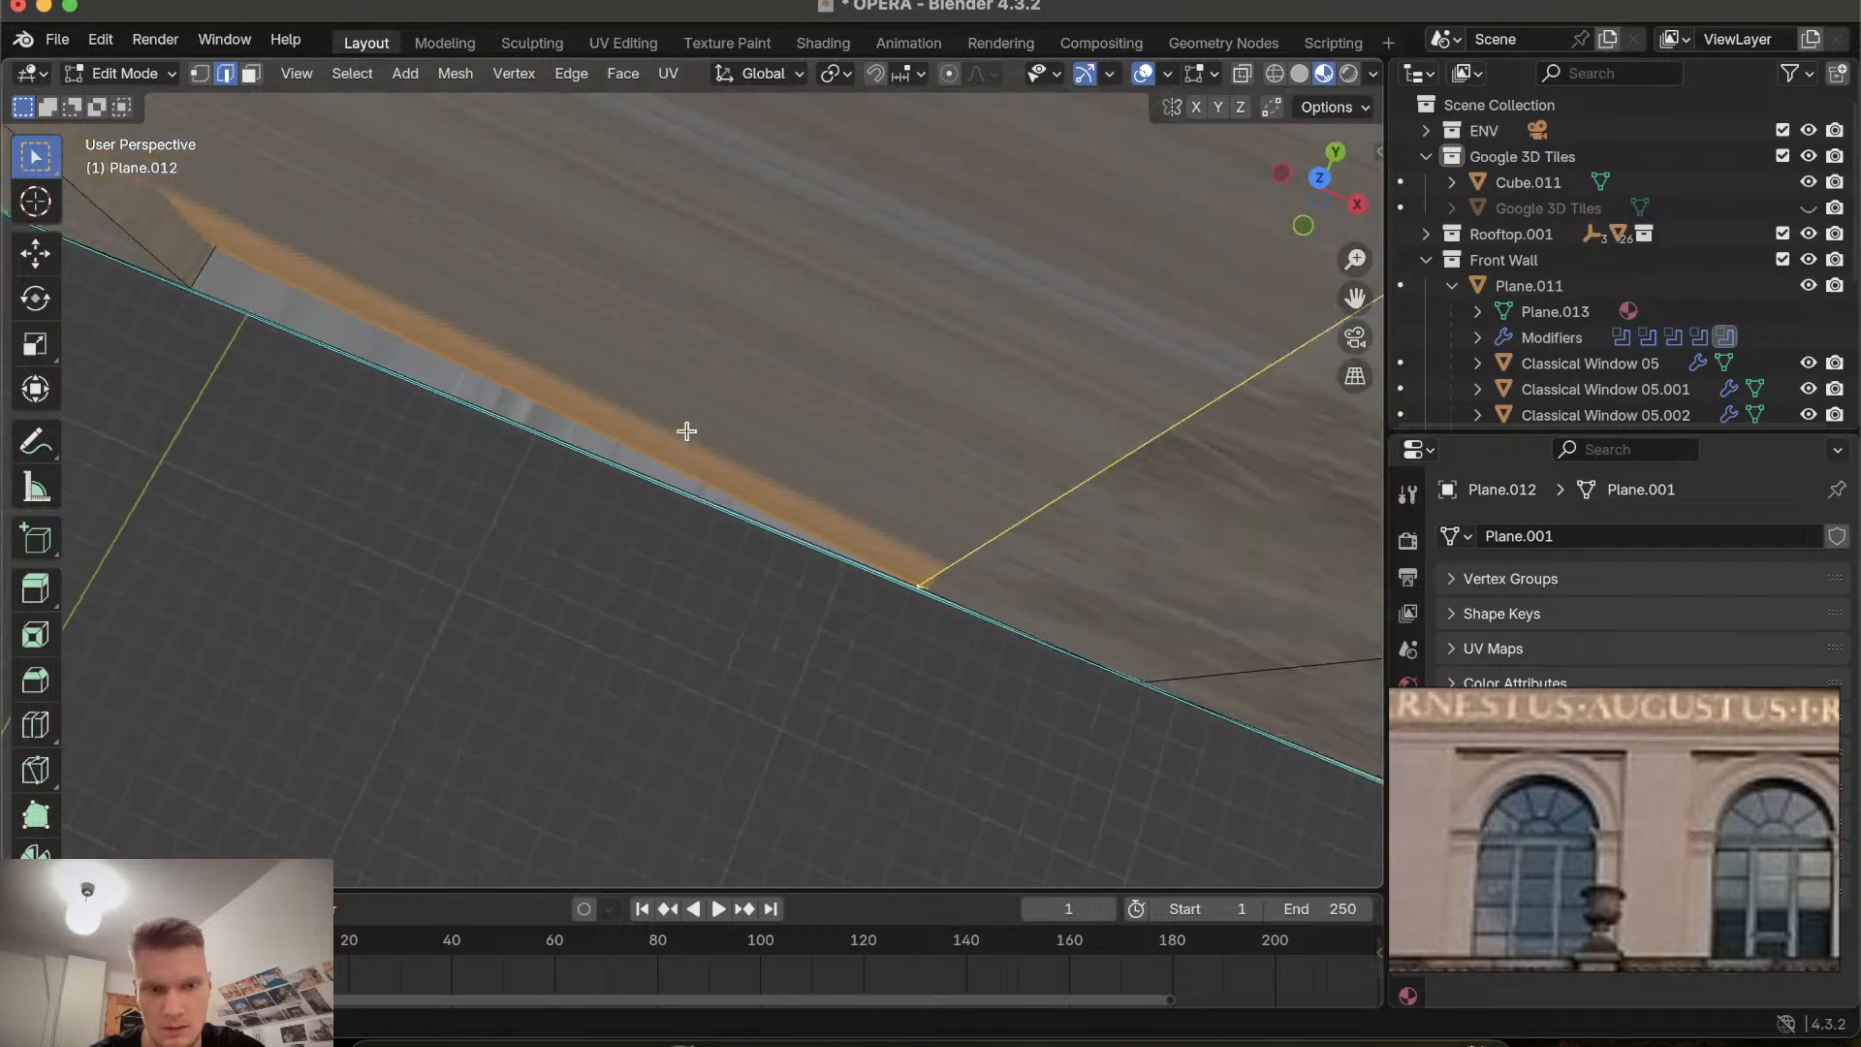
scroll(686, 430, up, 5)
scroll(686, 430, down, 15)
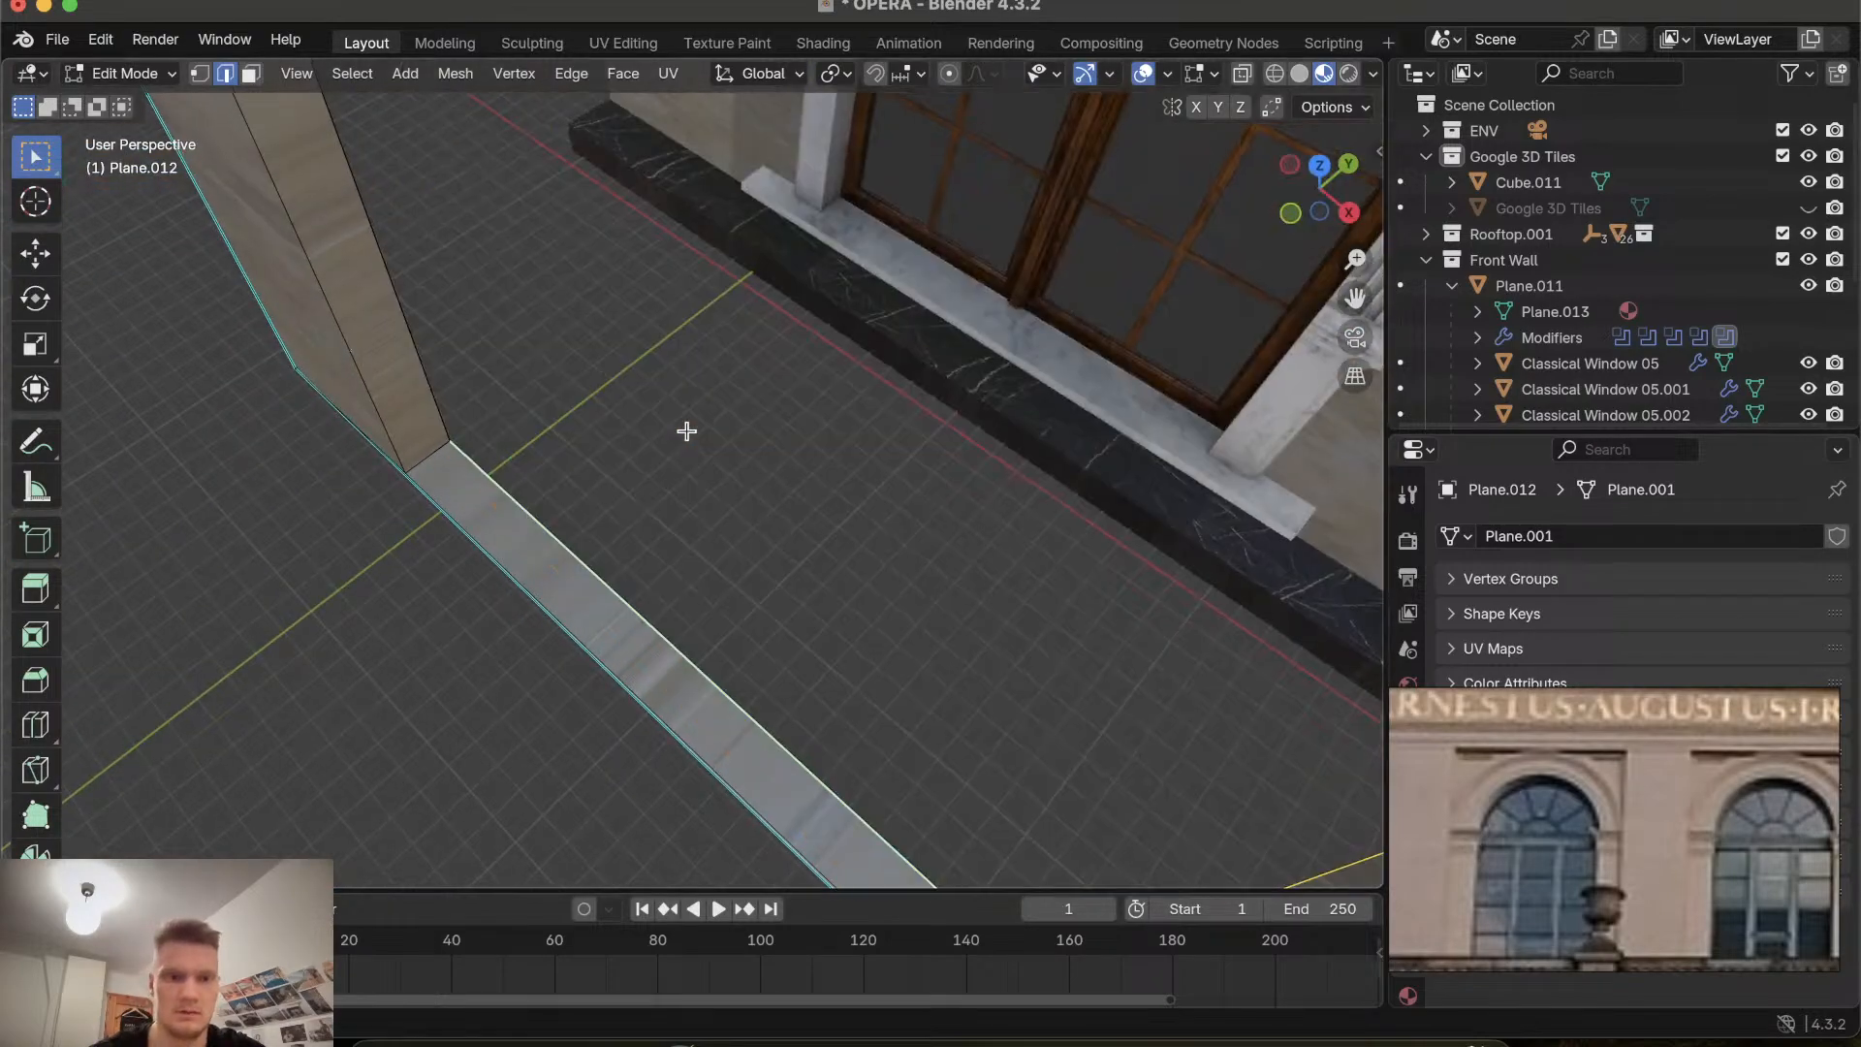
scroll(686, 430, up, 15)
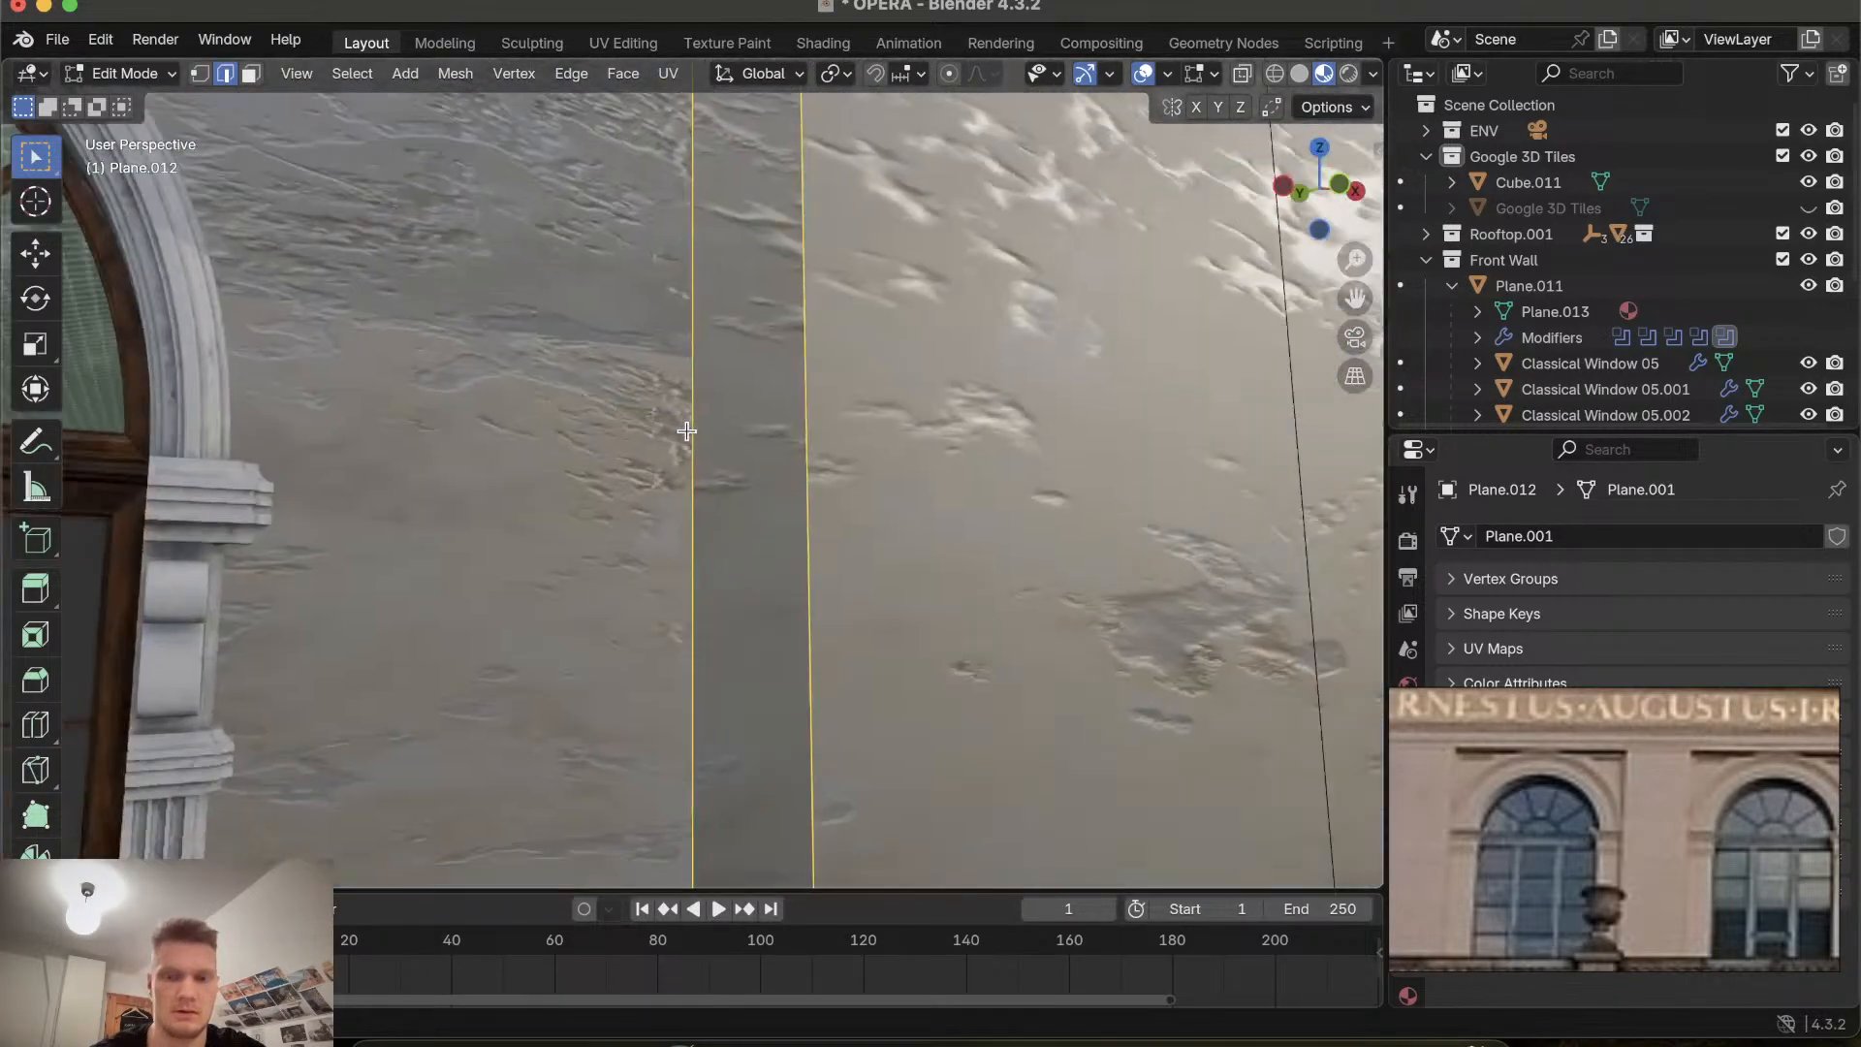
key(f)
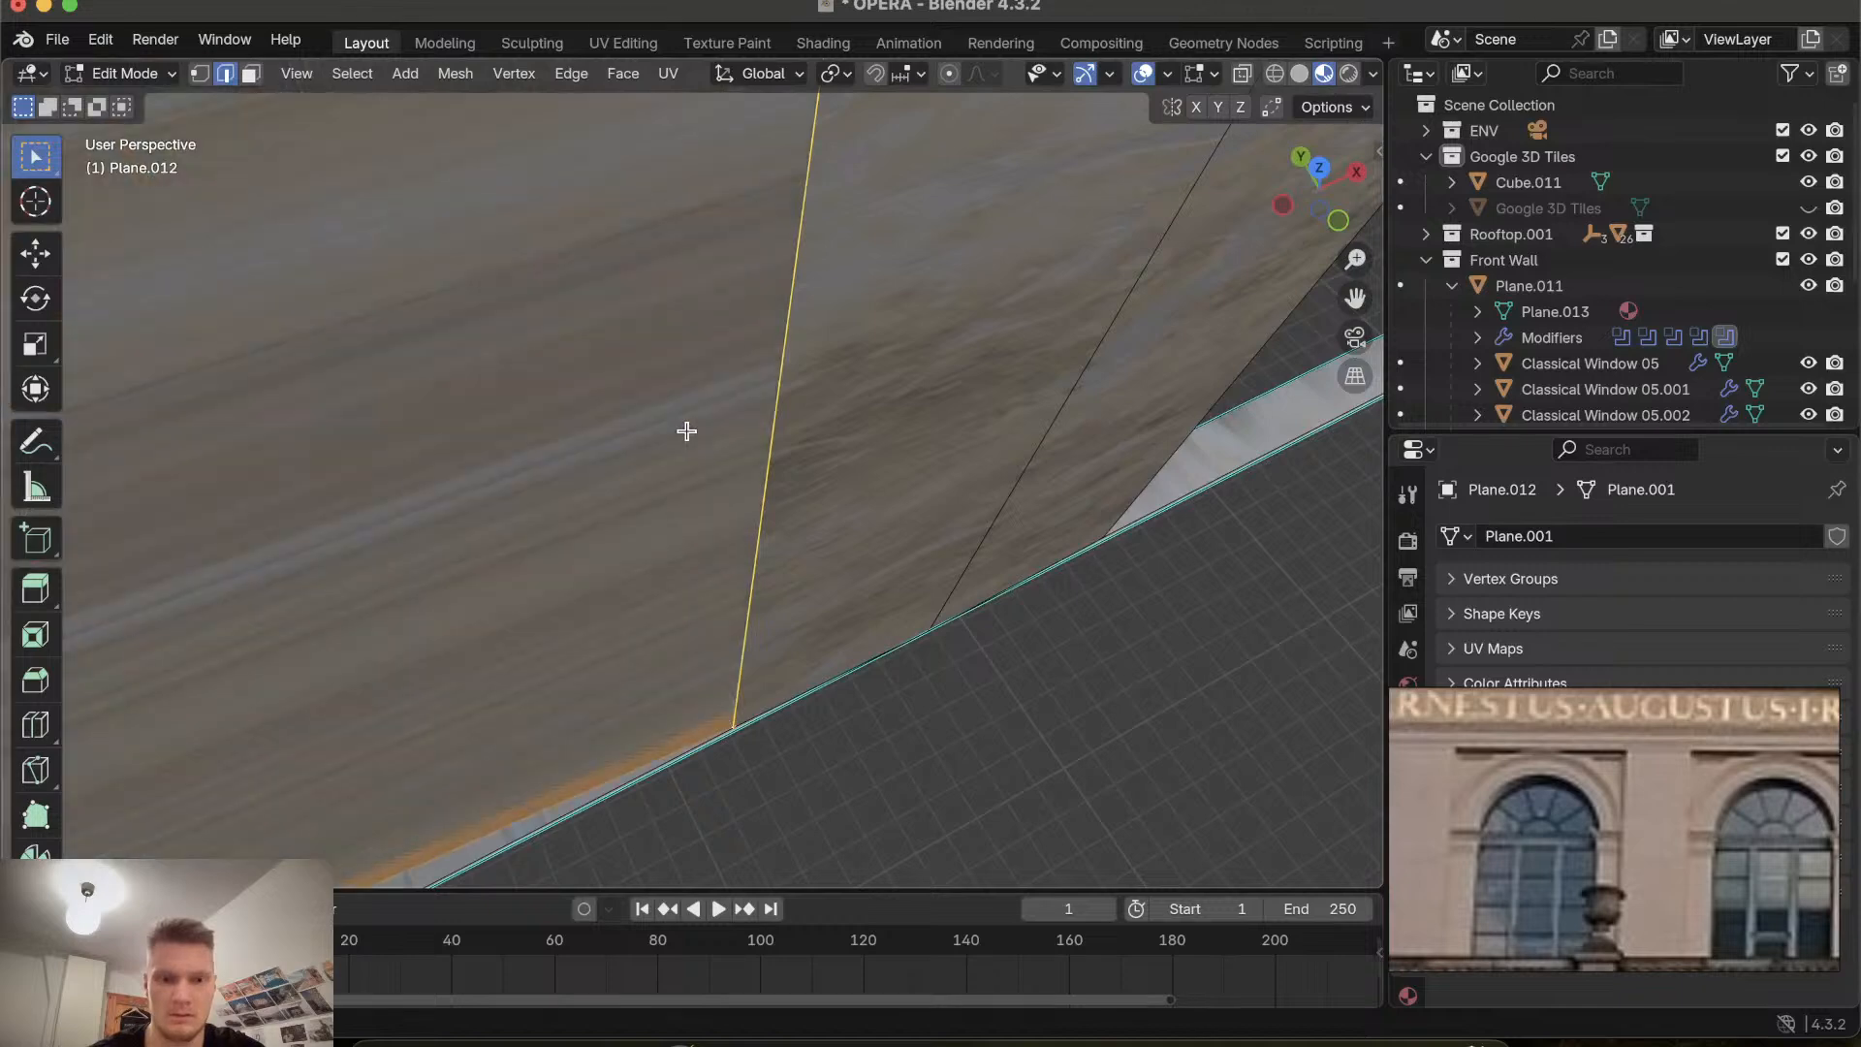
key(super+z)
scroll(686, 431, up, 8)
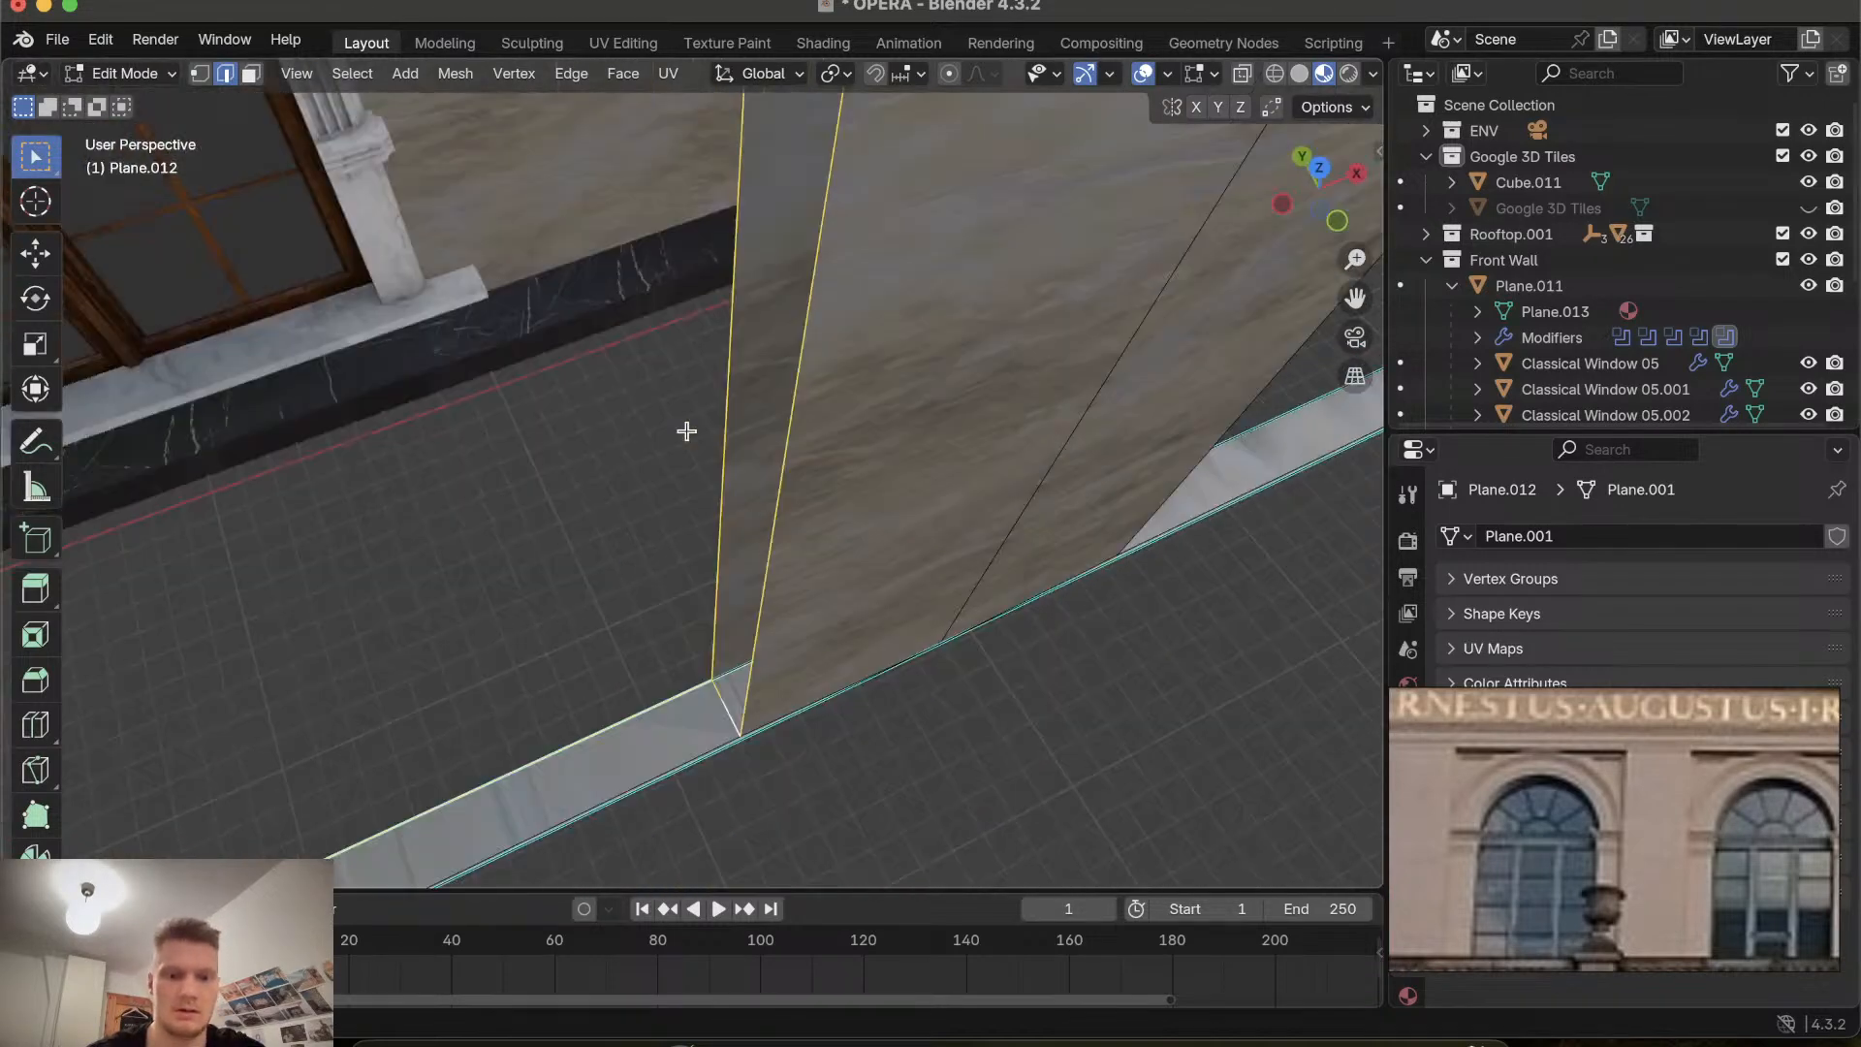
shift+click(500, 325)
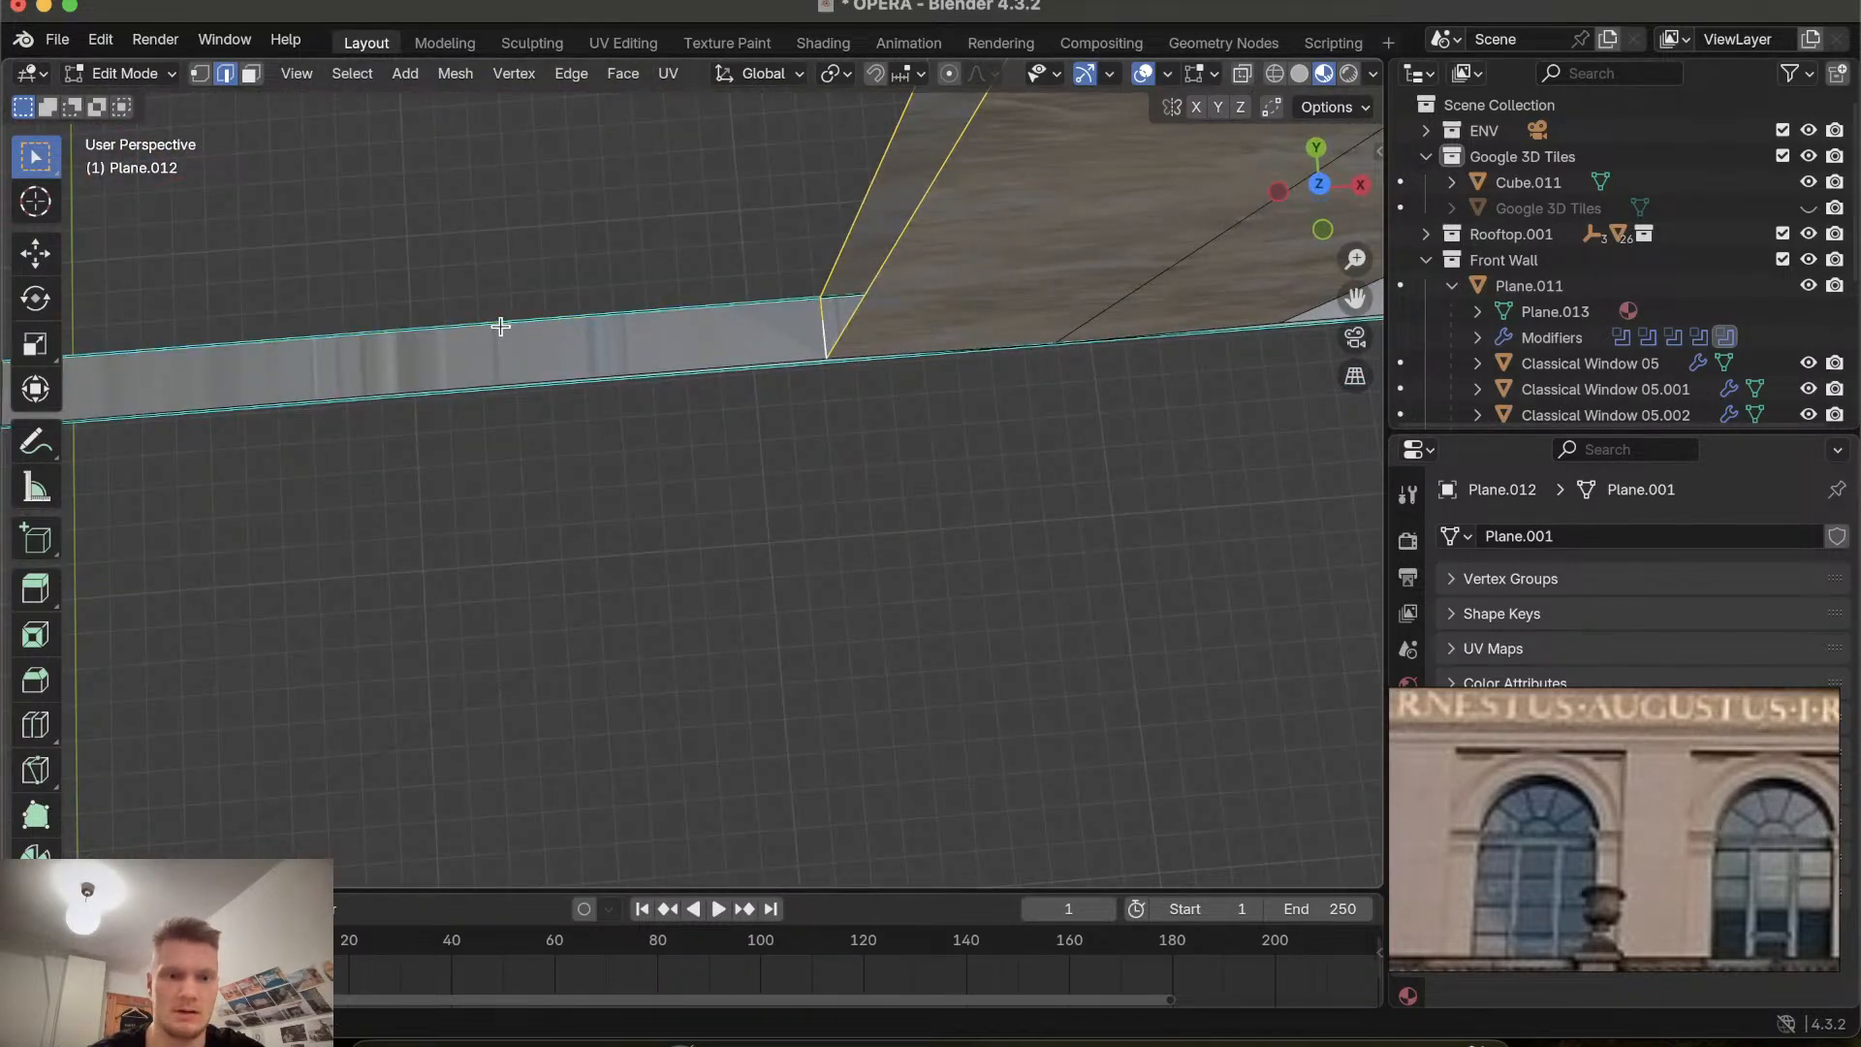
scroll(500, 326, down, 4)
key(f)
scroll(500, 326, down, 8)
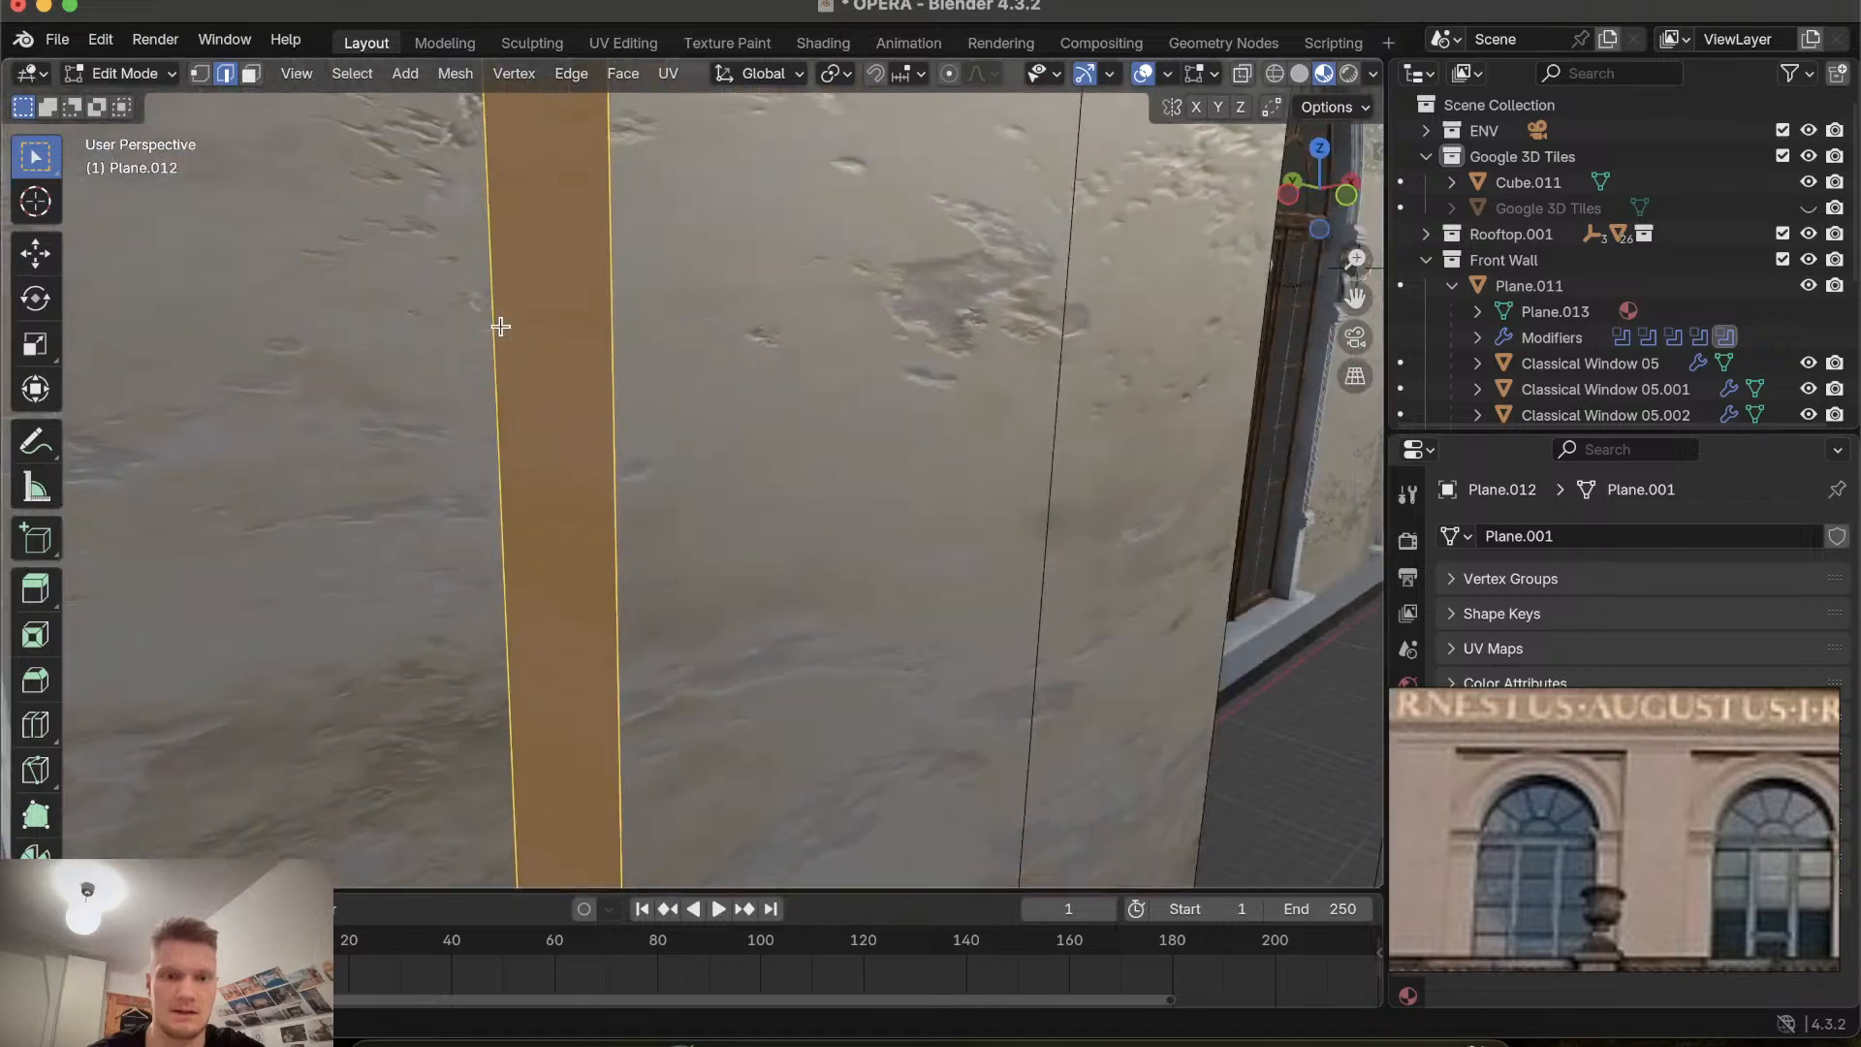
Fill the gap at the top of the leftmost pillar beneath the inscription band with a new face.
scroll(500, 325, up, 10)
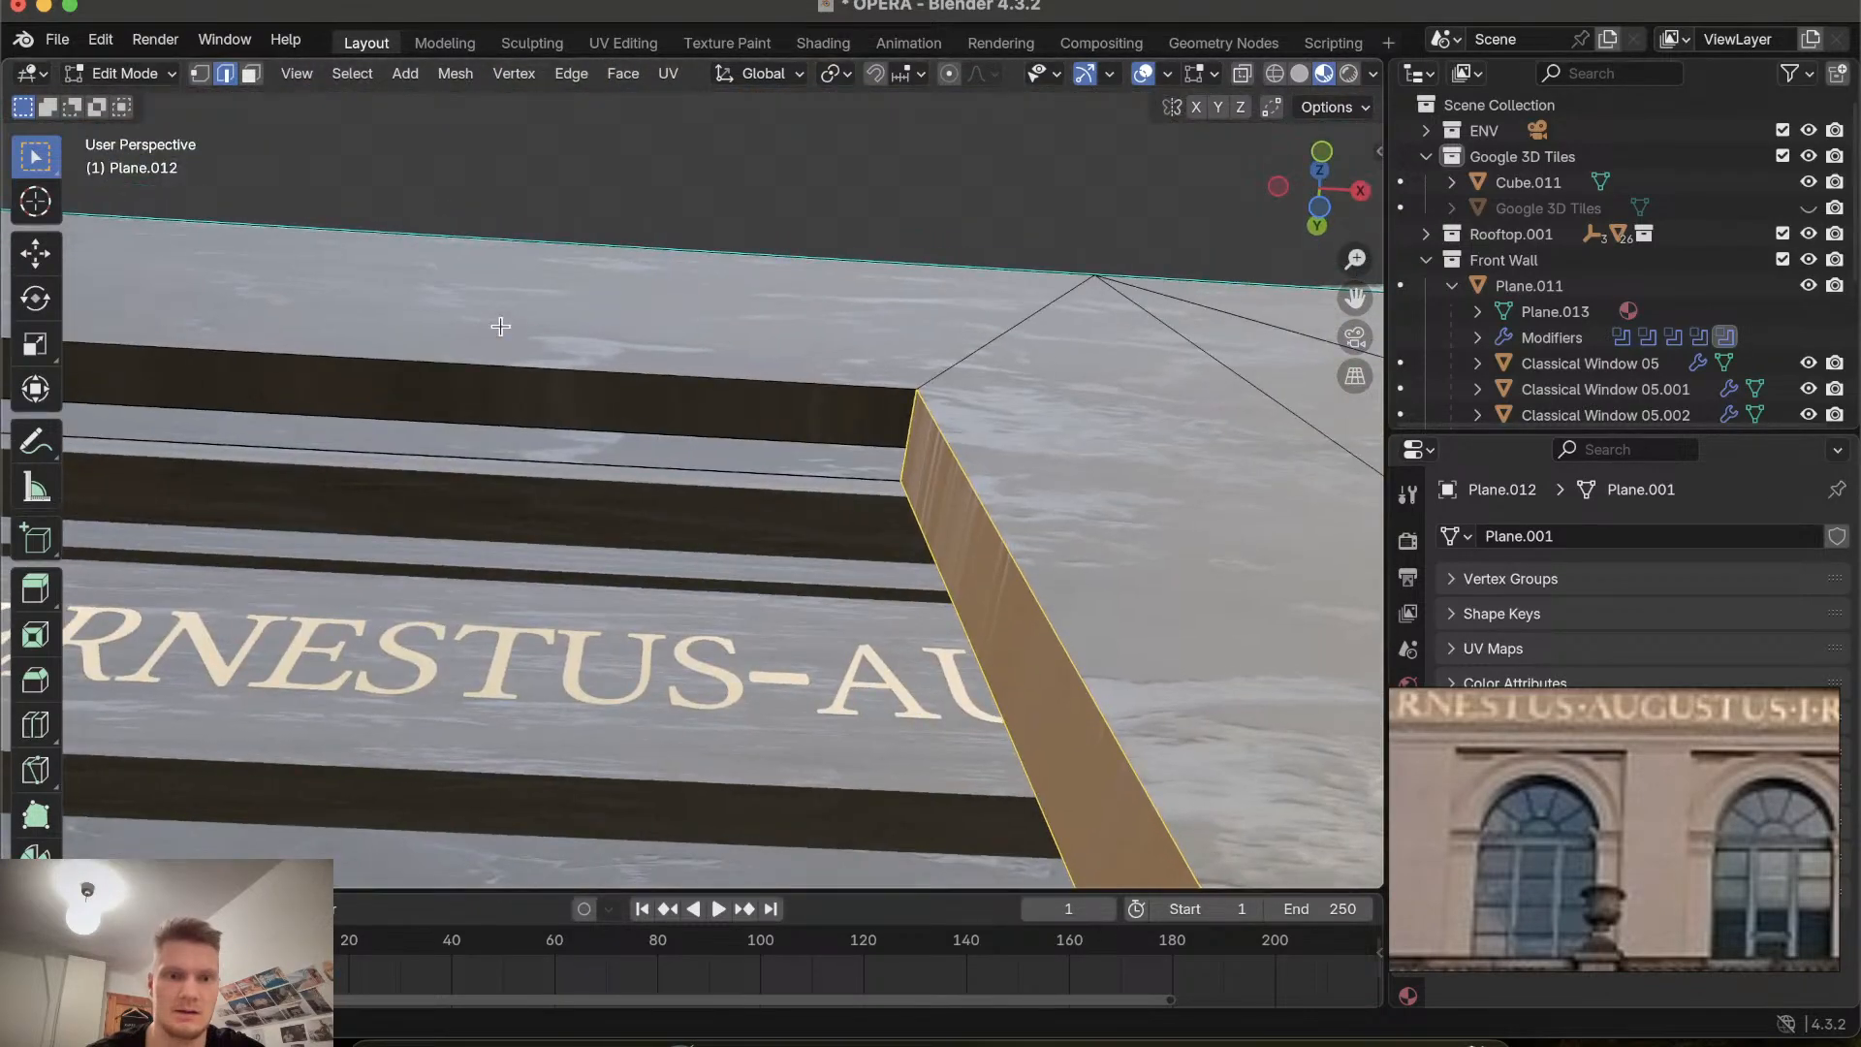
scroll(500, 326, right, 10)
click(460, 393)
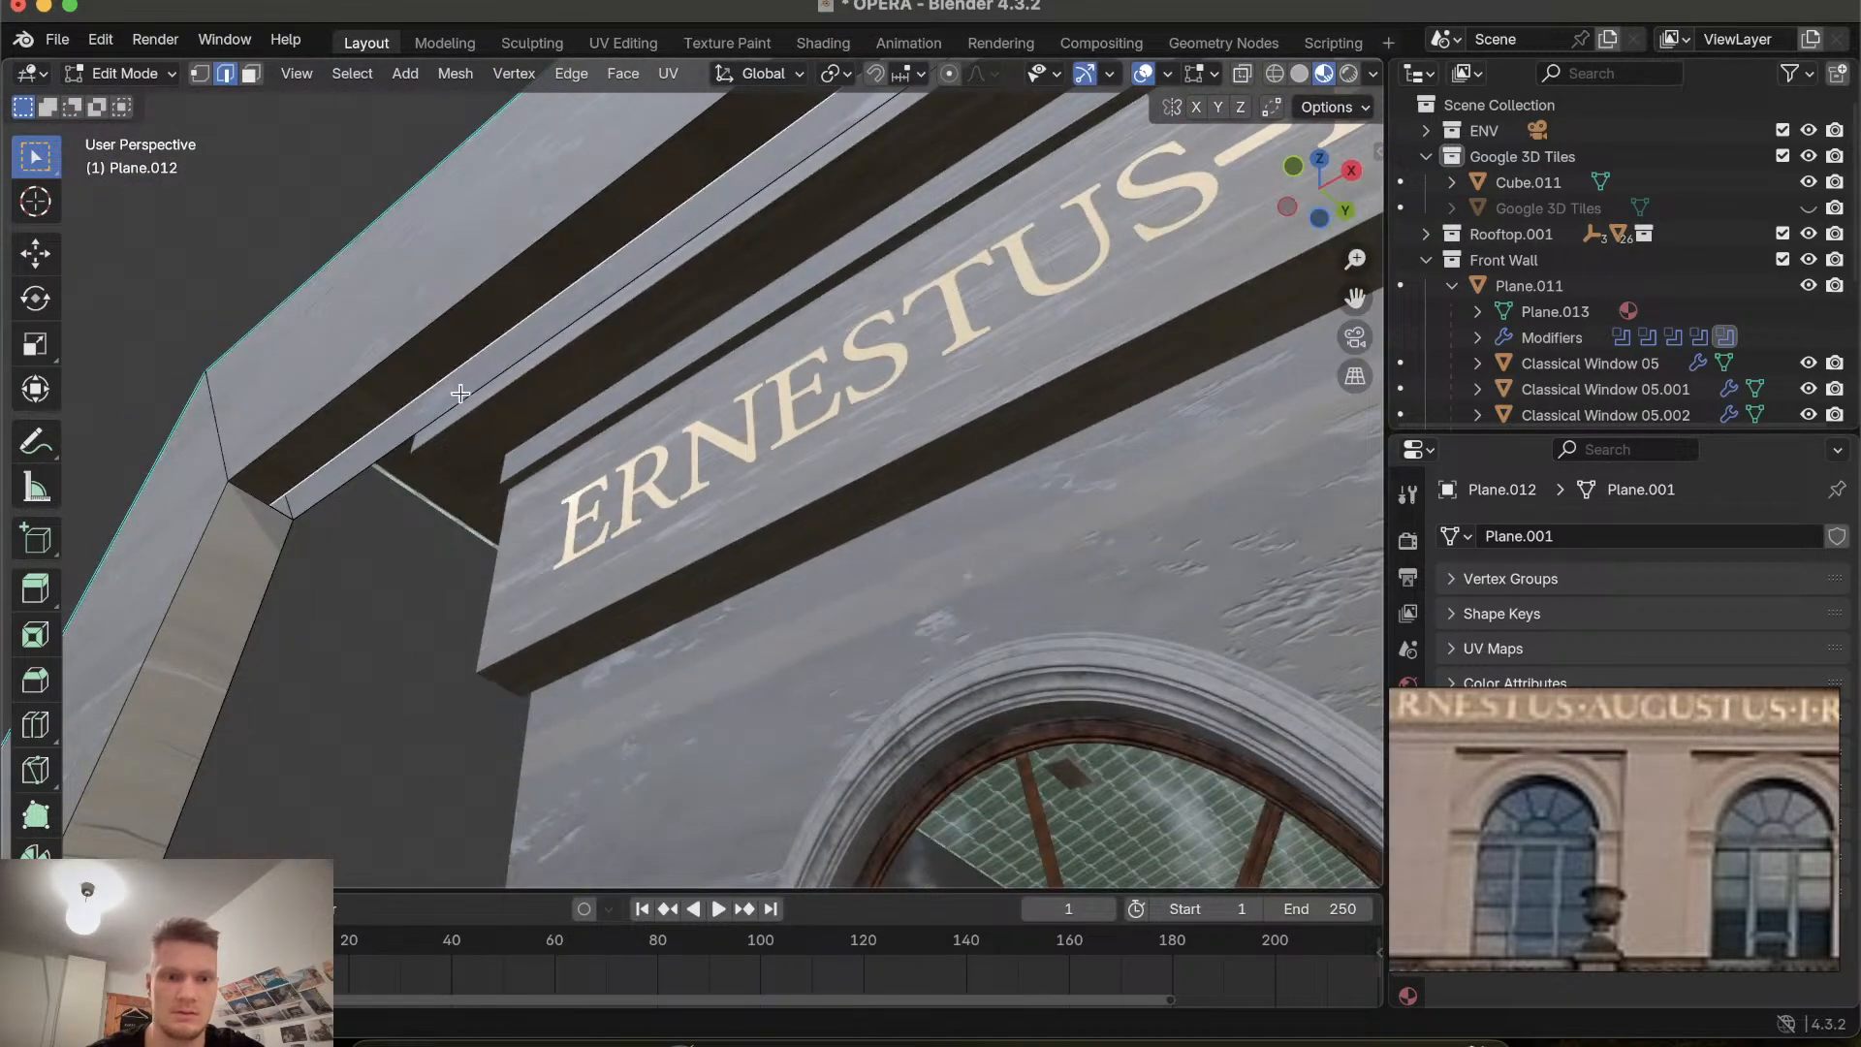
key(ctrl+r)
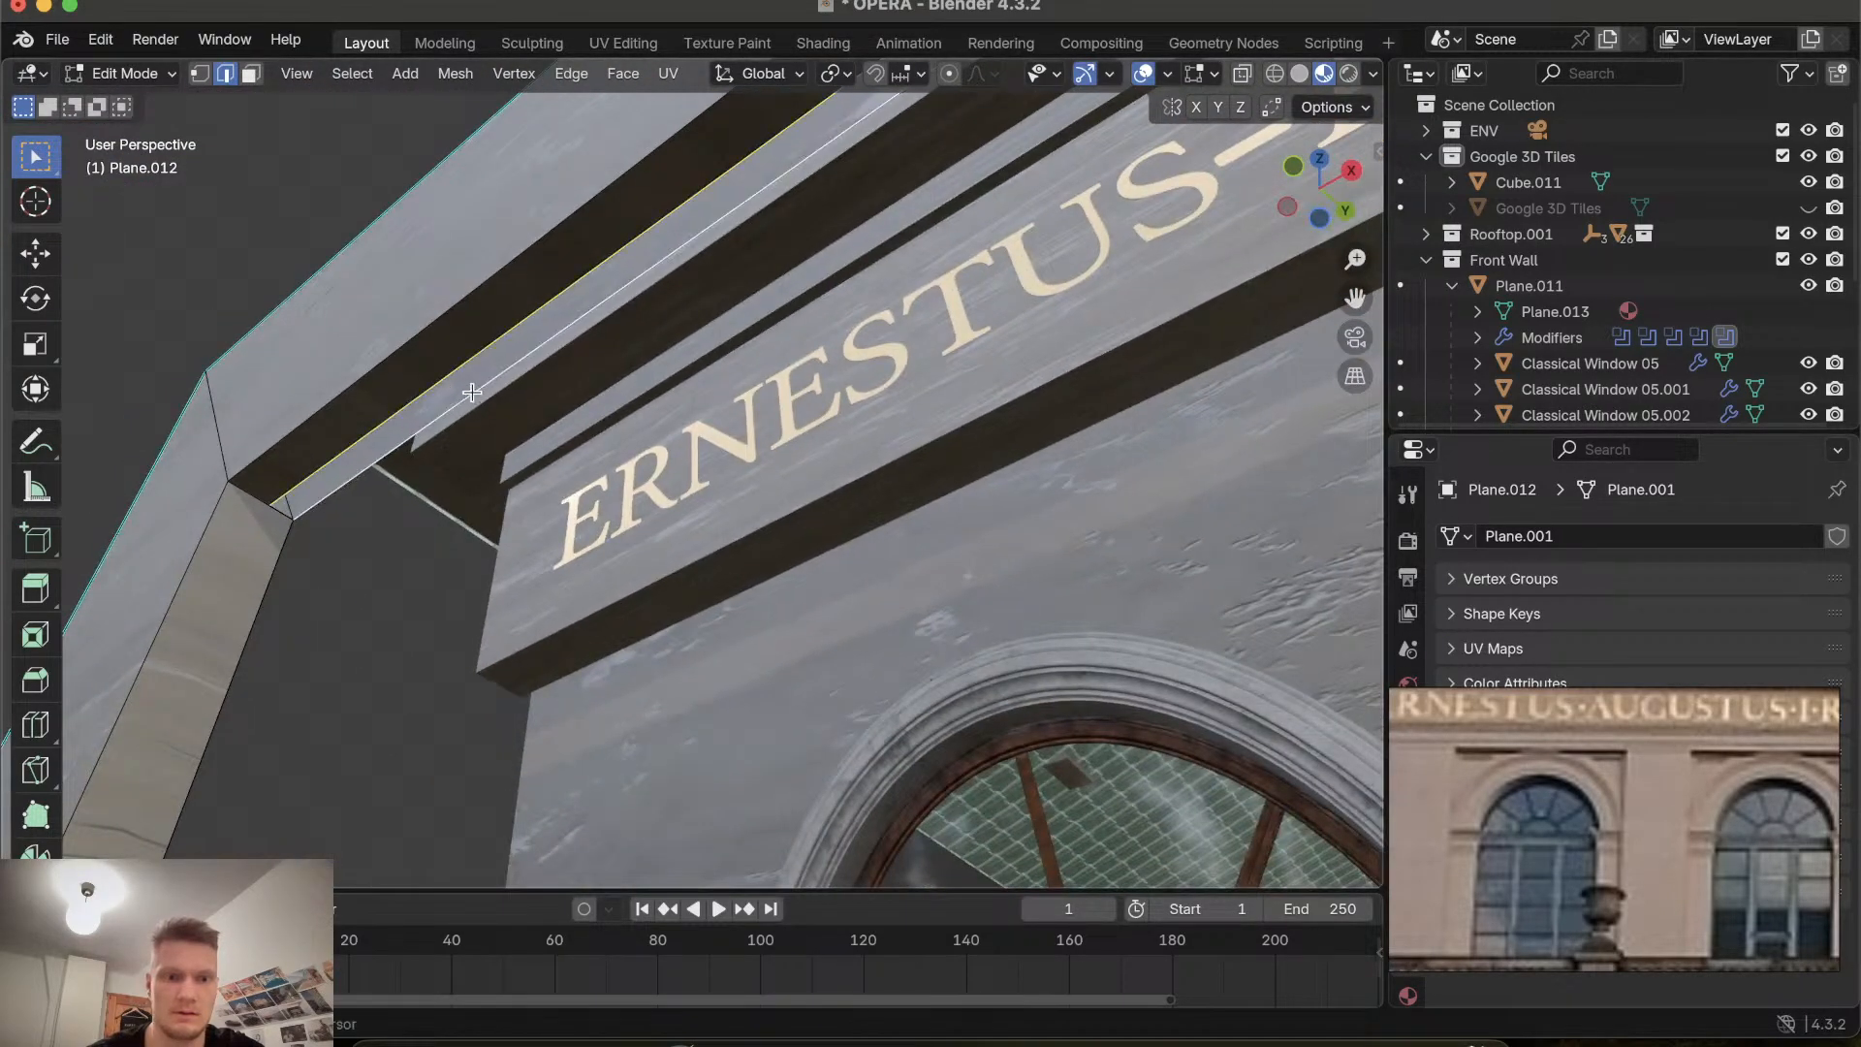
click(287, 511)
middle_drag(281, 514, 315, 490)
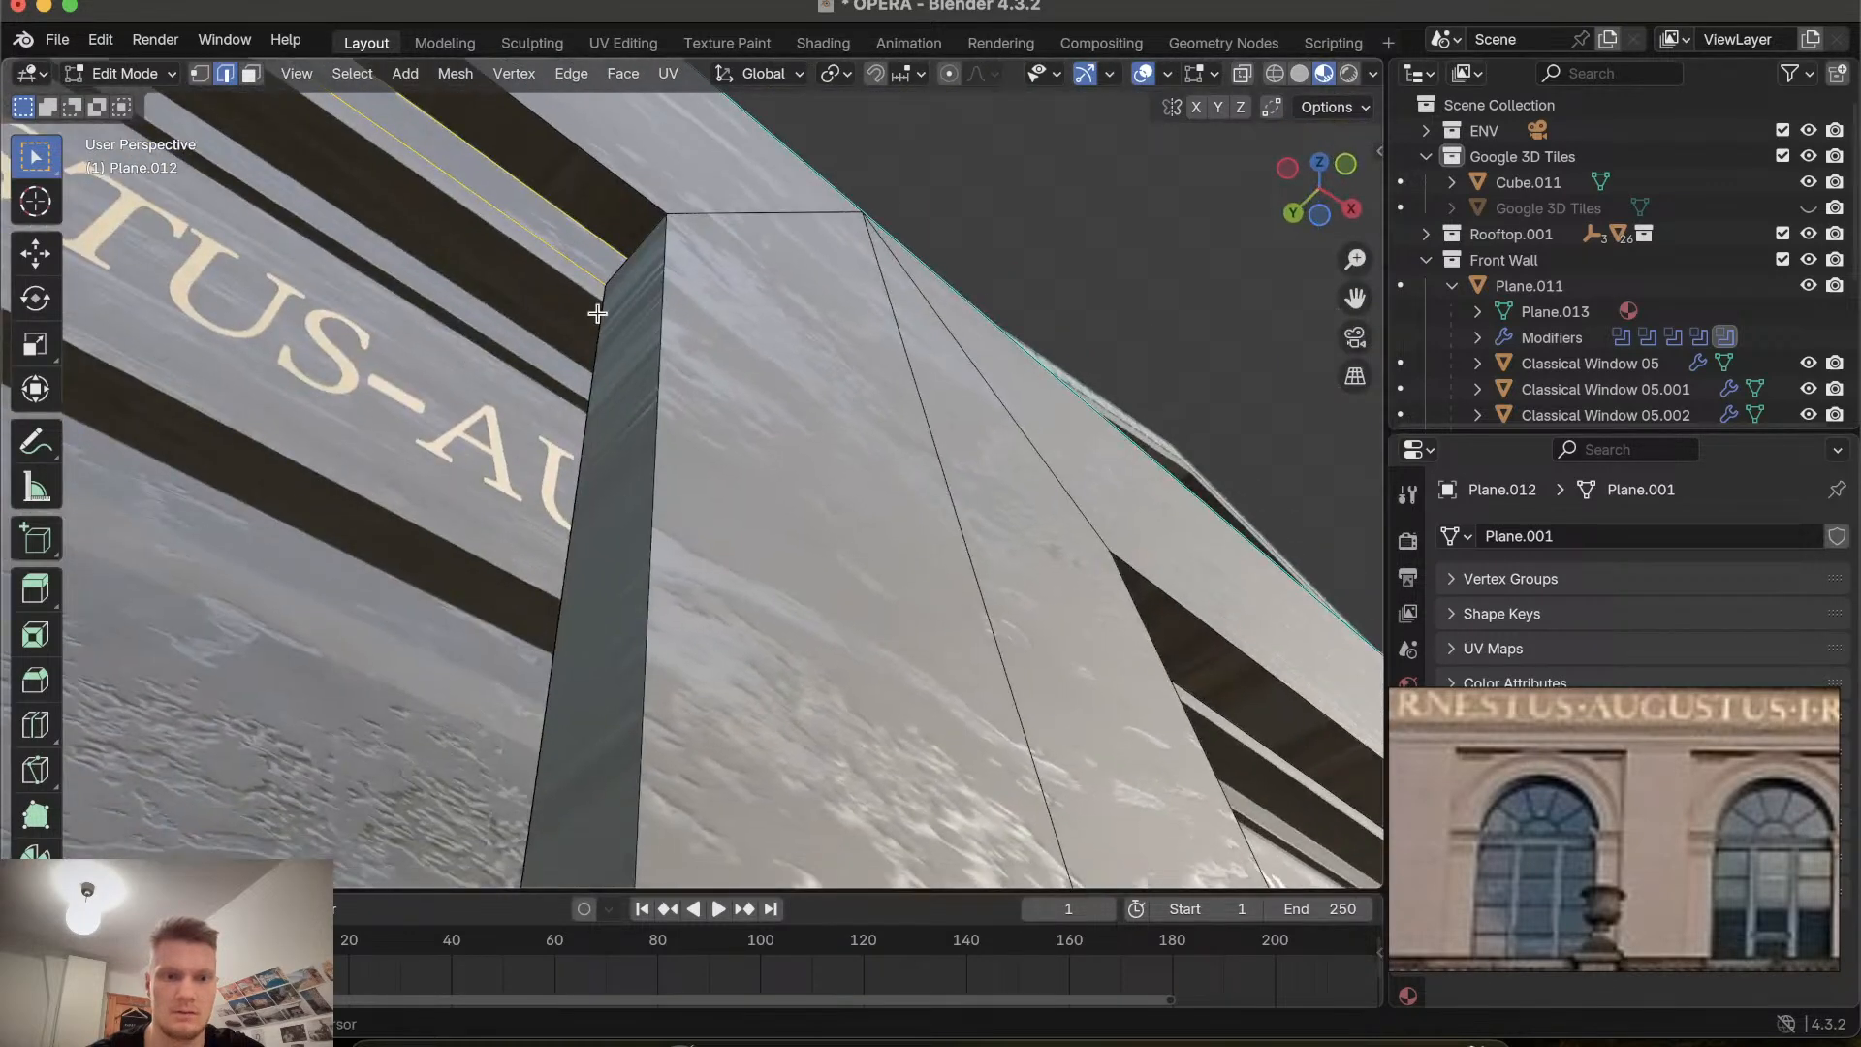
shift+click(619, 270)
key(f)
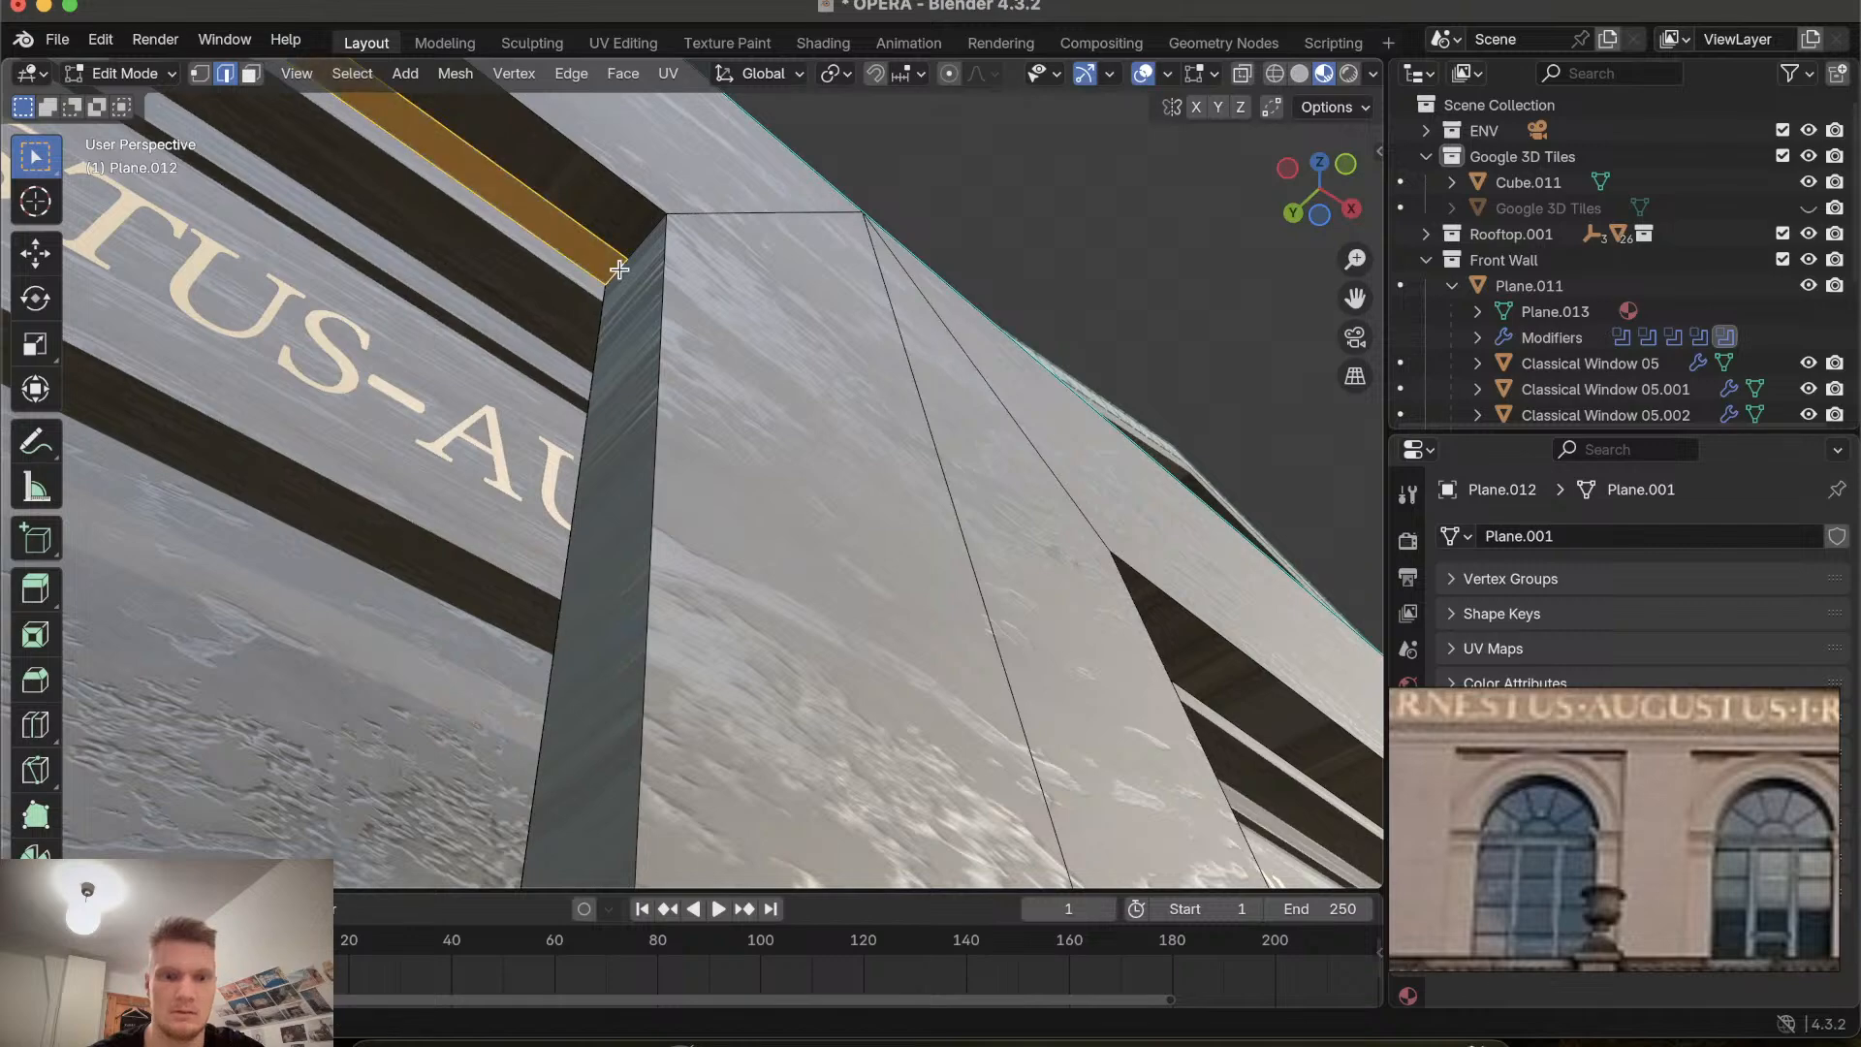
Select the whole facade mesh and turn on the face orientation overlay.
scroll(620, 270, right, 10)
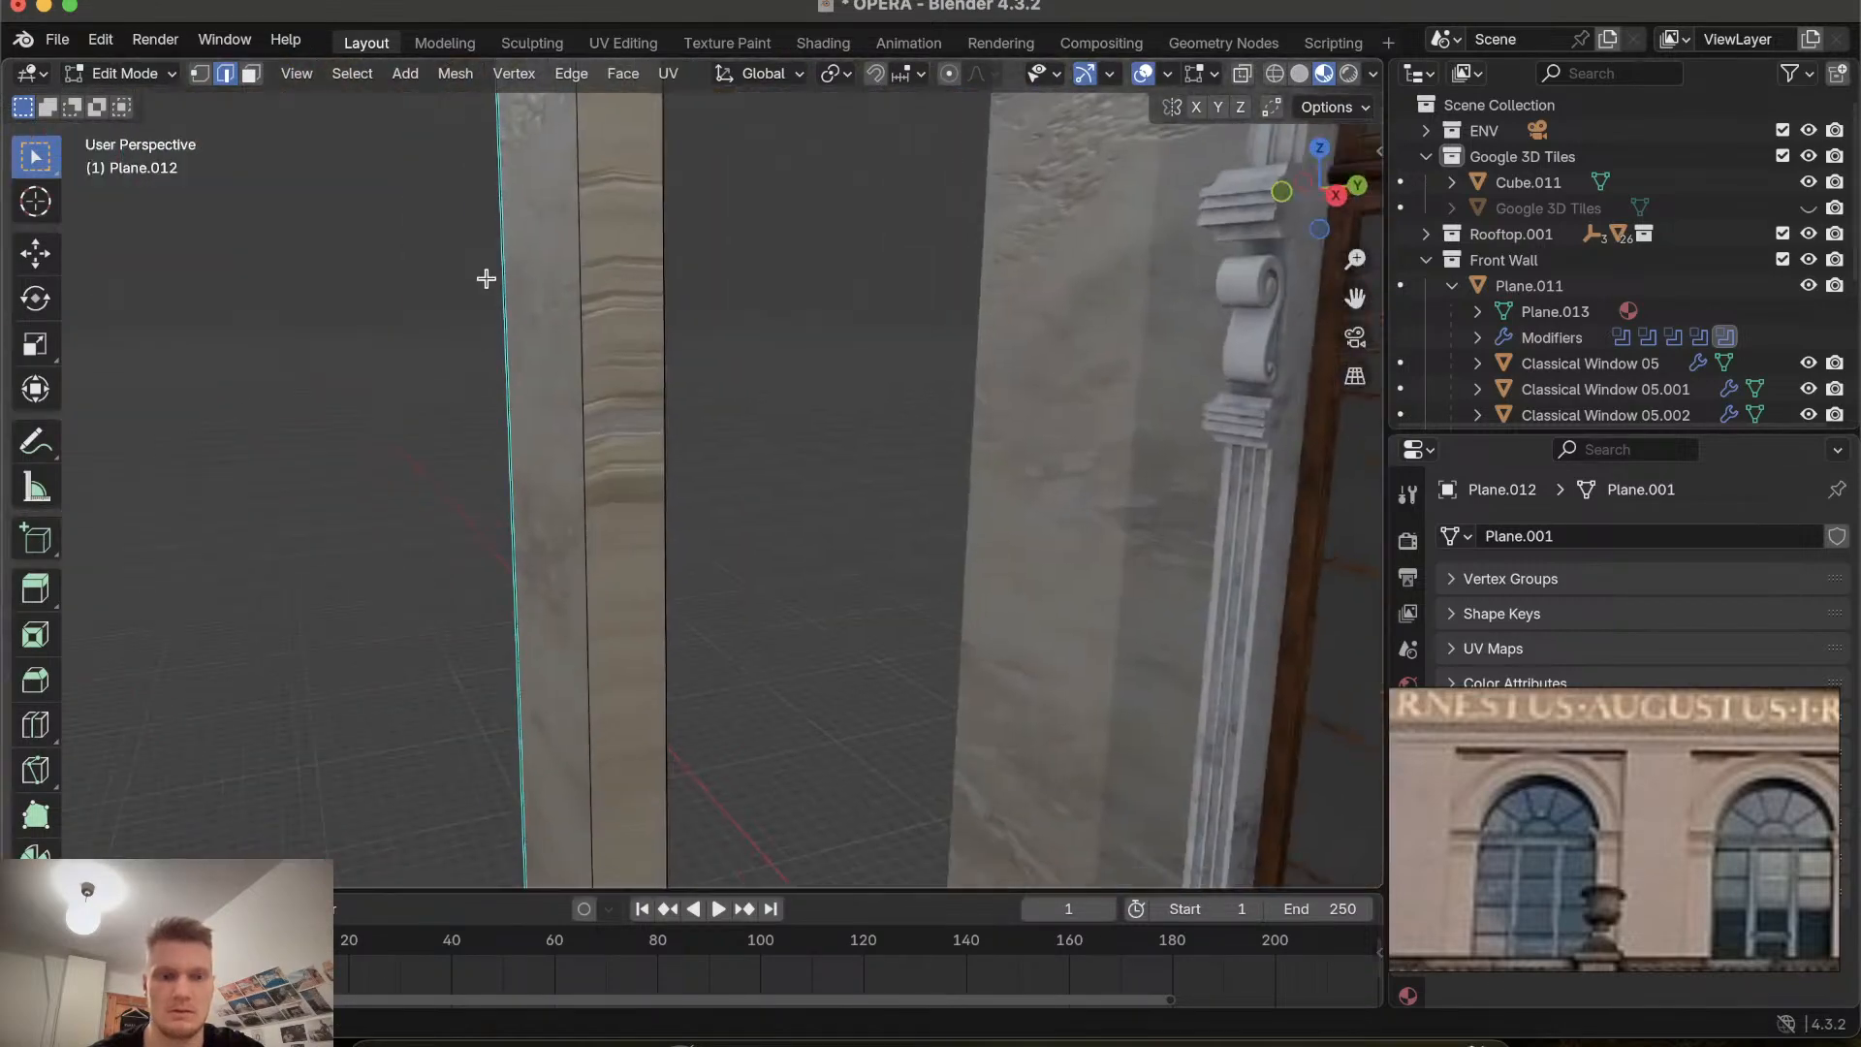
scroll(486, 279, left, 10)
ctrl+scroll(486, 278, down, 3)
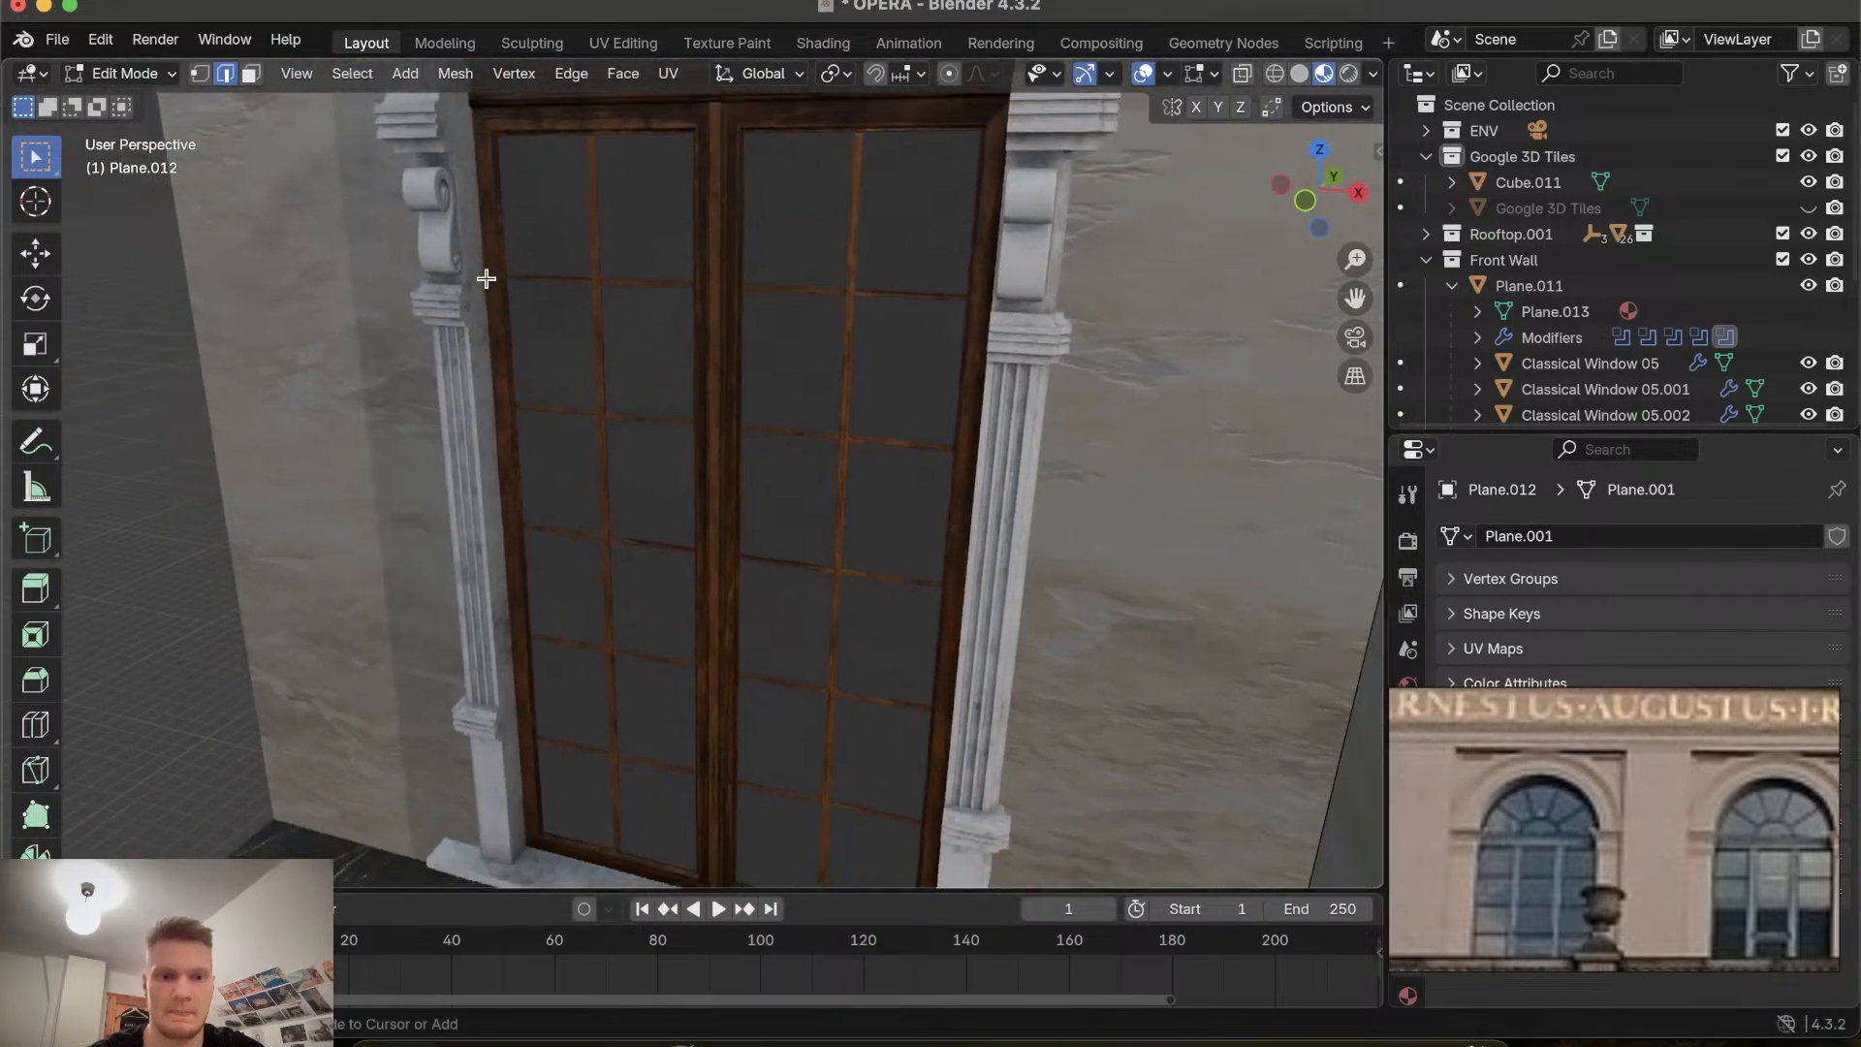
ctrl+scroll(486, 278, down, 10)
scroll(486, 278, left, 8)
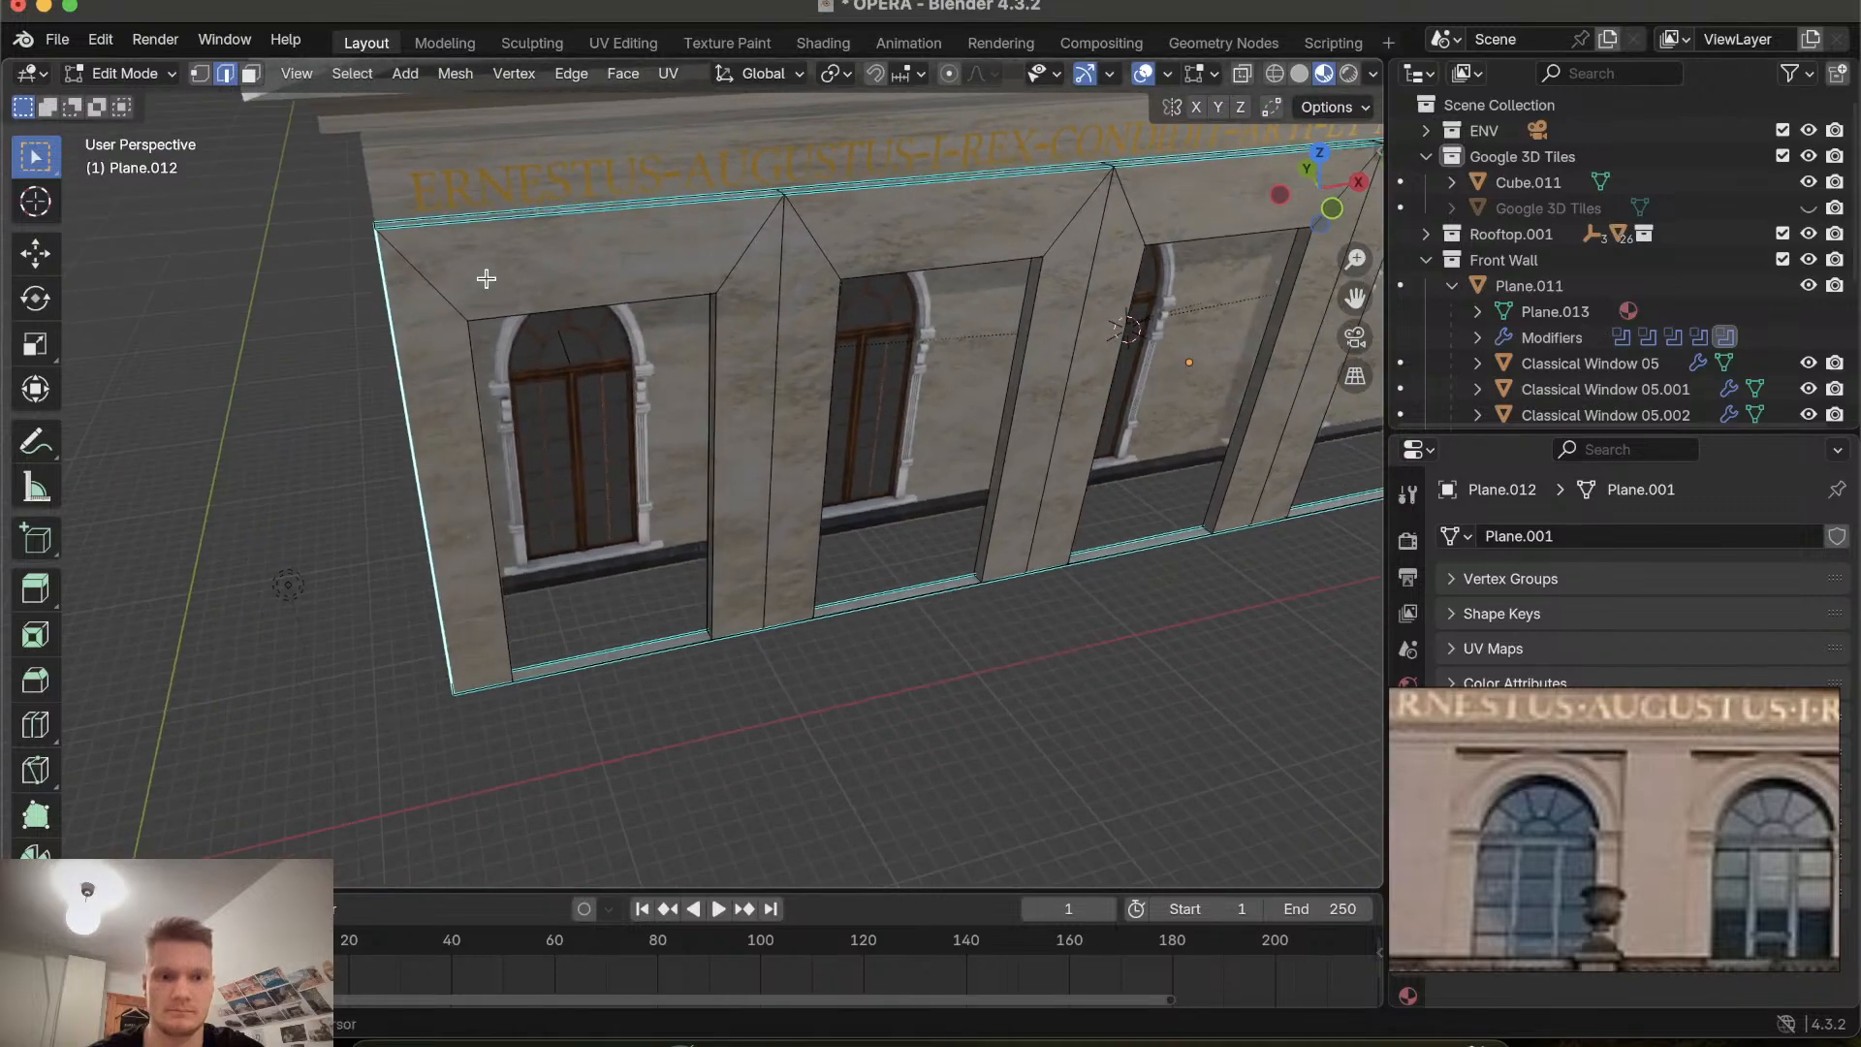
scroll(485, 278, left, 12)
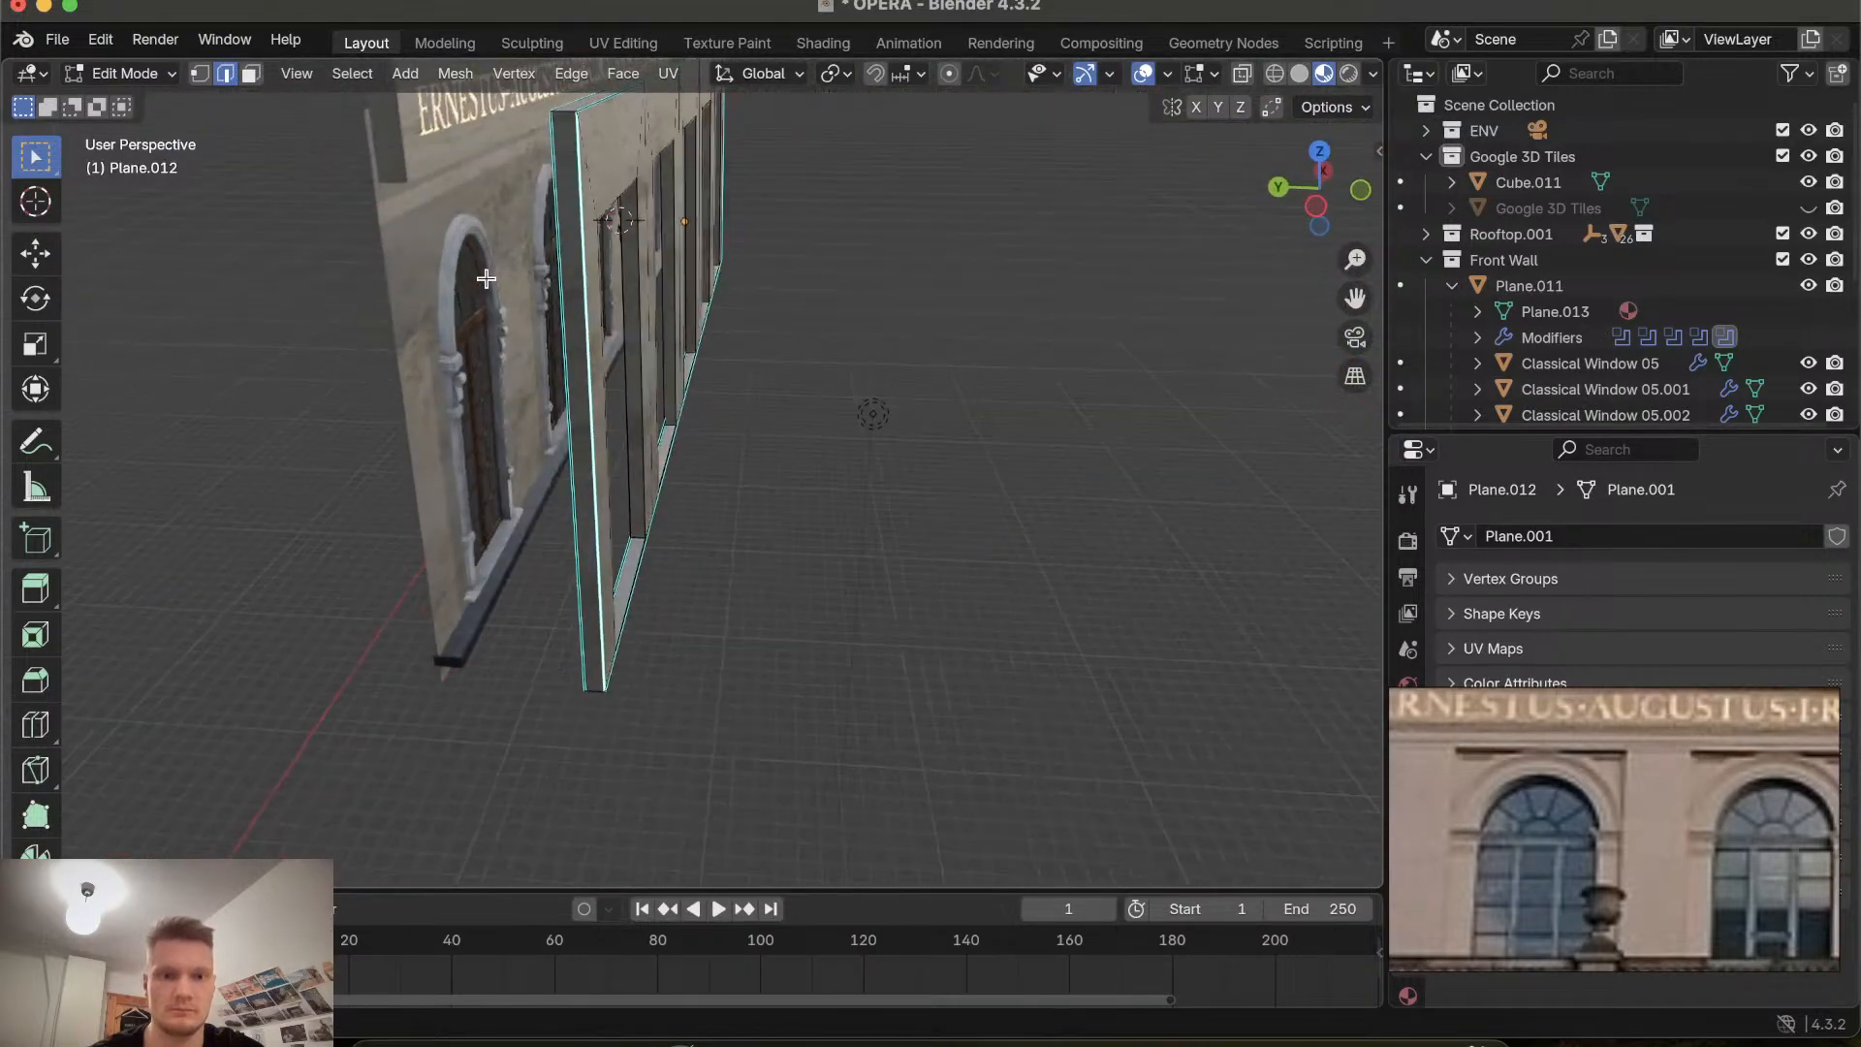
scroll(643, 217, right, 10)
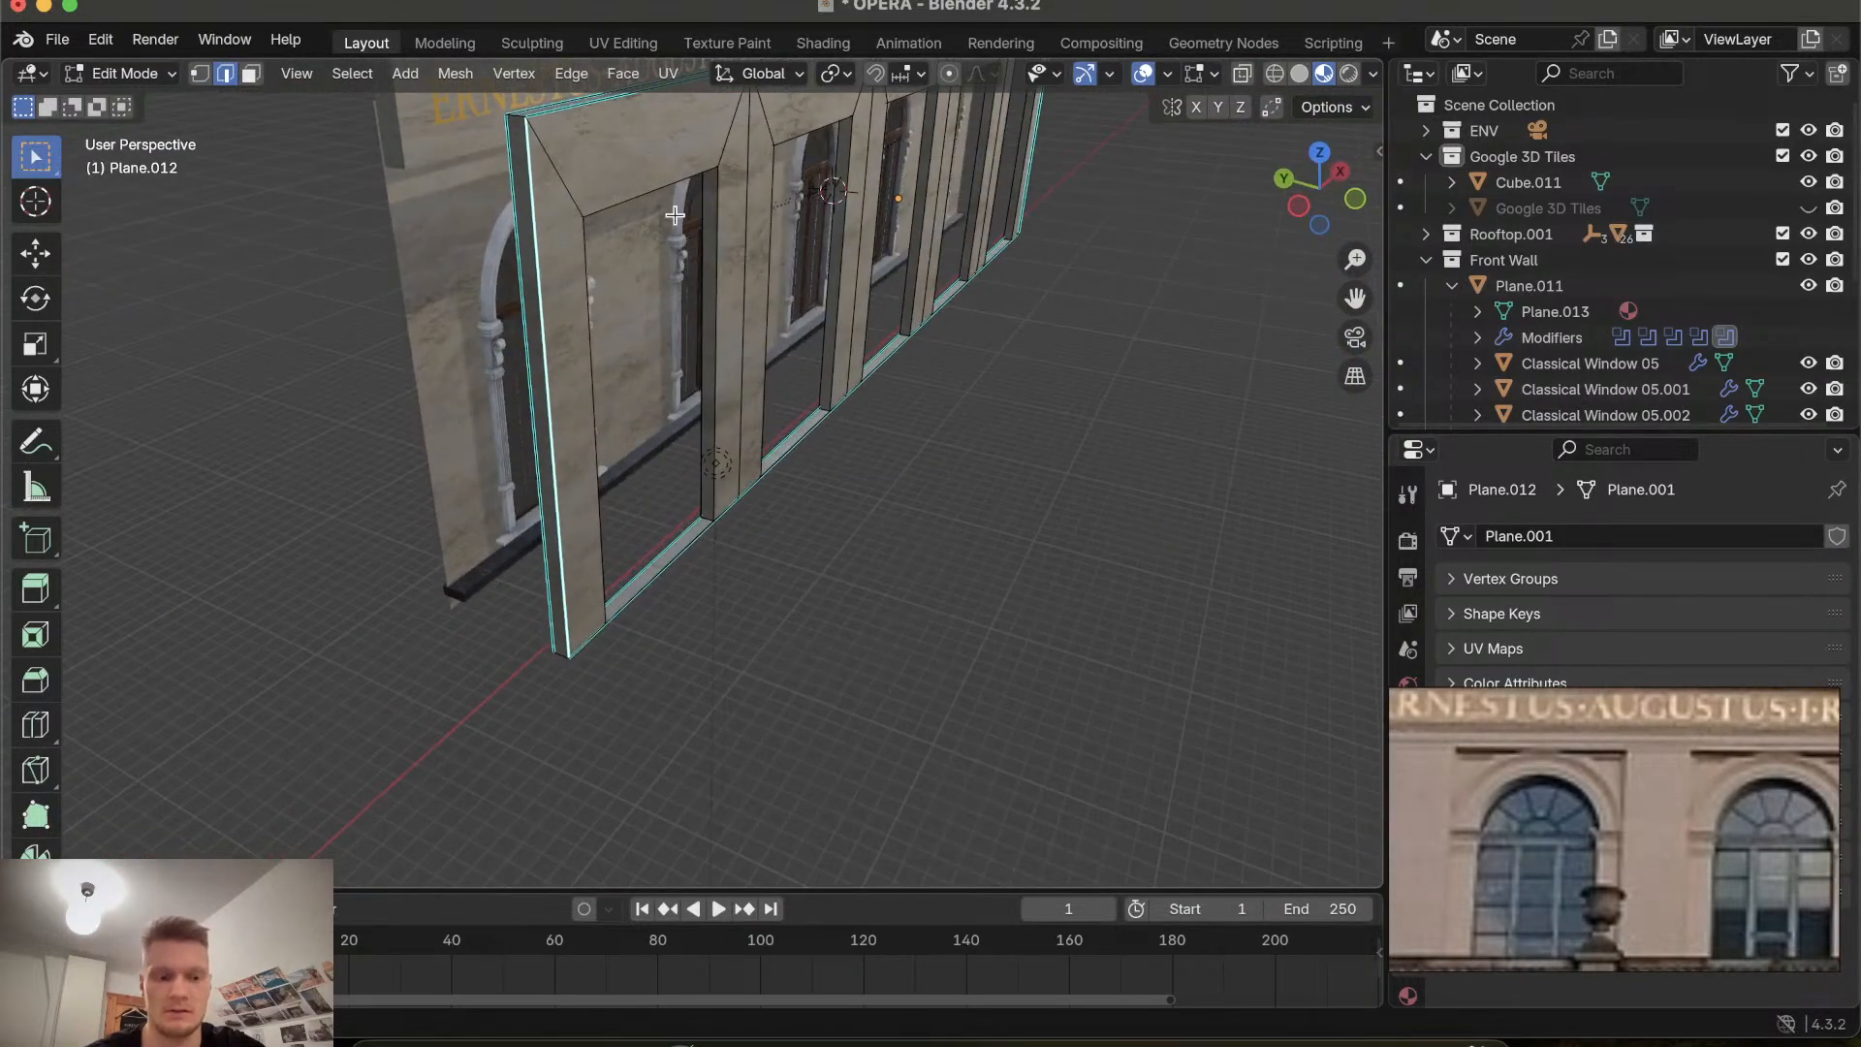
key(a)
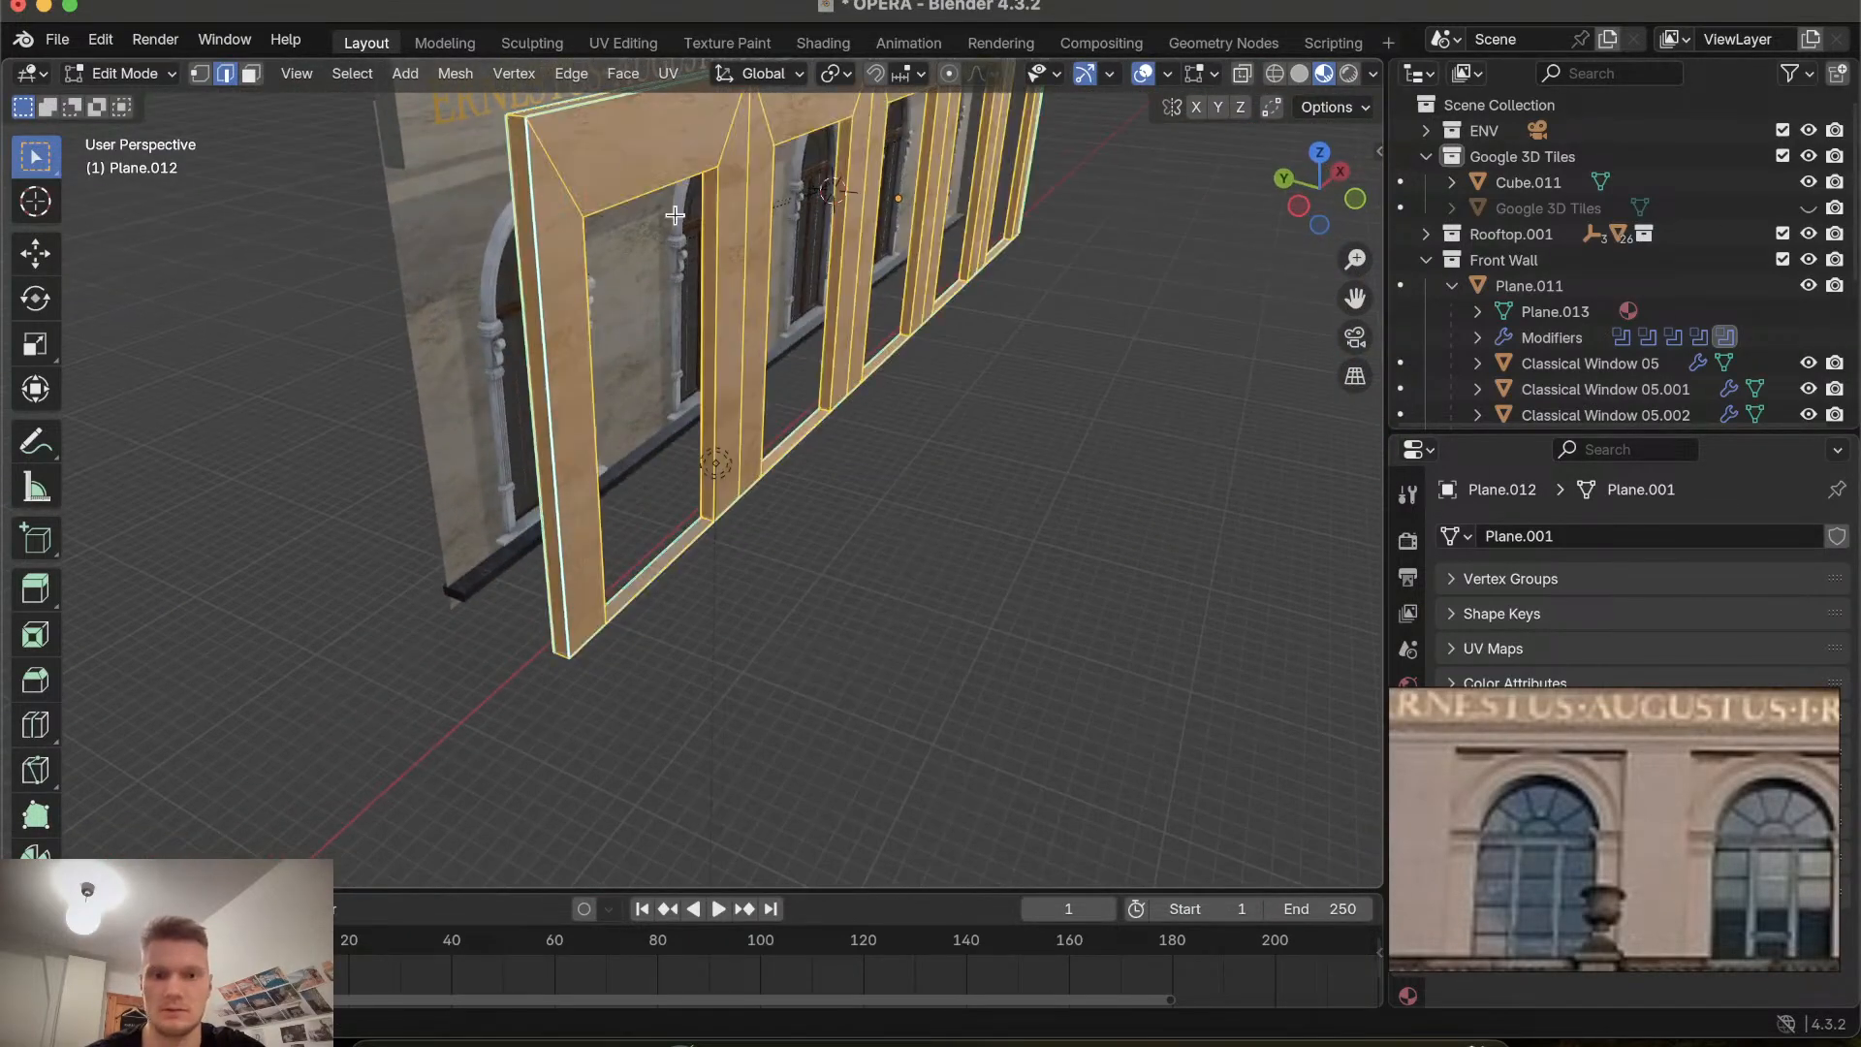
click(1214, 75)
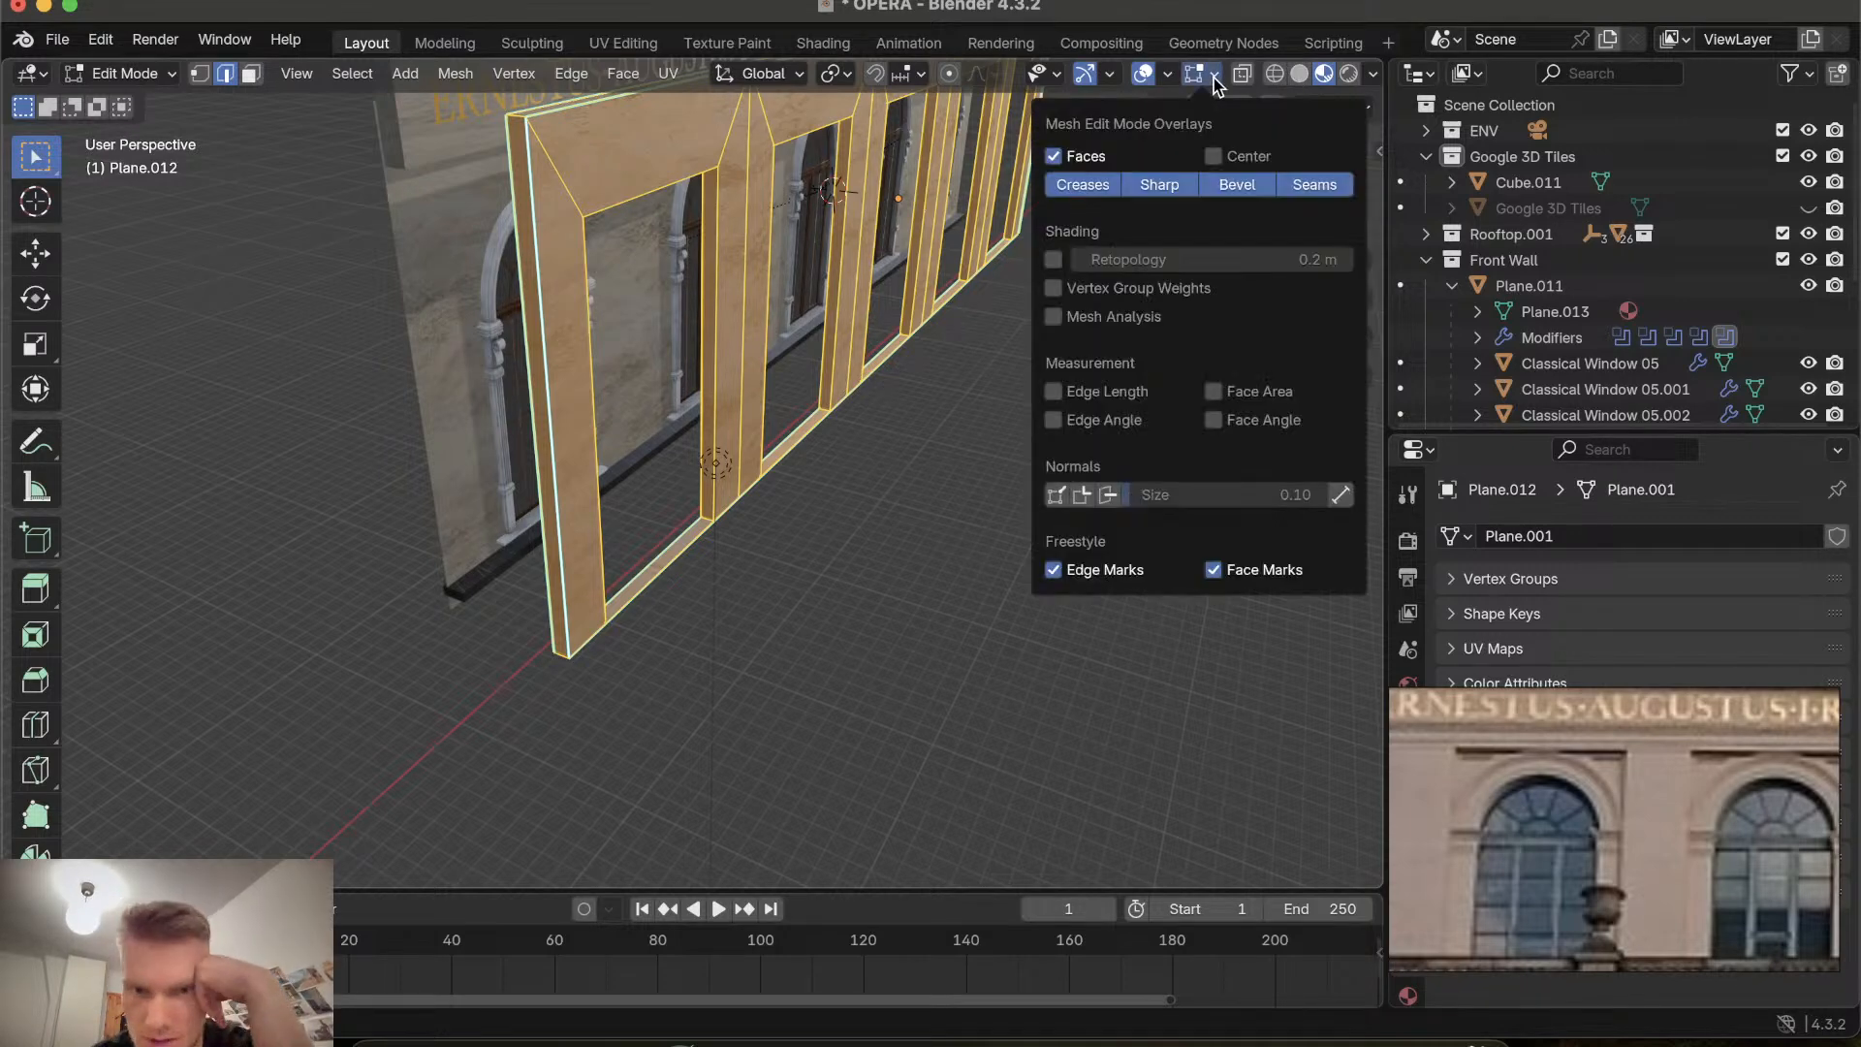
click(1163, 72)
click(1059, 594)
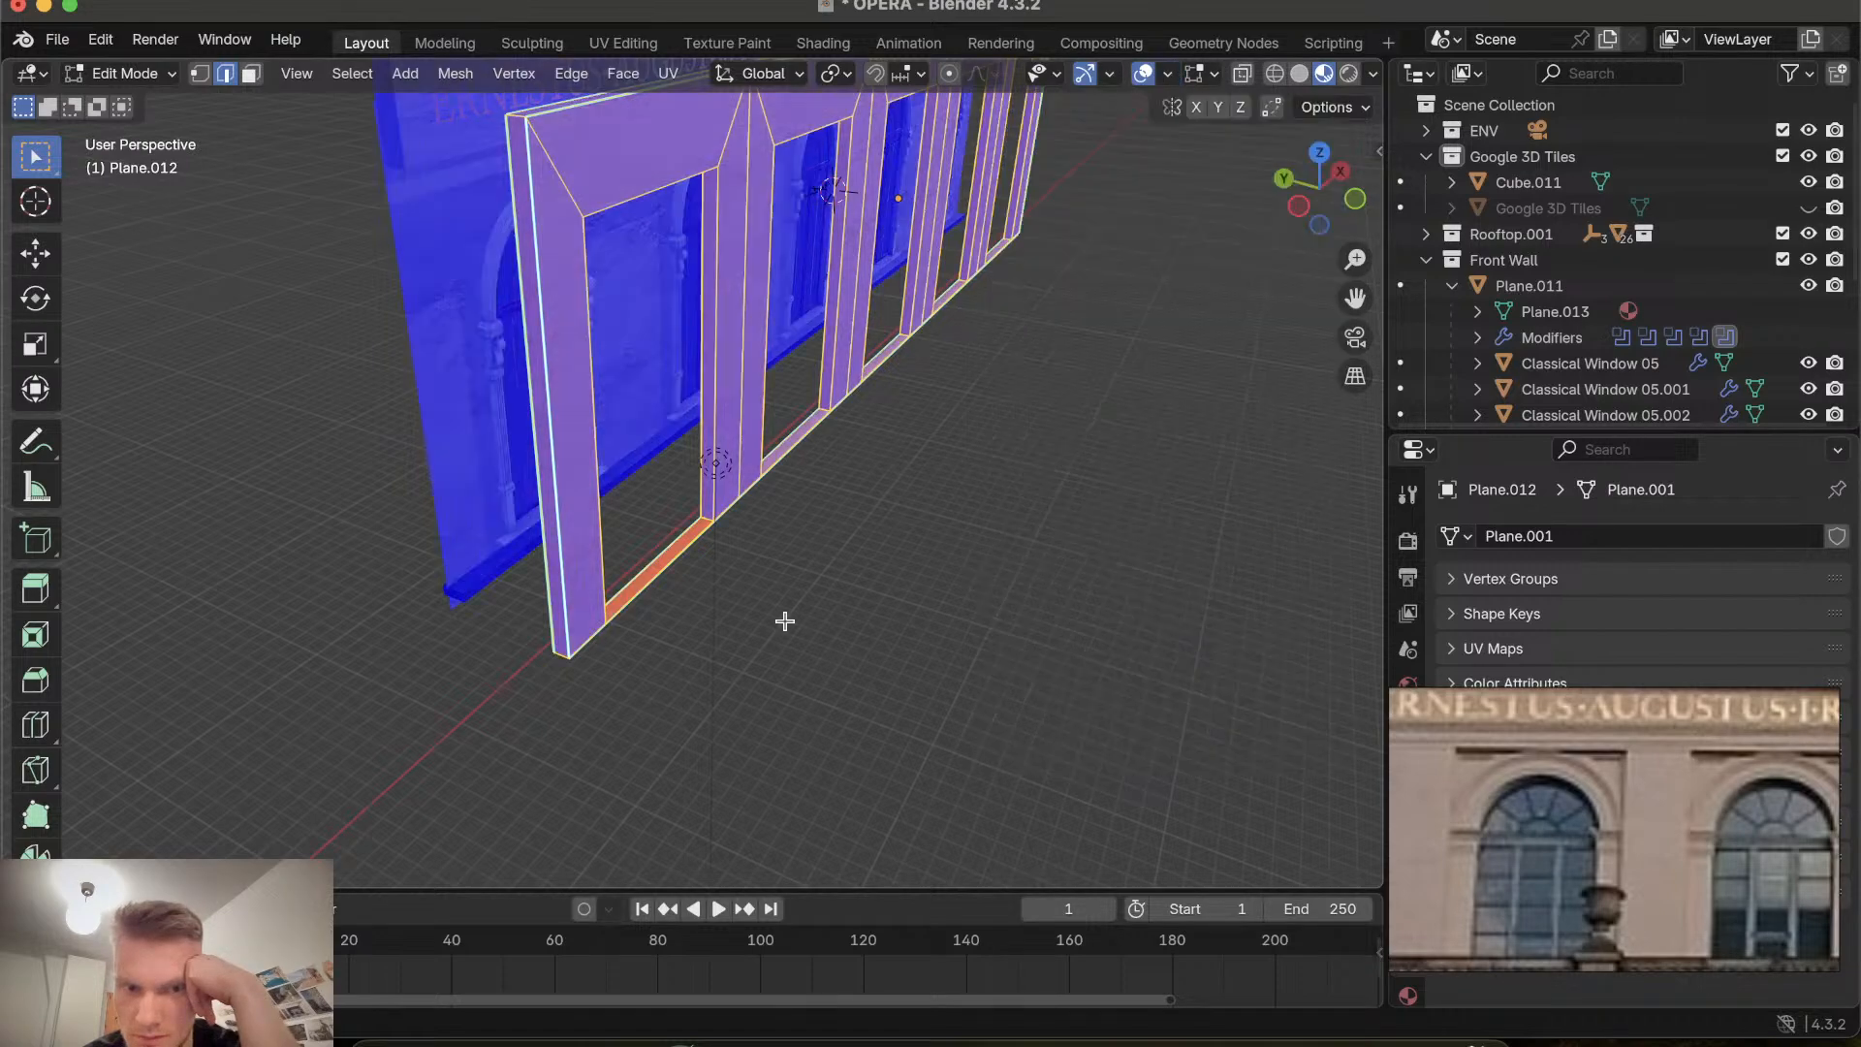
Recalculate the normals of the selected facade mesh to point outside.
scroll(785, 621, right, 5)
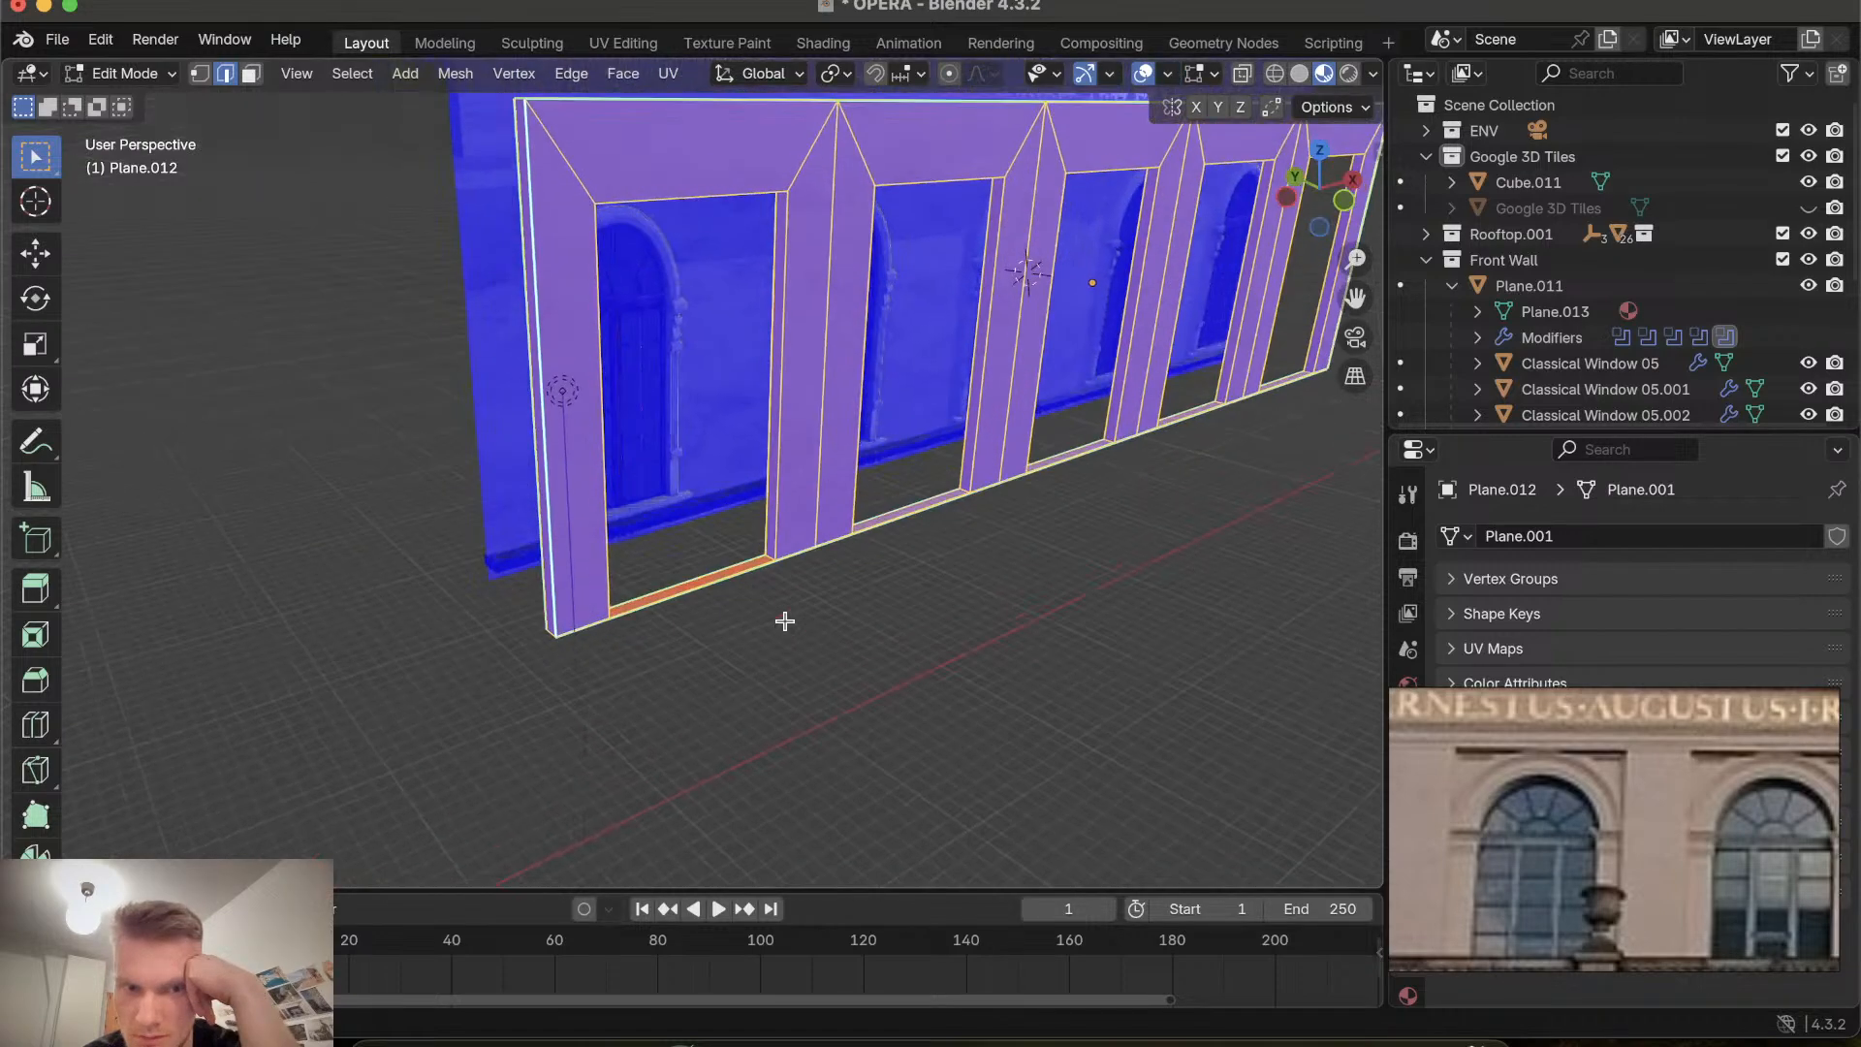
click(463, 75)
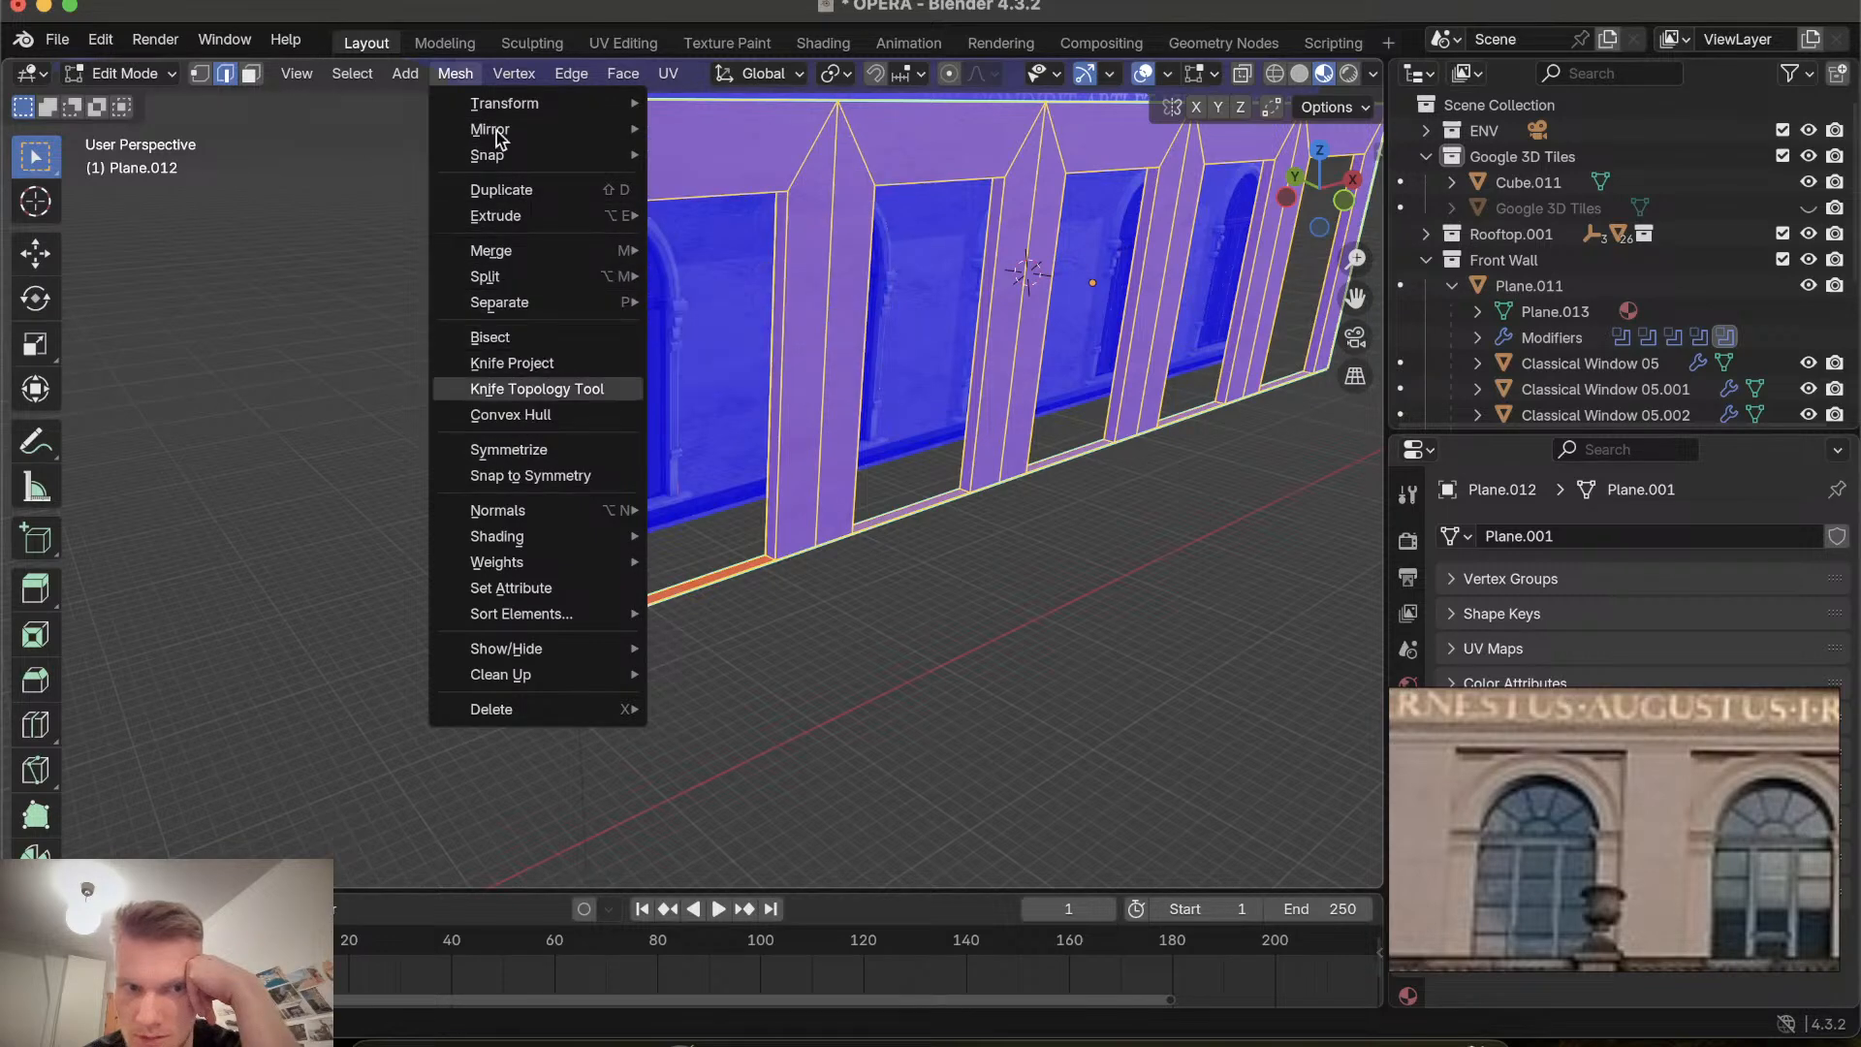
click(460, 75)
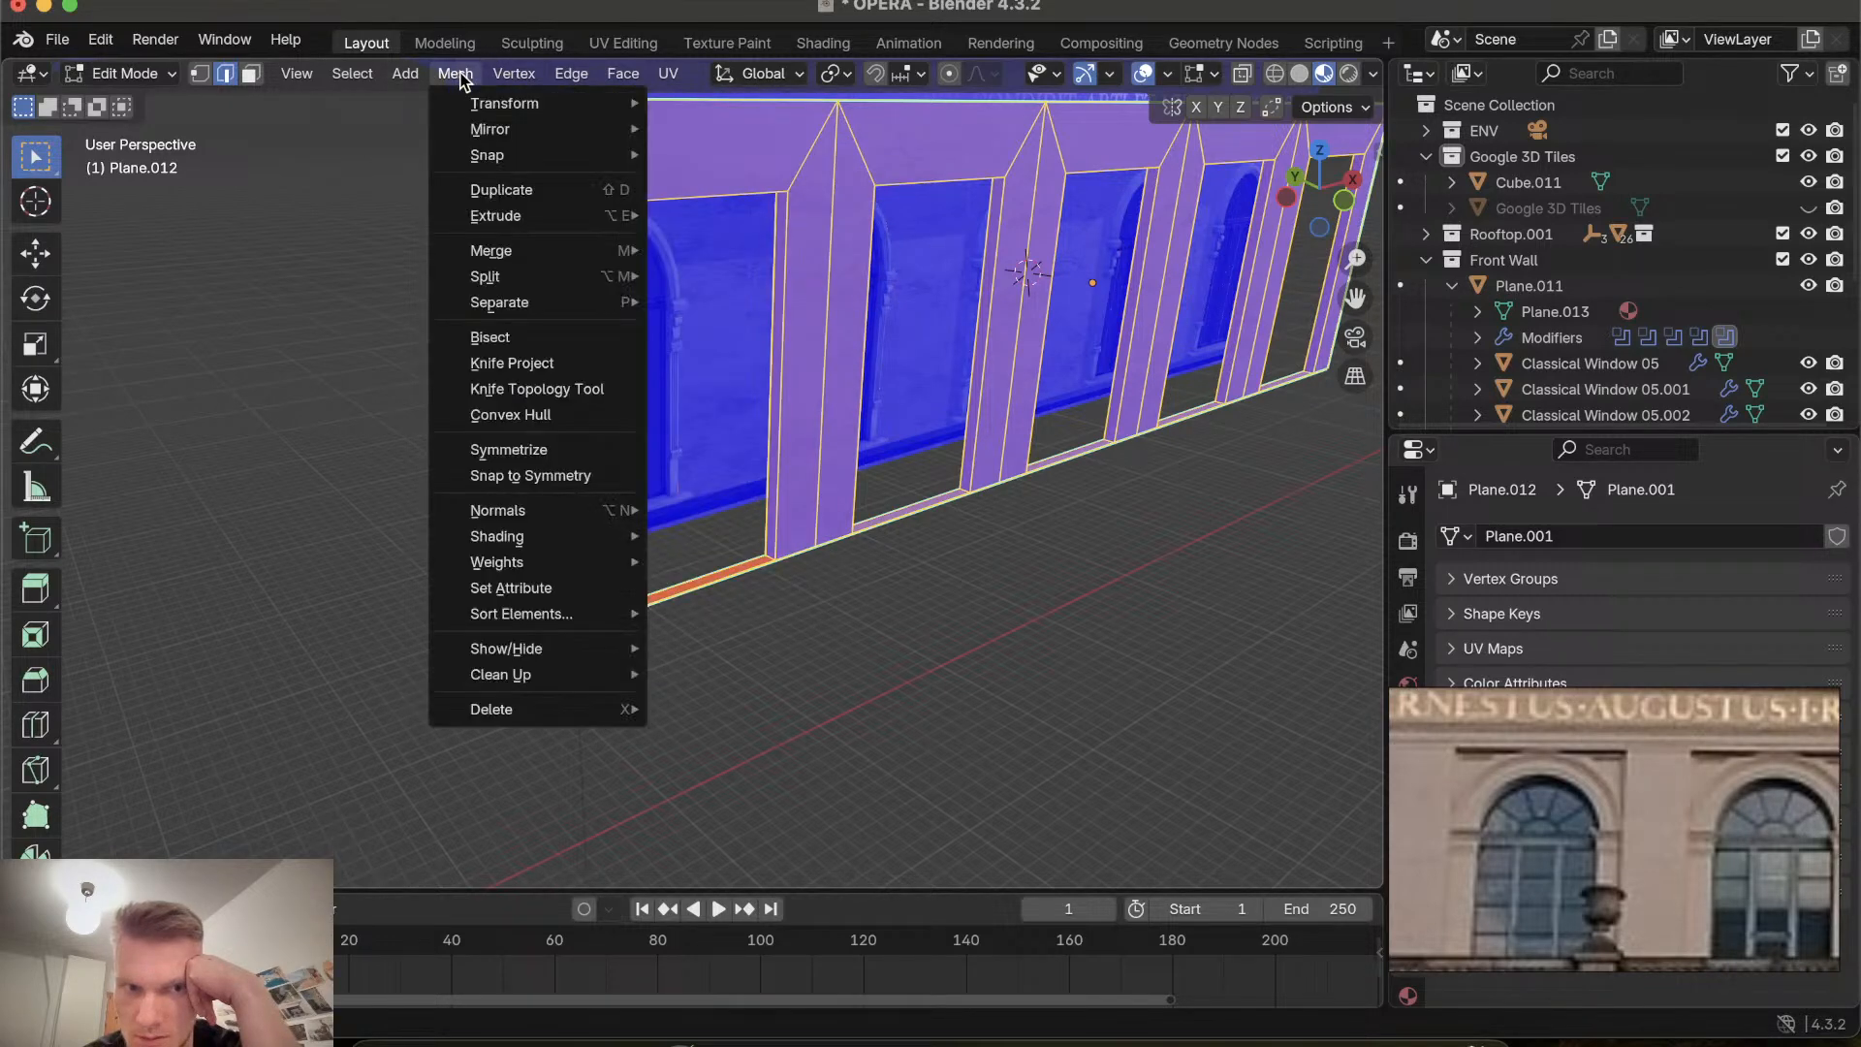
click(726, 76)
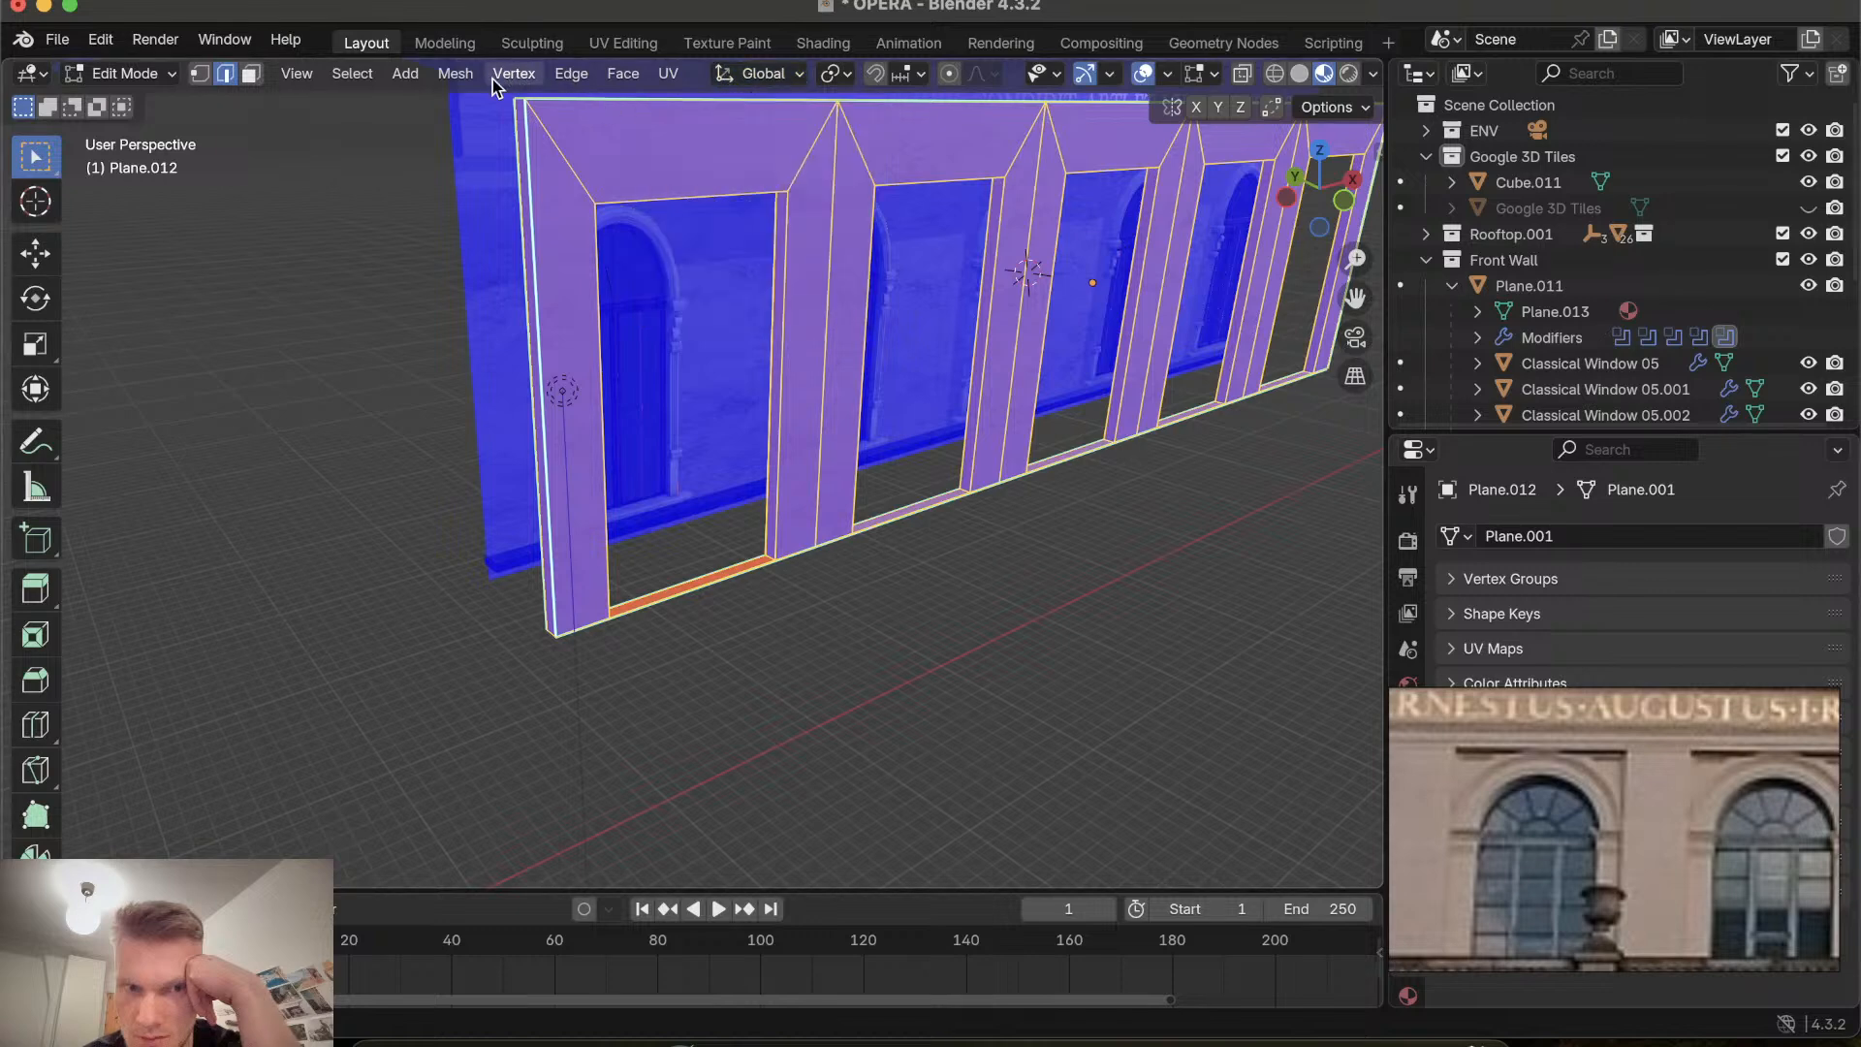
click(456, 74)
mouse_move(543, 102)
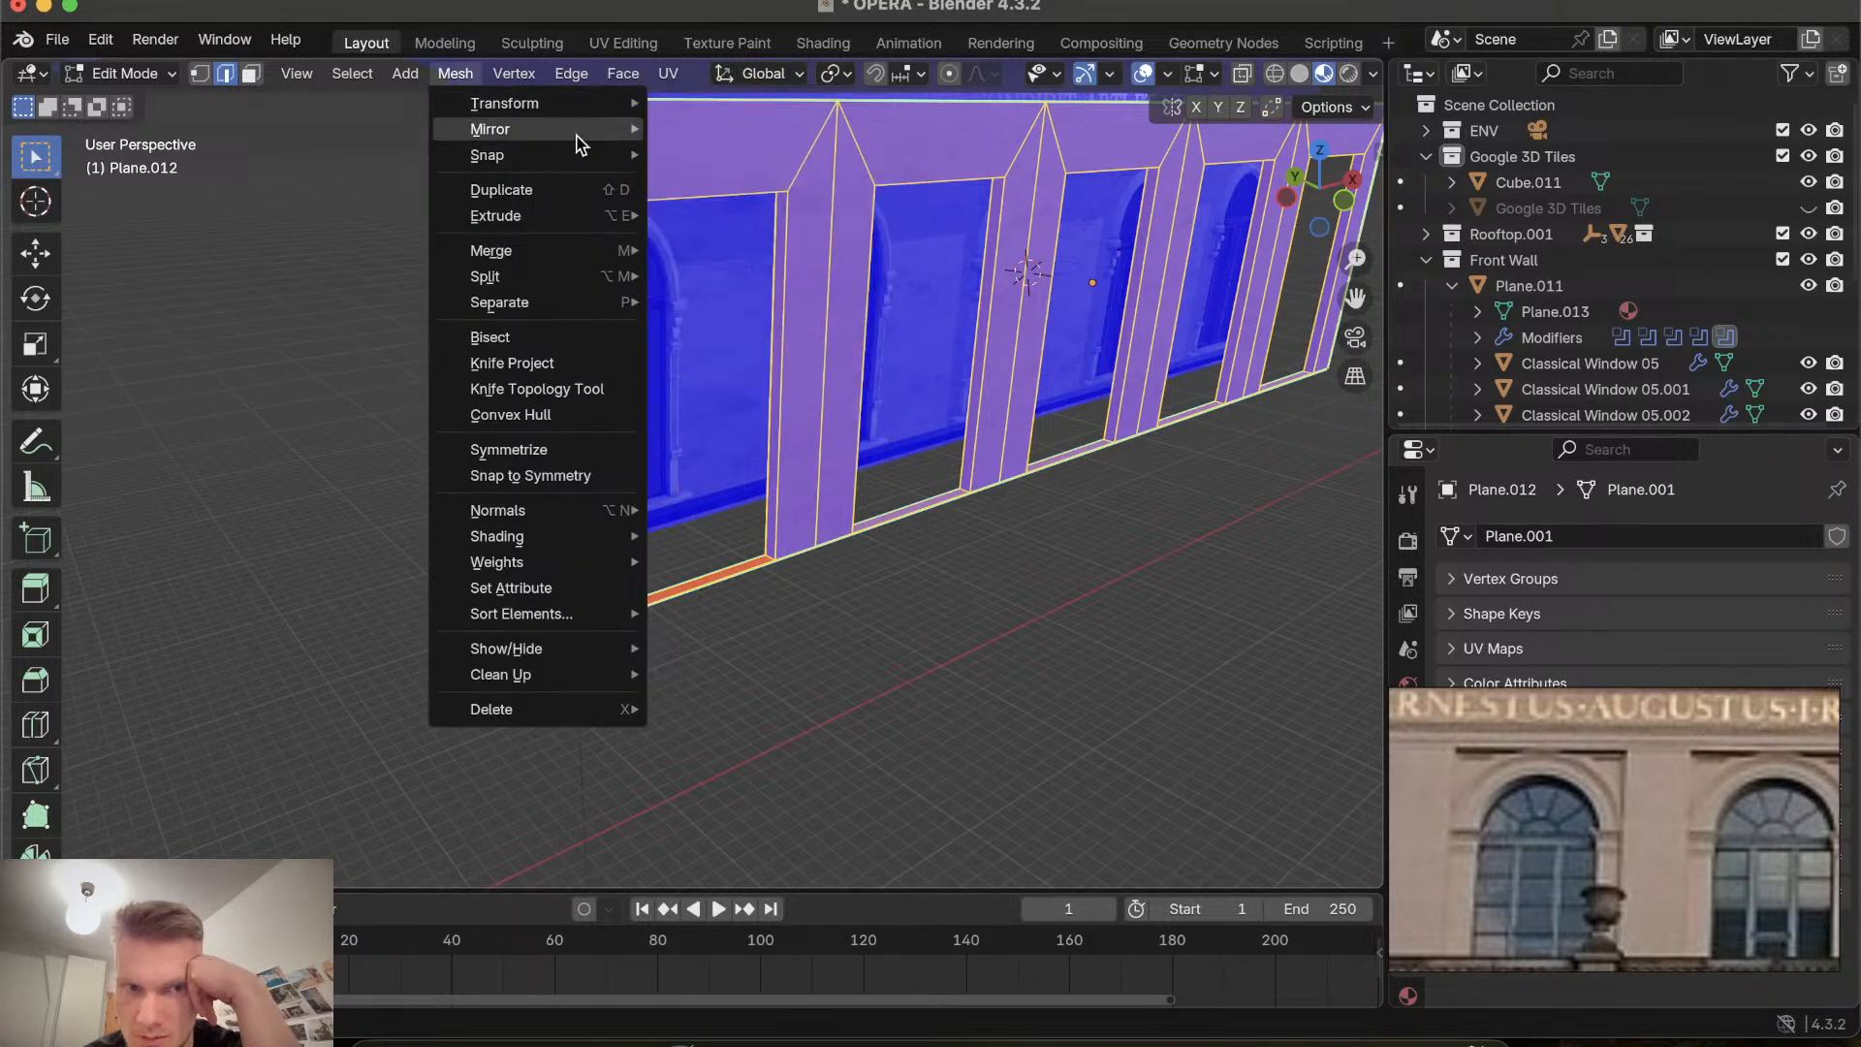
mouse_move(571, 250)
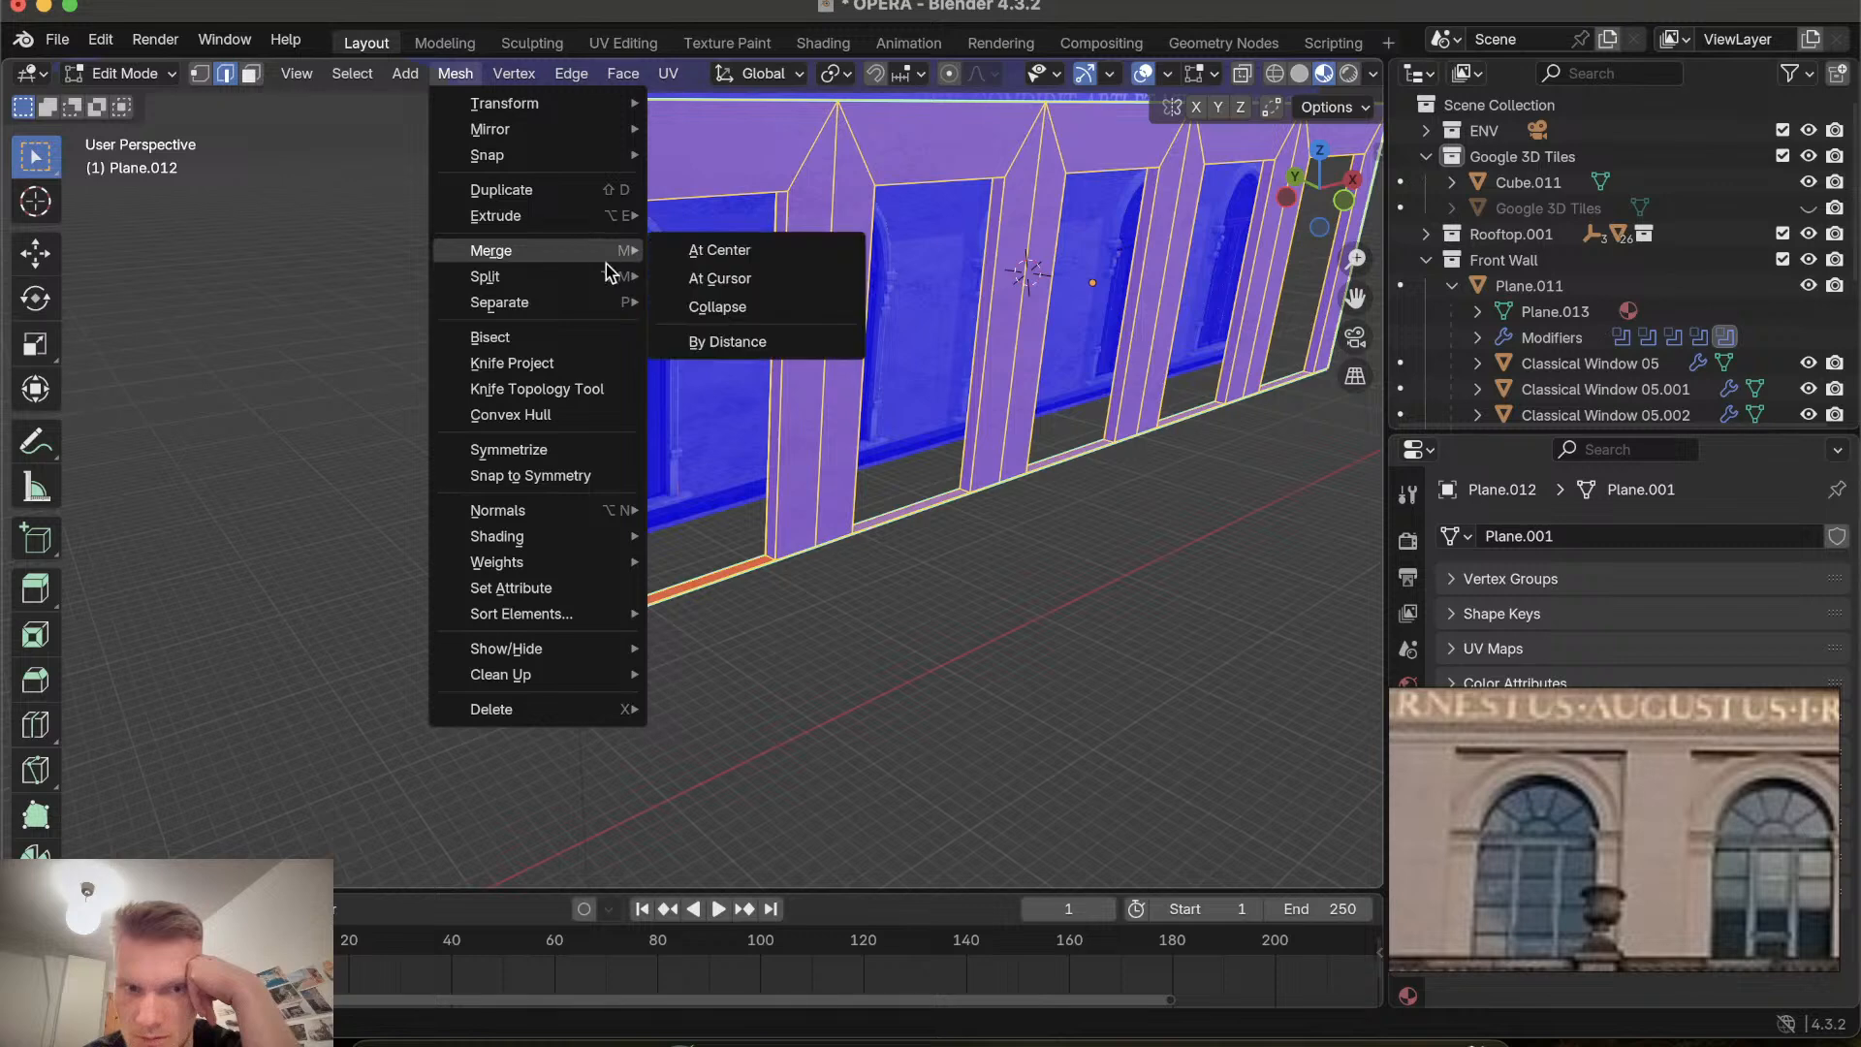
mouse_move(585, 281)
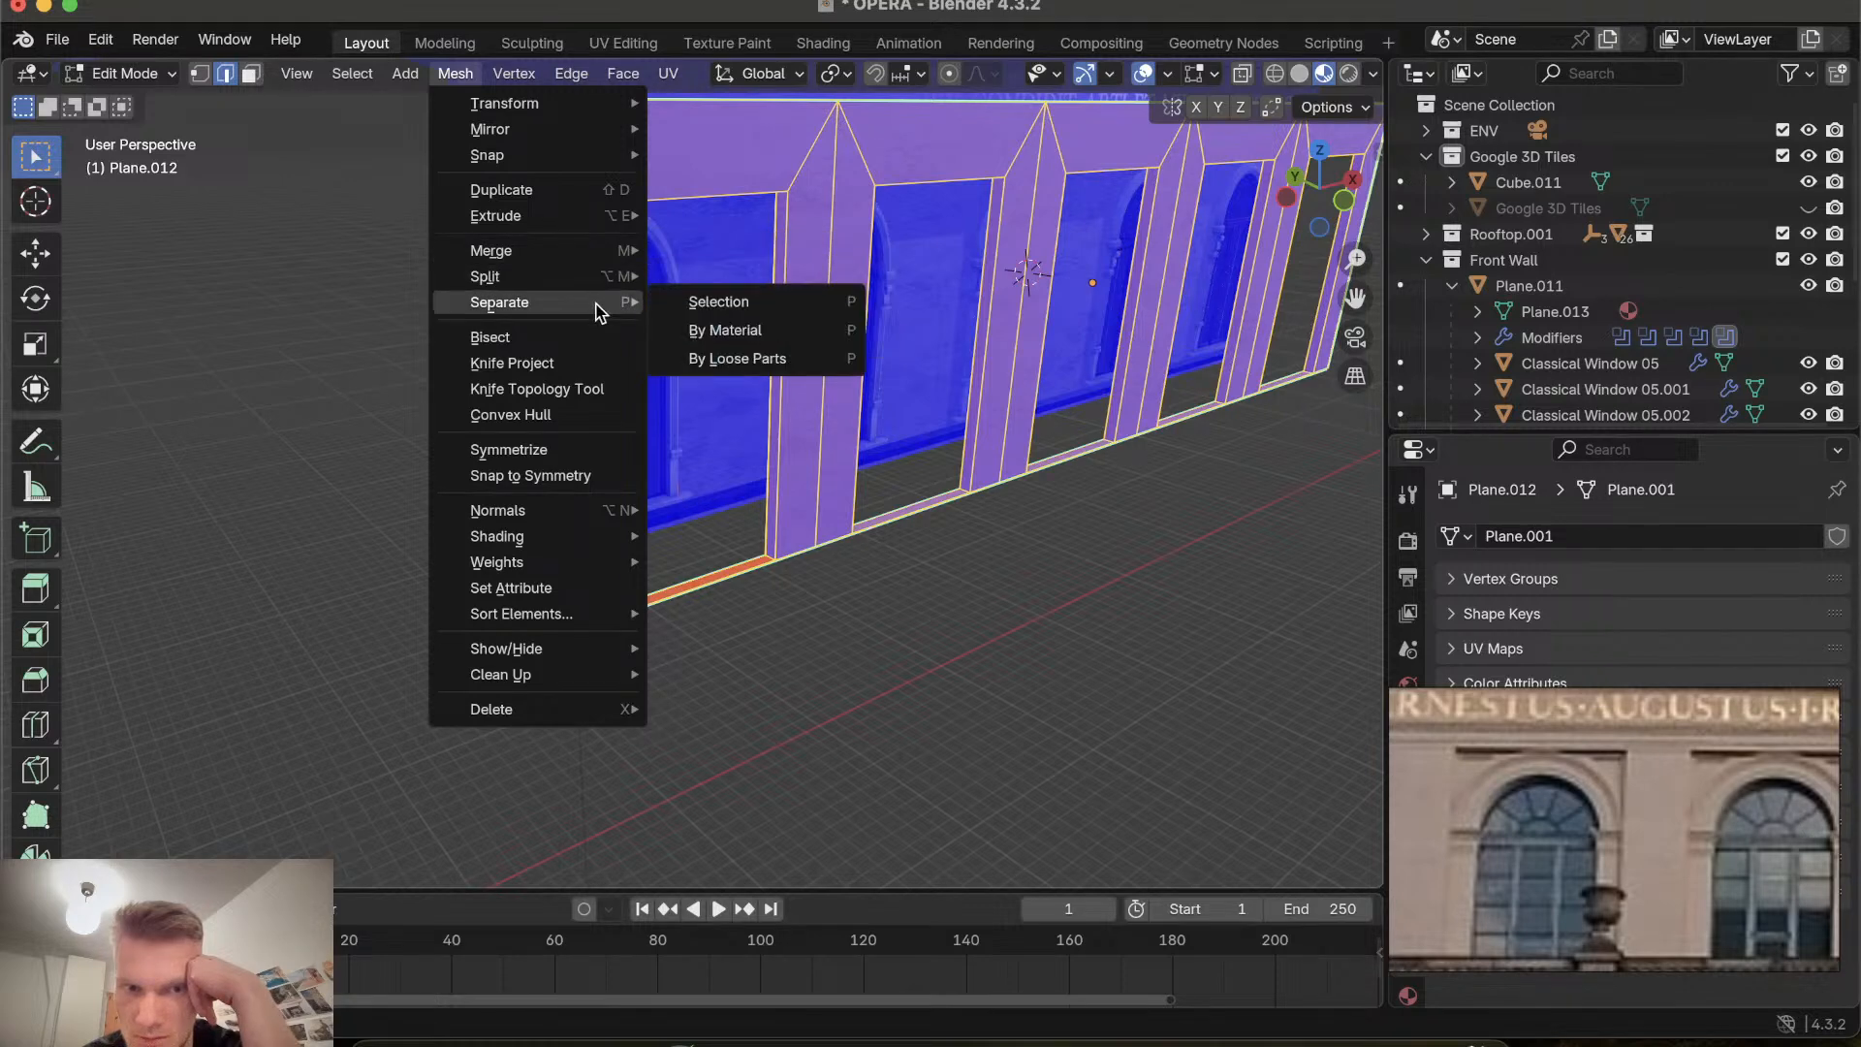
mouse_move(562, 516)
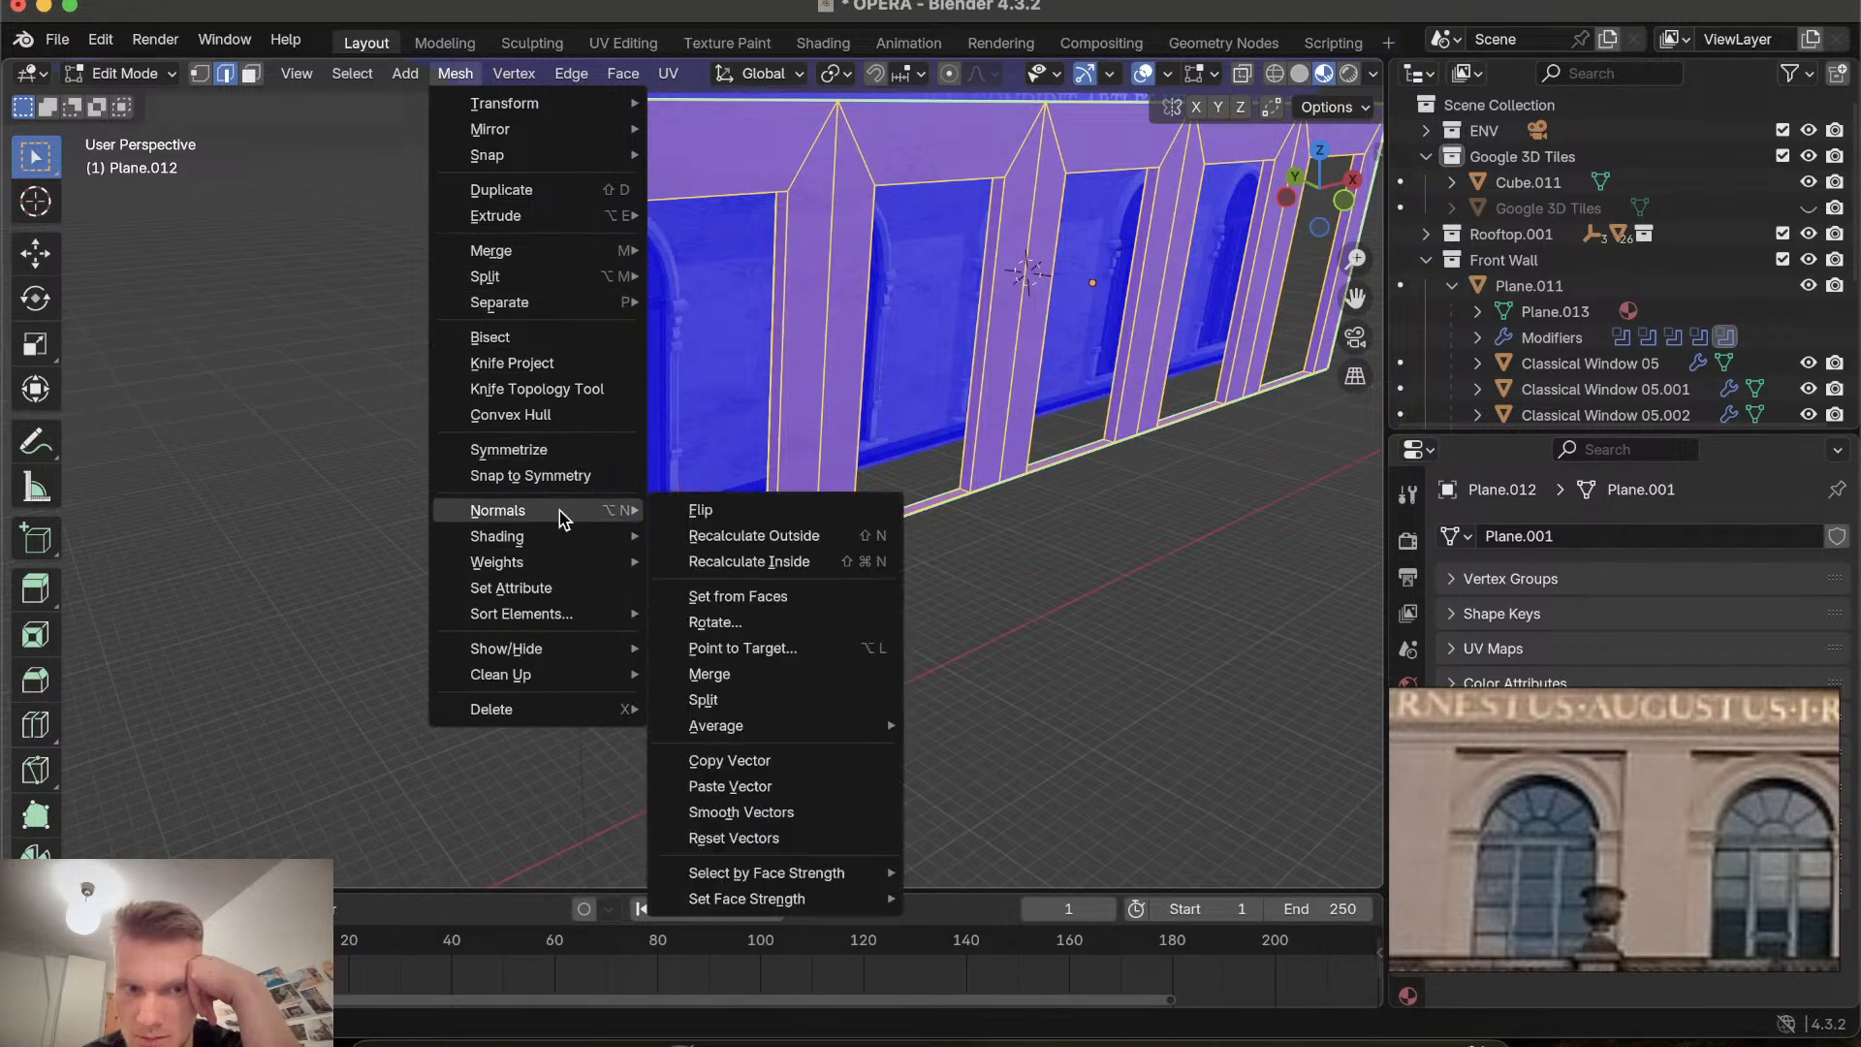
click(702, 536)
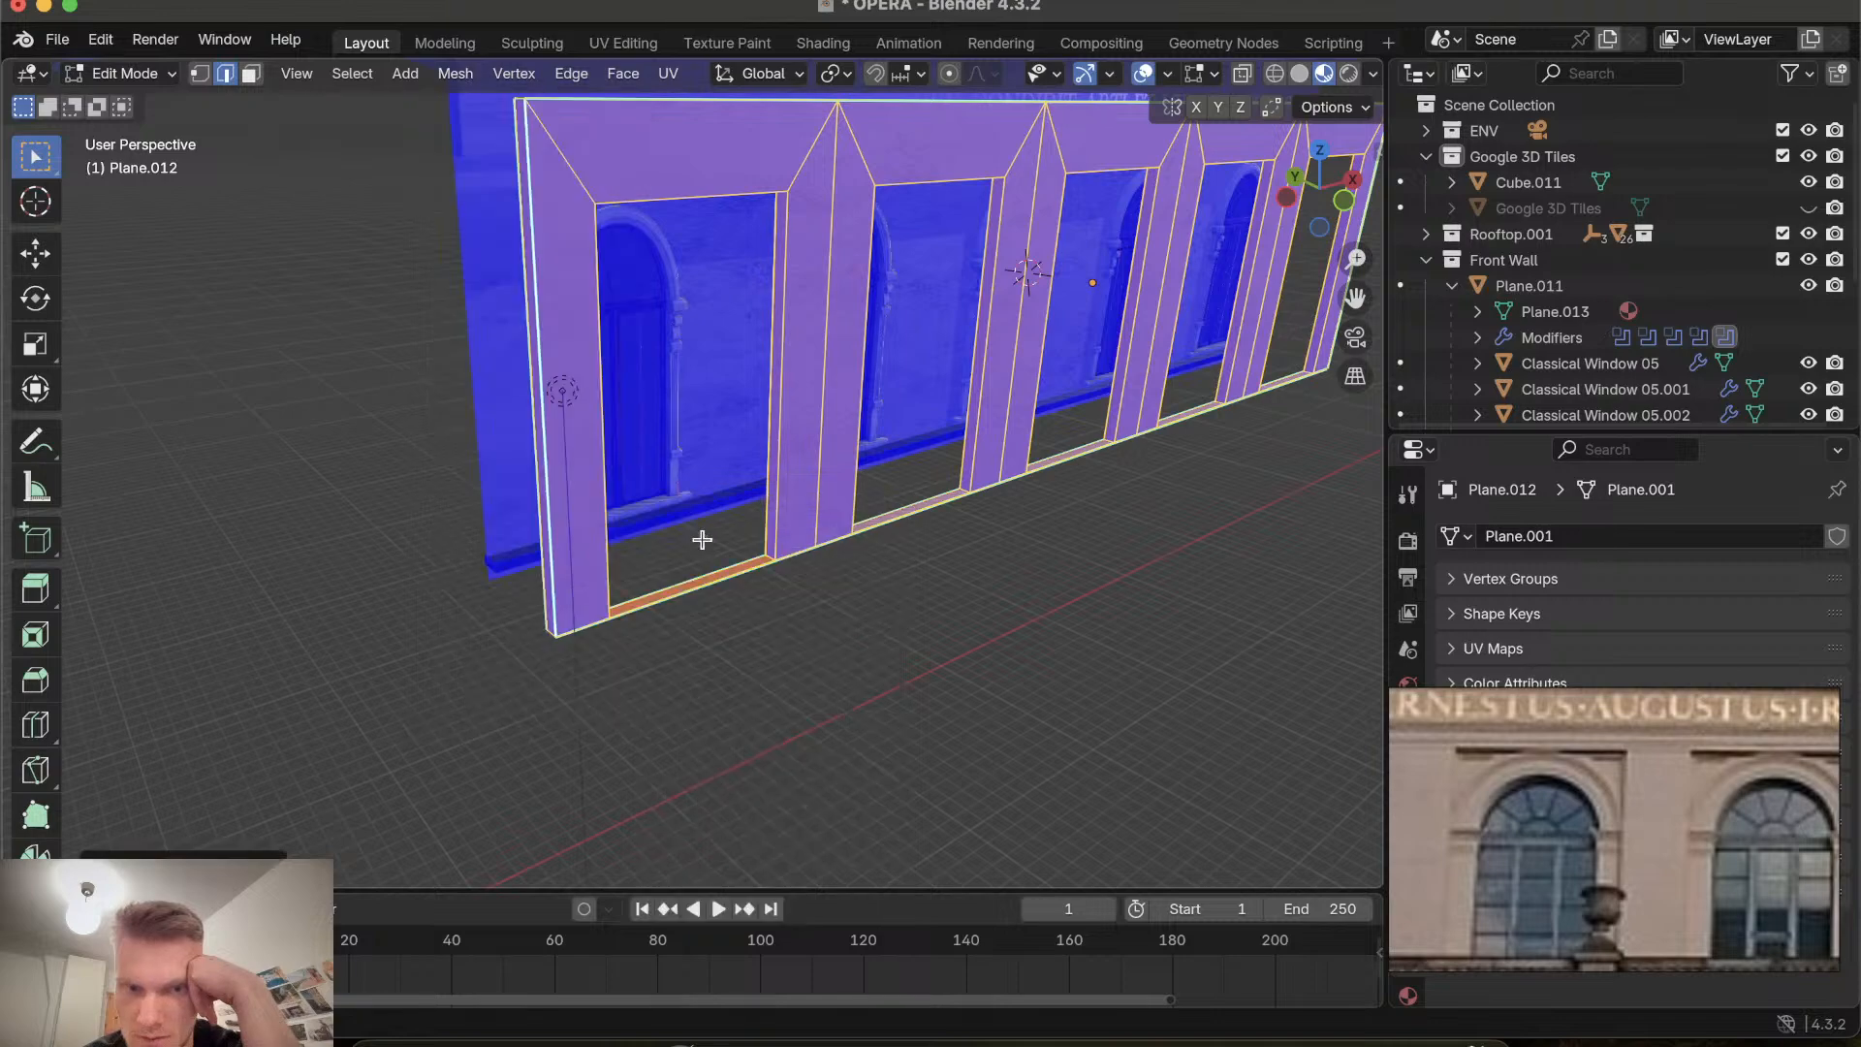
Recalculate the normal of the backward-facing strip at the base of the leftmost recess so it points outward.
click(726, 595)
scroll(727, 595, right, 5)
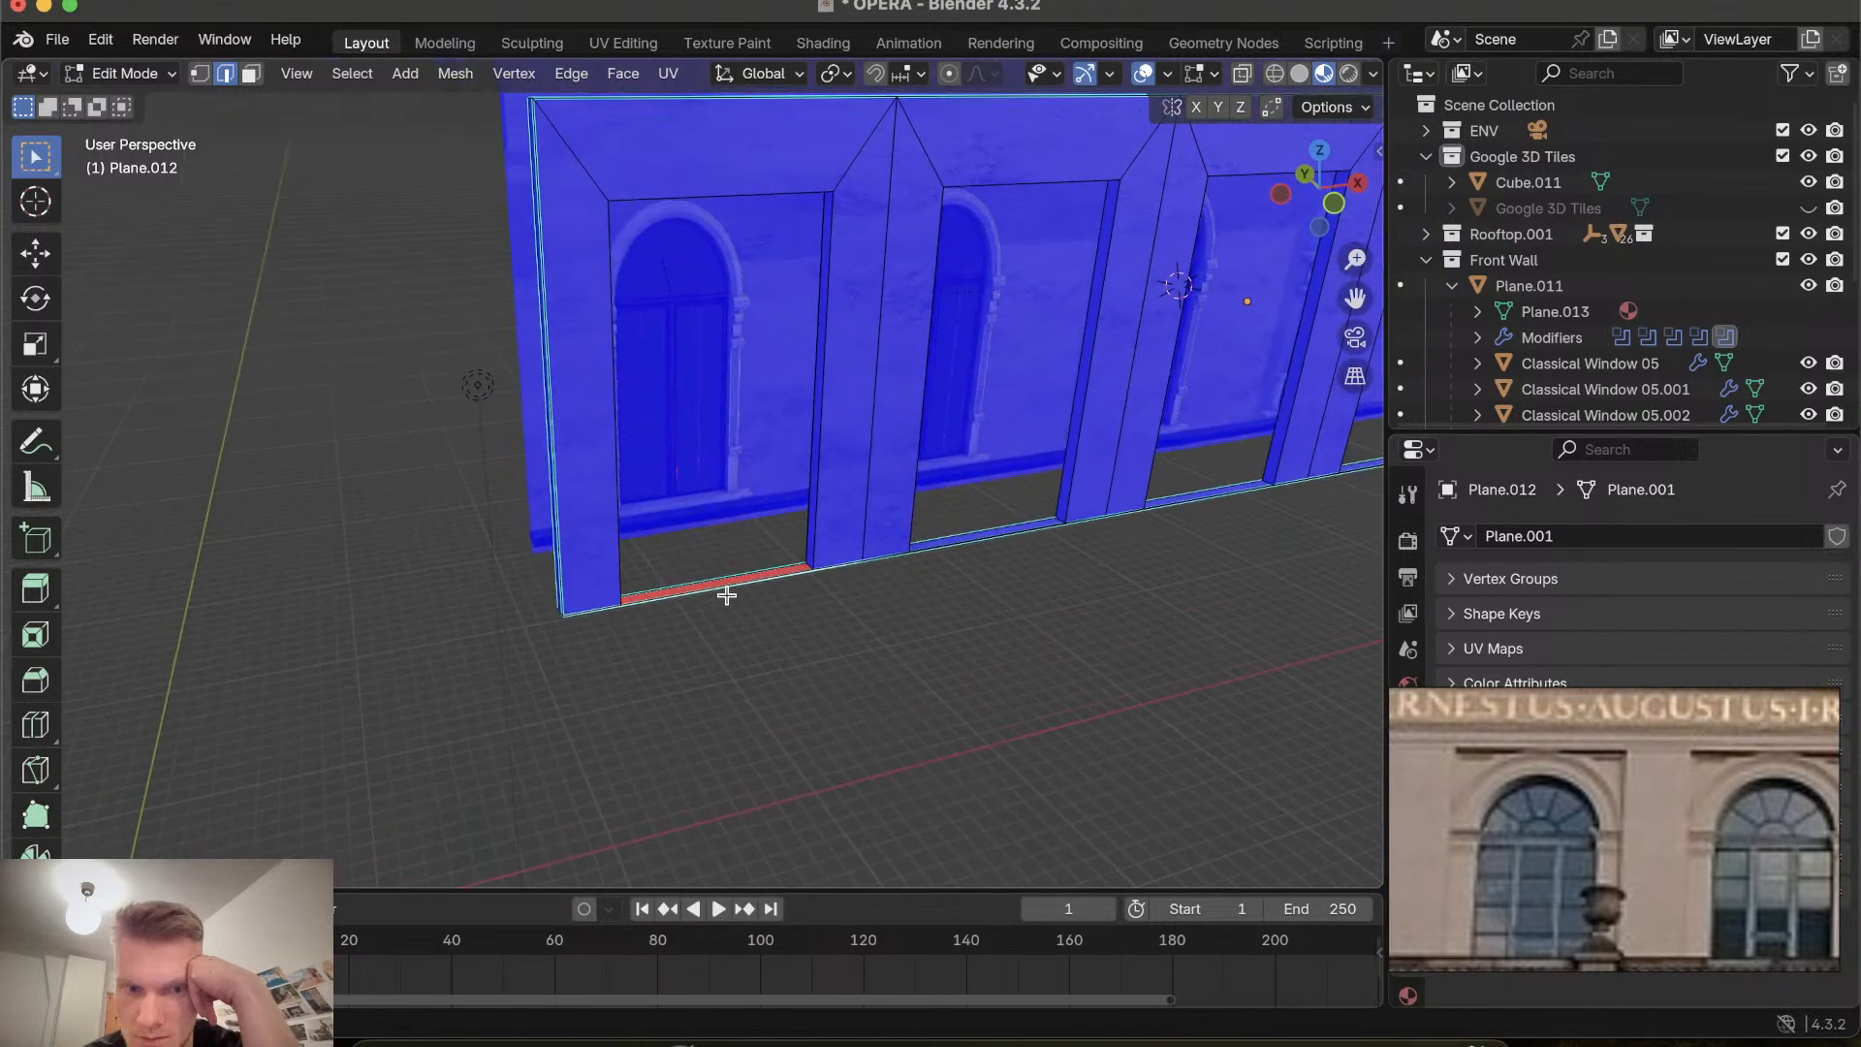
scroll(727, 588, up, 5)
scroll(727, 589, down, 15)
scroll(727, 589, up, 5)
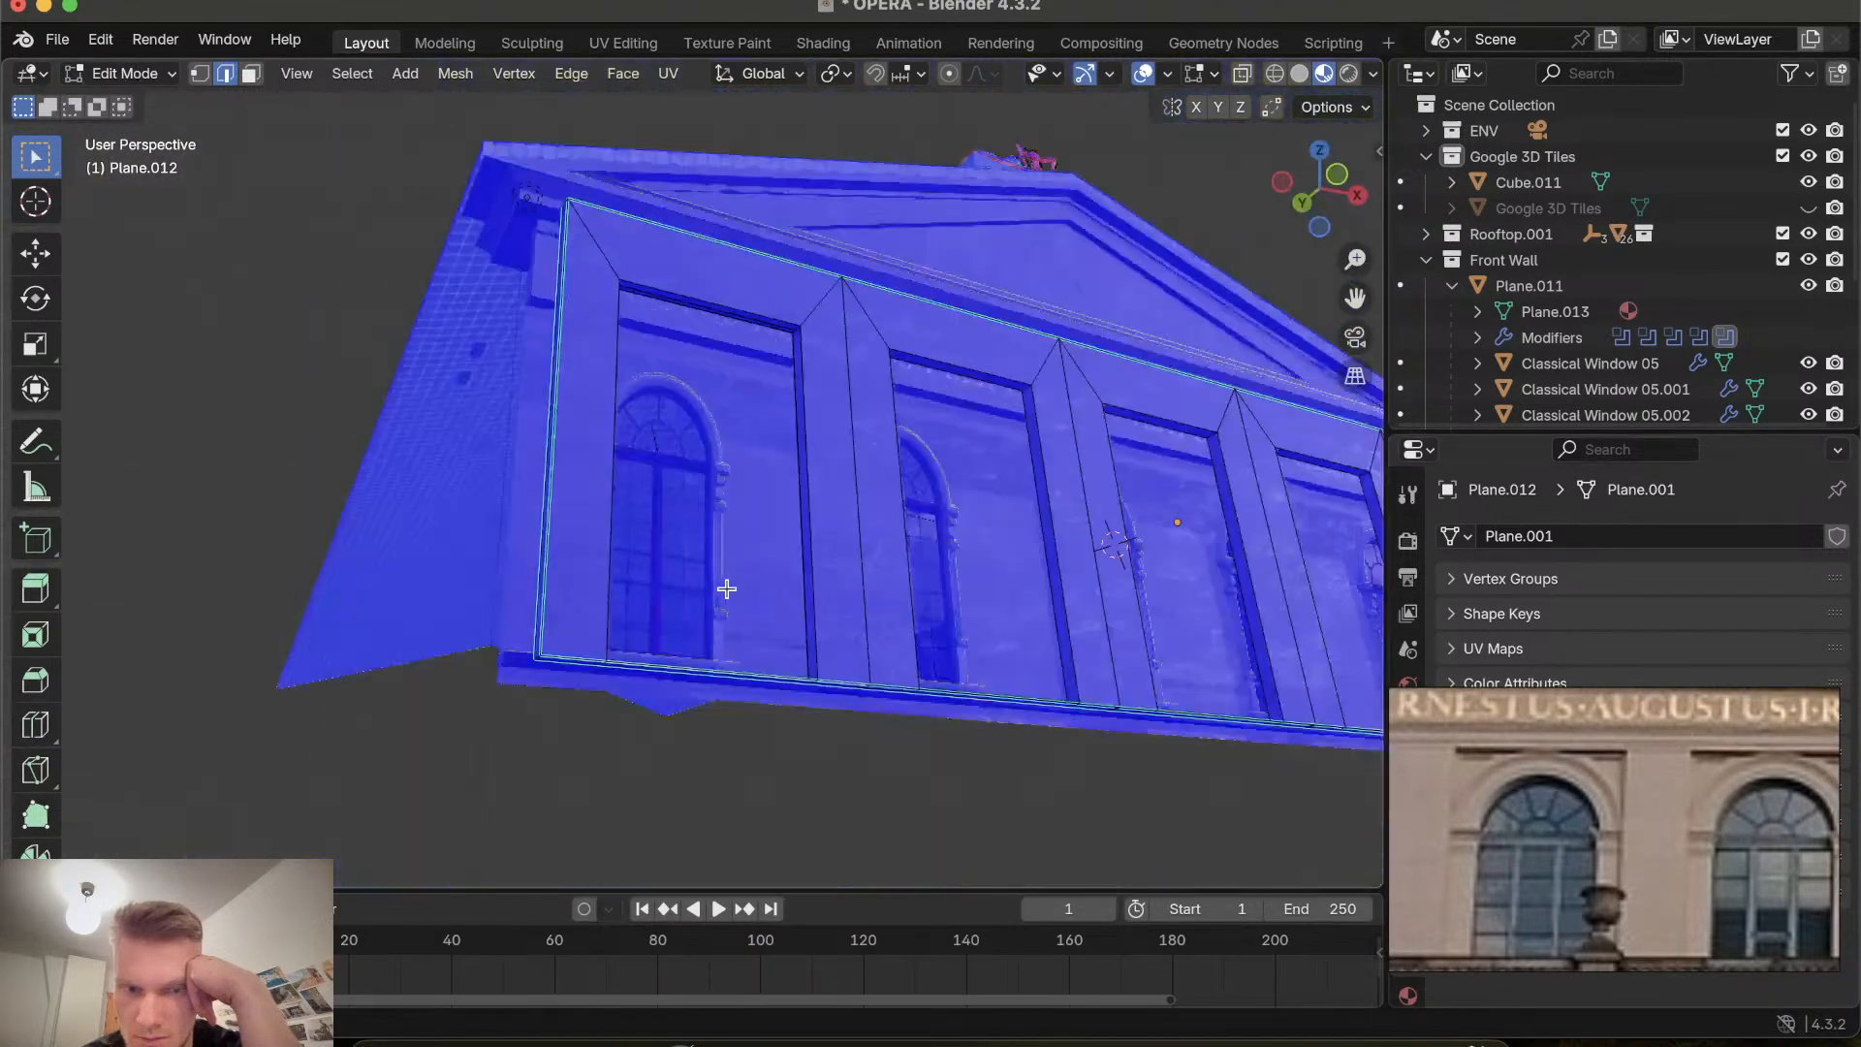
scroll(727, 588, up, 12)
scroll(727, 589, down, 15)
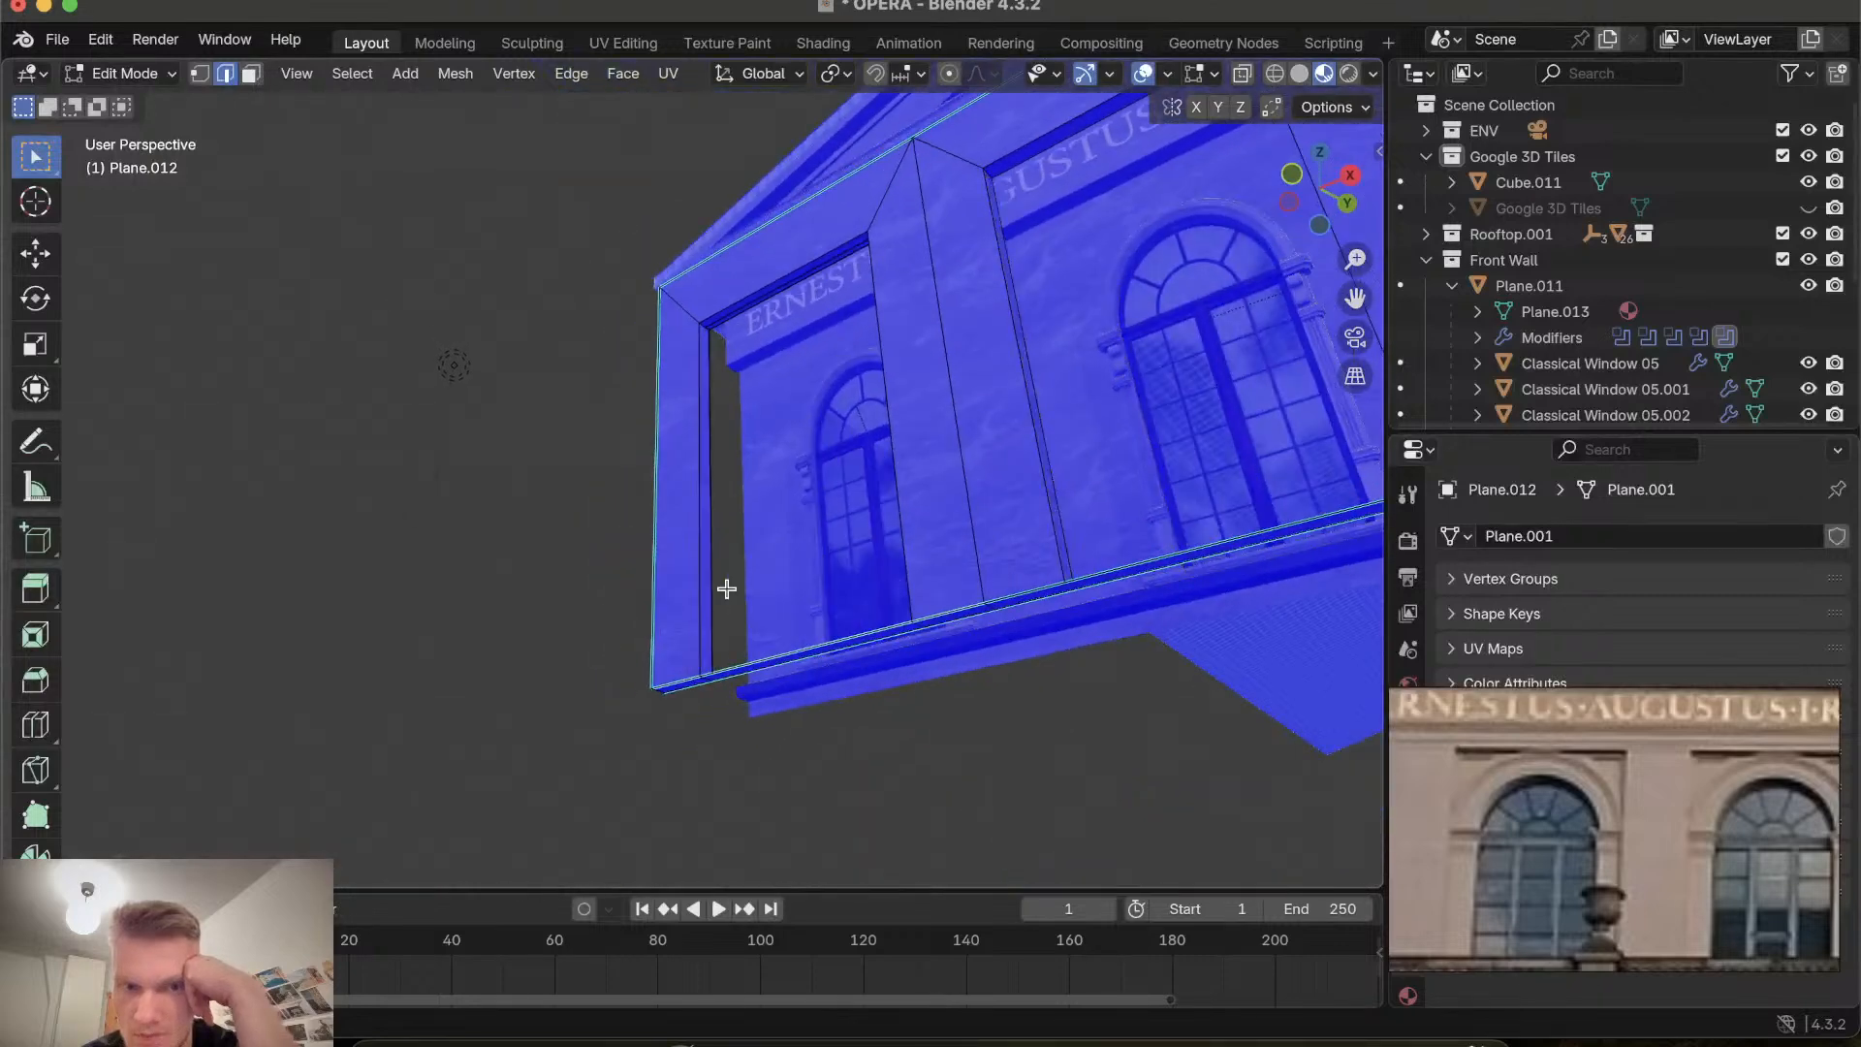
scroll(727, 588, up, 4)
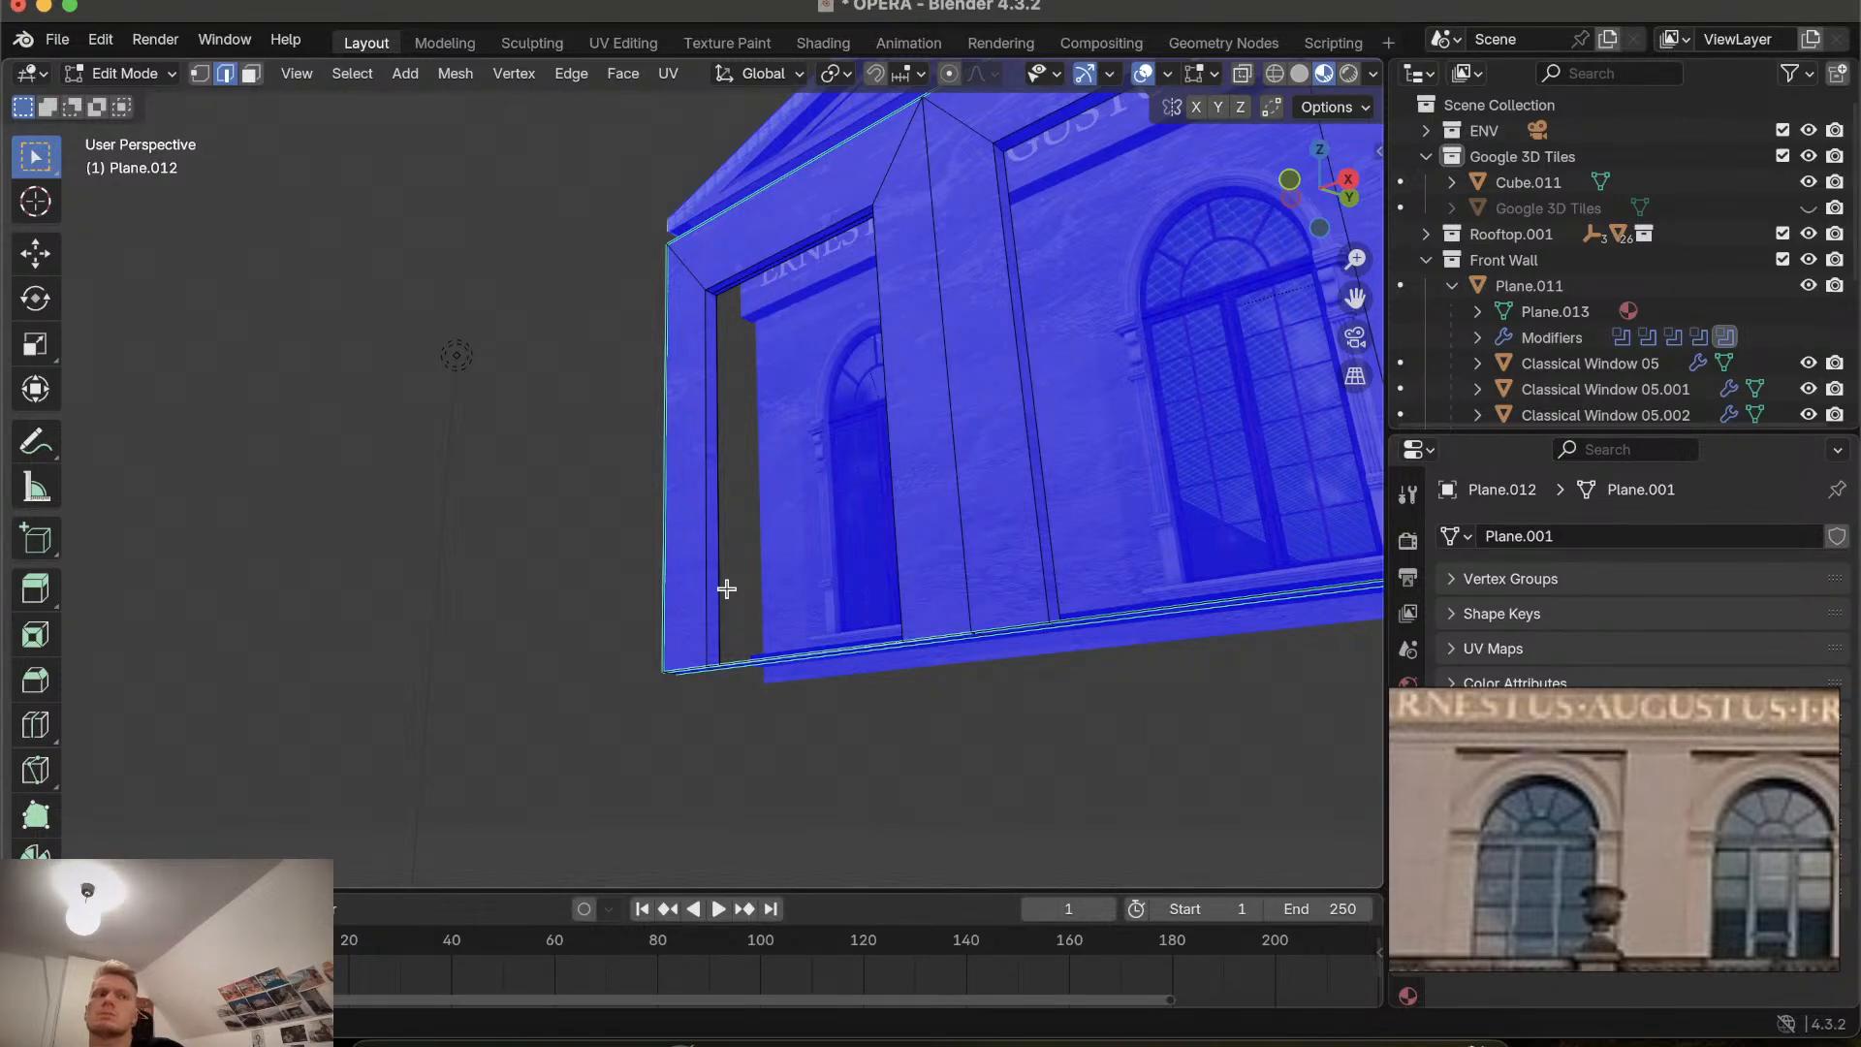
scroll(727, 588, up, 3)
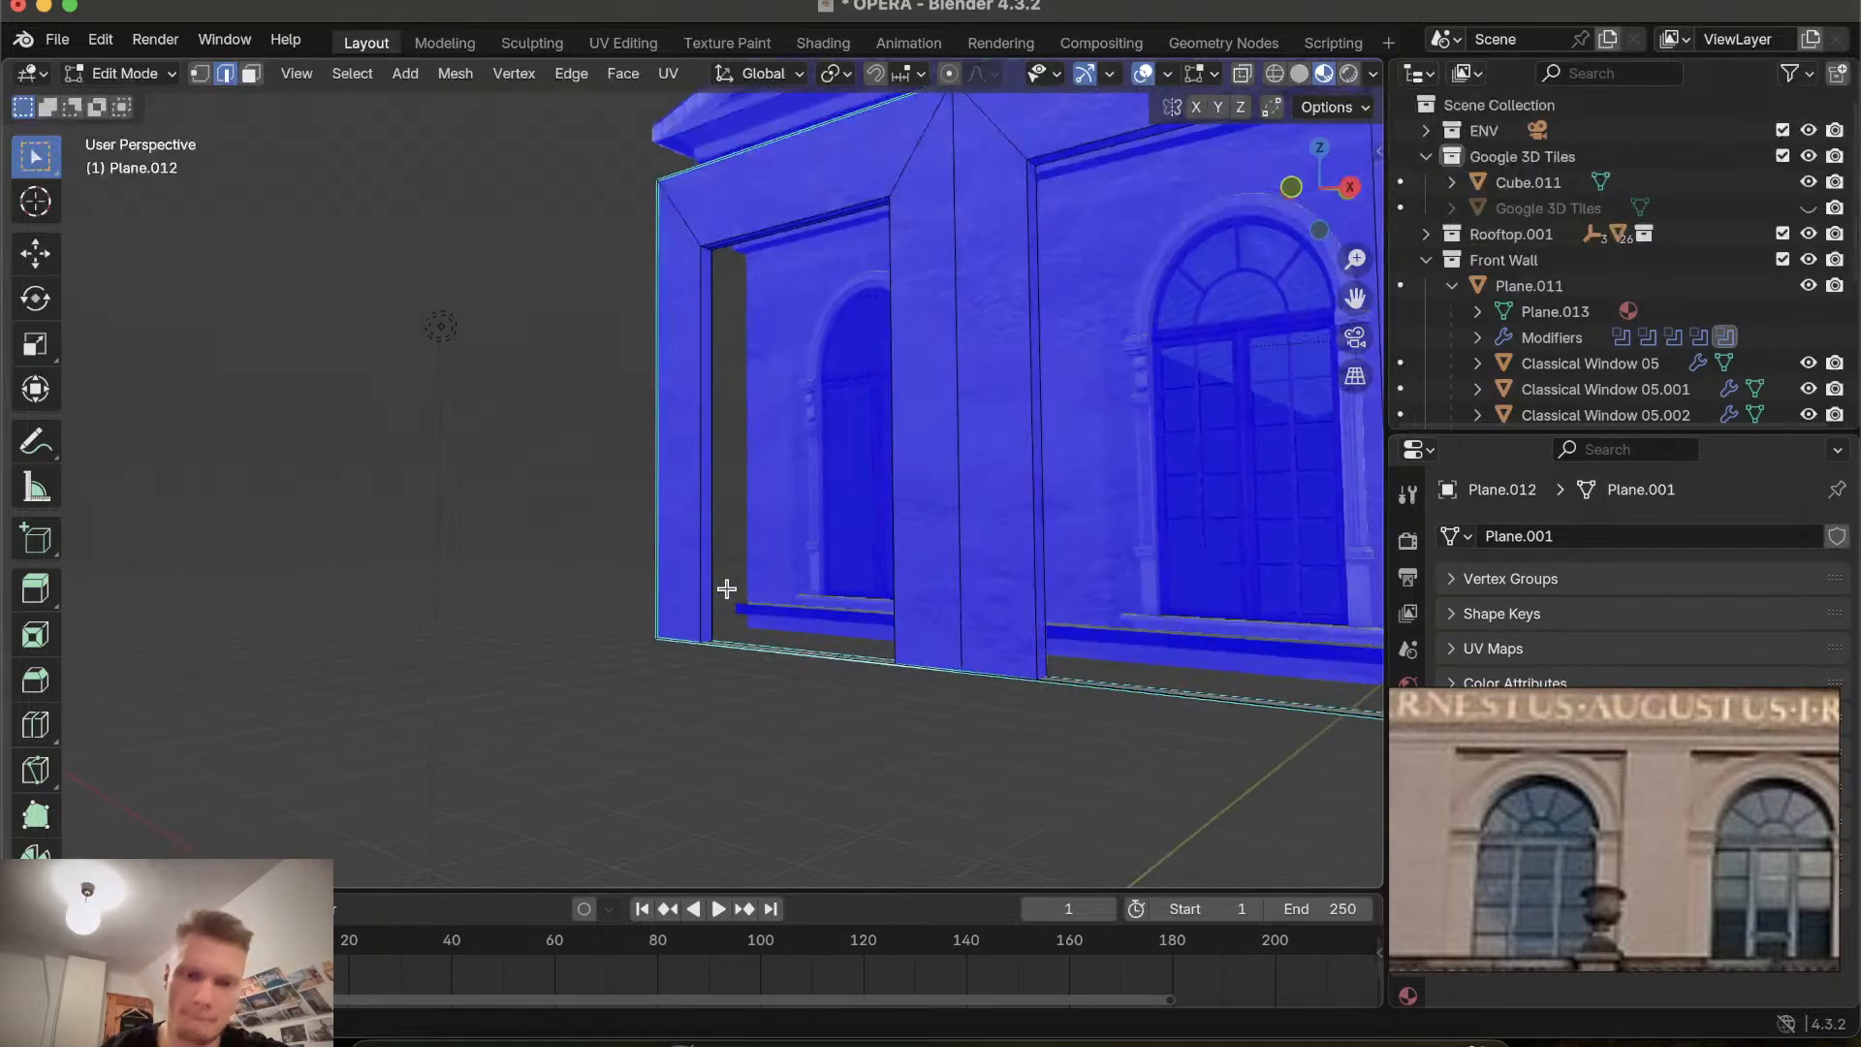
scroll(727, 588, up, 10)
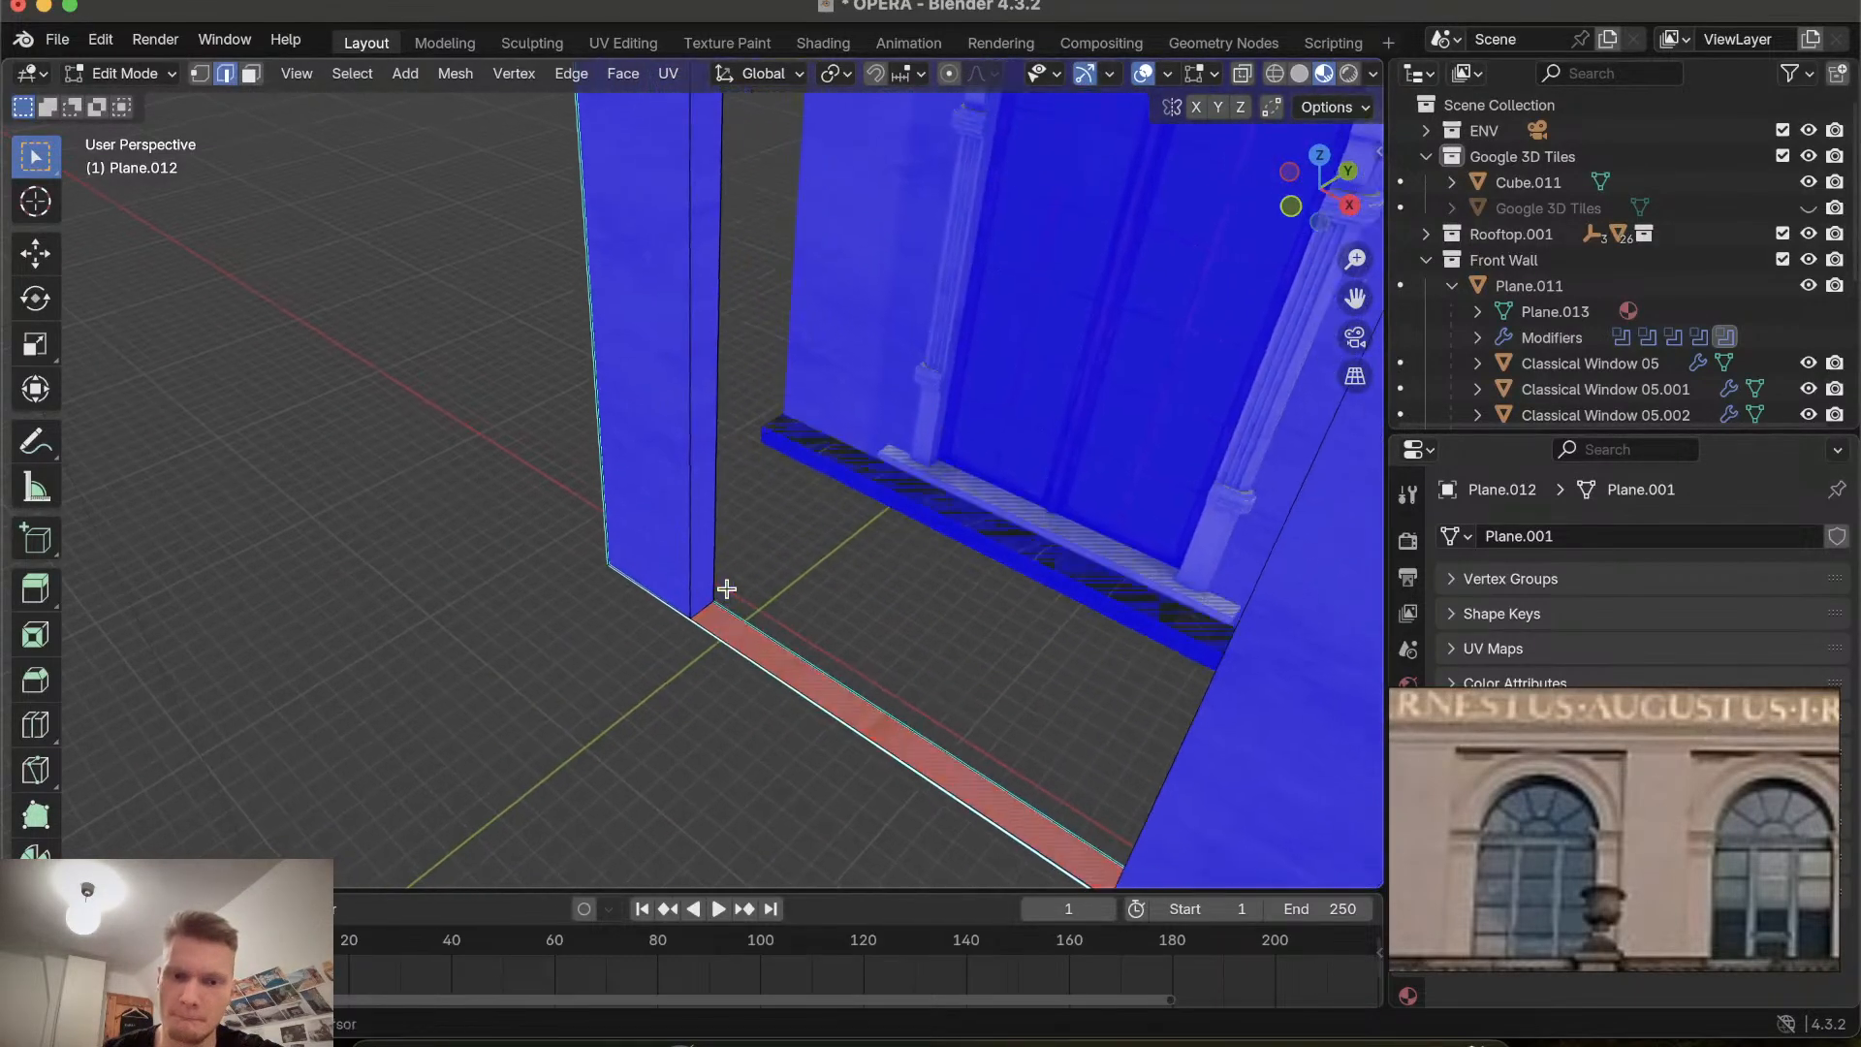
scroll(727, 588, up, 2)
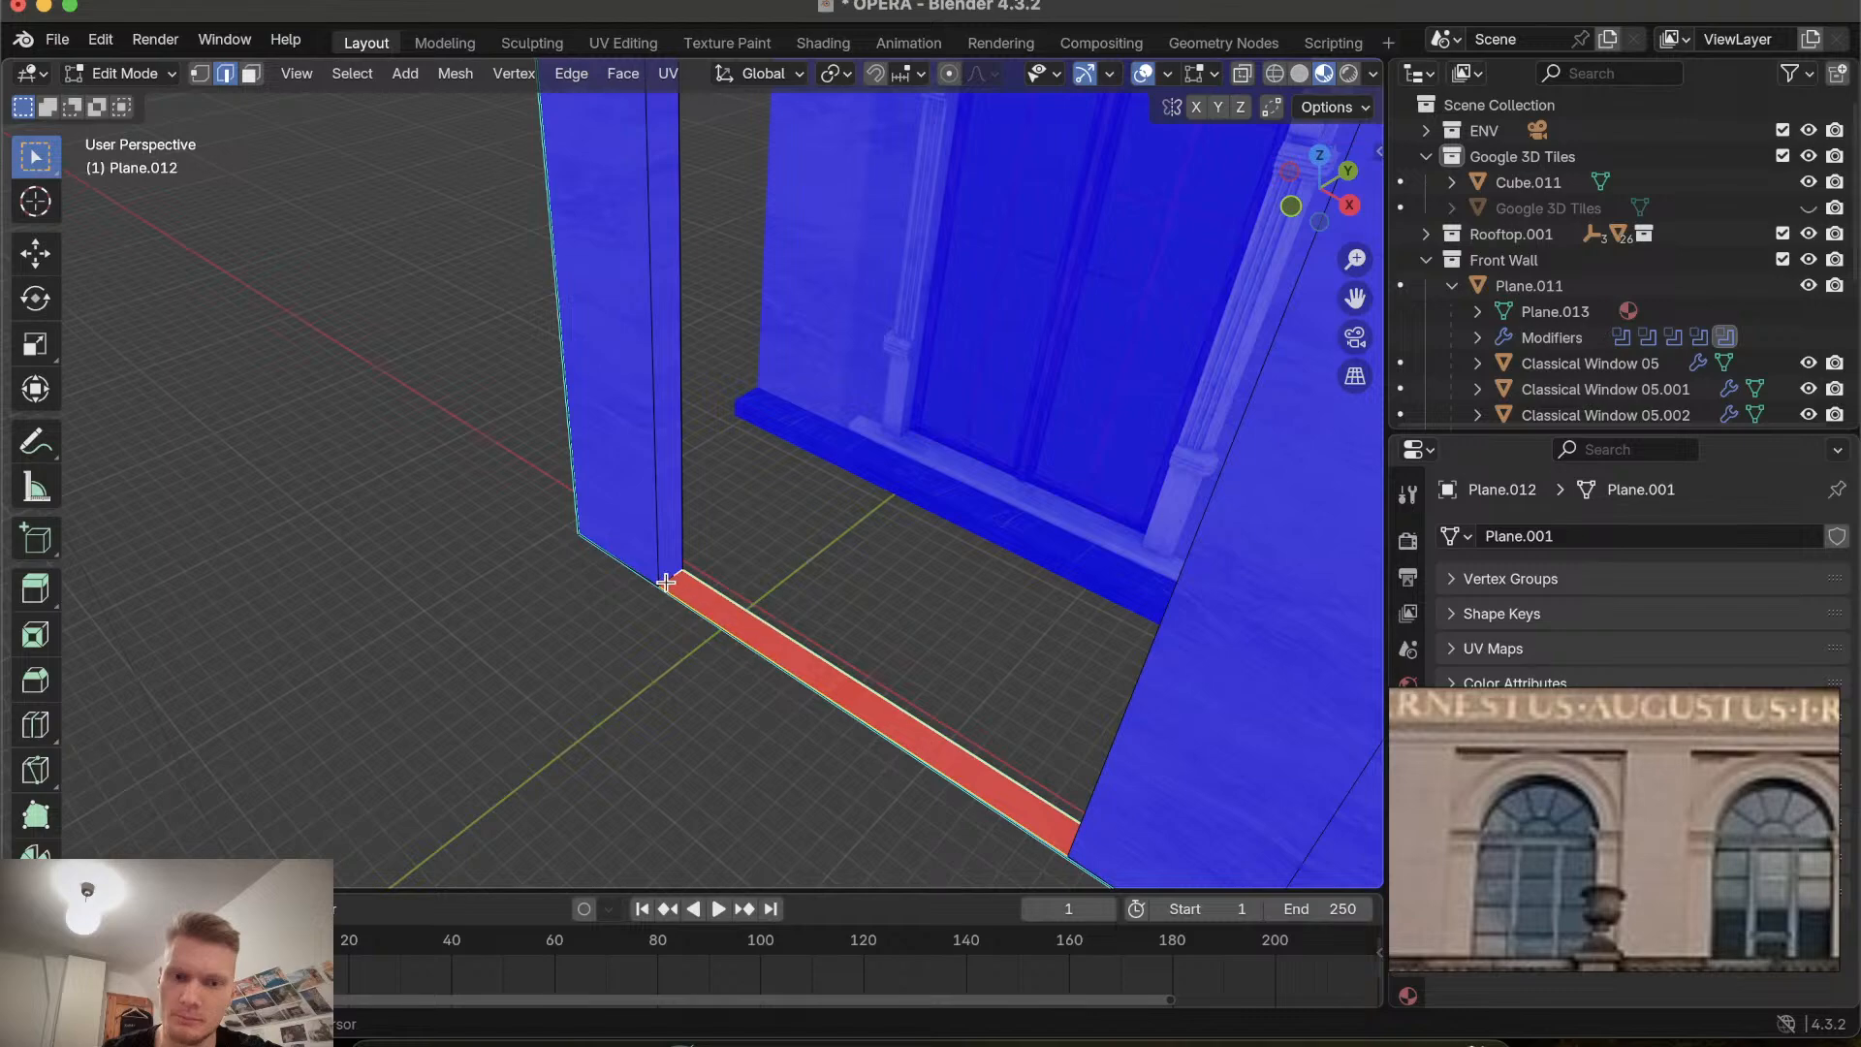
scroll(773, 643, left, 10)
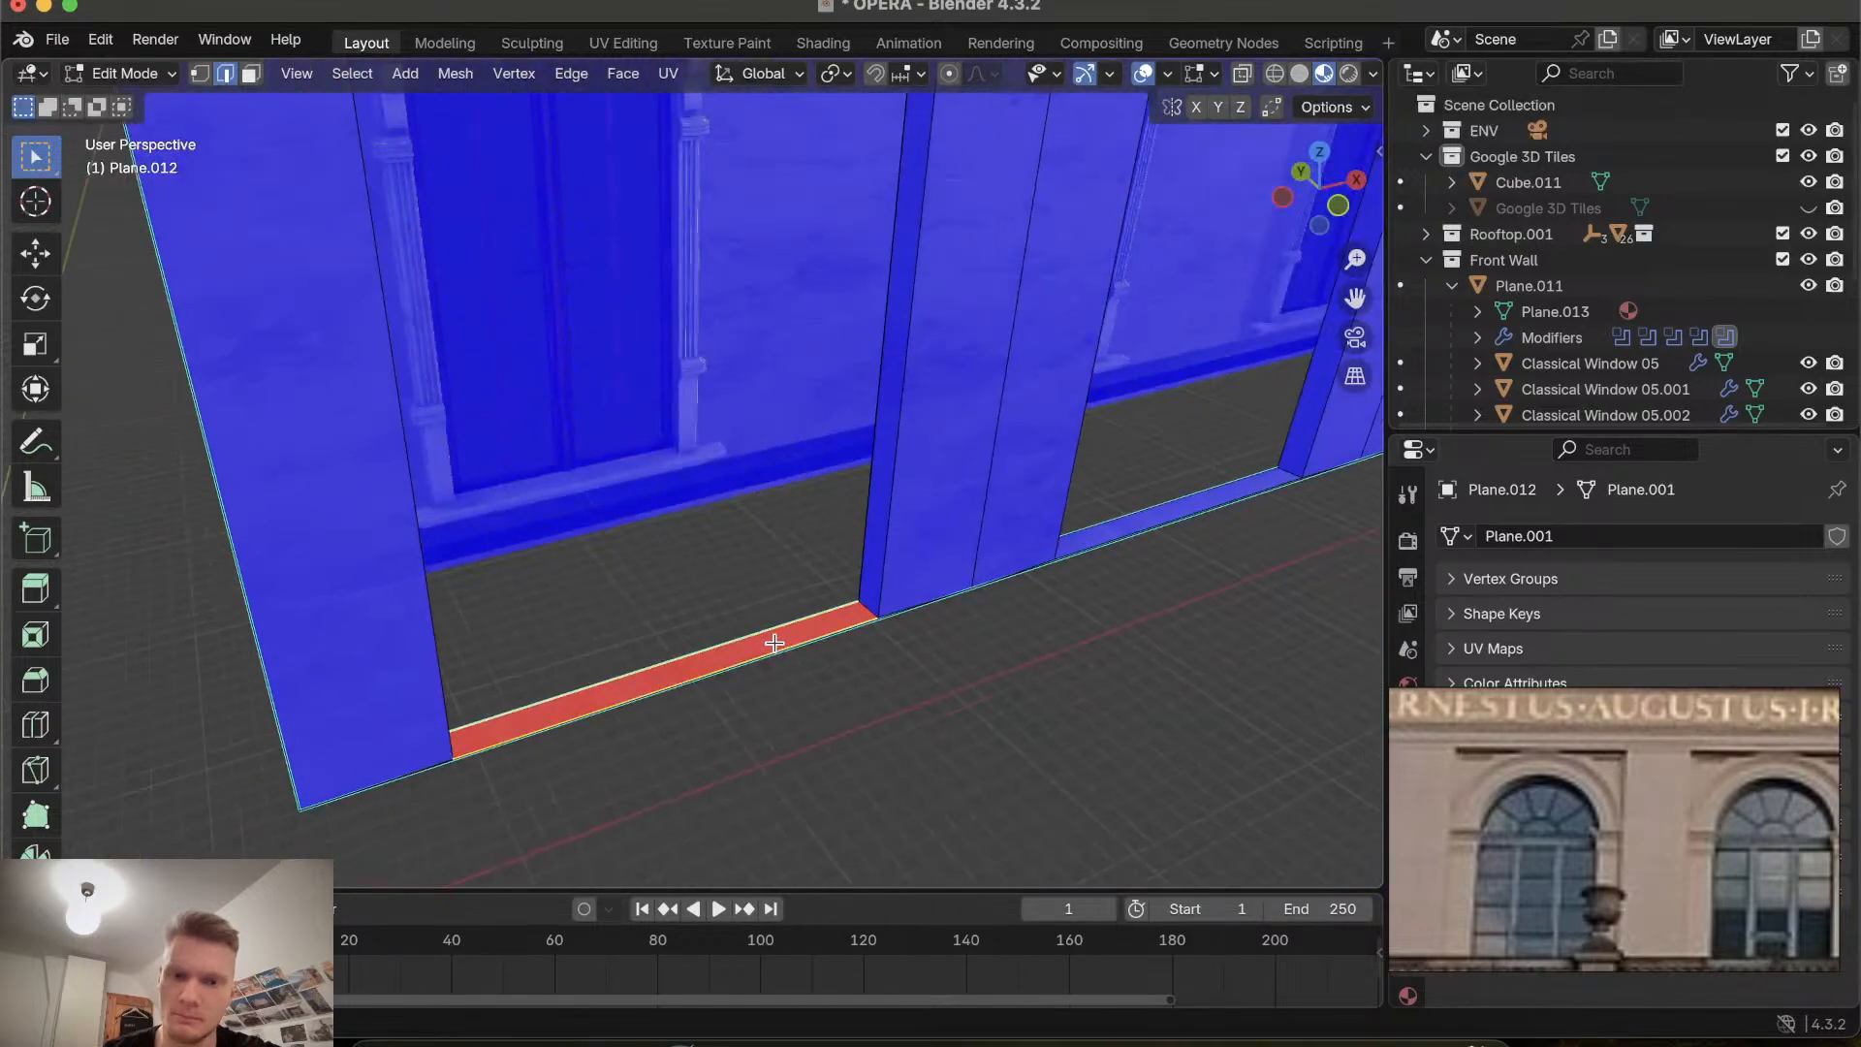
ctrl+scroll(773, 643, up, 5)
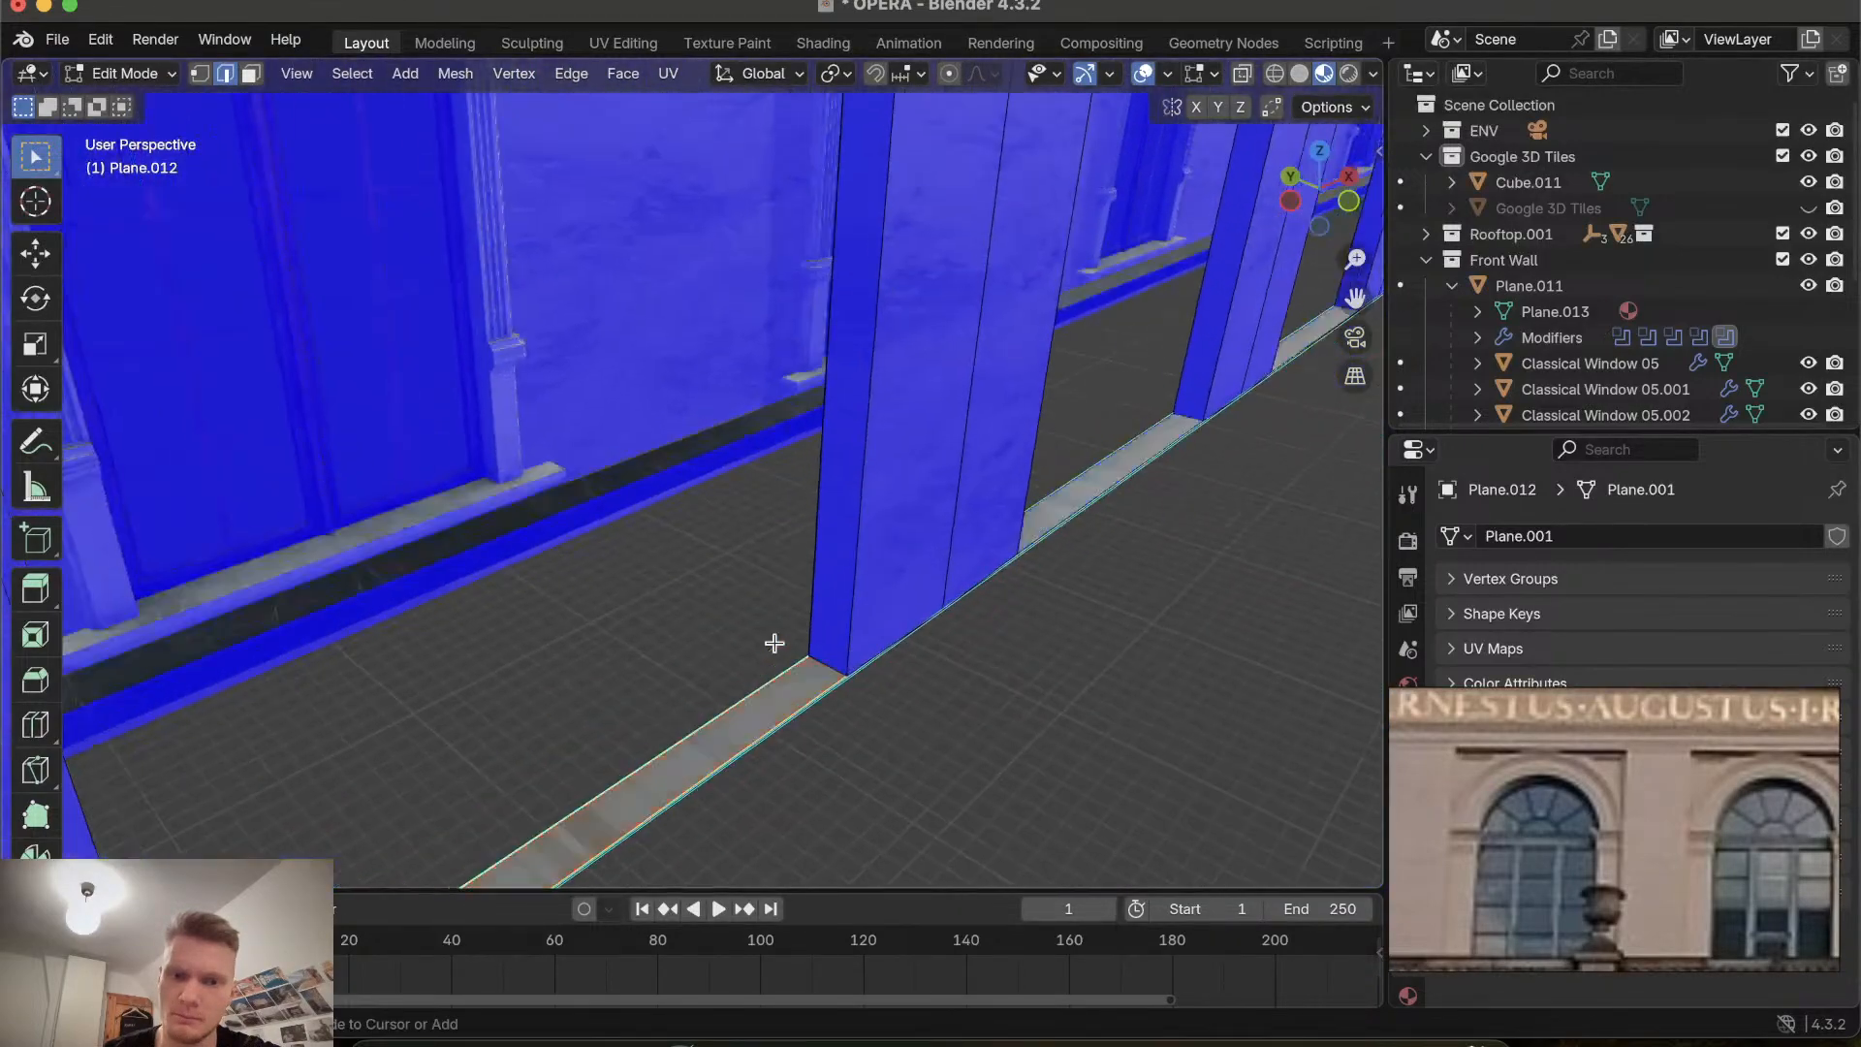
shift+click(825, 667)
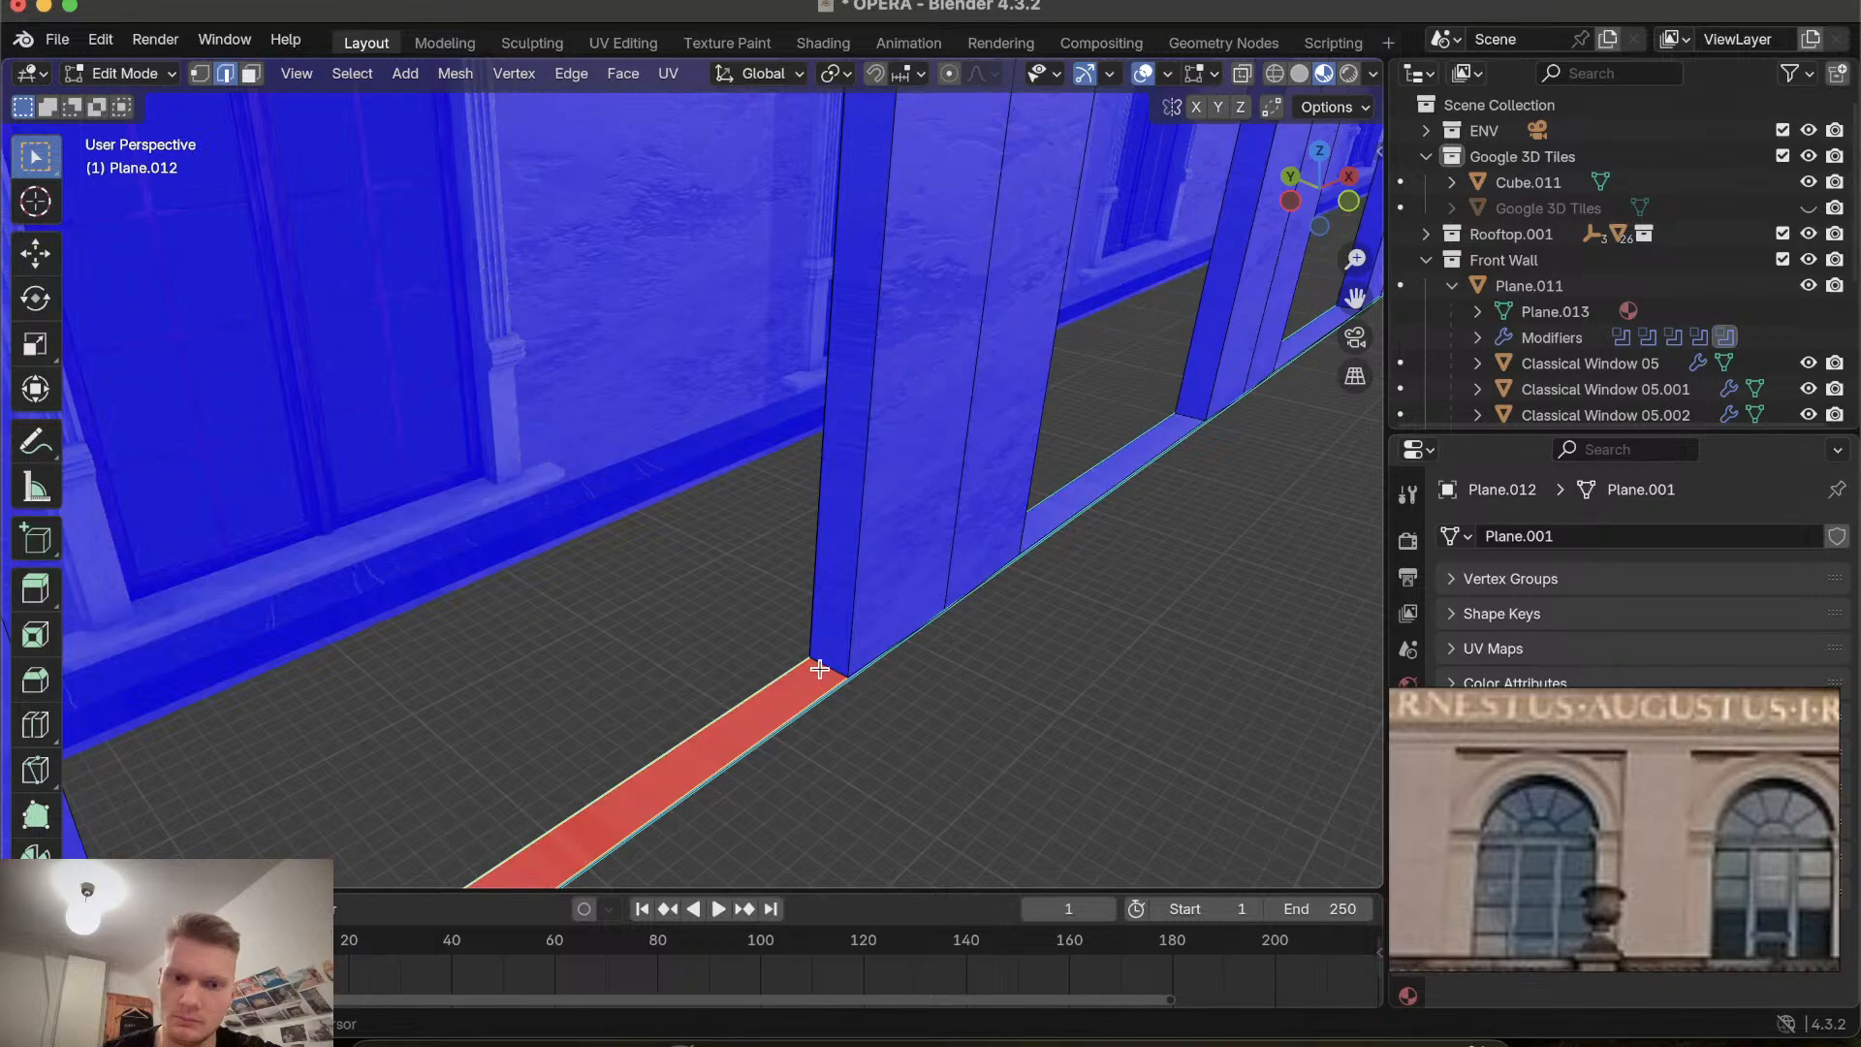
key(shift+n)
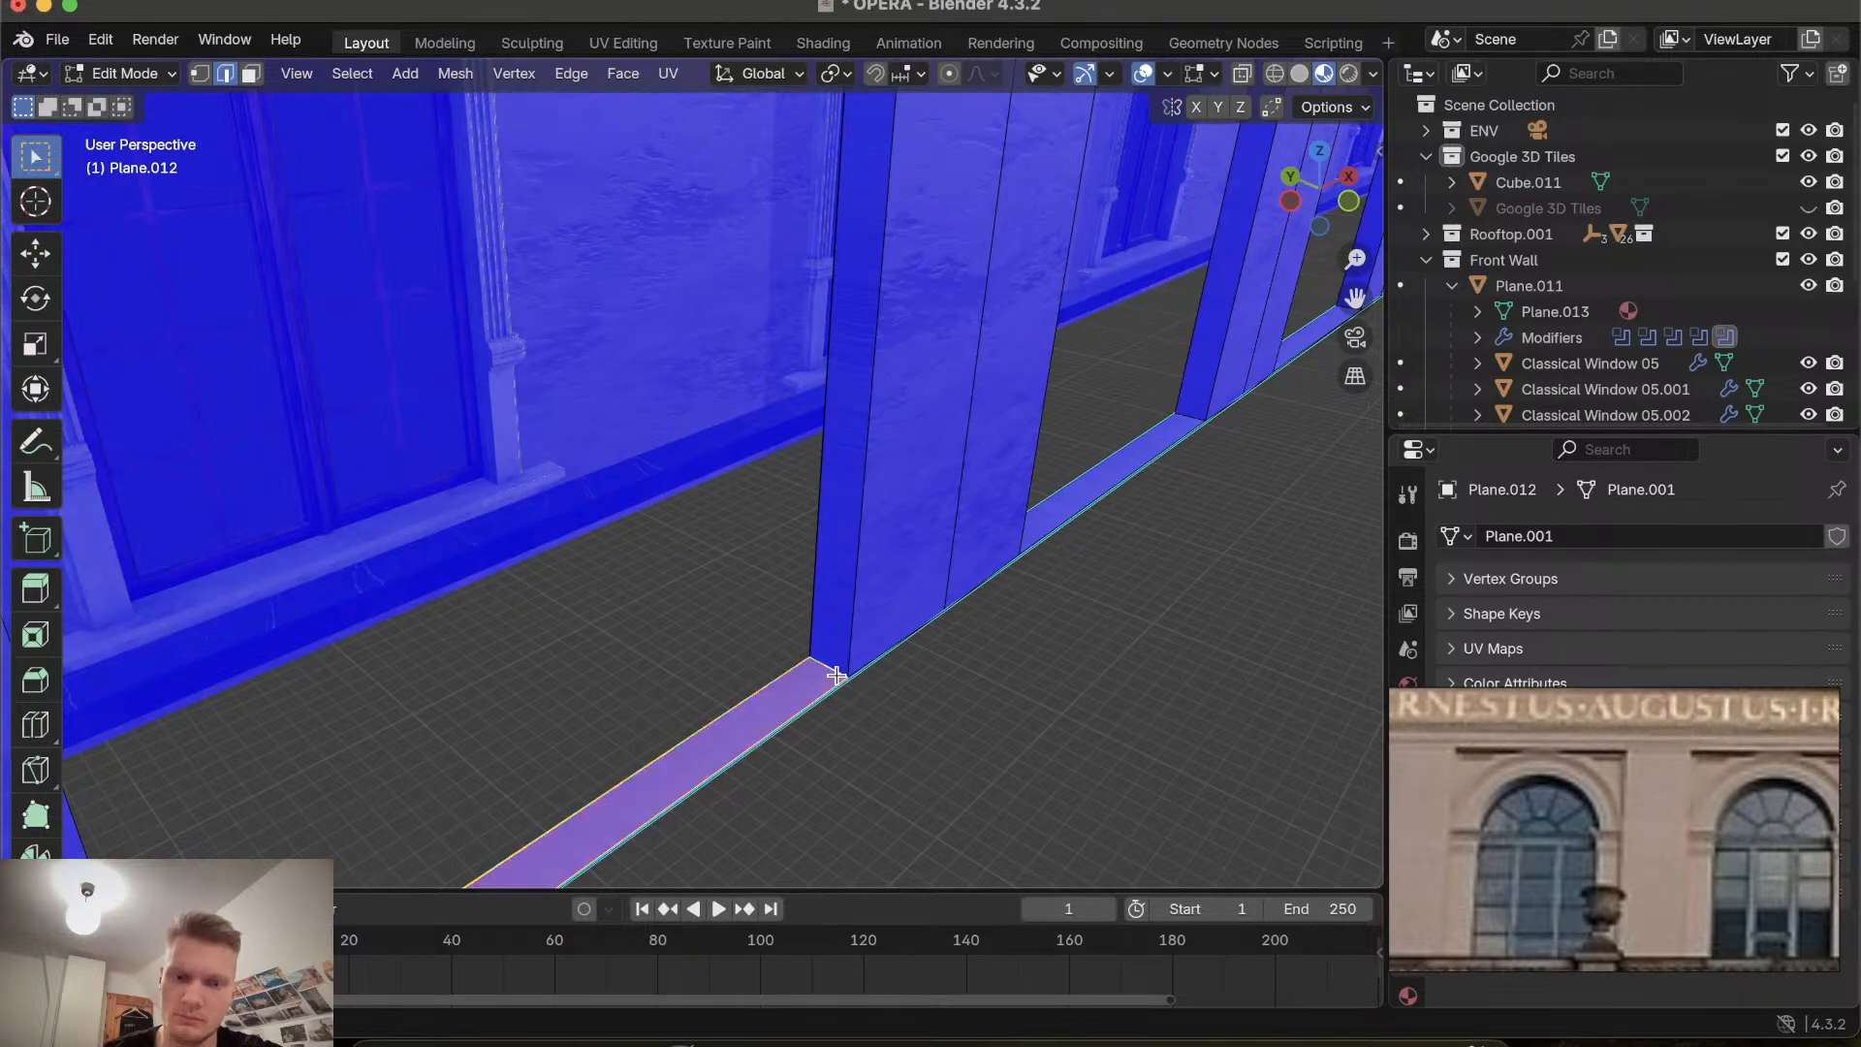
Orbit around the facade to inspect its face orientation for any remaining backward faces.
scroll(837, 675, right, 5)
scroll(836, 675, right, 8)
ctrl+scroll(836, 756, down, 5)
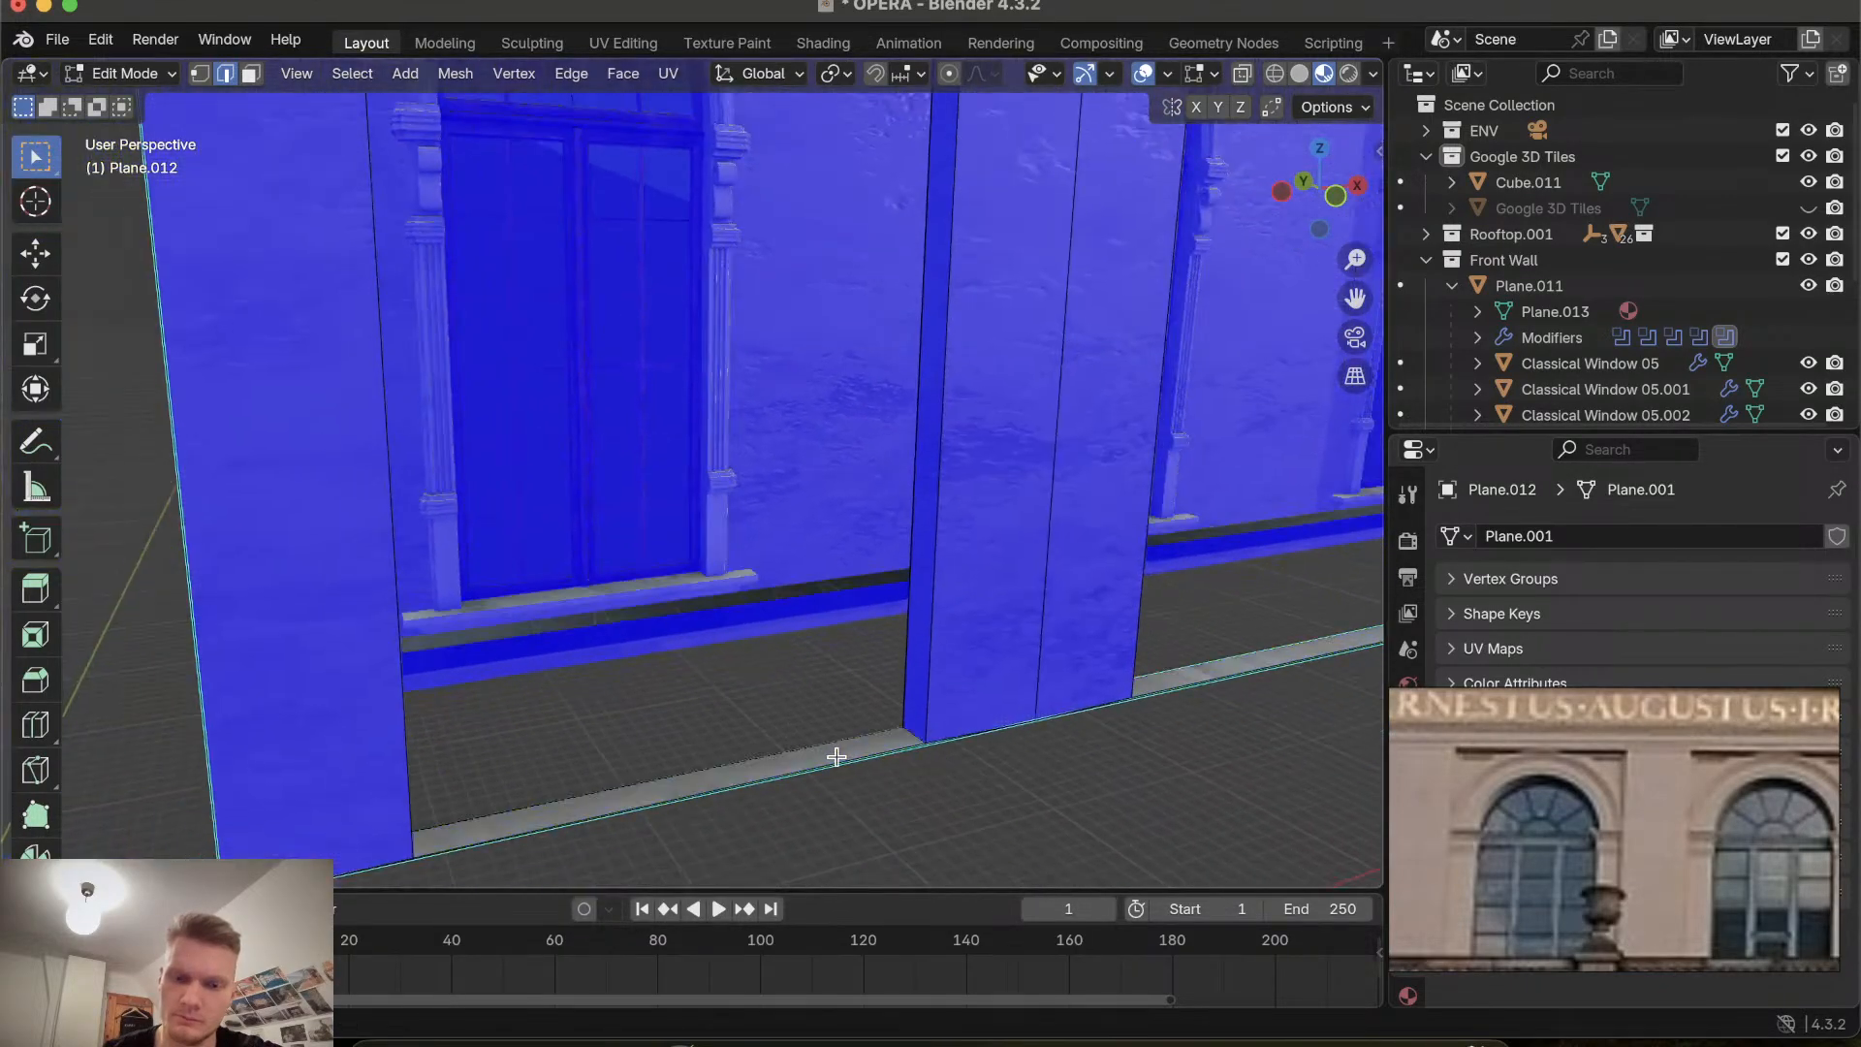
scroll(836, 756, down, 10)
scroll(836, 756, down, 10)
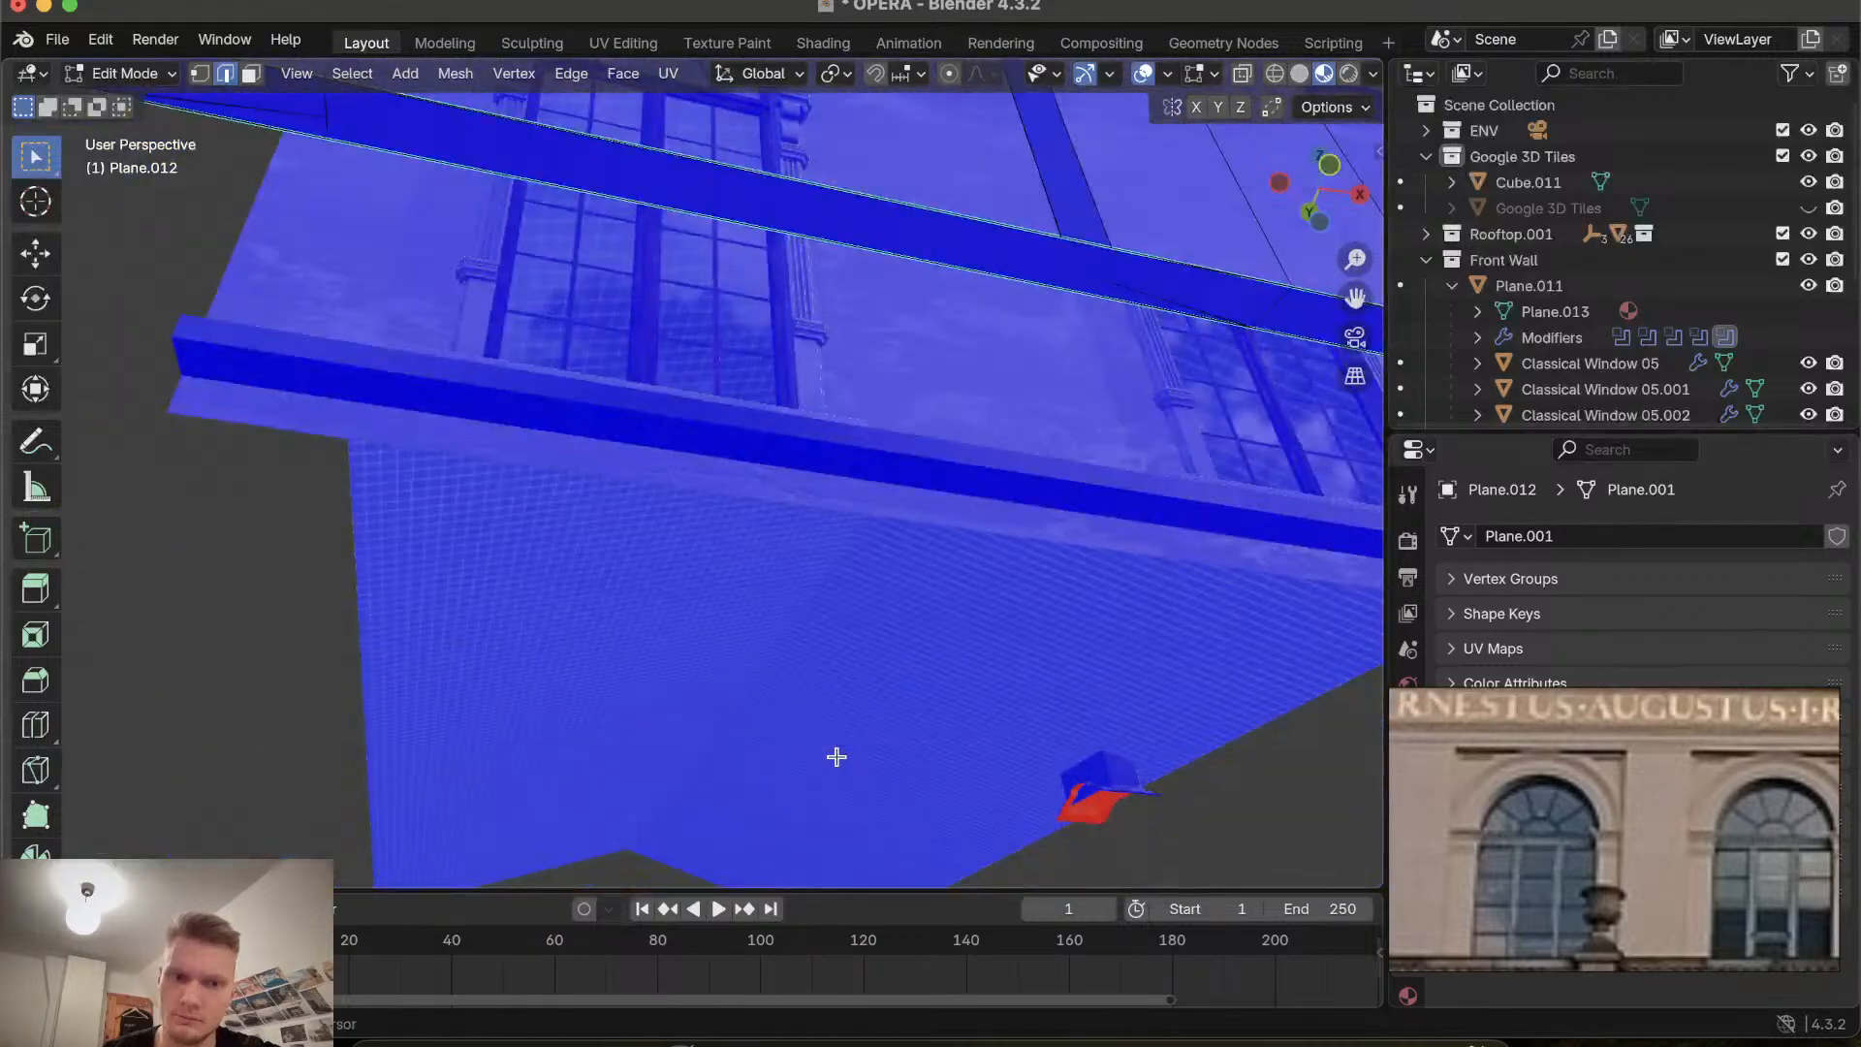
ctrl+scroll(1021, 677, down, 5)
scroll(991, 559, up, 10)
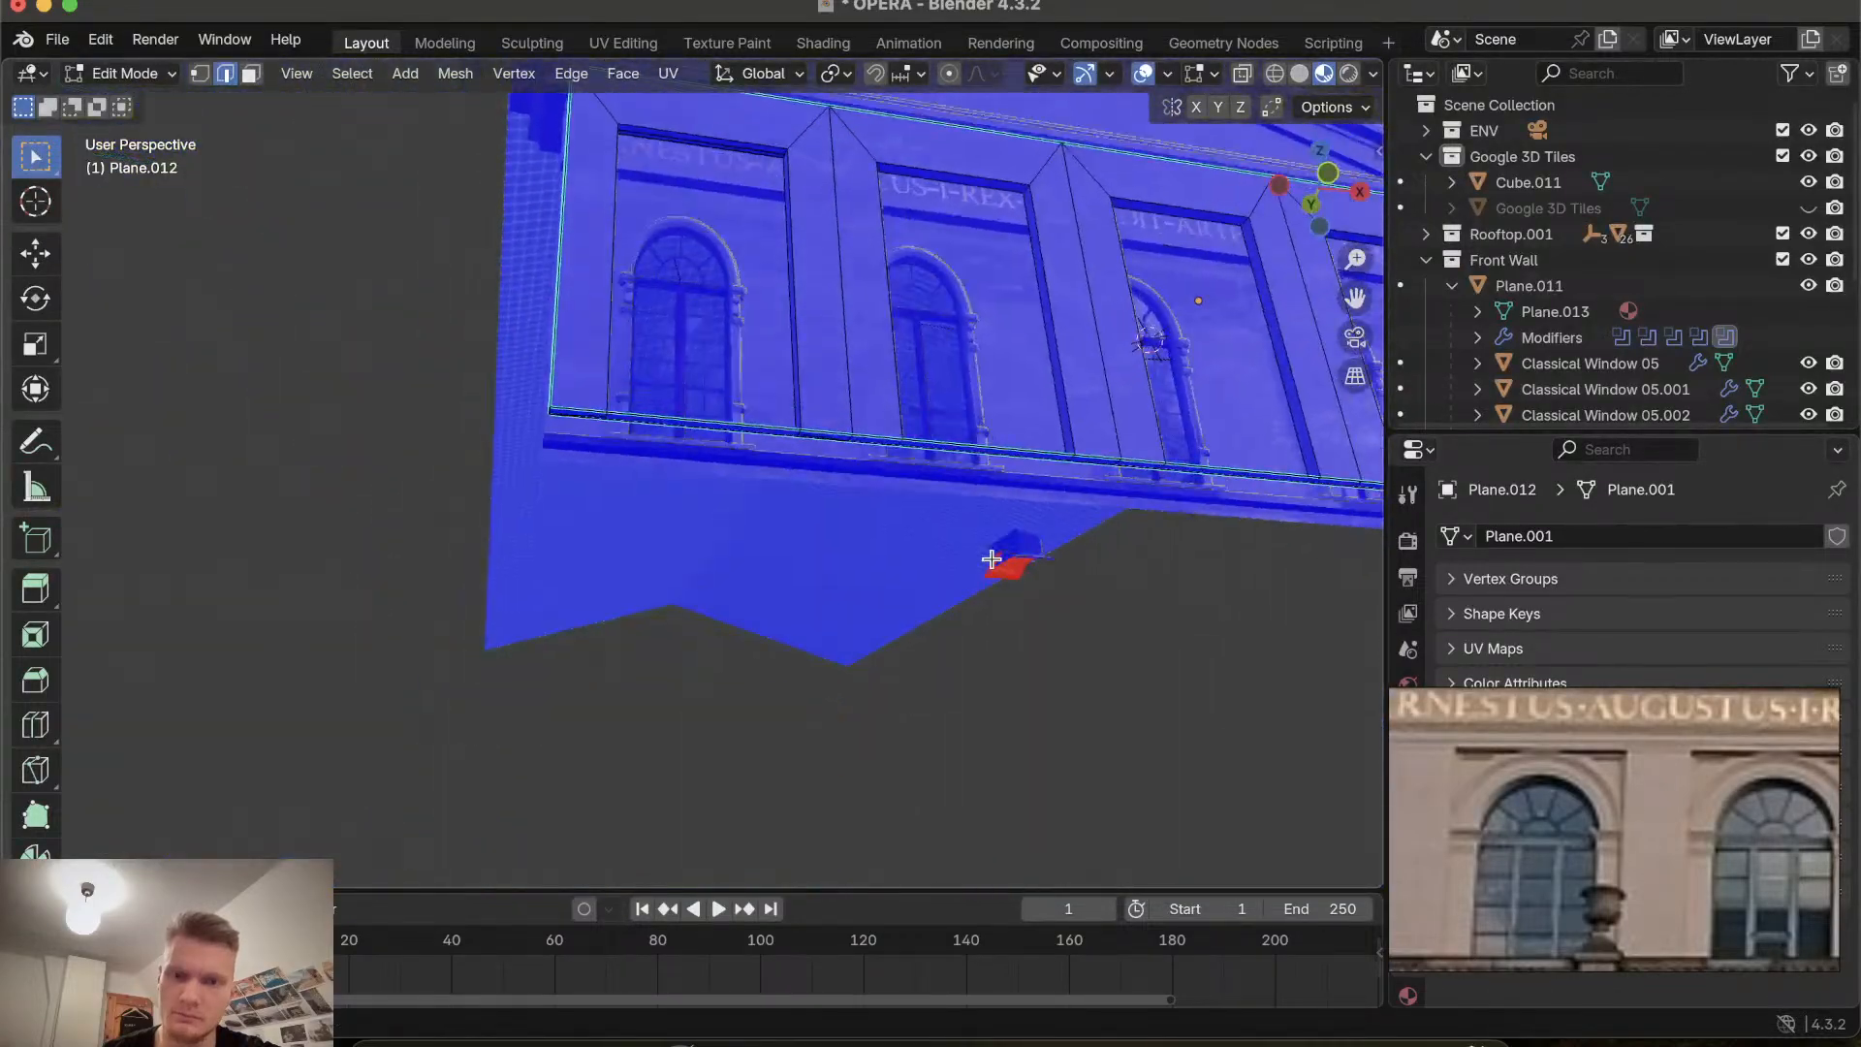
scroll(991, 560, up, 15)
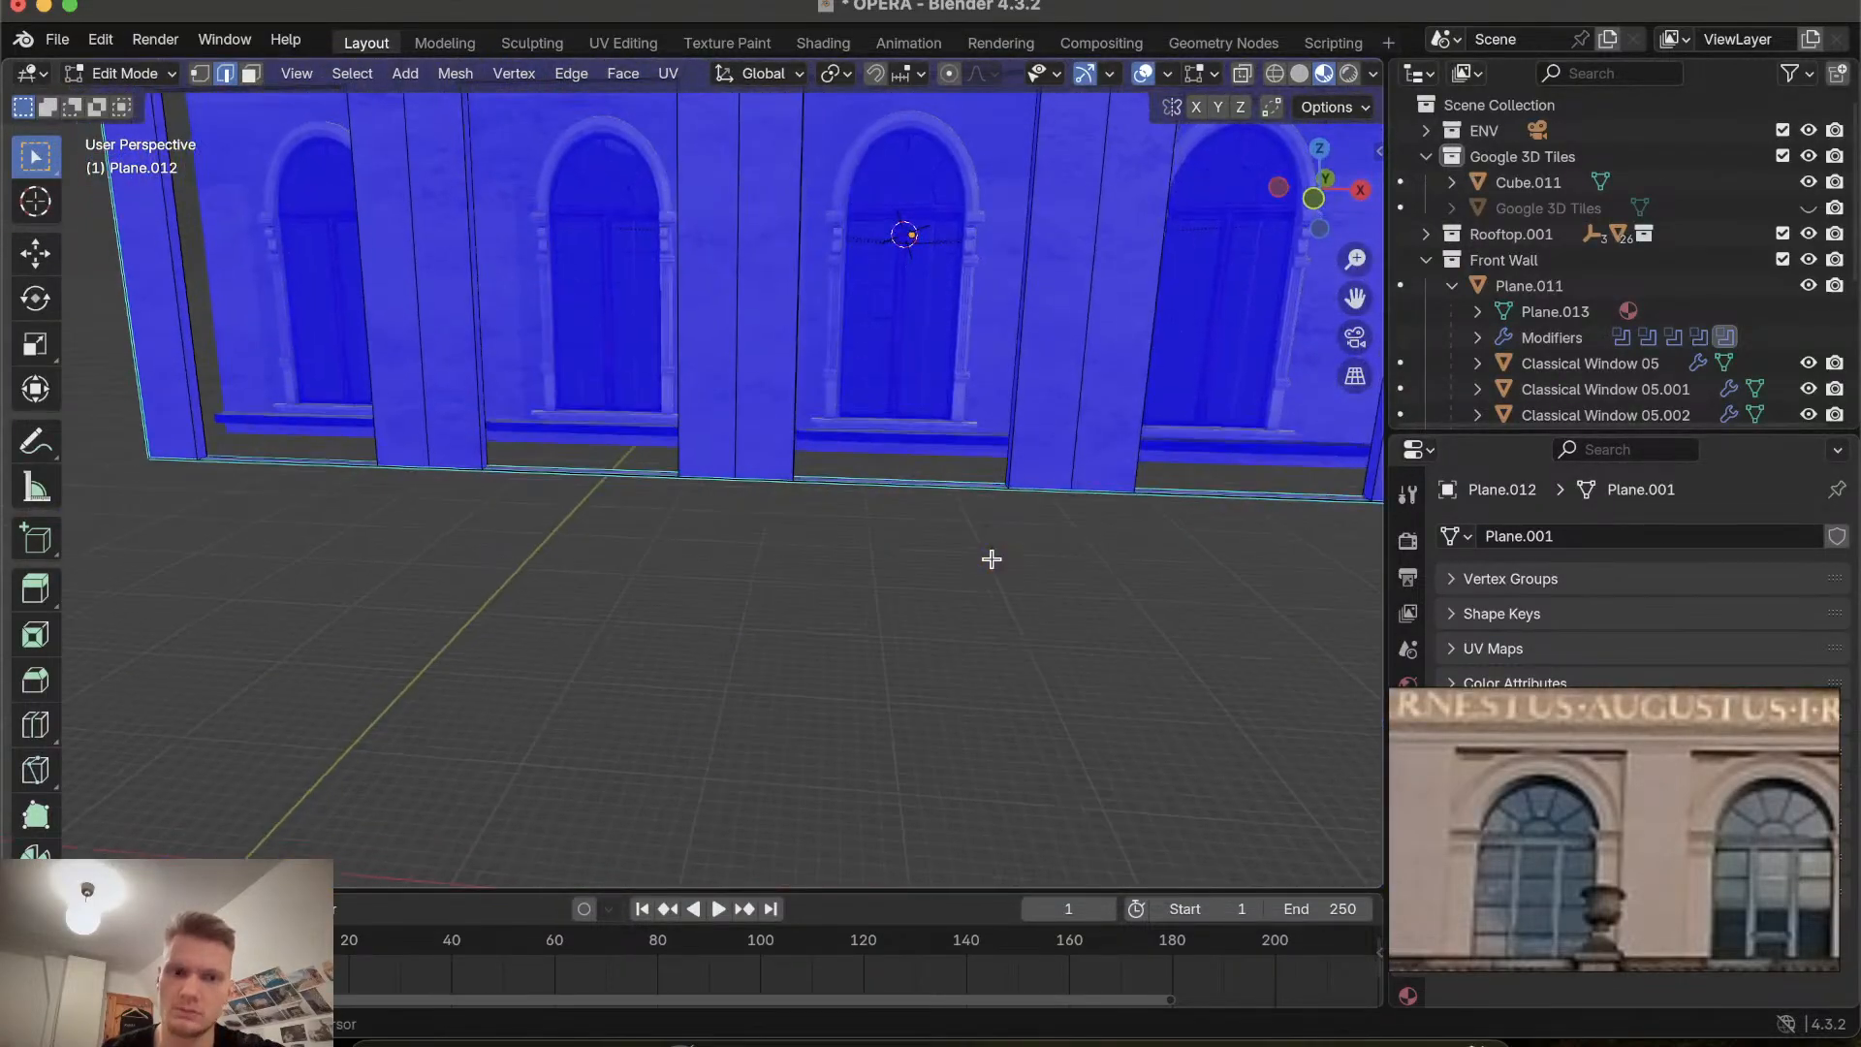
shift+scroll(665, 520, left, 8)
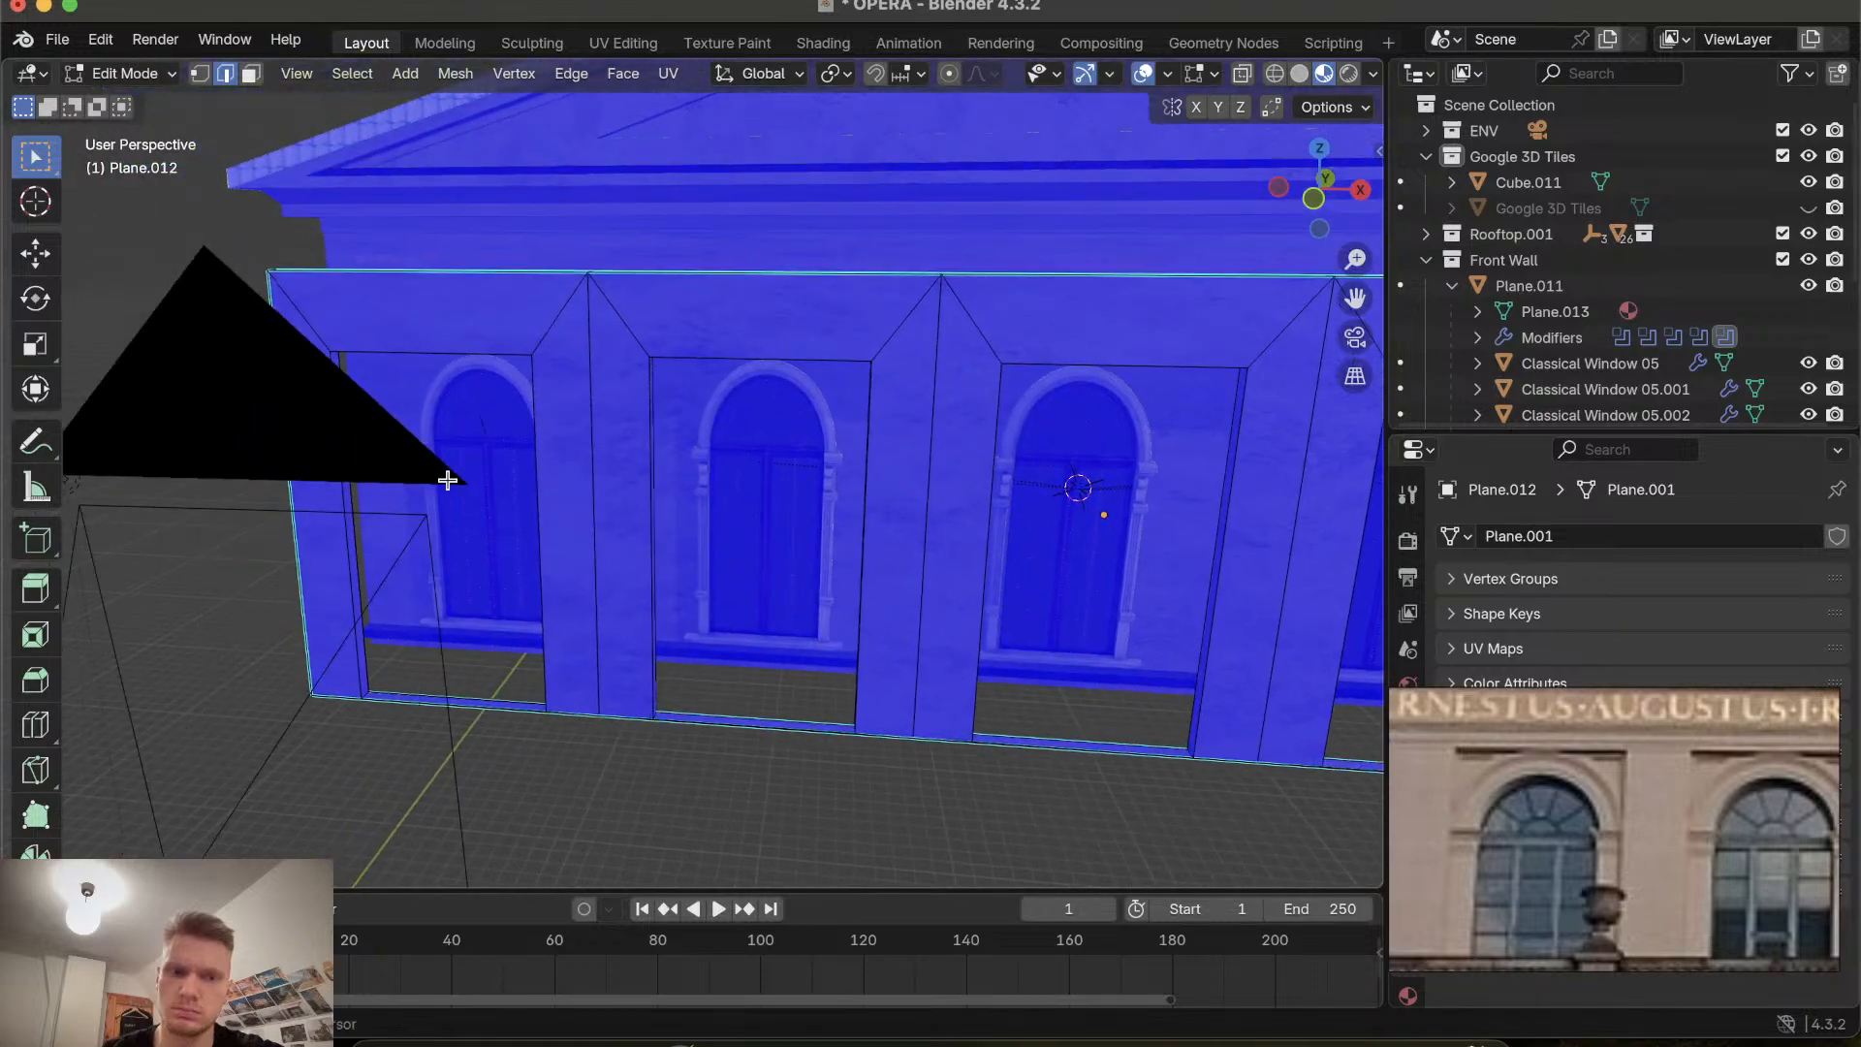
shift+scroll(446, 479, left, 5)
ctrl+scroll(446, 480, up, 10)
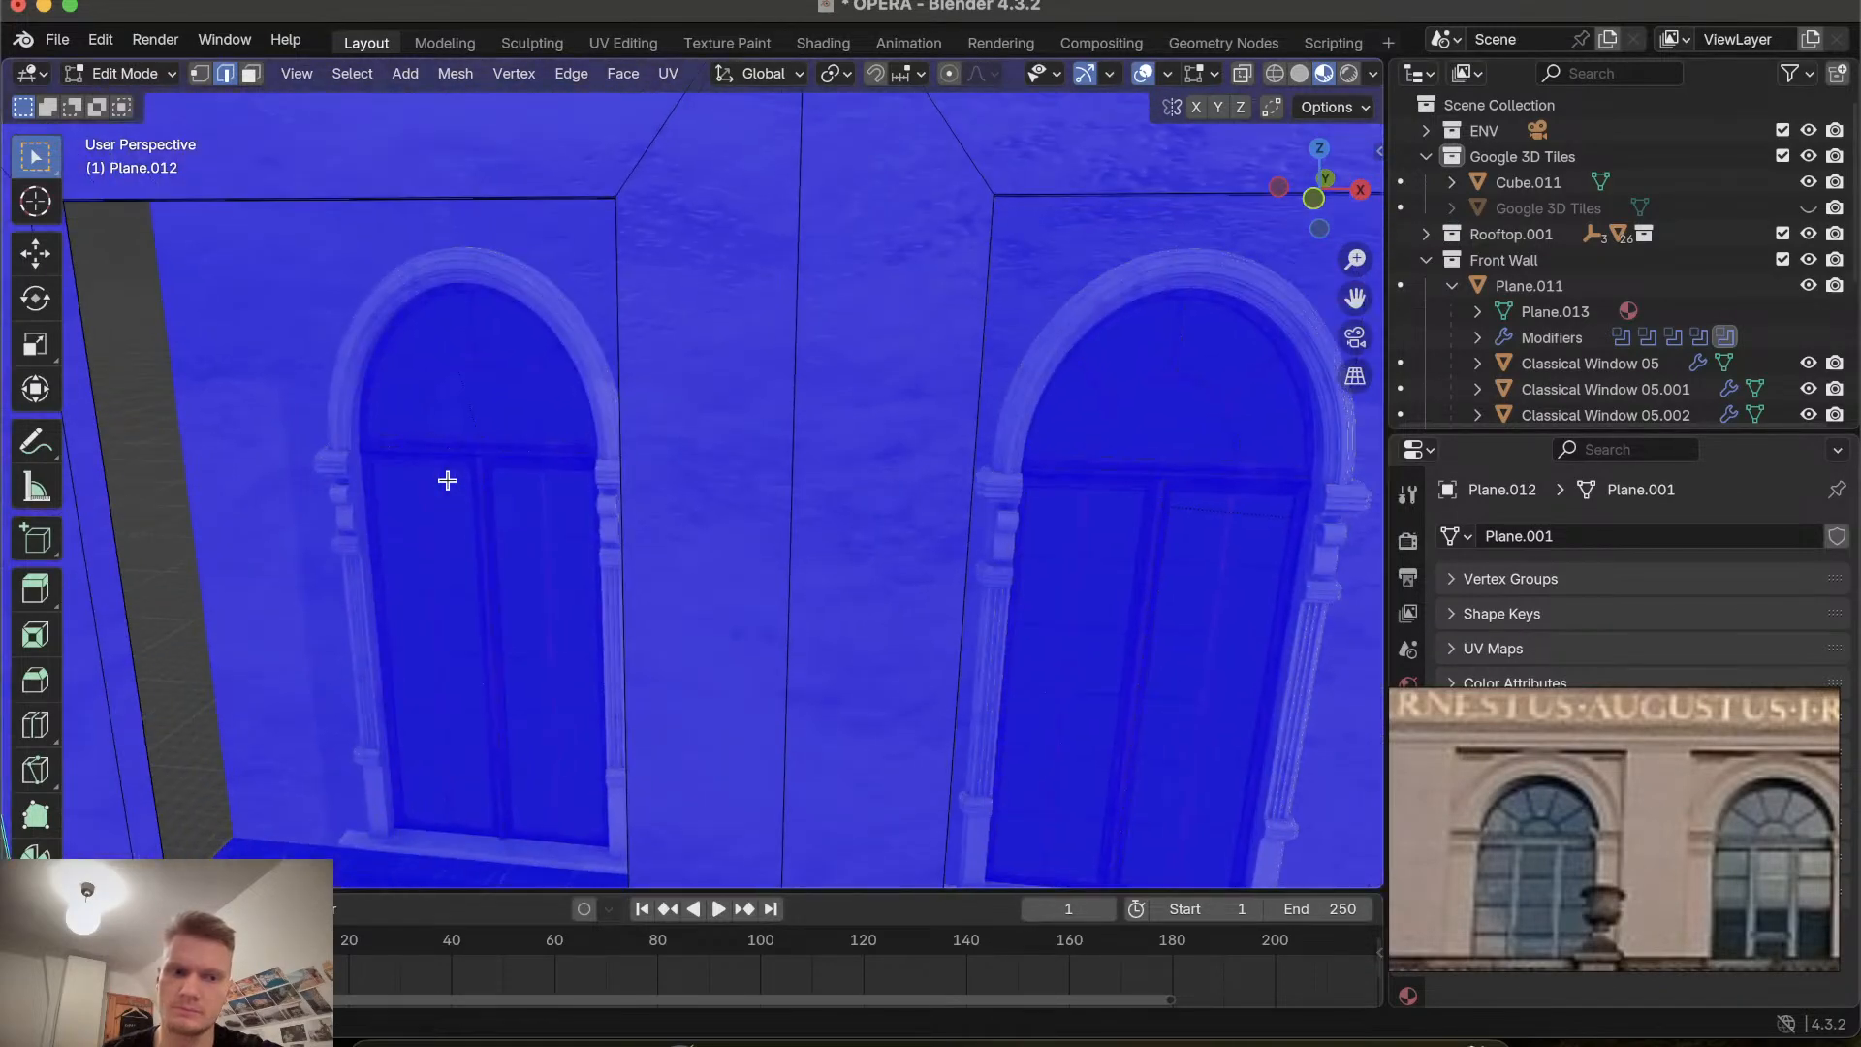
scroll(447, 480, down, 4)
Select the edge along the top of the inscription band above the leftmost recess and delete it.
click(252, 75)
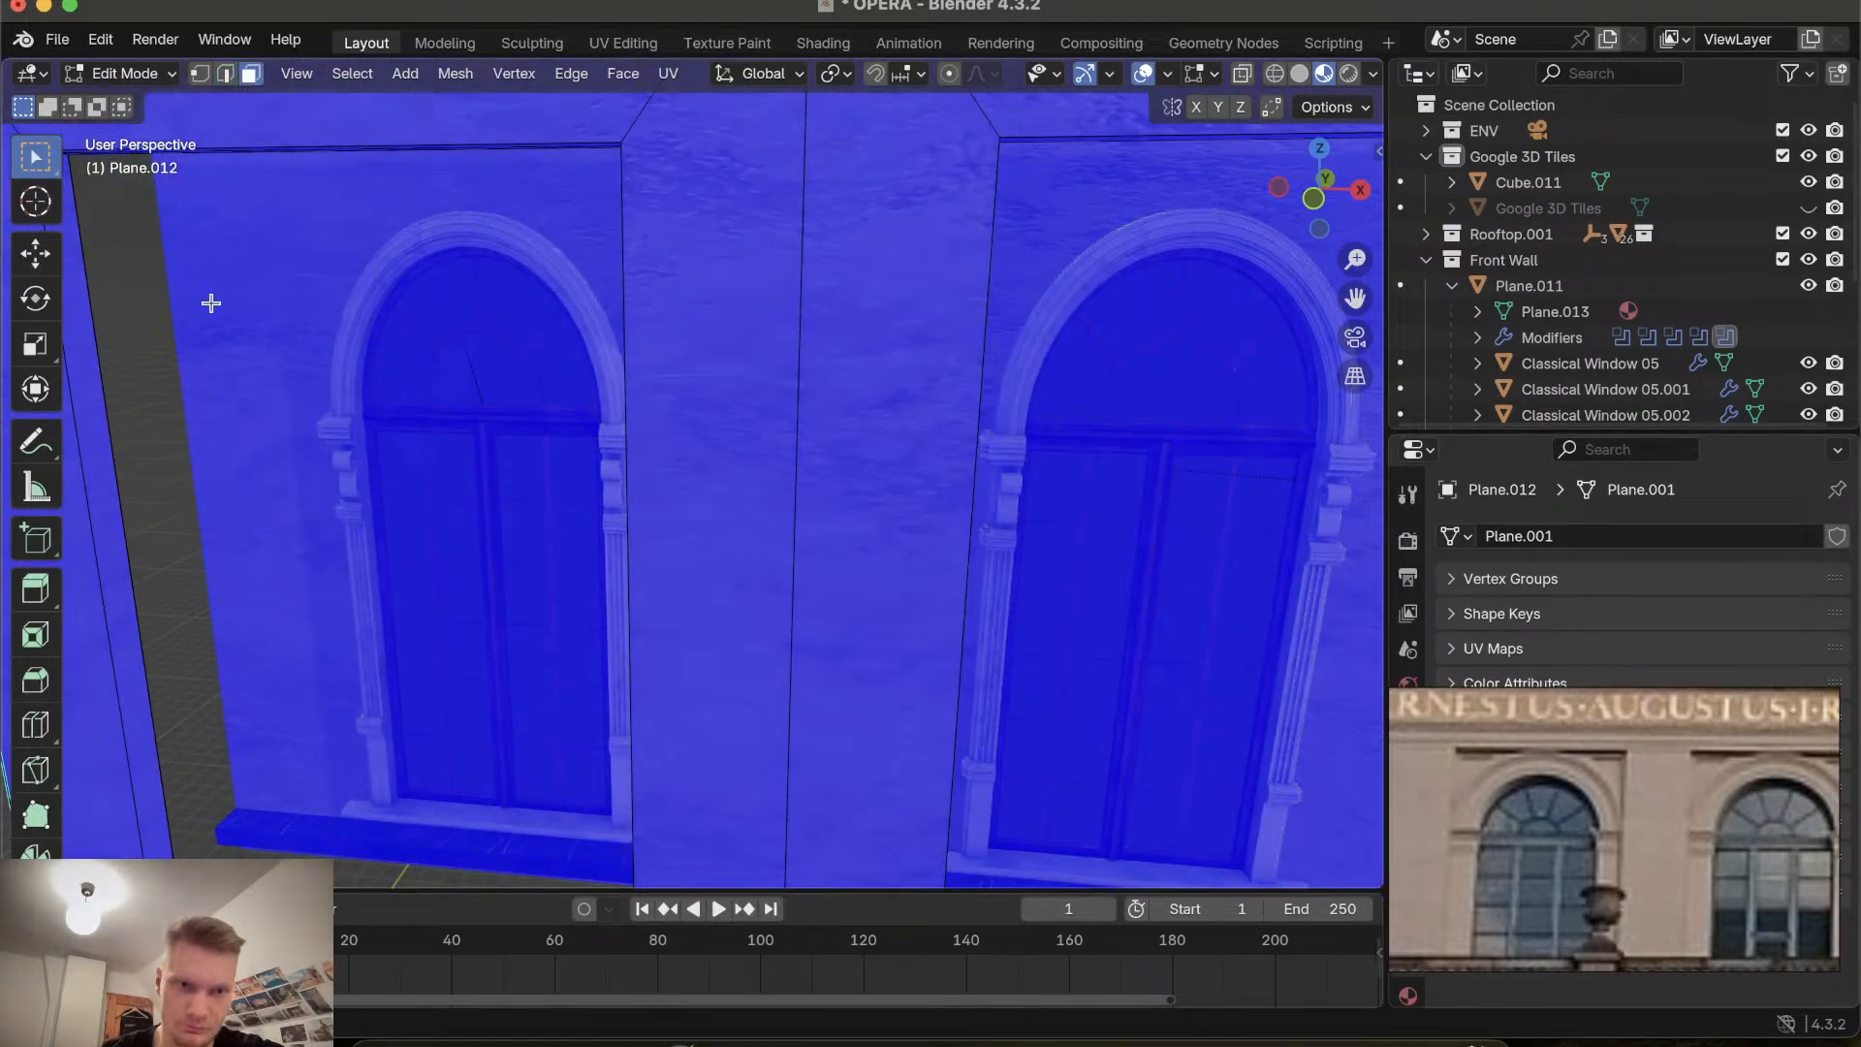
scroll(210, 304, left, 5)
click(183, 288)
scroll(183, 288, down, 8)
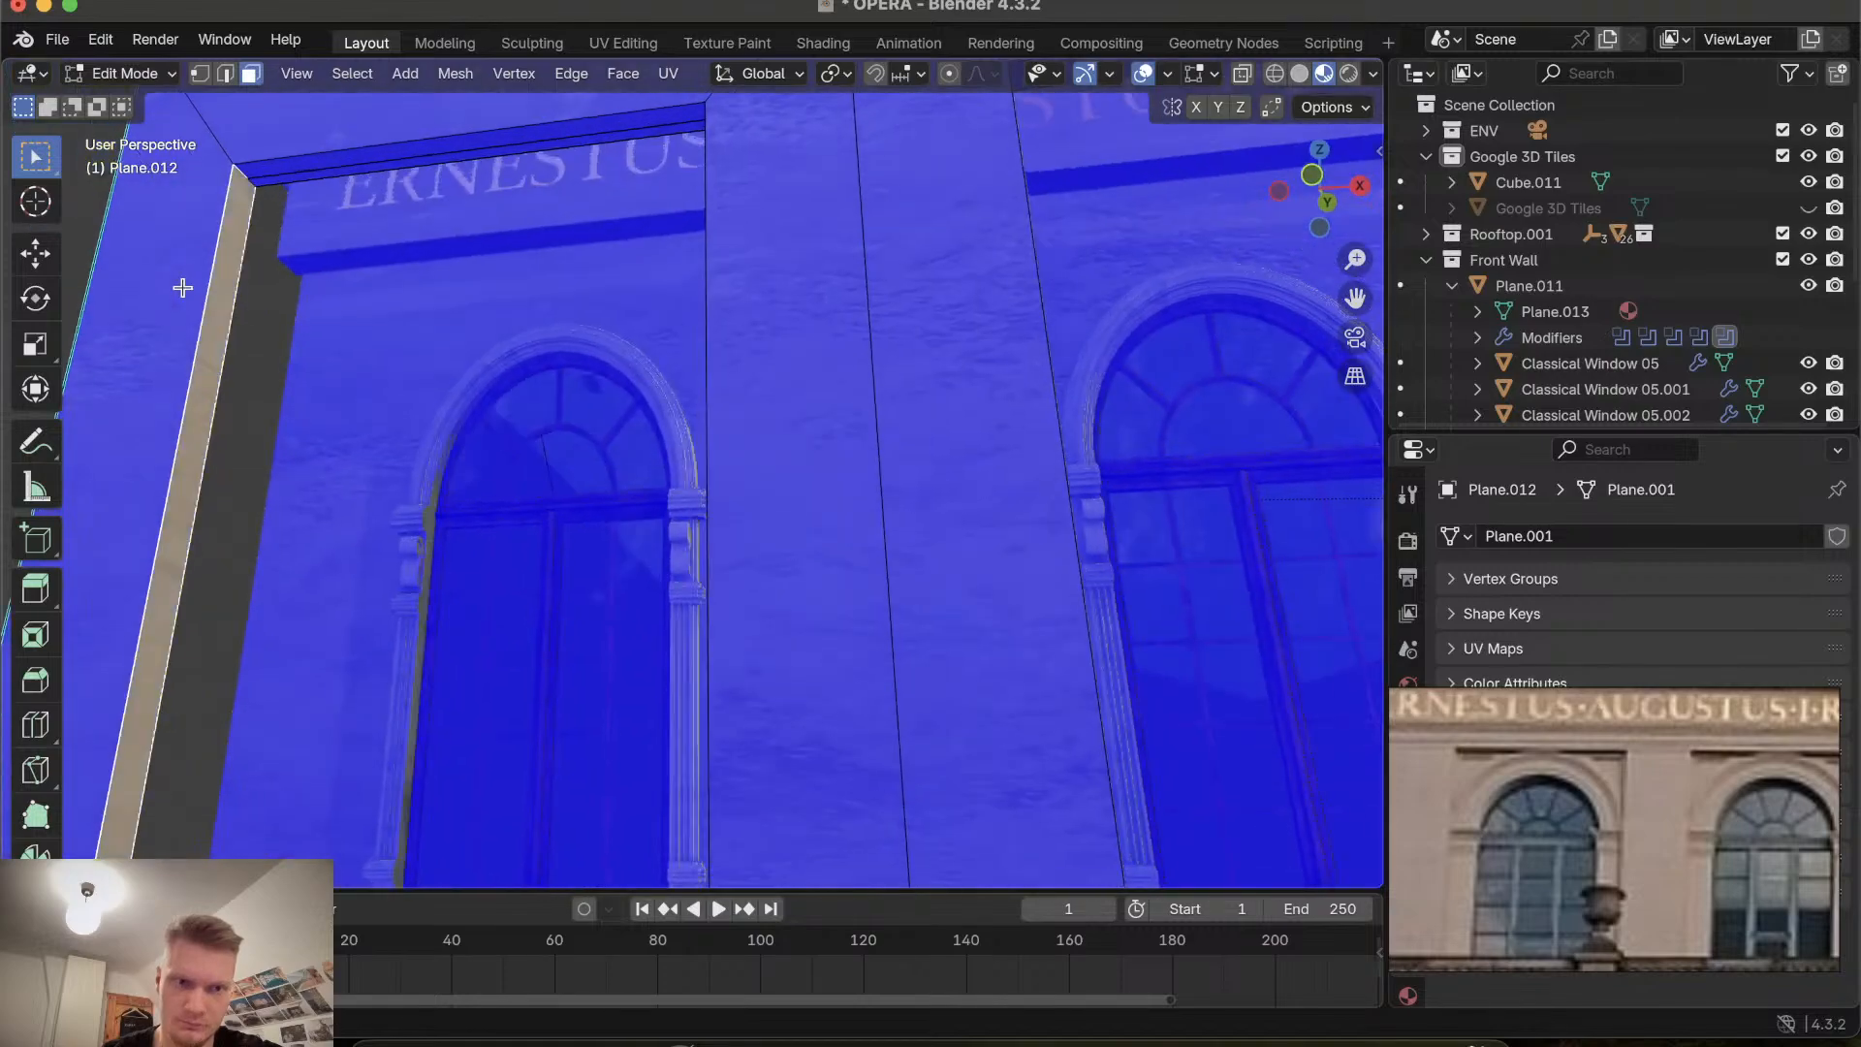
shift+click(276, 161)
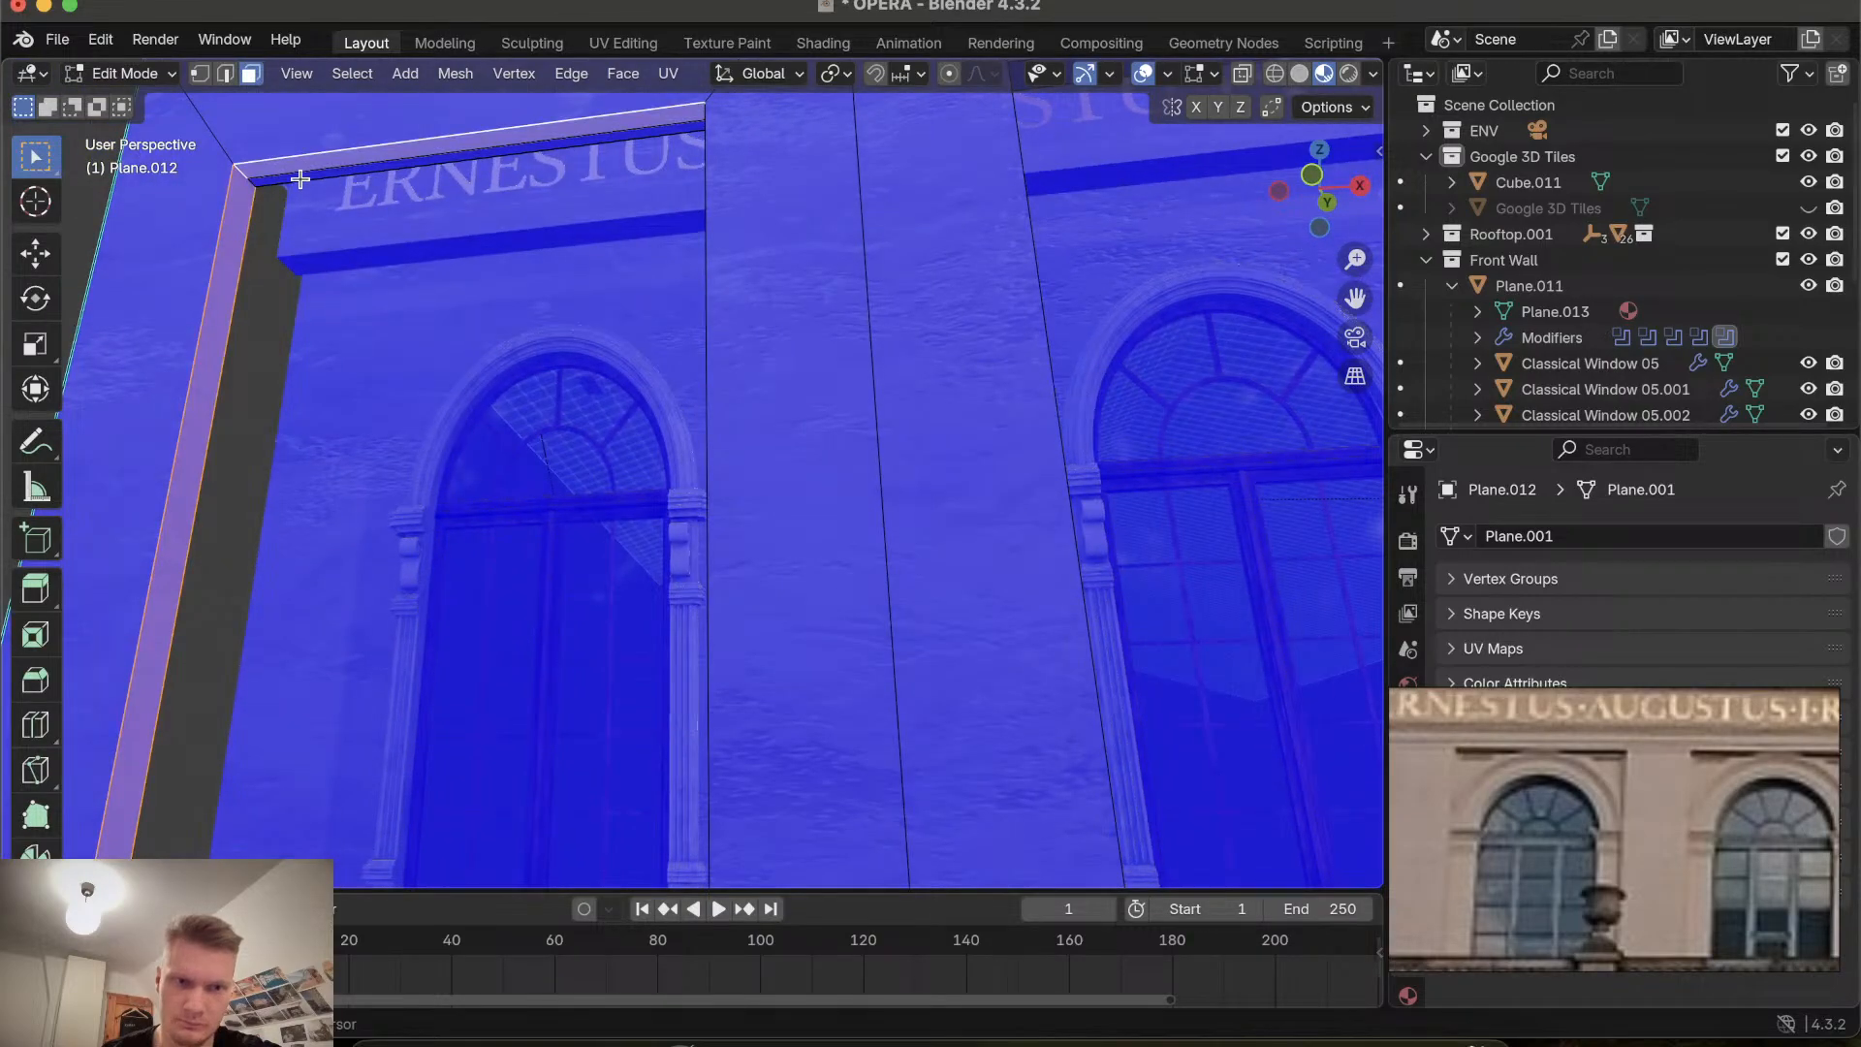
scroll(299, 176, right, 10)
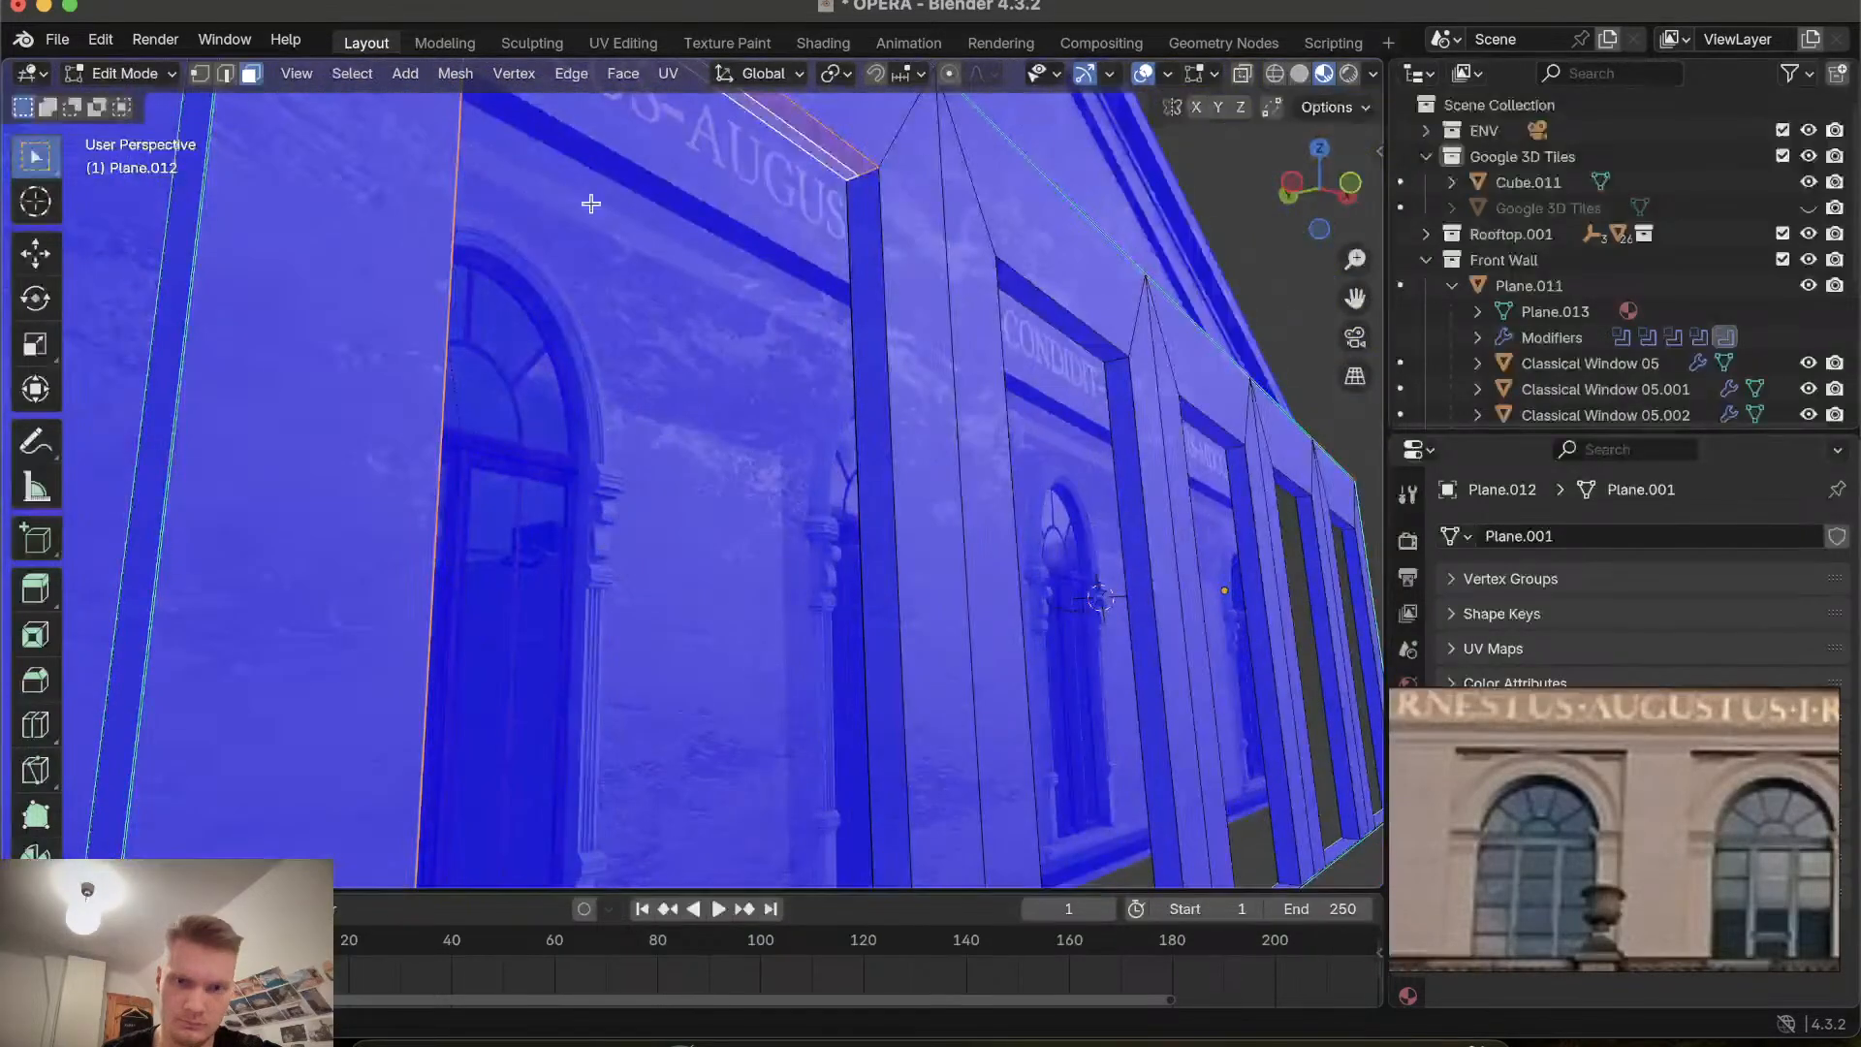
scroll(744, 168, down, 5)
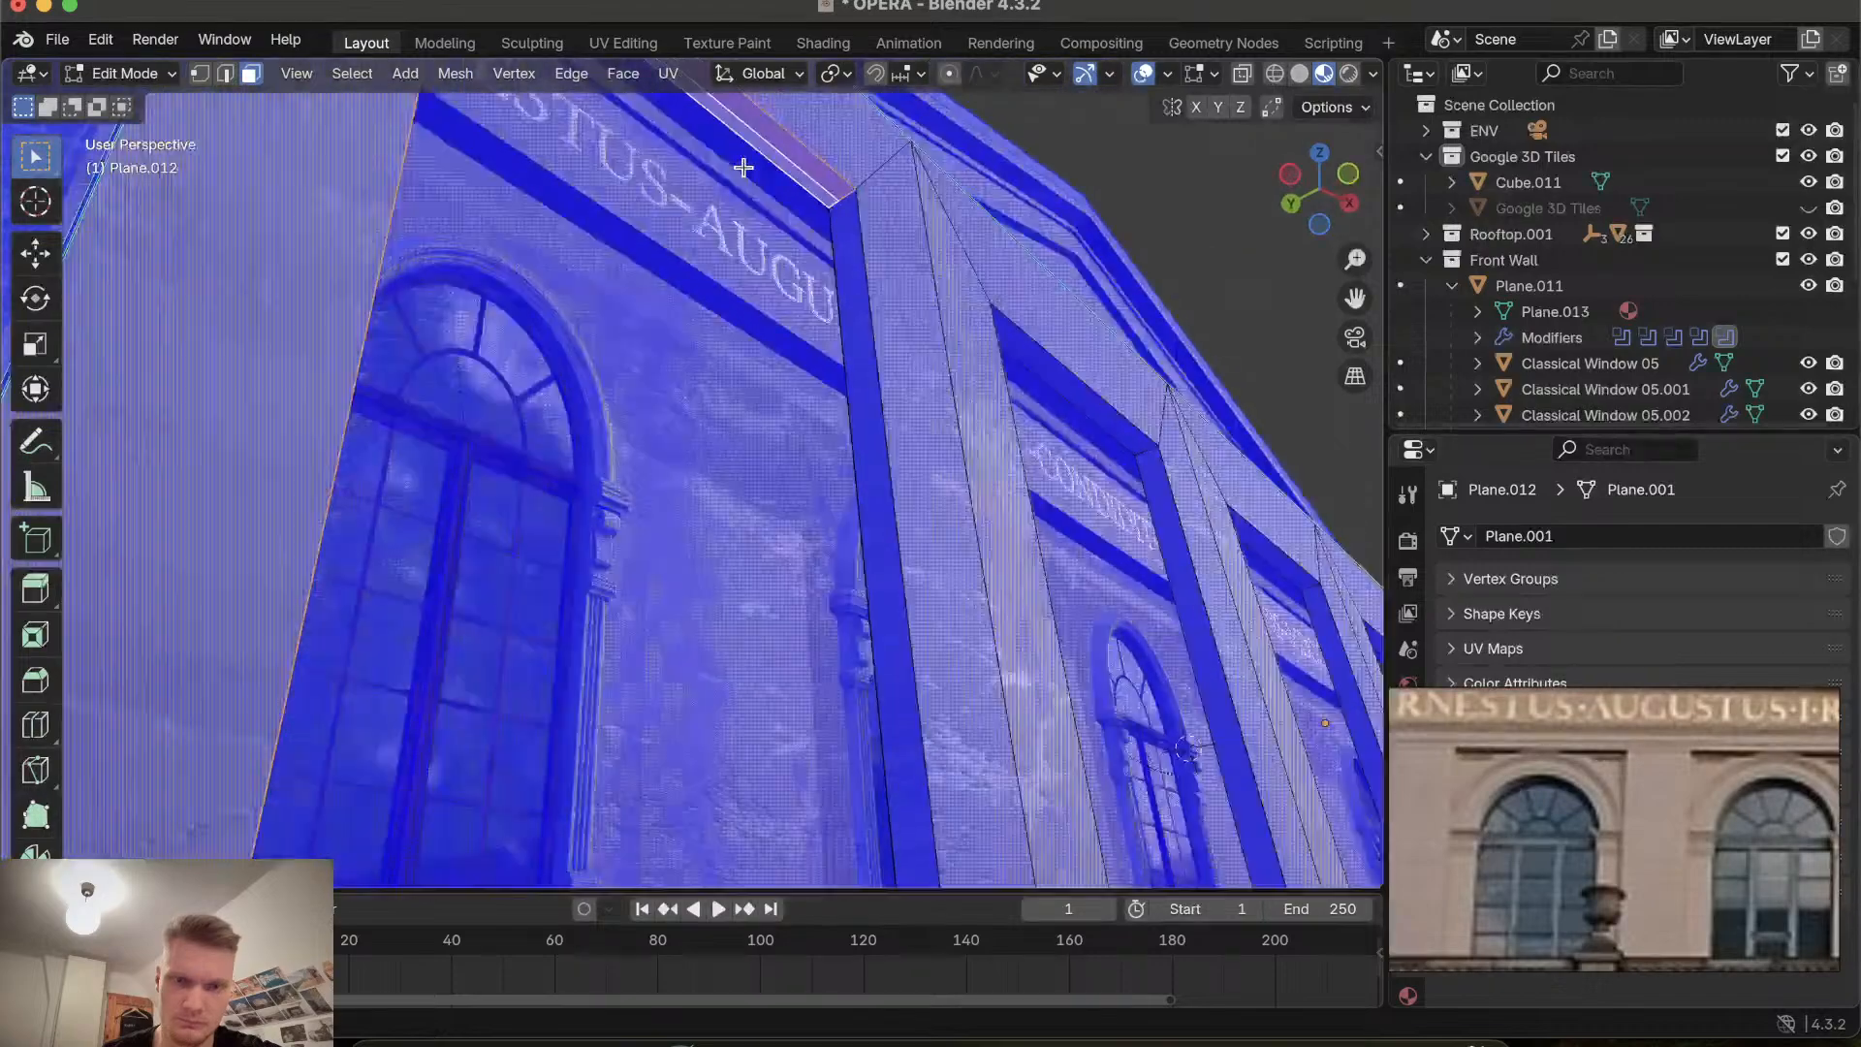
scroll(742, 160, down, 3)
click(740, 151)
click(740, 138)
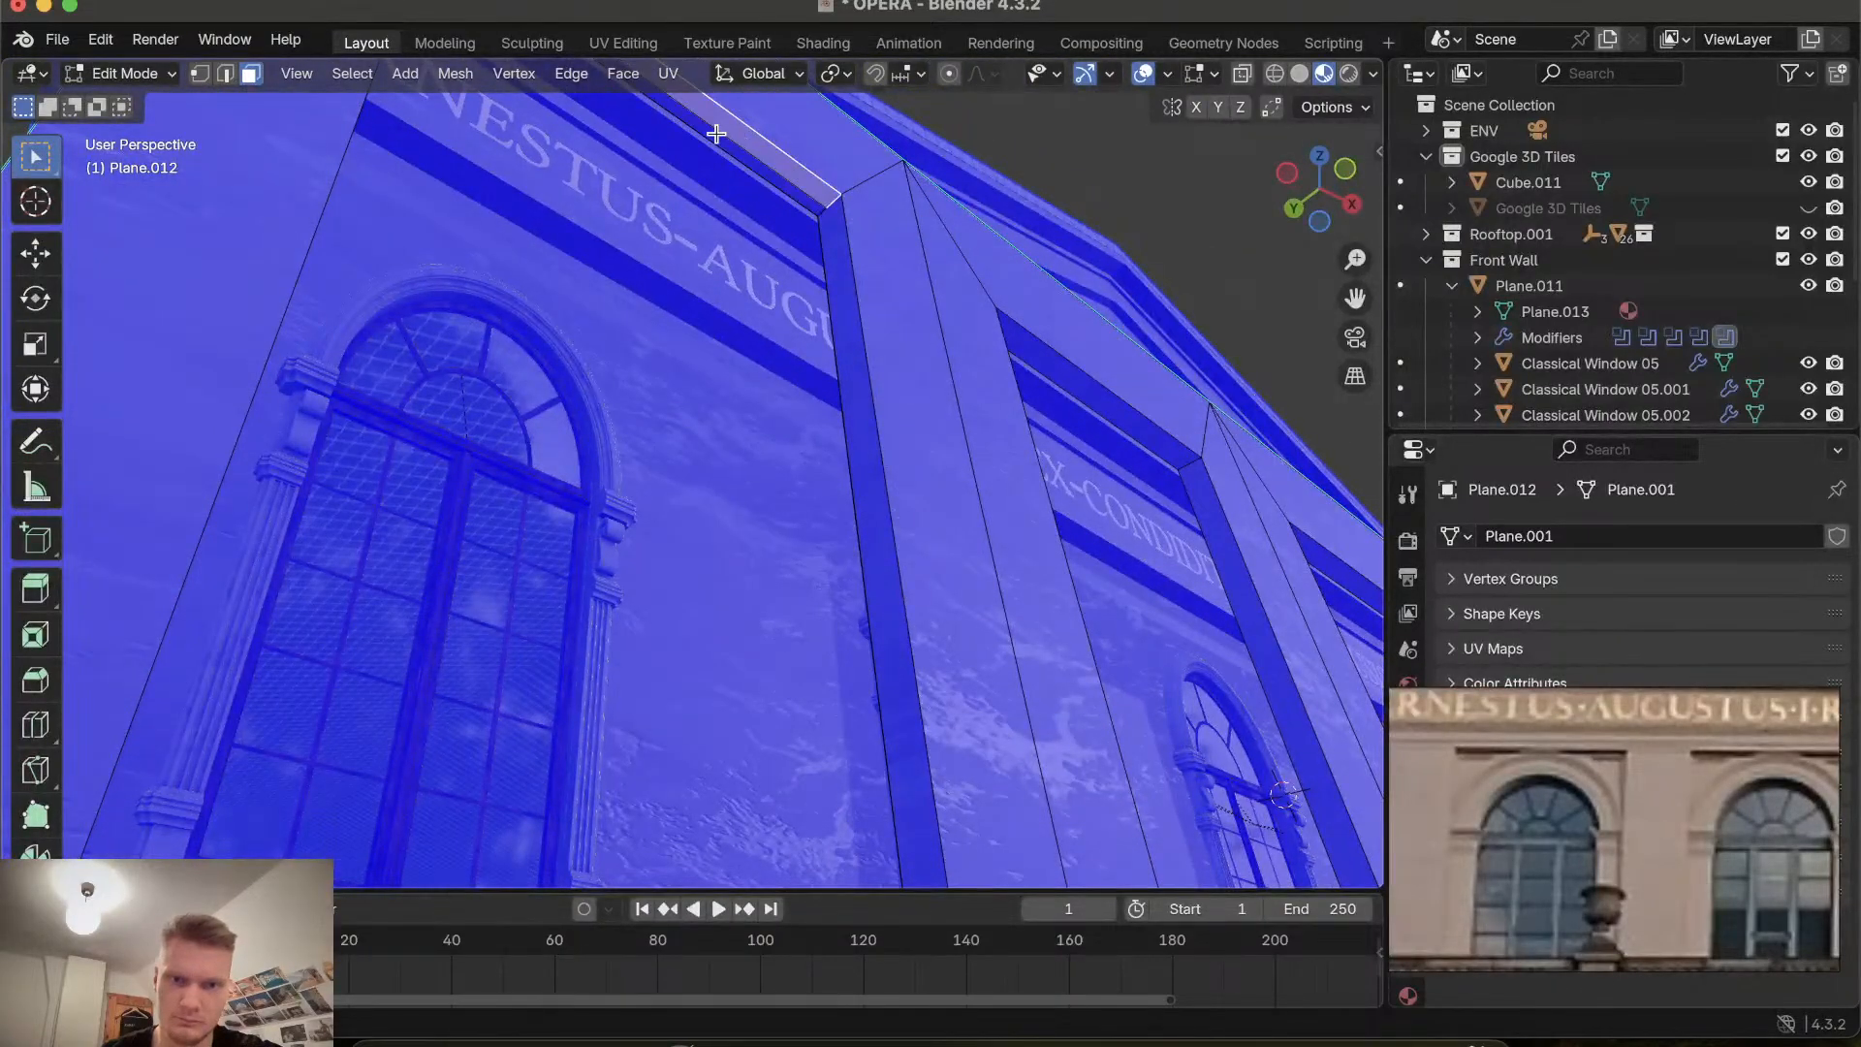
key(2)
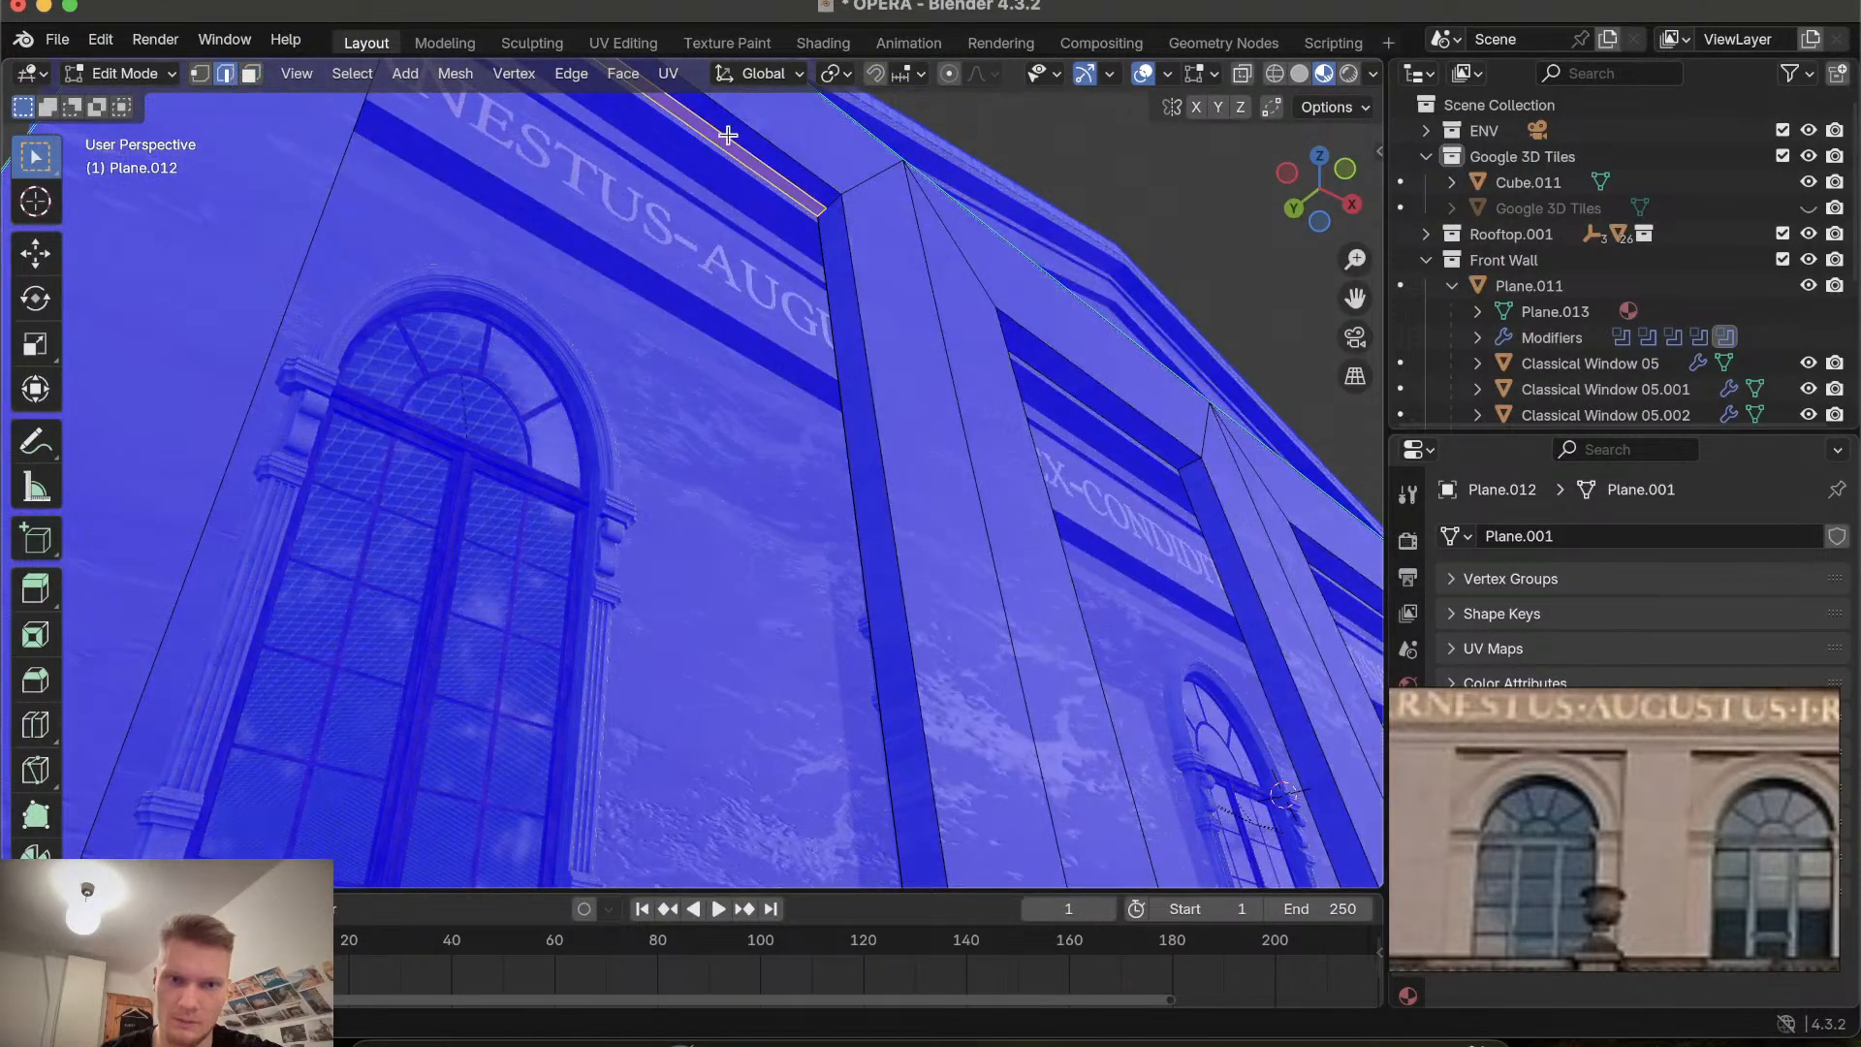
click(715, 145)
ctrl+scroll(741, 182, up, 4)
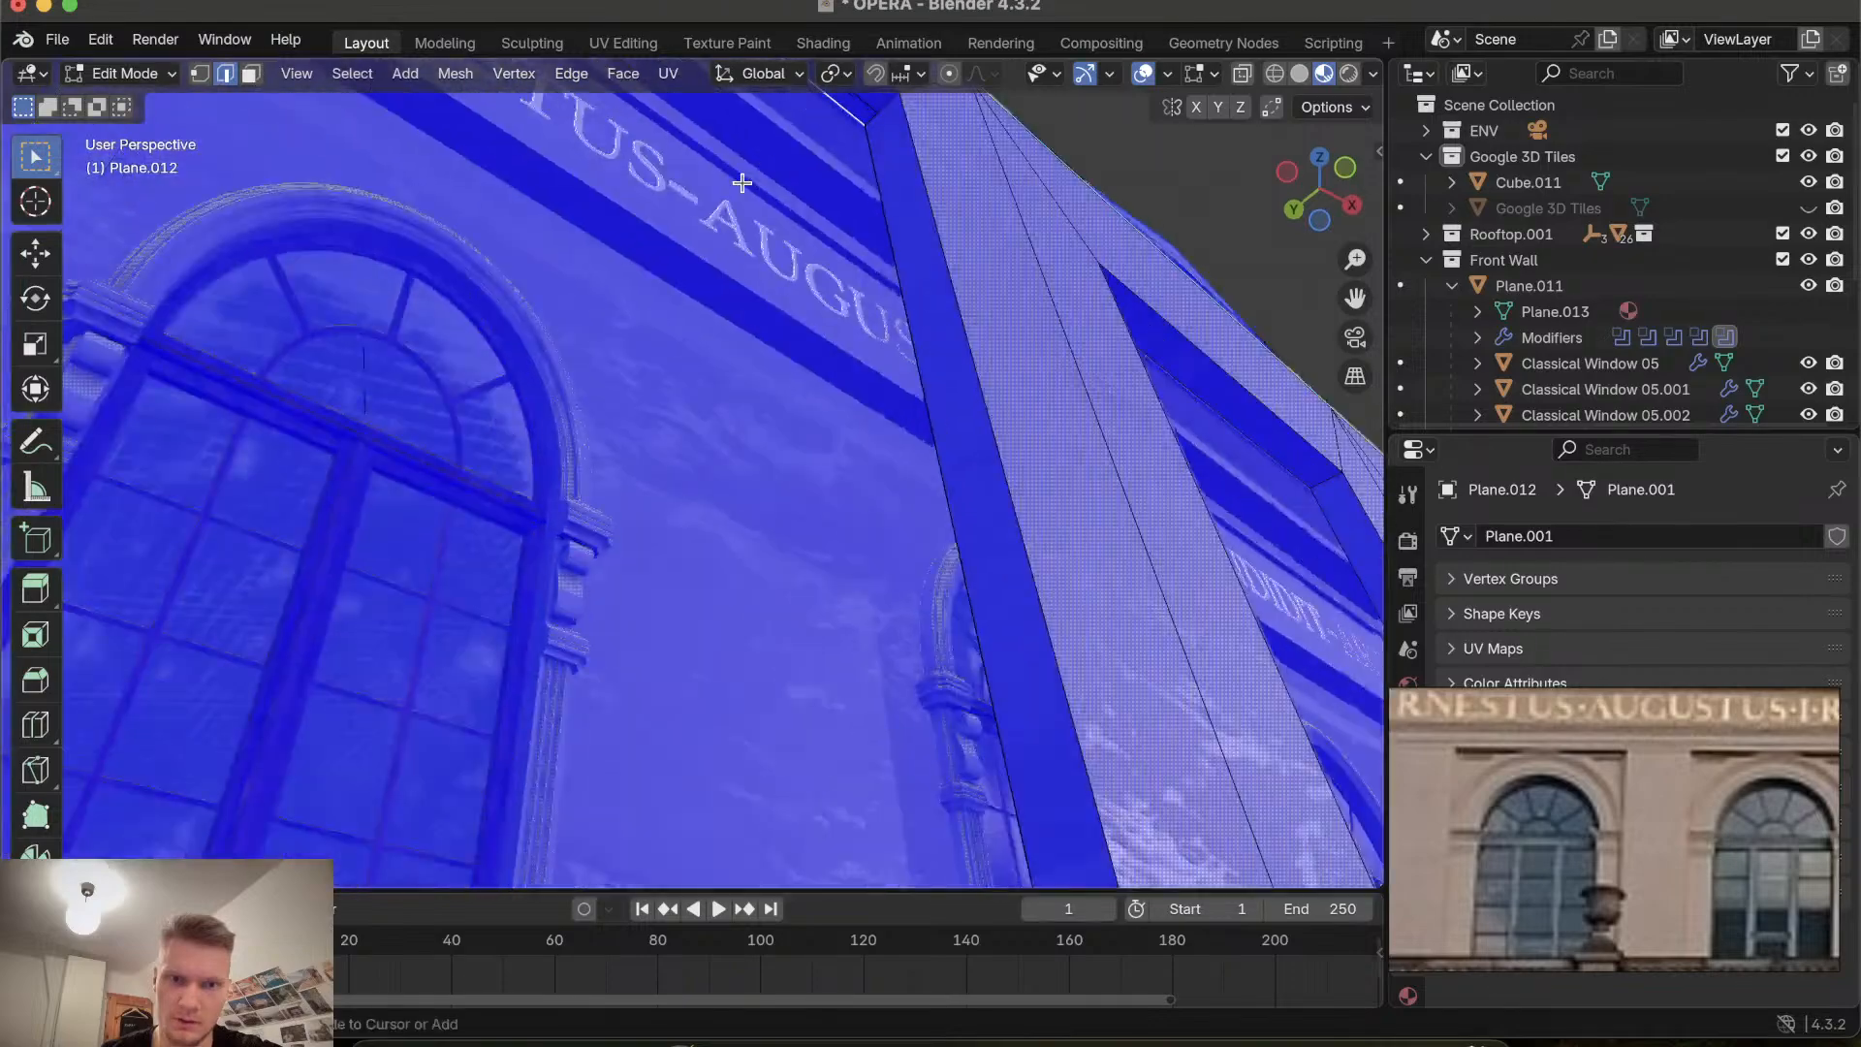
ctrl+scroll(741, 182, up, 3)
shift+scroll(742, 182, right, 4)
ctrl+scroll(742, 182, up, 2)
shift+scroll(742, 182, up, 3)
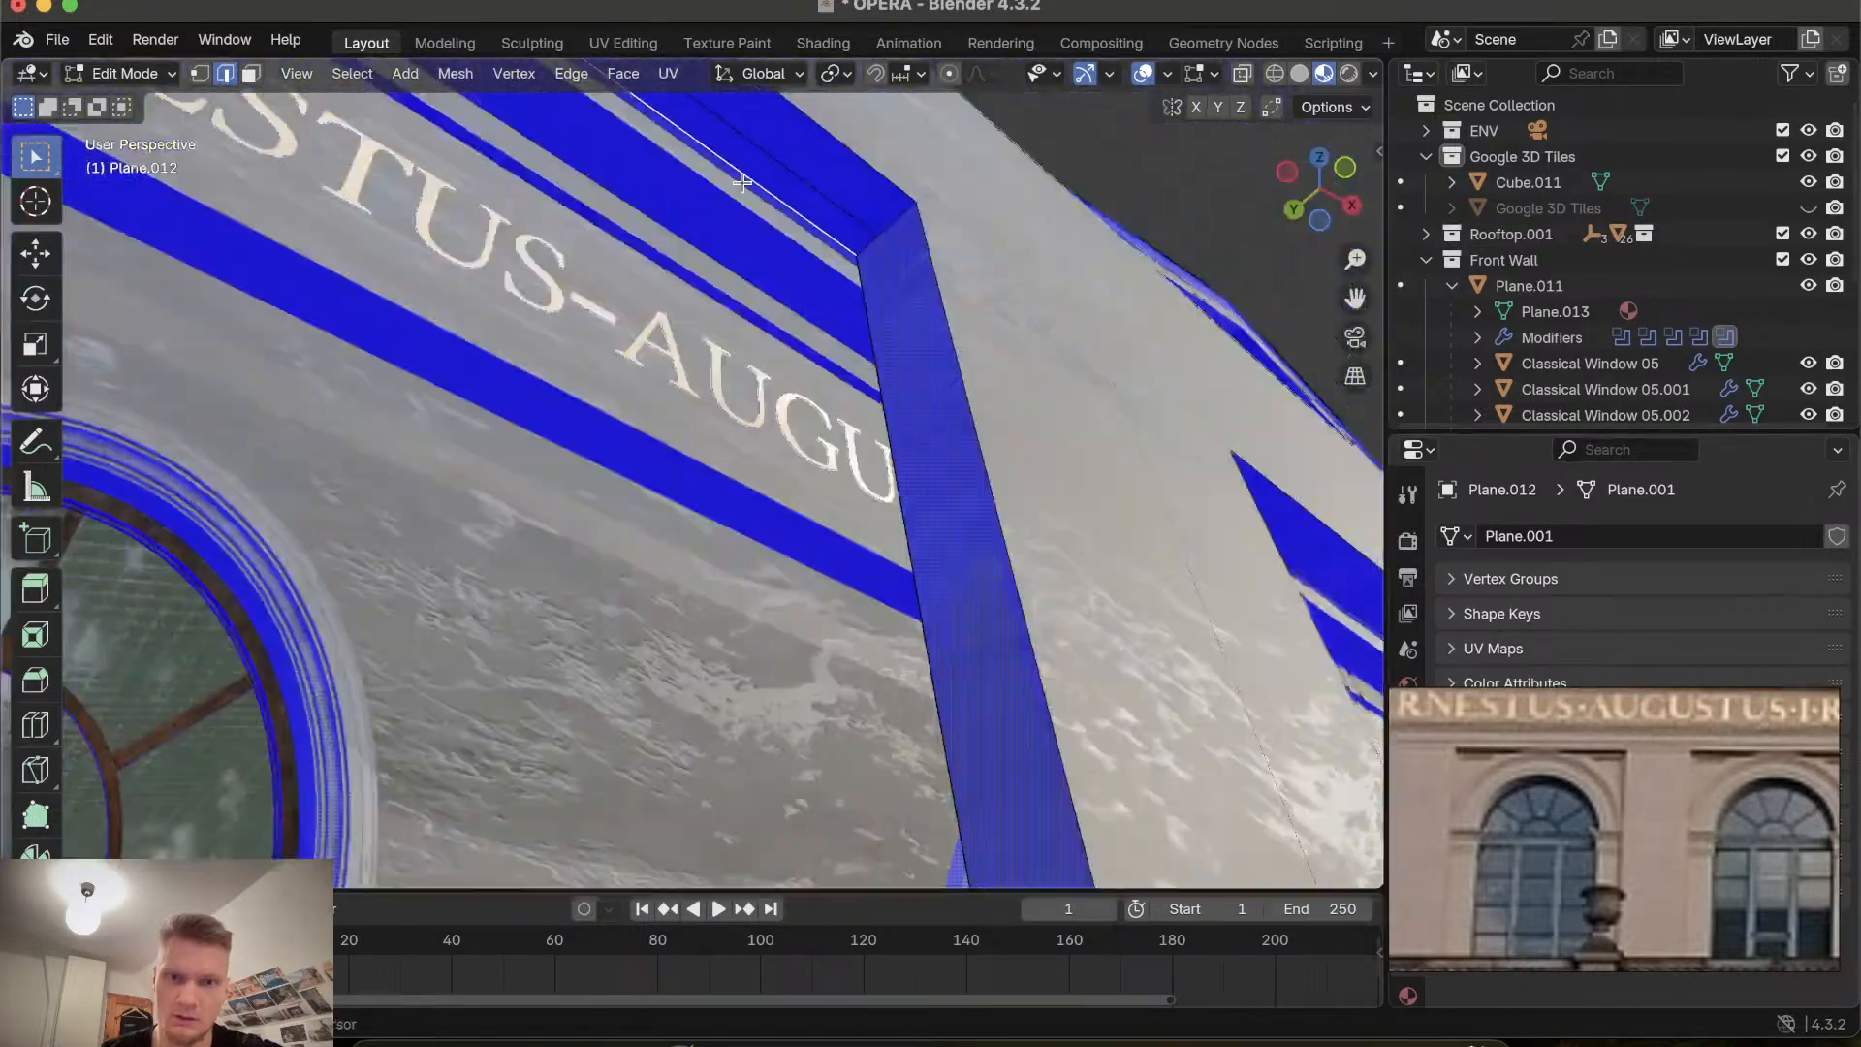
key(a)
key(x)
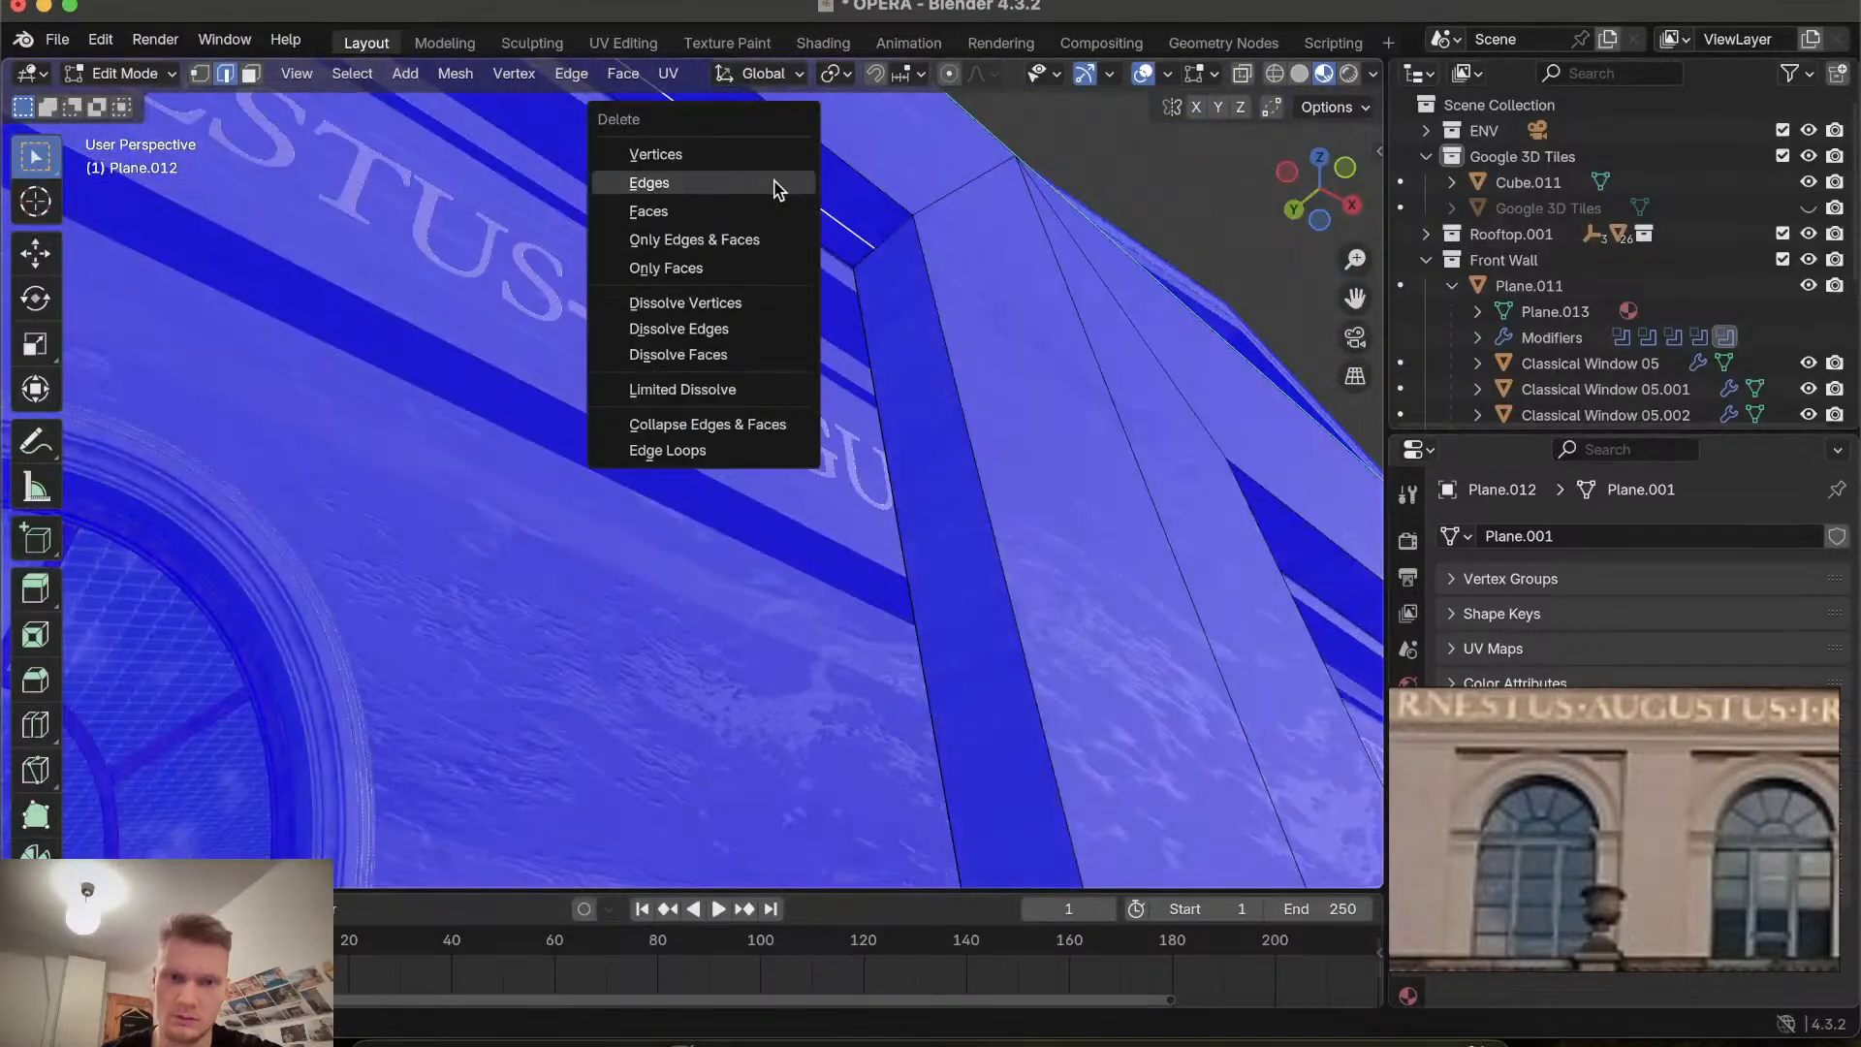
click(760, 183)
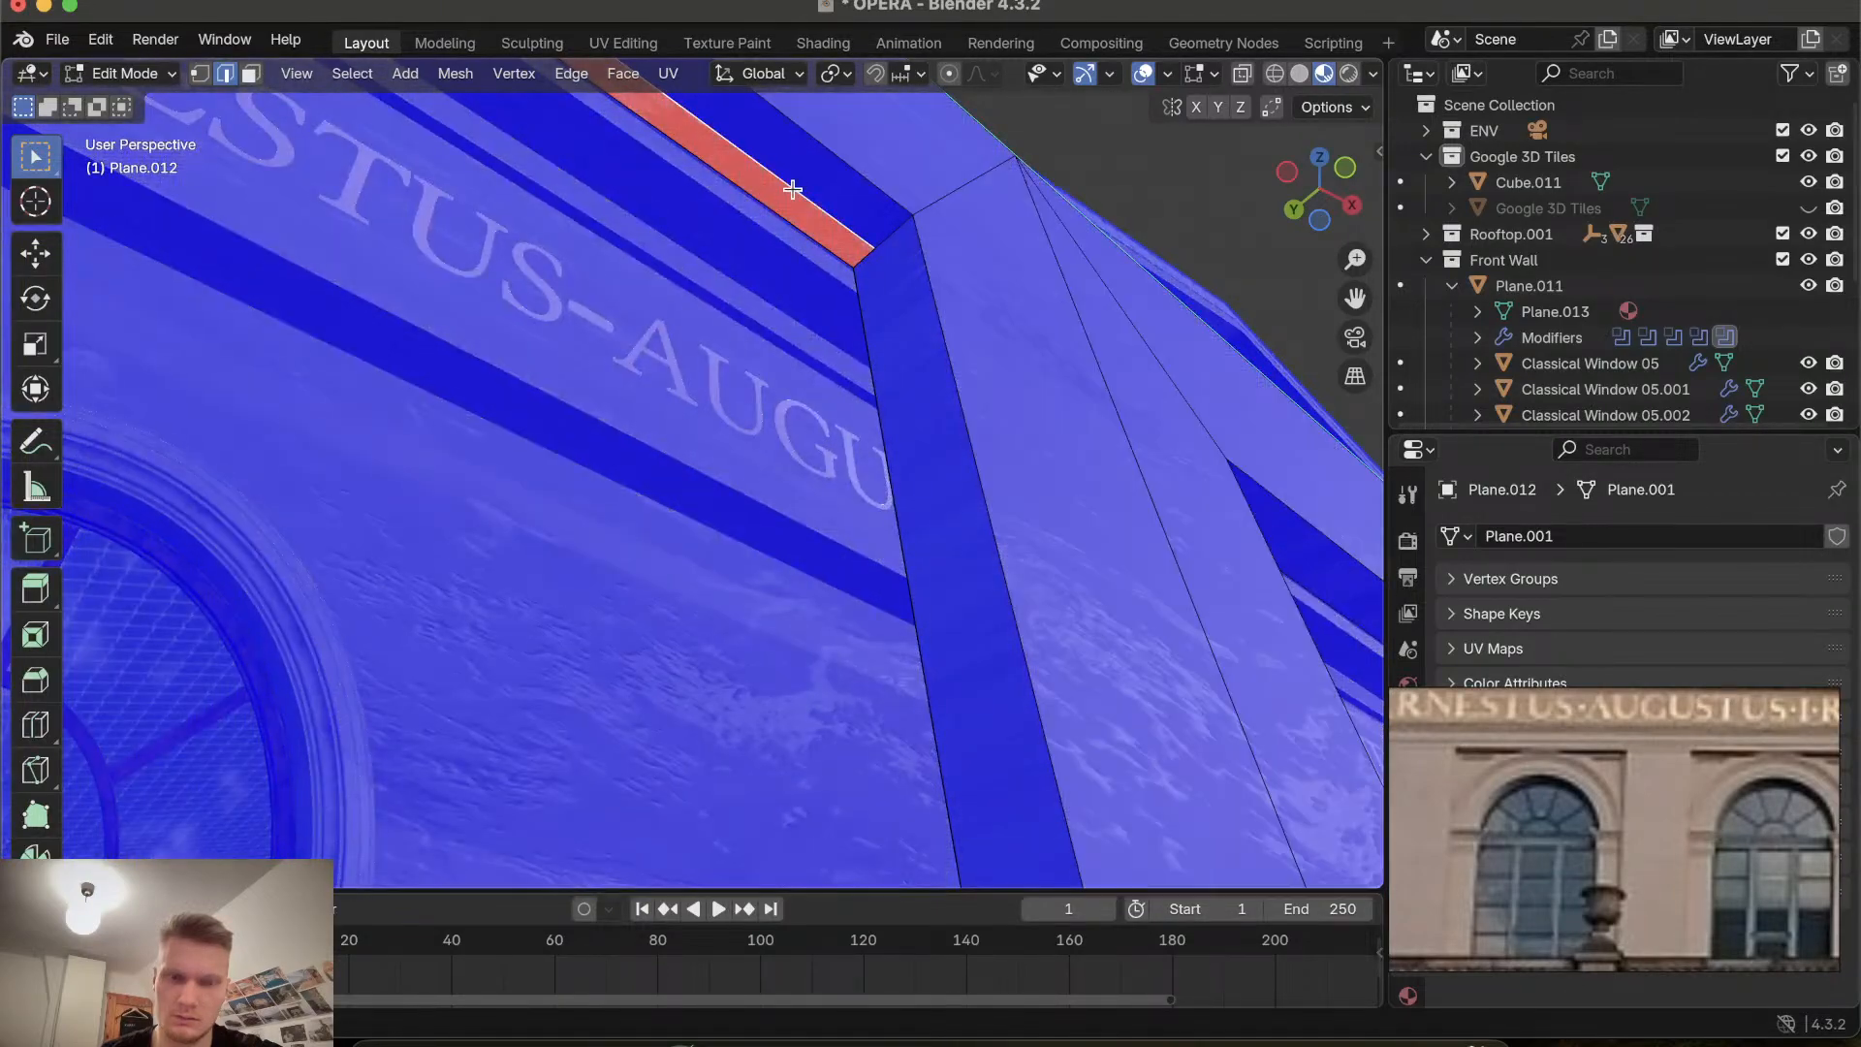
Select the backward-facing strip atop the inscription band and recalculate its normal to point outward.
key(x)
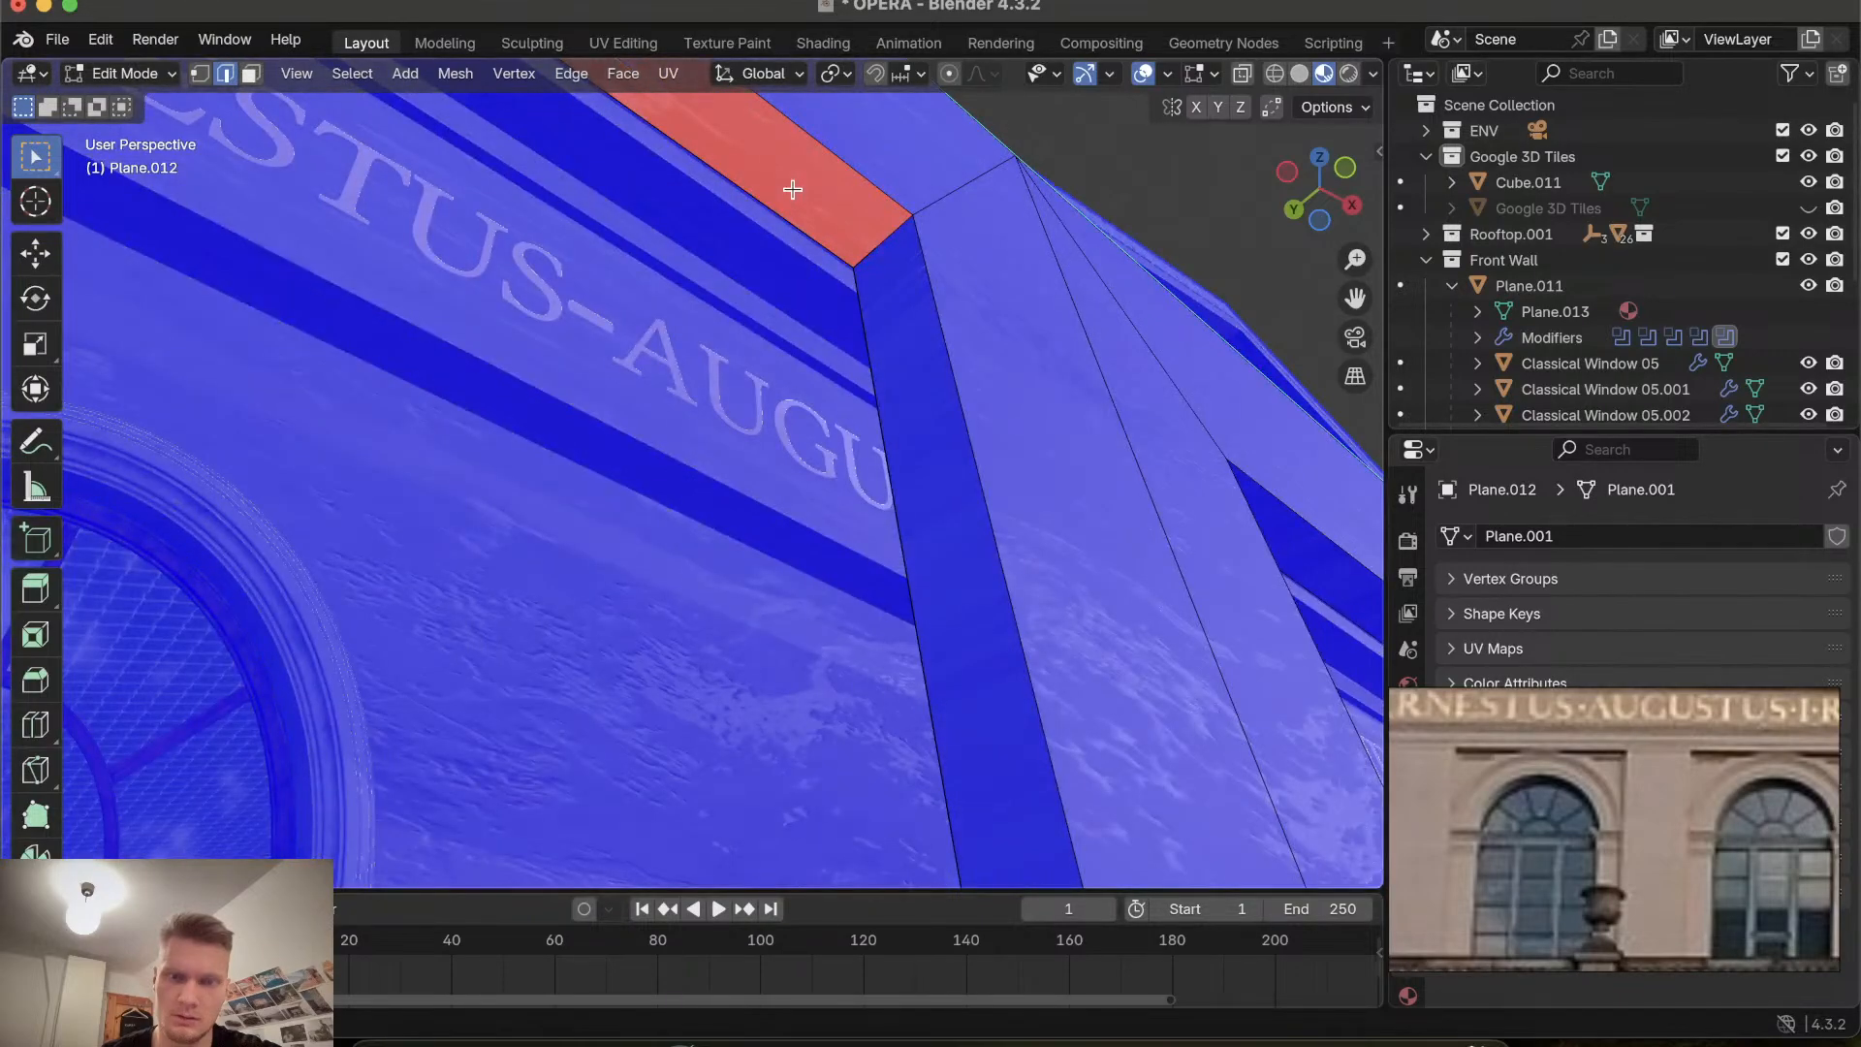
scroll(793, 189, up, 5)
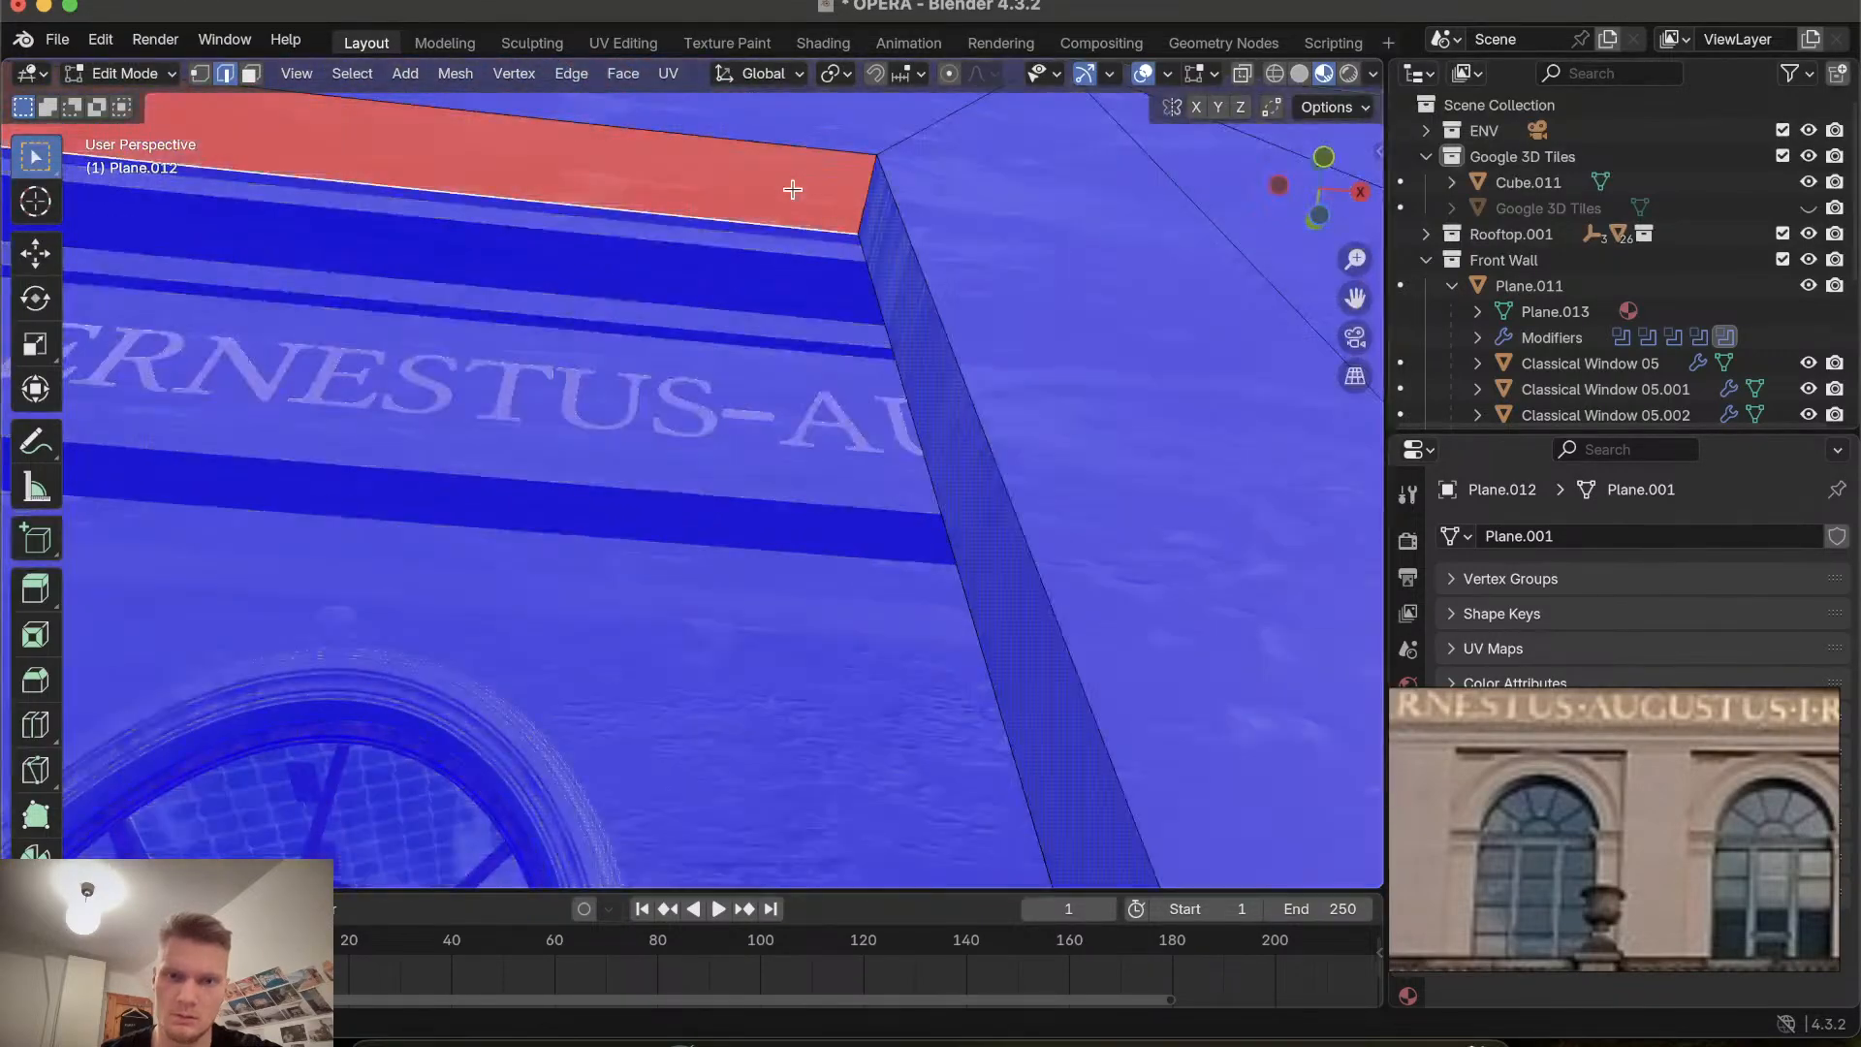
middle_drag(793, 189, 743, 161)
click(739, 150)
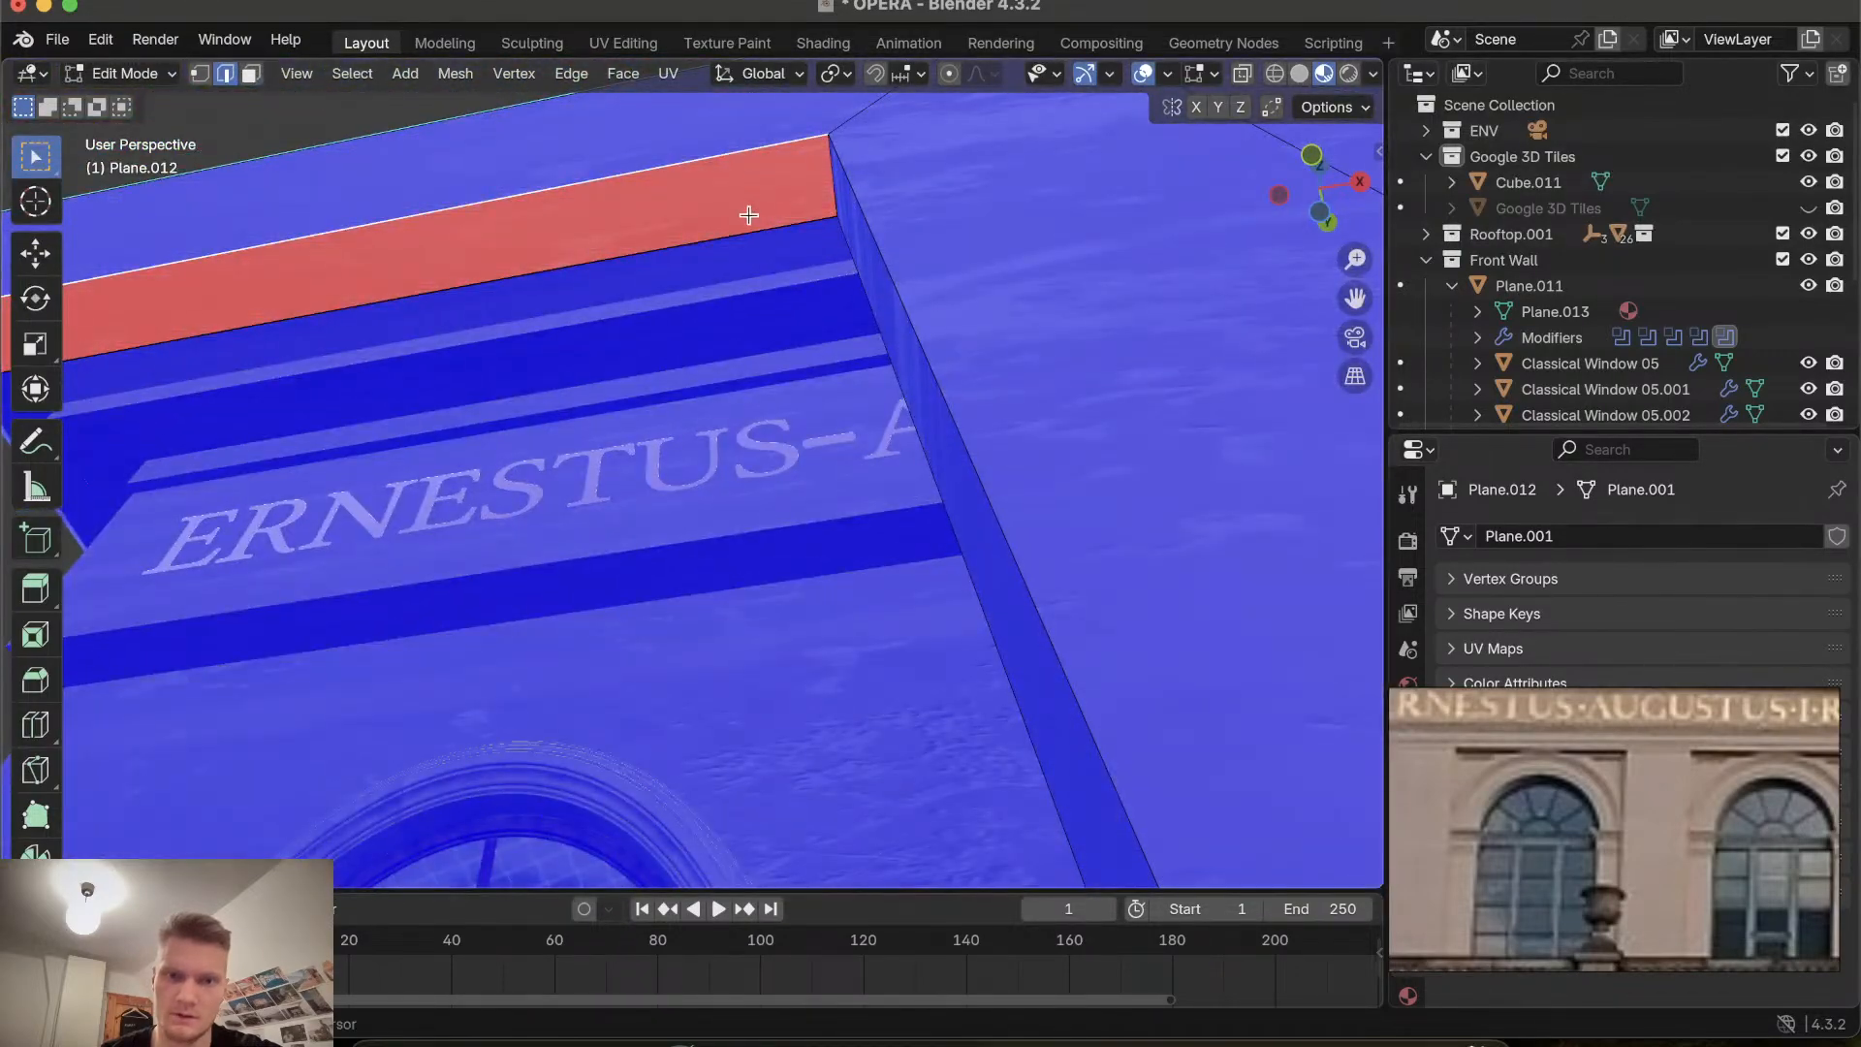
shift+click(745, 229)
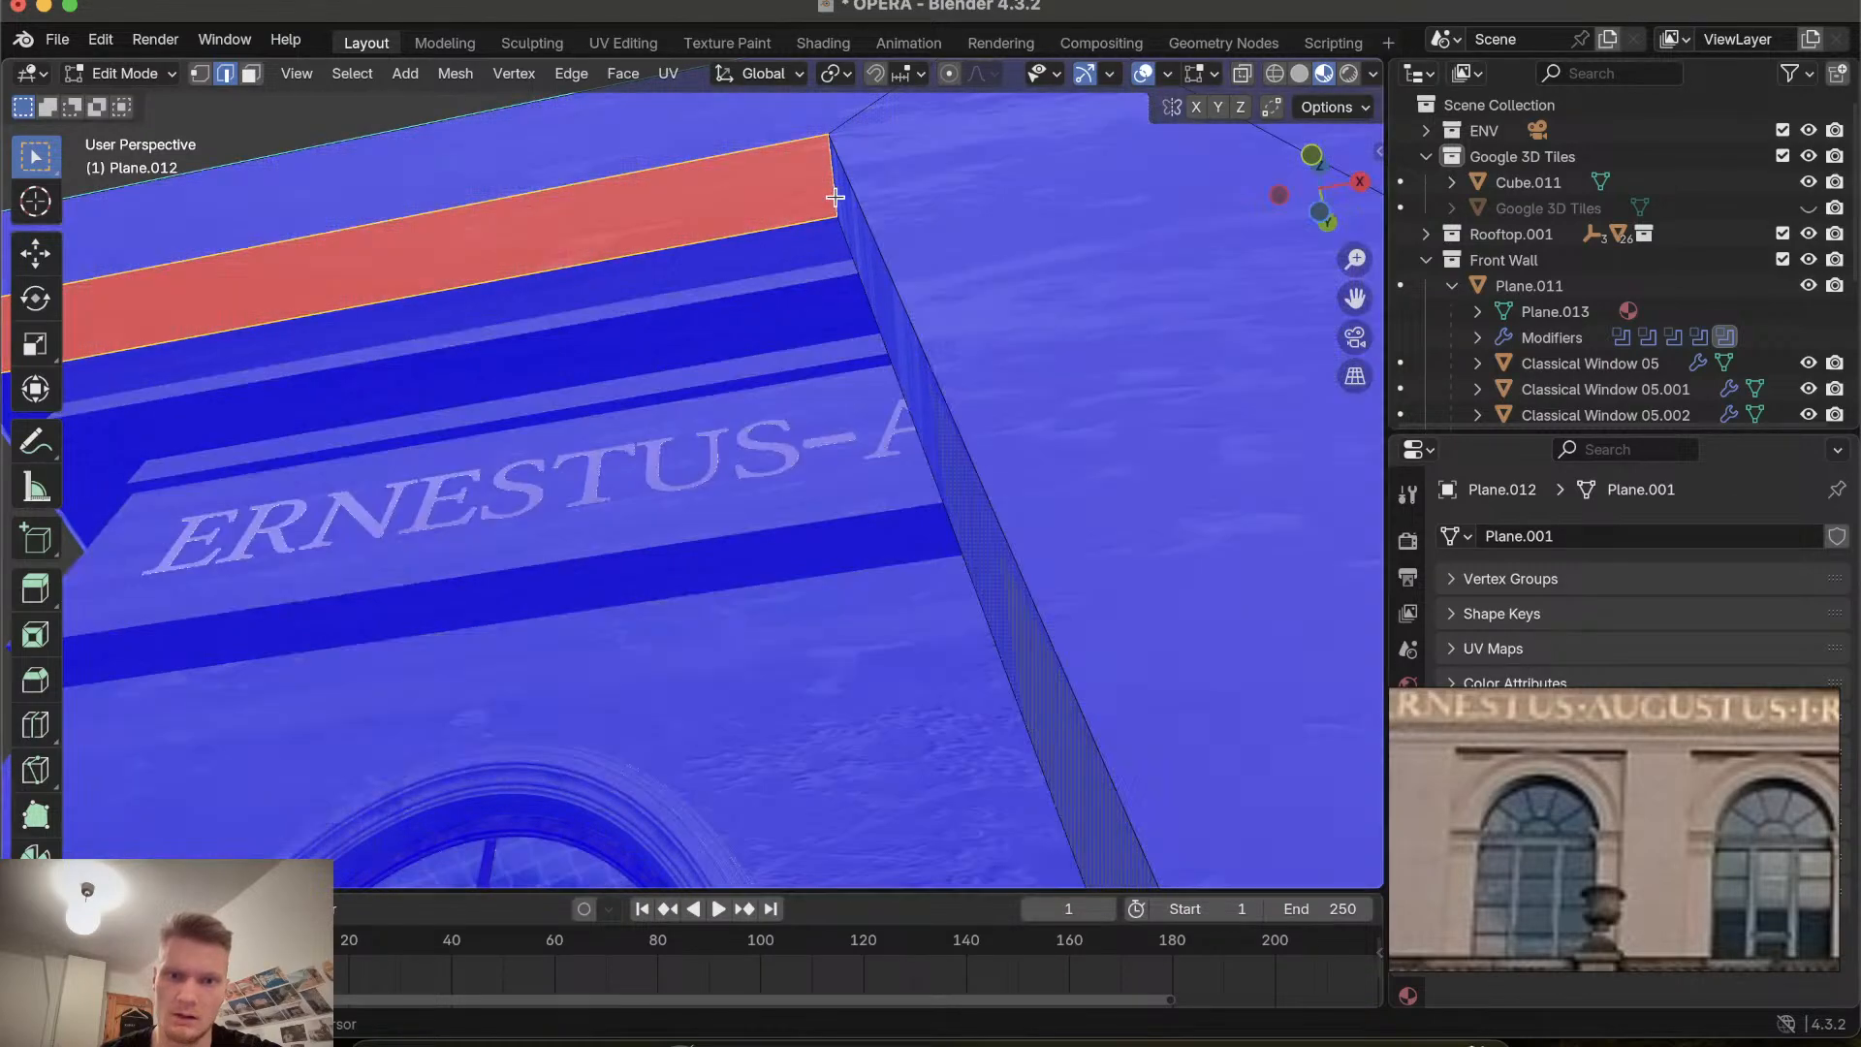
middle_drag(778, 256, 772, 258)
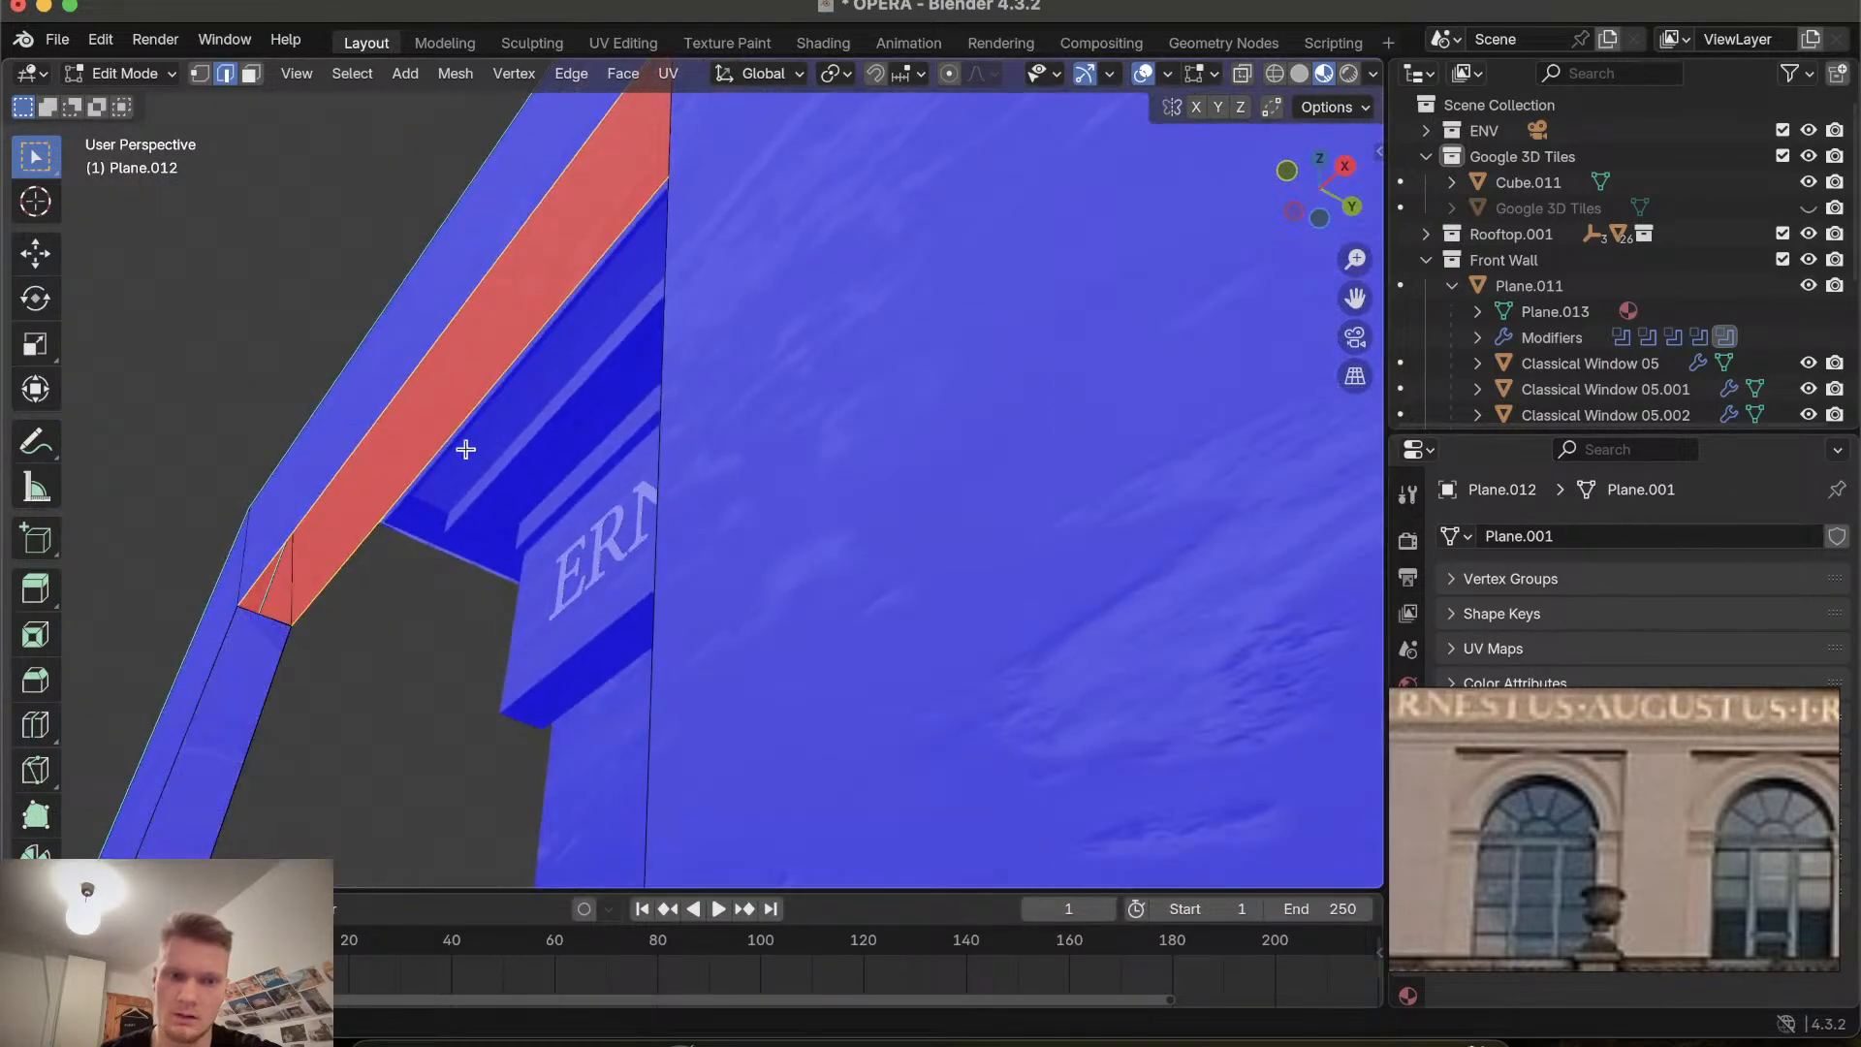
shift+click(274, 619)
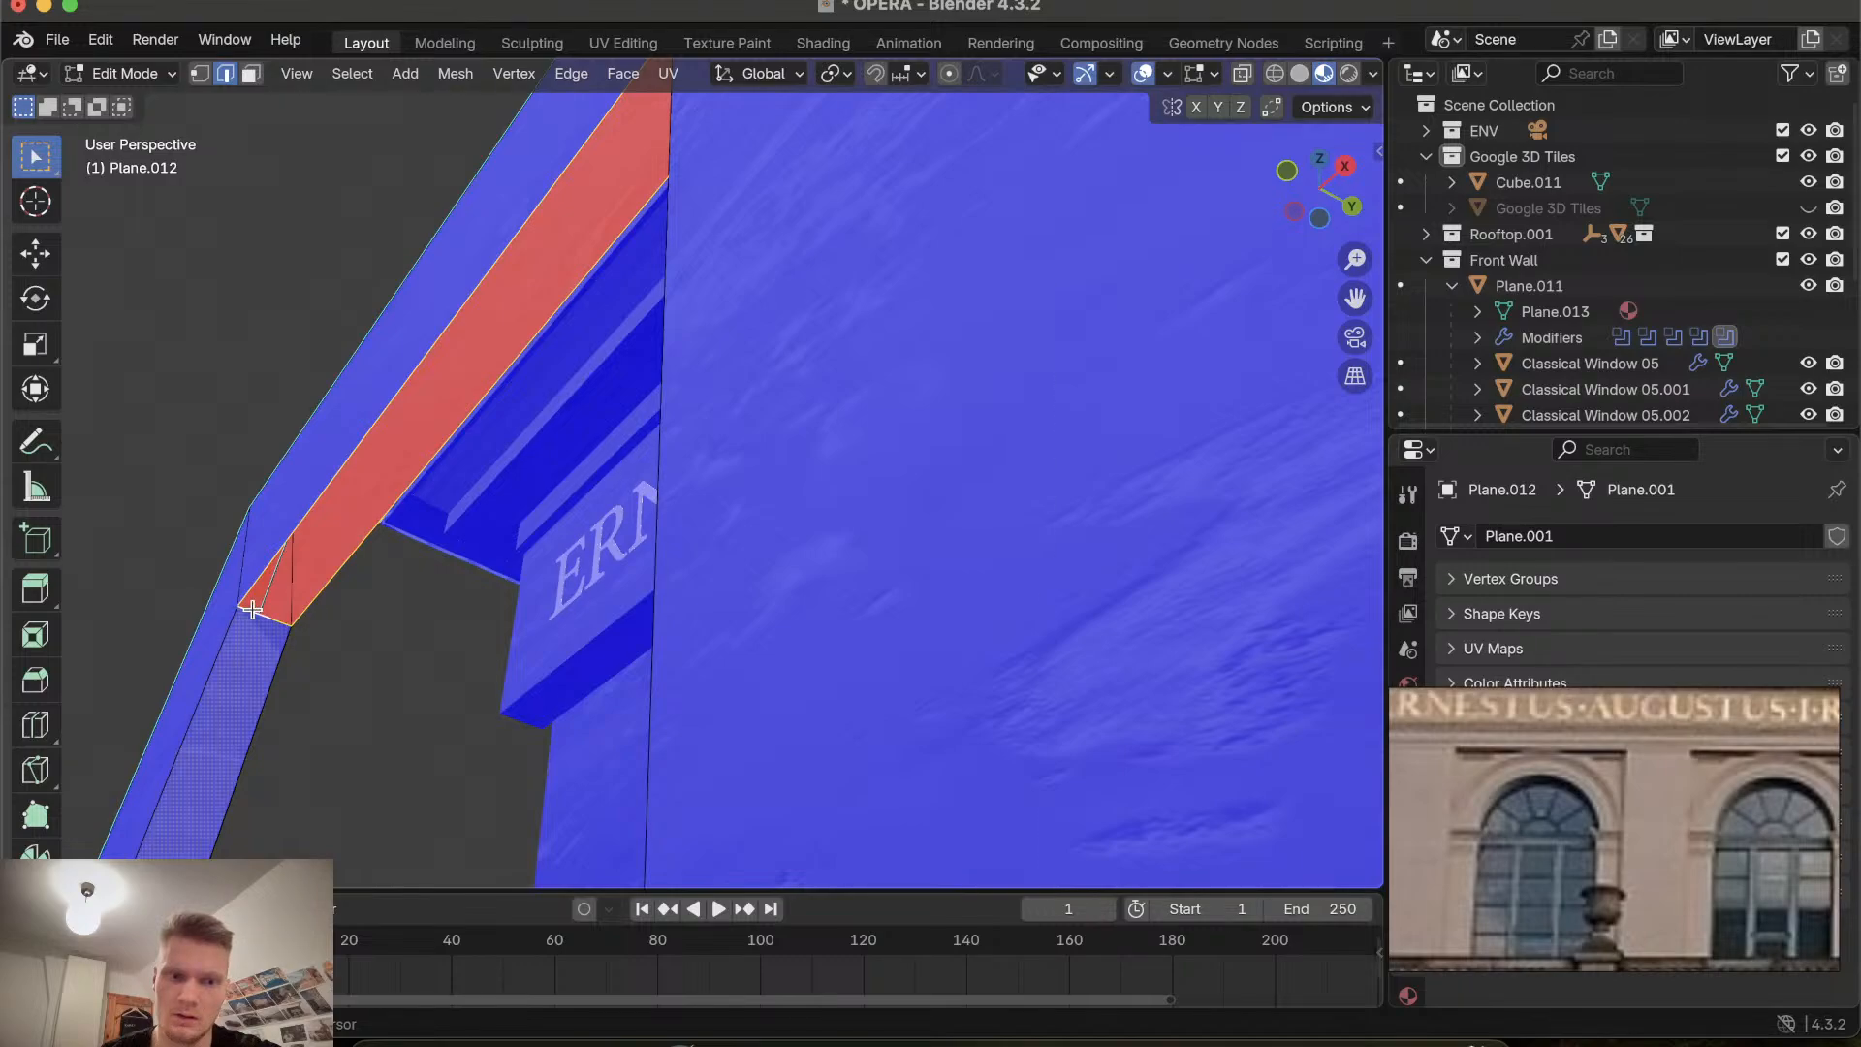
key(shift+n)
middle_drag(293, 634, 292, 633)
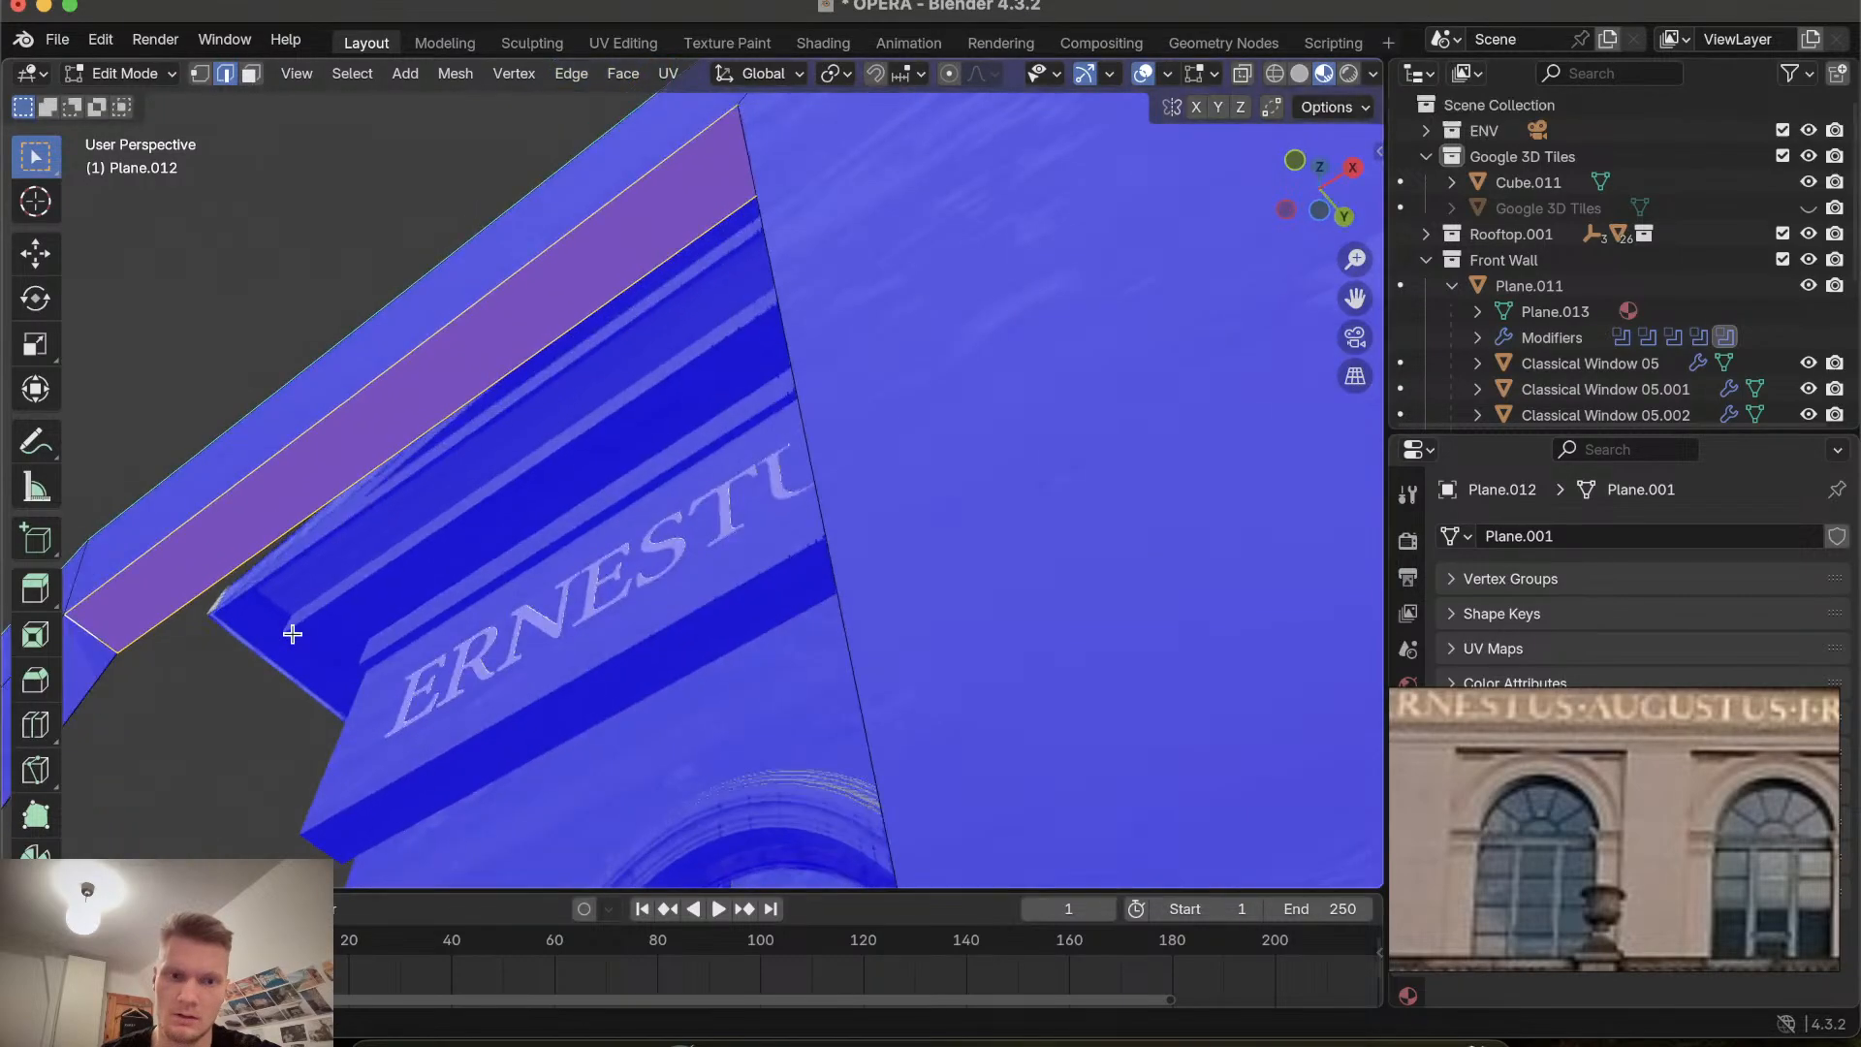
click(302, 648)
ctrl+scroll(305, 651, down, 1)
scroll(305, 650, left, 10)
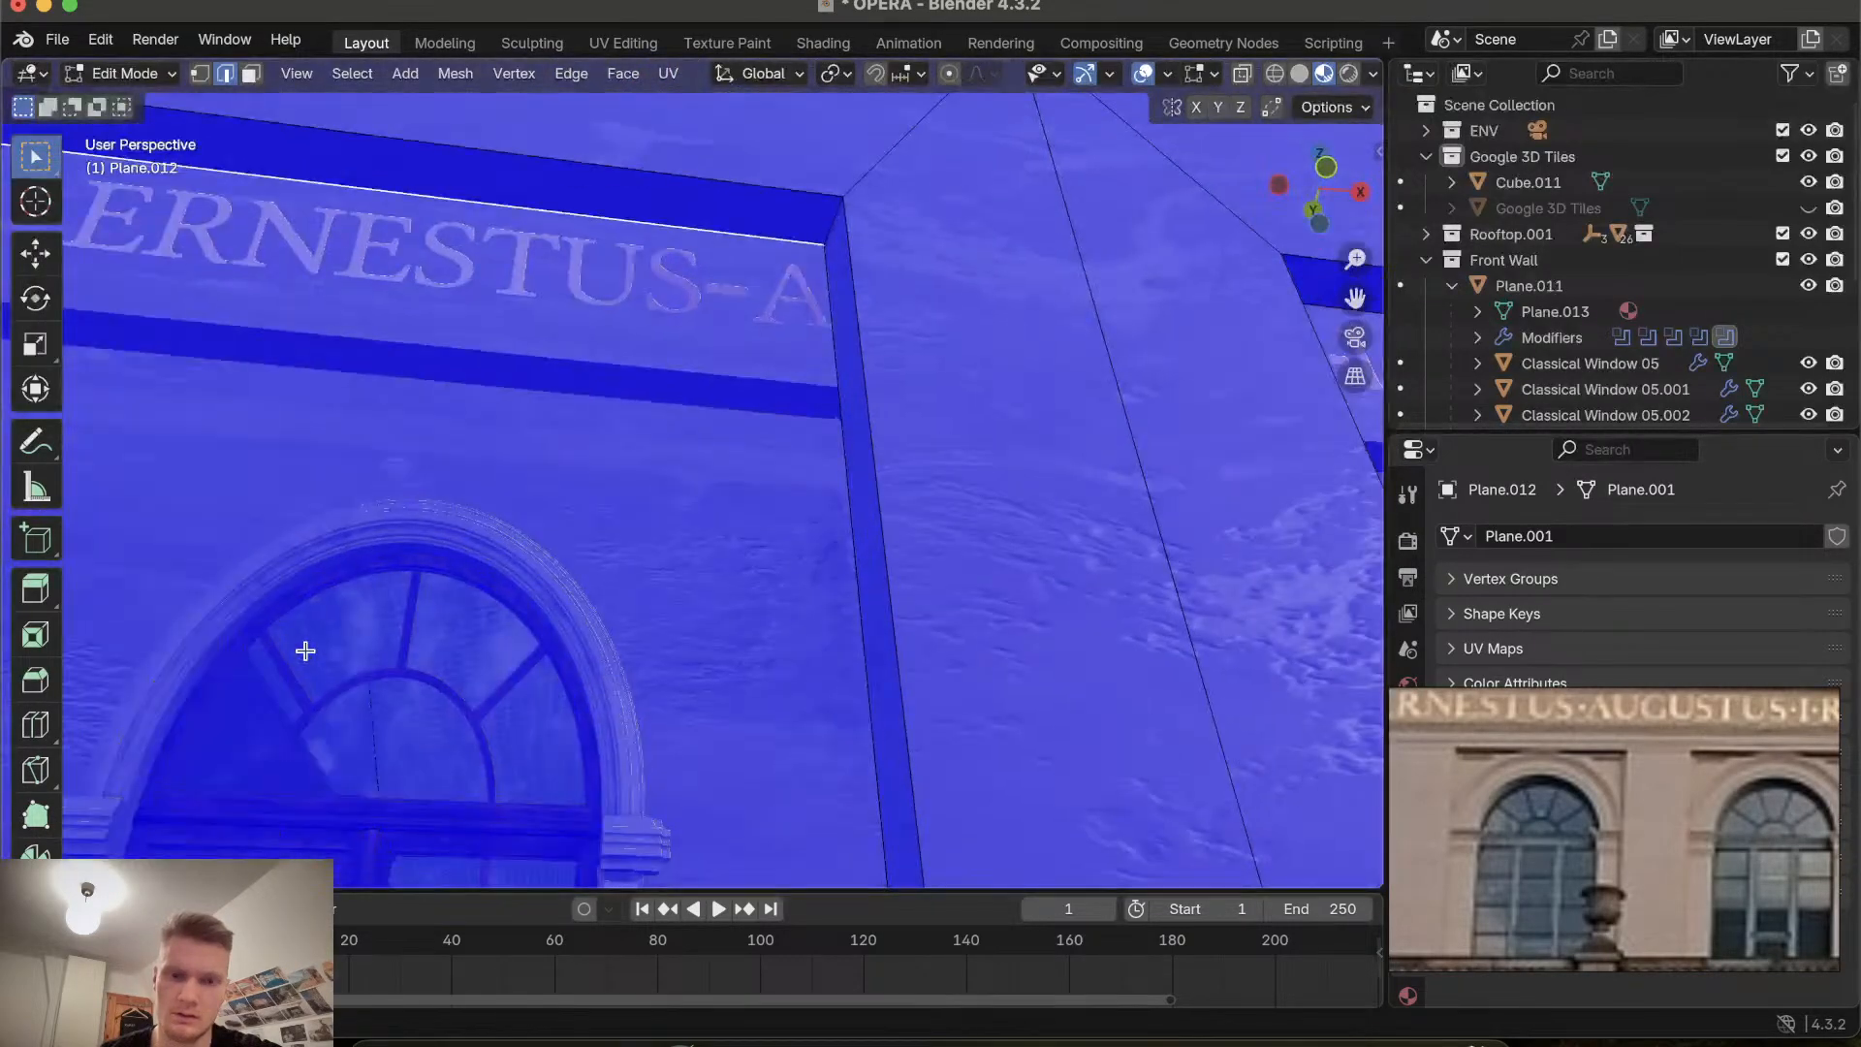
Zoom out and orbit to view the whole front wall with its recesses from a distance.
scroll(308, 651, left, 10)
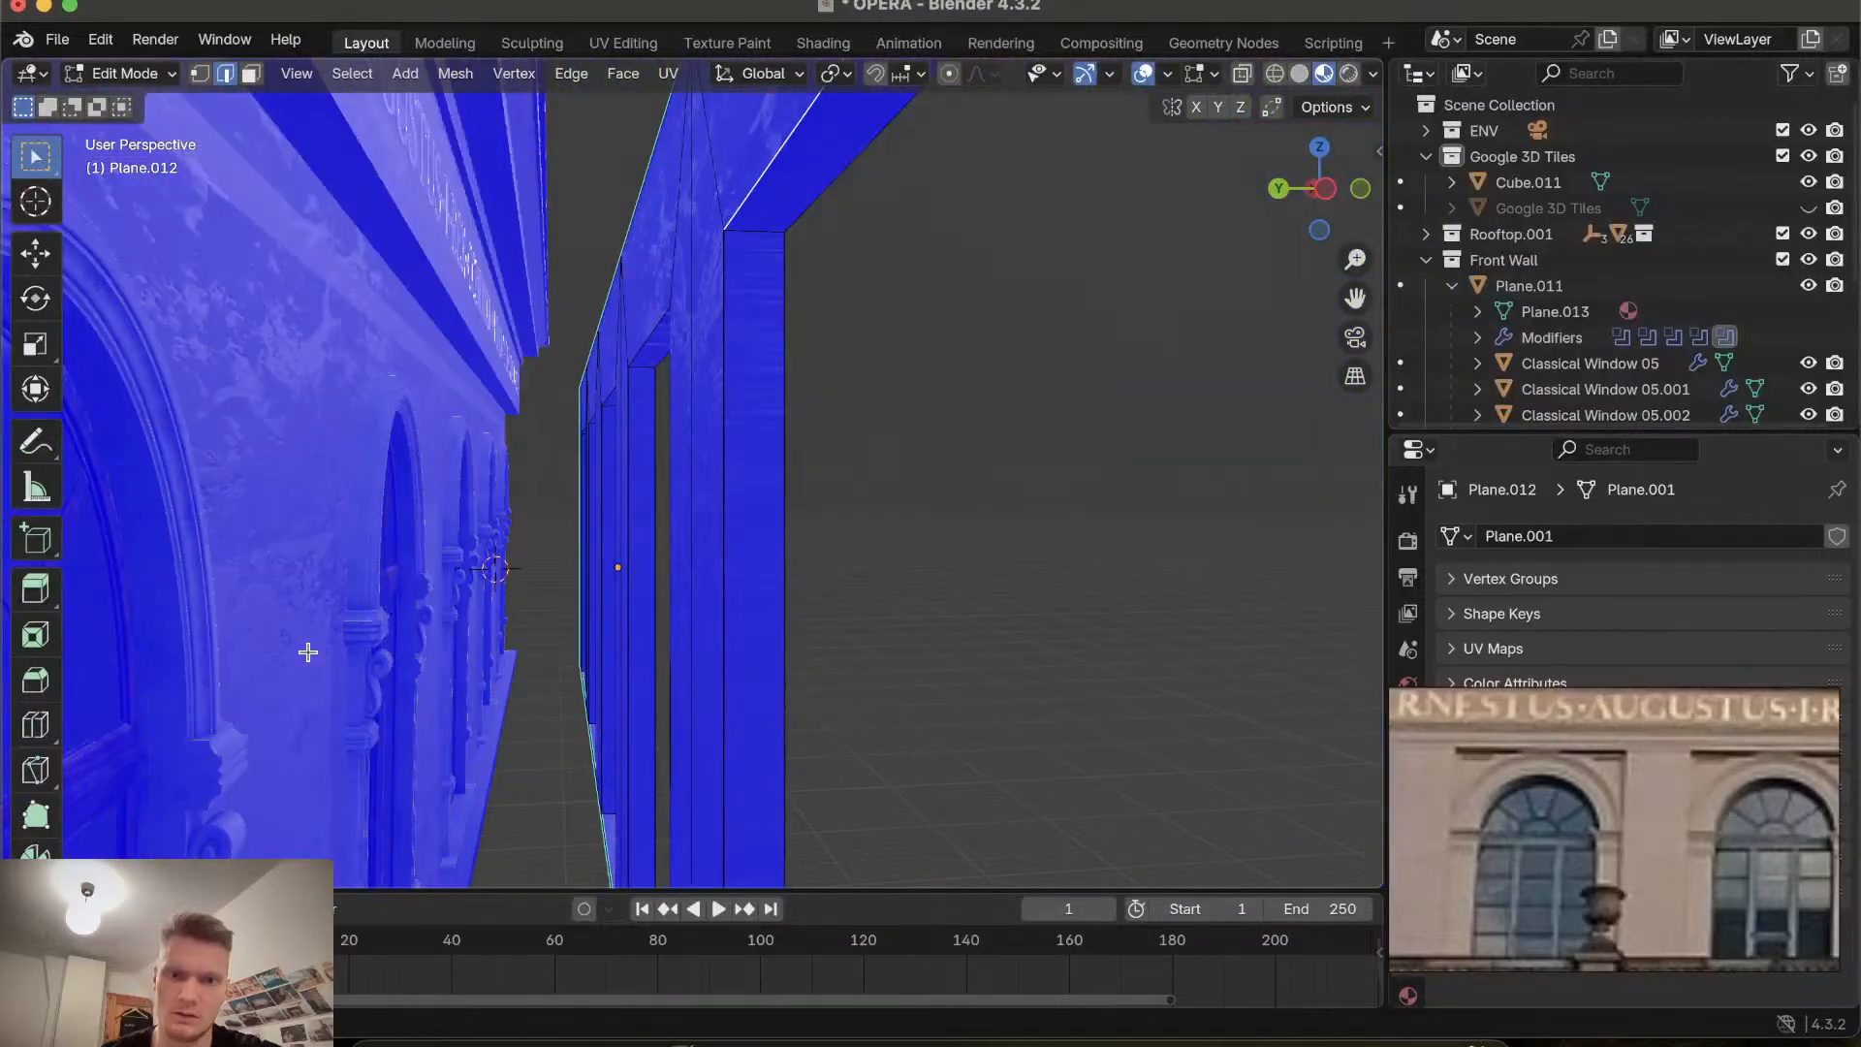
ctrl+scroll(307, 652, down, 8)
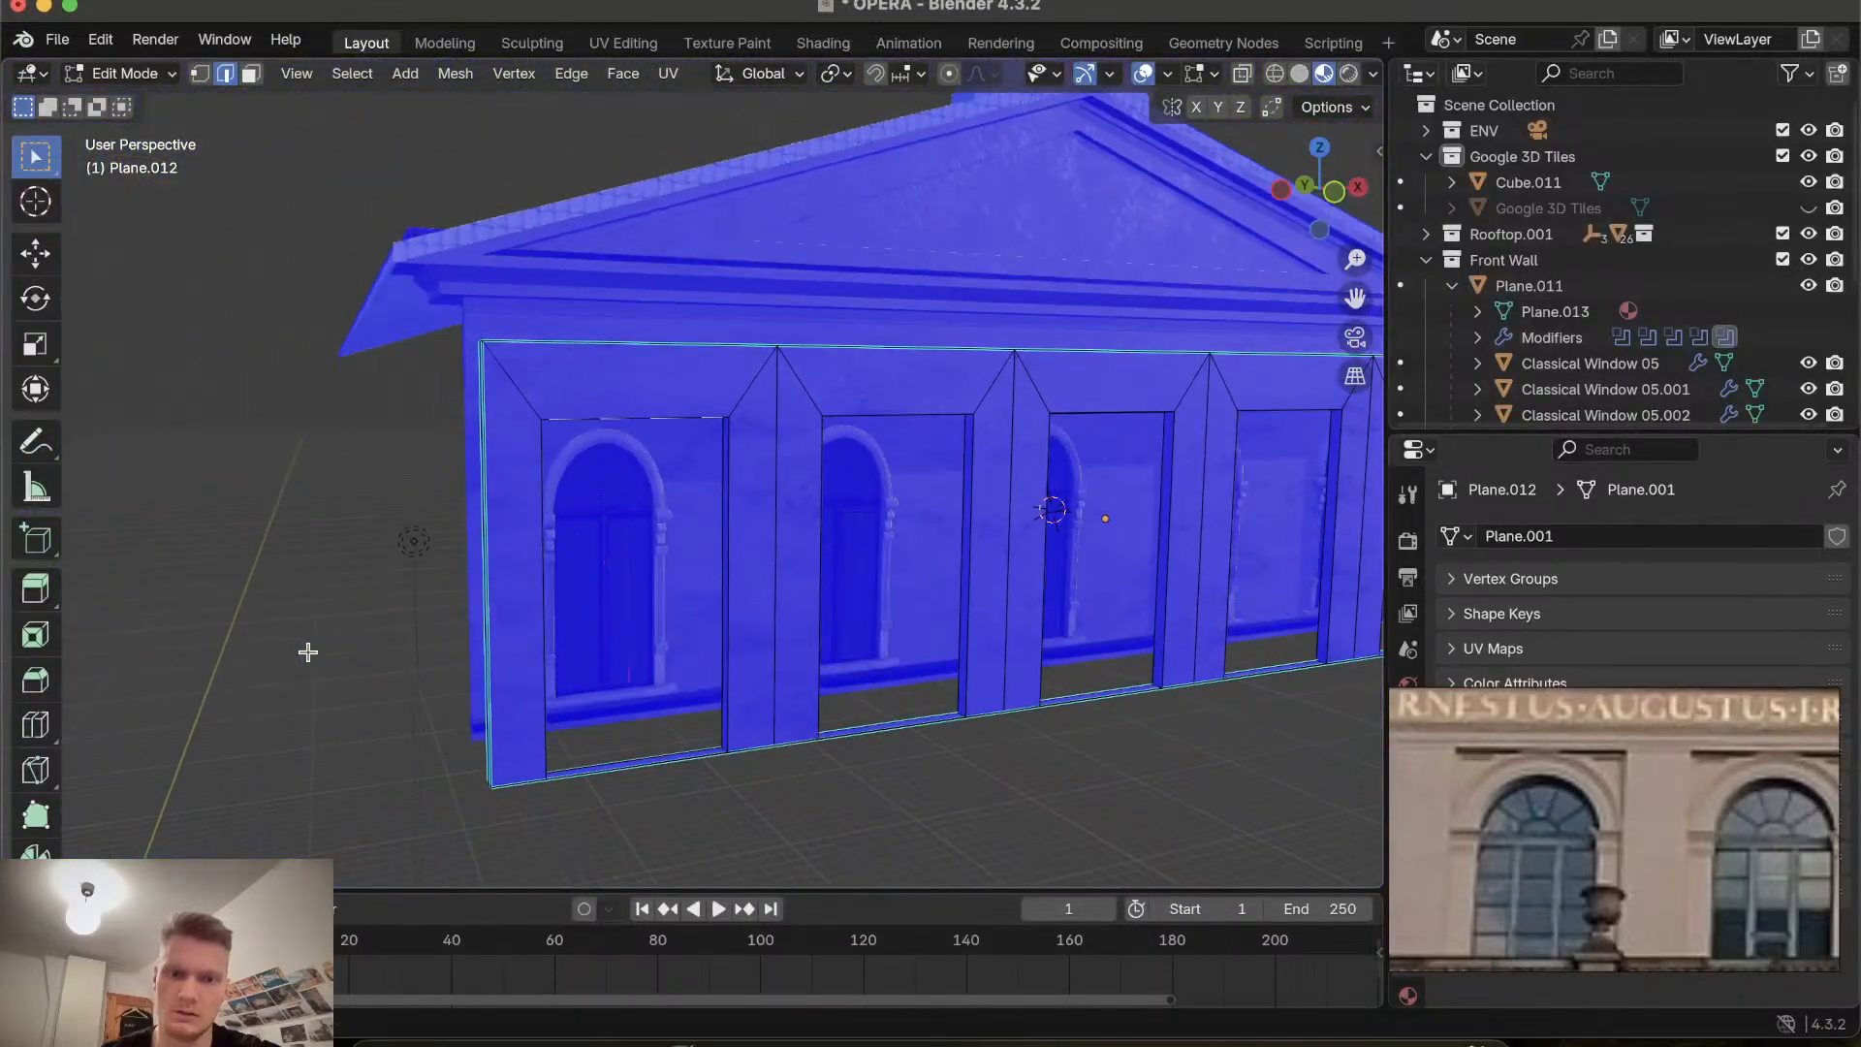
scroll(307, 652, down, 5)
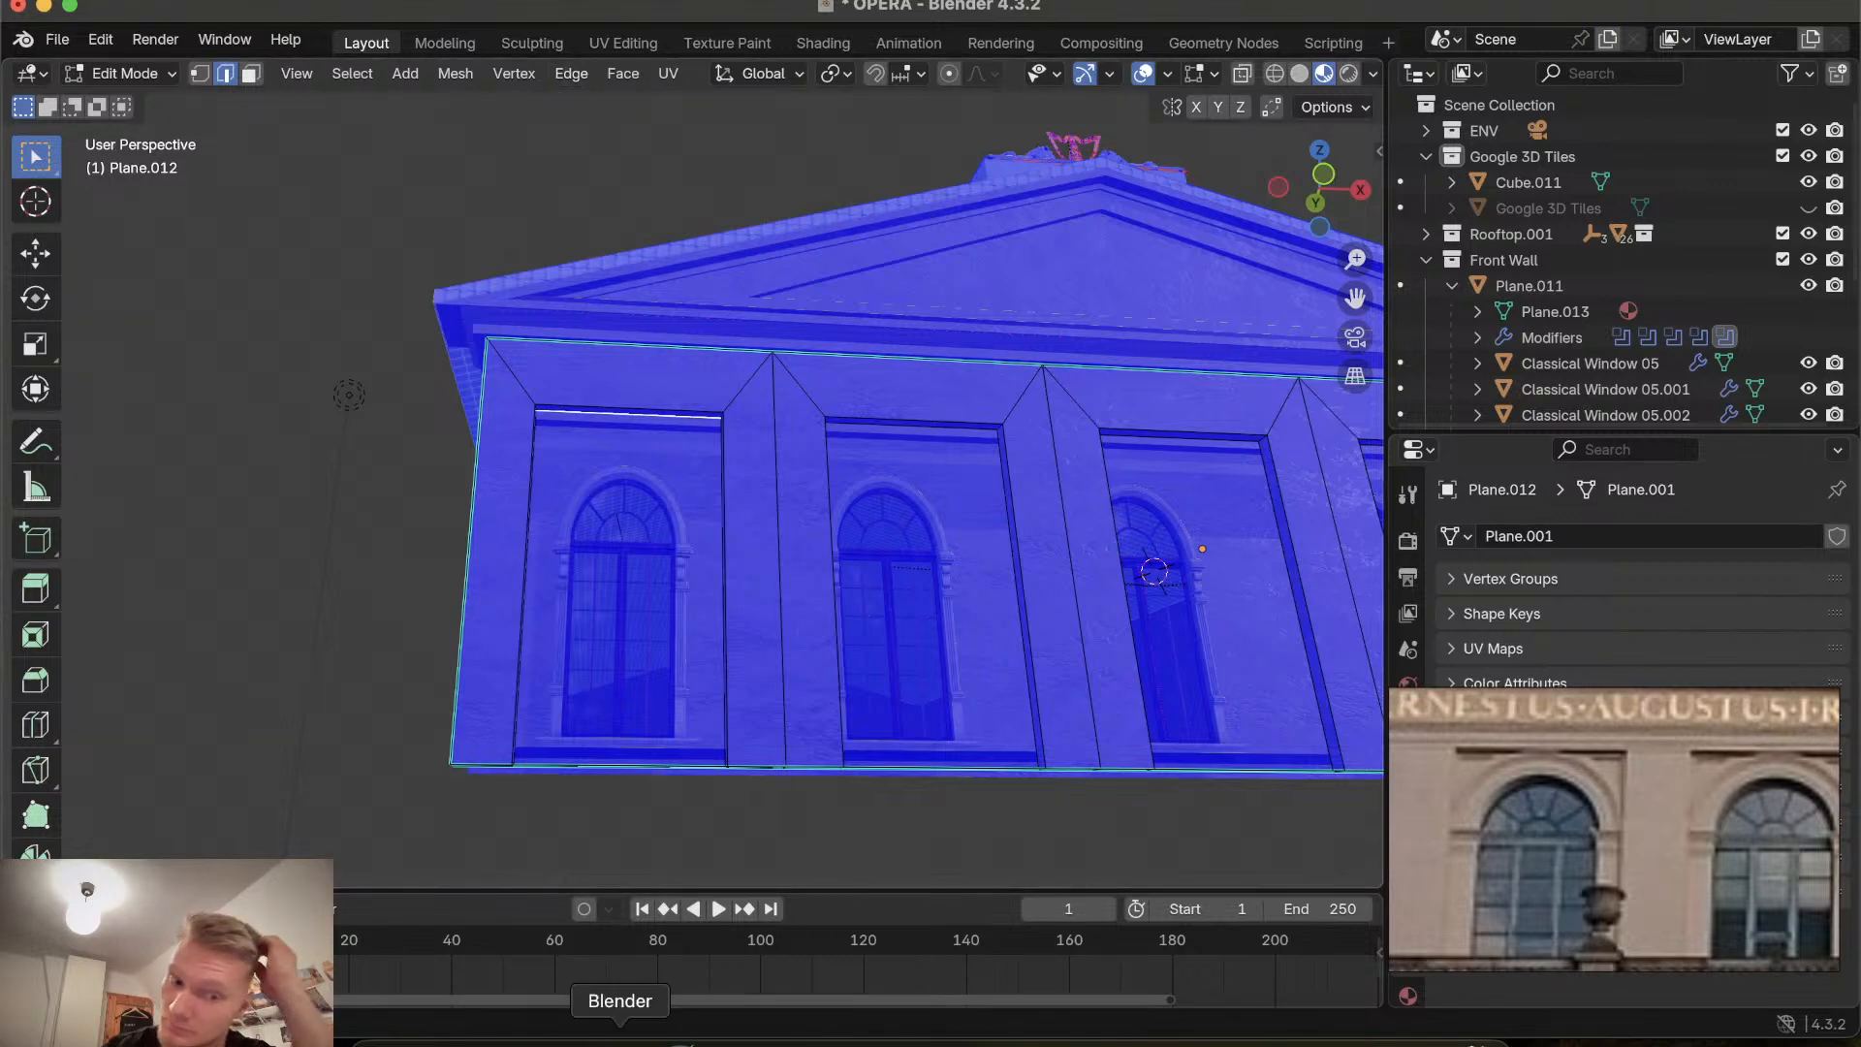
Switch to the web browser and open chatgpt.com in the current tab.
click(554, 1043)
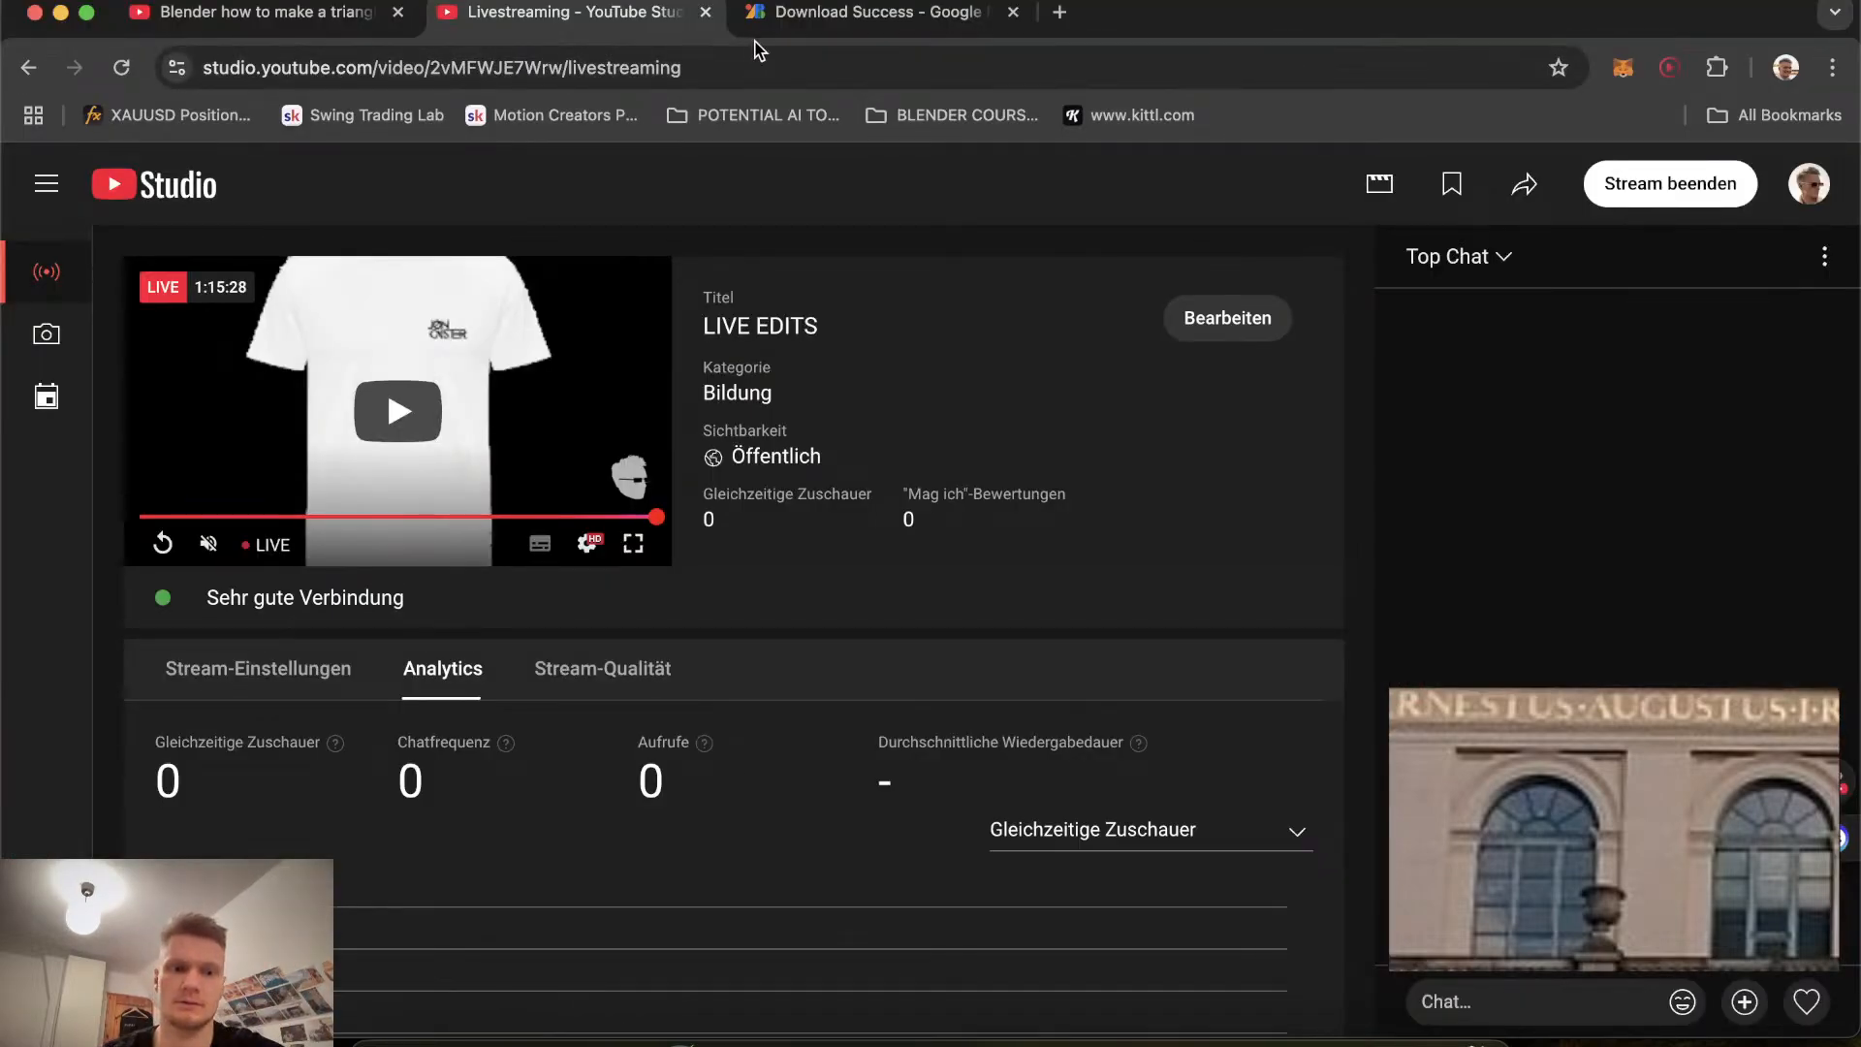
click(928, 15)
click(774, 74)
text(is)
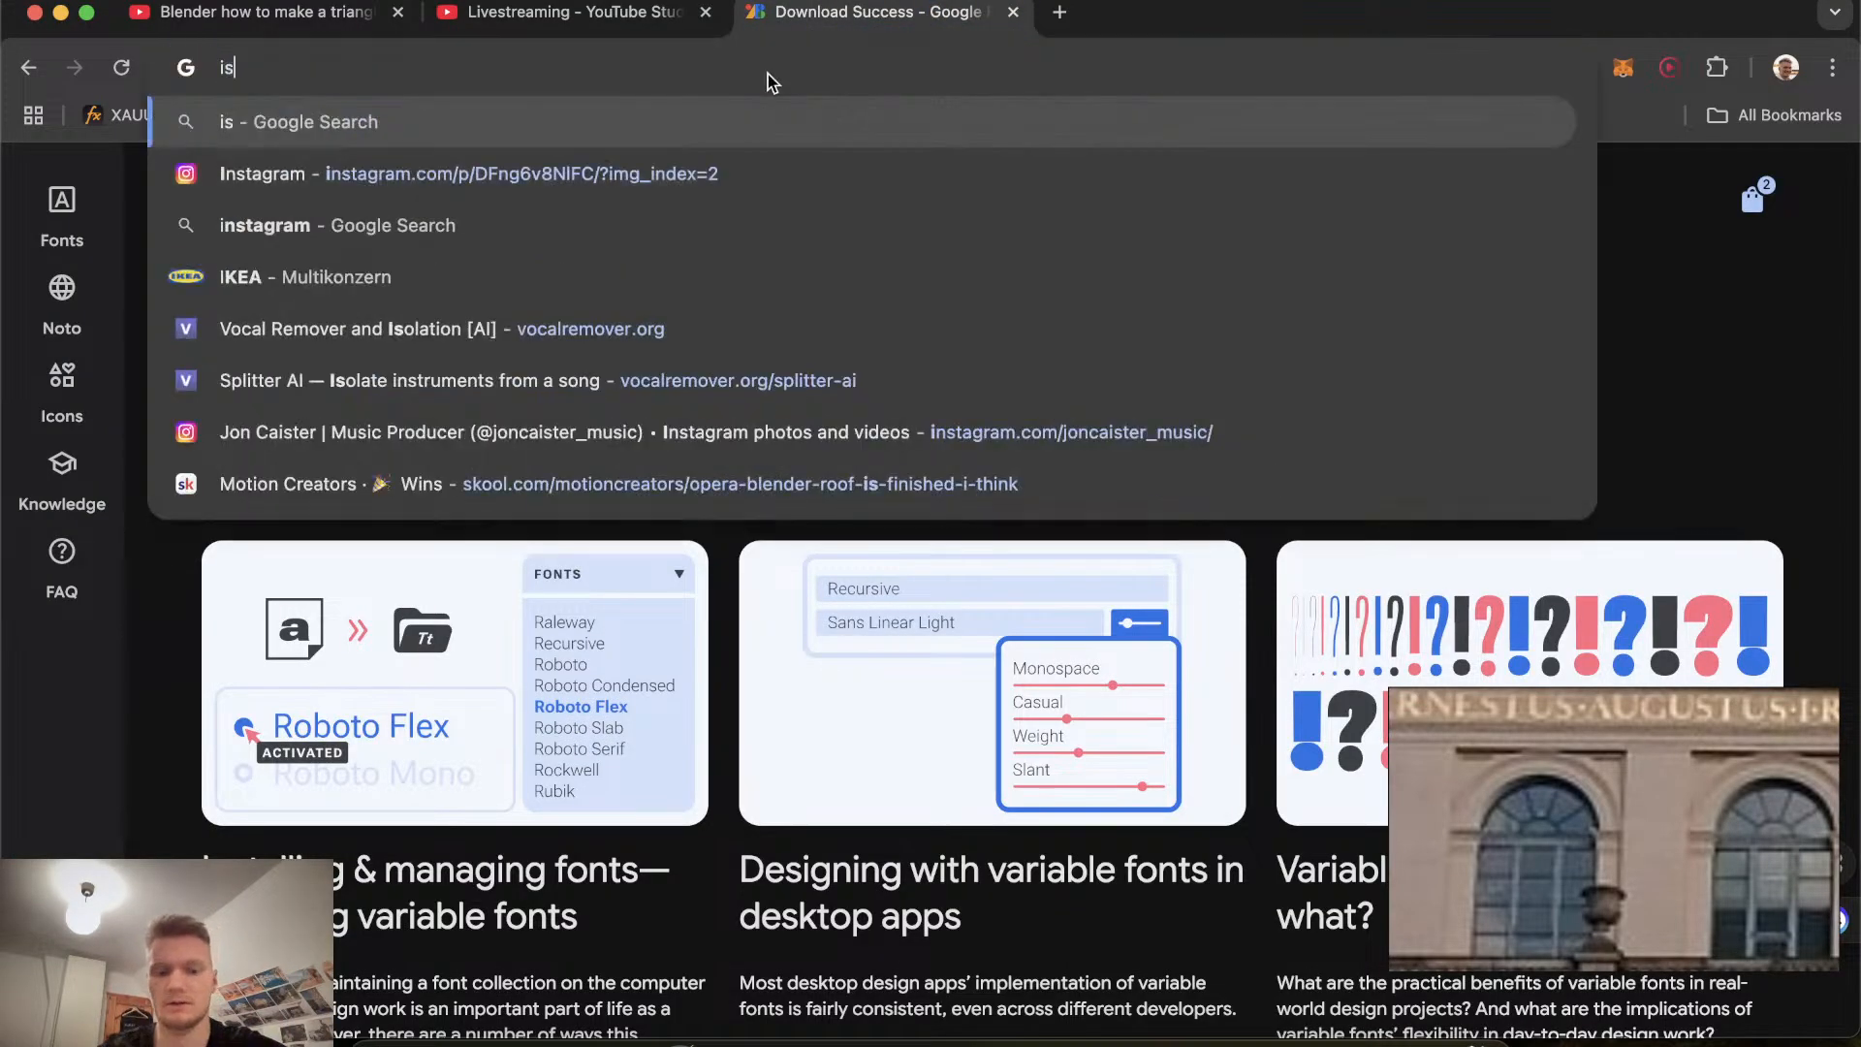
text( there a)
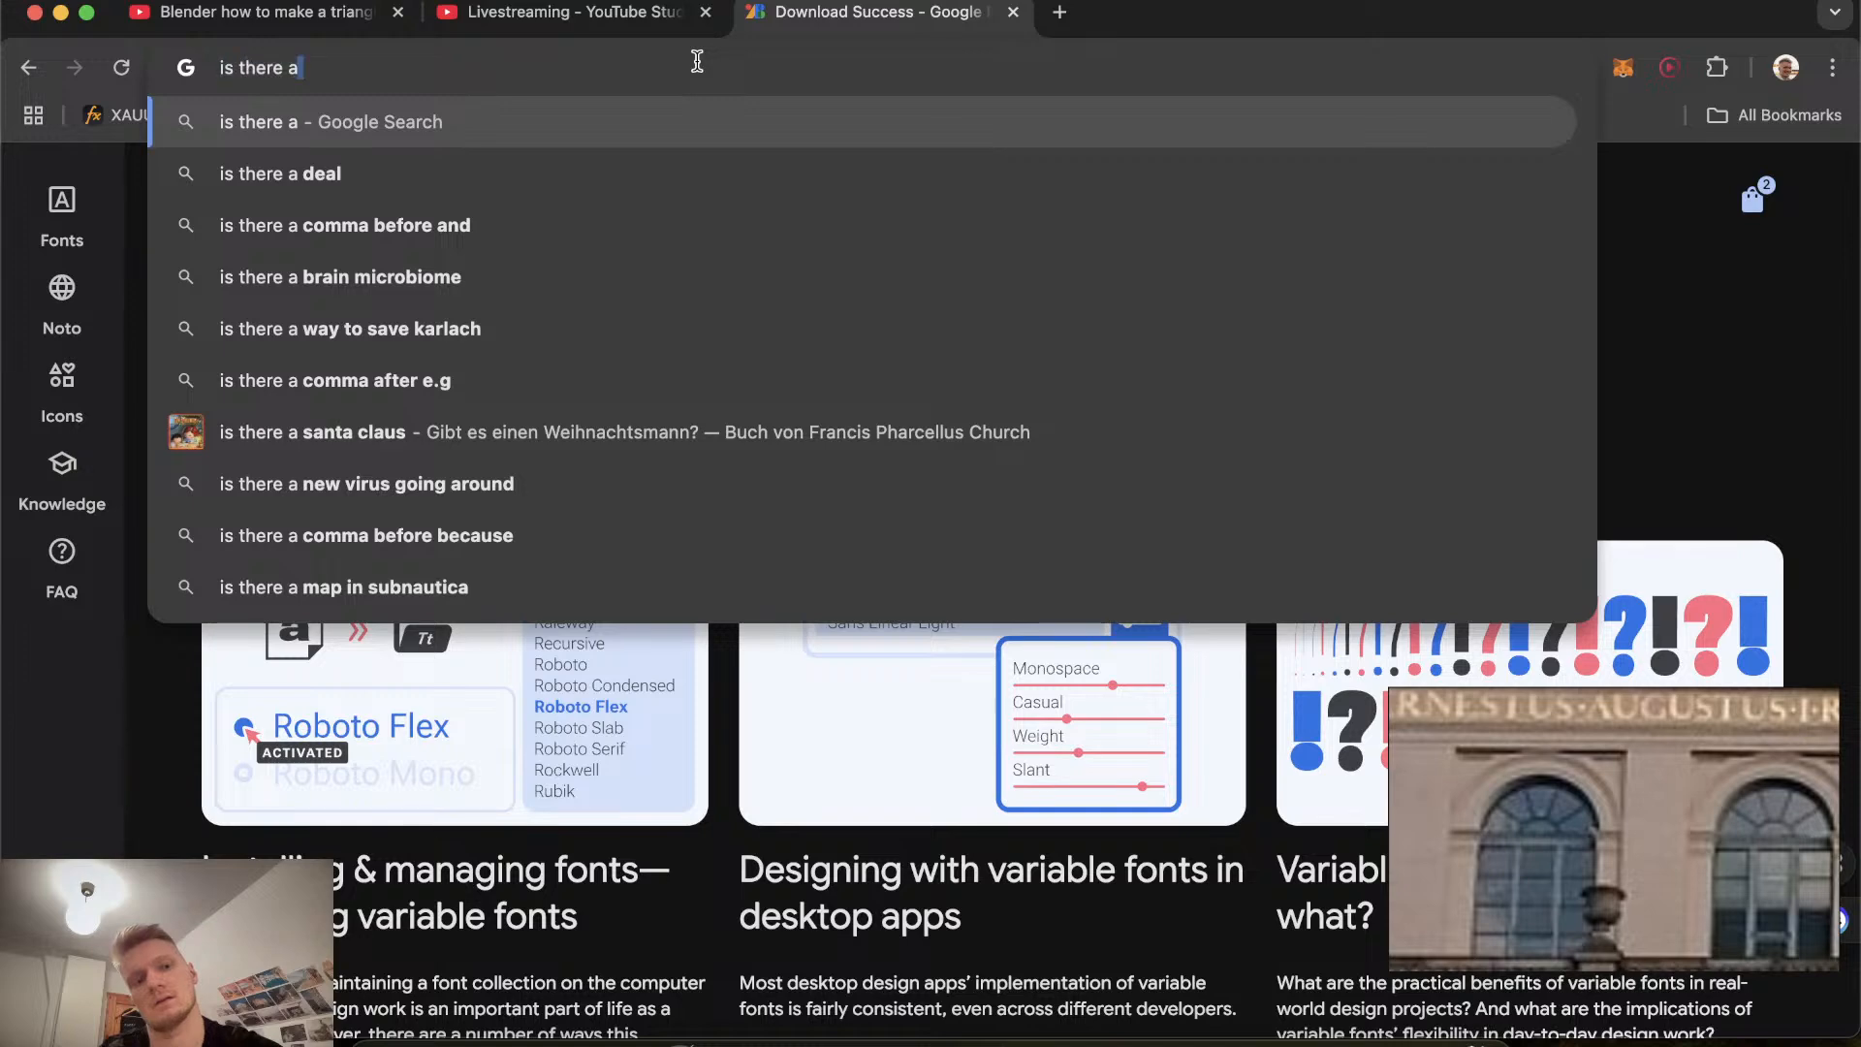
key(super+a)
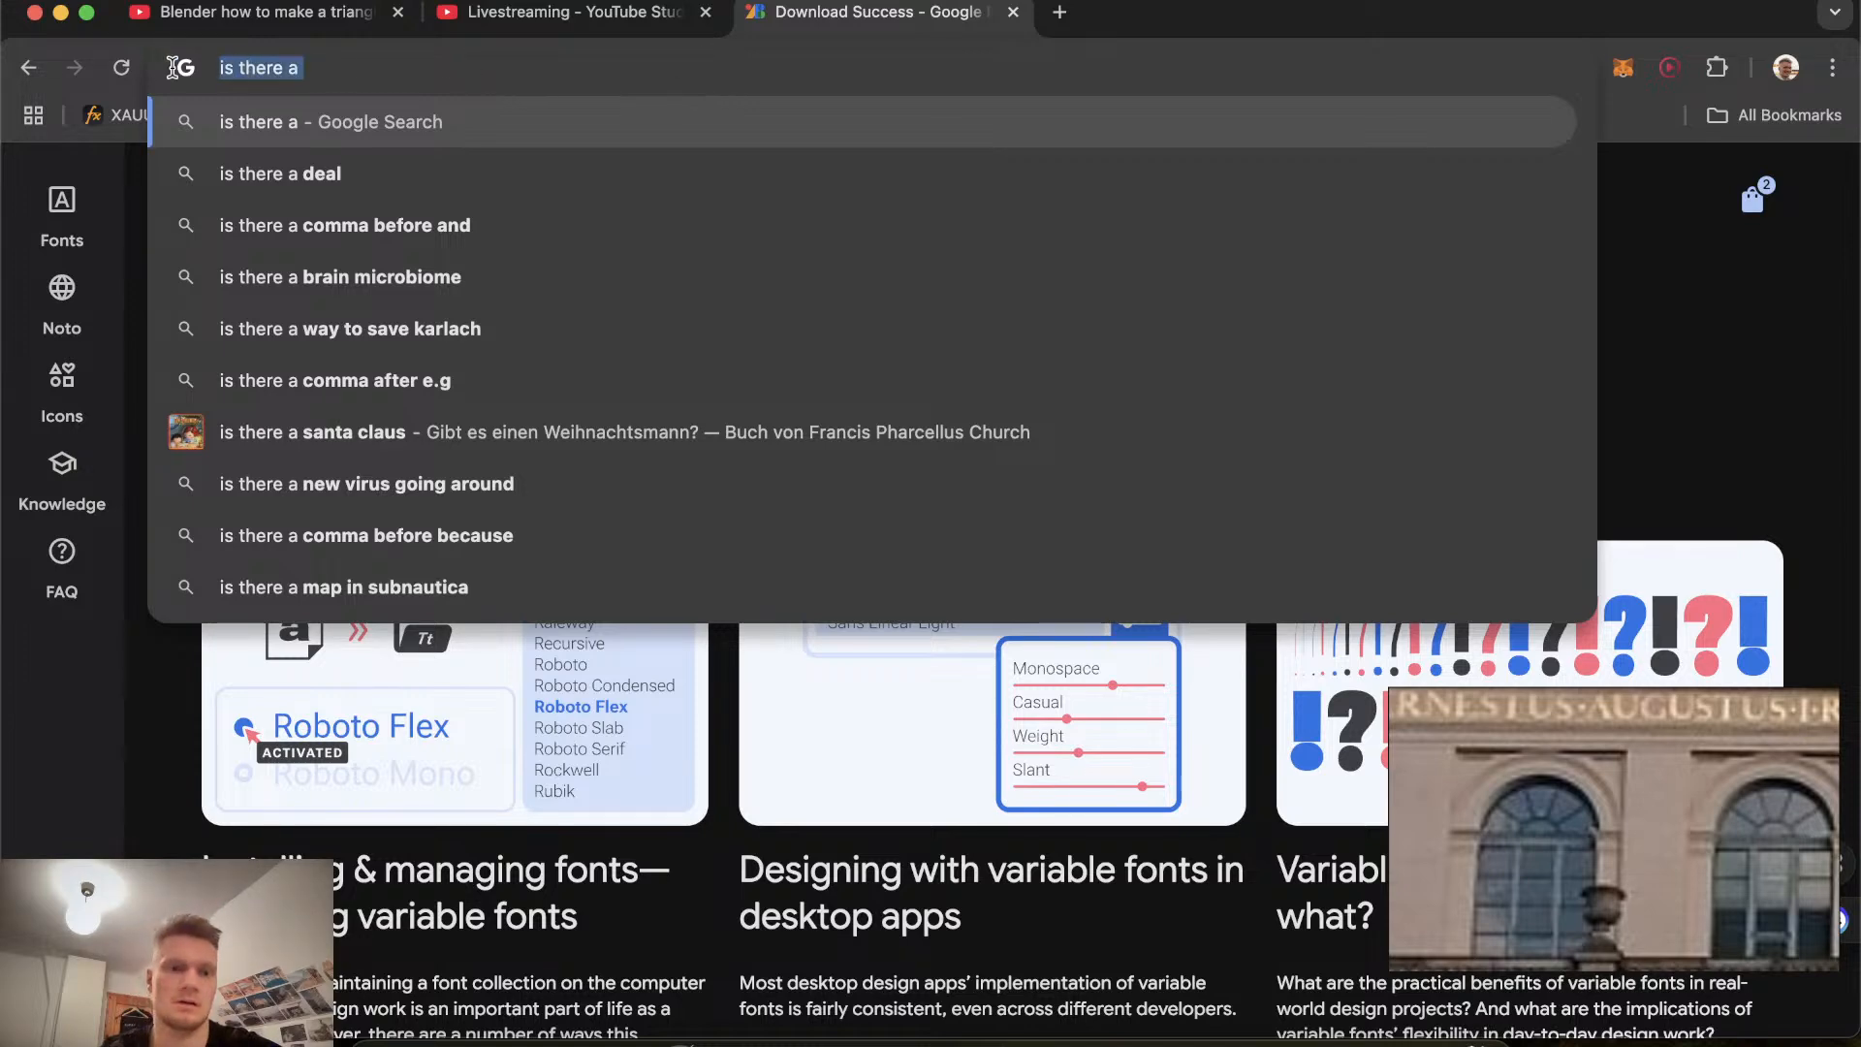
text(chat)
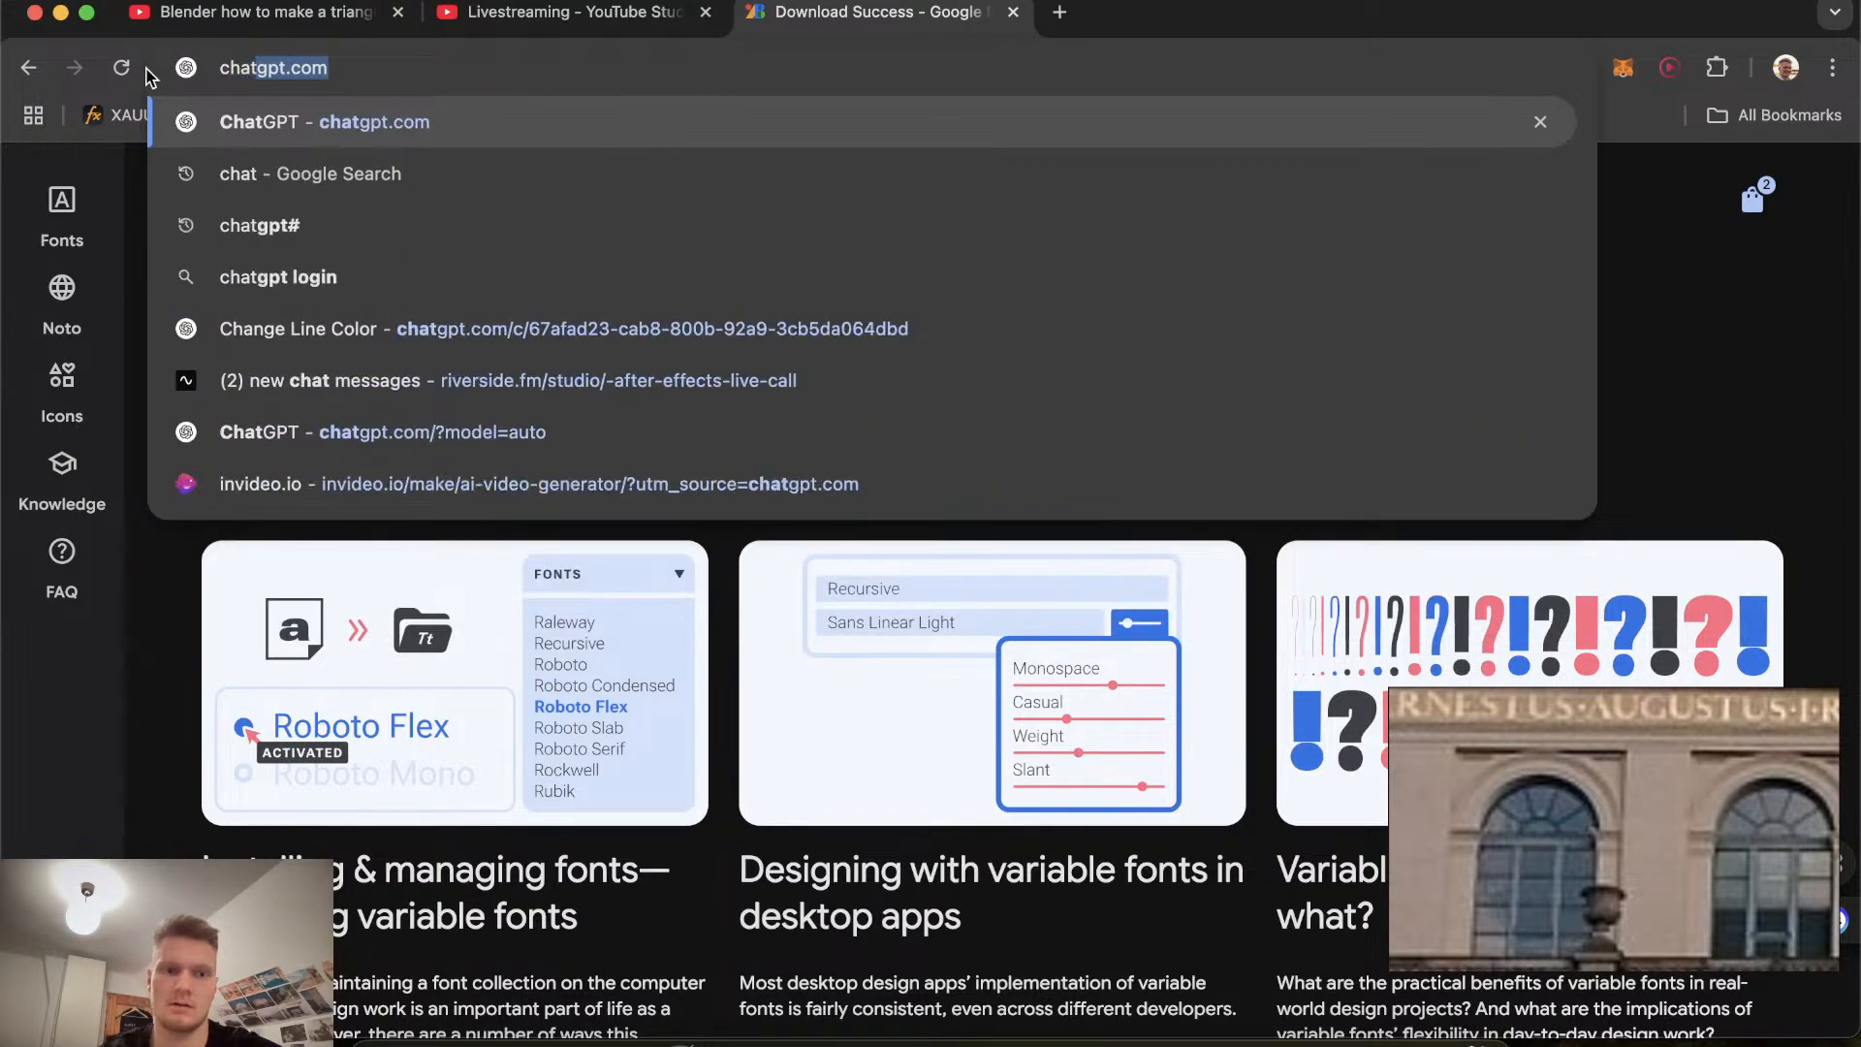
key(Return)
Ask ChatGPT "is there a way to reculcate the vertices if I have messed anything".
text(is)
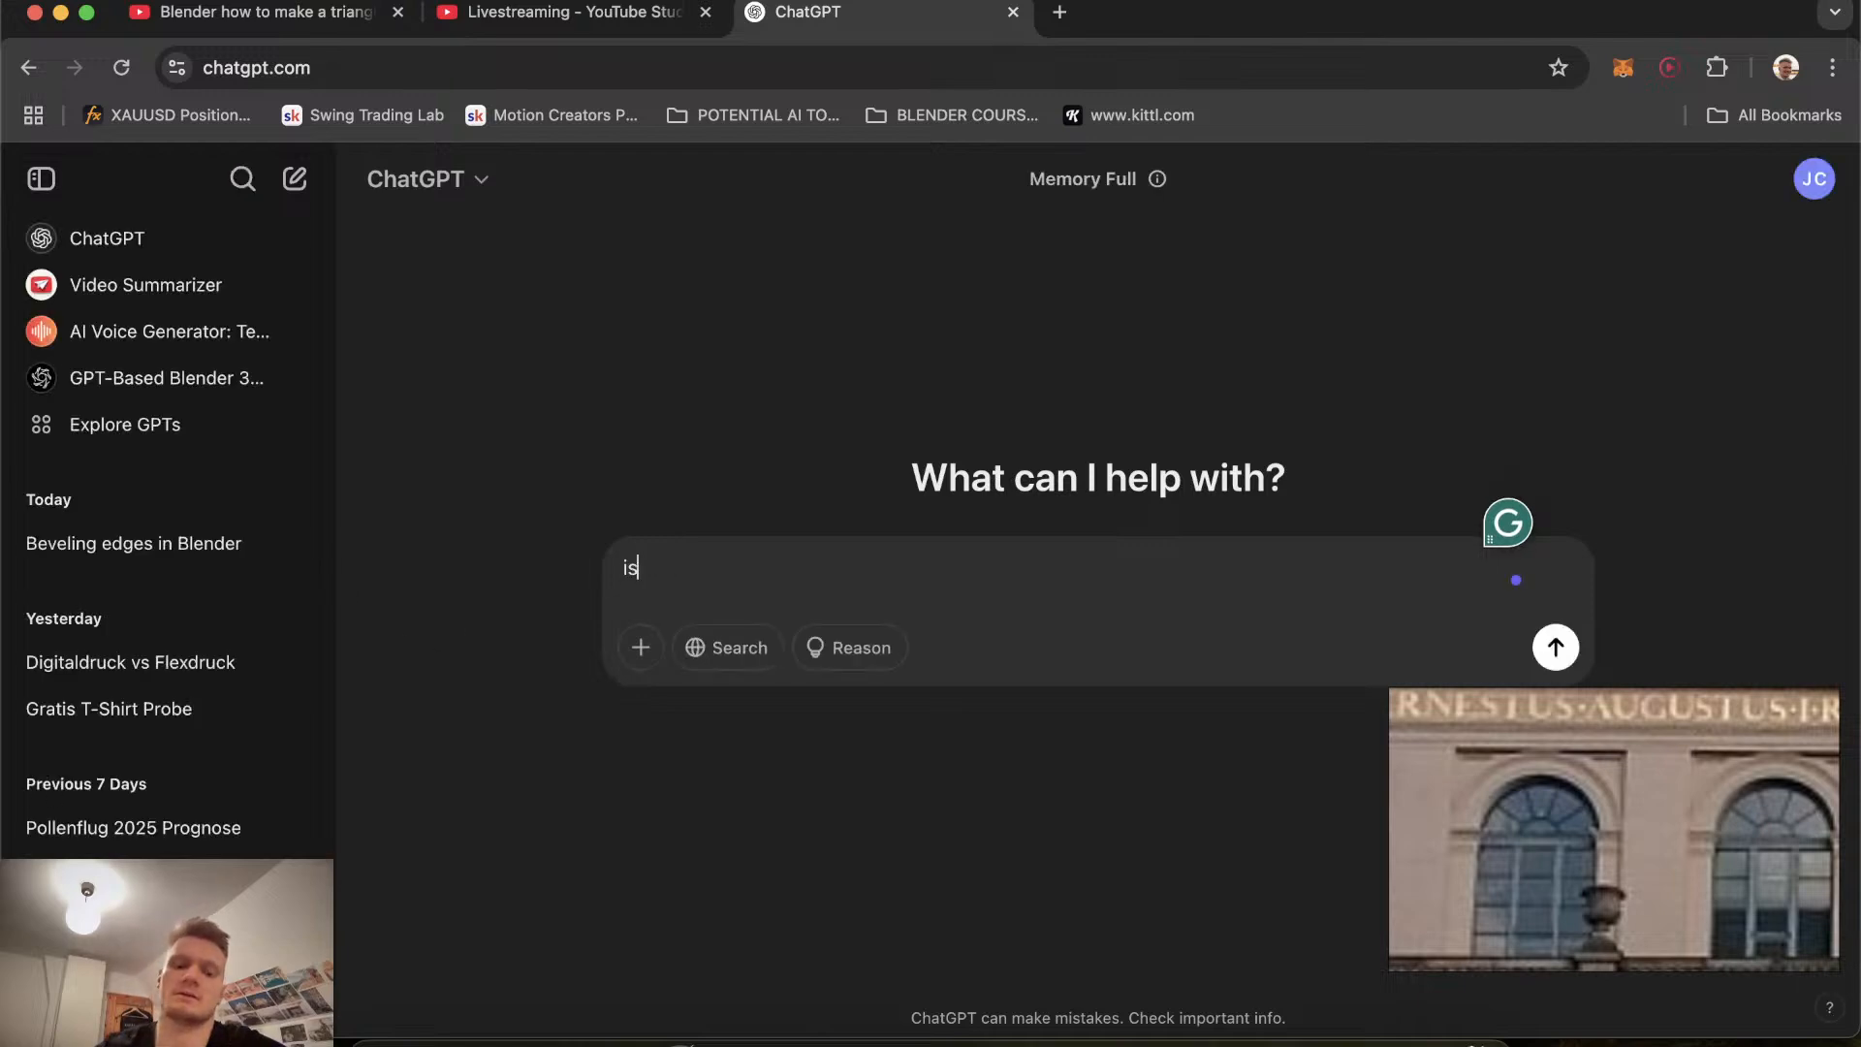
text( ther e a way to )
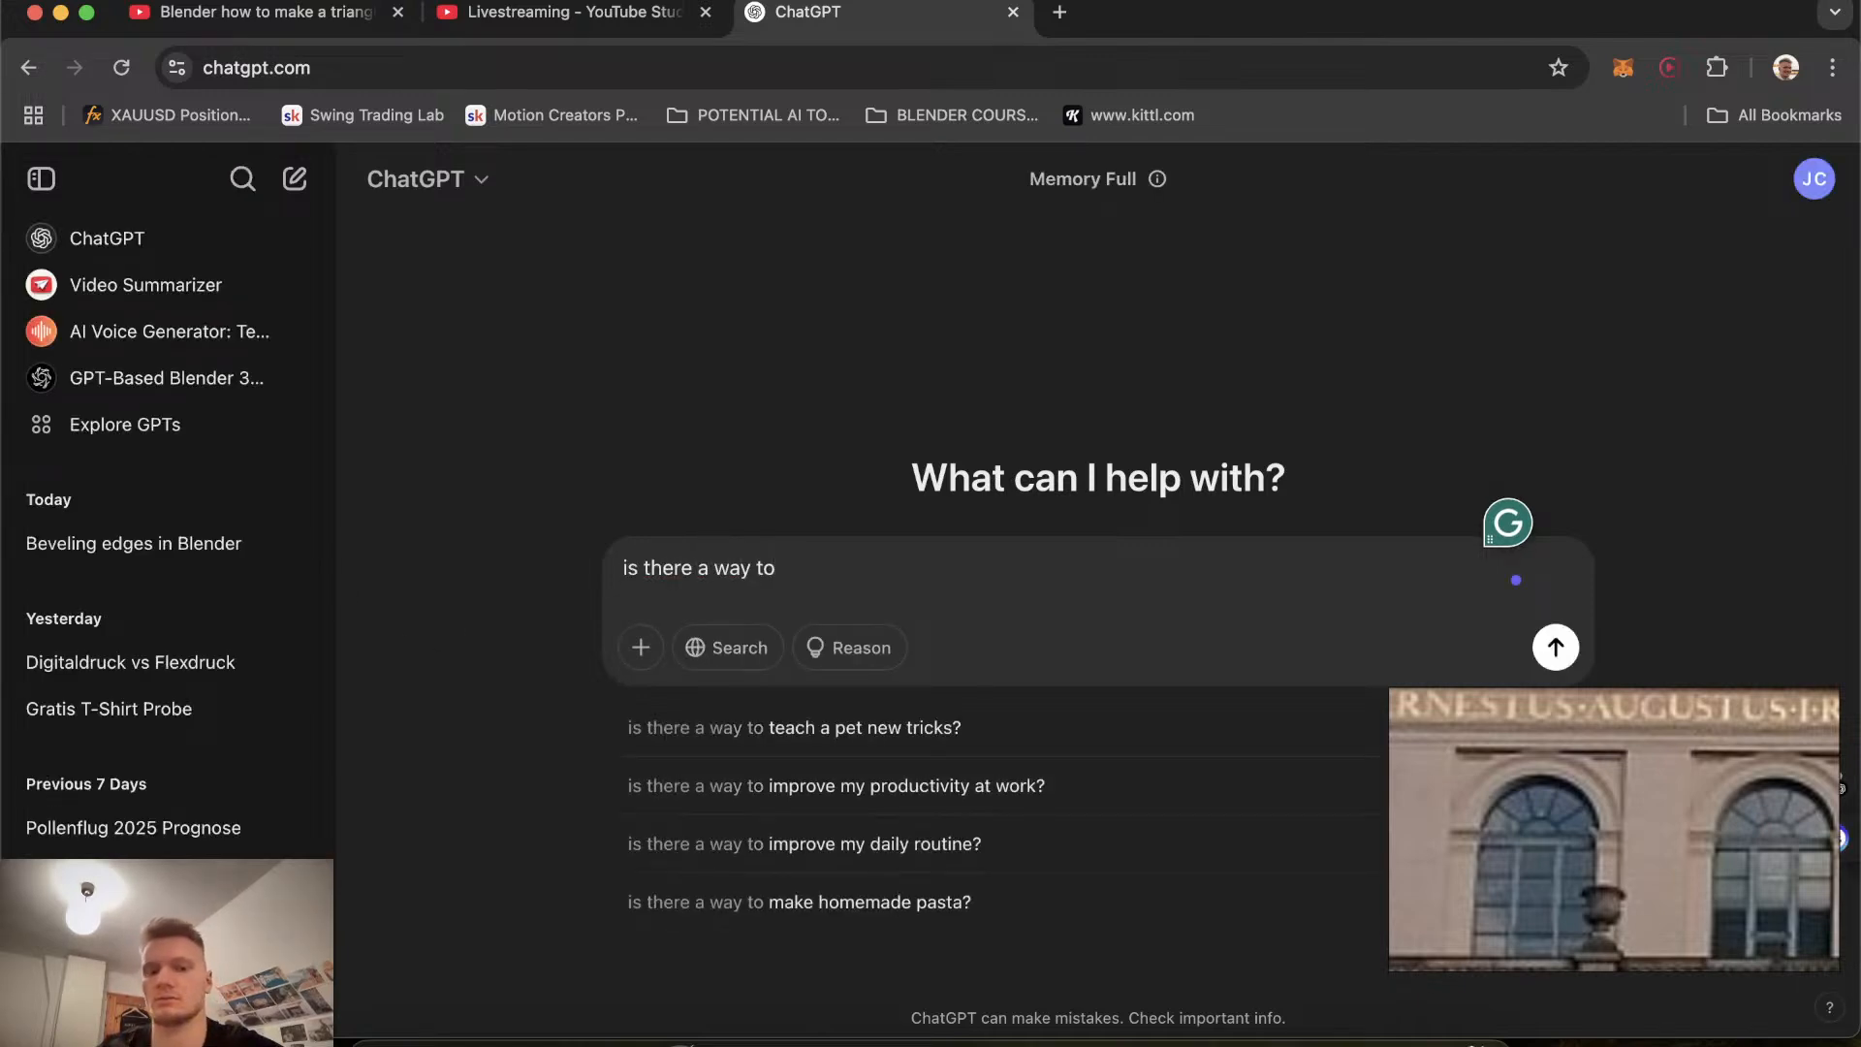
text(rec)
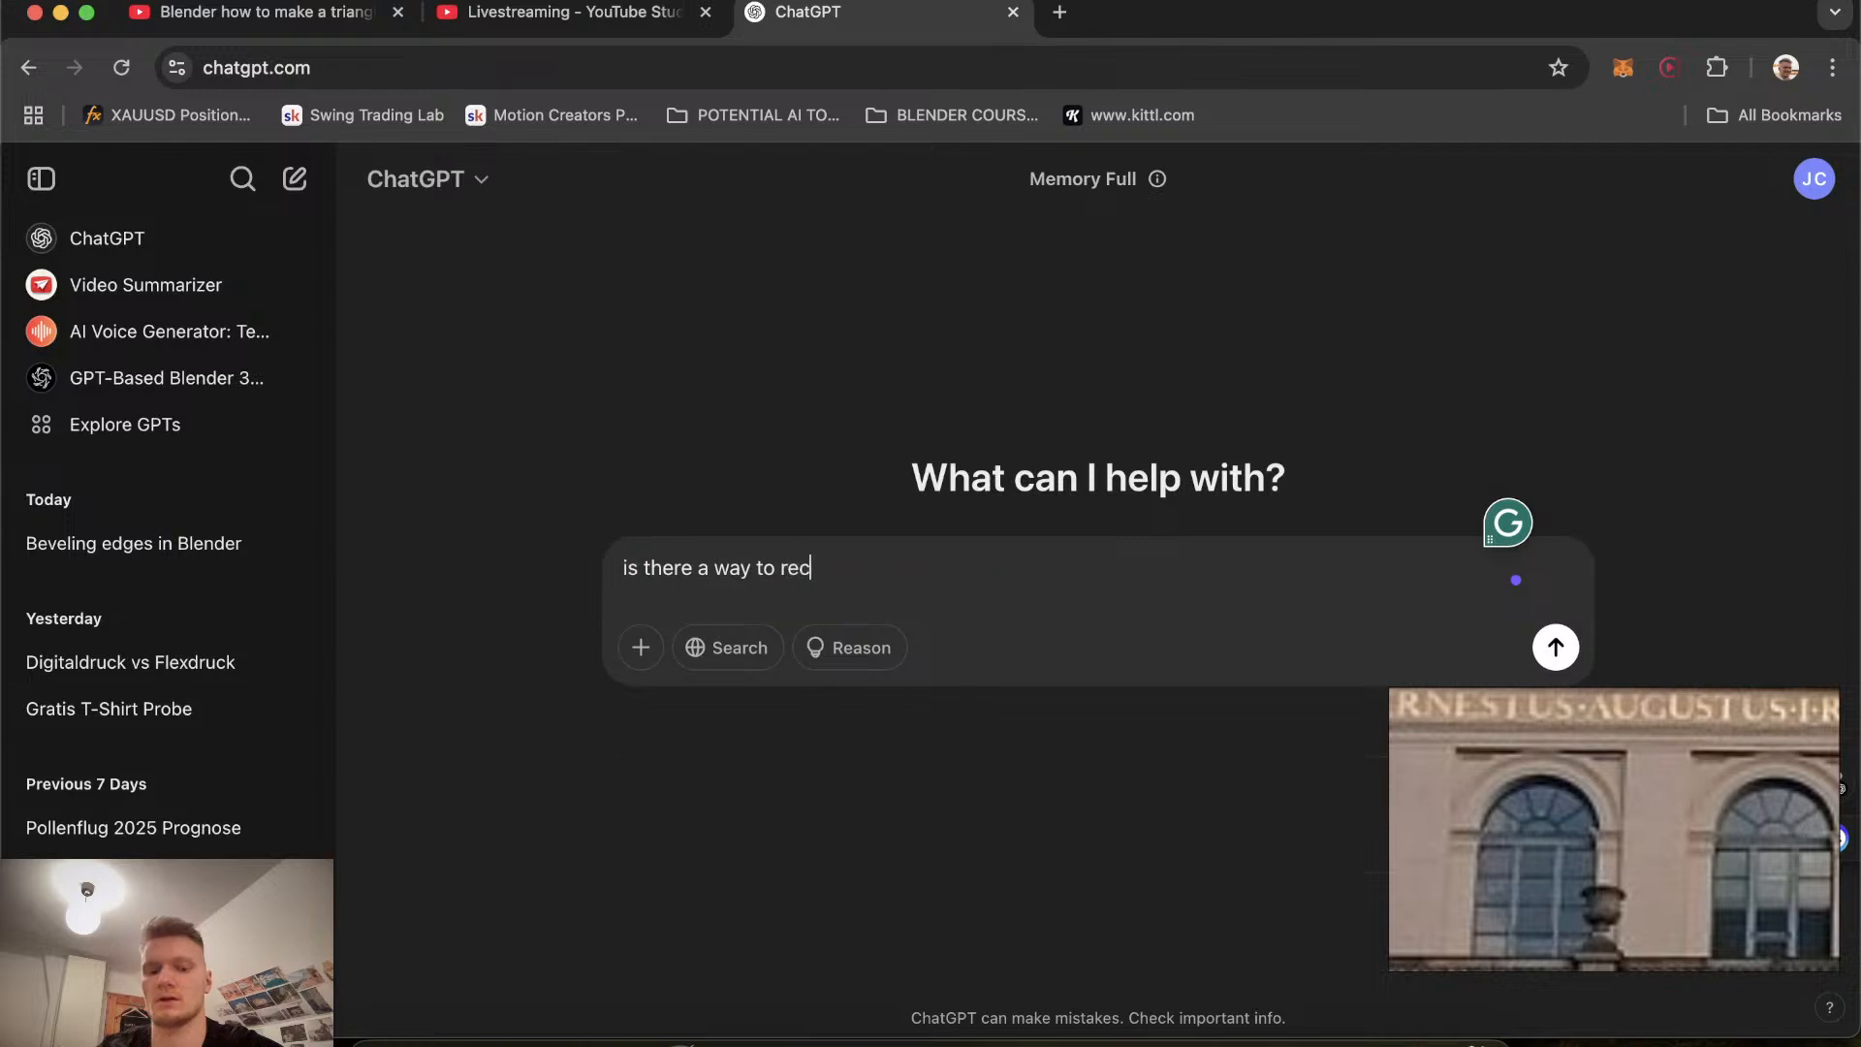
text(ulcate the vertices if I)
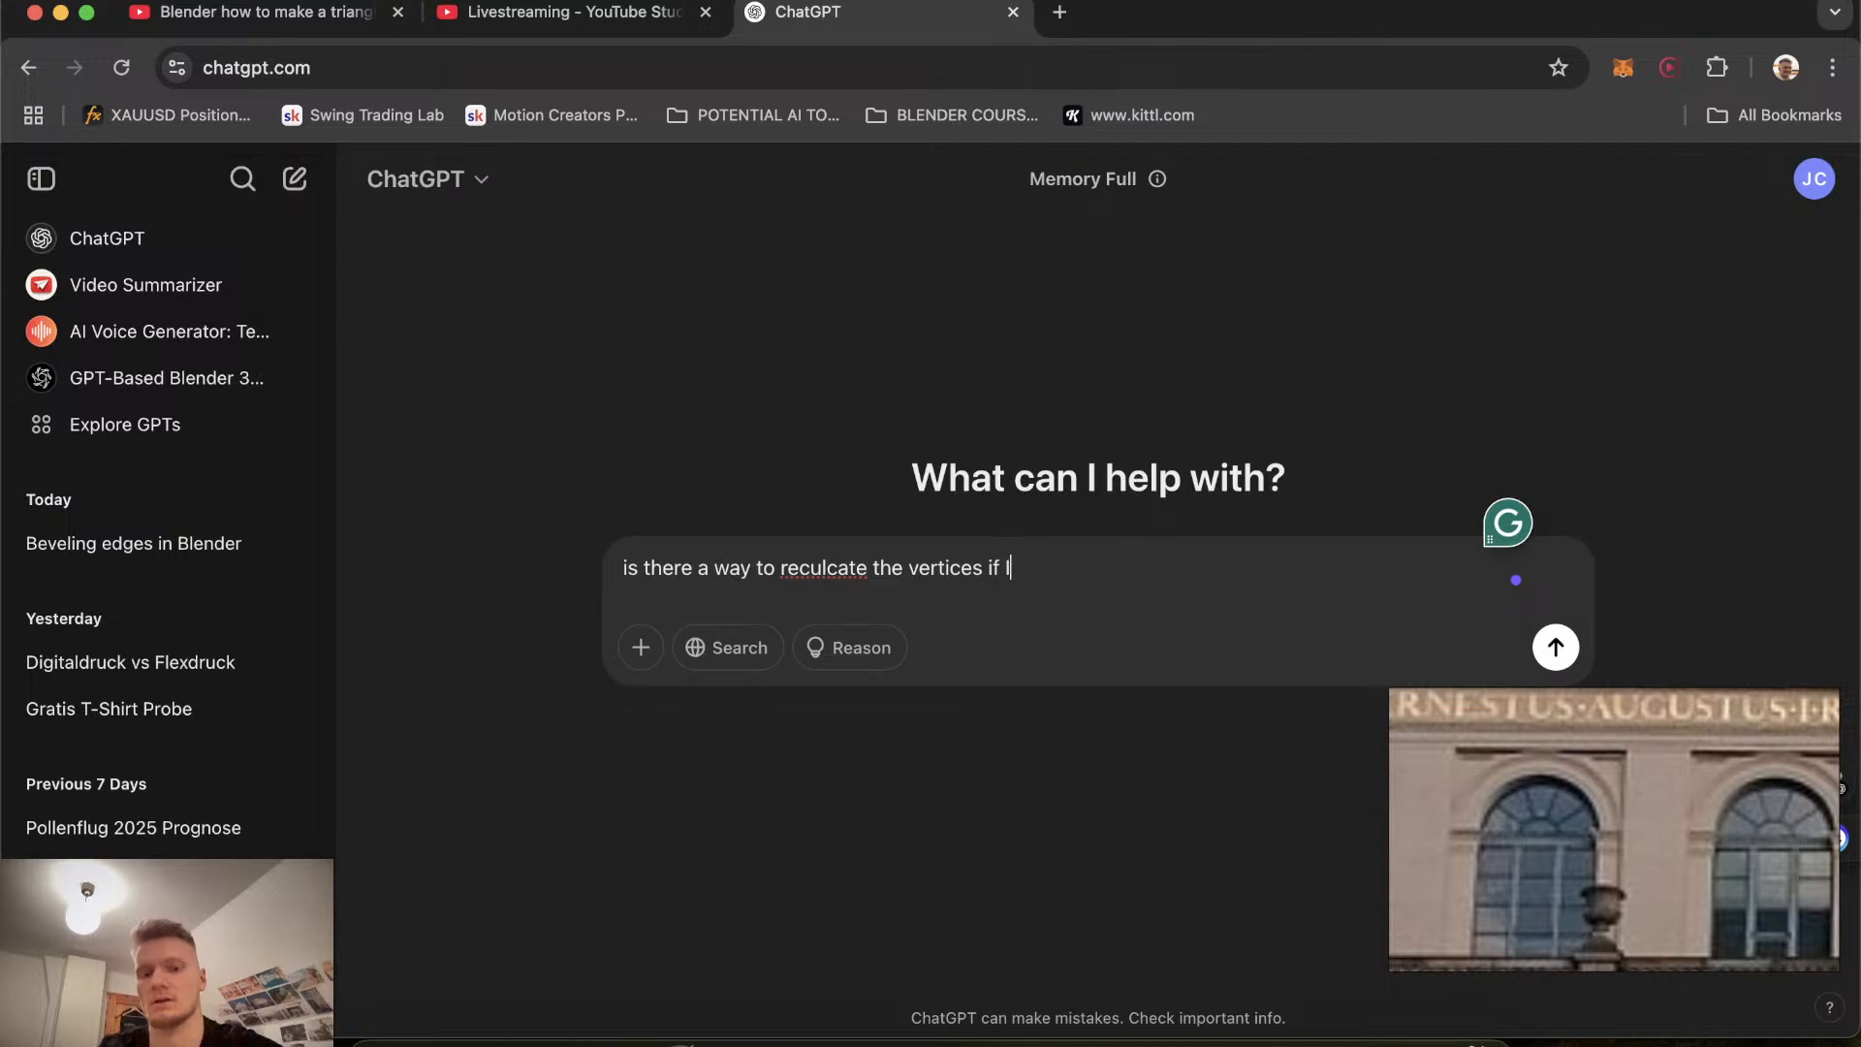
text( have mssed)
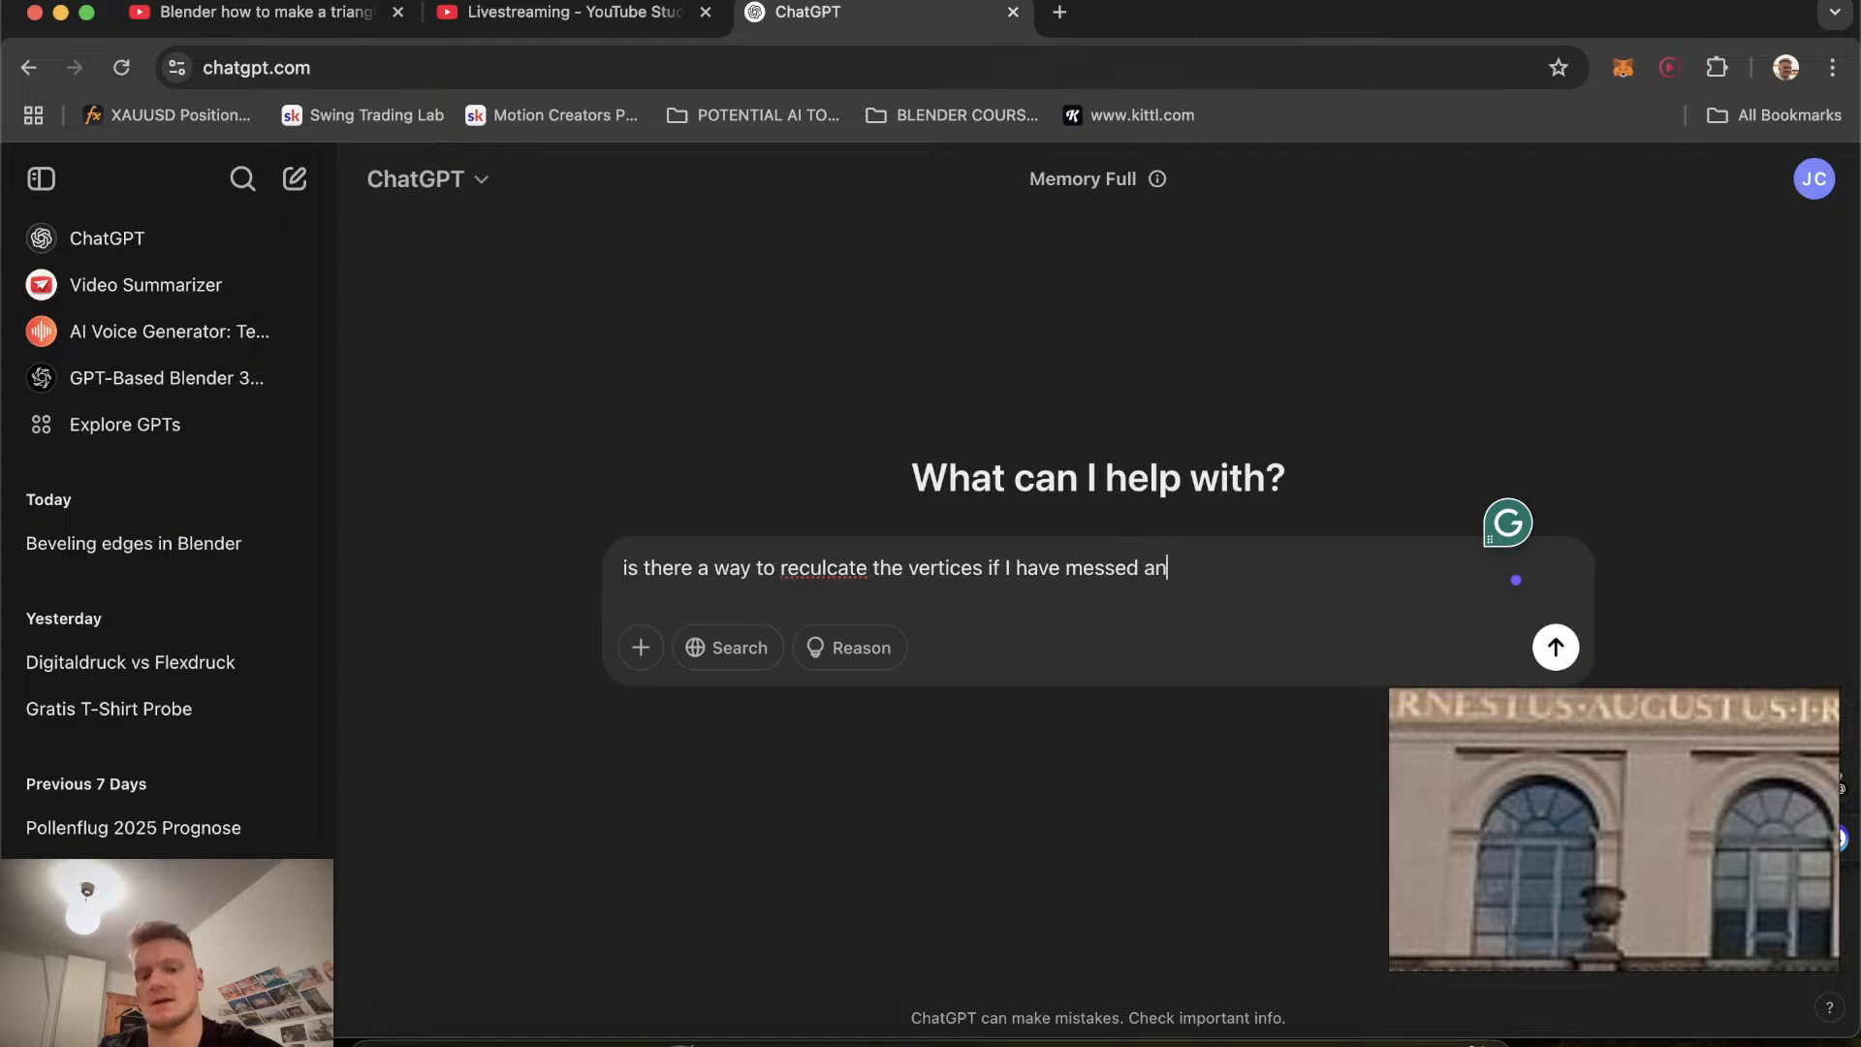
text( anything uP?)
key(Return)
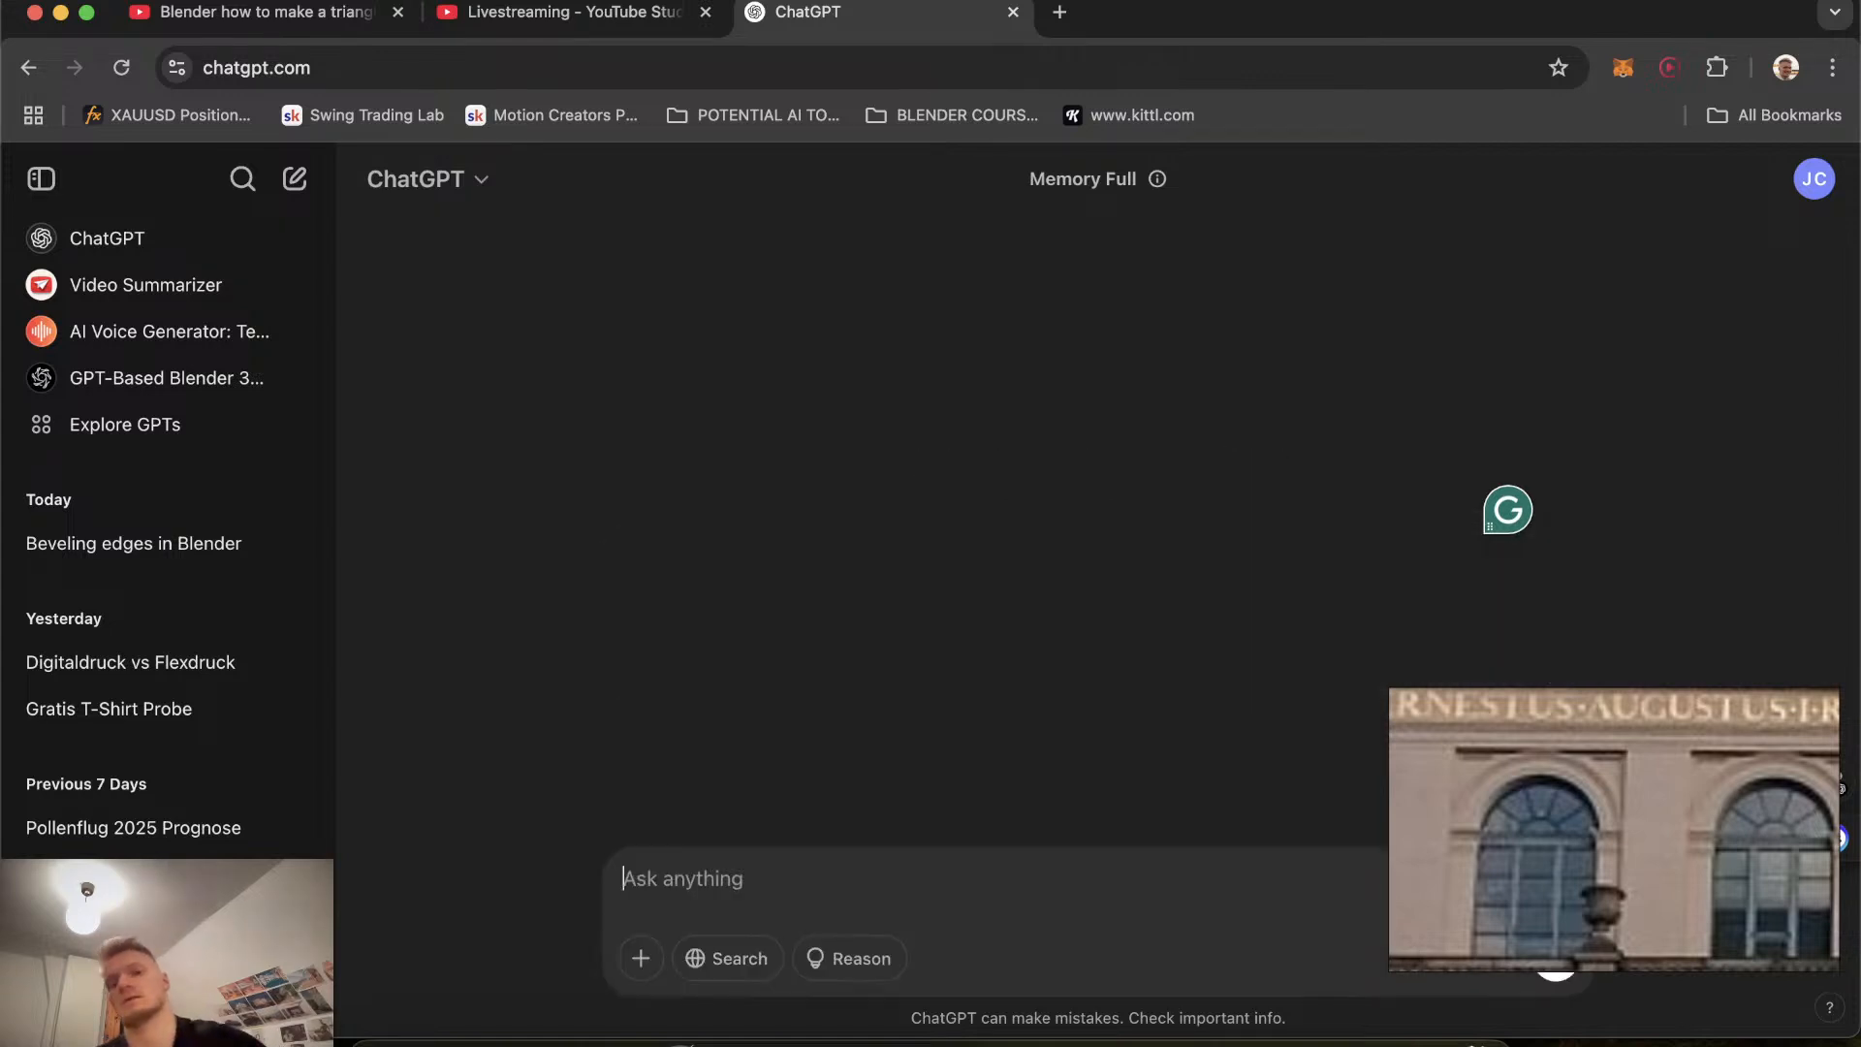
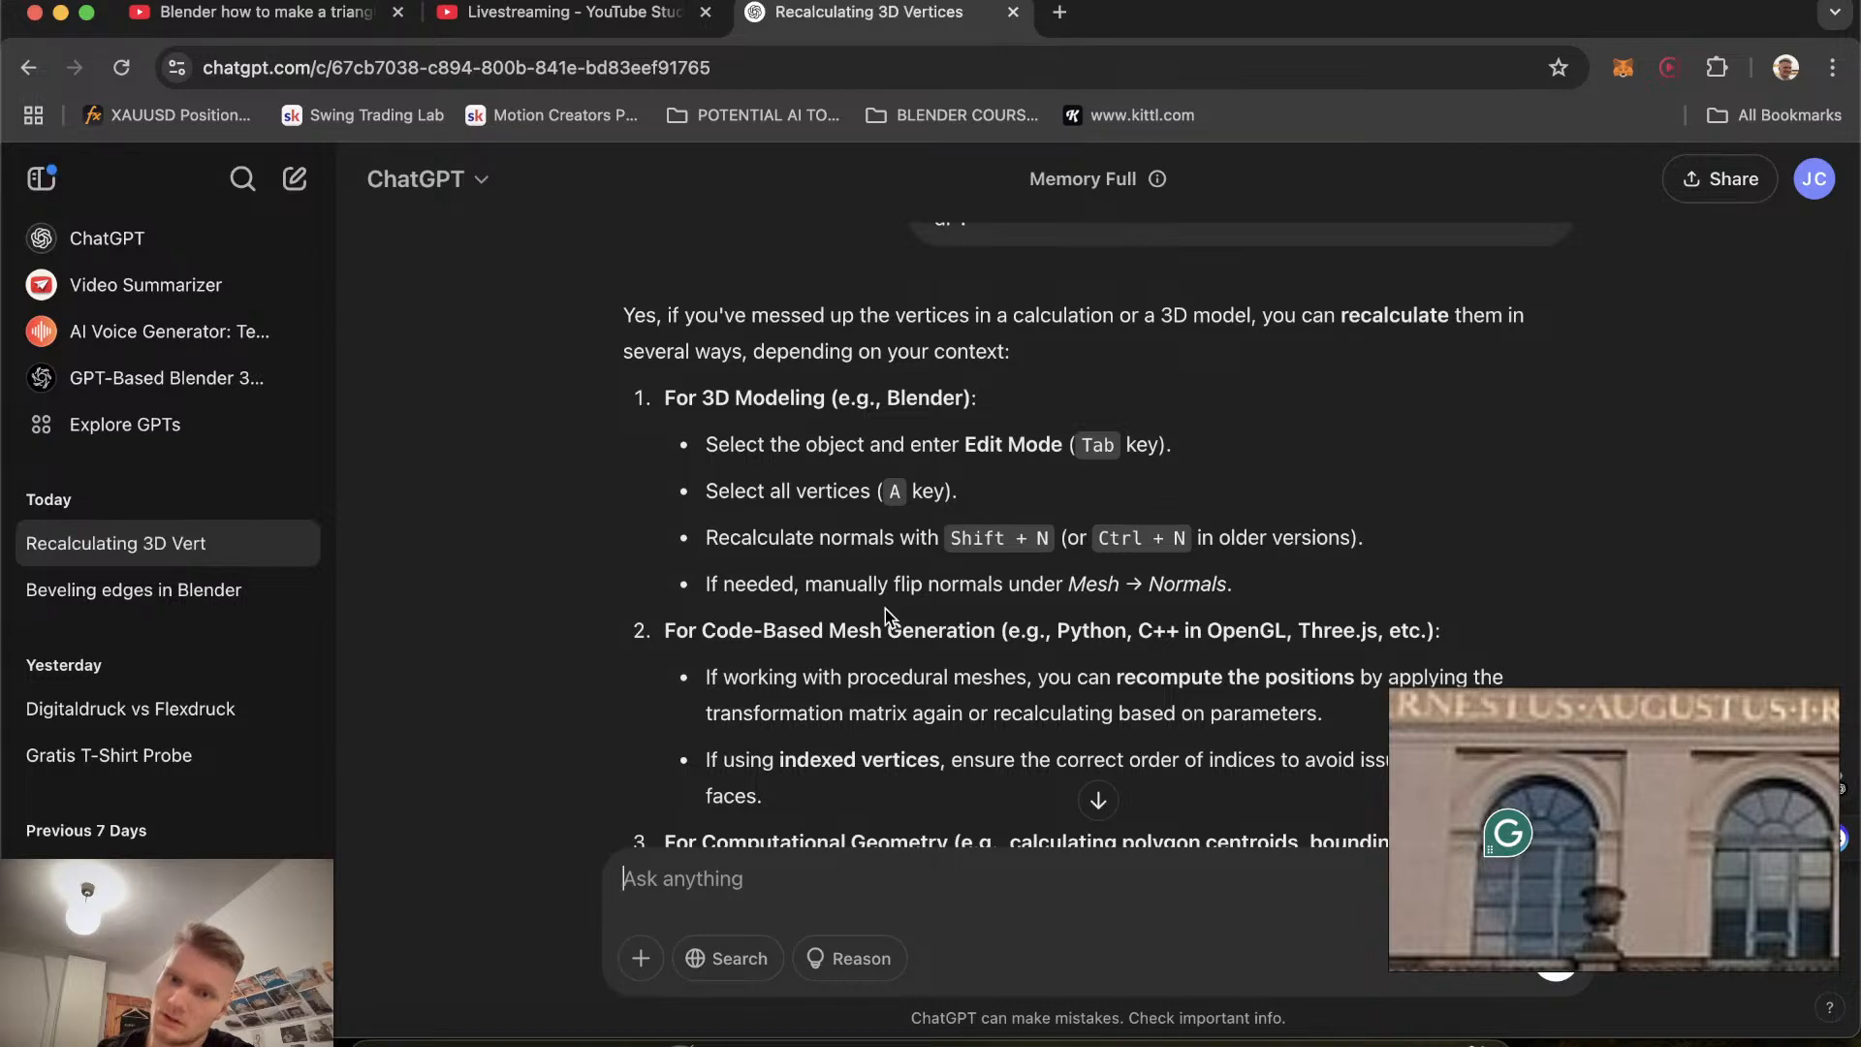
Read ChatGPT's answer about recalculating normals, then return to Blender.
scroll(886, 609, down, 5)
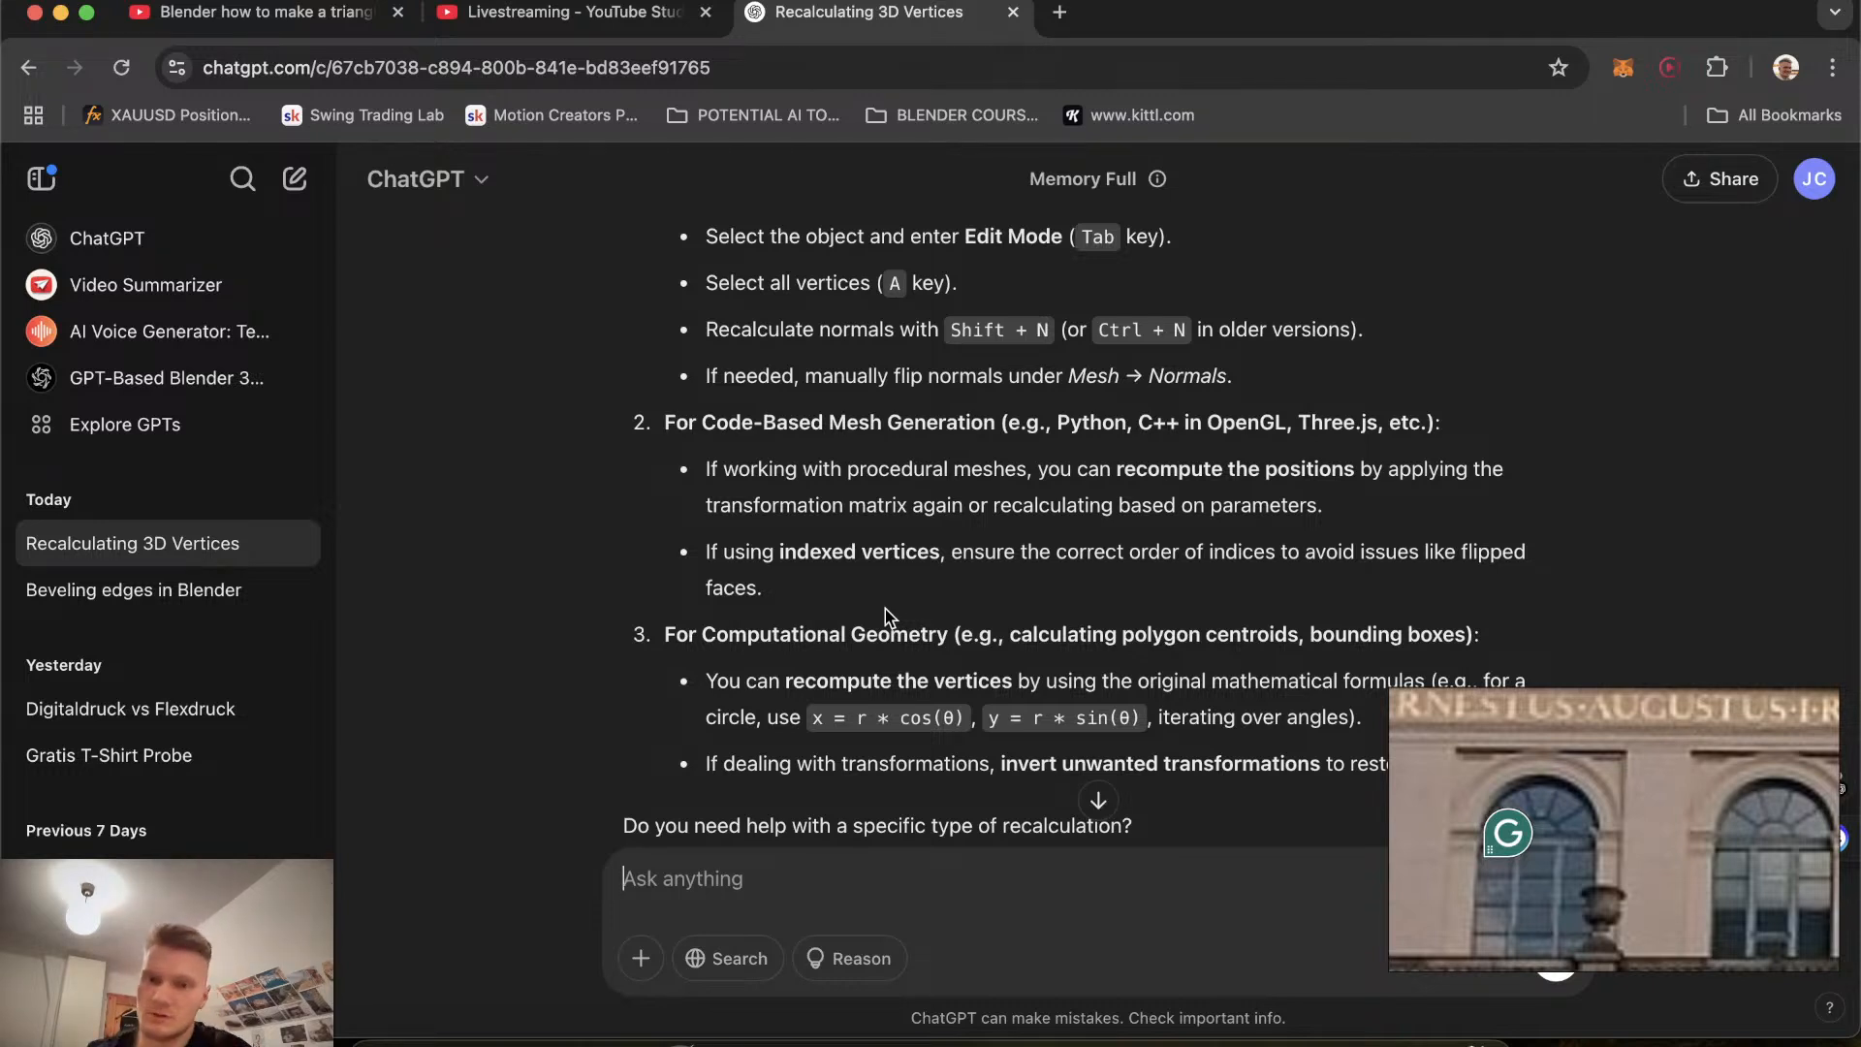
scroll(886, 609, down, 2)
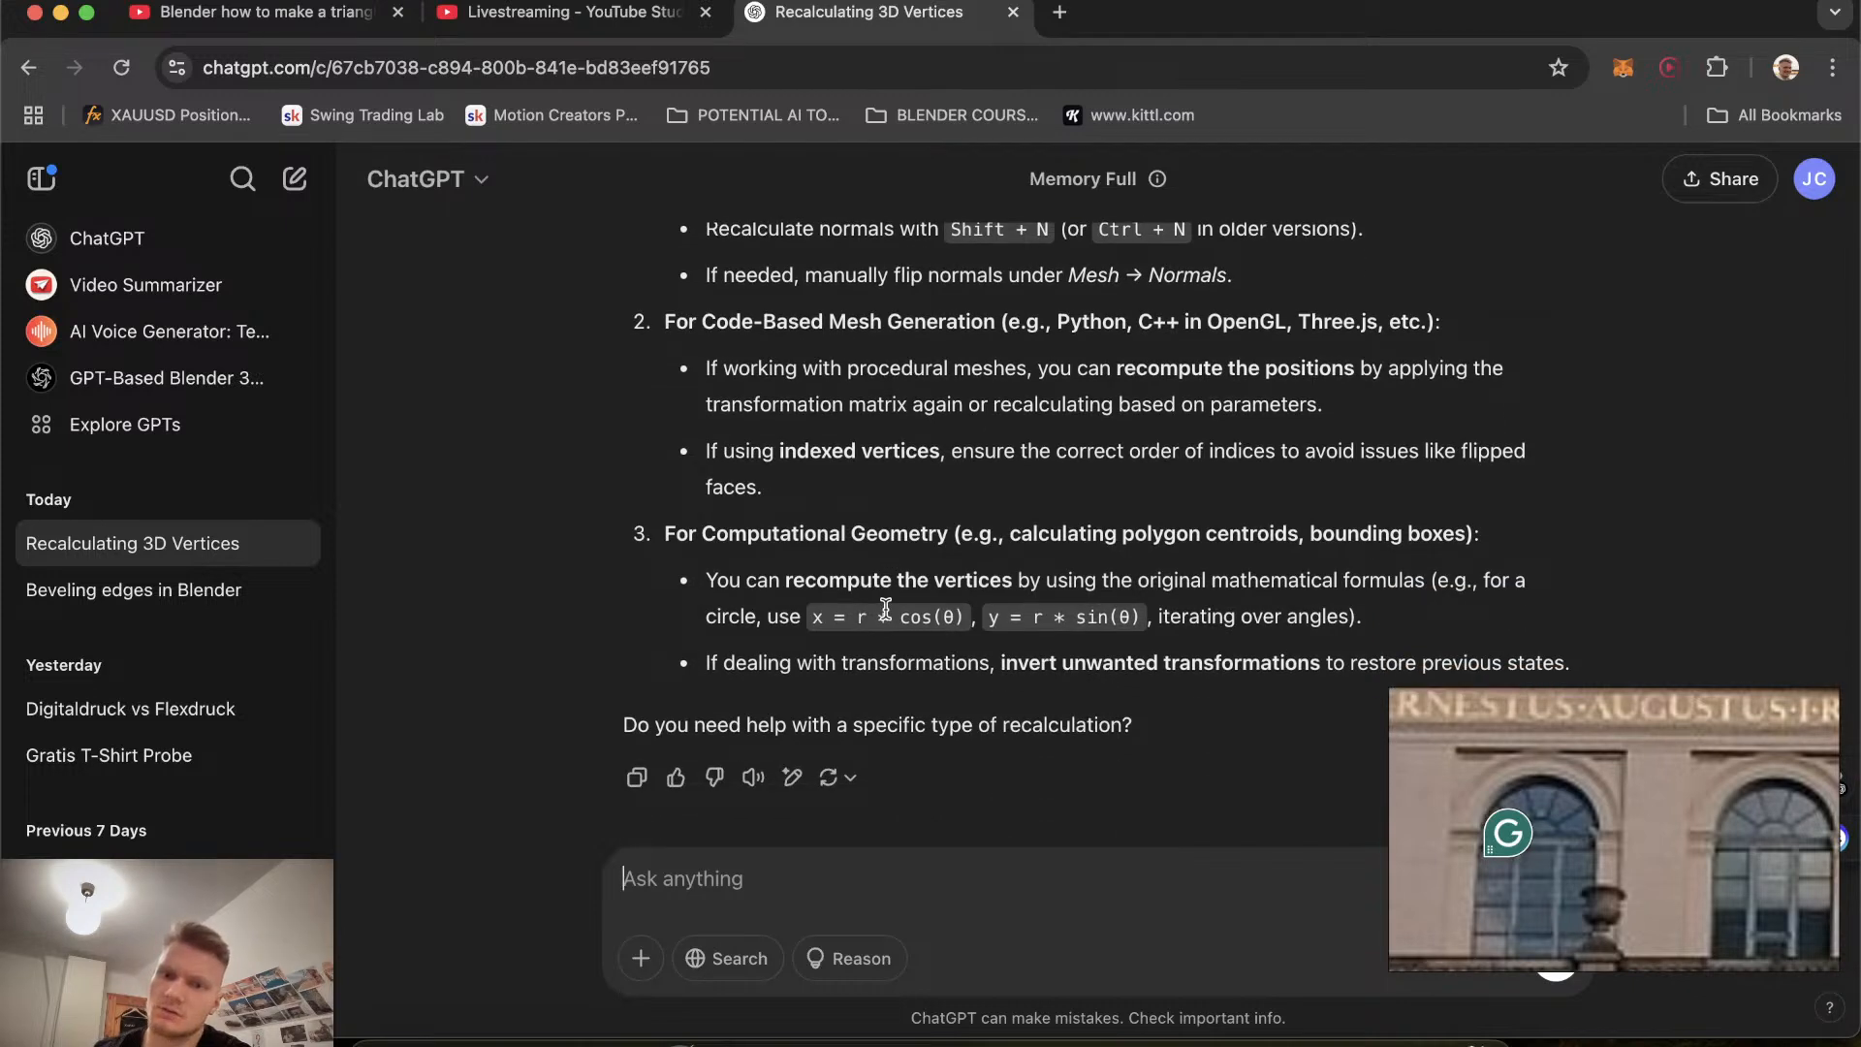
scroll(886, 609, down, 1)
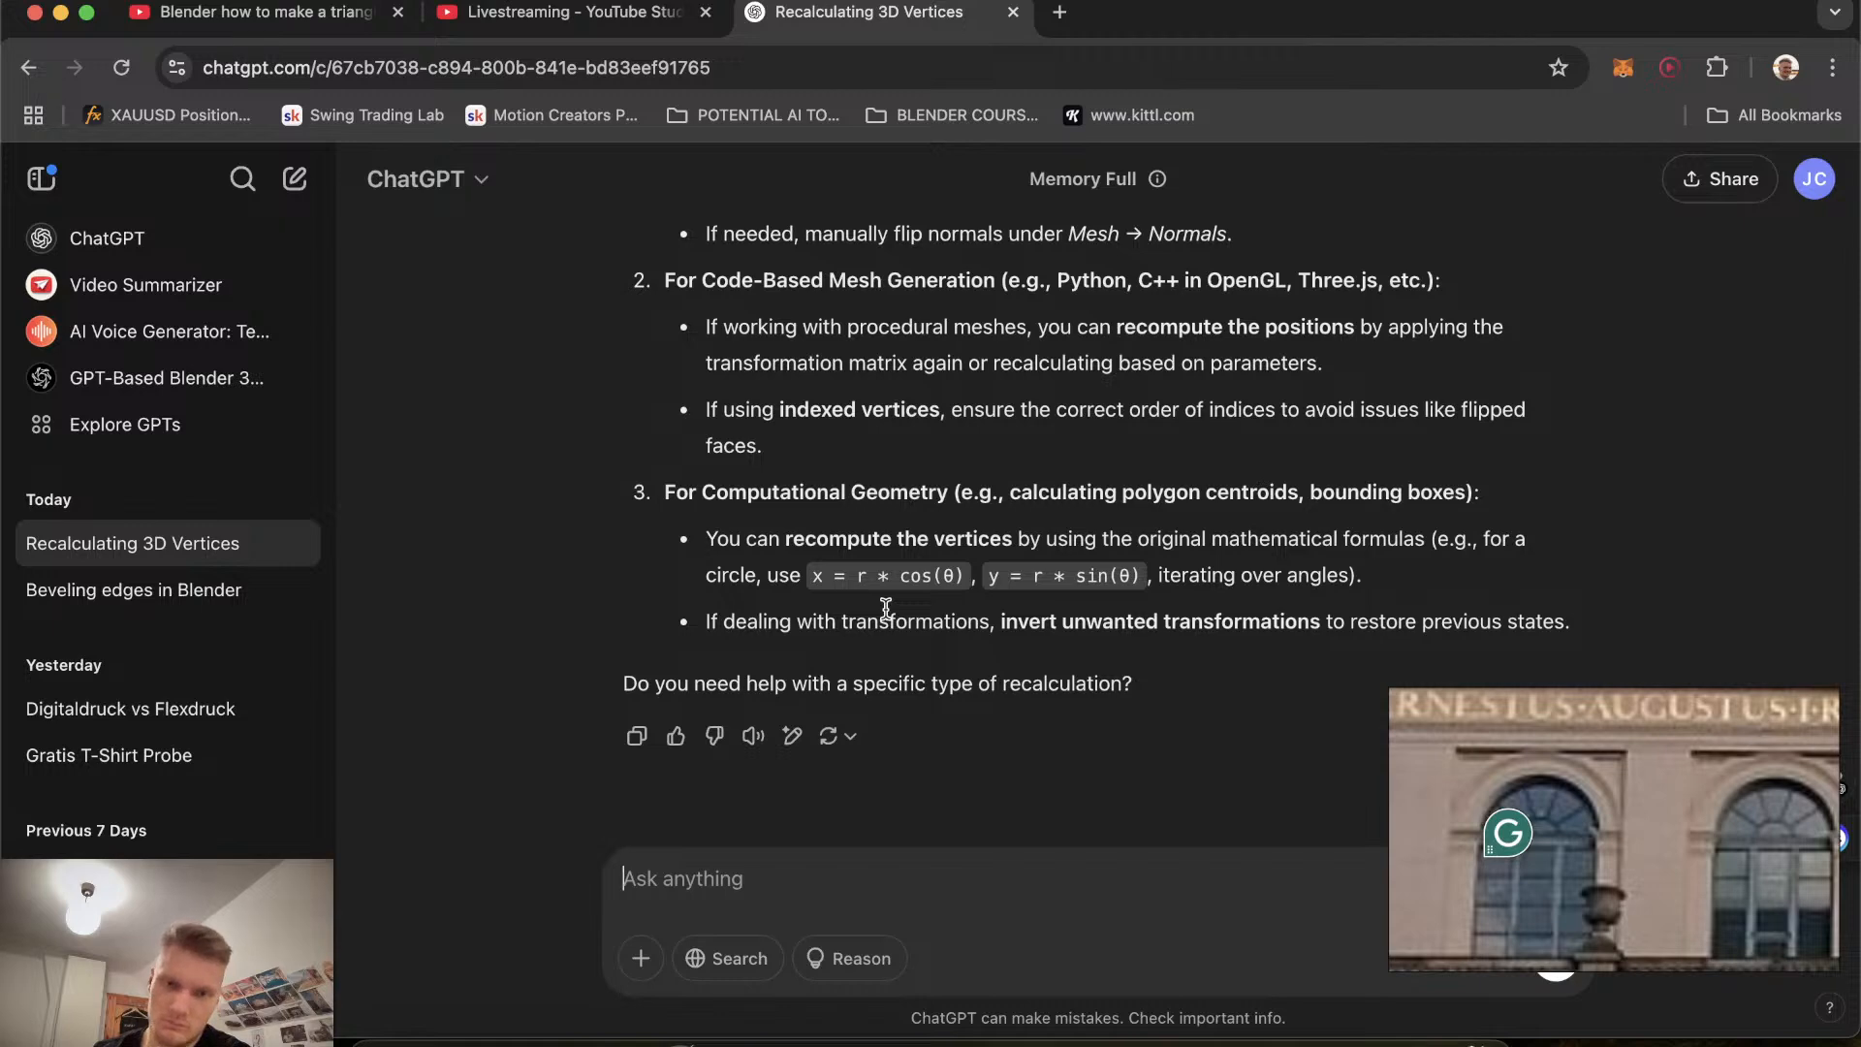
scroll(886, 609, up, 4)
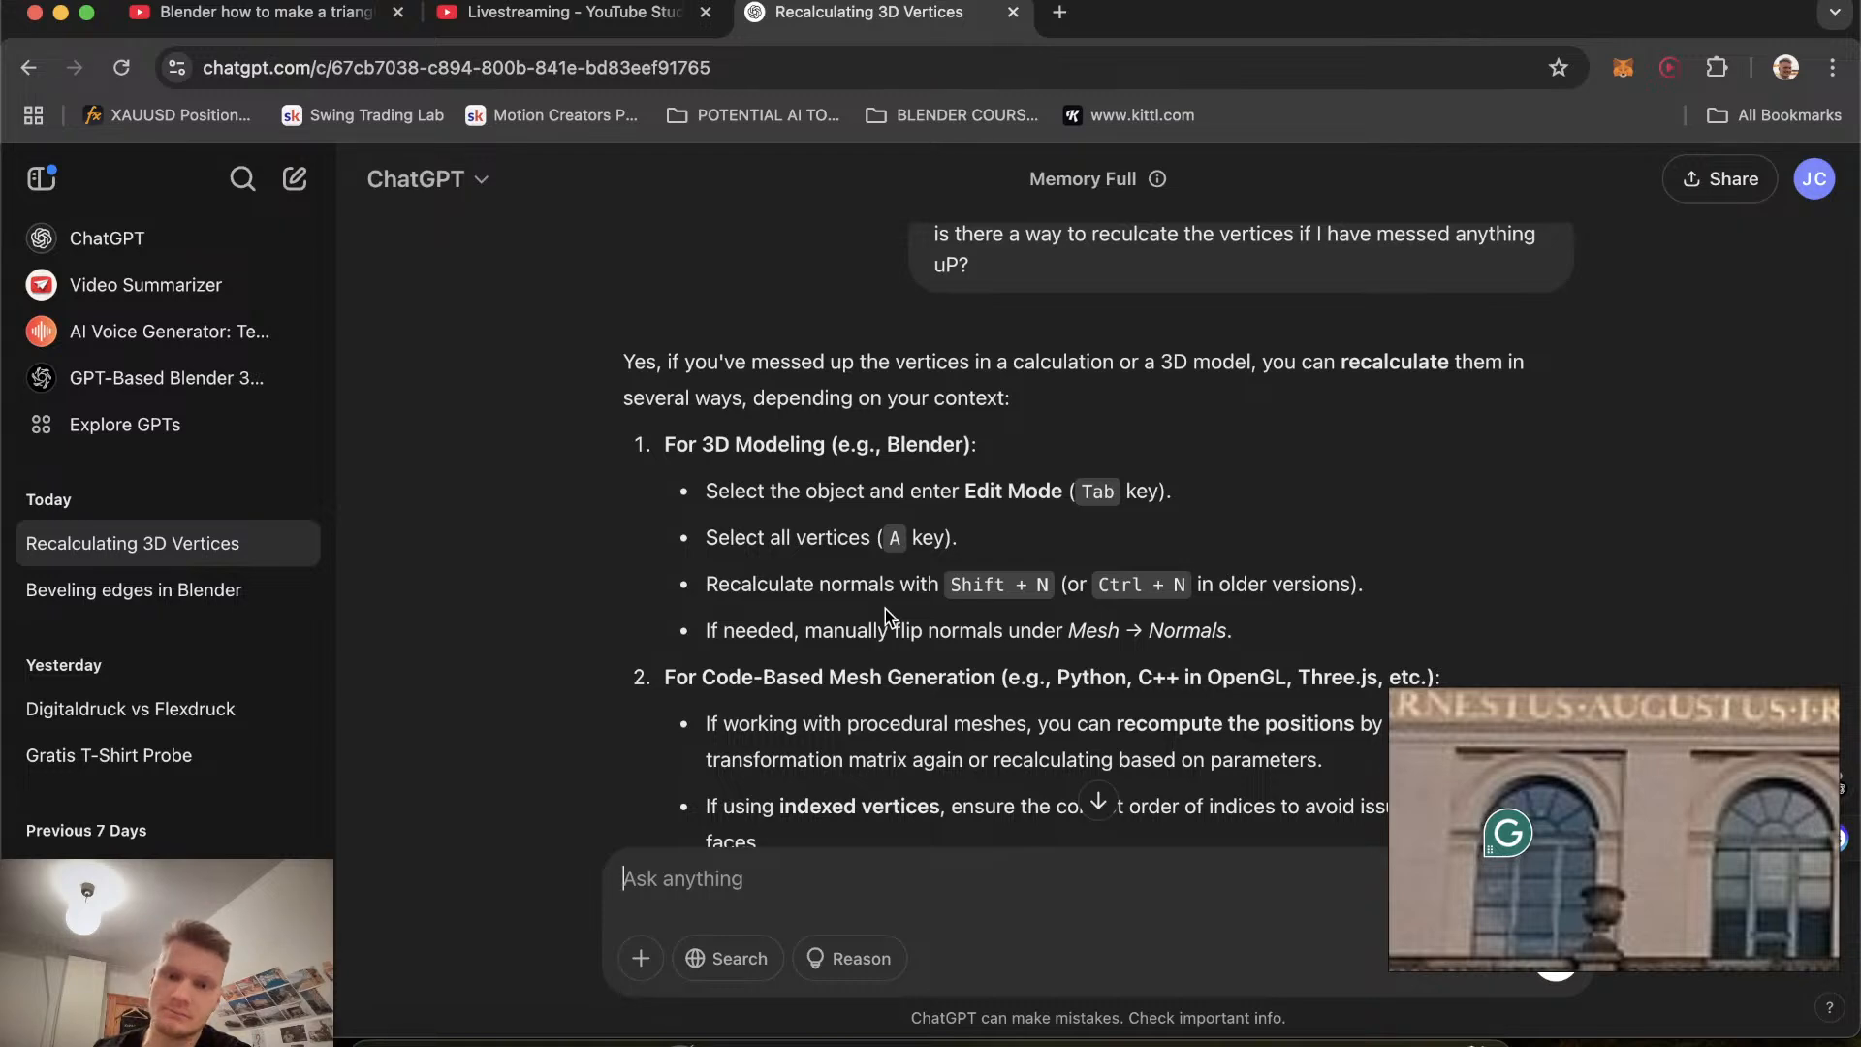
click(620, 1029)
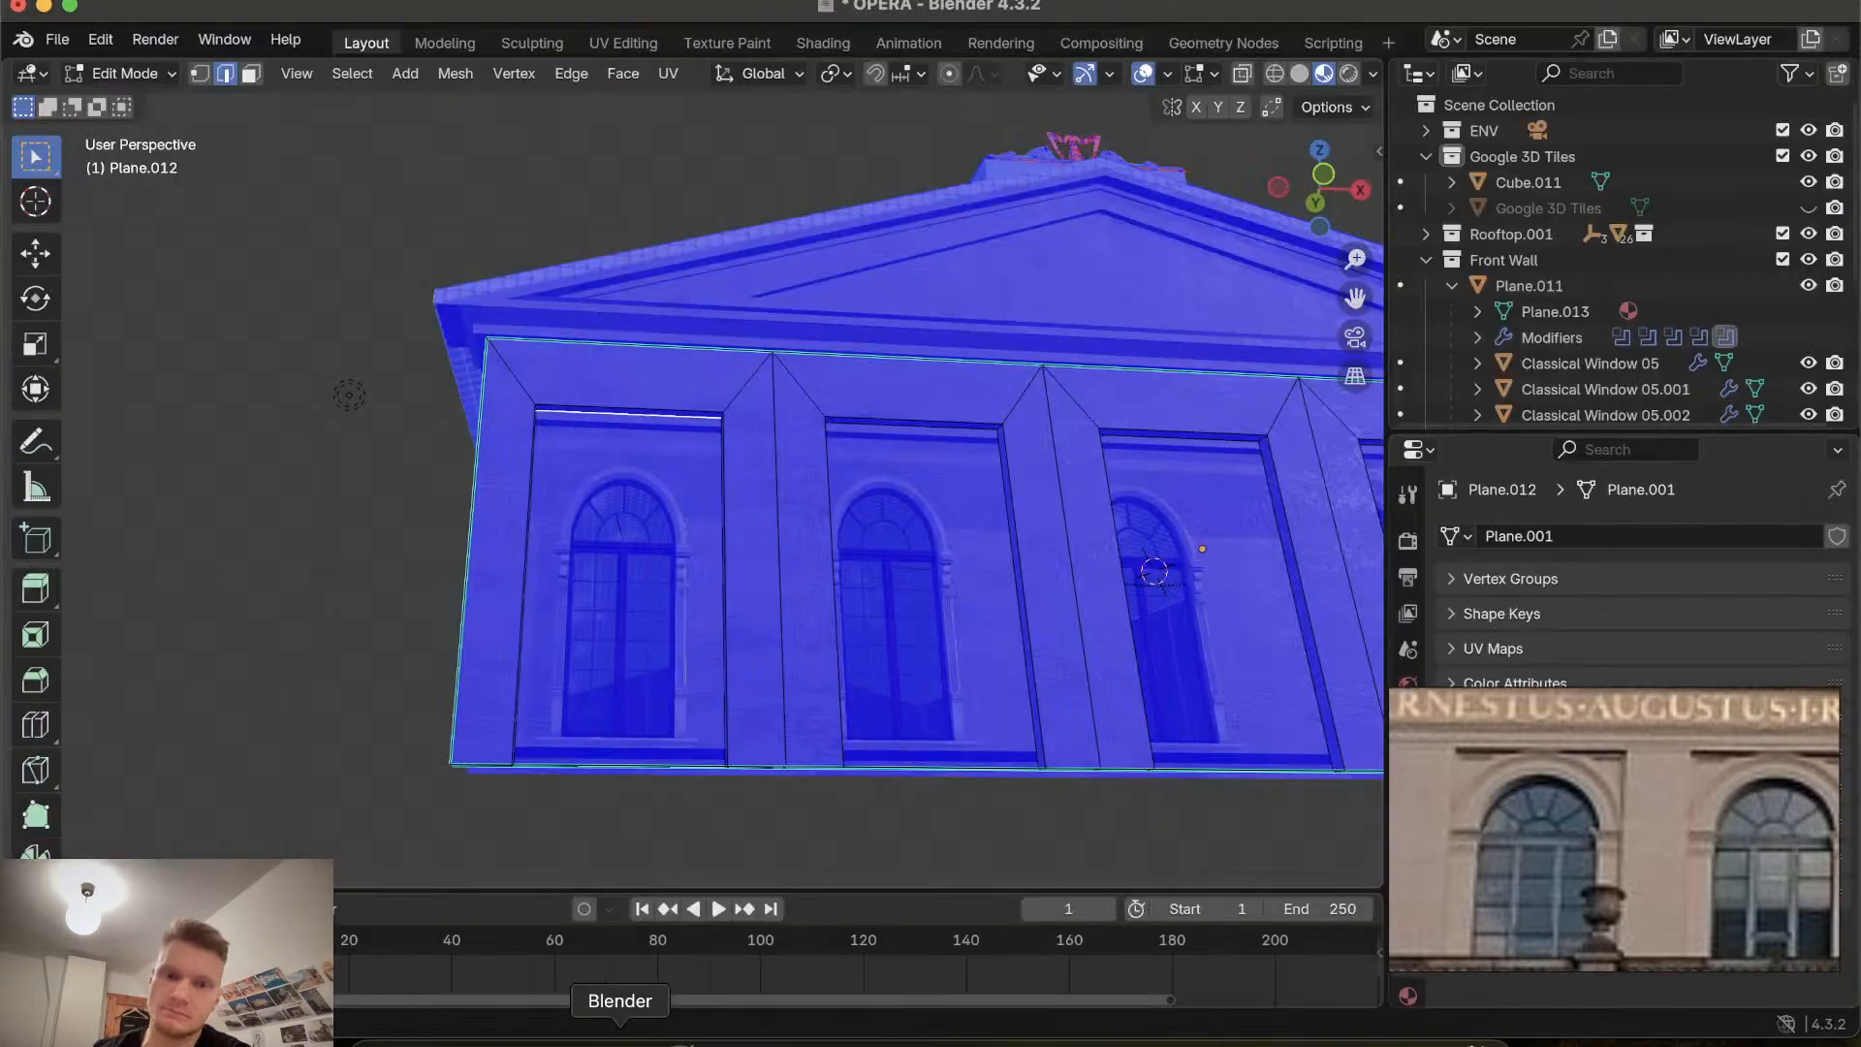
Select the linked front-wall mesh and recalculate its normals outward.
scroll(733, 543, up, 5)
click(733, 543)
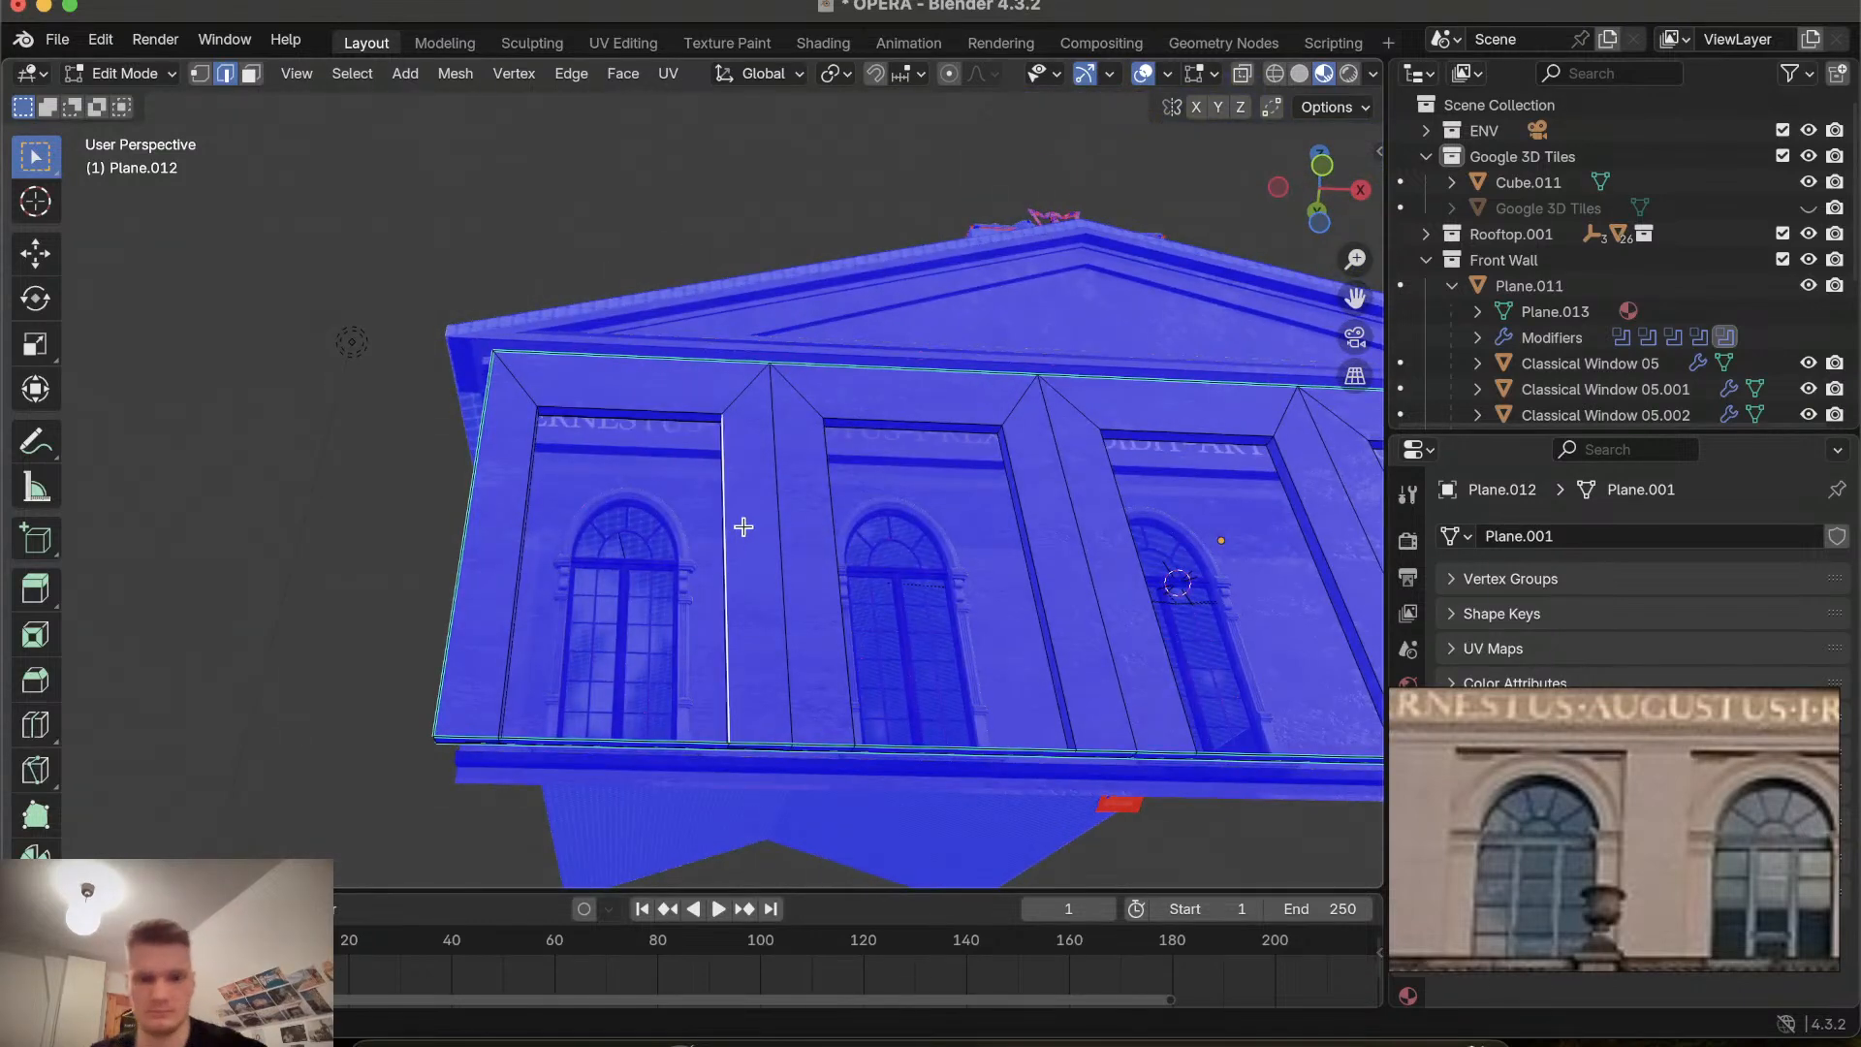
key(ctrl+l)
key(shift+n)
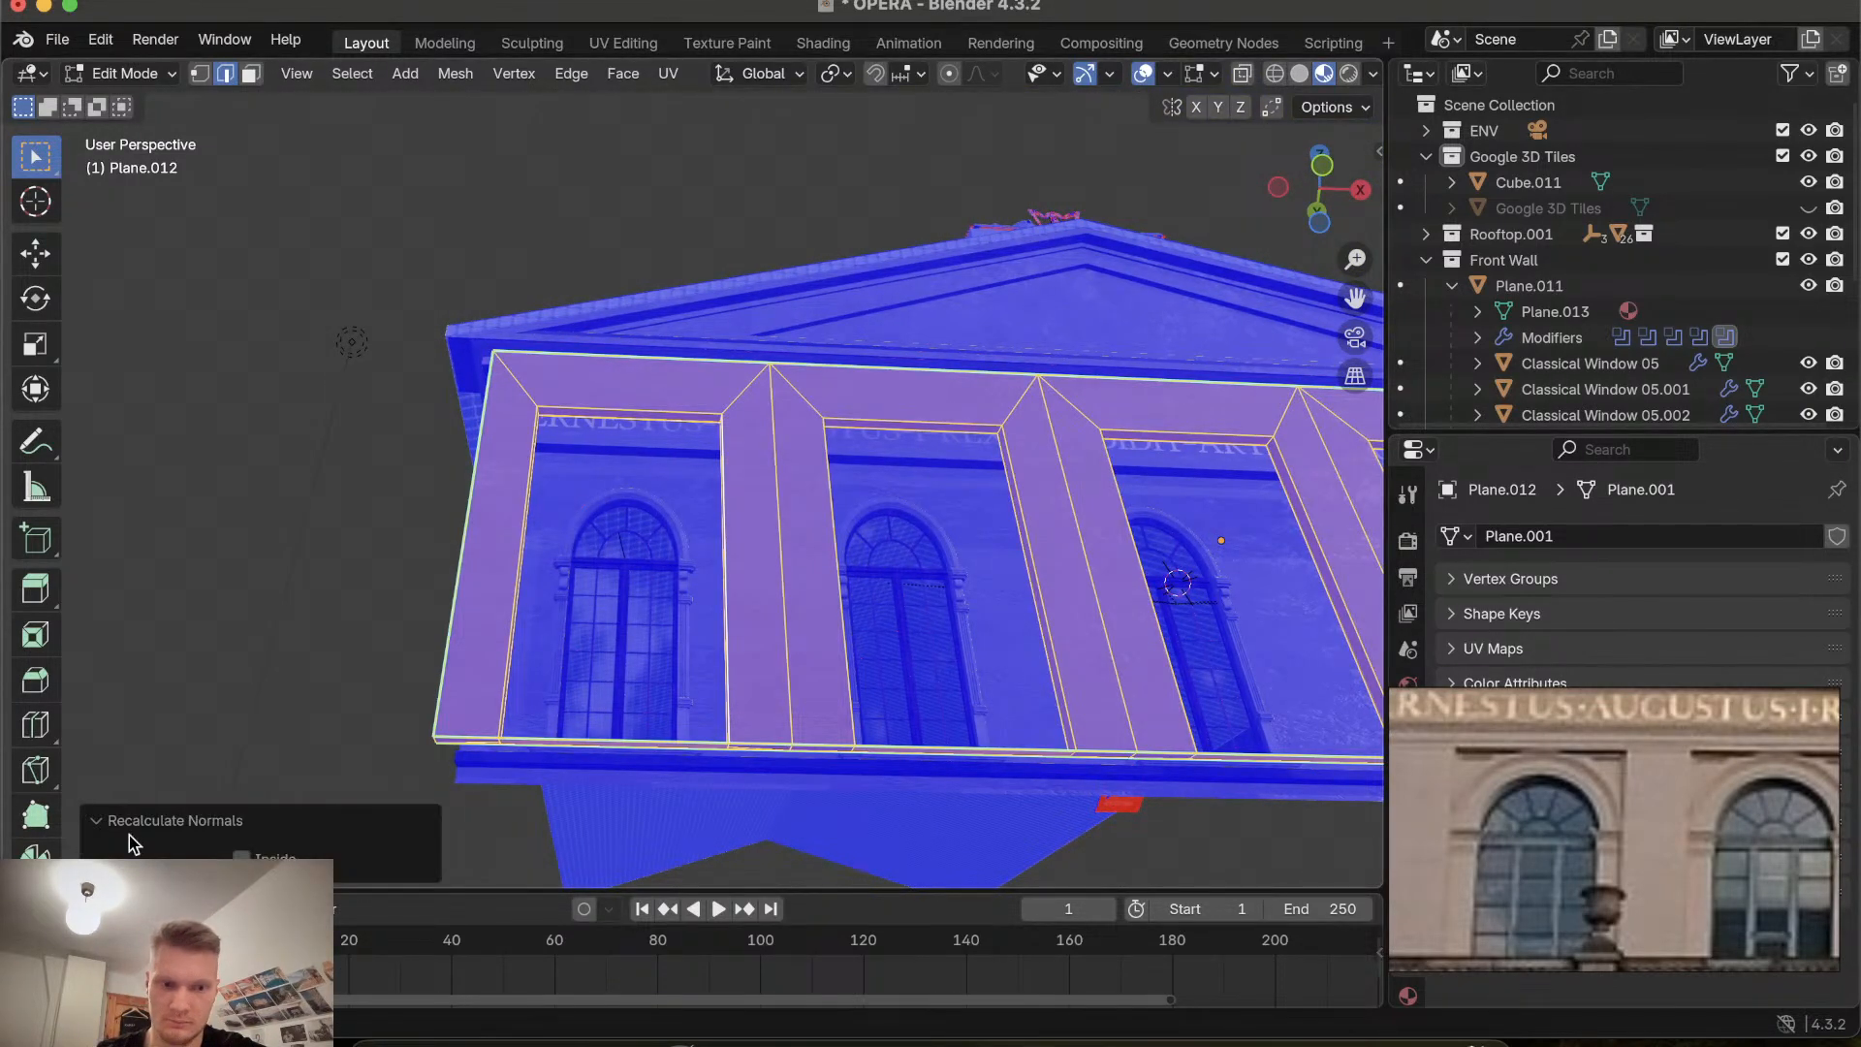
click(134, 820)
scroll(443, 788, left, 5)
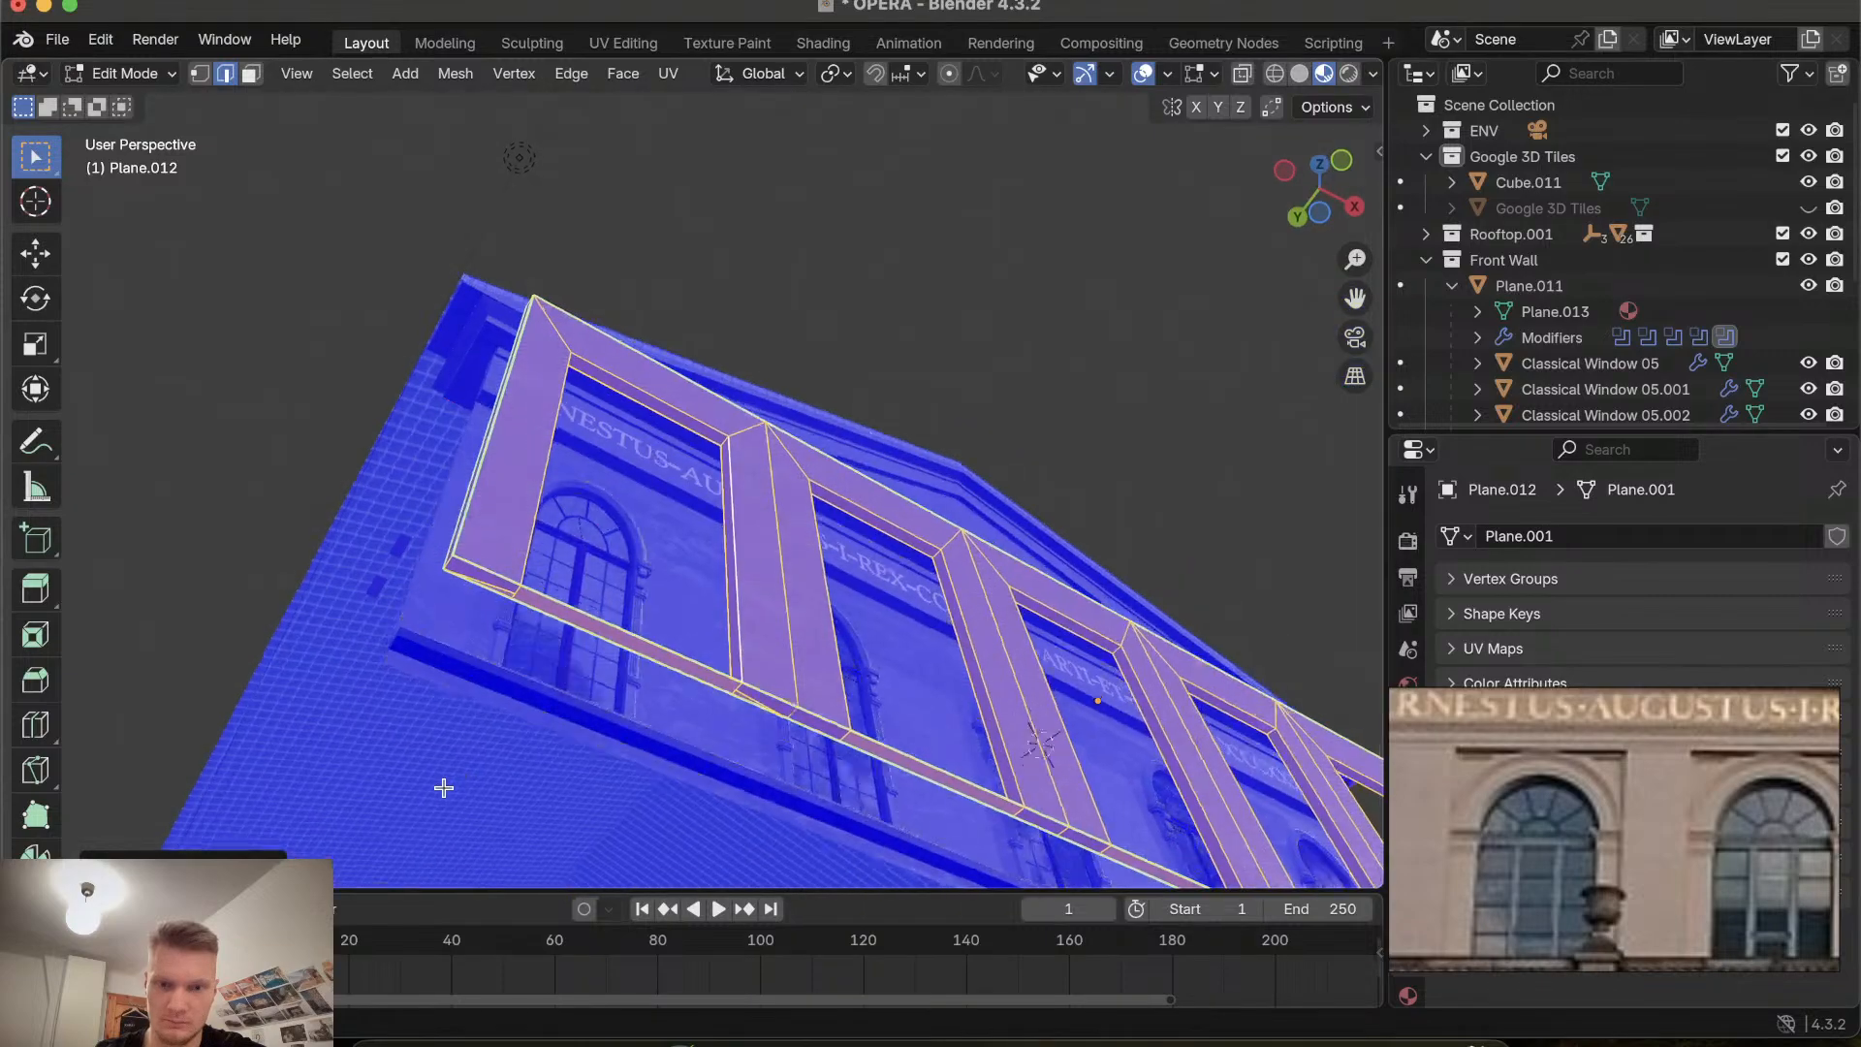
Deselect and orbit around the front wall to check the face orientation of its recesses.
scroll(442, 788, up, 3)
click(208, 668)
middle_drag(333, 473, 352, 449)
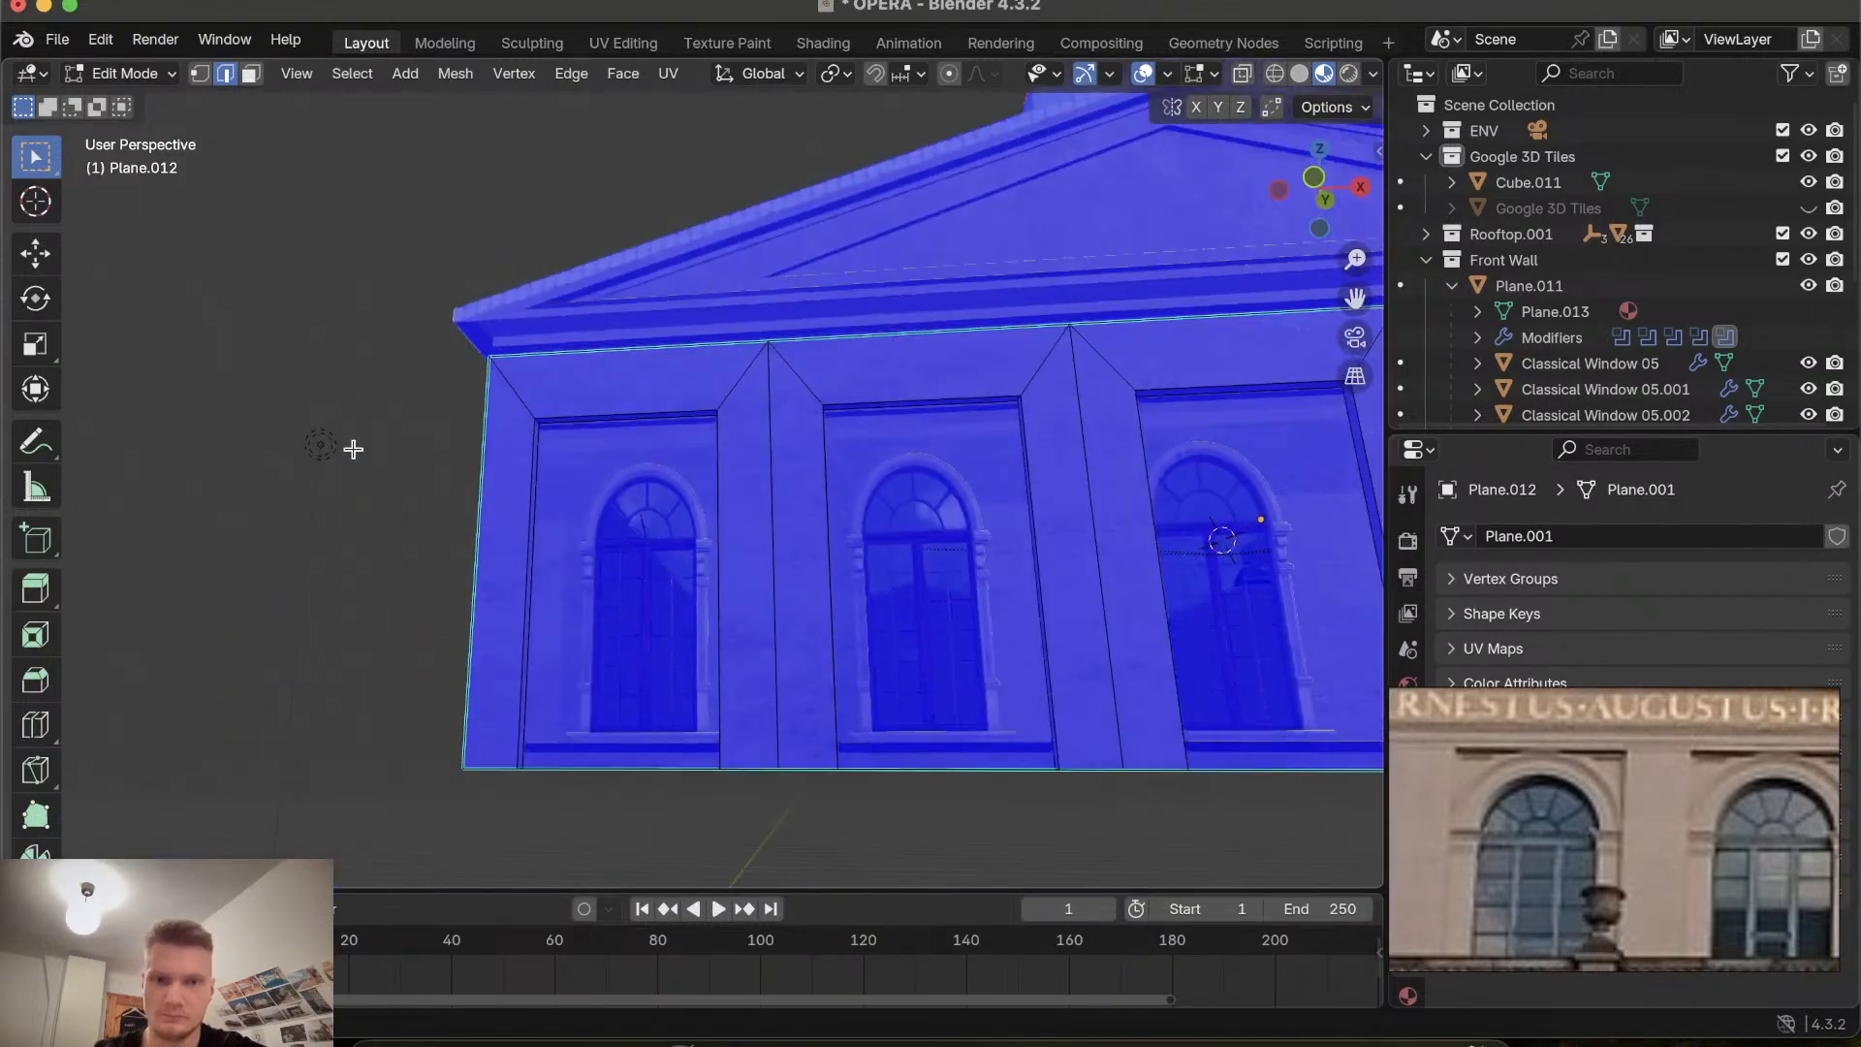
scroll(955, 361, up, 8)
scroll(955, 361, left, 10)
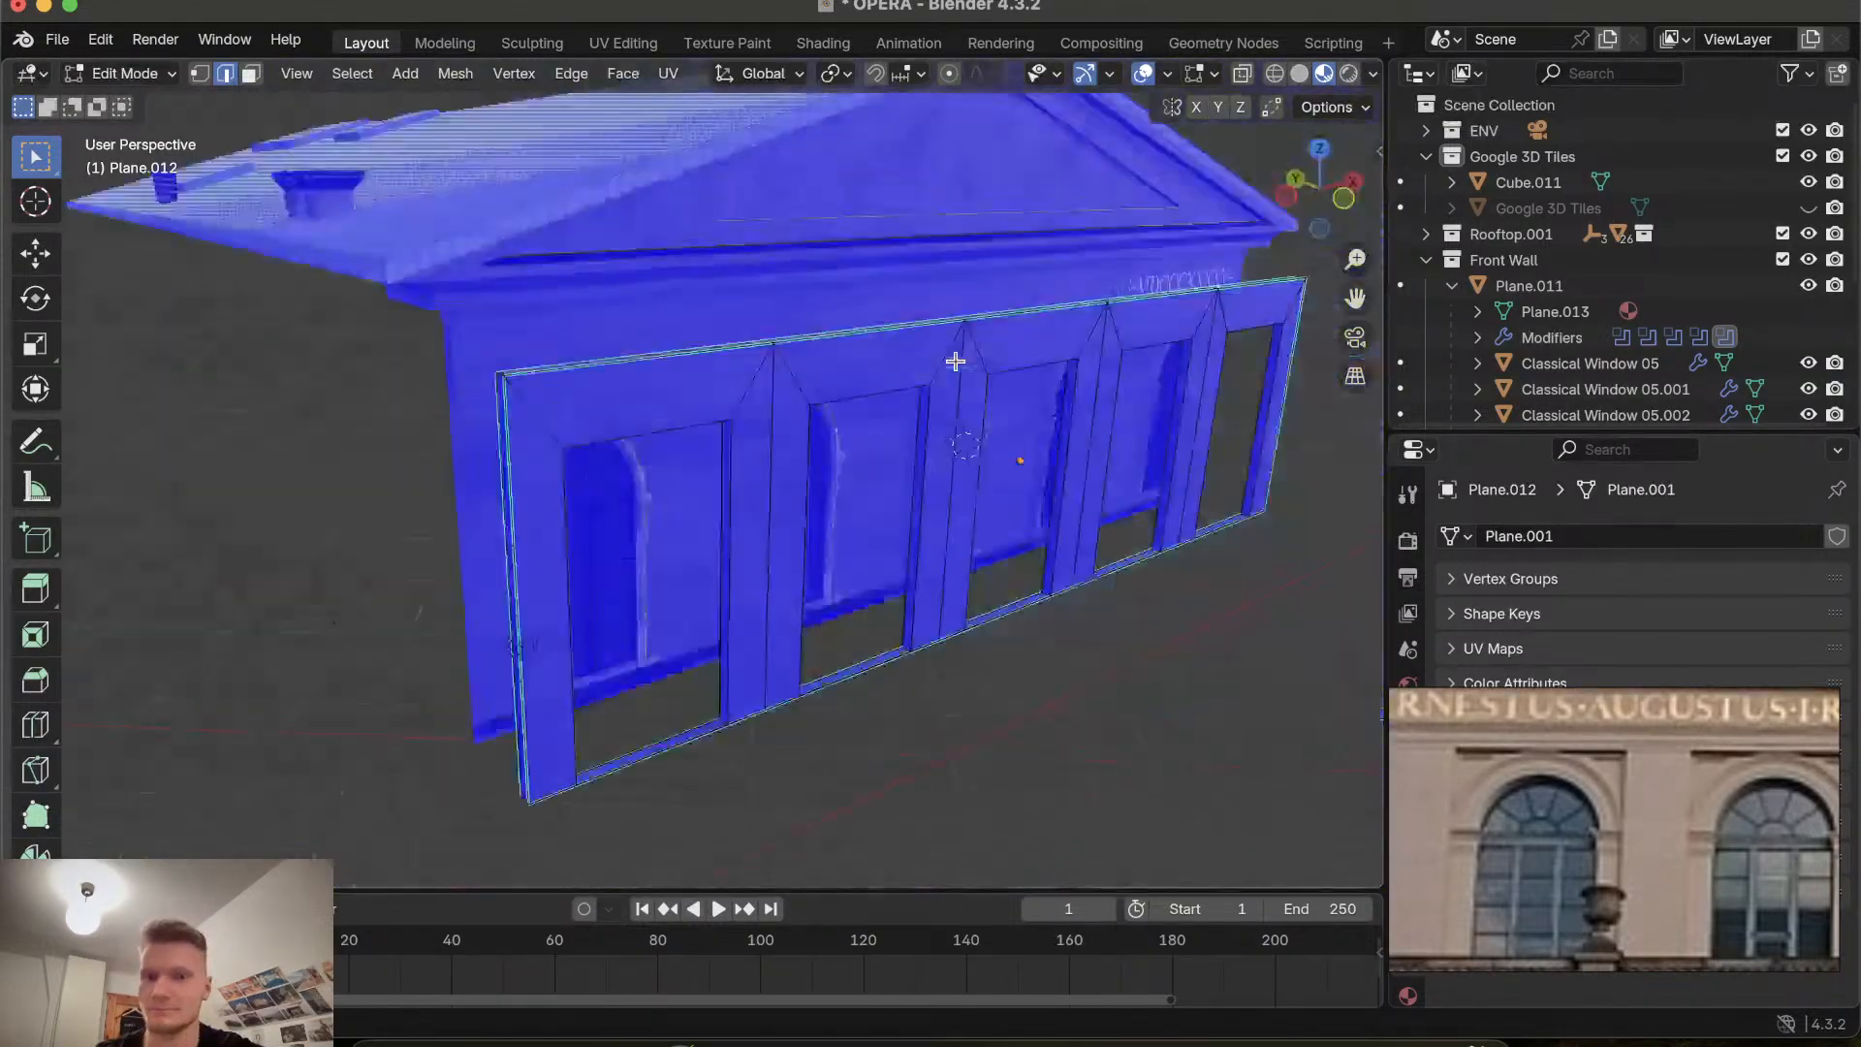
scroll(956, 361, down, 12)
scroll(956, 362, up, 5)
scroll(956, 361, right, 5)
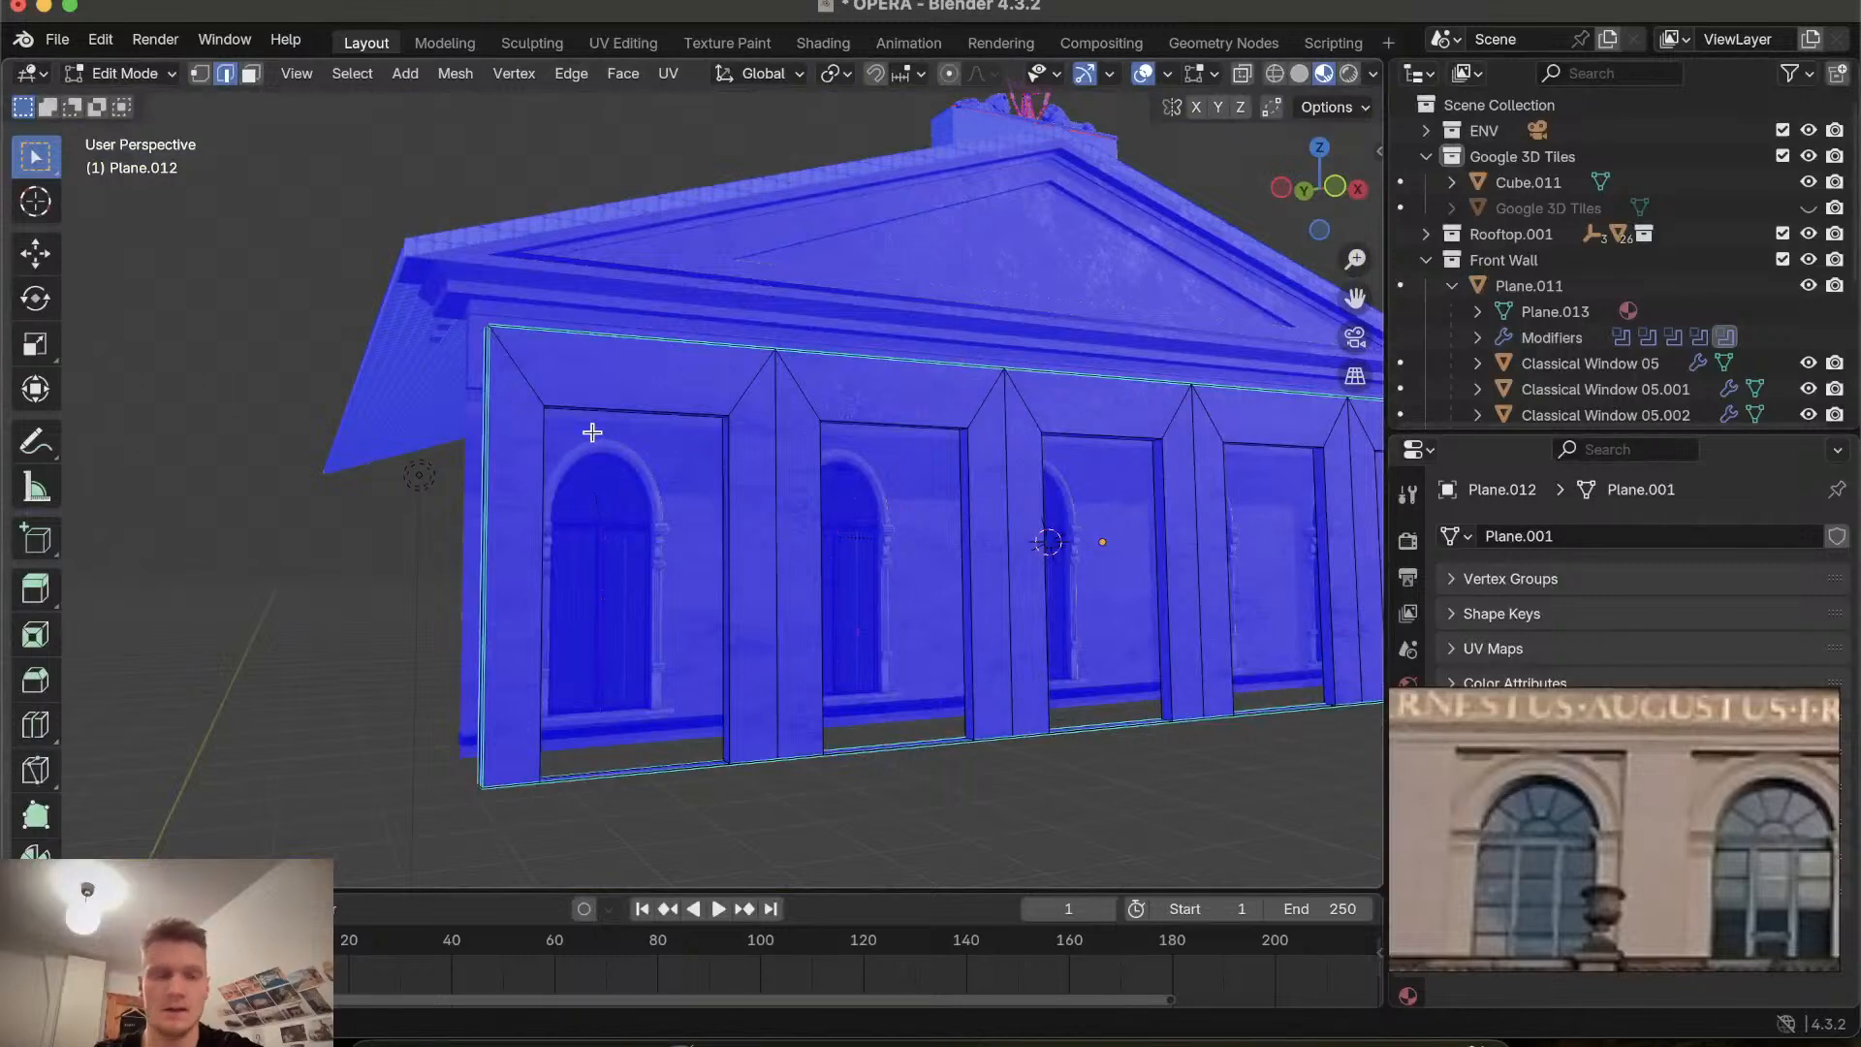
Switch to Object Mode and orbit around the building to check the wall's face orientation.
key(Tab)
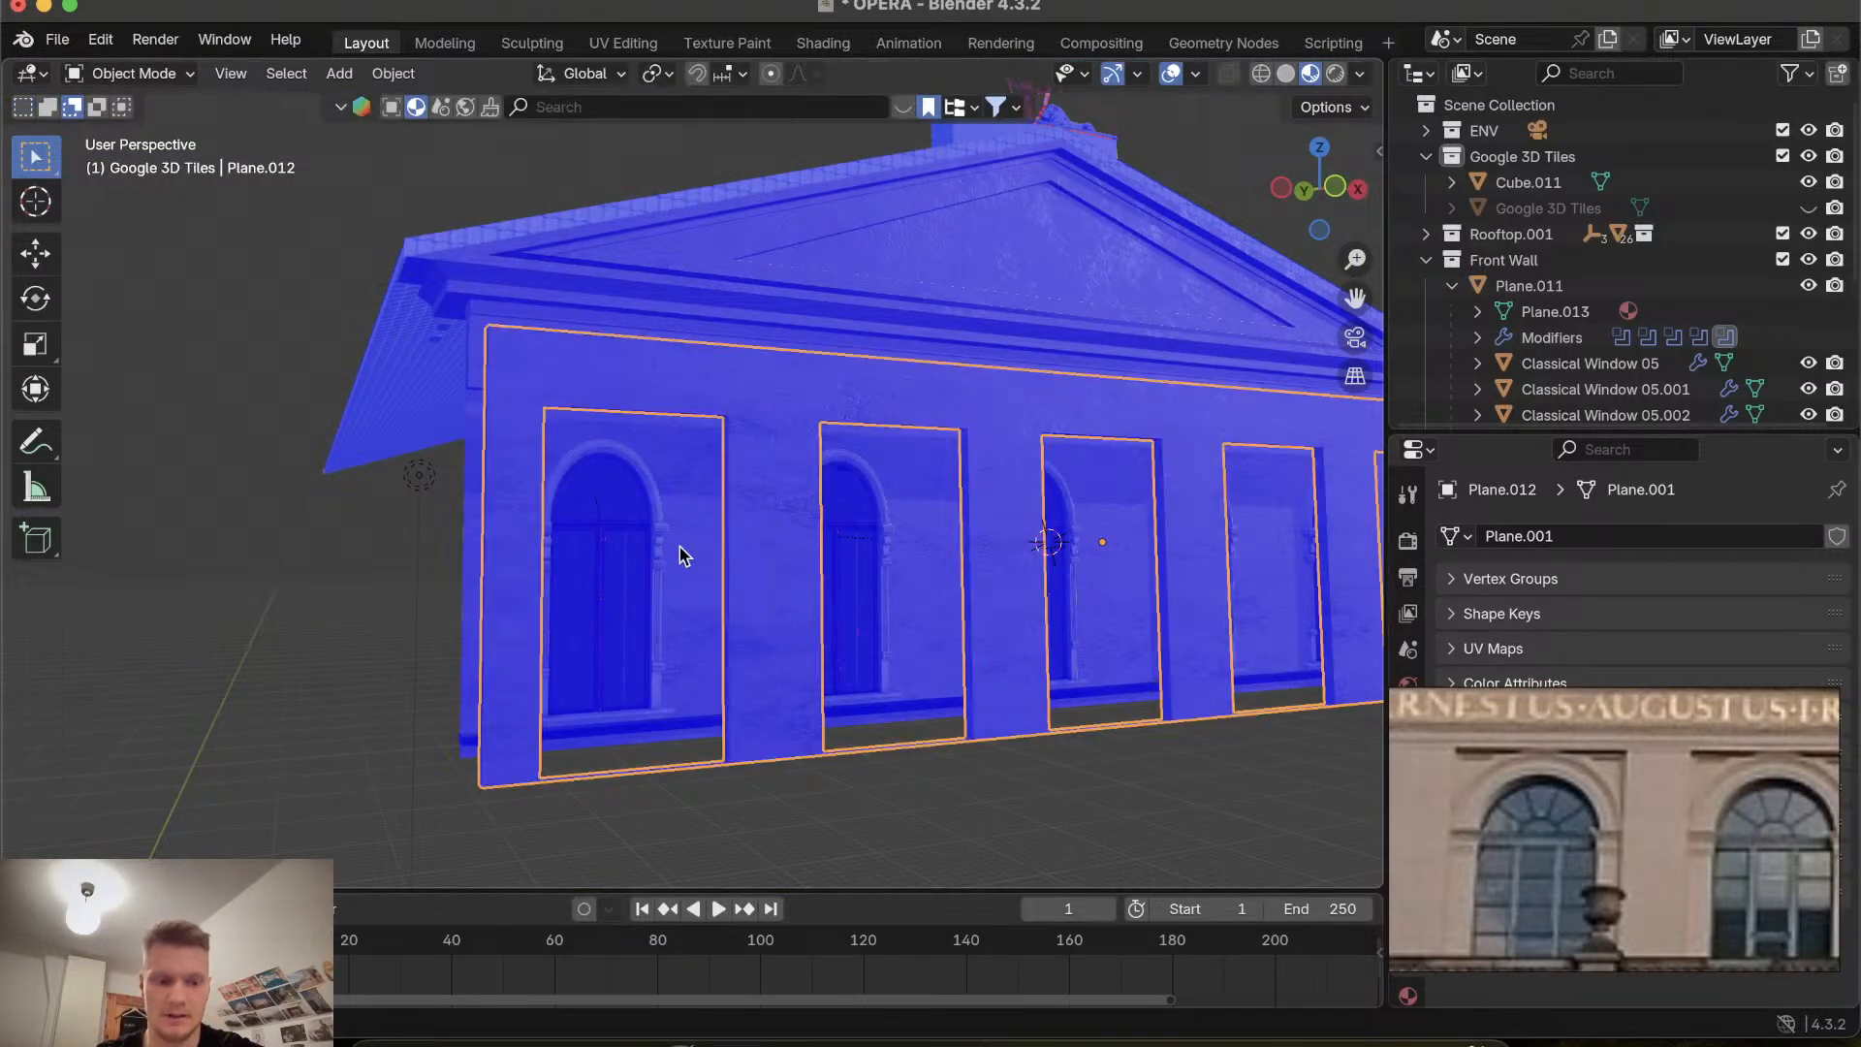
key(Tab)
scroll(601, 549, right, 10)
scroll(601, 549, up, 4)
key(Tab)
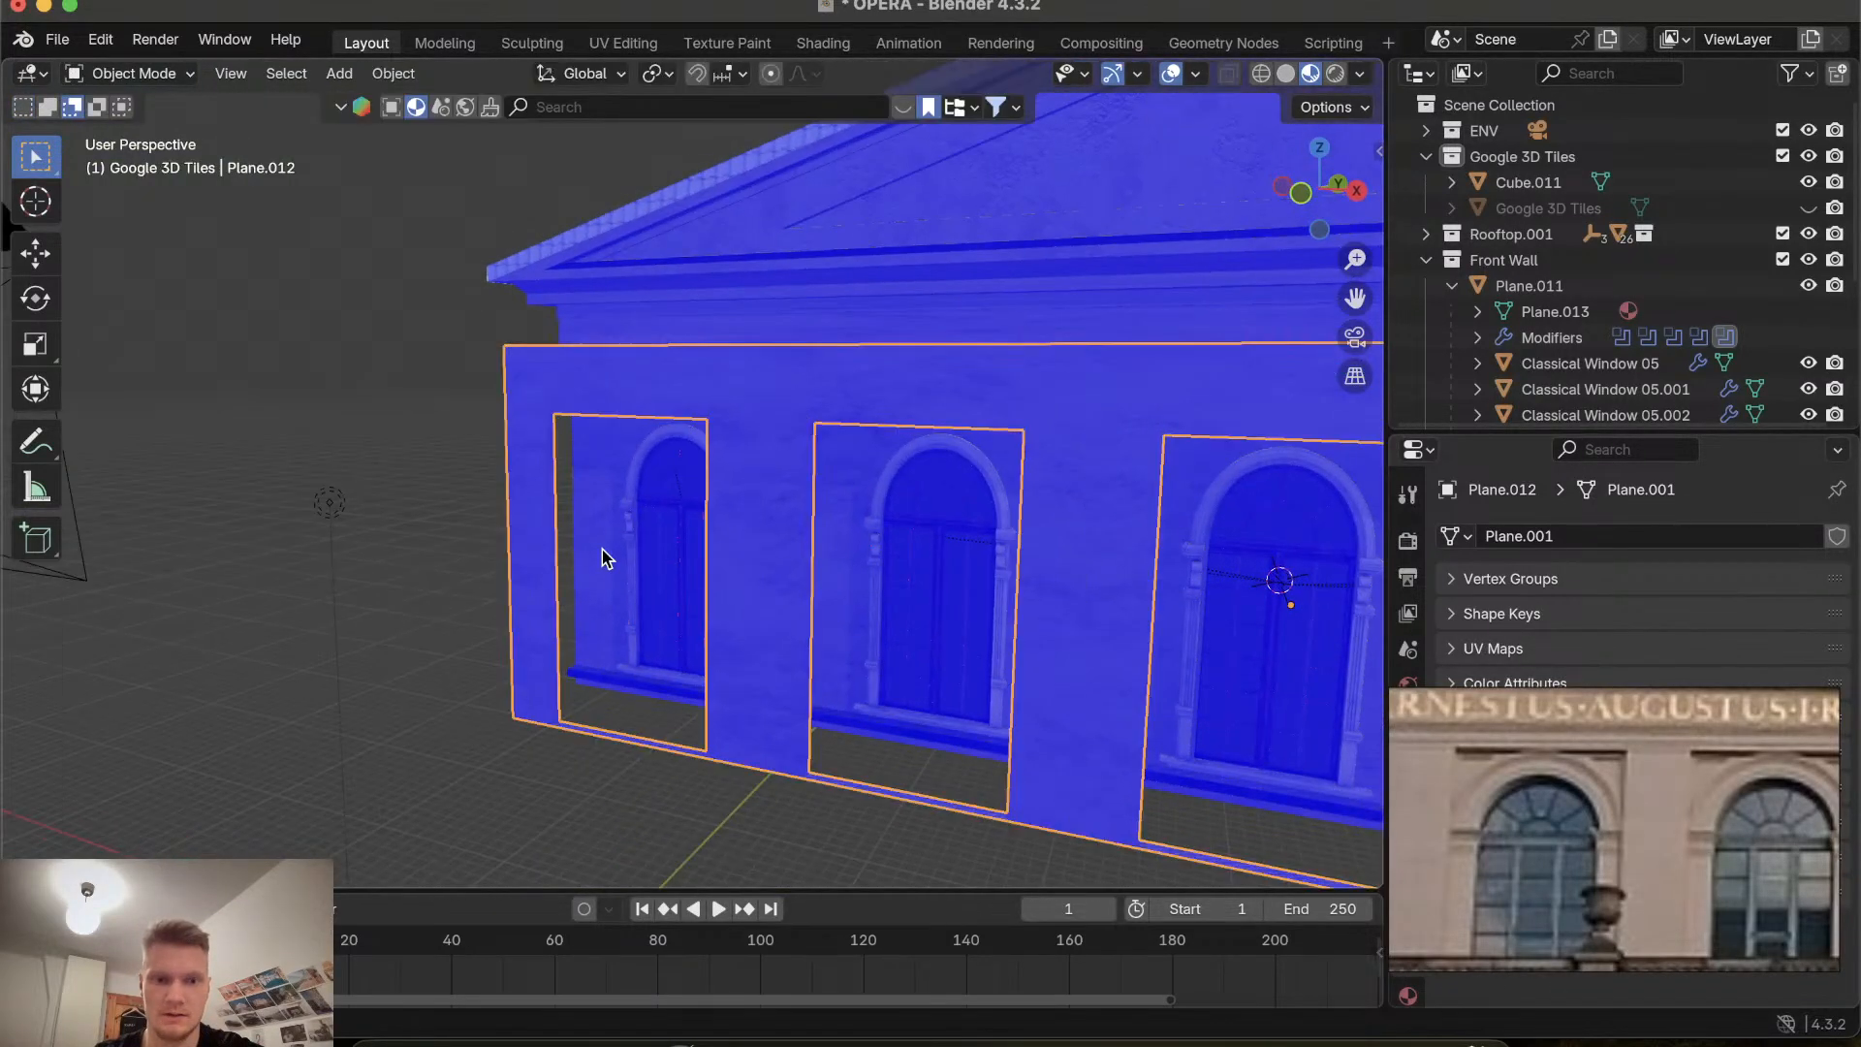
scroll(601, 549, left, 8)
scroll(600, 549, down, 6)
click(272, 620)
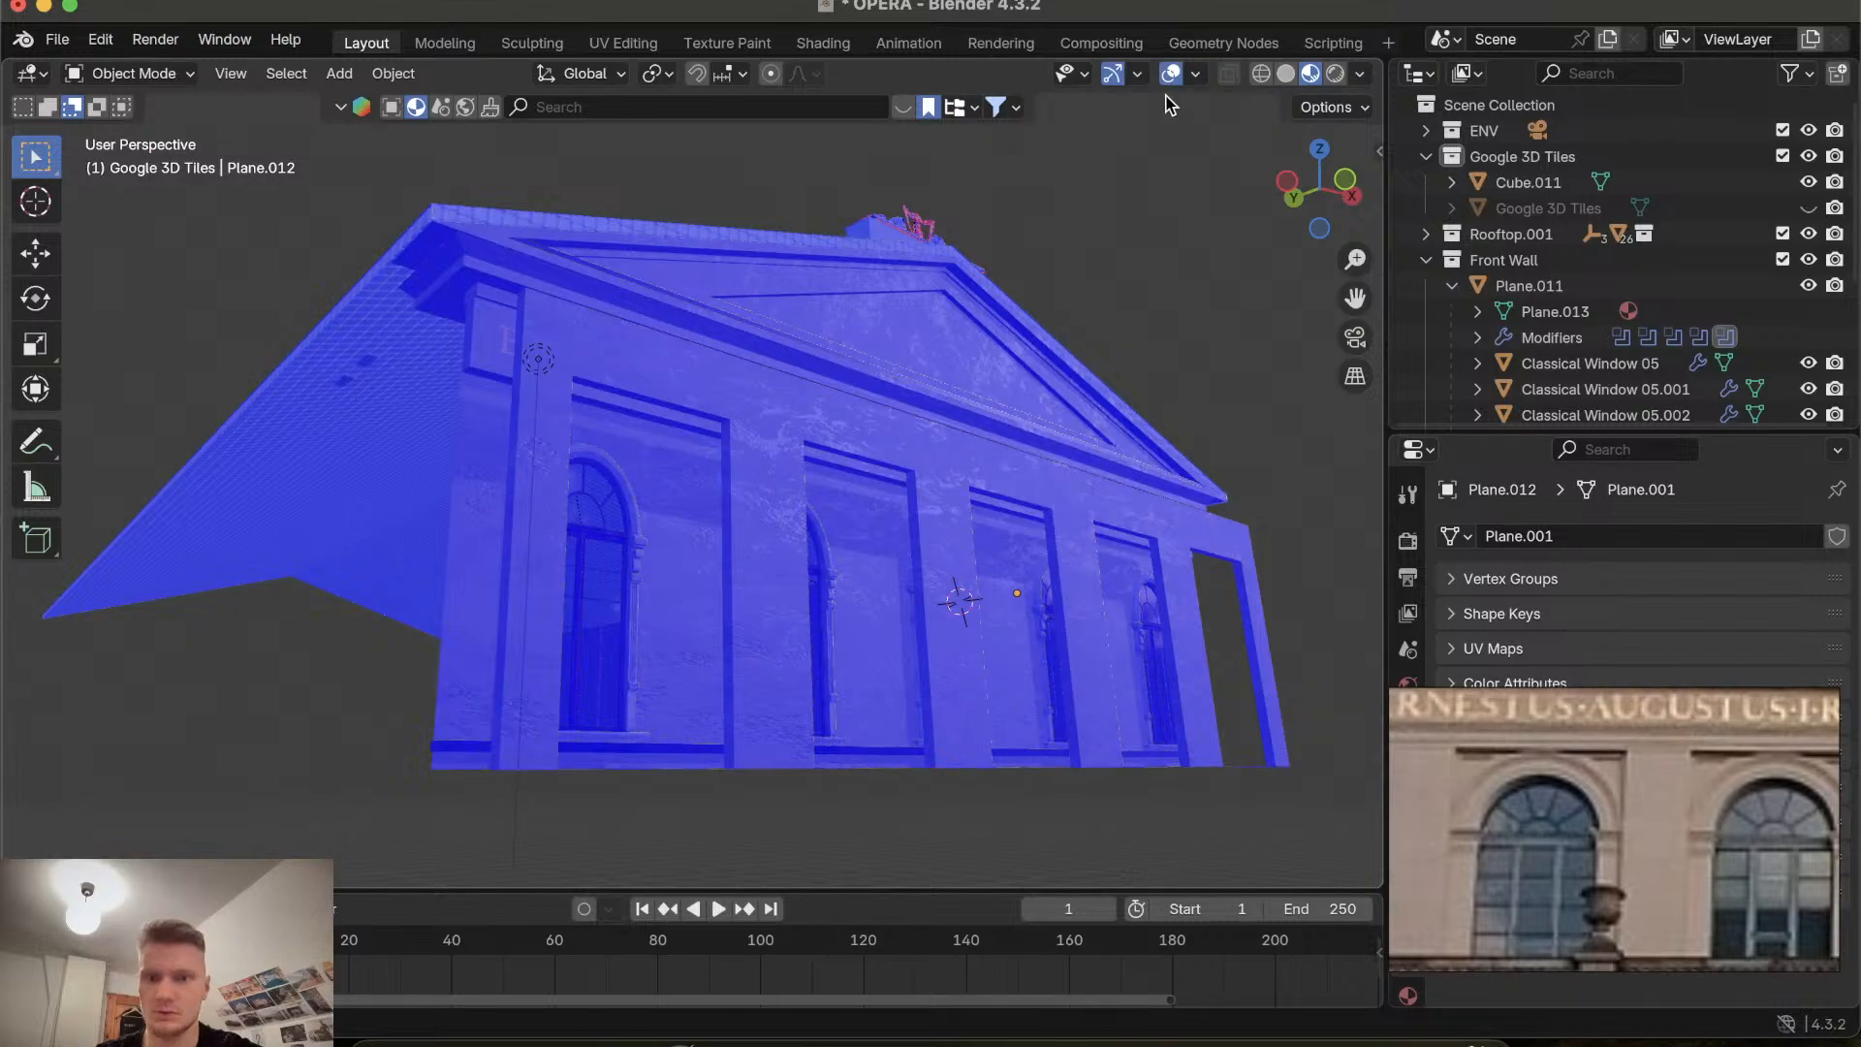
Turn off the Face Orientation viewport overlay.
click(1197, 76)
click(1036, 572)
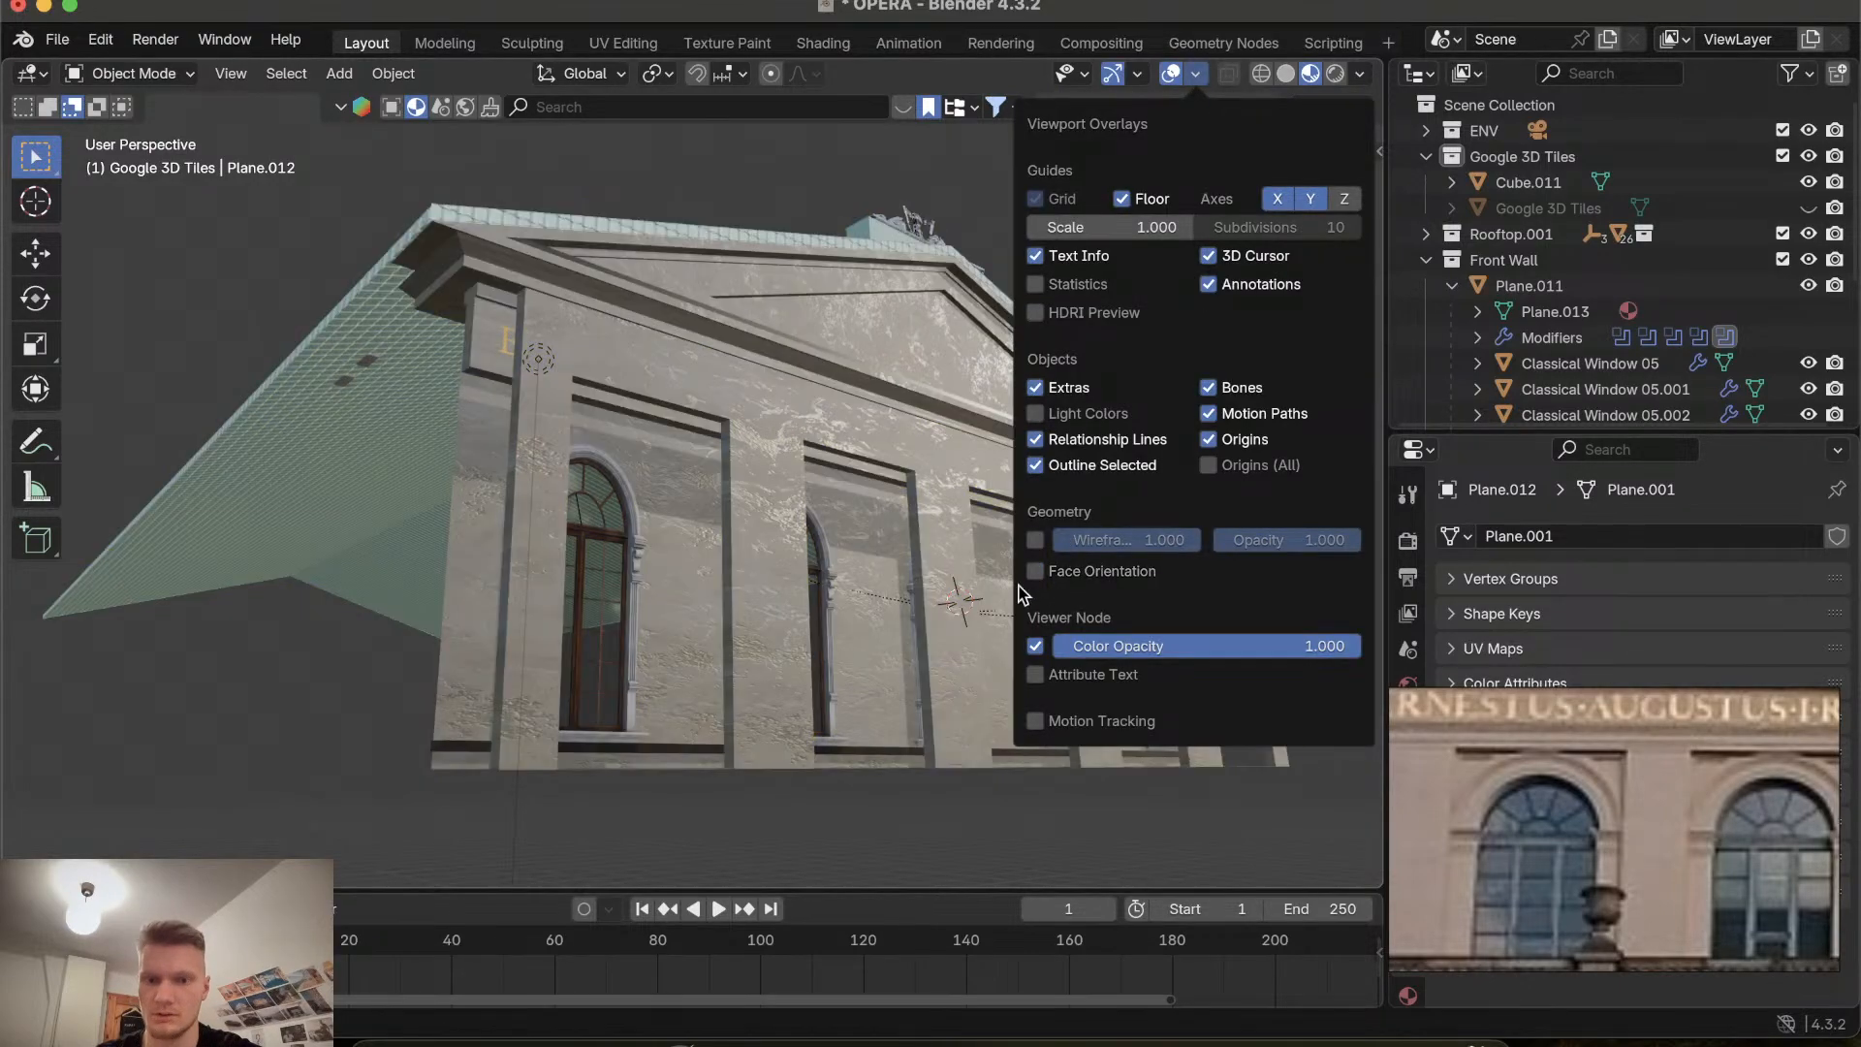
scroll(376, 655, down, 5)
scroll(376, 647, right, 10)
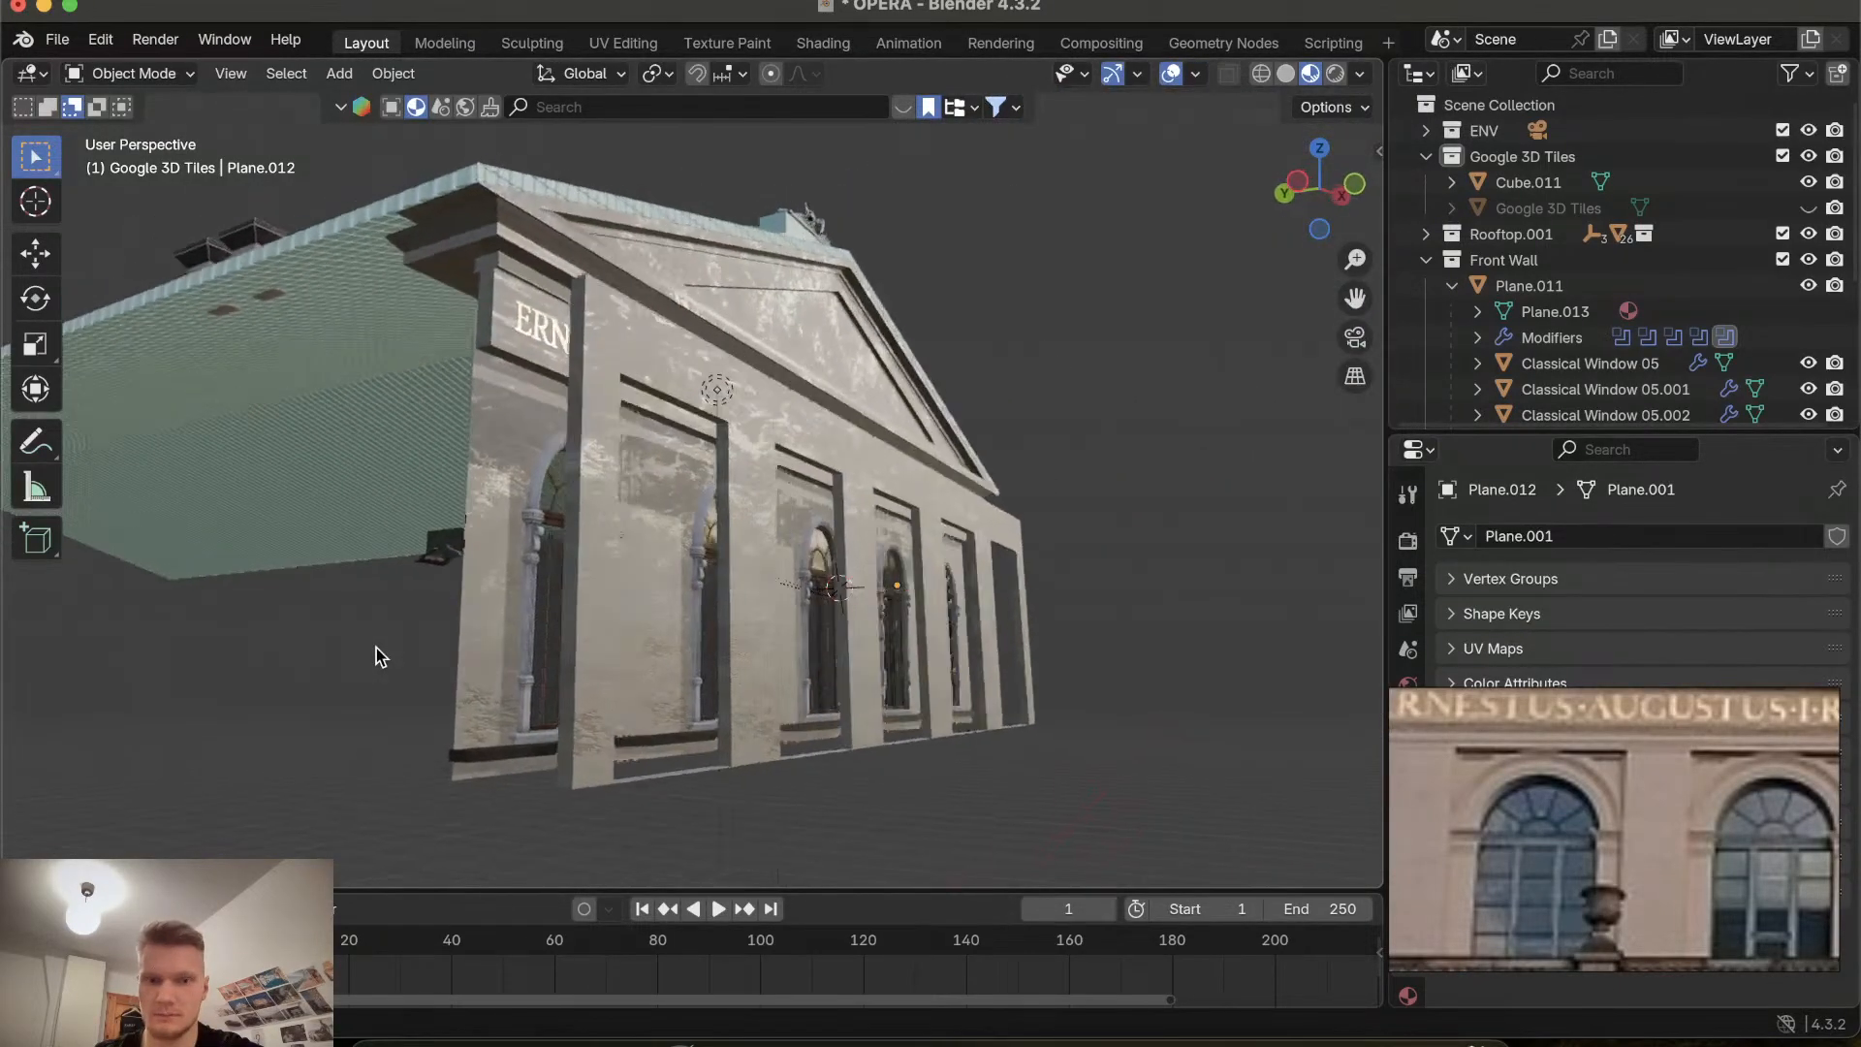
Enter Edit Mode and select faces on the recess sides and floors to inspect them.
click(126, 74)
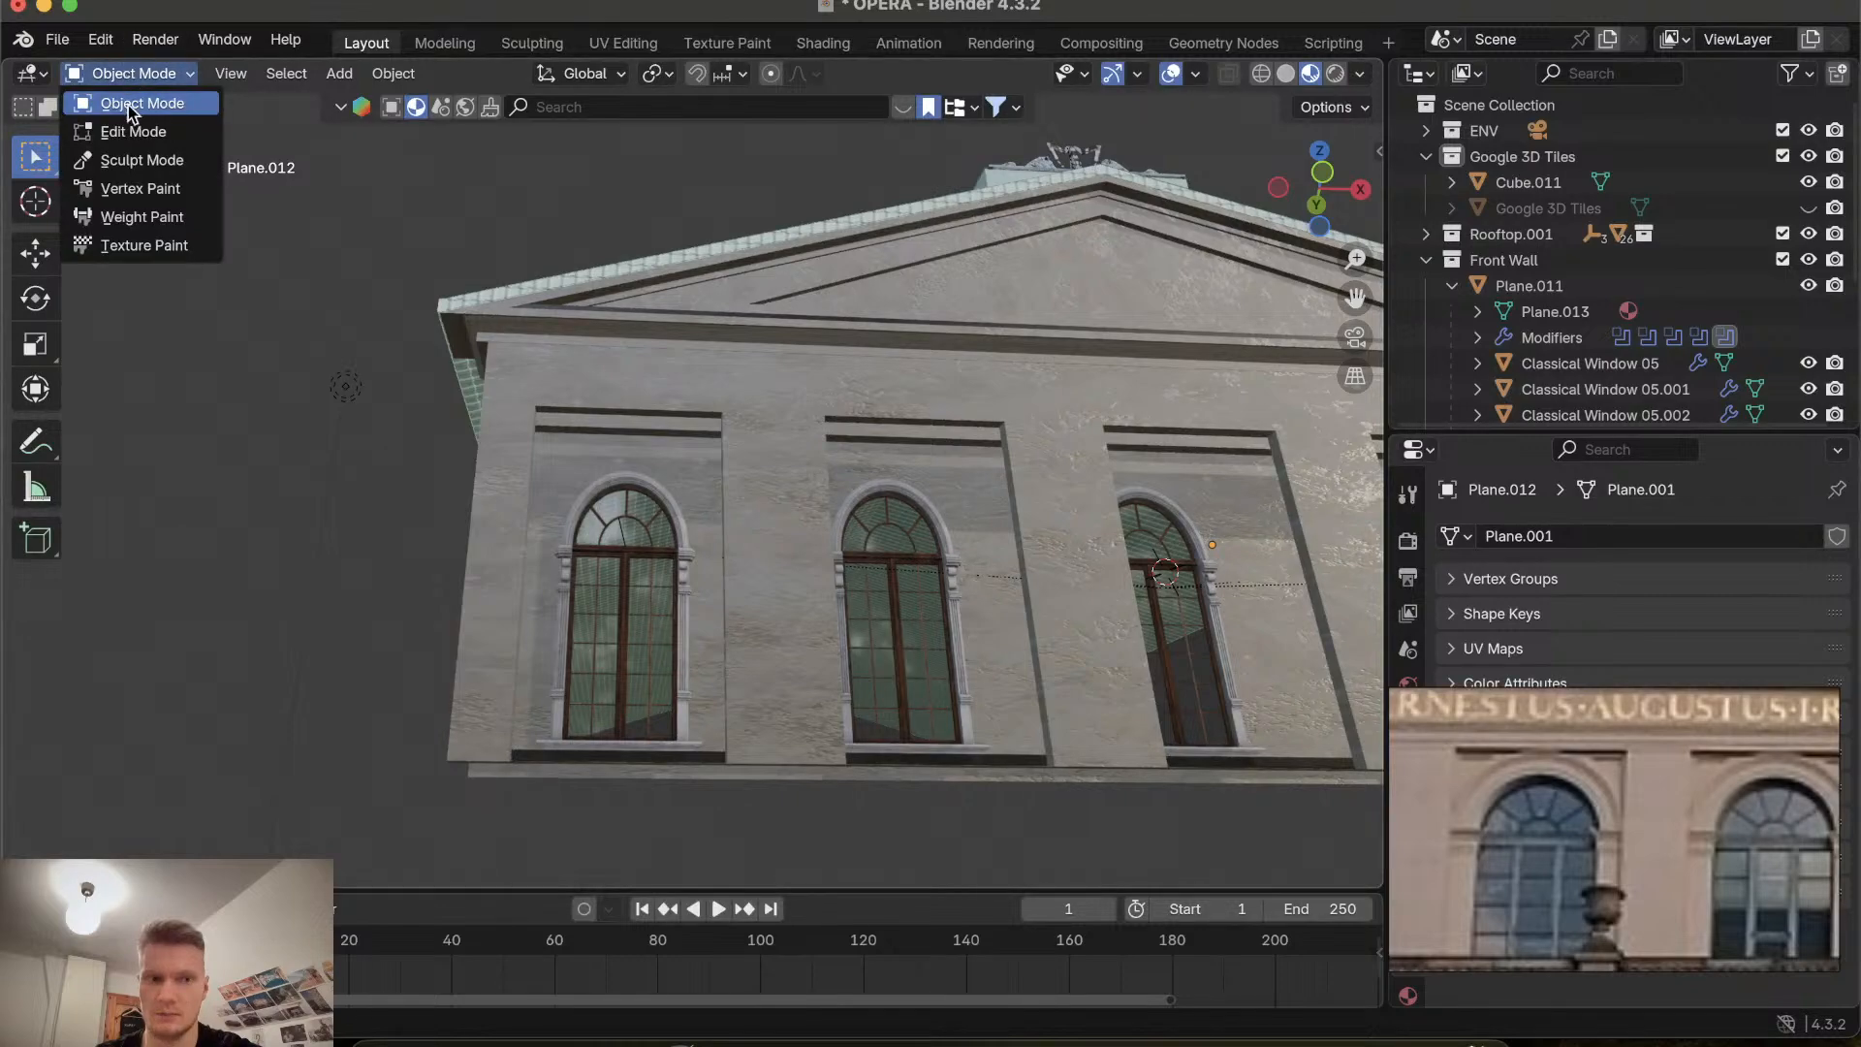
click(129, 129)
ctrl+scroll(688, 694, up, 5)
shift+scroll(689, 694, left, 5)
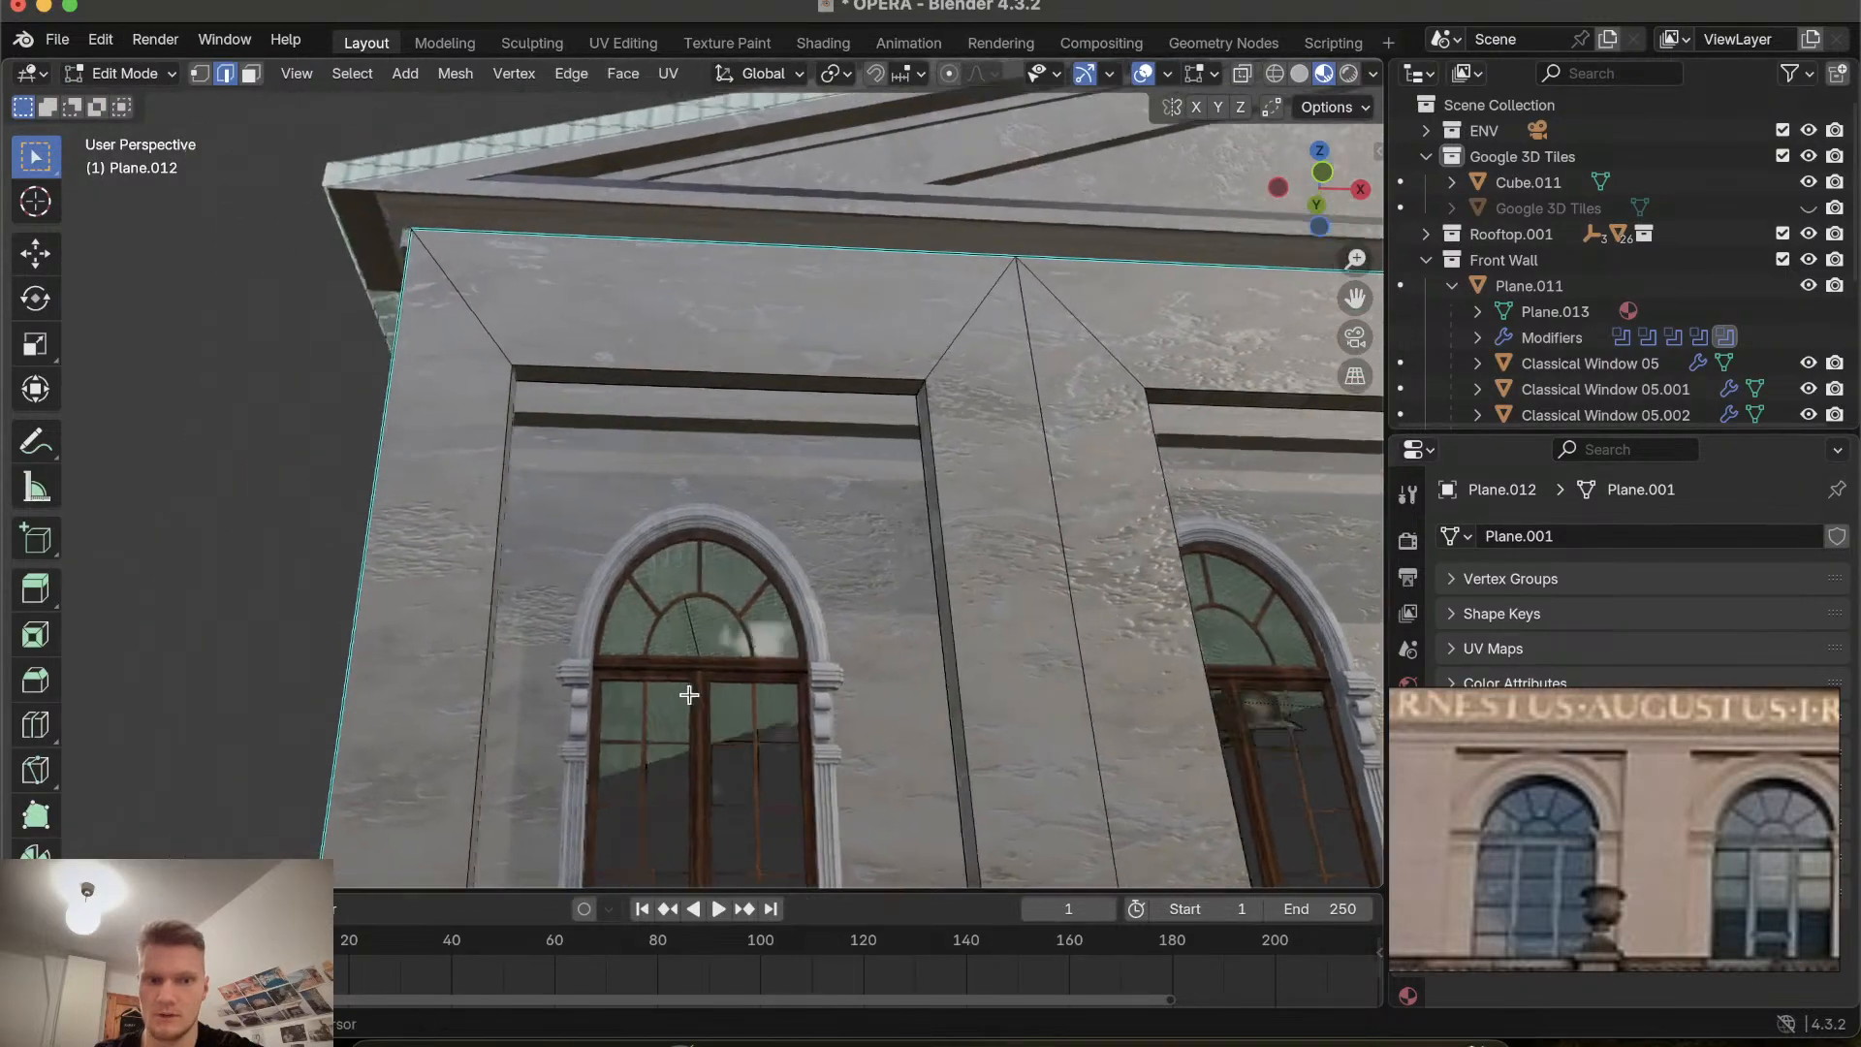
ctrl+scroll(688, 694, up, 3)
shift+scroll(688, 694, left, 4)
scroll(688, 694, right, 5)
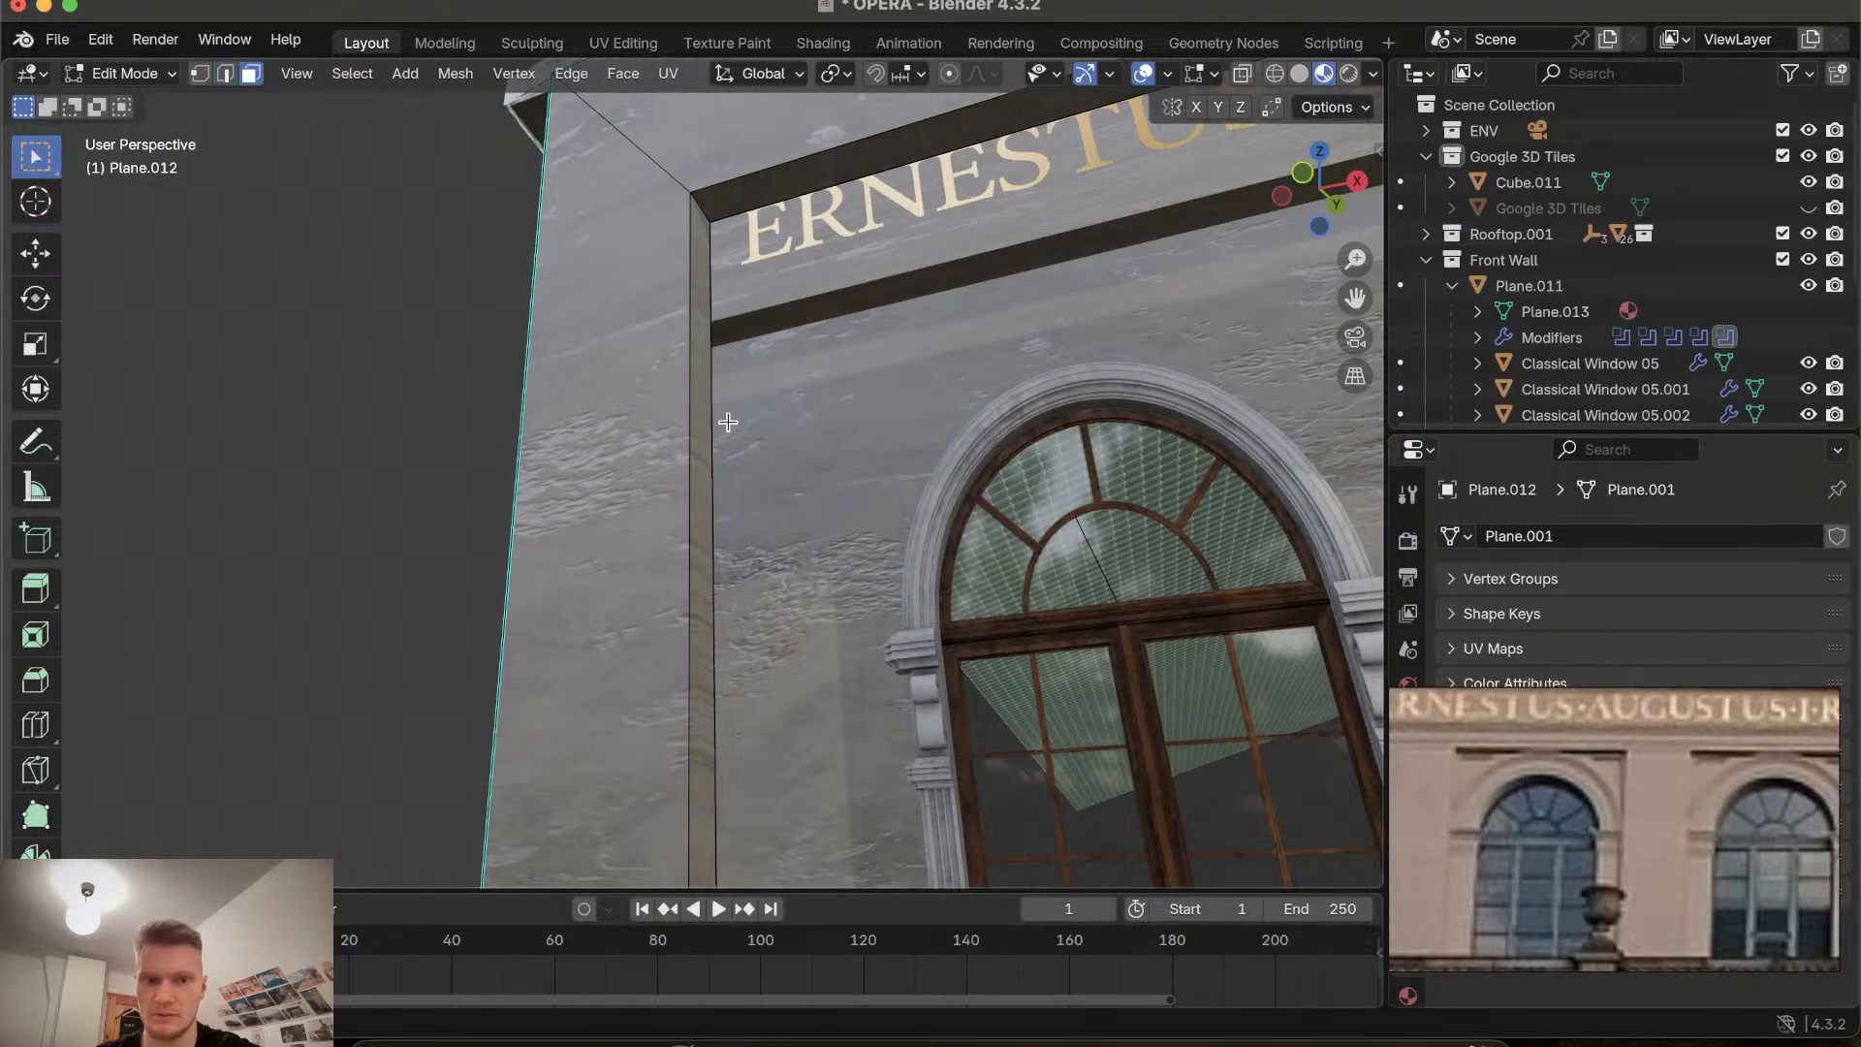
click(705, 392)
click(706, 392)
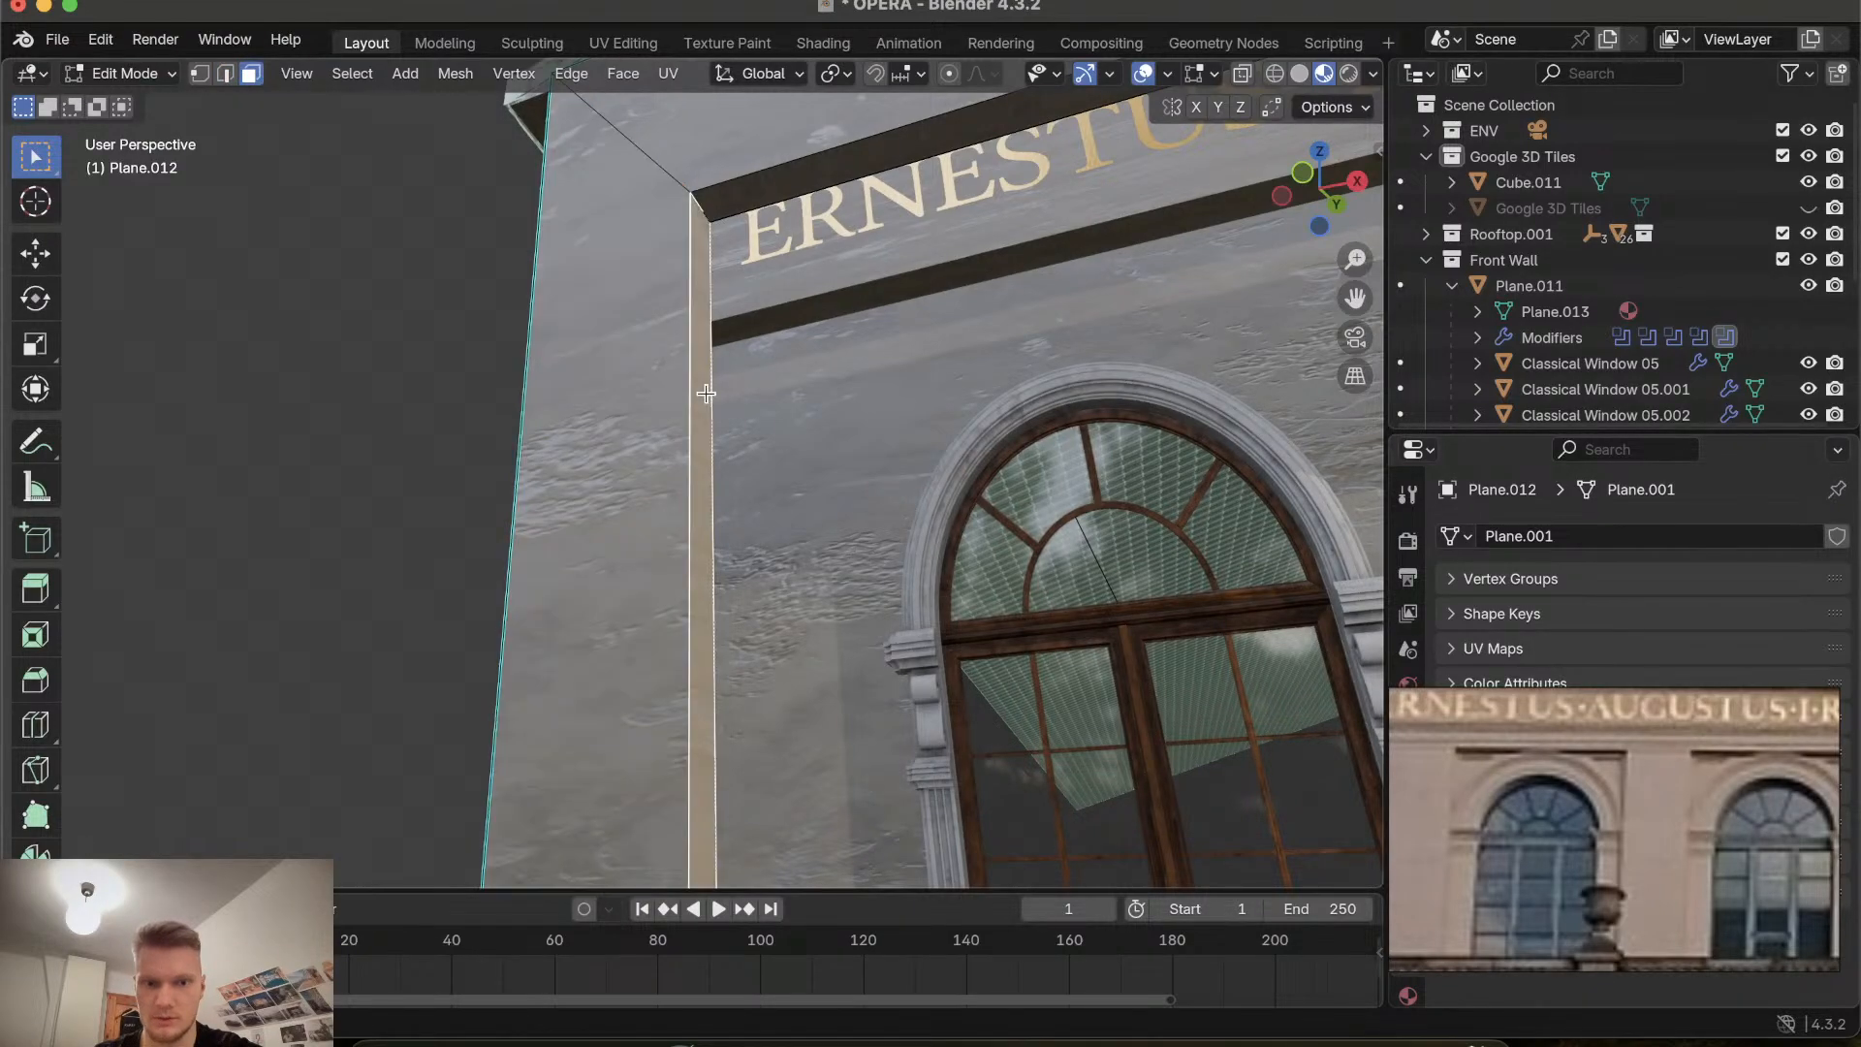
shift+click(773, 182)
scroll(773, 184, left, 10)
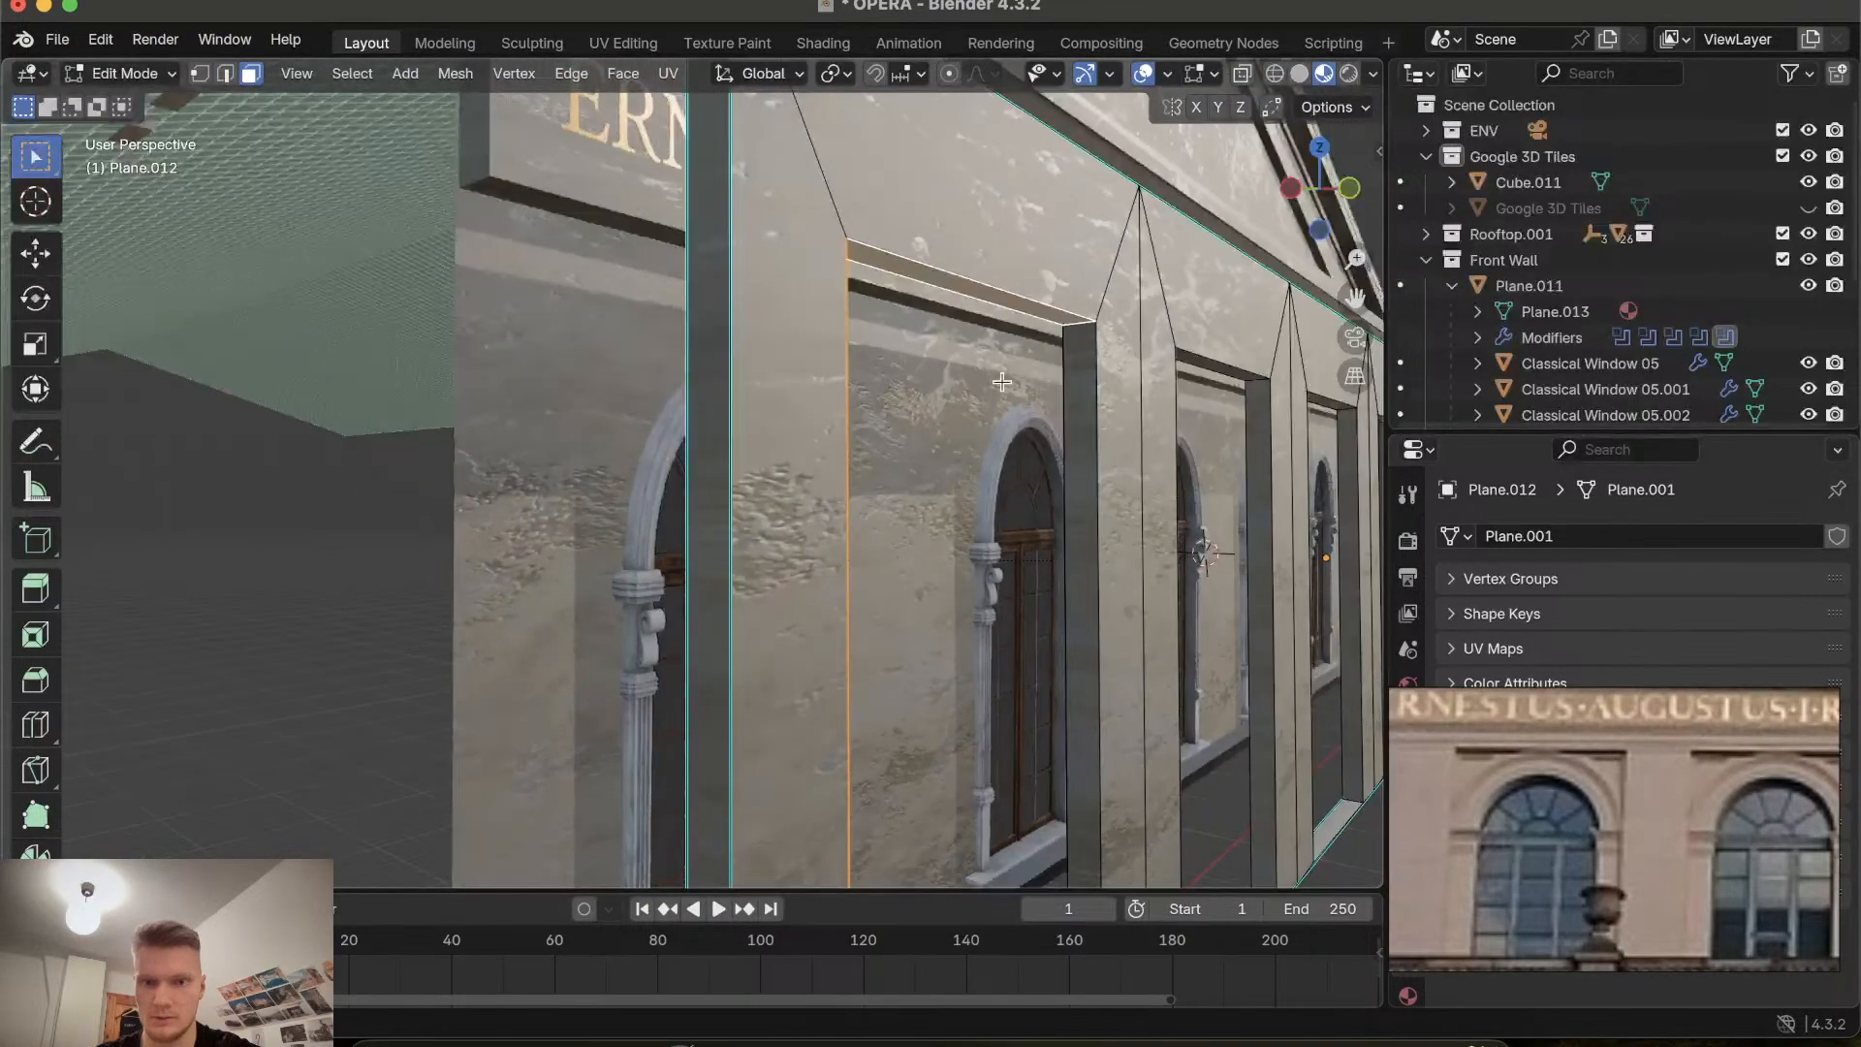
shift+click(1078, 434)
scroll(1078, 434, up, 10)
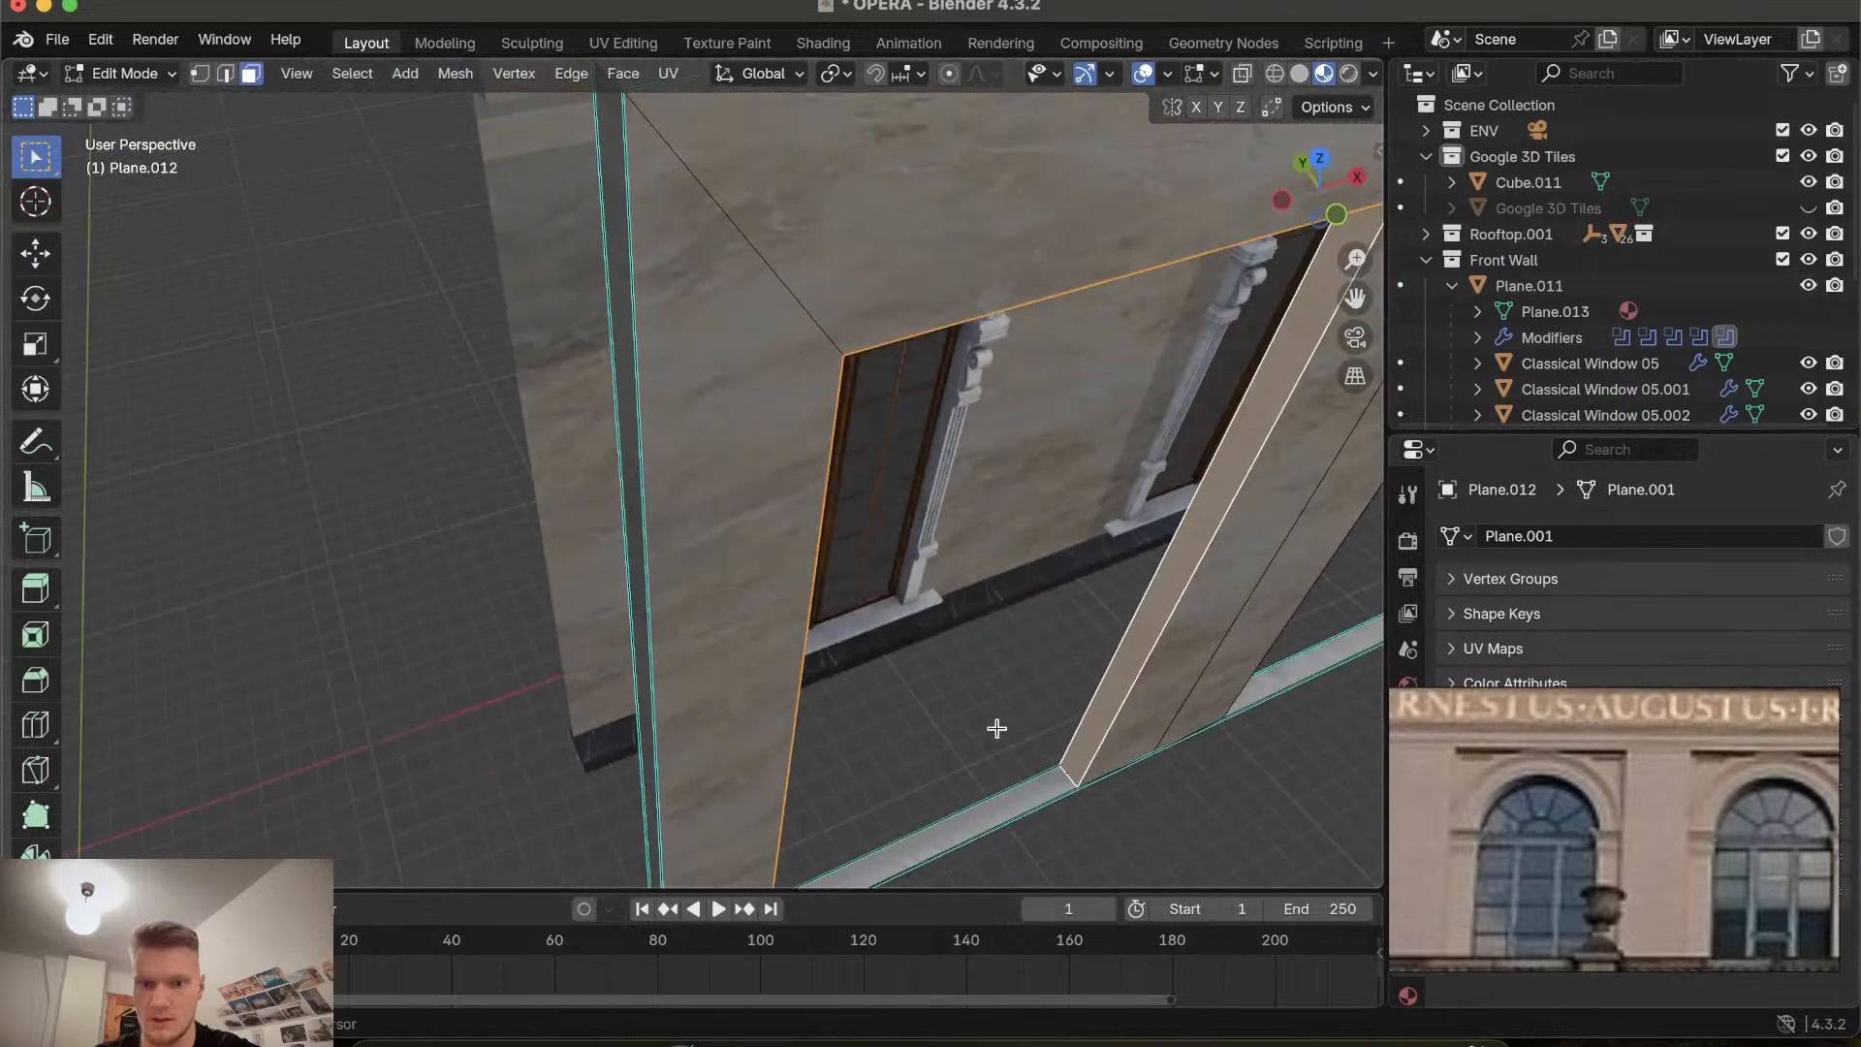
shift+click(980, 816)
shift+scroll(980, 816, right, 10)
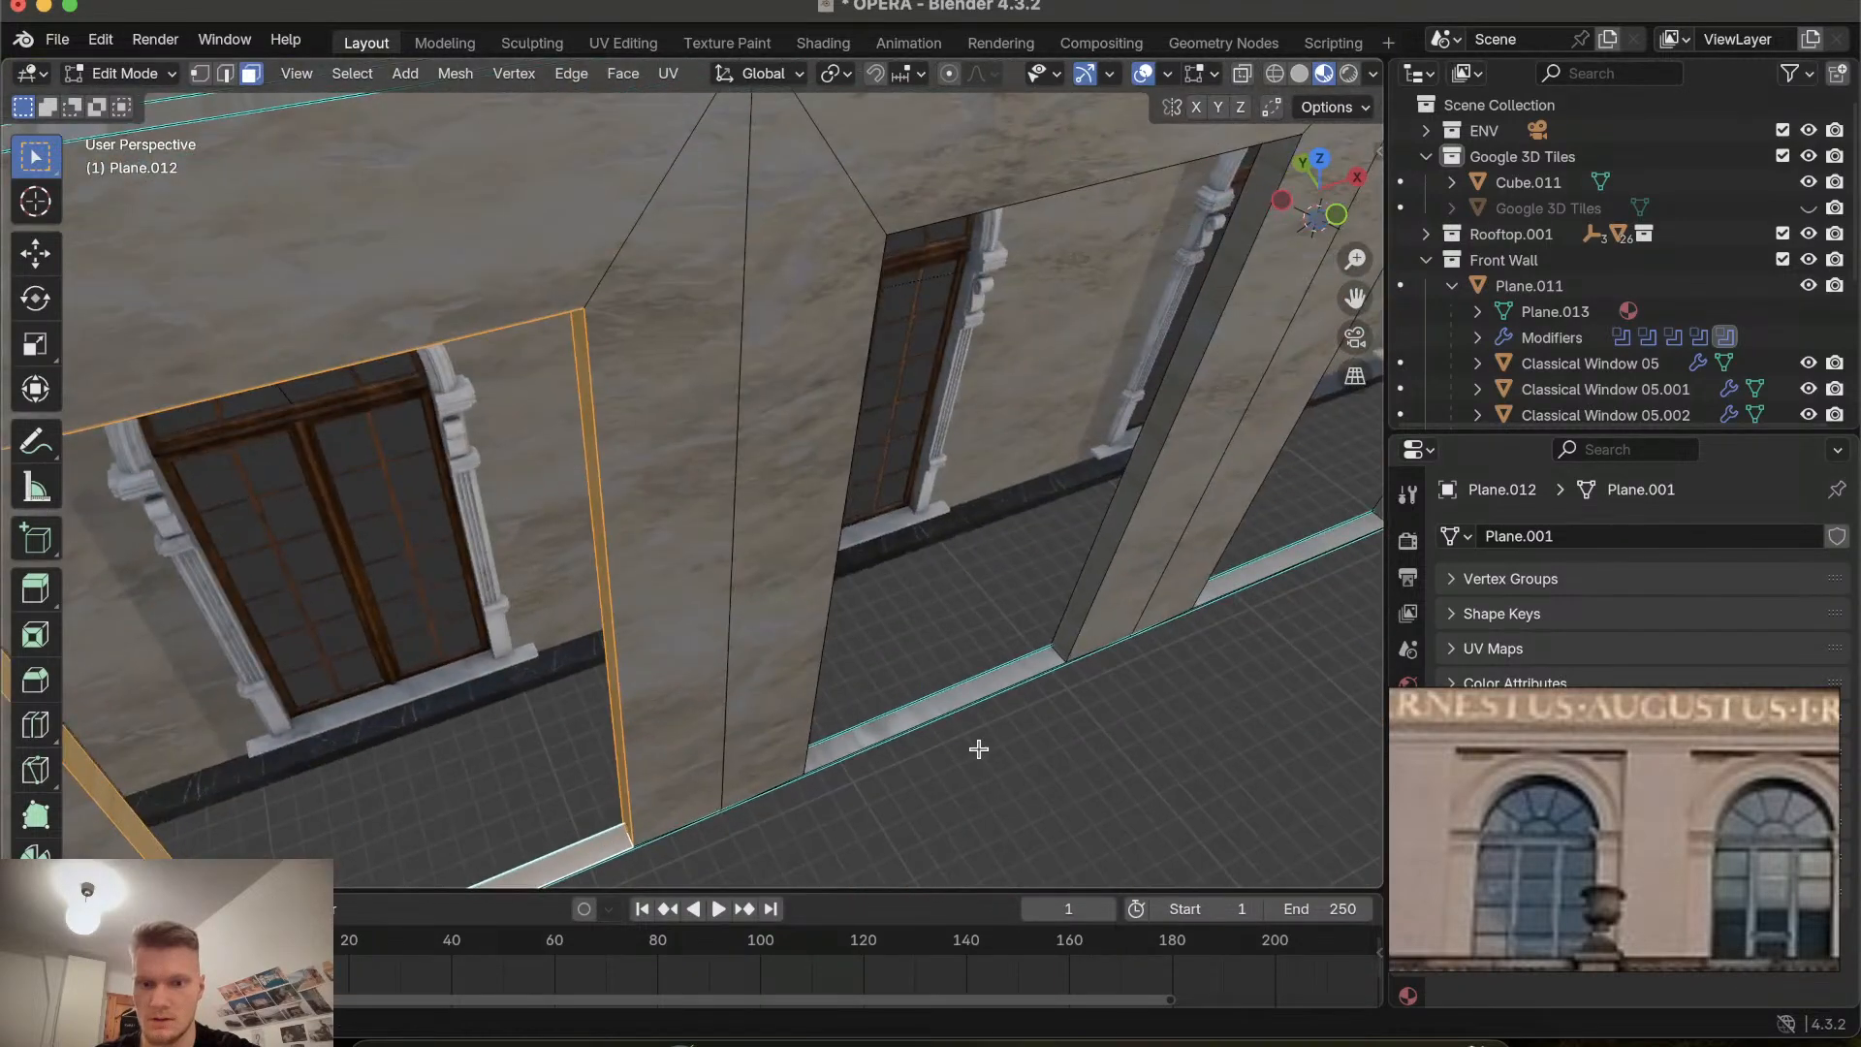
shift+click(955, 698)
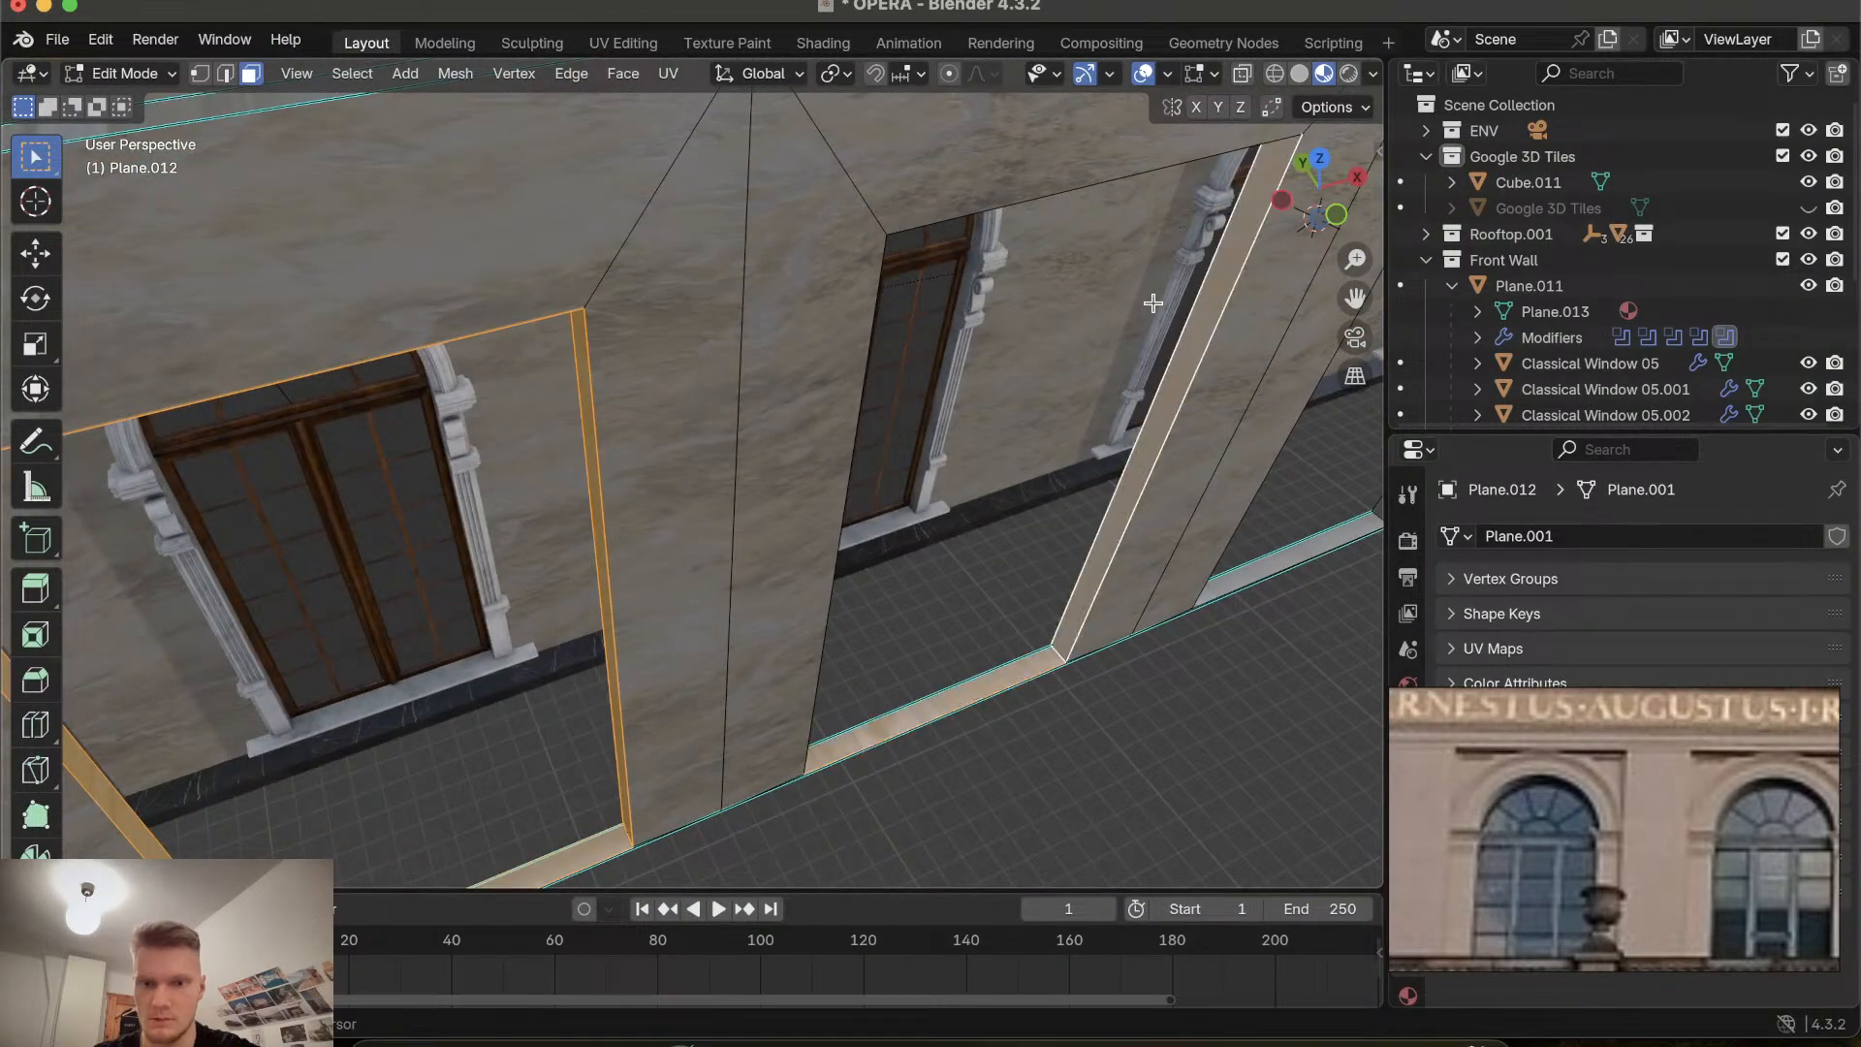
Orbit along the facade to inspect the recesses, windows and inscription band.
scroll(1112, 538, down, 10)
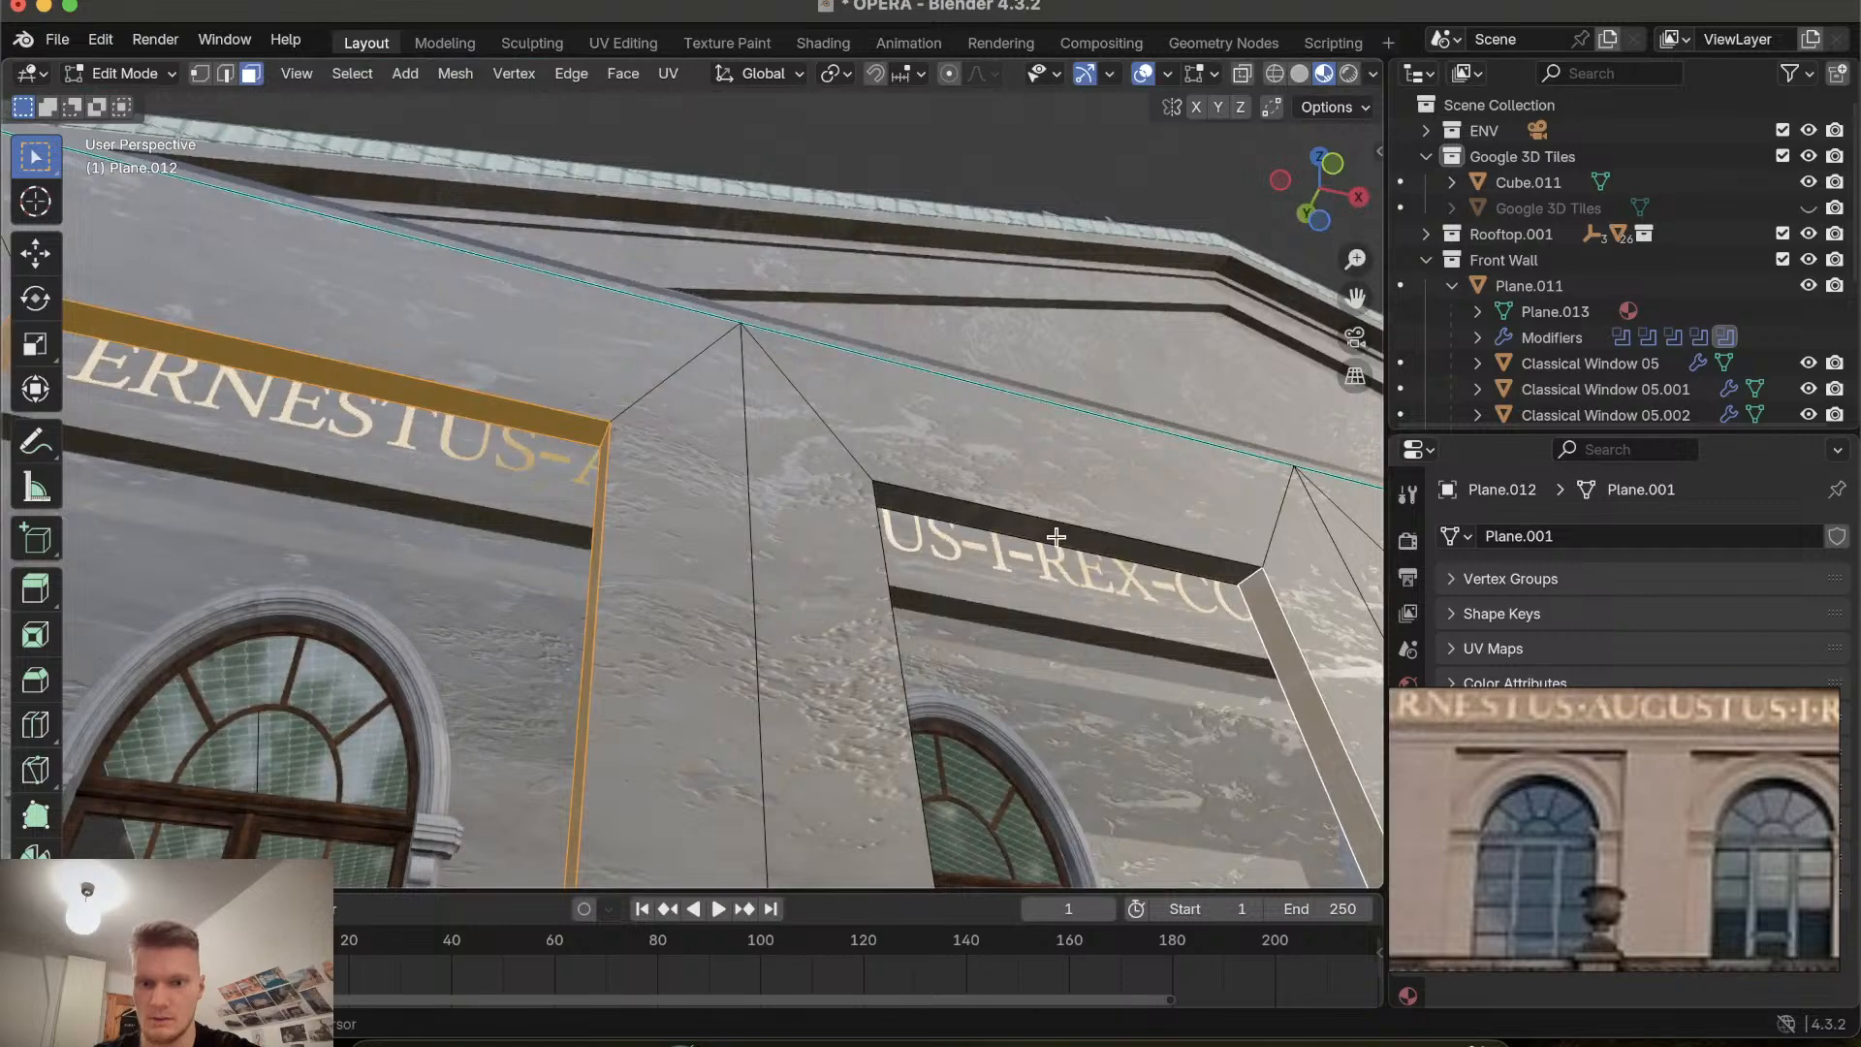
scroll(1055, 536, left, 10)
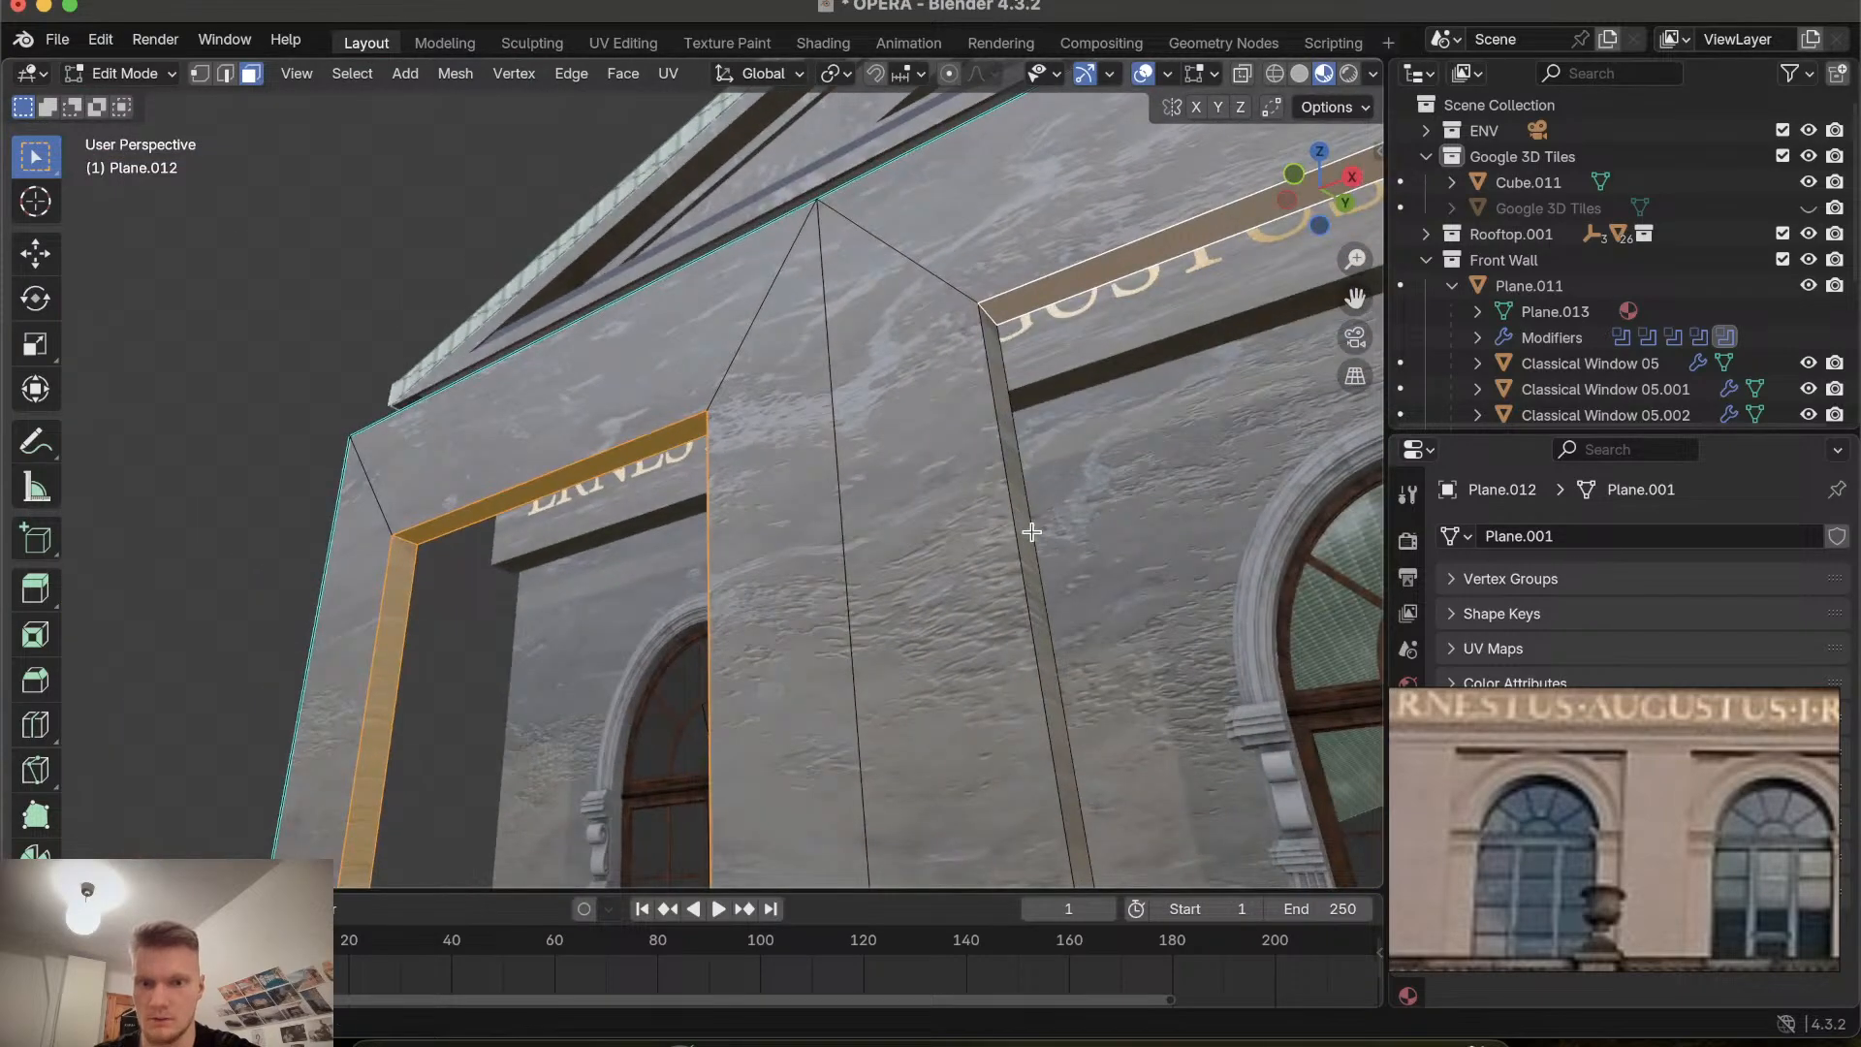
scroll(1022, 533, right, 10)
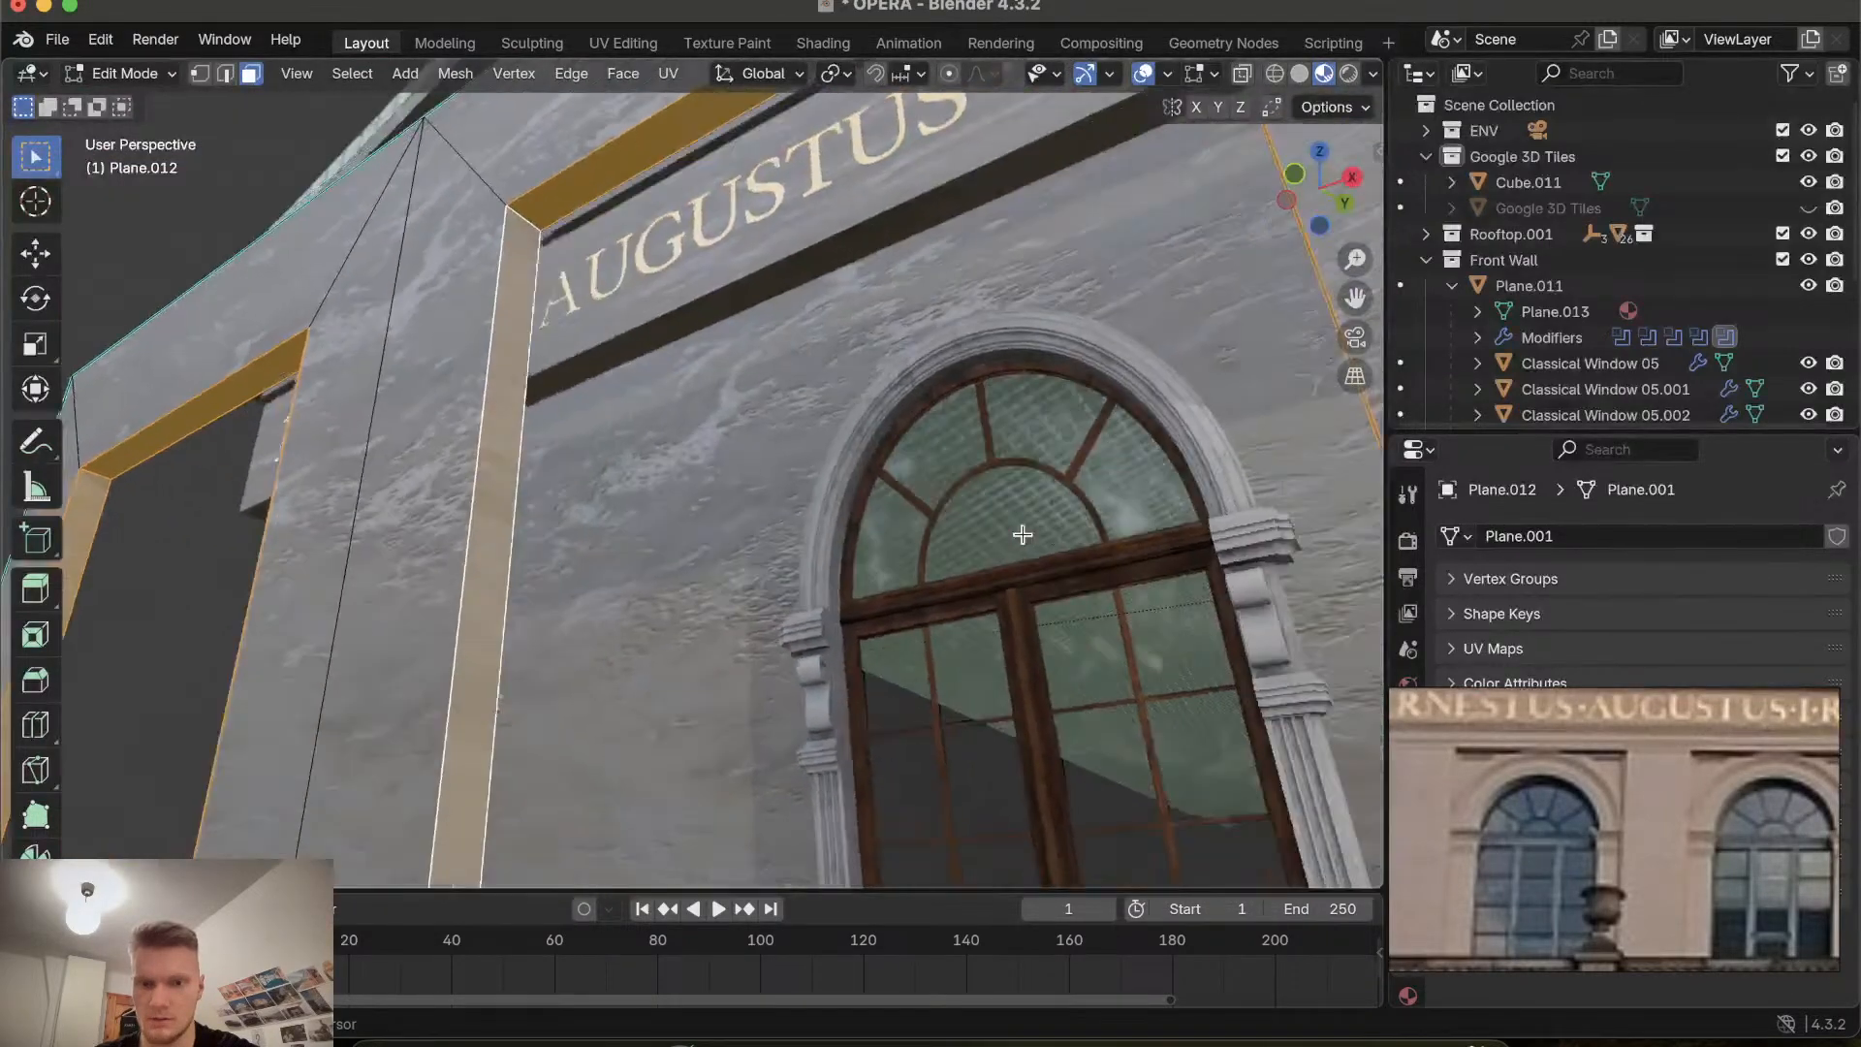
scroll(1022, 534, left, 3)
scroll(1023, 534, right, 15)
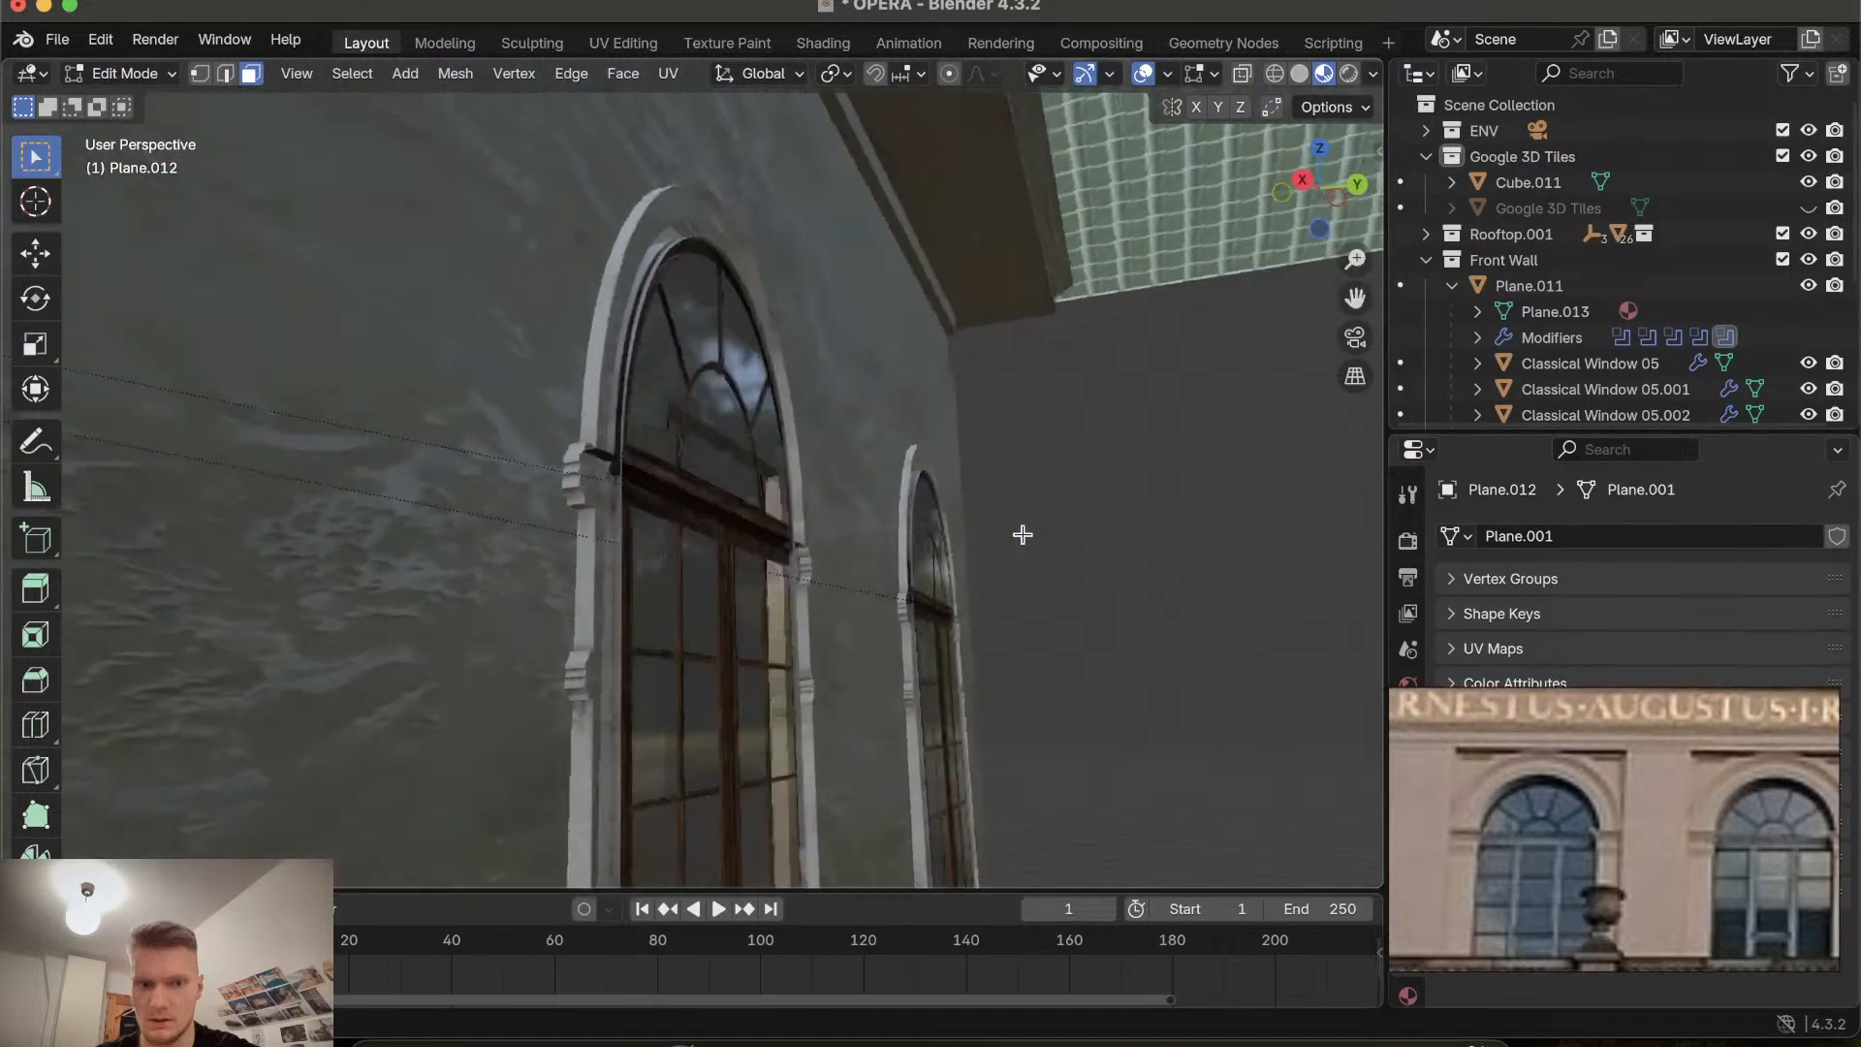
scroll(1023, 534, left, 10)
scroll(1023, 534, right, 3)
scroll(1023, 534, left, 10)
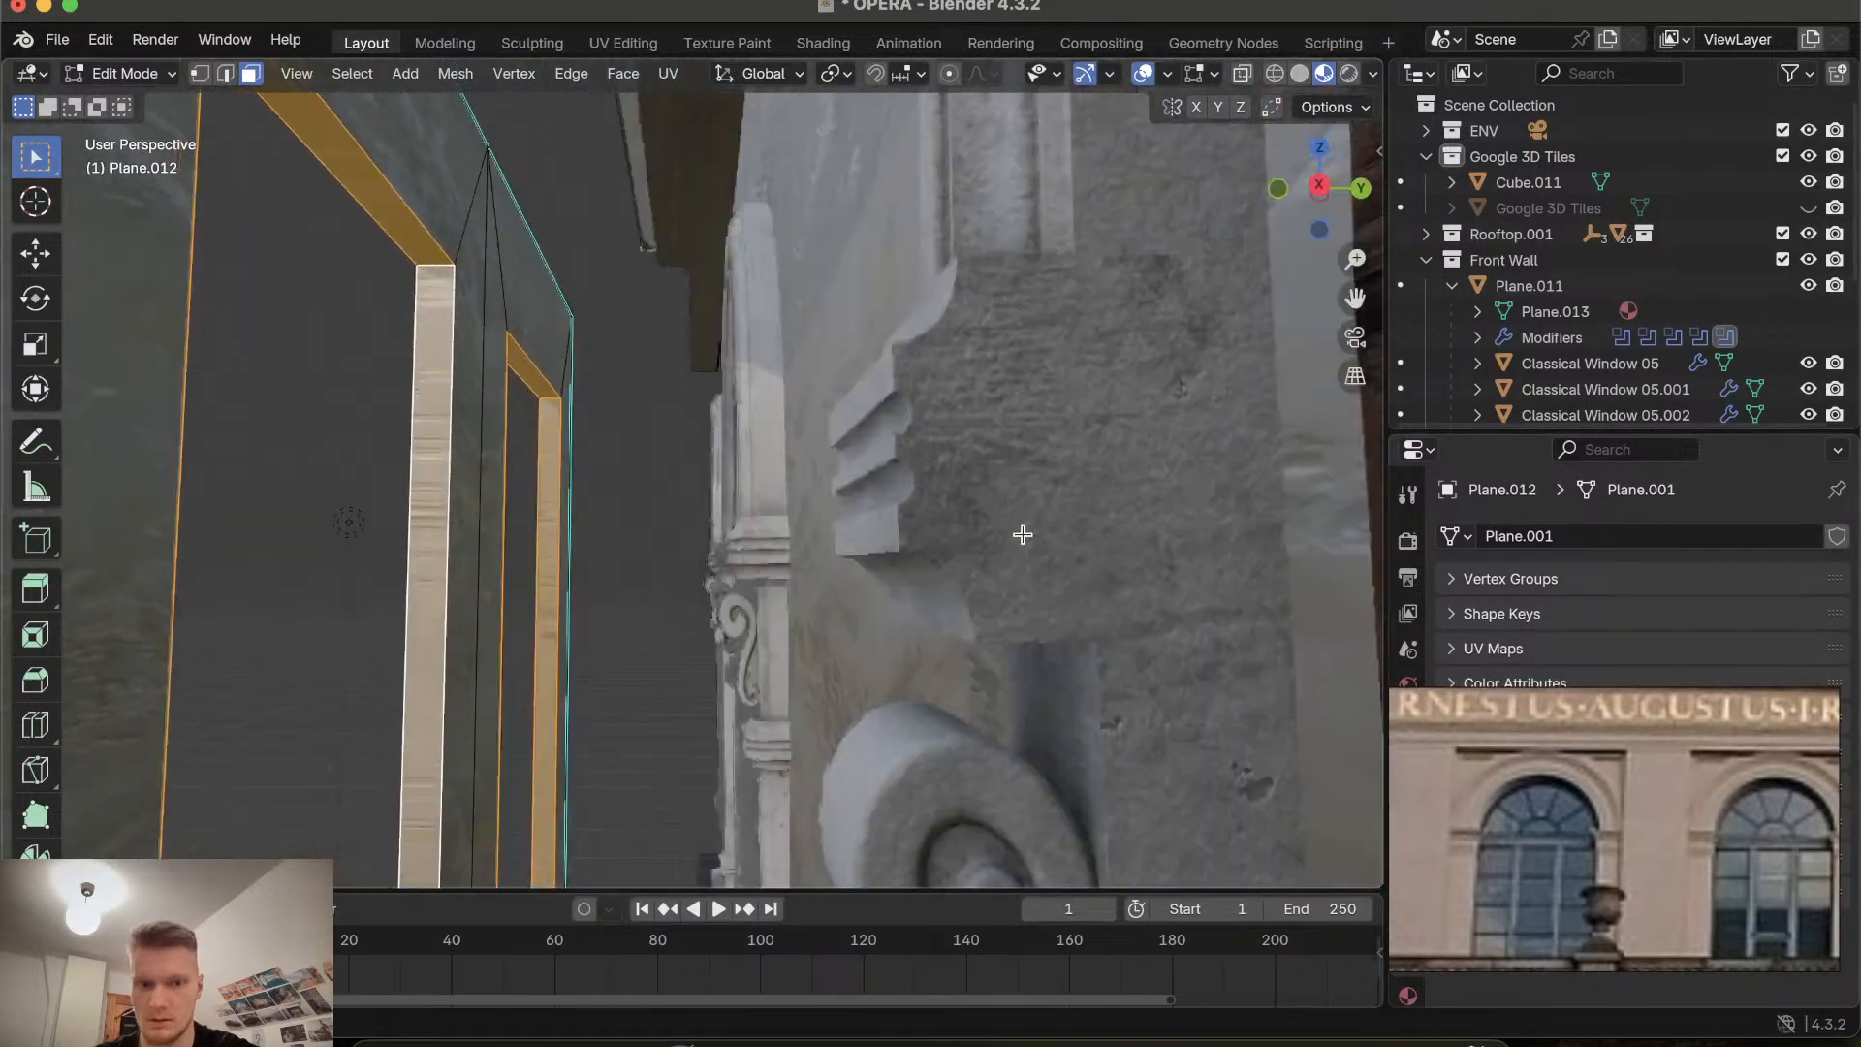
scroll(1023, 534, right, 15)
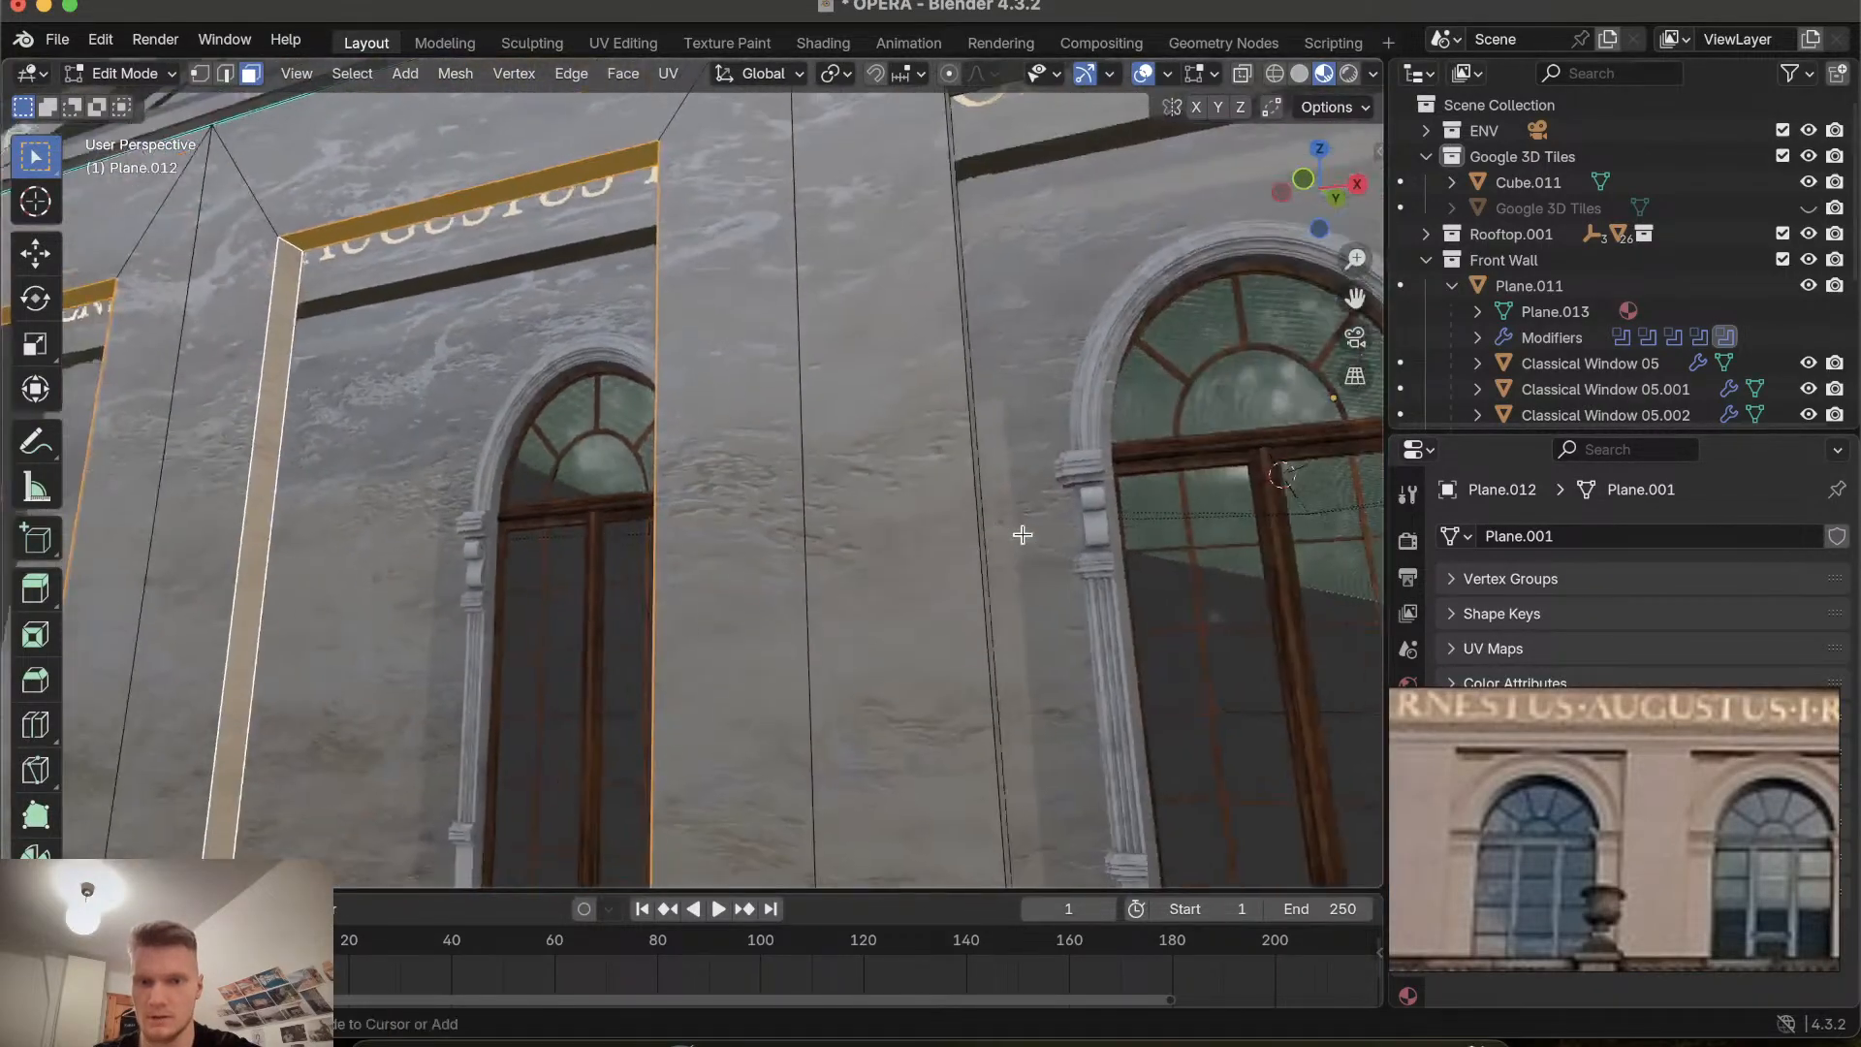
scroll(806, 454, right, 10)
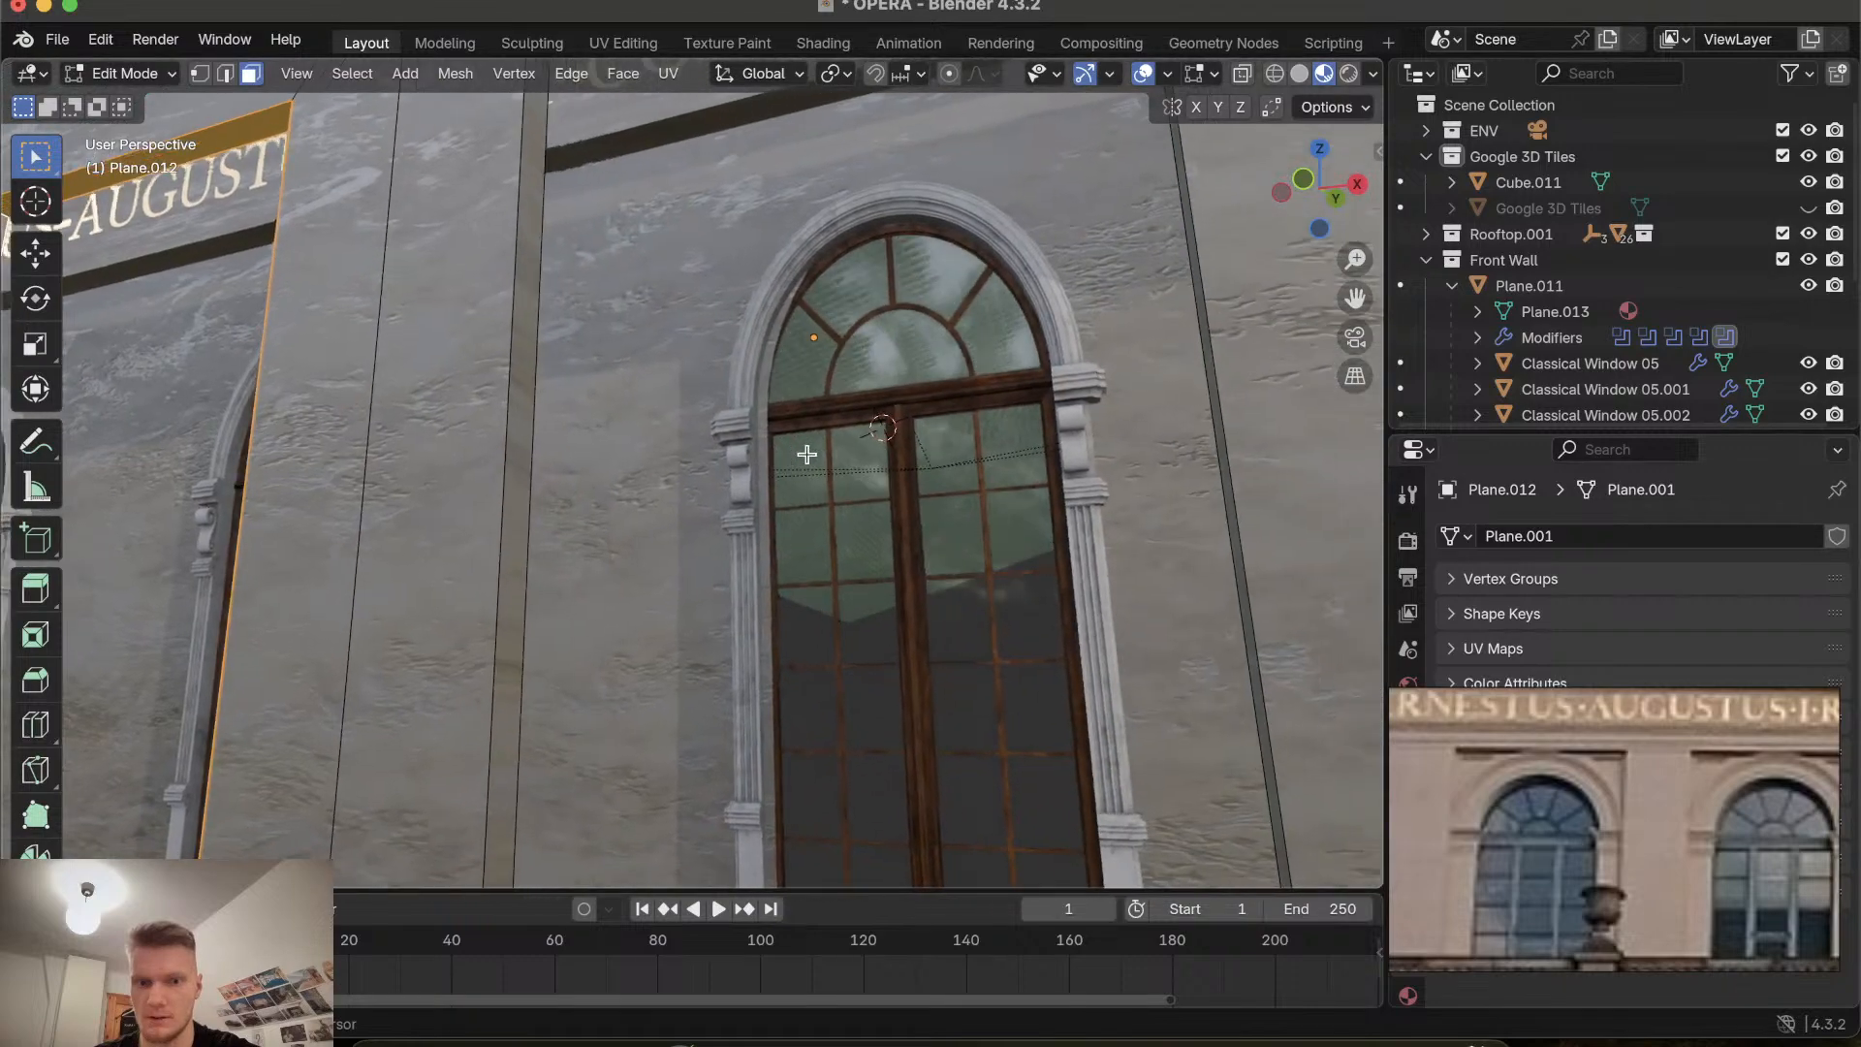
scroll(539, 434, up, 10)
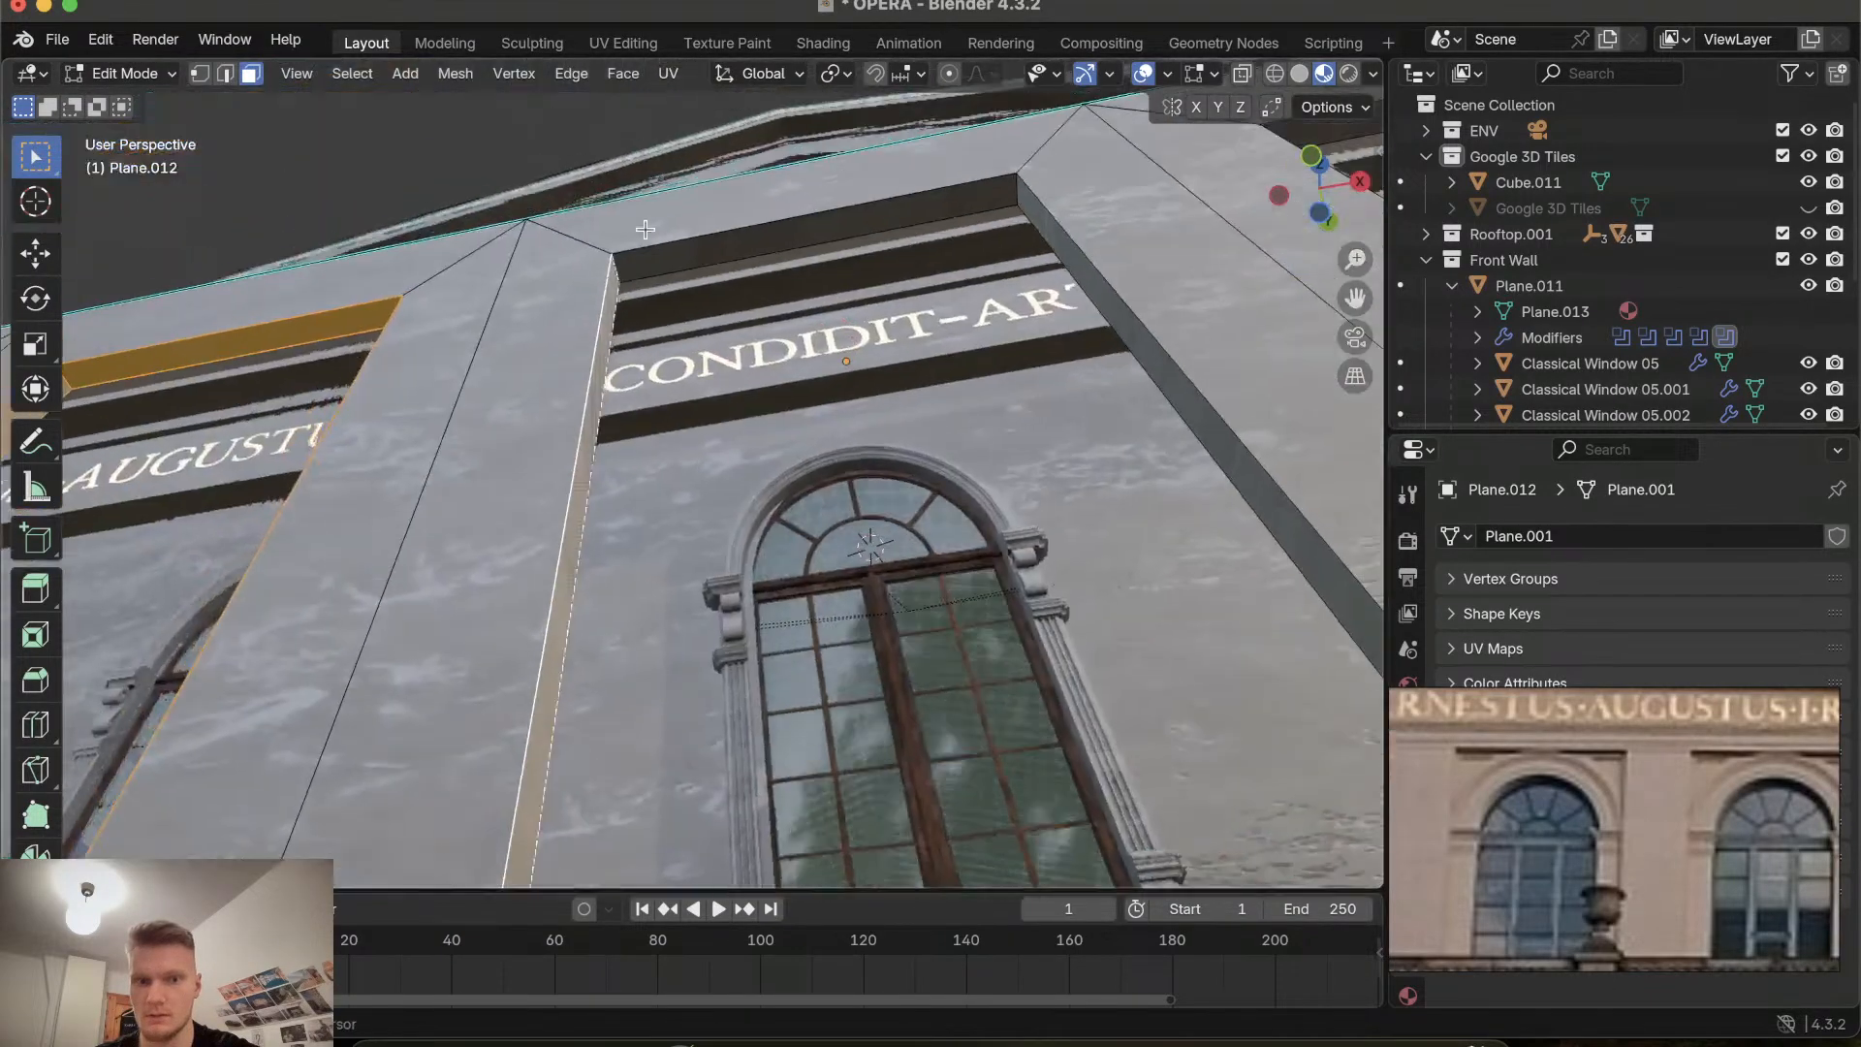
scroll(644, 229, up, 5)
shift+click(669, 315)
scroll(669, 315, left, 10)
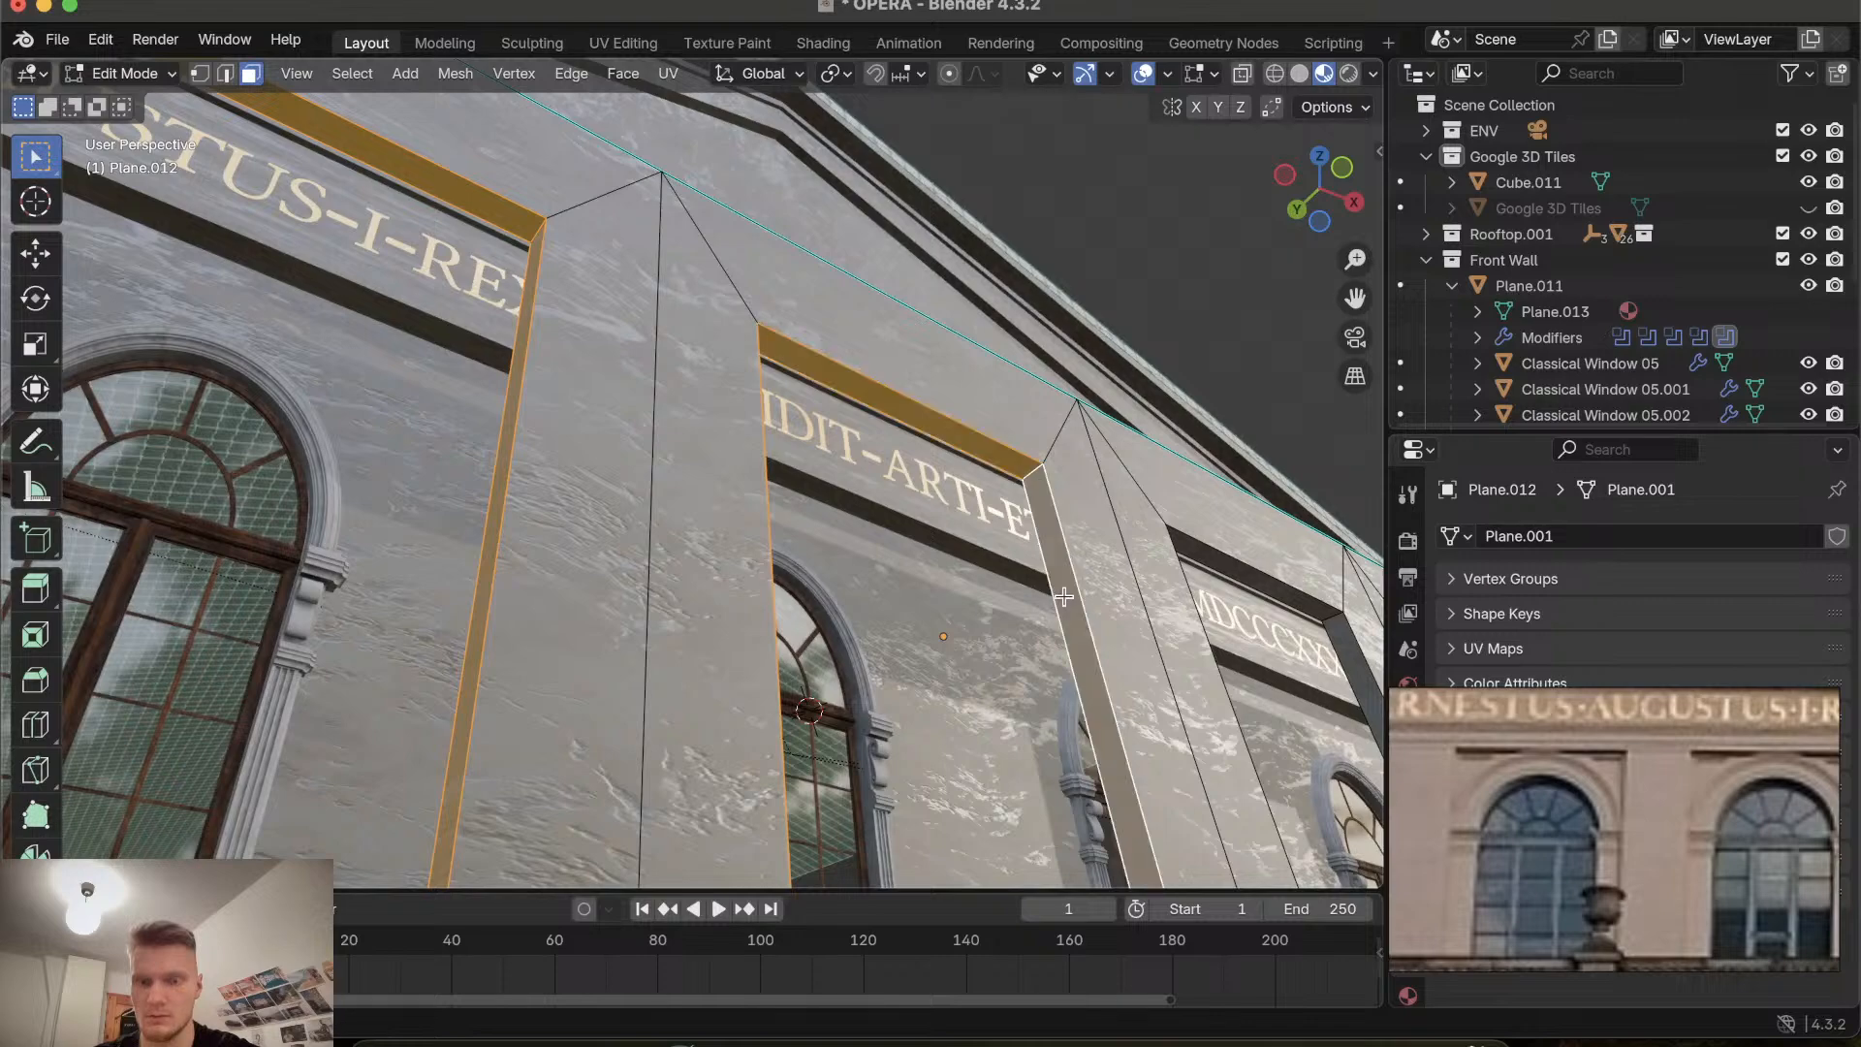
scroll(1063, 596, down, 15)
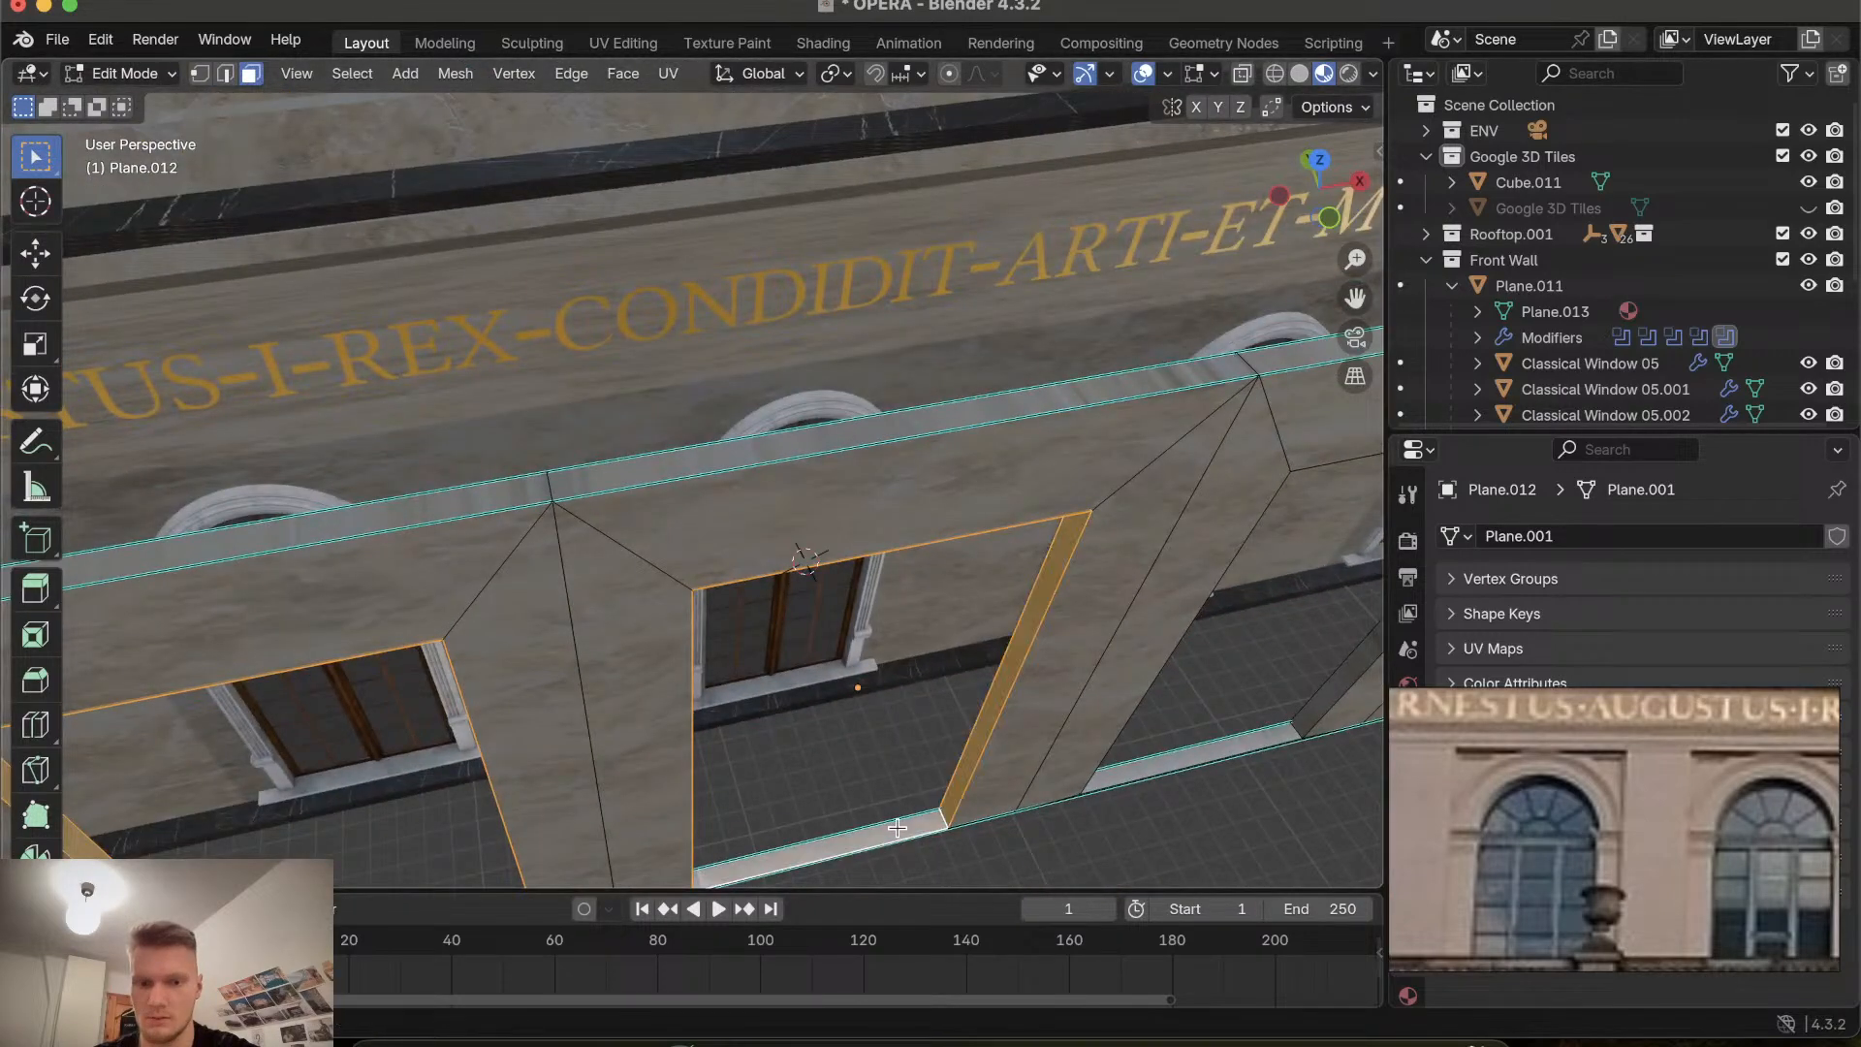
scroll(896, 827, right, 10)
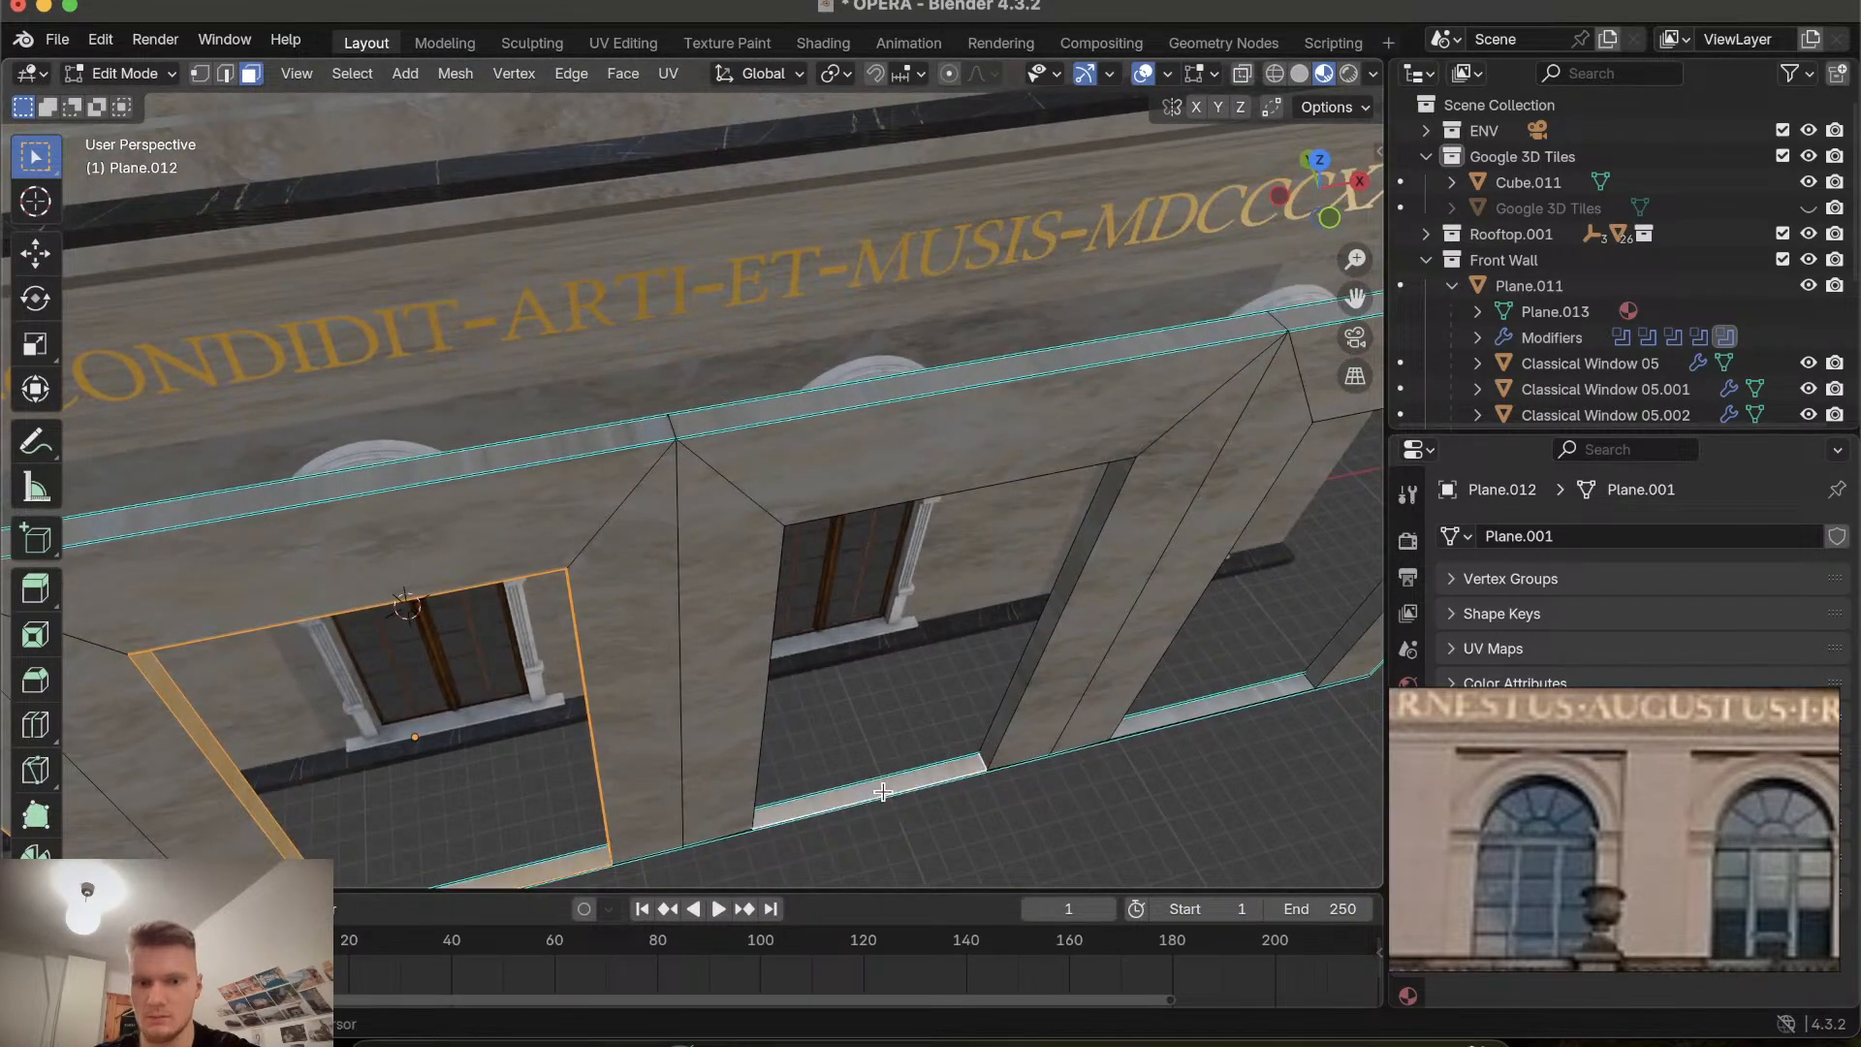
Orbit around the recessed window frames to examine their selected side faces from several angles.
scroll(882, 792, up, 10)
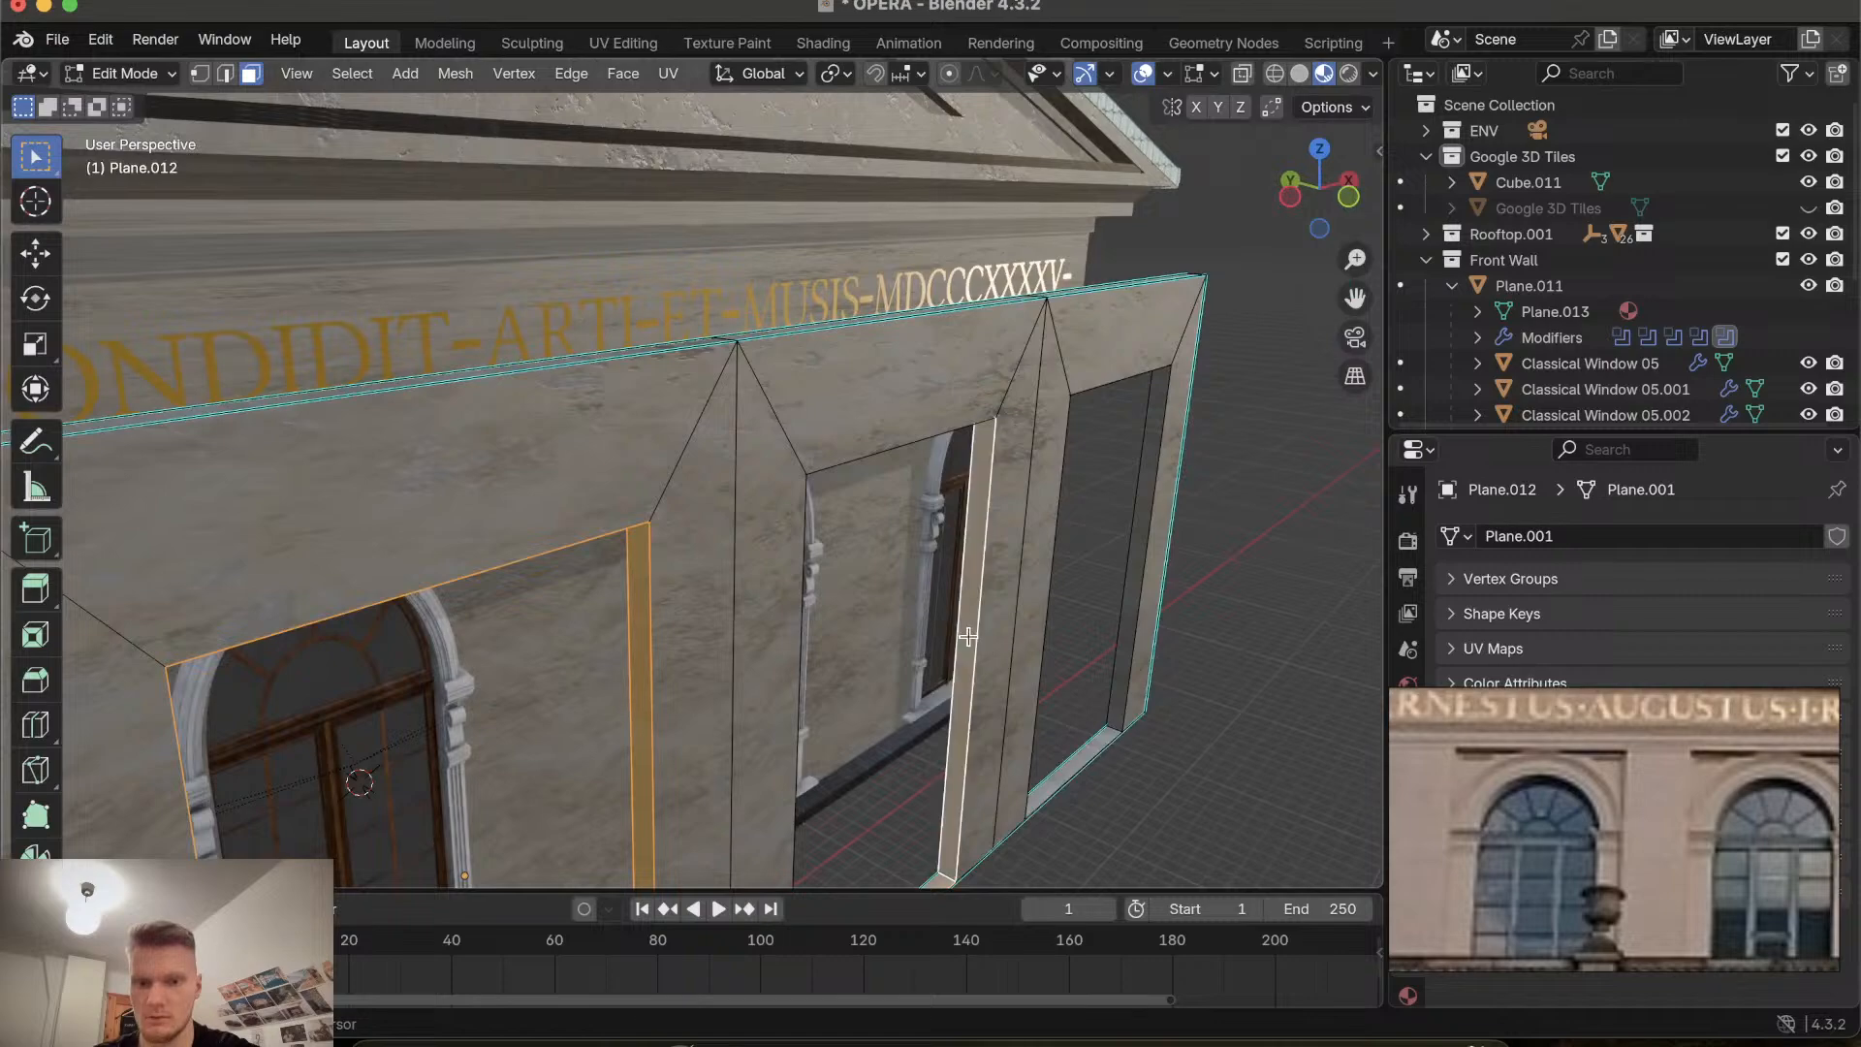
scroll(968, 635, up, 15)
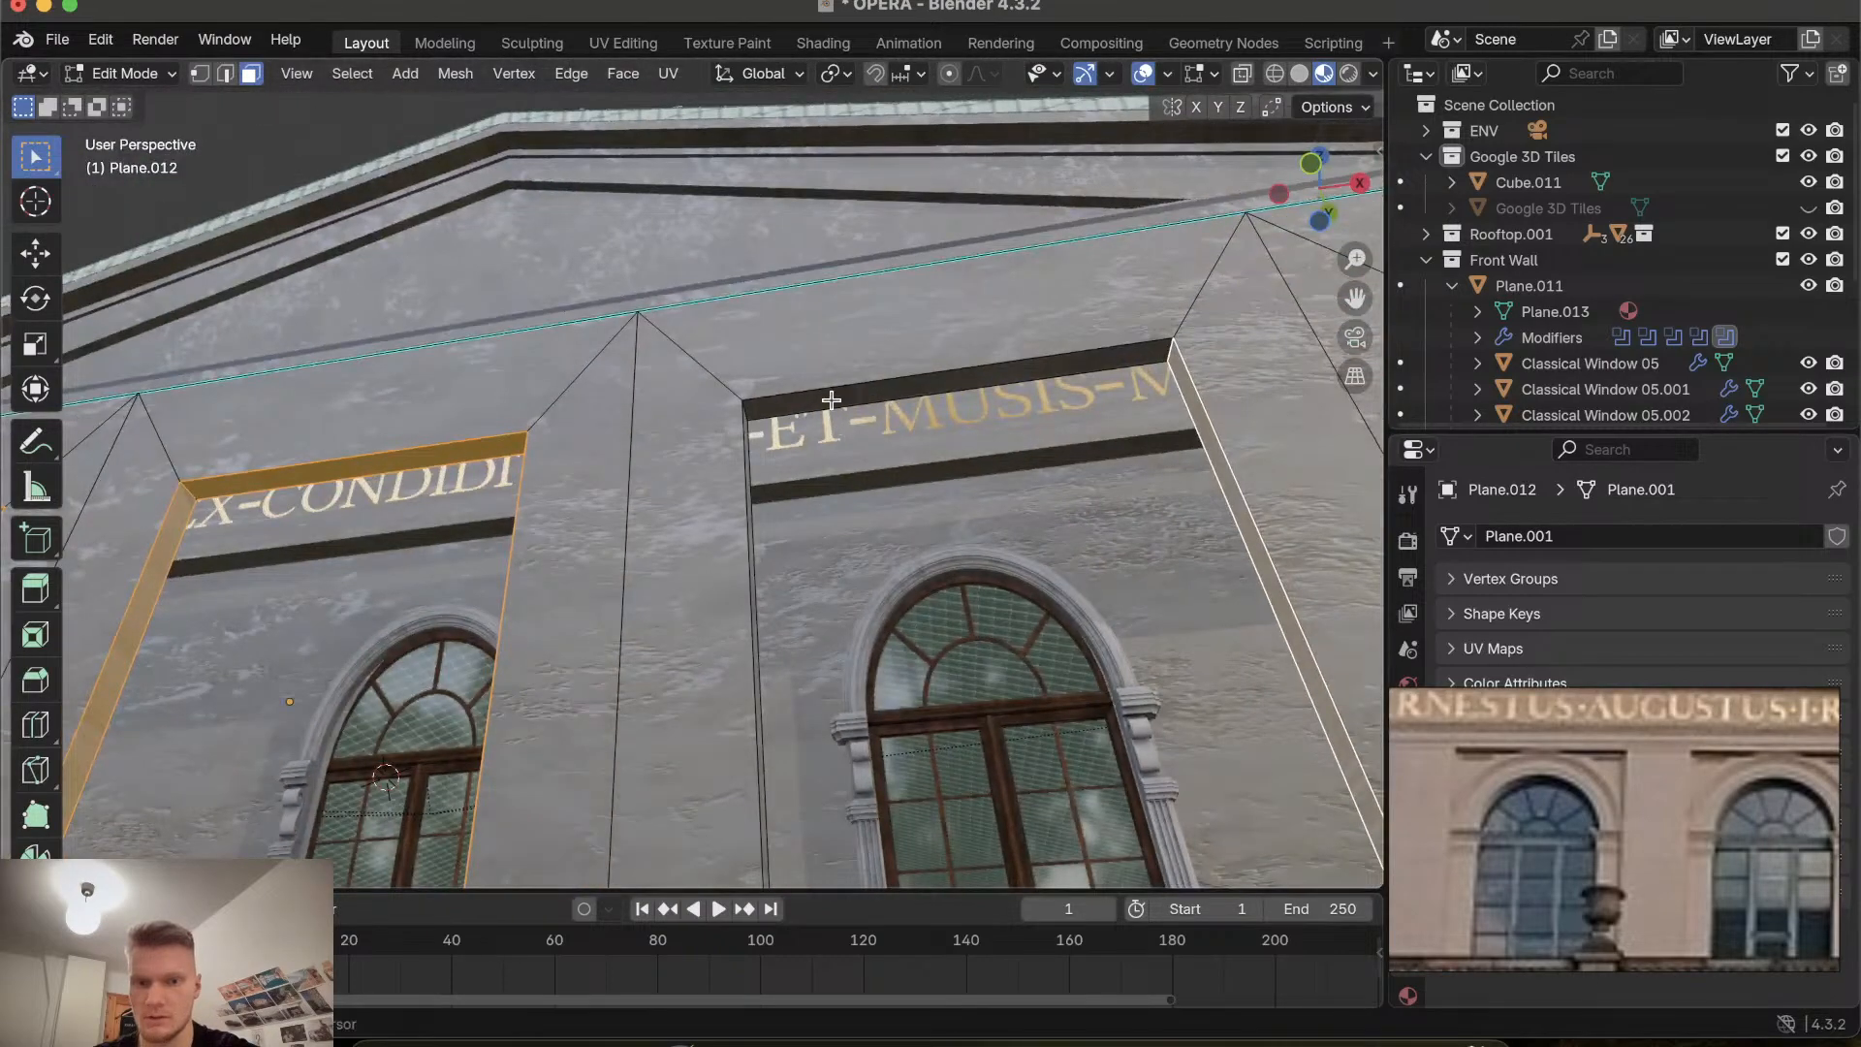
shift+click(831, 401)
scroll(832, 400, down, 10)
shift+click(685, 604)
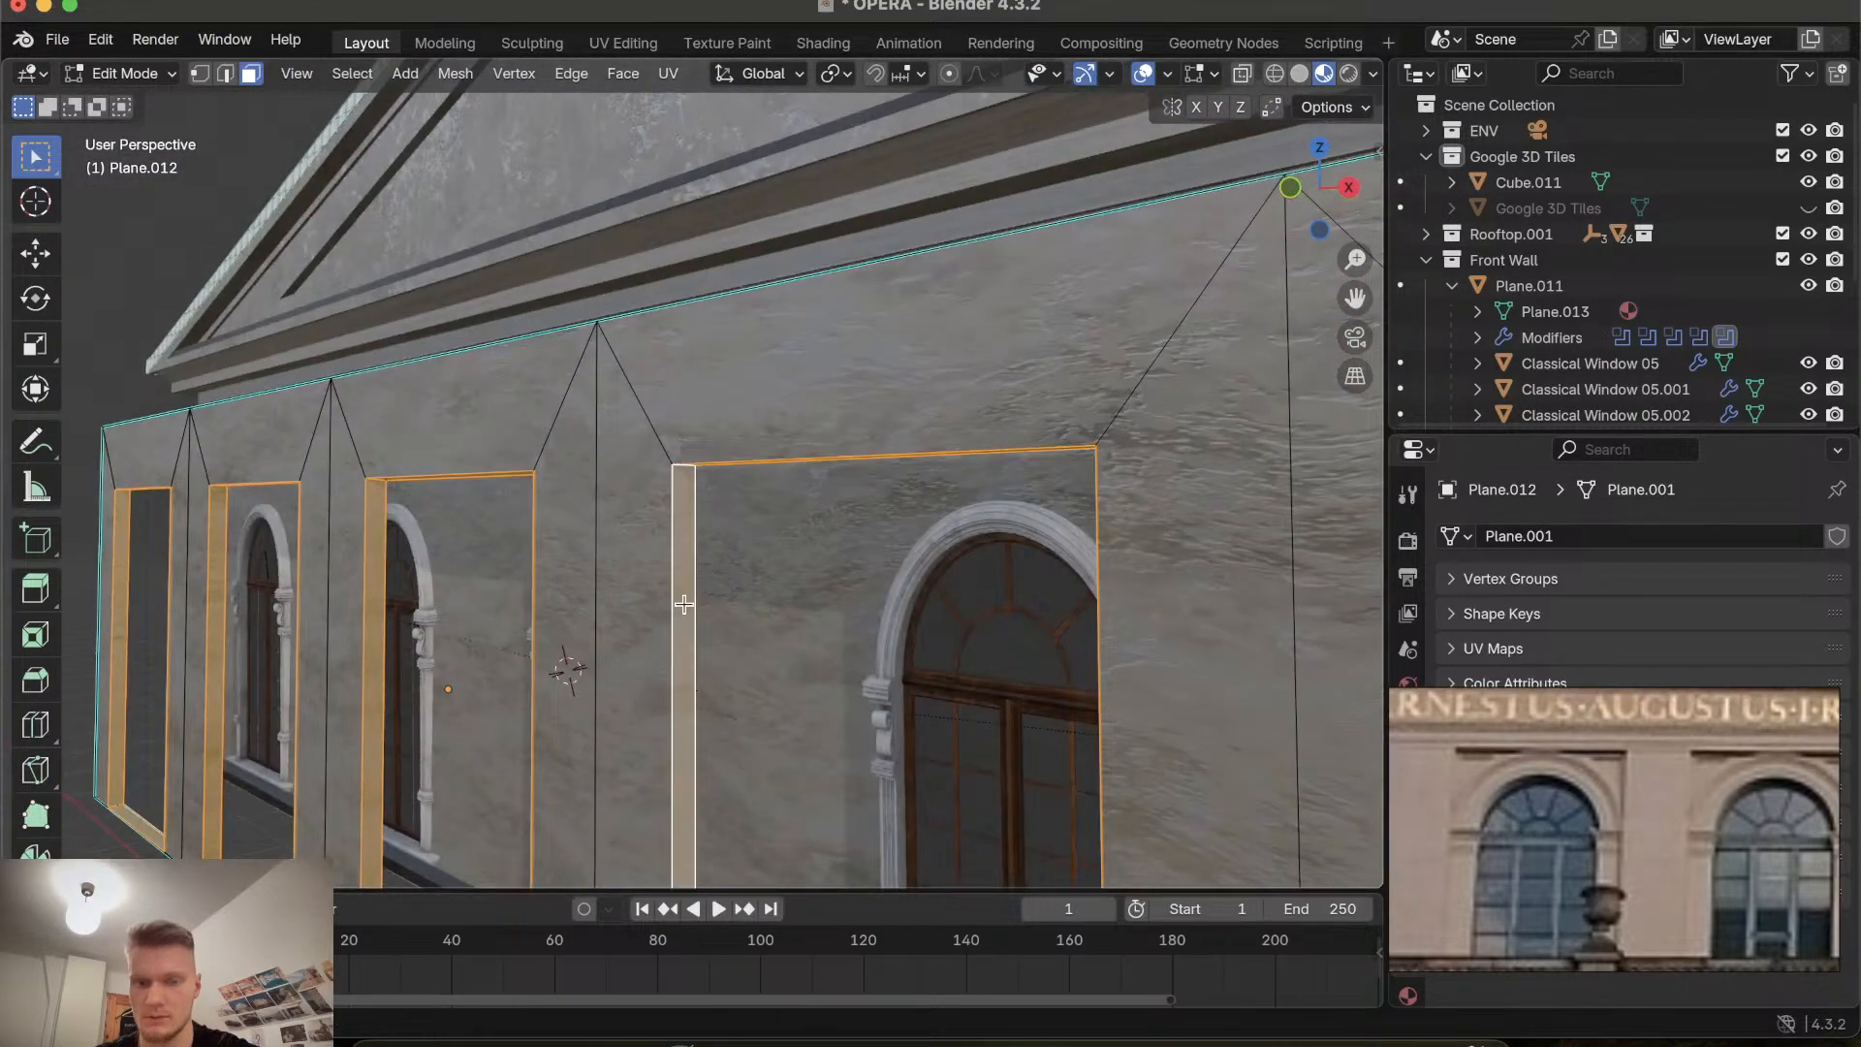
scroll(684, 604, right, 10)
scroll(684, 603, right, 5)
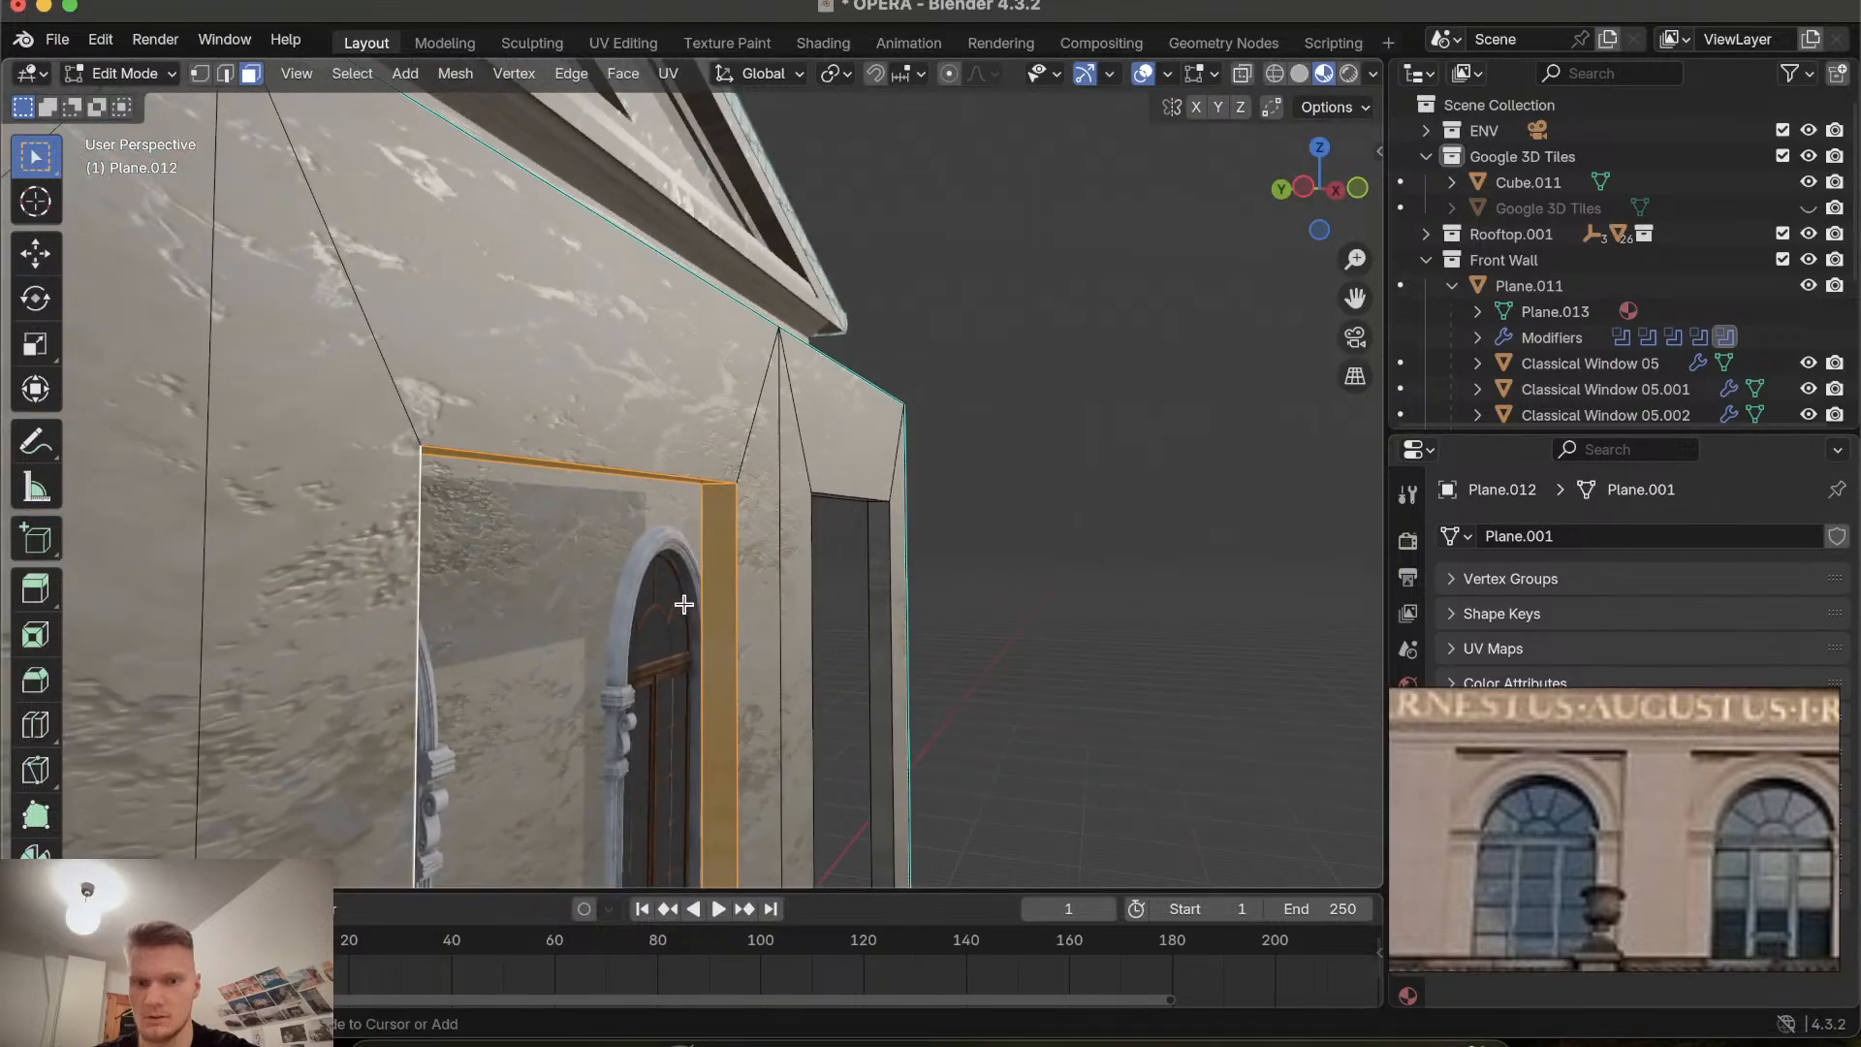
scroll(869, 629, right, 15)
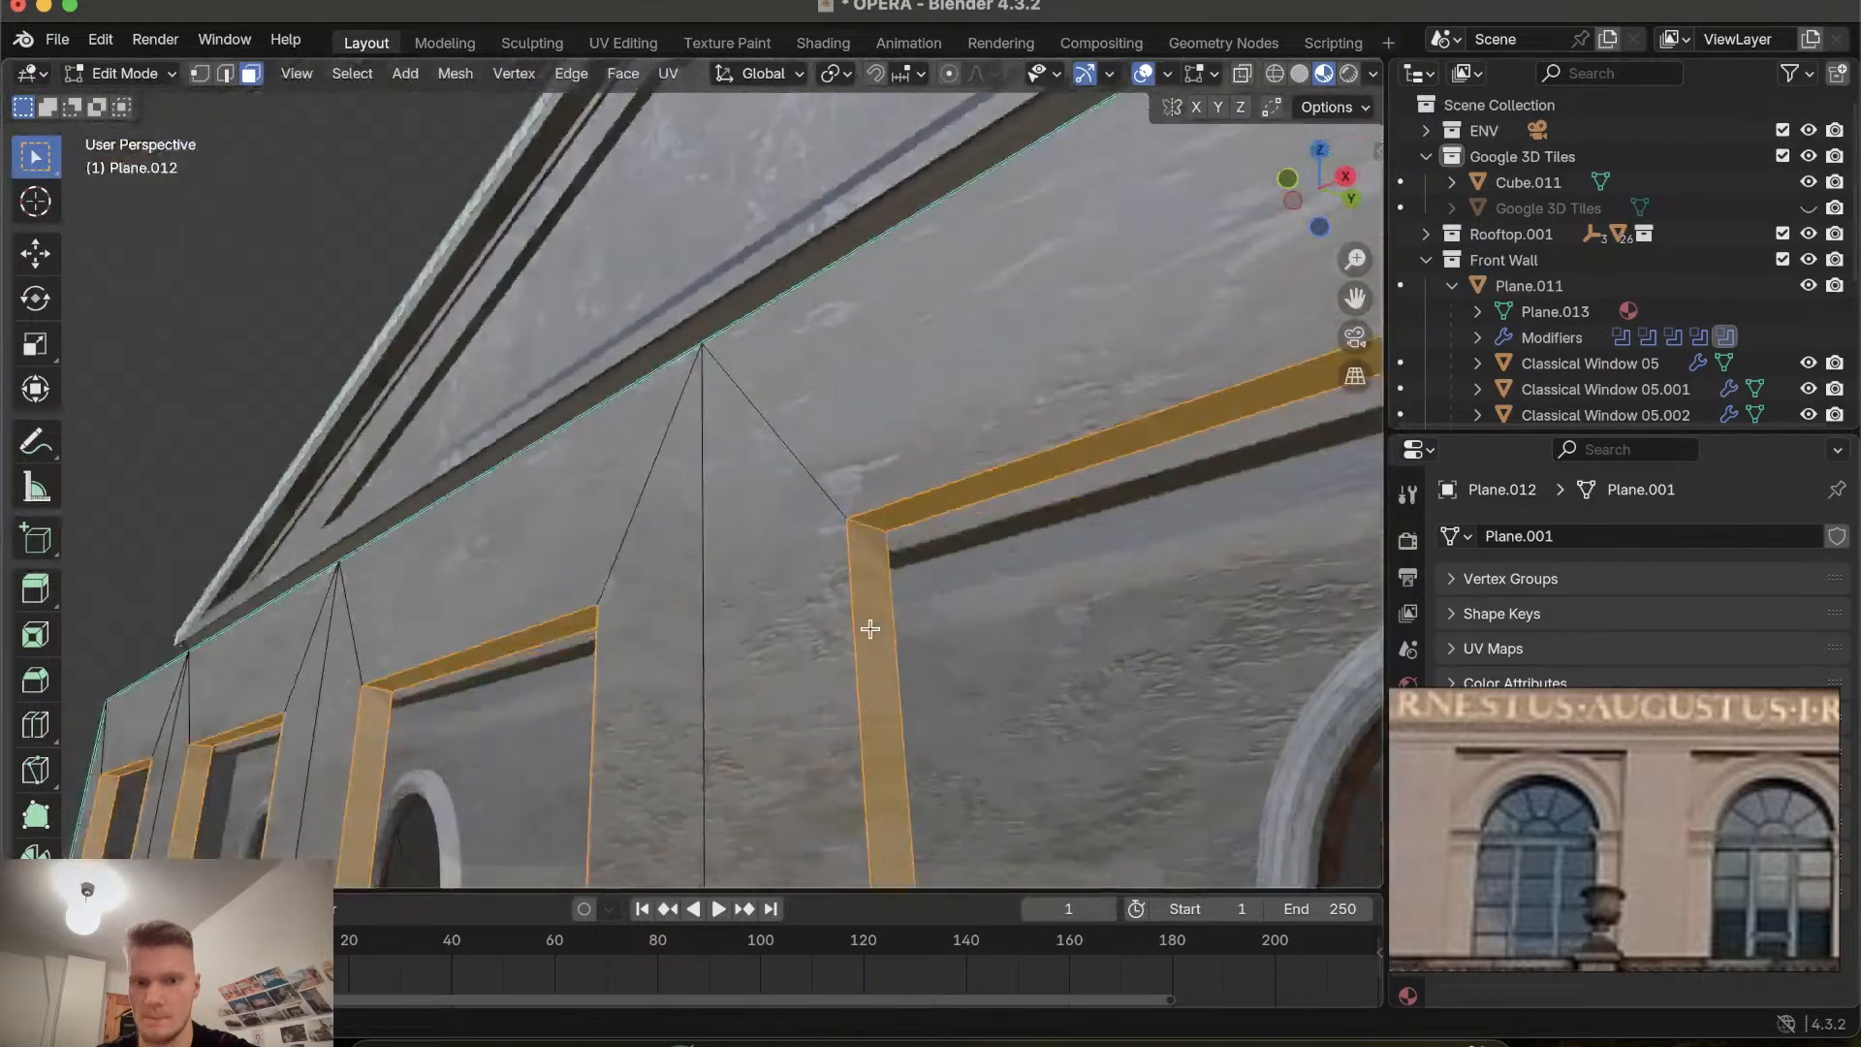
scroll(869, 629, right, 15)
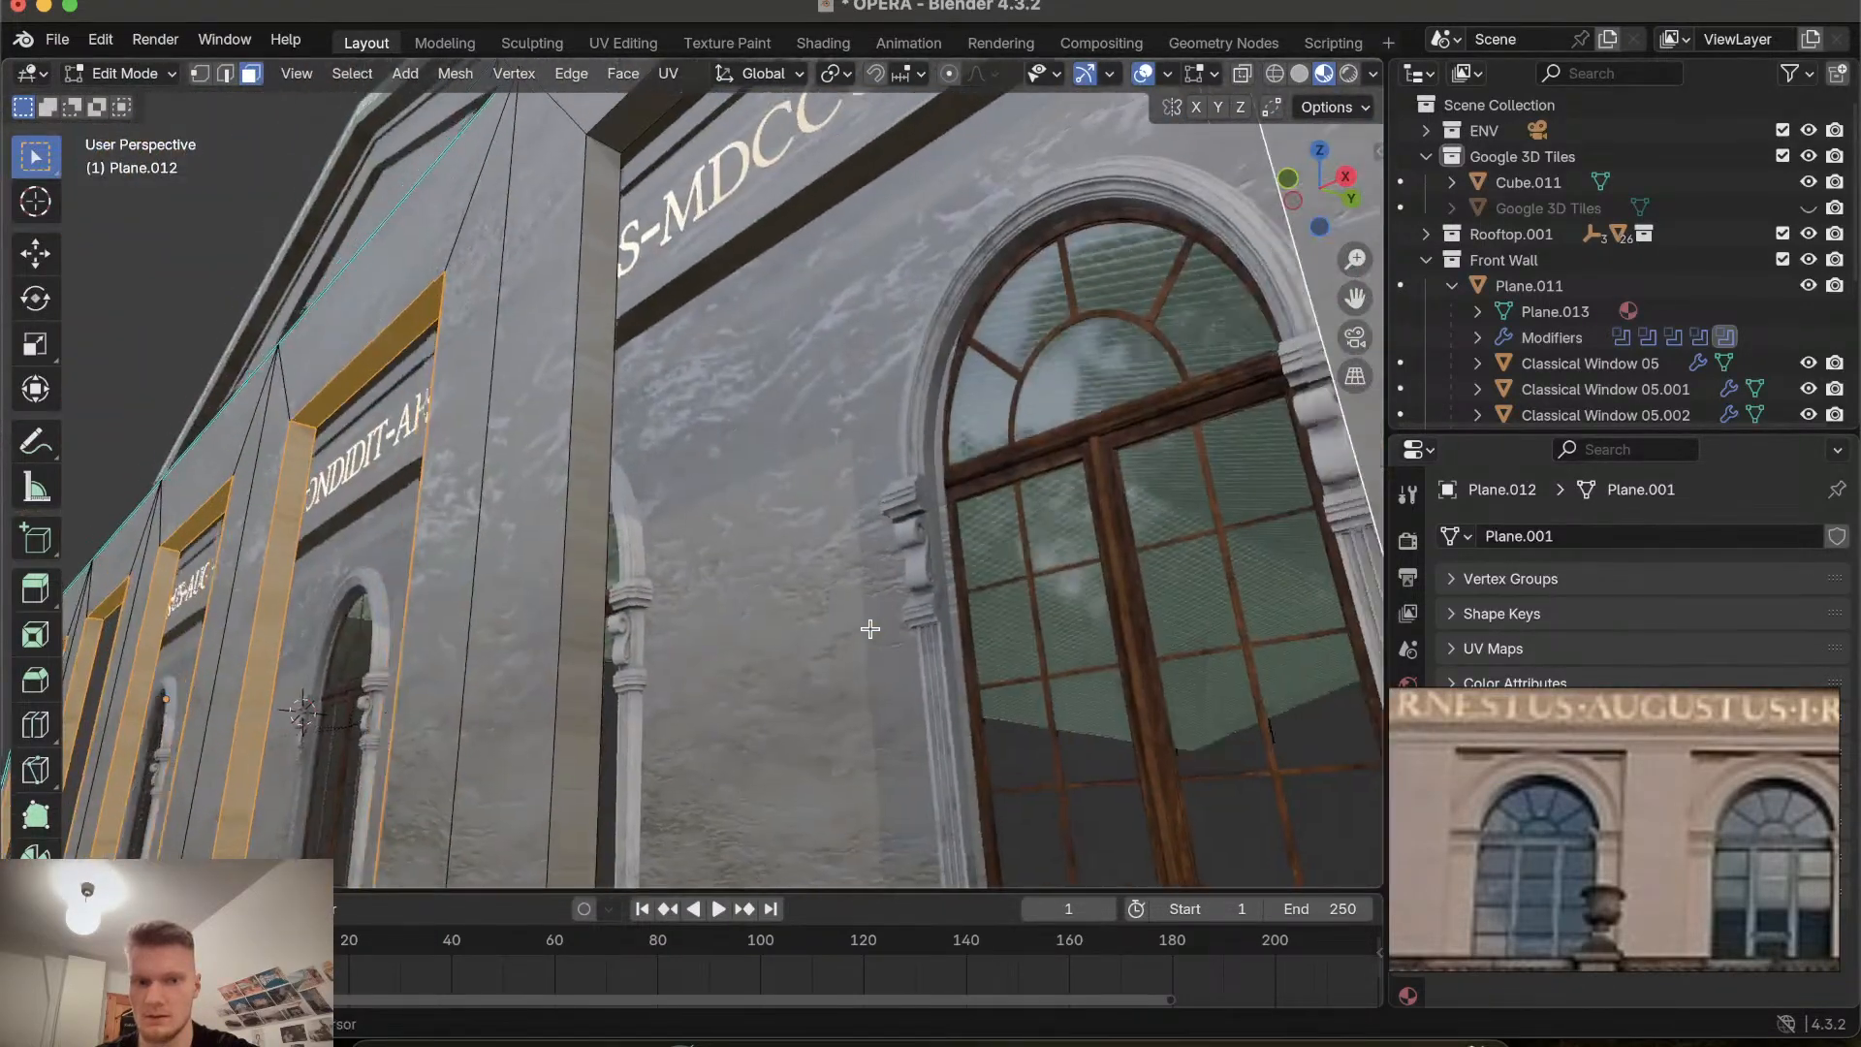
shift+click(689, 459)
scroll(791, 321, up, 10)
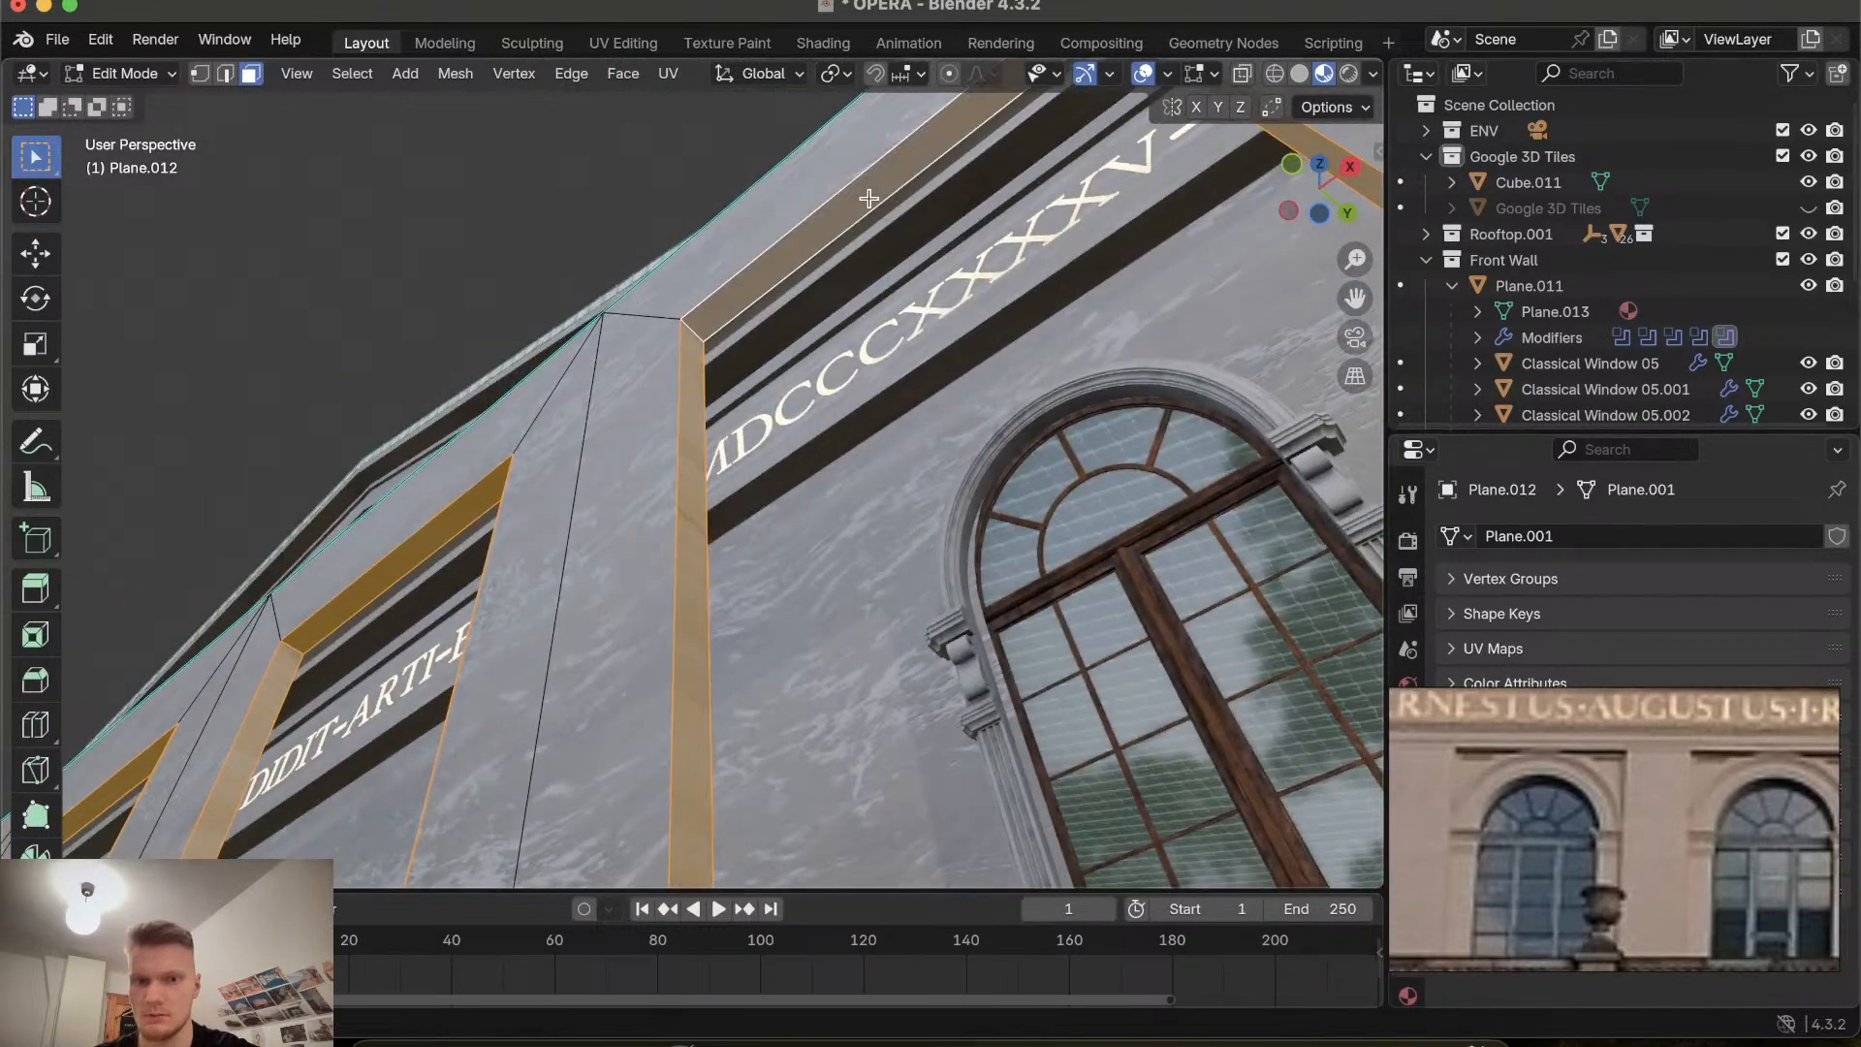
scroll(709, 669, down, 15)
scroll(709, 669, down, 5)
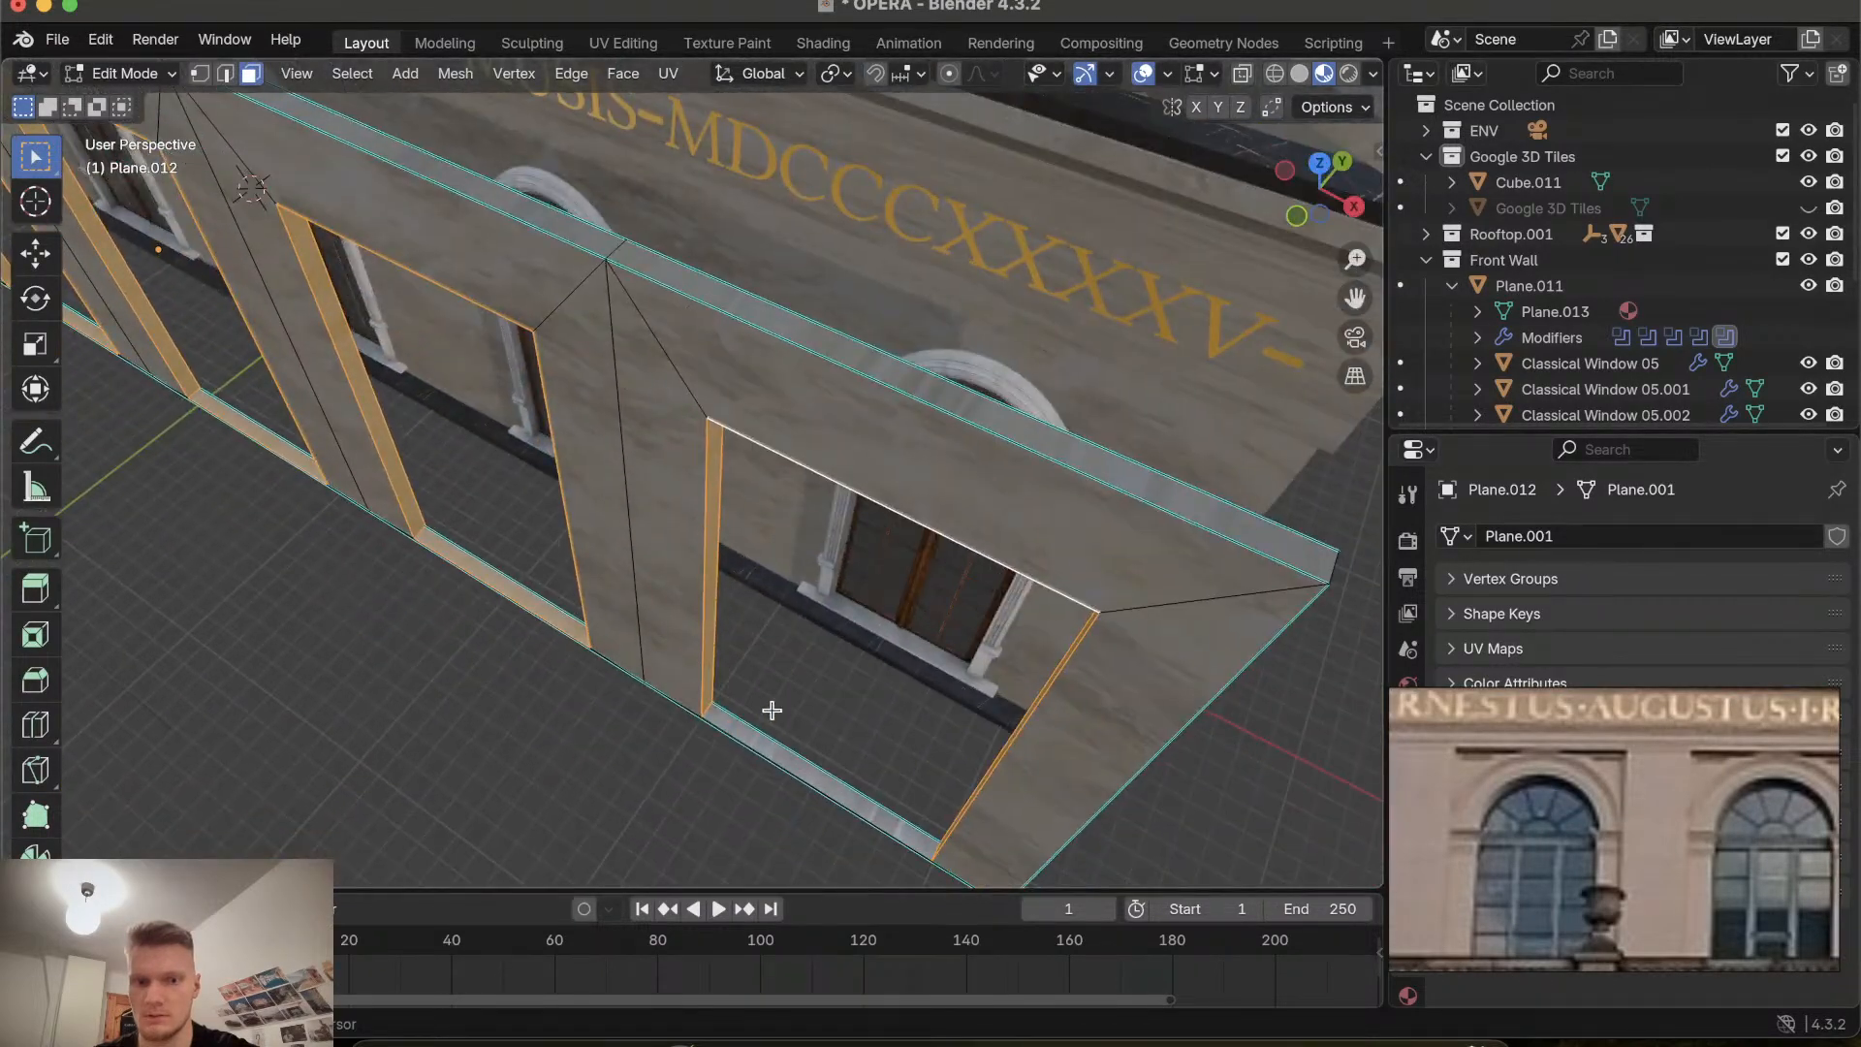
scroll(752, 749, up, 8)
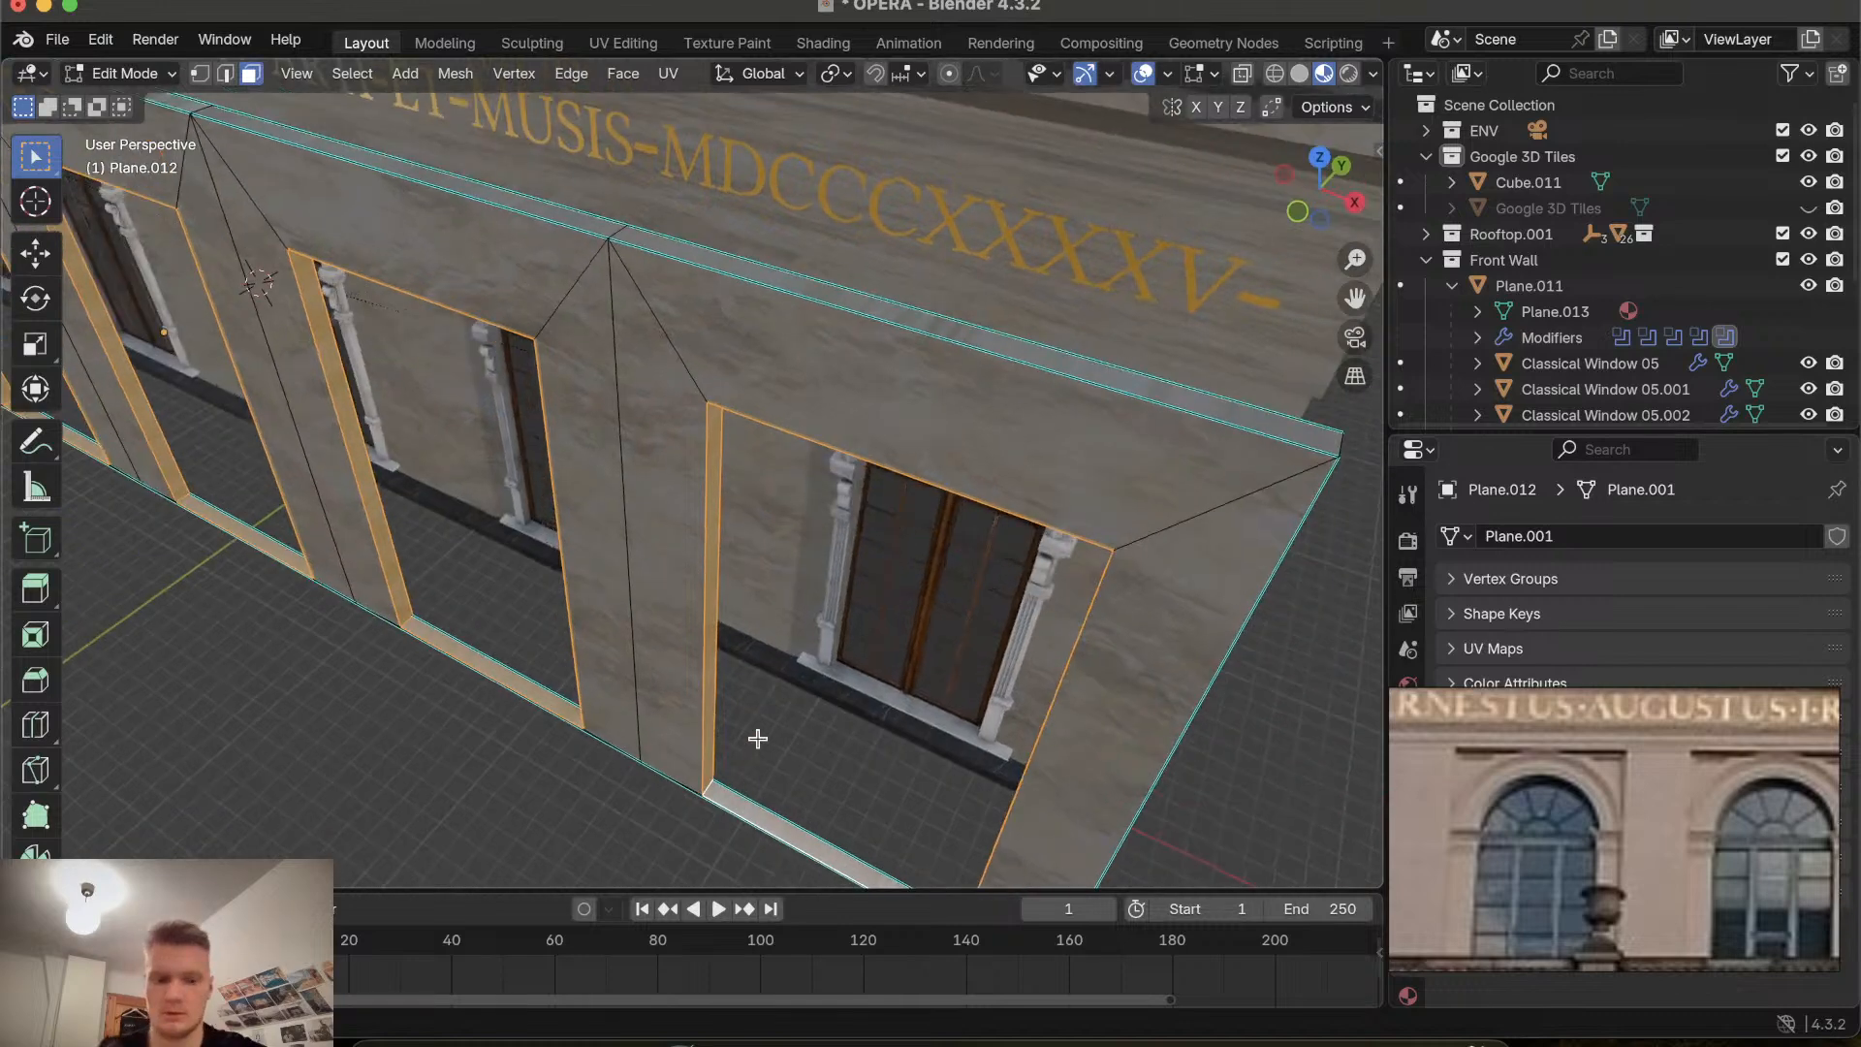
key(ctrl+r)
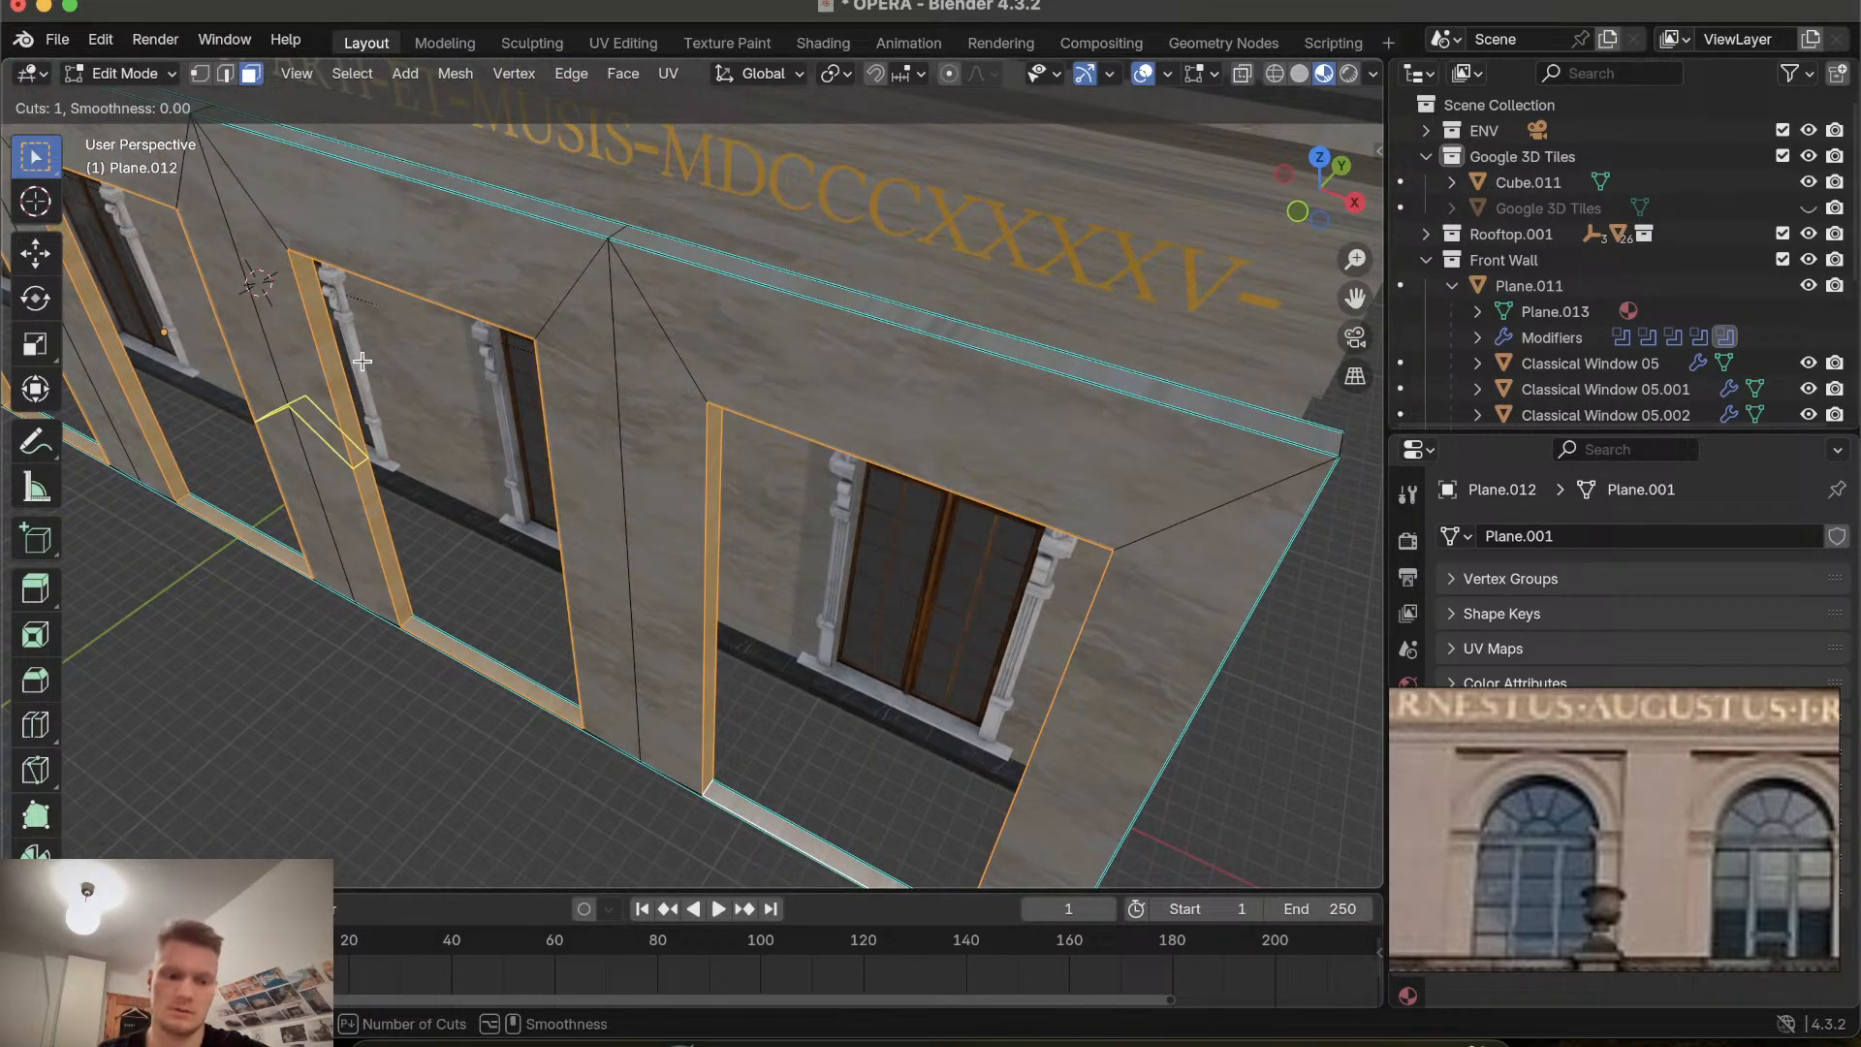
key(Escape)
Try extruding the selected recess frame faces about 0.33 m along their normals and scaling them down.
scroll(370, 519, down, 5)
shift+scroll(370, 520, left, 5)
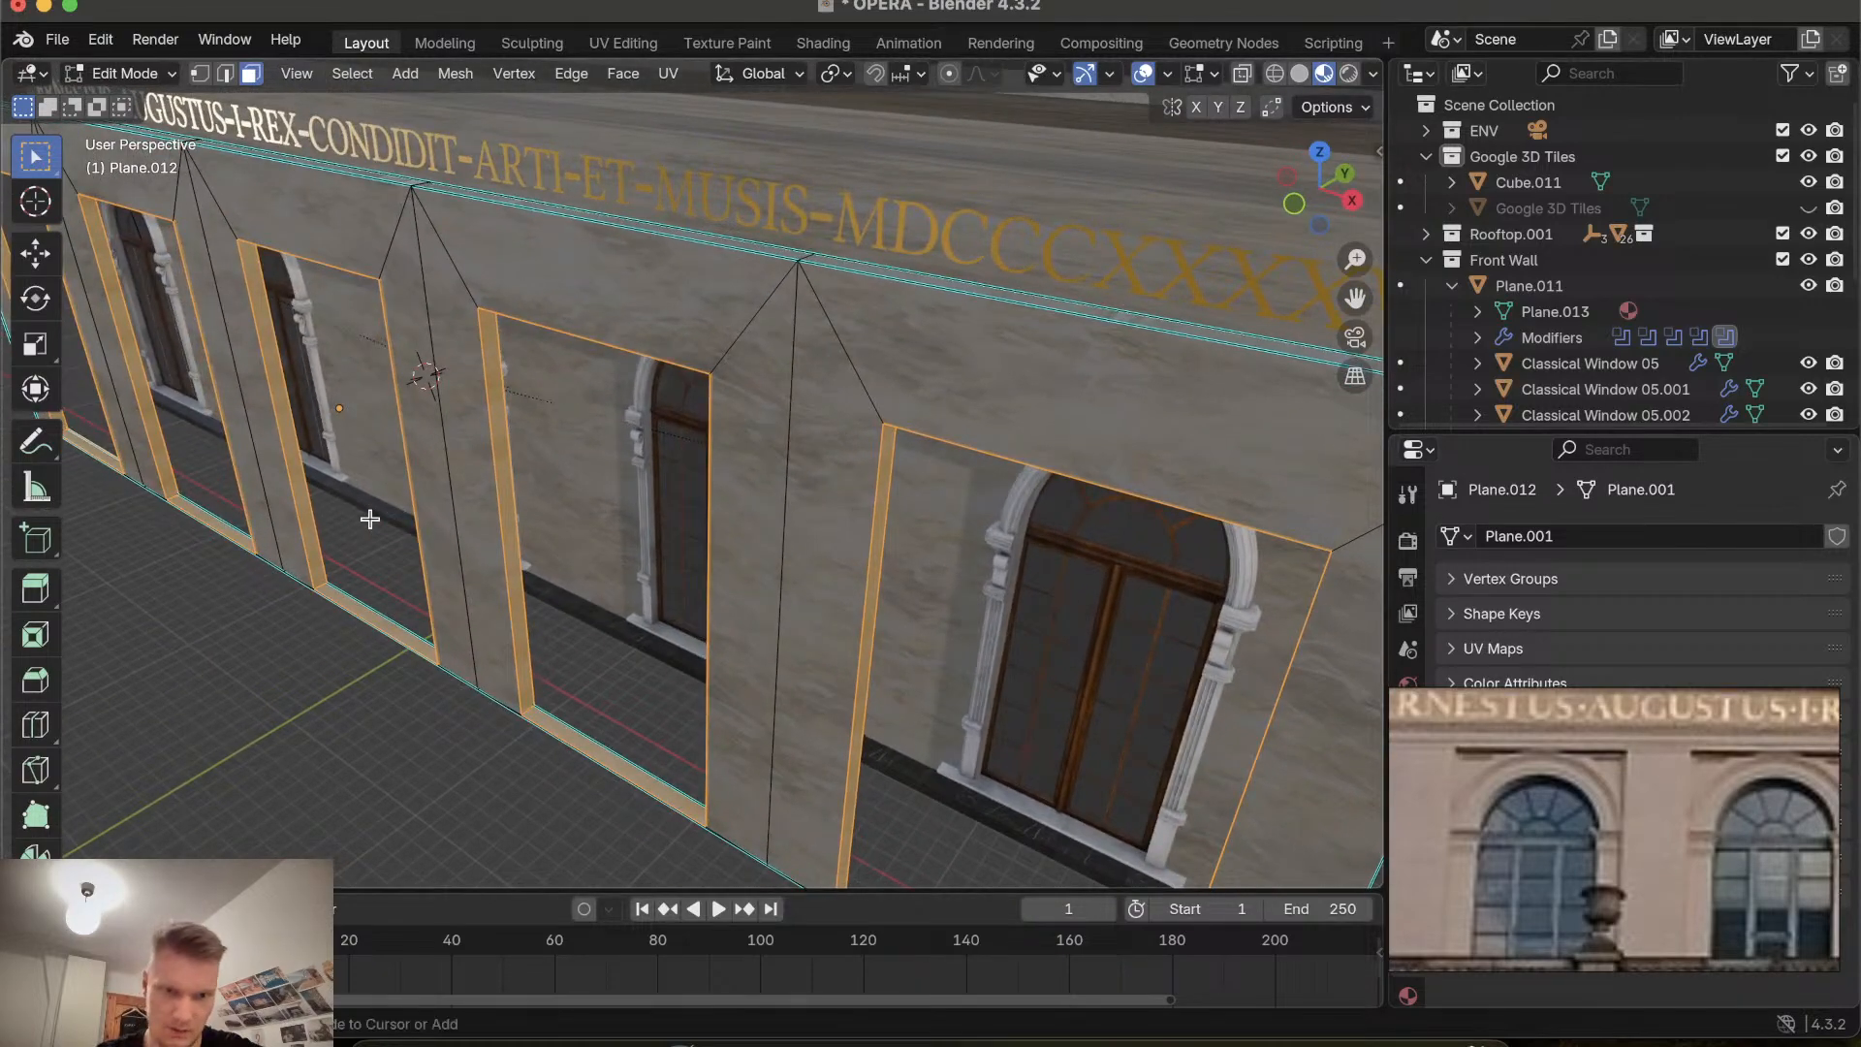
ctrl+scroll(371, 519, up, 5)
shift+scroll(371, 519, left, 5)
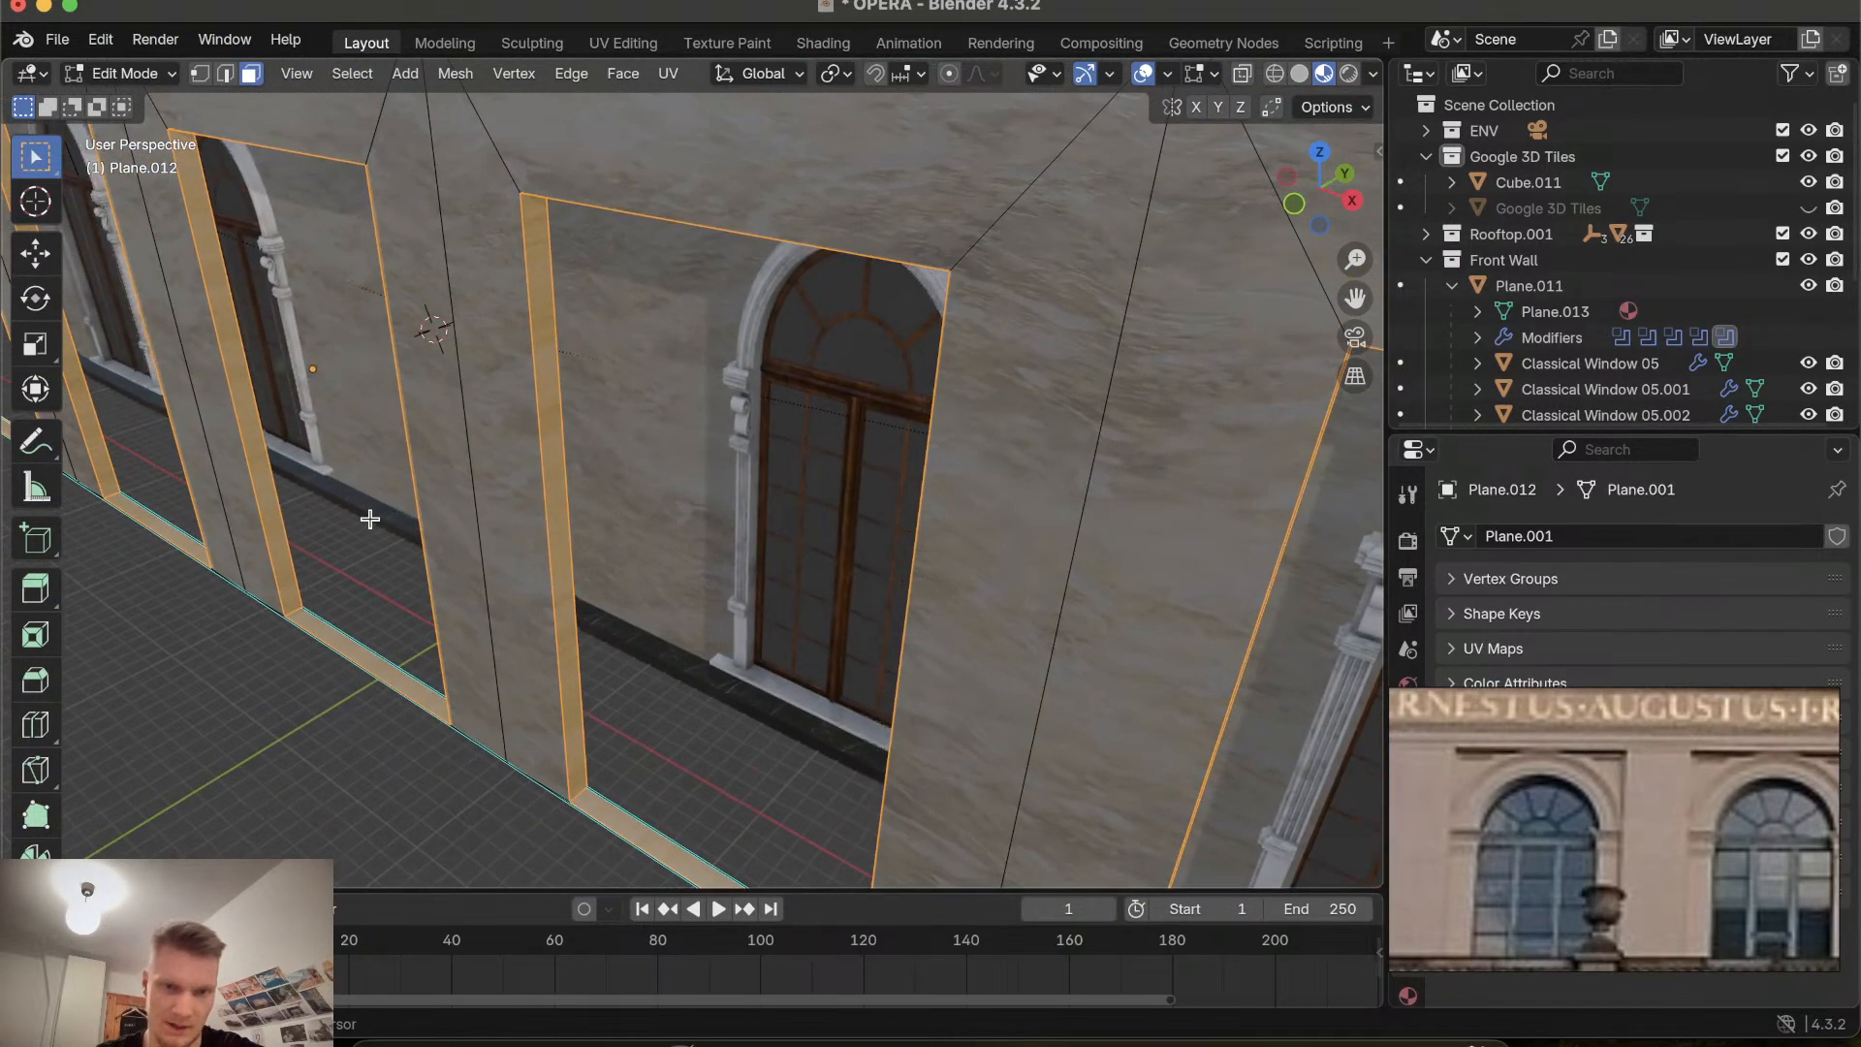
shift+scroll(370, 520, left, 2)
ctrl+scroll(442, 581, up, 4)
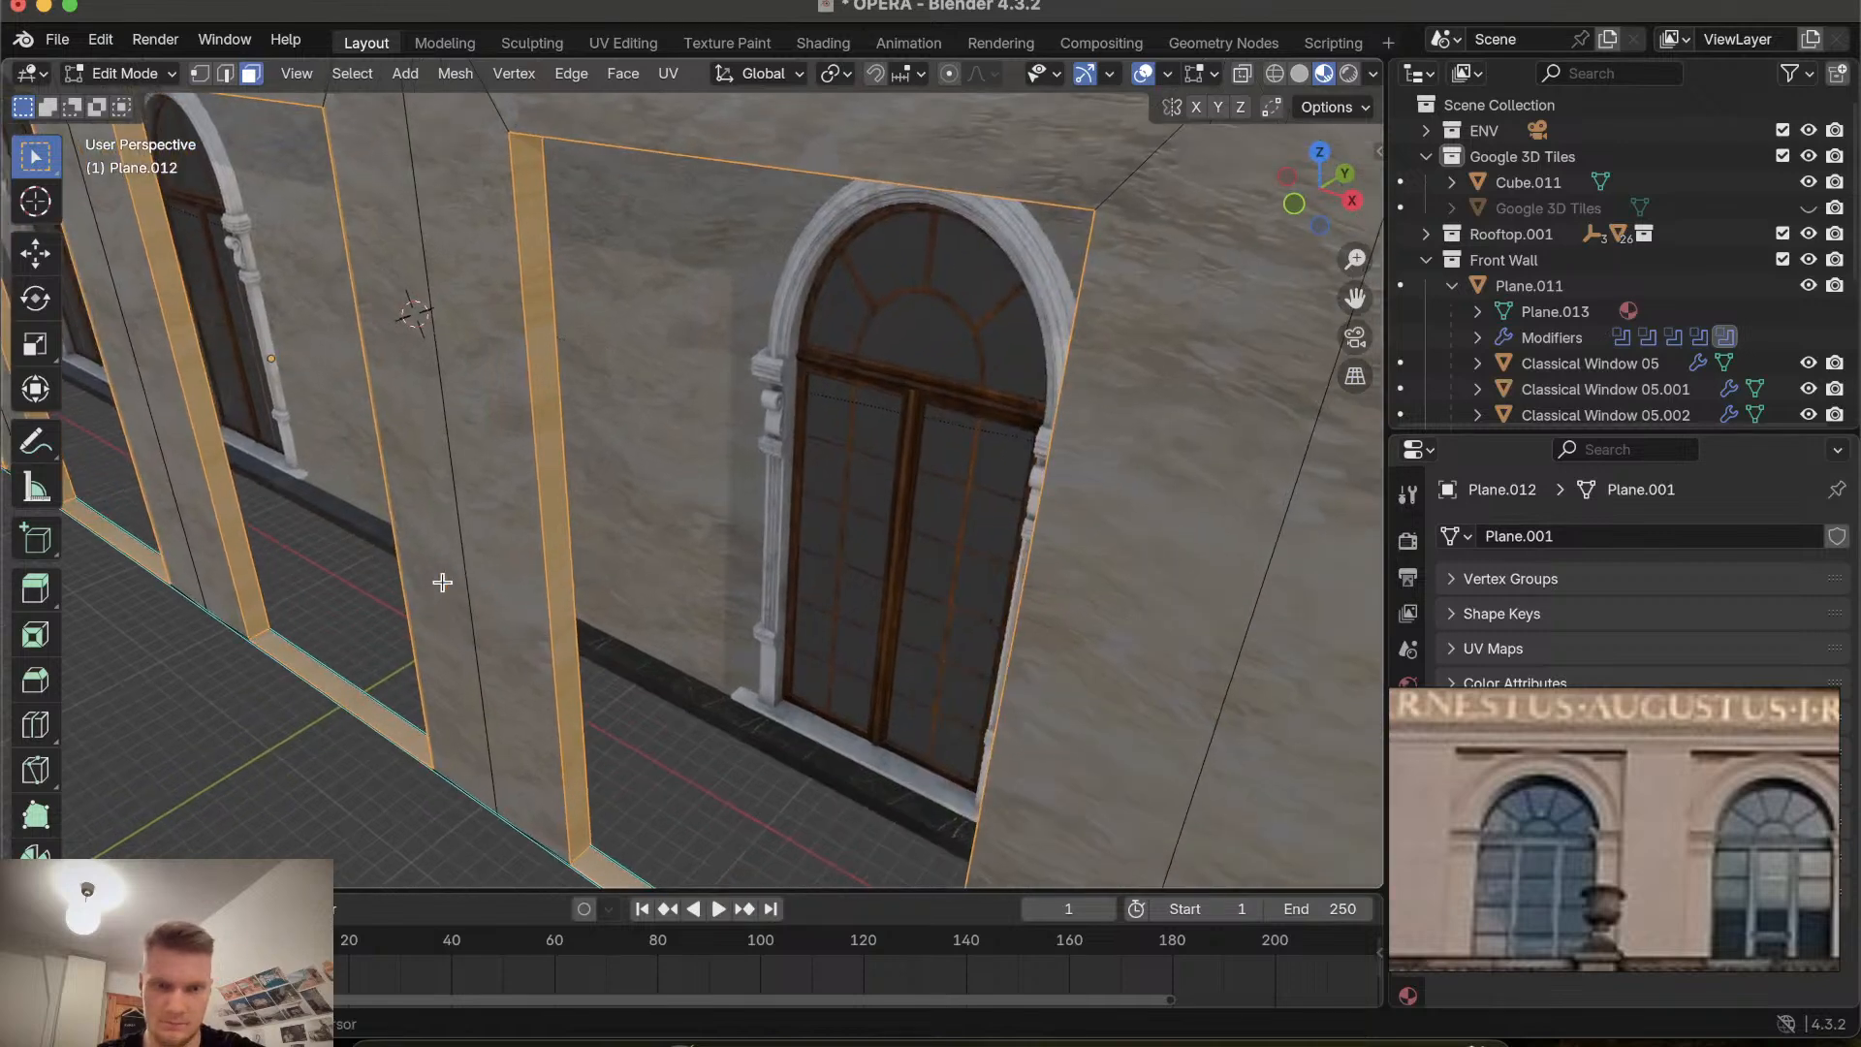
scroll(442, 582, left, 4)
ctrl+scroll(442, 582, up, 4)
scroll(442, 581, down, 5)
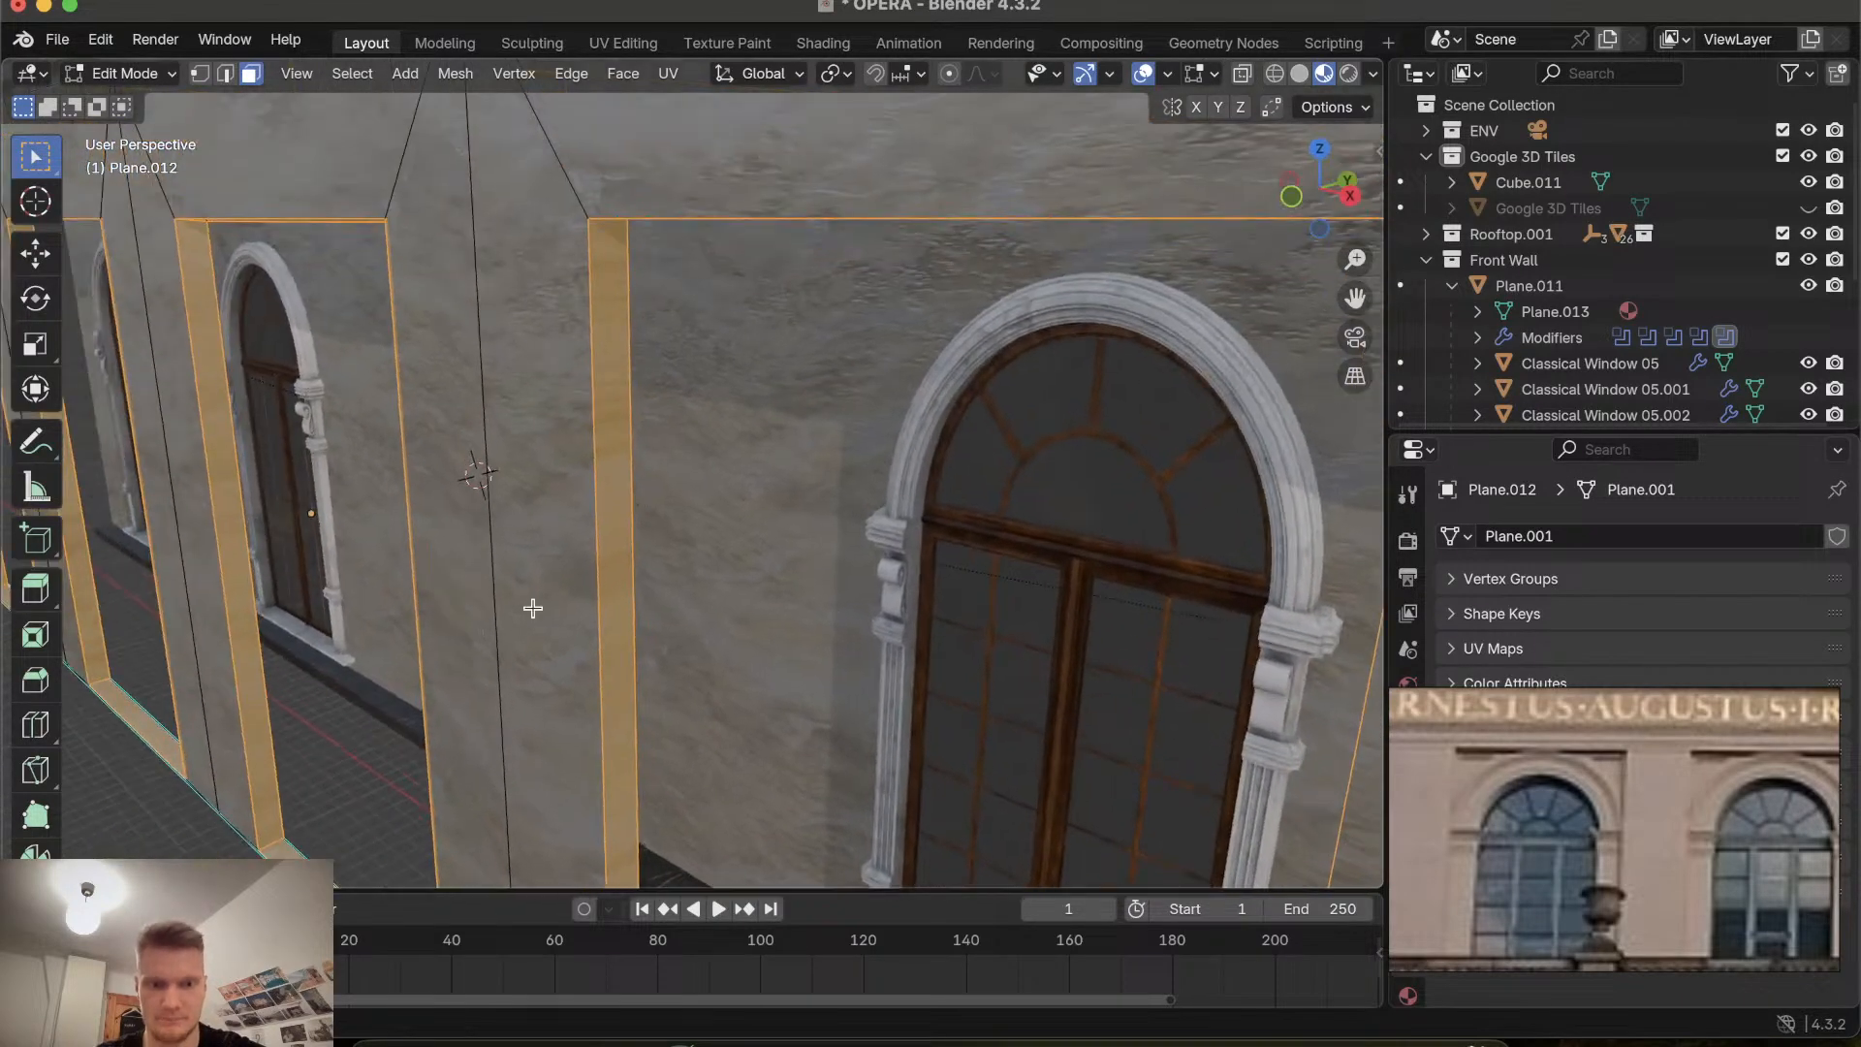
key(e)
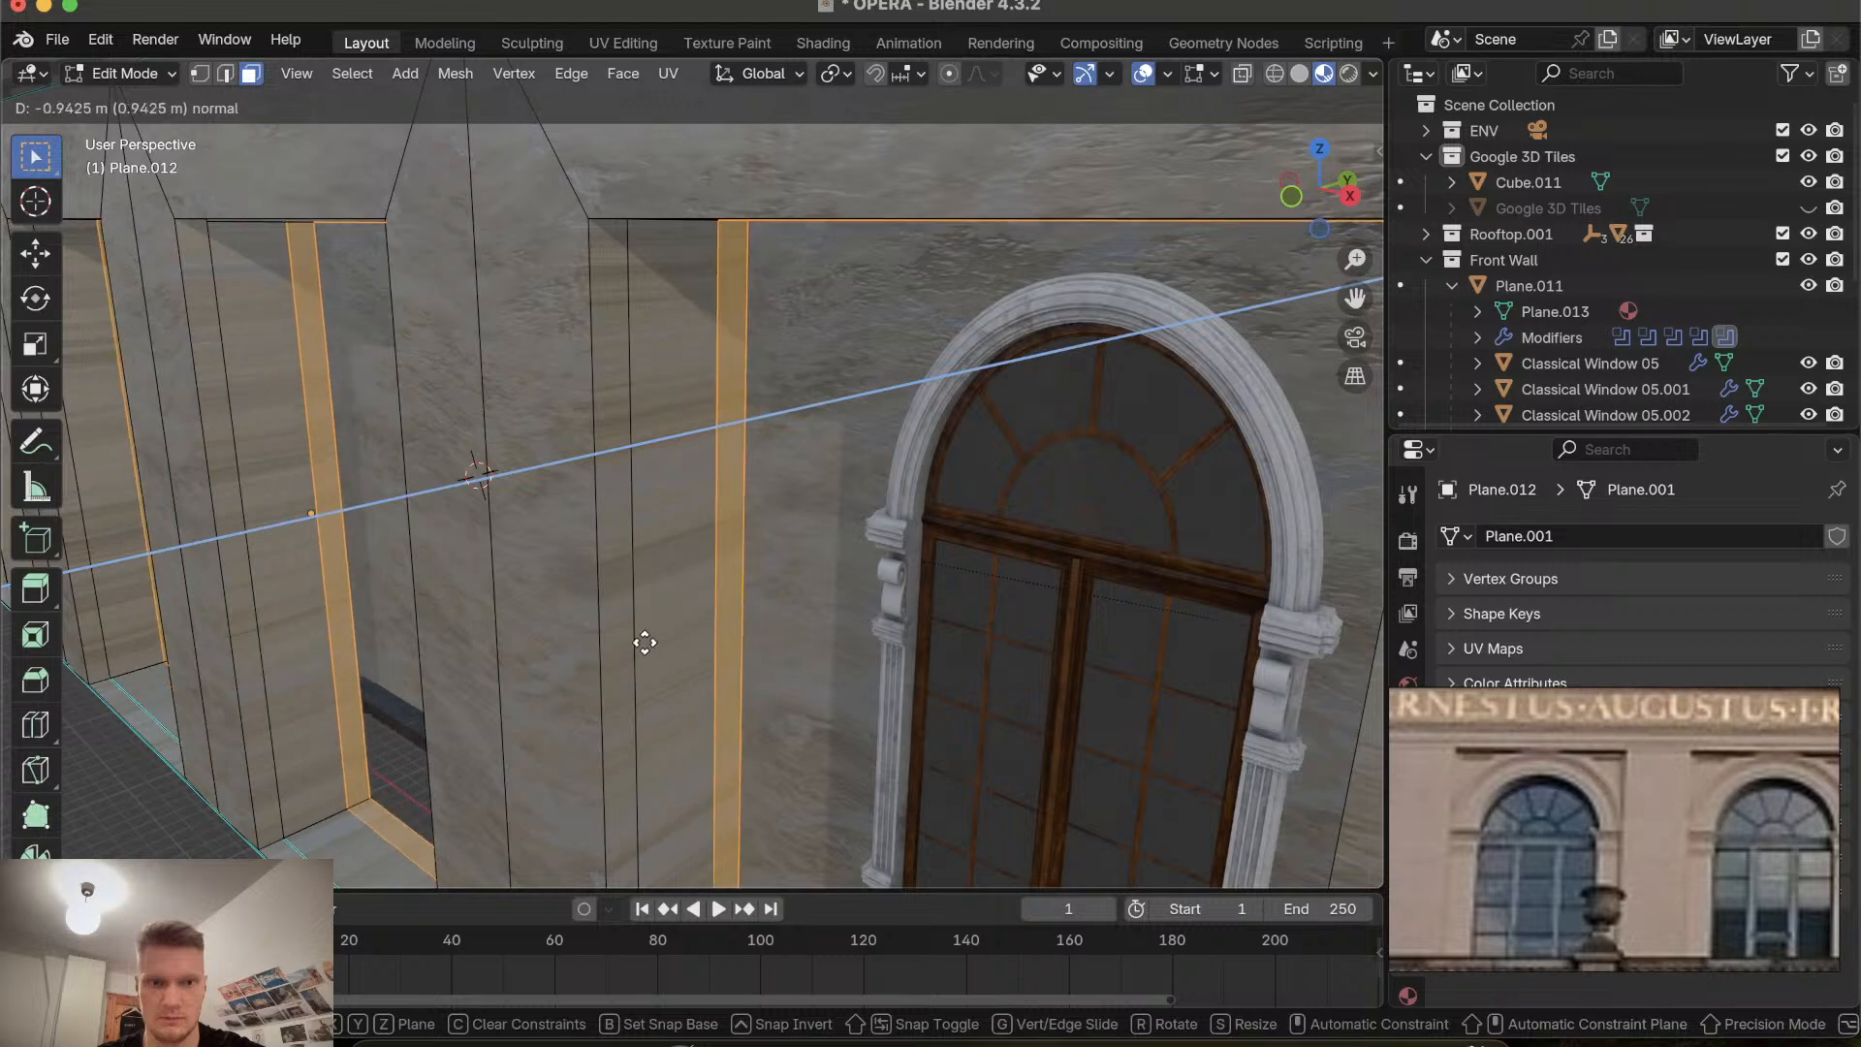
click(590, 644)
key(s)
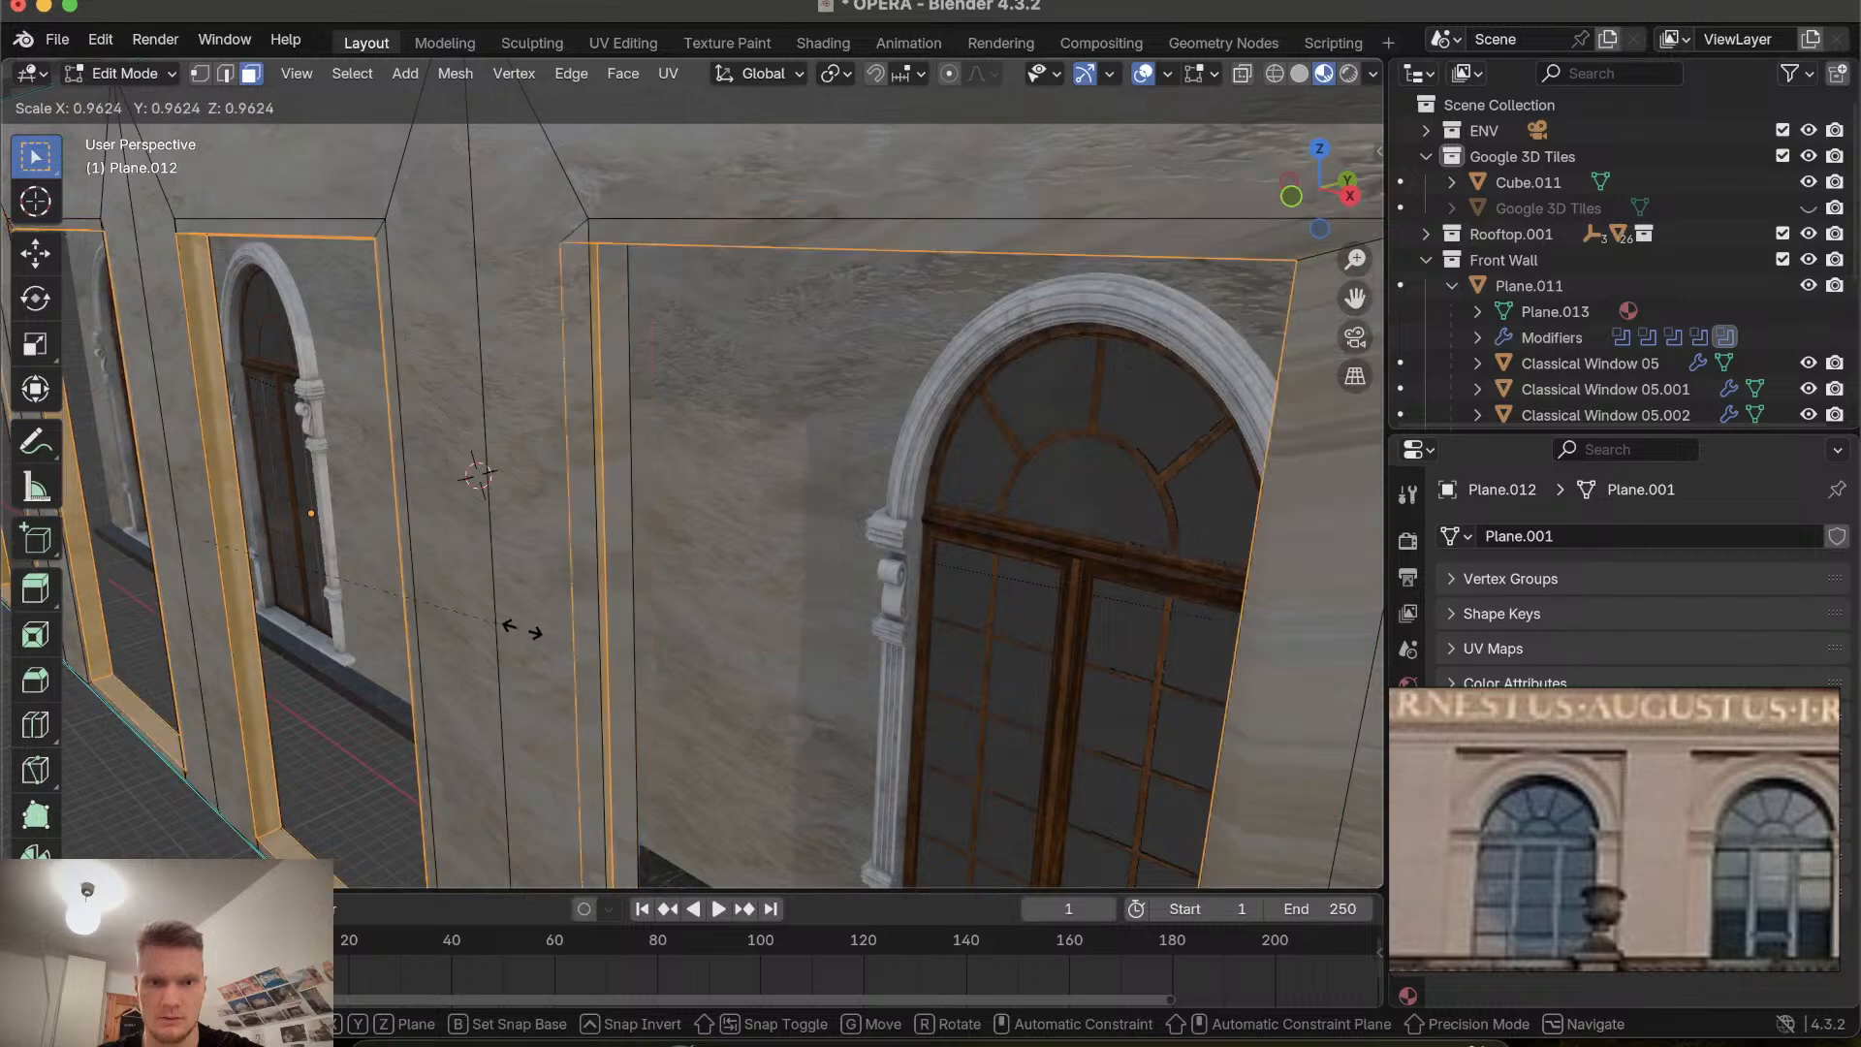
click(523, 628)
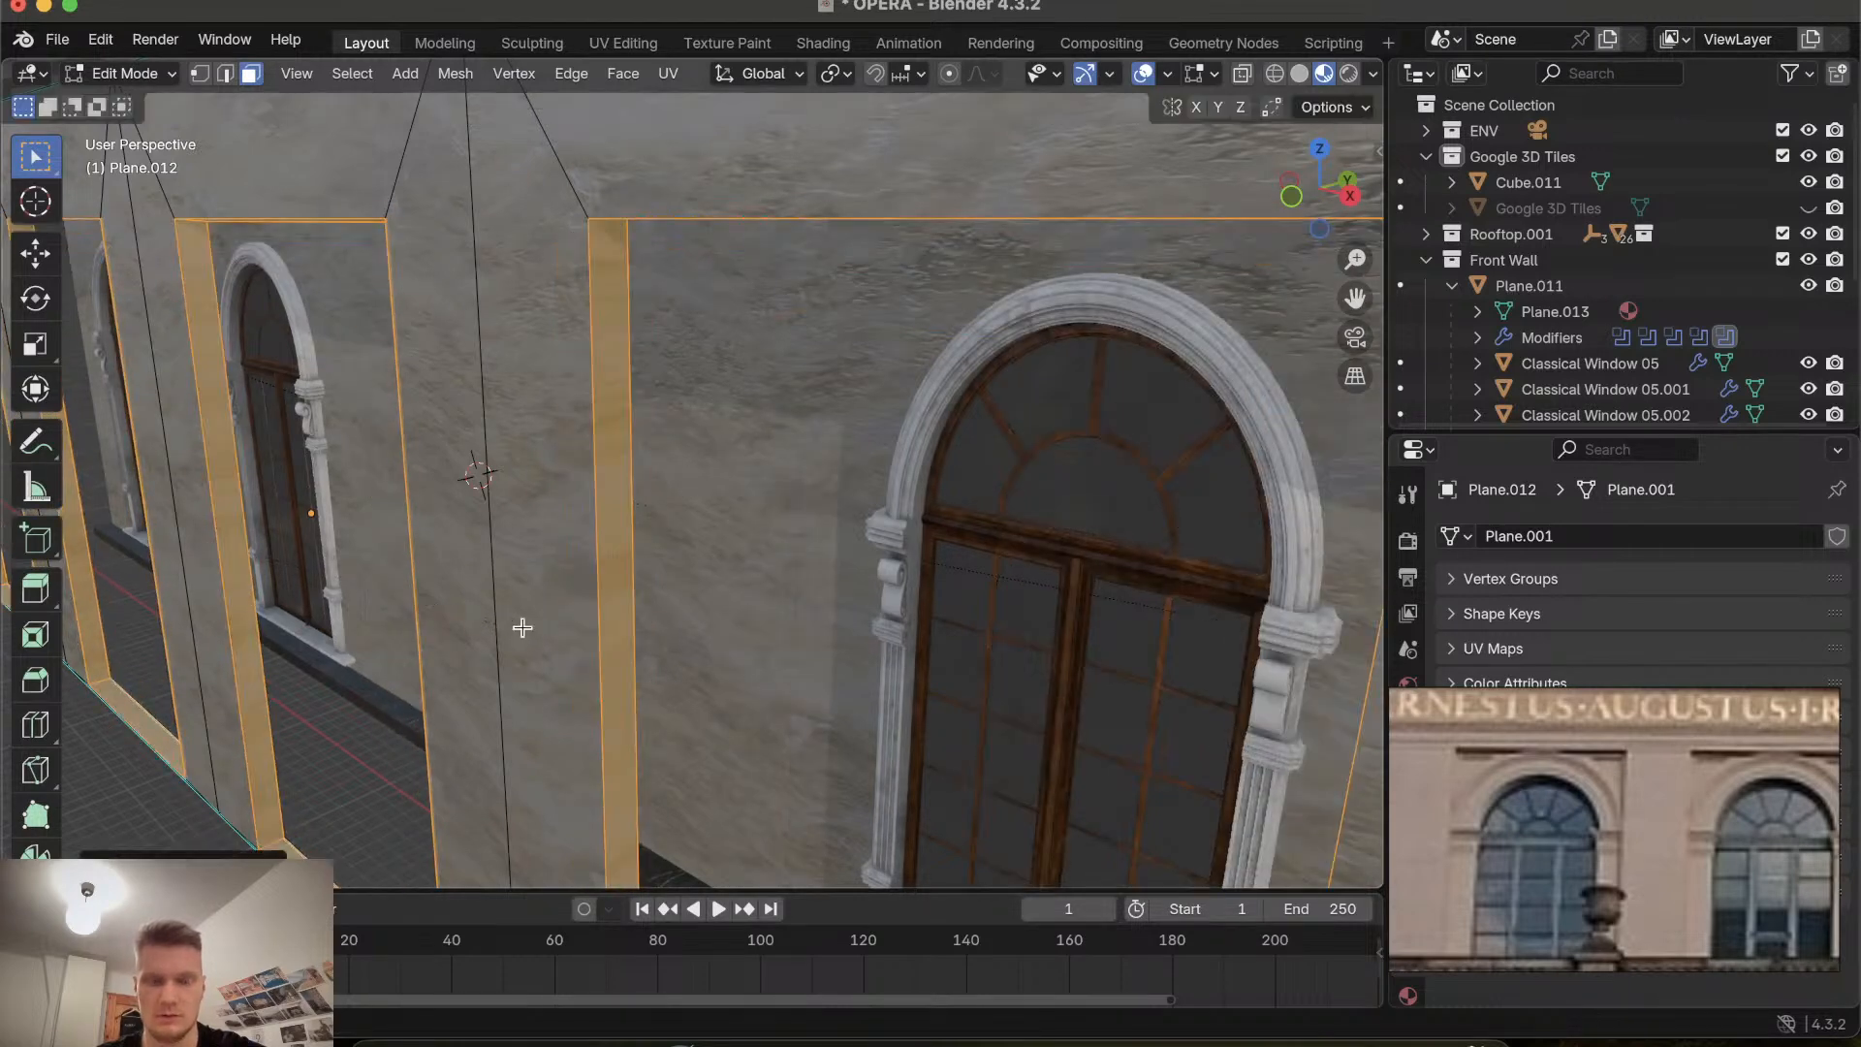
Set the transform pivot point to Individual Origins.
click(793, 78)
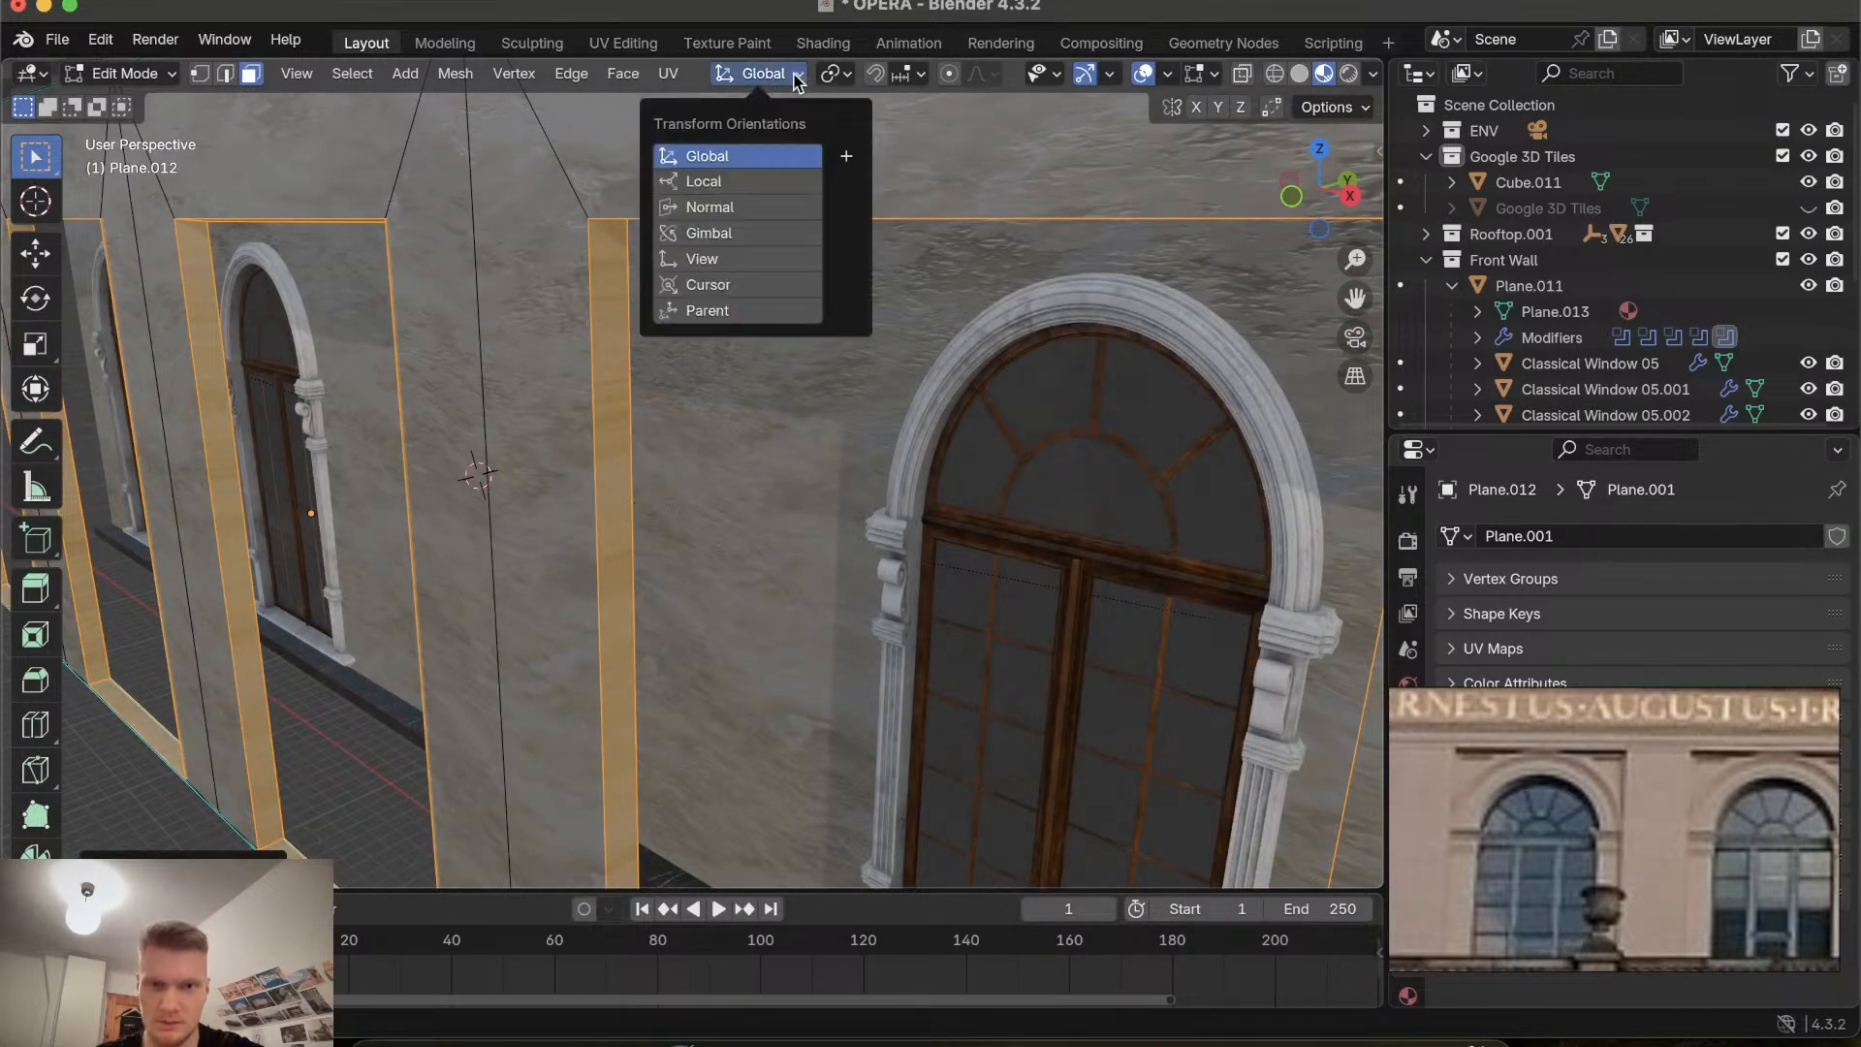
click(793, 78)
click(835, 74)
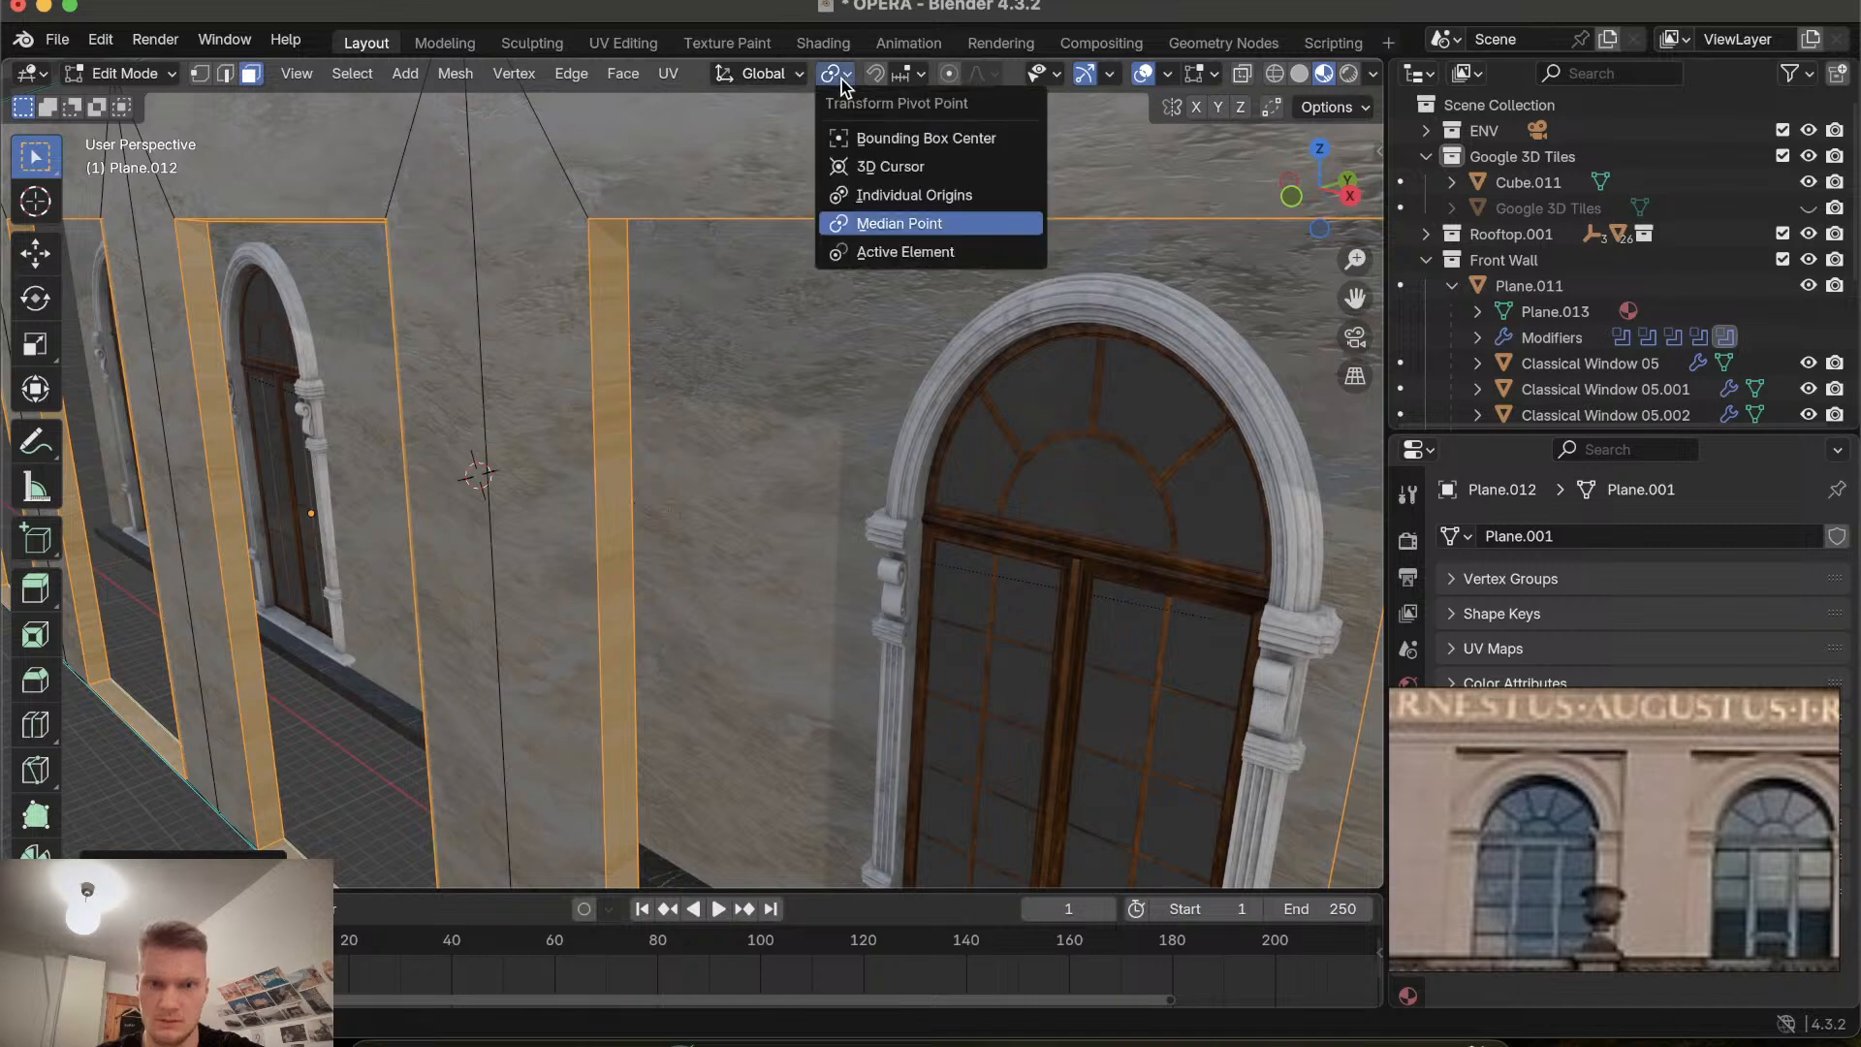
click(889, 194)
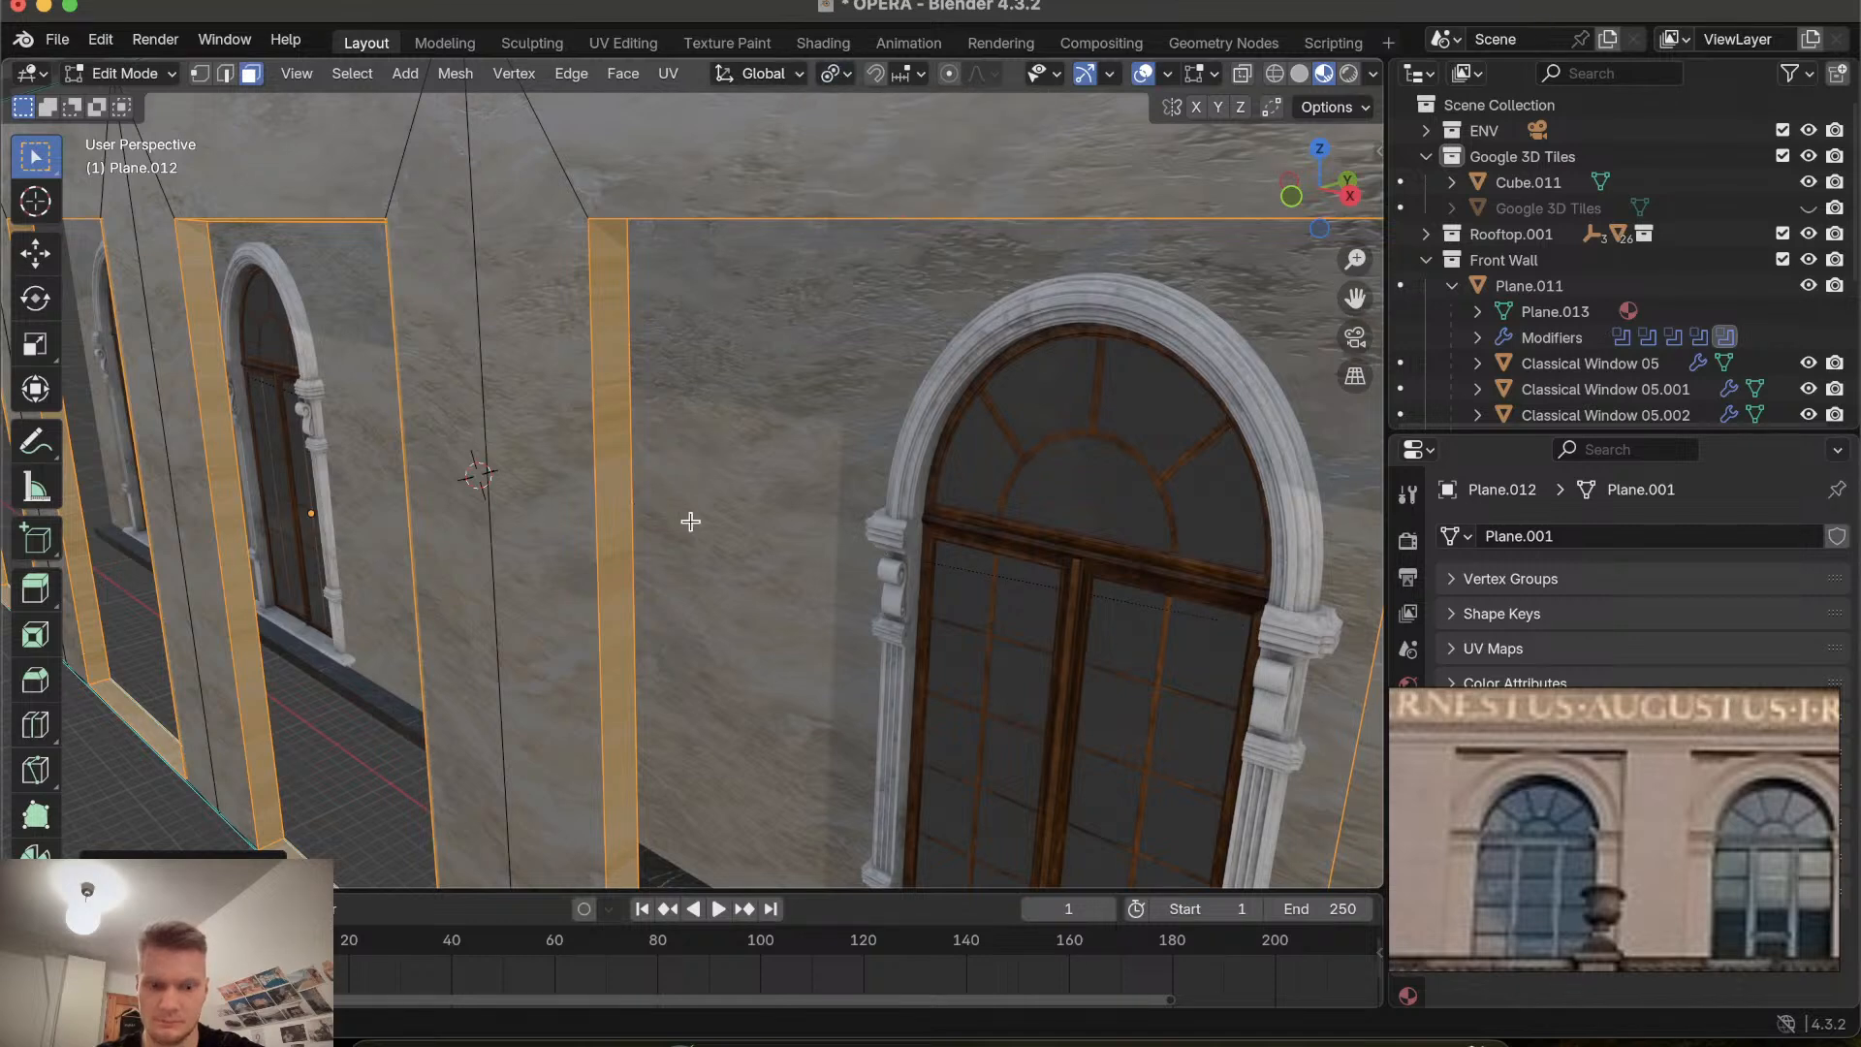
key(s)
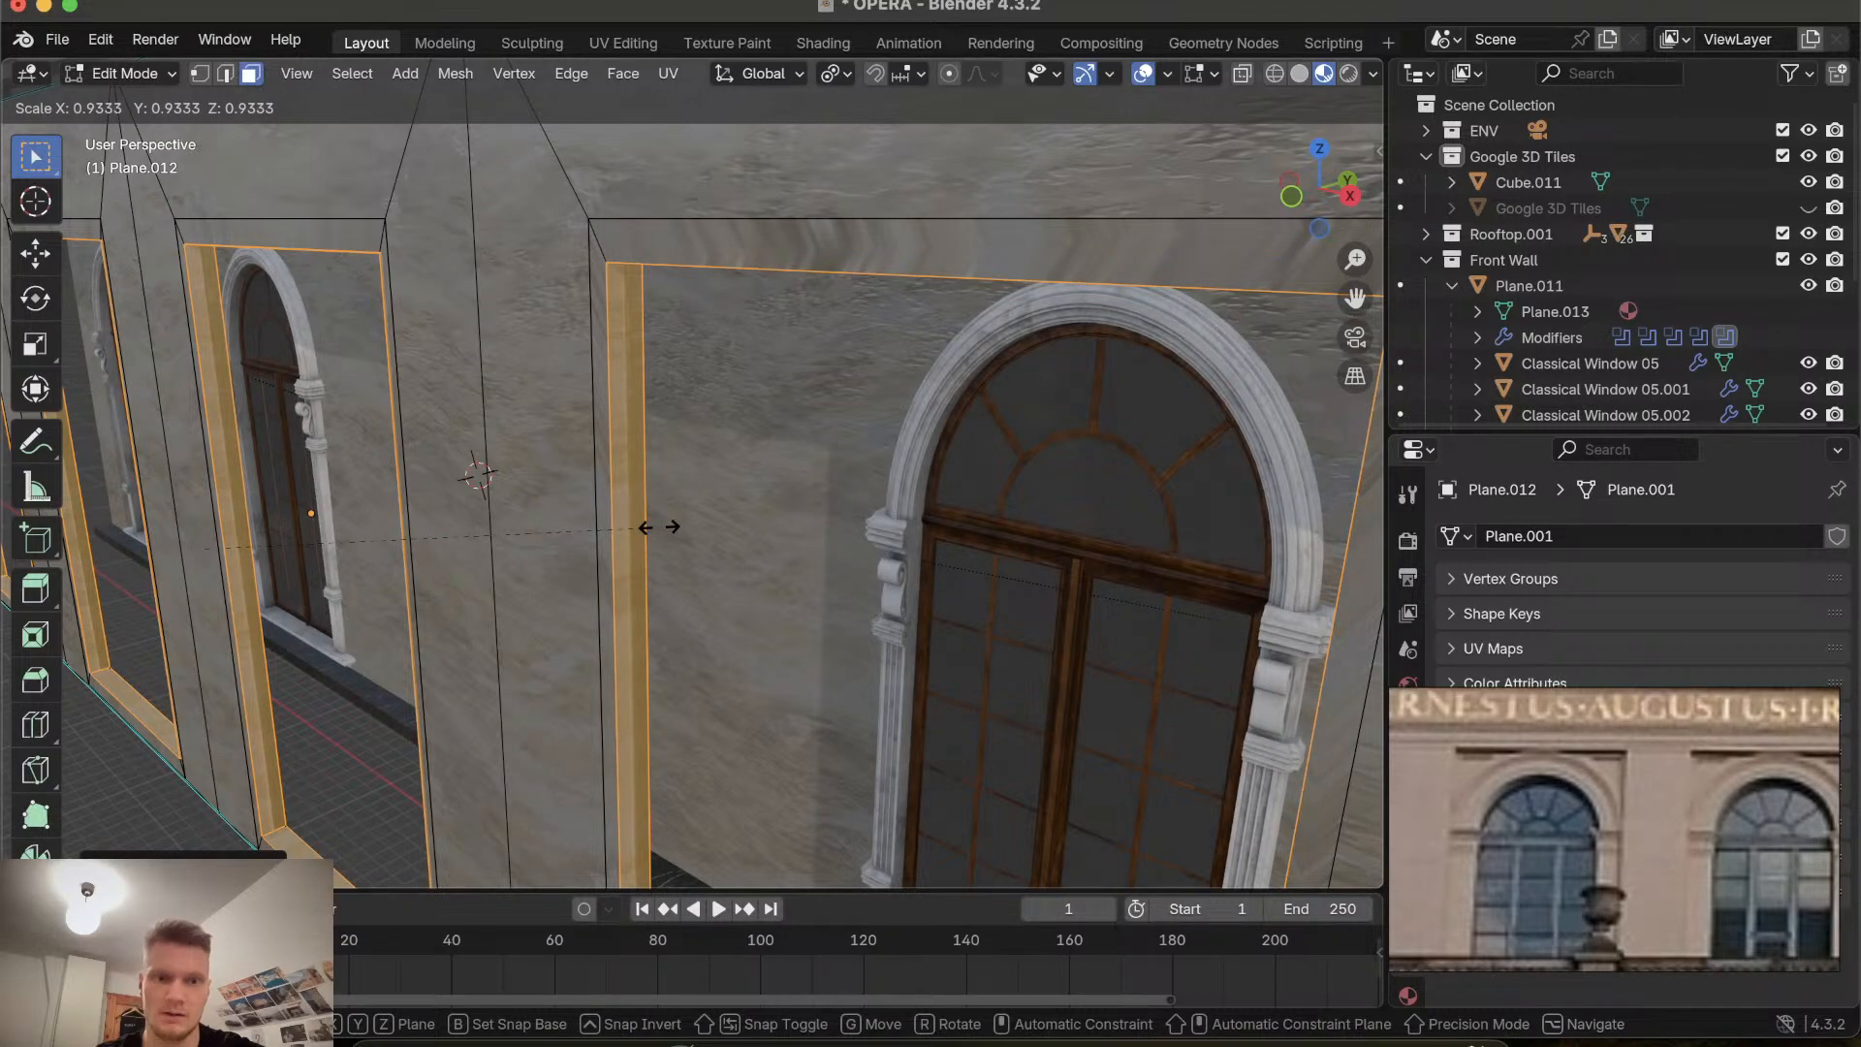
key(Escape)
Inset the selected recess frame faces by about 0.036 m.
scroll(658, 526, down, 5)
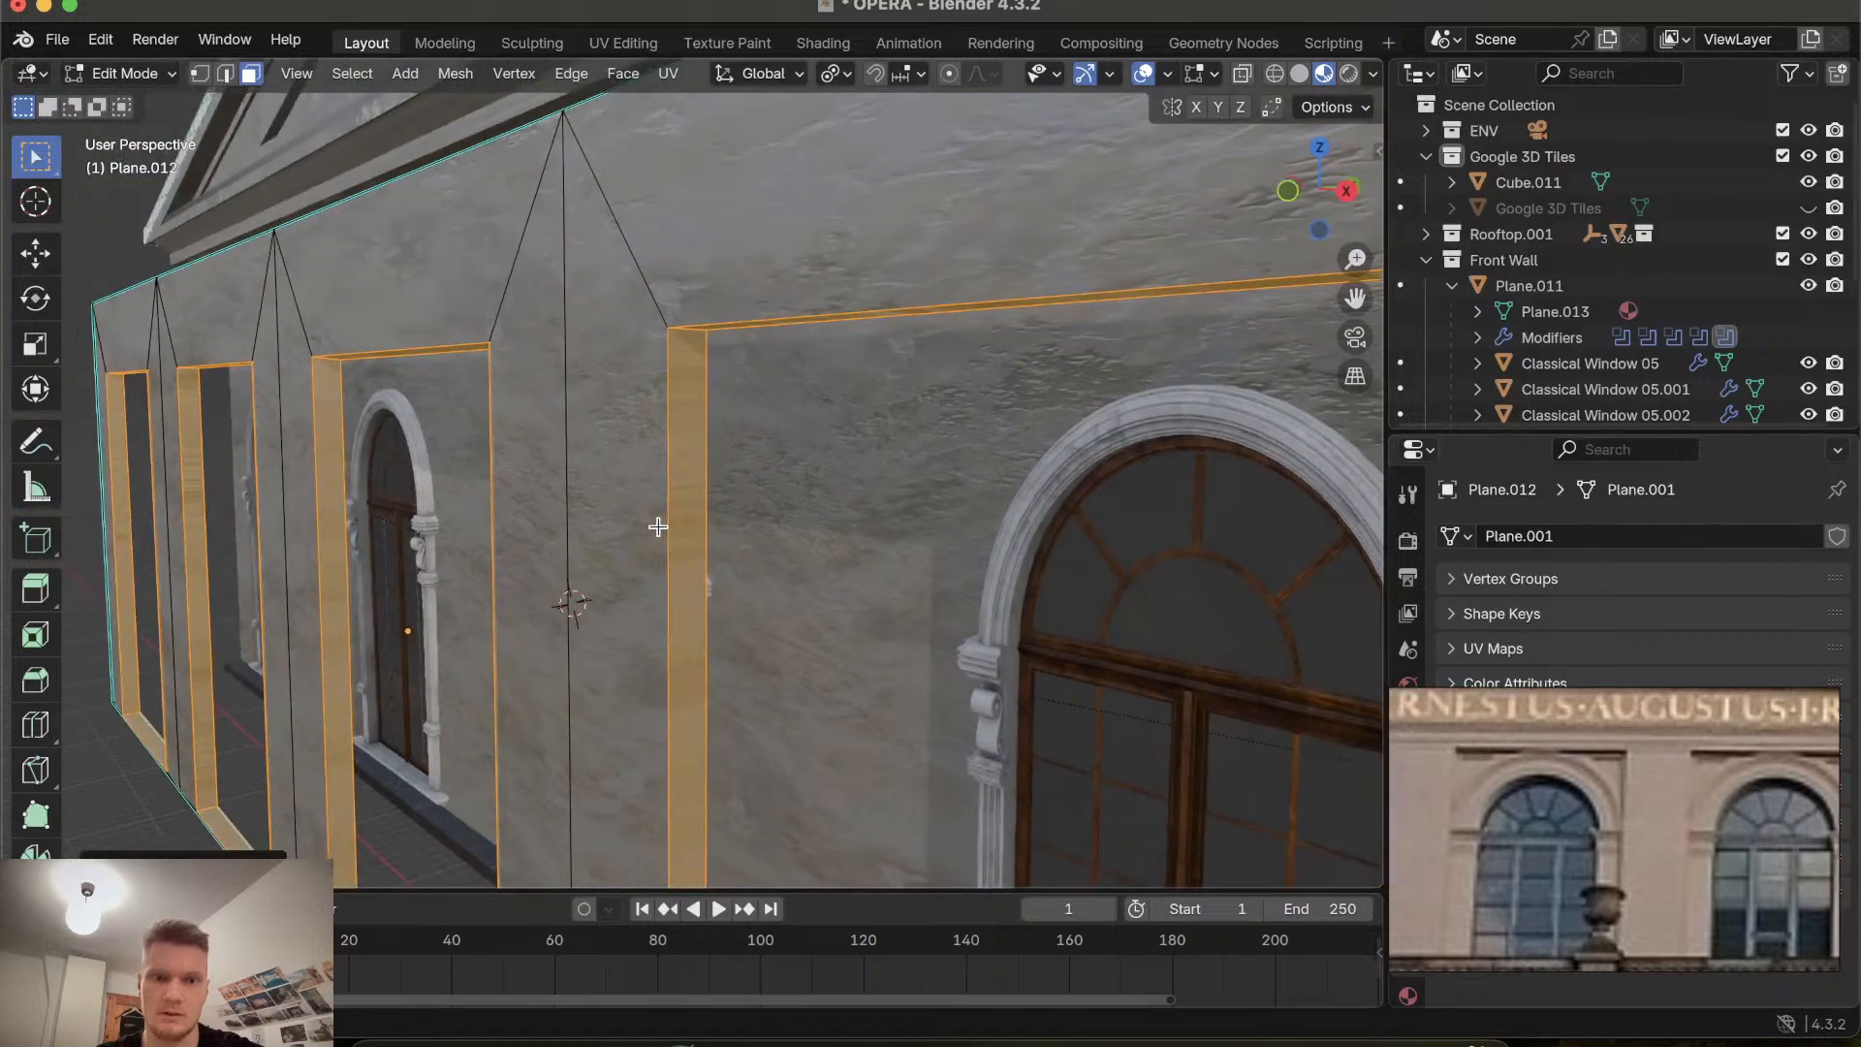
scroll(658, 526, down, 4)
key(i)
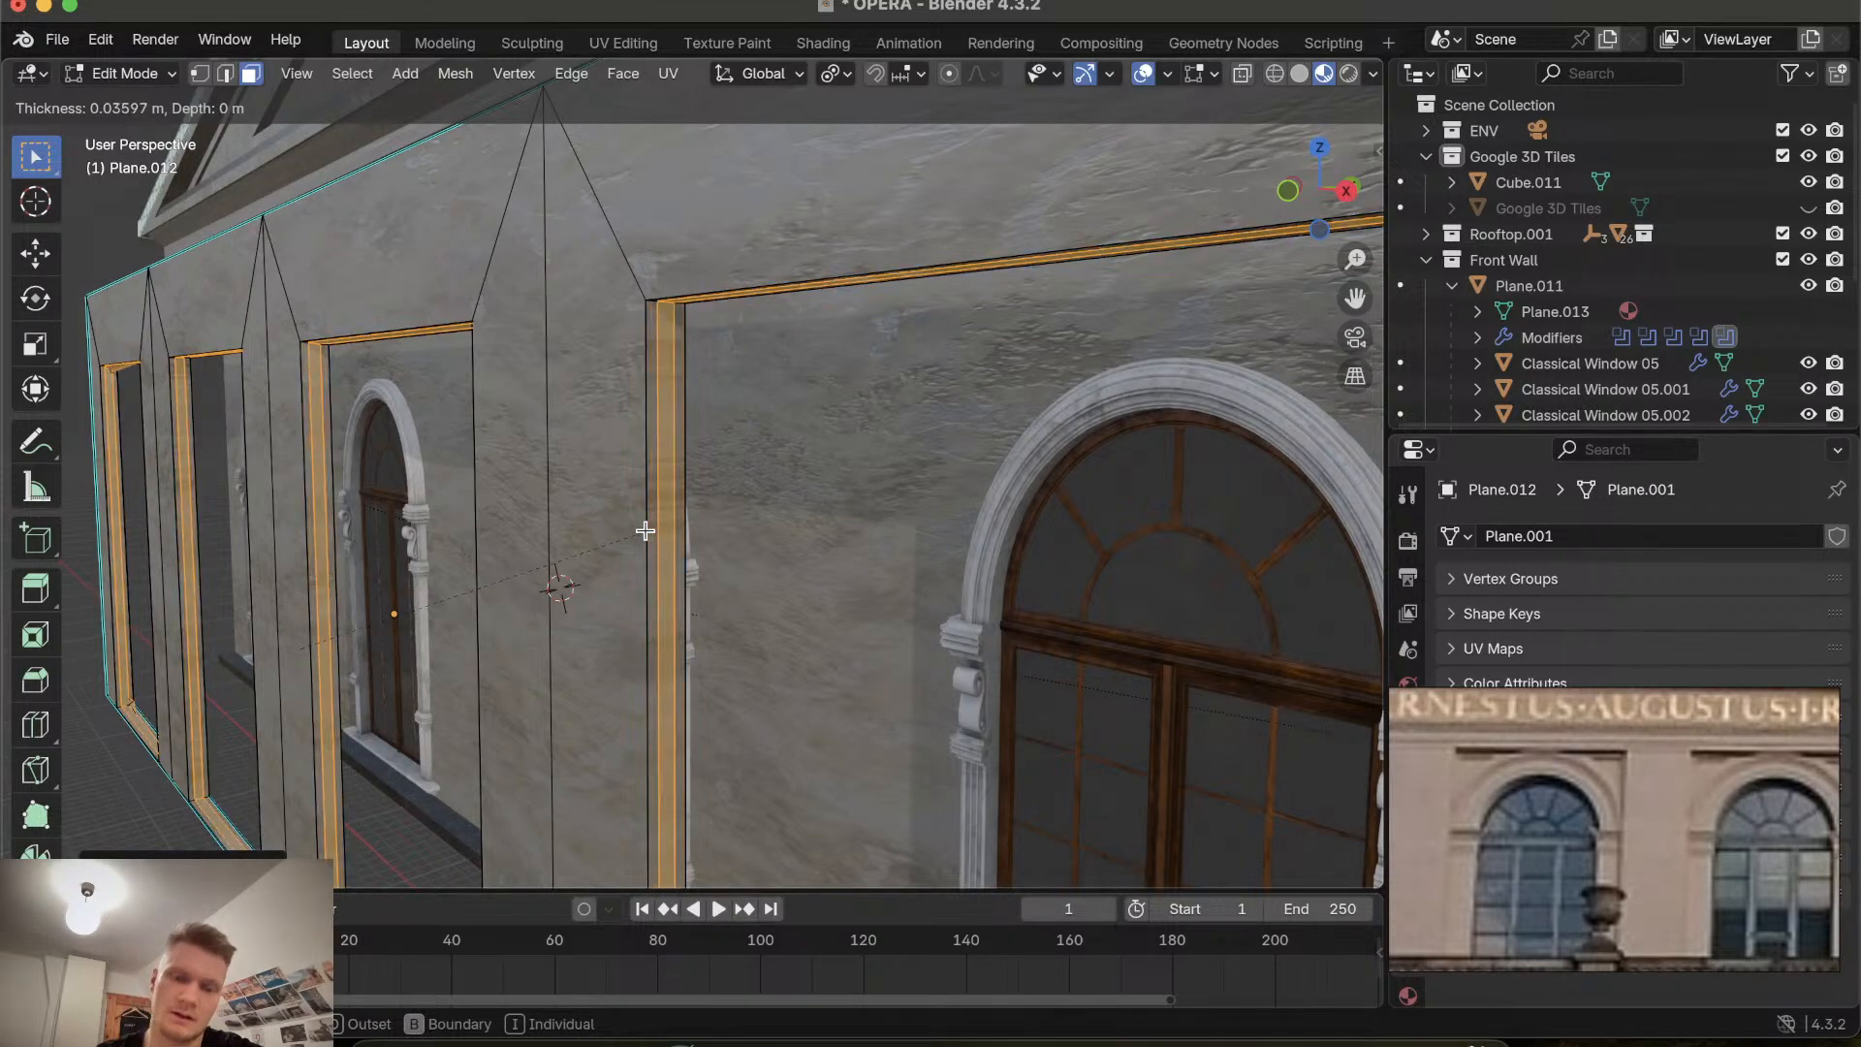
click(644, 531)
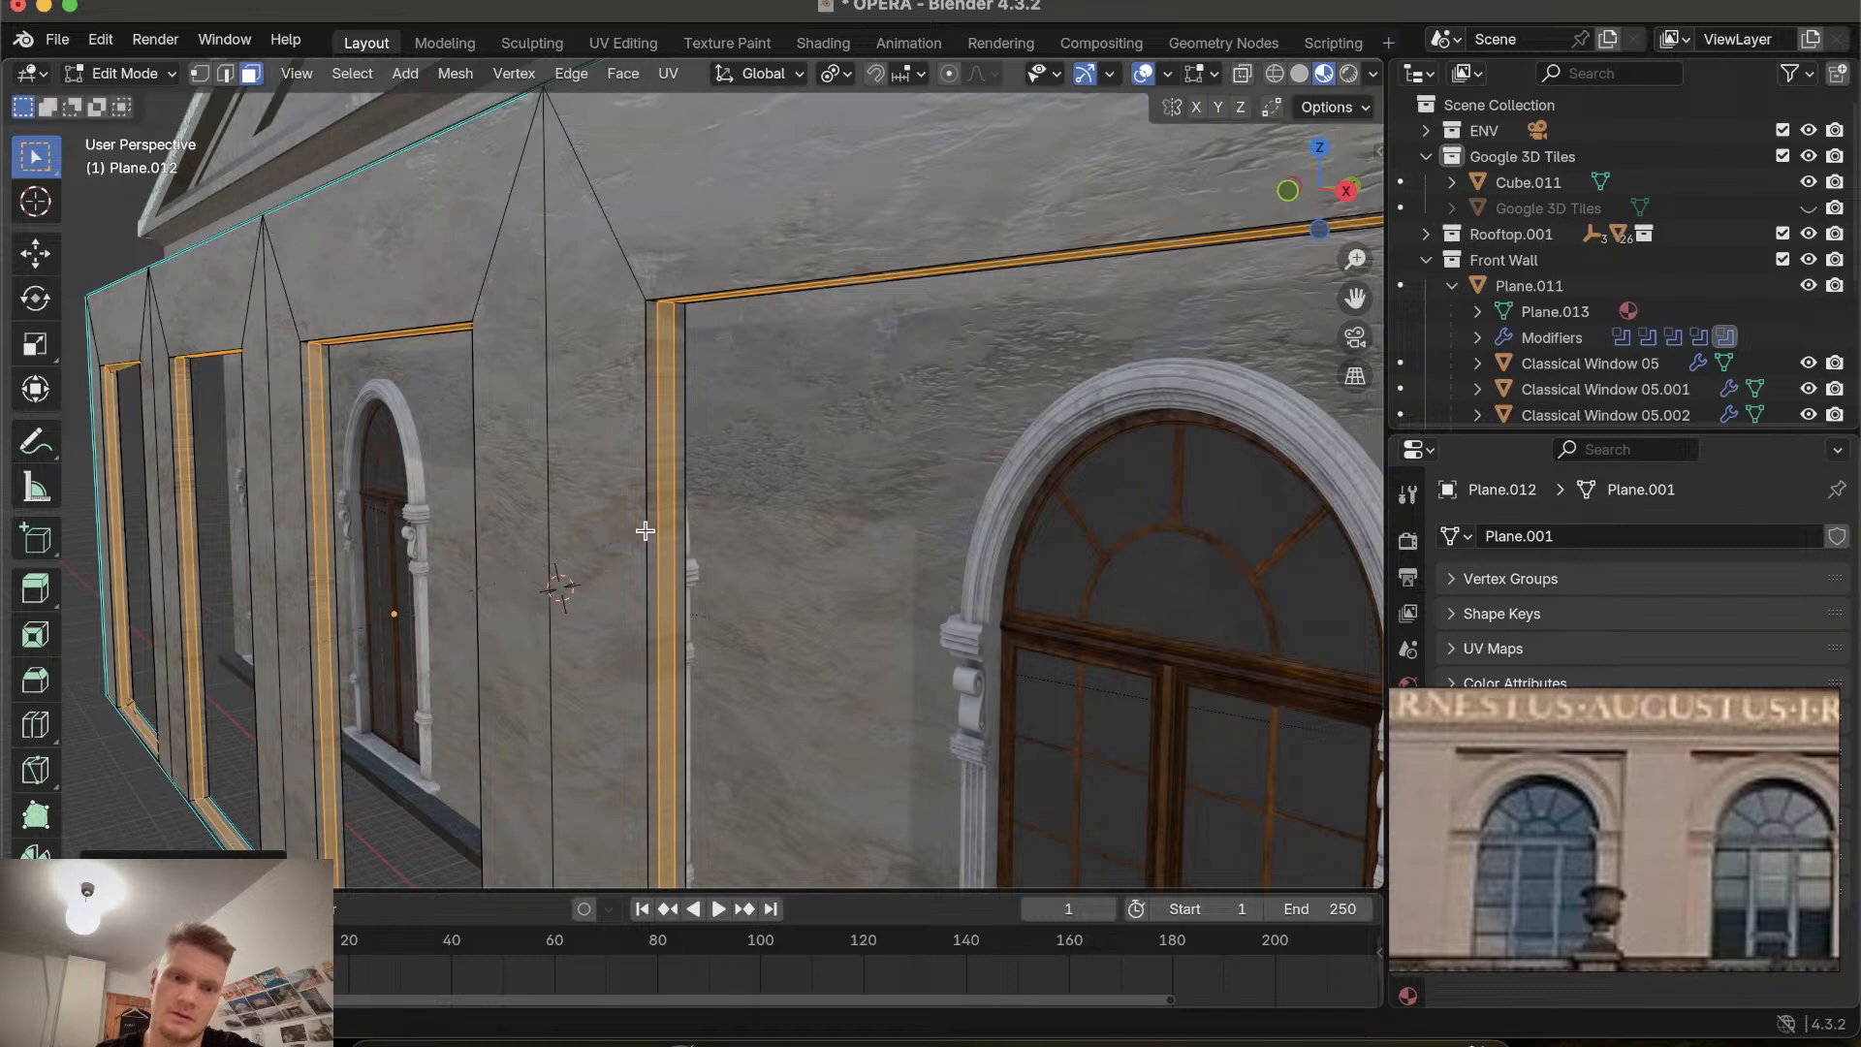
Move the inset frame faces about 0.064 m along global Y and scale them slightly.
key(g)
key(y)
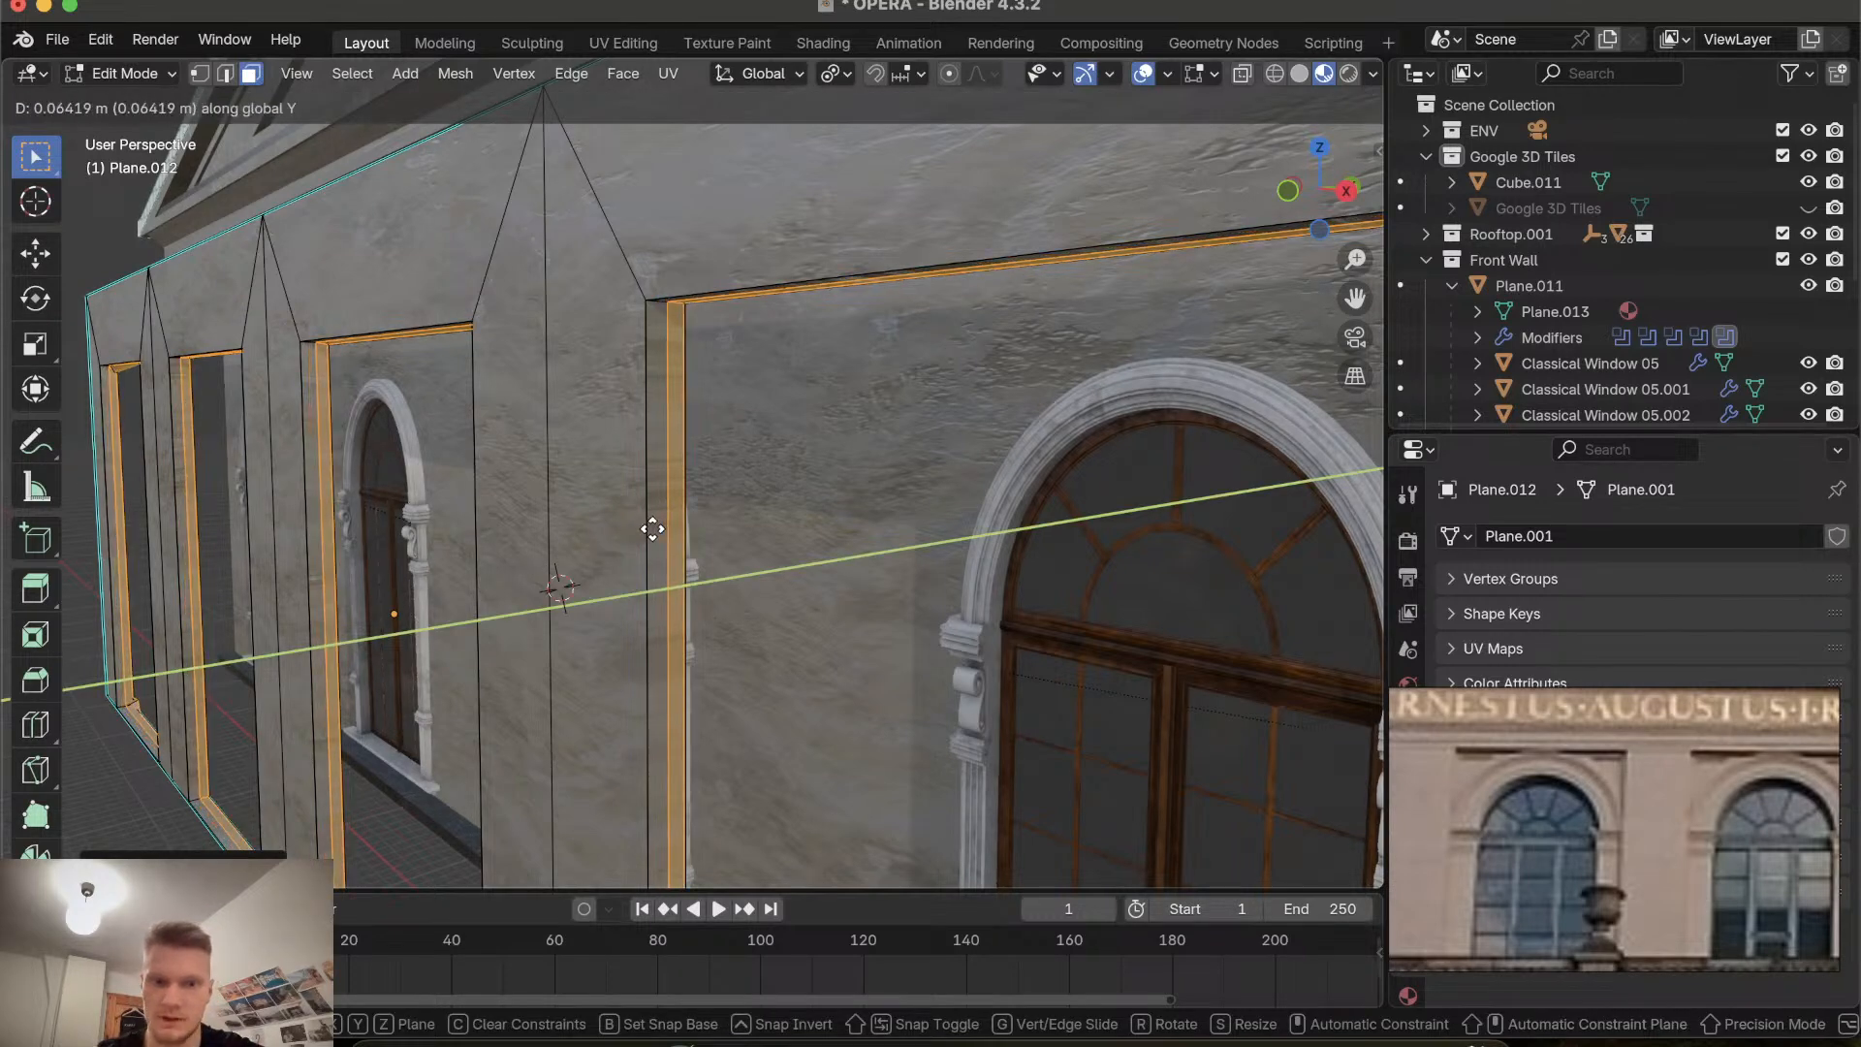
click(653, 529)
scroll(654, 529, right, 5)
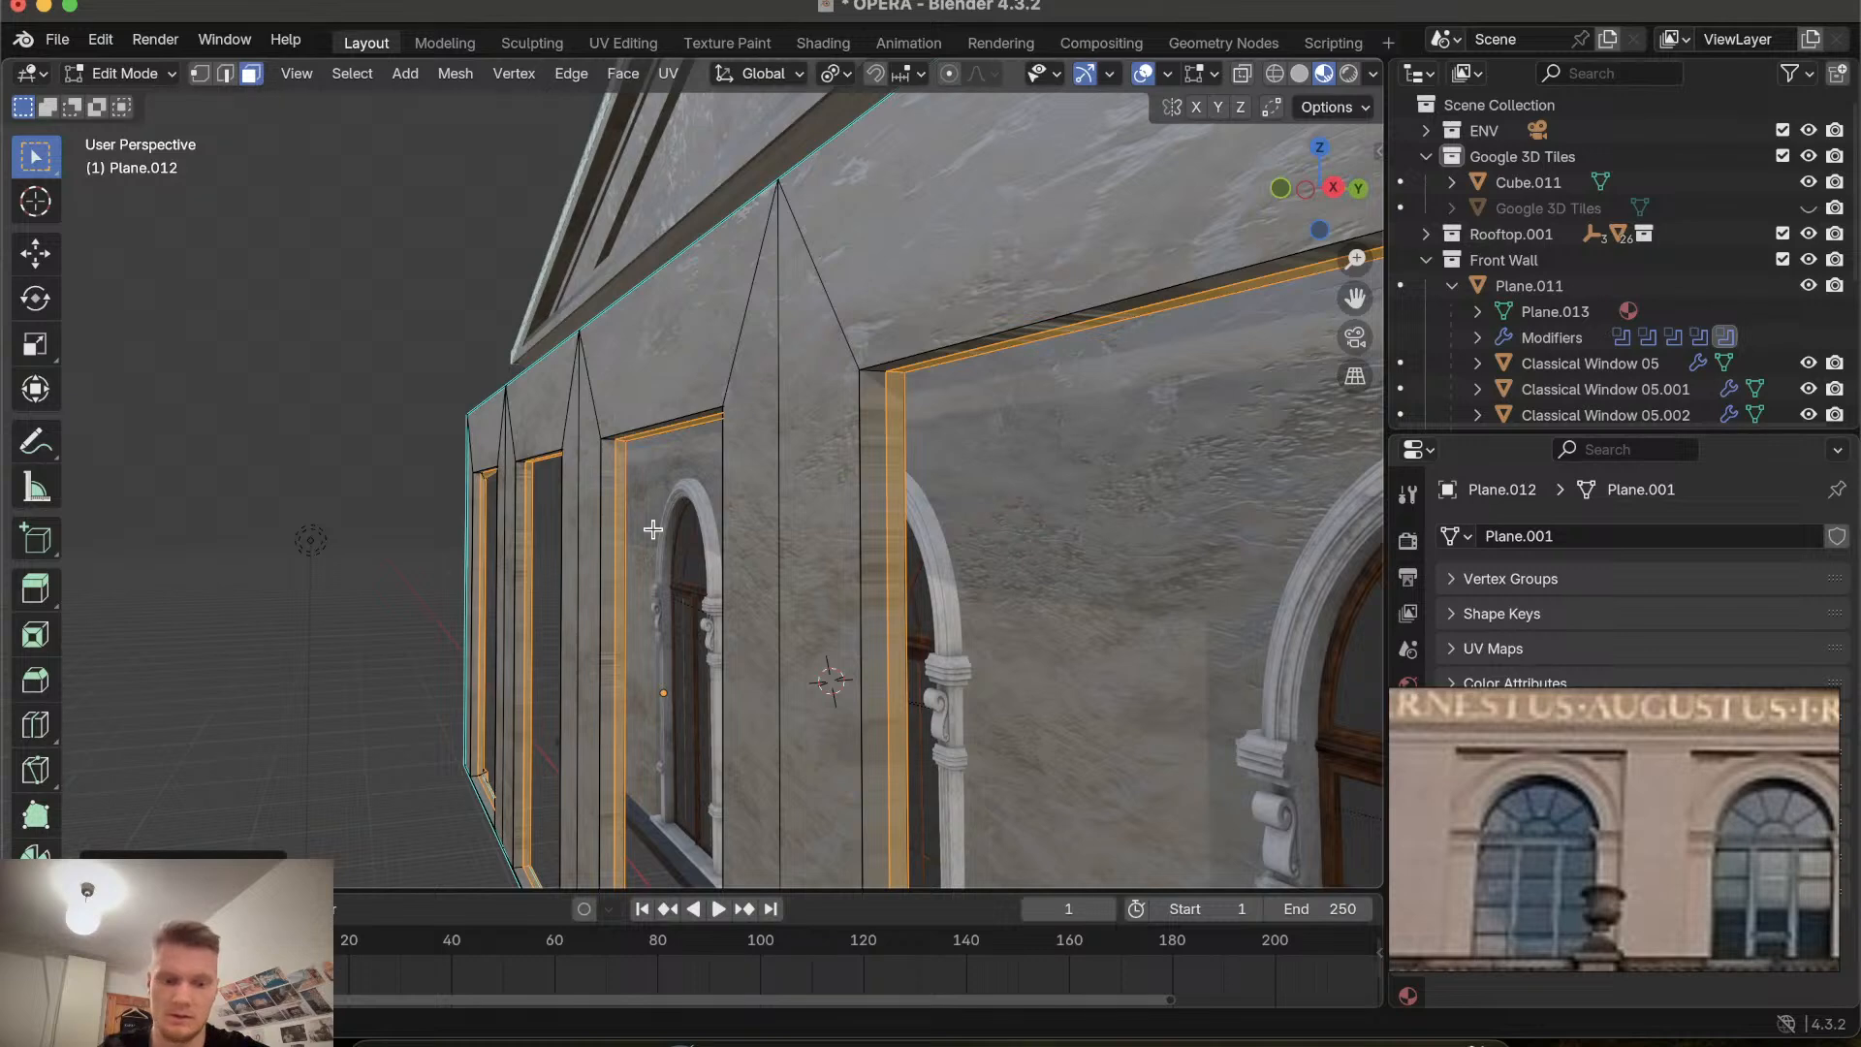
key(s)
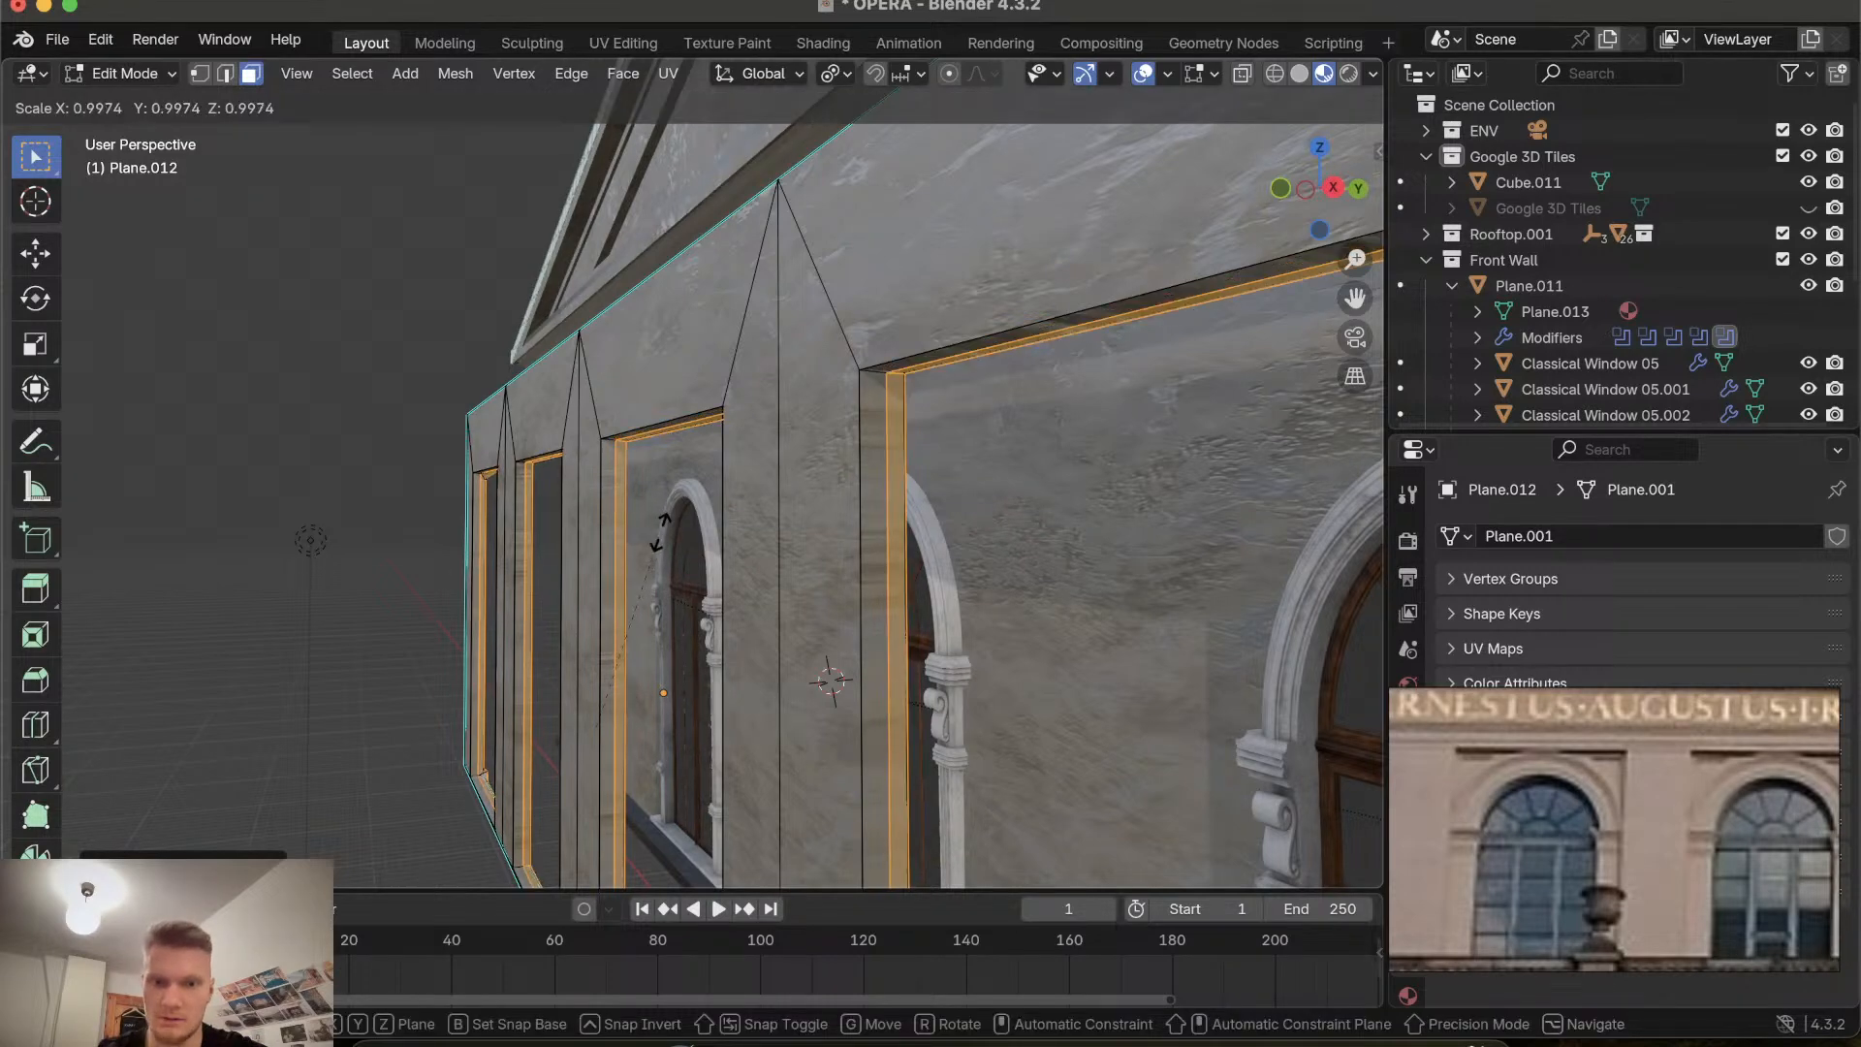
click(643, 531)
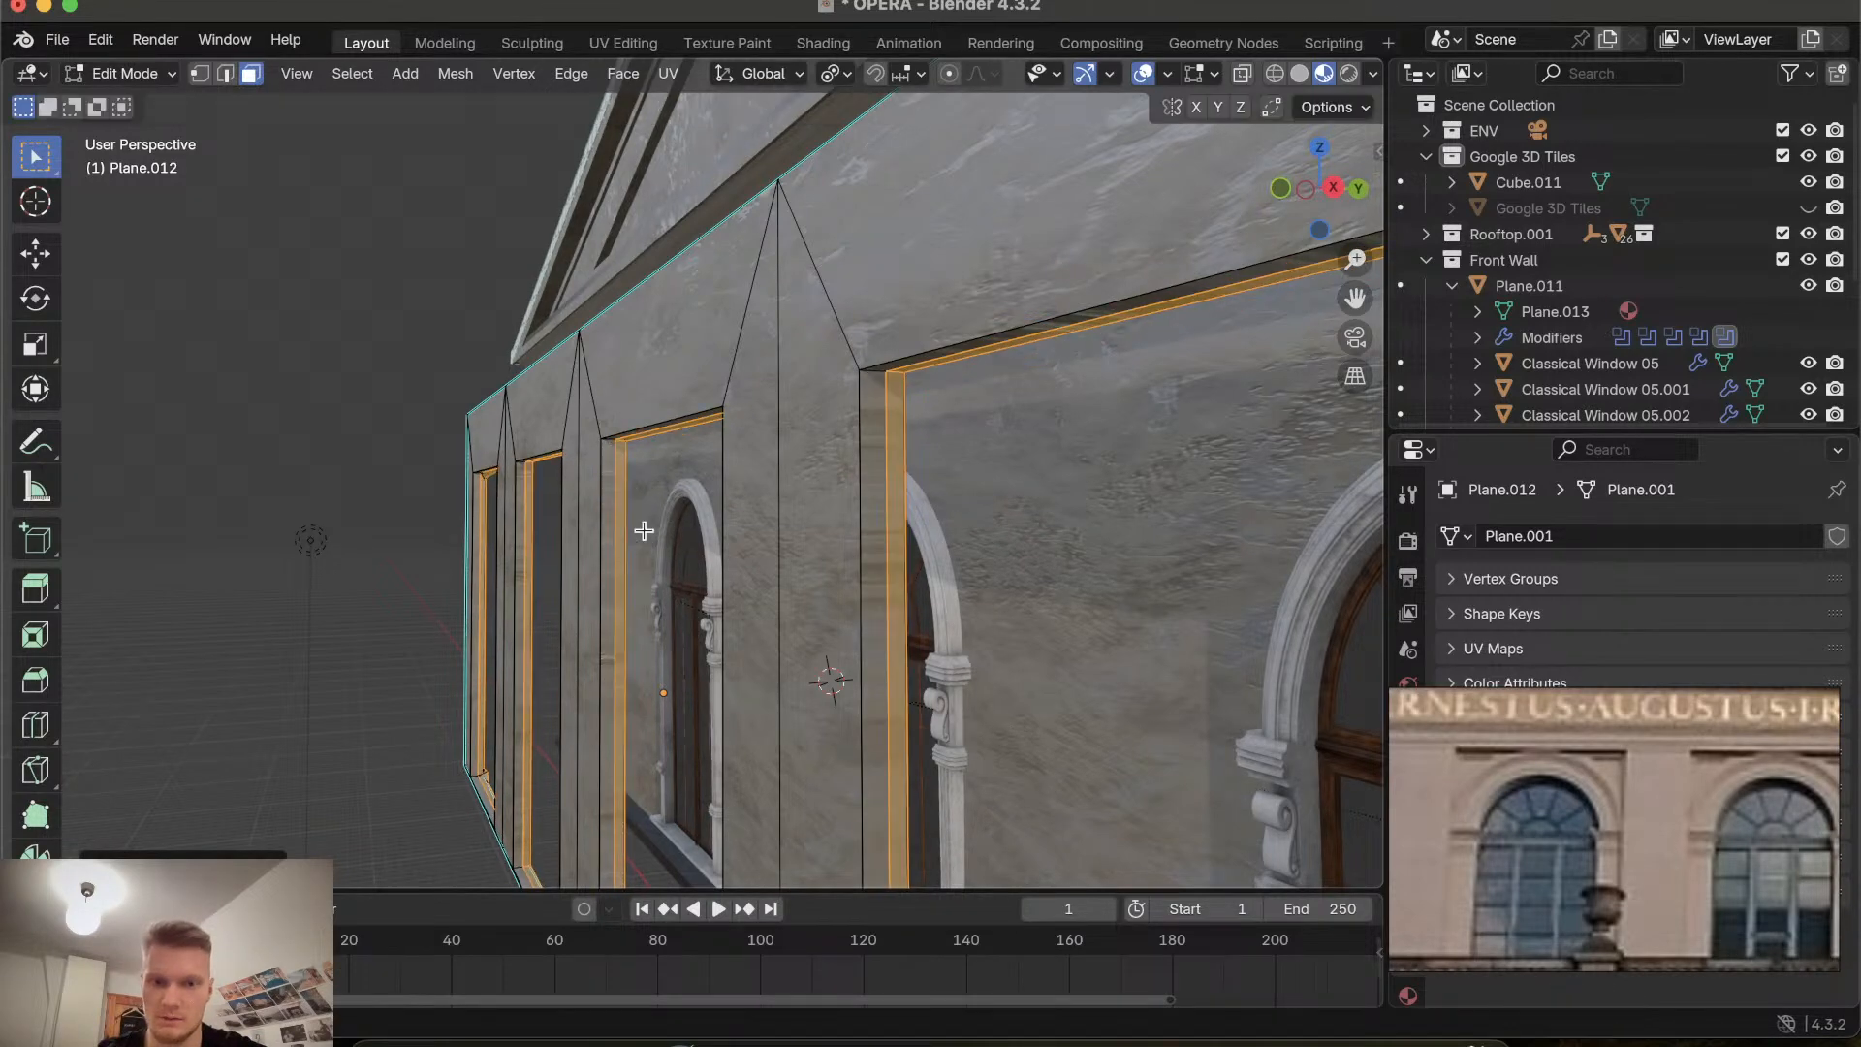
Extrude the frame faces in place and scale them to about 0.98.
scroll(644, 531, up, 6)
shift+scroll(644, 531, left, 3)
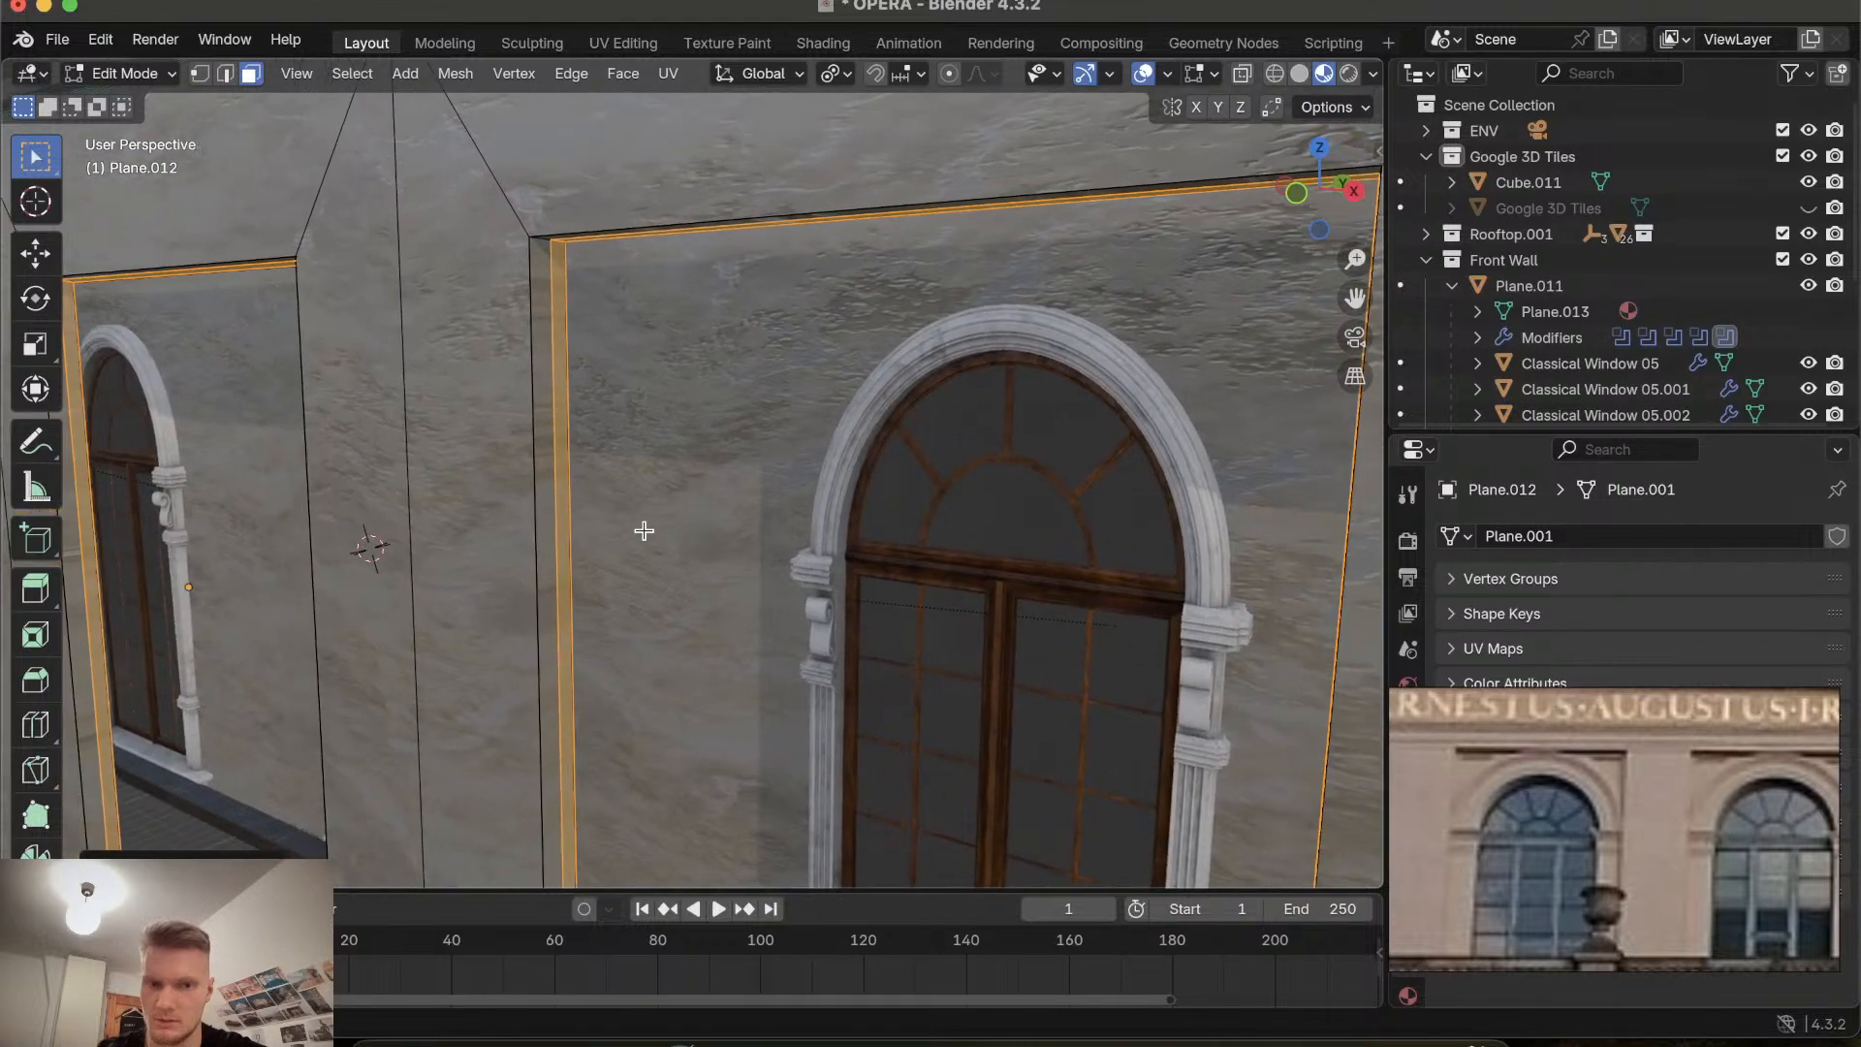
scroll(644, 532, left, 6)
shift+scroll(644, 531, left, 2)
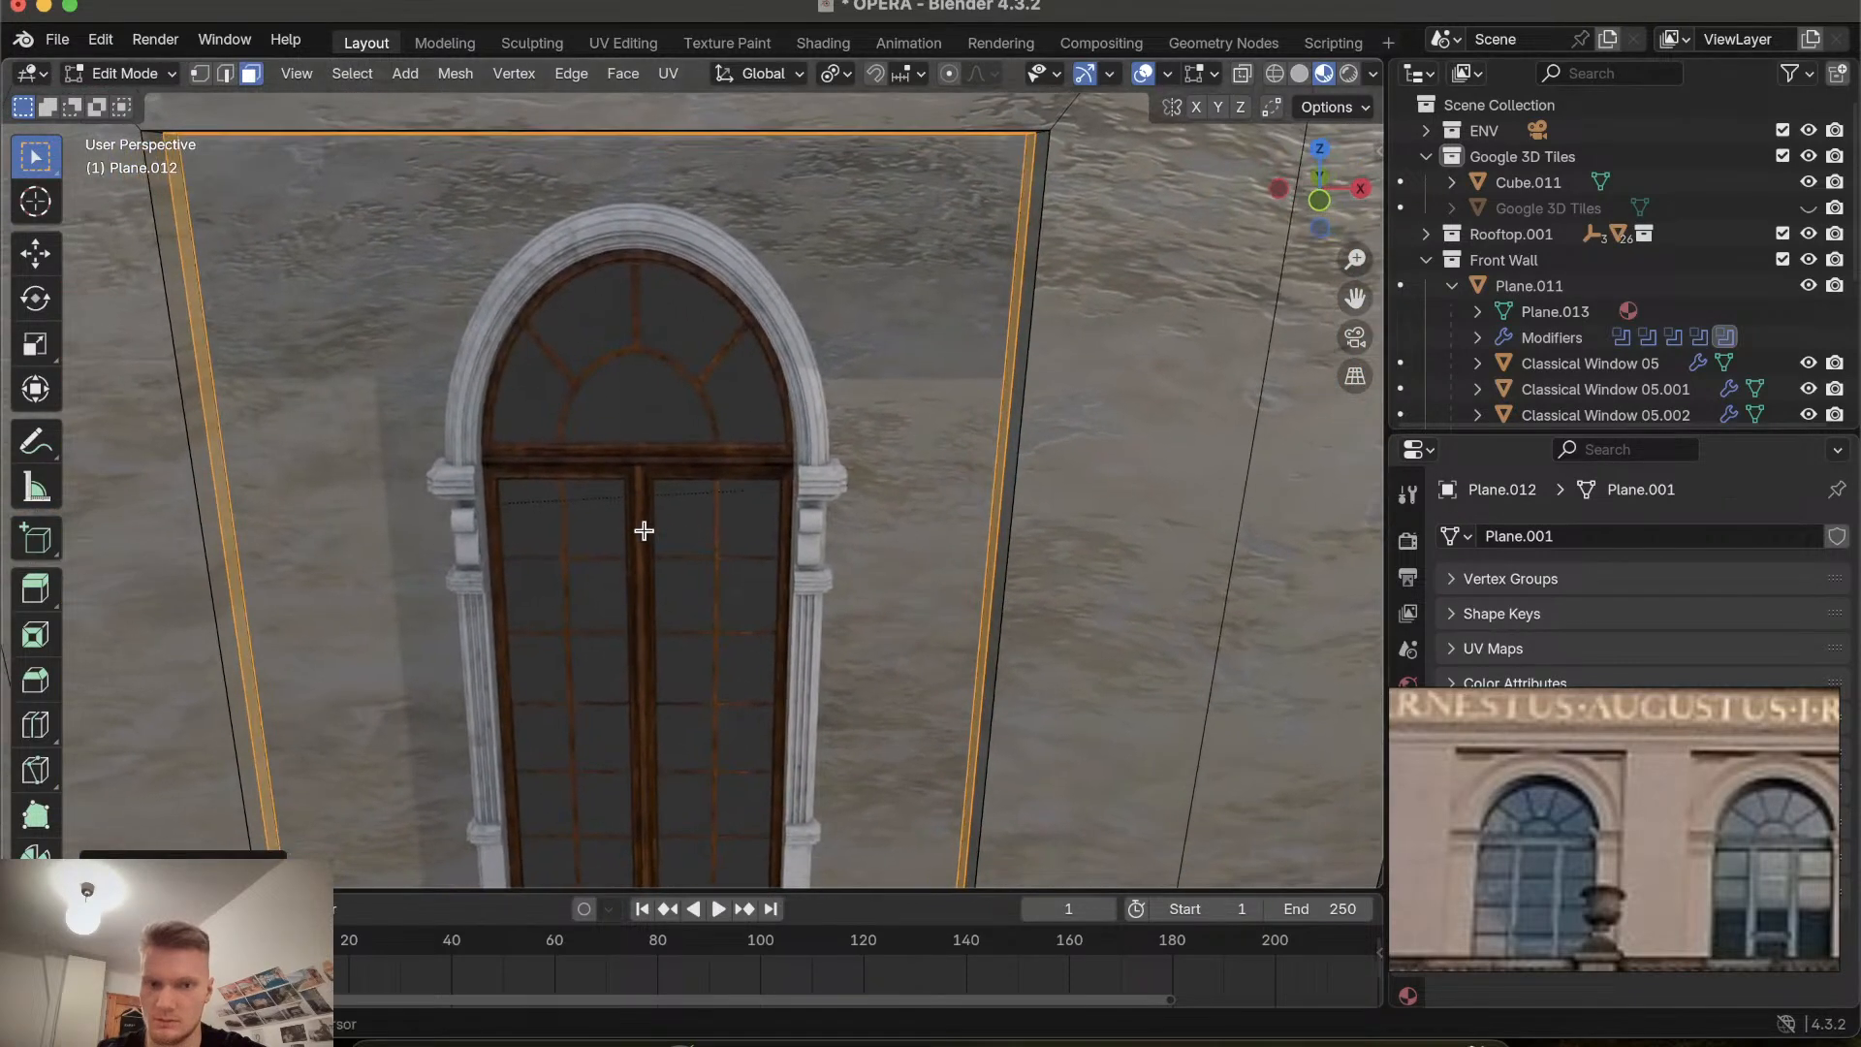
key(s)
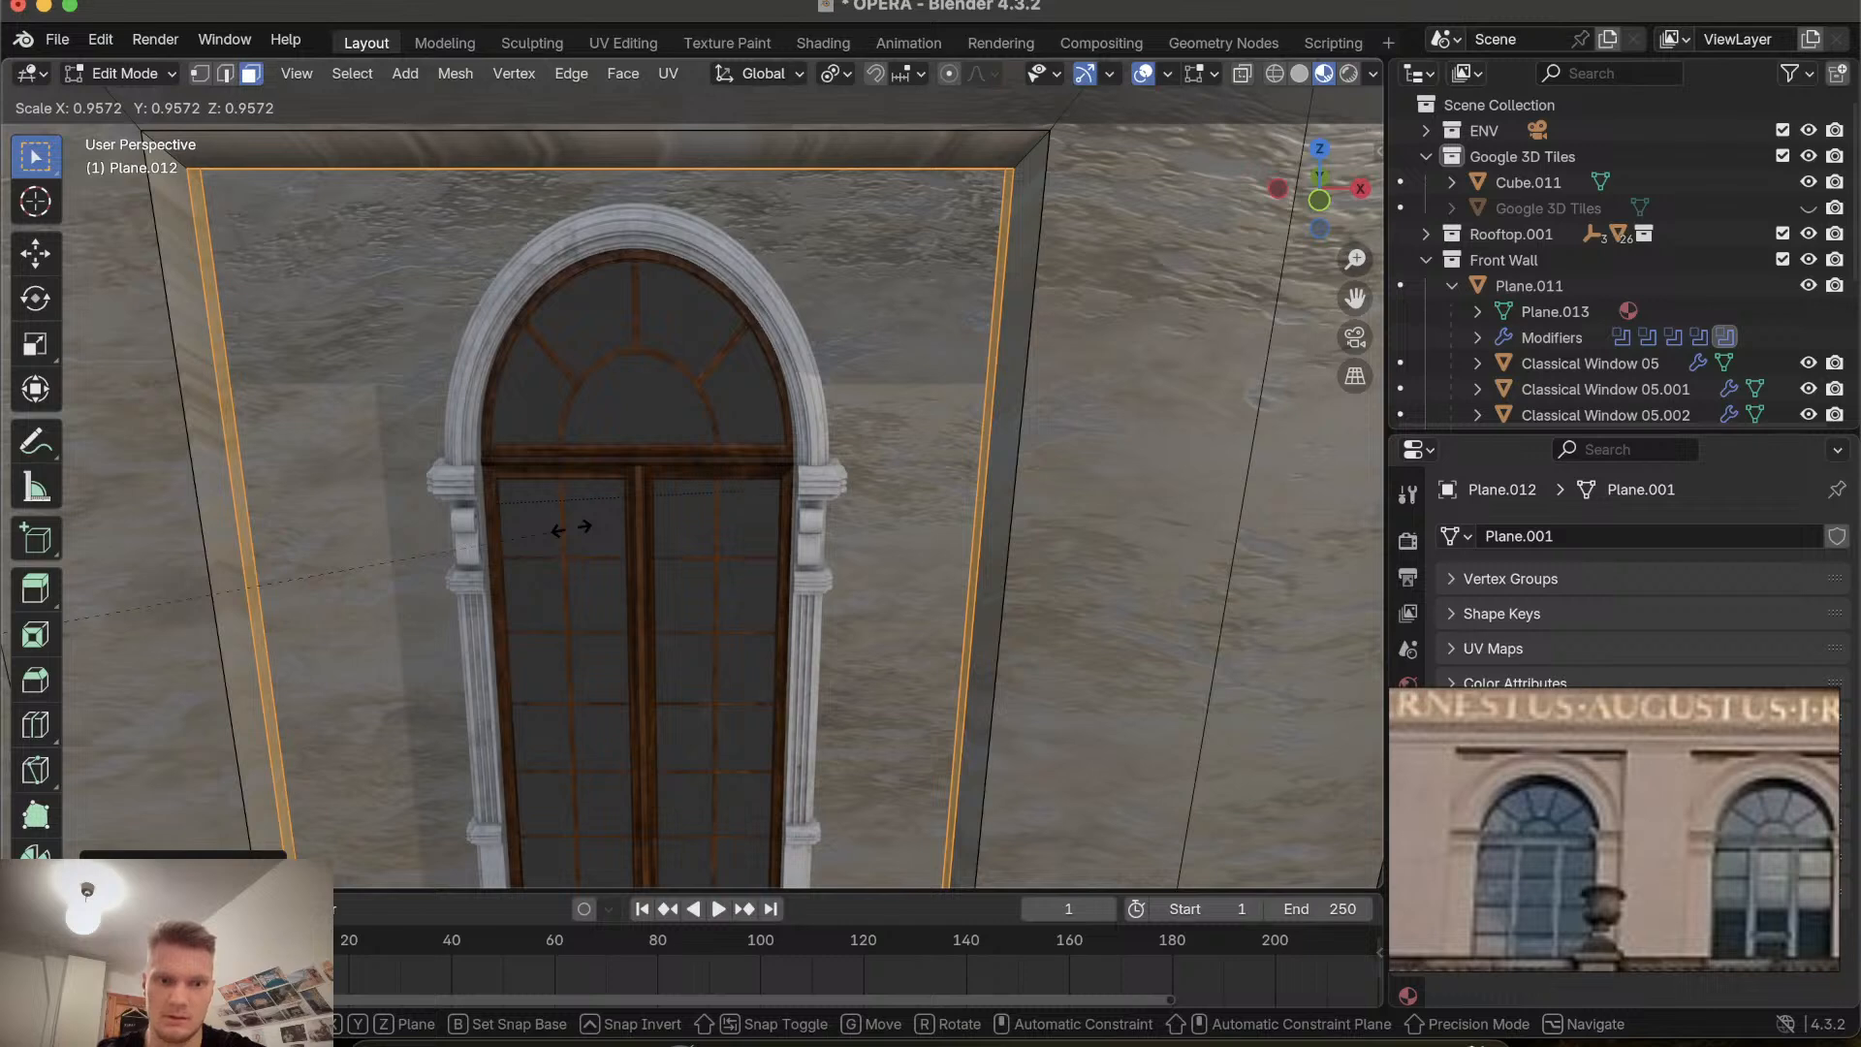
key(Escape)
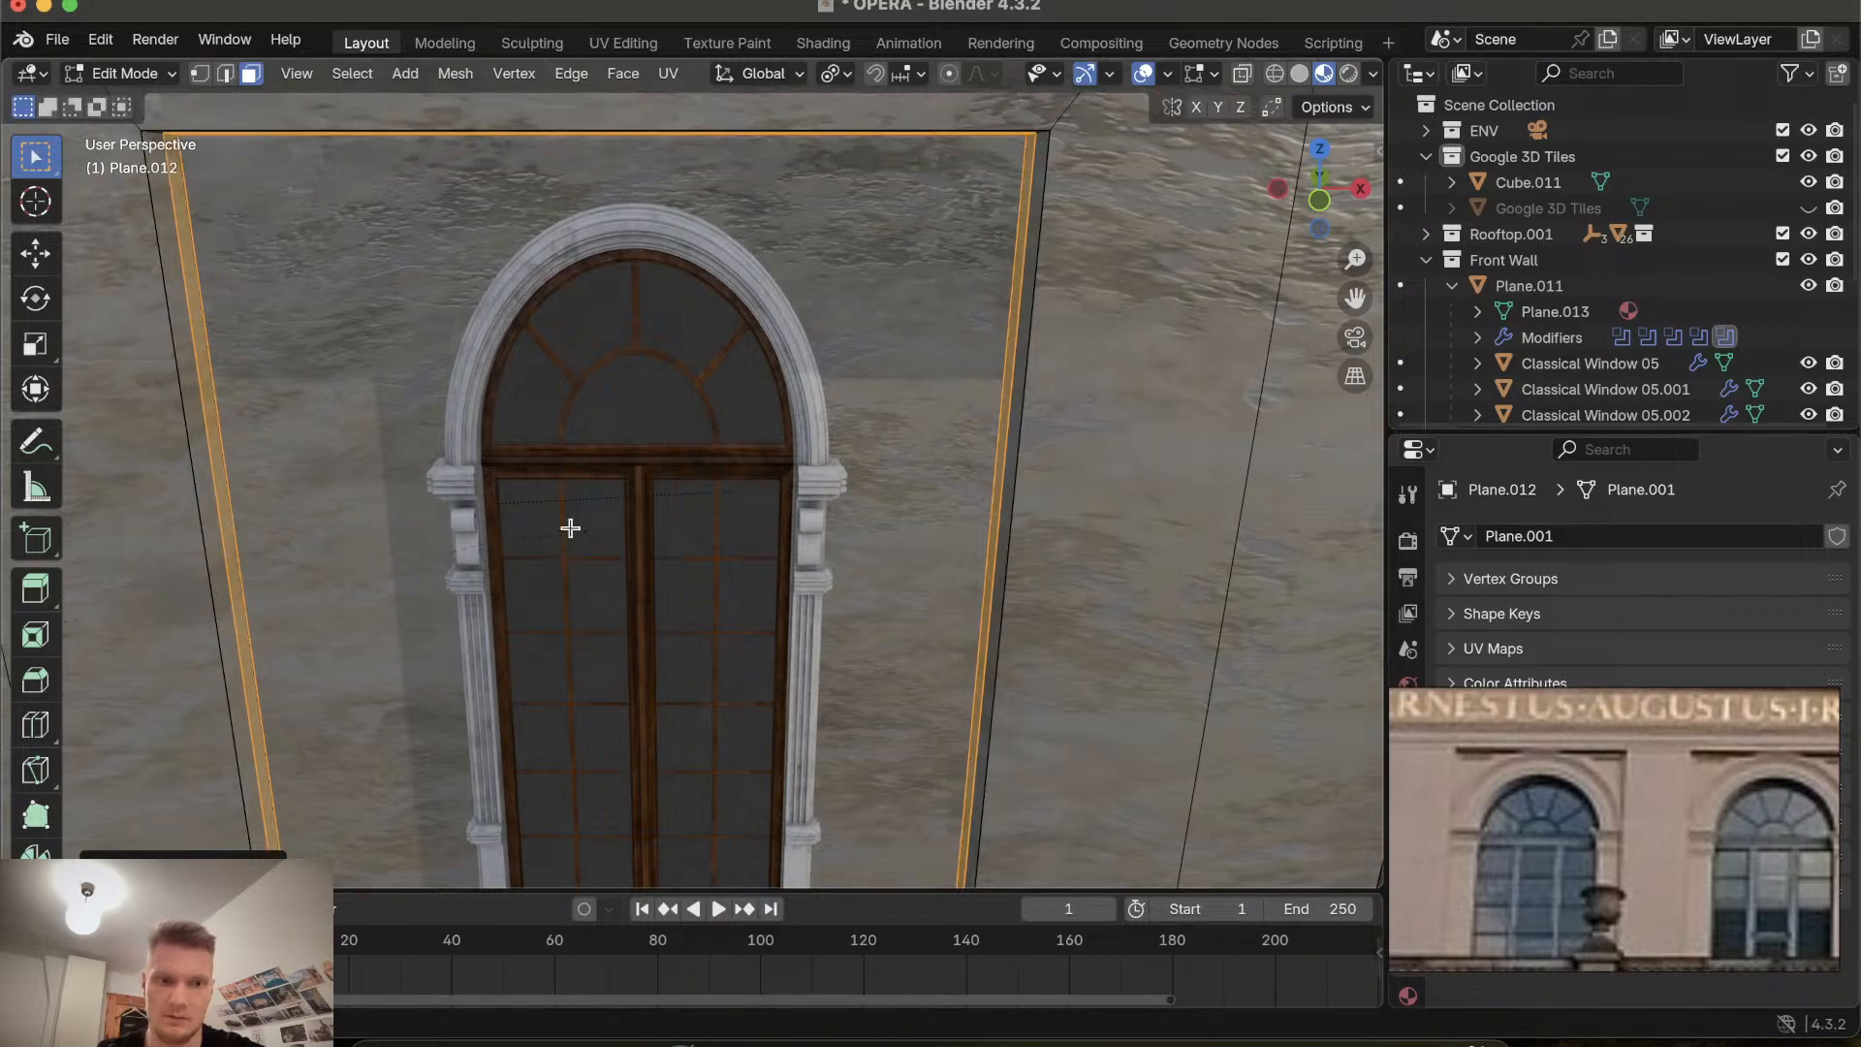
key(e)
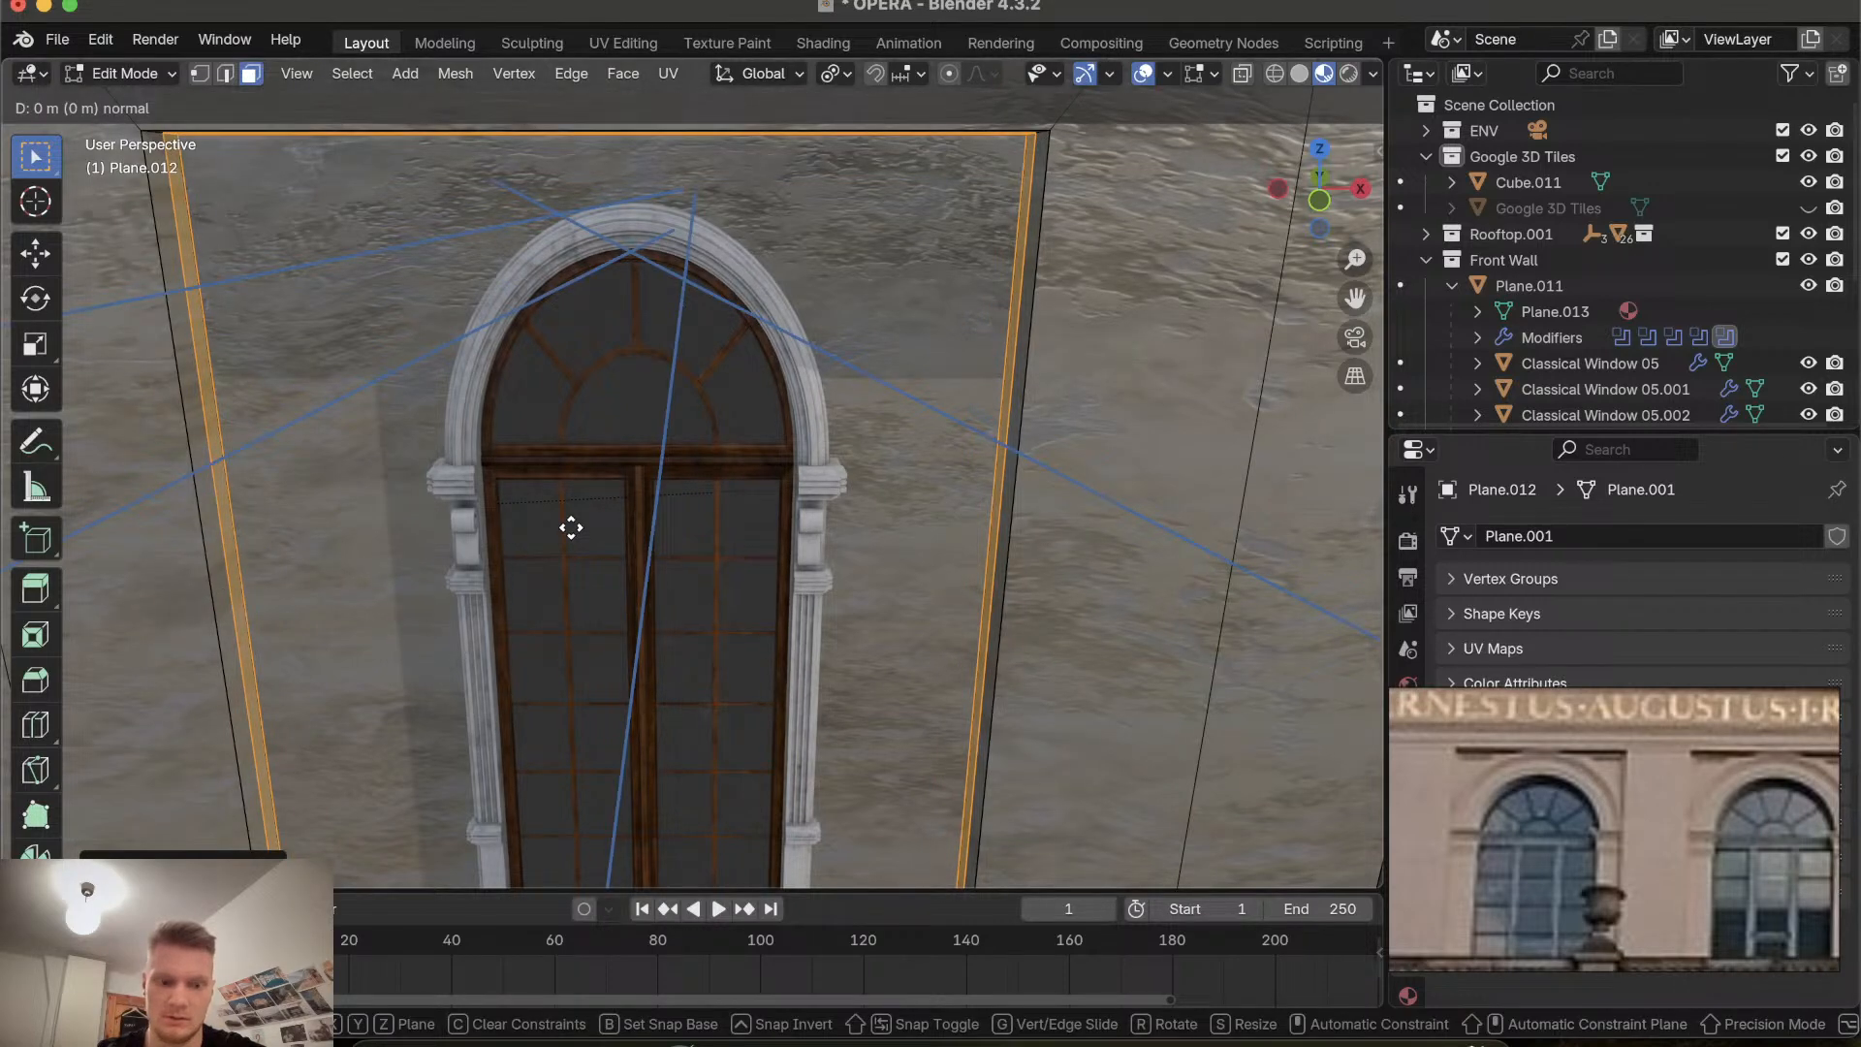
key(s)
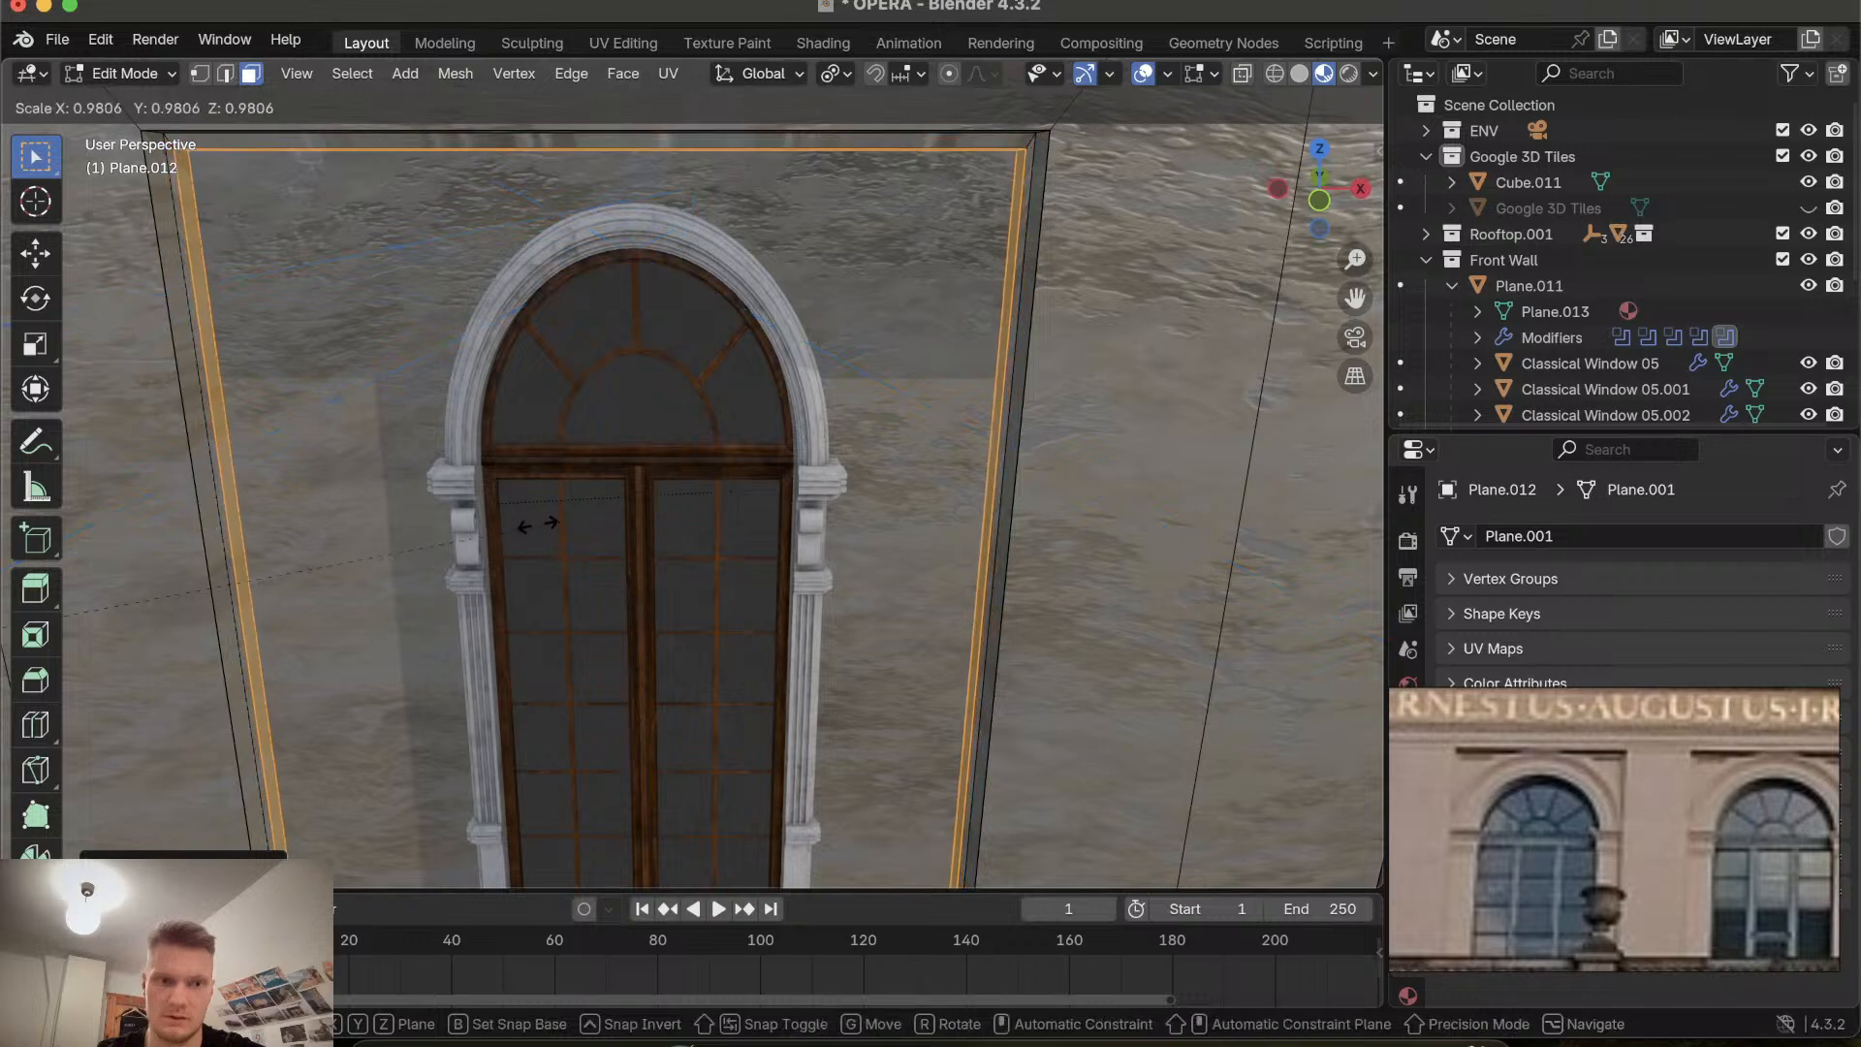
click(470, 514)
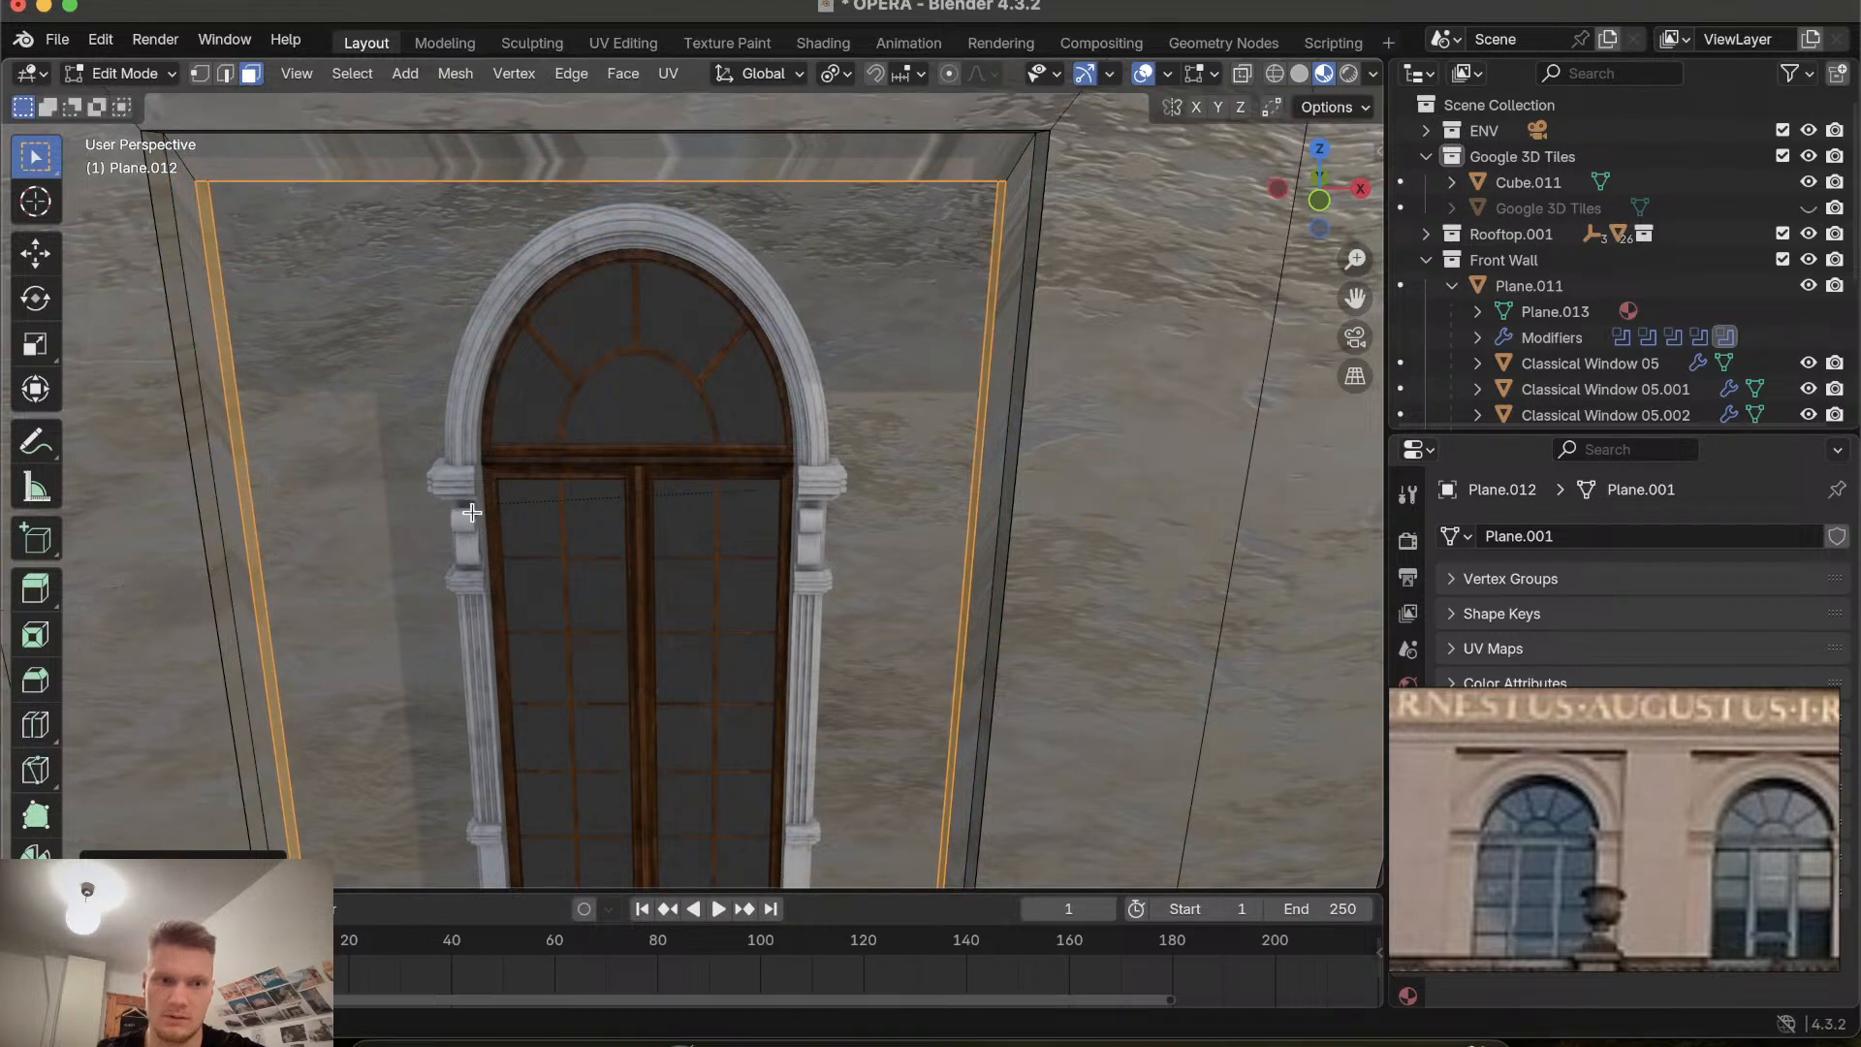
Move the frame faces about 0.11 m up along global Z.
key(g)
key(z)
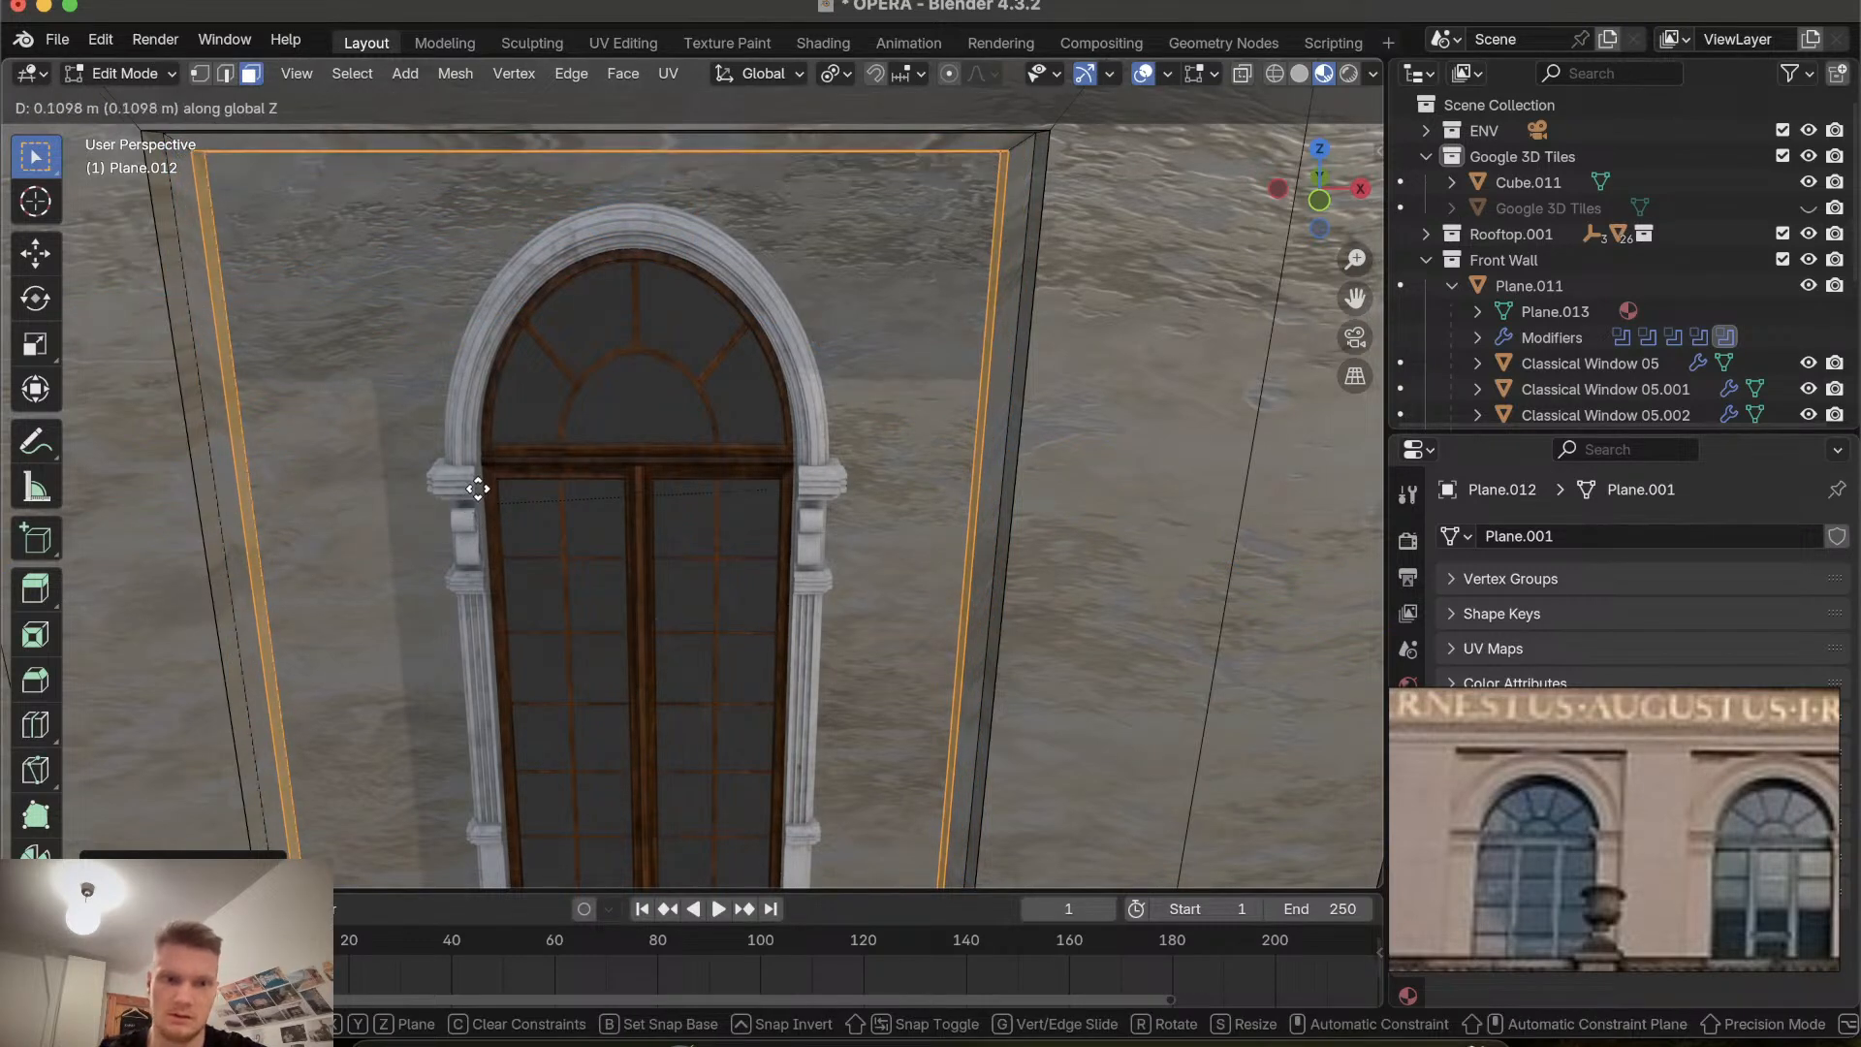
click(476, 496)
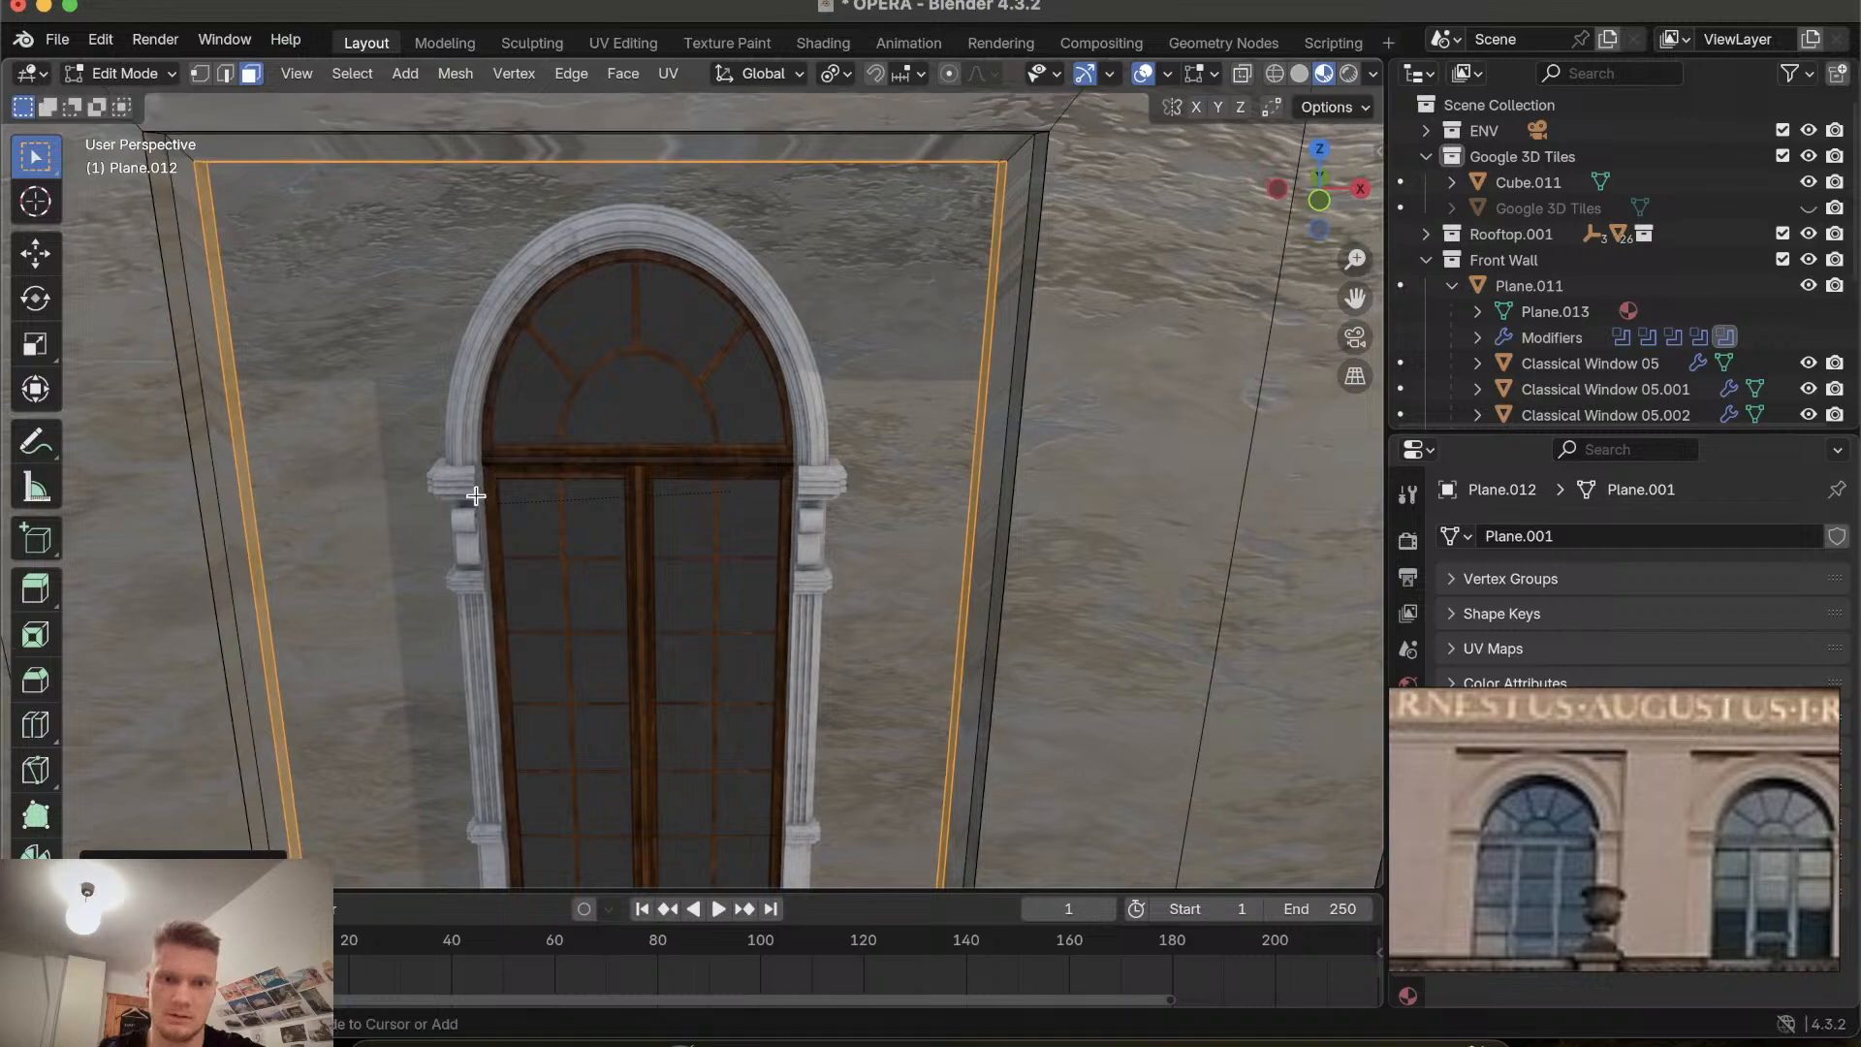
Orbit around the facade to inspect the recessed window frames and their corners.
scroll(476, 496, down, 4)
scroll(476, 497, right, 8)
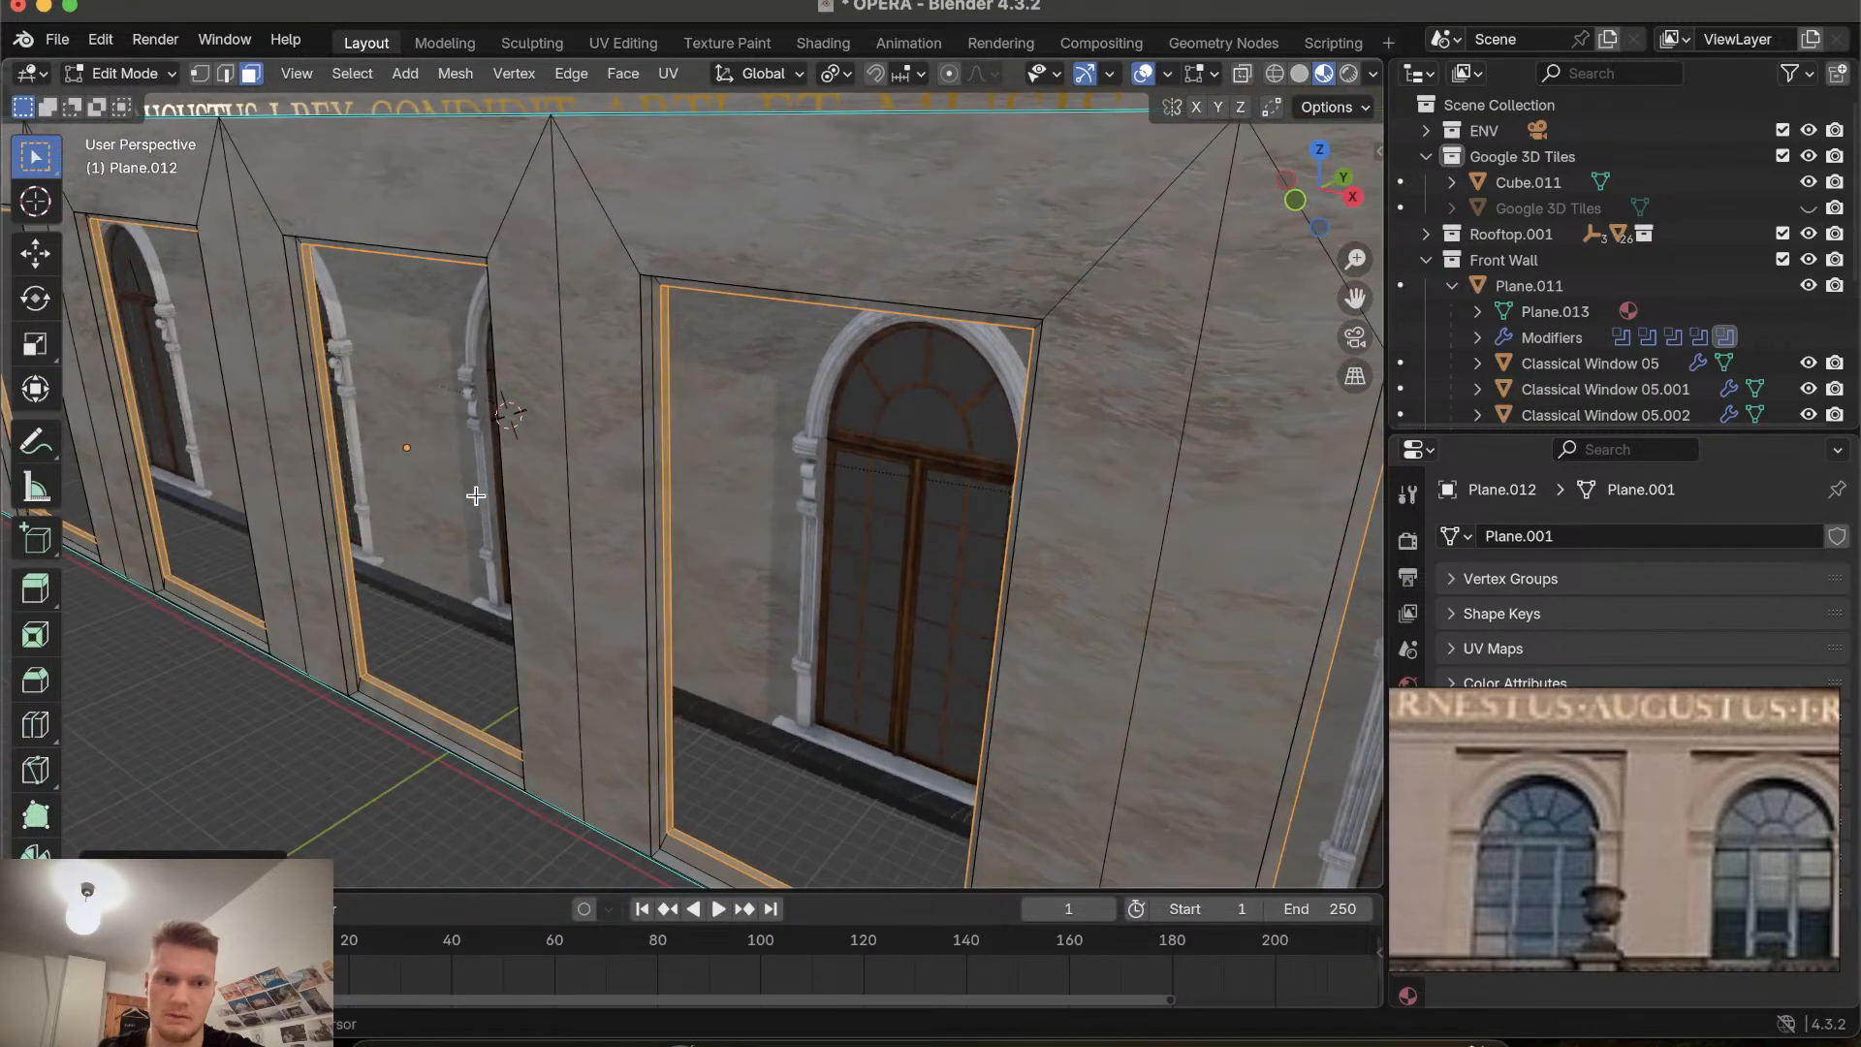
shift+scroll(476, 496, left, 4)
scroll(476, 496, left, 8)
scroll(476, 496, left, 5)
shift+scroll(476, 495, left, 10)
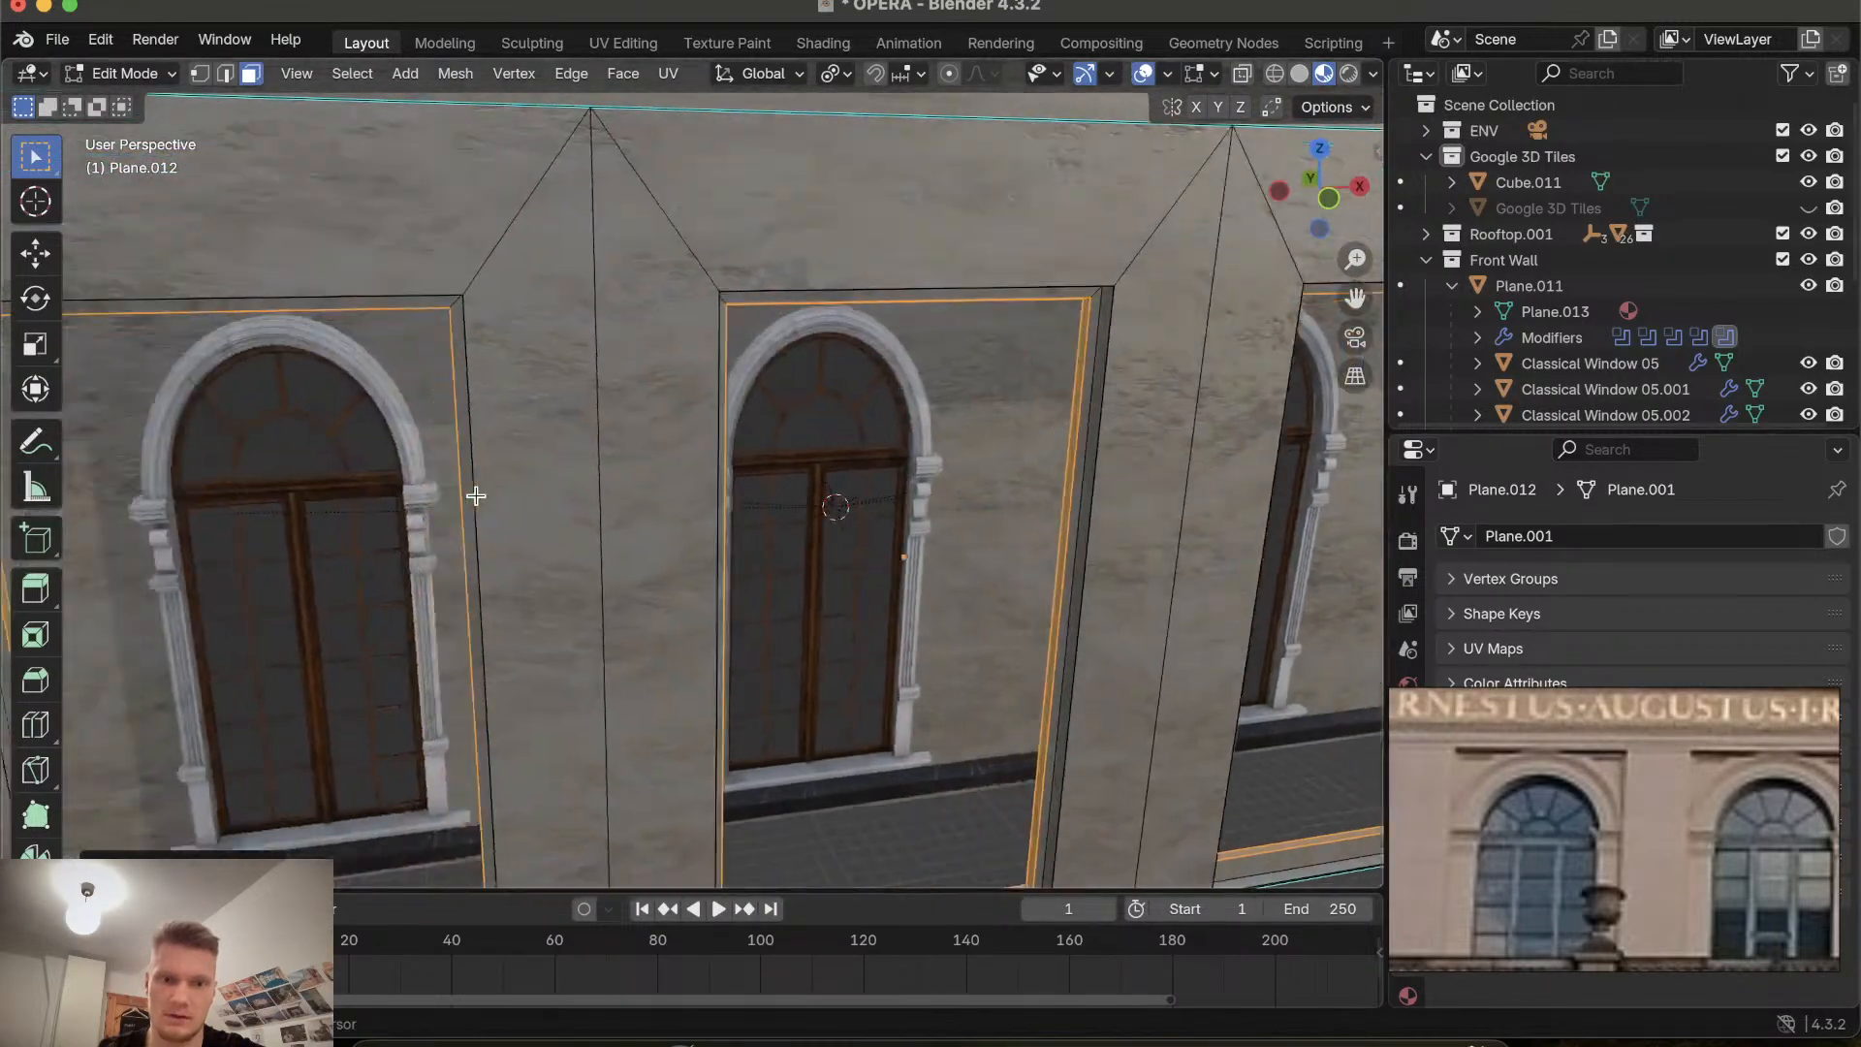
scroll(476, 496, left, 12)
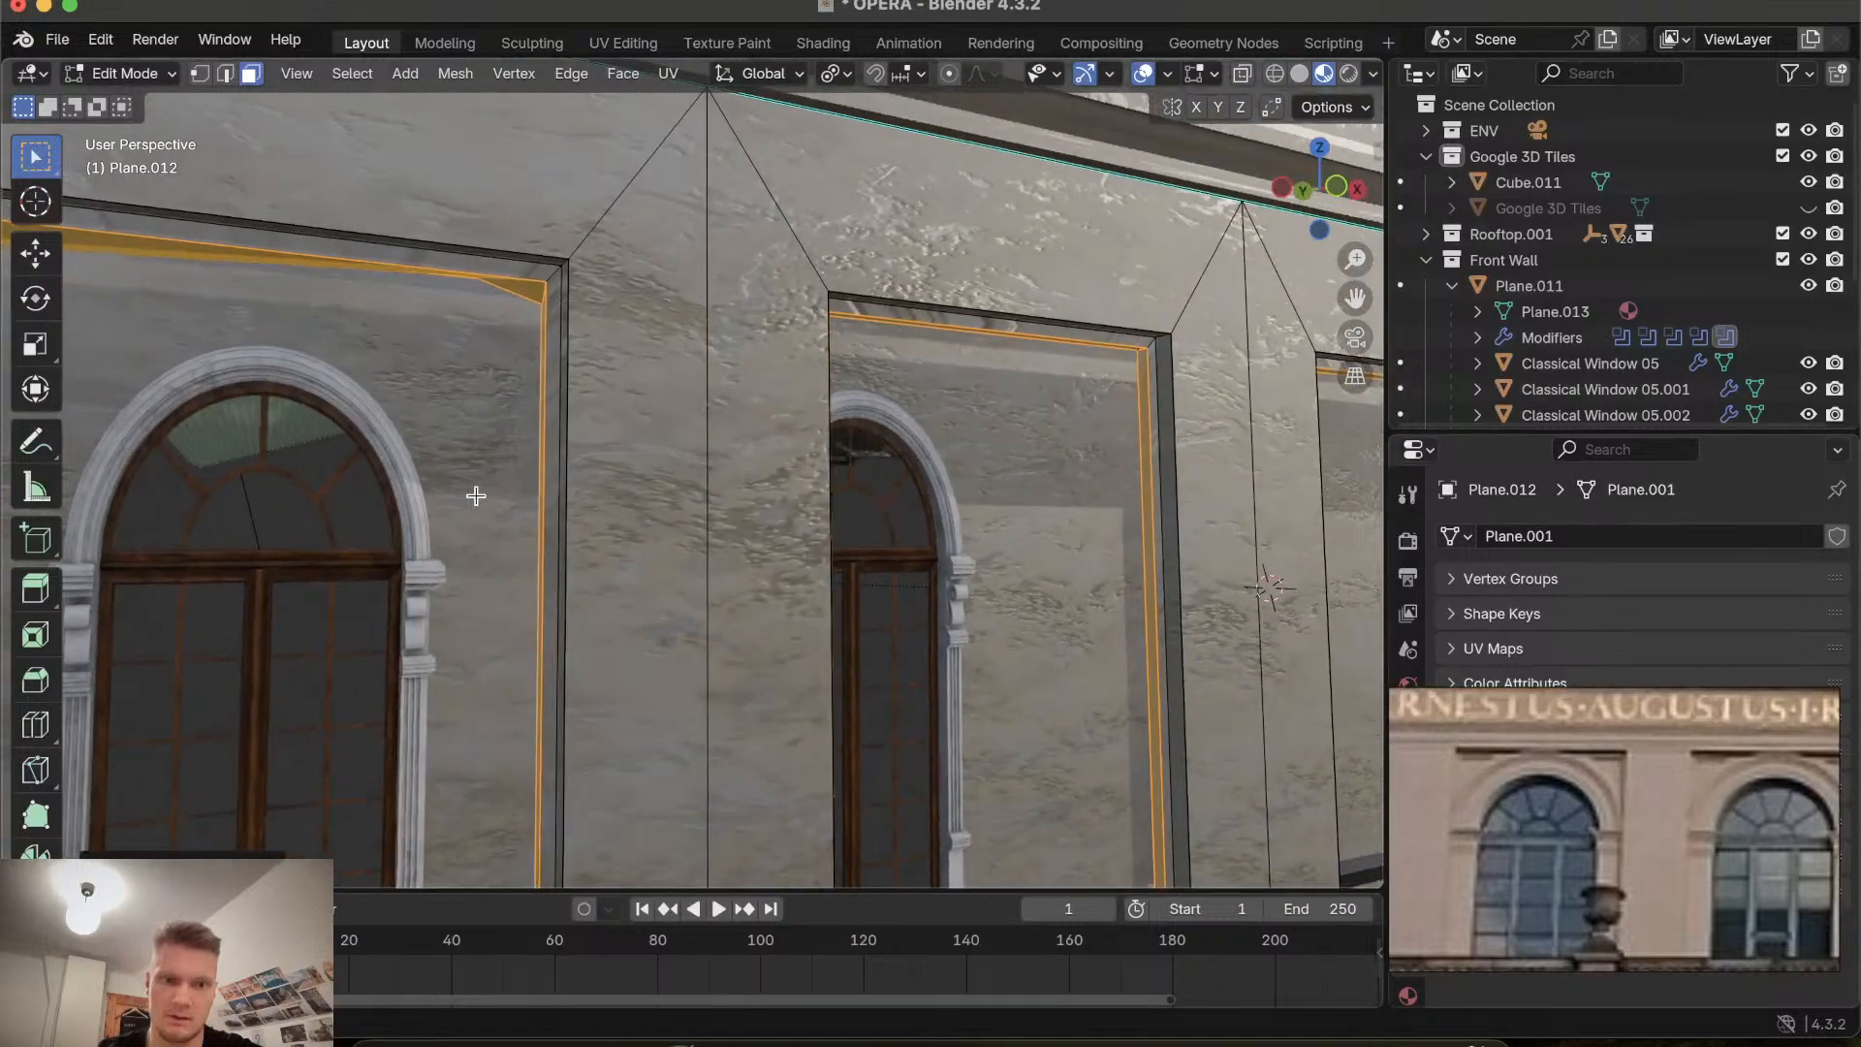
scroll(476, 496, left, 10)
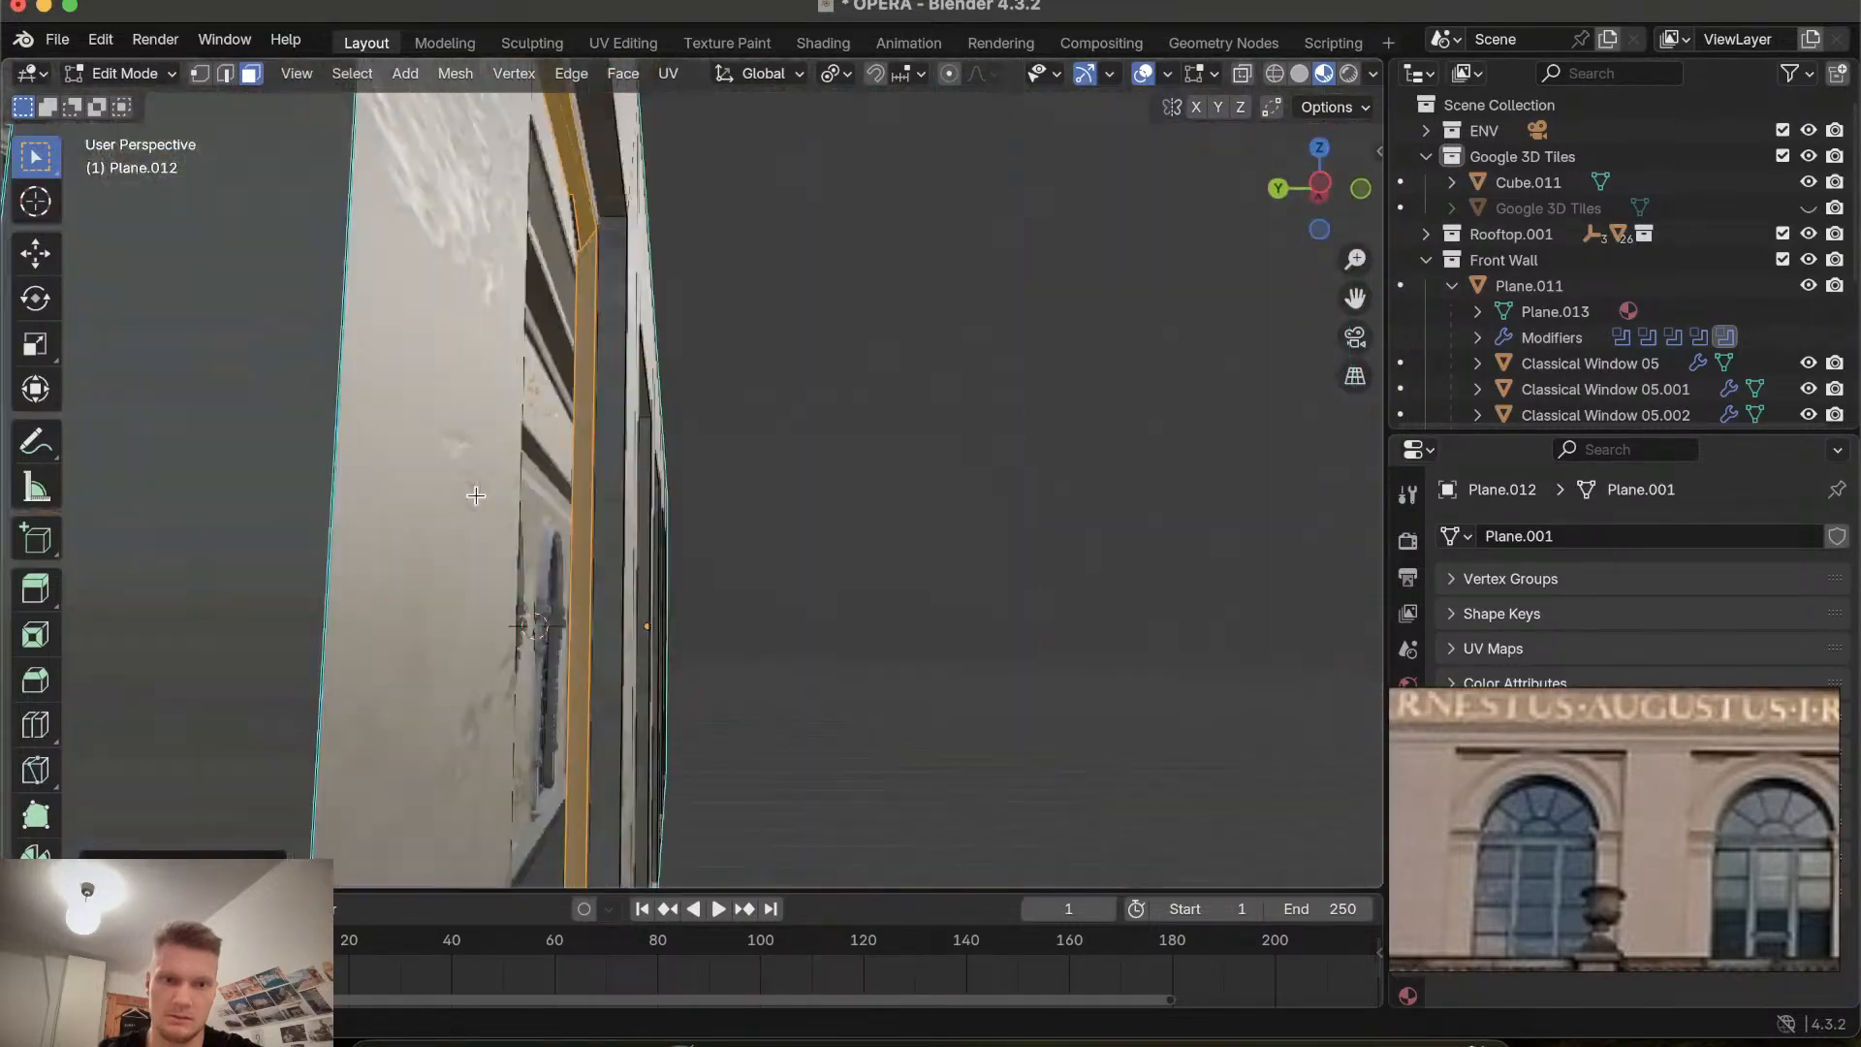
scroll(476, 496, right, 14)
scroll(476, 496, right, 14)
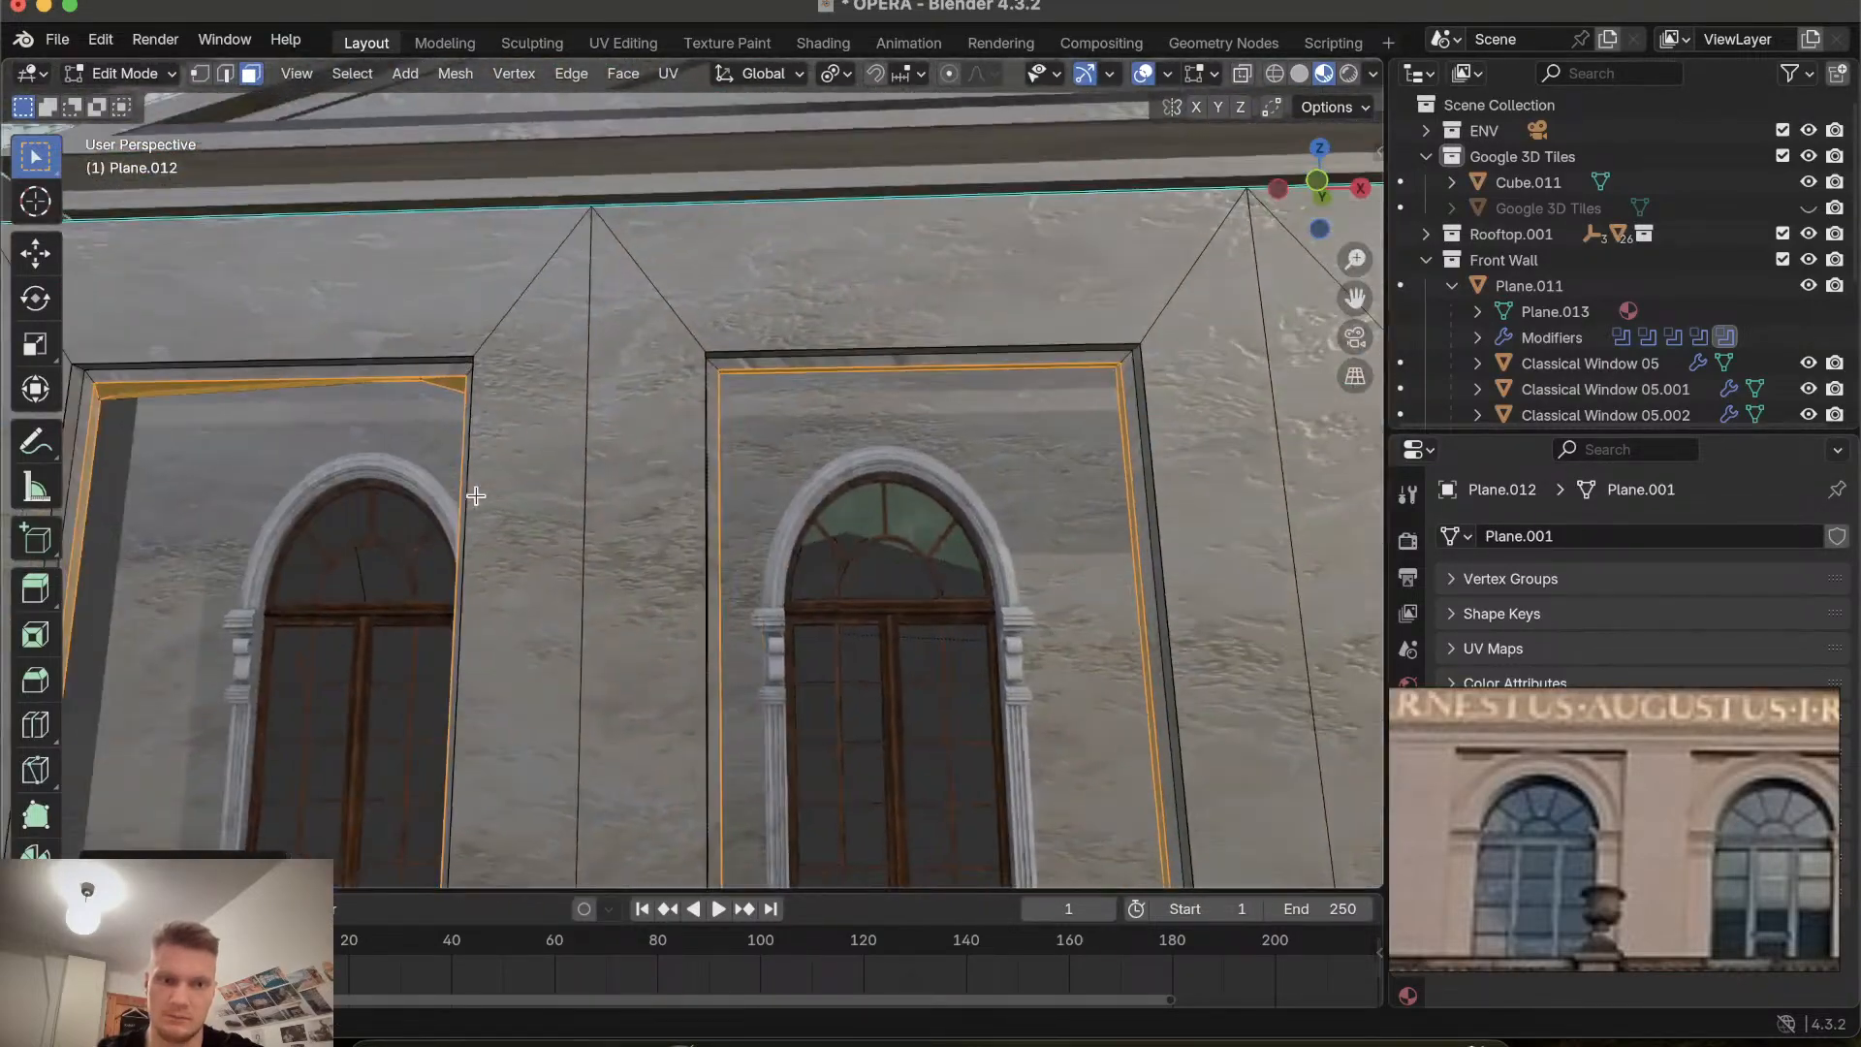
shift+scroll(476, 496, right, 6)
ctrl+scroll(475, 495, up, 8)
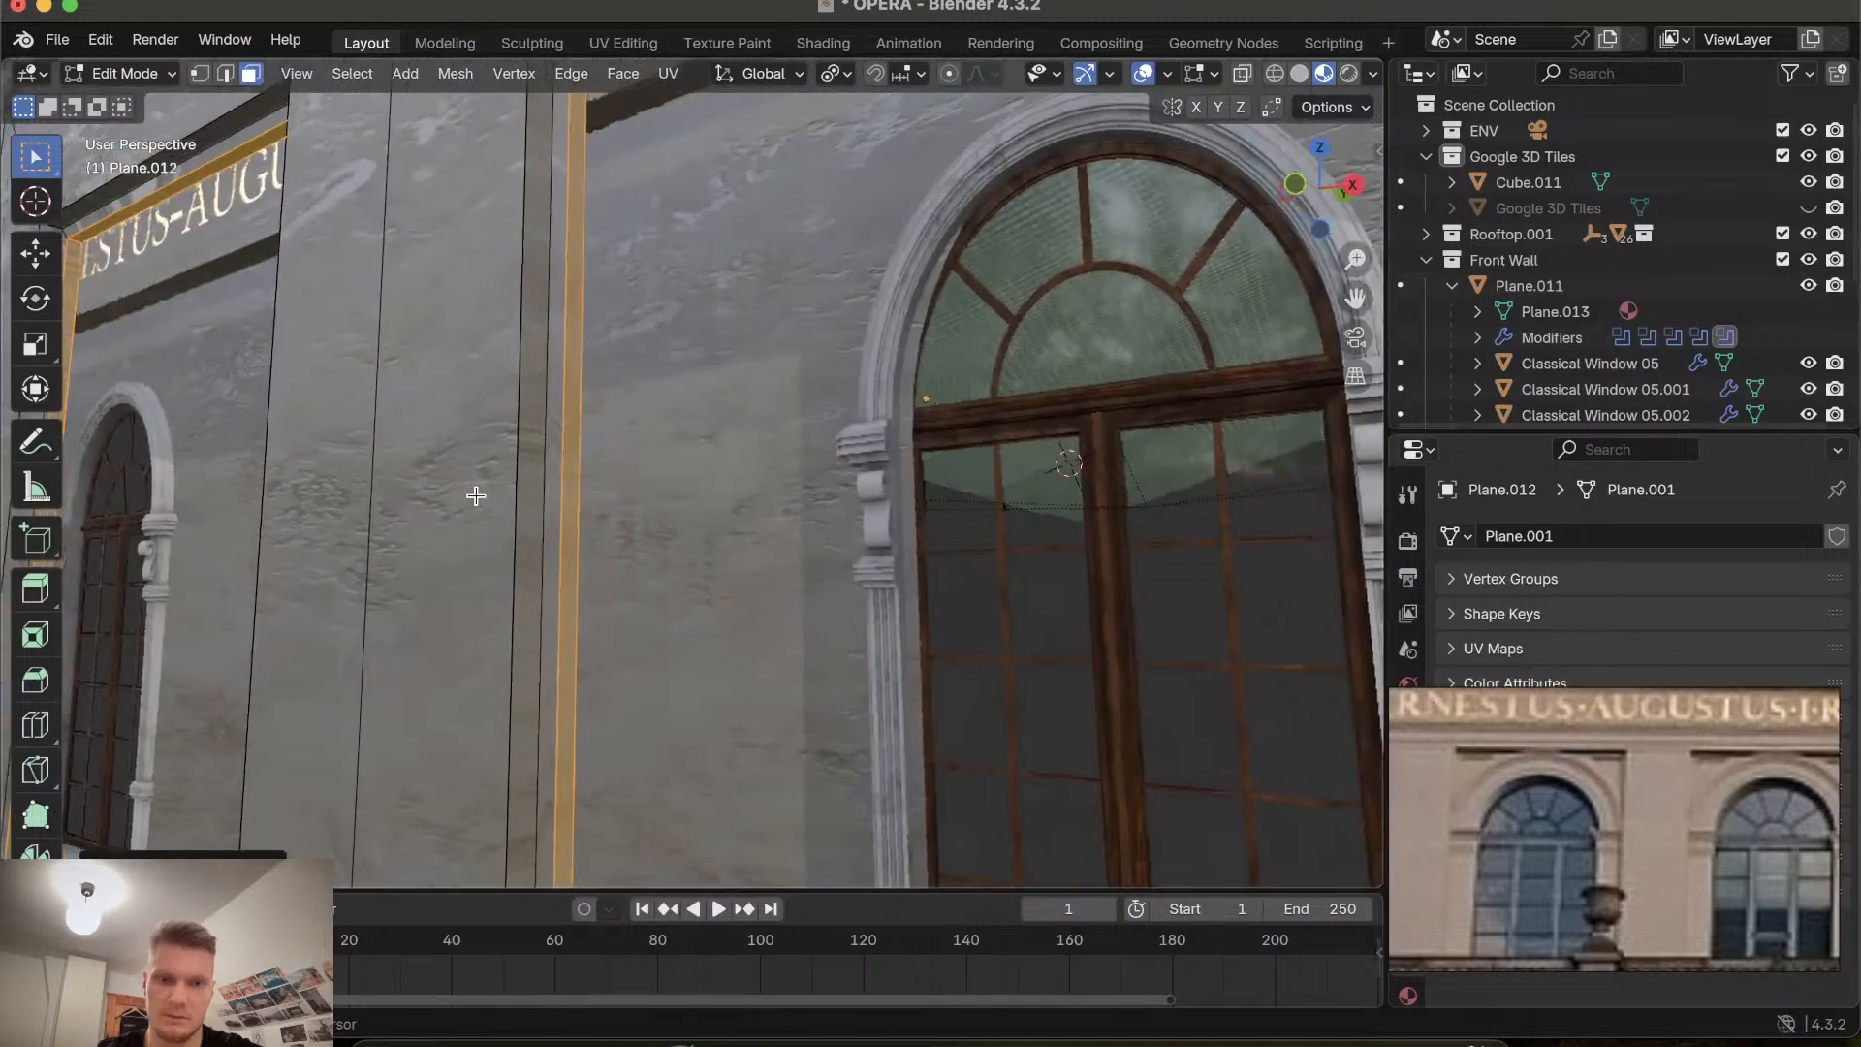
ctrl+scroll(476, 495, down, 12)
shift+scroll(476, 496, right, 14)
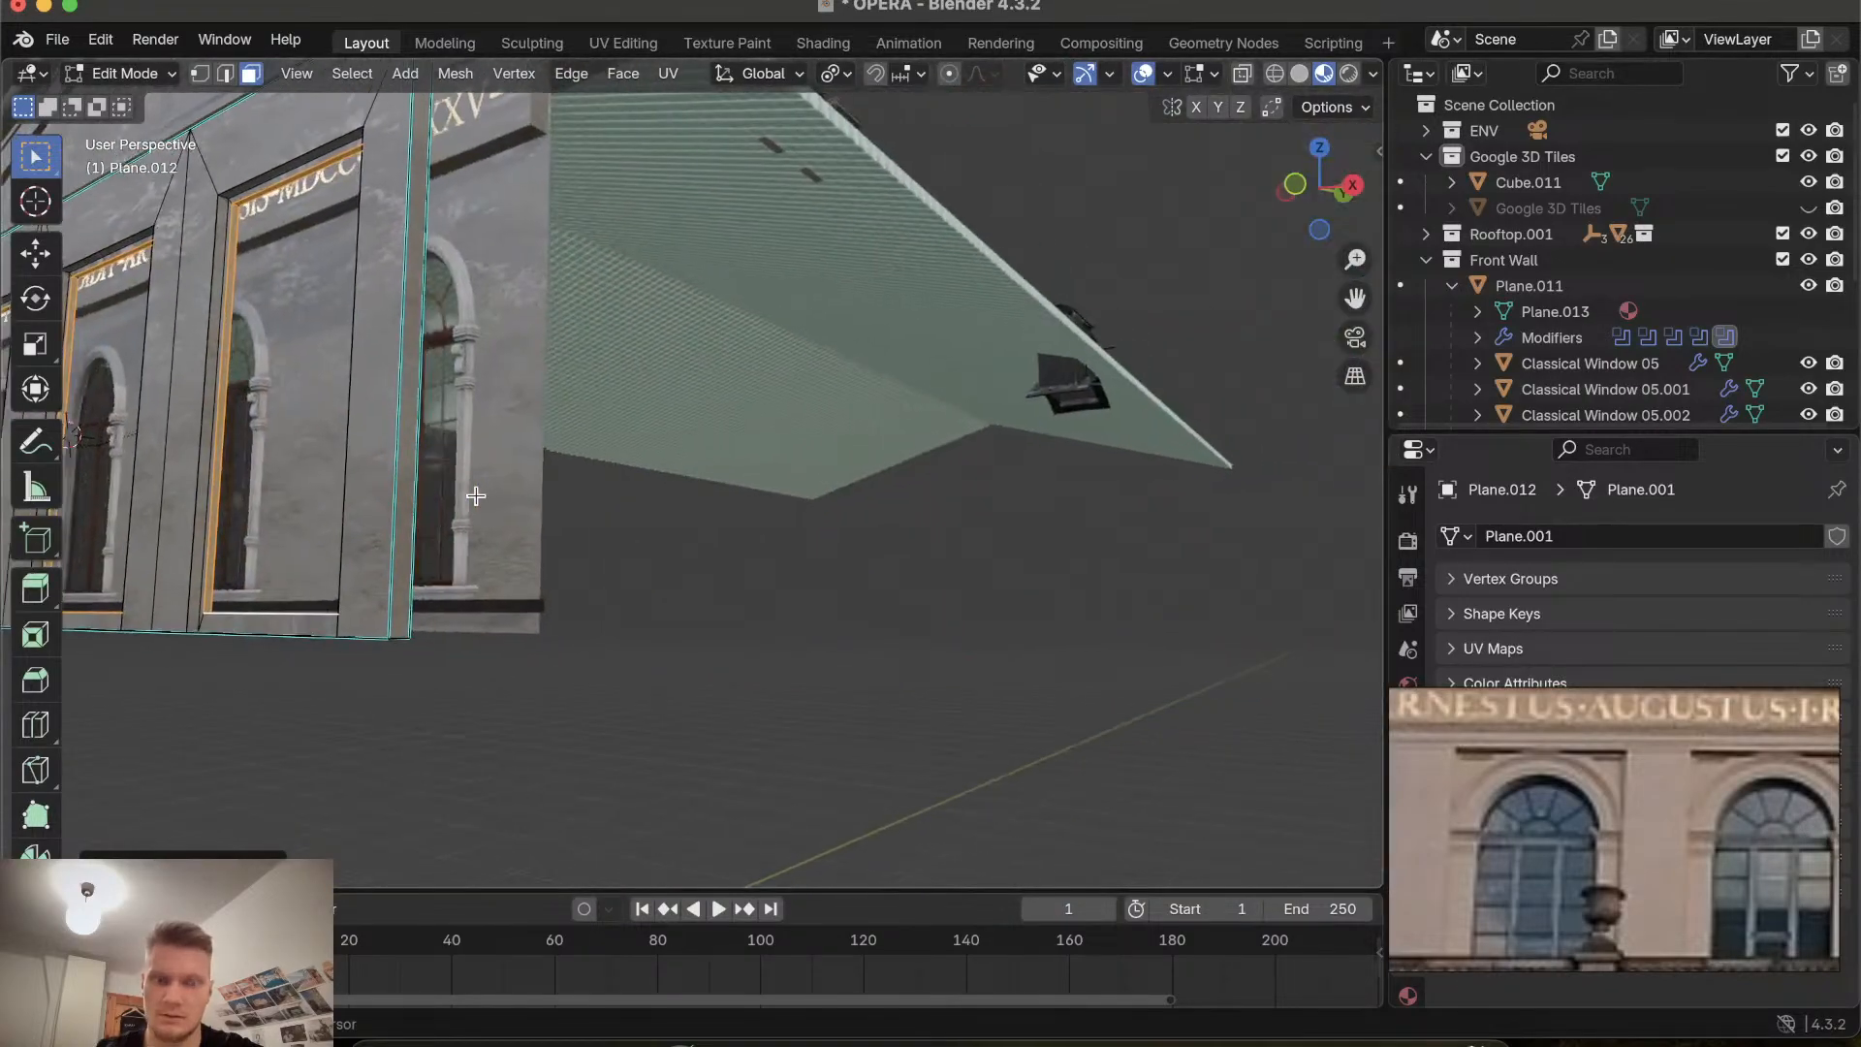
shift+scroll(476, 495, left, 6)
shift+scroll(476, 495, left, 10)
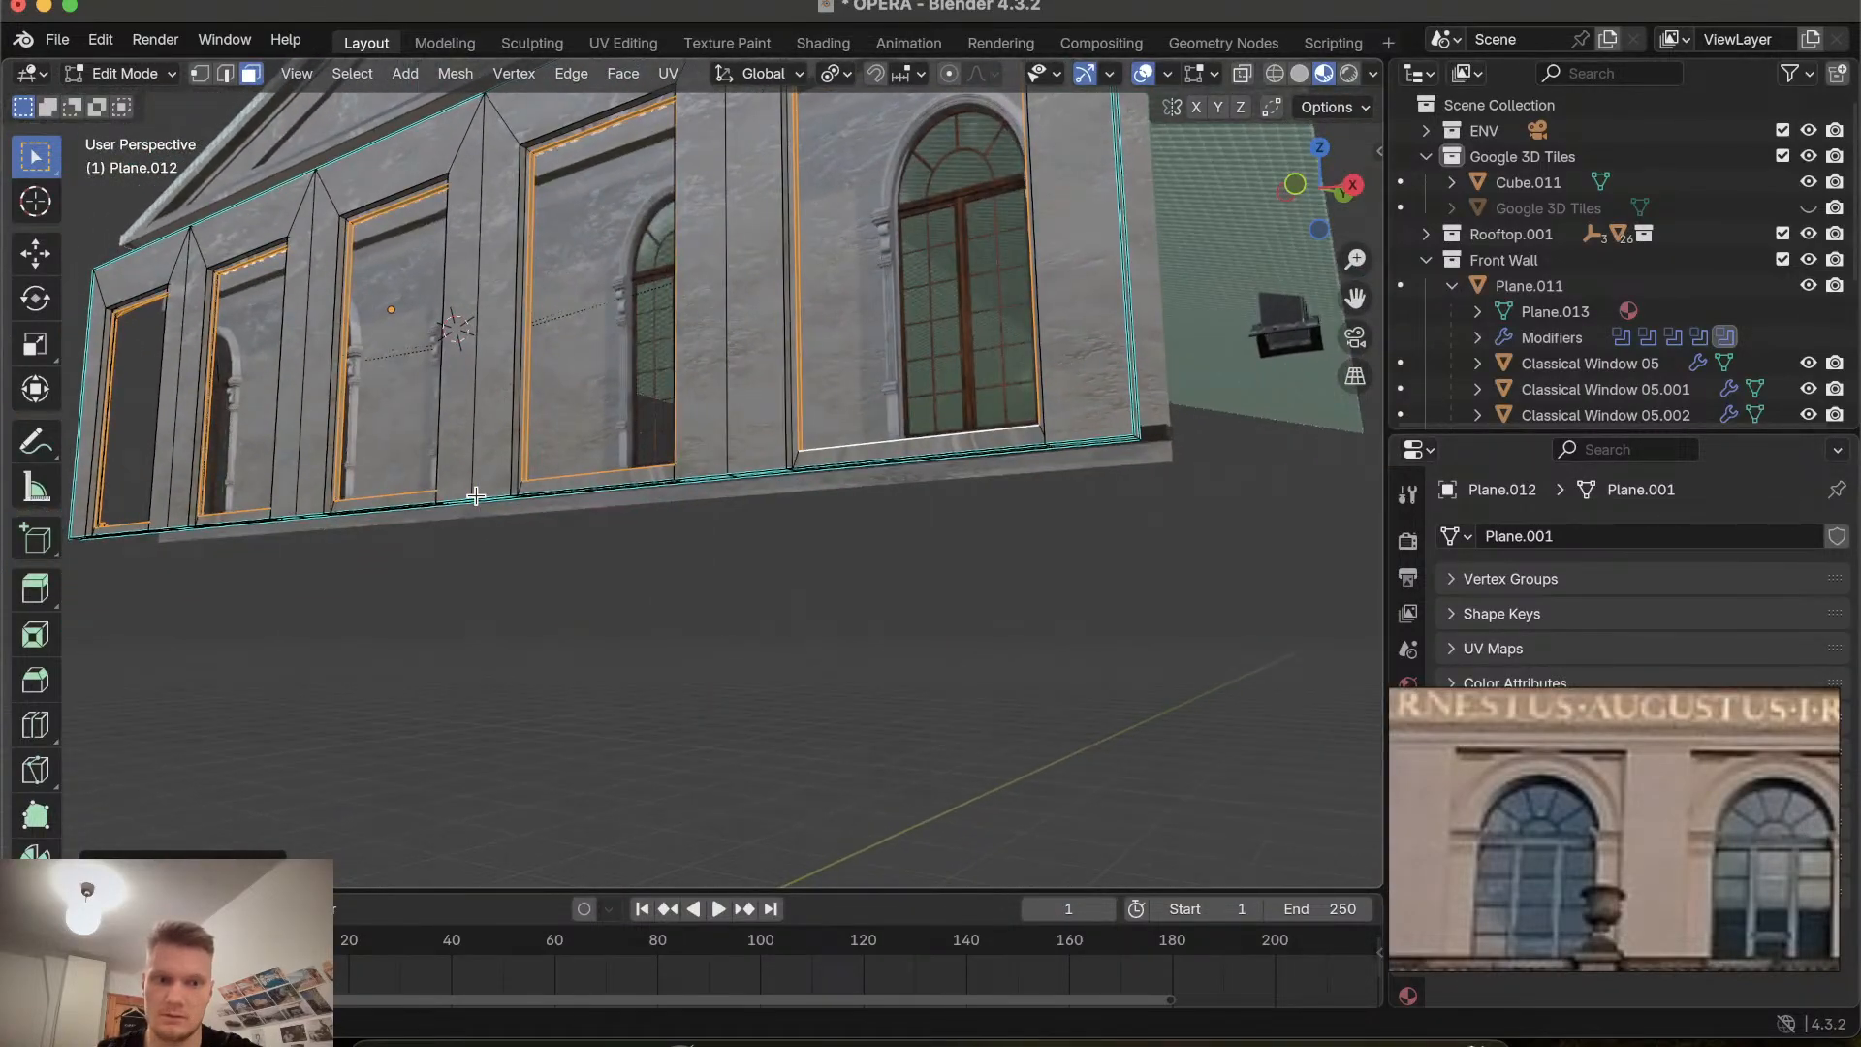
scroll(476, 496, up, 8)
shift+scroll(476, 495, left, 8)
scroll(476, 495, left, 12)
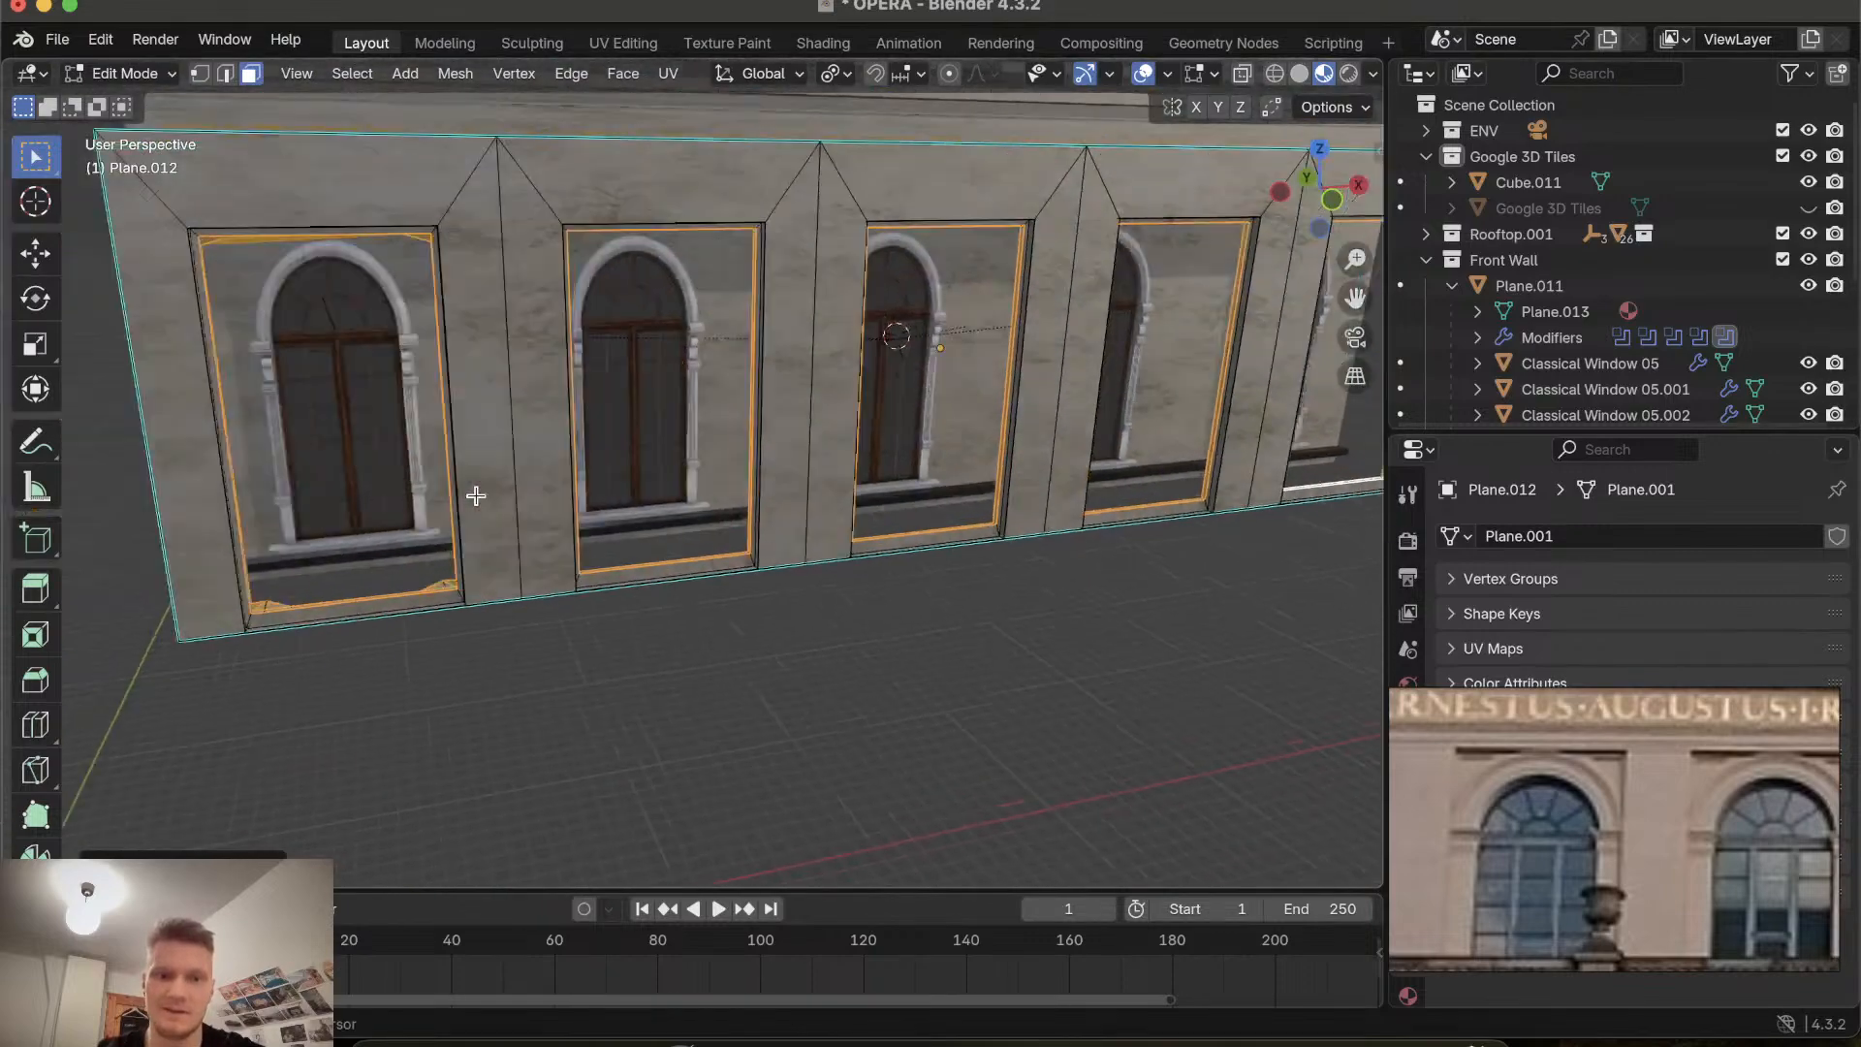
shift+scroll(476, 495, left, 8)
ctrl+scroll(475, 495, up, 10)
ctrl+scroll(476, 495, down, 3)
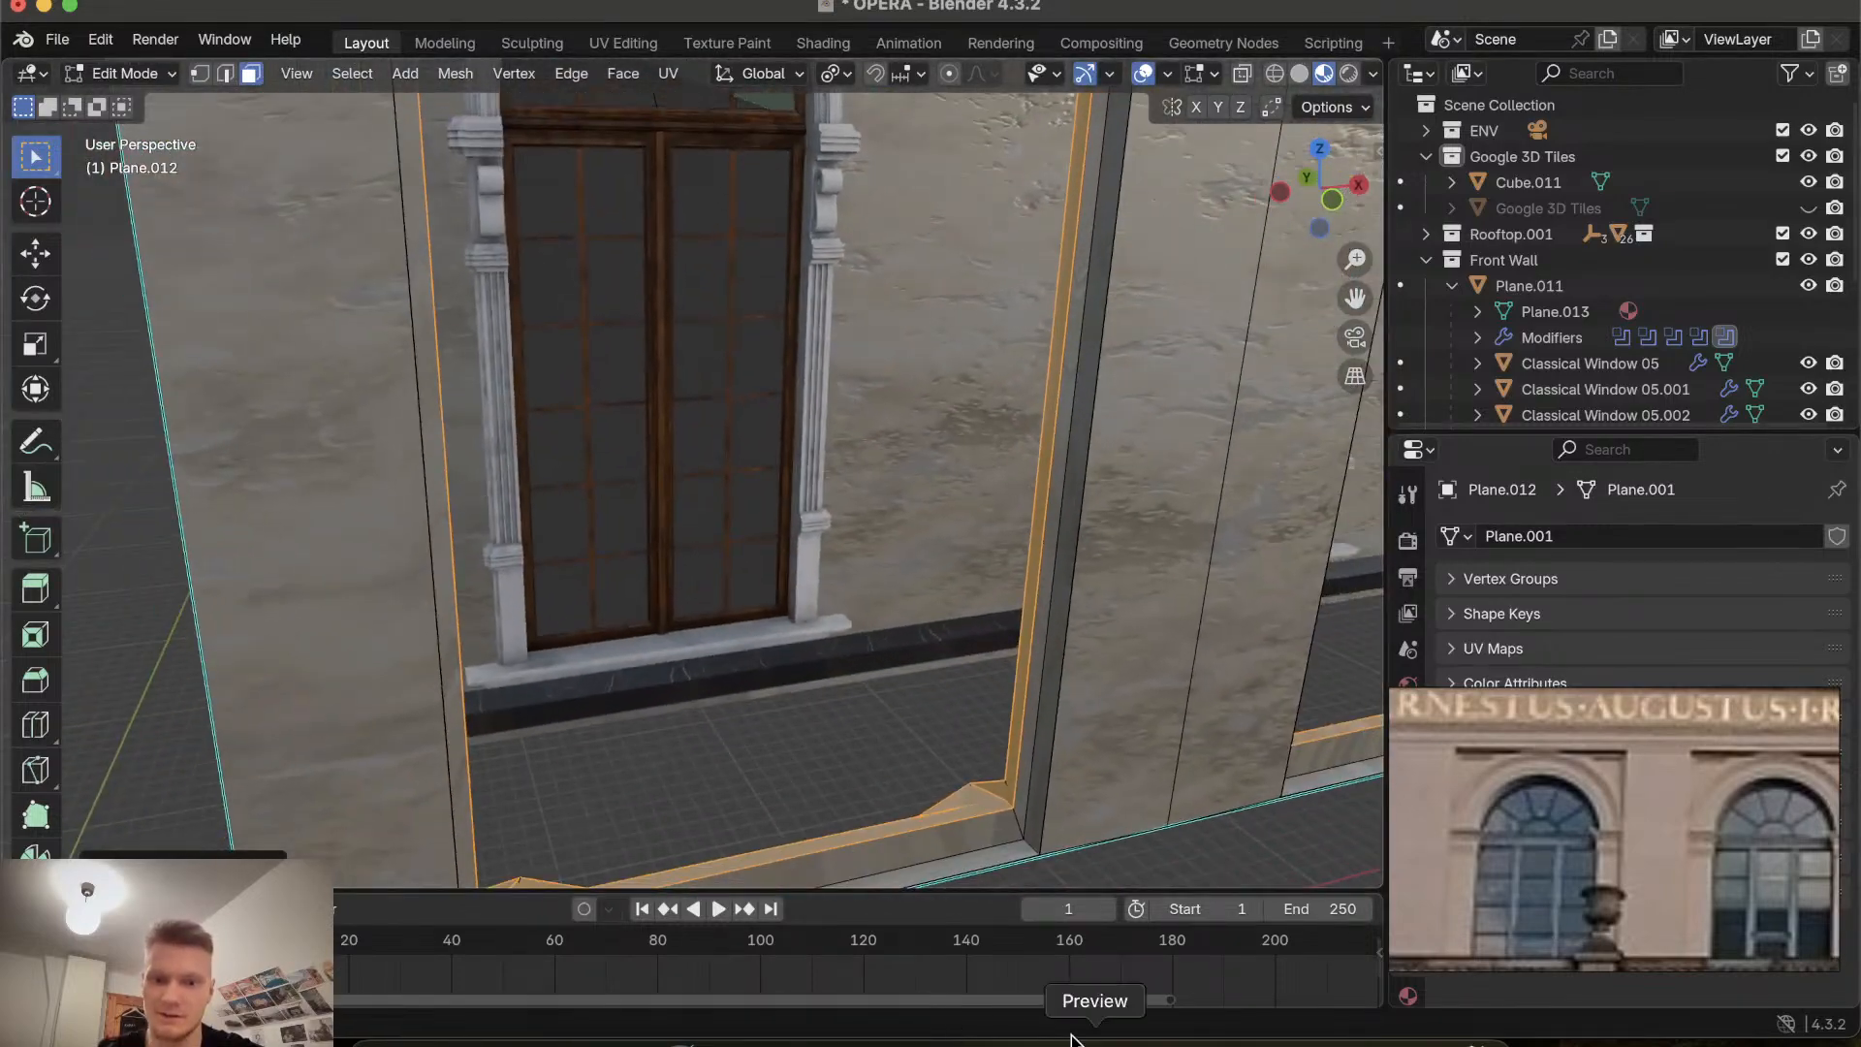
Delete a stray vertex at the bottom corner of a window recess.
click(988, 805)
scroll(1004, 833, left, 8)
shift+scroll(1003, 833, left, 6)
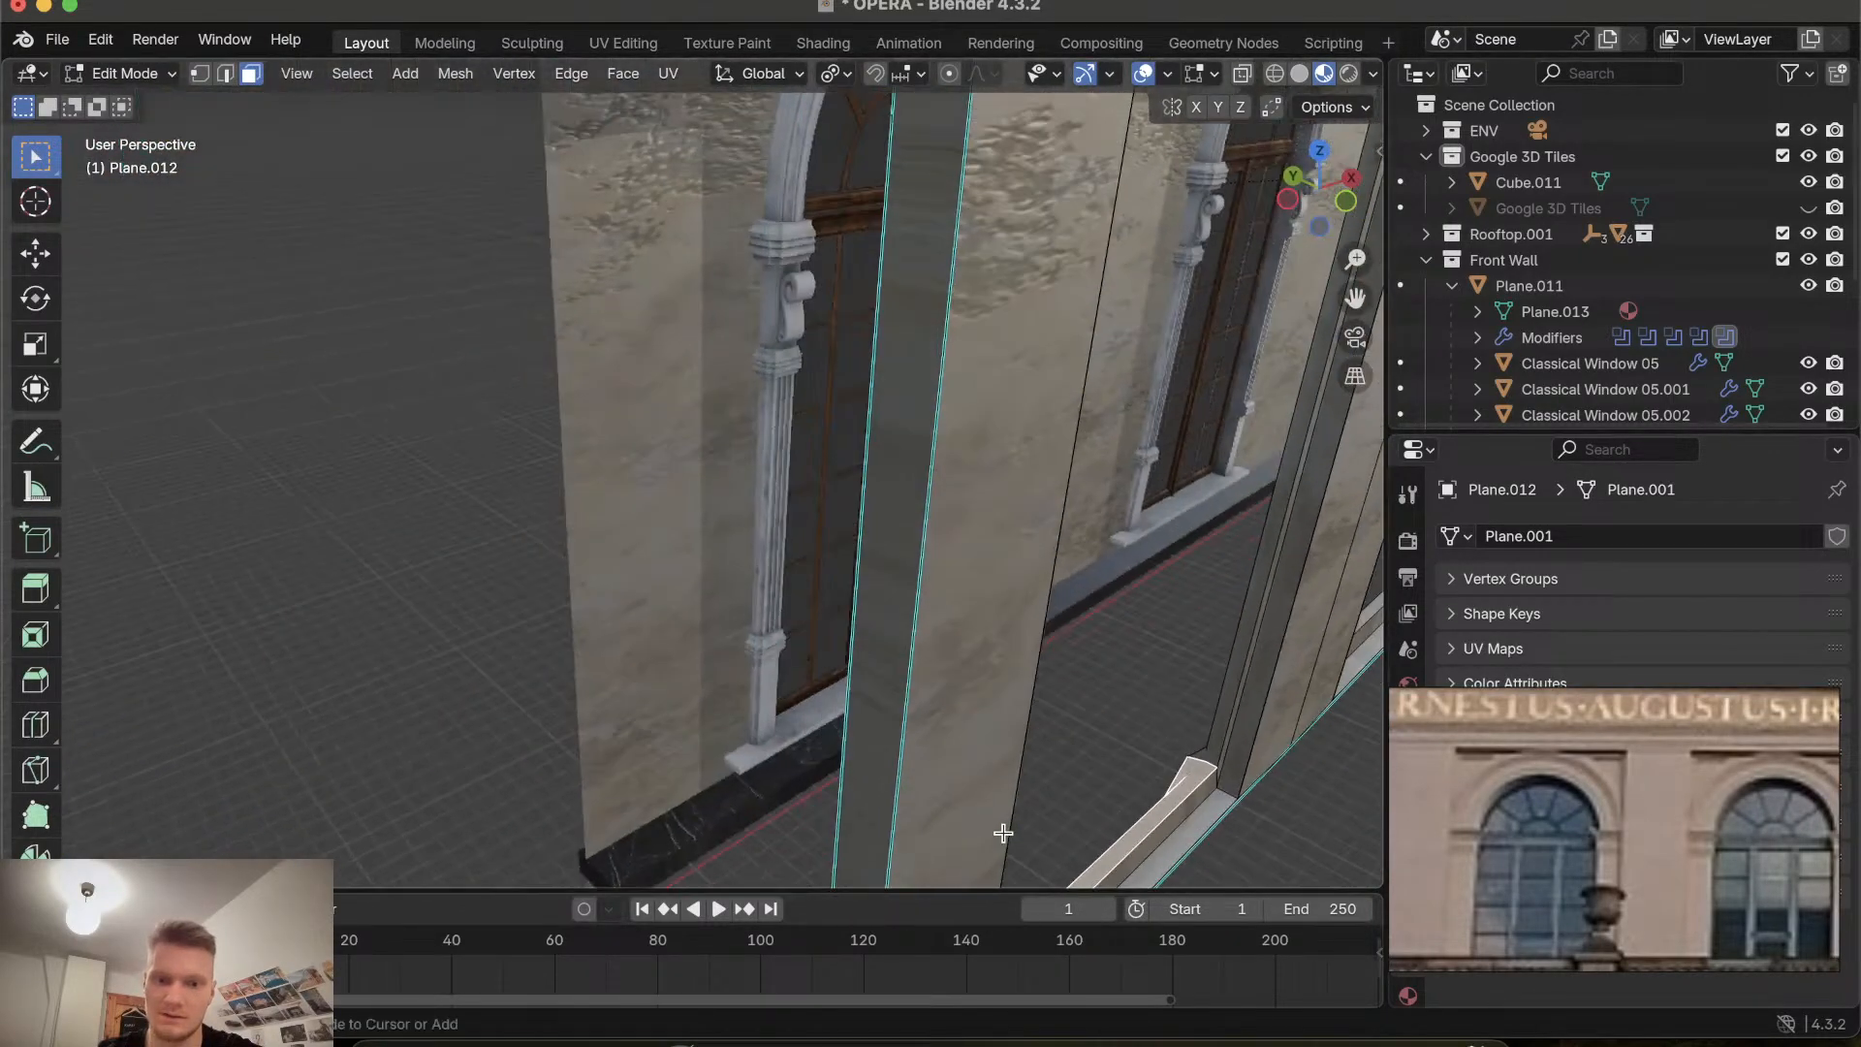
ctrl+scroll(1003, 832, up, 8)
shift+scroll(1003, 832, right, 10)
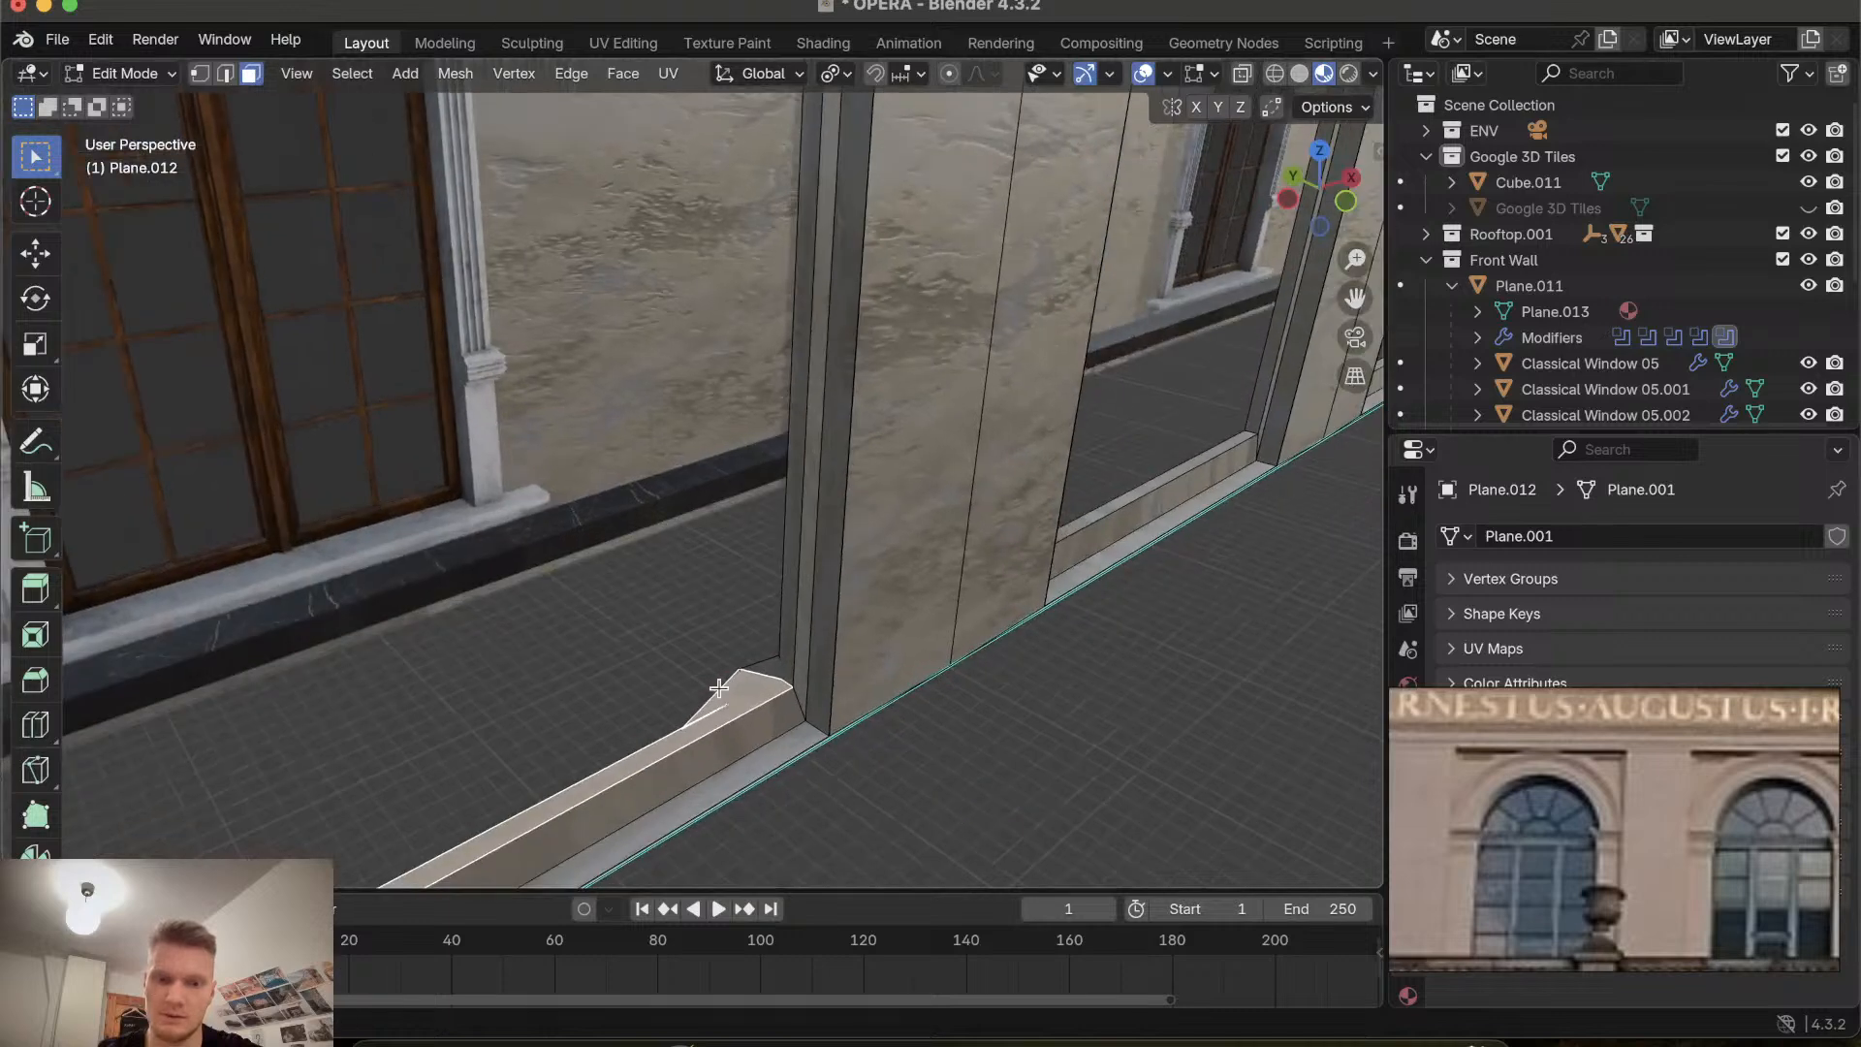
click(741, 667)
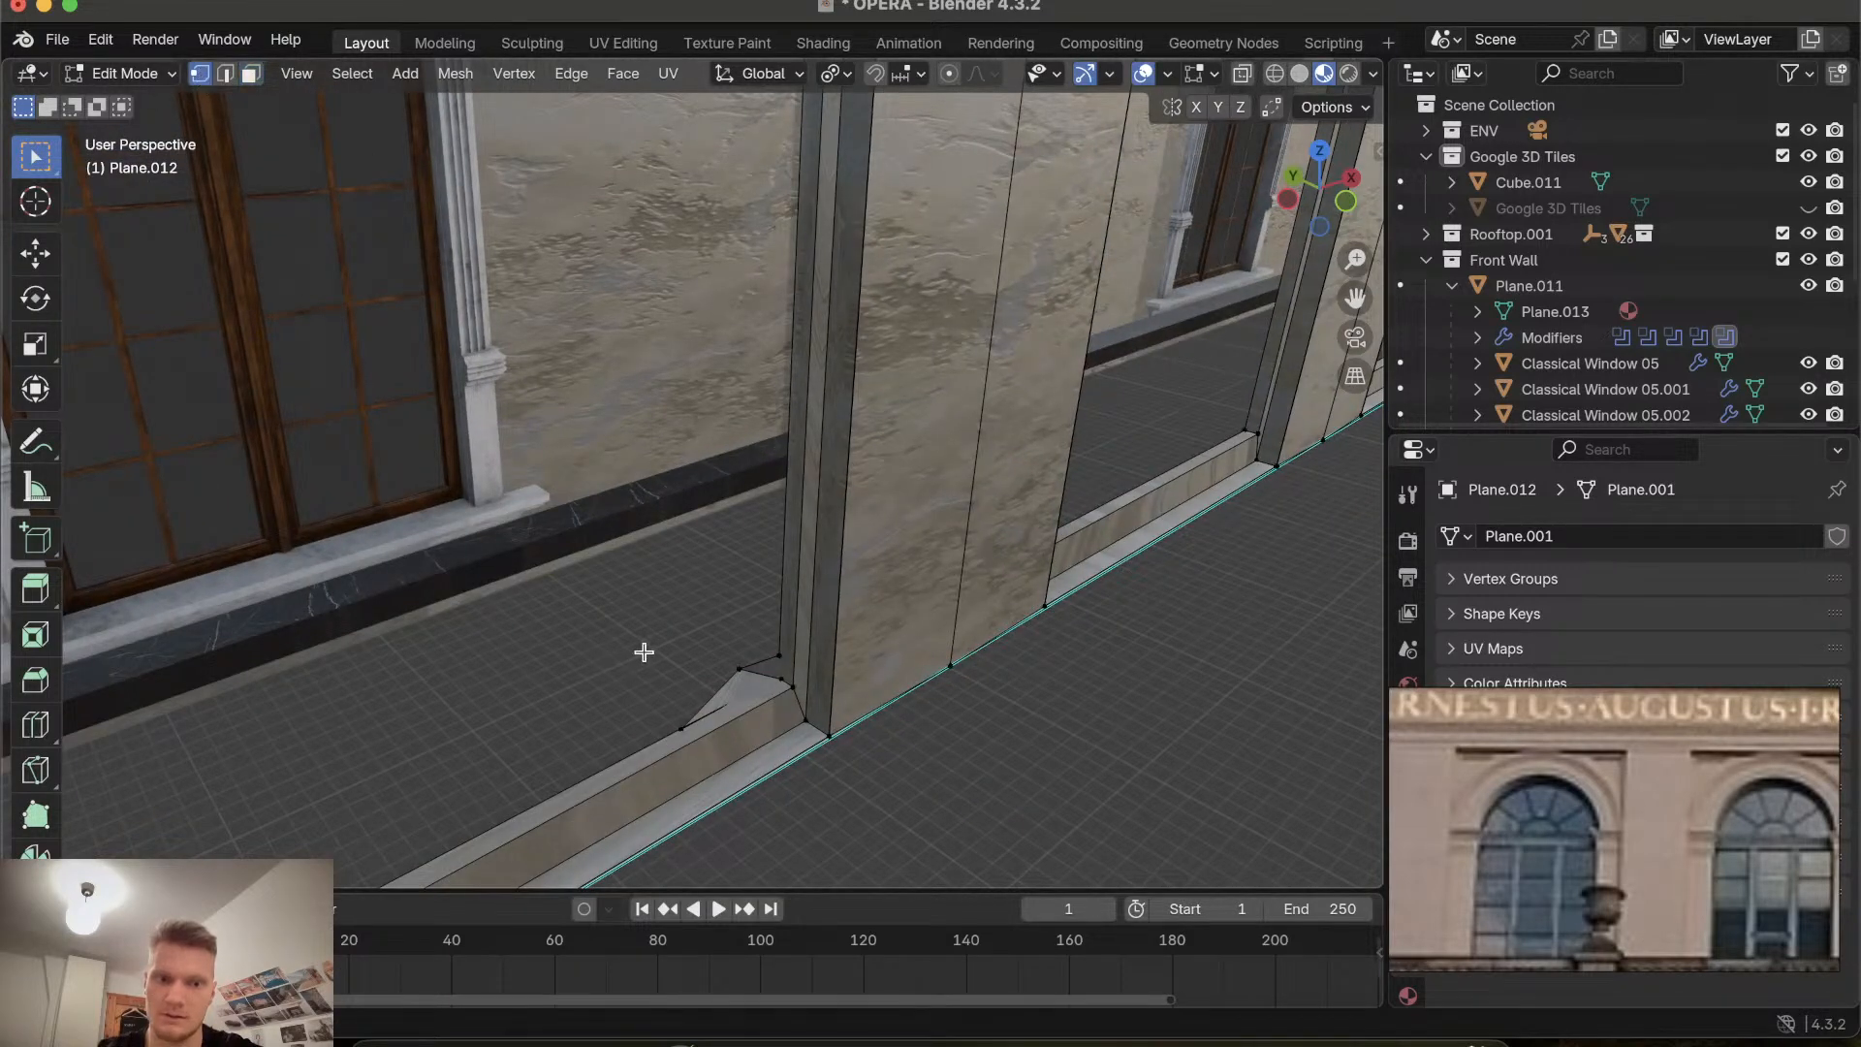
key(x)
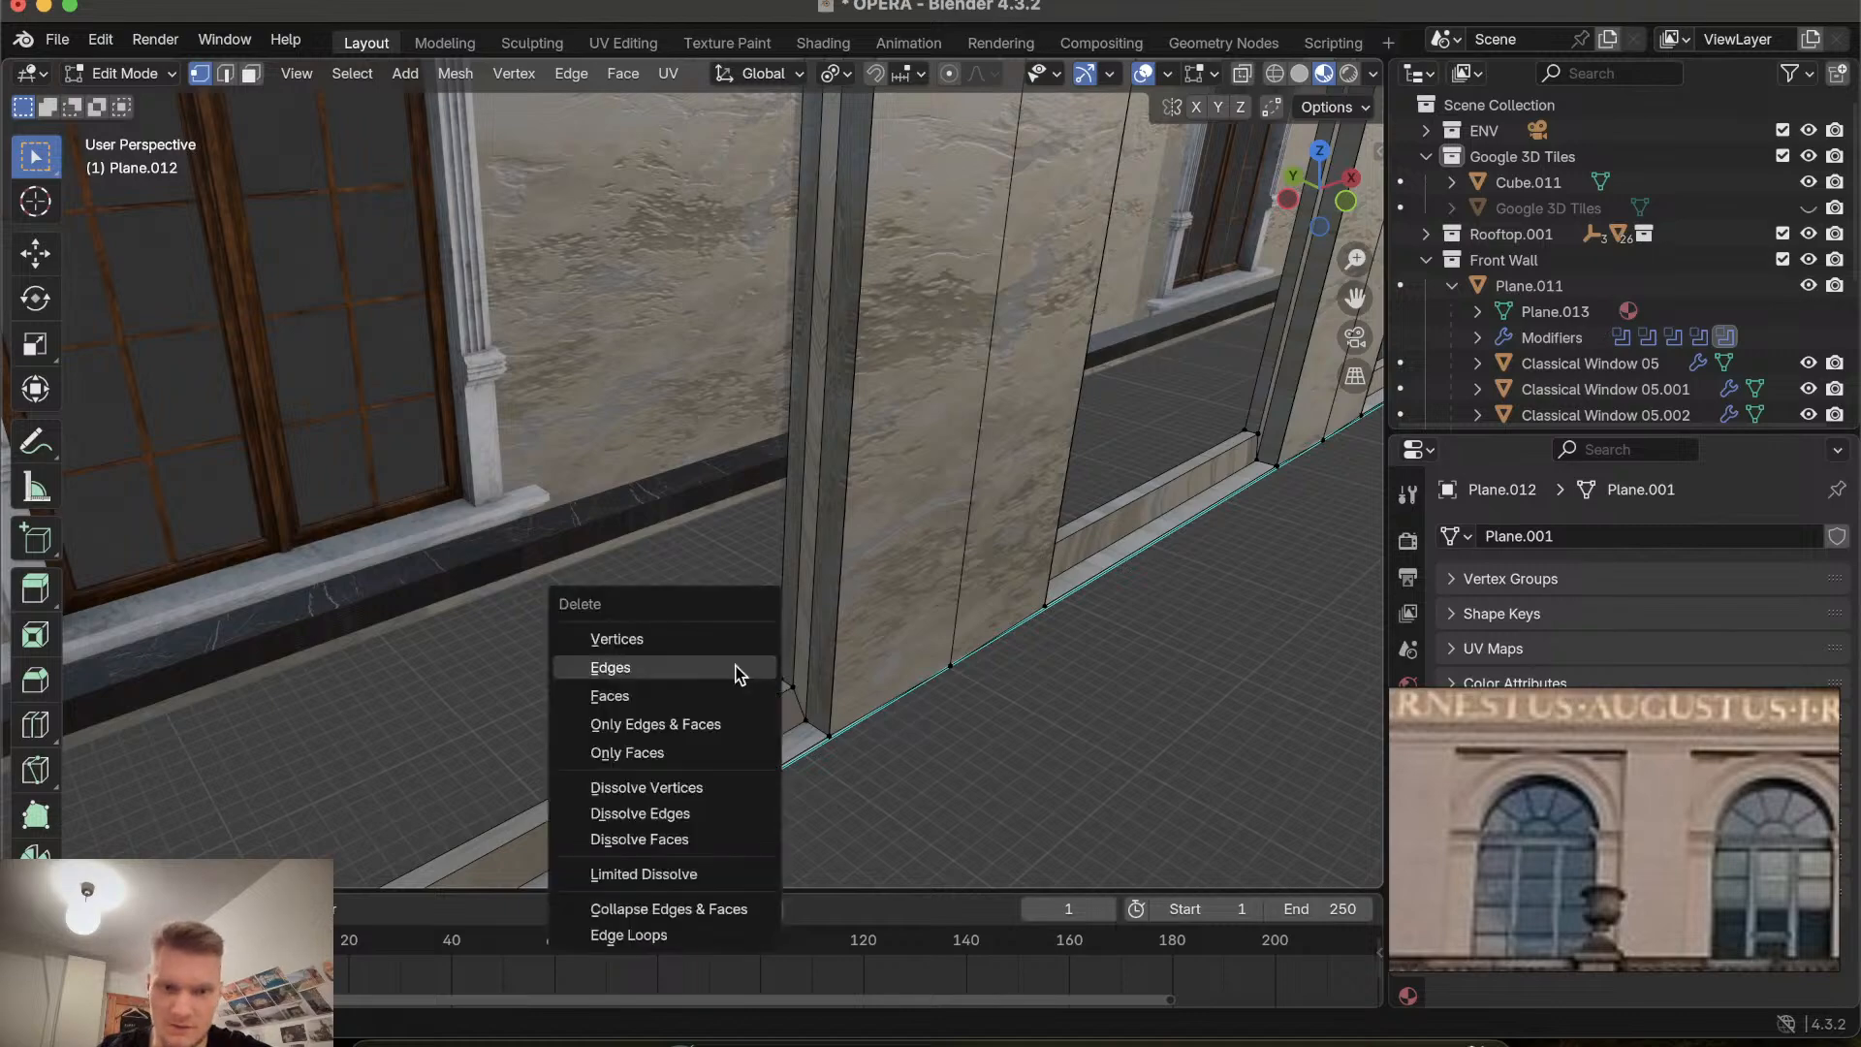
click(705, 625)
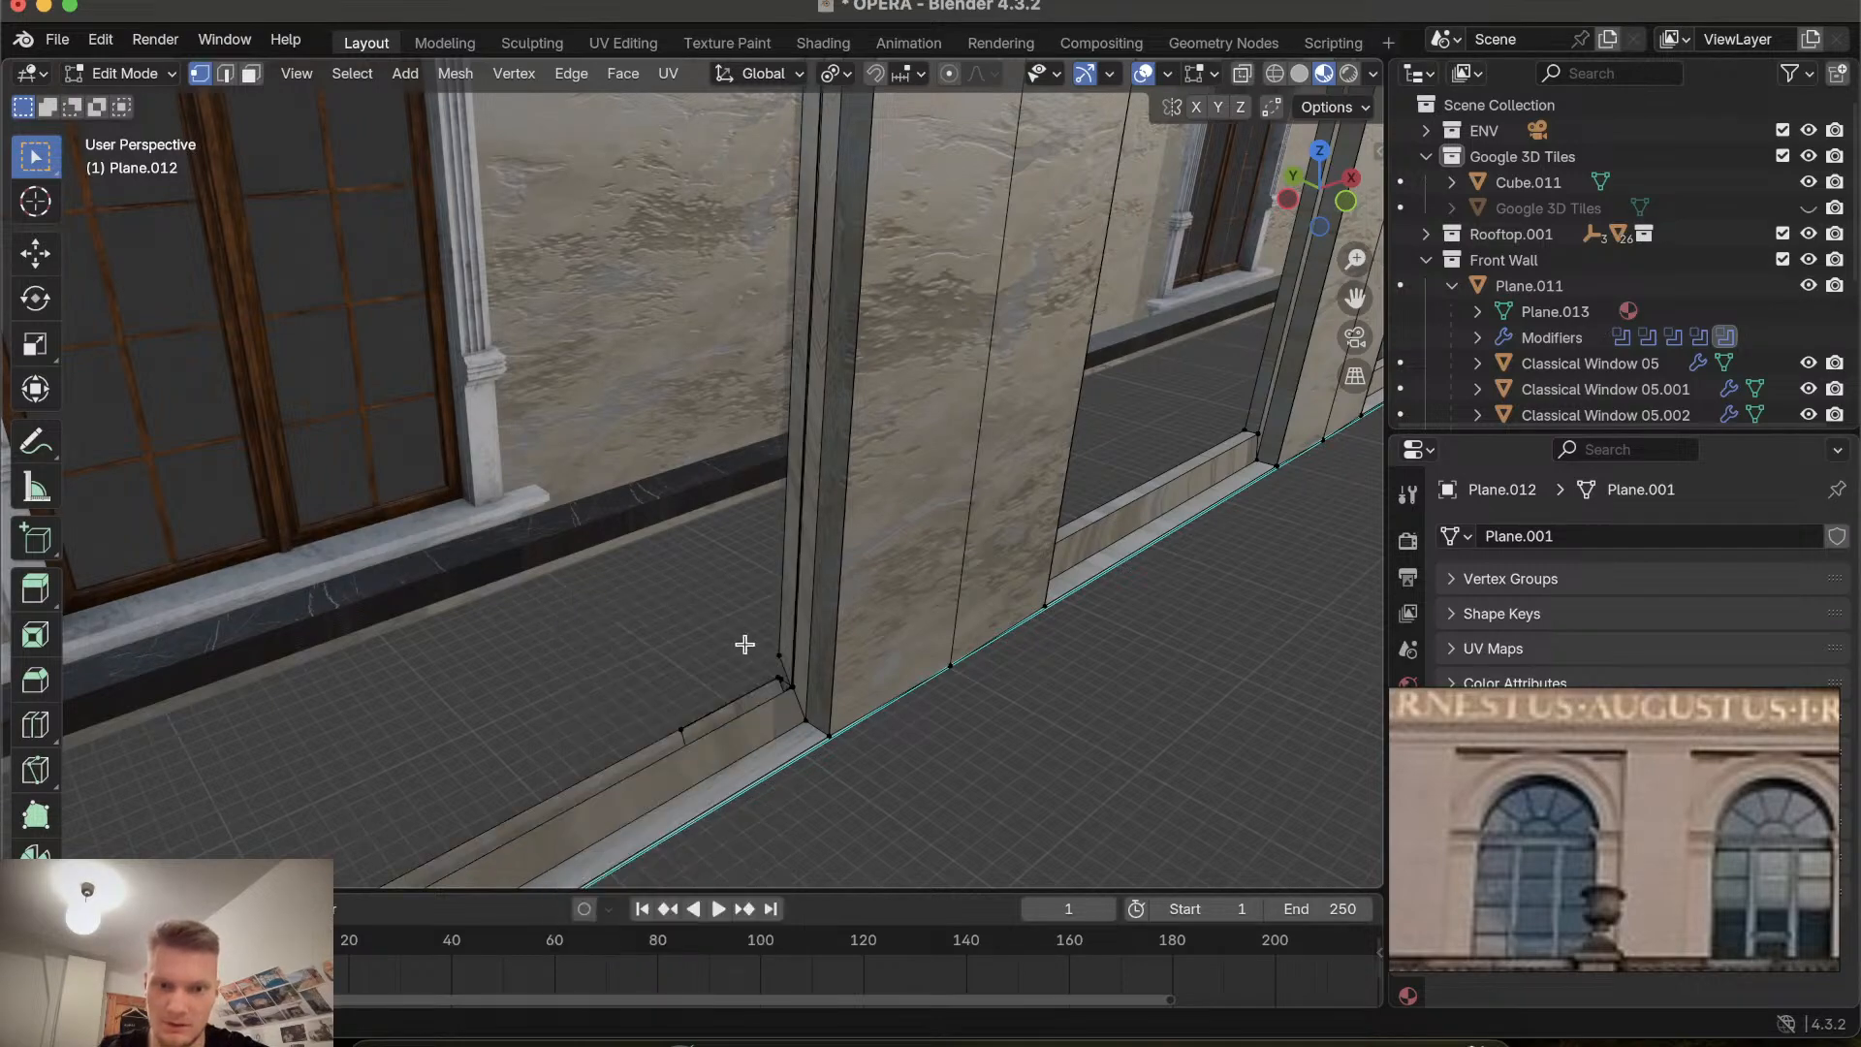
Delete a stray vertex at the bottom left corner of the next window recess.
scroll(760, 647, left, 10)
scroll(760, 647, right, 10)
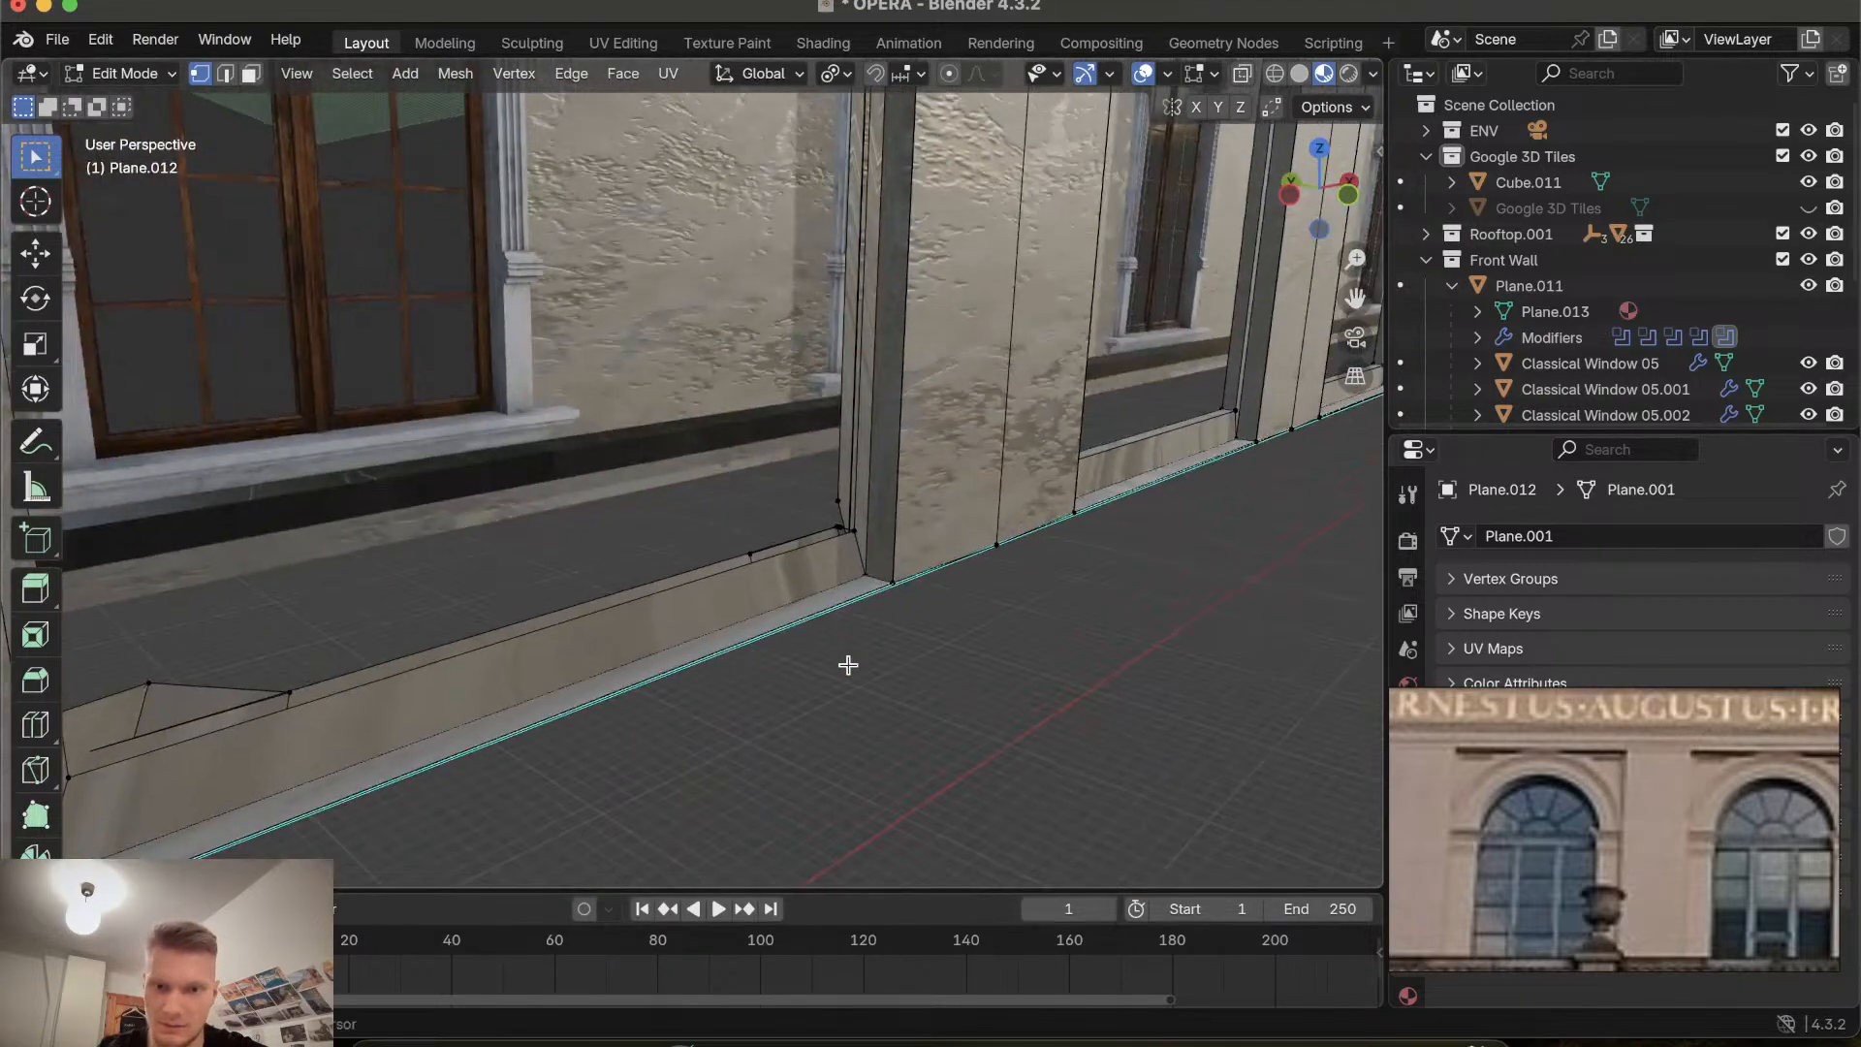
shift+scroll(848, 665, up, 5)
scroll(848, 665, left, 5)
scroll(848, 665, right, 10)
scroll(848, 665, left, 4)
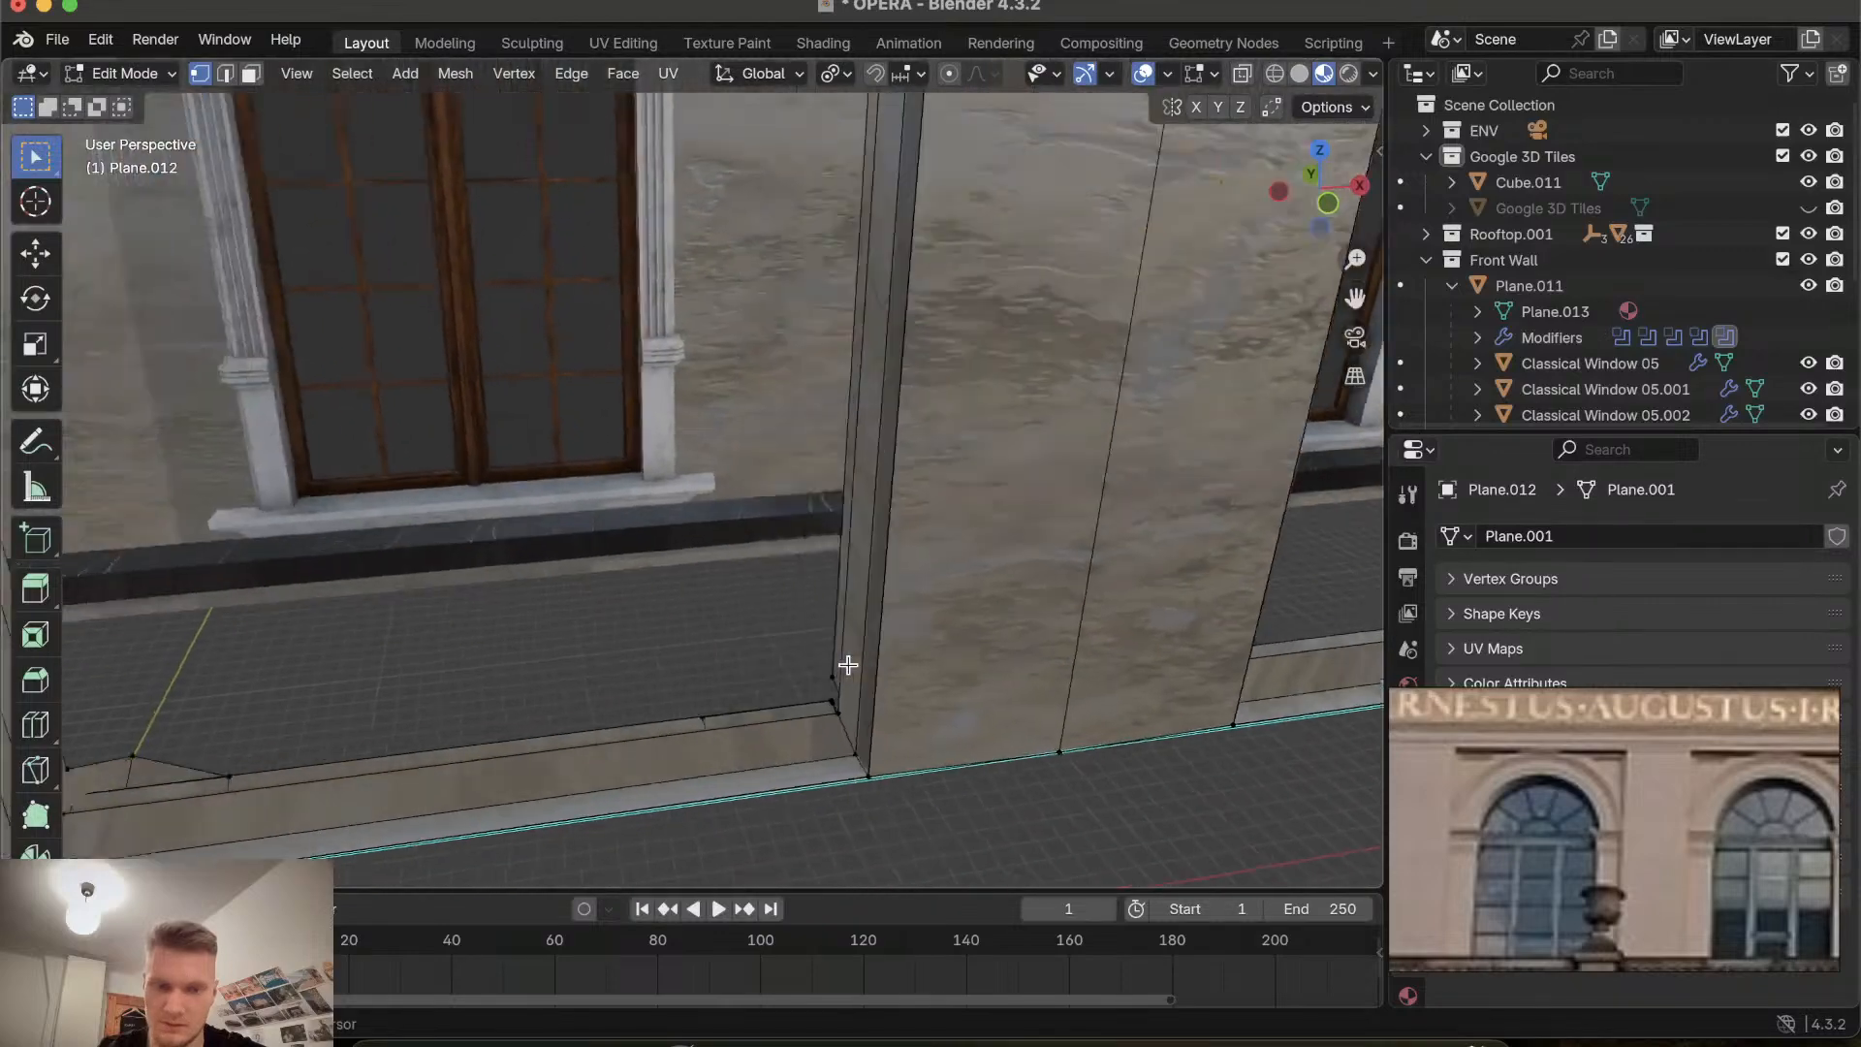
shift+scroll(848, 665, left, 10)
scroll(848, 664, right, 8)
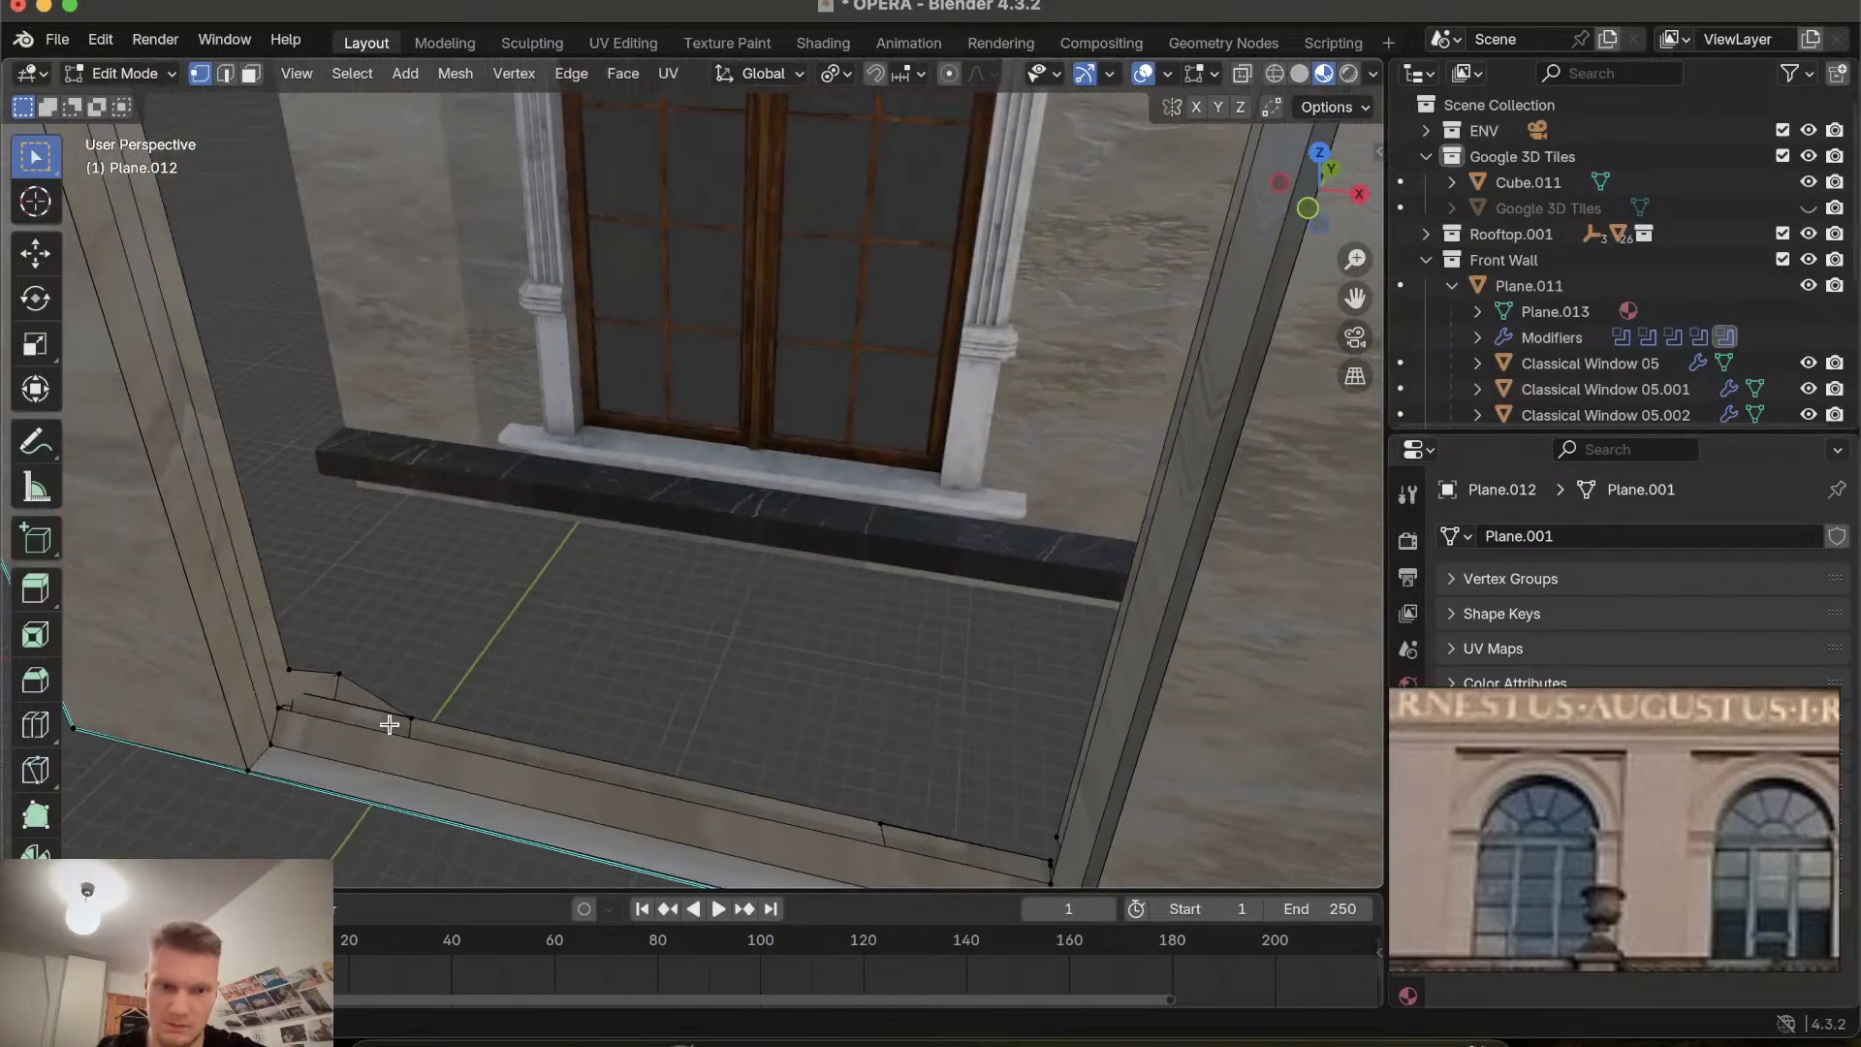
key(x)
click(343, 684)
Delete the stray vertices at the bottom corners of another window recess.
shift+scroll(342, 683, right, 10)
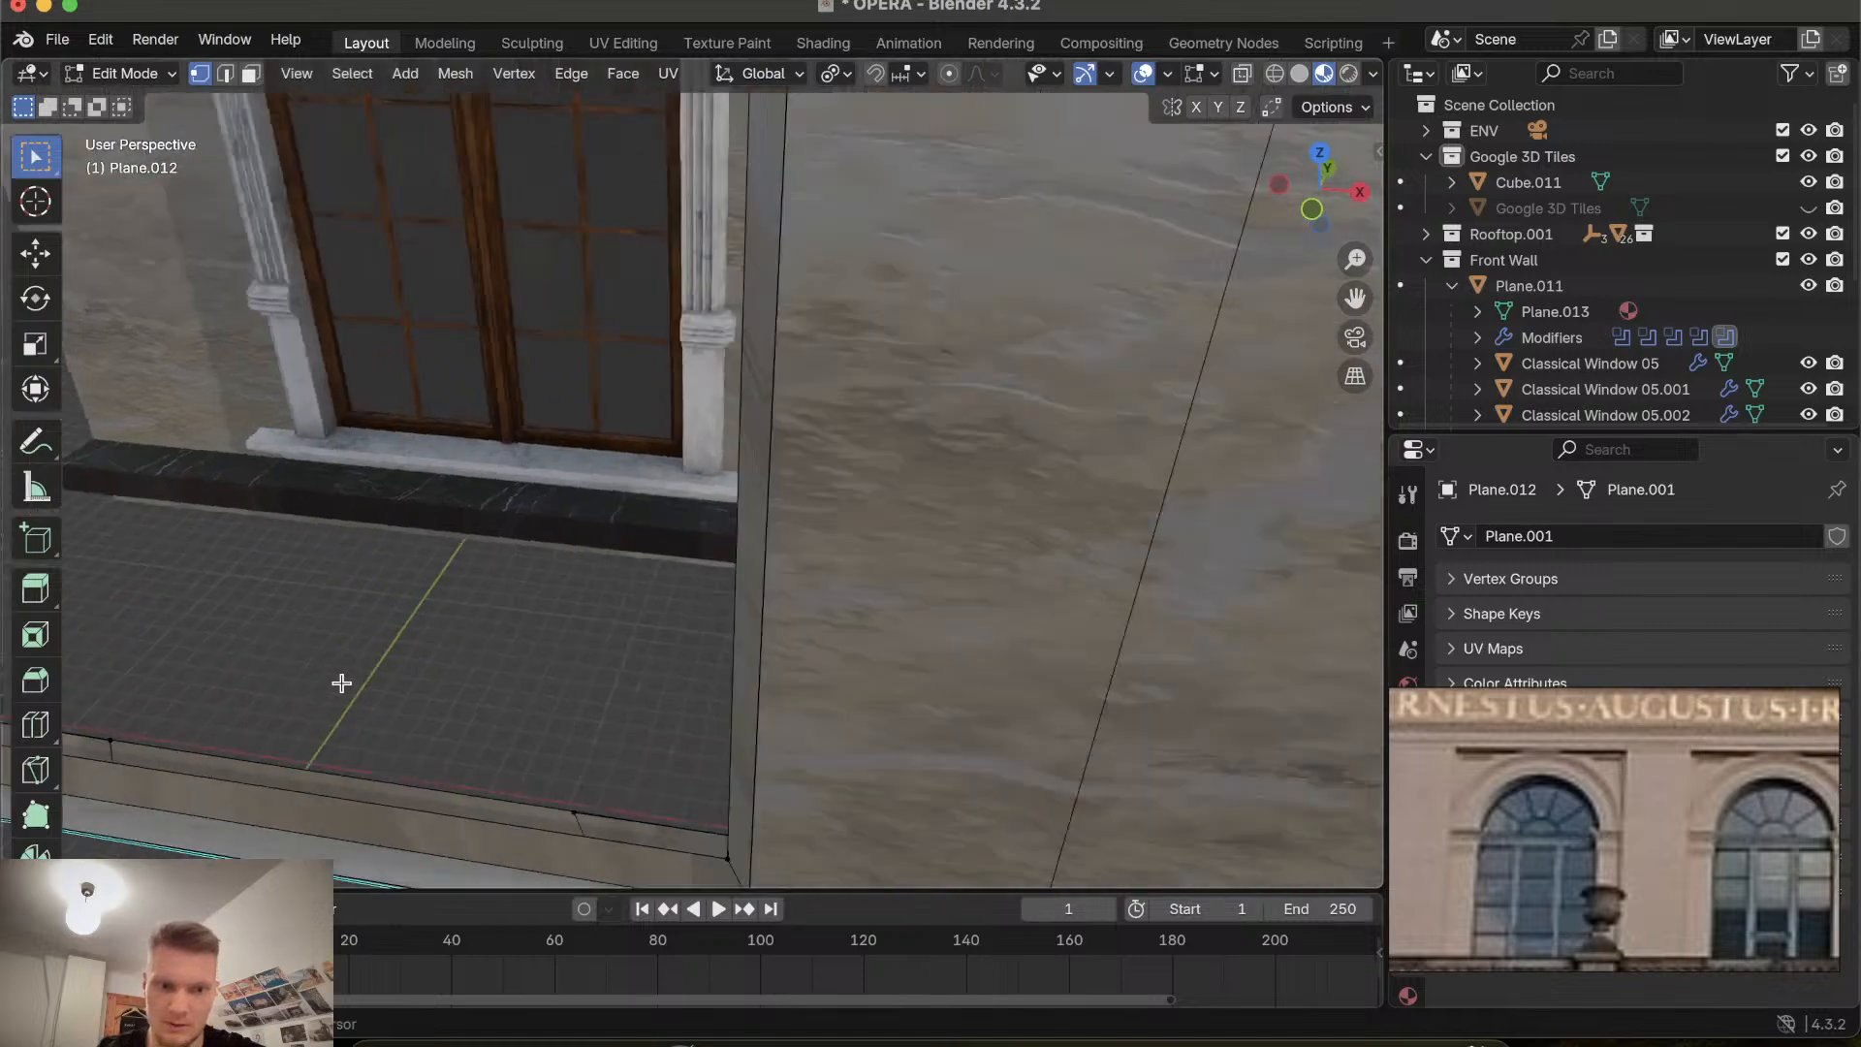
ctrl+scroll(342, 683, down, 4)
shift+scroll(341, 683, left, 10)
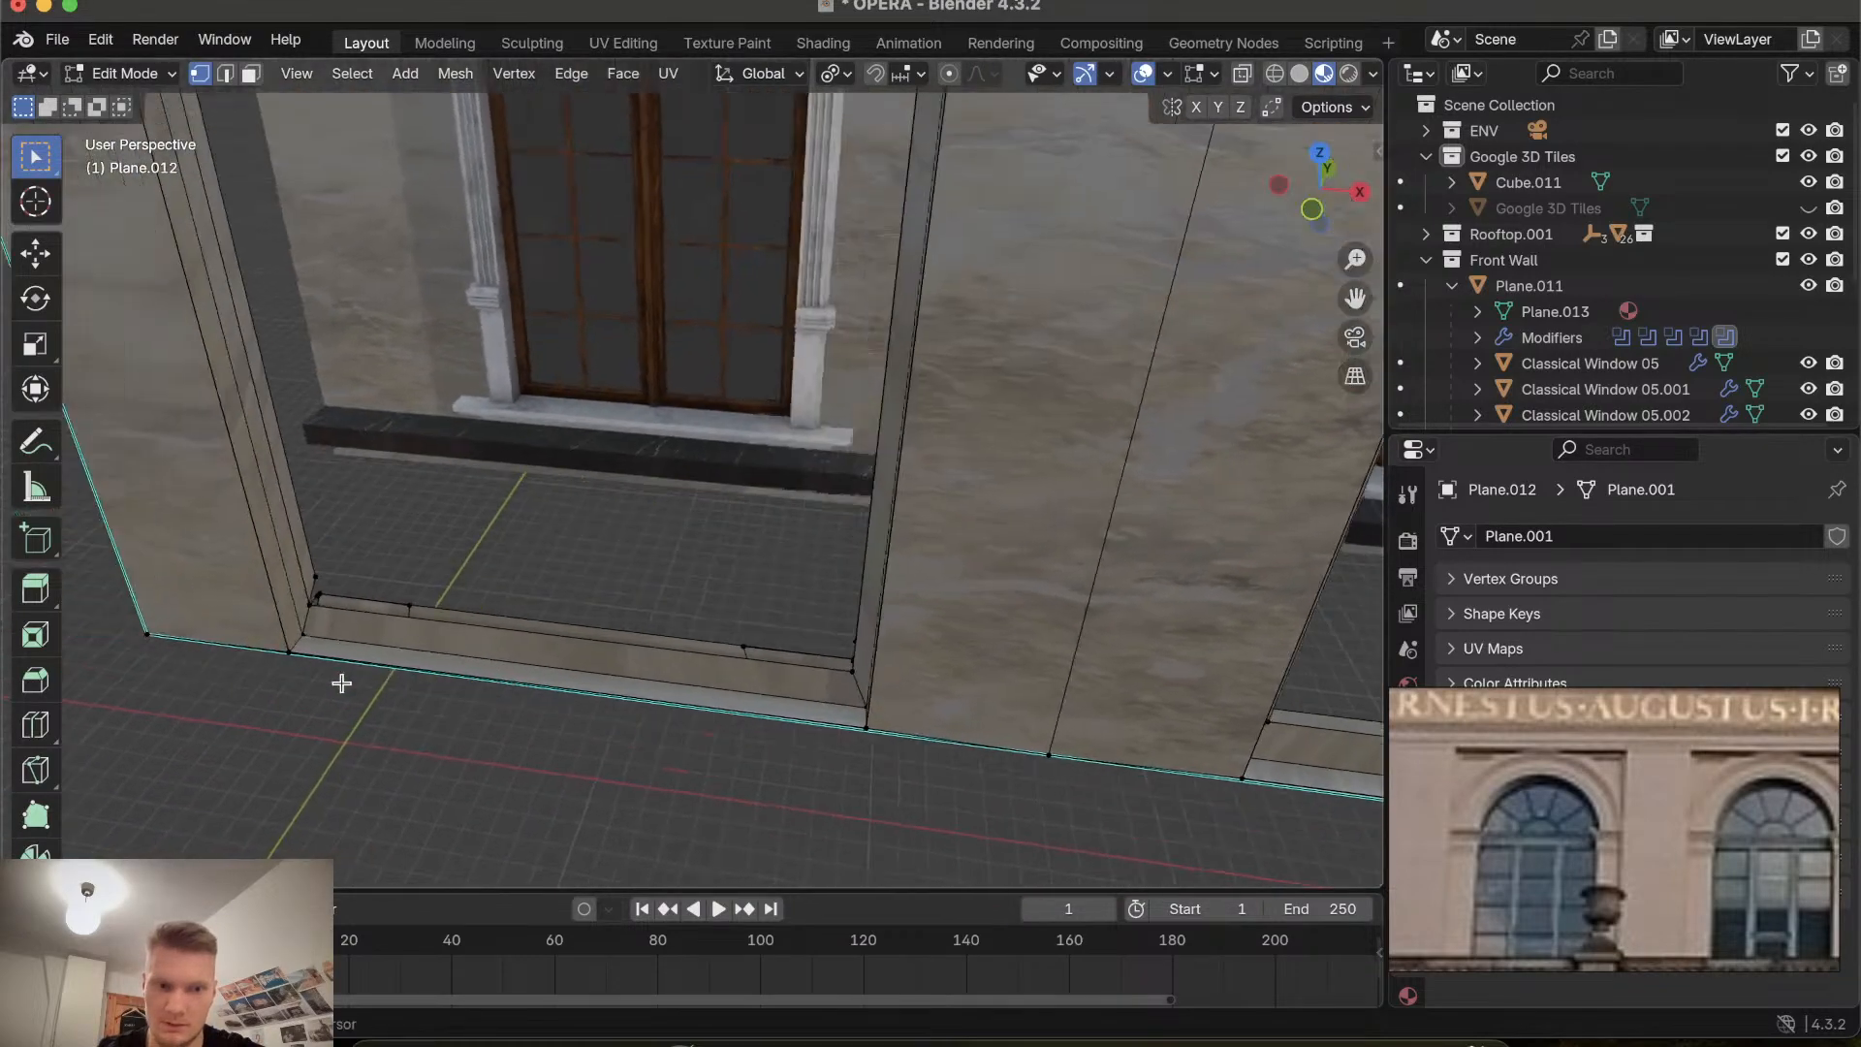
click(546, 601)
key(x)
click(546, 602)
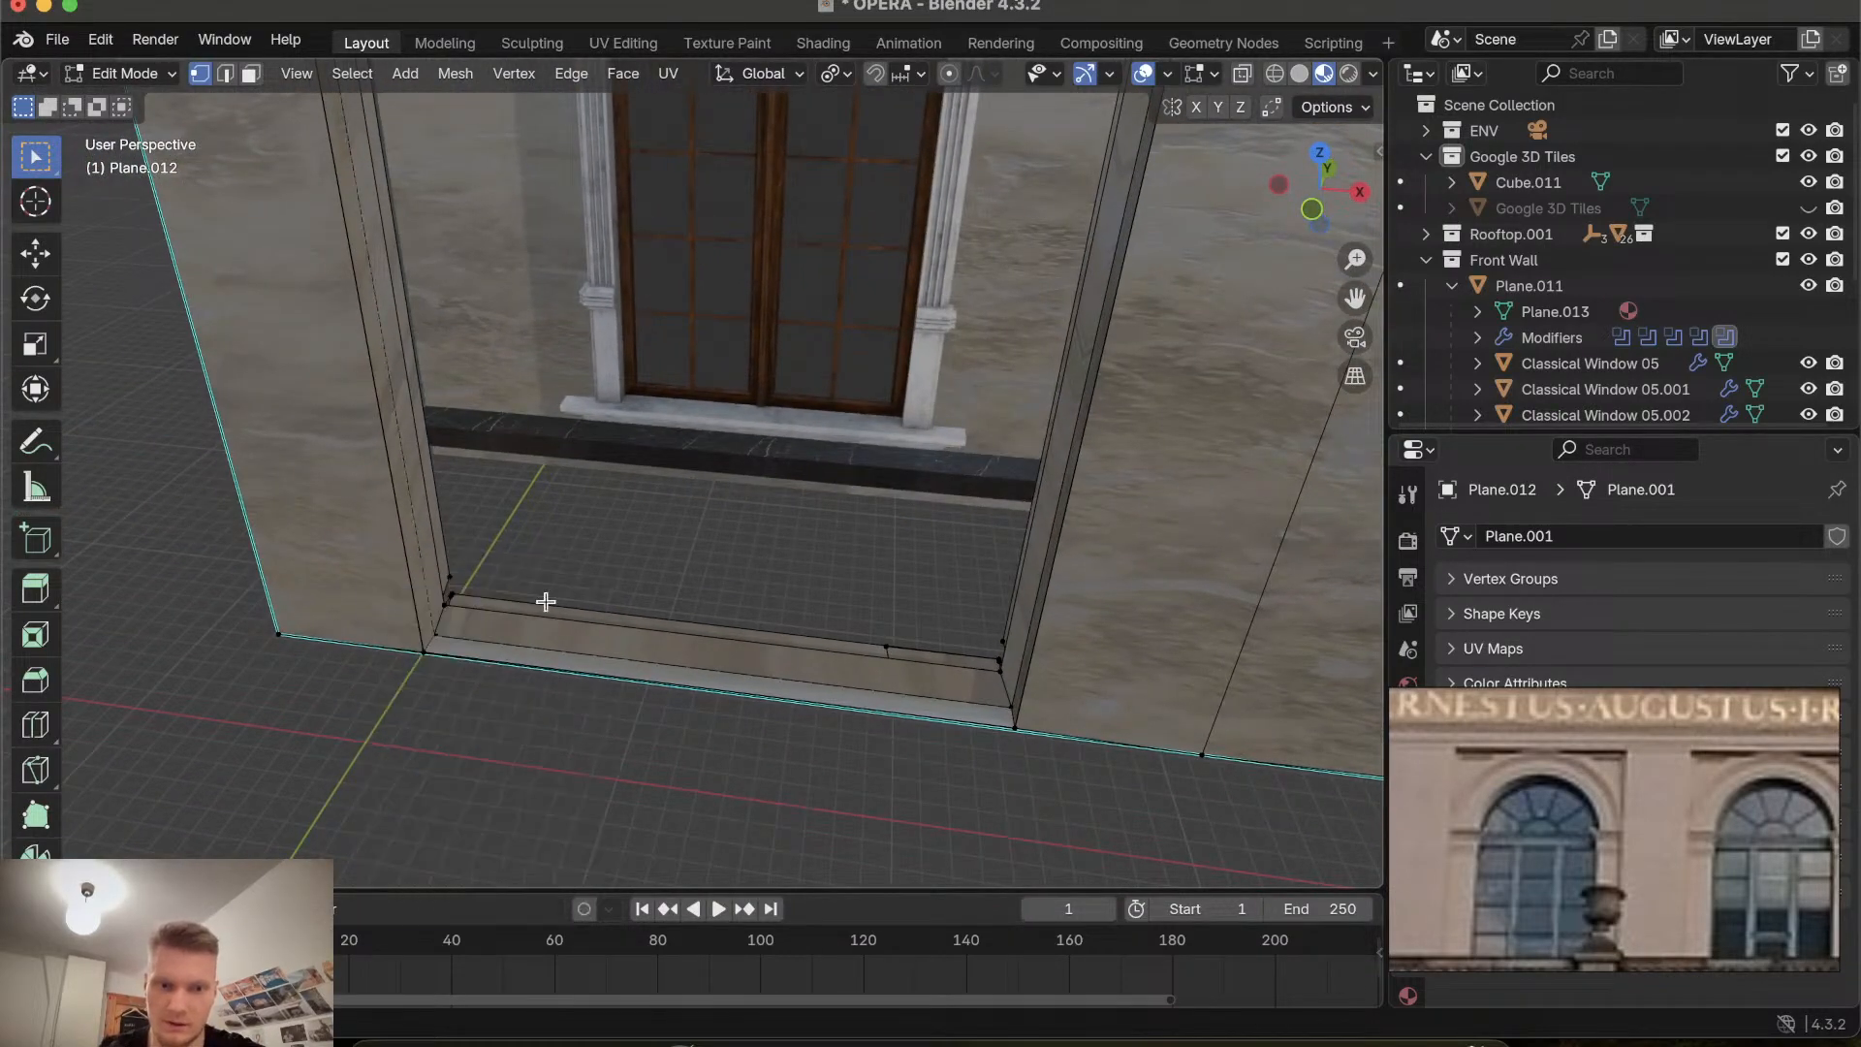
key(x)
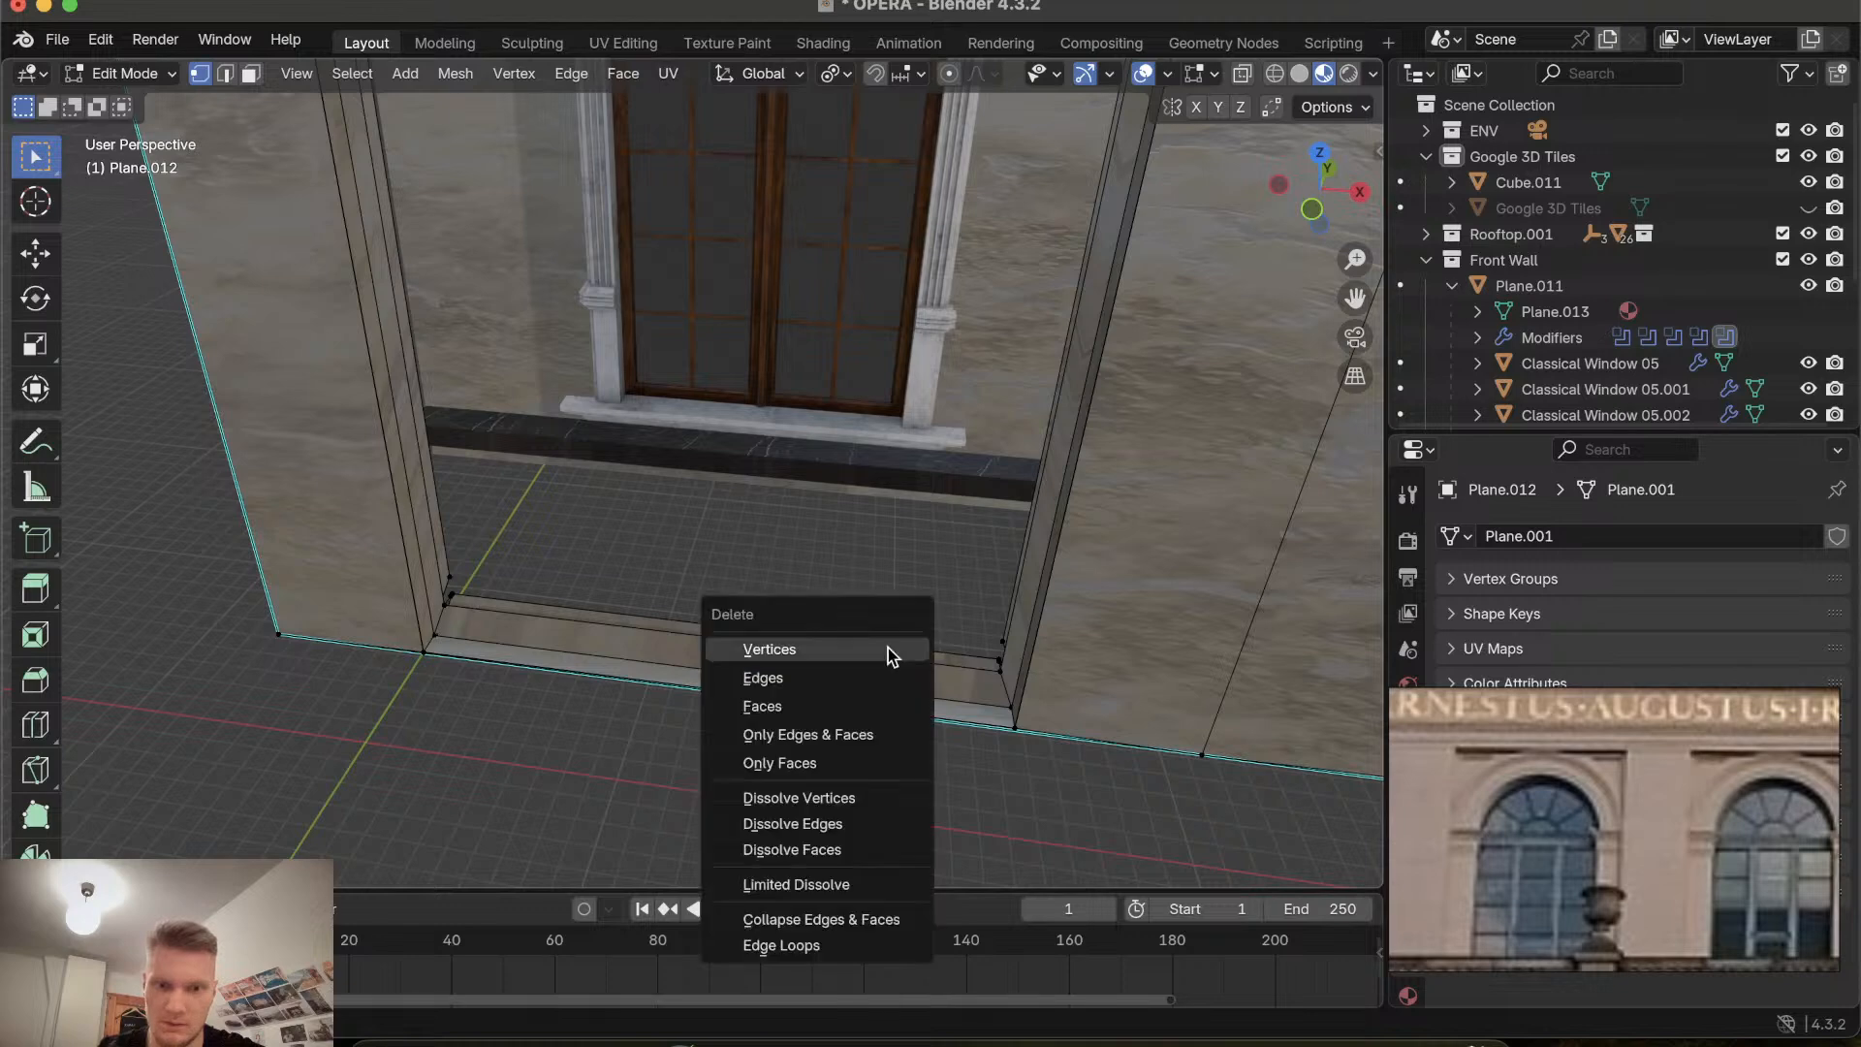
click(885, 652)
click(1009, 640)
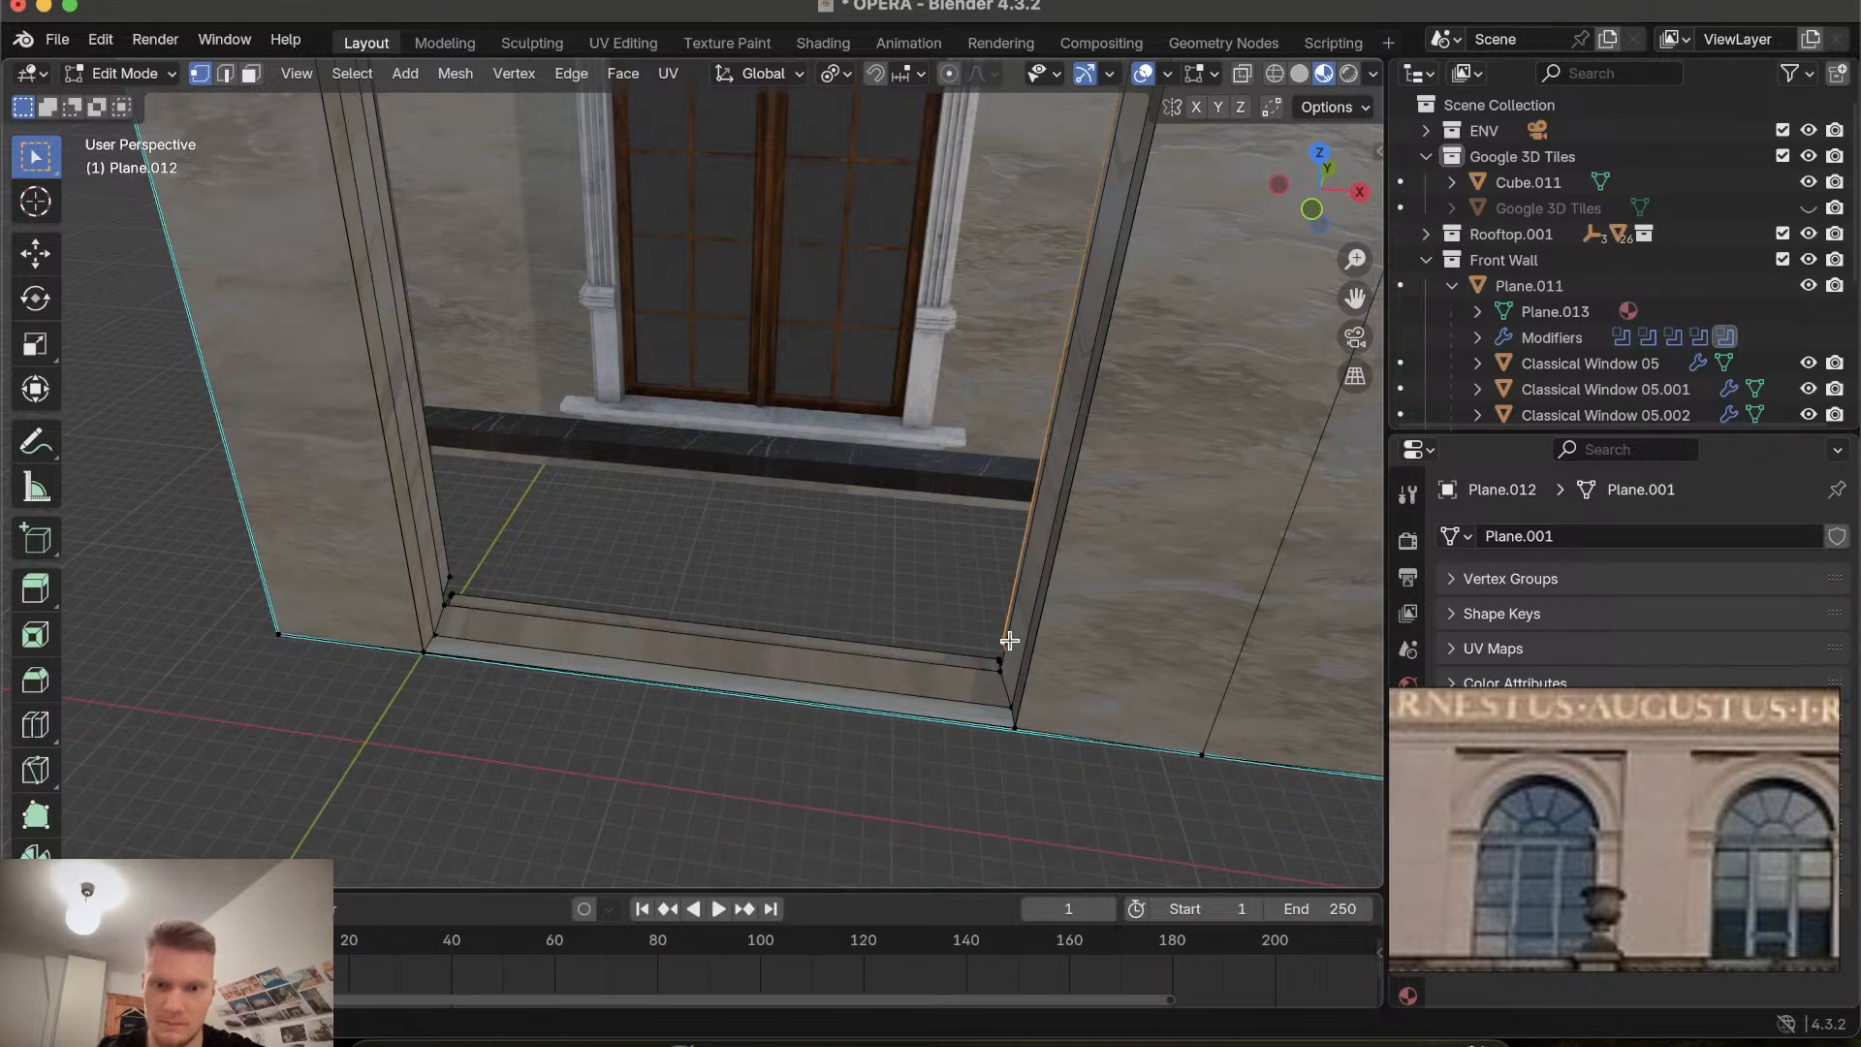
key(x)
click(1009, 642)
Orbit along the facade to check the remaining recess corners up to the inscription.
scroll(1009, 660, left, 5)
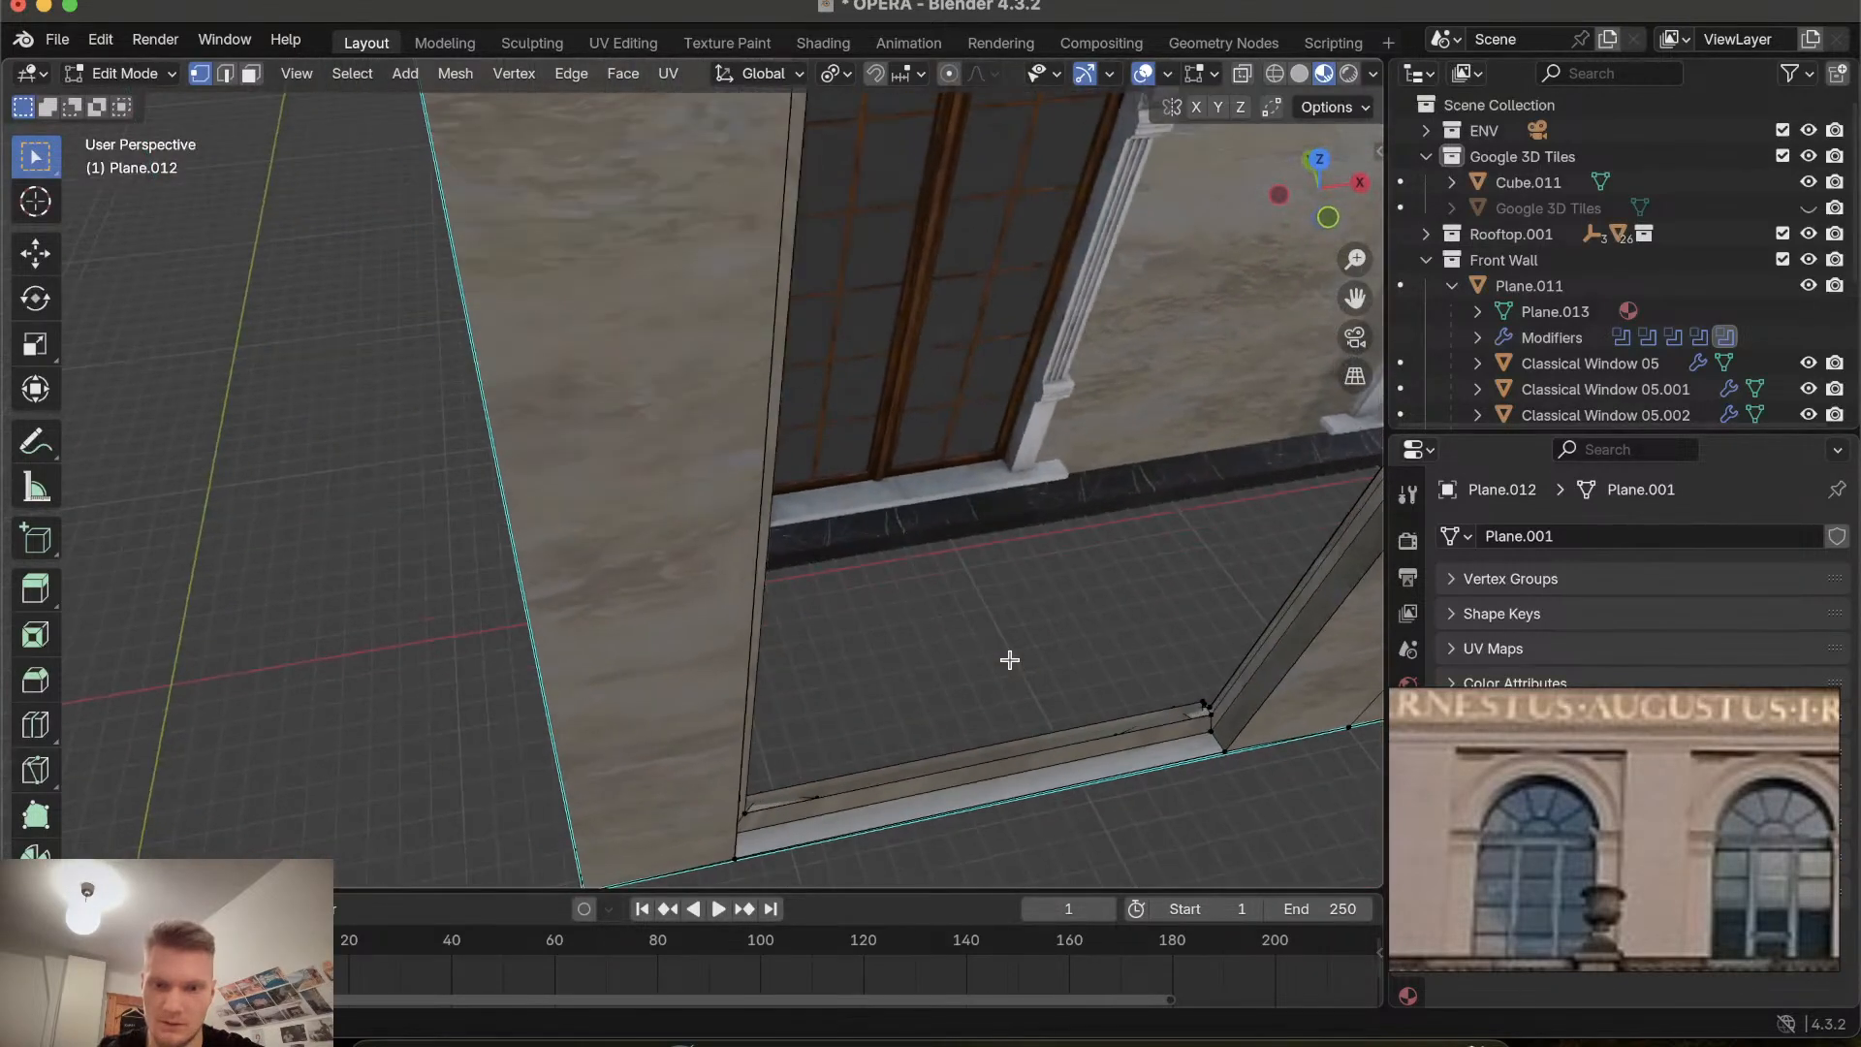
shift+scroll(1009, 660, right, 4)
ctrl+scroll(1009, 660, up, 1)
ctrl+scroll(1009, 660, up, 5)
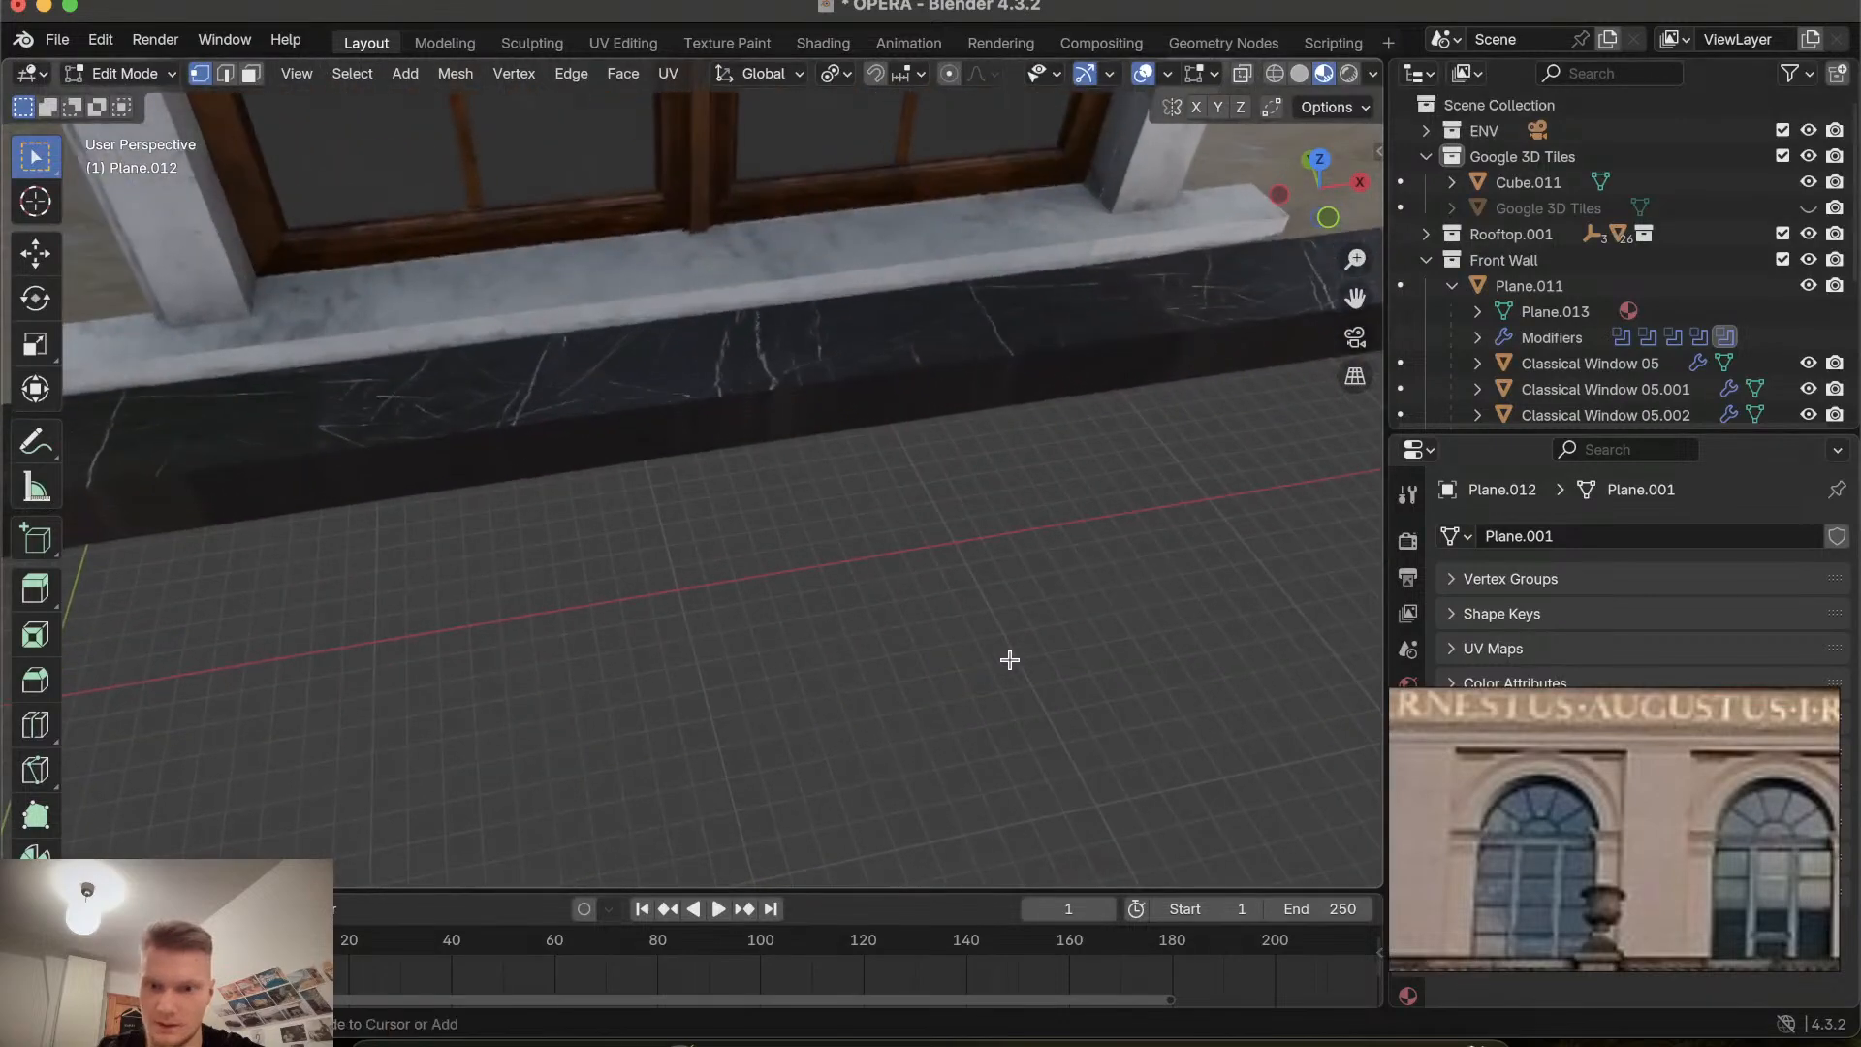
shift+scroll(1009, 660, right, 3)
scroll(1009, 660, left, 10)
shift+scroll(1009, 660, right, 8)
shift+scroll(1009, 660, right, 5)
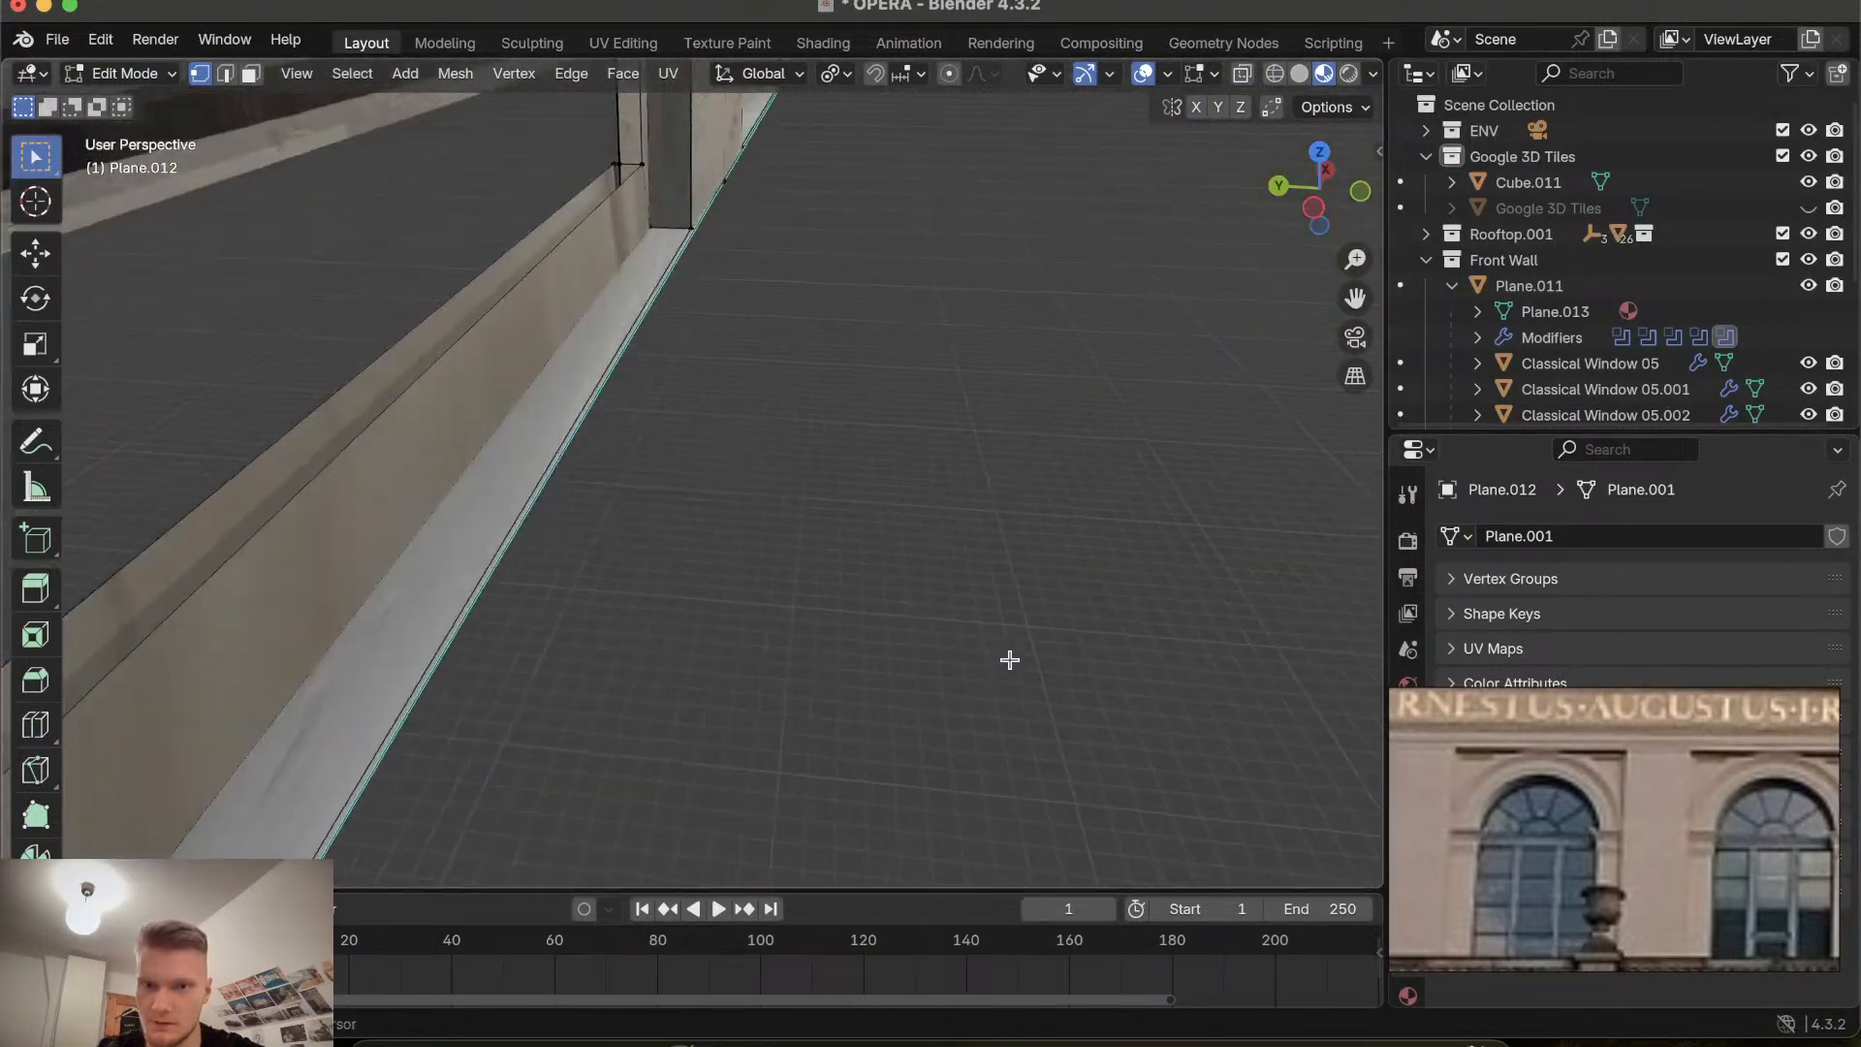
shift+scroll(1009, 660, left, 3)
ctrl+scroll(1009, 660, down, 5)
ctrl+scroll(1009, 660, up, 3)
ctrl+scroll(1009, 660, down, 3)
scroll(1008, 660, right, 8)
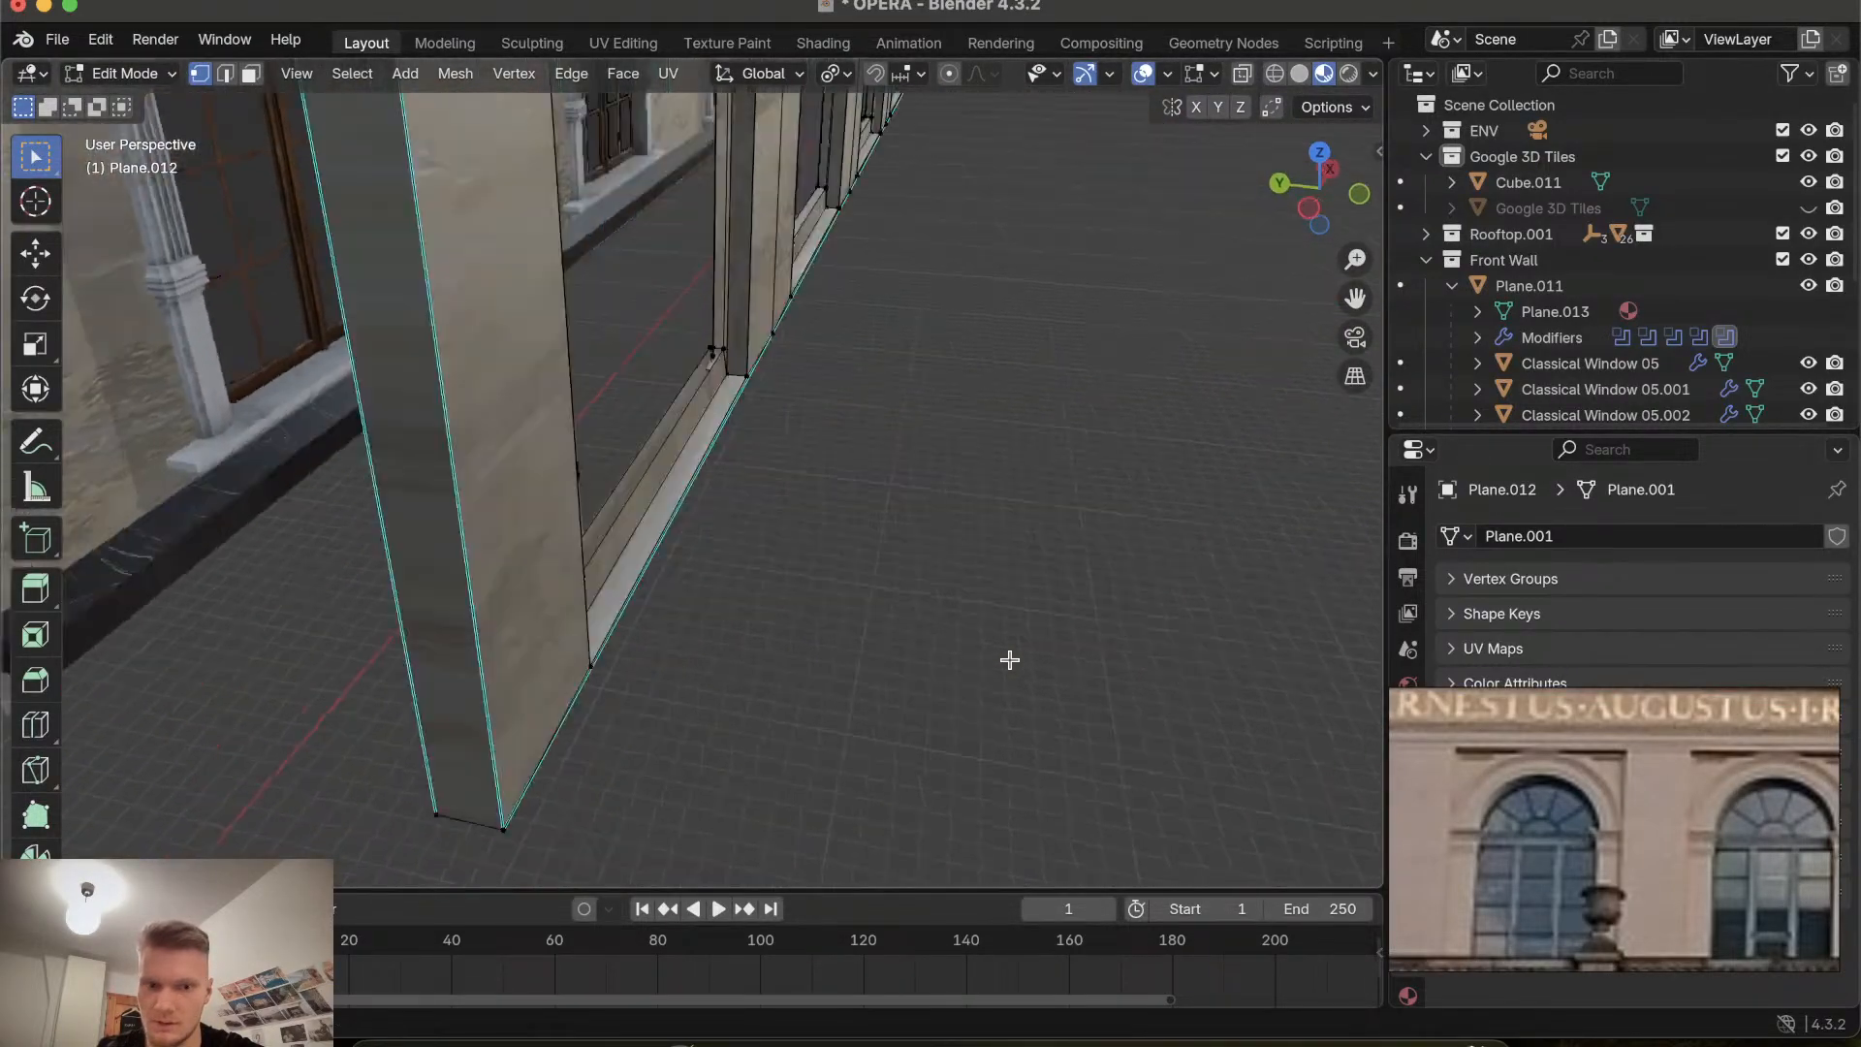
shift+scroll(1009, 660, left, 6)
scroll(1009, 660, down, 10)
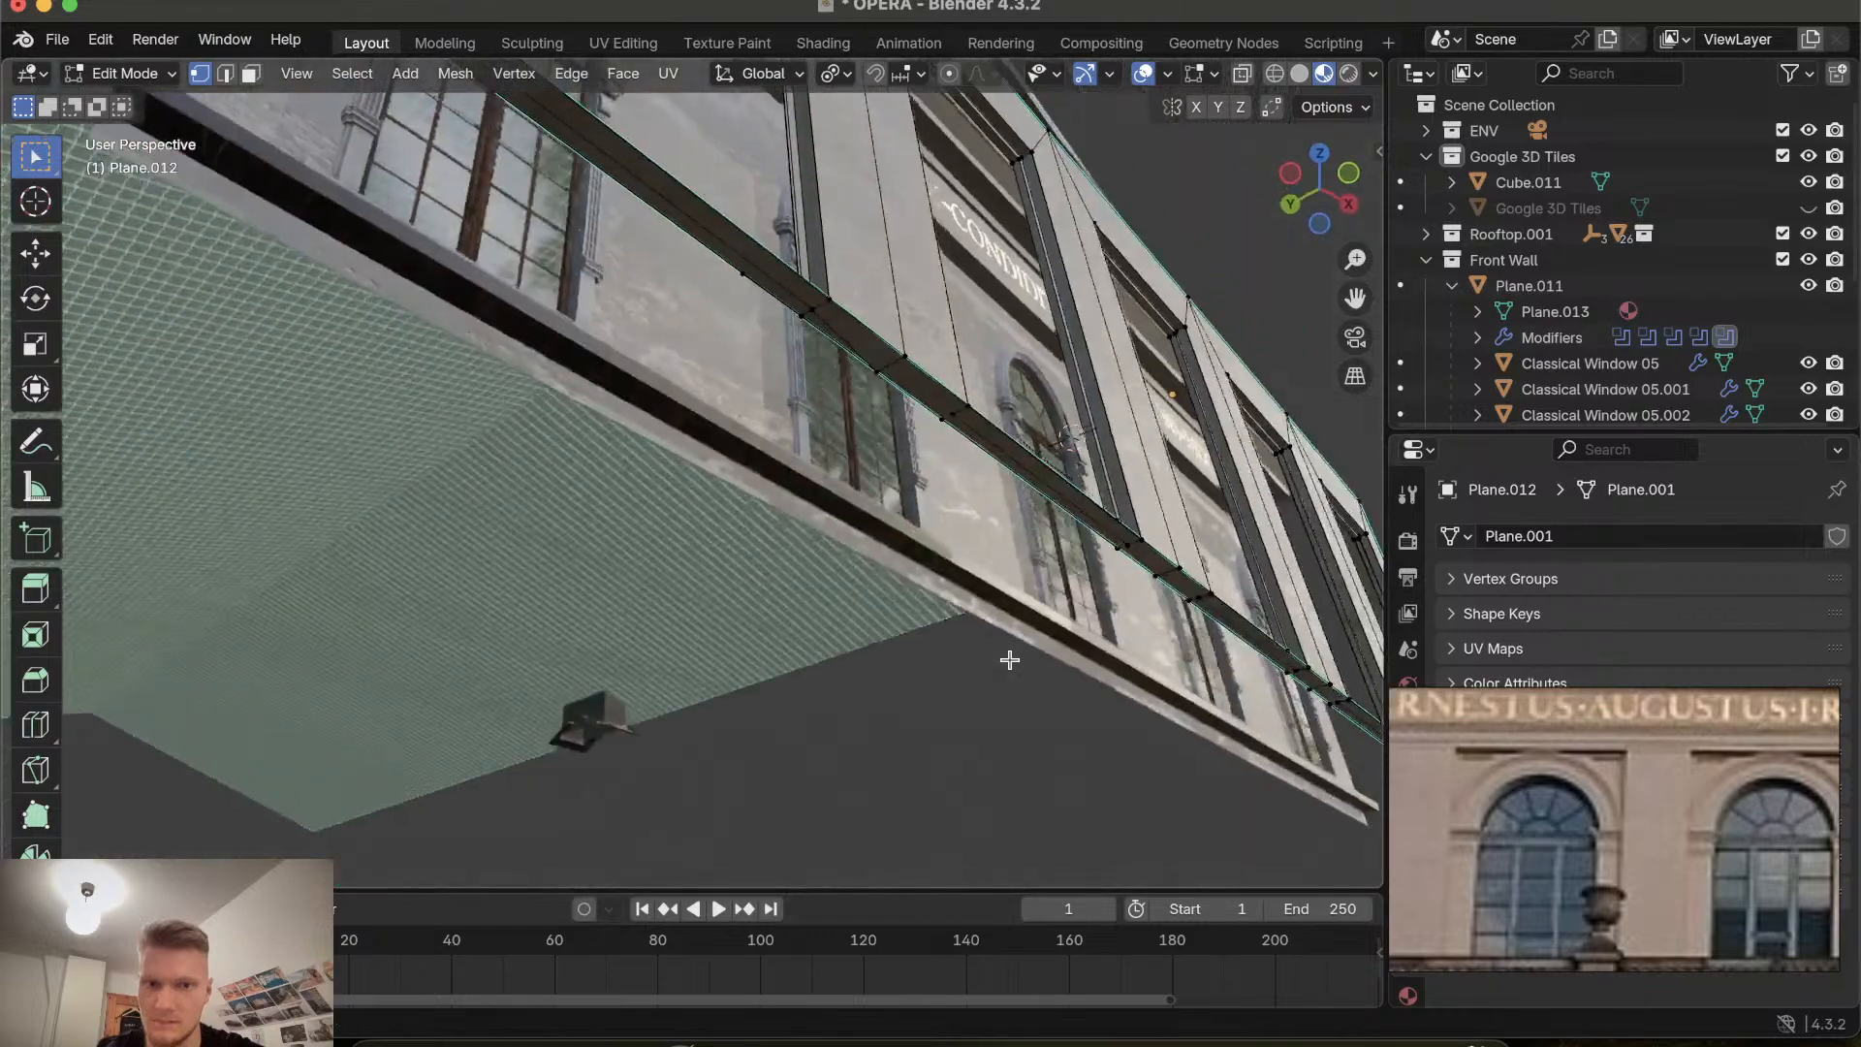
shift+scroll(1008, 660, up, 8)
ctrl+scroll(1009, 660, up, 3)
scroll(1009, 660, right, 4)
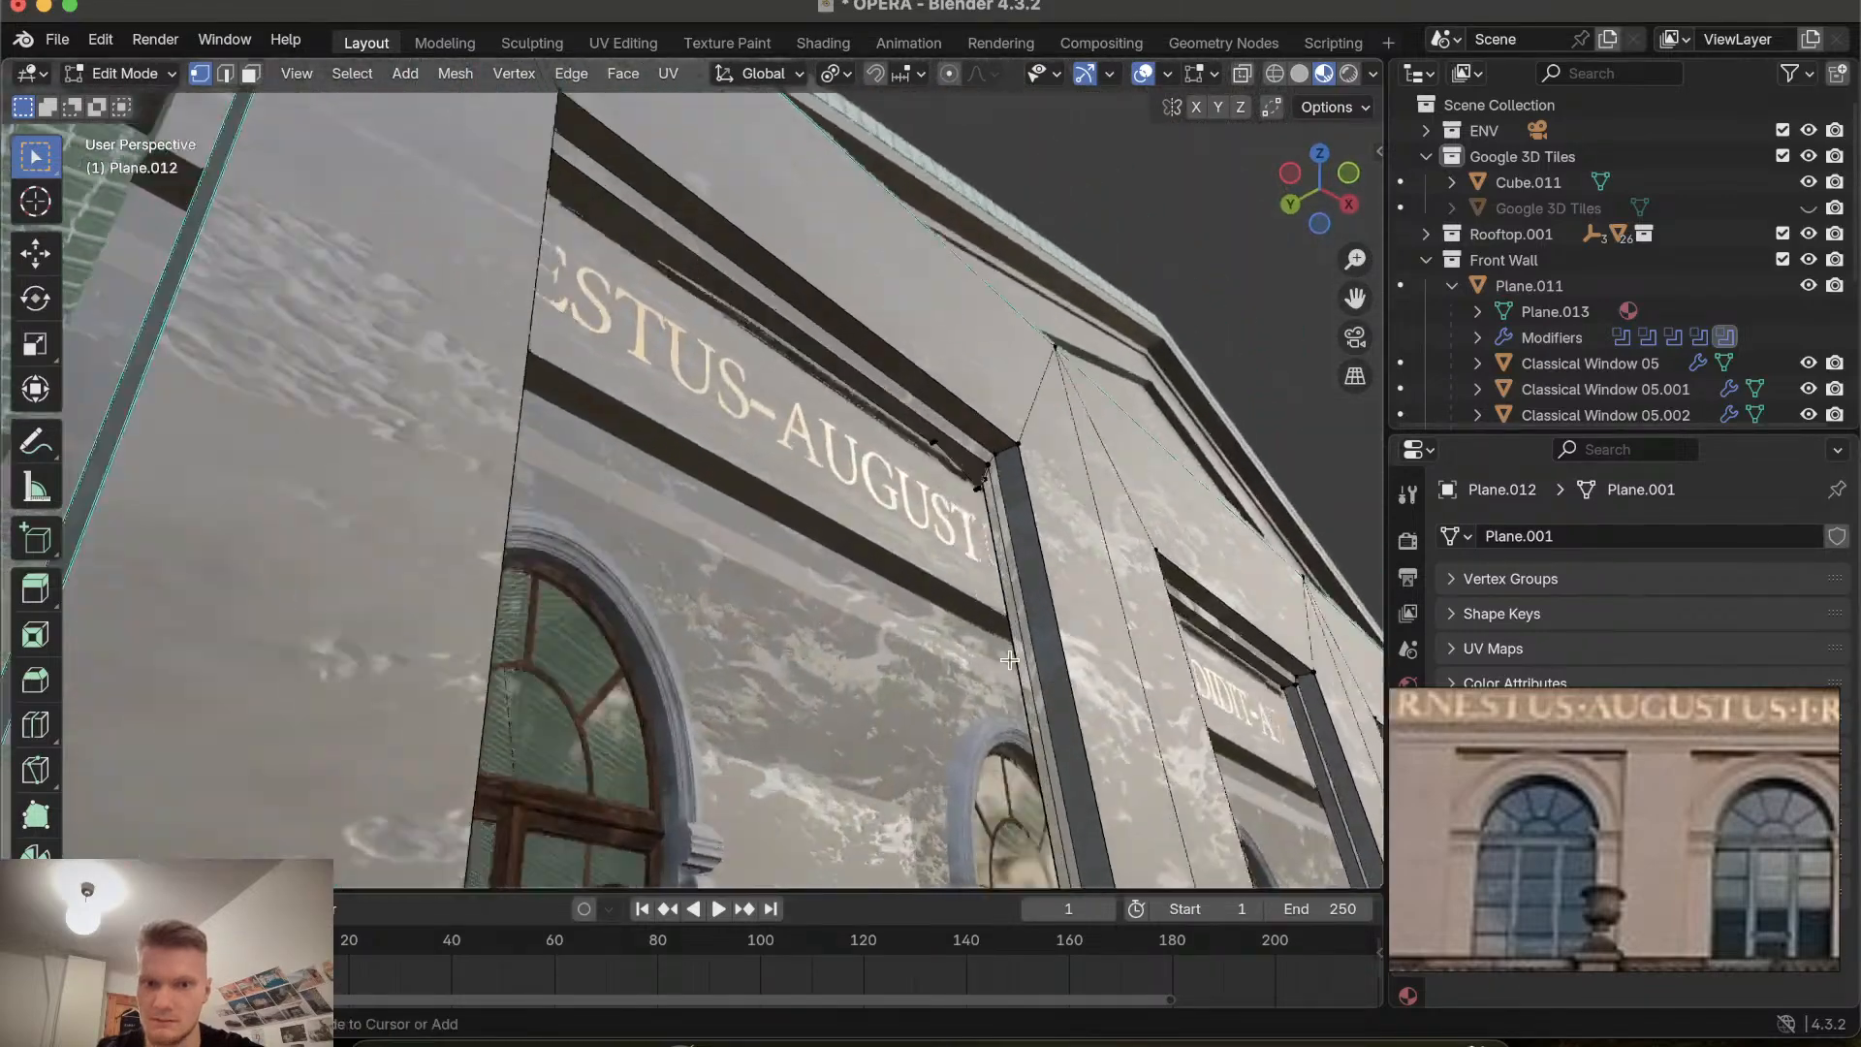
ctrl+scroll(1009, 660, up, 4)
scroll(1008, 660, left, 6)
shift+scroll(1009, 660, right, 3)
ctrl+scroll(1009, 660, up, 3)
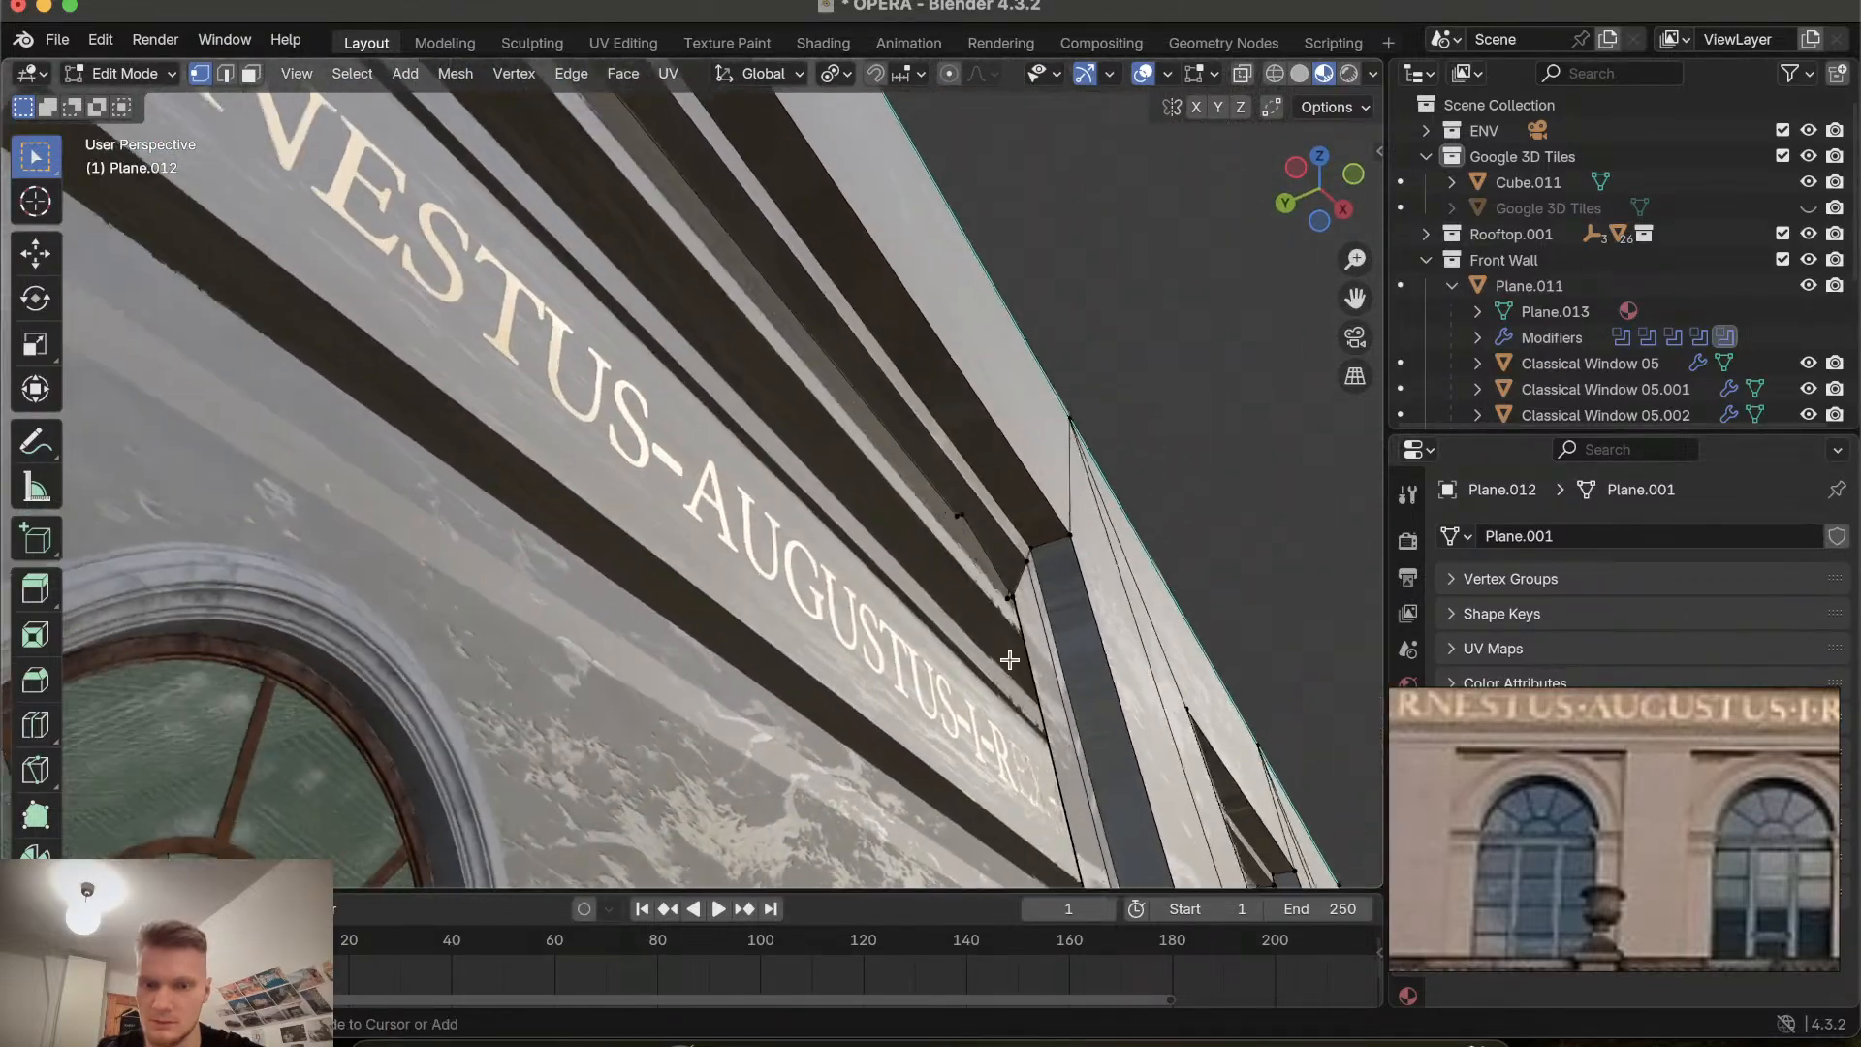
Delete the stray vertices at the recess corner beside the inscription band.
click(1029, 598)
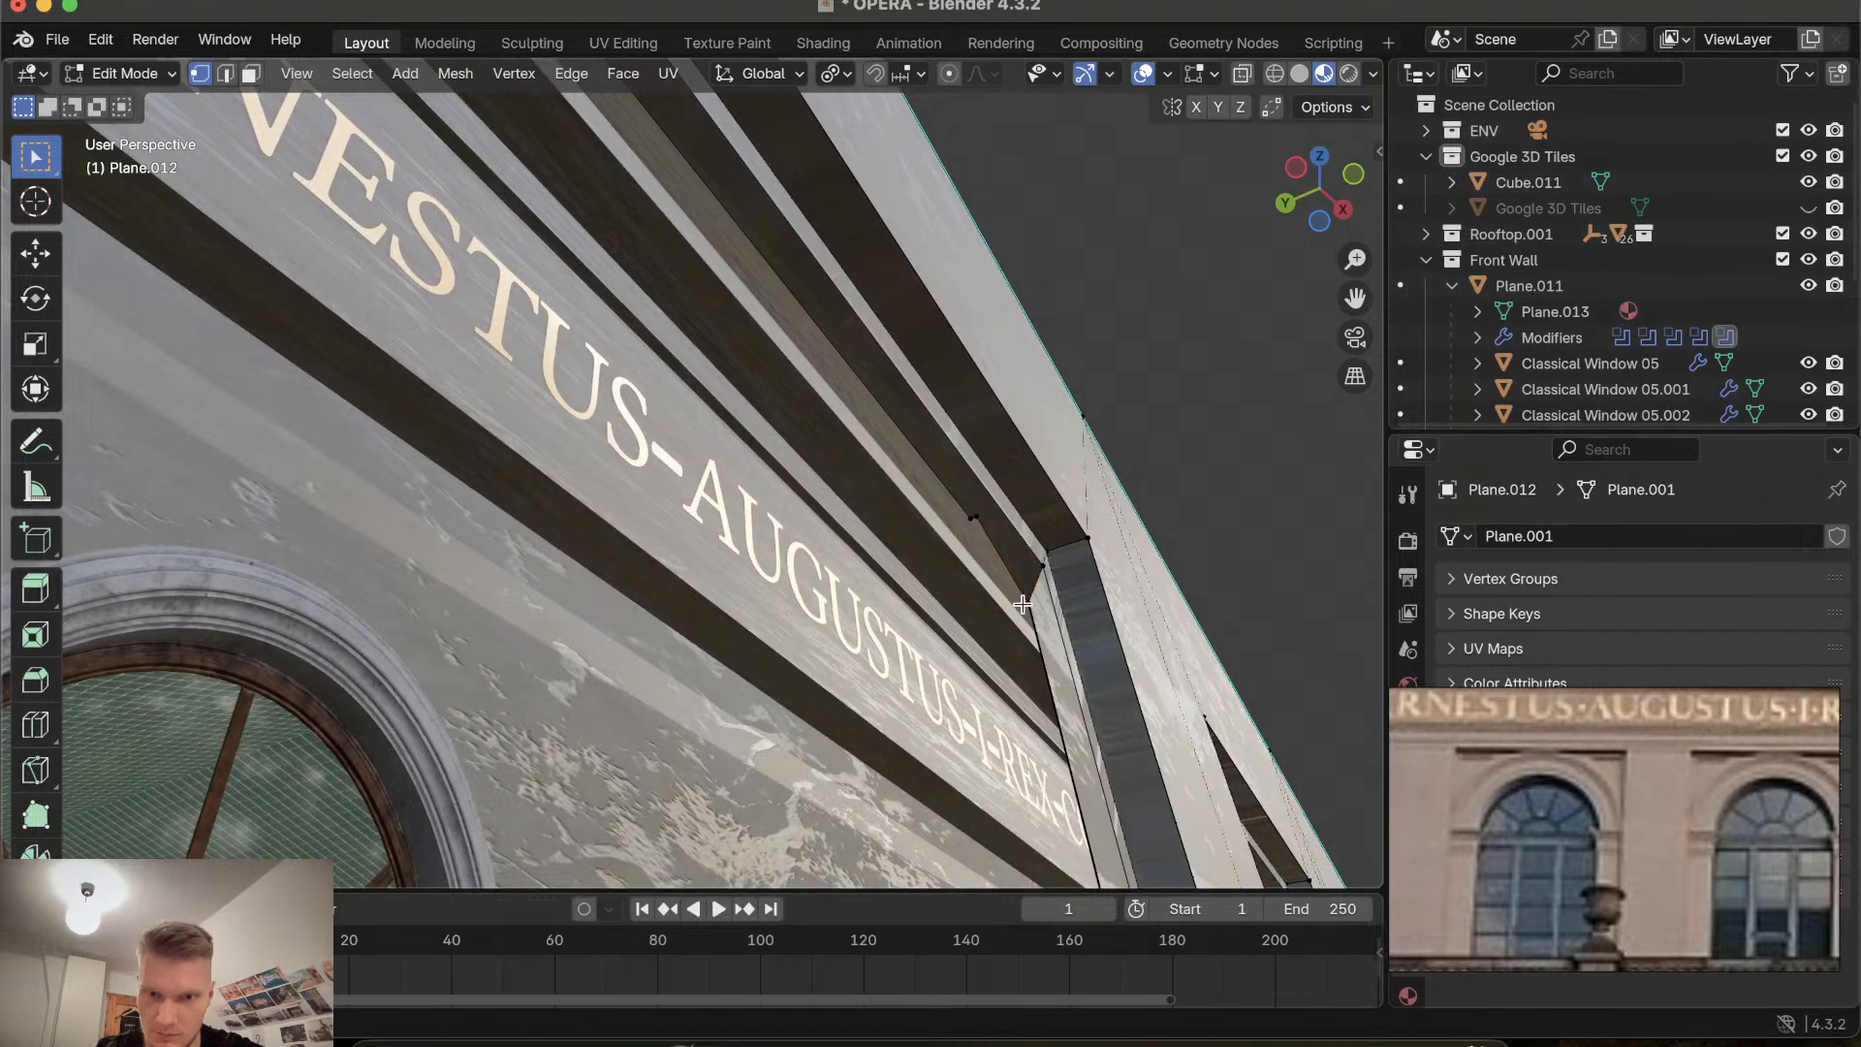
key(x)
click(1023, 643)
scroll(1025, 645, right, 3)
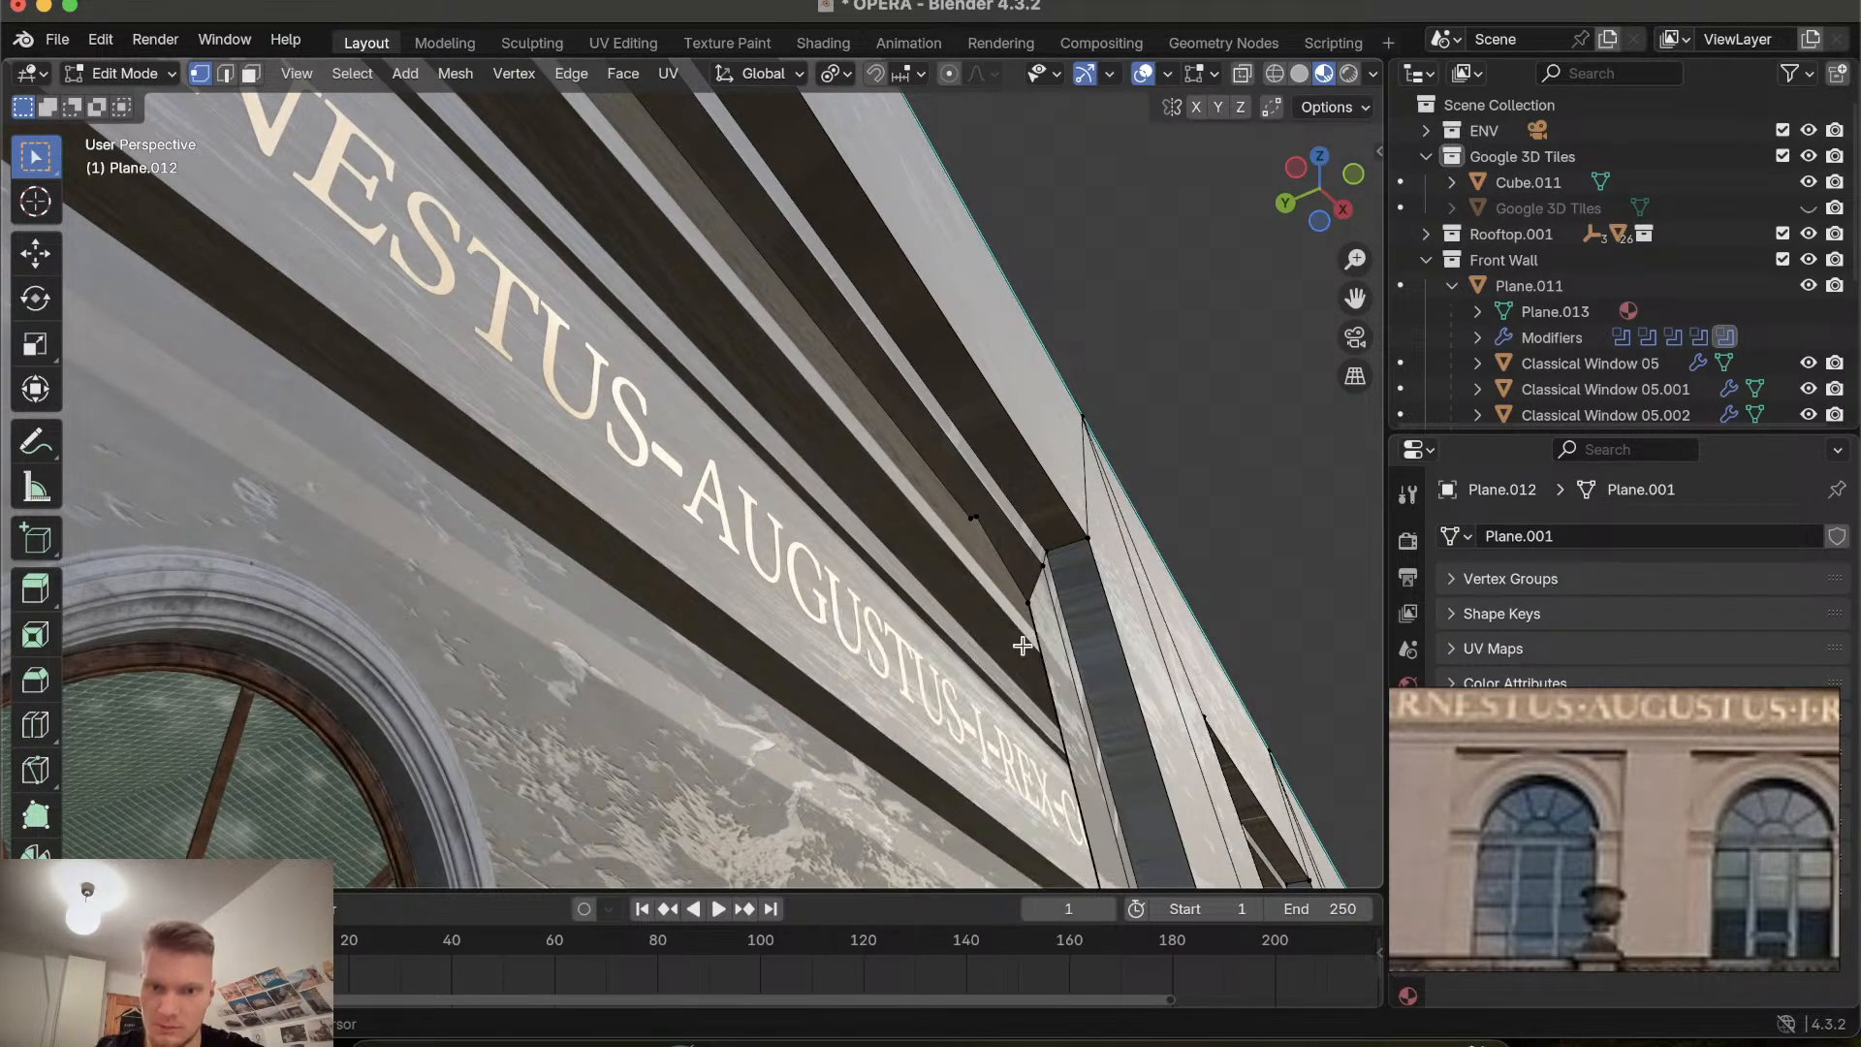
scroll(1025, 645, left, 4)
scroll(1024, 644, right, 2)
key(x)
click(993, 521)
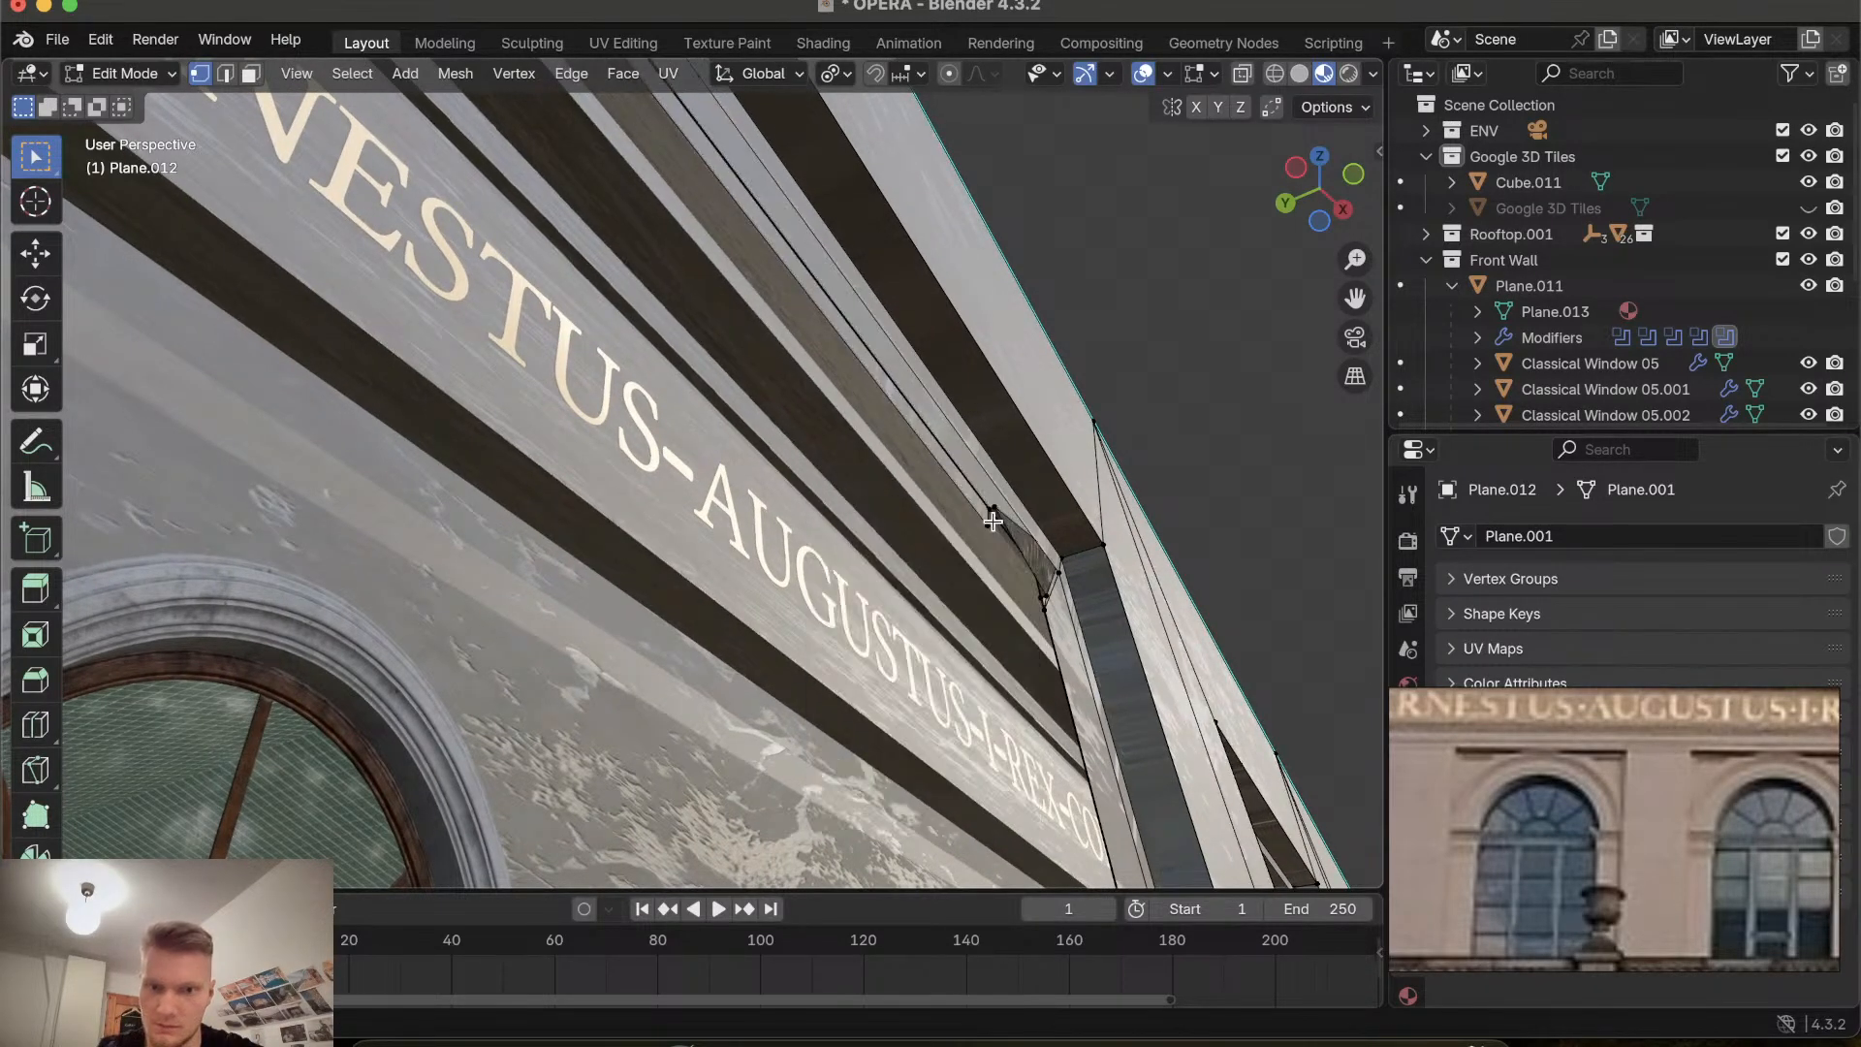
Delete the remaining stray vertices at the upper recess corner beside the inscription band.
key(x)
click(993, 528)
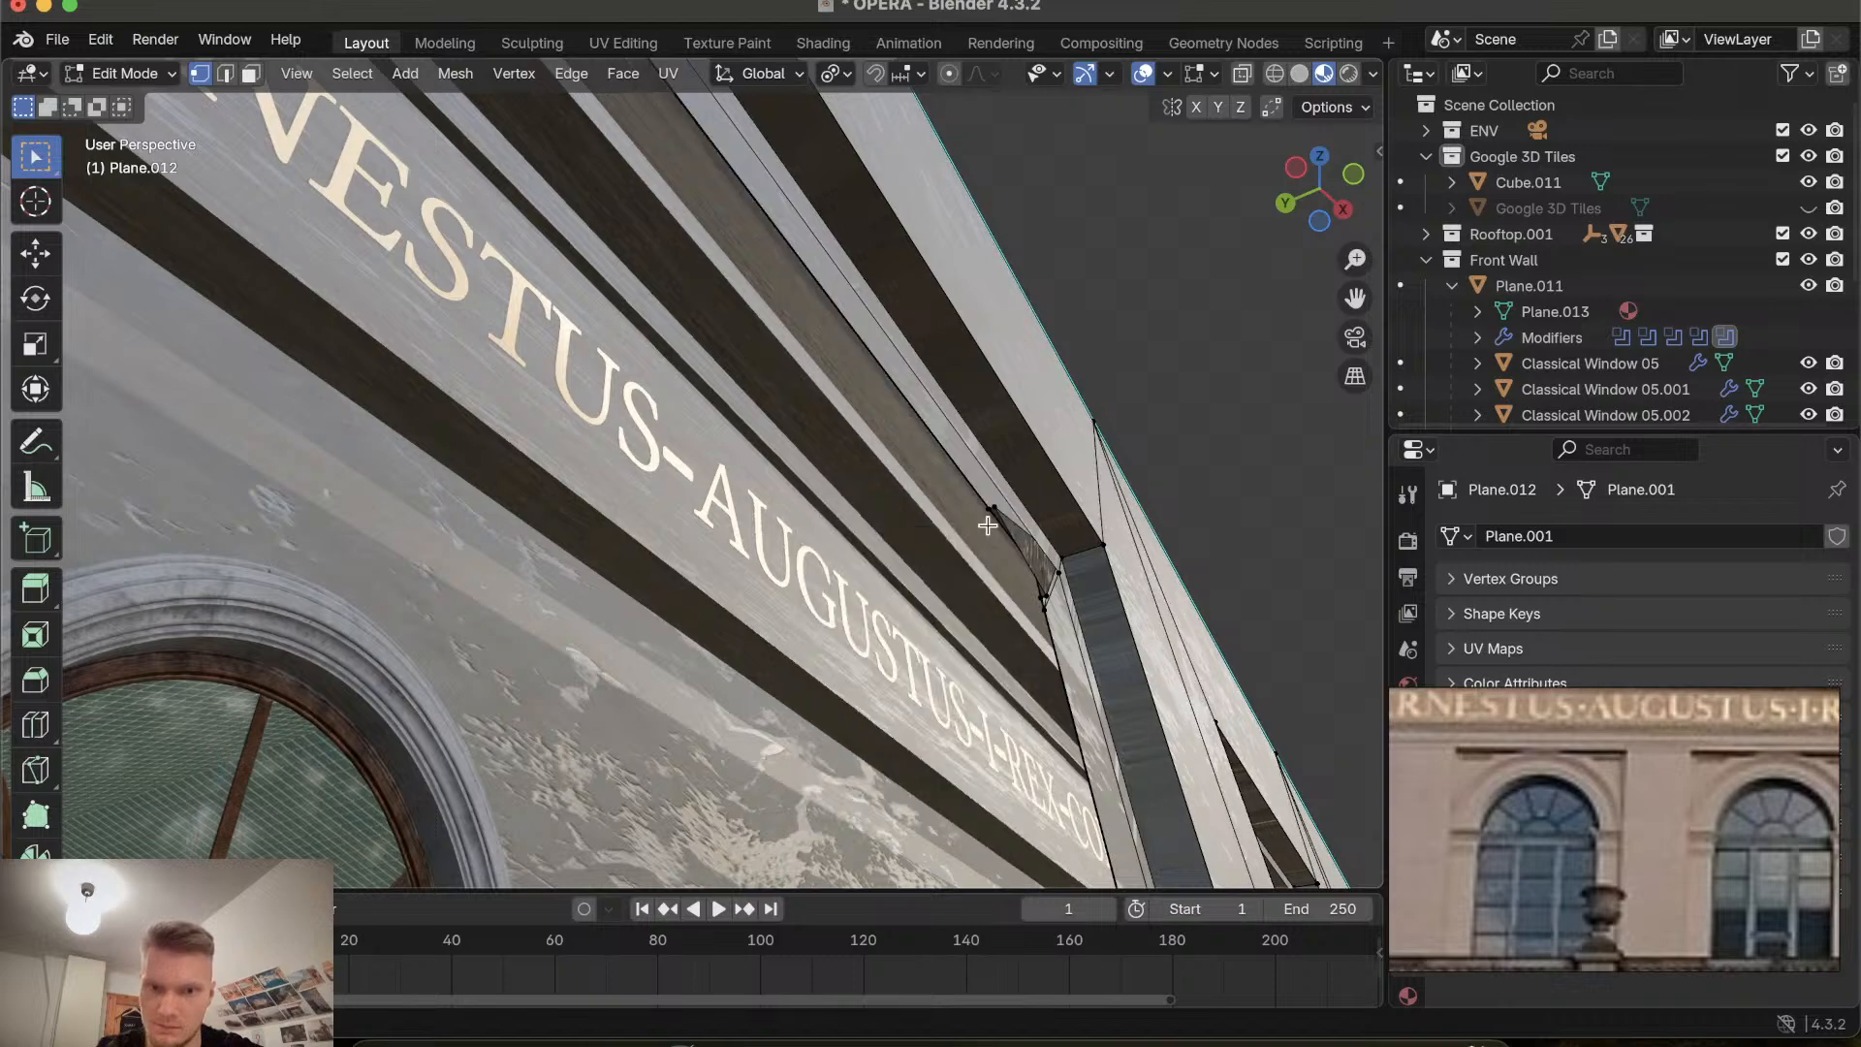
scroll(988, 524, down, 3)
ctrl+scroll(987, 525, down, 2)
scroll(987, 524, right, 5)
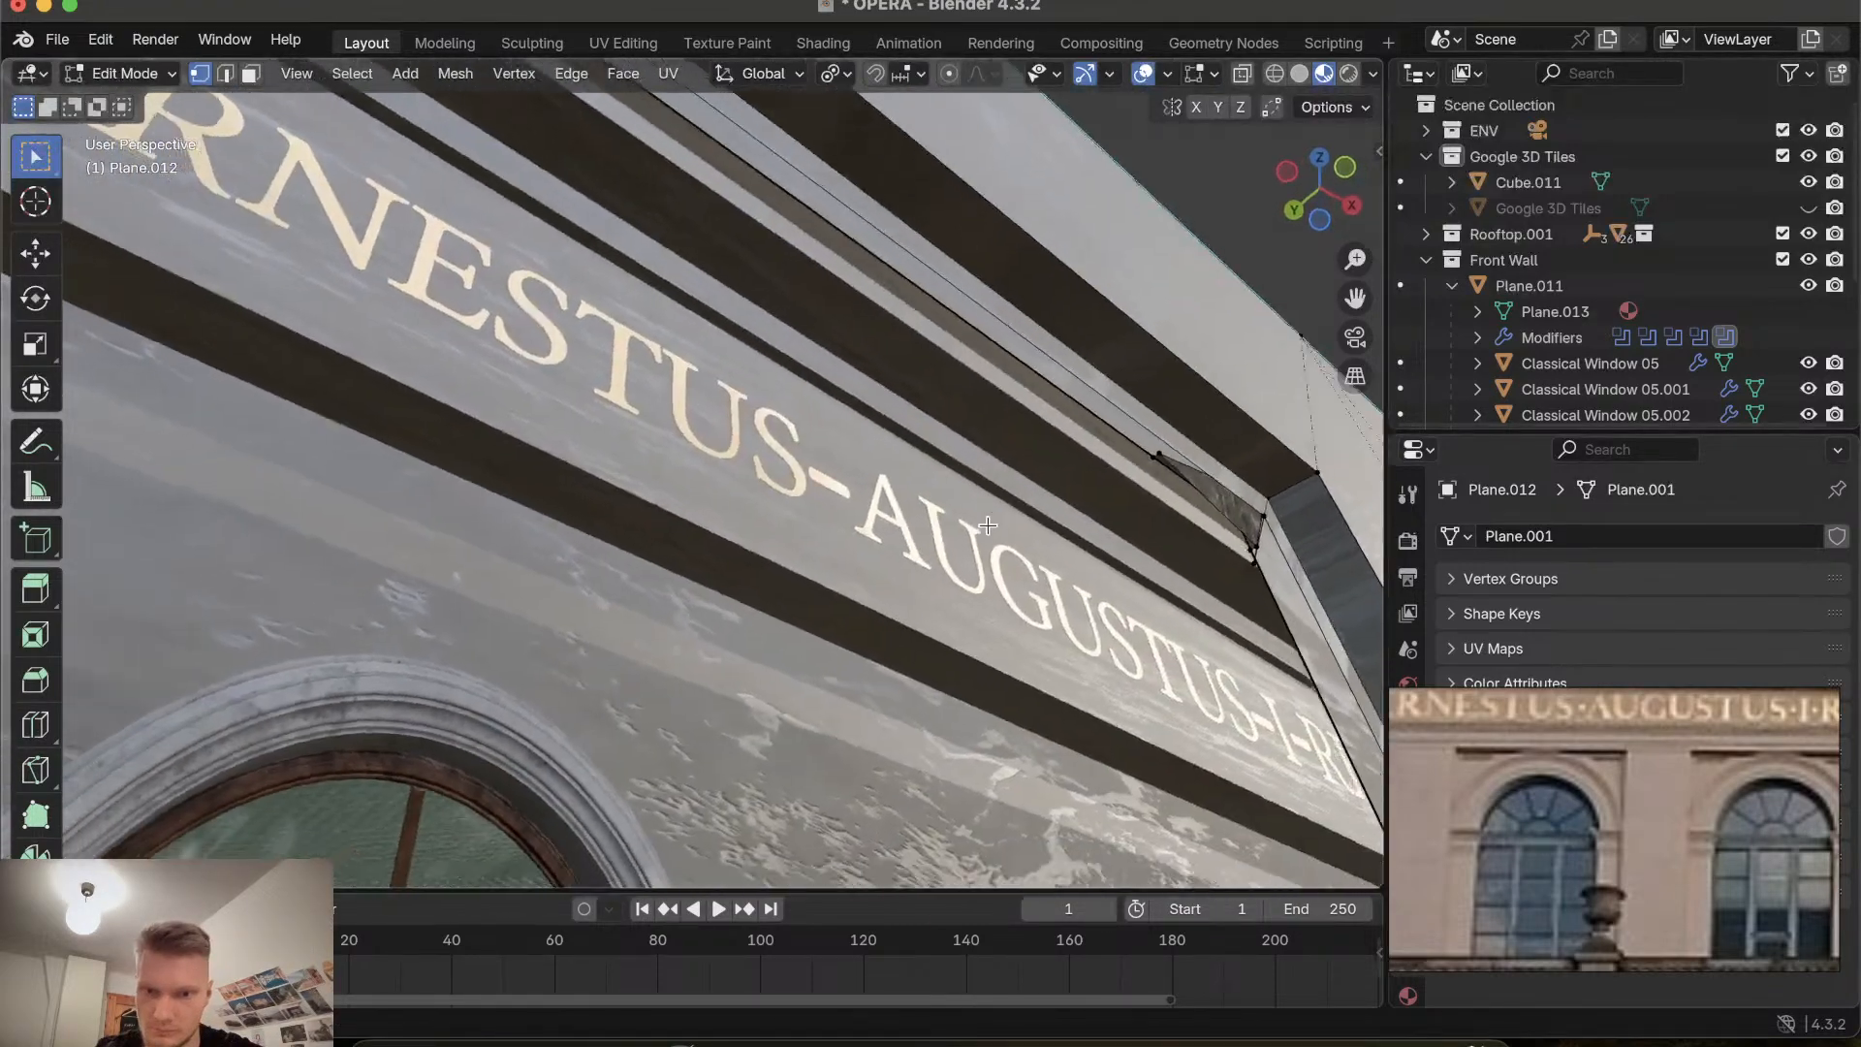
shift+scroll(988, 524, down, 2)
ctrl+scroll(987, 524, down, 3)
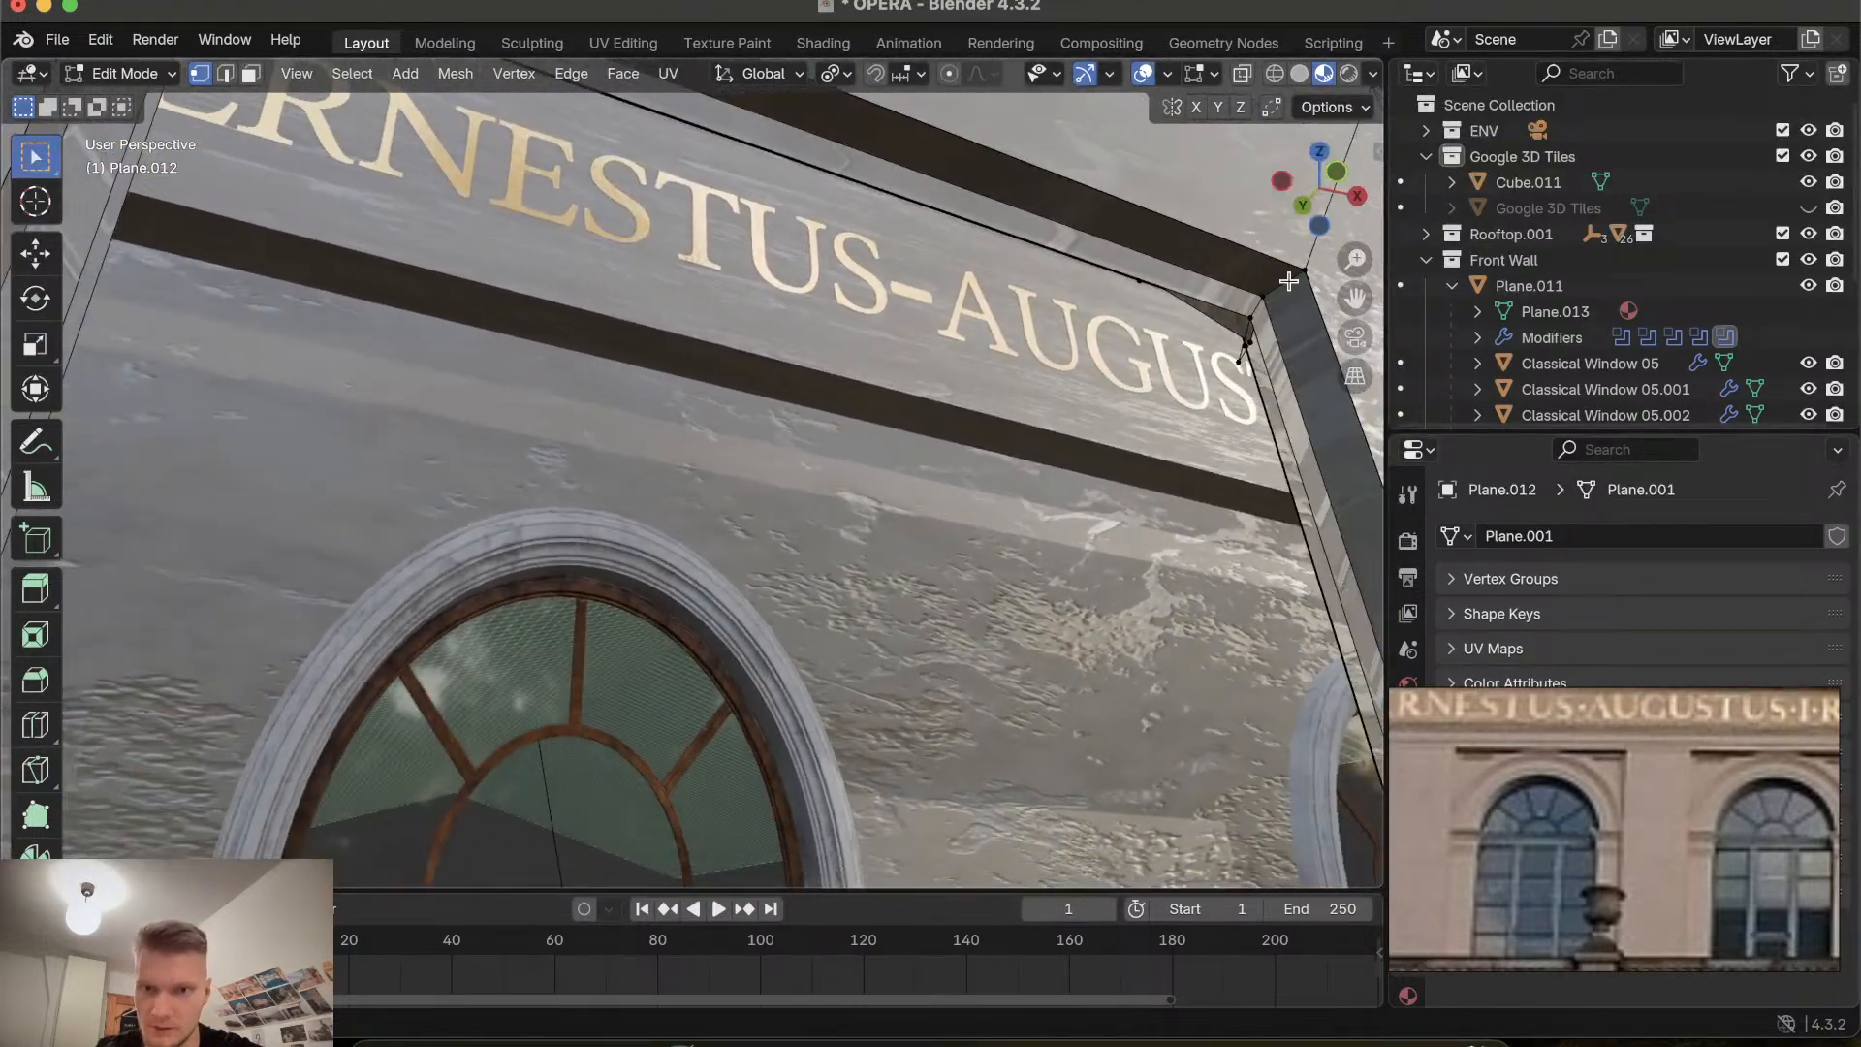
click(1145, 288)
key(x)
click(1145, 288)
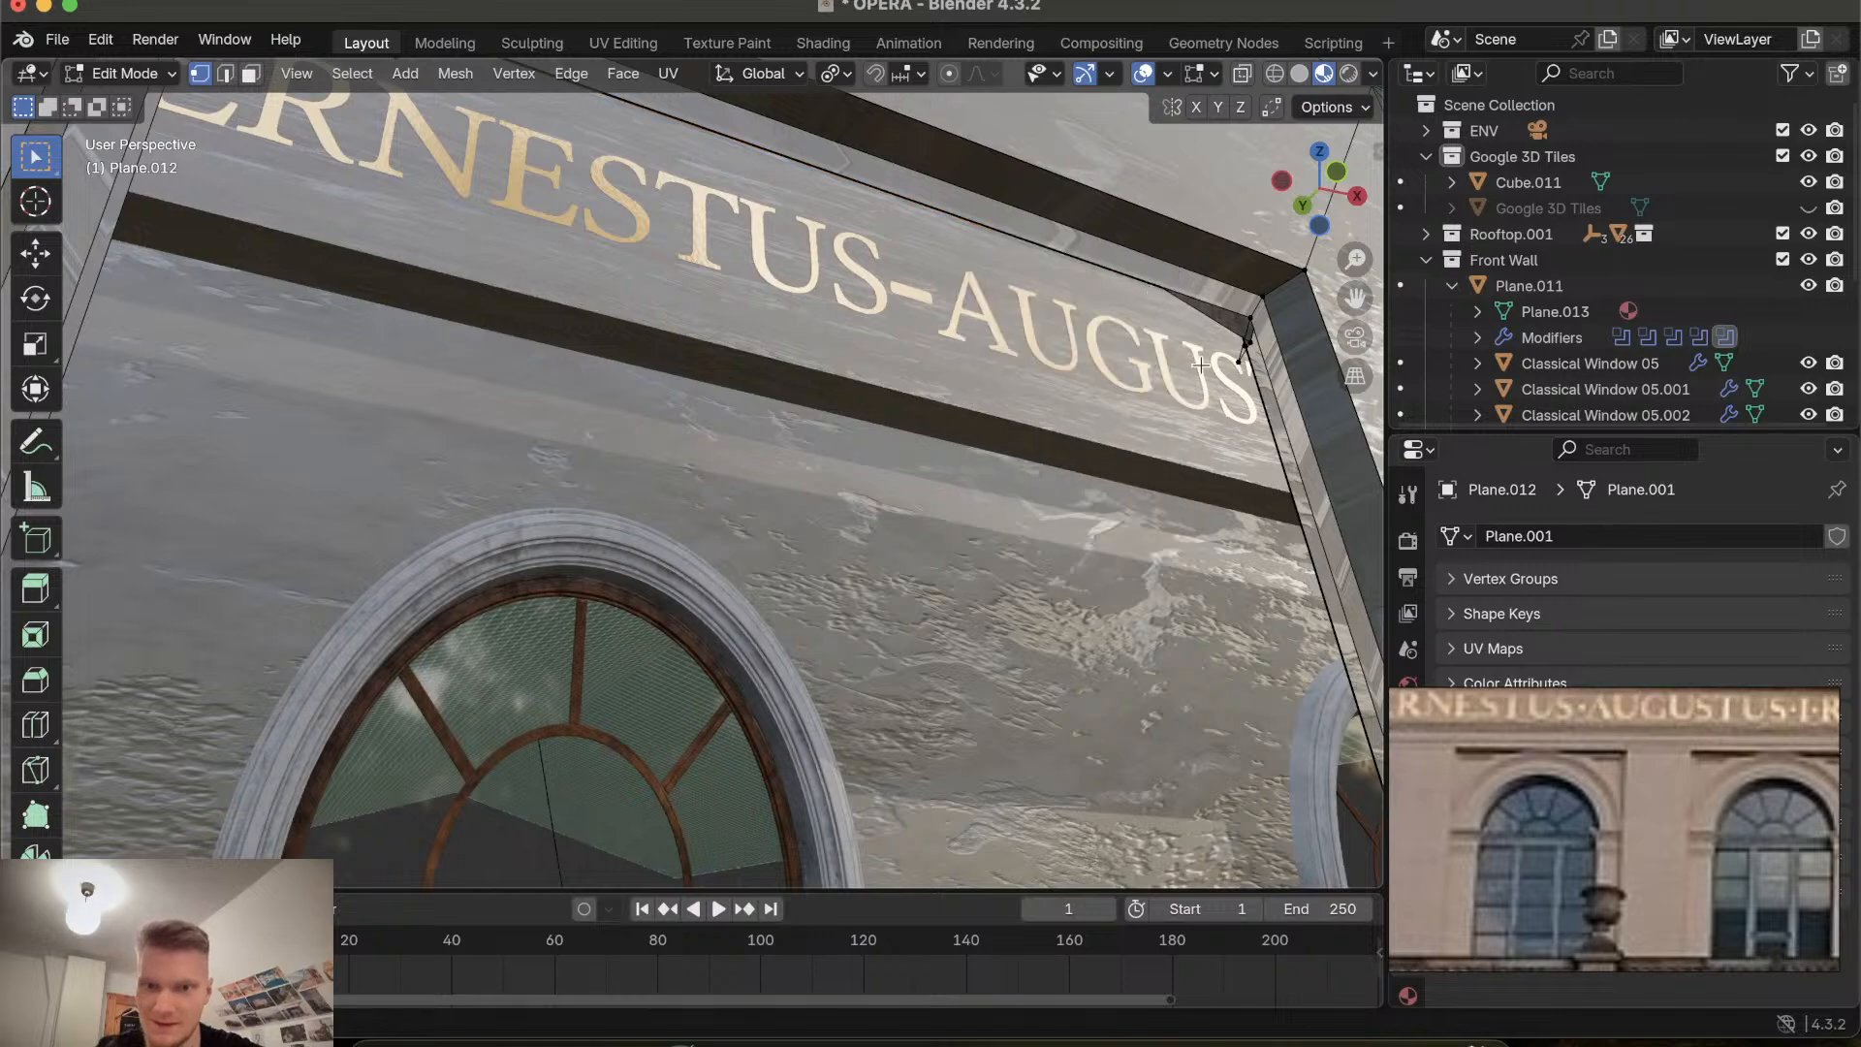
Delete a stray vertex at the top corner of the next recess along the facade.
ctrl+scroll(1220, 361, down, 3)
scroll(1219, 362, left, 5)
ctrl+scroll(1220, 362, up, 5)
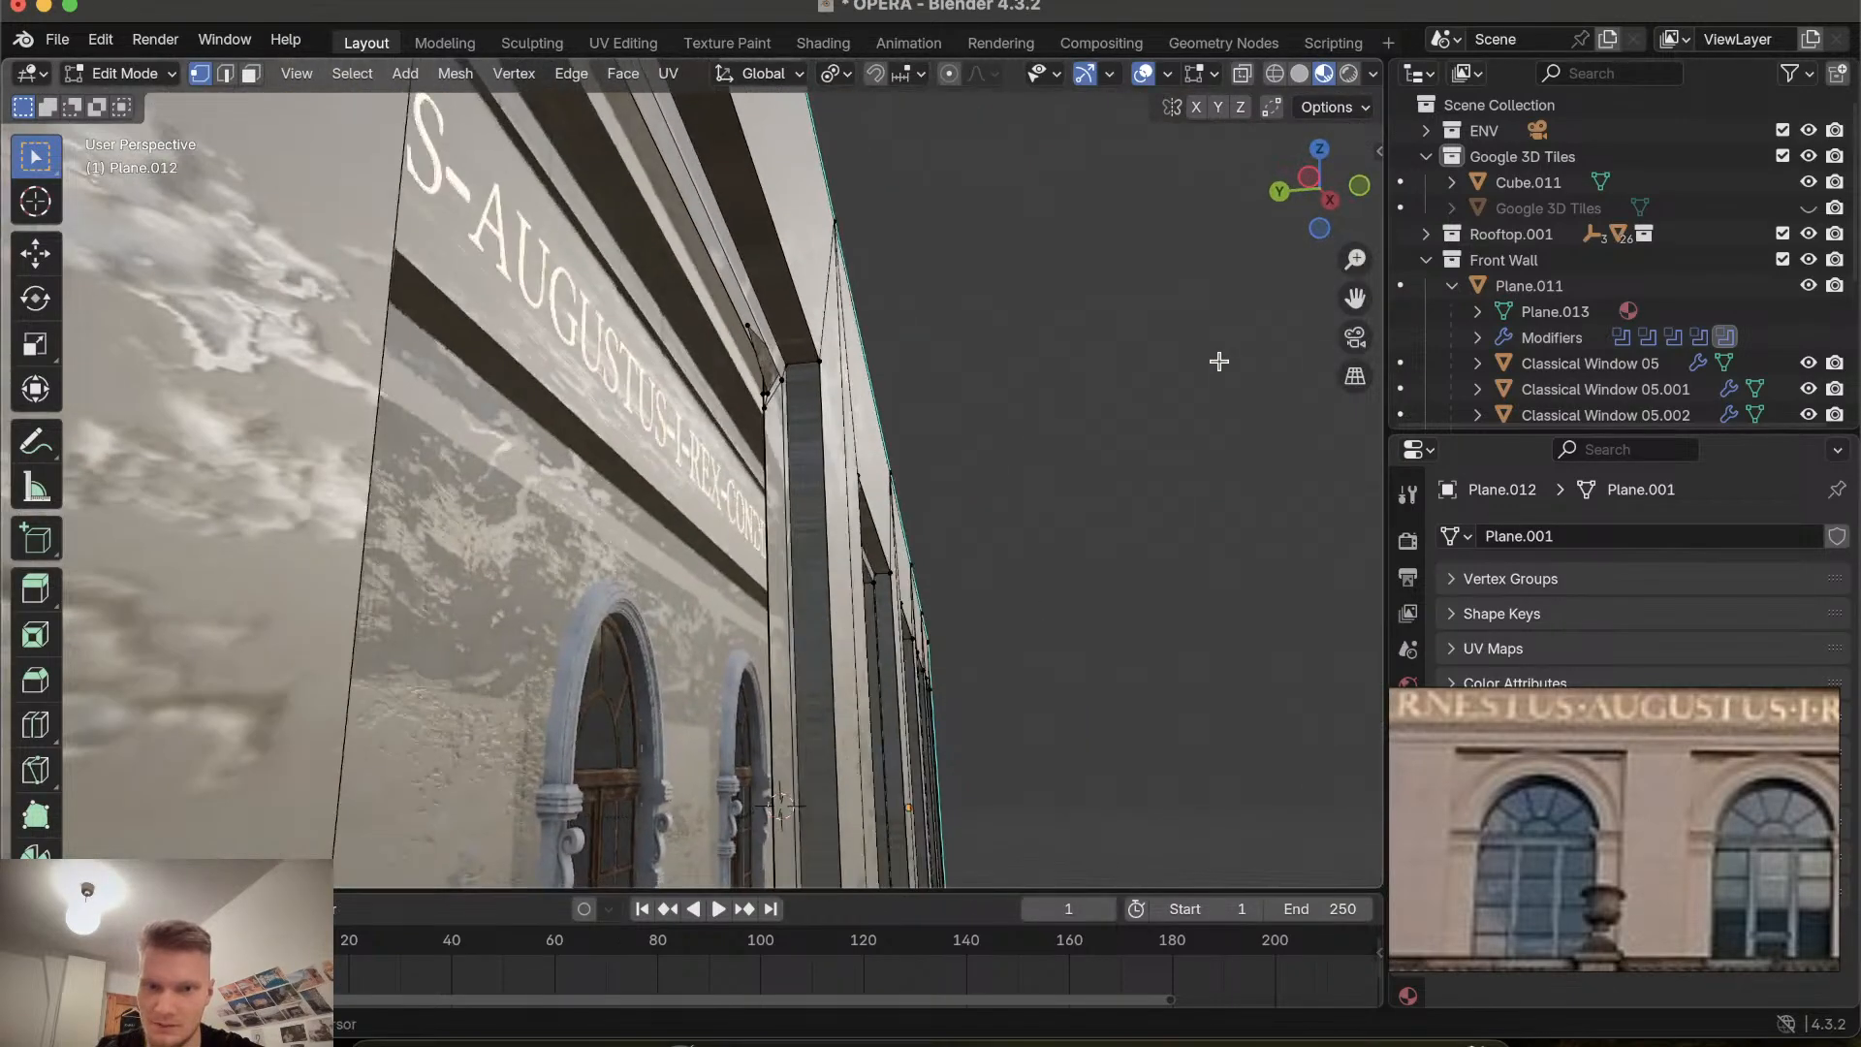
scroll(1220, 362, left, 5)
shift+scroll(1219, 361, up, 3)
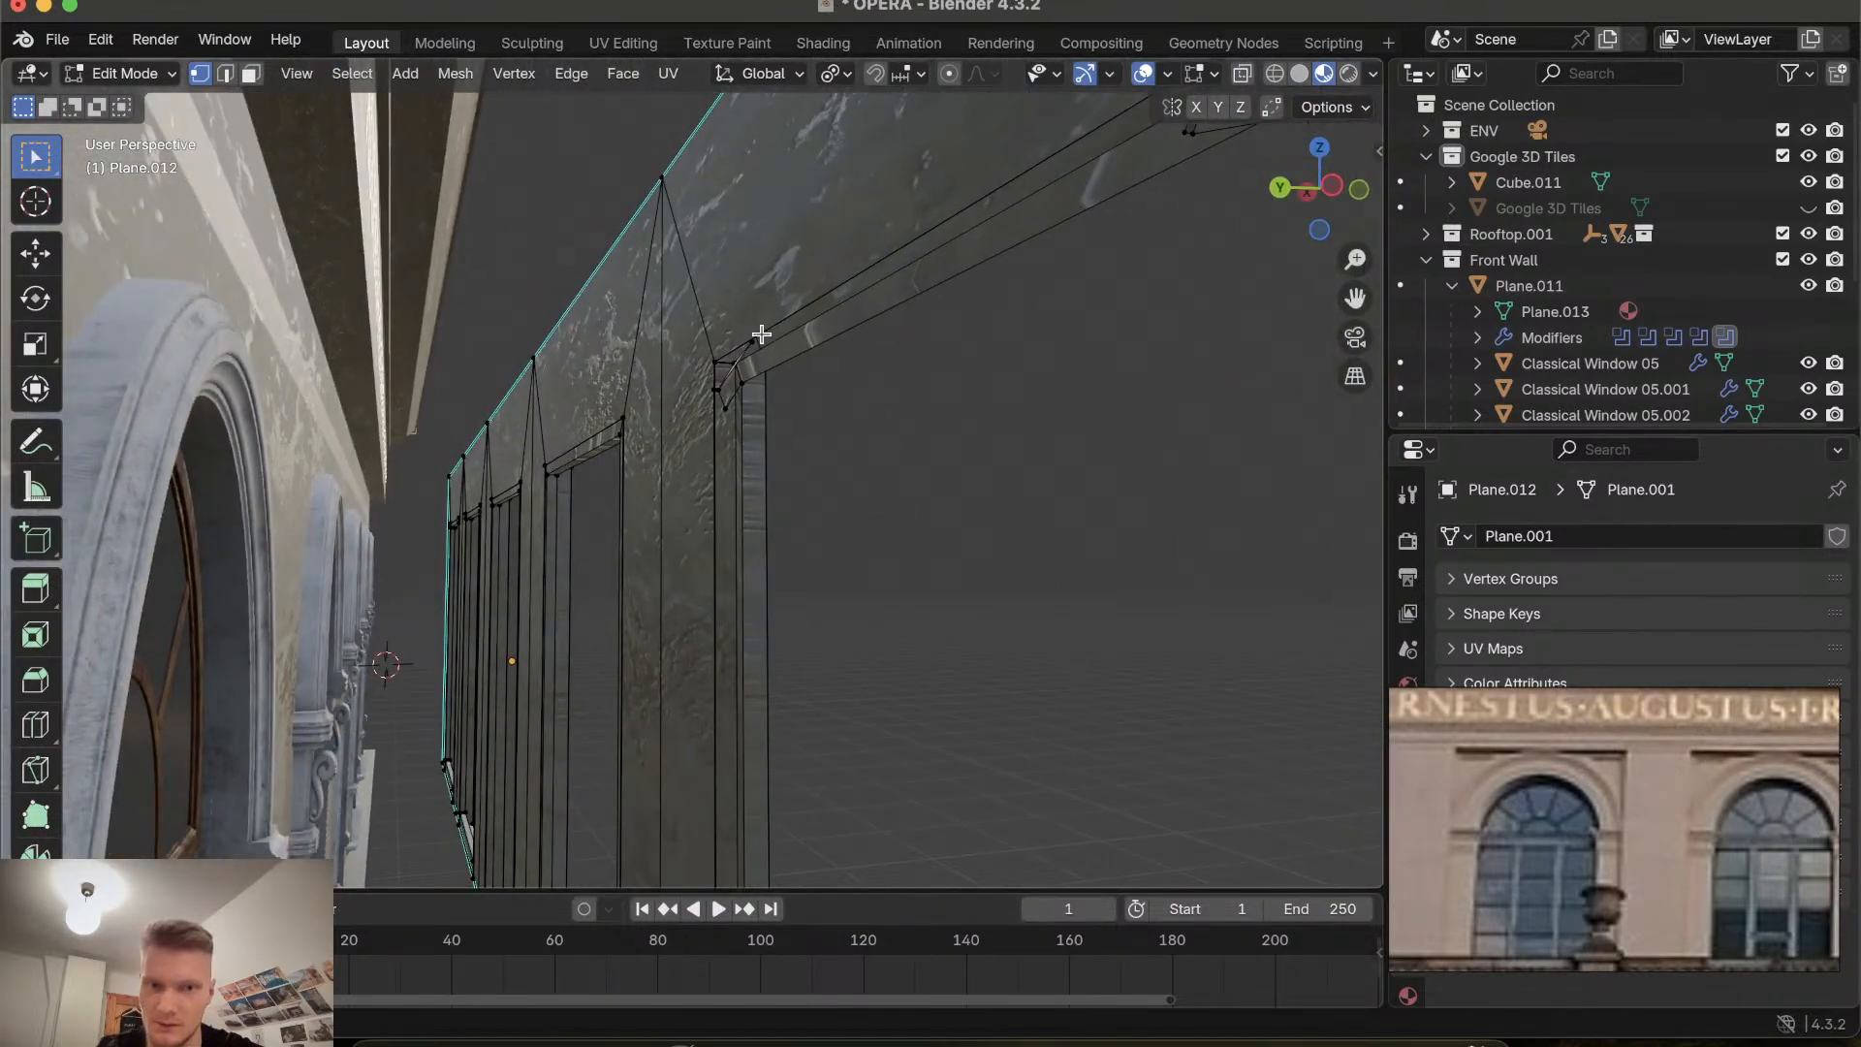
ctrl+scroll(763, 393, down, 5)
ctrl+scroll(763, 393, up, 2)
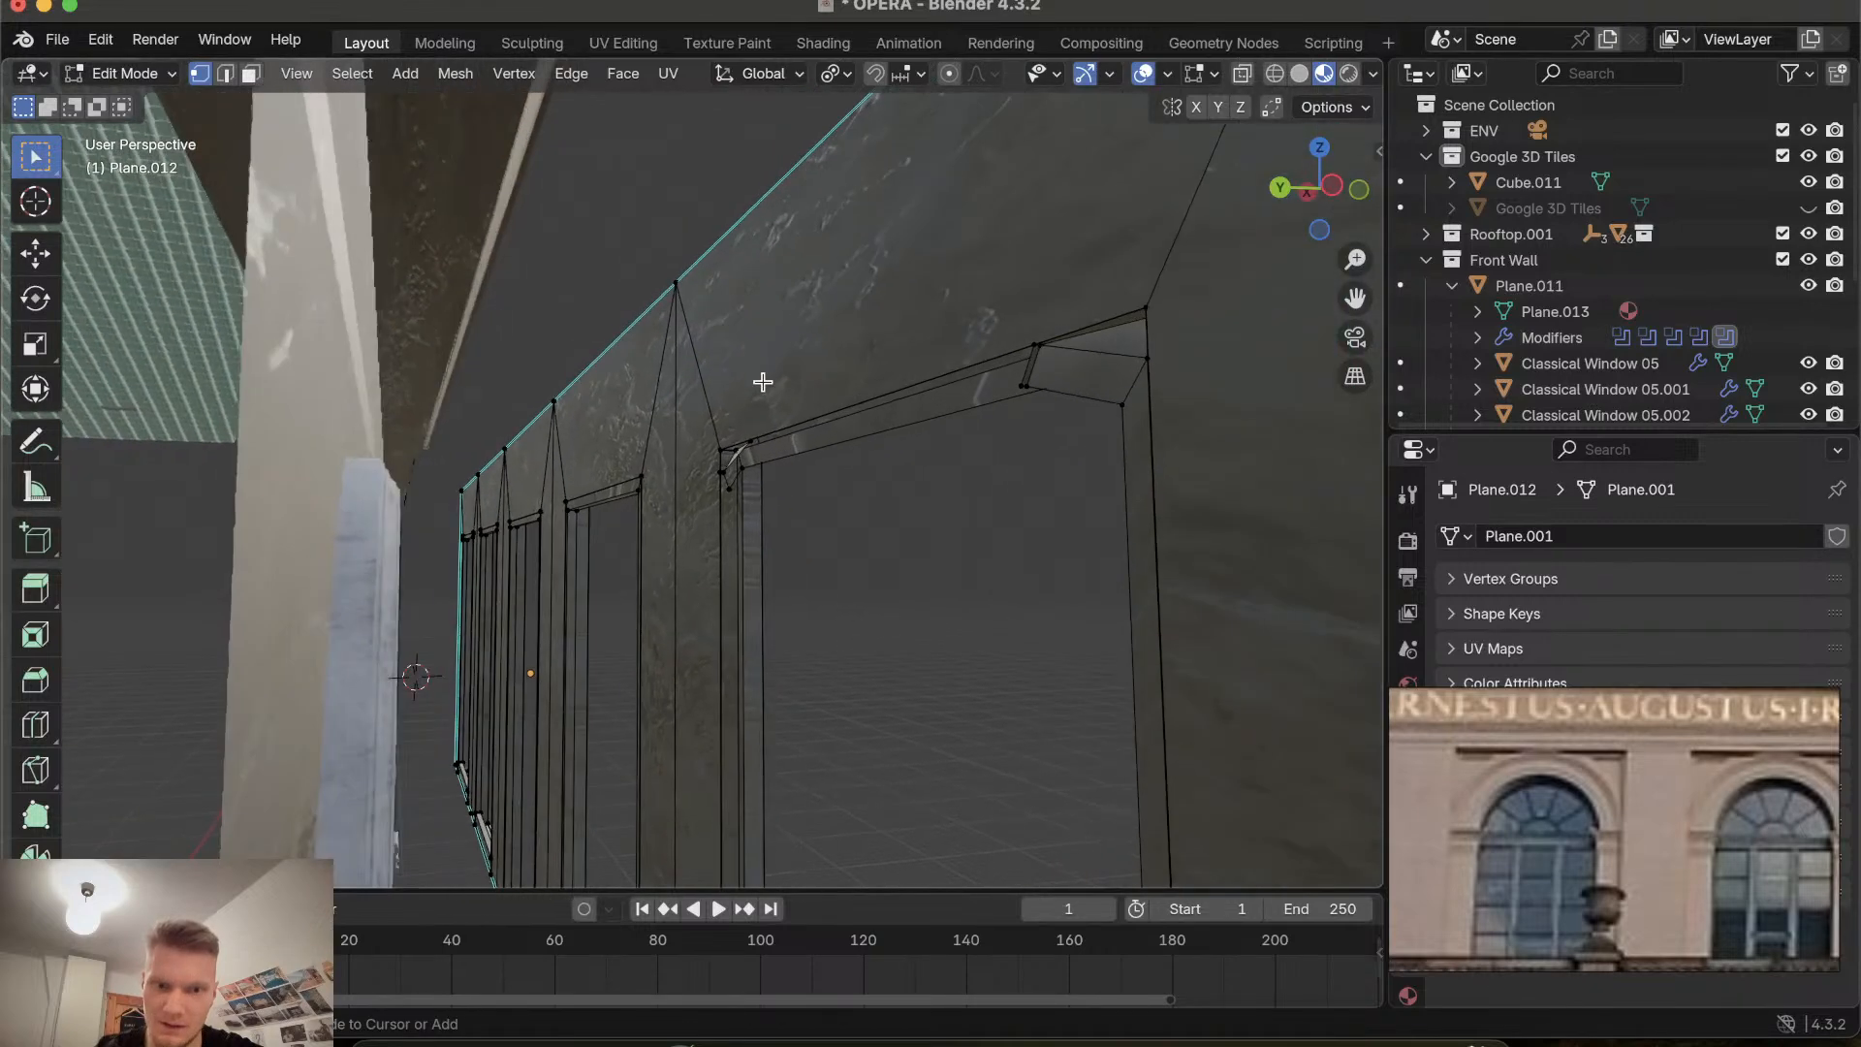
ctrl+scroll(694, 553, up, 4)
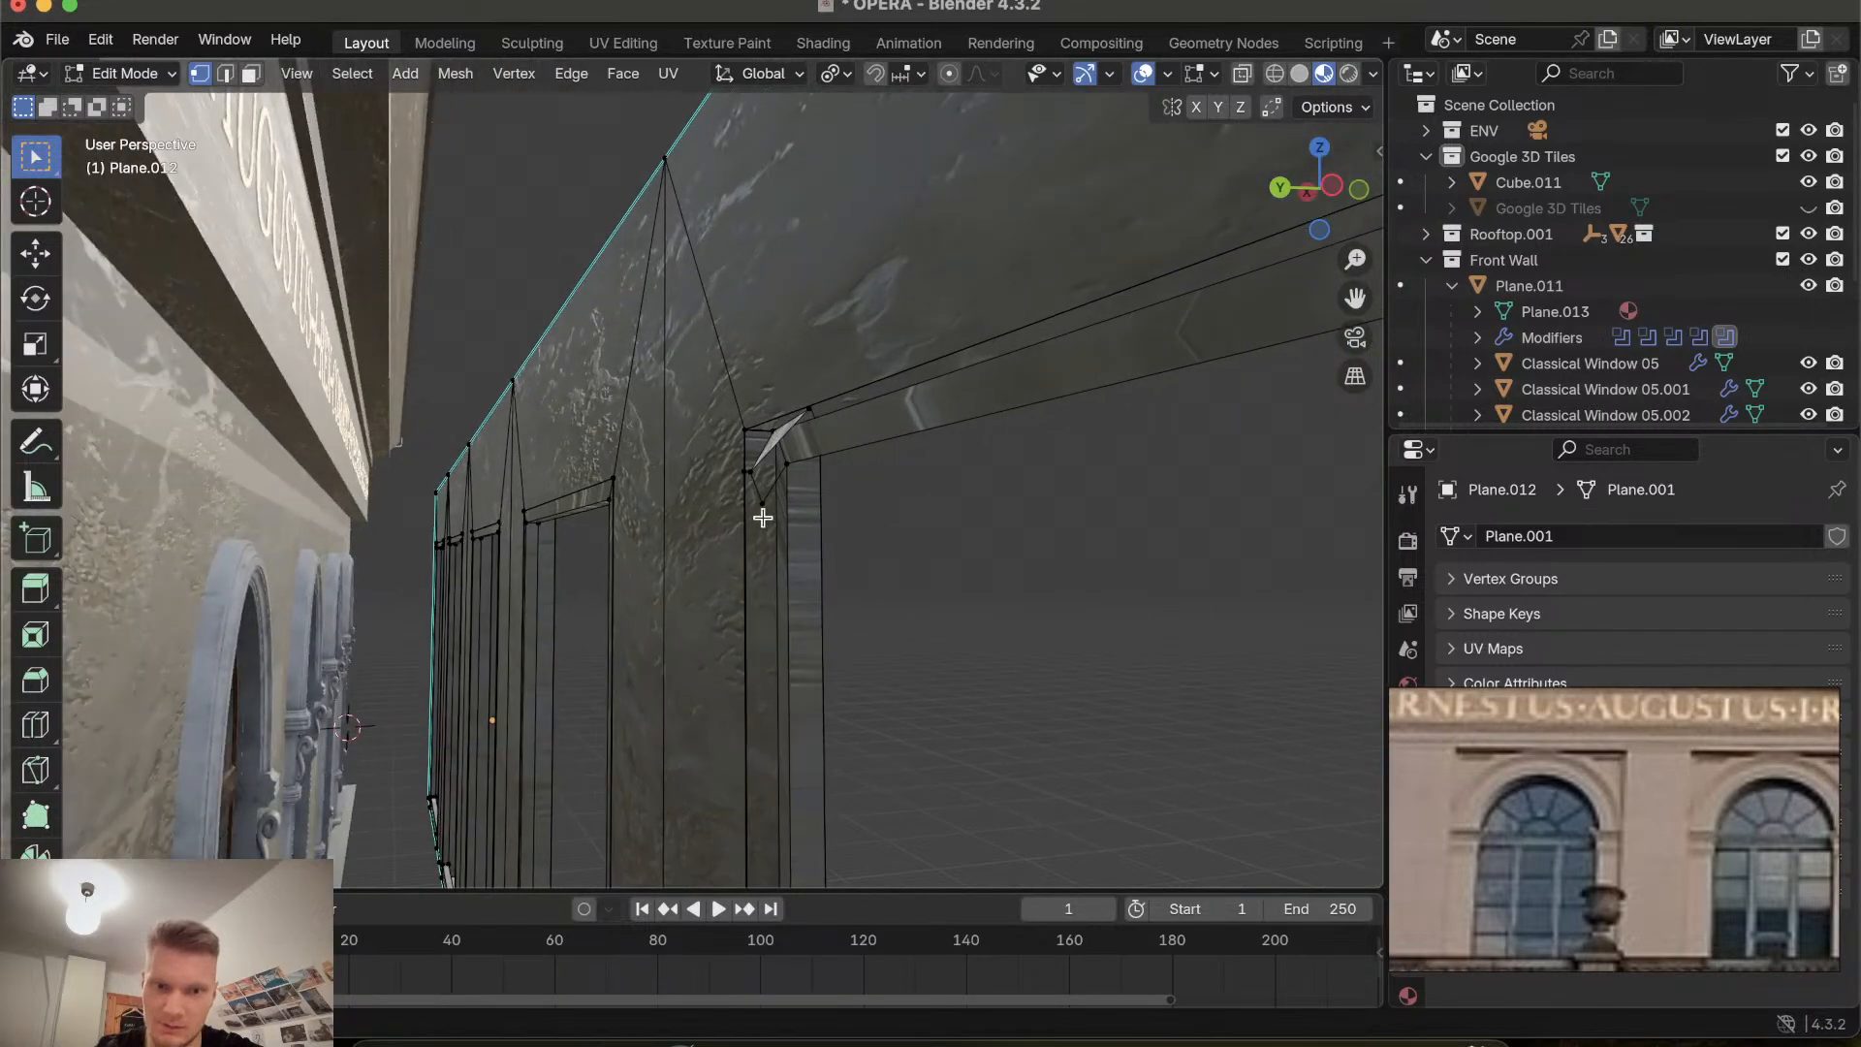
key(x)
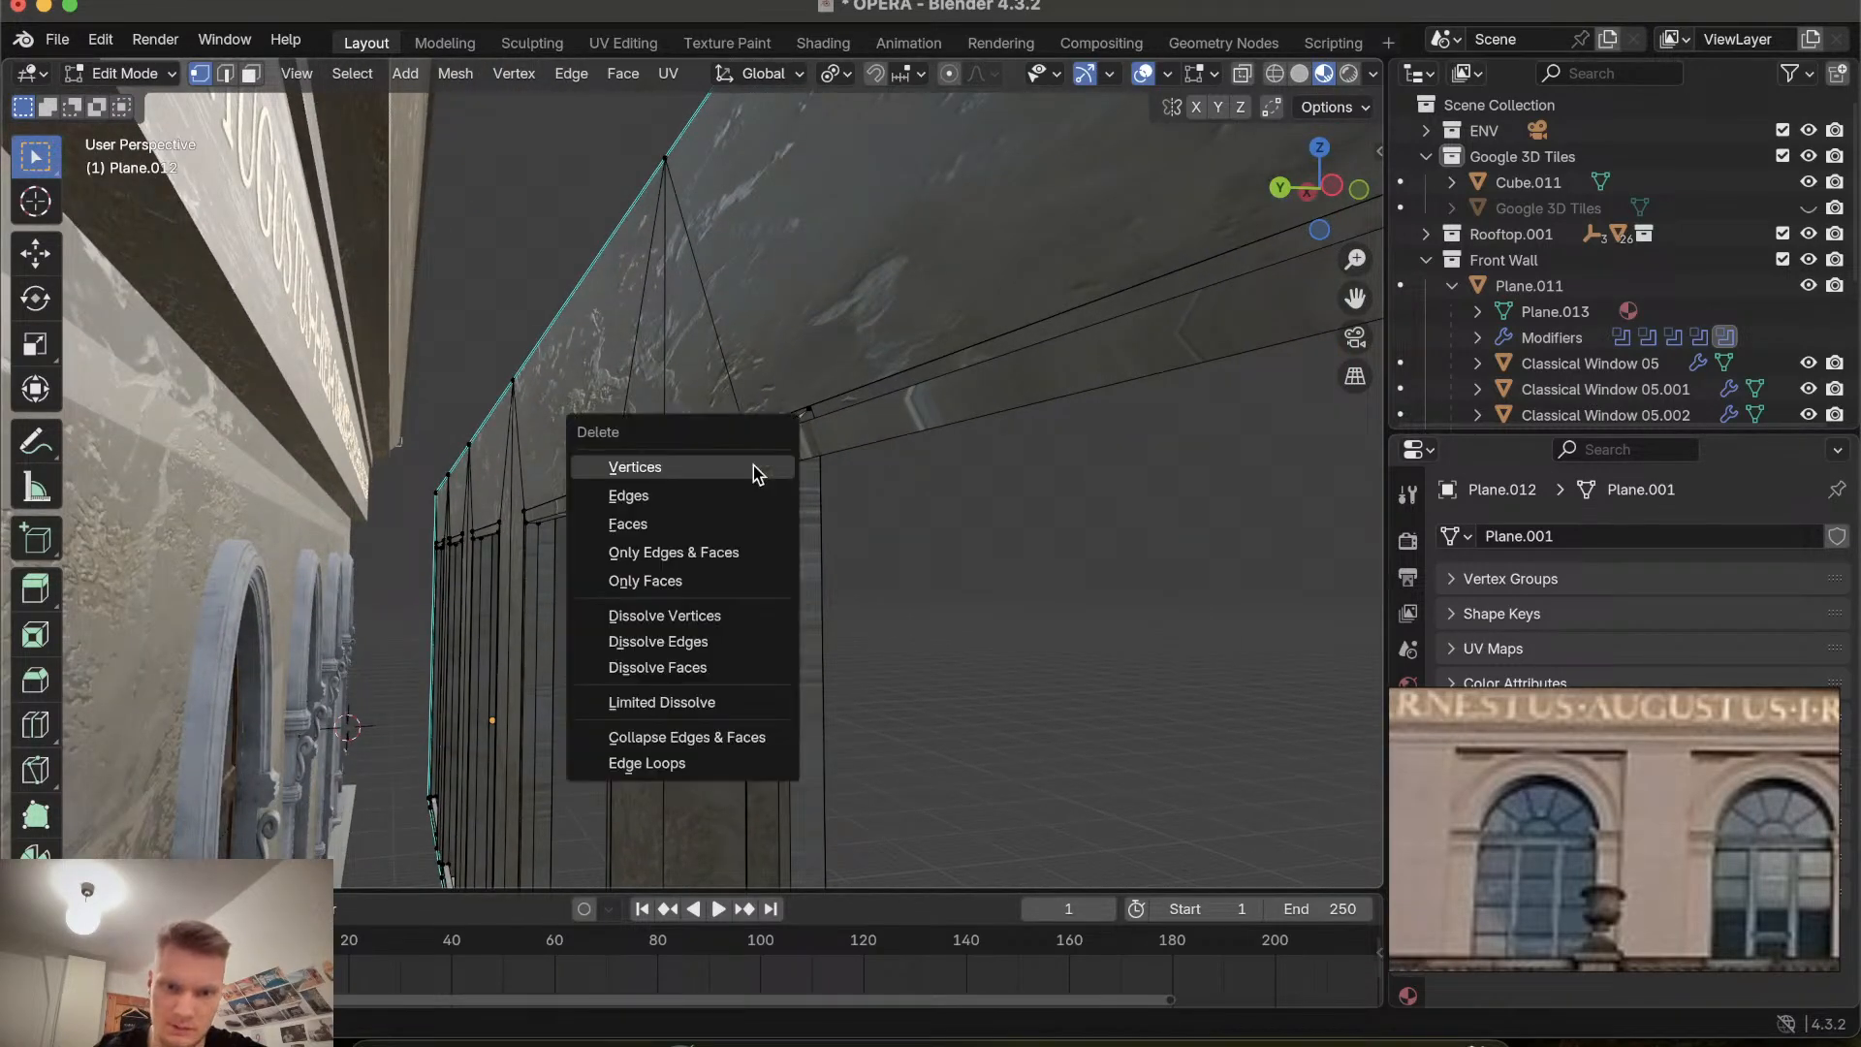
click(753, 465)
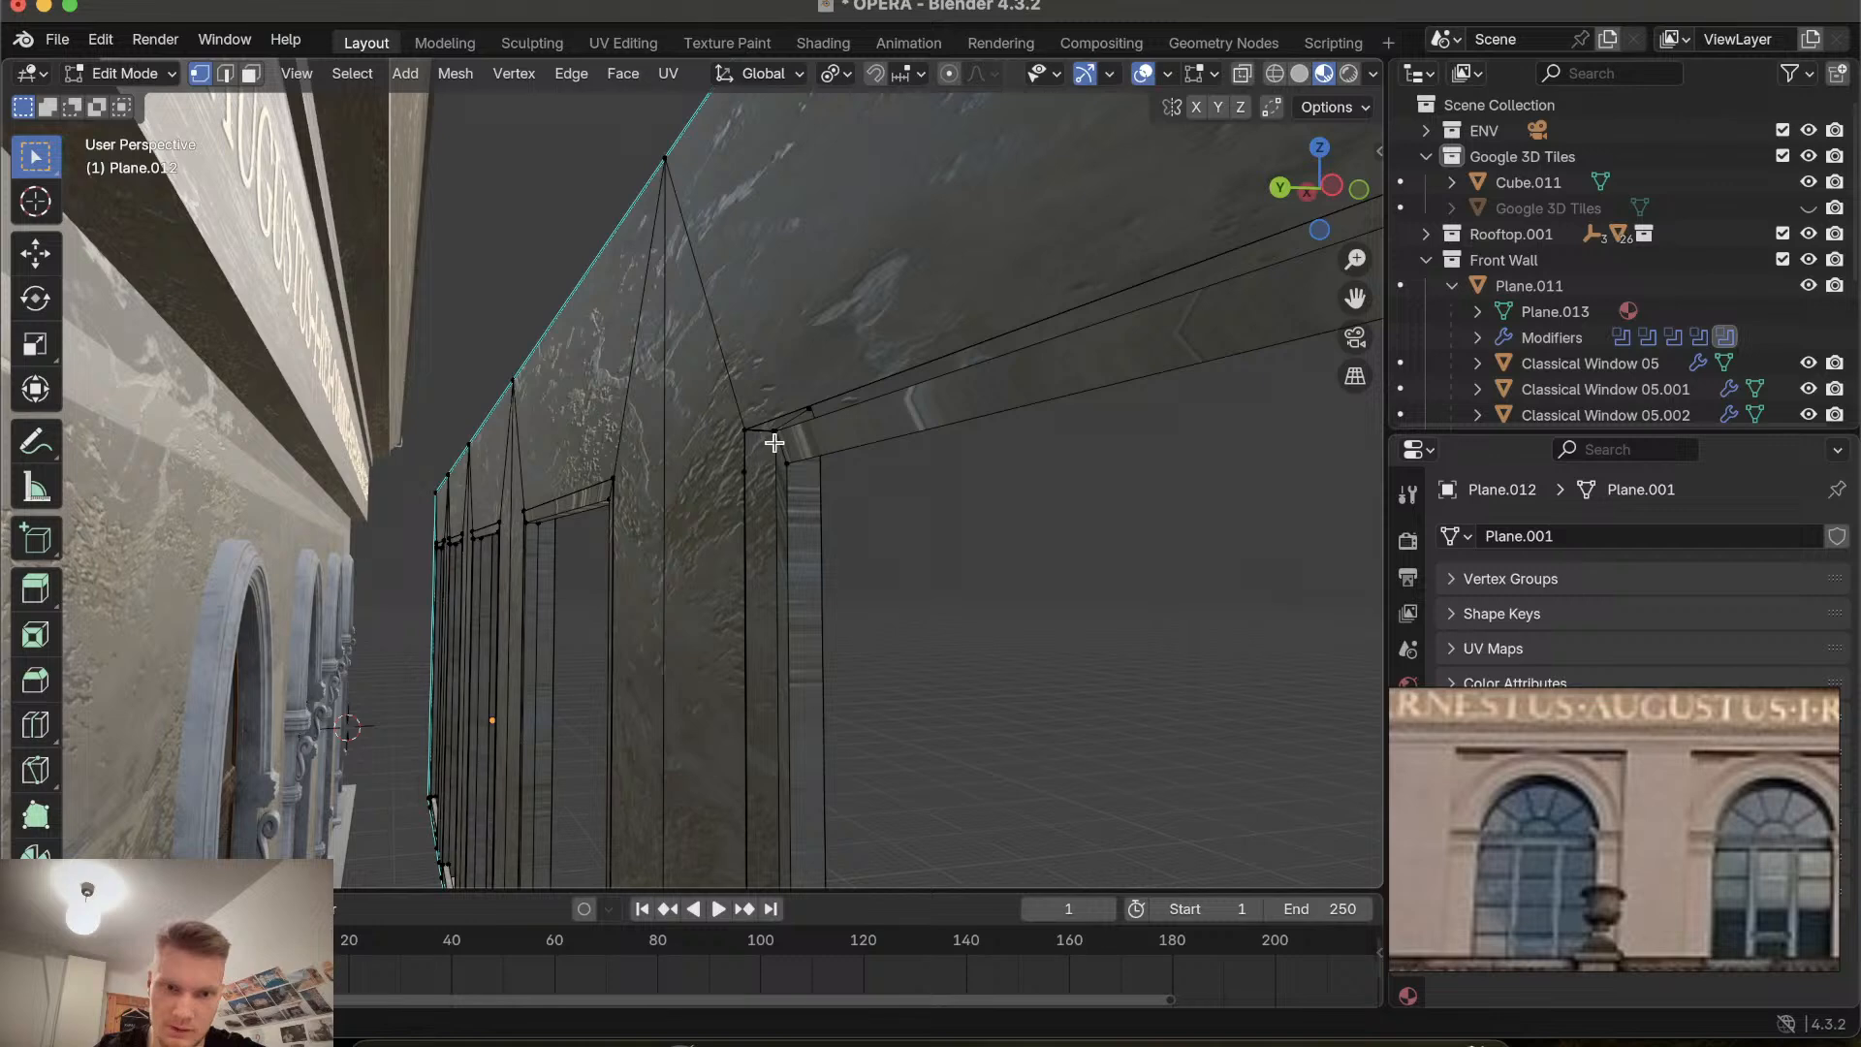
Delete another stray vertex on the upper edge of the same recess.
scroll(775, 442, right, 3)
scroll(774, 442, left, 2)
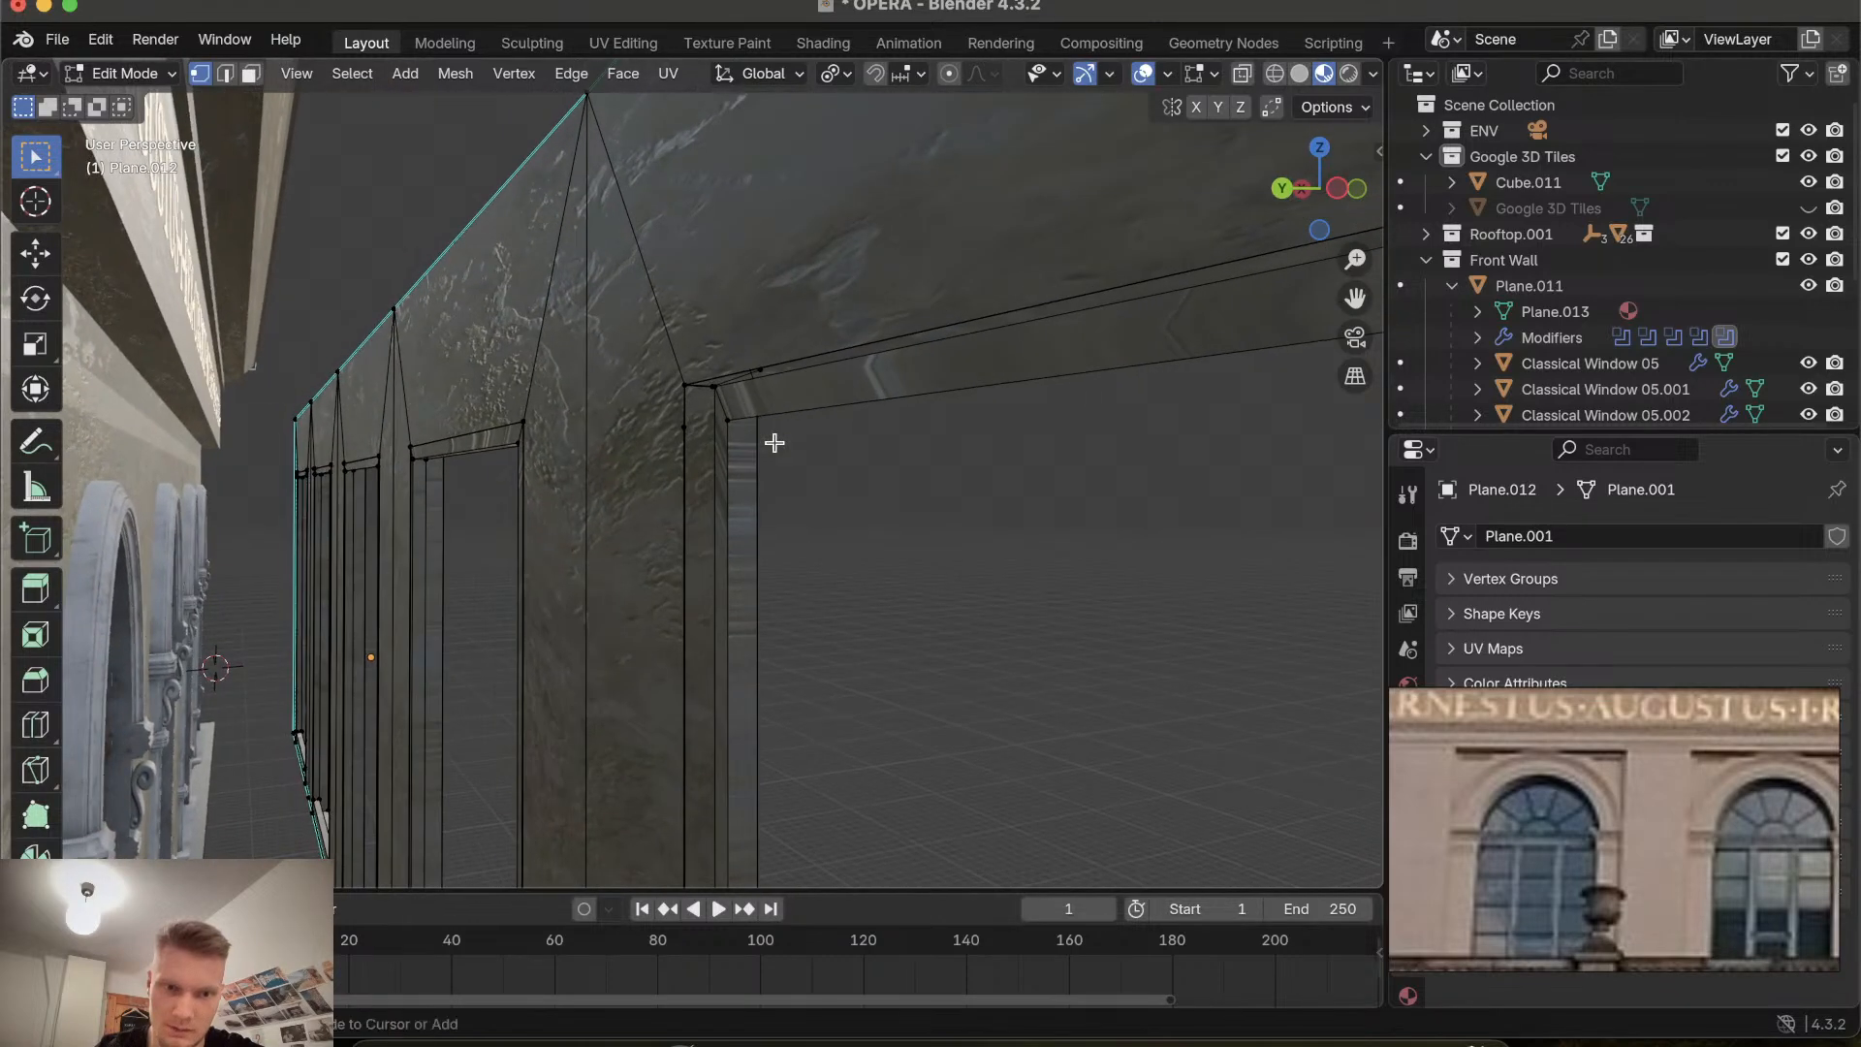
ctrl+scroll(775, 442, up, 2)
click(780, 345)
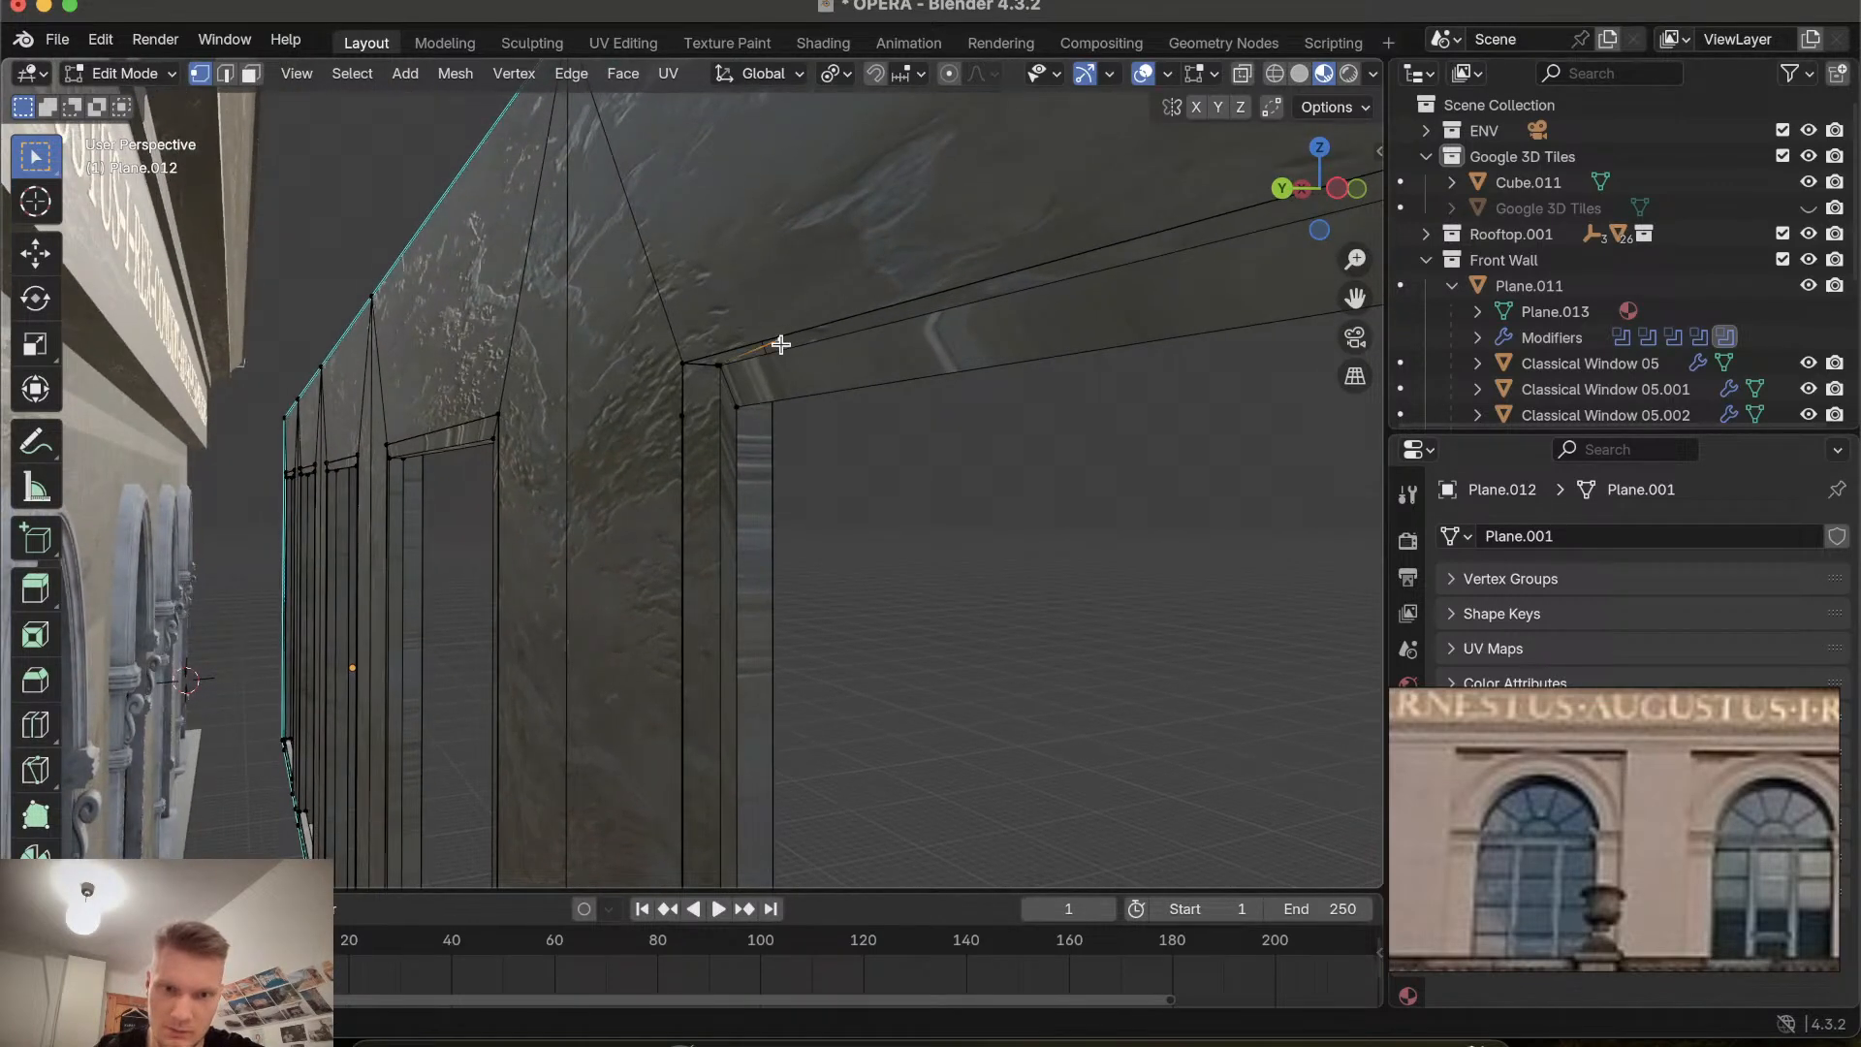
key(x)
click(782, 346)
Dissolve a stray vertex on the recess's vertical inner edge.
scroll(749, 459, down, 1)
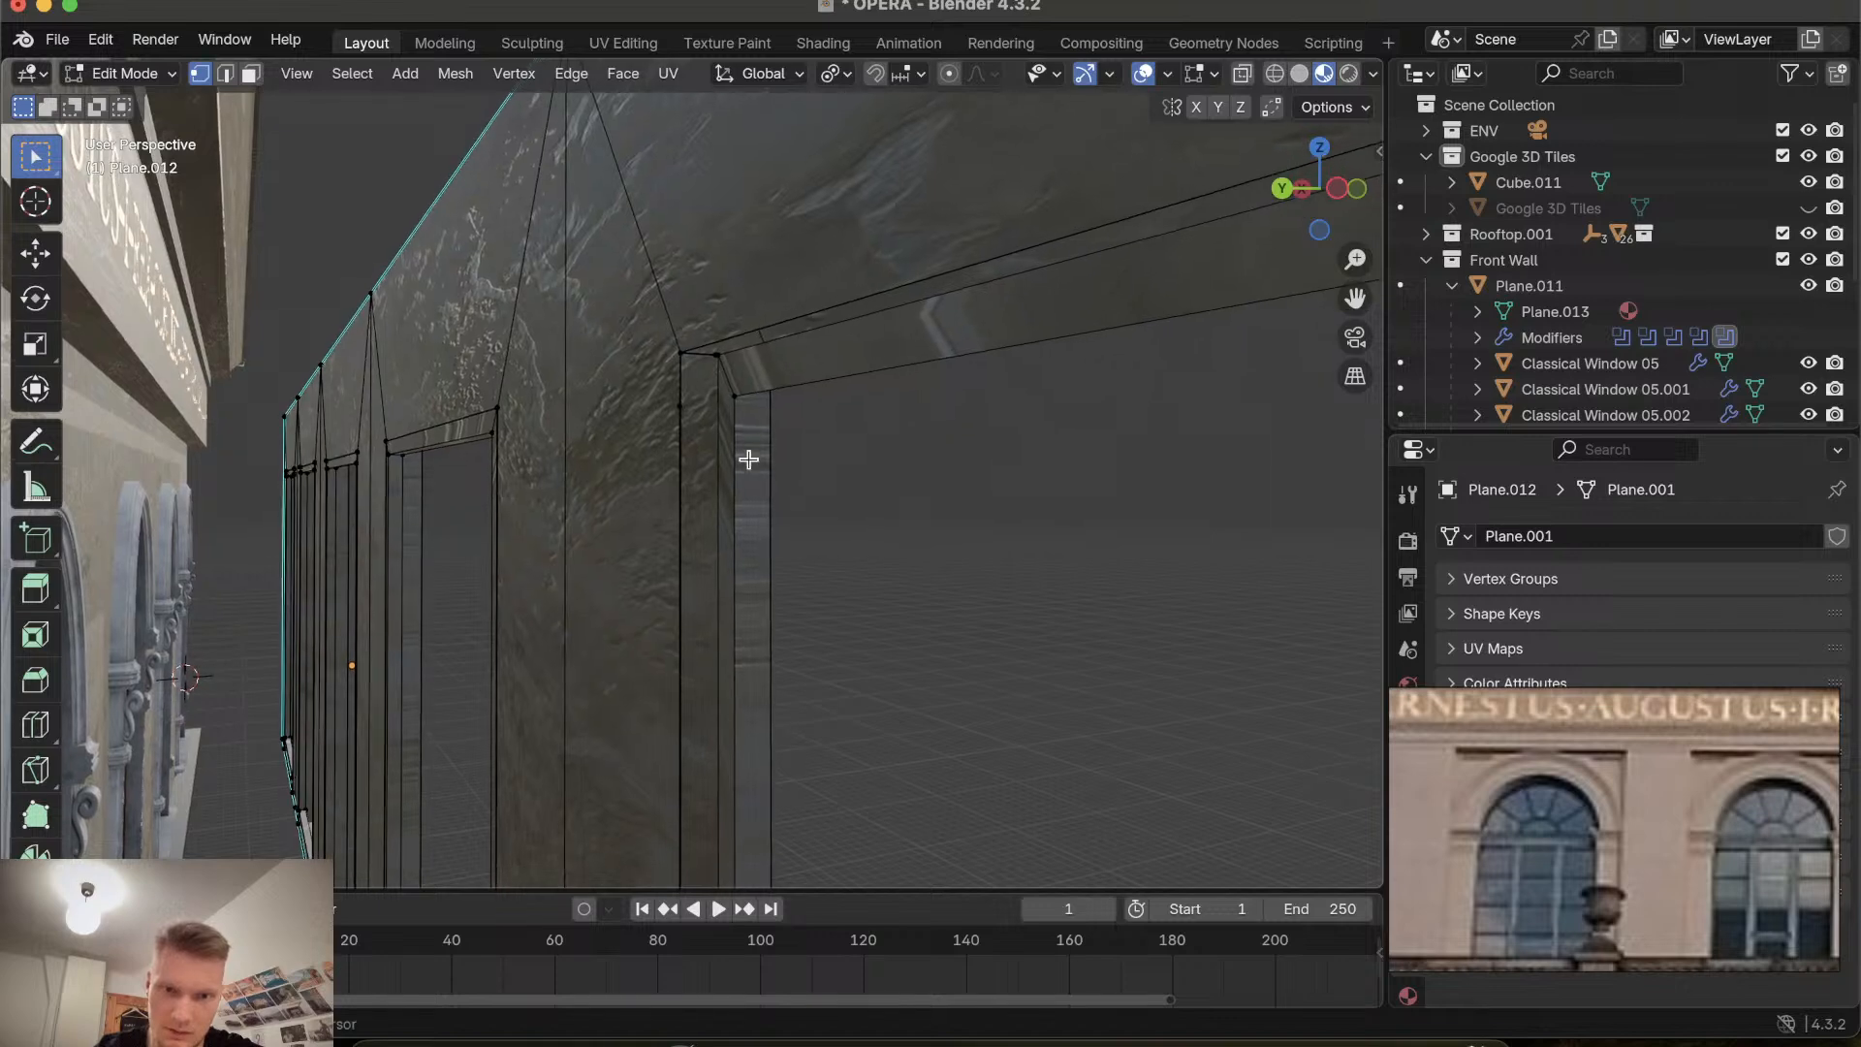
scroll(750, 459, down, 5)
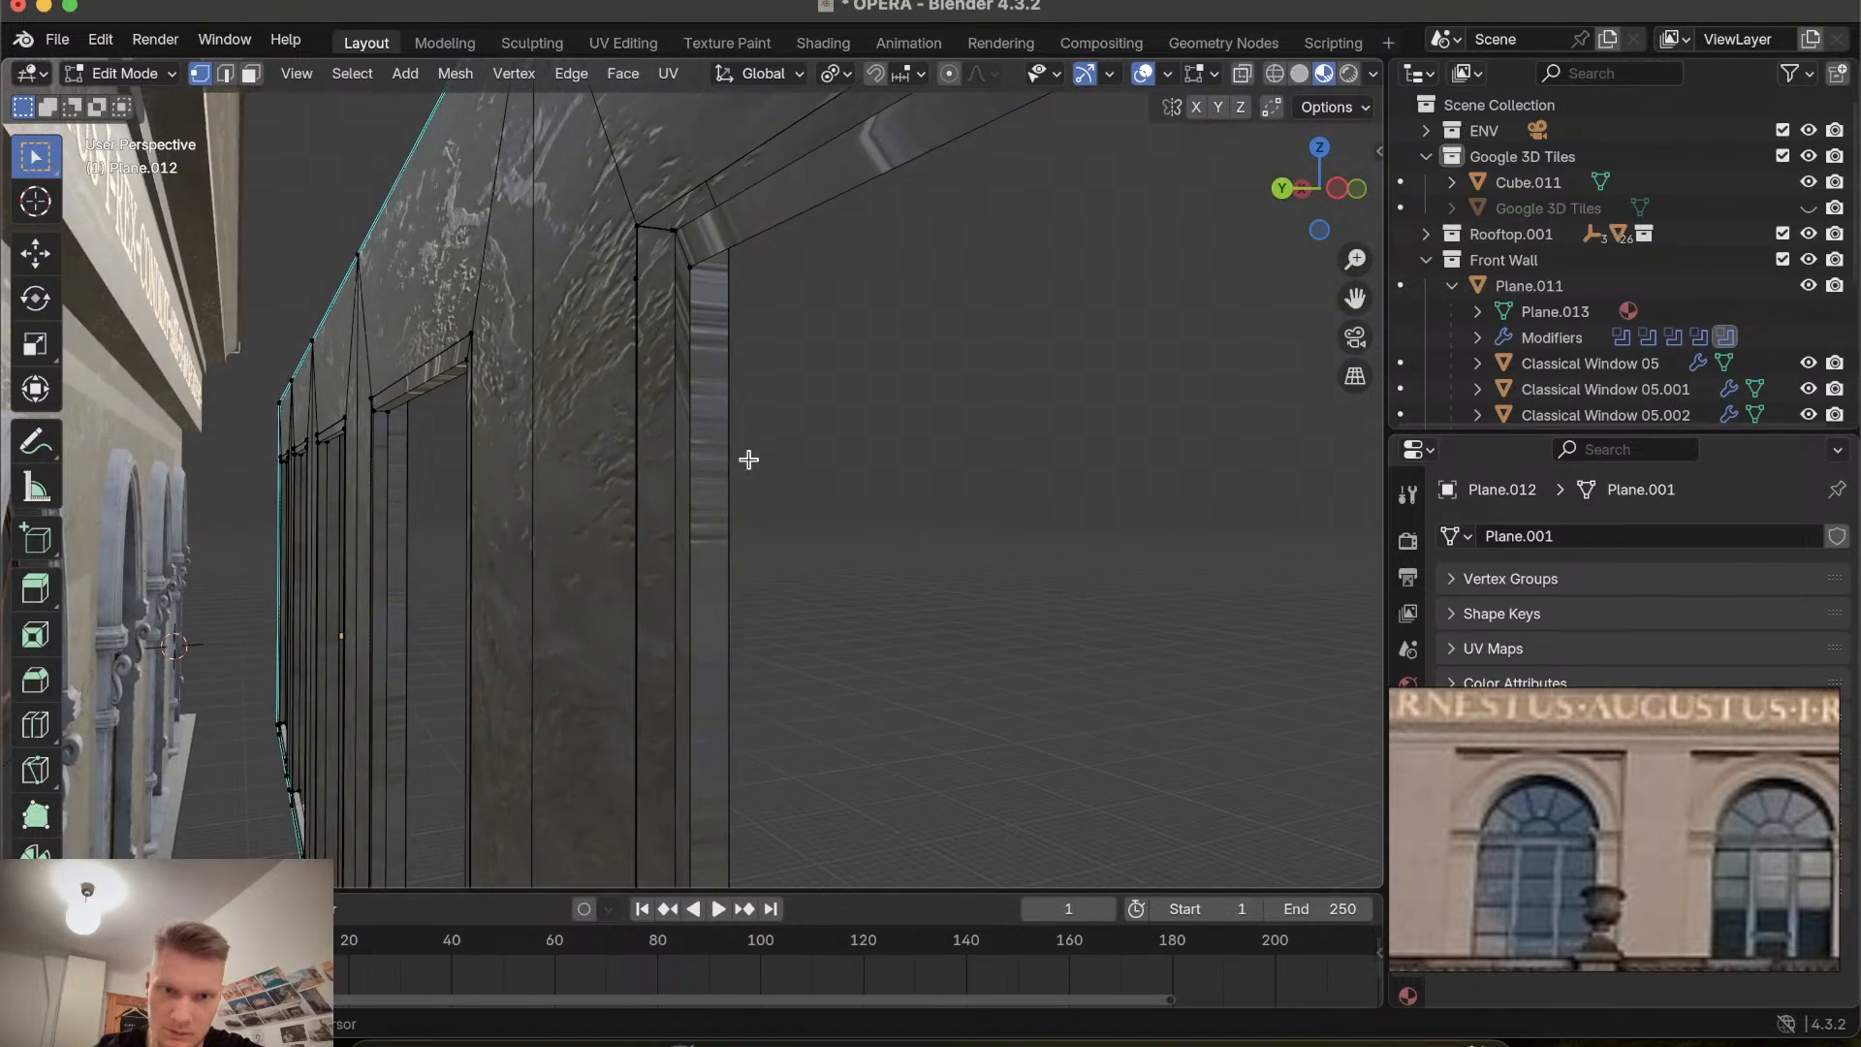
scroll(749, 459, down, 3)
click(644, 277)
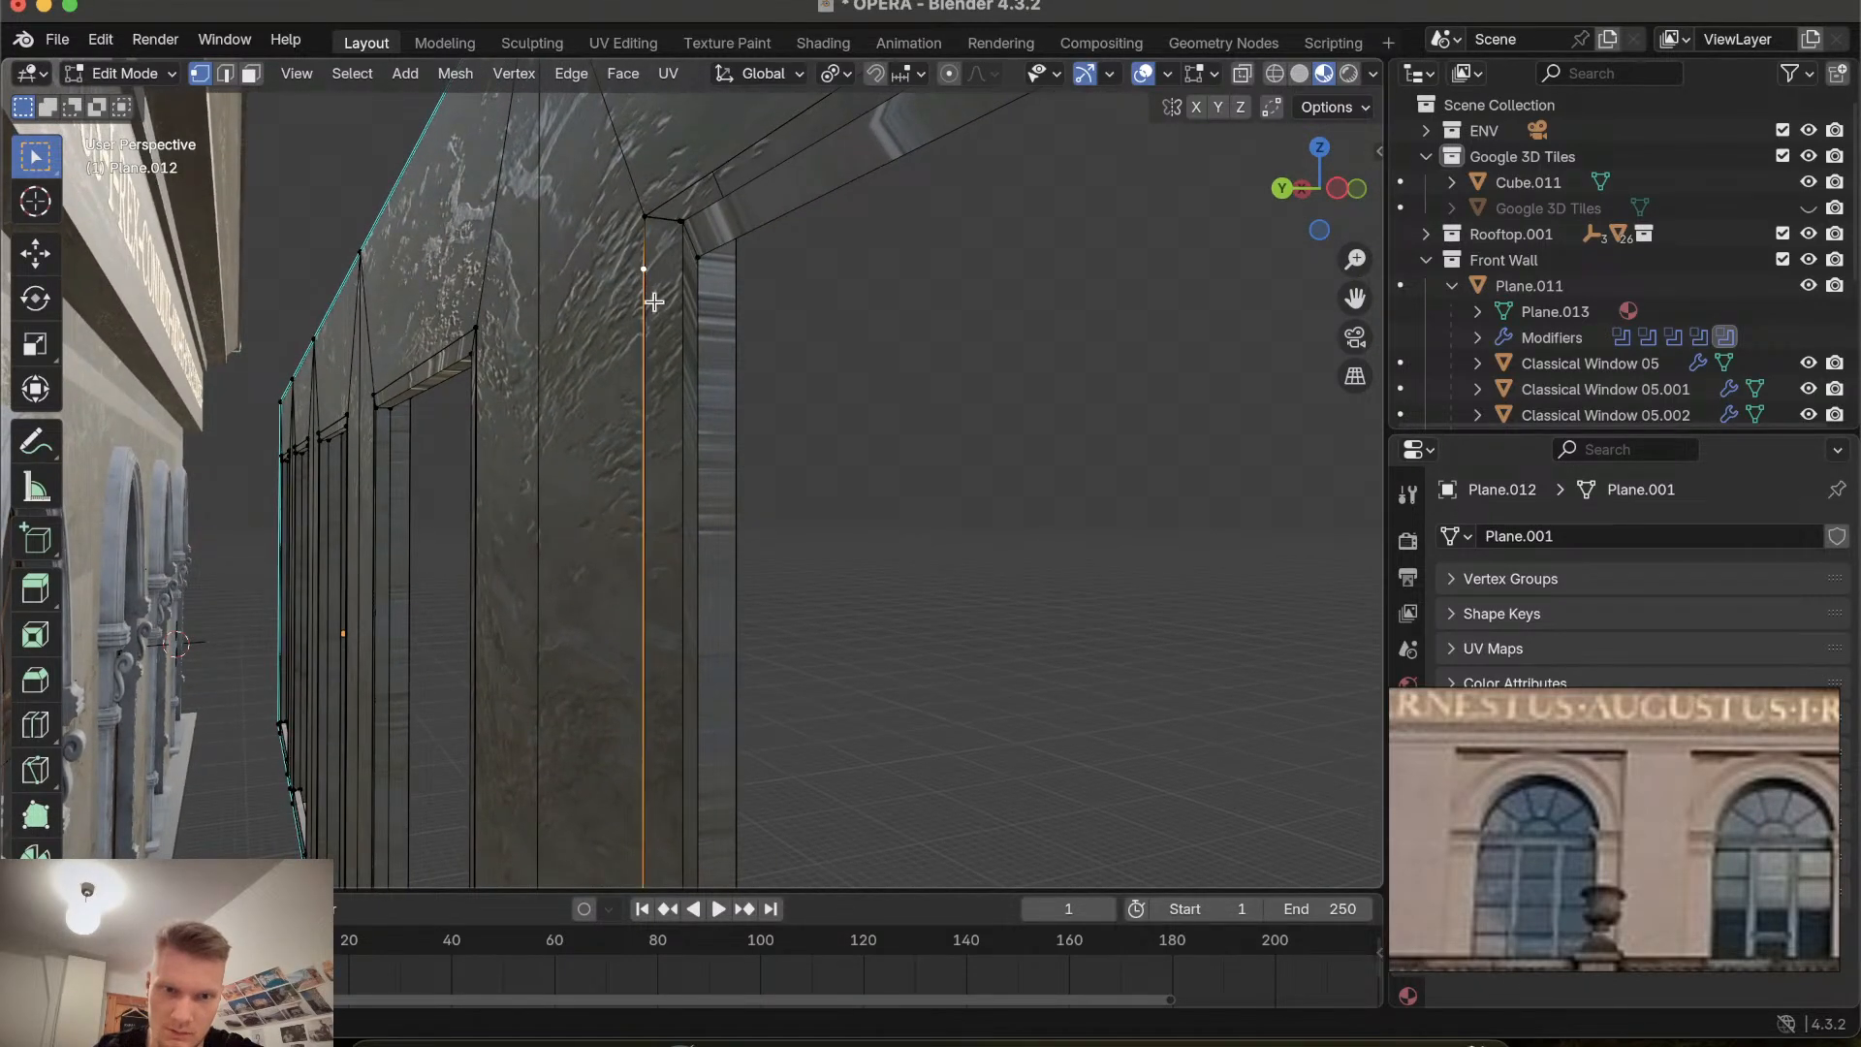
key(ctrl+x)
Dissolve another stray vertex where the recess edge meets the wall's lower end.
scroll(673, 359, right, 4)
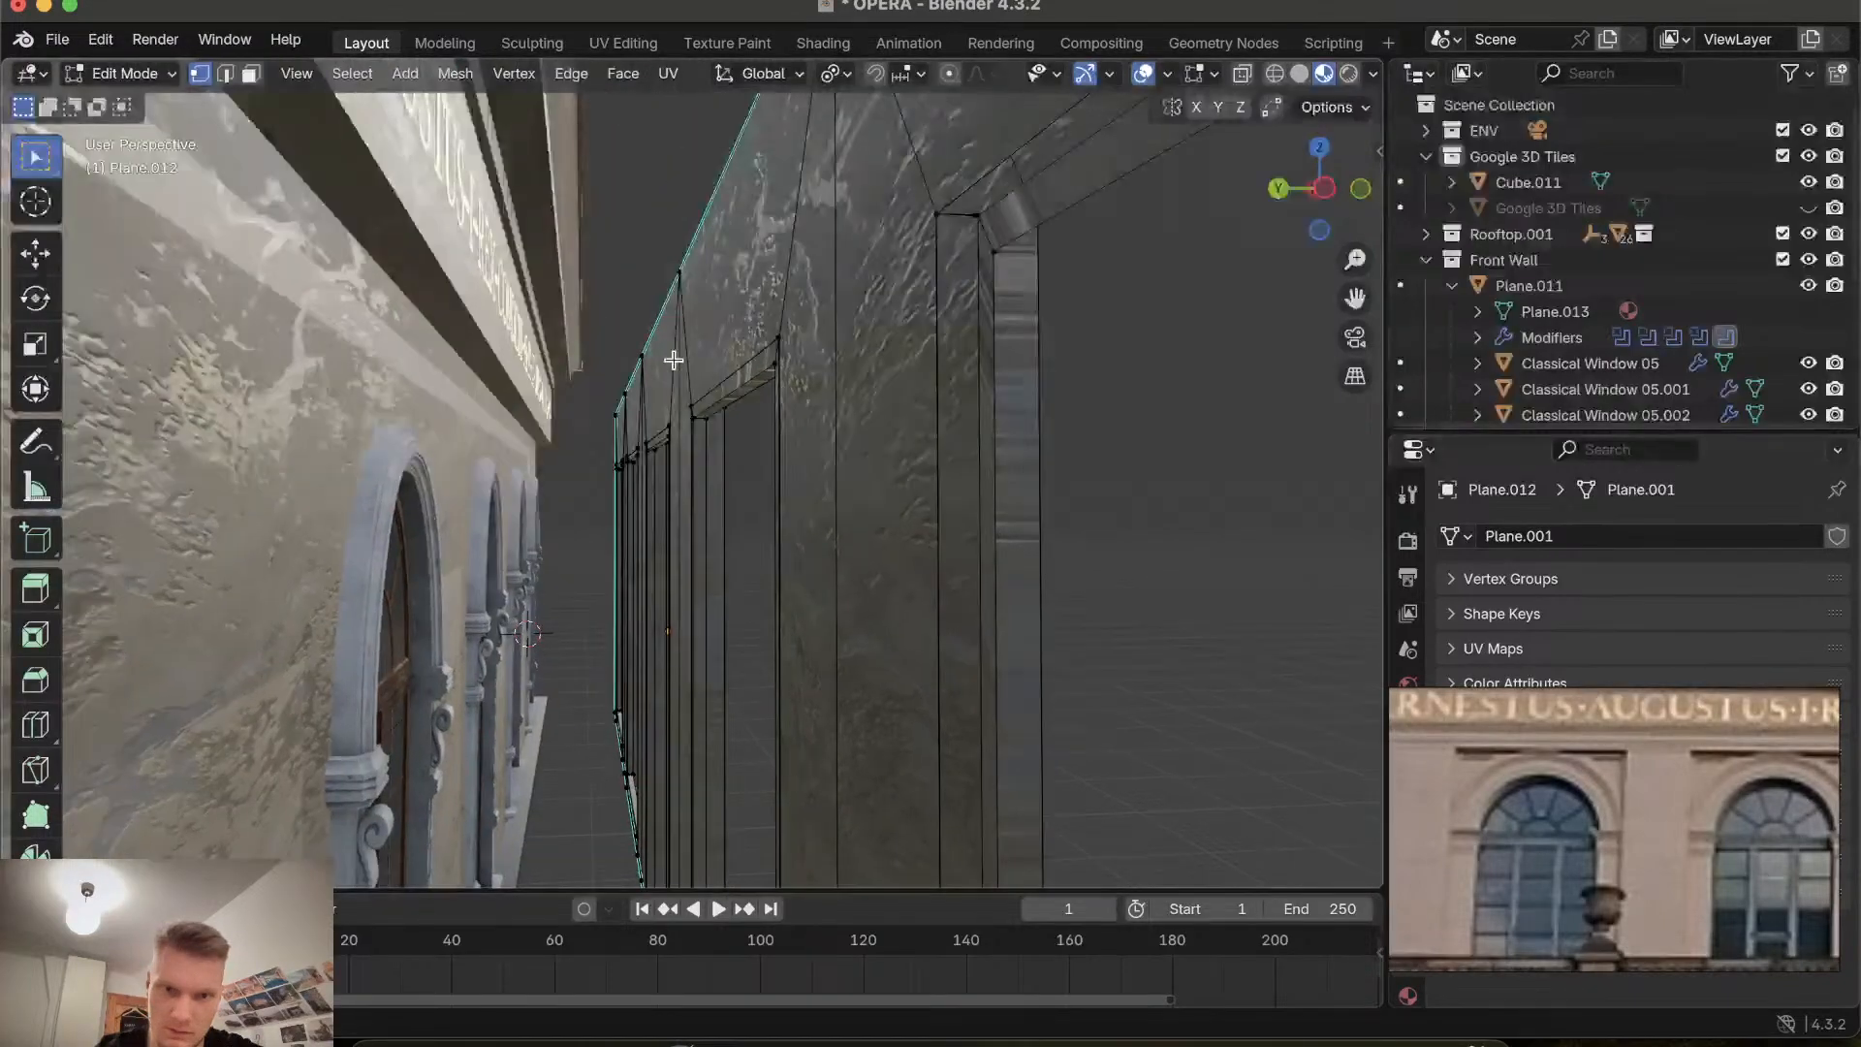
scroll(674, 360, right, 8)
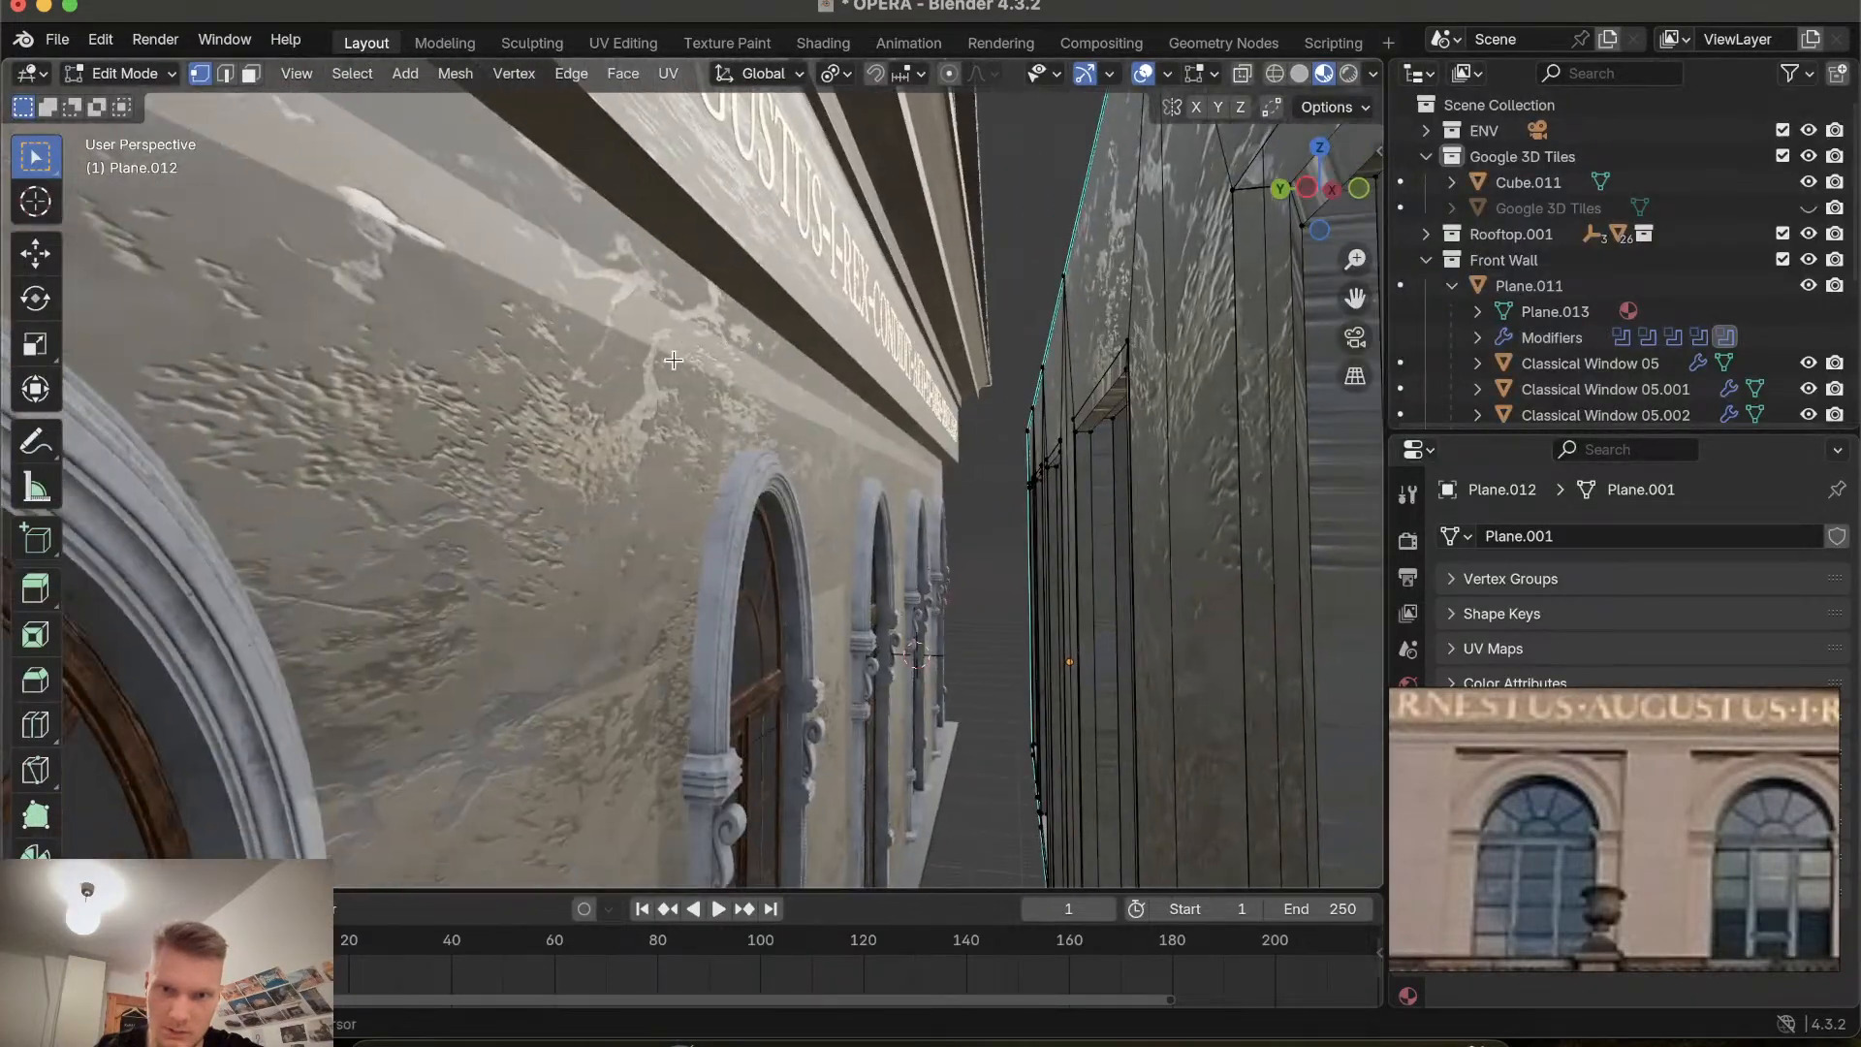
scroll(674, 360, right, 10)
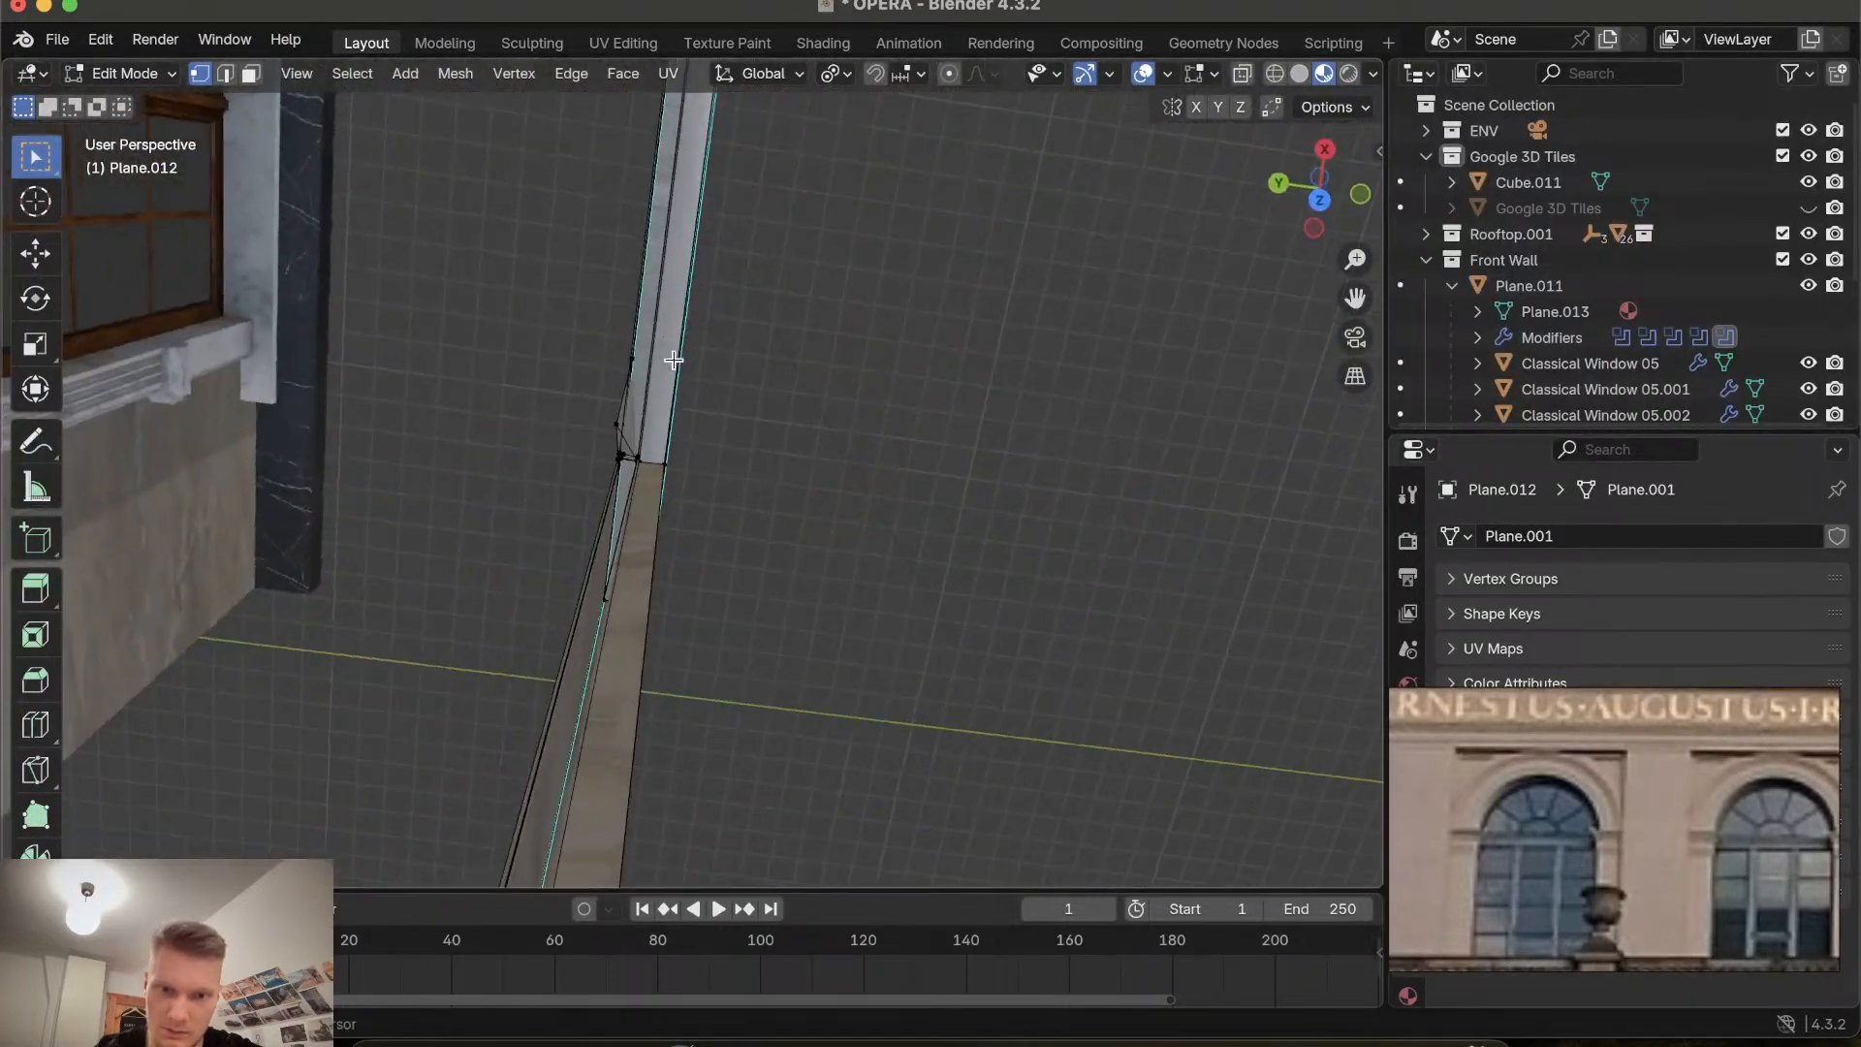
scroll(674, 359, right, 10)
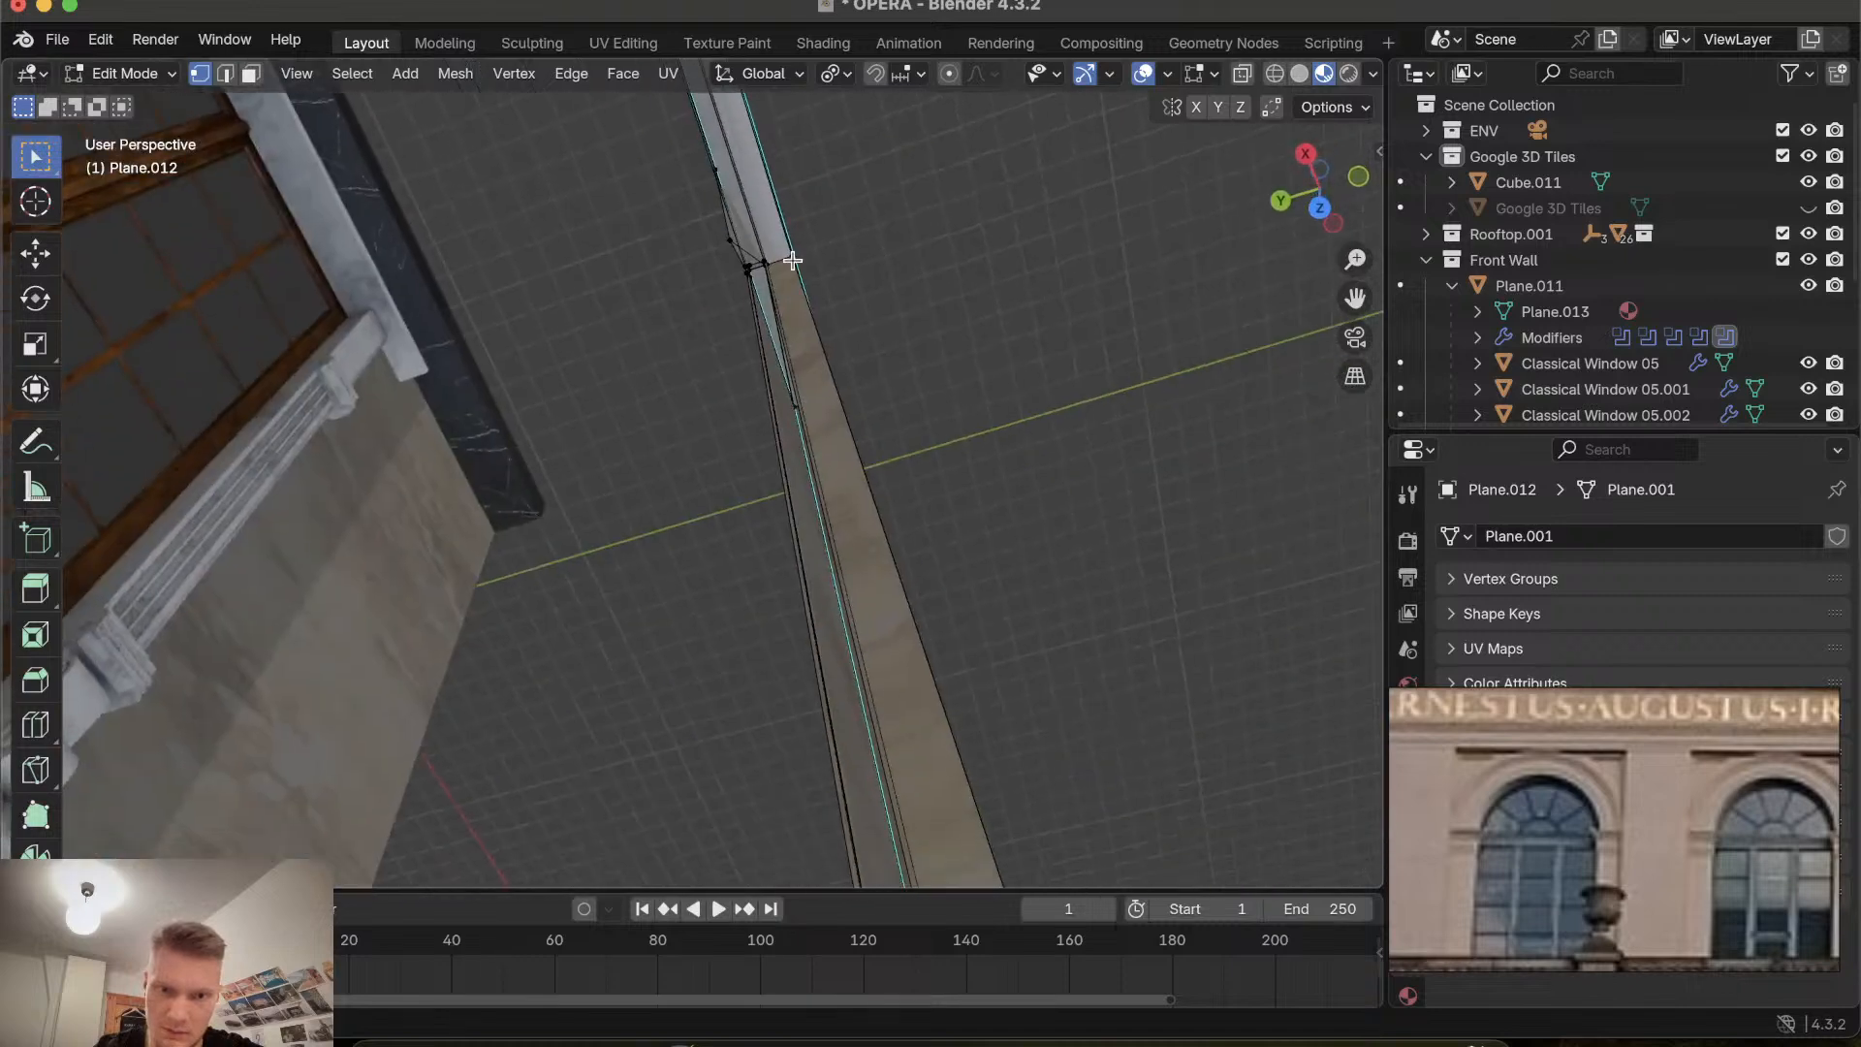
click(732, 239)
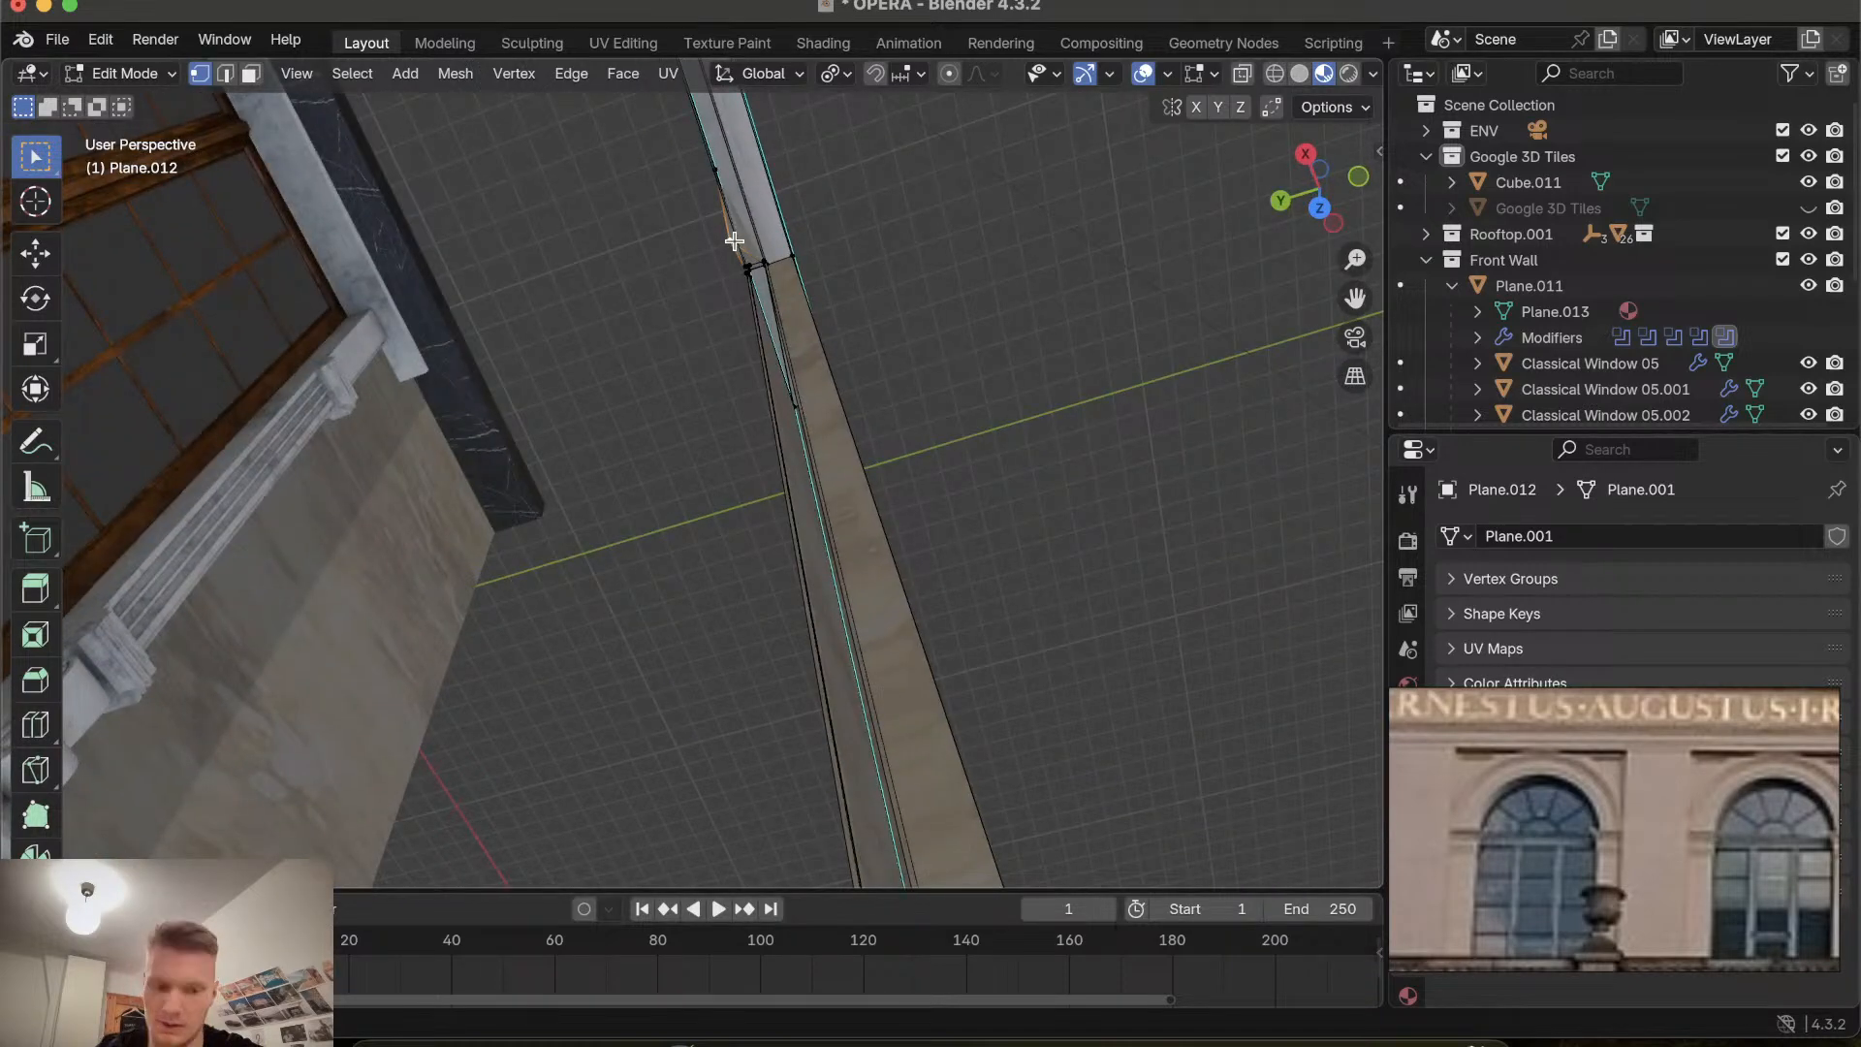
key(ctrl+x)
Delete a stray vertex at the top left corner of the next window recess.
scroll(733, 240, right, 5)
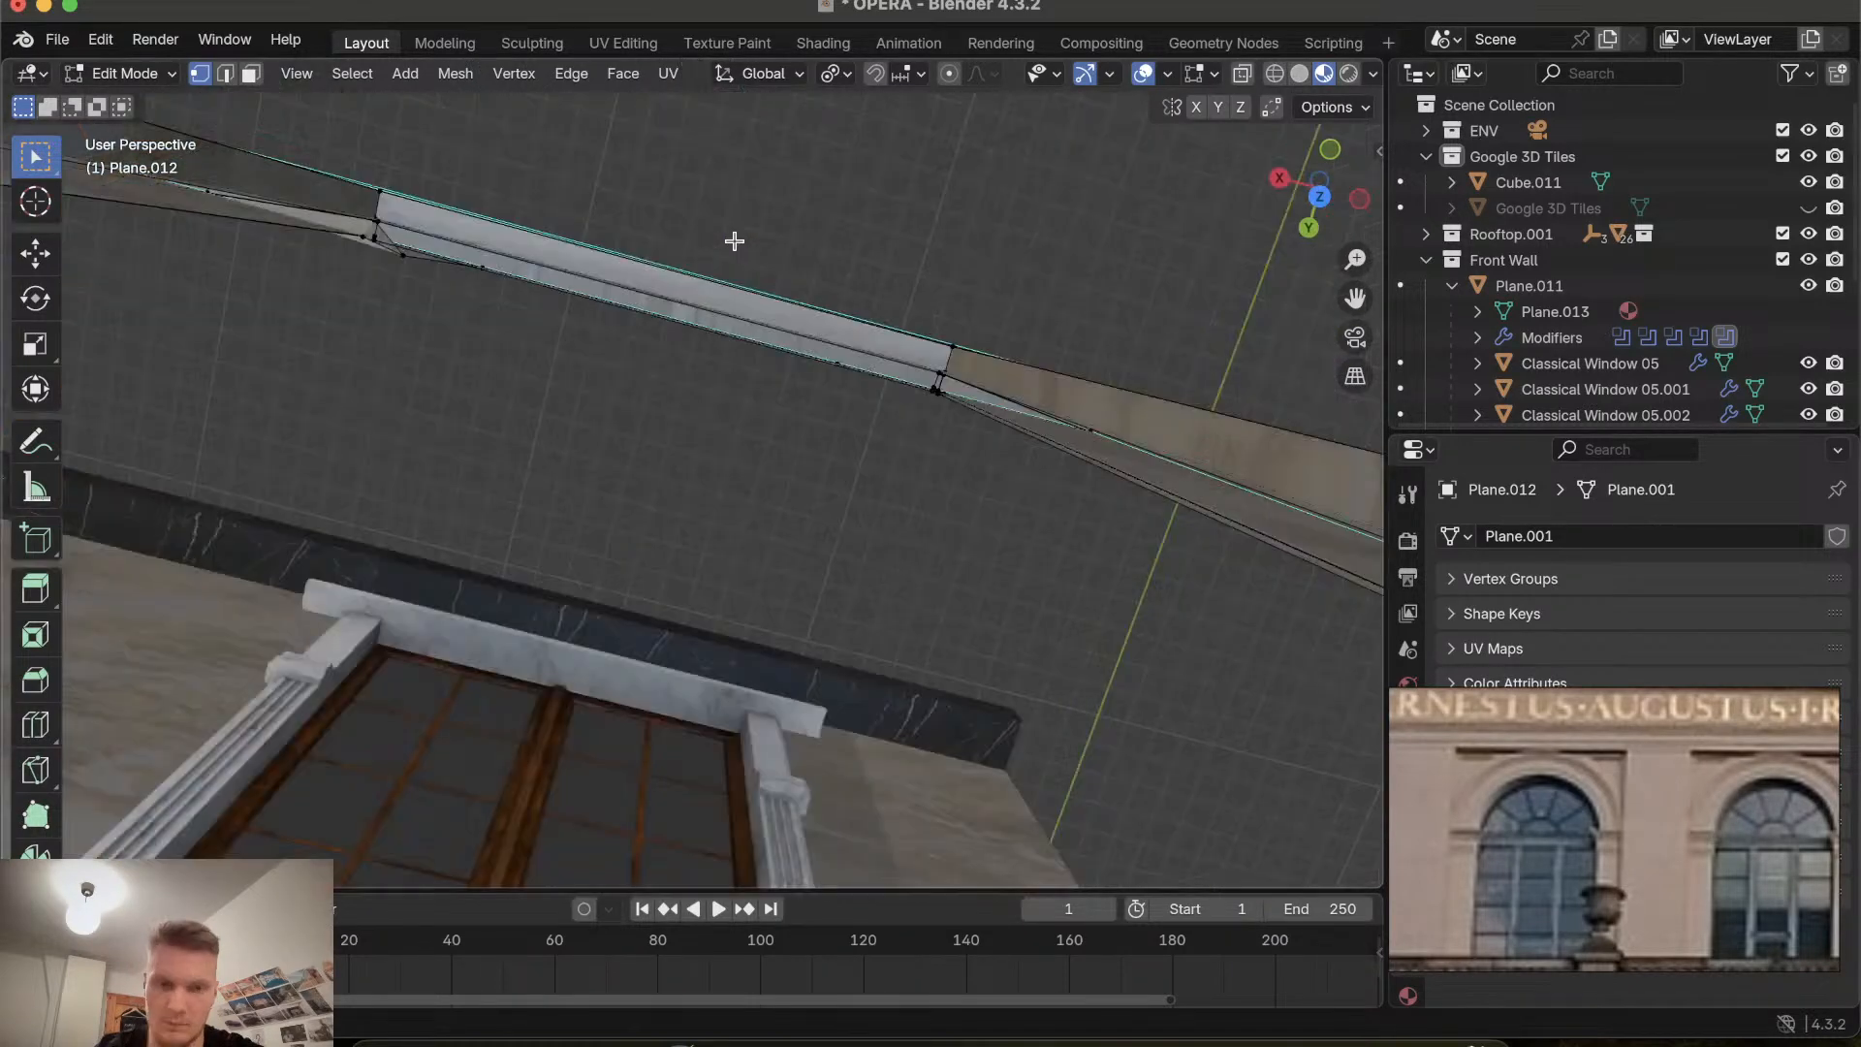
scroll(734, 241, right, 10)
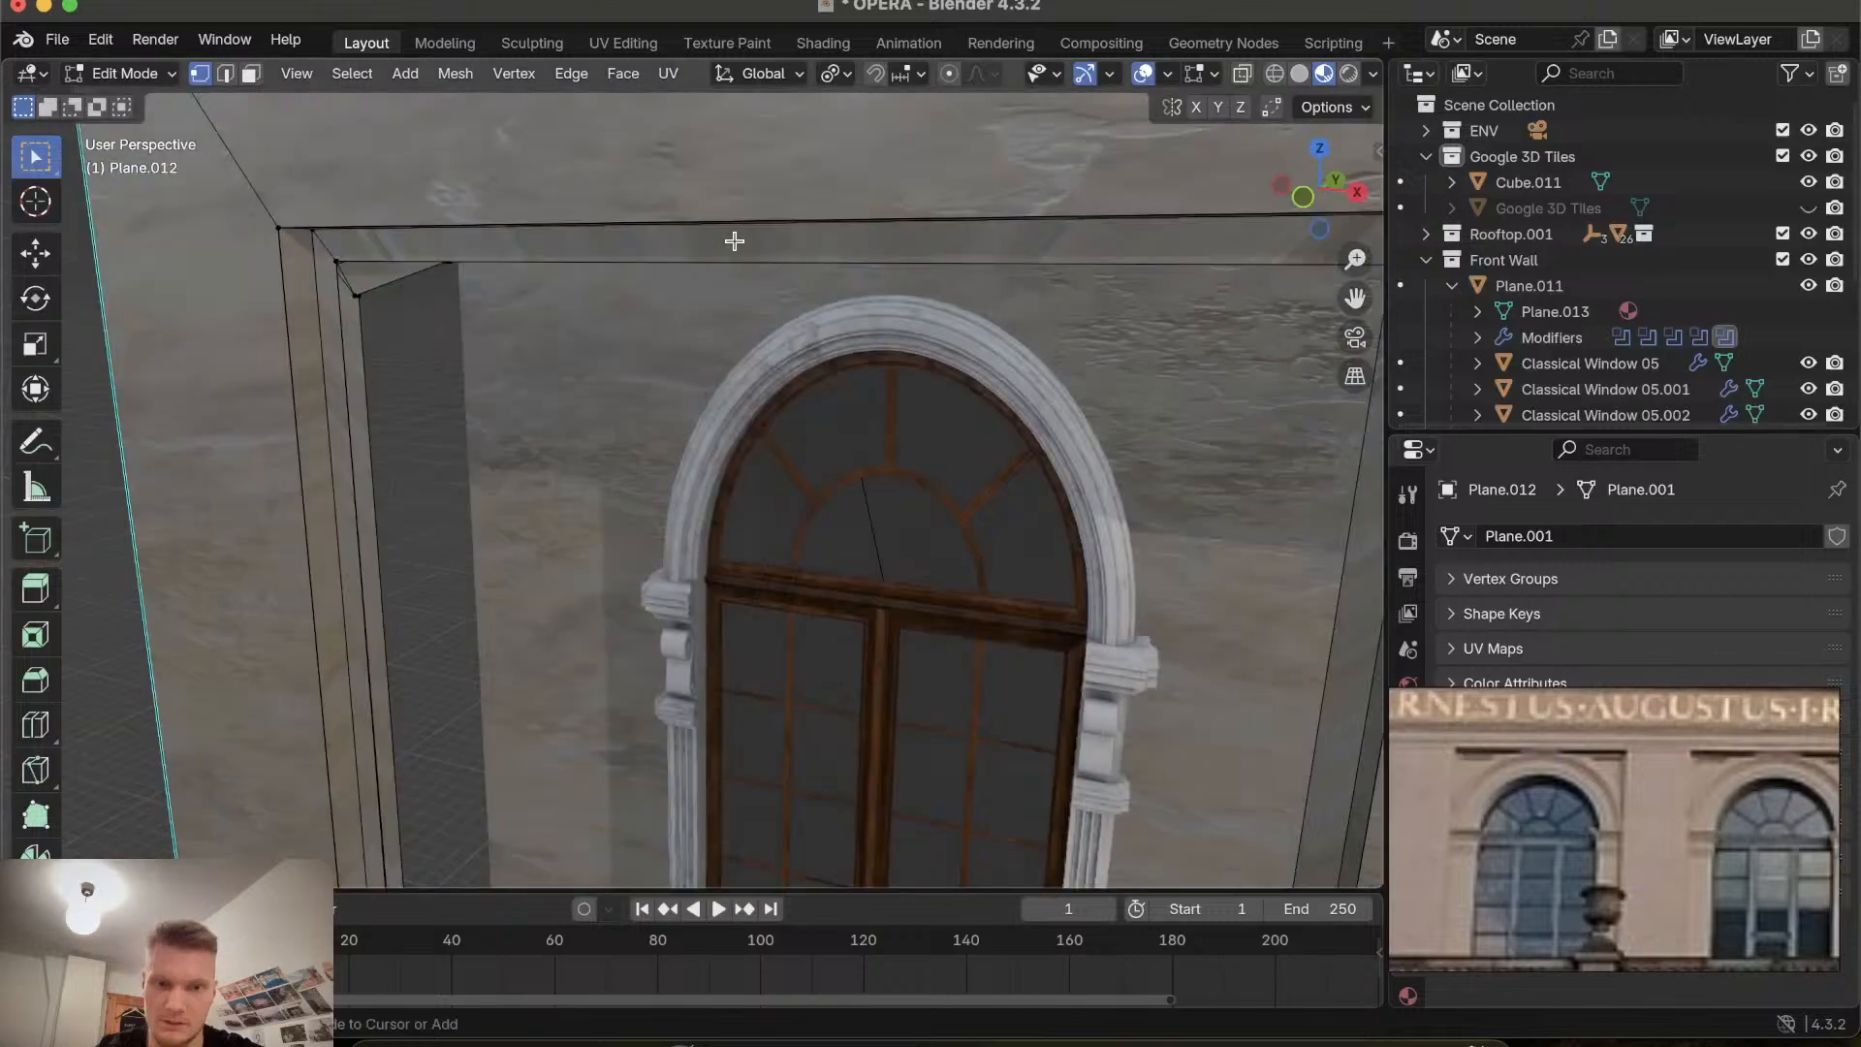
ctrl+scroll(734, 241, down, 5)
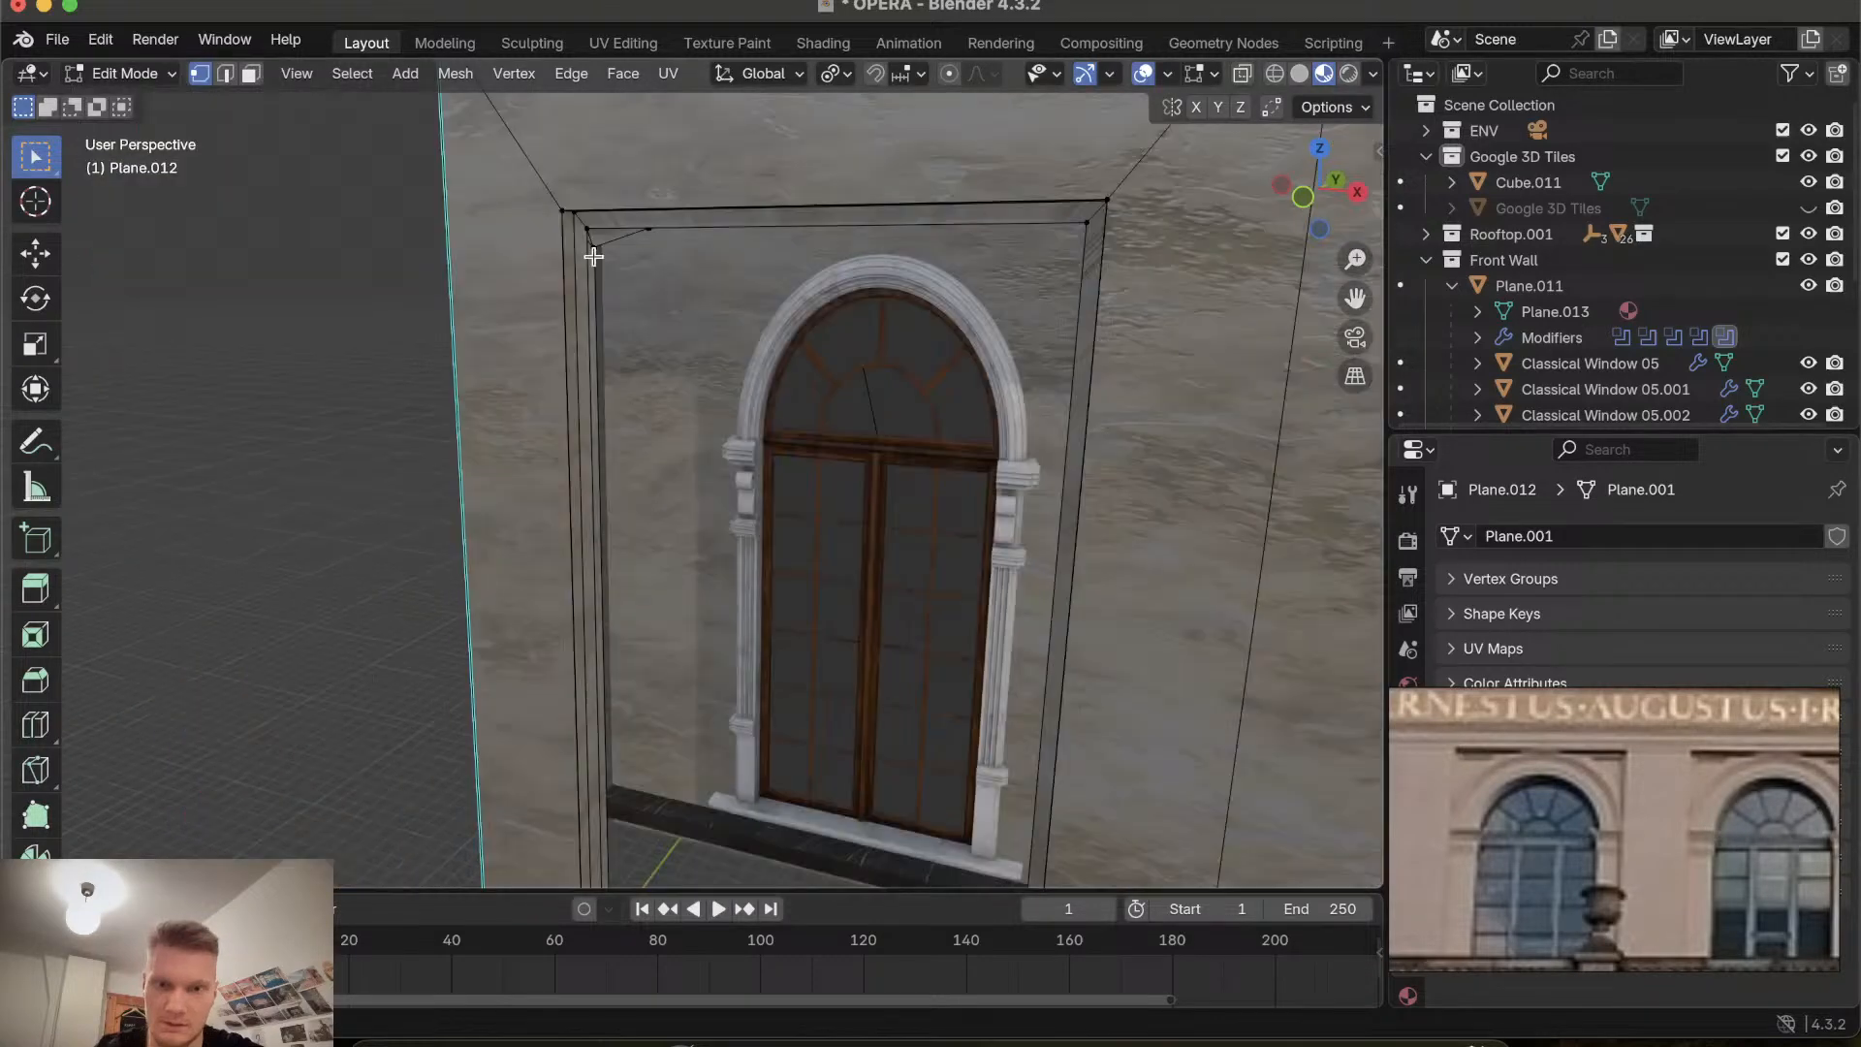
shift+scroll(593, 257, down, 3)
click(639, 159)
key(x)
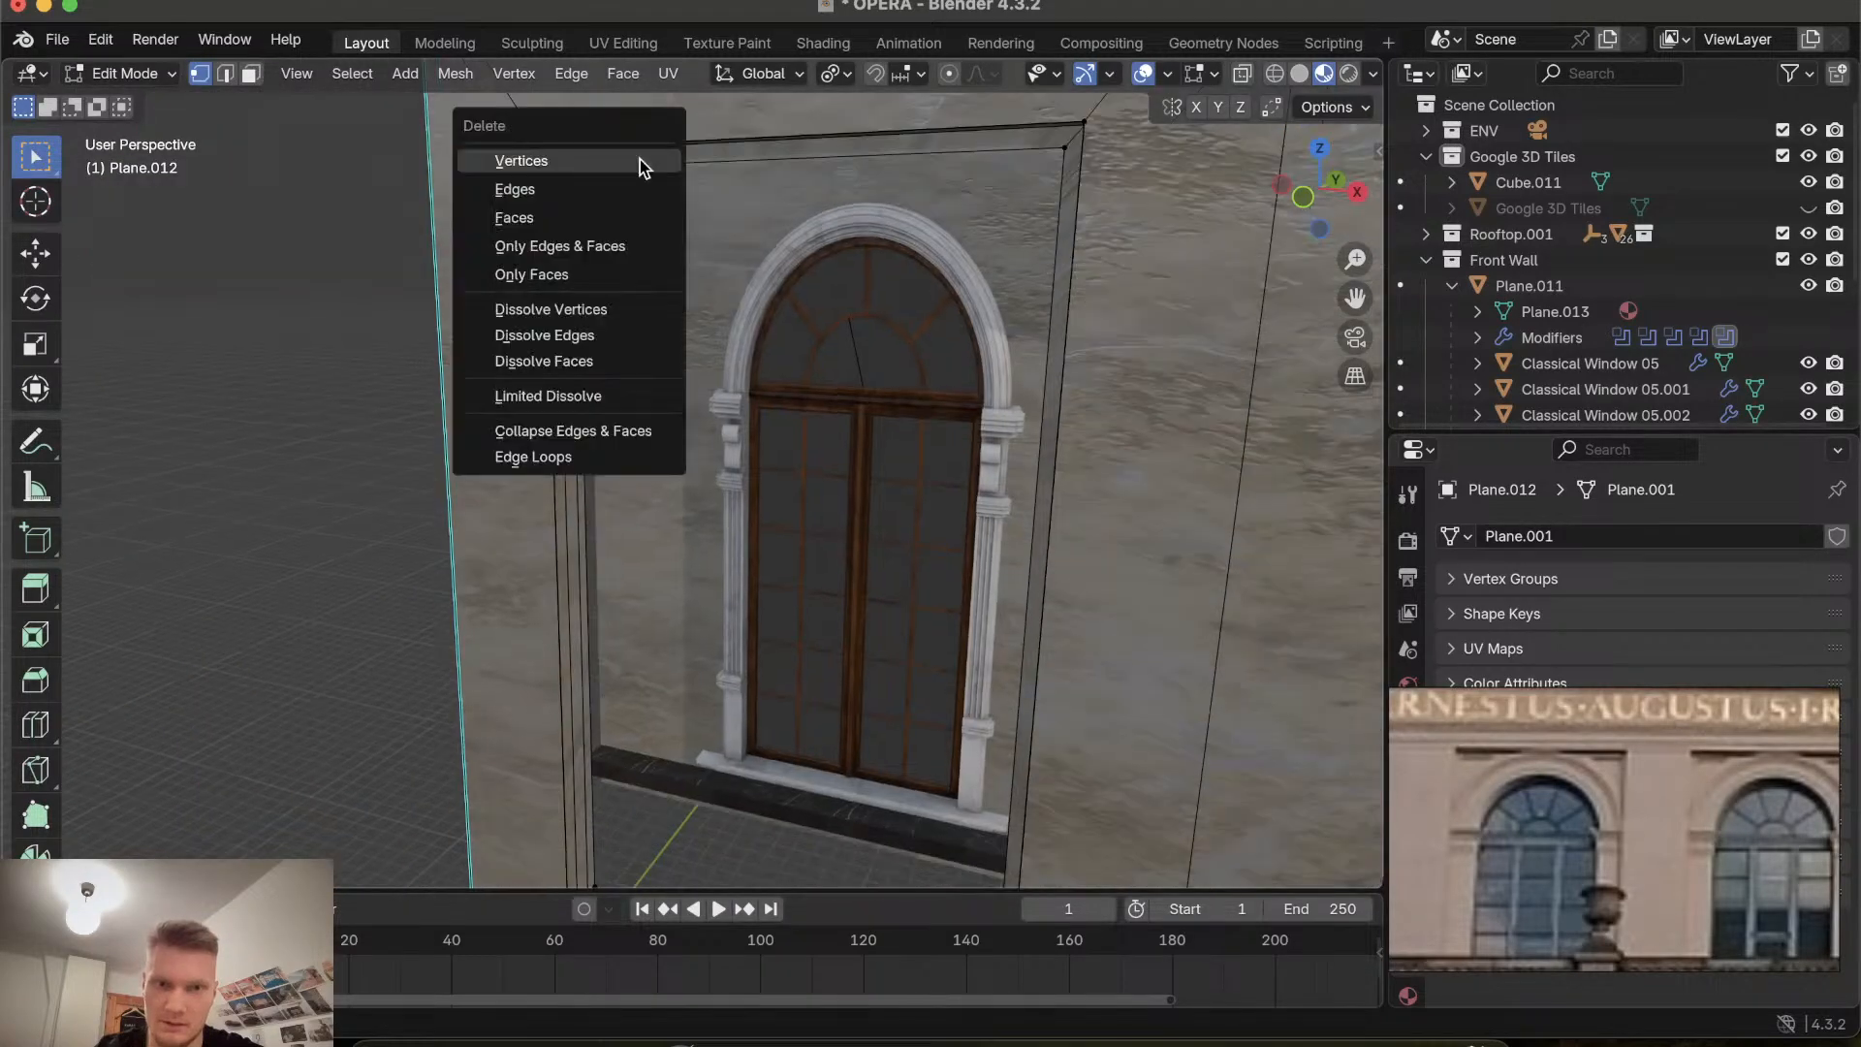
click(640, 159)
Orbit around the window recess to inspect its corners for remaining stray vertices.
click(633, 167)
key(x)
click(633, 168)
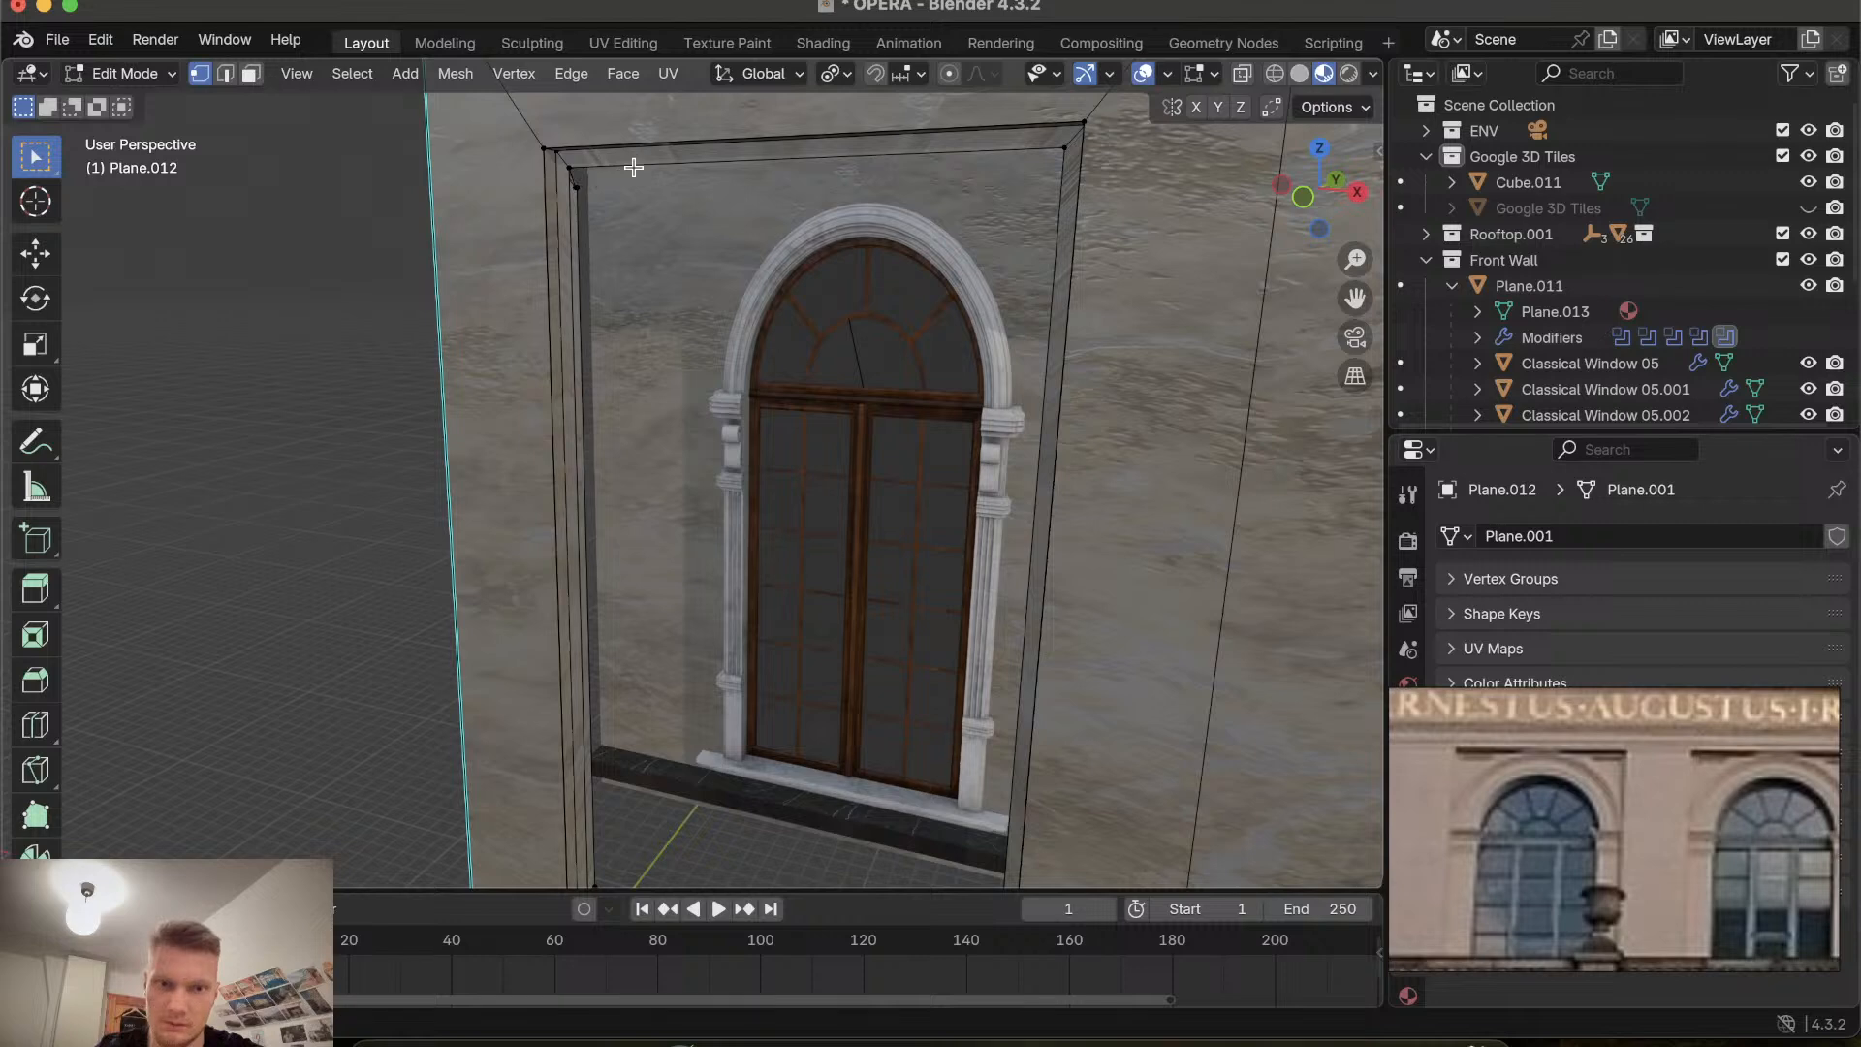
scroll(584, 221, left, 4)
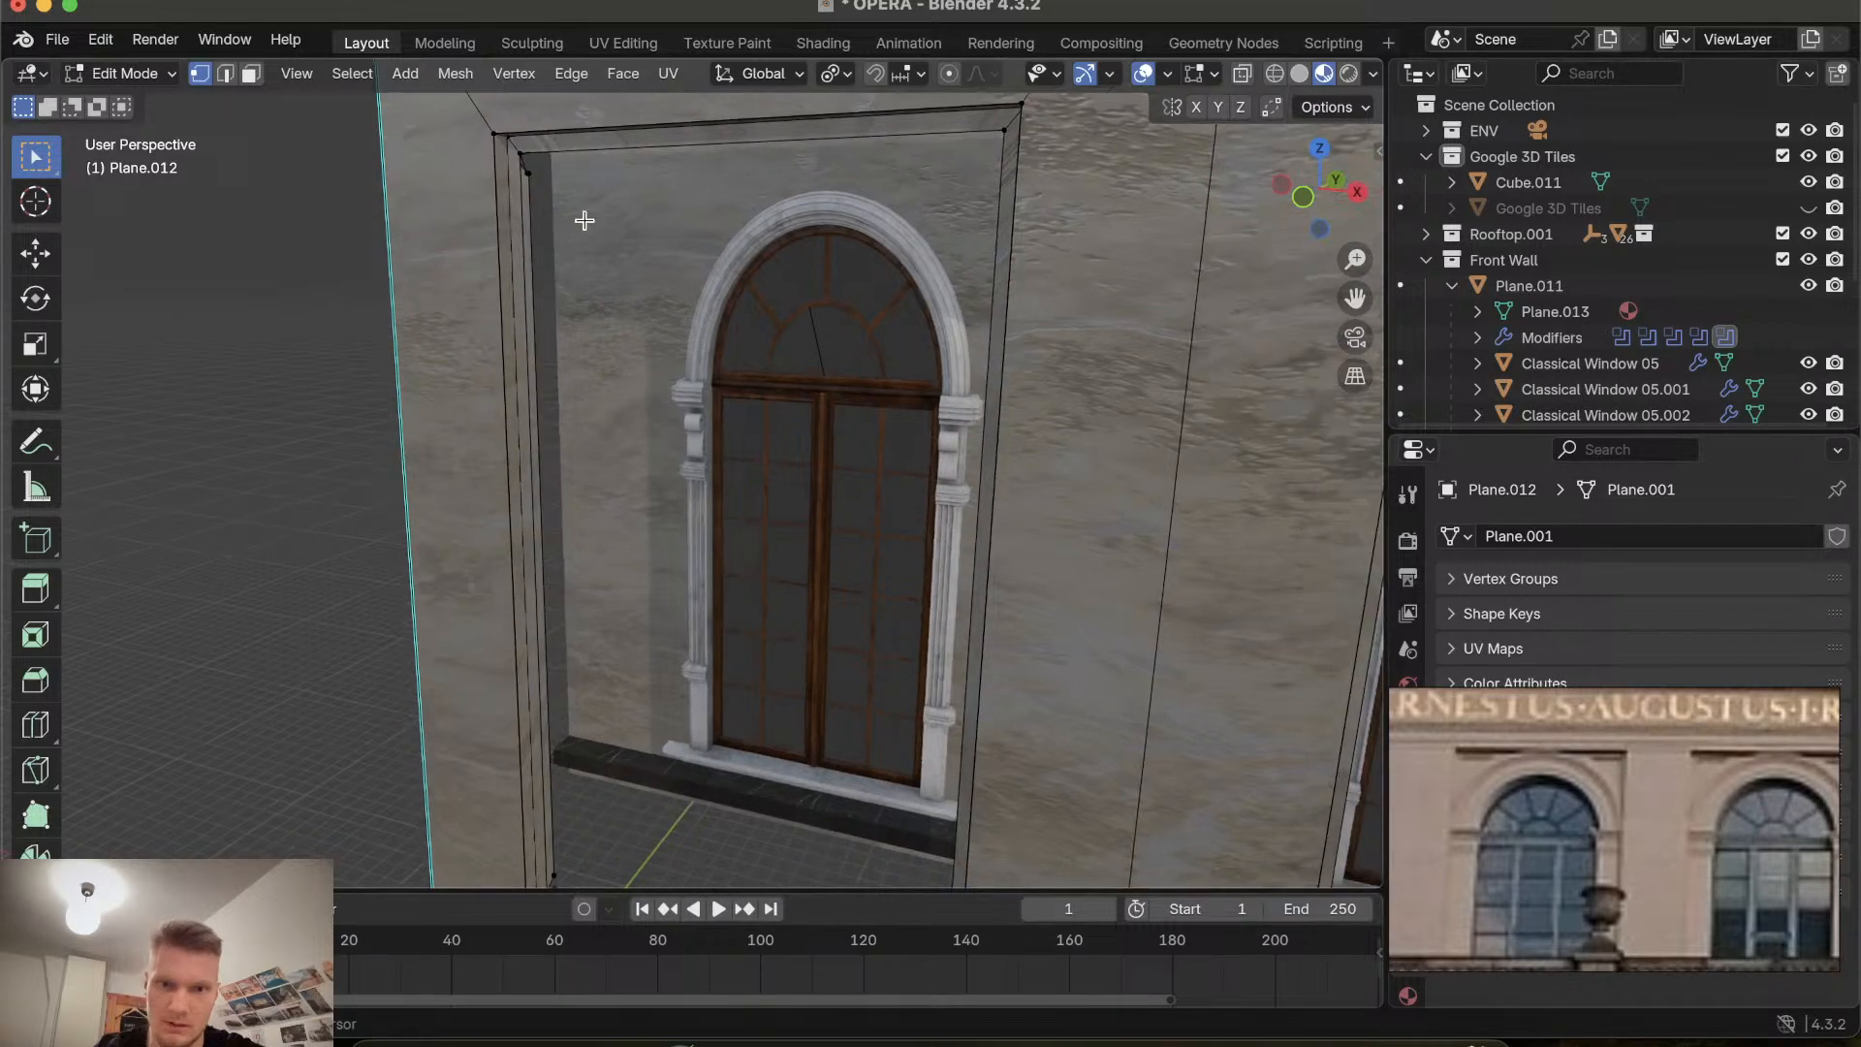
scroll(585, 221, right, 5)
scroll(584, 221, left, 8)
scroll(584, 221, down, 5)
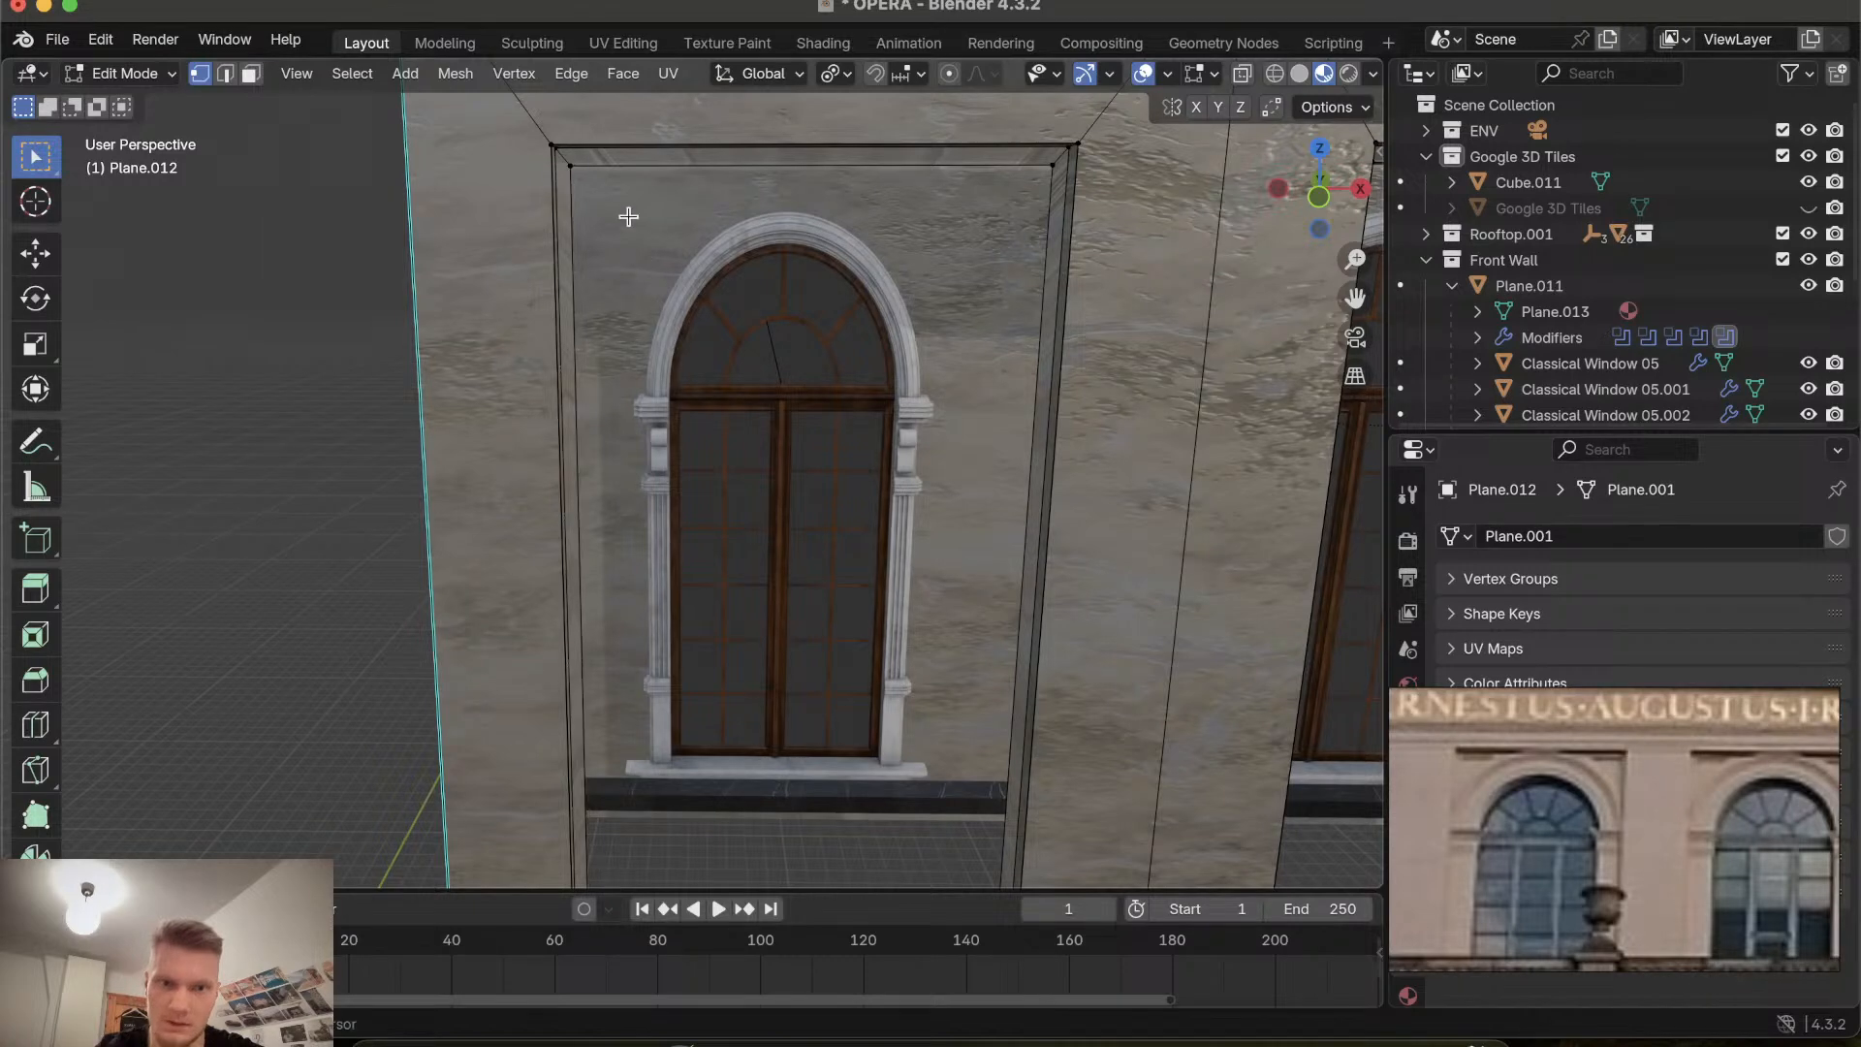
scroll(628, 211, right, 5)
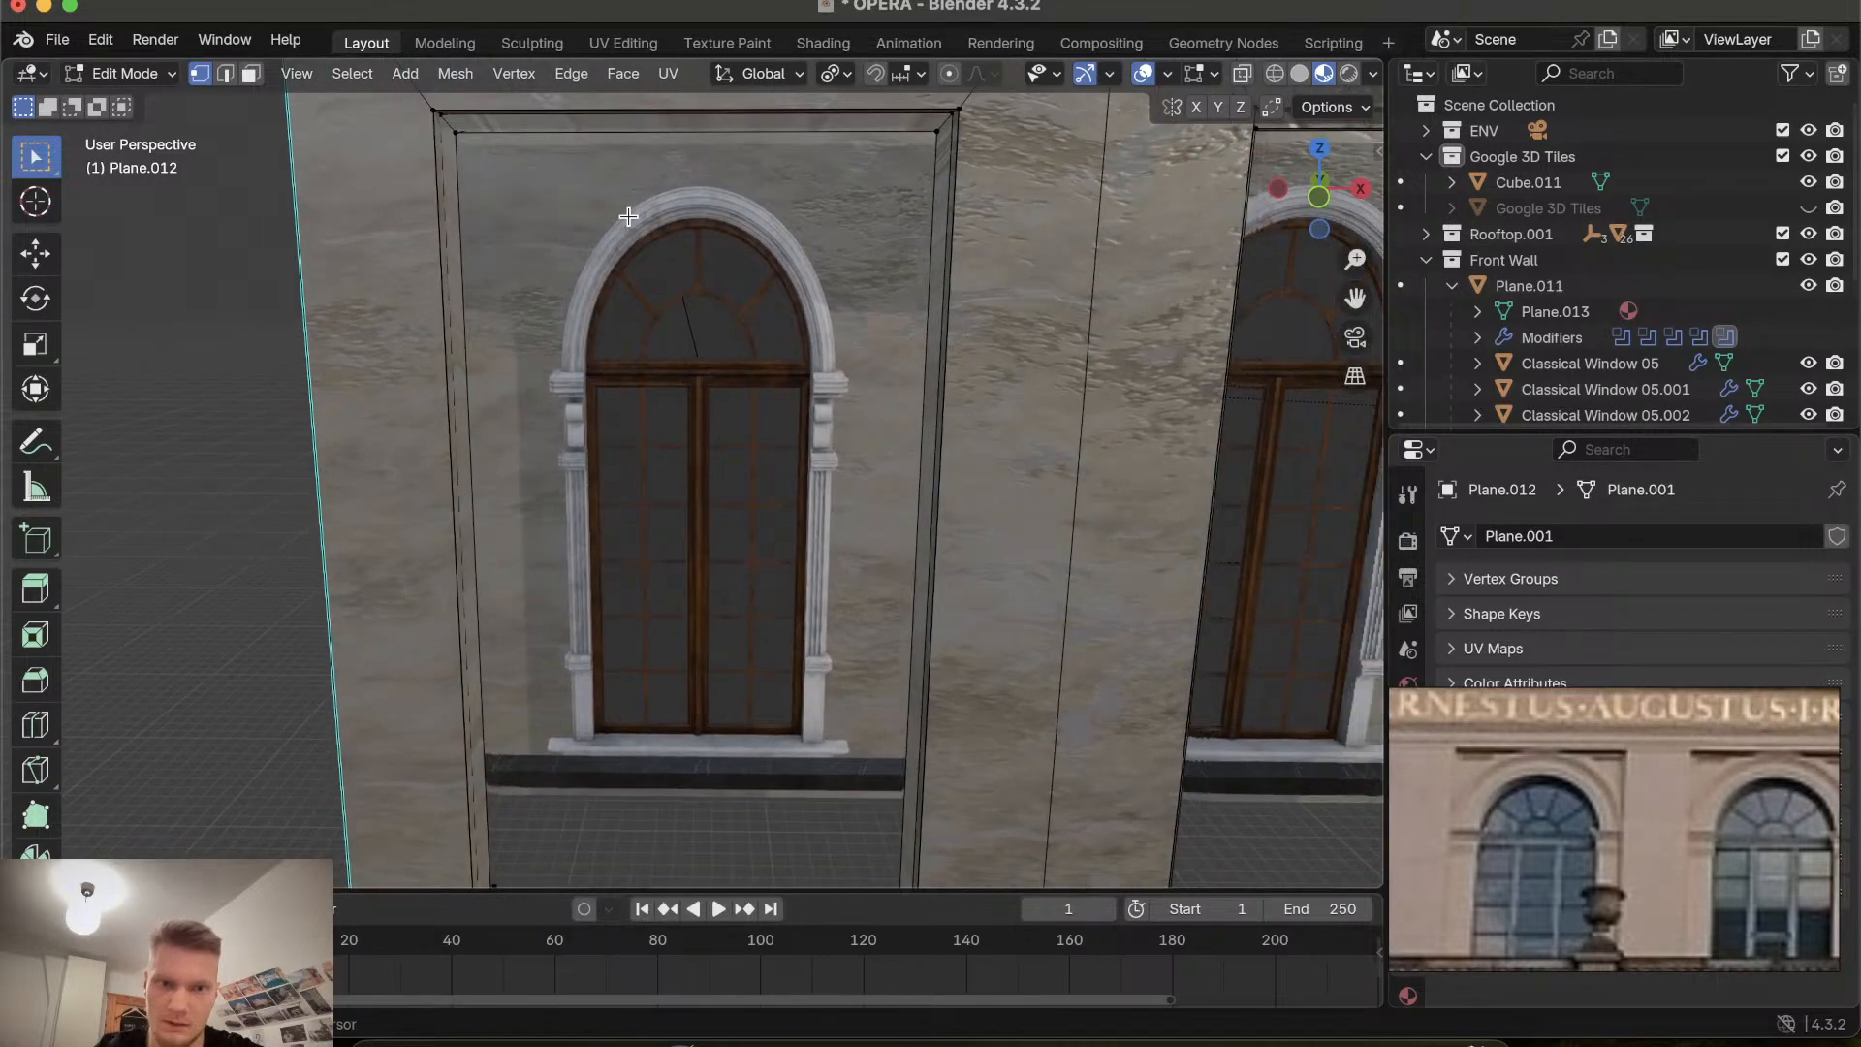
scroll(628, 216, left, 5)
scroll(718, 179, left, 10)
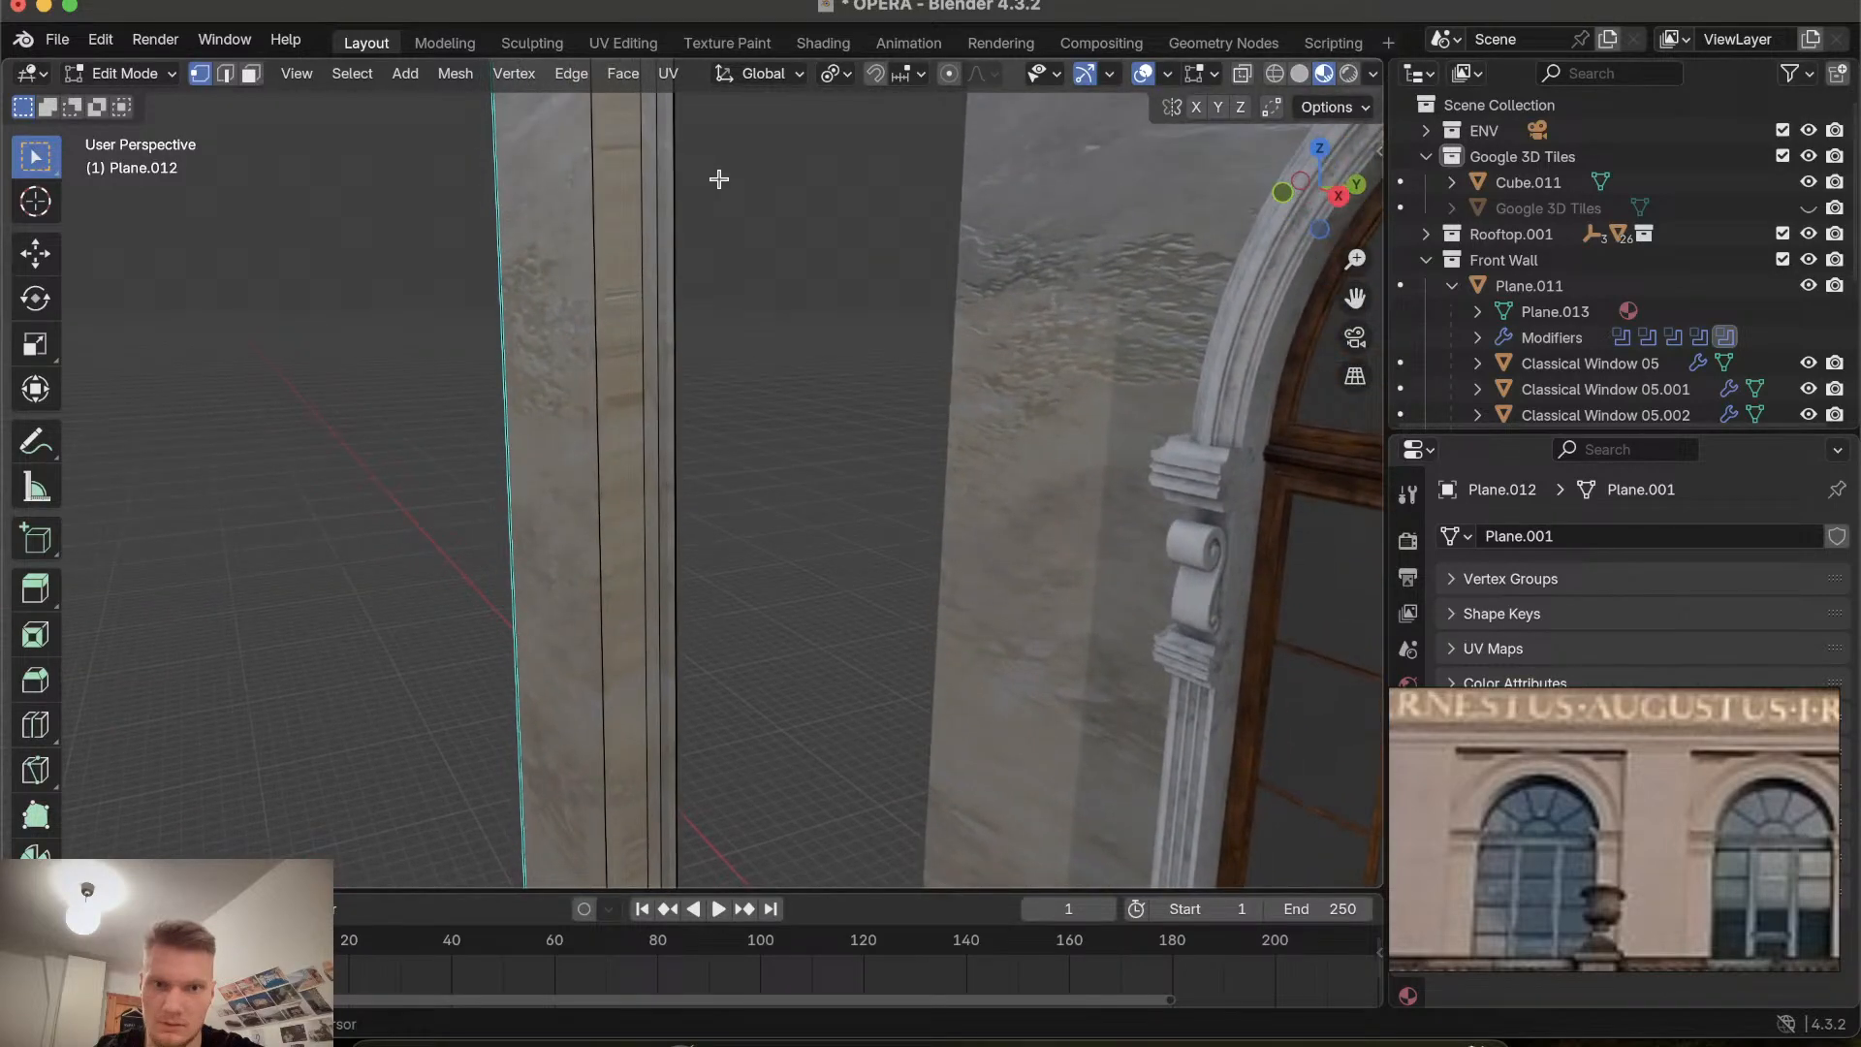
scroll(718, 179, left, 3)
scroll(718, 178, up, 8)
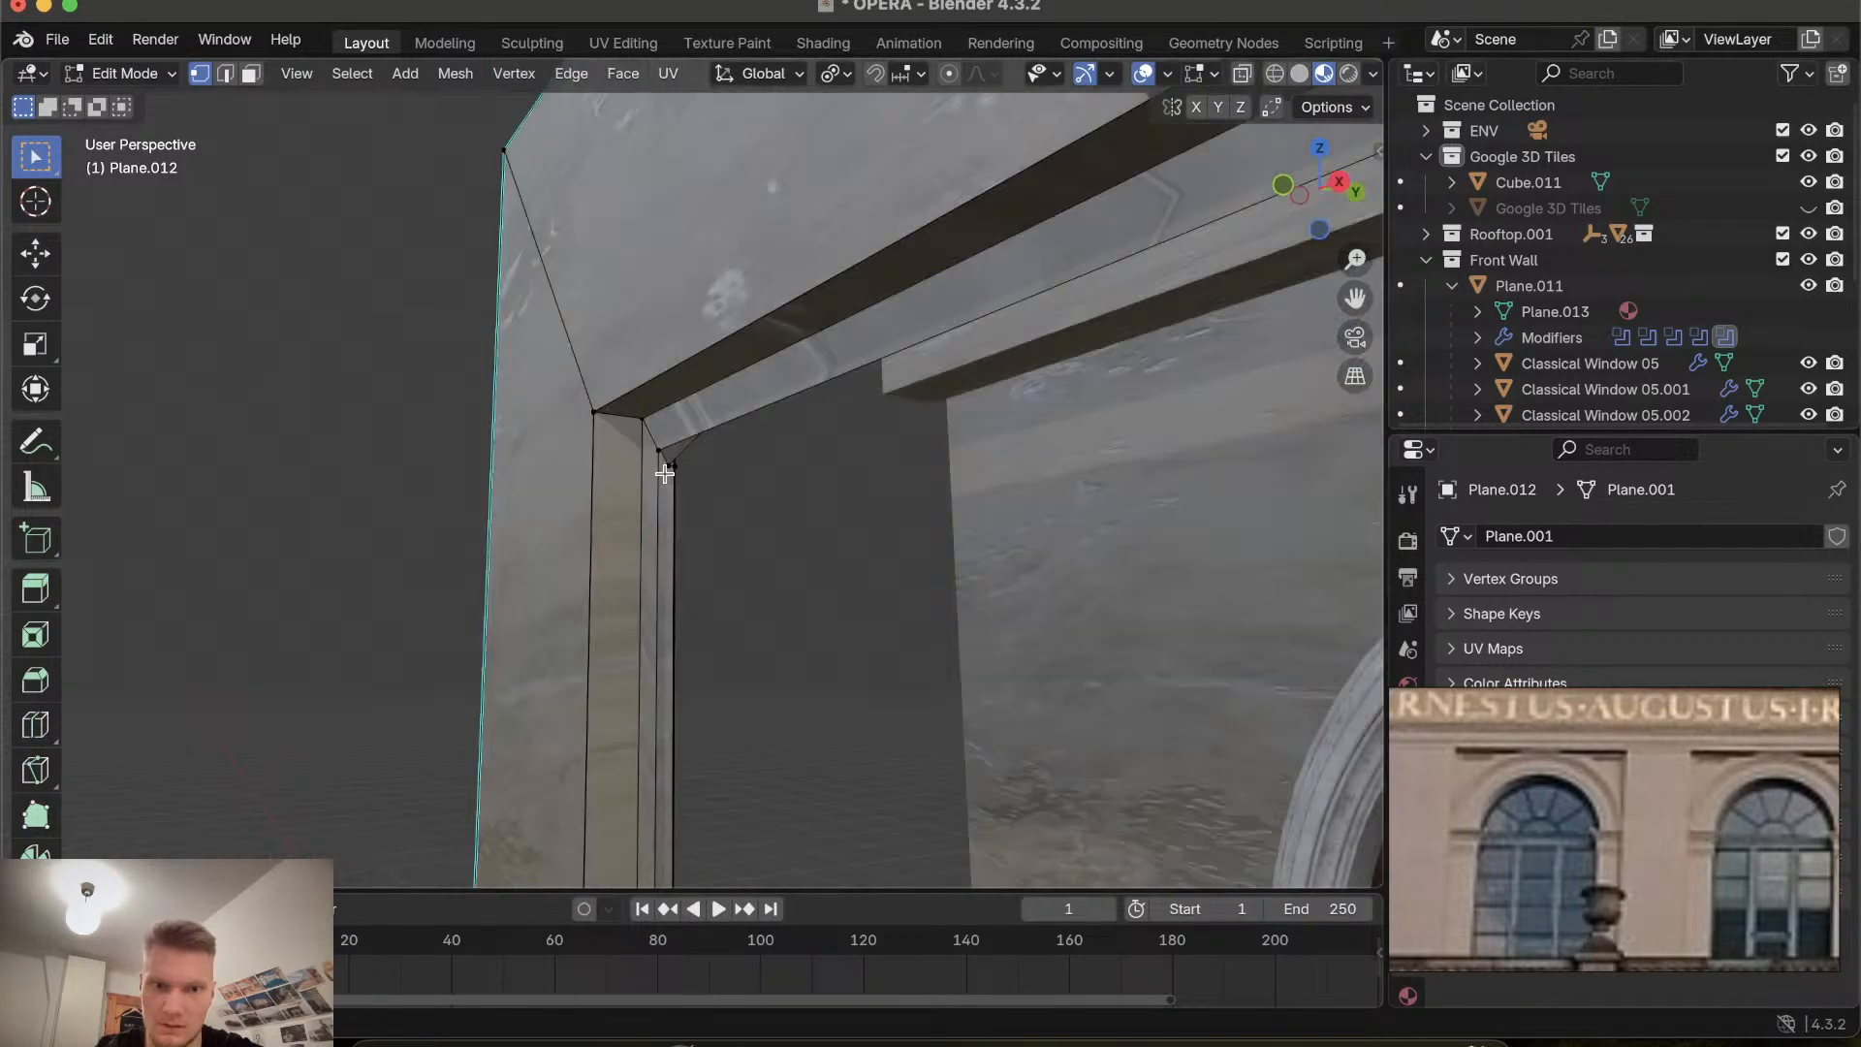
Delete a stray vertex at the recess's upper inner corner.
click(667, 468)
key(x)
click(667, 468)
scroll(665, 468, left, 3)
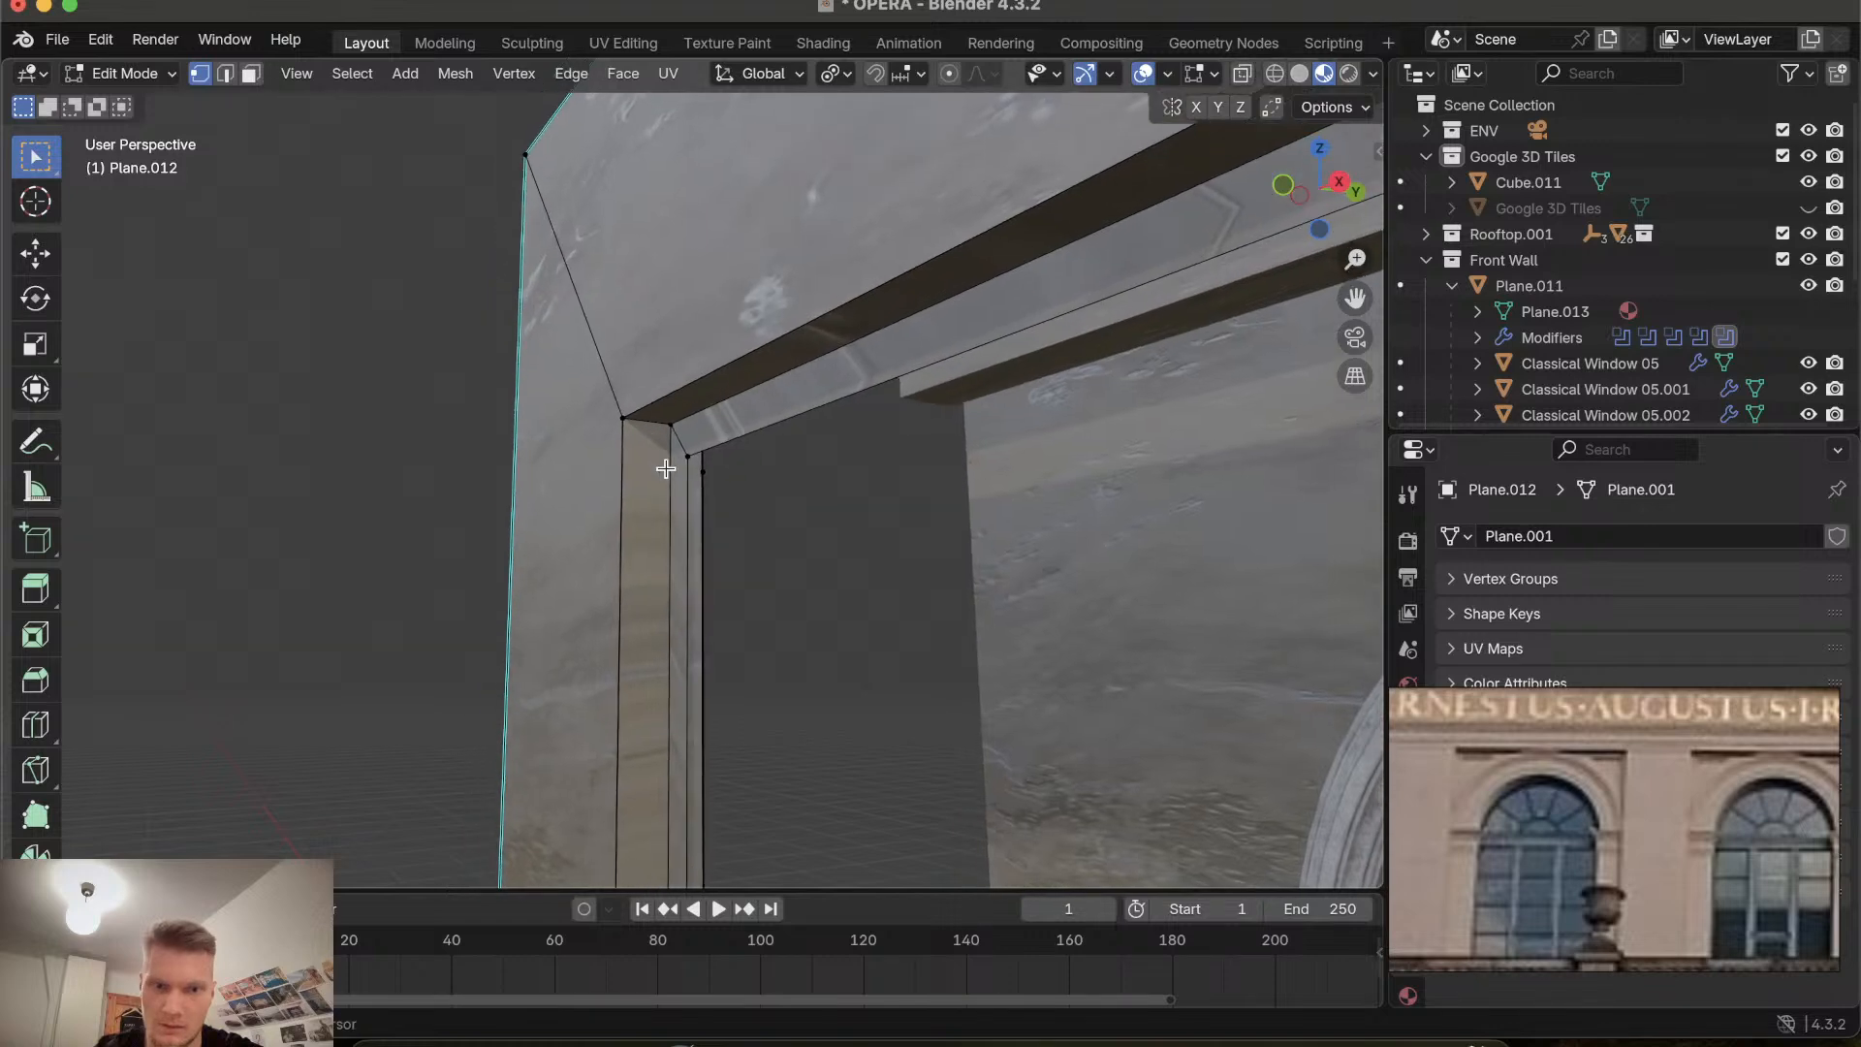
scroll(665, 468, right, 10)
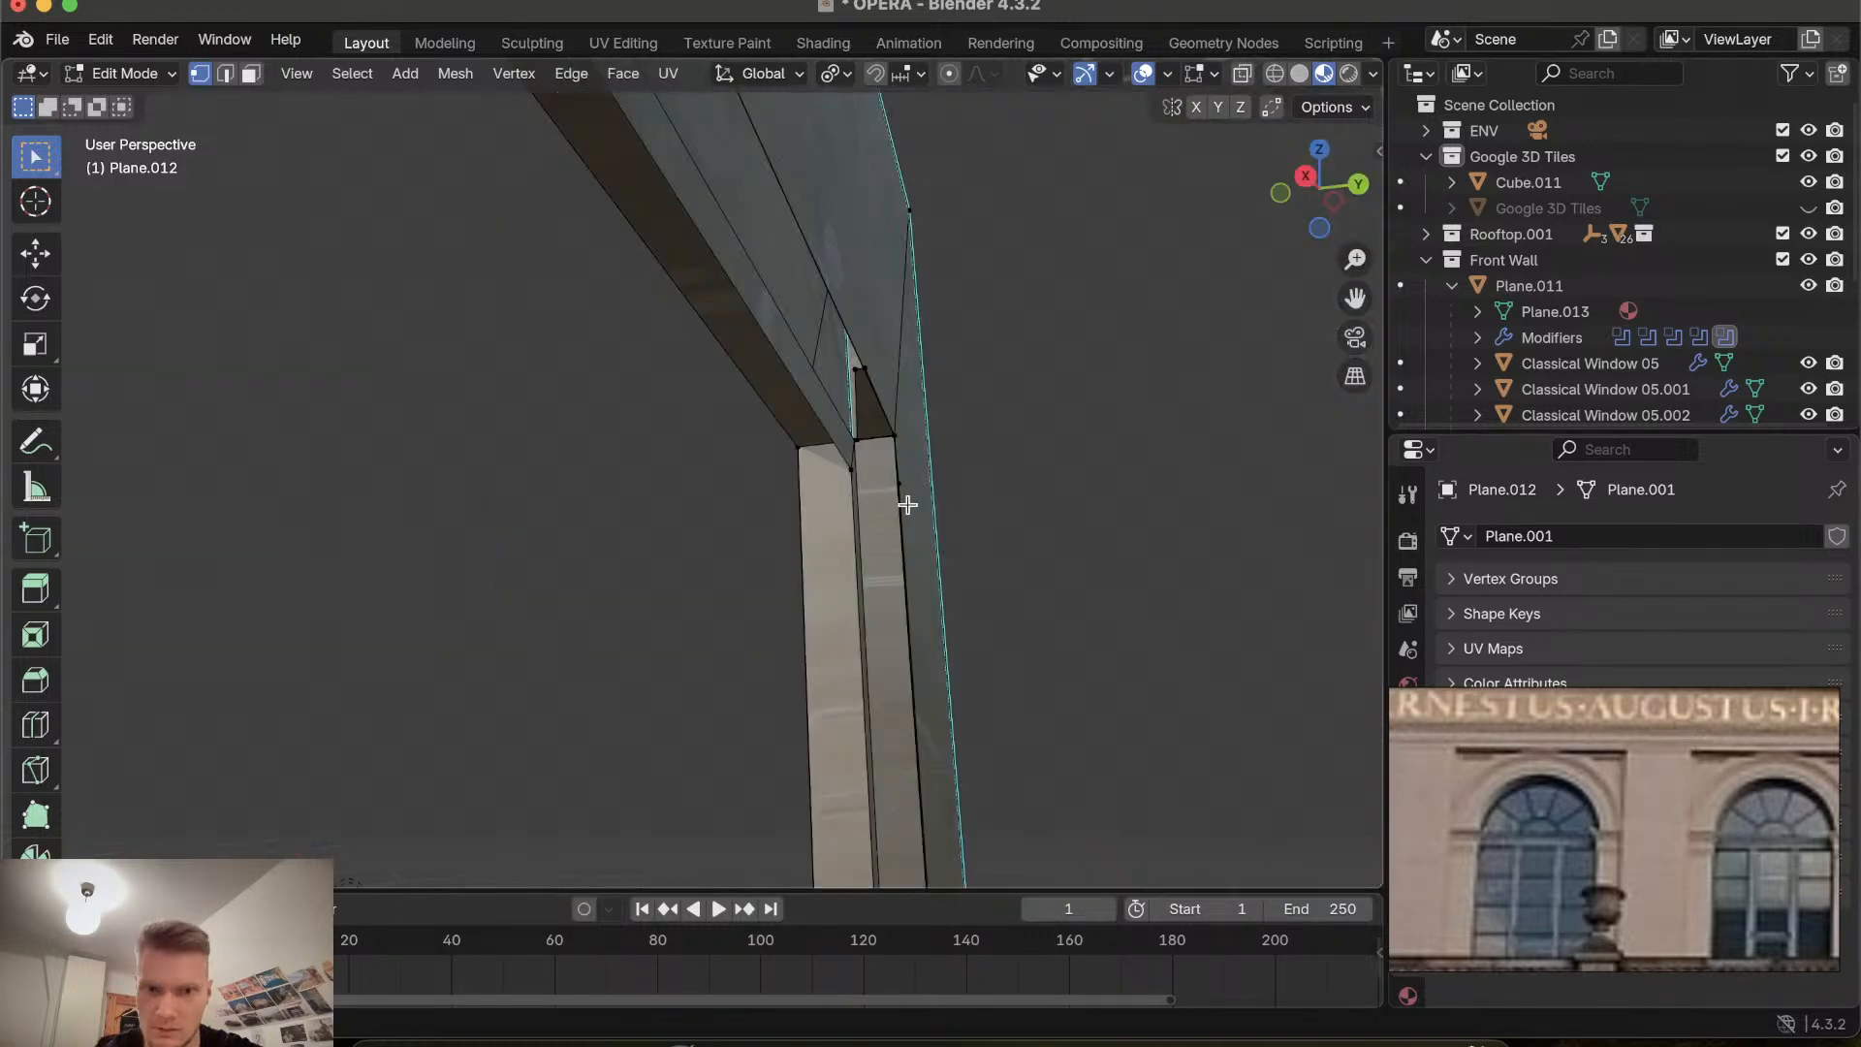
Delete a stray vertex at the opposite upper corner of the recess.
scroll(907, 504, up, 5)
click(1047, 329)
key(x)
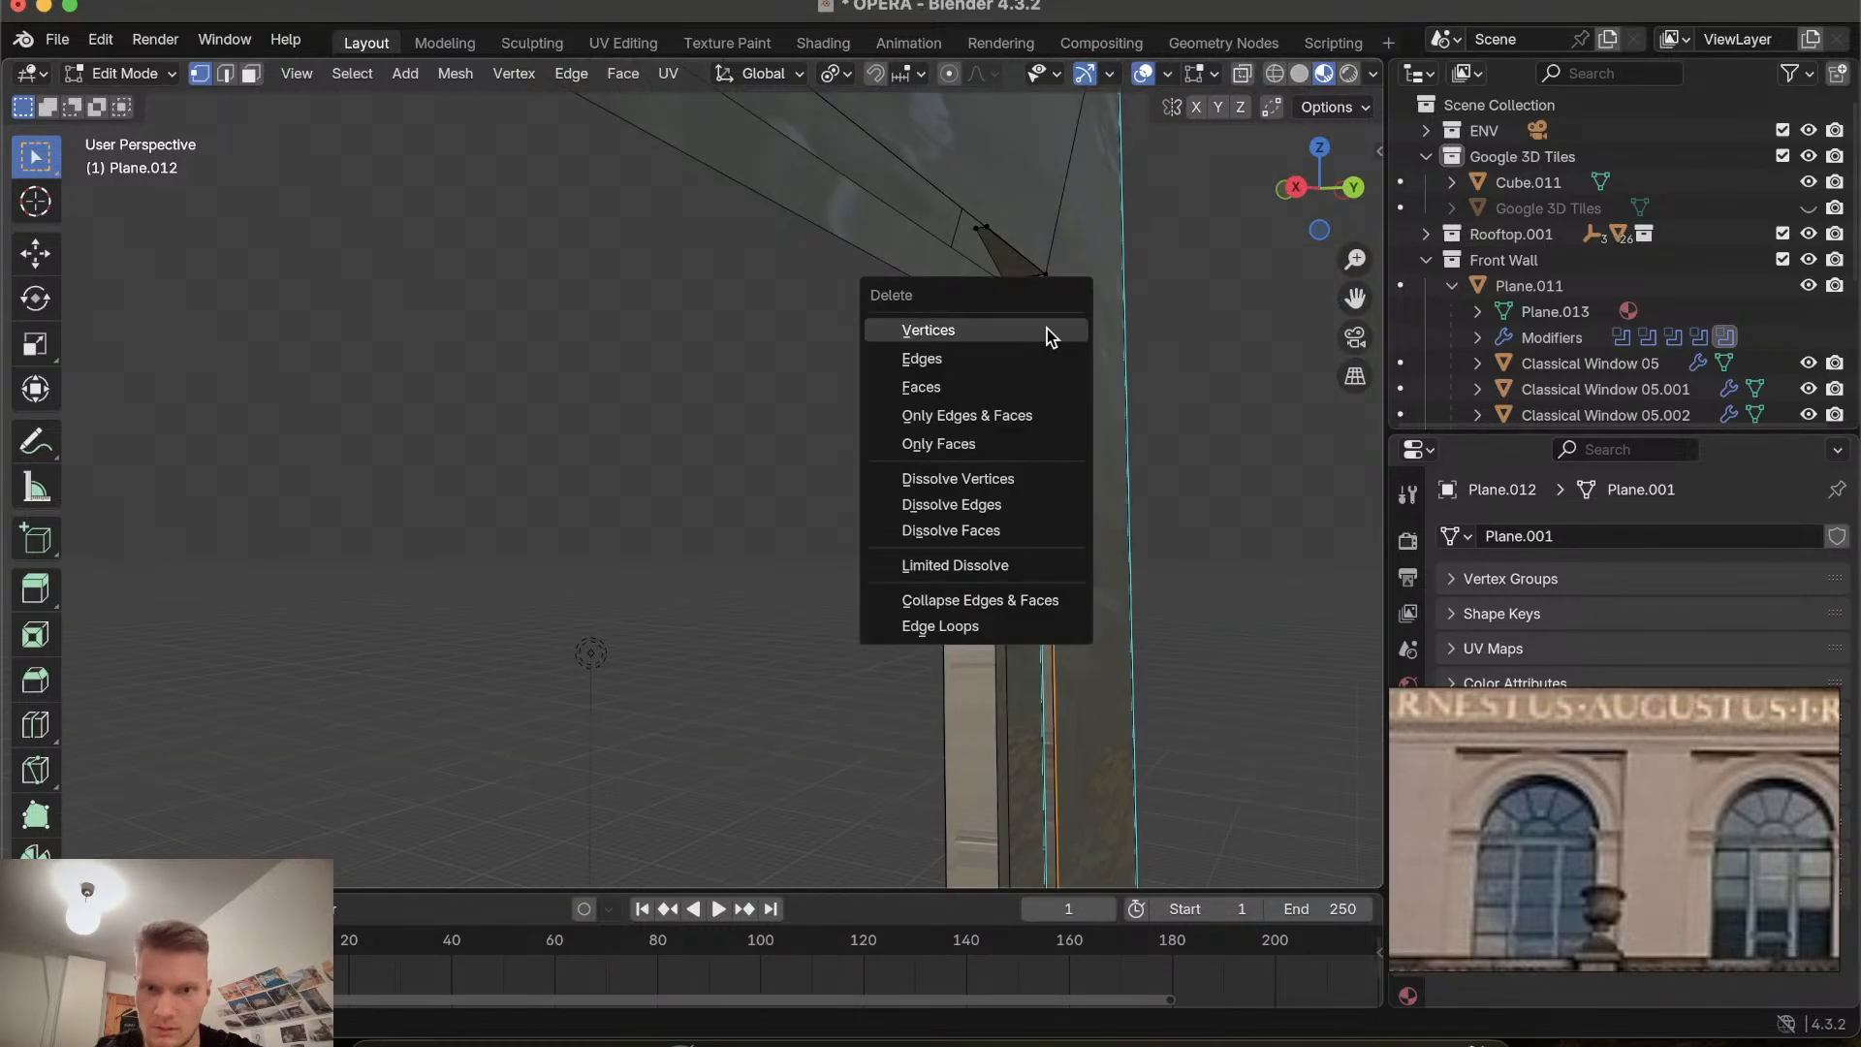
click(1047, 329)
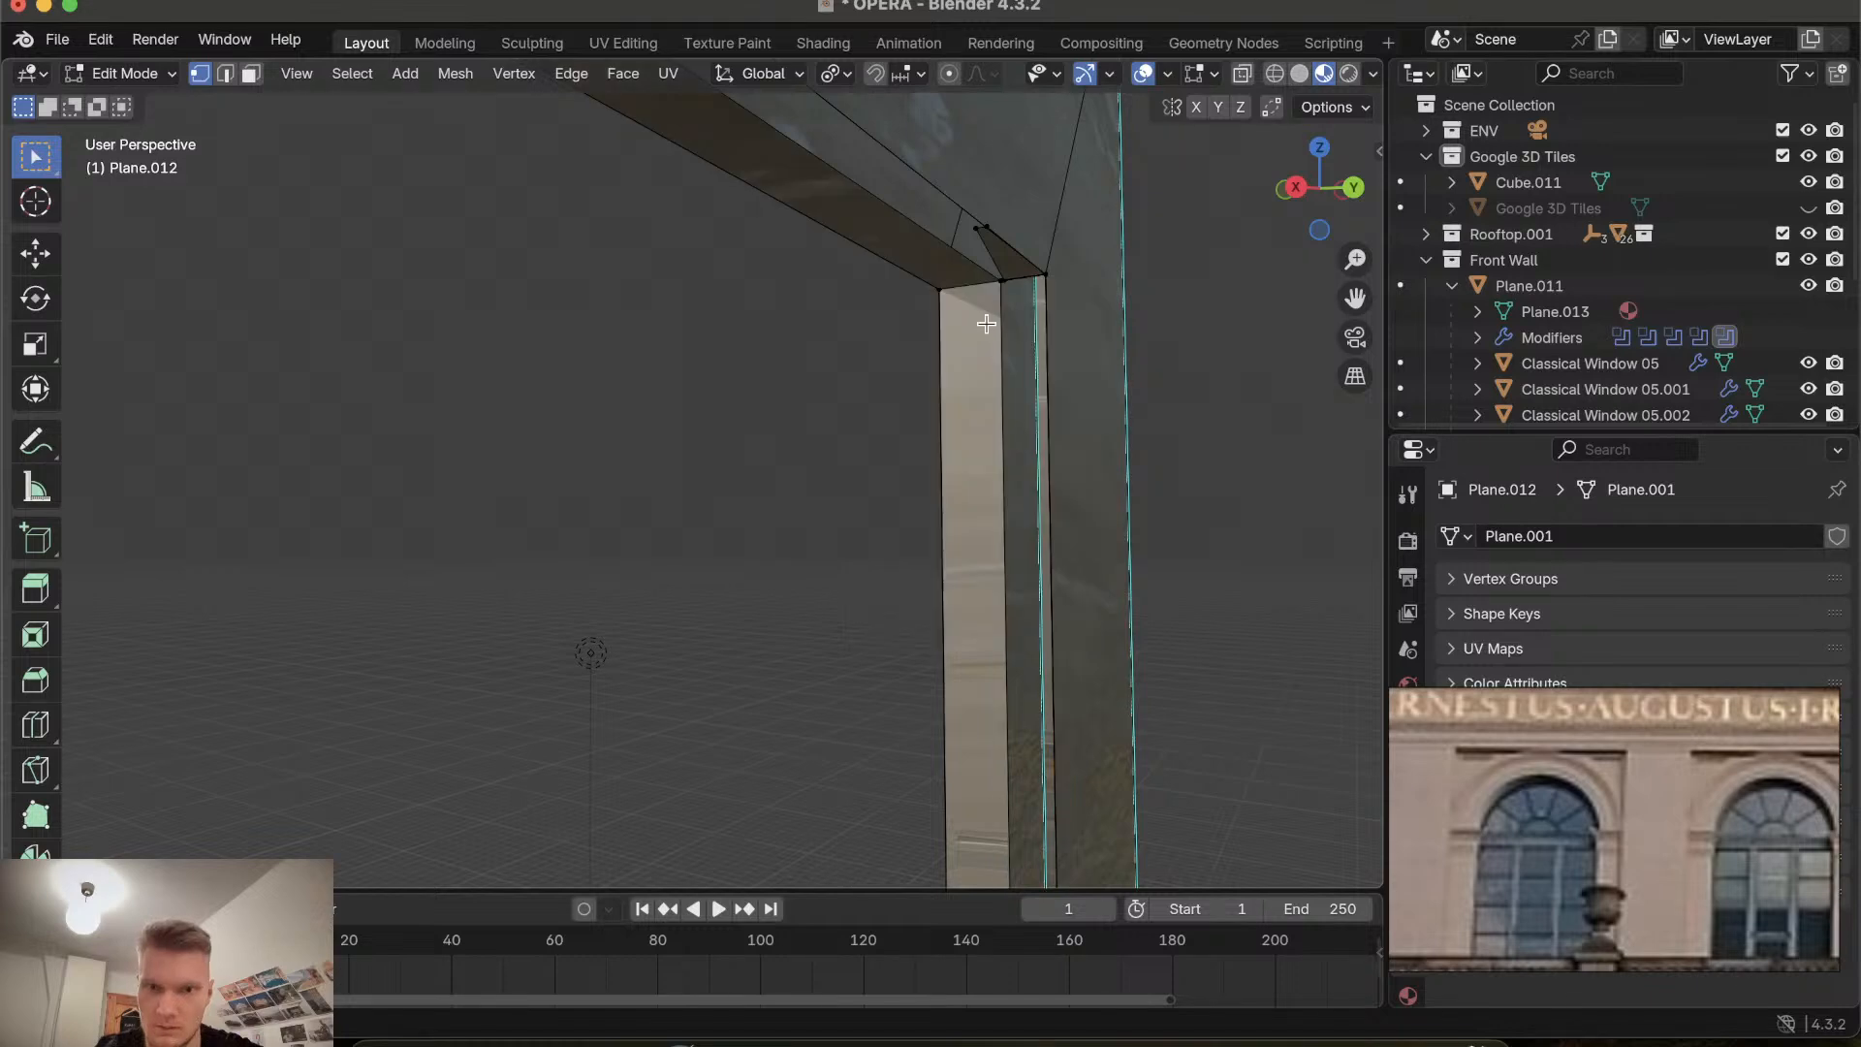
scroll(985, 322, right, 6)
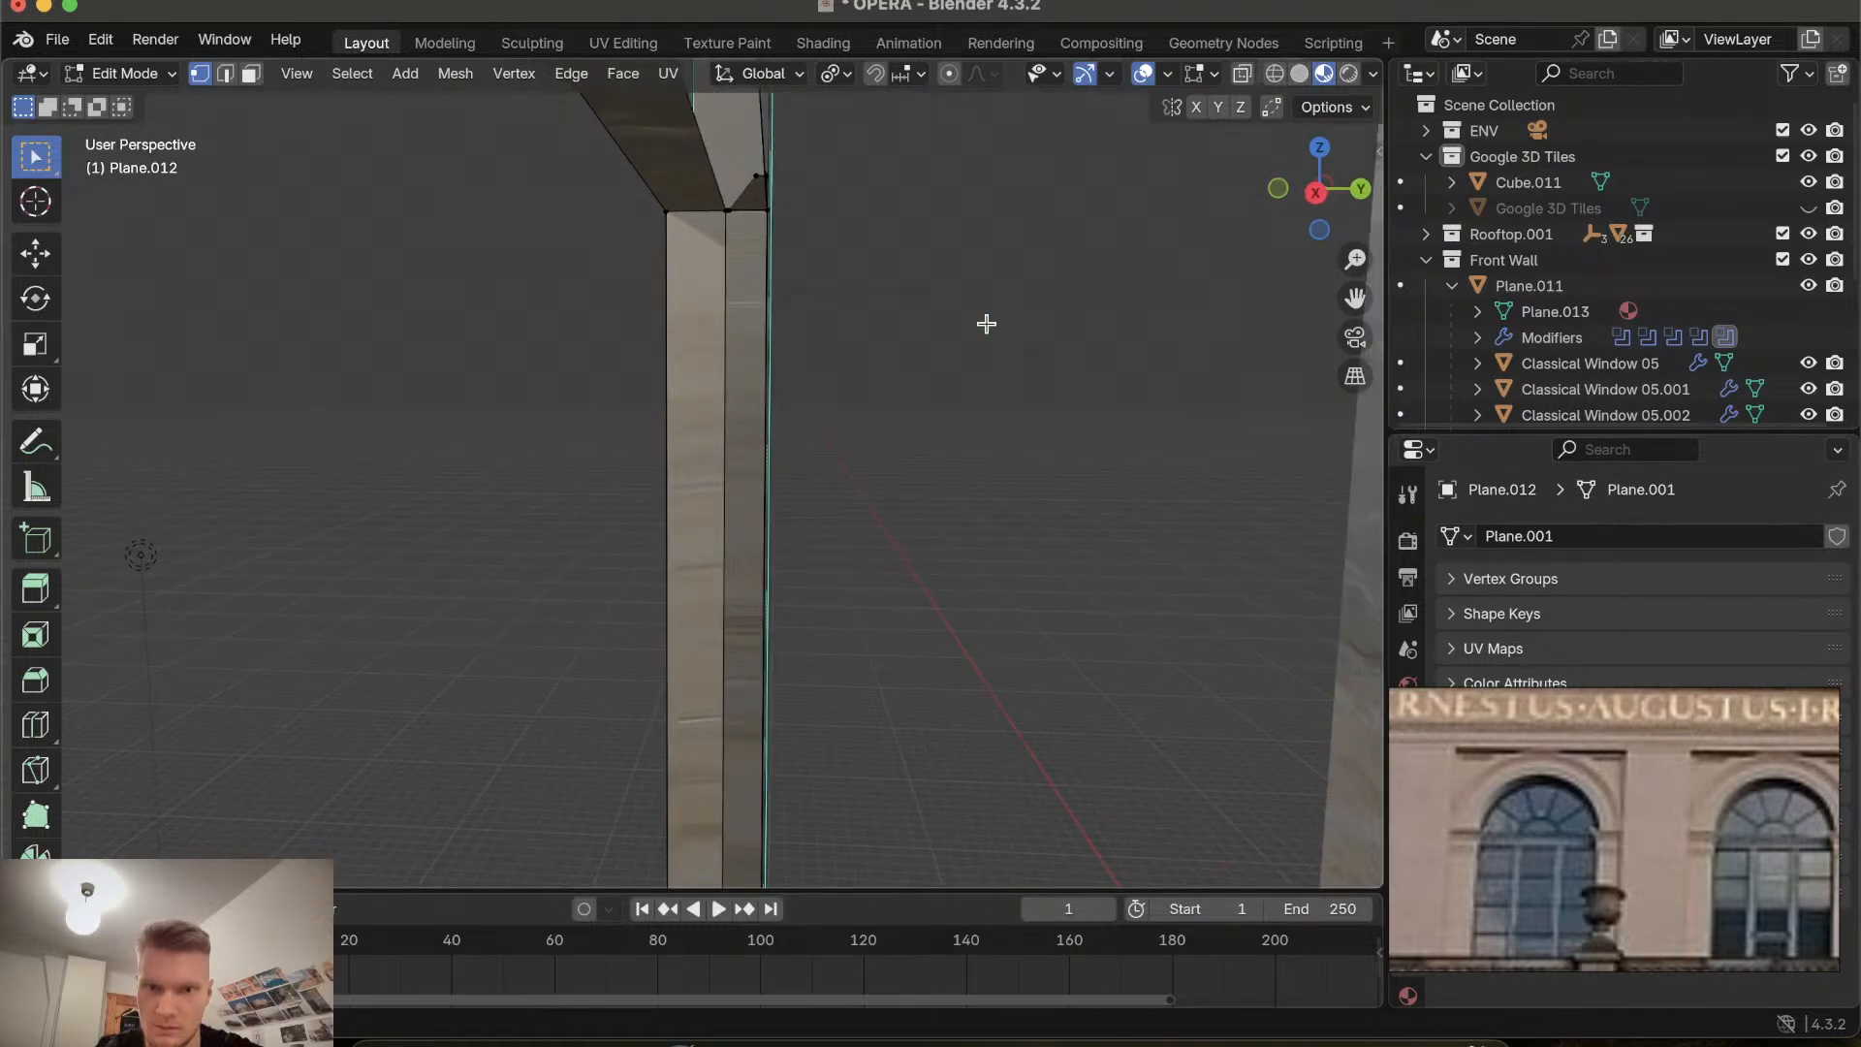
Delete a stray vertex at the upper corner where the recess top meets the side wall.
scroll(986, 324, right, 5)
scroll(917, 340, right, 6)
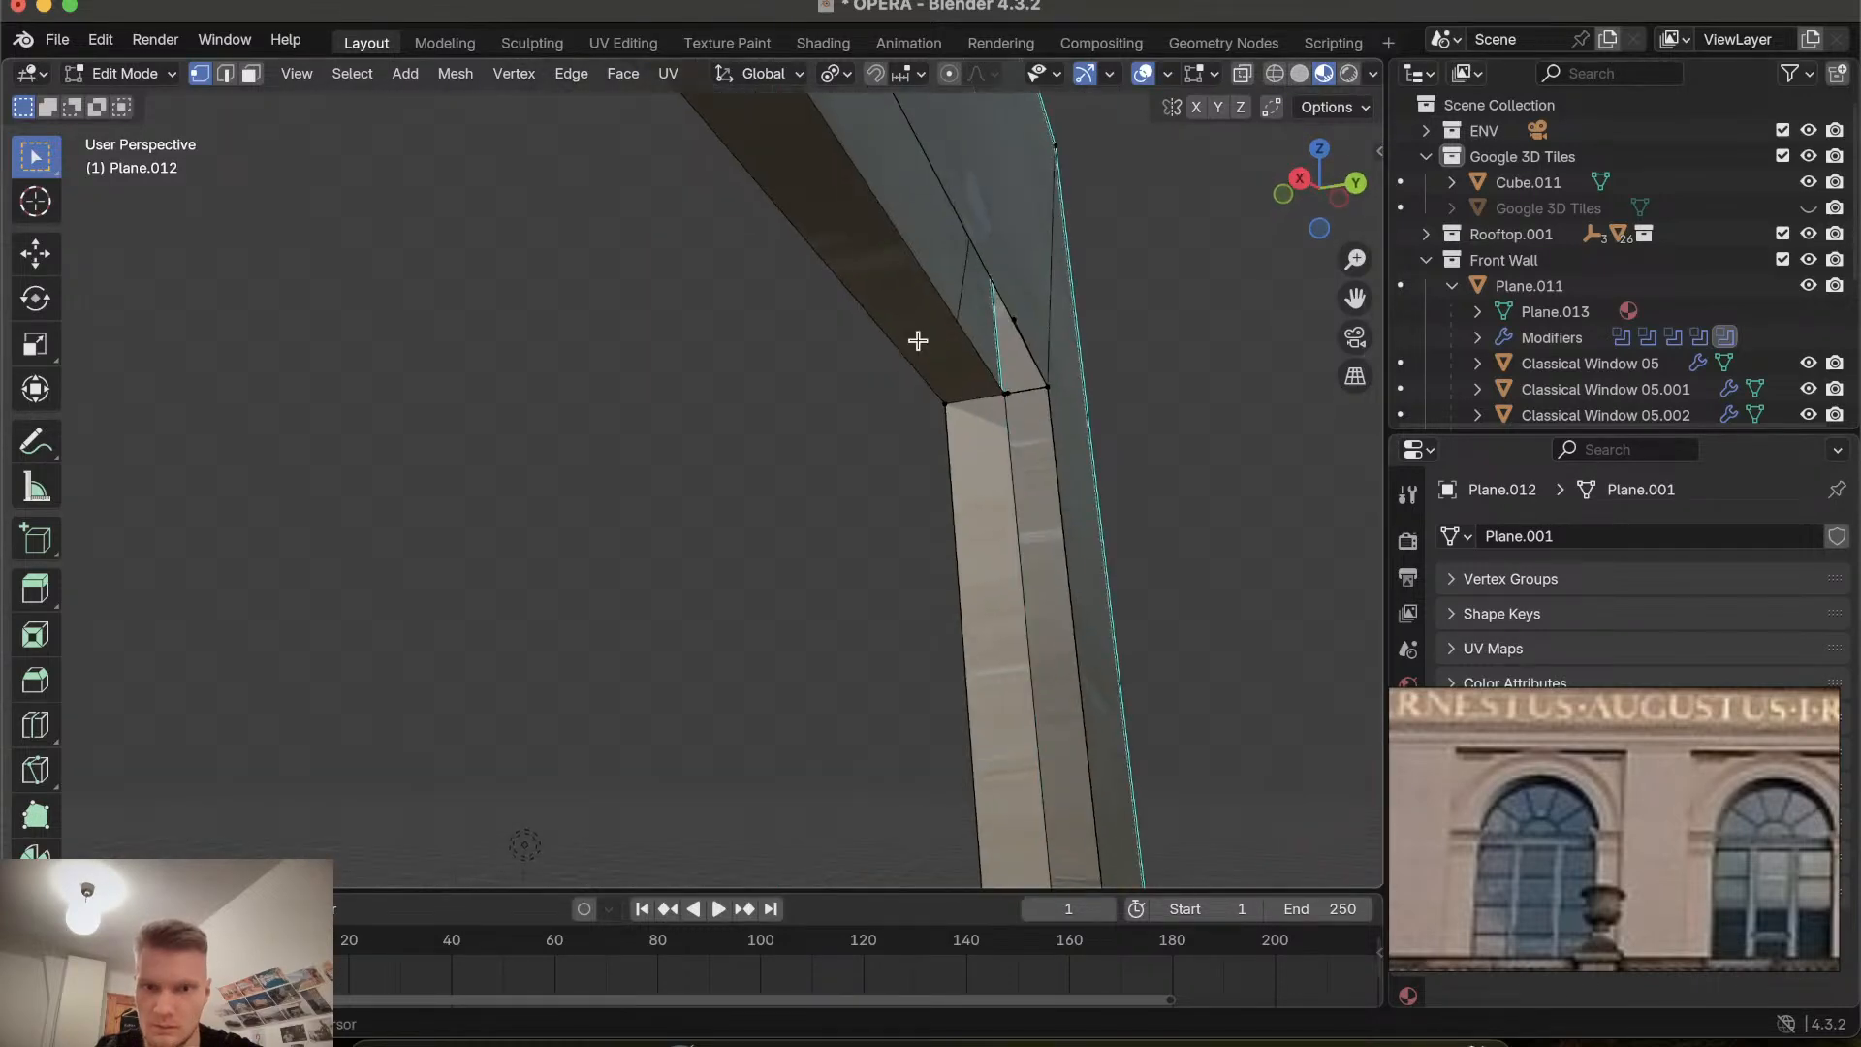
scroll(913, 350, right, 6)
scroll(913, 349, right, 8)
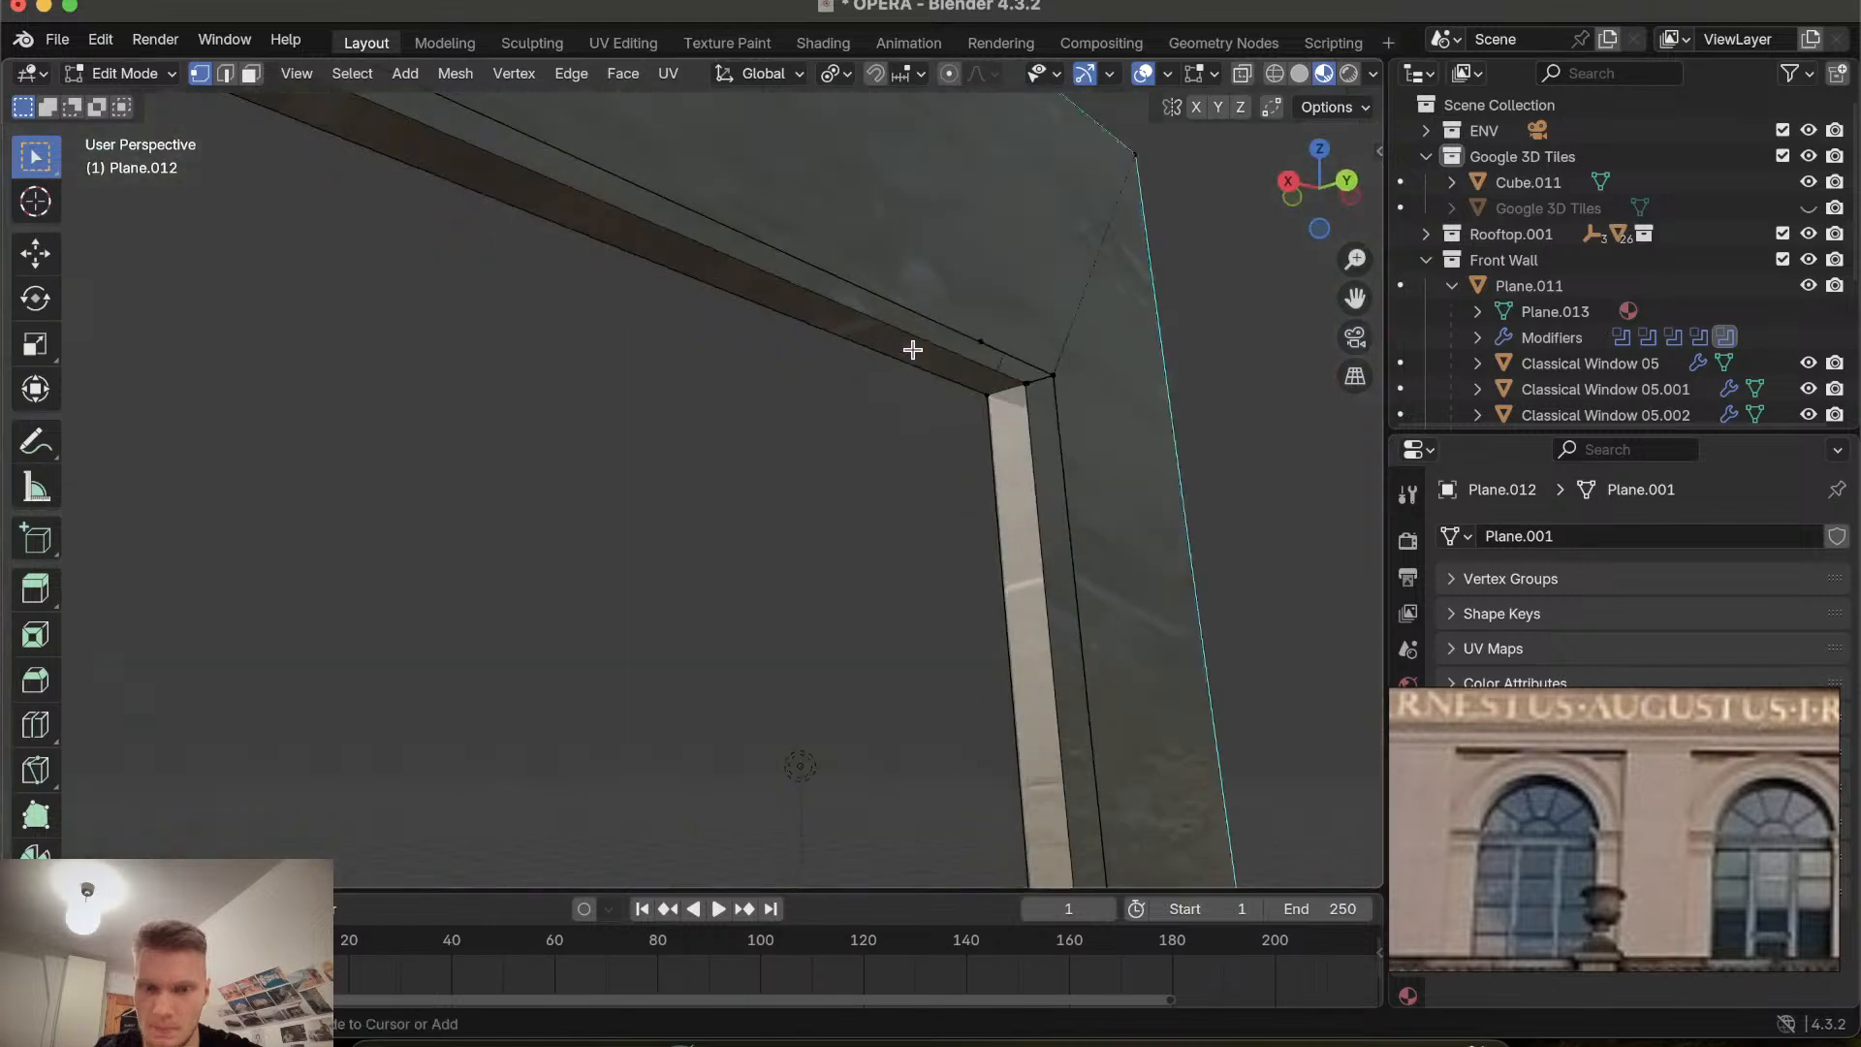
scroll(913, 350, right, 4)
scroll(913, 350, right, 5)
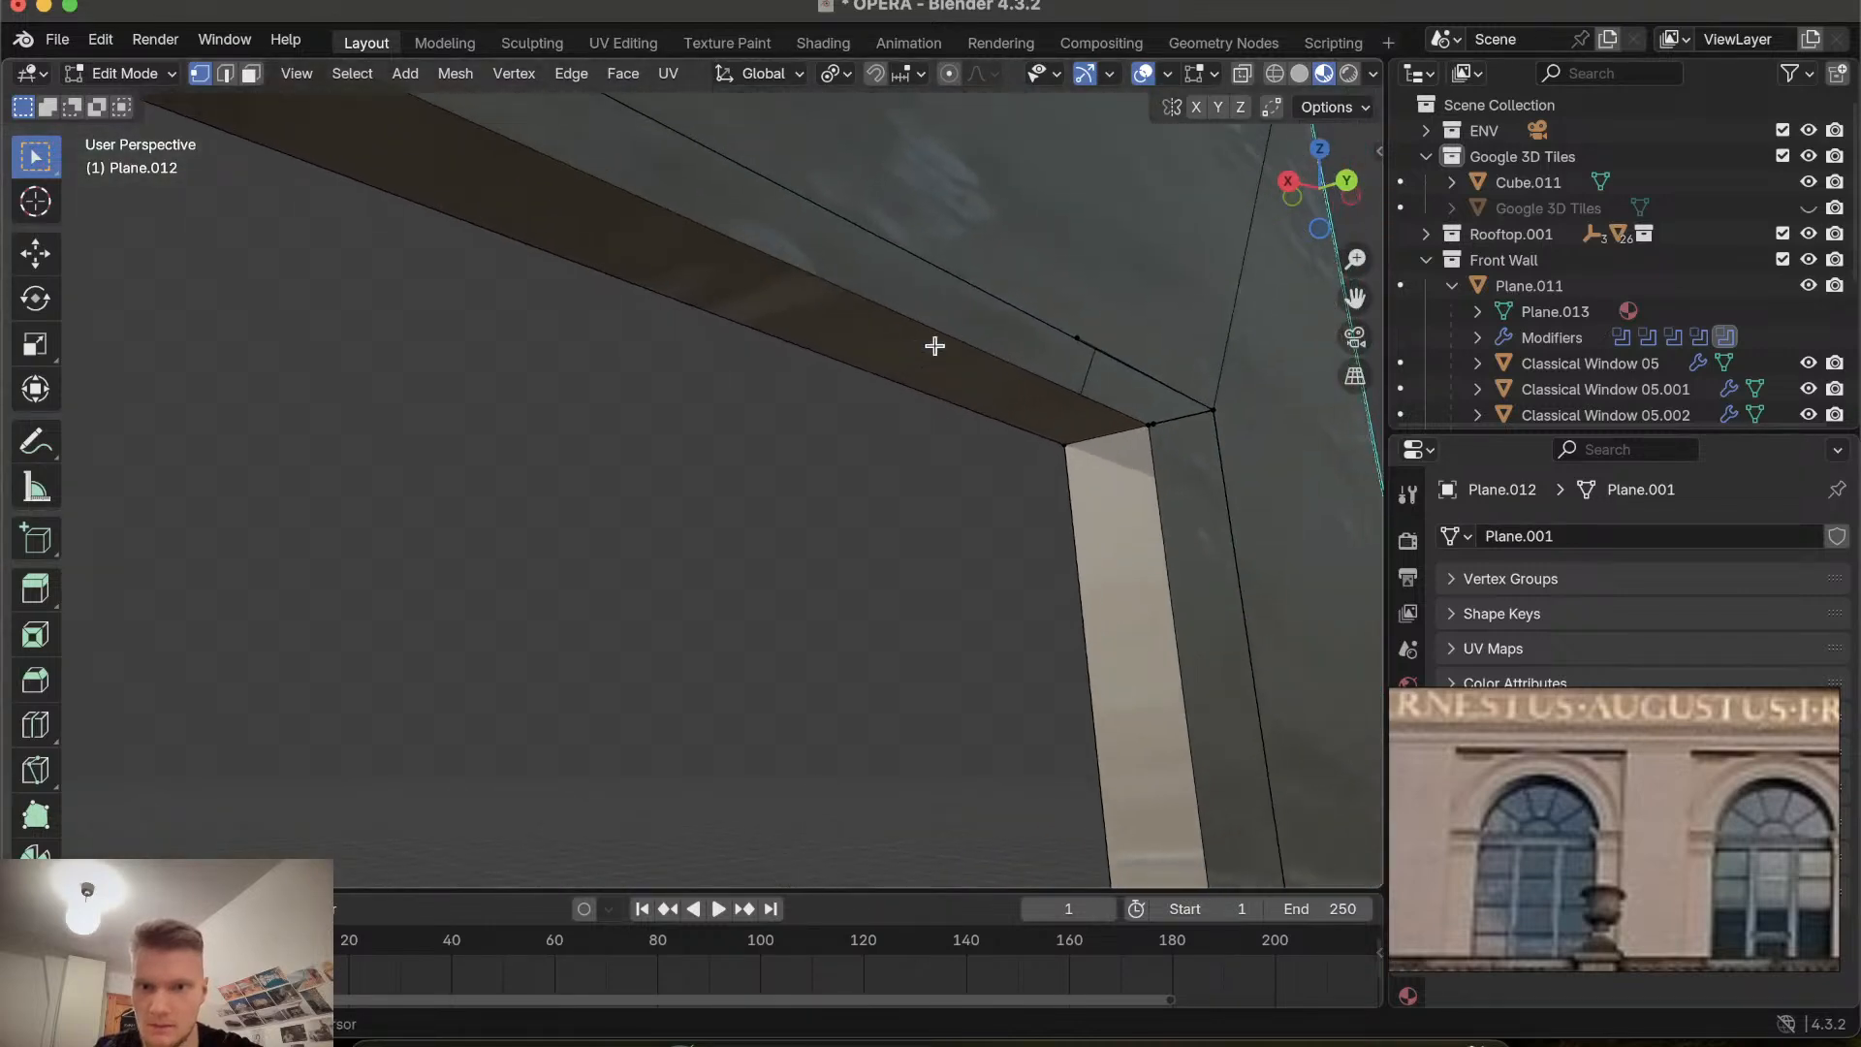
click(1086, 333)
key(x)
click(969, 336)
Delete another stray vertex at the same upper corner of the recess.
scroll(1156, 431, right, 6)
scroll(1157, 433, right, 3)
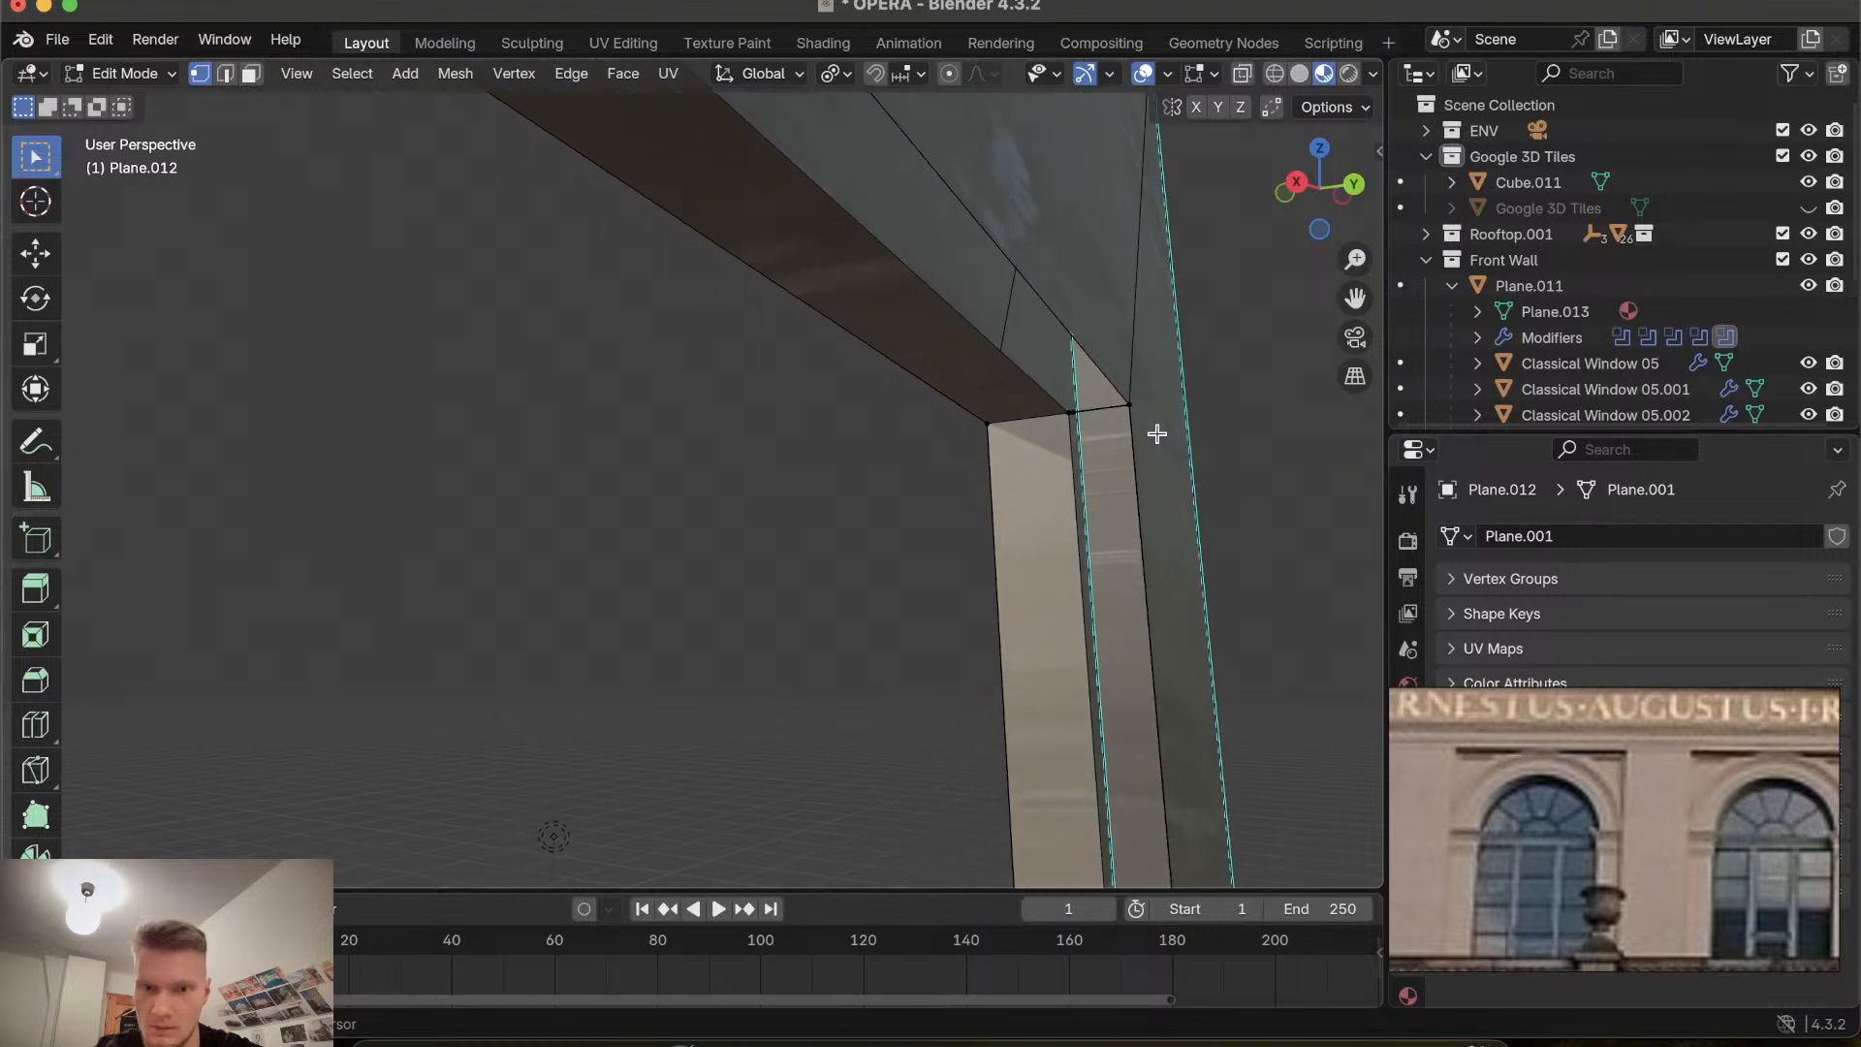
scroll(1156, 433, right, 2)
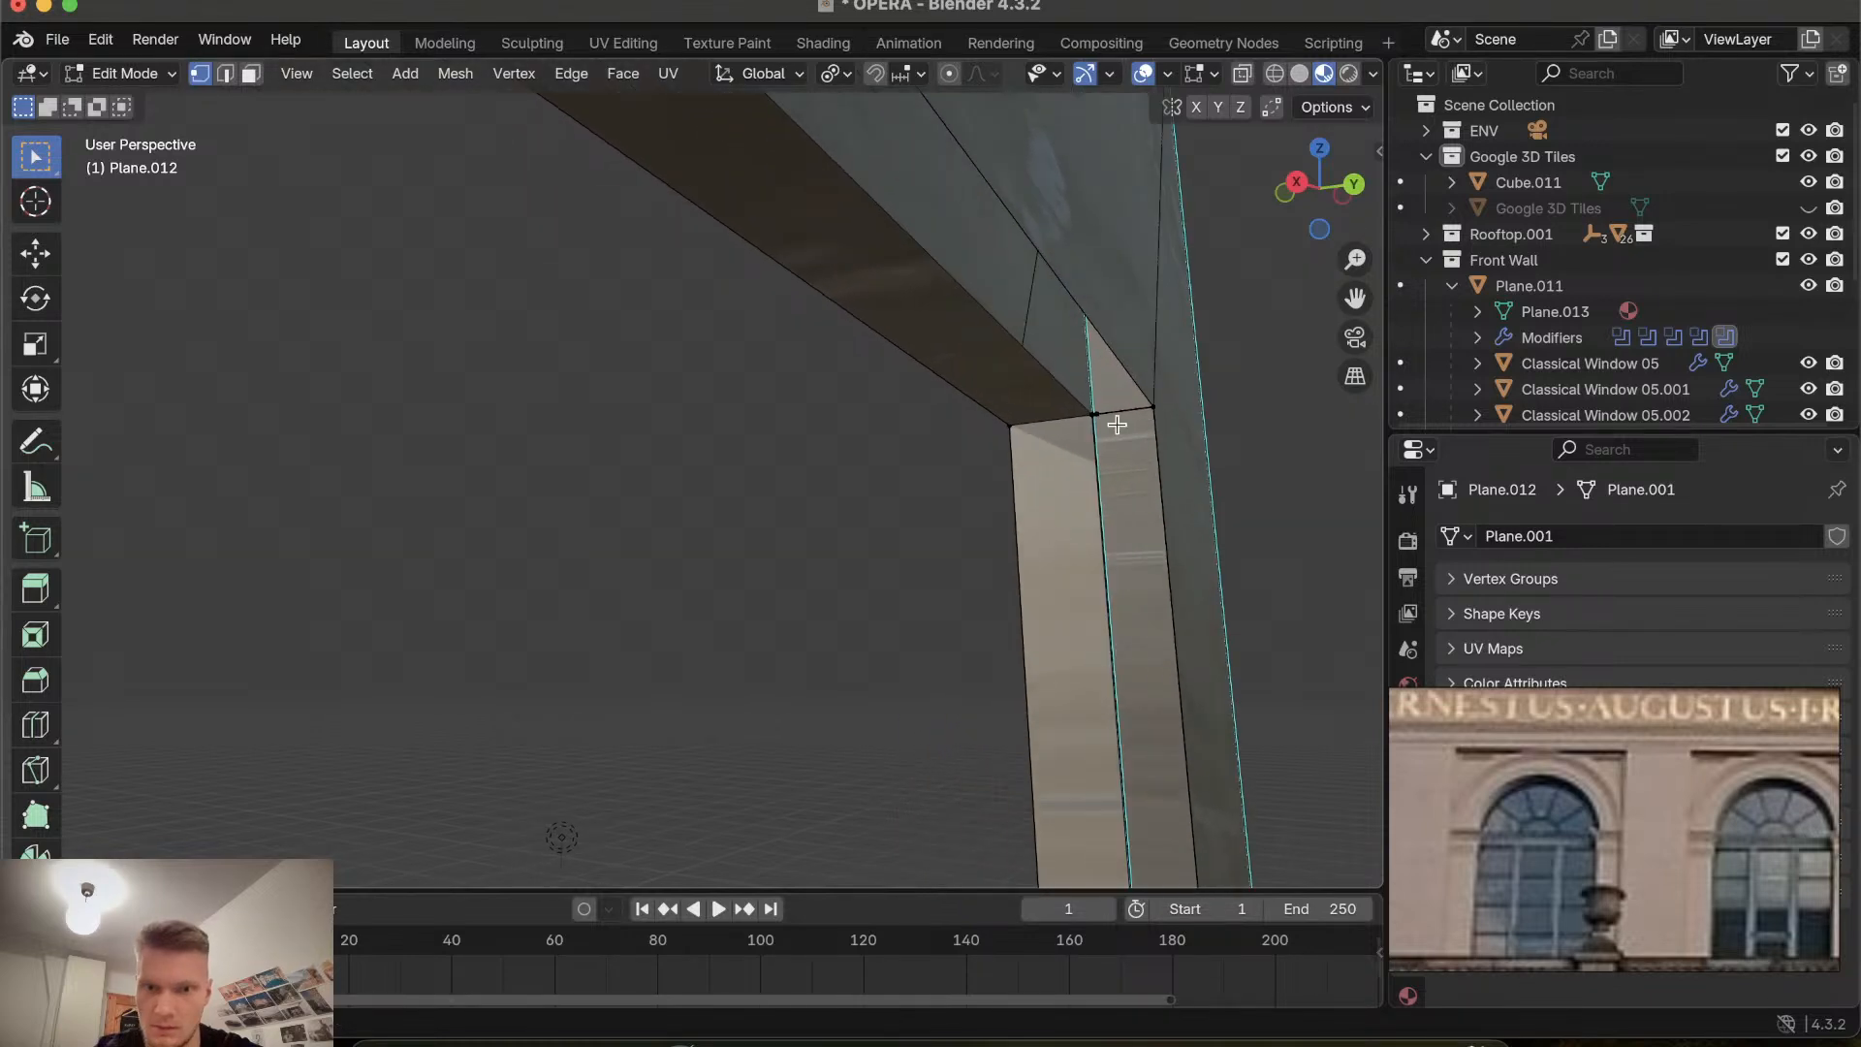
scroll(1116, 425, left, 3)
key(x)
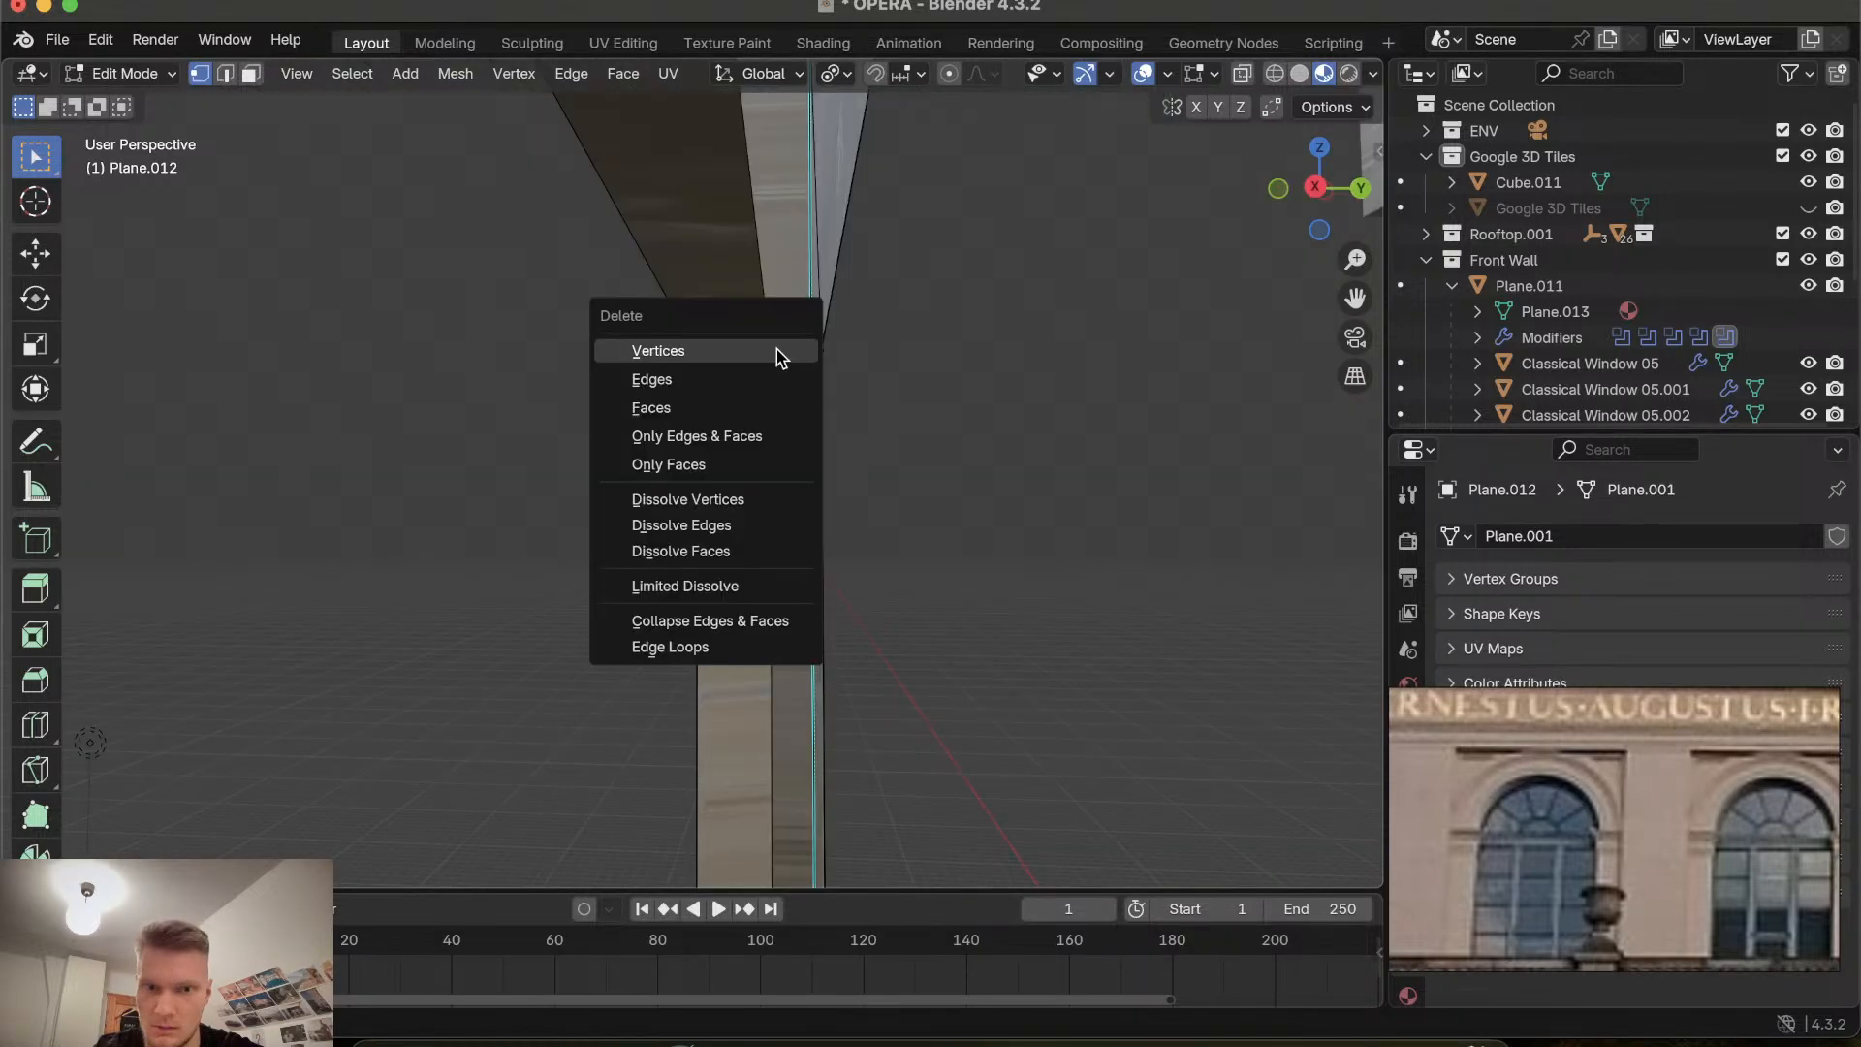
click(776, 350)
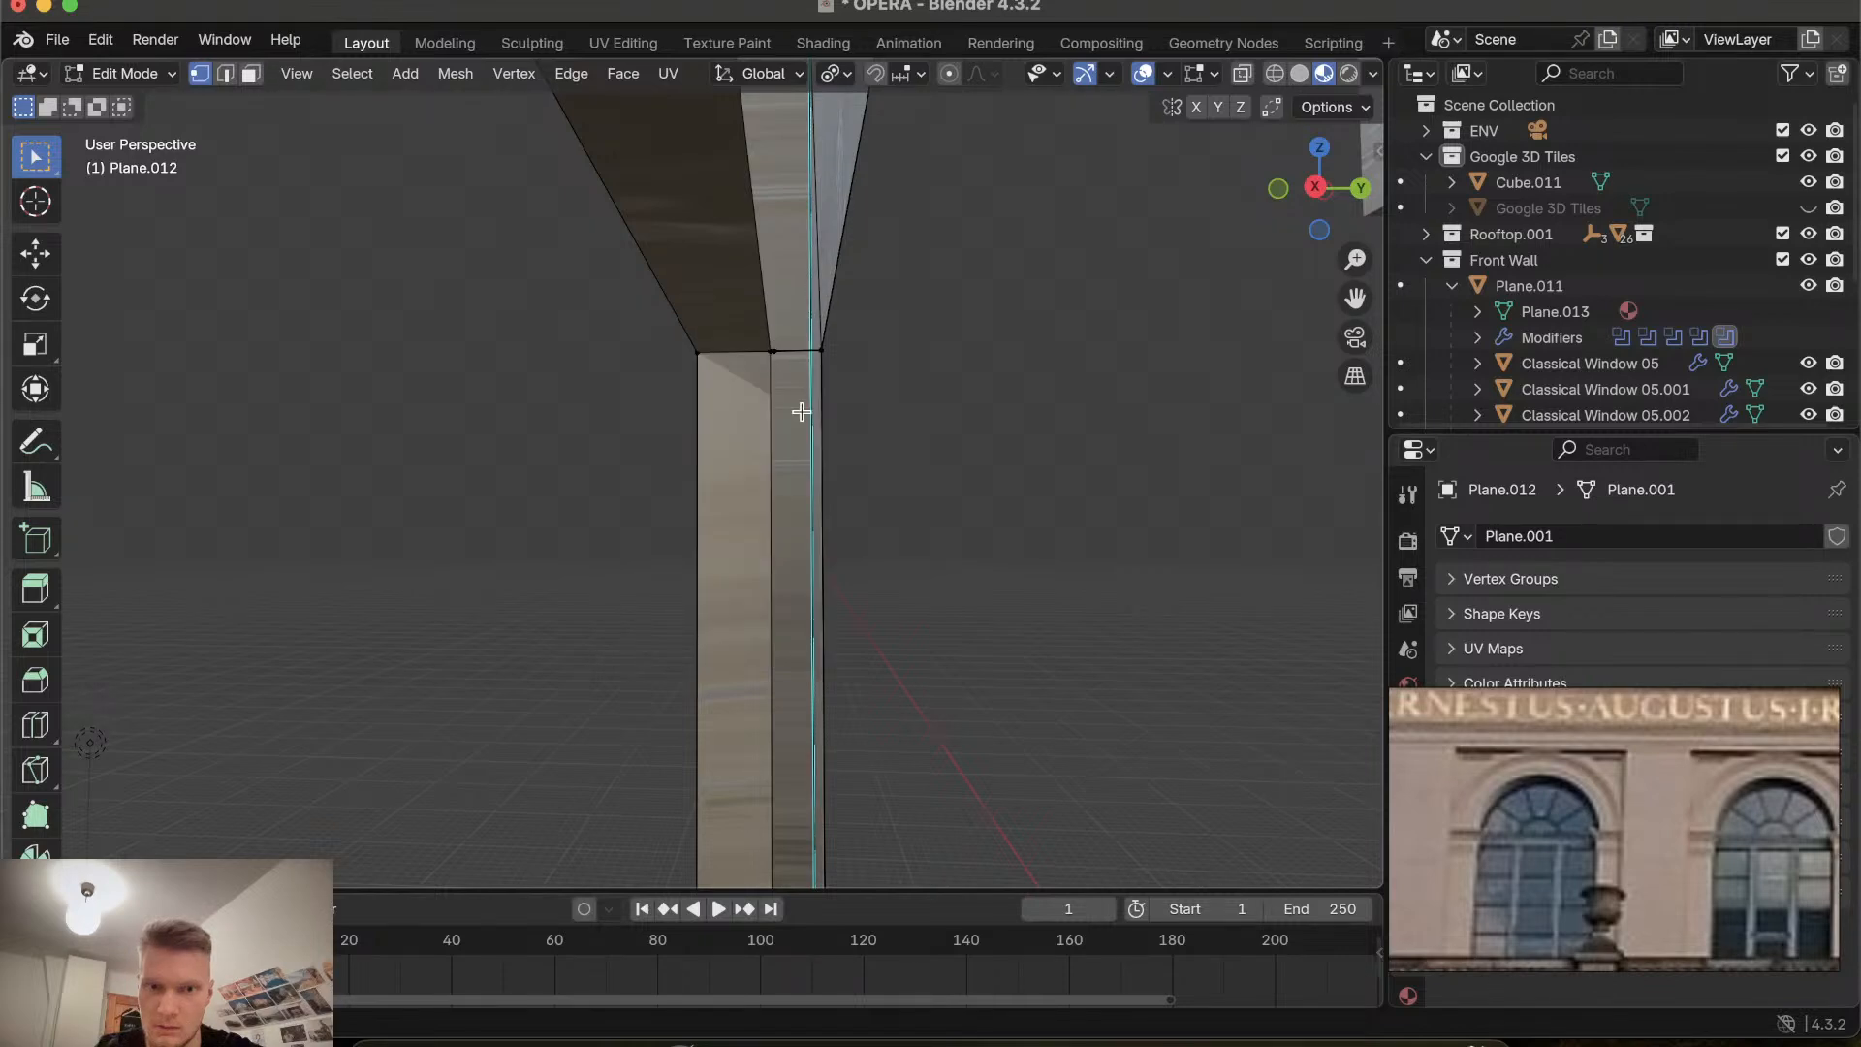
Delete one more stray vertex at the recess's upper corner.
key(x)
click(776, 350)
scroll(775, 349, up, 1)
scroll(776, 349, up, 1)
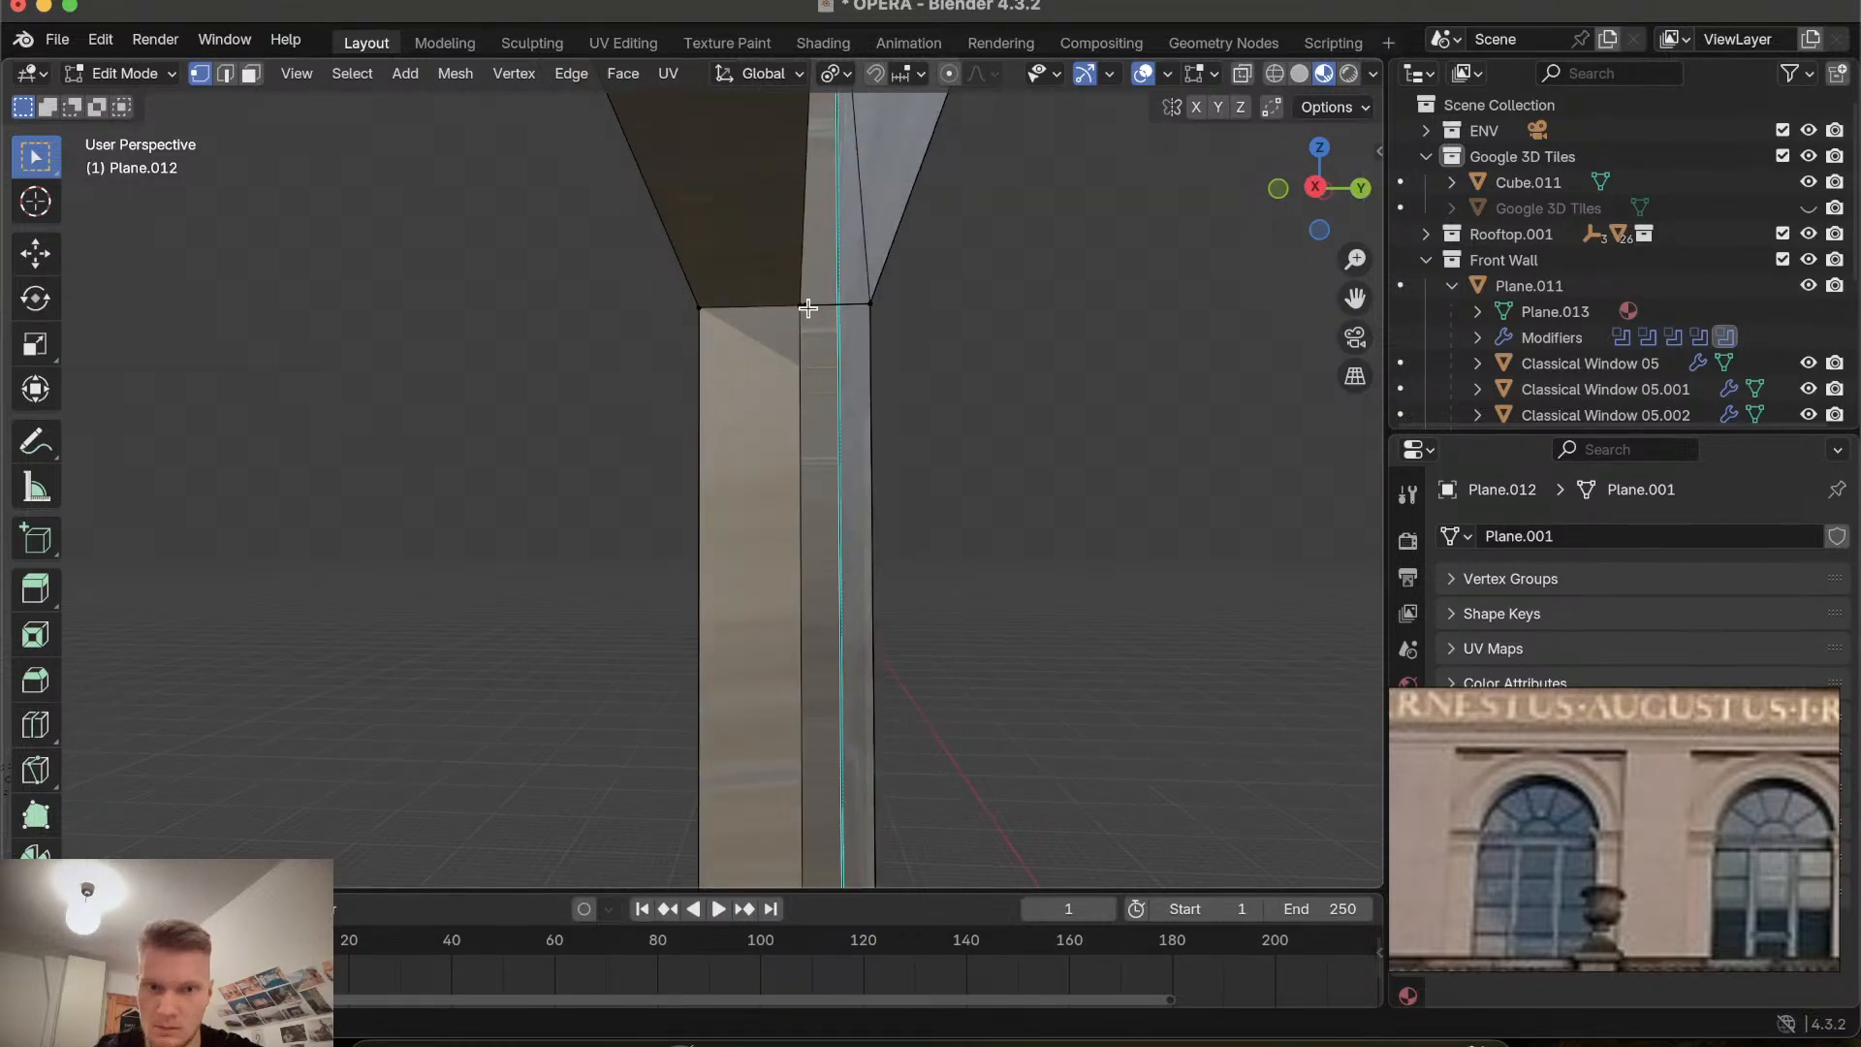
click(810, 306)
key(ctrl+z)
Orbit and zoom around the window recess to inspect its upper corners for remaining stray vertices.
scroll(868, 337, left, 15)
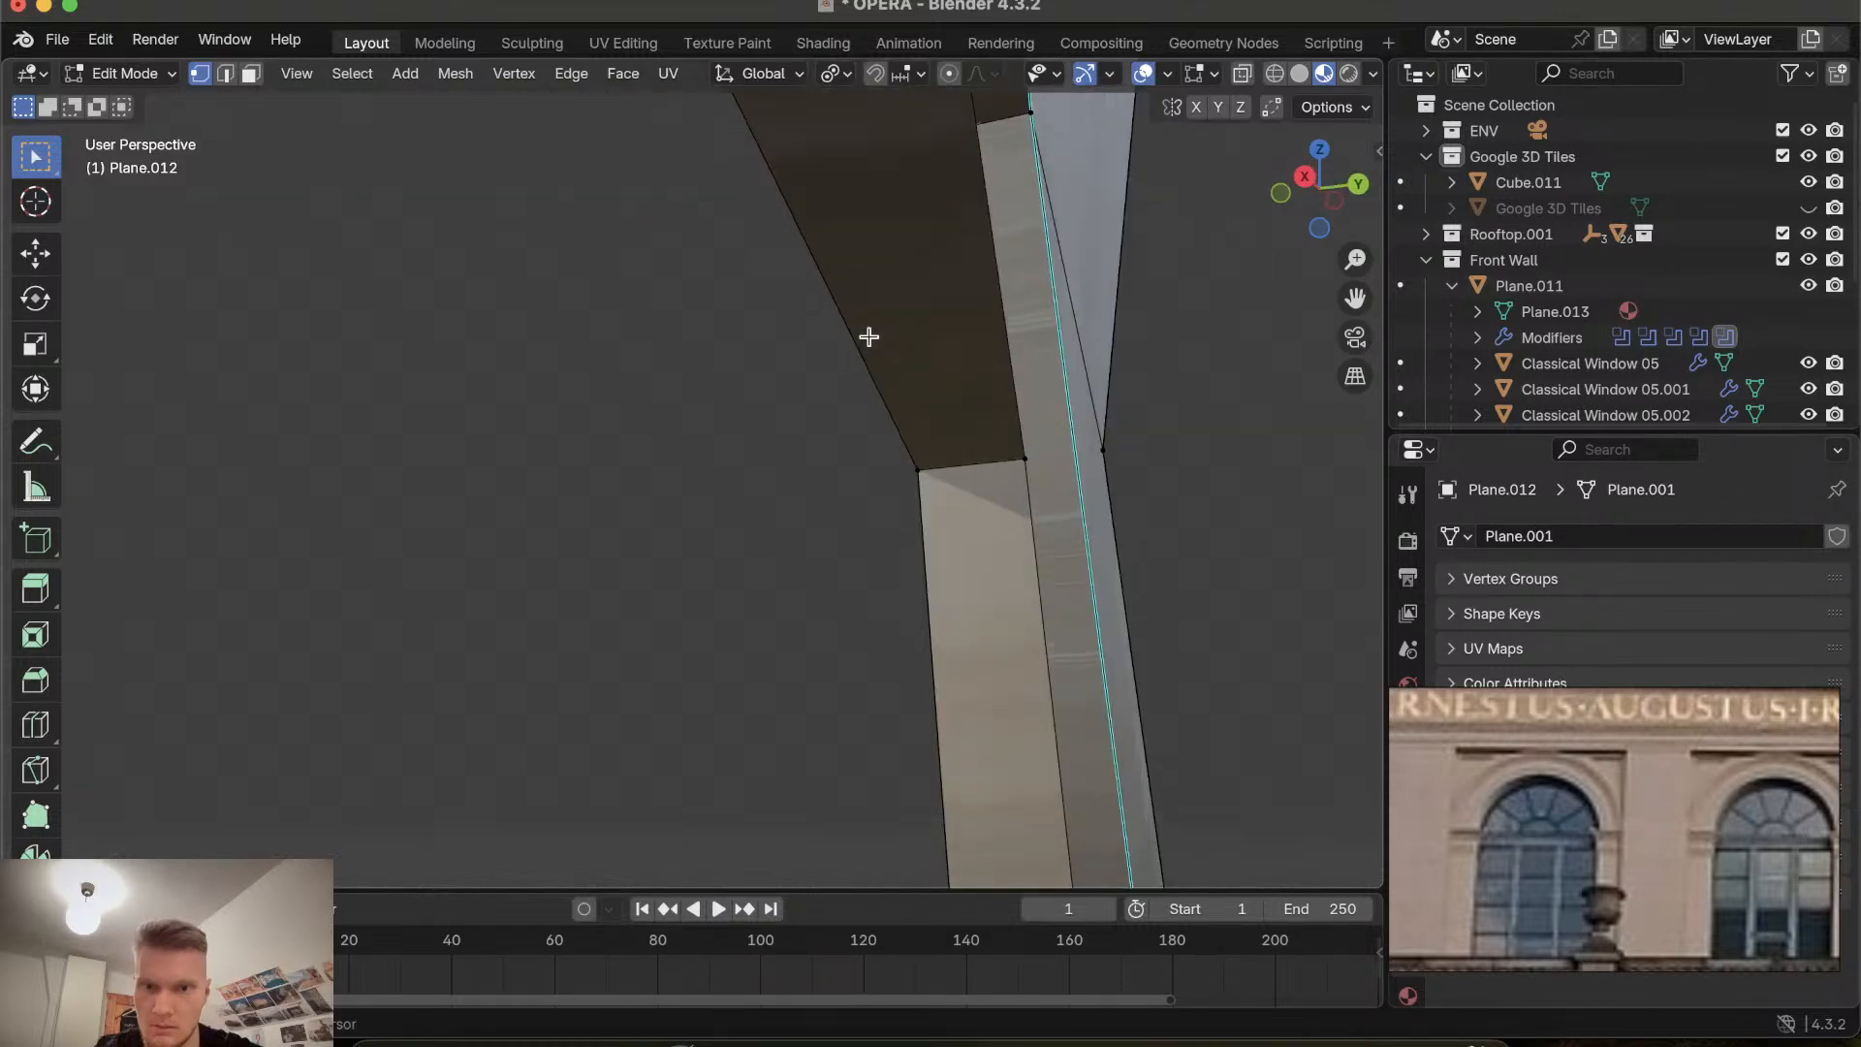
scroll(869, 337, left, 5)
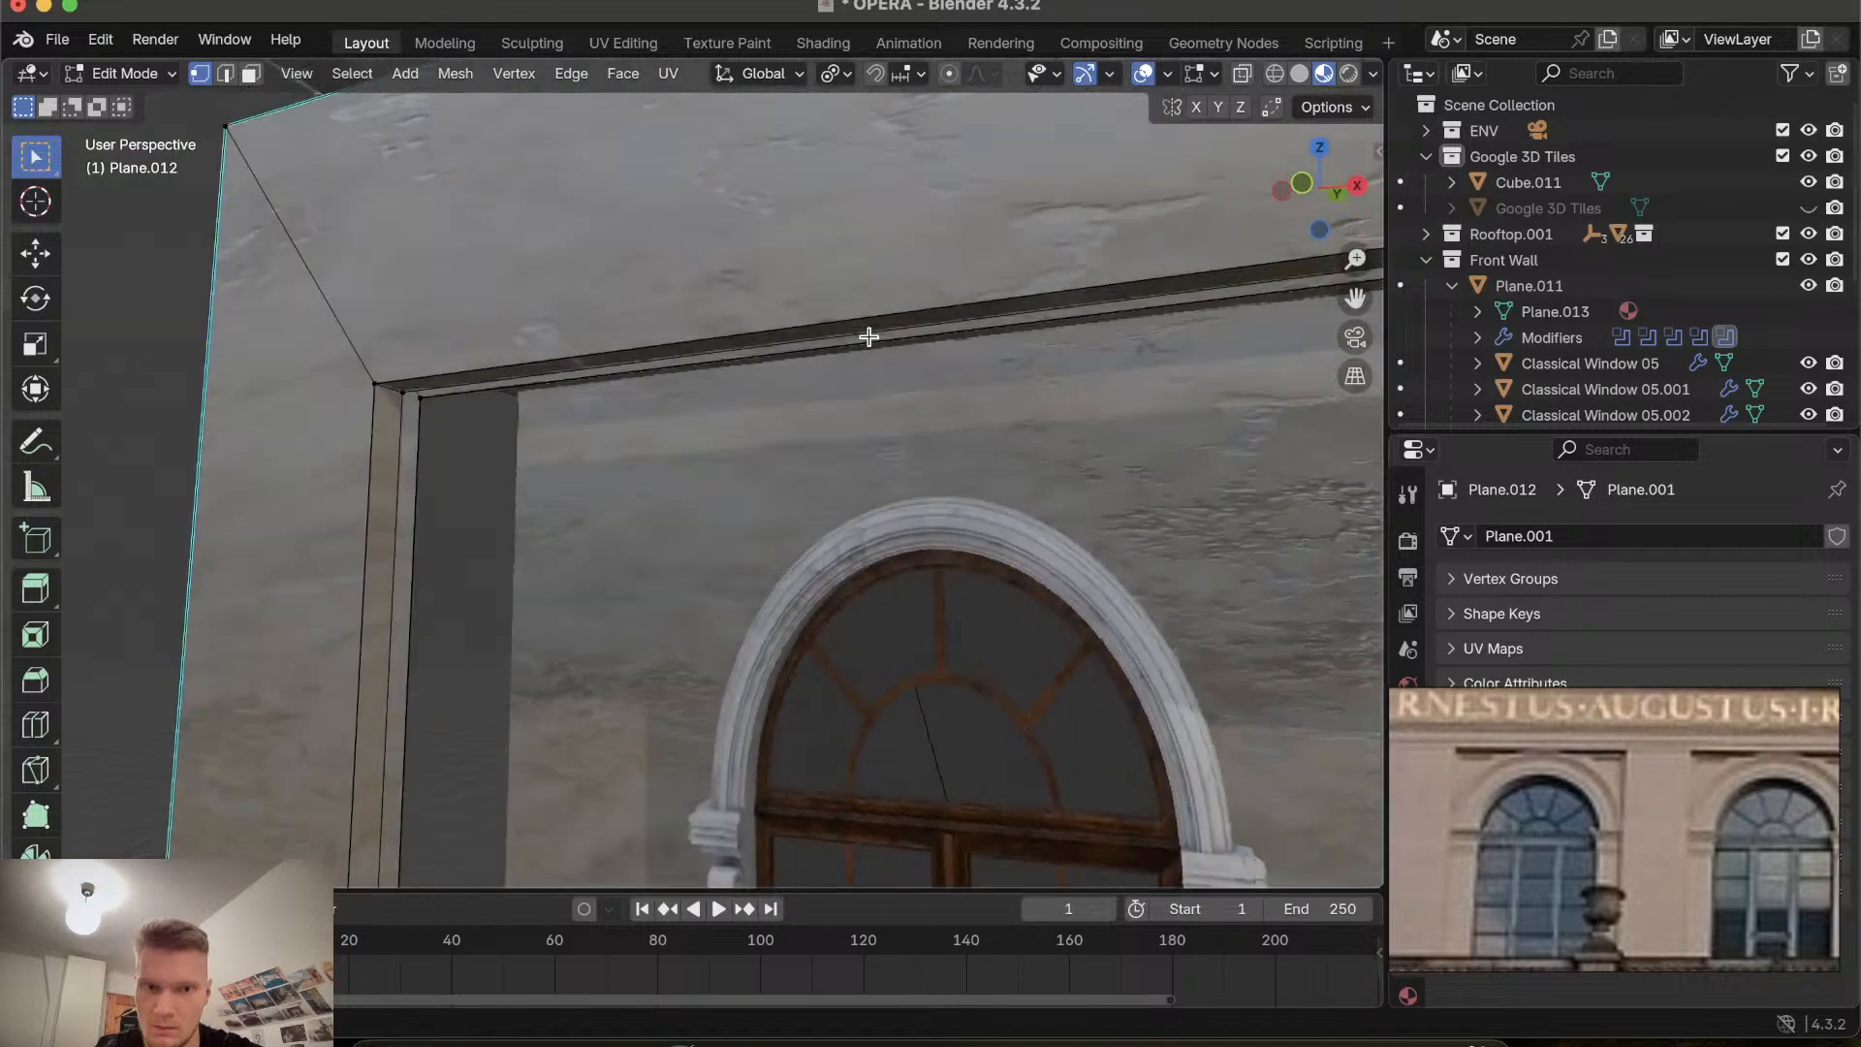
scroll(868, 336, down, 5)
scroll(868, 337, up, 5)
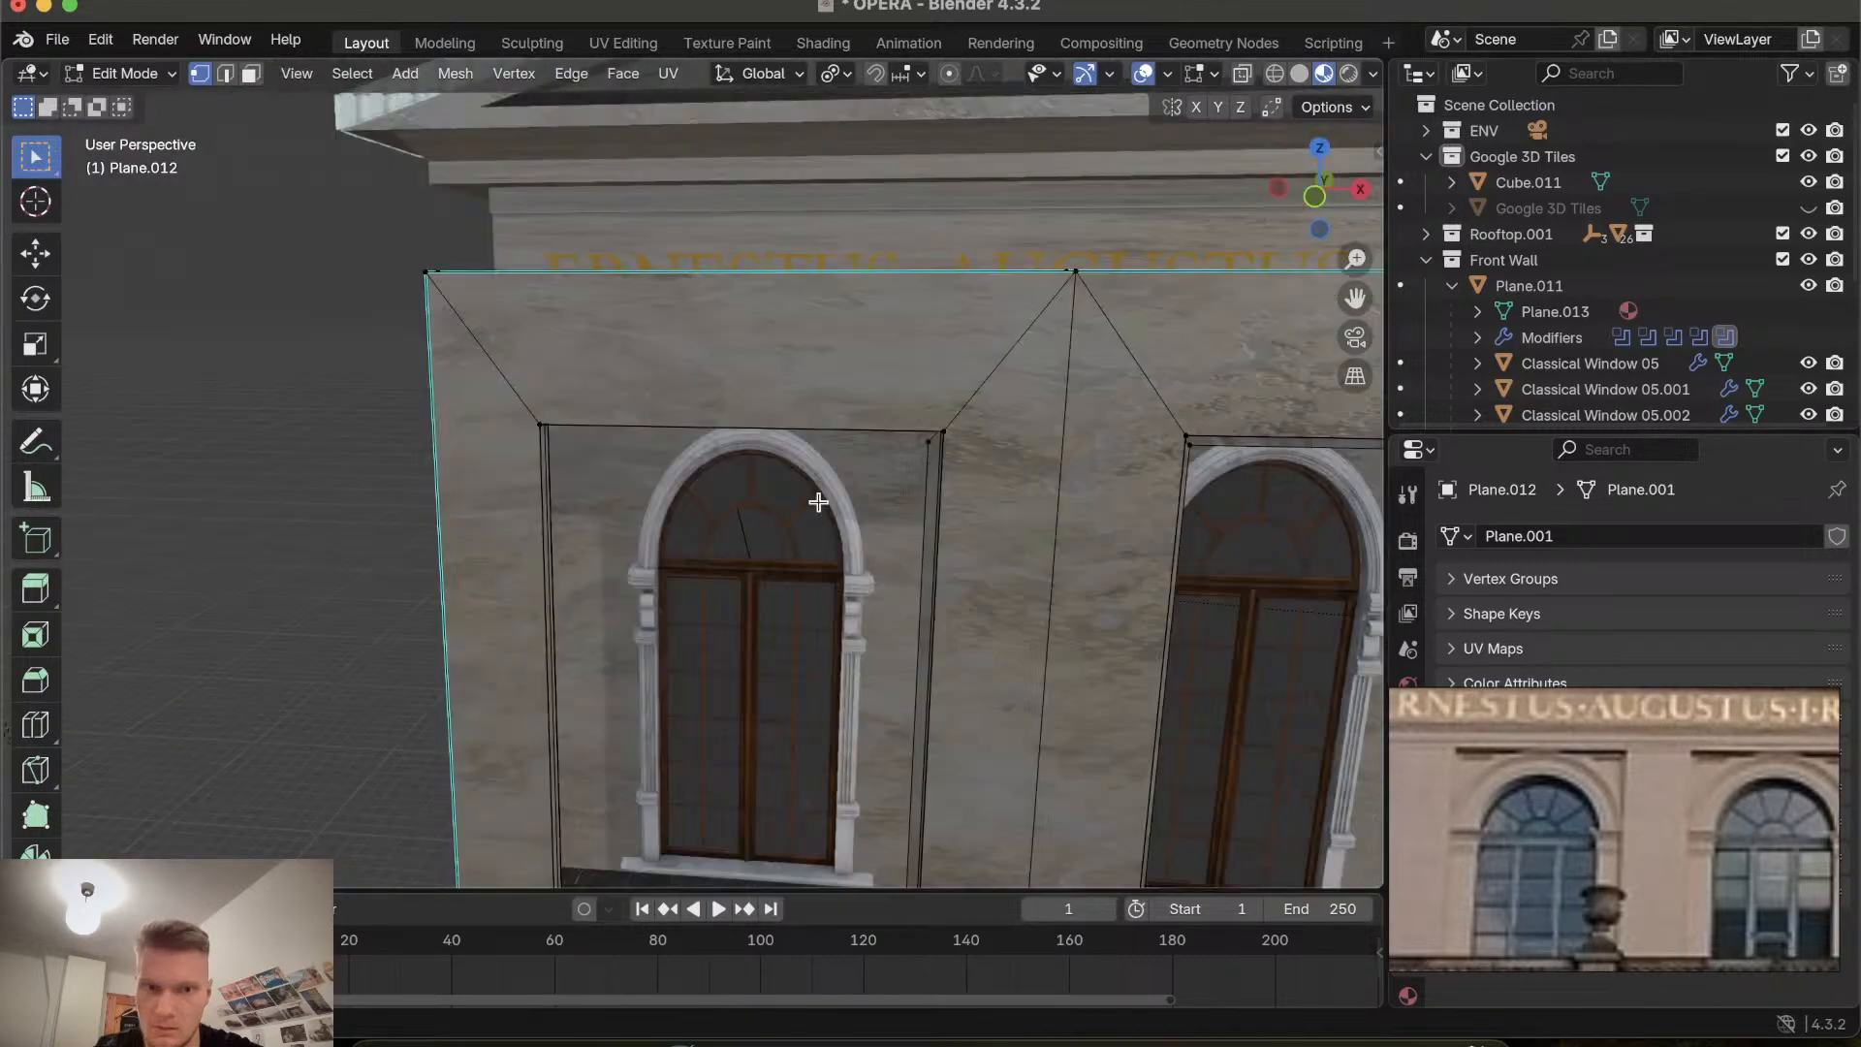
scroll(818, 501, up, 8)
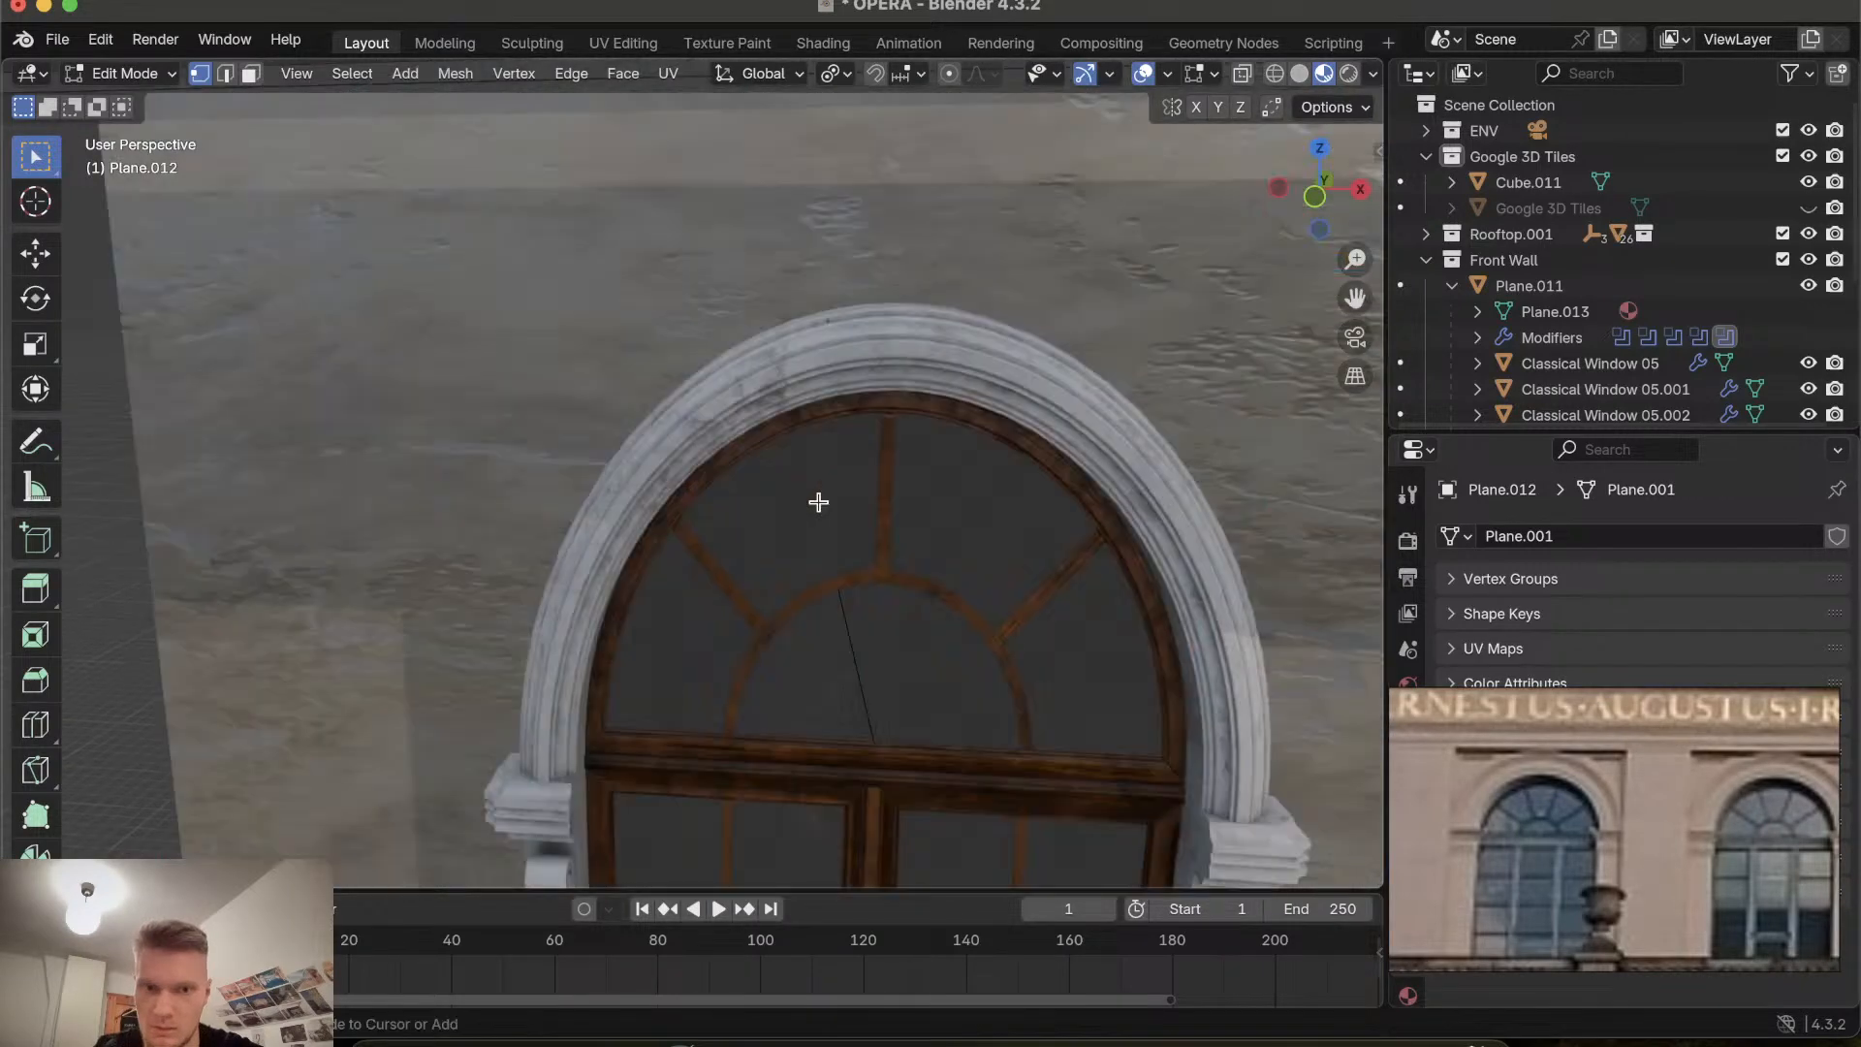
scroll(818, 501, down, 5)
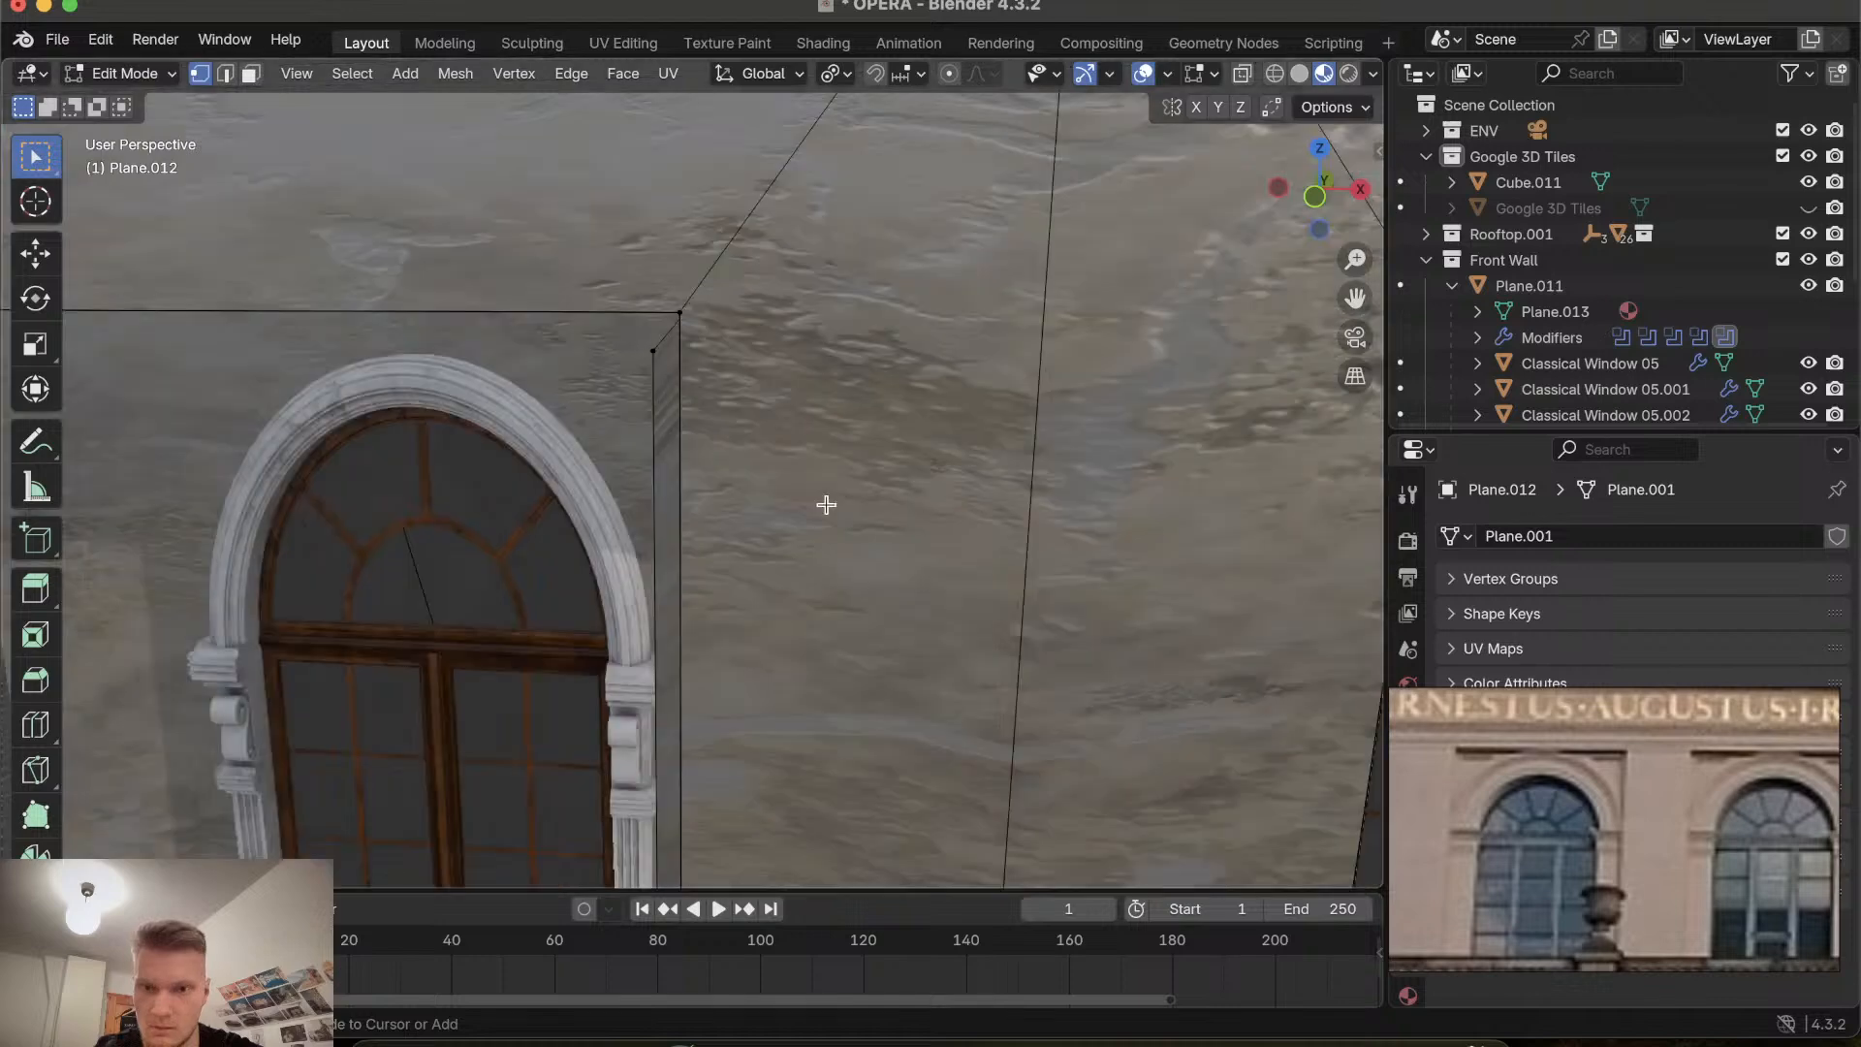
ctrl+scroll(825, 504, down, 3)
shift+scroll(825, 504, left, 5)
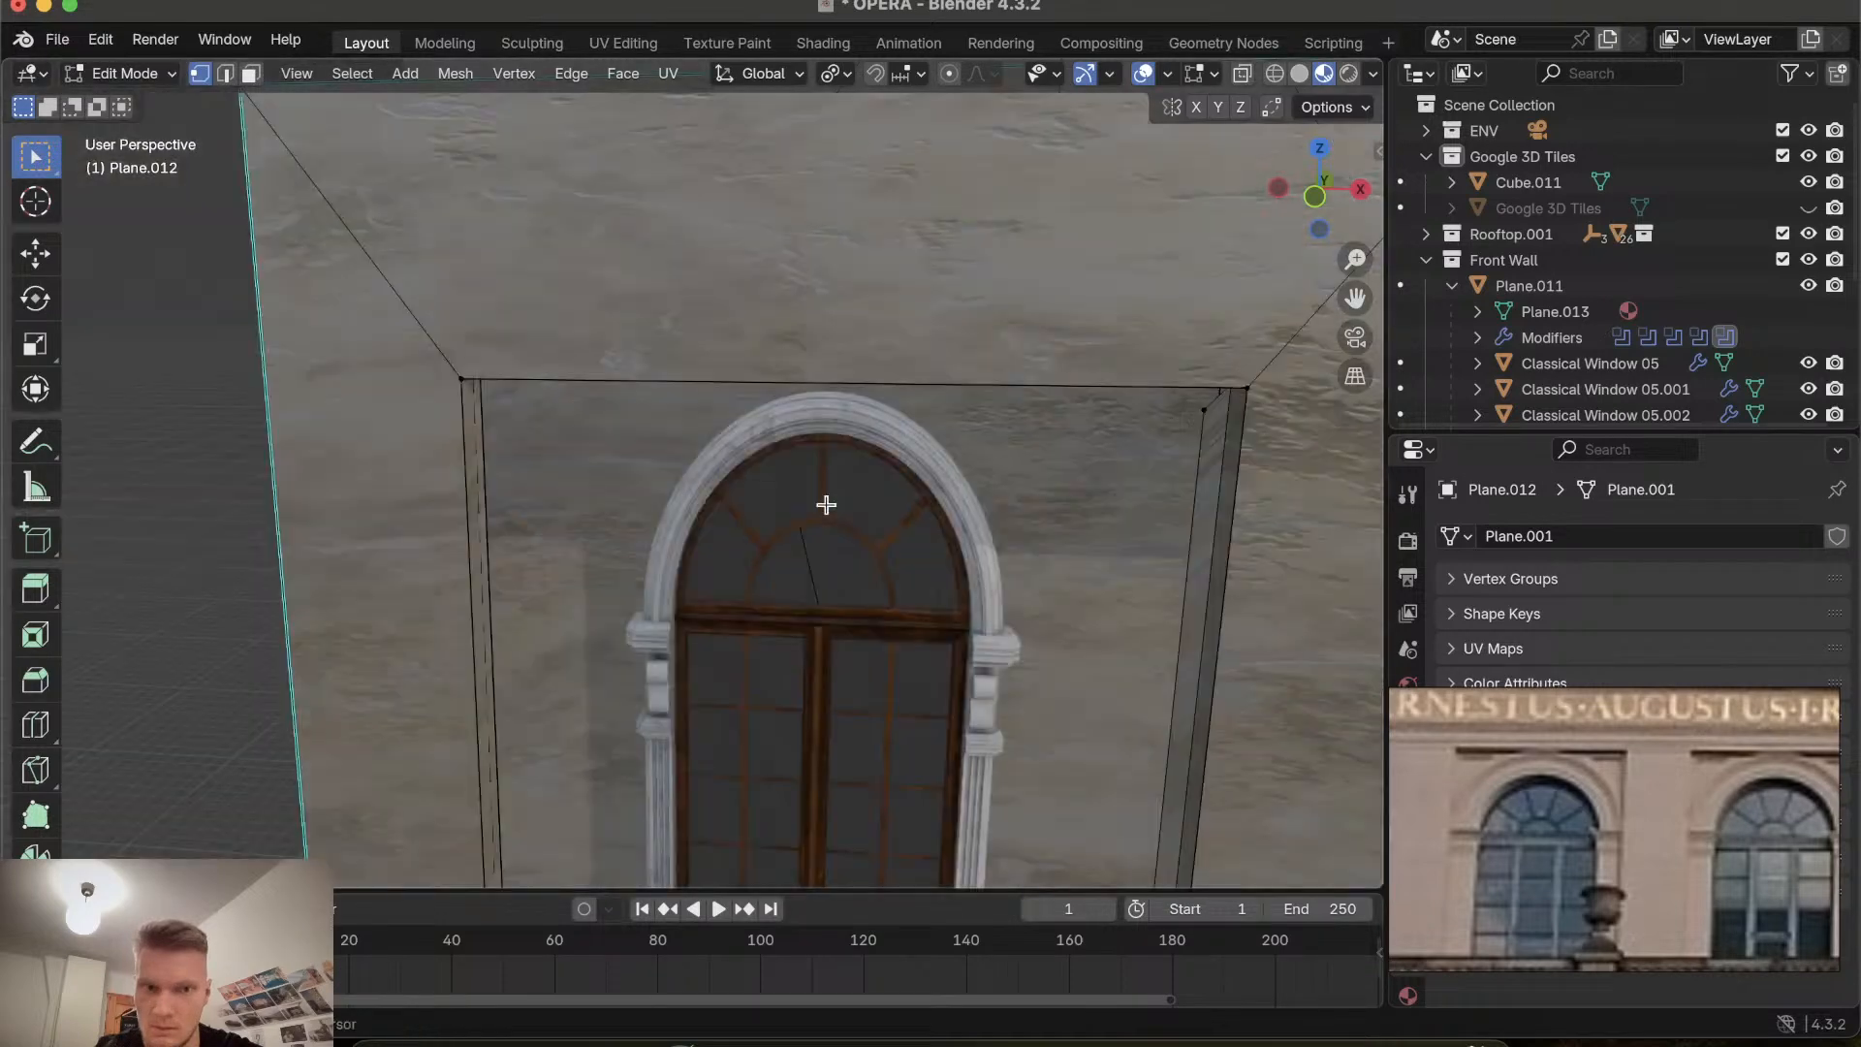
scroll(826, 504, up, 2)
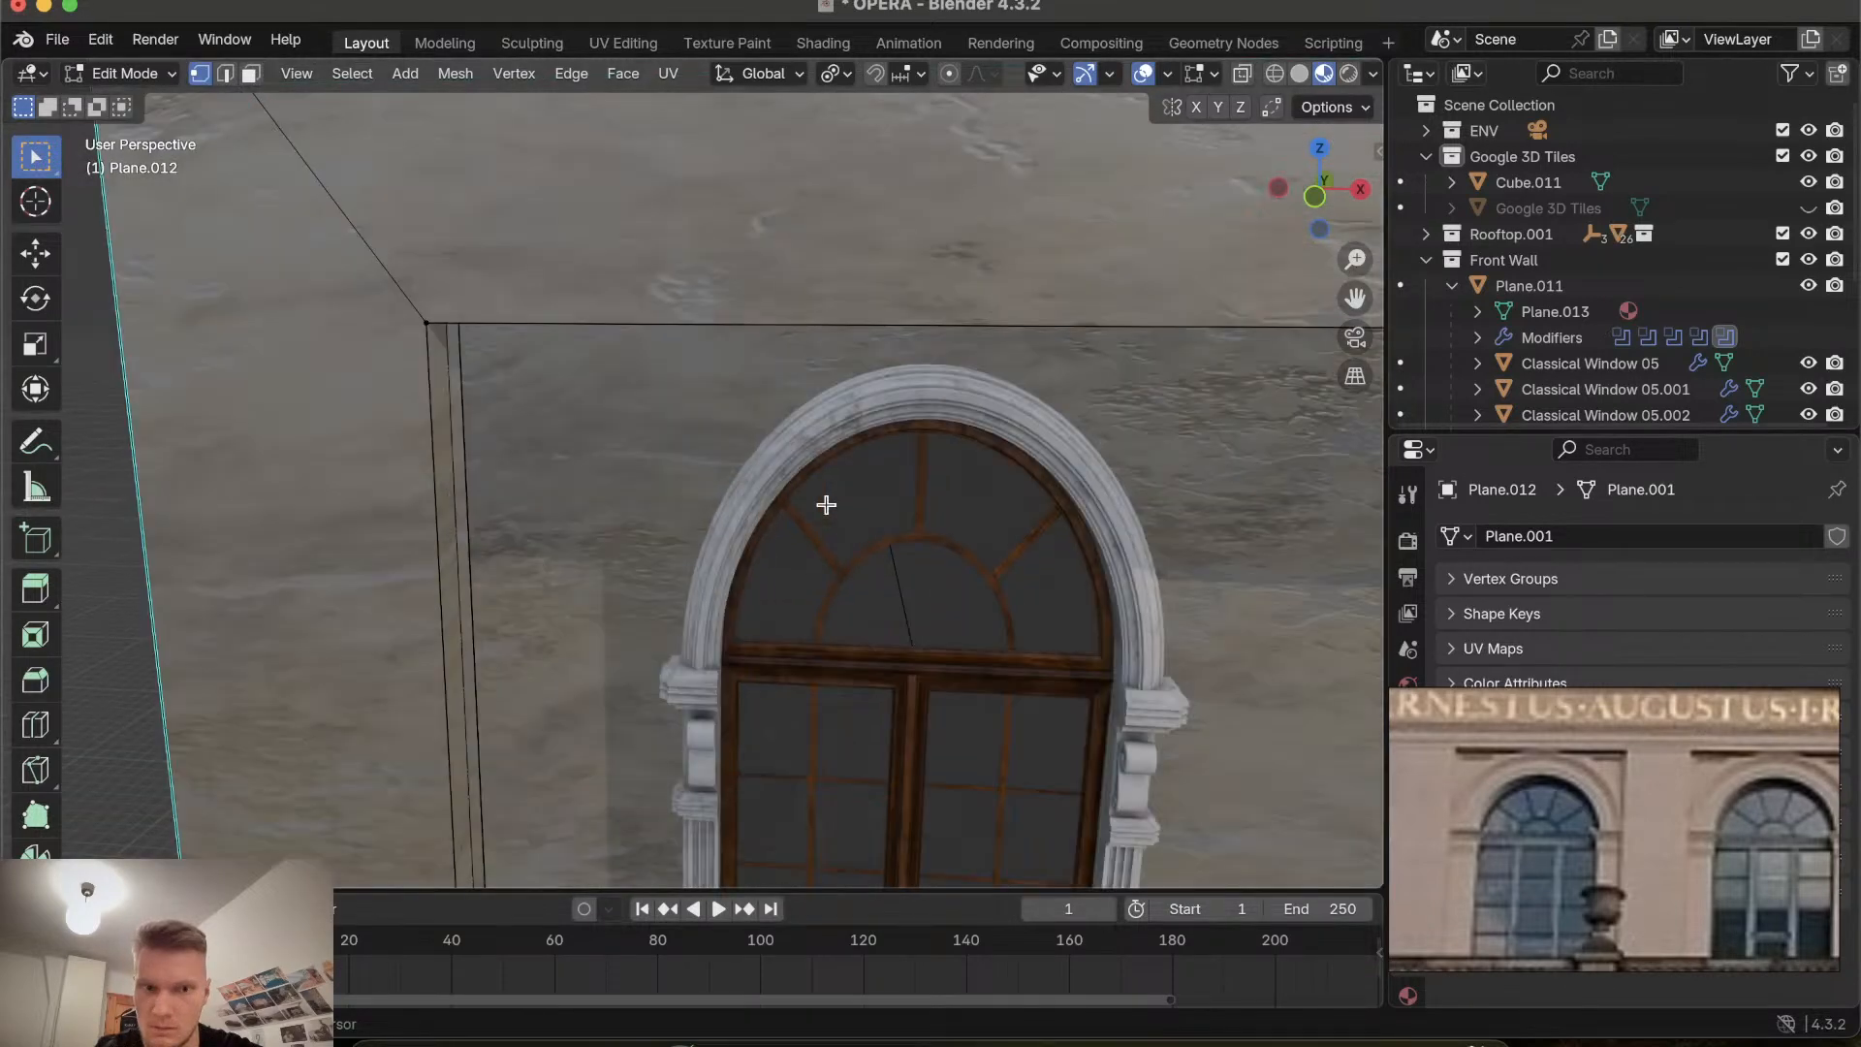
scroll(826, 504, up, 5)
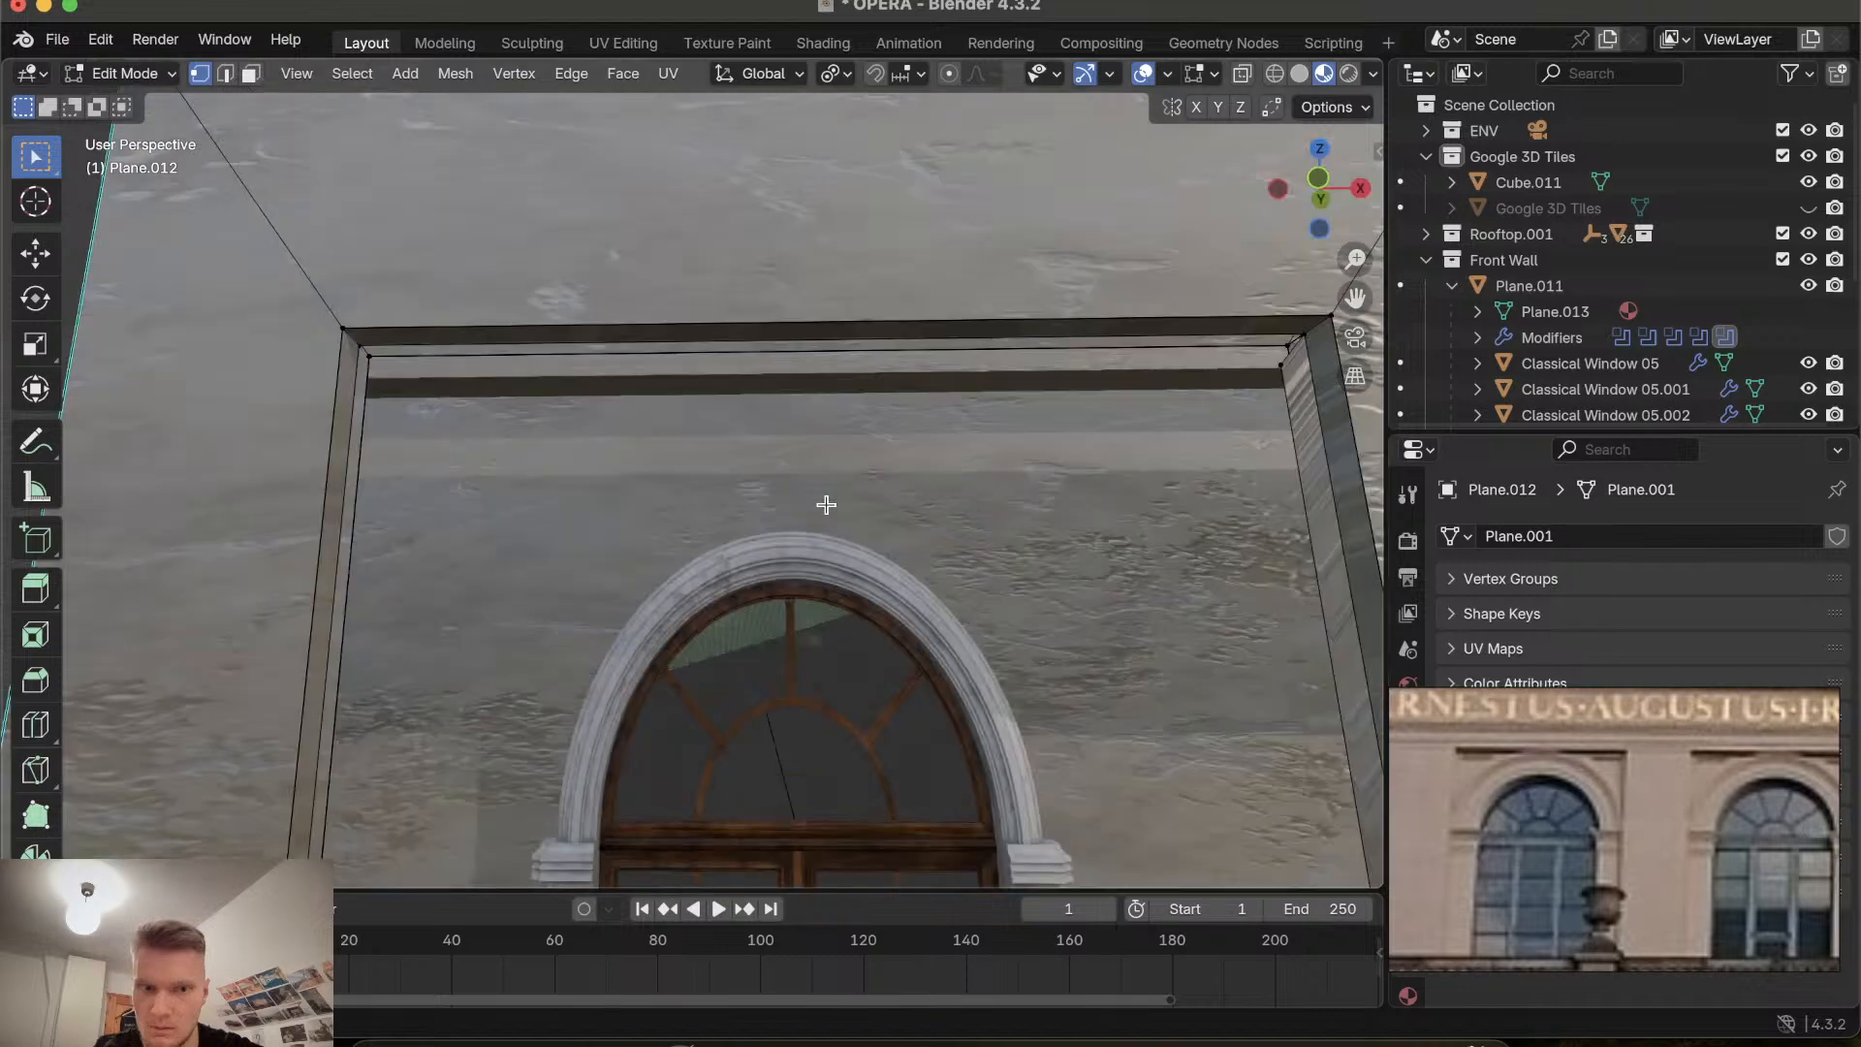
scroll(826, 504, up, 2)
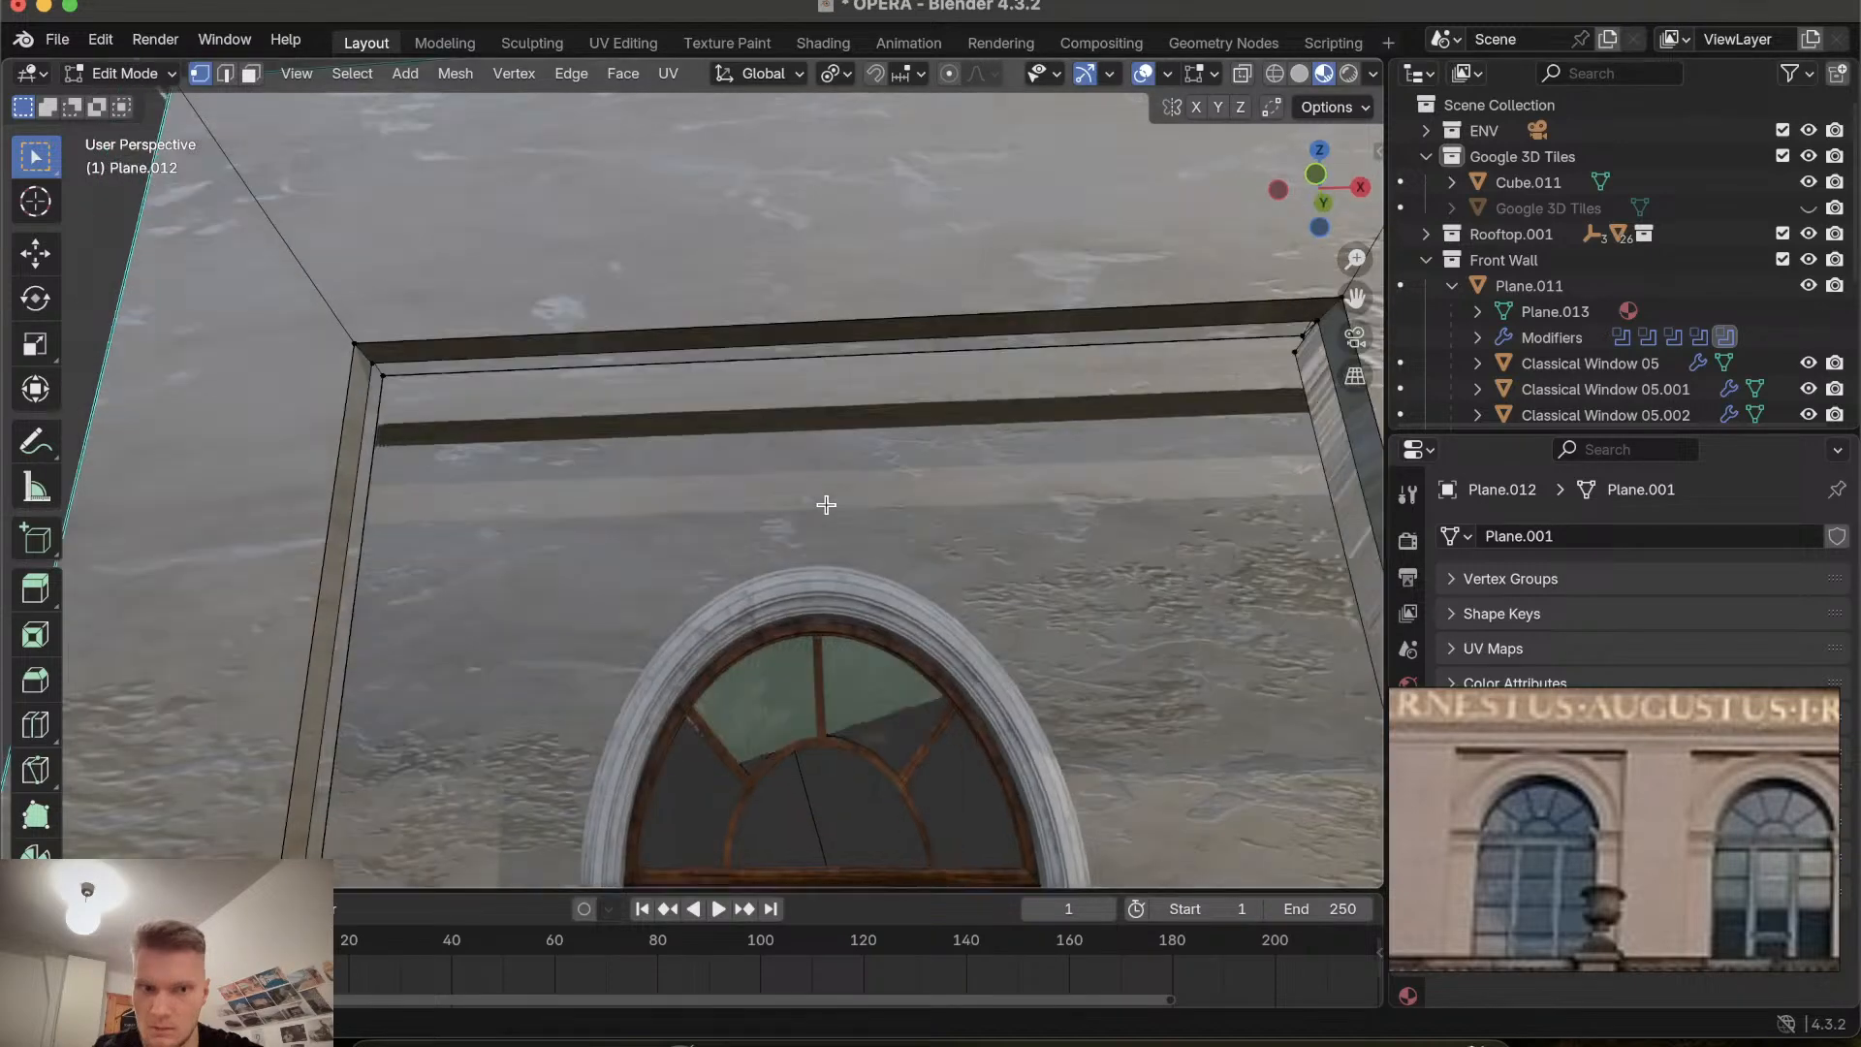
scroll(825, 504, down, 3)
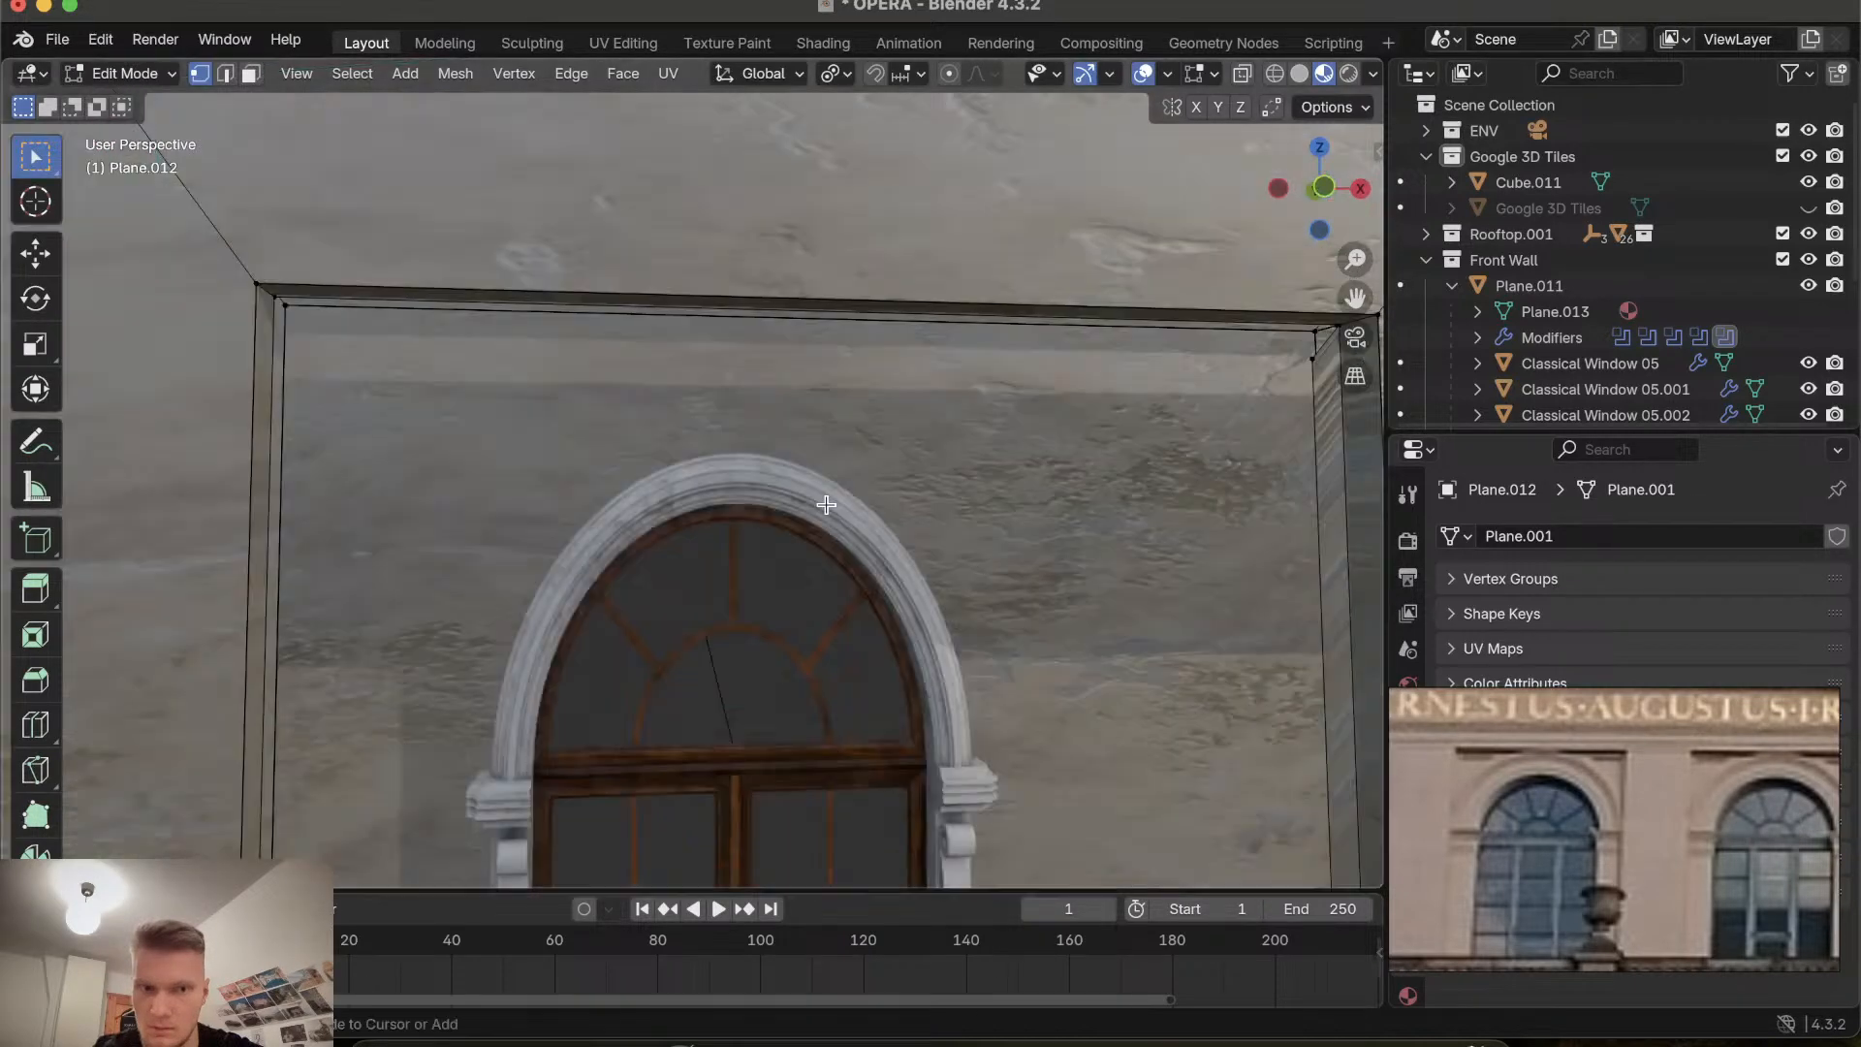
middle_drag(826, 504, 898, 456)
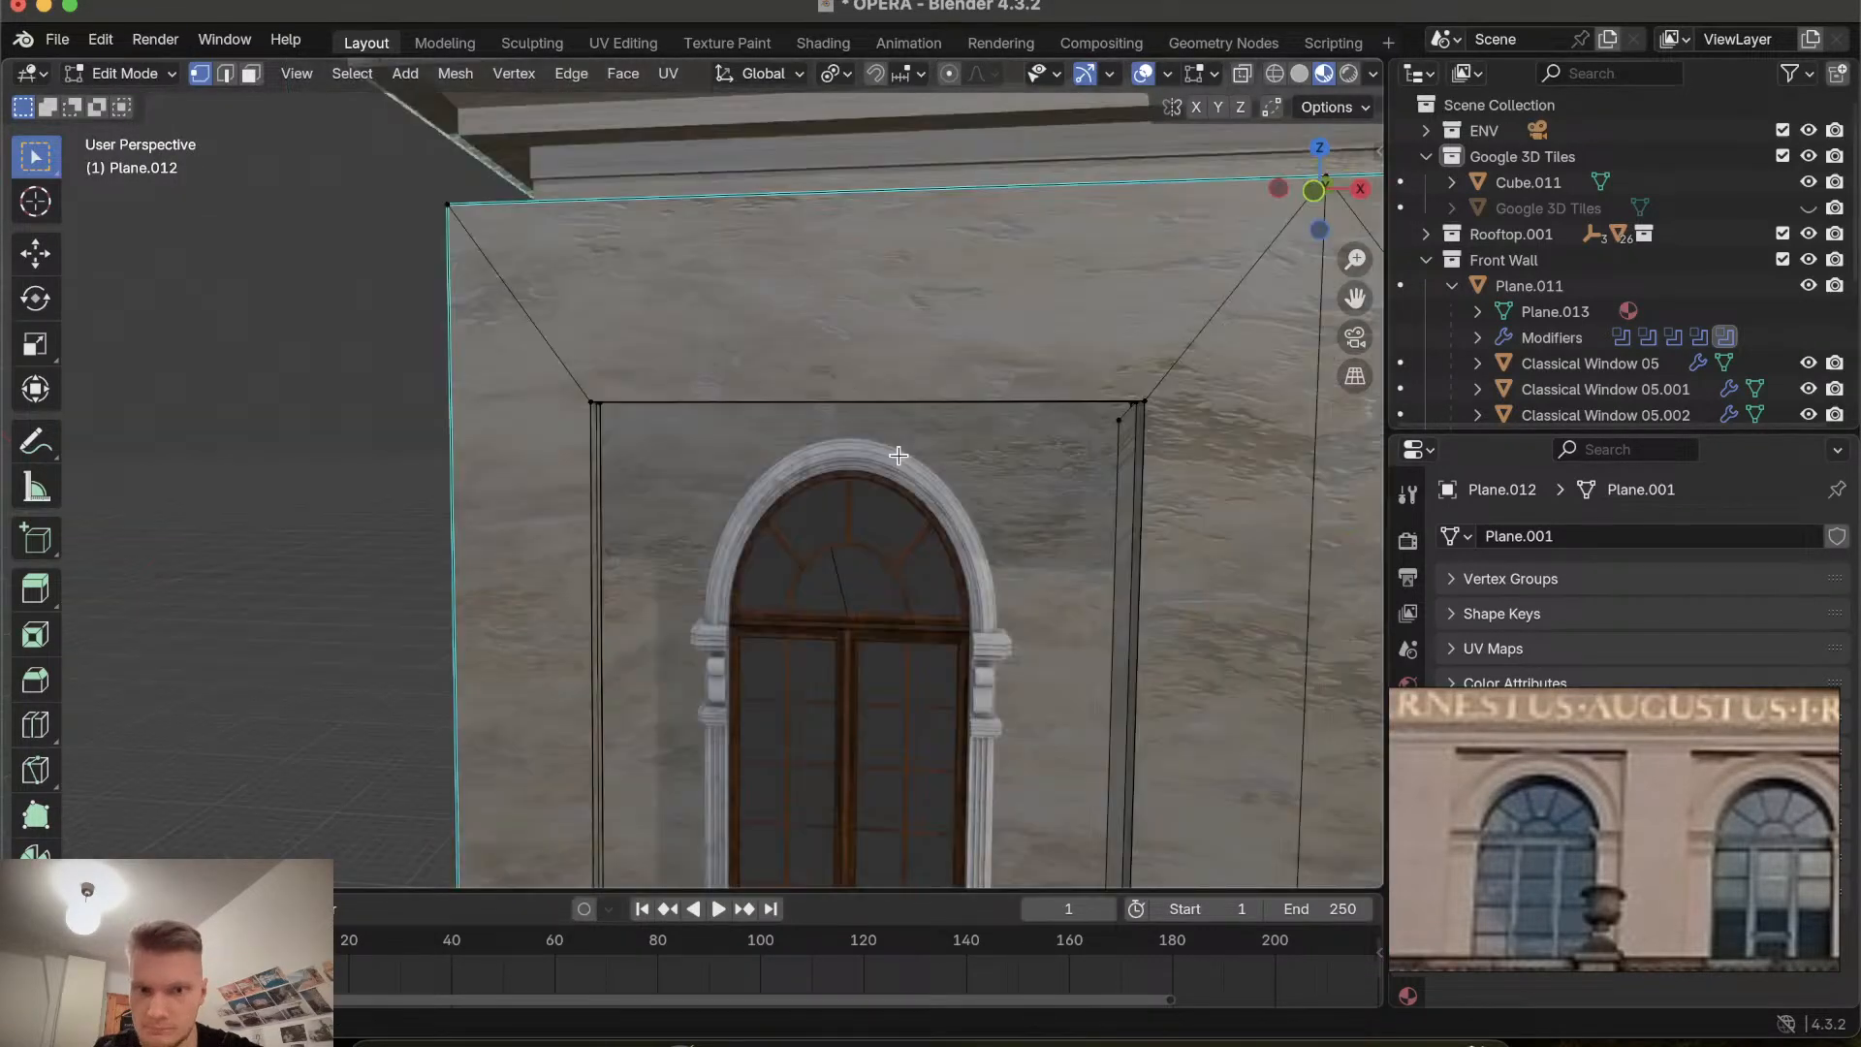
scroll(853, 591, down, 3)
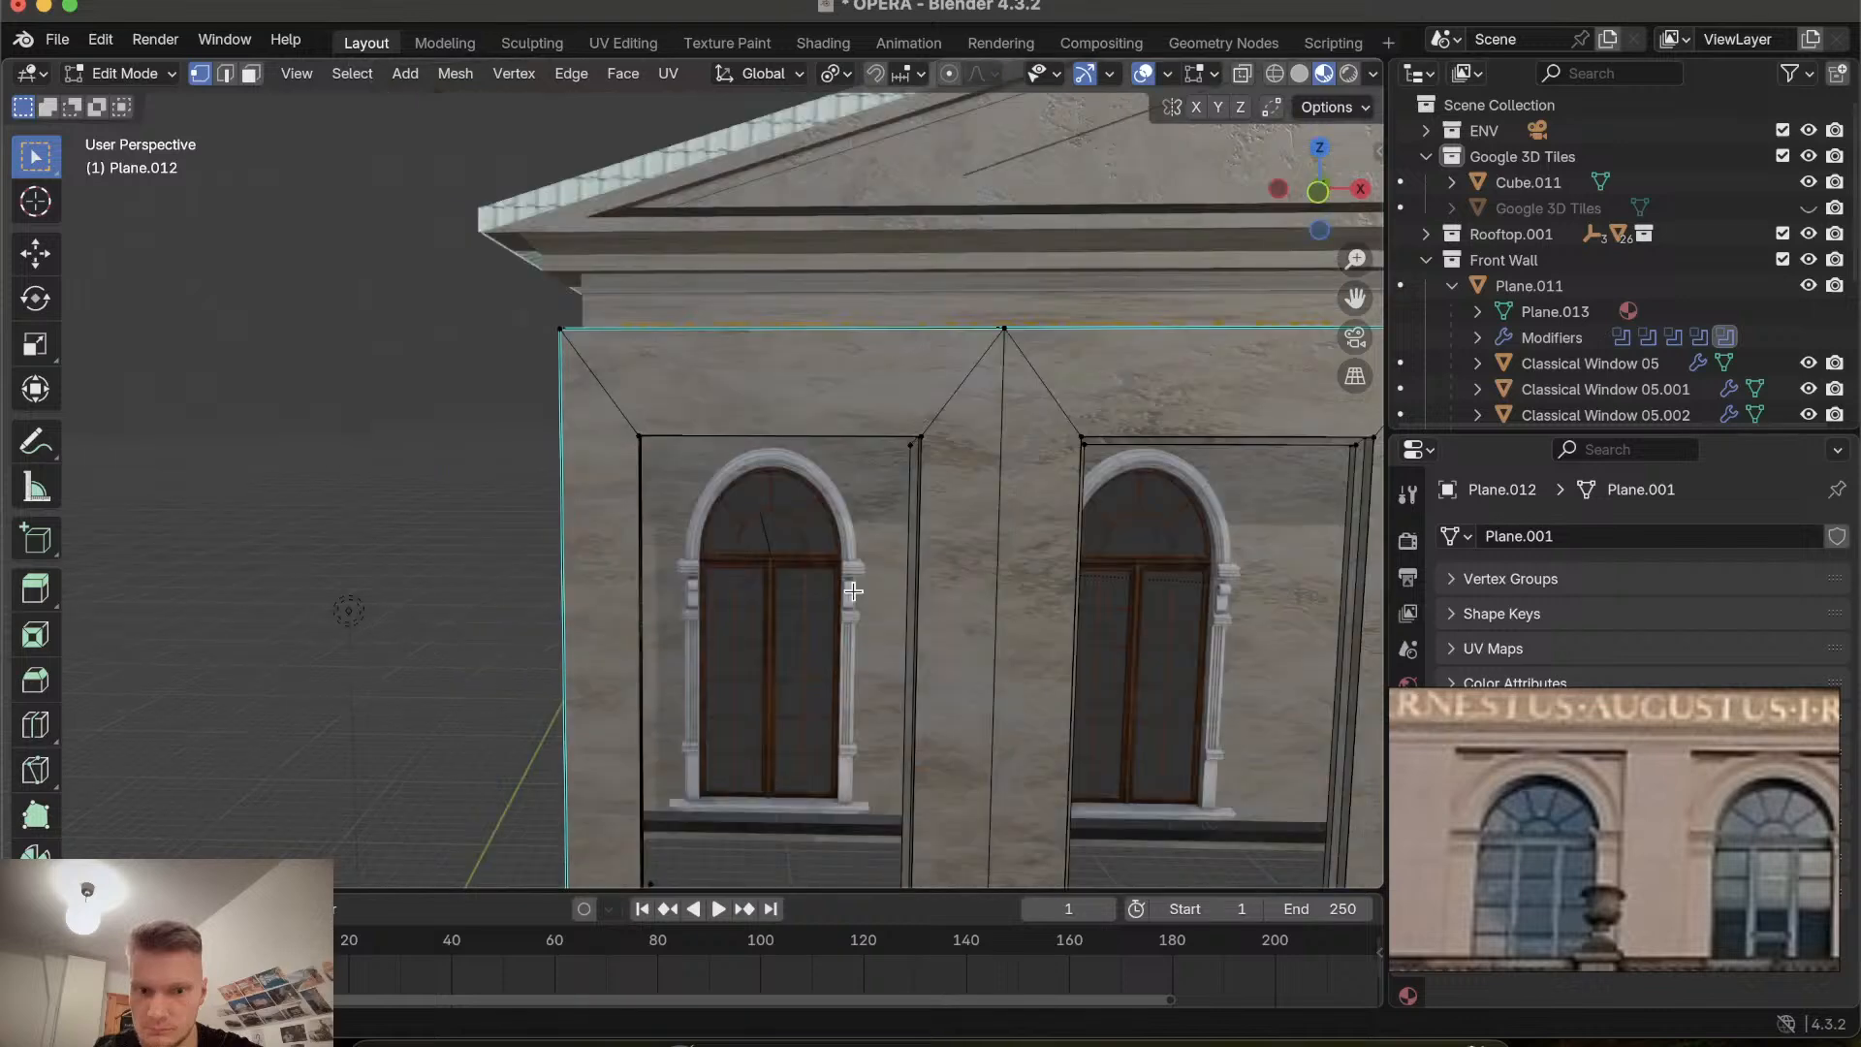
Orbit along the bottom of the window recesses to inspect the lower edges and corners for stray vertices.
middle_drag(853, 592, 779, 787)
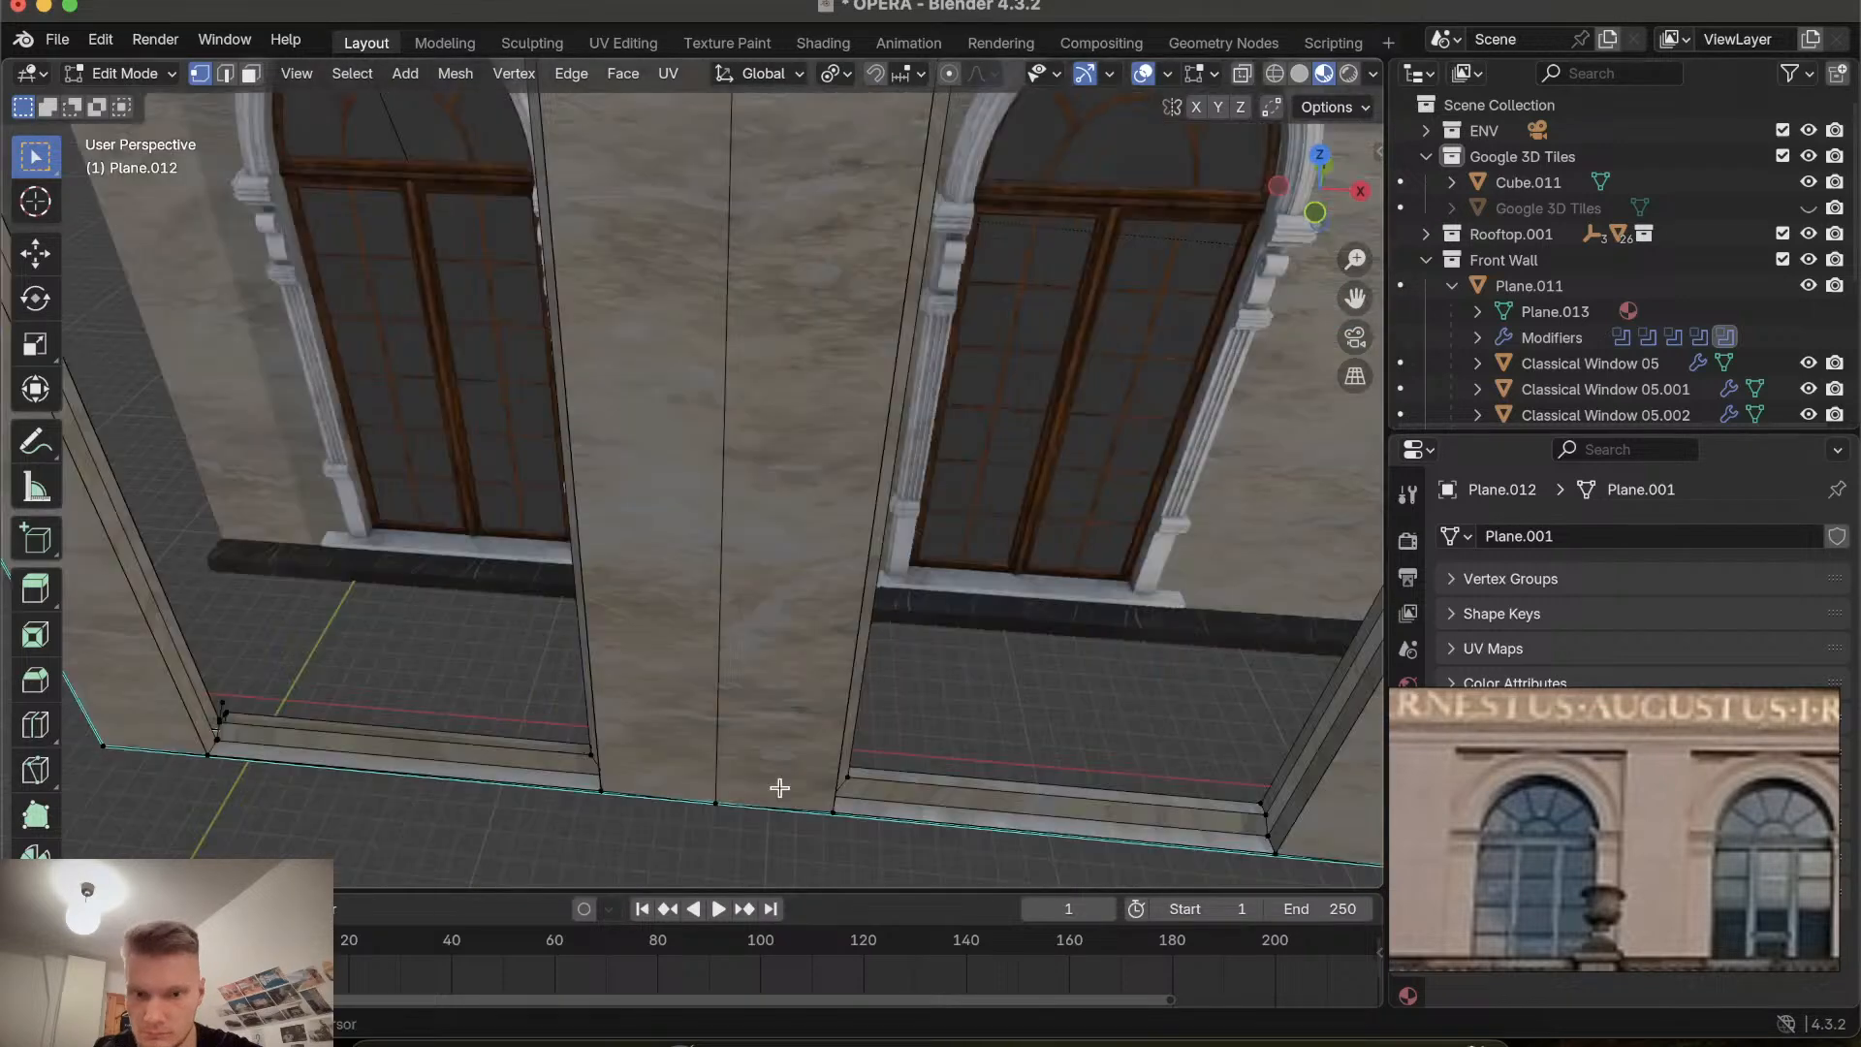
shift+scroll(779, 787, left, 3)
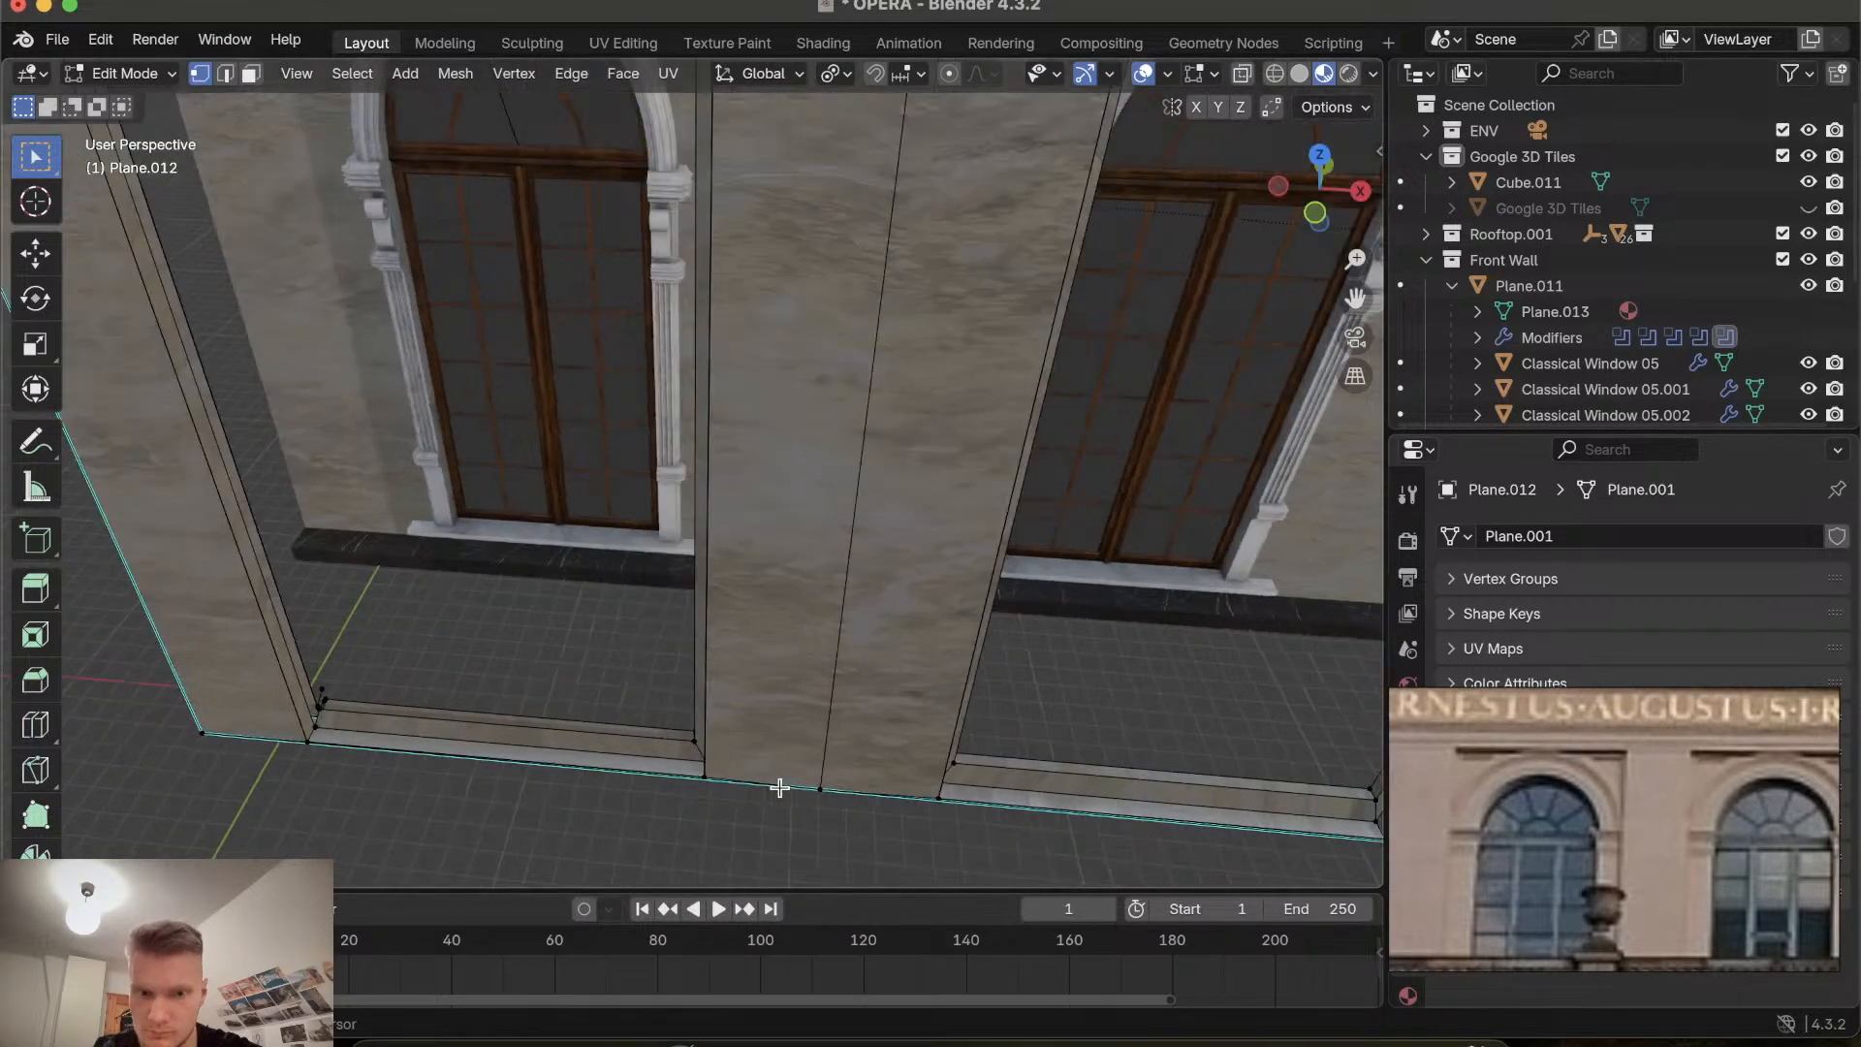
shift+scroll(779, 787, left, 4)
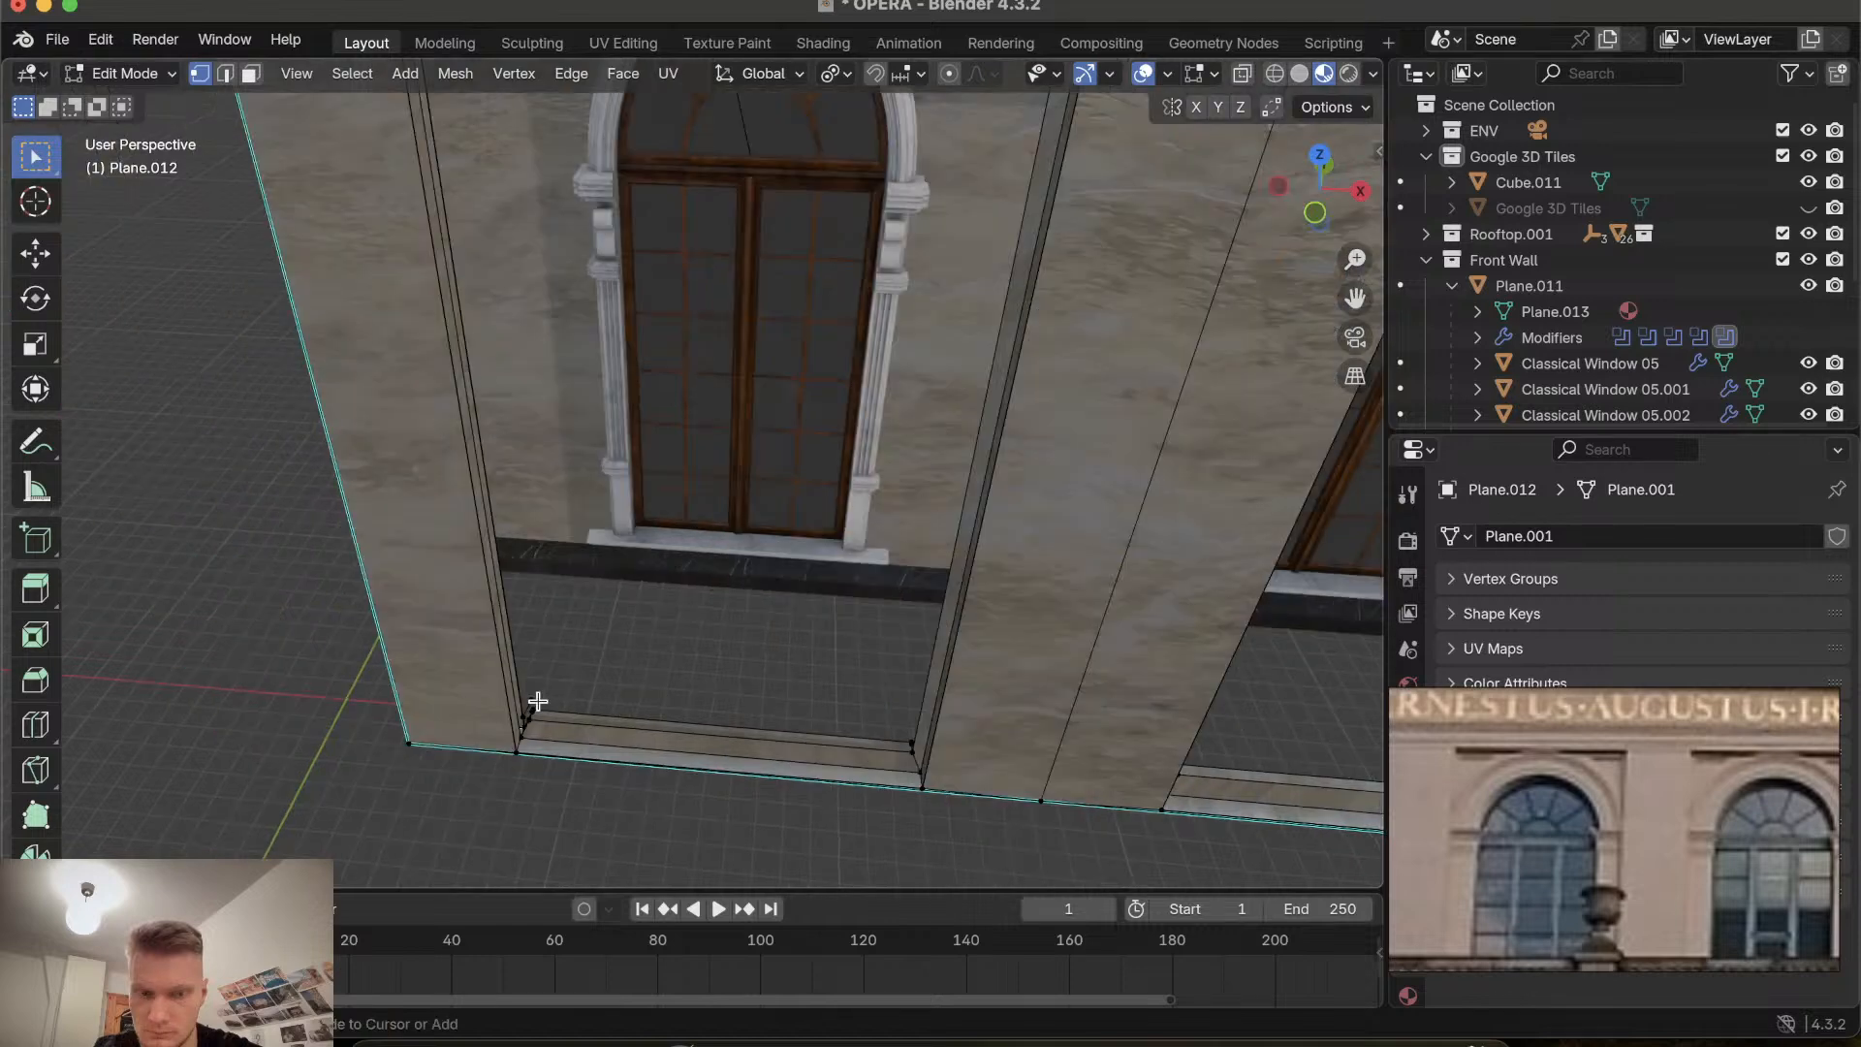
scroll(538, 701, right, 5)
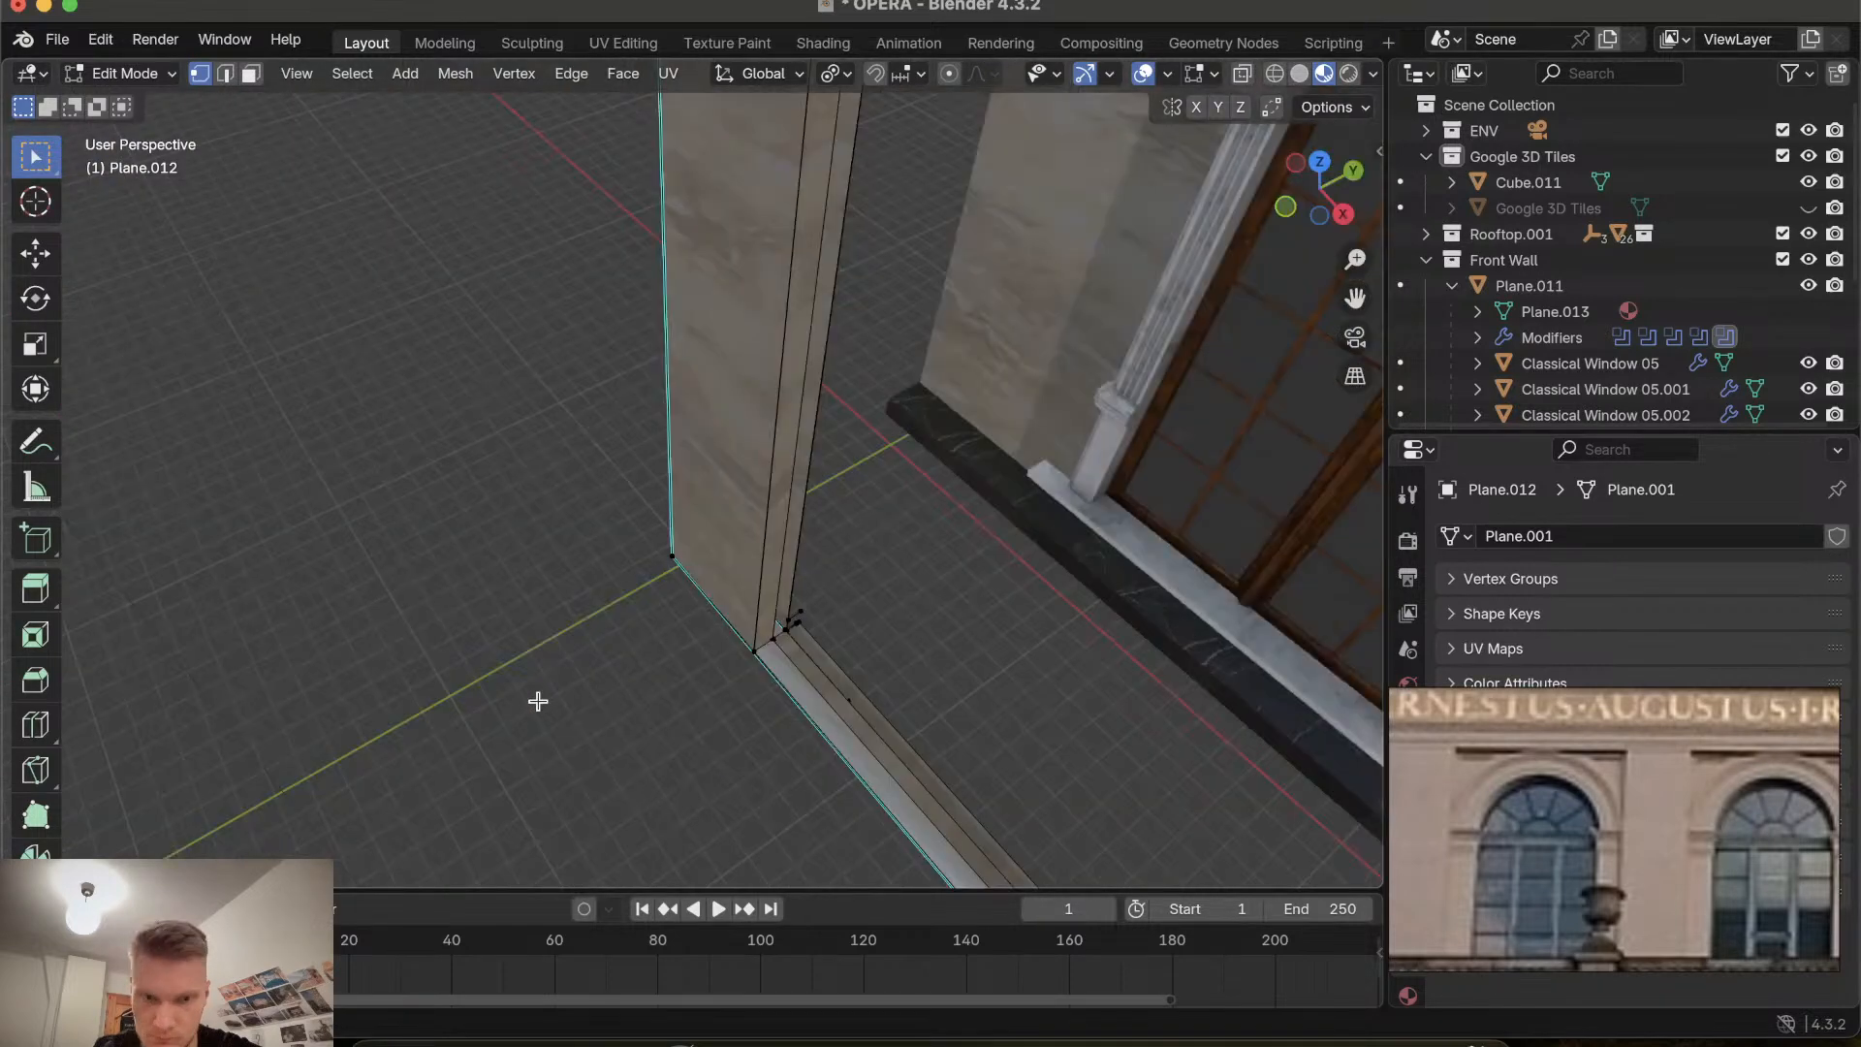
ctrl+scroll(860, 699, up, 5)
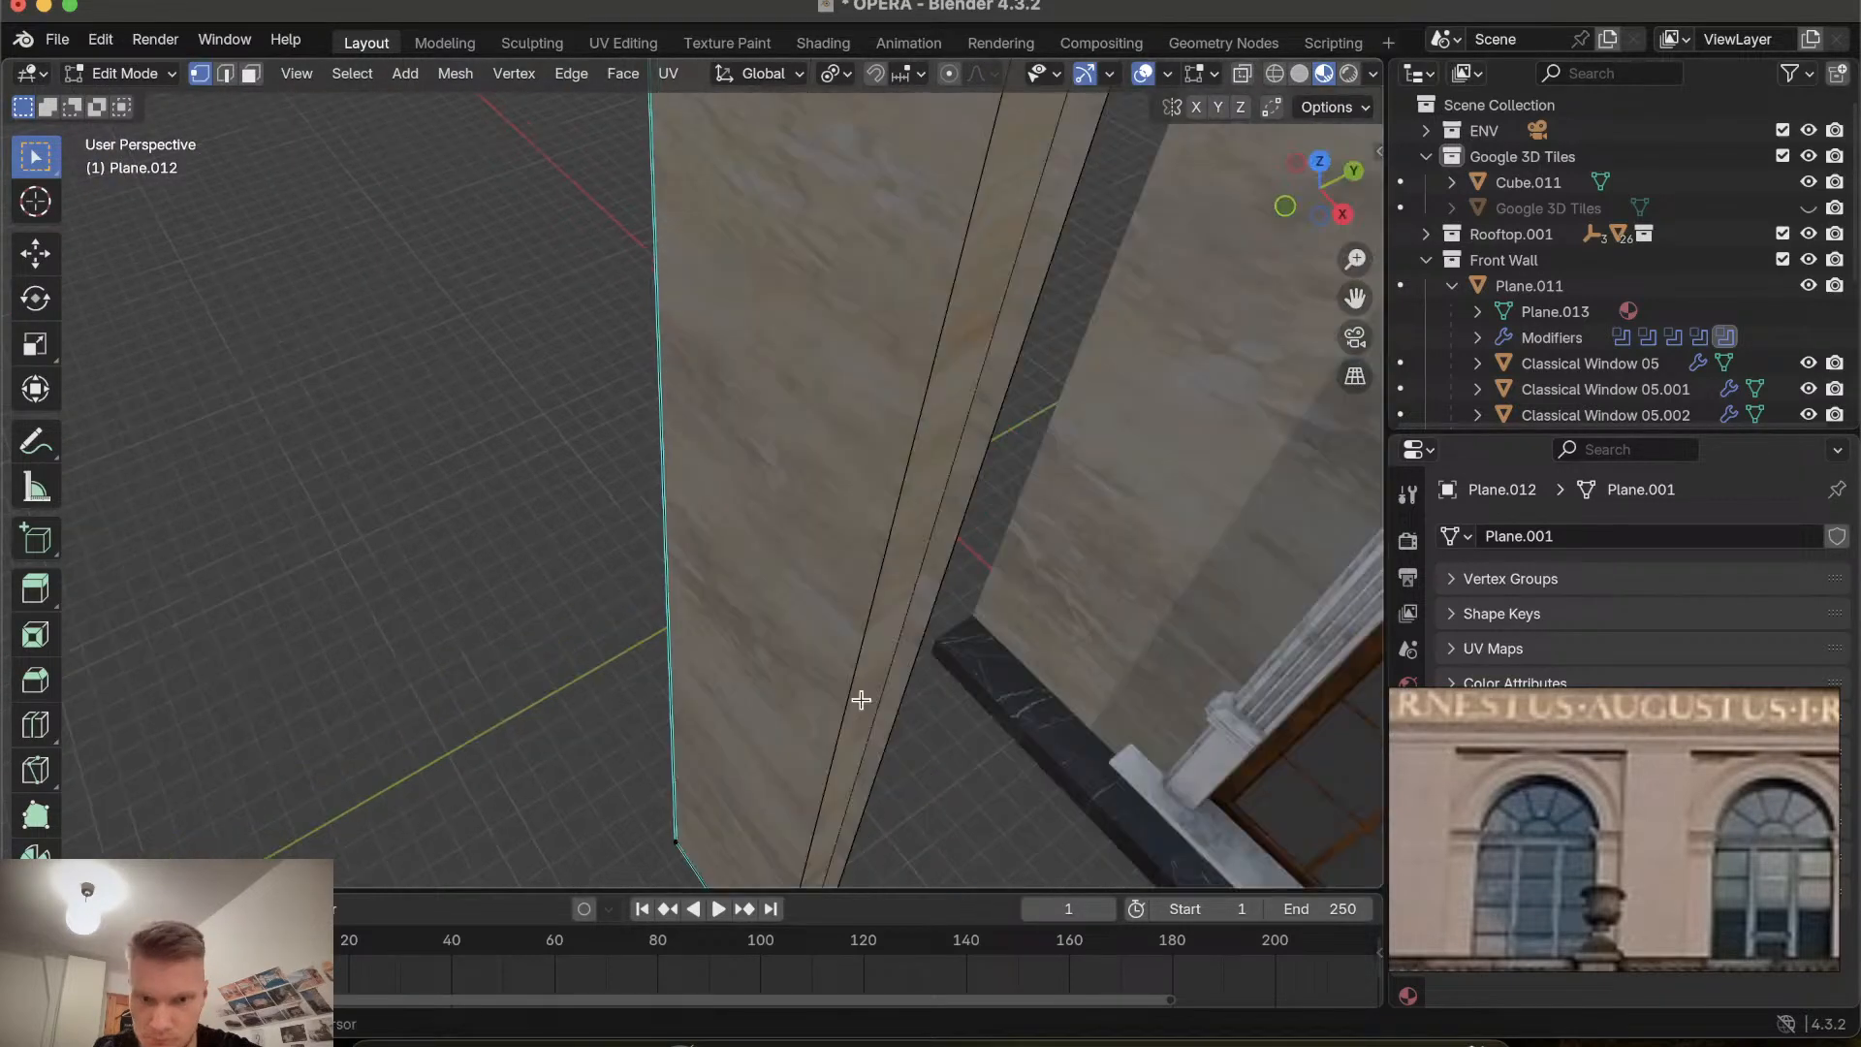
ctrl+scroll(860, 700, down, 5)
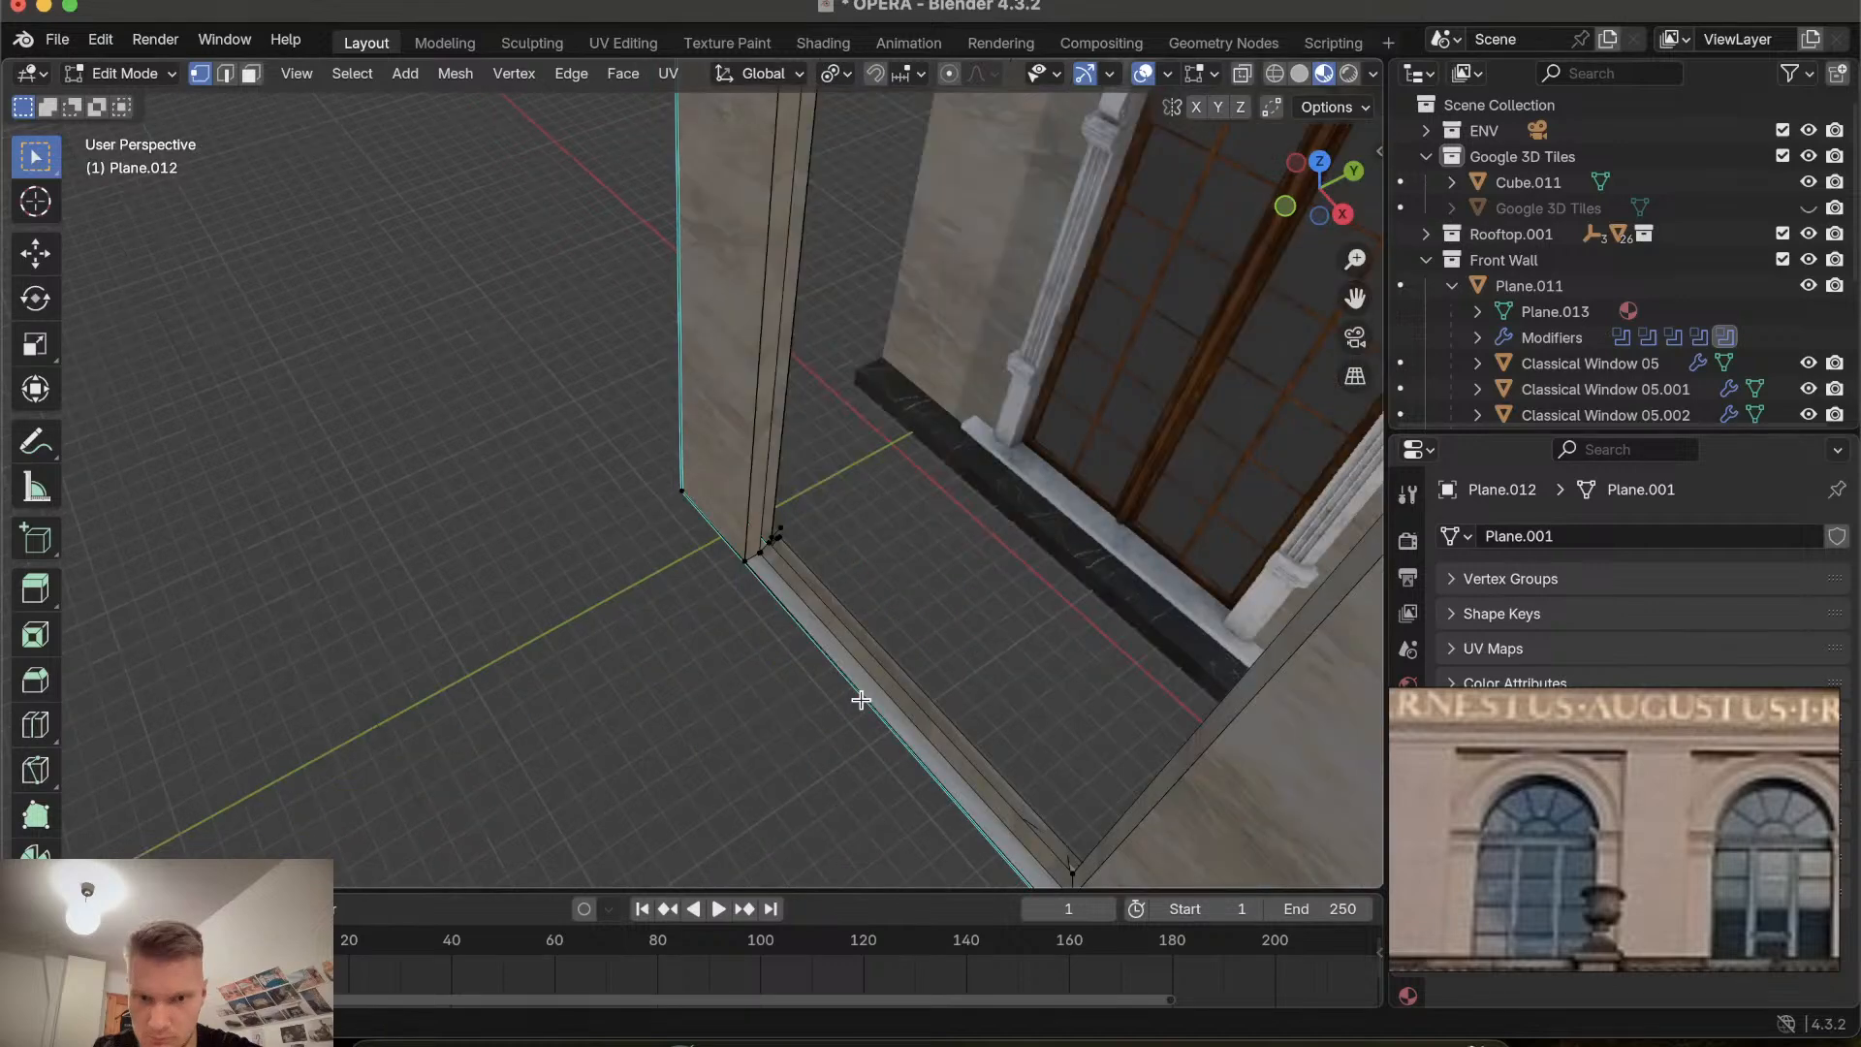
scroll(860, 700, right, 5)
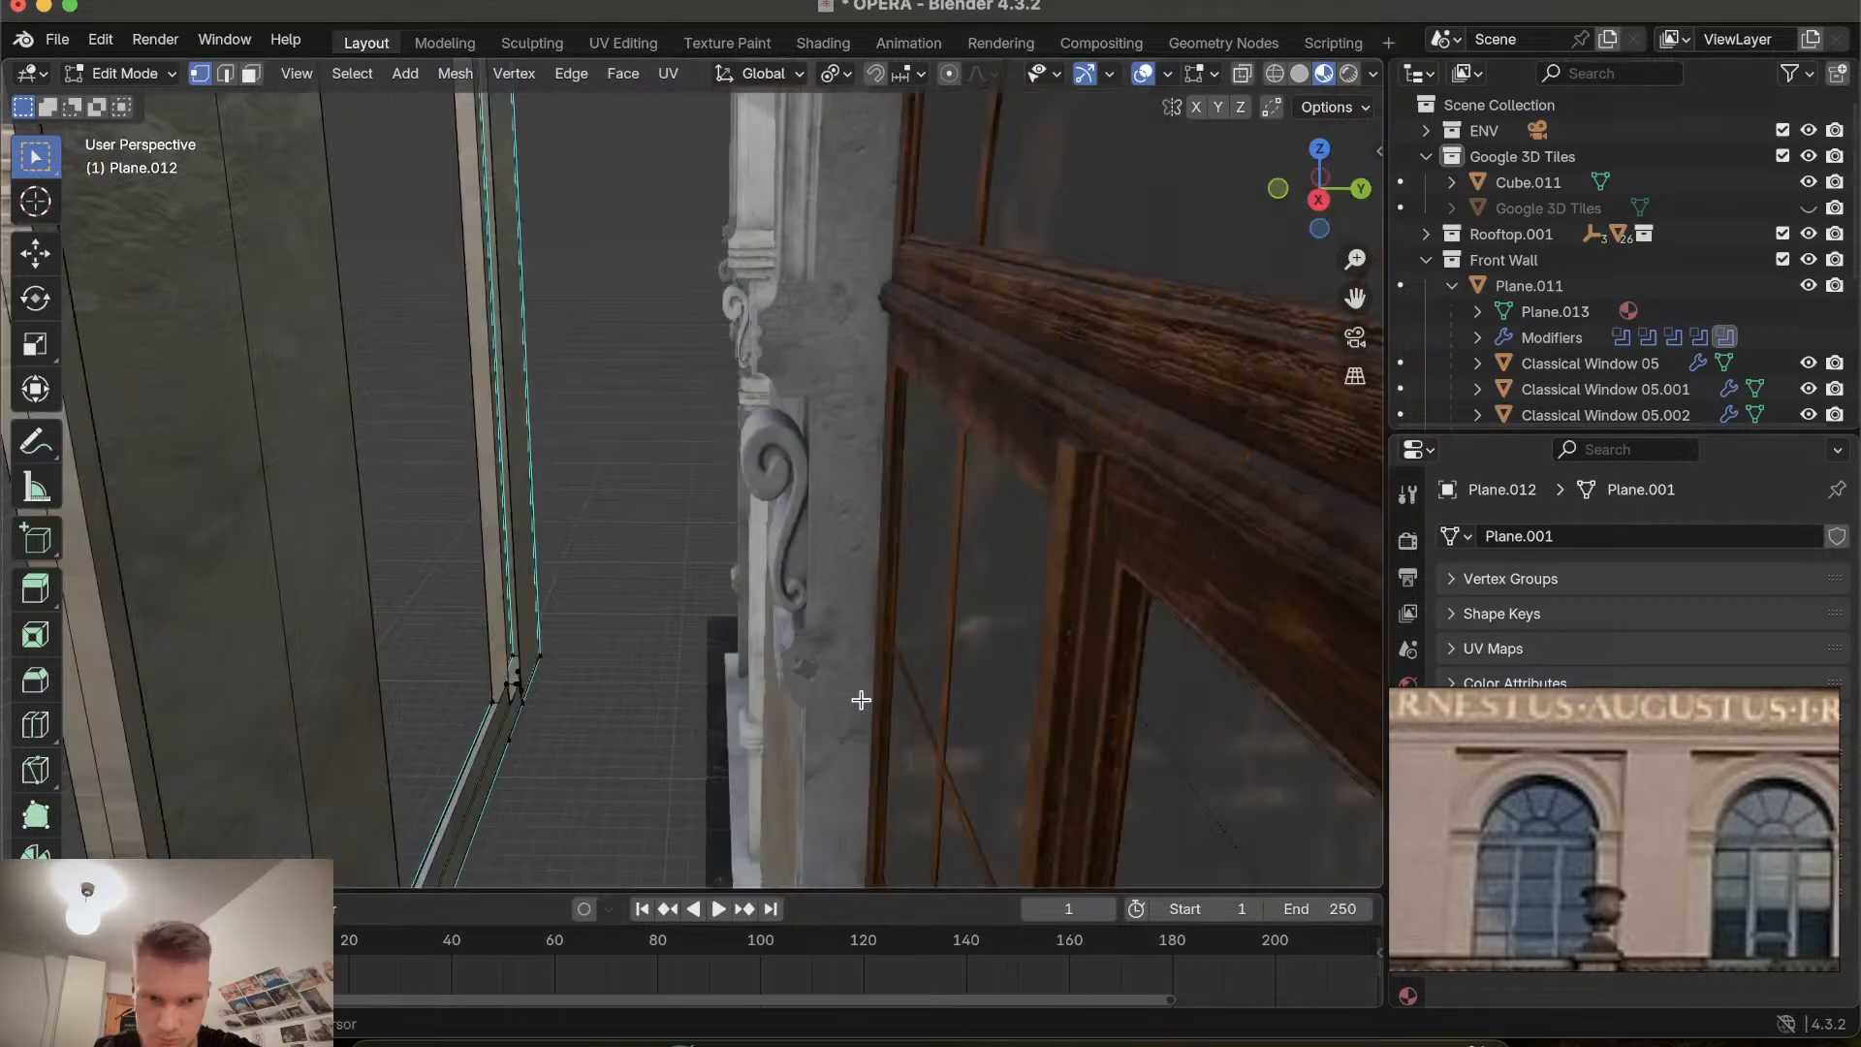
ctrl+scroll(861, 700, down, 8)
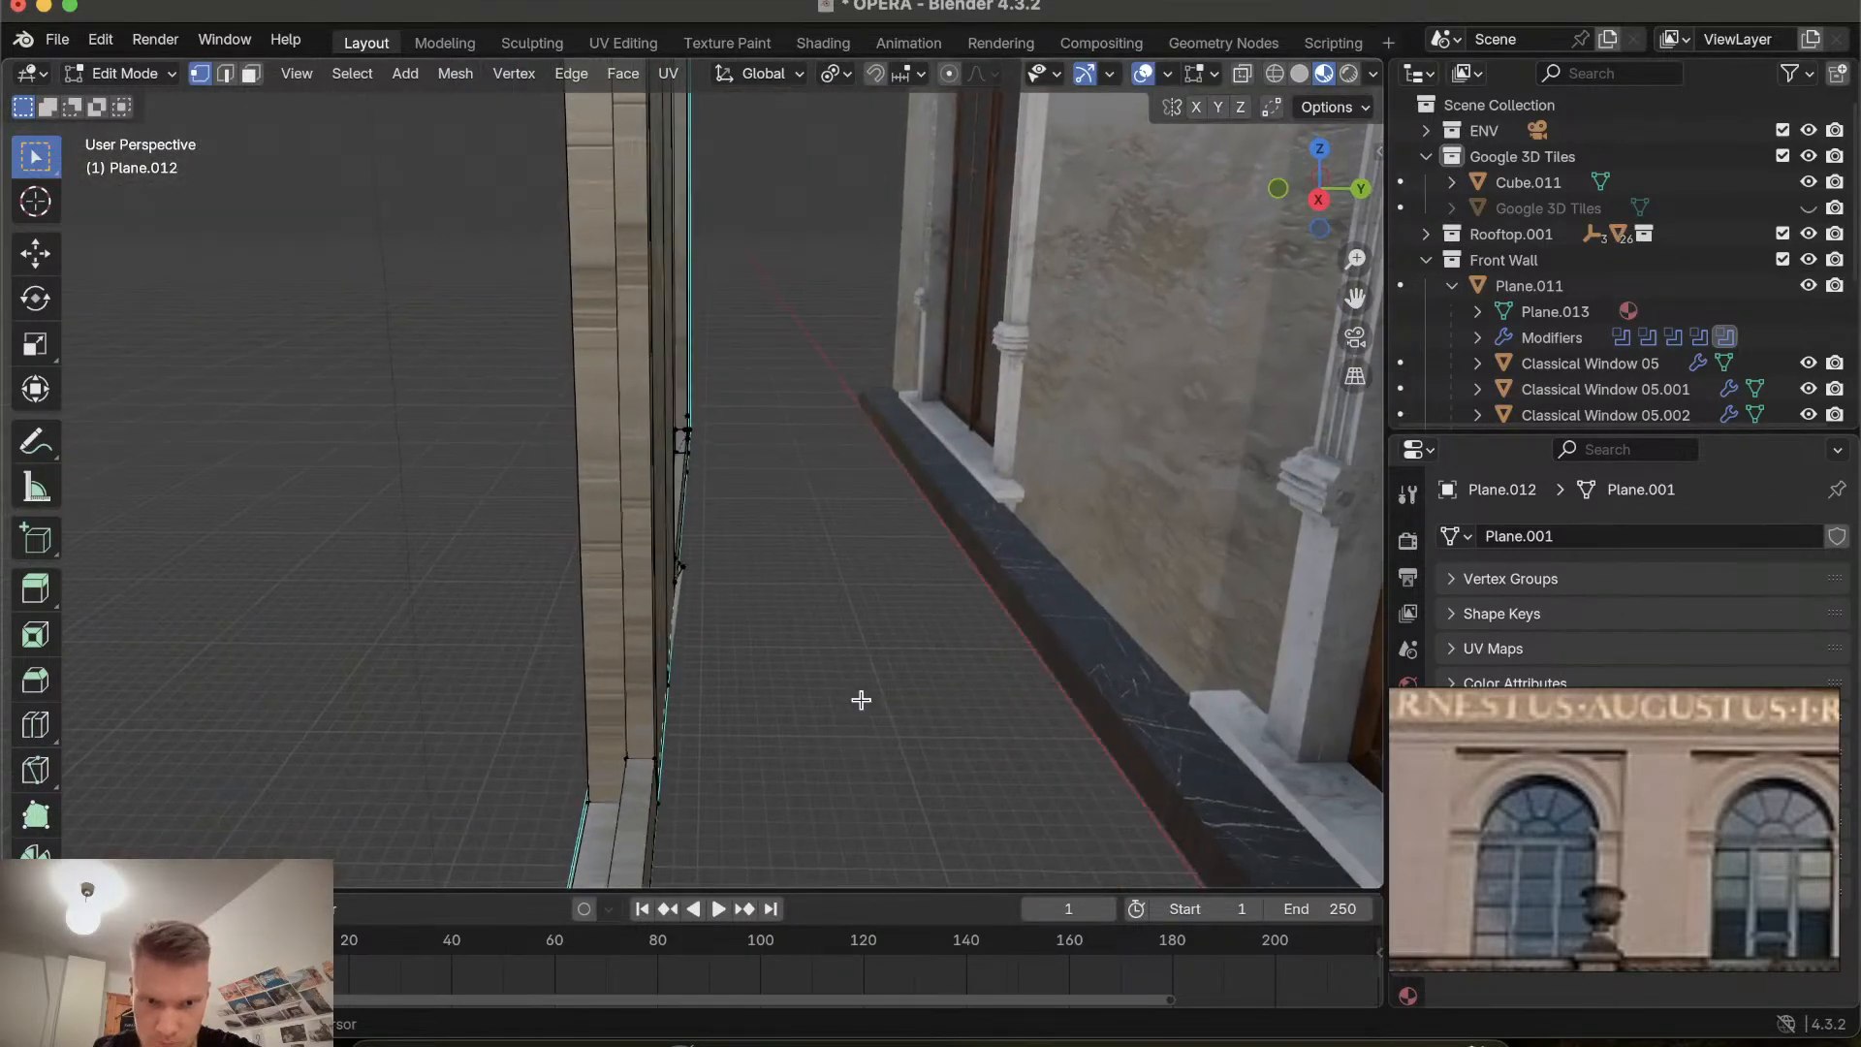
shift+scroll(861, 700, up, 5)
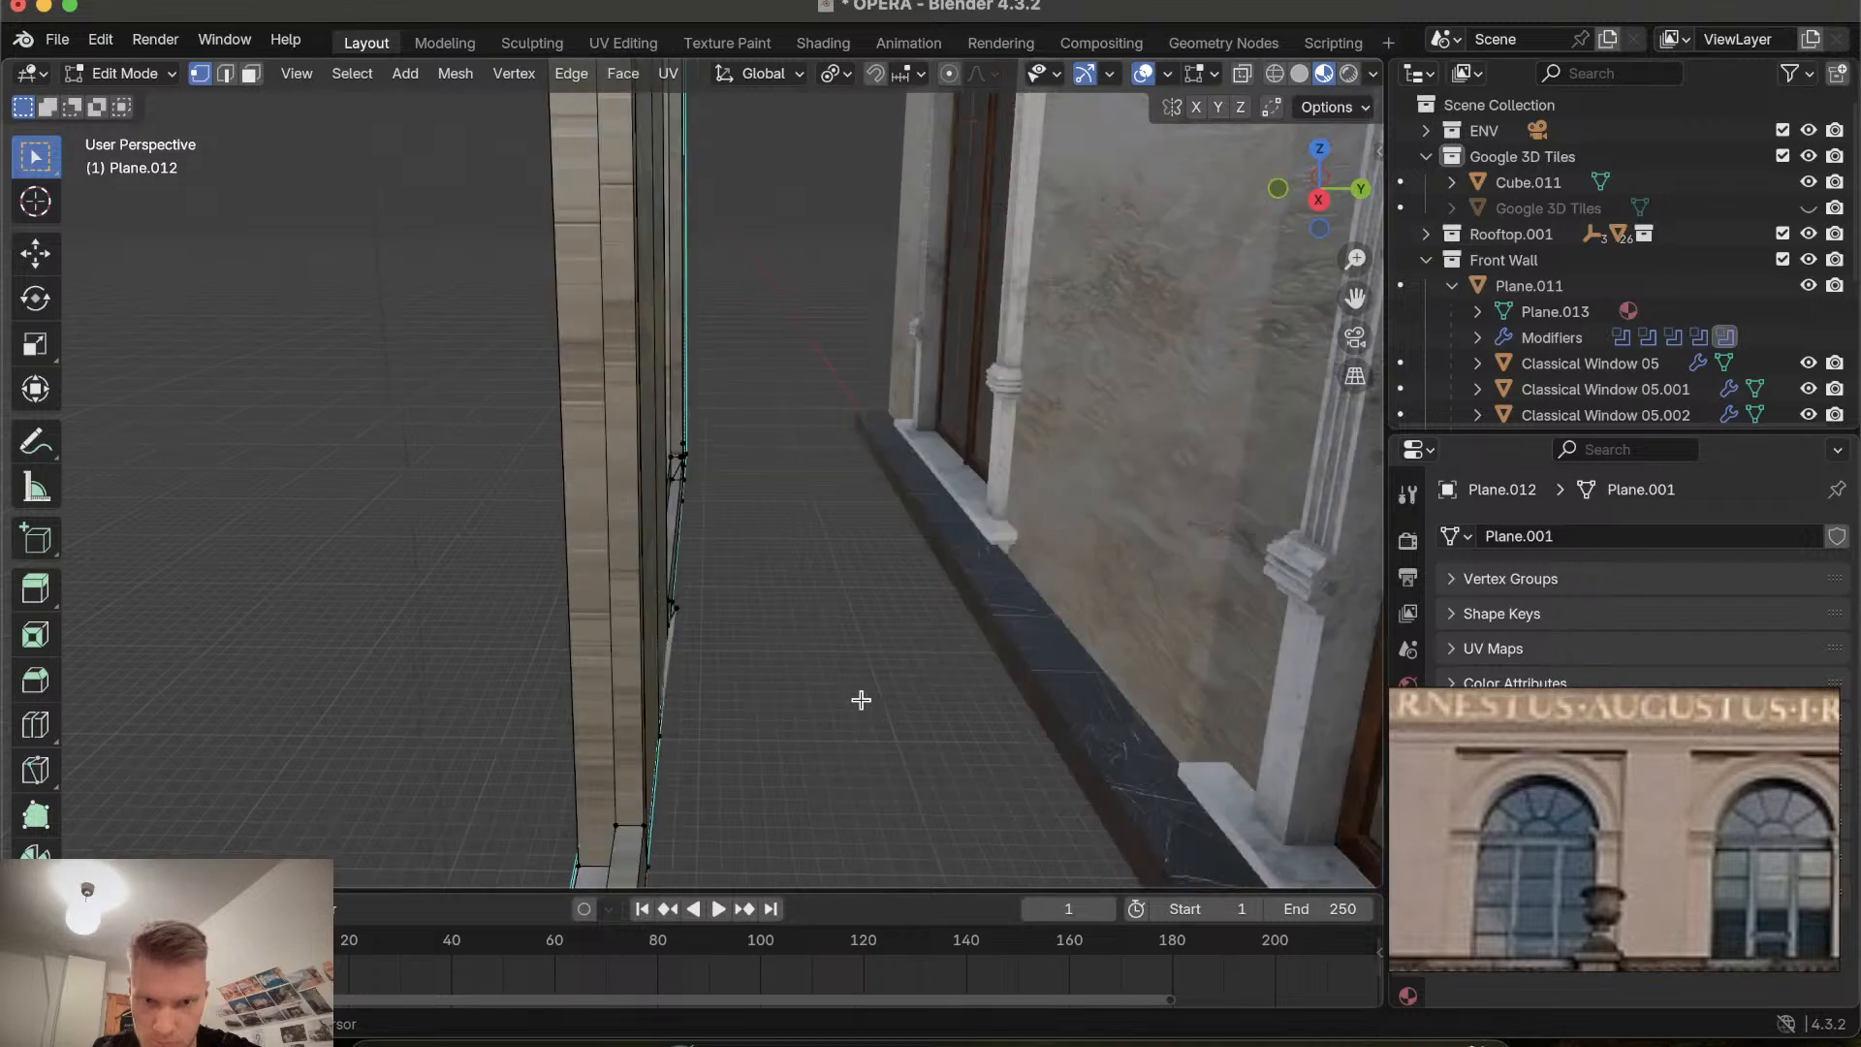
scroll(860, 700, right, 3)
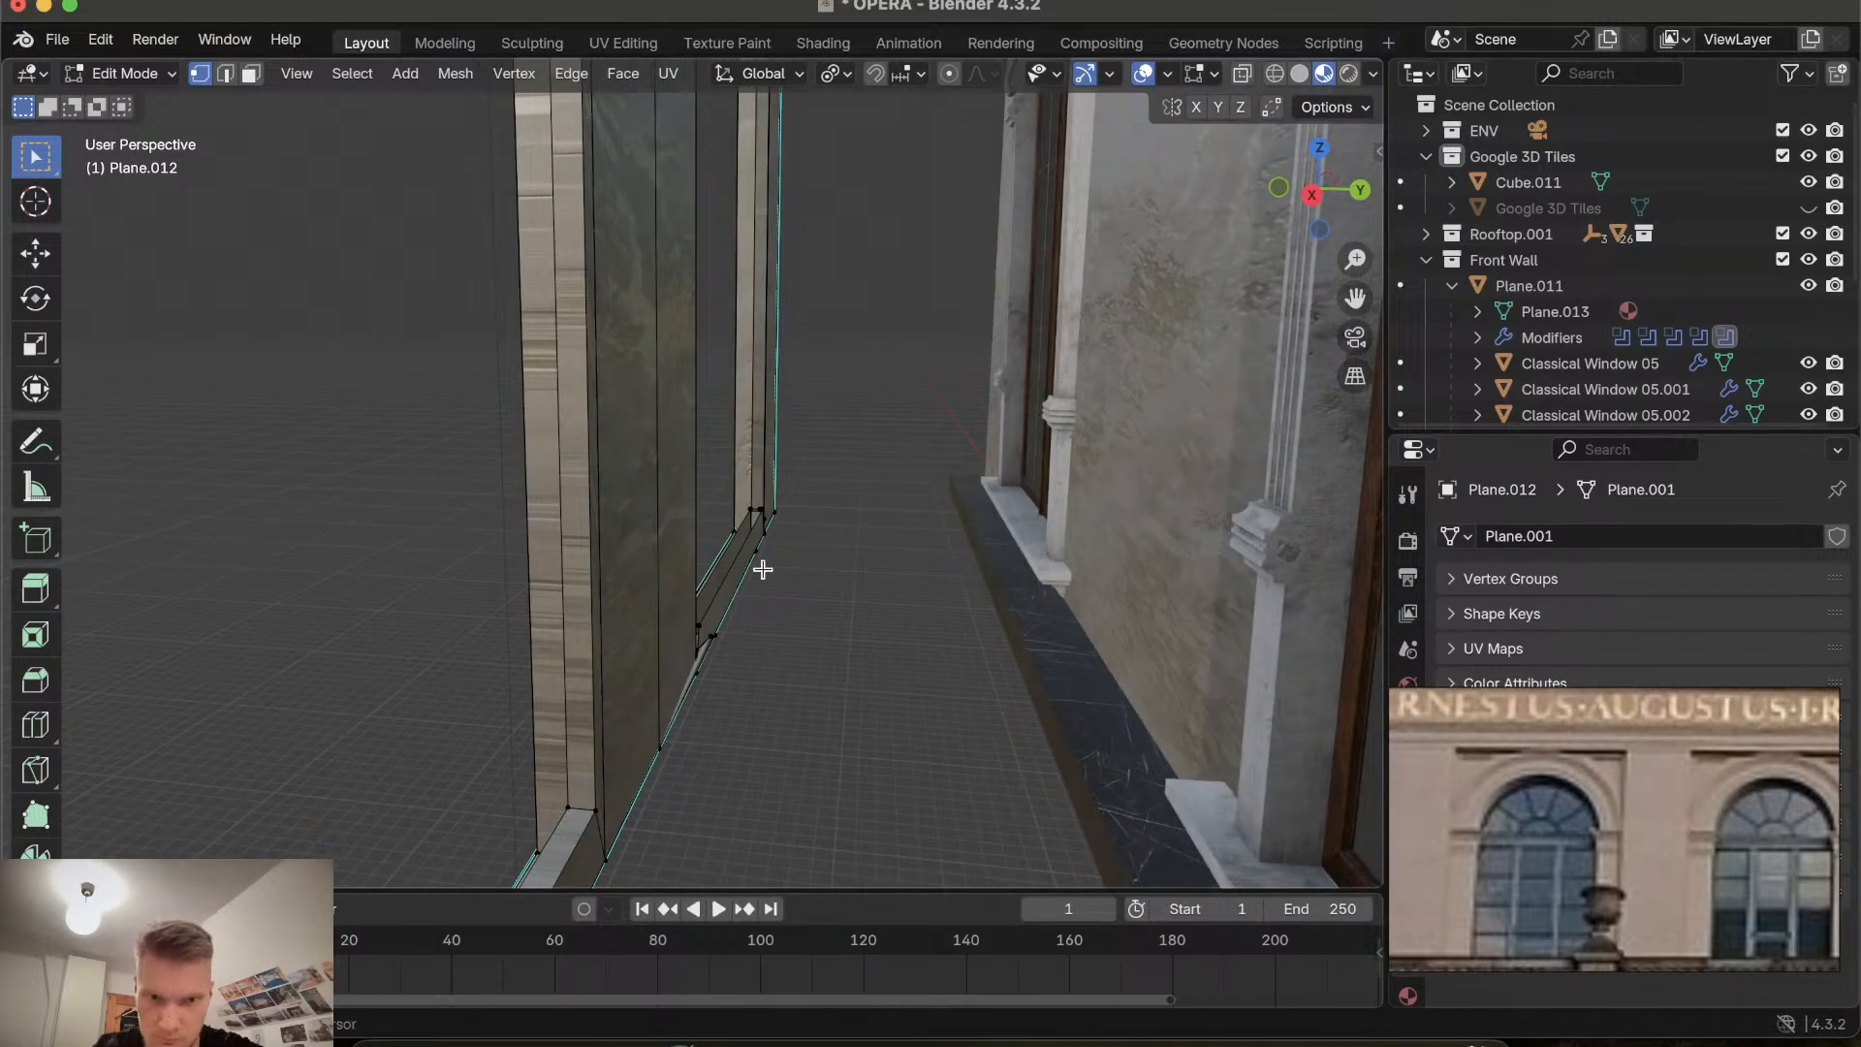
ctrl+scroll(763, 569, up, 5)
ctrl+scroll(763, 569, up, 2)
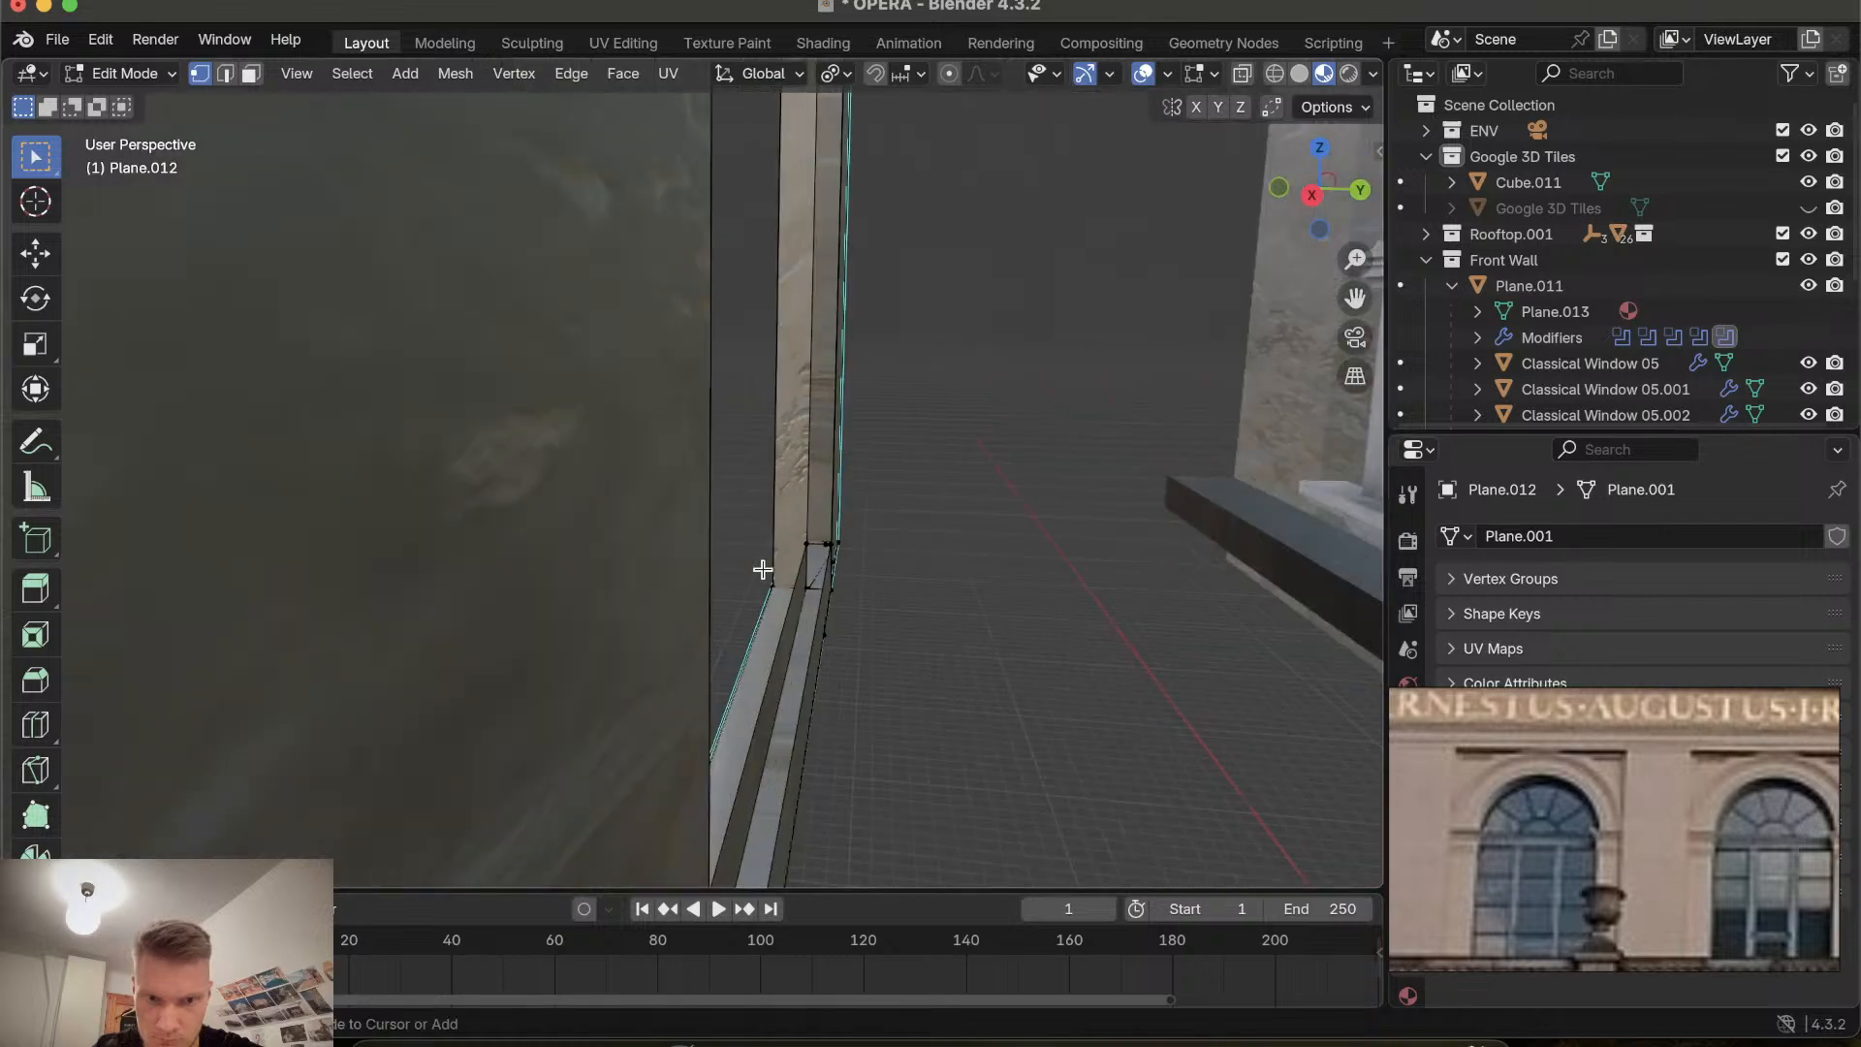
scroll(762, 570, down, 5)
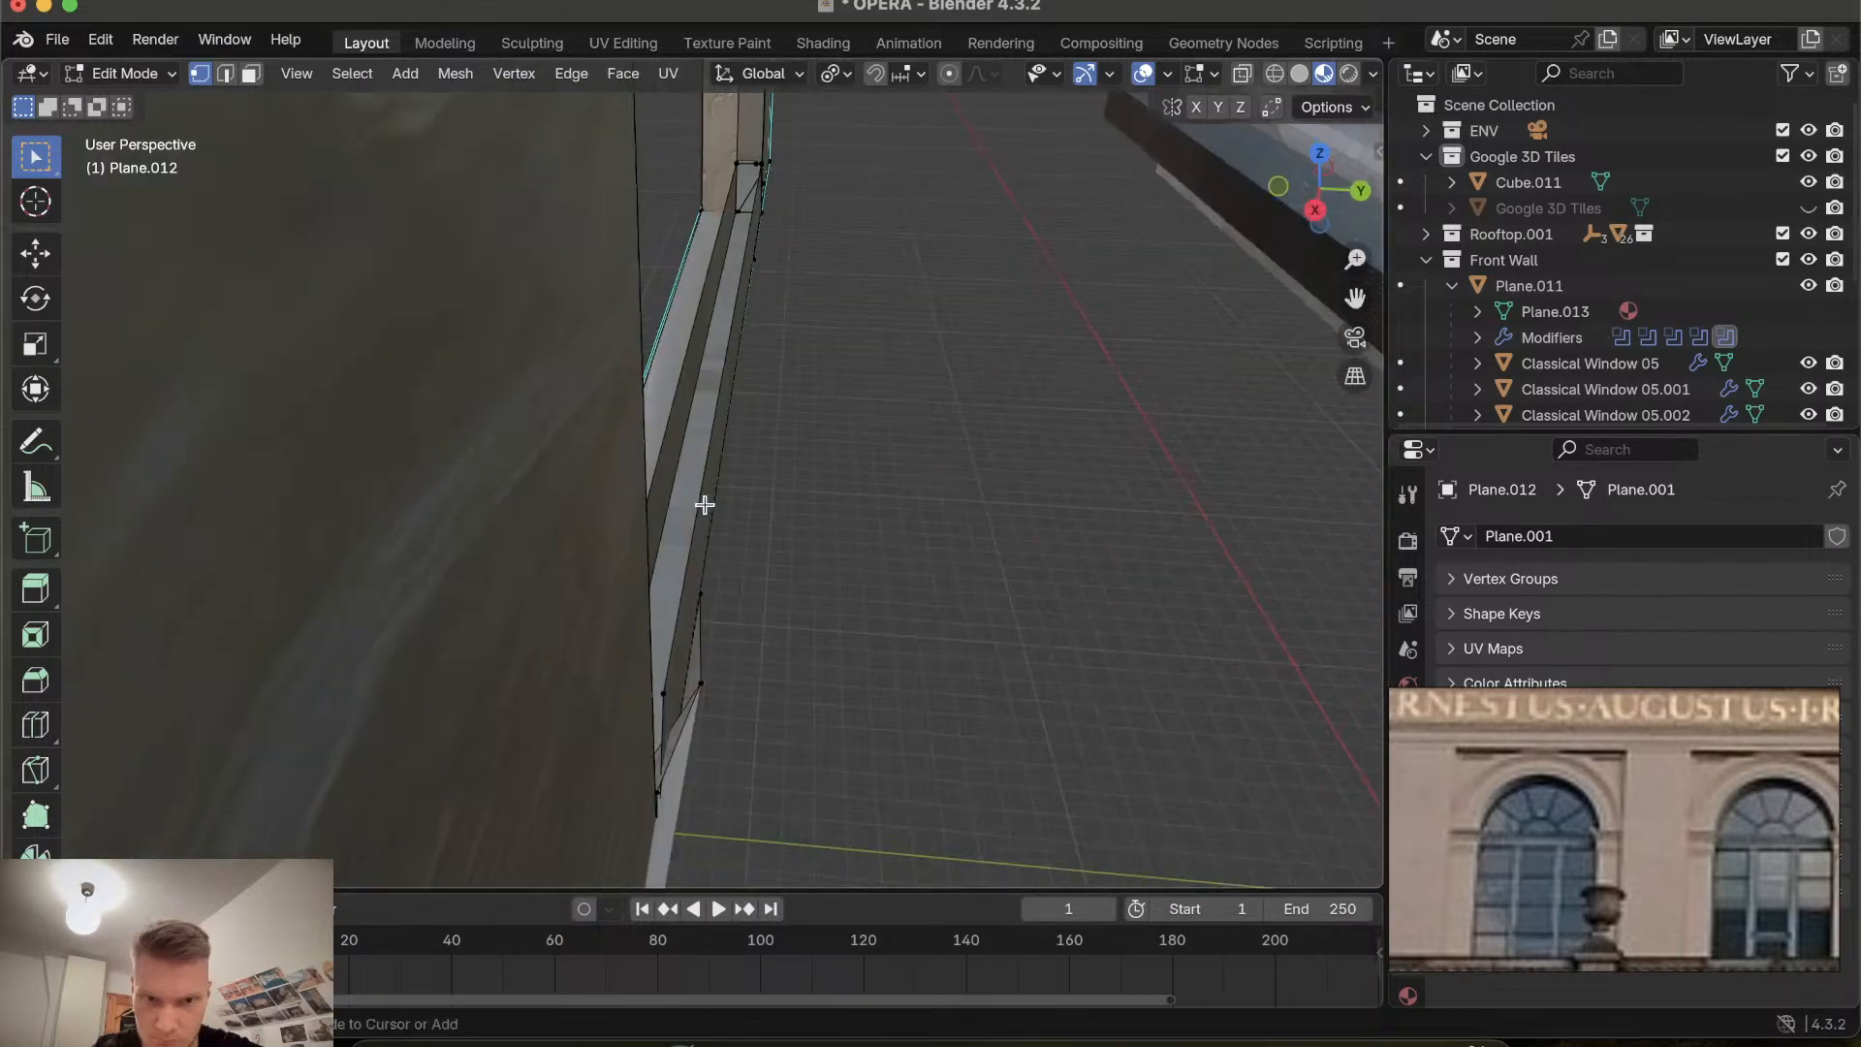
ctrl+scroll(704, 505, down, 2)
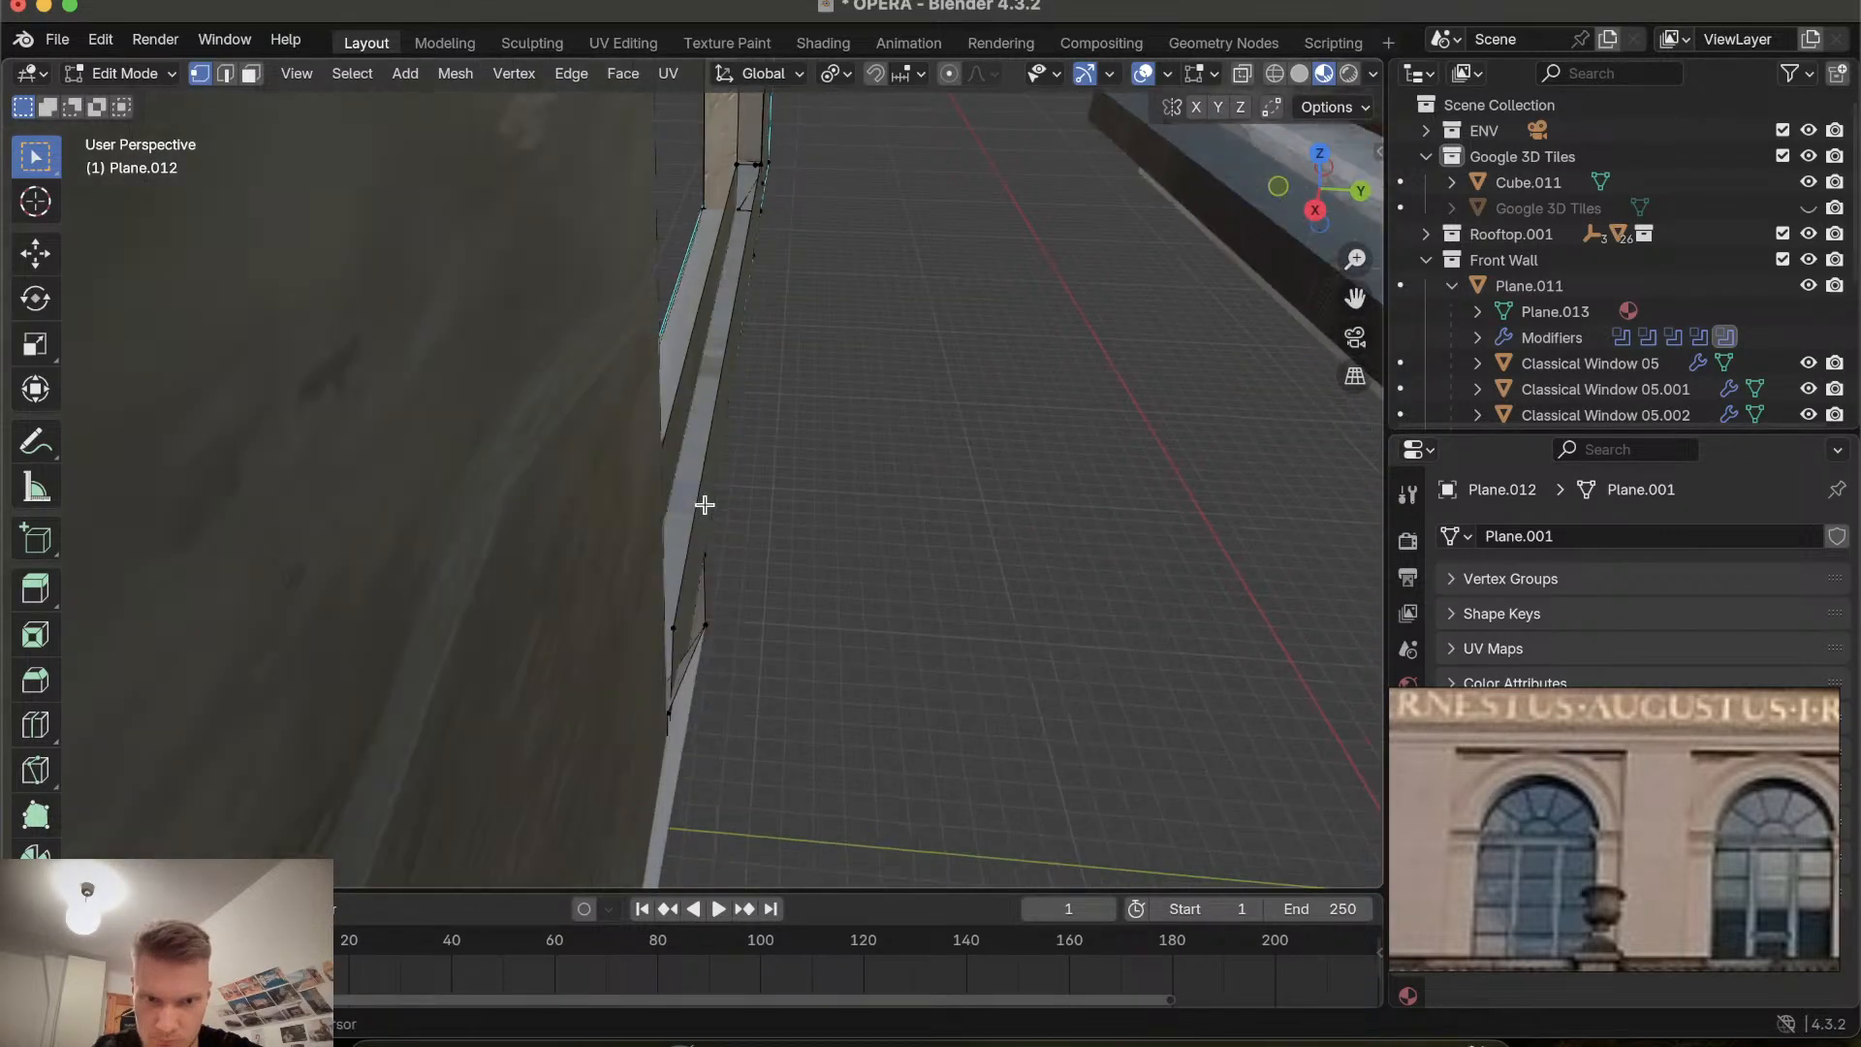
ctrl+scroll(705, 505, down, 6)
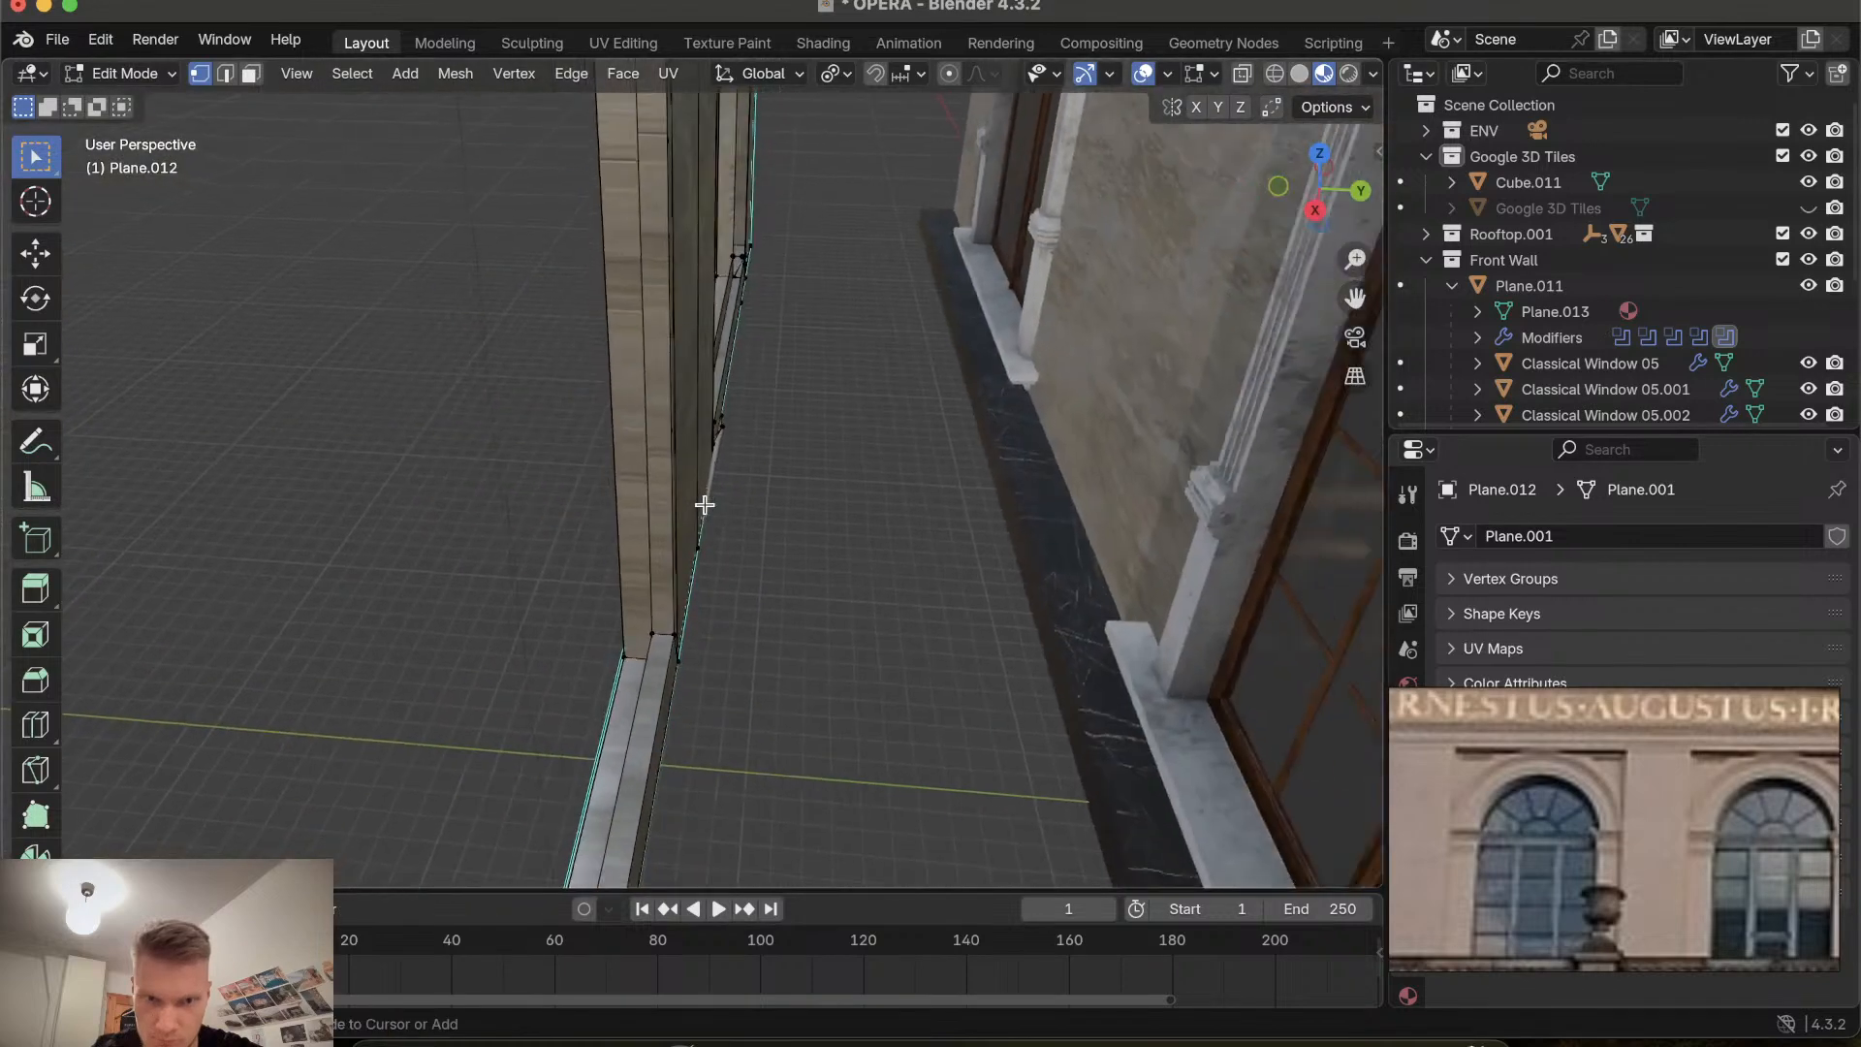
ctrl+scroll(705, 505, up, 4)
scroll(705, 505, up, 5)
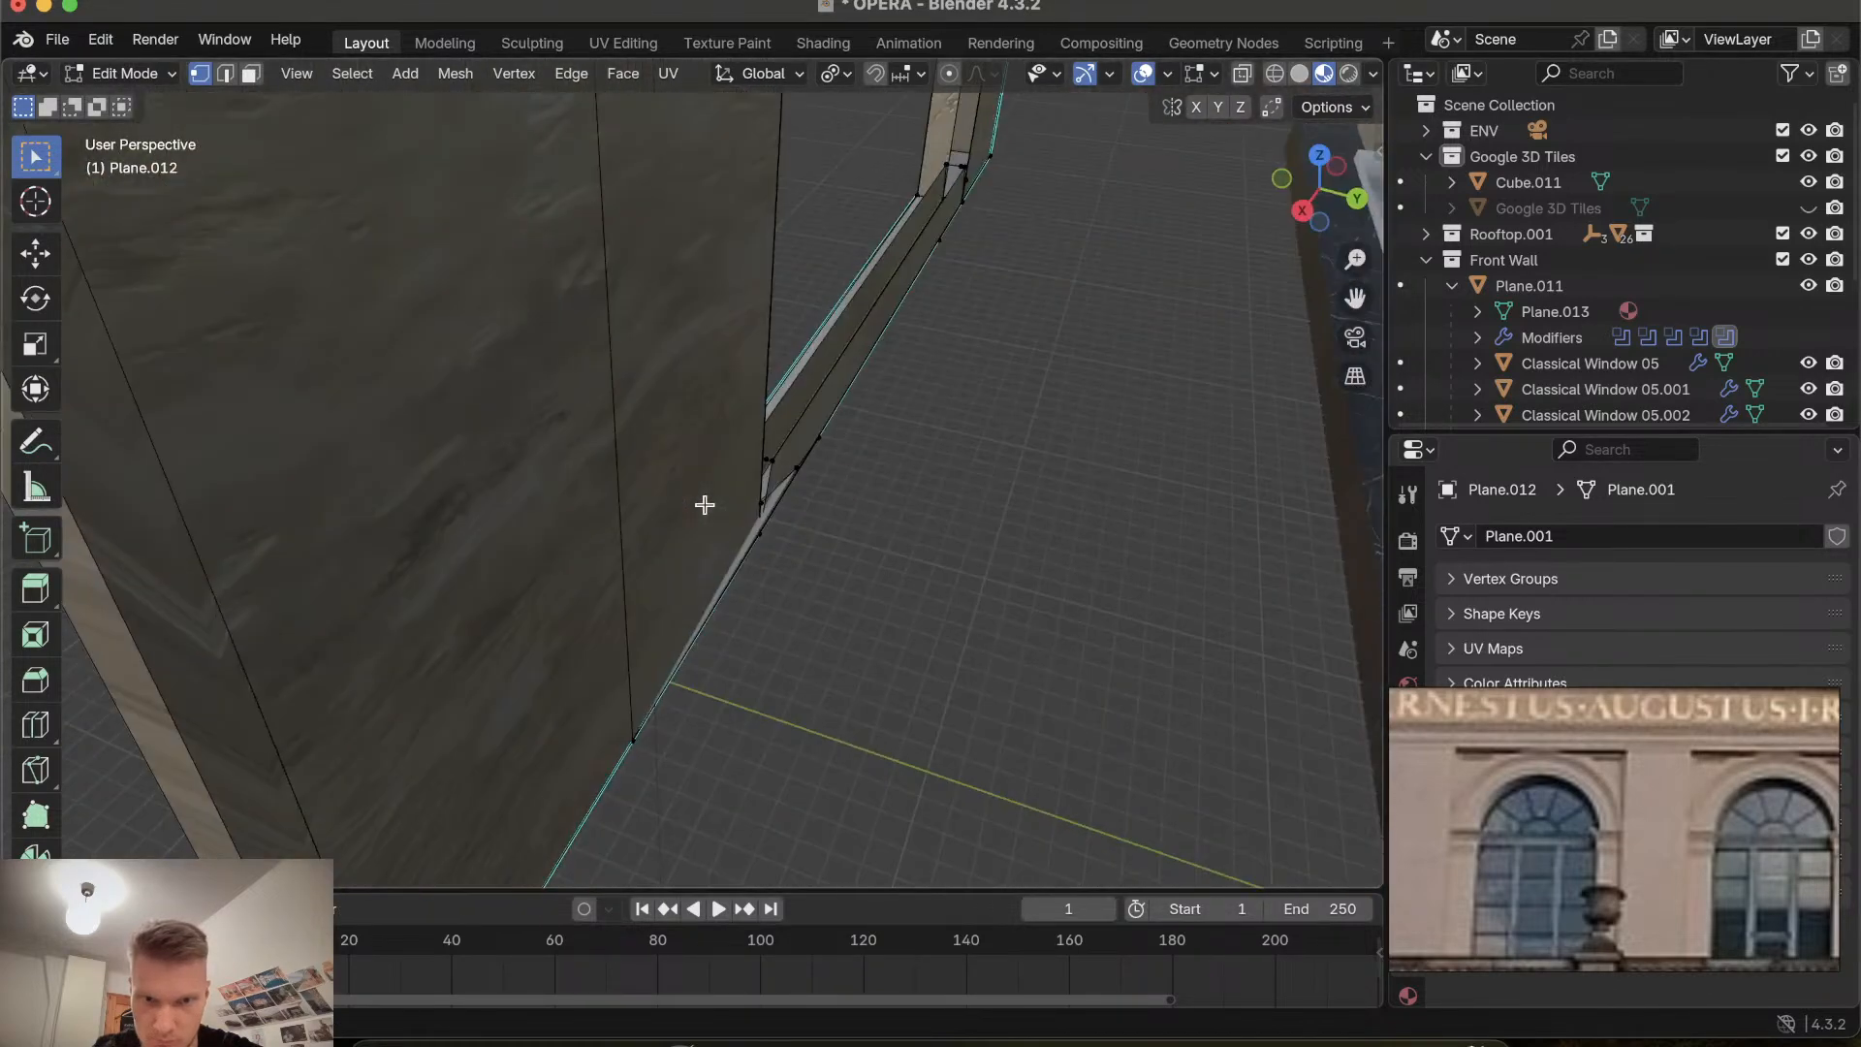
Select a stray vertex at the upper right corner of the next window recess and move it along the X axis.
ctrl+scroll(877, 515, up, 2)
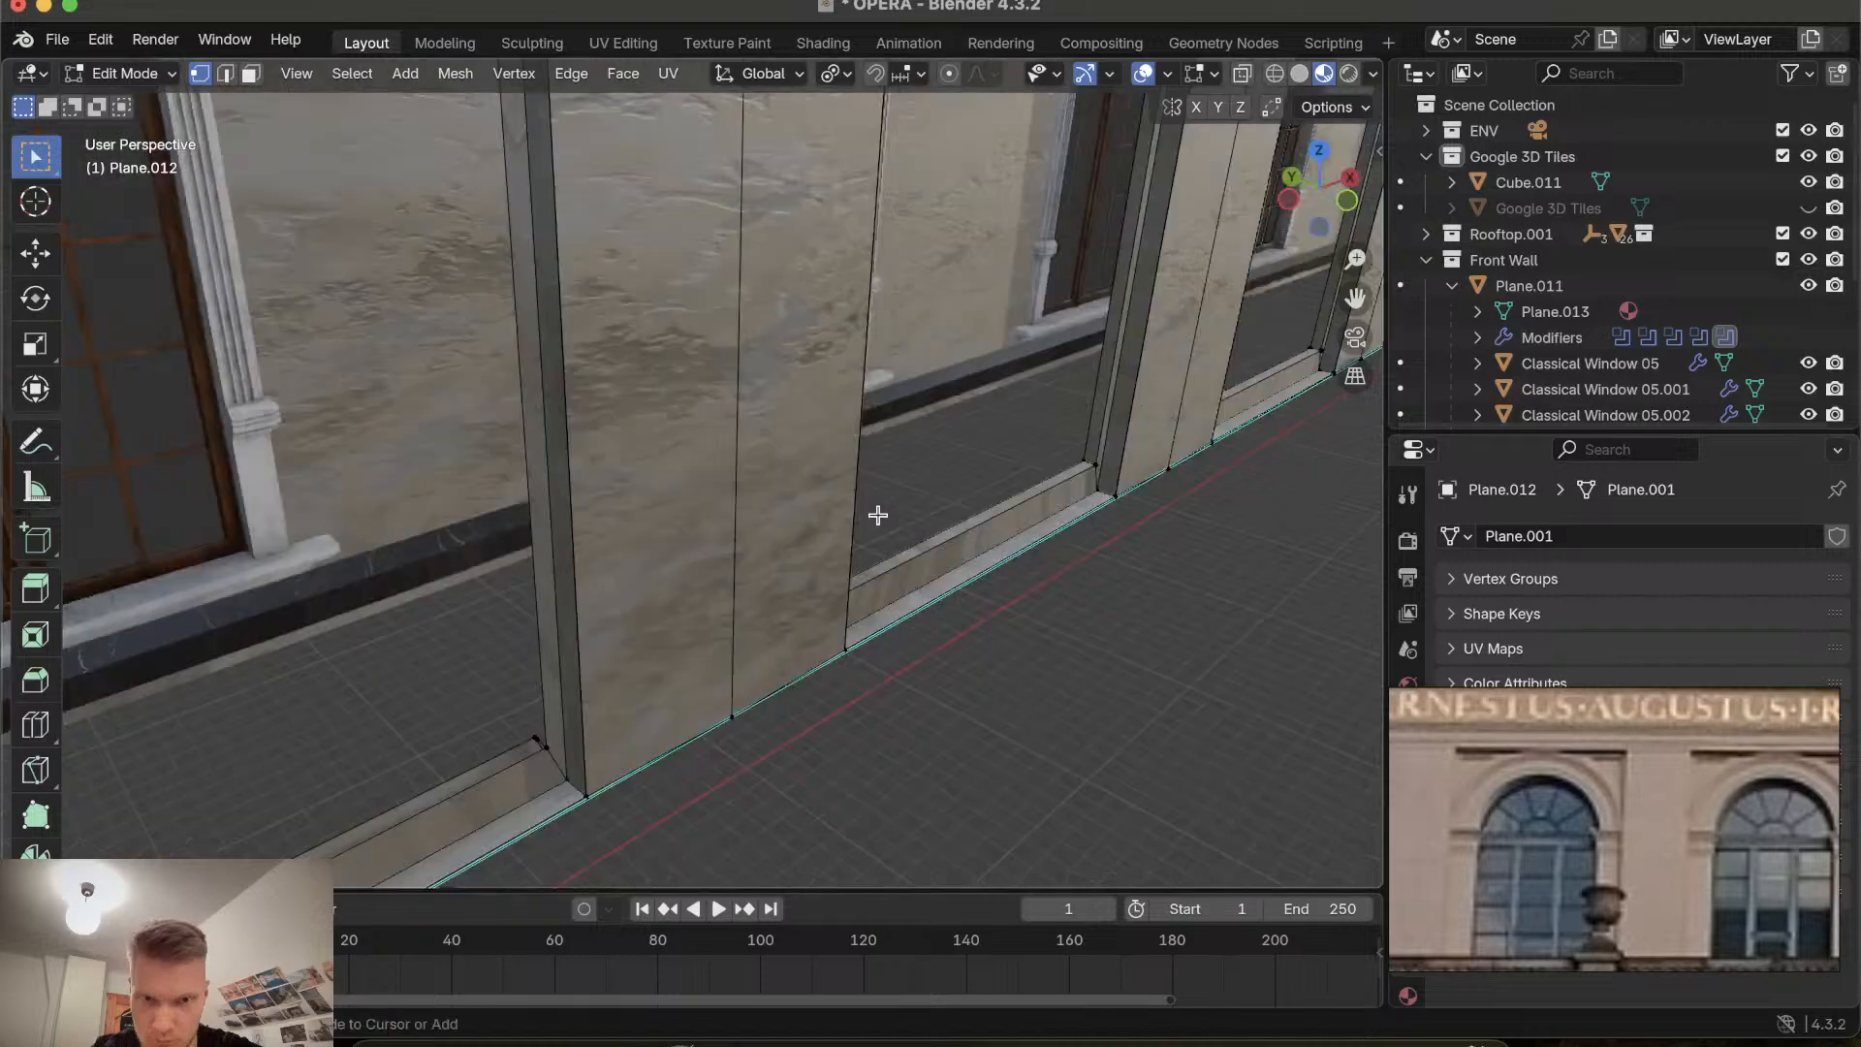
key(KP_Decimal)
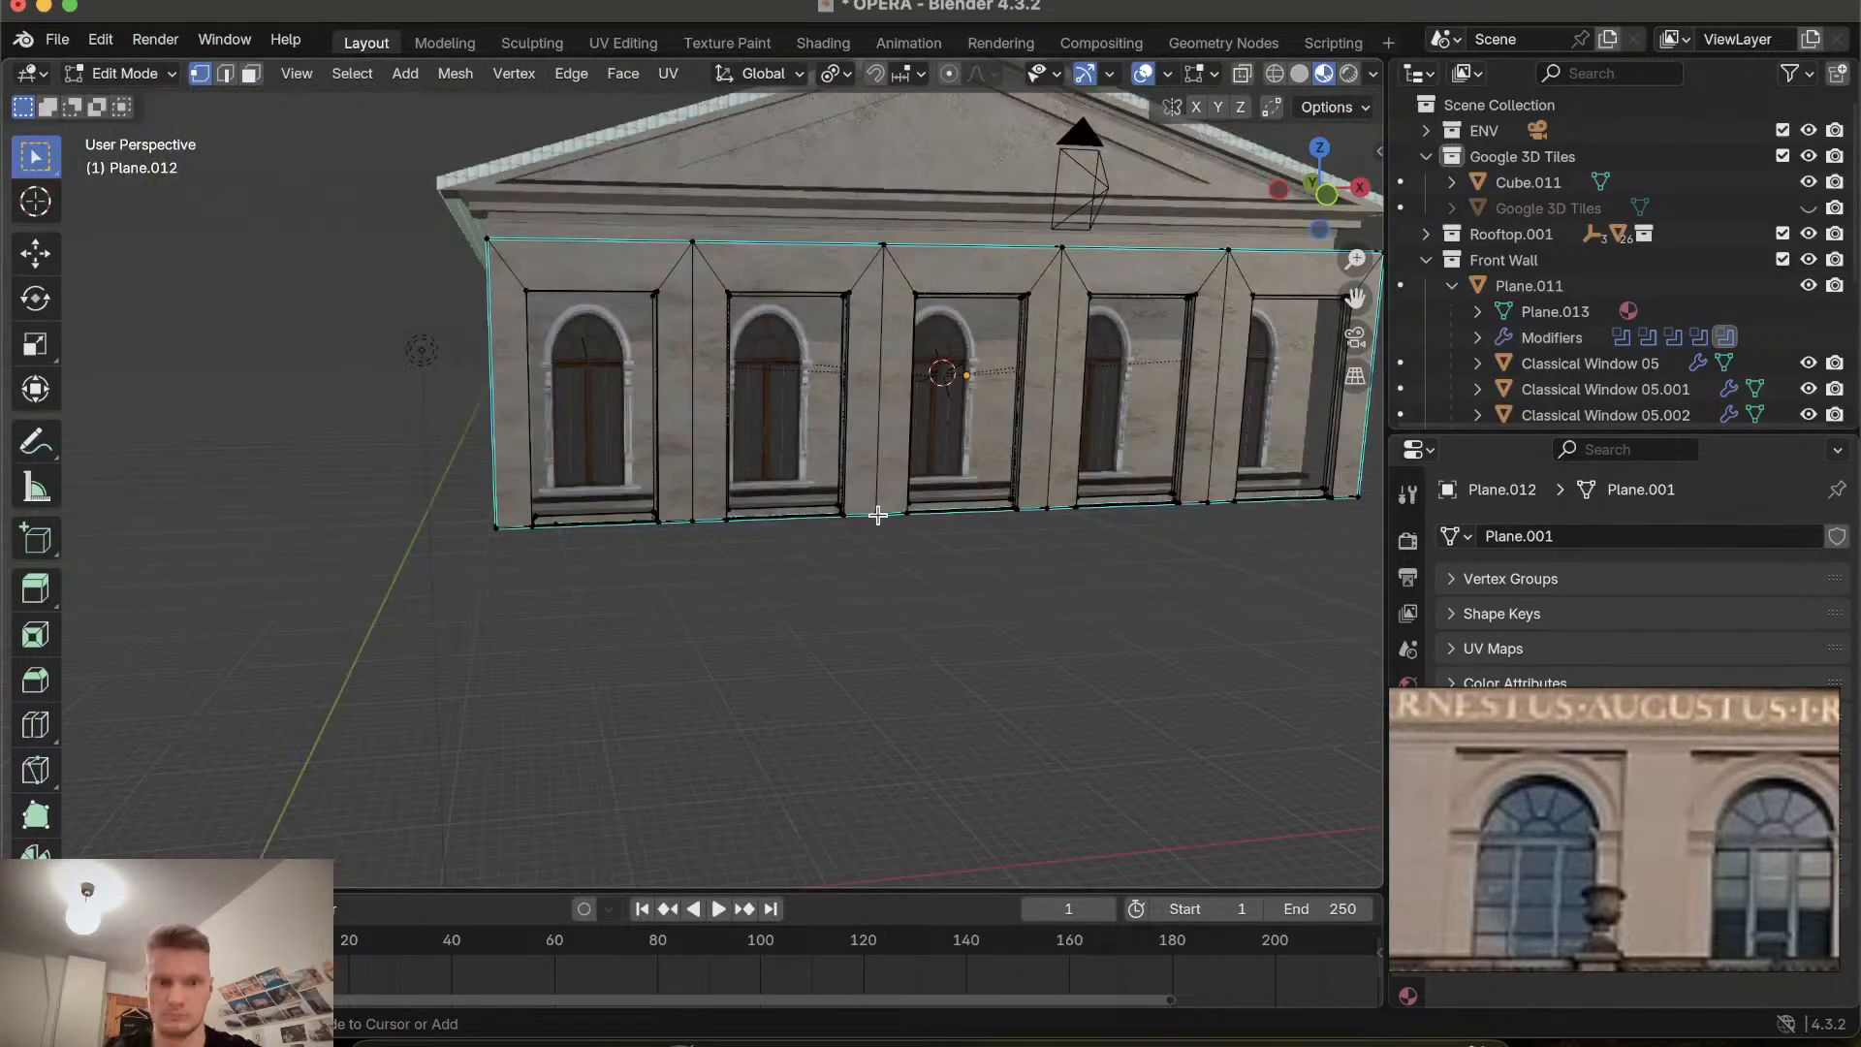
scroll(878, 514, up, 6)
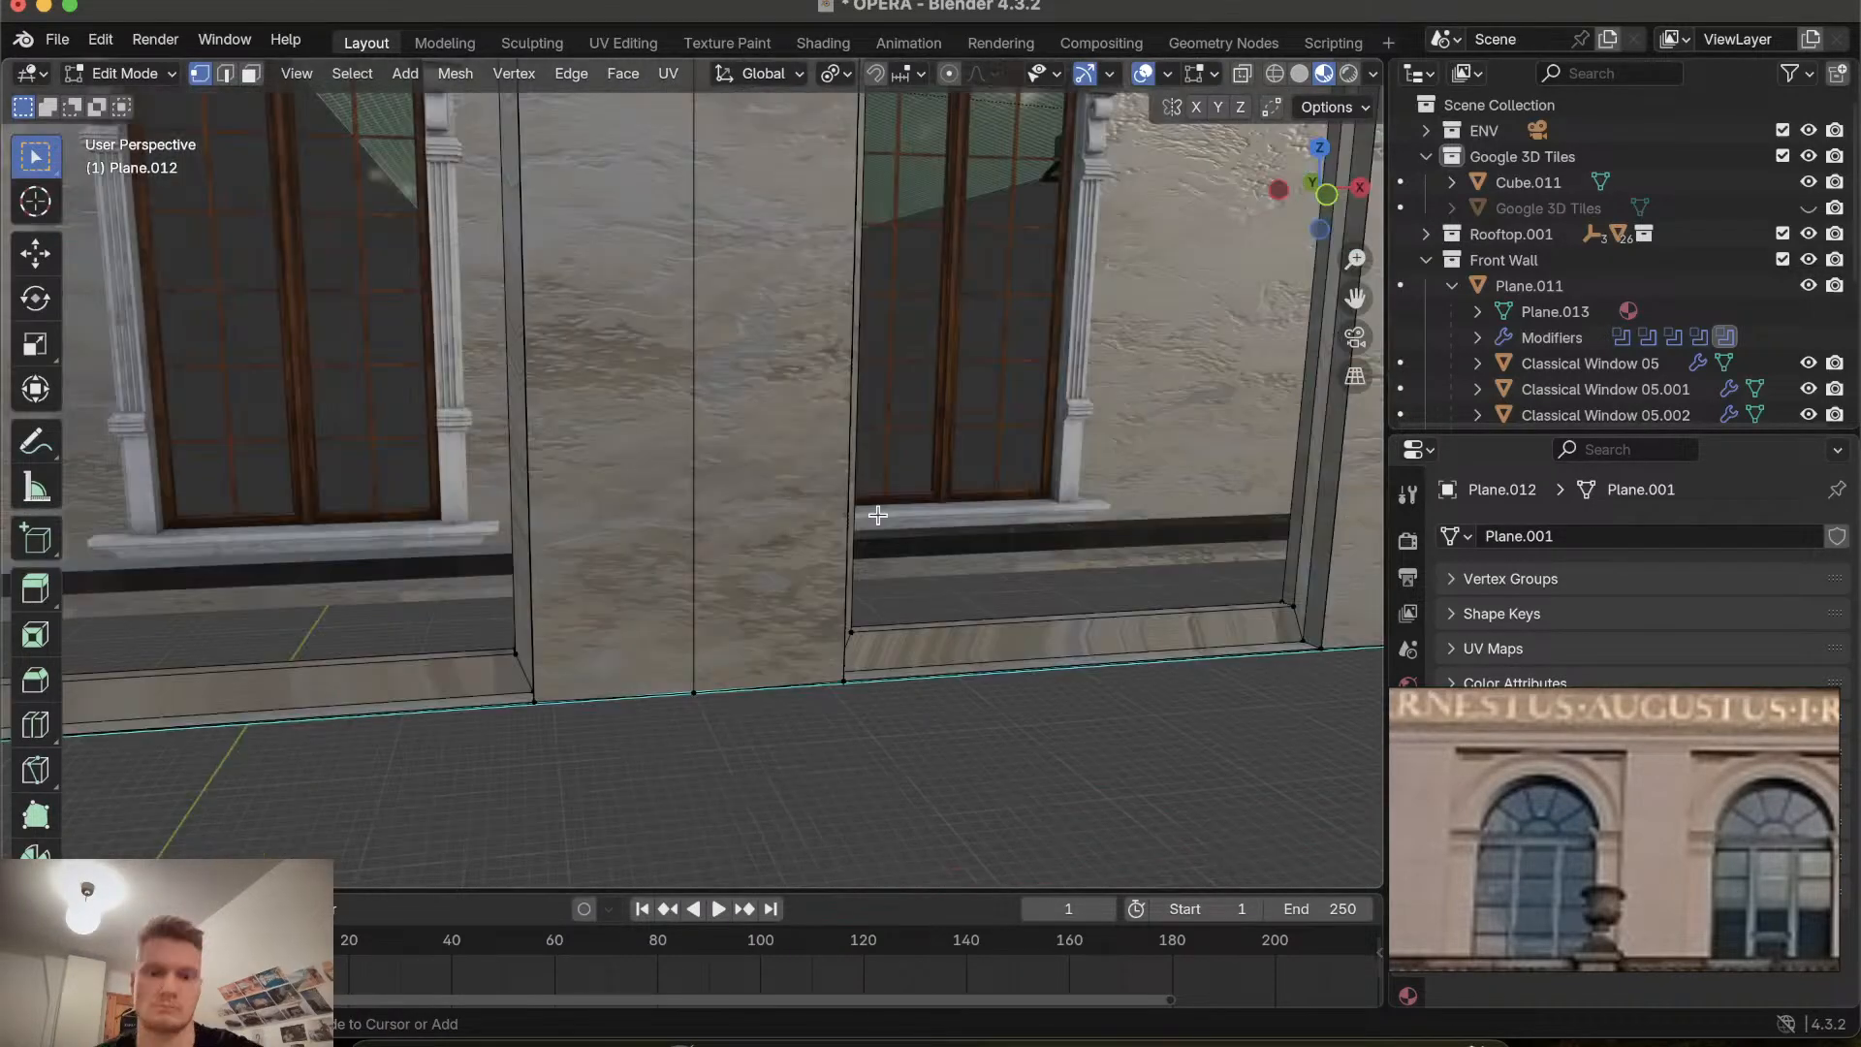
scroll(878, 515, down, 5)
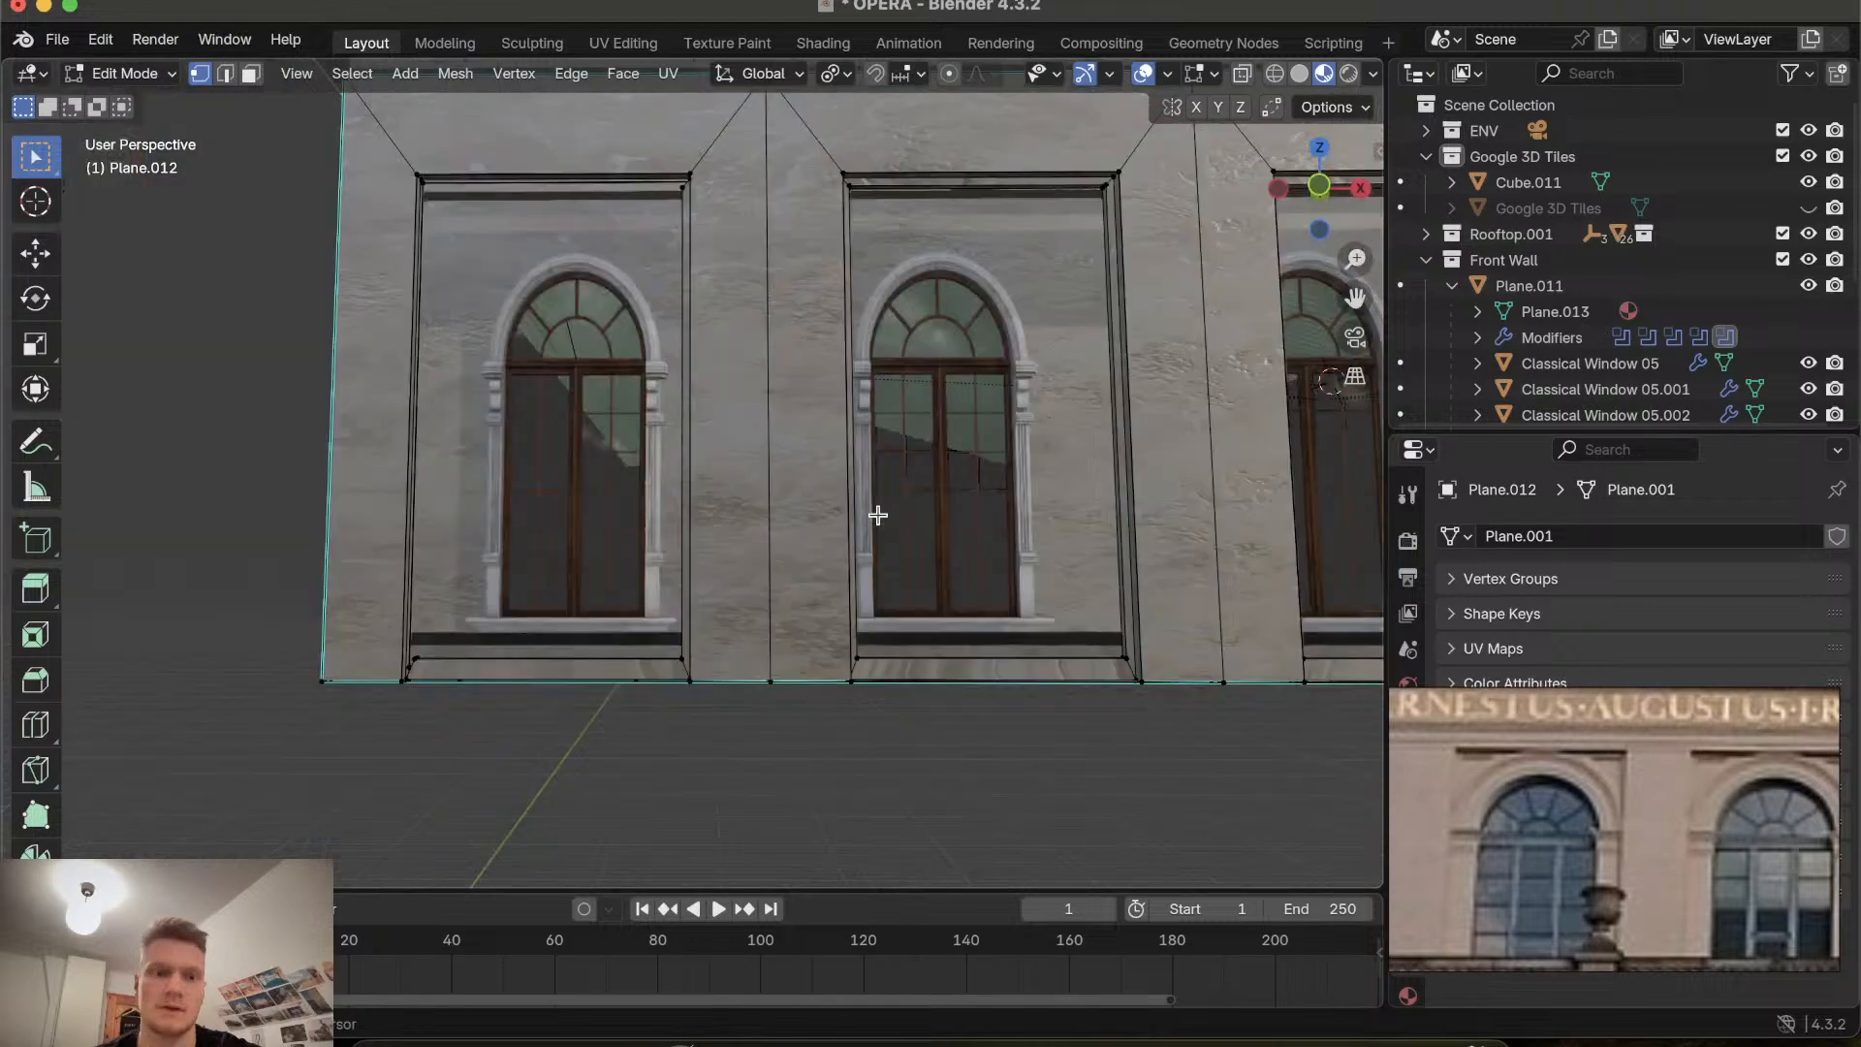
shift+middle_drag(878, 514, 967, 596)
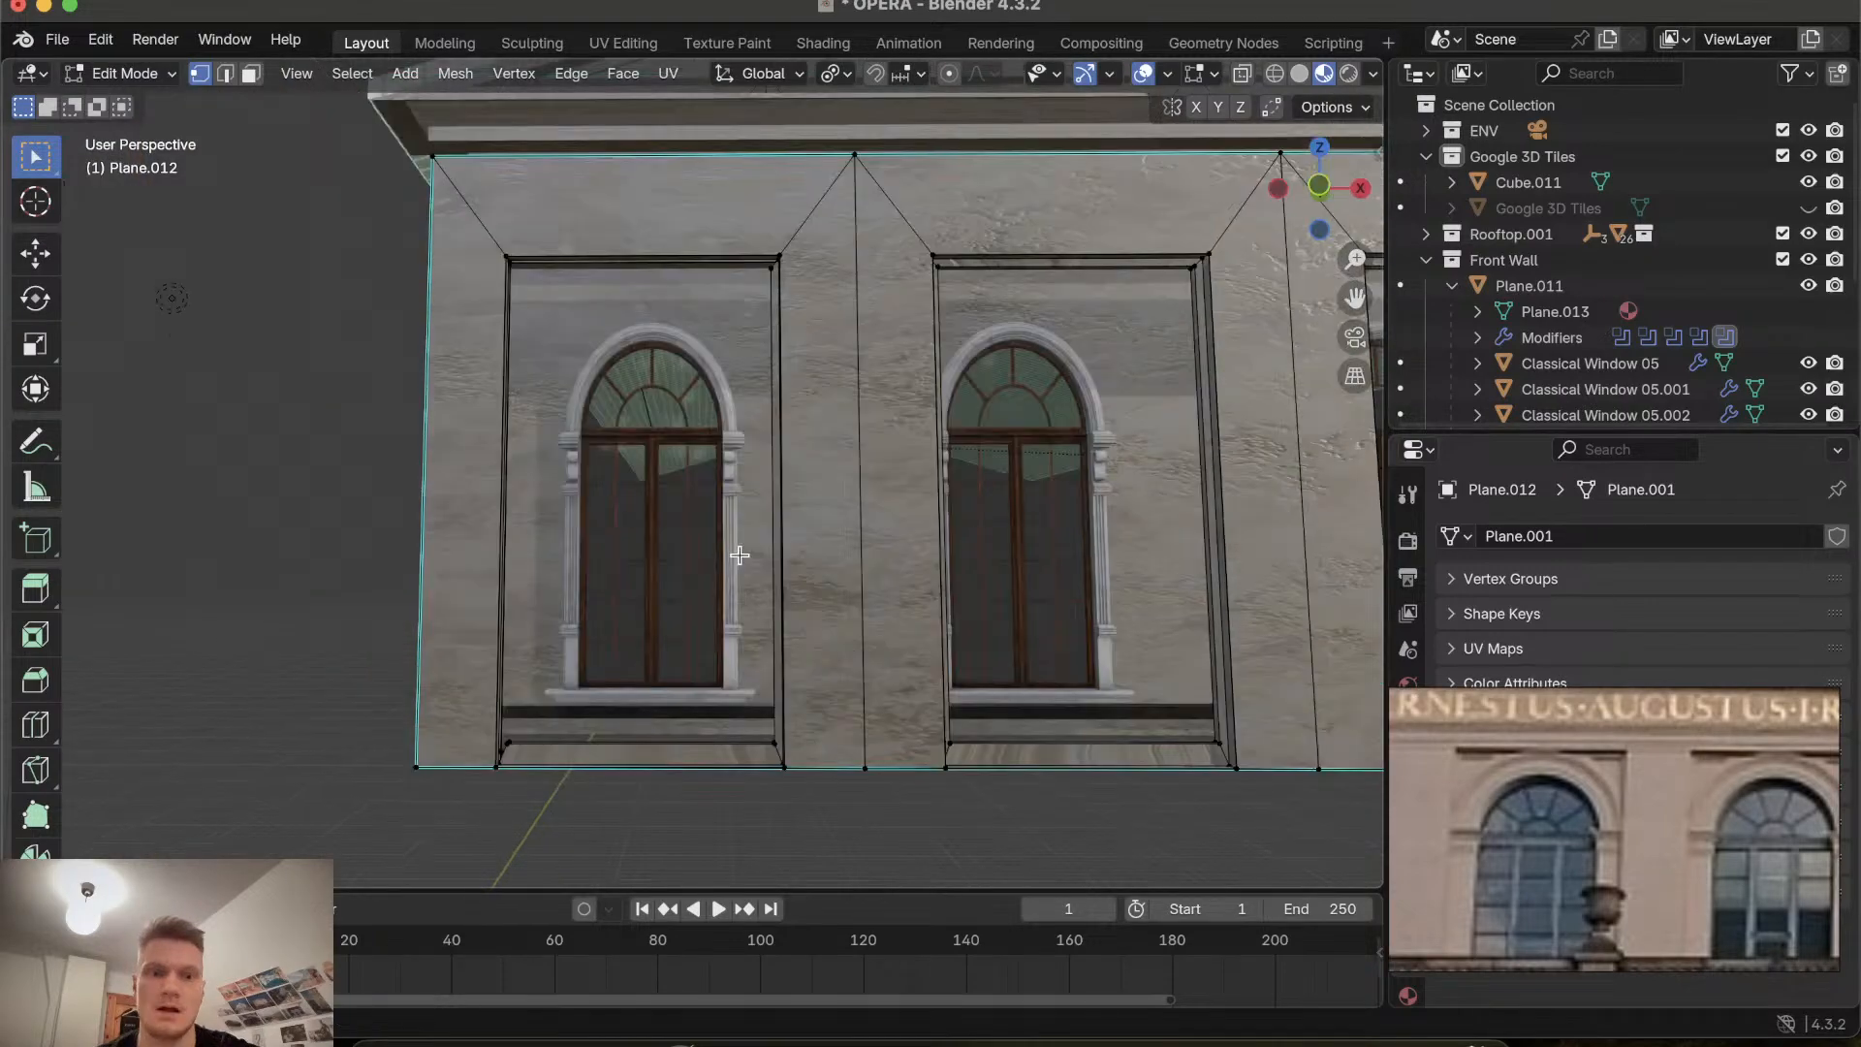
shift+scroll(739, 555, up, 3)
ctrl+scroll(739, 555, up, 4)
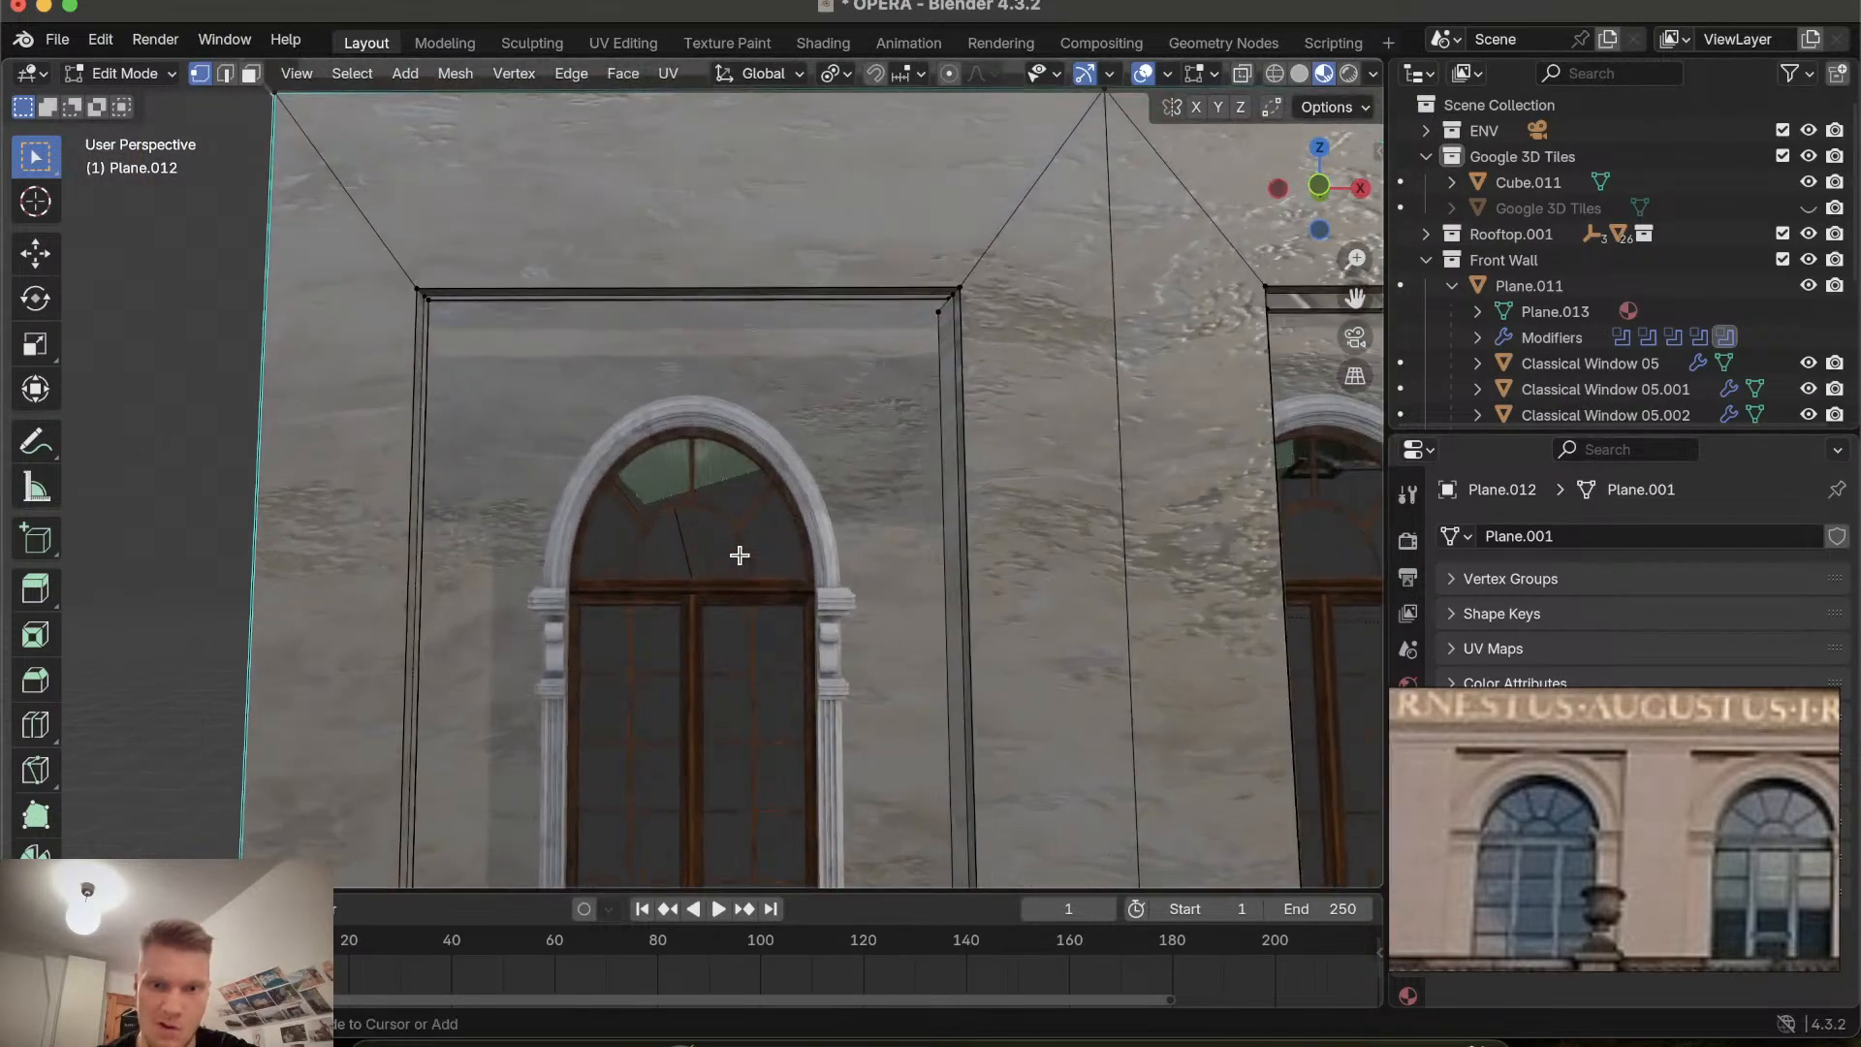
alt+shift+click(945, 359)
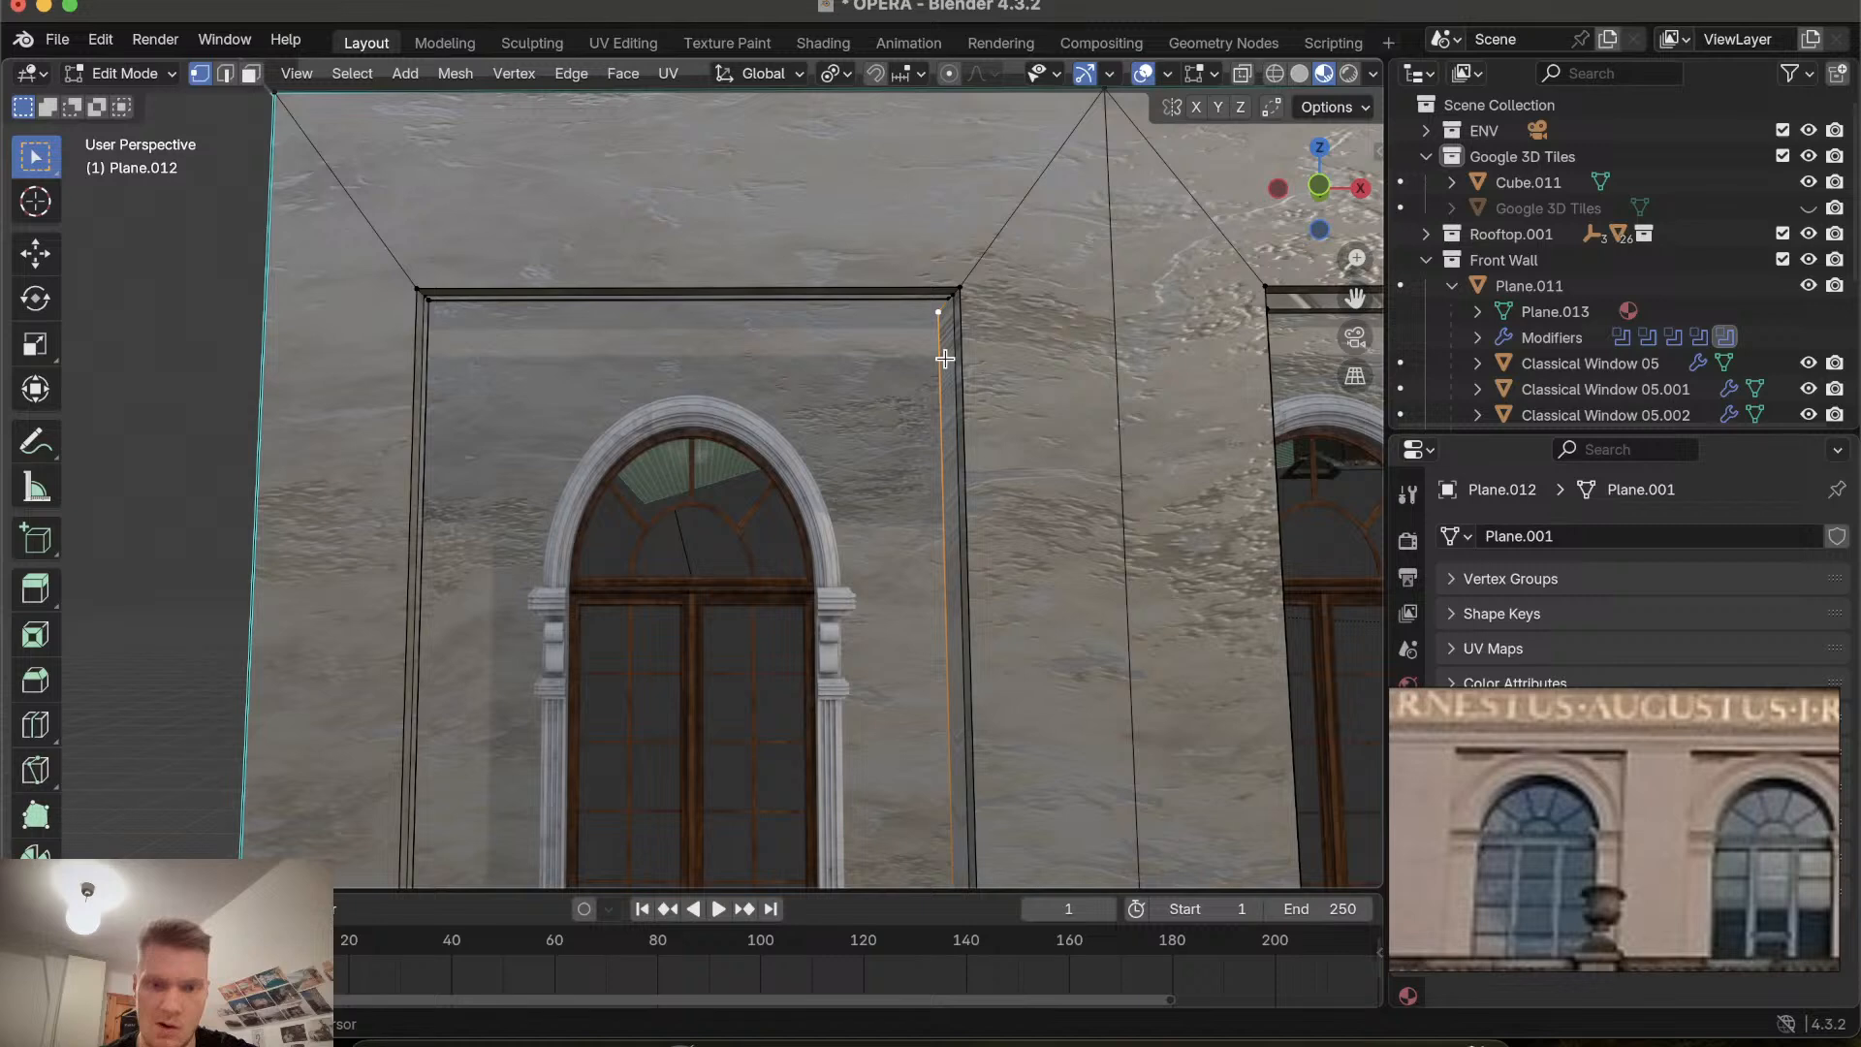
key(g)
key(x)
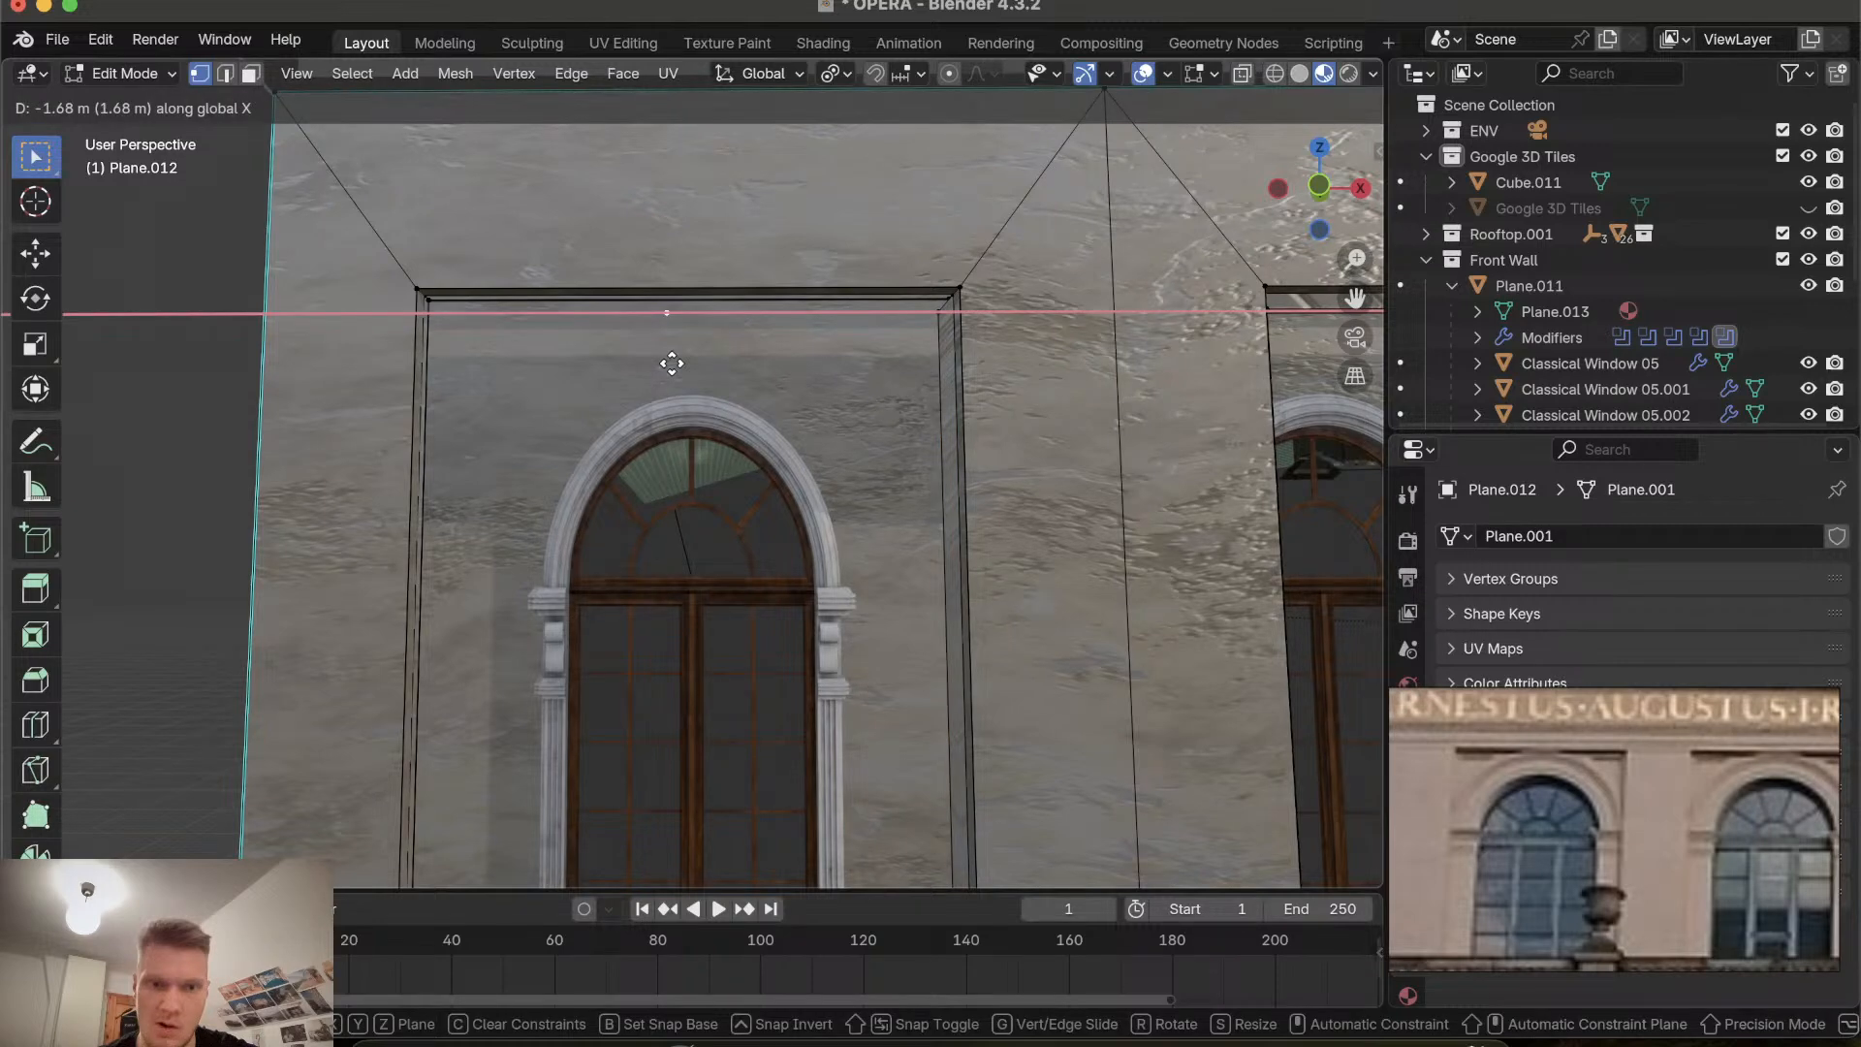